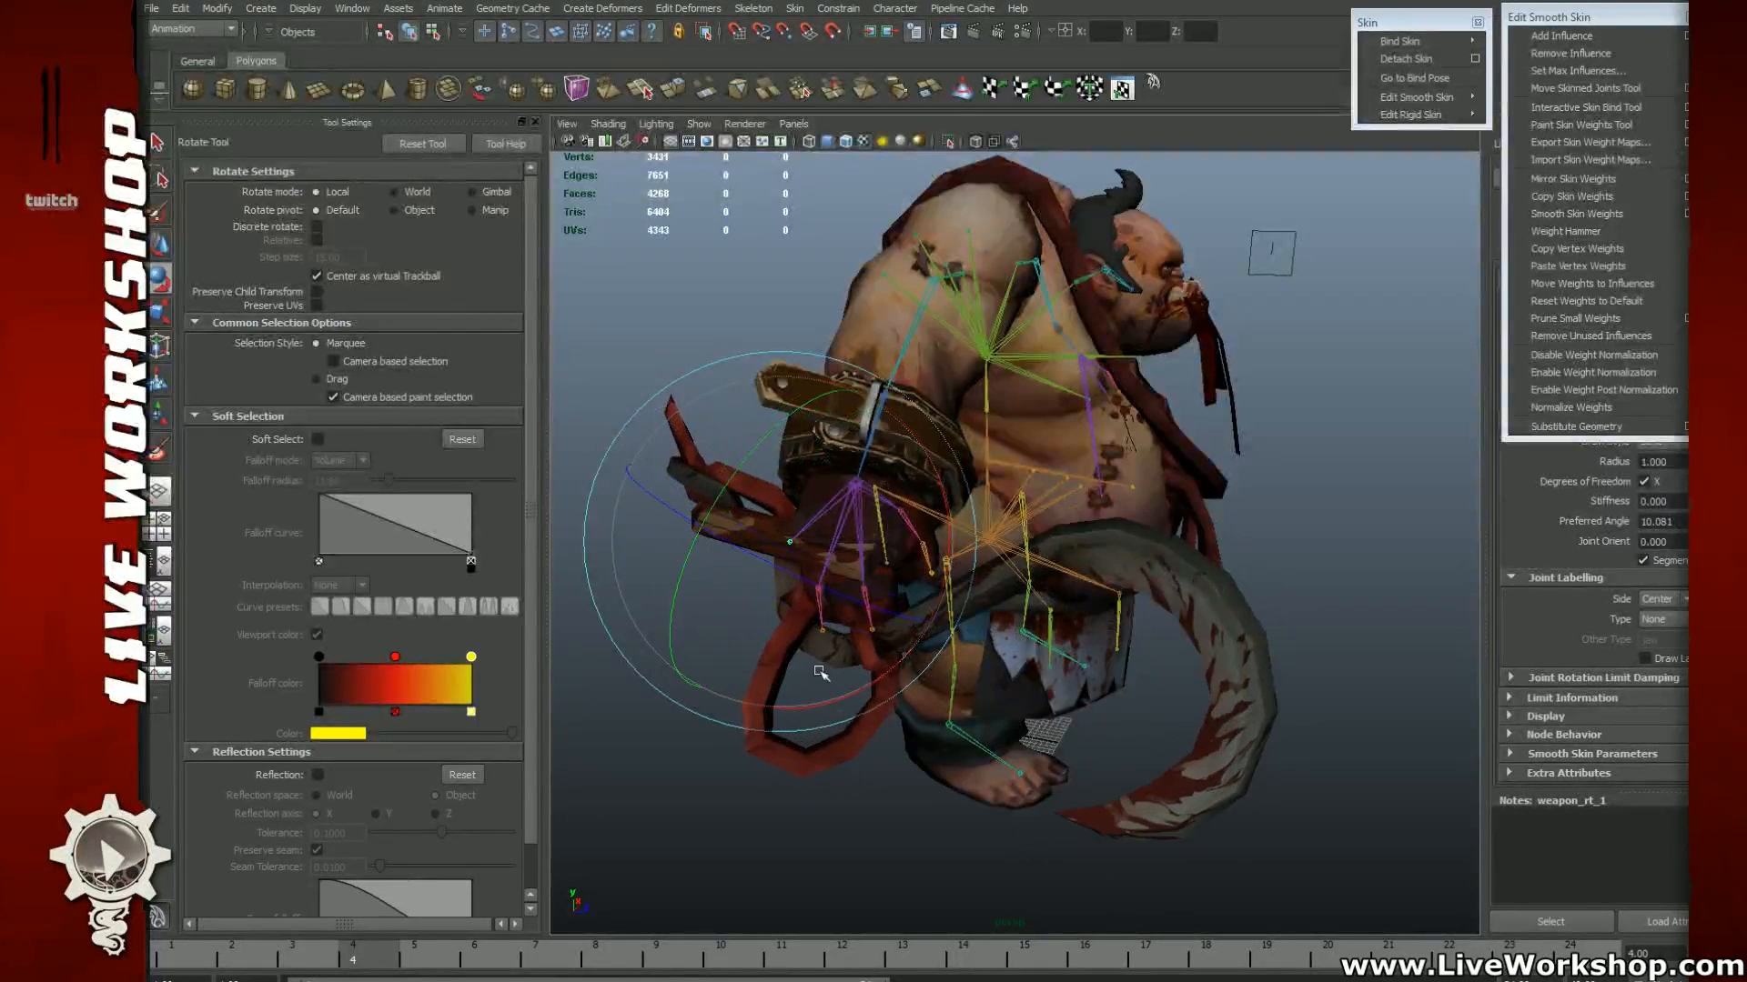
Step: Move and rotate the weapon_rt_1 joint to seat the hook's handle in the character's right hand
{"action": "key", "text": "w"}
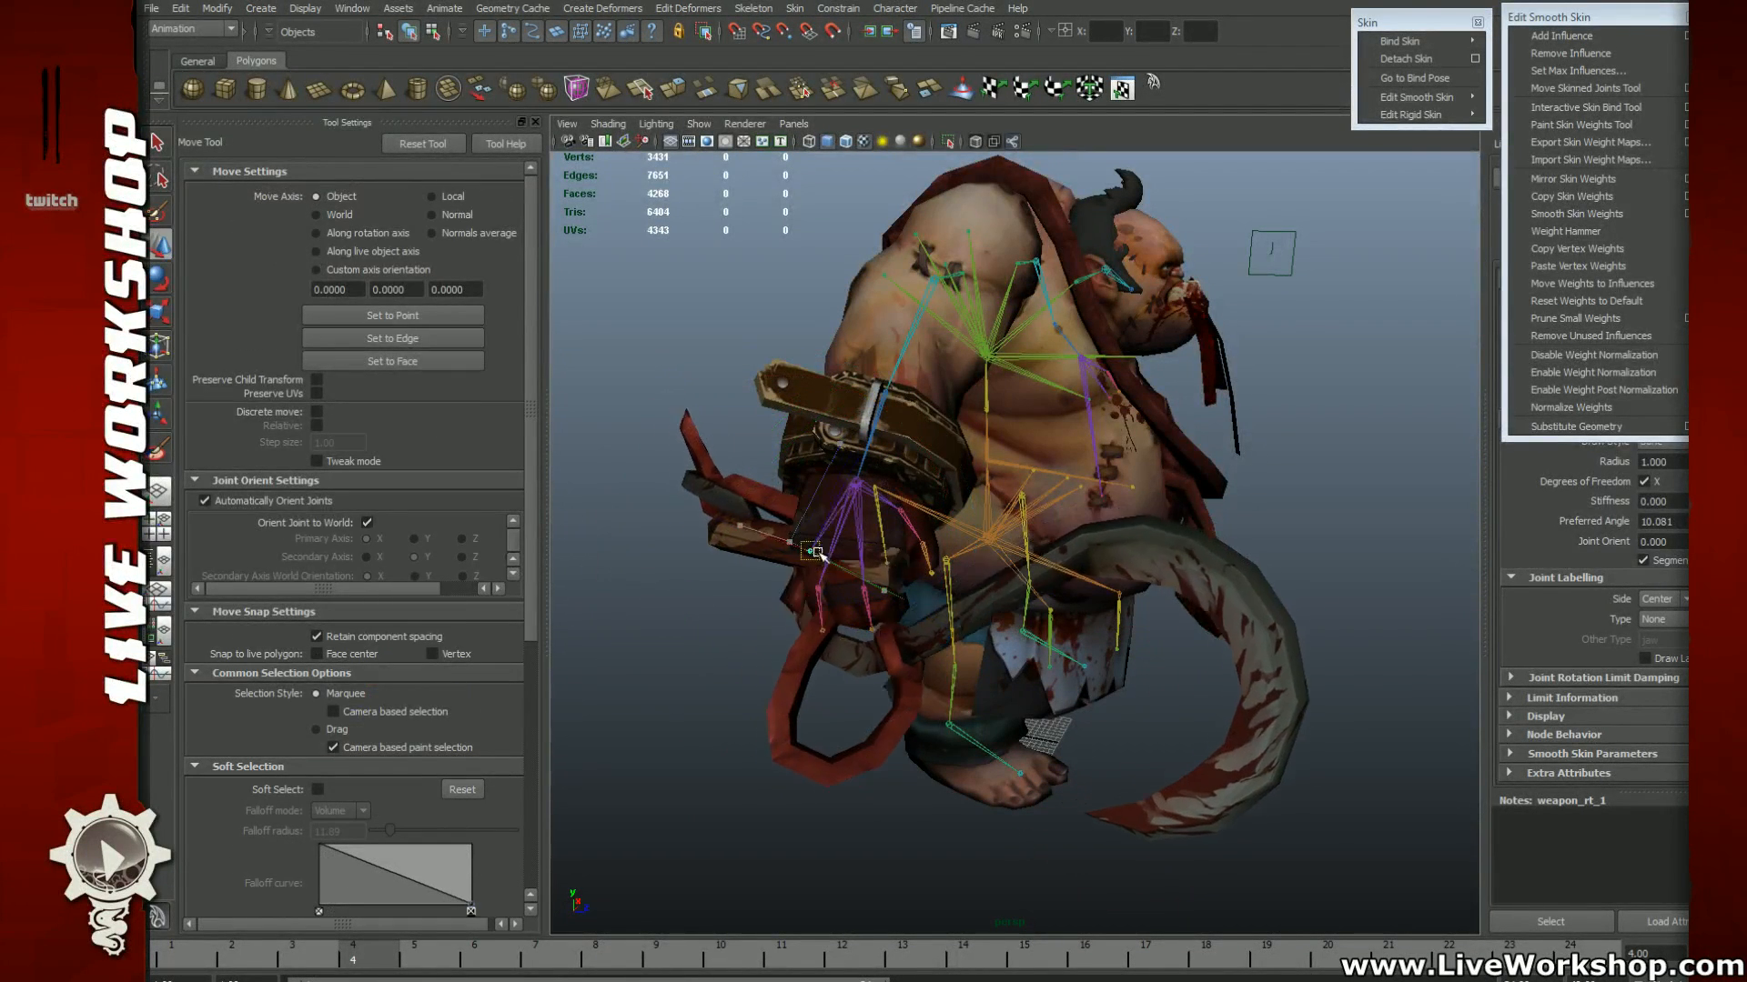
{"action": "left_click_drag", "start_coordinate": [948, 557], "coordinate": [1180, 314], "text": "alt"}
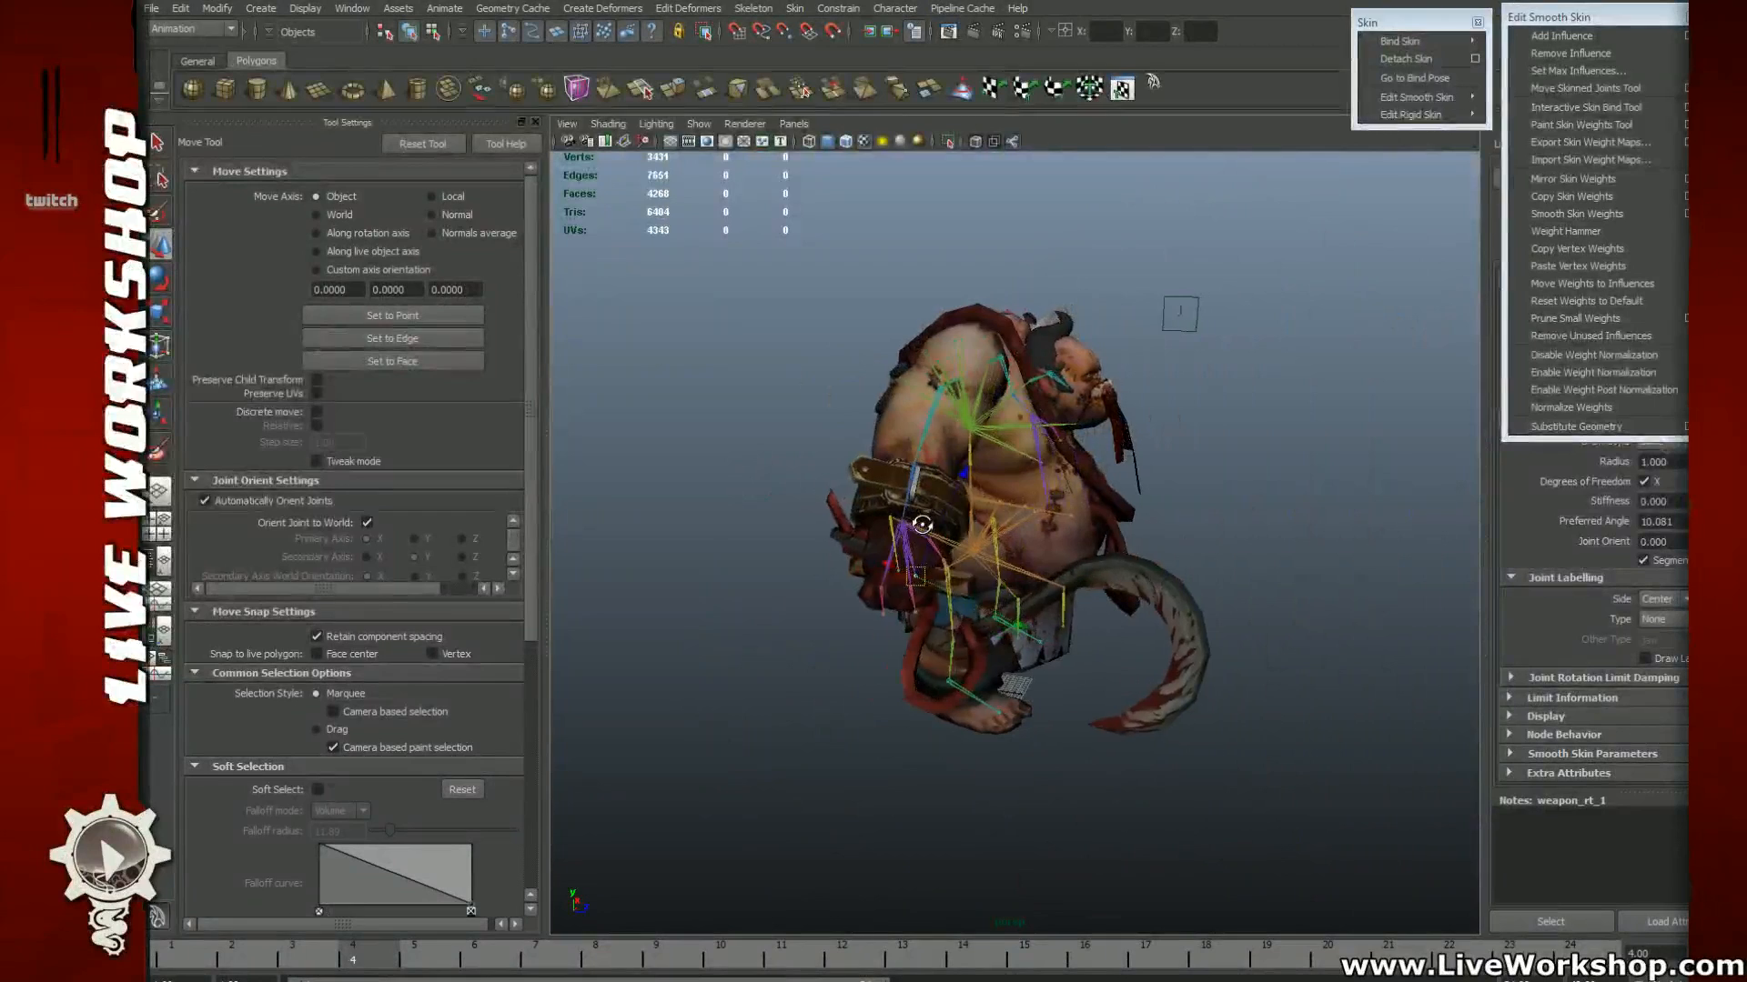
{"action": "middle_click_drag", "start_coordinate": [1029, 535], "coordinate": [975, 550], "text": "alt"}
{"action": "right_click_drag", "start_coordinate": [975, 549], "coordinate": [1053, 585], "text": "alt"}
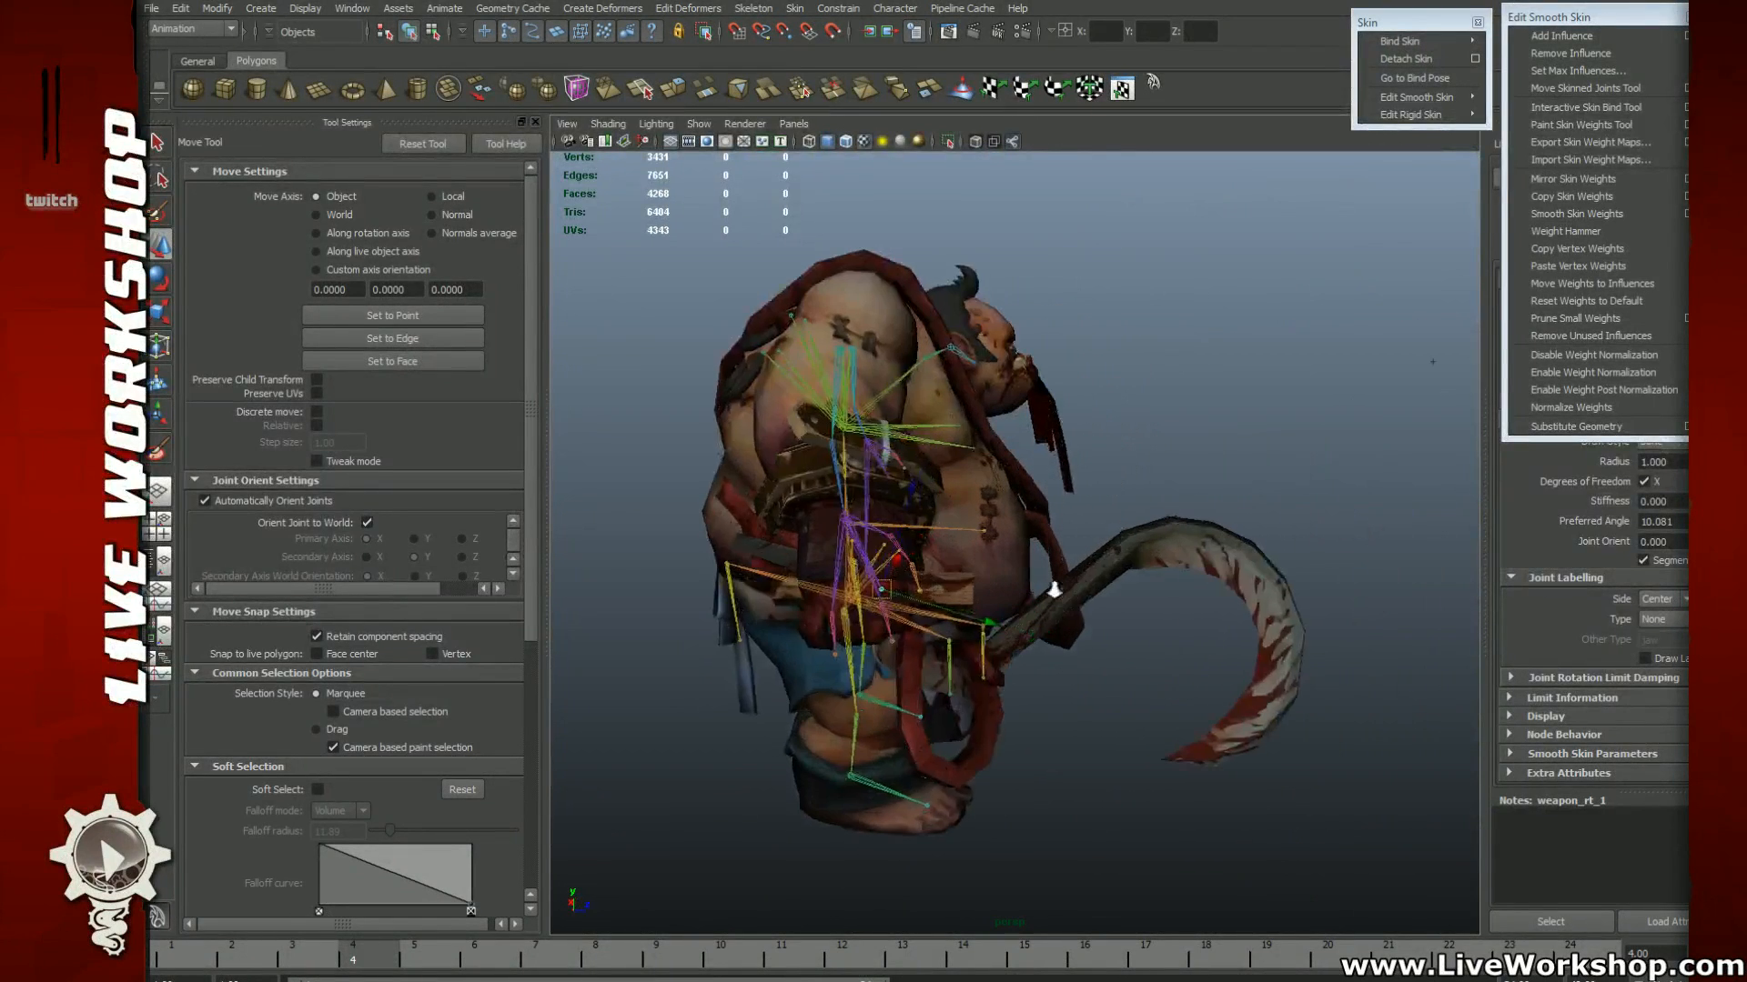
{"action": "left_click_drag", "start_coordinate": [1053, 585], "coordinate": [951, 614], "text": "alt"}
{"action": "key", "text": "e"}
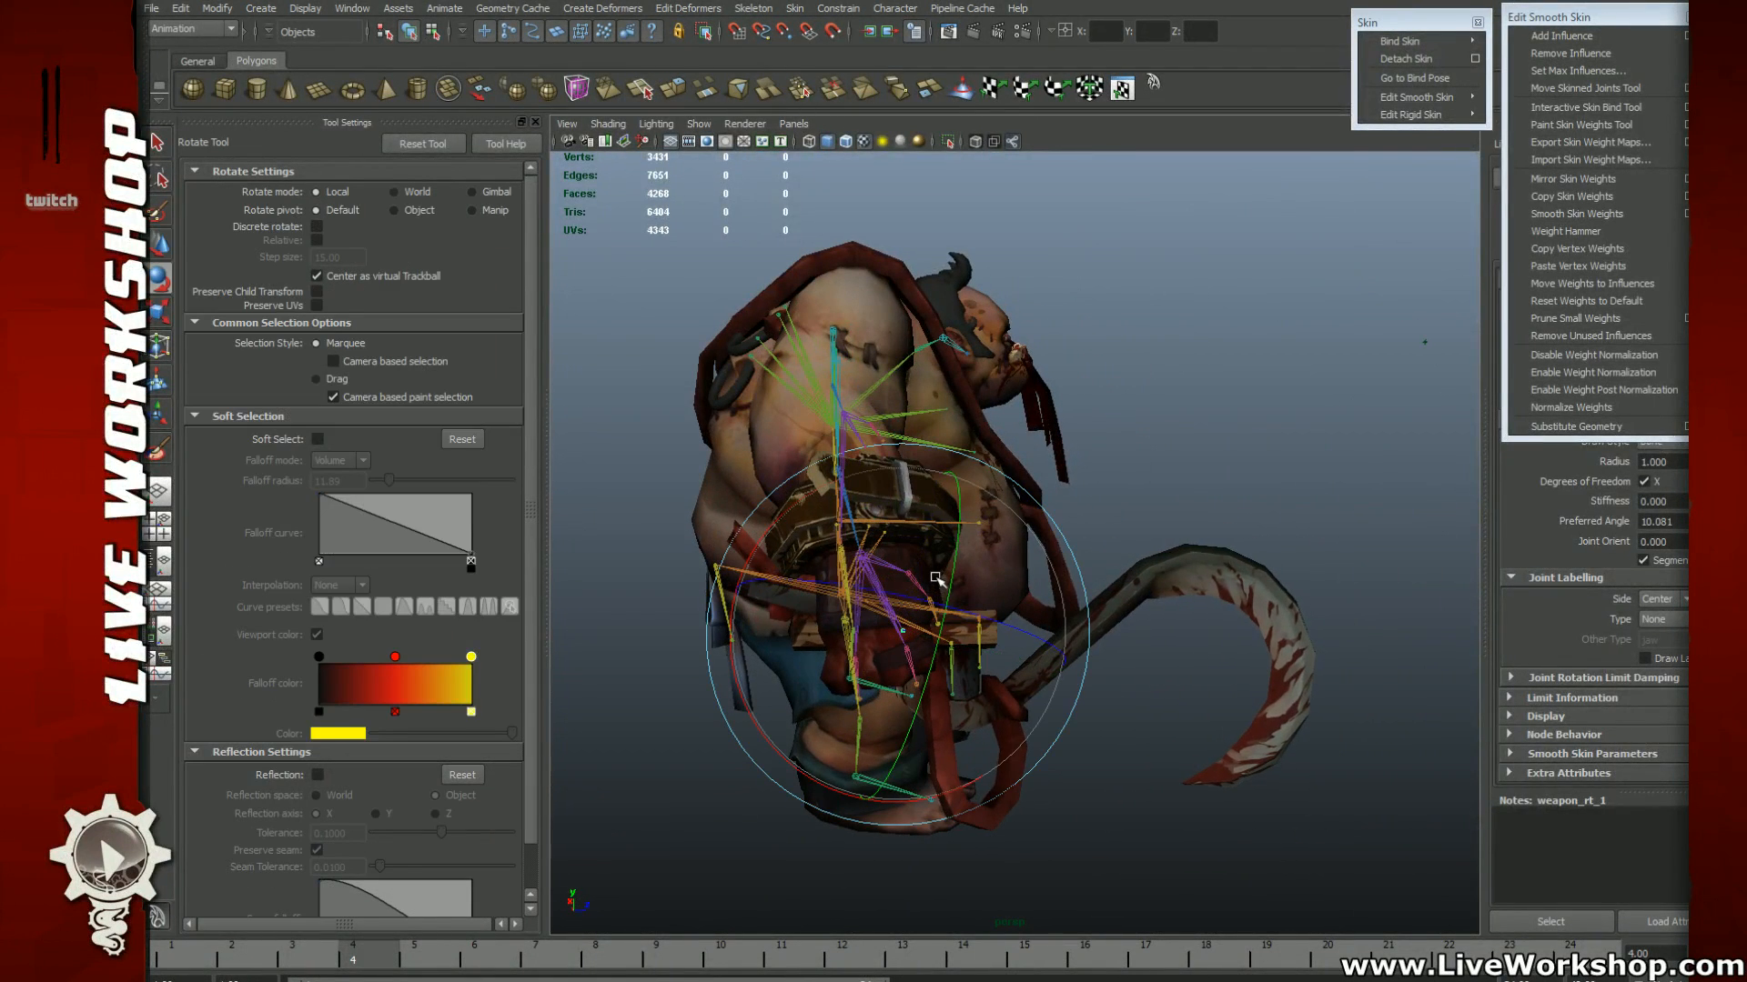
{"action": "key", "text": "w"}
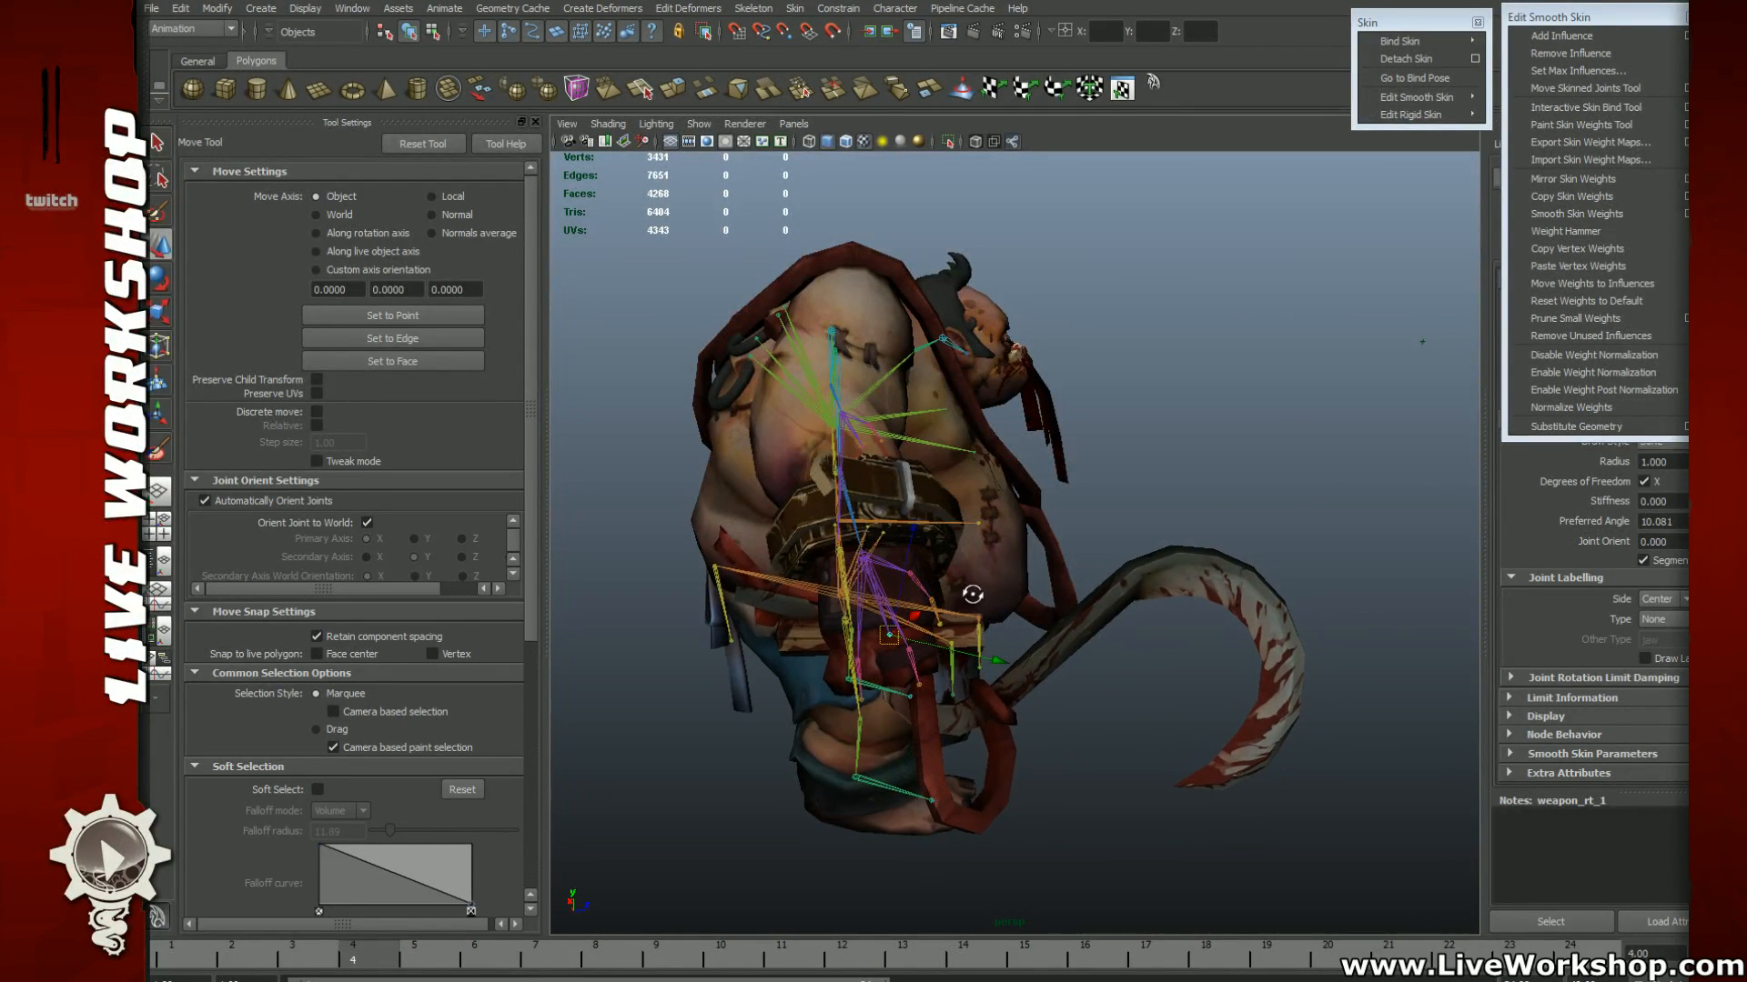
{"action": "left_click_drag", "start_coordinate": [973, 594], "coordinate": [1104, 582], "text": "alt"}
{"action": "key", "text": "e"}
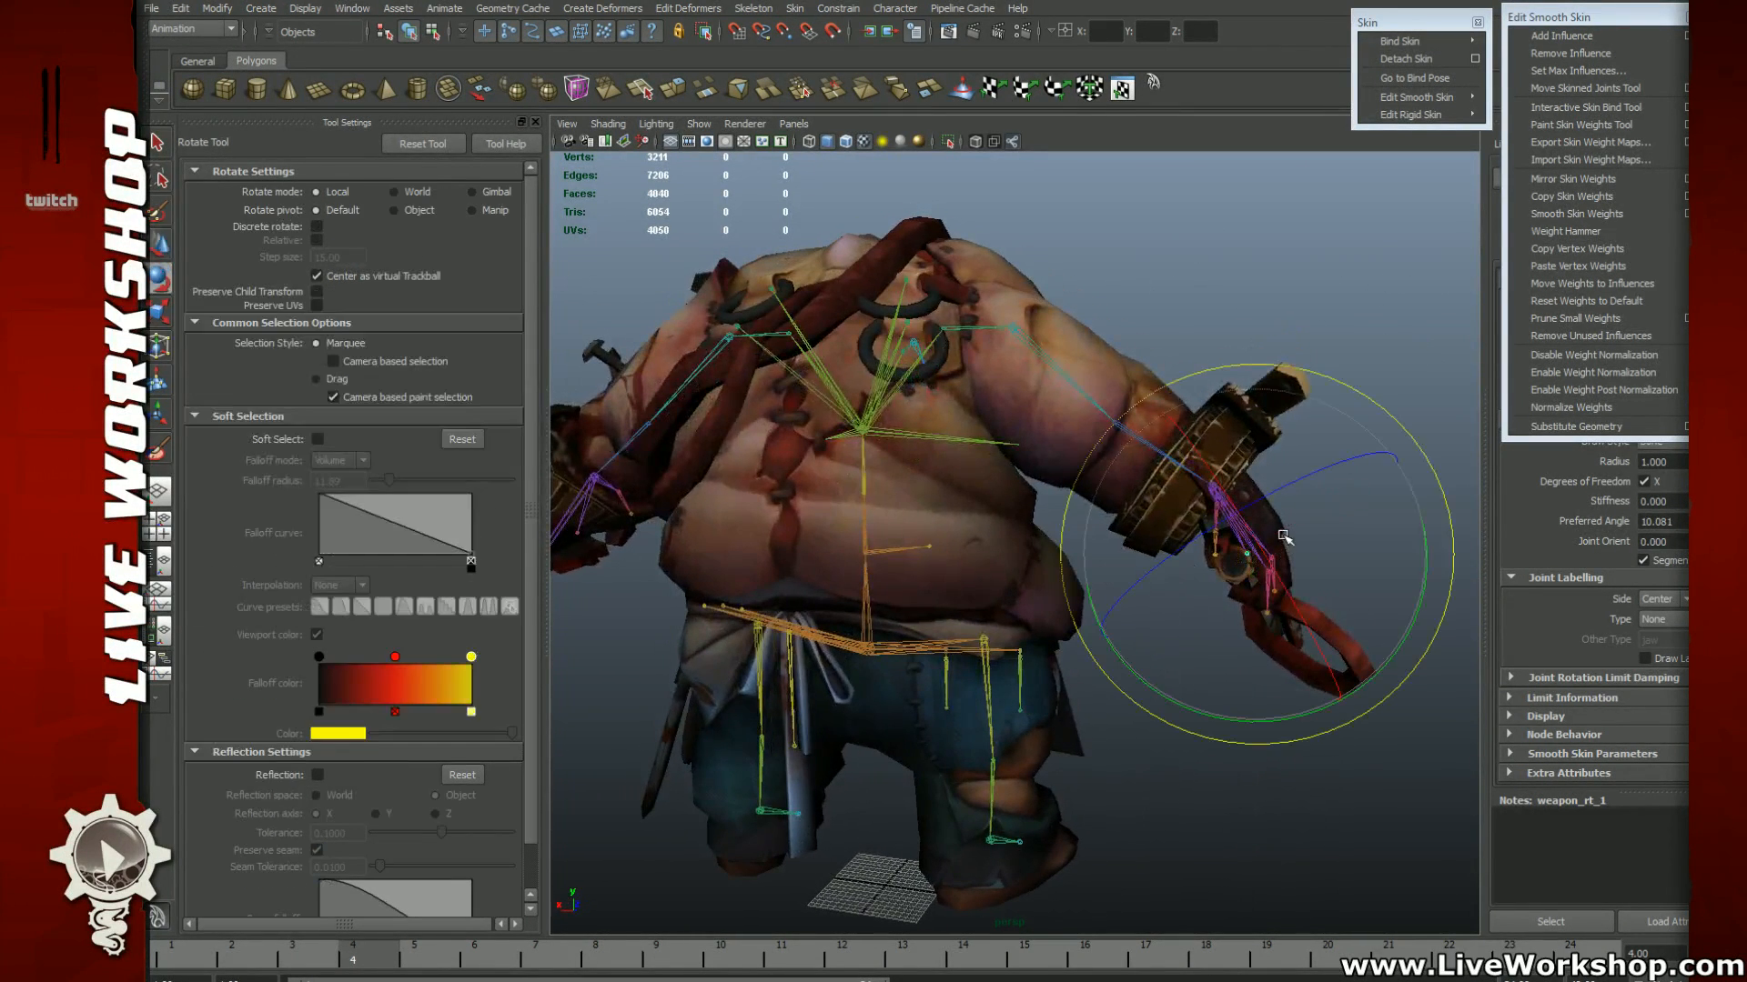
{"action": "left_click_drag", "start_coordinate": [1278, 539], "coordinate": [1081, 627], "text": "alt"}
{"action": "scroll", "coordinate": [942, 584], "scroll_direction": "up", "scroll_amount": 5}
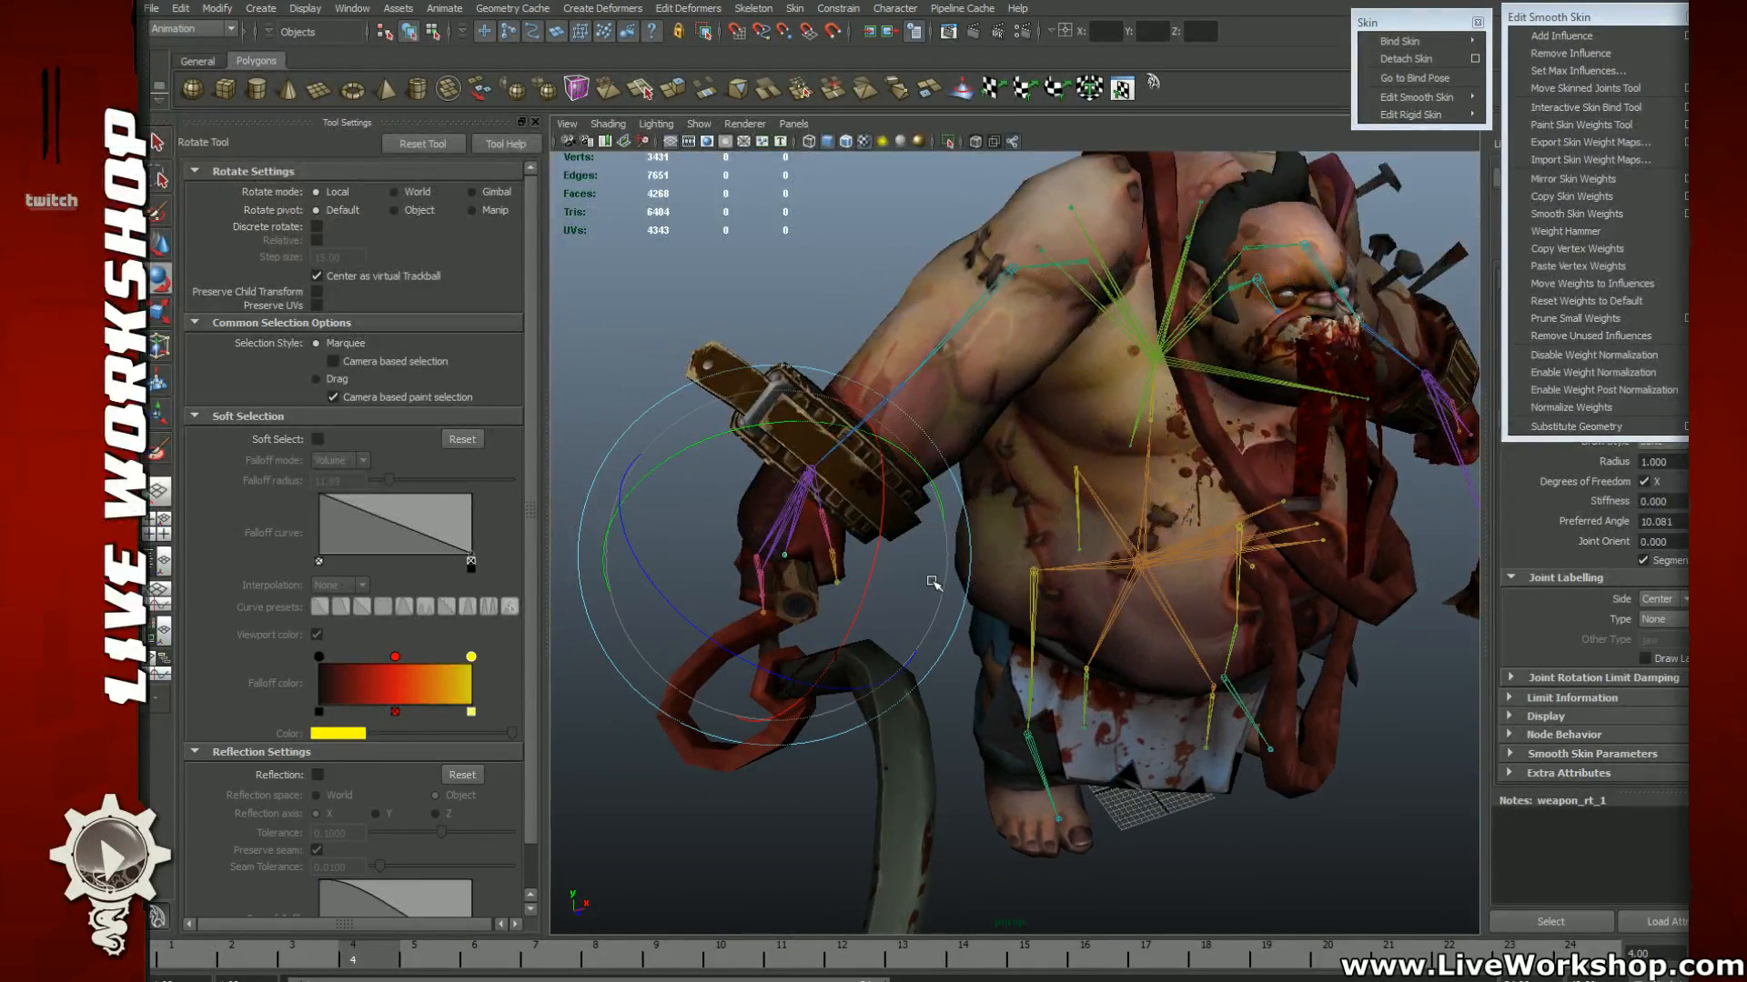
{"action": "scroll", "coordinate": [932, 582], "scroll_direction": "down", "scroll_amount": 5}
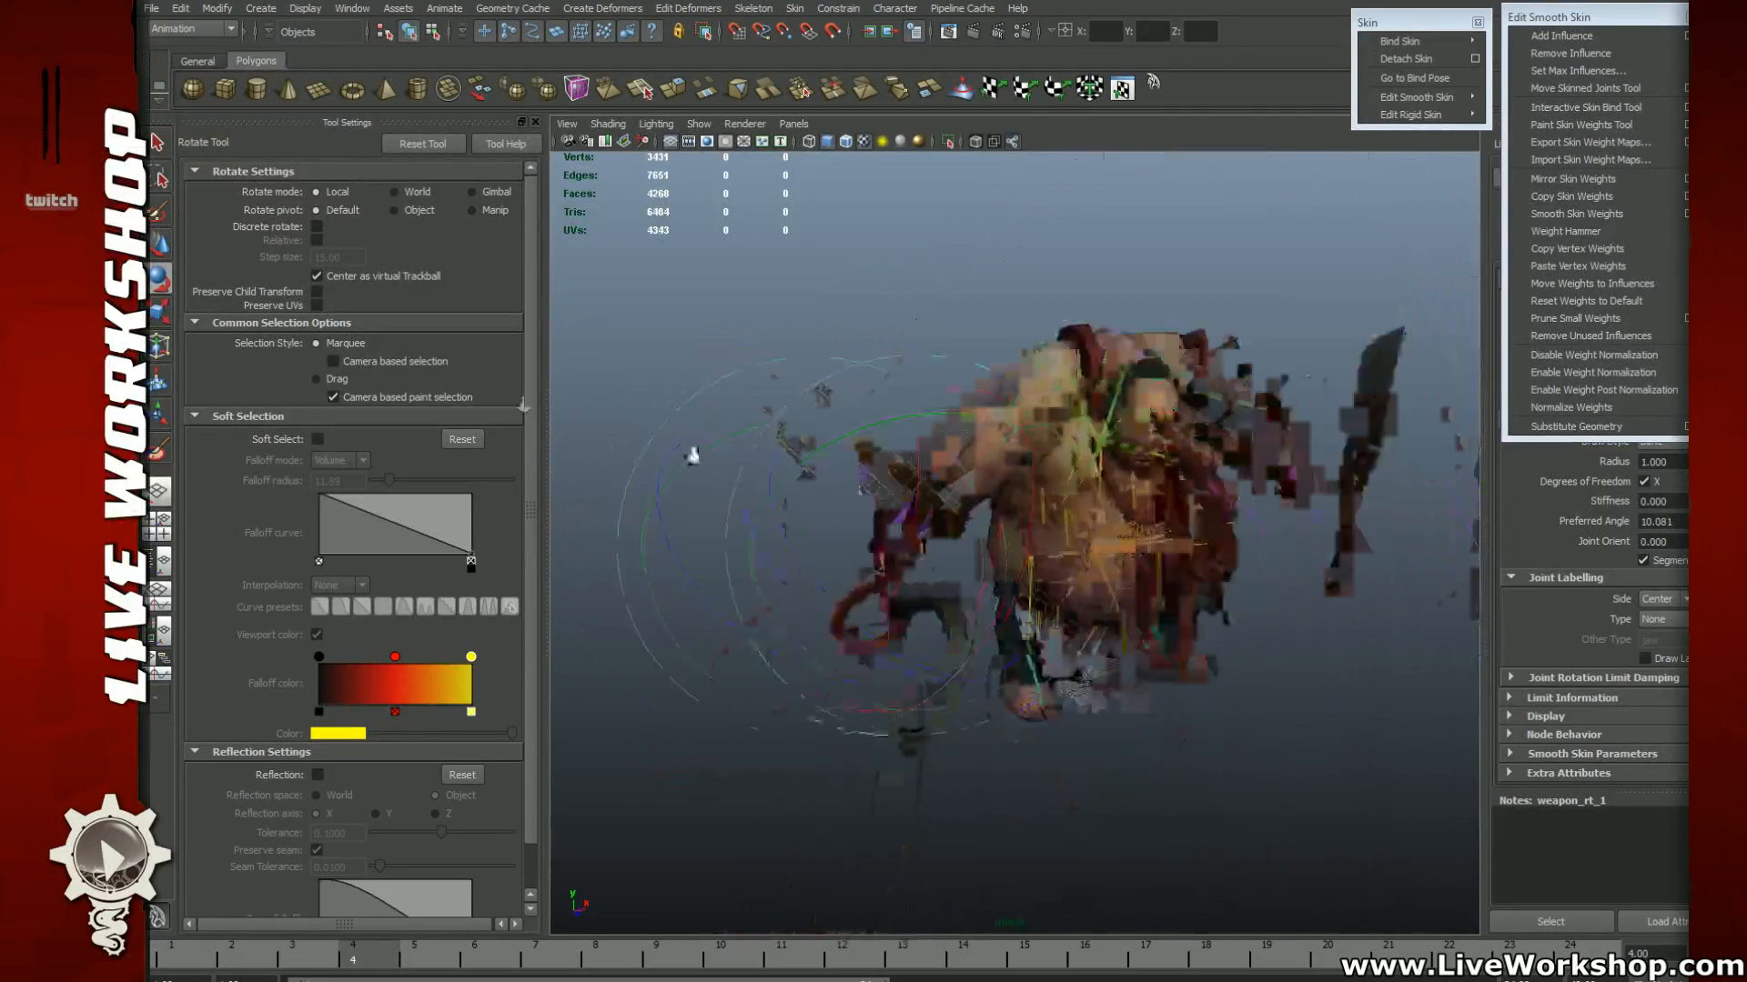
{"action": "right_click_drag", "start_coordinate": [694, 456], "coordinate": [523, 406], "text": "alt"}
{"action": "middle_click_drag", "start_coordinate": [1124, 476], "coordinate": [946, 513], "text": "alt"}
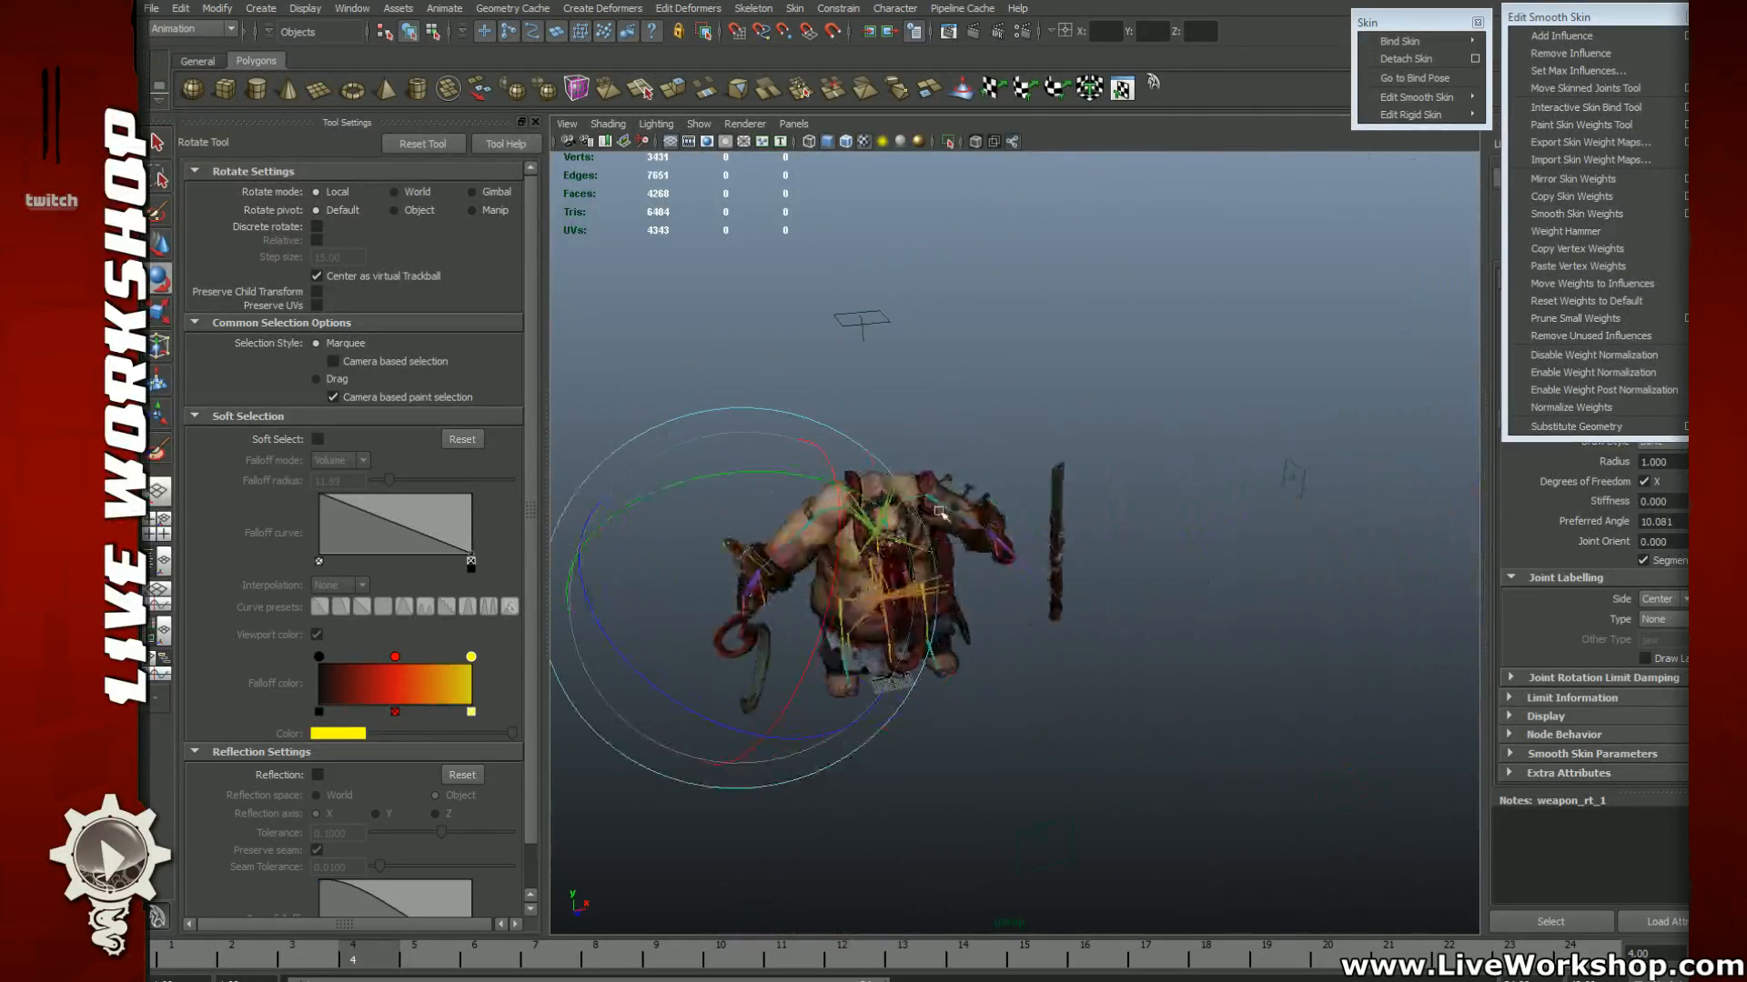
{"action": "left_click", "coordinate": [992, 430]}
Step: Save the scene under the new name insanity_set_pose in the Models folder
{"action": "left_click_drag", "start_coordinate": [918, 499], "coordinate": [943, 548], "text": "alt"}
{"action": "scroll", "coordinate": [943, 548], "scroll_direction": "up", "scroll_amount": 3}
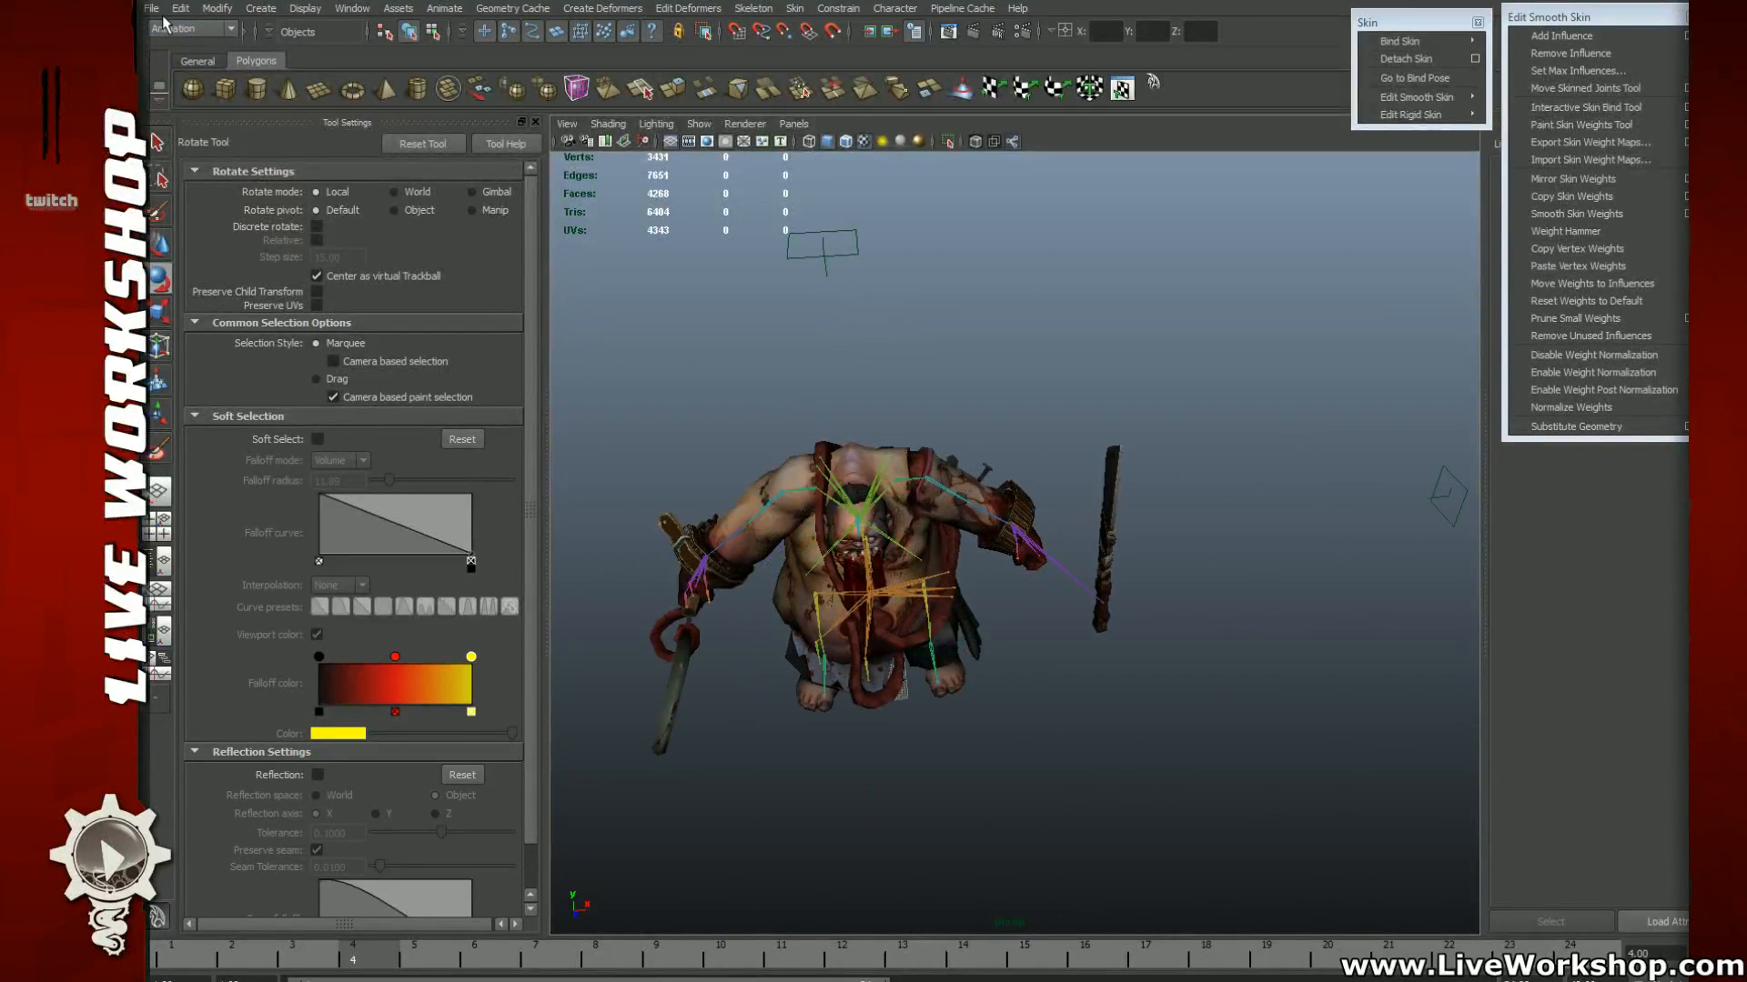
{"action": "left_click", "coordinate": [158, 12]}
{"action": "key", "text": "Return"}
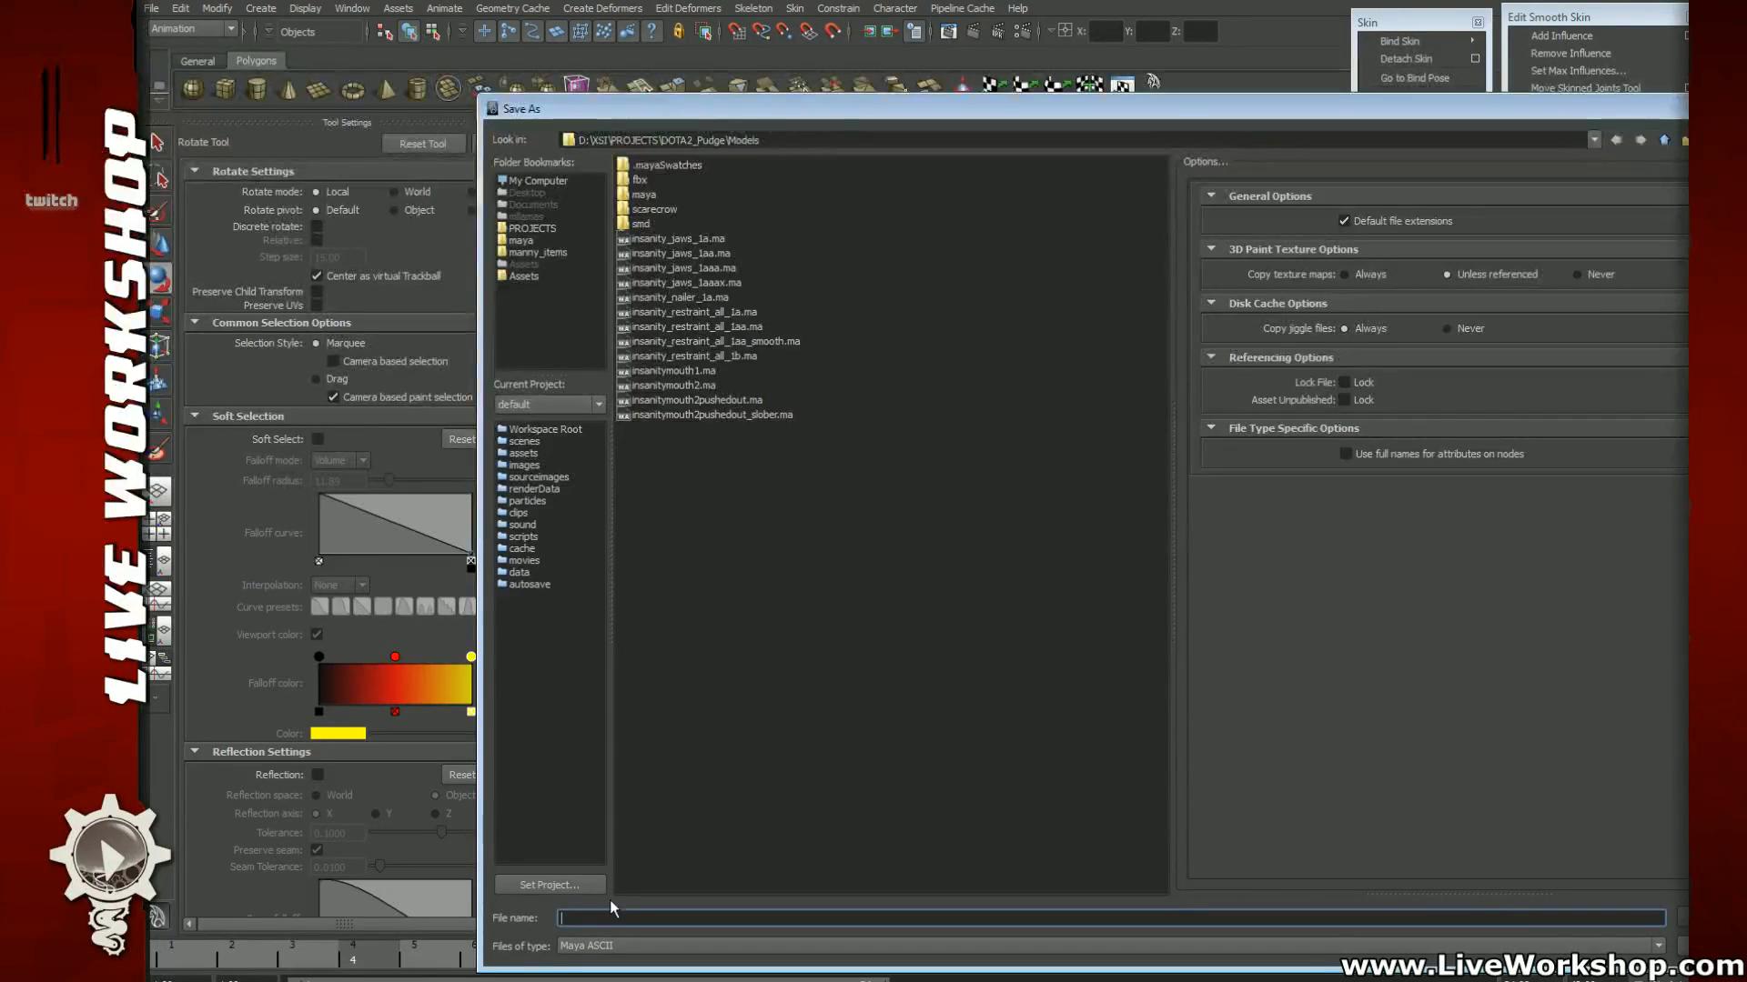
{"action": "type", "text": "insanity"}
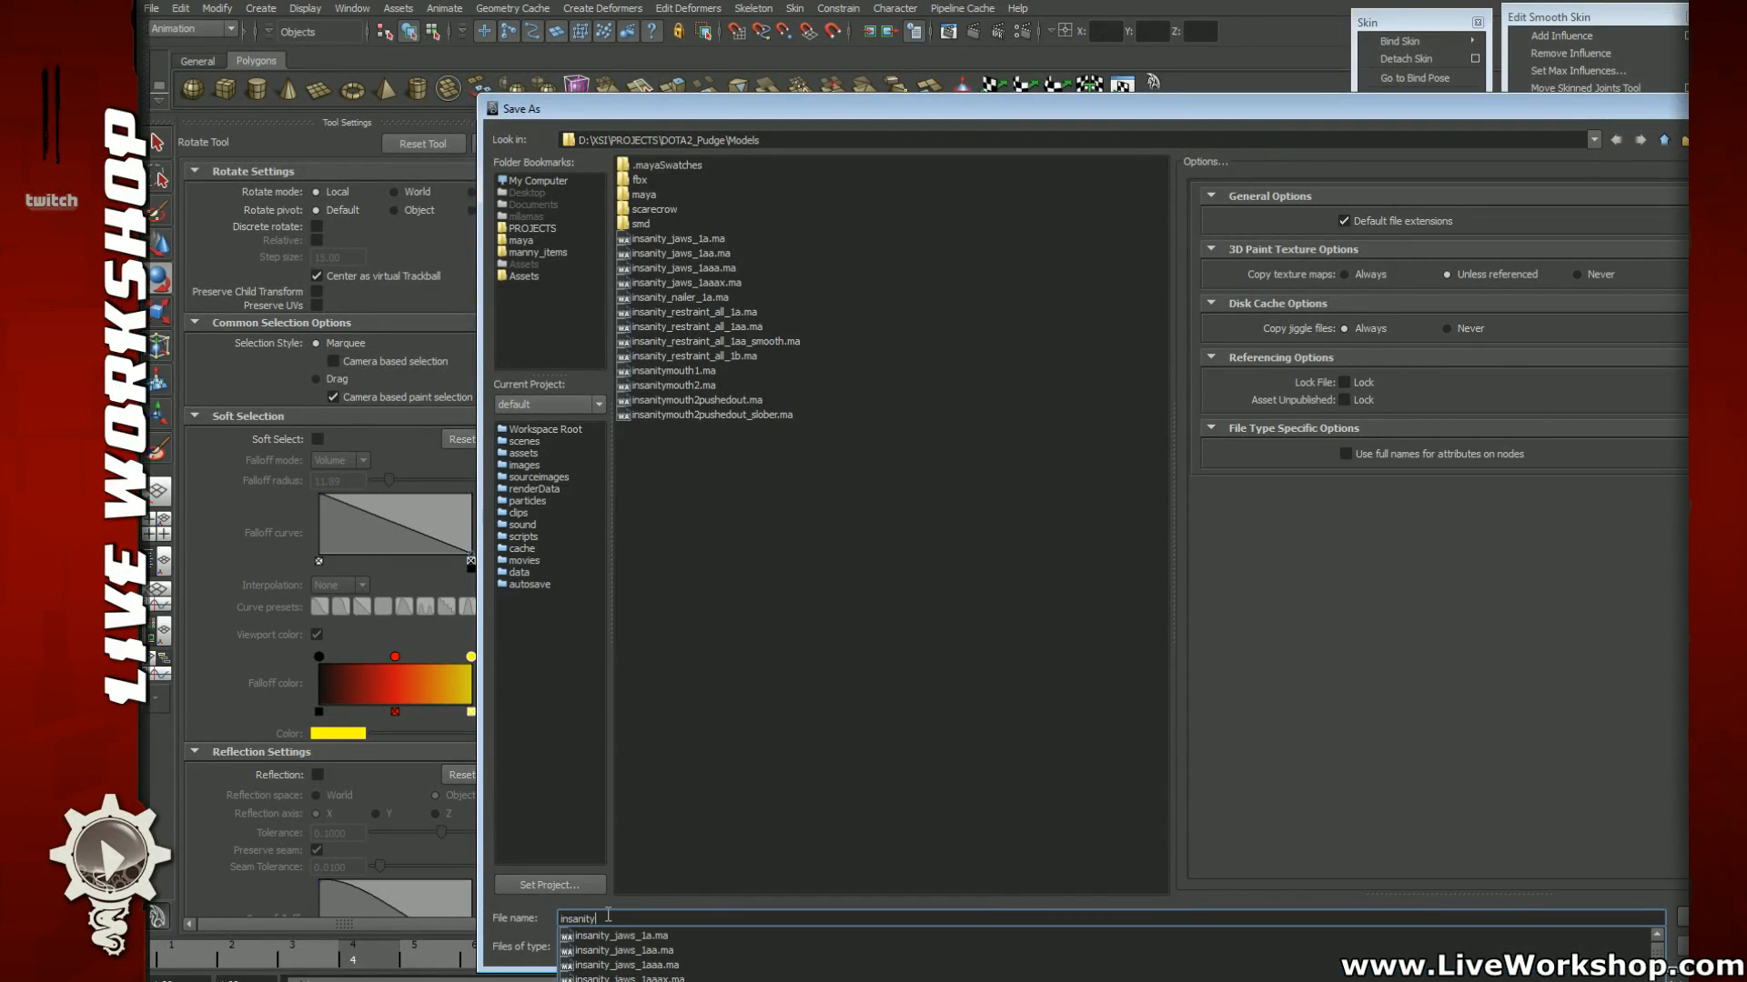
{"action": "type", "text": "_set"}
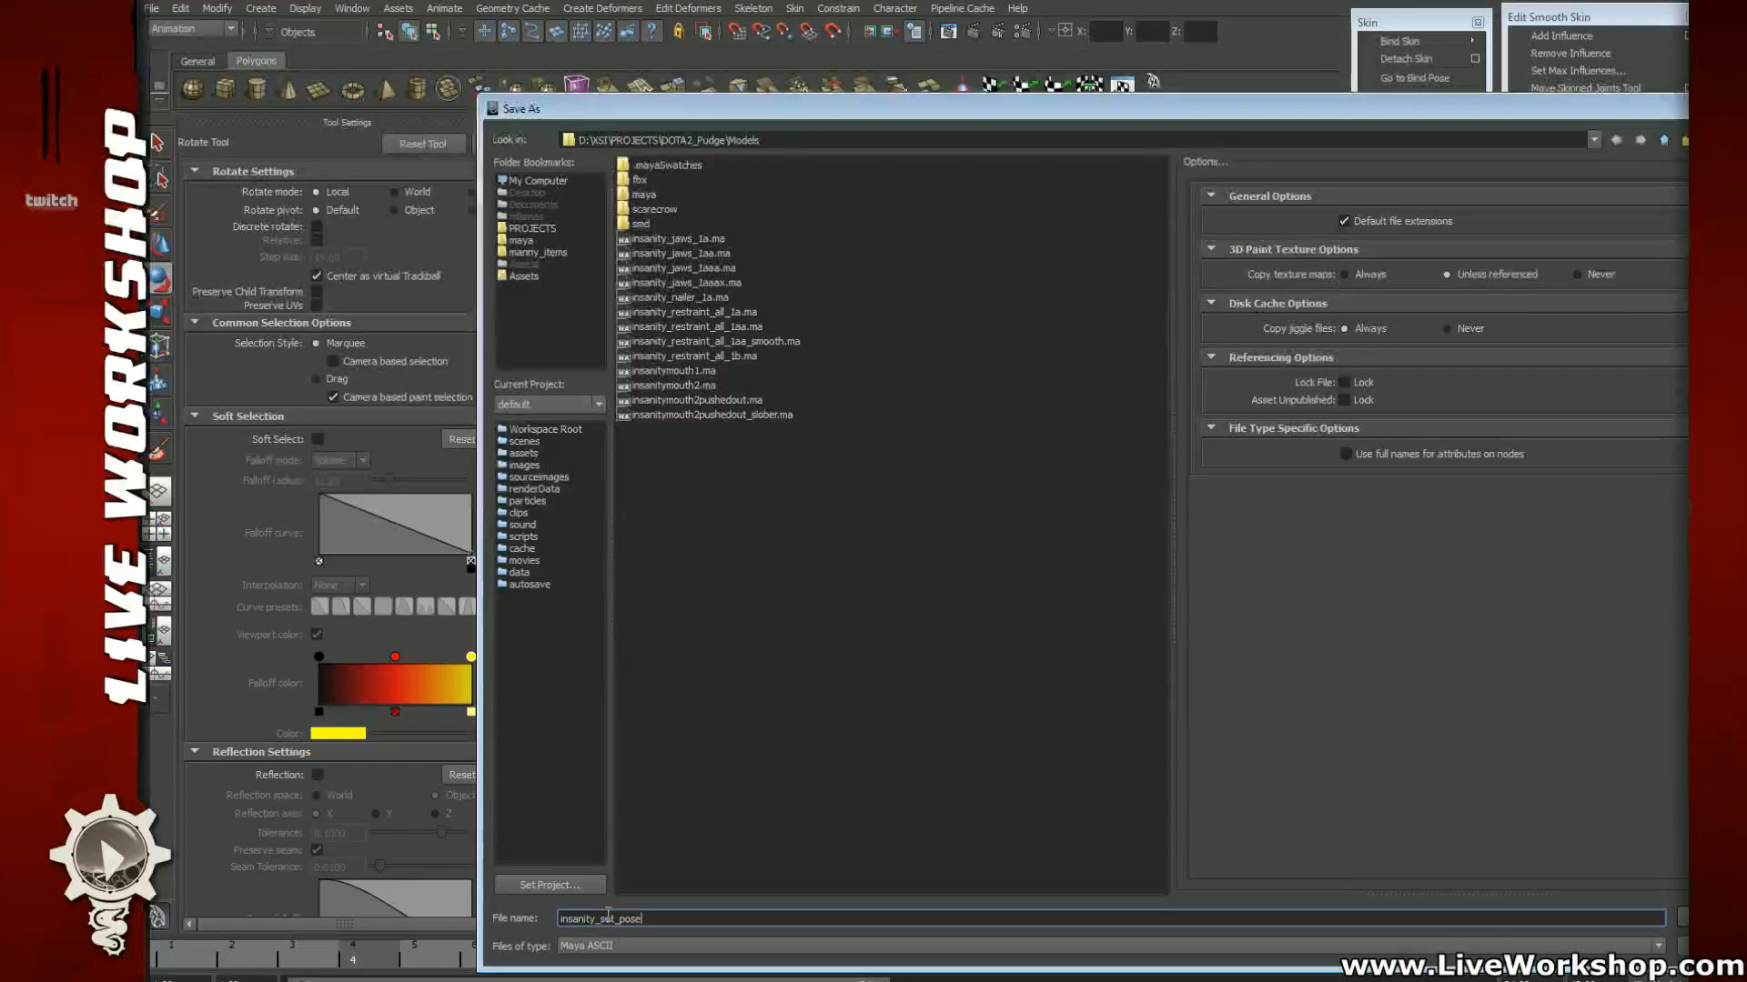
{"action": "type", "text": "_pose"}
{"action": "key", "text": "Return"}
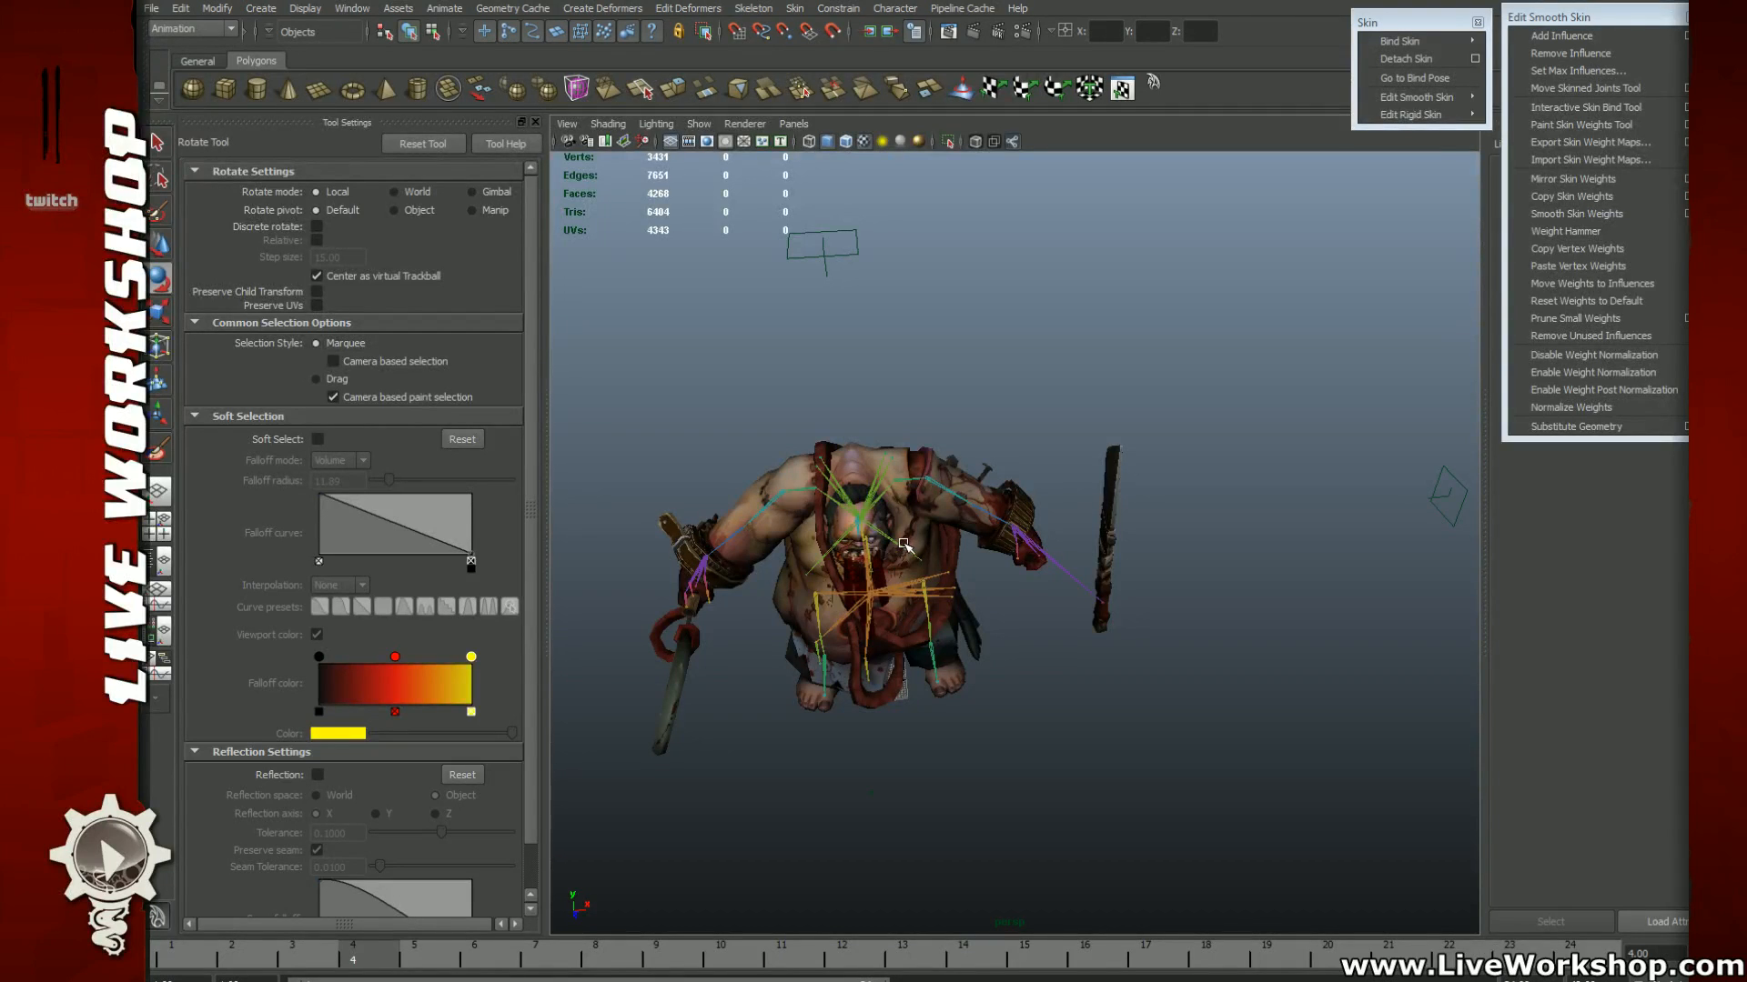
{"action": "key", "text": "space"}
{"action": "key", "text": "space"}
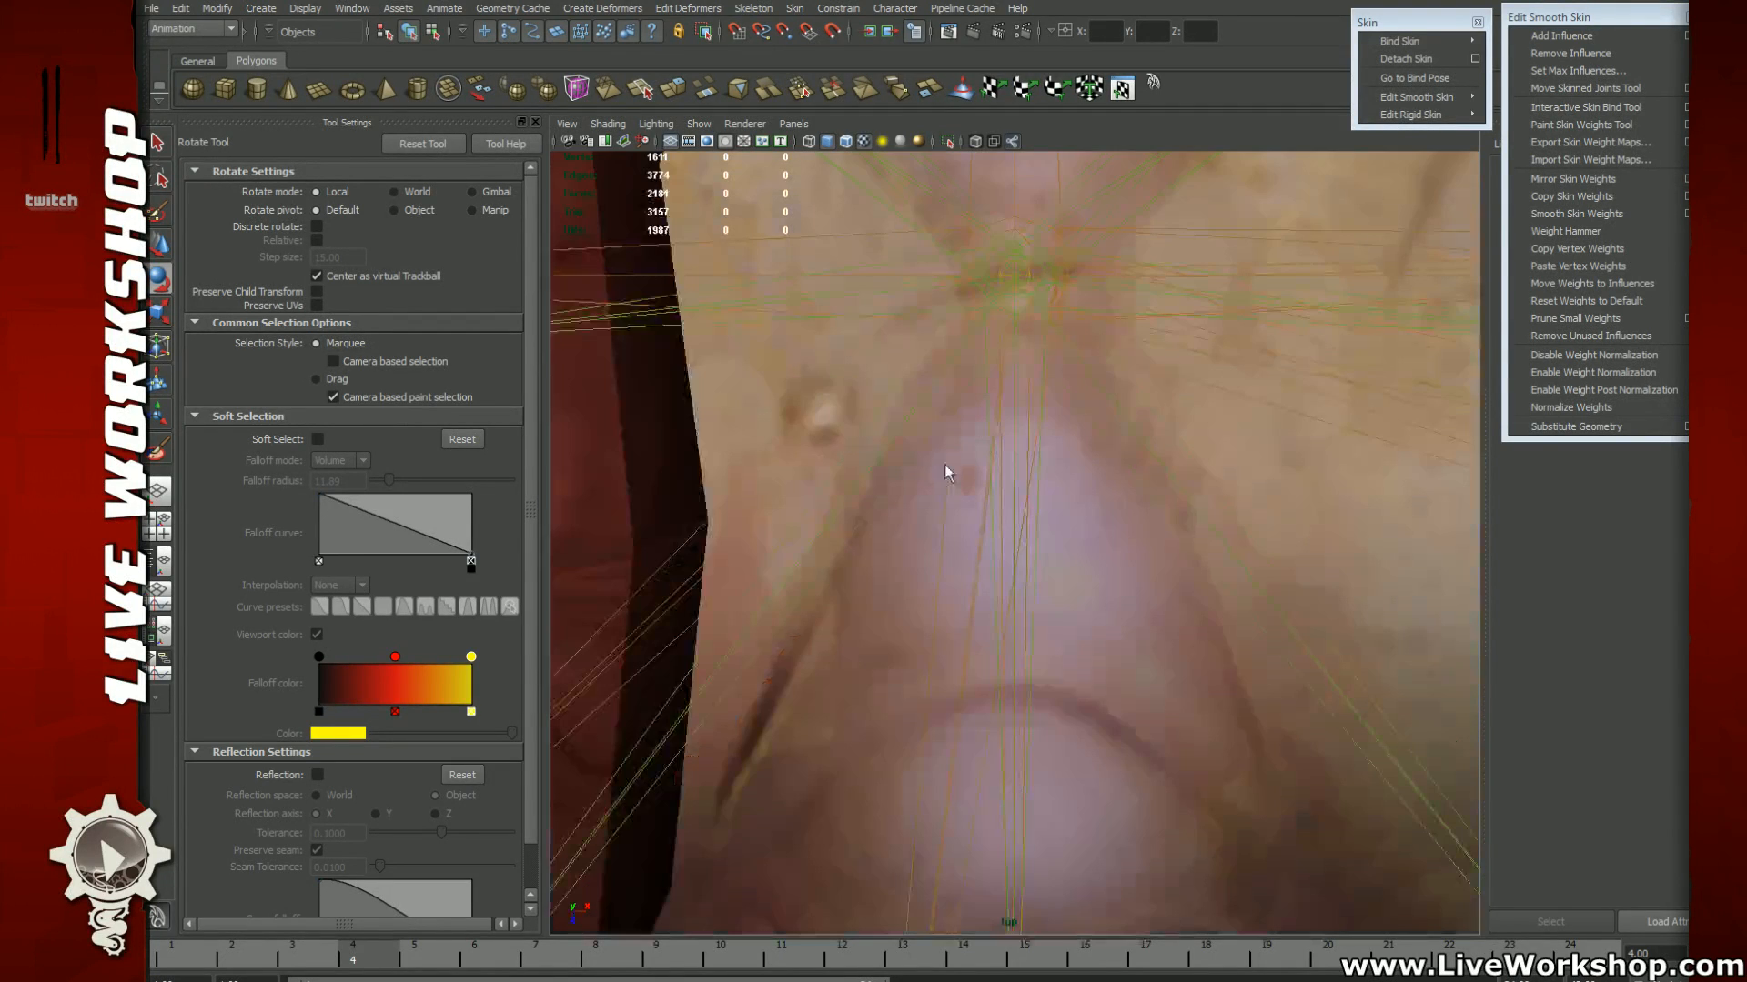
{"action": "key", "text": "space"}
{"action": "key", "text": "space"}
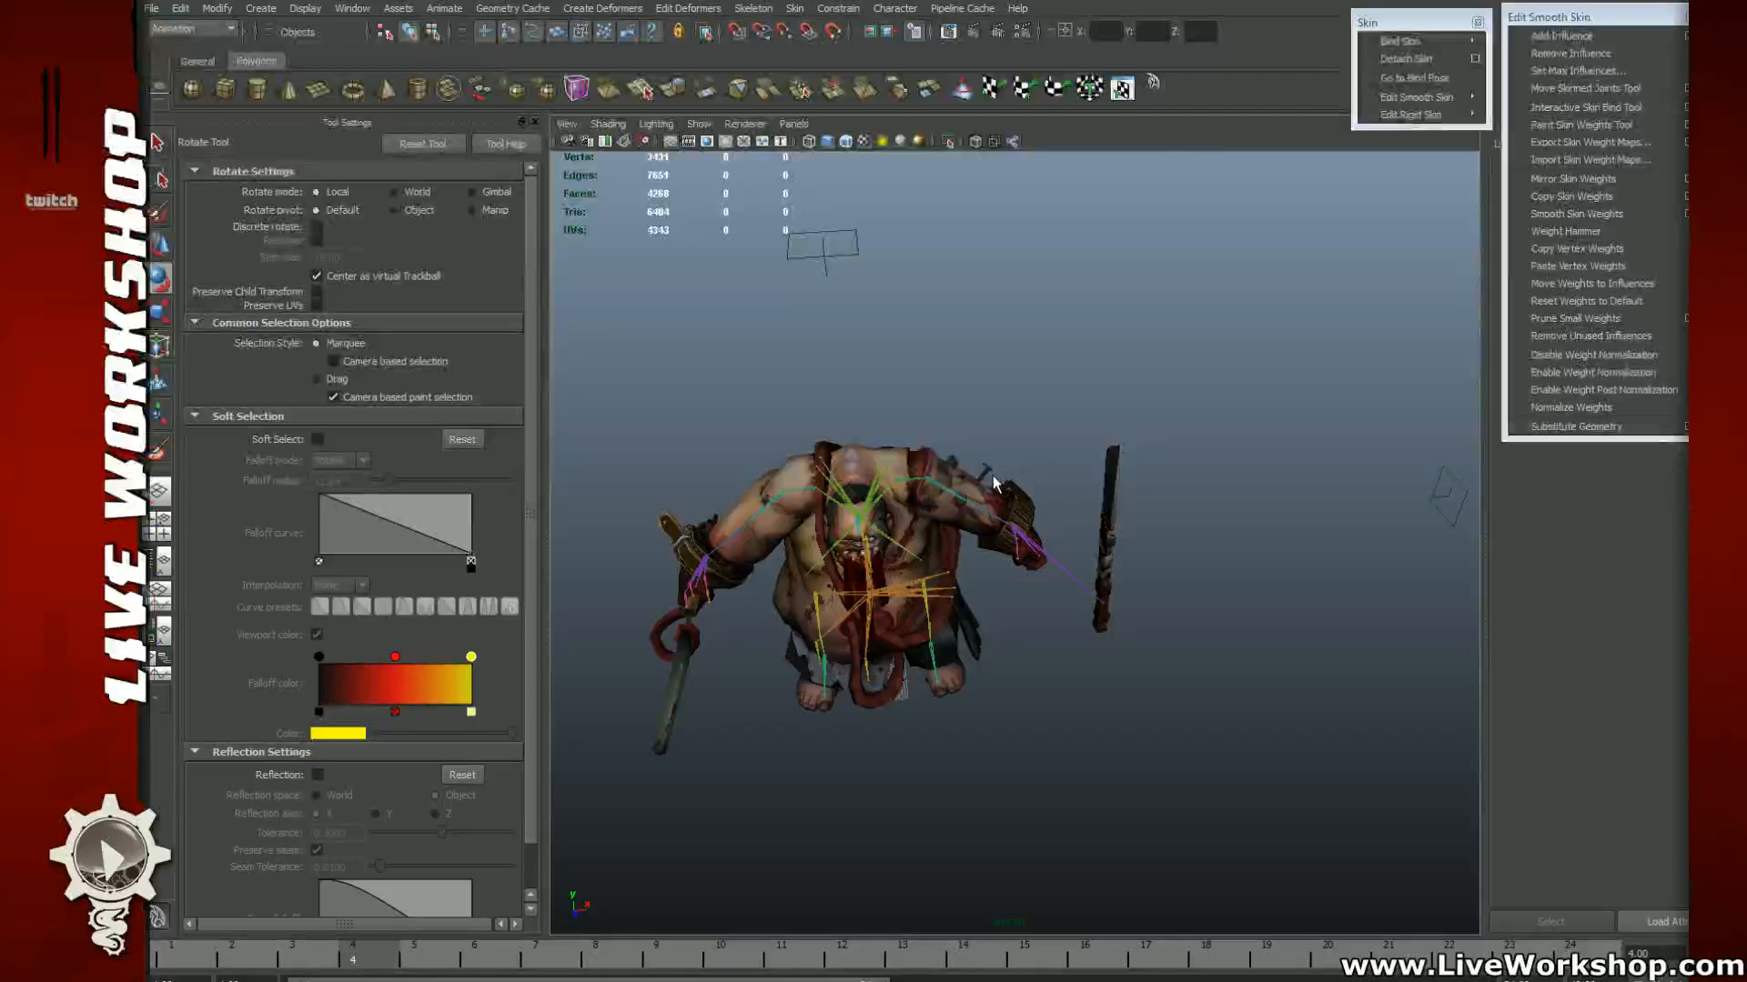
{"action": "key", "text": "space"}
{"action": "key", "text": "space"}
{"action": "key", "text": "space"}
{"action": "key", "text": "space"}
Step: Rotate the weapon_lf_2 joint and move it so the floating cleaver reaches the character's left hand
{"action": "left_click_drag", "start_coordinate": [1025, 456], "coordinate": [1025, 488], "text": "alt"}
{"action": "right_click_drag", "start_coordinate": [1025, 488], "coordinate": [1088, 601], "text": "alt"}
{"action": "left_click", "coordinate": [1030, 658]}
{"action": "left_click_drag", "start_coordinate": [1030, 659], "coordinate": [959, 640], "text": "alt"}
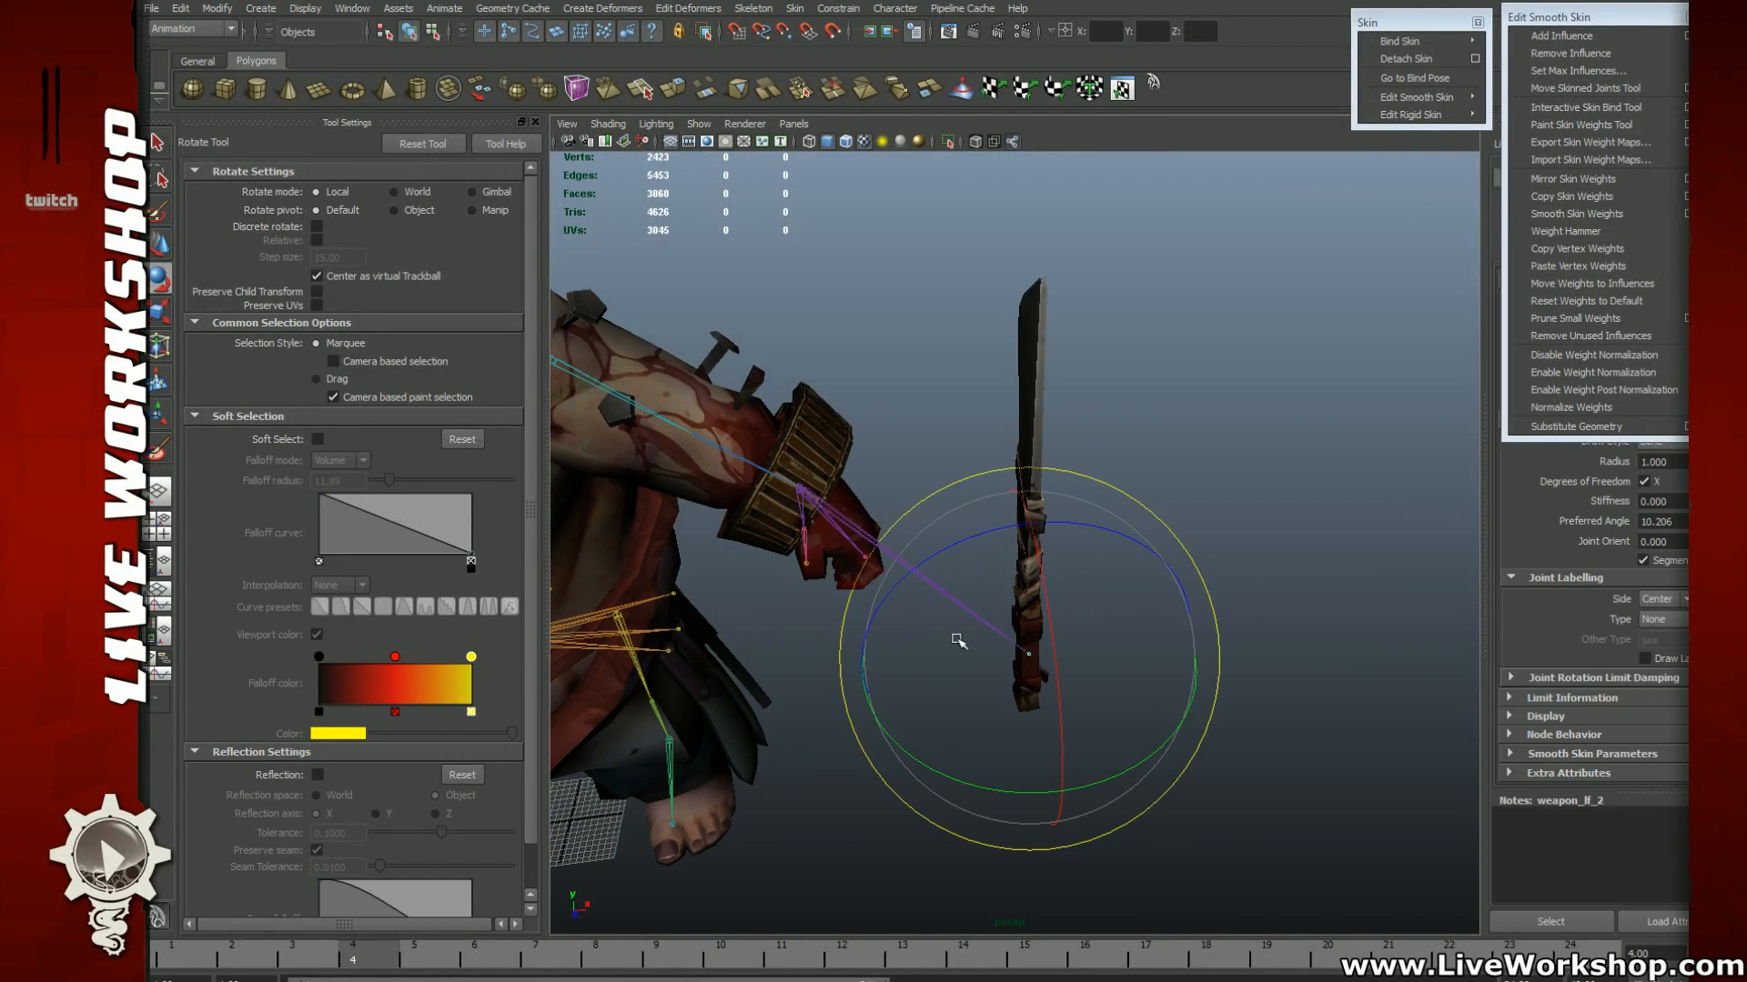
{"action": "right_click_drag", "start_coordinate": [959, 639], "coordinate": [1085, 537], "text": "alt"}
{"action": "middle_click_drag", "start_coordinate": [1084, 537], "coordinate": [1114, 652], "text": "alt"}
{"action": "left_click_drag", "start_coordinate": [1151, 784], "coordinate": [1076, 795]}
{"action": "key", "text": "w"}
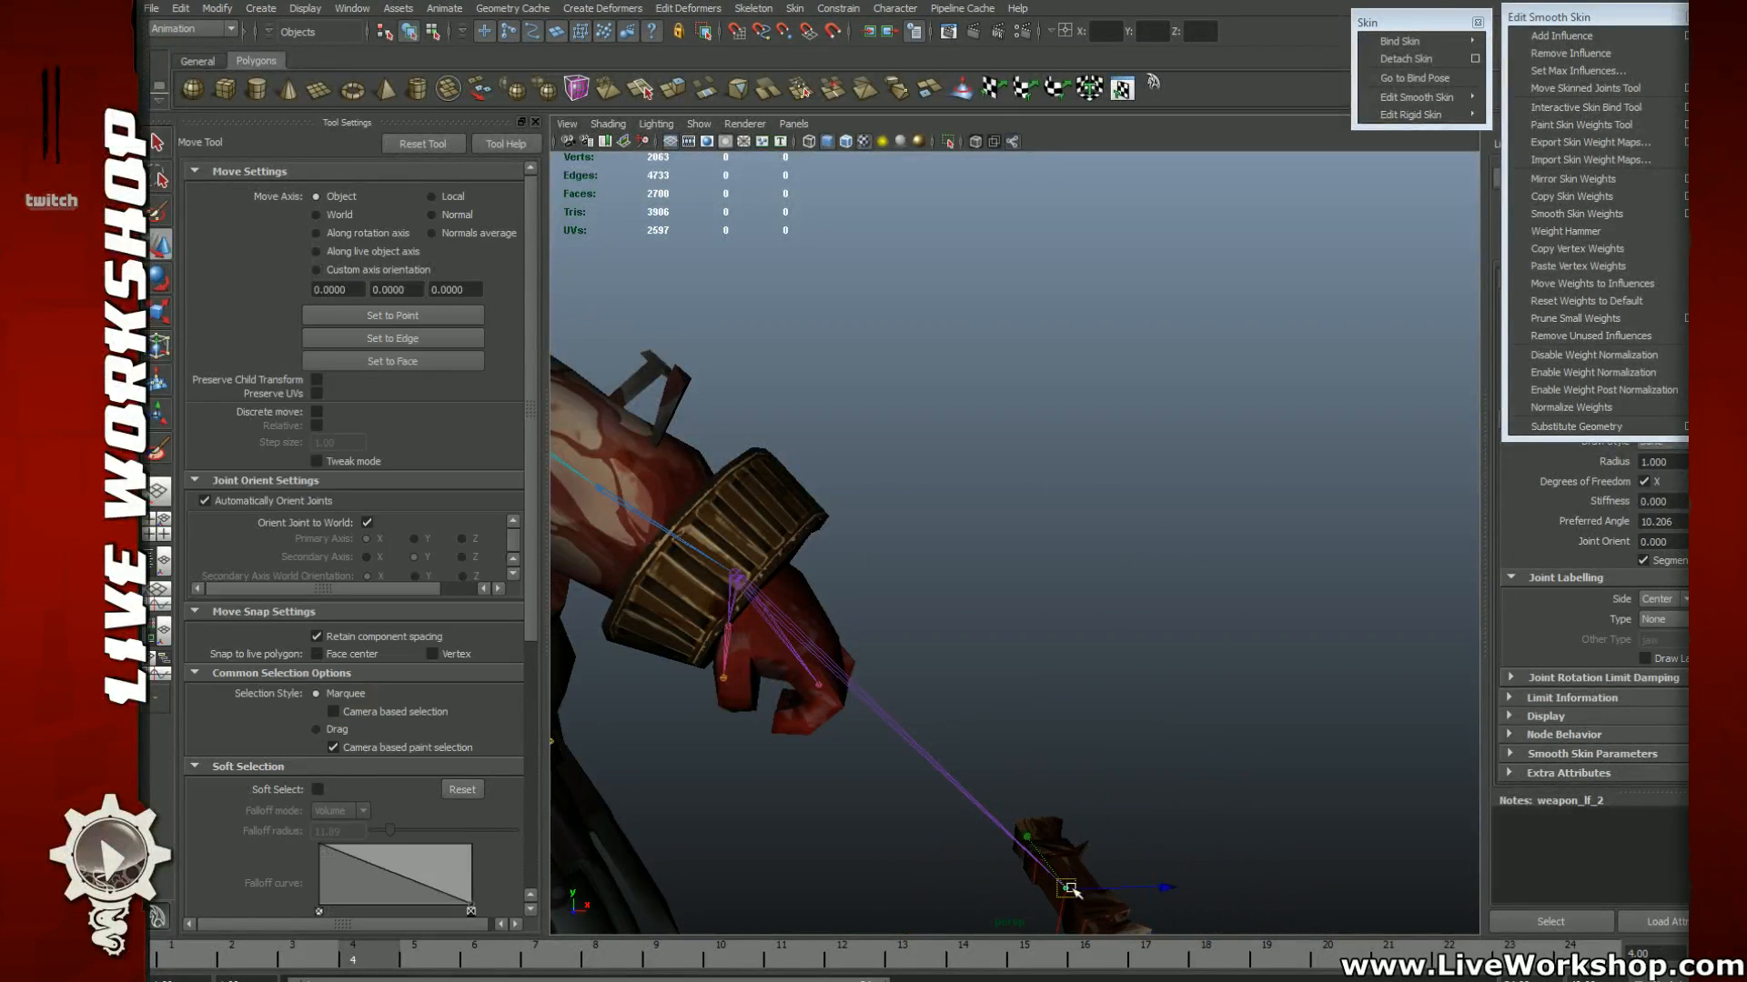
{"action": "left_click_drag", "start_coordinate": [1066, 887], "coordinate": [855, 576]}
{"action": "left_click_drag", "start_coordinate": [1351, 695], "coordinate": [1267, 684]}
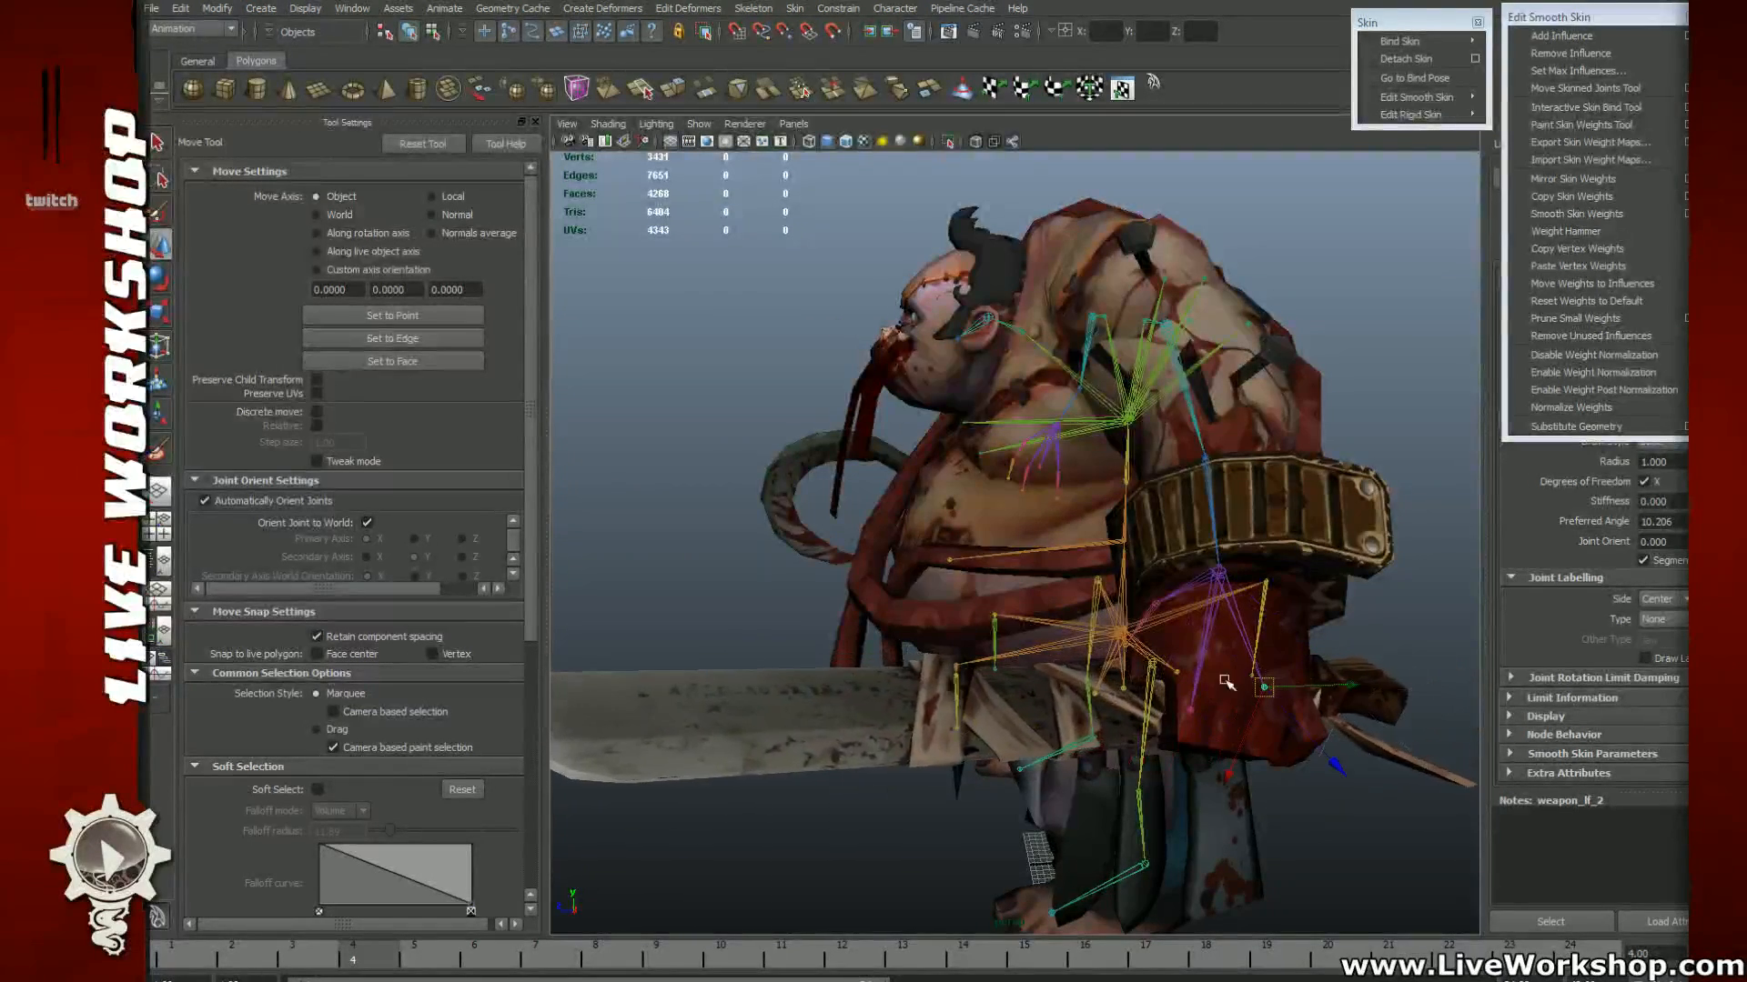
Step: Fine-tune the weapon_lf_2 joint's position and rotation so the cleaver's handle sits inside the left fist
{"action": "mouse_move", "coordinate": [1128, 701]}
{"action": "left_mouse_down", "text": "alt"}
{"action": "mouse_move", "coordinate": [1237, 667]}
{"action": "mouse_move", "coordinate": [1140, 723]}
{"action": "left_mouse_up", "text": "alt"}
{"action": "left_click_drag", "start_coordinate": [946, 252], "coordinate": [889, 242], "text": "alt"}
{"action": "right_click_drag", "start_coordinate": [889, 242], "coordinate": [864, 240], "text": "alt"}
{"action": "middle_click_drag", "start_coordinate": [1064, 728], "coordinate": [1088, 652], "text": "alt"}
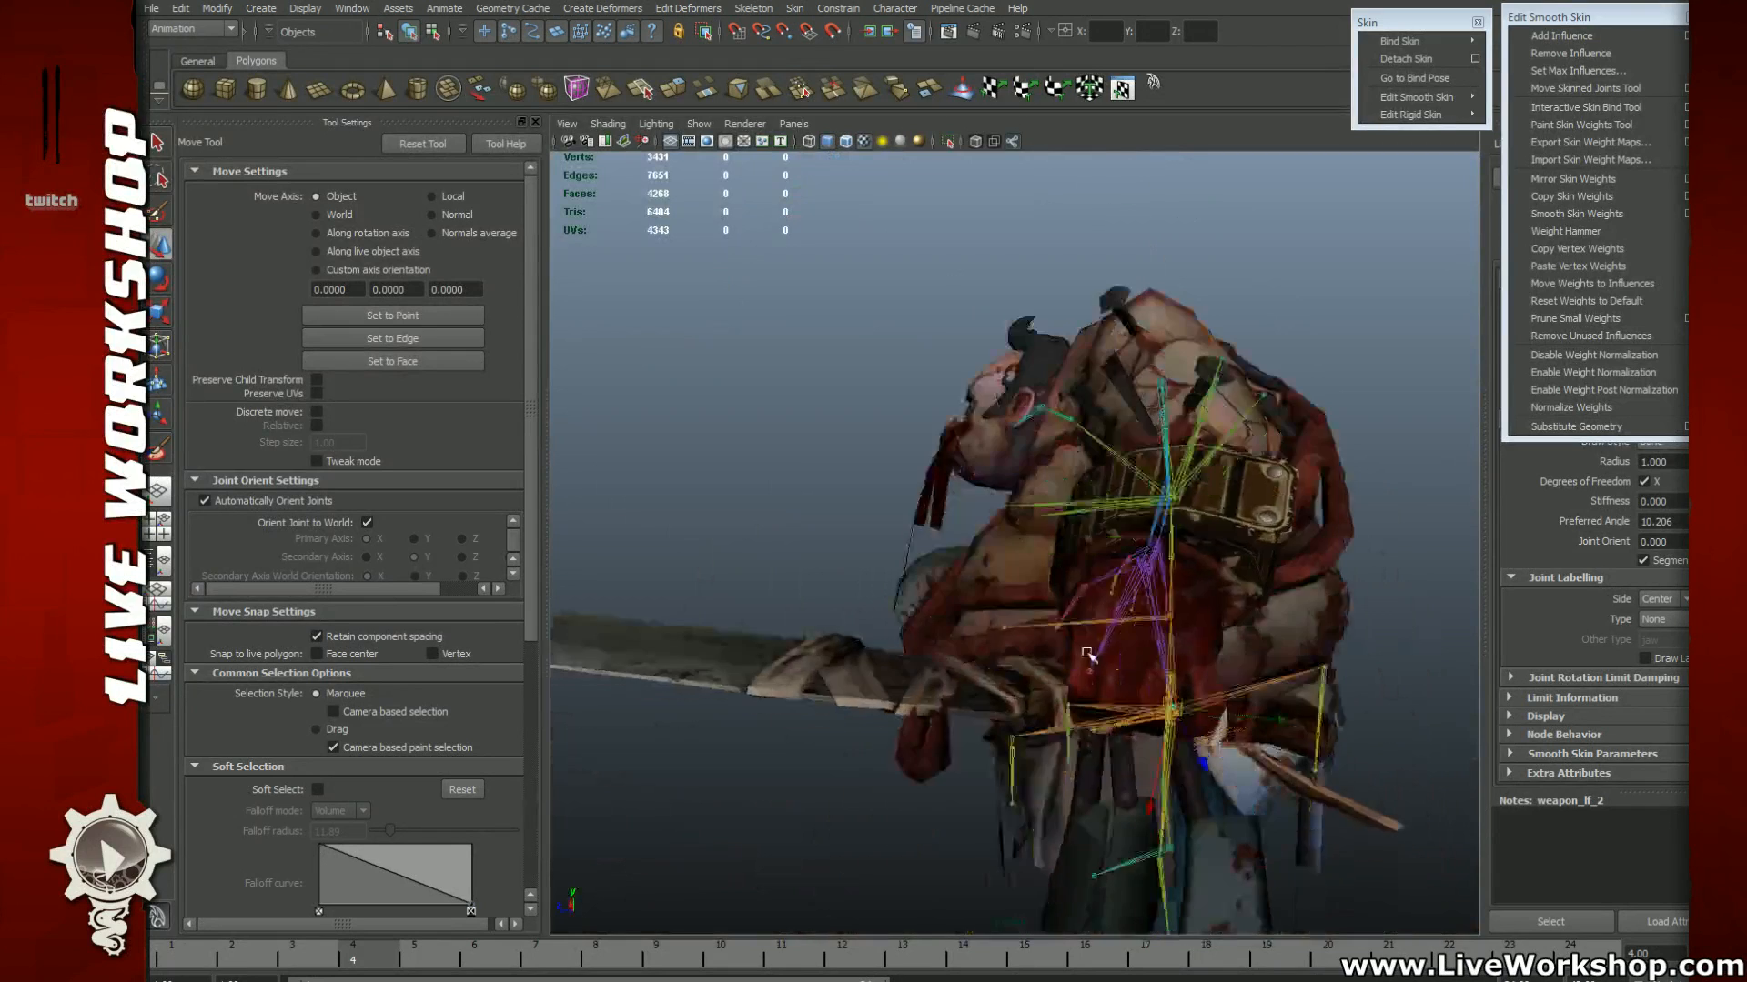
{"action": "left_click_drag", "start_coordinate": [1088, 652], "coordinate": [992, 600], "text": "alt"}
{"action": "middle_click_drag", "start_coordinate": [992, 600], "coordinate": [973, 525], "text": "alt"}
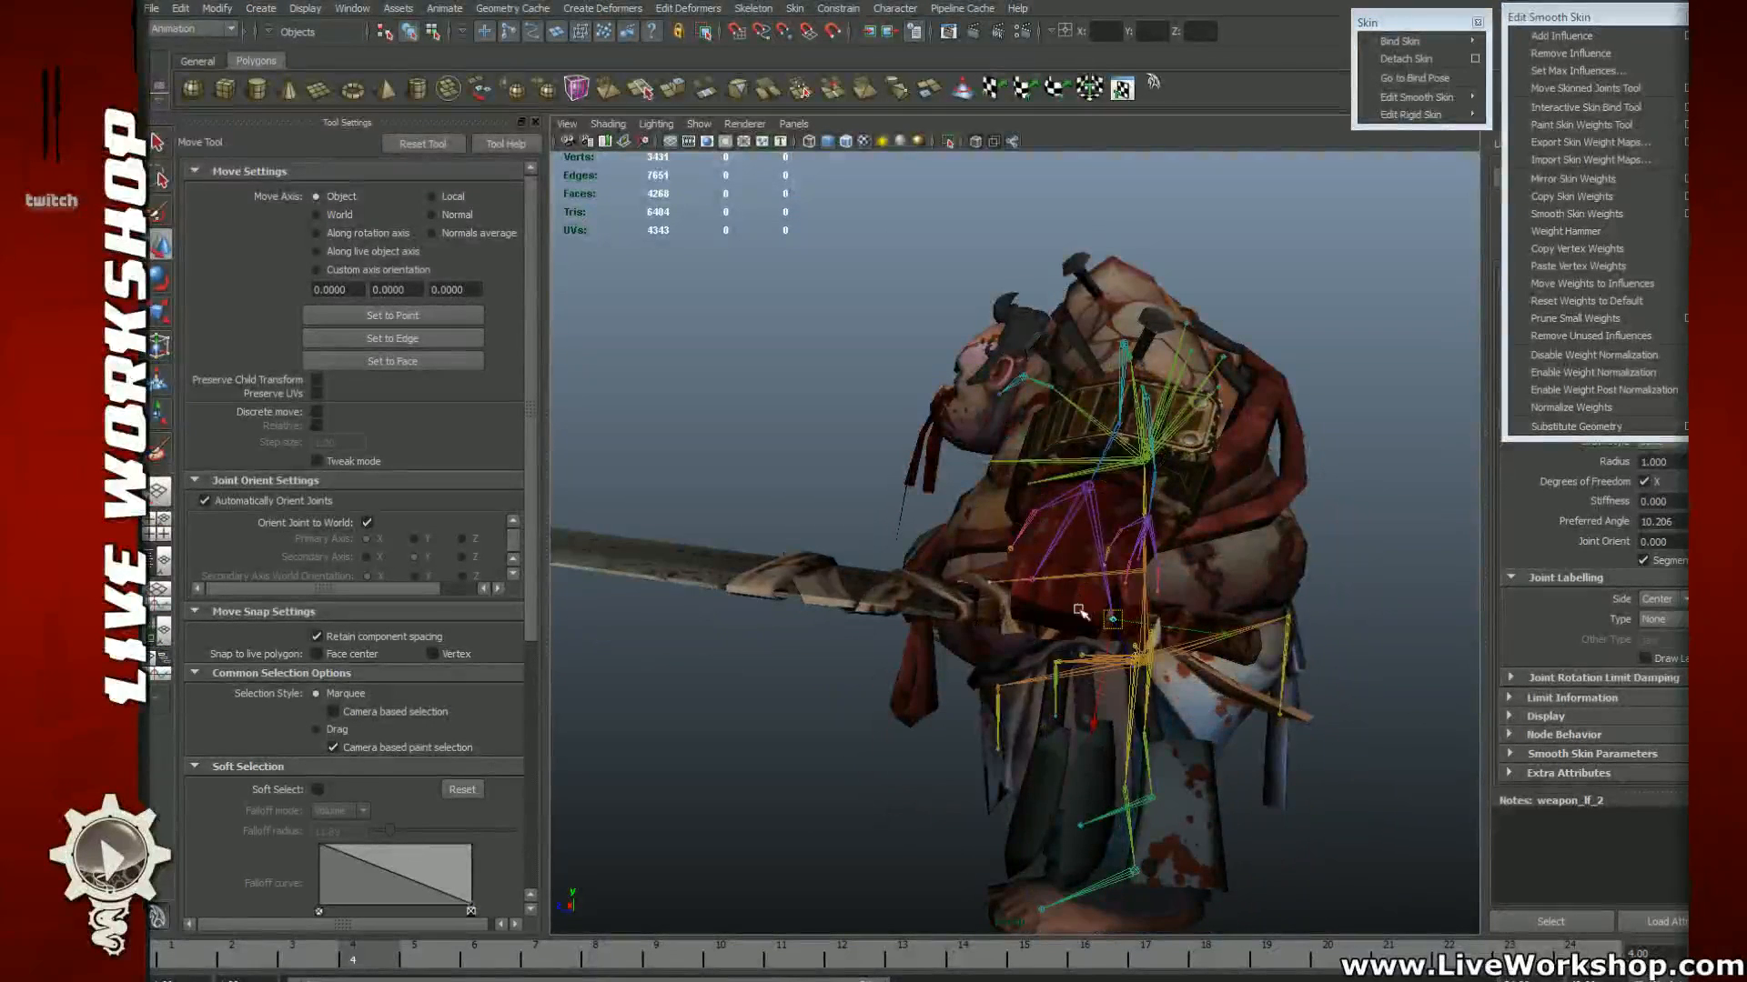
{"action": "left_click_drag", "start_coordinate": [1080, 611], "coordinate": [924, 582]}
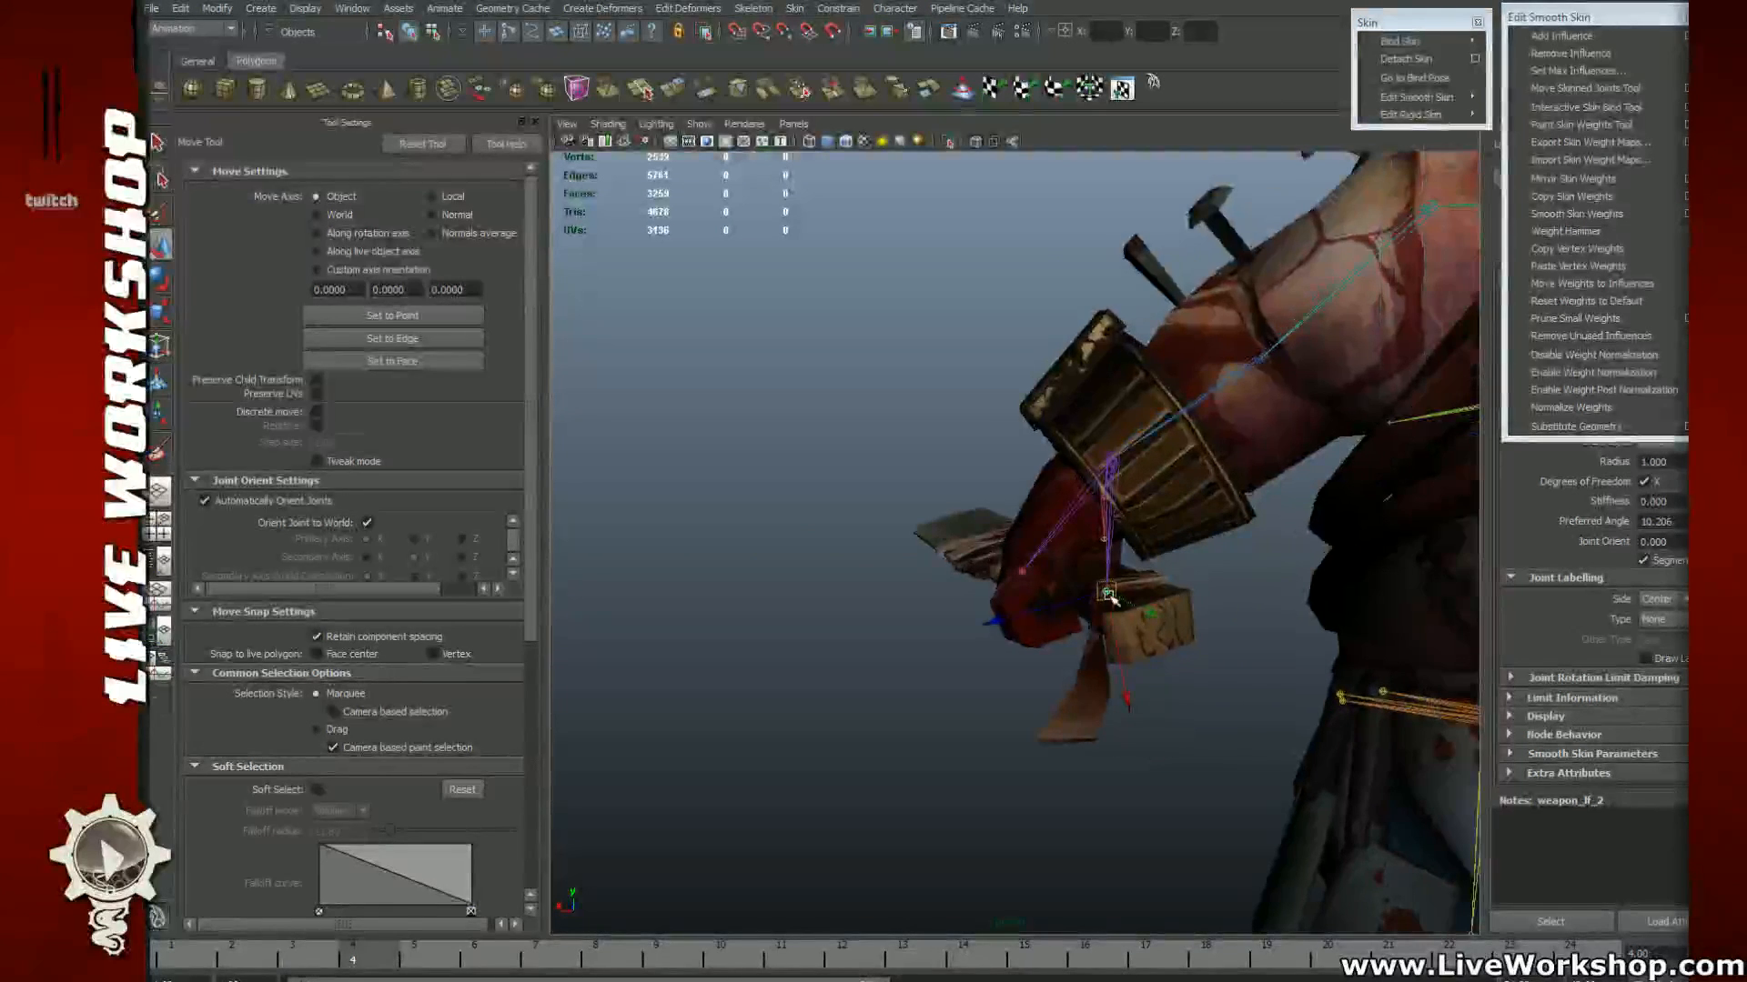
{"action": "key", "text": "e"}
{"action": "key", "text": "w"}
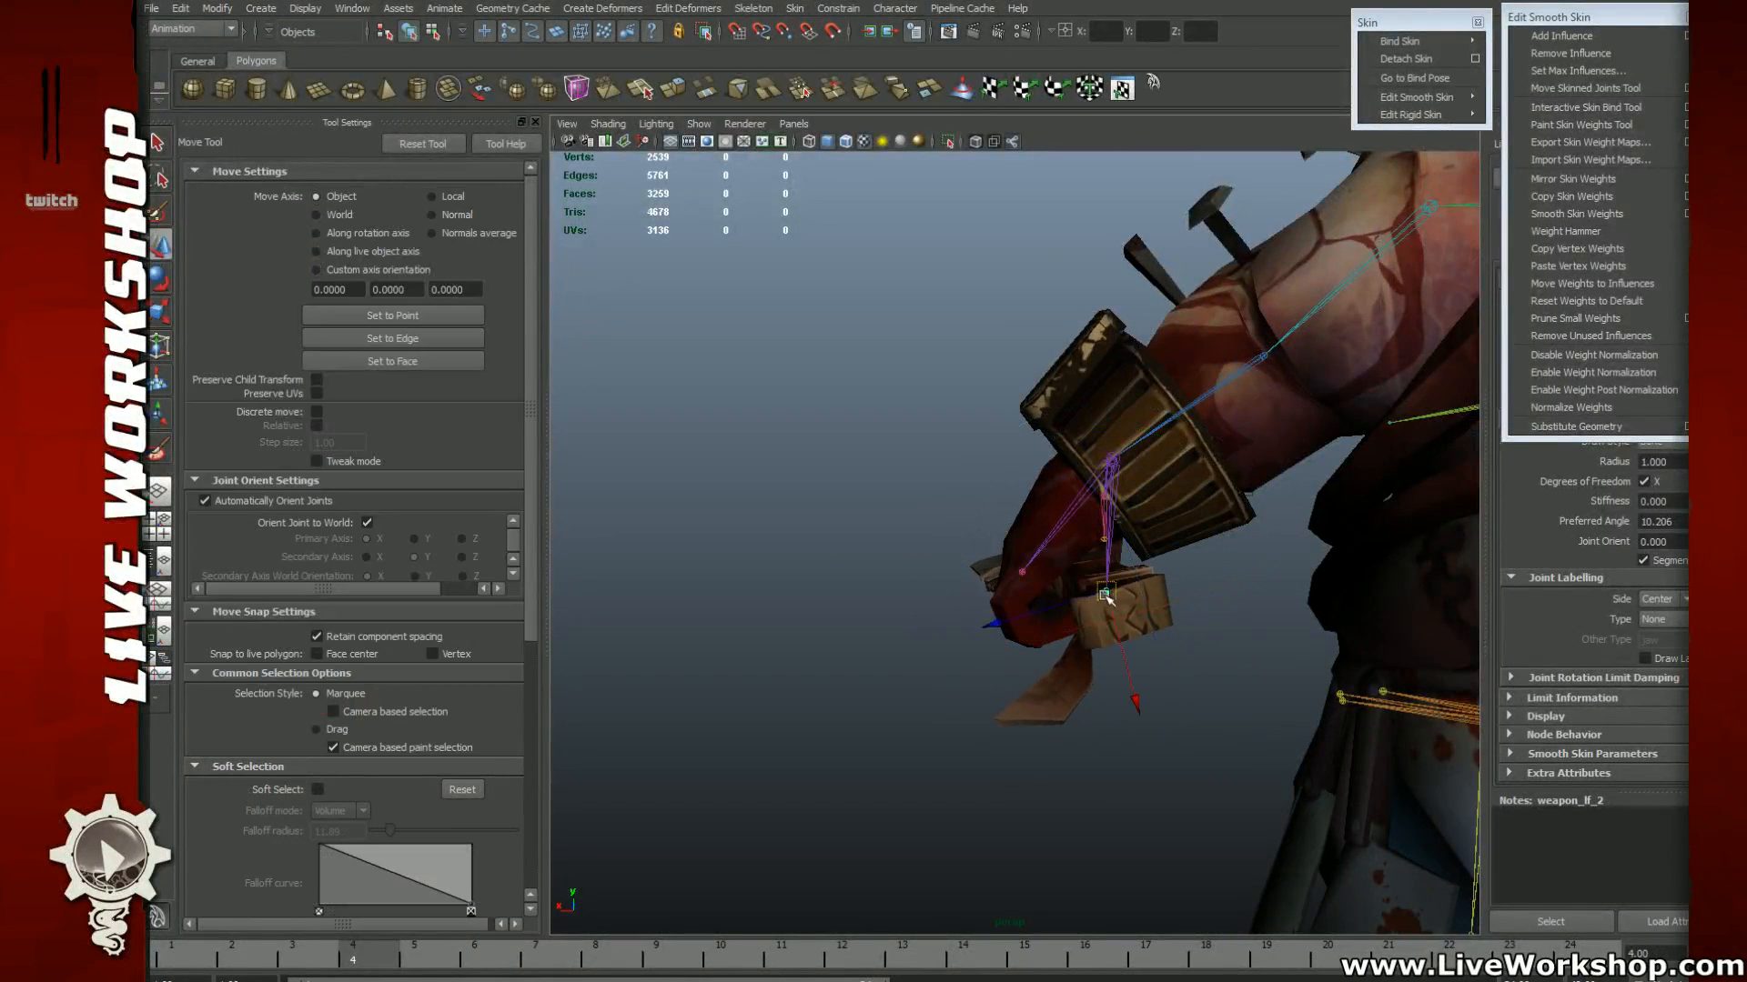
{"action": "key", "text": "e"}
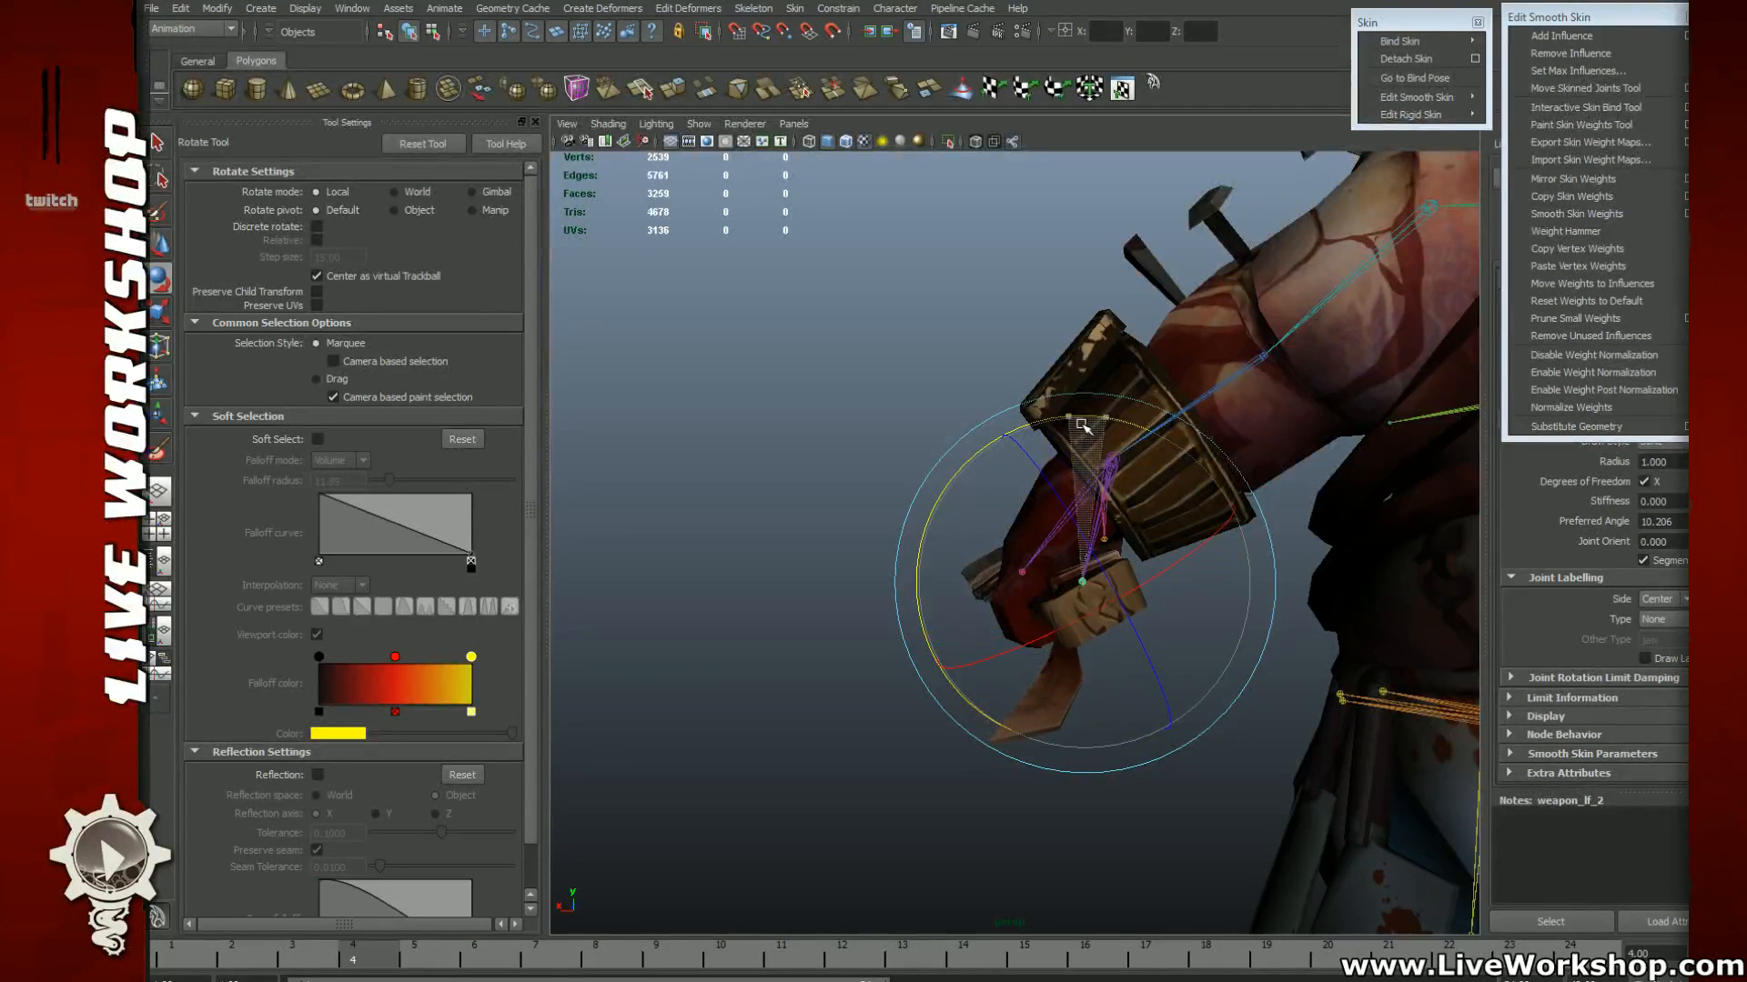
{"action": "key", "text": "w"}
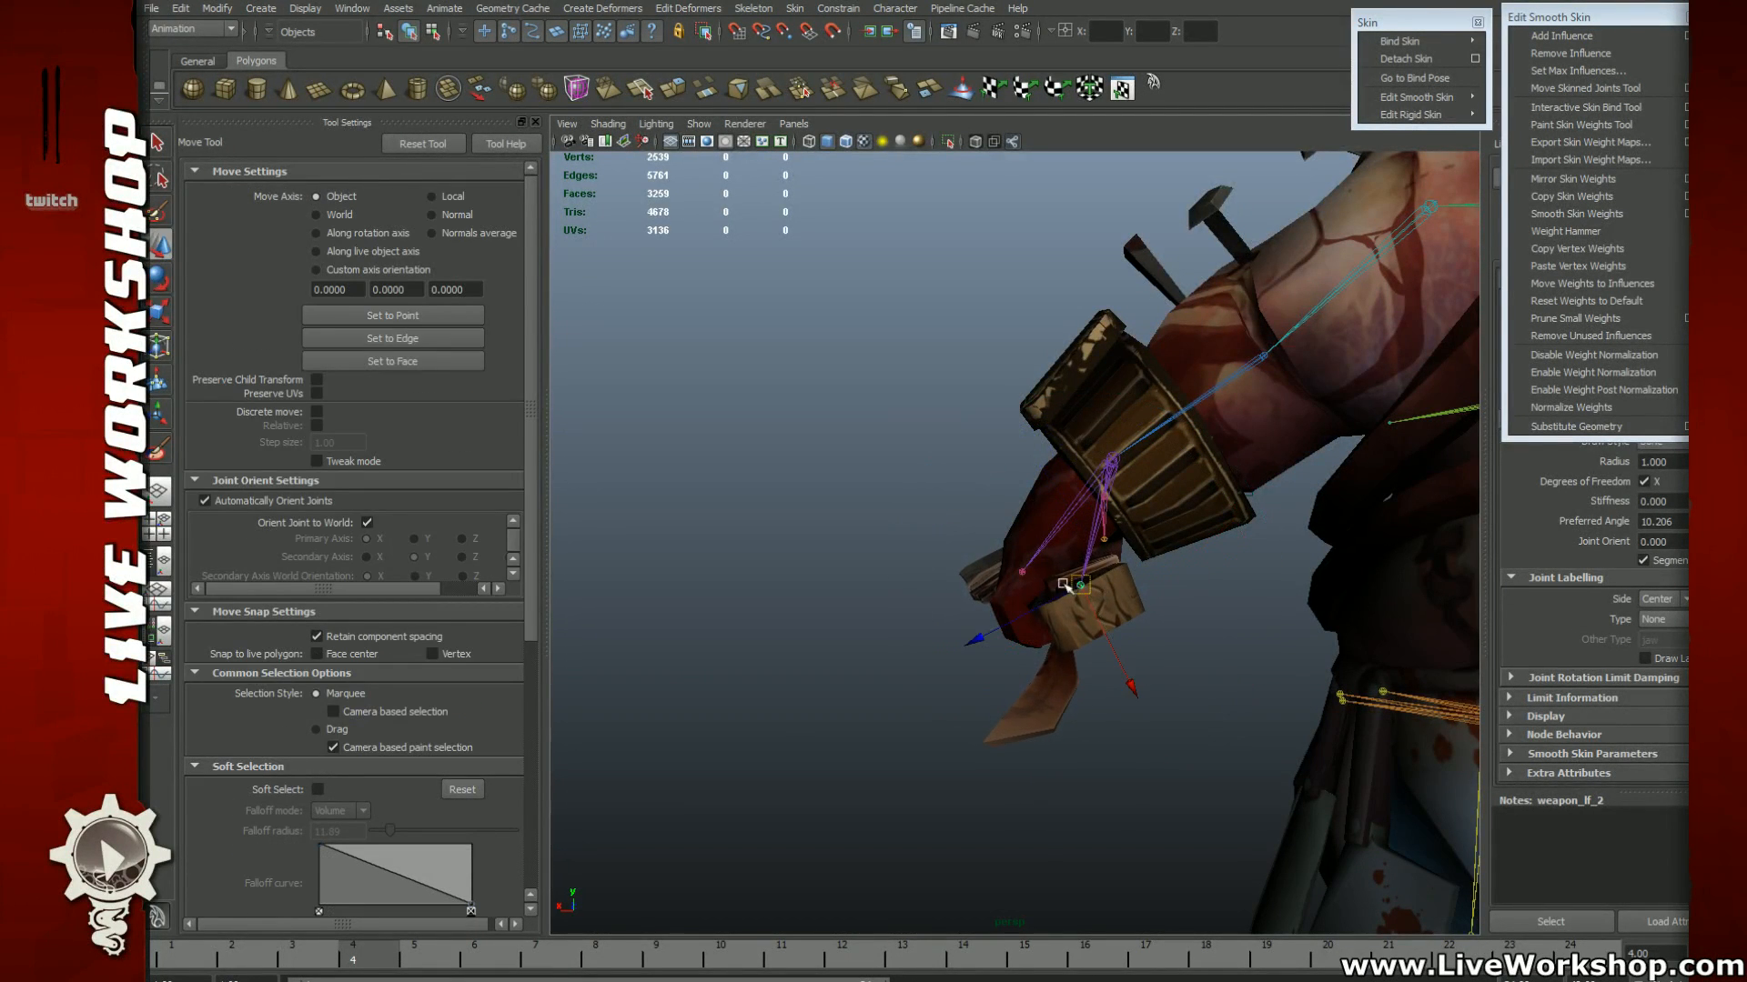
{"action": "left_click_drag", "start_coordinate": [1064, 585], "coordinate": [1260, 455], "text": "alt"}
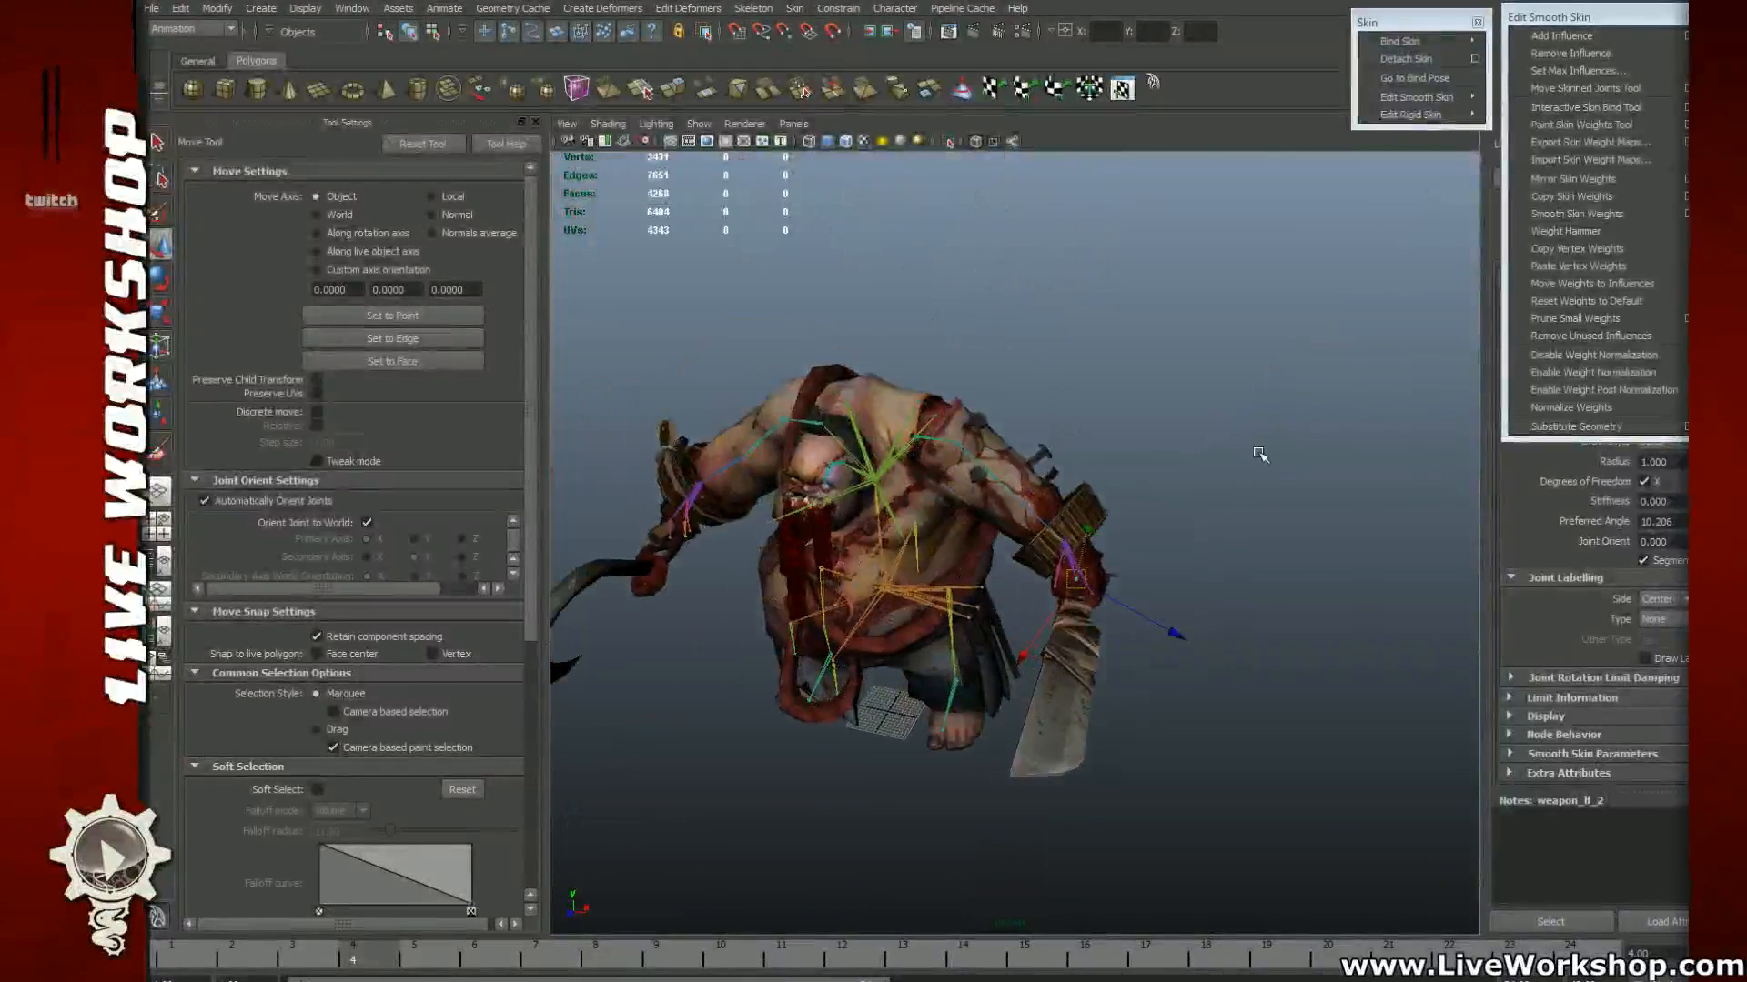
Step: Examine the whole character from the front and sides with both weapons in hand
{"action": "left_click", "coordinate": [1259, 455]}
{"action": "mouse_move", "coordinate": [994, 542]}
{"action": "left_mouse_down", "text": "alt"}
{"action": "mouse_move", "coordinate": [1045, 573]}
{"action": "mouse_move", "coordinate": [1010, 550]}
{"action": "left_mouse_up", "text": "alt"}
{"action": "right_click_drag", "start_coordinate": [1009, 549], "coordinate": [1042, 569], "text": "alt"}
{"action": "middle_click_drag", "start_coordinate": [935, 409], "coordinate": [925, 478], "text": "alt"}
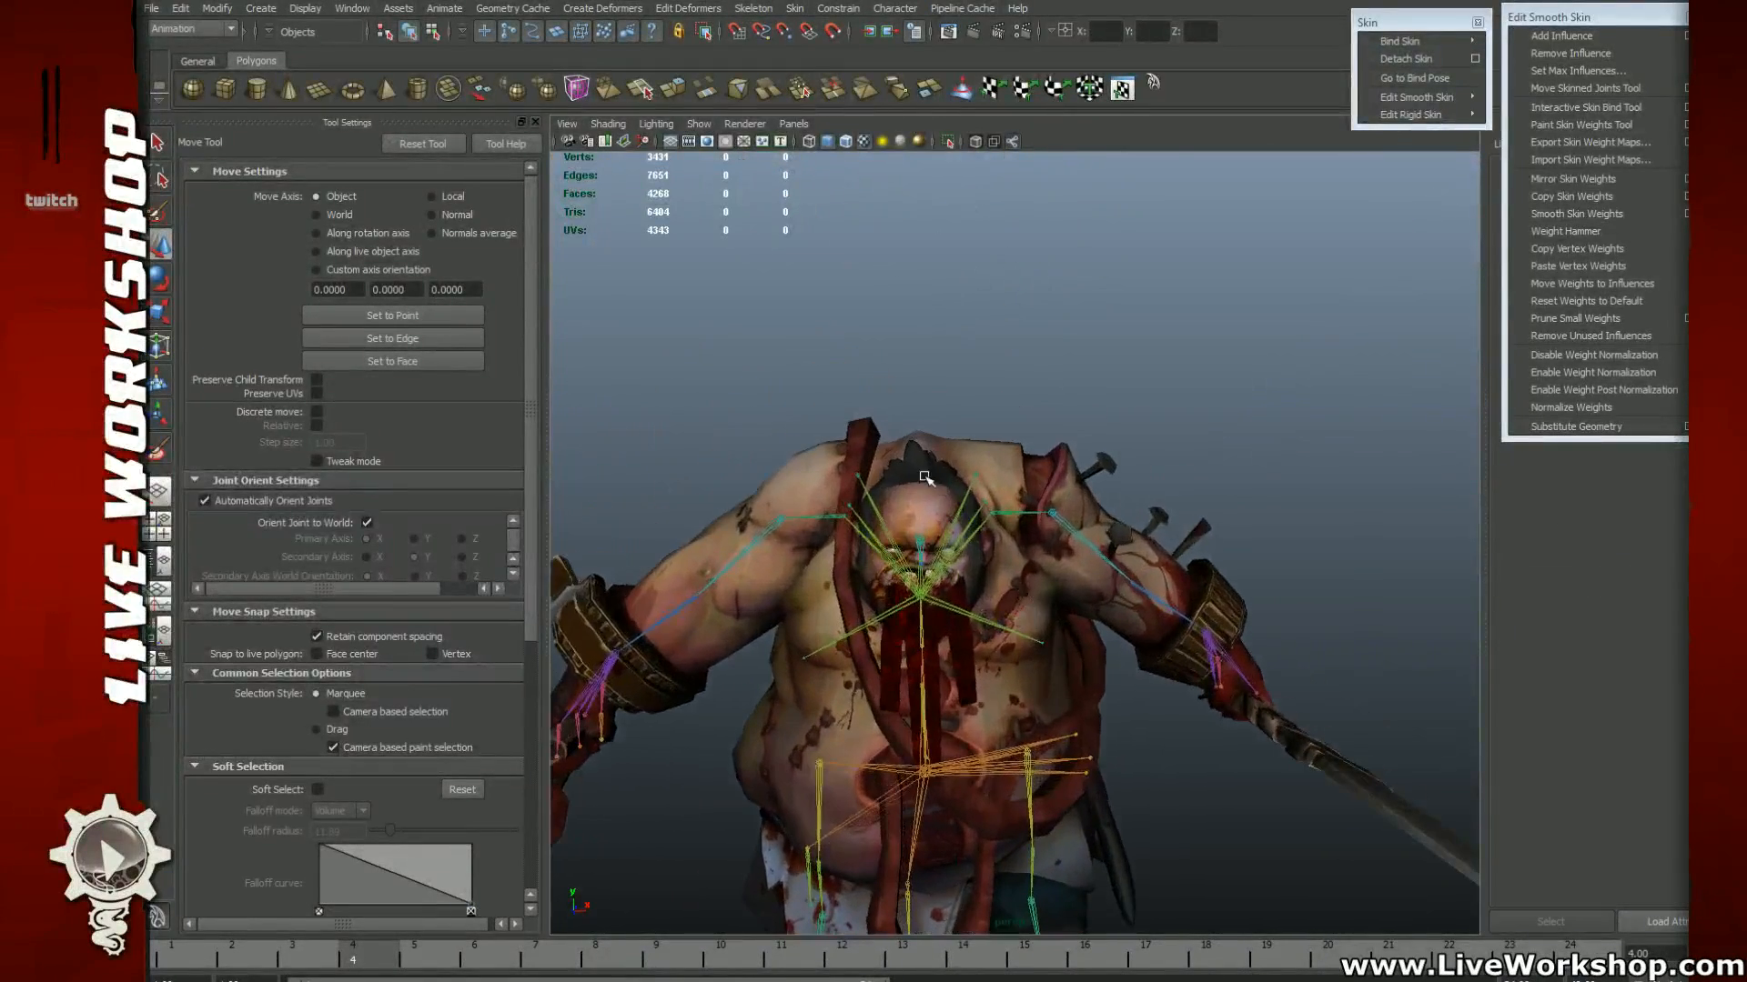
{"action": "left_click_drag", "start_coordinate": [925, 478], "coordinate": [1007, 567], "text": "alt"}
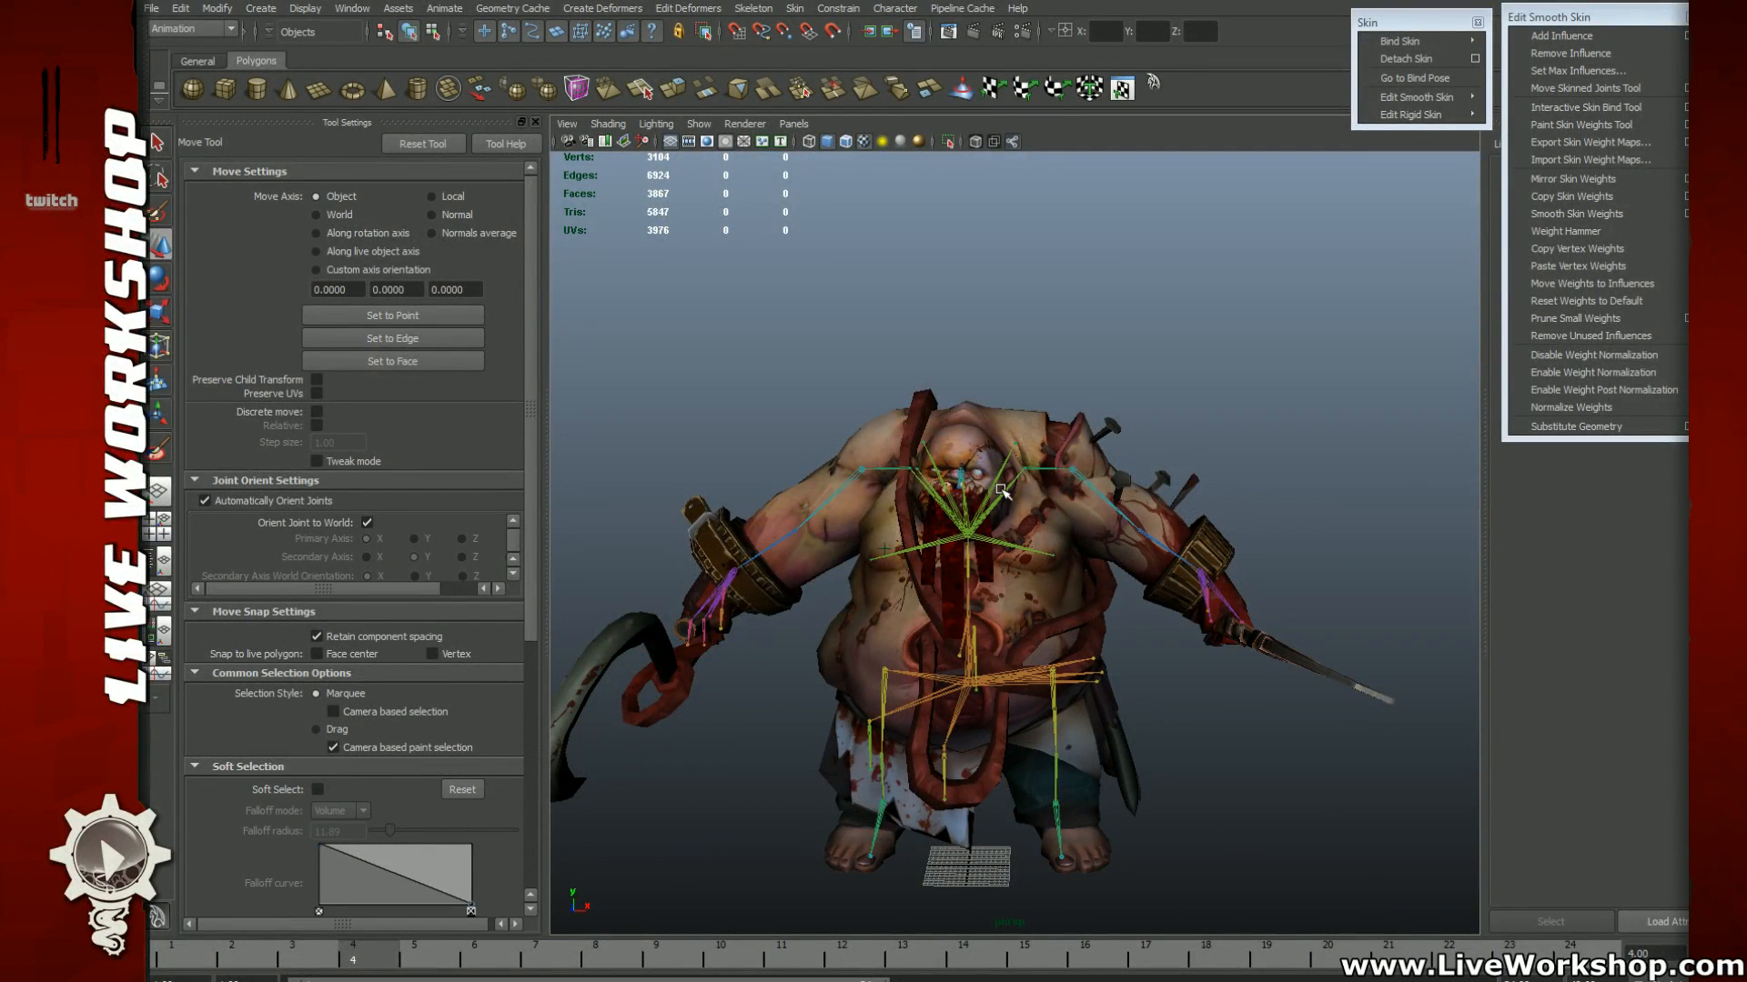
{"action": "left_click_drag", "start_coordinate": [1003, 455], "coordinate": [1053, 500], "text": "alt"}
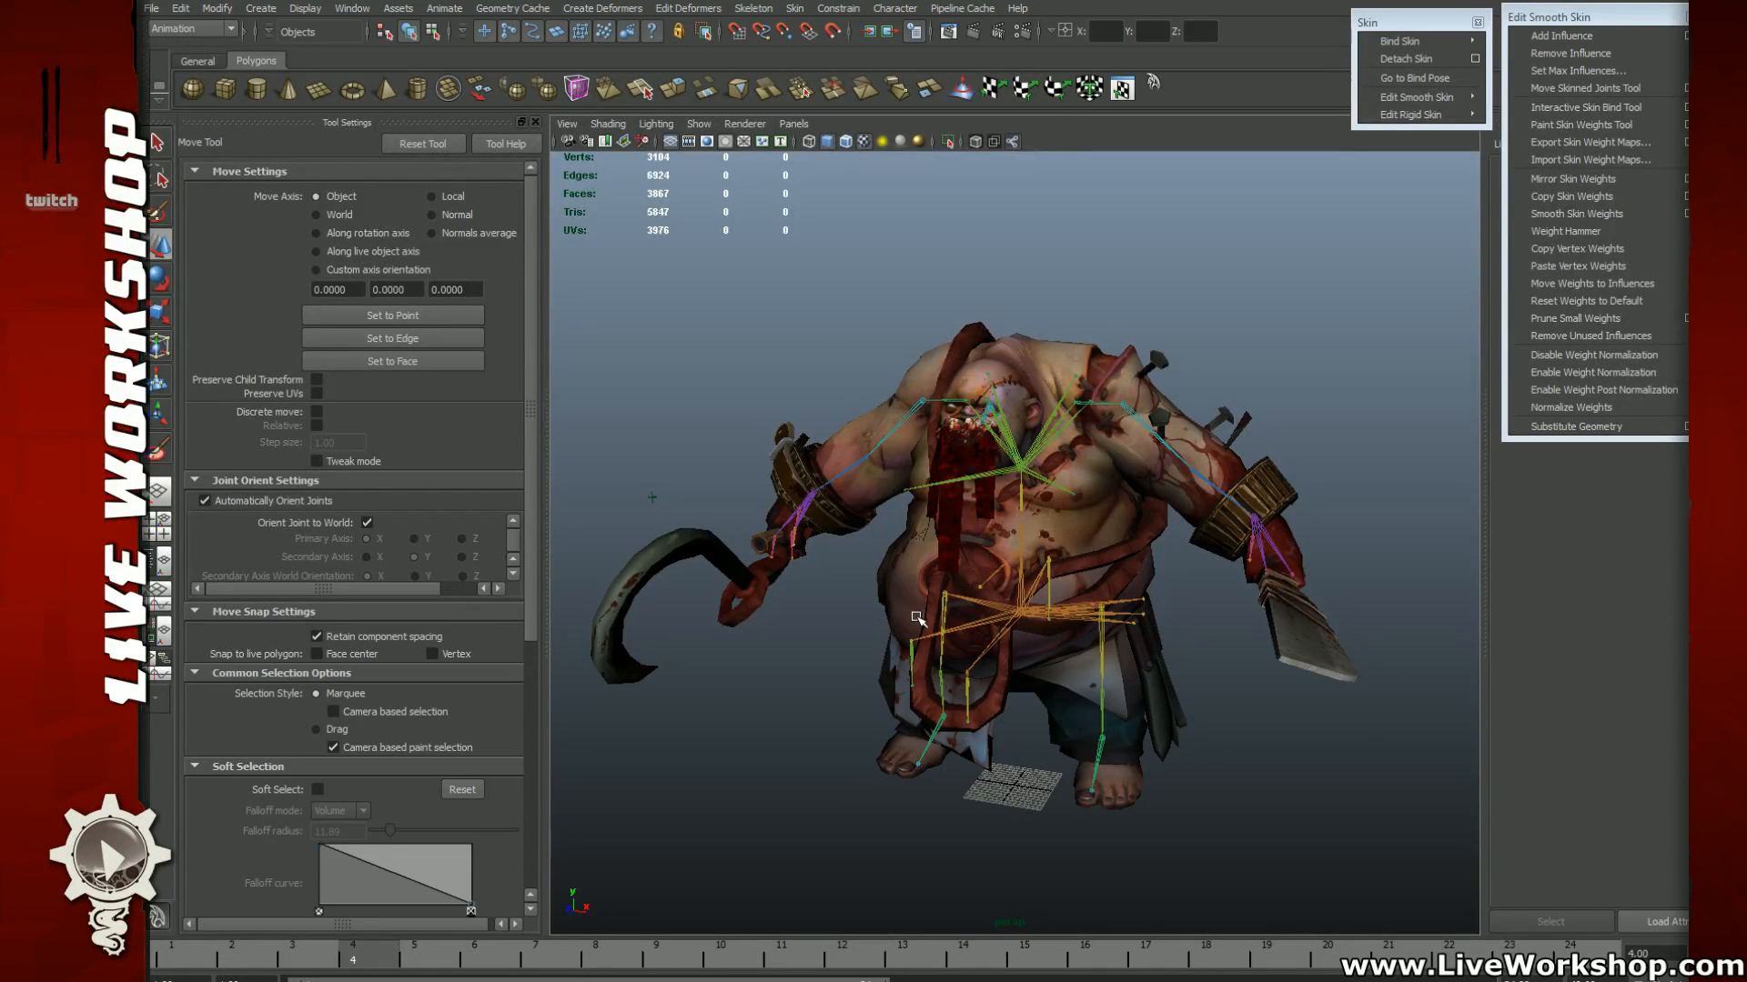
Step: Rotate the root joint to turn the whole body toward the character's left, the cleaver side
{"action": "middle_click_drag", "start_coordinate": [916, 618], "coordinate": [905, 612], "text": "alt"}
{"action": "right_click_drag", "start_coordinate": [905, 612], "coordinate": [997, 573], "text": "alt"}
{"action": "left_click", "coordinate": [1015, 555]}
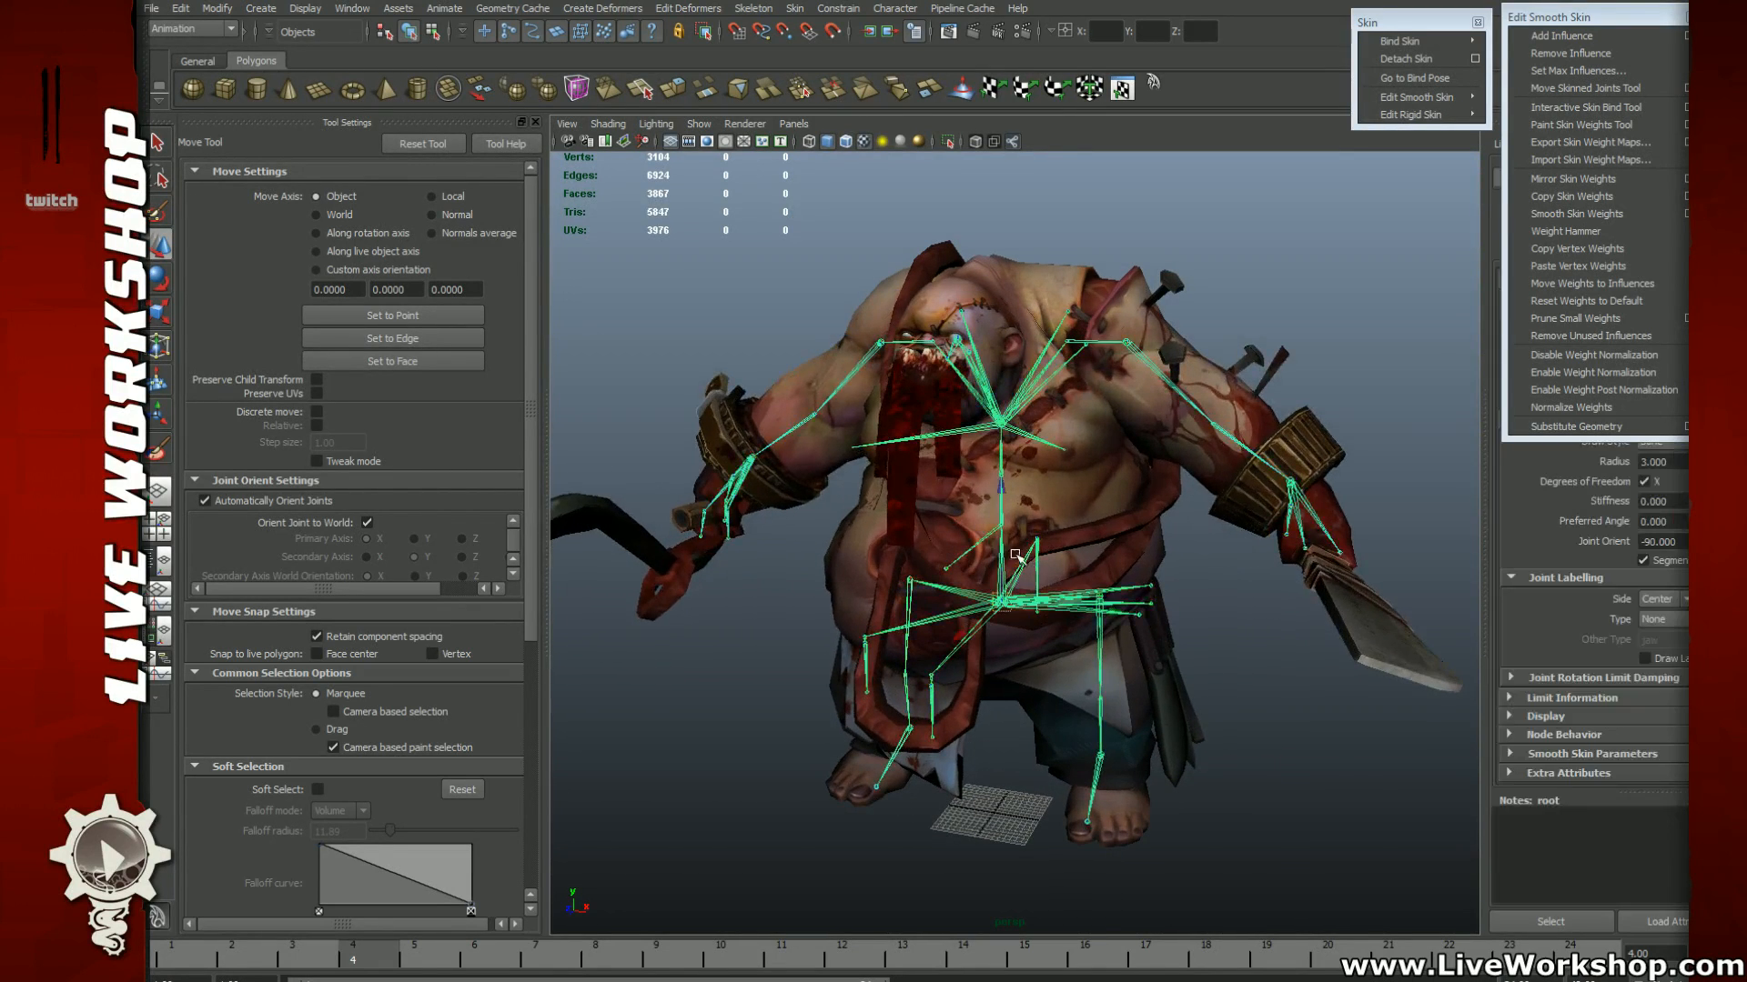
{"action": "key", "text": "e"}
{"action": "left_click_drag", "start_coordinate": [982, 520], "coordinate": [999, 562]}
{"action": "left_click_drag", "start_coordinate": [1055, 760], "coordinate": [1078, 509]}
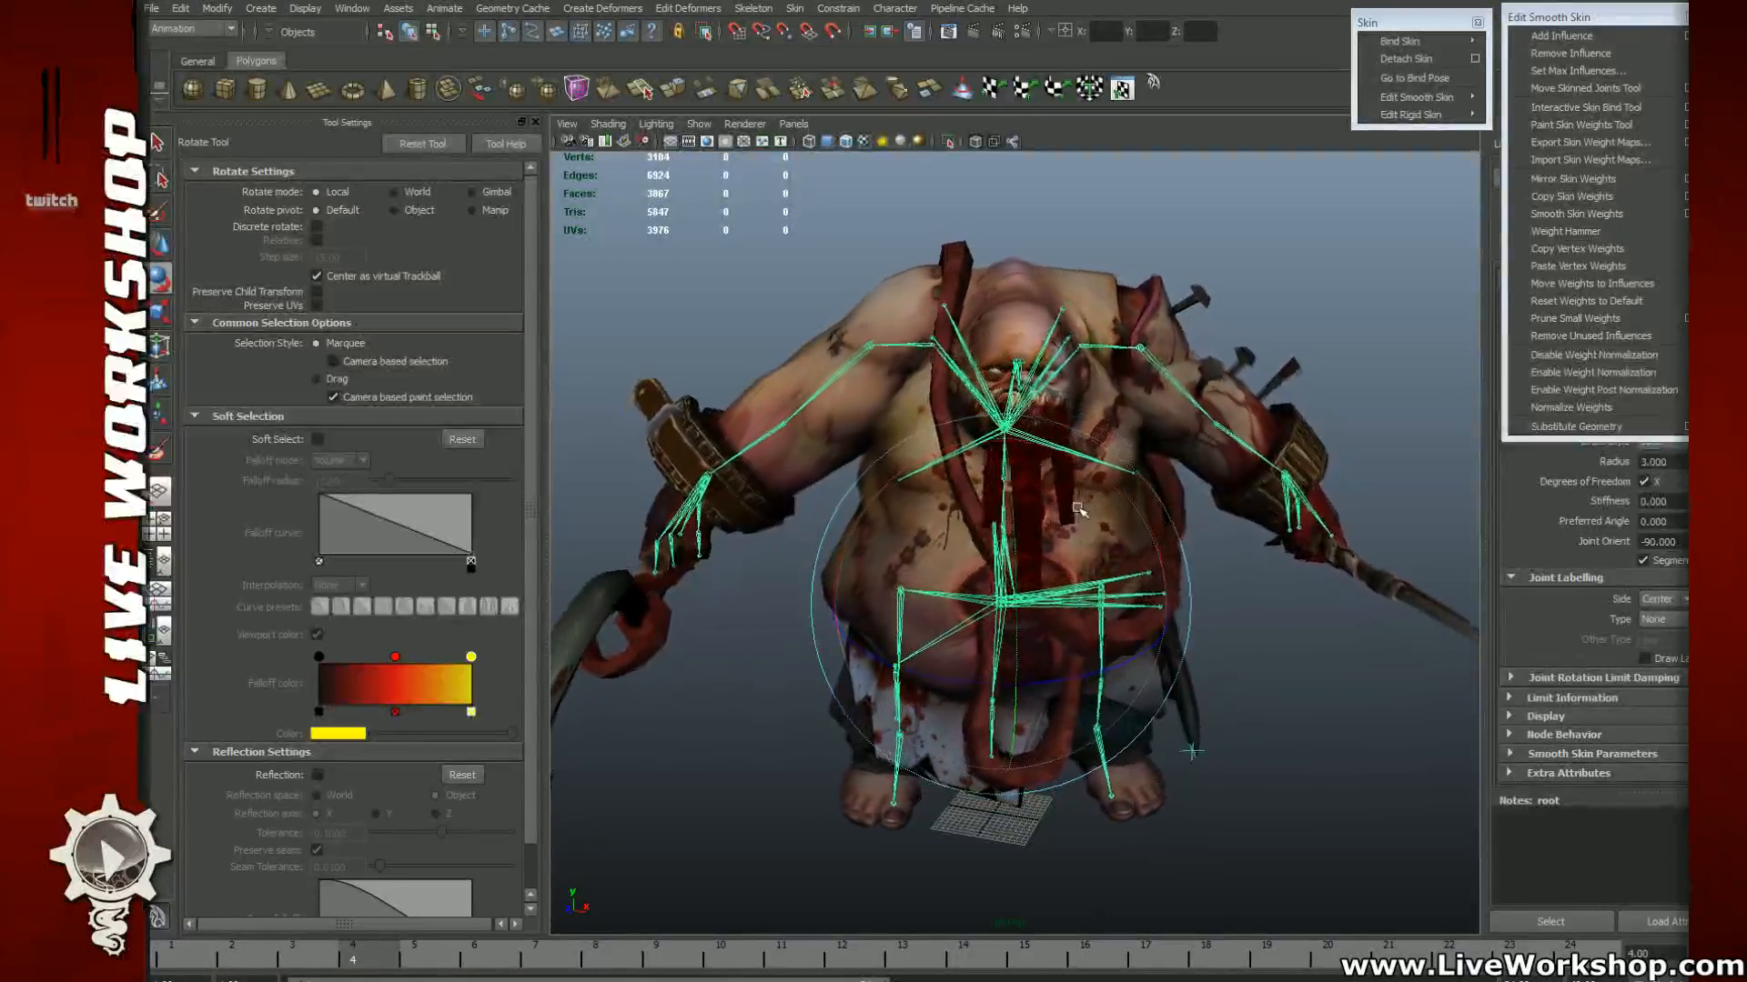
{"action": "left_click_drag", "start_coordinate": [909, 694], "coordinate": [1046, 641]}
{"action": "left_click", "coordinate": [773, 731]}
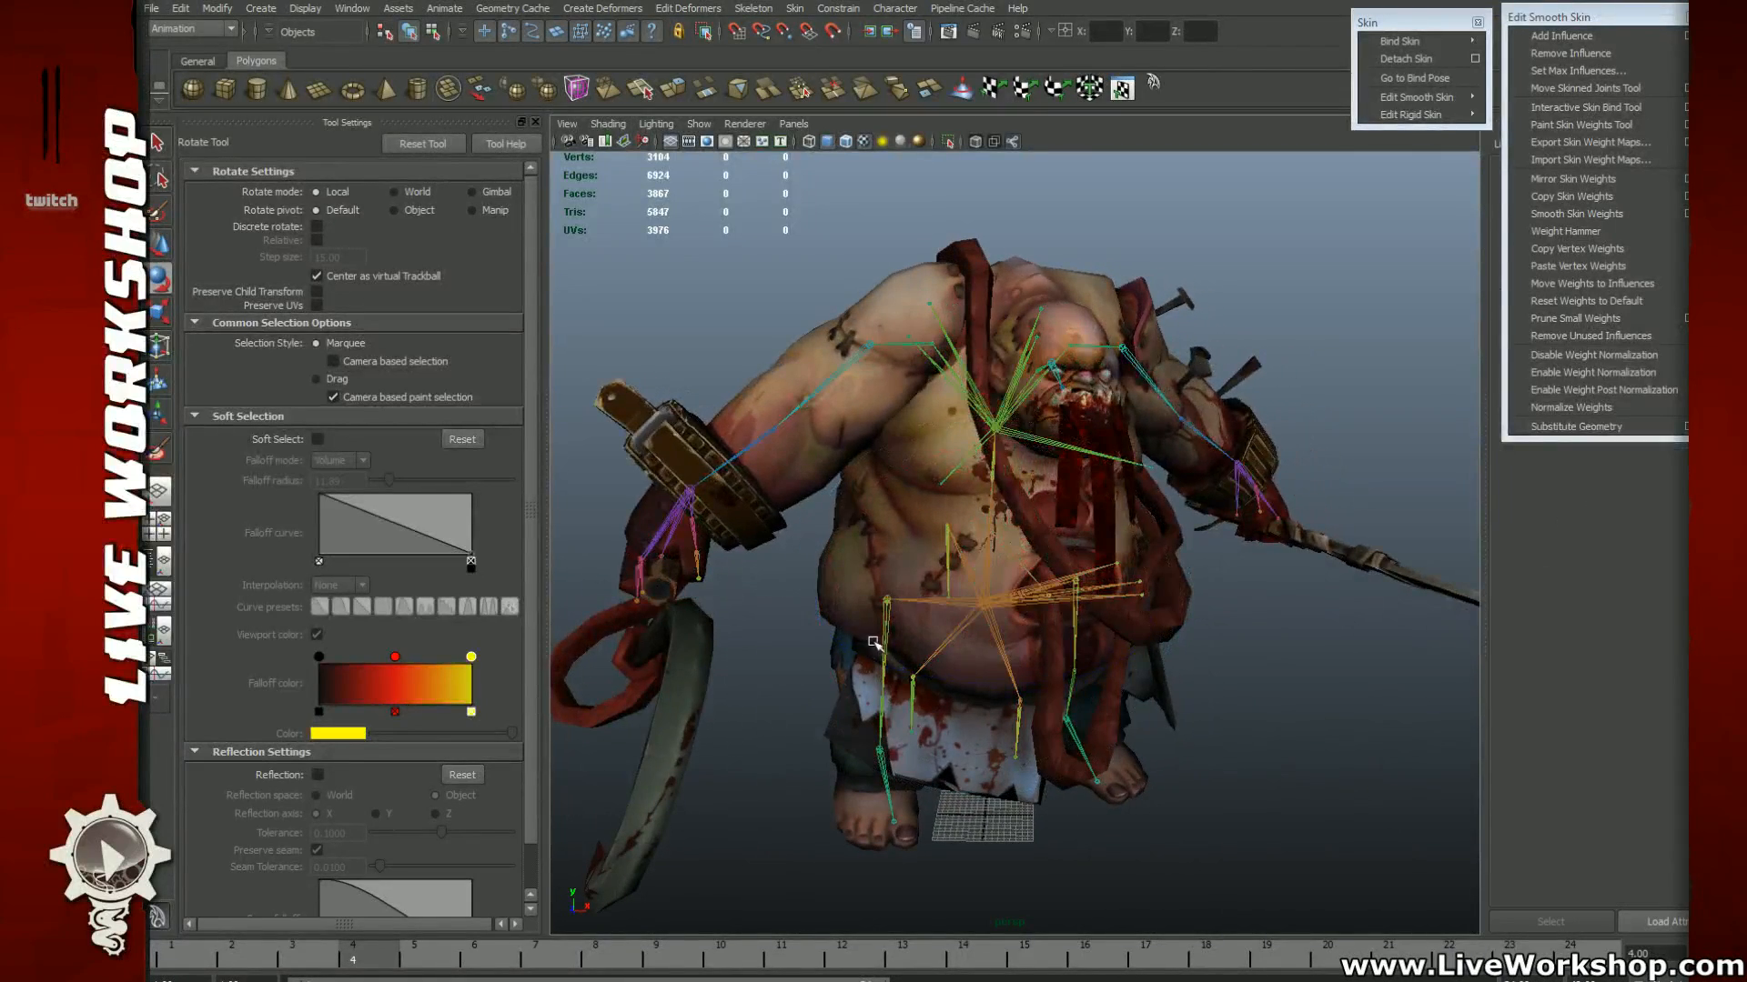
Step: Rotate the thigh_R and knee_R joints to bend the character's right leg
{"action": "left_click", "coordinate": [884, 642]}
{"action": "left_click_drag", "start_coordinate": [937, 551], "coordinate": [929, 501]}
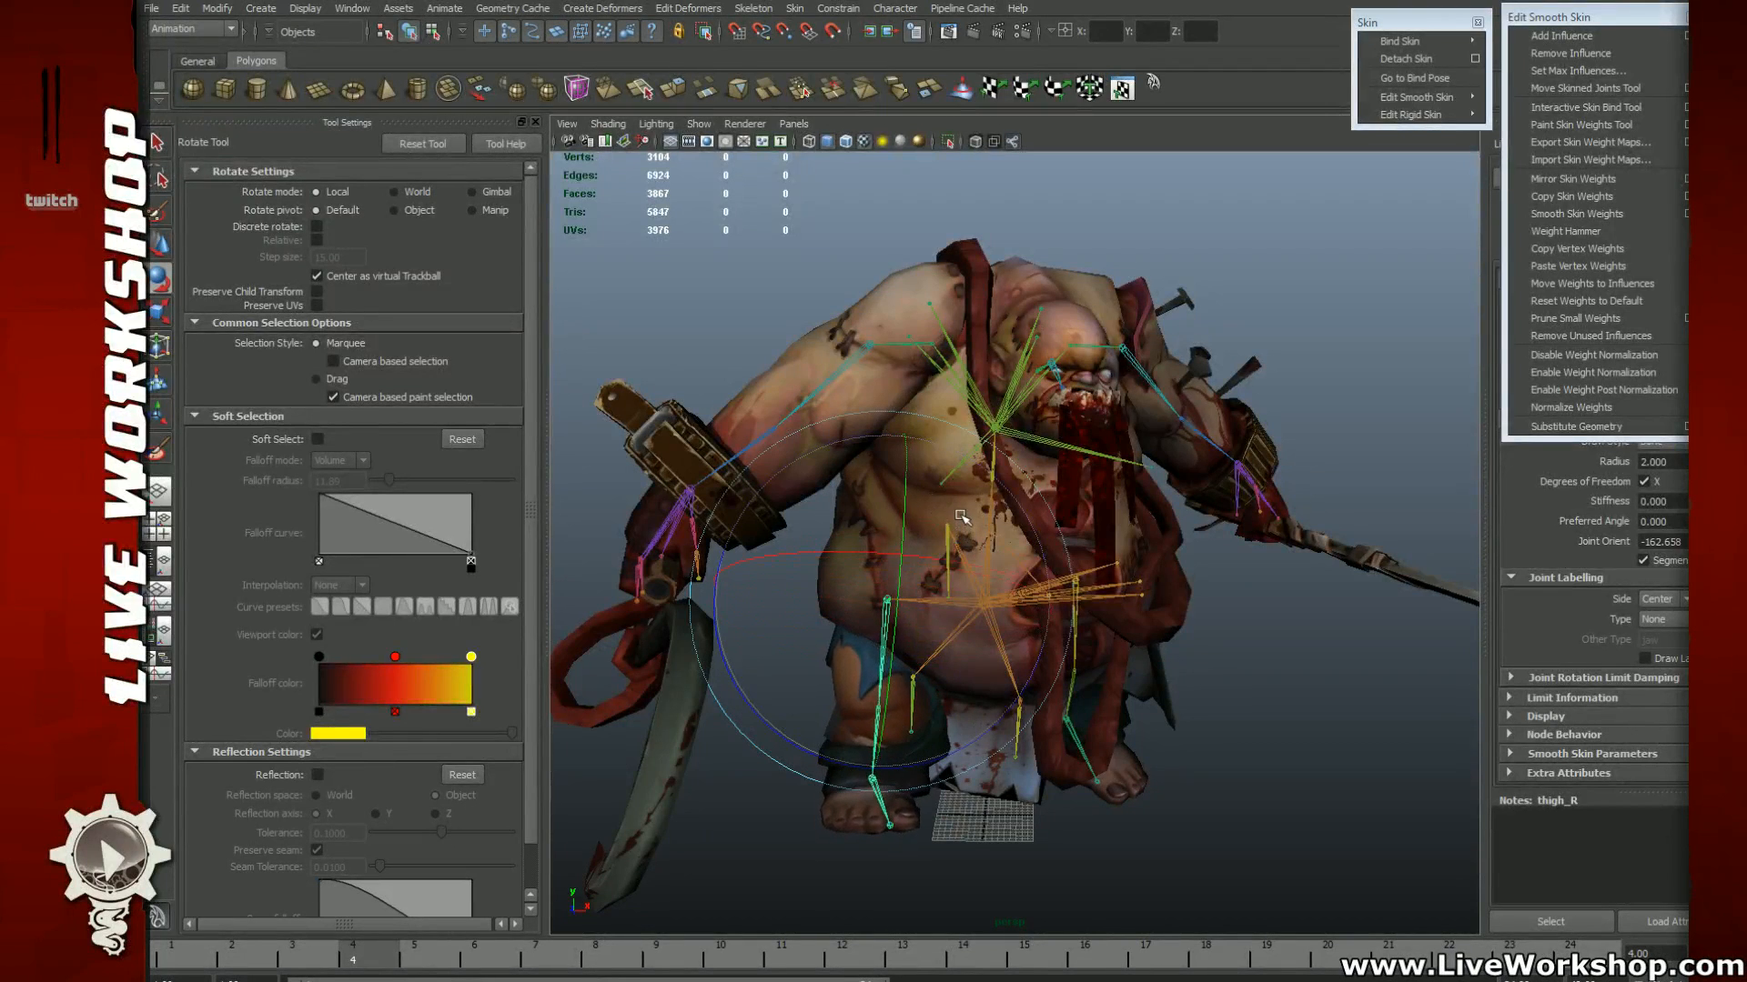
{"action": "left_click_drag", "start_coordinate": [937, 778], "coordinate": [1076, 756], "text": "alt"}
{"action": "left_click", "coordinate": [1076, 758]}
{"action": "left_click", "coordinate": [971, 654]}
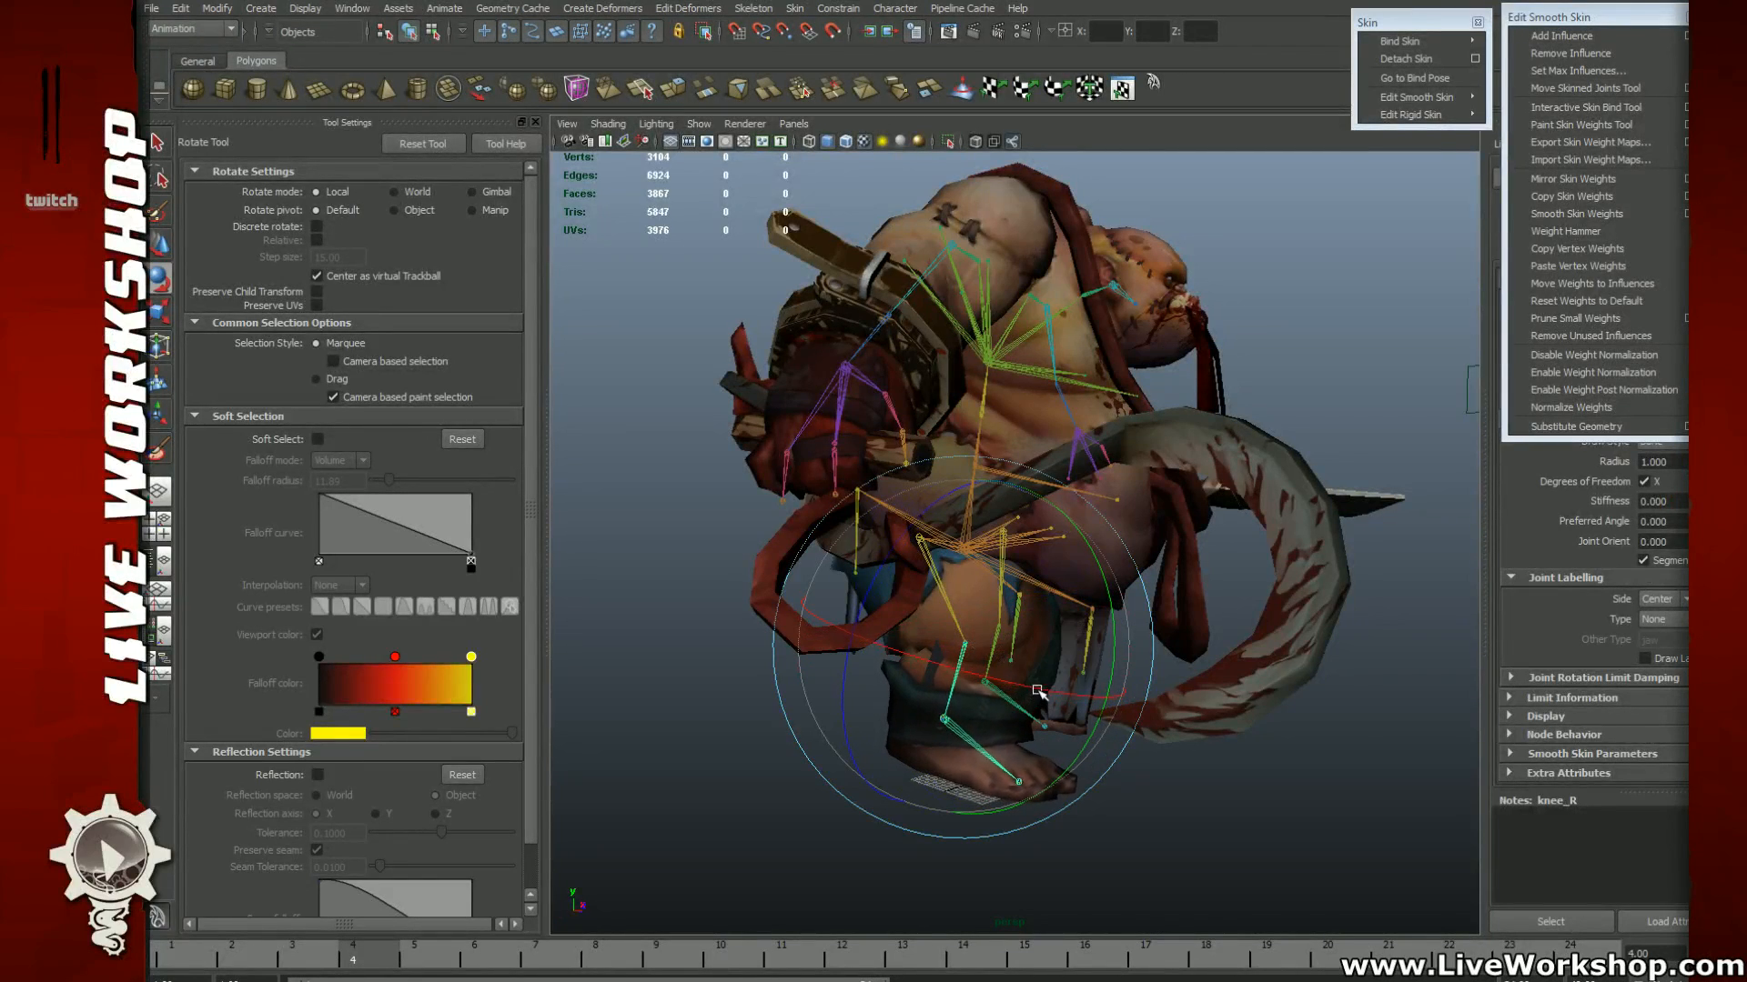
{"action": "left_click_drag", "start_coordinate": [1037, 691], "coordinate": [936, 667], "text": "alt"}
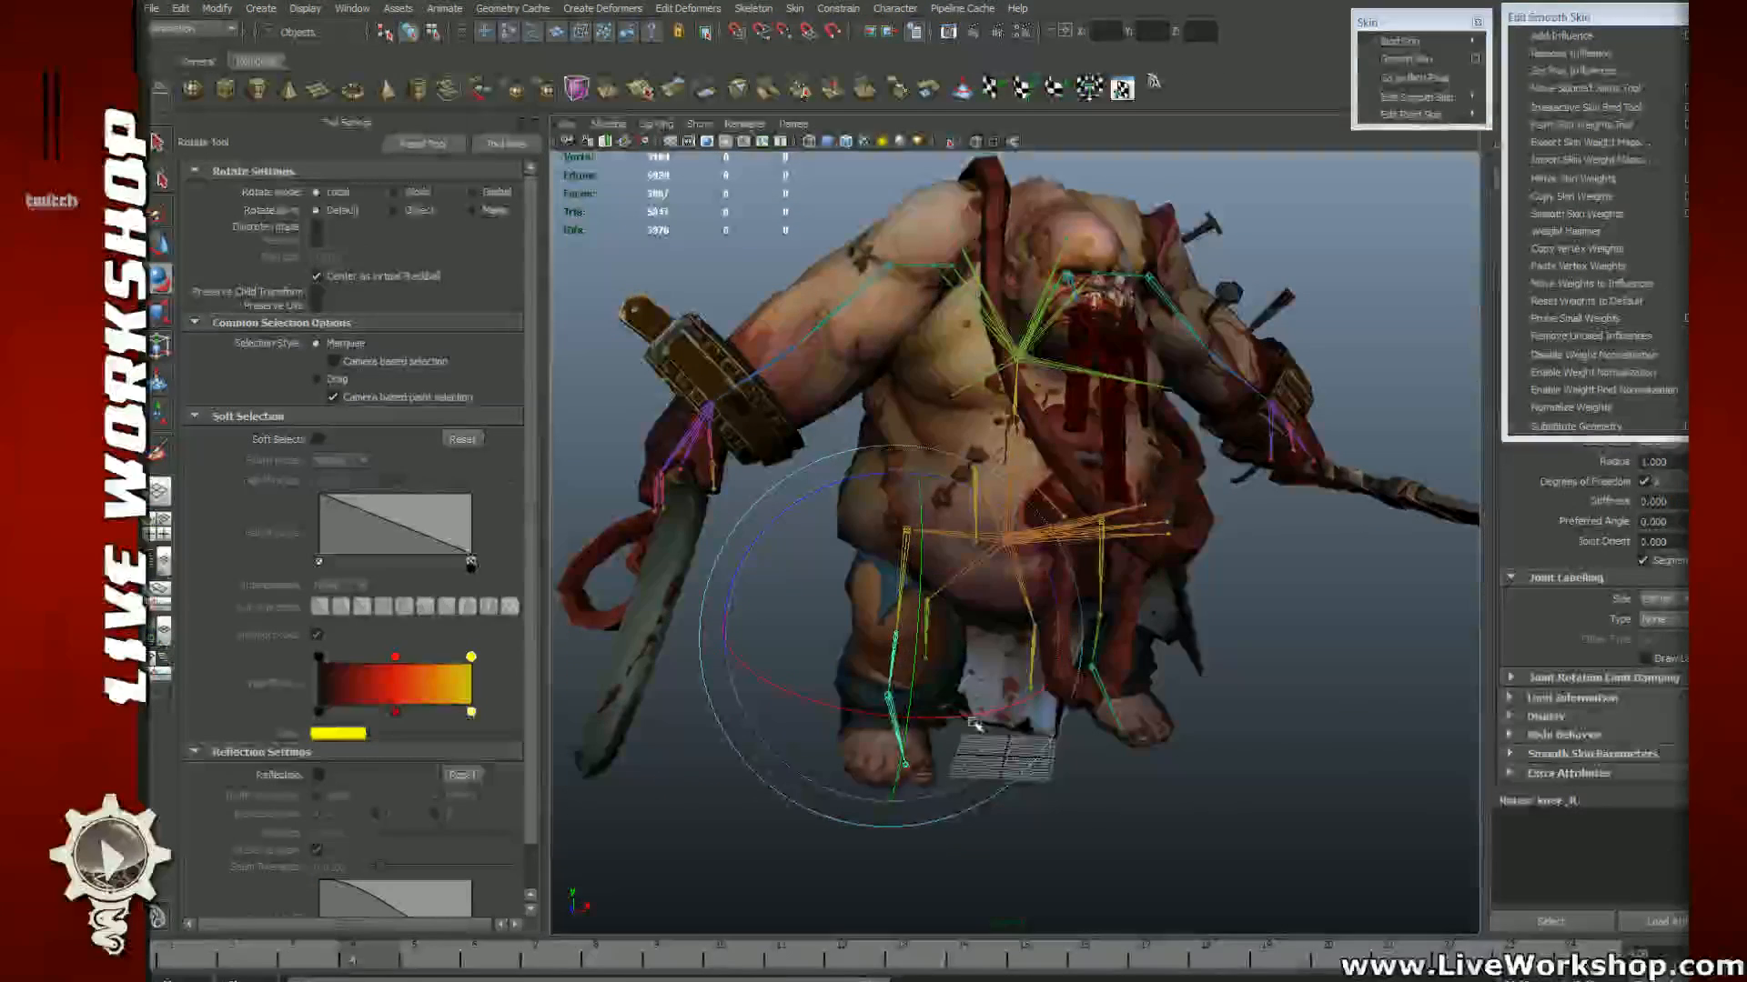
{"action": "left_click_drag", "start_coordinate": [972, 723], "coordinate": [1060, 694]}
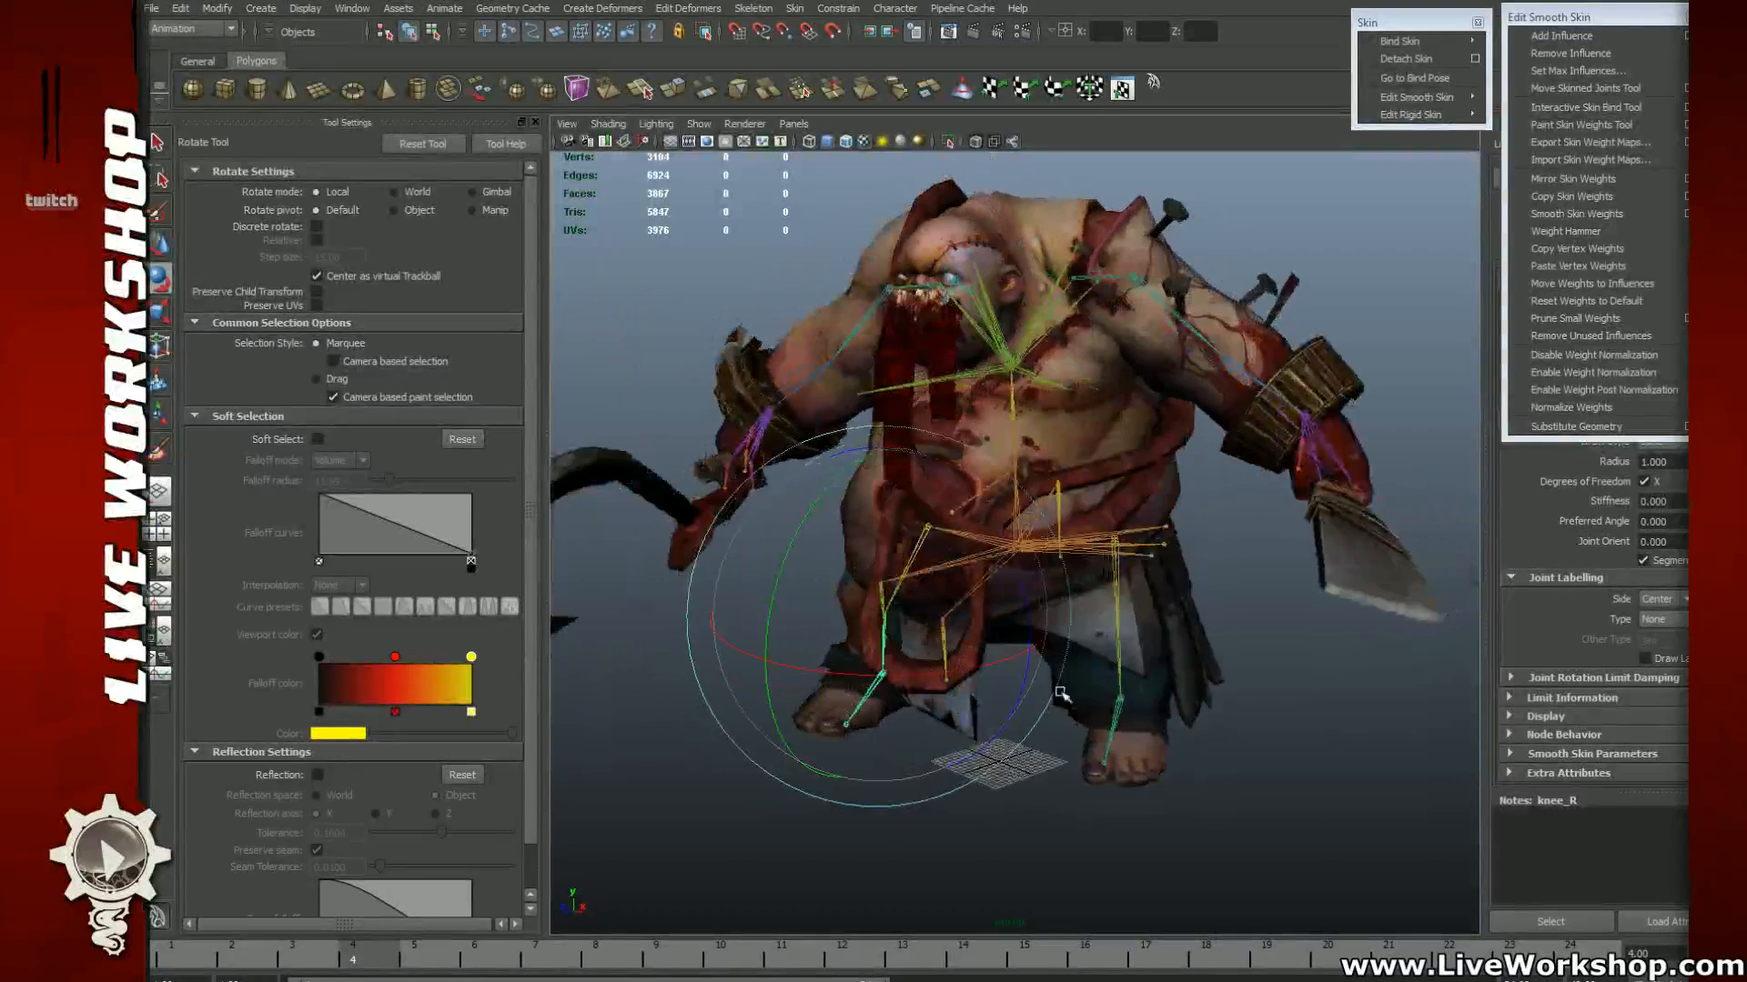
Step: Rotate the thigh_L joint so the left leg swings out and back behind the body
{"action": "left_click", "coordinate": [1112, 617]}
{"action": "left_click", "coordinate": [1242, 645]}
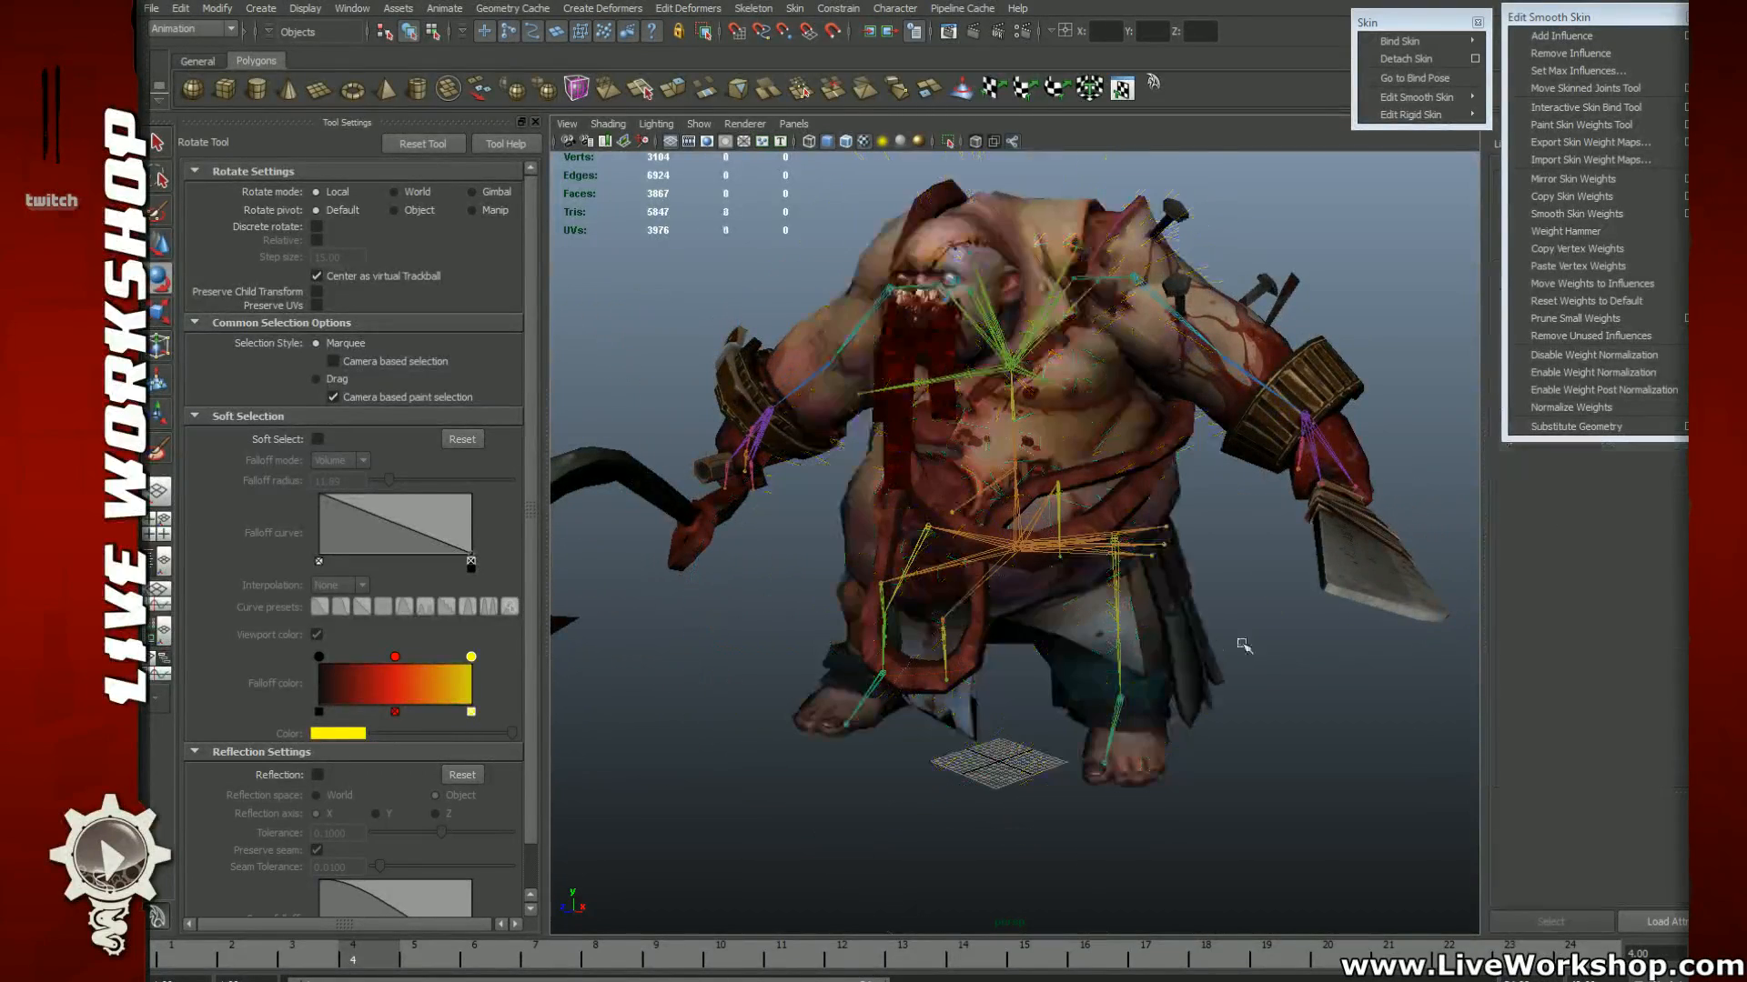
{"action": "left_click", "coordinate": [1116, 601]}
{"action": "left_click_drag", "start_coordinate": [1035, 624], "coordinate": [1242, 530]}
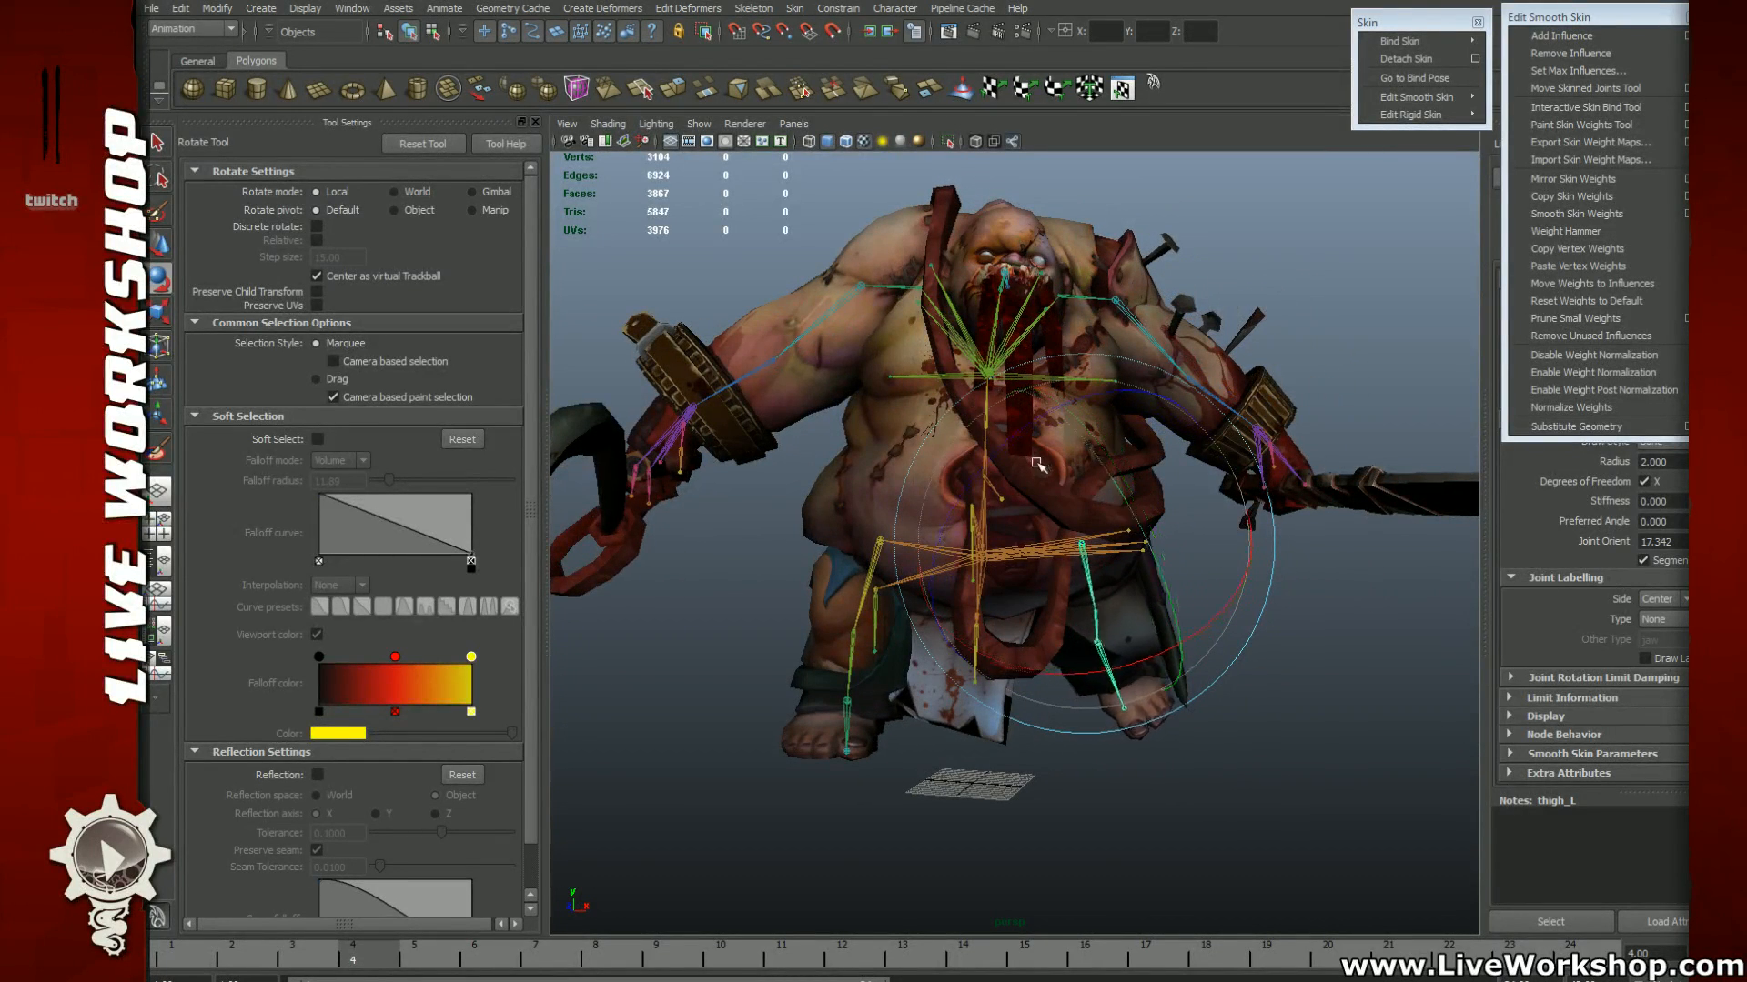
{"action": "left_click_drag", "start_coordinate": [1037, 463], "coordinate": [1011, 466]}
{"action": "left_click_drag", "start_coordinate": [1251, 514], "coordinate": [933, 568], "text": "alt"}
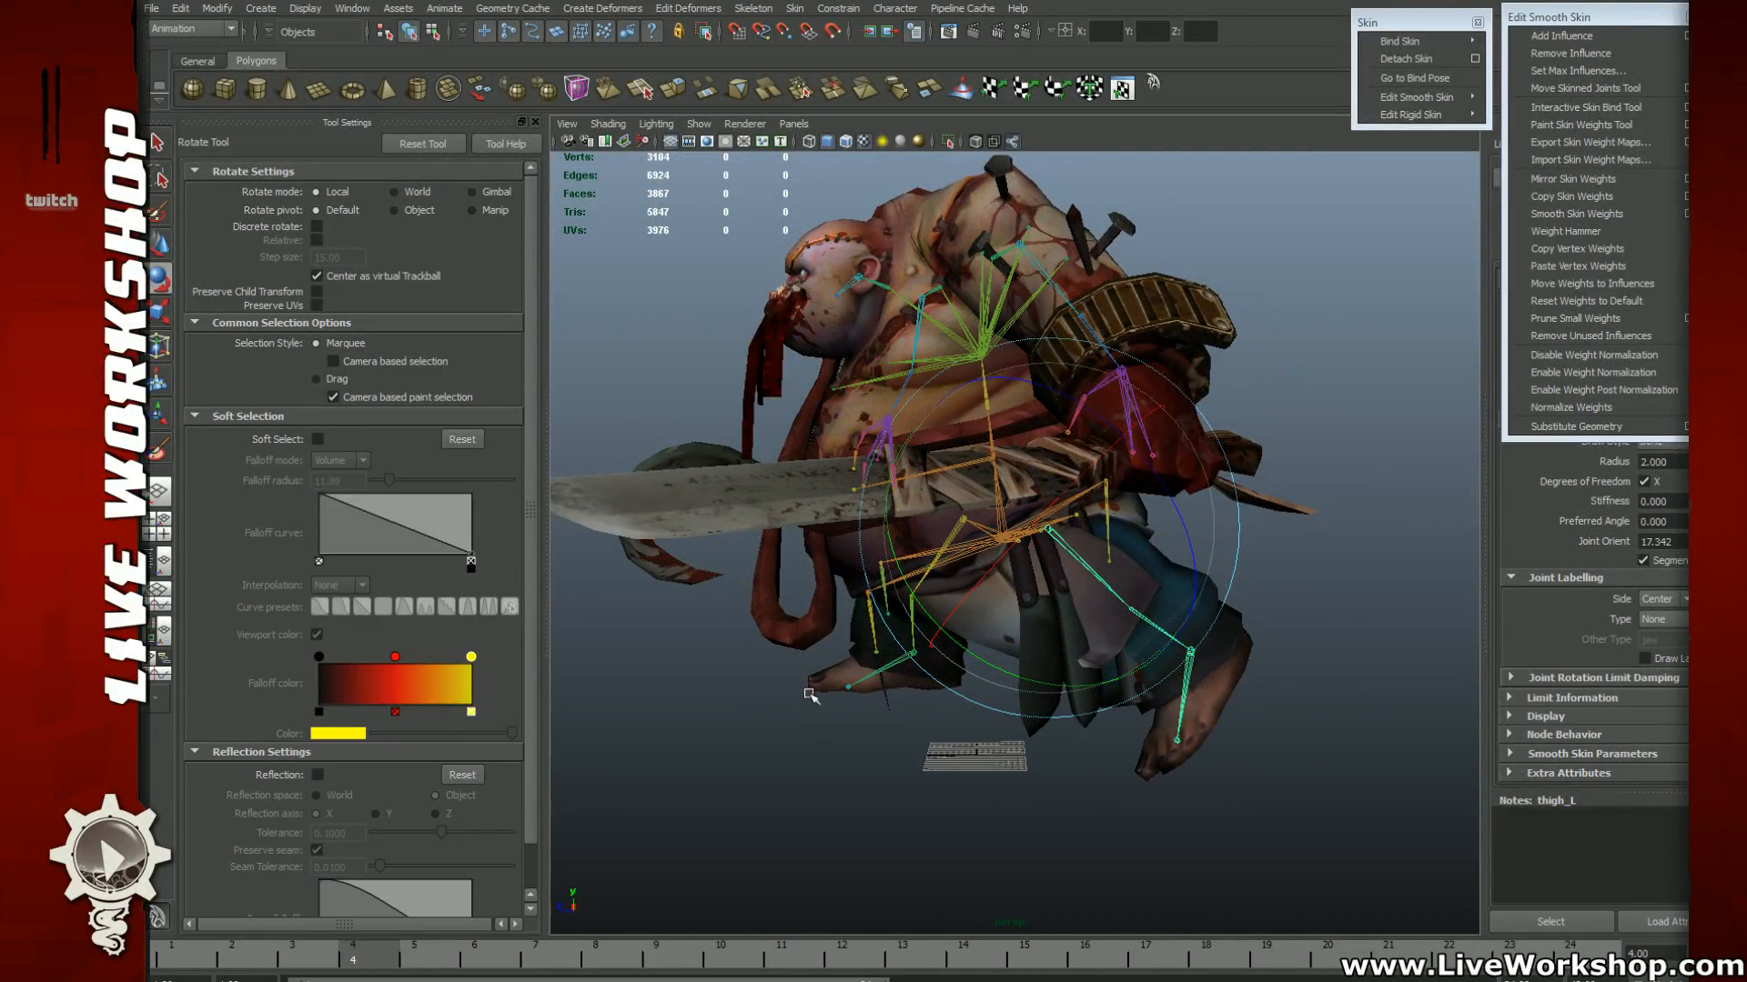
Step: Rotate the thigh_R joint to bring the right leg further forward
{"action": "left_click", "coordinate": [954, 556]}
{"action": "left_click", "coordinate": [952, 538]}
{"action": "left_click_drag", "start_coordinate": [1064, 392], "coordinate": [1107, 403]}
Step: Rotate the knee_L and ankle_L joints to fold the trailing left leg with the foot pointing down
{"action": "left_click", "coordinate": [1146, 622]}
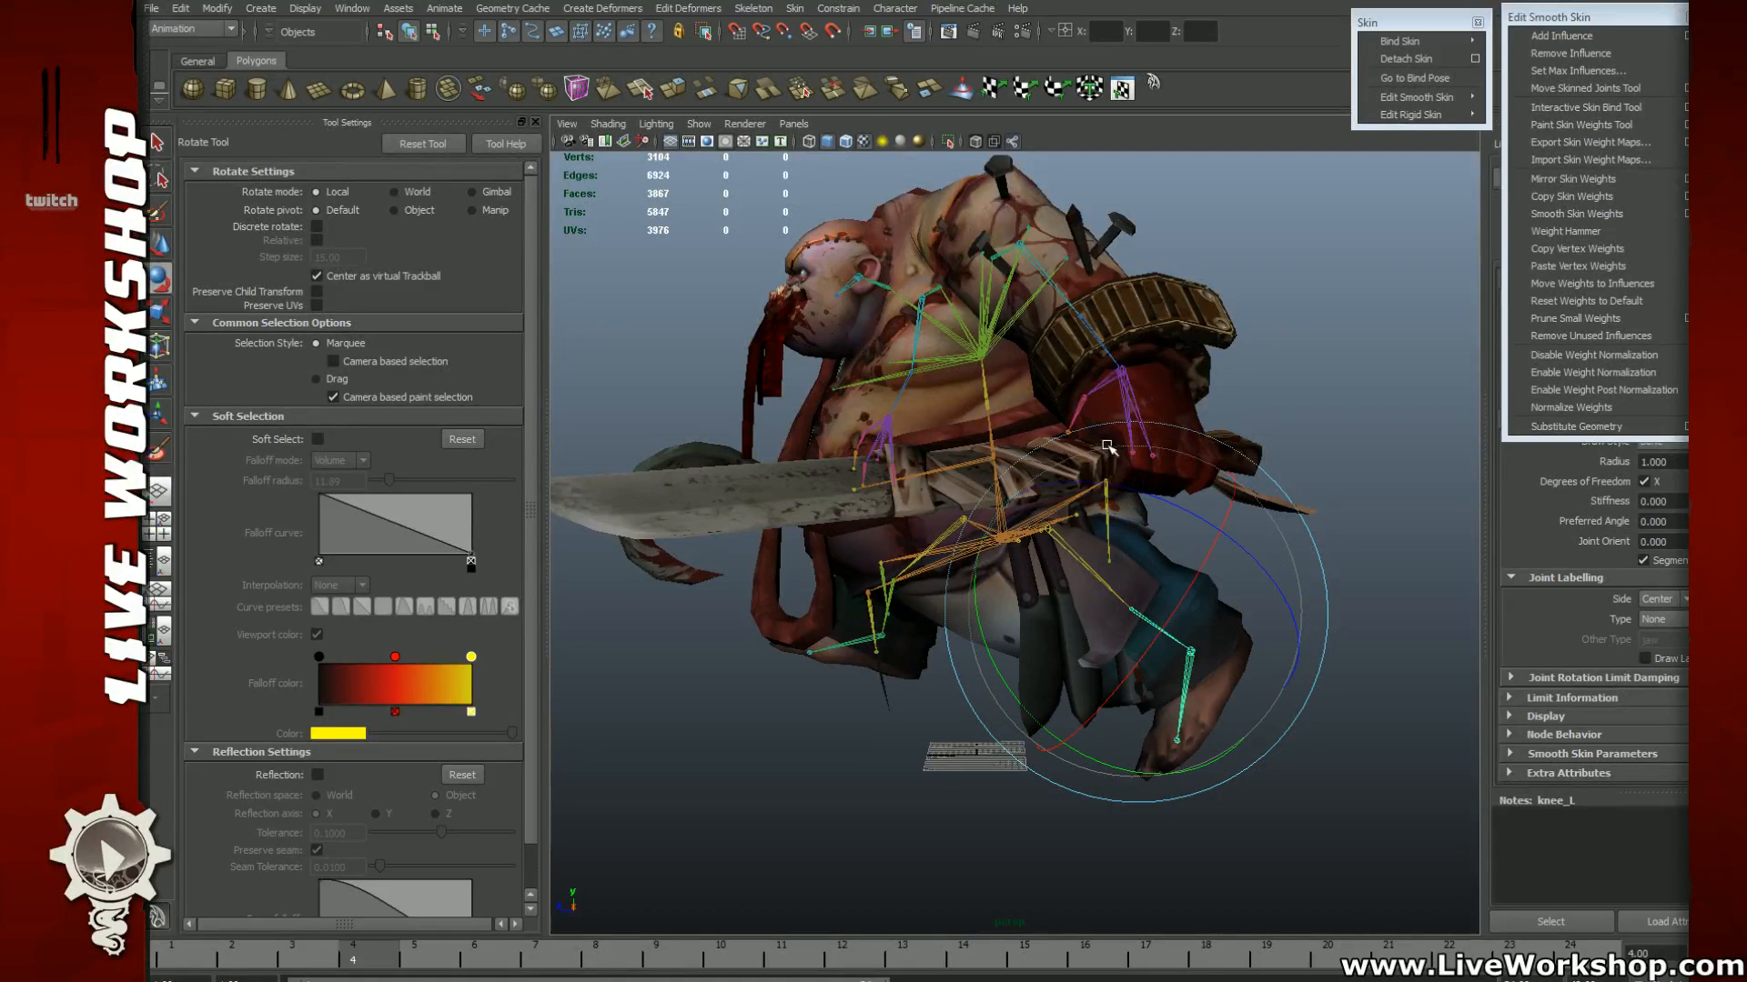
{"action": "left_click_drag", "start_coordinate": [1107, 447], "coordinate": [1269, 634]}
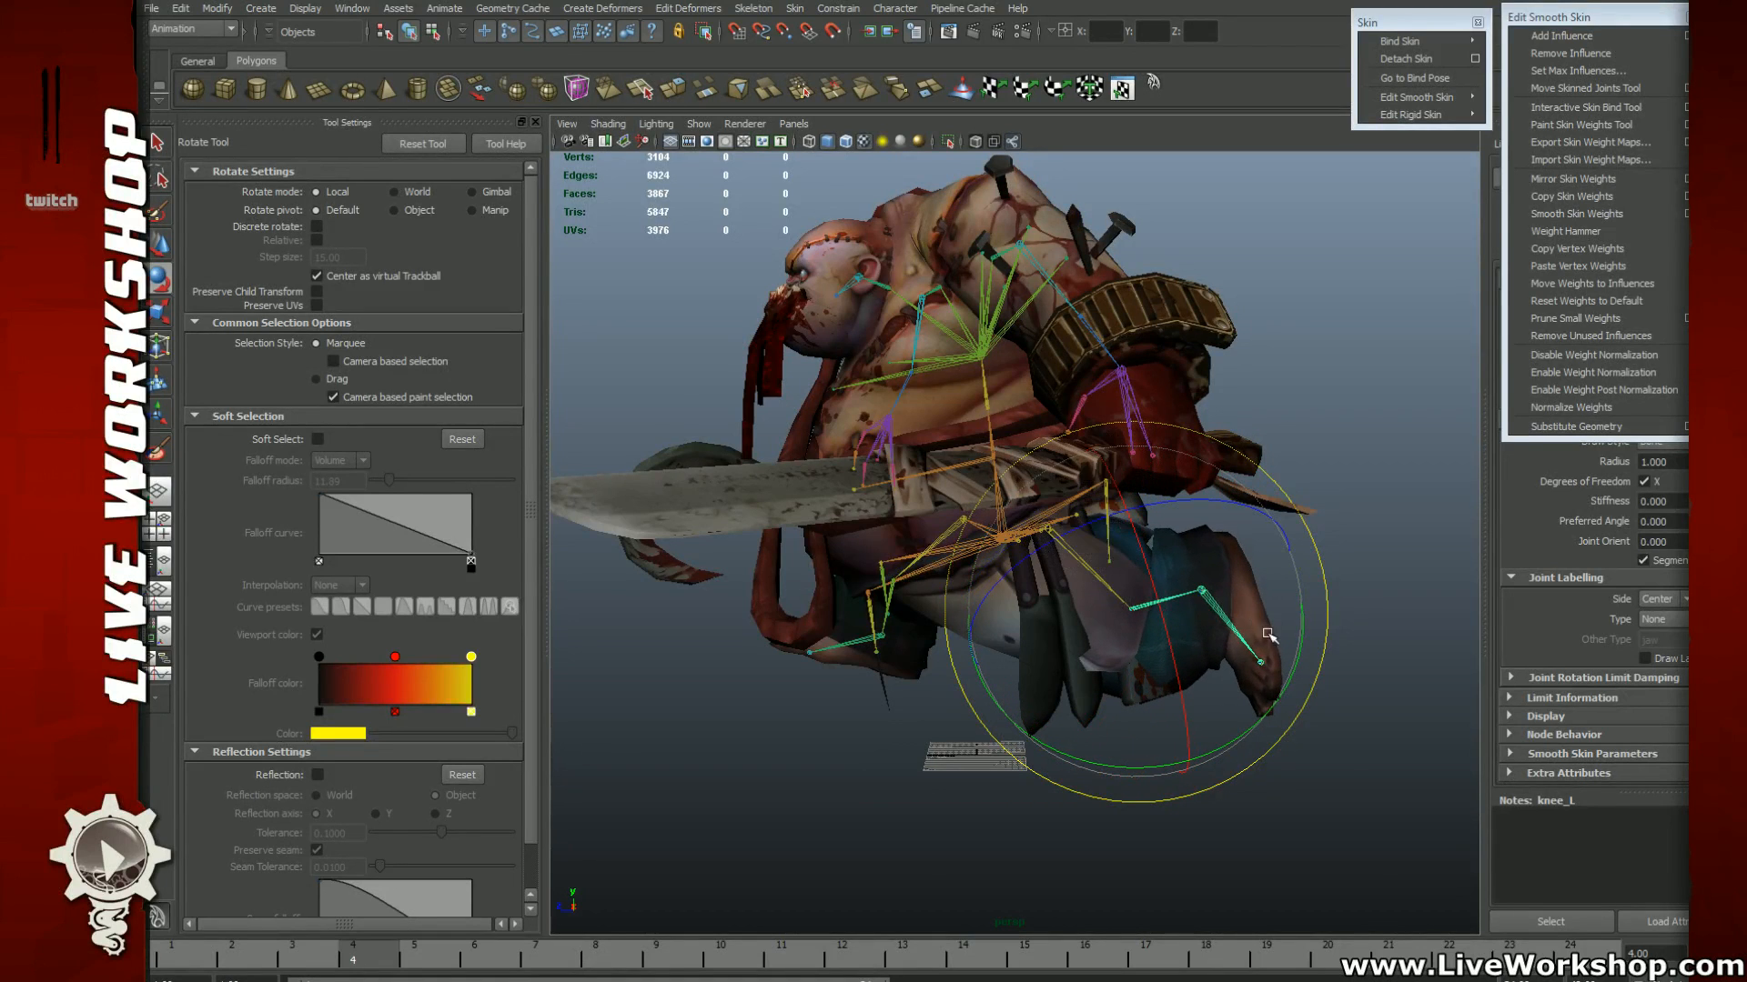
{"action": "left_click", "coordinate": [1208, 593]}
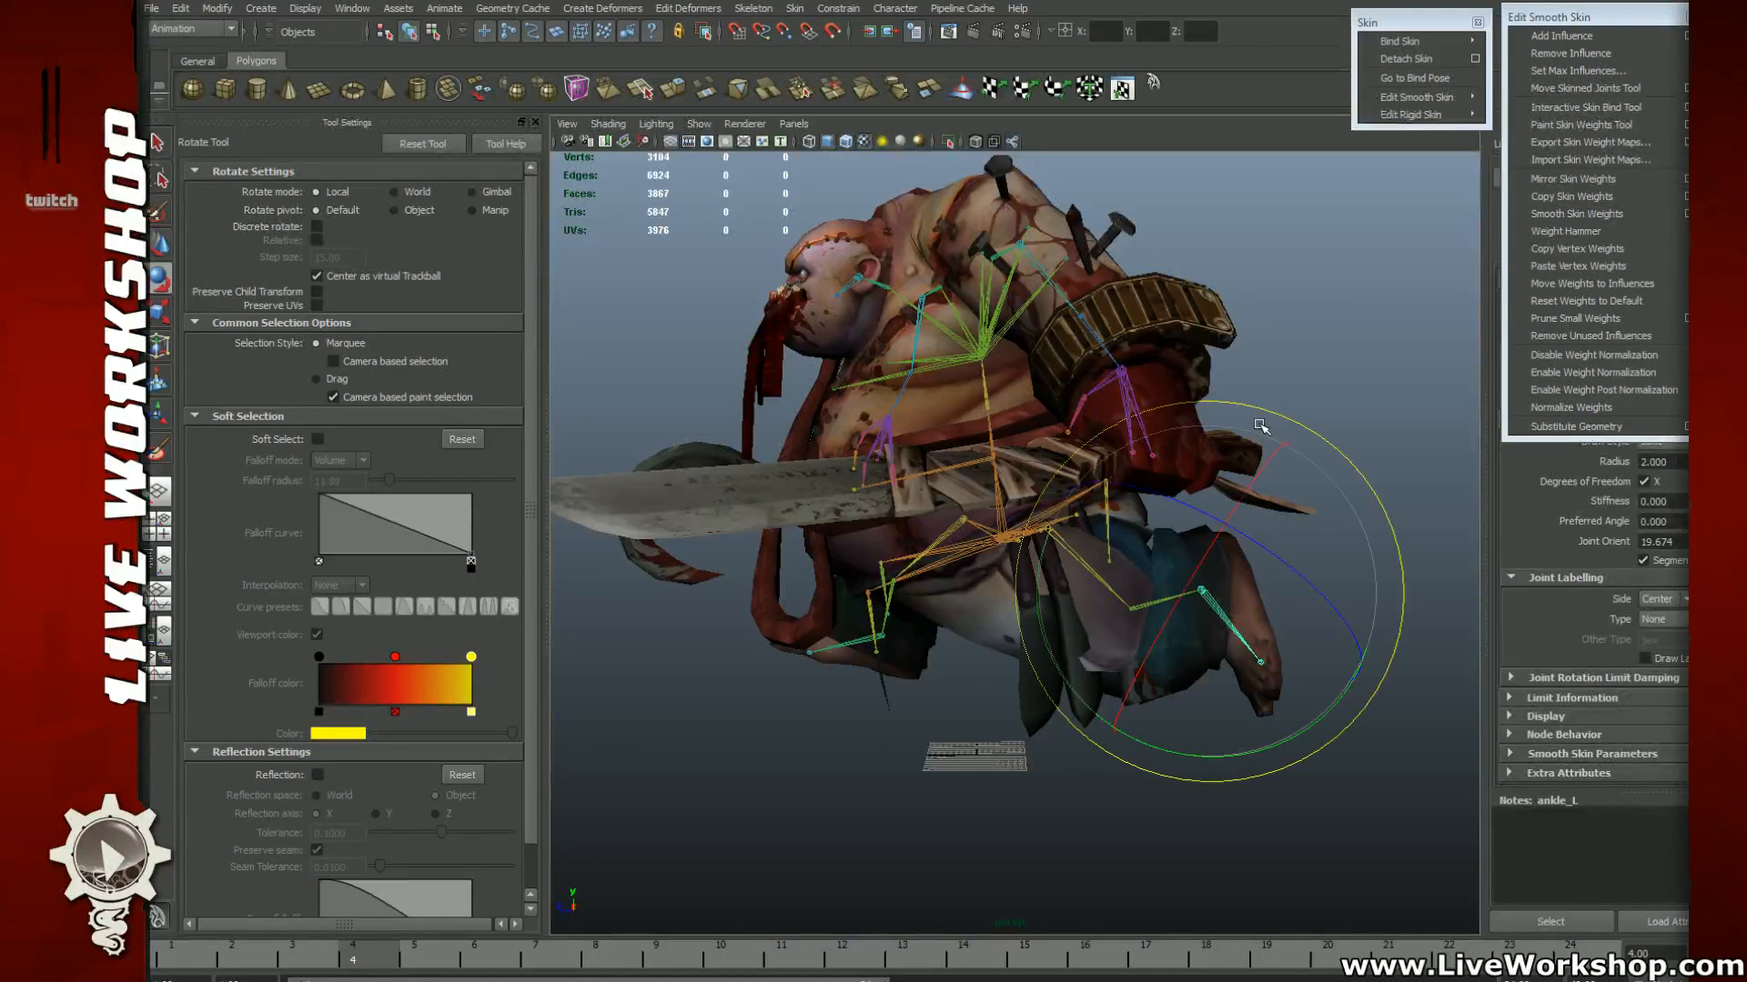
{"action": "left_click_drag", "start_coordinate": [1265, 421], "coordinate": [1343, 499]}
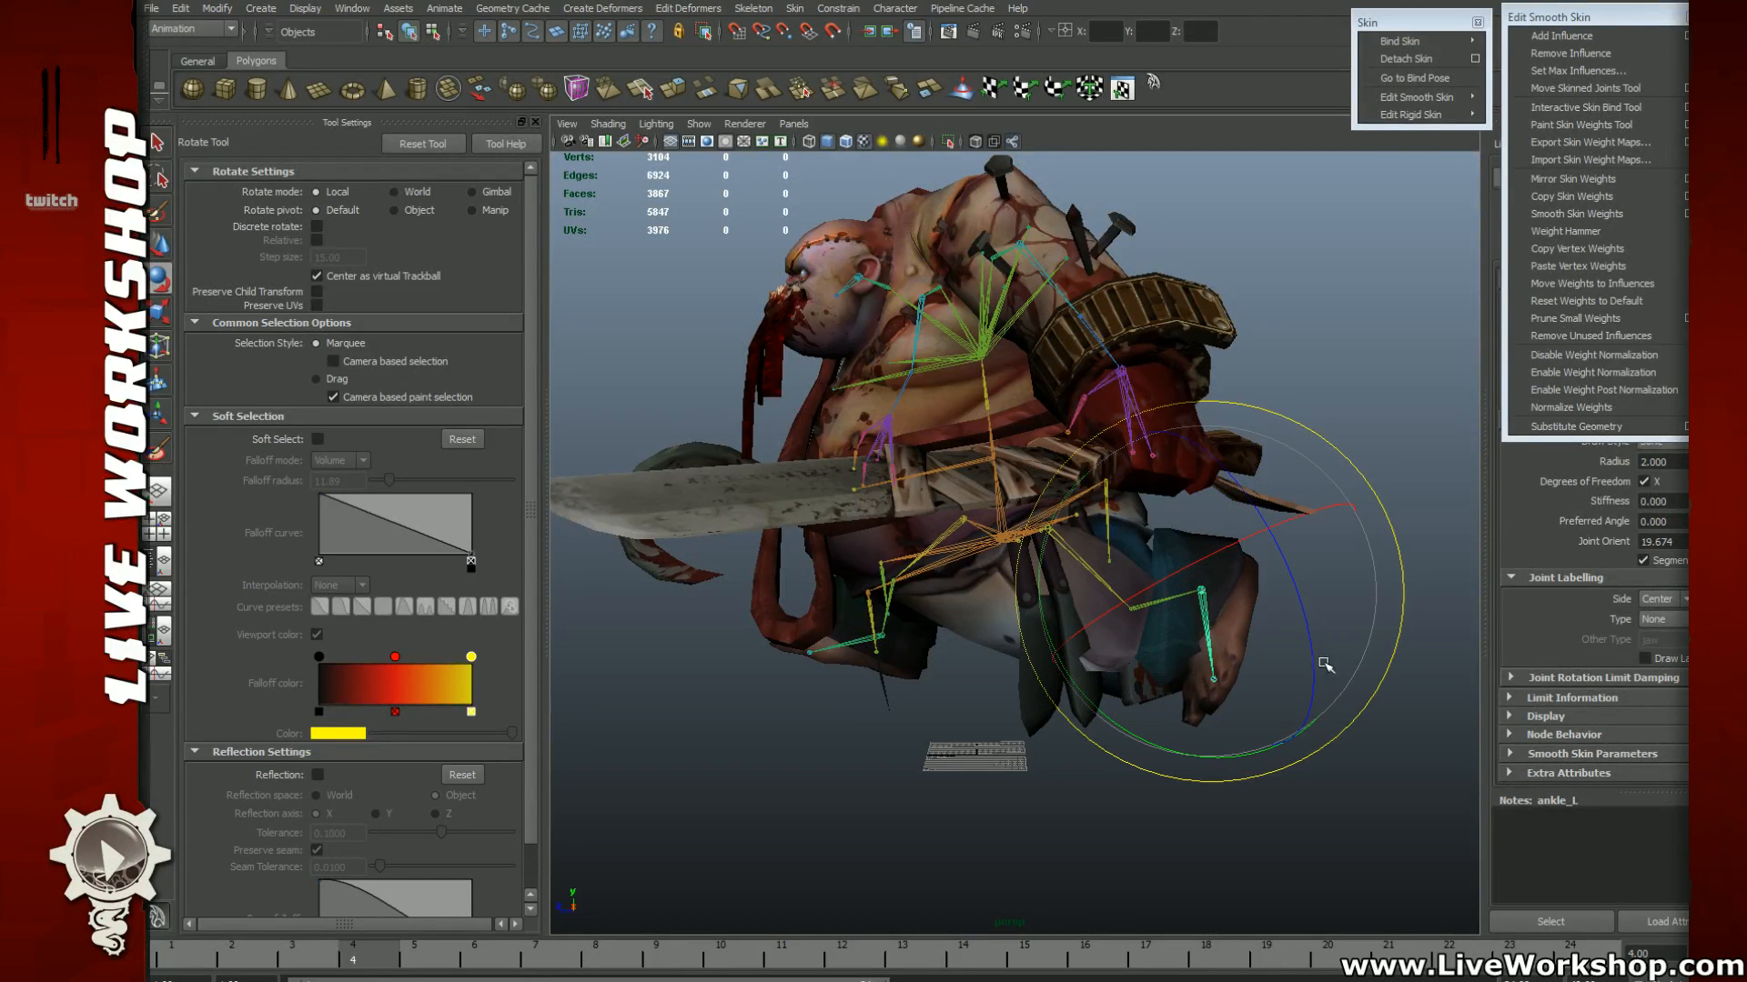
Step: Examine the left foot and the bent left leg from the front and side, close up and from further away
{"action": "left_click", "coordinate": [1215, 679]}
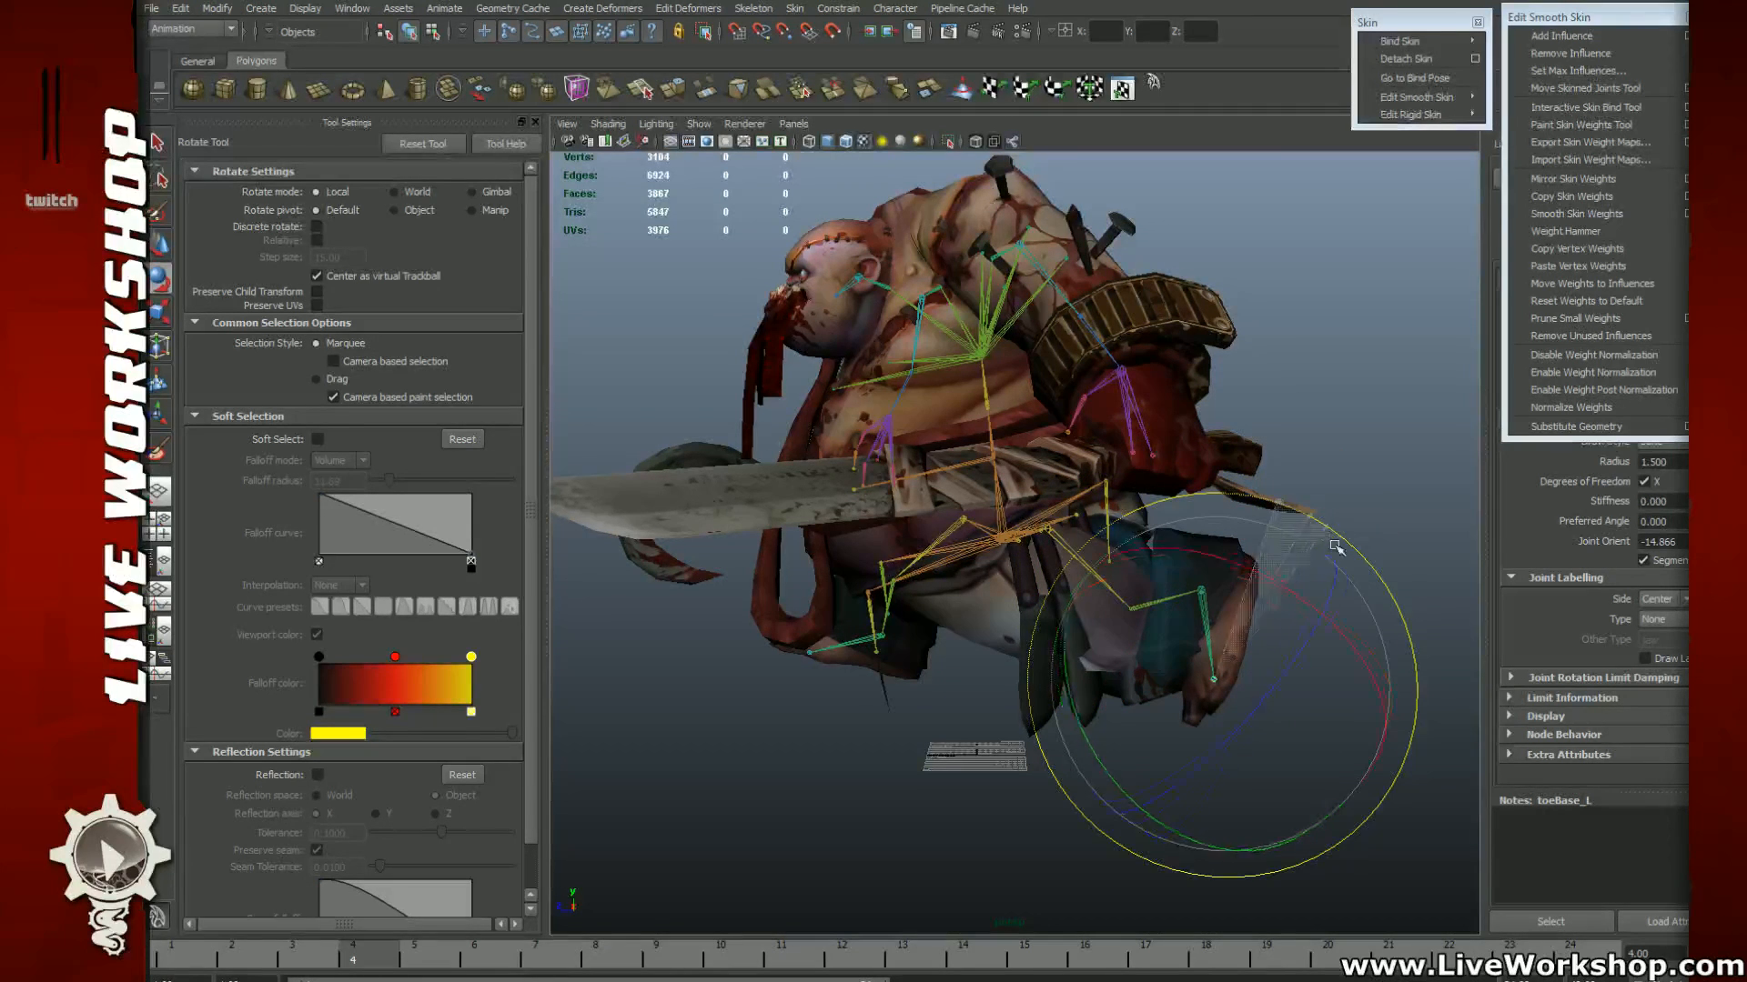
{"action": "left_click_drag", "start_coordinate": [1221, 672], "coordinate": [1224, 619], "text": "alt"}
{"action": "middle_click_drag", "start_coordinate": [1223, 618], "coordinate": [1092, 512], "text": "alt"}
{"action": "right_click_drag", "start_coordinate": [1092, 511], "coordinate": [1124, 537], "text": "alt"}
{"action": "left_click_drag", "start_coordinate": [1124, 536], "coordinate": [1194, 650], "text": "alt"}
{"action": "left_click_drag", "start_coordinate": [1169, 580], "coordinate": [1201, 576], "text": "alt"}
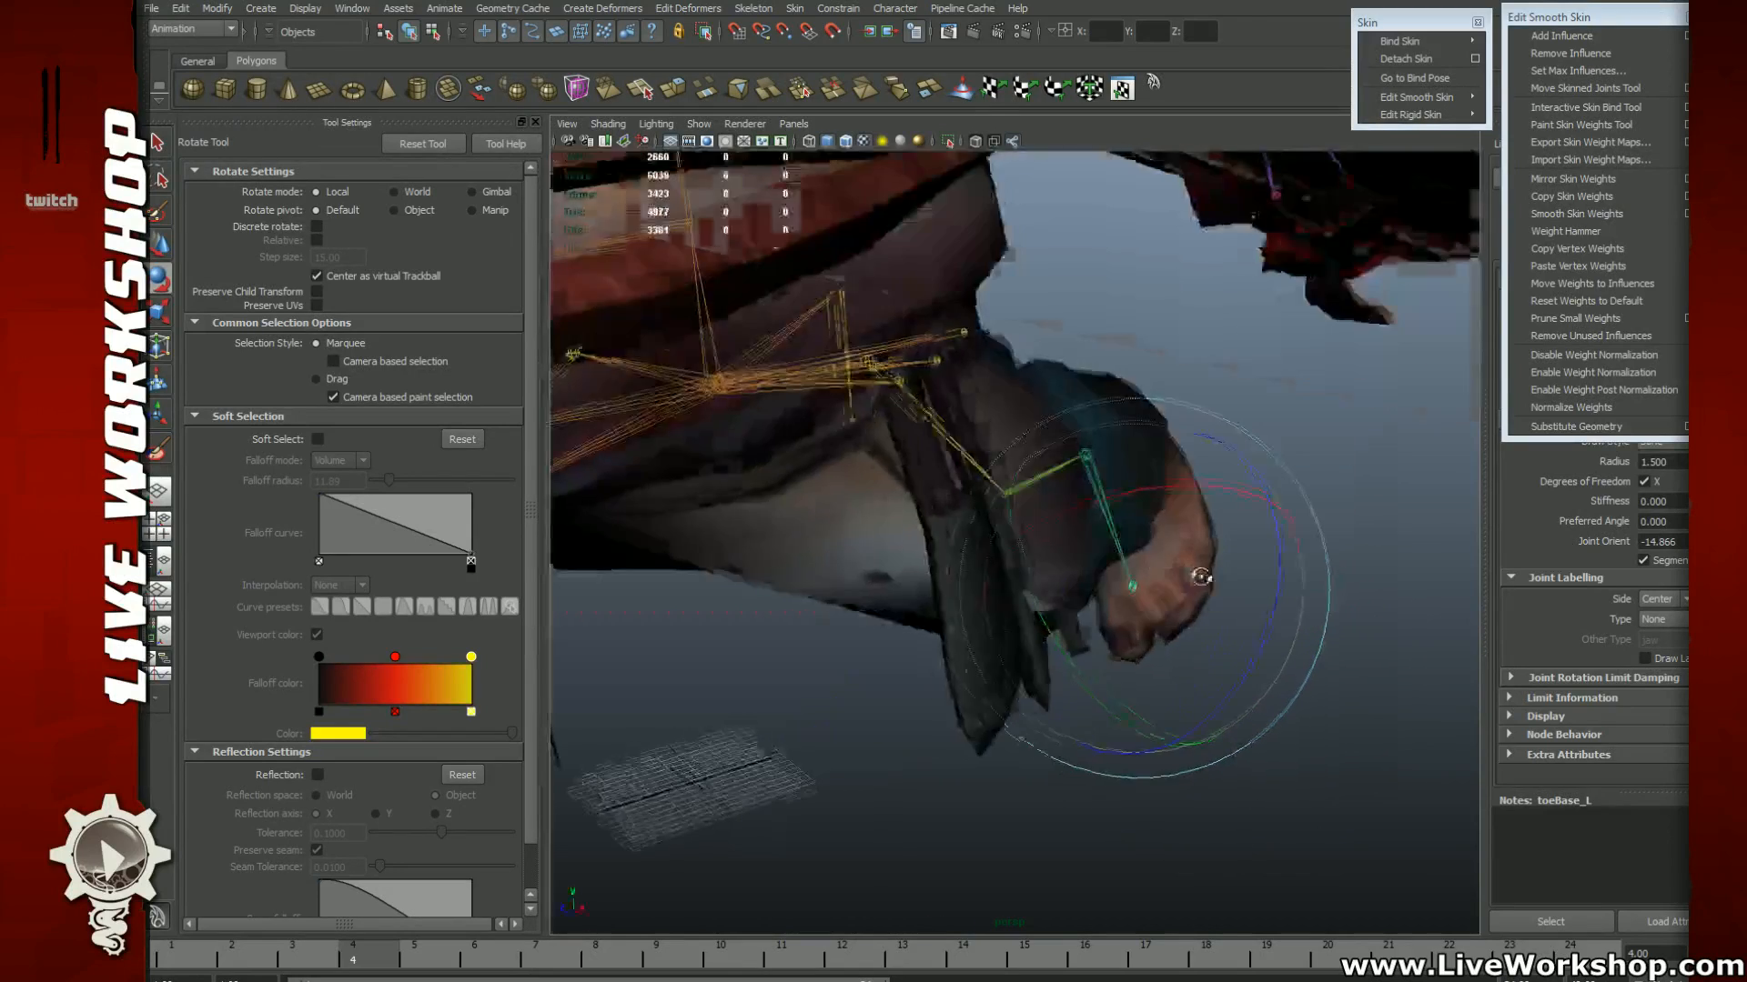
{"action": "right_click_drag", "start_coordinate": [1201, 577], "coordinate": [994, 487], "text": "alt"}
{"action": "left_click_drag", "start_coordinate": [994, 488], "coordinate": [1028, 446], "text": "alt"}
{"action": "left_click", "coordinate": [1269, 437]}
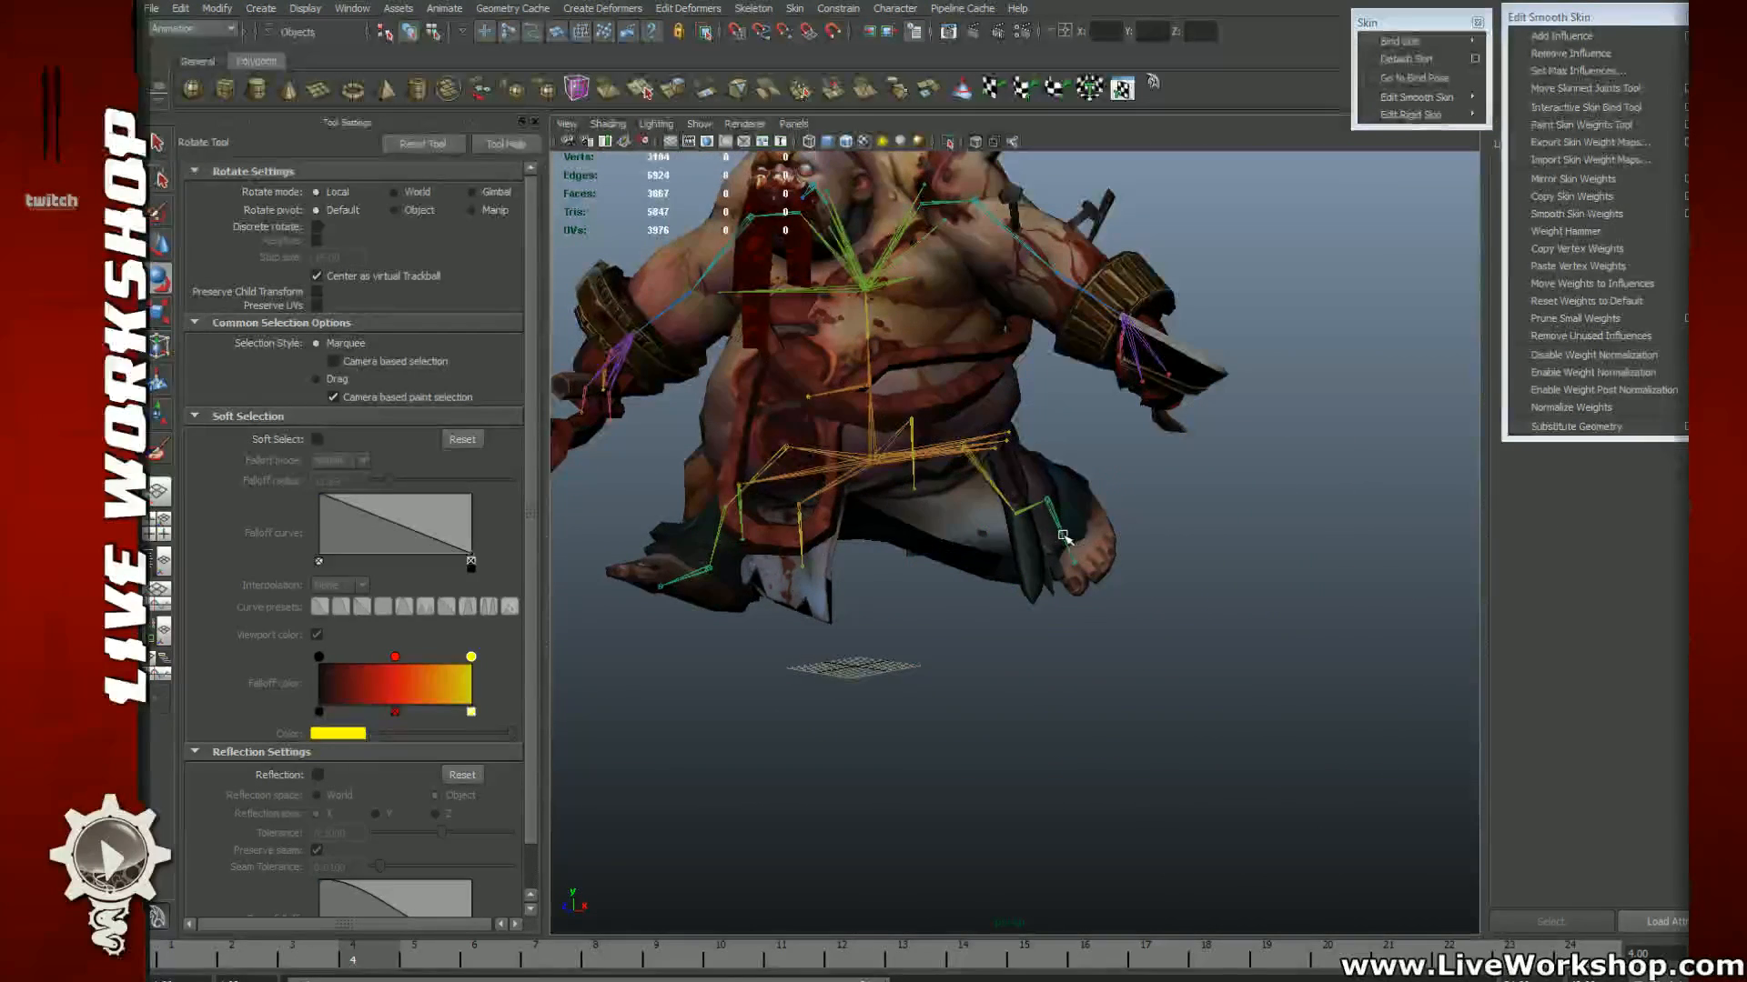
{"action": "left_click", "coordinate": [1063, 535]}
{"action": "left_click_drag", "start_coordinate": [1073, 537], "coordinate": [1130, 560], "text": "alt"}
{"action": "right_click_drag", "start_coordinate": [1131, 559], "coordinate": [1131, 574], "text": "alt"}
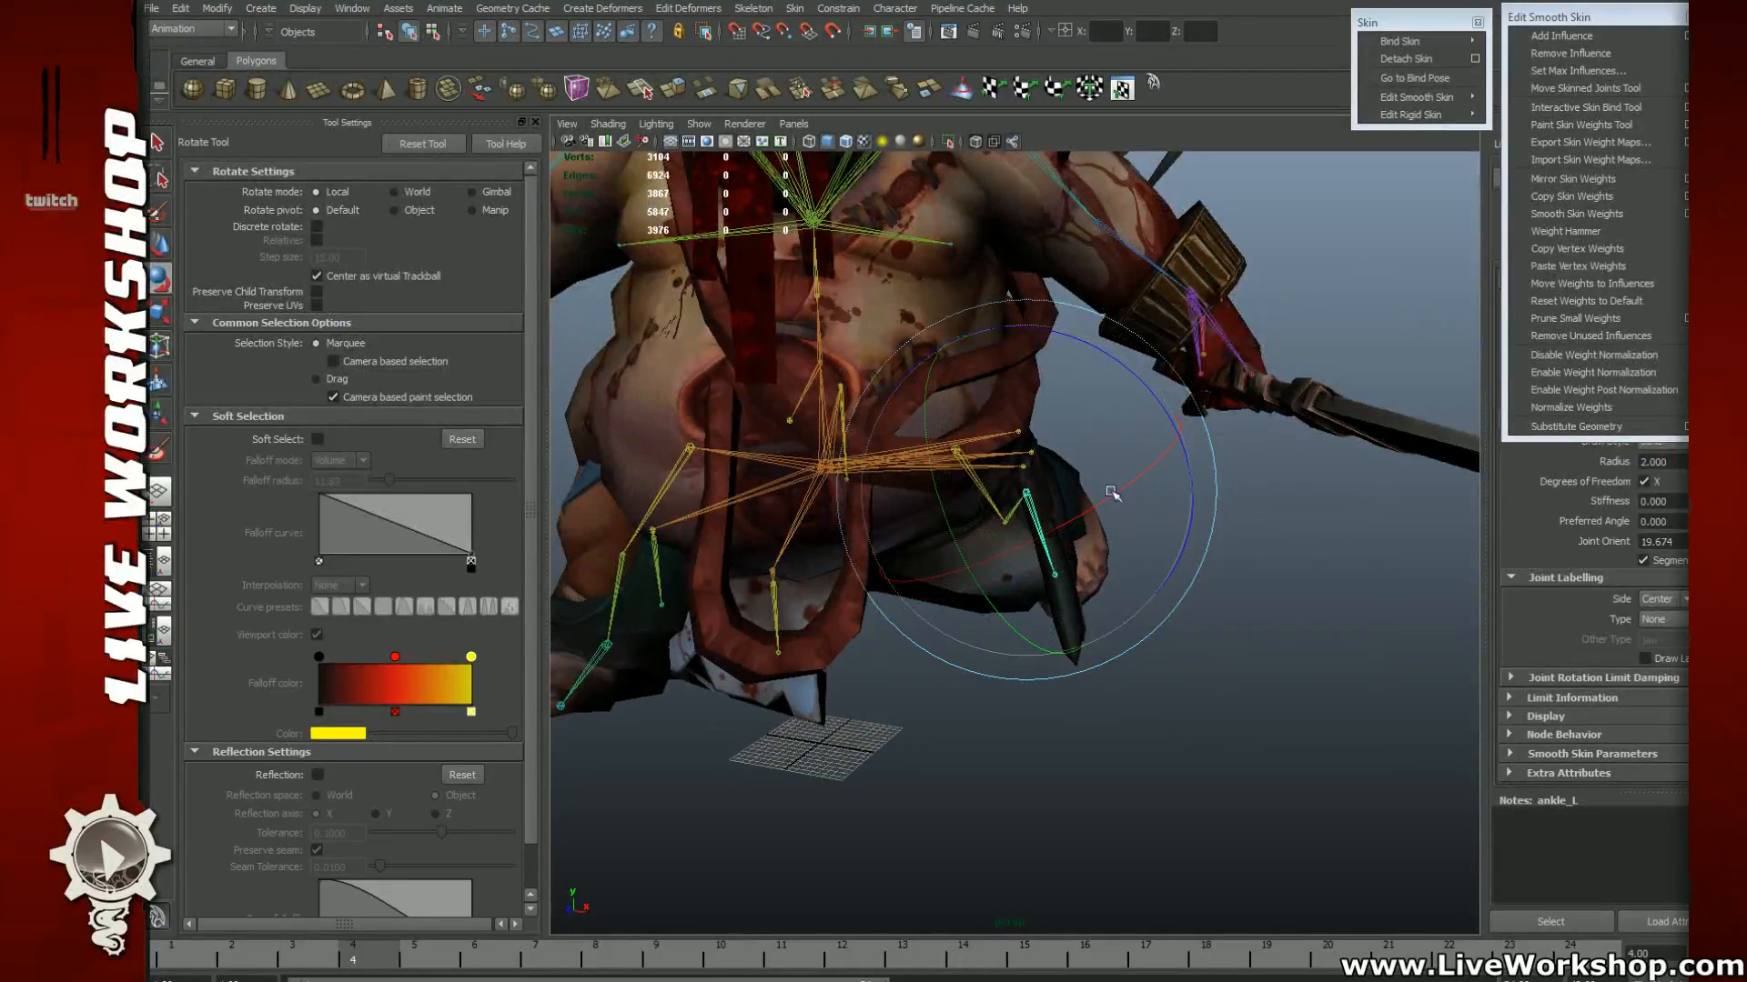
{"action": "right_click_drag", "start_coordinate": [1148, 435], "coordinate": [1002, 456], "text": "alt"}
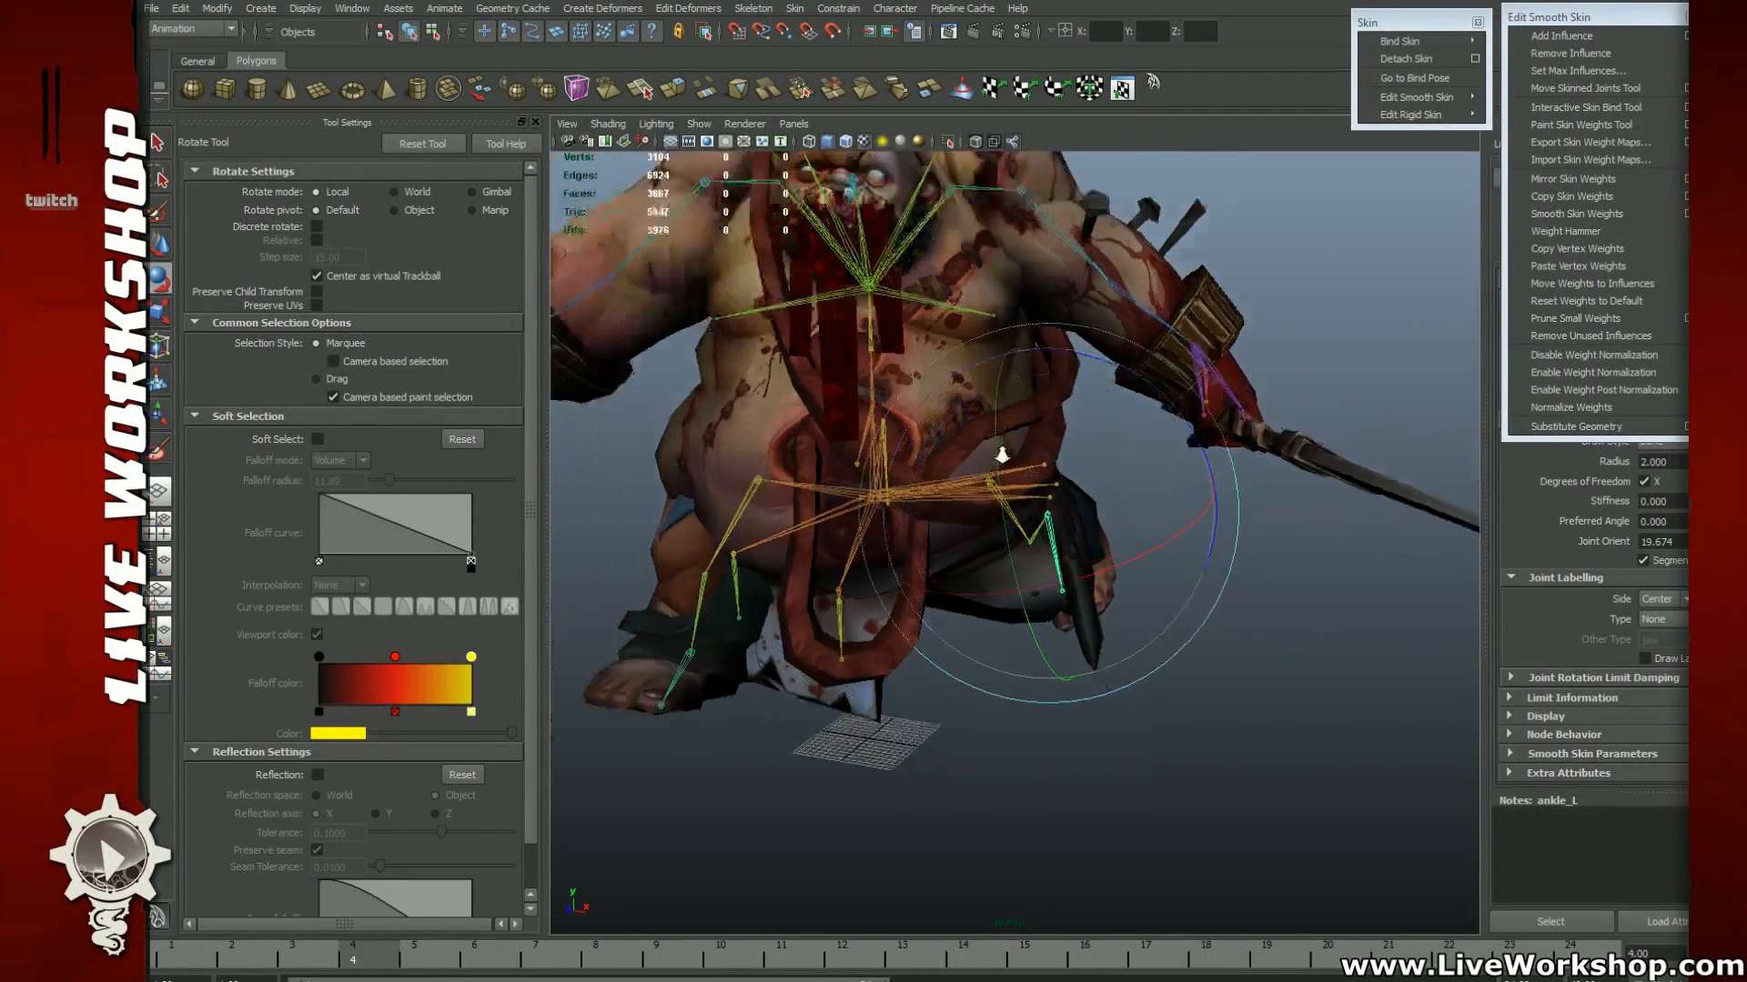
{"action": "middle_click_drag", "start_coordinate": [1001, 456], "coordinate": [1012, 536], "text": "alt"}
Step: Rotate the left arm's joints down to wrist_L so the cleaver points toward the ground
{"action": "left_click", "coordinate": [1010, 299]}
{"action": "middle_click_drag", "start_coordinate": [1035, 352], "coordinate": [1027, 374], "text": "alt"}
{"action": "left_click_drag", "start_coordinate": [1028, 373], "coordinate": [974, 280], "text": "alt"}
{"action": "mouse_move", "coordinate": [996, 432]}
{"action": "left_mouse_down", "text": "alt"}
{"action": "mouse_move", "coordinate": [1039, 414]}
{"action": "mouse_move", "coordinate": [1045, 355]}
{"action": "mouse_move", "coordinate": [1055, 519]}
{"action": "mouse_move", "coordinate": [1052, 336]}
{"action": "mouse_move", "coordinate": [1052, 476]}
{"action": "mouse_move", "coordinate": [1011, 491]}
{"action": "mouse_move", "coordinate": [1013, 403]}
{"action": "left_mouse_up", "text": "alt"}
{"action": "left_click", "coordinate": [1039, 415]}
{"action": "left_click", "coordinate": [1020, 428]}
{"action": "left_click", "coordinate": [1063, 481]}
{"action": "left_click", "coordinate": [1080, 490]}
{"action": "left_click", "coordinate": [1121, 532]}
{"action": "left_click", "coordinate": [1107, 522]}
{"action": "left_click_drag", "start_coordinate": [1087, 537], "coordinate": [1187, 577], "text": "alt"}
{"action": "left_click_drag", "start_coordinate": [1222, 509], "coordinate": [1170, 382]}
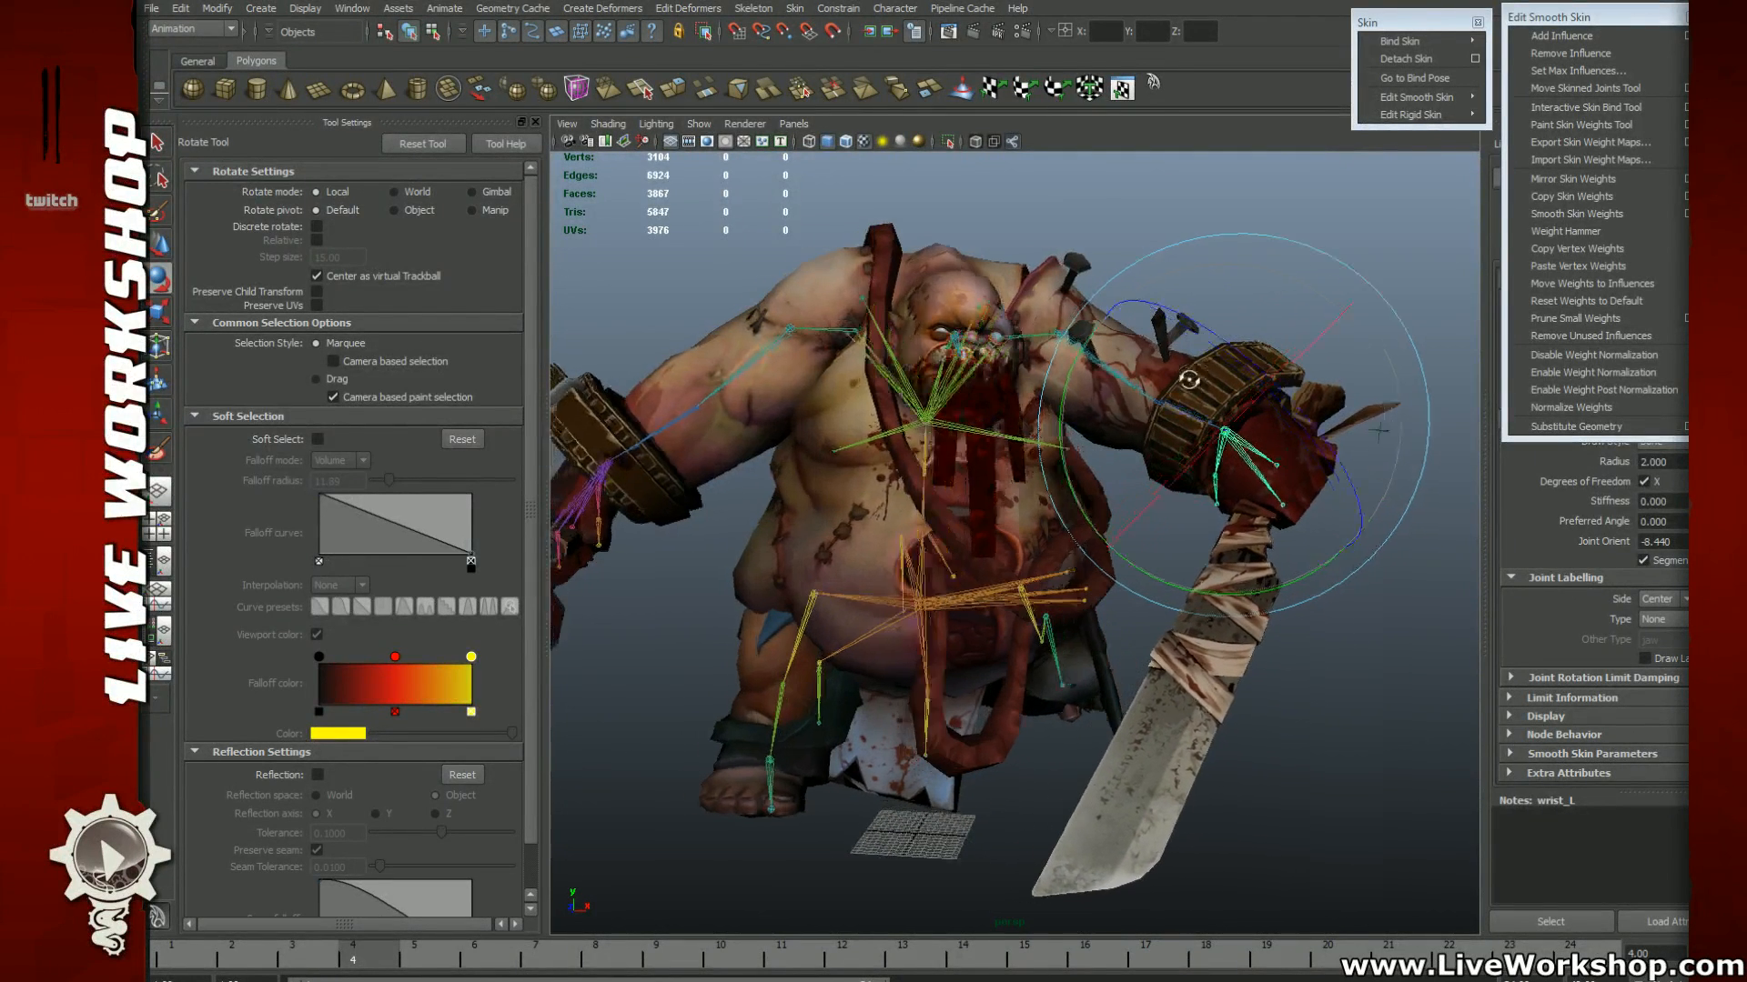
Step: Rotate the left upper-arm joint to lift the cleaver arm outward from the body
{"action": "left_click", "coordinate": [1070, 334]}
{"action": "left_click_drag", "start_coordinate": [1227, 233], "coordinate": [1188, 191]}
{"action": "left_click_drag", "start_coordinate": [1183, 272], "coordinate": [1182, 355], "text": "alt"}
{"action": "middle_click_drag", "start_coordinate": [1223, 319], "coordinate": [1203, 312], "text": "alt"}
{"action": "left_click_drag", "start_coordinate": [1203, 311], "coordinate": [1178, 568], "text": "alt"}
Step: Rotate the knee_L joint to readjust the left lower leg
{"action": "left_click", "coordinate": [1163, 575]}
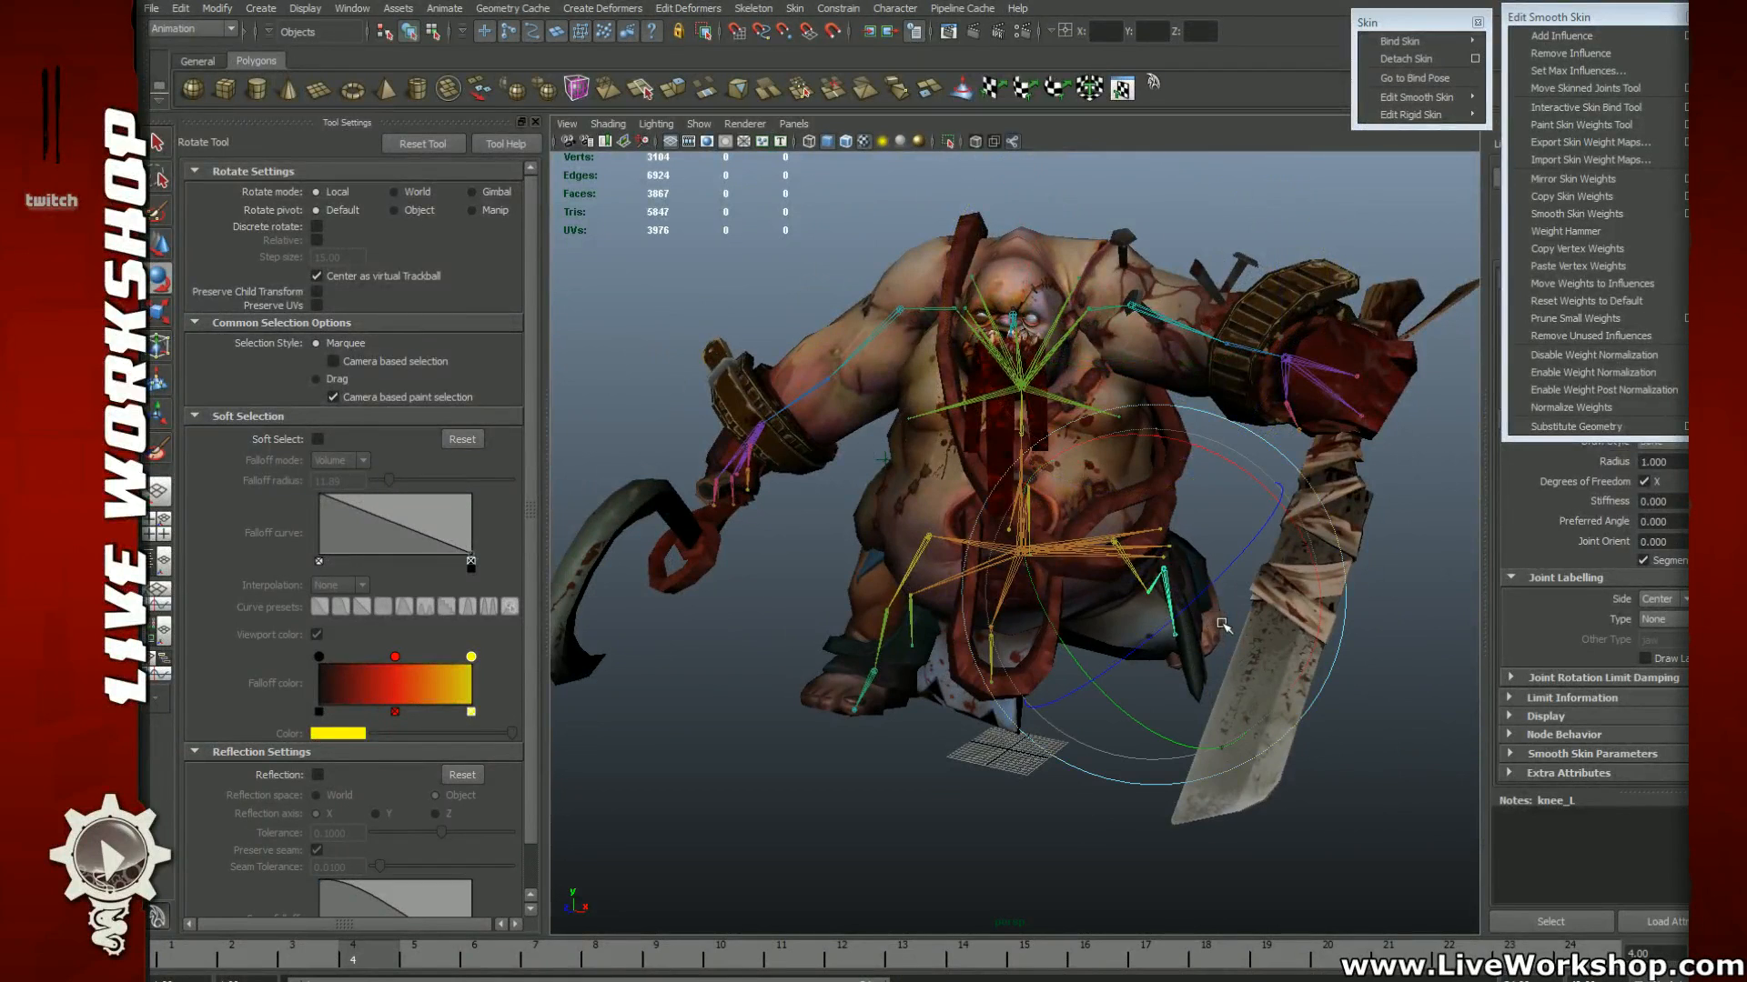
{"action": "left_click_drag", "start_coordinate": [1223, 626], "coordinate": [1293, 607]}
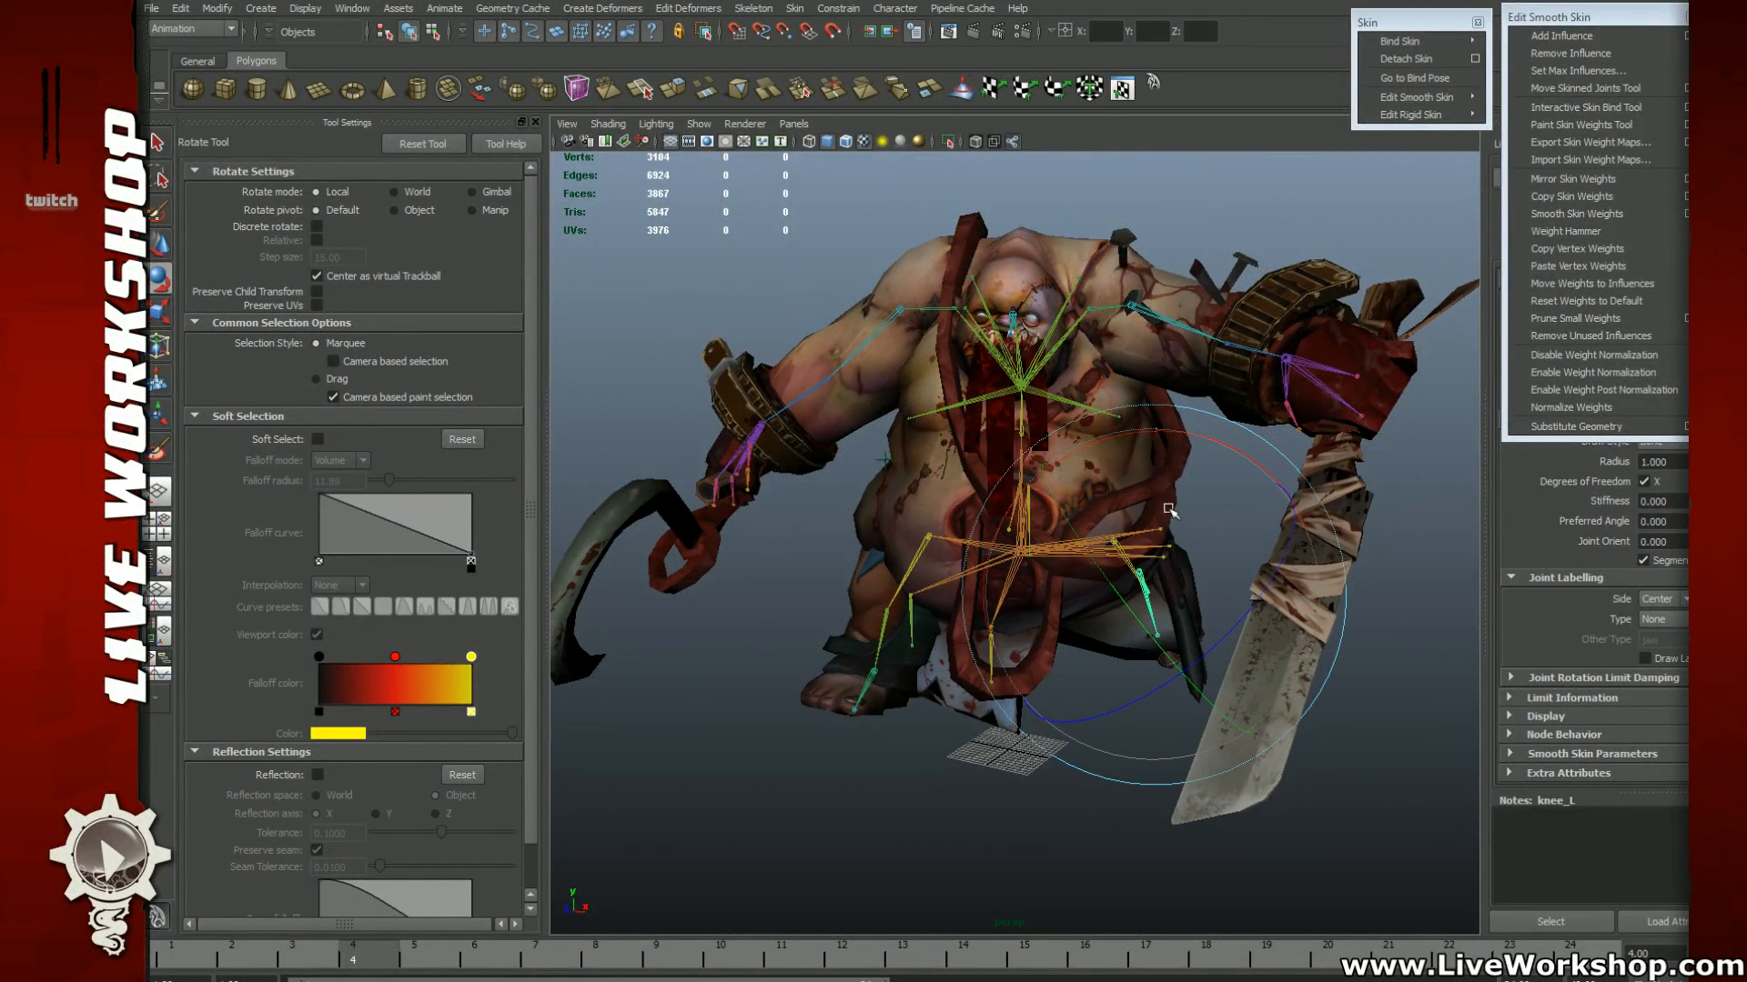
{"action": "left_click_drag", "start_coordinate": [1168, 509], "coordinate": [1247, 483]}
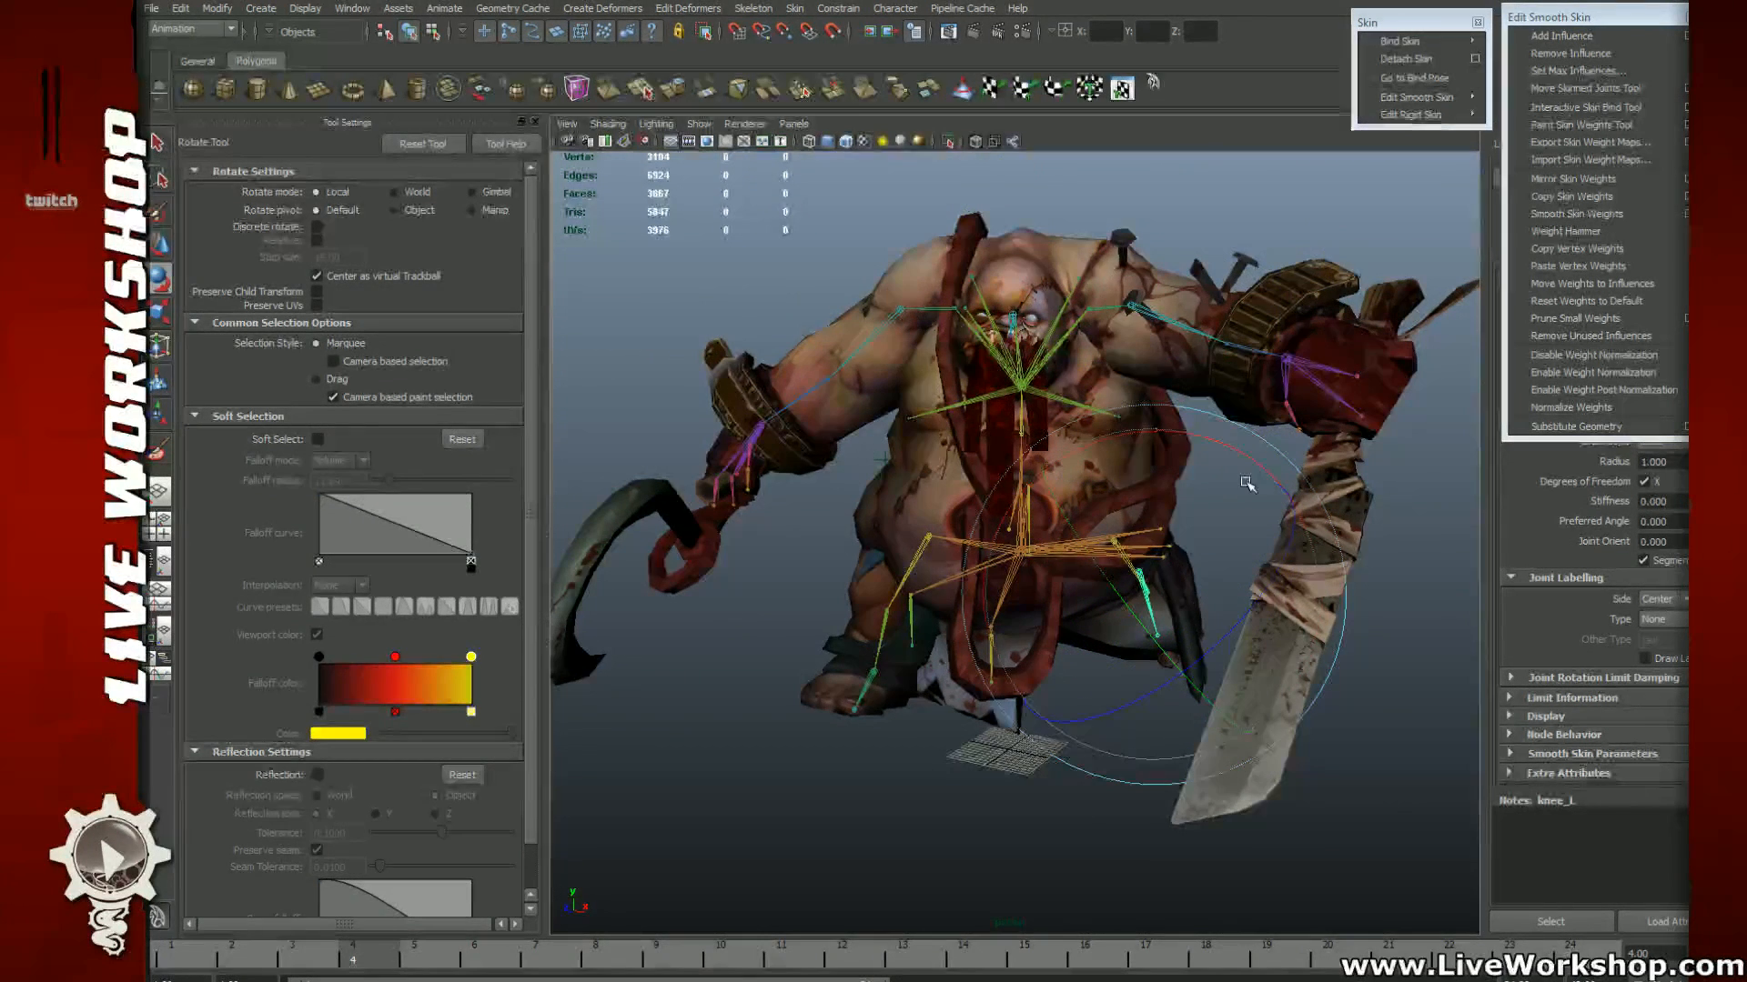
{"action": "left_click", "coordinate": [1133, 574]}
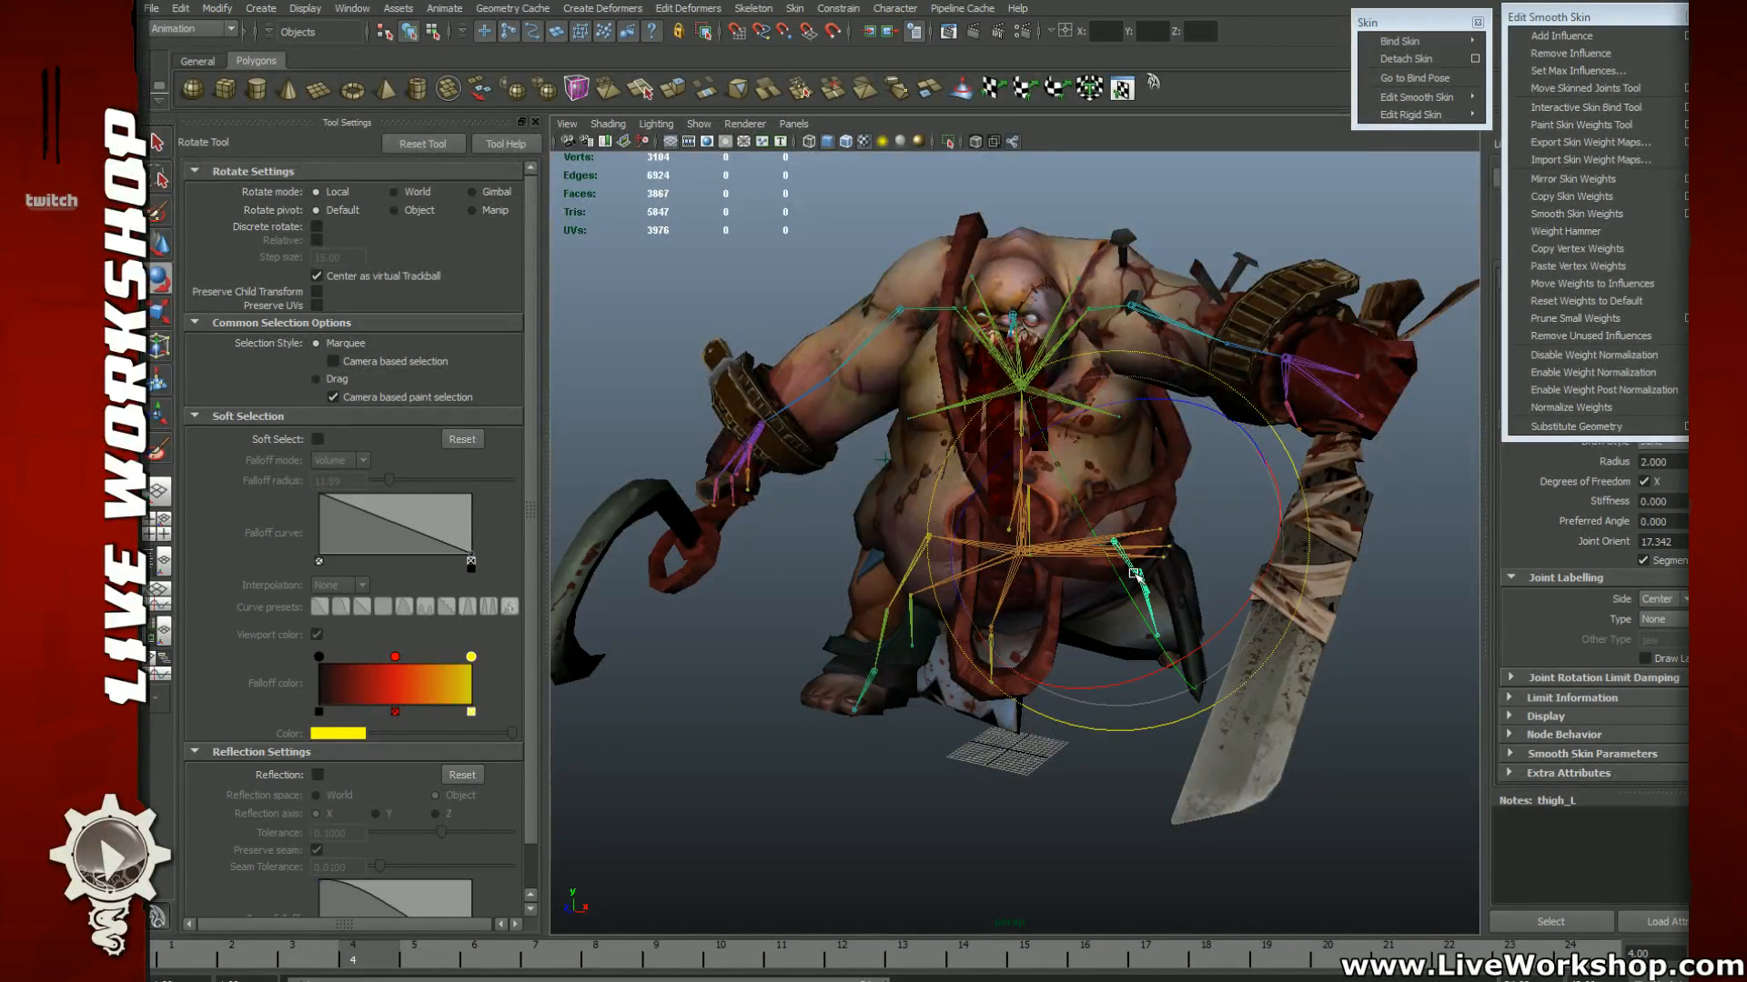
{"action": "left_click_drag", "start_coordinate": [1150, 562], "coordinate": [1146, 514], "text": "alt"}
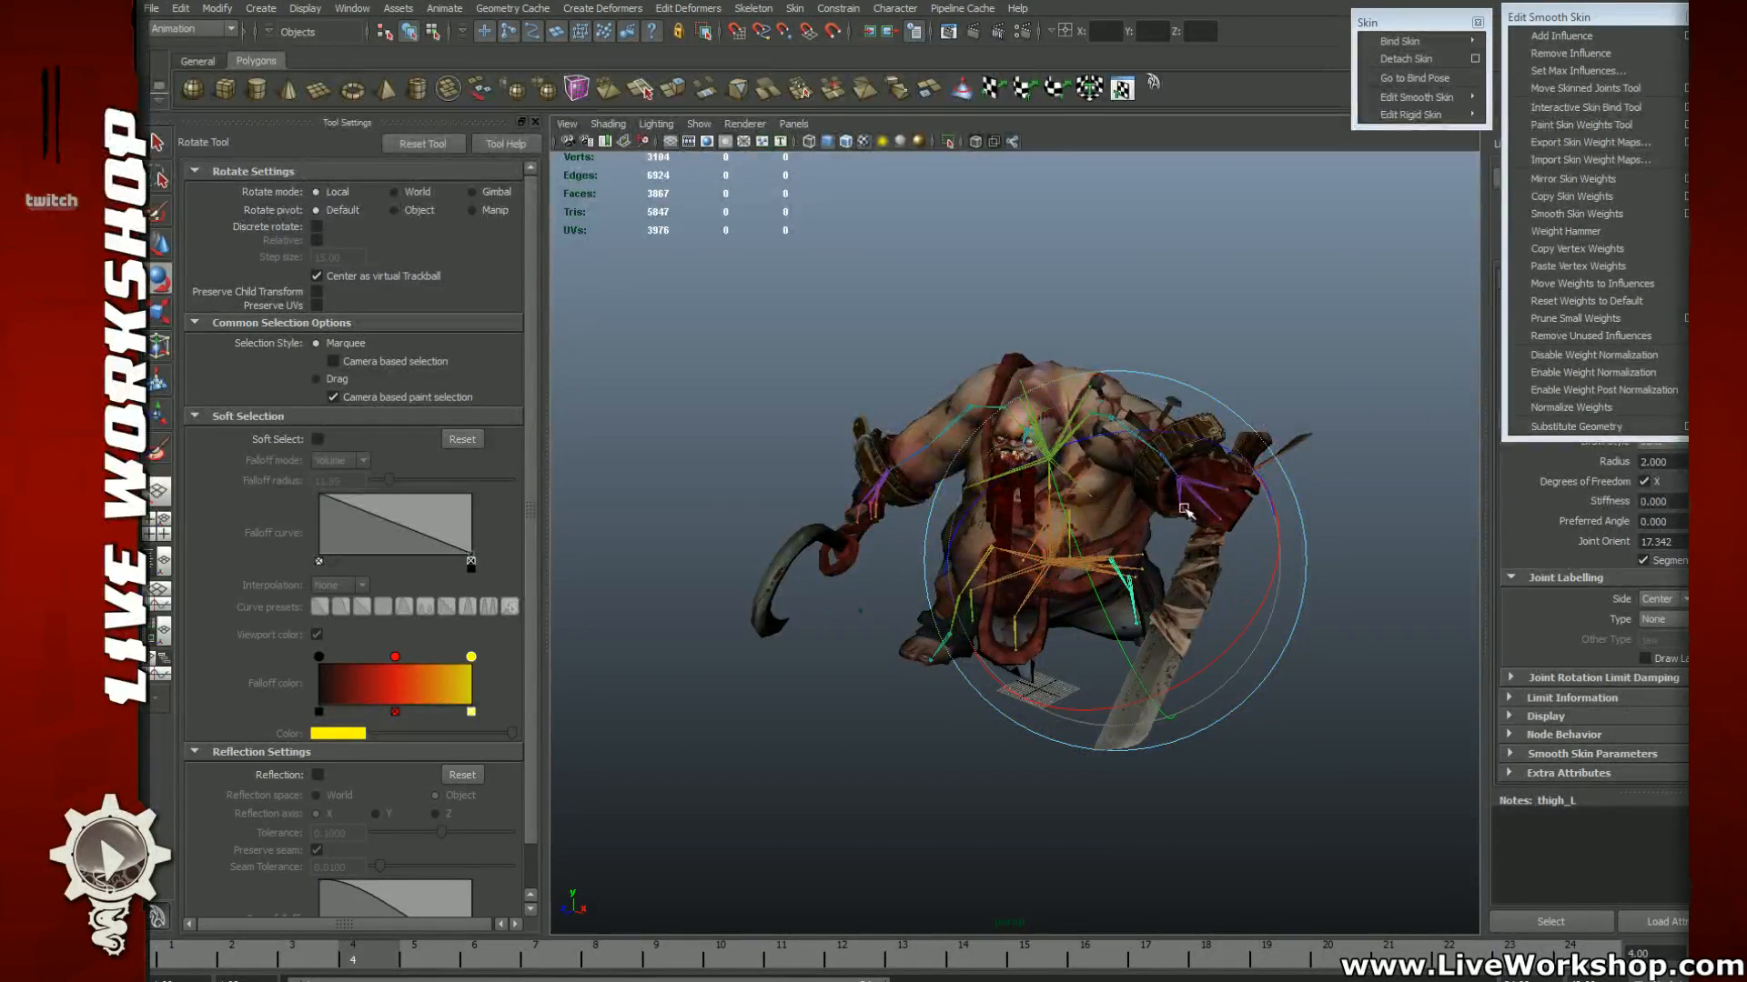
{"action": "right_click_drag", "start_coordinate": [1162, 507], "coordinate": [1162, 346], "text": "alt"}
{"action": "left_click", "coordinate": [1159, 310]}
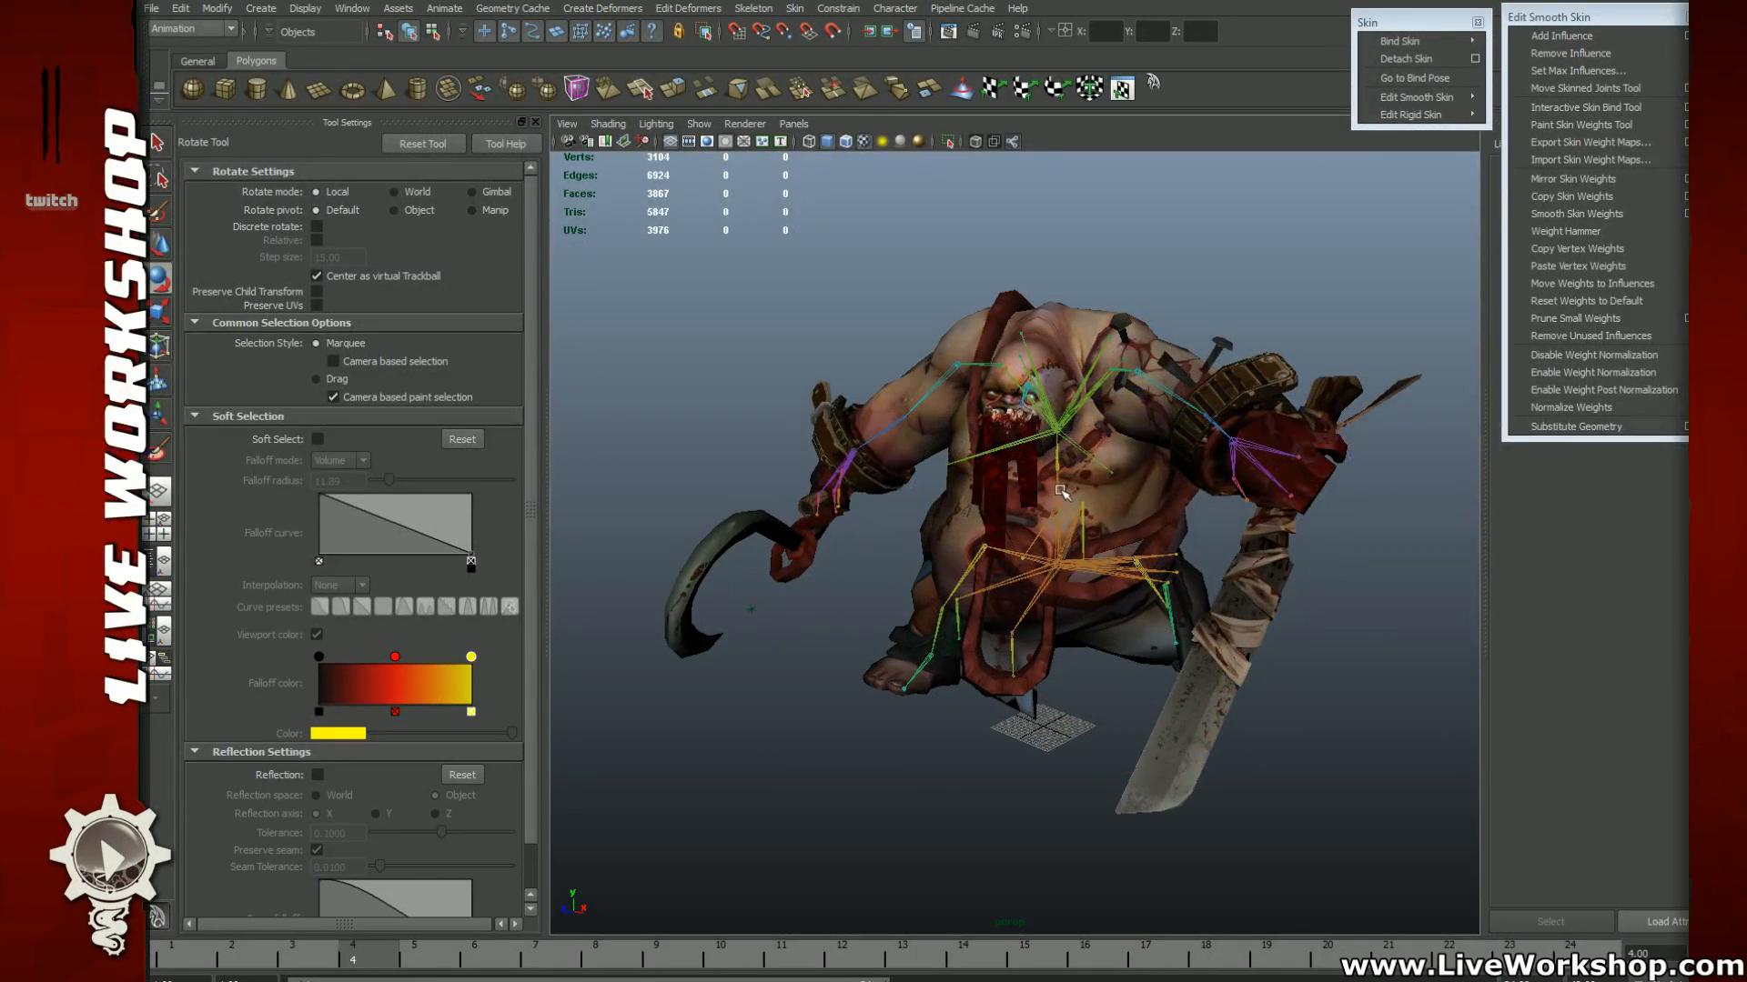
Step: Rotate the spine1 joint to lean the torso down and forward, and check the spine3 joint
{"action": "left_click", "coordinate": [1065, 485]}
{"action": "left_click_drag", "start_coordinate": [1026, 411], "coordinate": [952, 510]}
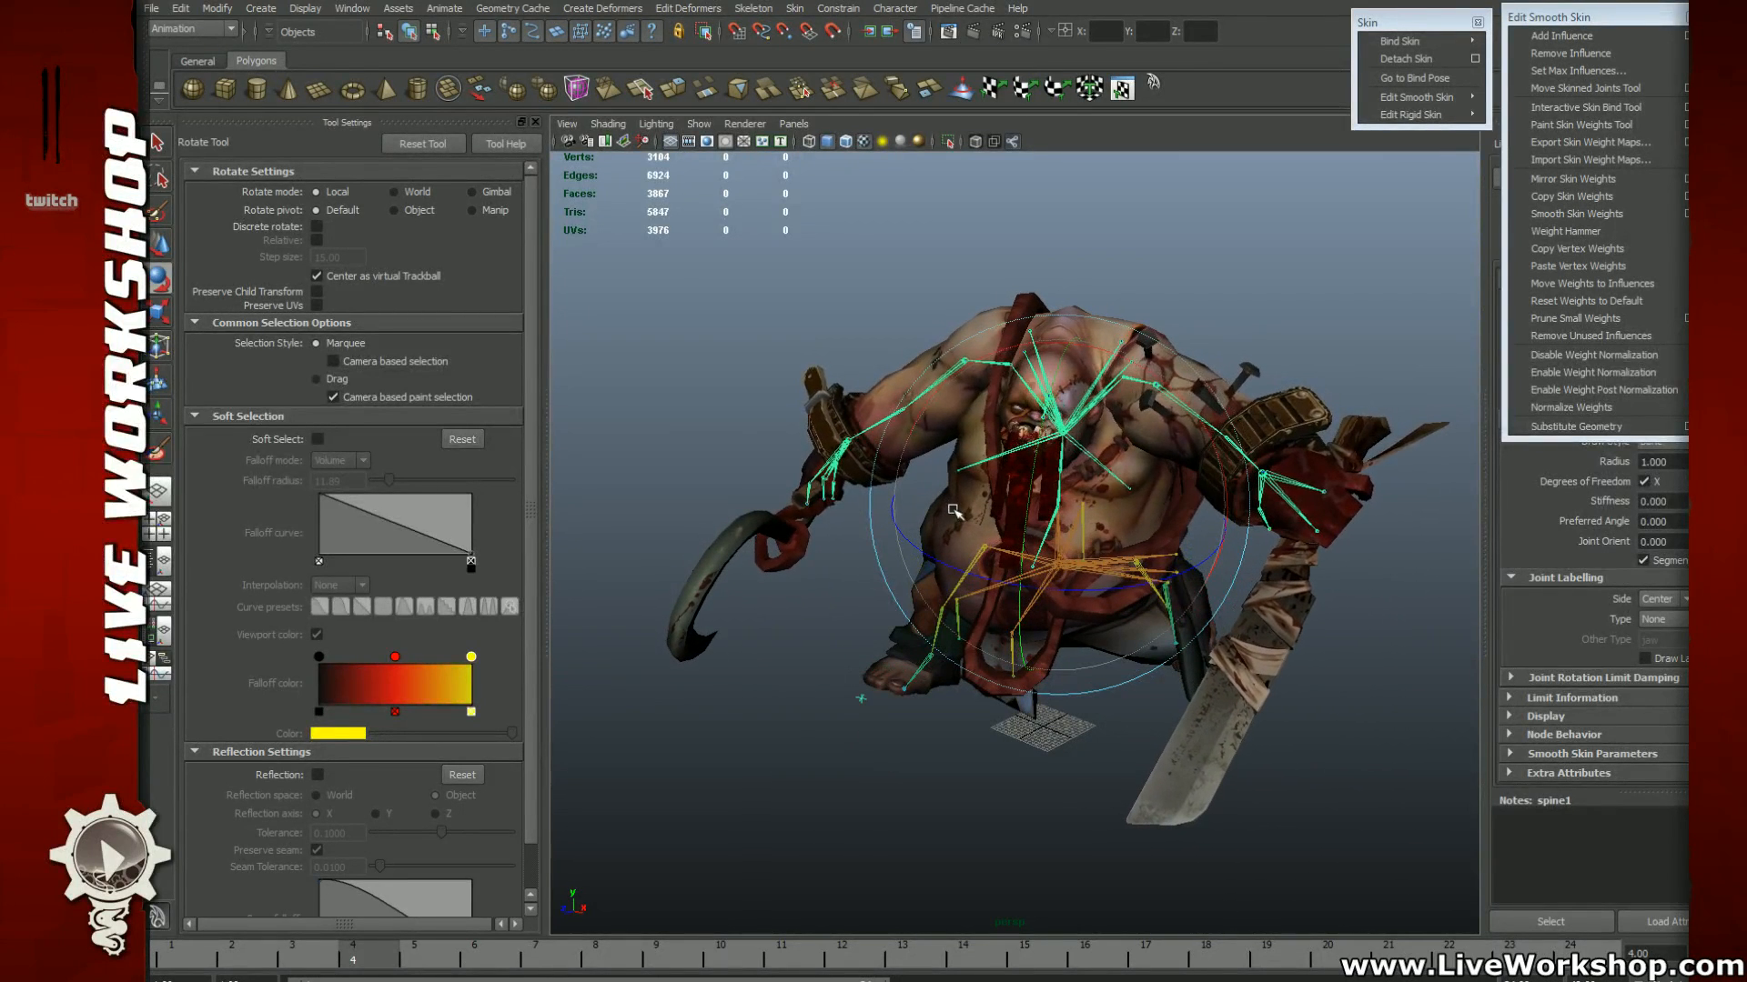
{"action": "left_click", "coordinate": [1123, 345]}
{"action": "left_click_drag", "start_coordinate": [1122, 400], "coordinate": [1053, 482], "text": "alt"}
{"action": "left_click", "coordinate": [1018, 493]}
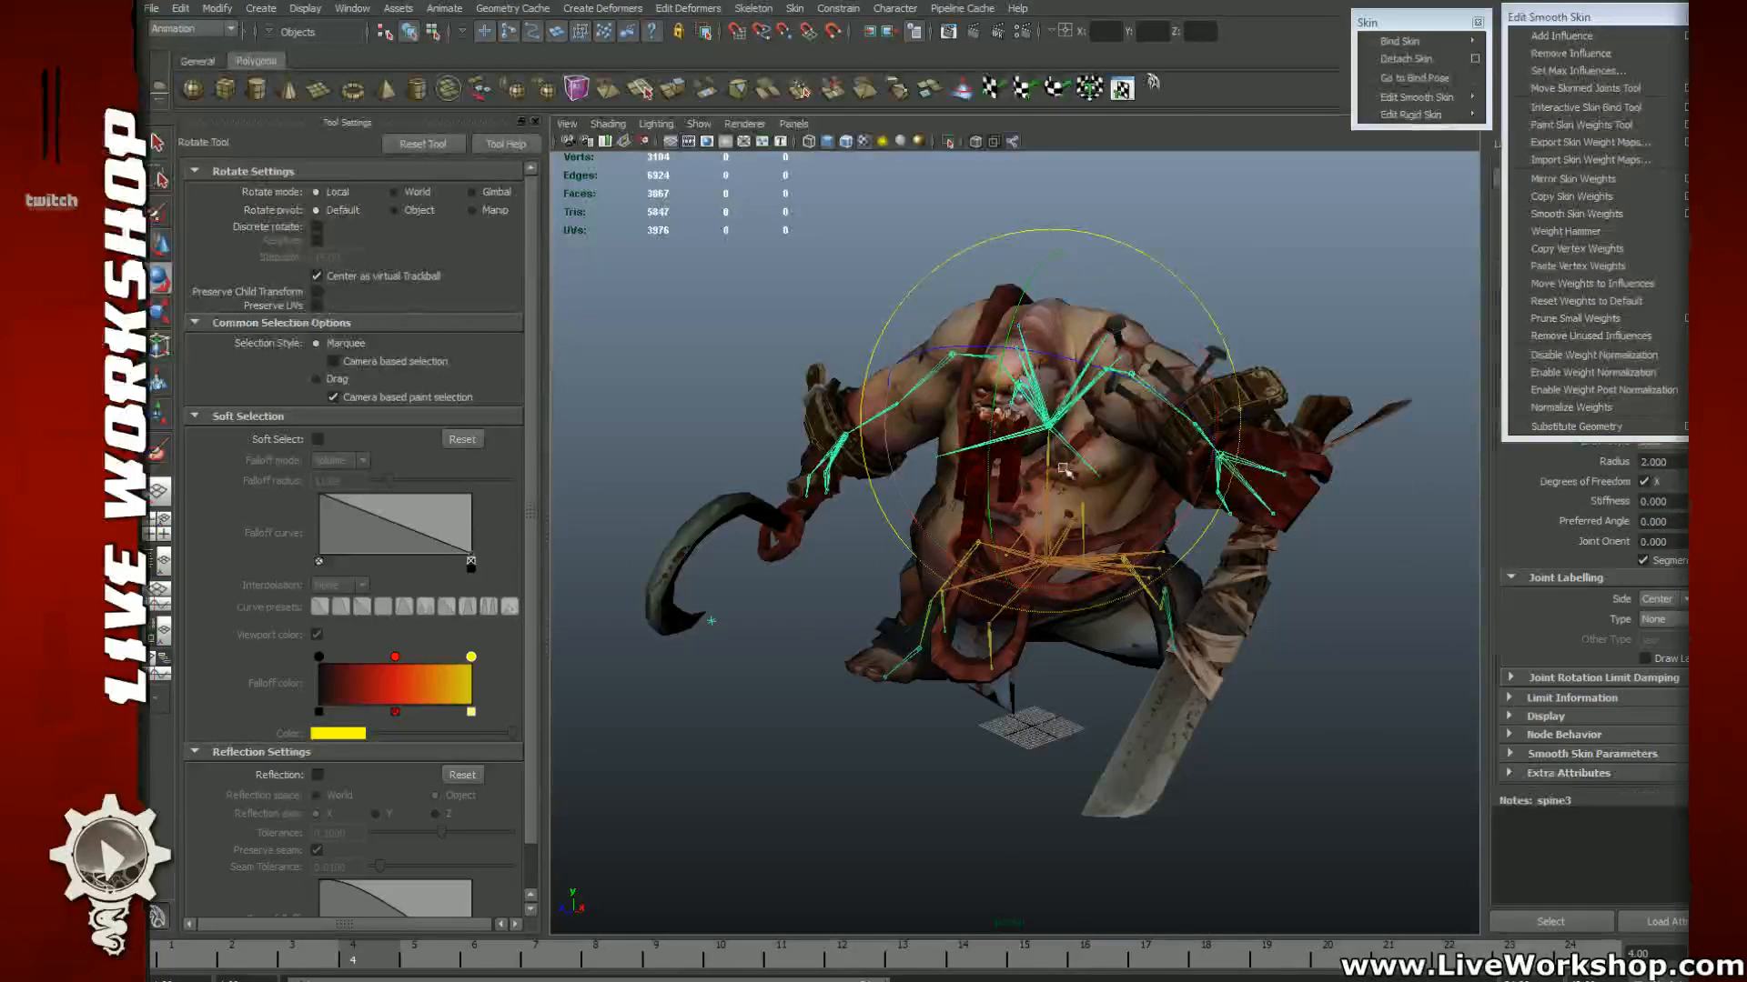
Step: Fine-tune the torso's twist by rotating the spine2 joint
{"action": "left_click", "coordinate": [1065, 470]}
{"action": "left_click", "coordinate": [1005, 425]}
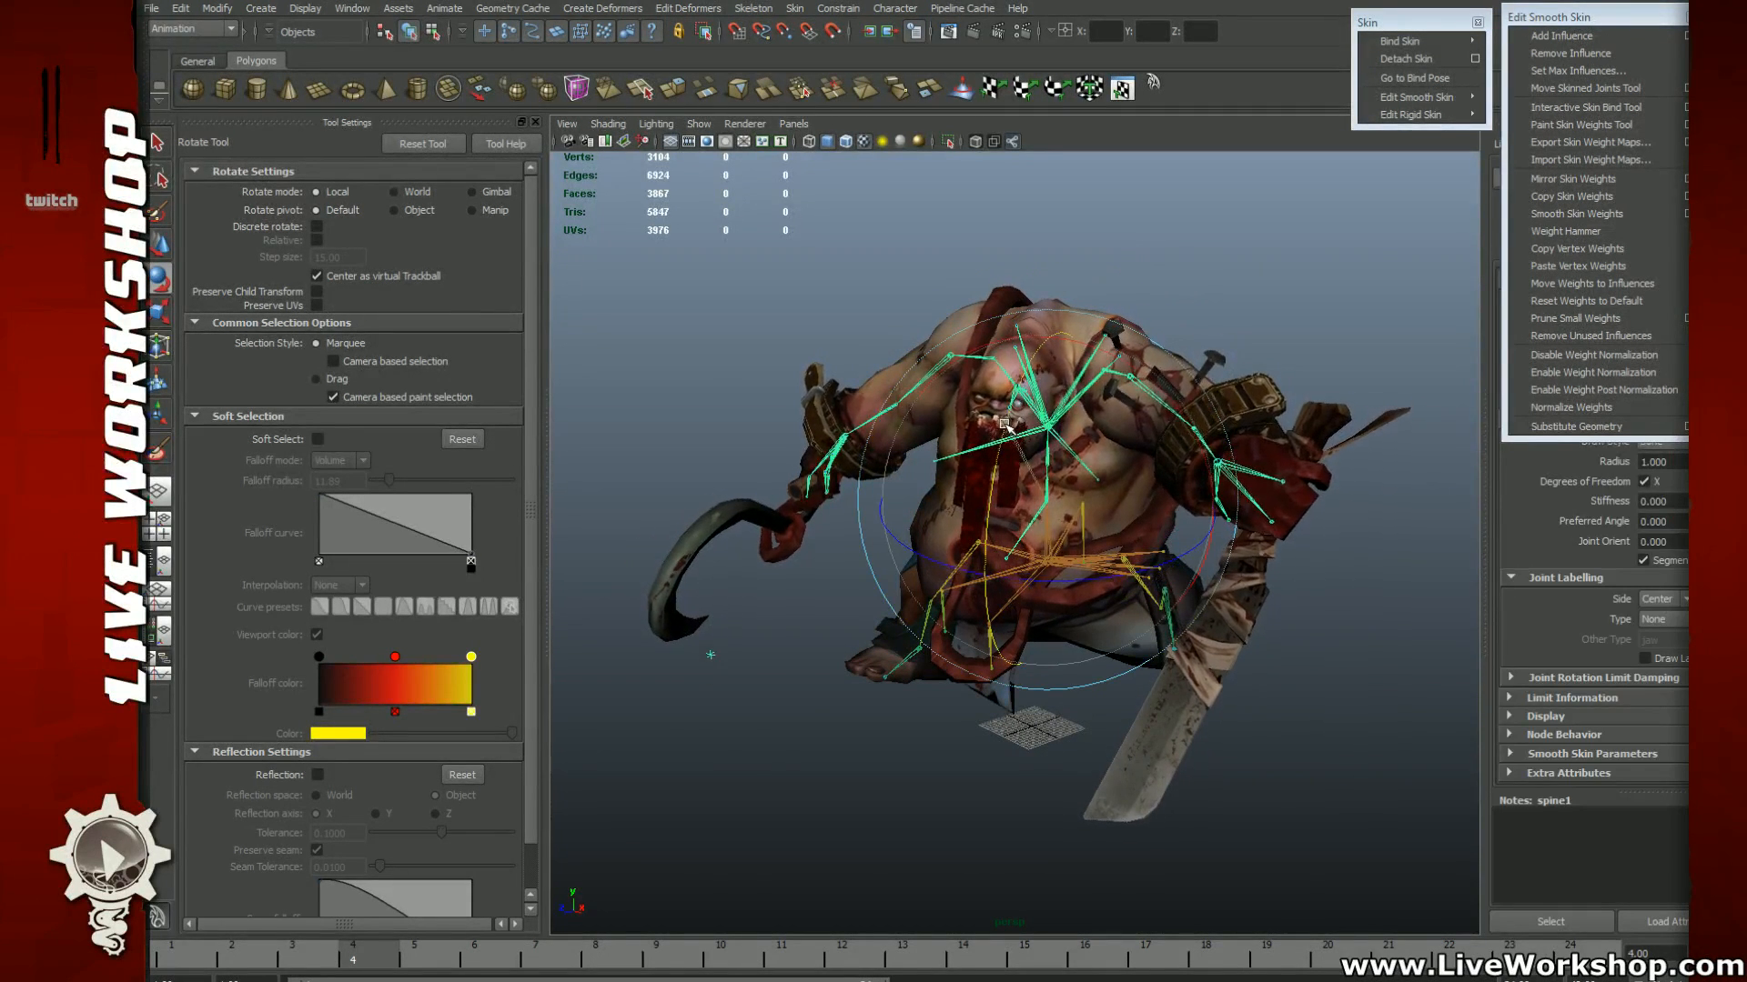
{"action": "left_click", "coordinate": [1012, 434]}
{"action": "left_click", "coordinate": [1019, 444]}
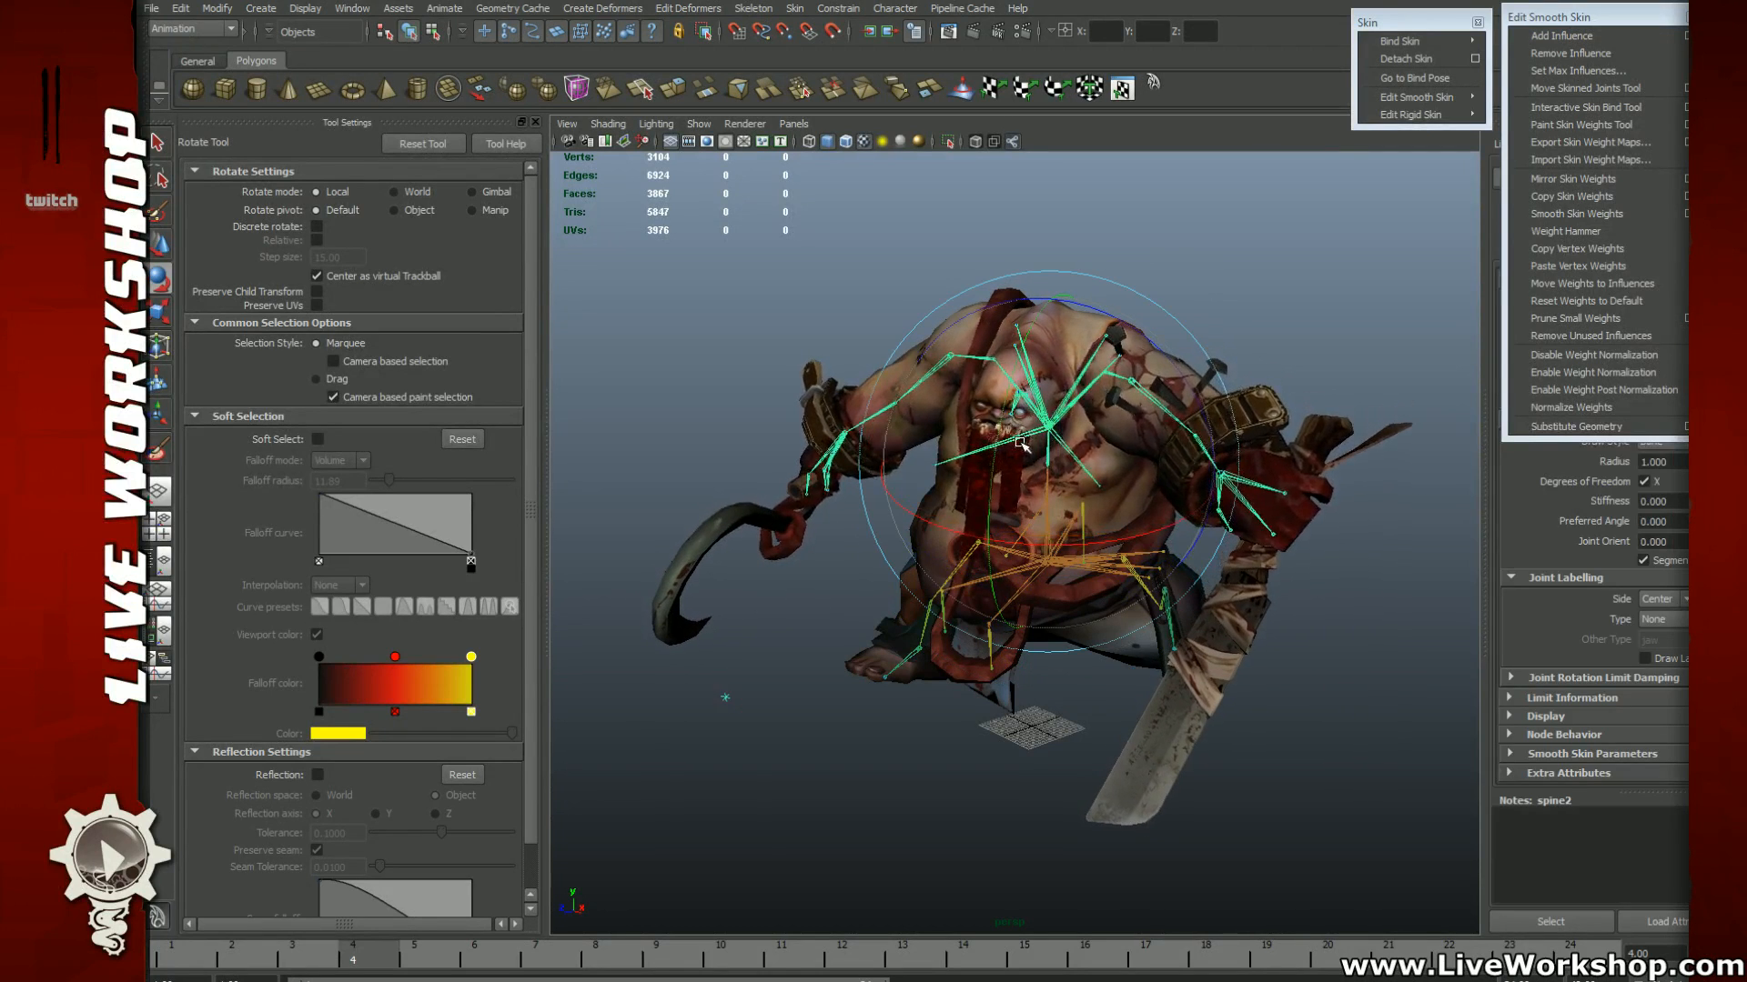
{"action": "left_click_drag", "start_coordinate": [1020, 443], "coordinate": [1018, 436]}
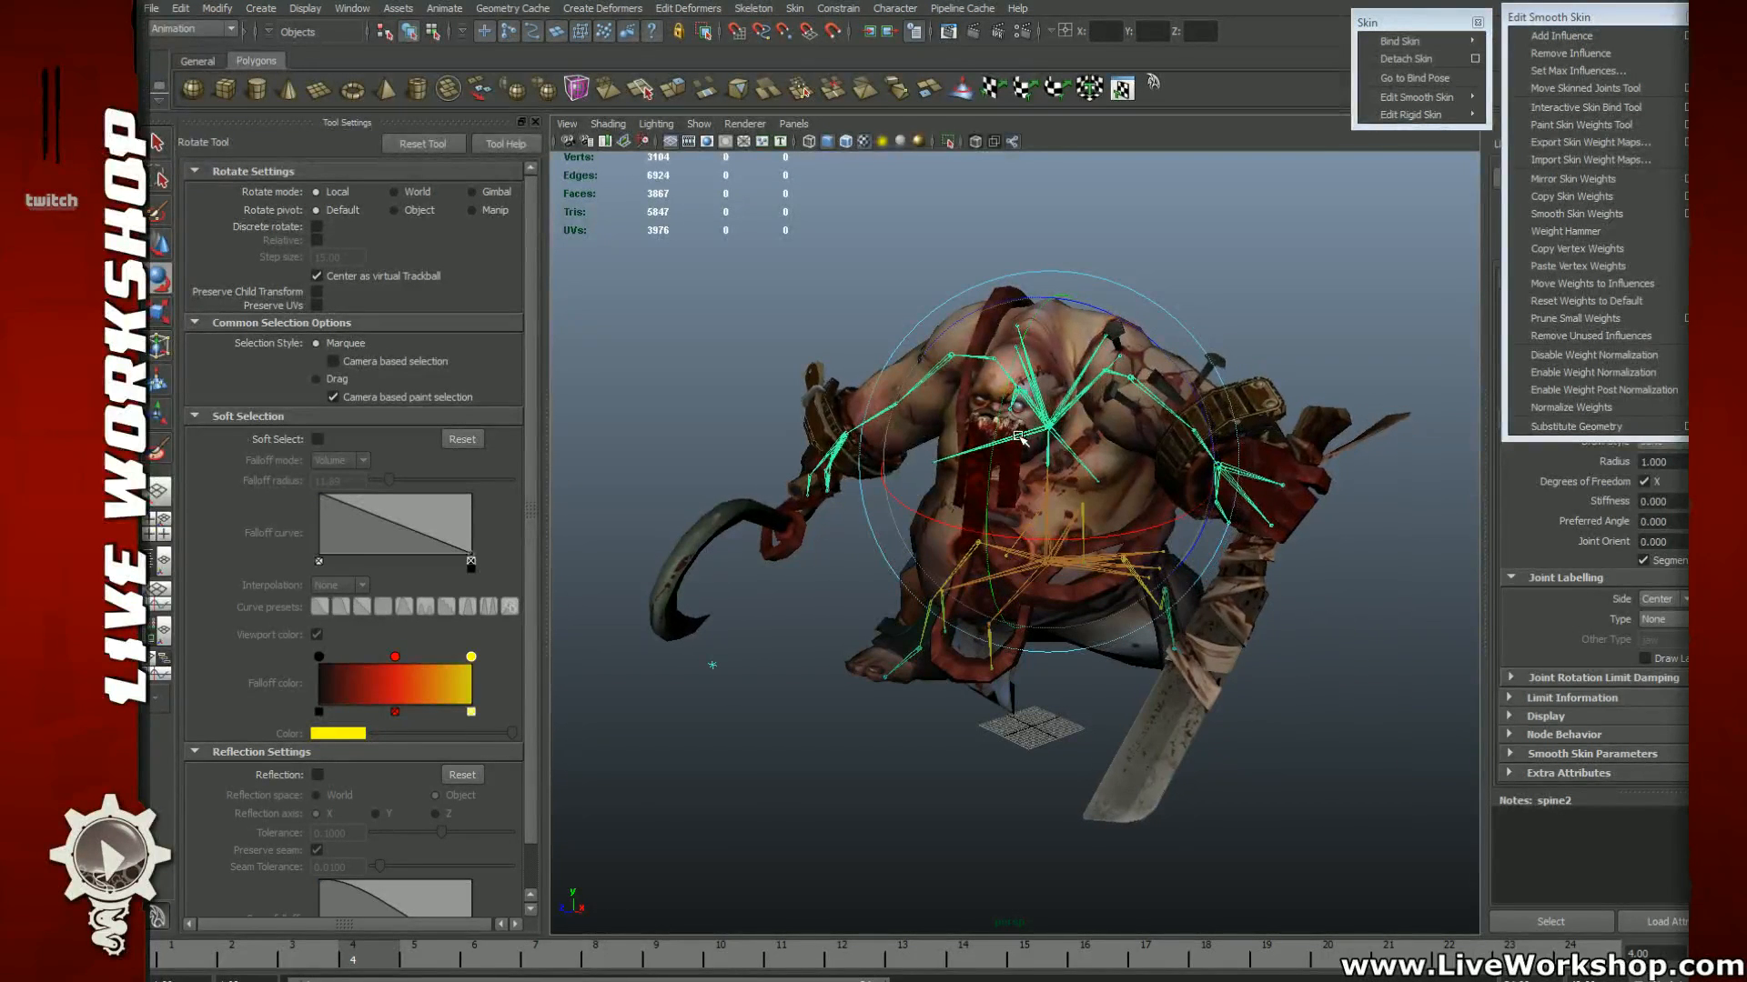
{"action": "left_click_drag", "start_coordinate": [1110, 536], "coordinate": [1053, 474]}
{"action": "left_click", "coordinate": [1192, 425]}
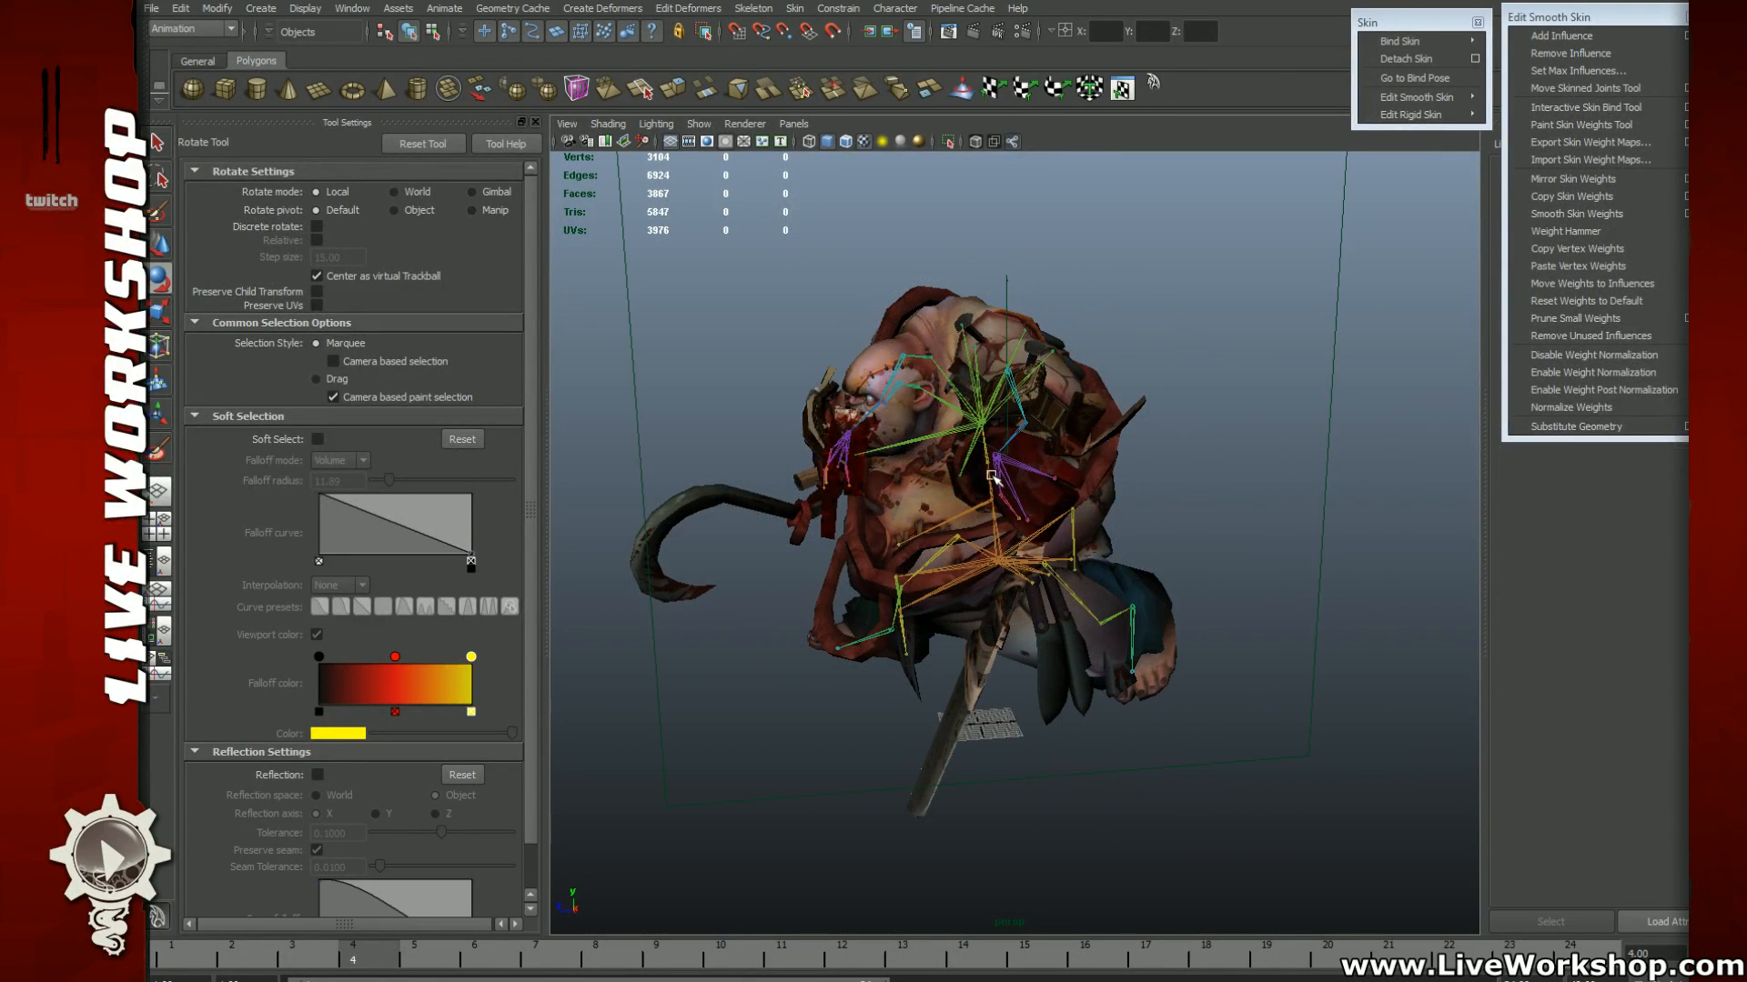
Step: Rotate and move the spine1 joint to hunch the torso further forward over the legs
{"action": "left_click", "coordinate": [1004, 472]}
{"action": "left_click_drag", "start_coordinate": [1049, 318], "coordinate": [1030, 321]}
{"action": "key", "text": "w"}
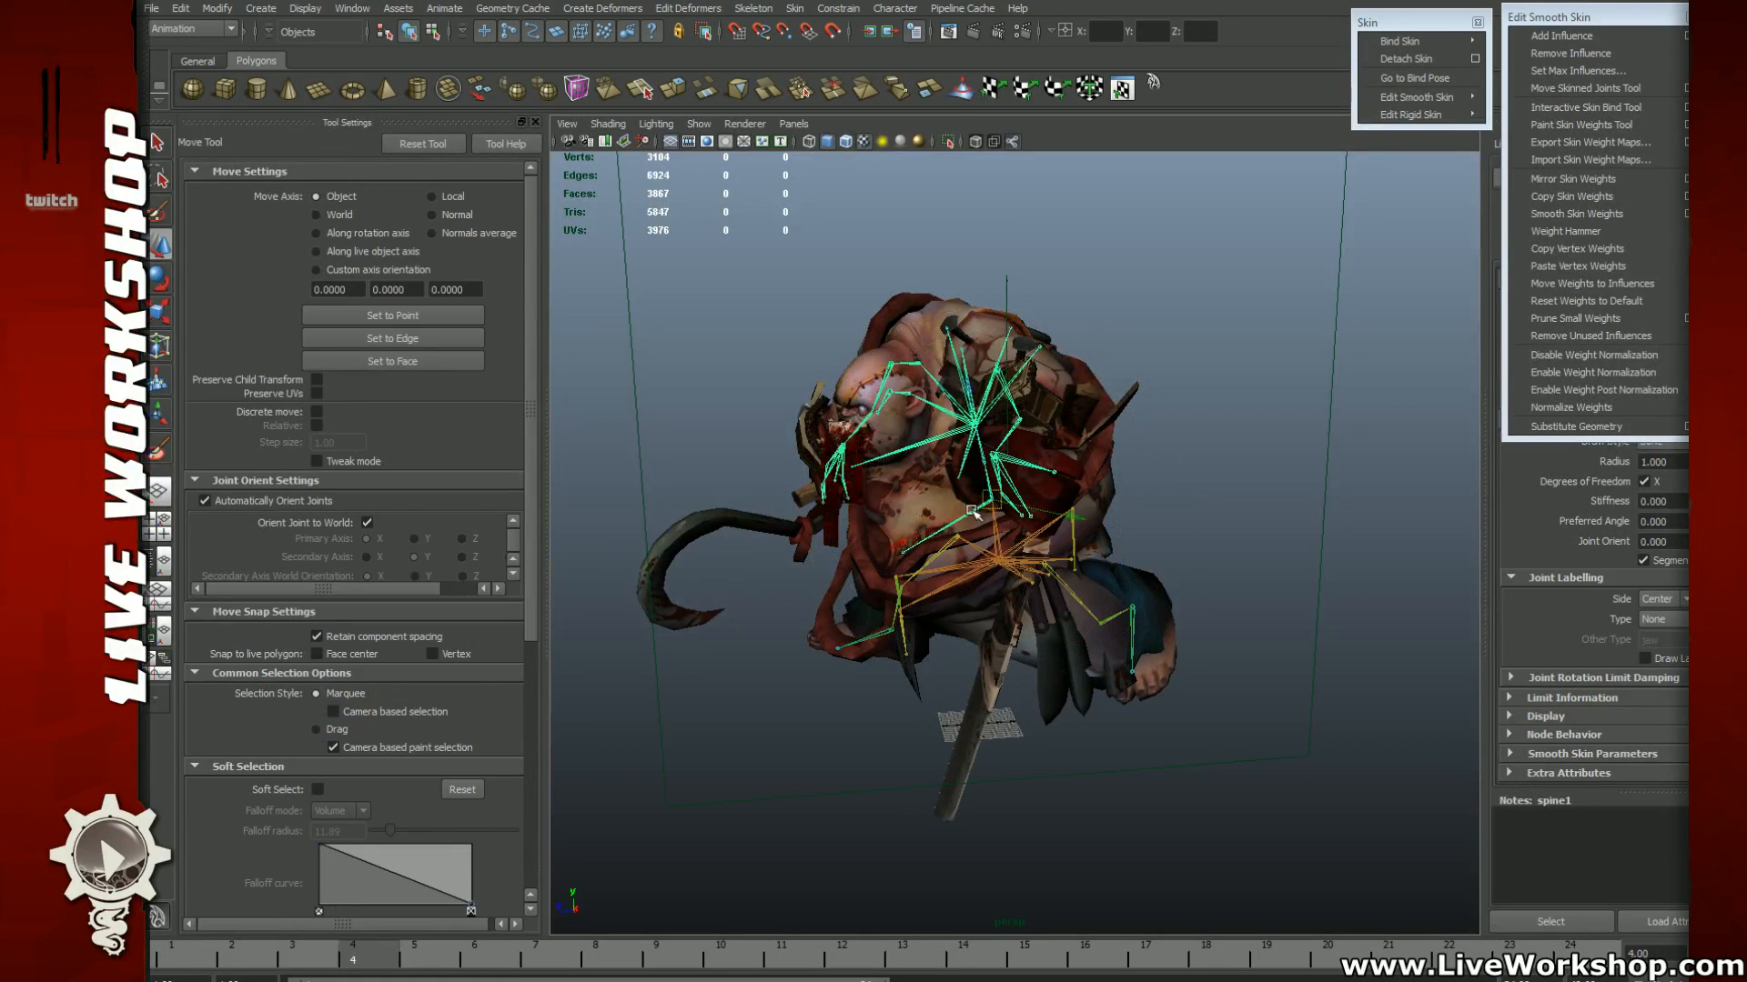
{"action": "left_click_drag", "start_coordinate": [962, 516], "coordinate": [1084, 520]}
{"action": "middle_click_drag", "start_coordinate": [1085, 521], "coordinate": [1043, 539], "text": "alt"}
{"action": "left_click_drag", "start_coordinate": [1042, 538], "coordinate": [922, 828], "text": "alt"}
Step: Rotate the bicep_L joint to swing the cleaver arm further outward
{"action": "left_click", "coordinate": [1156, 432]}
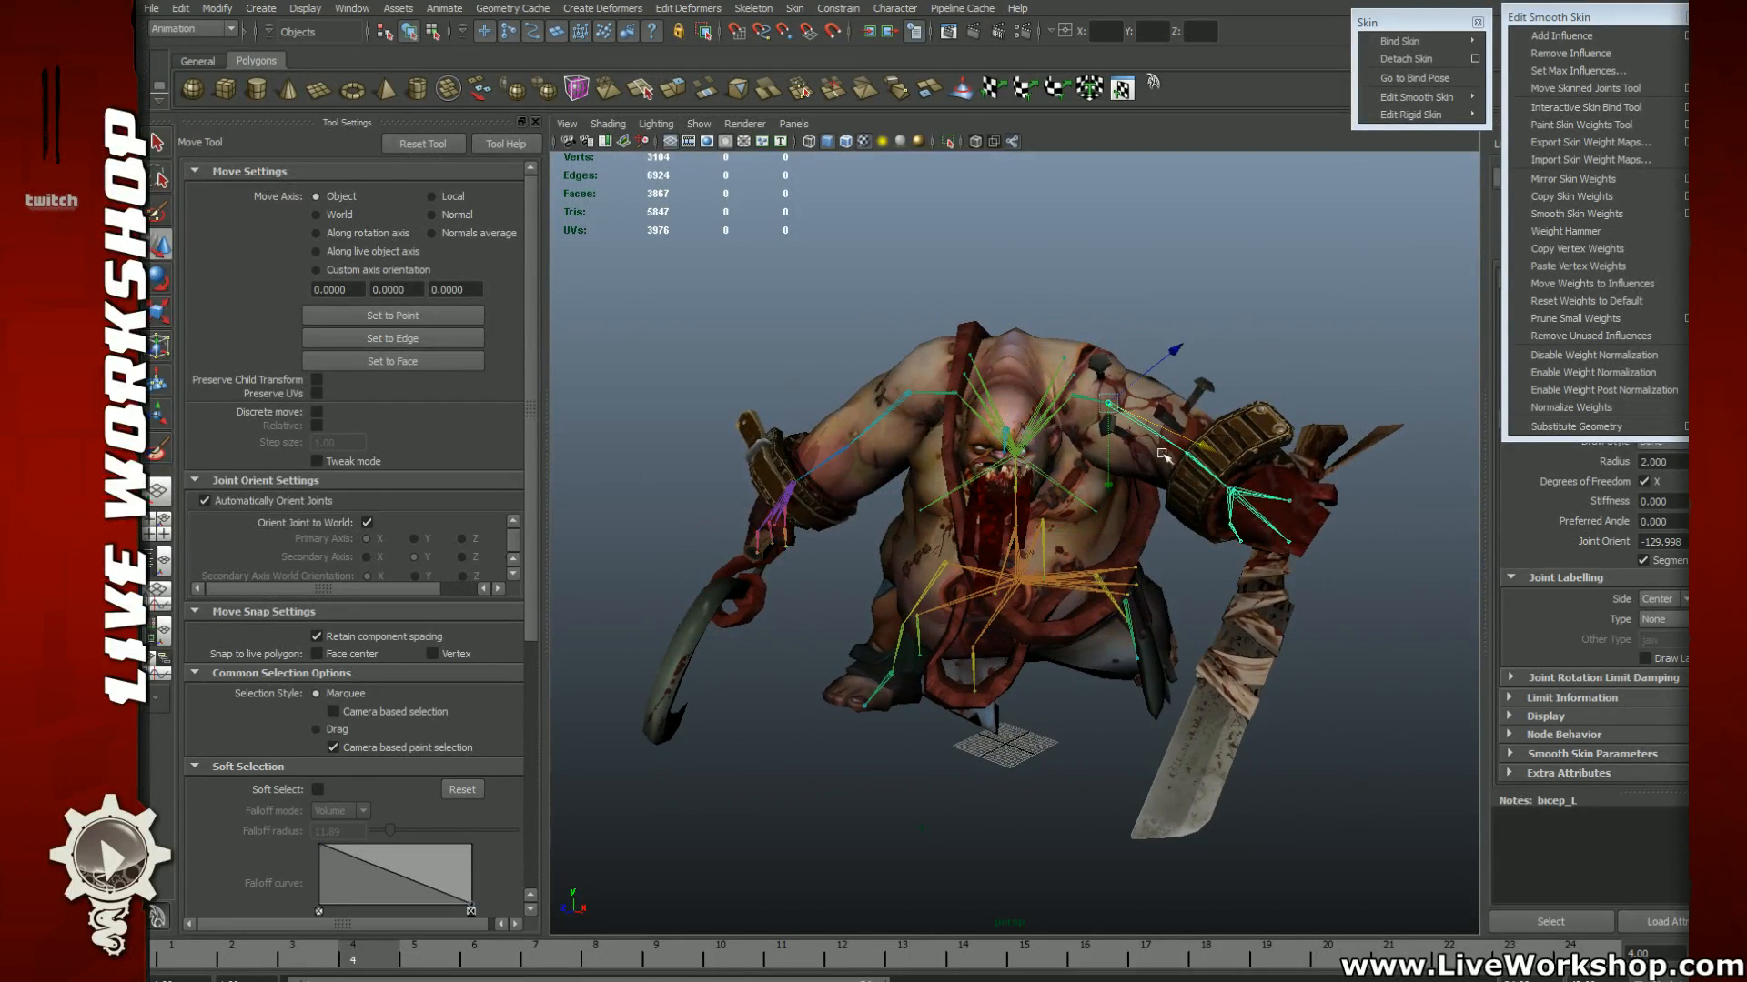
{"action": "key", "text": "e"}
{"action": "left_click_drag", "start_coordinate": [1156, 433], "coordinate": [1105, 354]}
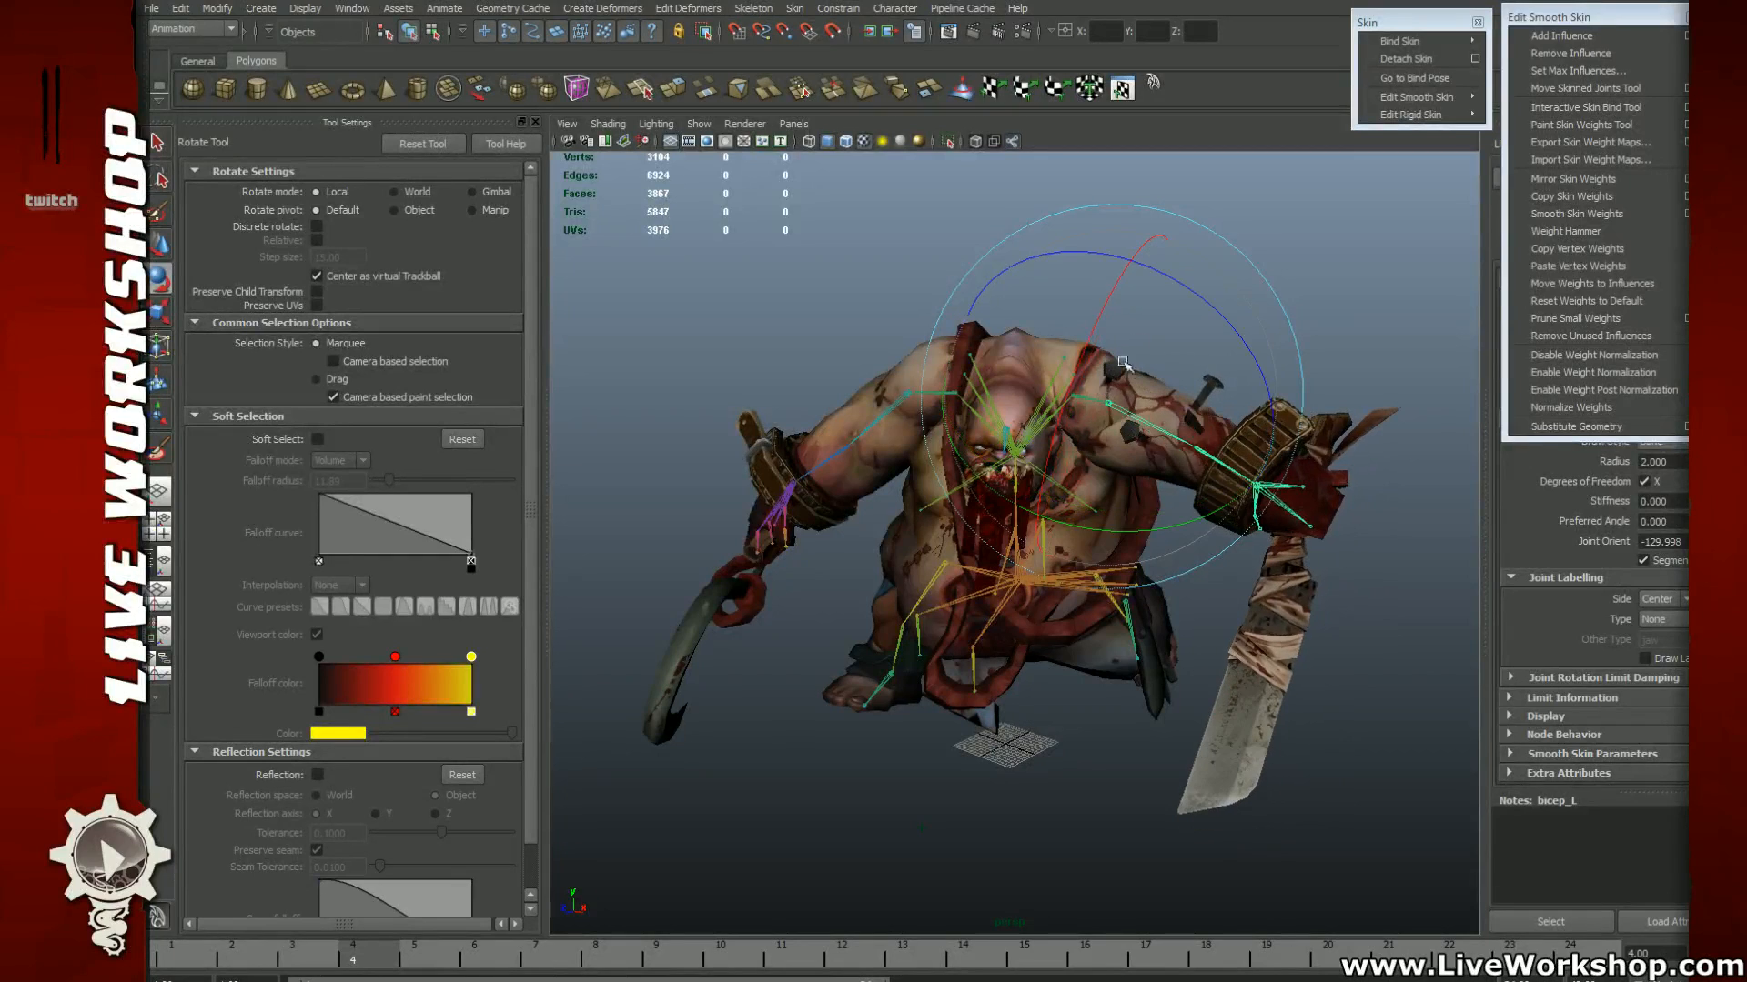
Step: Rotate the clavicle_L joint to raise the left shoulder and the elbow_L joint to swing the cleaver inward
{"action": "left_click", "coordinate": [1042, 445]}
{"action": "left_click_drag", "start_coordinate": [1043, 445], "coordinate": [1081, 426]}
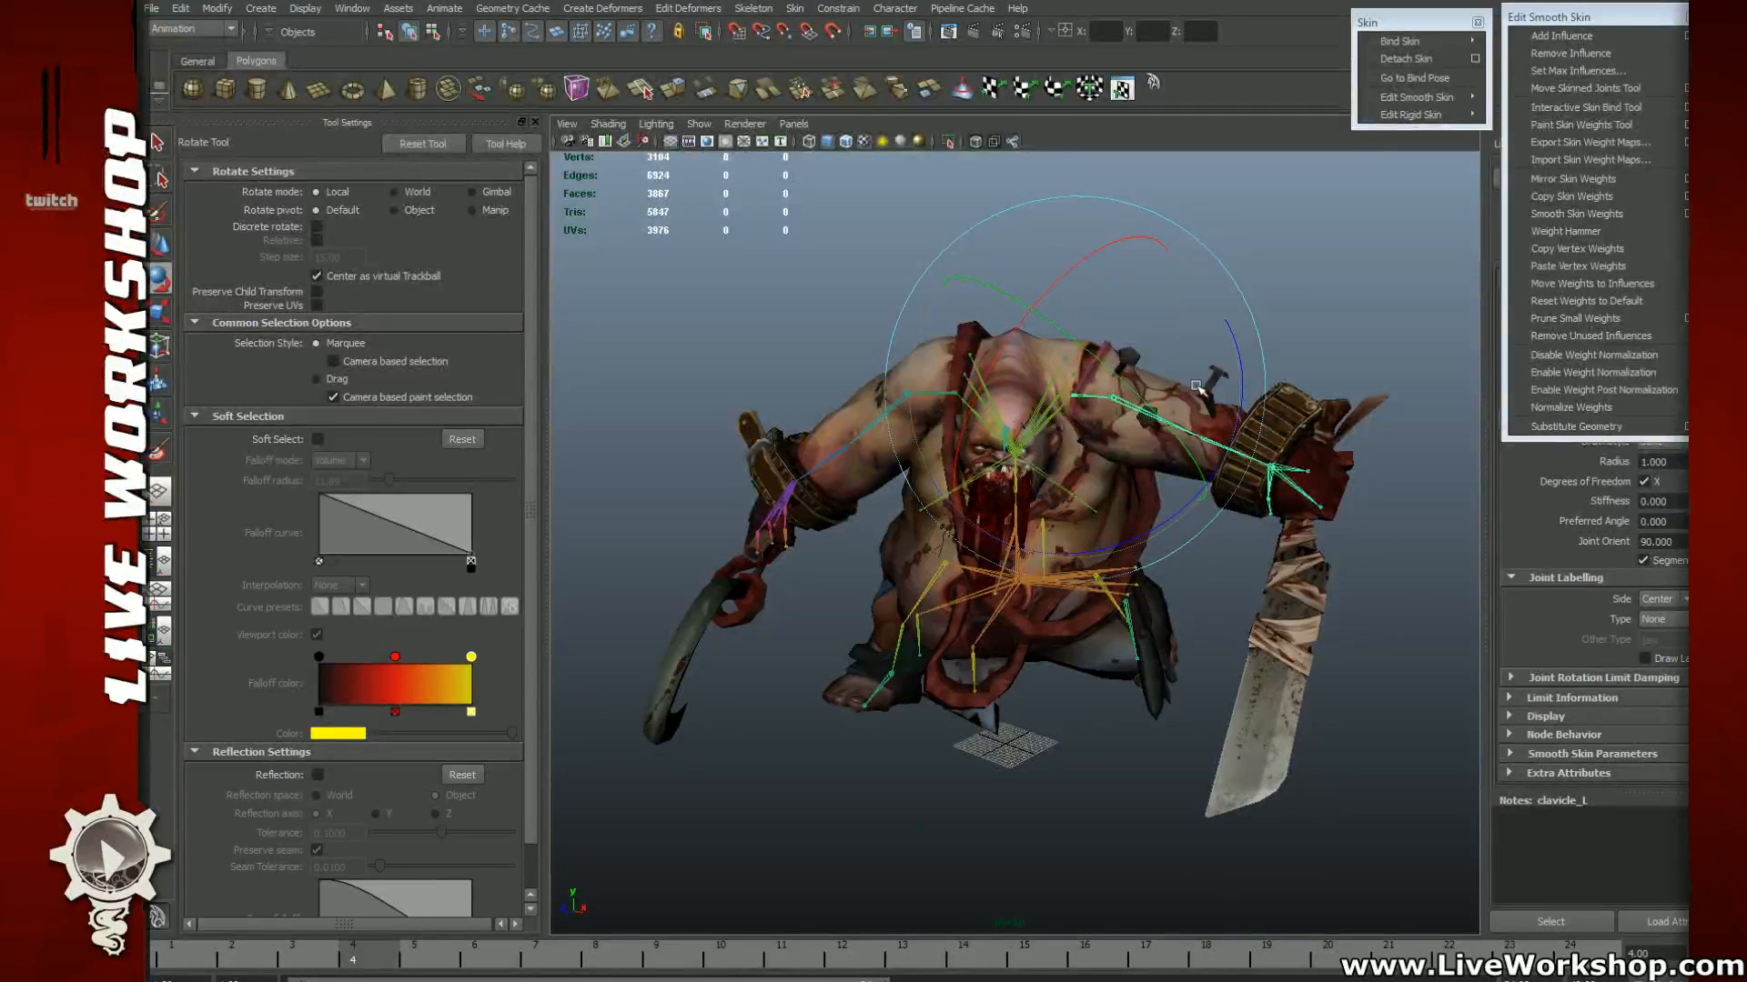
{"action": "left_click_drag", "start_coordinate": [1199, 358], "coordinate": [1303, 304]}
{"action": "left_click", "coordinate": [1277, 415]}
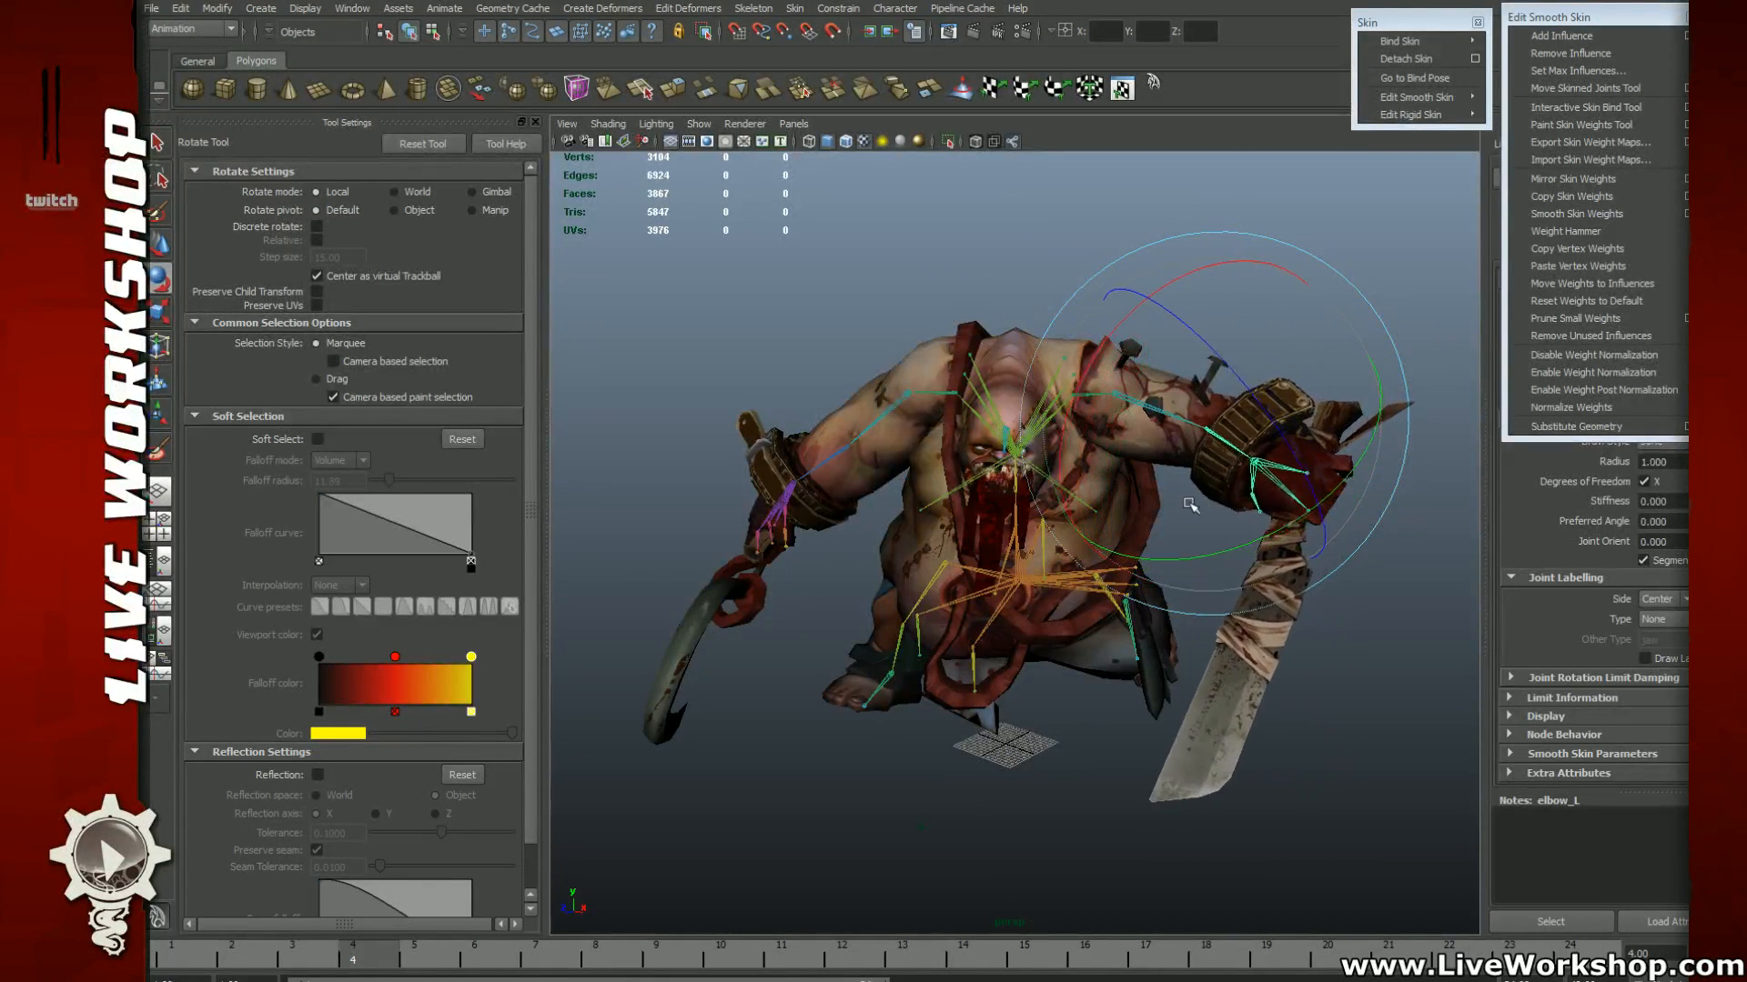
{"action": "left_click", "coordinate": [806, 285]}
{"action": "scroll", "coordinate": [1061, 444], "scroll_direction": "up", "scroll_amount": 5}
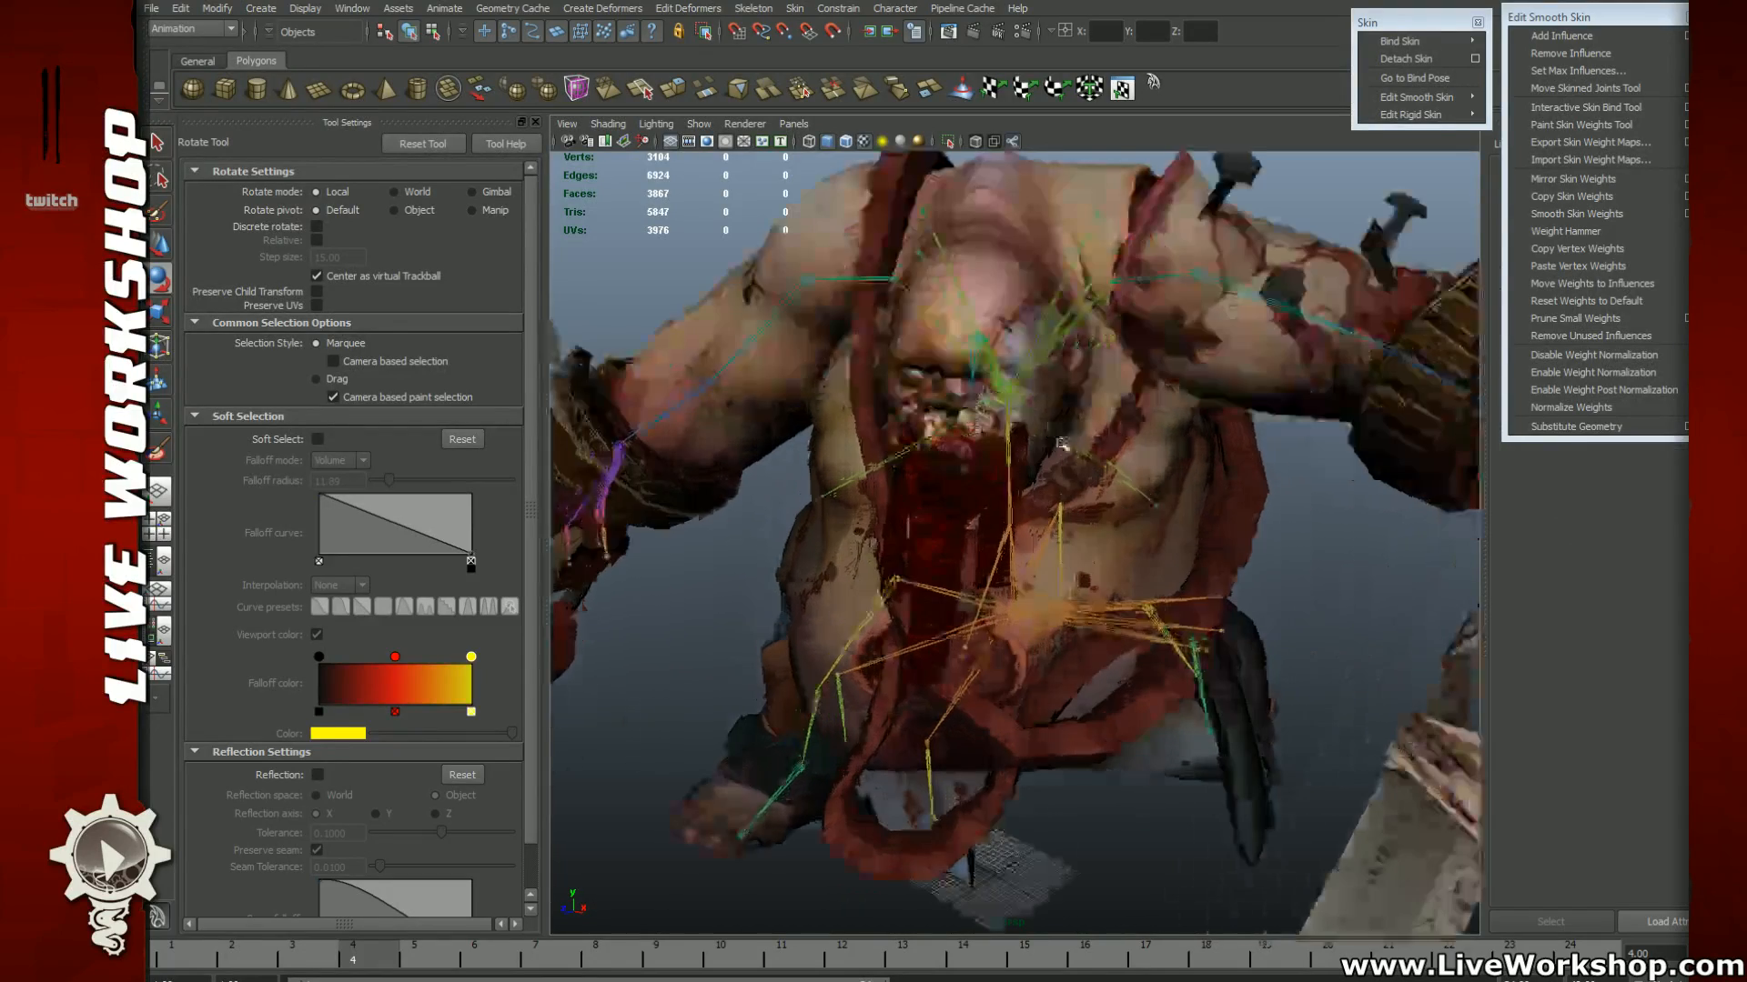
Step: Rotate the jaw0_0 joint to open the character's mouth
{"action": "left_click_drag", "start_coordinate": [1062, 444], "coordinate": [986, 375], "text": "alt"}
{"action": "left_click", "coordinate": [858, 356]}
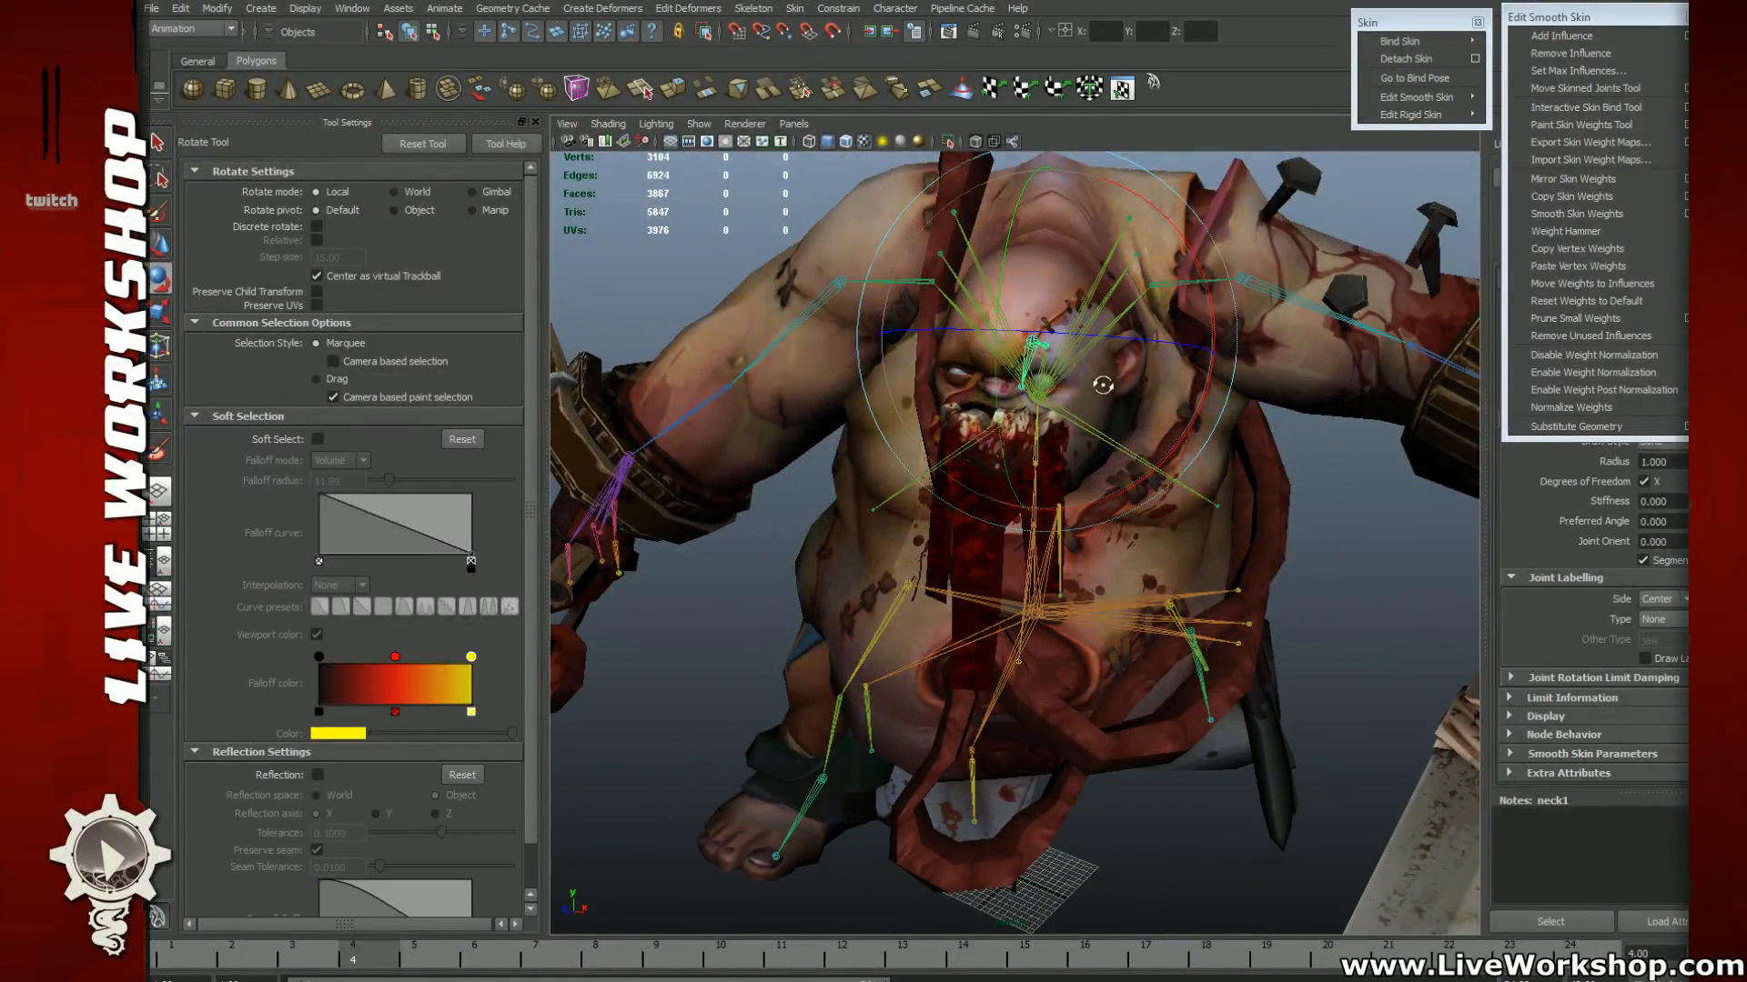
{"action": "left_click_drag", "start_coordinate": [1102, 385], "coordinate": [1041, 352], "text": "alt"}
{"action": "left_click", "coordinate": [1017, 415]}
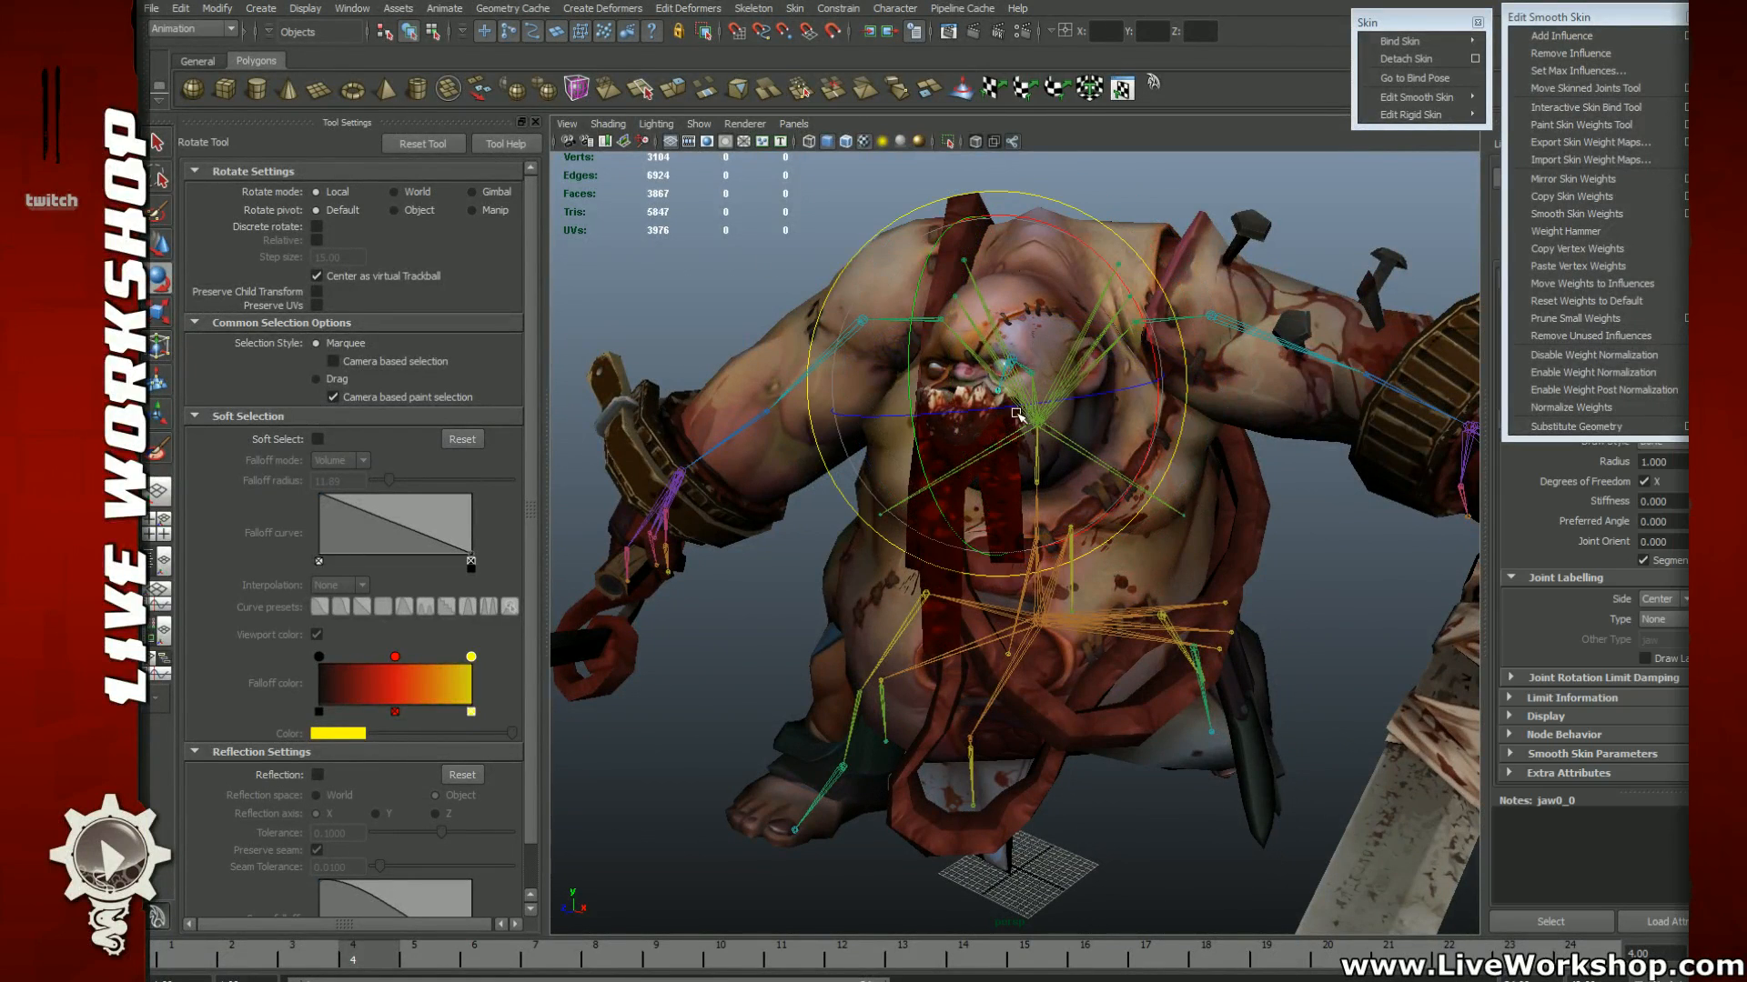
{"action": "left_click_drag", "start_coordinate": [912, 366], "coordinate": [927, 418]}
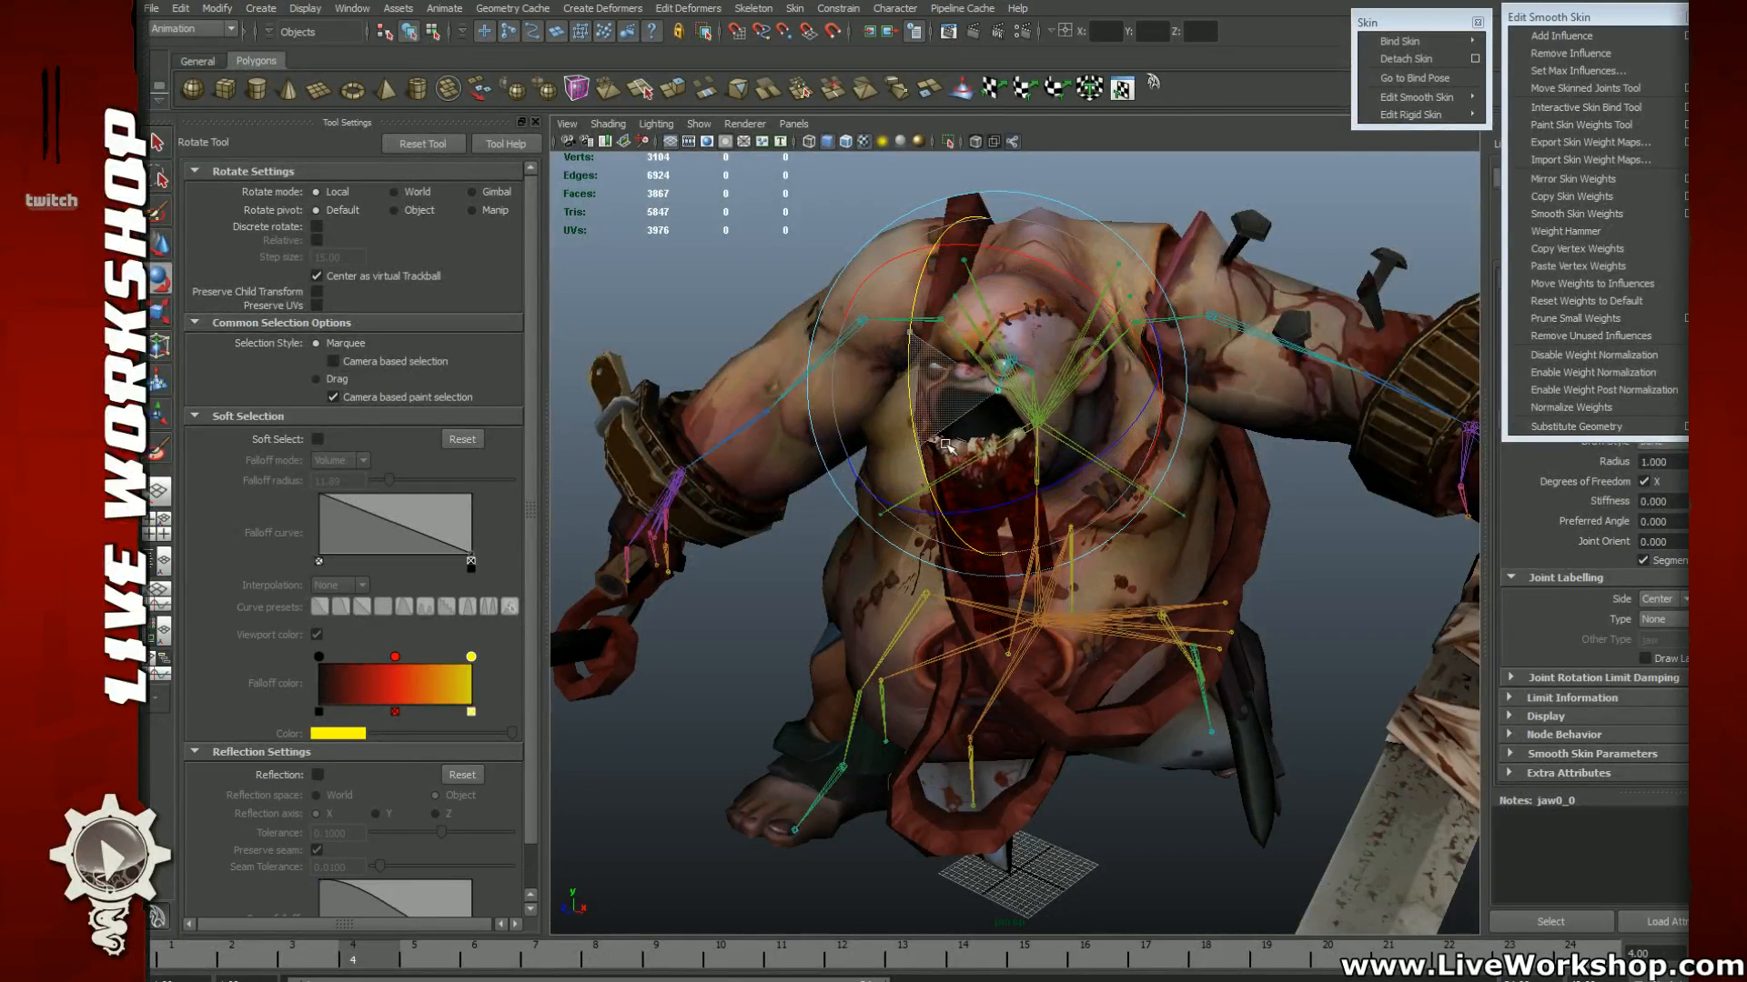
{"action": "key", "text": "w"}
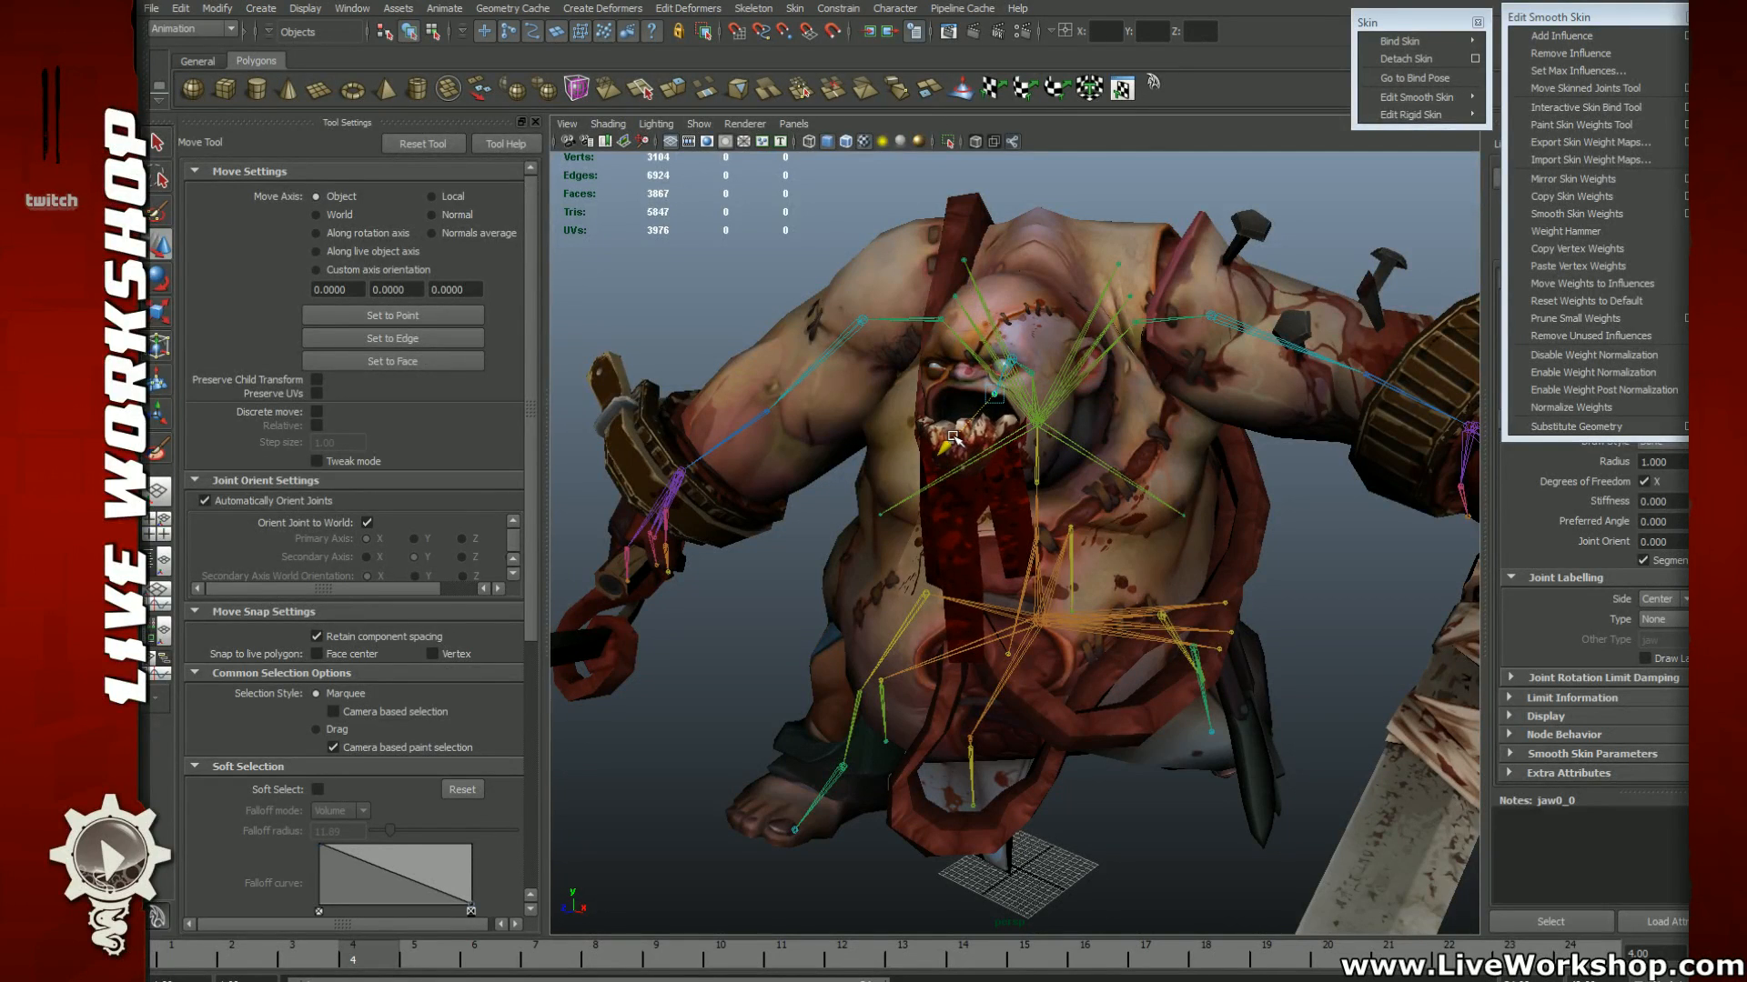
Step: Rotate the bicep_R joint to adjust the swing of the hook arm
{"action": "left_click", "coordinate": [871, 333]}
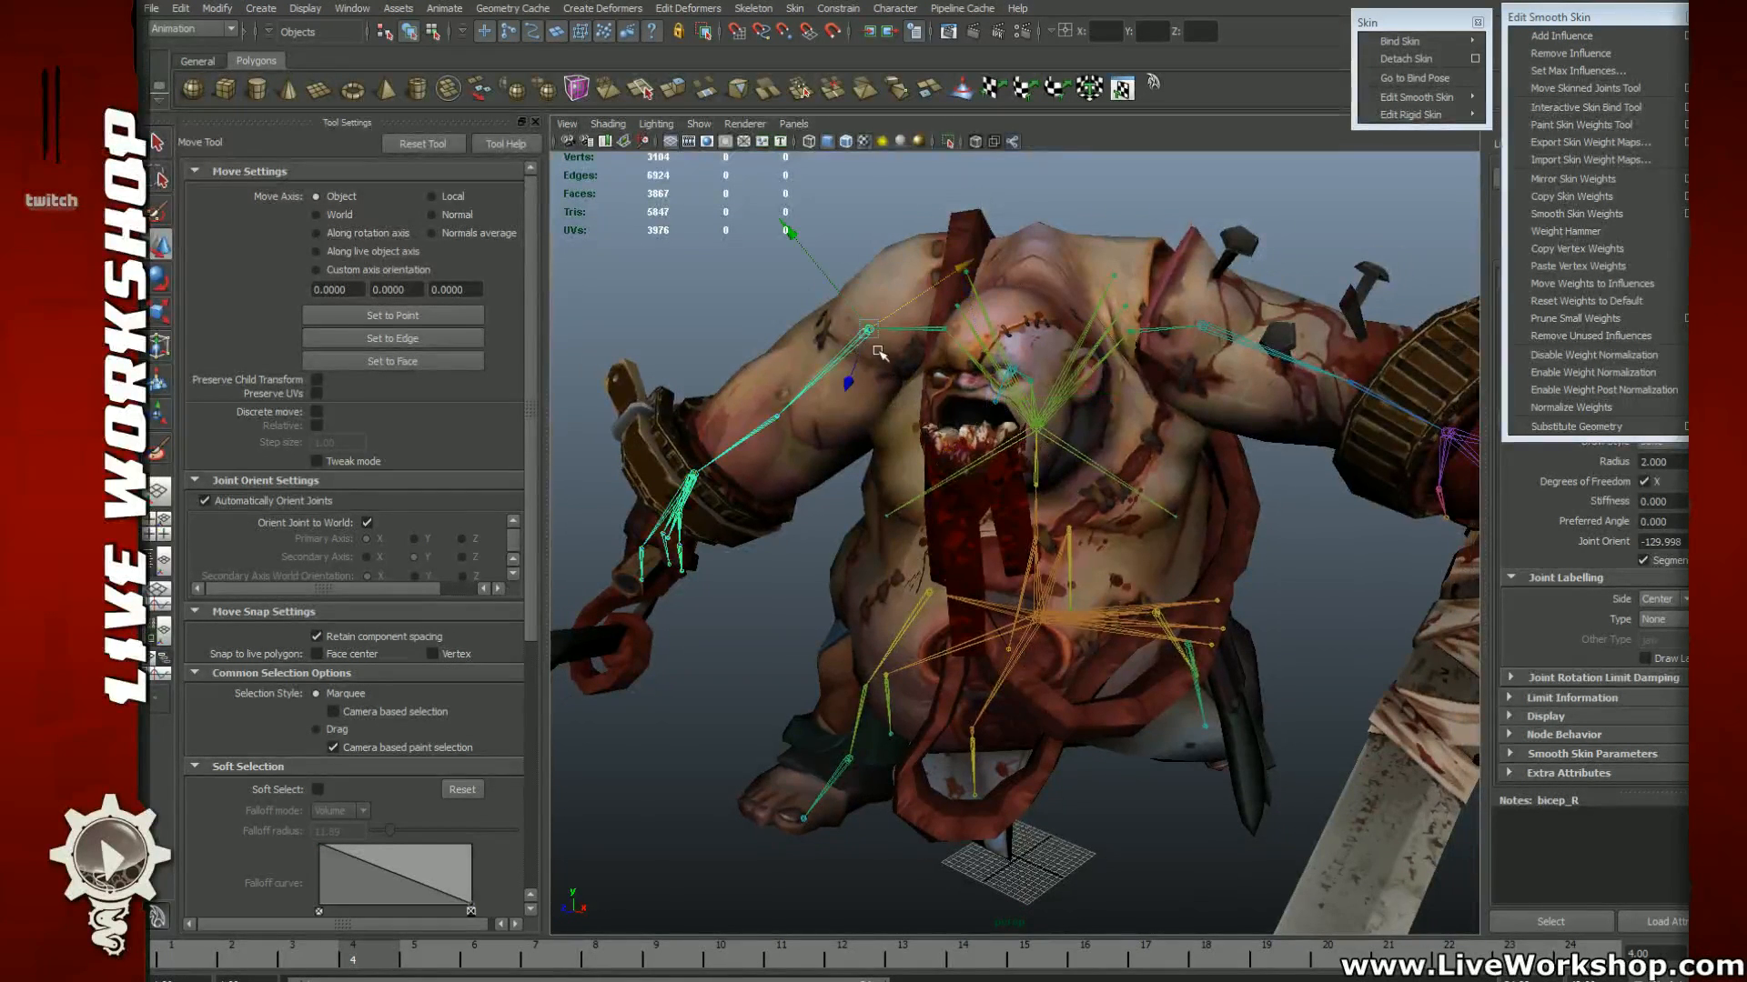
{"action": "key", "text": "e"}
{"action": "left_click_drag", "start_coordinate": [882, 344], "coordinate": [1008, 348]}
{"action": "right_click_drag", "start_coordinate": [1008, 348], "coordinate": [942, 365], "text": "alt"}
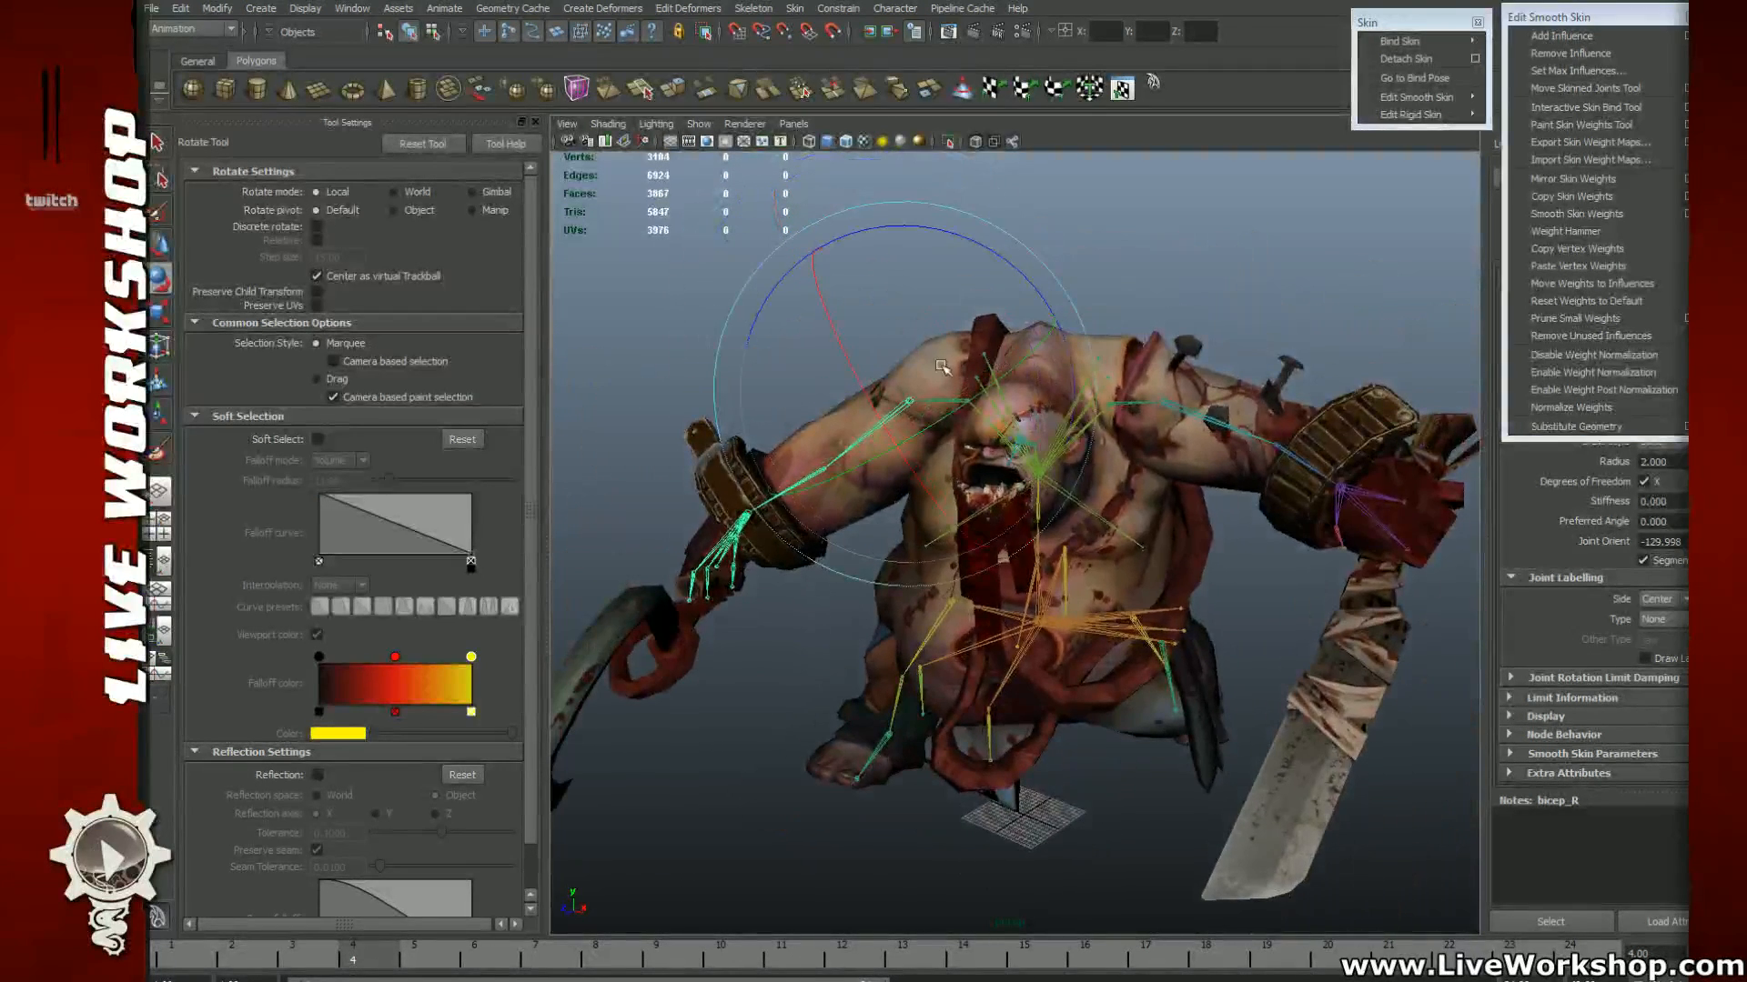
Step: Rotate the clavicle_R joint to bring the right shoulder and hook arm up and forward
{"action": "left_click", "coordinate": [1012, 357]}
{"action": "left_click", "coordinate": [953, 398]}
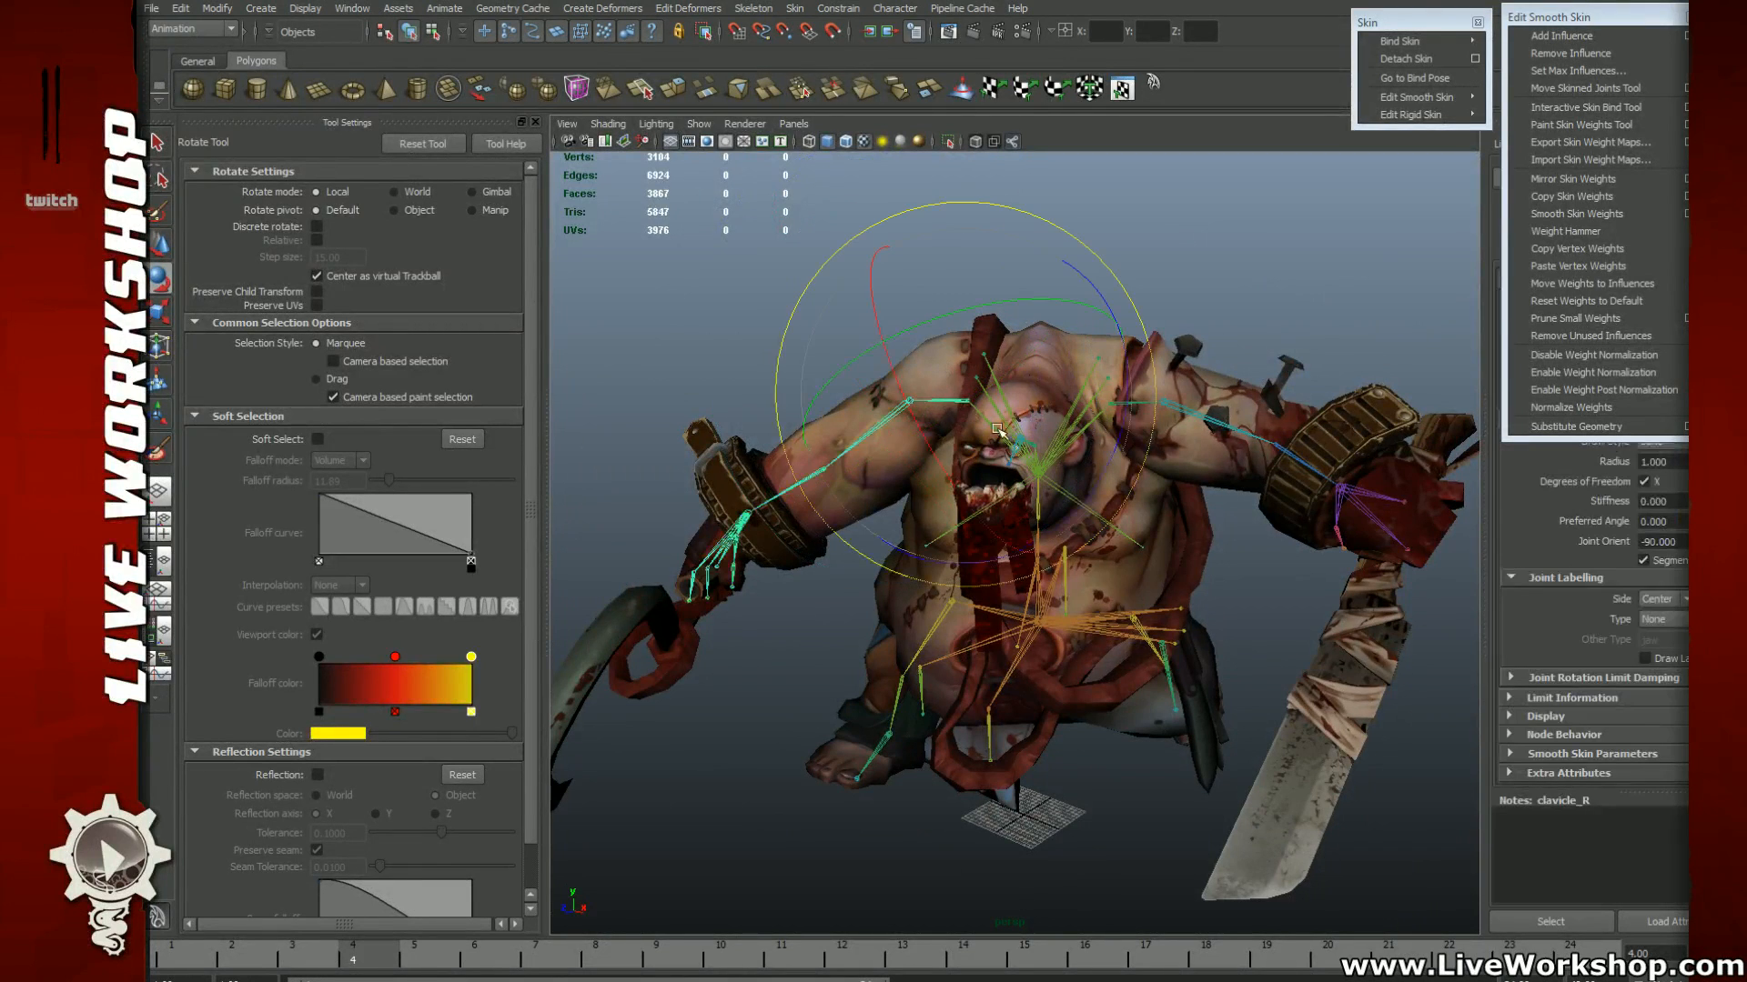
{"action": "left_click_drag", "start_coordinate": [1029, 382], "coordinate": [856, 352]}
{"action": "left_click_drag", "start_coordinate": [1118, 423], "coordinate": [1188, 422], "text": "alt"}
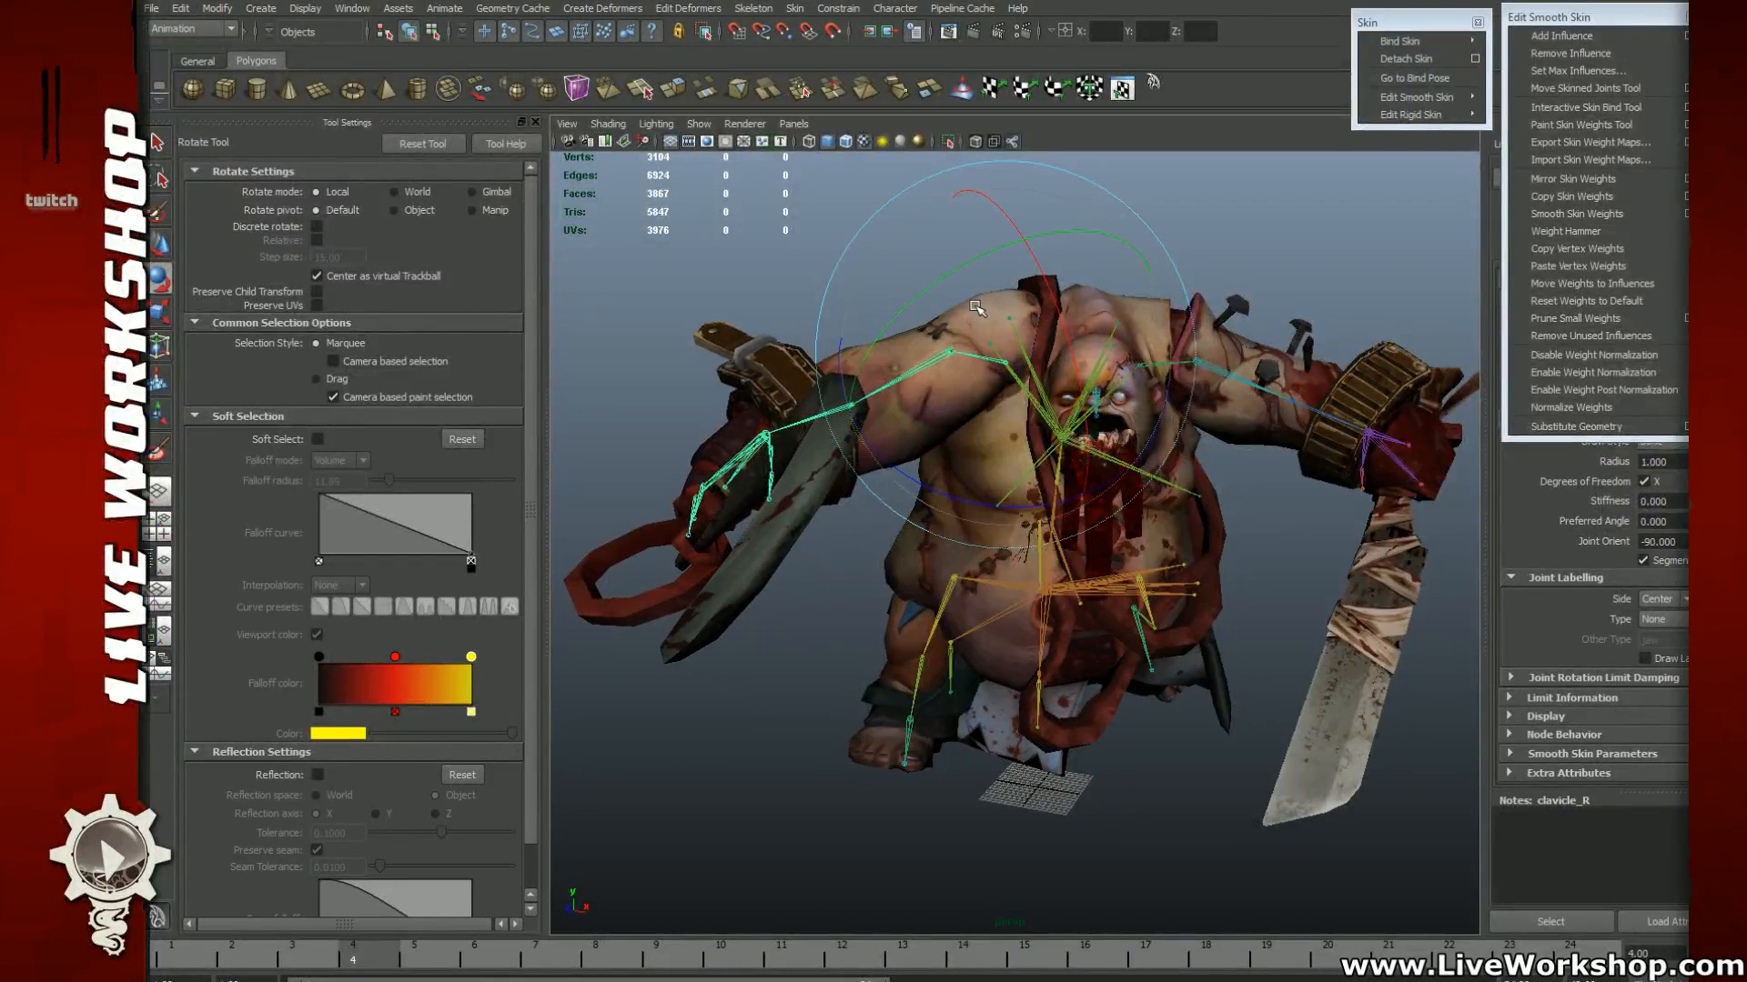
{"action": "left_click_drag", "start_coordinate": [1087, 368], "coordinate": [1131, 379], "text": "alt"}
{"action": "left_click_drag", "start_coordinate": [1008, 325], "coordinate": [970, 368]}
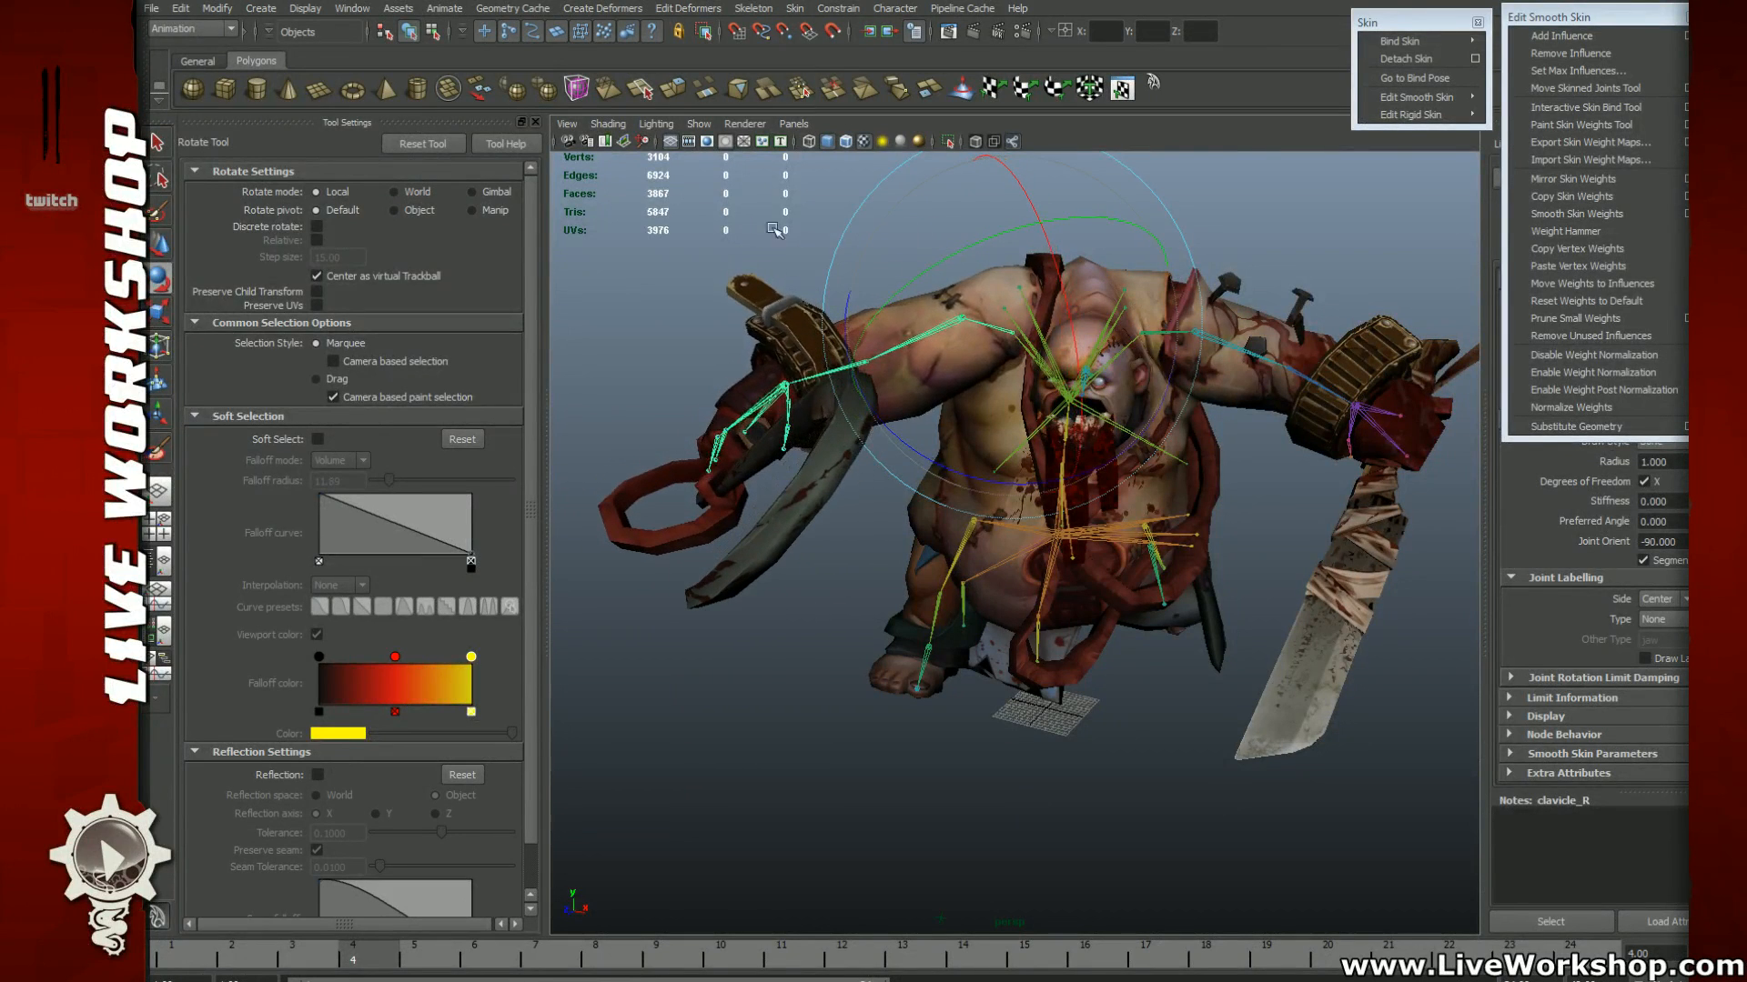
Step: Rotate the bicep_R joint to turn the hook arm inward in front of the body
{"action": "left_click", "coordinate": [921, 342]}
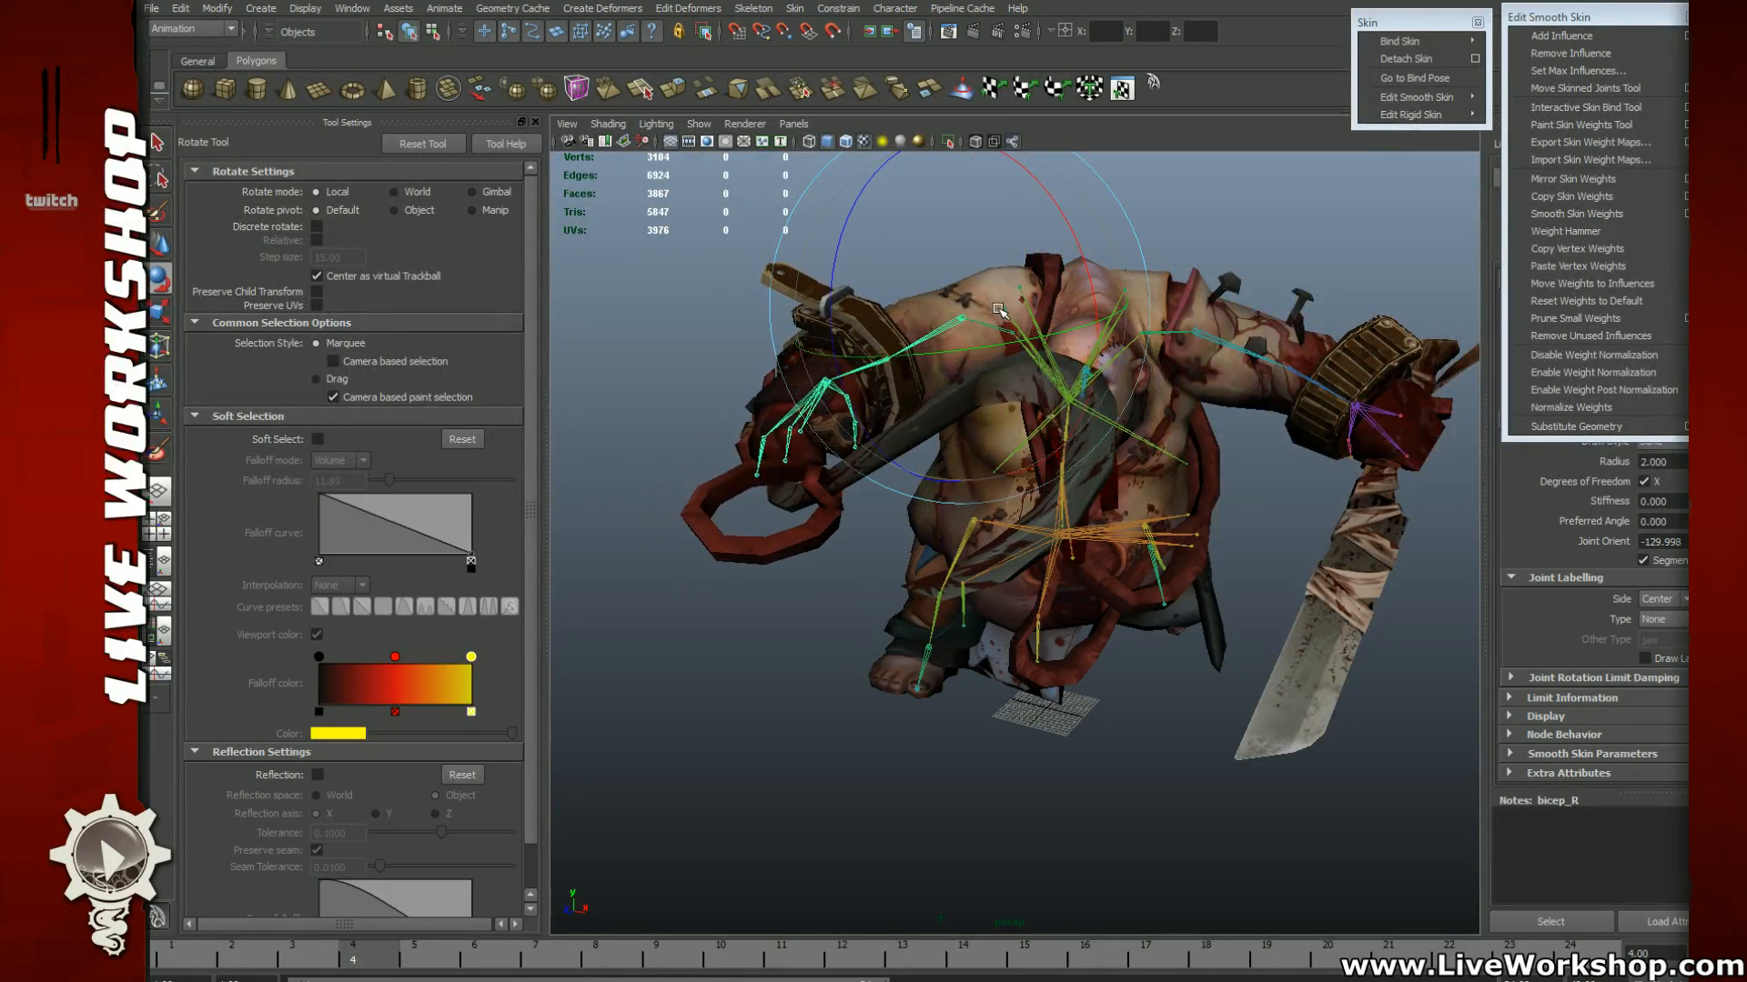
{"action": "mouse_move", "coordinate": [988, 305]}
{"action": "left_mouse_down"}
{"action": "mouse_move", "coordinate": [1034, 293]}
{"action": "mouse_move", "coordinate": [977, 280]}
{"action": "left_mouse_up"}
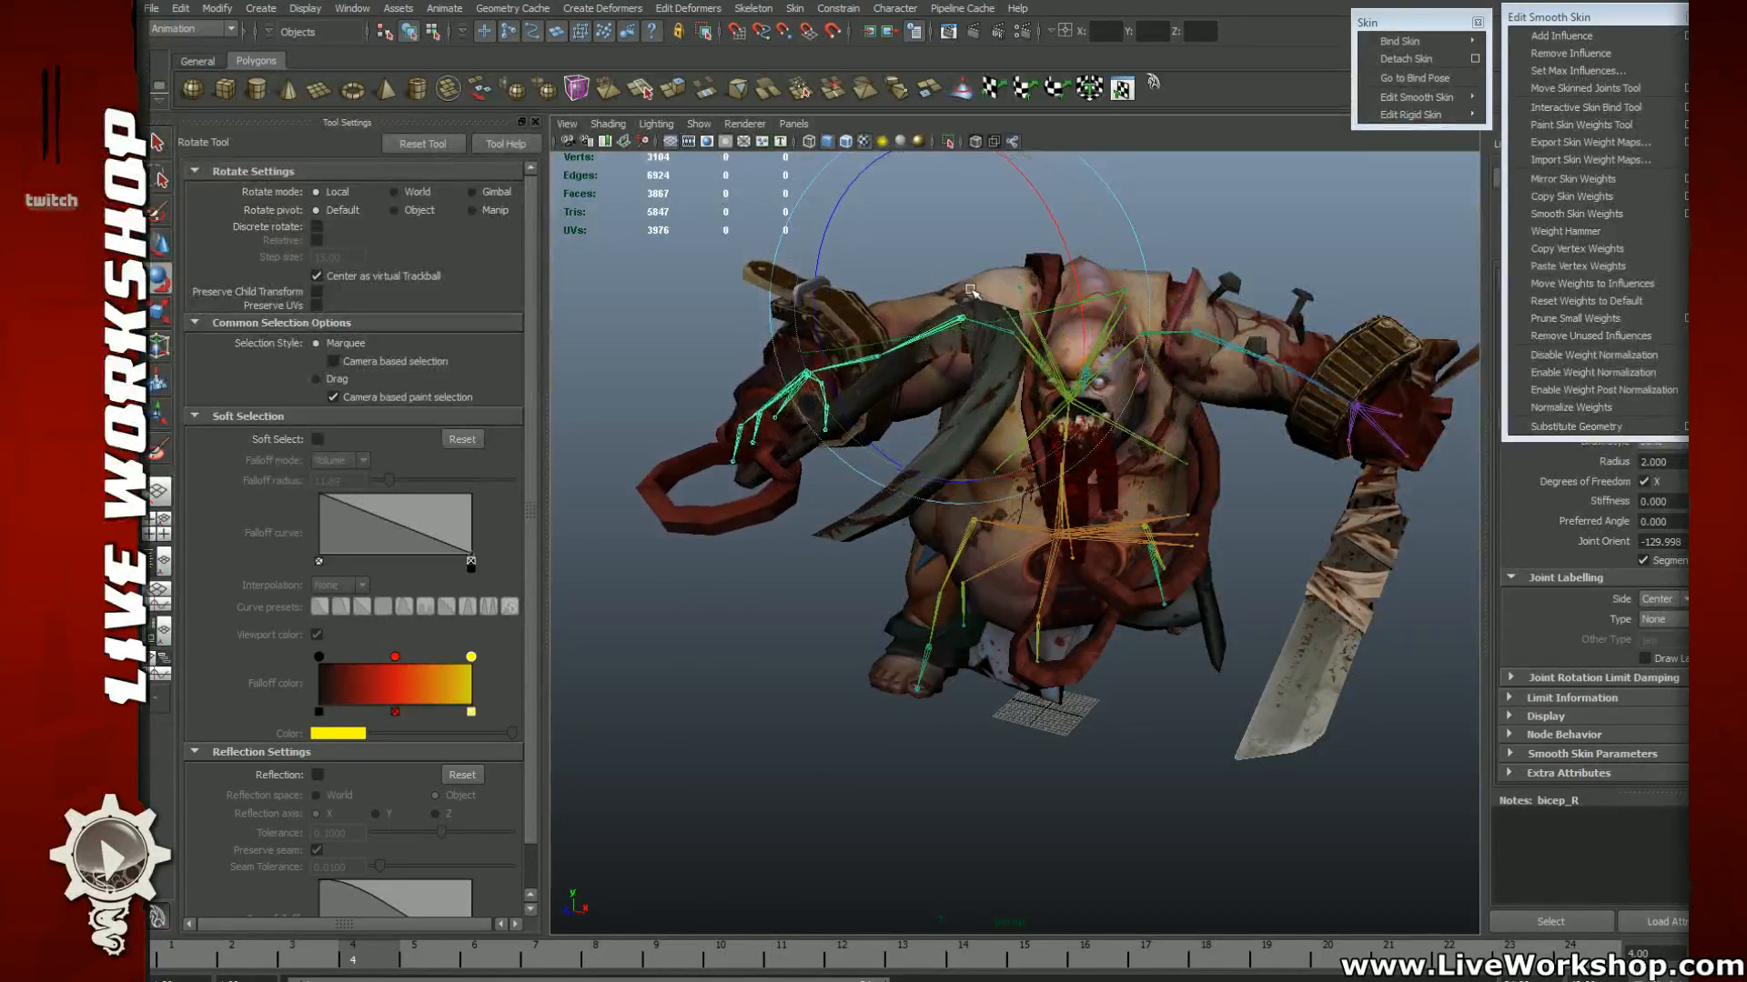
{"action": "left_click", "coordinate": [697, 310]}
Step: Fine-tune the right forearm and hand by rotating the elbow and wrist joints of the hook arm
{"action": "left_click", "coordinate": [862, 361]}
{"action": "left_click_drag", "start_coordinate": [869, 362], "coordinate": [841, 327]}
{"action": "left_click", "coordinate": [812, 389]}
{"action": "left_click_drag", "start_coordinate": [823, 462], "coordinate": [673, 498]}
{"action": "left_click", "coordinate": [787, 477]}
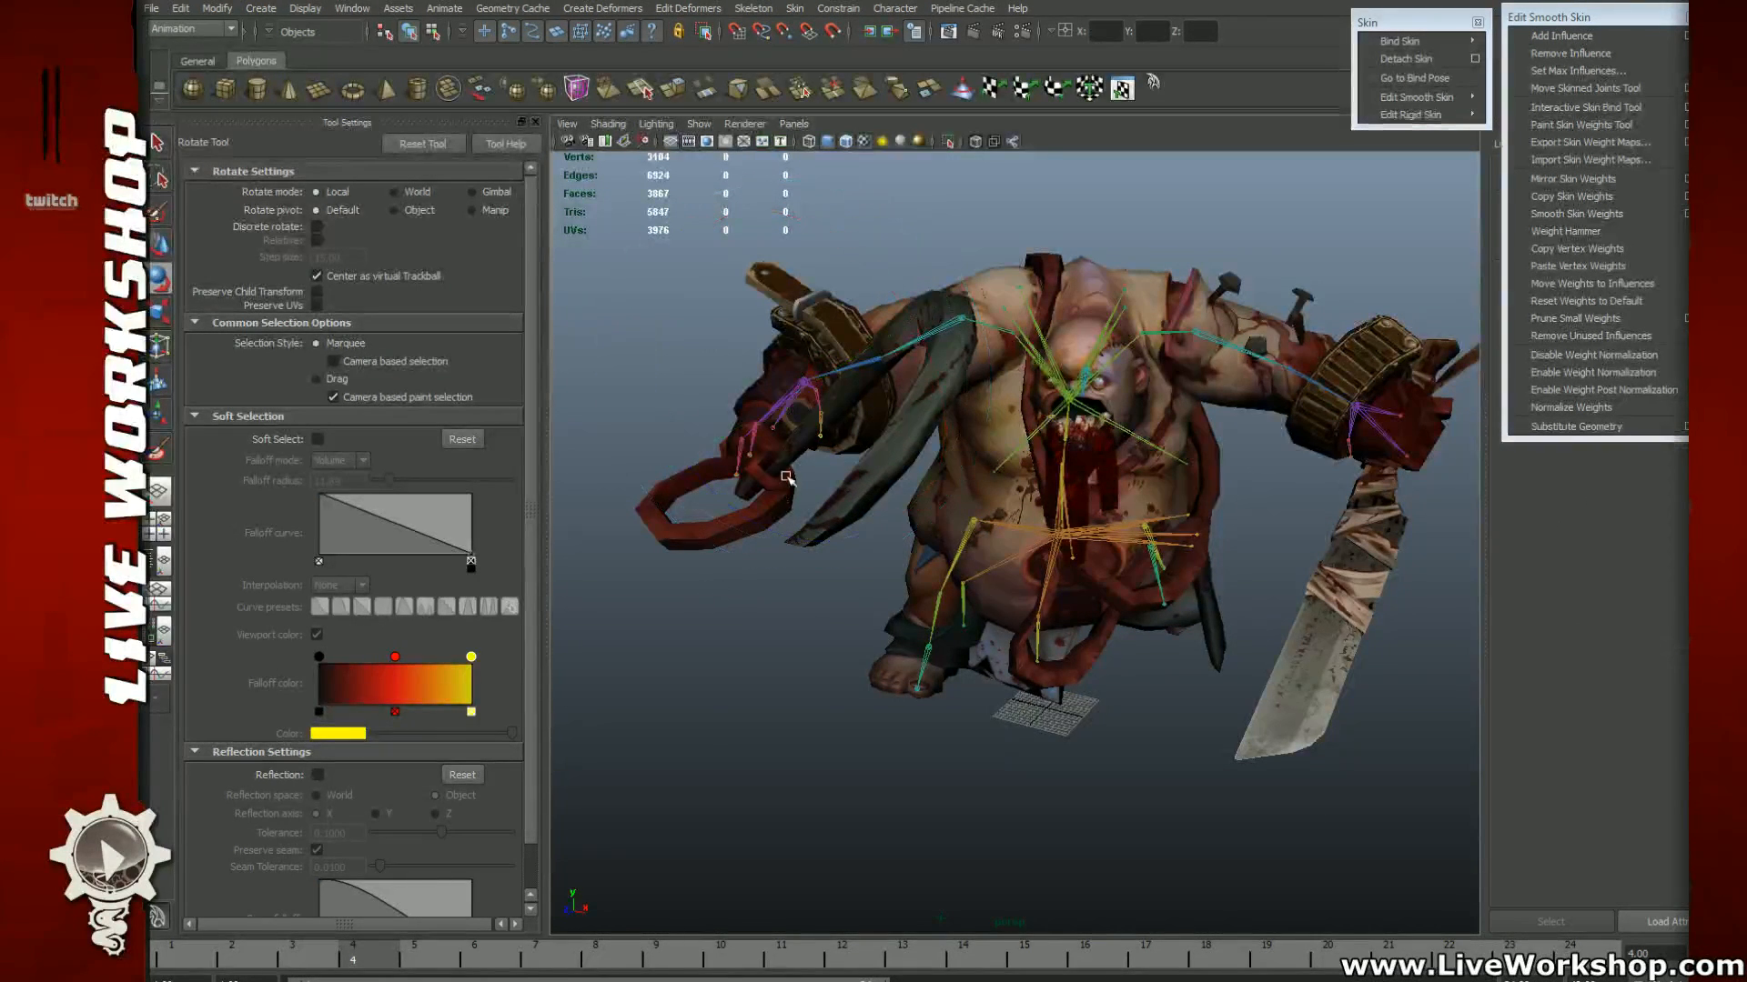
Step: Save the scene as a new file named insanity_set_pose1.ma in the Models folder
{"action": "middle_click_drag", "start_coordinate": [873, 425], "coordinate": [852, 430], "text": "alt"}
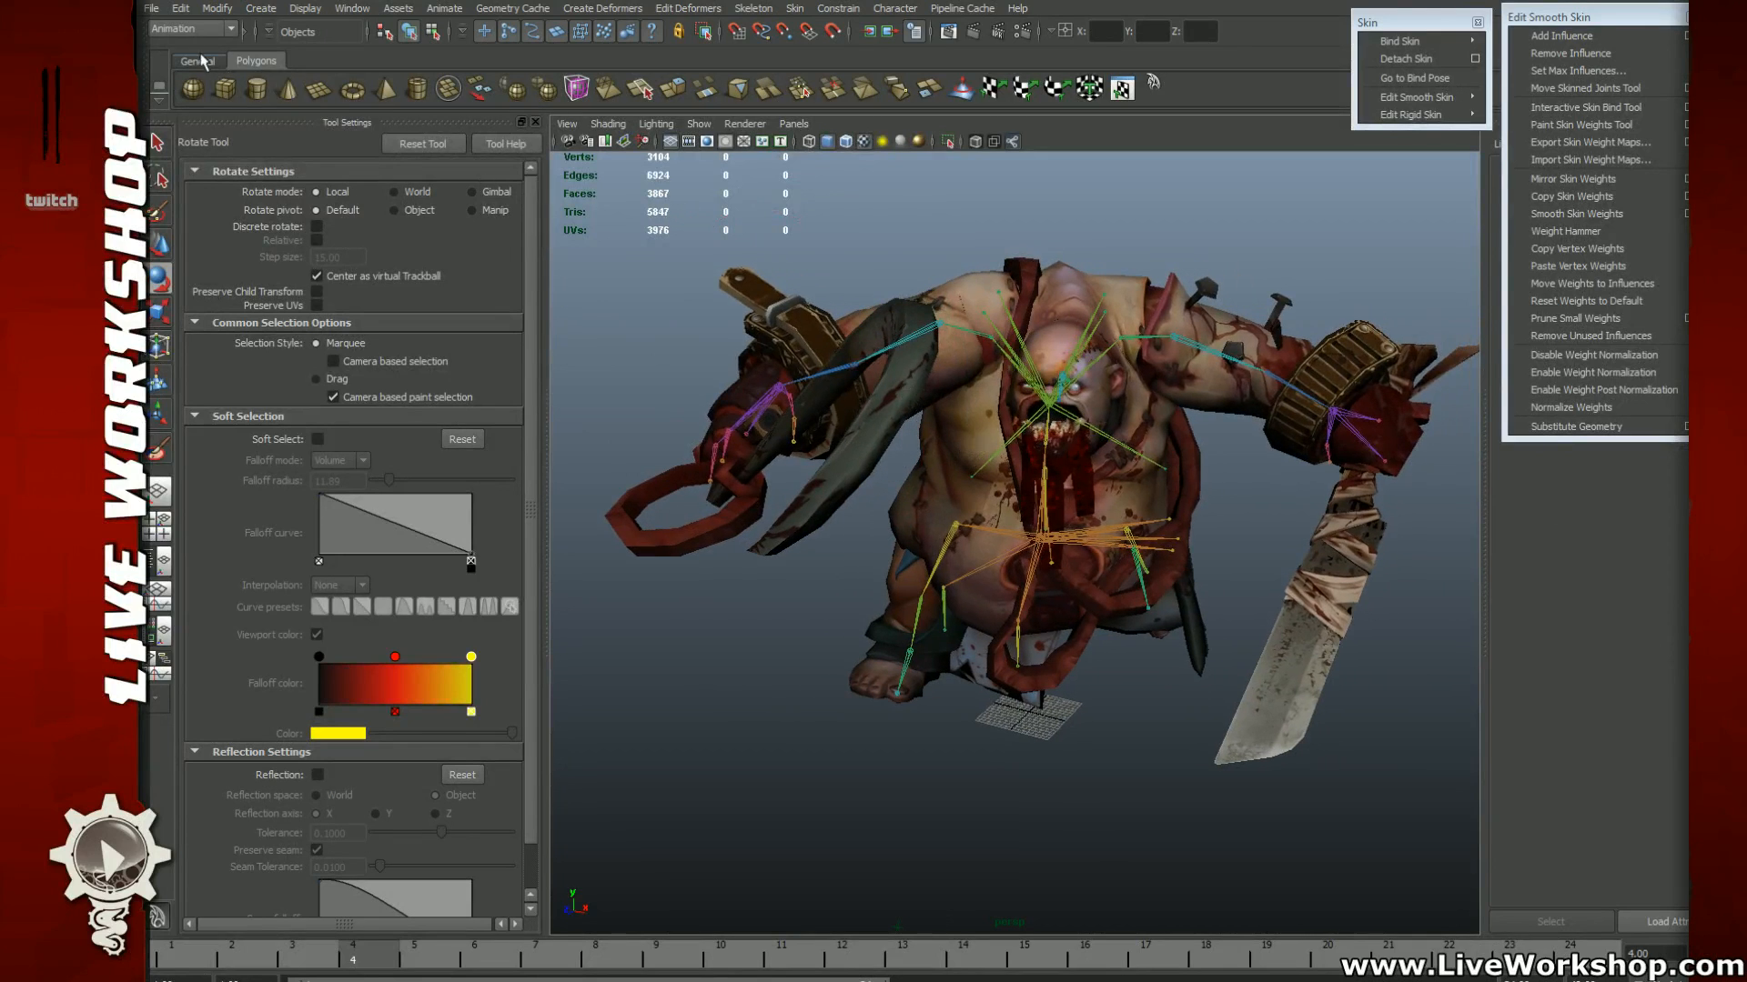
{"action": "left_click", "coordinate": [155, 8]}
{"action": "left_click", "coordinate": [198, 89]}
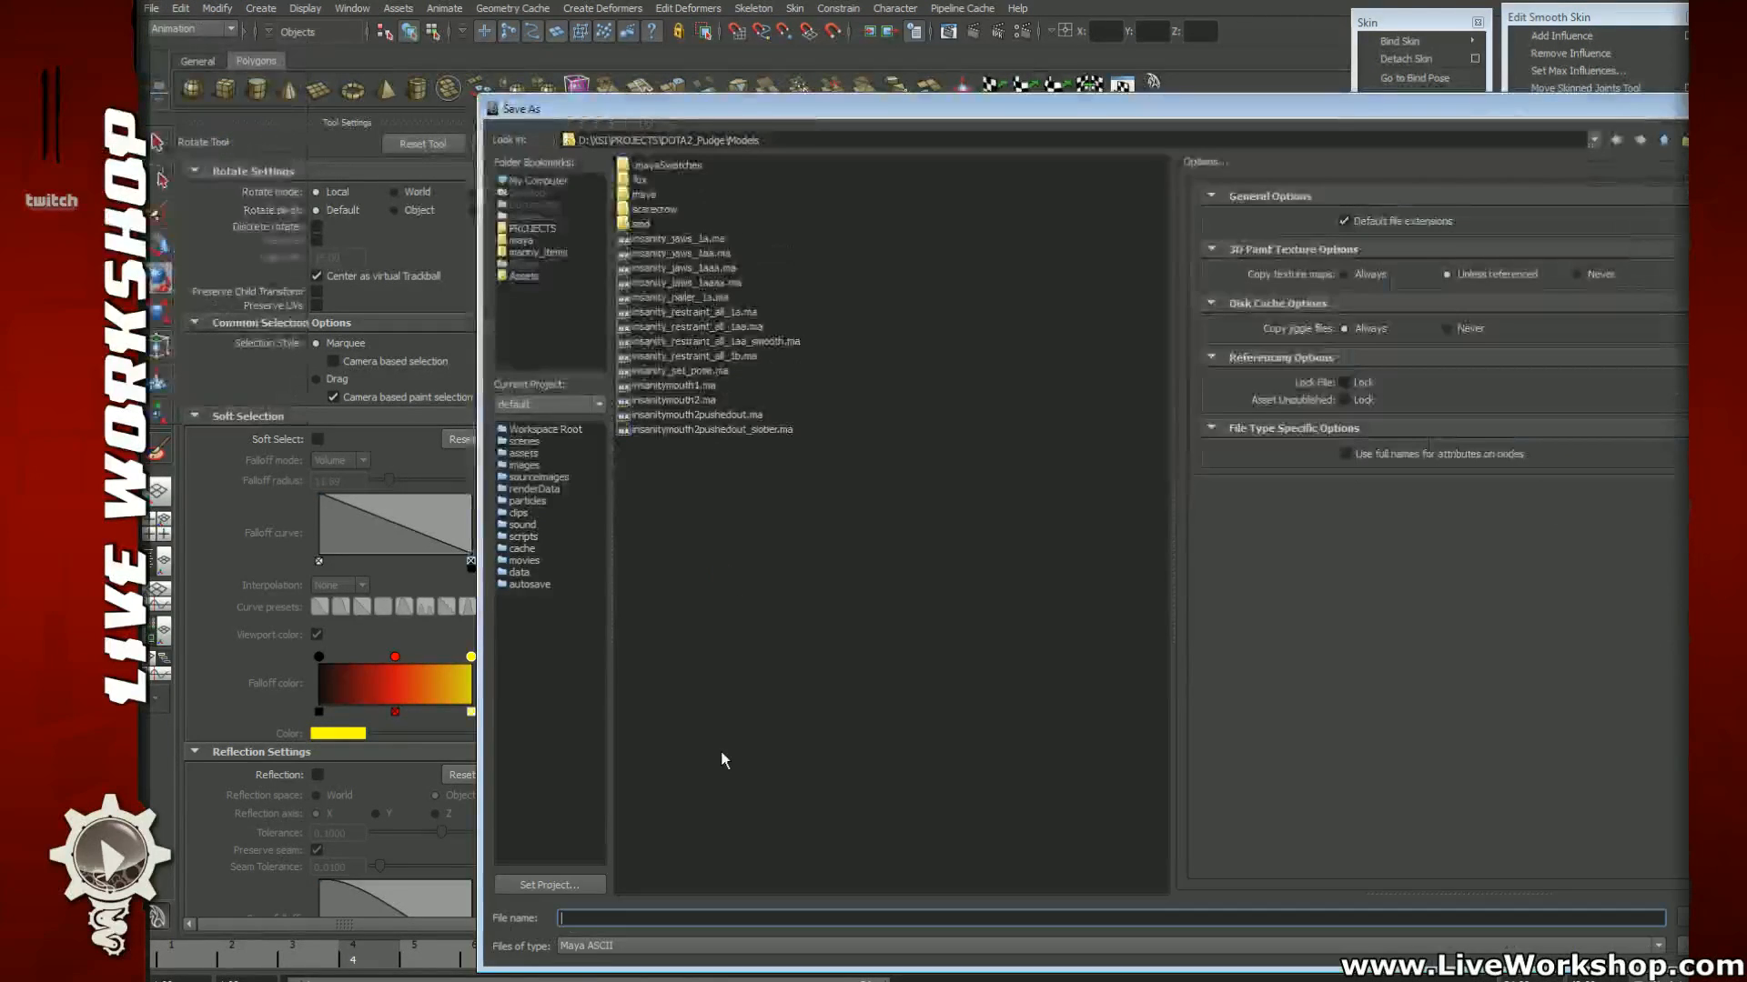
{"action": "left_click", "coordinate": [722, 371]}
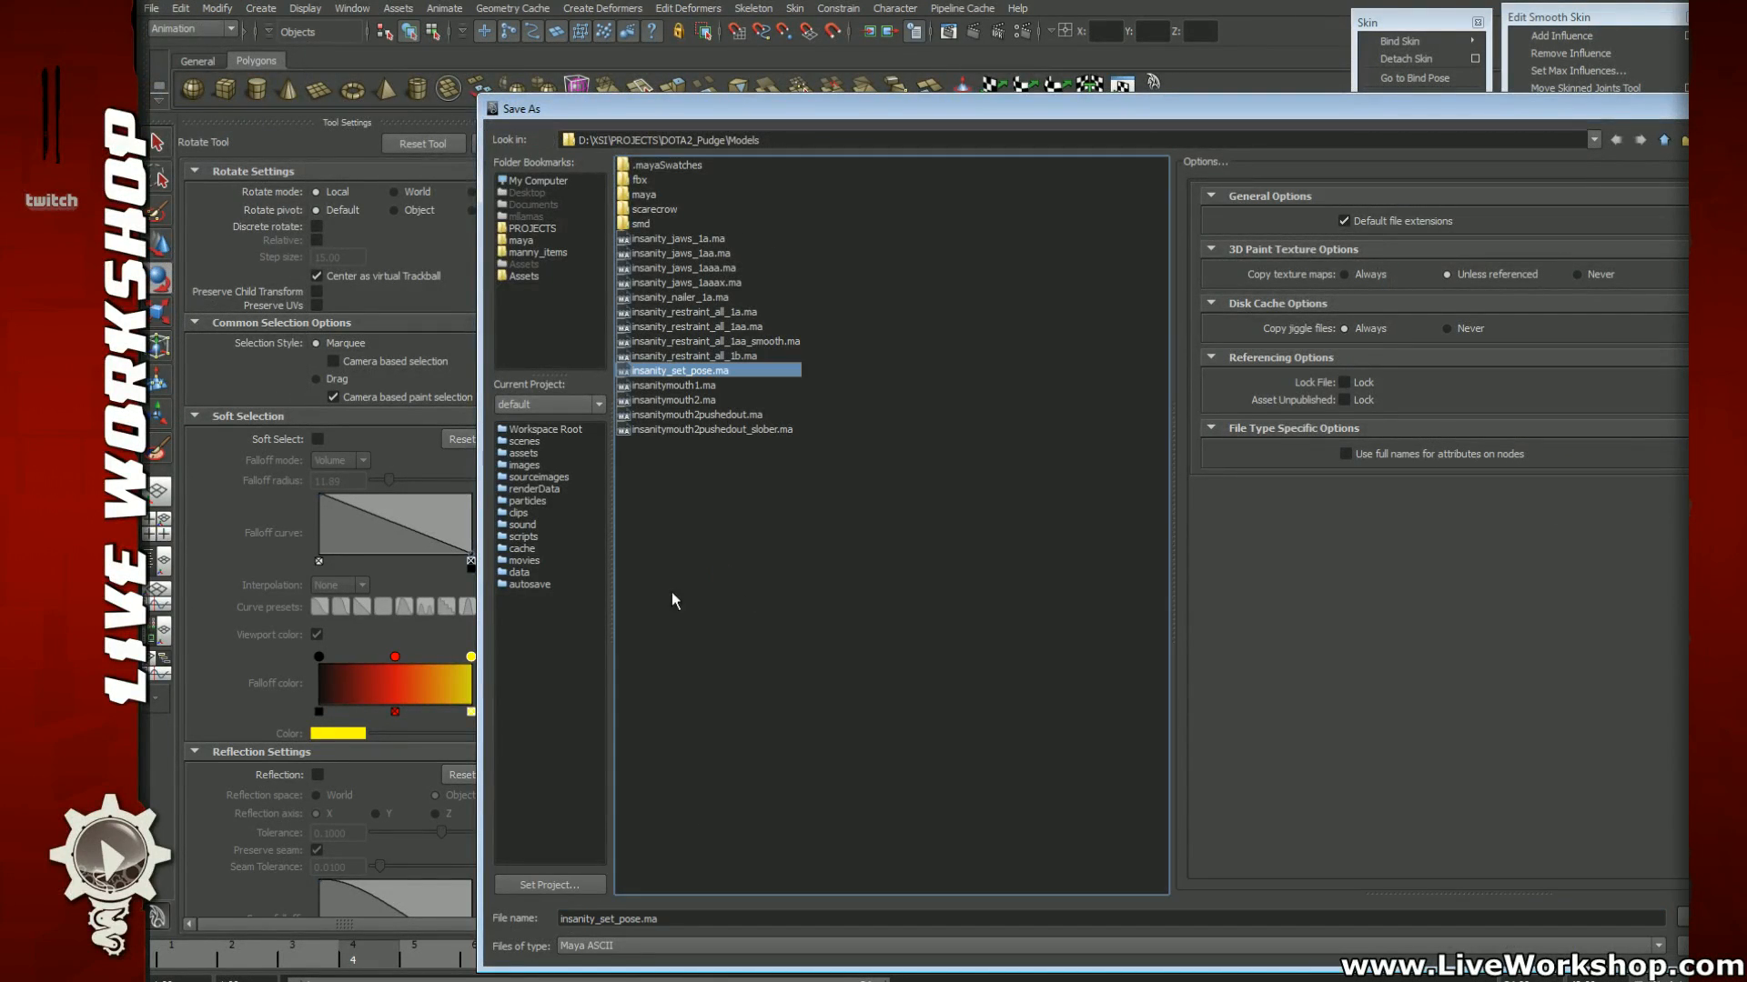
{"action": "left_click", "coordinate": [640, 919]}
{"action": "type", "text": "1"}
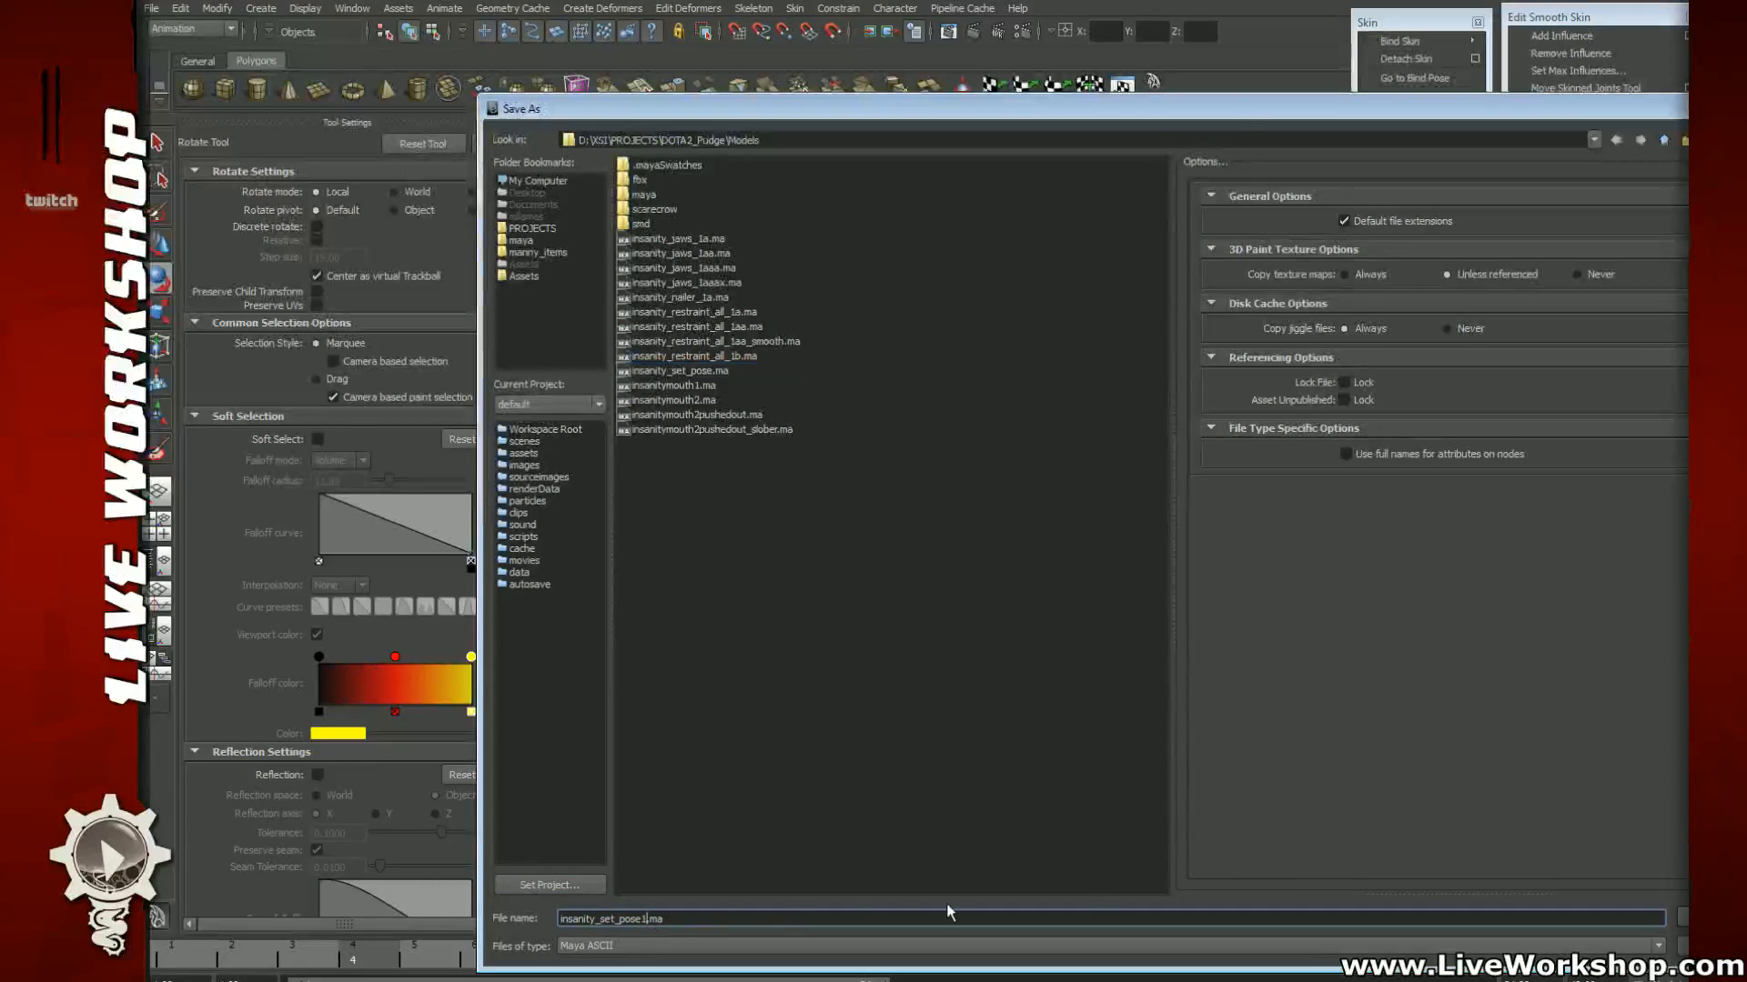
{"action": "key", "text": "Return"}
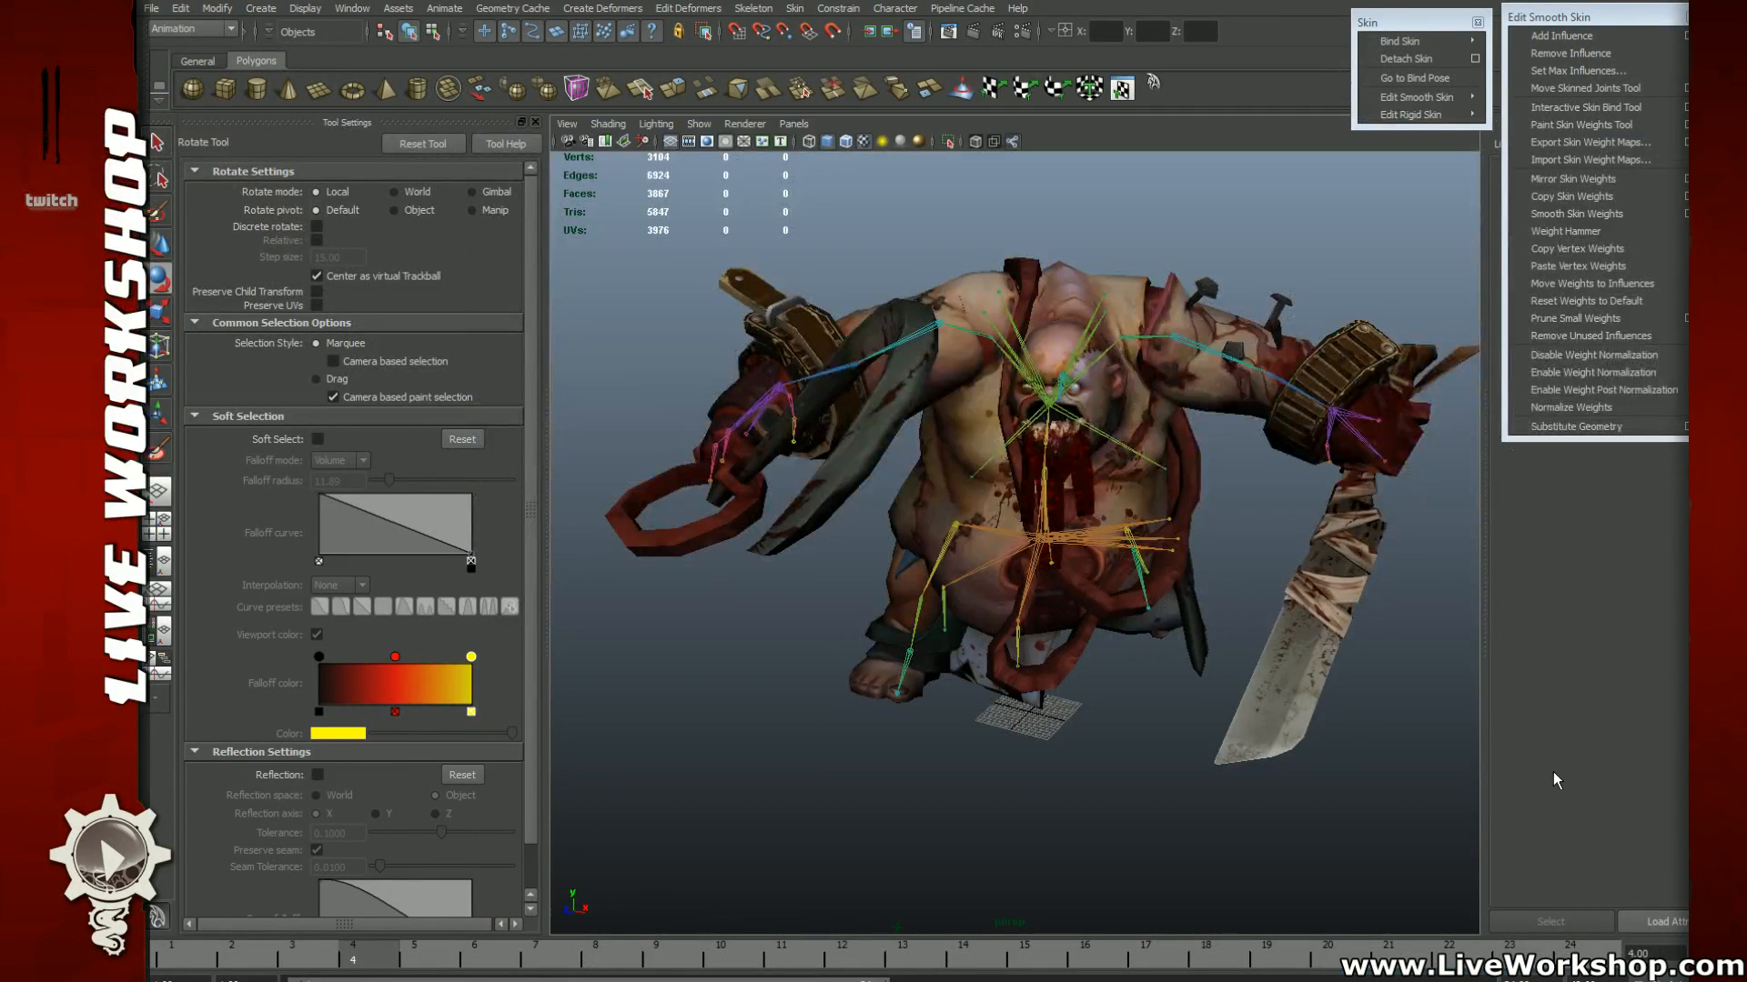
Step: Move the weapon_rt_1 joint in front of the body and rotate it to swing the hook blade downward
{"action": "left_click_drag", "start_coordinate": [855, 465], "coordinate": [887, 524], "text": "alt"}
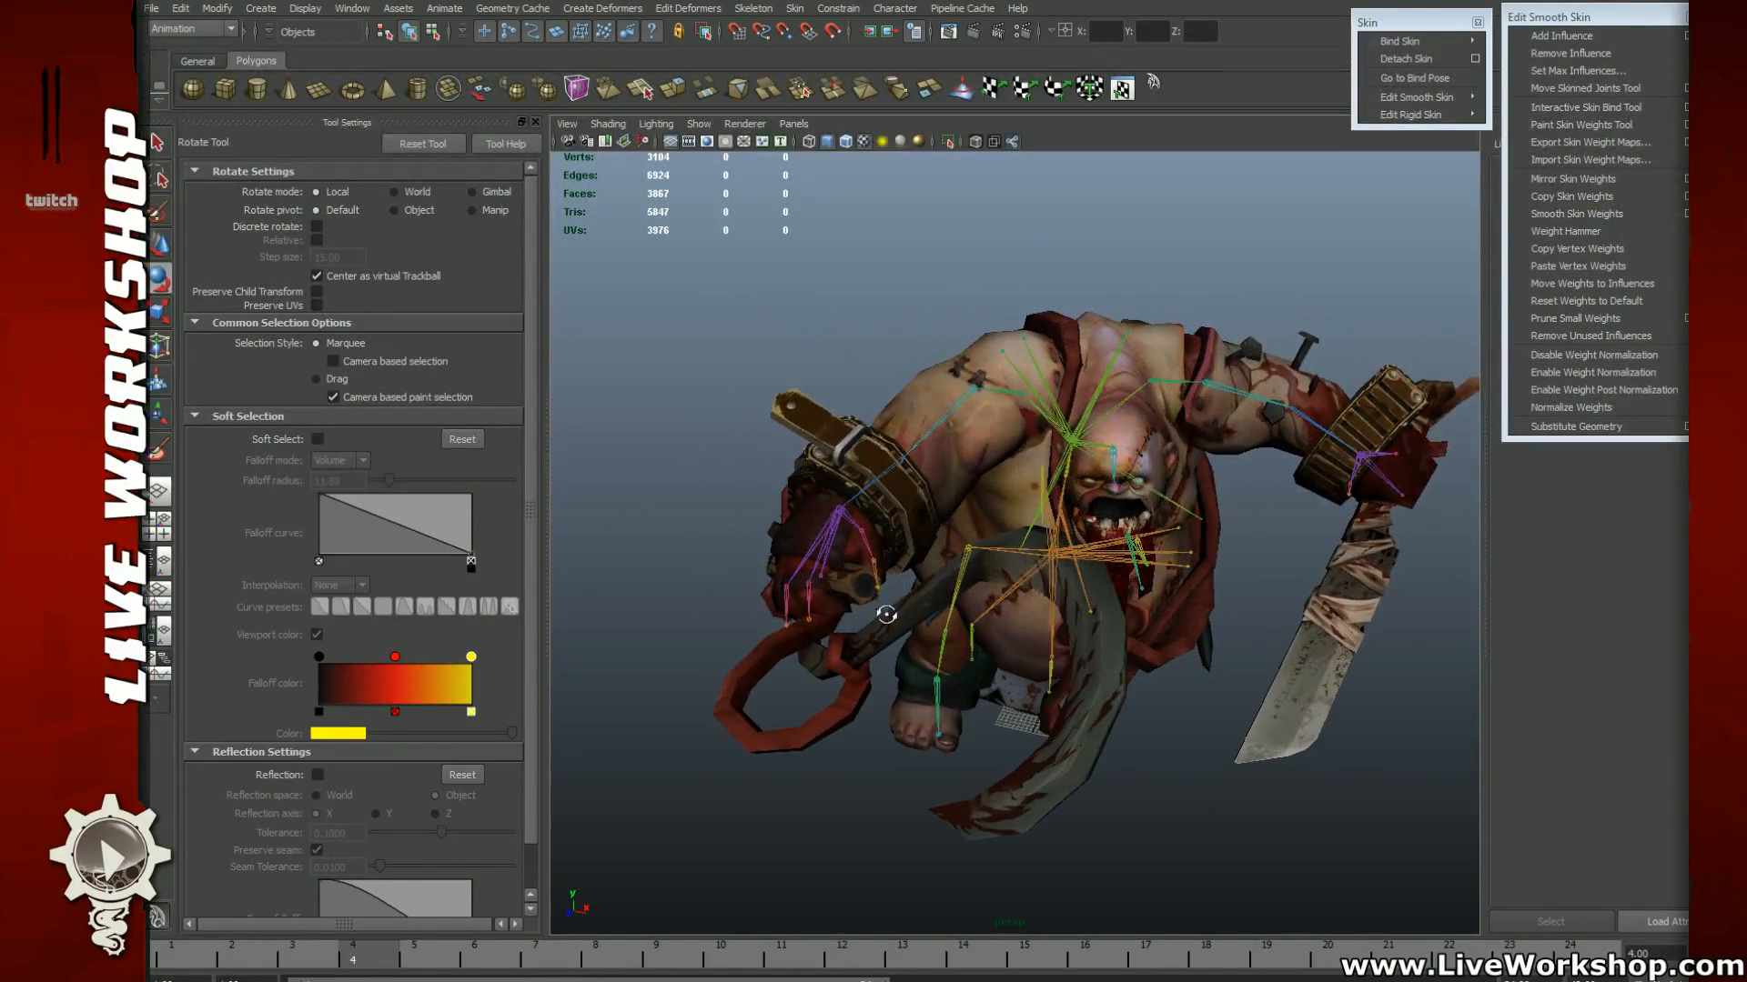
{"action": "mouse_move", "coordinate": [886, 615]}
{"action": "left_mouse_down", "text": "alt"}
{"action": "mouse_move", "coordinate": [937, 614]}
{"action": "mouse_move", "coordinate": [849, 612]}
{"action": "mouse_move", "coordinate": [821, 577]}
{"action": "mouse_move", "coordinate": [851, 616]}
{"action": "left_mouse_up", "text": "alt"}
{"action": "left_click", "coordinate": [816, 570]}
{"action": "left_click_drag", "start_coordinate": [1076, 636], "coordinate": [1037, 510], "text": "alt"}
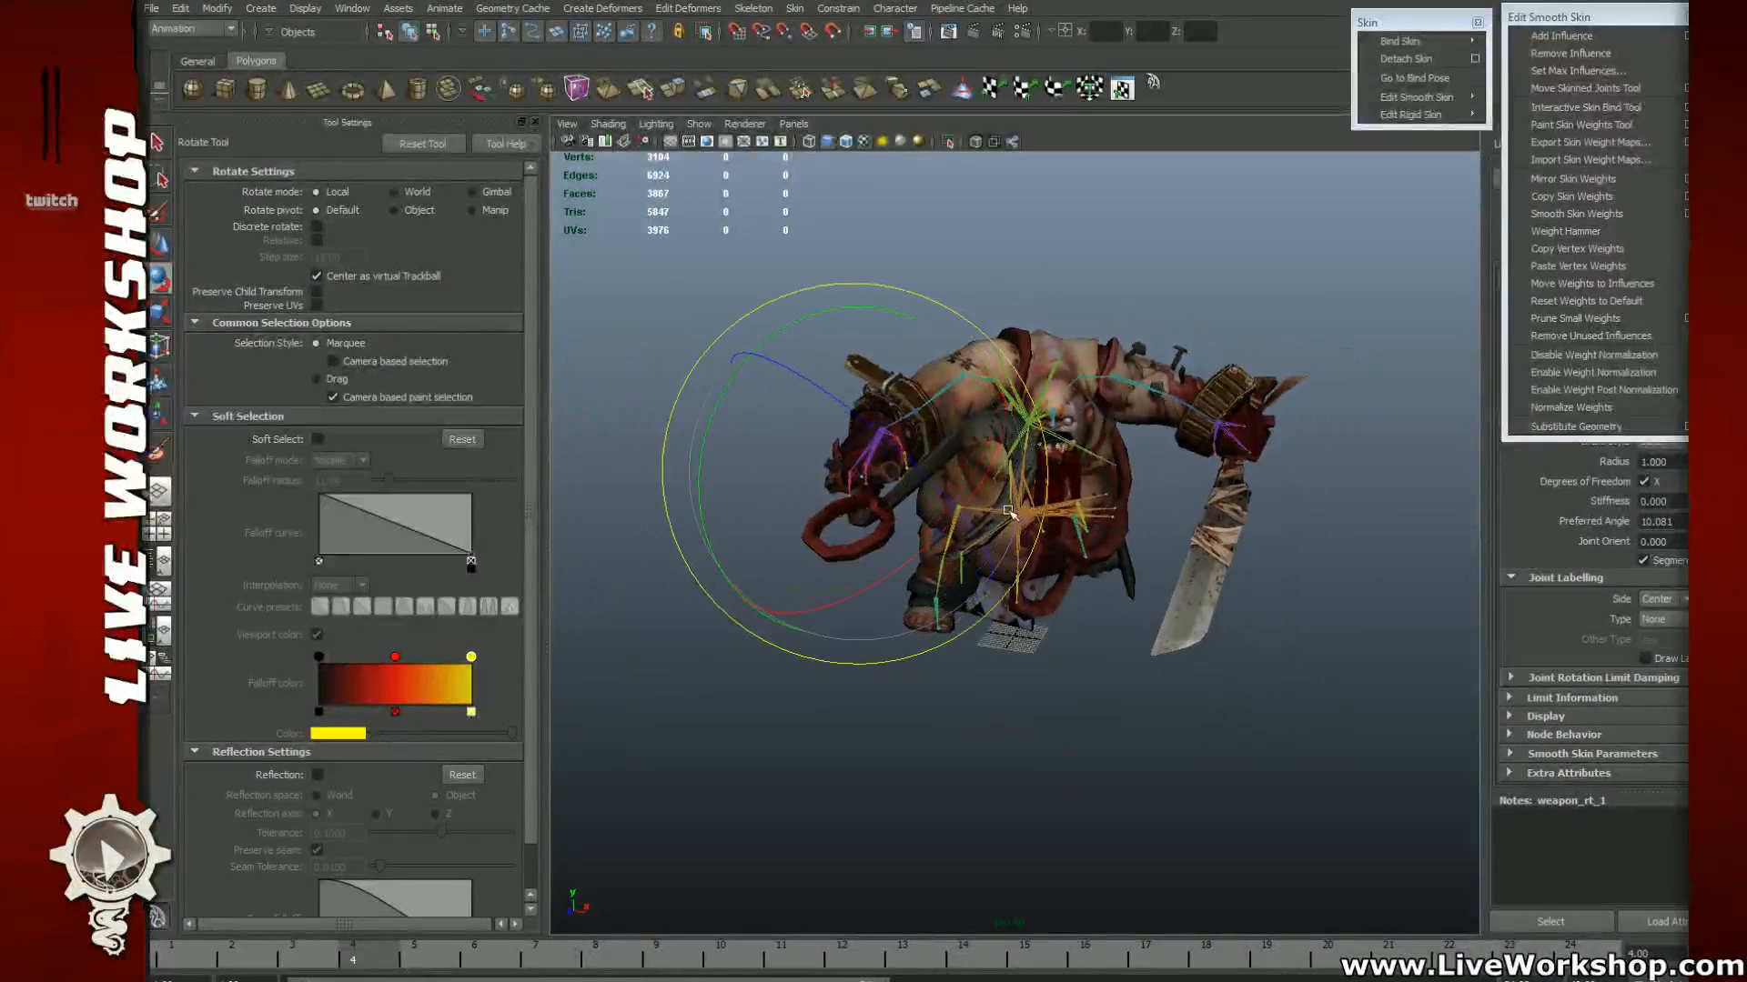
{"action": "key", "text": "w"}
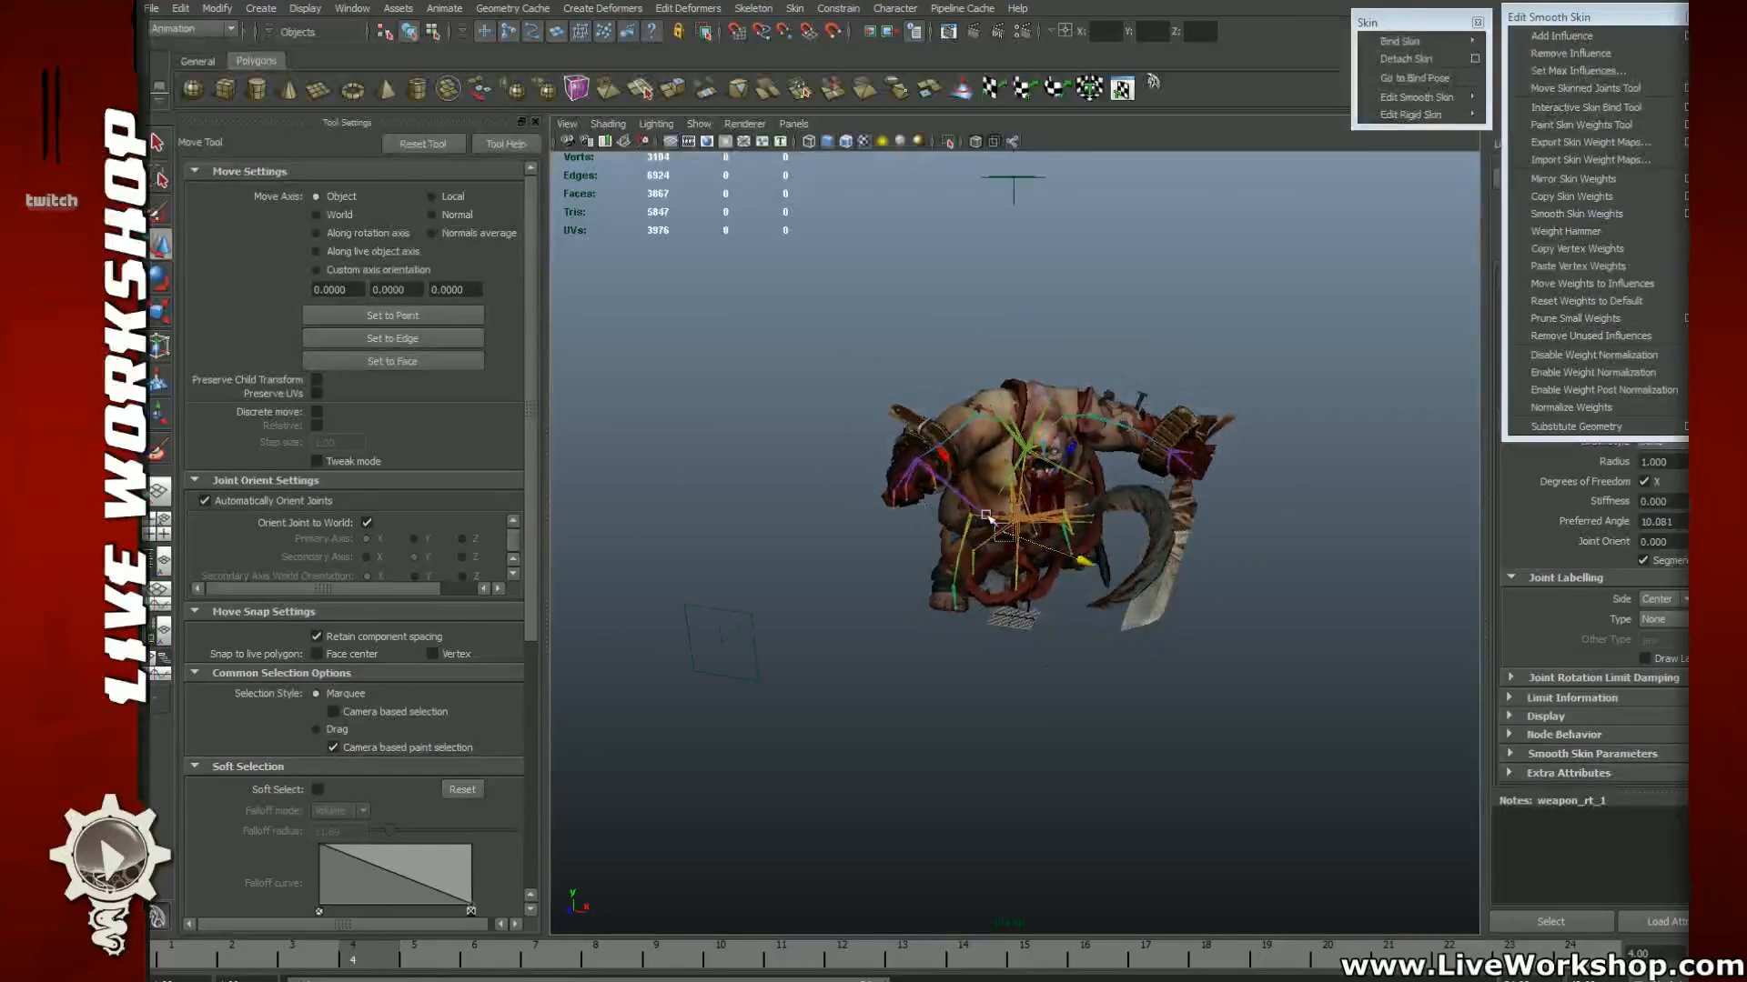
{"action": "key", "text": "e"}
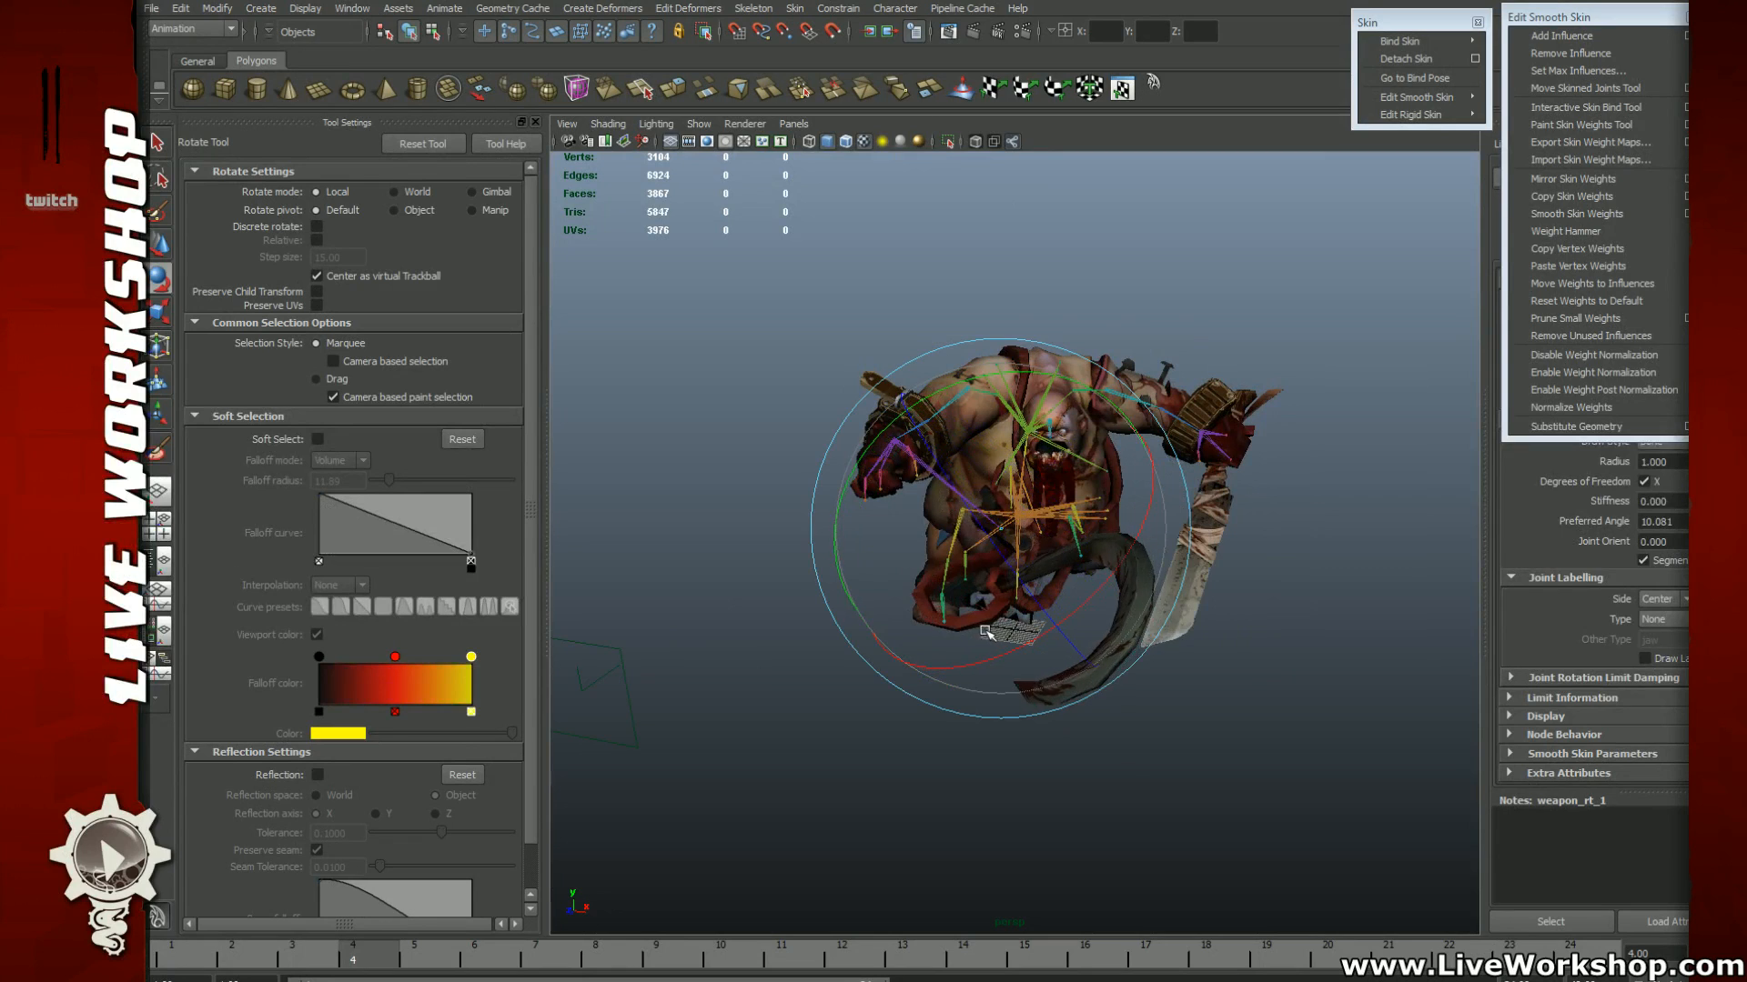
{"action": "left_click_drag", "start_coordinate": [1054, 440], "coordinate": [983, 569]}
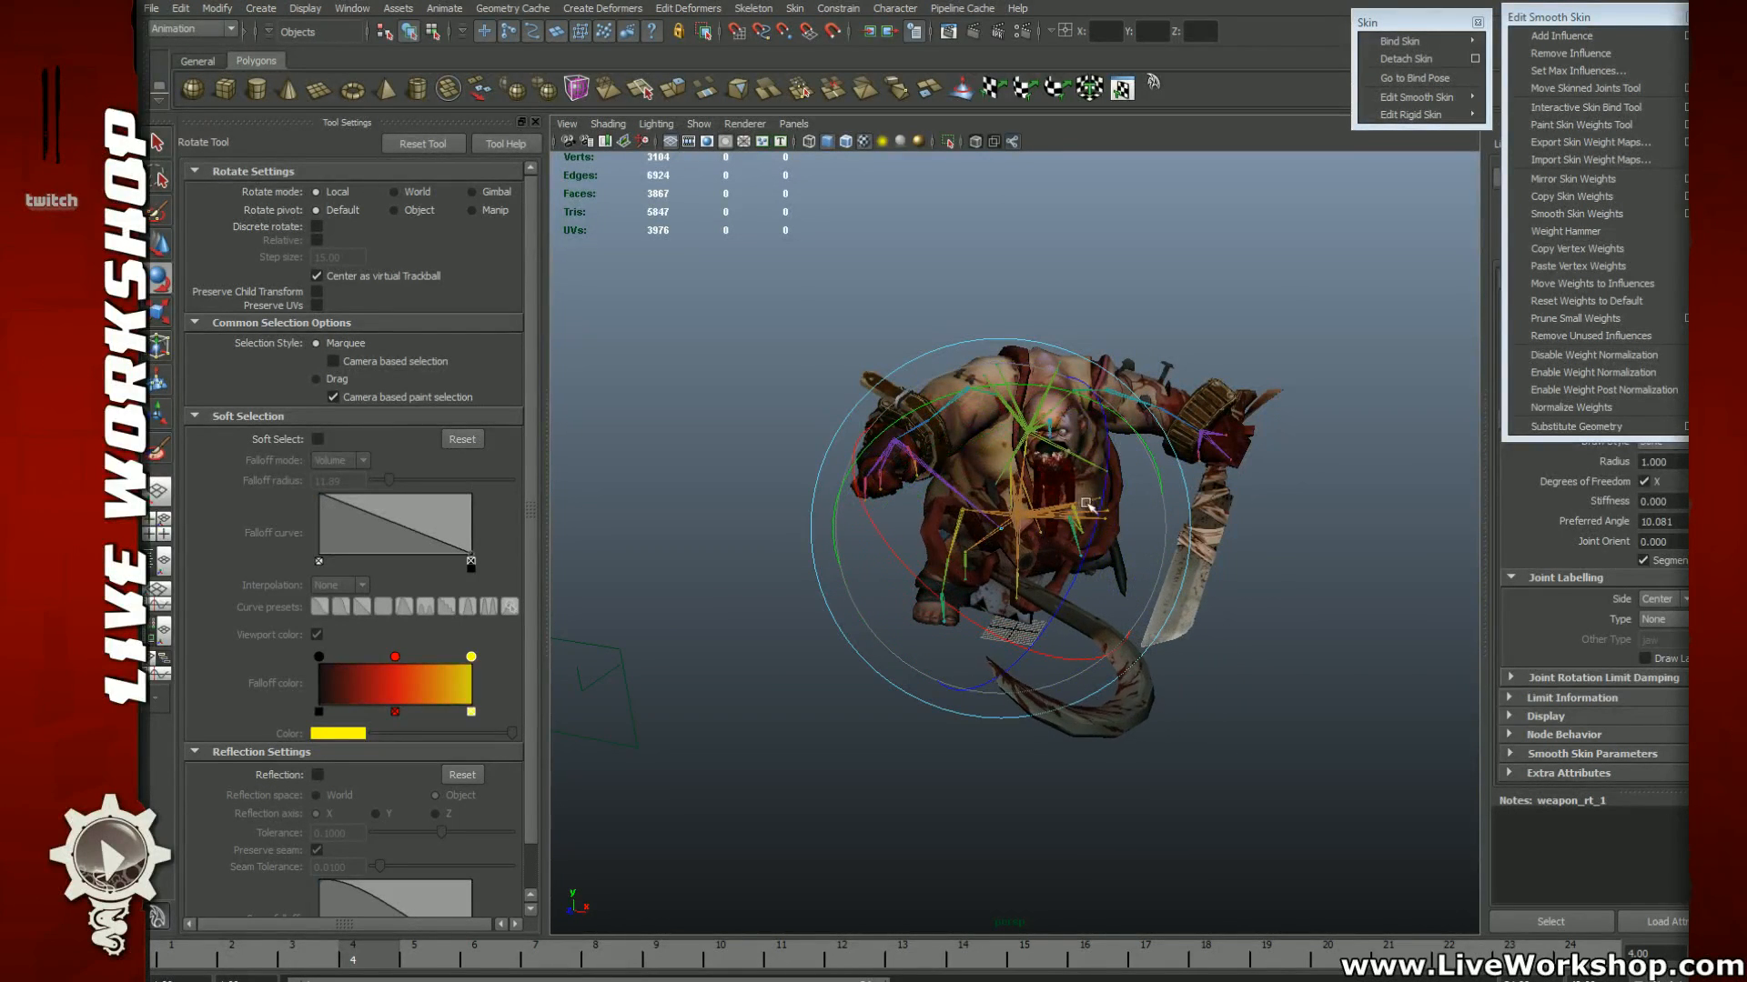
Step: Move the weapon_rt_1 joint to bring the hook back to the right hand
{"action": "key", "text": "w"}
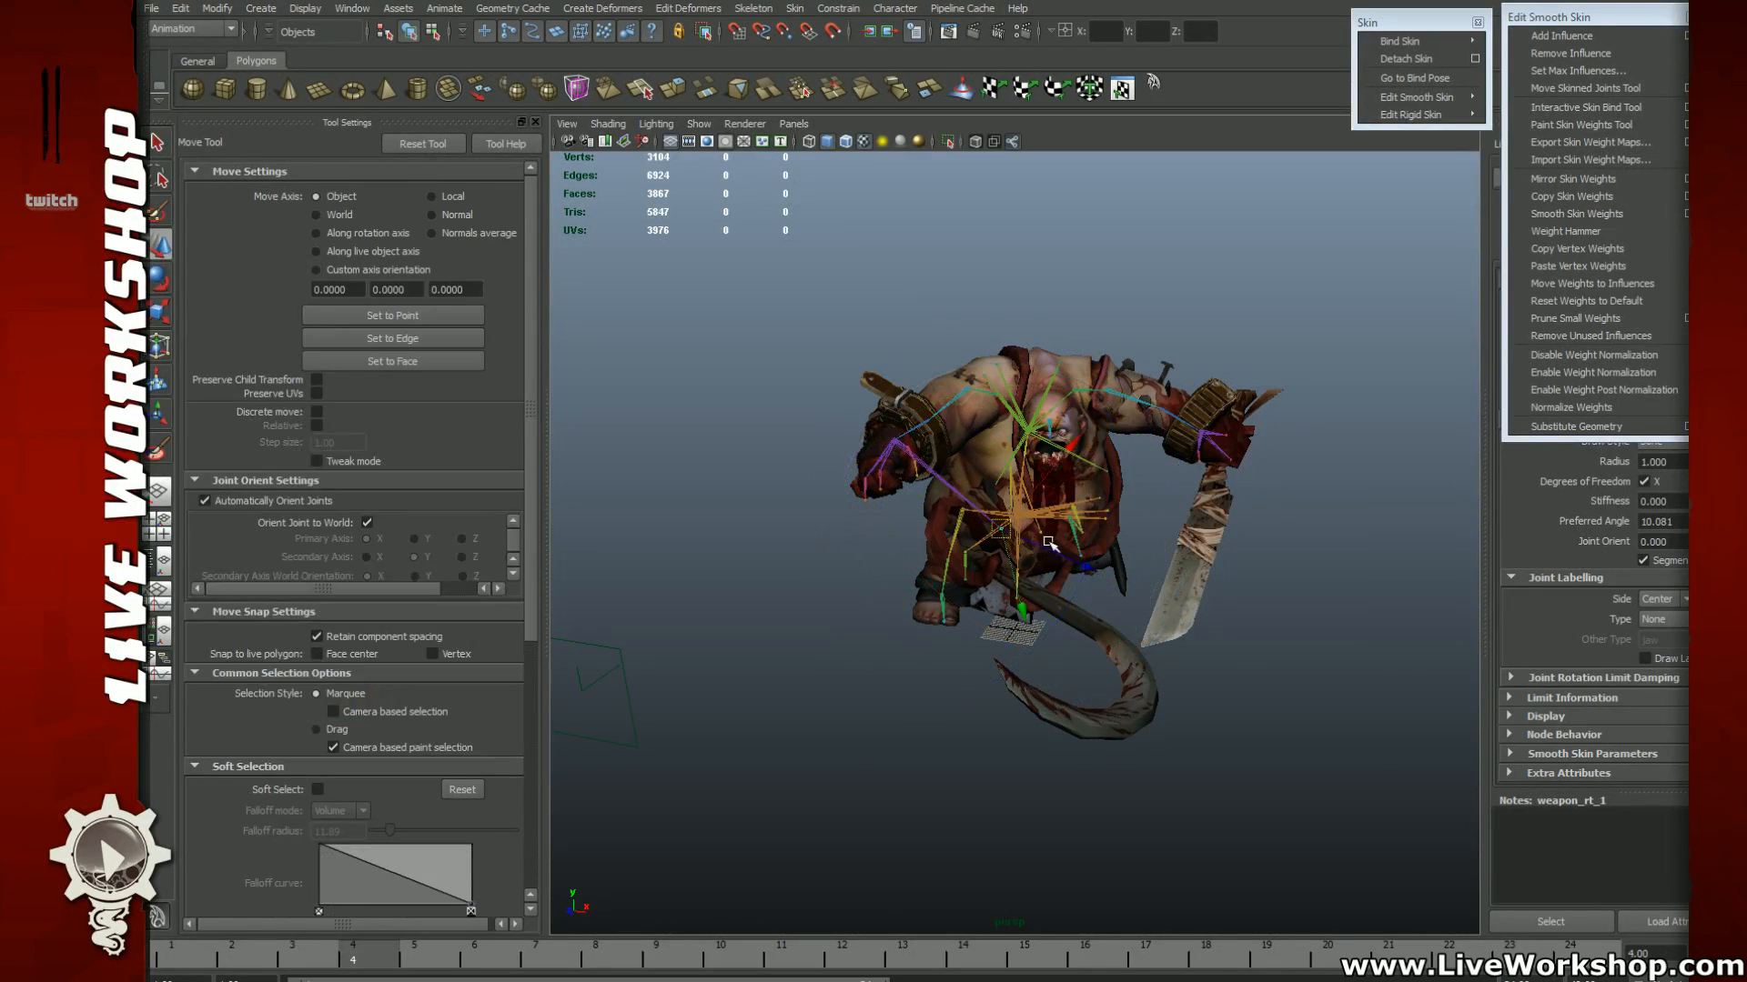
{"action": "left_click_drag", "start_coordinate": [1049, 543], "coordinate": [846, 532], "text": "alt"}
{"action": "middle_click_drag", "start_coordinate": [846, 533], "coordinate": [1060, 550], "text": "alt"}
{"action": "left_click_drag", "start_coordinate": [918, 469], "coordinate": [1025, 535]}
Step: Rotate and move the weapon_rt_1 joint so the hook sits at the right fist with its blade curving below
{"action": "key", "text": "e"}
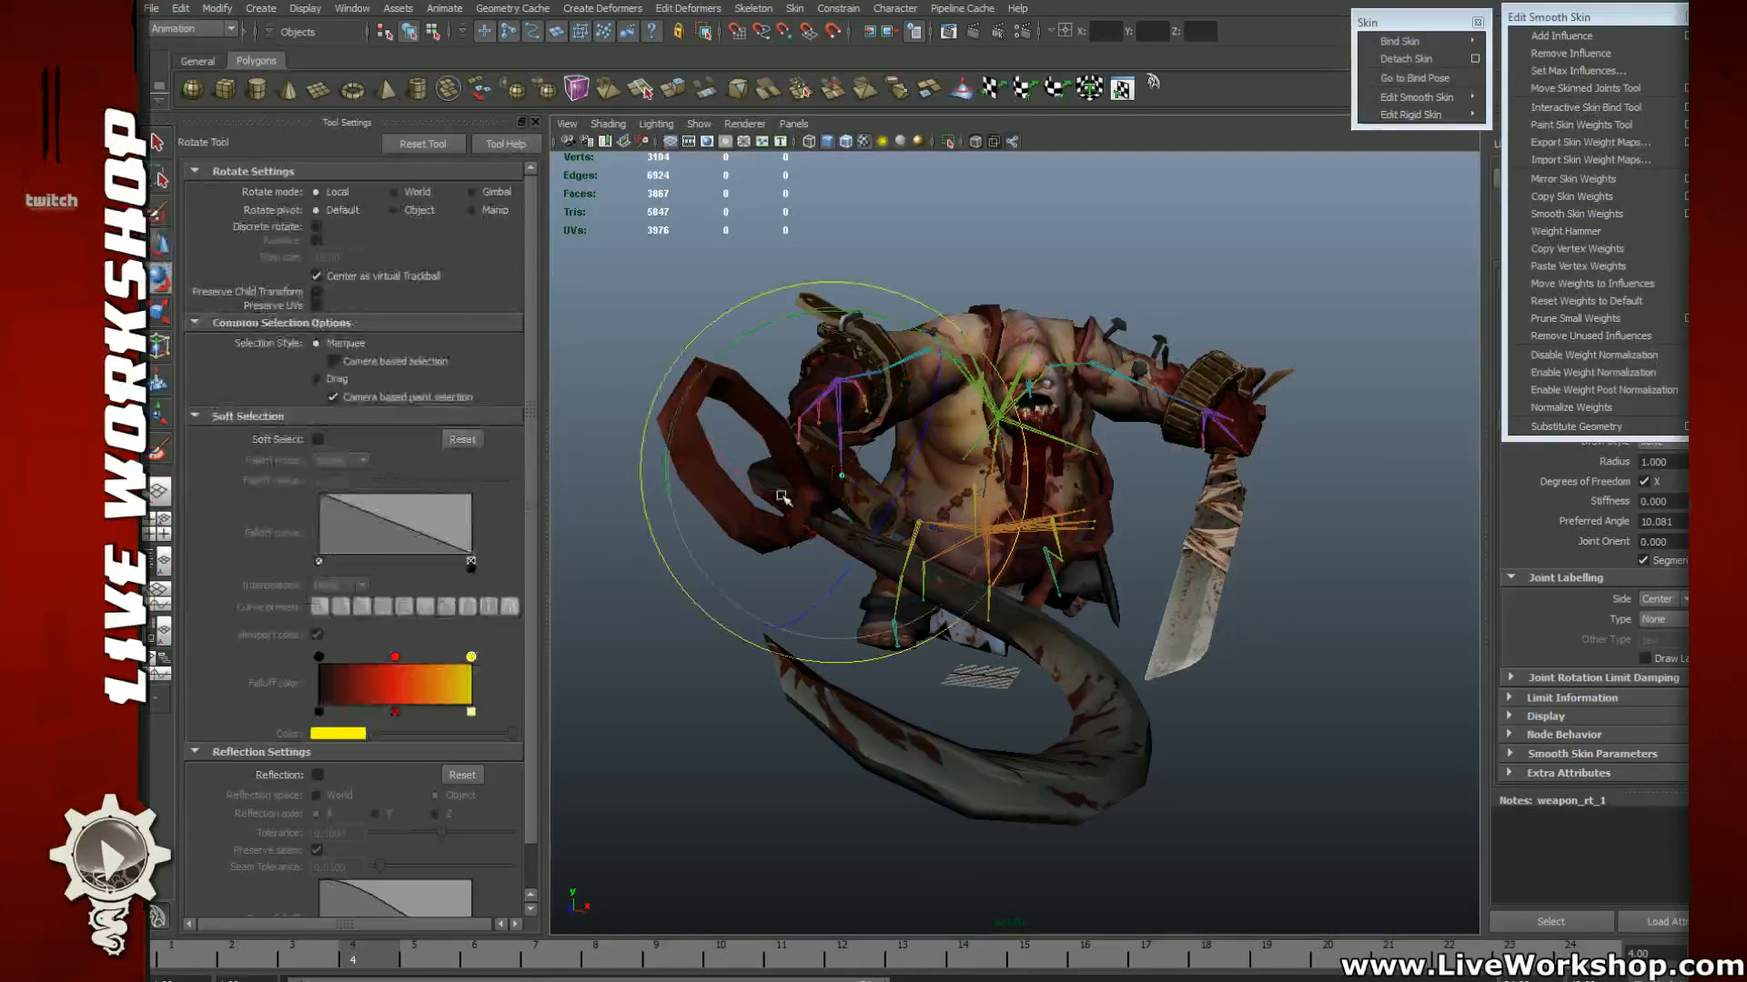
{"action": "left_click_drag", "start_coordinate": [861, 422], "coordinate": [951, 481]}
{"action": "middle_click_drag", "start_coordinate": [1029, 498], "coordinate": [1022, 501], "text": "alt"}
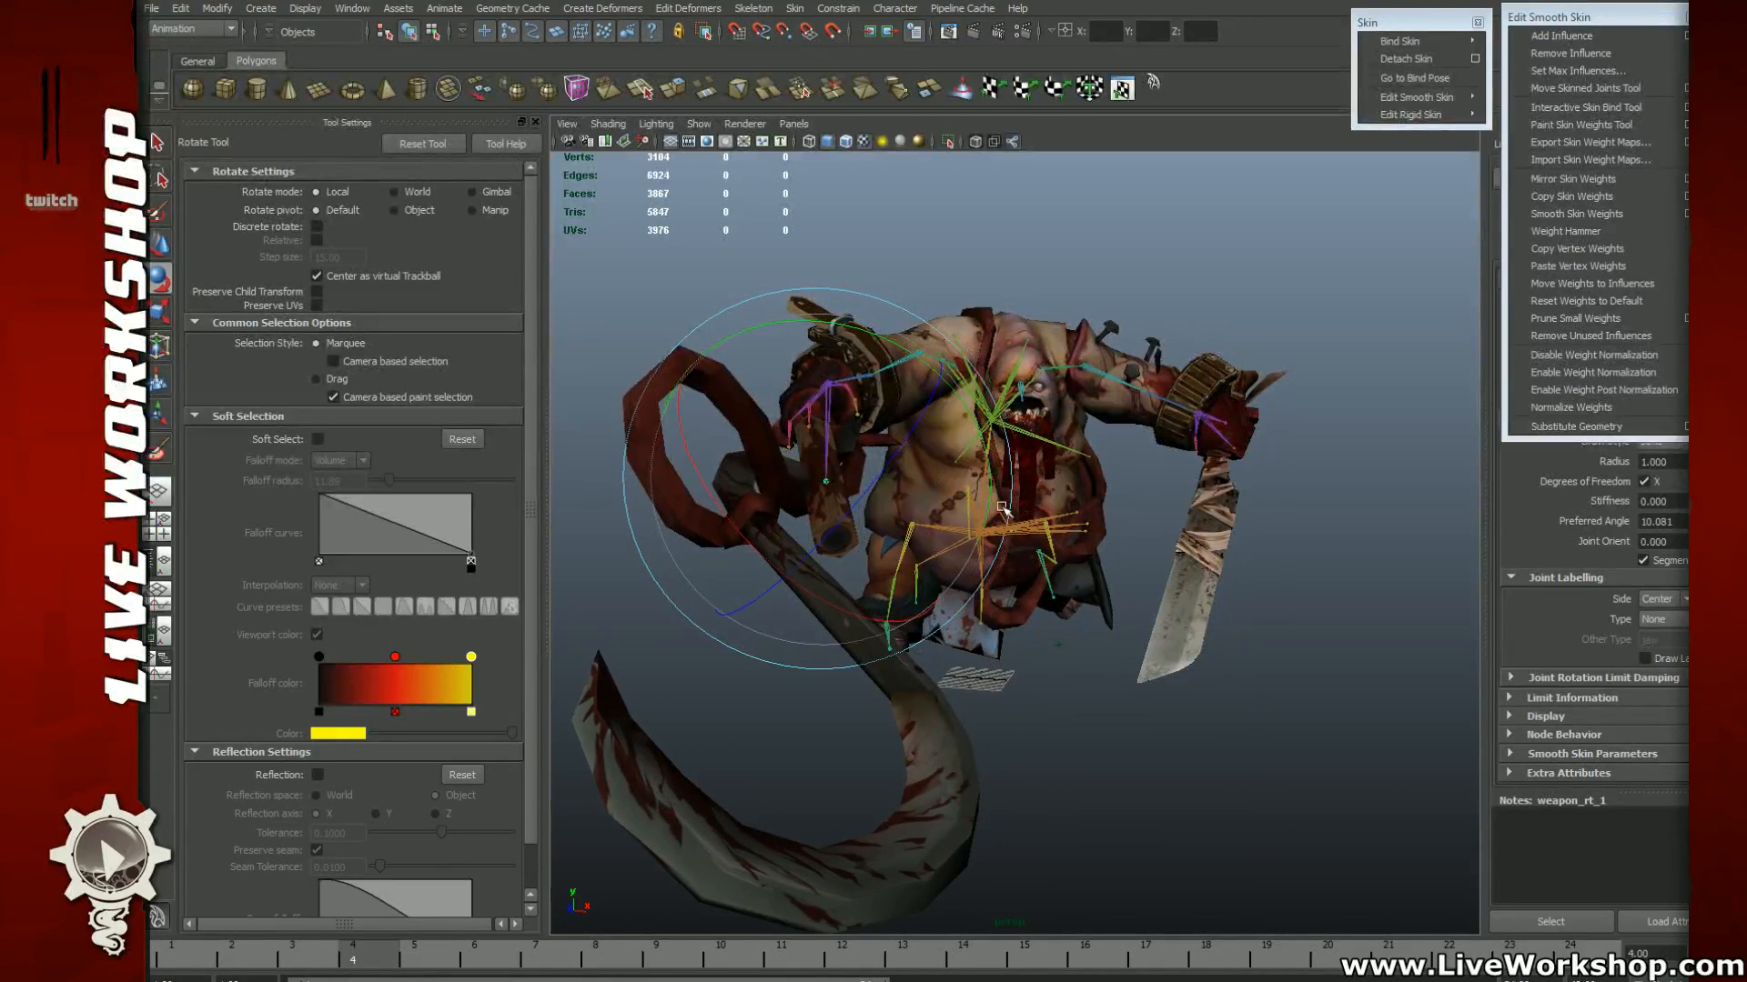
{"action": "key", "text": "w"}
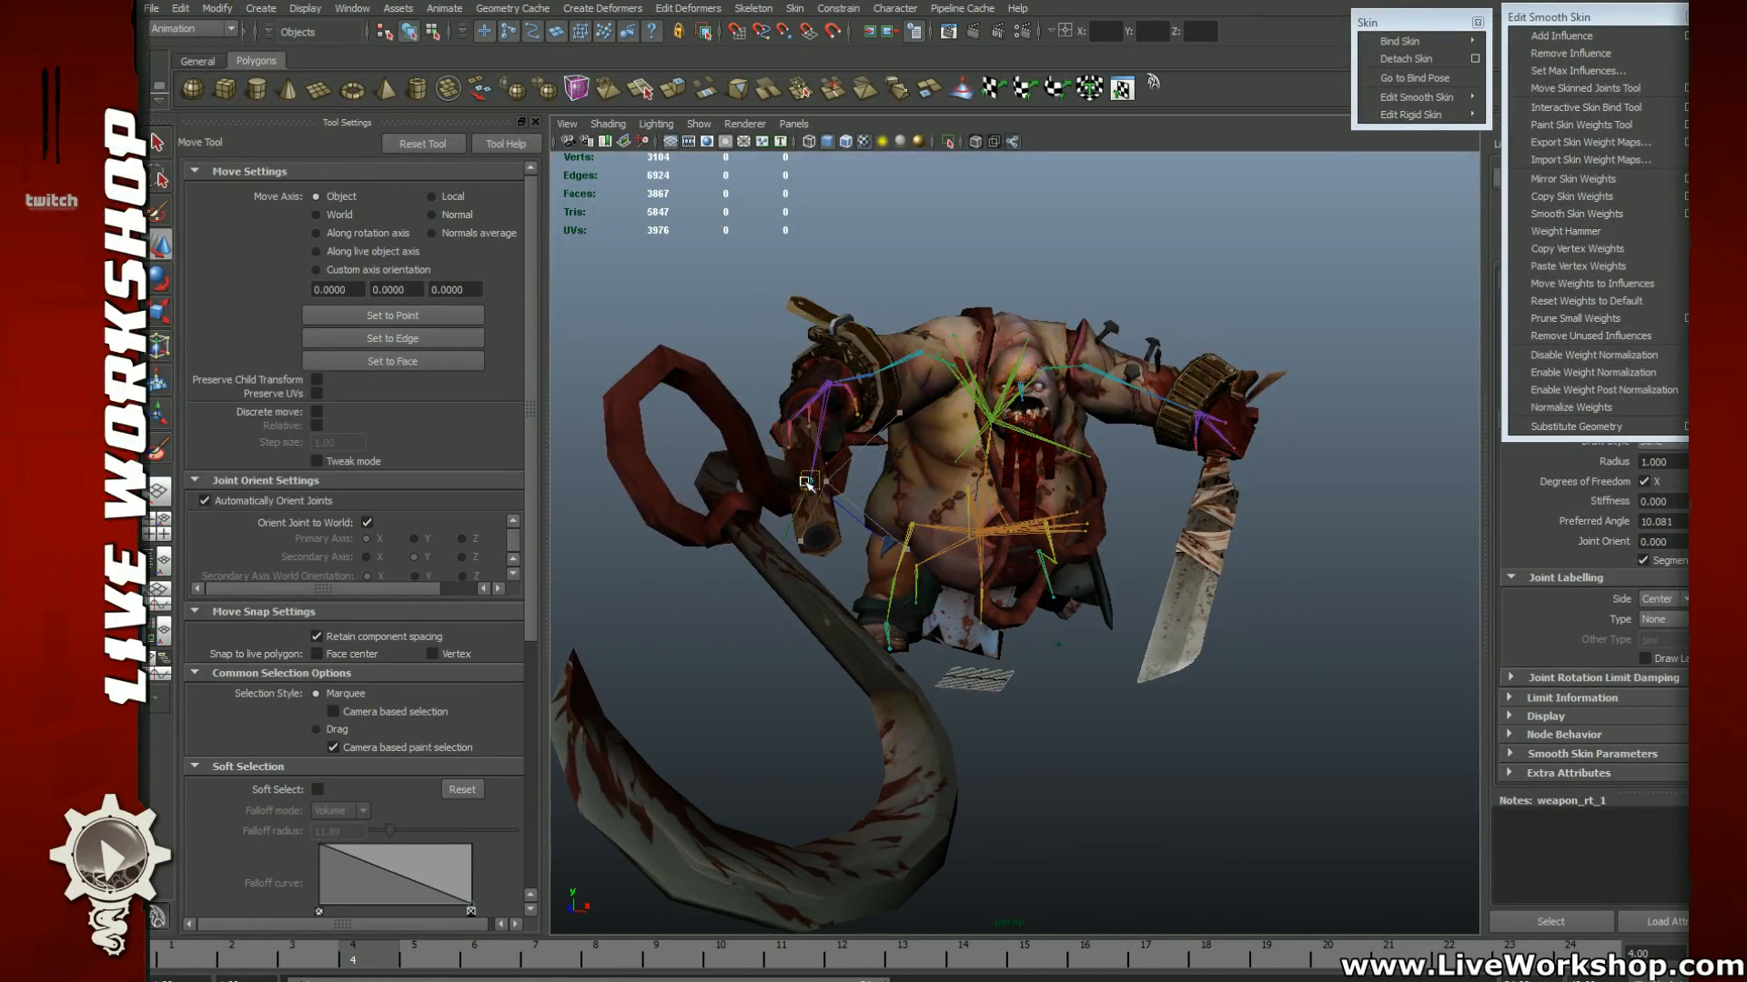
{"action": "left_click_drag", "start_coordinate": [806, 483], "coordinate": [795, 477]}
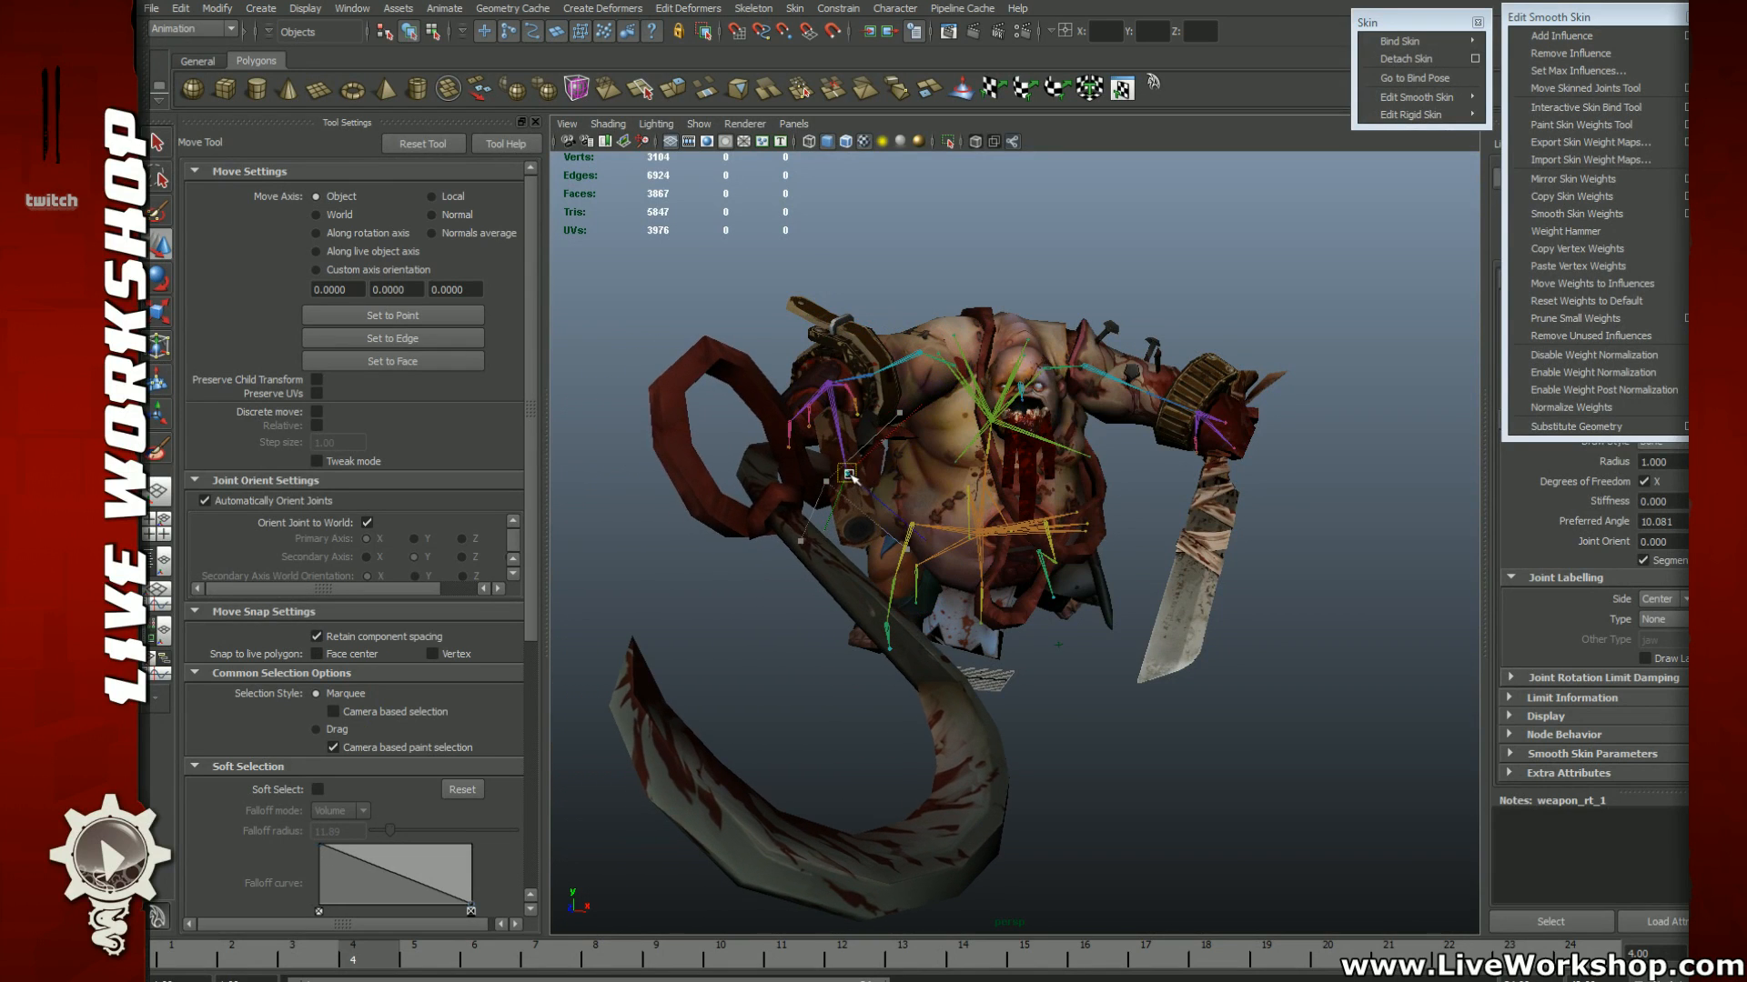
{"action": "left_click_drag", "start_coordinate": [845, 479], "coordinate": [832, 442]}
{"action": "key", "text": "e"}
{"action": "left_click", "coordinate": [979, 208]}
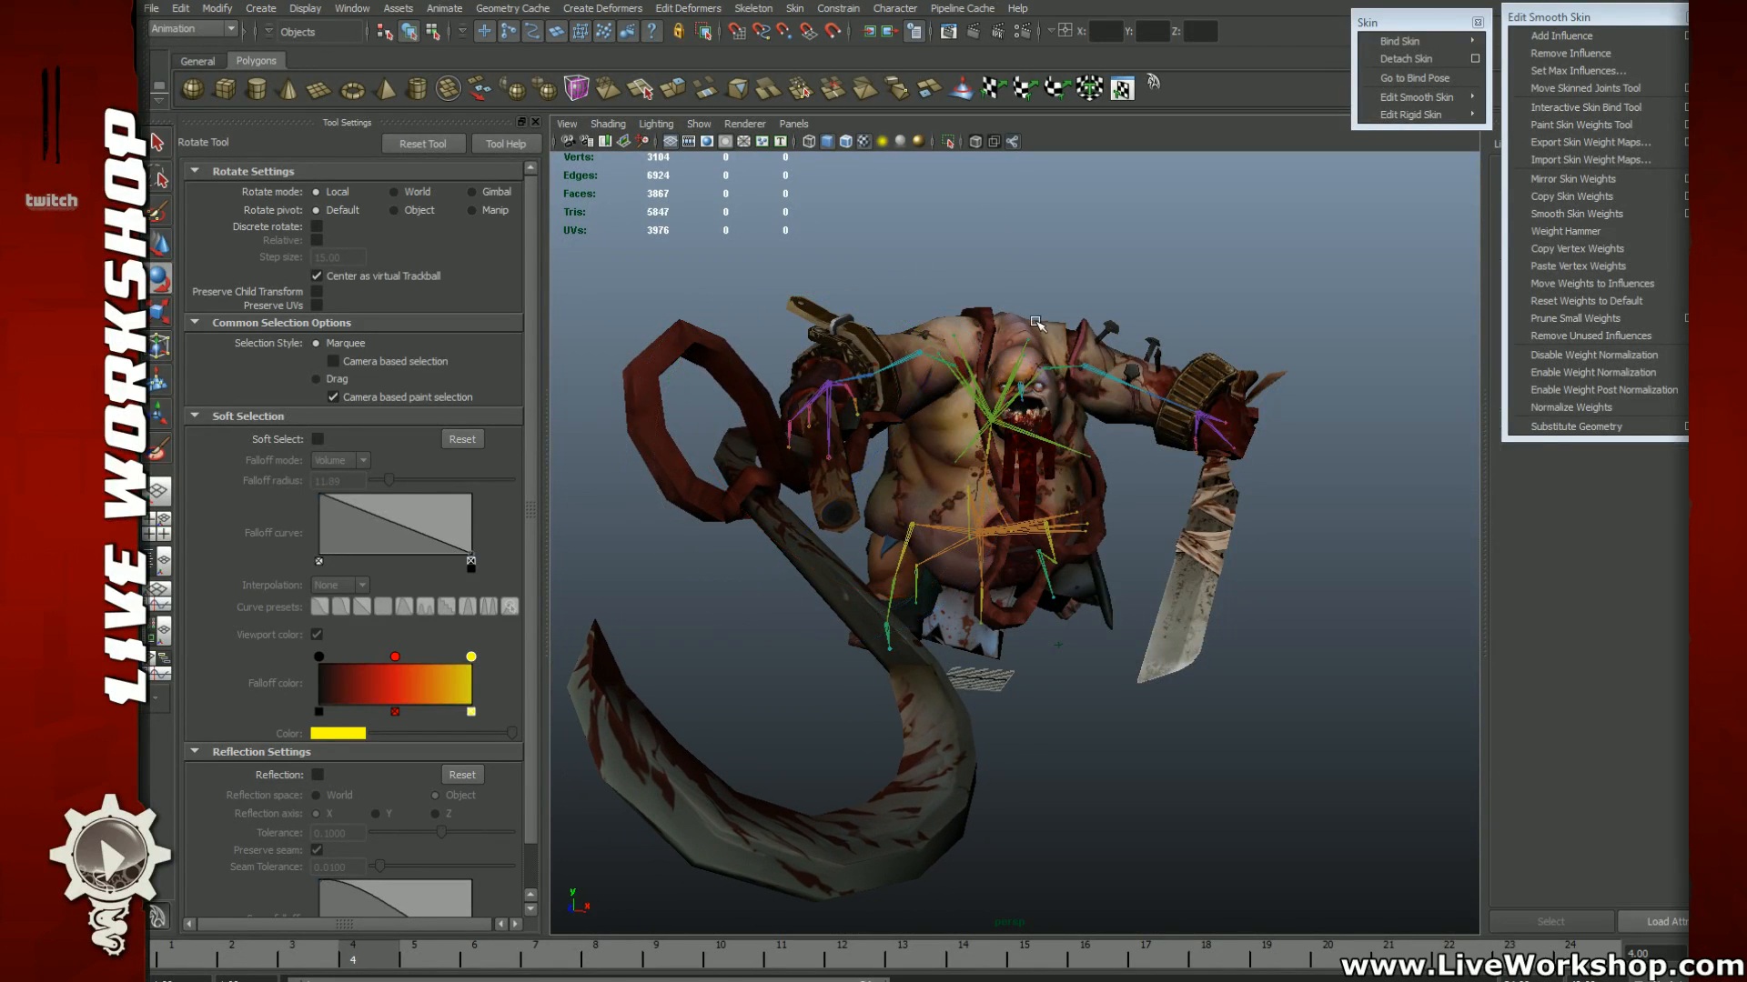
Step: Rotate the thigh_R joint to swing the right leg outward and the ankle_R joint to angle the foot
{"action": "left_click_drag", "start_coordinate": [1033, 328], "coordinate": [1052, 384], "text": "alt"}
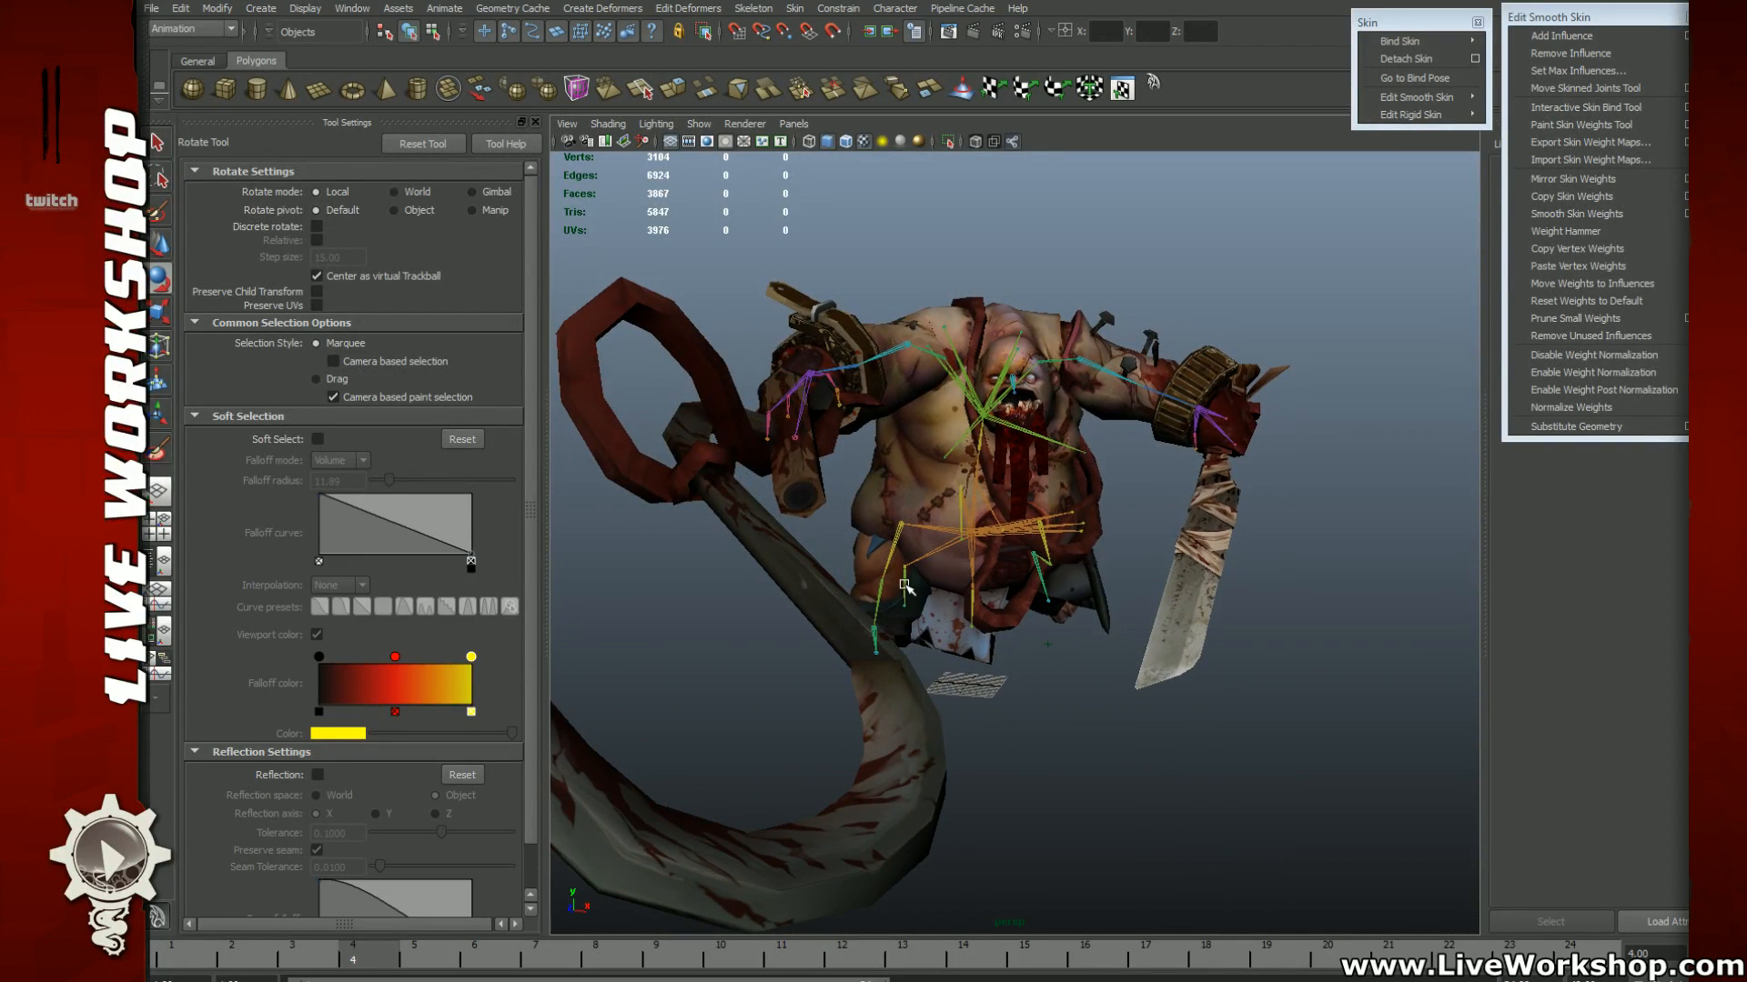
{"action": "left_click", "coordinate": [889, 555]}
{"action": "left_click_drag", "start_coordinate": [1001, 554], "coordinate": [938, 611]}
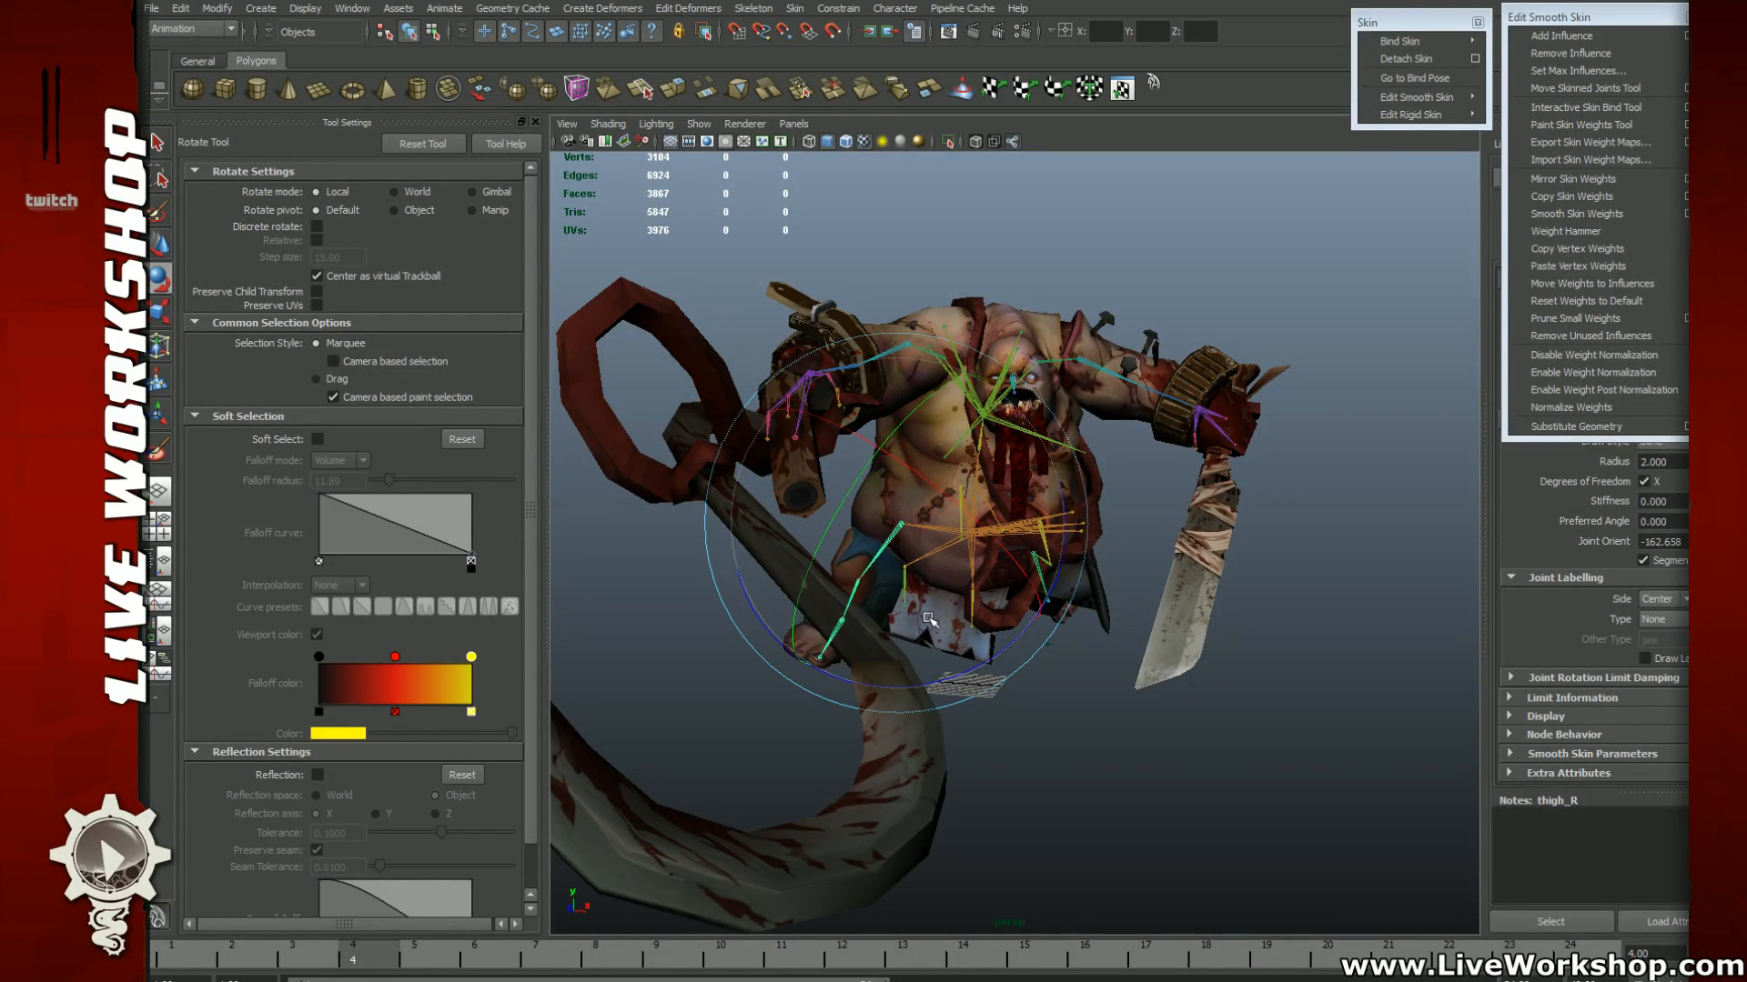
{"action": "left_click", "coordinate": [804, 666]}
{"action": "left_click", "coordinate": [832, 640]}
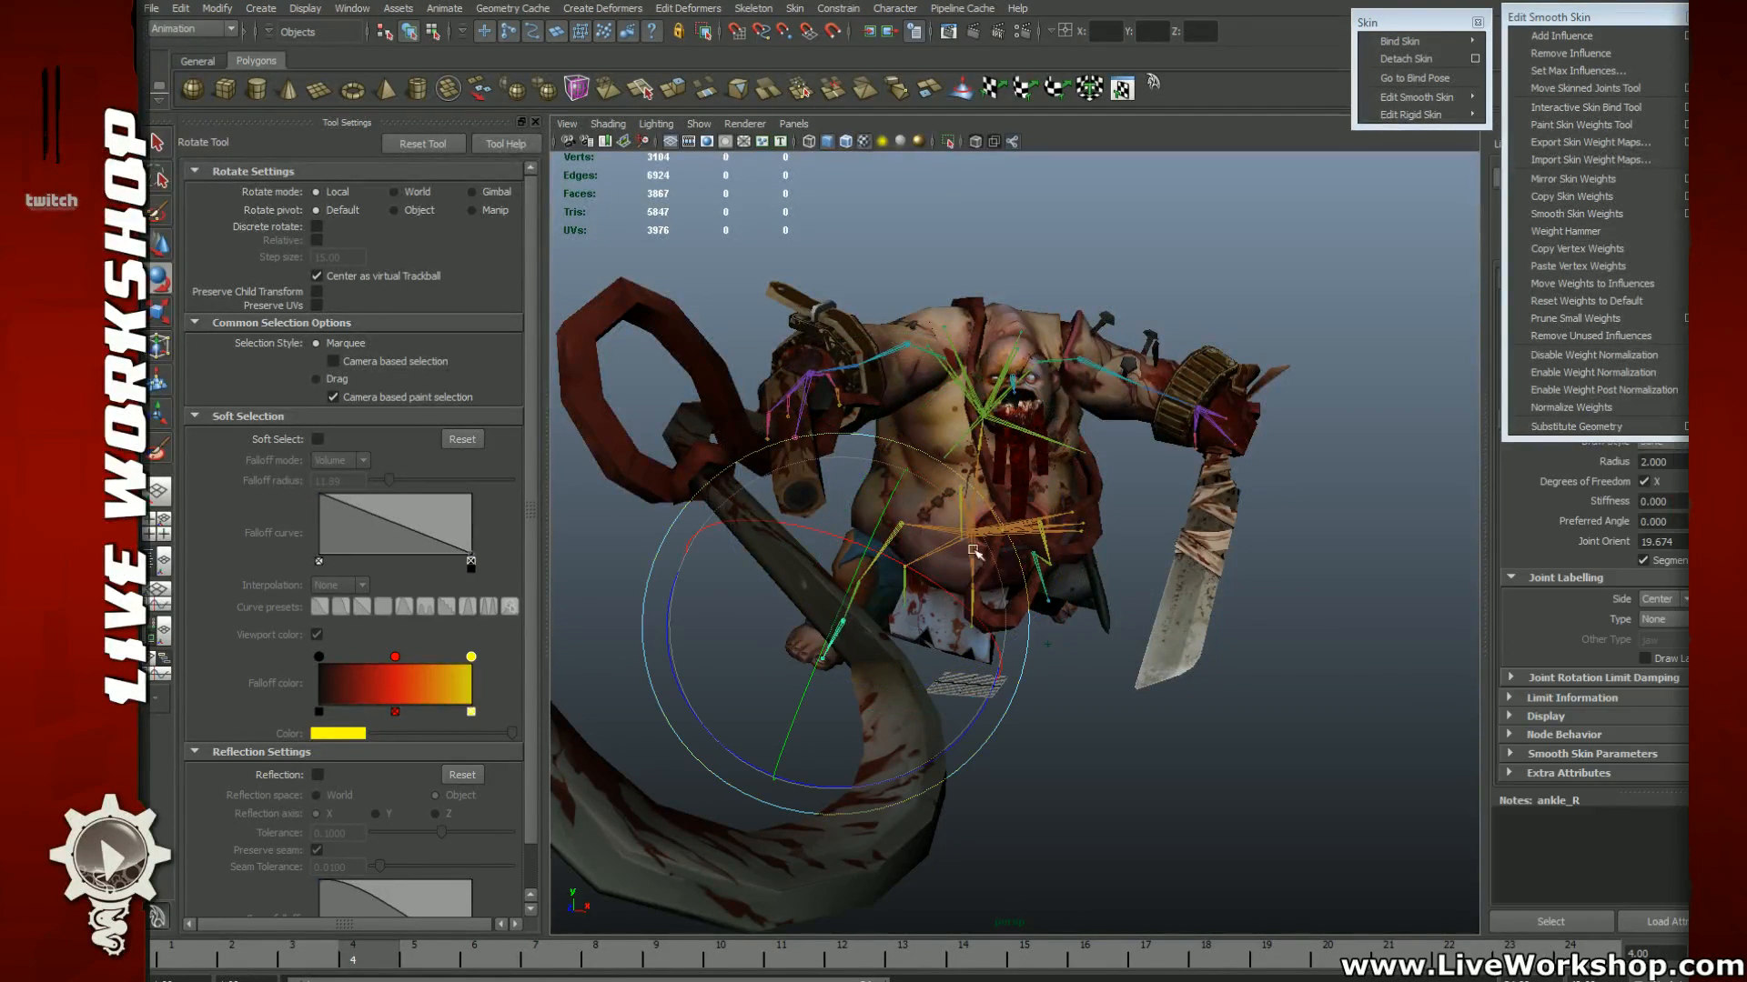
{"action": "left_click_drag", "start_coordinate": [976, 552], "coordinate": [739, 664]}
Step: Rotate the knee_L joint to adjust the bend of the left leg
{"action": "left_click", "coordinate": [1051, 607]}
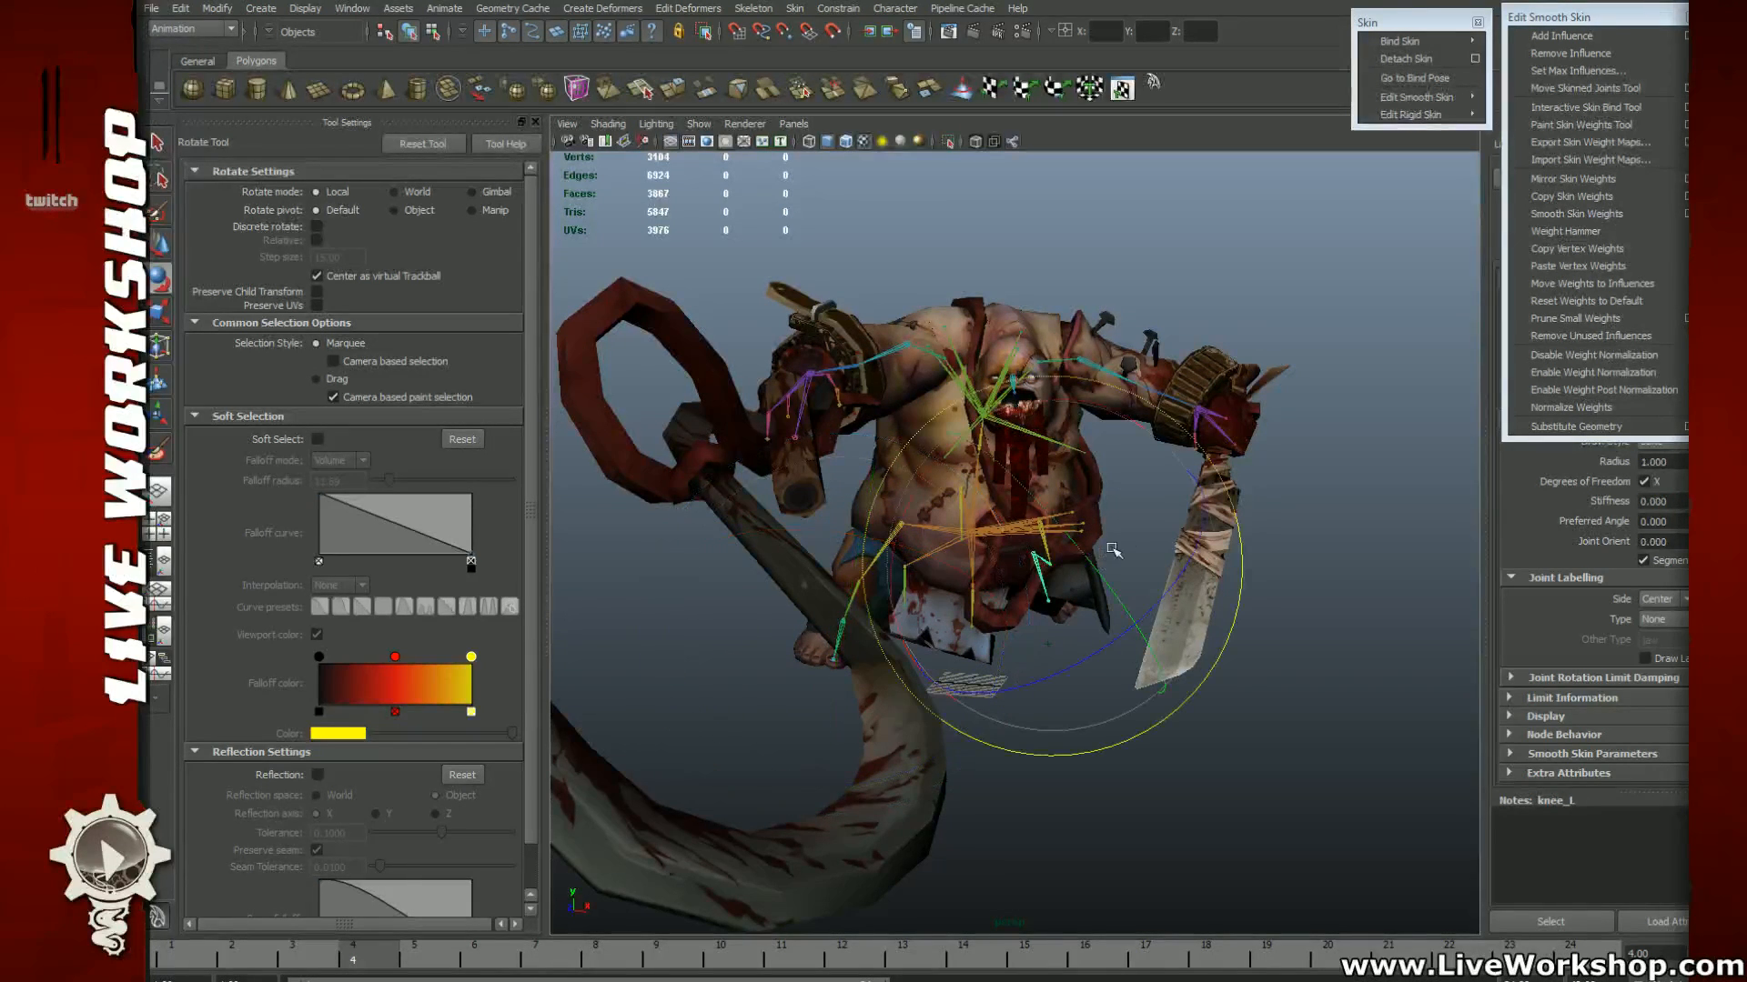
{"action": "left_click_drag", "start_coordinate": [1106, 463], "coordinate": [1117, 648]}
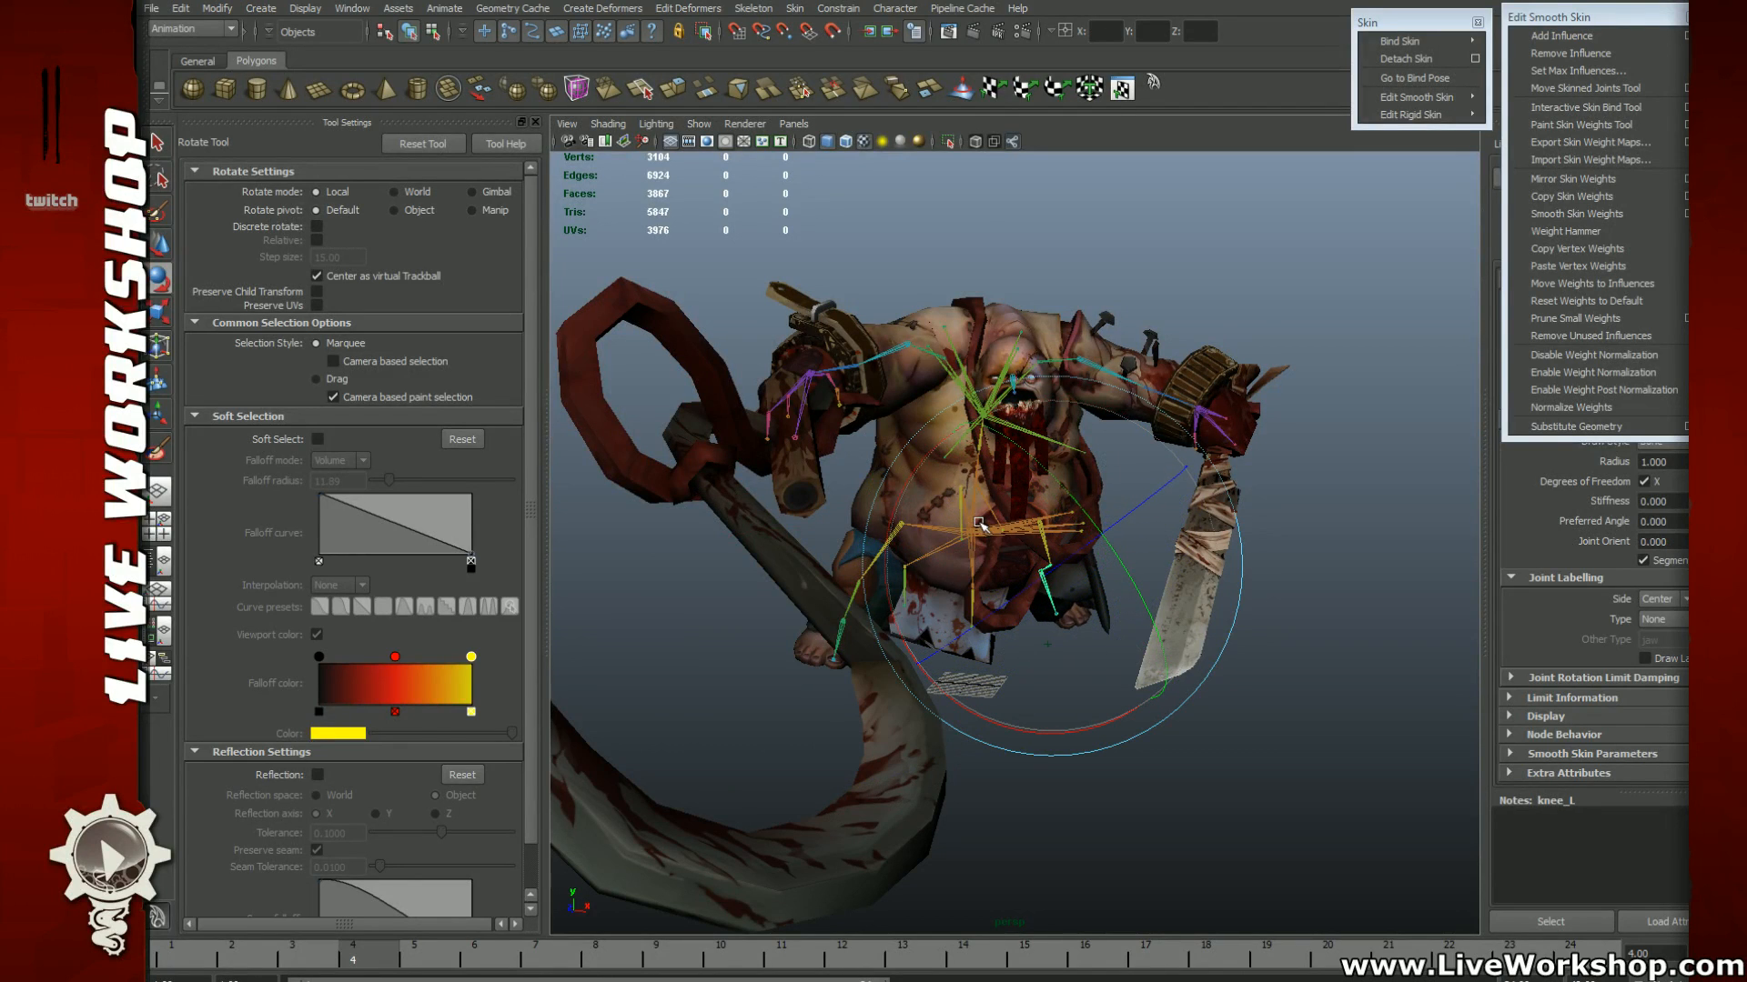
{"action": "left_click_drag", "start_coordinate": [979, 523], "coordinate": [1044, 704]}
Step: Rotate the apron_R1C0 joint to swing the apron's edge toward the right leg
{"action": "left_click", "coordinate": [819, 557]}
{"action": "left_click", "coordinate": [905, 494]}
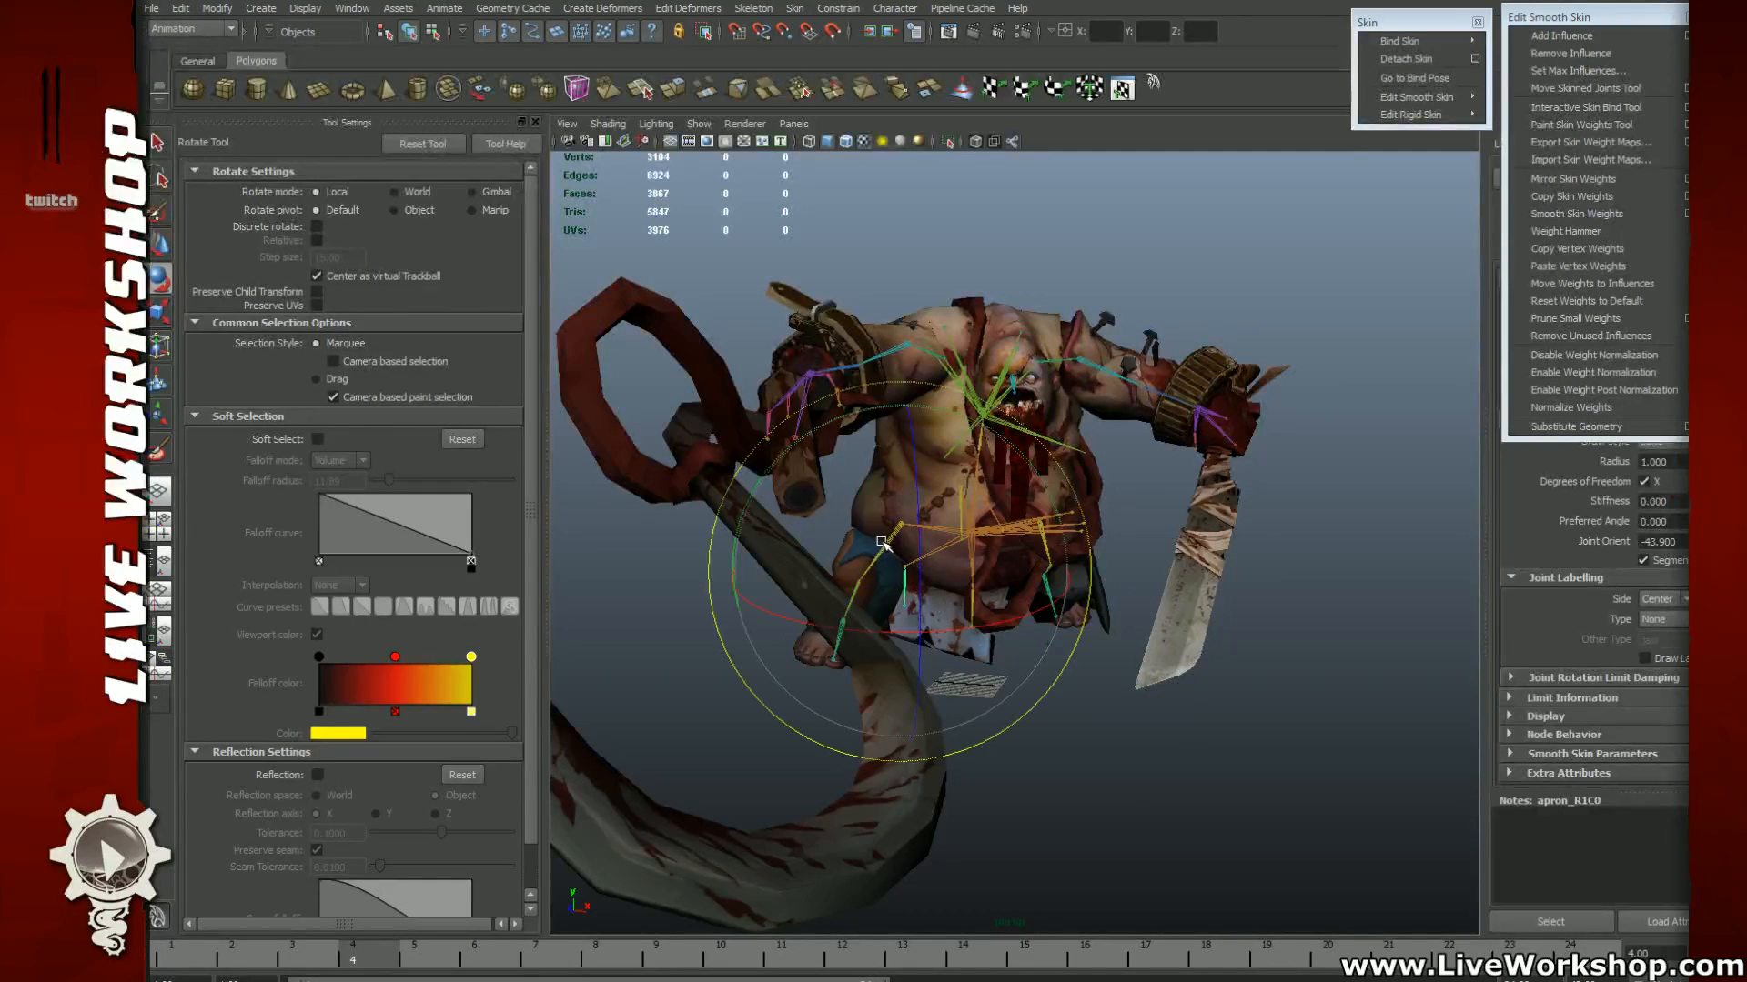
{"action": "left_click_drag", "start_coordinate": [905, 494], "coordinate": [994, 540]}
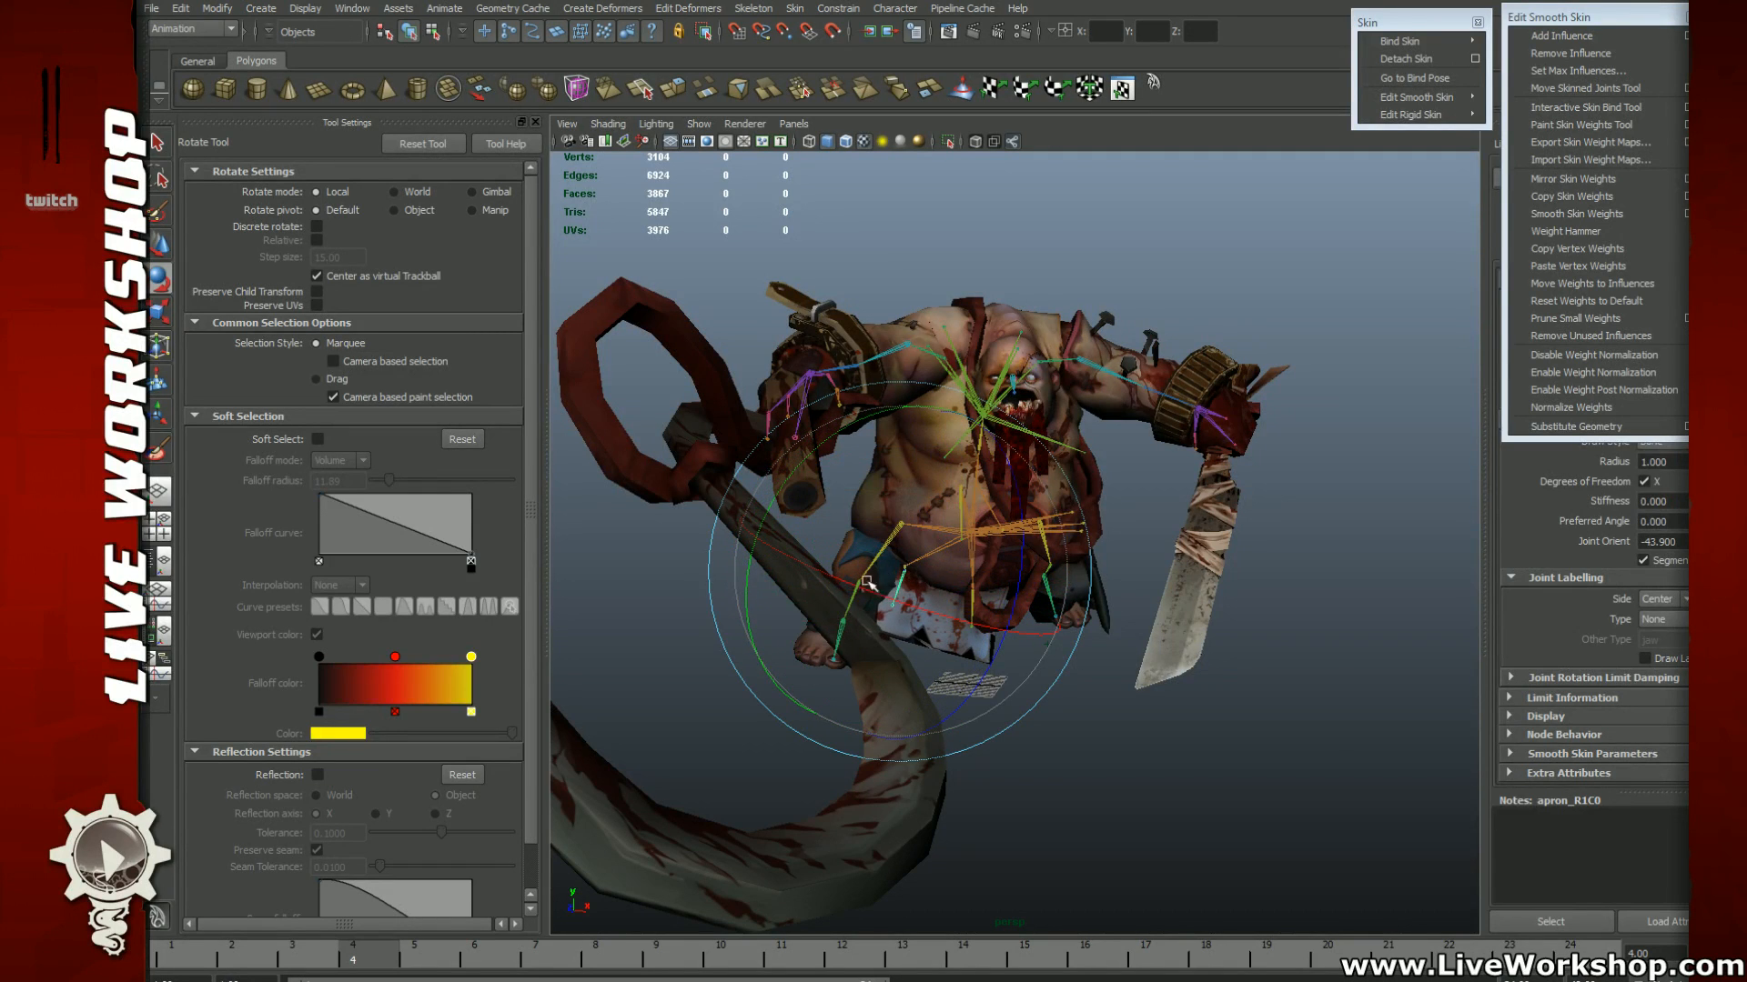
Step: Move the apron_R0C0 joint to shift the apron's edge away from the right leg
{"action": "left_click", "coordinate": [908, 574]}
{"action": "left_click", "coordinate": [905, 566]}
{"action": "key", "text": "q"}
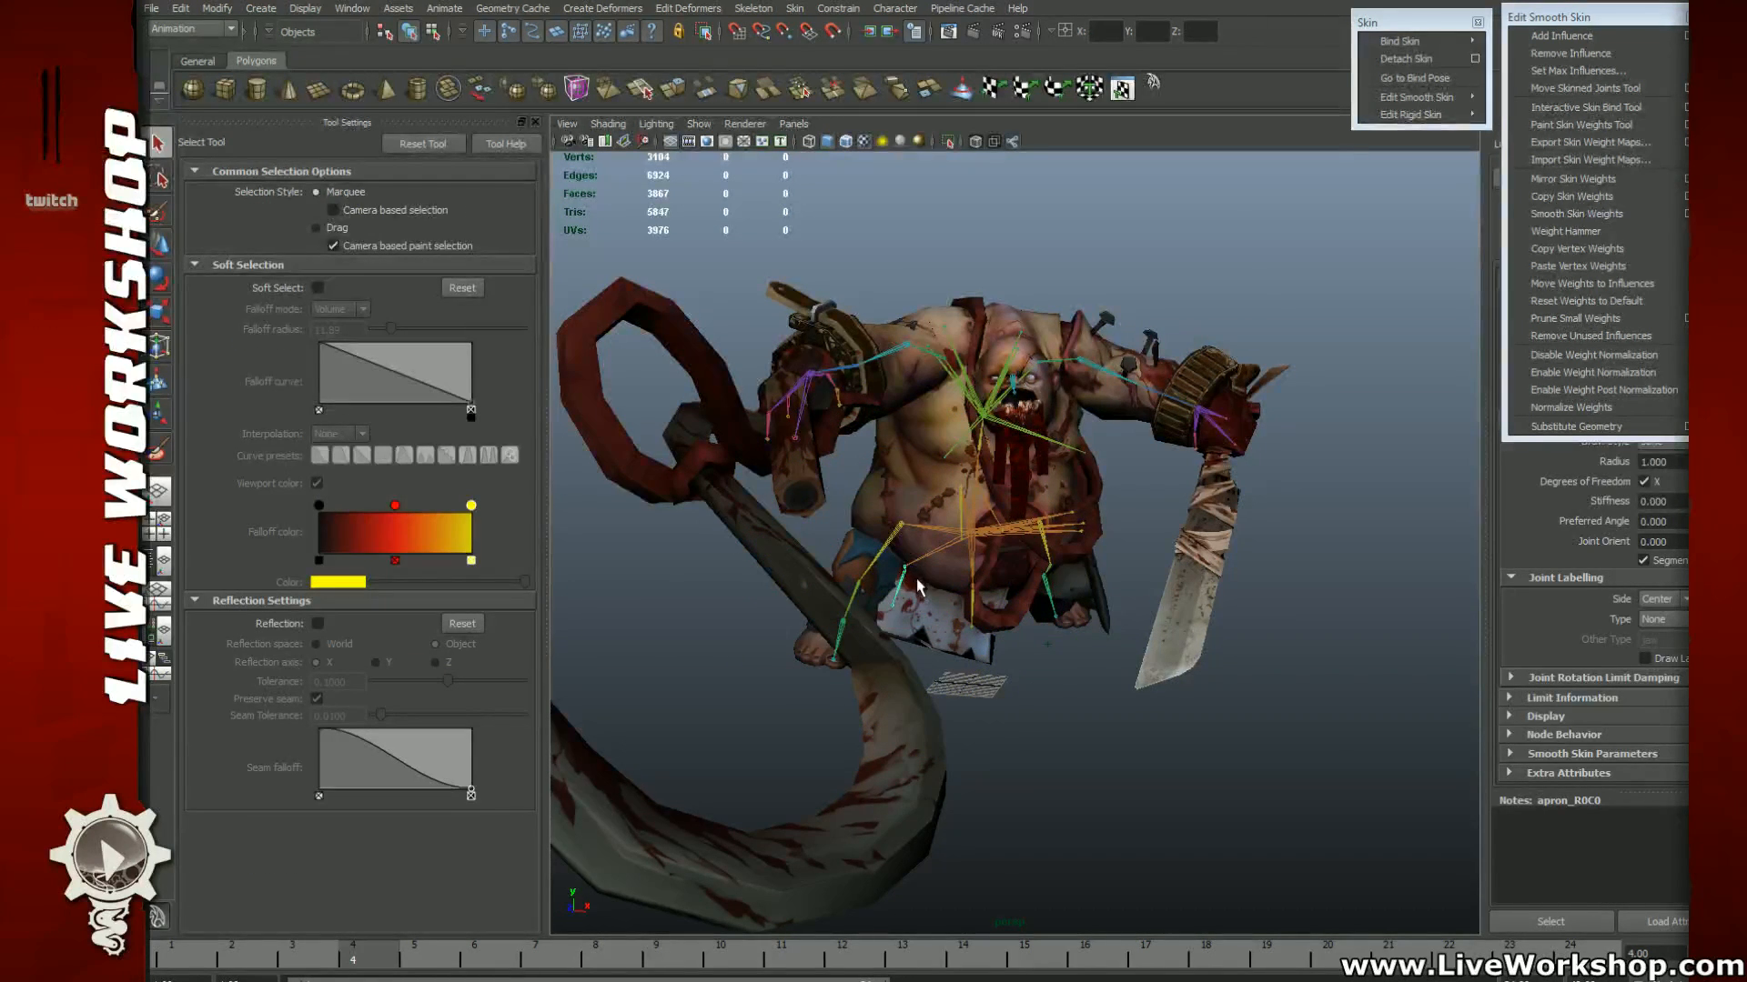
{"action": "key", "text": "w"}
{"action": "left_click_drag", "start_coordinate": [873, 565], "coordinate": [894, 575]}
Step: Move the apron_R0C1 joint to reposition the front of the apron beneath the belly
{"action": "left_click", "coordinate": [982, 624]}
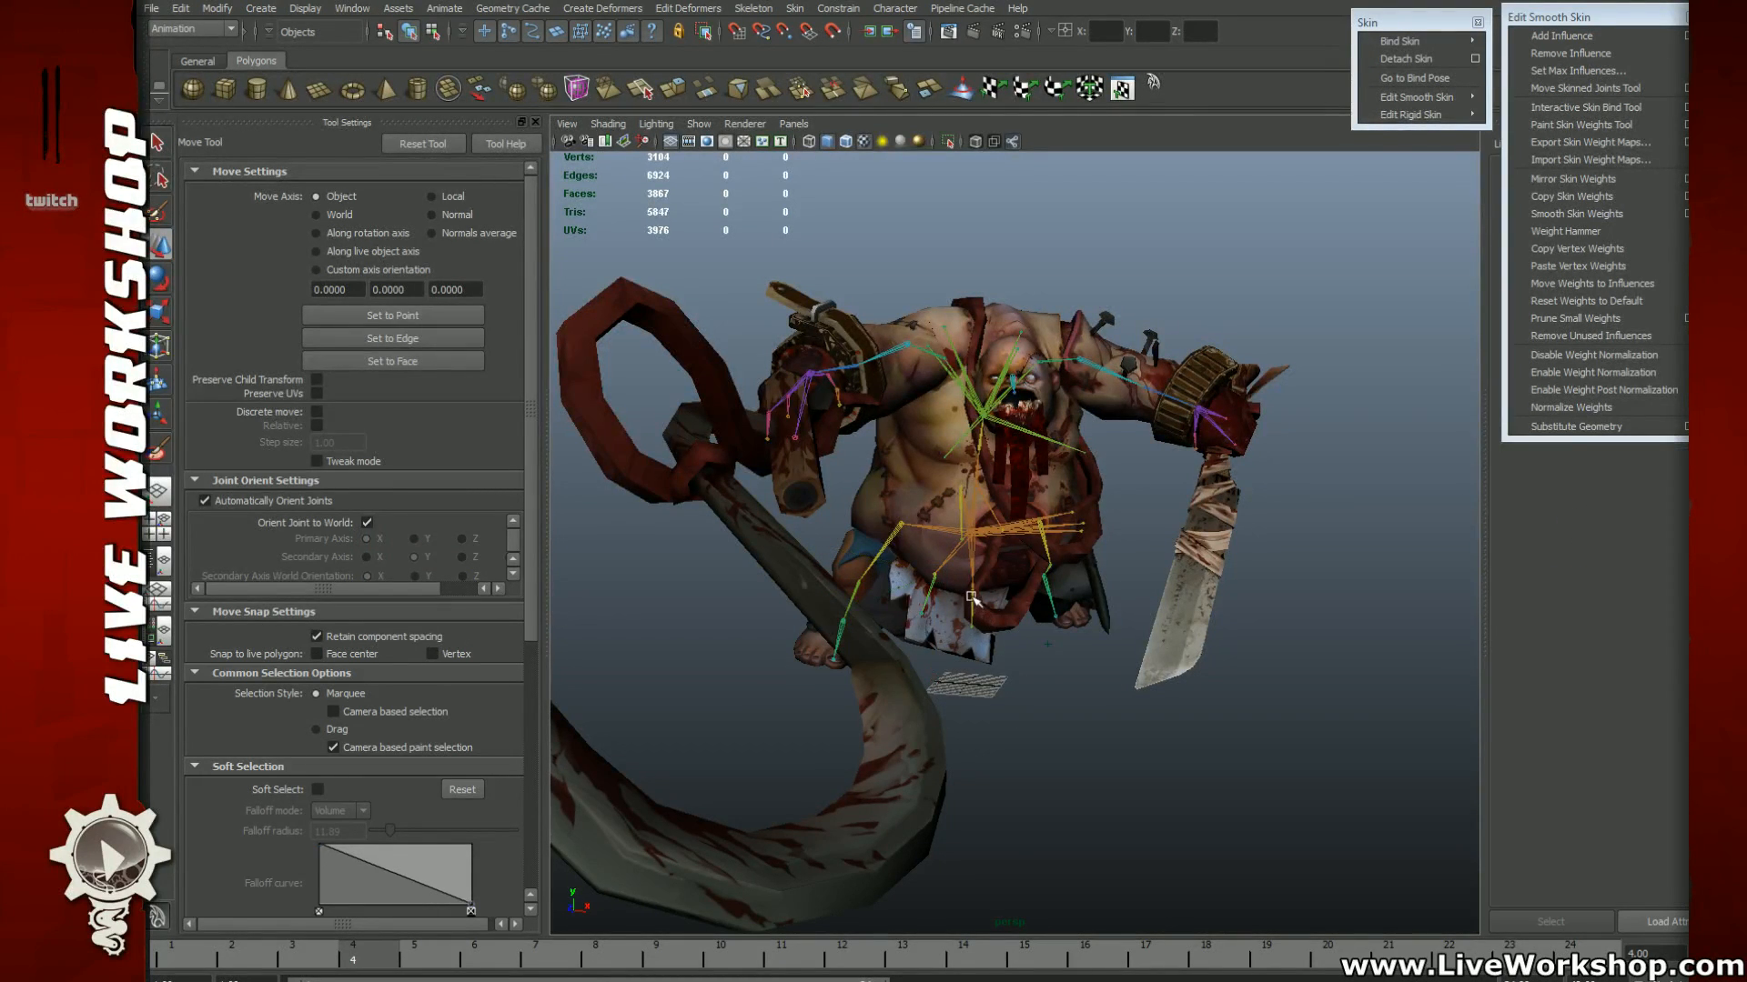
{"action": "left_click", "coordinate": [971, 596]}
{"action": "mouse_move", "coordinate": [975, 584]}
{"action": "left_mouse_down"}
{"action": "mouse_move", "coordinate": [1045, 596]}
{"action": "mouse_move", "coordinate": [992, 592]}
{"action": "left_mouse_up"}
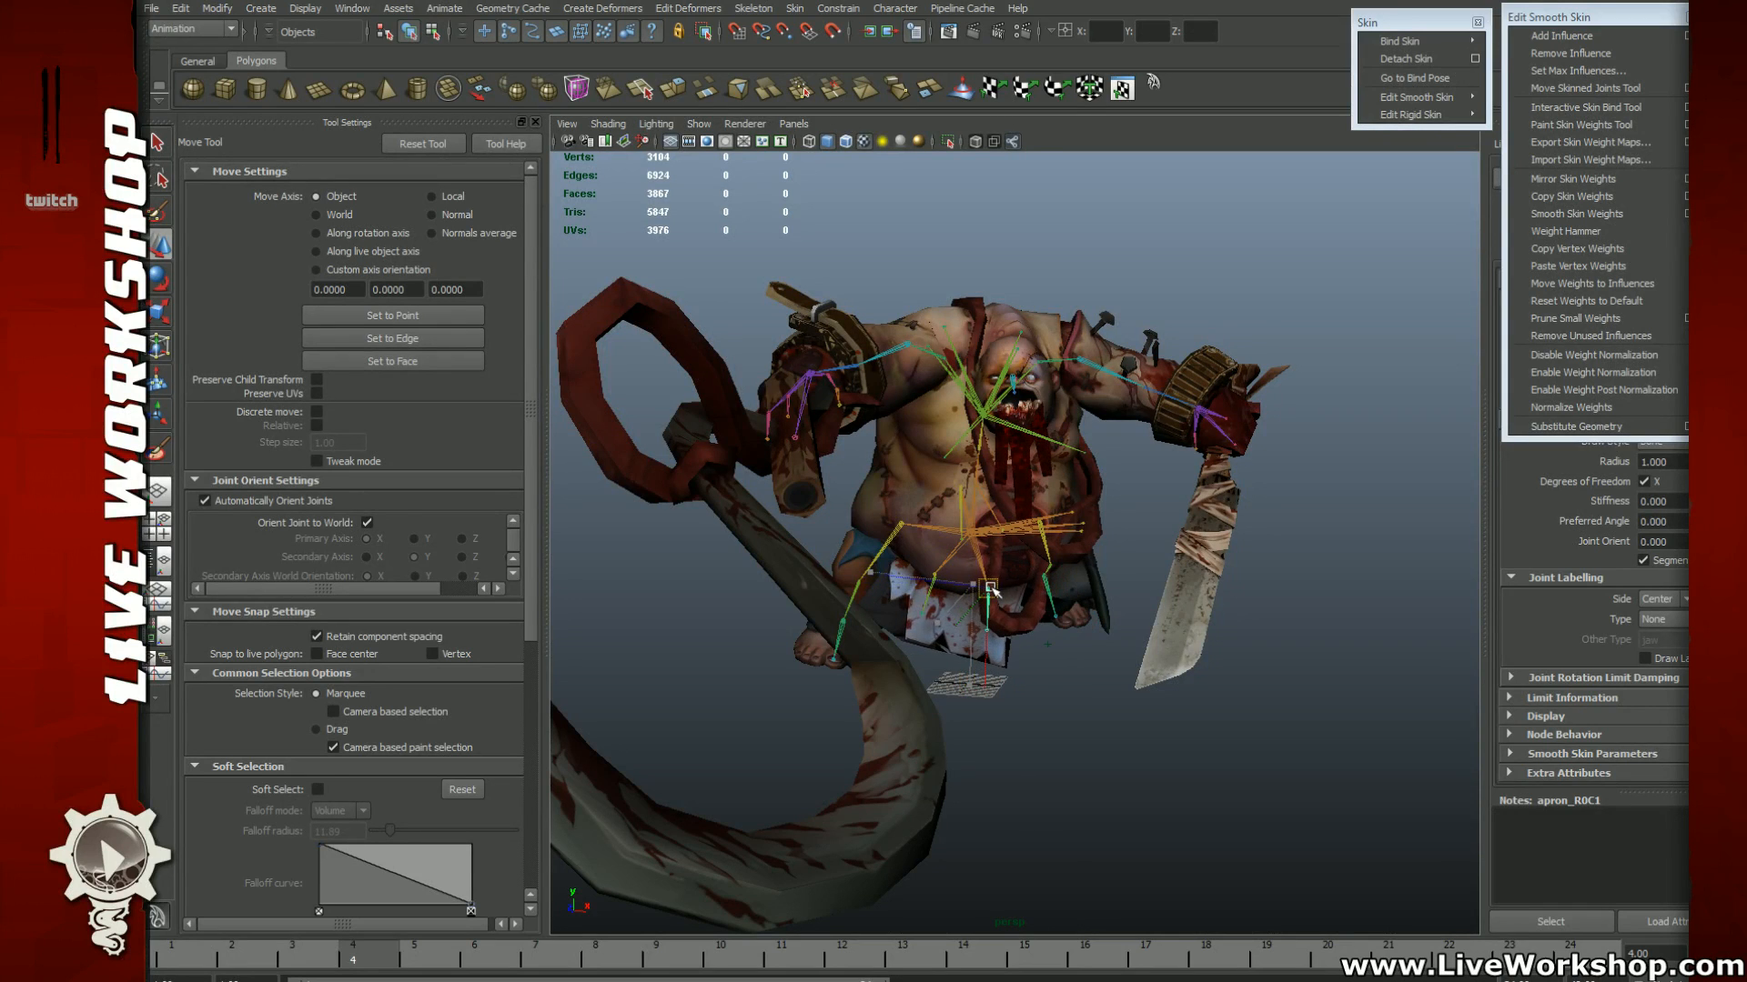
{"action": "left_click", "coordinate": [963, 623]}
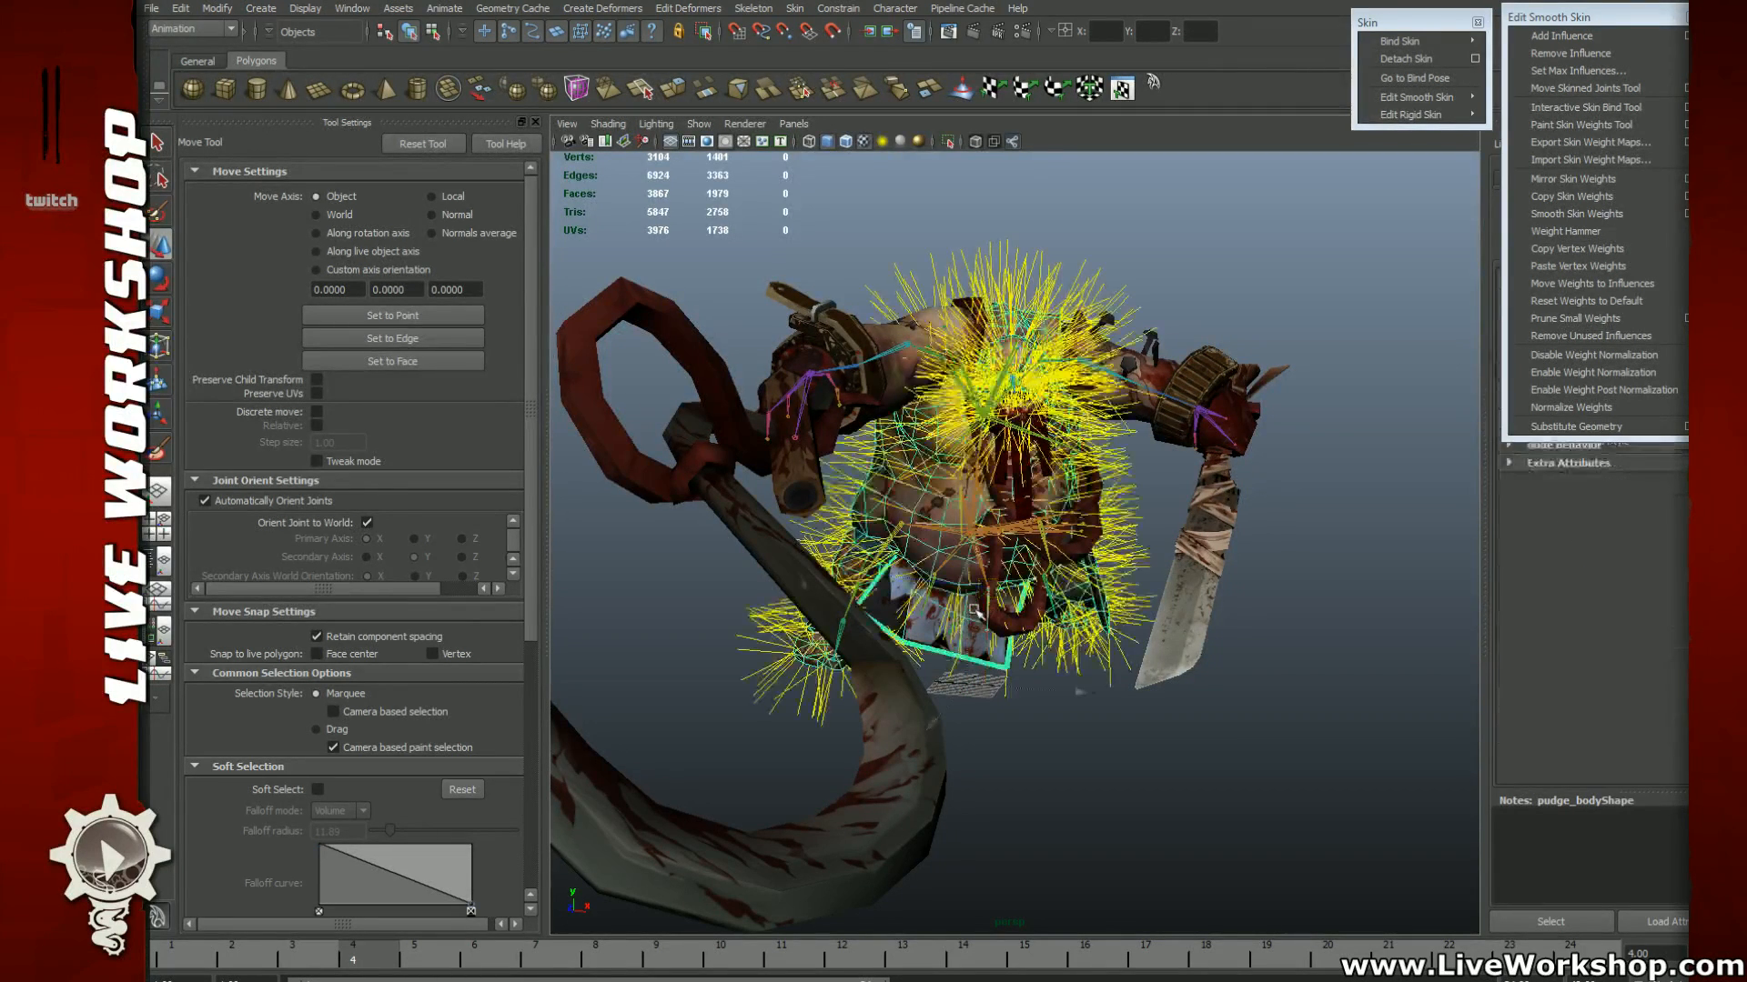
{"action": "key", "text": "ctrl+z"}
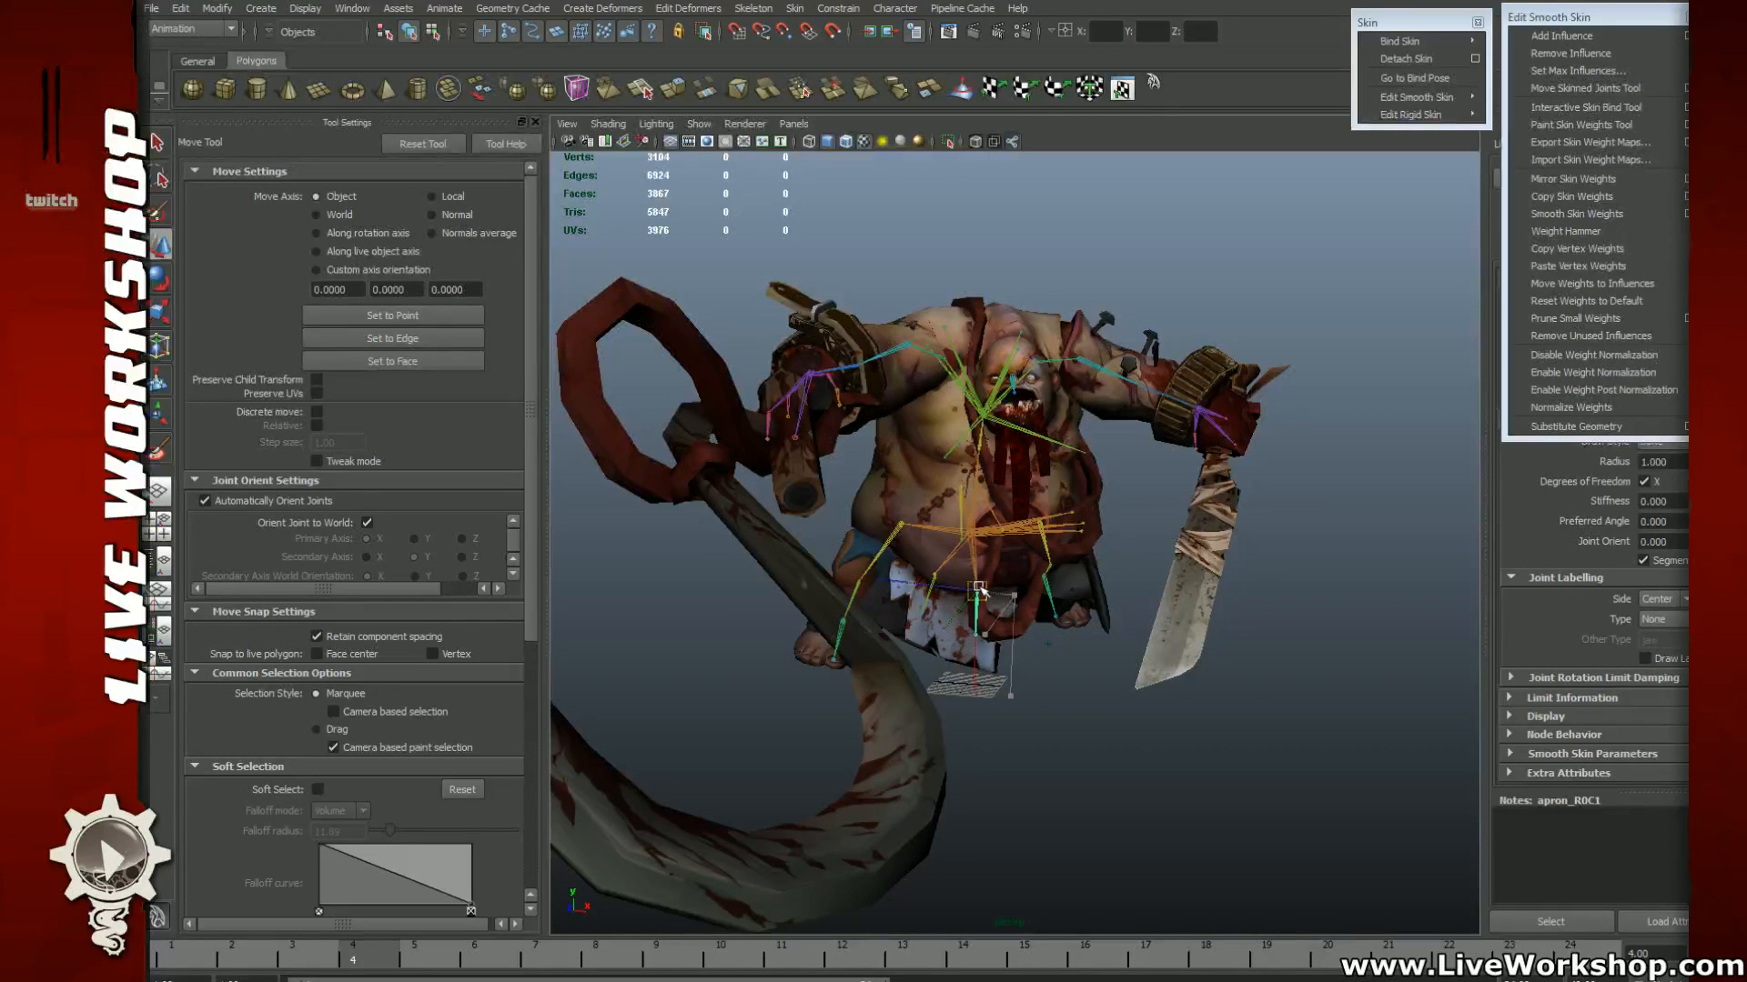
{"action": "left_click_drag", "start_coordinate": [1008, 578], "coordinate": [891, 587], "text": "alt"}
{"action": "right_click_drag", "start_coordinate": [891, 587], "coordinate": [949, 606], "text": "alt"}
{"action": "left_click_drag", "start_coordinate": [949, 606], "coordinate": [926, 602], "text": "alt"}
{"action": "key", "text": "e"}
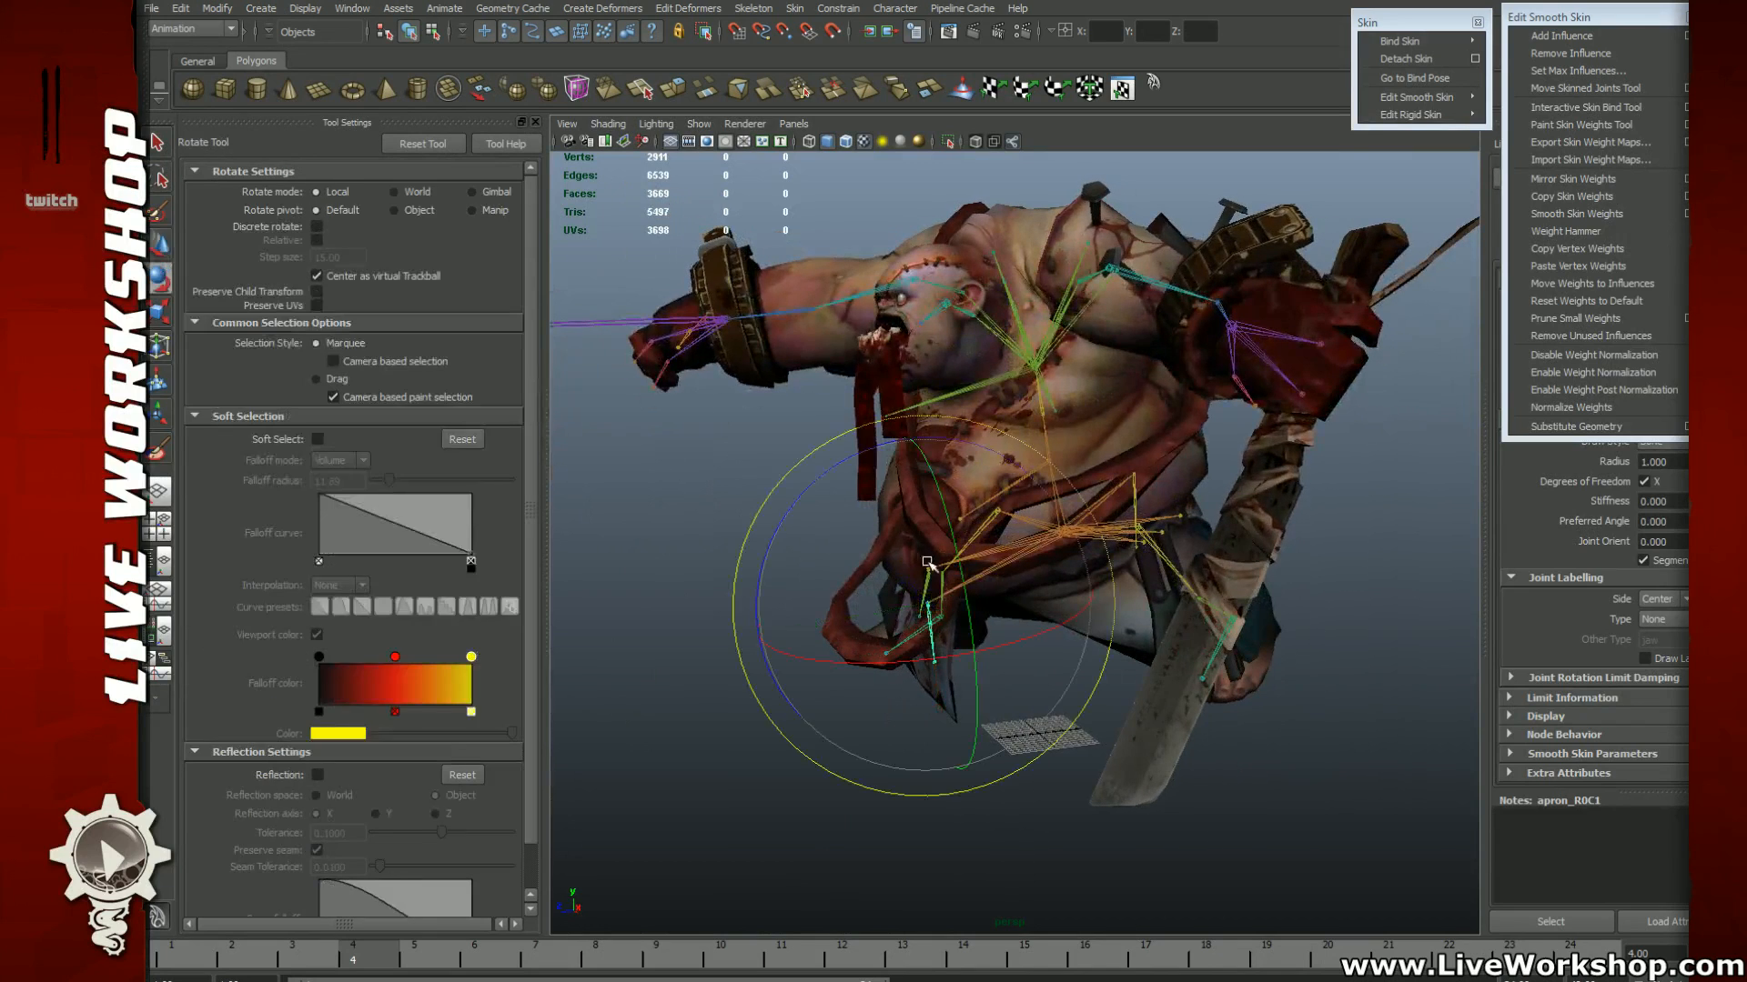
{"action": "key", "text": "w"}
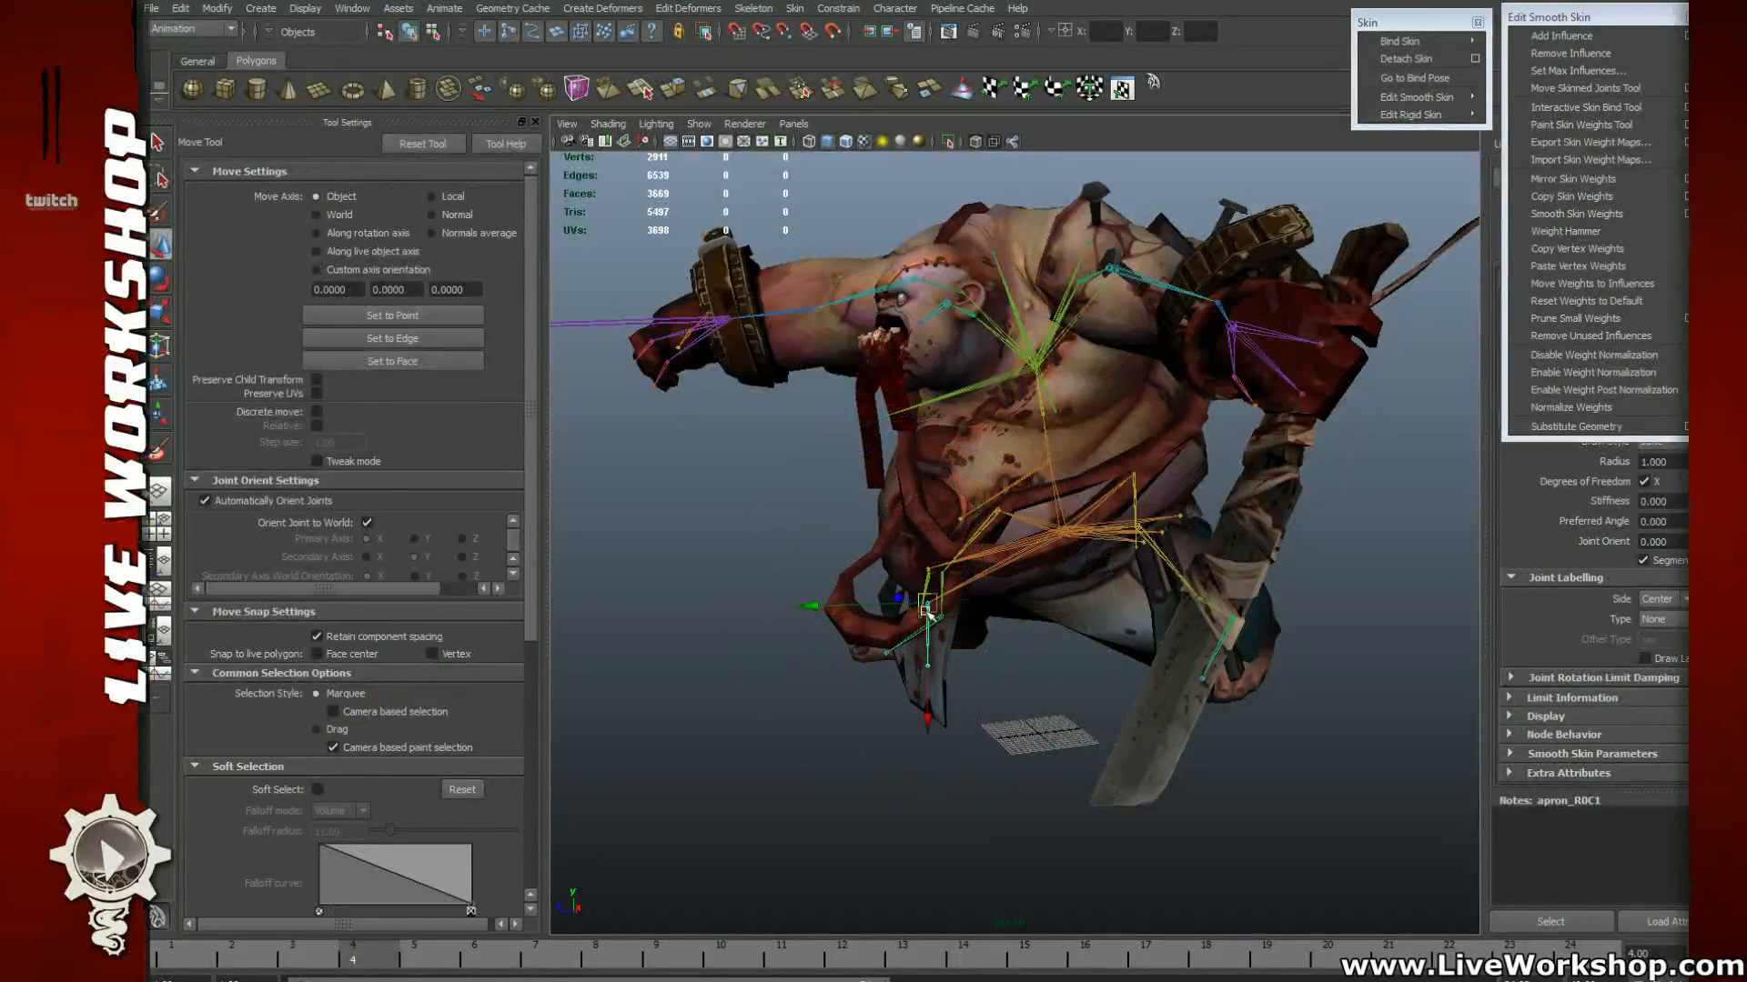
{"action": "left_click", "coordinate": [962, 543]}
{"action": "key", "text": "e"}
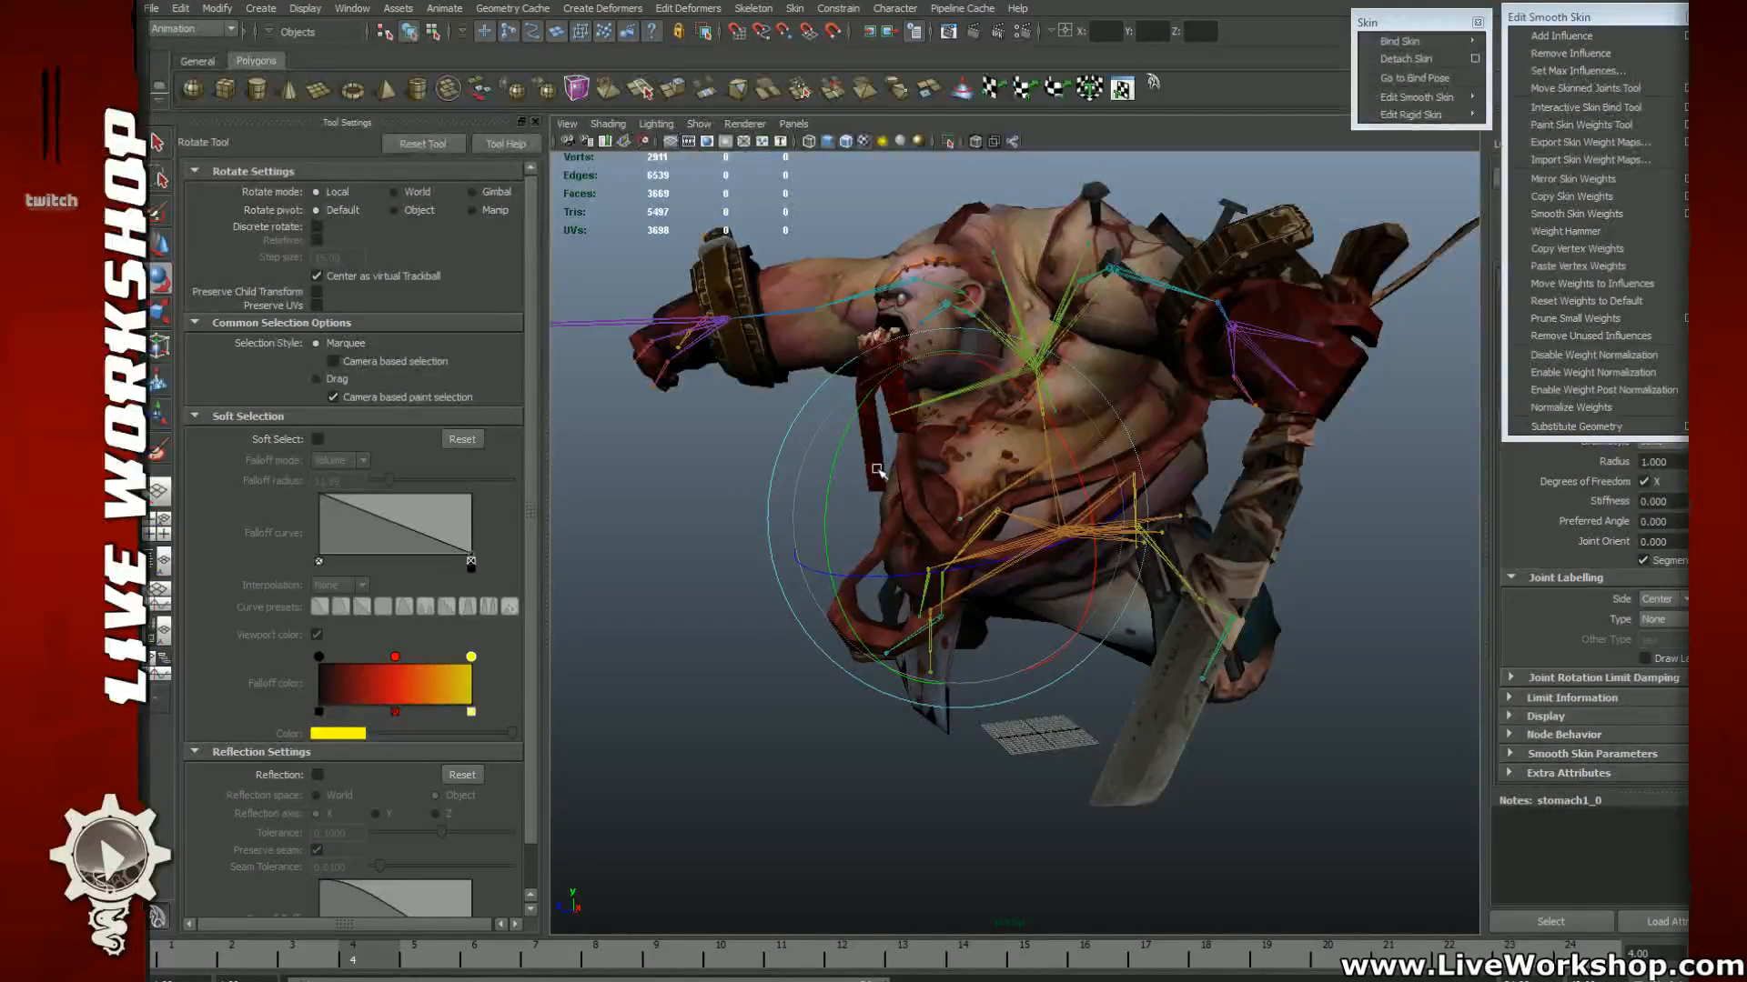
{"action": "key", "text": "w"}
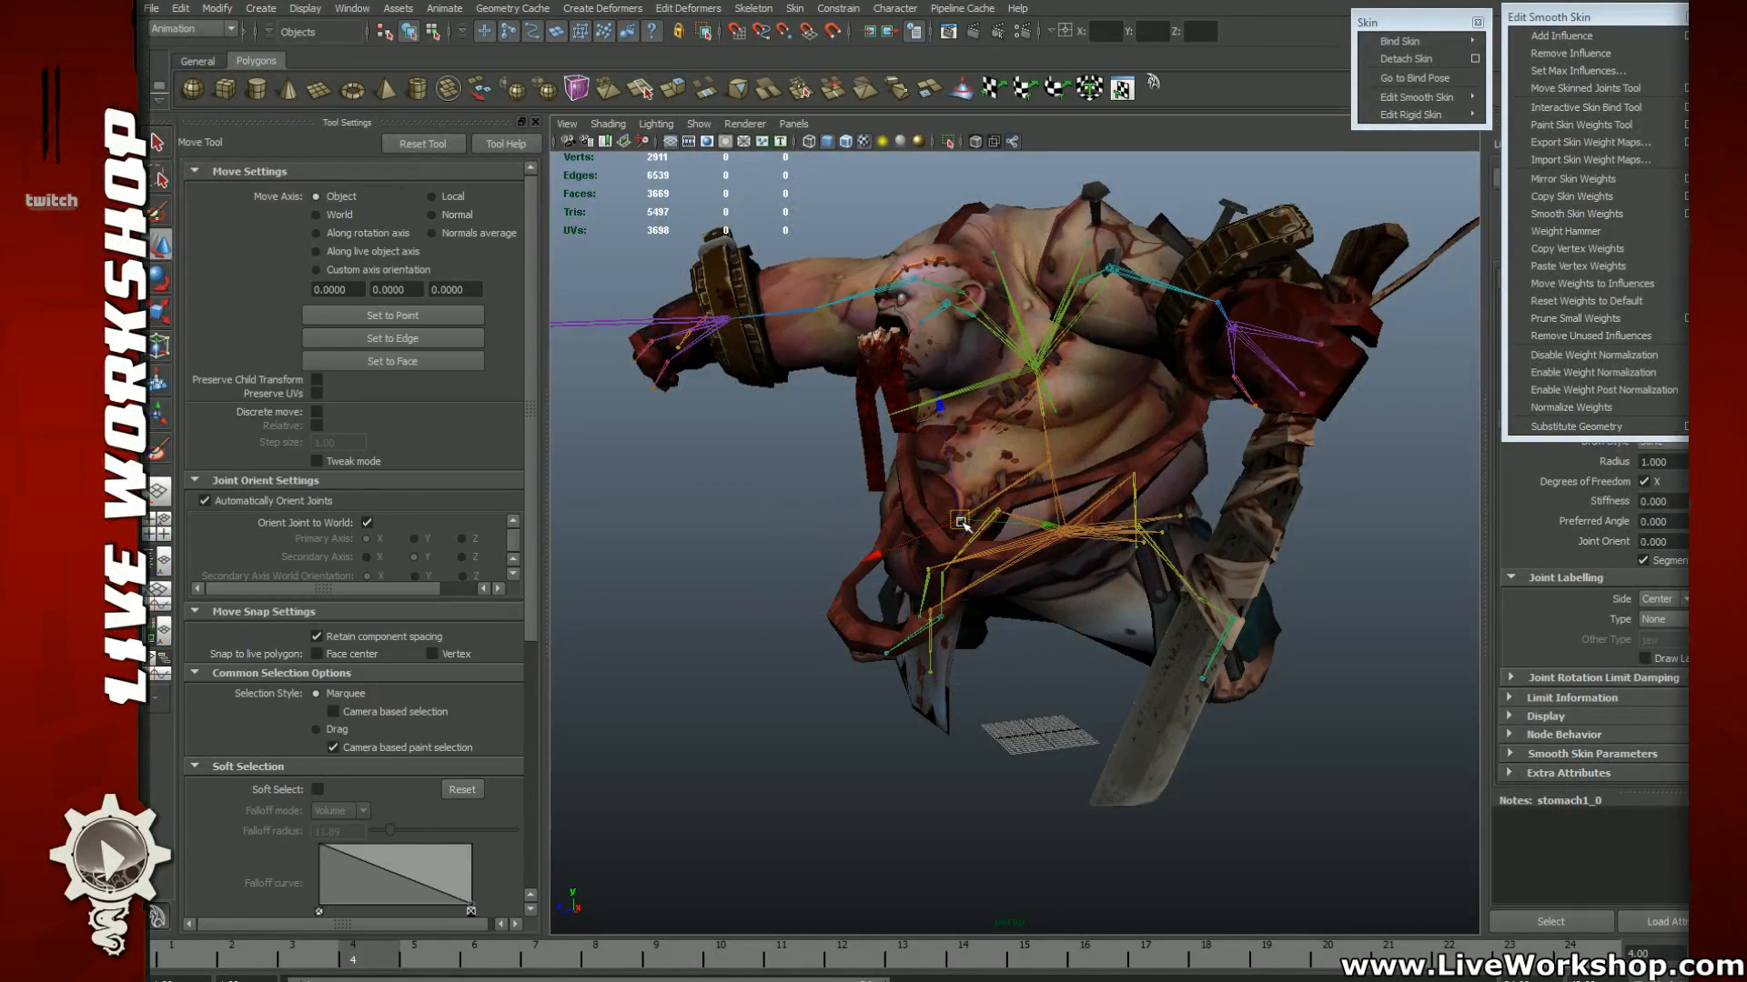
{"action": "left_click_drag", "start_coordinate": [962, 524], "coordinate": [1035, 594]}
Step: Rotate and move the apron_R2C1 joint to swing the apron's lower corner toward the left leg
{"action": "left_click", "coordinate": [973, 684]}
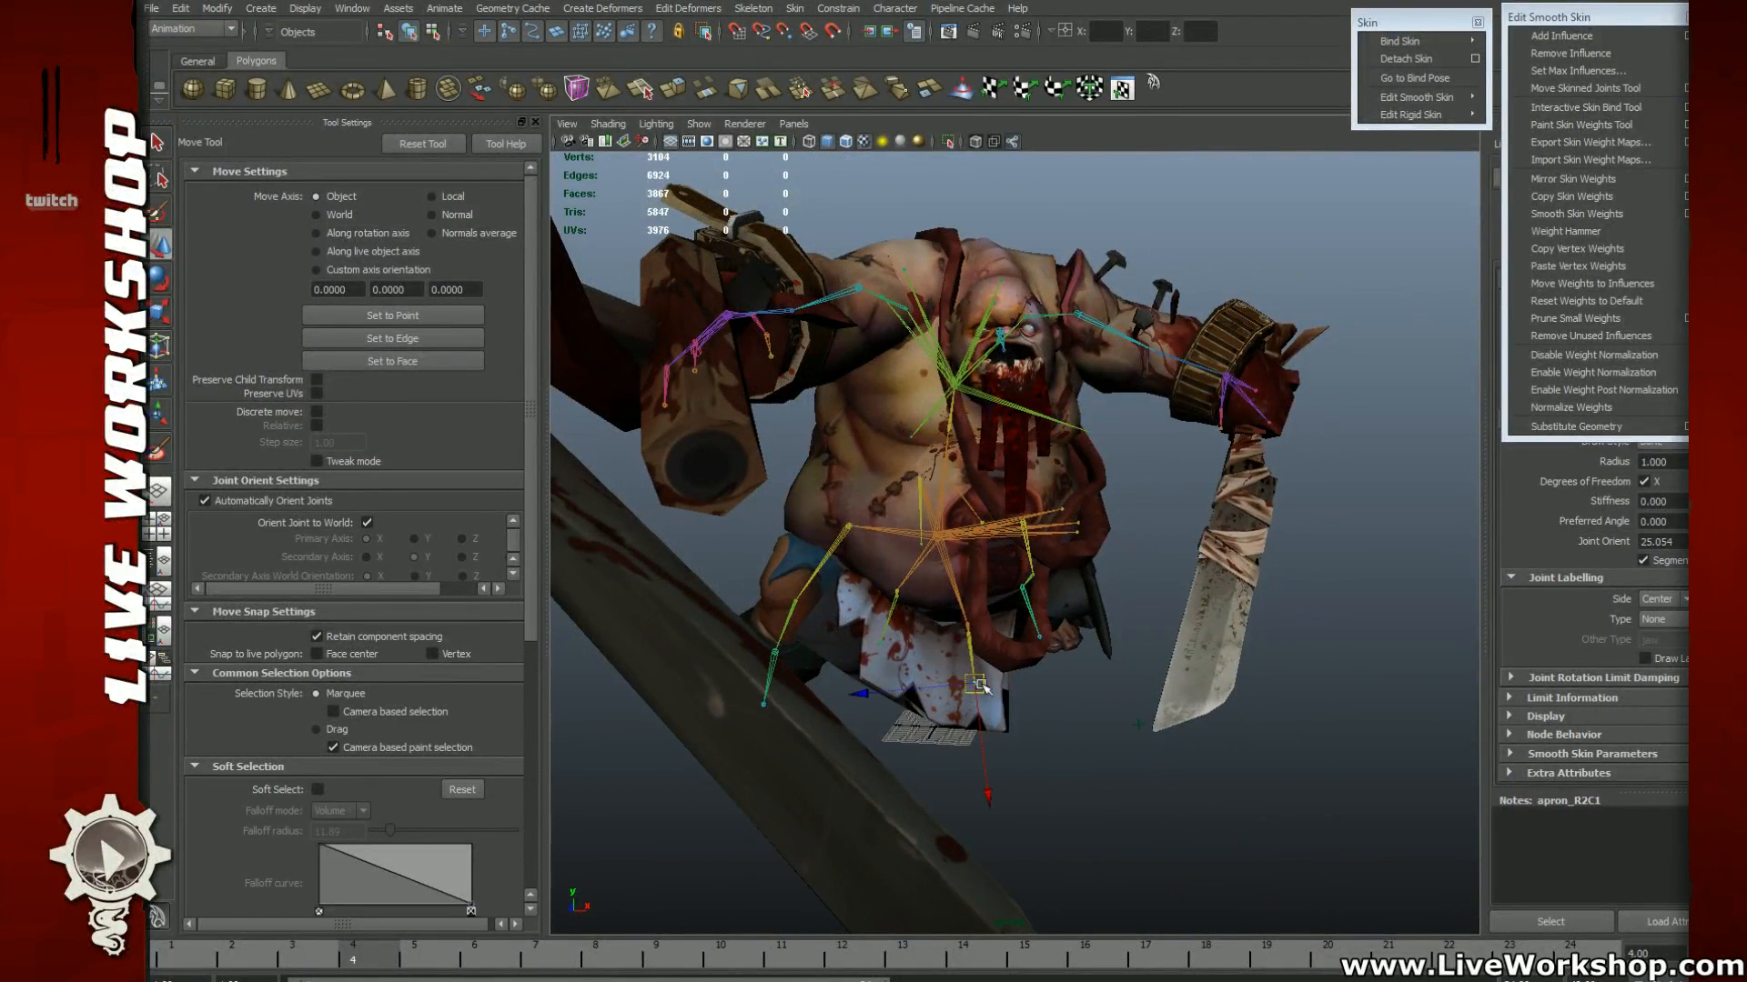
{"action": "key", "text": "e"}
{"action": "left_click_drag", "start_coordinate": [1073, 546], "coordinate": [1063, 557]}
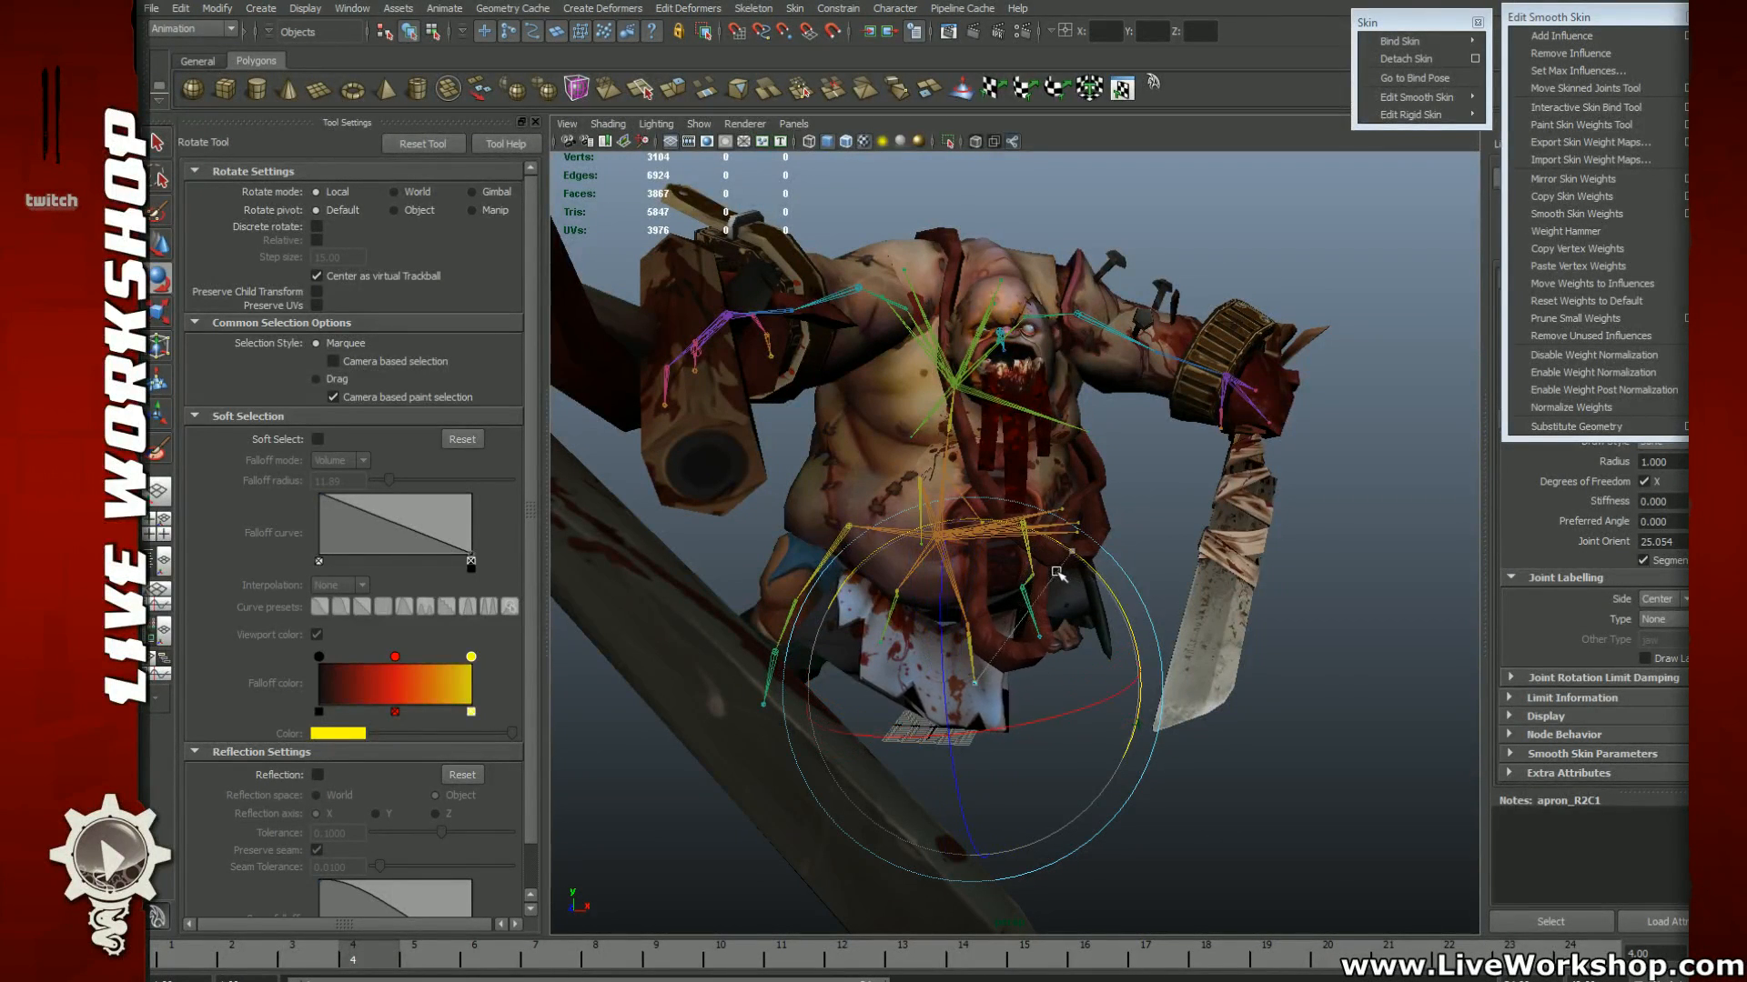
{"action": "key", "text": "w"}
{"action": "left_click_drag", "start_coordinate": [978, 692], "coordinate": [999, 698]}
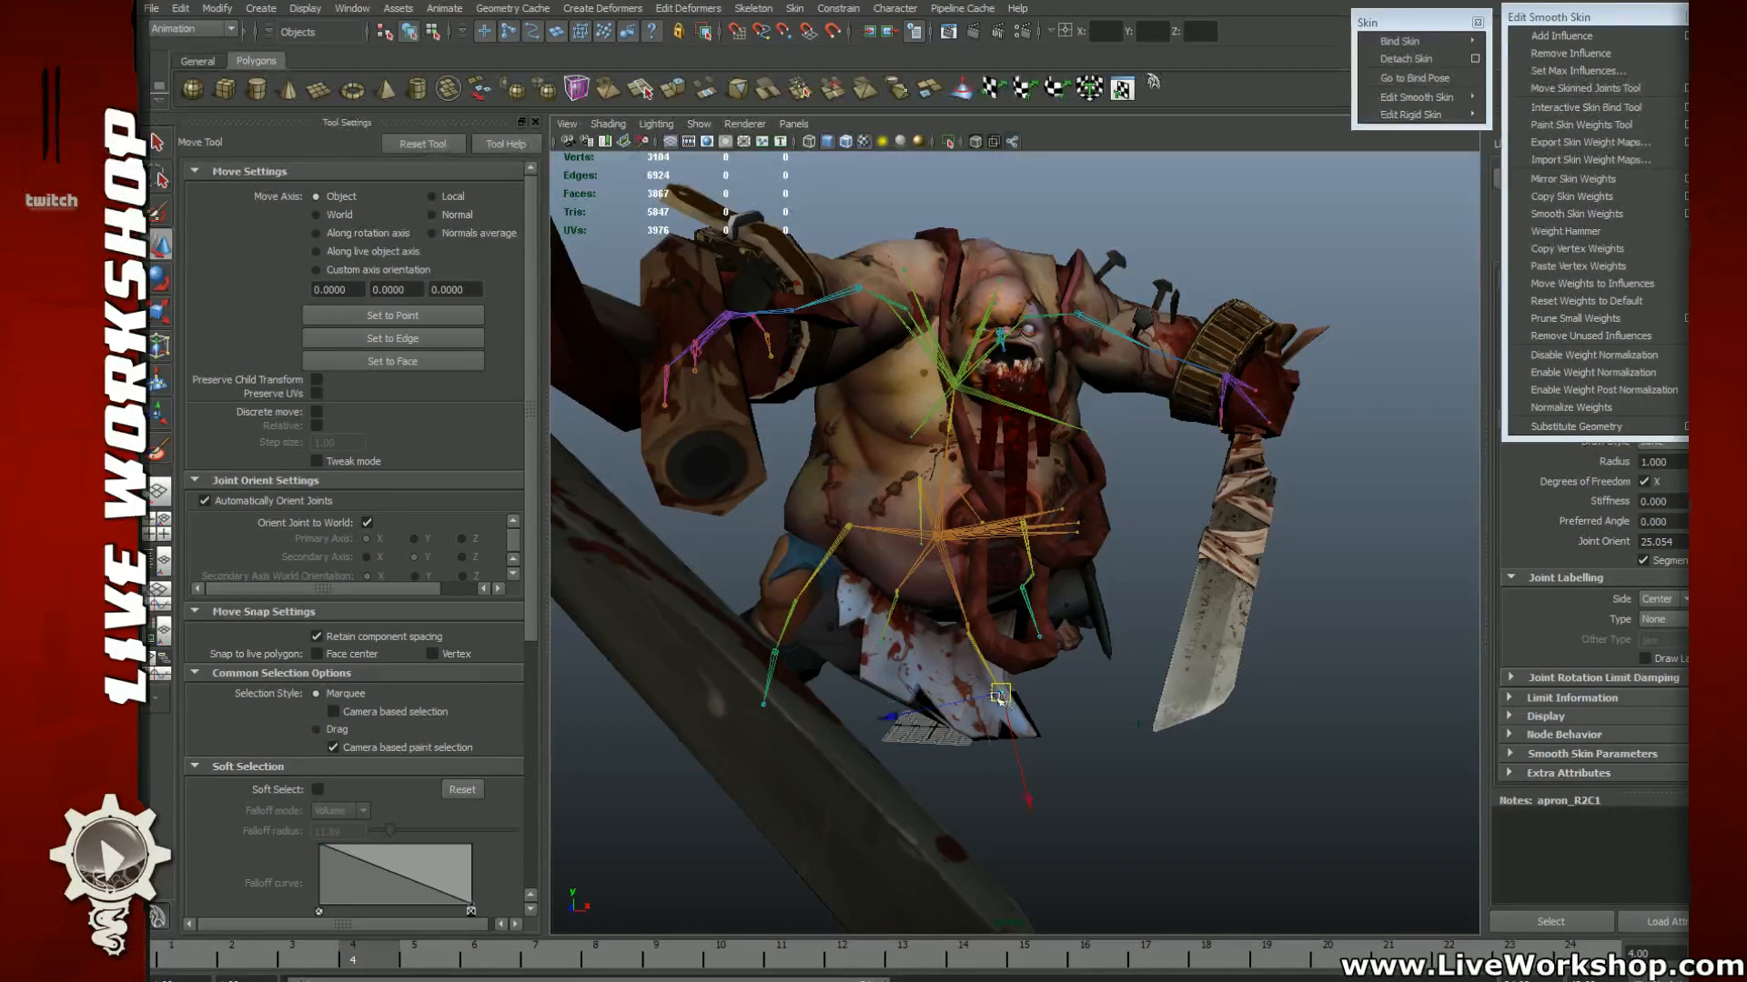
Step: Check the apron_R2C0 joint's placement and move the apron_R0C0 joint to shift the apron's upper edge slightly inward
{"action": "left_click", "coordinate": [883, 645]}
{"action": "key", "text": "e"}
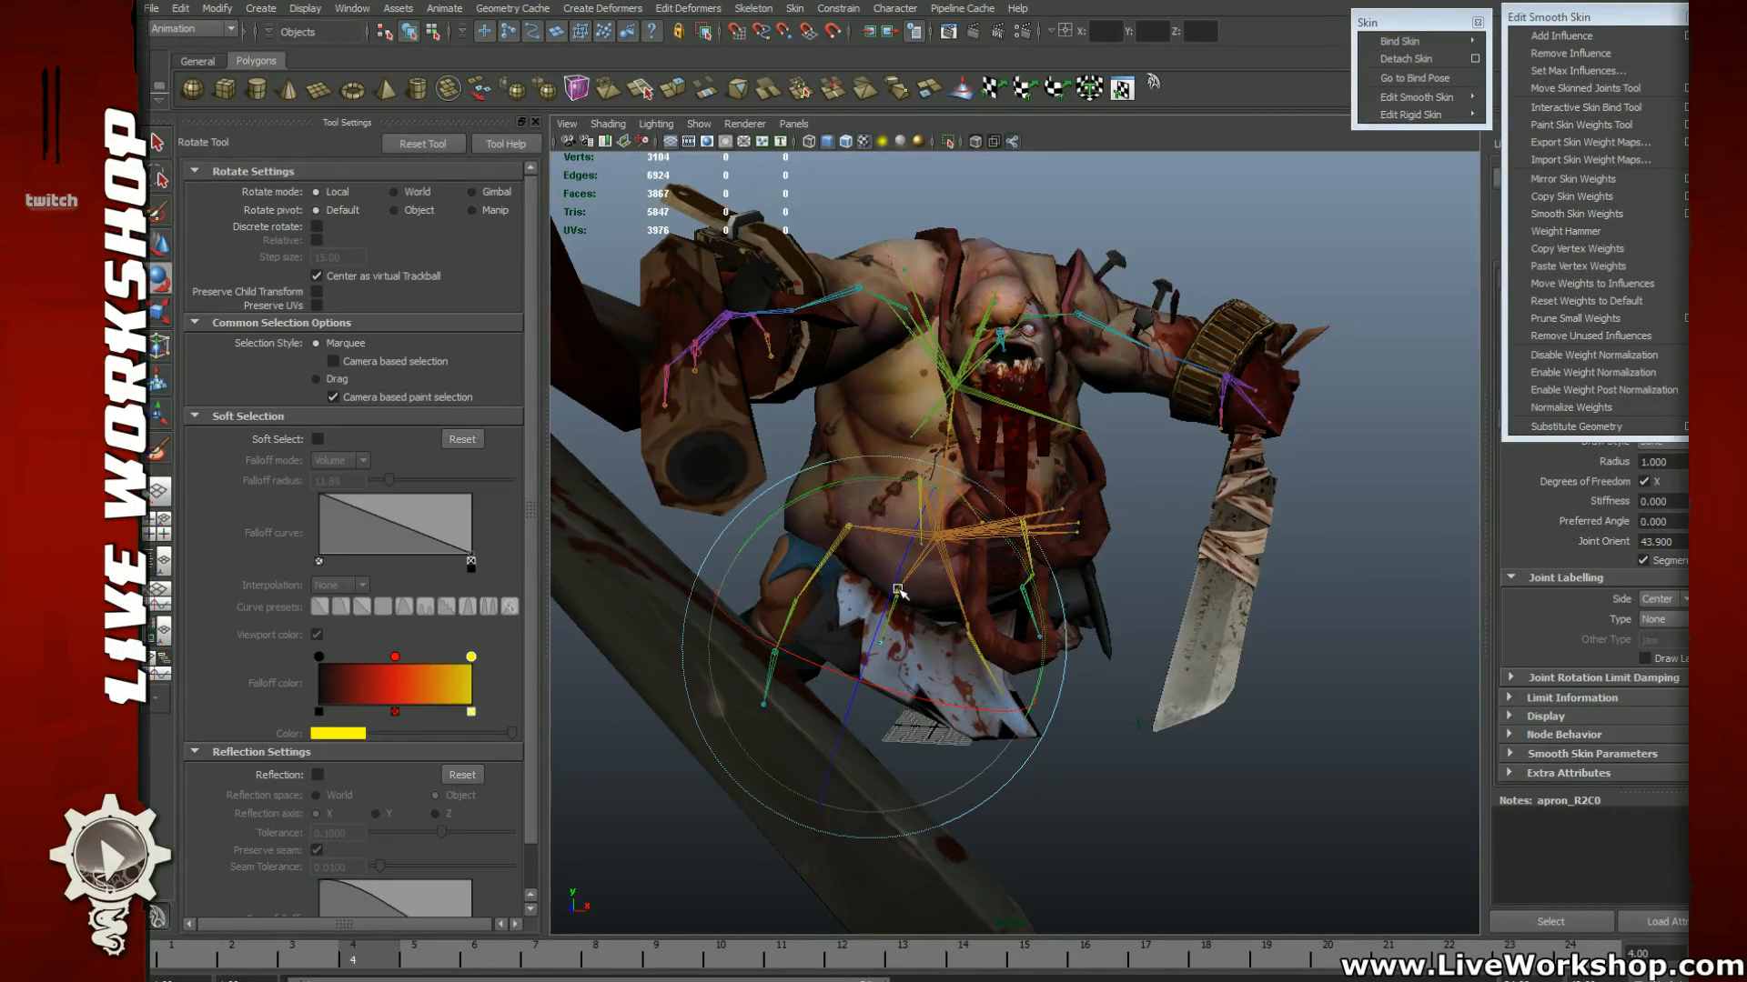
{"action": "left_click", "coordinate": [1024, 676]}
{"action": "left_click", "coordinate": [895, 589]}
{"action": "key", "text": "w"}
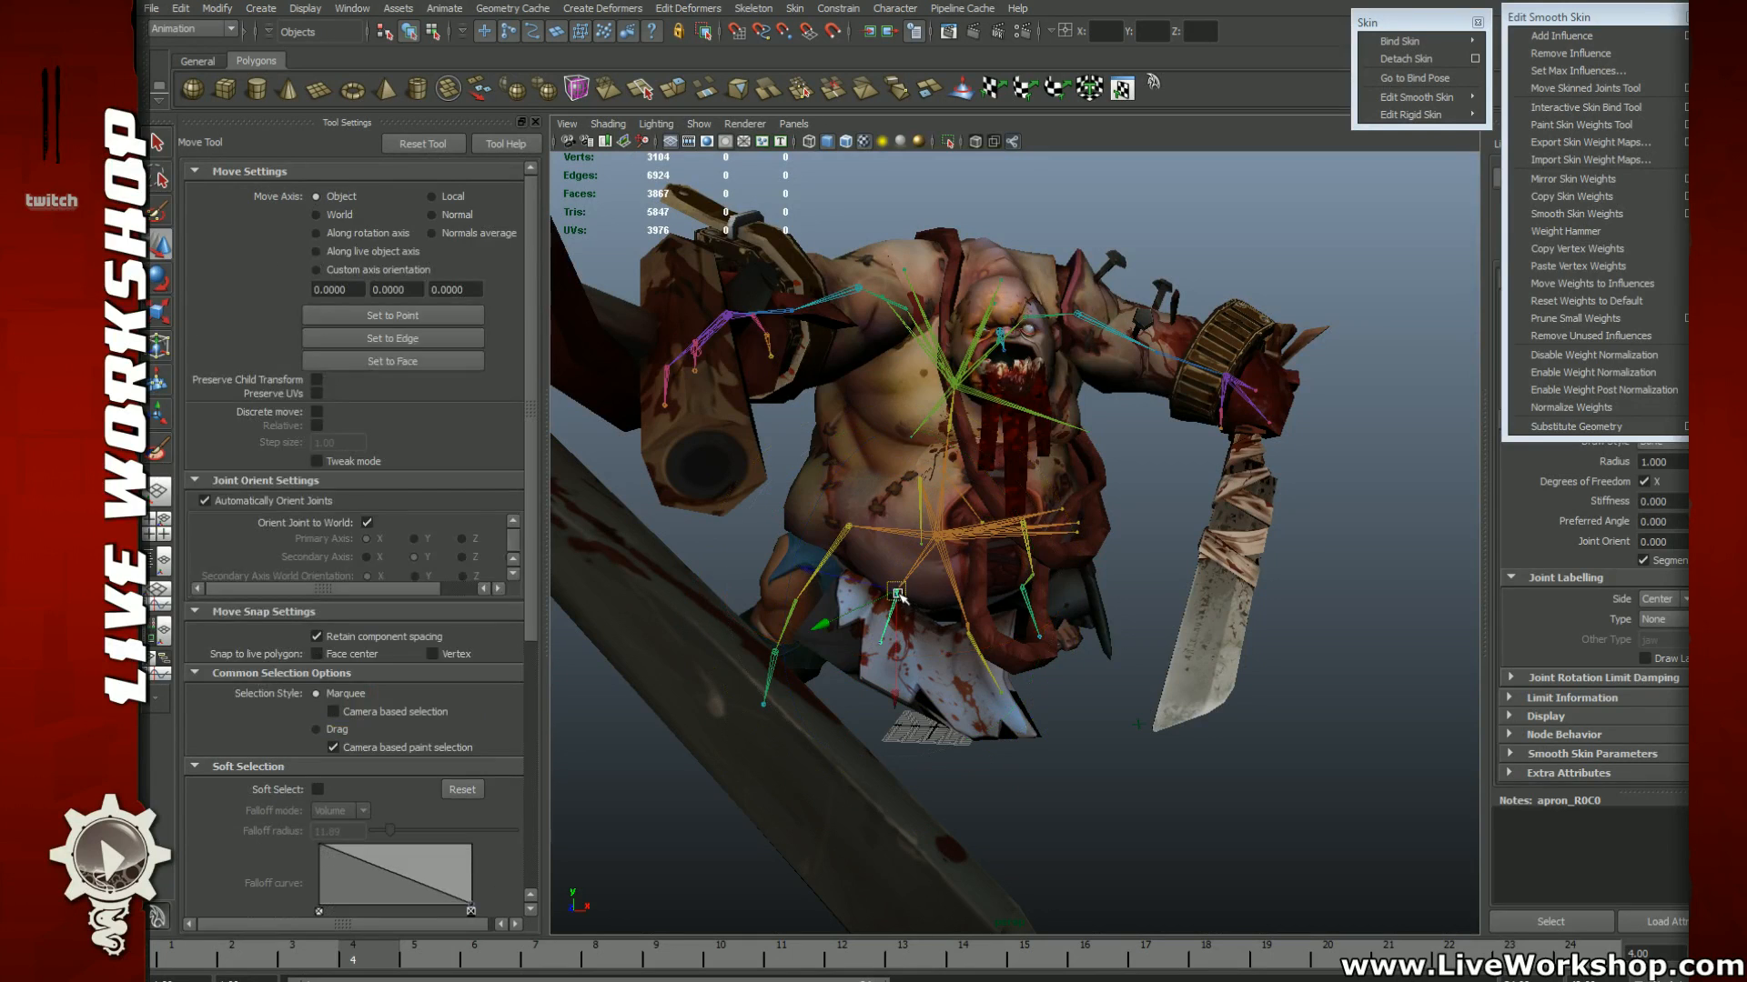
{"action": "mouse_move", "coordinate": [896, 590]}
{"action": "left_mouse_down"}
{"action": "mouse_move", "coordinate": [917, 604]}
{"action": "mouse_move", "coordinate": [903, 593]}
{"action": "left_mouse_up"}
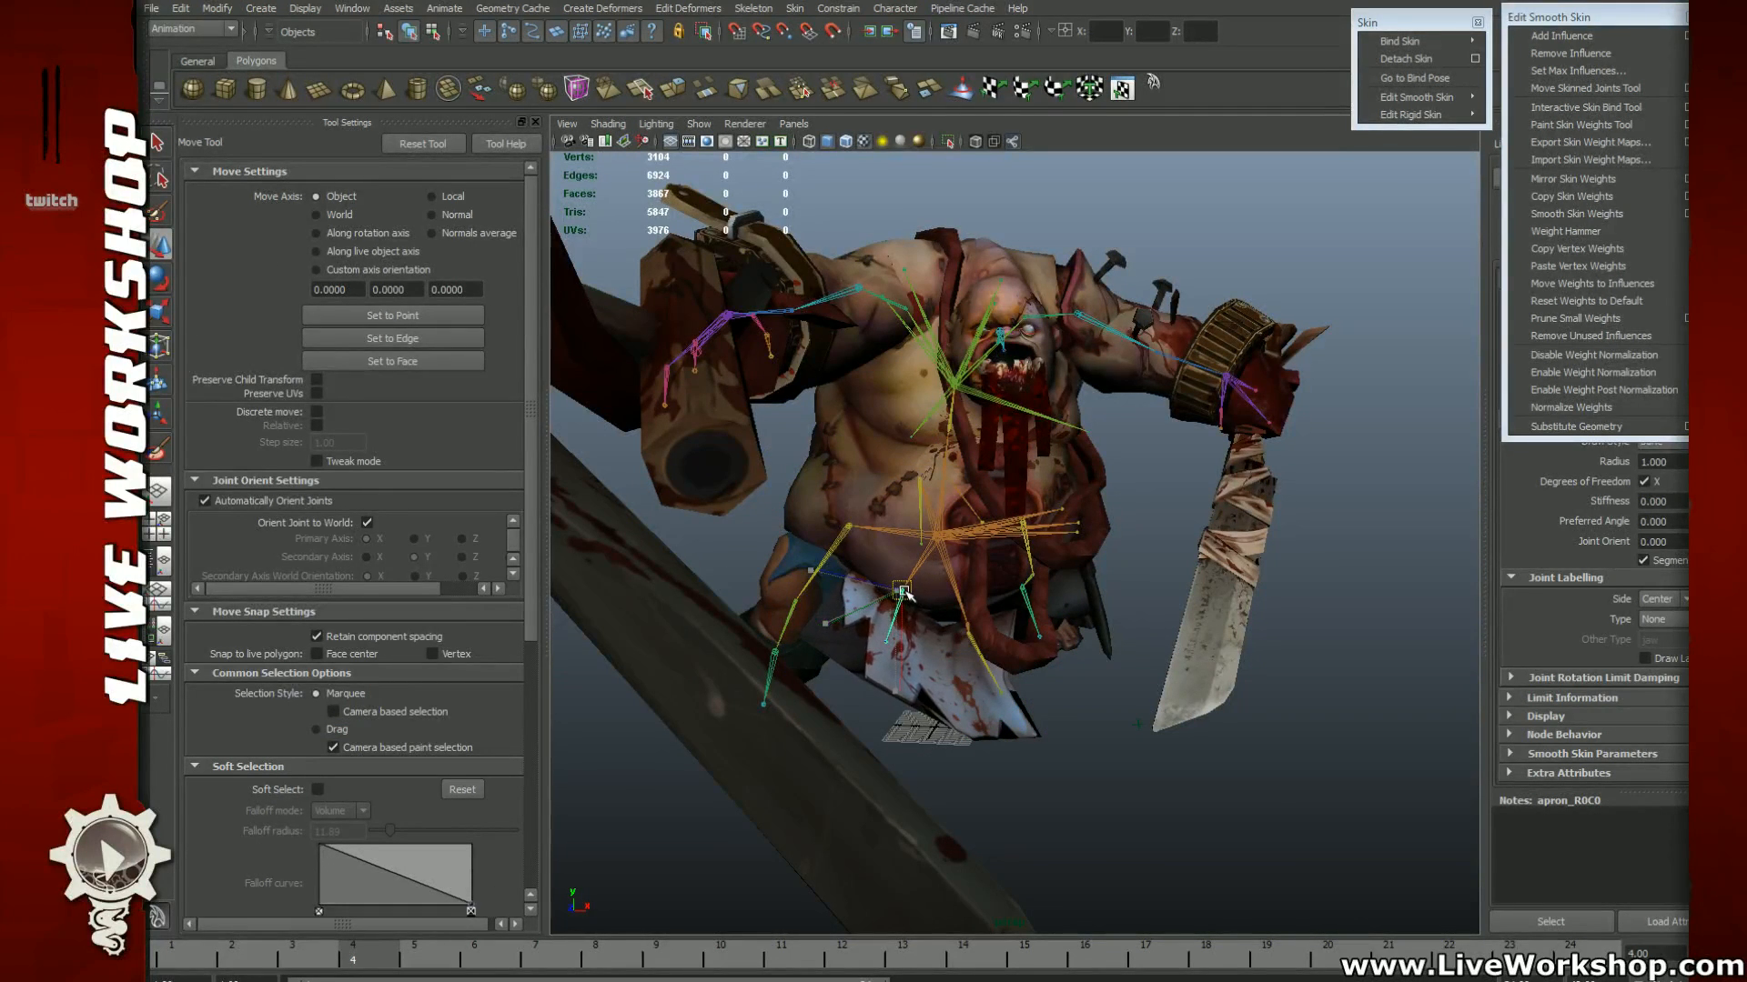
Step: Fine-tune the apron_R0C0 joint so the apron hangs more naturally beside the right thigh, and clear the selection
{"action": "left_click", "coordinate": [1006, 532]}
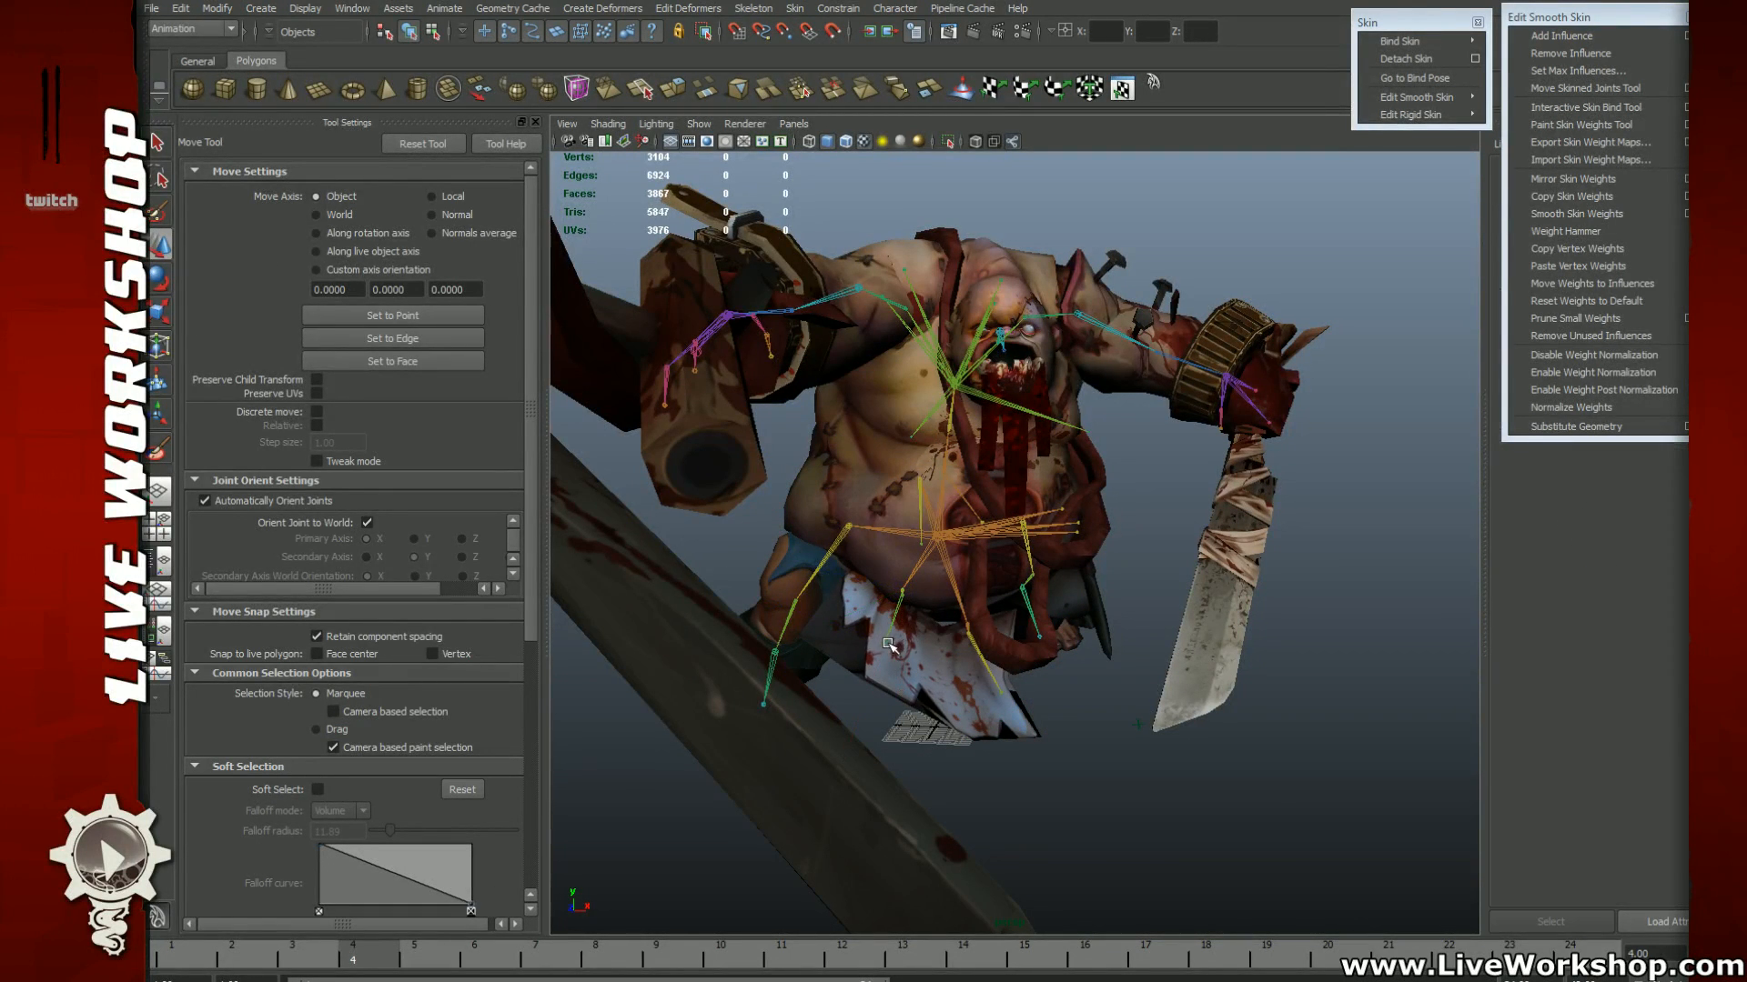
{"action": "key", "text": "e"}
{"action": "left_click_drag", "start_coordinate": [1009, 529], "coordinate": [897, 670]}
{"action": "key", "text": "w"}
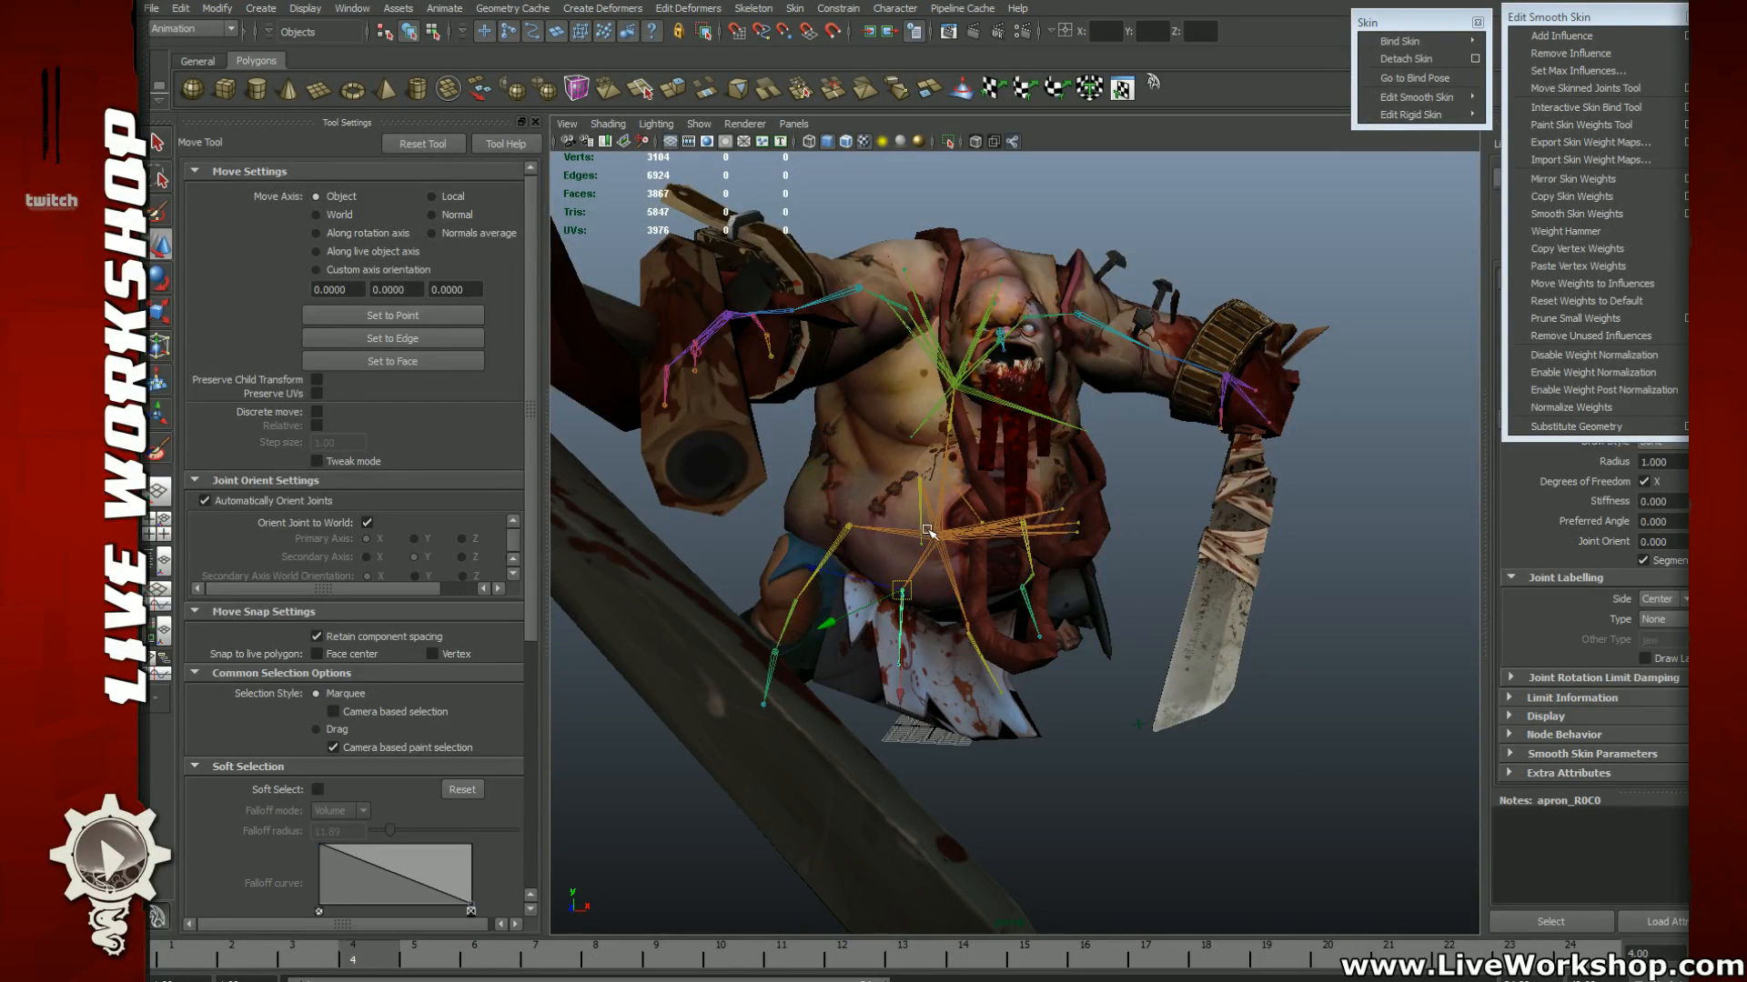
{"action": "right_click_drag", "start_coordinate": [982, 559], "coordinate": [1020, 563], "text": "alt"}
{"action": "left_click_drag", "start_coordinate": [1019, 563], "coordinate": [1099, 561], "text": "alt"}
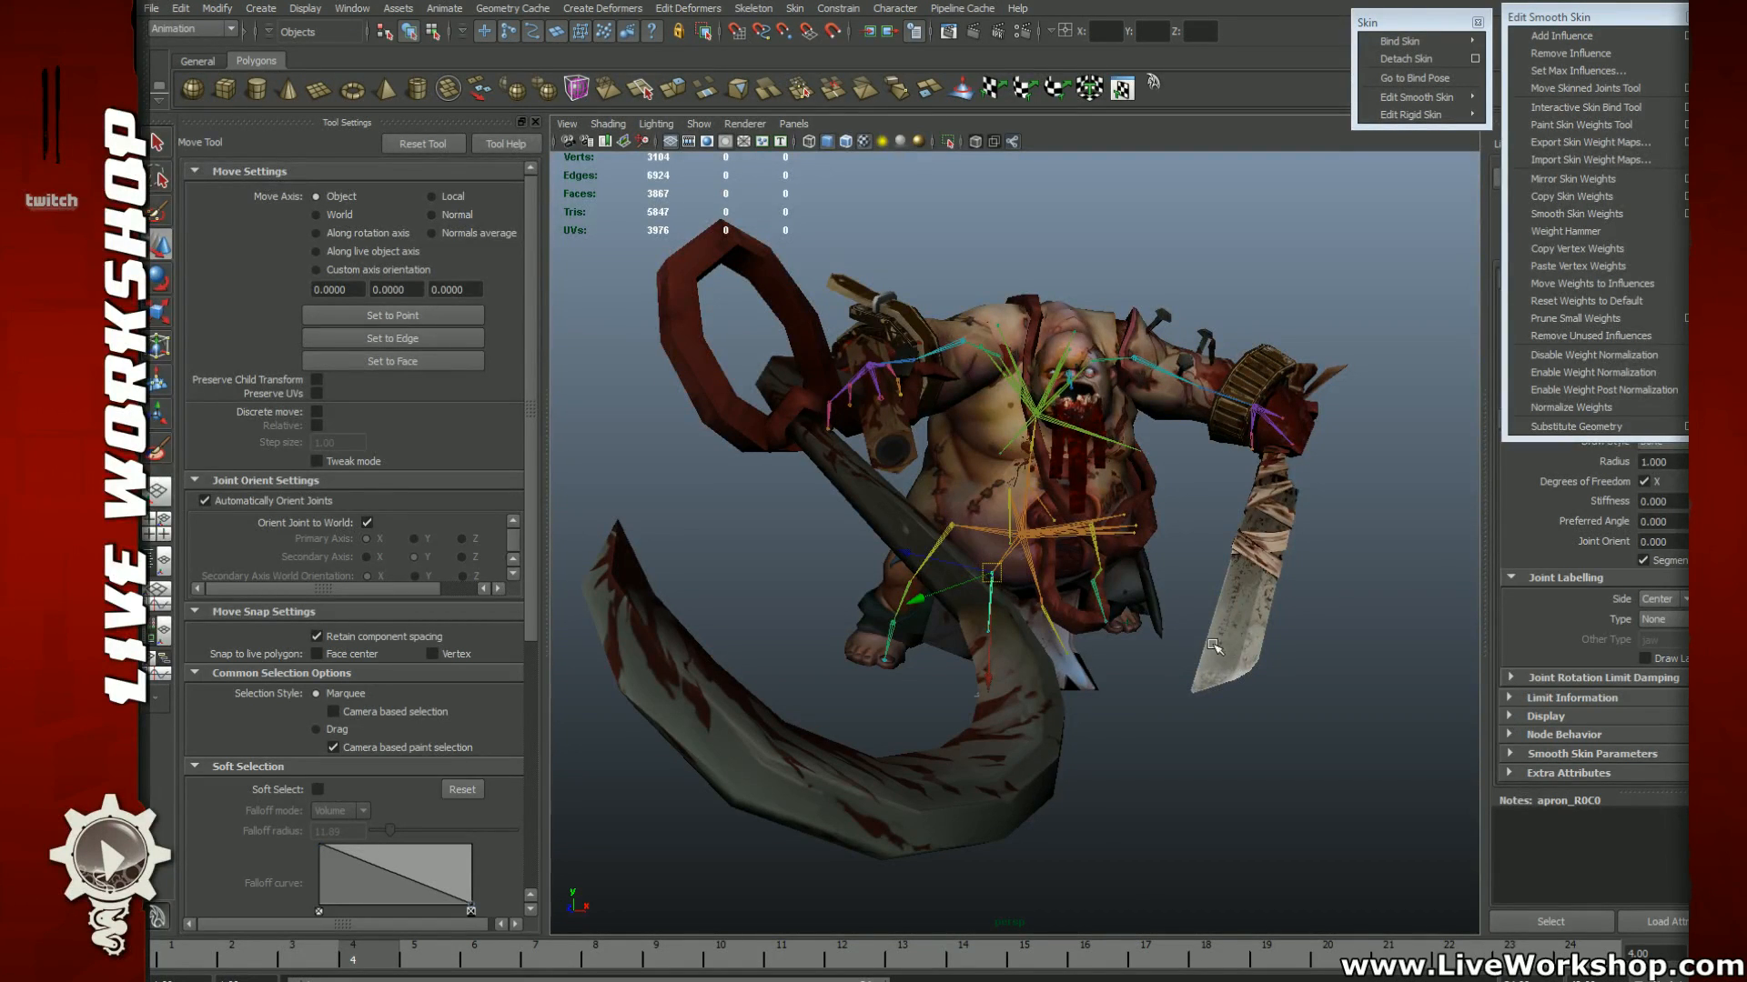
{"action": "left_click", "coordinate": [781, 619]}
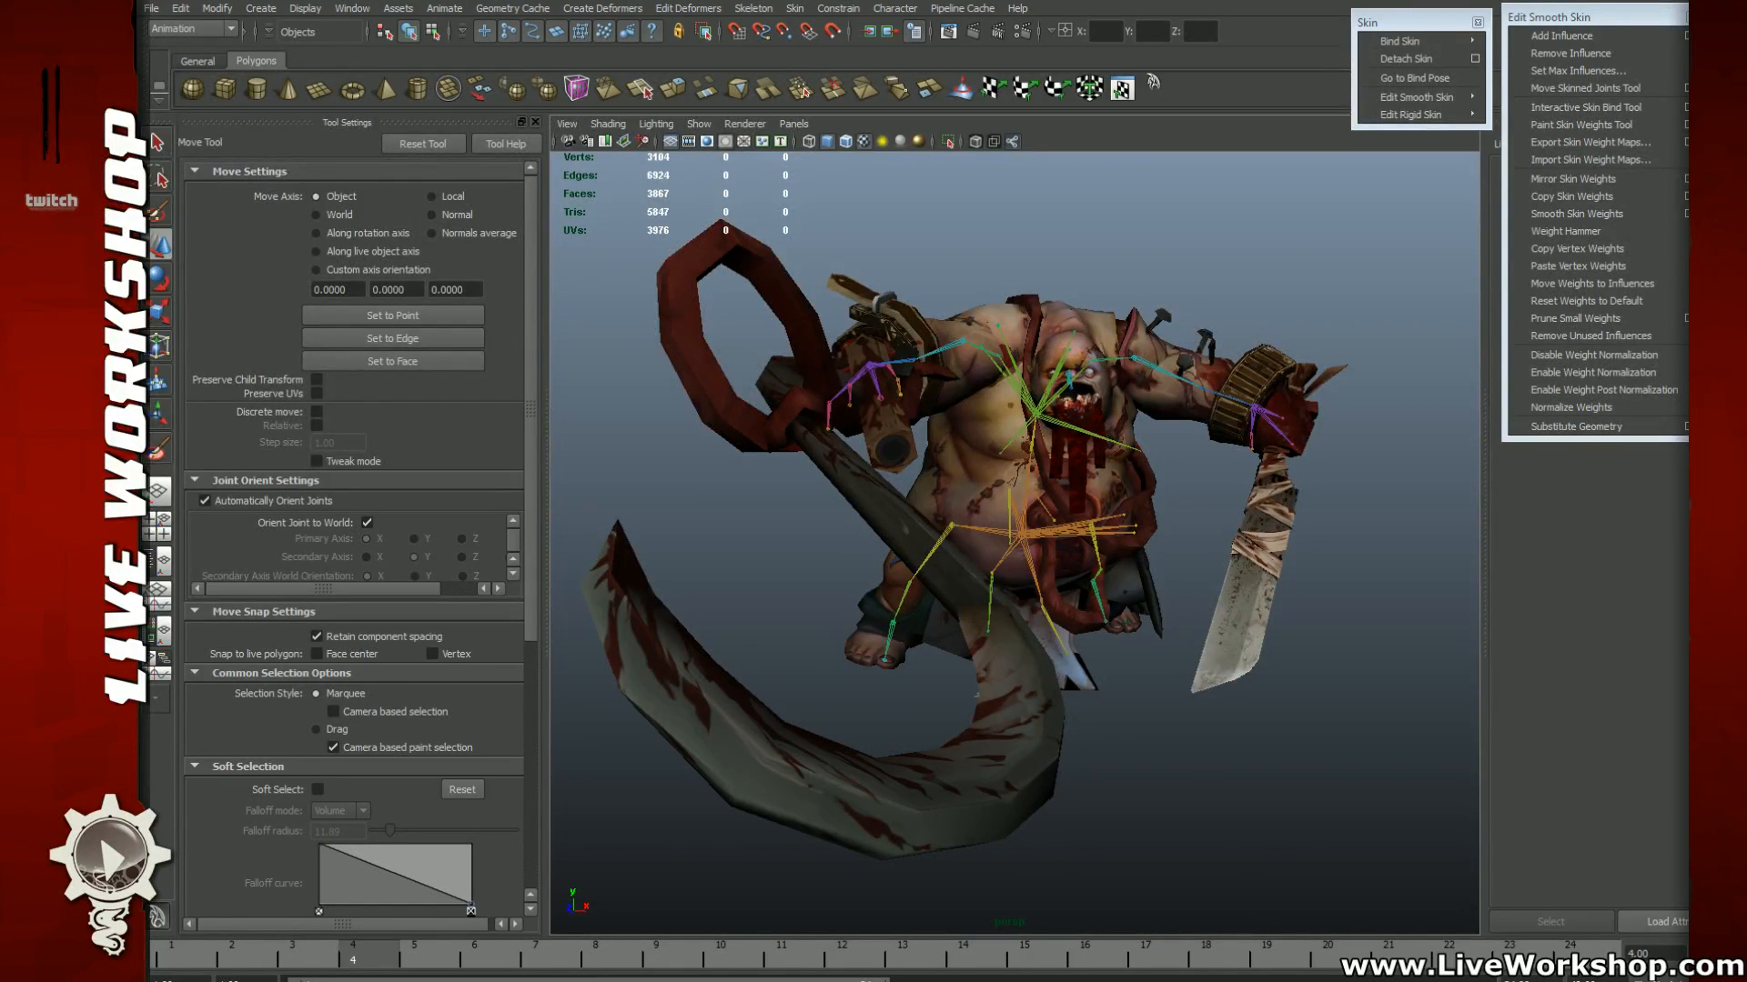
Step: Switch to Softimage and save the Pudge scene under the new name DOTA2_Pudge_hayHook2ff
{"action": "key", "text": "alt+Tab"}
{"action": "scroll", "coordinate": [937, 596], "scroll_direction": "down", "scroll_amount": 5}
{"action": "right_click_drag", "start_coordinate": [937, 596], "coordinate": [865, 581]}
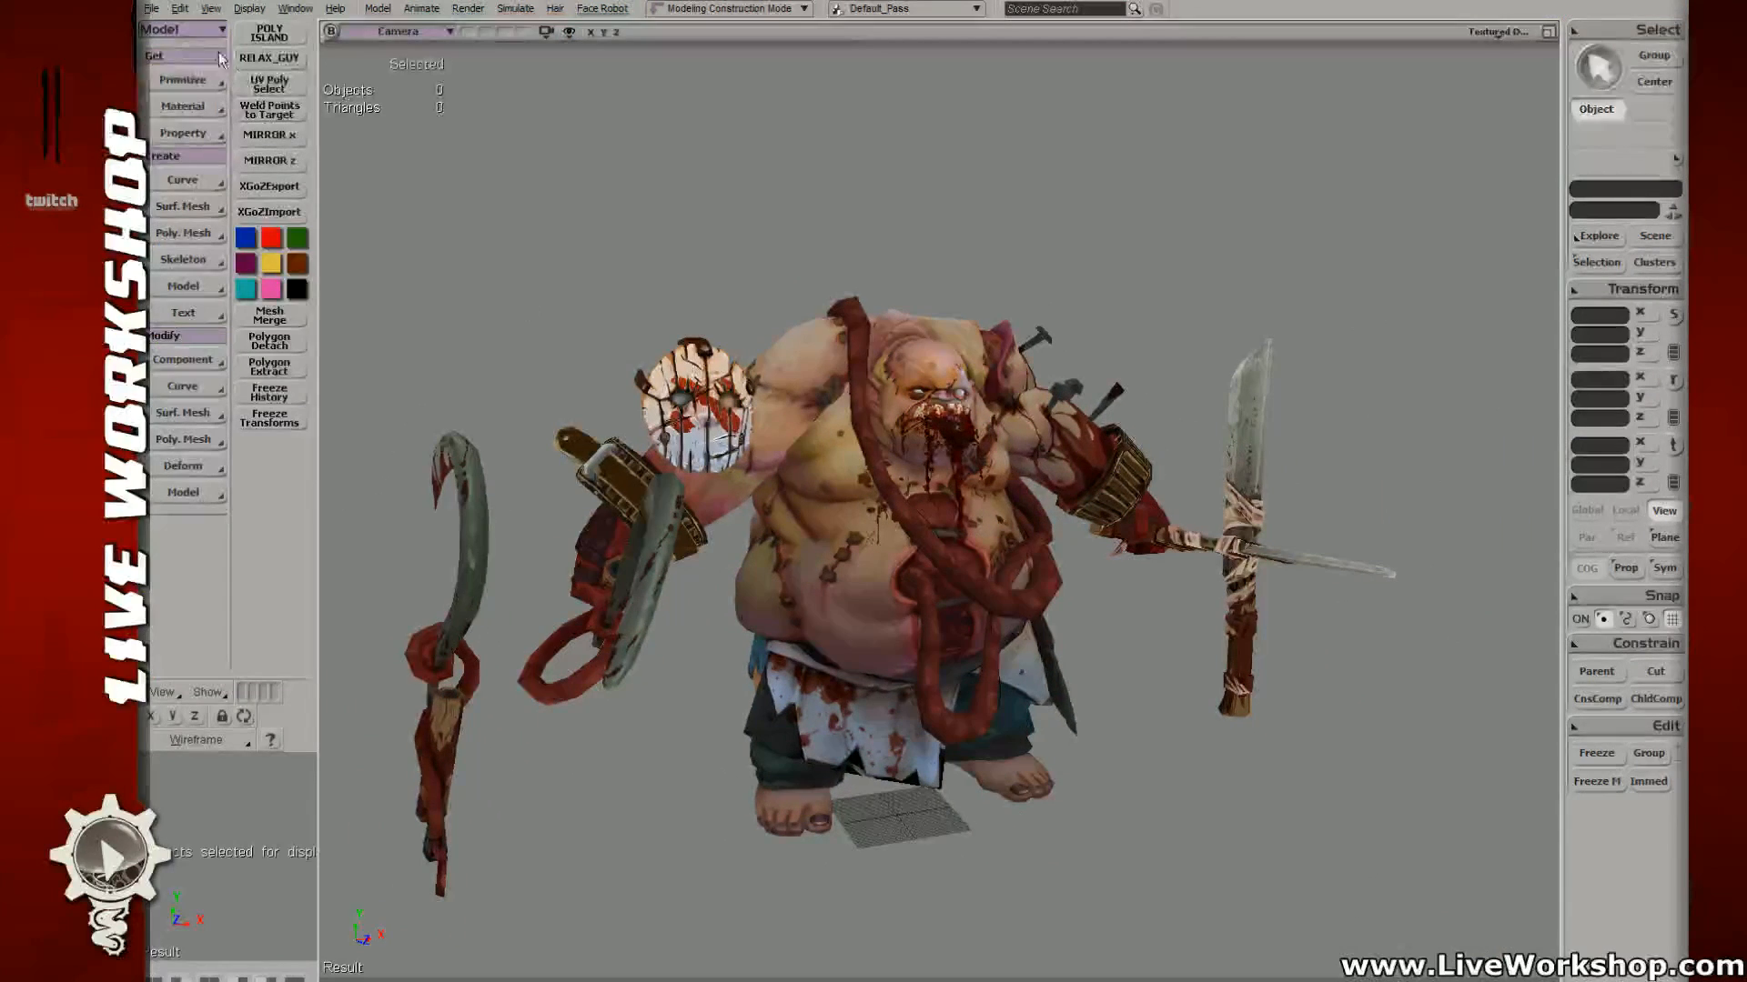
{"action": "left_click", "coordinate": [151, 8]}
{"action": "left_click", "coordinate": [193, 91]}
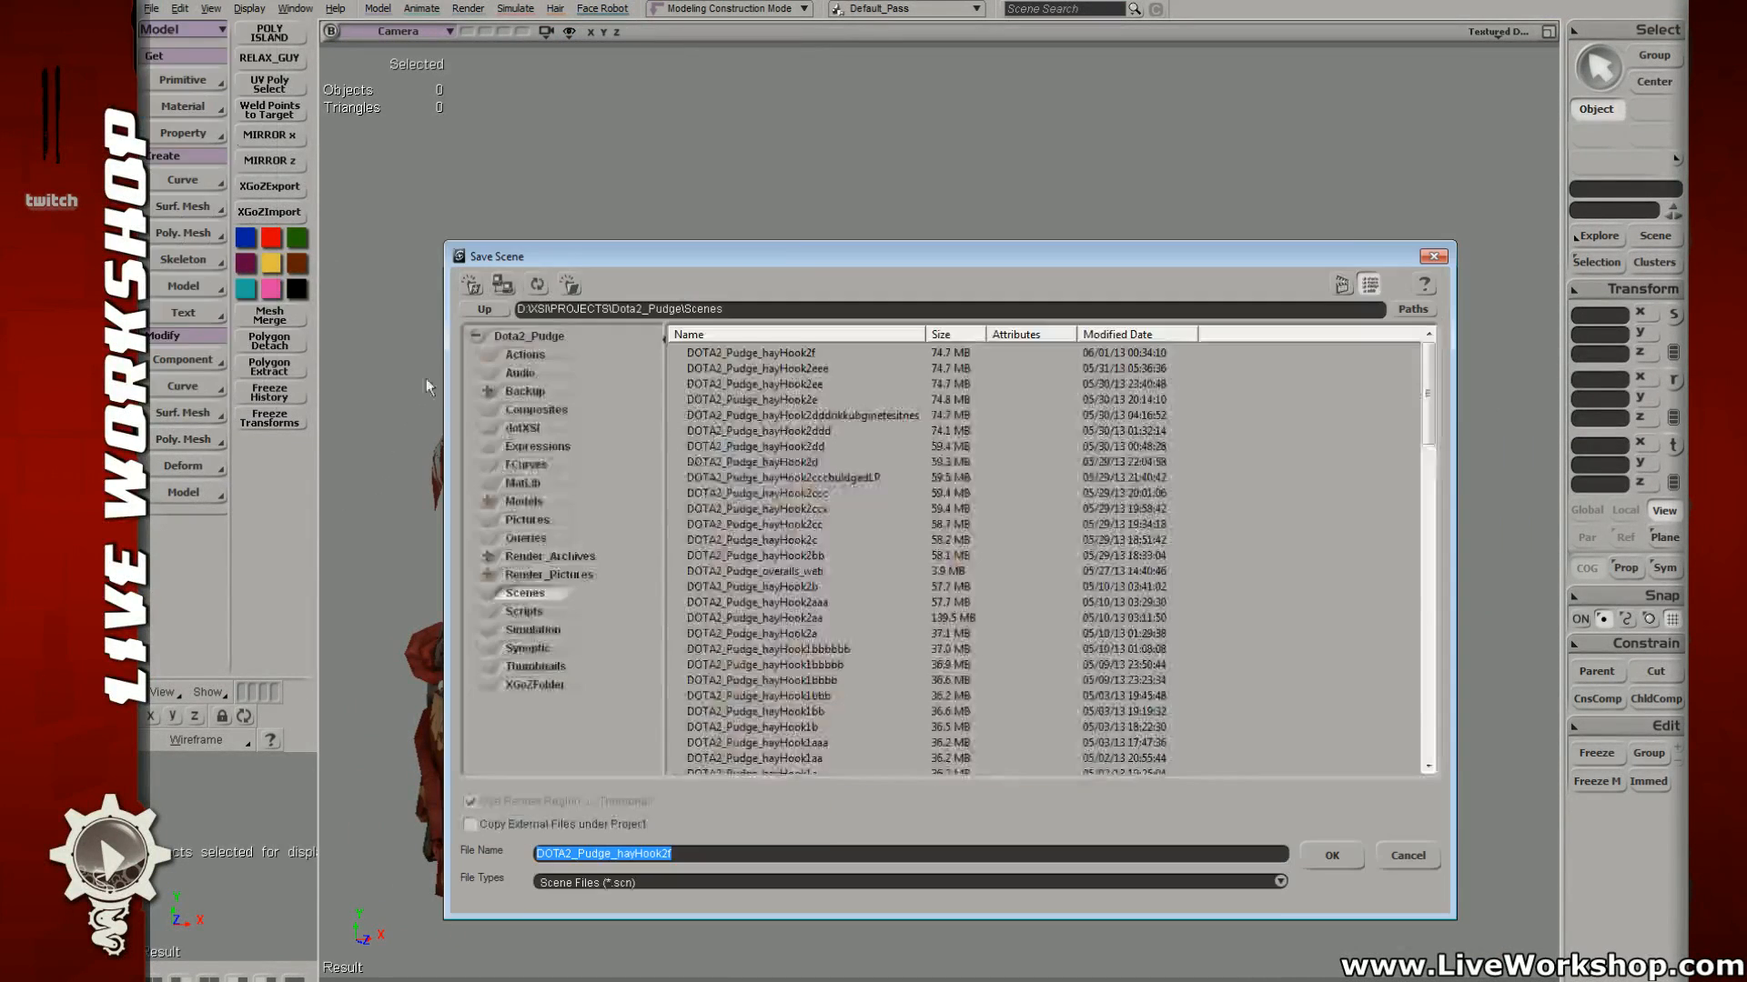
{"action": "left_click", "coordinate": [664, 851]}
{"action": "key", "text": "BackSpace"}
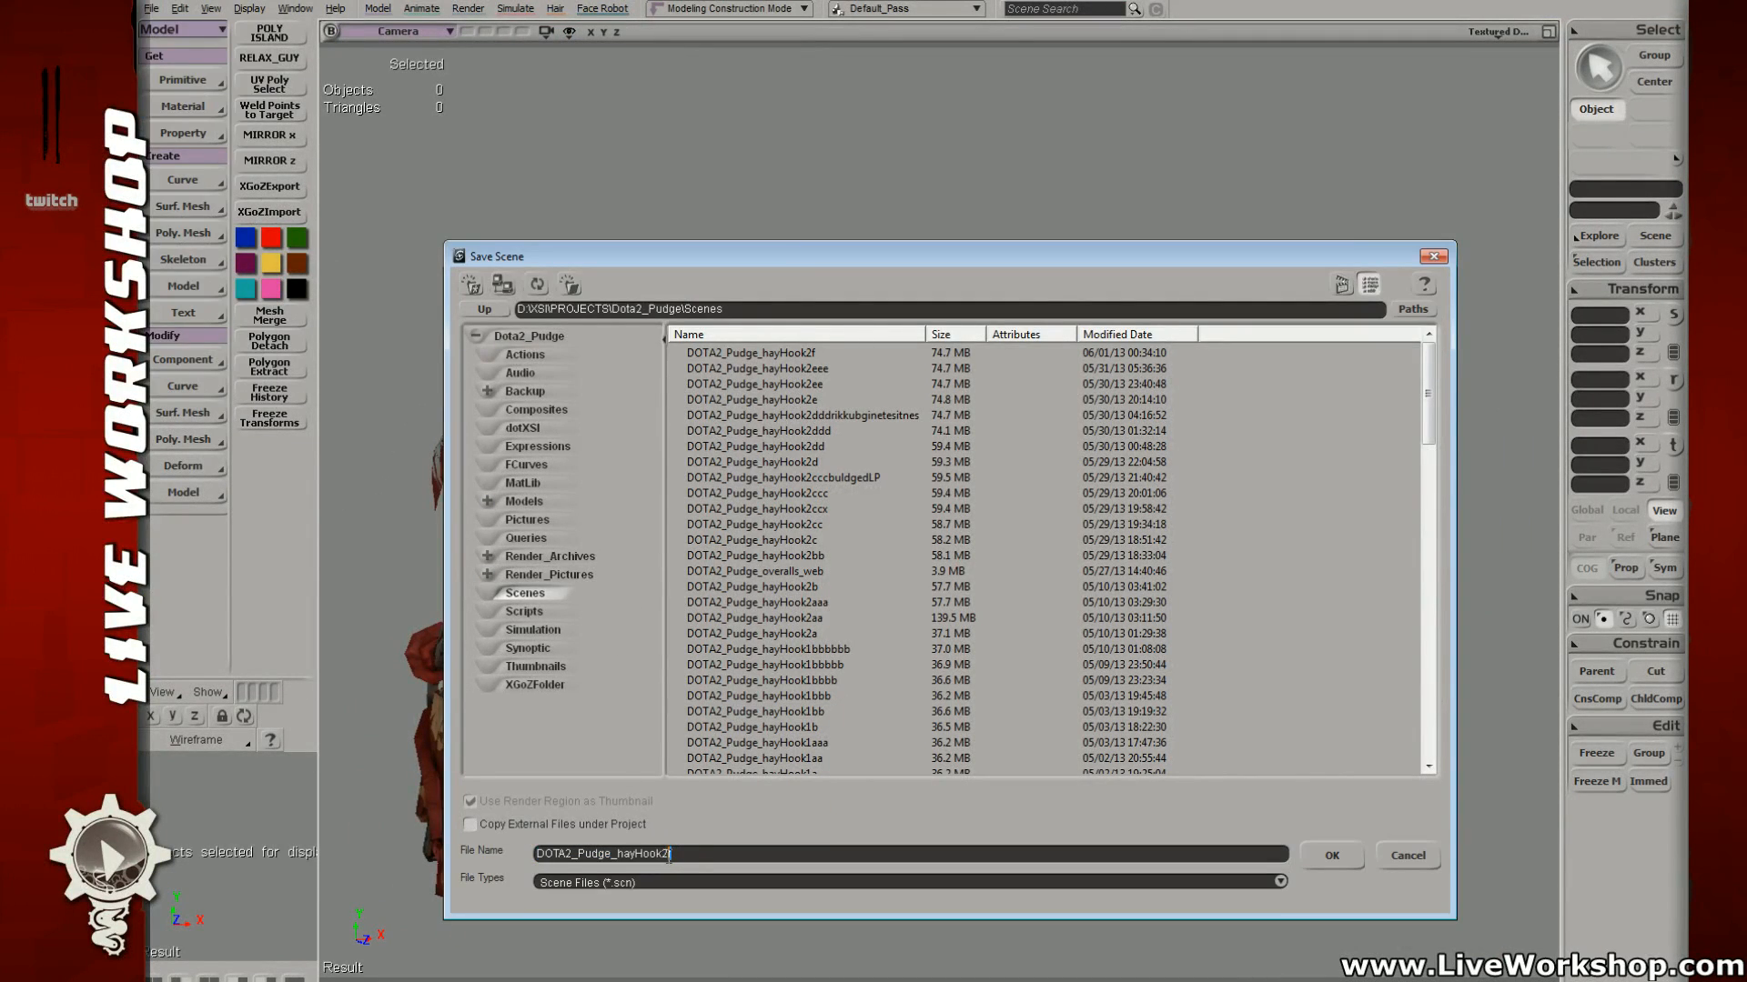
{"action": "type", "text": "ff"}
{"action": "key", "text": "Return"}
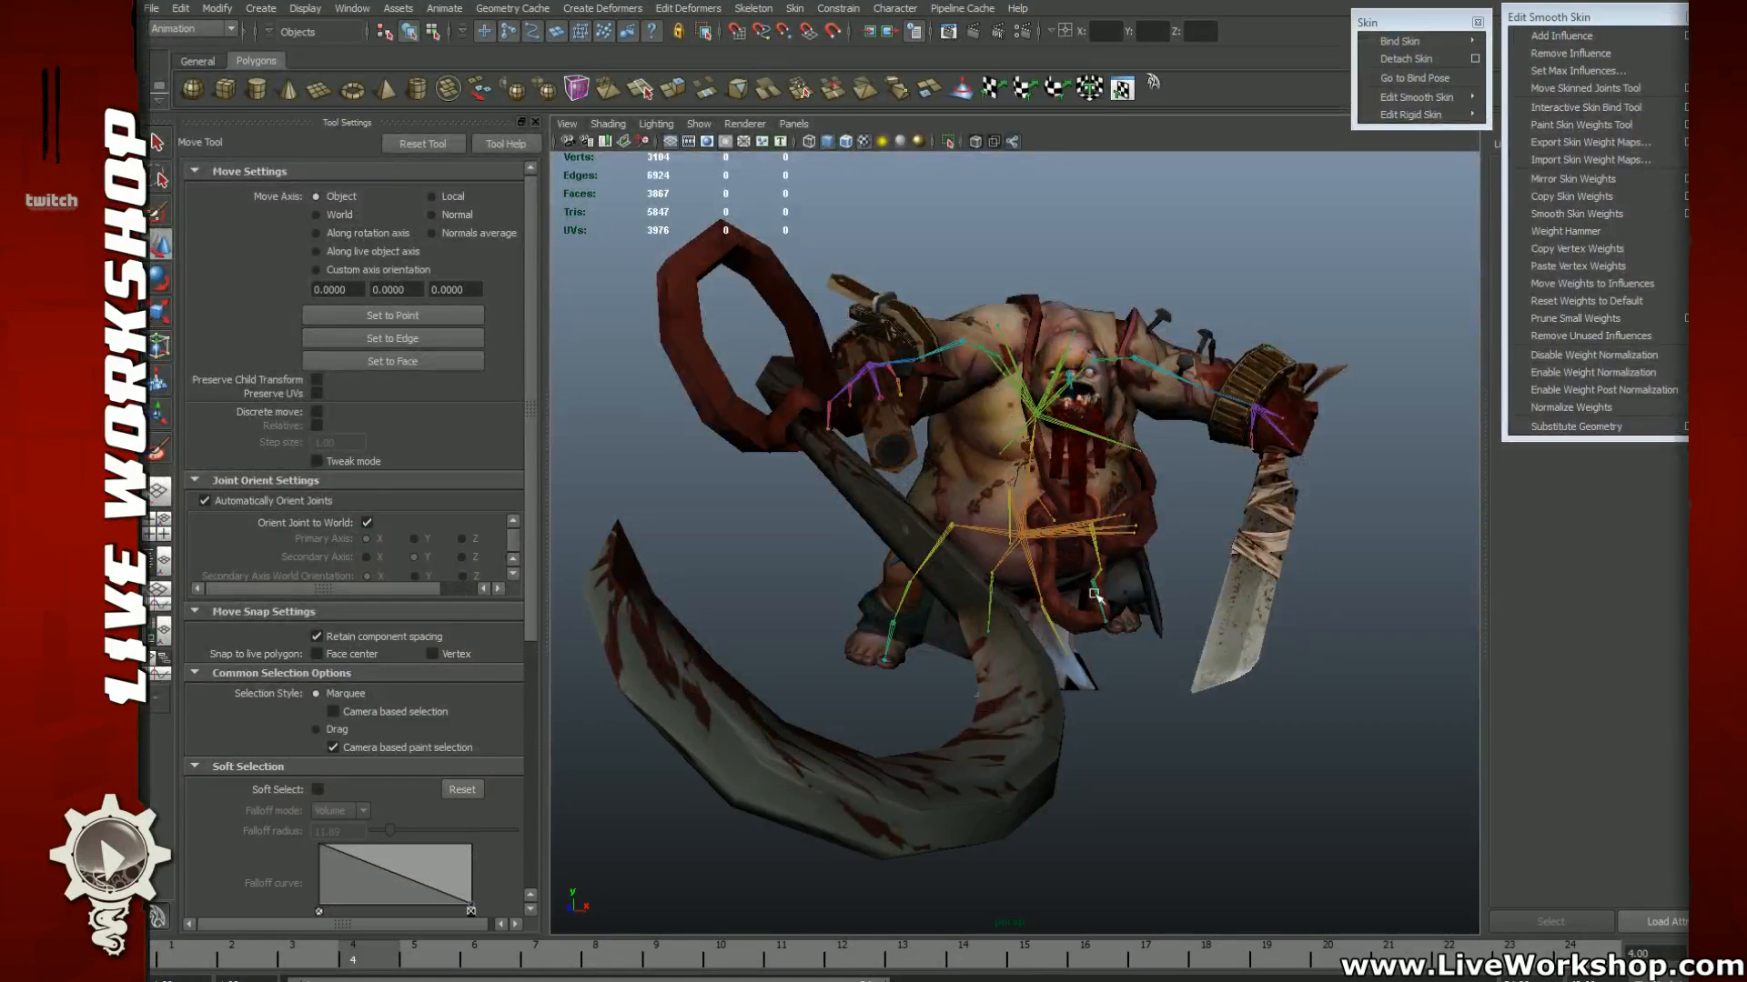
Step: Set the perspective viewport's renderer to High Quality Rendering
{"action": "left_click", "coordinate": [746, 128]}
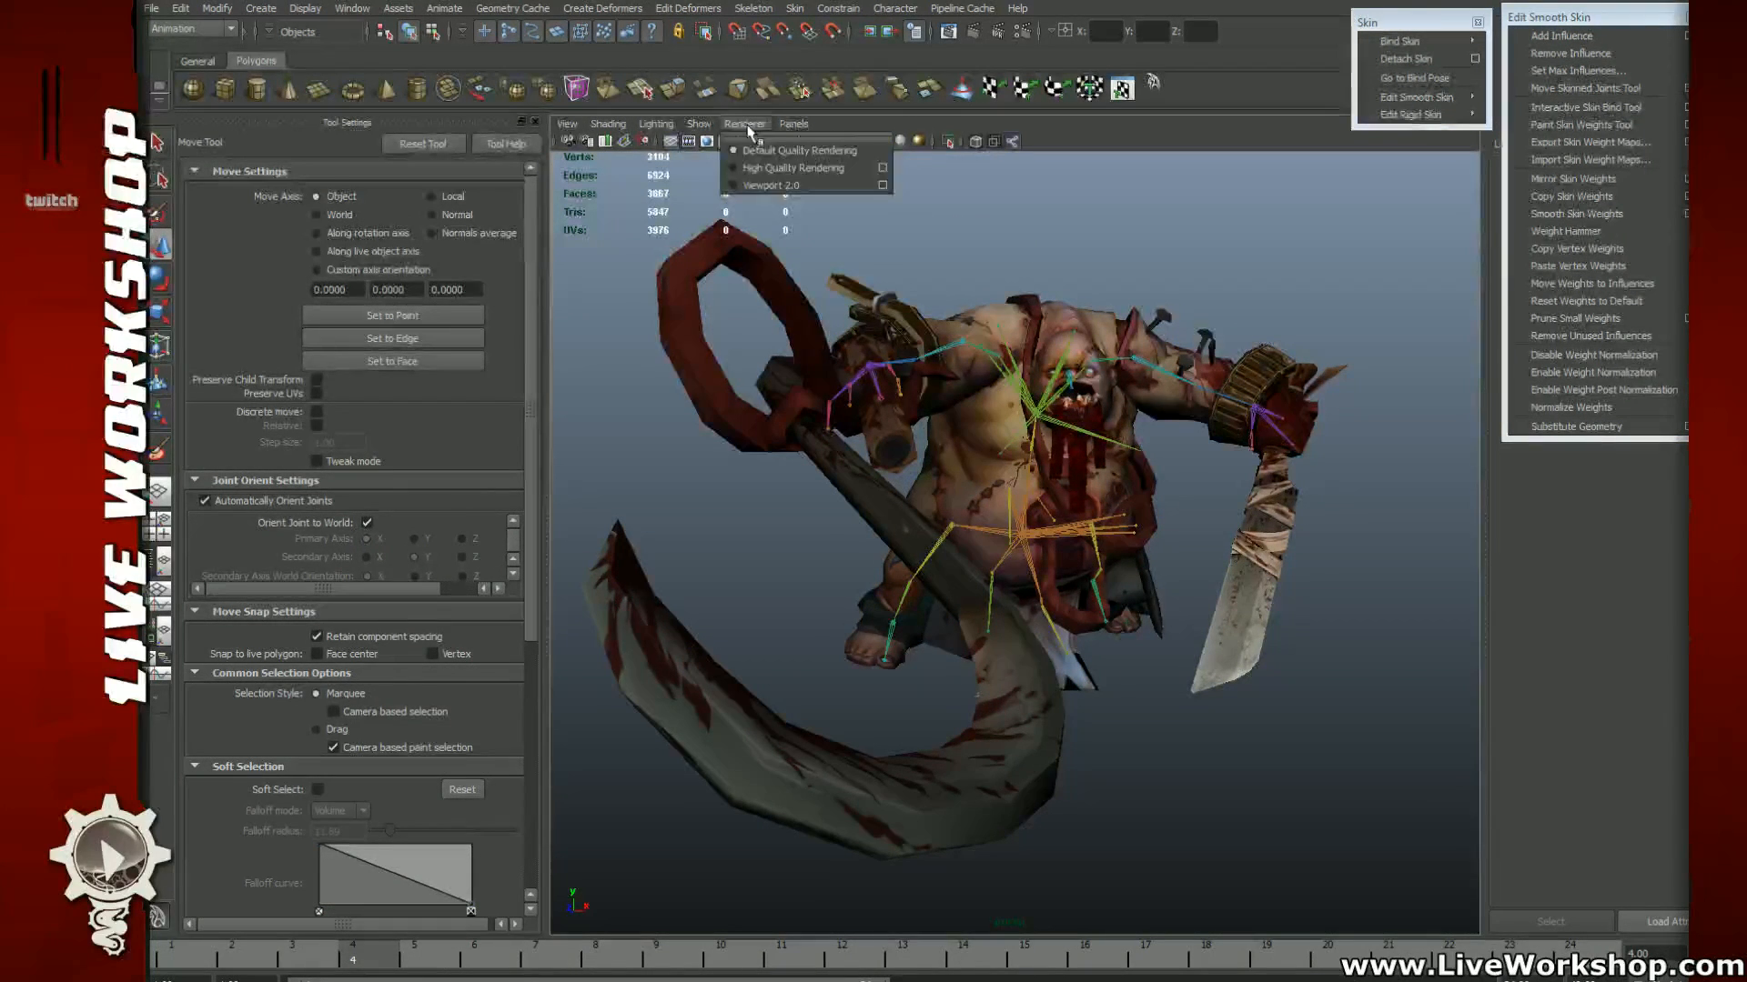
{"action": "left_click", "coordinate": [775, 169]}
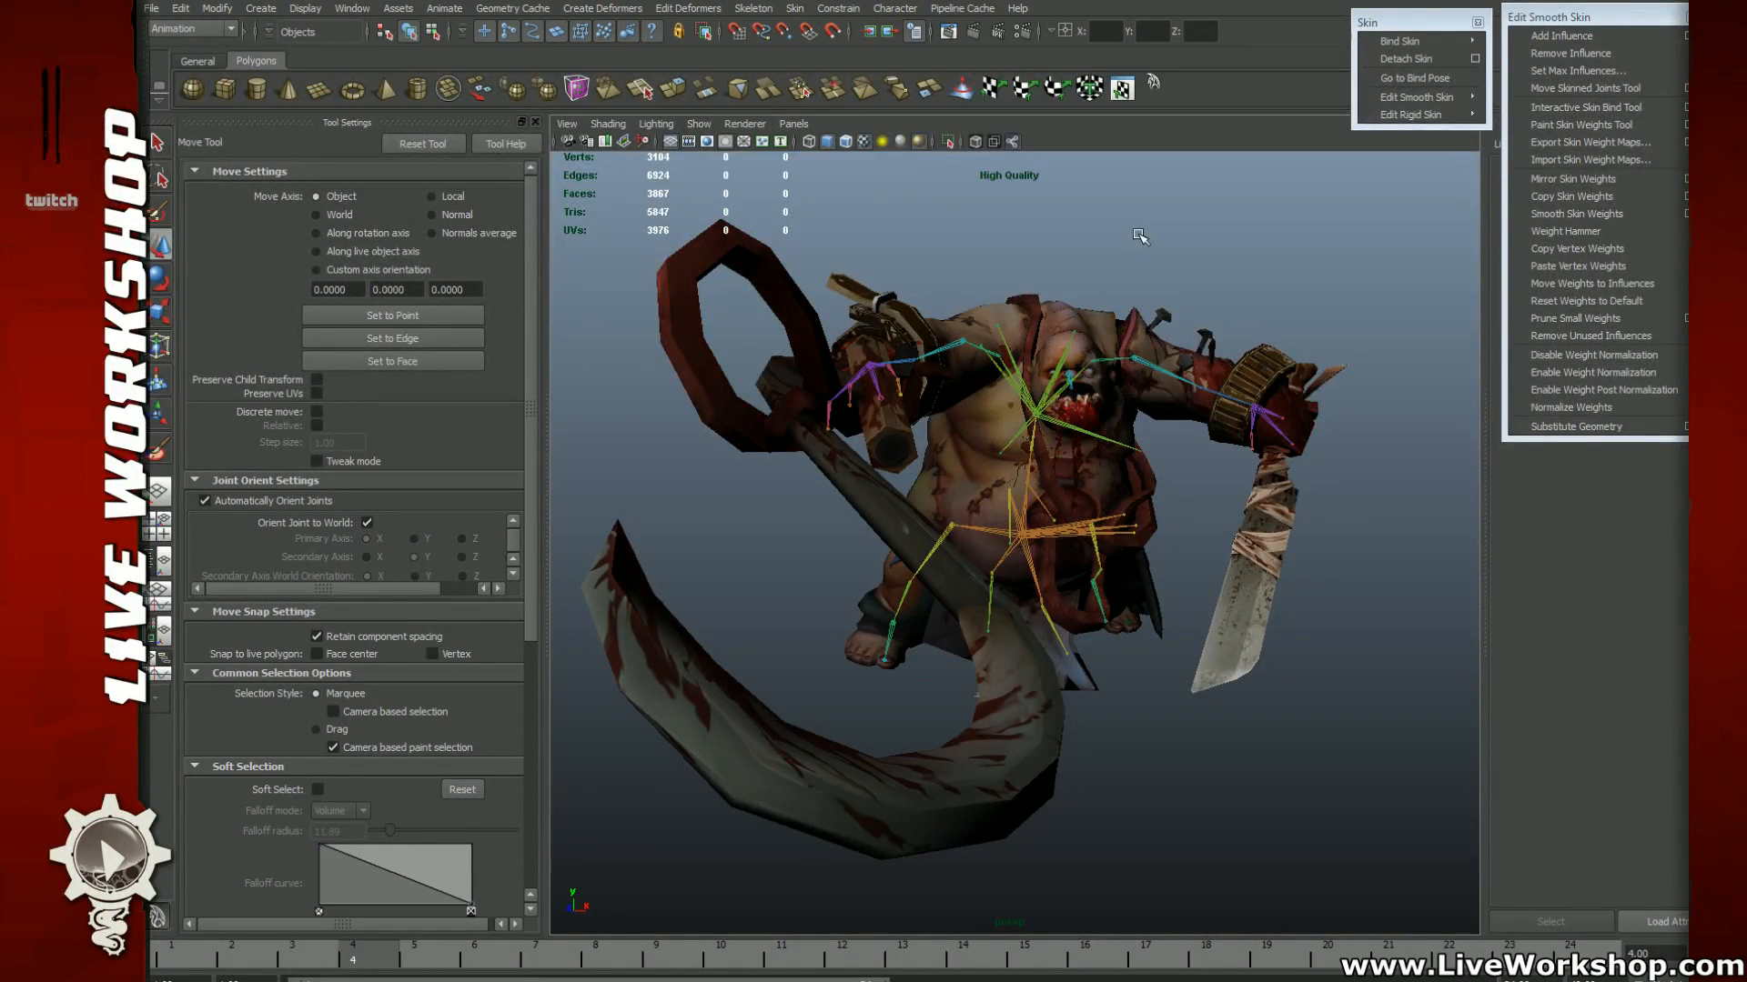
Step: Try the viewport with all lights and with no lights, and return it to default lighting
{"action": "left_click", "coordinate": [656, 124]}
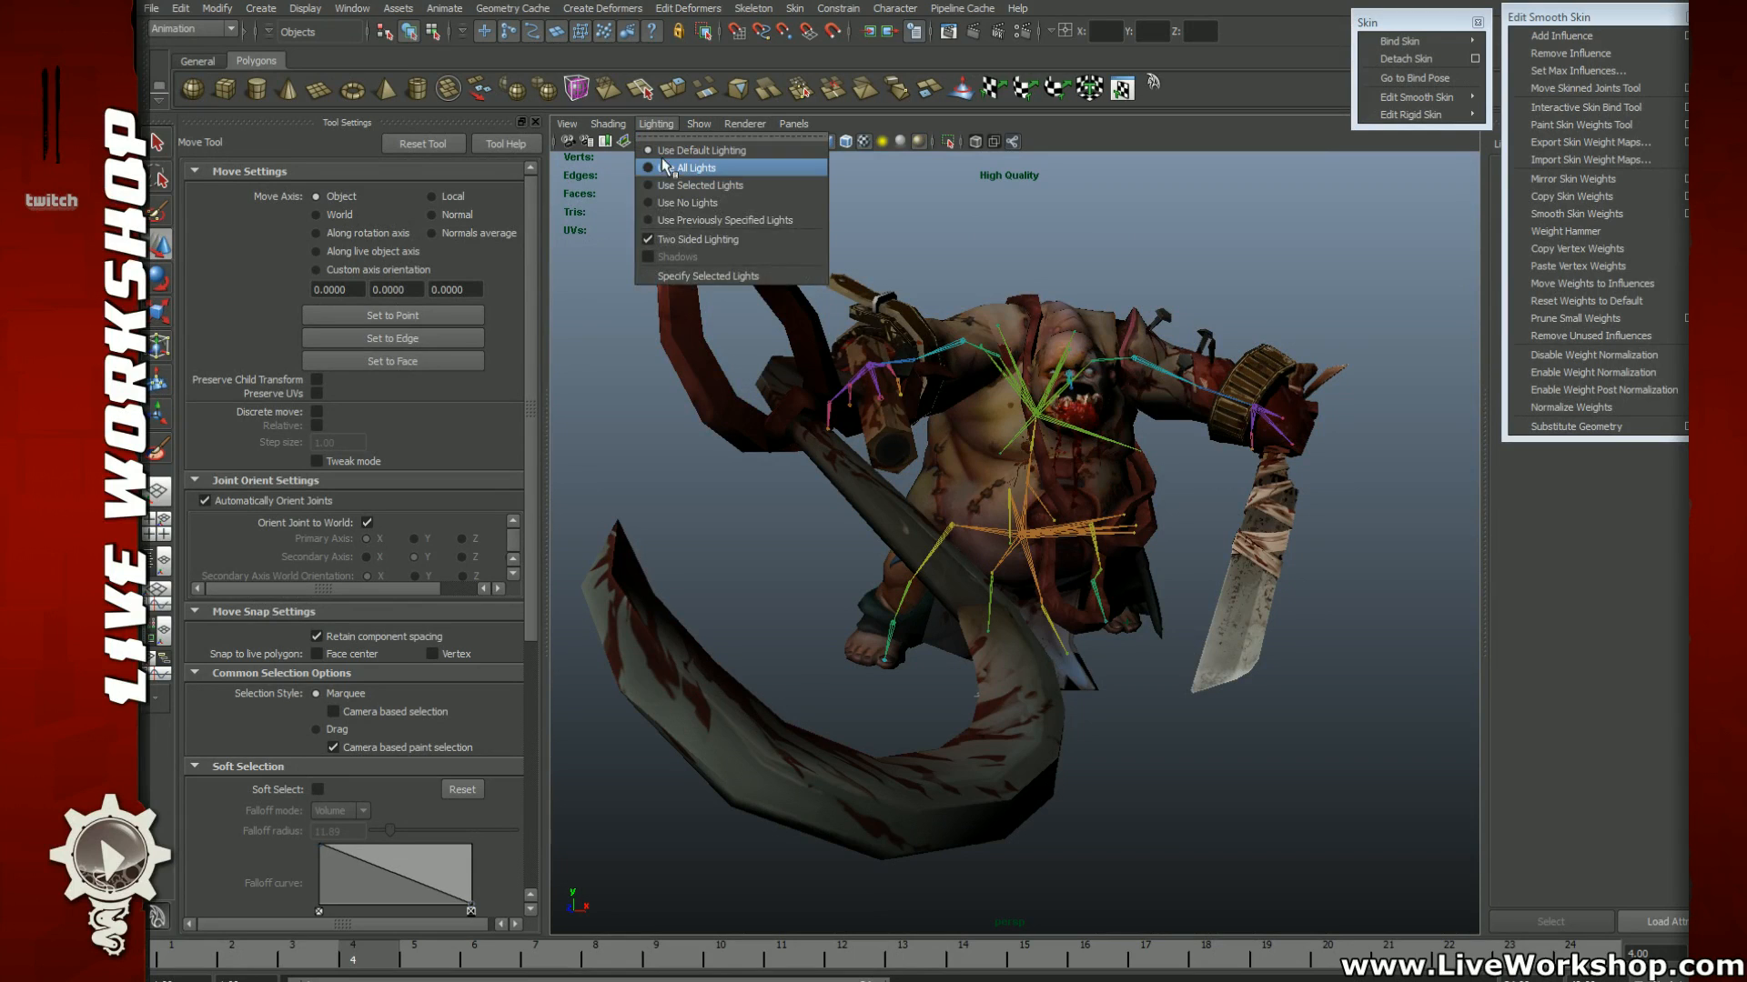
{"action": "left_click", "coordinate": [670, 169]}
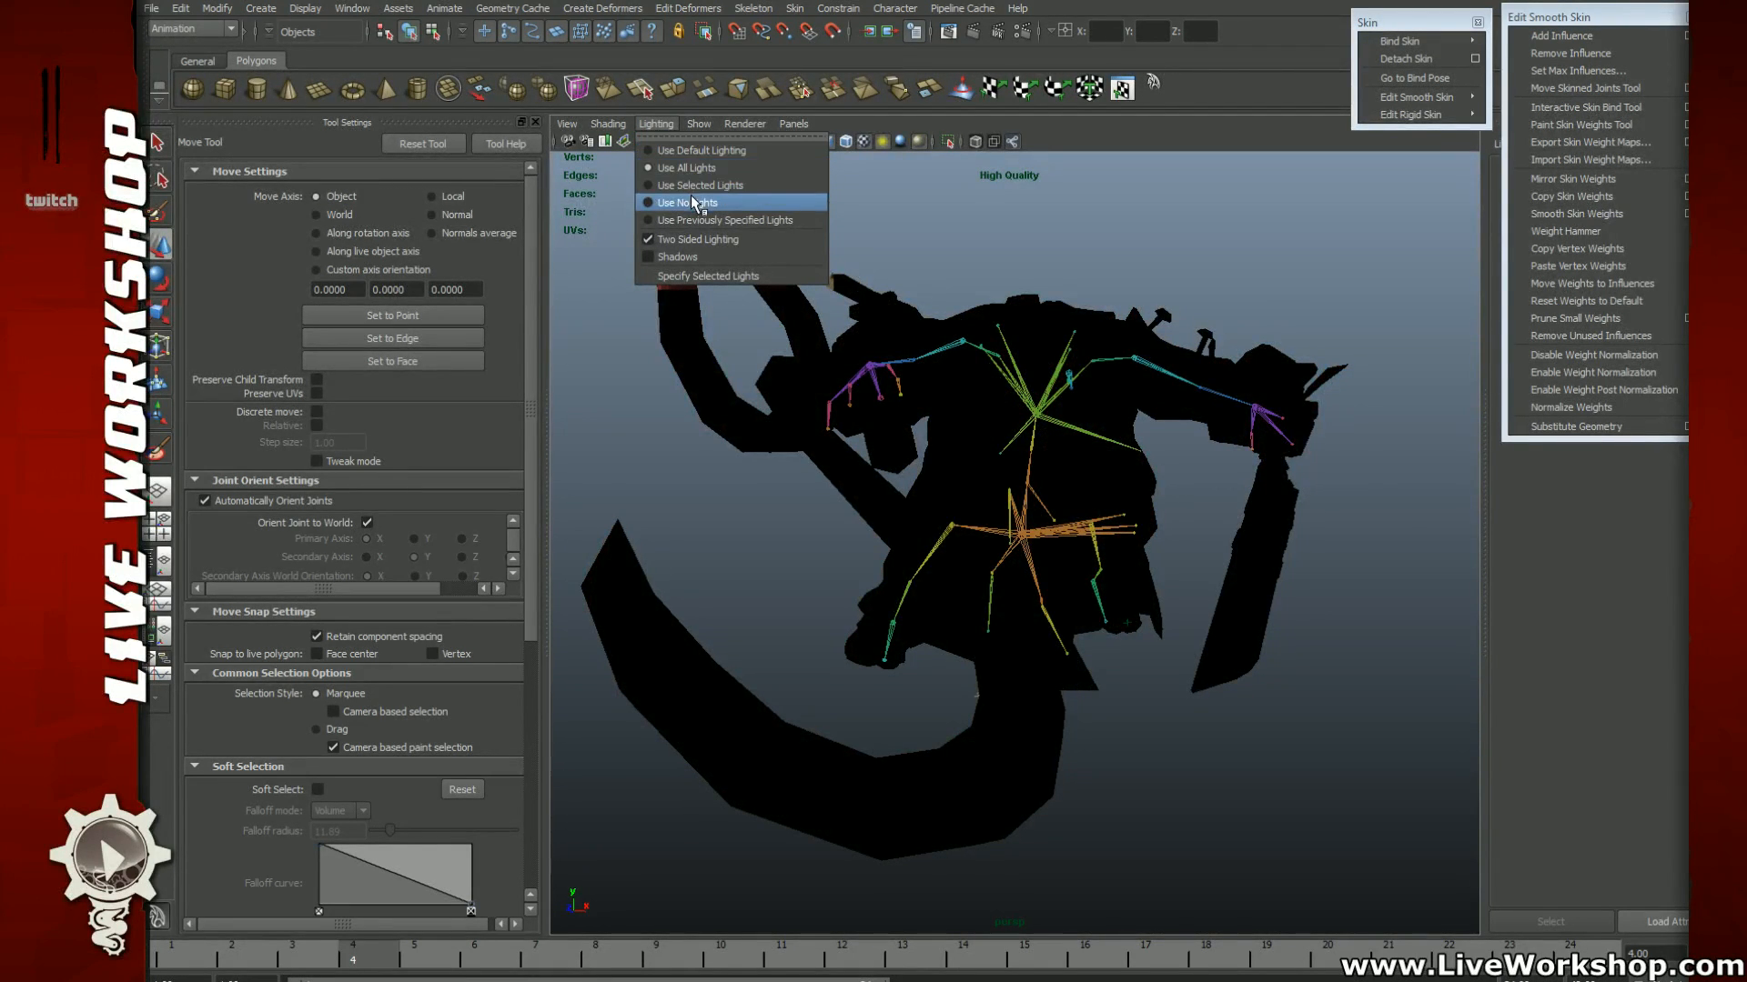
{"action": "left_click", "coordinate": [692, 198]}
{"action": "left_click", "coordinate": [656, 123]}
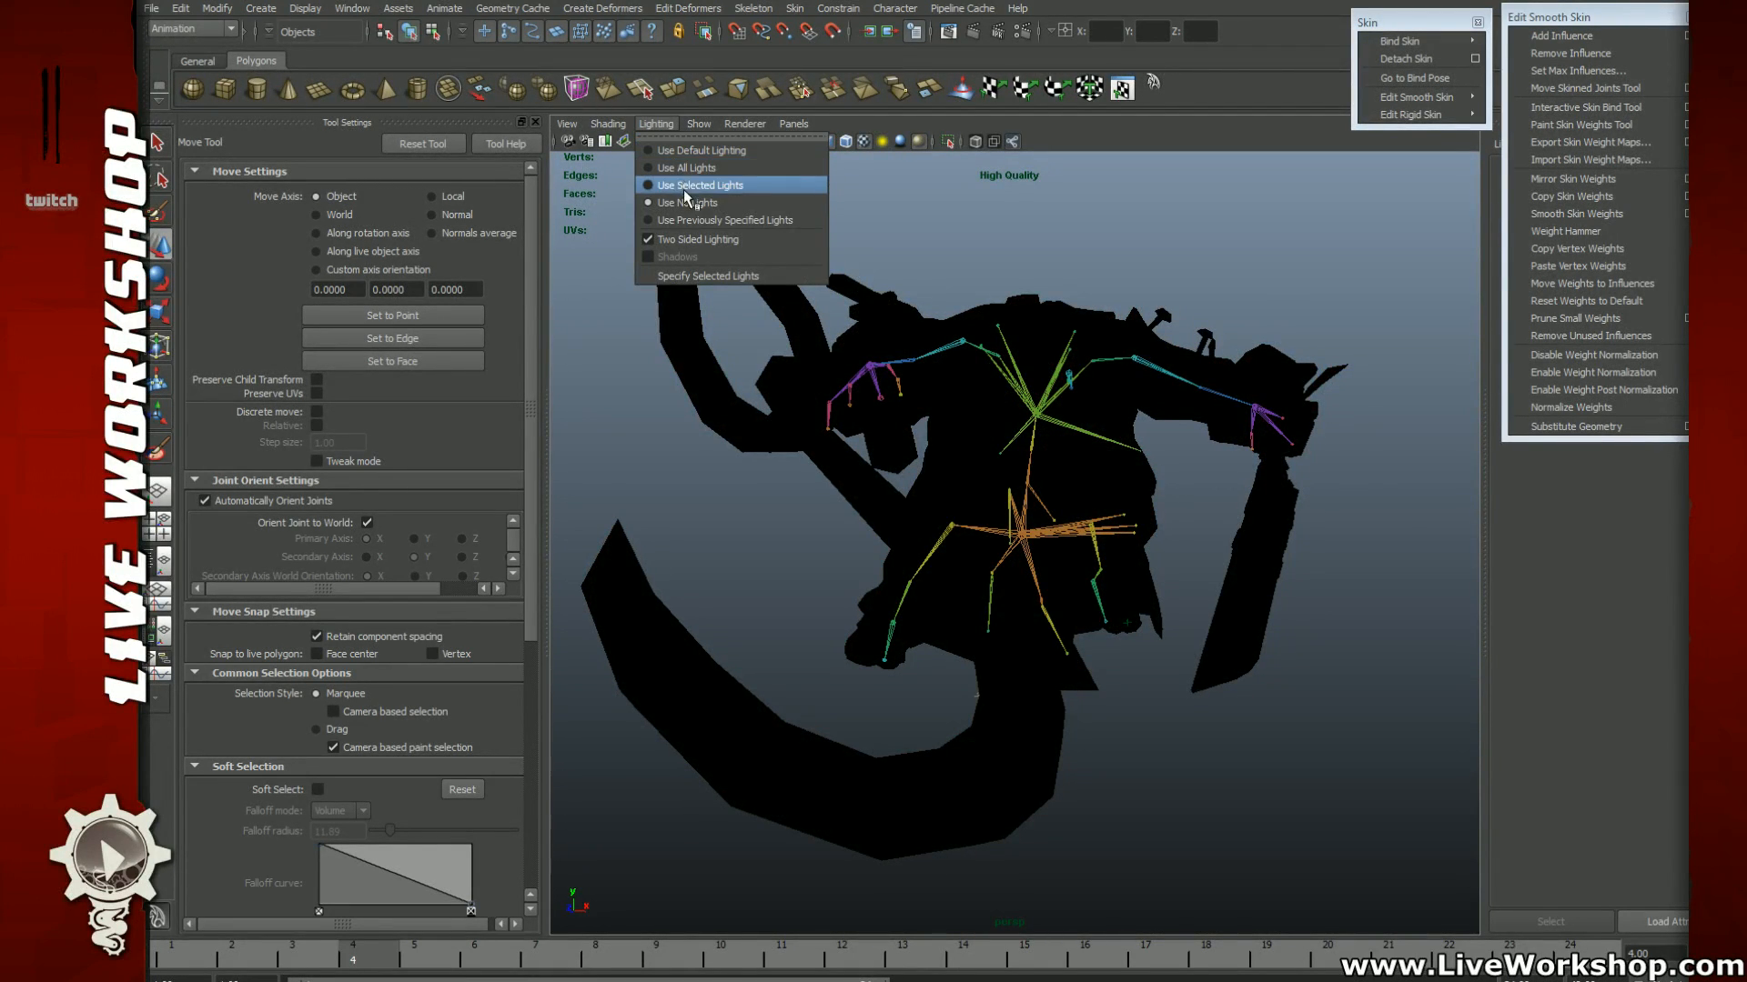
{"action": "left_click", "coordinate": [683, 151]}
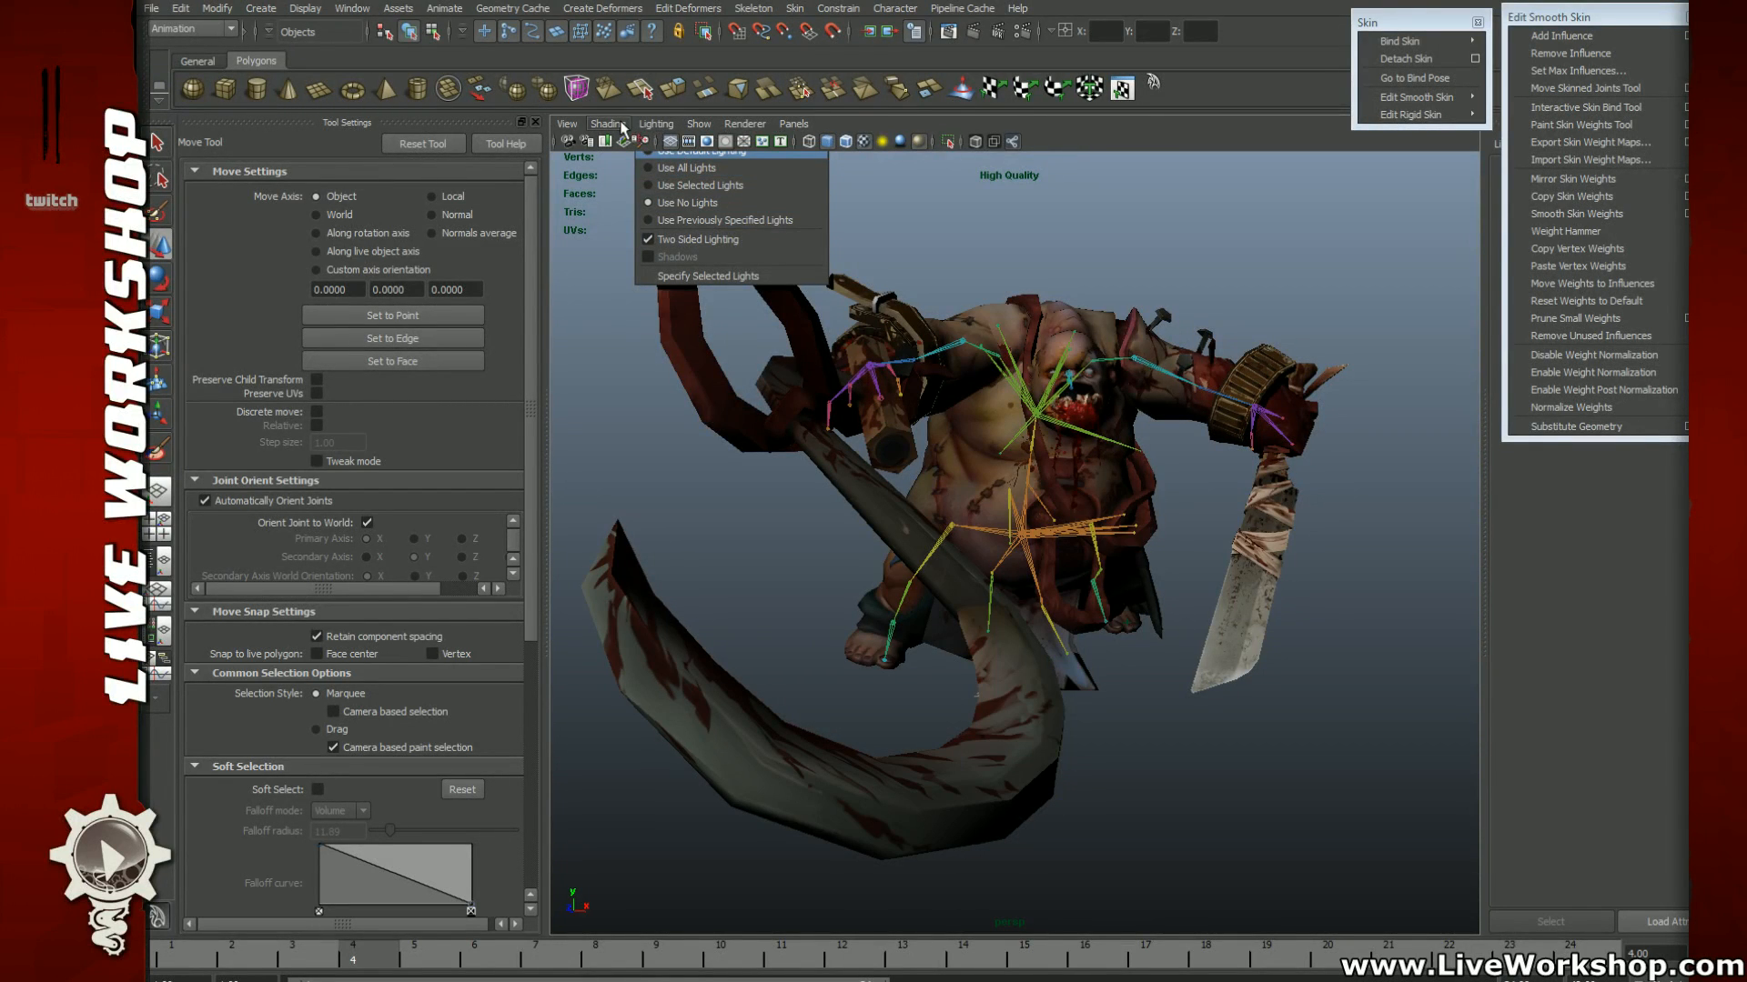
Step: Look through the viewport's shading options and try all-lights illumination on the posed character again, restoring default lighting
{"action": "mouse_move", "coordinate": [623, 127]}
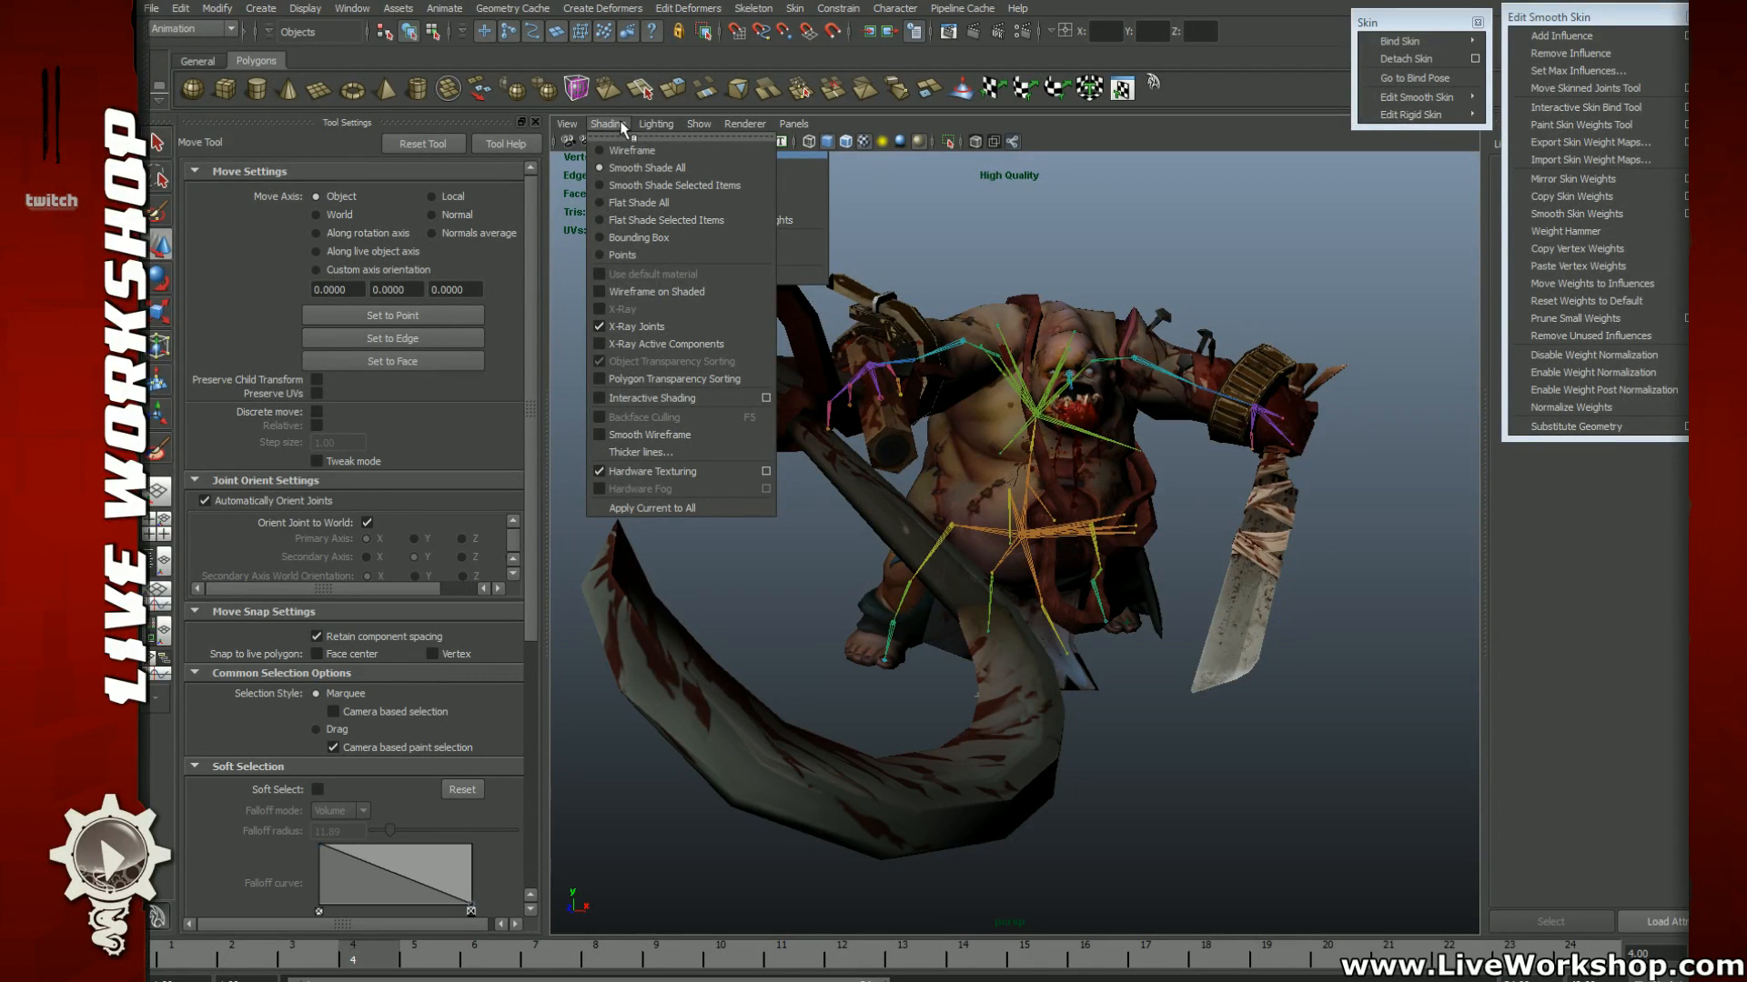
{"action": "mouse_move", "coordinate": [793, 125]}
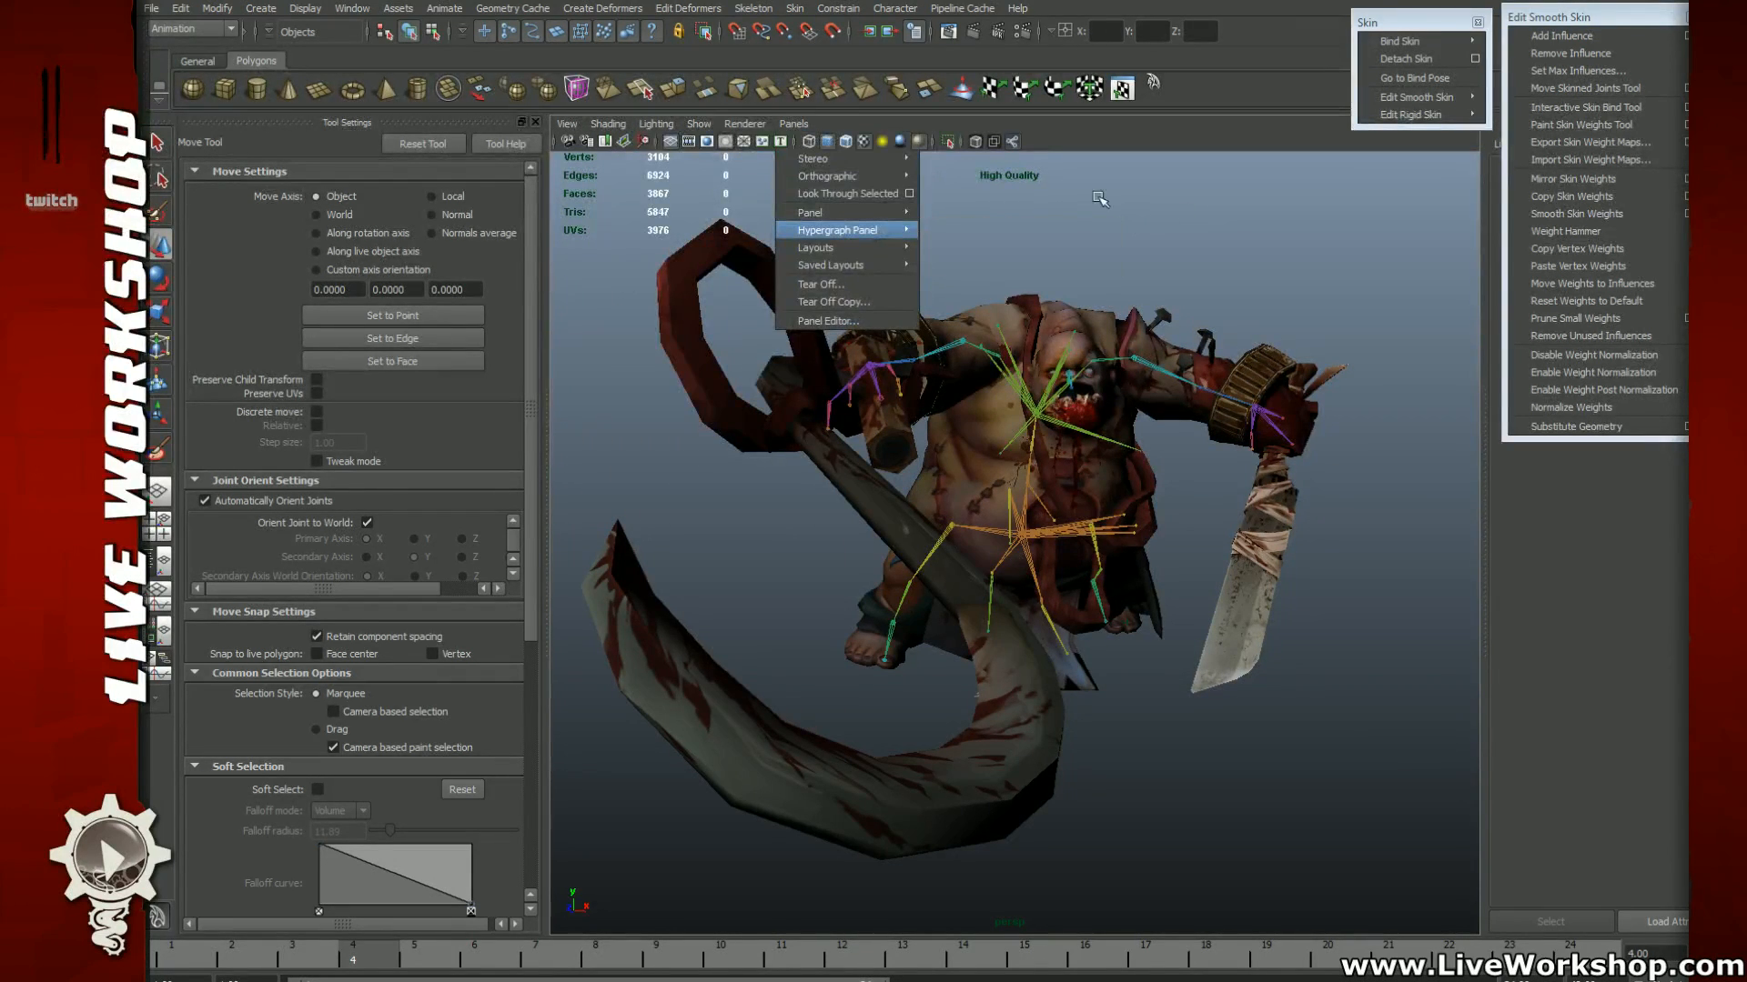
{"action": "left_click", "coordinate": [810, 144]}
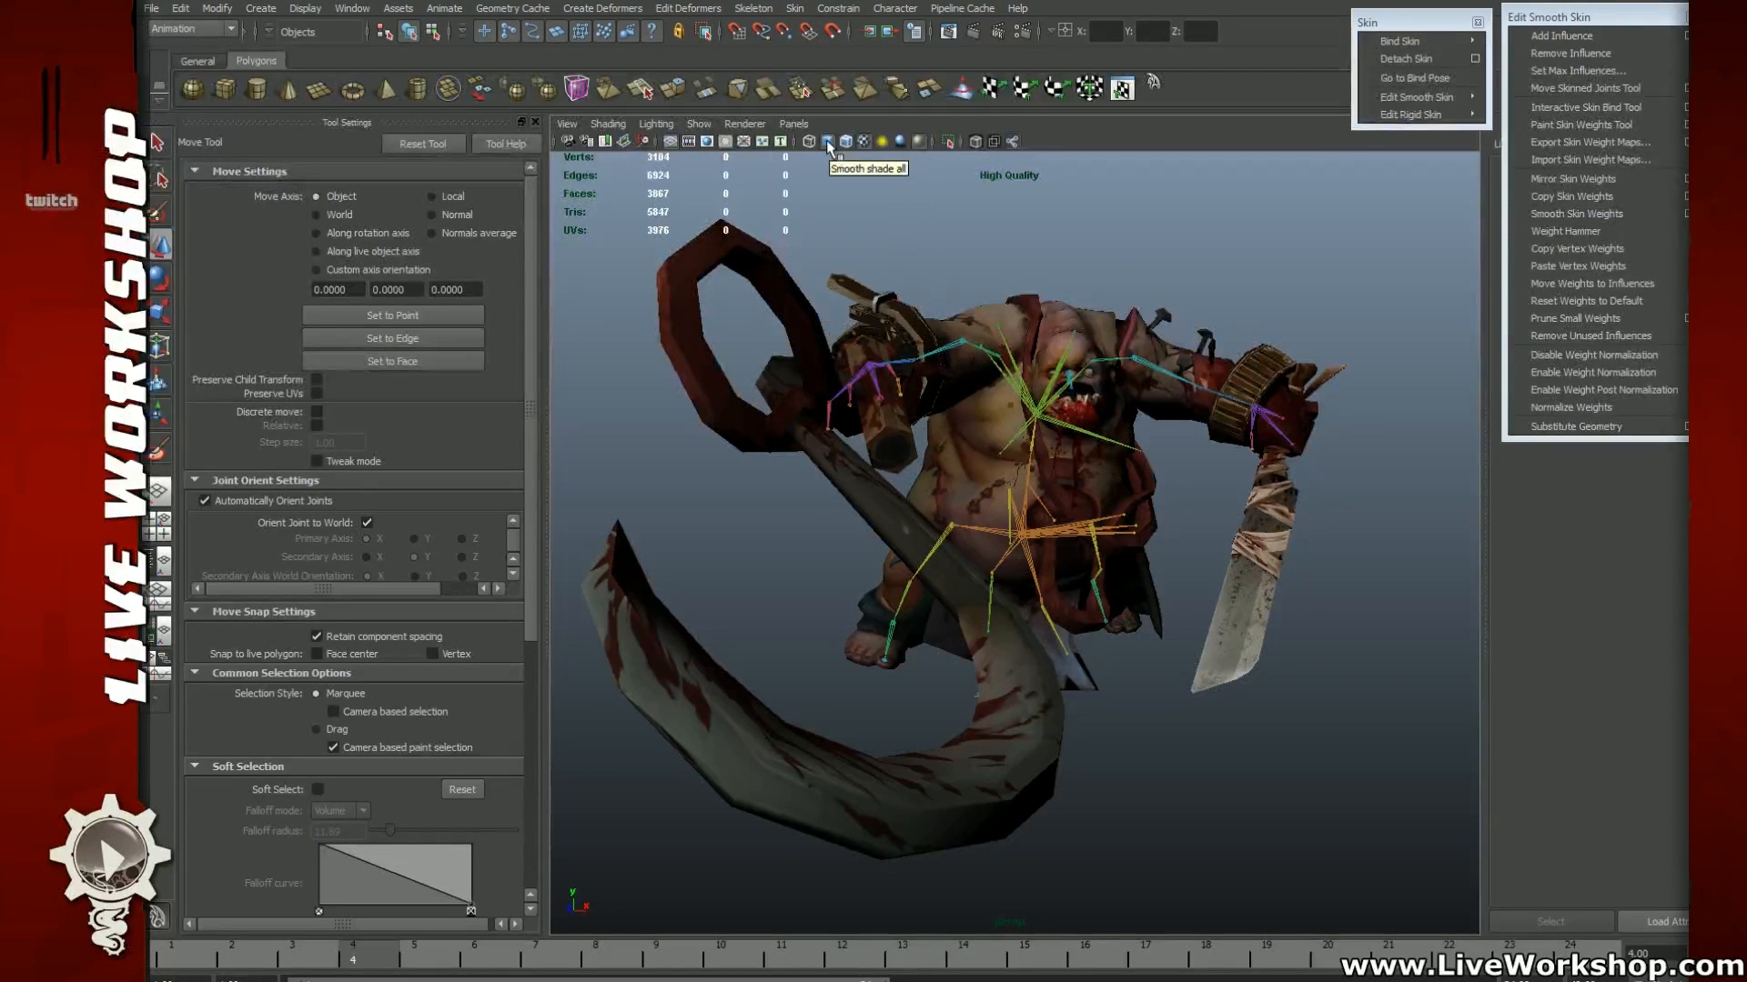
{"action": "left_click", "coordinate": [895, 142]}
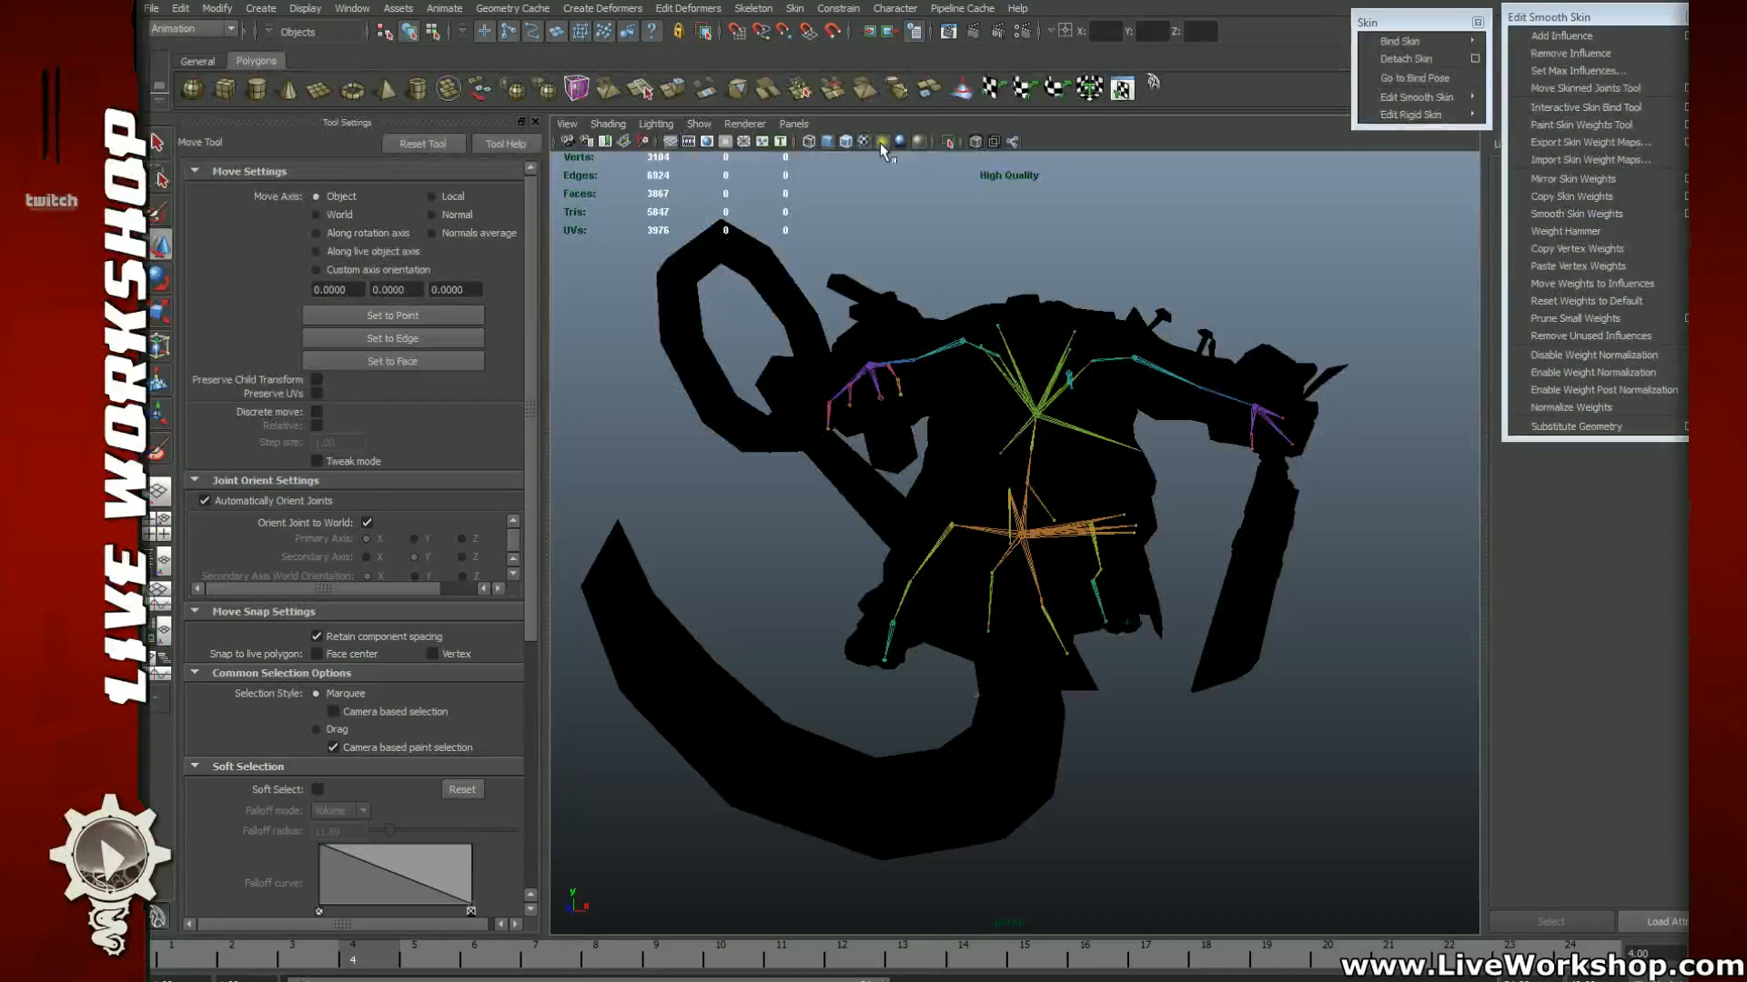
{"action": "left_click", "coordinate": [895, 143]}
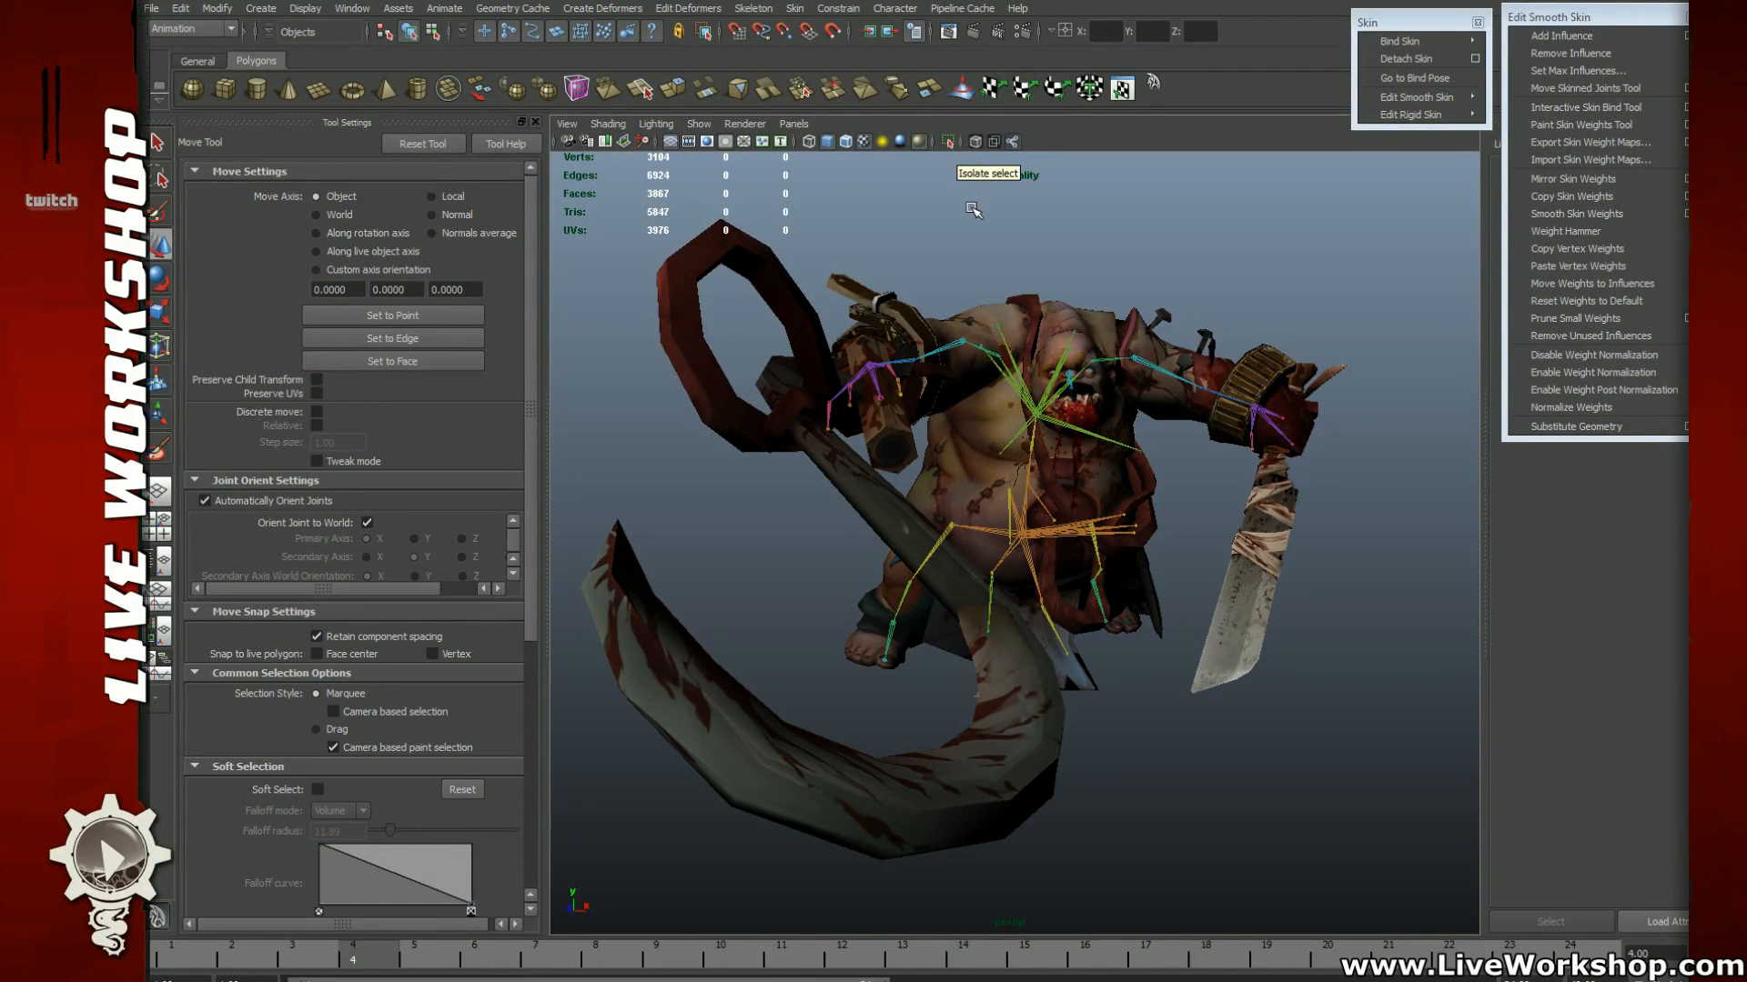
{"action": "left_click_drag", "start_coordinate": [972, 211], "coordinate": [1133, 307], "text": "alt"}
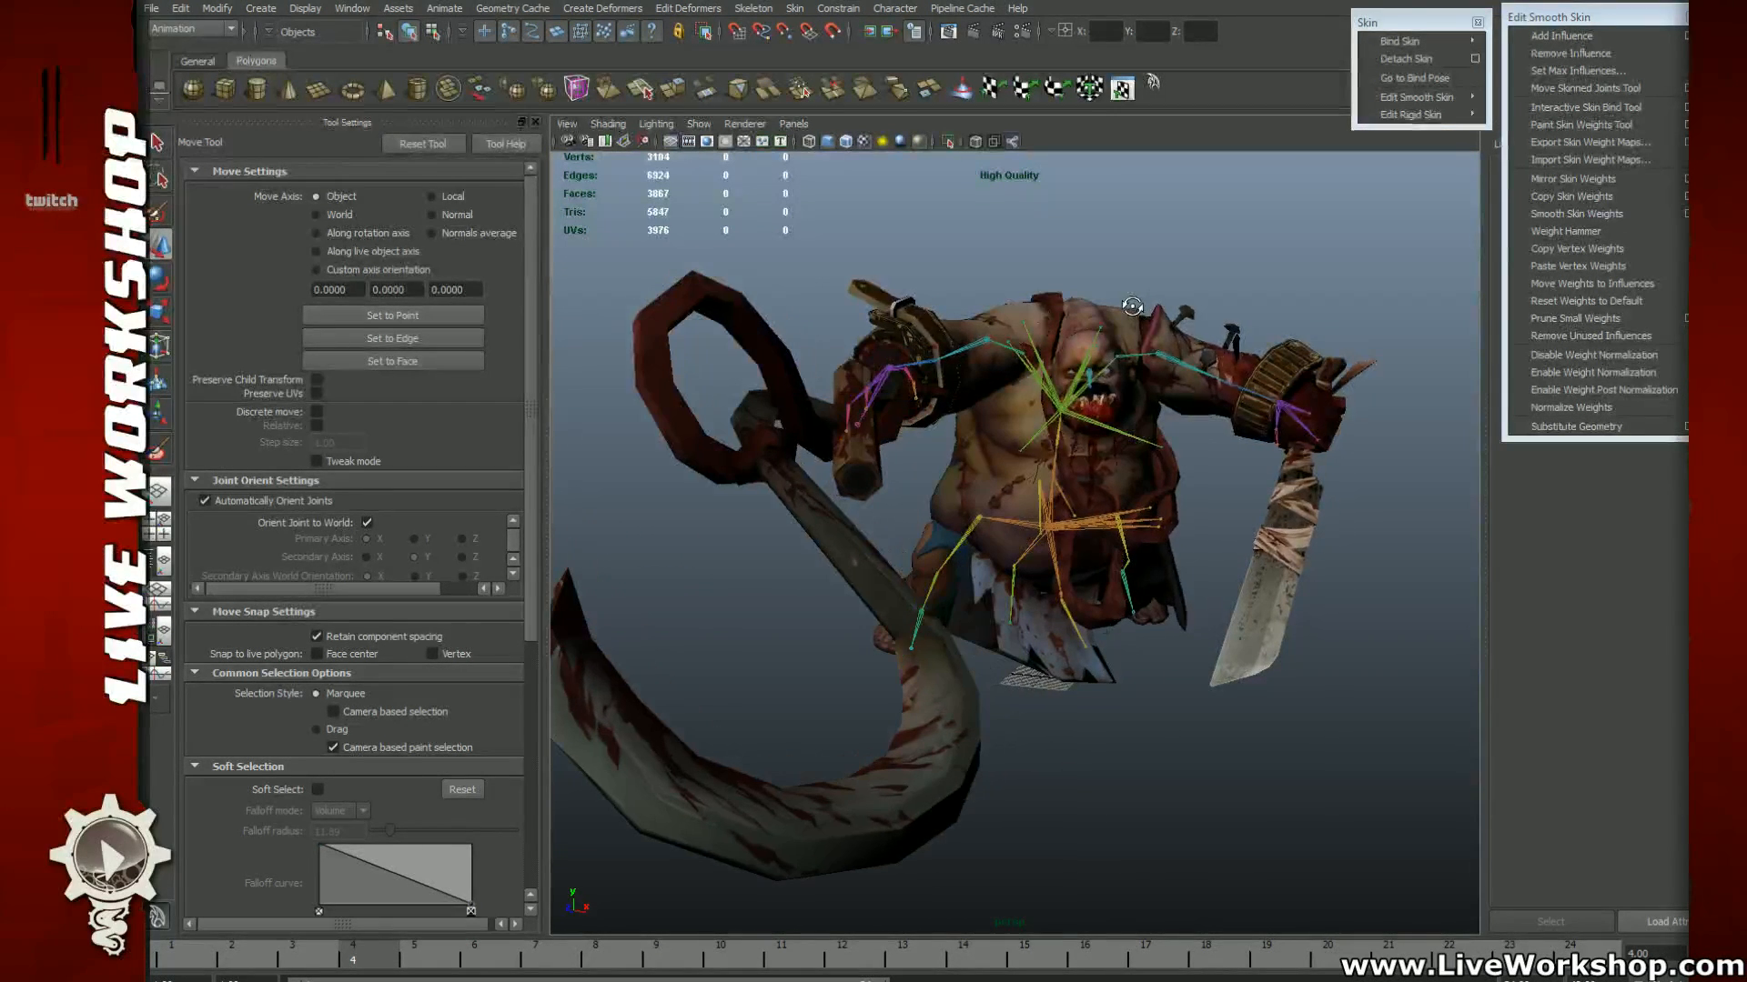
Step: Rotate the wrist_L joint slightly to adjust the hand holding the cleaver
{"action": "left_click", "coordinate": [1280, 400]}
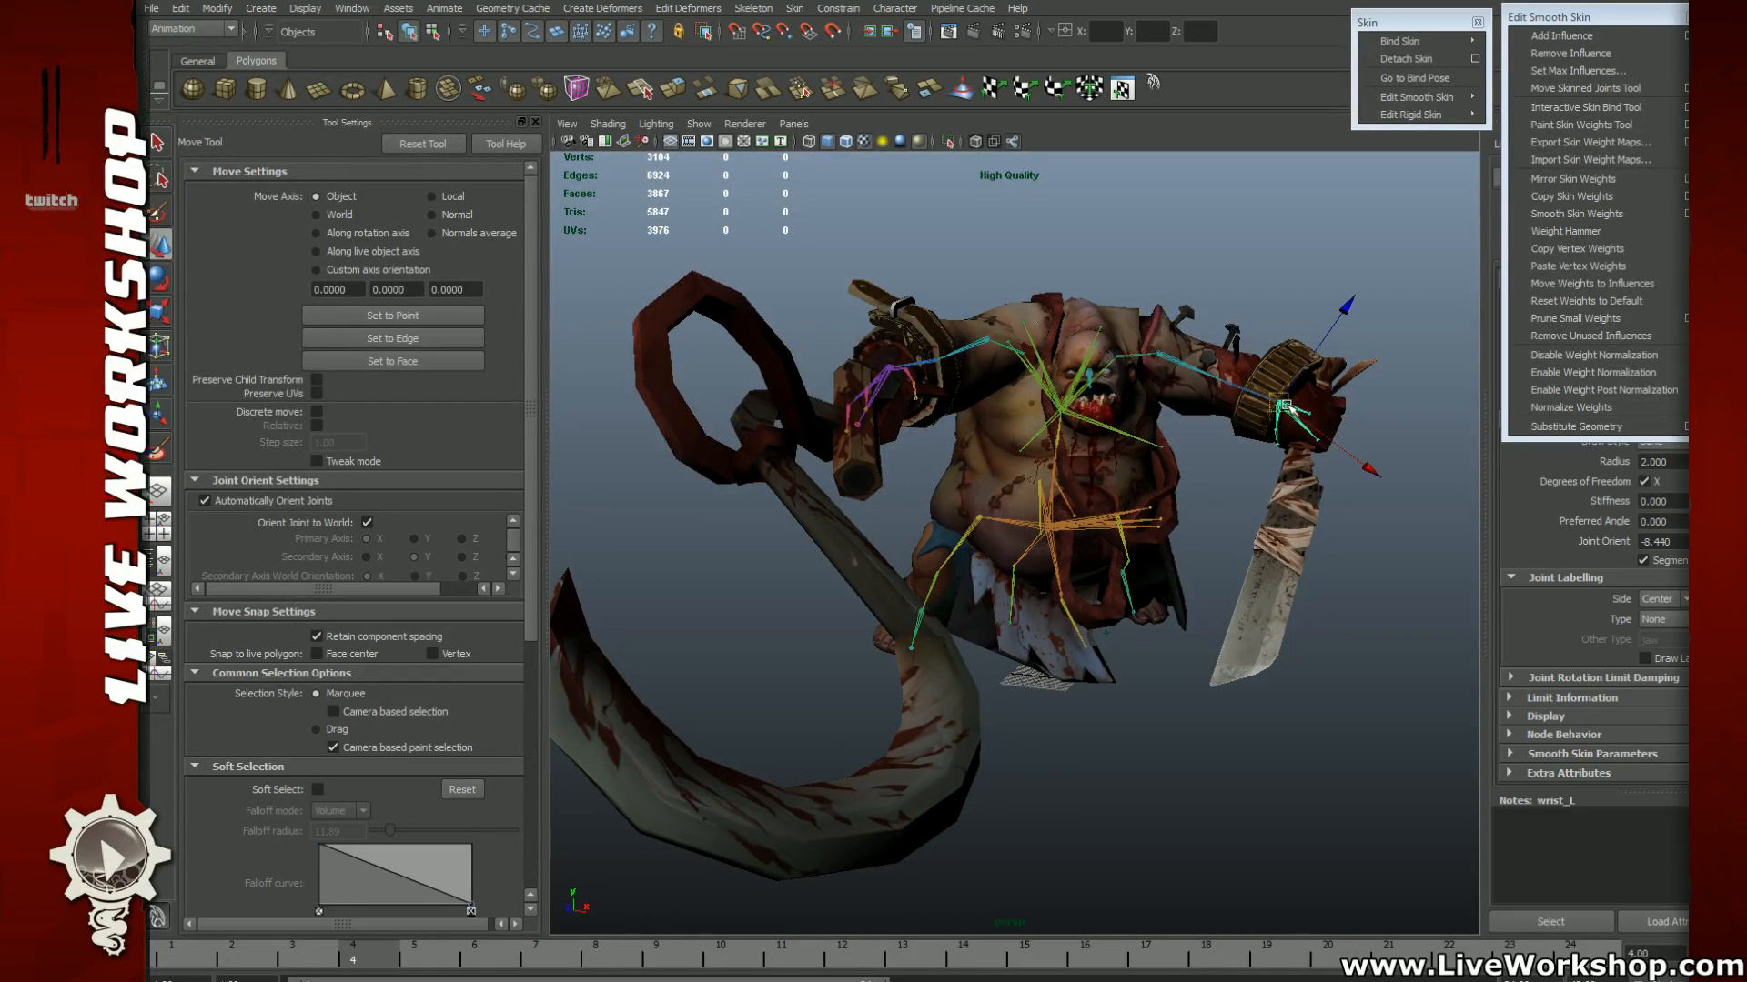
{"action": "key", "text": "e"}
{"action": "left_click_drag", "start_coordinate": [1325, 361], "coordinate": [1215, 376]}
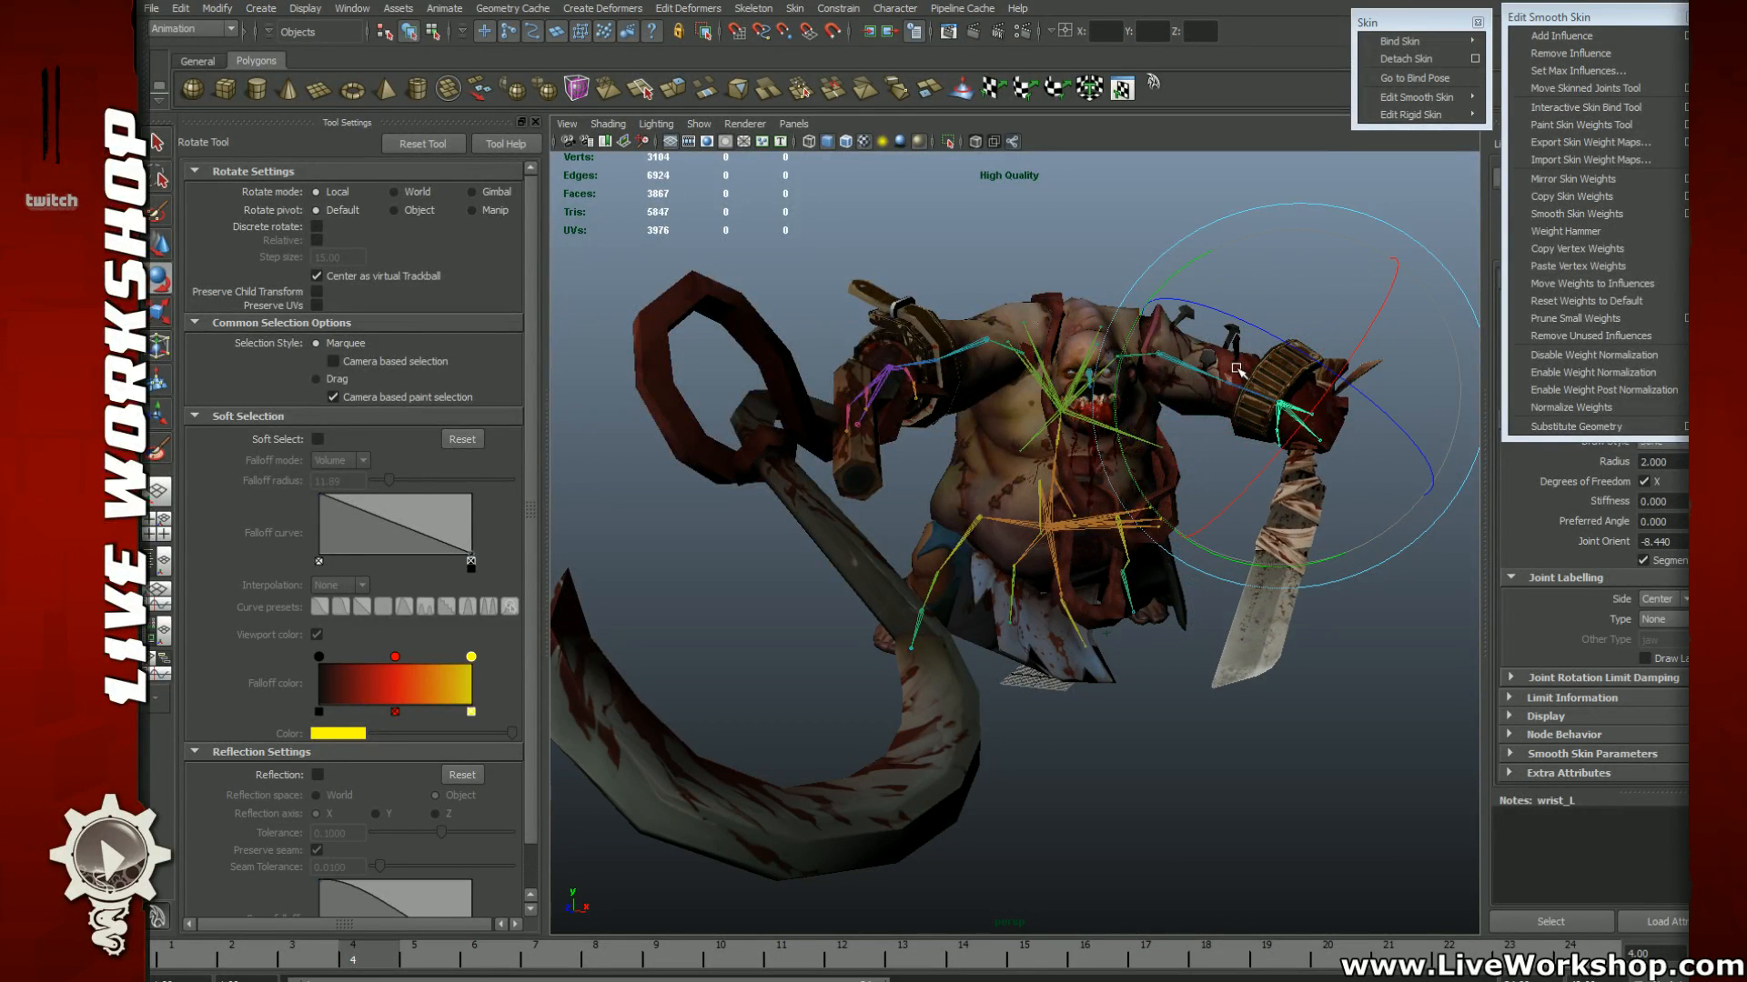
Step: Rotate the bicep_L joint to bring the cleaver arm inward, closer to the body
{"action": "left_click", "coordinate": [1172, 364]}
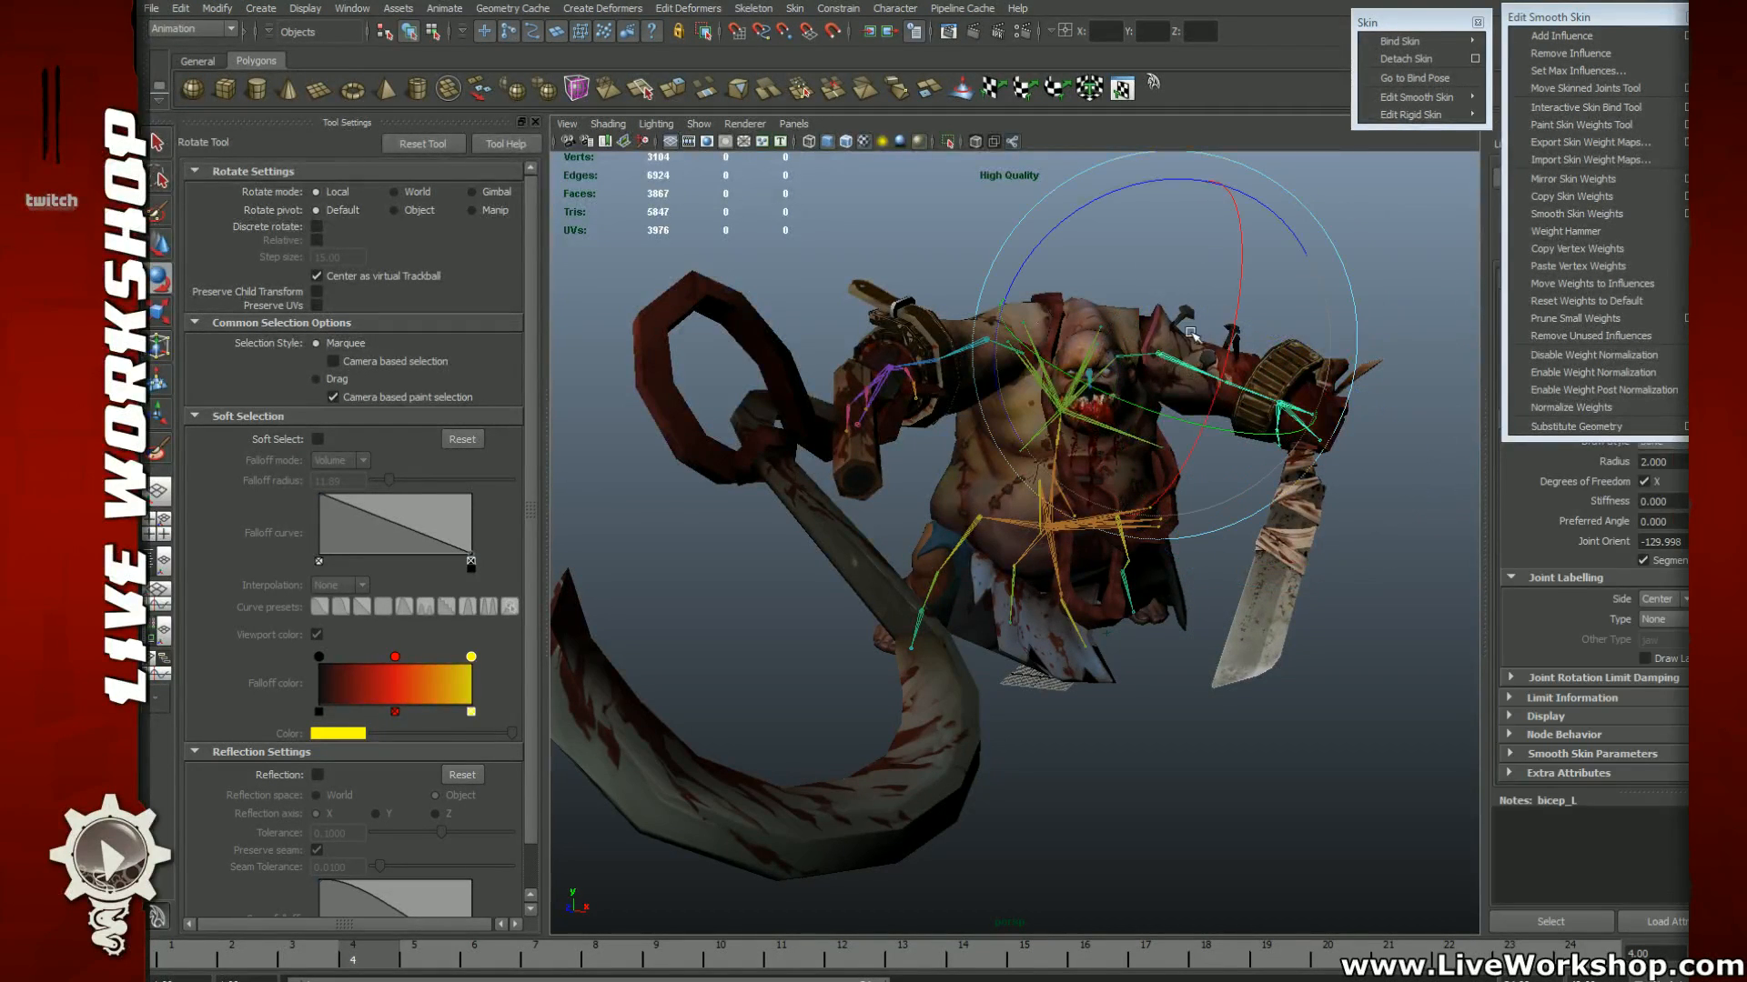
{"action": "left_click_drag", "start_coordinate": [1191, 333], "coordinate": [1141, 309]}
{"action": "left_click_drag", "start_coordinate": [1324, 316], "coordinate": [1352, 341]}
{"action": "left_click_drag", "start_coordinate": [1098, 405], "coordinate": [1030, 377]}
{"action": "left_click_drag", "start_coordinate": [1170, 424], "coordinate": [1131, 421]}
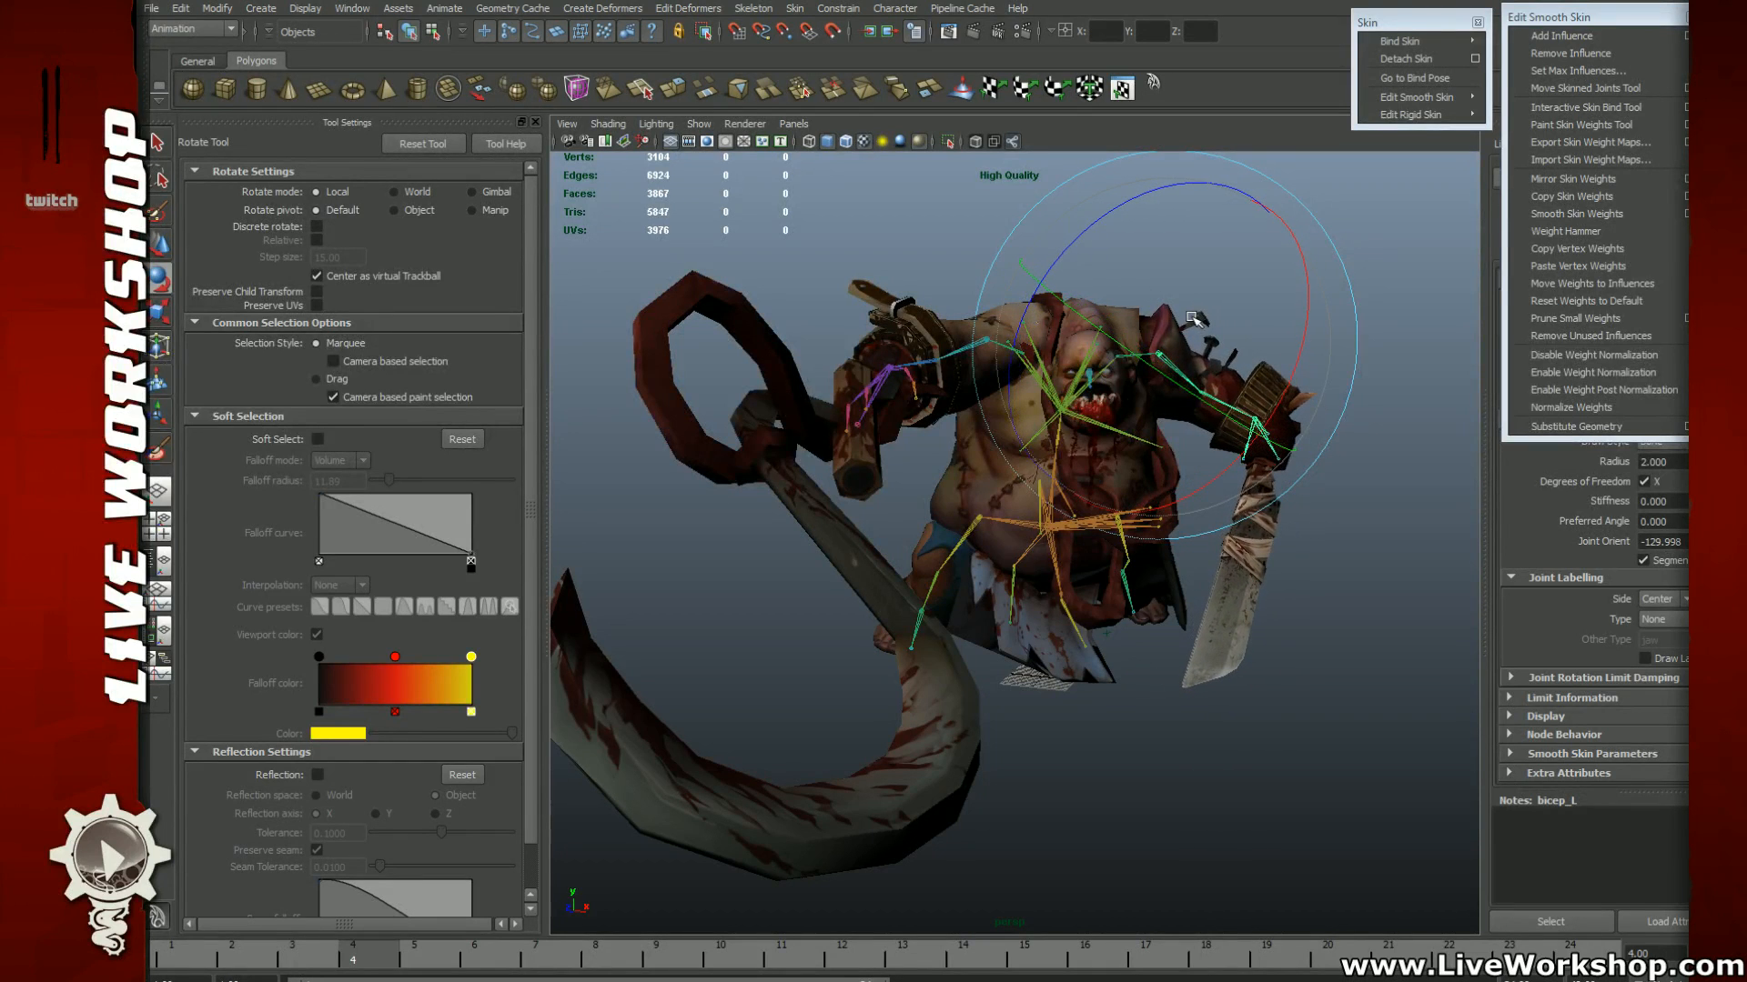
{"action": "left_click_drag", "start_coordinate": [1195, 316], "coordinate": [1184, 393]}
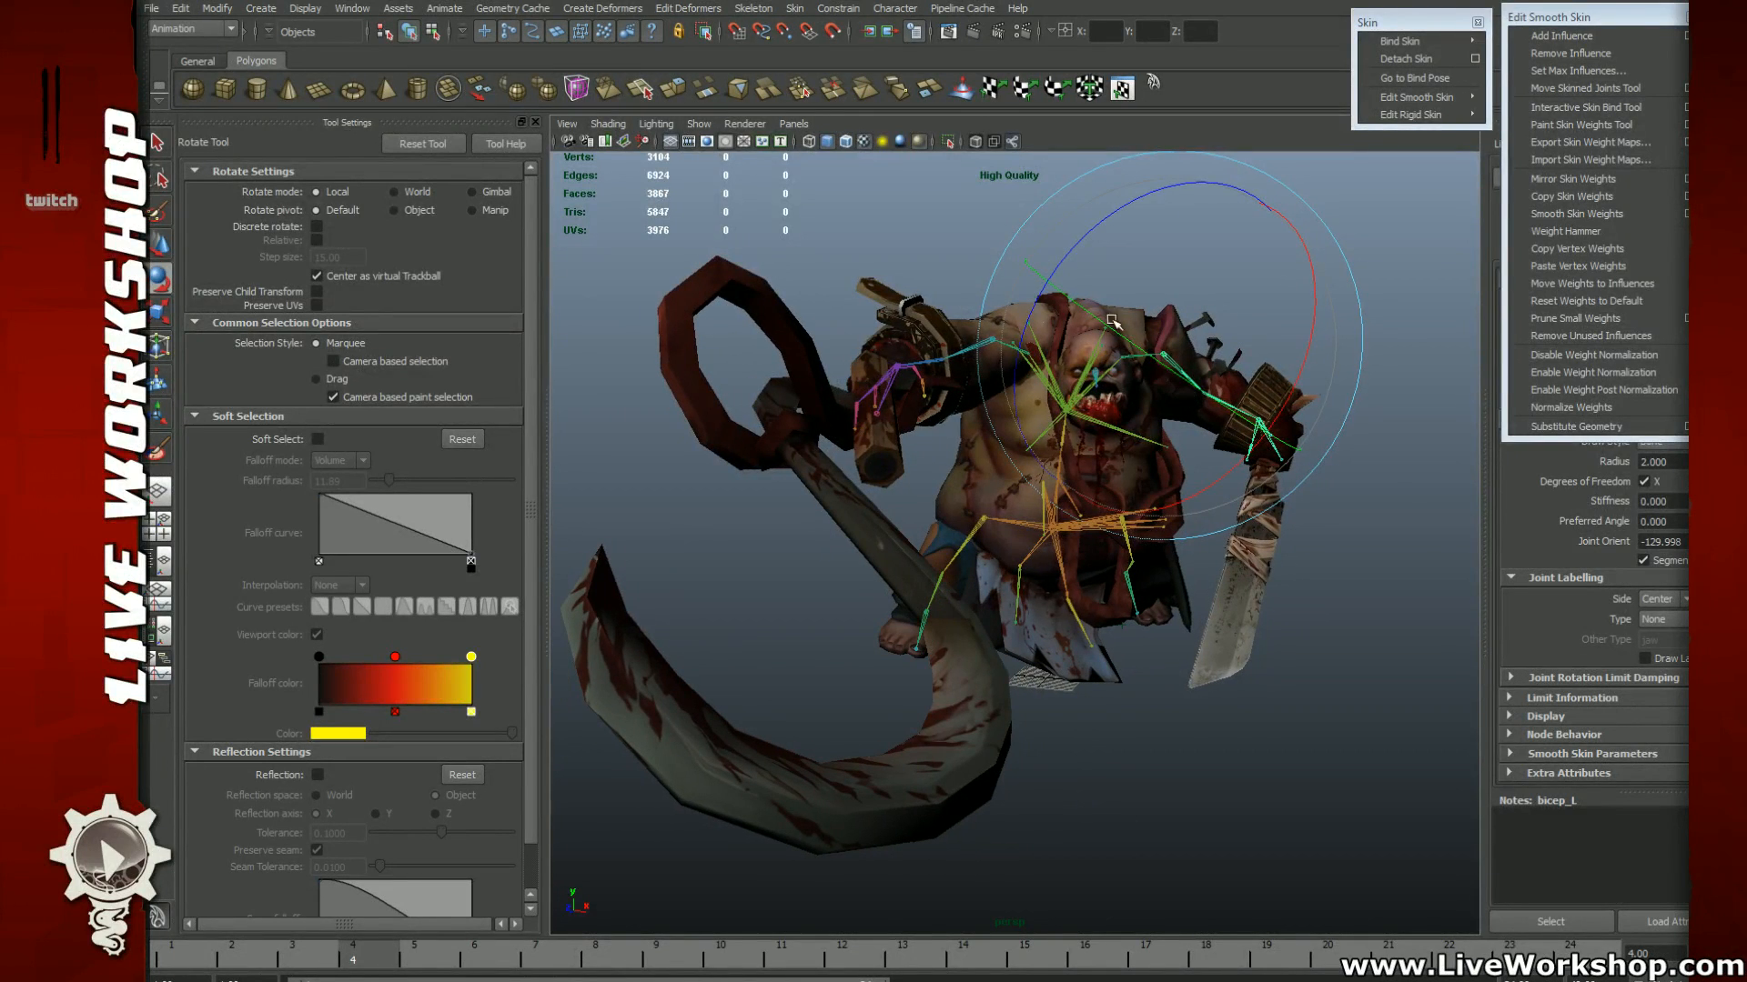
Step: Rotate the head joint slightly to adjust the character's gaze, and clear the selection
{"action": "left_click", "coordinate": [1083, 350]}
{"action": "left_click", "coordinate": [1096, 371]}
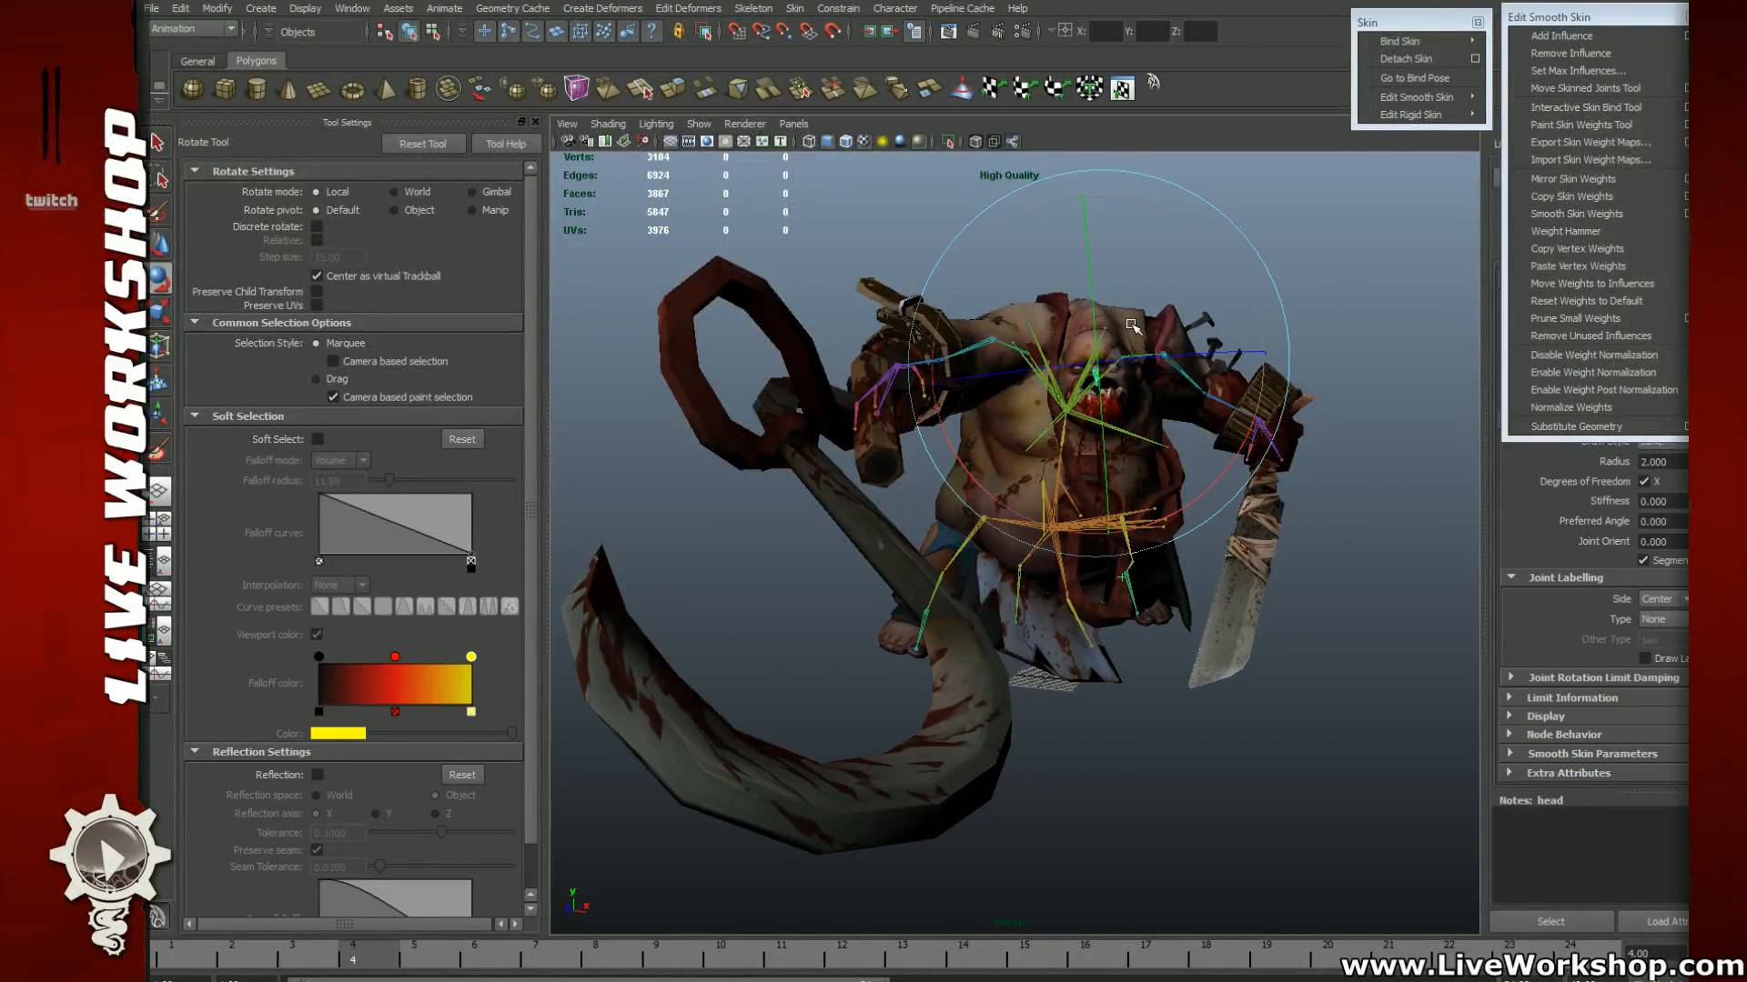
{"action": "left_click_drag", "start_coordinate": [1131, 297], "coordinate": [1171, 308]}
{"action": "left_click", "coordinate": [1310, 264]}
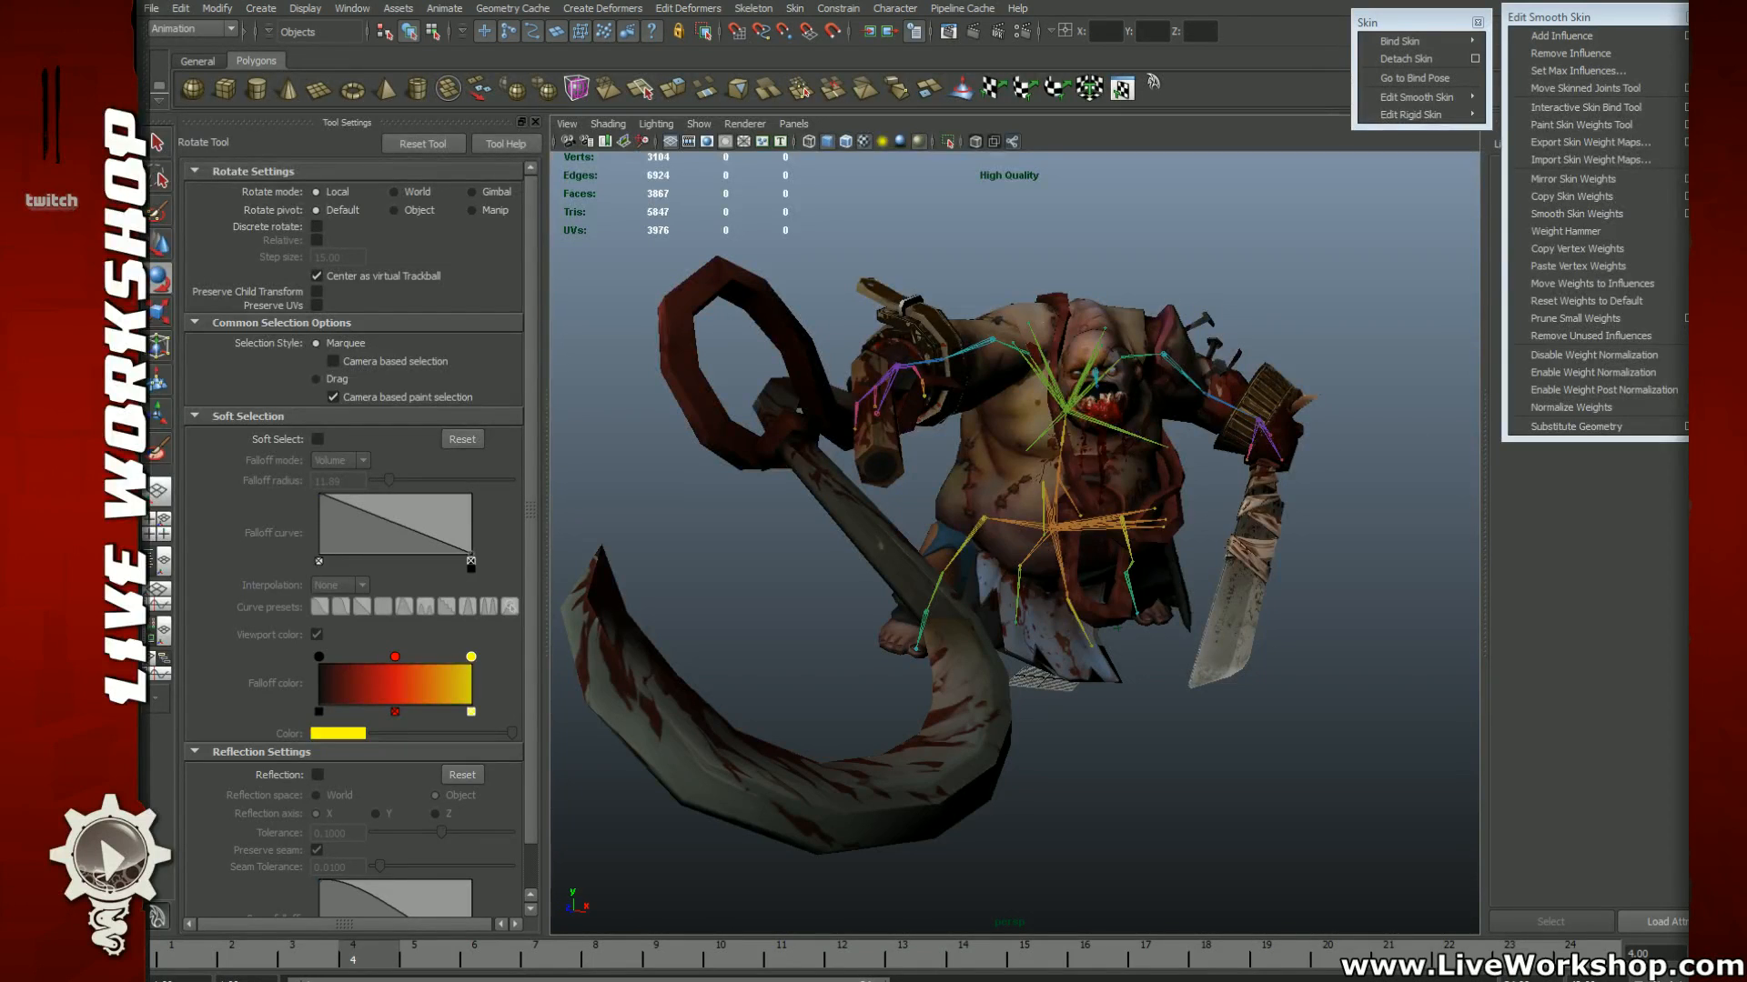
Step: Rotate the jaw0_0 joint slightly to refine the roaring mouth
{"action": "mouse_move", "coordinate": [1331, 526]}
{"action": "left_mouse_down", "text": "alt"}
{"action": "mouse_move", "coordinate": [1299, 495]}
{"action": "mouse_move", "coordinate": [1402, 564]}
{"action": "left_mouse_up", "text": "alt"}
{"action": "left_click_drag", "start_coordinate": [1158, 495], "coordinate": [1115, 525], "text": "alt"}
{"action": "right_click_drag", "start_coordinate": [1115, 526], "coordinate": [1308, 617], "text": "alt"}
{"action": "left_click_drag", "start_coordinate": [1307, 616], "coordinate": [1135, 538], "text": "alt"}
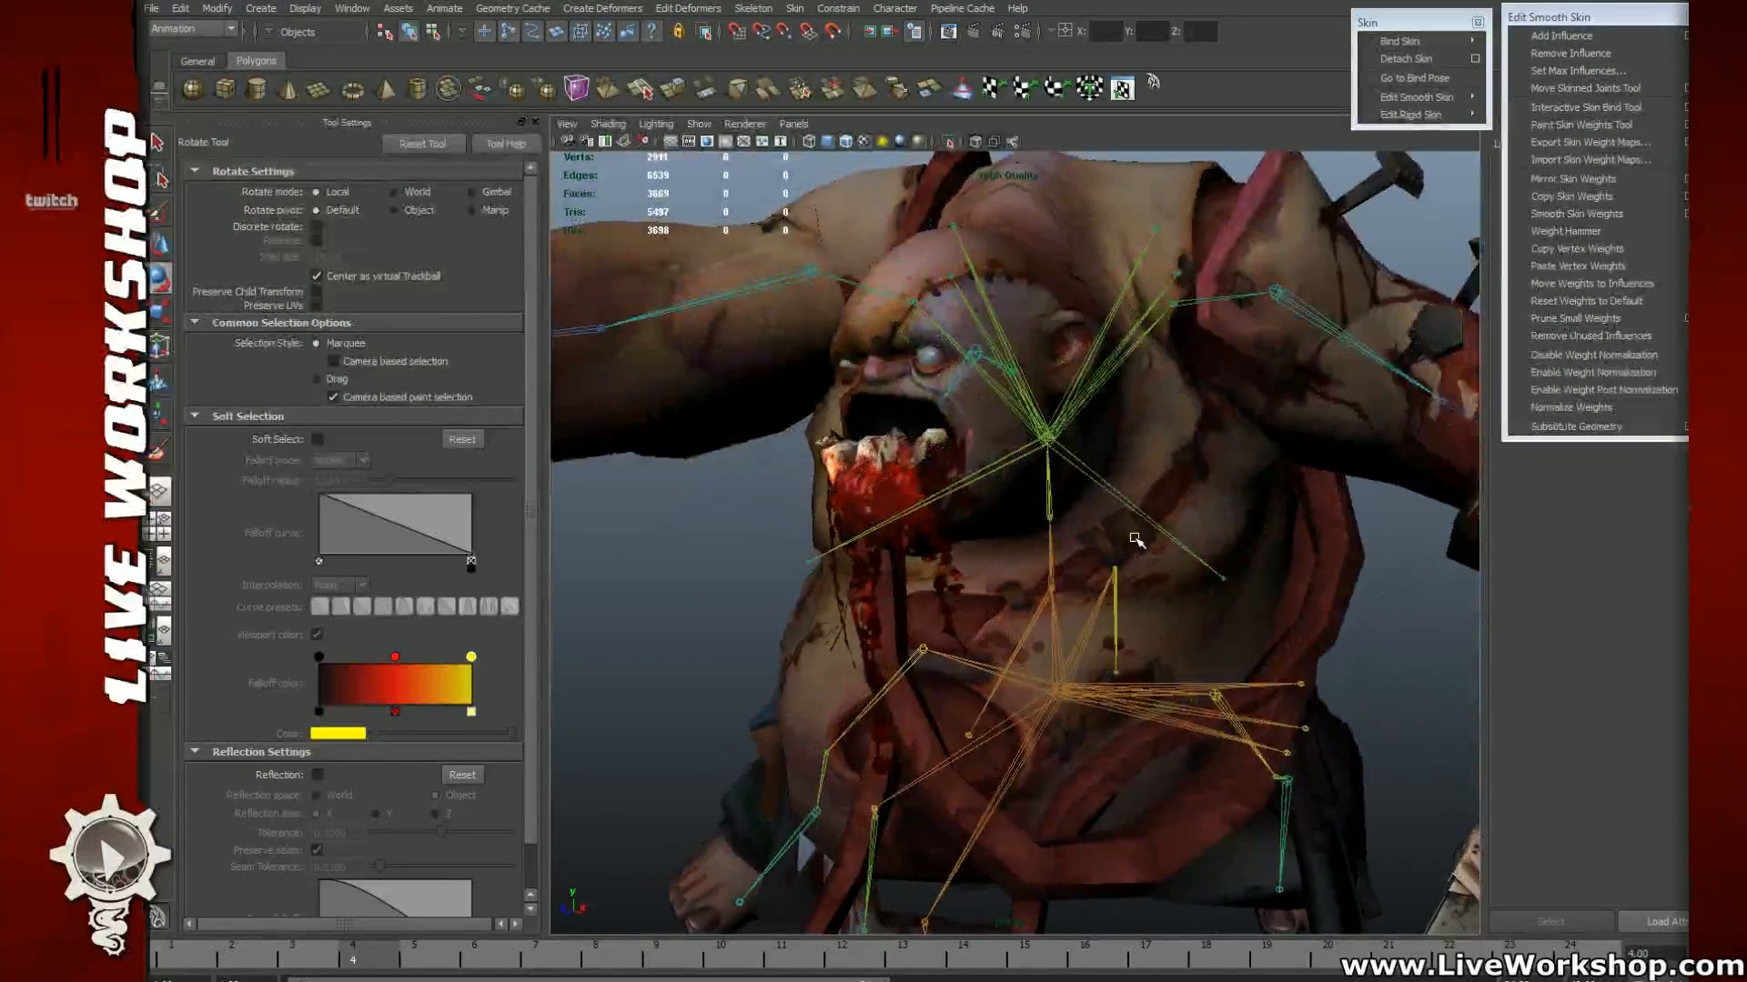
{"action": "left_click", "coordinate": [941, 402]}
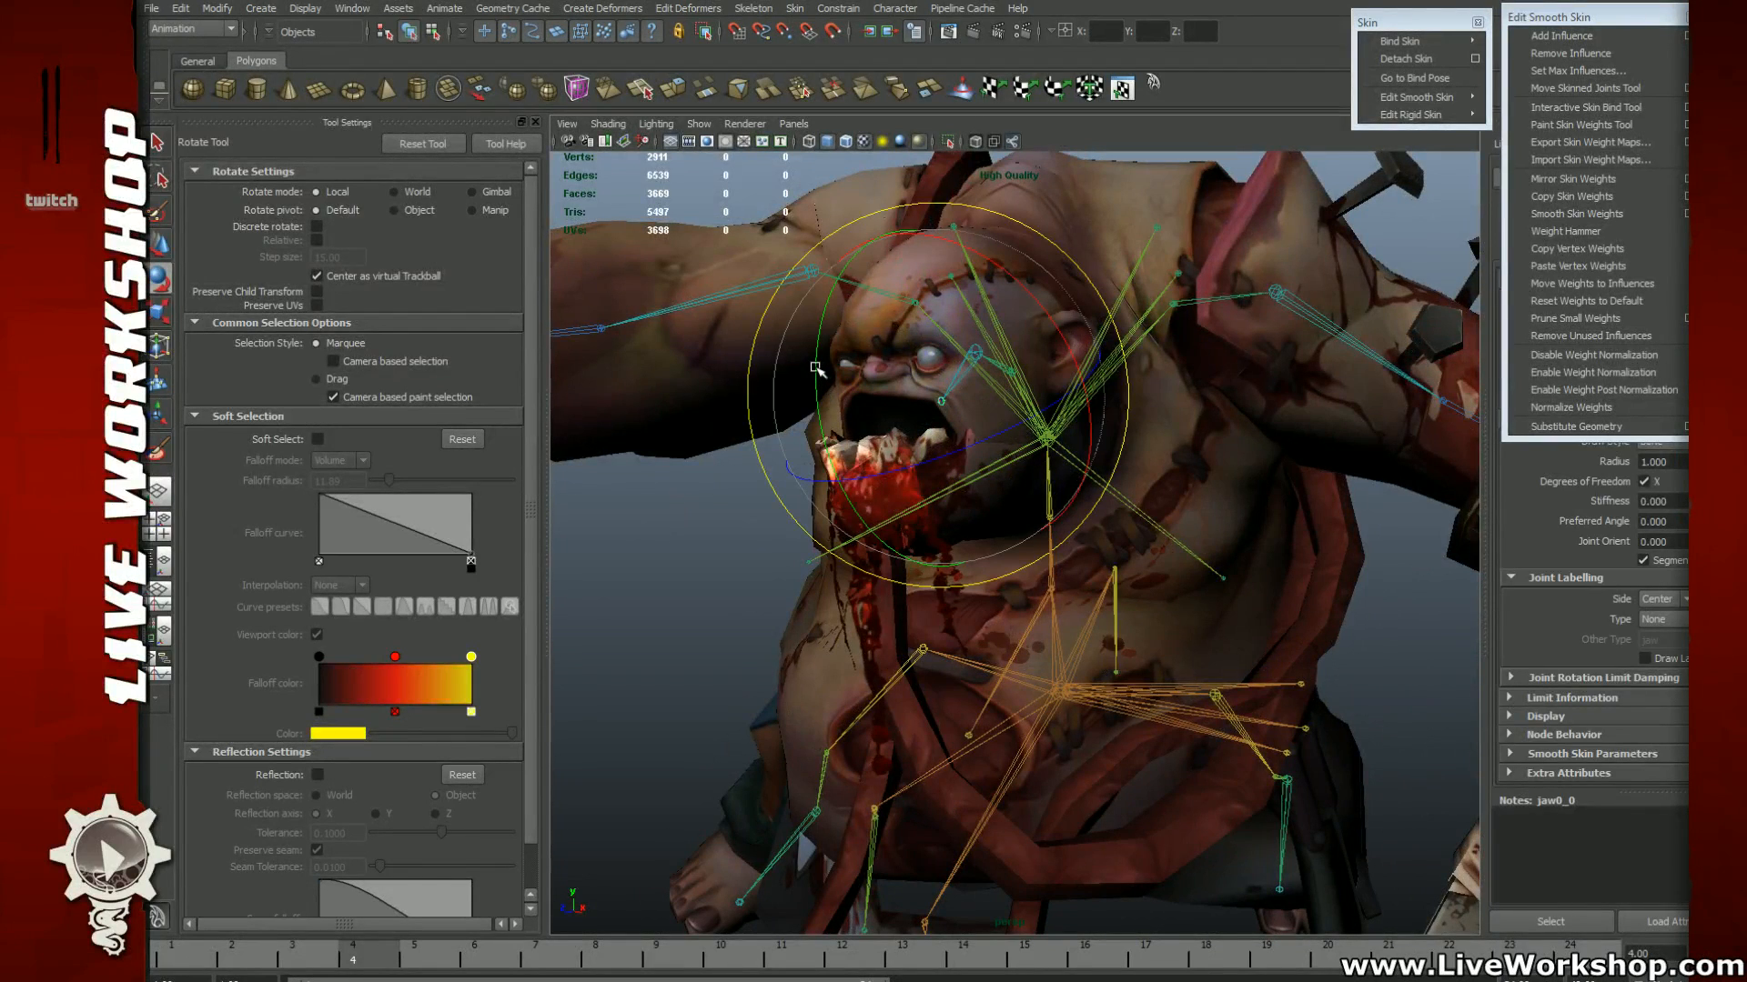
{"action": "mouse_move", "coordinate": [816, 369]}
{"action": "left_mouse_down"}
{"action": "mouse_move", "coordinate": [818, 384]}
{"action": "mouse_move", "coordinate": [811, 368]}
{"action": "left_mouse_up"}
Step: Examine the roaring face and the overall pose from several angles and distances with nothing selected
{"action": "left_click_drag", "start_coordinate": [1008, 431], "coordinate": [1111, 487], "text": "alt"}
{"action": "right_click_drag", "start_coordinate": [1113, 488], "coordinate": [978, 433], "text": "alt"}
{"action": "left_click_drag", "start_coordinate": [1071, 473], "coordinate": [1151, 431], "text": "alt"}
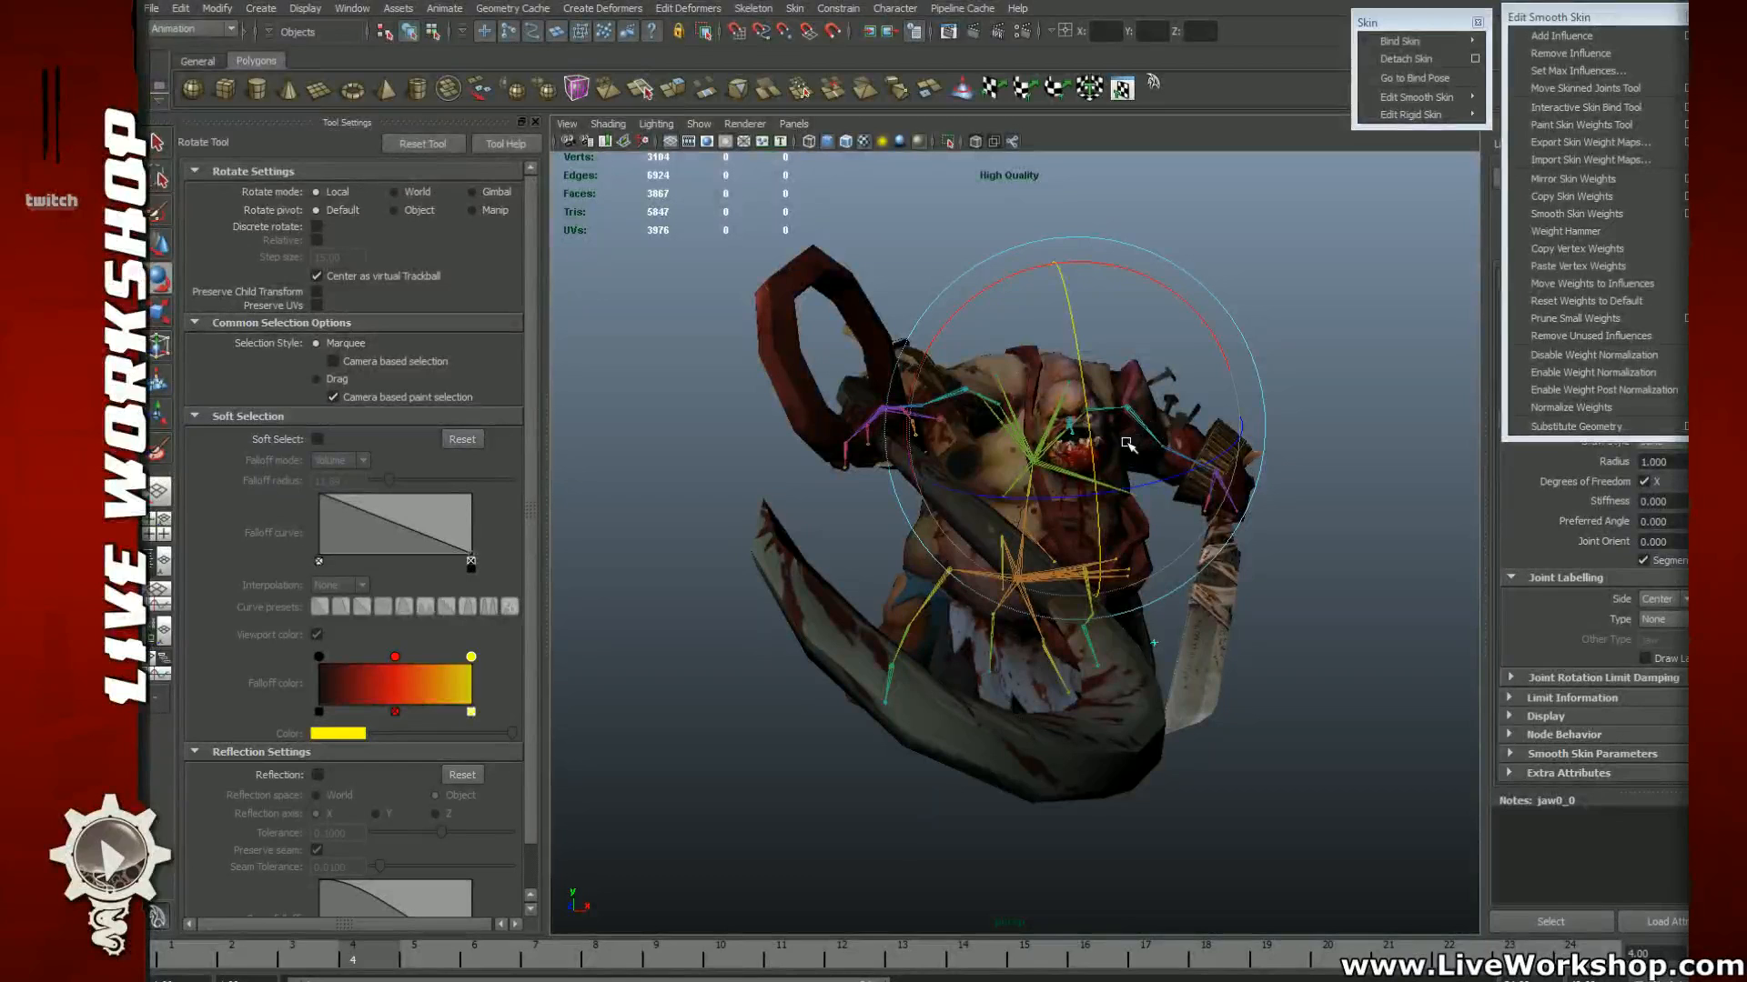
{"action": "left_click_drag", "start_coordinate": [1123, 451], "coordinate": [1112, 453], "text": "alt"}
{"action": "middle_click_drag", "start_coordinate": [1112, 452], "coordinate": [1033, 499], "text": "alt"}
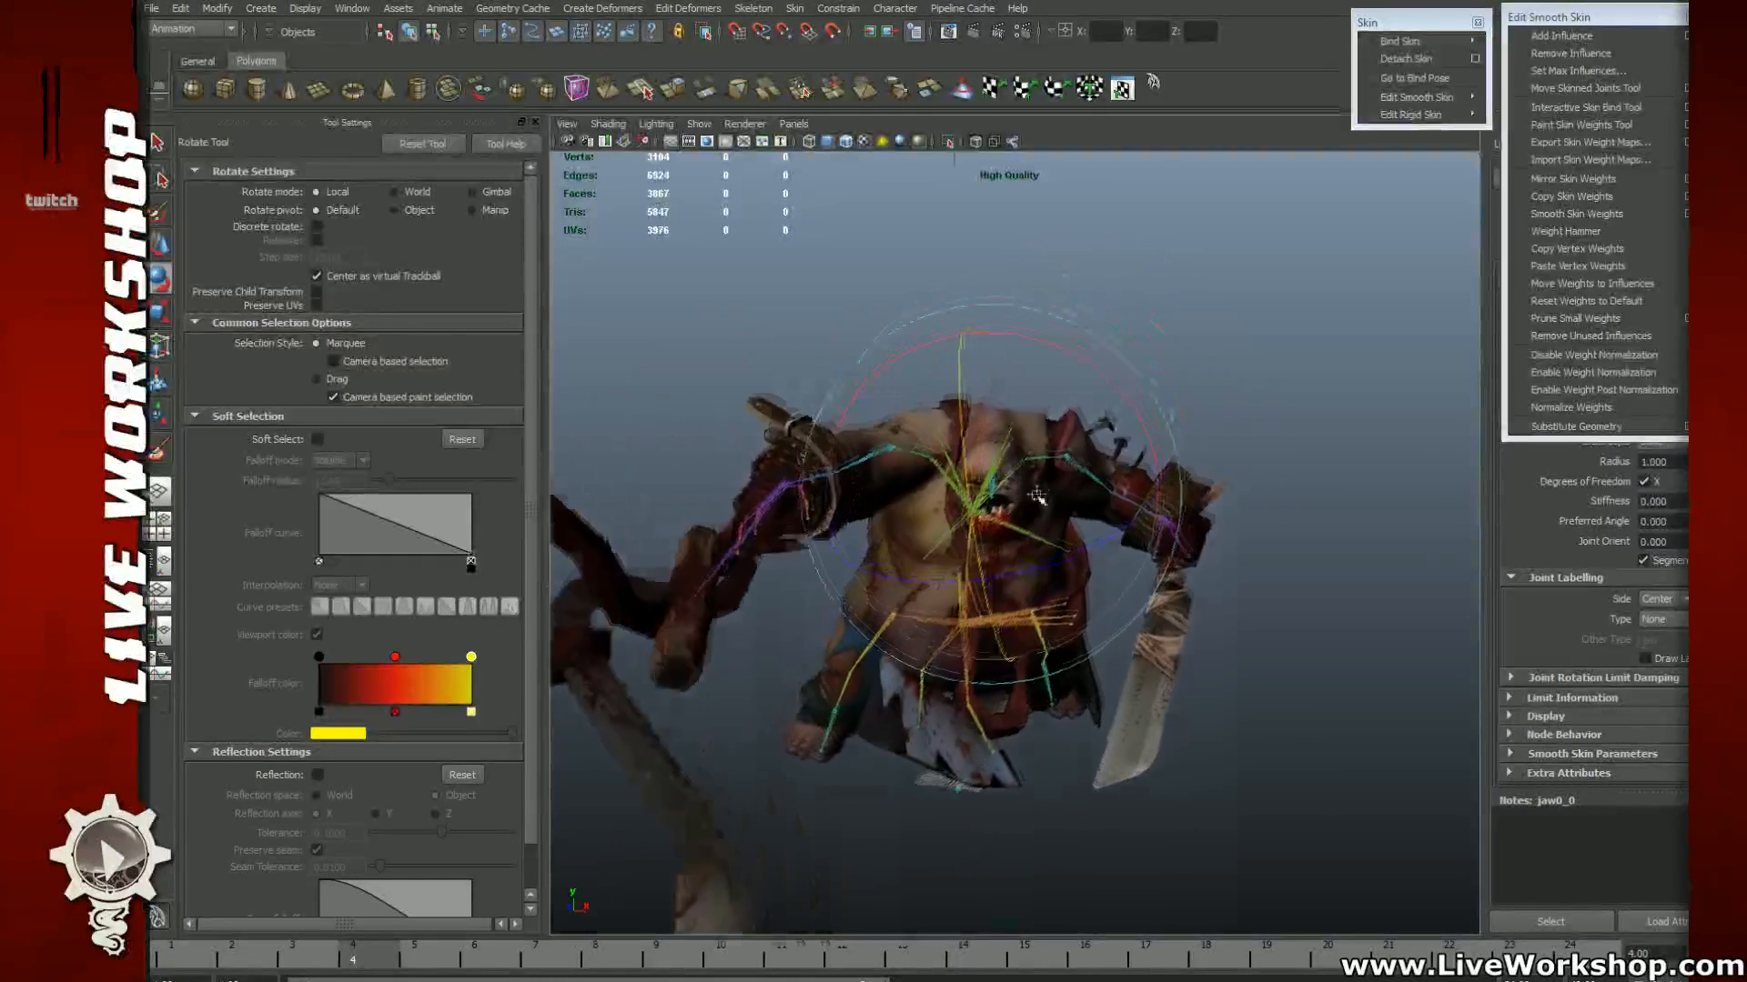
{"action": "right_click_drag", "start_coordinate": [1033, 499], "coordinate": [1103, 456], "text": "alt"}
{"action": "left_click_drag", "start_coordinate": [1104, 455], "coordinate": [1128, 428], "text": "alt"}
{"action": "left_click", "coordinate": [1265, 247]}
{"action": "left_click_drag", "start_coordinate": [1076, 329], "coordinate": [1063, 336], "text": "alt"}
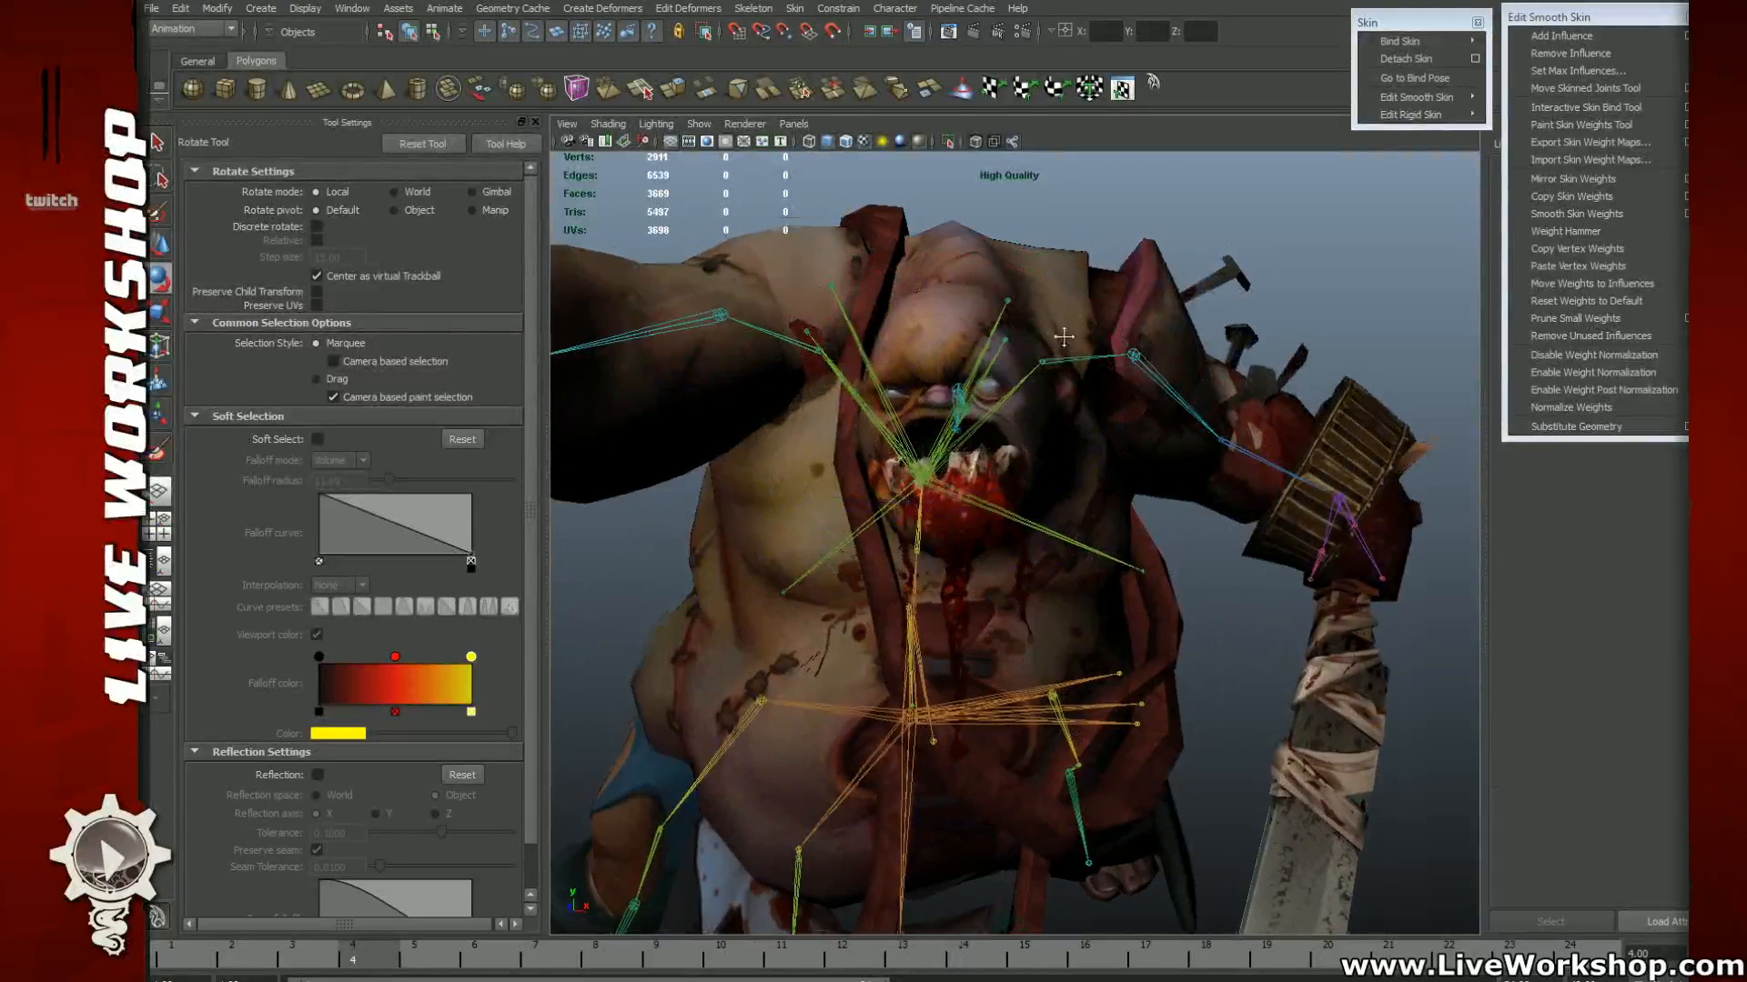
{"action": "middle_click_drag", "start_coordinate": [1063, 336], "coordinate": [1083, 364], "text": "alt"}
{"action": "right_click_drag", "start_coordinate": [1082, 364], "coordinate": [1155, 409], "text": "alt"}
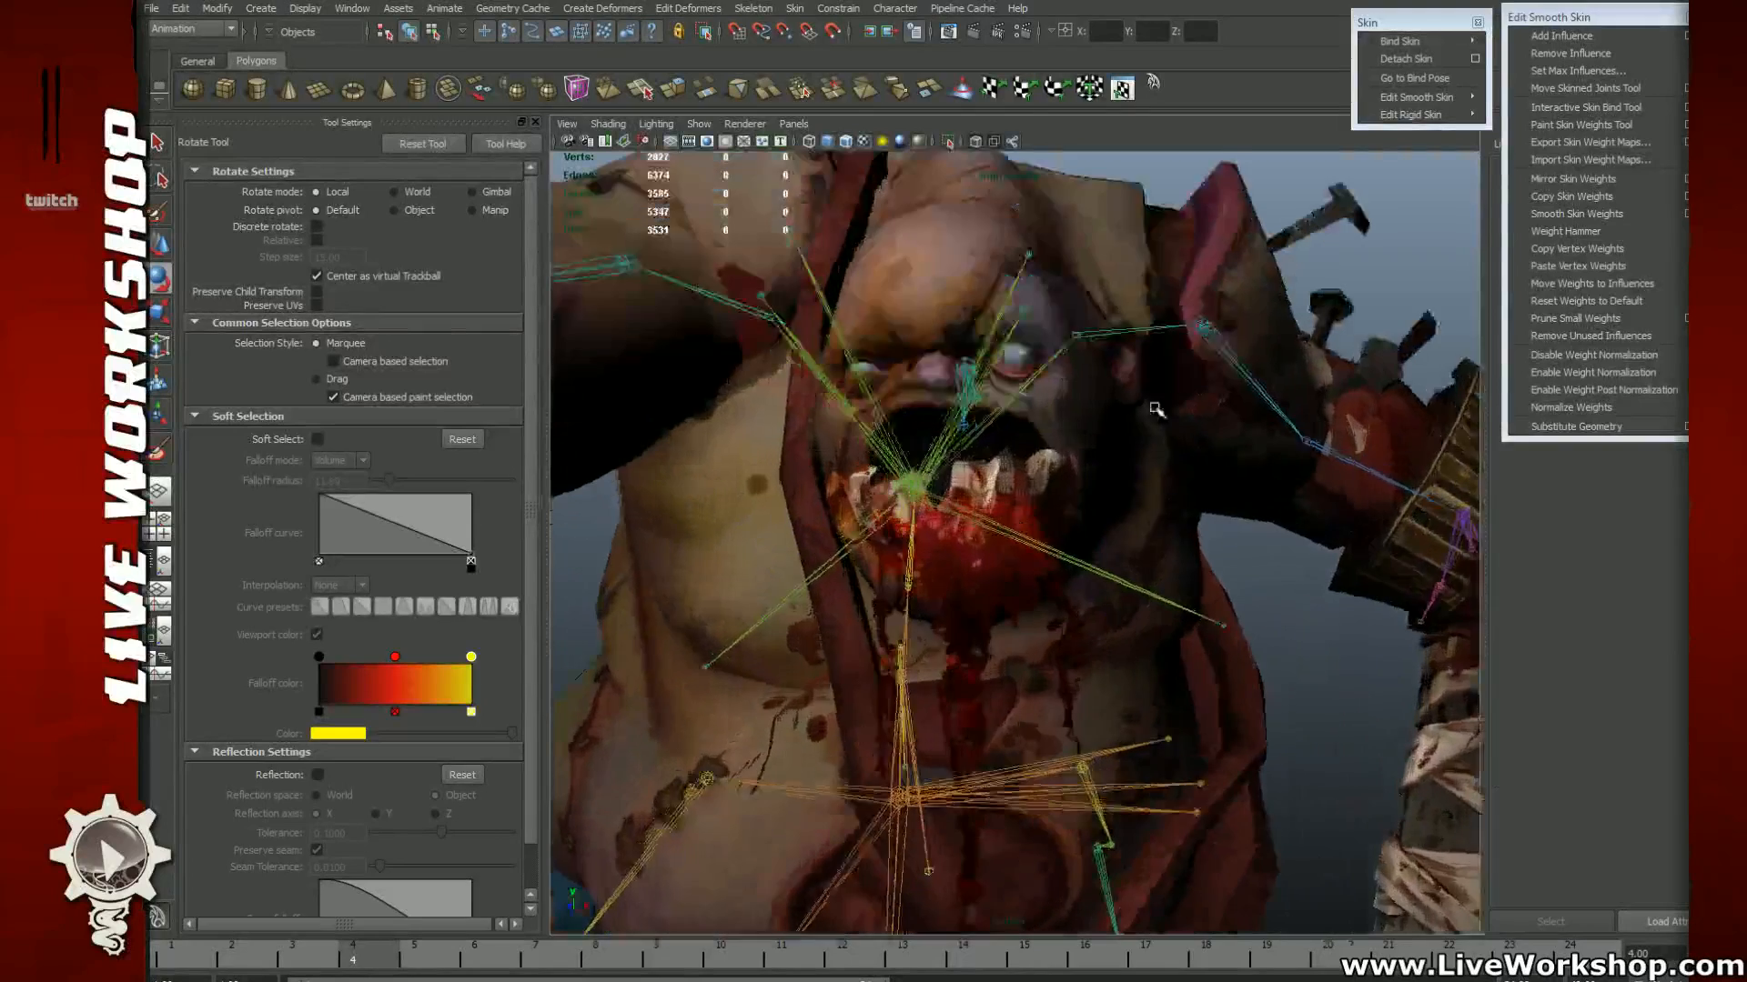
{"action": "left_click_drag", "start_coordinate": [1155, 409], "coordinate": [1121, 411], "text": "alt"}
{"action": "right_click_drag", "start_coordinate": [1033, 437], "coordinate": [955, 368], "text": "alt"}
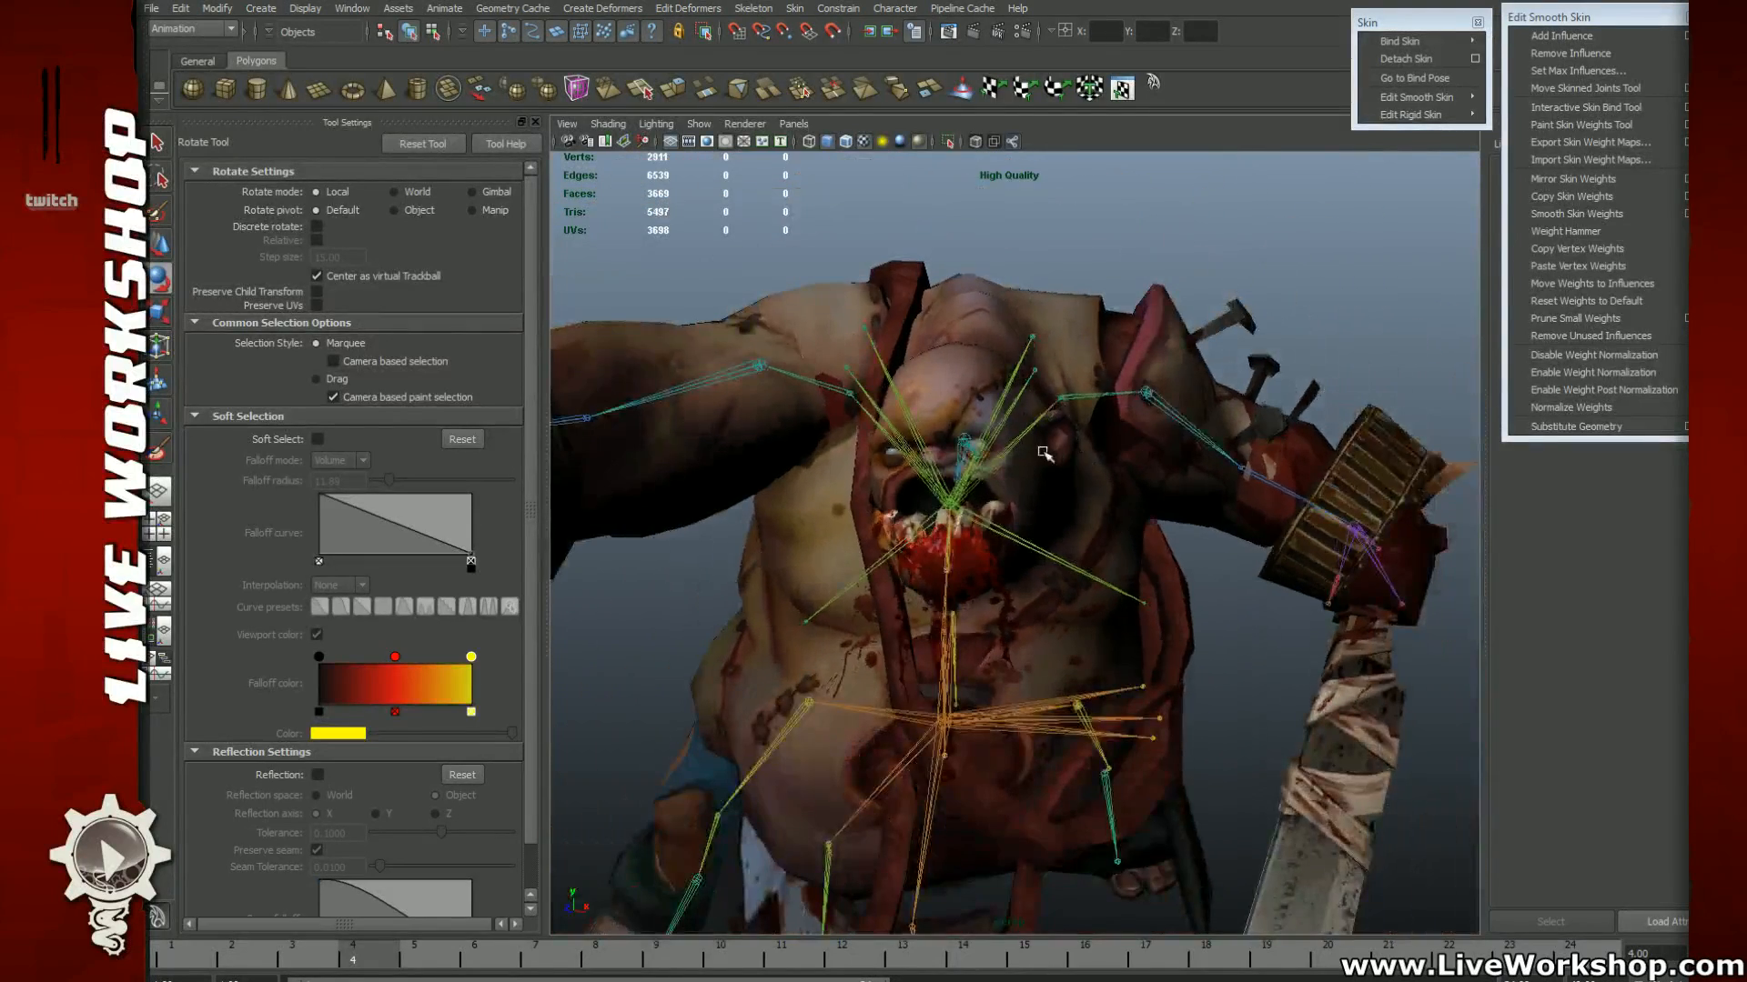
{"action": "left_click_drag", "start_coordinate": [1046, 449], "coordinate": [1066, 483], "text": "alt"}
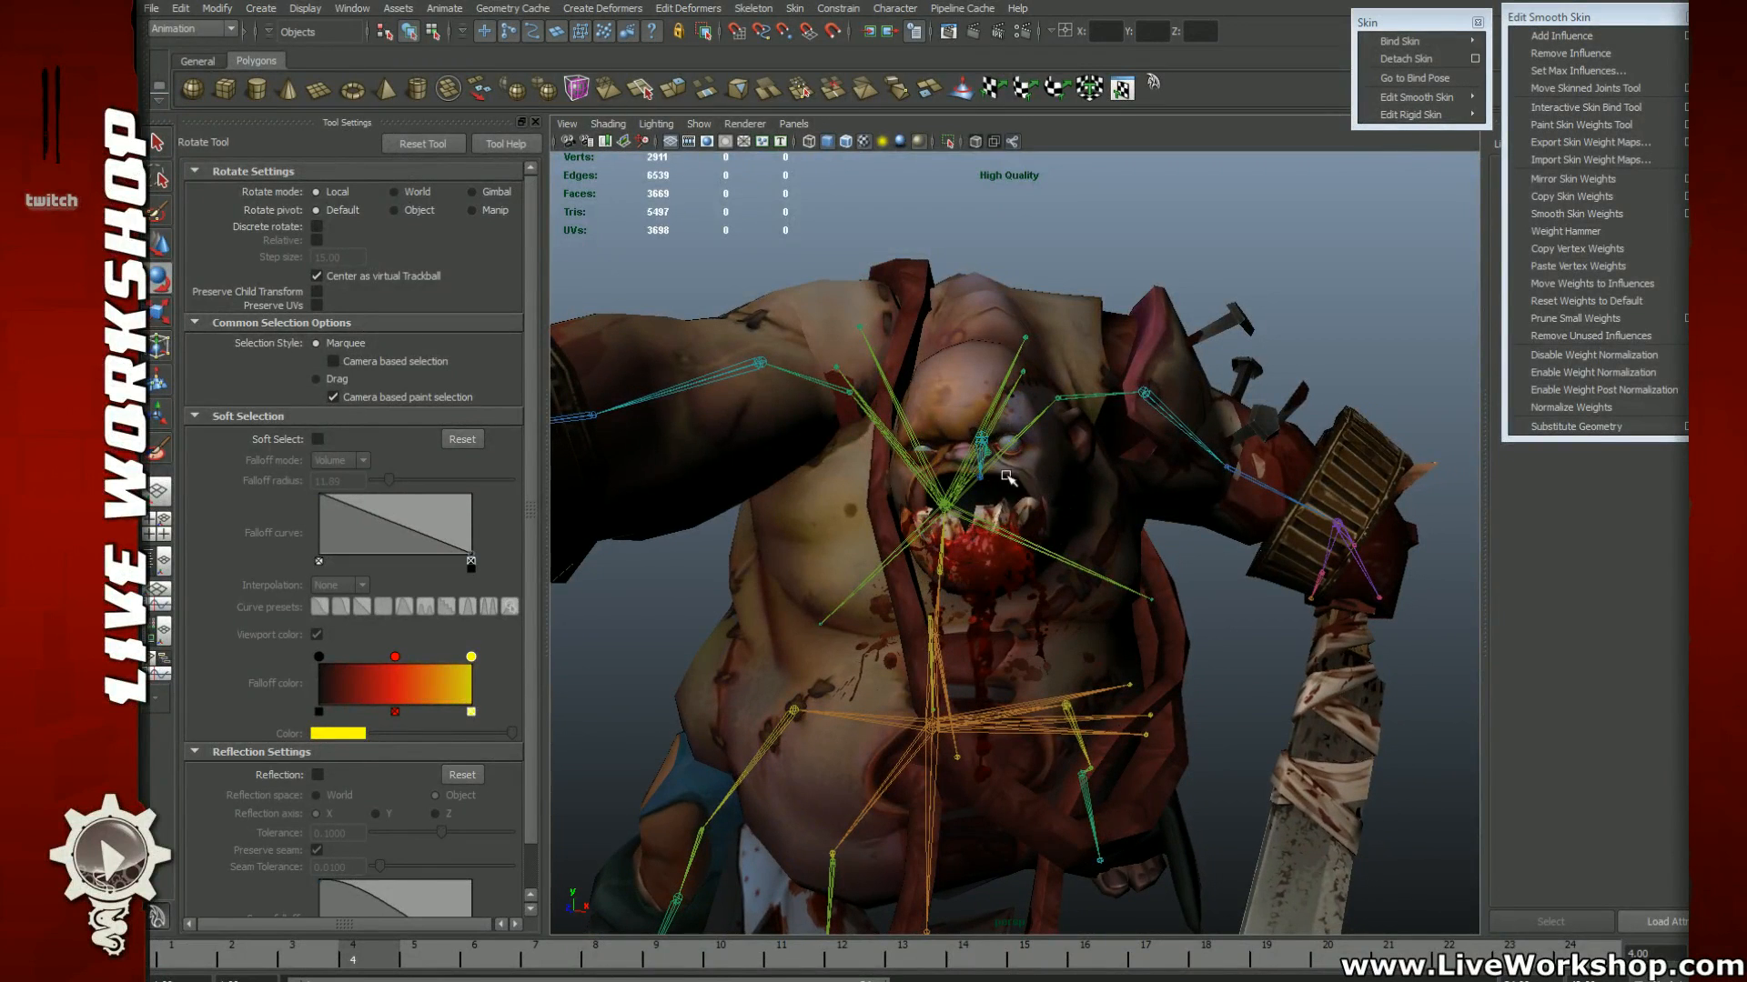
{"action": "right_click_drag", "start_coordinate": [1041, 489], "coordinate": [744, 826], "text": "alt"}
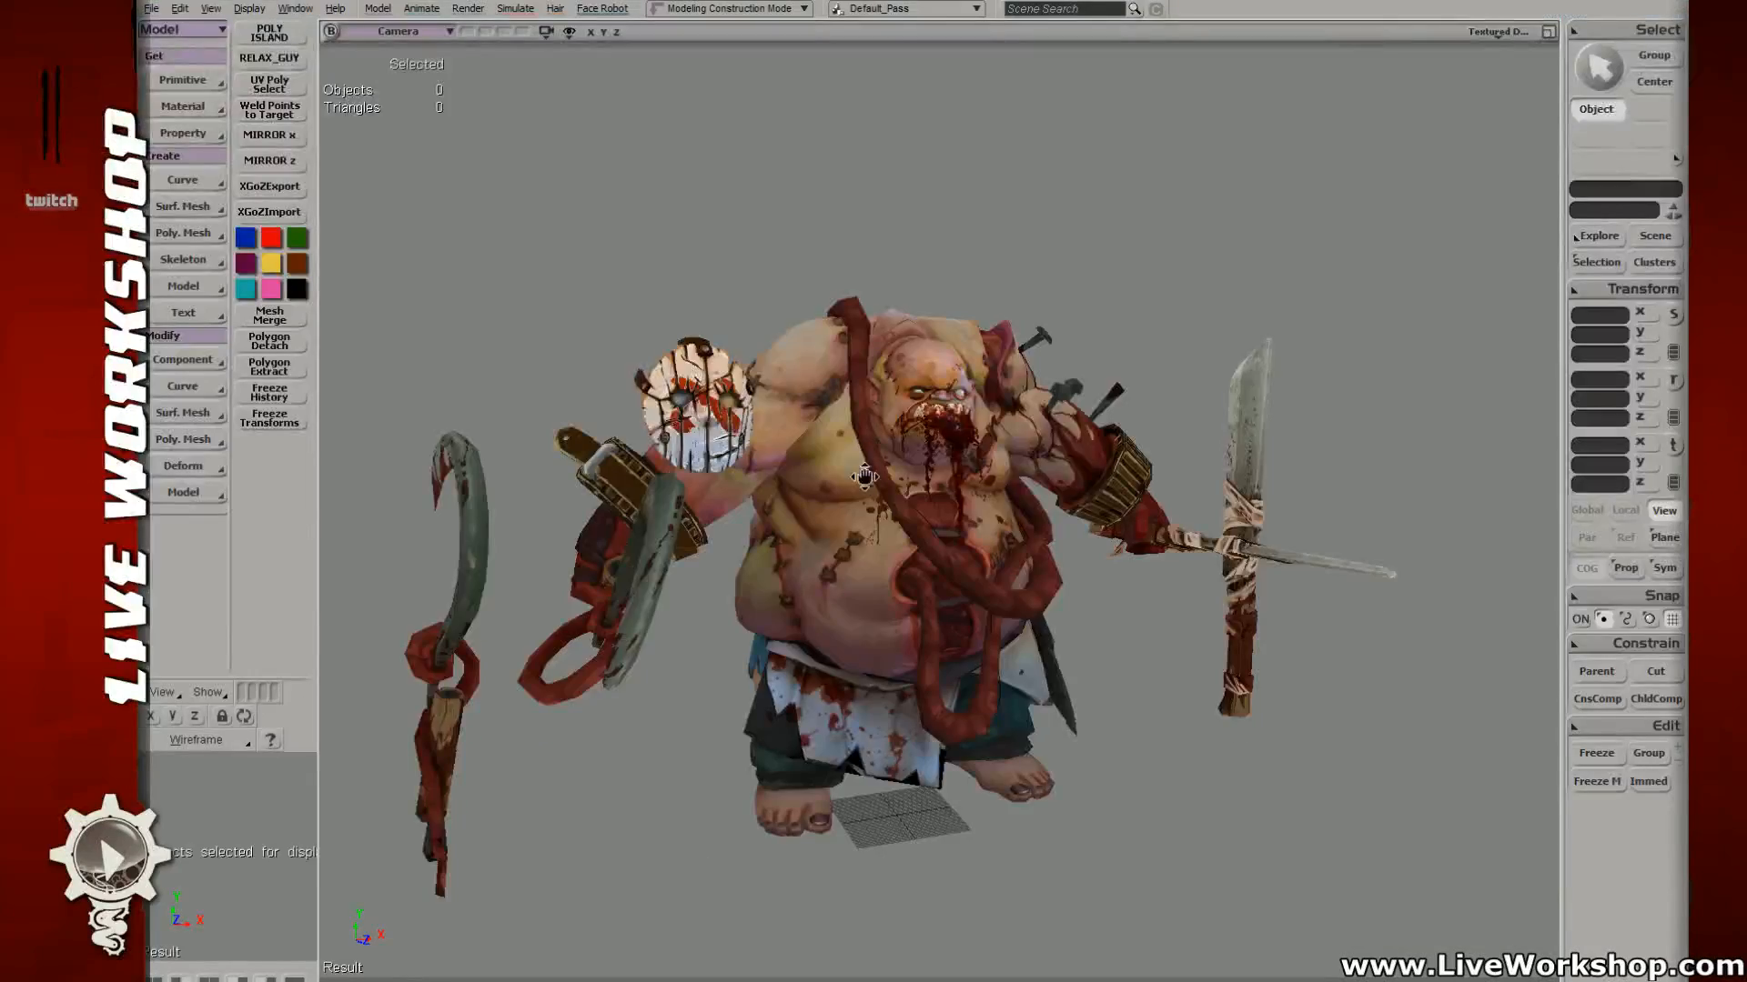
Step: Switch to Softimage and examine the unposed Pudge model's face, body and weapons for comparison
{"action": "scroll", "coordinate": [1033, 540], "scroll_direction": "up", "scroll_amount": 5}
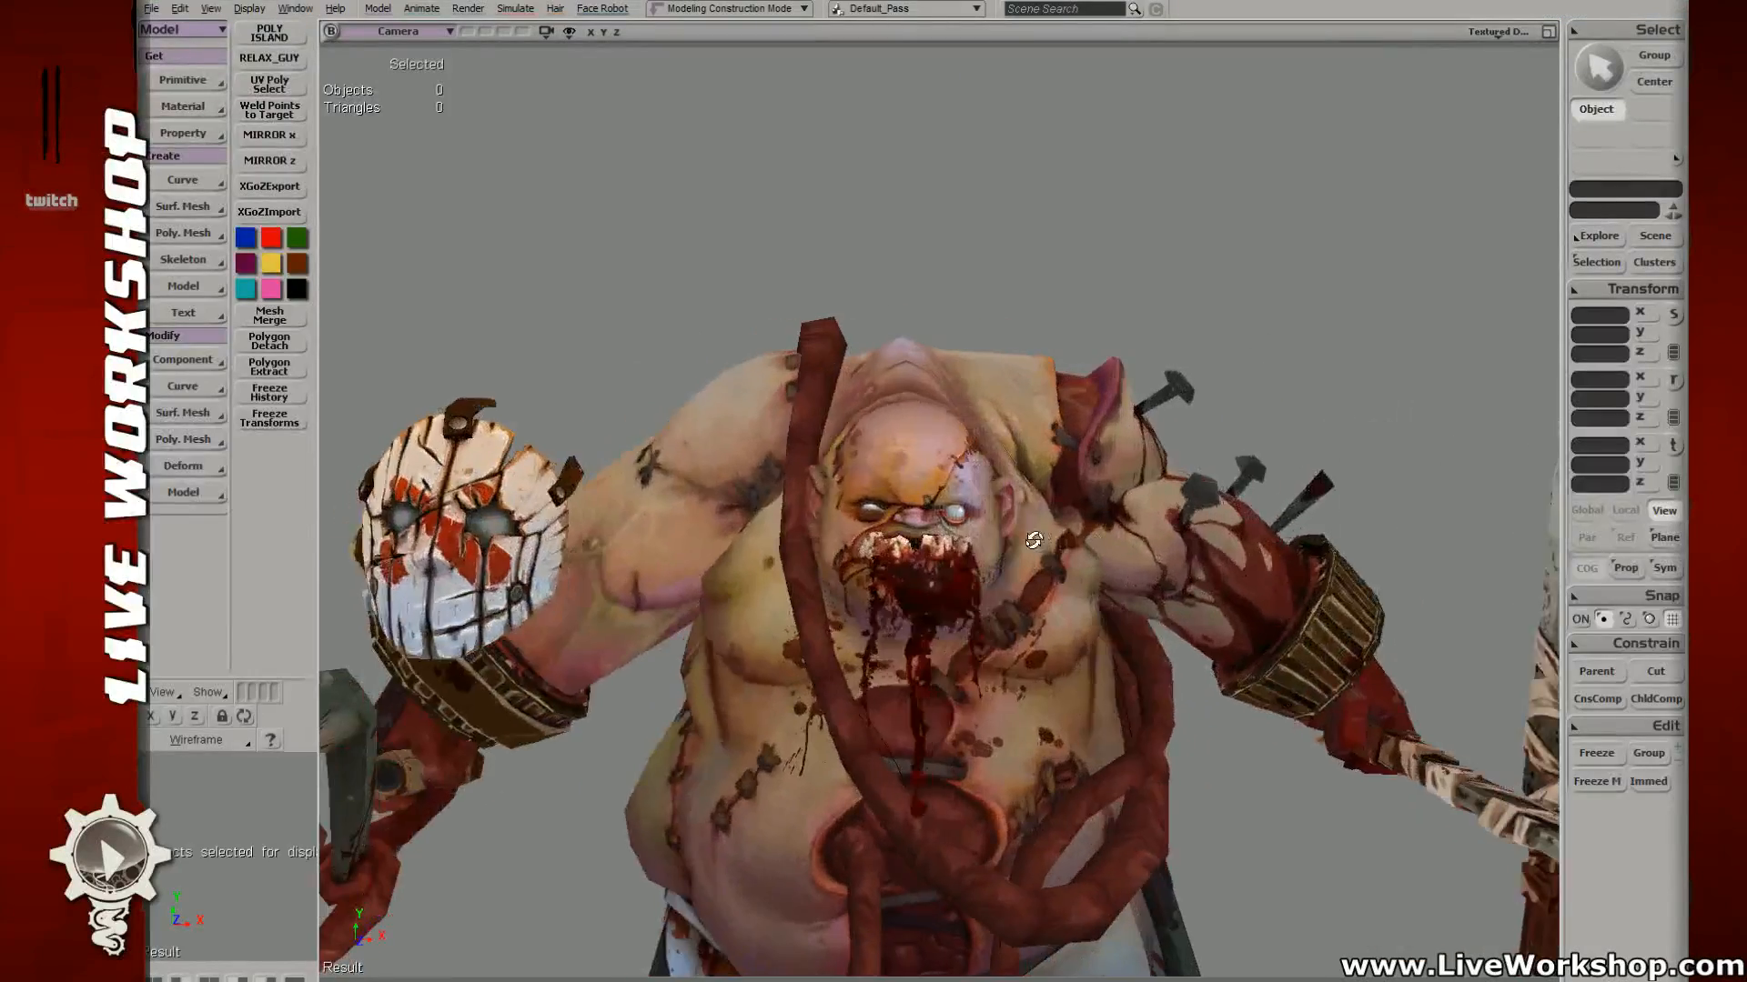
{"action": "right_click_drag", "start_coordinate": [1033, 541], "coordinate": [1022, 543]}
{"action": "left_click_drag", "start_coordinate": [1021, 542], "coordinate": [1057, 534]}
{"action": "middle_click_drag", "start_coordinate": [1056, 534], "coordinate": [1061, 534]}
{"action": "right_click_drag", "start_coordinate": [1061, 534], "coordinate": [1059, 521]}
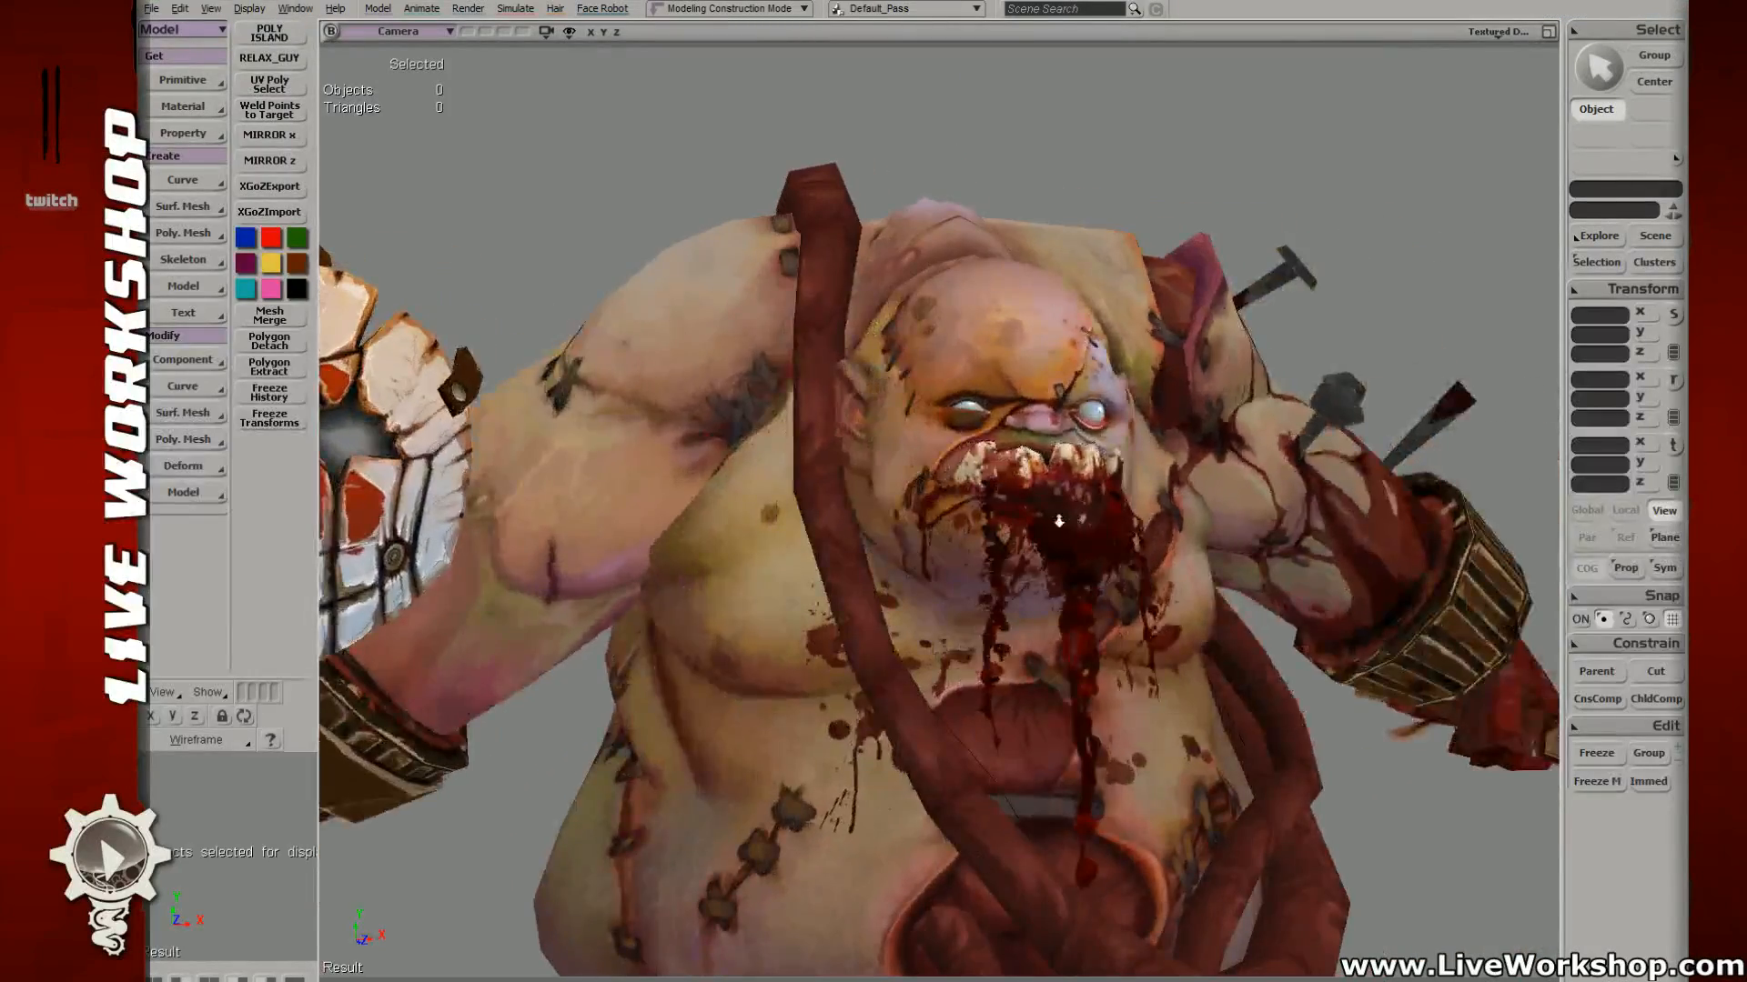
{"action": "middle_click_drag", "start_coordinate": [1058, 521], "coordinate": [990, 508]}
{"action": "right_click_drag", "start_coordinate": [991, 507], "coordinate": [895, 523]}
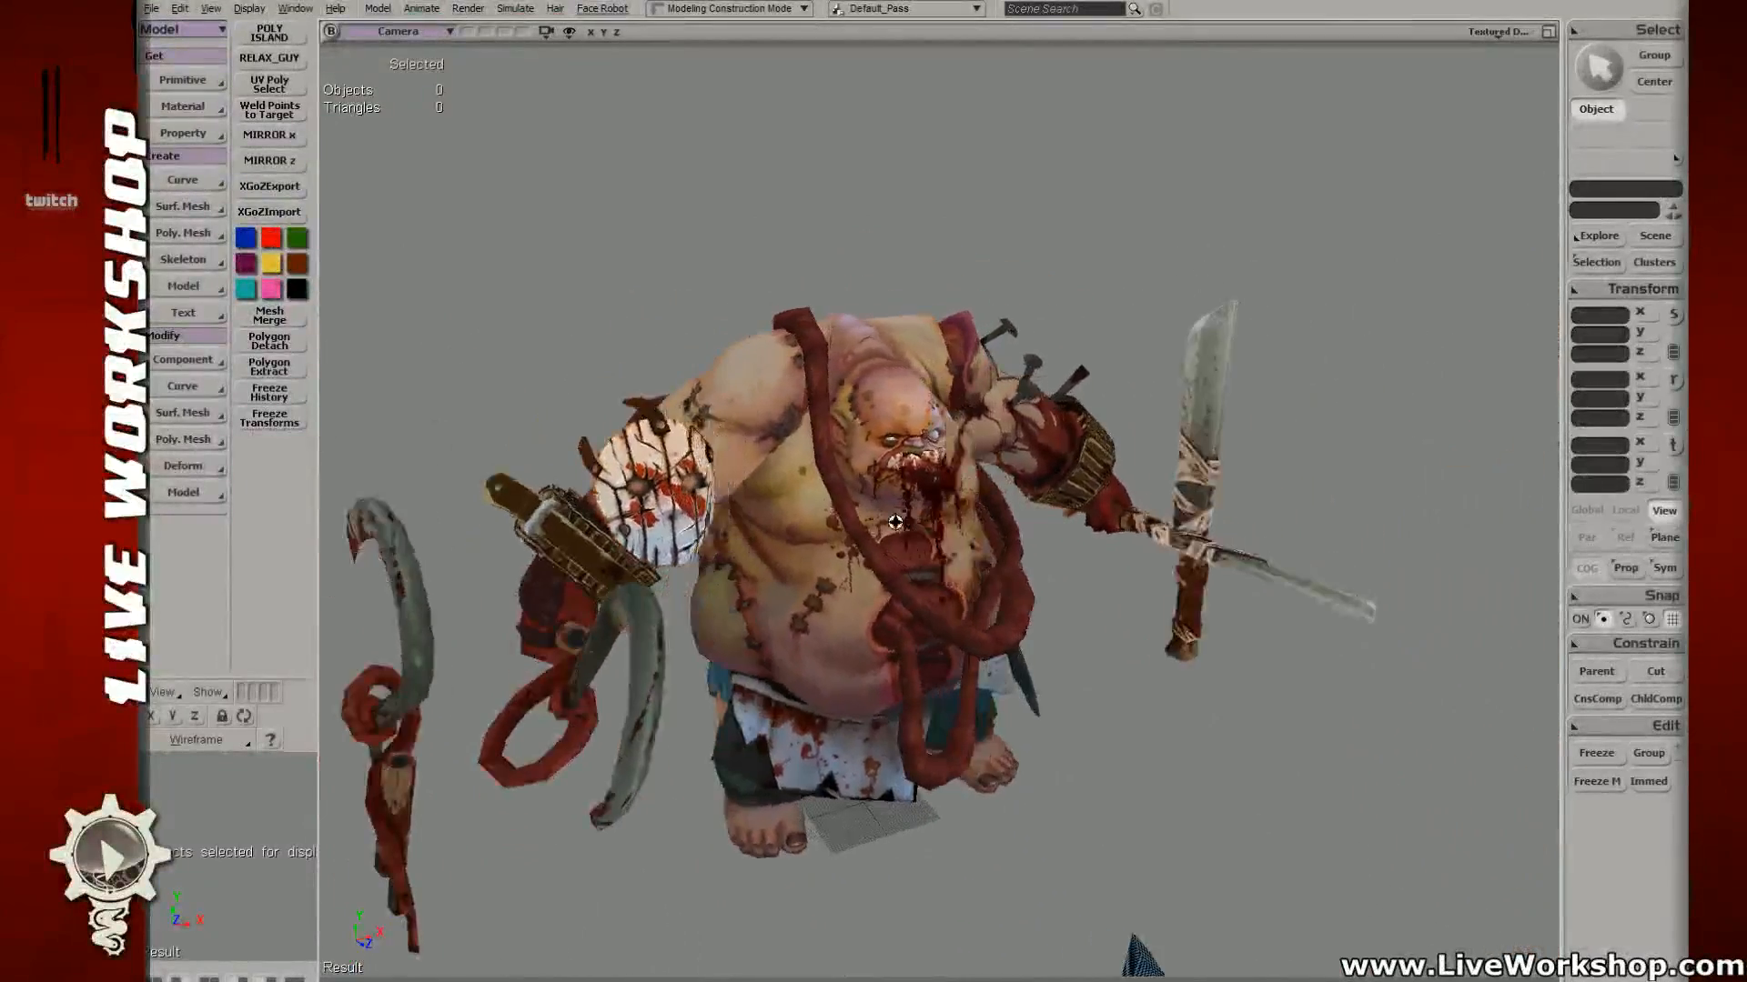
{"action": "left_click_drag", "start_coordinate": [896, 523], "coordinate": [849, 533]}
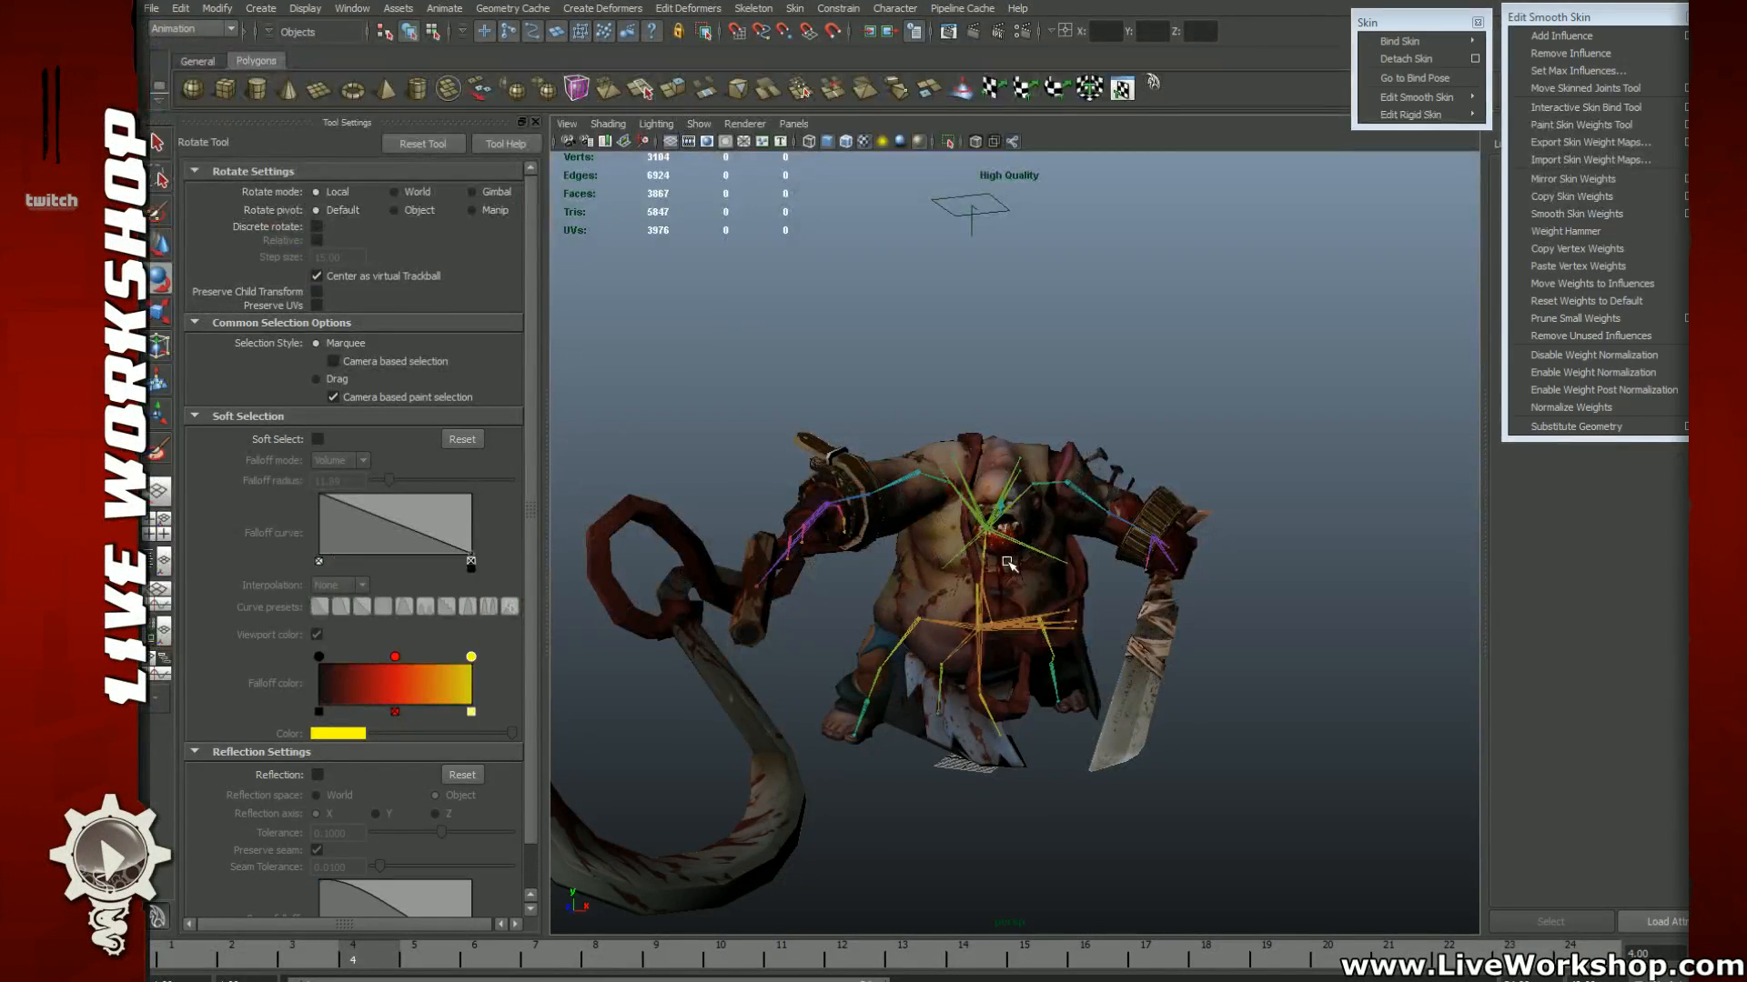
Step: Return to Maya and move the weapon_rt_1 joint slightly to reposition the hook against the hand
{"action": "left_click_drag", "start_coordinate": [1007, 563], "coordinate": [1043, 547], "text": "alt"}
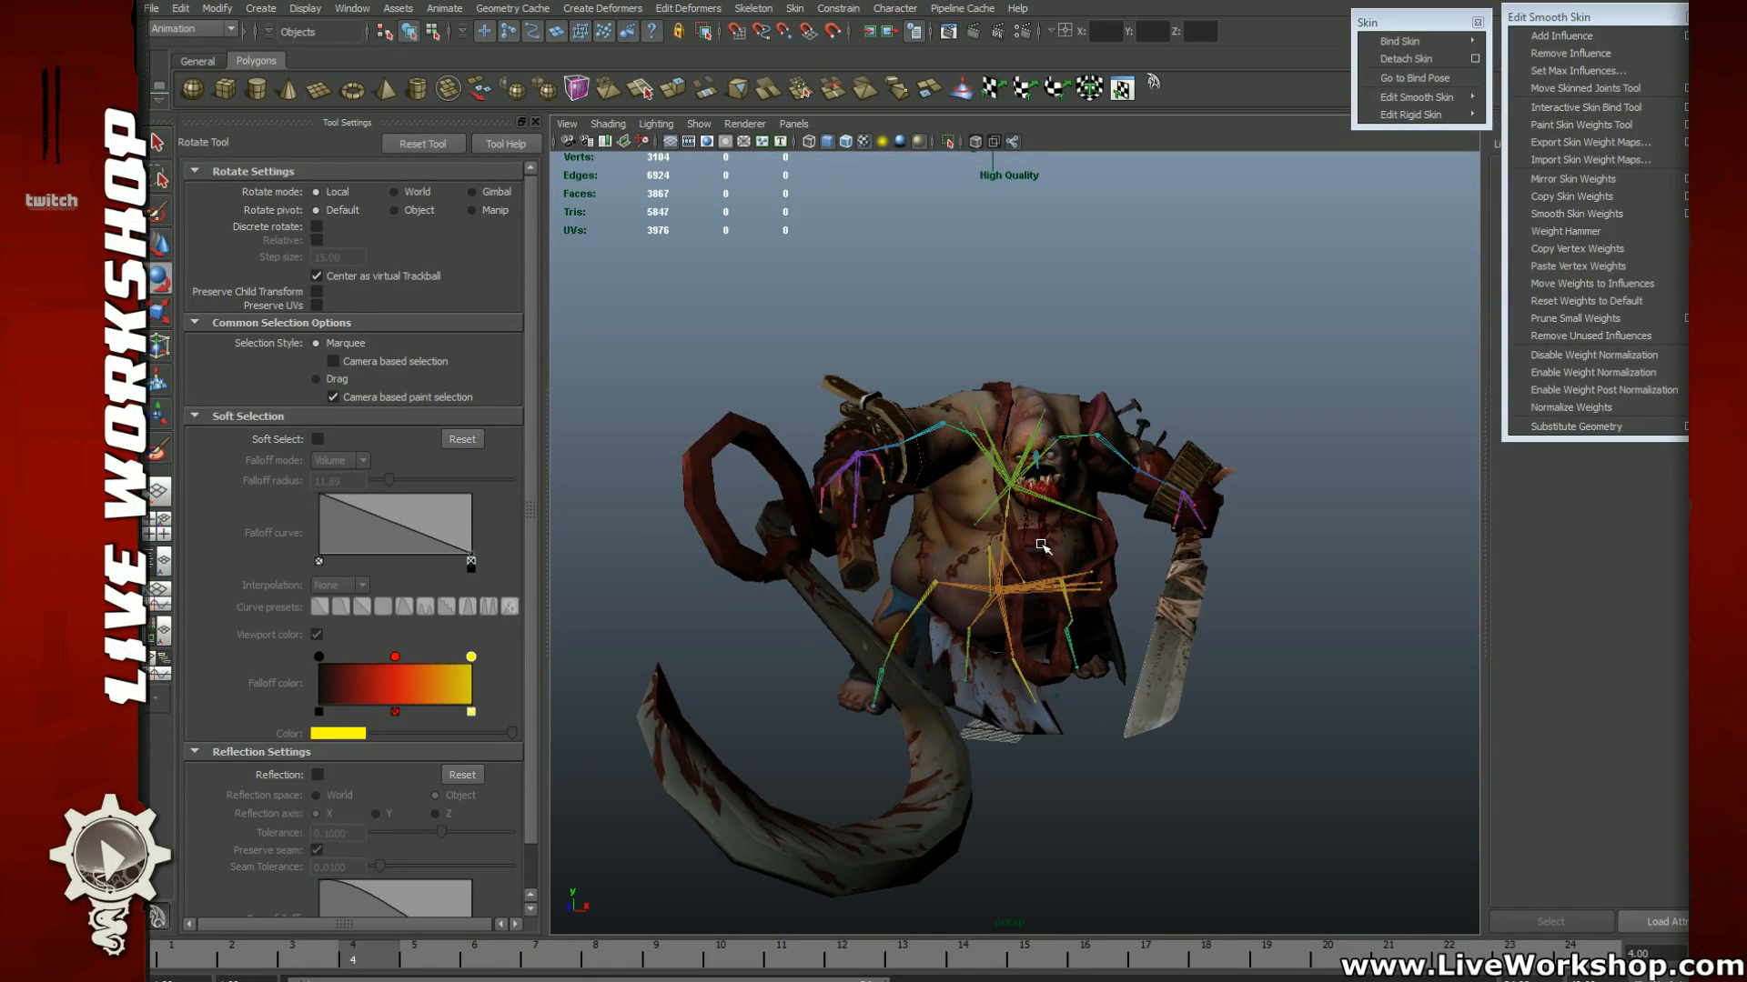
{"action": "left_click_drag", "start_coordinate": [1042, 546], "coordinate": [1132, 497], "text": "alt"}
{"action": "left_click", "coordinate": [874, 417]}
{"action": "key", "text": "w"}
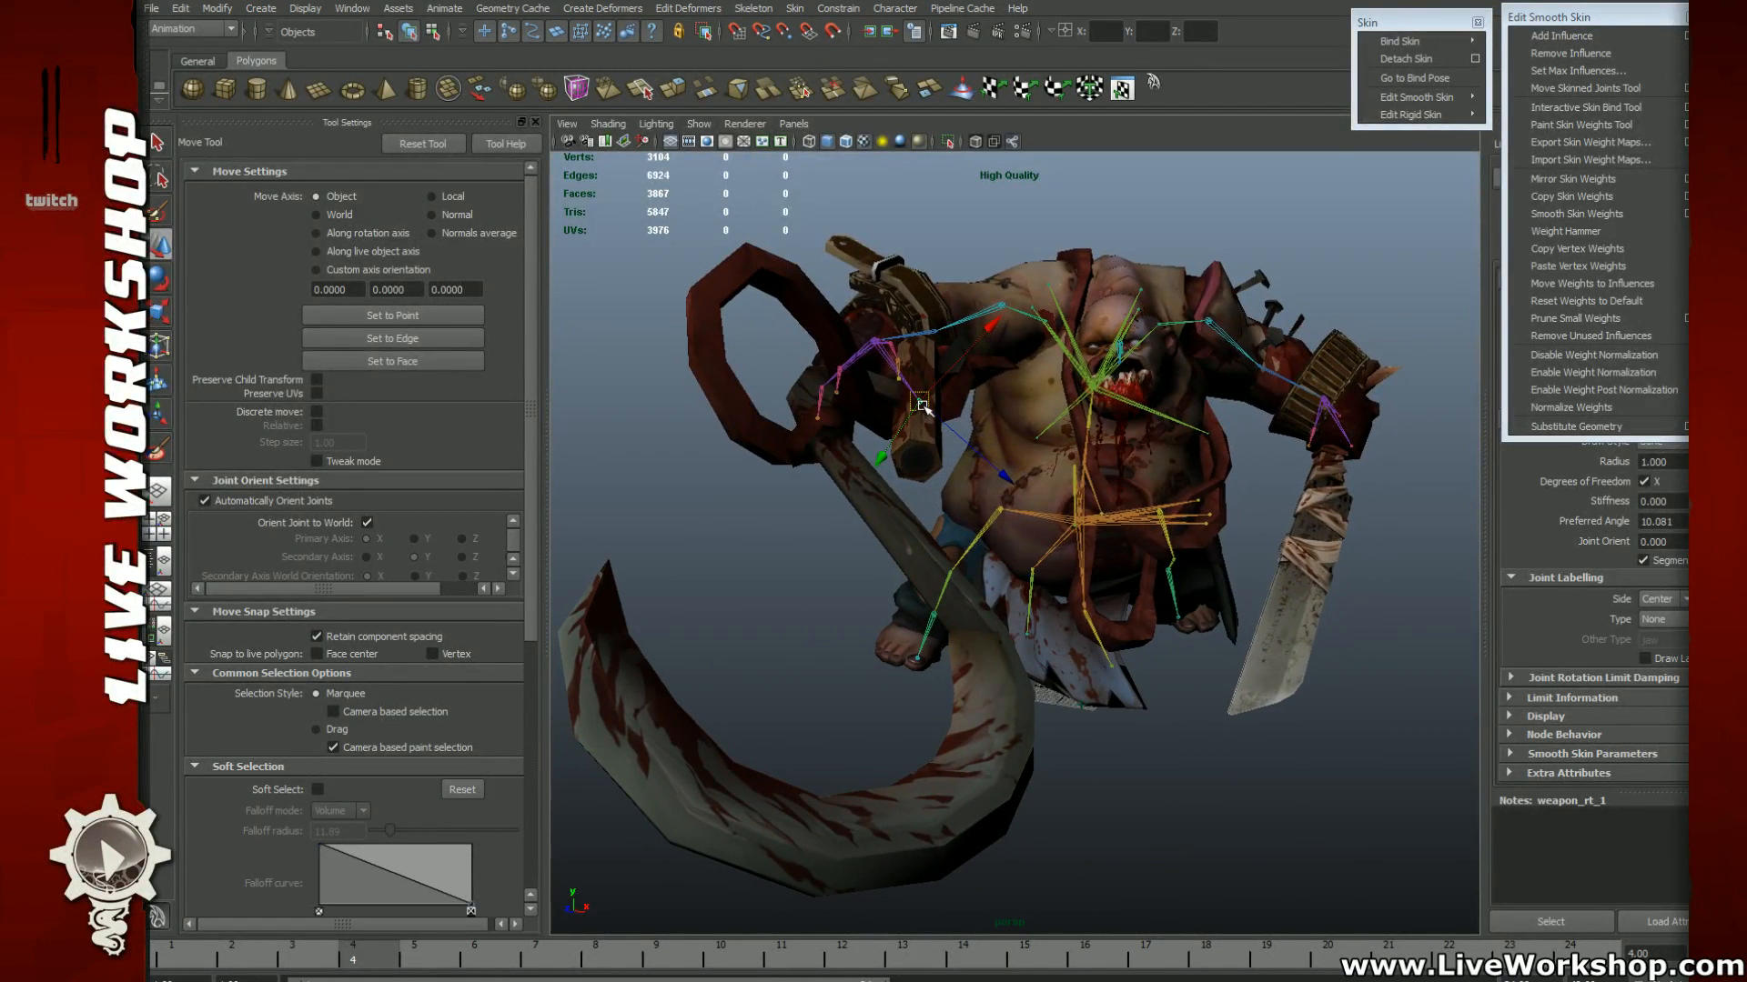
{"action": "mouse_move", "coordinate": [913, 409]}
{"action": "left_mouse_down"}
{"action": "mouse_move", "coordinate": [889, 413]}
{"action": "mouse_move", "coordinate": [905, 411]}
{"action": "left_mouse_up"}
{"action": "left_click_drag", "start_coordinate": [1029, 421], "coordinate": [1011, 418], "text": "alt"}
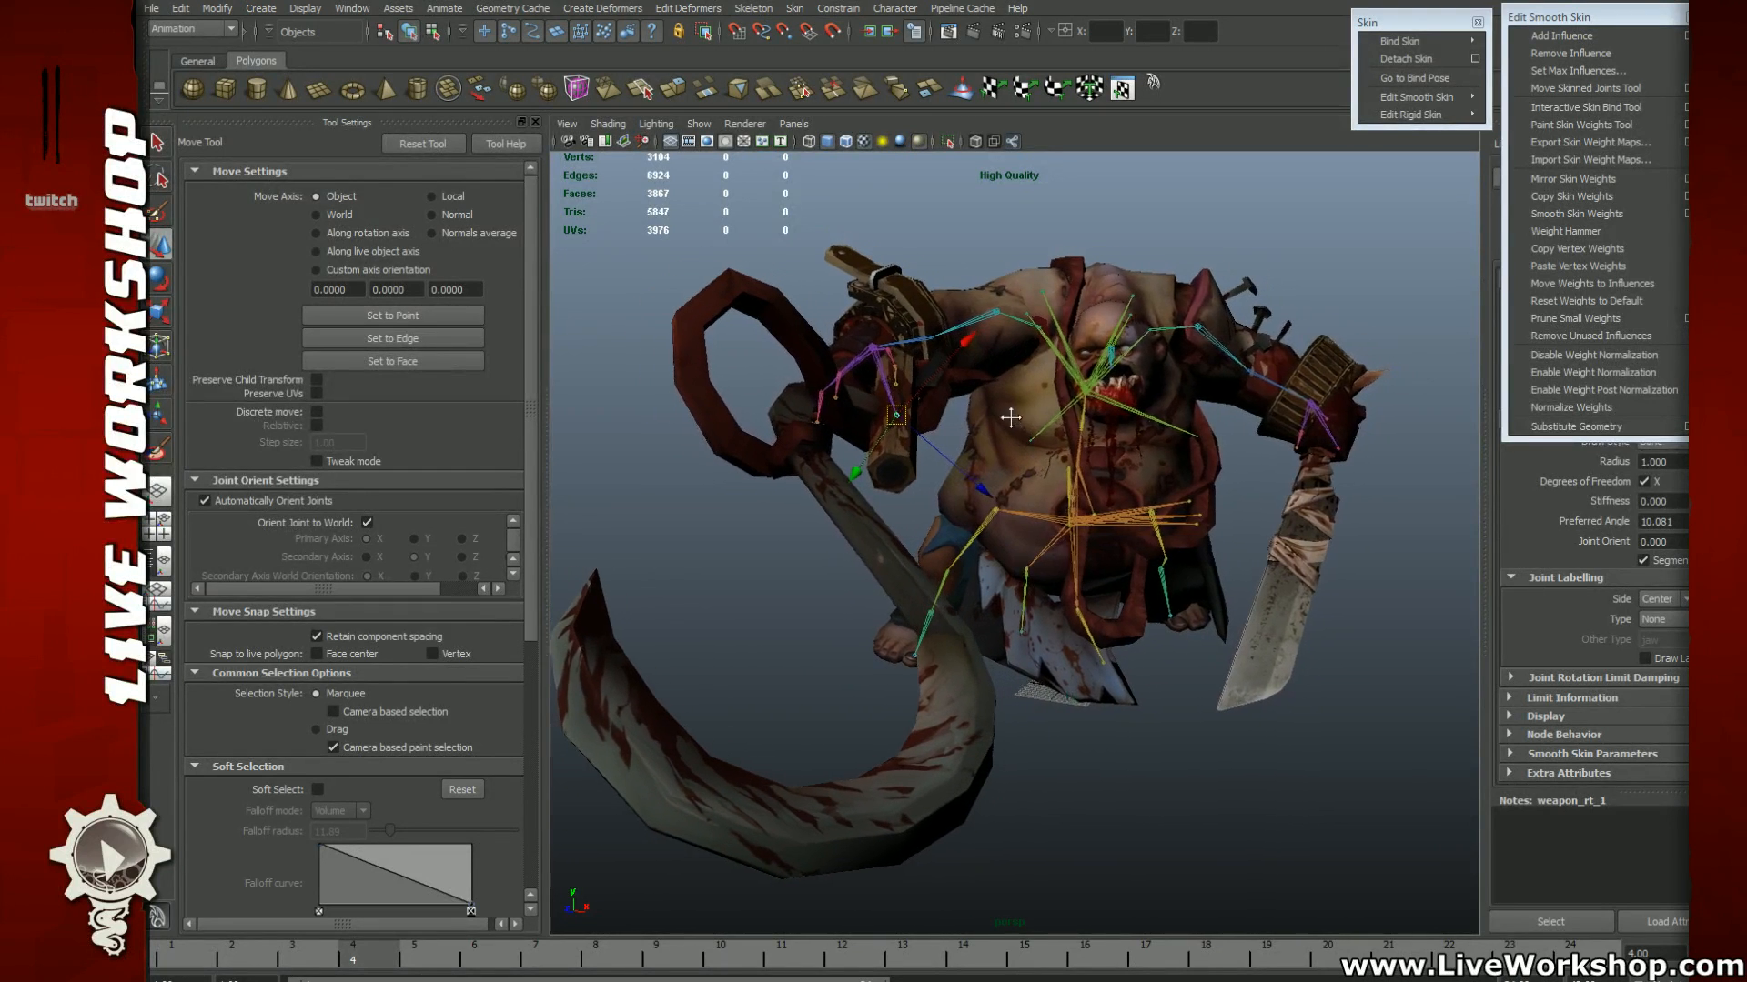
Step: Rotate the hook's weapon_rt_1 joint to swing the blade, and shift the hook slightly toward the gripping hand
{"action": "key", "text": "e"}
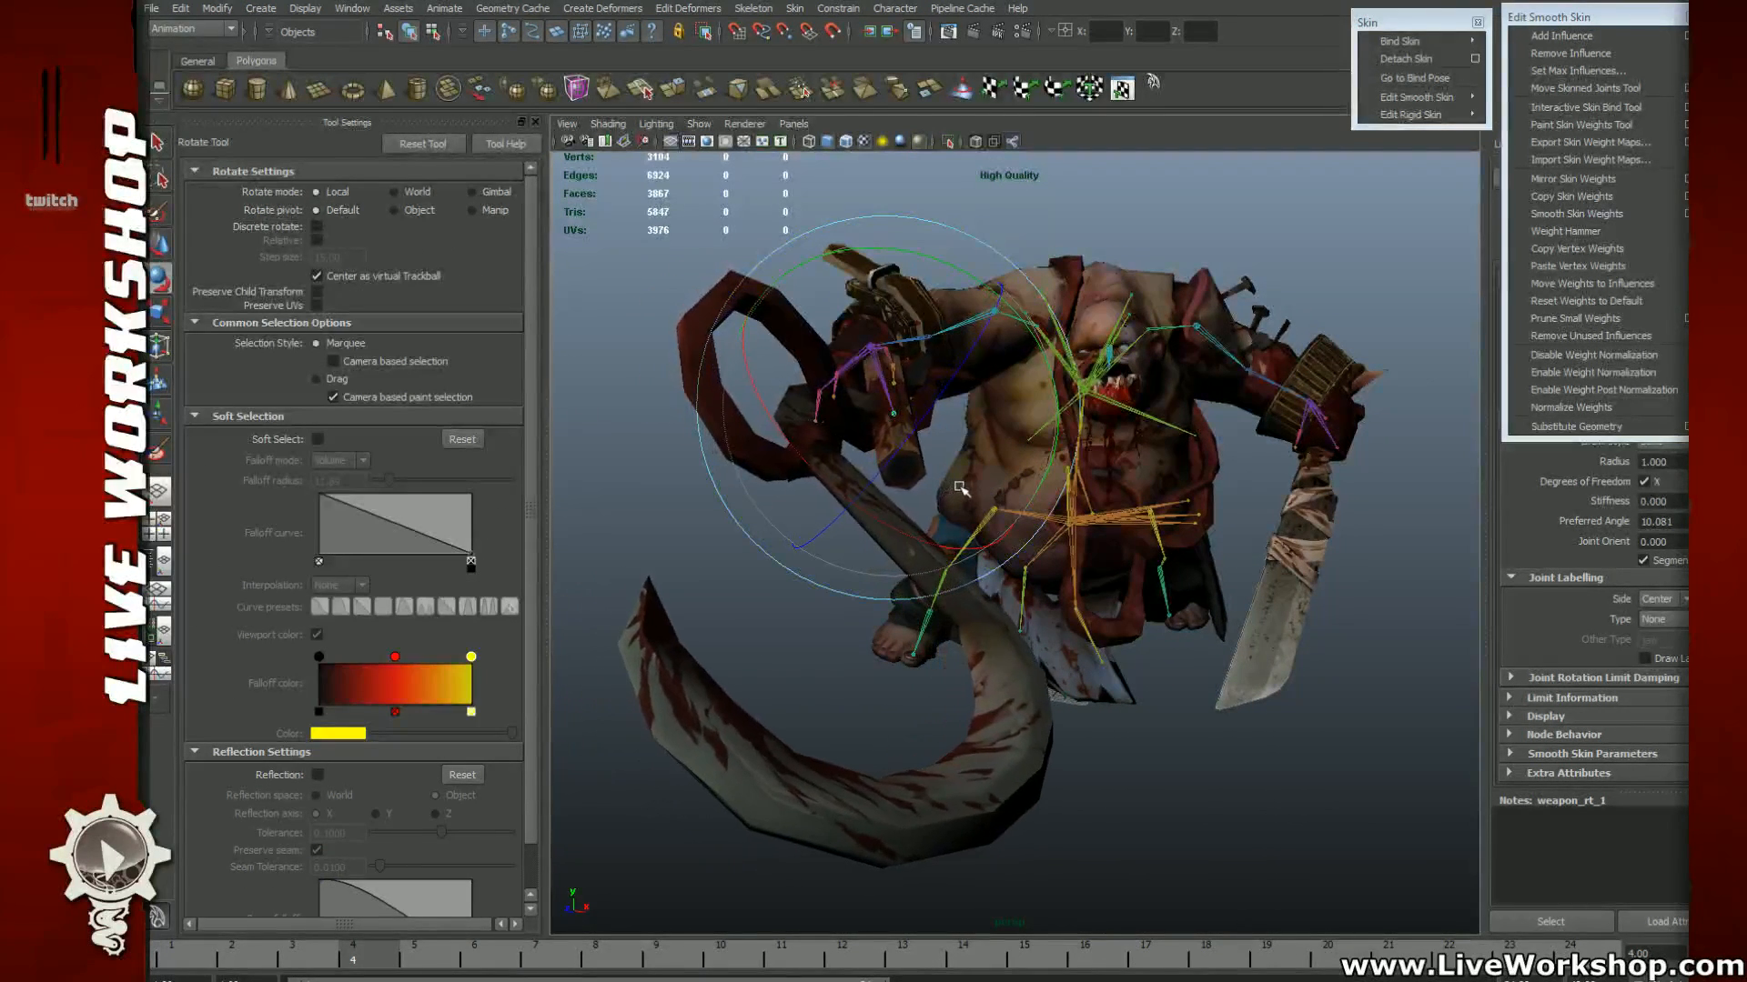
{"action": "left_click_drag", "start_coordinate": [960, 488], "coordinate": [968, 446]}
{"action": "left_click_drag", "start_coordinate": [793, 362], "coordinate": [812, 367]}
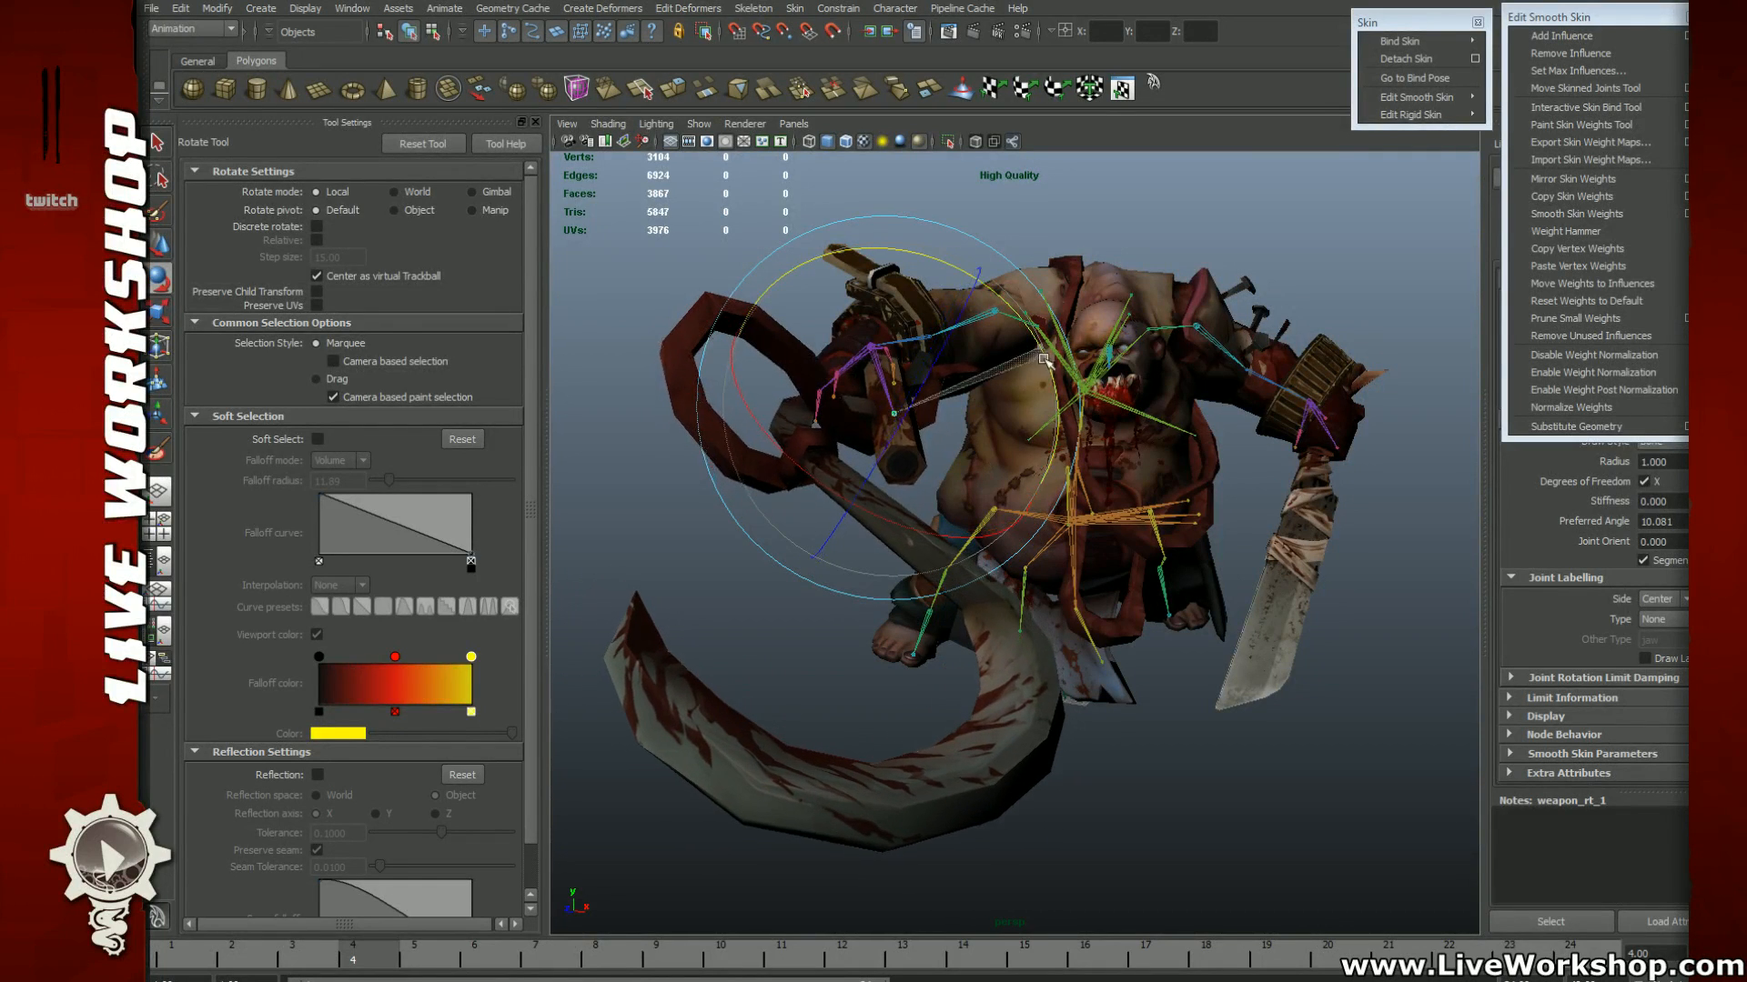
{"action": "key", "text": "w"}
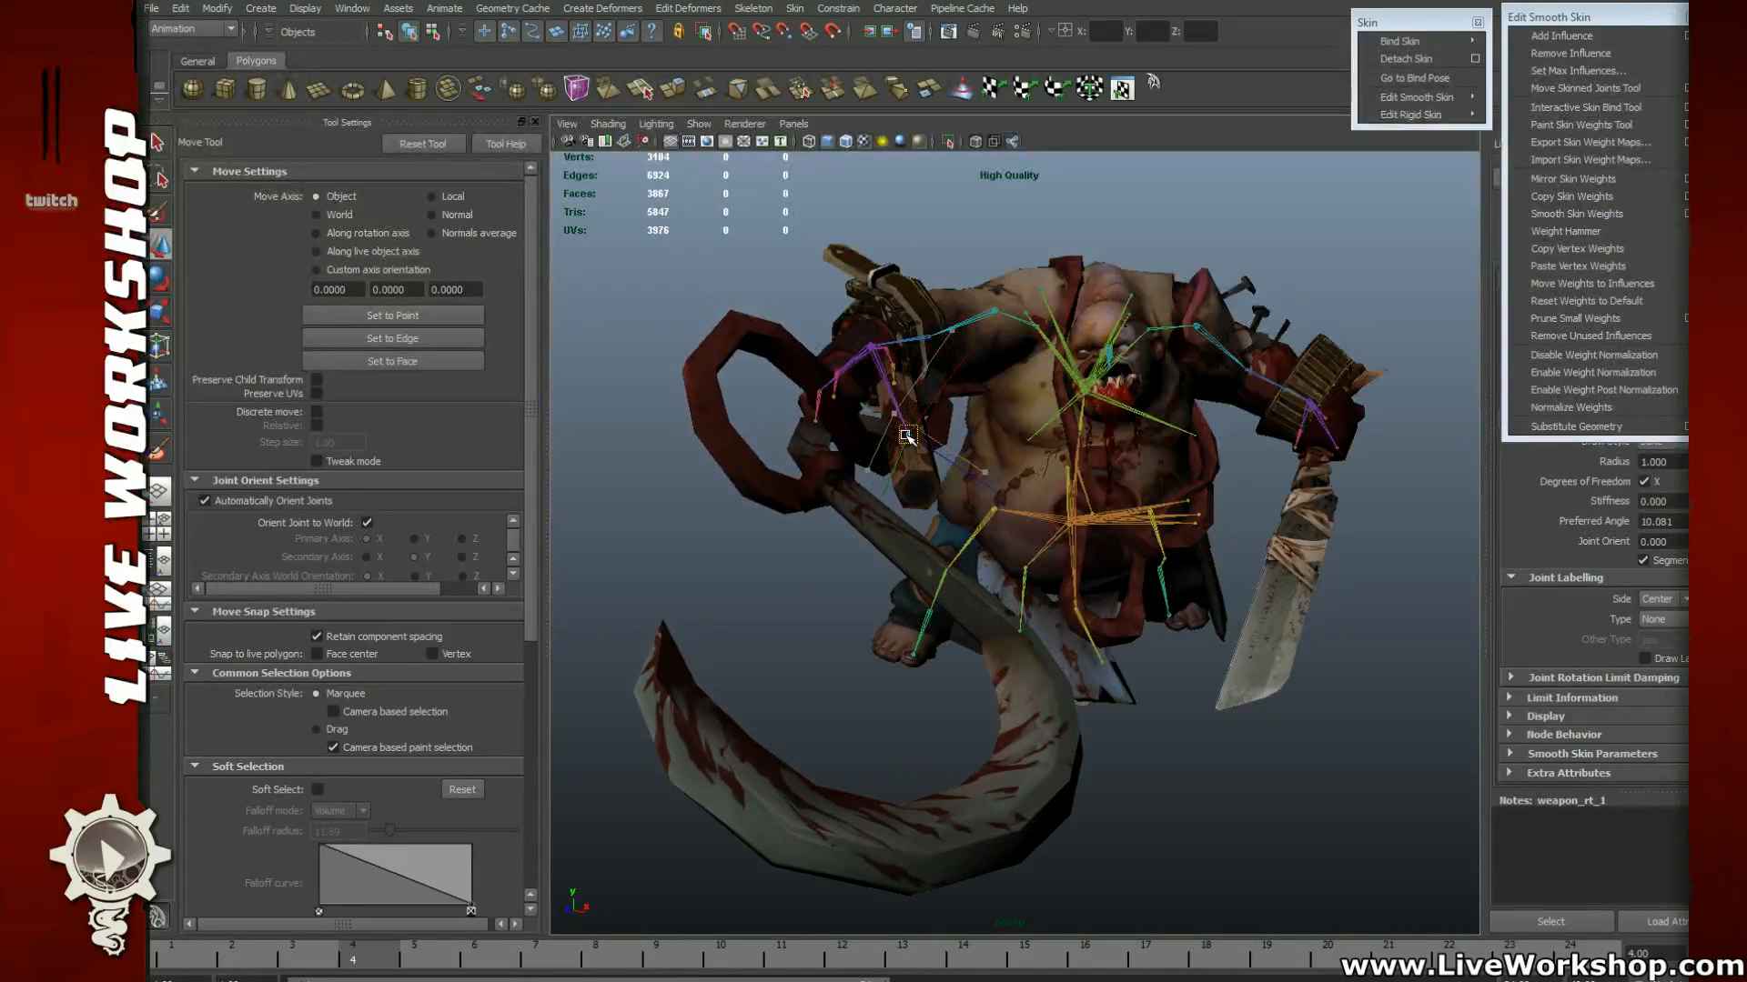
{"action": "mouse_move", "coordinate": [913, 438]}
{"action": "left_mouse_down"}
{"action": "mouse_move", "coordinate": [874, 445]}
{"action": "mouse_move", "coordinate": [897, 457]}
{"action": "mouse_move", "coordinate": [919, 450]}
{"action": "mouse_move", "coordinate": [891, 437]}
{"action": "left_mouse_up"}
Step: Rotate the wrist_R joint to twist the hand that holds the hook
{"action": "left_click", "coordinate": [878, 343]}
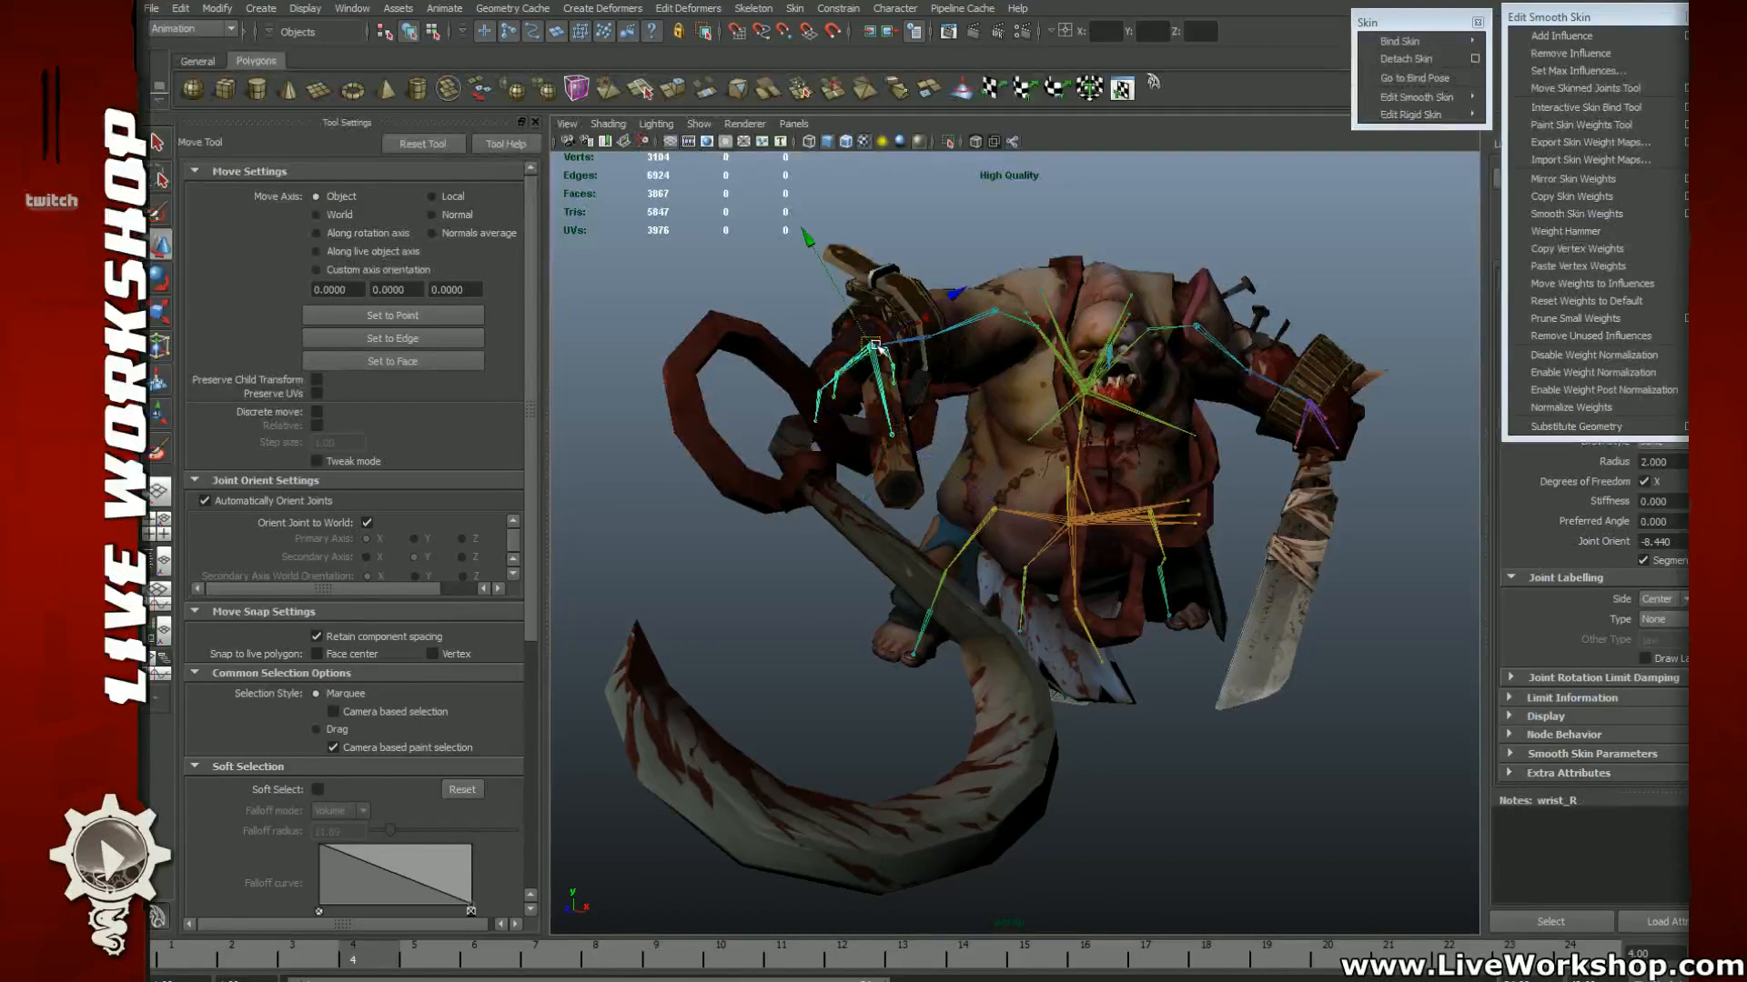
{"action": "key", "text": "e"}
{"action": "left_click_drag", "start_coordinate": [876, 362], "coordinate": [862, 397]}
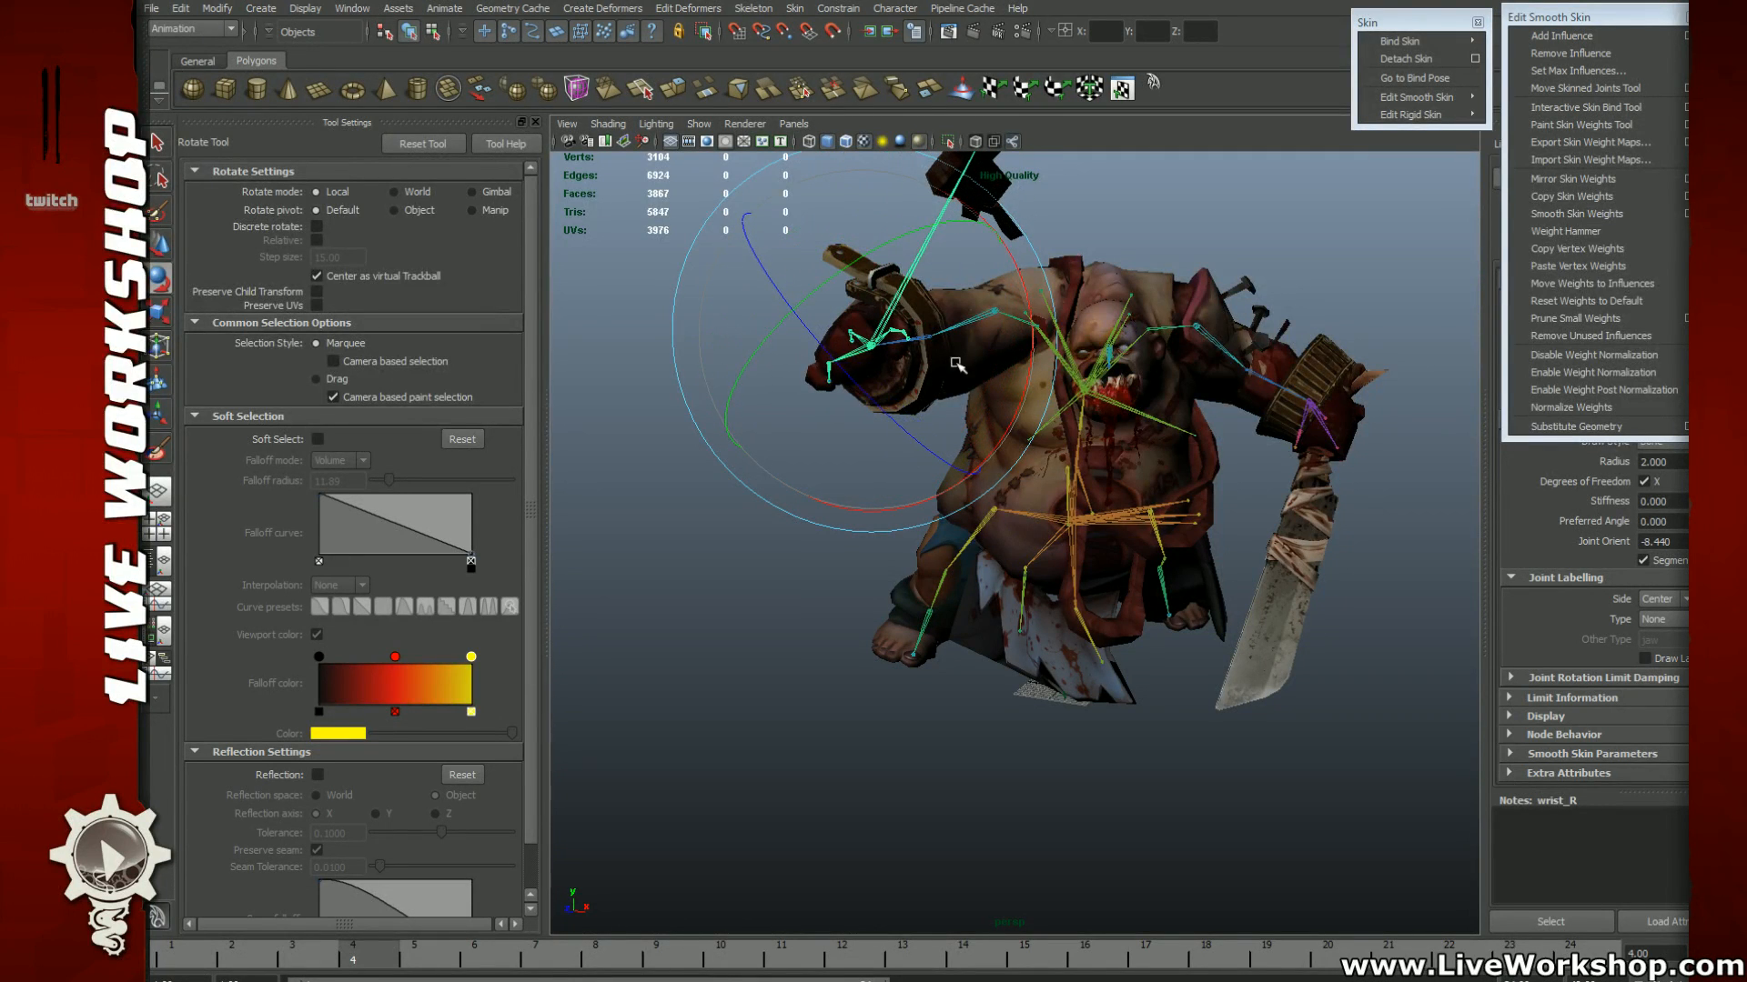
Step: Move the weapon_rt_1 joint from above the character down below the twisted right hand
{"action": "middle_click_drag", "start_coordinate": [975, 362], "coordinate": [972, 406], "text": "alt"}
{"action": "left_click", "coordinate": [984, 209]}
{"action": "key", "text": "w"}
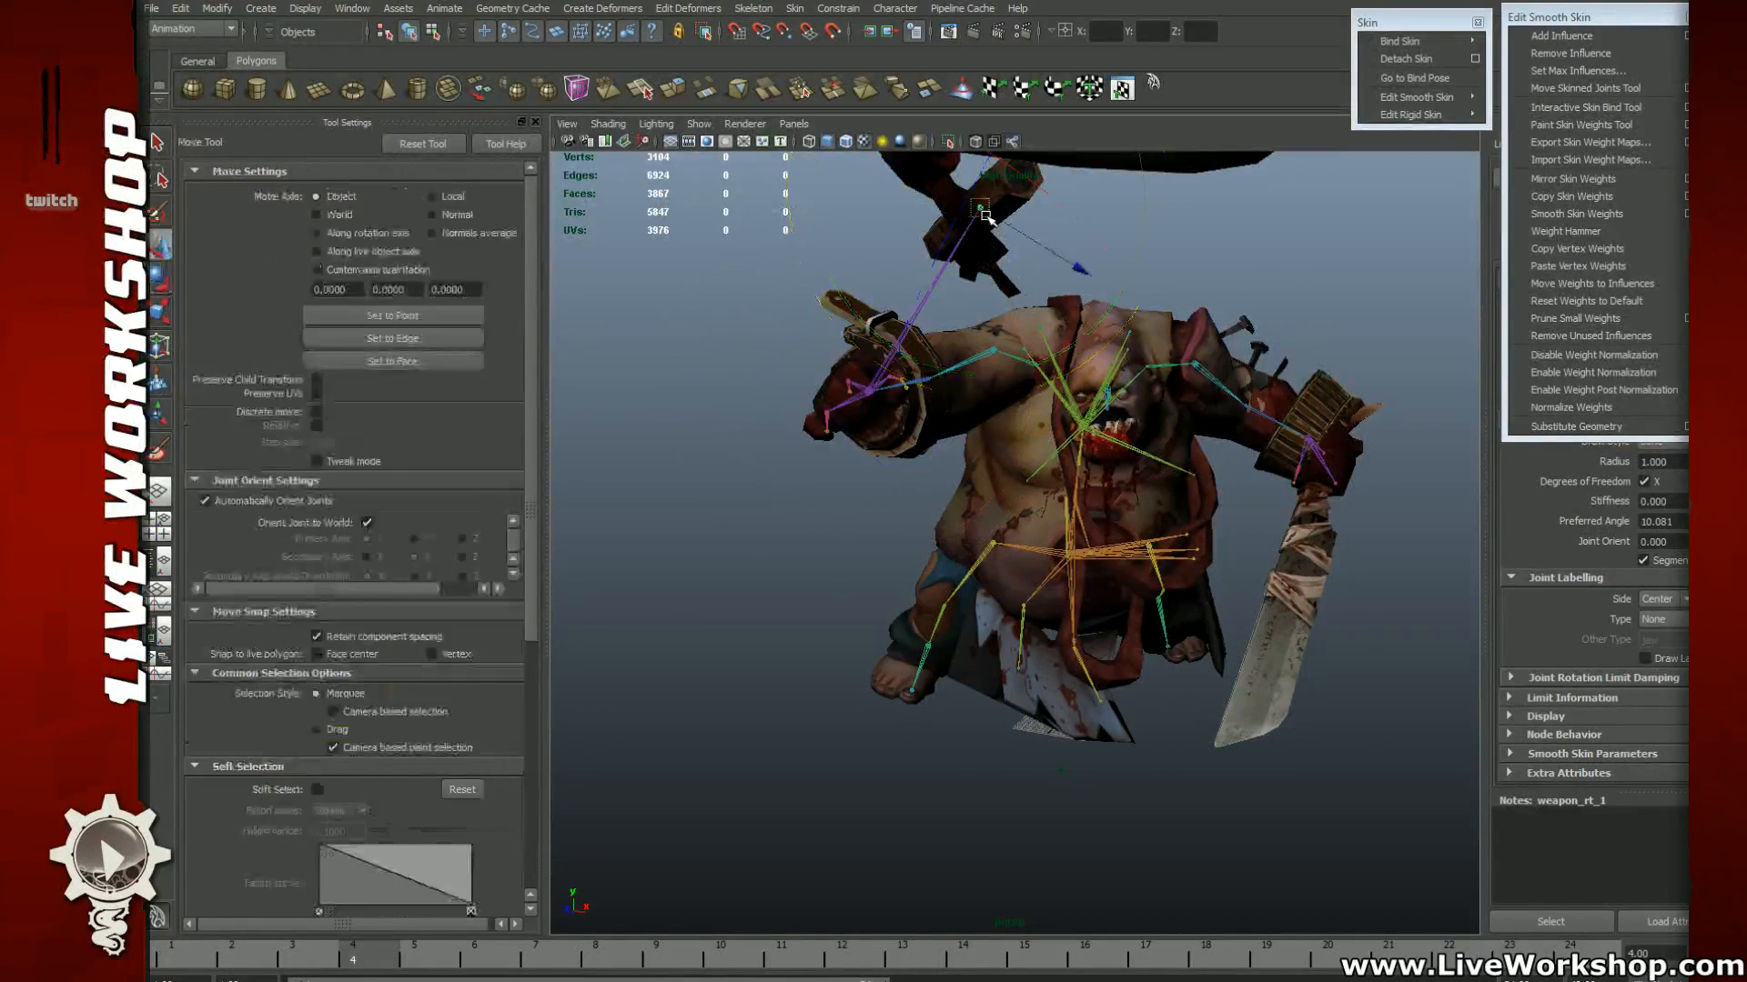
{"action": "left_click_drag", "start_coordinate": [983, 209], "coordinate": [886, 510]}
Step: Rotate the weapon_rt_1 joint so the hook's blade curves low in front of the character's feet
{"action": "middle_click_drag", "start_coordinate": [987, 490], "coordinate": [960, 484], "text": "alt"}
{"action": "left_click_drag", "start_coordinate": [960, 483], "coordinate": [995, 472], "text": "alt"}
{"action": "middle_click_drag", "start_coordinate": [994, 472], "coordinate": [994, 466], "text": "alt"}
{"action": "key", "text": "e"}
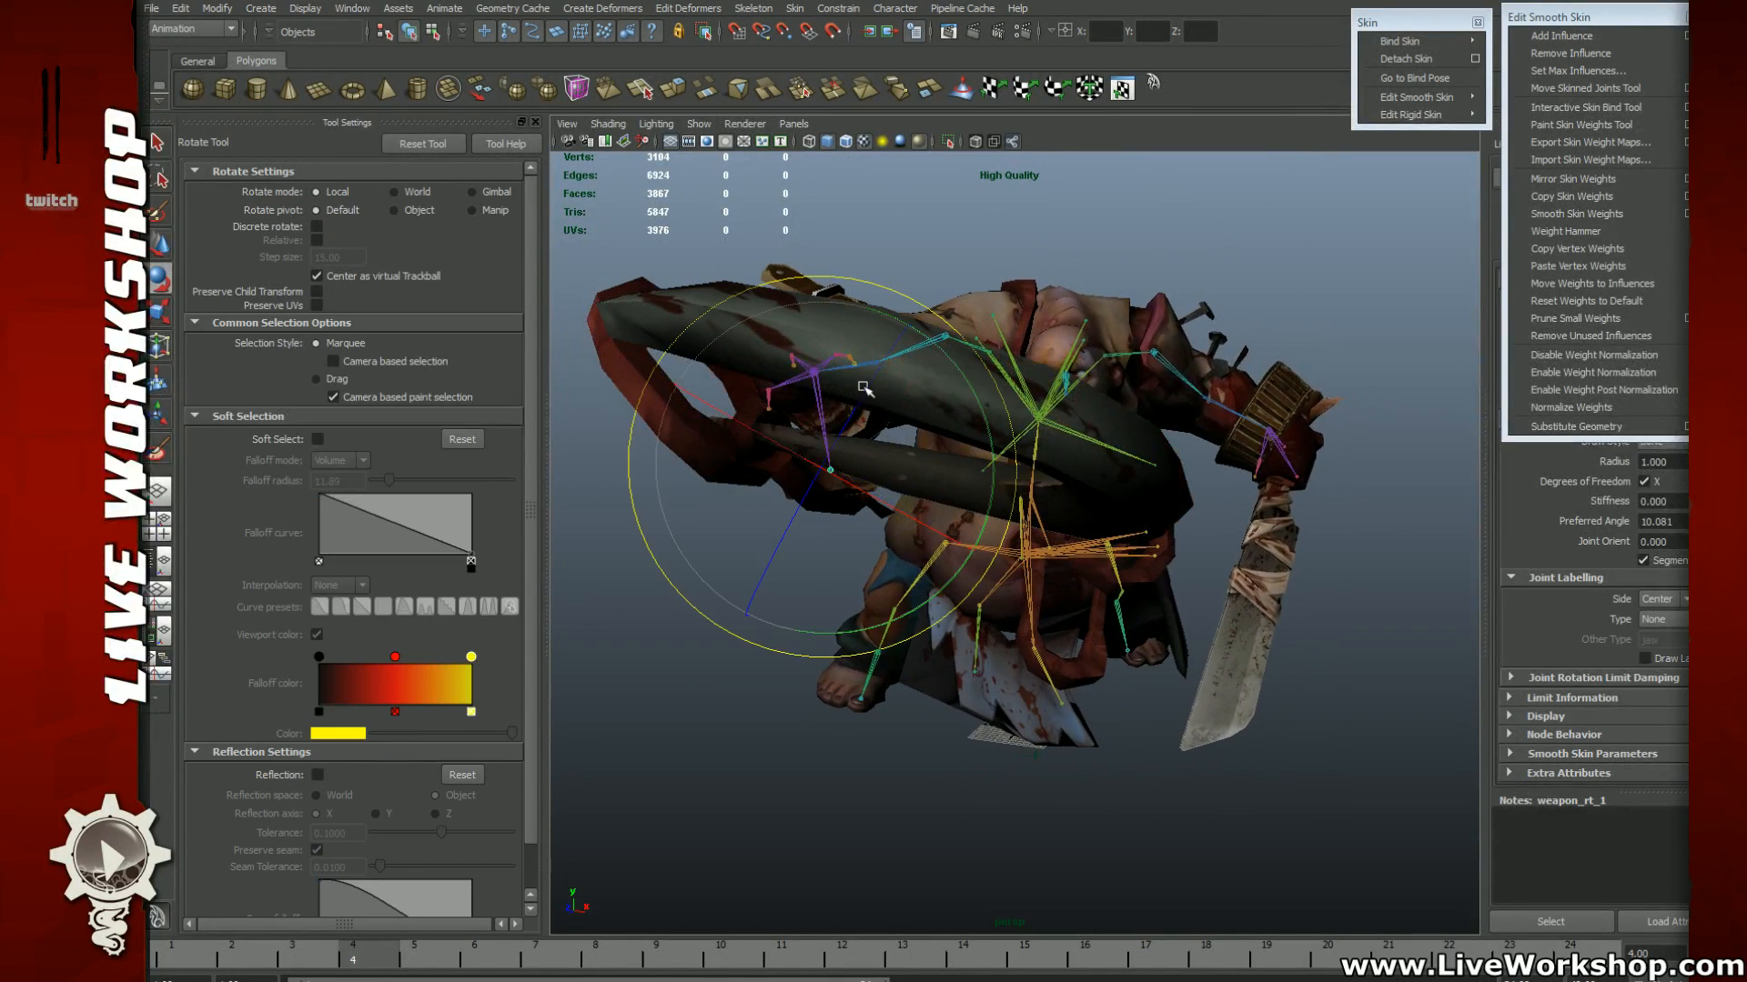
{"action": "left_click_drag", "start_coordinate": [994, 466], "coordinate": [856, 357]}
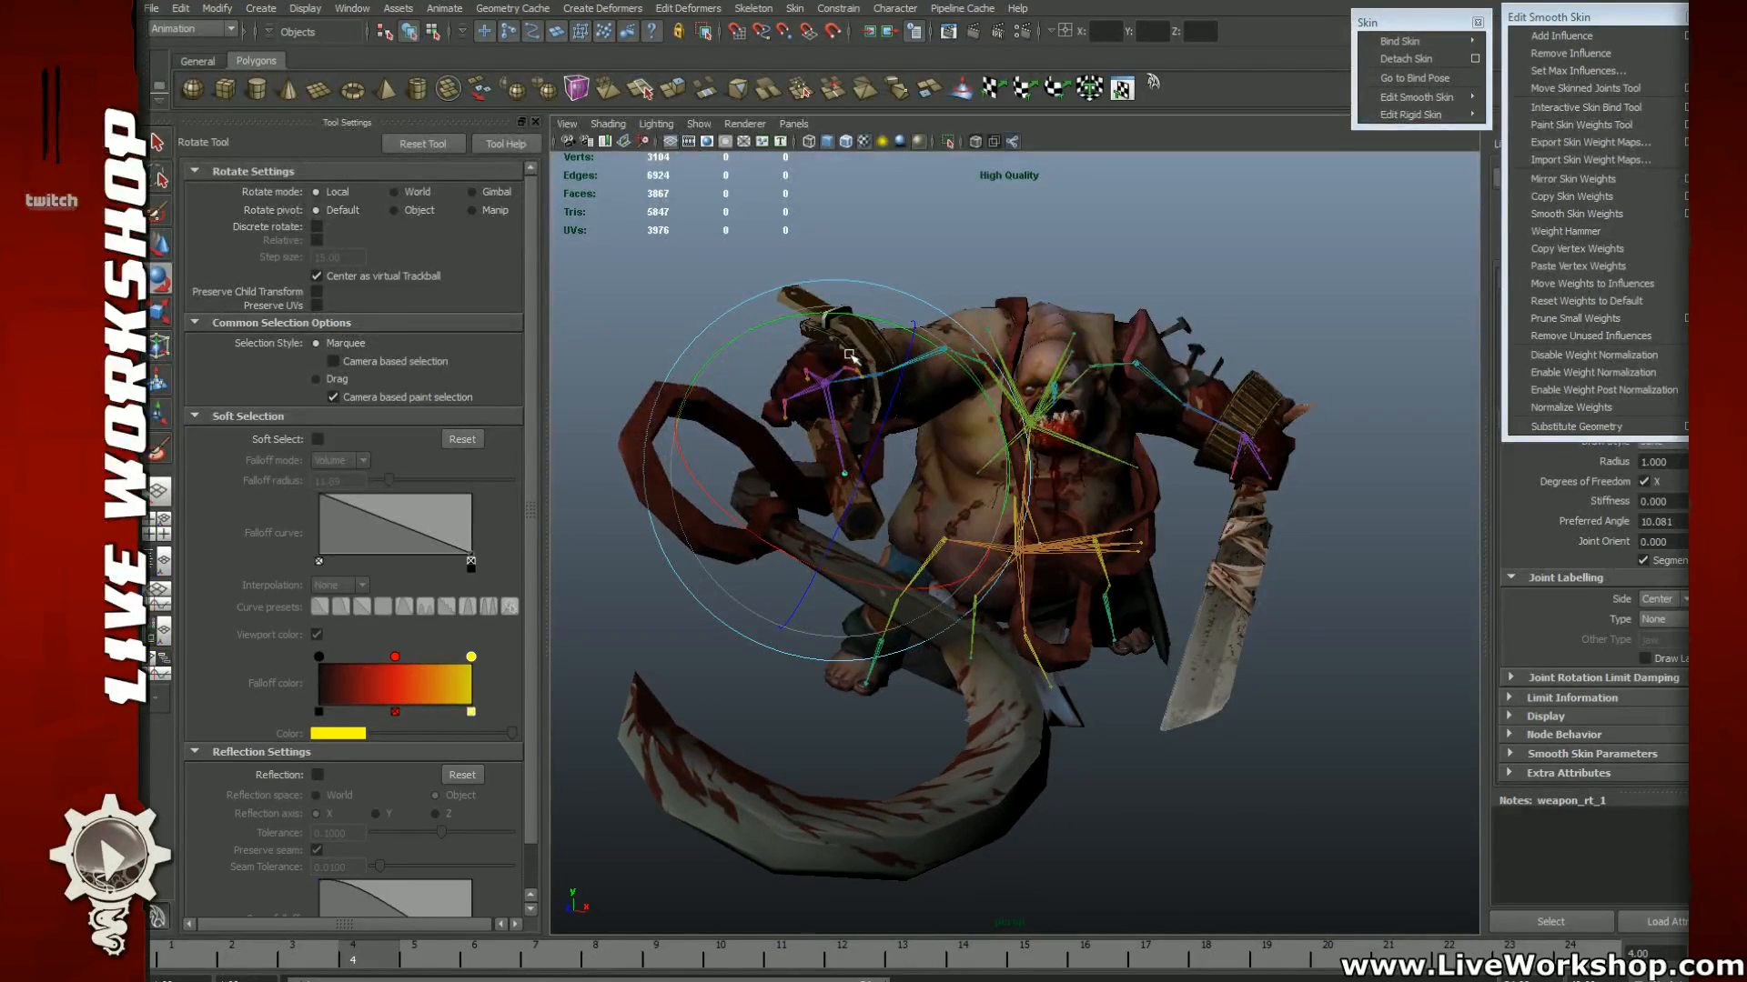
Step: Fine-tune the hook's rotation at weapon_rt_1 around several axes to align its handle with the hand
{"action": "left_click_drag", "start_coordinate": [984, 395], "coordinate": [997, 399], "text": "alt"}
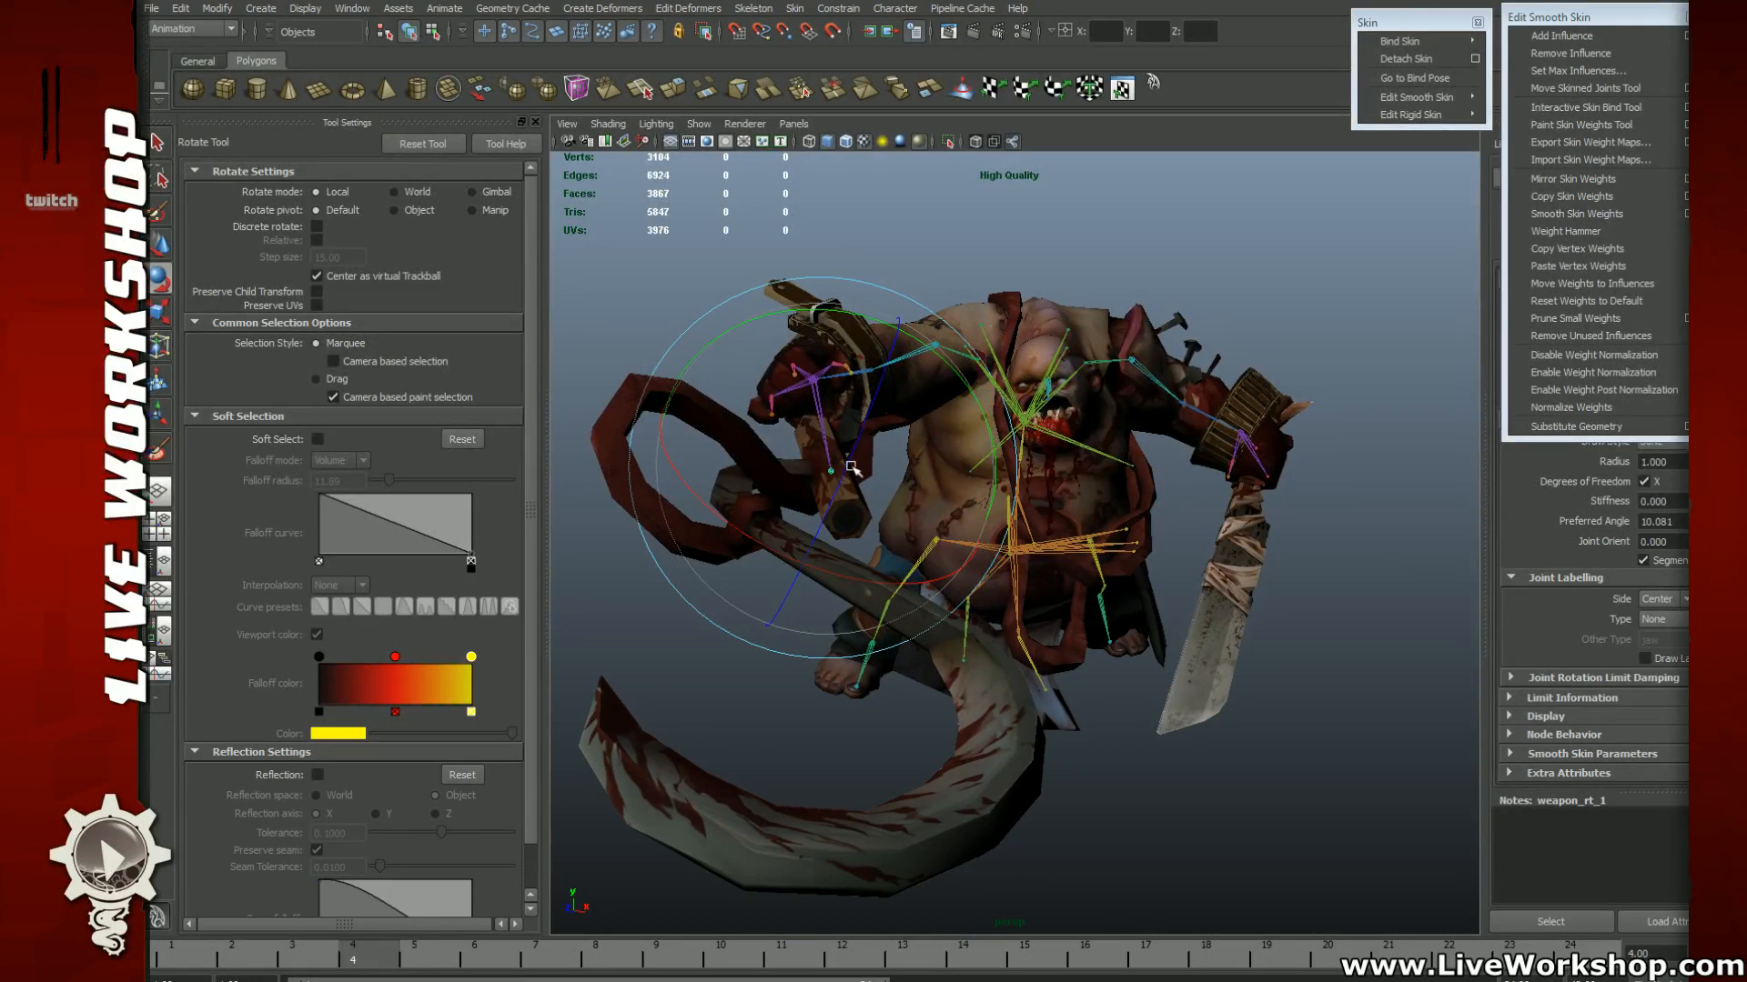
{"action": "mouse_move", "coordinate": [851, 467]}
{"action": "left_mouse_down"}
{"action": "mouse_move", "coordinate": [887, 464]}
{"action": "mouse_move", "coordinate": [859, 461]}
{"action": "left_mouse_up"}
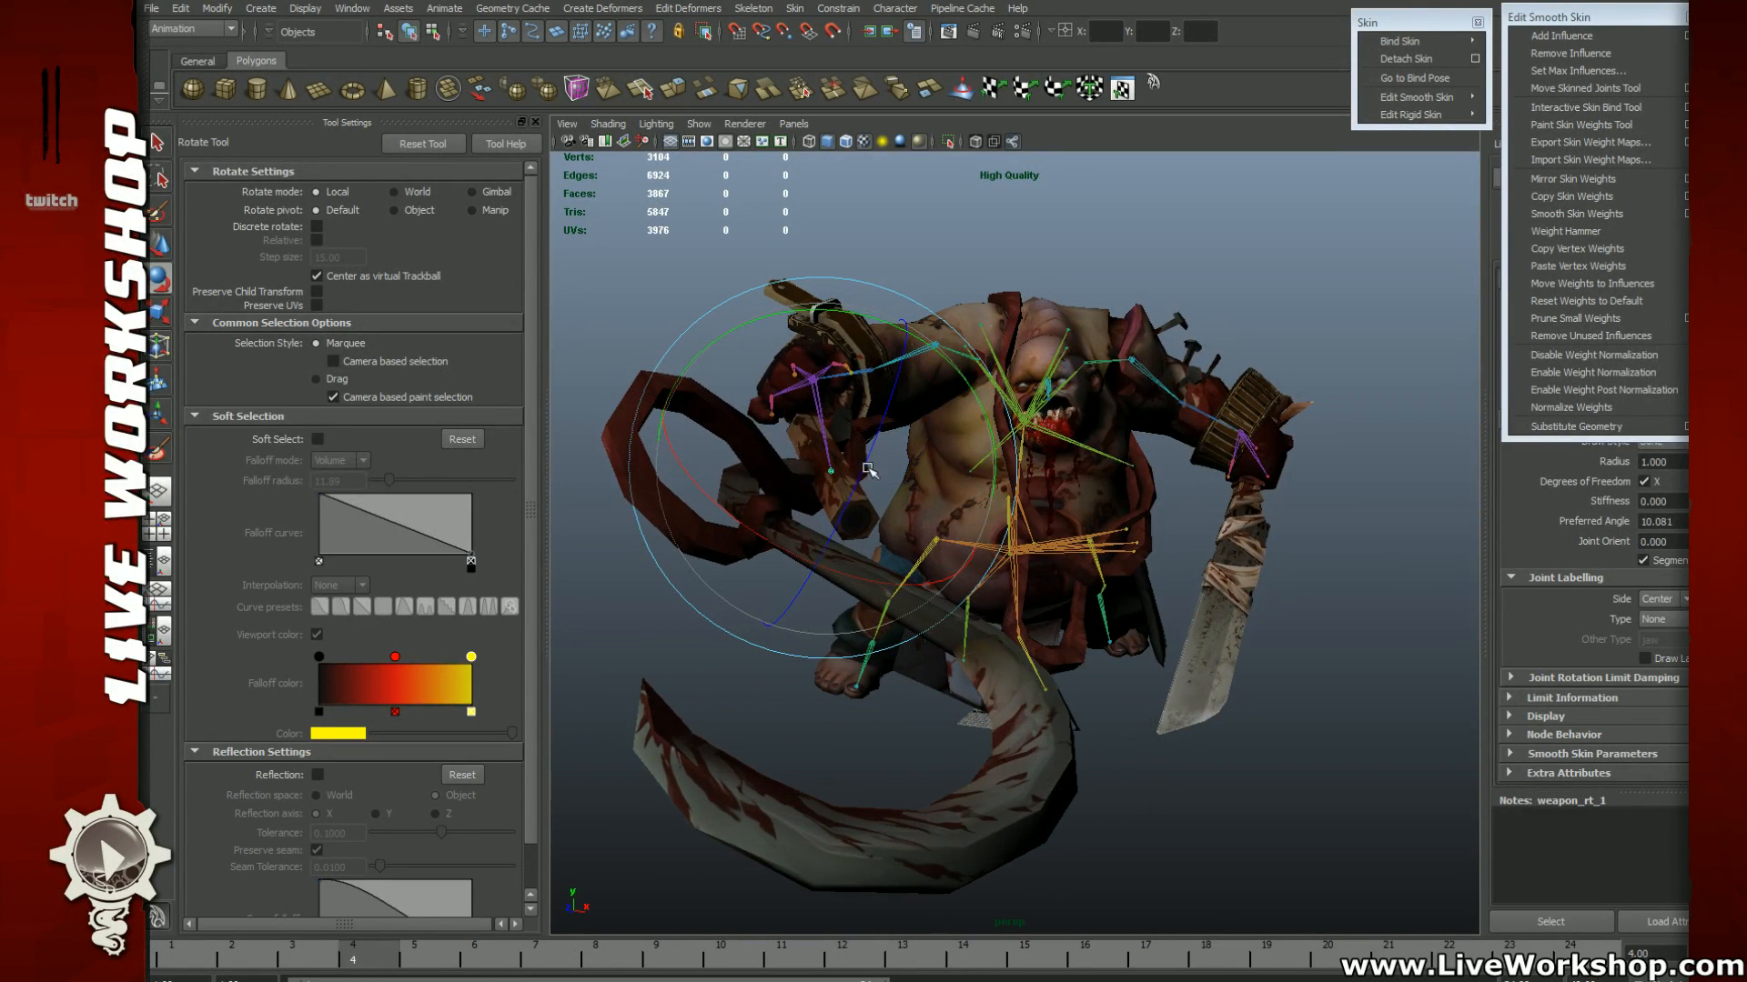
{"action": "left_click_drag", "start_coordinate": [755, 345], "coordinate": [818, 369]}
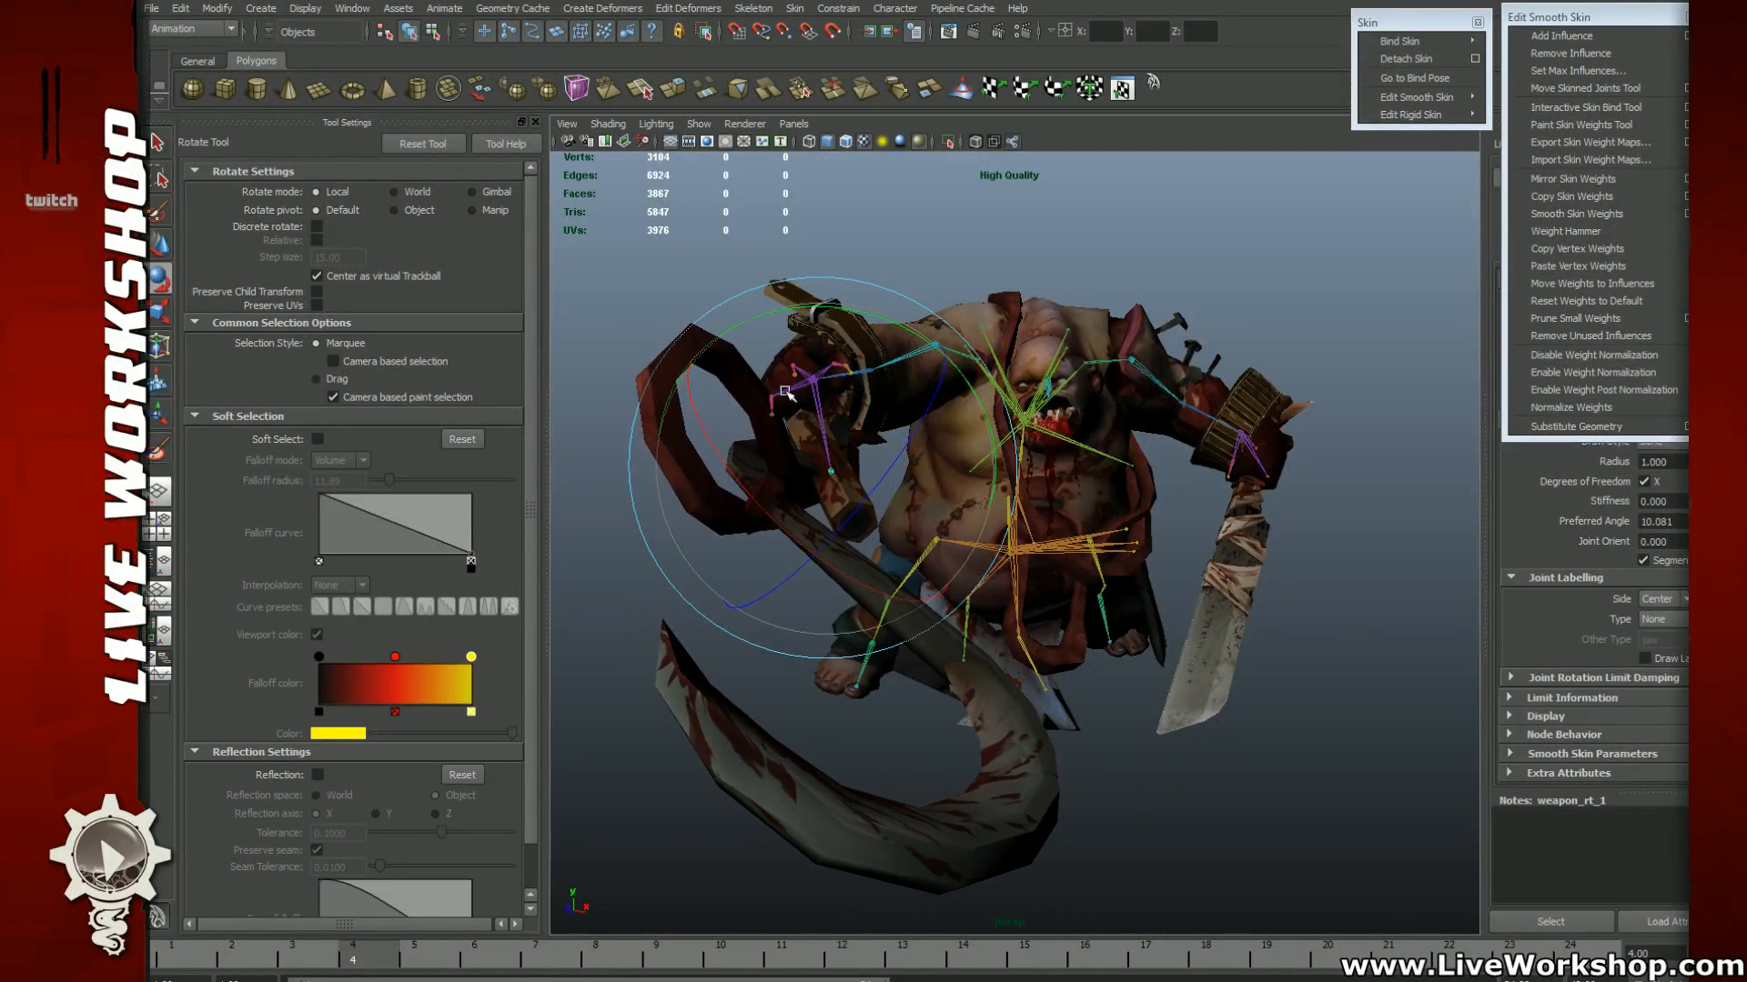
{"action": "left_click_drag", "start_coordinate": [941, 441], "coordinate": [941, 464]}
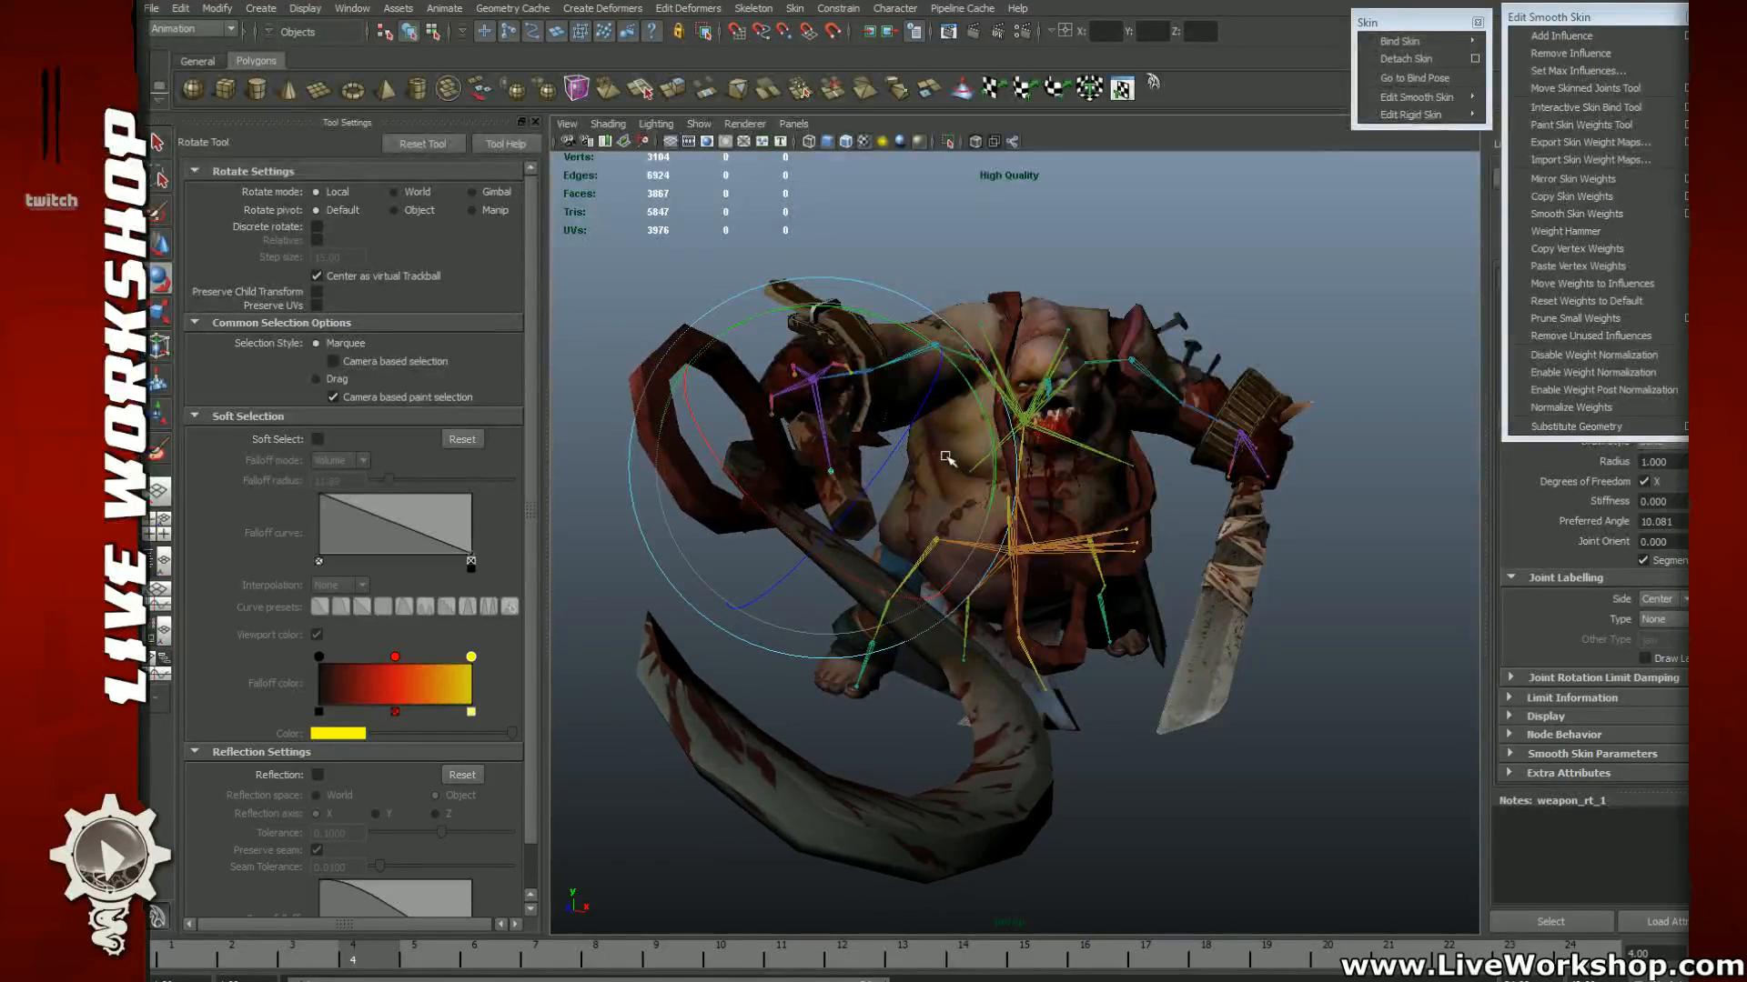
Step: Refine the weapon_rt_1 joint's rotation so the hook's handle sits in the hand and its blade sweeps low in front, and deselect it
{"action": "left_click_drag", "start_coordinate": [777, 383], "coordinate": [945, 517]}
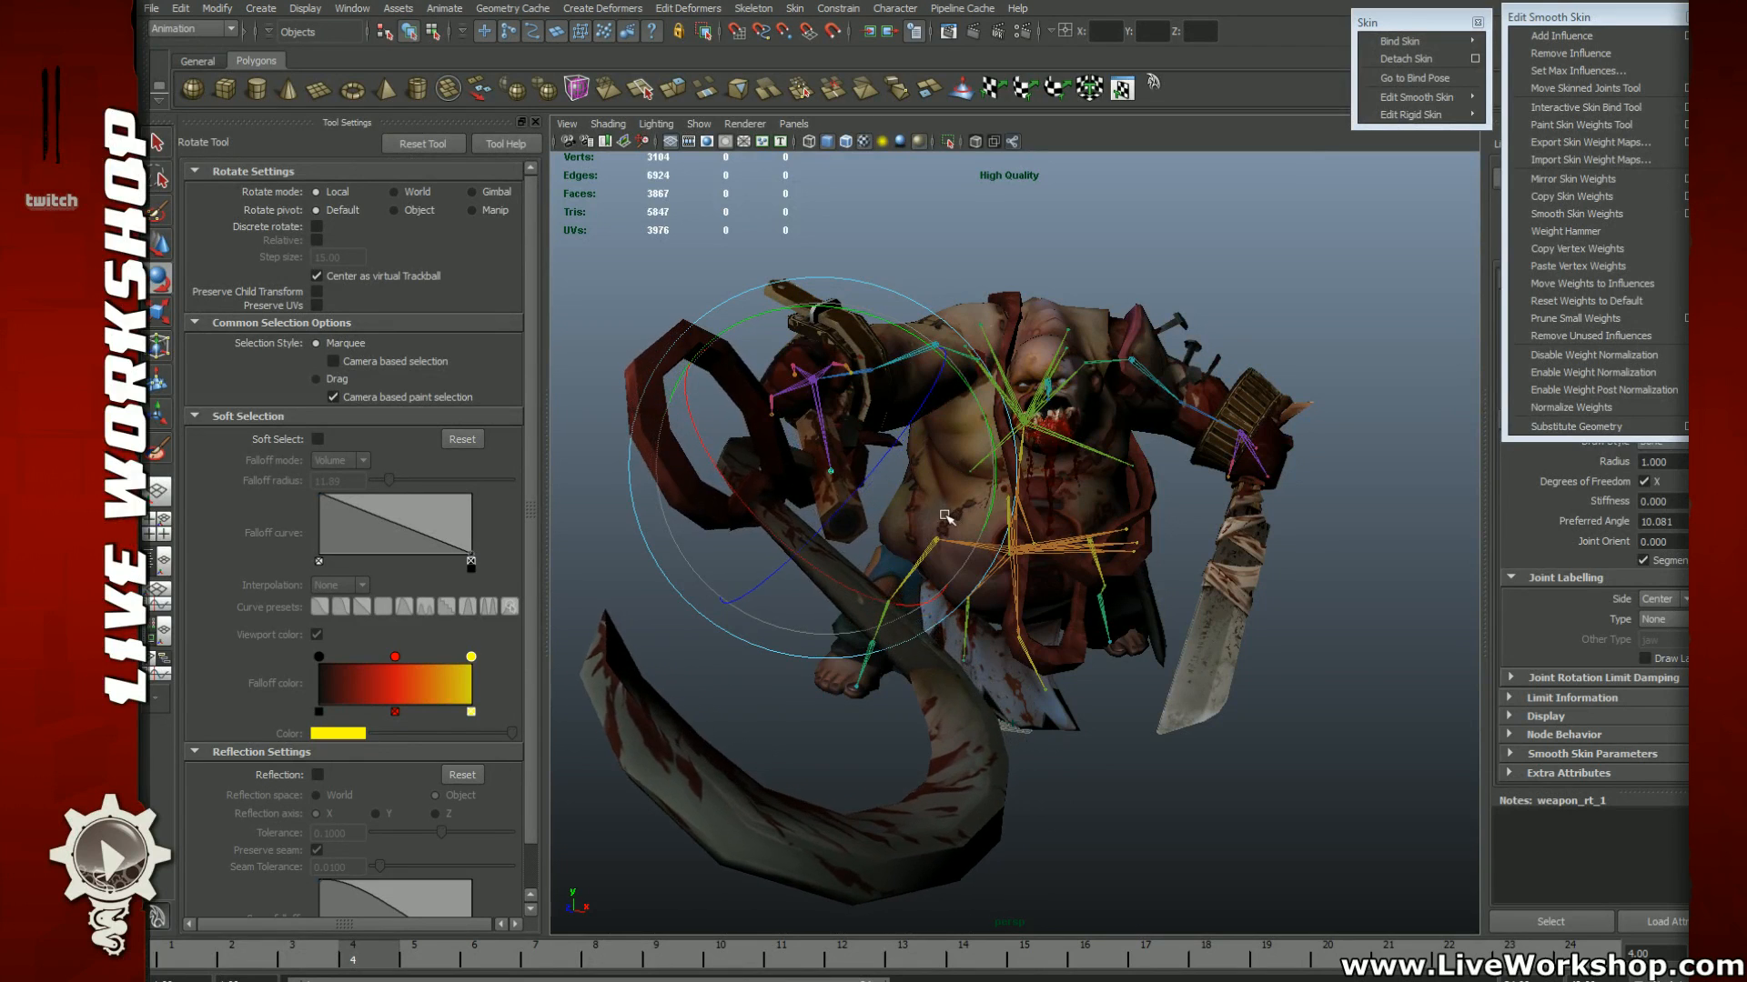
{"action": "left_click_drag", "start_coordinate": [1078, 479], "coordinate": [1074, 439], "text": "alt"}
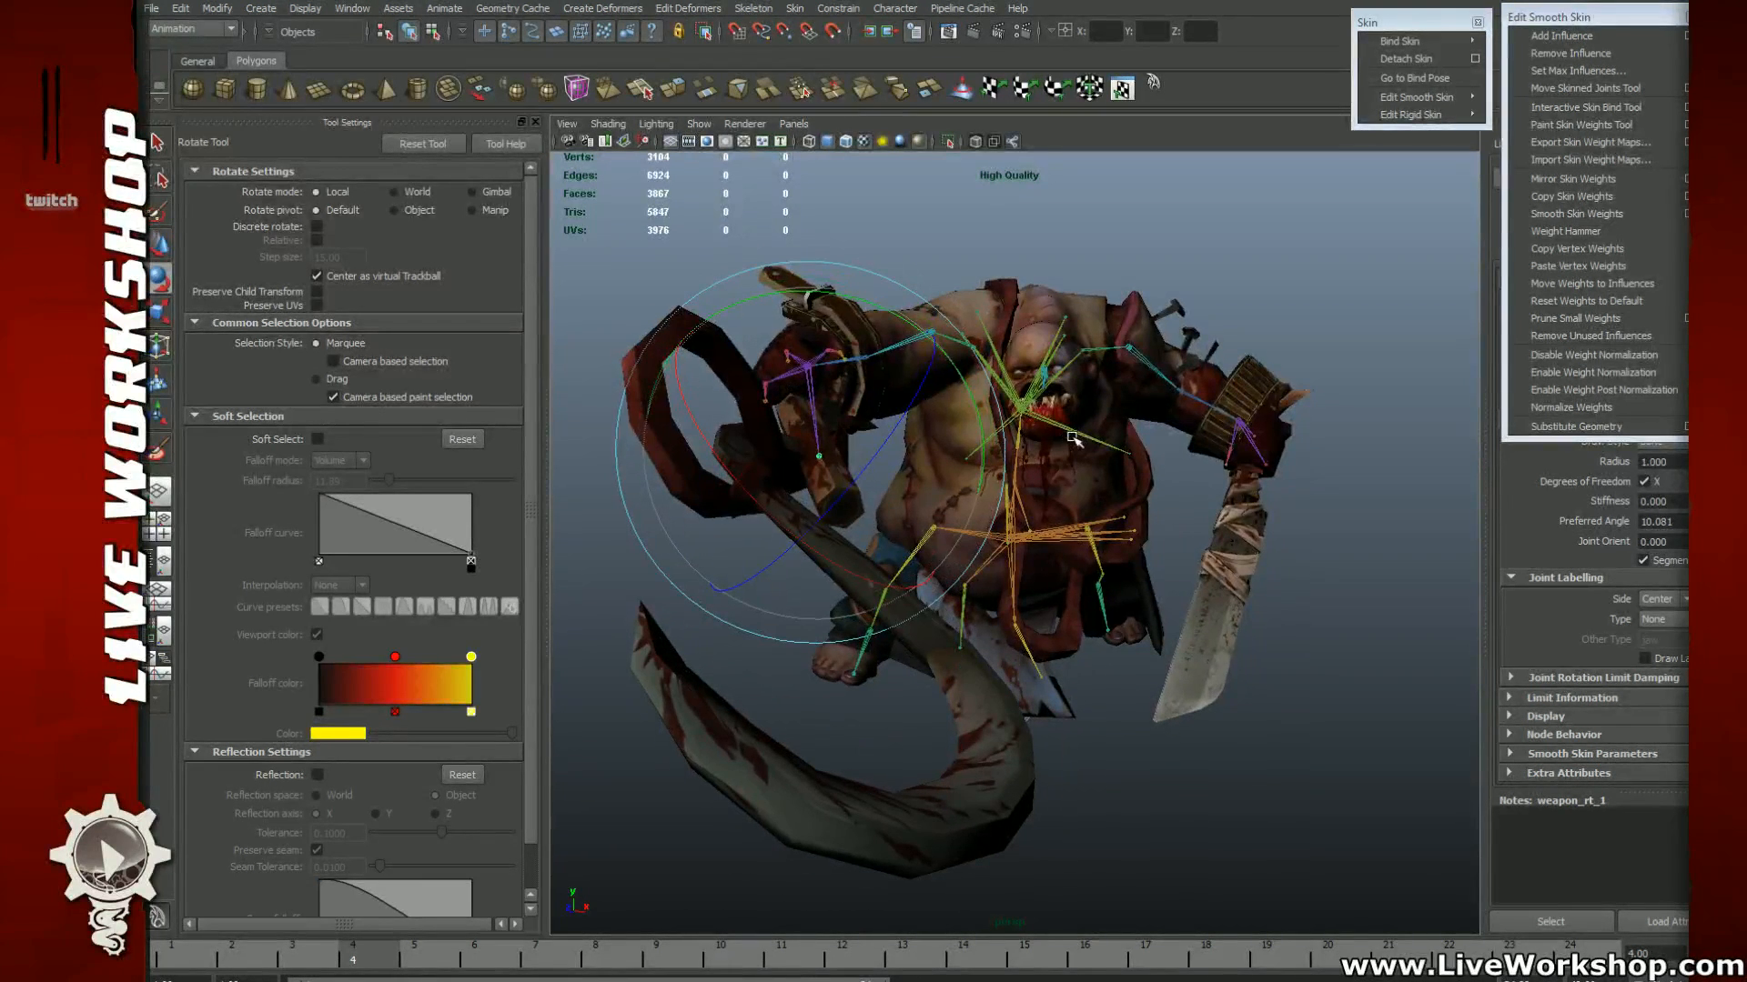
{"action": "right_click_drag", "start_coordinate": [1074, 438], "coordinate": [1088, 438], "text": "alt"}
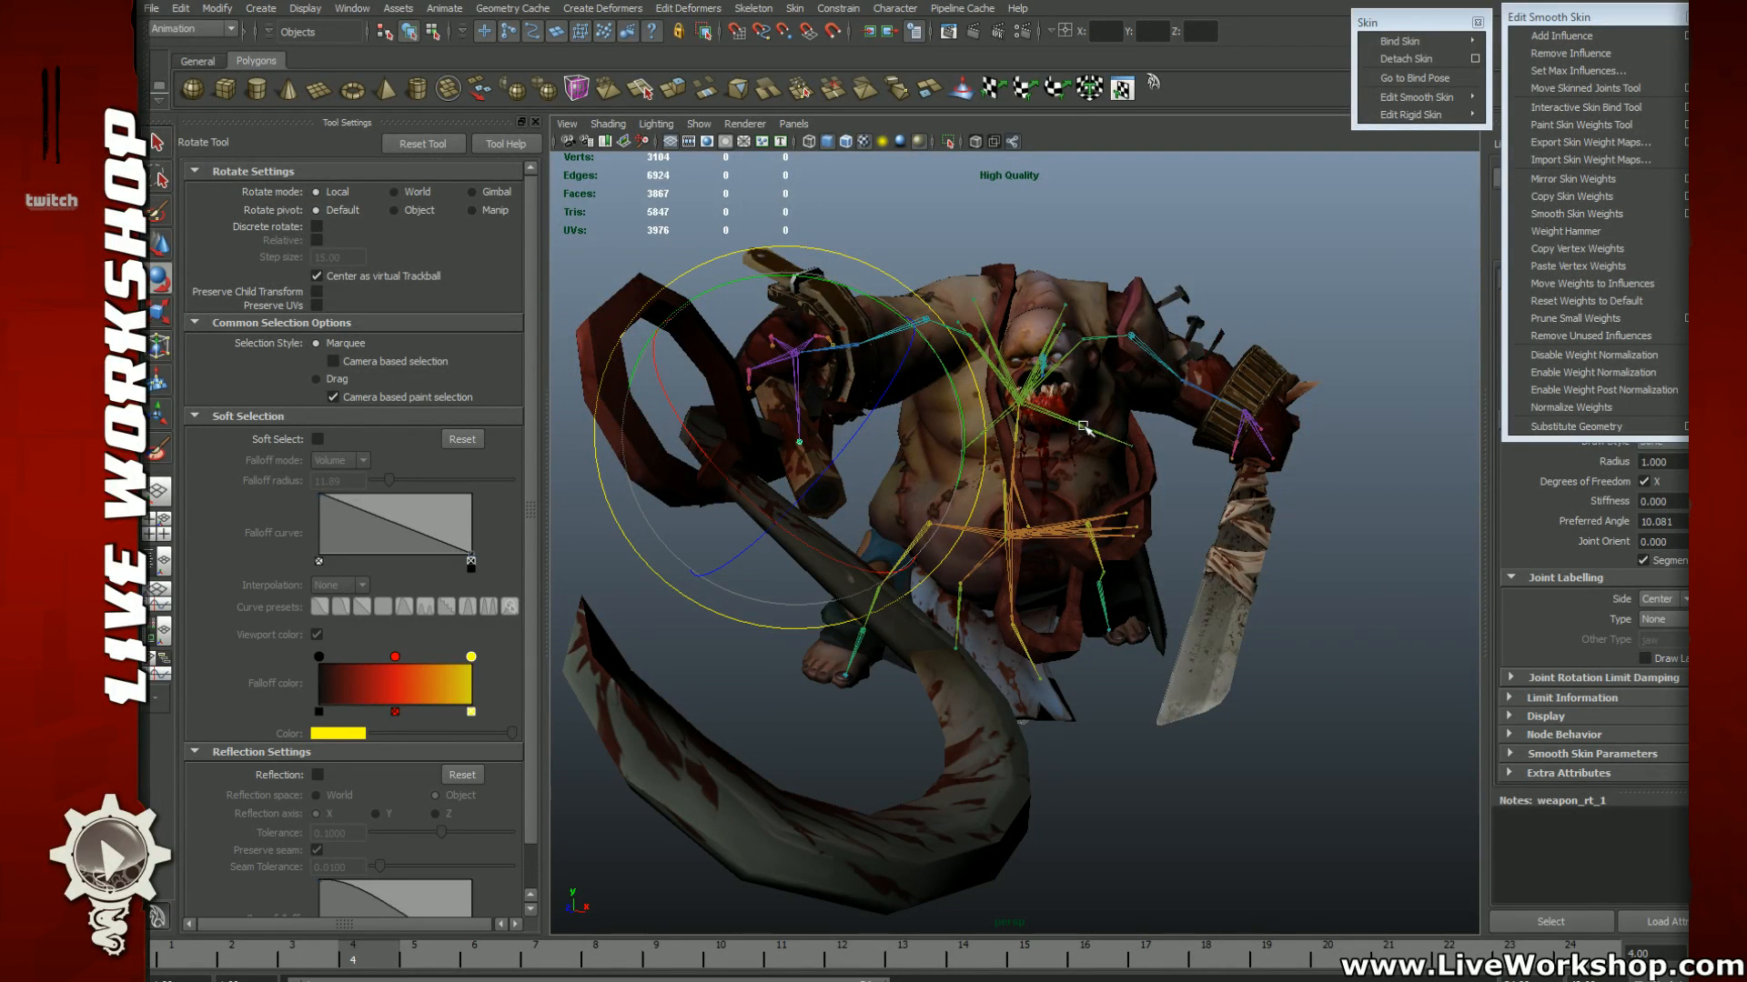
{"action": "left_click", "coordinate": [1144, 249]}
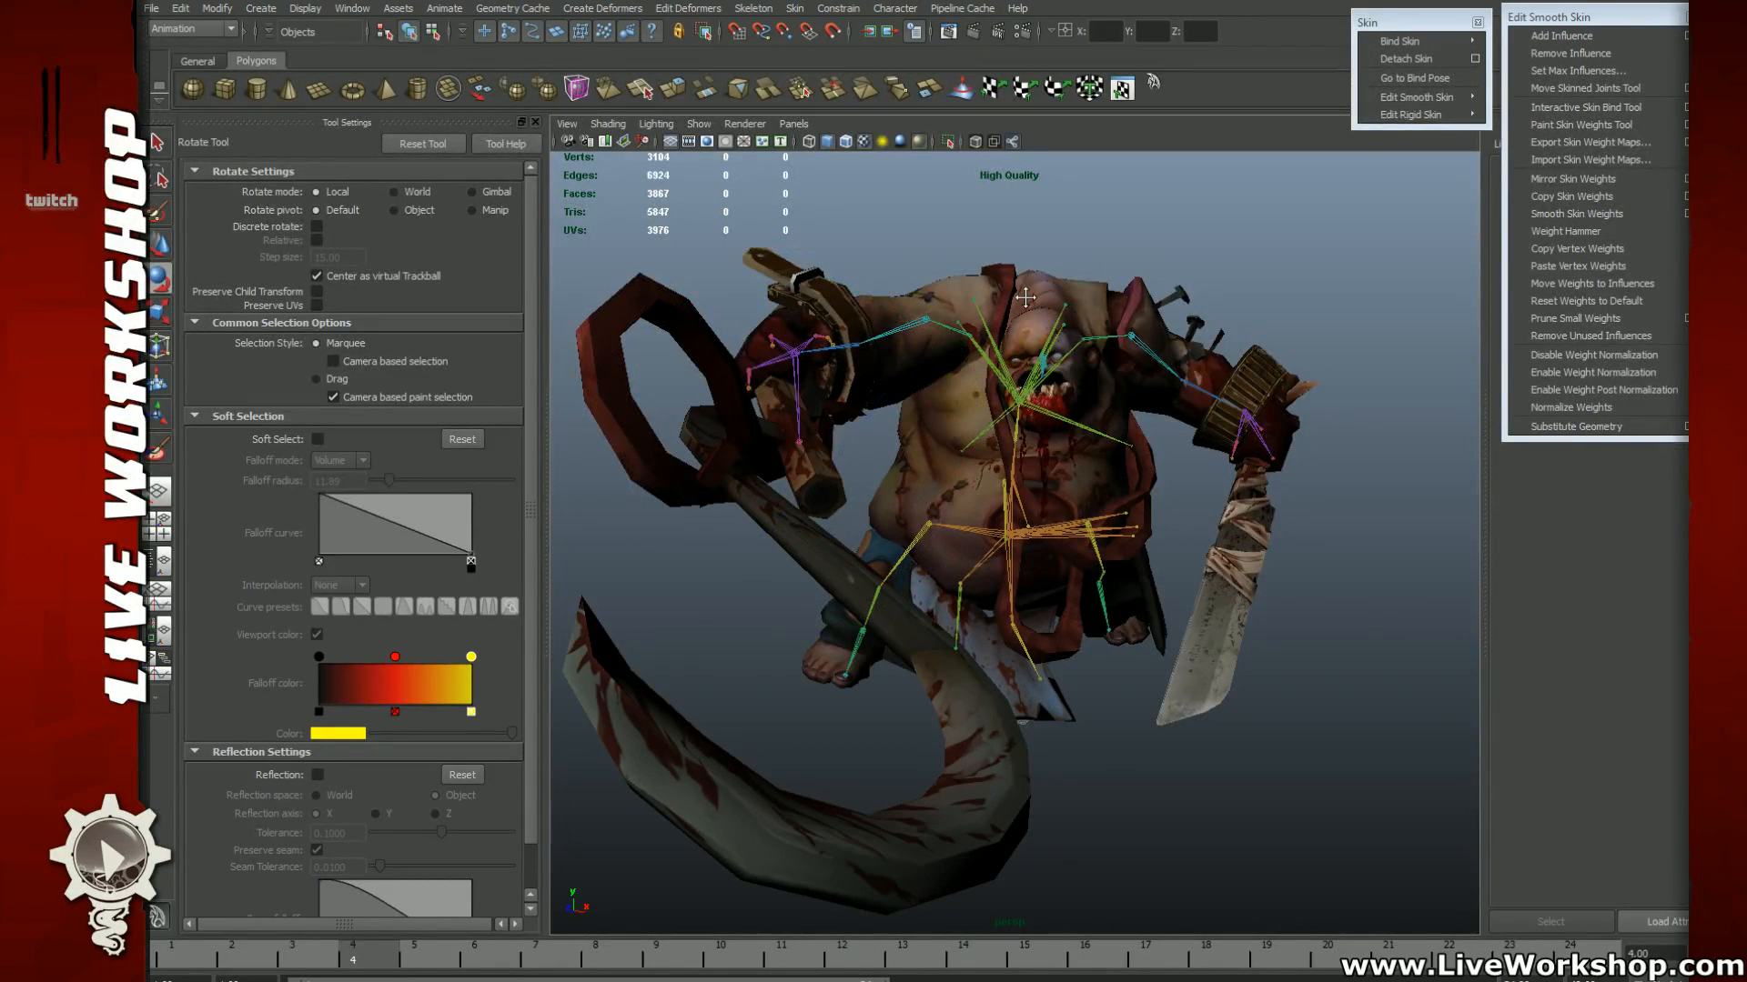
{"action": "middle_click_drag", "start_coordinate": [1025, 298], "coordinate": [1026, 296], "text": "alt"}
{"action": "key", "text": "q"}
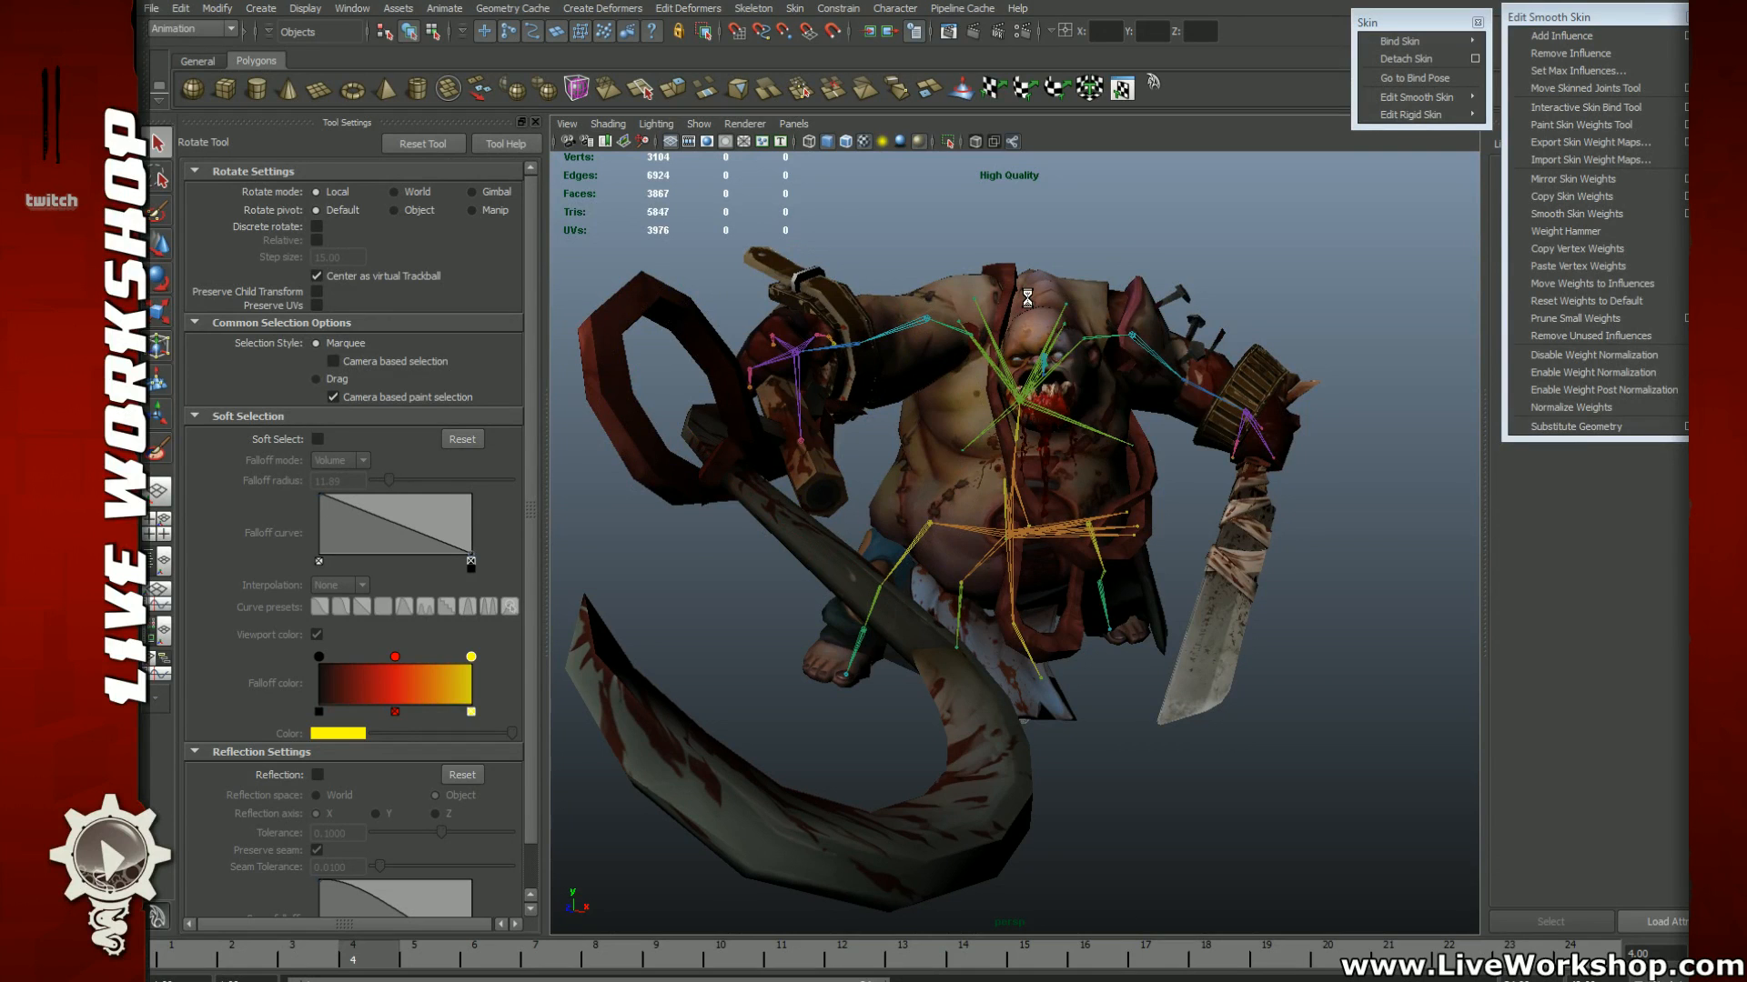
{"action": "key", "text": "e"}
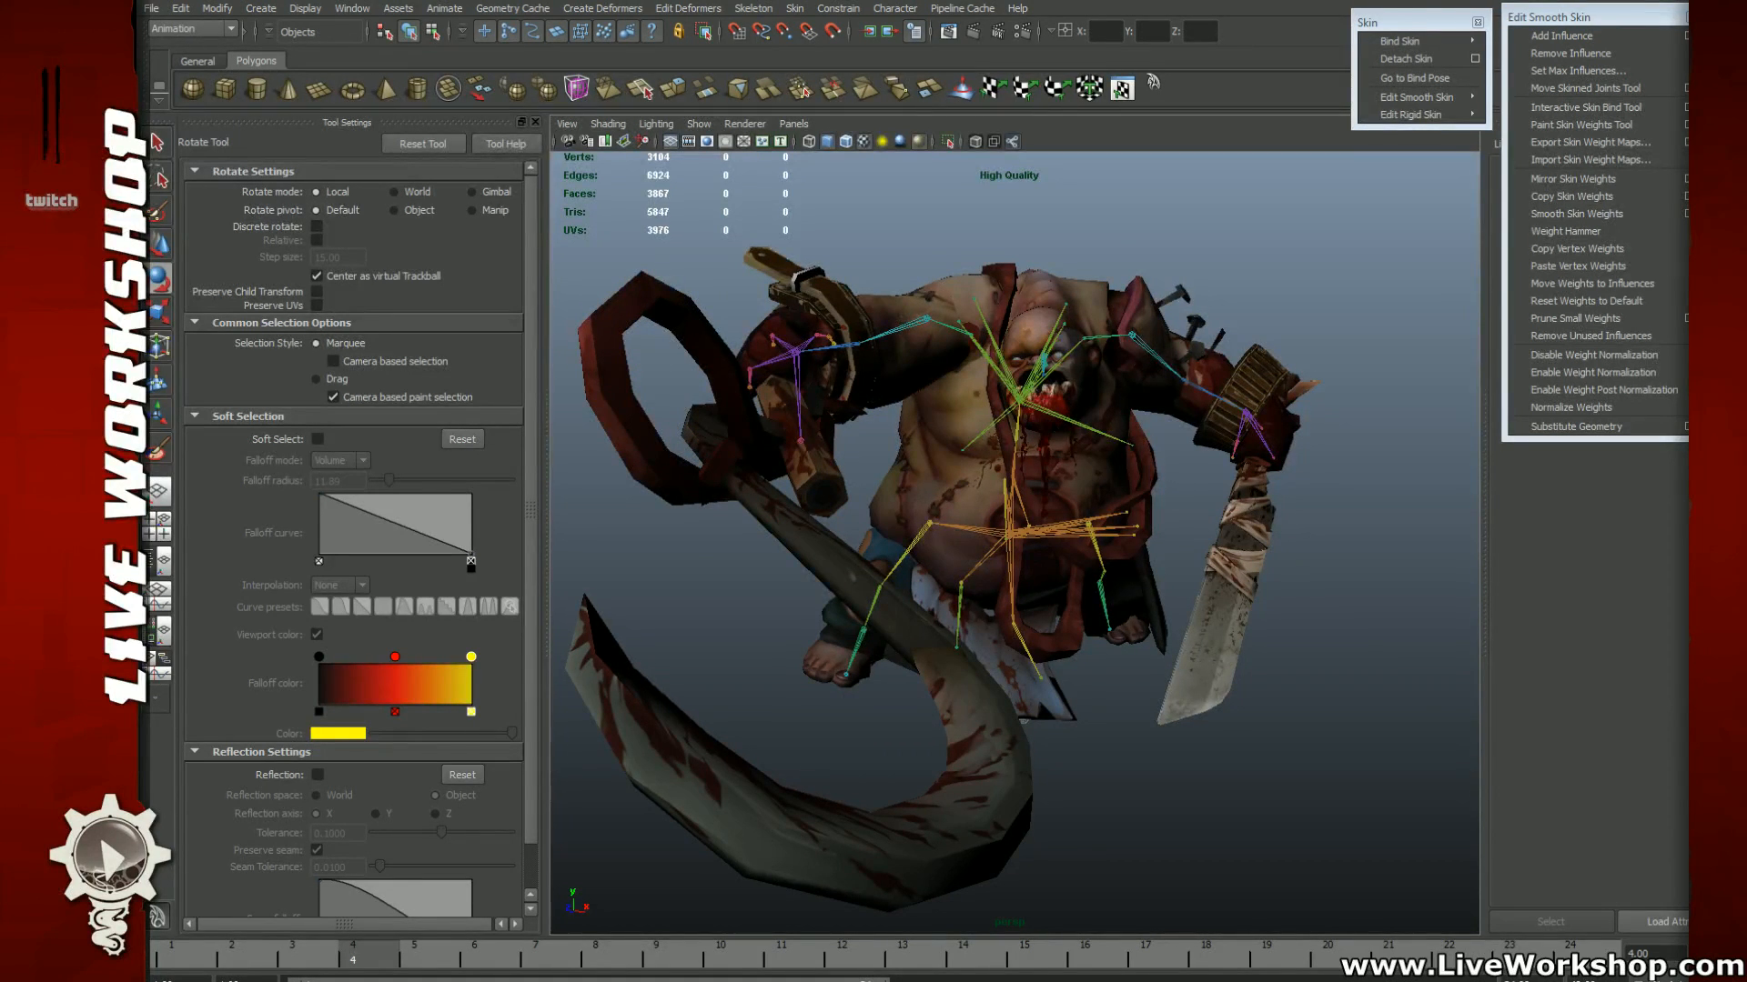
Step: Switch to Softimage, create a new empty layer in the Pudge scene and save the scene
{"action": "left_click", "coordinate": [855, 977]}
{"action": "left_click_drag", "start_coordinate": [824, 631], "coordinate": [770, 573], "text": "alt"}
{"action": "left_click", "coordinate": [1703, 33]}
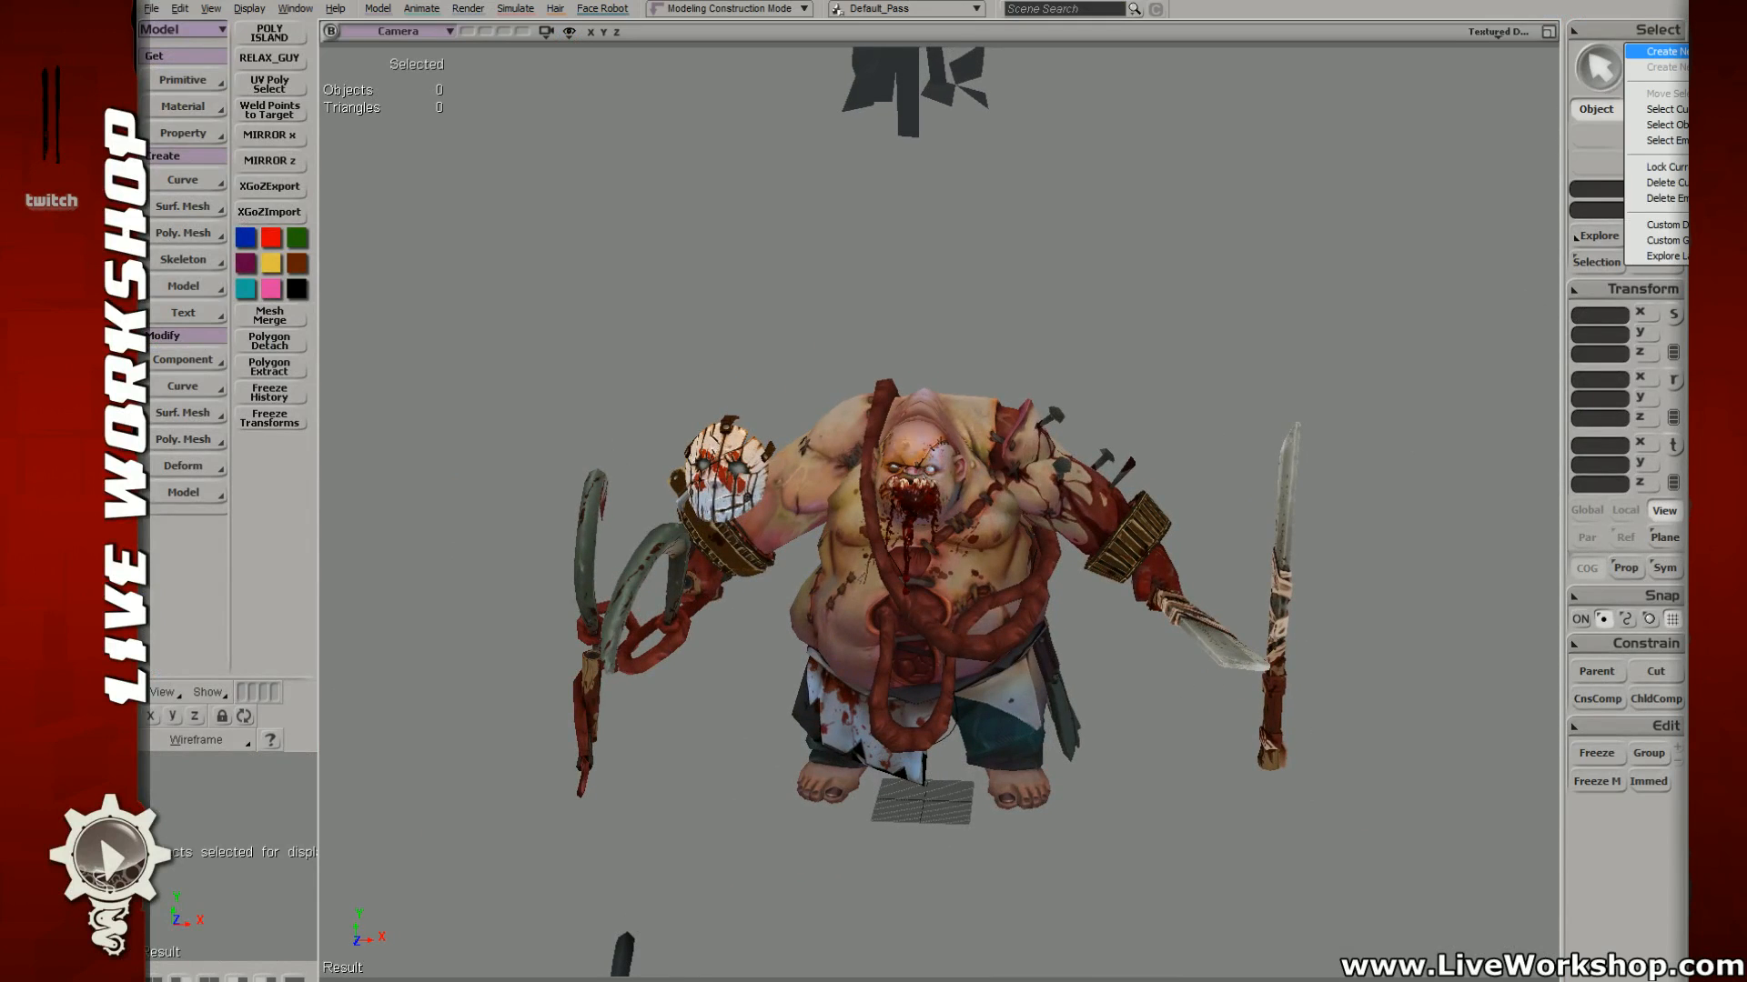
{"action": "left_click", "coordinate": [1700, 52]}
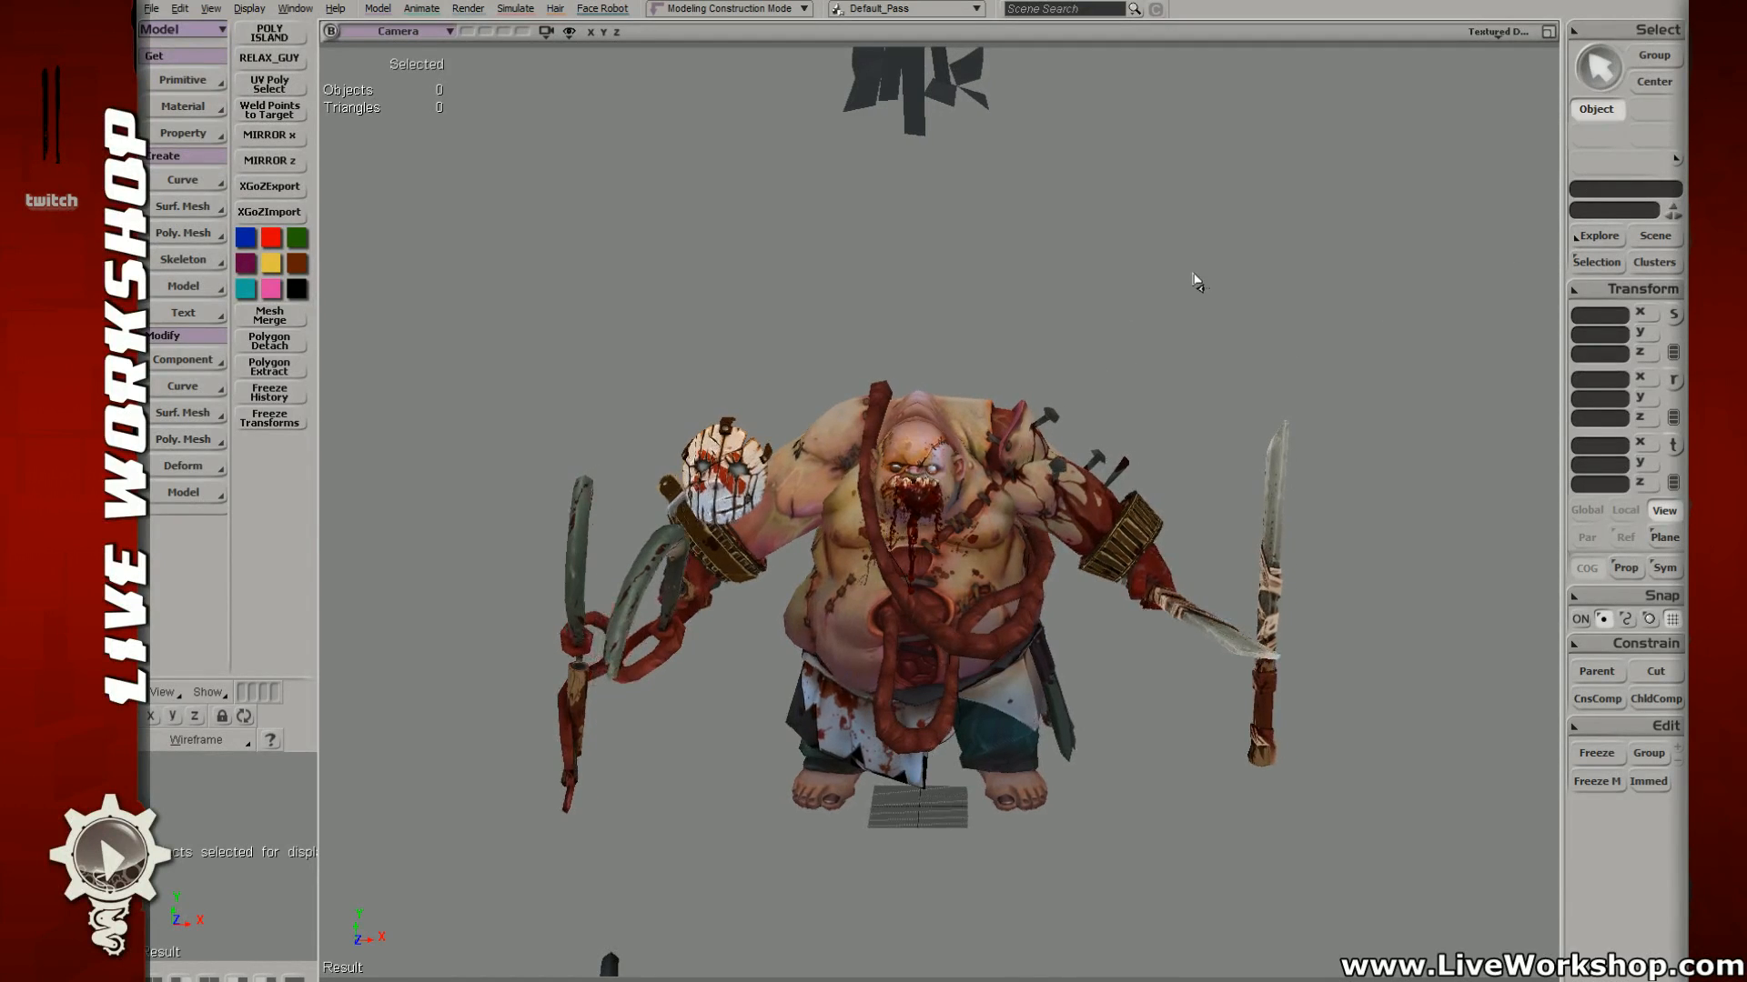
{"action": "key", "text": "ctrl+s"}
Step: Switch back to Maya and turn off the display of normals for all polygon objects in Custom Polygon Display Options
{"action": "key", "text": "alt+Tab"}
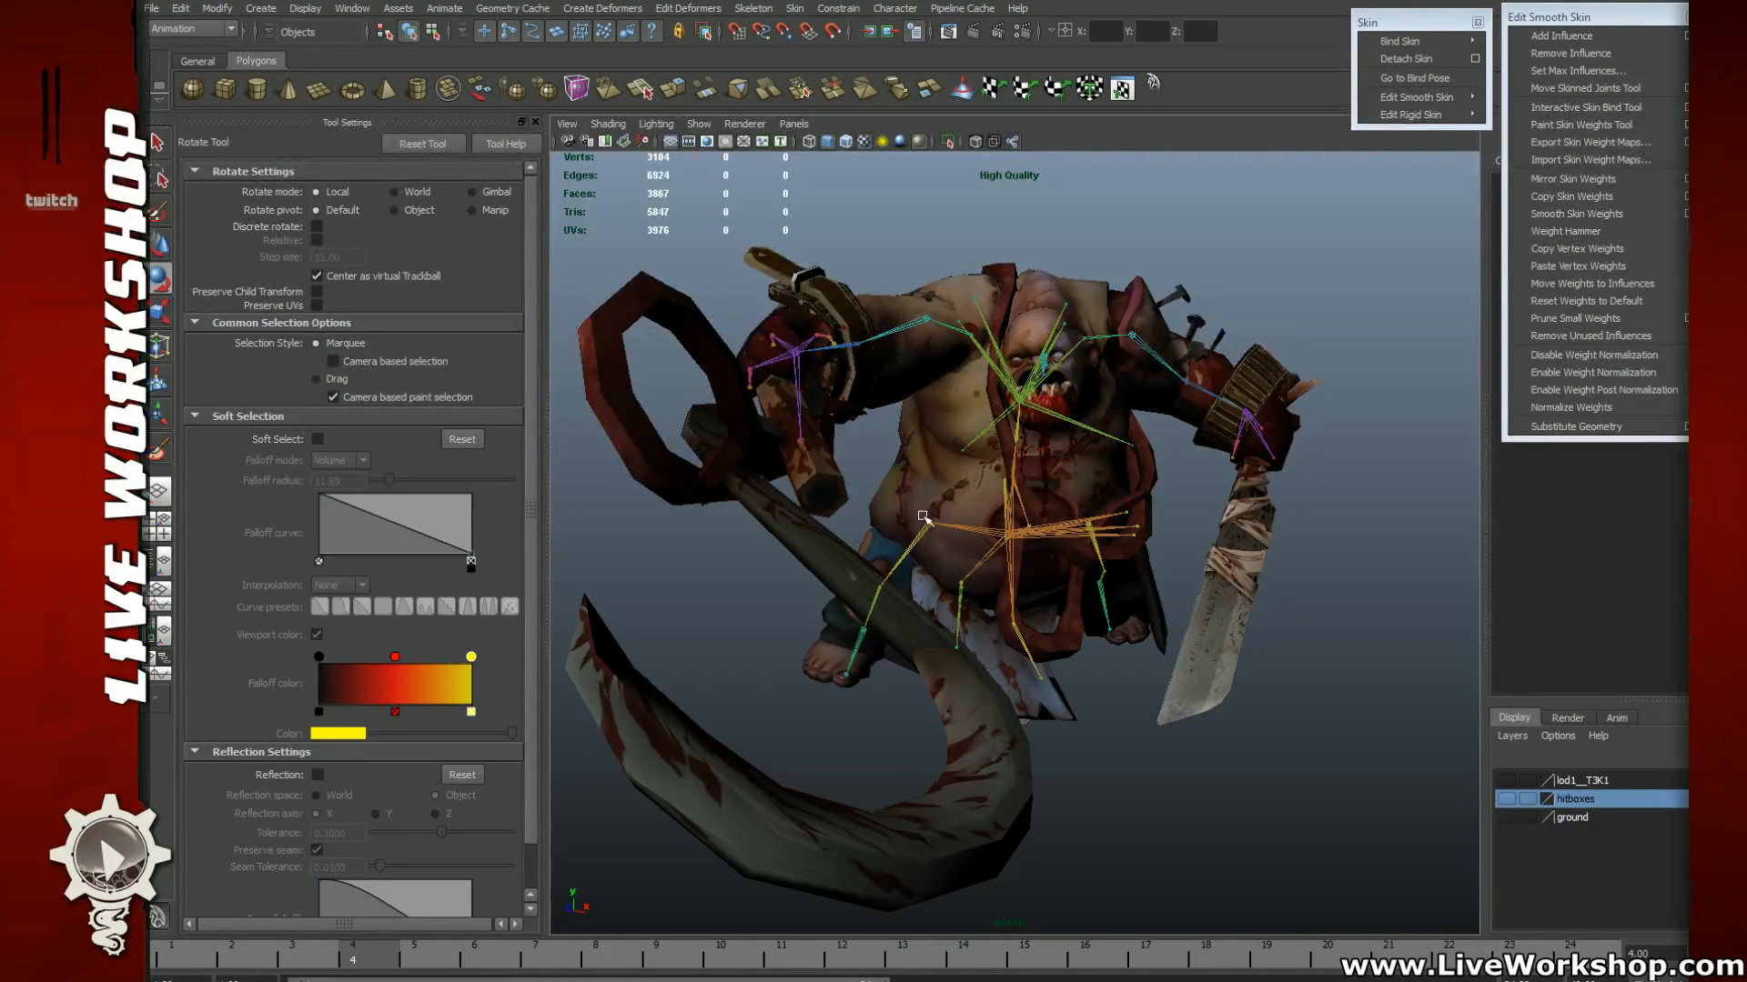
{"action": "left_click_drag", "start_coordinate": [923, 516], "coordinate": [927, 515], "text": "alt"}
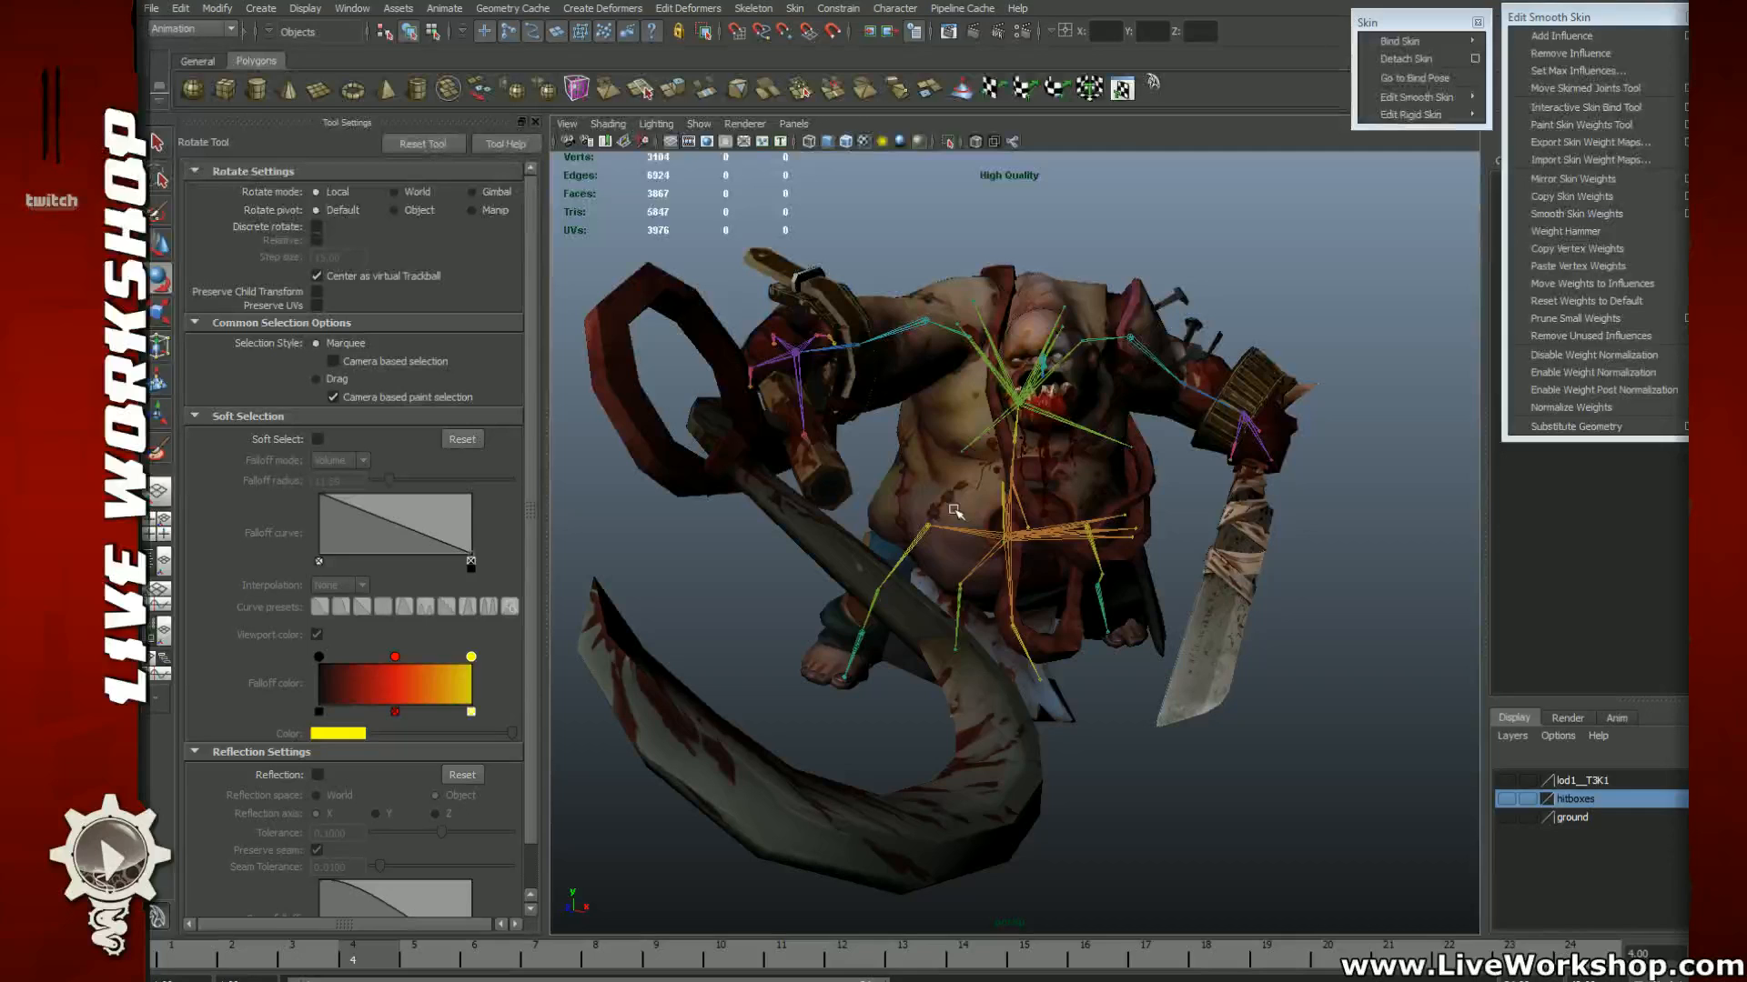
{"action": "left_click_drag", "start_coordinate": [976, 493], "coordinate": [987, 479], "text": "alt"}
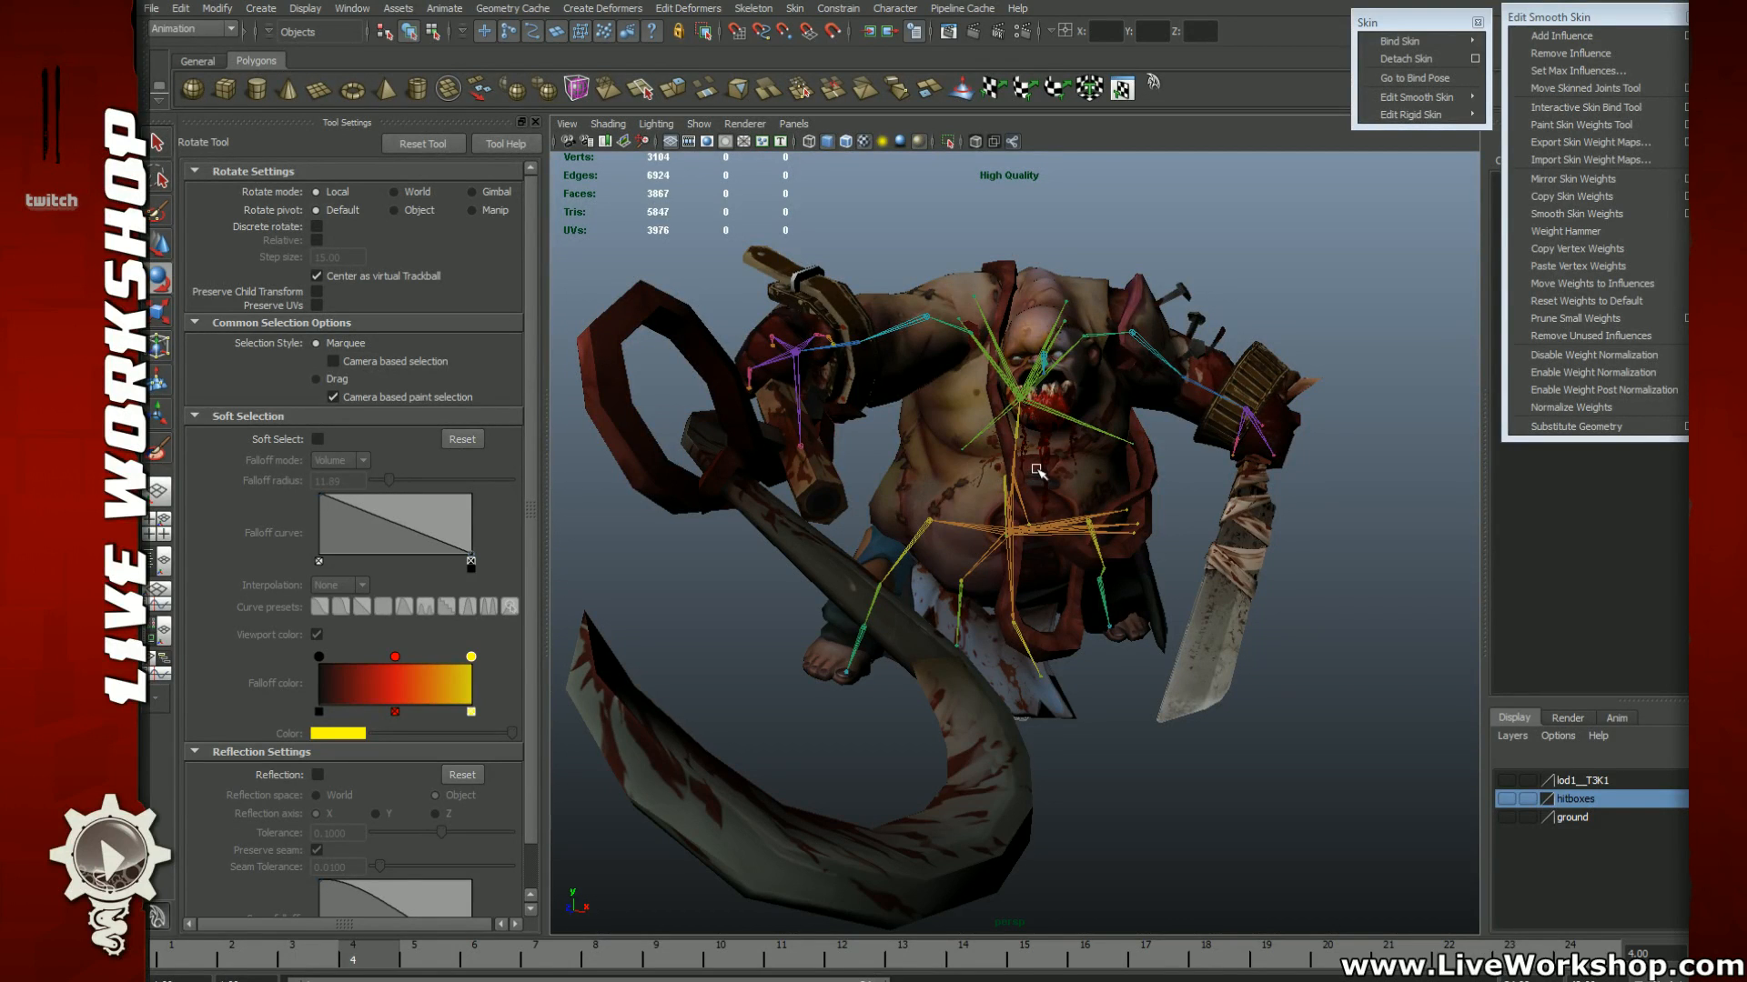
{"action": "left_click", "coordinate": [732, 424]}
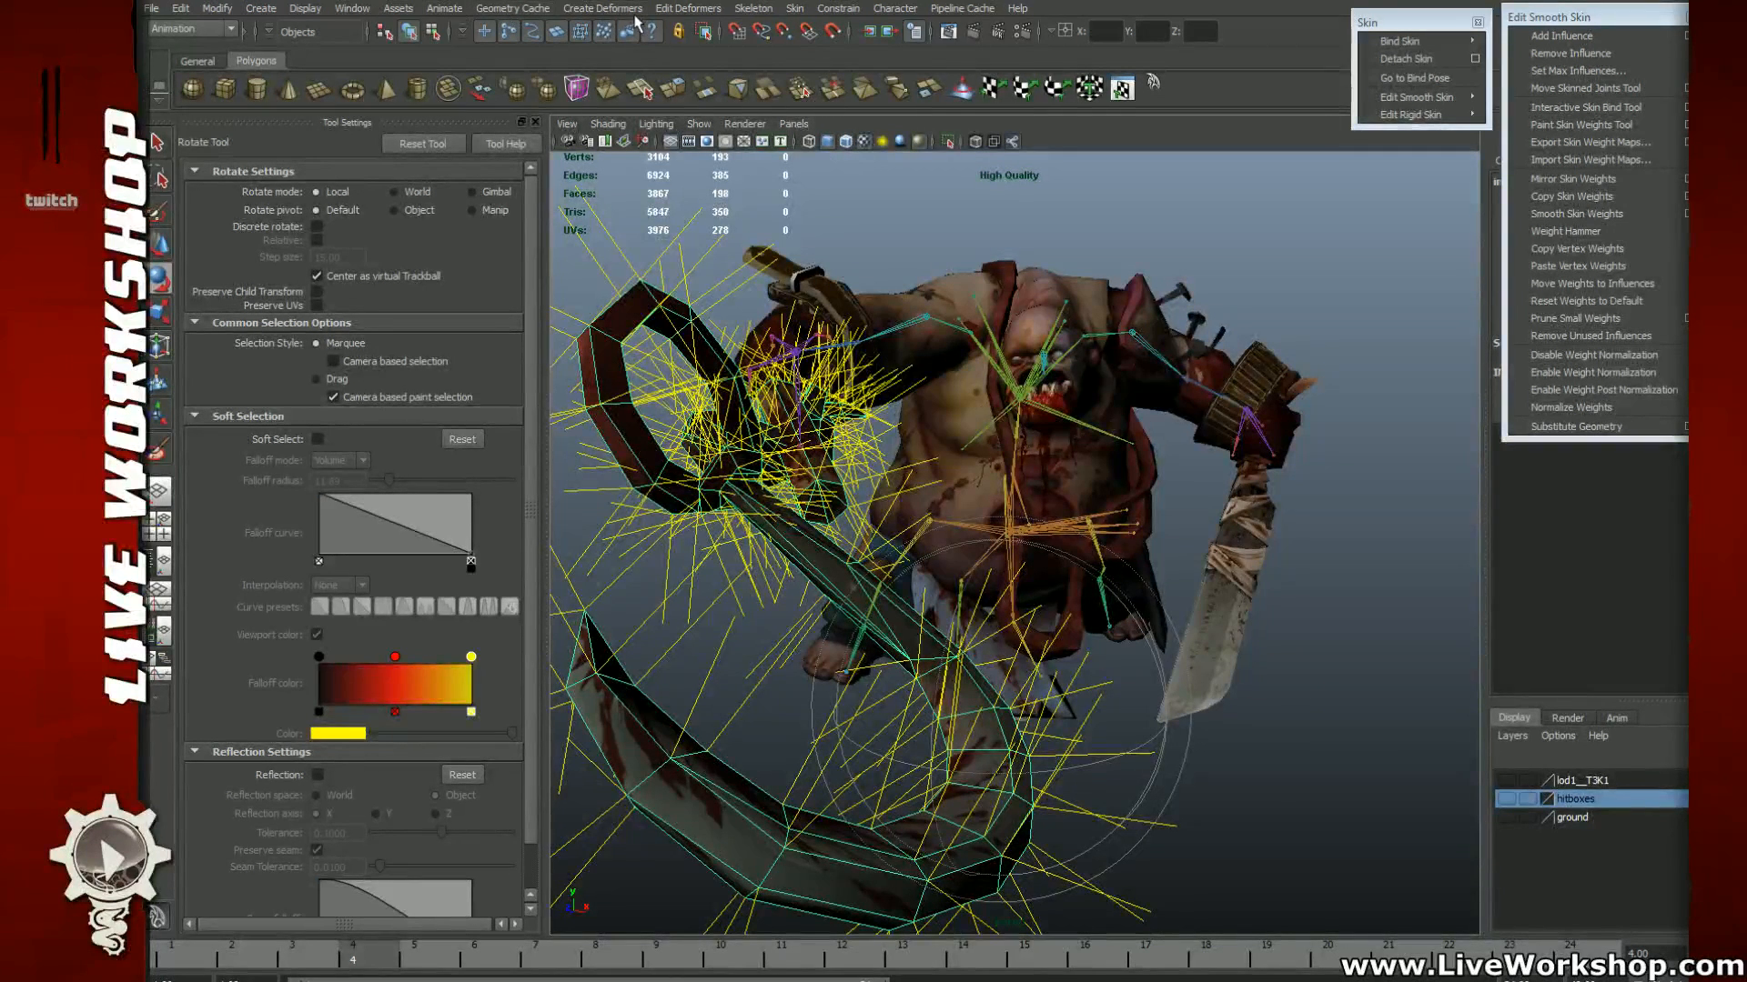
{"action": "right_click", "coordinate": [742, 259]}
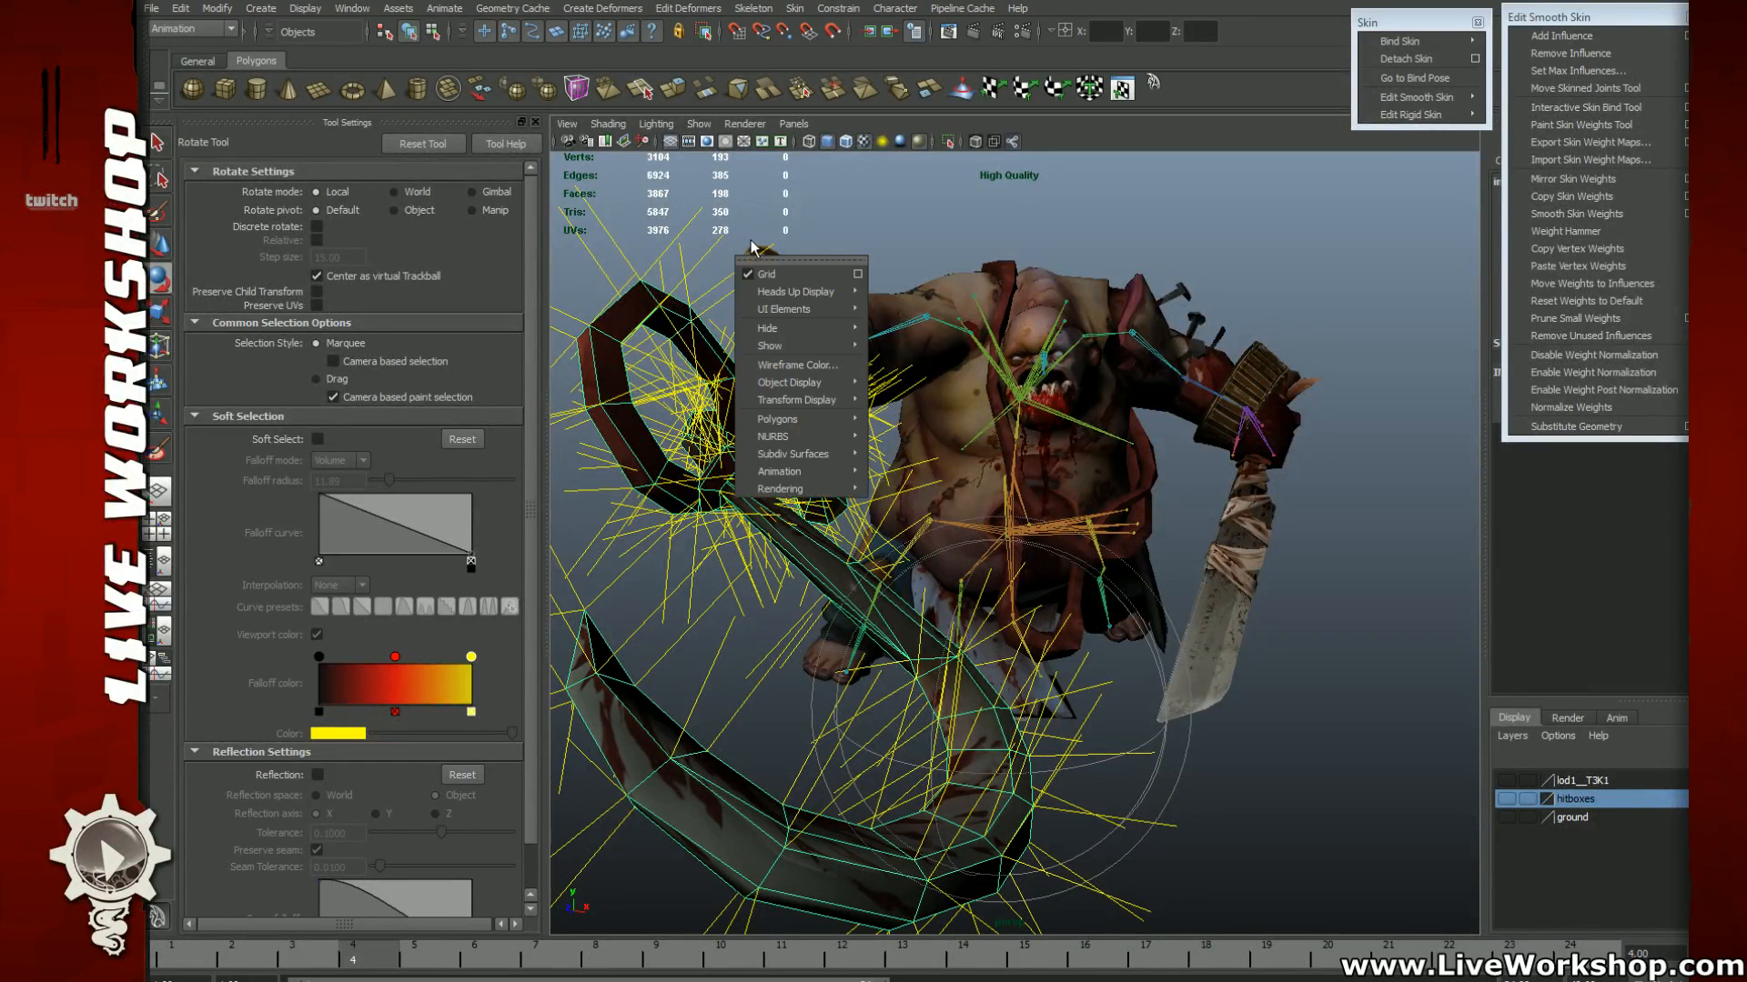
{"action": "mouse_move", "coordinate": [802, 421]}
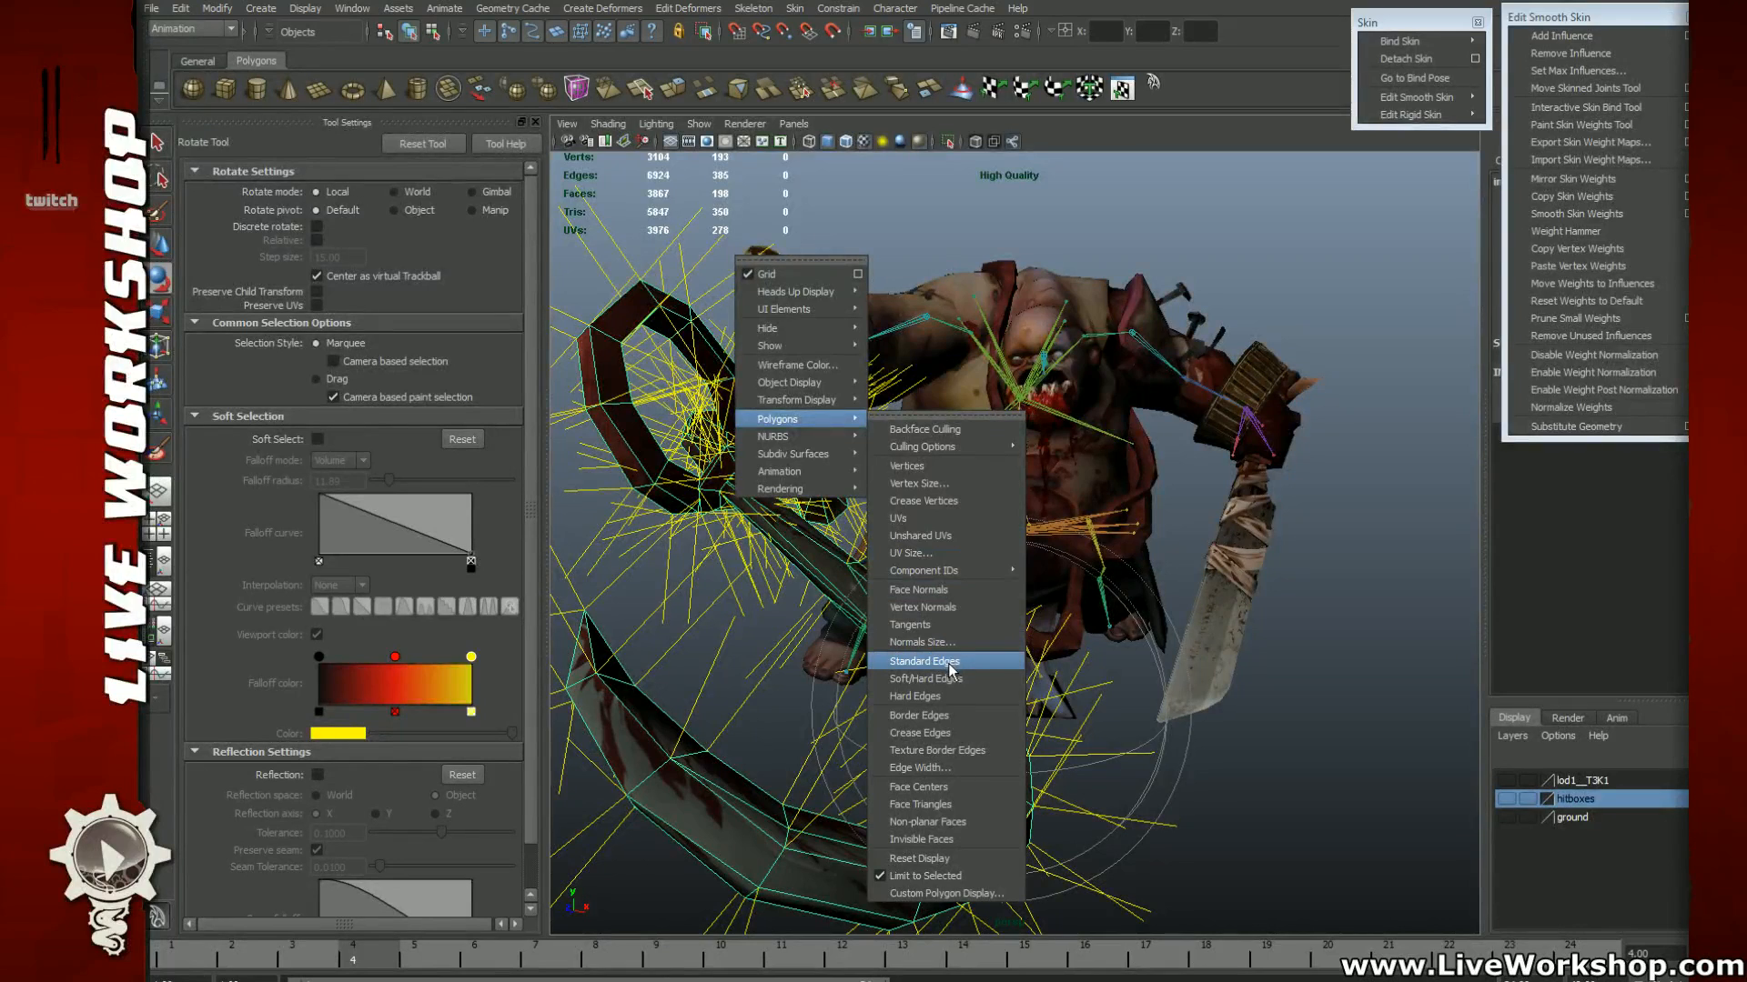
{"action": "left_click", "coordinate": [967, 893]}
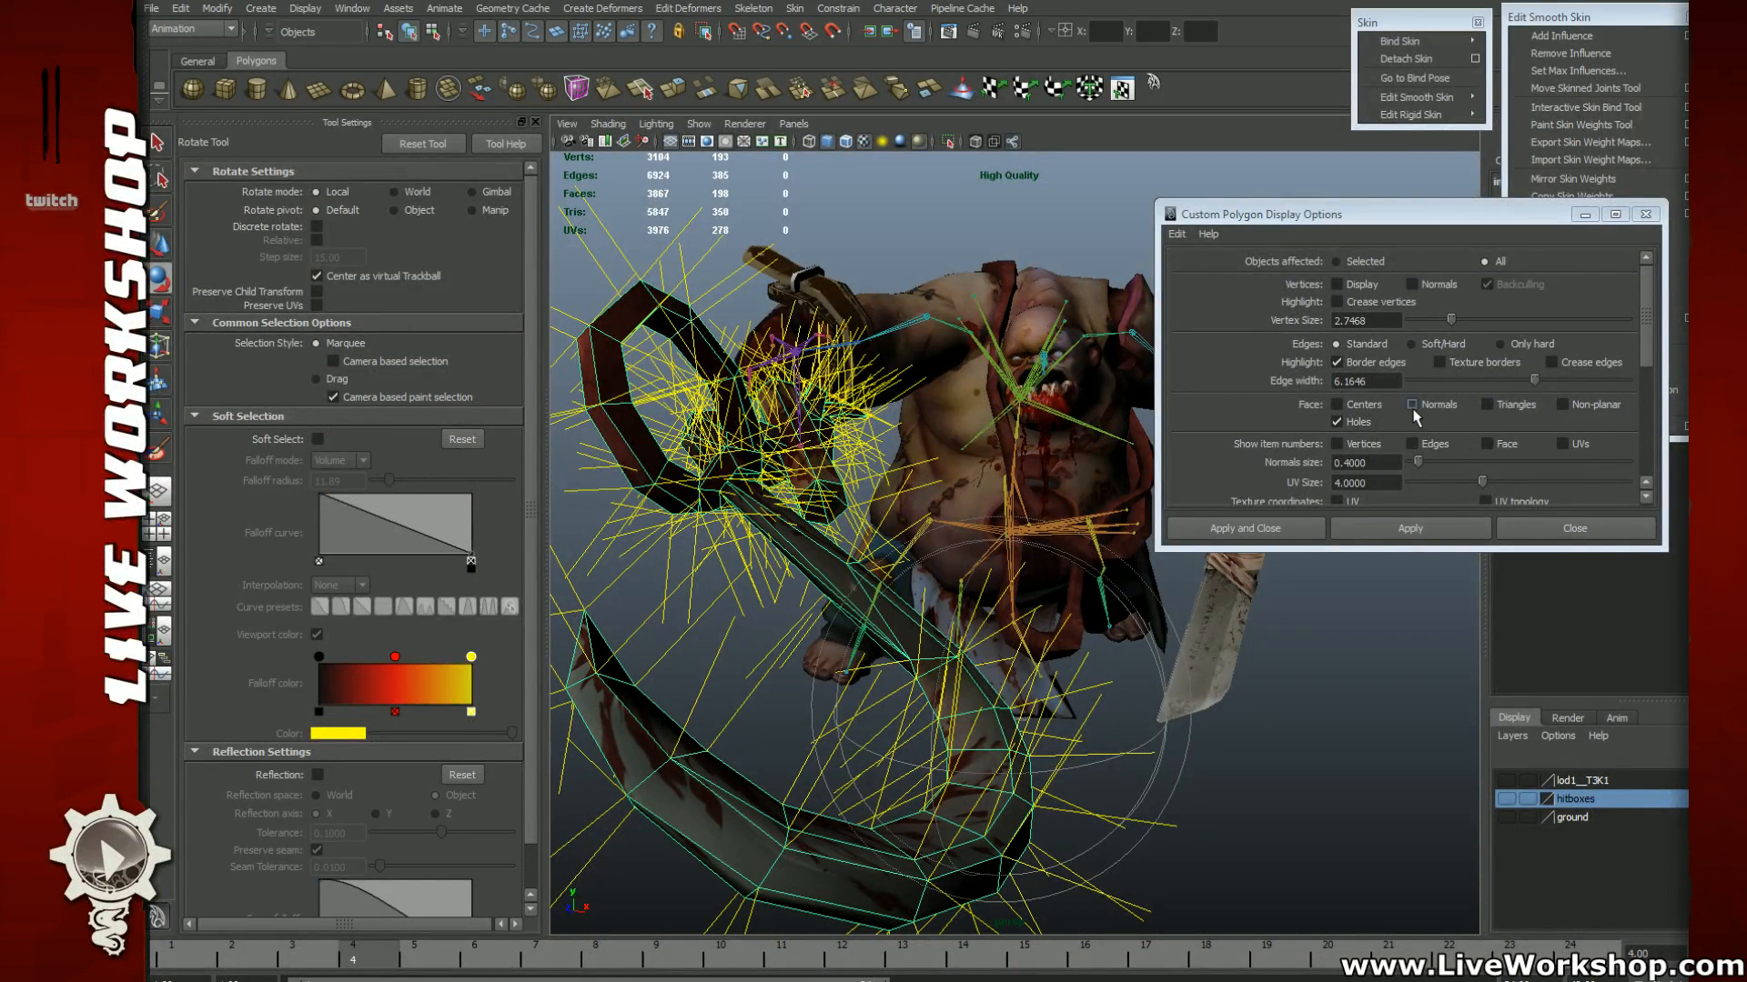
{"action": "left_click", "coordinate": [1417, 529]}
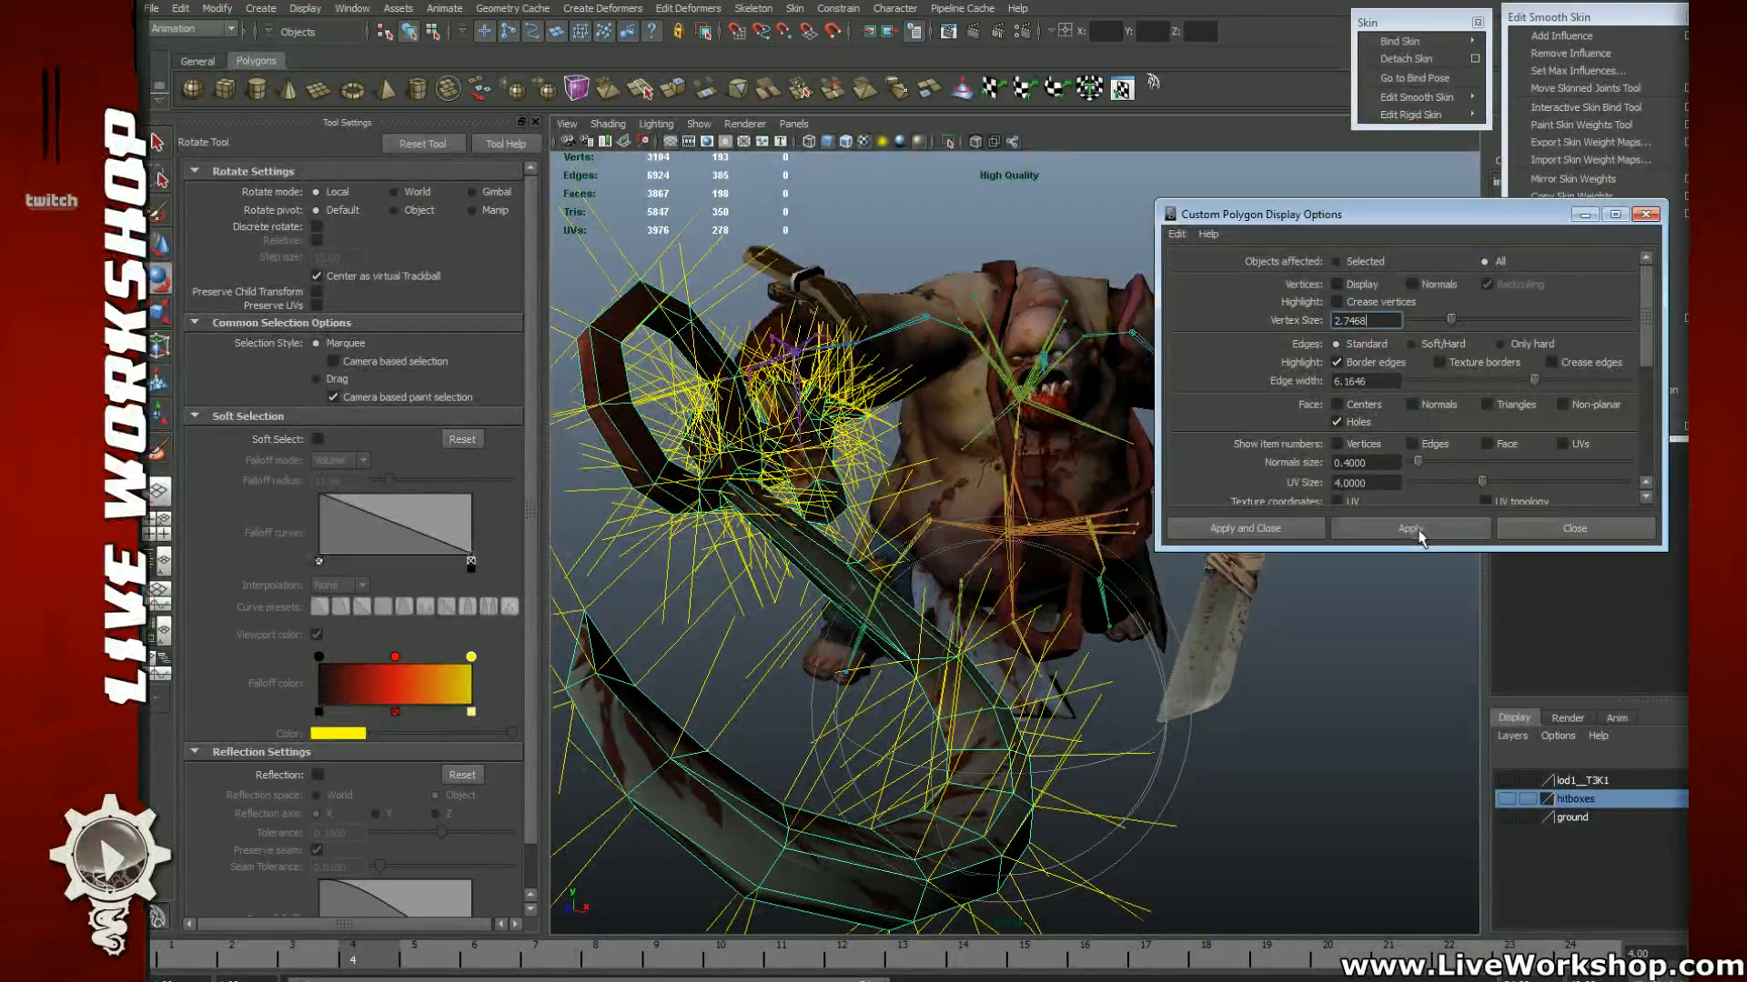
{"action": "left_click", "coordinate": [928, 358]}
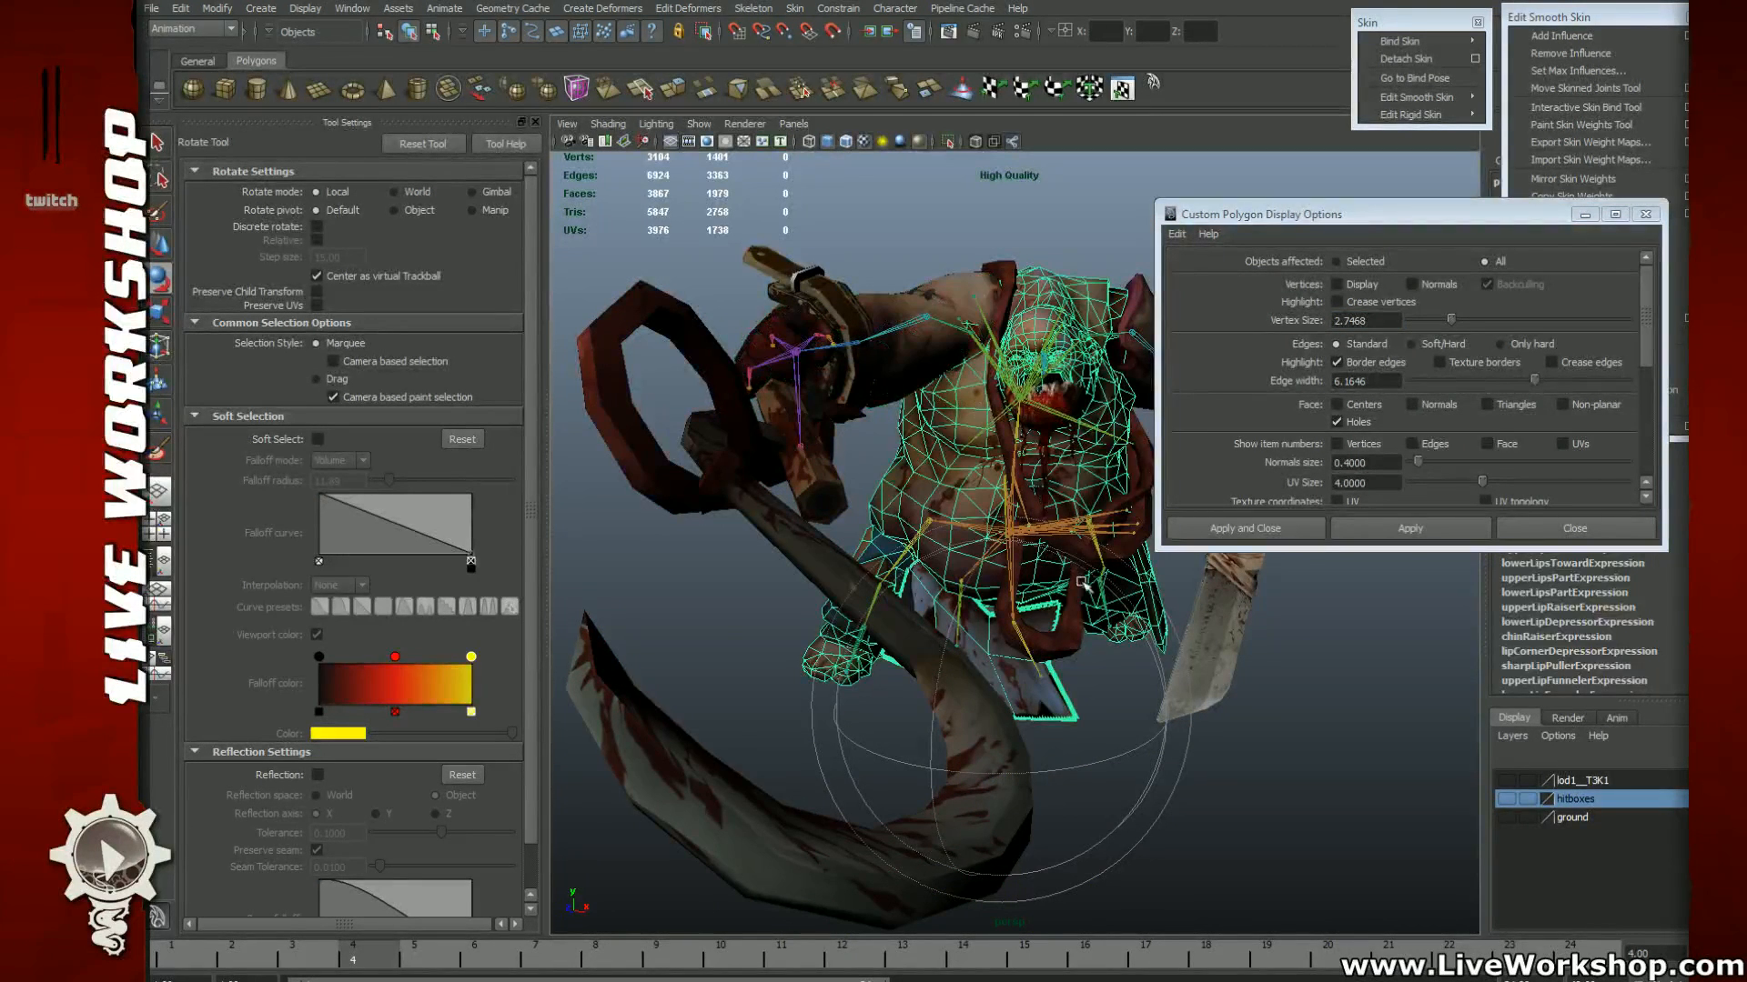
{"action": "left_click", "coordinate": [1547, 529]}
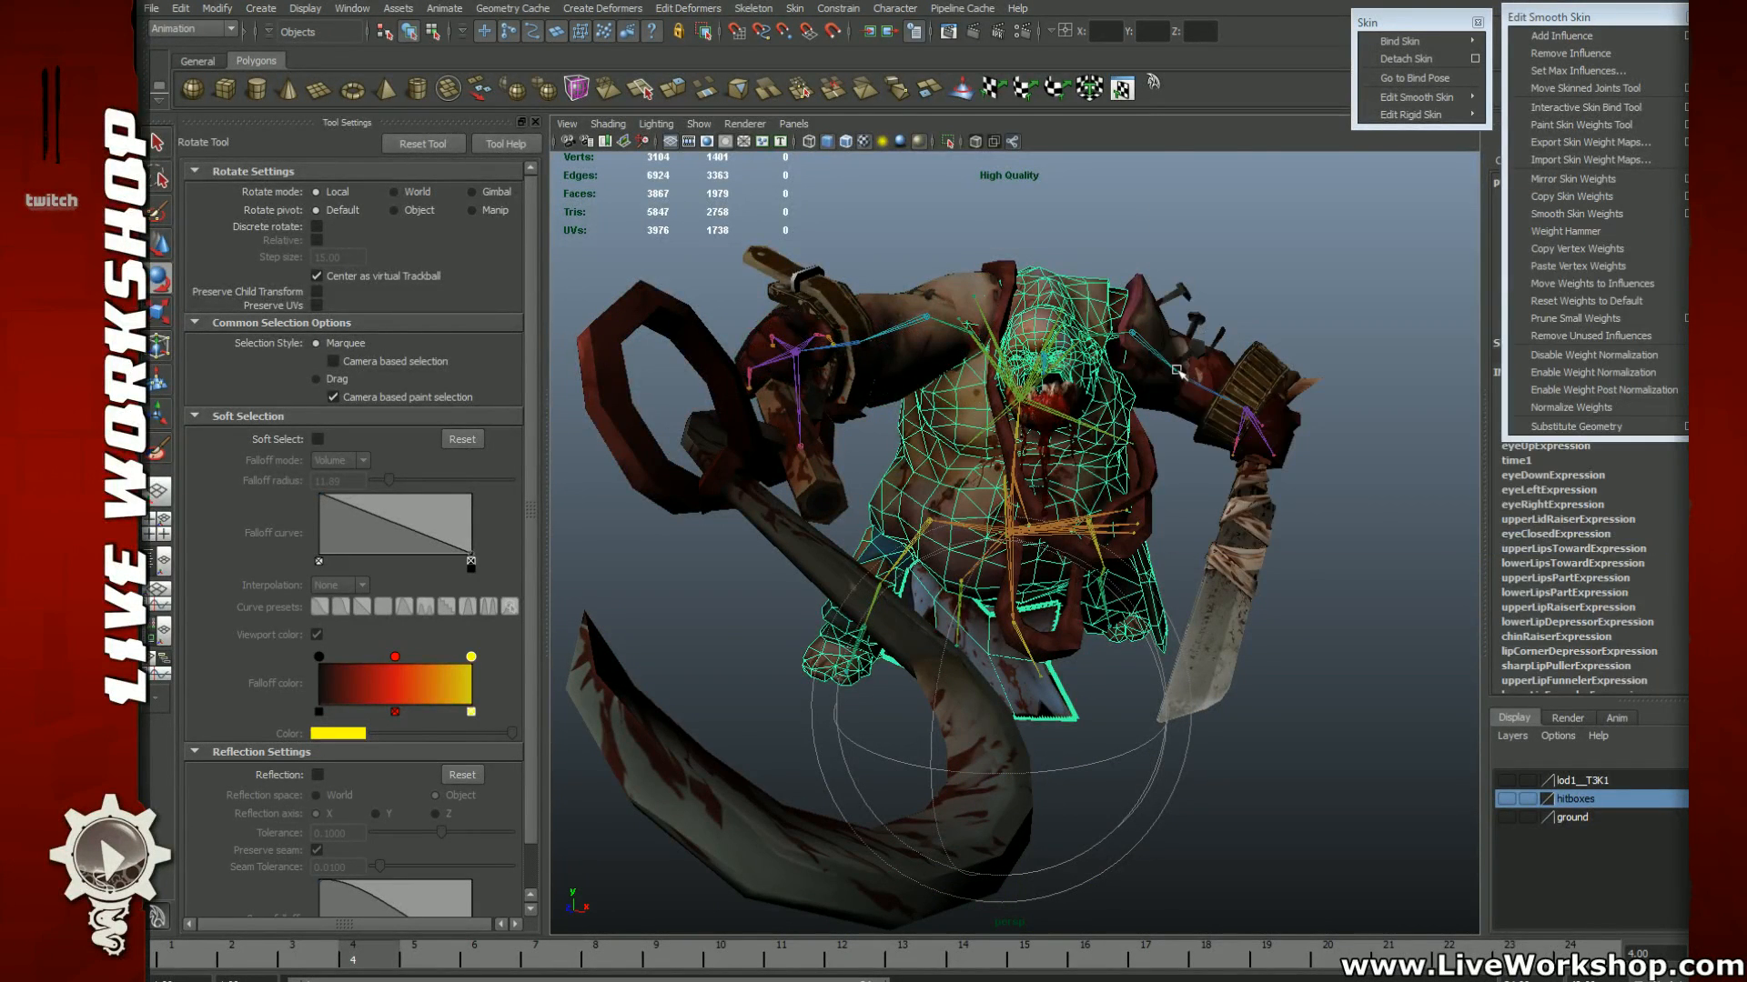
{"action": "left_click", "coordinate": [1178, 371]}
{"action": "left_click", "coordinate": [1248, 362]}
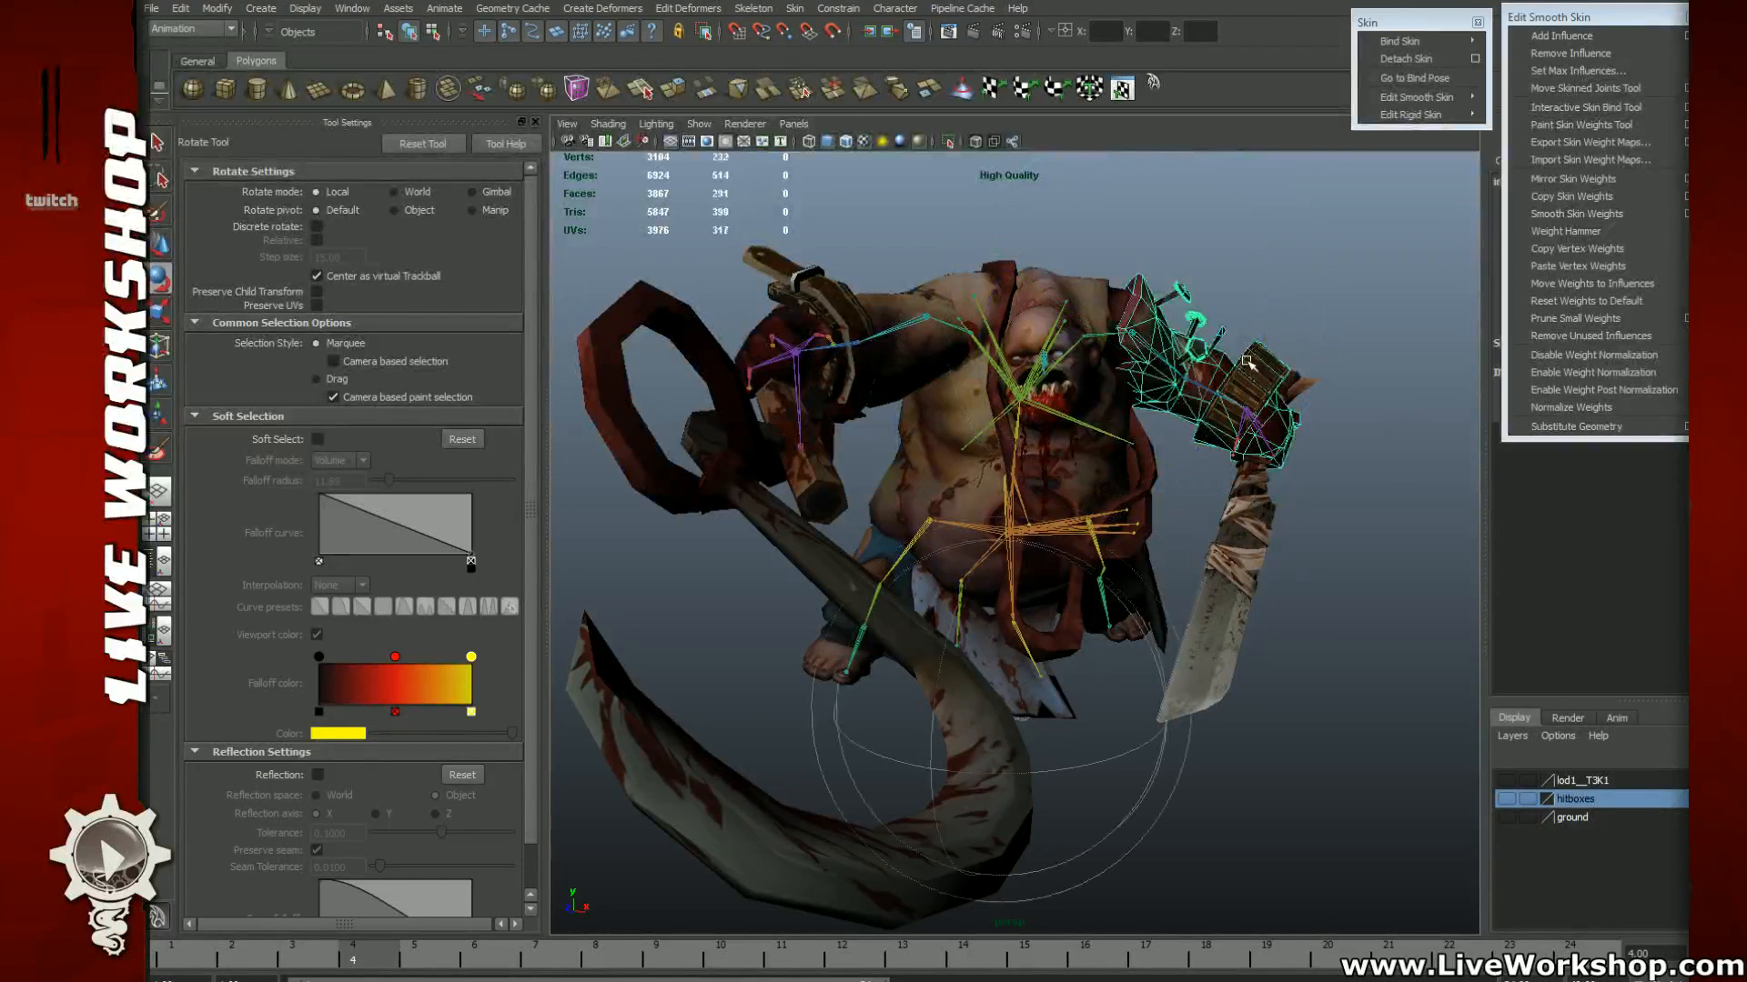
{"action": "left_click", "coordinate": [1270, 273]}
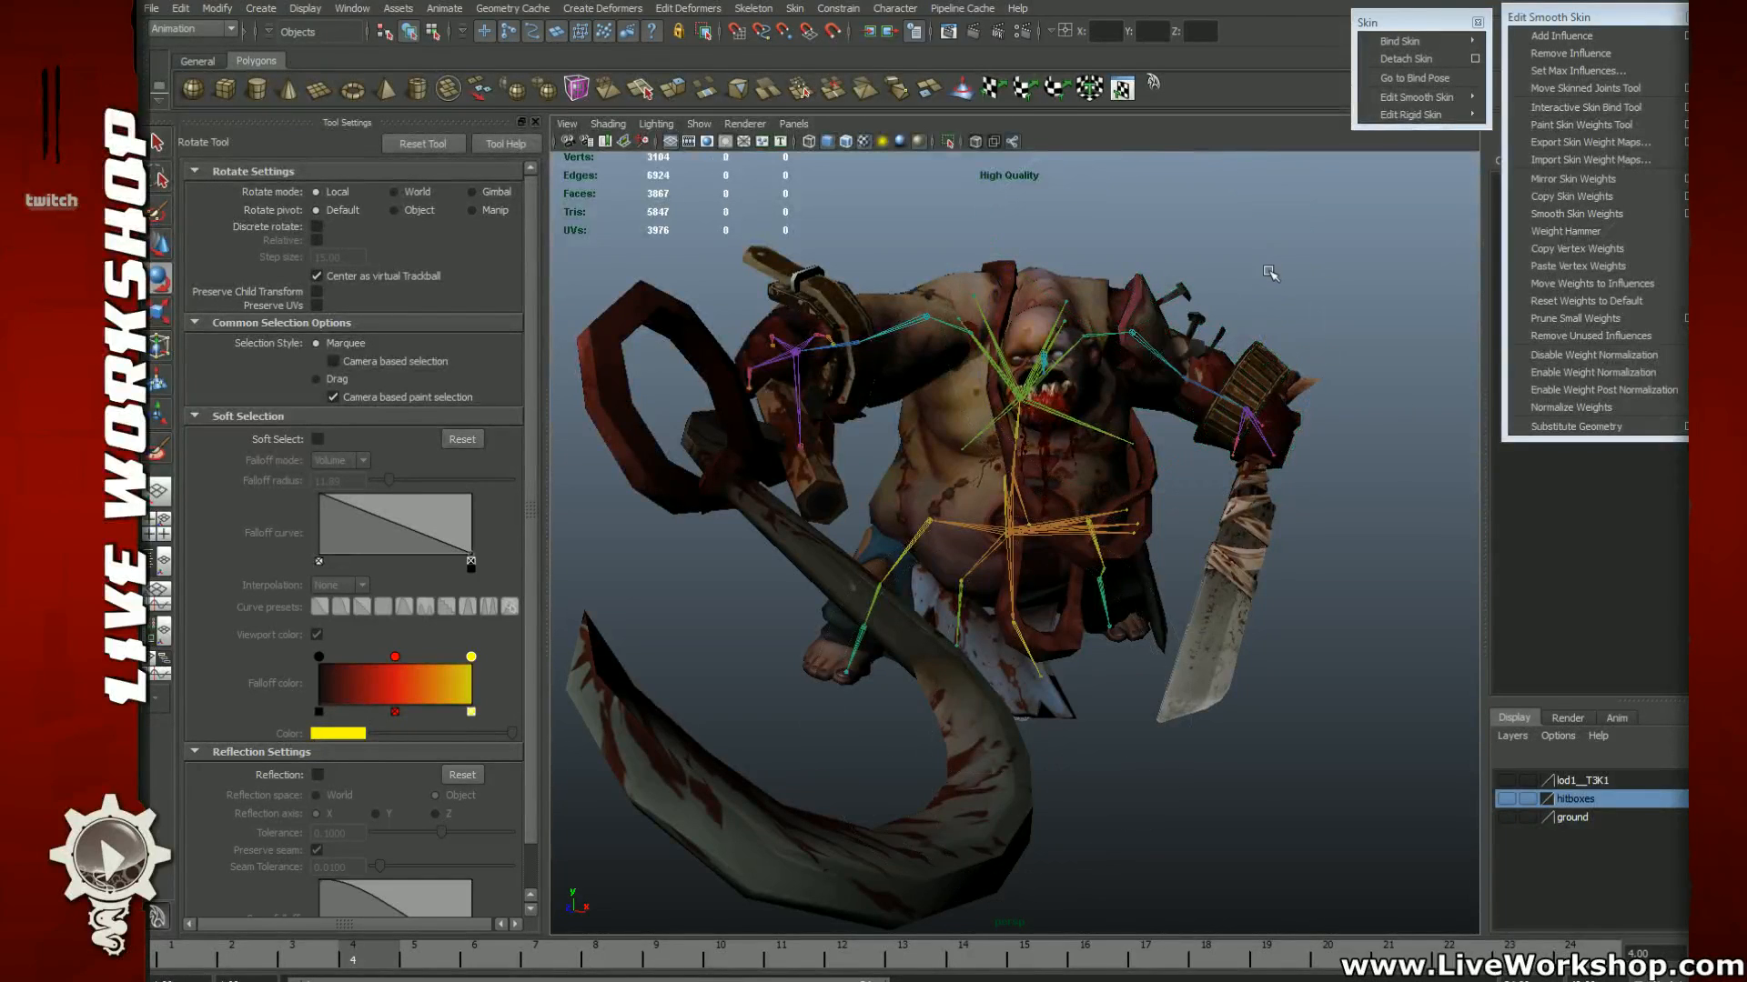
Step: Select all of the posed character's meshes together: hook, both arms, wrist gear, body, mouth pieces, blade and intestines
{"action": "left_click", "coordinate": [819, 568]}
{"action": "key", "text": "q"}
{"action": "left_click", "coordinate": [784, 320], "text": "shift"}
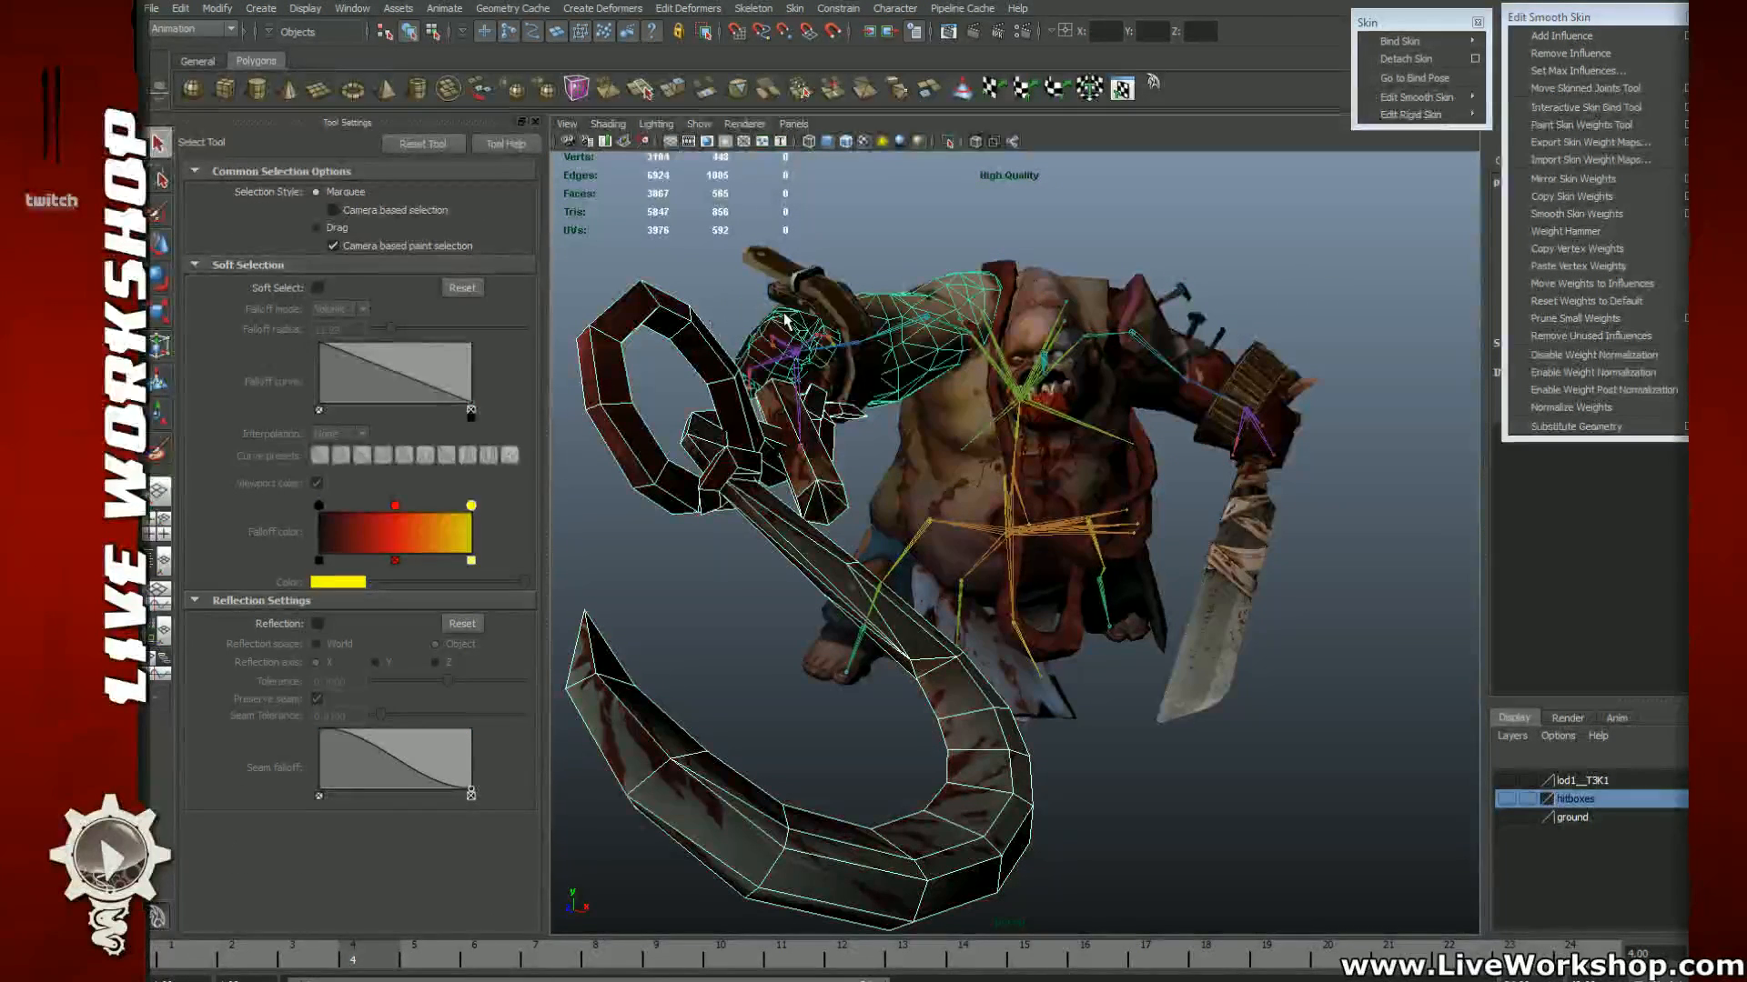
{"action": "left_click", "coordinate": [1034, 411], "text": "shift"}
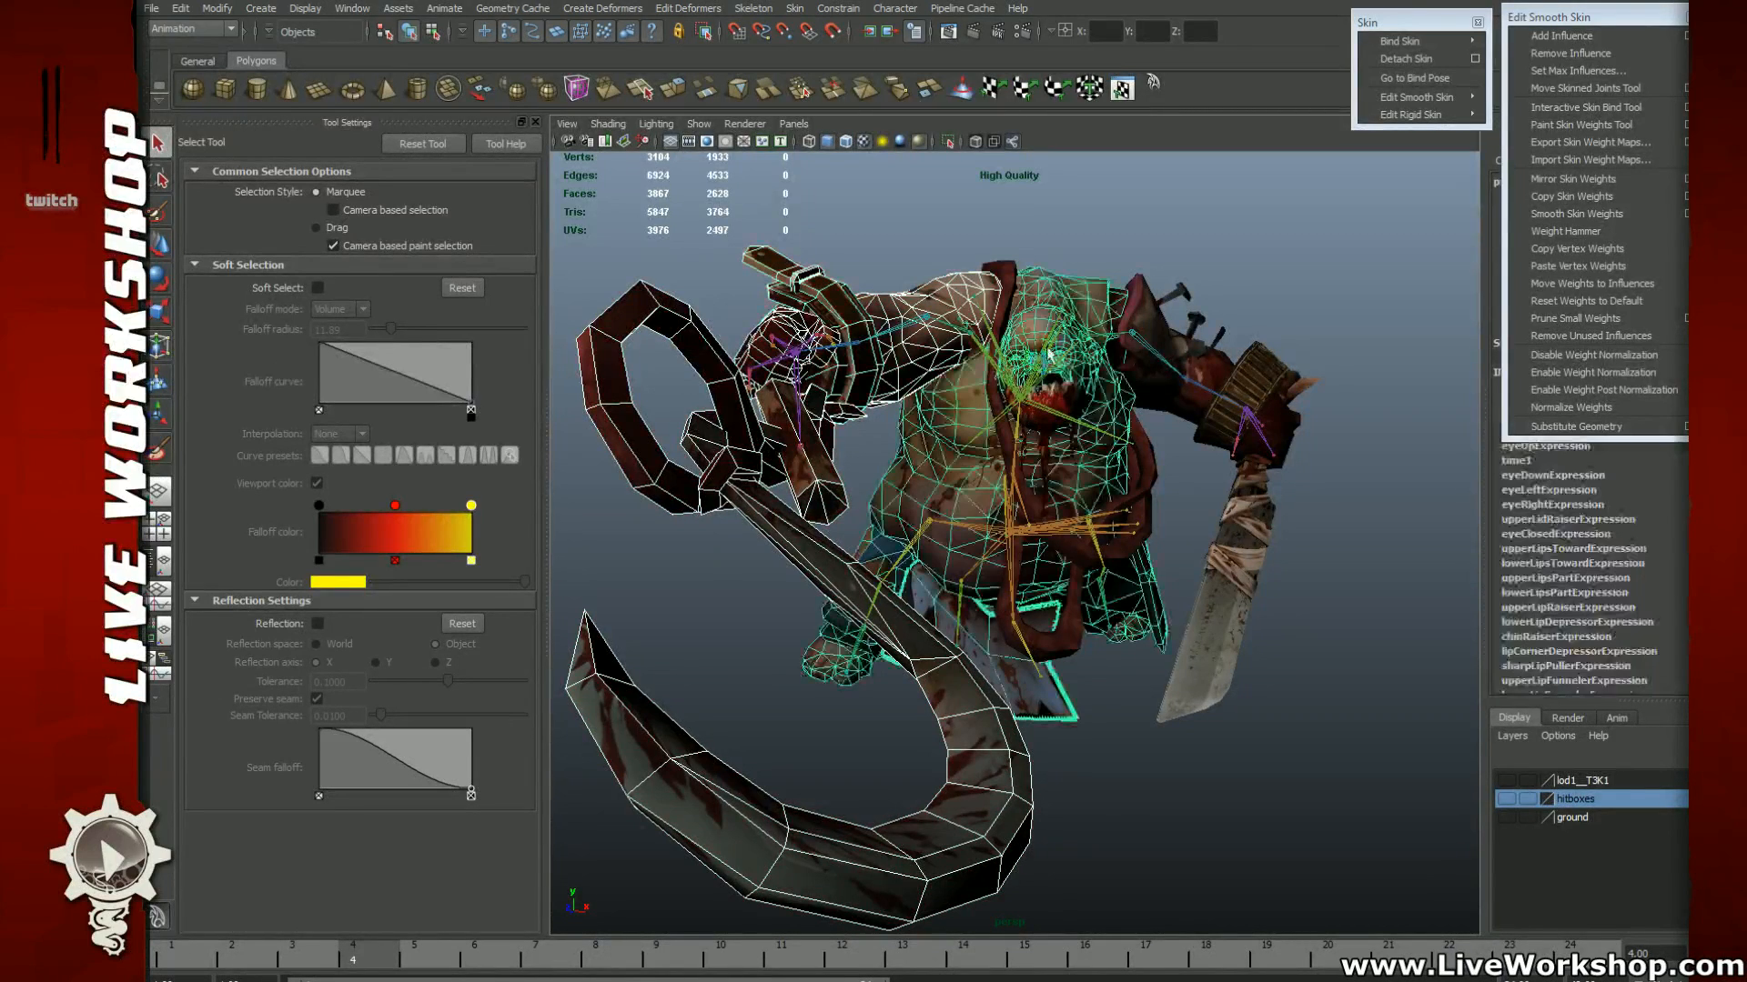
{"action": "left_click", "coordinate": [1057, 402], "text": "shift"}
{"action": "left_click", "coordinate": [1181, 295], "text": "shift"}
{"action": "left_click", "coordinate": [1278, 374], "text": "shift"}
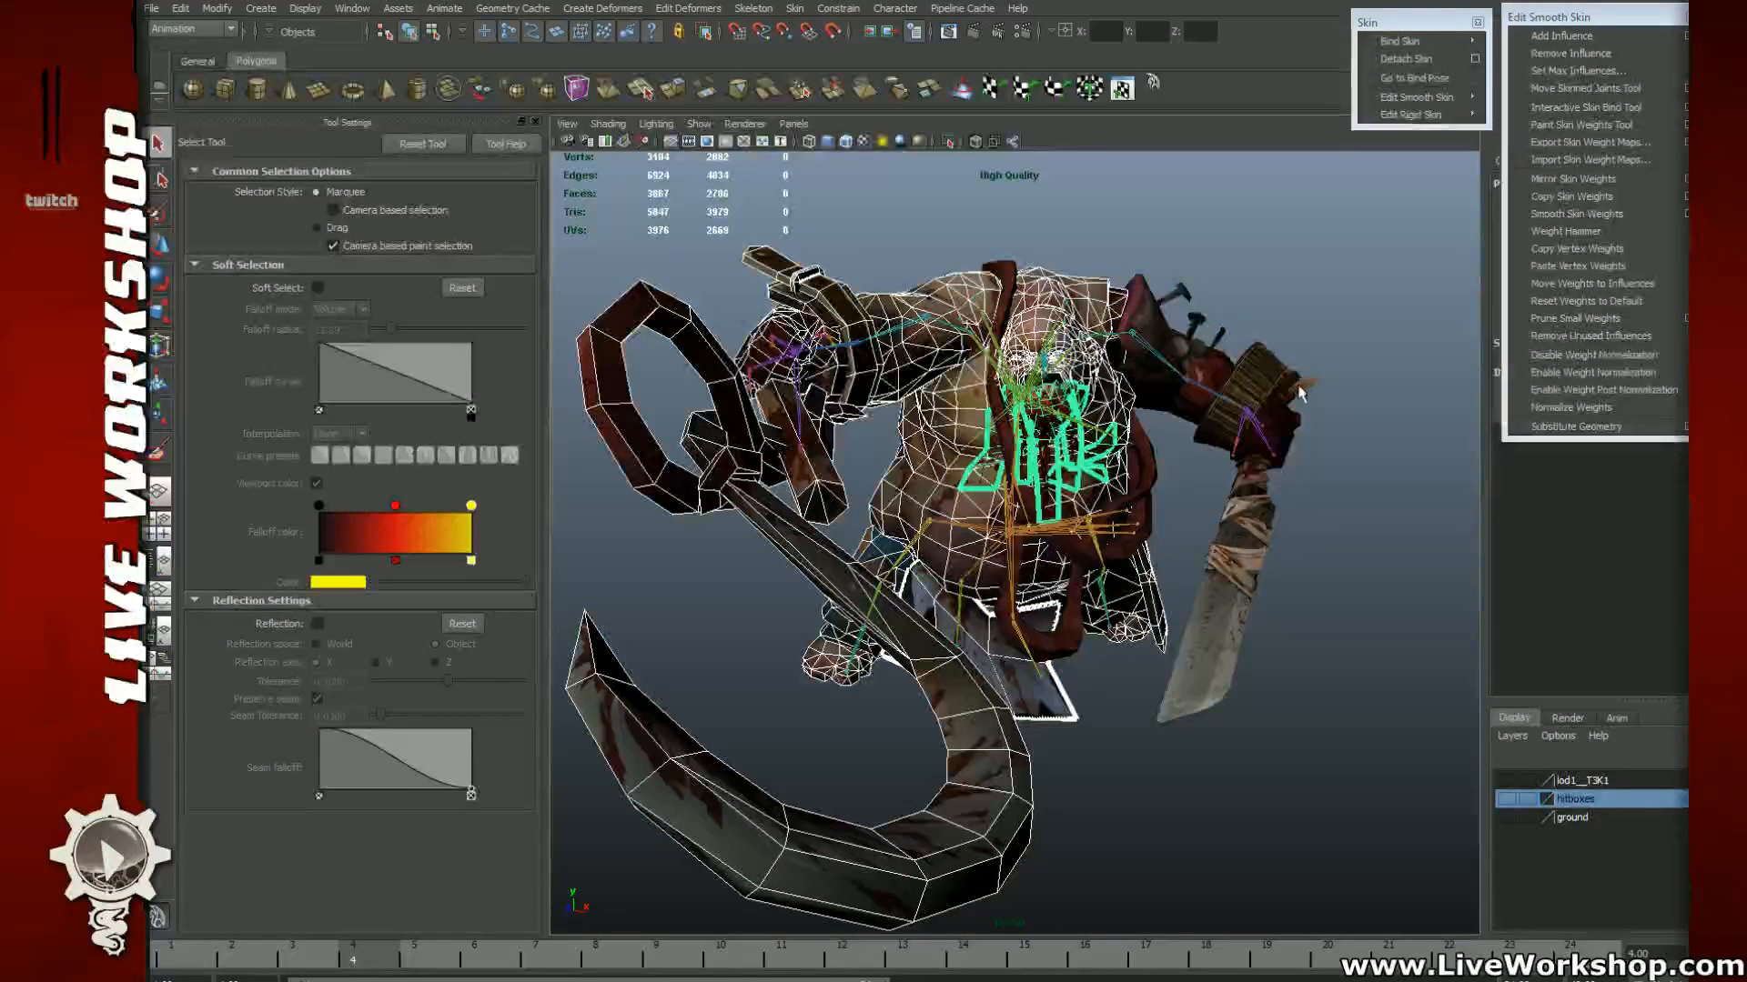
{"action": "left_click", "coordinate": [1266, 382], "text": "shift"}
{"action": "left_click", "coordinate": [1249, 535], "text": "shift"}
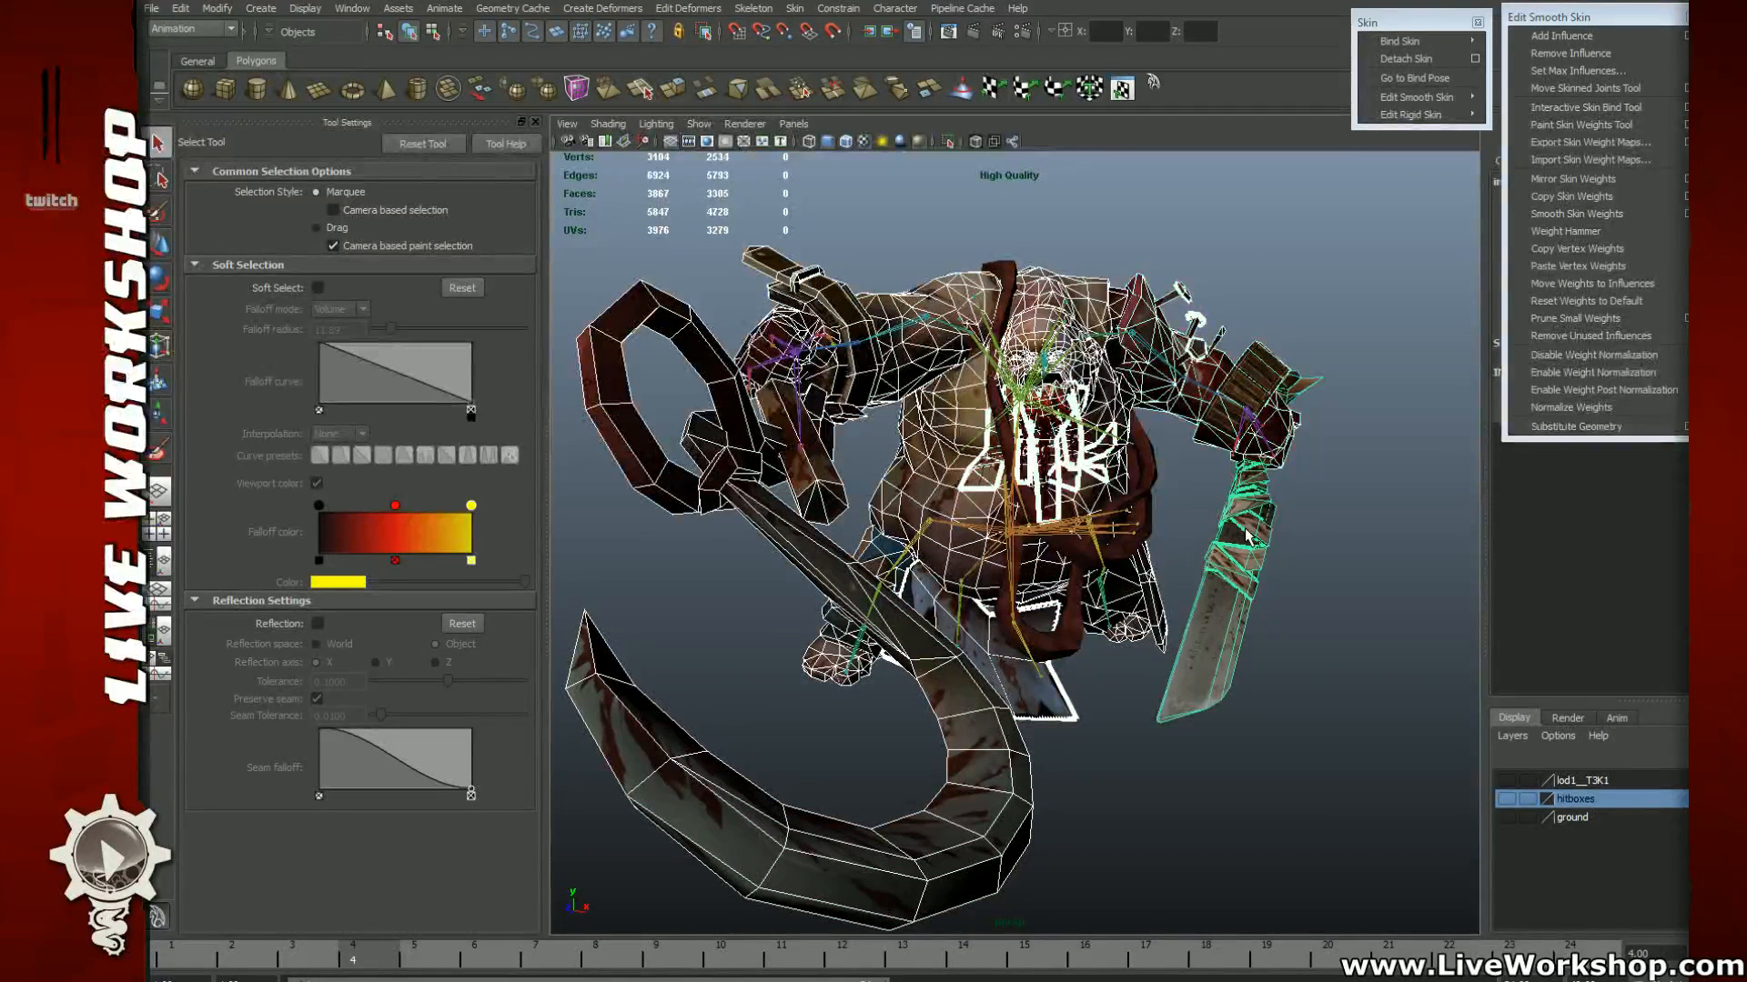
{"action": "left_click", "coordinate": [1071, 642], "text": "shift"}
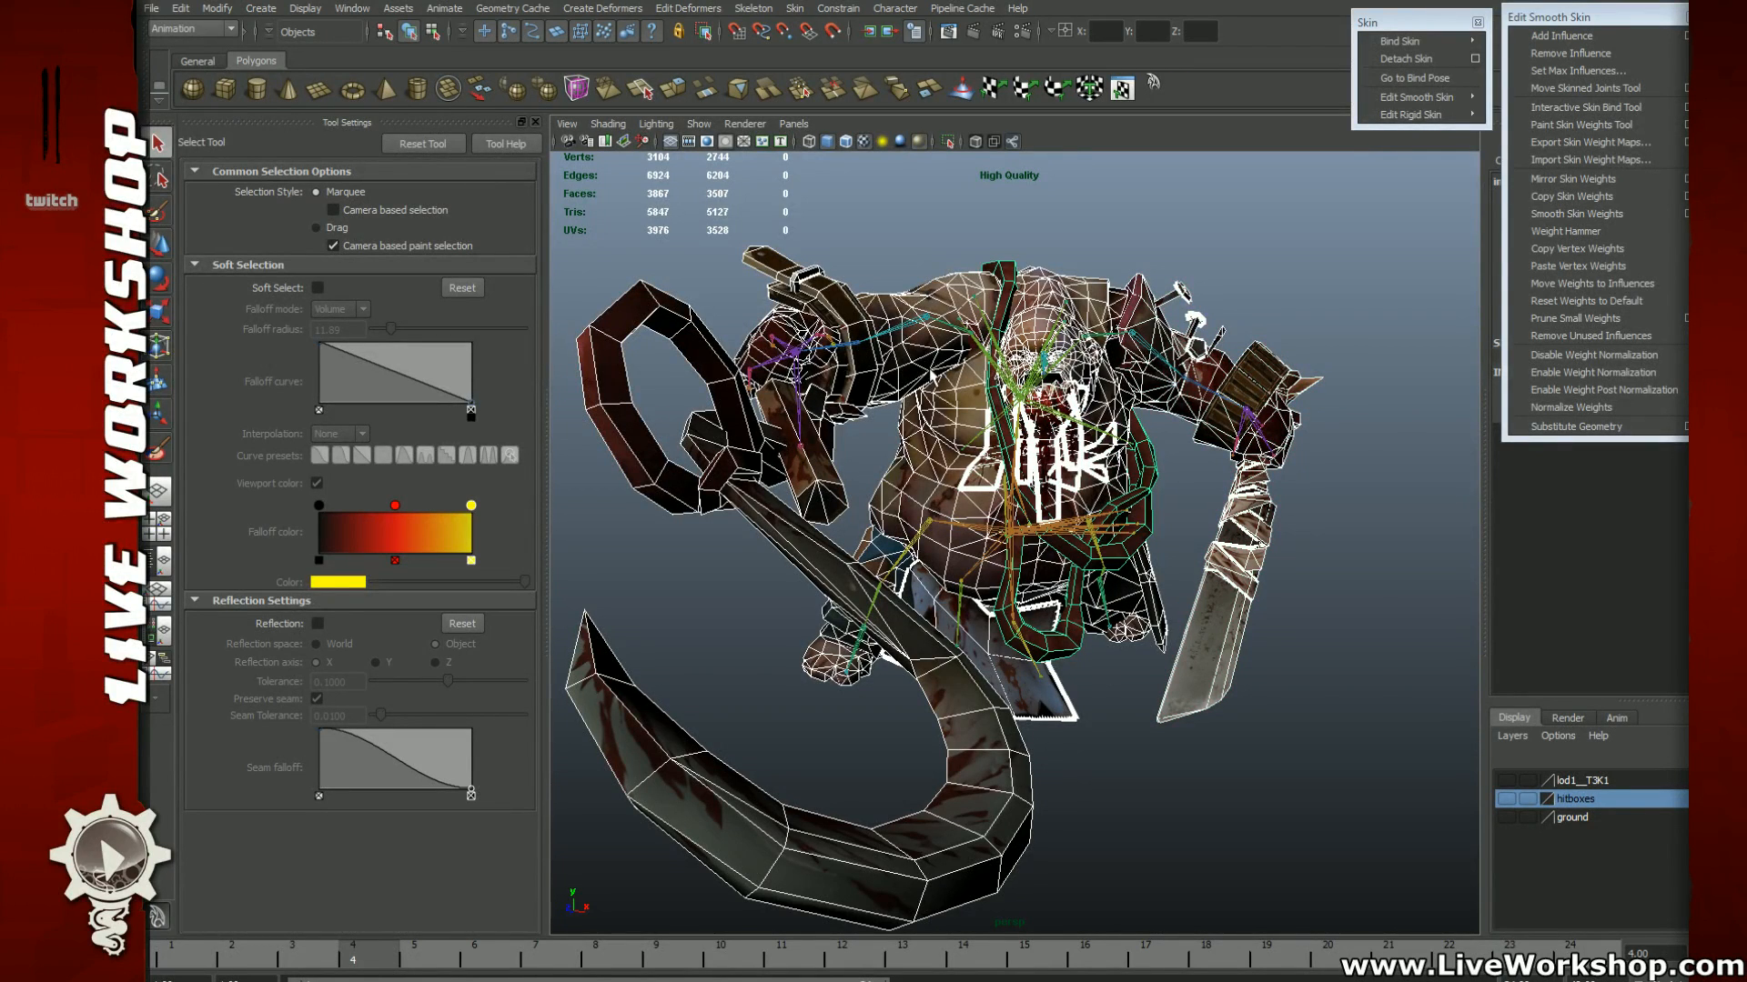
Step: Start exporting the selected meshes and set the export file type to OBJexport
{"action": "left_click", "coordinate": [151, 8]}
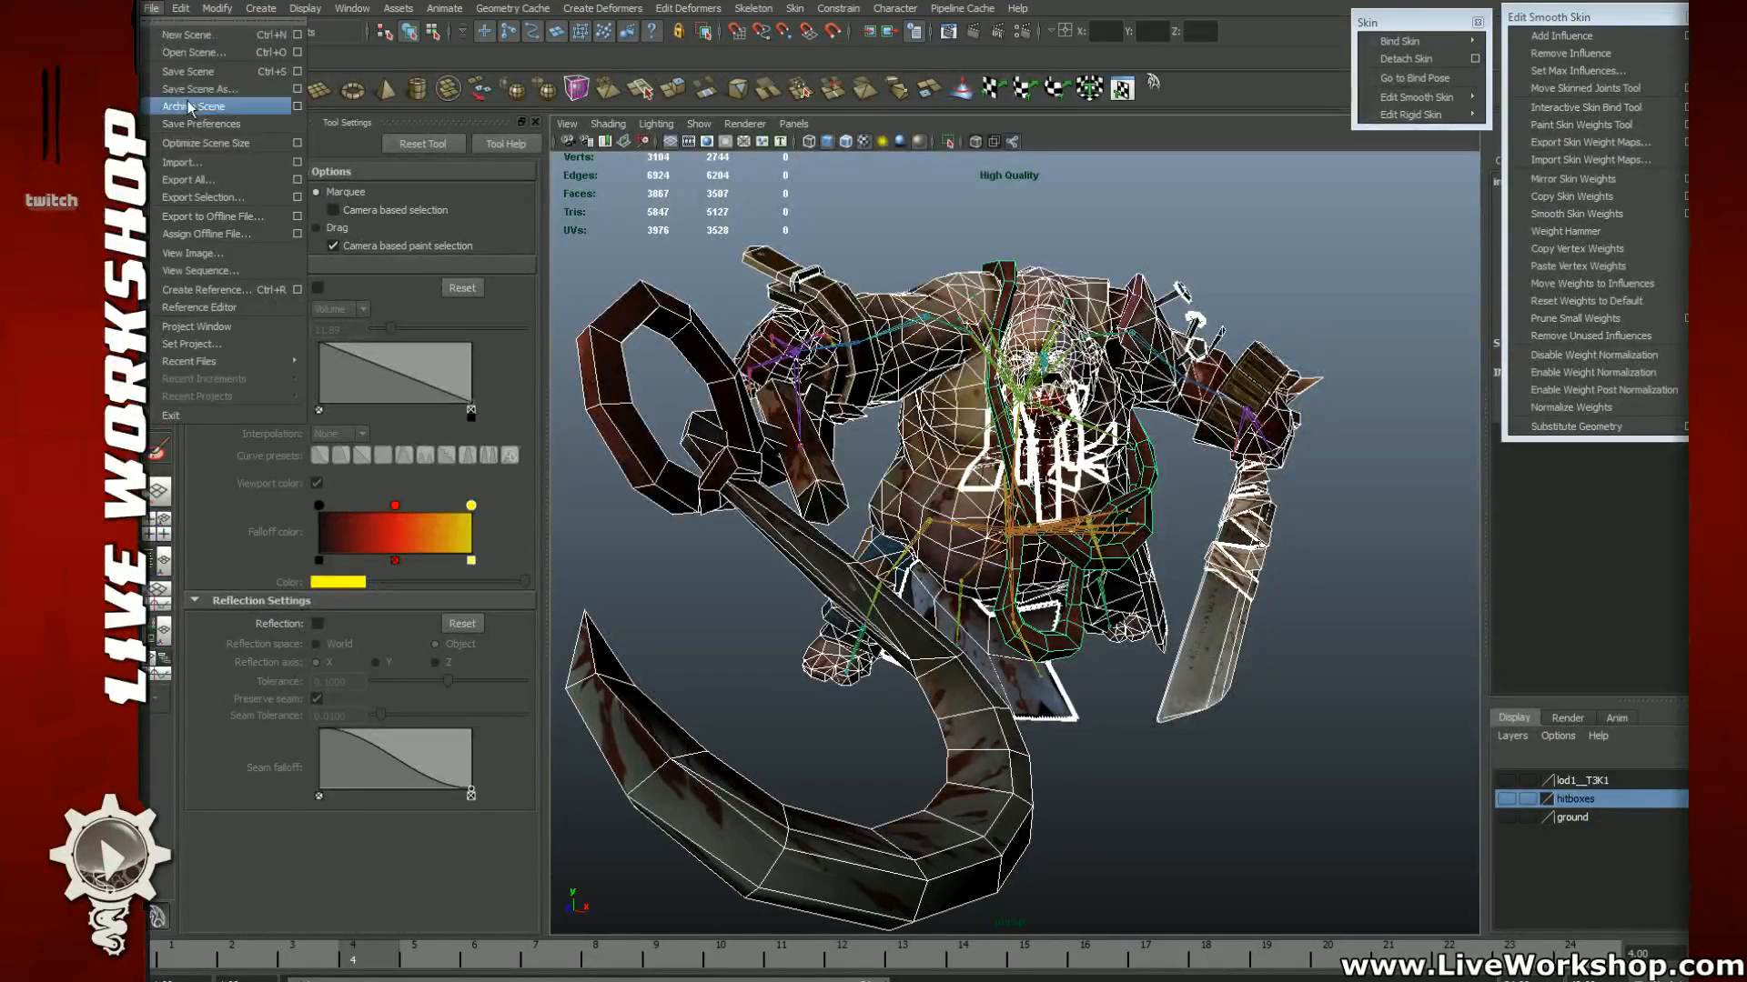
{"action": "left_click", "coordinate": [223, 198]}
{"action": "left_click", "coordinate": [626, 946]}
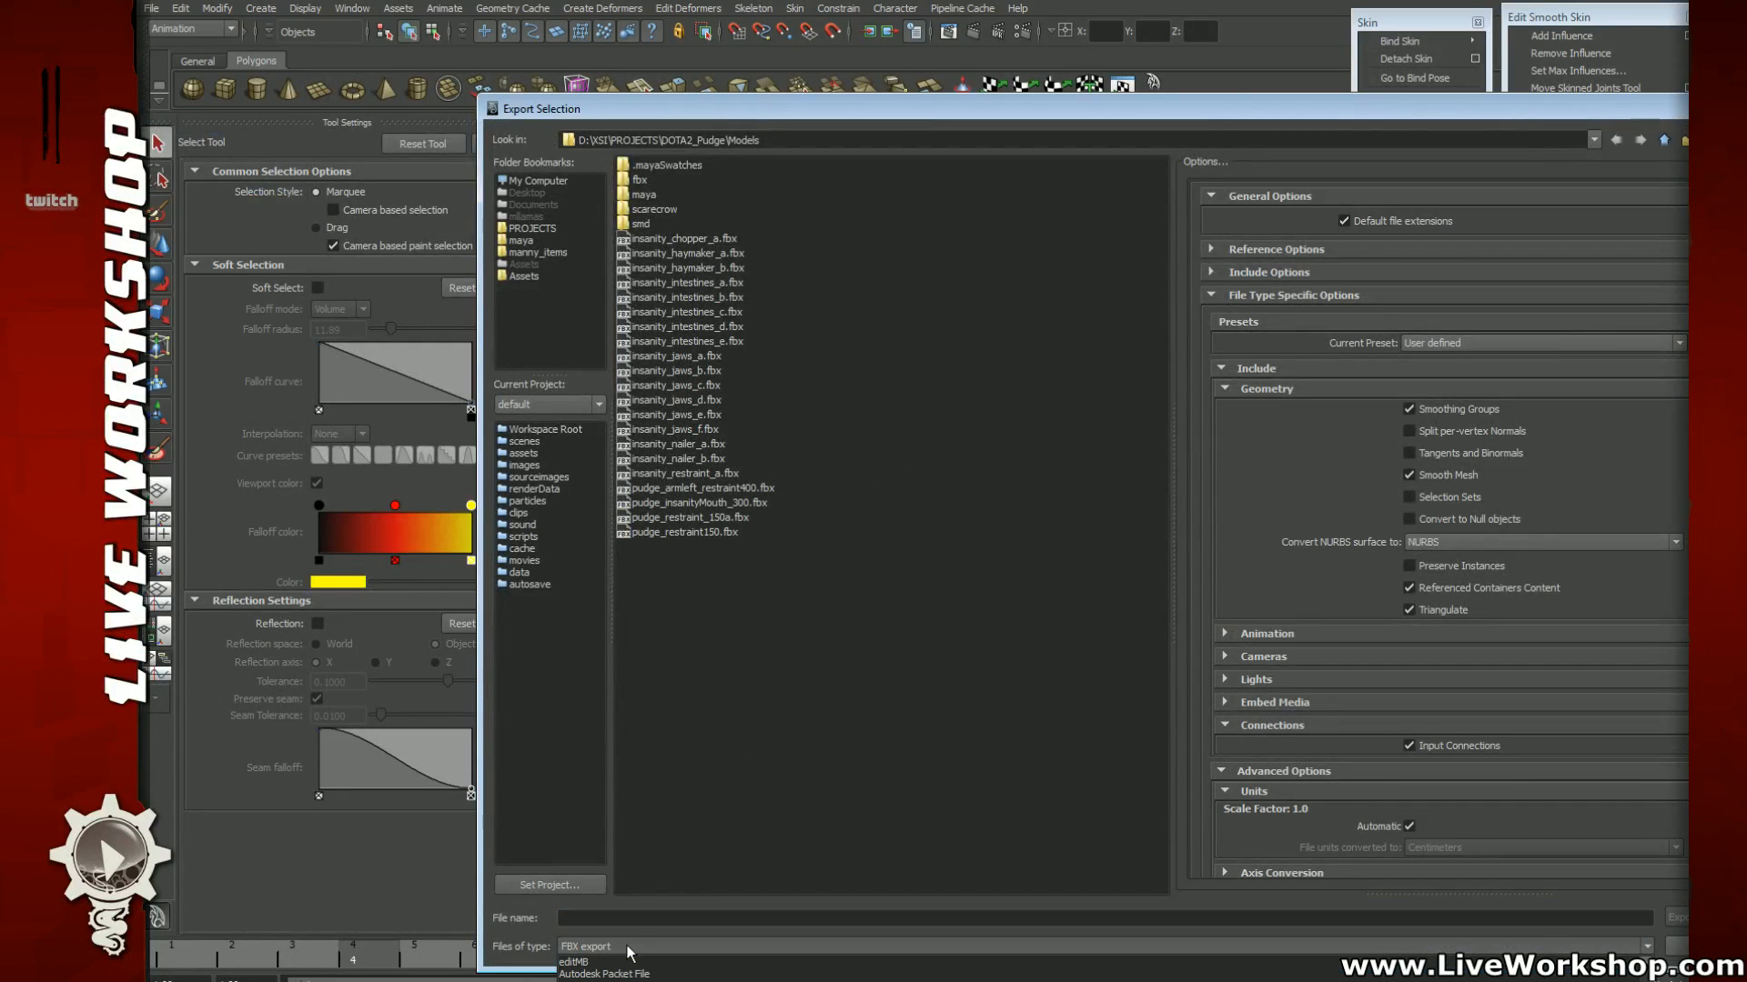
{"action": "scroll", "coordinate": [624, 977], "scroll_direction": "up", "scroll_amount": 3}
{"action": "scroll", "coordinate": [582, 972], "scroll_direction": "down", "scroll_amount": 5}
{"action": "scroll", "coordinate": [583, 972], "scroll_direction": "up", "scroll_amount": 5}
{"action": "scroll", "coordinate": [582, 972], "scroll_direction": "down", "scroll_amount": 5}
{"action": "left_click", "coordinate": [627, 981]}
Step: Name the export insanity_set_pose1, export it to the DOTA2_Pudge Models folder, and clear the selection
{"action": "left_click", "coordinate": [632, 918]}
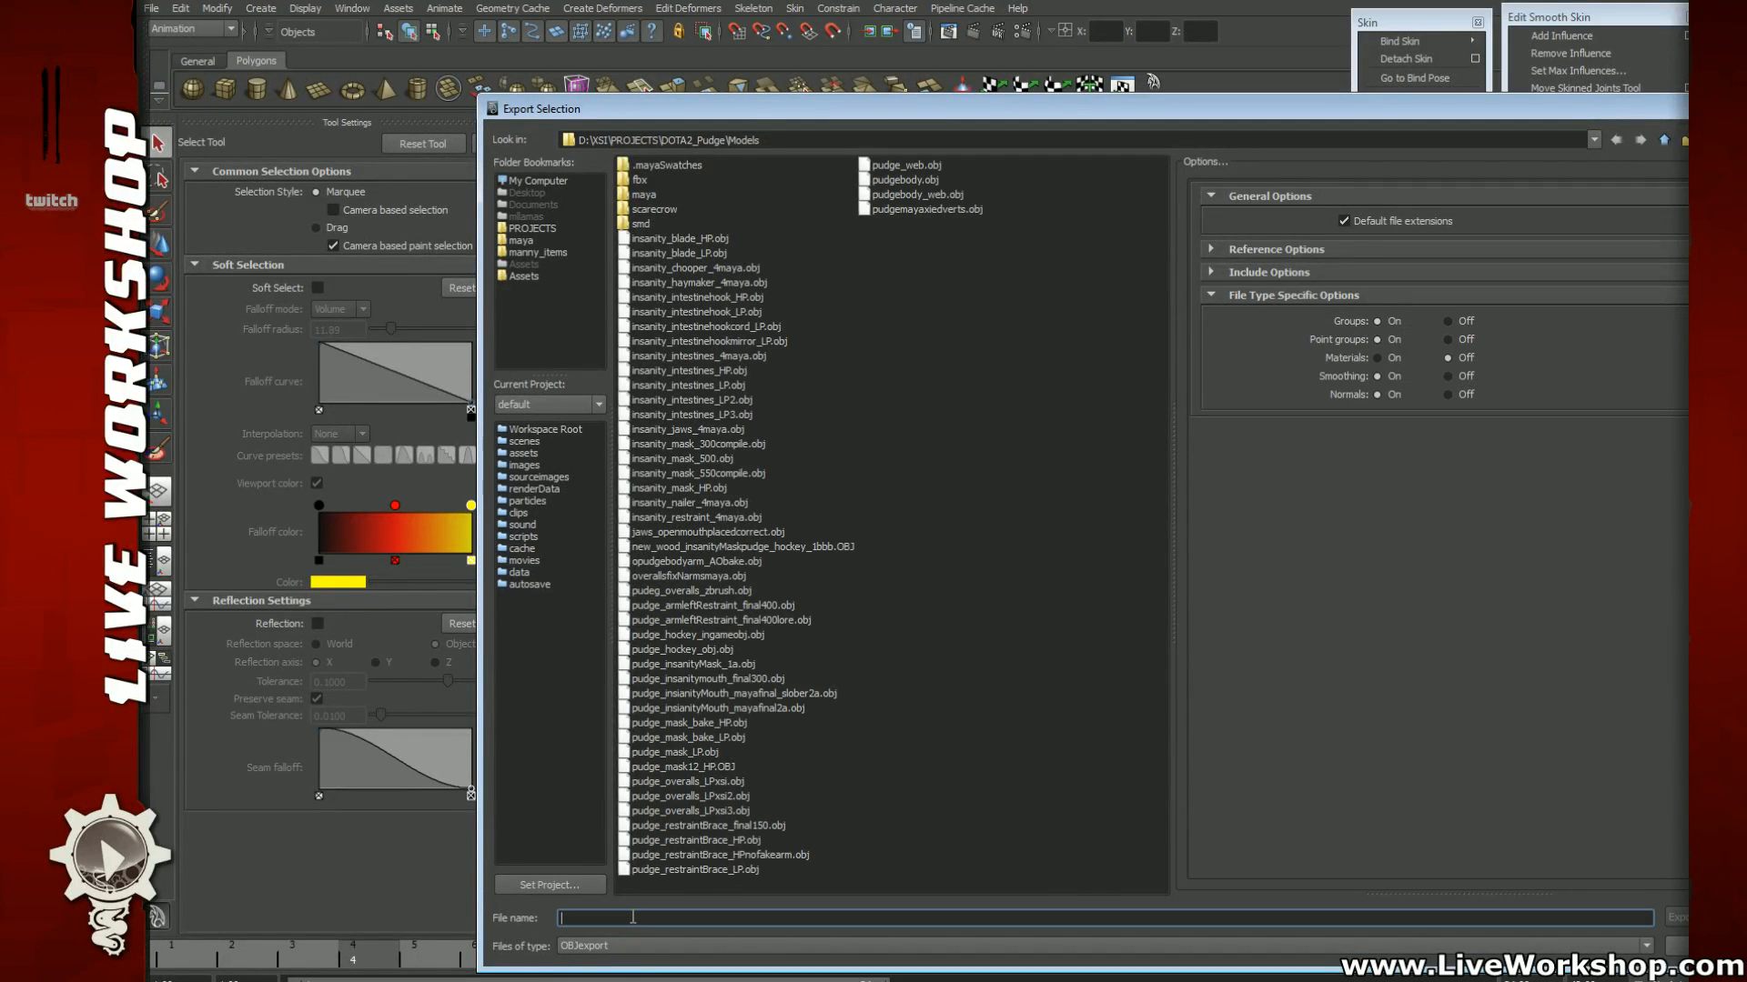
{"action": "type", "text": "insanity_"}
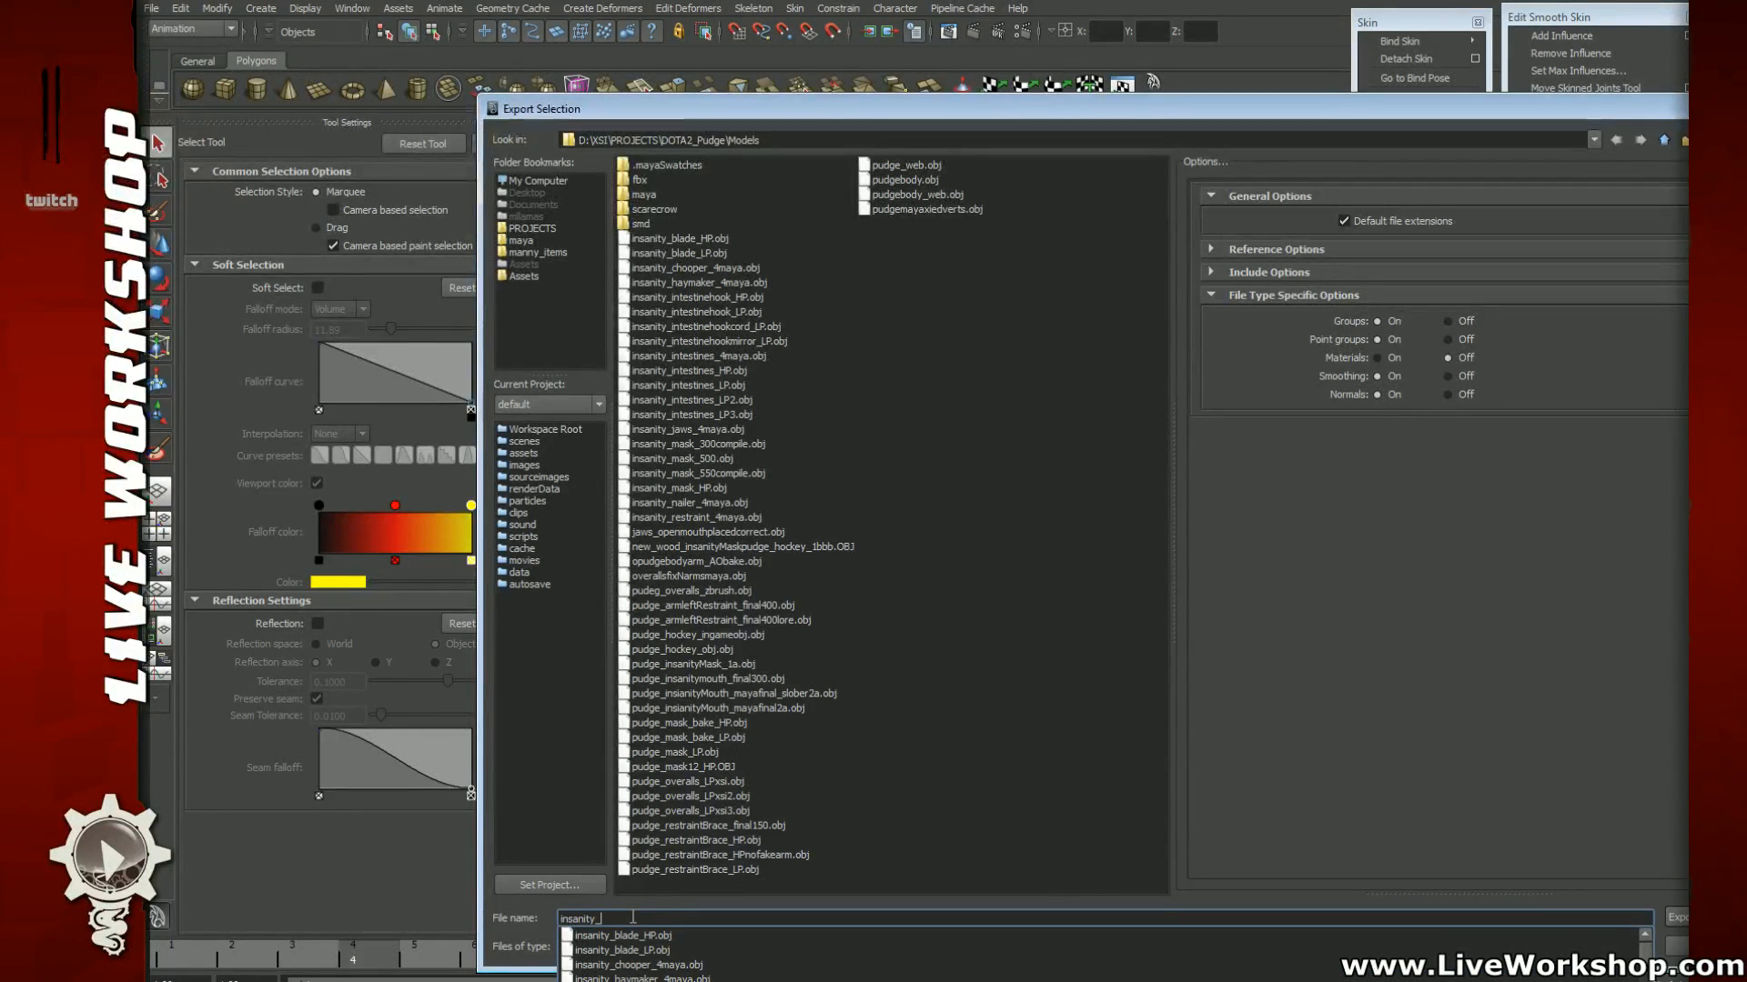
{"action": "type", "text": "set_pose1"}
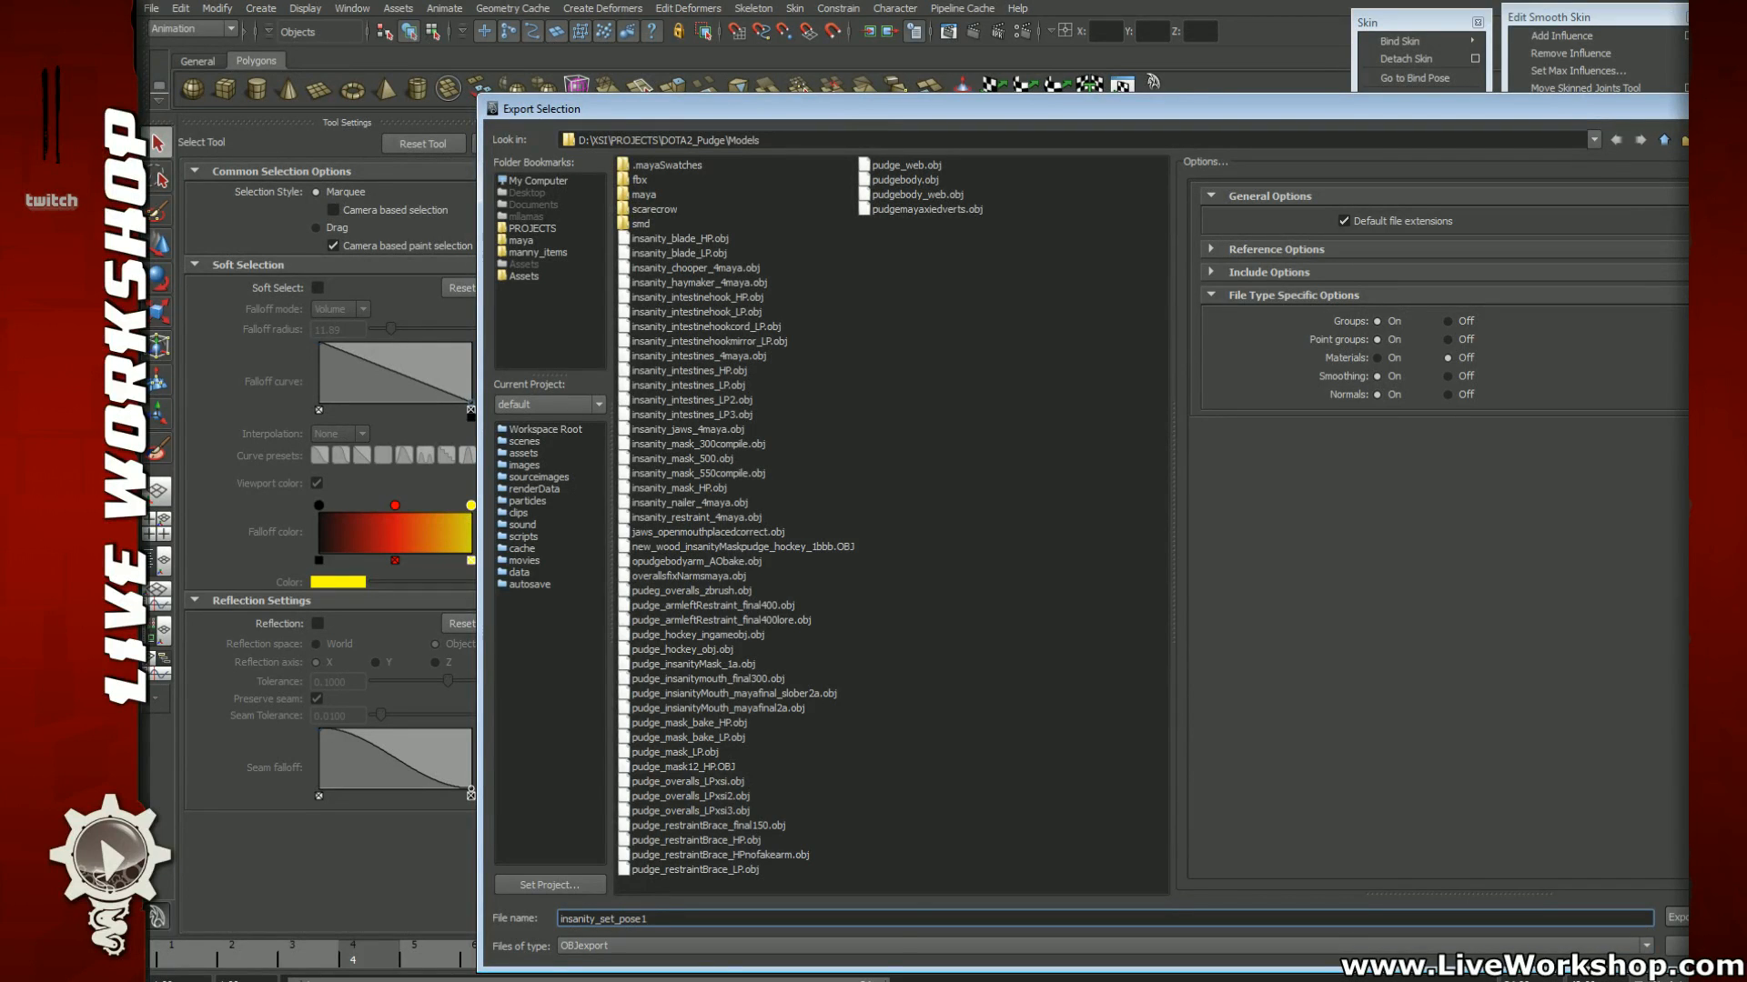
{"action": "left_click", "coordinate": [1676, 917]}
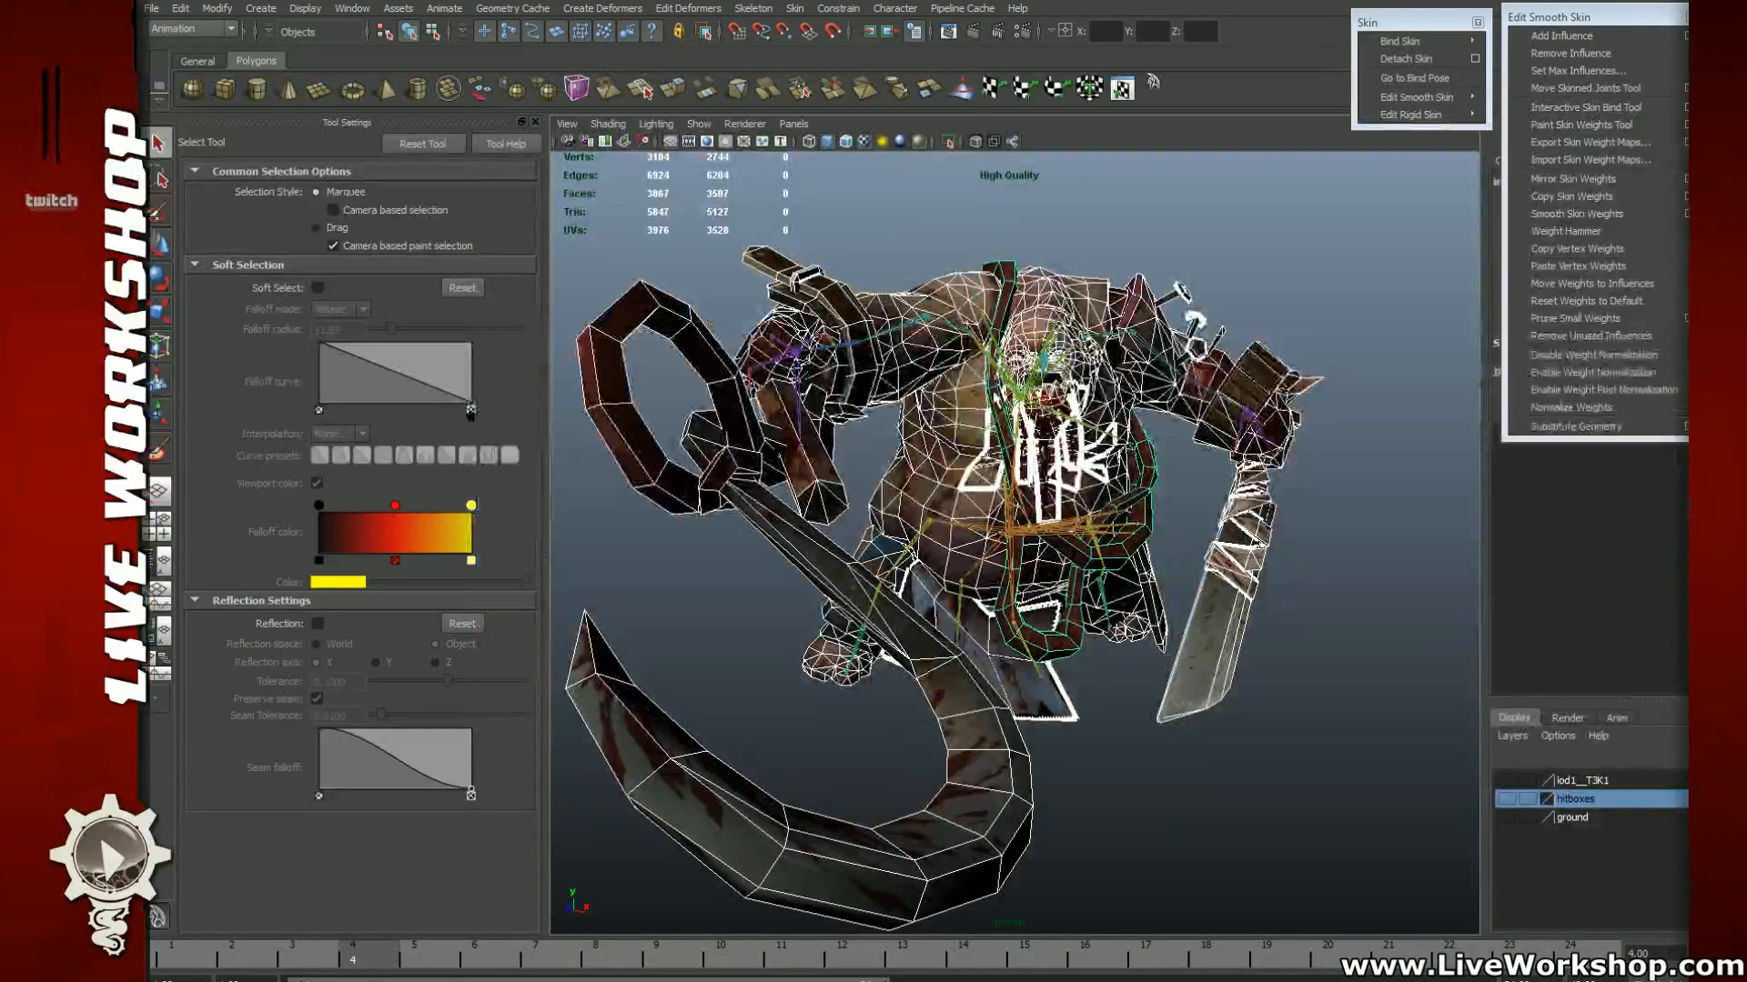
{"action": "left_click", "coordinate": [1289, 219]}
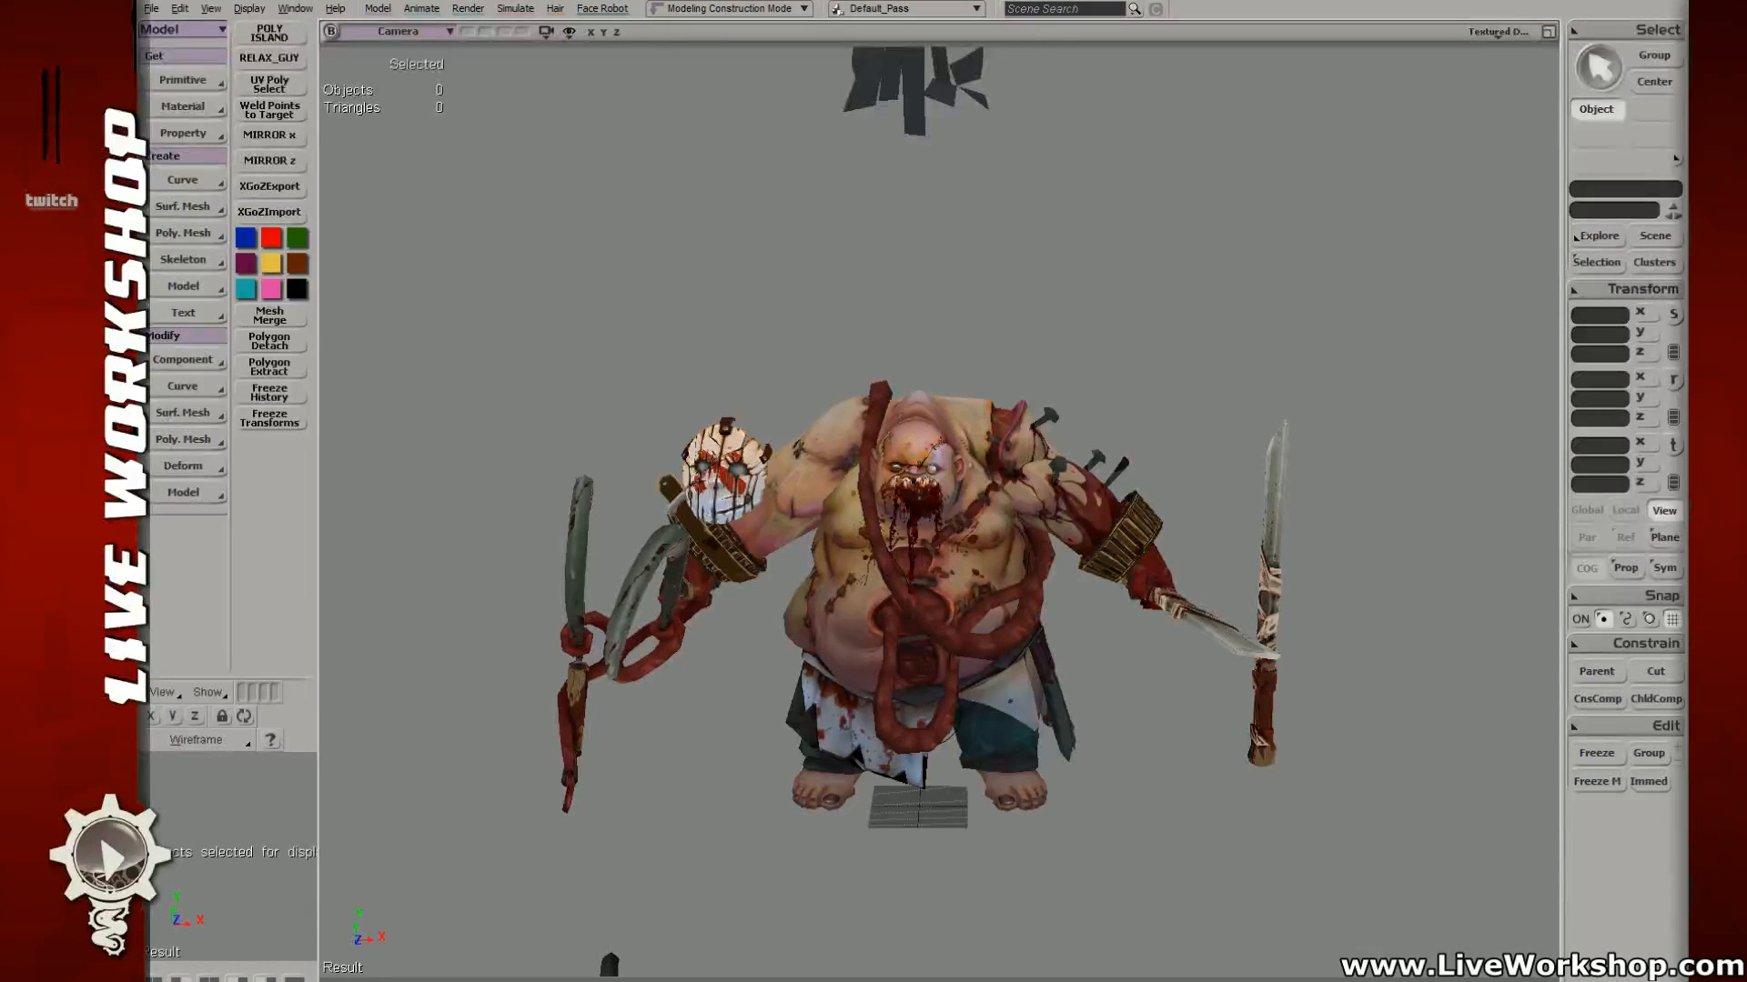
Step: Import insanity_set_pose1.obj from the Dota2_Pudge Models folder as separate objects without hierarchy, turning off material import and keeping UVs
{"action": "key", "text": "ctrl+z"}
{"action": "key", "text": "ctrl+y"}
{"action": "left_click_drag", "start_coordinate": [1186, 371], "coordinate": [1034, 332], "text": "alt"}
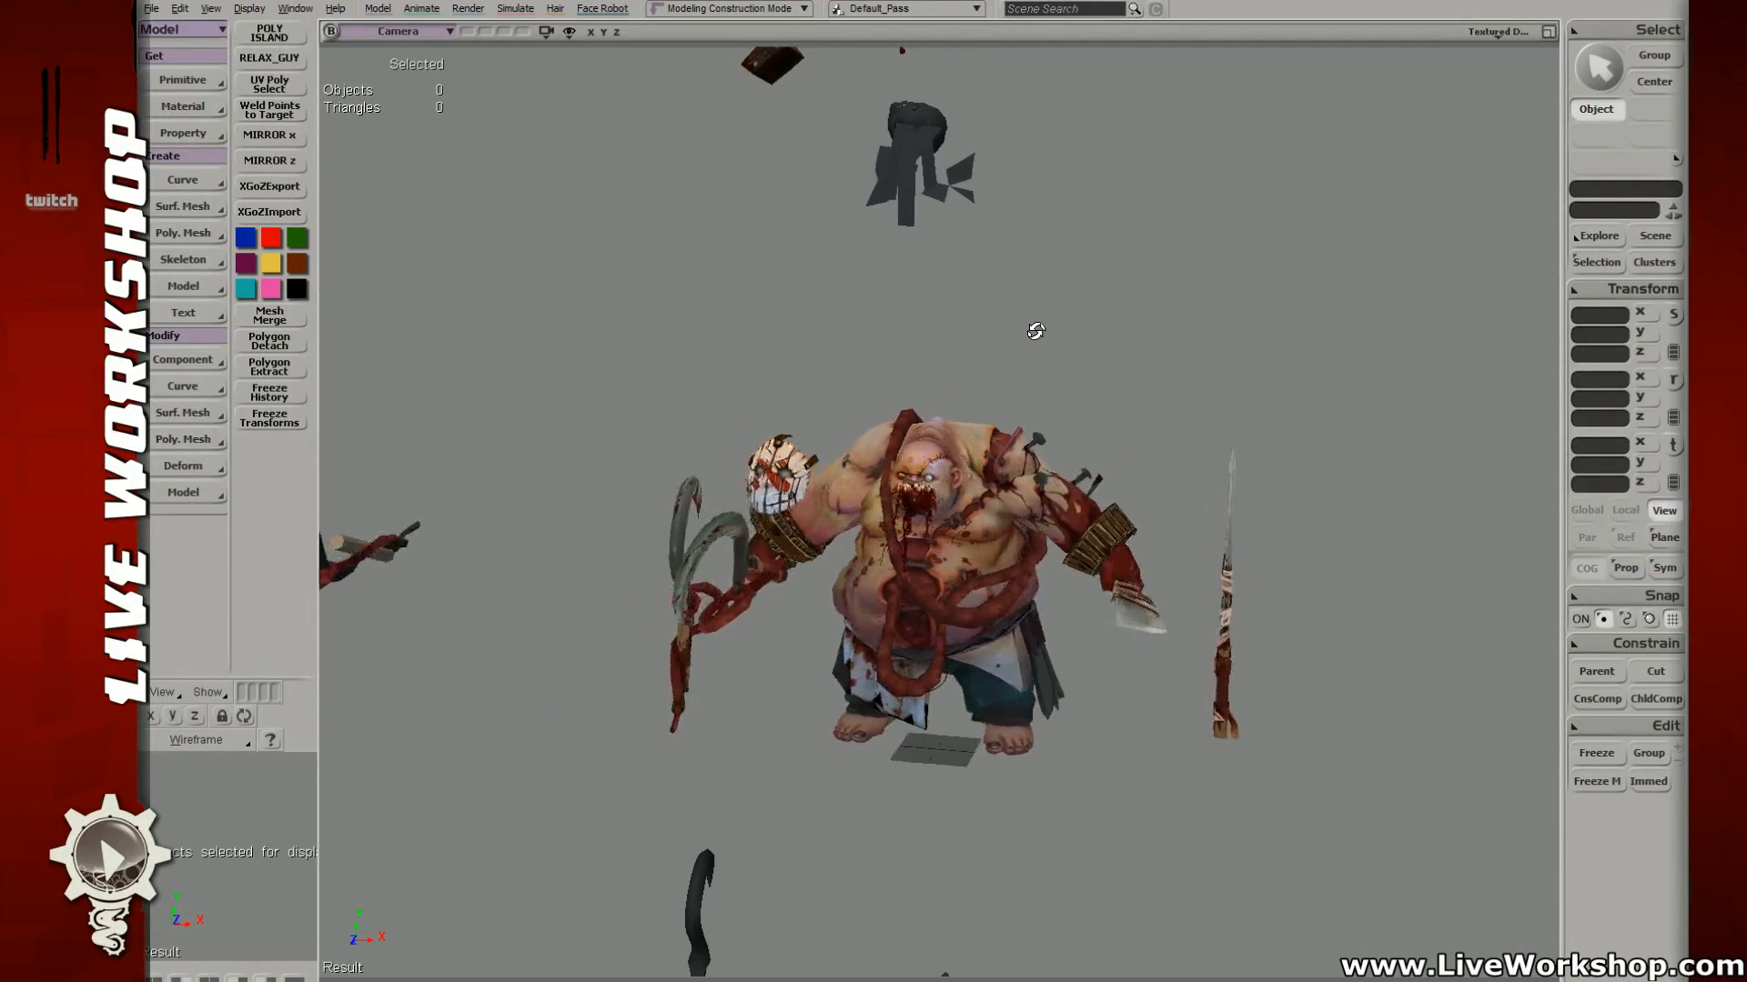
{"action": "left_click", "coordinate": [152, 9]}
{"action": "mouse_move", "coordinate": [198, 187]}
{"action": "left_click", "coordinate": [350, 298]}
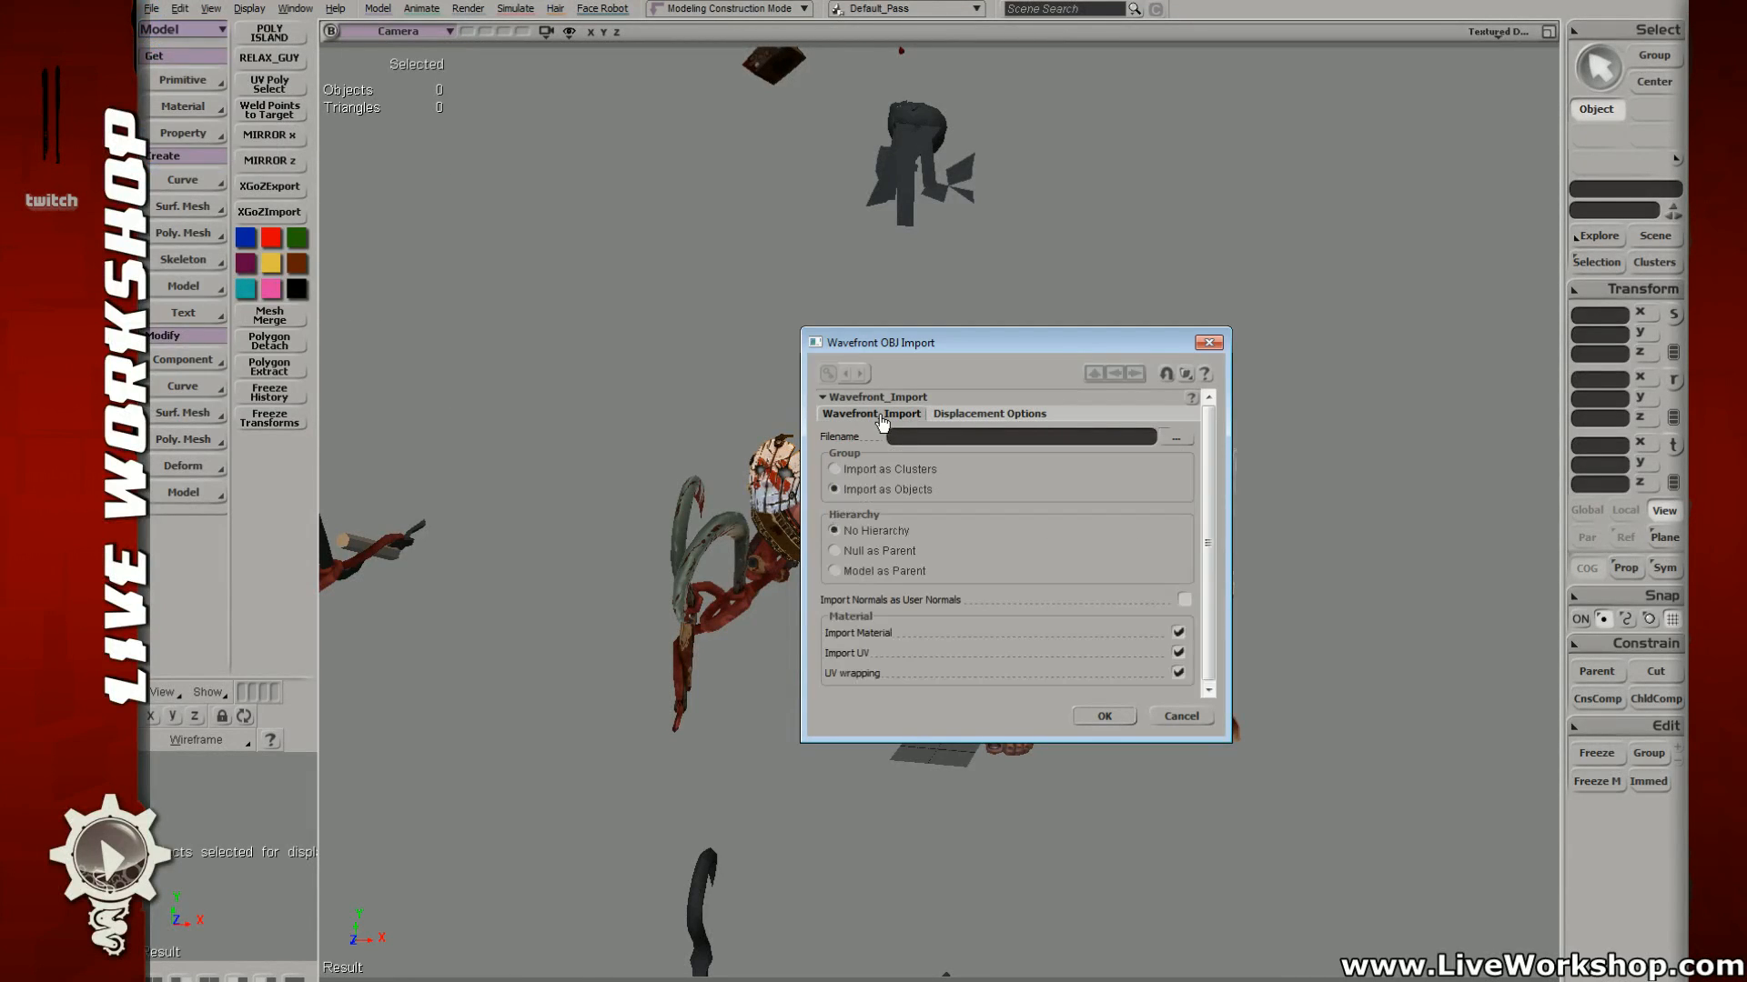
{"action": "left_click", "coordinate": [1176, 438]}
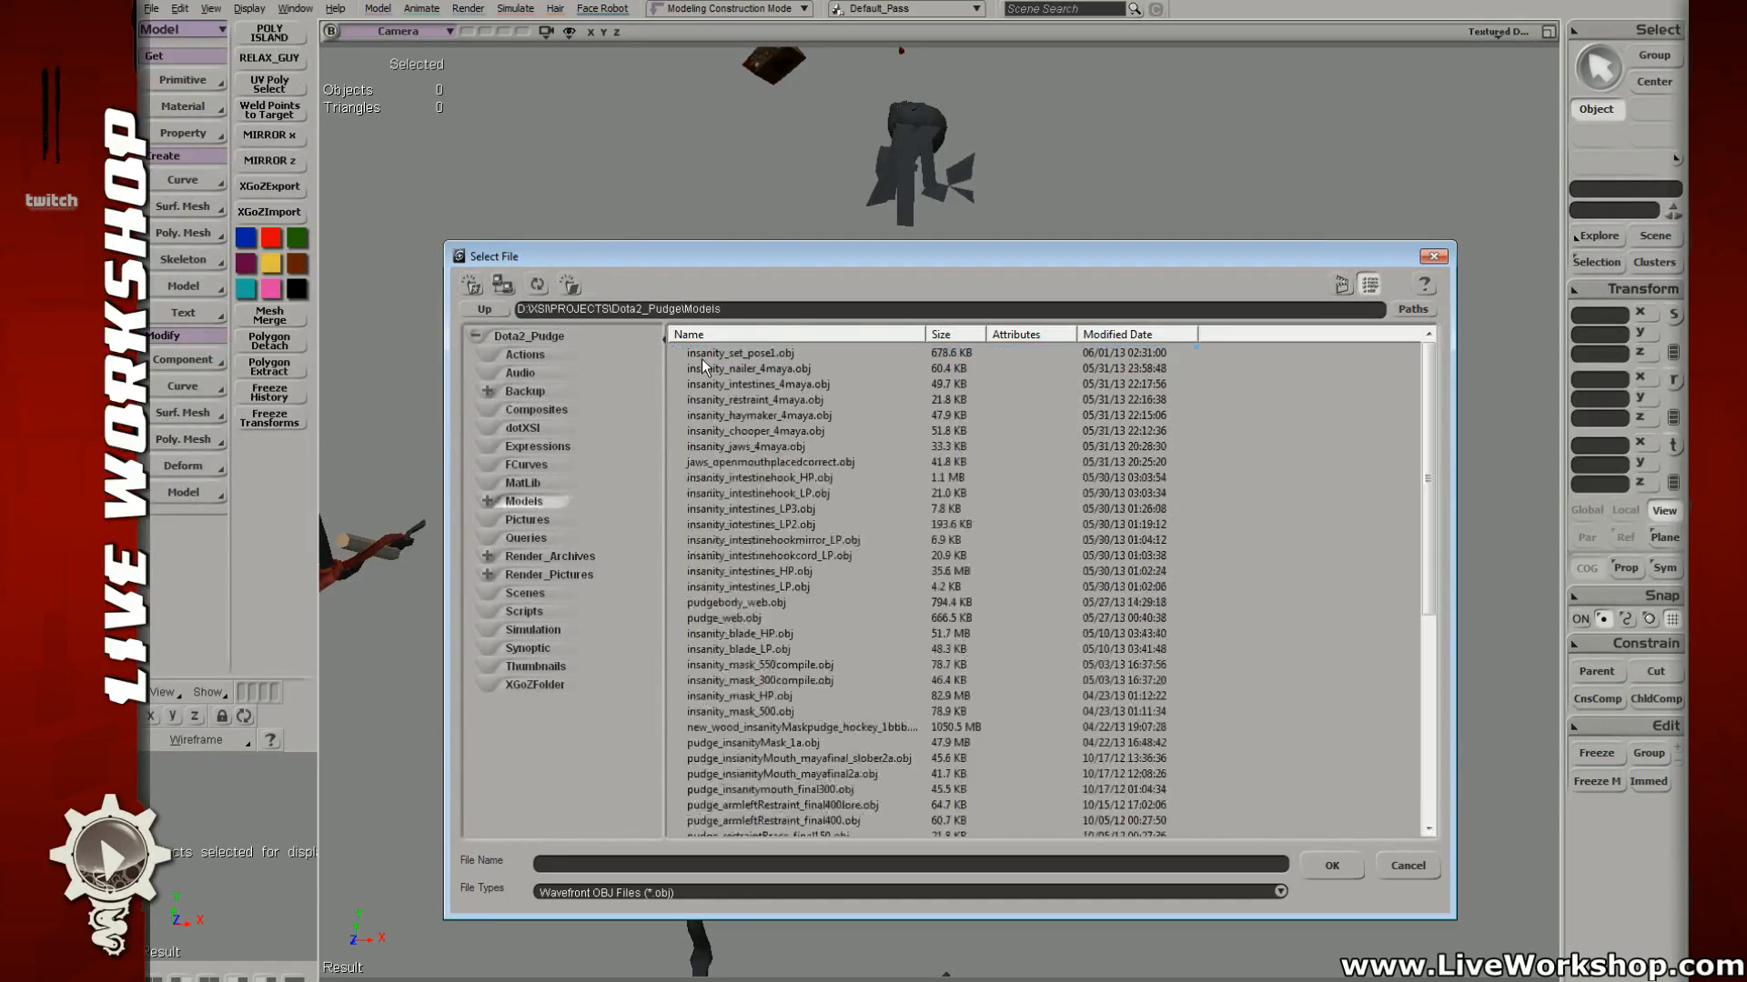
{"action": "double_click", "coordinate": [750, 355]}
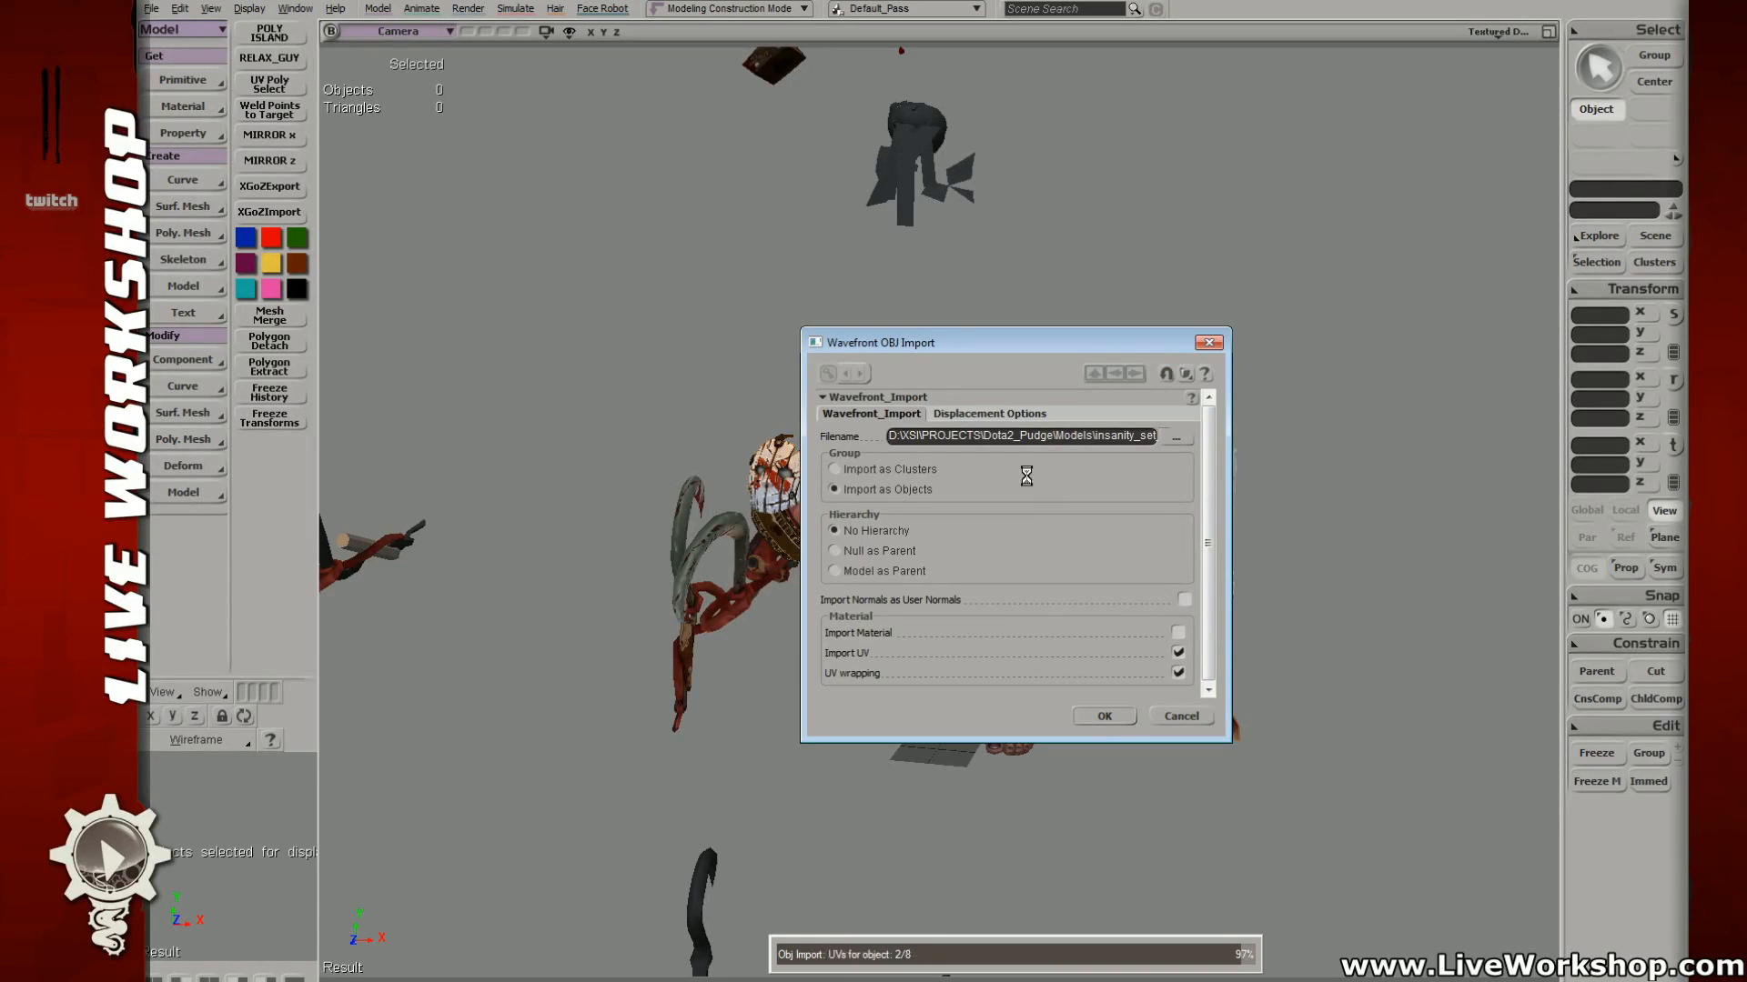
{"action": "key", "text": "s"}
{"action": "right_click_drag", "start_coordinate": [975, 491], "coordinate": [1088, 517]}
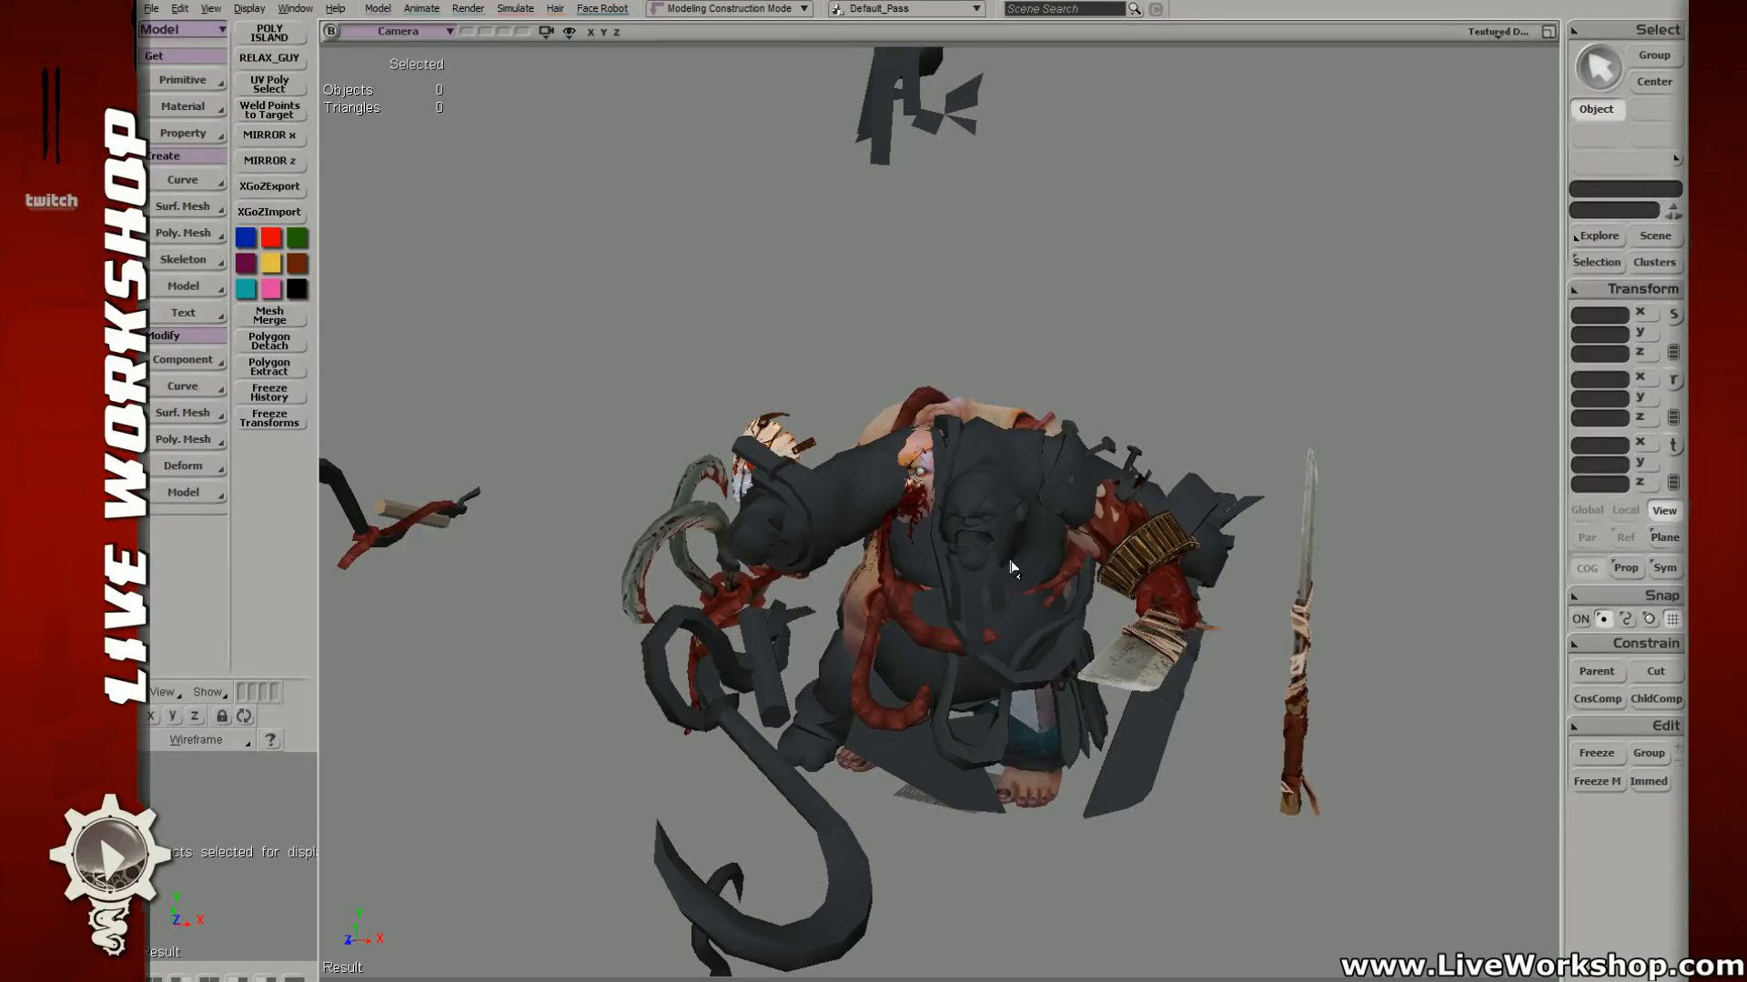
Step: Select and hide the original textured intestines and hook meshes that overlap the imported pose
{"action": "left_click", "coordinate": [893, 597]}
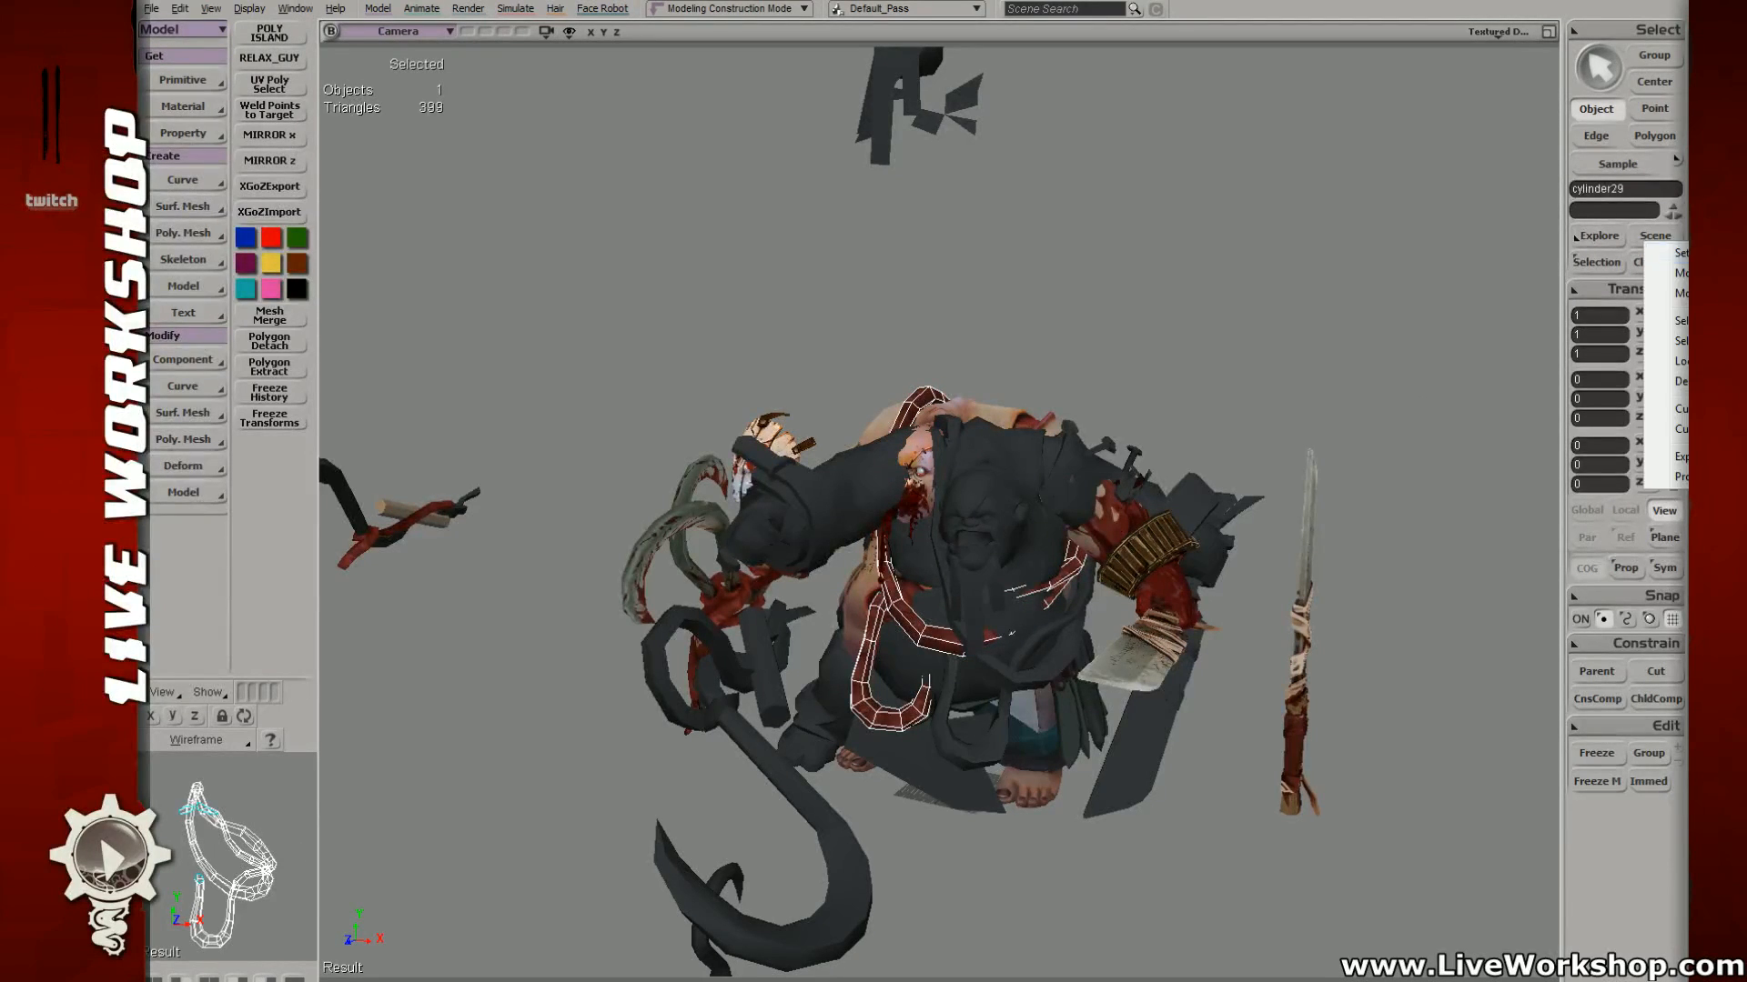
{"action": "key", "text": "h"}
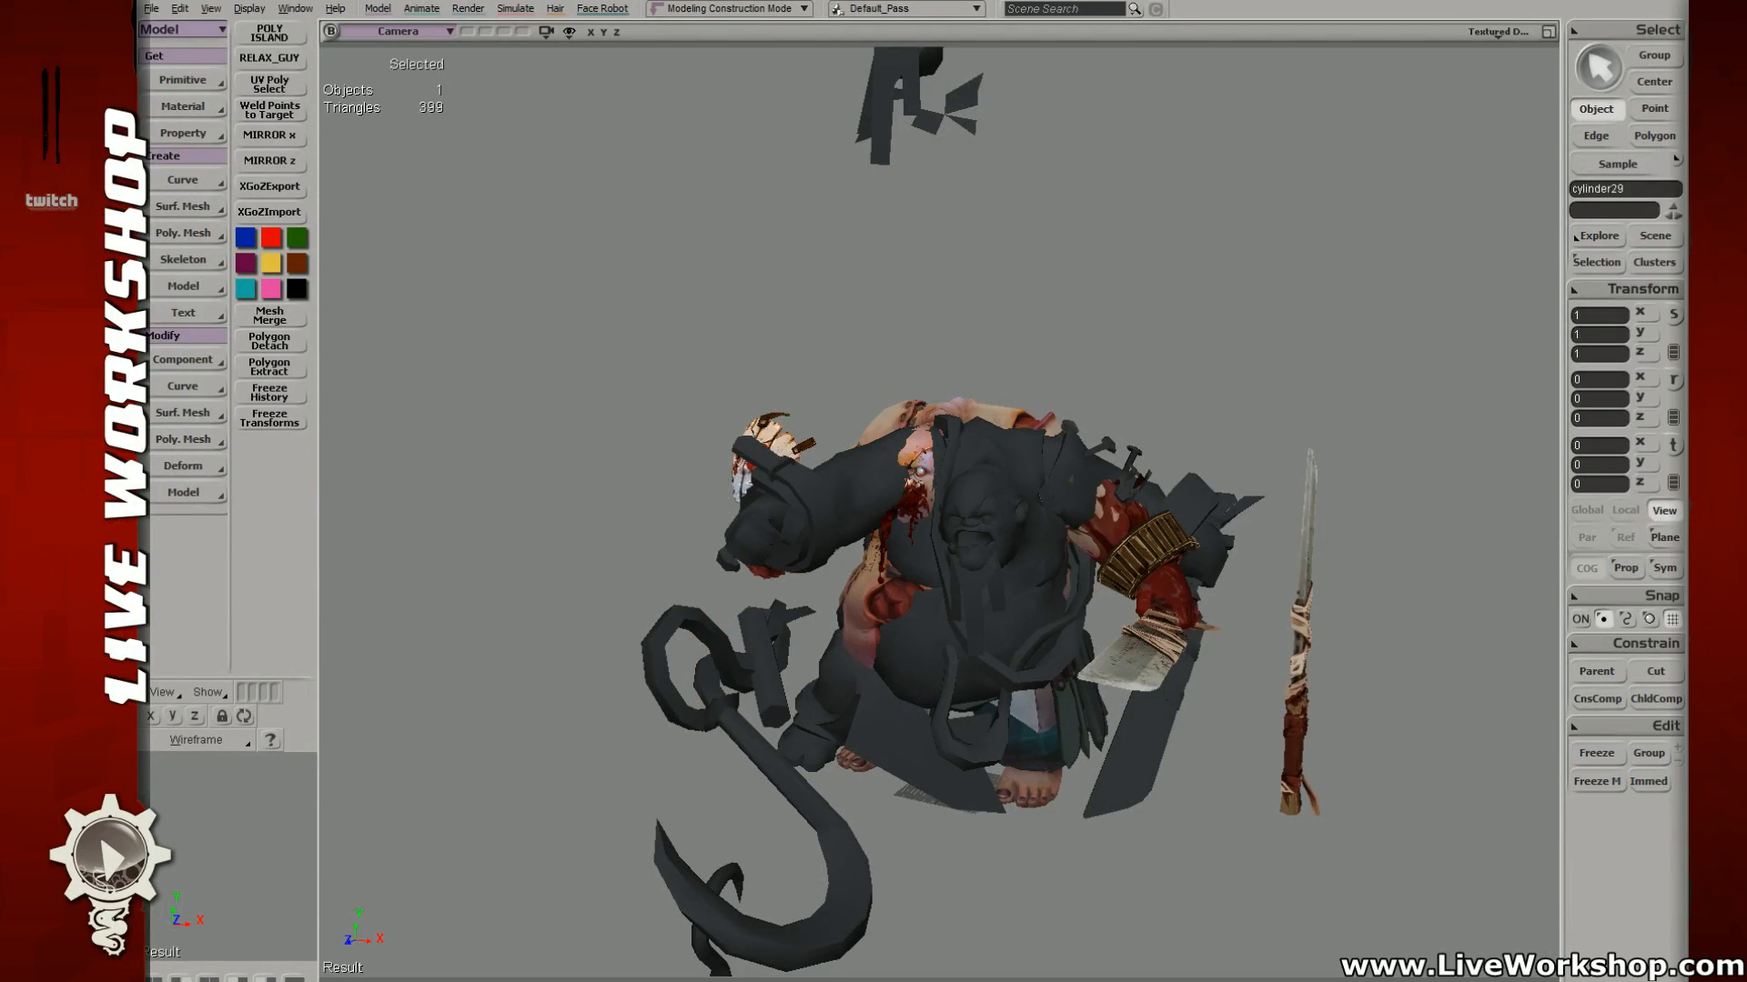
{"action": "key", "text": "h"}
{"action": "left_click_drag", "start_coordinate": [373, 471], "coordinate": [432, 567]}
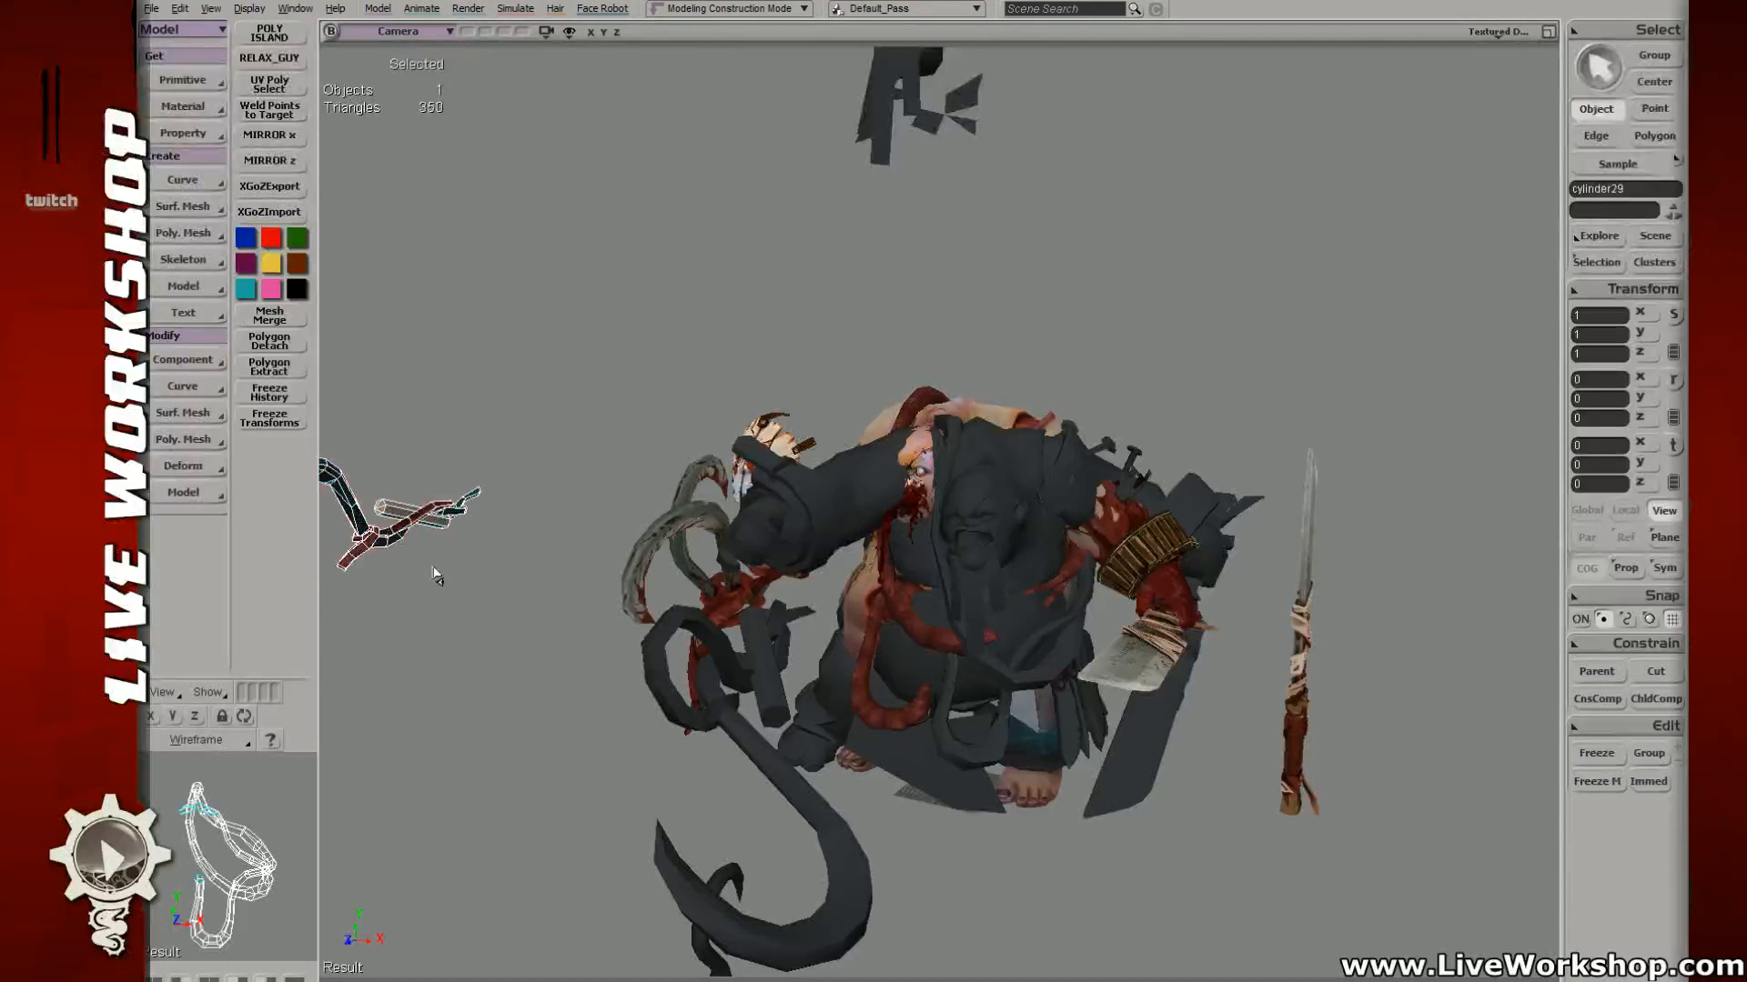
{"action": "left_click_drag", "start_coordinate": [657, 480], "coordinate": [697, 536], "text": "shift"}
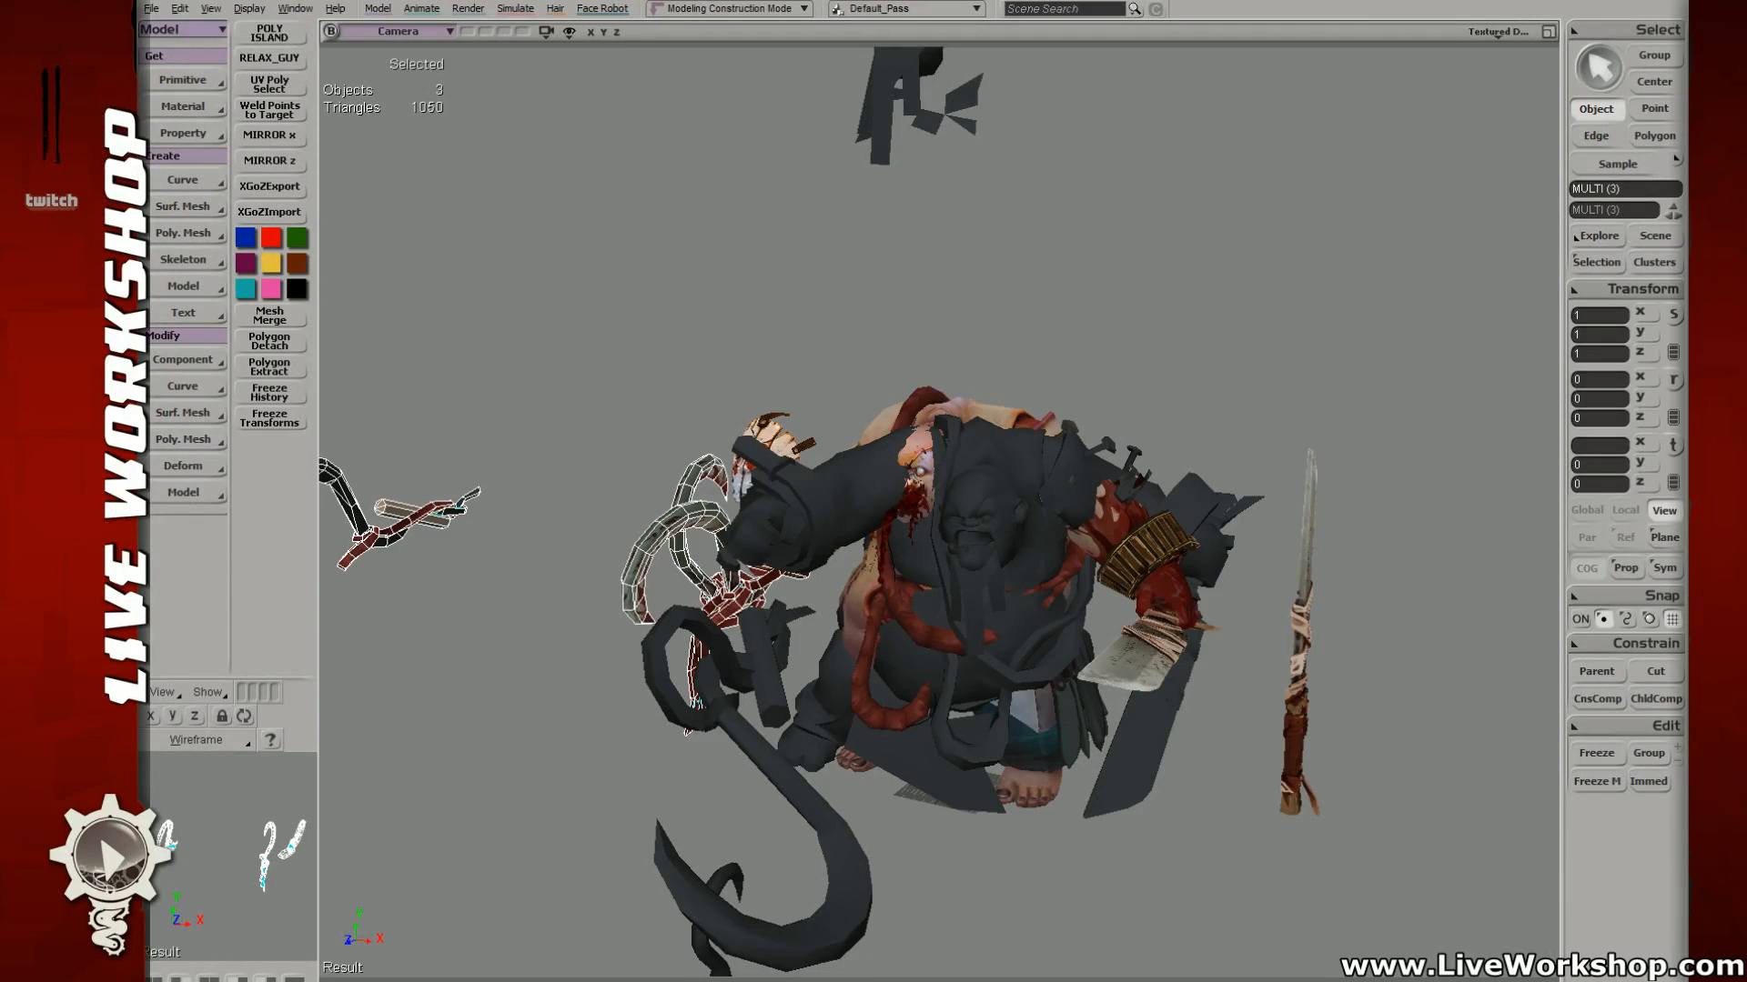
{"action": "key", "text": "Delete"}
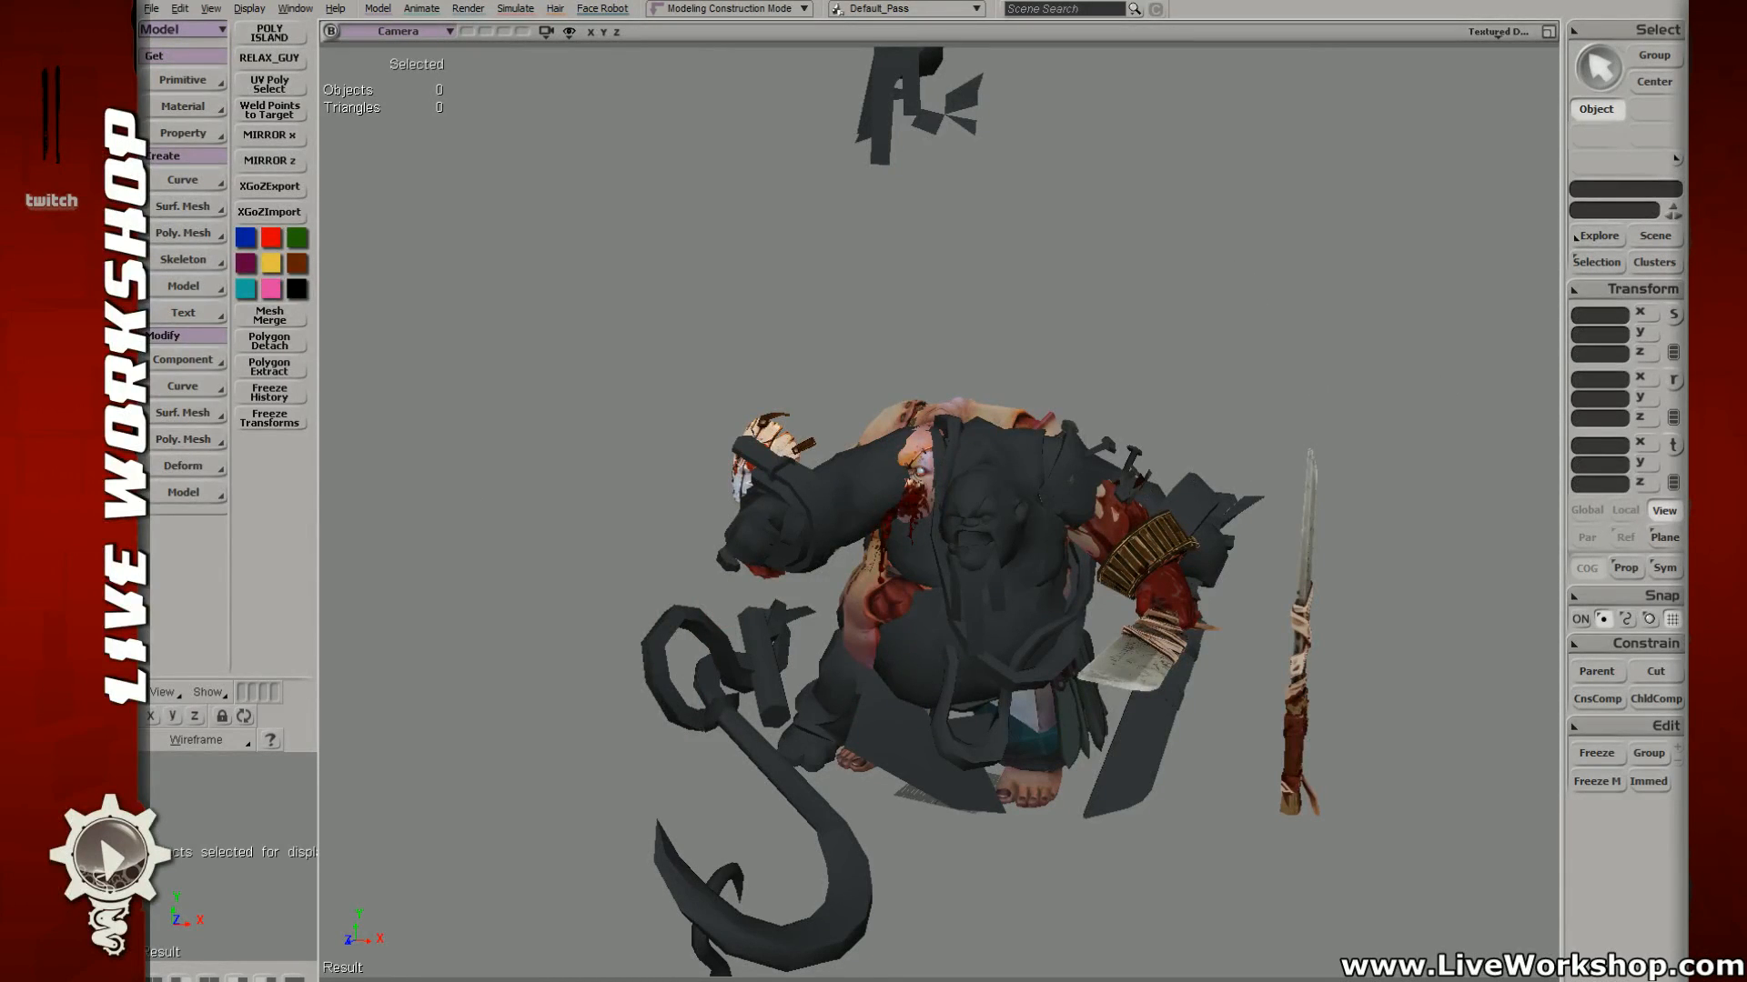
Step: Hide the remaining original textured meshes: blades, arm gear, mouth pieces, mask and body
{"action": "key", "text": "ctrl+z"}
{"action": "key", "text": "ctrl+z"}
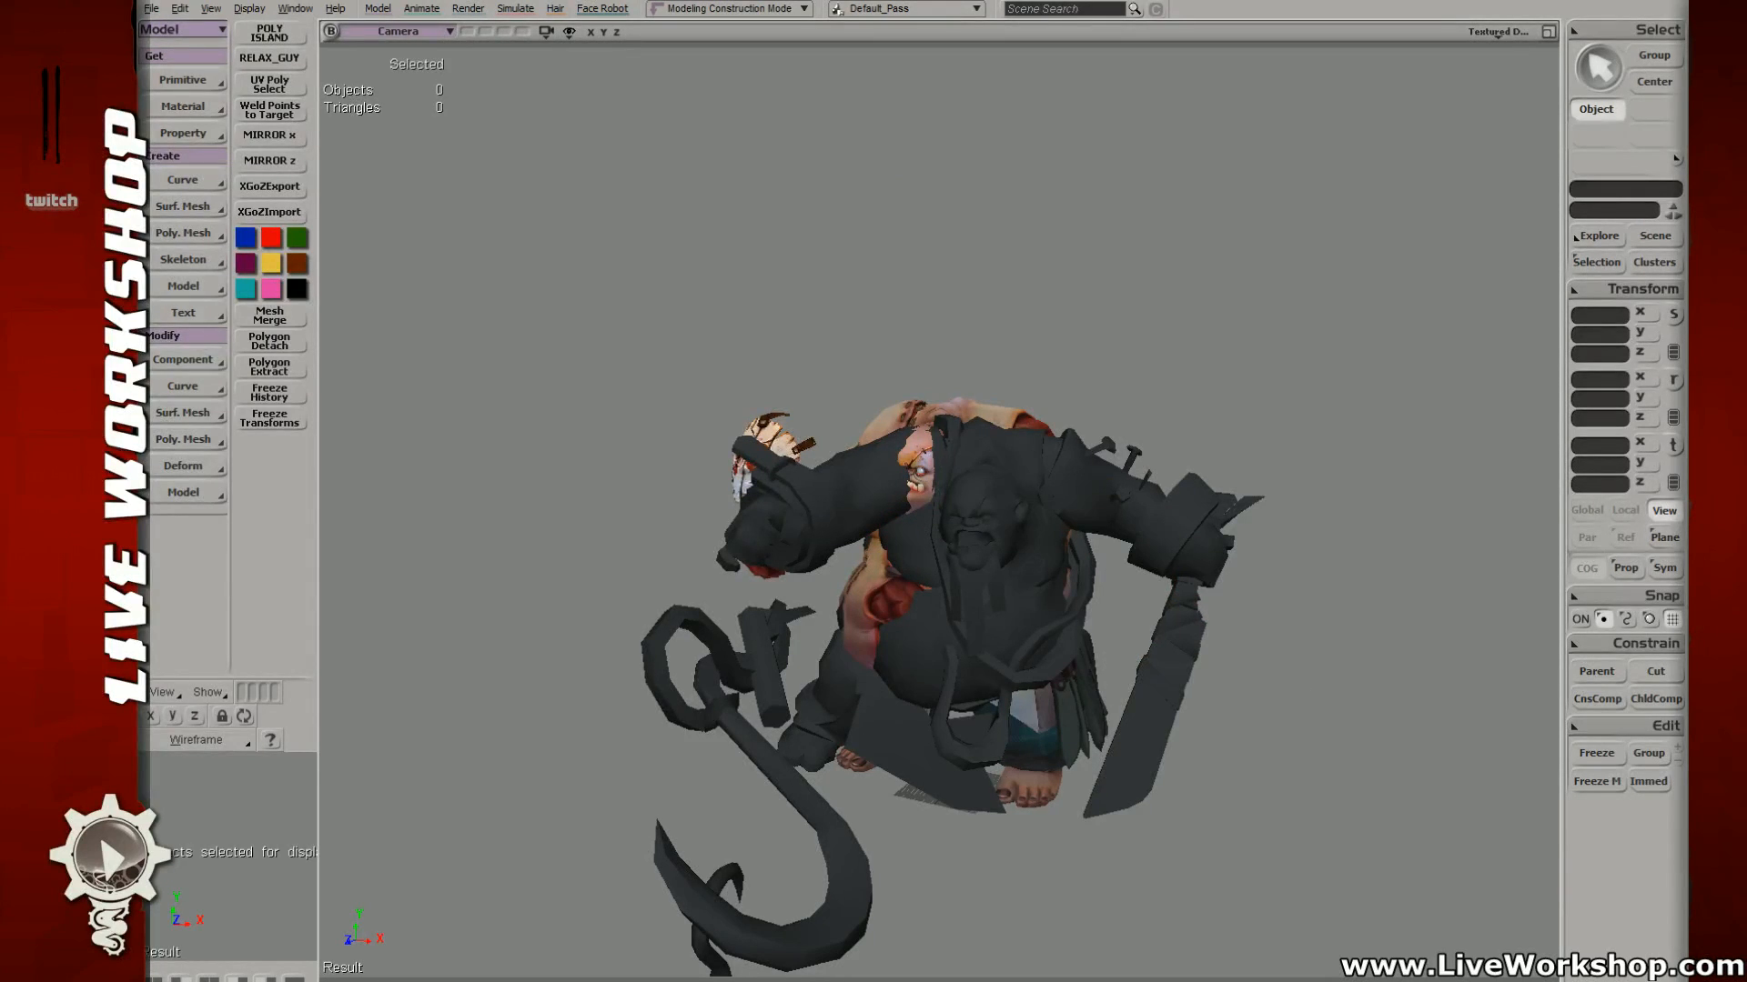
{"action": "key", "text": "ctrl+z"}
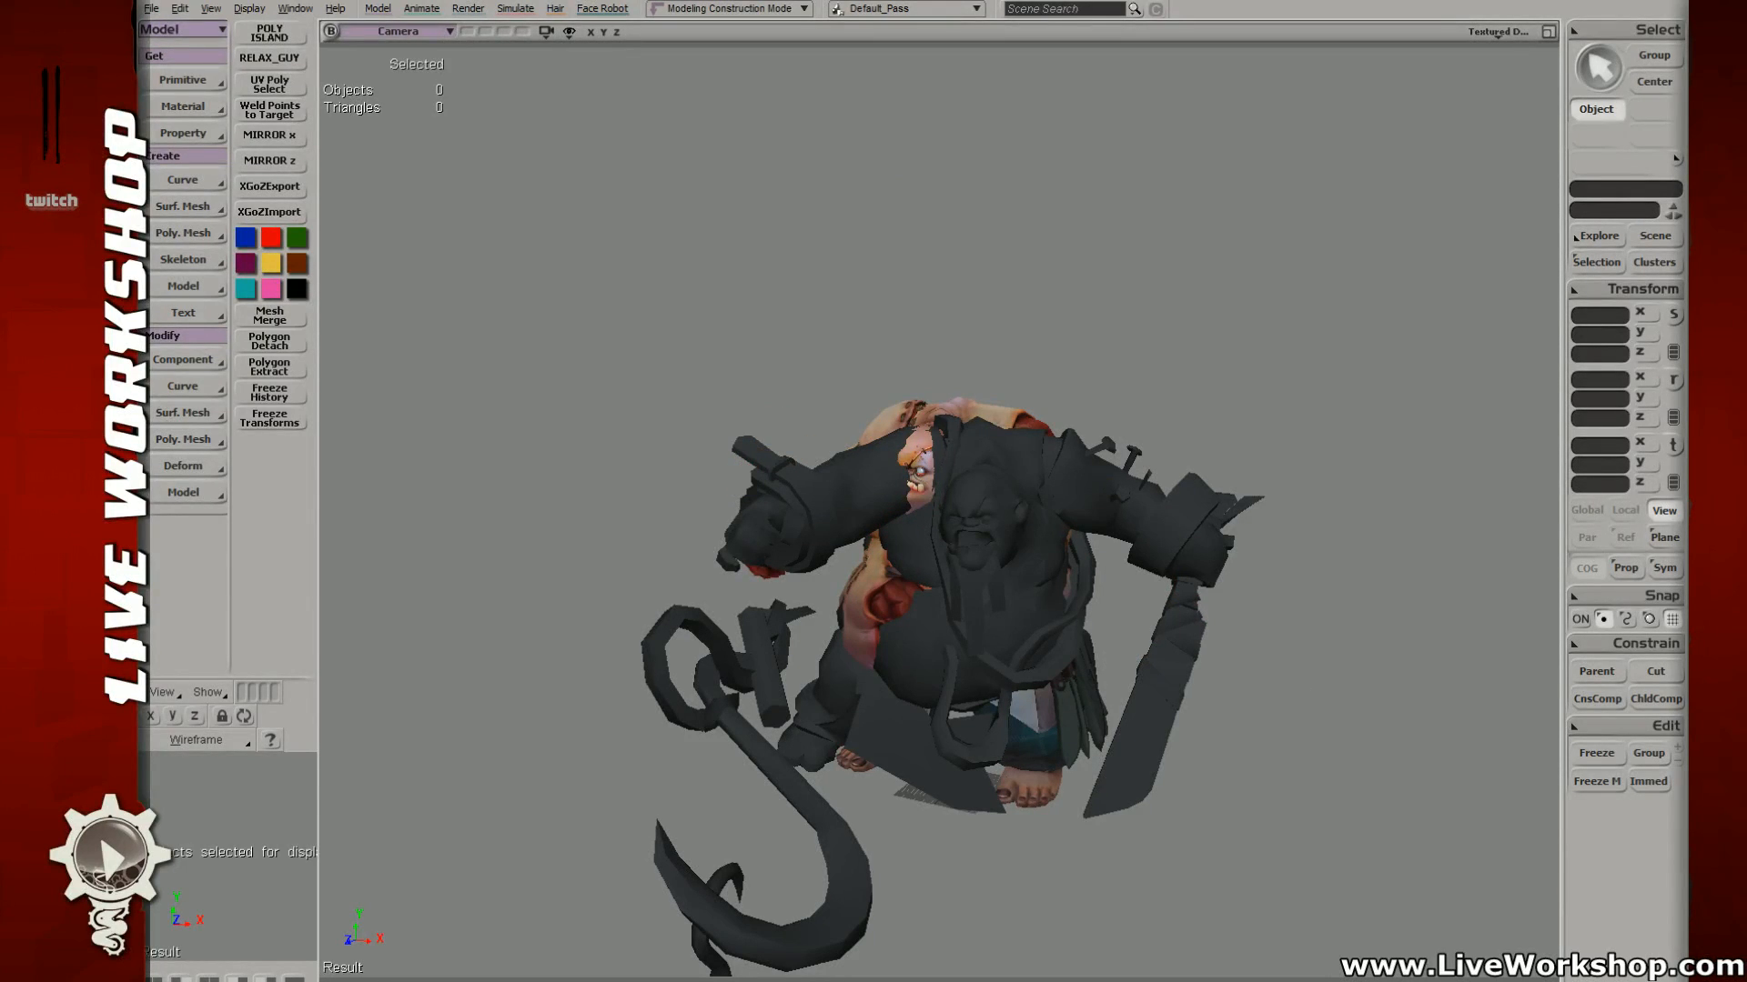
{"action": "key", "text": "ctrl+z"}
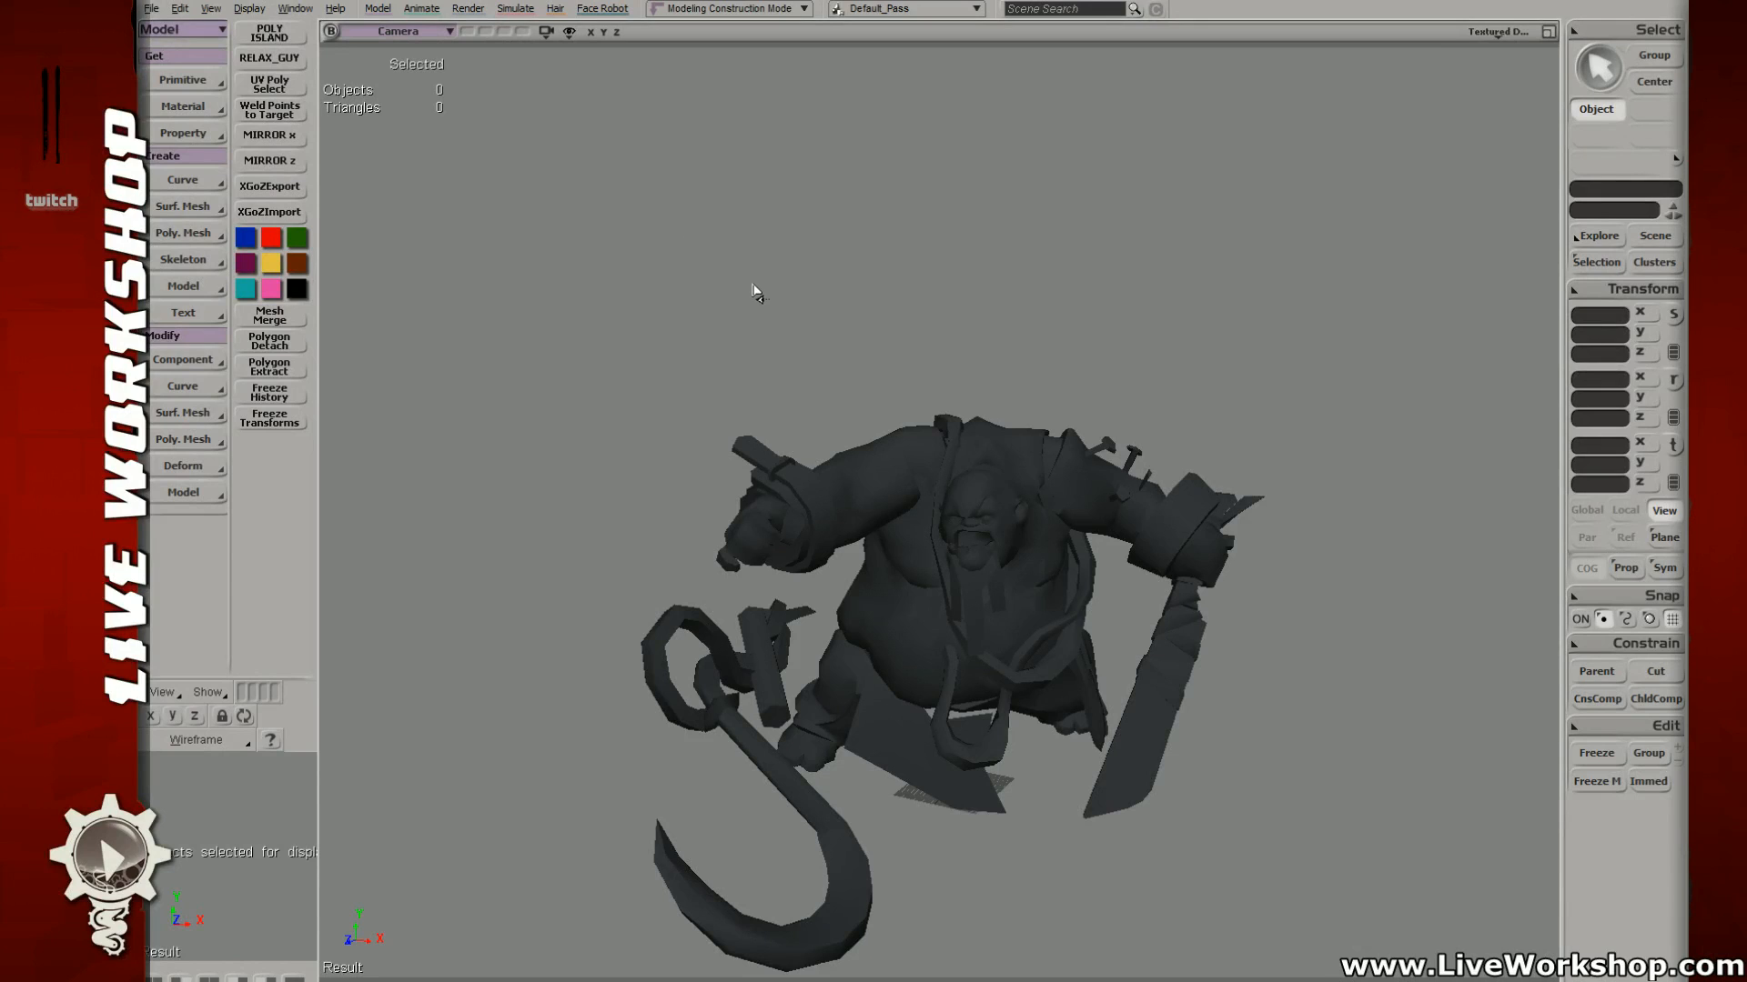
Step: Assign the existing textured materials to the imported pudge_body, insanity_haymaker hook and insanity_intestines meshes
{"action": "key", "text": "s"}
{"action": "right_click_drag", "start_coordinate": [1018, 319], "coordinate": [1025, 315]}
{"action": "left_click_drag", "start_coordinate": [1026, 316], "coordinate": [1015, 296]}
{"action": "middle_click_drag", "start_coordinate": [1016, 296], "coordinate": [1069, 324]}
{"action": "mouse_move", "coordinate": [1069, 325]}
{"action": "right_mouse_down"}
{"action": "mouse_move", "coordinate": [1025, 335]}
{"action": "mouse_move", "coordinate": [1066, 337]}
{"action": "right_mouse_up"}
{"action": "middle_click_drag", "start_coordinate": [1067, 336], "coordinate": [994, 362]}
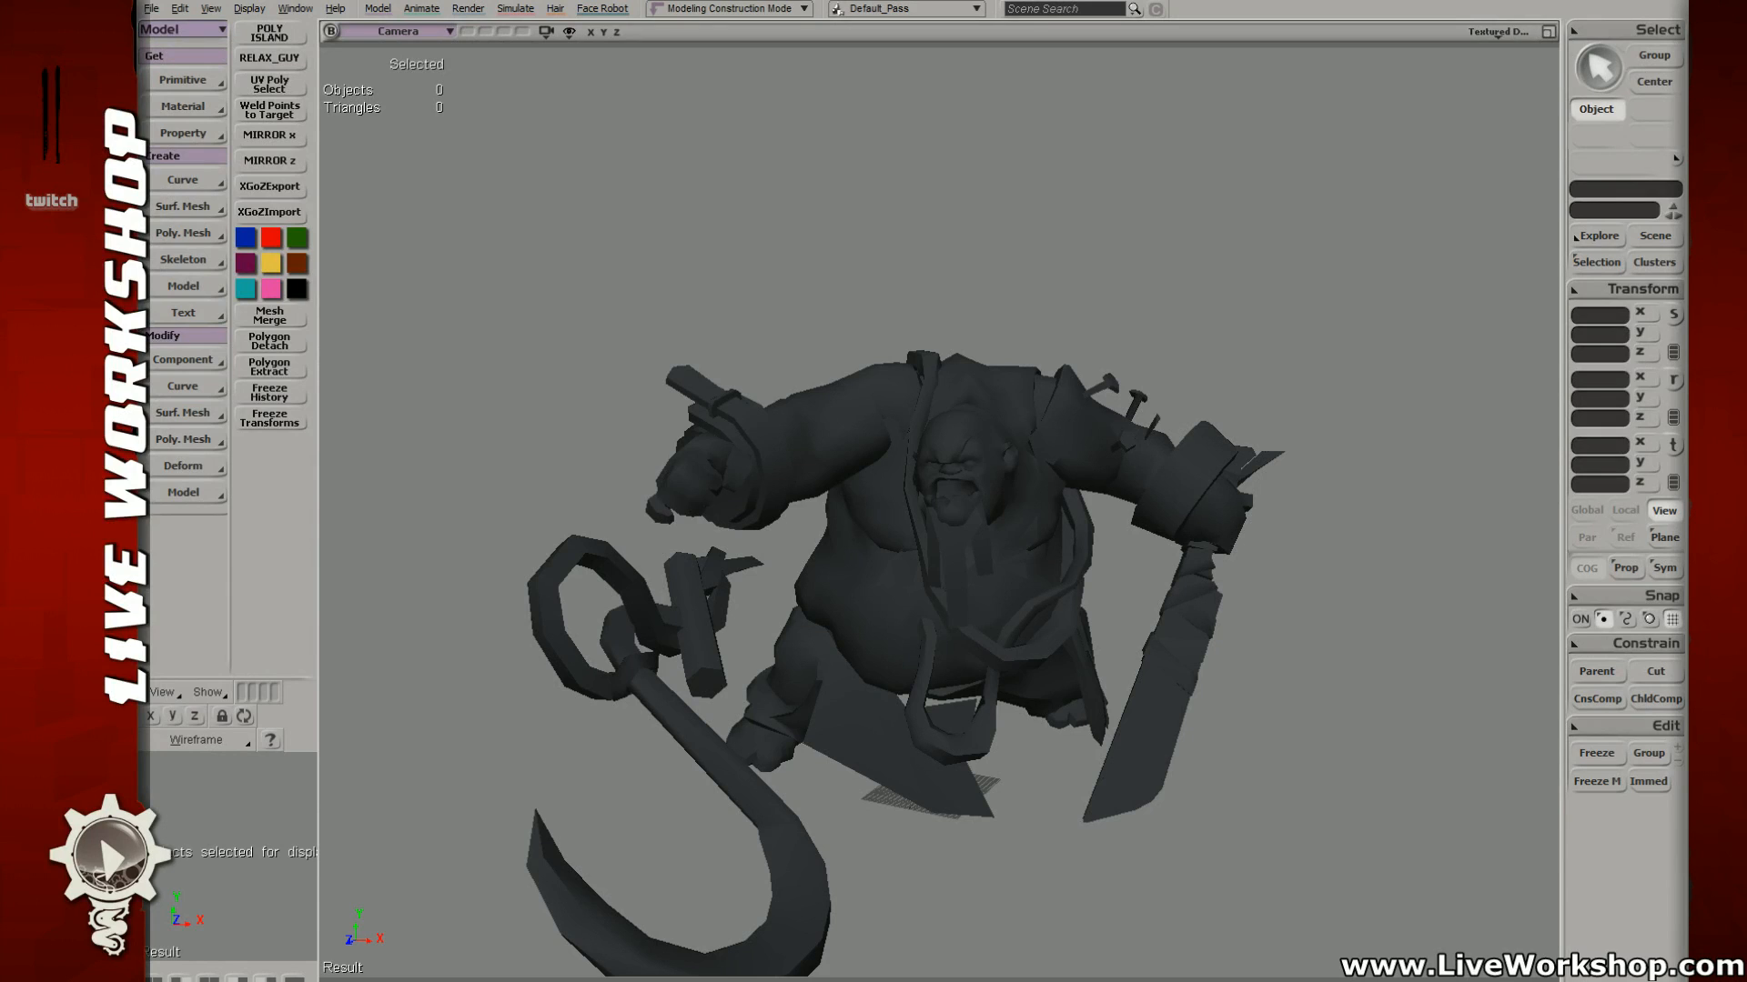
{"action": "left_click", "coordinate": [934, 543]}
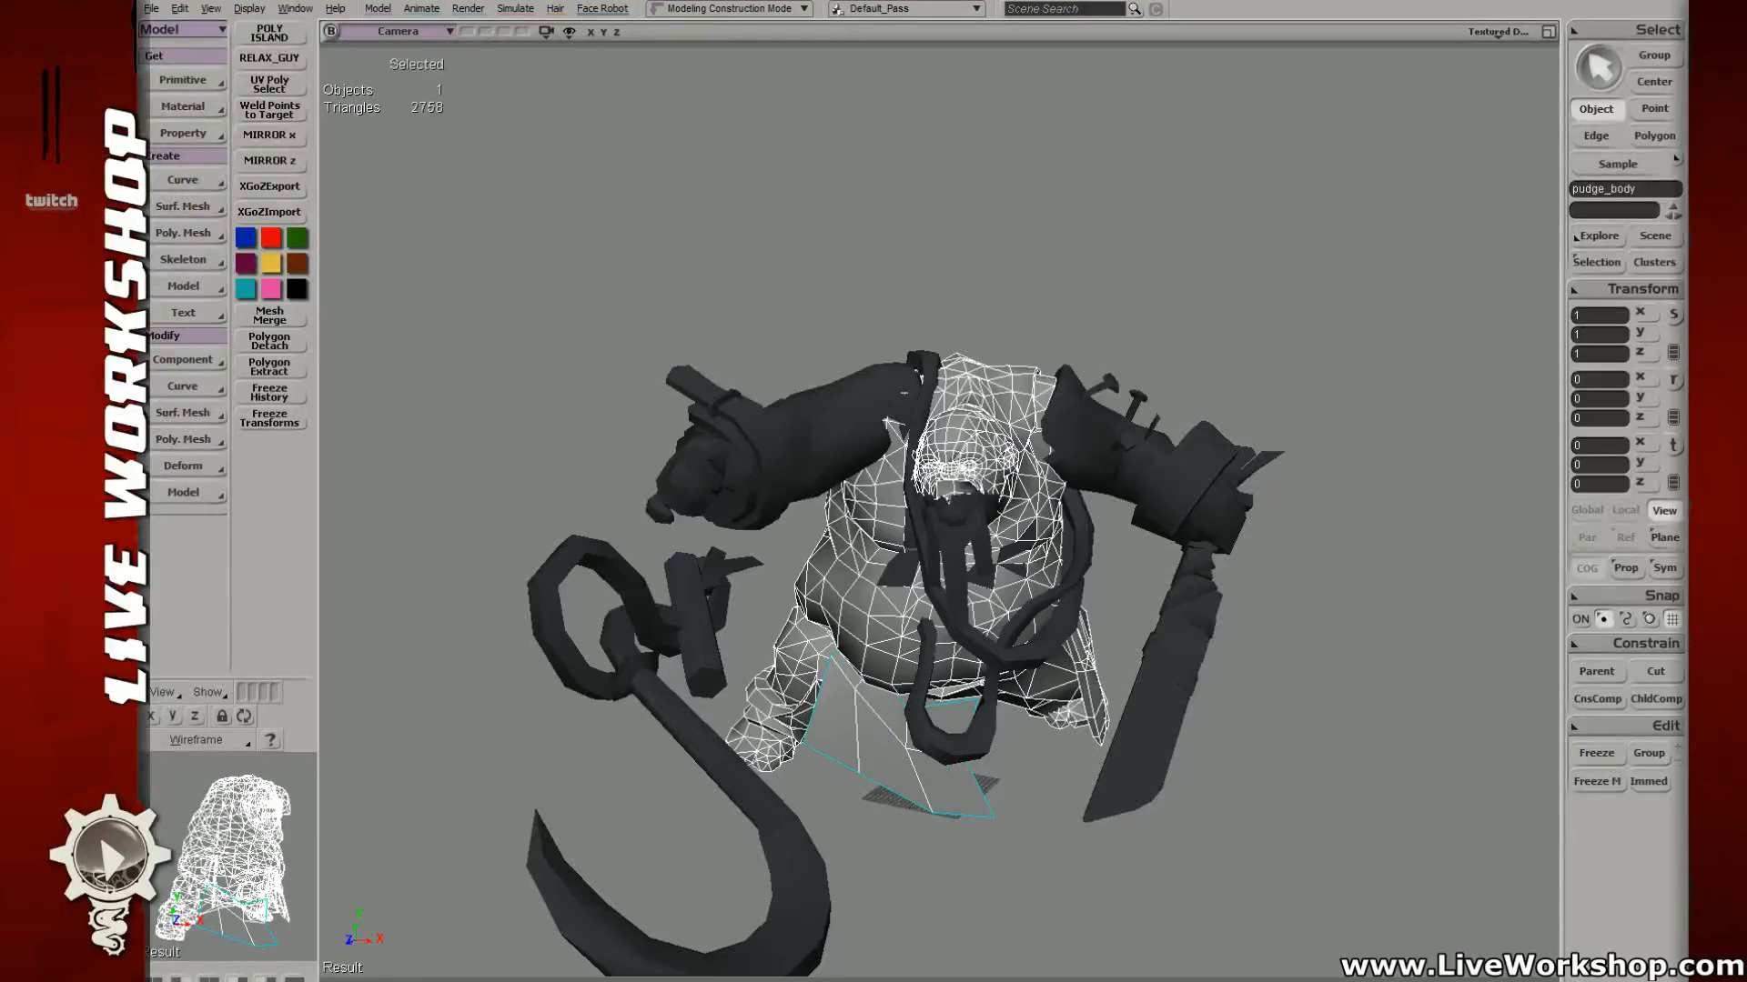
{"action": "left_click", "coordinate": [1112, 458]}
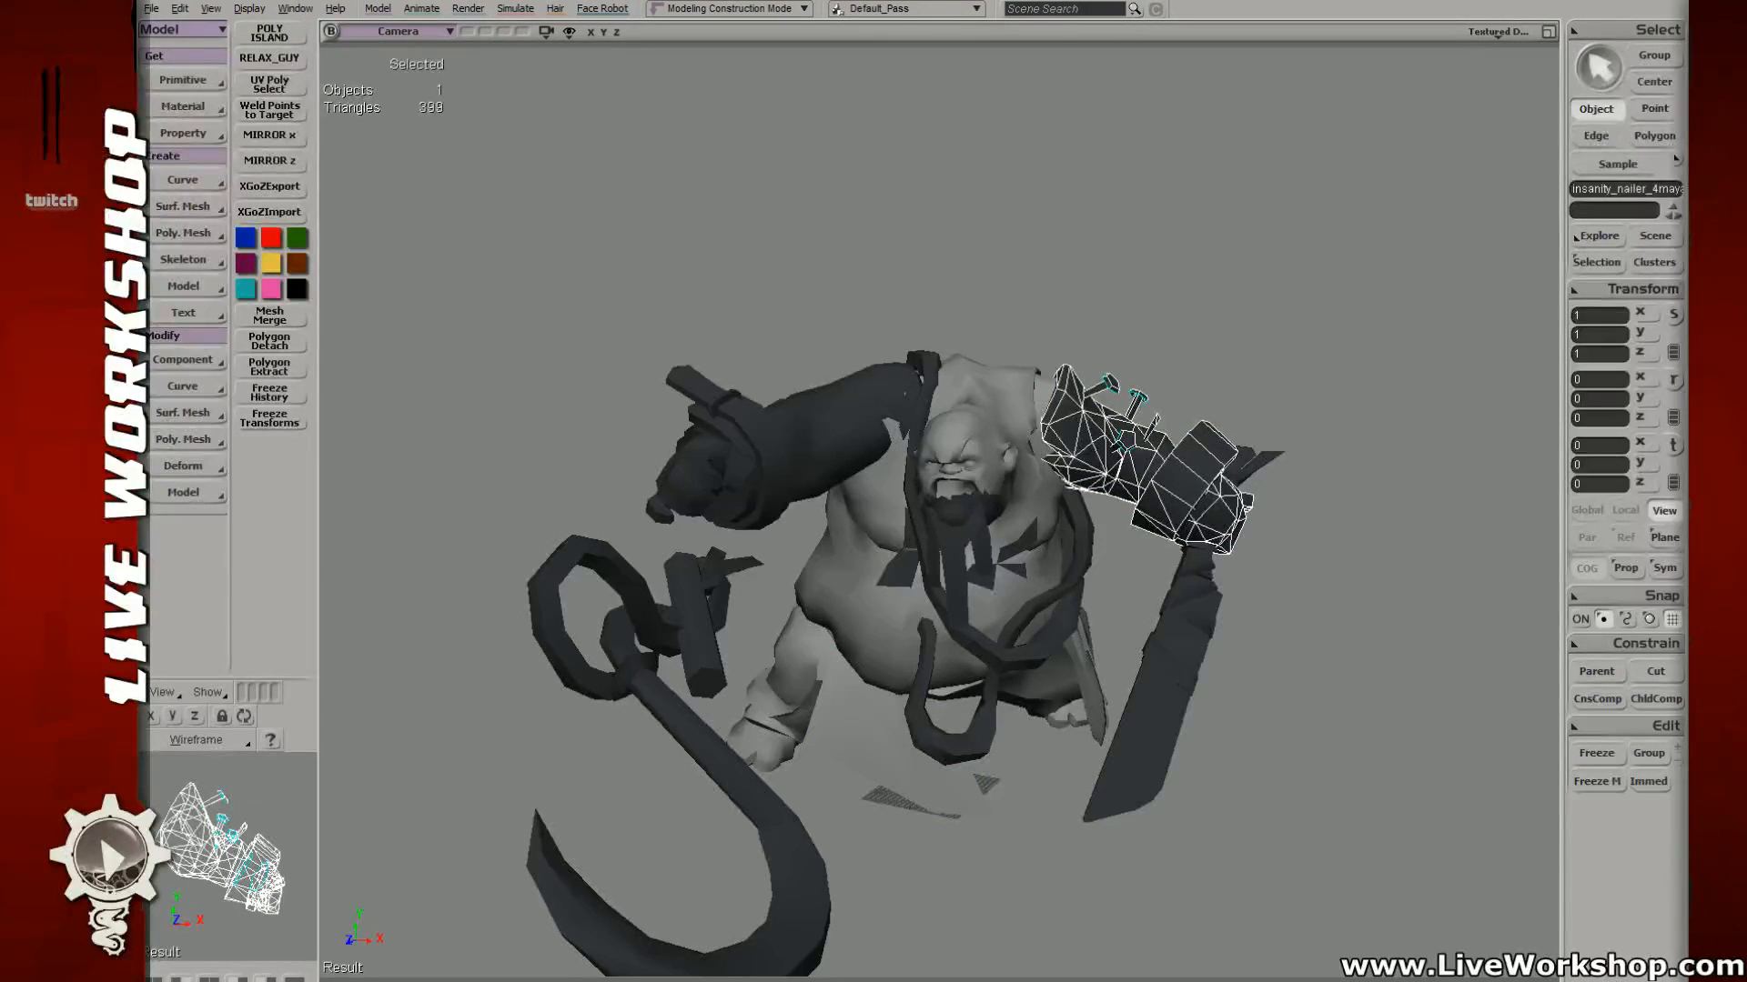
{"action": "left_click", "coordinate": [705, 661]}
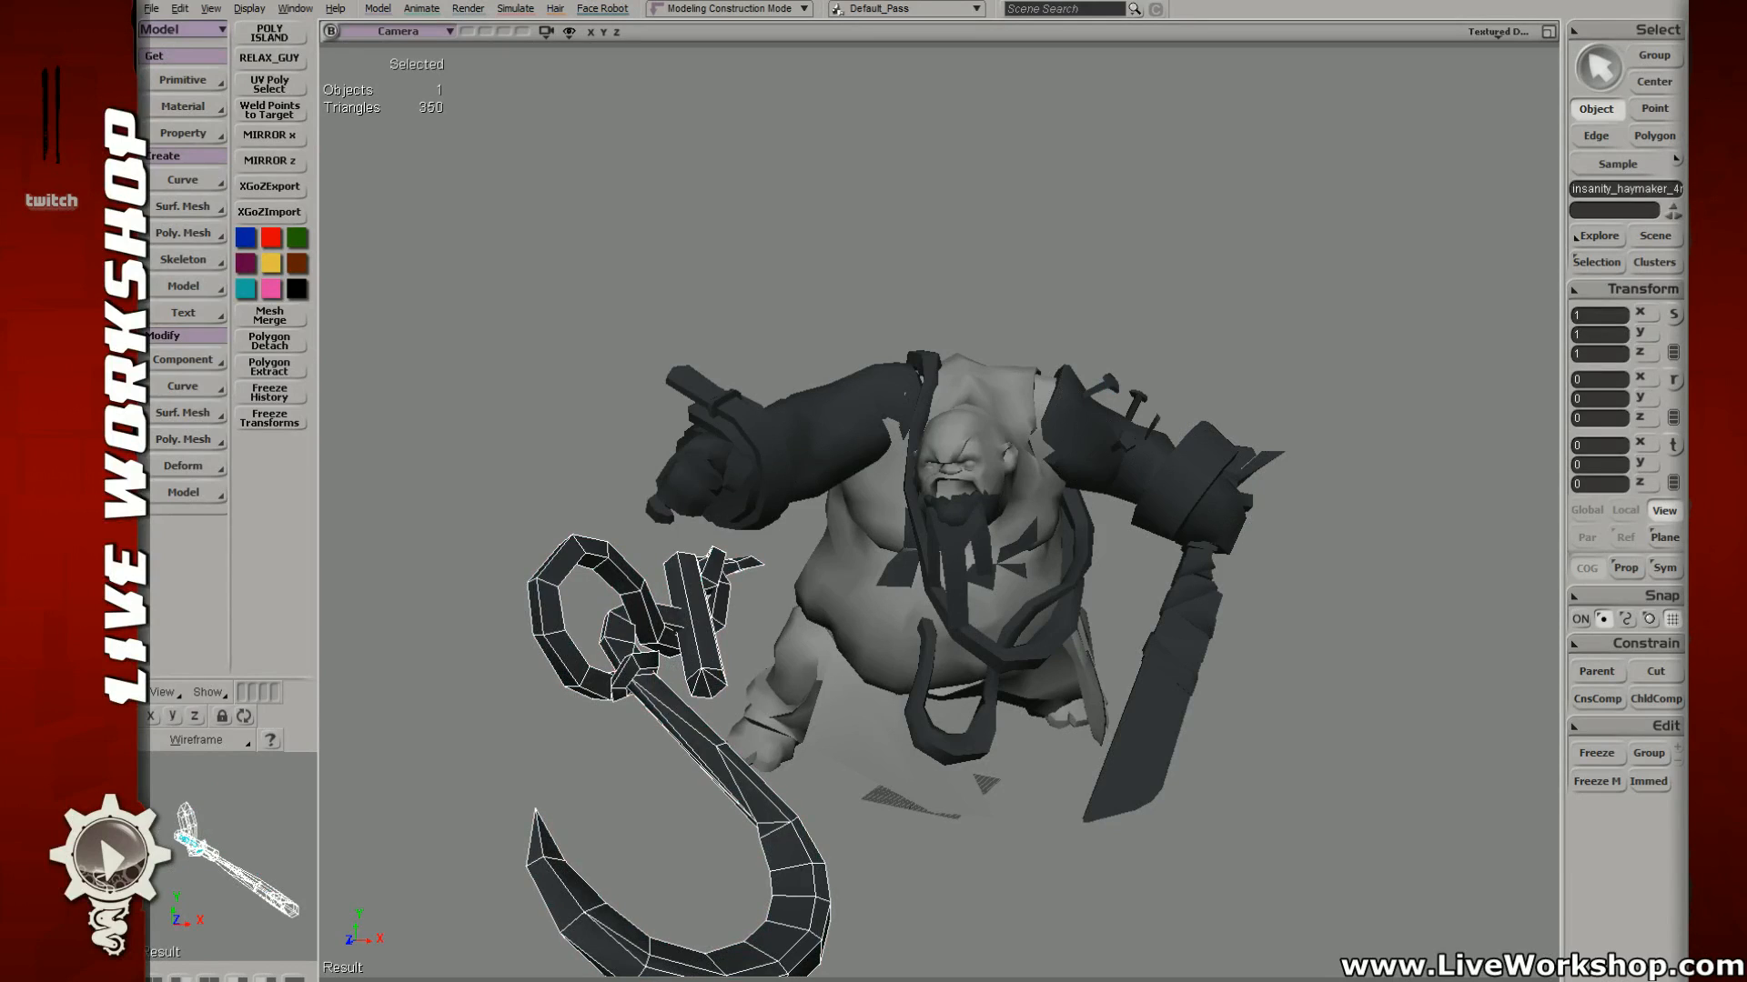
{"action": "left_click", "coordinate": [934, 611]}
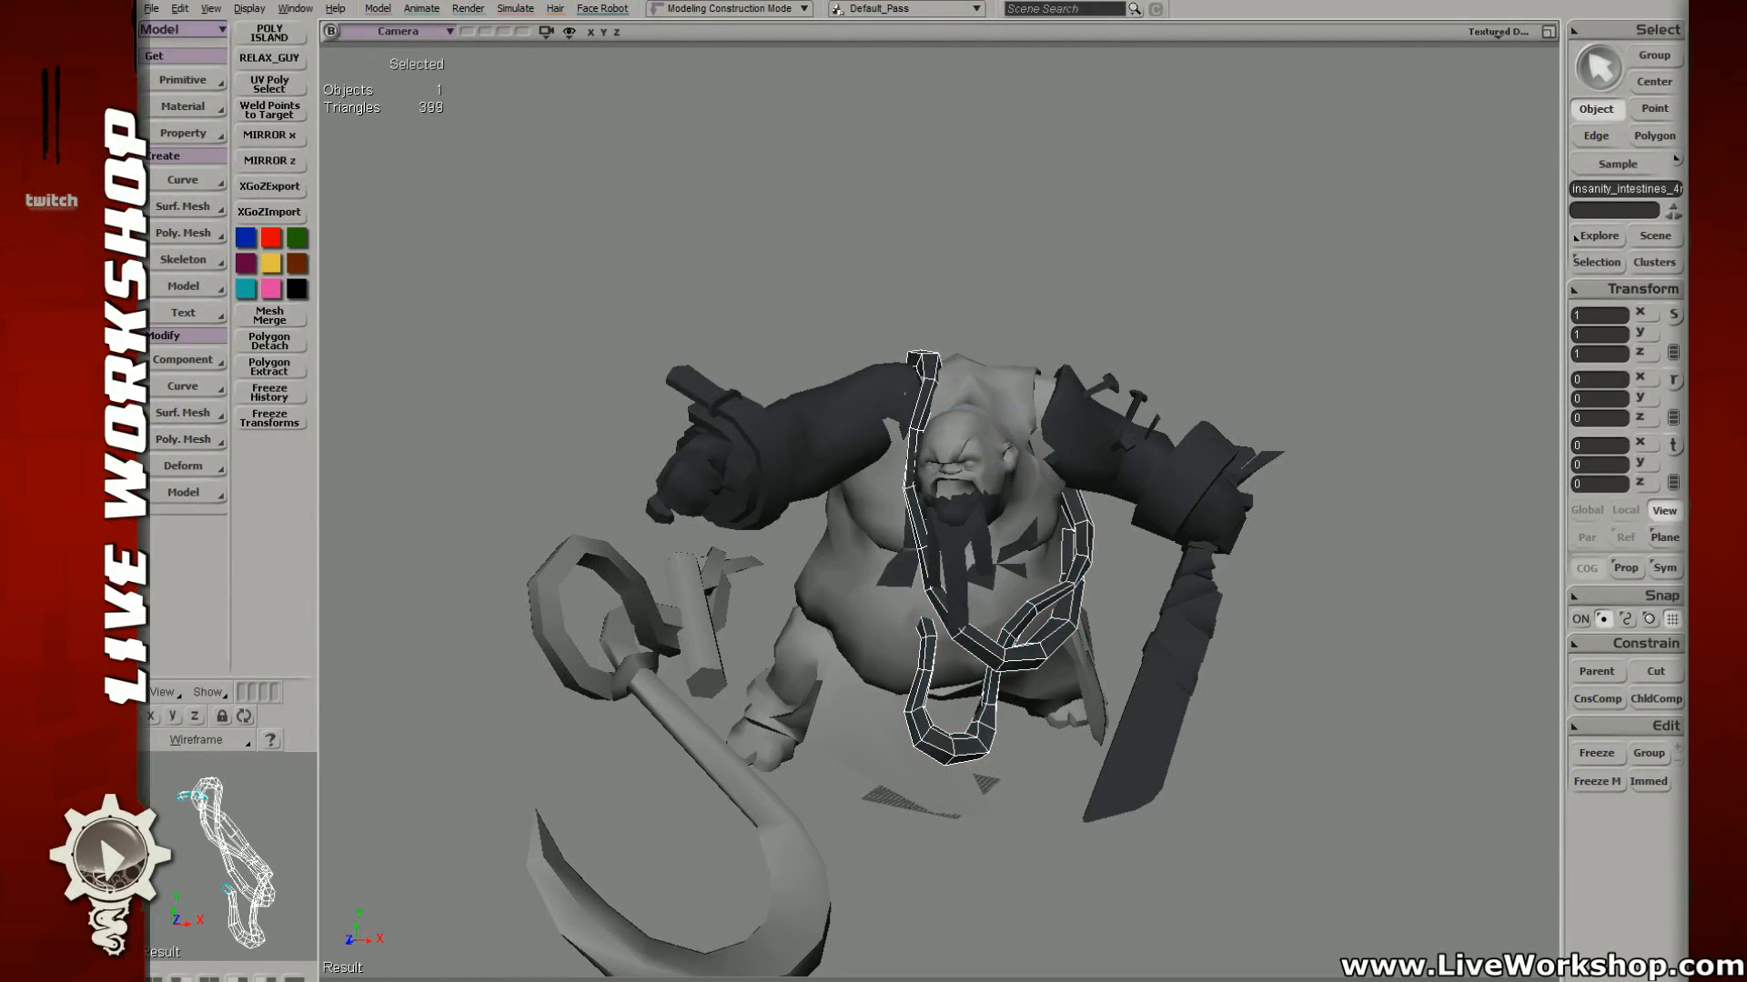
{"action": "key", "text": "period"}
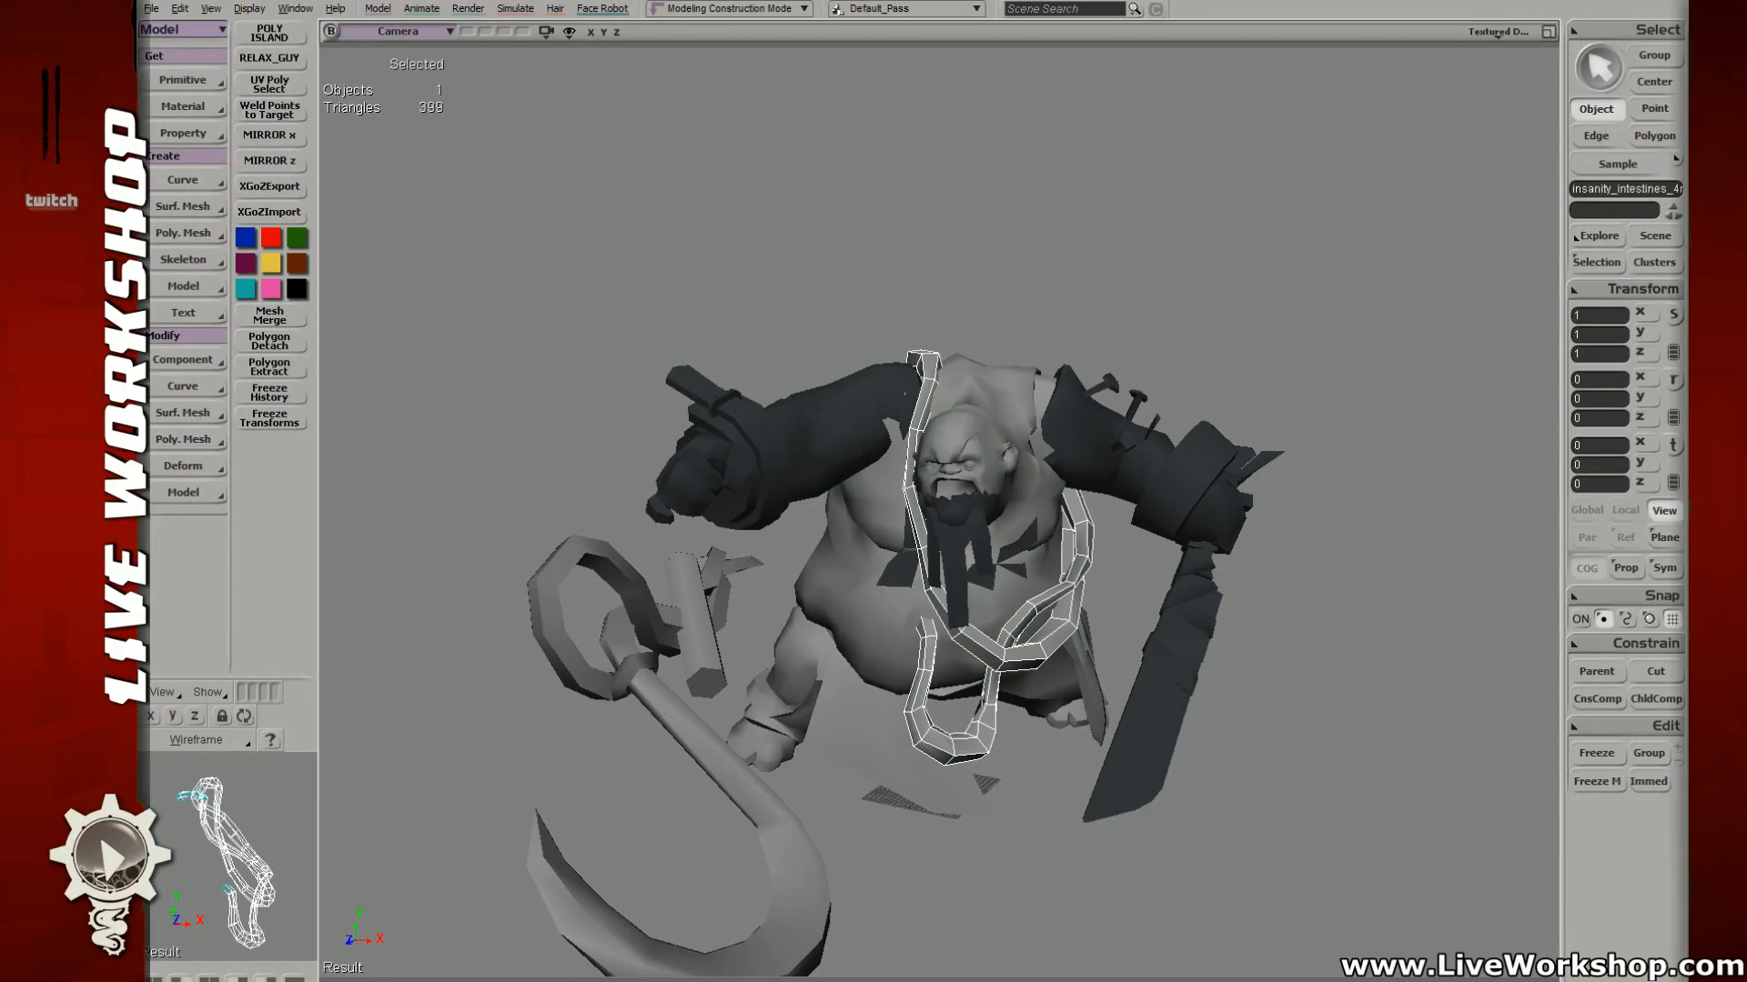
Step: Assign the existing materials to the imported chopper, nailer, right arm, restraint and jaw meshes, then clear the selection
{"action": "left_click", "coordinate": [1182, 639]}
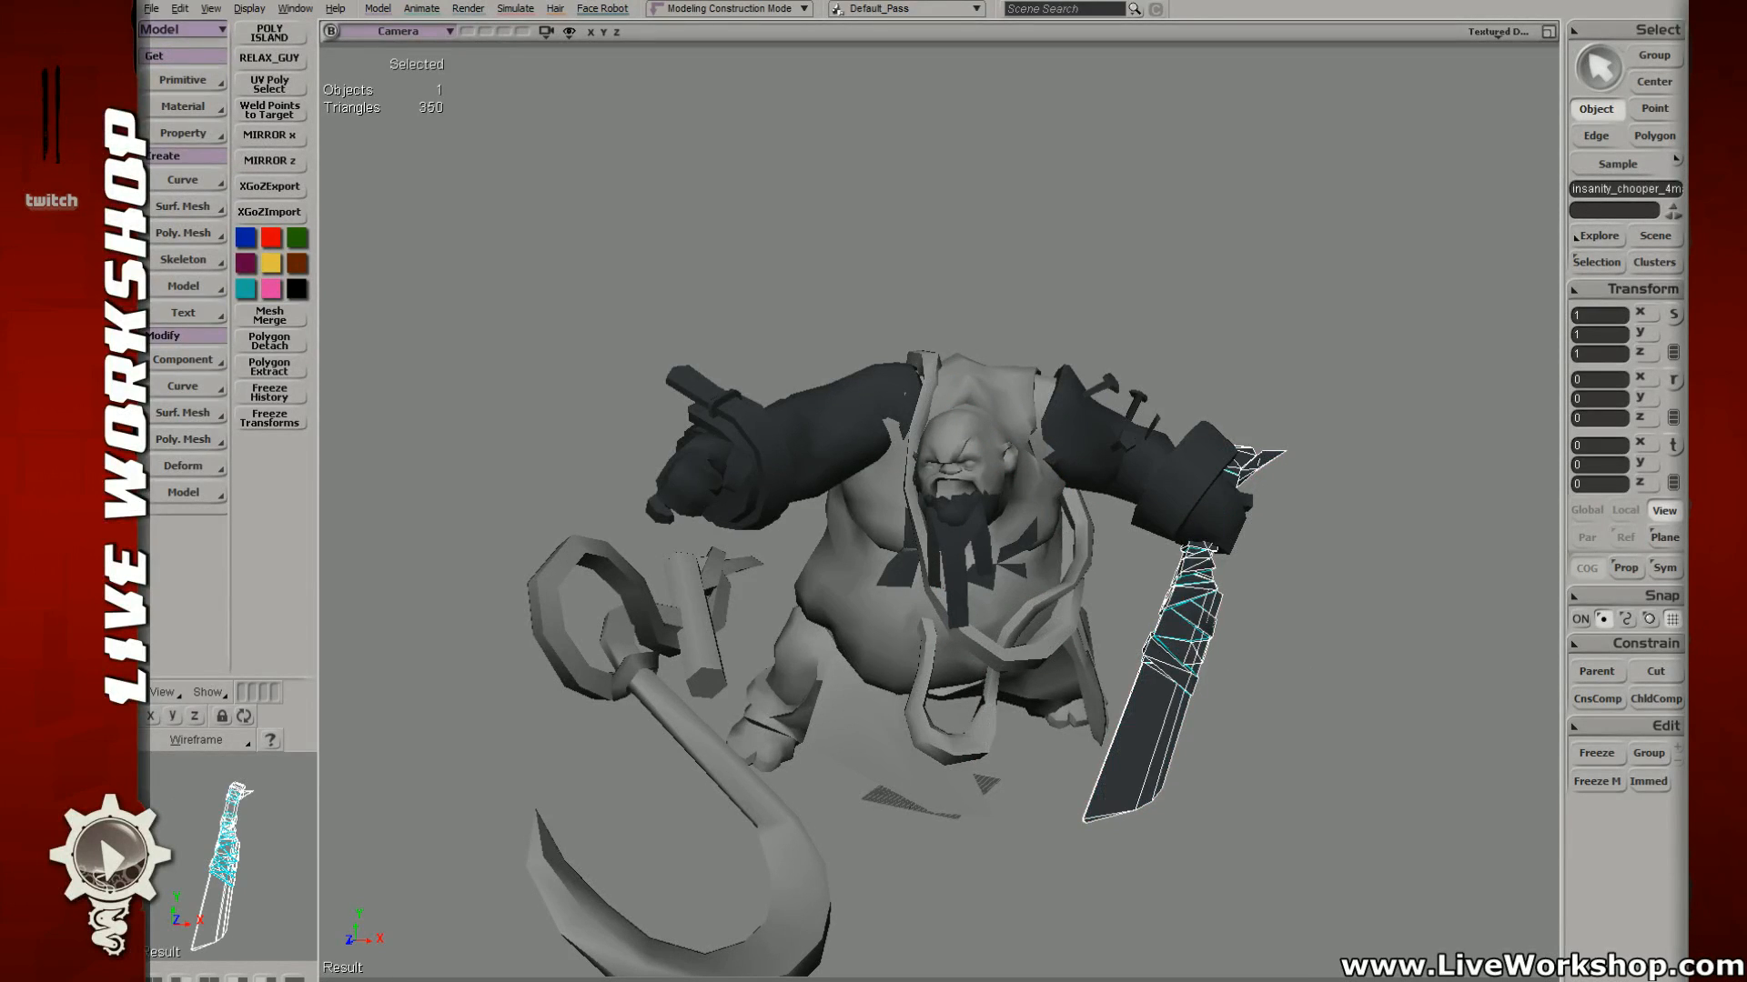
{"action": "key", "text": "period"}
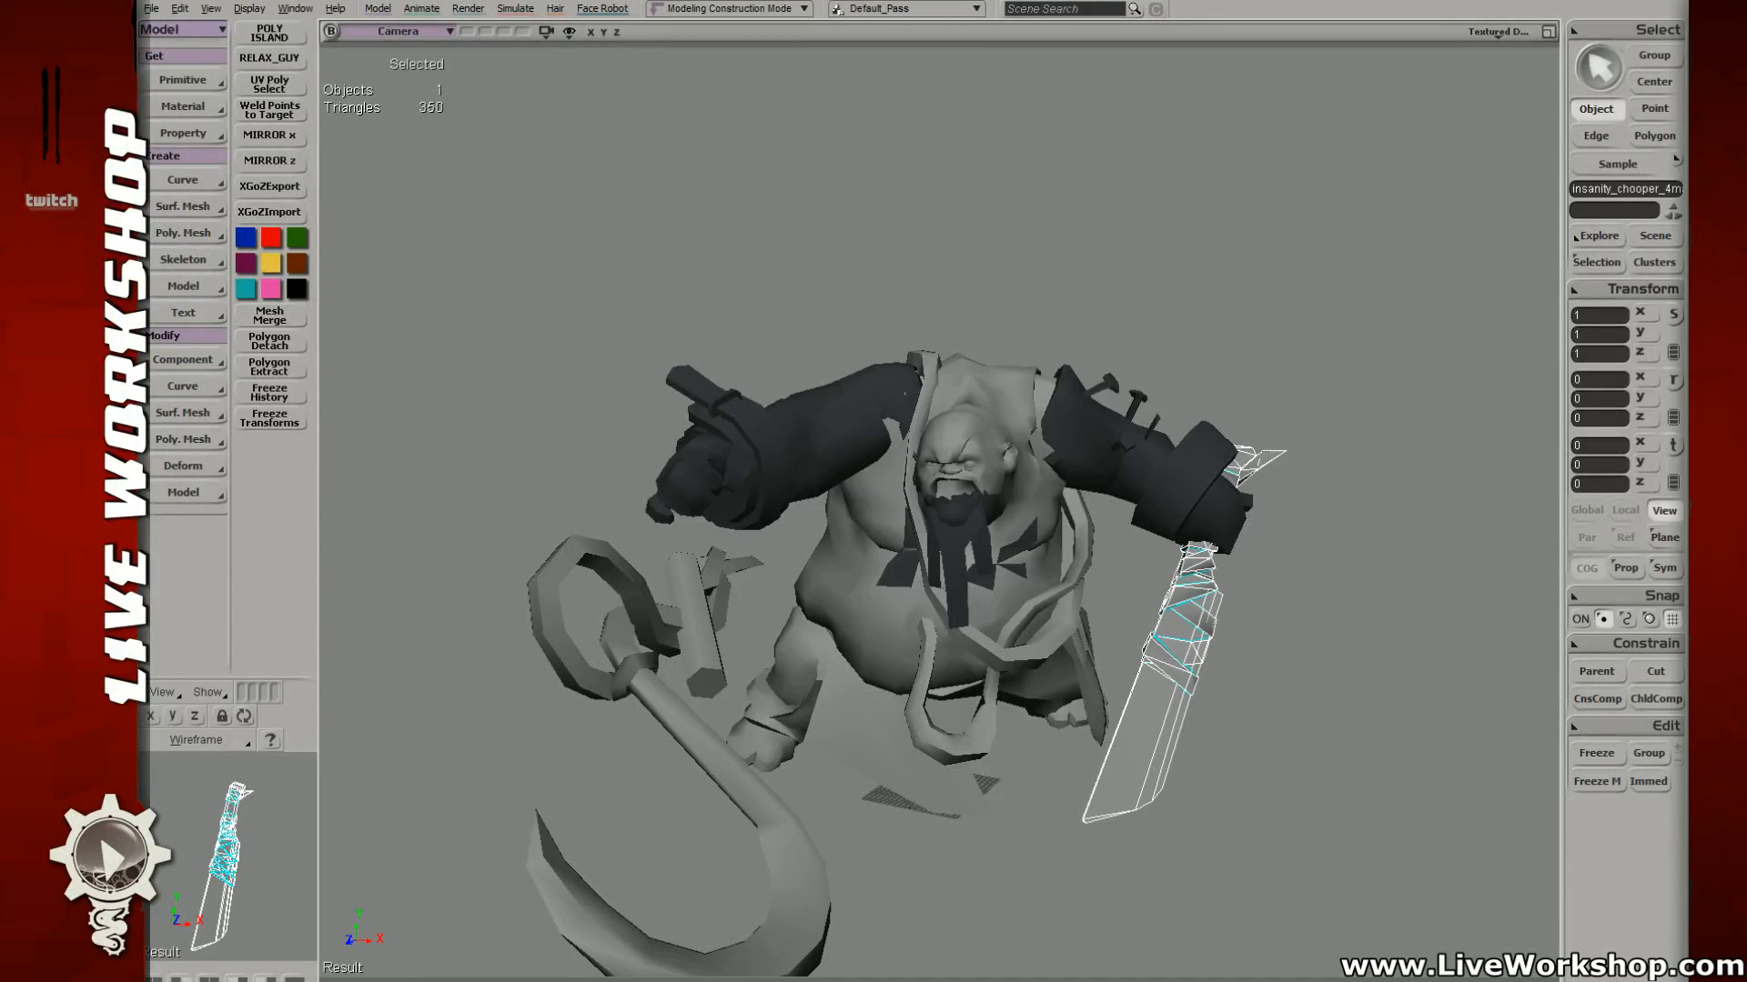
{"action": "left_click", "coordinate": [1101, 465]}
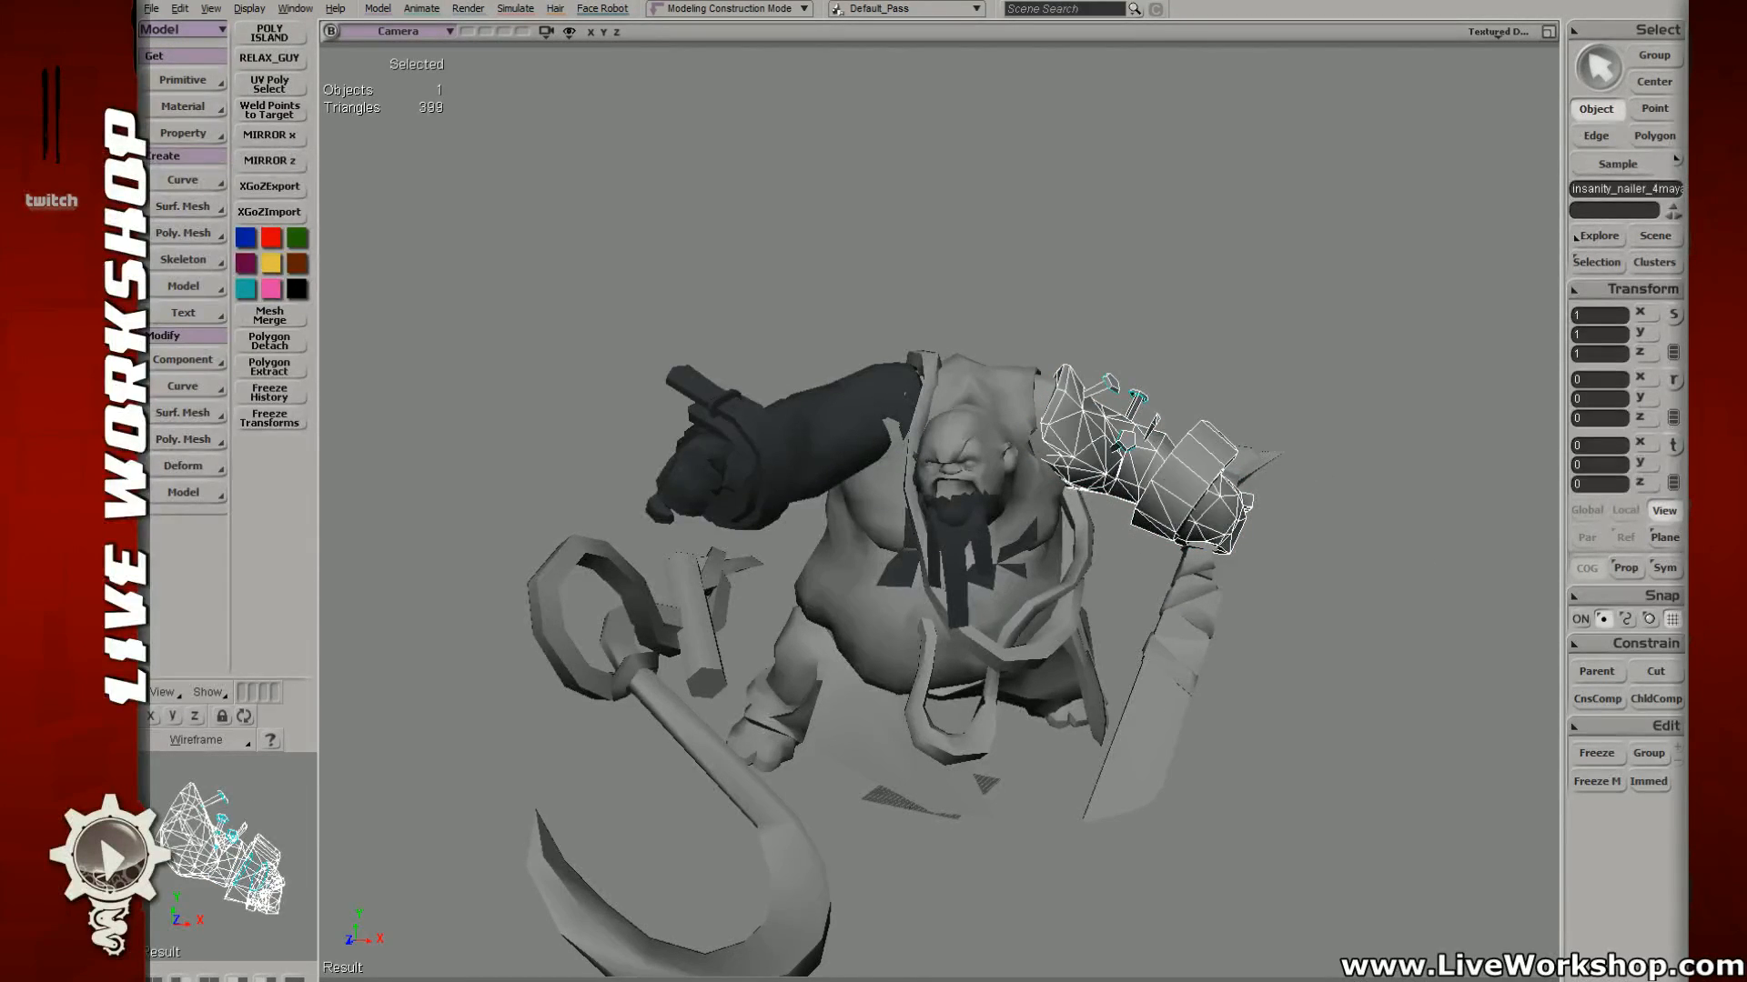
{"action": "left_click", "coordinate": [823, 439]}
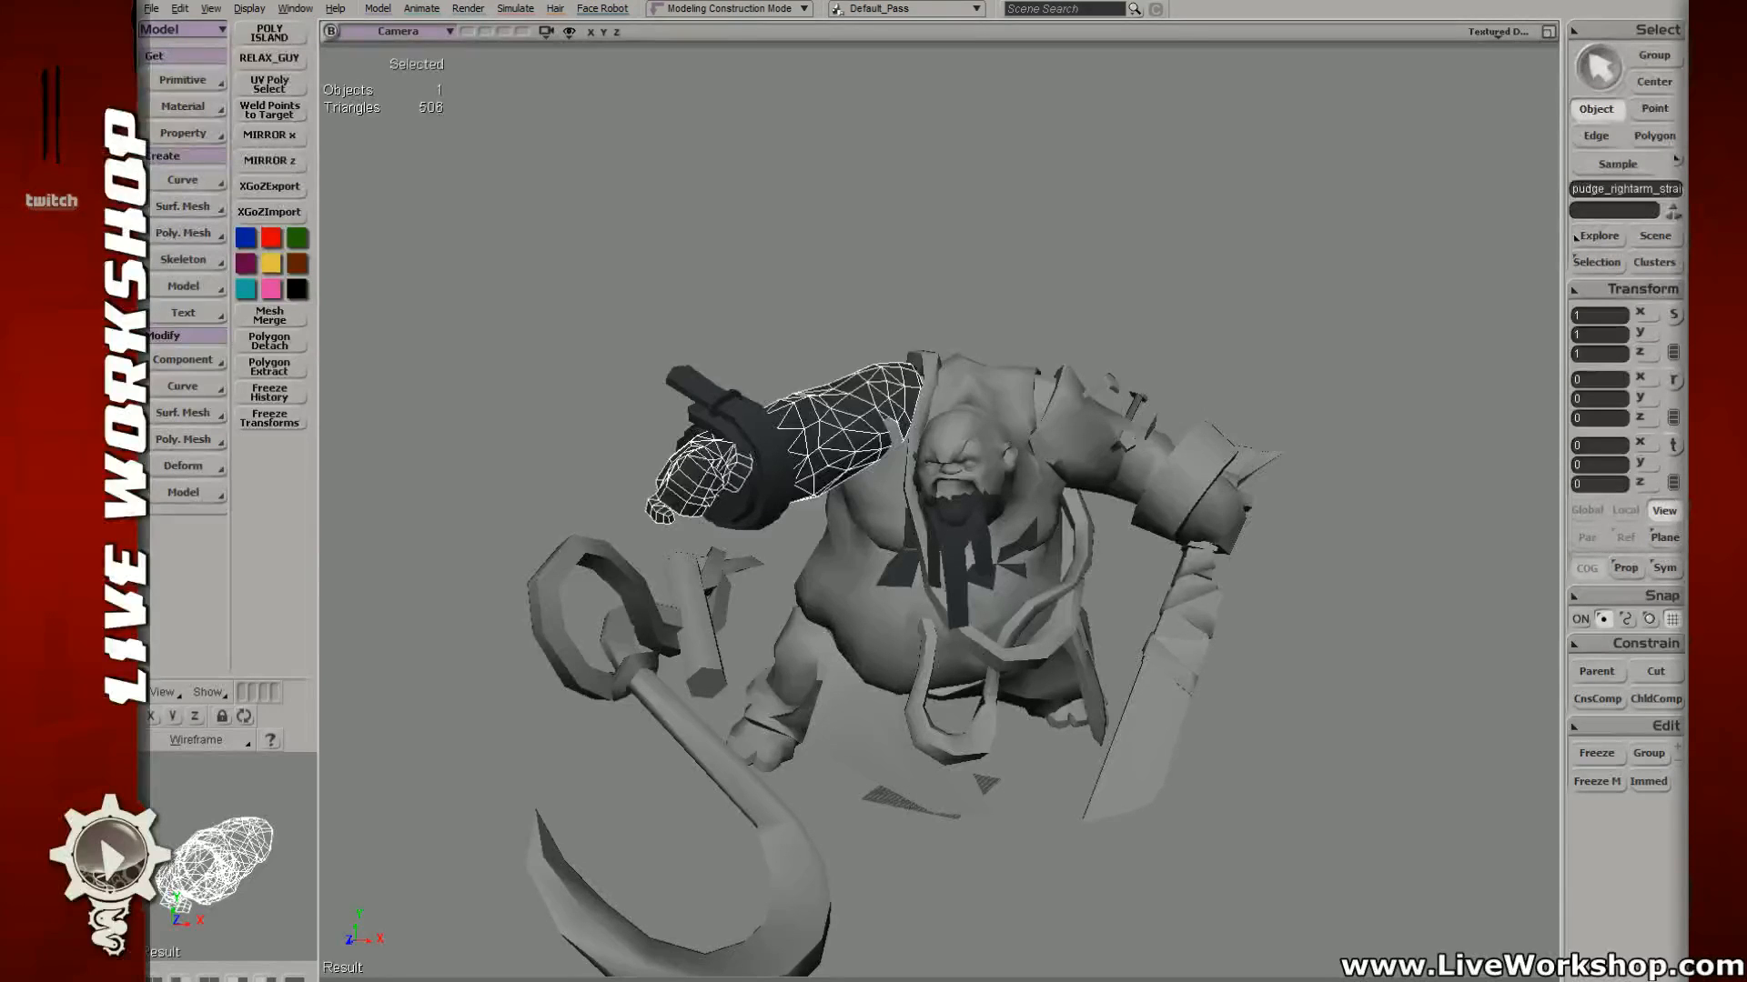
{"action": "left_click", "coordinate": [771, 473]}
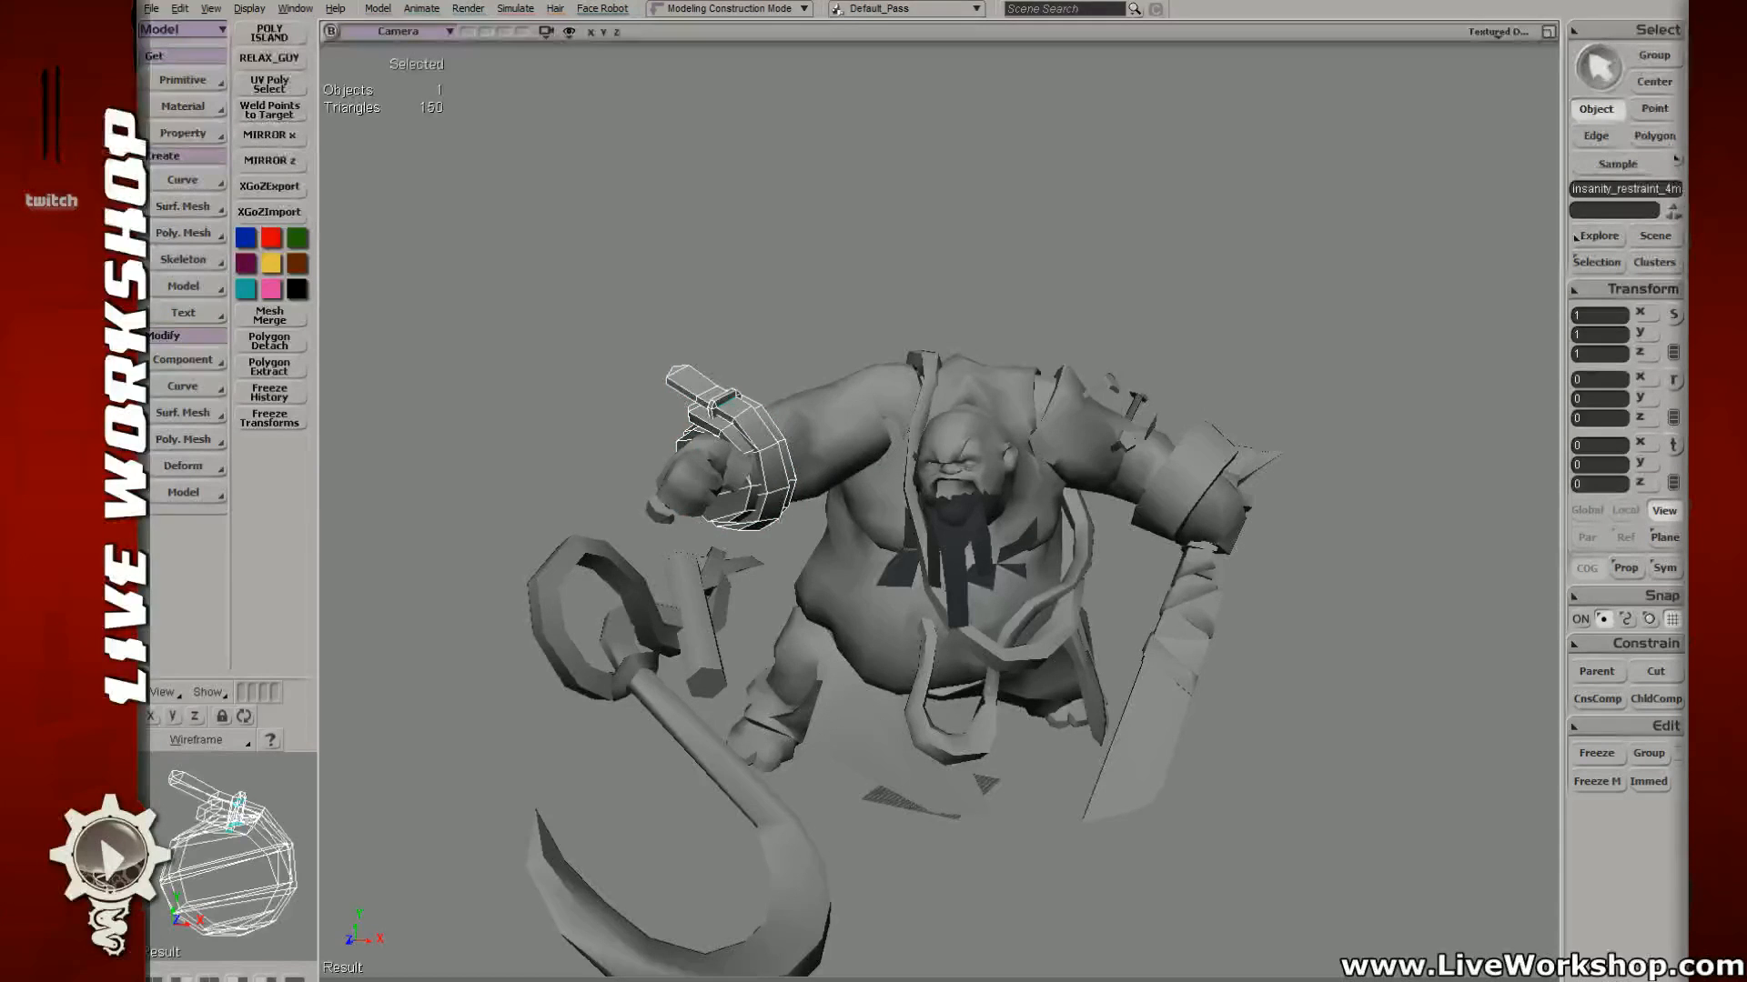
{"action": "left_click", "coordinate": [962, 525]}
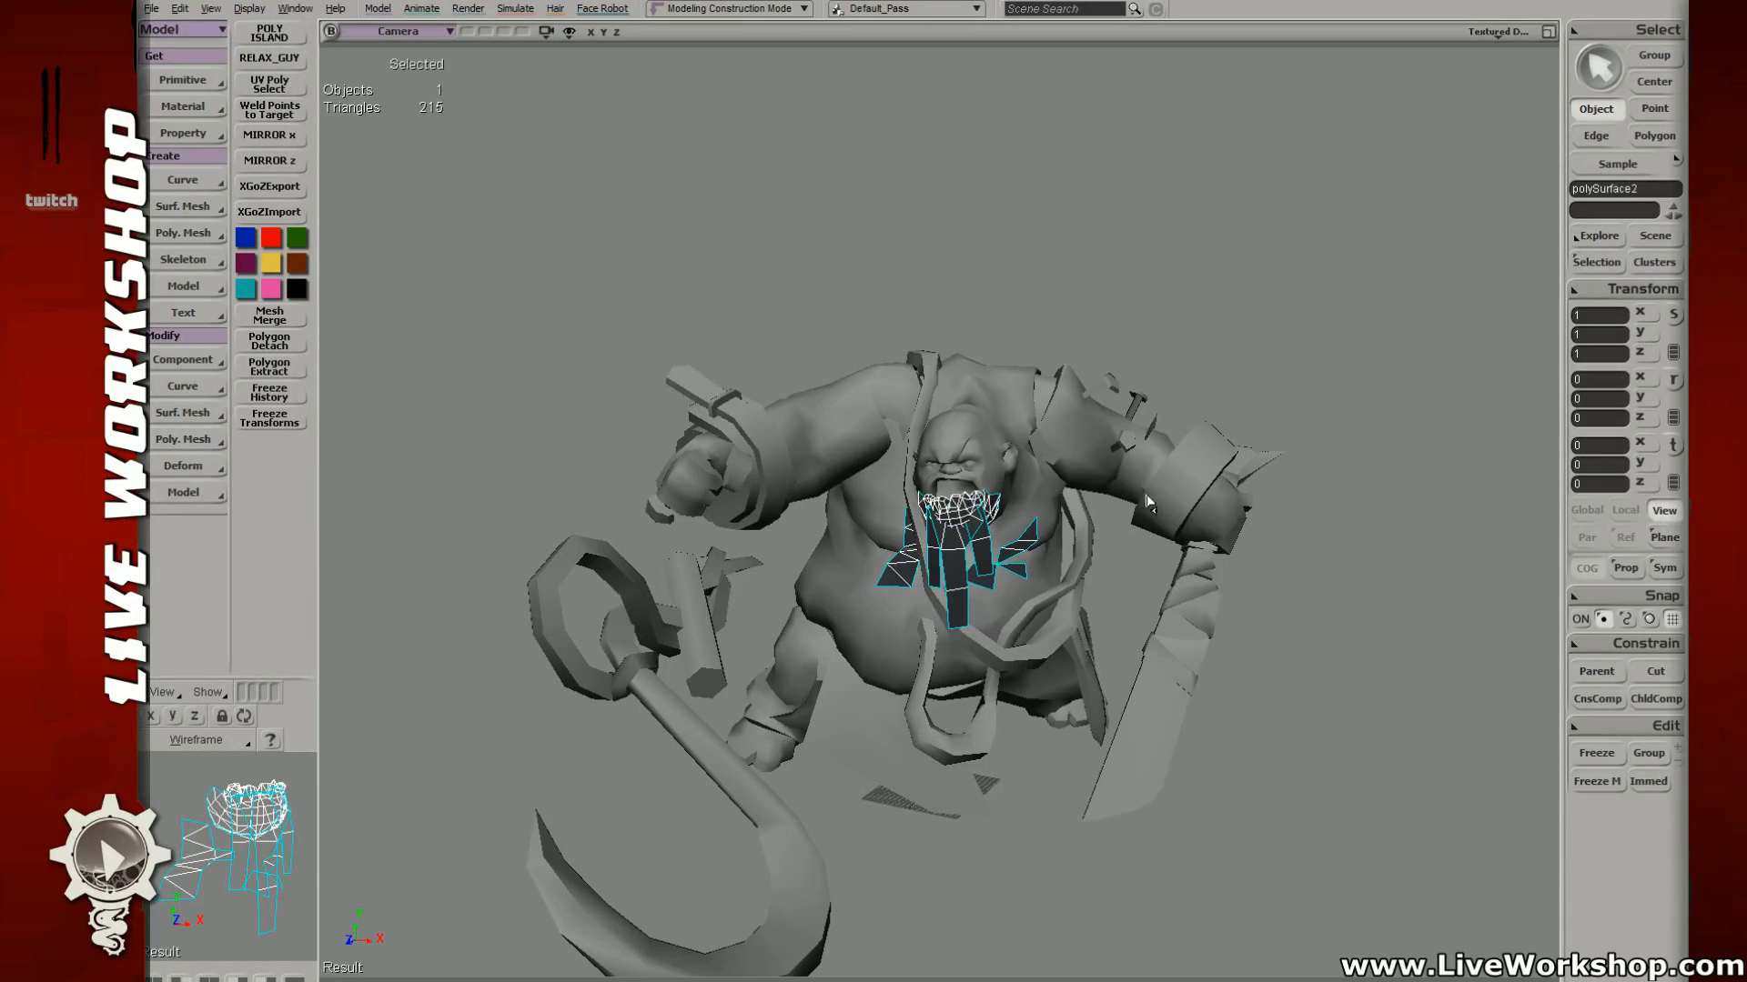
{"action": "key", "text": "ctrl+z"}
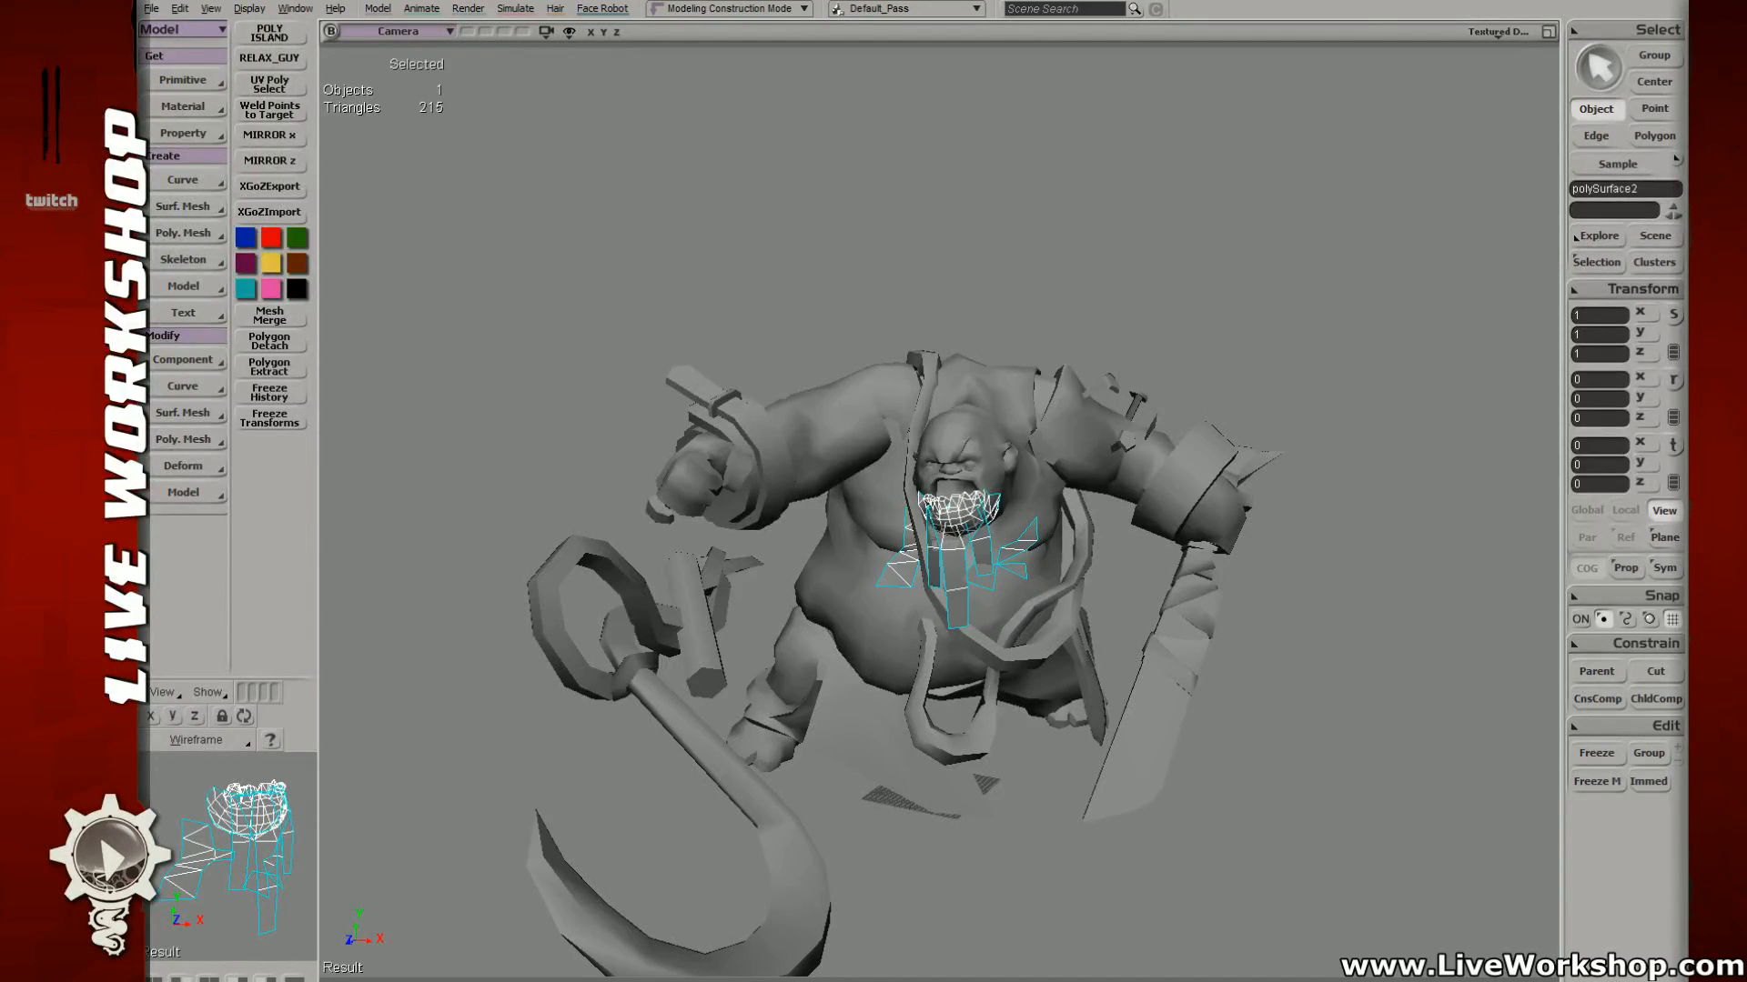
{"action": "left_click", "coordinate": [1216, 331]}
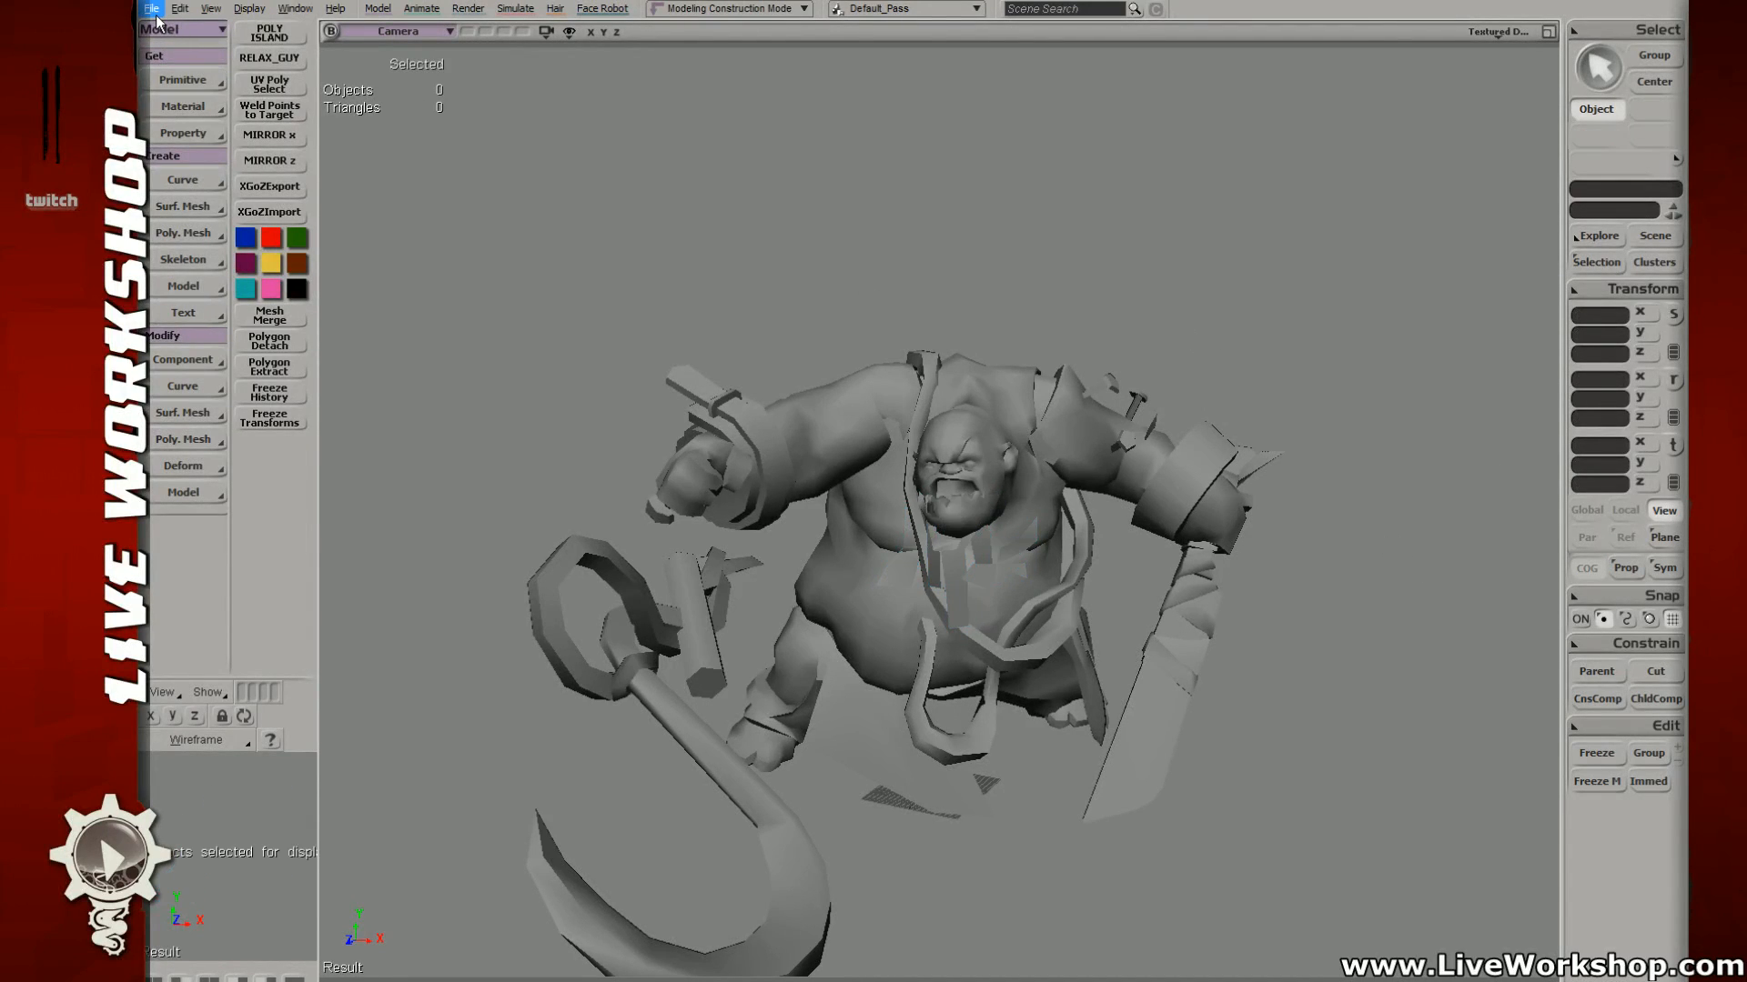
Step: Save the scene and reload it to refresh the texture display on the posed meshes
{"action": "key", "text": "ctrl+s"}
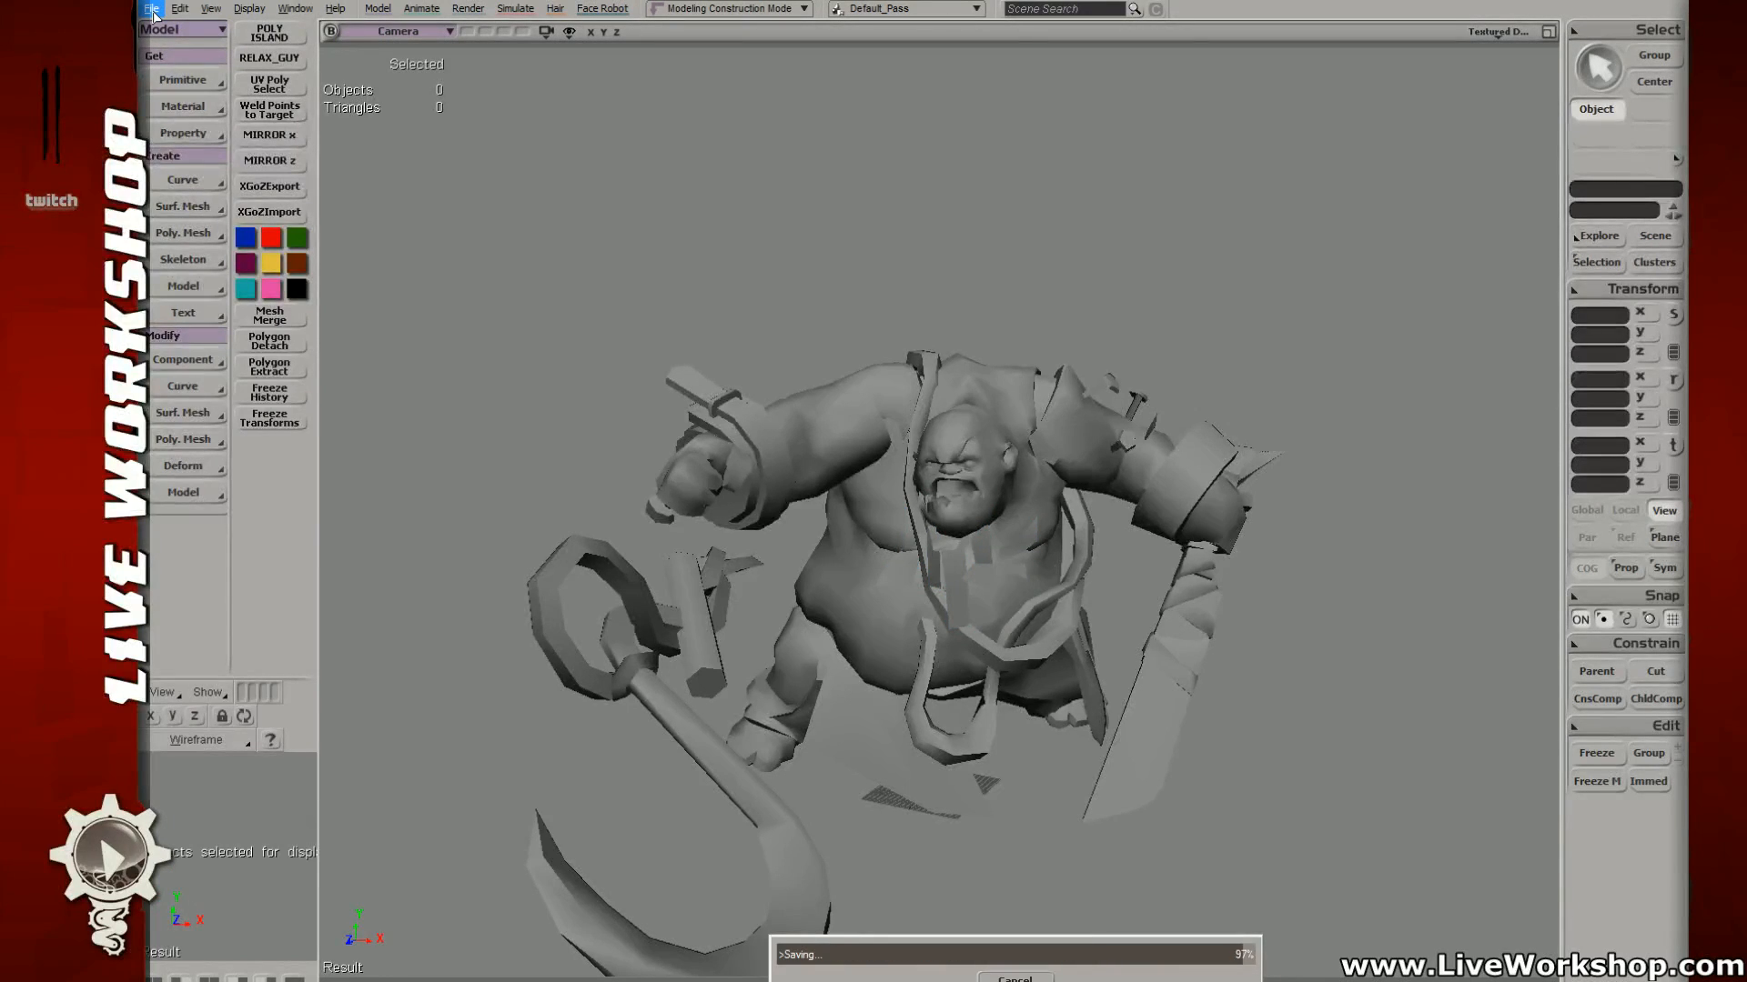
{"action": "left_click", "coordinate": [151, 9]}
{"action": "mouse_move", "coordinate": [228, 360]}
{"action": "left_click", "coordinate": [316, 359]}
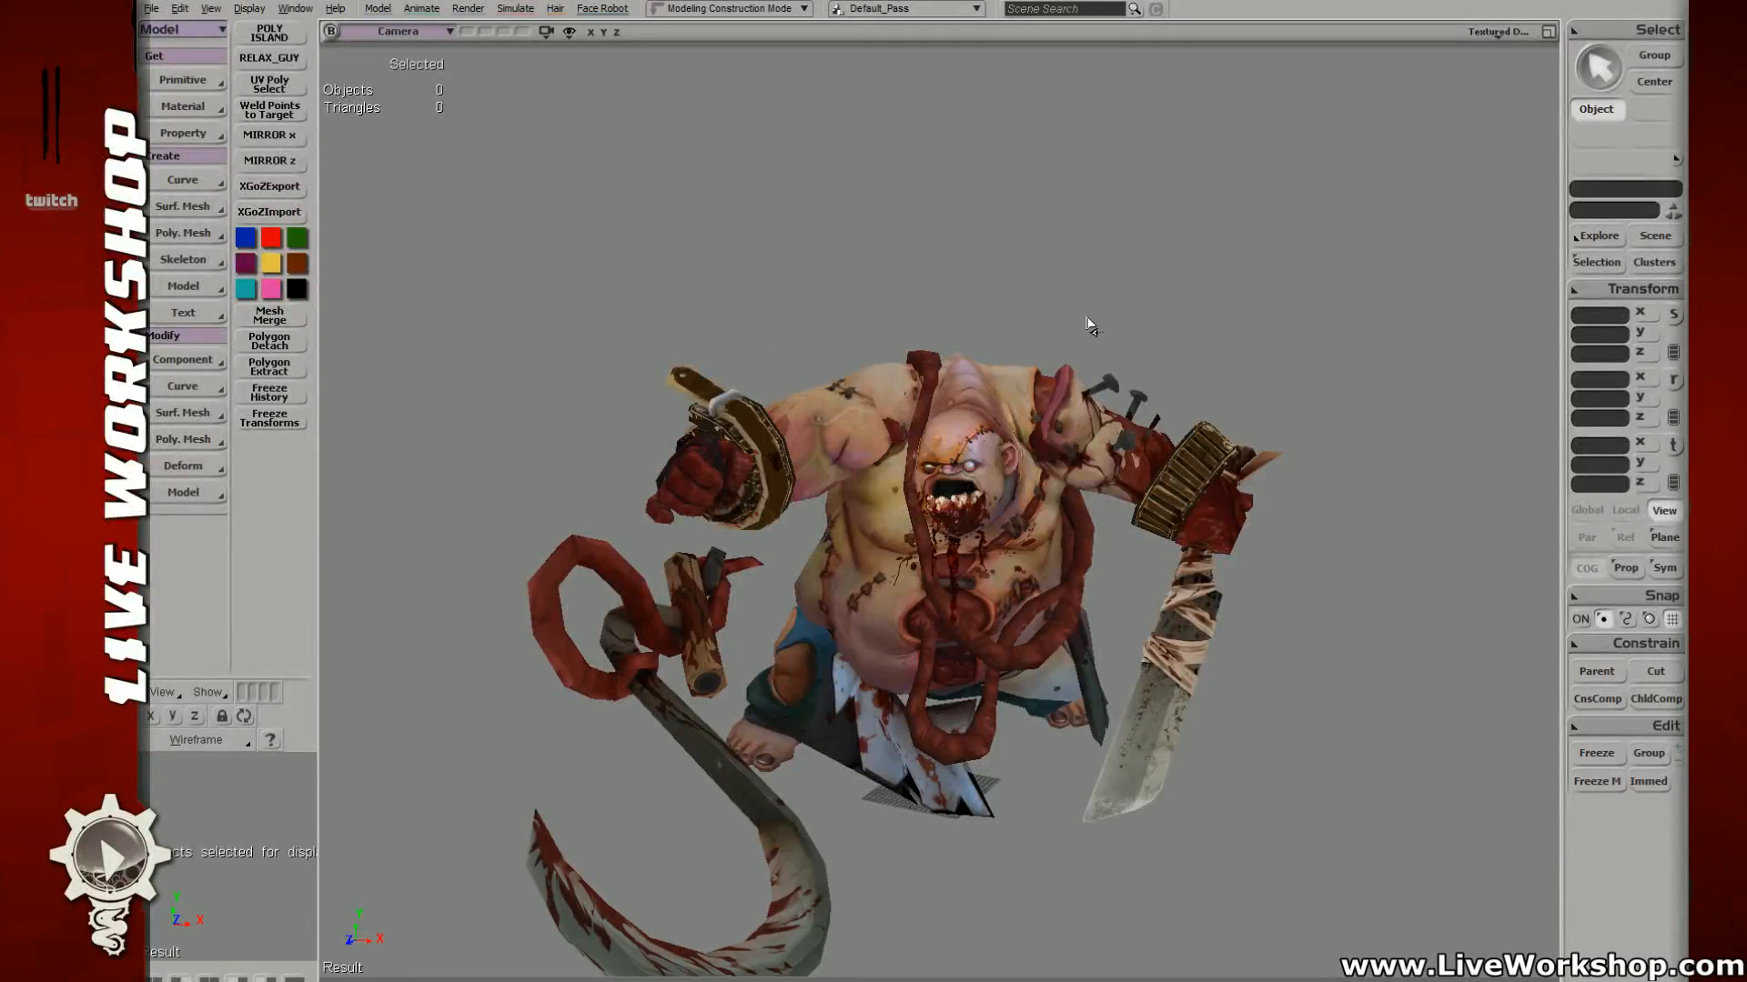
Step: Restore the hidden original pieces, duplicate the red cord segment behind the body, and keep the copy displayed beside the posed meshes
{"action": "right_click_drag", "start_coordinate": [1031, 357], "coordinate": [1039, 331]}
{"action": "middle_click_drag", "start_coordinate": [1039, 331], "coordinate": [1064, 331]}
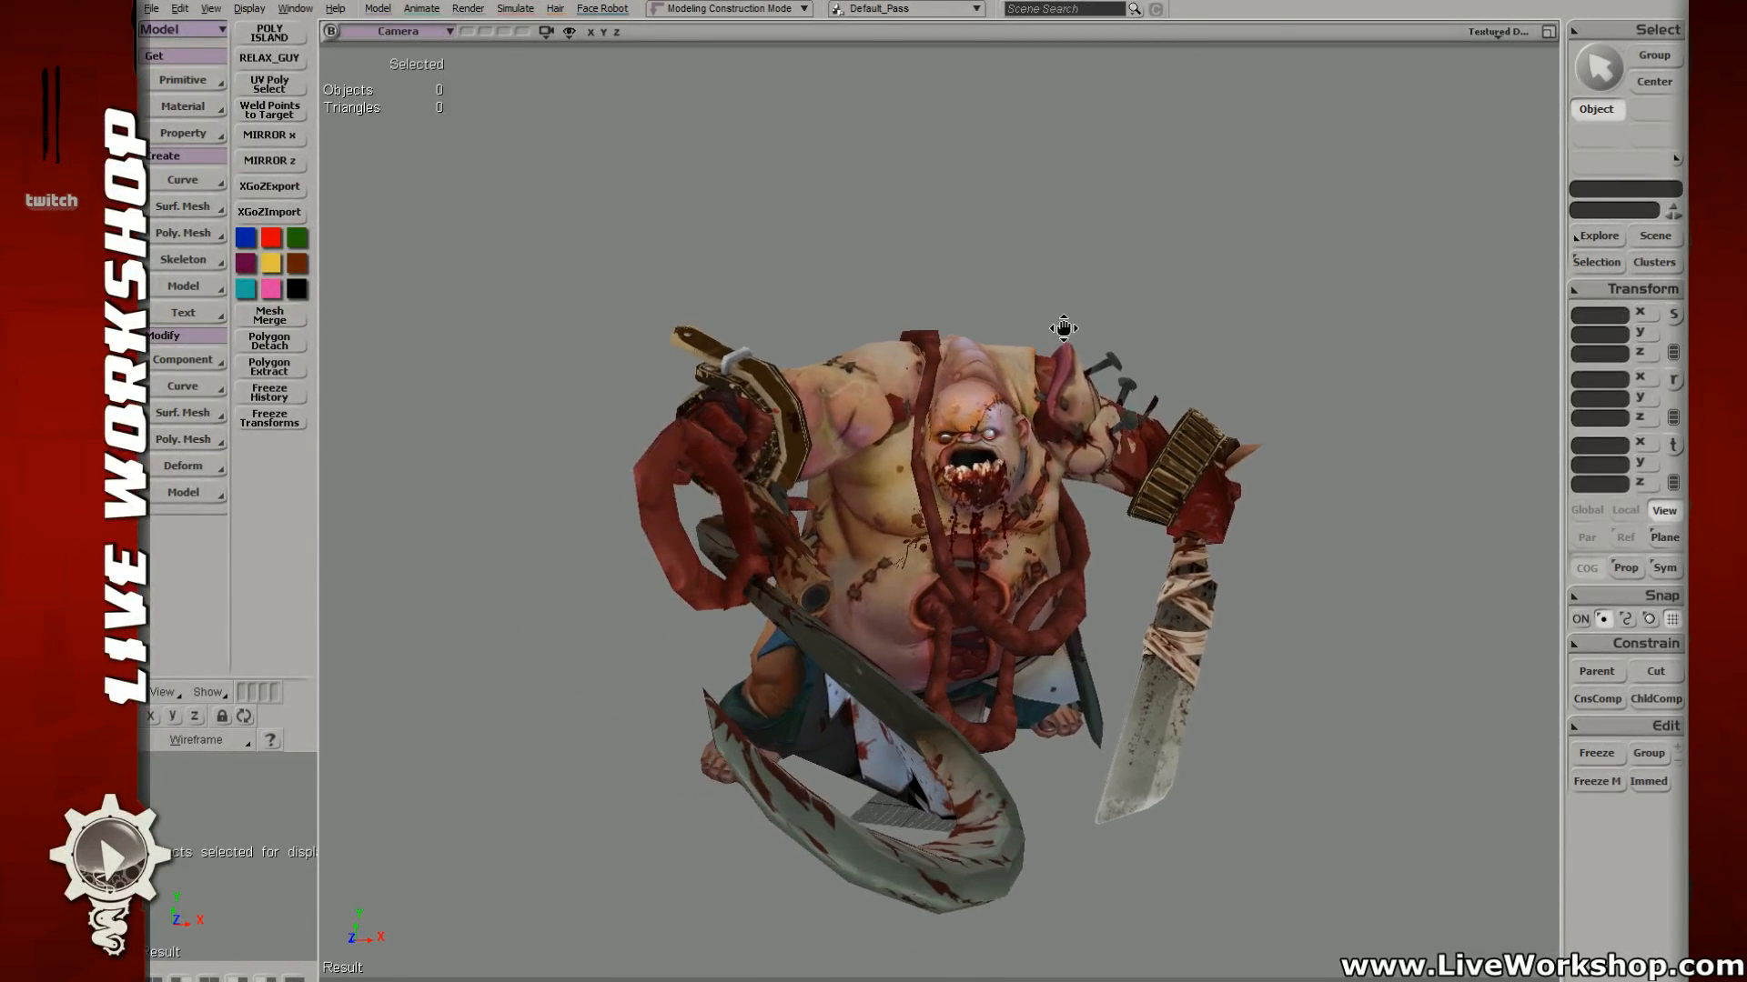
{"action": "right_click_drag", "start_coordinate": [1064, 331], "coordinate": [1073, 373]}
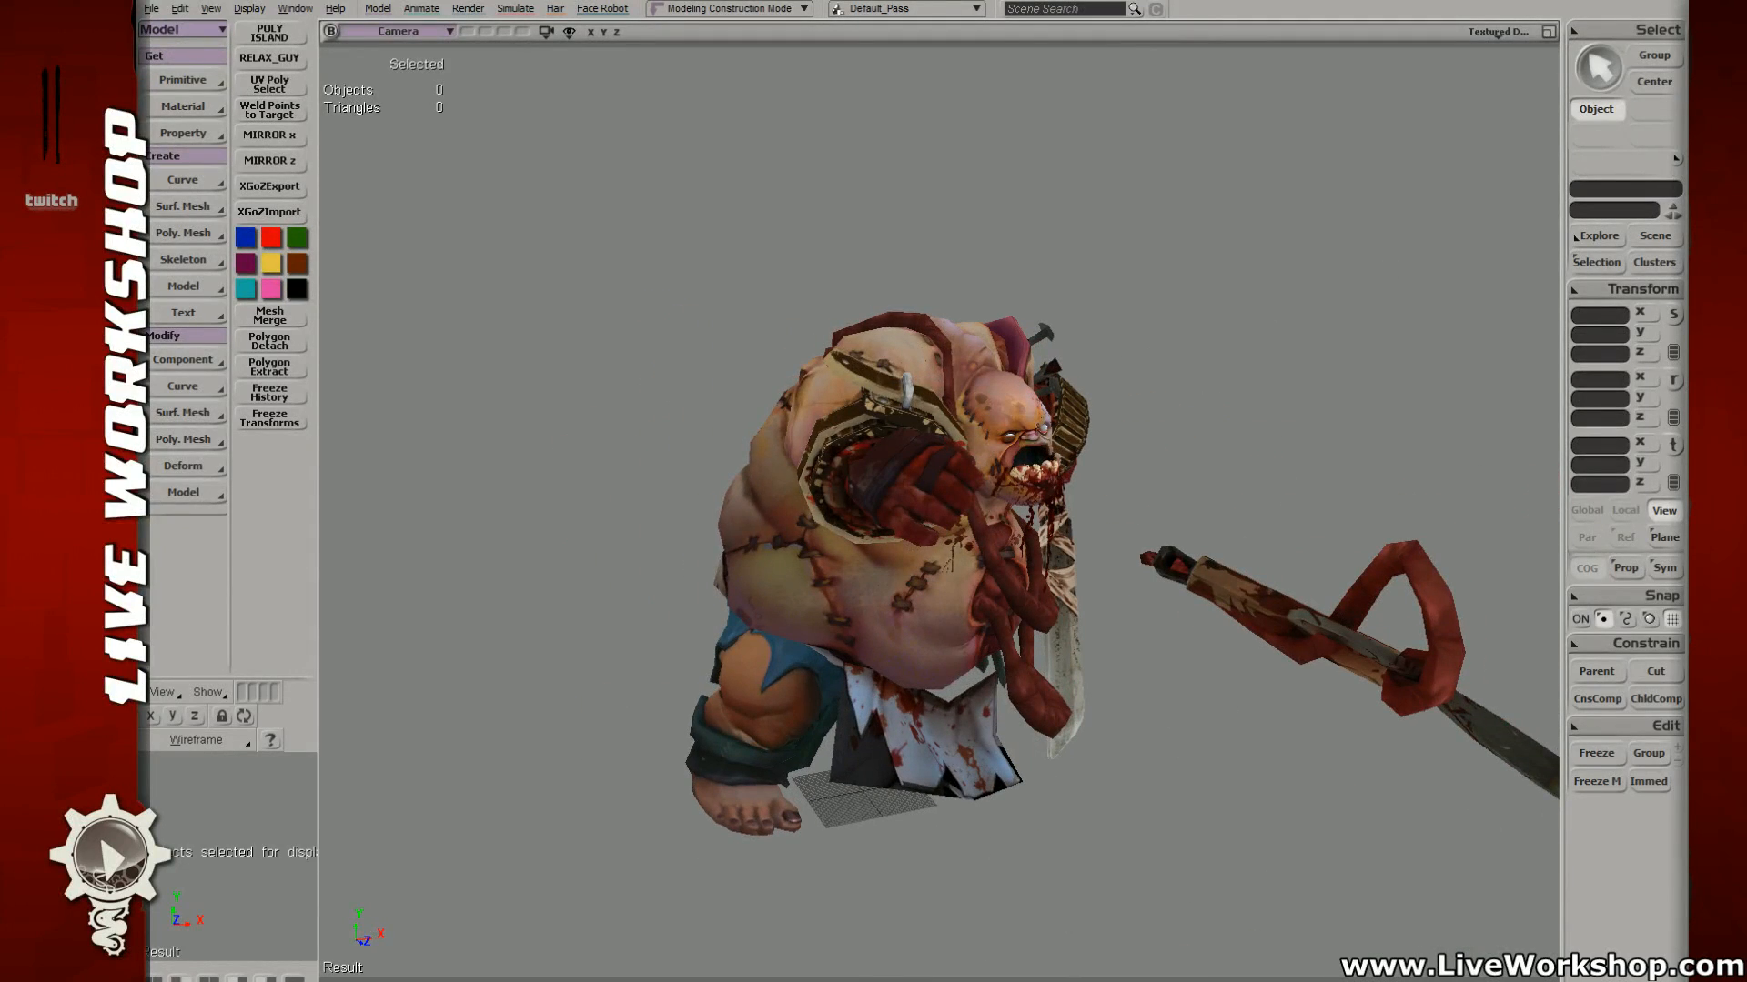
{"action": "right_click_drag", "start_coordinate": [862, 285], "coordinate": [758, 391]}
{"action": "right_click_drag", "start_coordinate": [930, 380], "coordinate": [927, 370]}
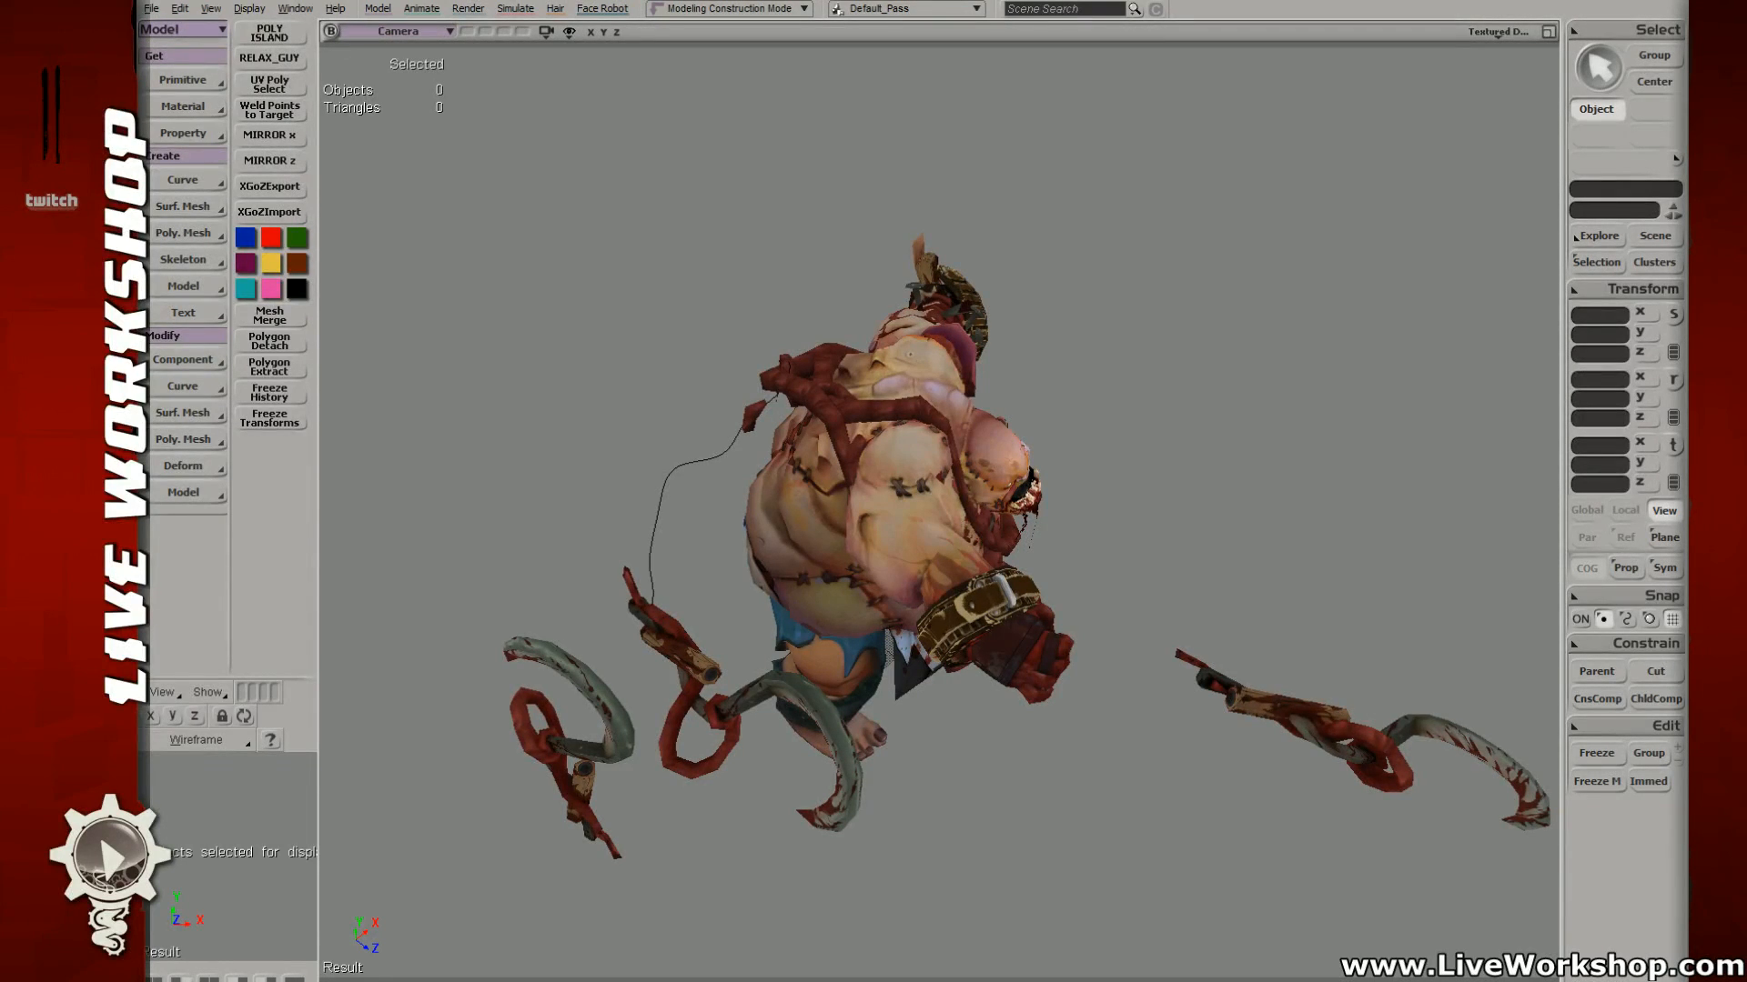
{"action": "key", "text": "ctrl+z"}
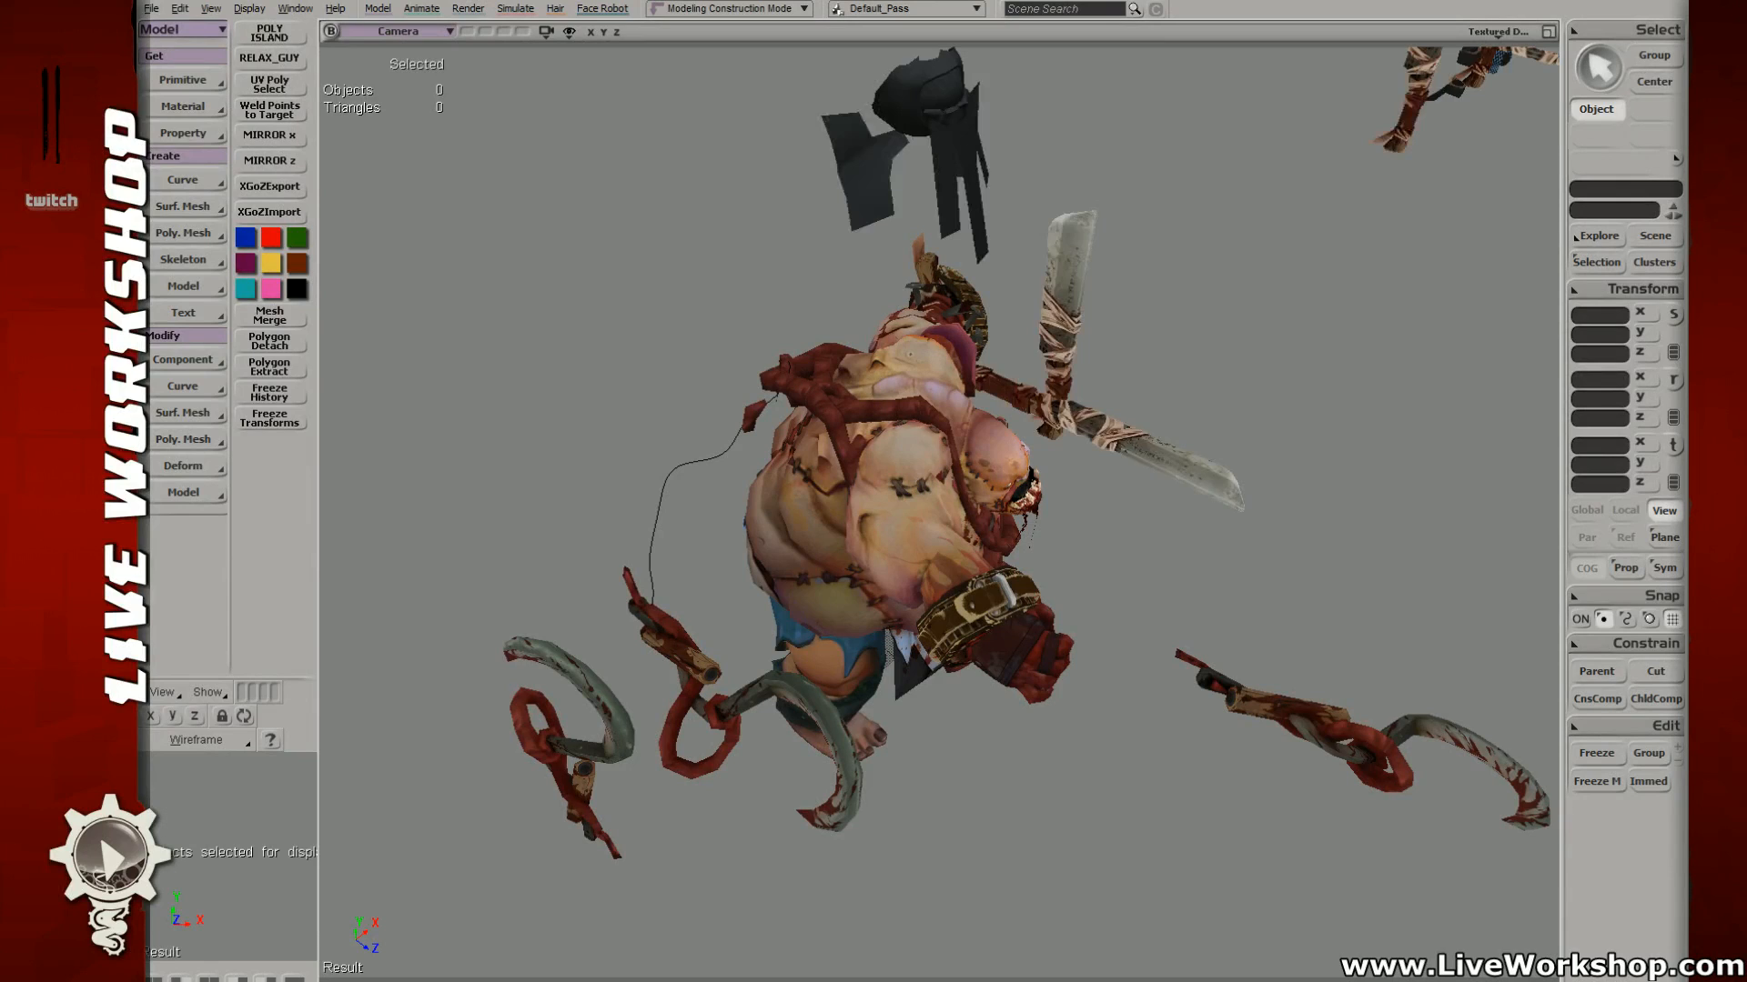
{"action": "key", "text": "ctrl+y"}
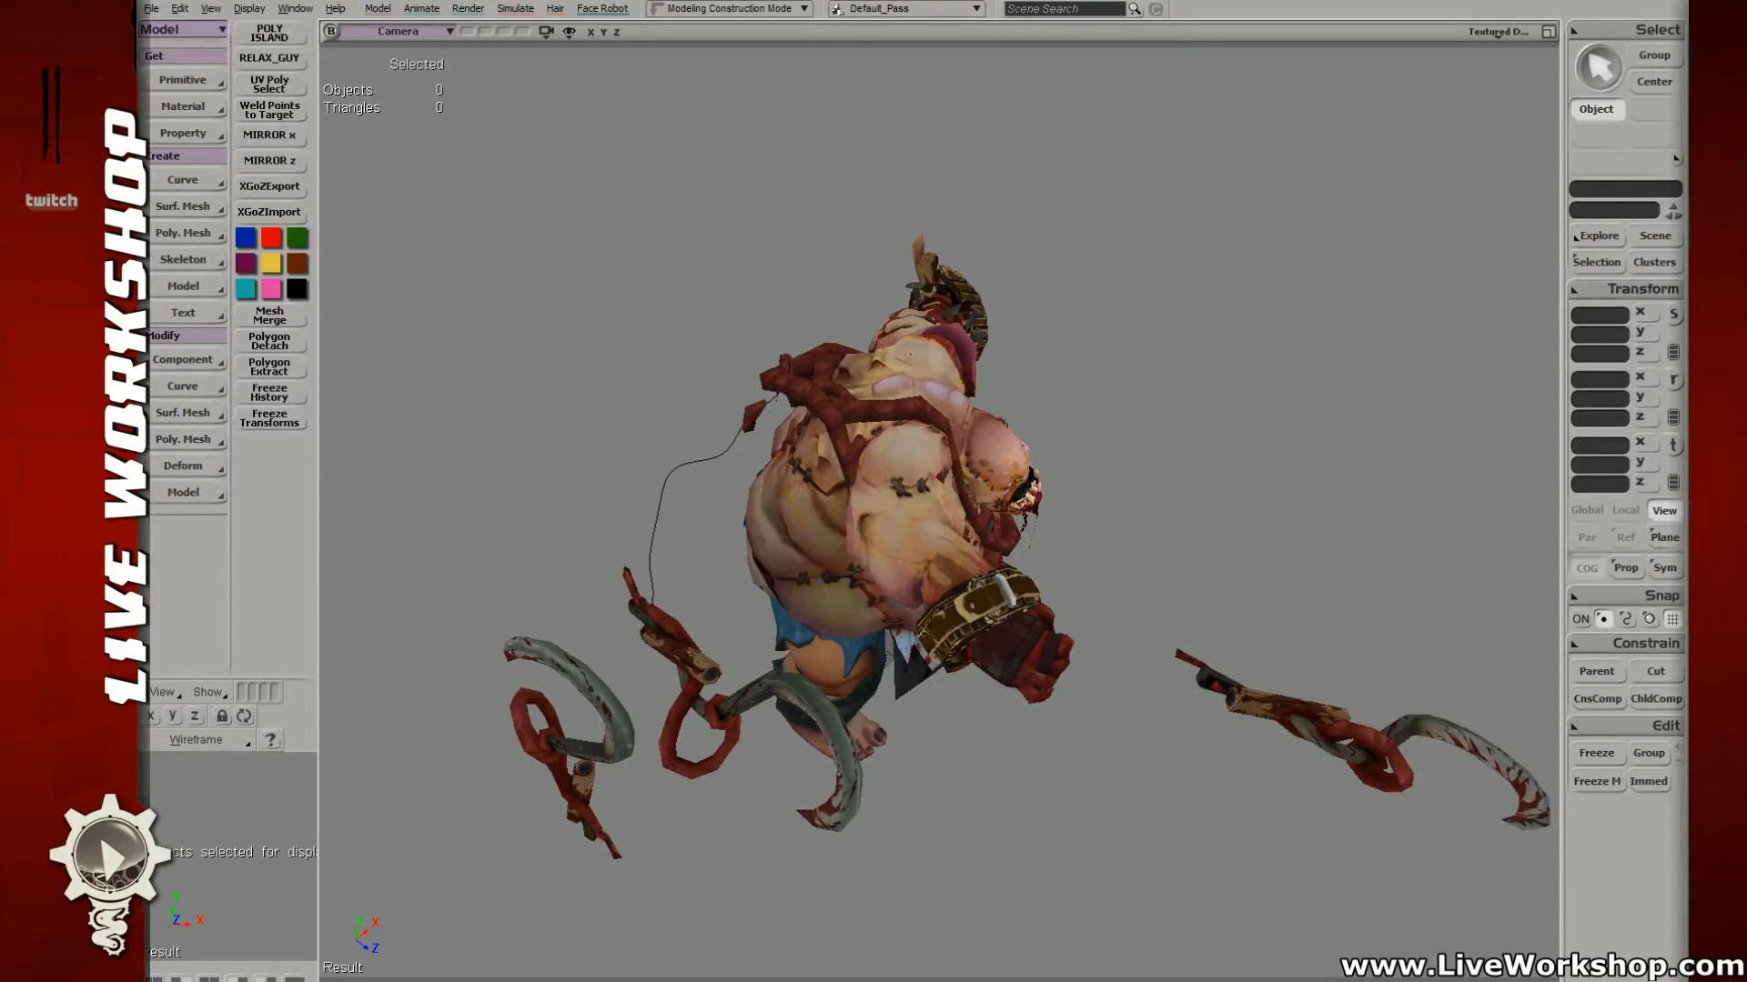
{"action": "key", "text": "ctrl+z"}
{"action": "left_click", "coordinate": [663, 506]}
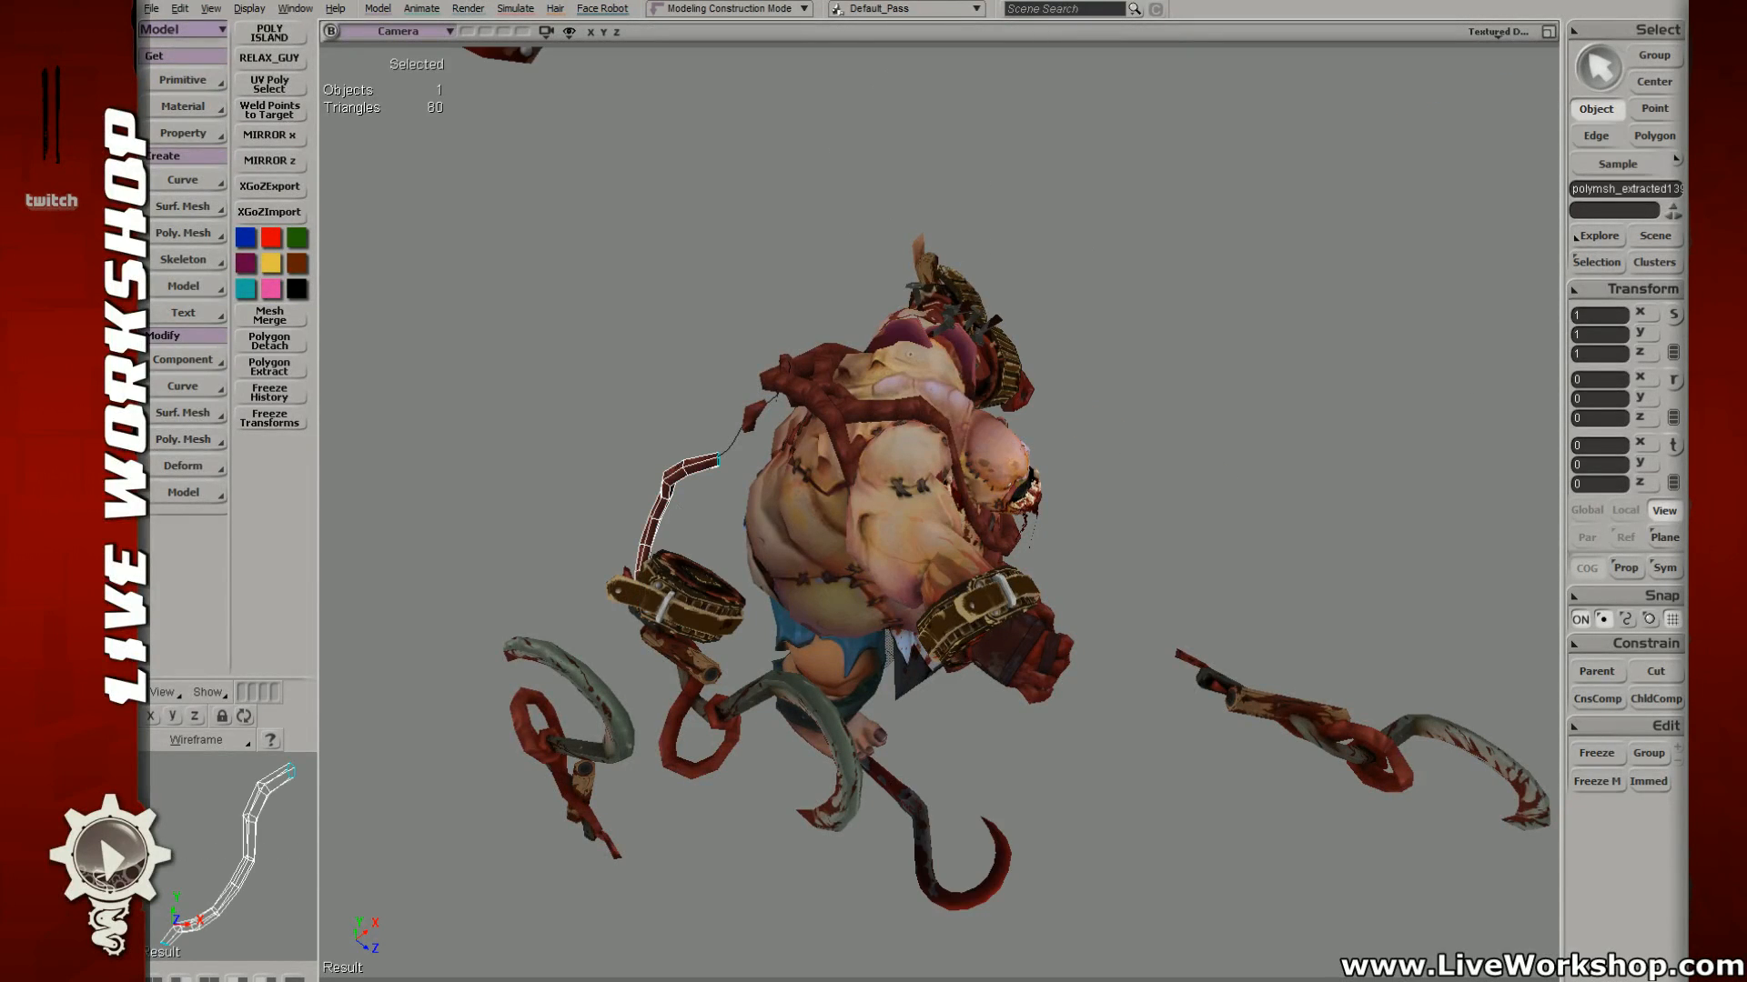
{"action": "key", "text": "h"}
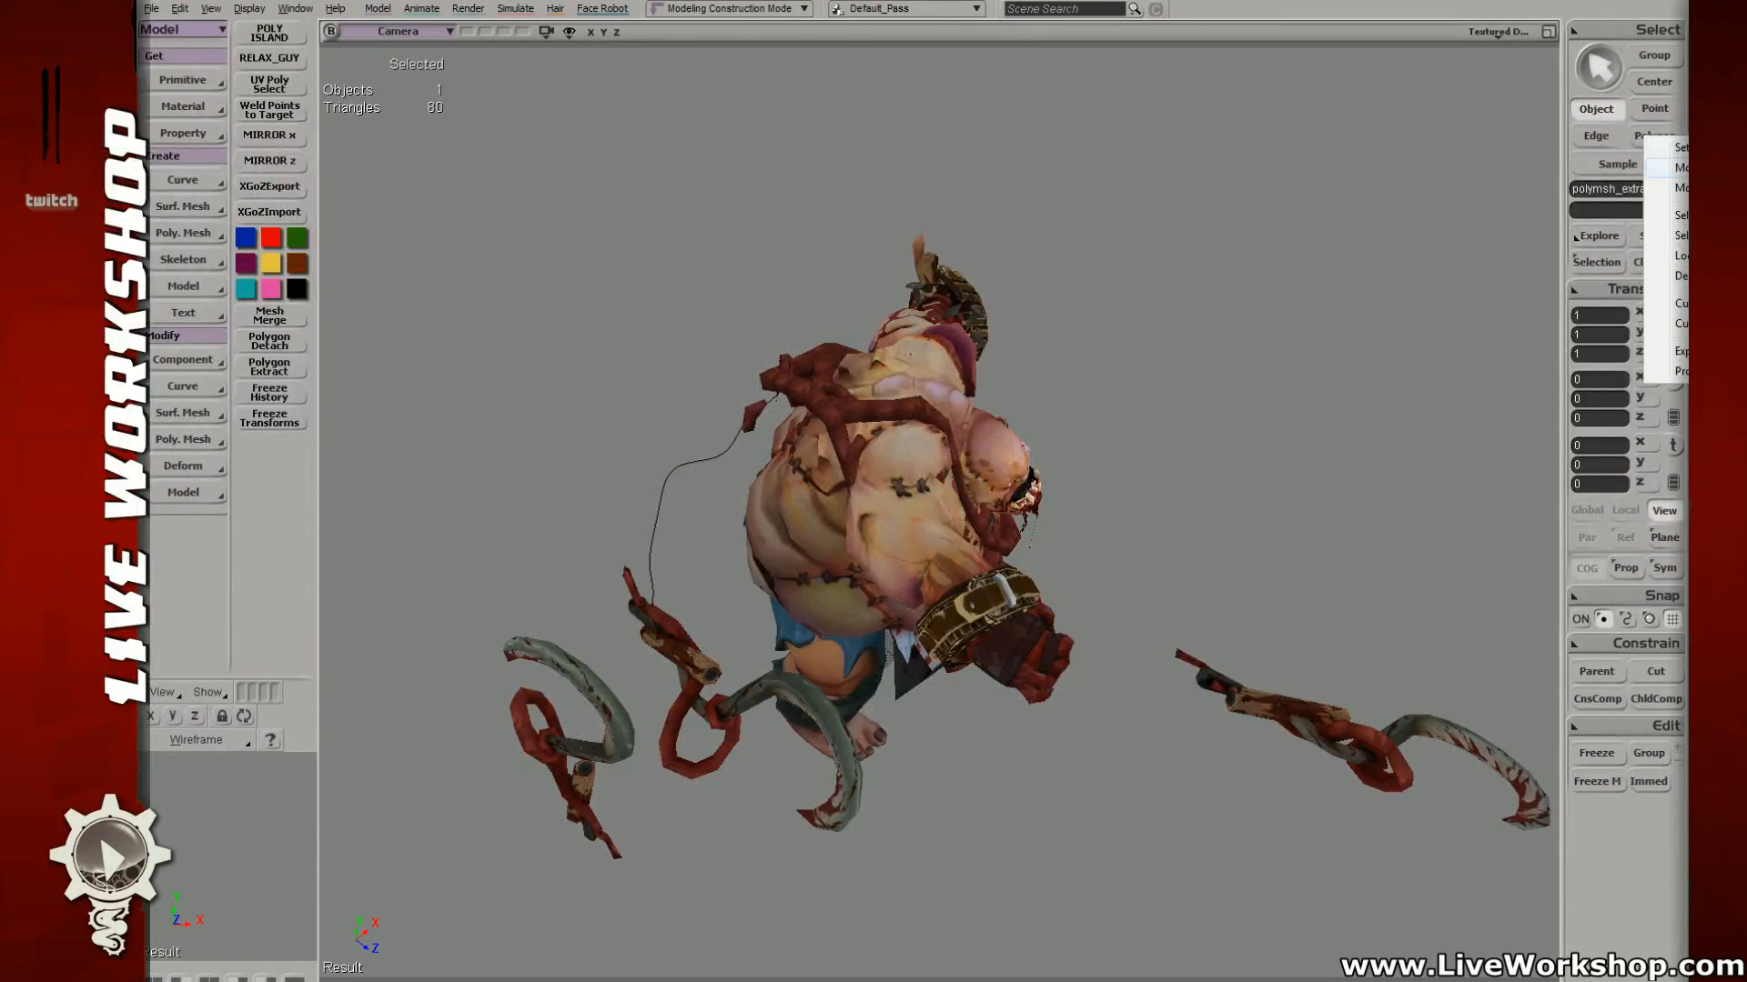
{"action": "key", "text": "h"}
{"action": "key", "text": "s"}
{"action": "right_click_drag", "start_coordinate": [805, 496], "coordinate": [746, 477]}
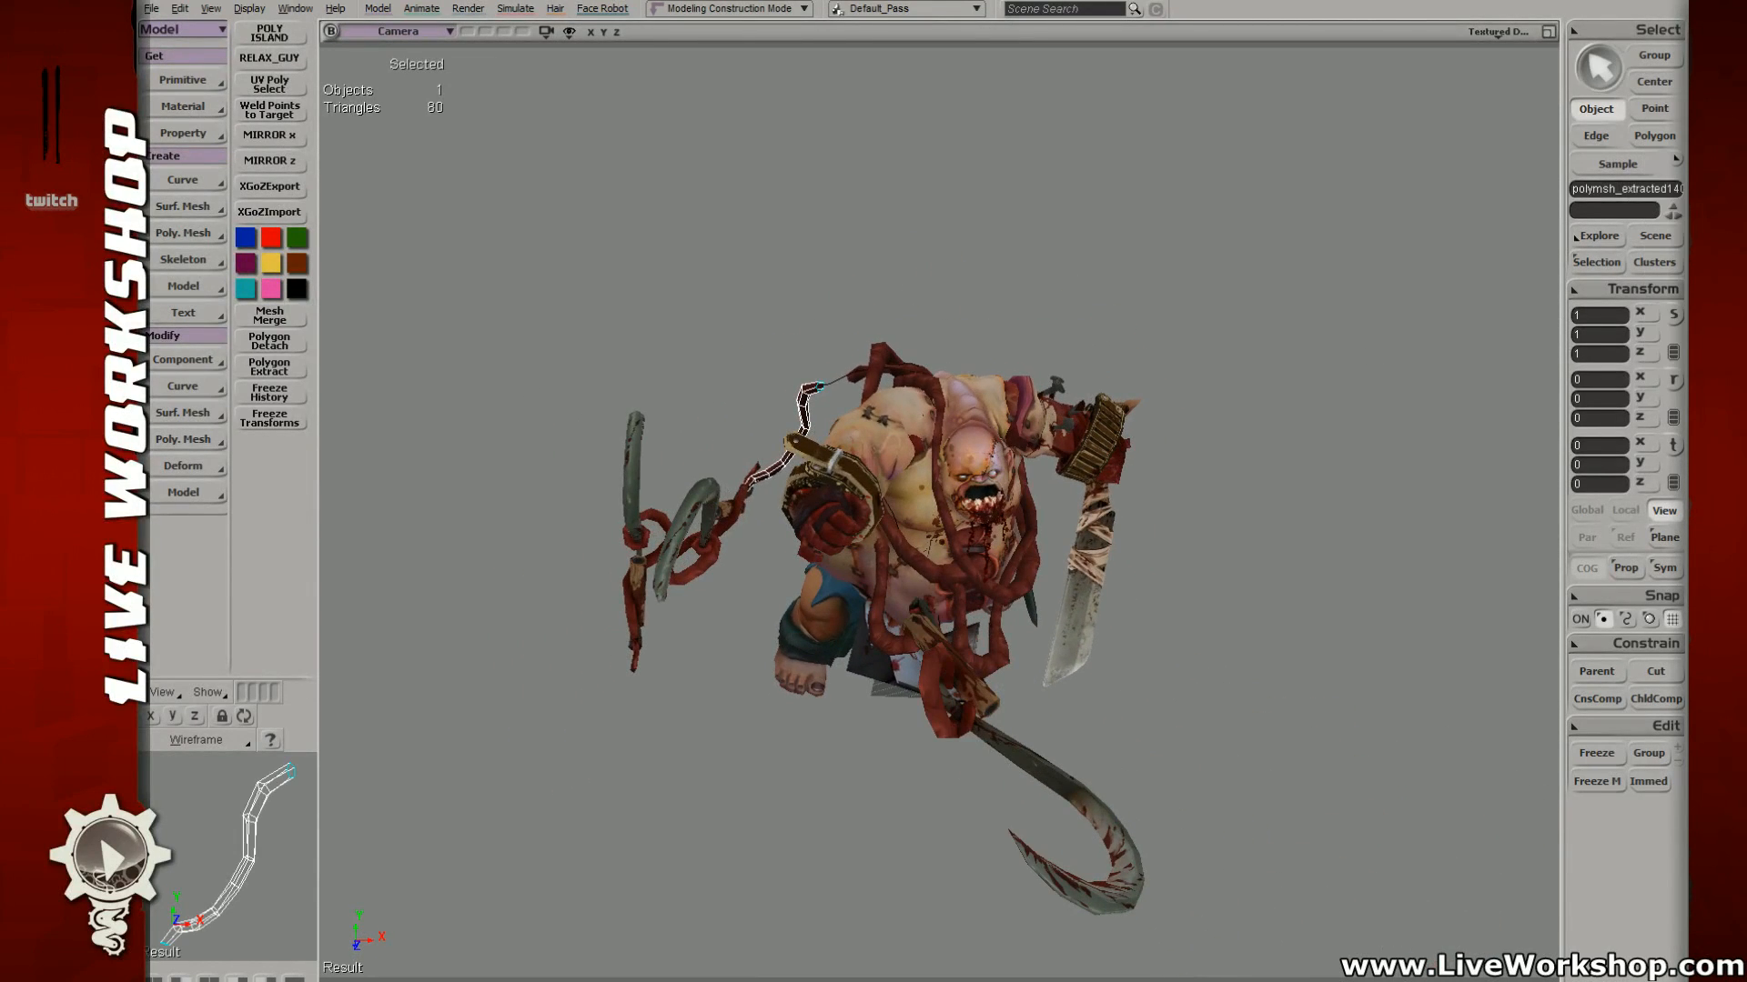
Step: Hide the leftover original hooks and cord ends, then rotate and move the cord segment around the raised fist
{"action": "key", "text": "ctrl+z"}
{"action": "key", "text": "c"}
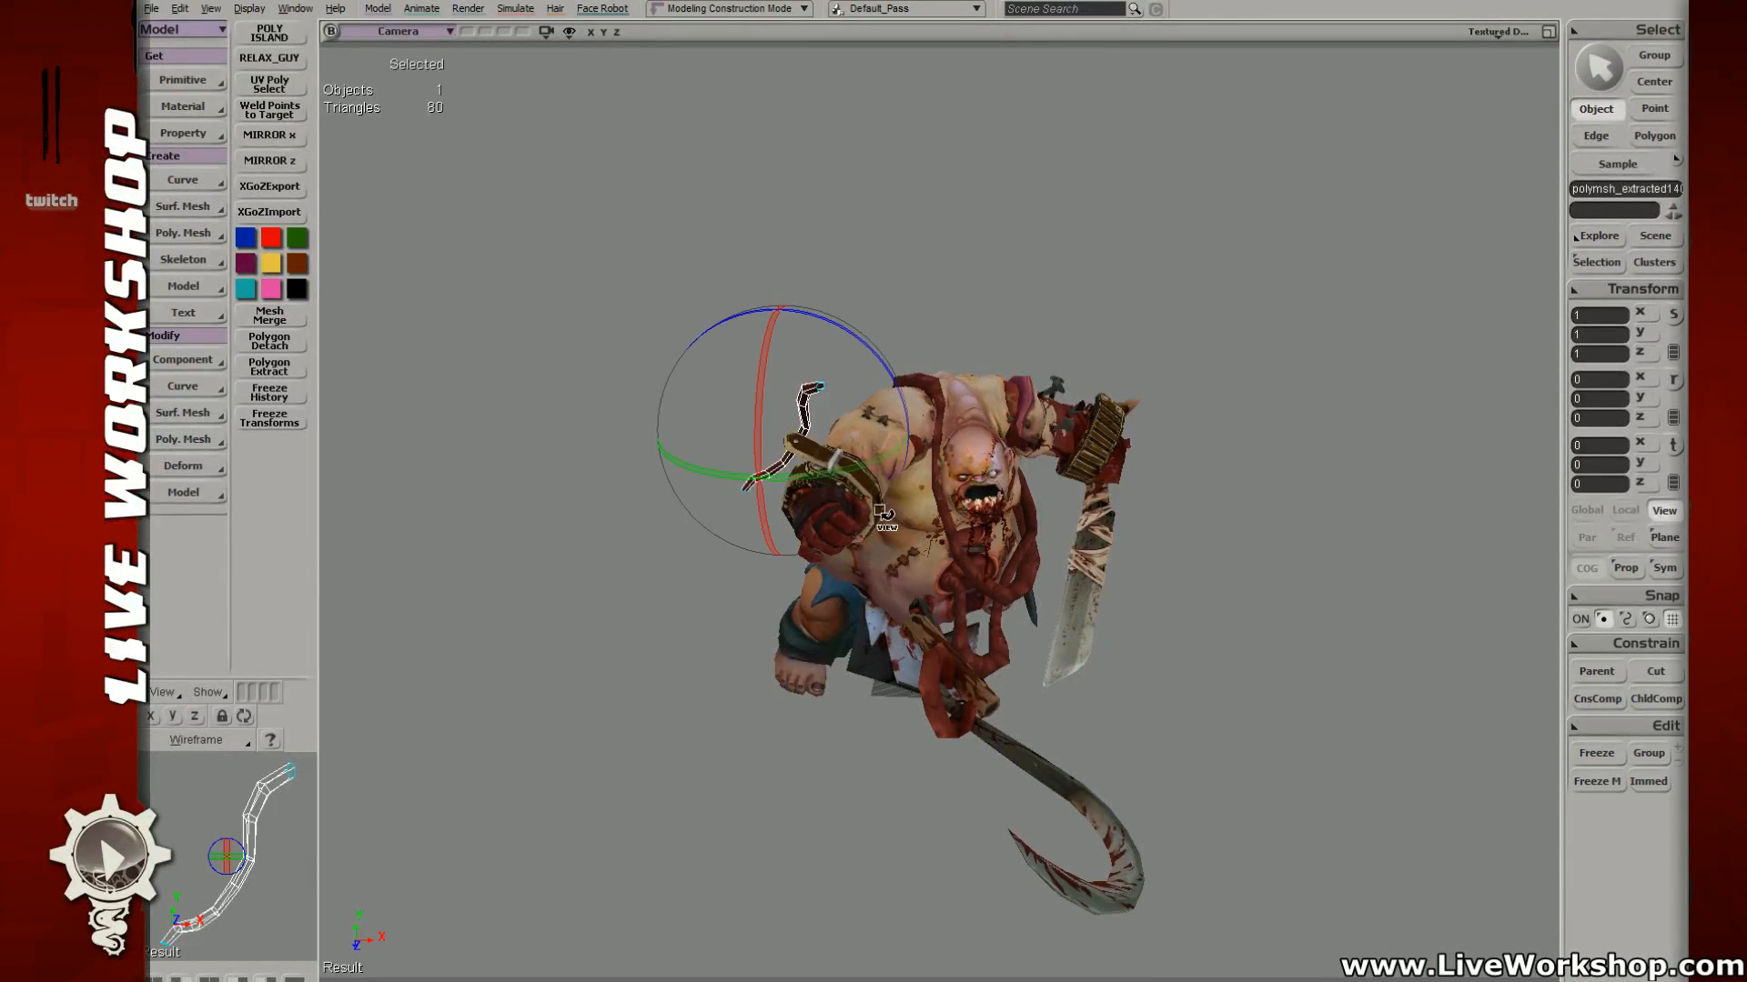
{"action": "left_click_drag", "start_coordinate": [790, 414], "coordinate": [836, 449]}
{"action": "right_click_drag", "start_coordinate": [876, 452], "coordinate": [762, 519]}
{"action": "key", "text": "v"}
{"action": "left_click_drag", "start_coordinate": [728, 505], "coordinate": [1168, 366]}
{"action": "key", "text": "c"}
{"action": "right_click_drag", "start_coordinate": [1182, 382], "coordinate": [918, 462]}
{"action": "right_click_drag", "start_coordinate": [814, 479], "coordinate": [831, 479]}
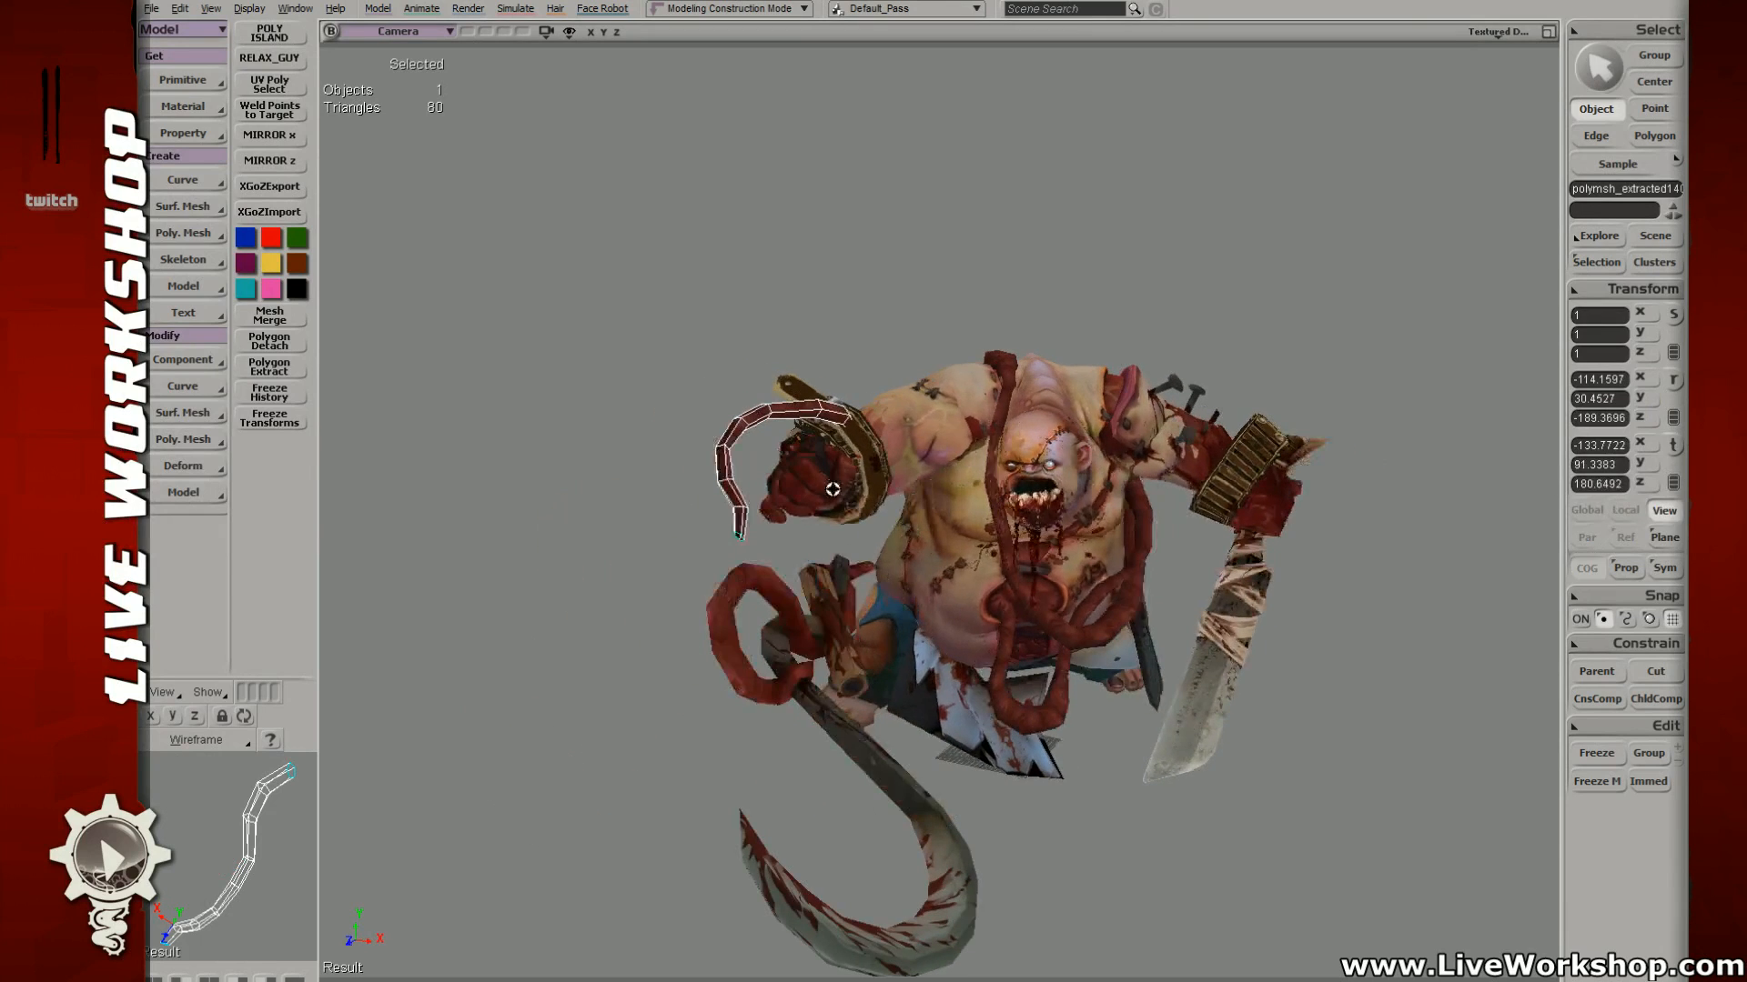
Step: Scale the cord segment uniformly to 1.142 and reposition it against the raised fist
{"action": "key", "text": "c"}
{"action": "key", "text": "x"}
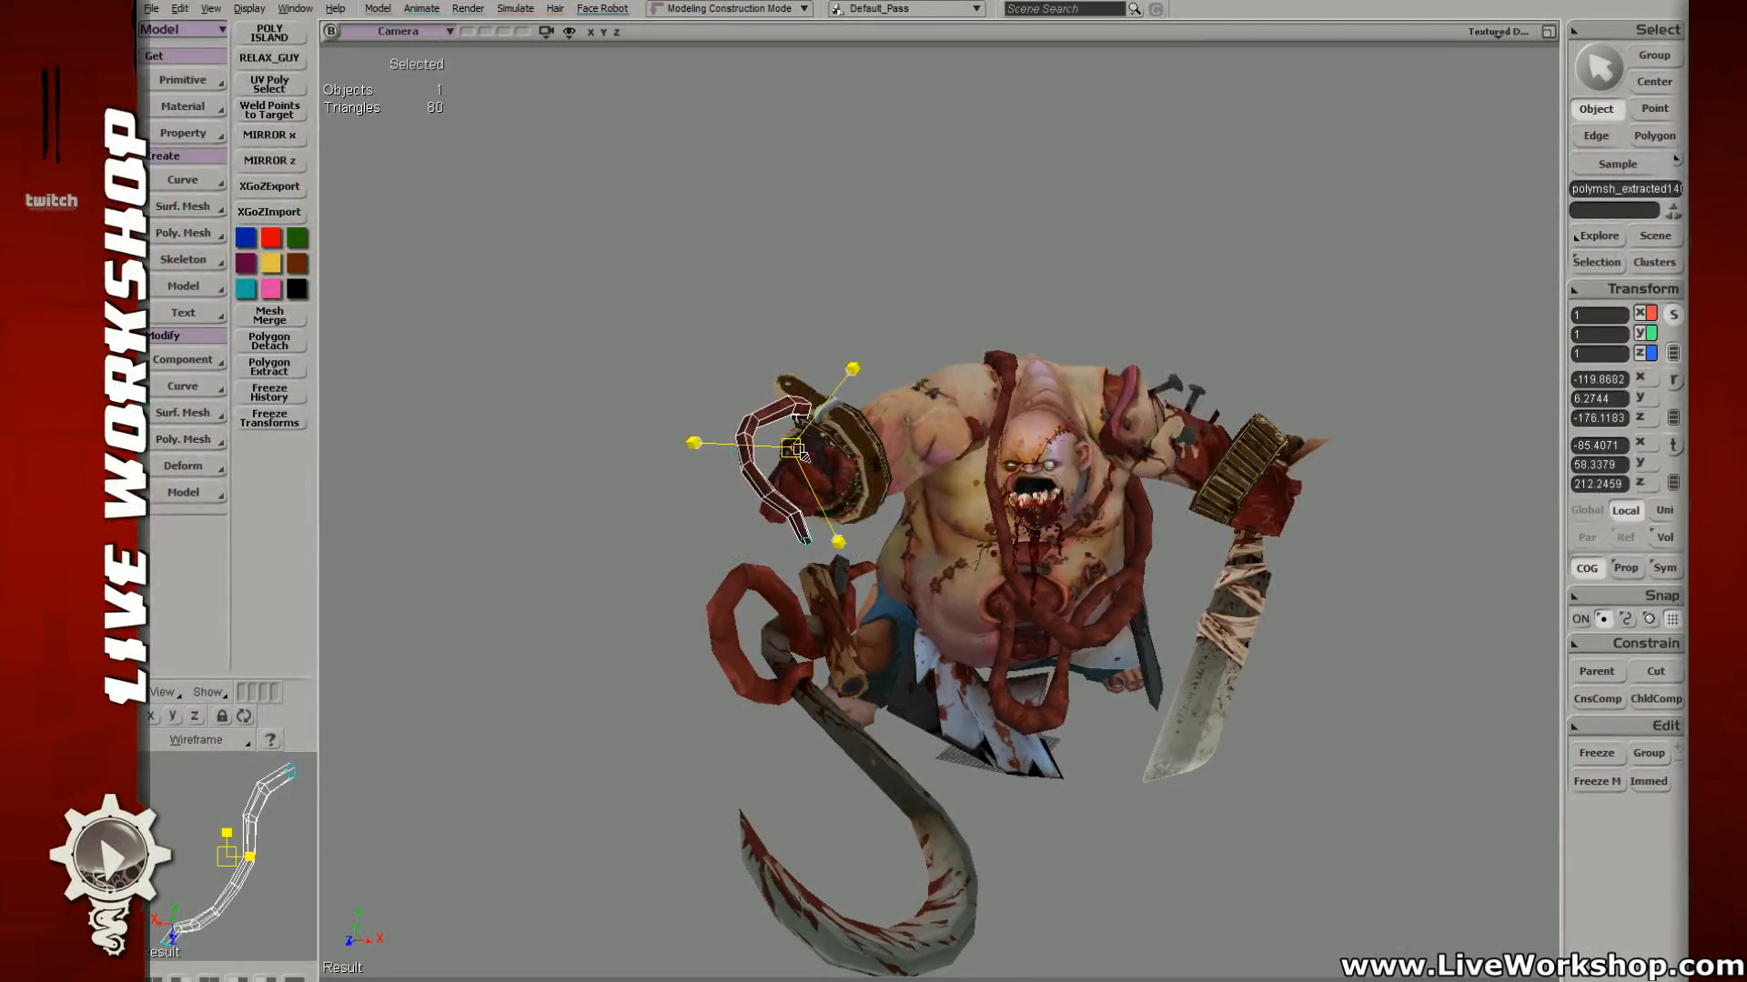
{"action": "key", "text": "c"}
{"action": "left_click_drag", "start_coordinate": [821, 450], "coordinate": [802, 457]}
{"action": "left_click", "coordinate": [793, 448]}
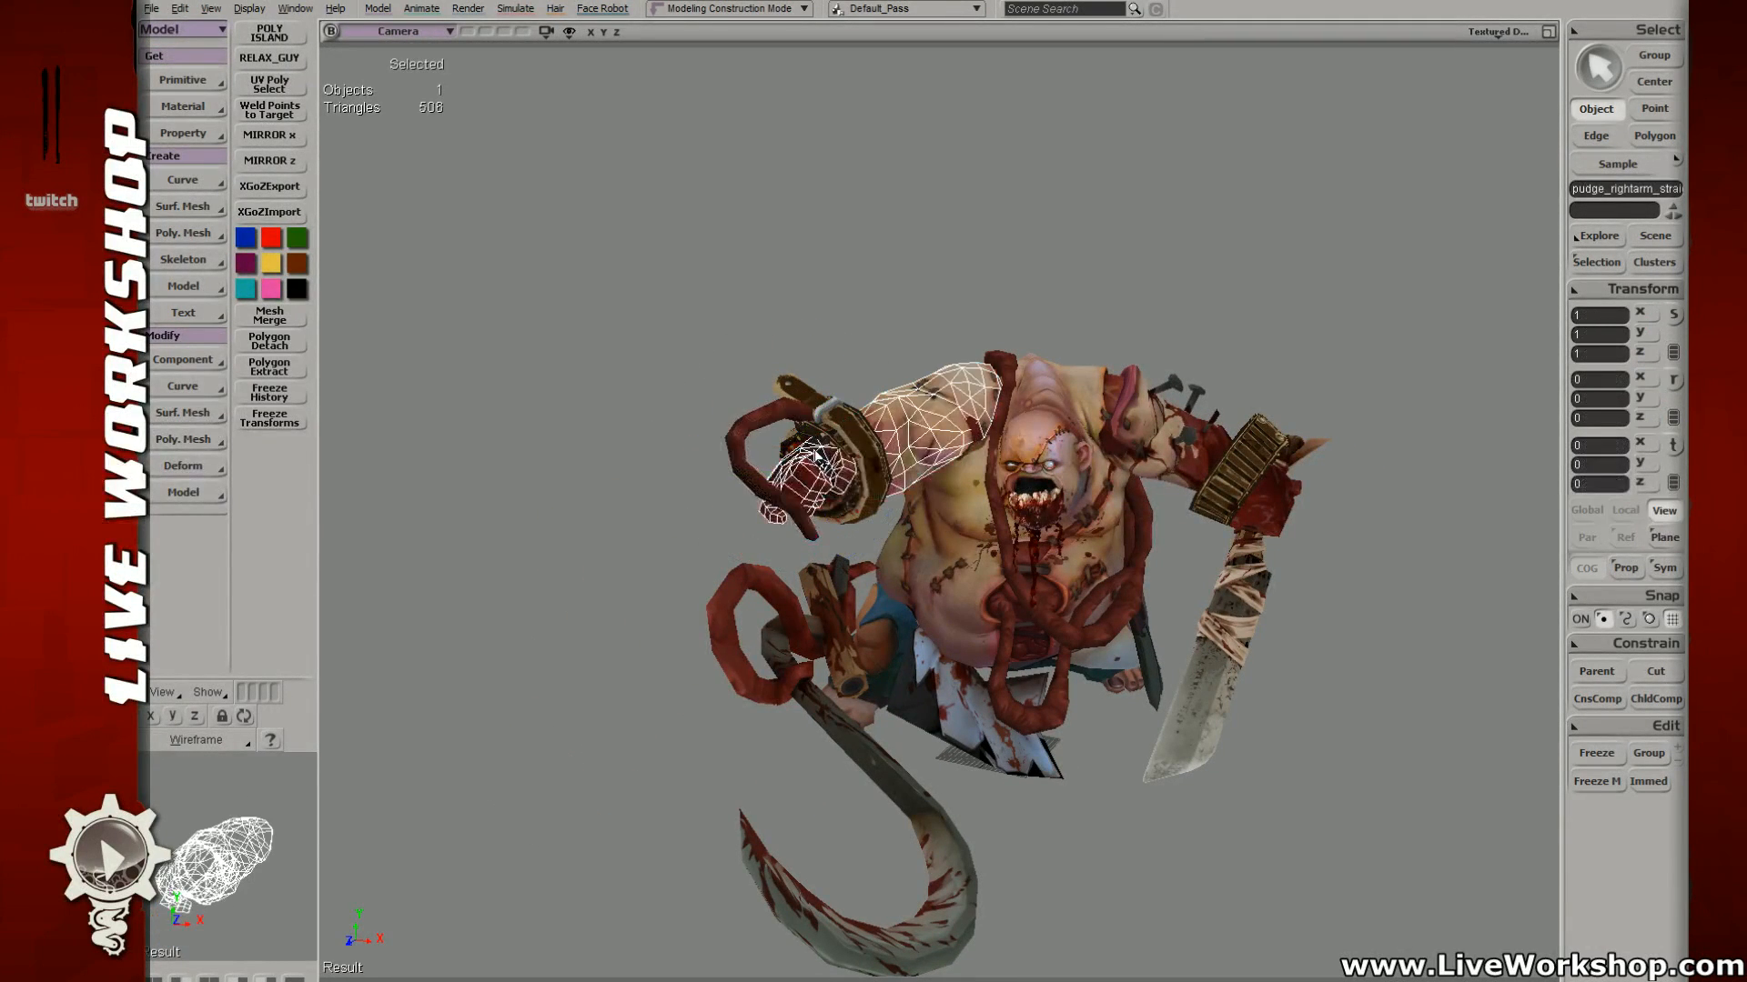
{"action": "left_click", "coordinate": [771, 419]}
{"action": "key", "text": "v"}
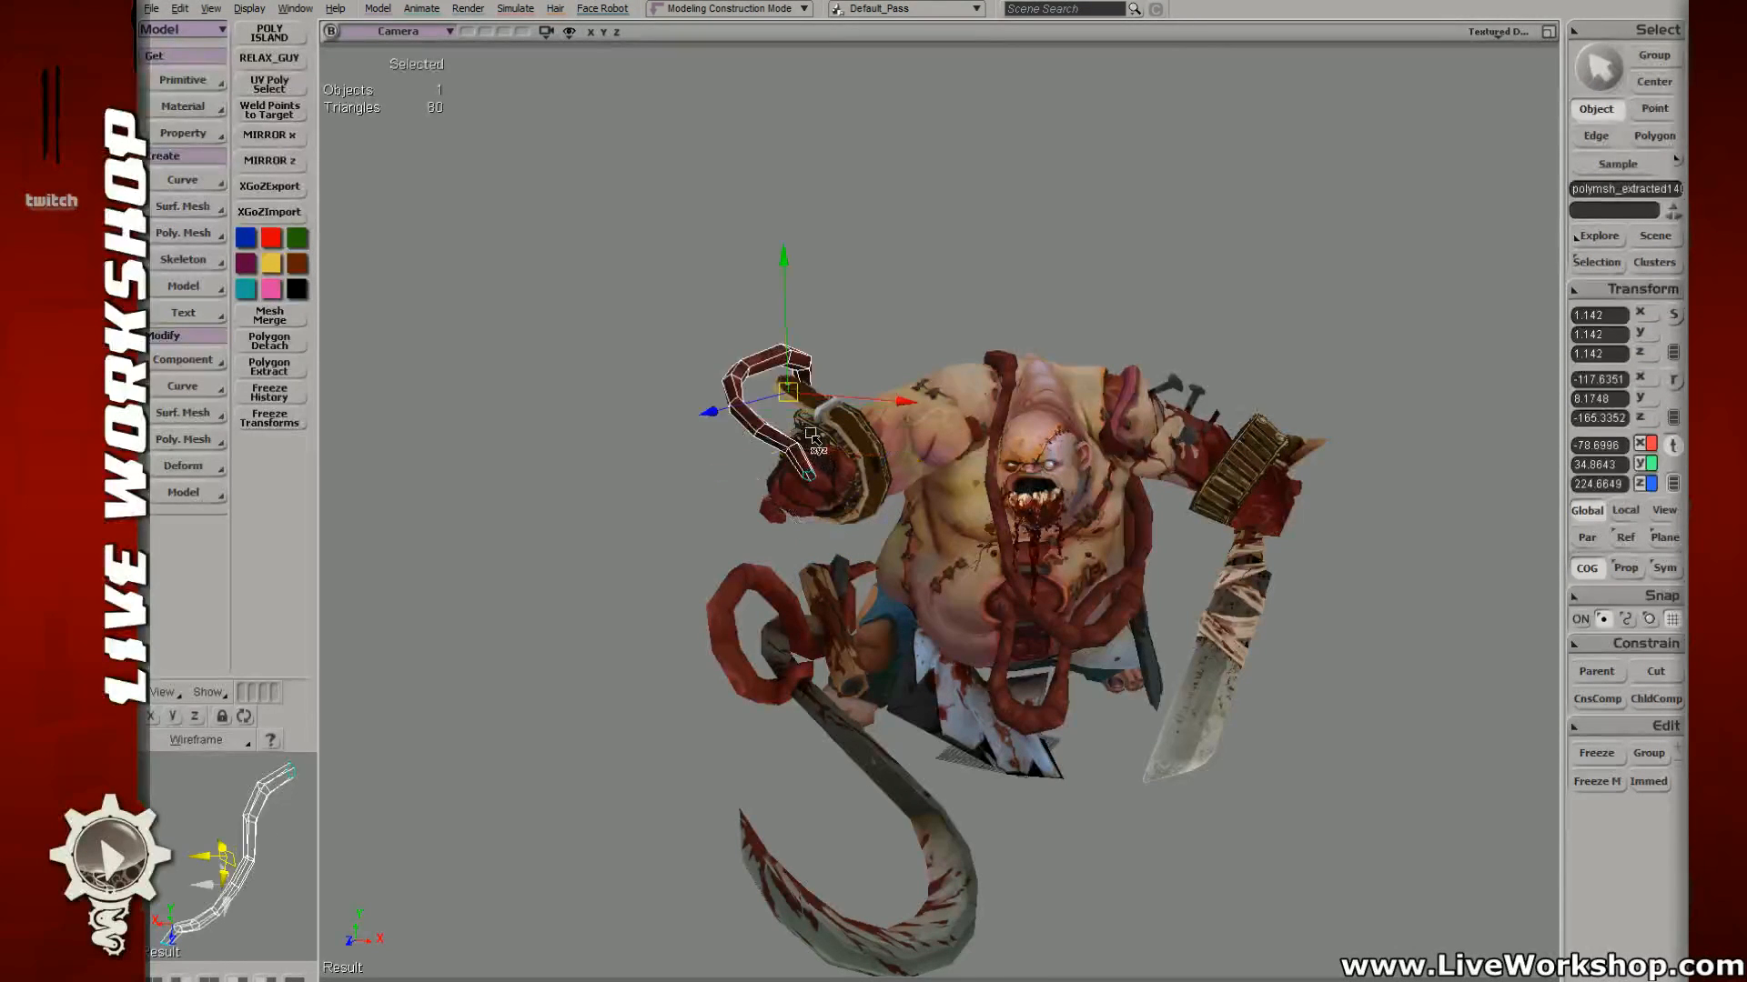
{"action": "key", "text": "c"}
{"action": "left_click_drag", "start_coordinate": [780, 452], "coordinate": [835, 319]}
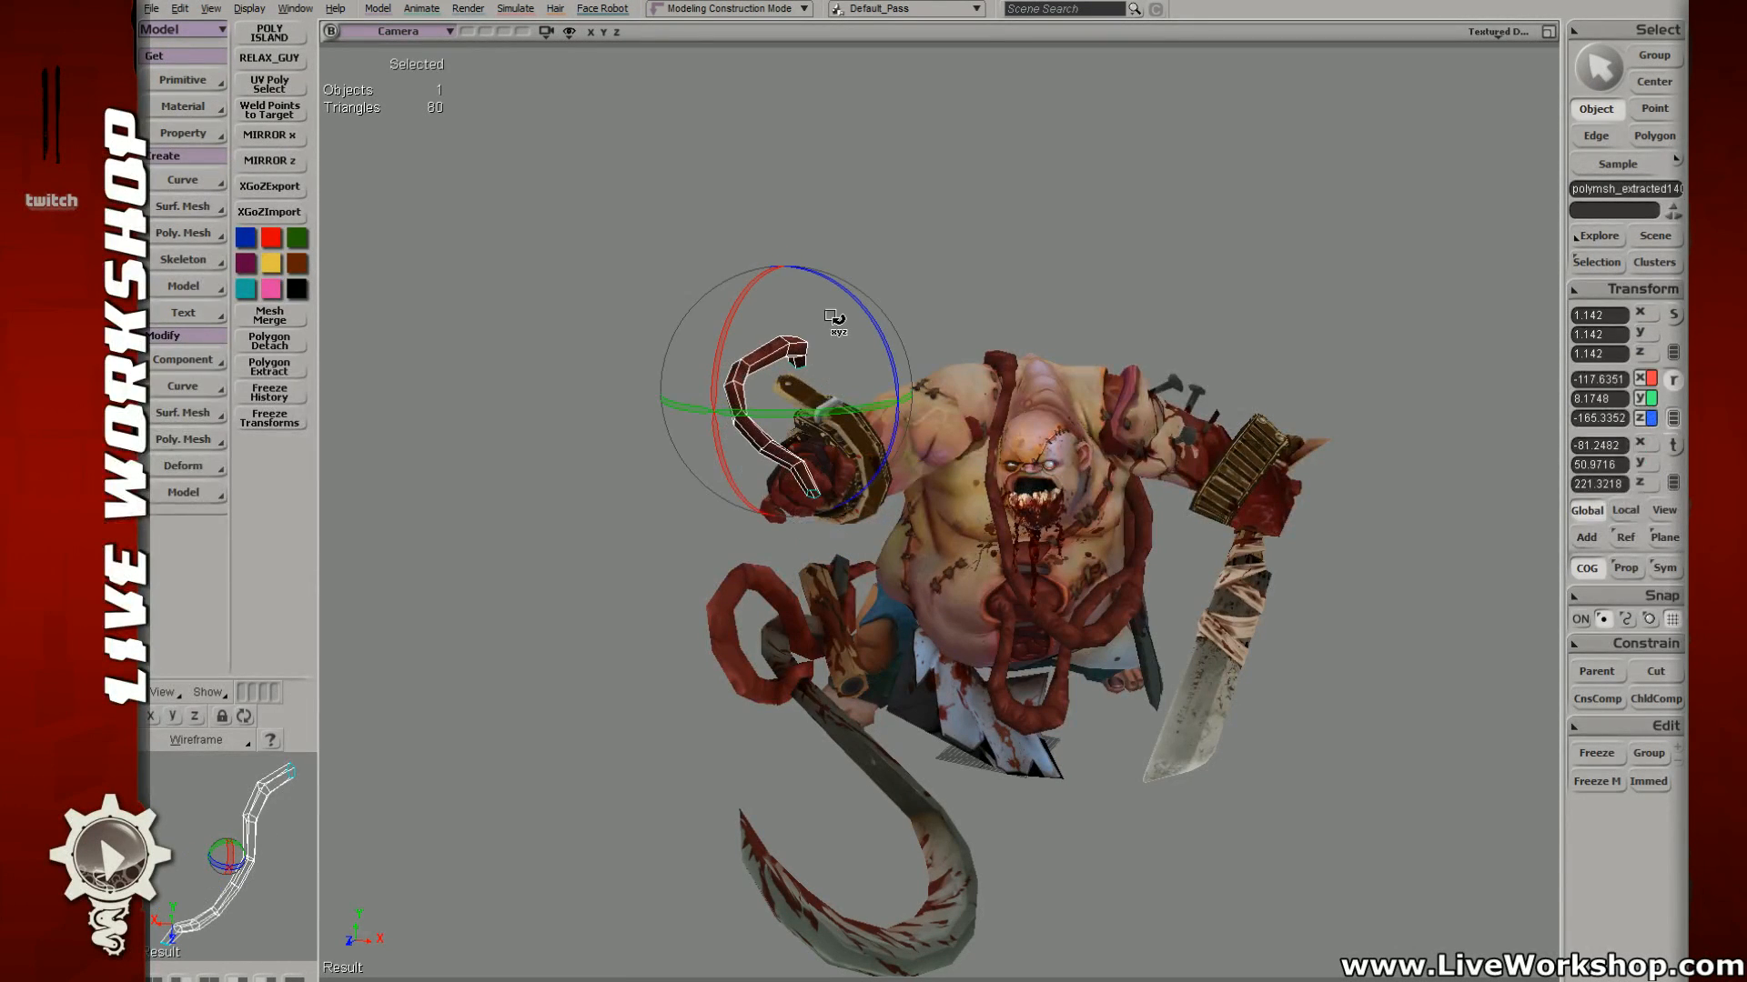
{"action": "left_click_drag", "start_coordinate": [950, 384], "coordinate": [902, 539]}
Step: Rotate and move the cord segment so it trails from the raised fist across the front of the upper chest, then deselect it
{"action": "key", "text": "v"}
{"action": "key", "text": "s"}
{"action": "mouse_move", "coordinate": [901, 538]}
{"action": "right_mouse_down"}
{"action": "mouse_move", "coordinate": [879, 491]}
{"action": "mouse_move", "coordinate": [916, 507]}
{"action": "right_mouse_up"}
{"action": "key", "text": "c"}
{"action": "left_click_drag", "start_coordinate": [916, 508], "coordinate": [890, 476]}
{"action": "key", "text": "v"}
{"action": "key", "text": "s"}
{"action": "right_click_drag", "start_coordinate": [862, 483], "coordinate": [912, 485]}
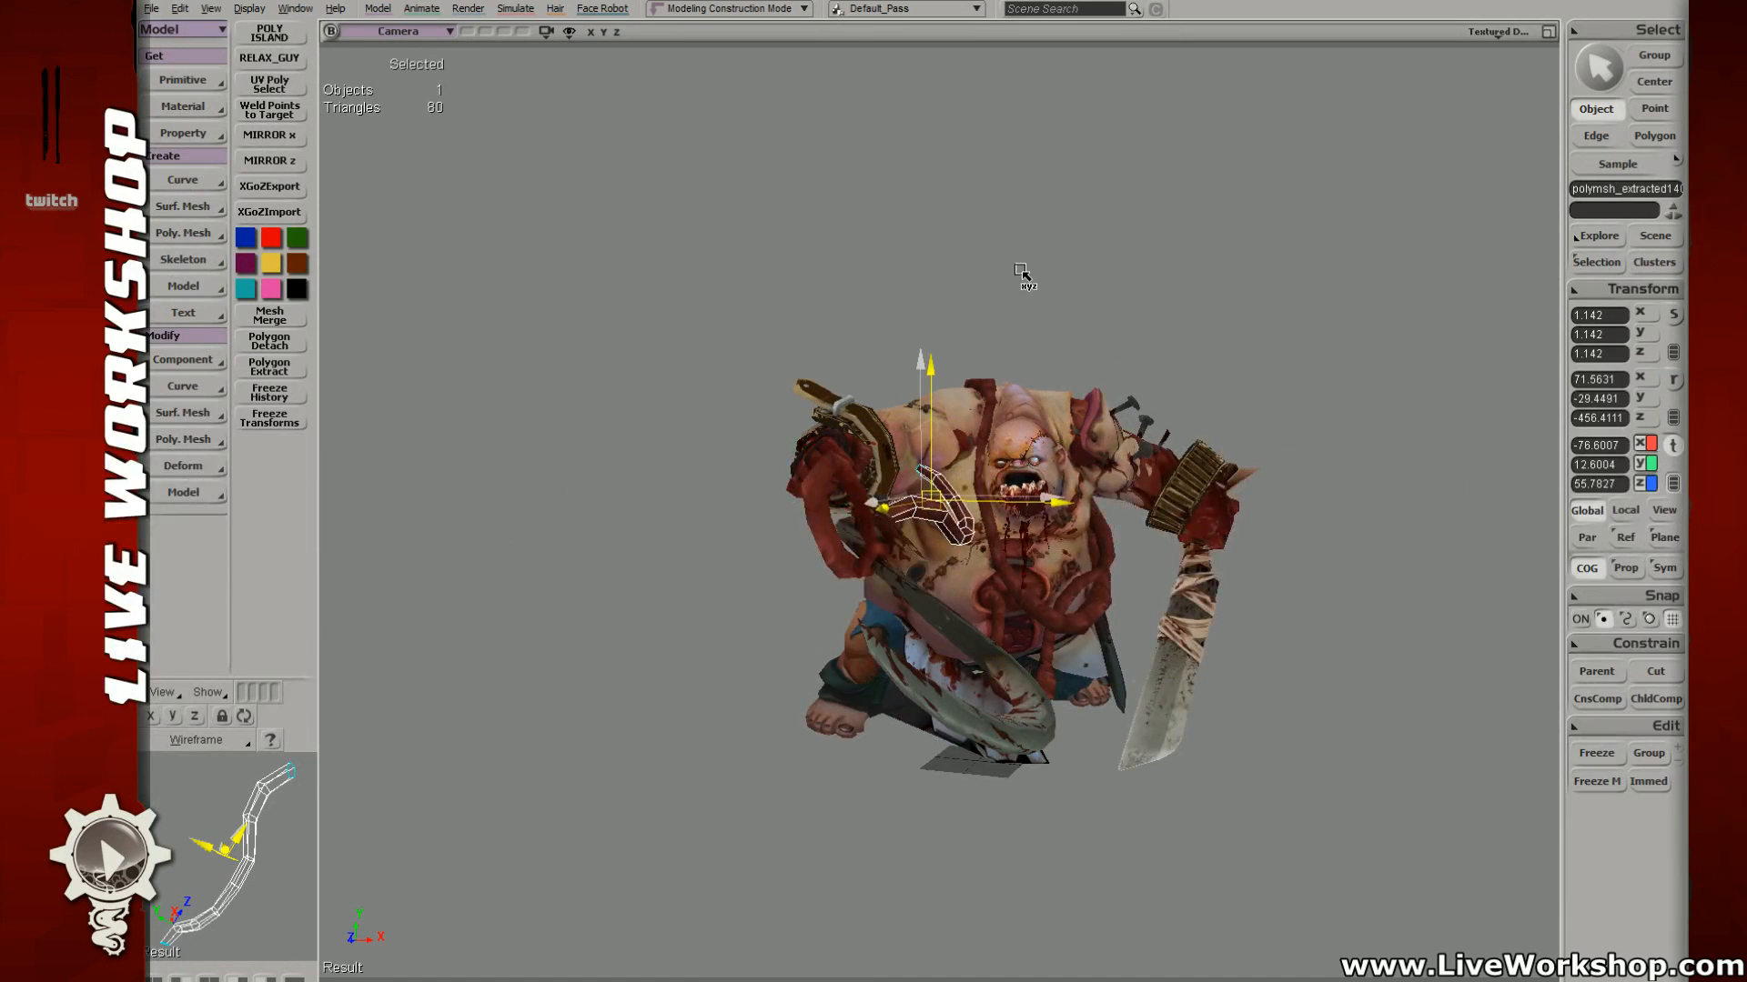
{"action": "key", "text": "s"}
{"action": "right_click_drag", "start_coordinate": [1057, 302], "coordinate": [1022, 355]}
{"action": "key", "text": "space"}
{"action": "left_click", "coordinate": [1026, 307]}
Step: Select all visible posed meshes to check their total triangle count, then clear the selection
{"action": "key", "text": "s"}
{"action": "middle_click_drag", "start_coordinate": [954, 366], "coordinate": [1038, 388]}
{"action": "left_click_drag", "start_coordinate": [564, 291], "coordinate": [1337, 848]}
{"action": "left_click_drag", "start_coordinate": [603, 432], "coordinate": [1257, 733]}
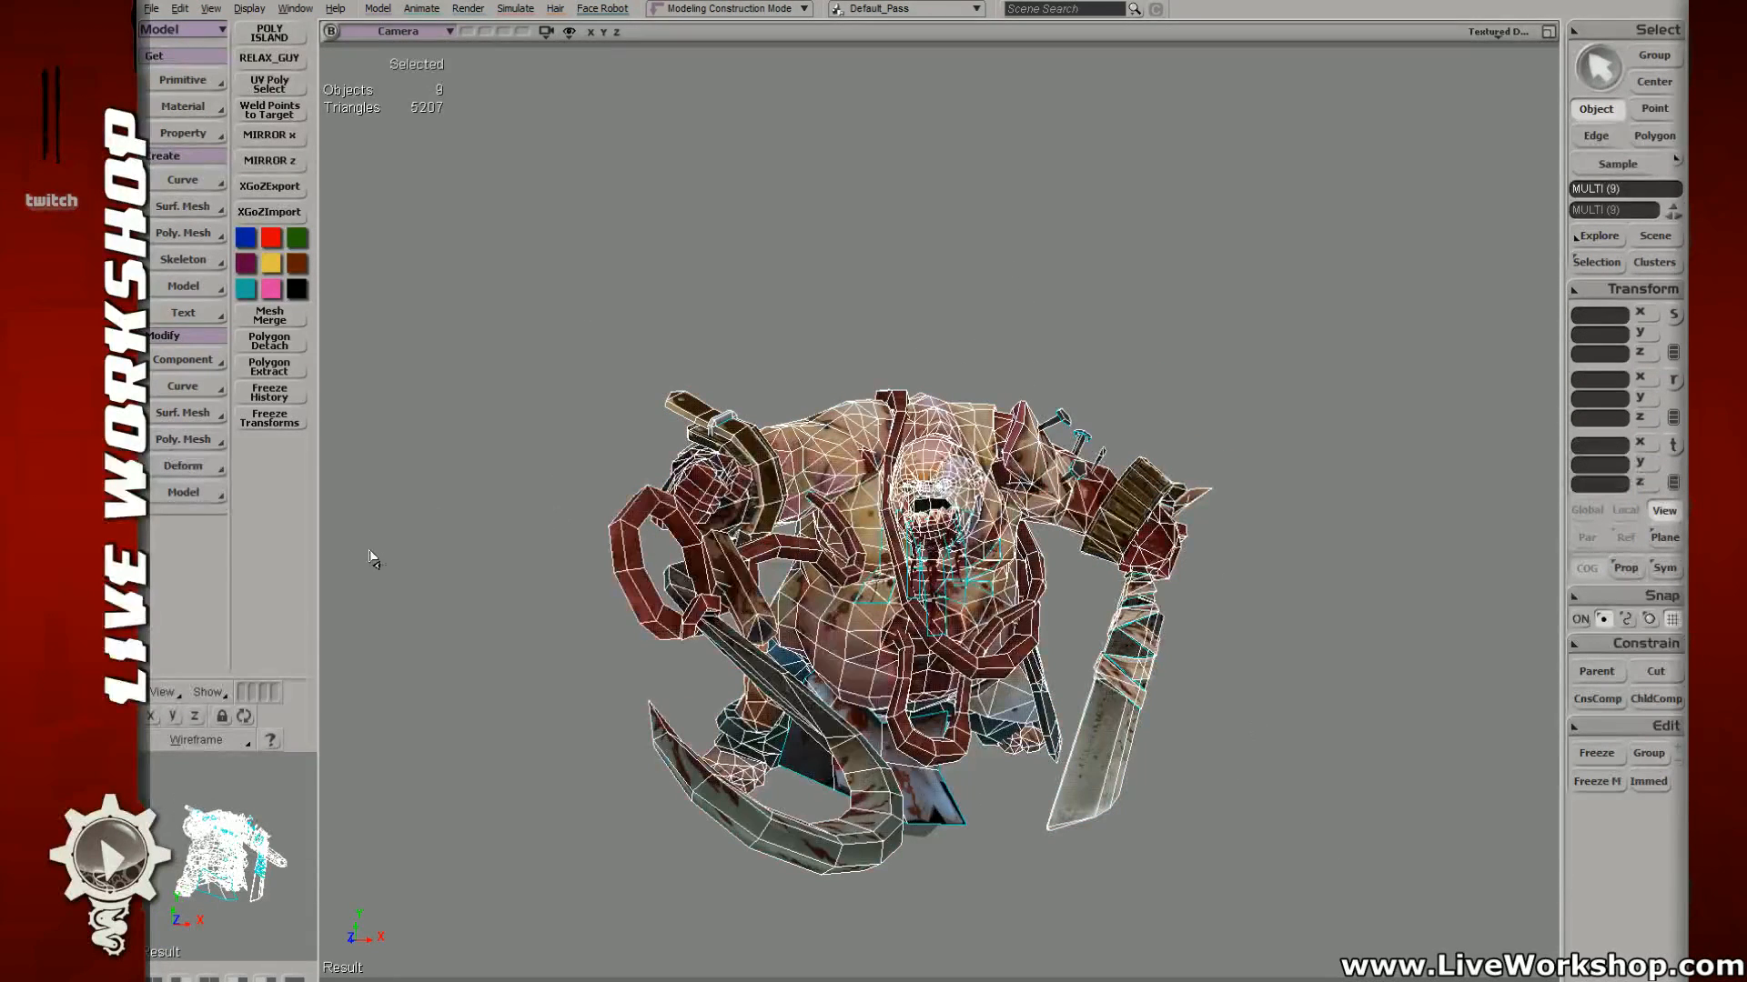
{"action": "left_click", "coordinate": [744, 271]}
{"action": "key", "text": "s"}
{"action": "mouse_move", "coordinate": [943, 463]}
{"action": "right_mouse_down"}
{"action": "mouse_move", "coordinate": [993, 445]}
{"action": "mouse_move", "coordinate": [938, 464]}
{"action": "mouse_move", "coordinate": [946, 429]}
{"action": "mouse_move", "coordinate": [943, 452]}
{"action": "right_mouse_up"}
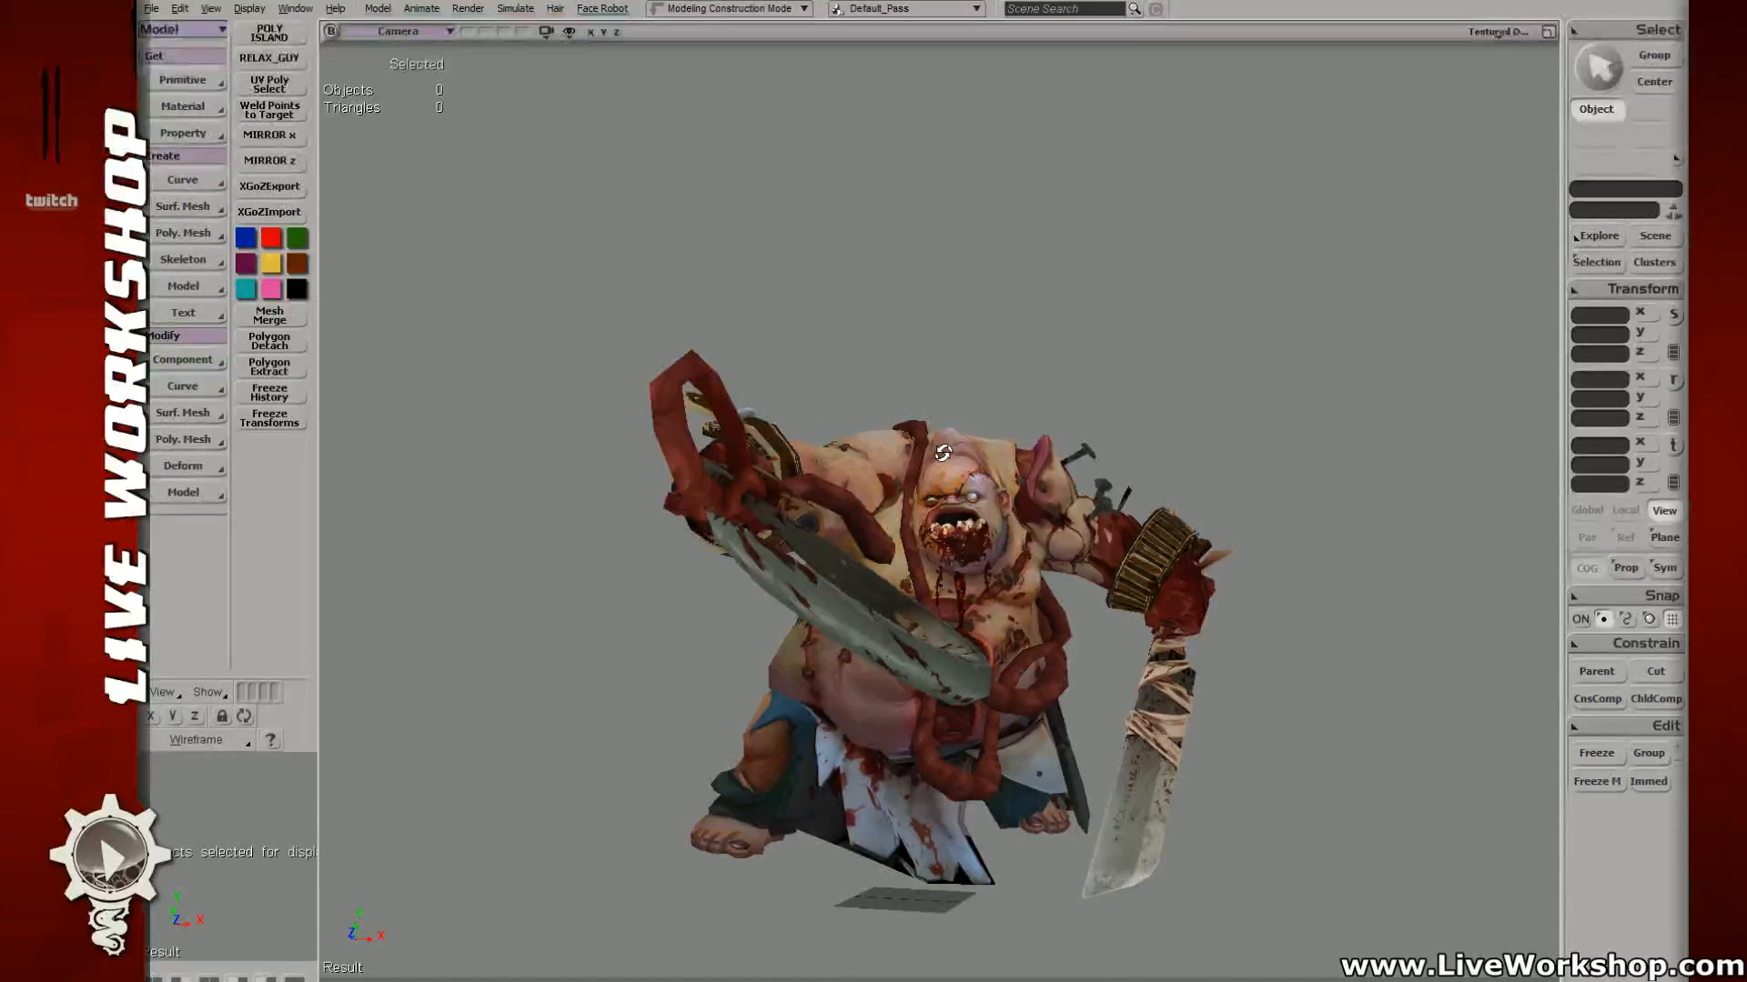
{"action": "left_click", "coordinate": [966, 580]}
{"action": "left_click", "coordinate": [1220, 836]}
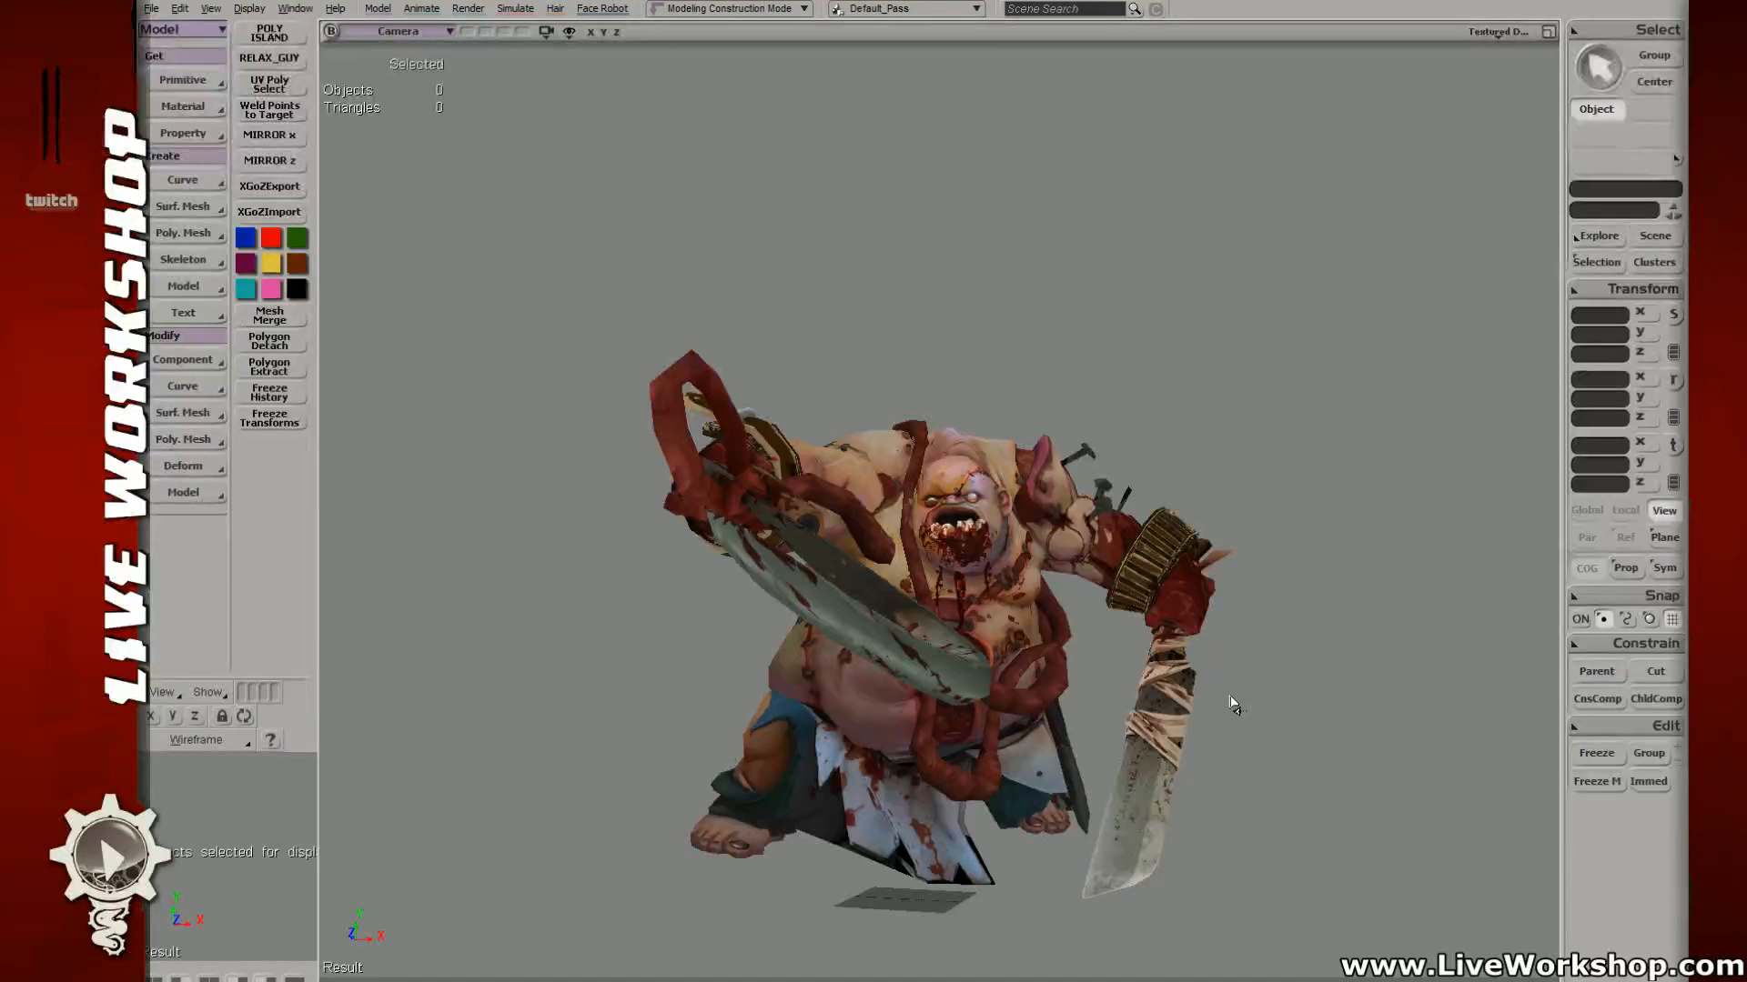
Step: Rotate and move the insanity_haymaker hook so its handle sits below the raised fist and its blade sweeps in front of the leg
{"action": "left_click", "coordinate": [807, 552]}
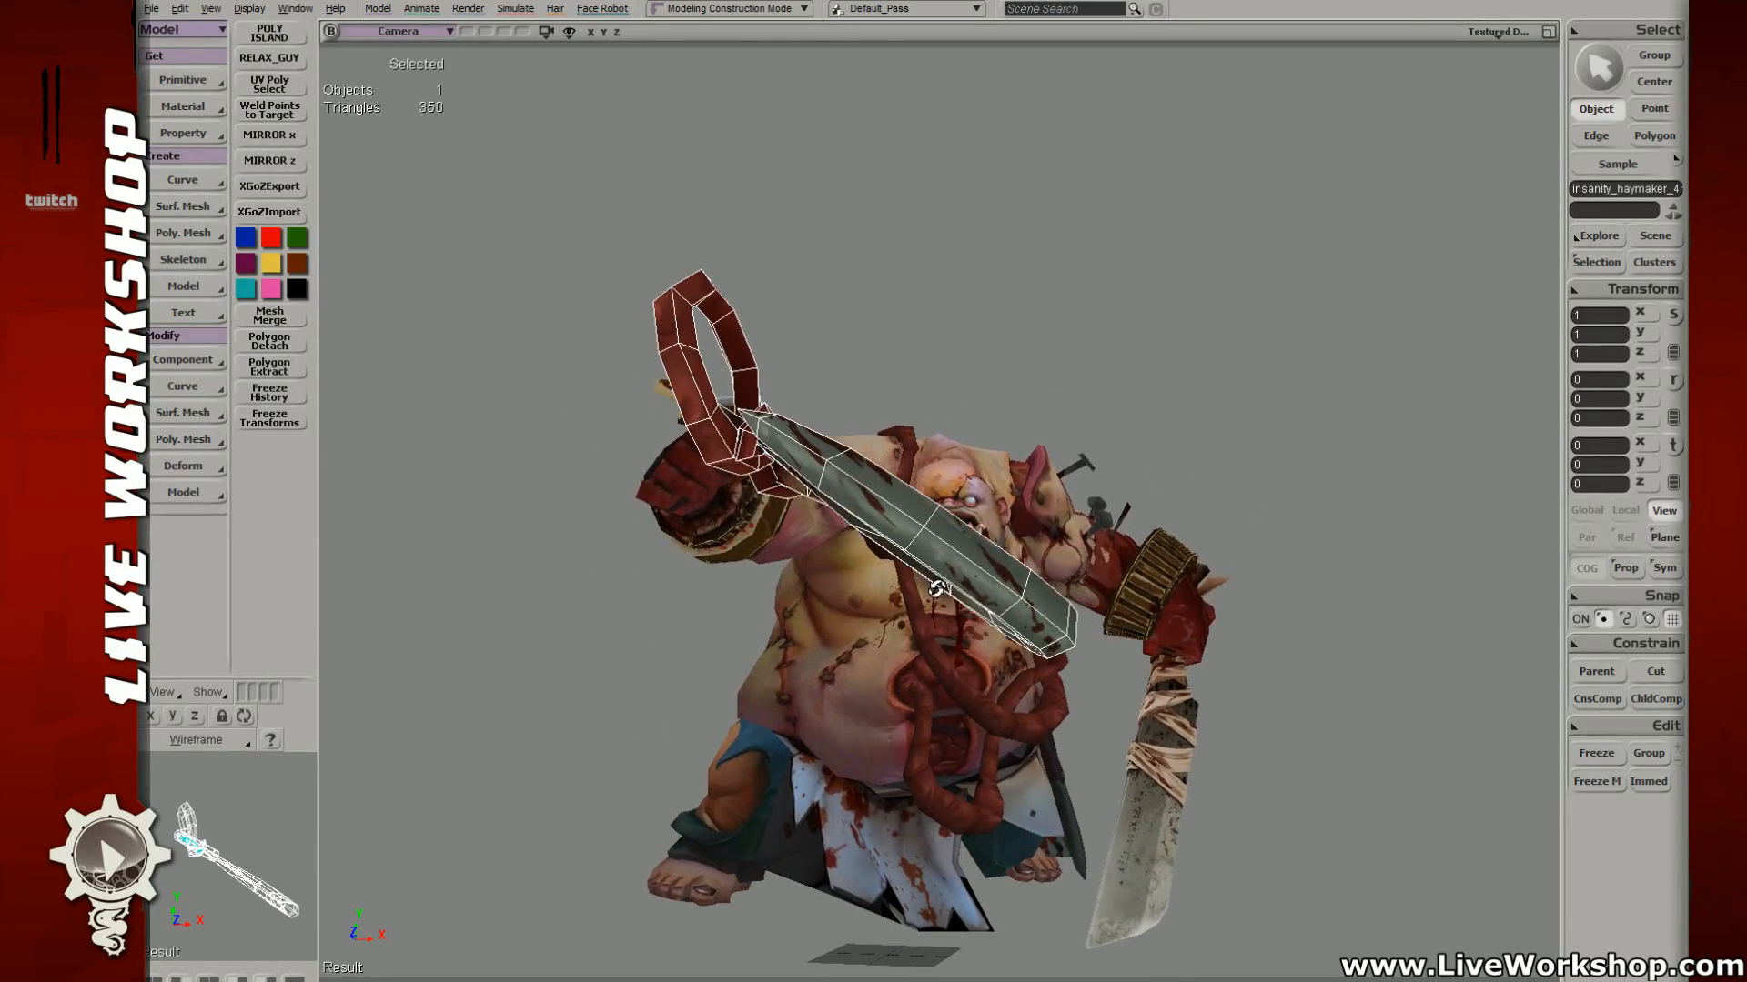
{"action": "key", "text": "c"}
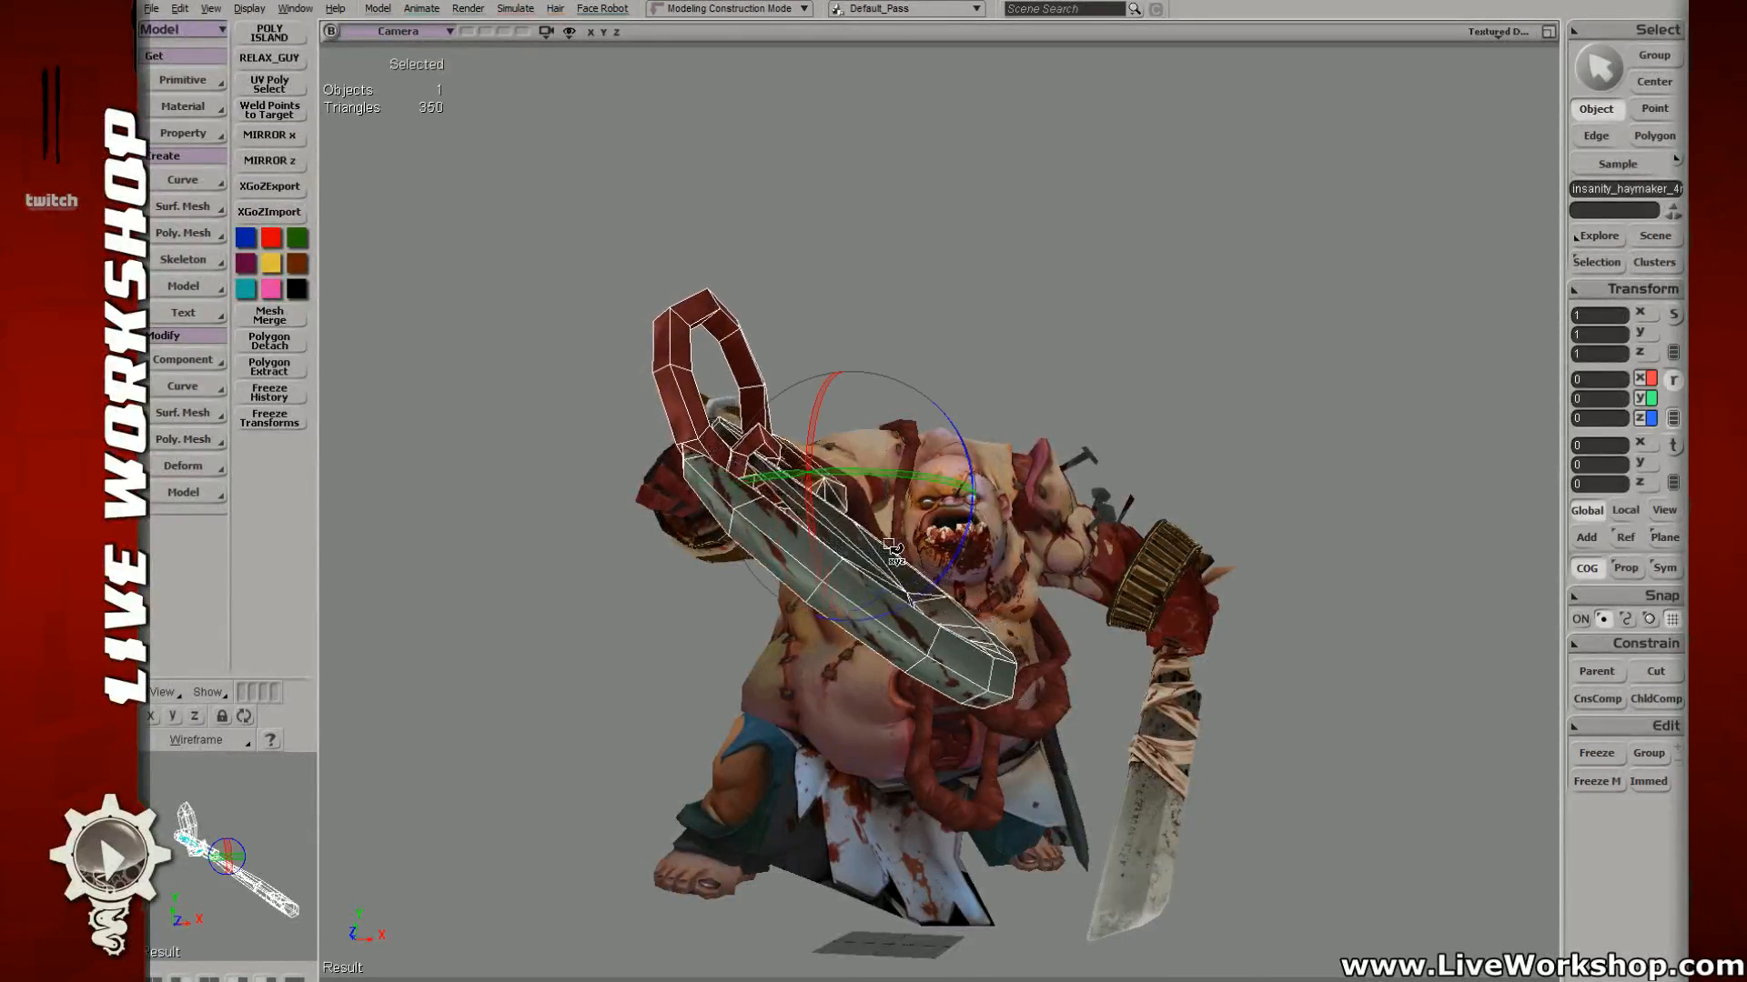
{"action": "left_click_drag", "start_coordinate": [890, 546], "coordinate": [804, 445]}
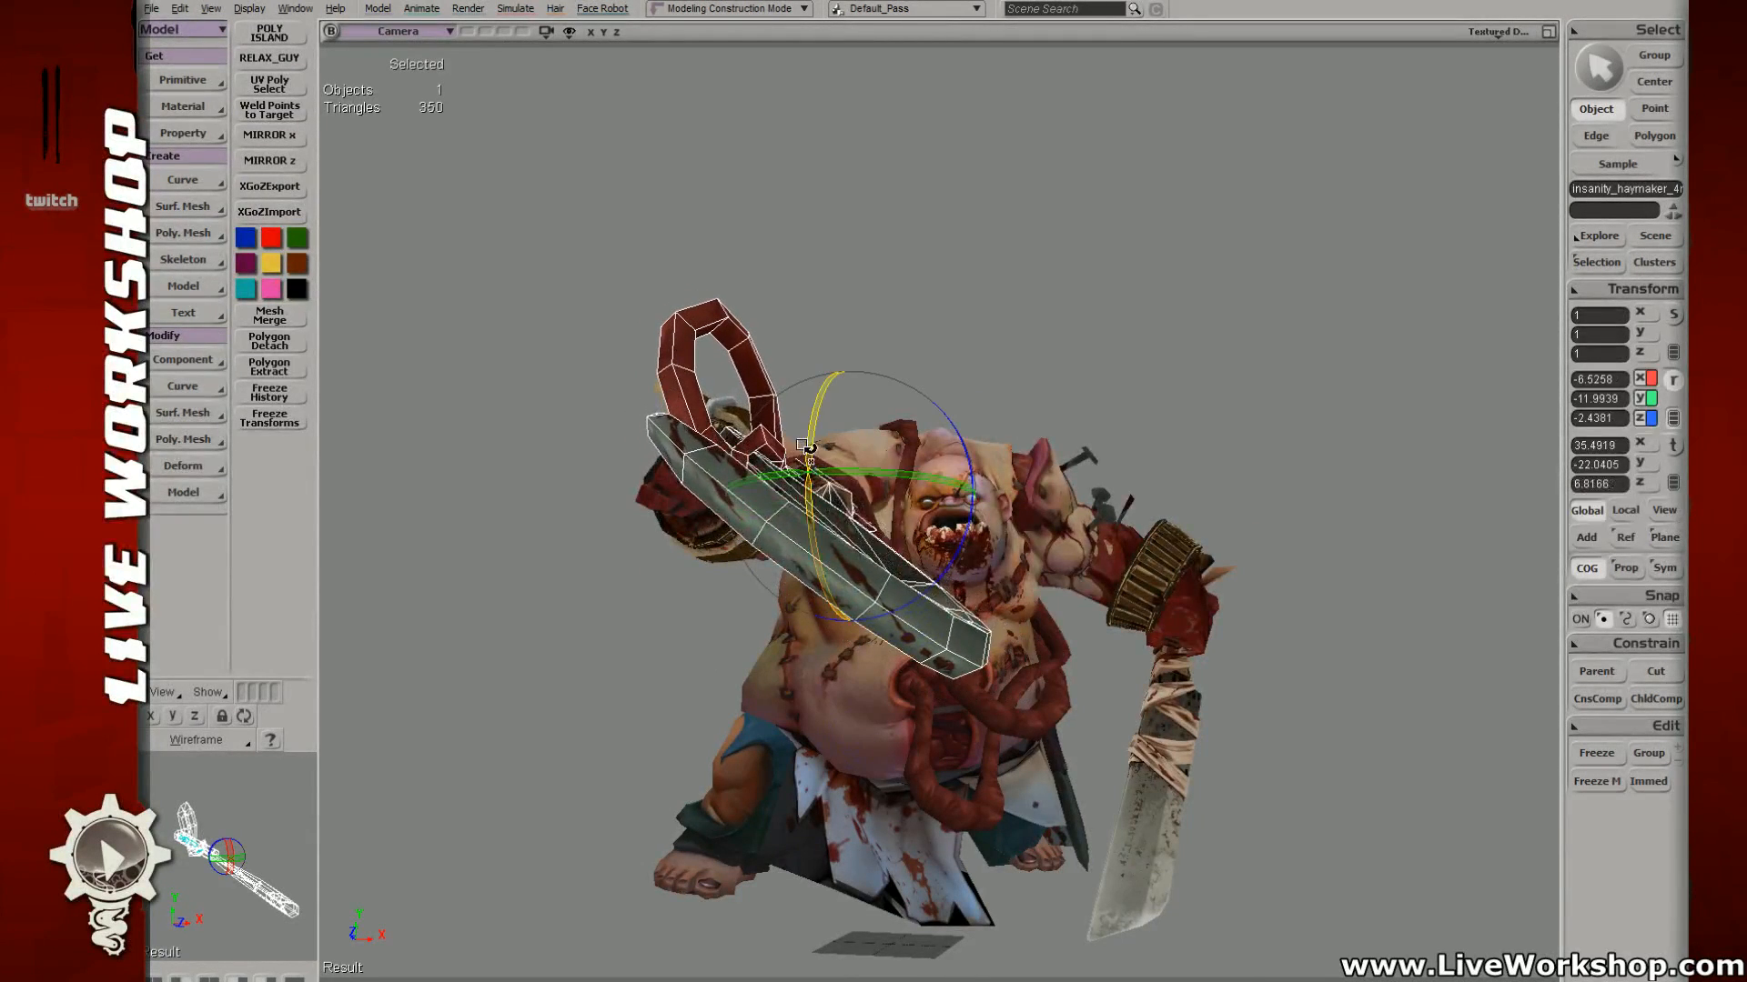
{"action": "key", "text": "v"}
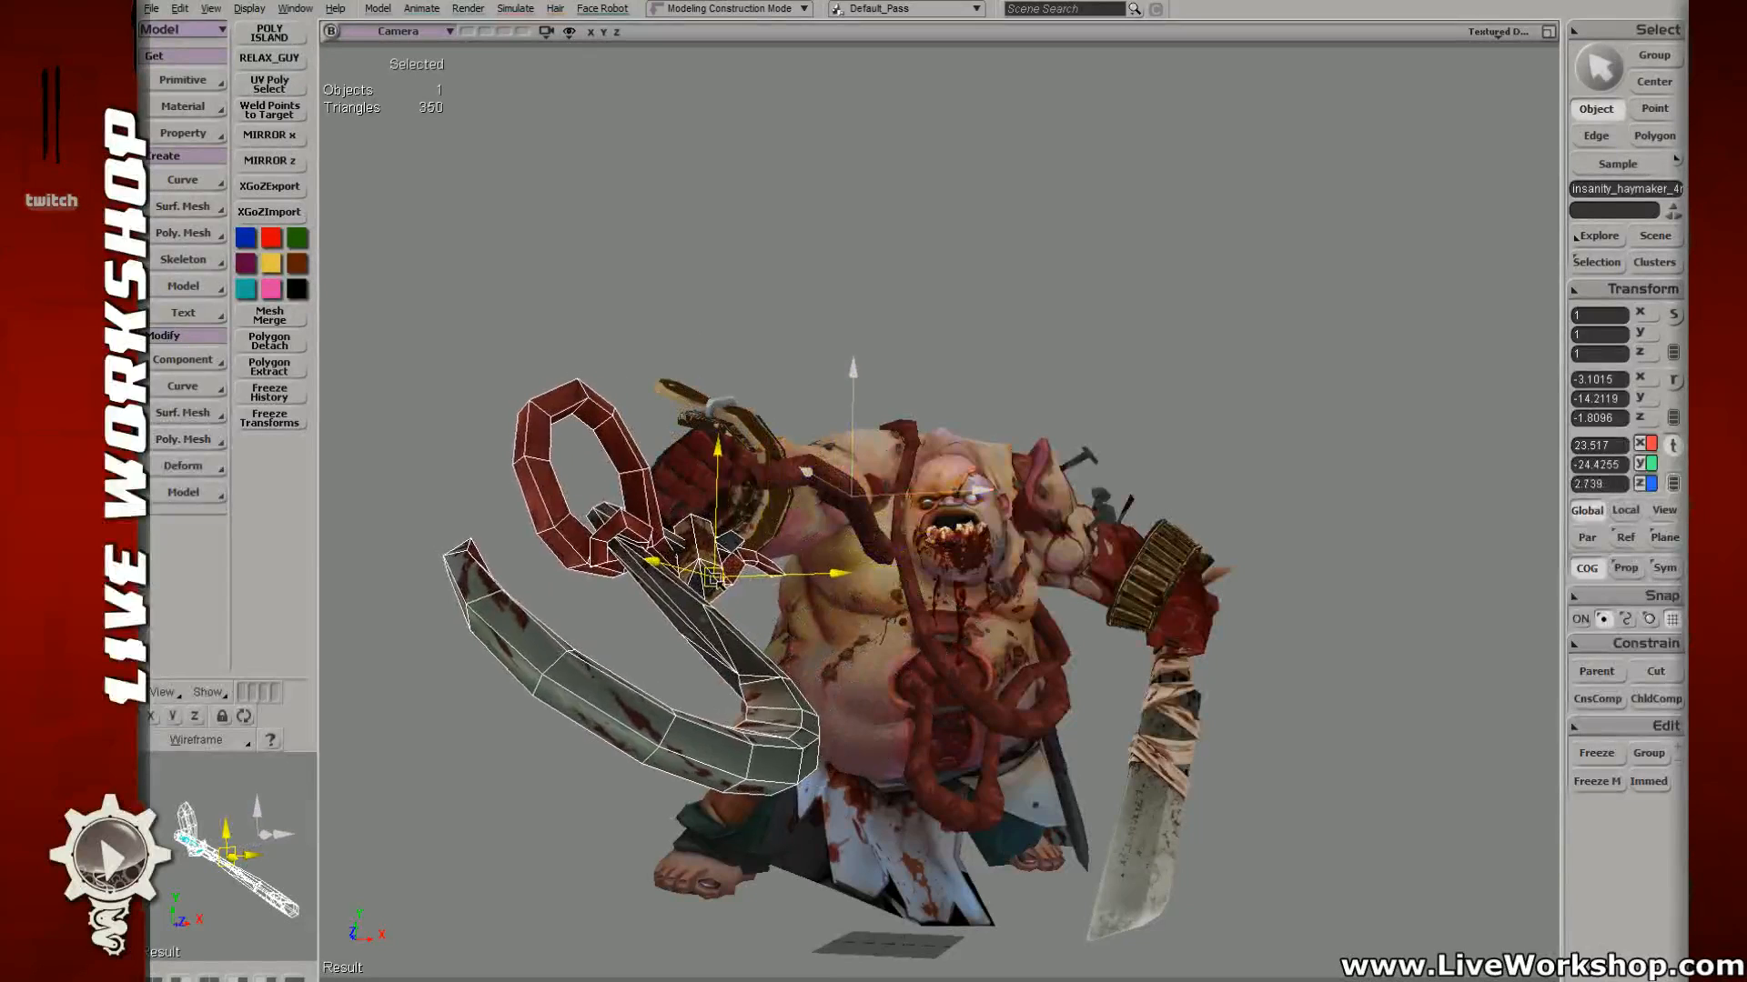
{"action": "key", "text": "c"}
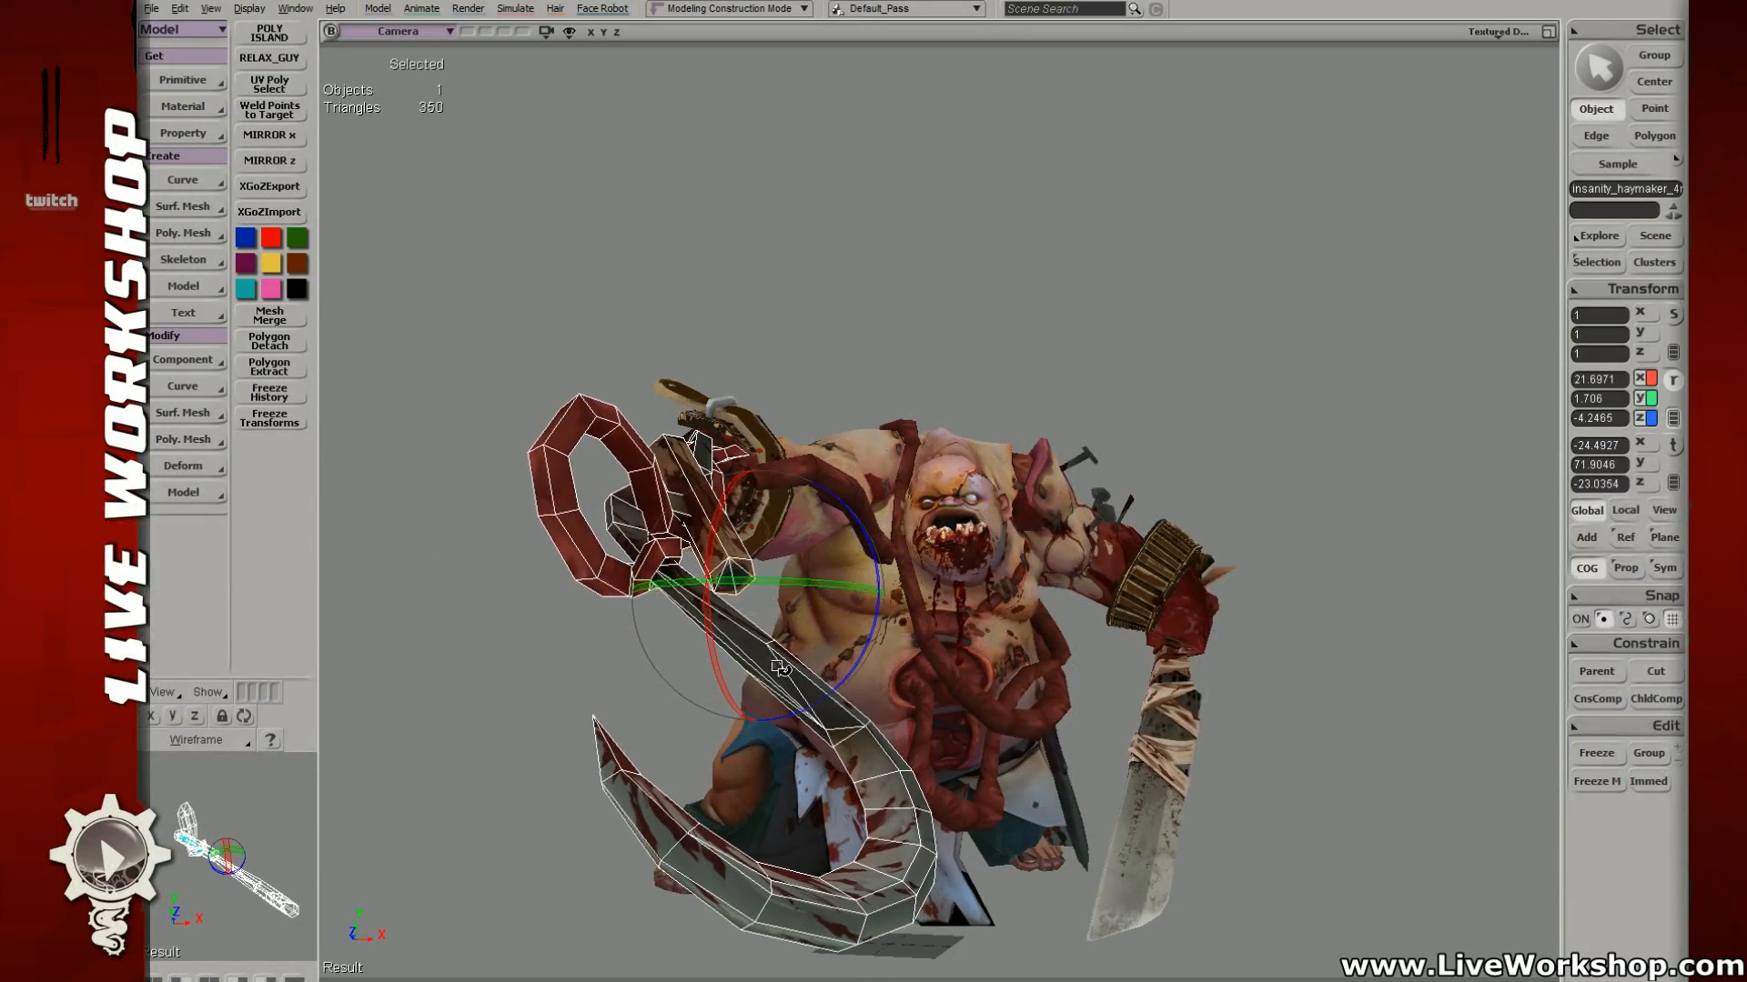
{"action": "key", "text": "v"}
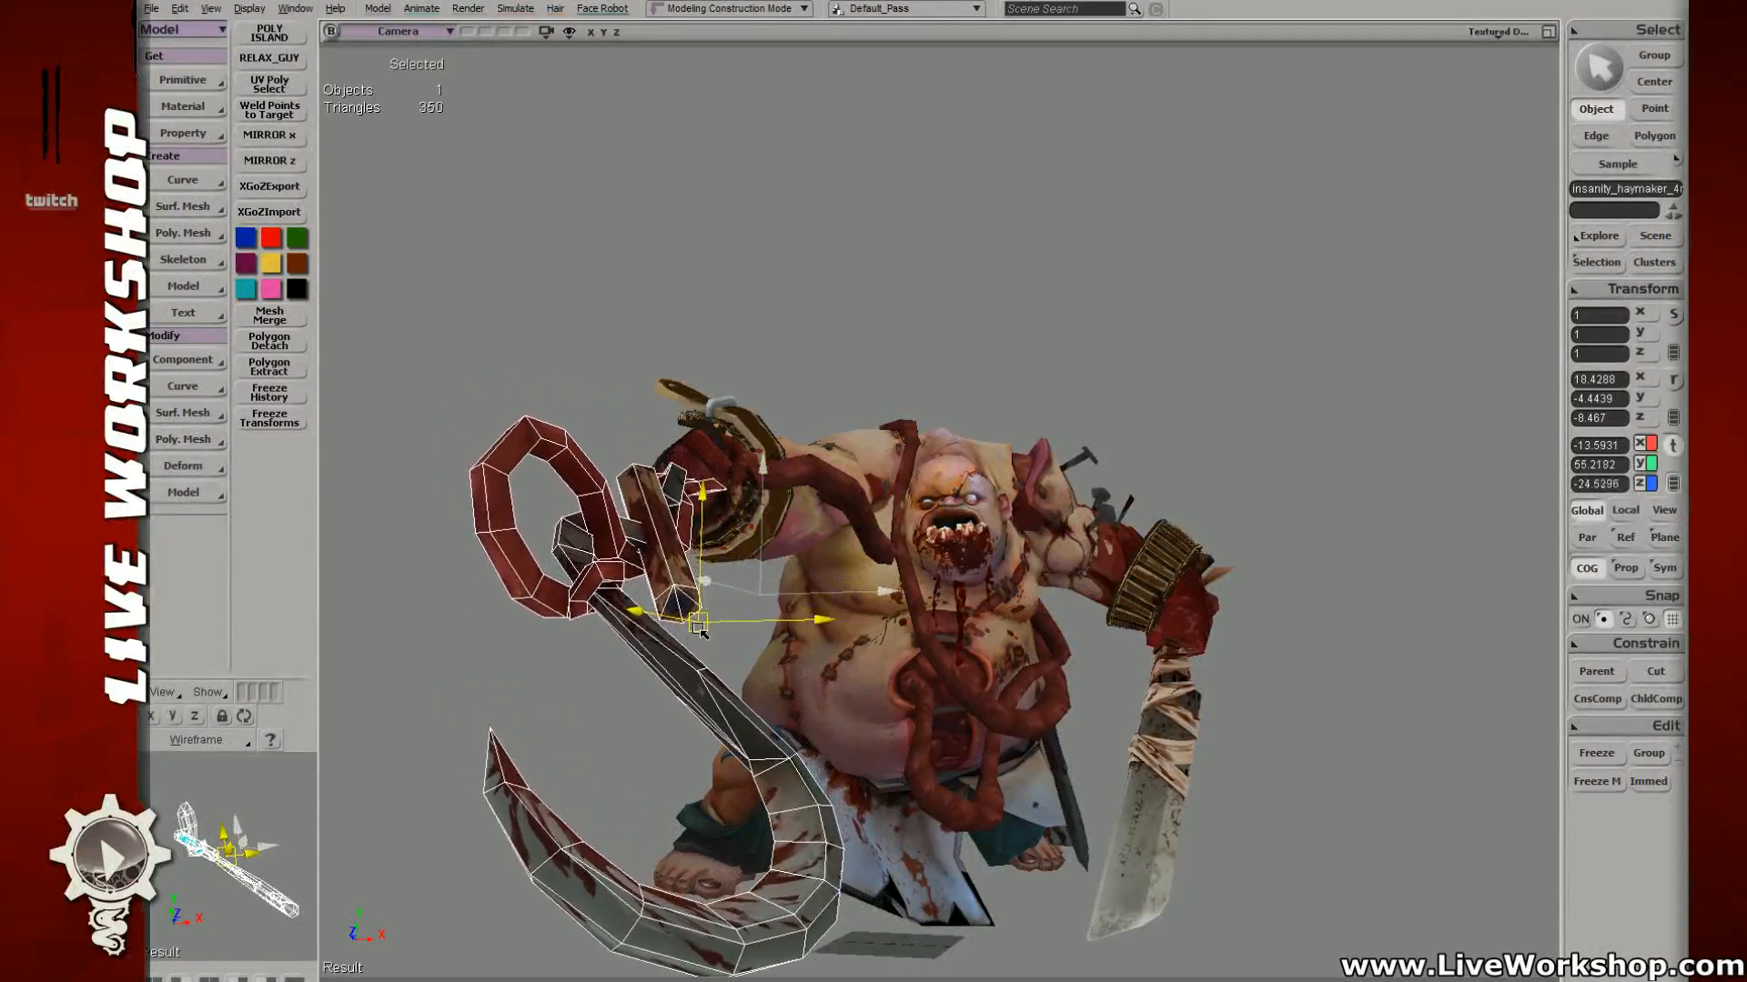
{"action": "mouse_move", "coordinate": [700, 630]}
{"action": "left_mouse_down"}
{"action": "mouse_move", "coordinate": [670, 557]}
{"action": "mouse_move", "coordinate": [704, 603]}
{"action": "mouse_move", "coordinate": [704, 650]}
{"action": "left_mouse_up"}
{"action": "key", "text": "c"}
{"action": "mouse_move", "coordinate": [749, 592]}
{"action": "left_mouse_down"}
{"action": "mouse_move", "coordinate": [735, 573]}
{"action": "mouse_move", "coordinate": [759, 601]}
{"action": "left_mouse_up"}
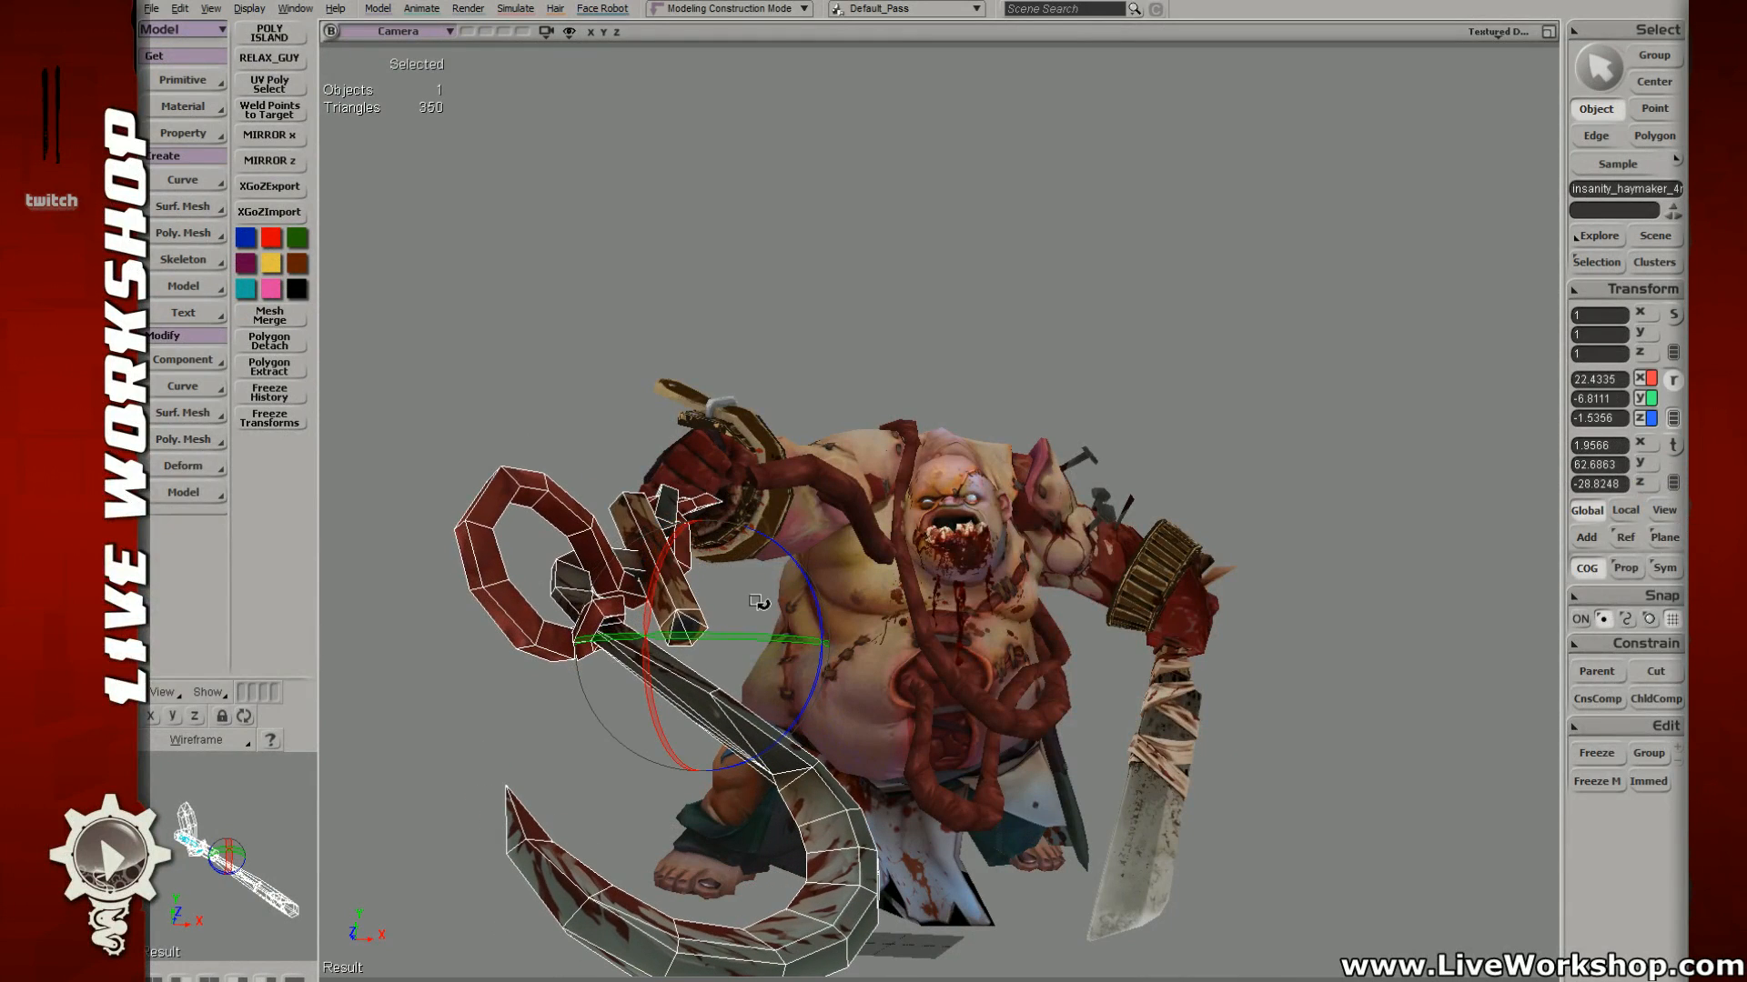
{"action": "left_click_drag", "start_coordinate": [602, 691], "coordinate": [693, 713]}
{"action": "key", "text": "space"}
Step: Rotate and move the cord segment so it runs from the hook's handle and curls up beside the upper arm, then deselect it
{"action": "left_click", "coordinate": [788, 476]}
{"action": "key", "text": "c"}
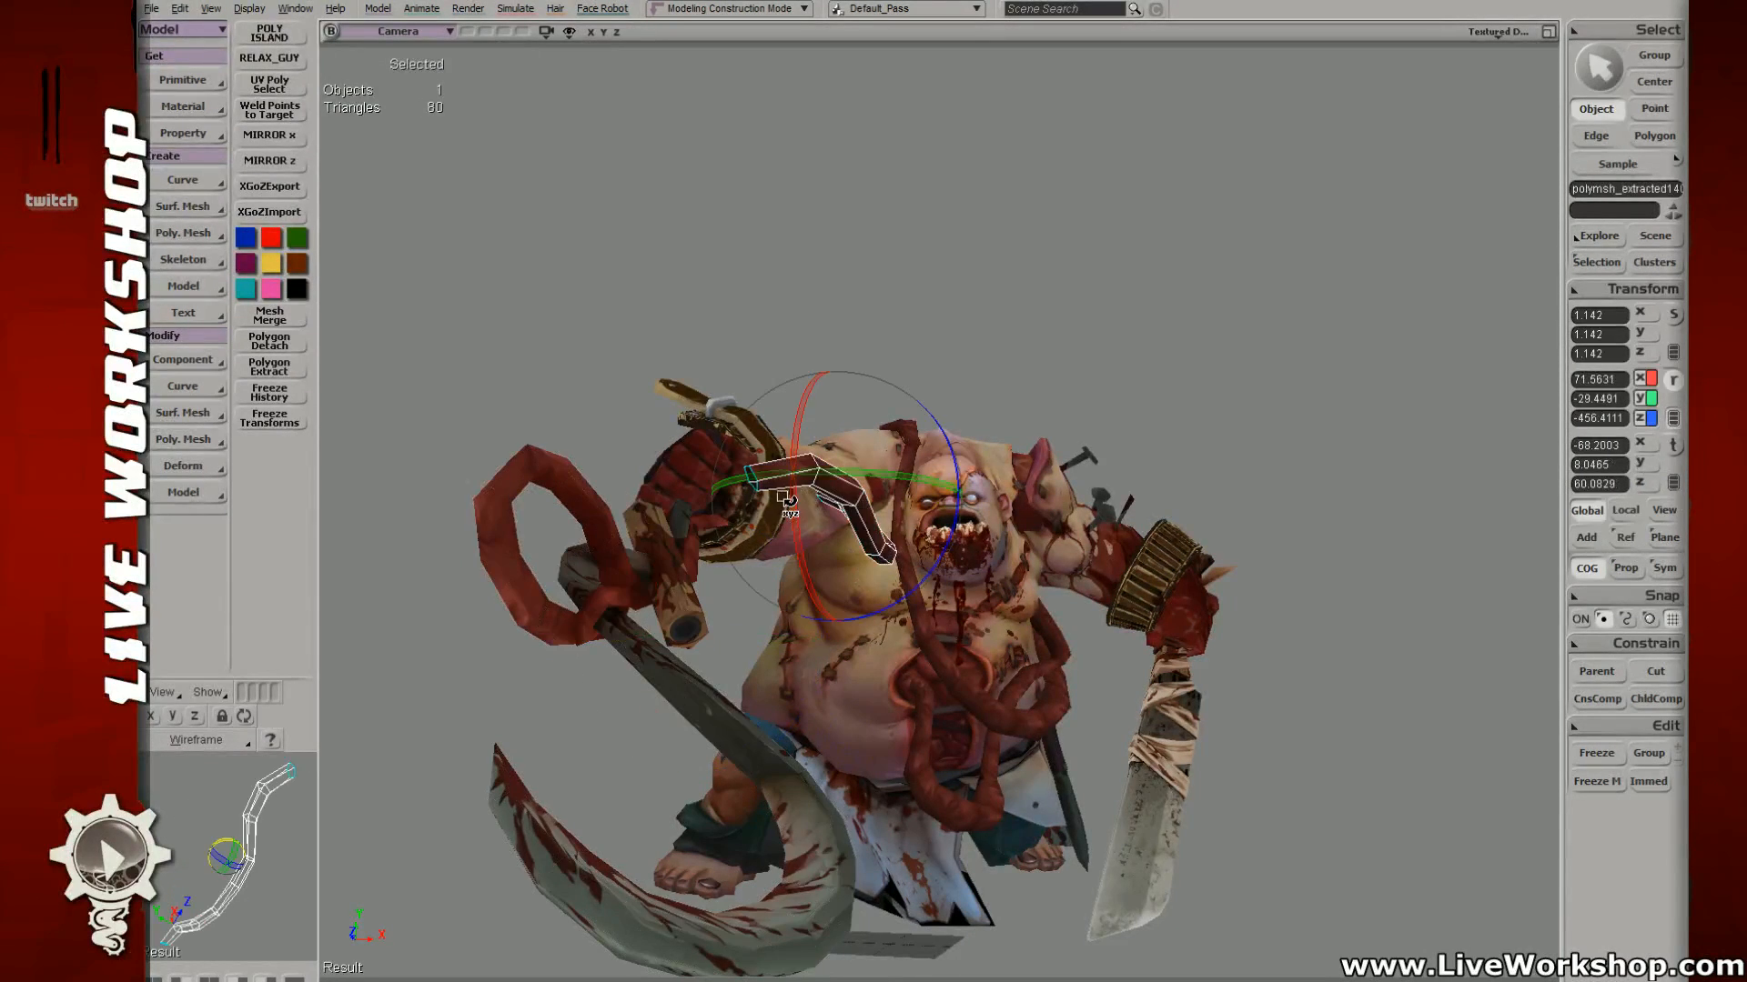
{"action": "mouse_move", "coordinate": [759, 509]}
{"action": "left_mouse_down"}
{"action": "mouse_move", "coordinate": [782, 599]}
{"action": "mouse_move", "coordinate": [751, 473]}
{"action": "mouse_move", "coordinate": [762, 526]}
{"action": "mouse_move", "coordinate": [767, 507]}
{"action": "left_mouse_up"}
{"action": "key", "text": "v"}
{"action": "key", "text": "c"}
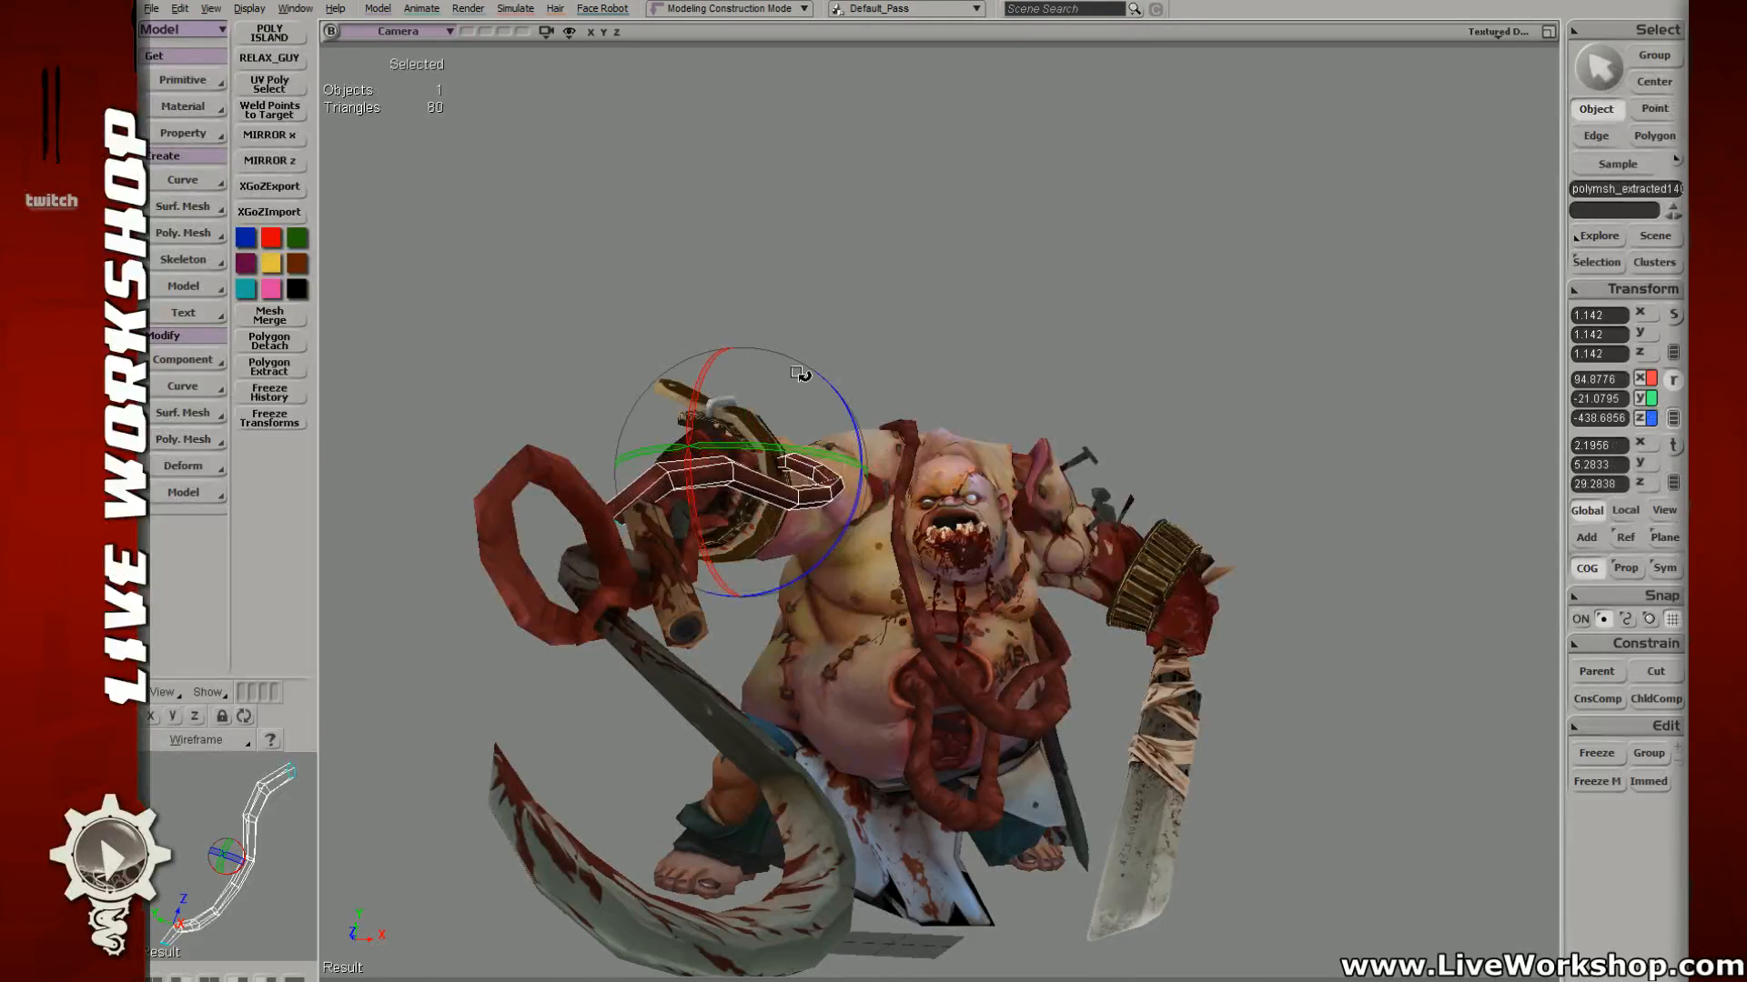
{"action": "left_click_drag", "start_coordinate": [832, 390], "coordinate": [843, 412]}
{"action": "key", "text": "v"}
{"action": "left_click_drag", "start_coordinate": [745, 473], "coordinate": [774, 516]}
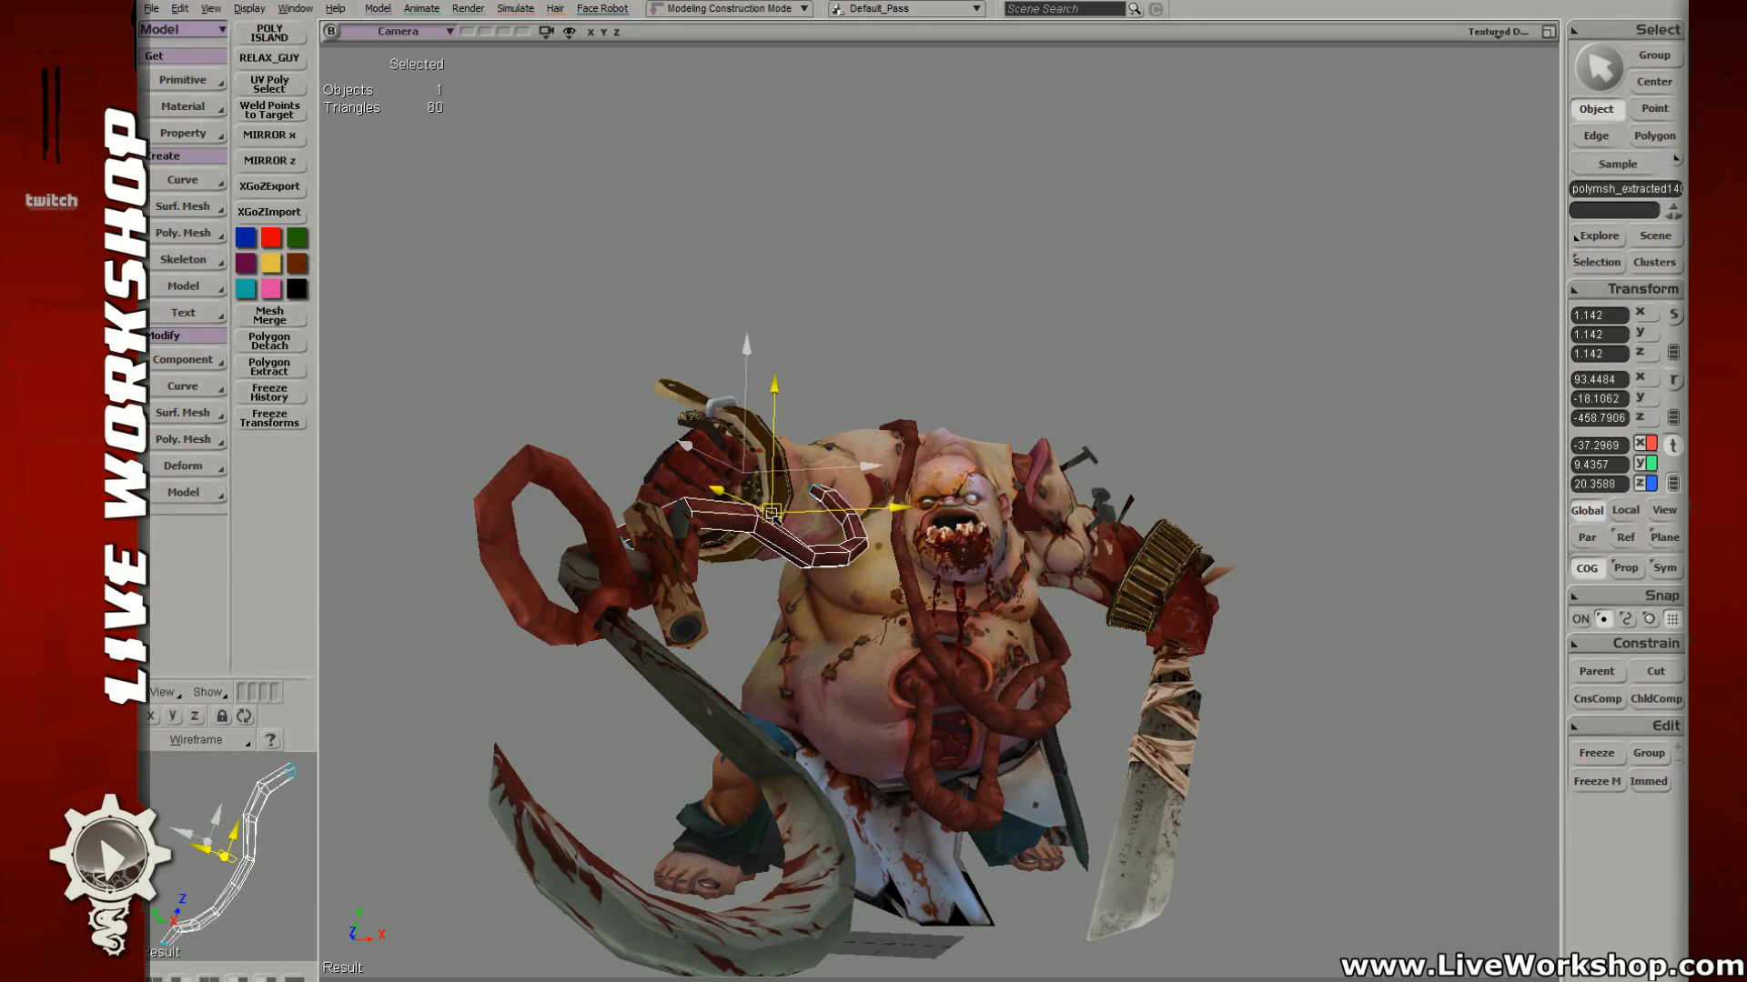
{"action": "key", "text": "space"}
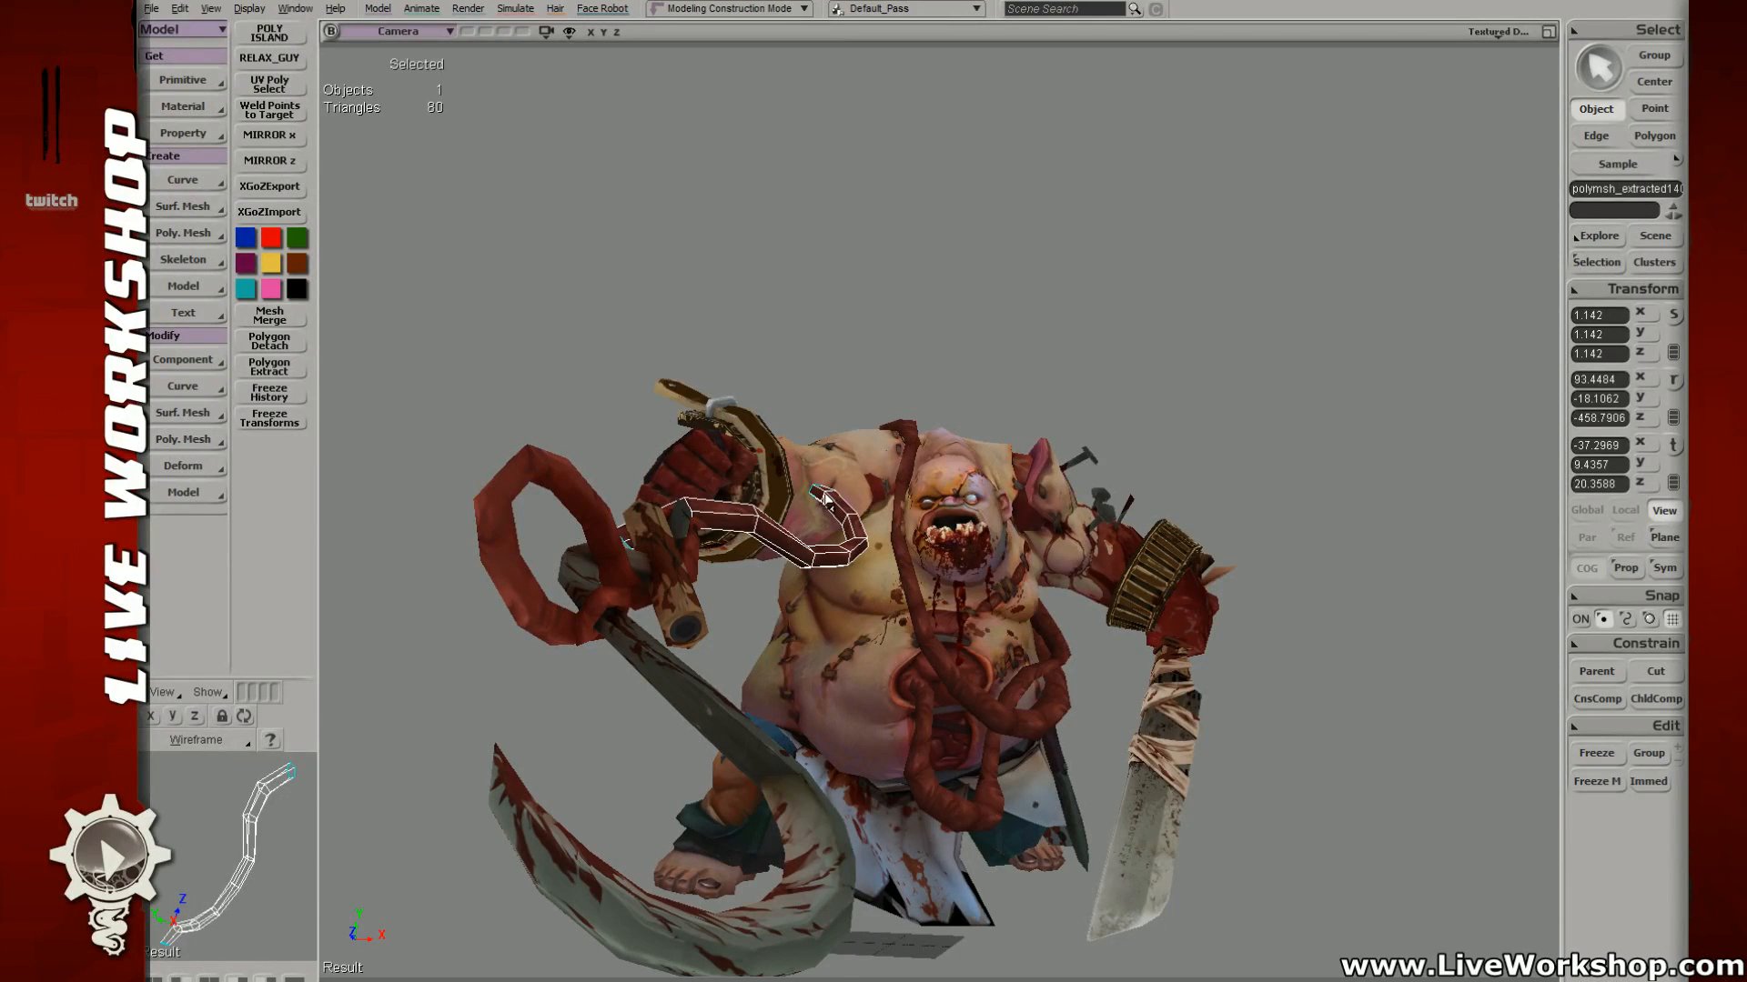
{"action": "left_click", "coordinate": [860, 307]}
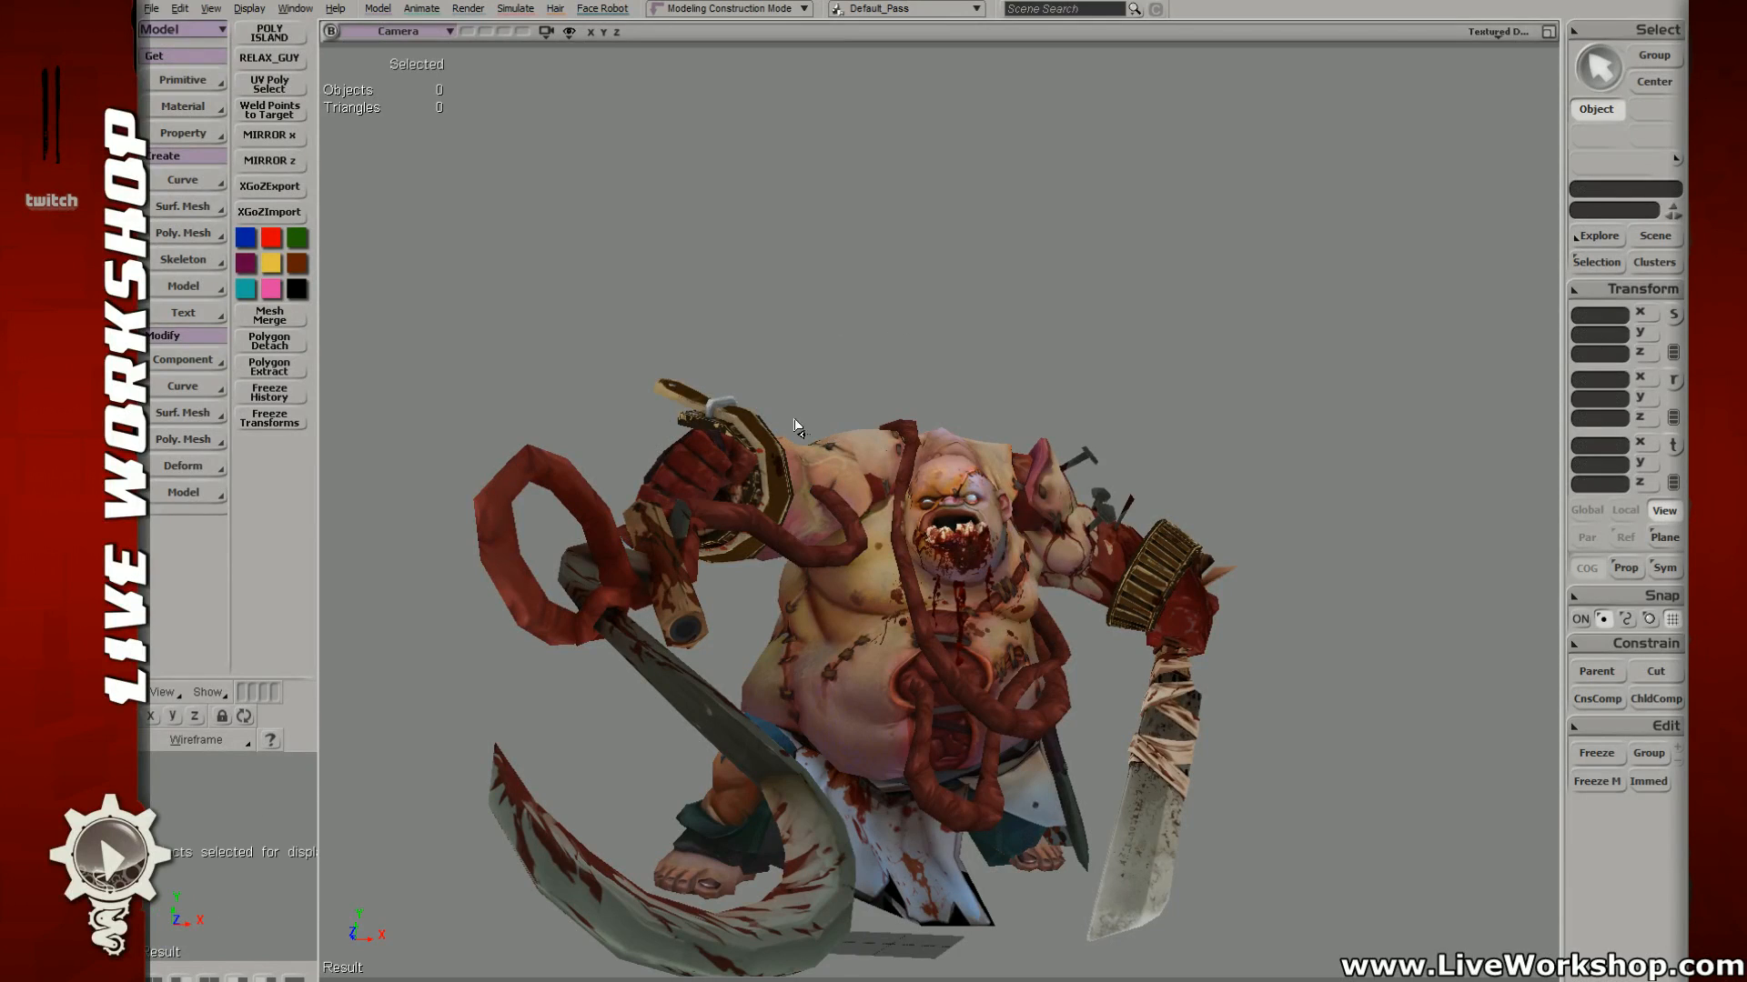
Step: Fine-tune the cord segment's rotation at the hook's handle, clear the selection and save the scene
{"action": "left_click", "coordinate": [760, 526]}
{"action": "key", "text": "c"}
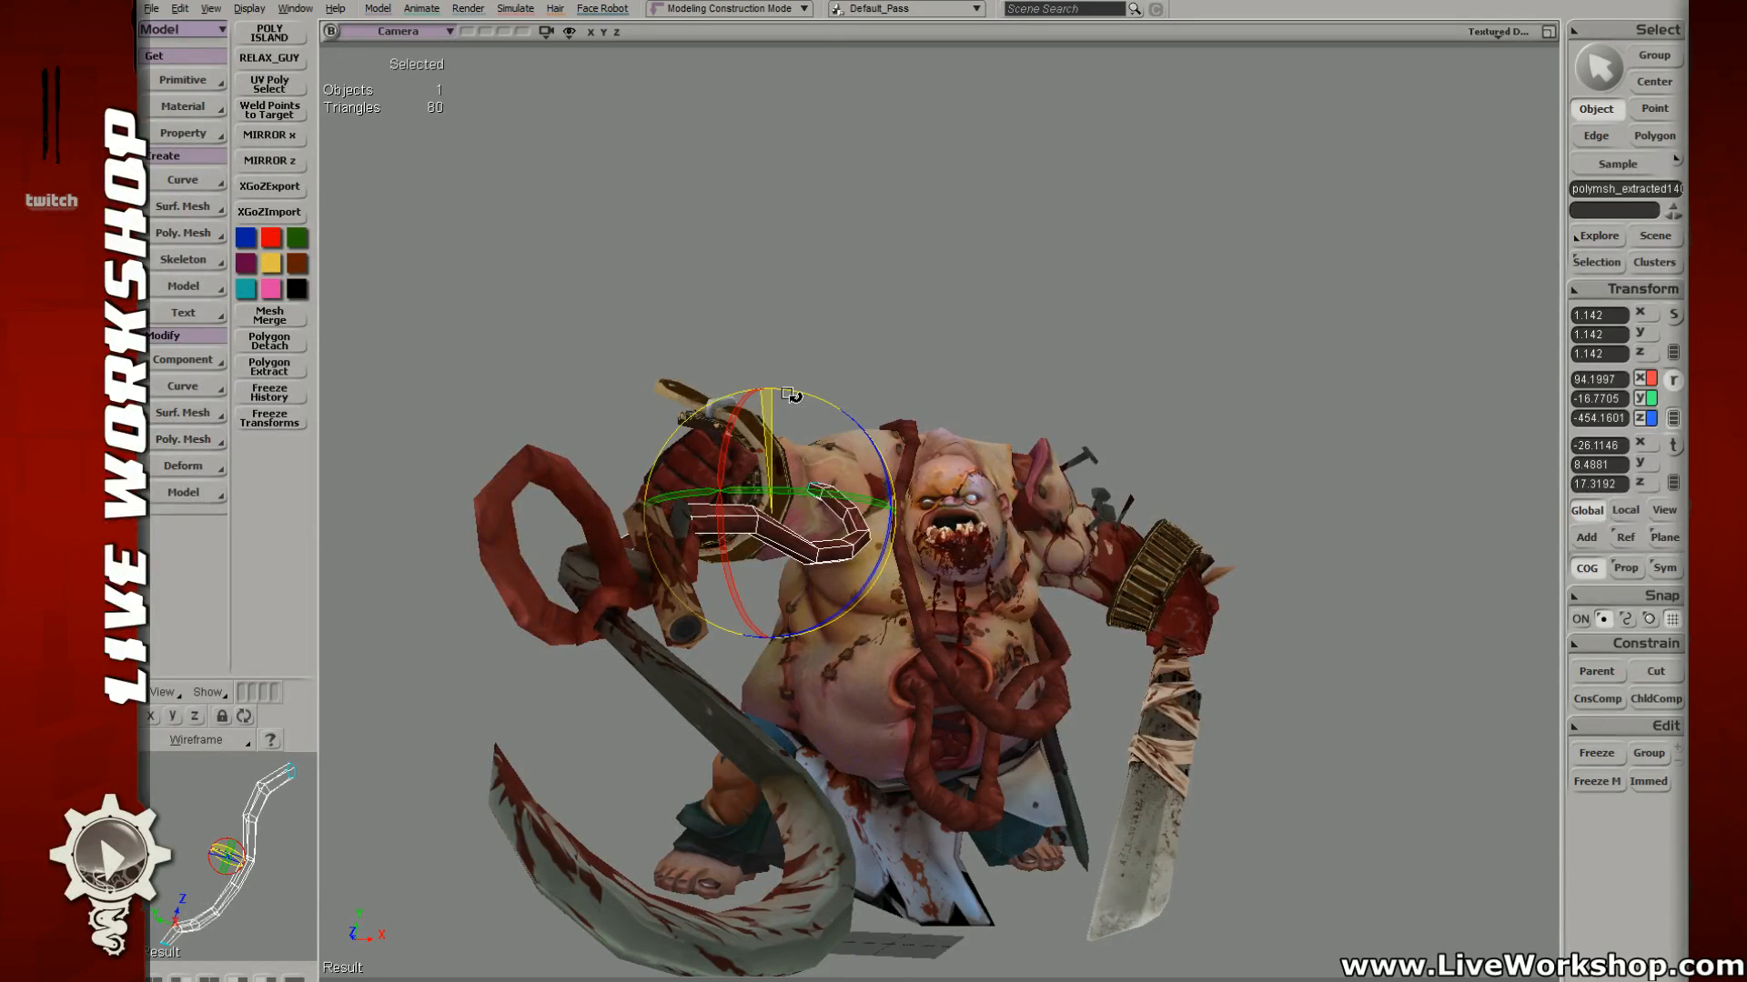
{"action": "key", "text": "space"}
{"action": "left_click", "coordinate": [907, 299]}
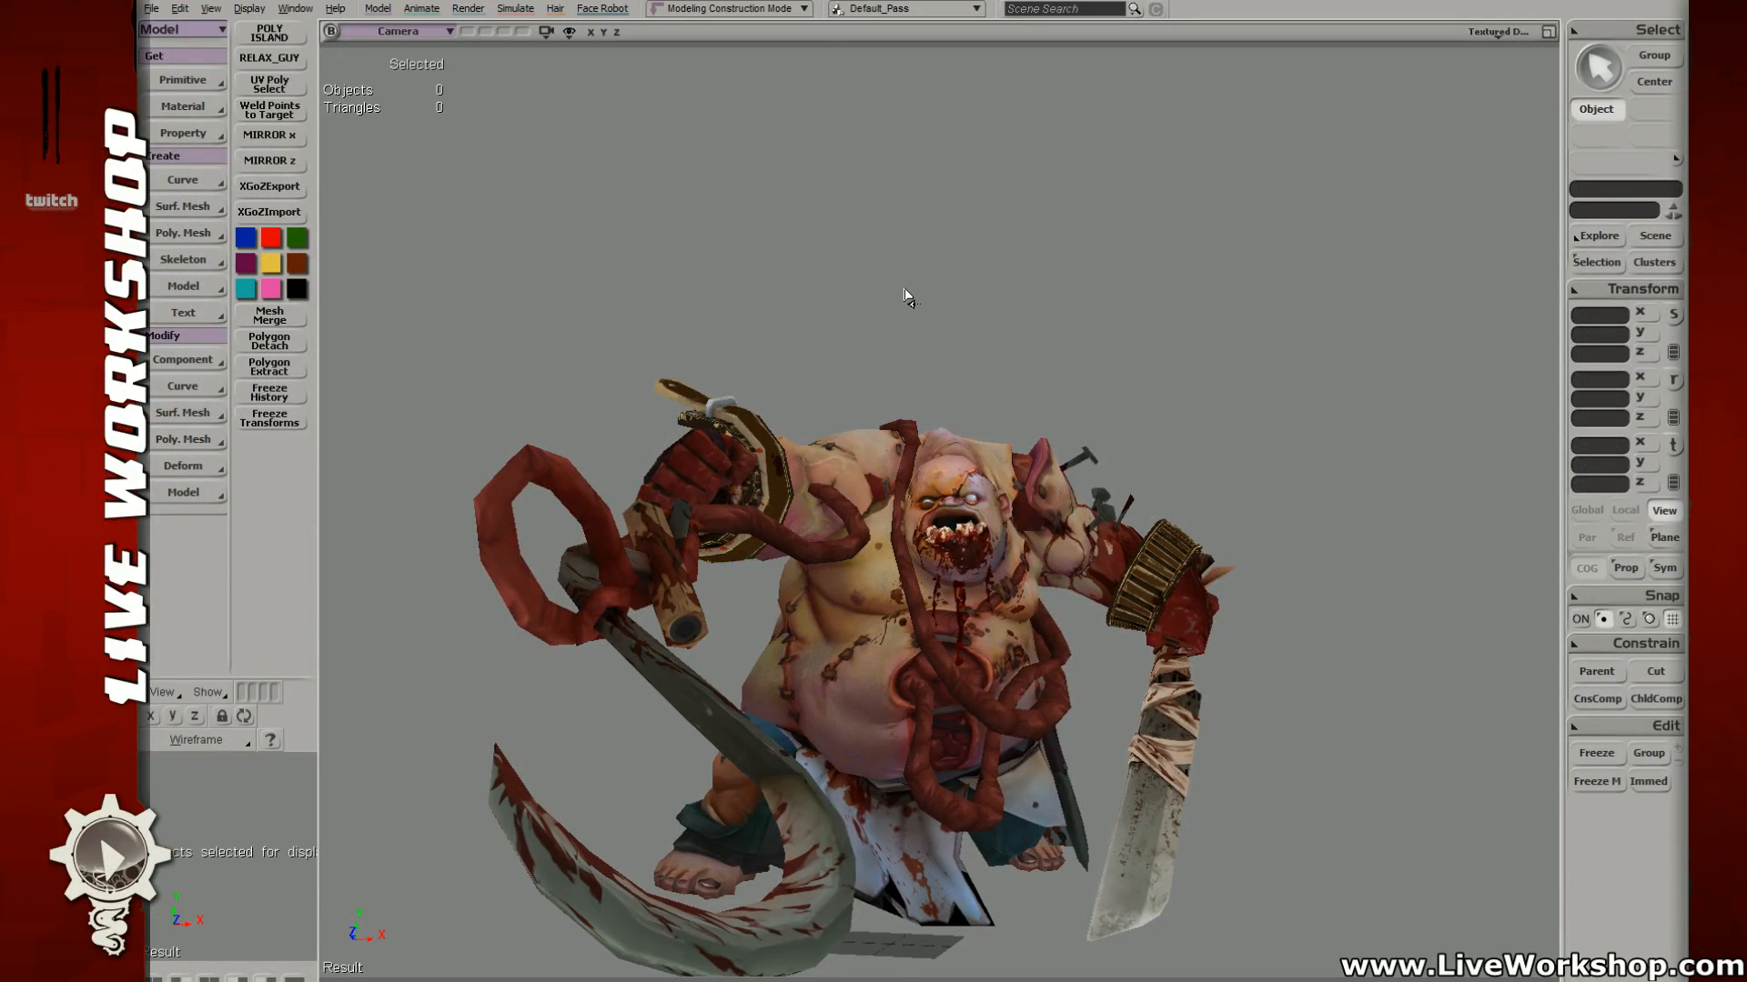
{"action": "key", "text": "ctrl+s"}
{"action": "left_click", "coordinate": [768, 520]}
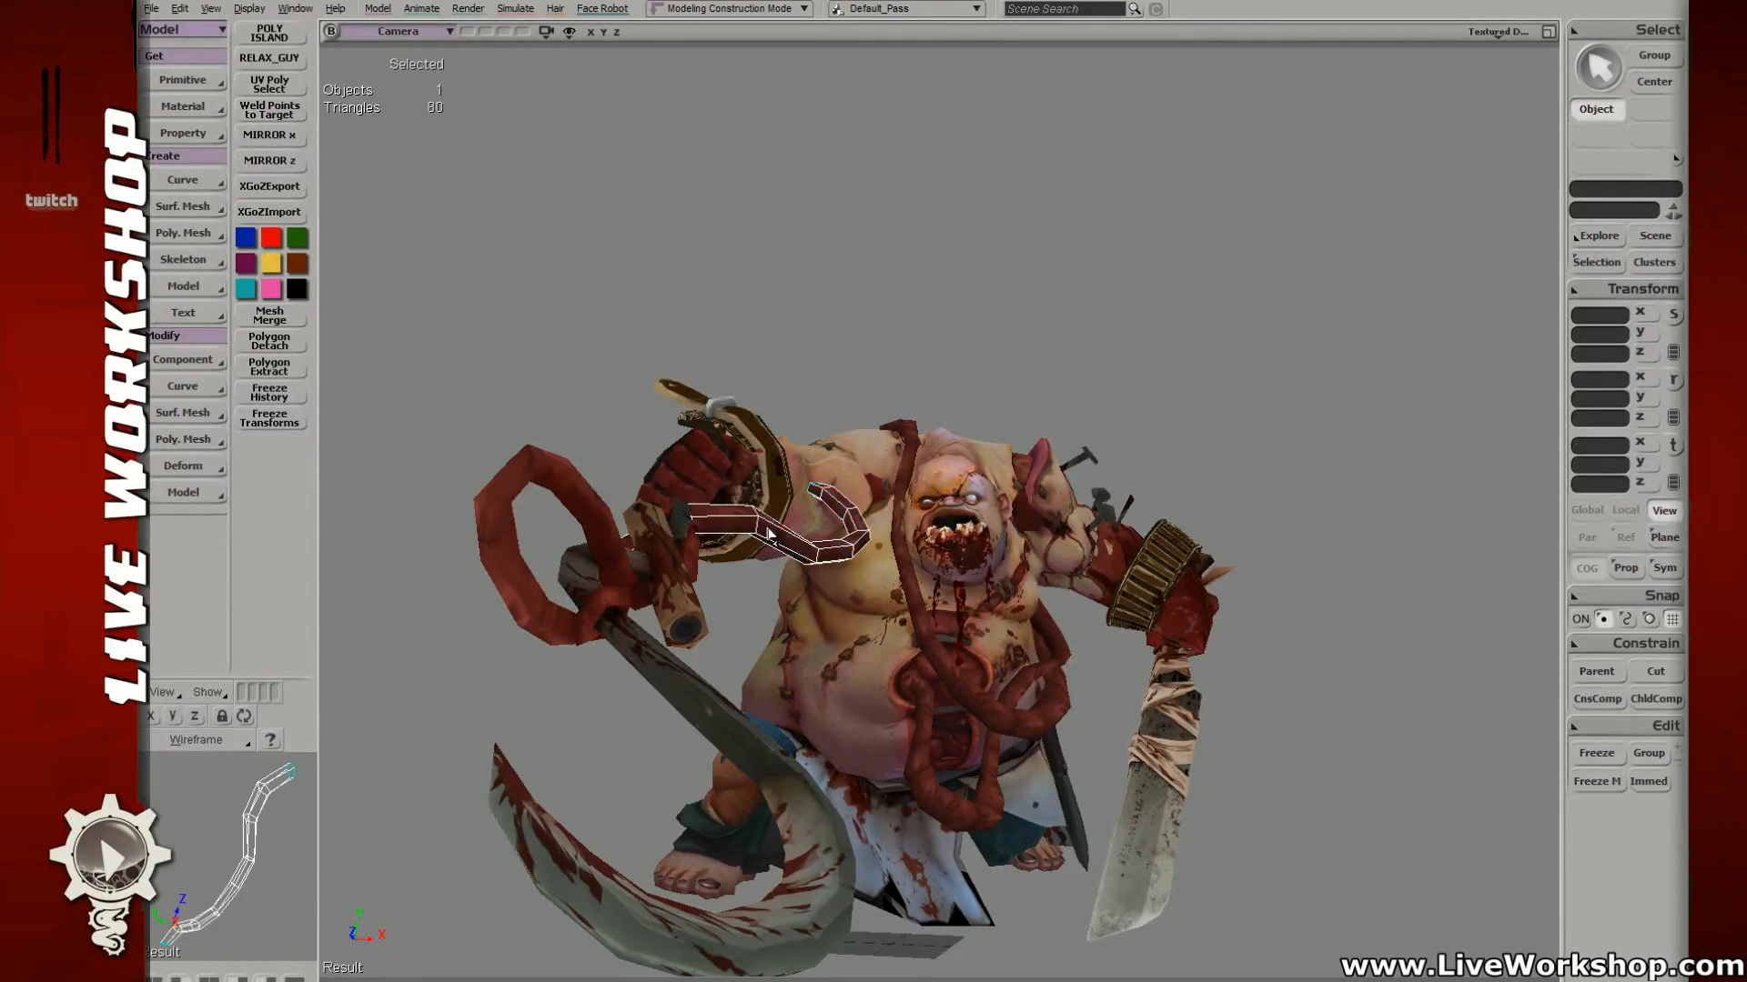
{"action": "left_click", "coordinate": [957, 314]}
{"action": "right_click_drag", "start_coordinate": [977, 404], "coordinate": [972, 415]}
{"action": "left_click_drag", "start_coordinate": [972, 415], "coordinate": [983, 379]}
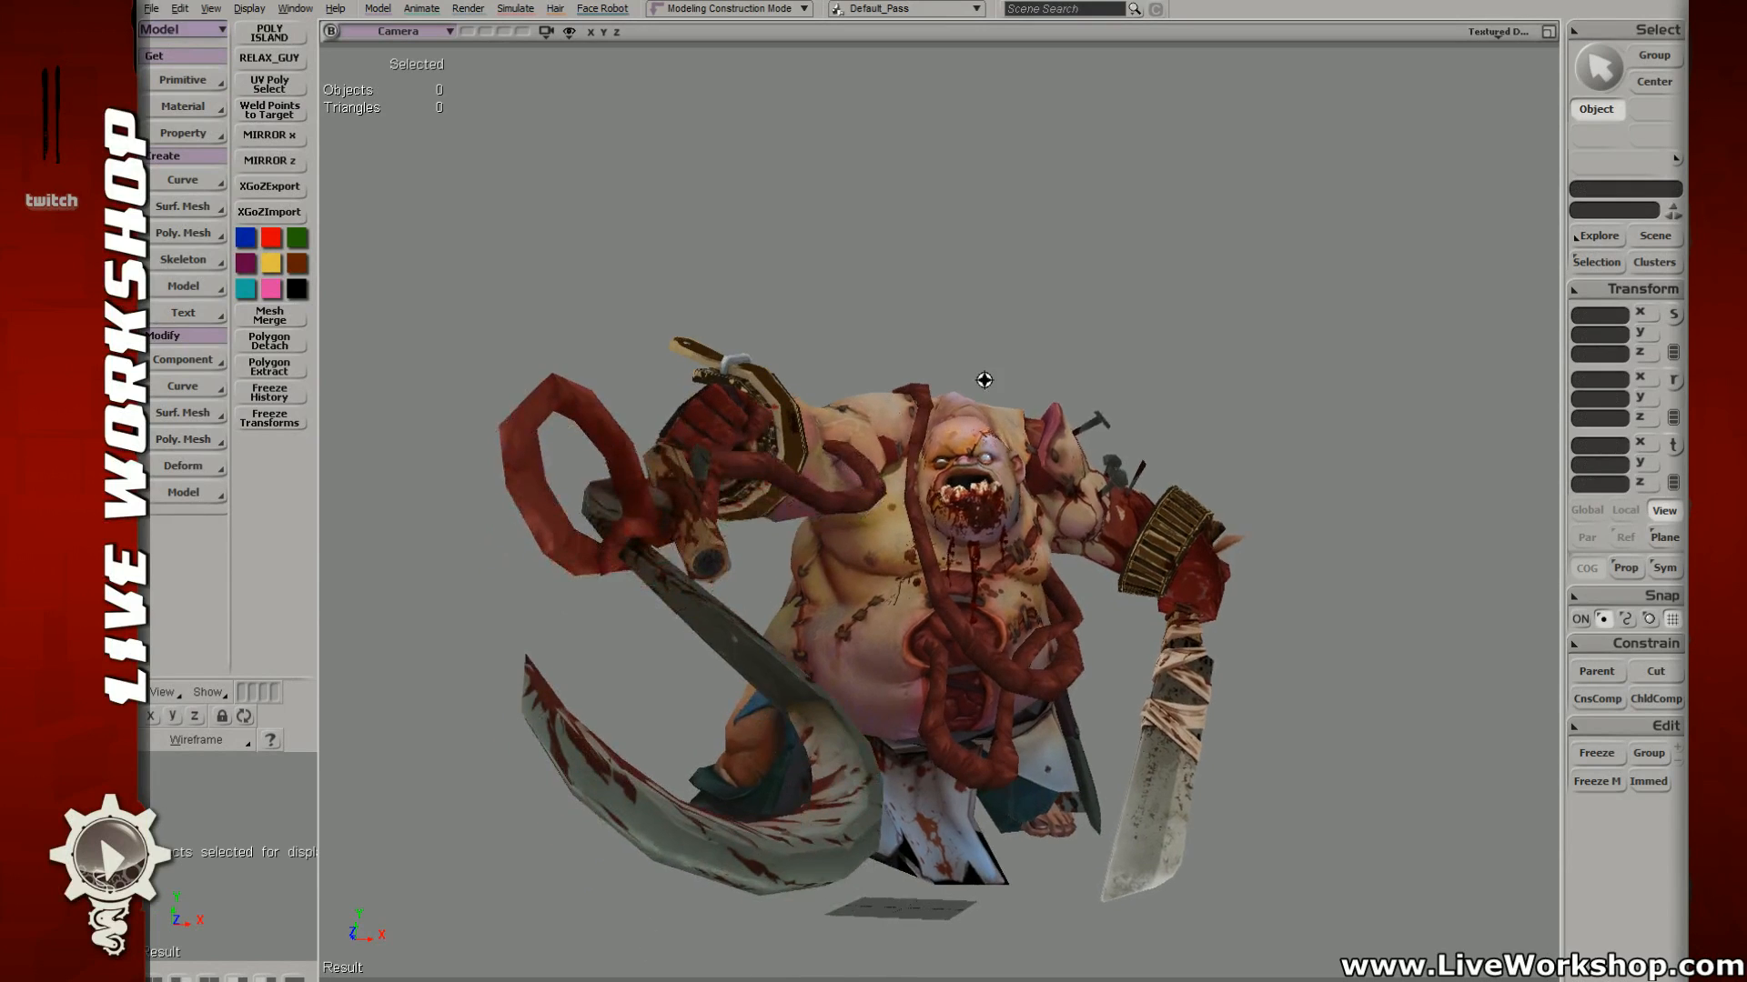
{"action": "right_click_drag", "start_coordinate": [983, 380], "coordinate": [1000, 405]}
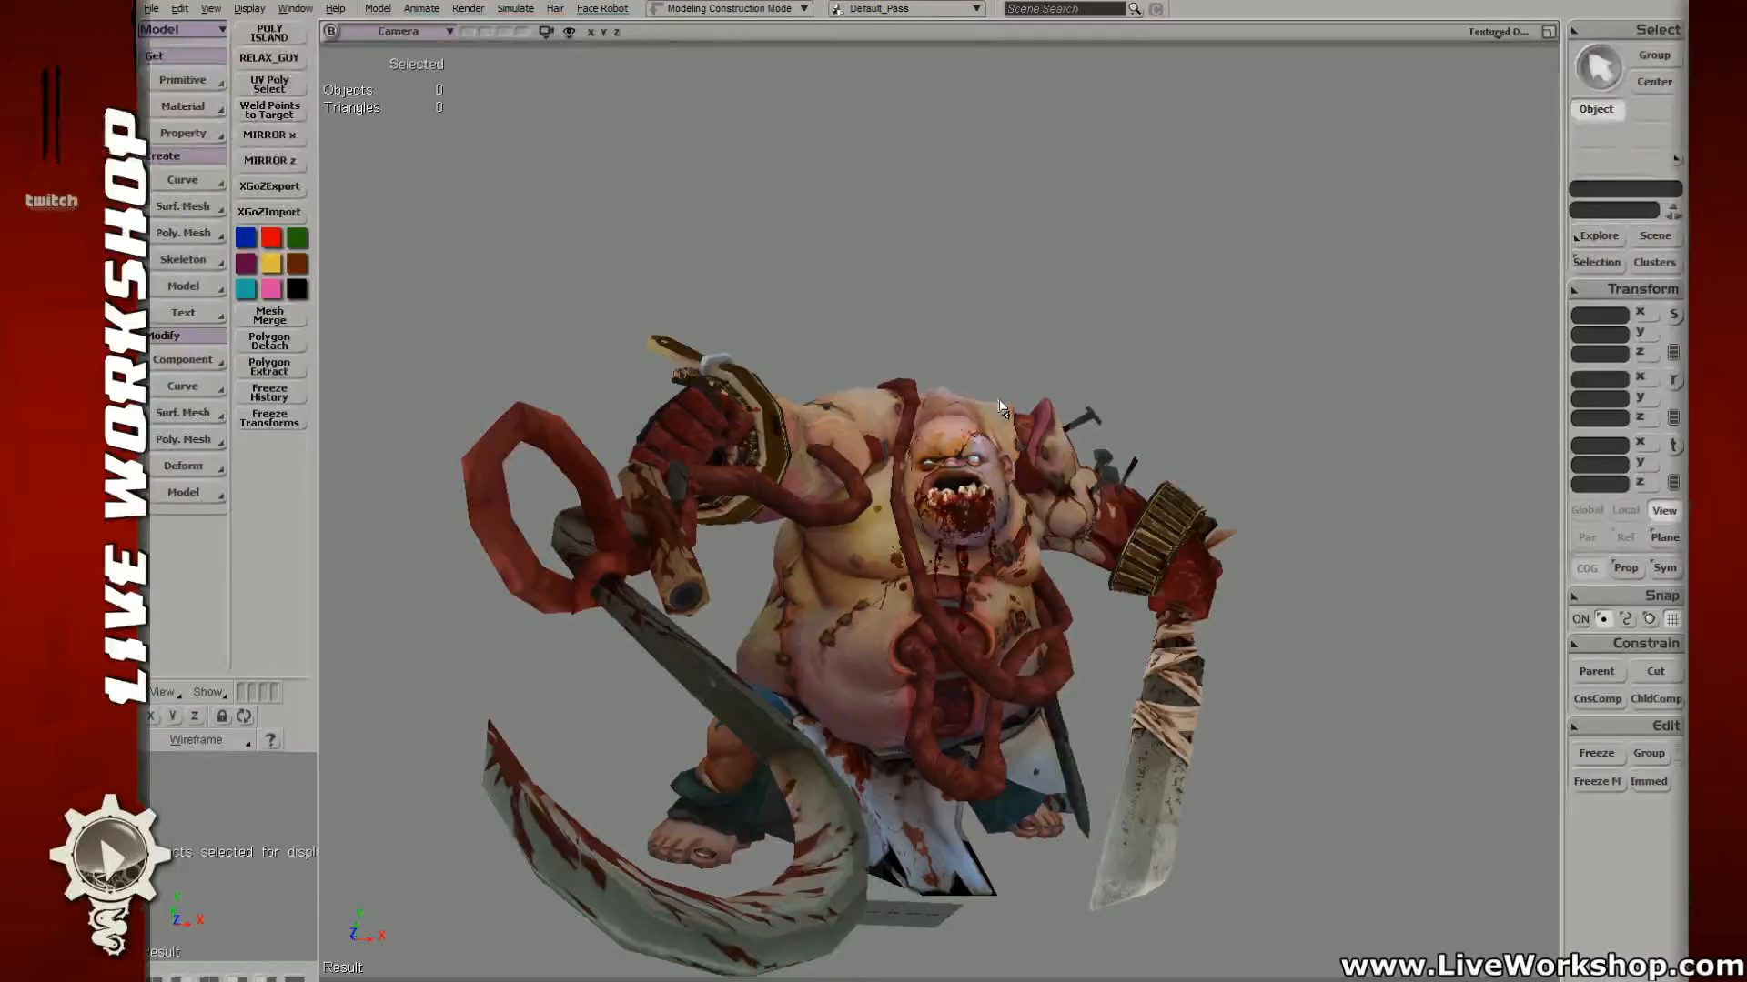
Step: Duplicate the cord segment, rotate and move the copy so it crosses the original near the hook's handle, and freeze its transforms
{"action": "left_click", "coordinate": [774, 508]}
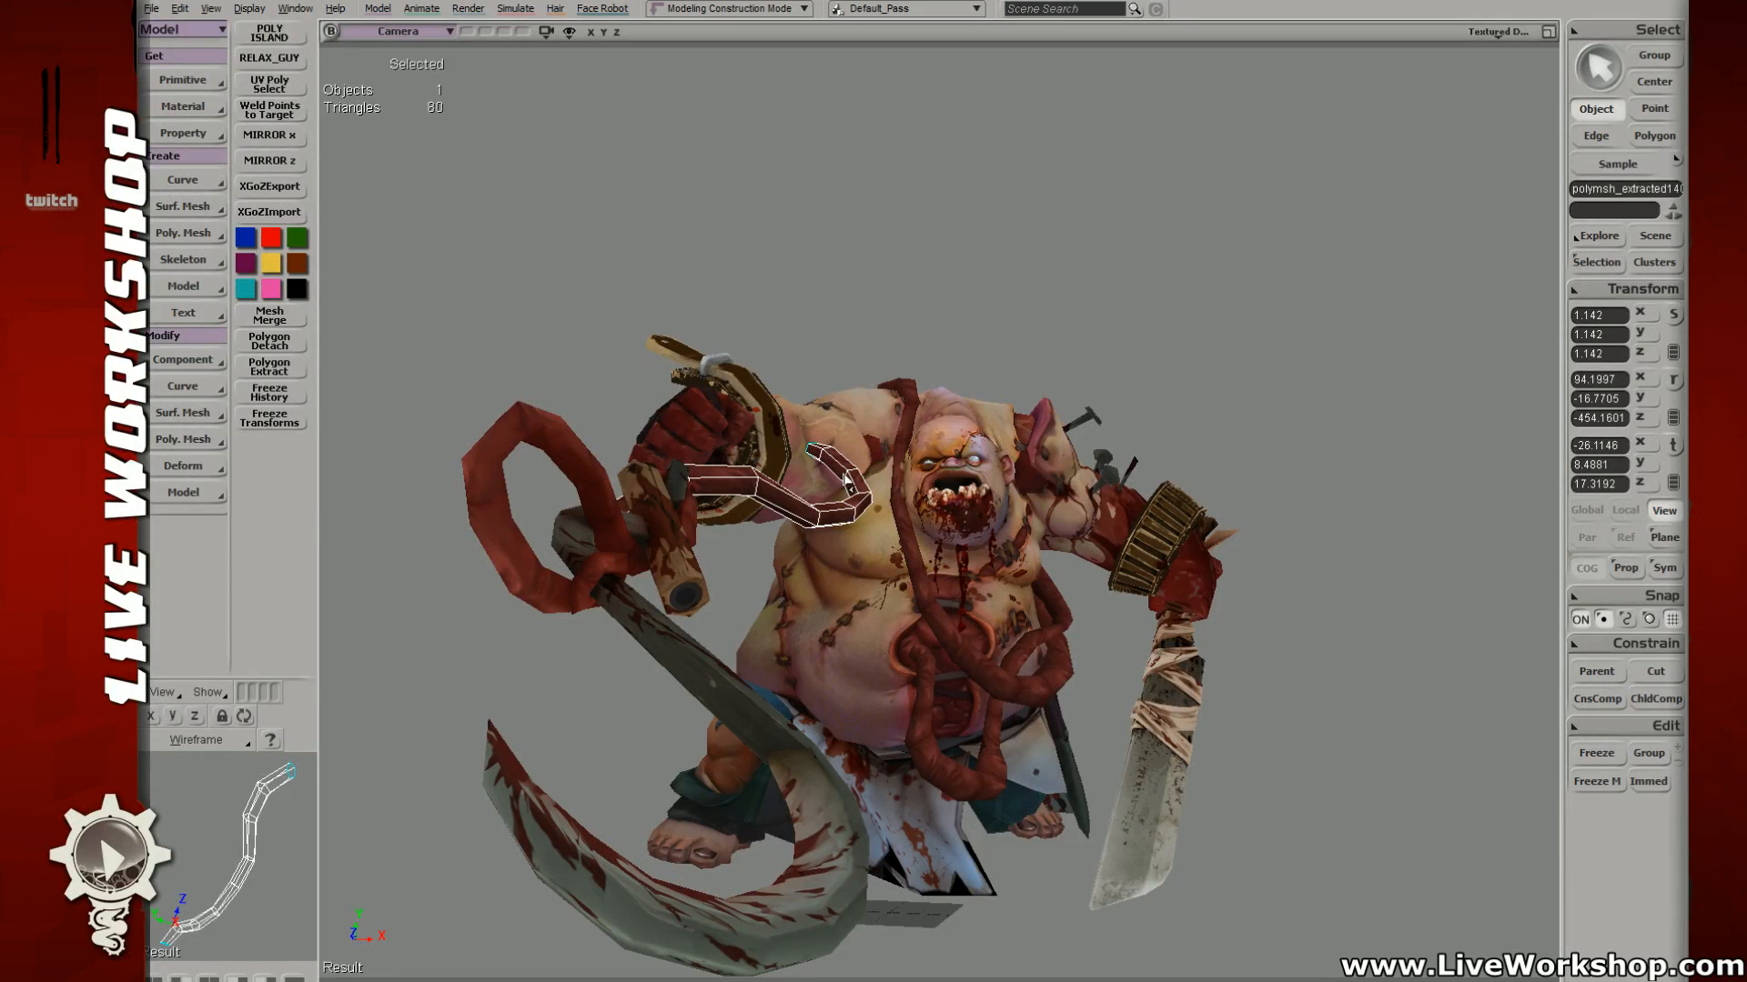
{"action": "key", "text": "ctrl+d"}
{"action": "key", "text": "s"}
{"action": "right_click_drag", "start_coordinate": [914, 403], "coordinate": [1108, 693]}
{"action": "key", "text": "c"}
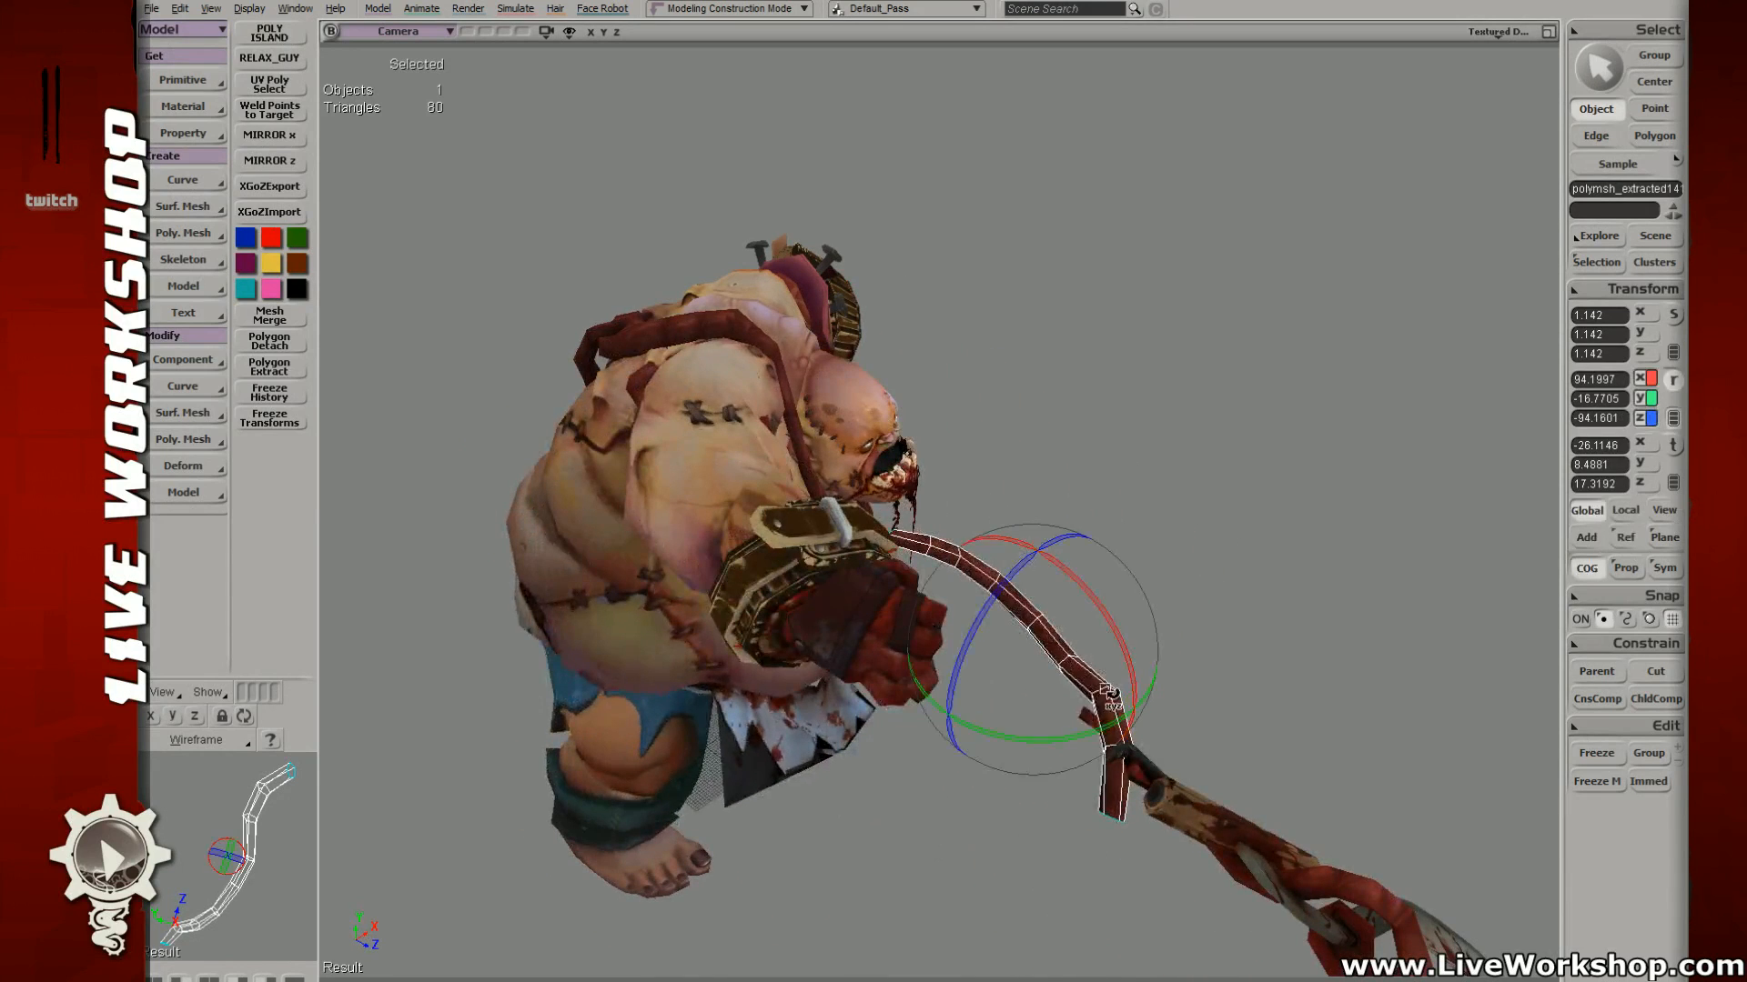
{"action": "left_click_drag", "start_coordinate": [1109, 695], "coordinate": [1004, 723]}
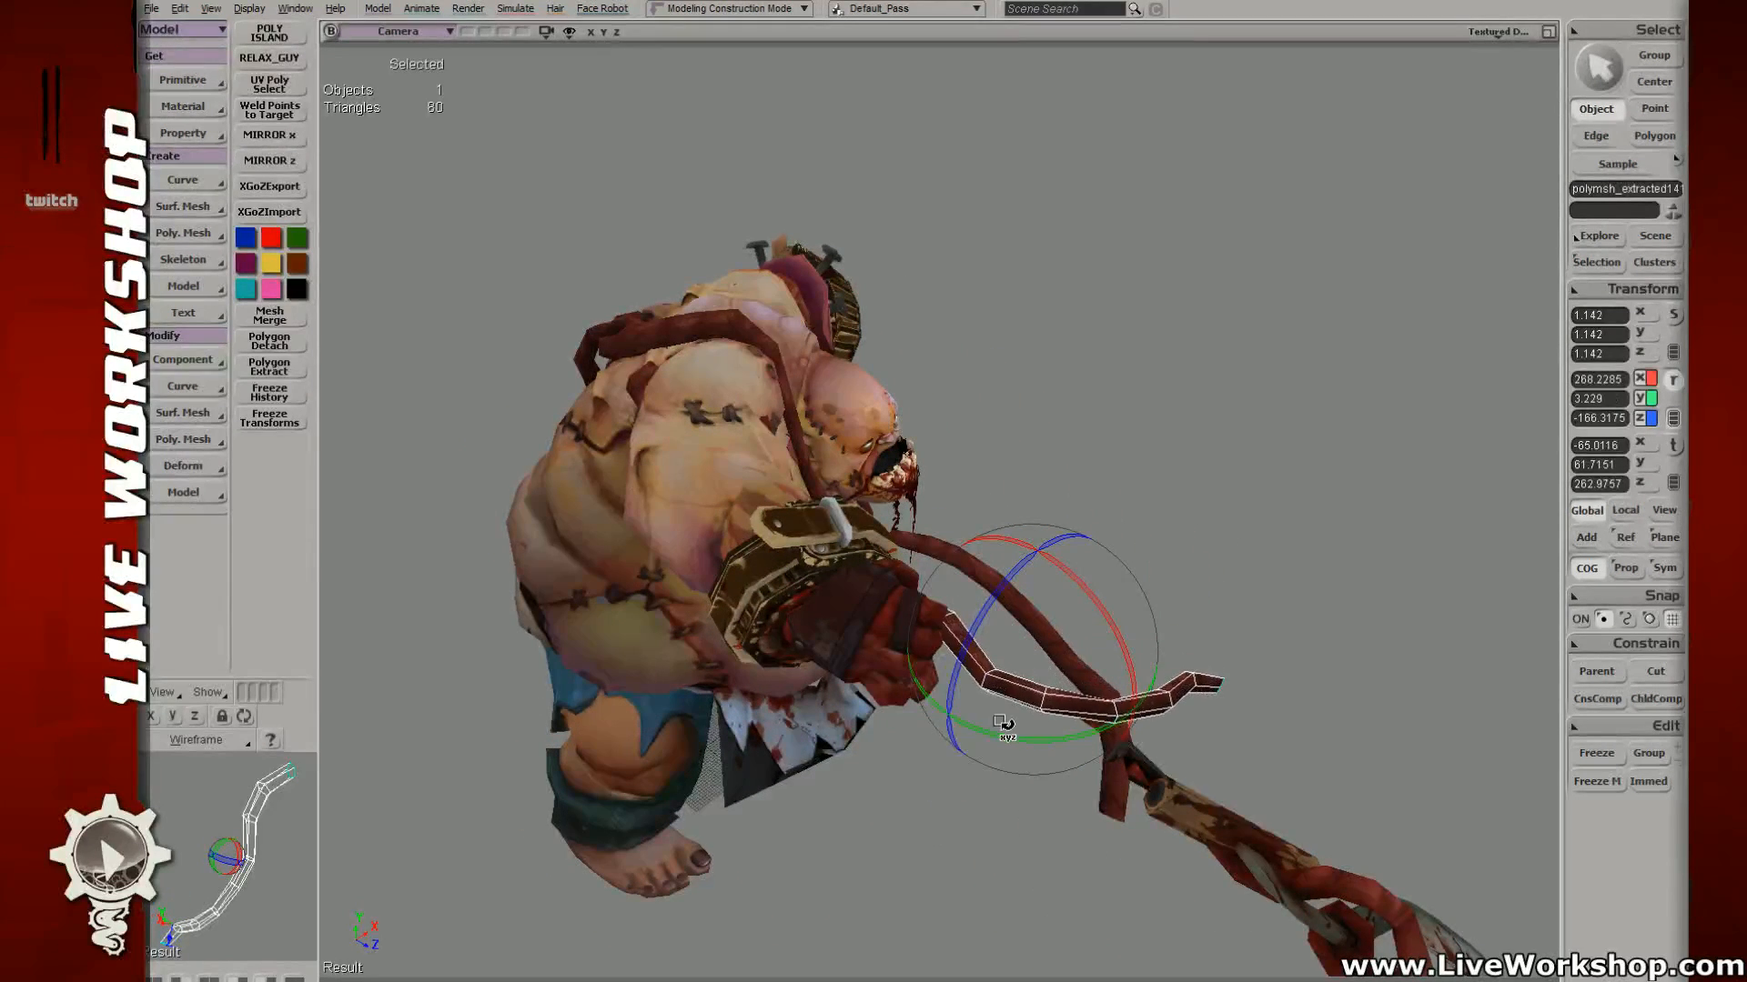
{"action": "key", "text": "s"}
{"action": "right_click_drag", "start_coordinate": [1003, 724], "coordinate": [1092, 564]}
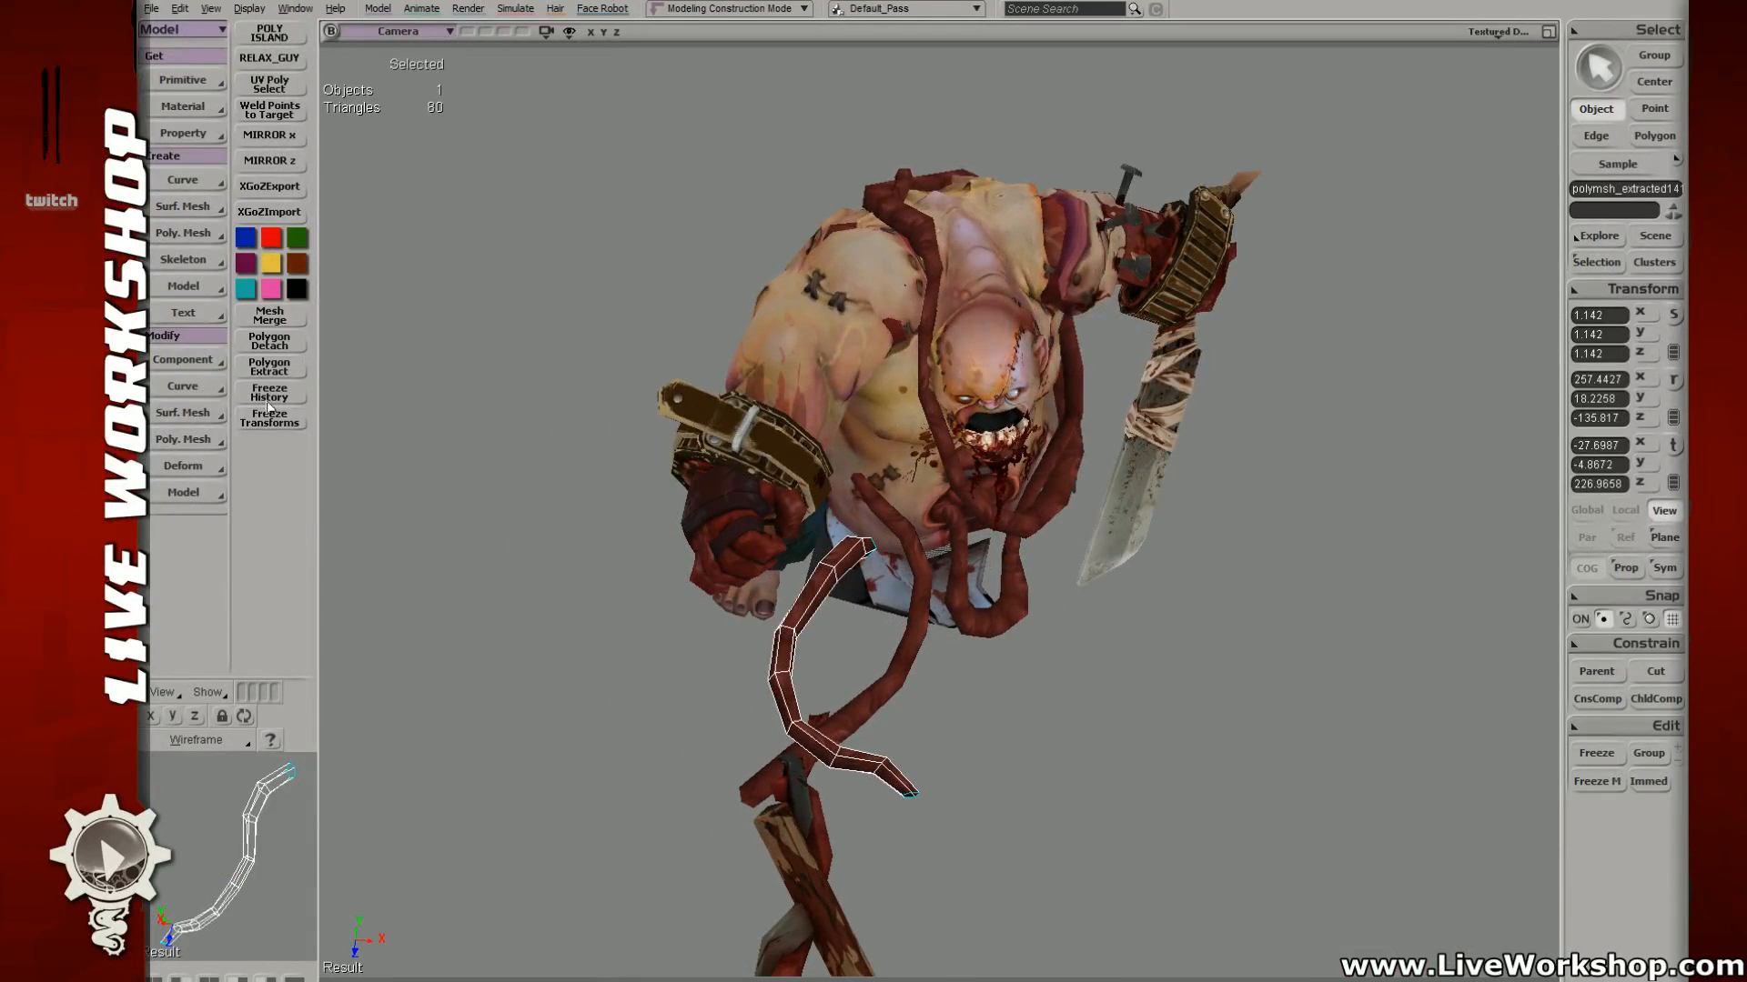
{"action": "left_click", "coordinate": [270, 417]}
Step: Try to mirror the cord copy in X, then move and rotate the mirrored piece behind the shoulder
{"action": "left_click", "coordinate": [269, 142]}
{"action": "key", "text": "v"}
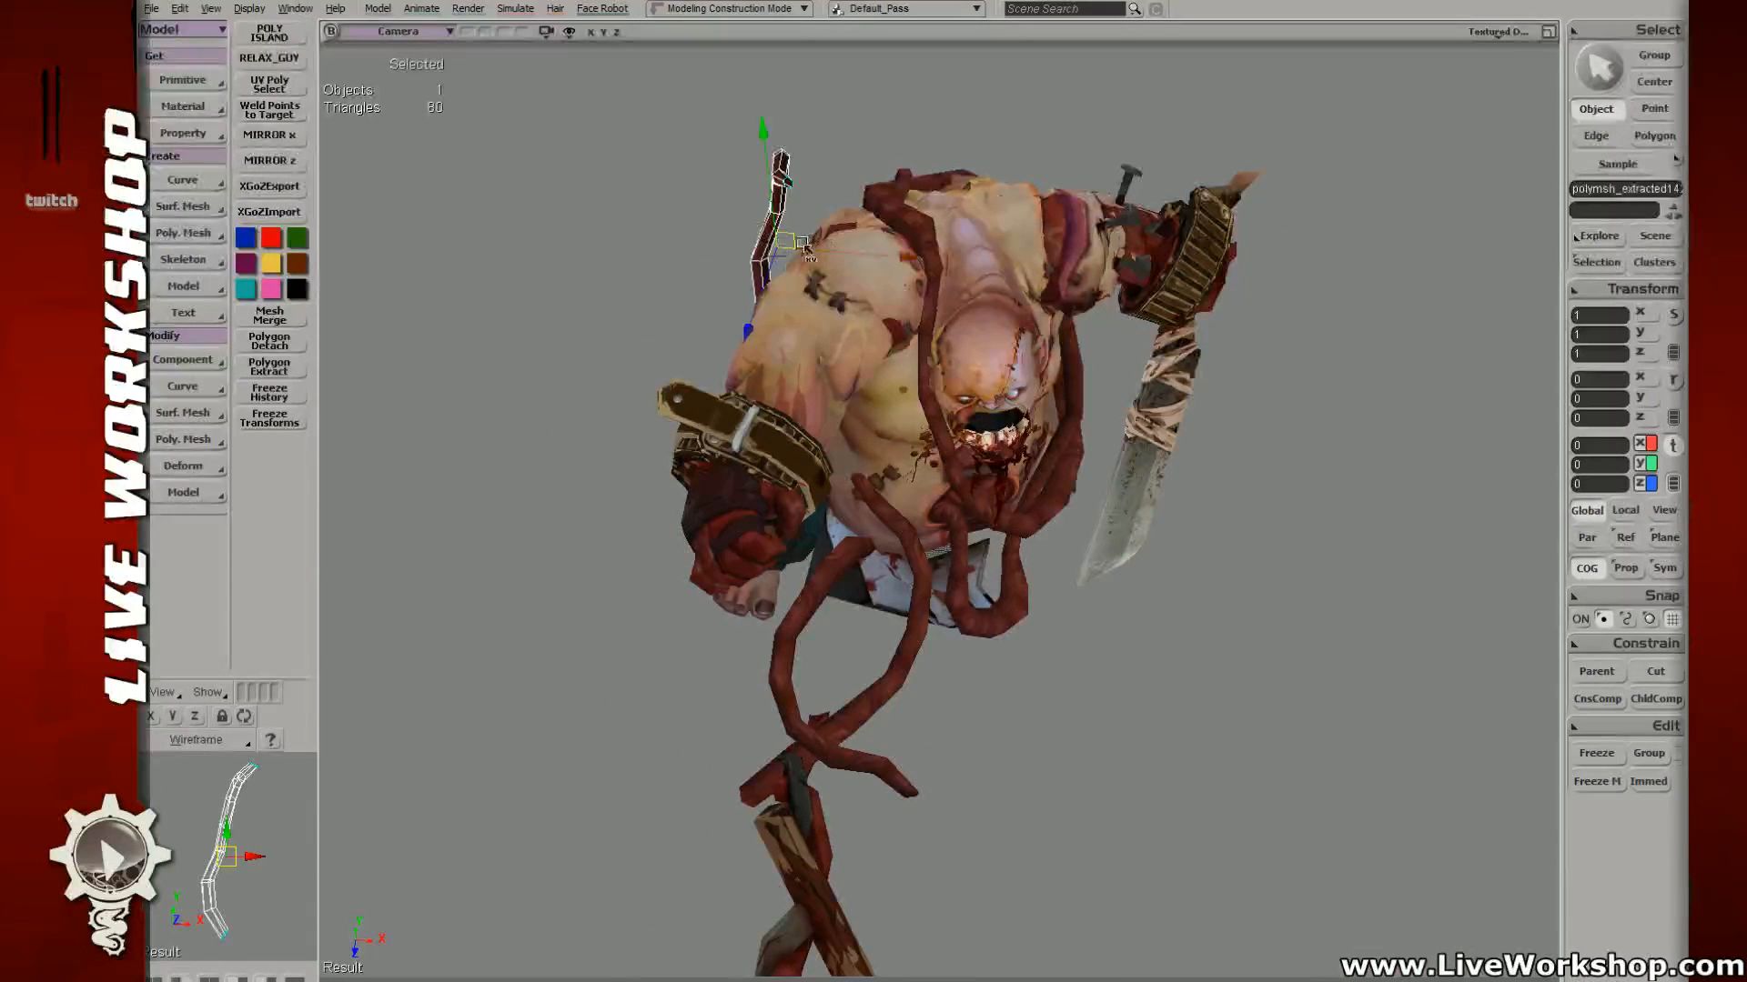
{"action": "left_click_drag", "start_coordinate": [775, 242], "coordinate": [794, 179]}
{"action": "key", "text": "s"}
{"action": "middle_click_drag", "start_coordinate": [794, 195], "coordinate": [783, 311]}
{"action": "right_click_drag", "start_coordinate": [782, 311], "coordinate": [881, 247]}
{"action": "key", "text": "c"}
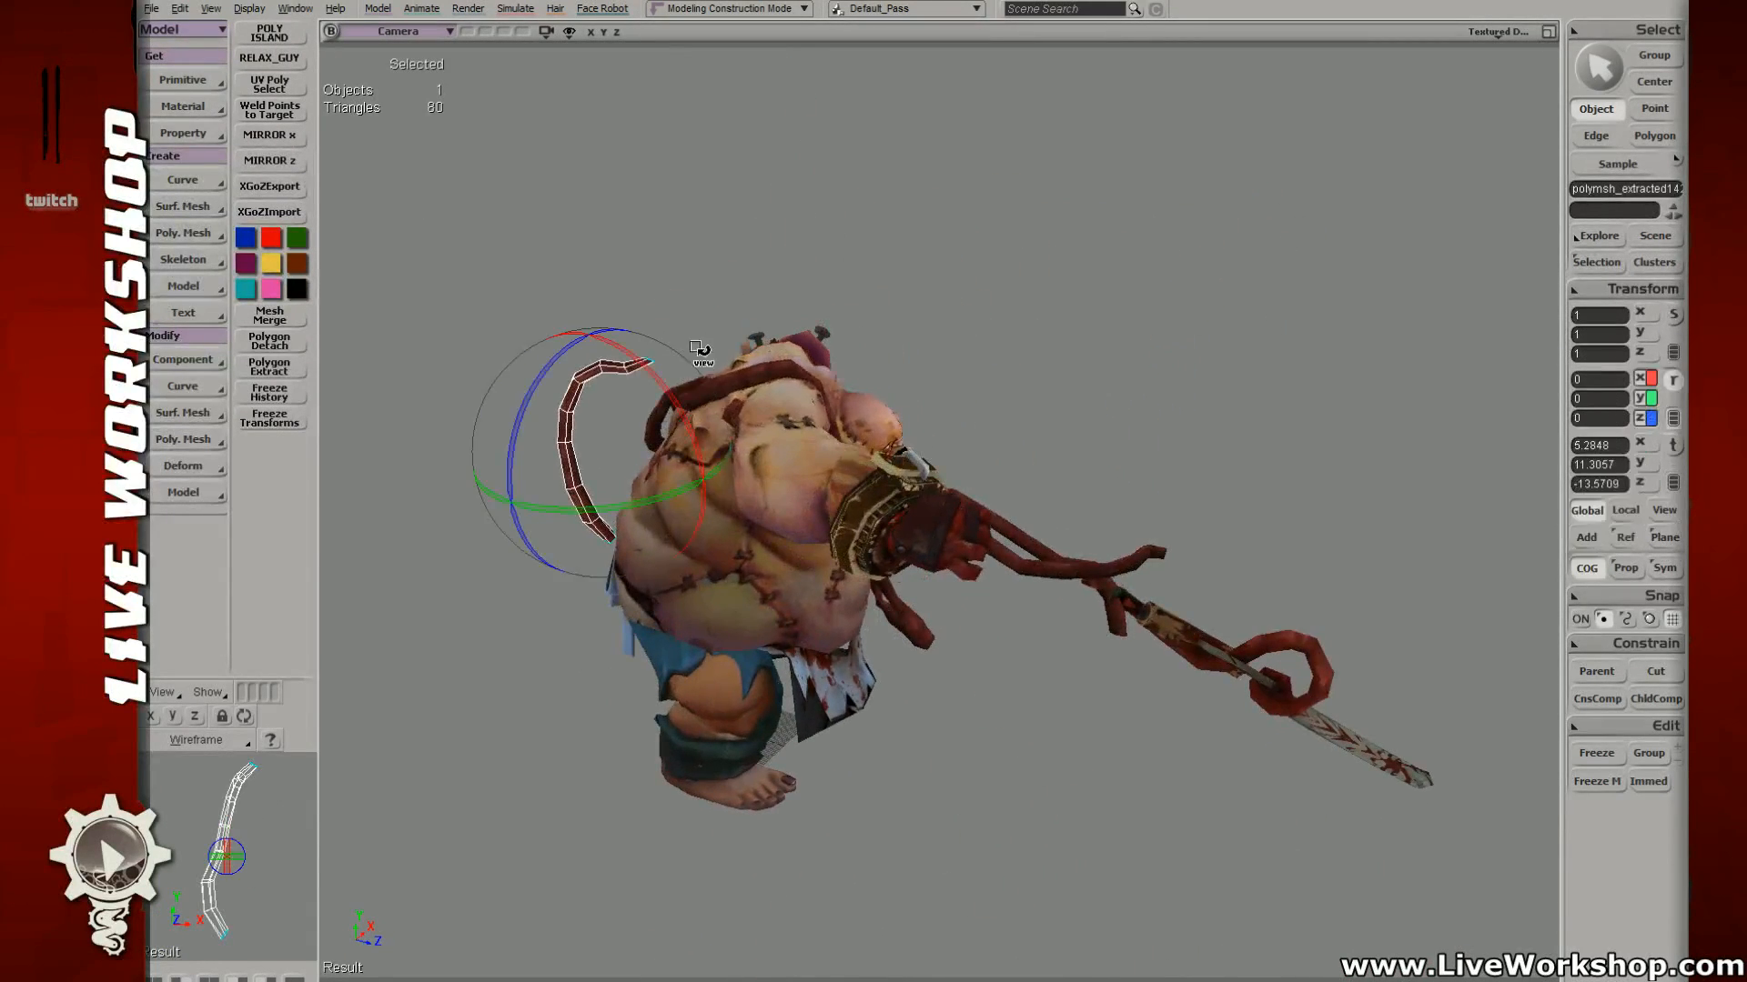
{"action": "left_click_drag", "start_coordinate": [678, 371], "coordinate": [585, 340]}
{"action": "key", "text": "s"}
{"action": "right_click_drag", "start_coordinate": [585, 340], "coordinate": [650, 363]}
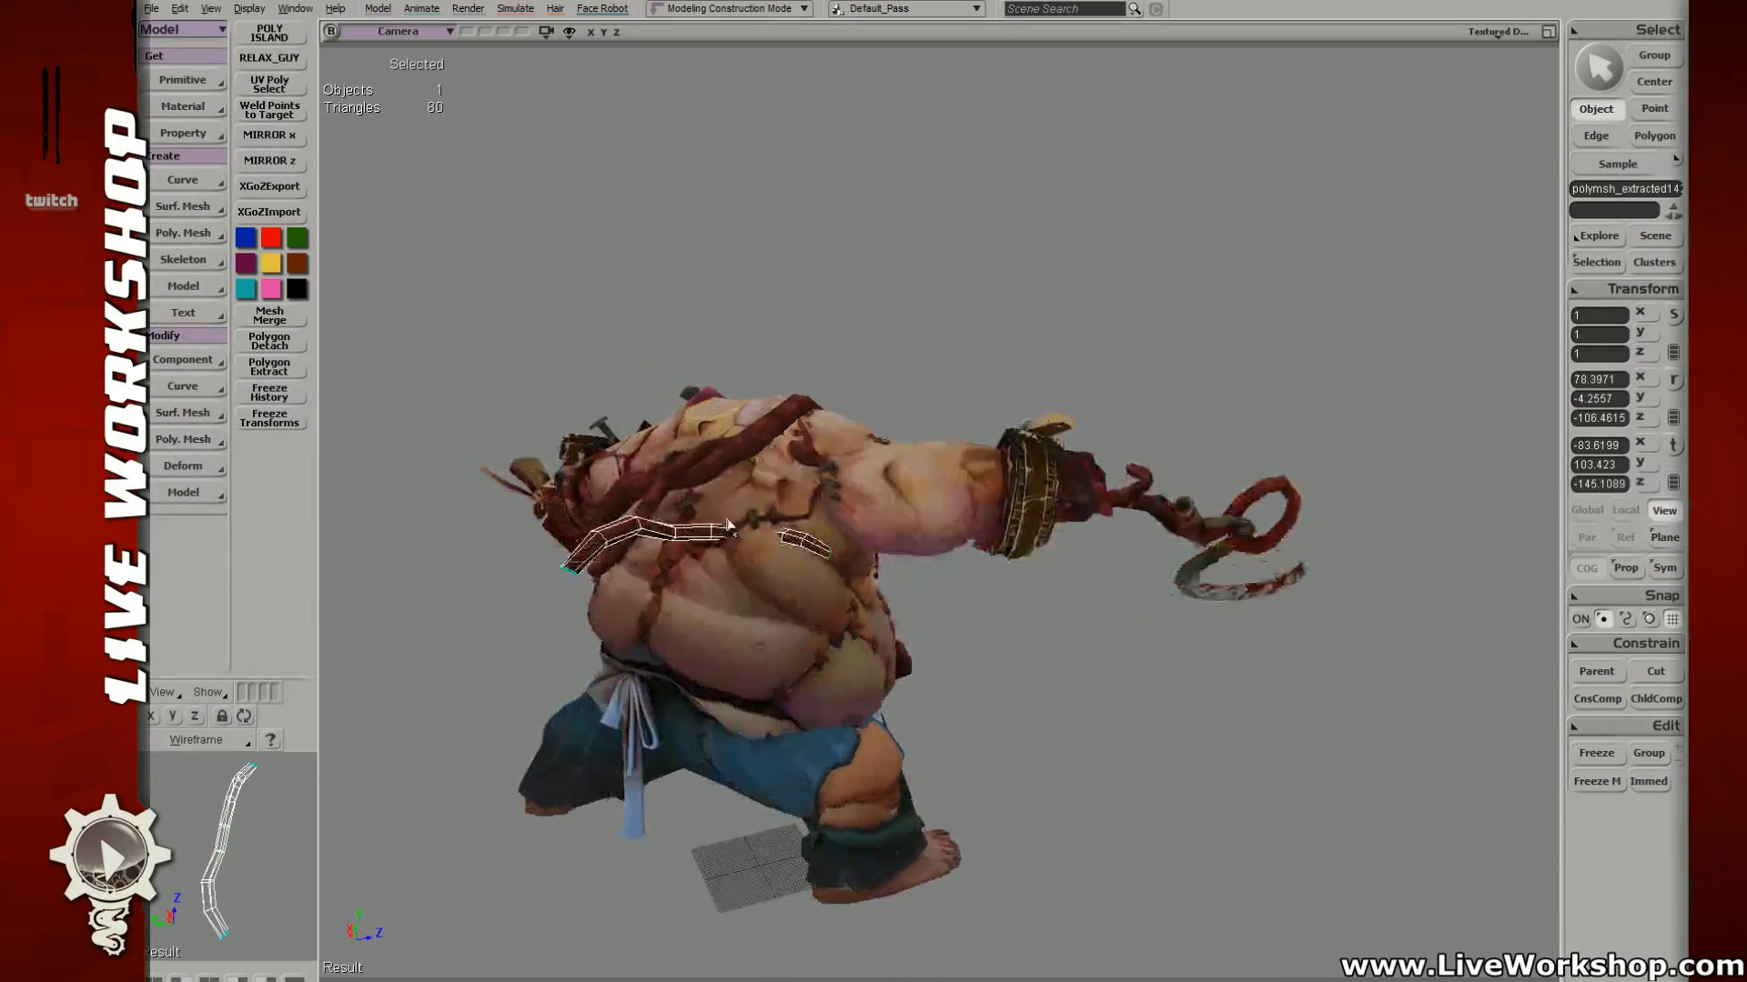
Step: Move the mirrored cord piece forward to sit above the raised arm
{"action": "key", "text": "v"}
{"action": "left_click_drag", "start_coordinate": [689, 537], "coordinate": [1061, 431]}
{"action": "key", "text": "s"}
{"action": "right_click_drag", "start_coordinate": [1061, 431], "coordinate": [873, 418]}
{"action": "key", "text": "v"}
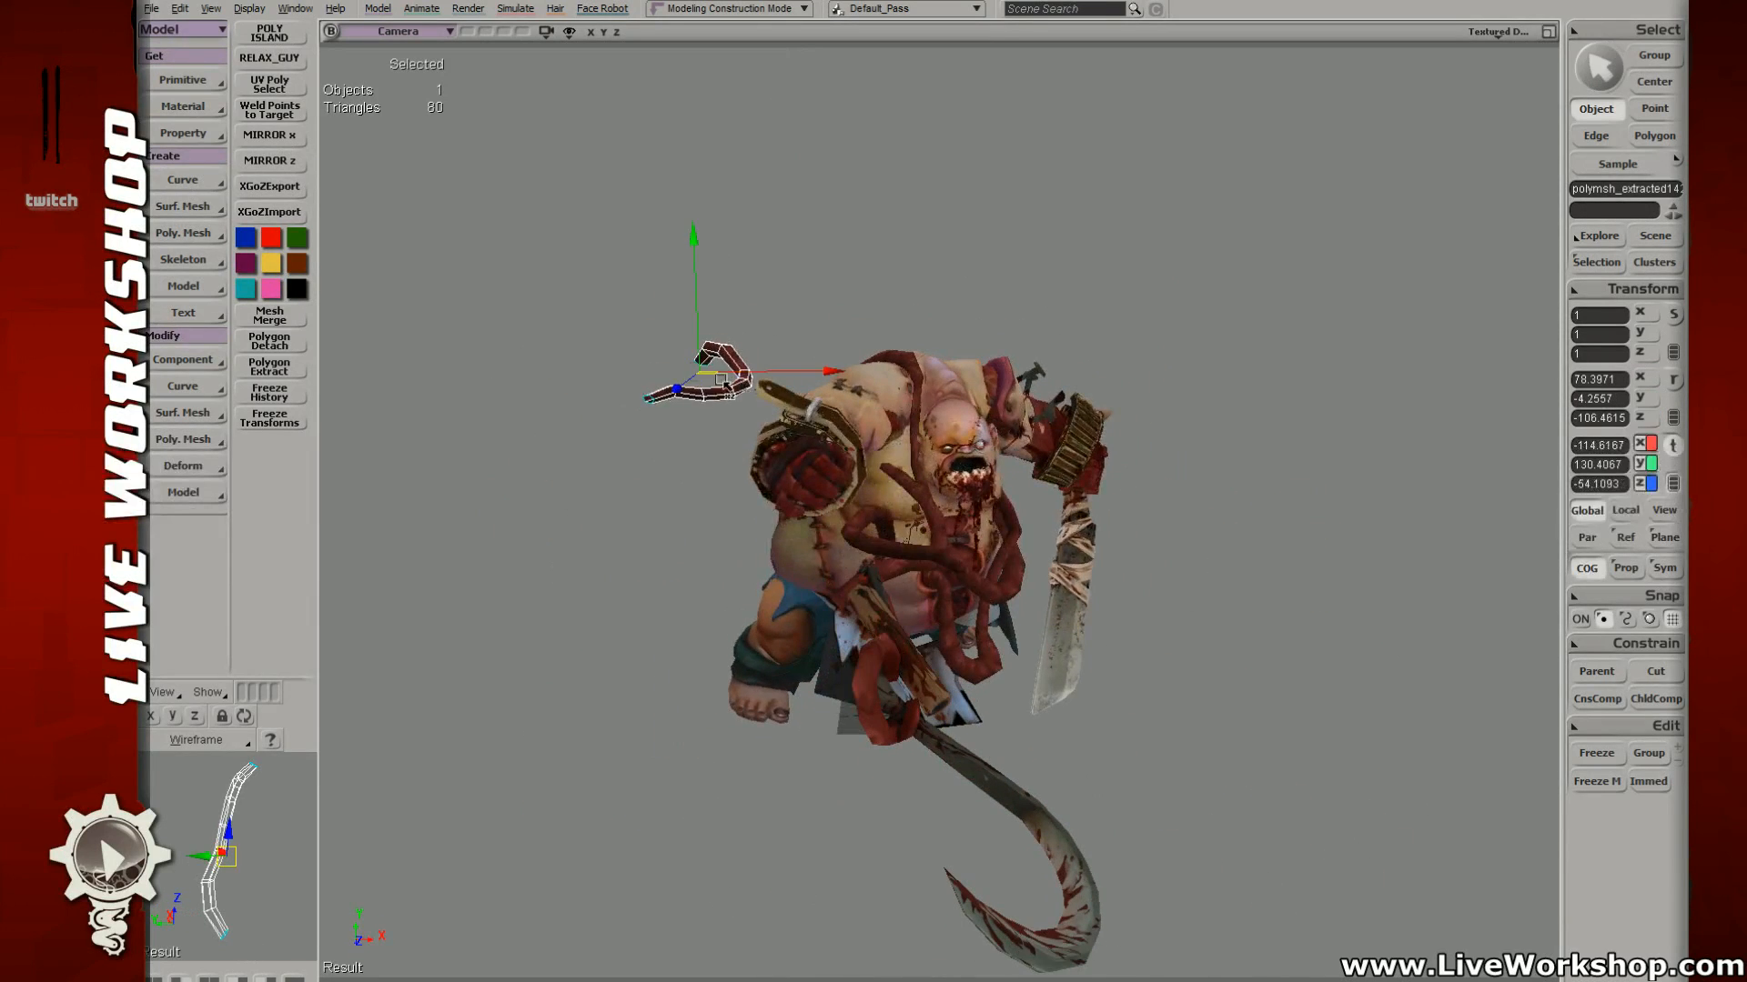
{"action": "left_click_drag", "start_coordinate": [698, 372], "coordinate": [891, 419]}
Step: Rotate the mirrored cord piece so it drapes across the raised arm's shoulder, and freeze its history
{"action": "key", "text": "c"}
{"action": "left_click_drag", "start_coordinate": [890, 514], "coordinate": [891, 520]}
{"action": "key", "text": "s"}
{"action": "right_click_drag", "start_coordinate": [919, 509], "coordinate": [853, 482]}
{"action": "key", "text": "c"}
{"action": "left_click_drag", "start_coordinate": [980, 476], "coordinate": [999, 484]}
{"action": "key", "text": "space"}
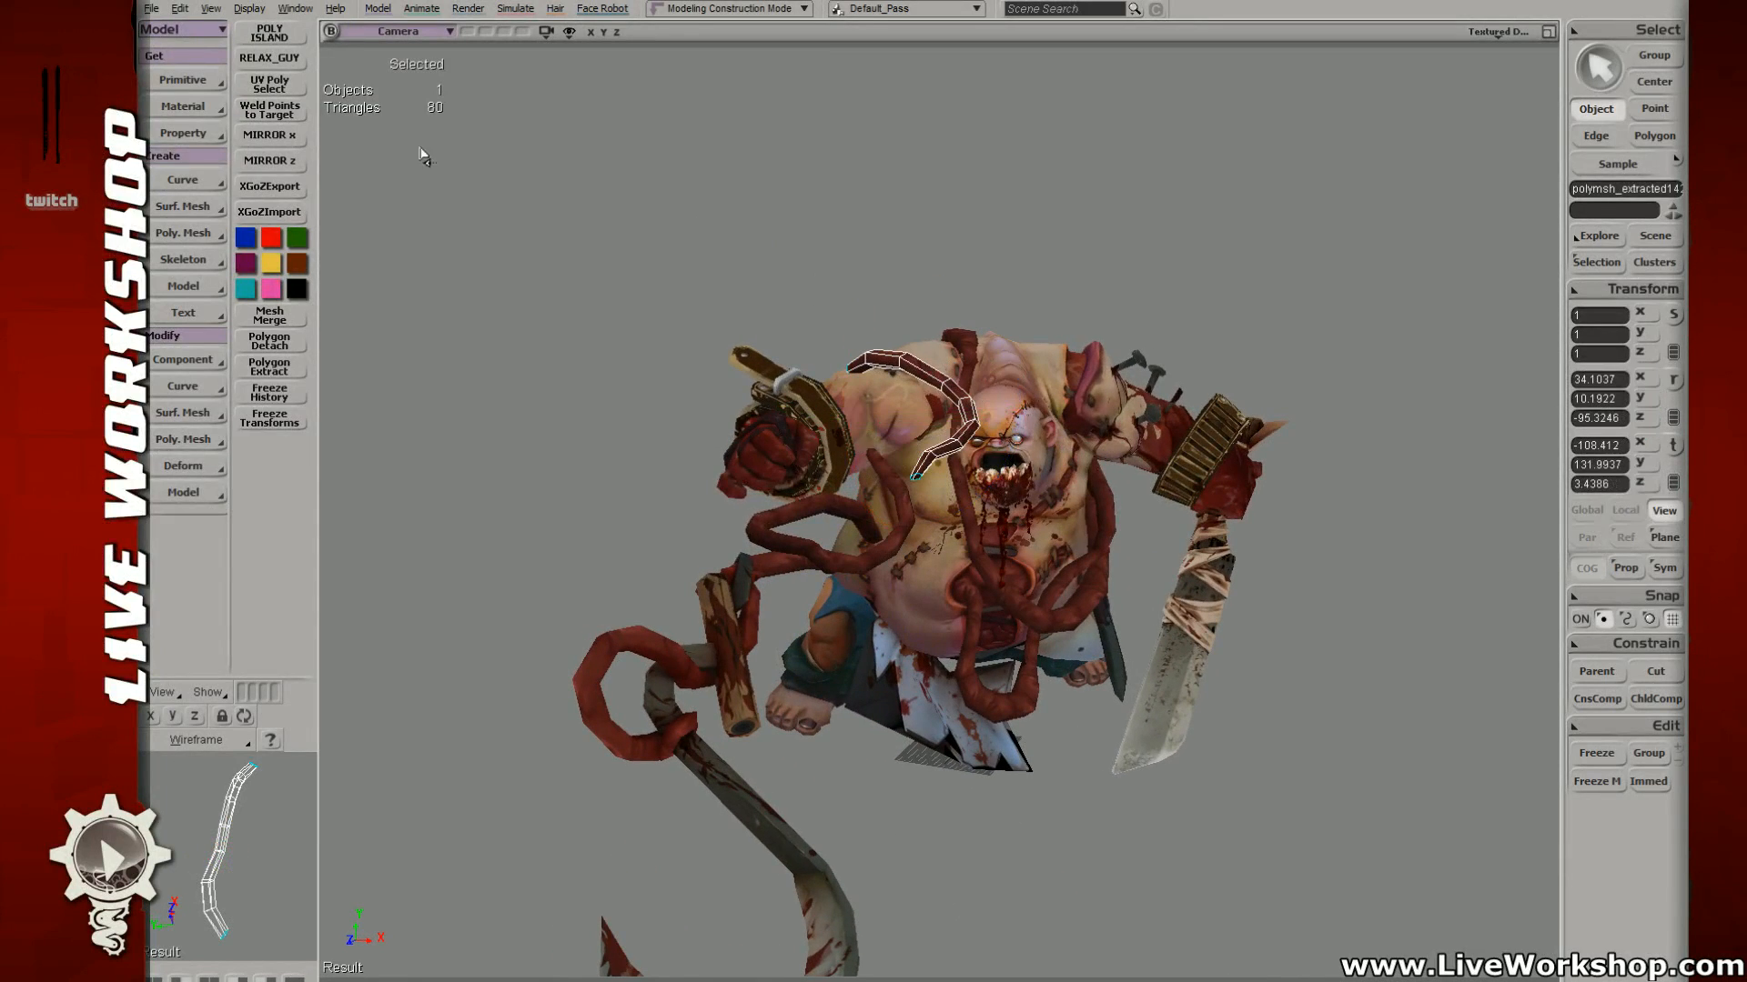
{"action": "left_click", "coordinate": [283, 394]}
Step: Delete the mirrored cord piece from the shoulder
{"action": "key", "text": "s"}
{"action": "right_click_drag", "start_coordinate": [805, 469], "coordinate": [1016, 495]}
{"action": "key", "text": "v"}
{"action": "key", "text": "s"}
{"action": "key", "text": "Delete"}
Step: Try moving and rotating the remaining cord copy onto the raised upper arm, and undo that placement
{"action": "left_click", "coordinate": [856, 537]}
{"action": "key", "text": "s"}
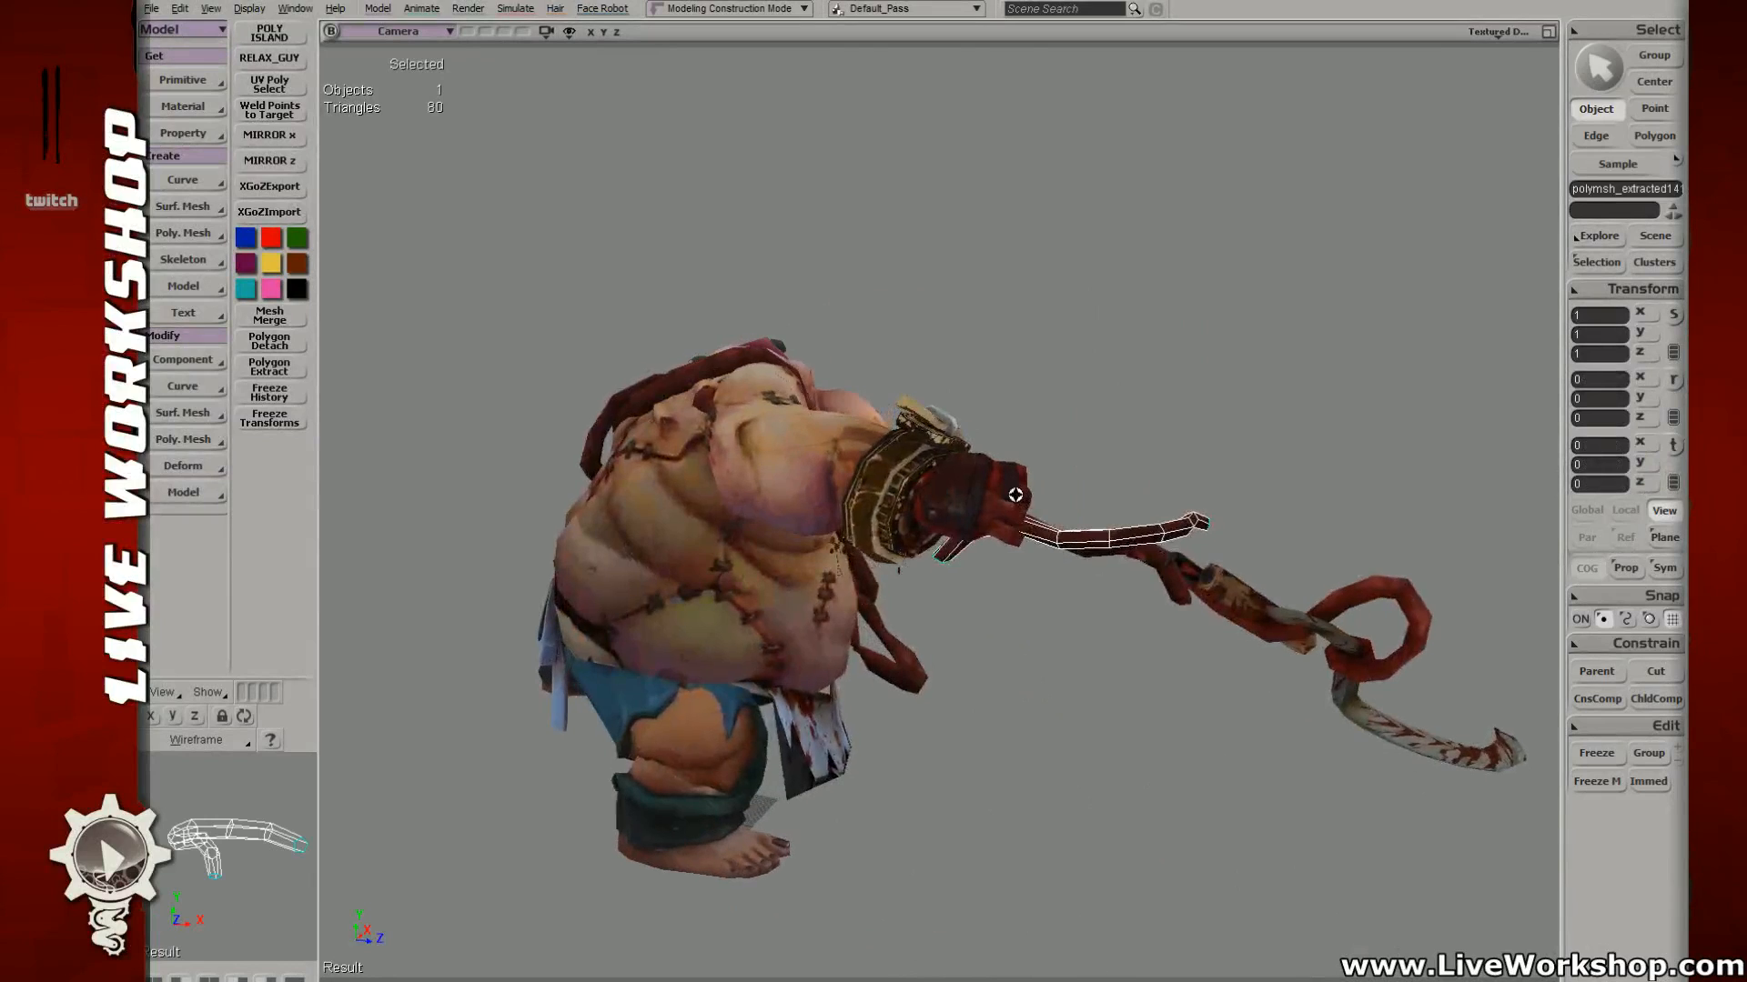
{"action": "key", "text": "v"}
{"action": "left_click_drag", "start_coordinate": [1053, 546], "coordinate": [855, 424]}
{"action": "key", "text": "s"}
{"action": "right_click_drag", "start_coordinate": [855, 424], "coordinate": [755, 465]}
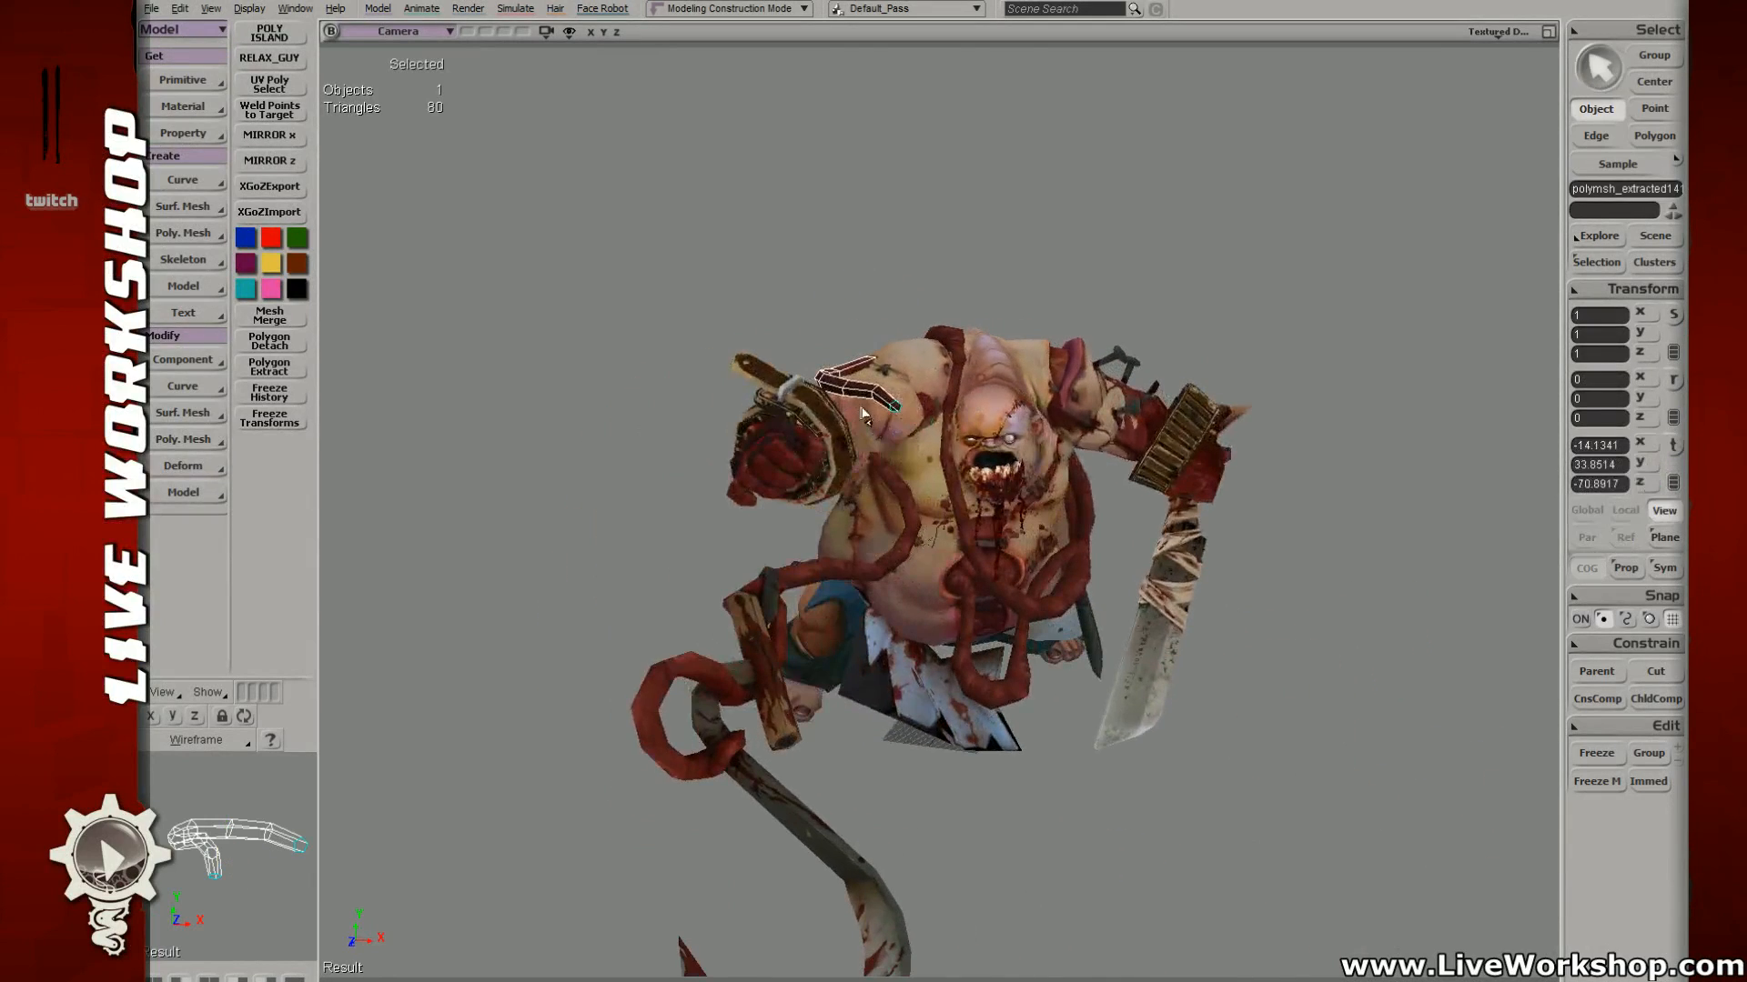
{"action": "key", "text": "c"}
{"action": "left_click_drag", "start_coordinate": [859, 373], "coordinate": [906, 391]}
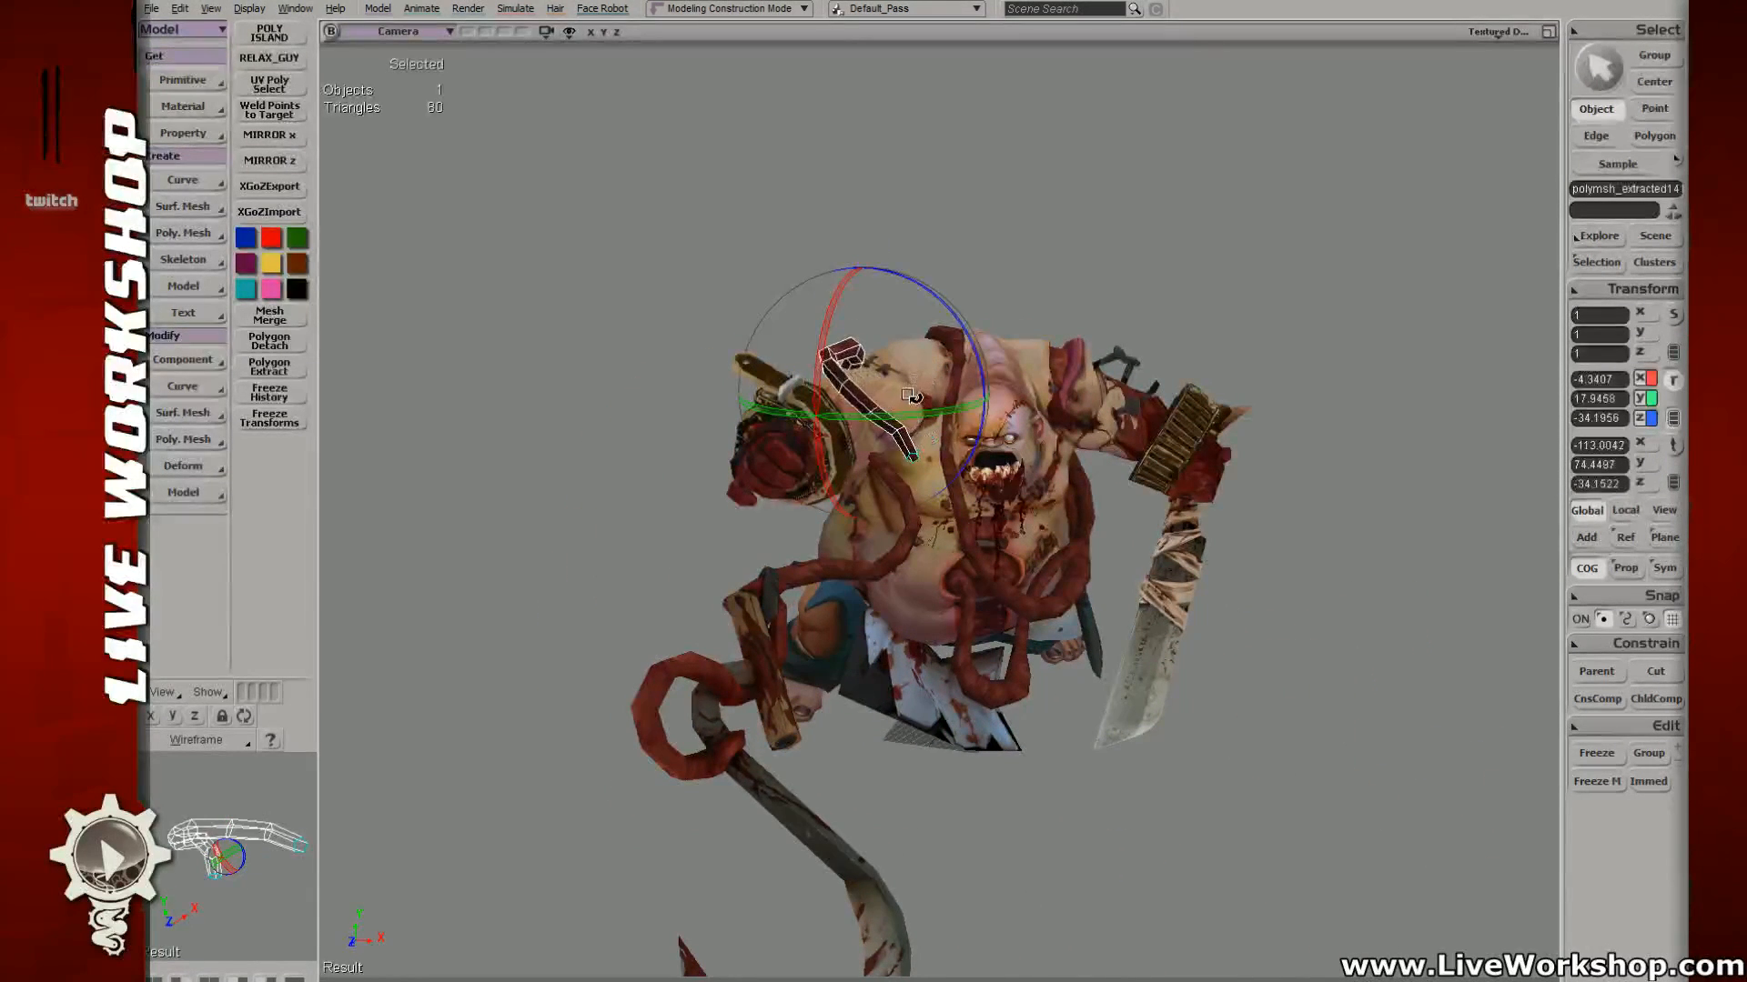
{"action": "key", "text": "v"}
{"action": "left_click_drag", "start_coordinate": [892, 331], "coordinate": [860, 359]}
{"action": "key", "text": "ctrl+d"}
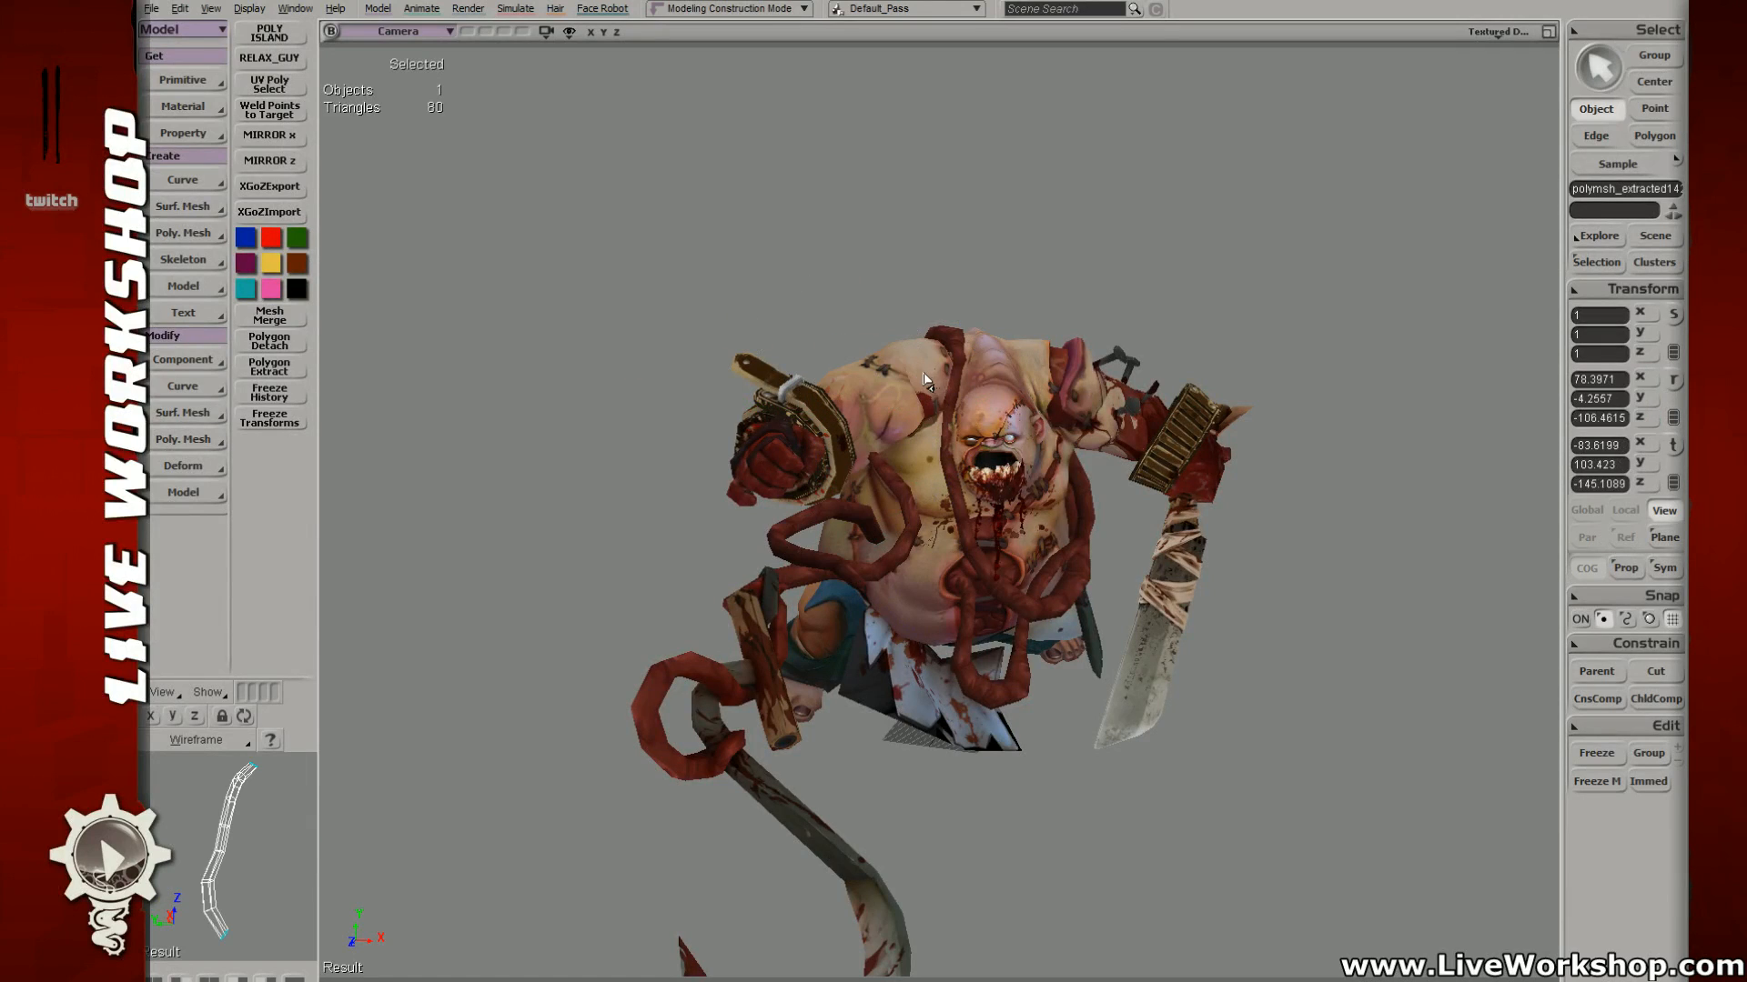
Step: Undo back to the freshly mirrored cord piece behind the body and delete it
{"action": "key", "text": "s"}
{"action": "right_click_drag", "start_coordinate": [860, 360], "coordinate": [987, 370]}
{"action": "left_click_drag", "start_coordinate": [987, 370], "coordinate": [832, 387]}
{"action": "key", "text": "c"}
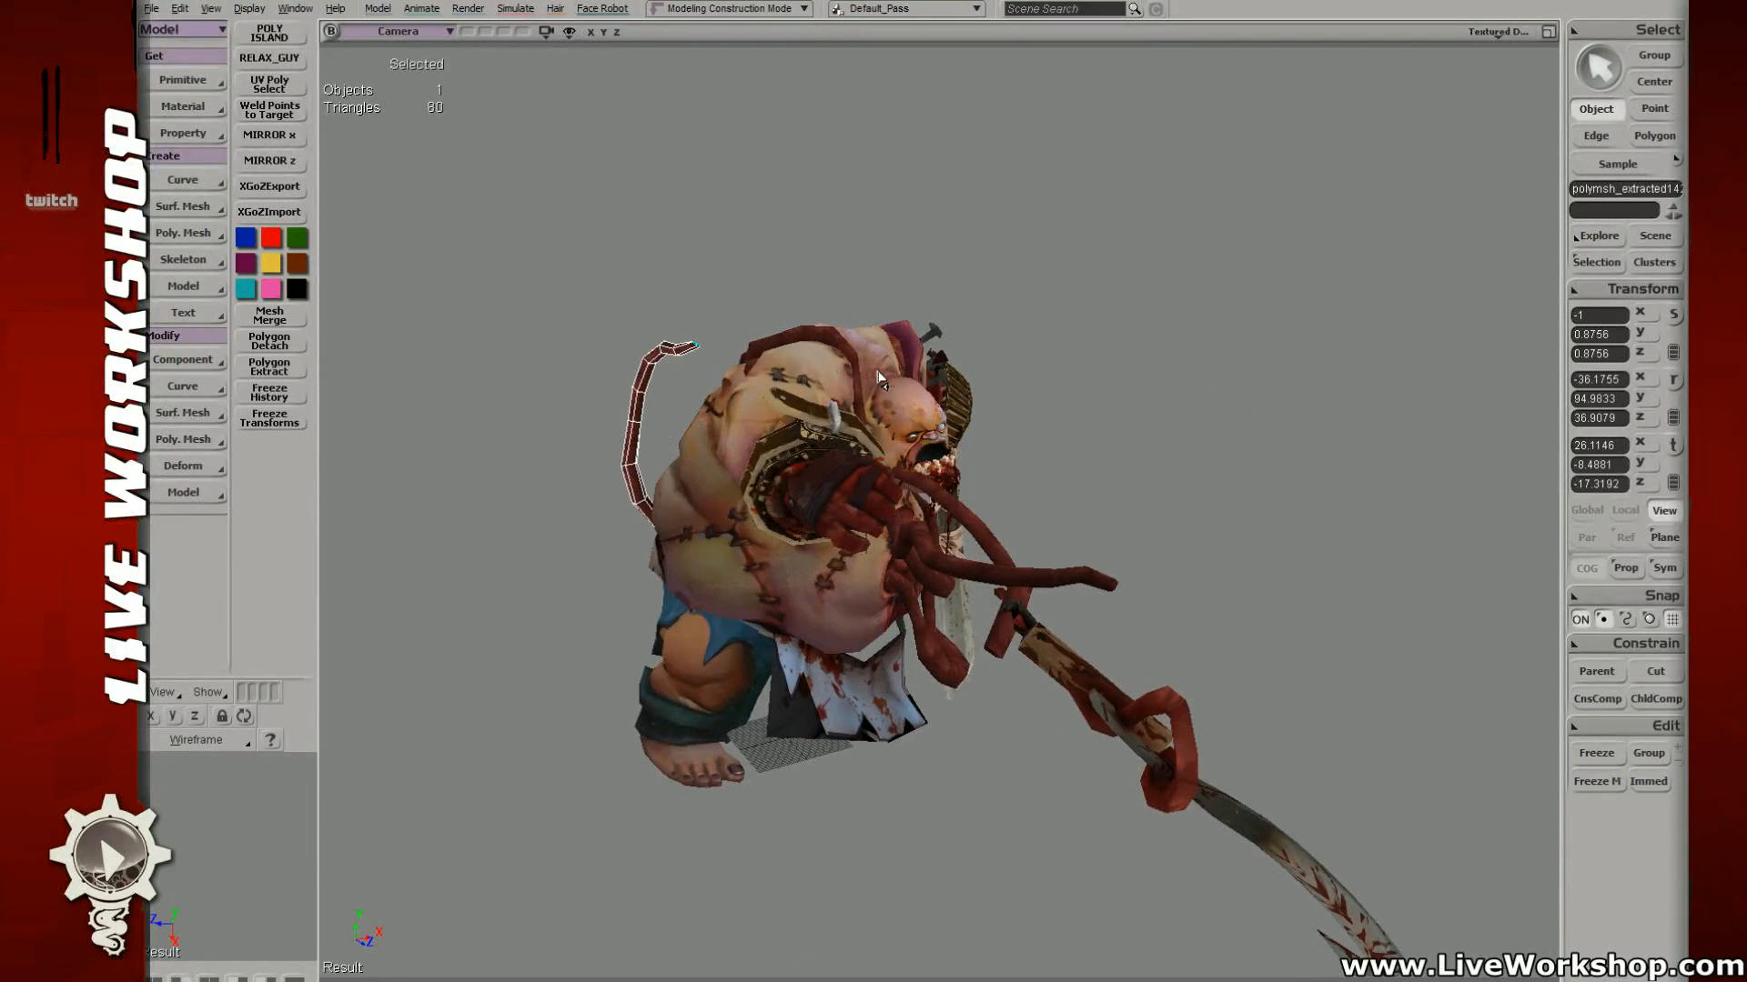
{"action": "key", "text": "s"}
{"action": "right_click_drag", "start_coordinate": [792, 378], "coordinate": [1079, 353]}
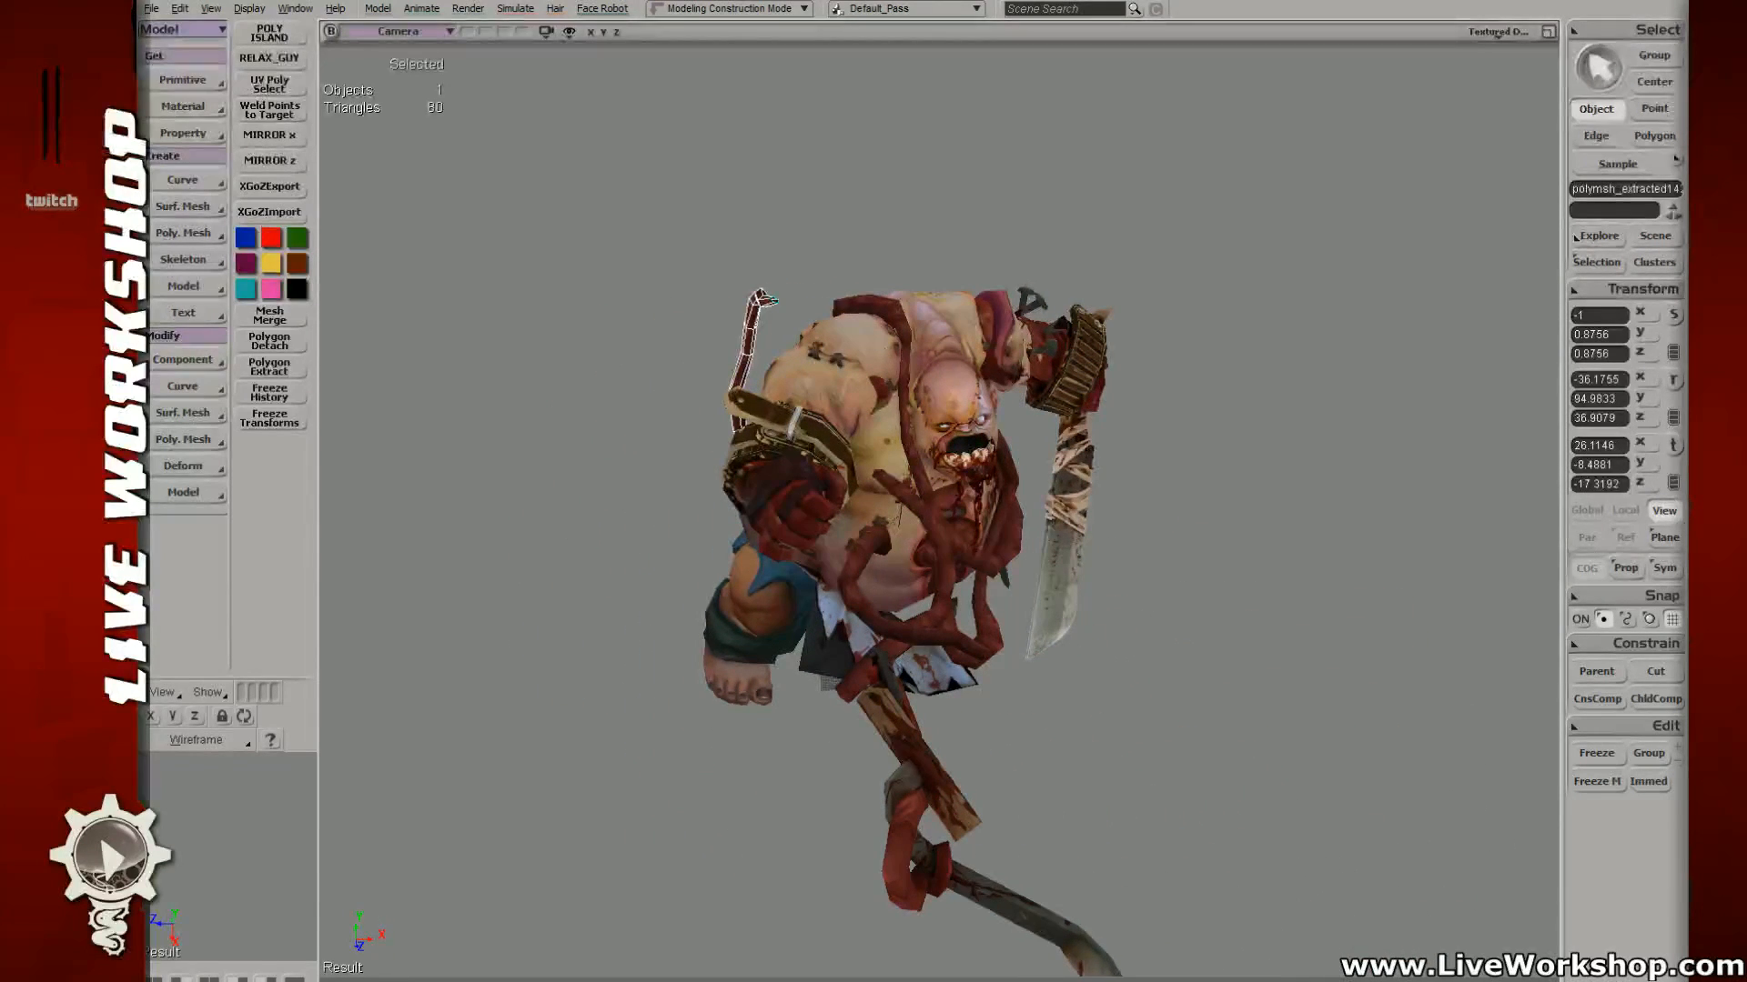
{"action": "right_click_drag", "start_coordinate": [985, 343], "coordinate": [975, 388]}
{"action": "key", "text": "Delete"}
Step: Move the unmirrored cord copy from the front up to the raised forearm and rotate it beside the wrist cuff
{"action": "left_click", "coordinate": [852, 587]}
{"action": "key", "text": "v"}
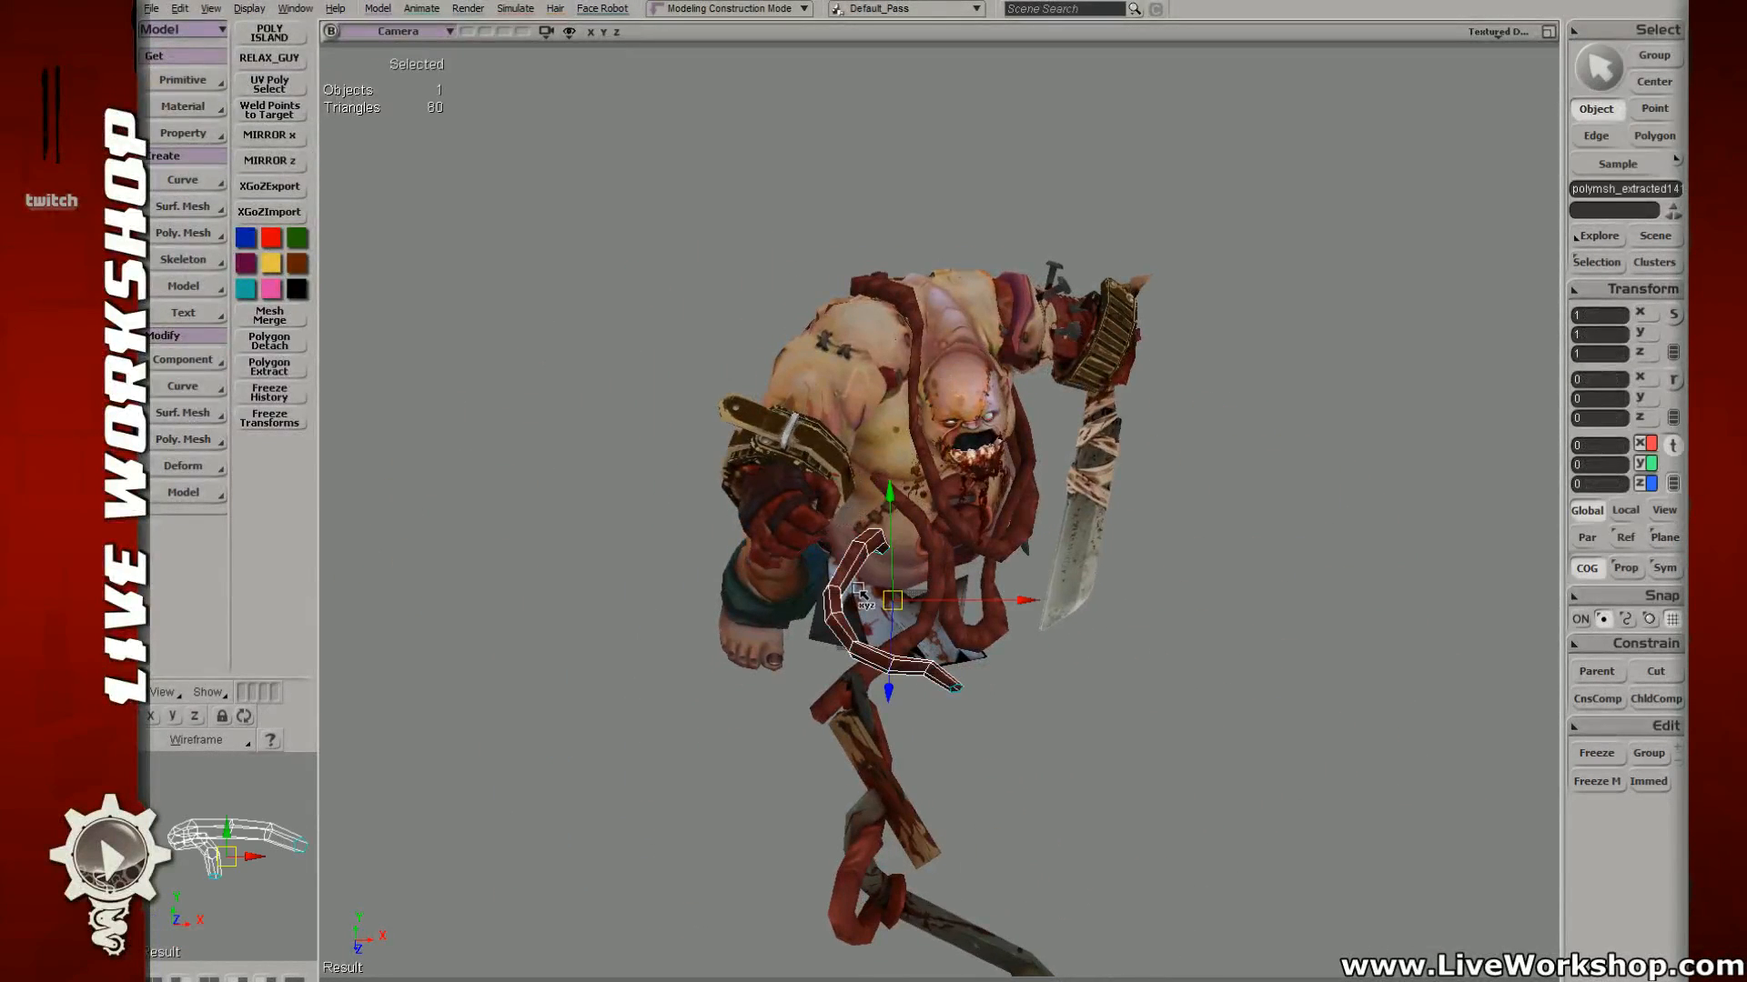
{"action": "left_click_drag", "start_coordinate": [941, 640], "coordinate": [851, 471]}
{"action": "left_click_drag", "start_coordinate": [822, 401], "coordinate": [854, 399]}
{"action": "right_click_drag", "start_coordinate": [853, 398], "coordinate": [810, 375]}
{"action": "left_click_drag", "start_coordinate": [912, 444], "coordinate": [885, 375]}
{"action": "key", "text": "c"}
{"action": "key", "text": "v"}
{"action": "key", "text": "c"}
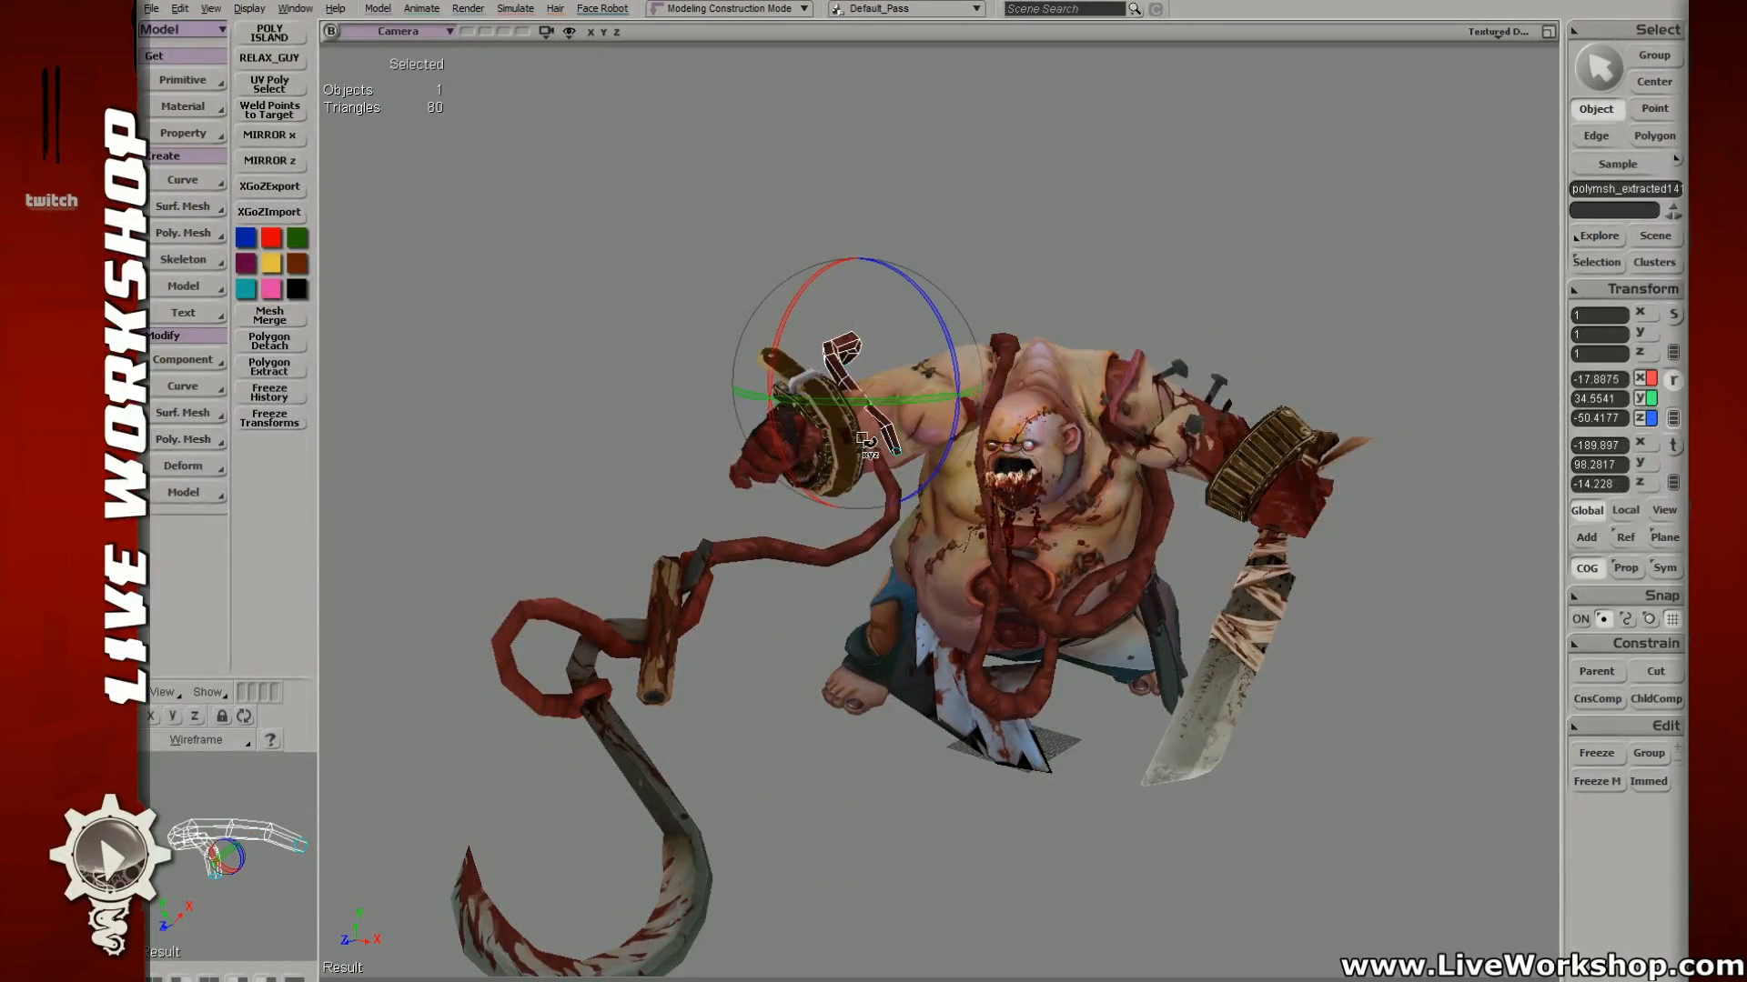
Step: Raise the cord copy over the wrist cuff and adjust its rotation so it arches above the forearm
{"action": "key", "text": "s"}
{"action": "right_click_drag", "start_coordinate": [861, 439], "coordinate": [1026, 375]}
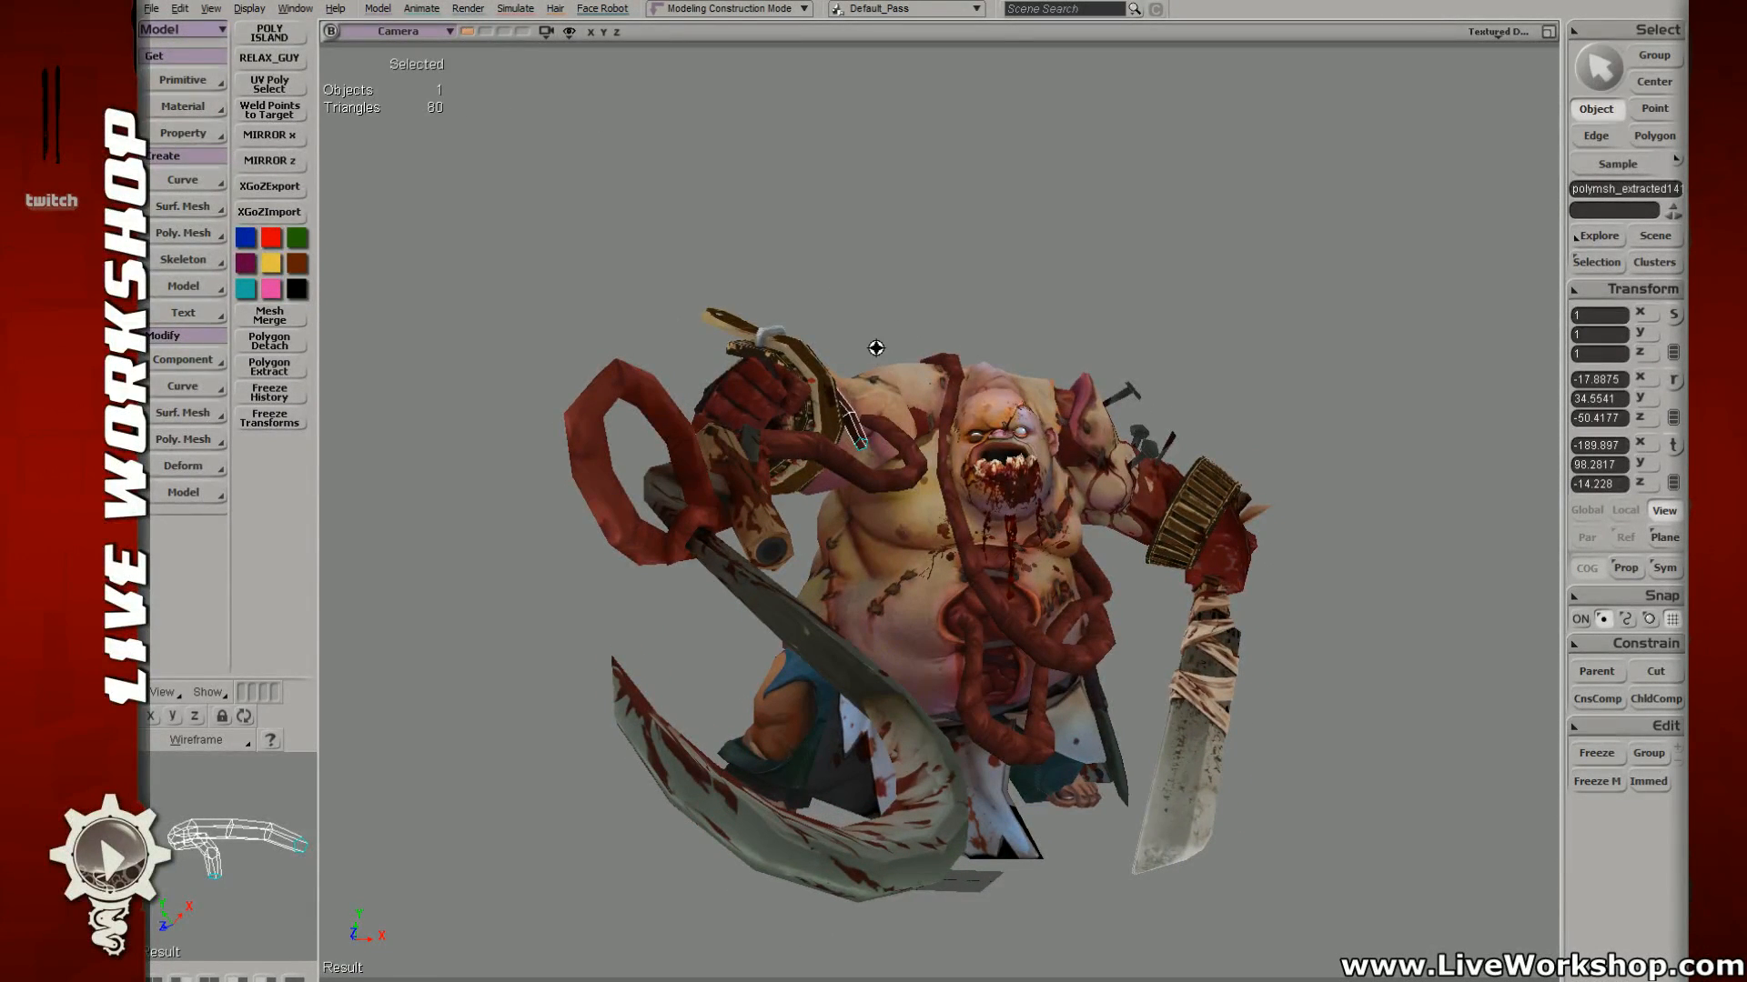
{"action": "key", "text": "v"}
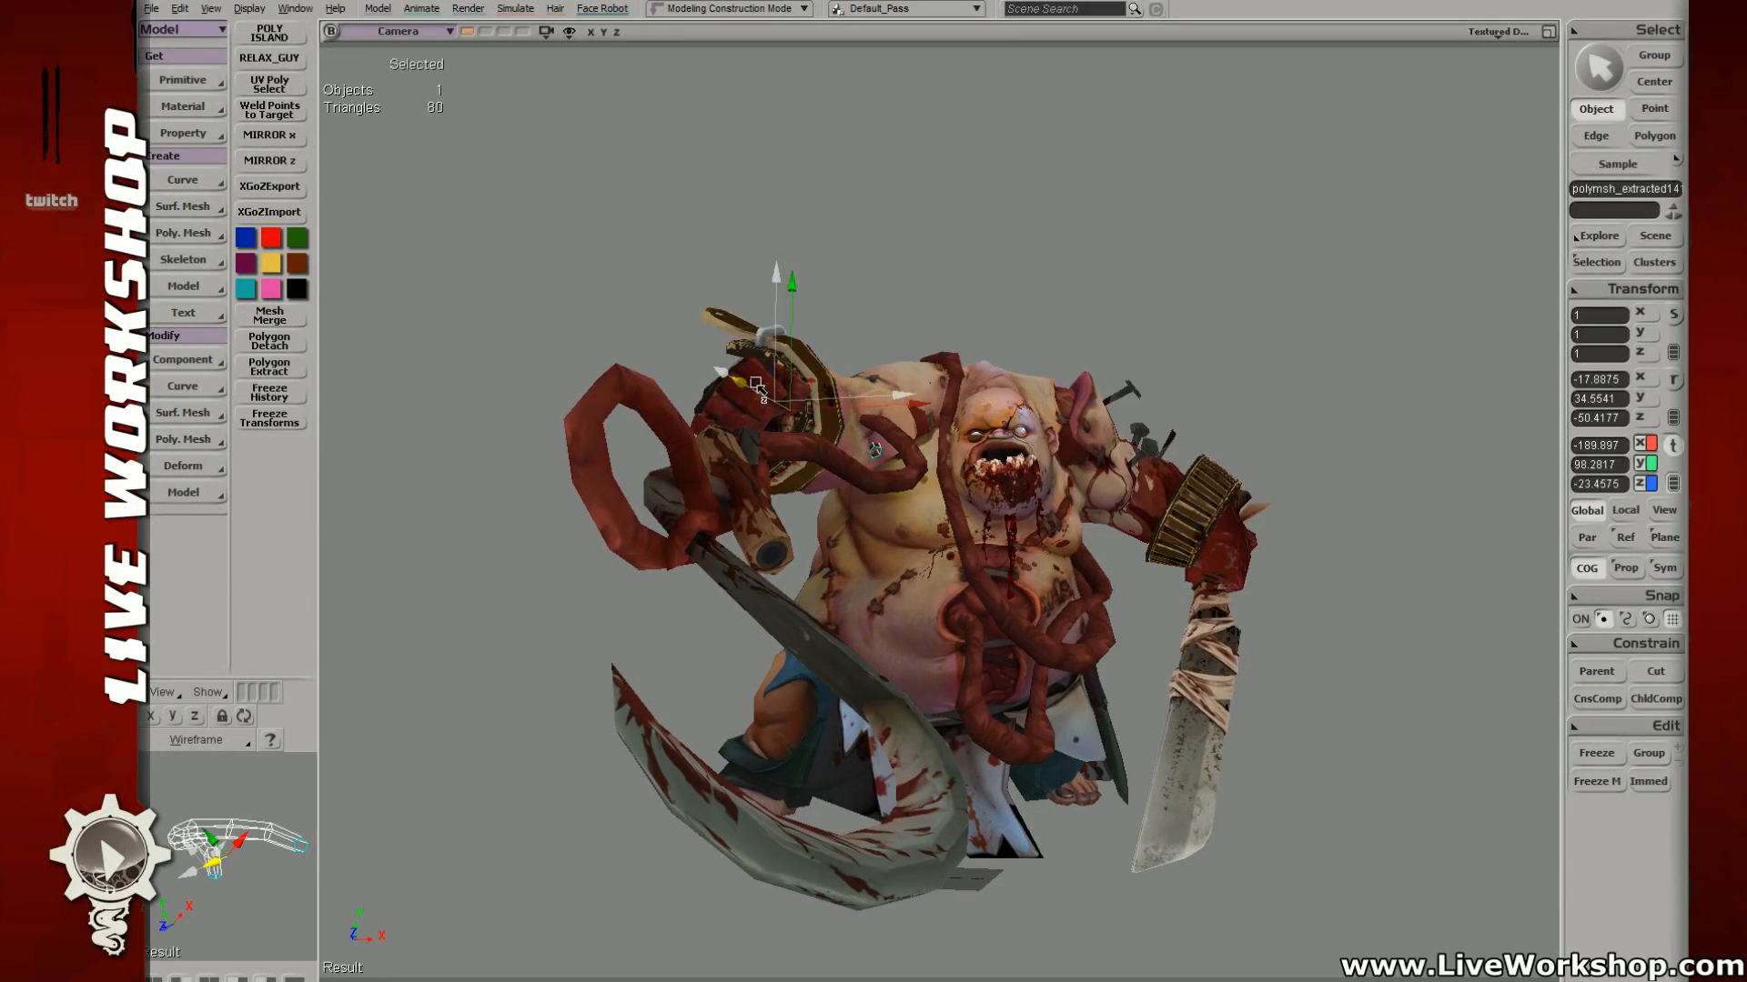
{"action": "left_click_drag", "start_coordinate": [797, 389], "coordinate": [795, 347]}
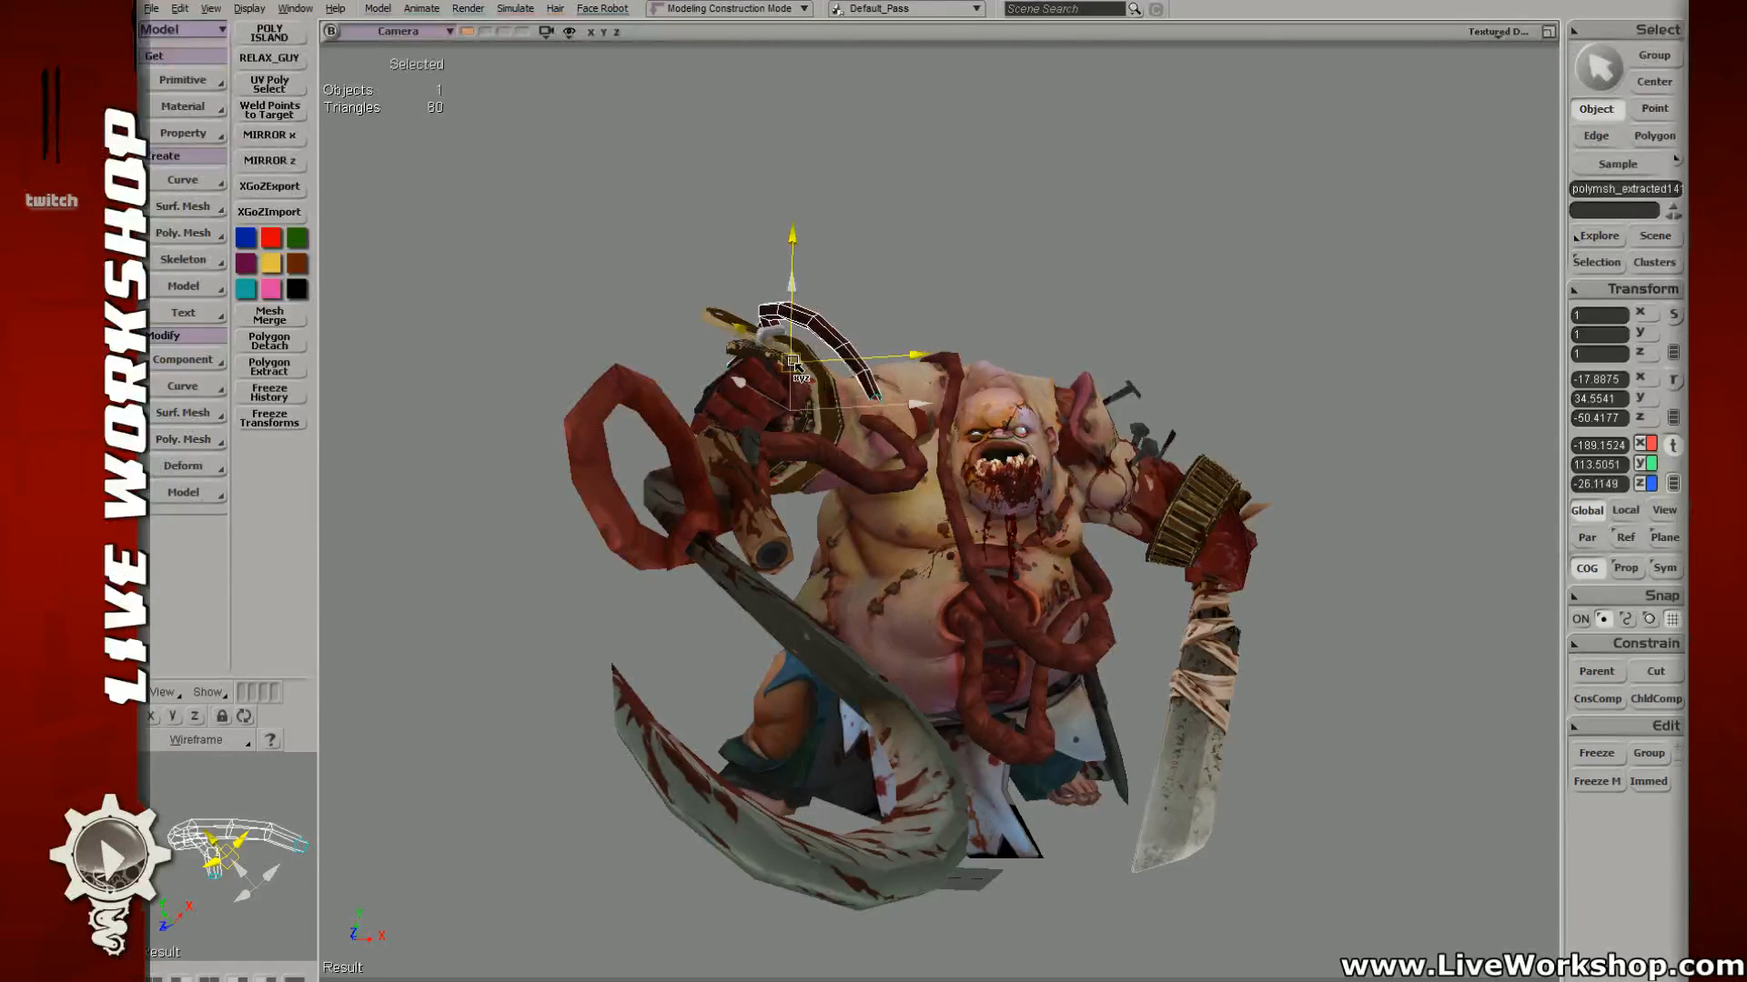
{"action": "key", "text": "c"}
{"action": "left_click_drag", "start_coordinate": [848, 438], "coordinate": [860, 442]}
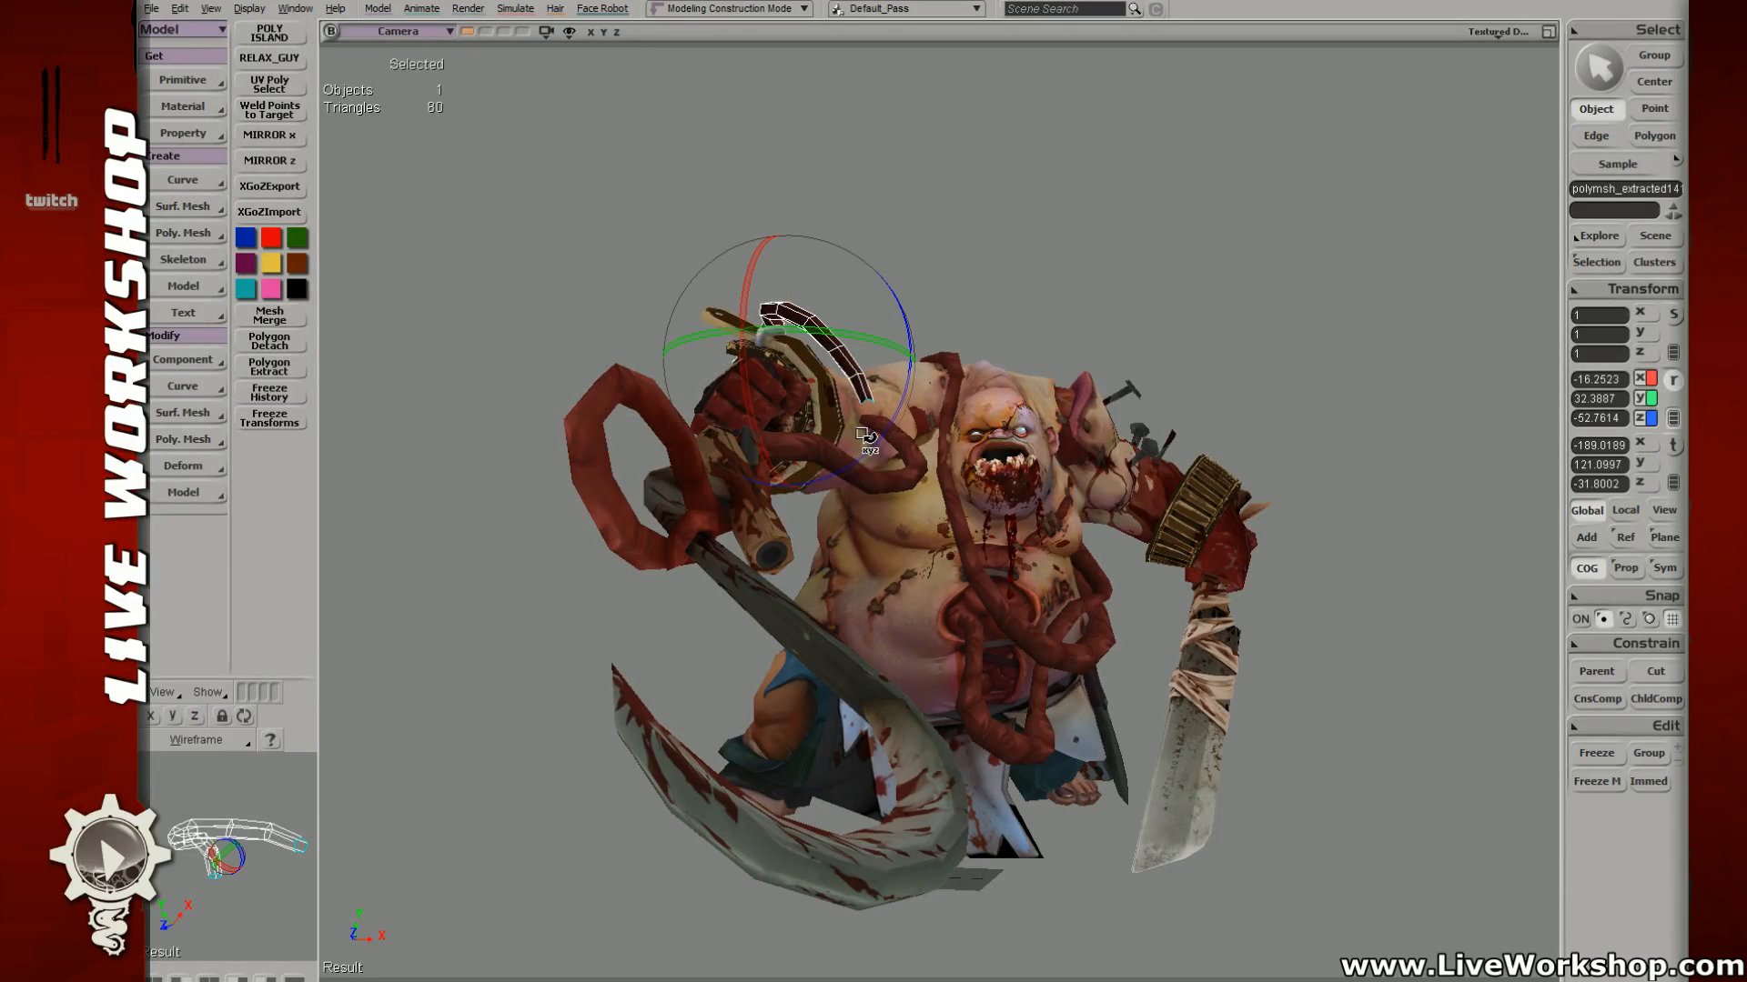
Step: Rotate the original cord segment so its upper end stands more upright beside the upper arm
{"action": "left_click", "coordinate": [789, 423]}
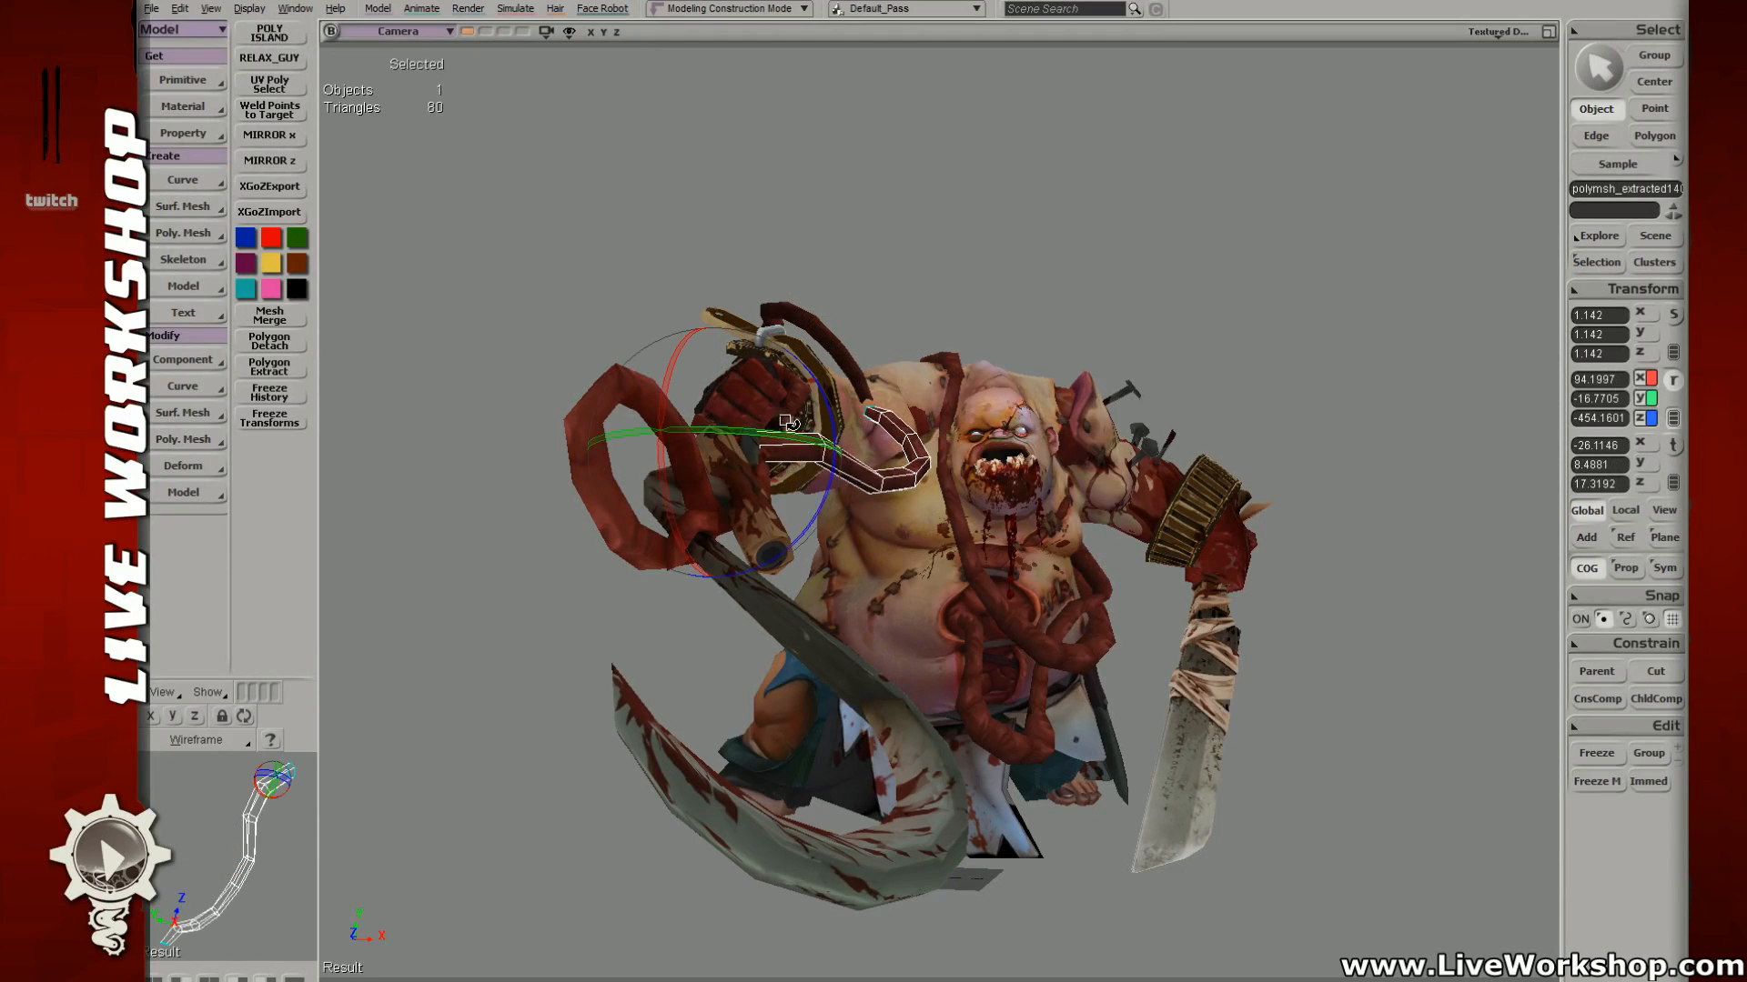
{"action": "left_click_drag", "start_coordinate": [790, 429], "coordinate": [793, 436]}
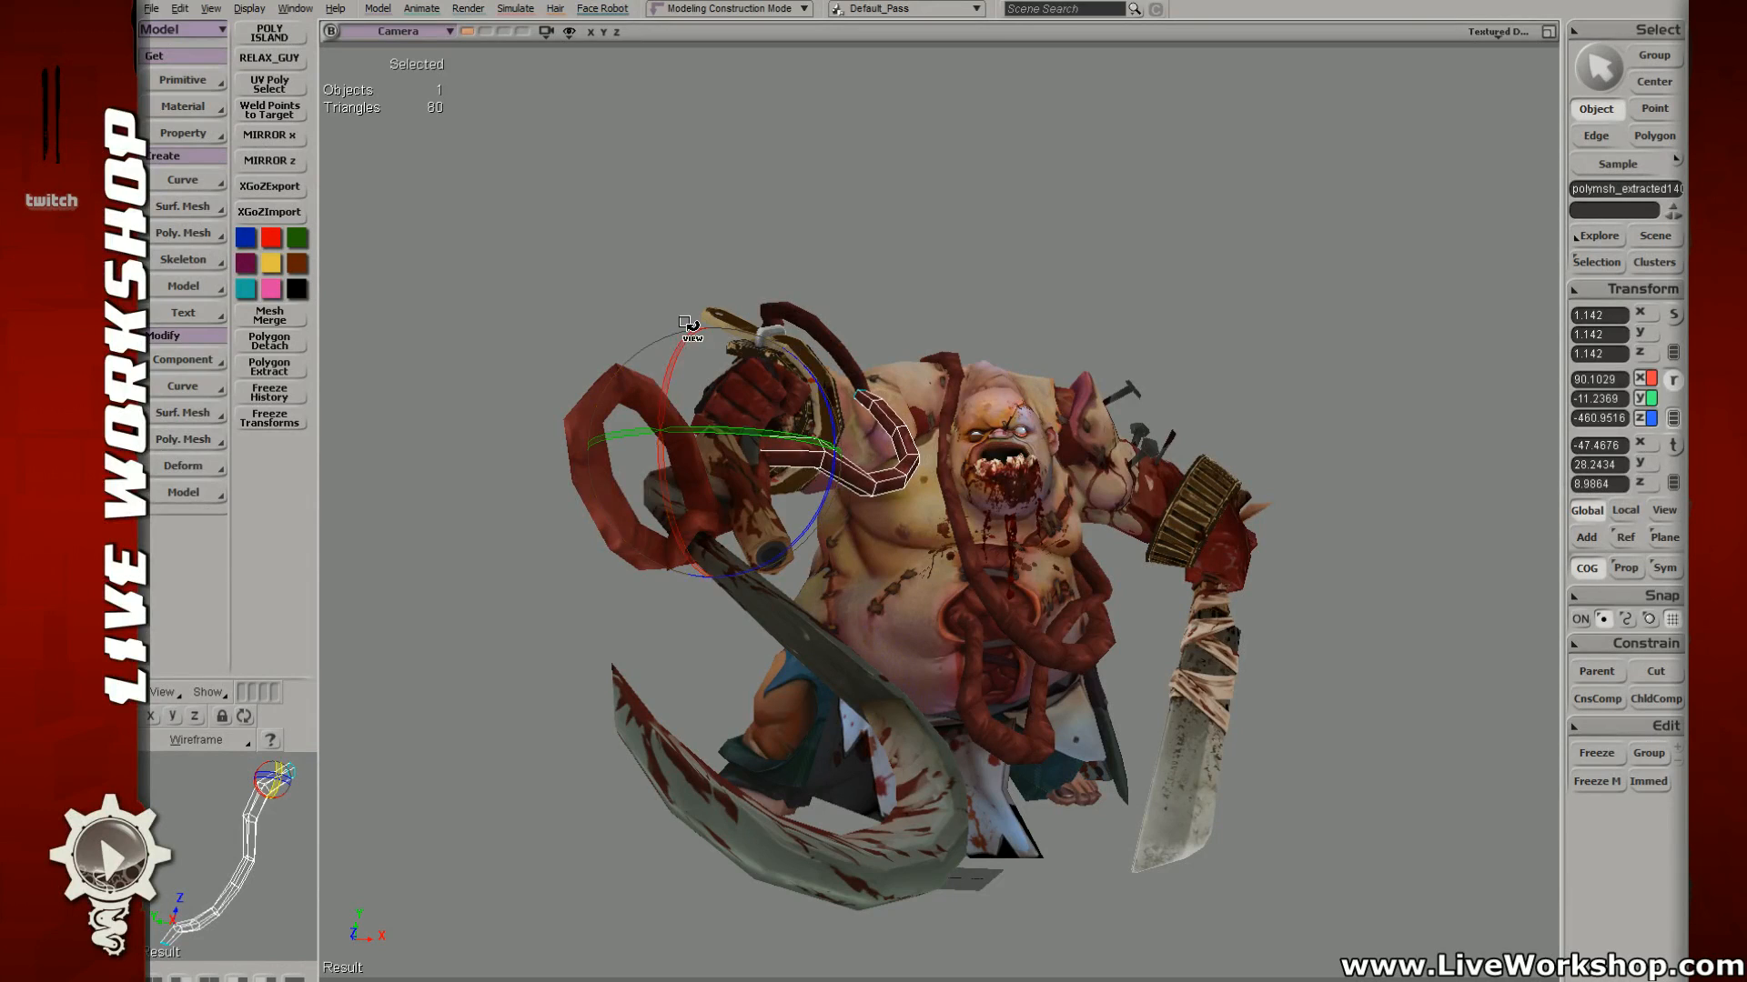
{"action": "left_click_drag", "start_coordinate": [720, 328], "coordinate": [758, 338]}
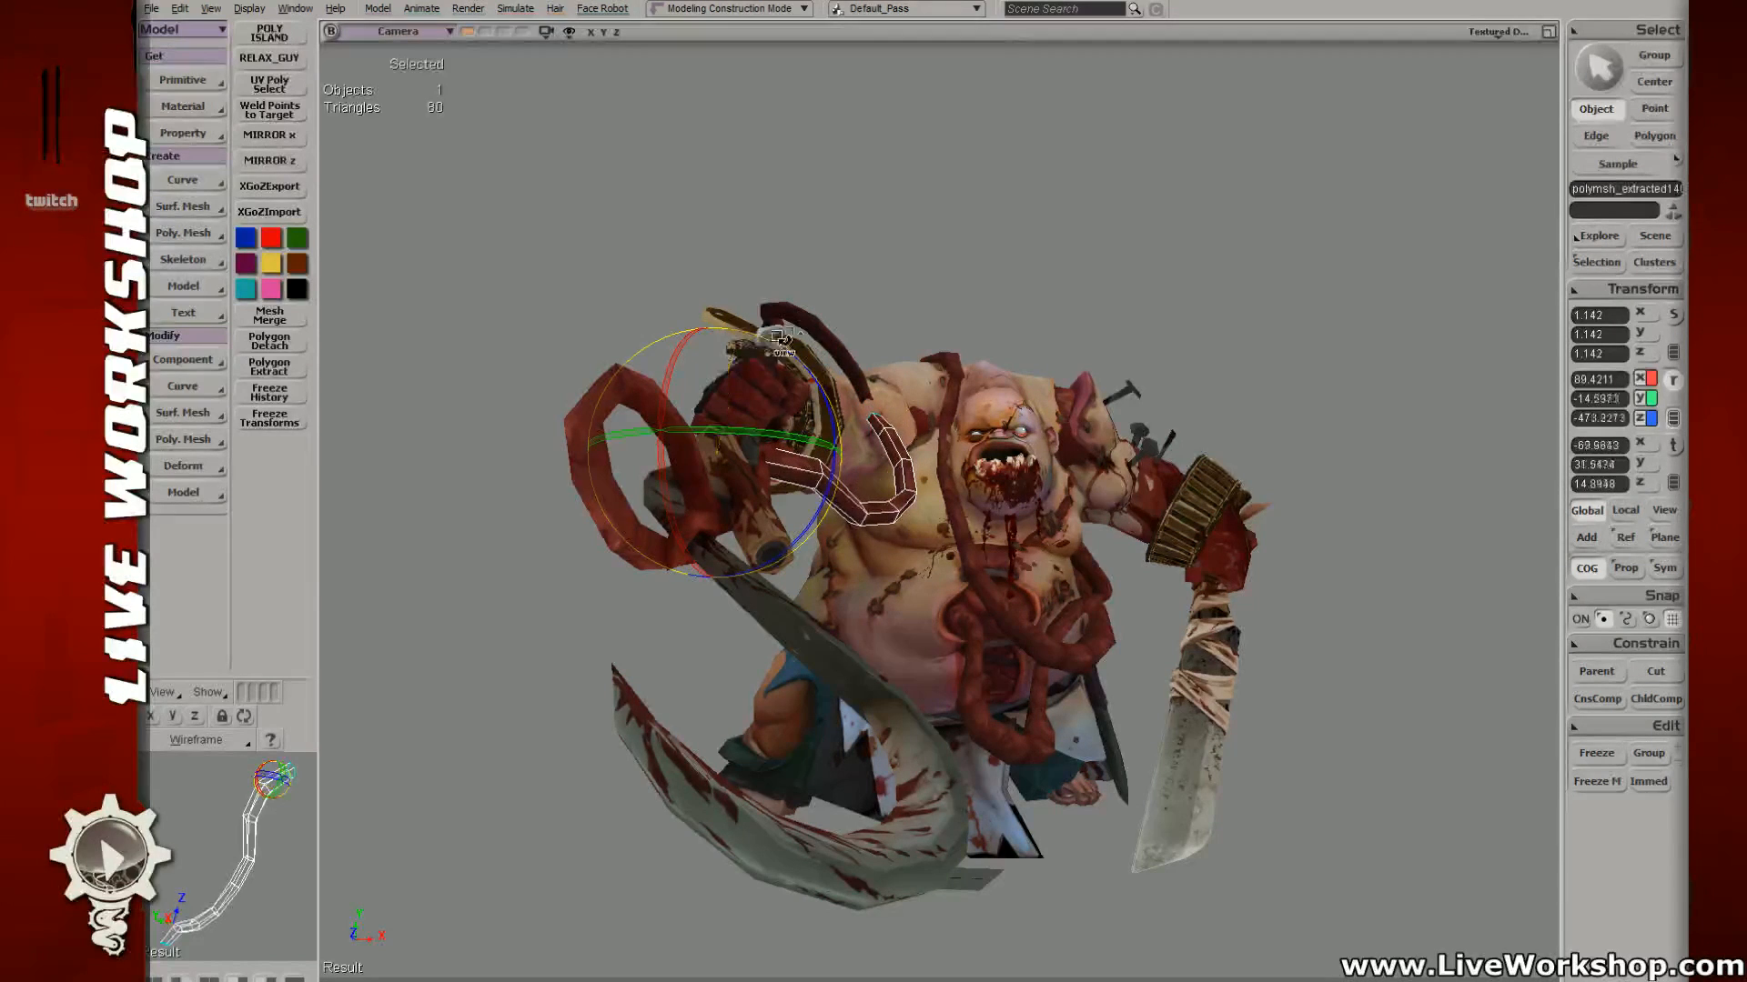
{"action": "key", "text": "space"}
Step: Move the cord copy closer to the raised arm and rotate it so one end reaches down to the original cord
{"action": "left_click", "coordinate": [810, 316]}
{"action": "left_click_drag", "start_coordinate": [842, 275], "coordinate": [837, 283]}
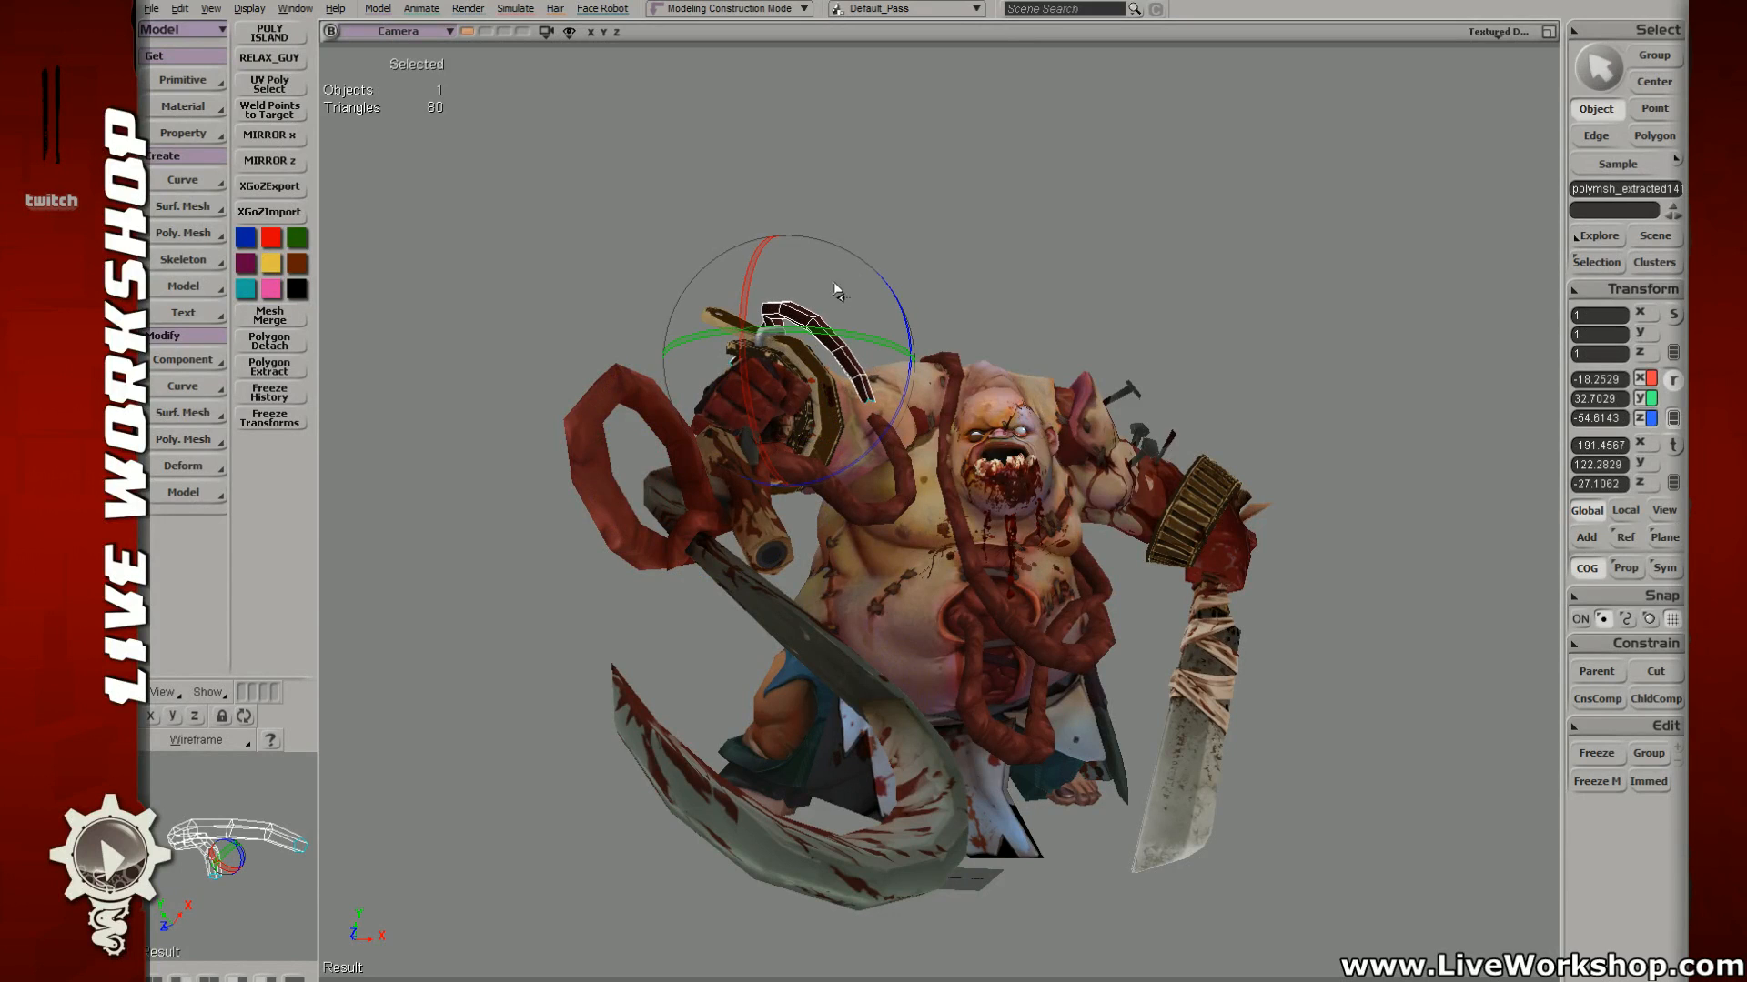
{"action": "right_click_drag", "start_coordinate": [850, 289], "coordinate": [819, 464]}
{"action": "key", "text": "v"}
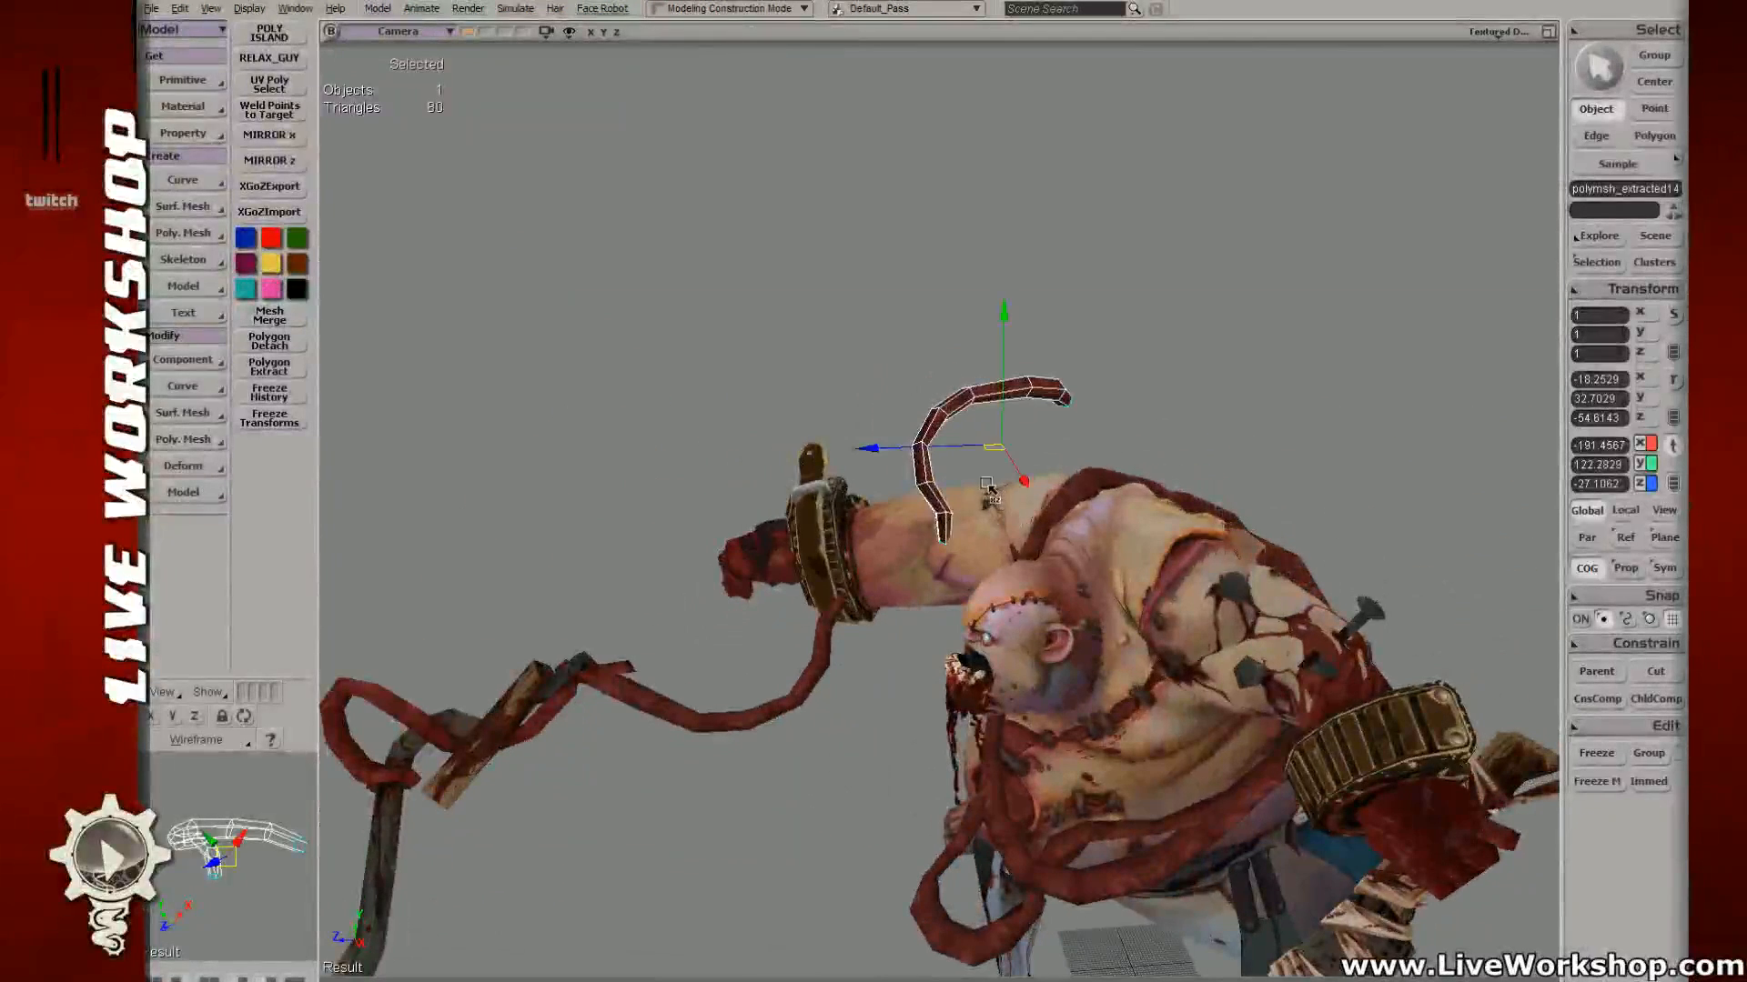
{"action": "left_click_drag", "start_coordinate": [987, 484], "coordinate": [892, 518]}
{"action": "key", "text": "s"}
{"action": "mouse_move", "coordinate": [884, 512]}
{"action": "right_mouse_down"}
{"action": "mouse_move", "coordinate": [1003, 464]}
{"action": "mouse_move", "coordinate": [873, 495]}
{"action": "right_mouse_up"}
{"action": "key", "text": "c"}
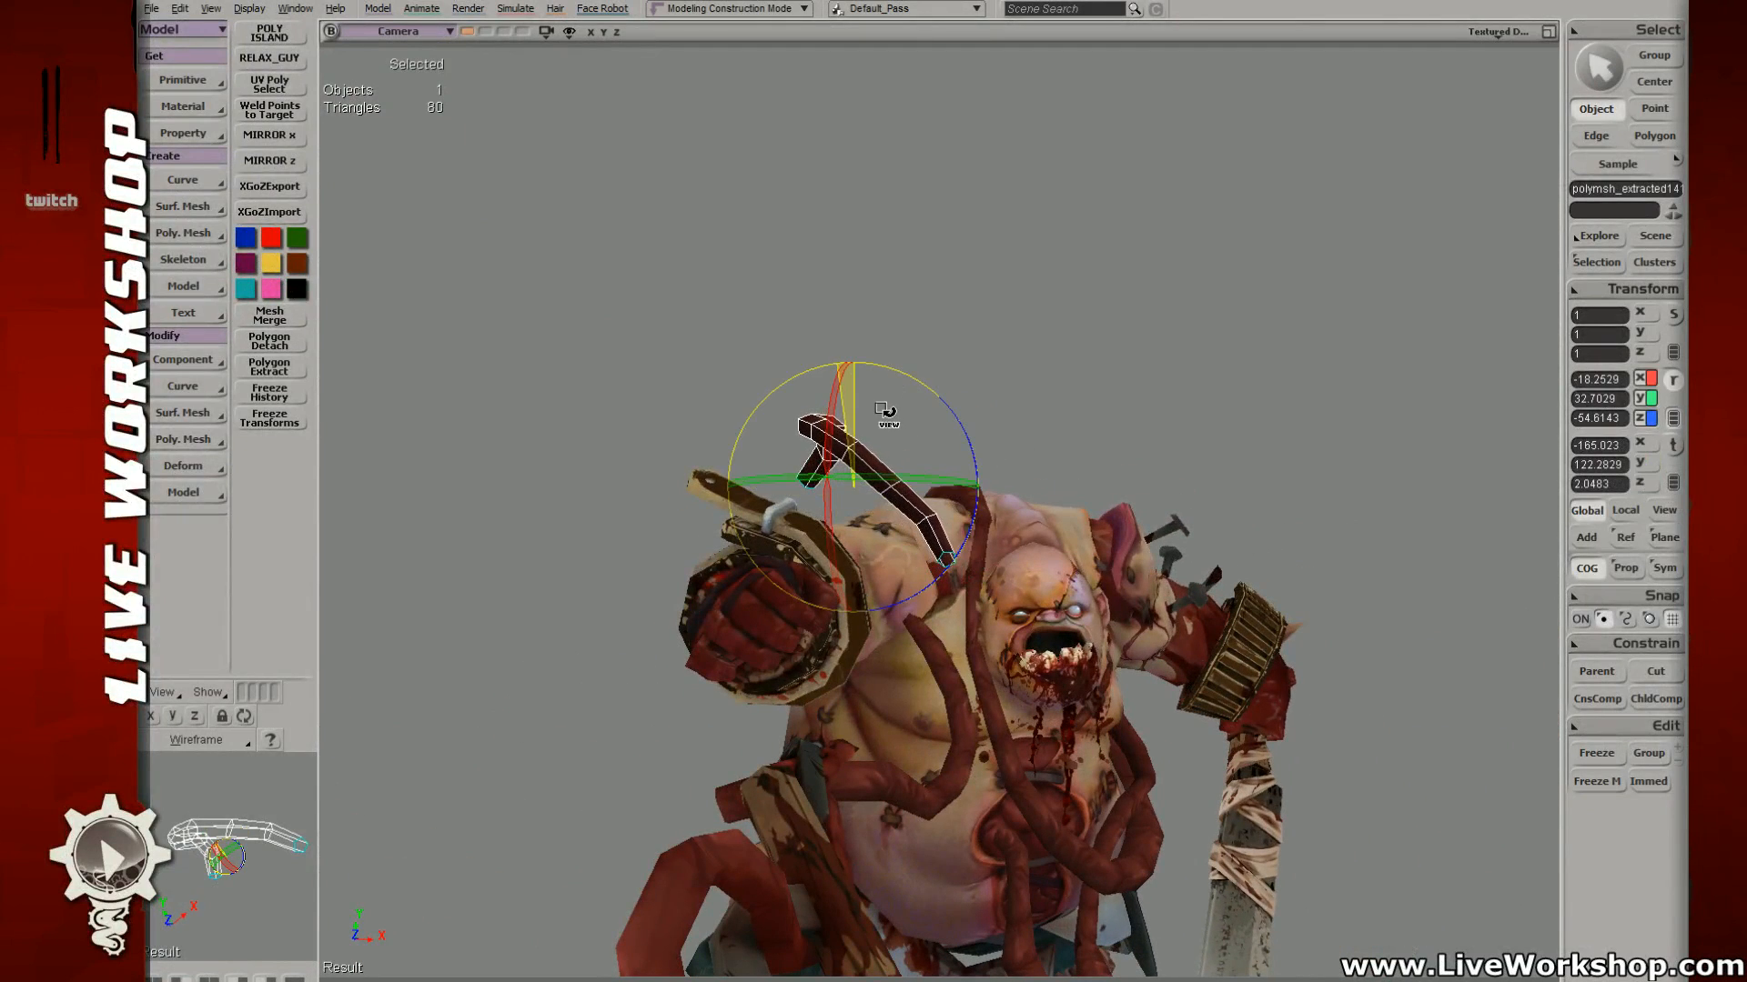
{"action": "left_click_drag", "start_coordinate": [882, 410], "coordinate": [835, 460]}
Step: Move and rotate the cord copy so its lower end meets the original cord's upper end beside the cuff
{"action": "key", "text": "s"}
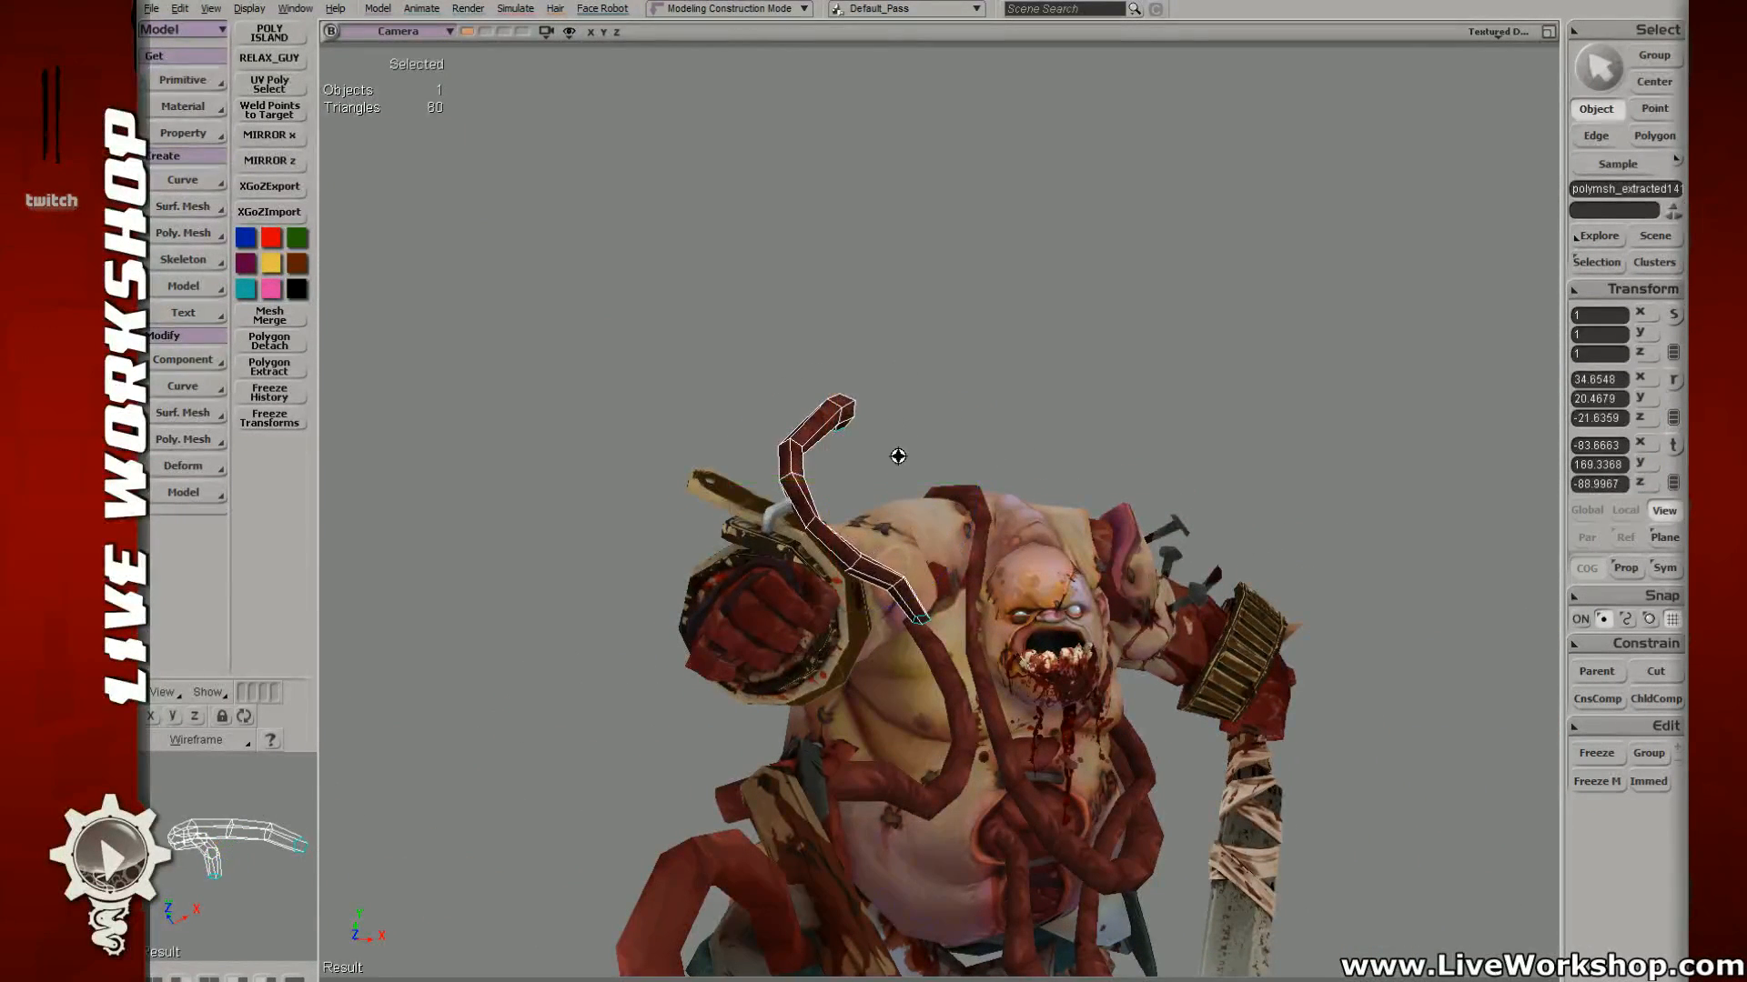
{"action": "right_click_drag", "start_coordinate": [898, 456], "coordinate": [800, 449]}
{"action": "key", "text": "v"}
{"action": "left_click_drag", "start_coordinate": [910, 475], "coordinate": [941, 496]}
{"action": "key", "text": "c"}
{"action": "left_click_drag", "start_coordinate": [947, 576], "coordinate": [981, 602]}
{"action": "key", "text": "v"}
{"action": "left_click_drag", "start_coordinate": [937, 493], "coordinate": [955, 510]}
{"action": "key", "text": "s"}
{"action": "right_click_drag", "start_coordinate": [900, 513], "coordinate": [934, 517]}
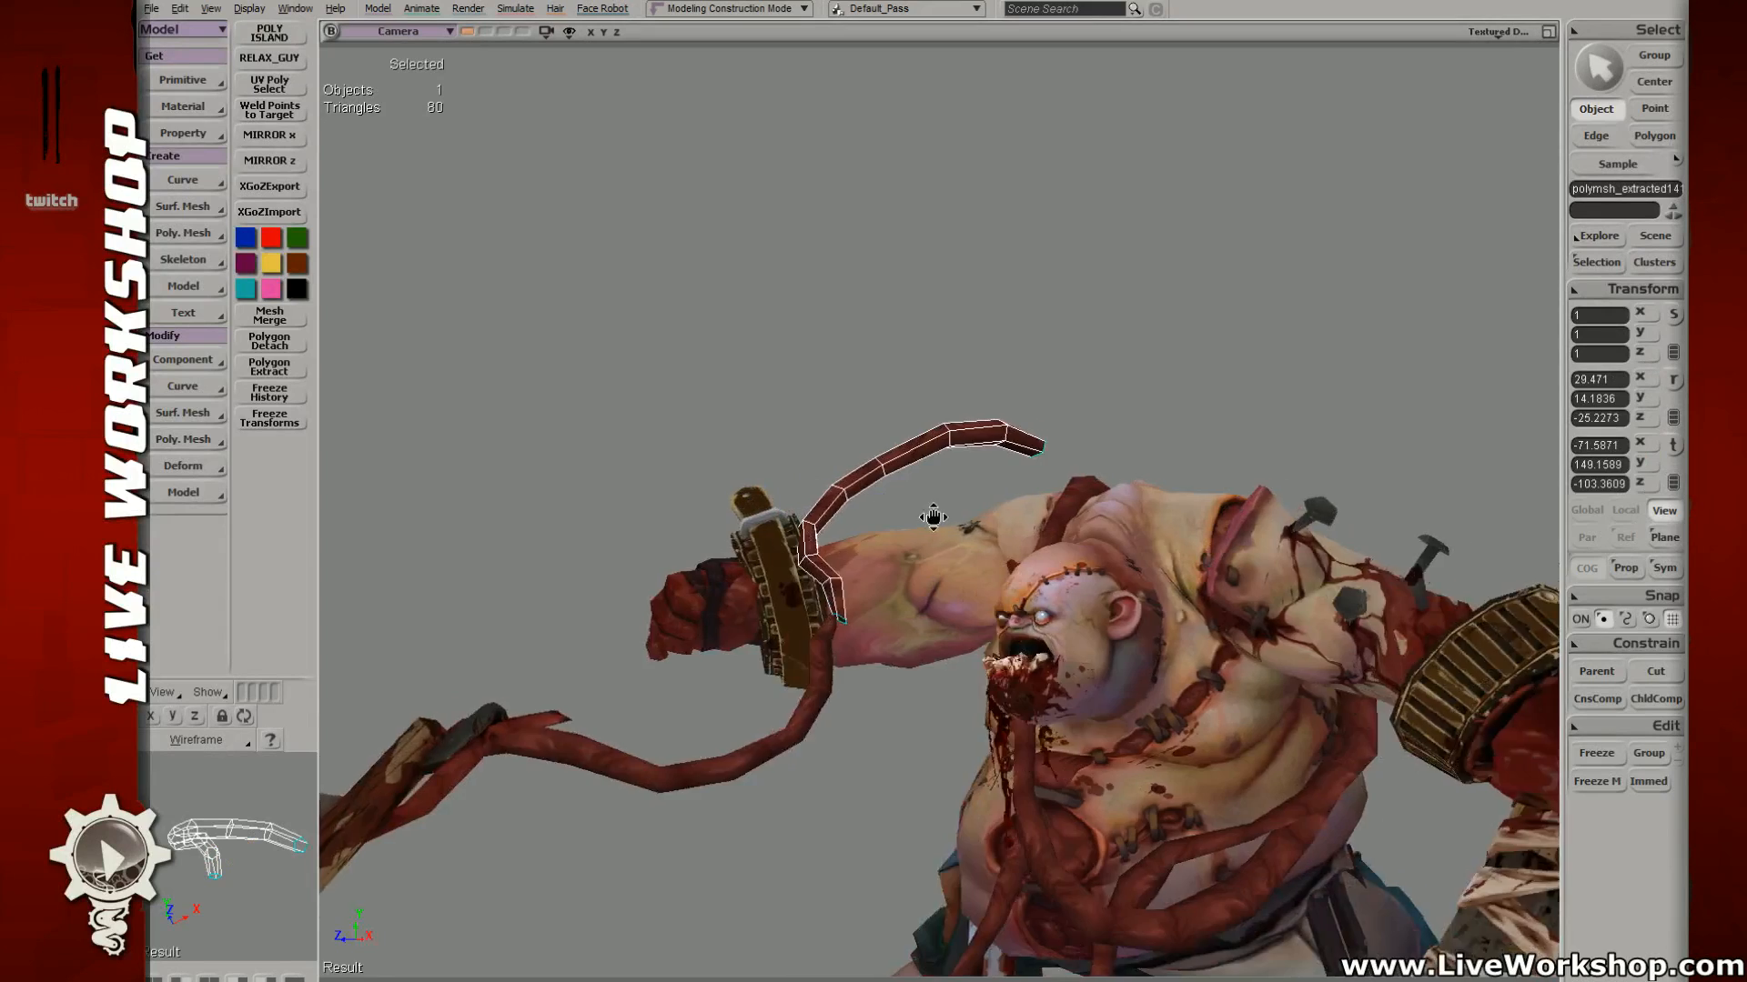
Step: Select the points at the cord copy's lower end and set their rotation to Global mode about the COG
{"action": "middle_click_drag", "start_coordinate": [933, 516], "coordinate": [1056, 608]}
{"action": "key", "text": "4"}
{"action": "key", "text": "t"}
{"action": "left_click_drag", "start_coordinate": [910, 543], "coordinate": [1012, 640]}
{"action": "key", "text": "6"}
{"action": "middle_click_drag", "start_coordinate": [1014, 597], "coordinate": [1153, 597]}
{"action": "right_click_drag", "start_coordinate": [1154, 597], "coordinate": [1055, 562]}
{"action": "key", "text": "c"}
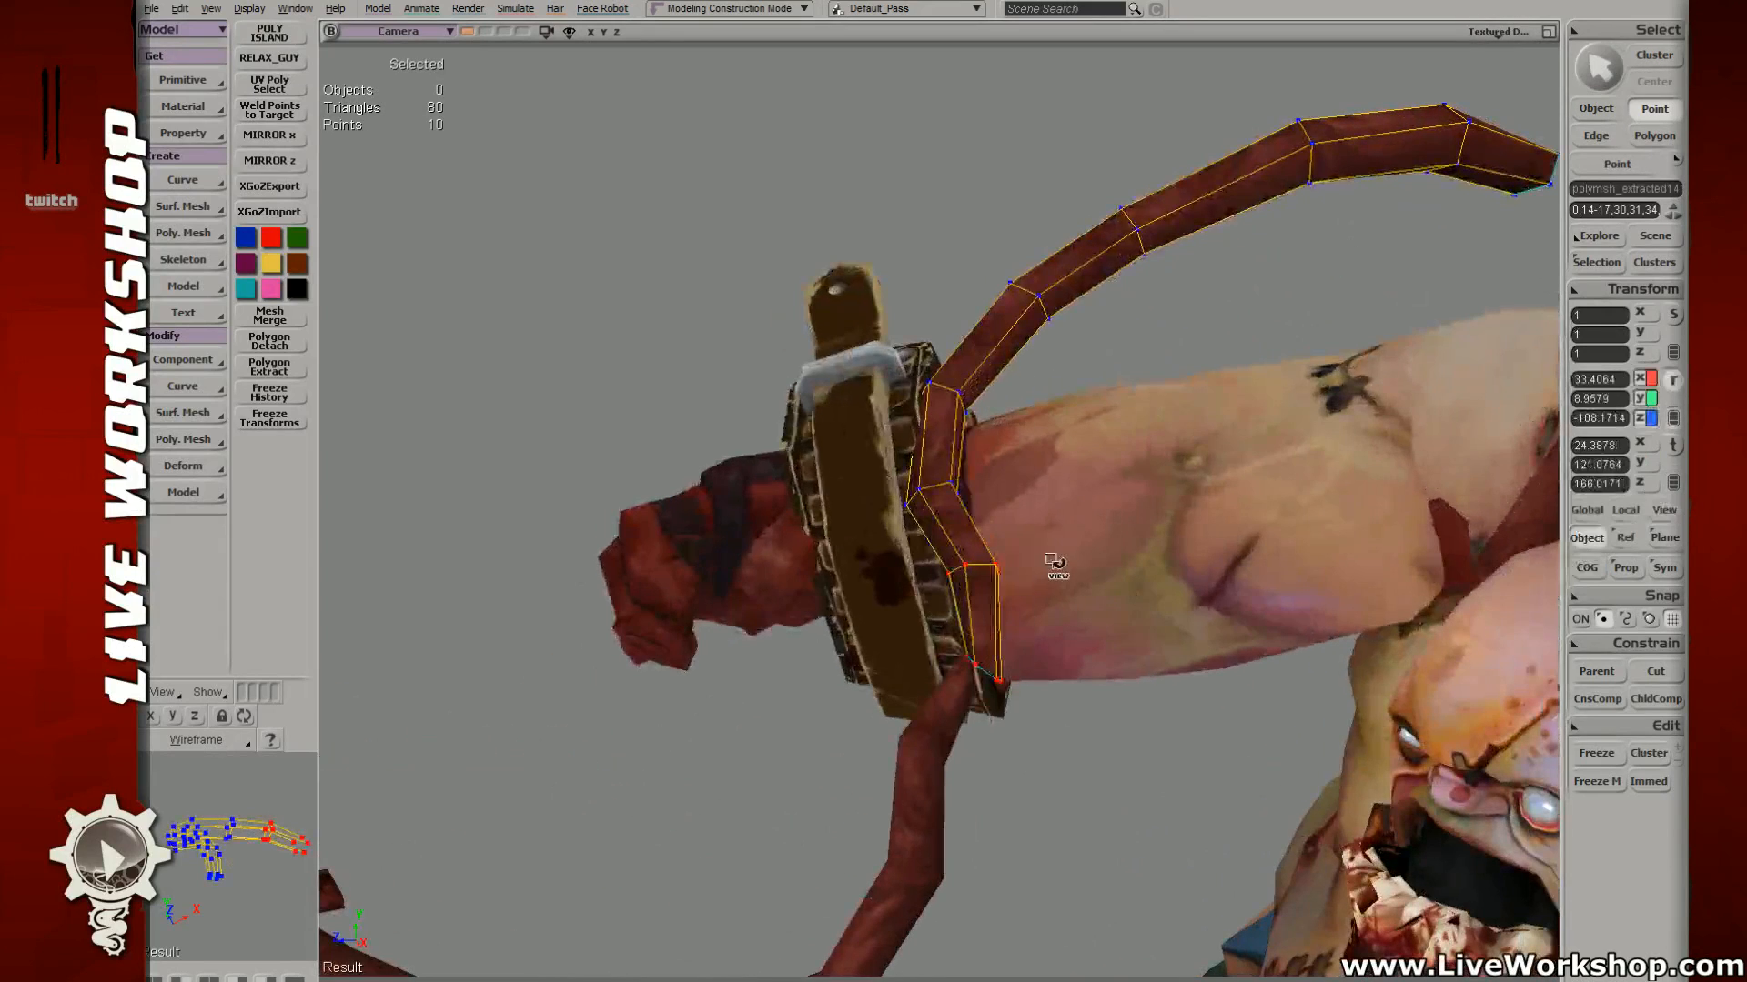
{"action": "key", "text": "c"}
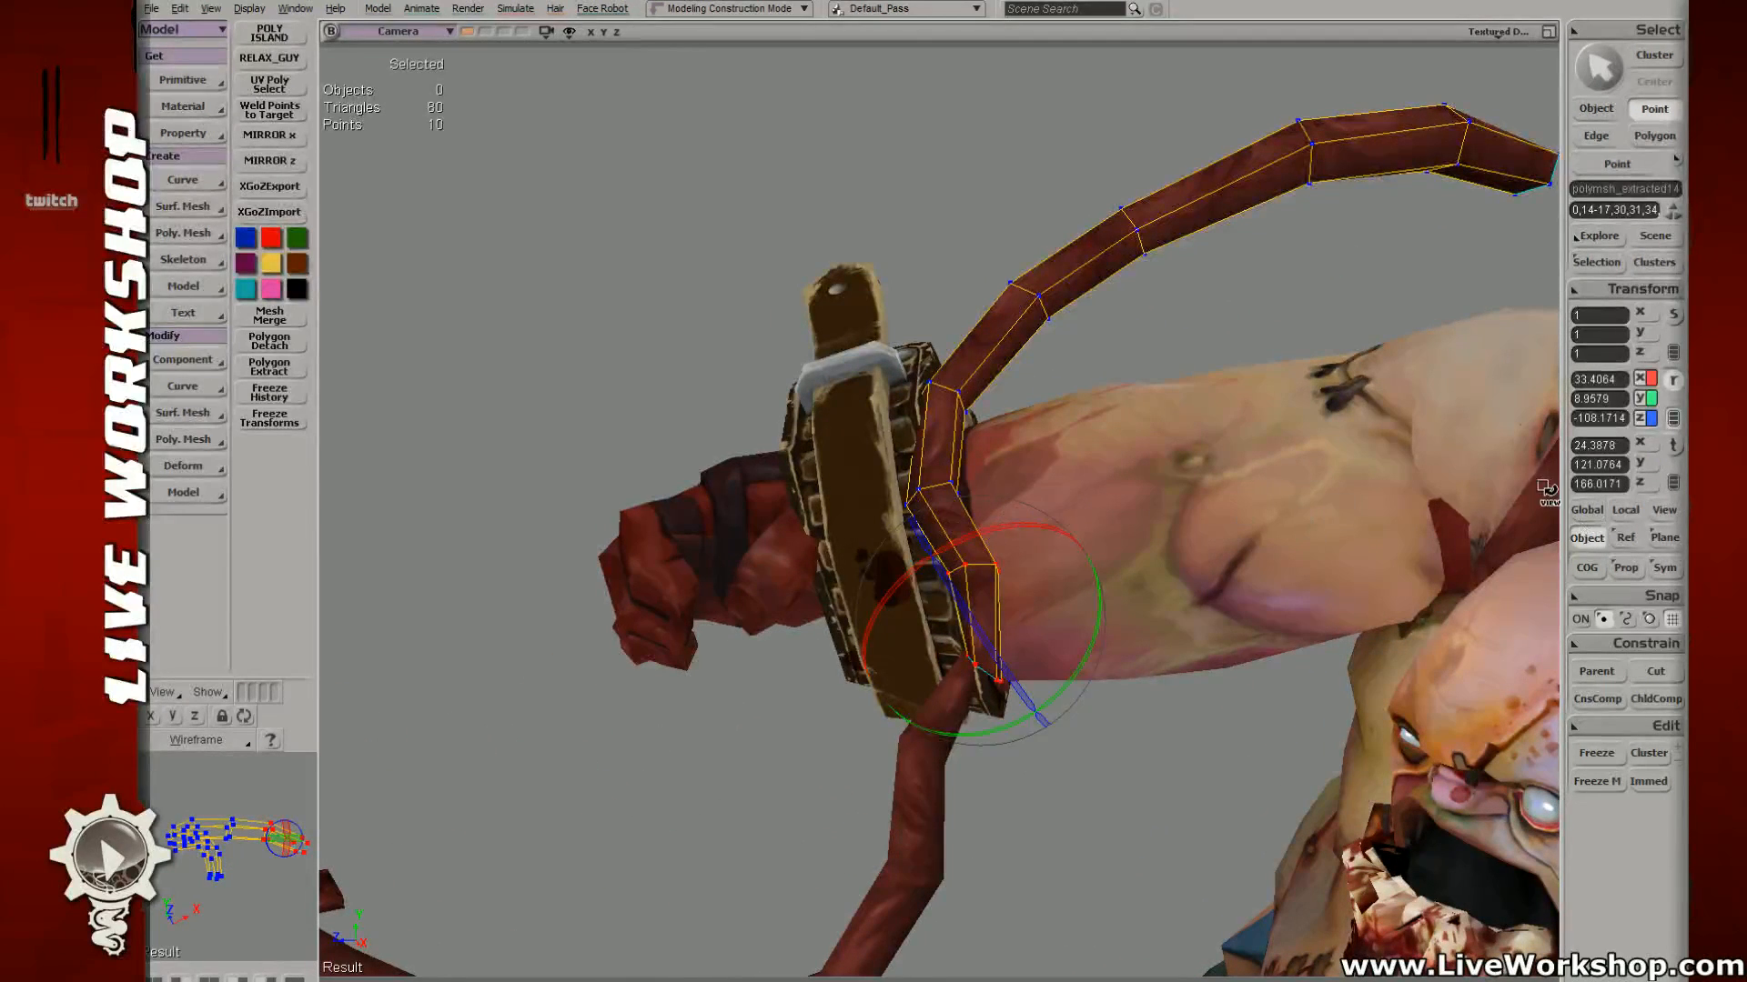
{"action": "left_click", "coordinate": [1590, 509]}
{"action": "left_click", "coordinate": [1592, 567]}
{"action": "left_click", "coordinate": [1592, 570]}
{"action": "key", "text": "s"}
{"action": "right_click_drag", "start_coordinate": [1098, 524], "coordinate": [1148, 532]}
{"action": "key", "text": "c"}
{"action": "left_click", "coordinate": [1596, 570]}
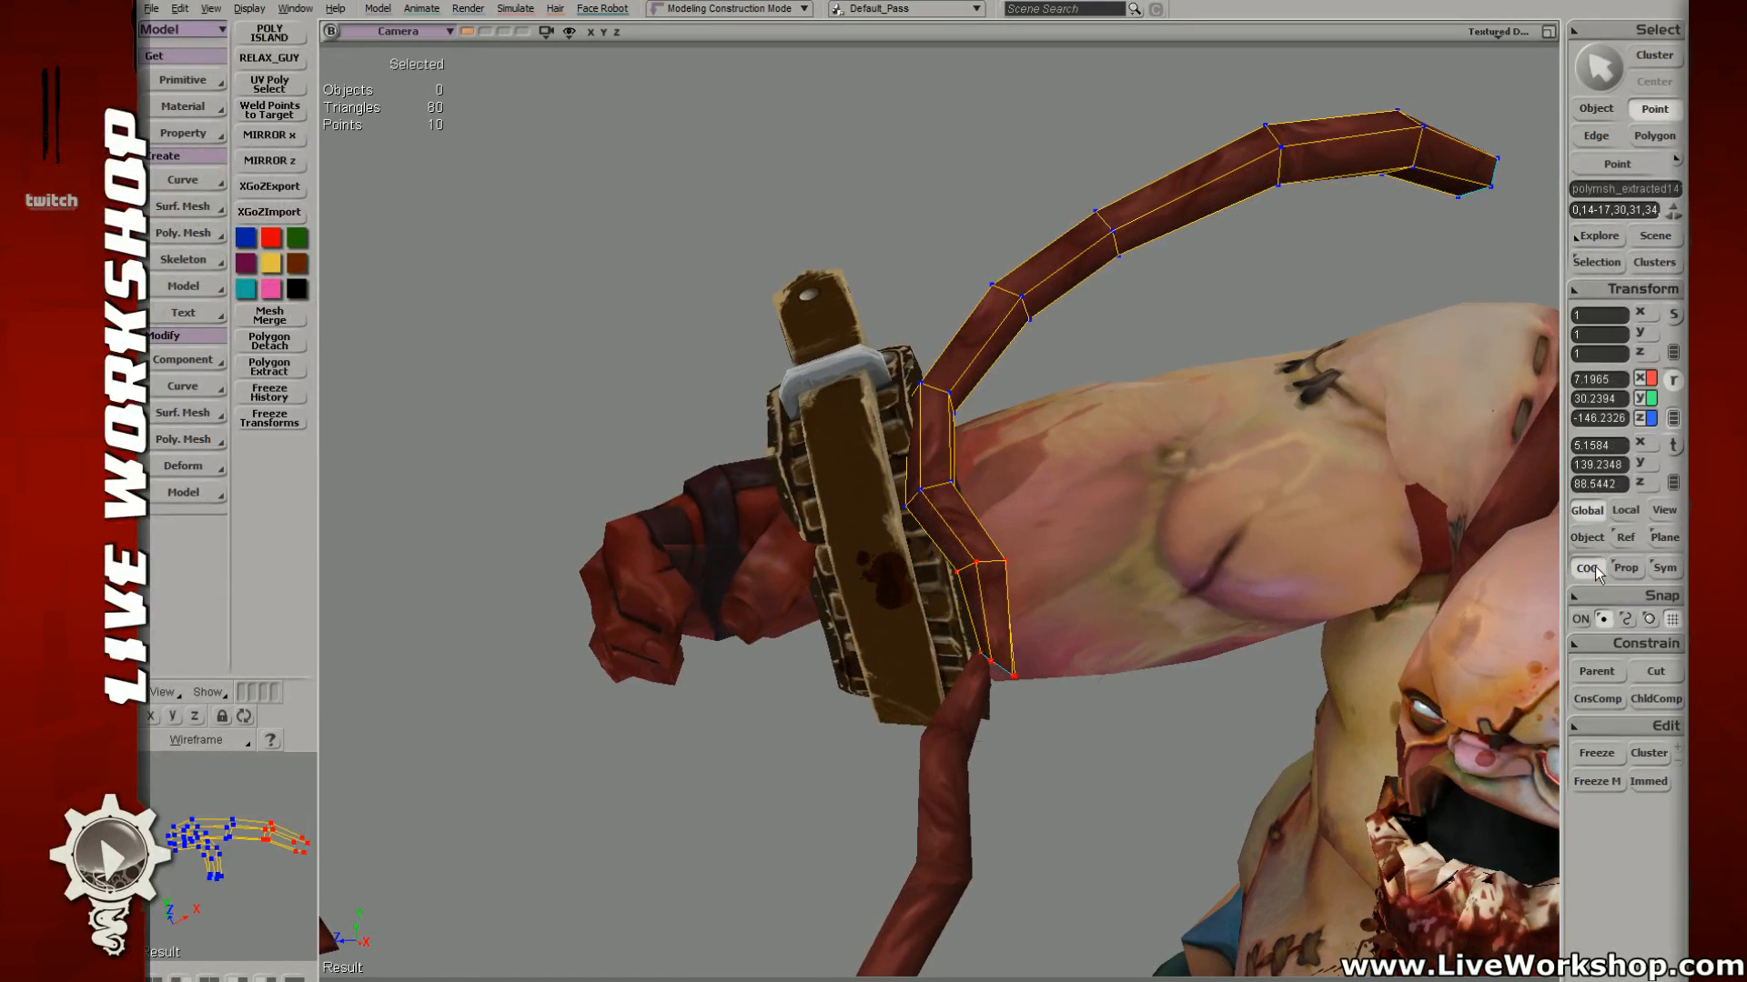
Step: Move and rotate the copy's lower end points so the end lines up with the top of the original cord
{"action": "scroll", "coordinate": [1049, 534], "scroll_direction": "up", "scroll_amount": 1}
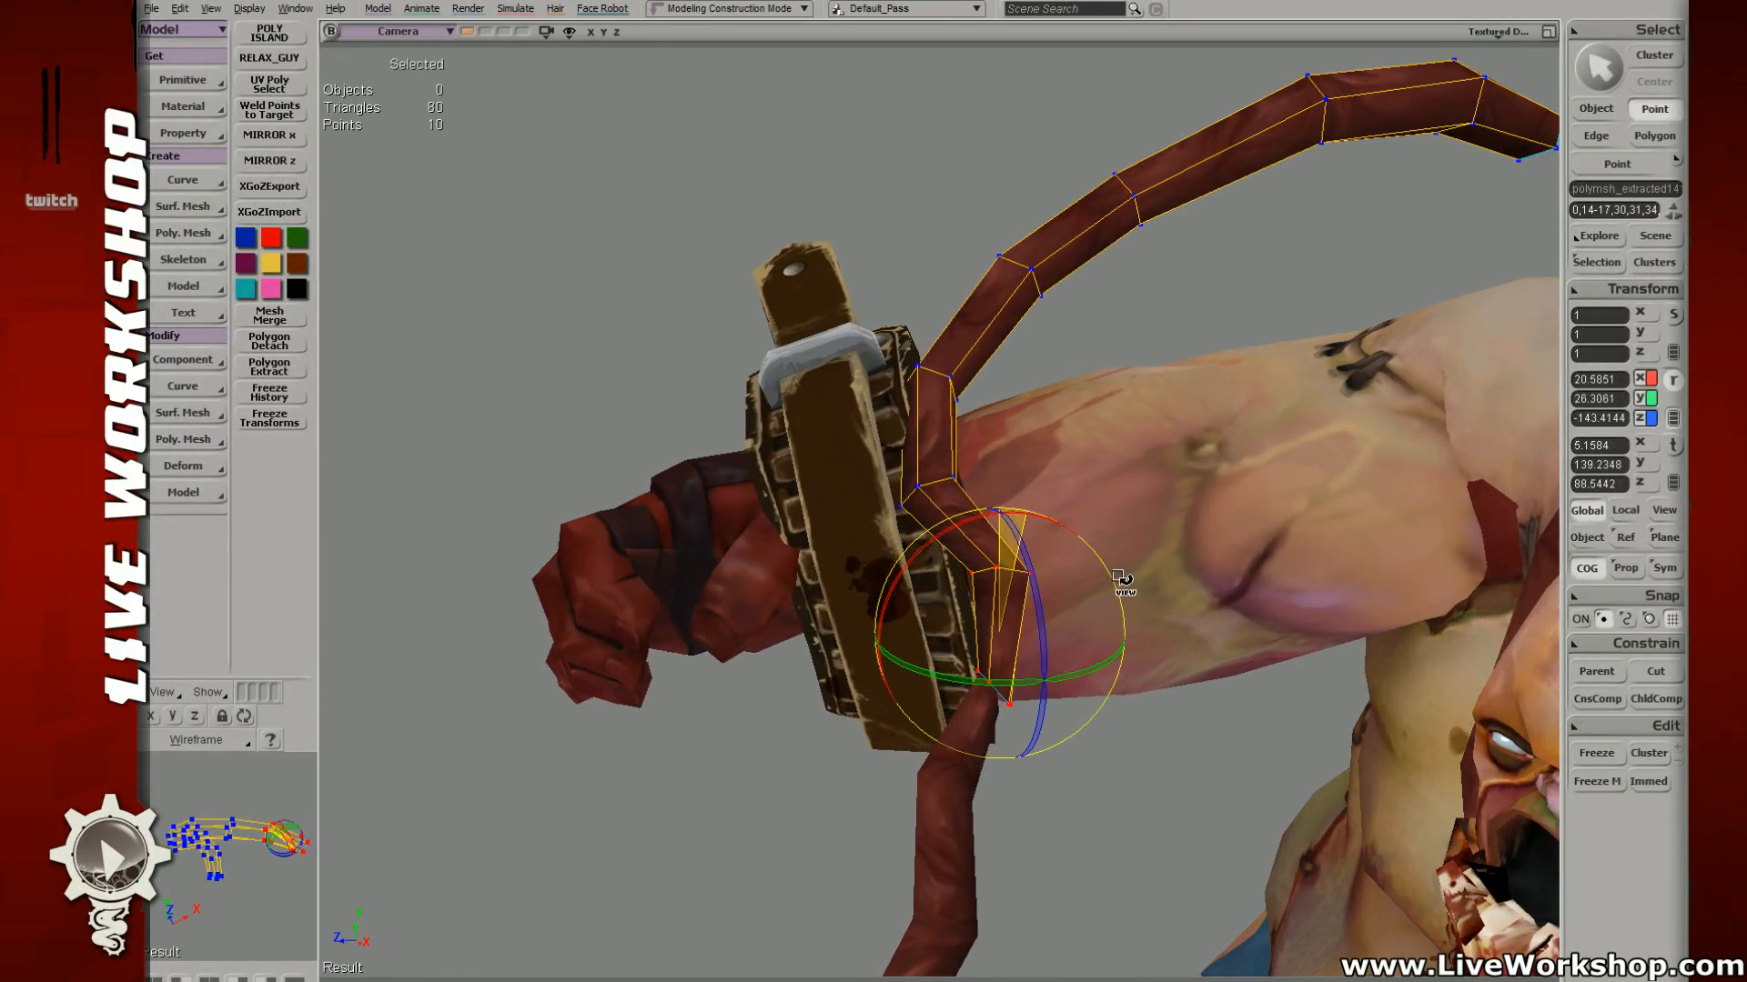
{"action": "key", "text": "v"}
{"action": "left_click_drag", "start_coordinate": [1037, 637], "coordinate": [1017, 655]}
{"action": "key", "text": "s"}
{"action": "right_click_drag", "start_coordinate": [1008, 642], "coordinate": [1131, 554]}
{"action": "key", "text": "c"}
{"action": "left_click_drag", "start_coordinate": [1131, 554], "coordinate": [1073, 655]}
{"action": "key", "text": "v"}
{"action": "key", "text": "s"}
{"action": "right_click_drag", "start_coordinate": [1128, 636], "coordinate": [1044, 635]}
{"action": "key", "text": "c"}
{"action": "key", "text": "space"}
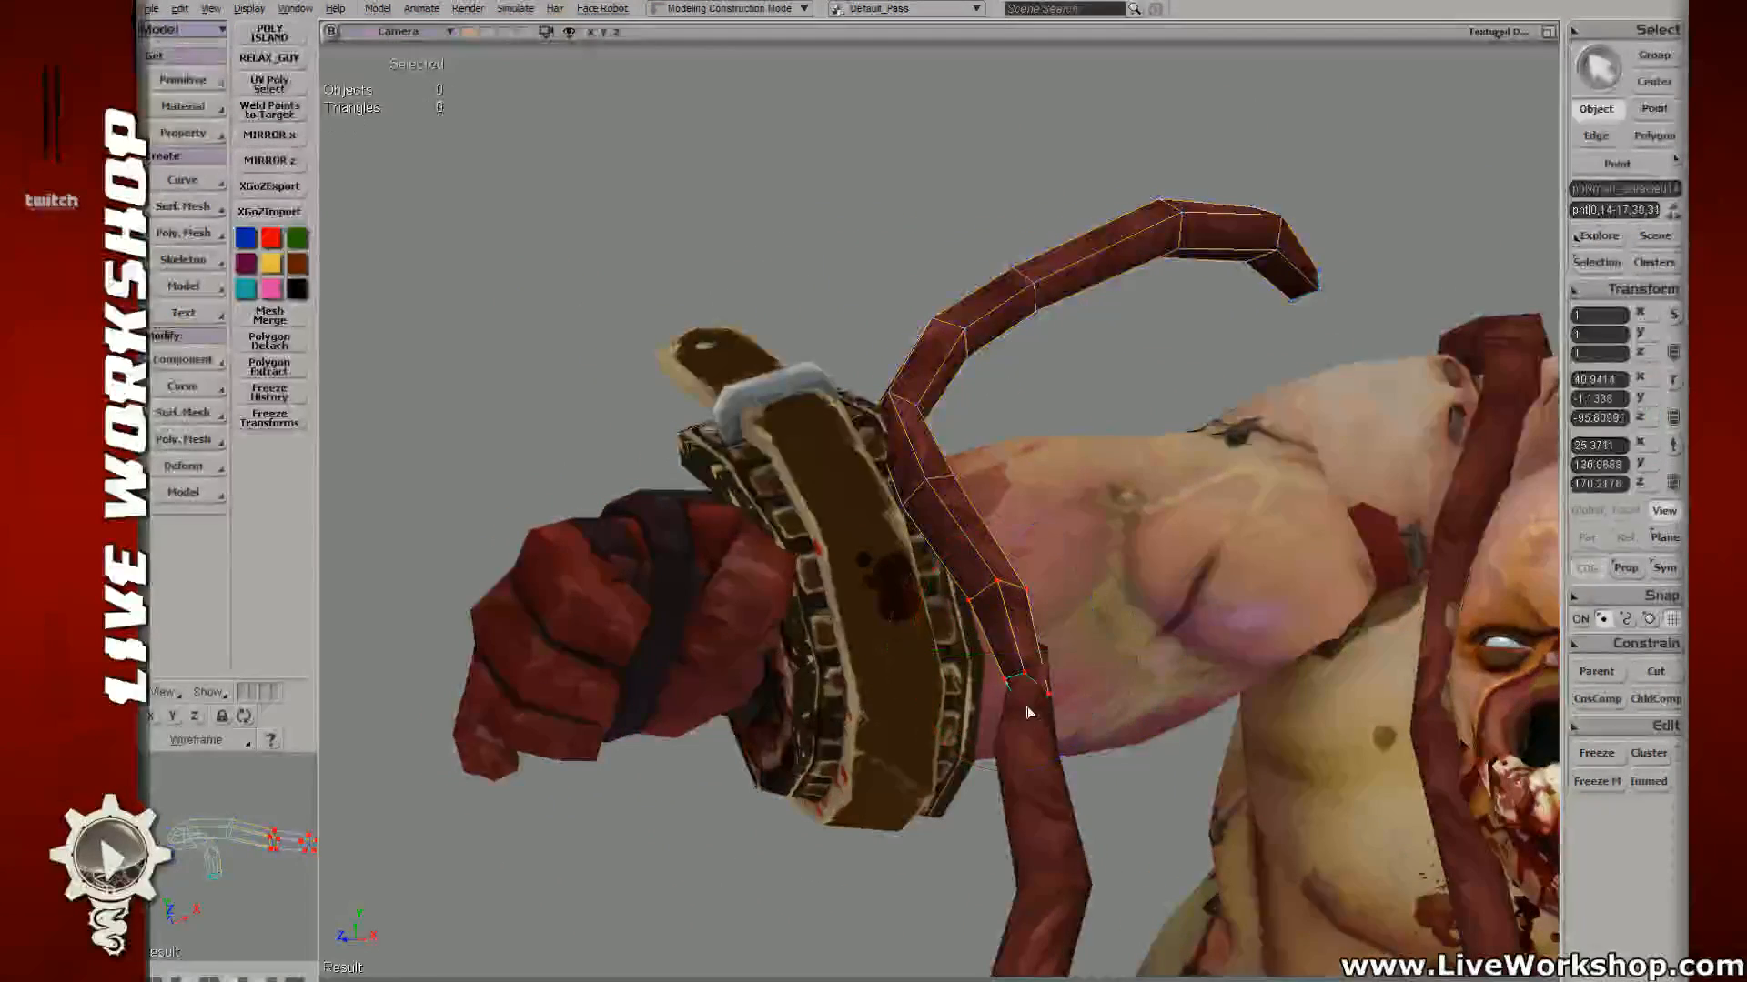
Step: Select the points at the original cord's upper end, scale them by about 1.14 and rotate them to match the copy's end
{"action": "left_click", "coordinate": [1031, 710]}
{"action": "key", "text": "4"}
{"action": "key", "text": "t"}
{"action": "left_click_drag", "start_coordinate": [998, 633], "coordinate": [1066, 693]}
{"action": "key", "text": "6"}
{"action": "key", "text": "x"}
{"action": "key", "text": "c"}
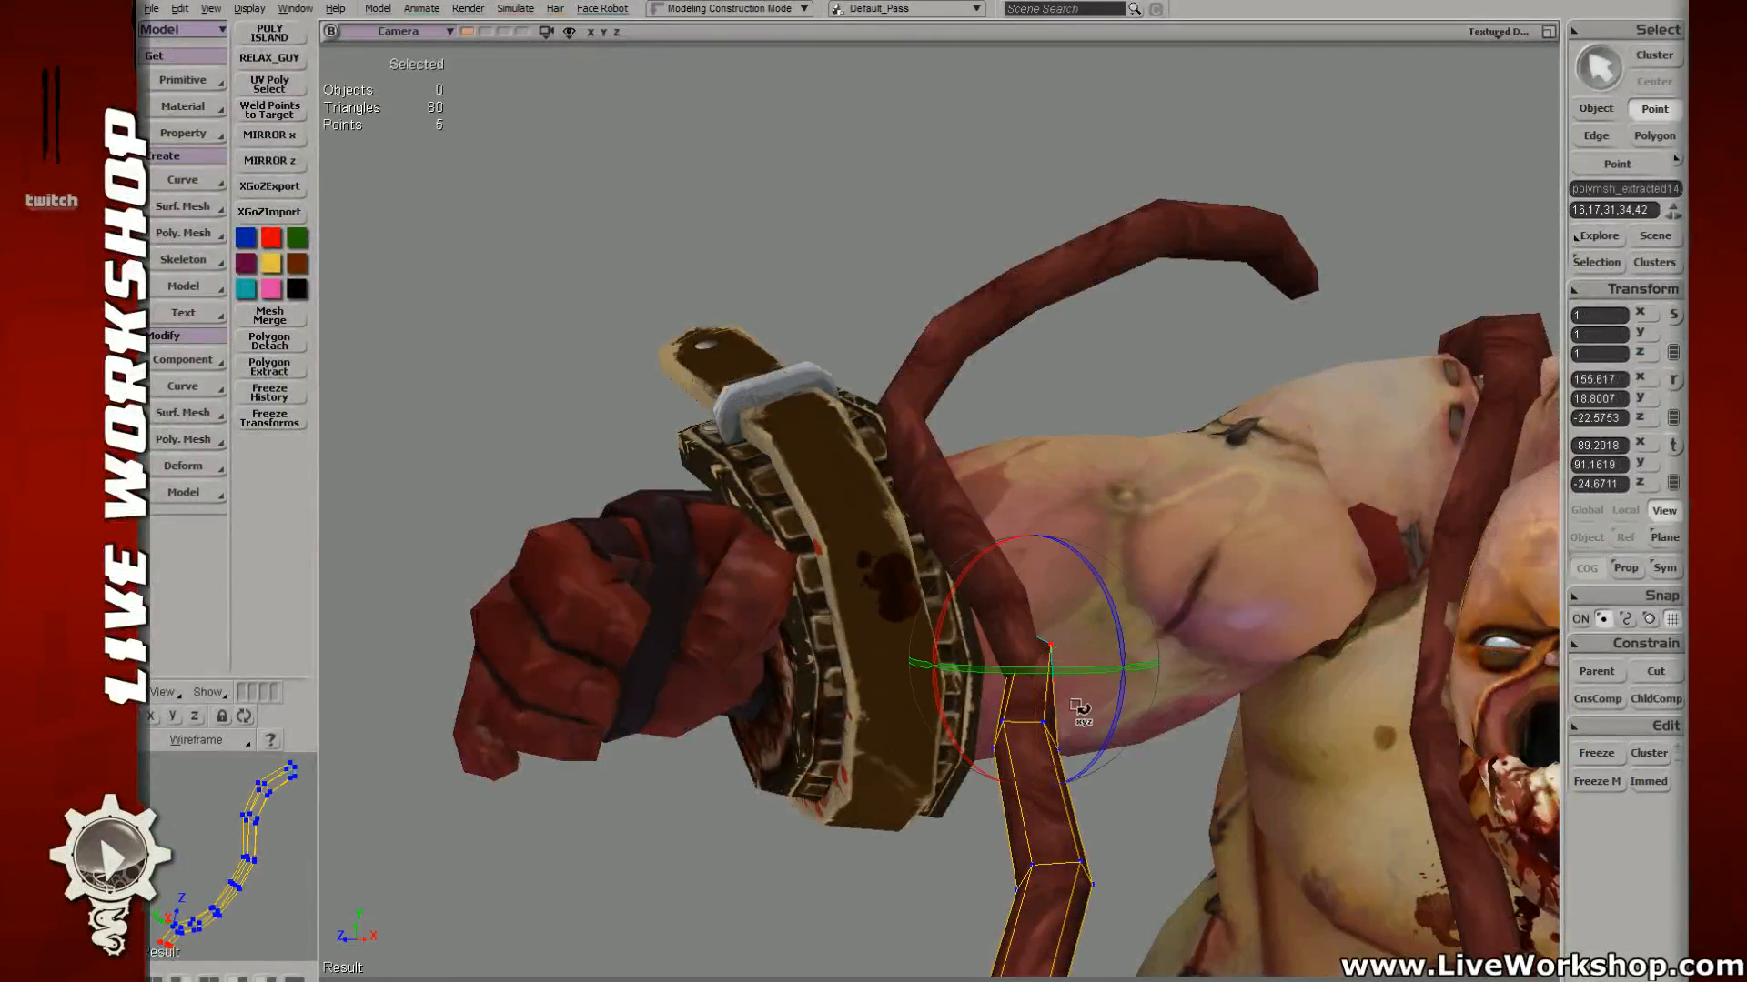
{"action": "left_click_drag", "start_coordinate": [1055, 539], "coordinate": [1065, 546]}
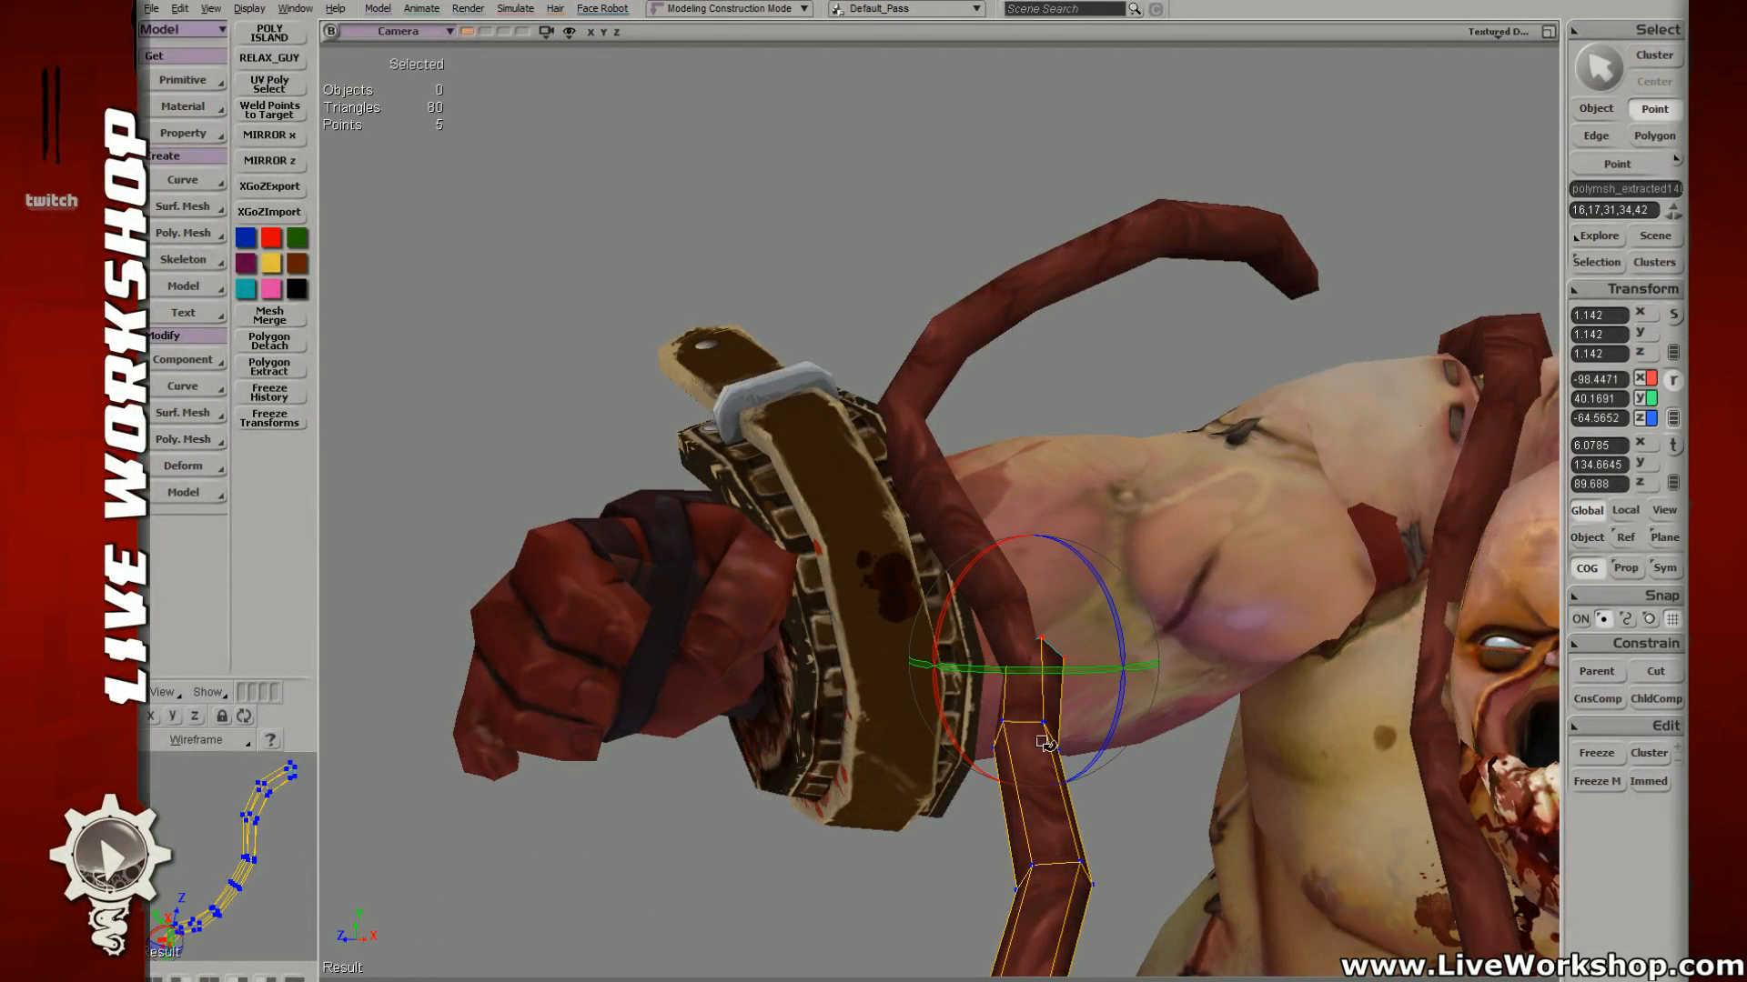
Step: Adjust a single point on the original cord's upper rim so the joint with the copy closes more tightly
{"action": "key", "text": "v"}
{"action": "right_click_drag", "start_coordinate": [1017, 644], "coordinate": [982, 661]}
{"action": "key", "text": "m"}
{"action": "left_click", "coordinate": [1015, 648]}
{"action": "key", "text": "space"}
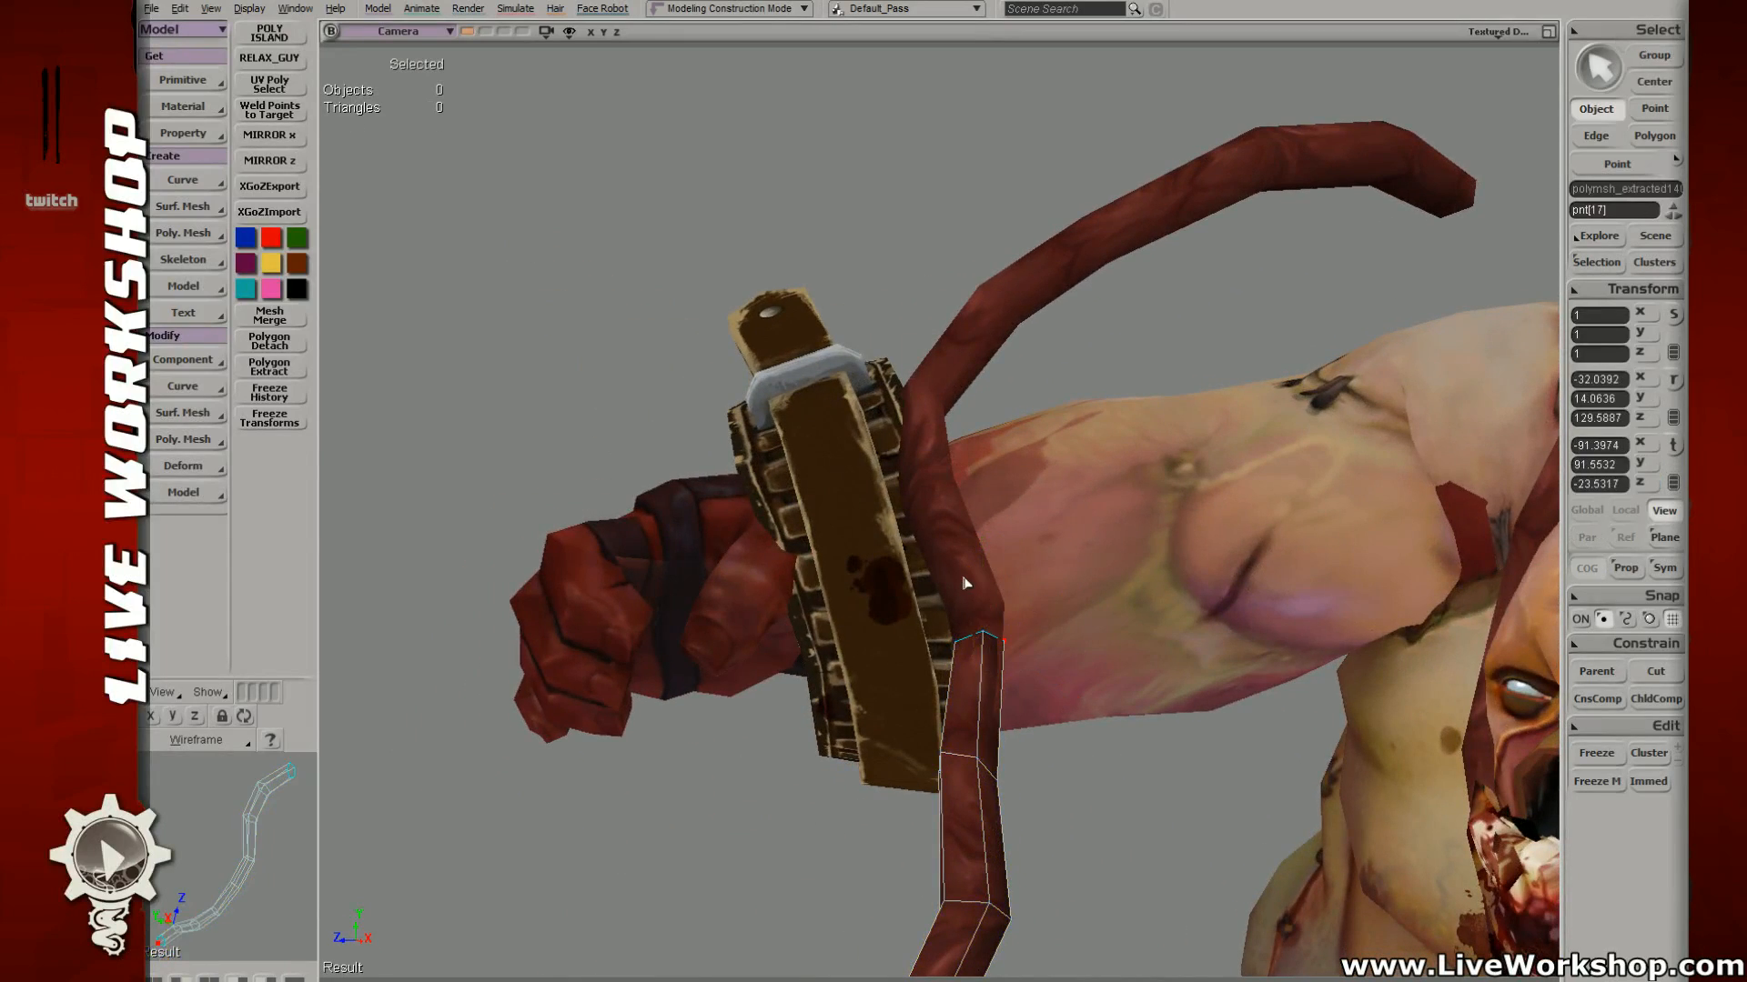
Step: Select the cord copy's lower end points, then rotate, scale and move them into the original cord's upper end
{"action": "left_click", "coordinate": [964, 585]}
{"action": "key", "text": "4"}
{"action": "key", "text": "t"}
{"action": "left_click_drag", "start_coordinate": [924, 655], "coordinate": [1034, 752]}
{"action": "key", "text": "6"}
{"action": "key", "text": "c"}
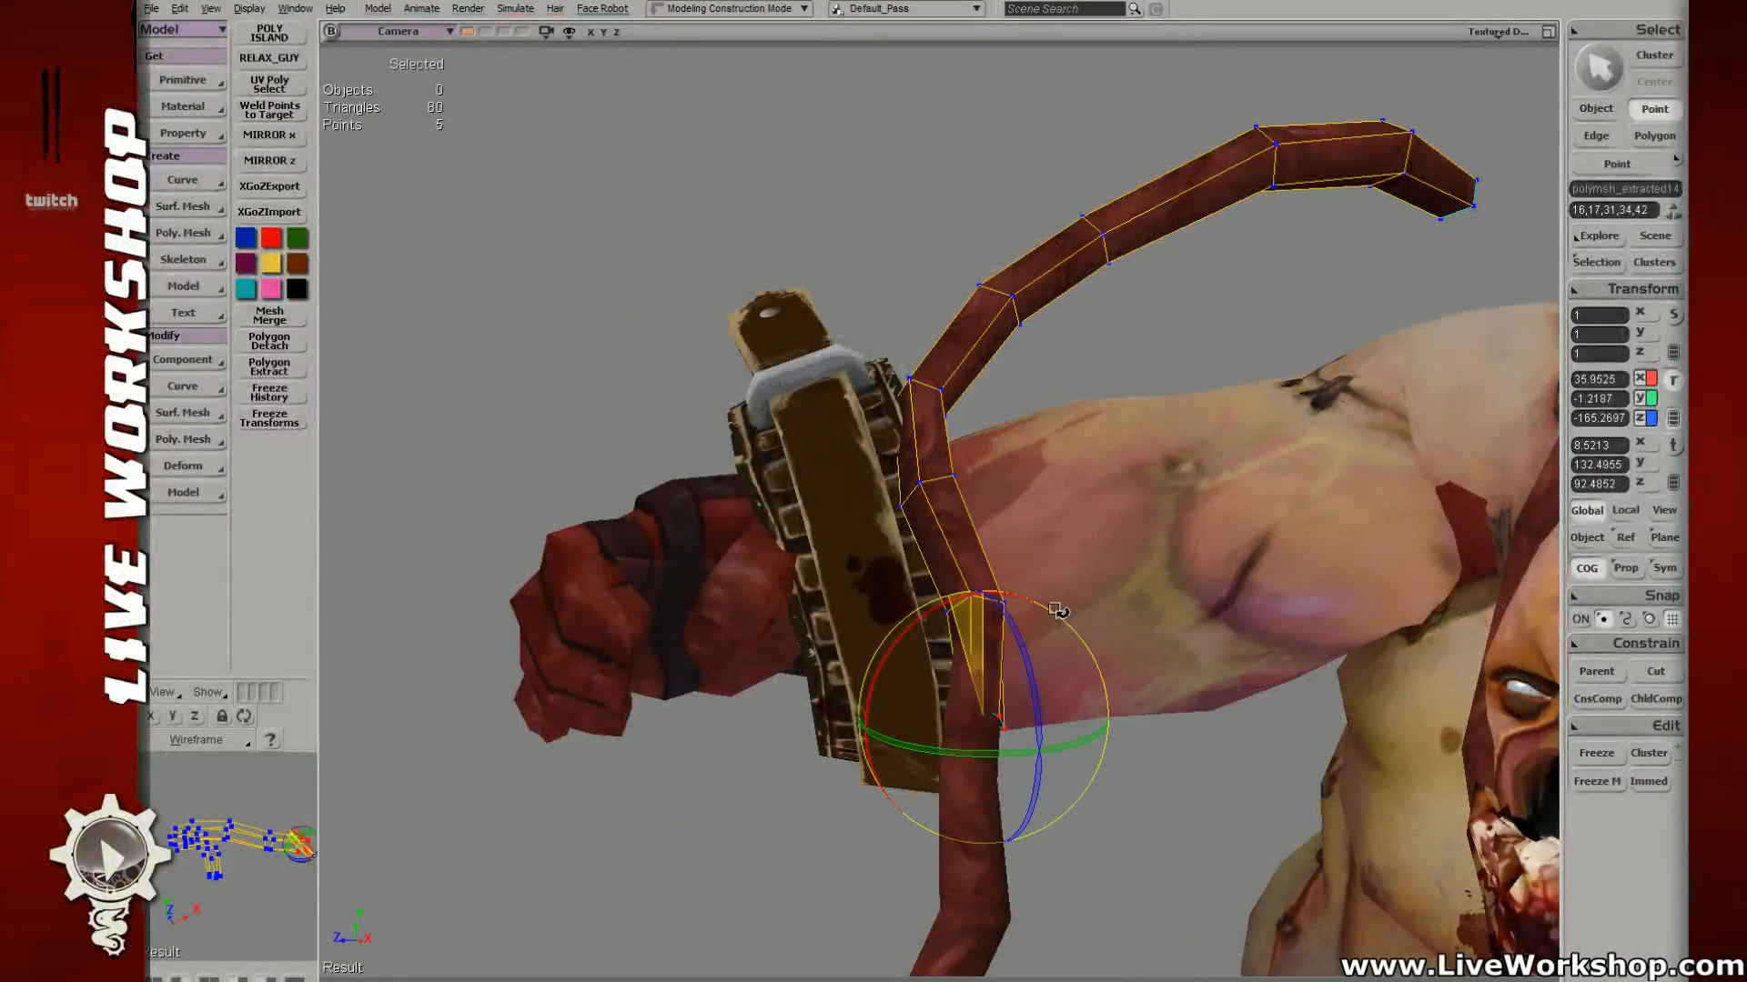
{"action": "left_click_drag", "start_coordinate": [1058, 610], "coordinate": [988, 696]}
{"action": "key", "text": "x"}
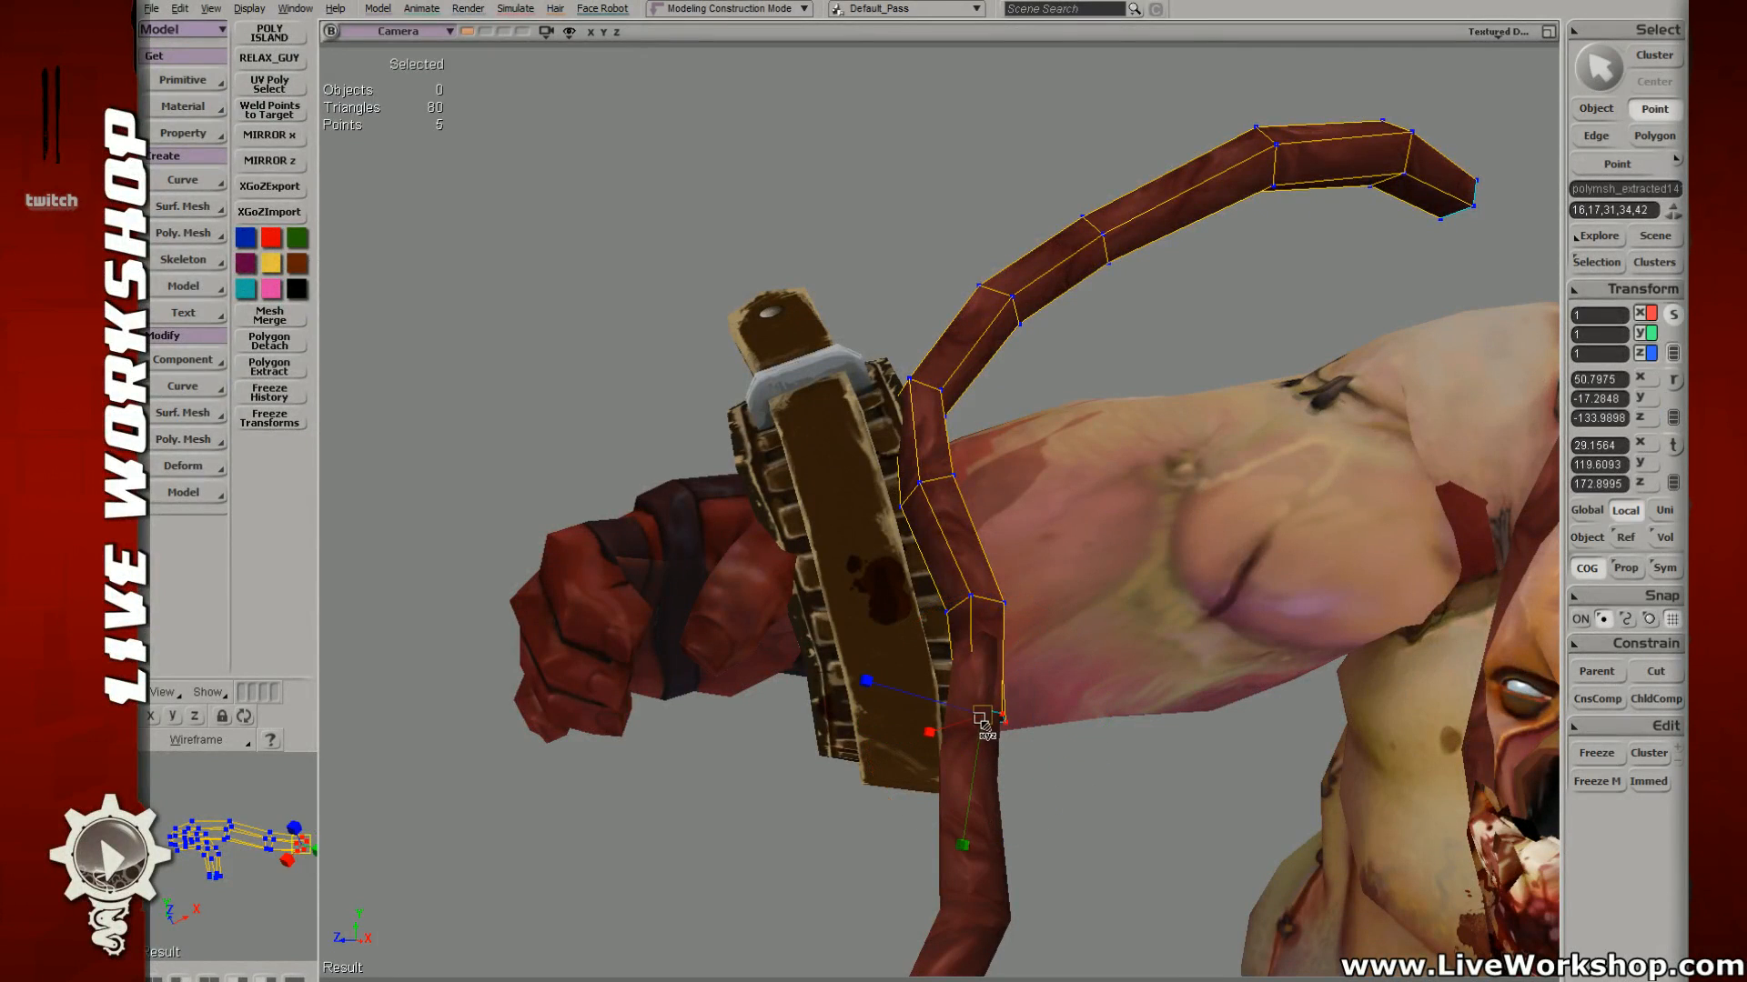
{"action": "key", "text": "v"}
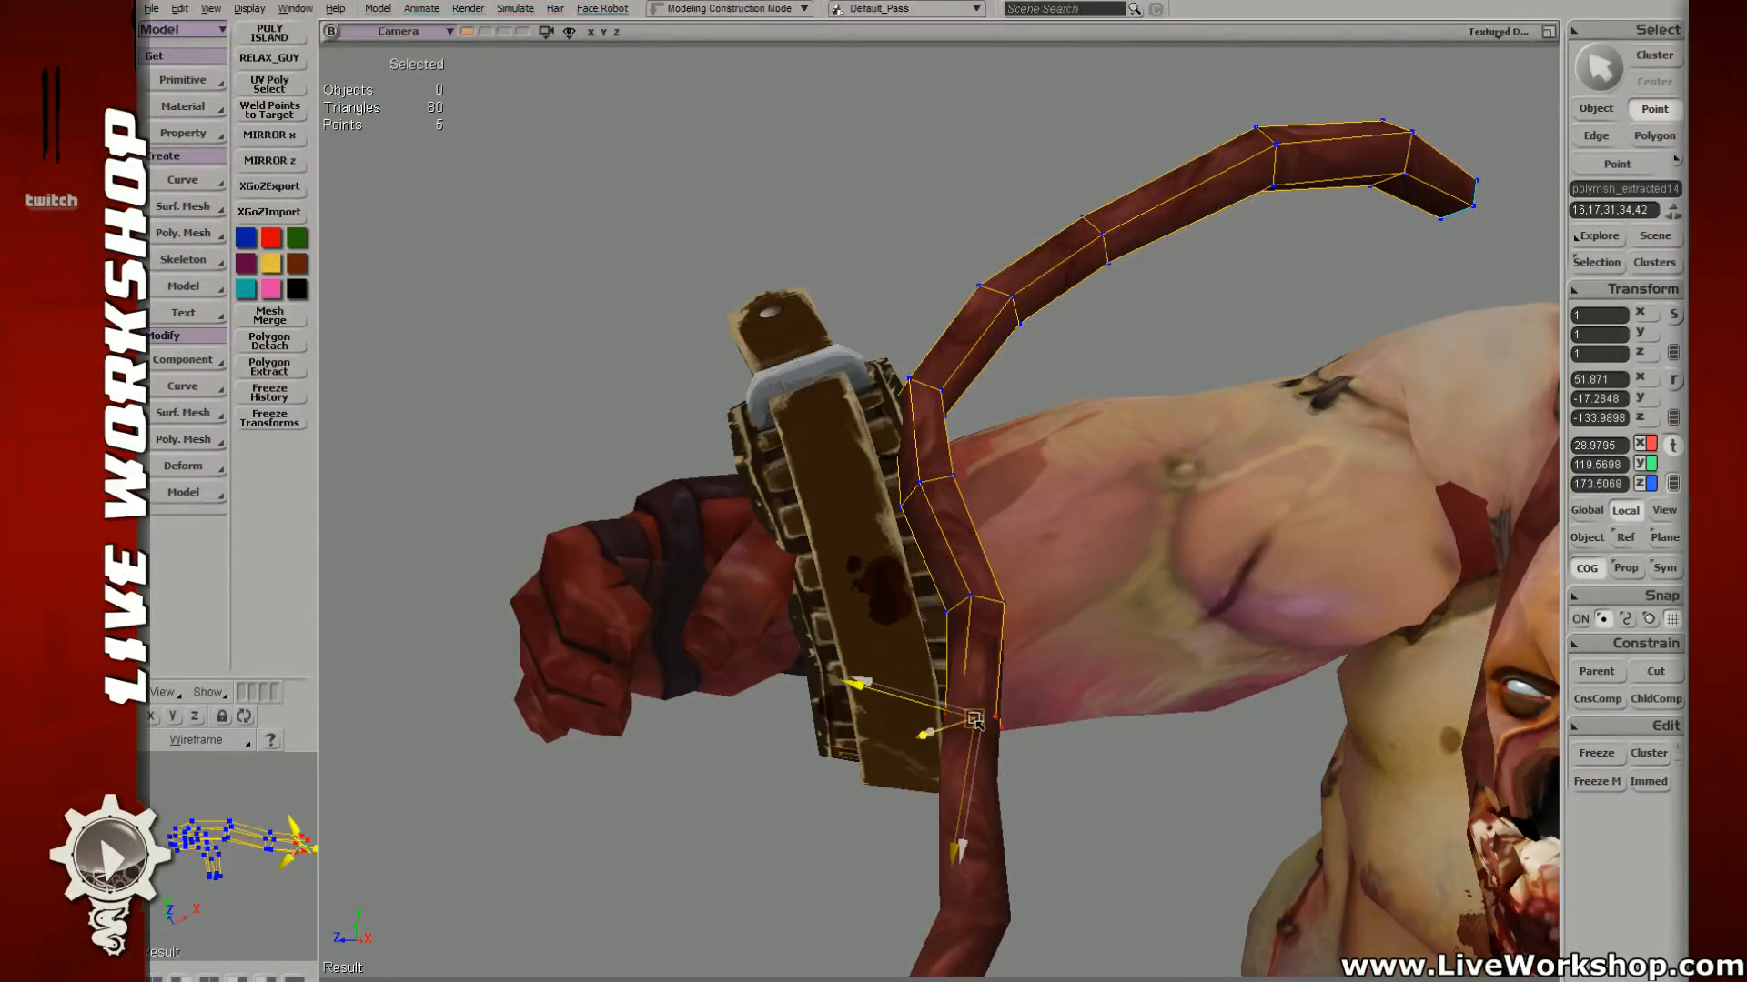
{"action": "key", "text": "space"}
{"action": "left_click", "coordinate": [1119, 795]}
Step: Select the original cord's upper end points and move them to line up with the copy from the front
{"action": "key", "text": "s"}
{"action": "scroll", "coordinate": [1010, 604], "scroll_direction": "down", "scroll_amount": 4}
{"action": "right_click_drag", "start_coordinate": [1010, 604], "coordinate": [994, 575]}
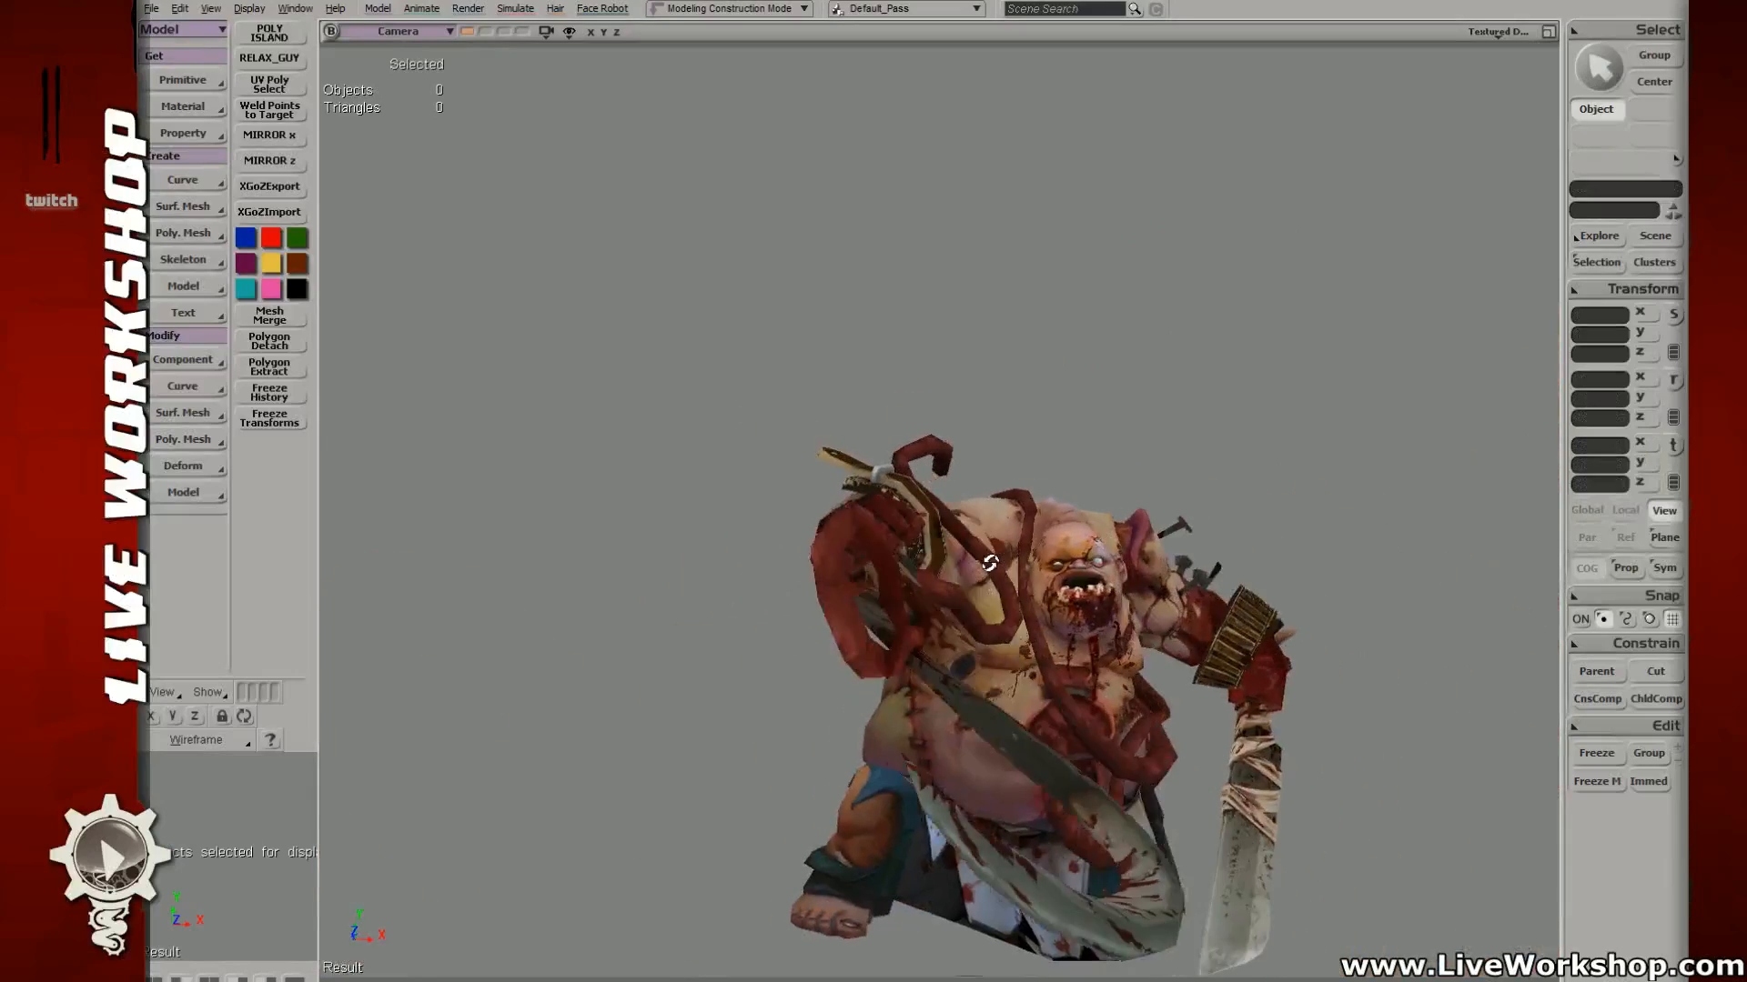
{"action": "scroll", "coordinate": [1001, 582], "scroll_direction": "up", "scroll_amount": 5}
{"action": "key", "text": "space"}
{"action": "left_click", "coordinate": [1045, 618]}
{"action": "key", "text": "4"}
{"action": "key", "text": "t"}
{"action": "left_click_drag", "start_coordinate": [987, 557], "coordinate": [1040, 607]}
{"action": "key", "text": "6"}
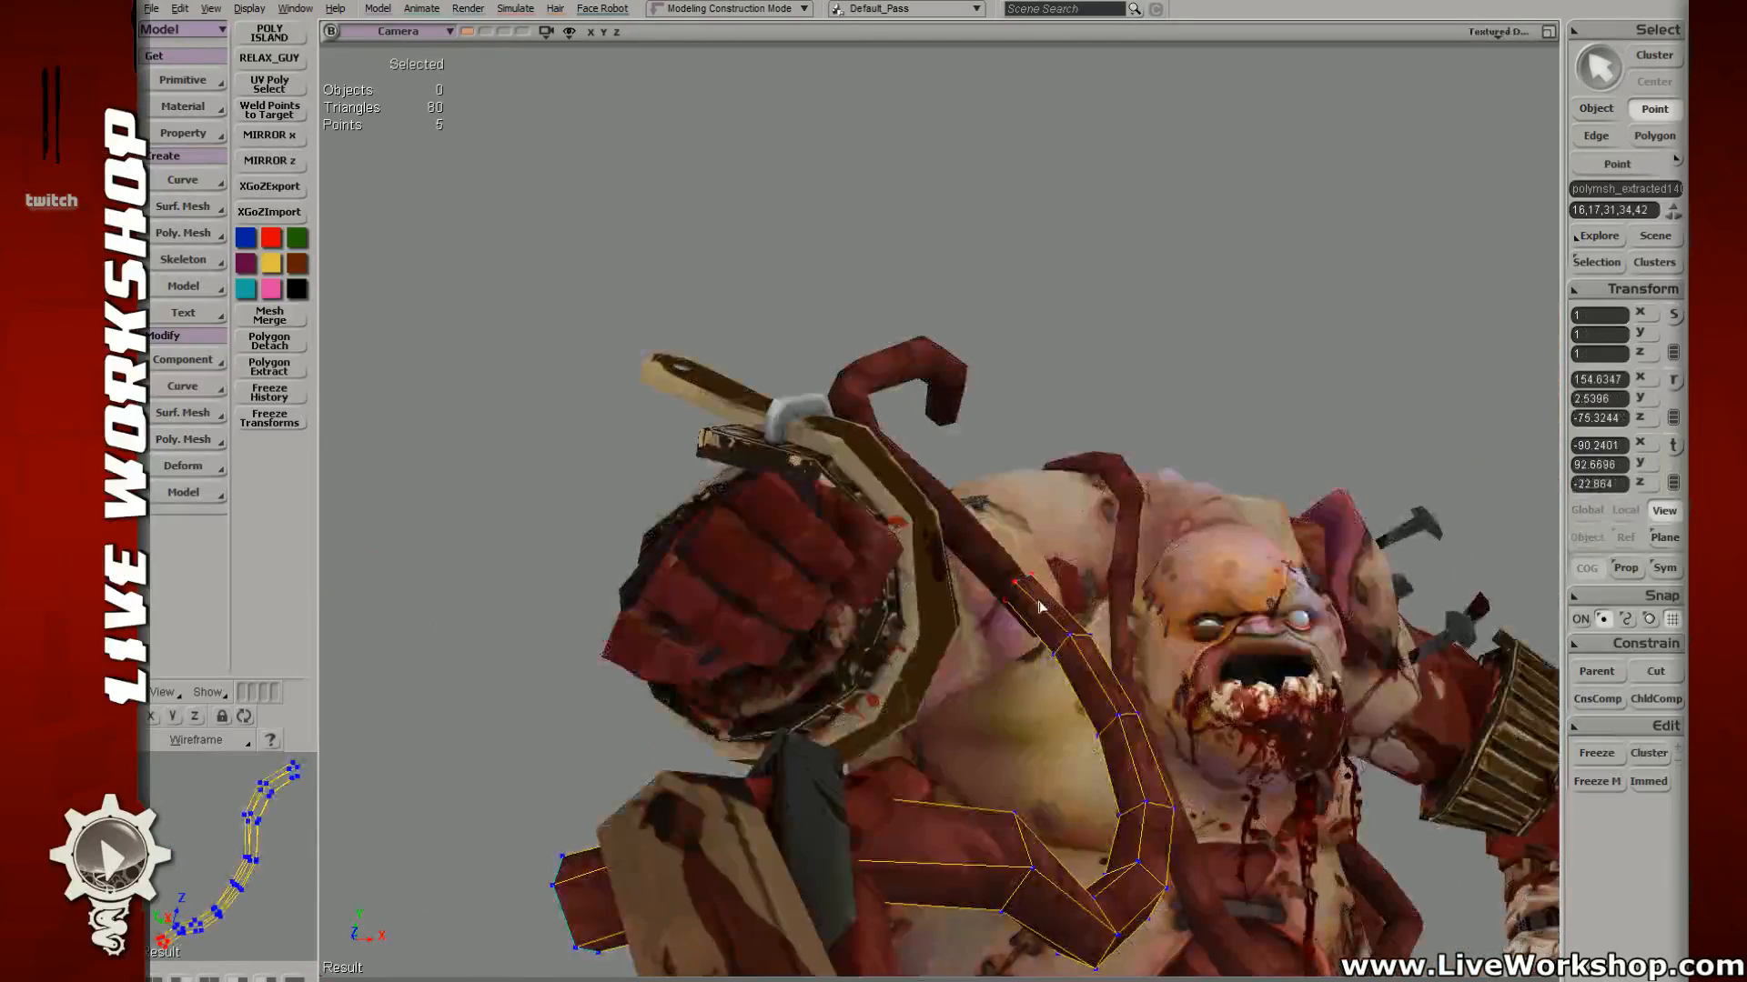
{"action": "key", "text": "v"}
{"action": "key", "text": "t"}
{"action": "key", "text": "4"}
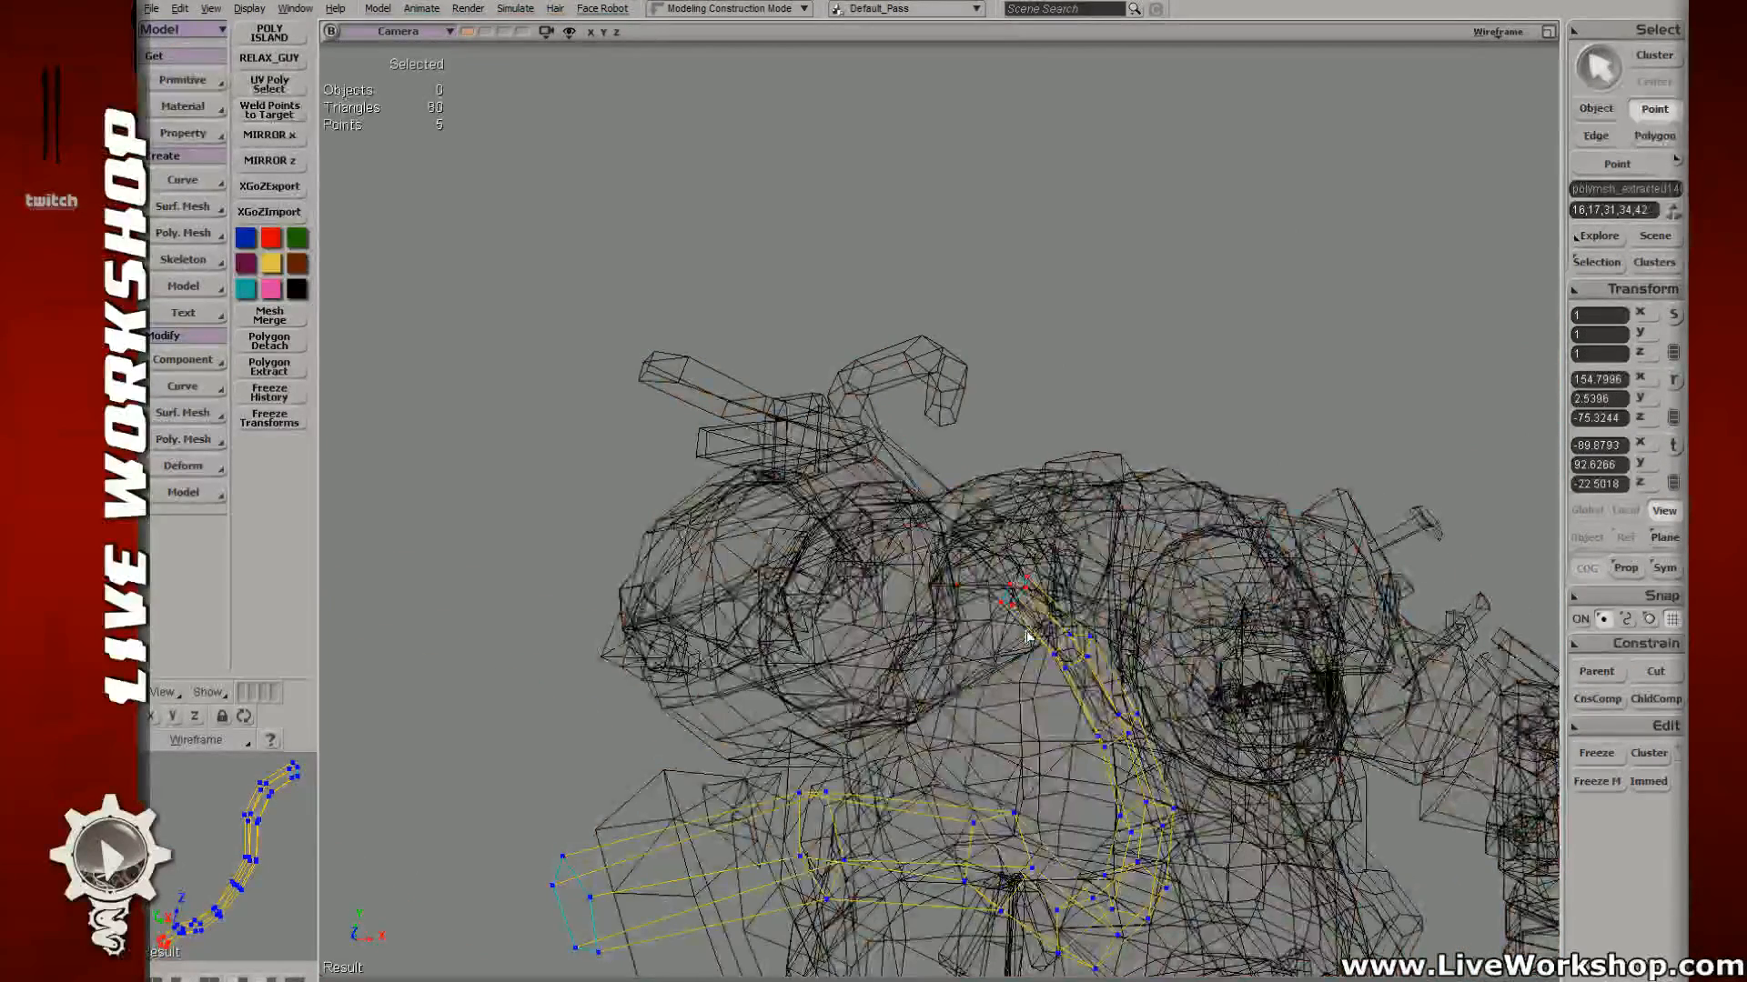
{"action": "key", "text": "6"}
Step: Select the cord copy's lower end points again, then scale and move them to cover the joint with the original cord
{"action": "key", "text": "space"}
{"action": "key", "text": "8"}
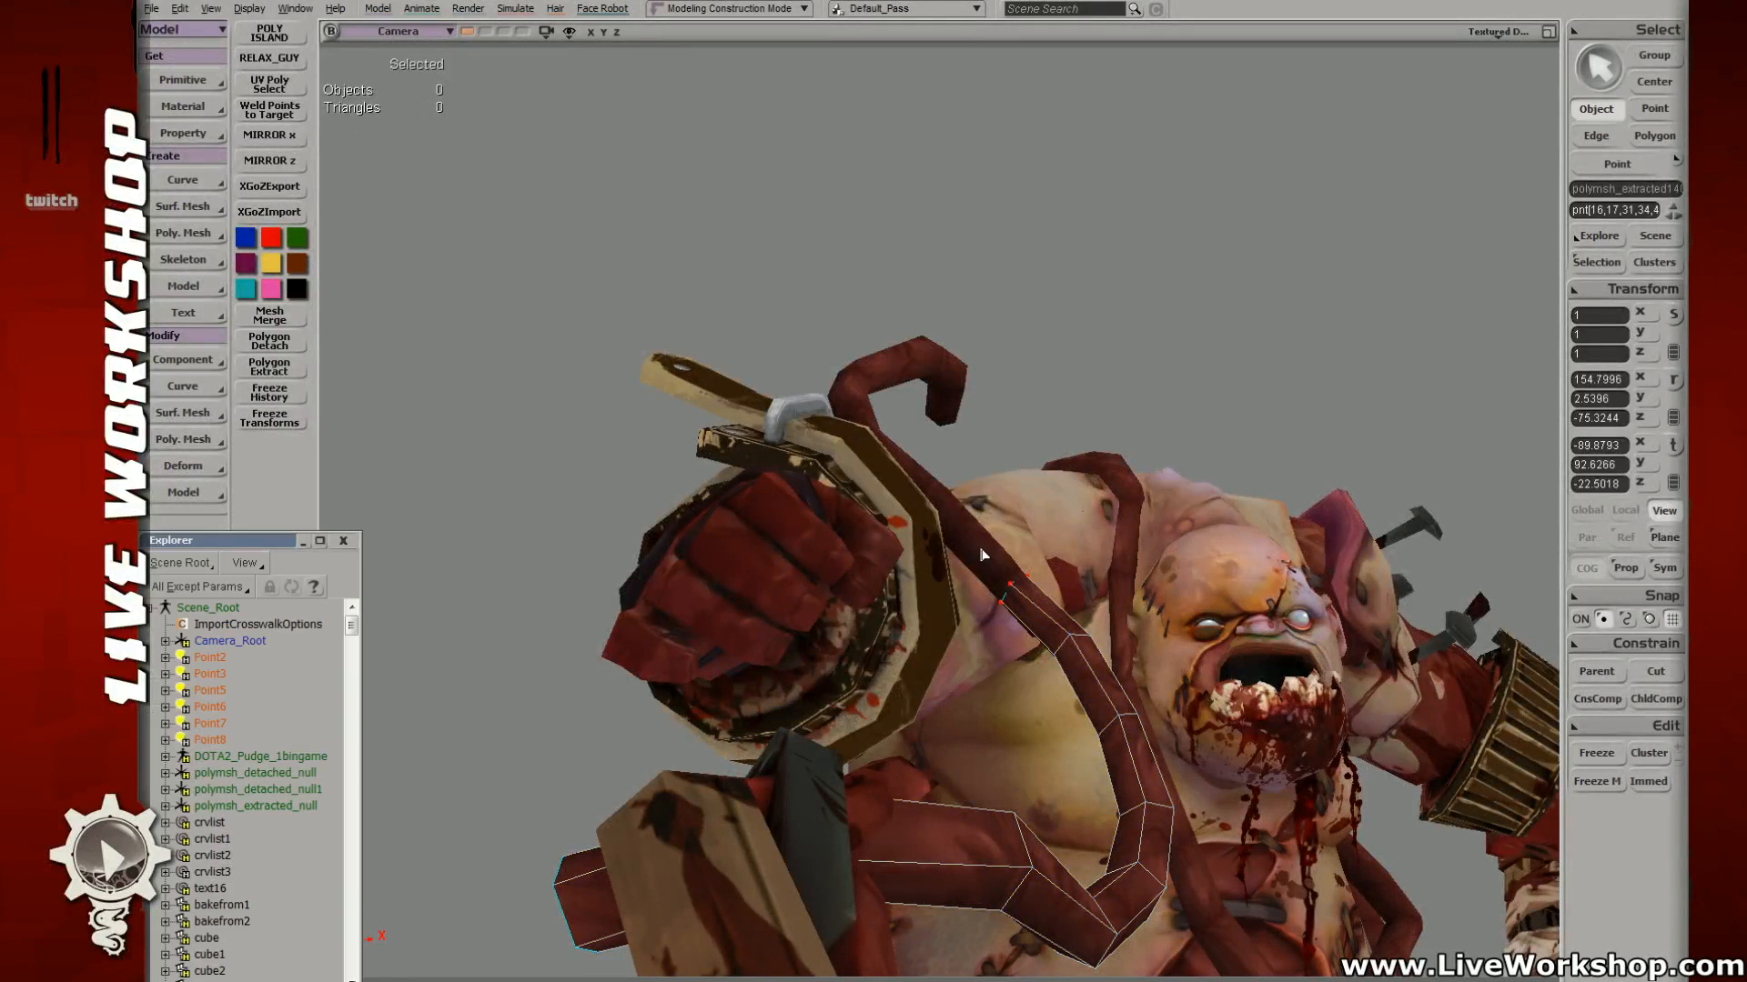
{"action": "left_click", "coordinate": [1008, 582]}
{"action": "key", "text": "t"}
{"action": "key", "text": "4"}
{"action": "key", "text": "6"}
{"action": "key", "text": "x"}
{"action": "left_click_drag", "start_coordinate": [1017, 602], "coordinate": [1048, 625]}
{"action": "key", "text": "v"}
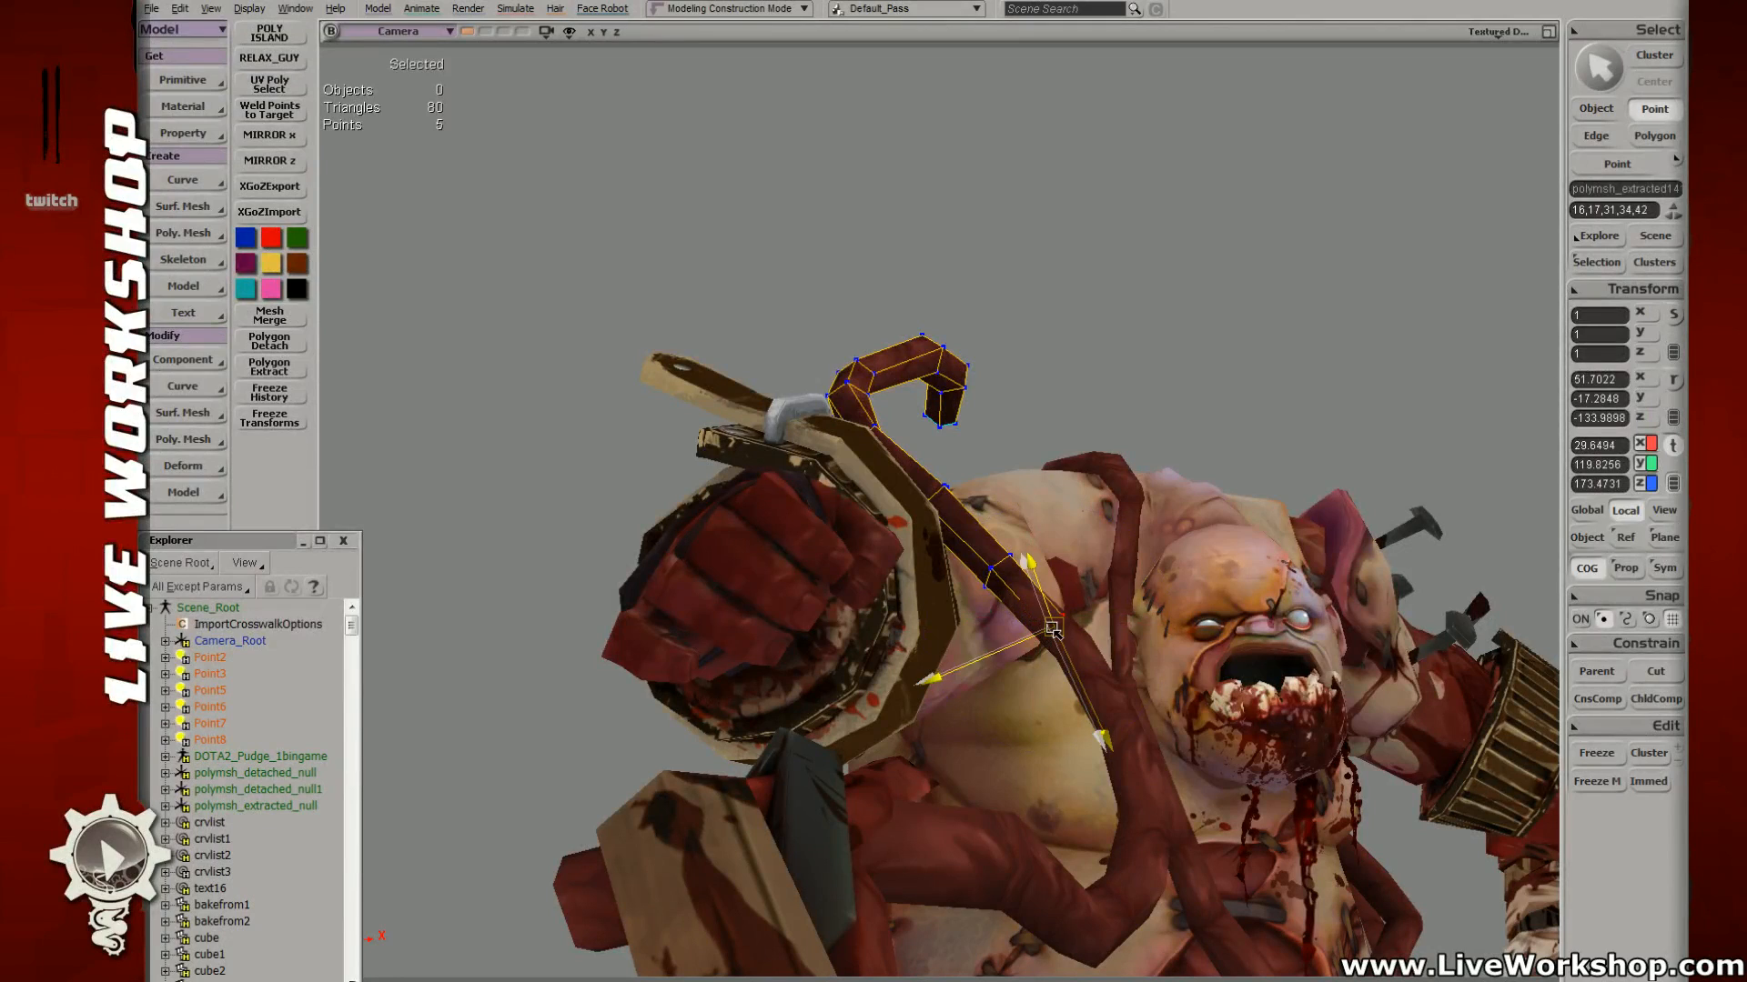
{"action": "key", "text": "space"}
{"action": "left_click", "coordinate": [1037, 361]}
Step: Check the joined cord from several angles, recall the stored camera view and save the scene
{"action": "key", "text": "s"}
{"action": "middle_click_drag", "start_coordinate": [1041, 460], "coordinate": [1017, 515]}
{"action": "right_click_drag", "start_coordinate": [1017, 515], "coordinate": [1011, 518]}
{"action": "key", "text": "space"}
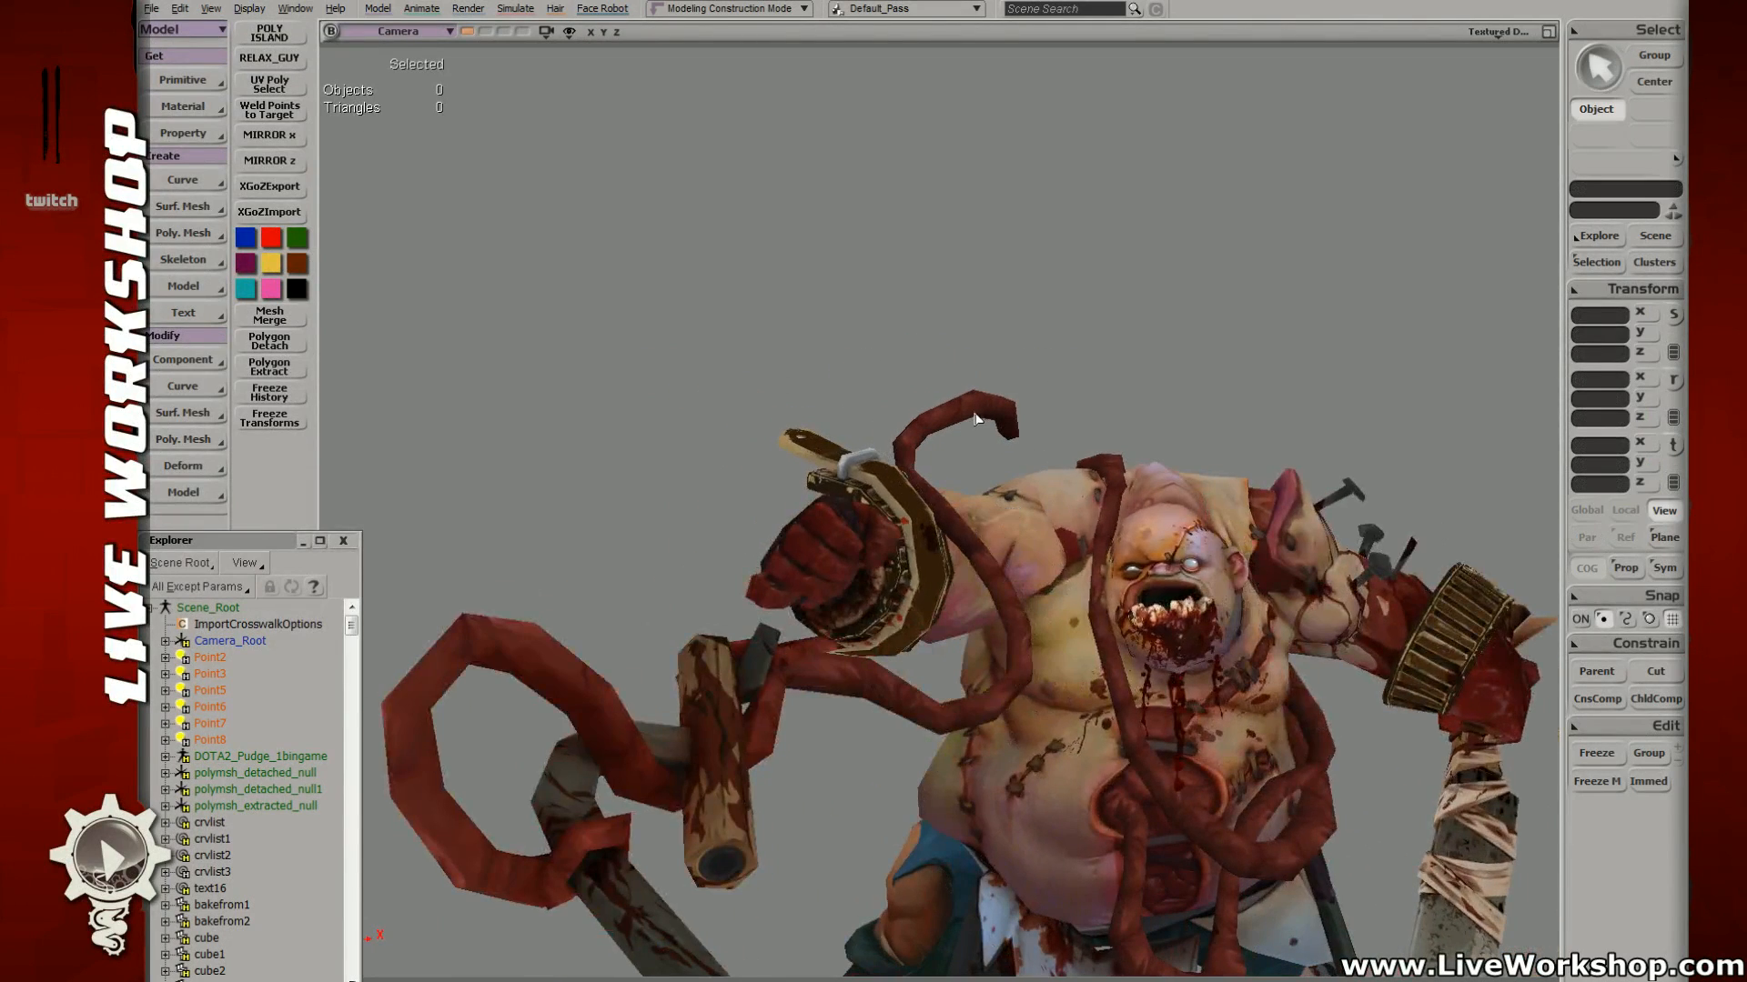
{"action": "left_click", "coordinate": [973, 406]}
{"action": "key", "text": "s"}
{"action": "right_click_drag", "start_coordinate": [1013, 457], "coordinate": [982, 417]}
{"action": "middle_click_drag", "start_coordinate": [982, 417], "coordinate": [874, 428]}
{"action": "key", "text": "space"}
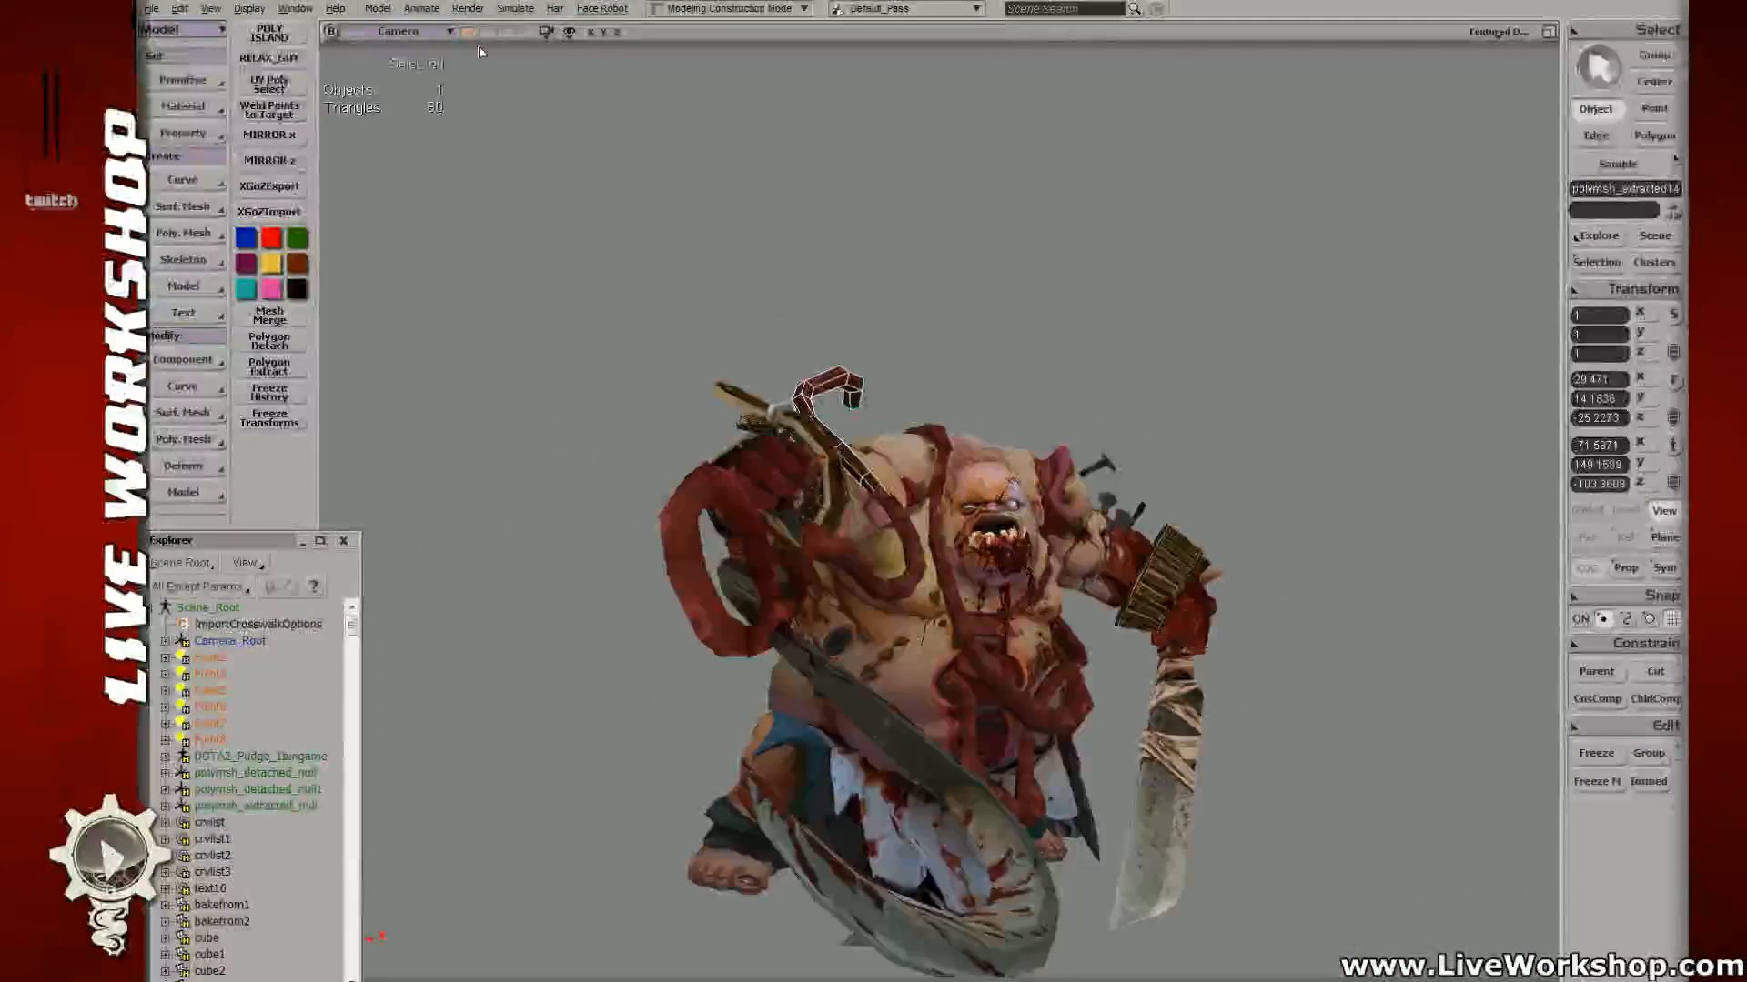
{"action": "left_click", "coordinate": [465, 30]}
{"action": "left_click", "coordinate": [1092, 232]}
{"action": "key", "text": "ctrl+s"}
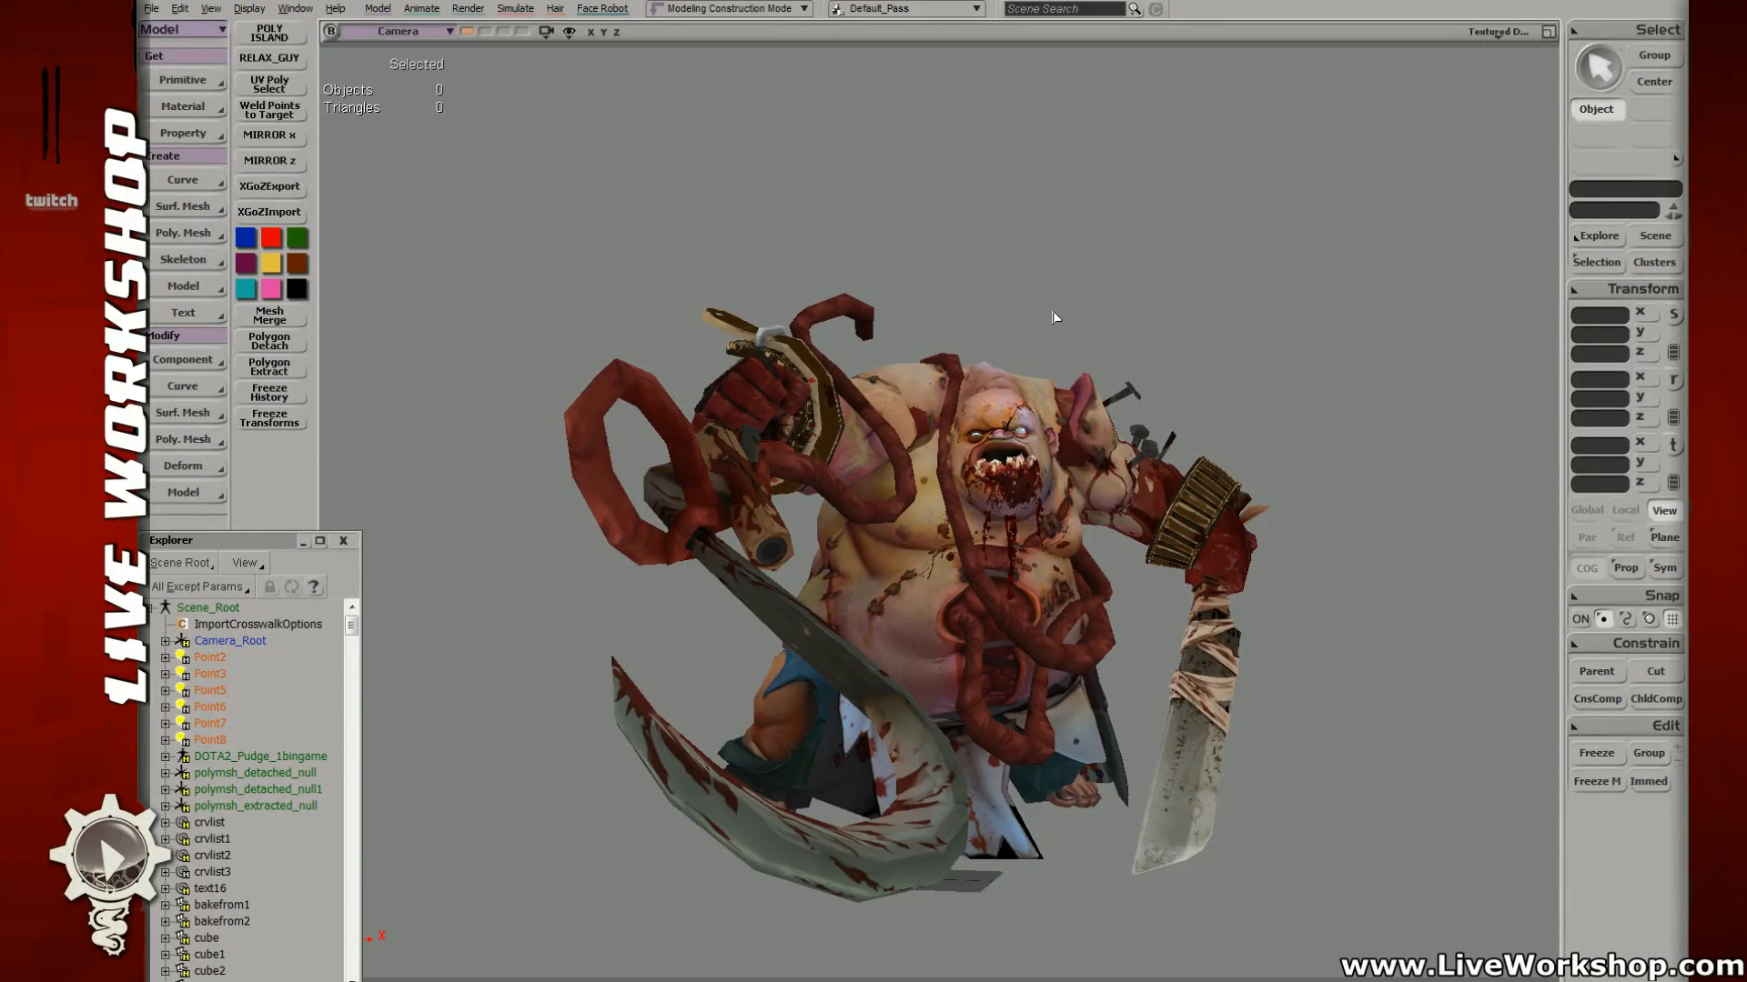
Step: Duplicate the intestines hanging from the belly, then move and rotate the copy up beside the raised arm
{"action": "key", "text": "s"}
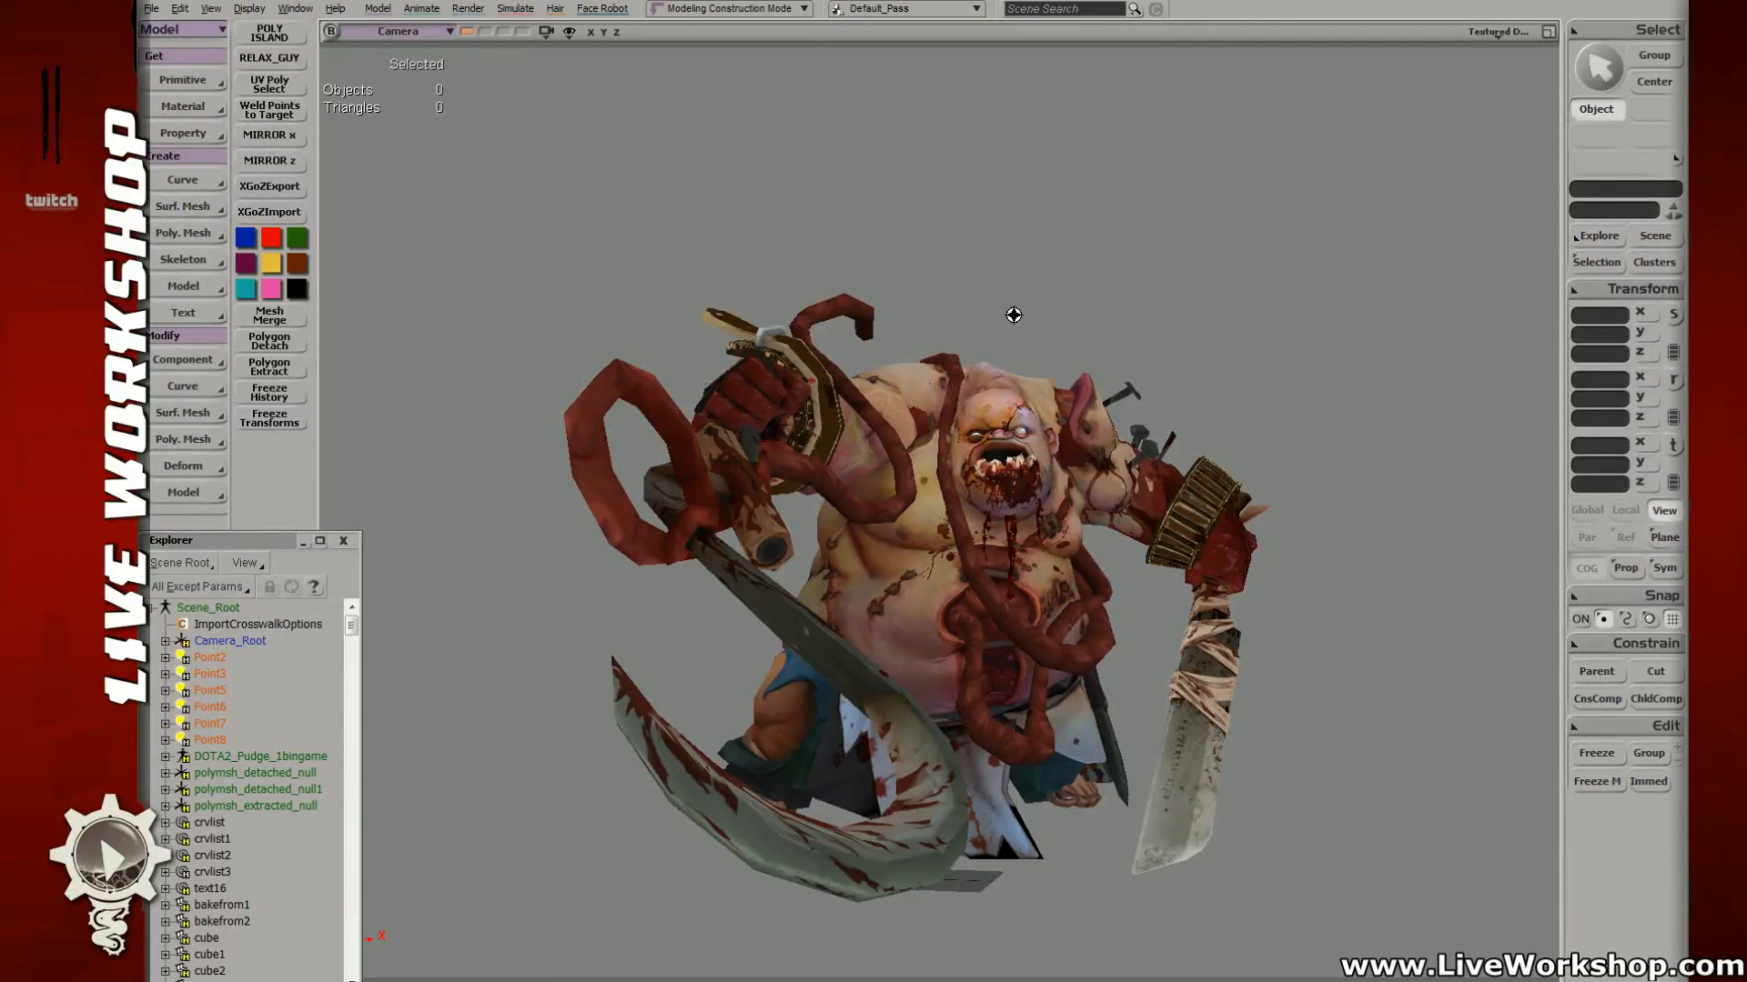
{"action": "middle_click_drag", "start_coordinate": [1014, 314], "coordinate": [1039, 320]}
{"action": "middle_click_drag", "start_coordinate": [862, 321], "coordinate": [843, 293]}
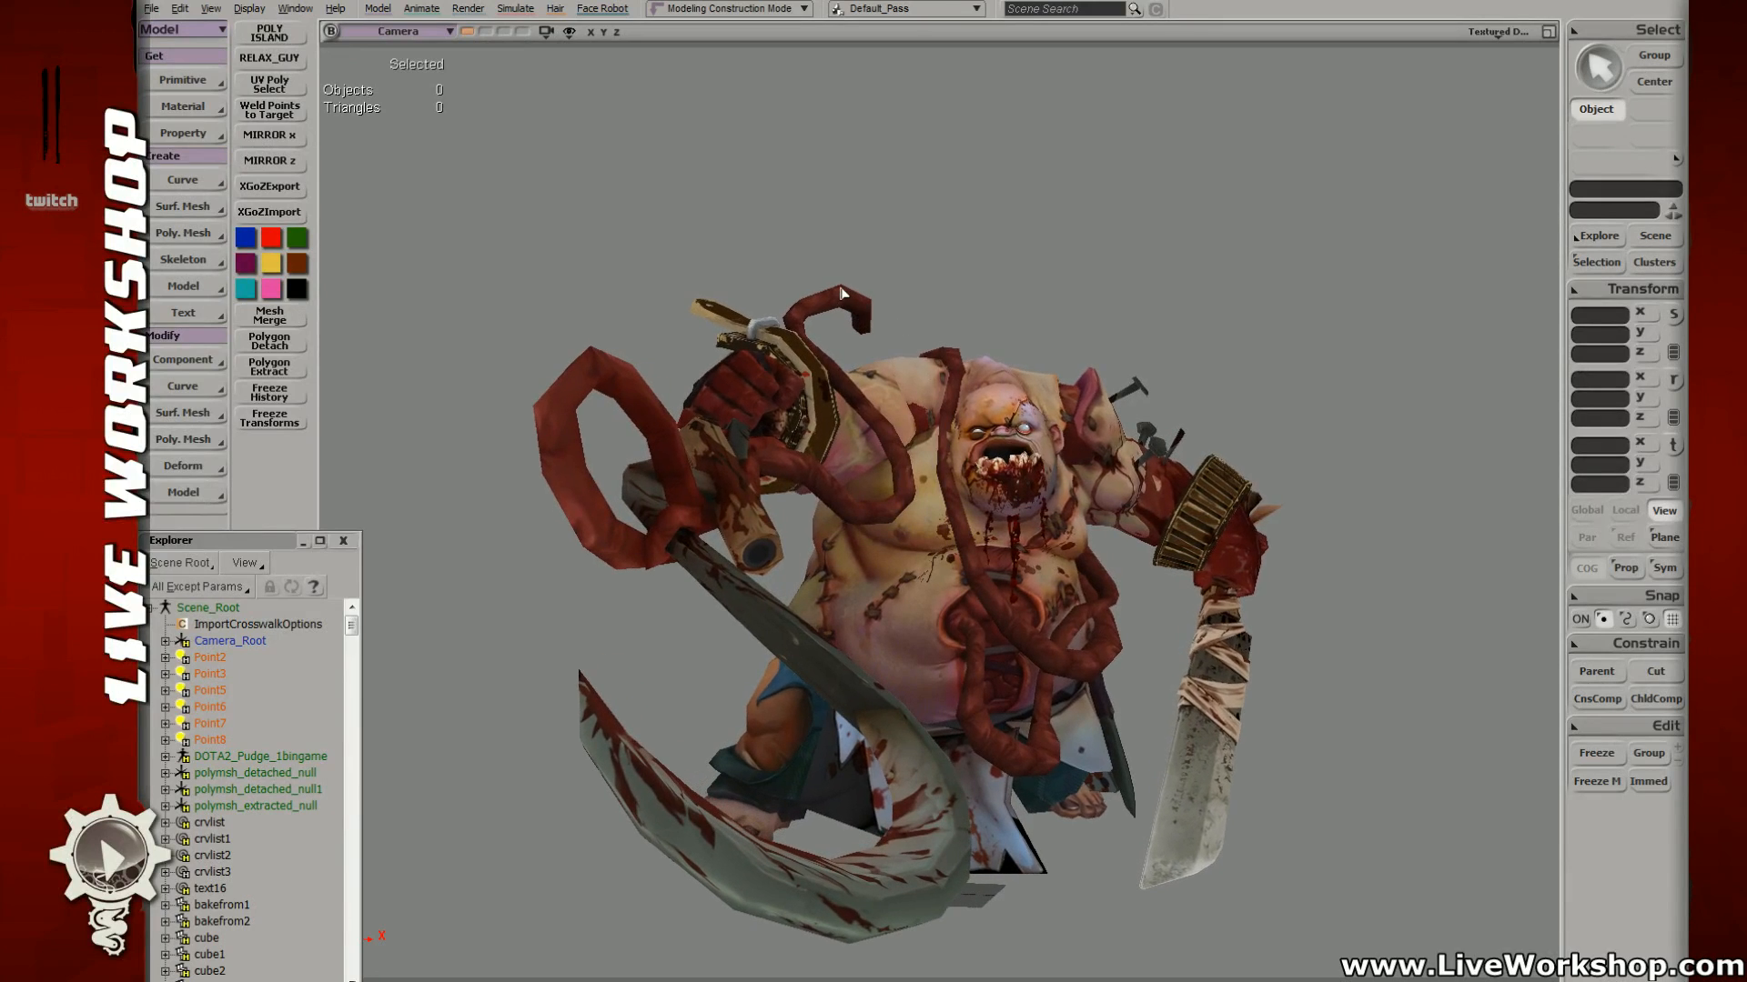
{"action": "left_click", "coordinate": [855, 313]}
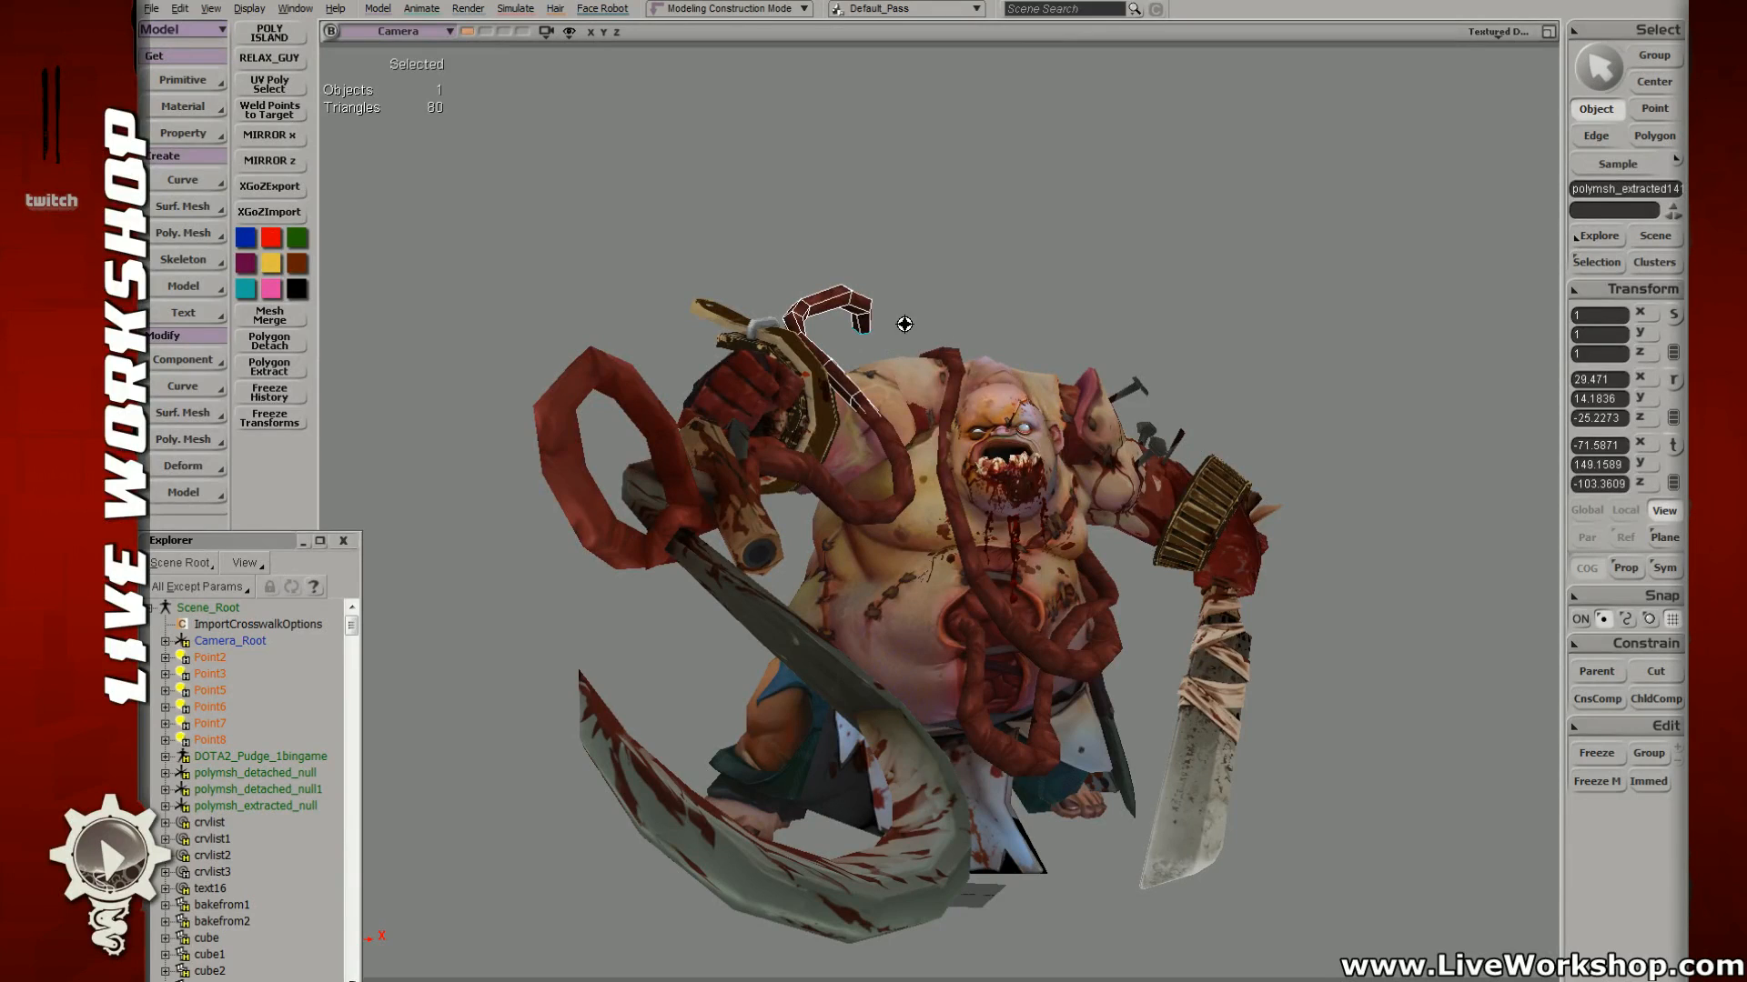
{"action": "middle_click_drag", "start_coordinate": [904, 324], "coordinate": [909, 323]}
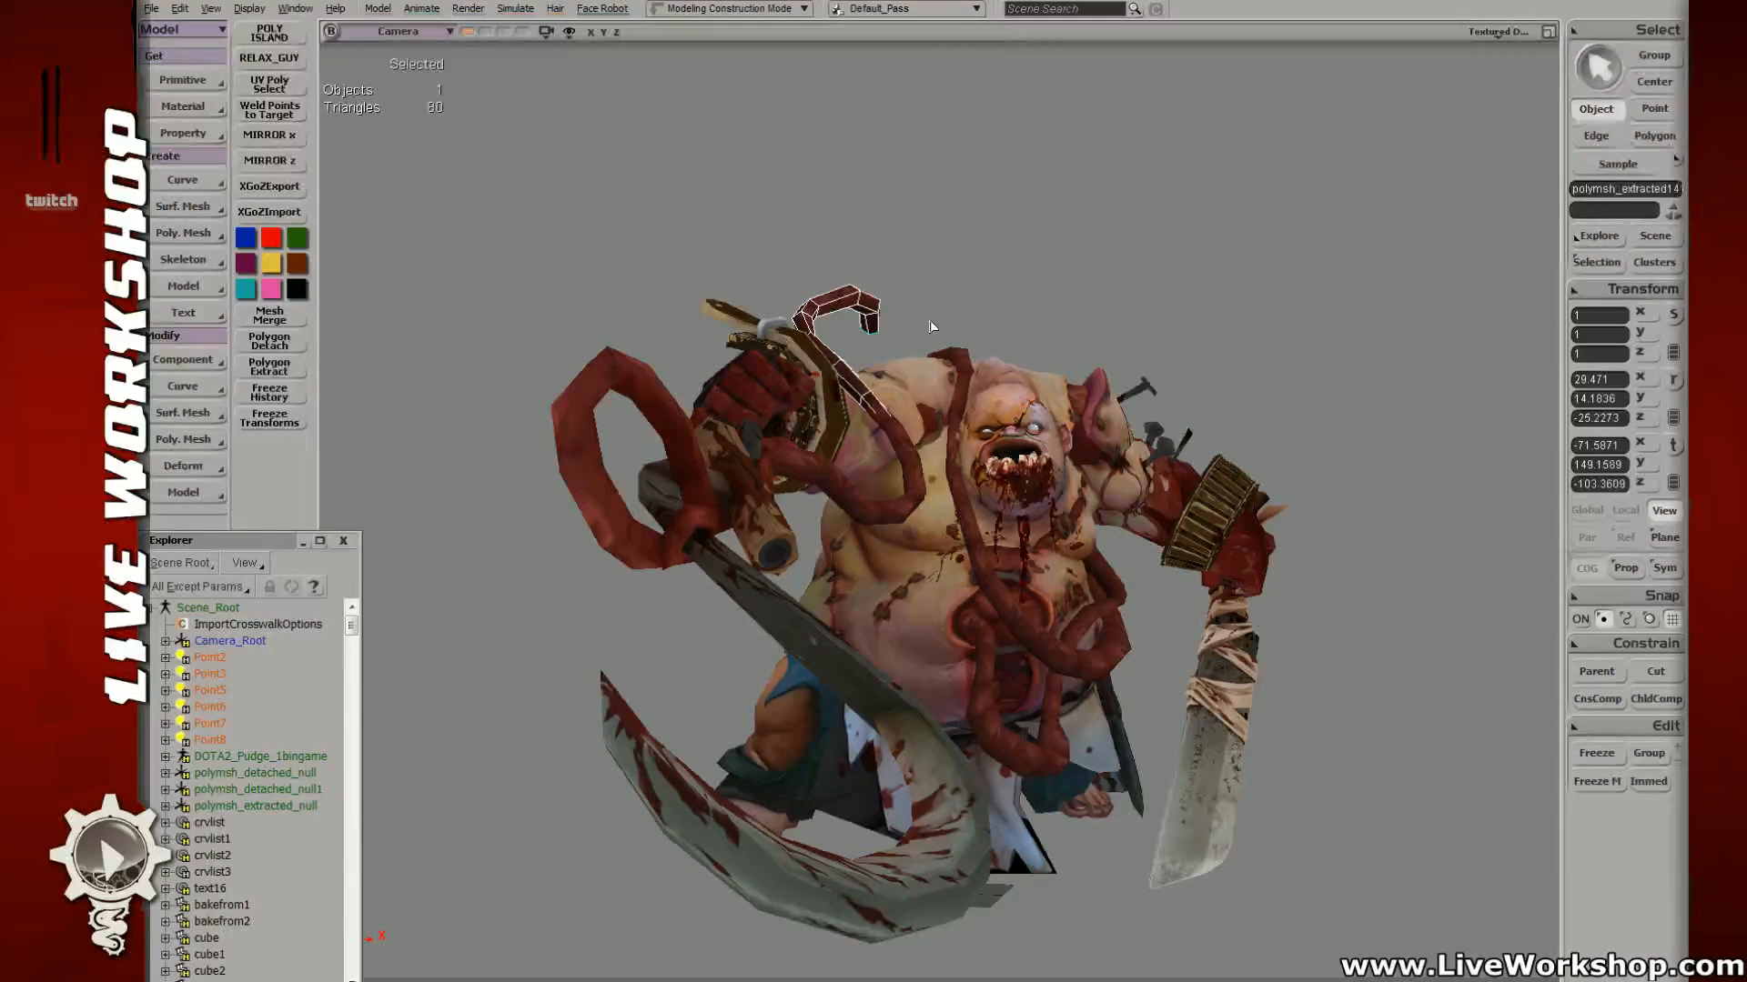
{"action": "left_click", "coordinate": [1039, 640]}
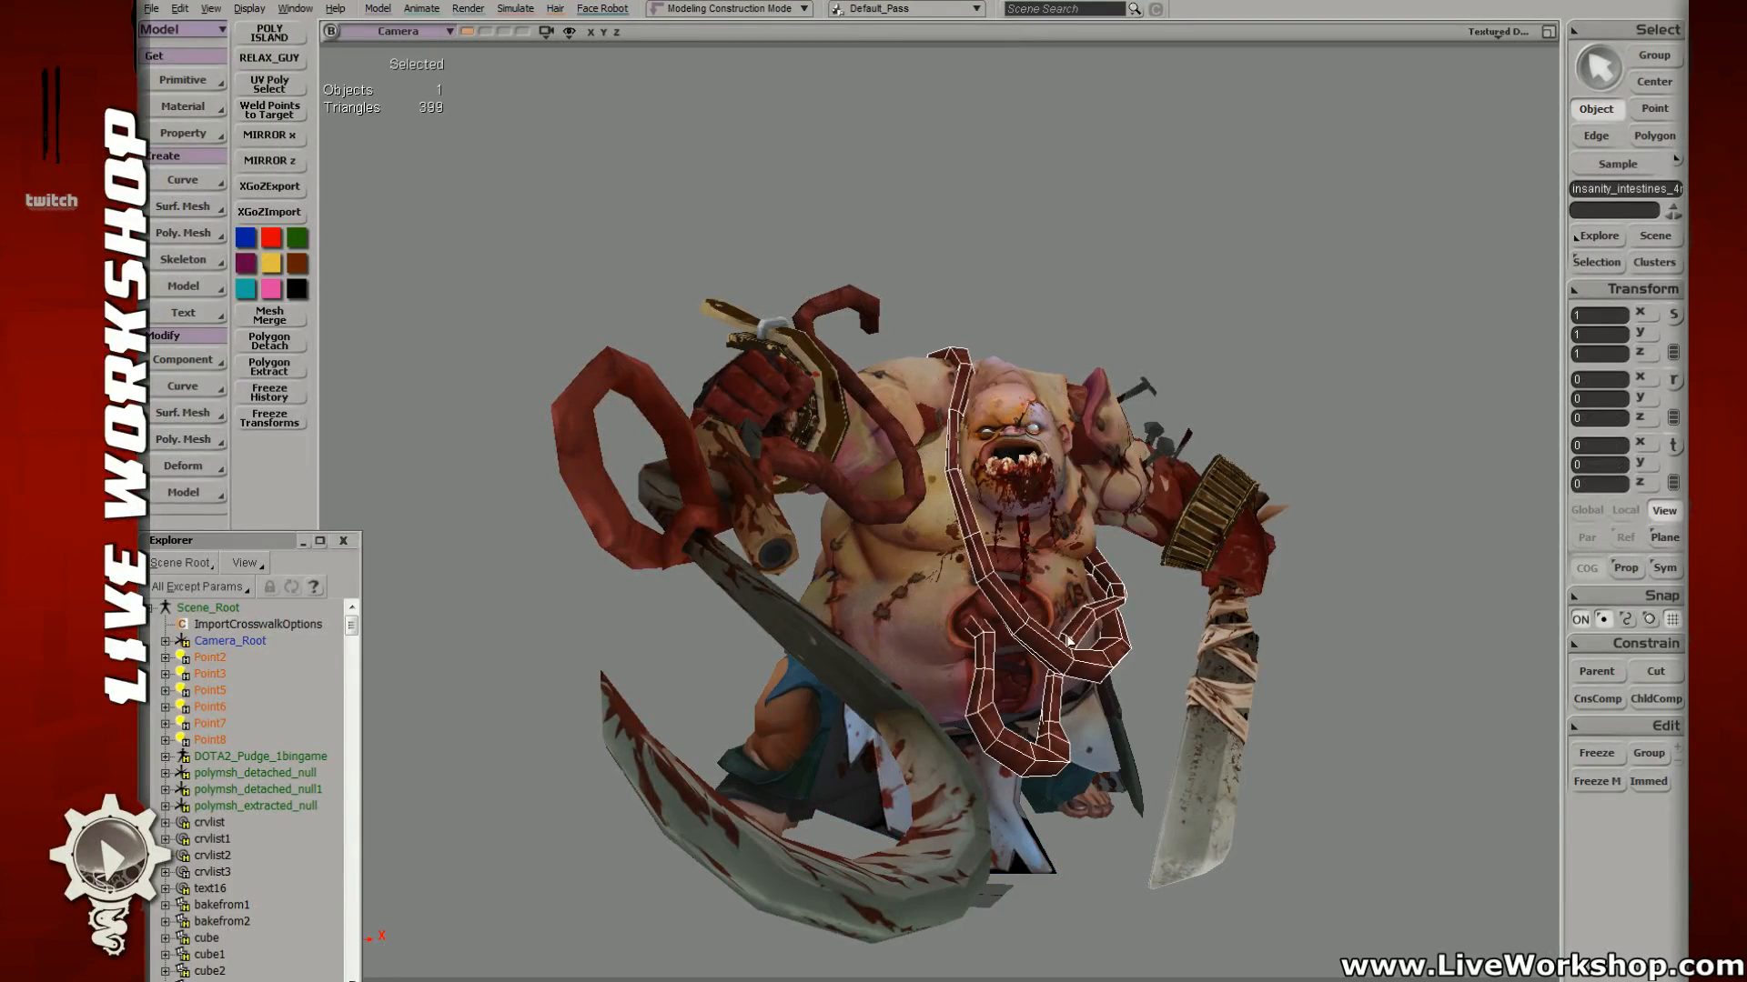
{"action": "key", "text": "v"}
{"action": "left_click_drag", "start_coordinate": [1060, 626], "coordinate": [891, 388]}
{"action": "key", "text": "c"}
{"action": "key", "text": "v"}
{"action": "right_click_drag", "start_coordinate": [891, 391], "coordinate": [1011, 414]}
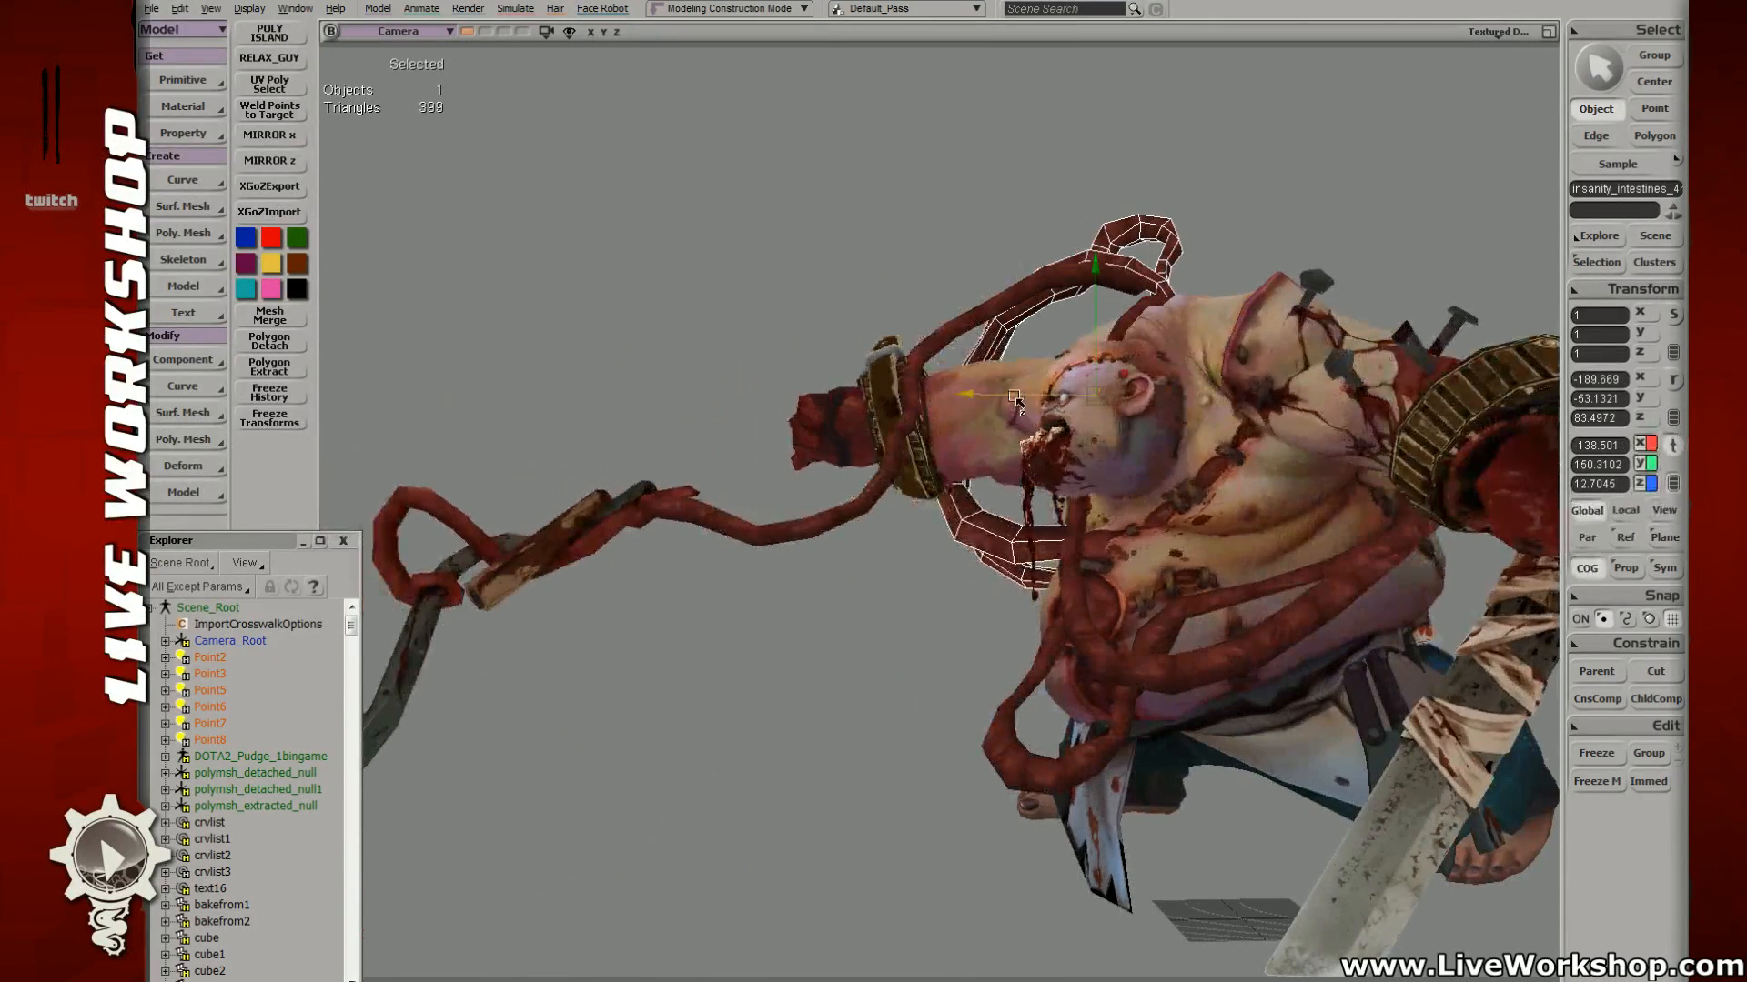
Step: Raise the intestine copy behind the shoulders and rotate it so its loop arches above the back
{"action": "left_click_drag", "start_coordinate": [1123, 382], "coordinate": [1205, 305]}
{"action": "right_click_drag", "start_coordinate": [1205, 304], "coordinate": [880, 439]}
{"action": "key", "text": "c"}
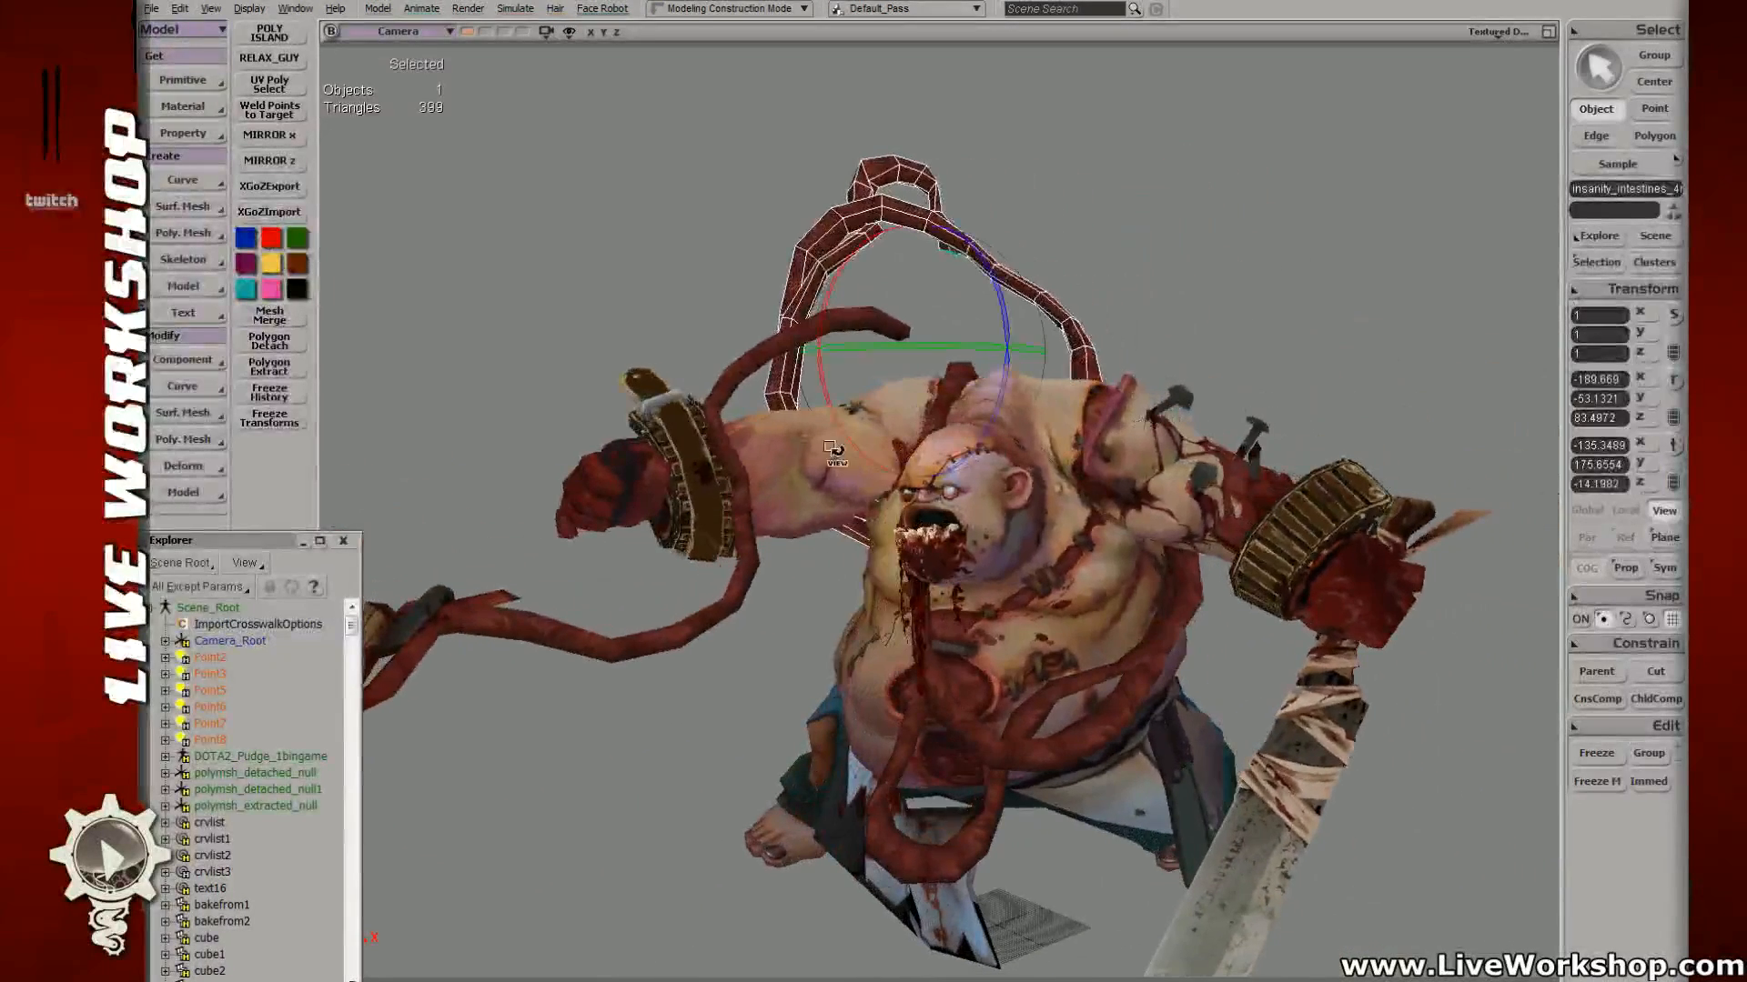
{"action": "left_click_drag", "start_coordinate": [881, 438], "coordinate": [1004, 387]}
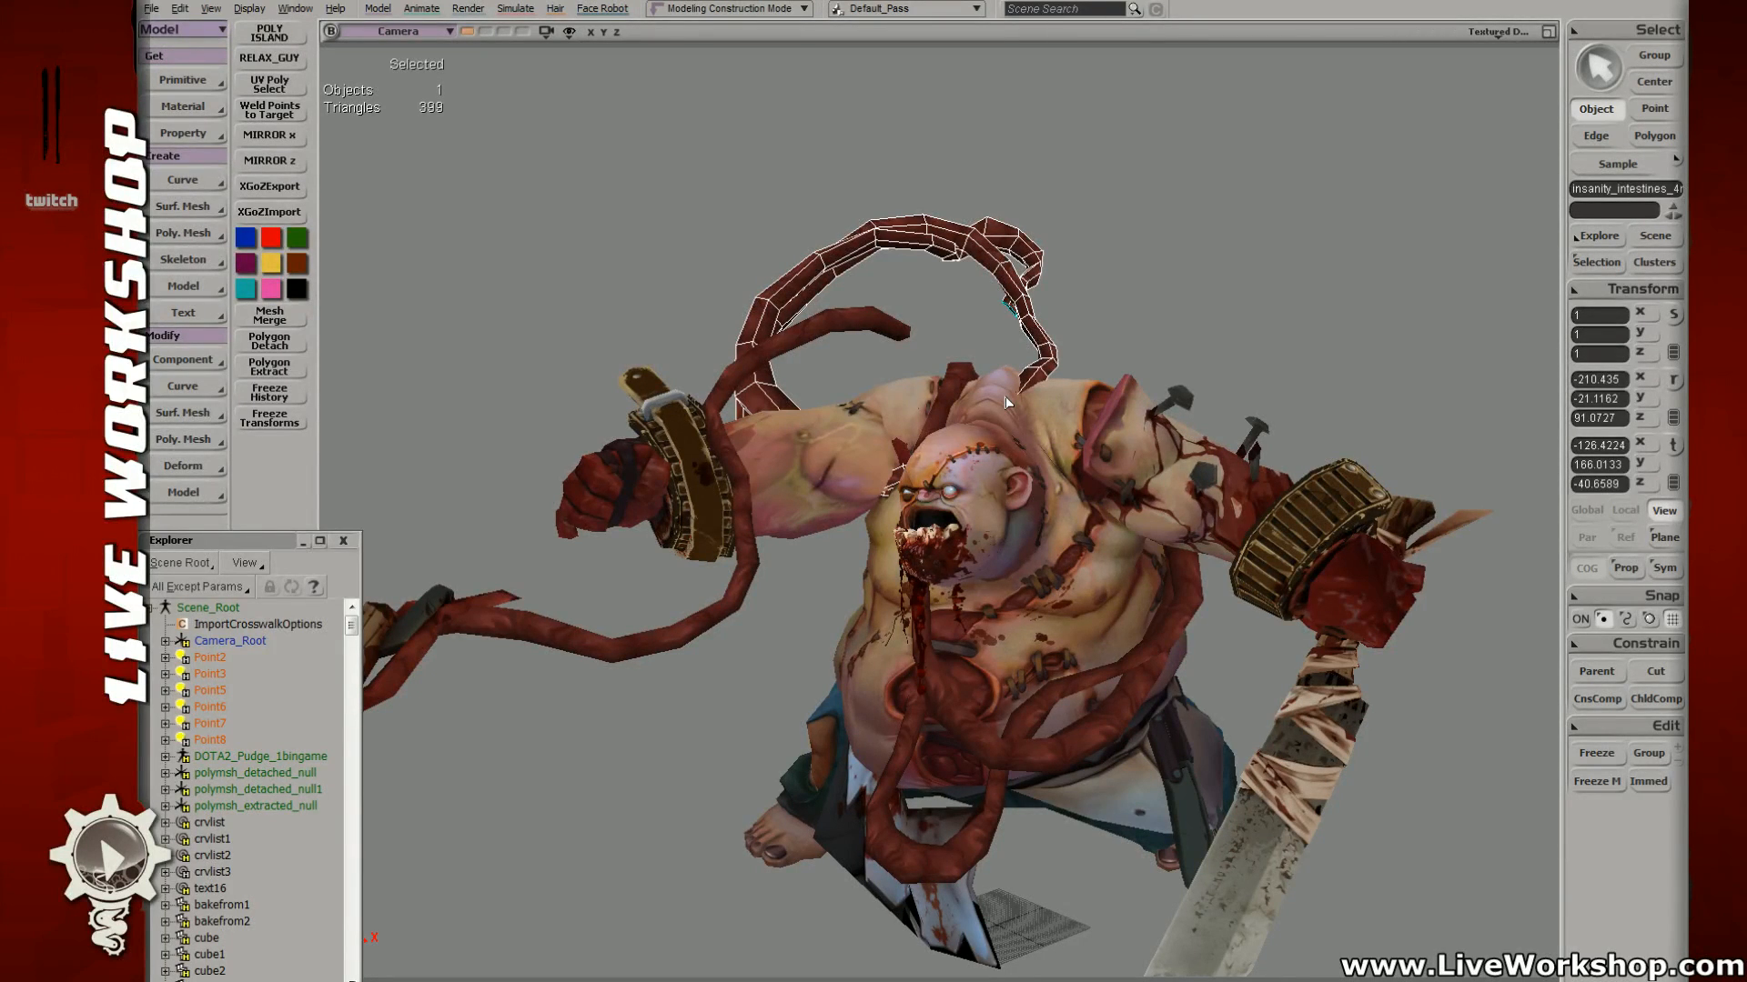
Step: Rotate and move the intestine copy so its near end comes down toward the loose end of the hook's cord
{"action": "mouse_move", "coordinate": [859, 387]}
{"action": "middle_mouse_down"}
{"action": "mouse_move", "coordinate": [1010, 360]}
{"action": "mouse_move", "coordinate": [850, 365]}
{"action": "middle_mouse_up"}
{"action": "key", "text": "c"}
{"action": "left_click_drag", "start_coordinate": [803, 316], "coordinate": [800, 360]}
{"action": "key", "text": "v"}
{"action": "middle_click_drag", "start_coordinate": [855, 359], "coordinate": [769, 356]}
{"action": "key", "text": "v"}
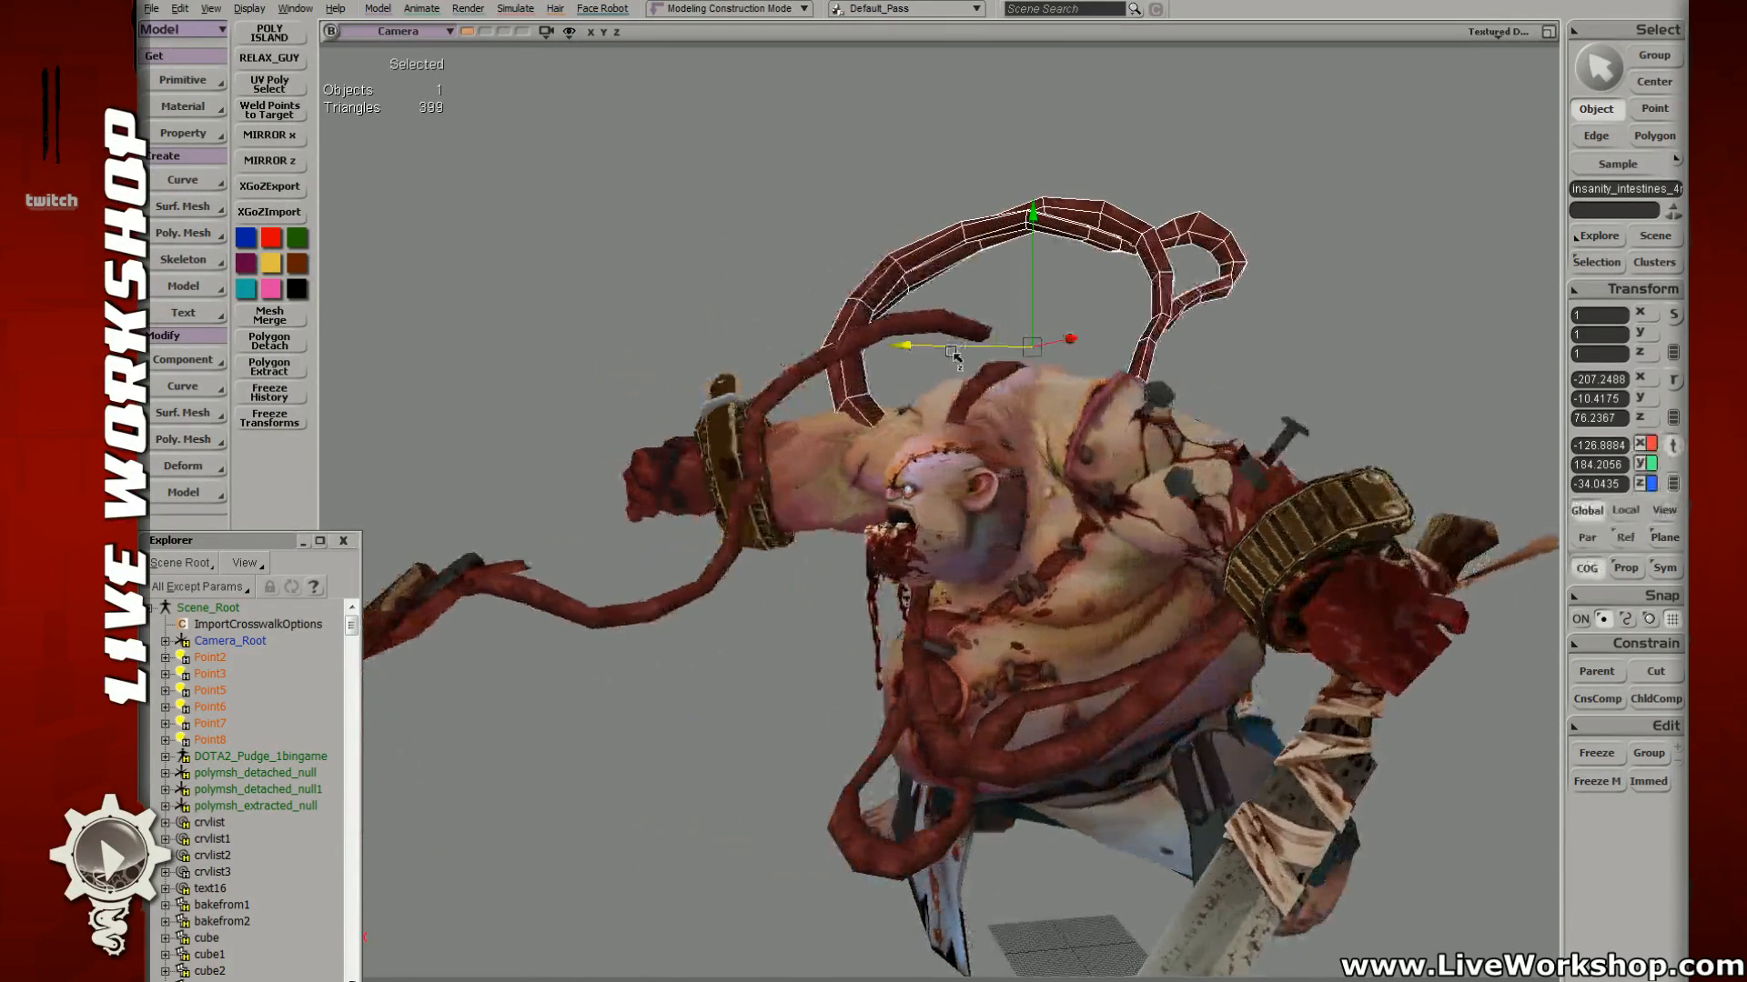
{"action": "left_click_drag", "start_coordinate": [958, 355], "coordinate": [946, 359]}
{"action": "middle_click_drag", "start_coordinate": [819, 357], "coordinate": [940, 360]}
{"action": "key", "text": "v"}
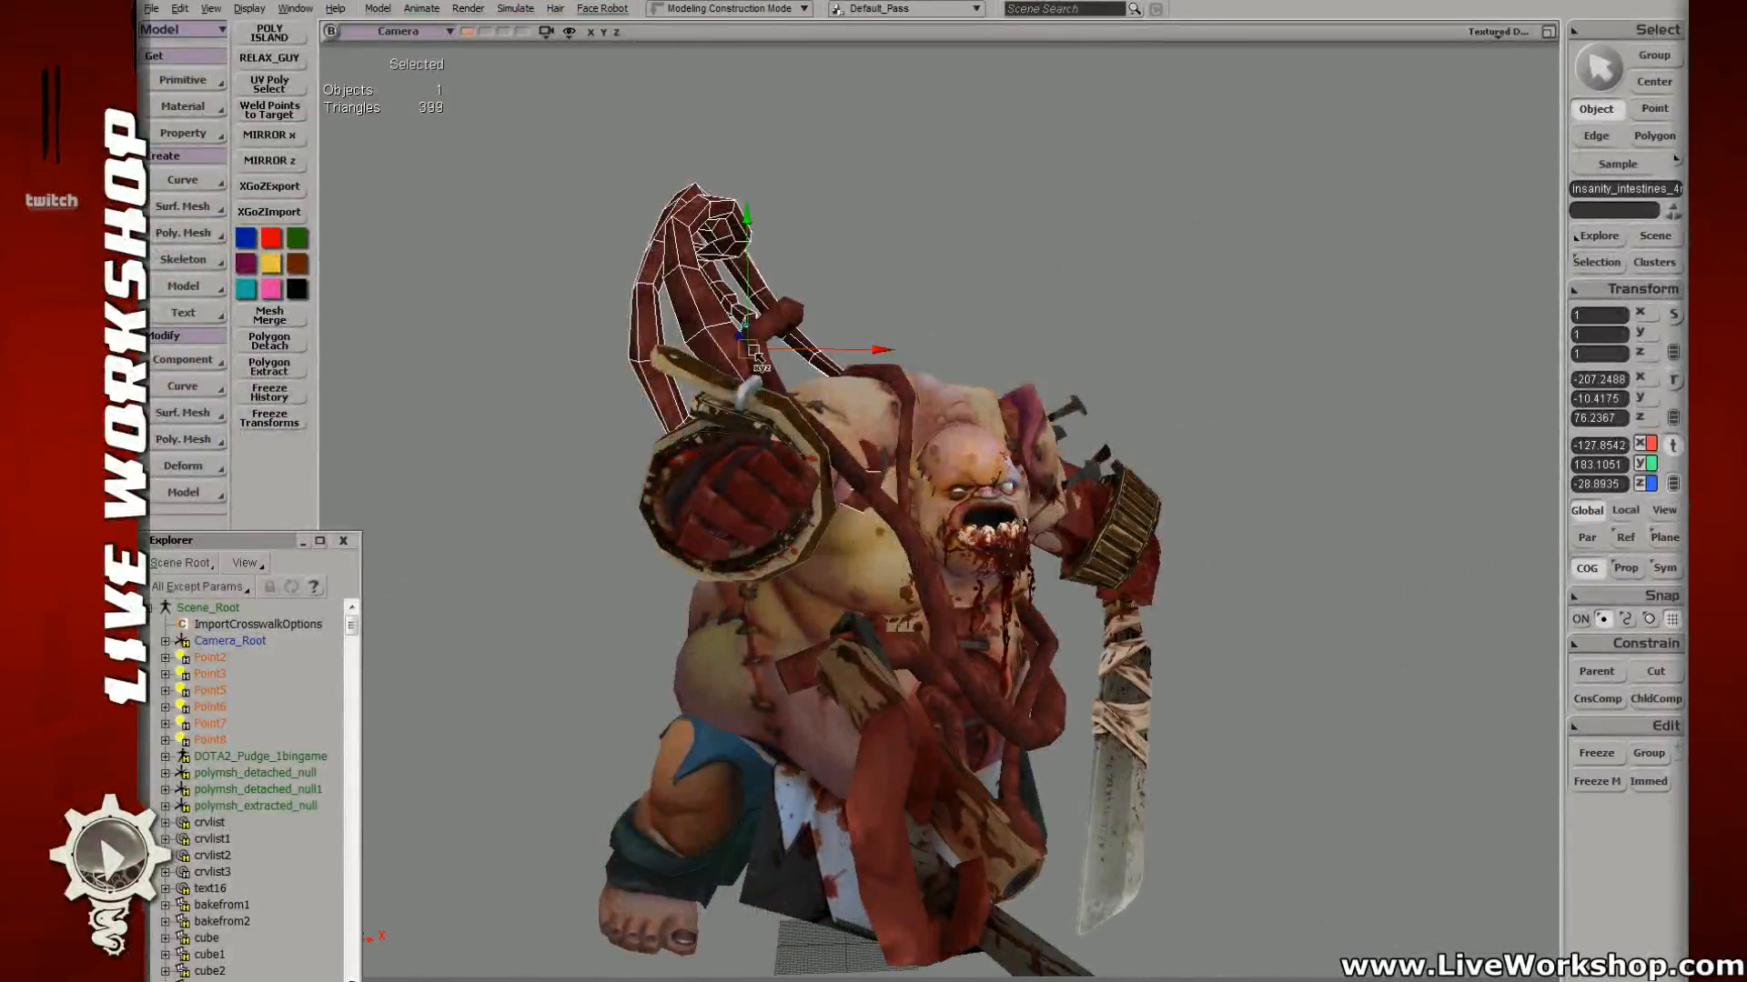
{"action": "left_click_drag", "start_coordinate": [759, 357], "coordinate": [779, 346]}
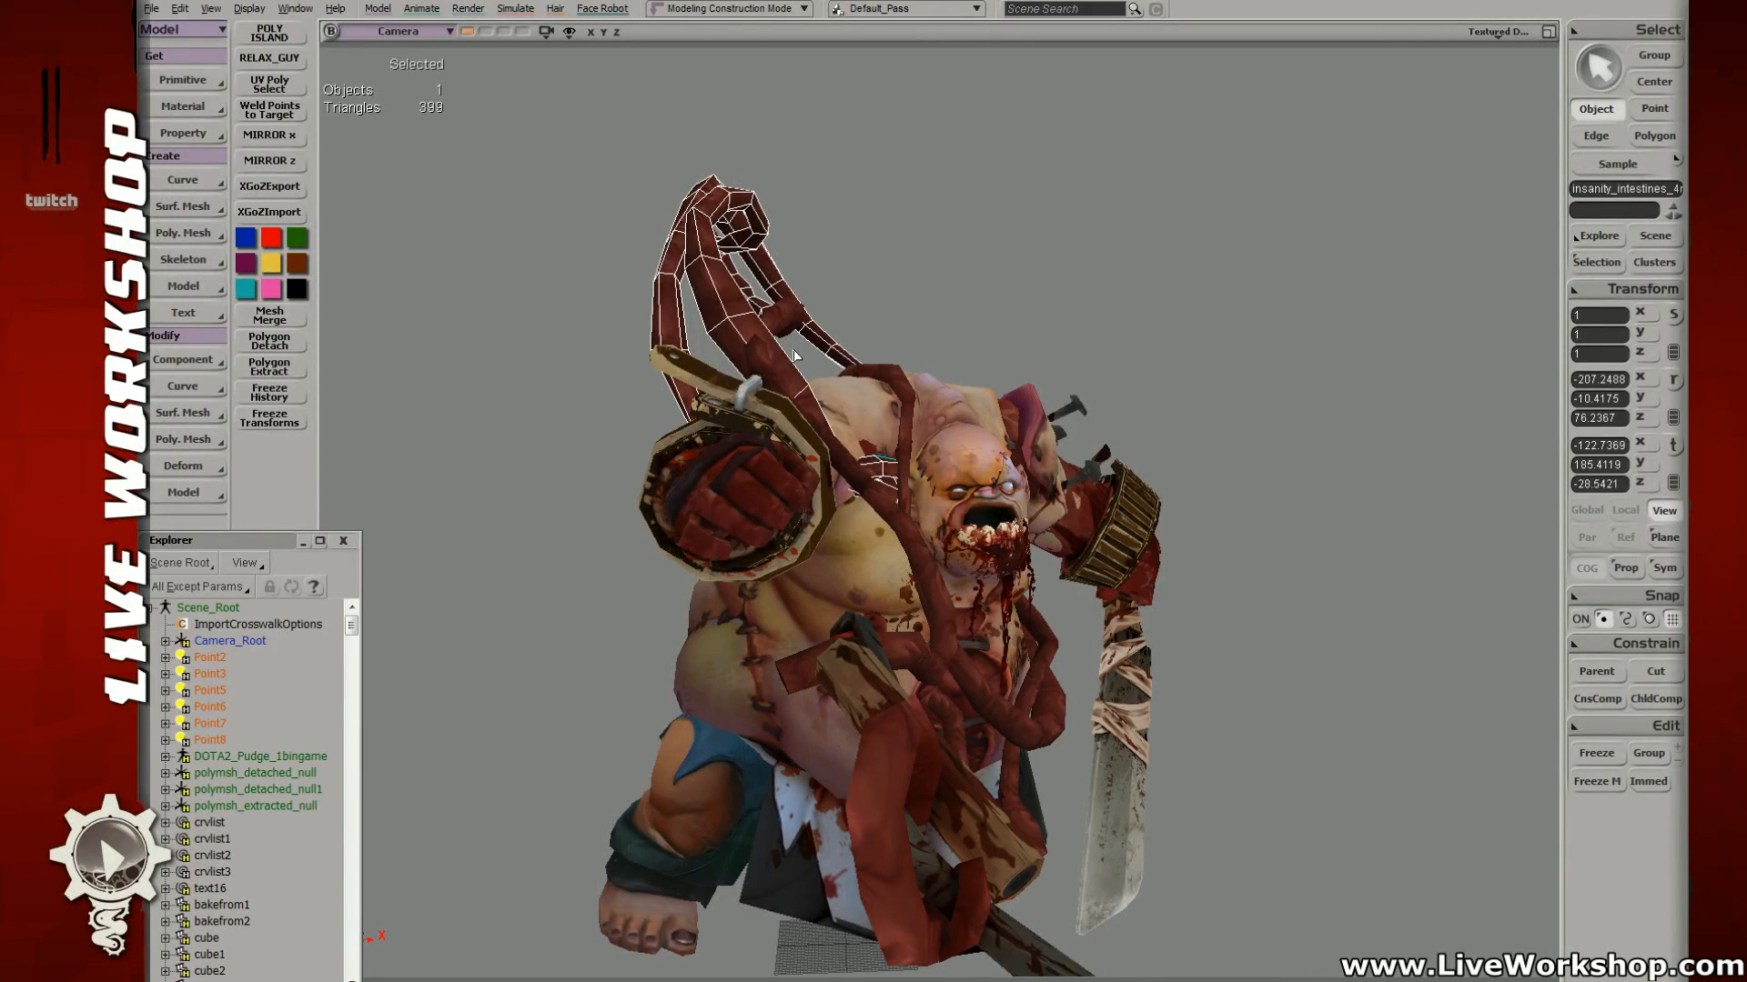
{"action": "right_click_drag", "start_coordinate": [823, 312], "coordinate": [857, 355]}
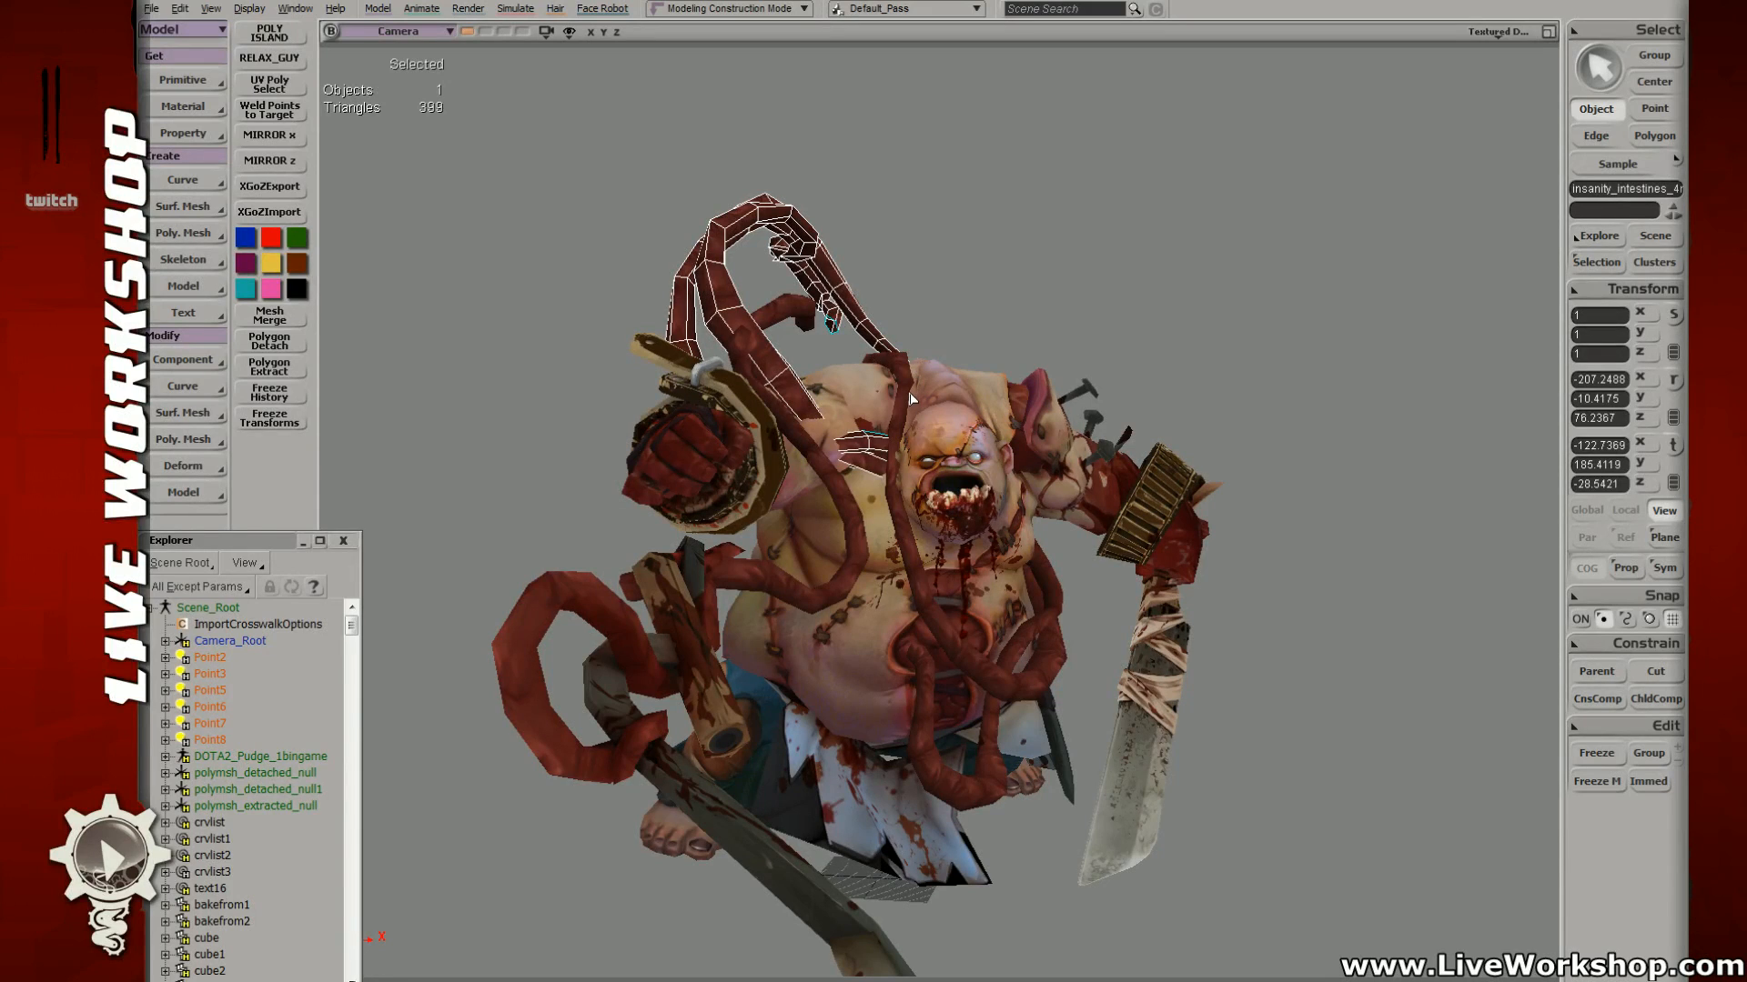
Step: Rotate the intestine copy to tilt its arch over the back and toward the raised arm
{"action": "key", "text": "s"}
{"action": "right_click_drag", "start_coordinate": [871, 364], "coordinate": [841, 389]}
{"action": "middle_click_drag", "start_coordinate": [840, 389], "coordinate": [960, 400]}
{"action": "right_click_drag", "start_coordinate": [959, 400], "coordinate": [937, 383]}
{"action": "key", "text": "c"}
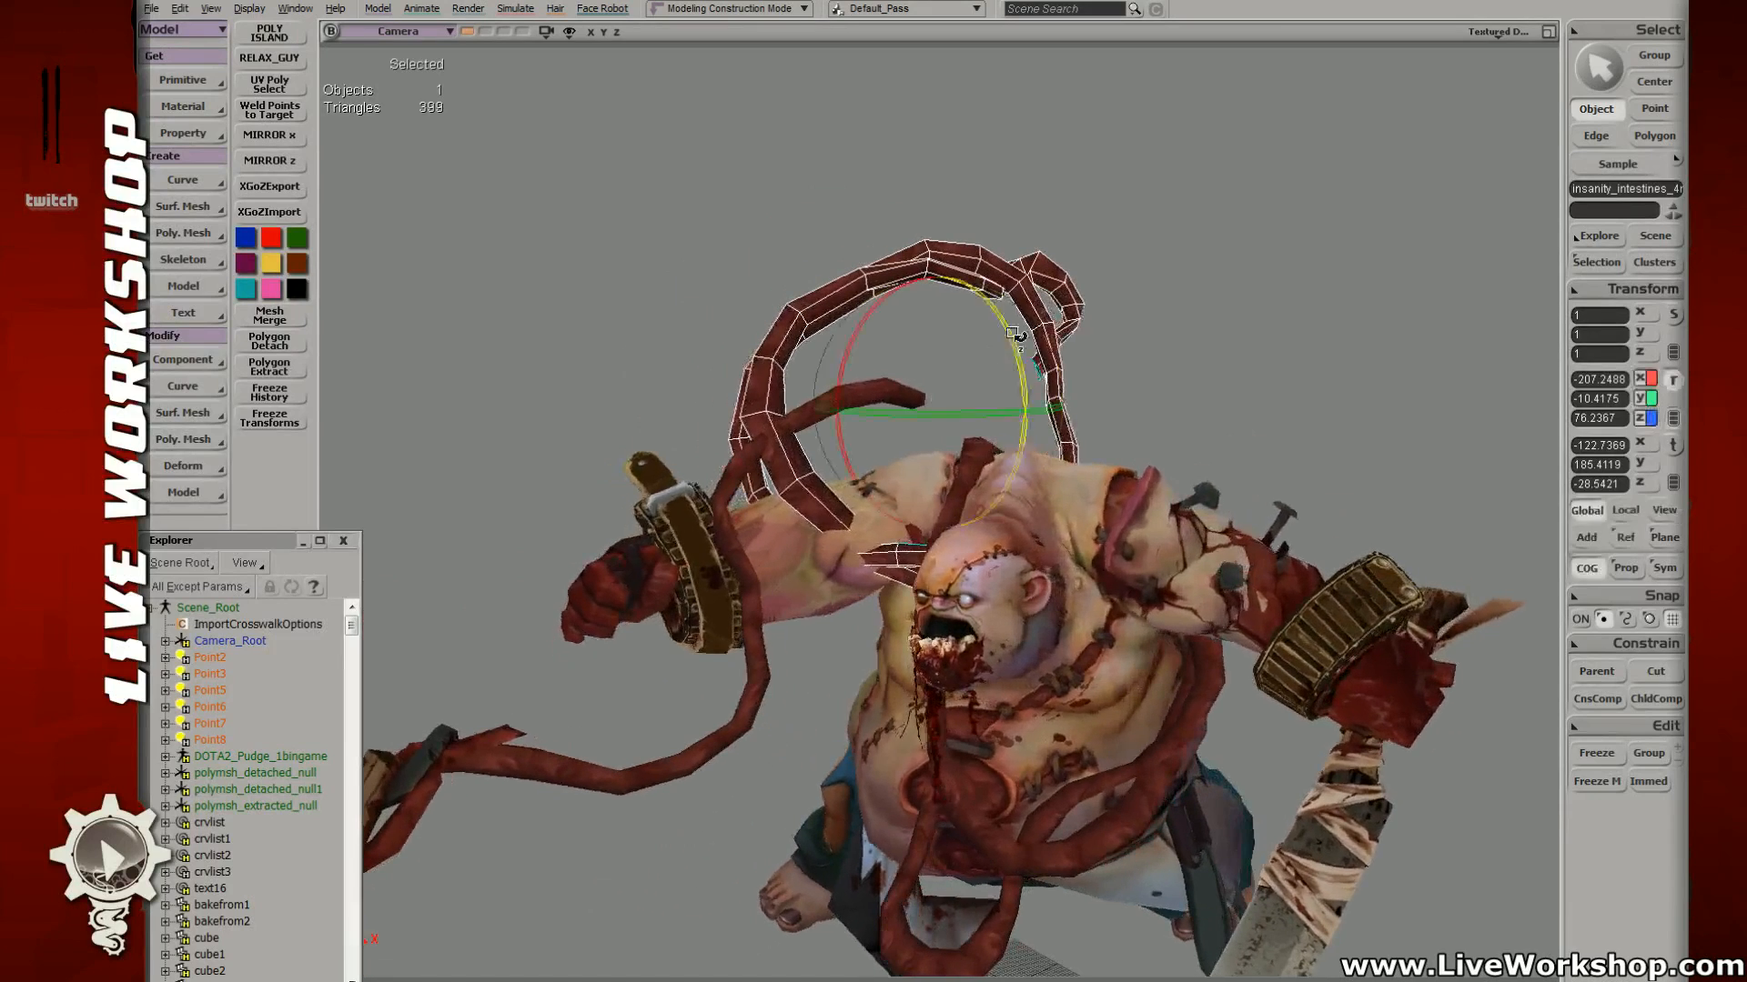
{"action": "left_click_drag", "start_coordinate": [1018, 305], "coordinate": [1040, 333]}
{"action": "key", "text": "Escape"}
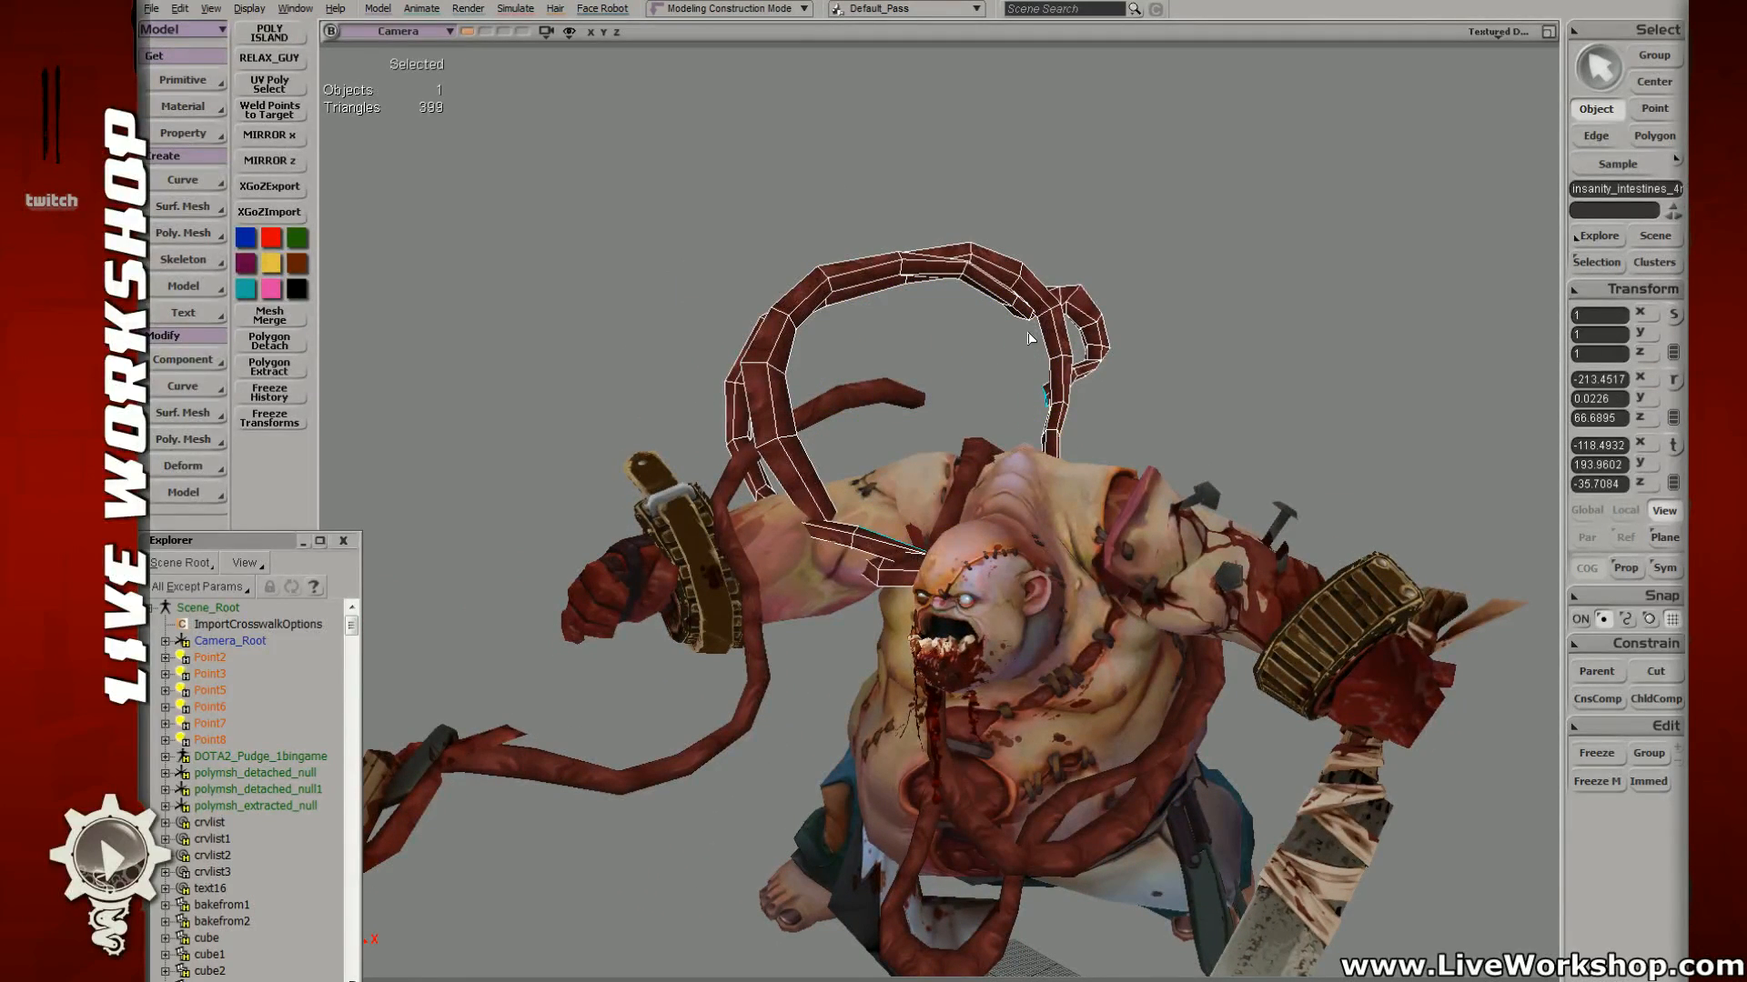
Step: Shift the intestine copy closer to the shoulder and refine its rotation so the loop wraps behind the raised arm
{"action": "key", "text": "v"}
{"action": "mouse_move", "coordinate": [940, 406]}
{"action": "left_mouse_down"}
{"action": "mouse_move", "coordinate": [959, 434]}
{"action": "mouse_move", "coordinate": [967, 412]}
{"action": "left_mouse_up"}
{"action": "key", "text": "c"}
{"action": "key", "text": "Escape"}
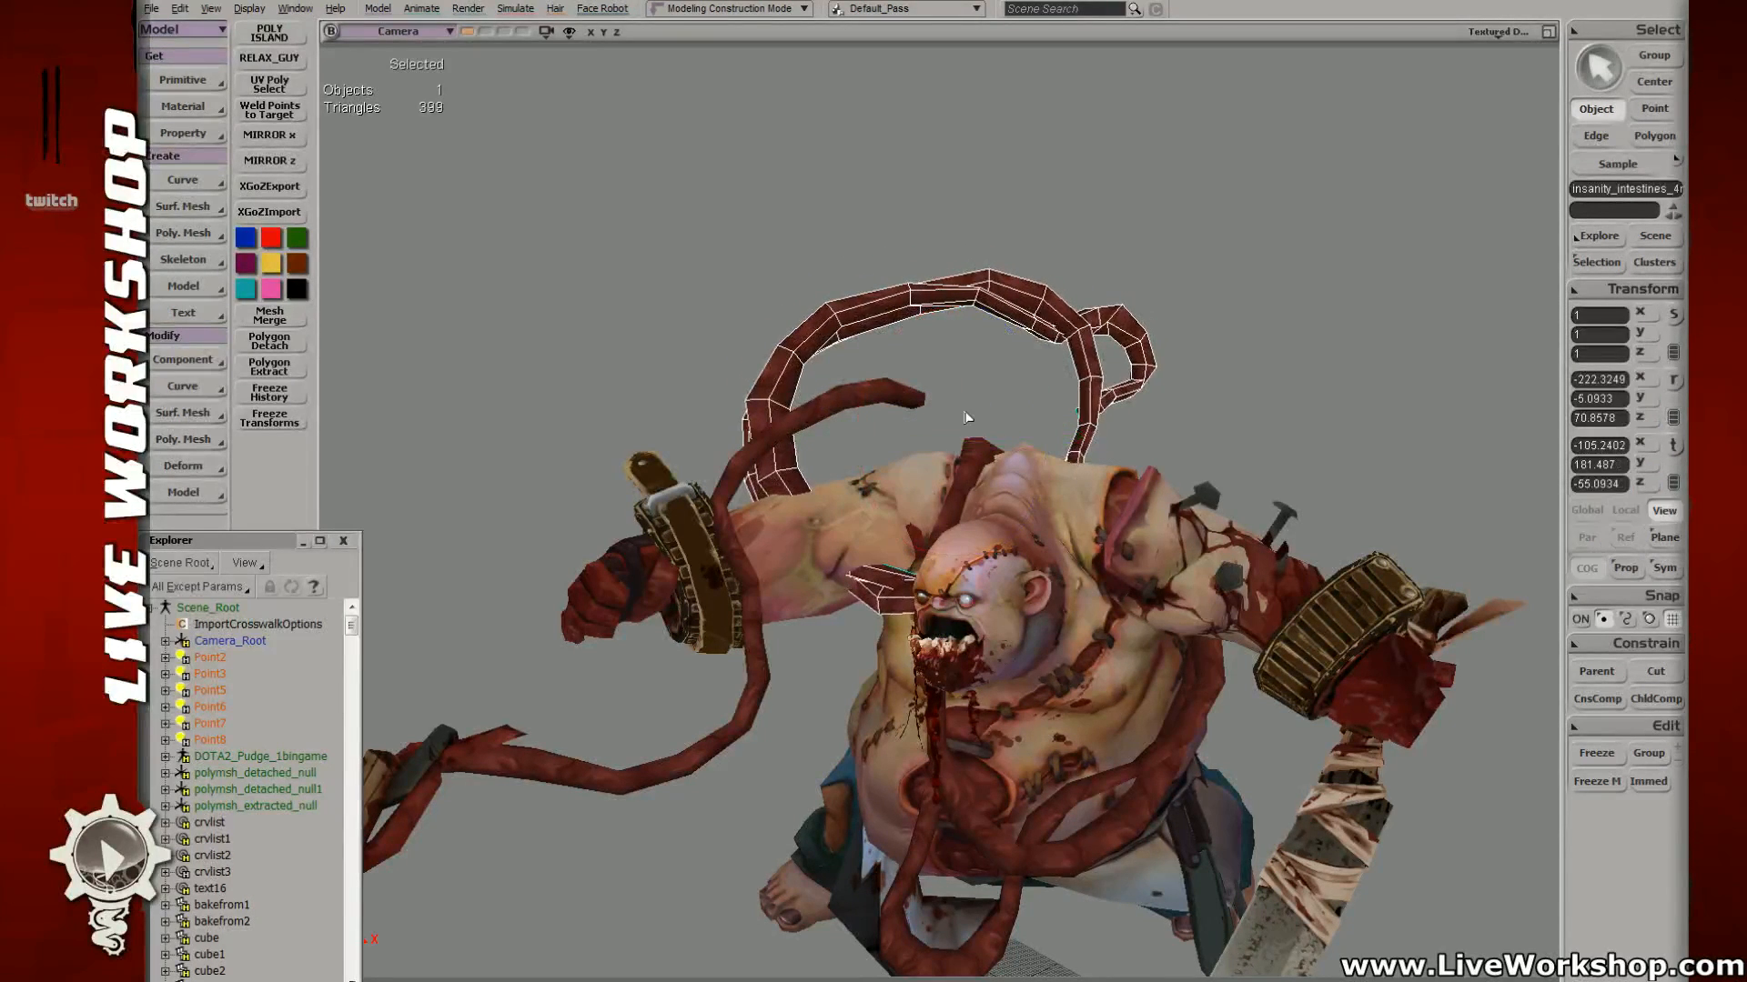
{"action": "mouse_move", "coordinate": [953, 418]}
{"action": "middle_mouse_down"}
{"action": "mouse_move", "coordinate": [1013, 405]}
{"action": "mouse_move", "coordinate": [920, 424]}
{"action": "middle_mouse_up"}
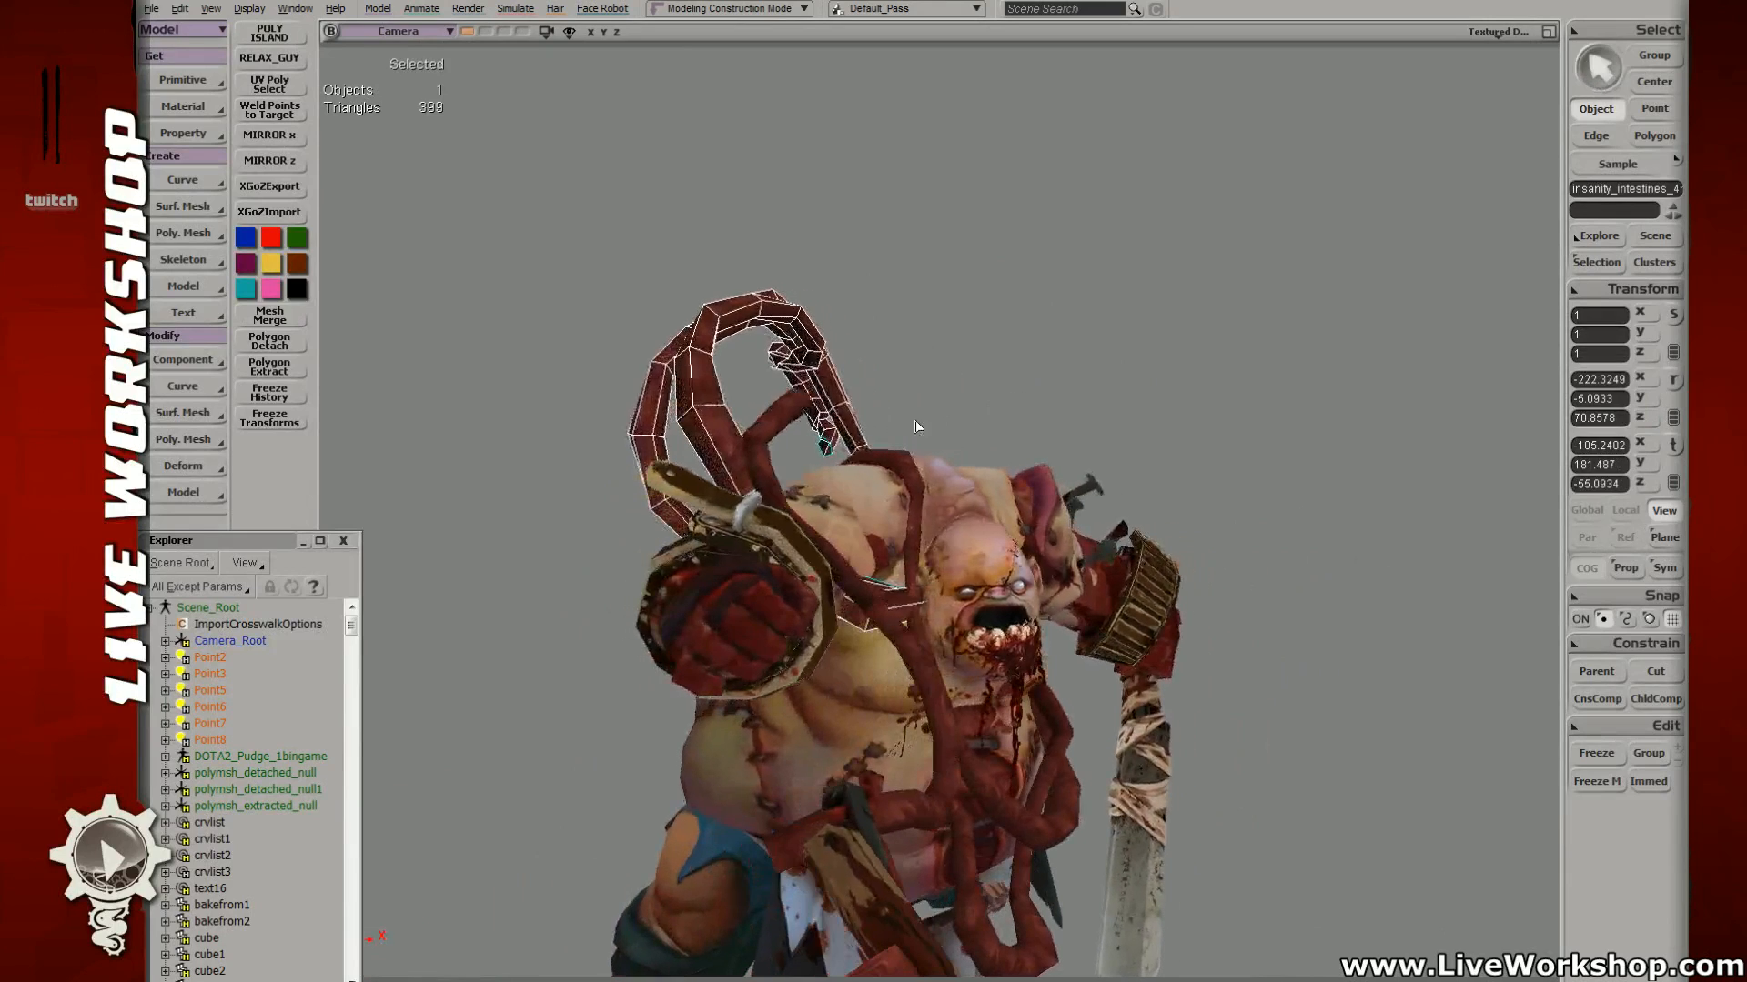
{"action": "key", "text": "c"}
{"action": "left_click_drag", "start_coordinate": [823, 449], "coordinate": [828, 398]}
{"action": "middle_click_drag", "start_coordinate": [874, 400], "coordinate": [975, 501]}
Step: Select a ring of polygons on the intestine copy near the raised arm and grow the selection along the loop
{"action": "key", "text": "t"}
{"action": "left_click", "coordinate": [280, 42]}
{"action": "left_click", "coordinate": [834, 546]}
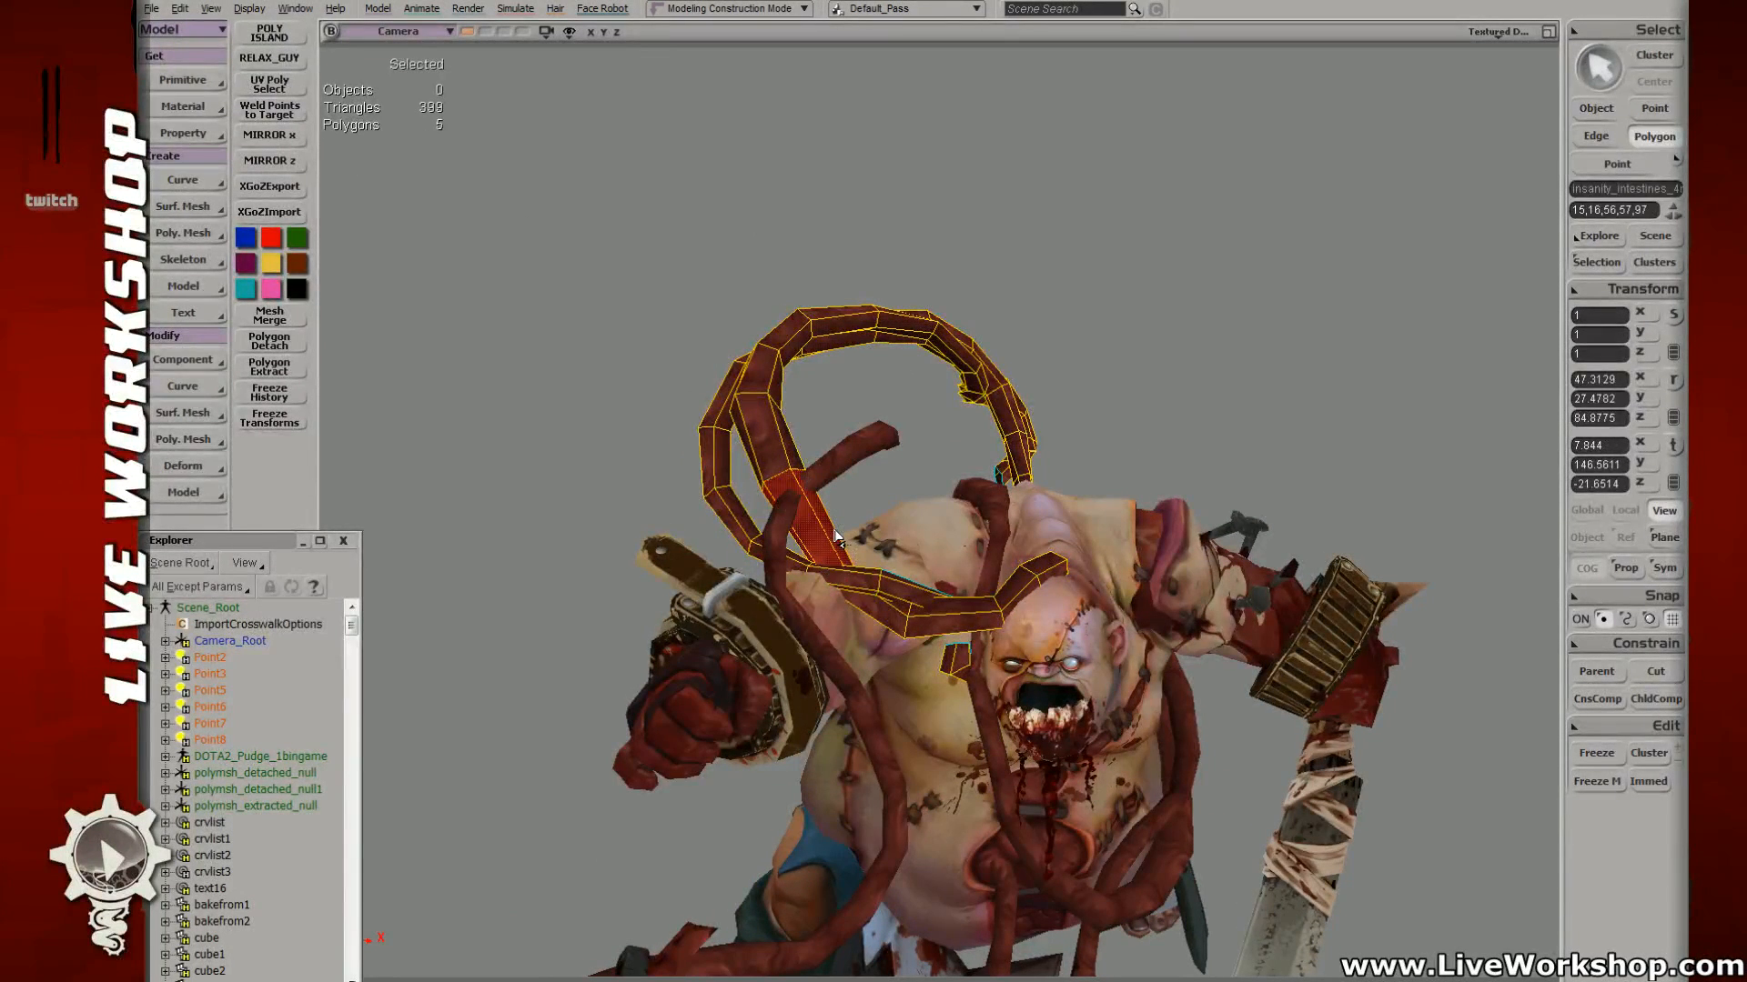
{"action": "key", "text": "shift+plus"}
{"action": "key", "text": "shift+plus"}
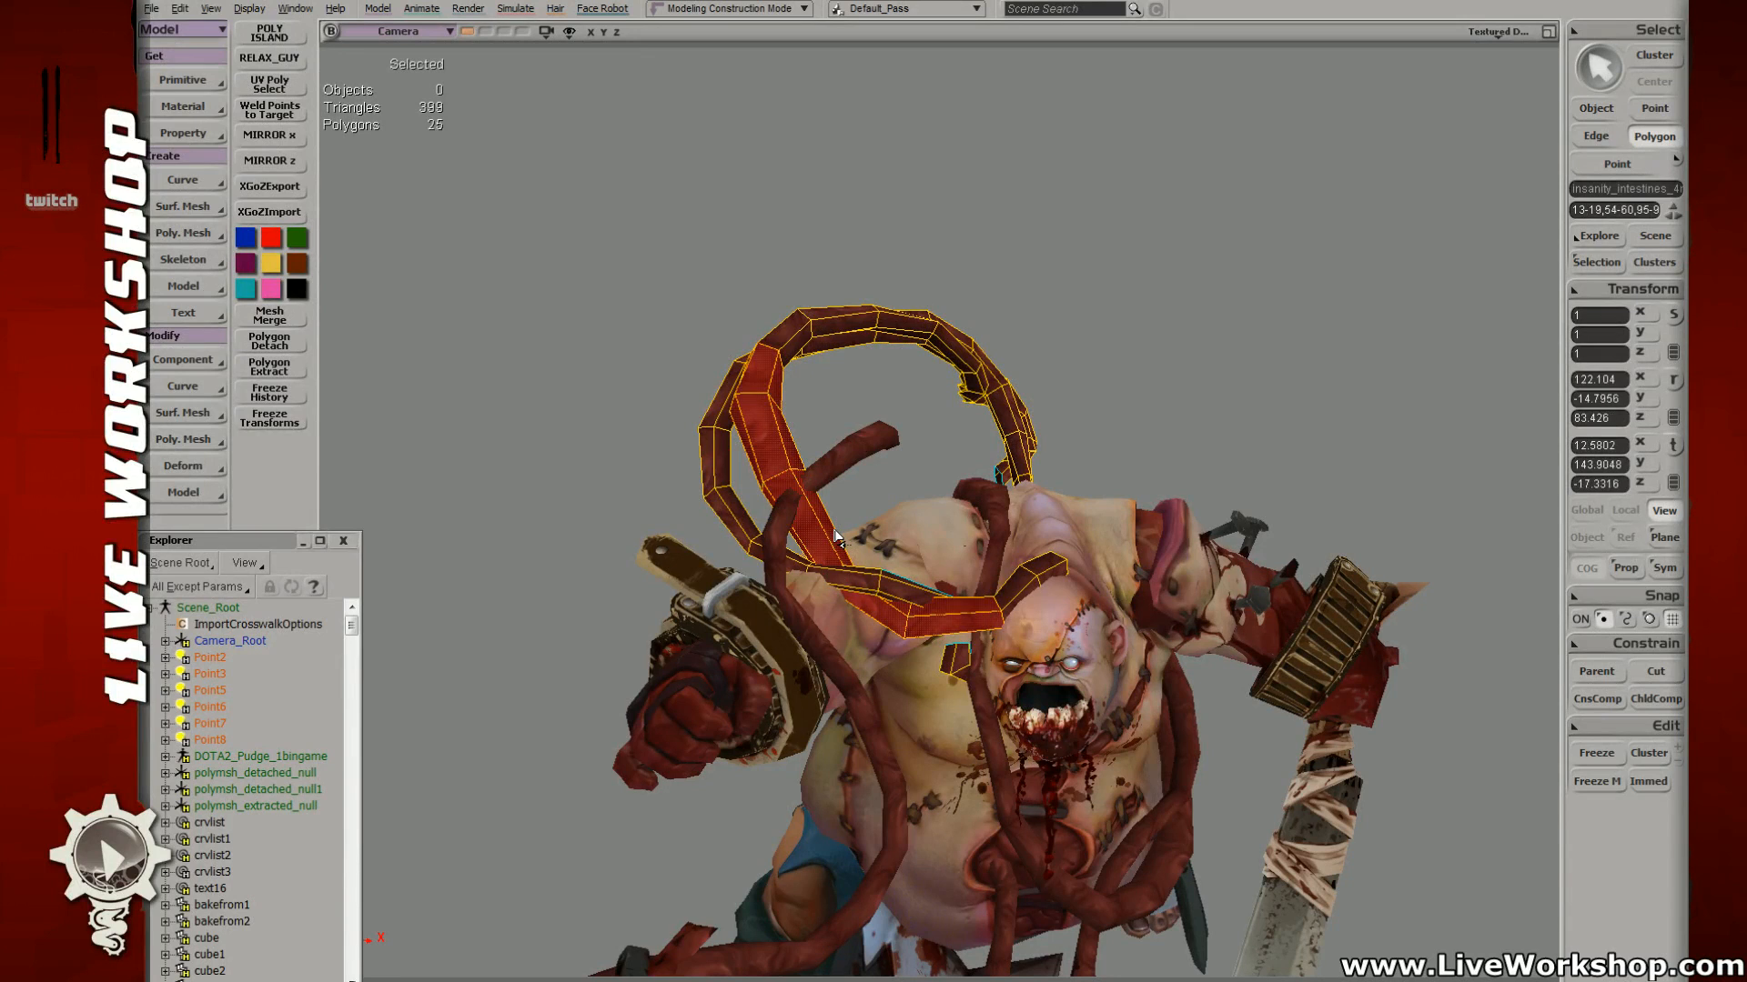
{"action": "key", "text": "shift+plus"}
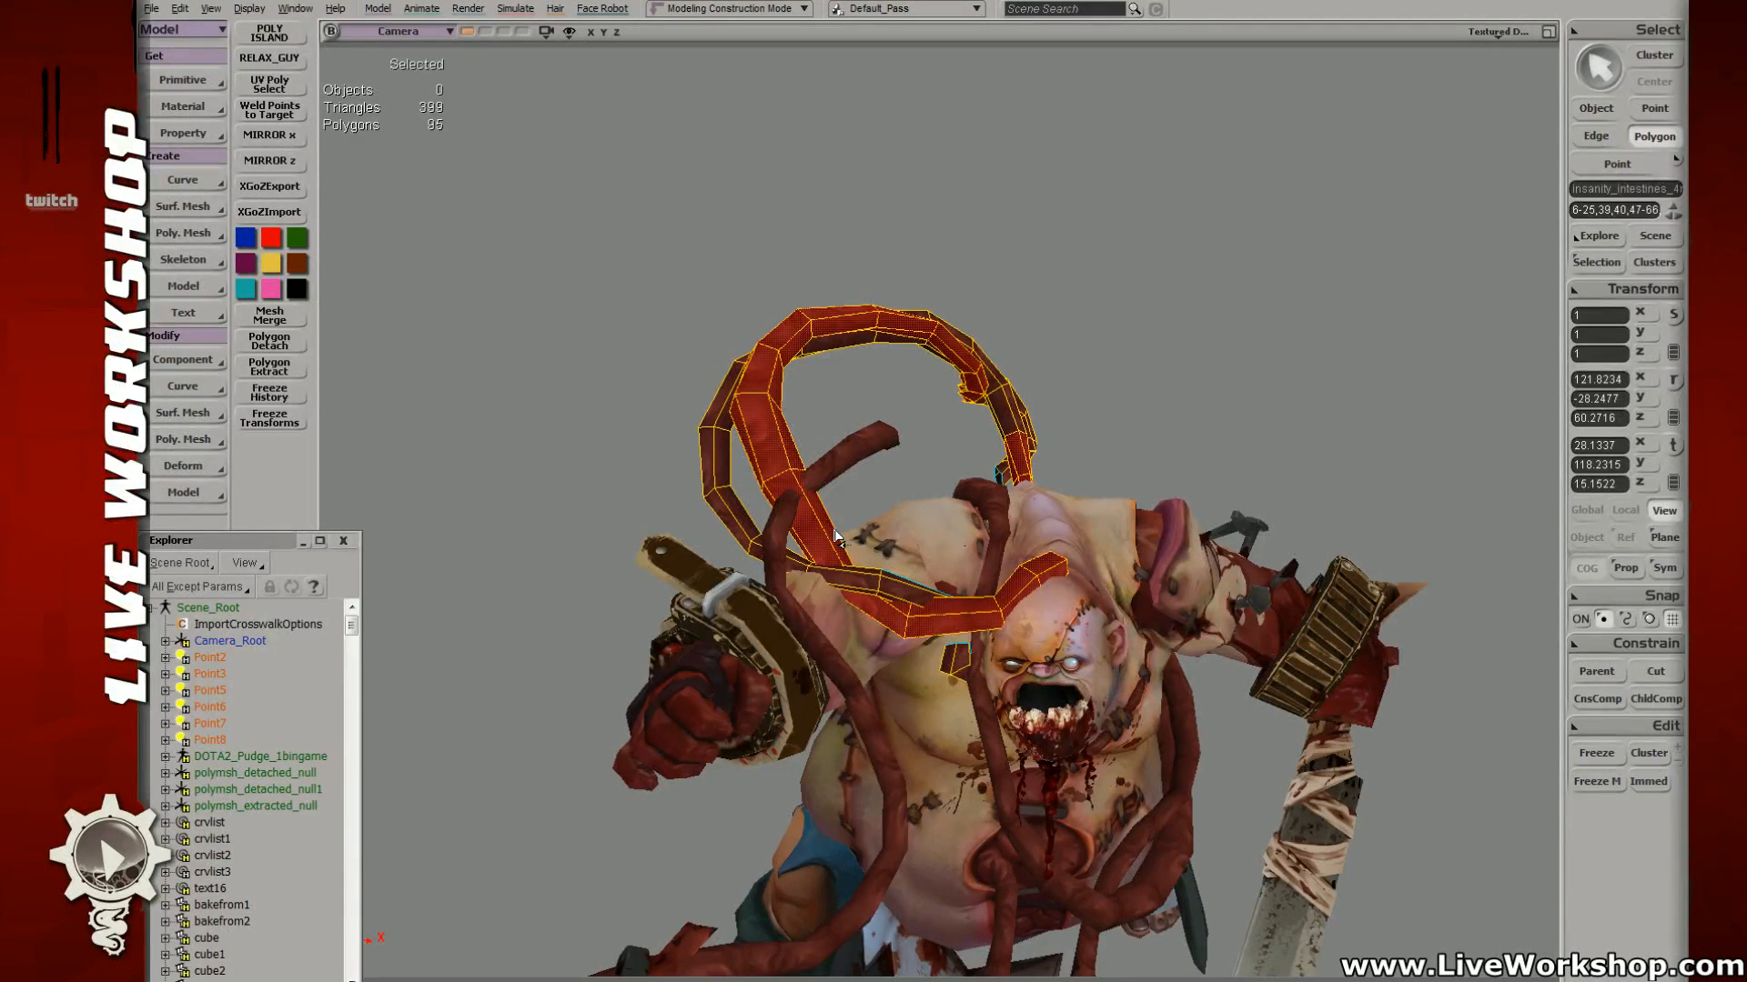
Step: Refine the polygon selection on the intestine copy, dropping the section running over the back and adding the bend at its far end
{"action": "middle_click_drag", "start_coordinate": [1076, 381], "coordinate": [1002, 531]}
{"action": "key", "text": "4"}
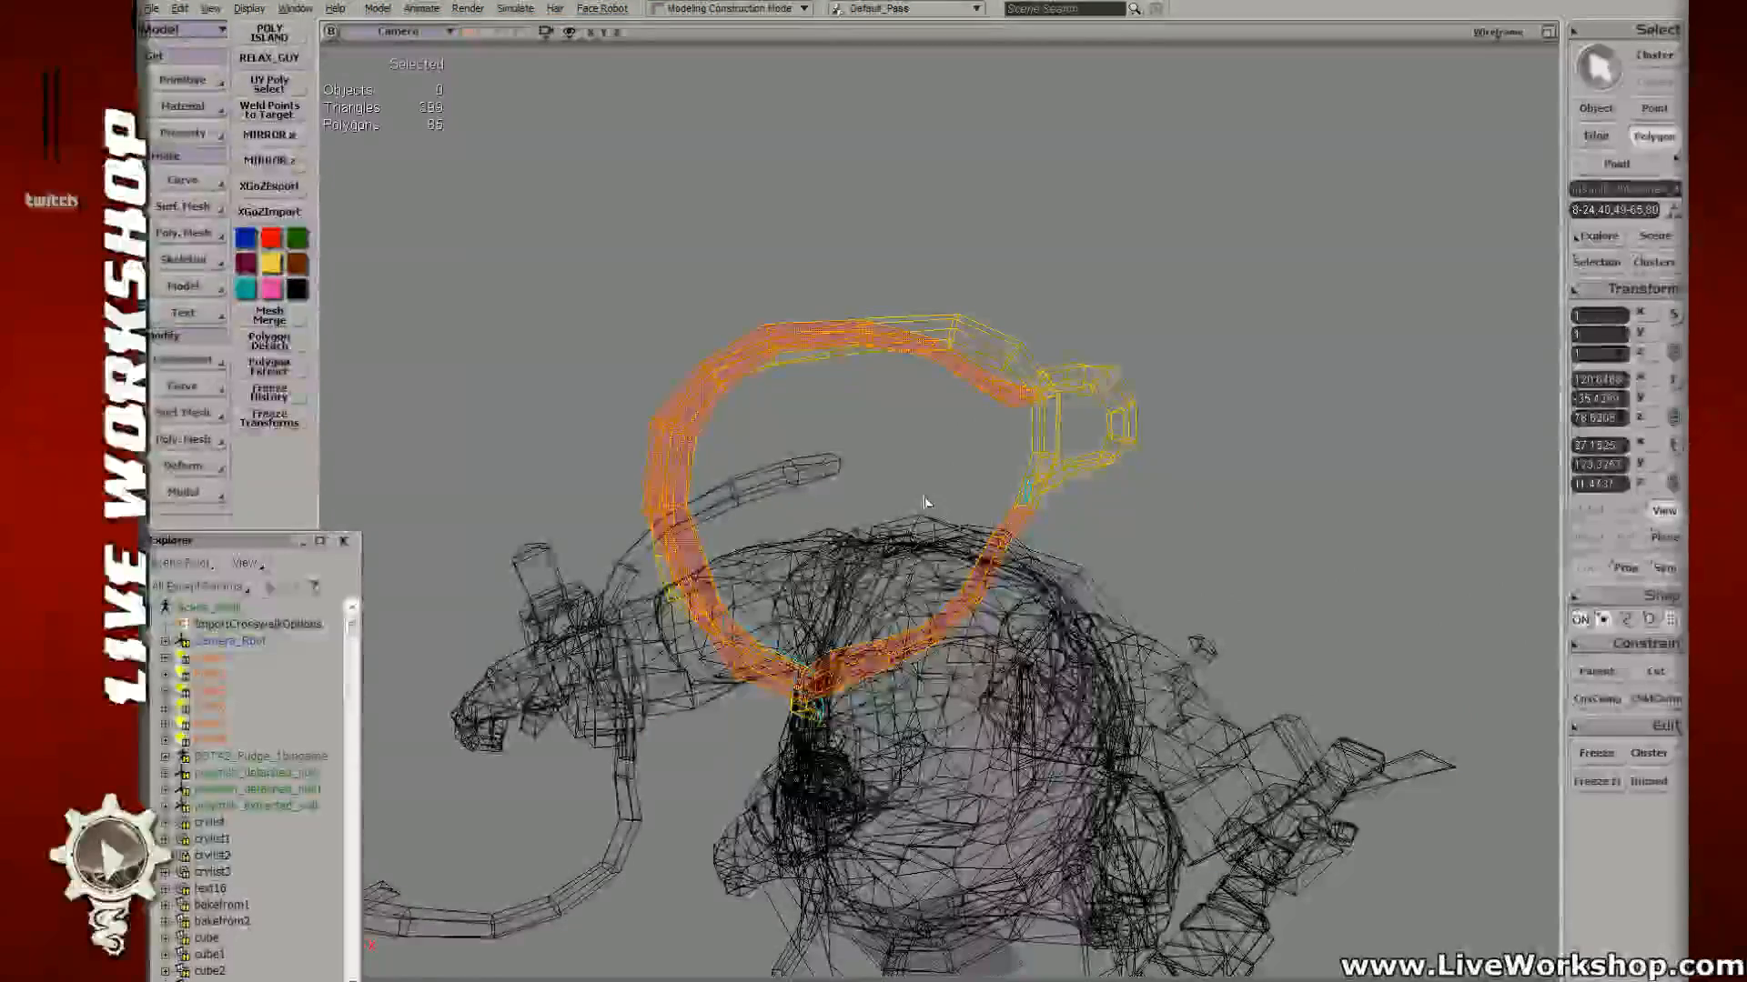
{"action": "left_click_drag", "start_coordinate": [924, 509], "coordinate": [1083, 645], "text": "ctrl"}
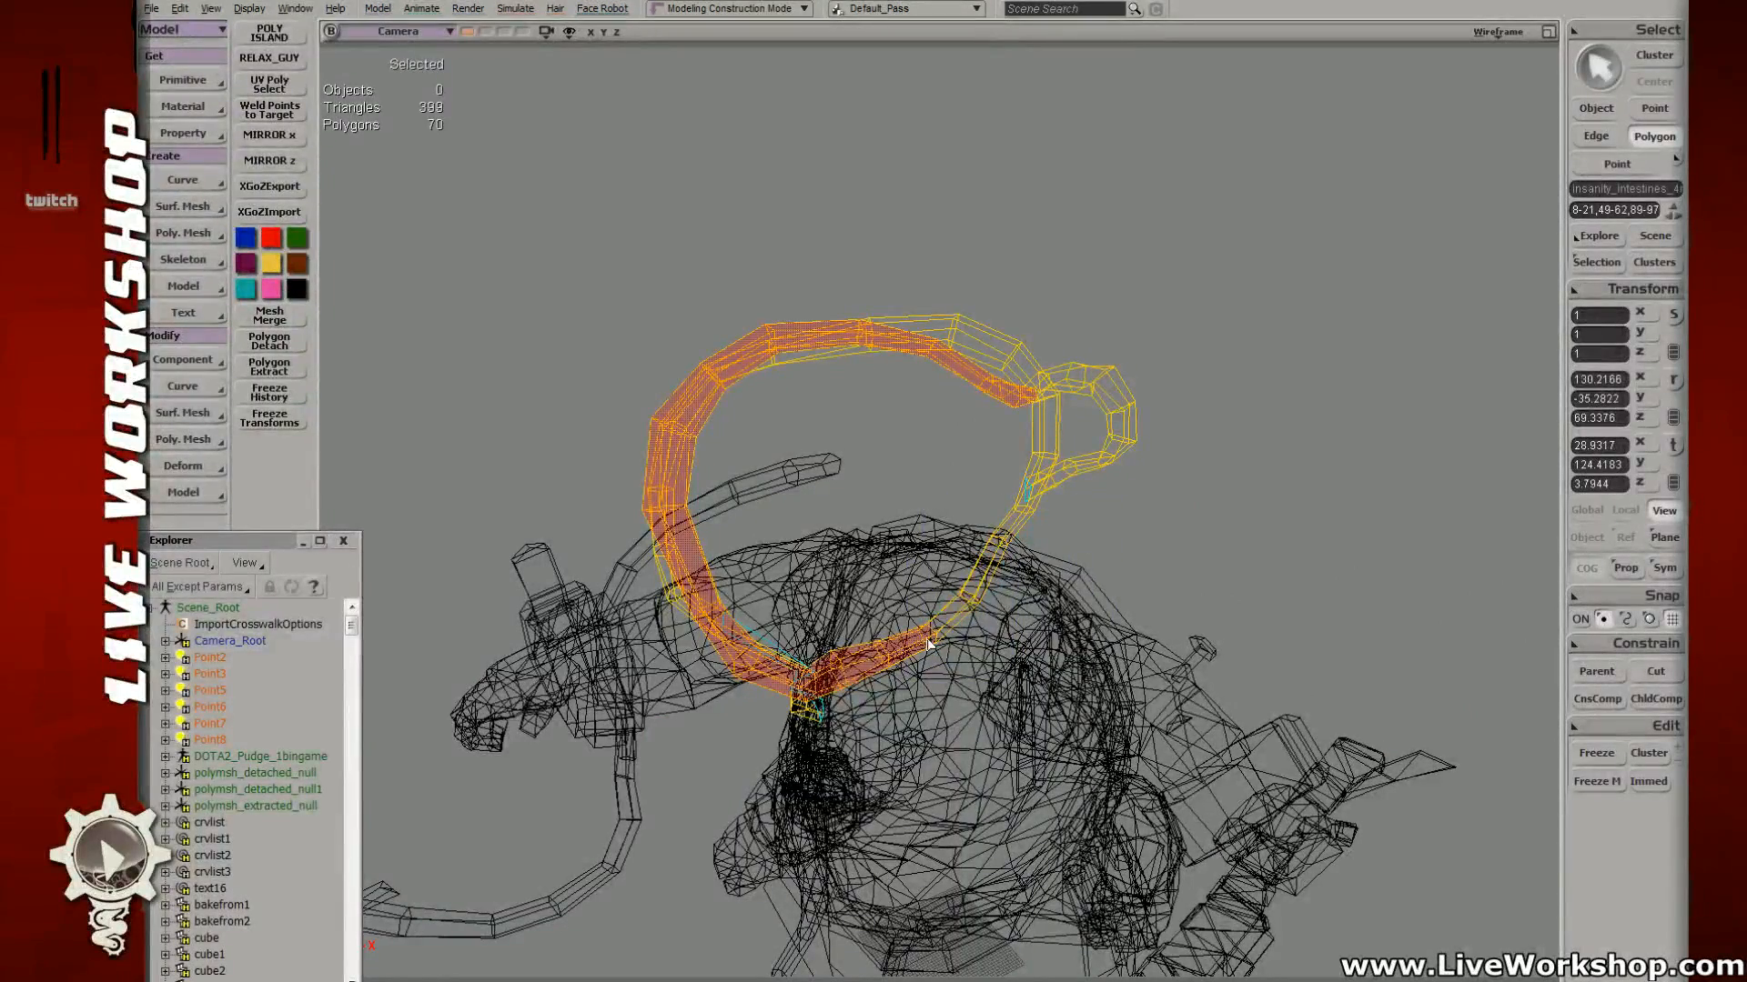
{"action": "middle_click_drag", "start_coordinate": [985, 409], "coordinate": [1060, 517]}
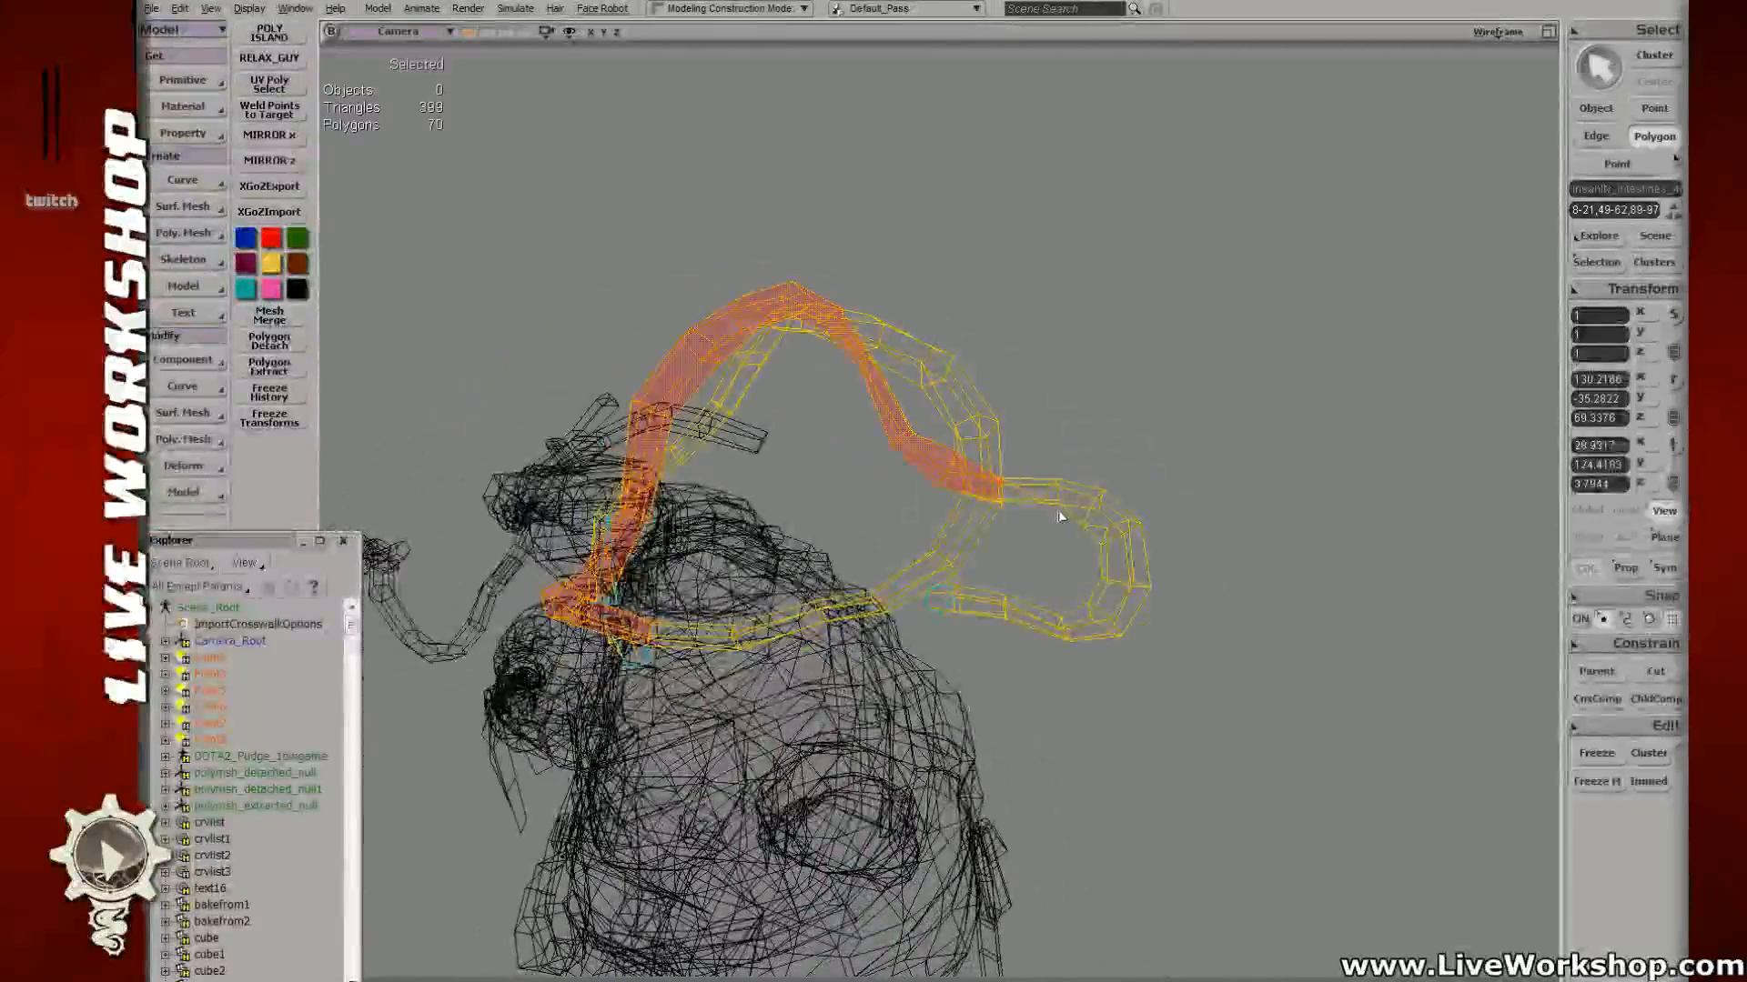
{"action": "left_click_drag", "start_coordinate": [1021, 453], "coordinate": [1291, 729], "text": "shift"}
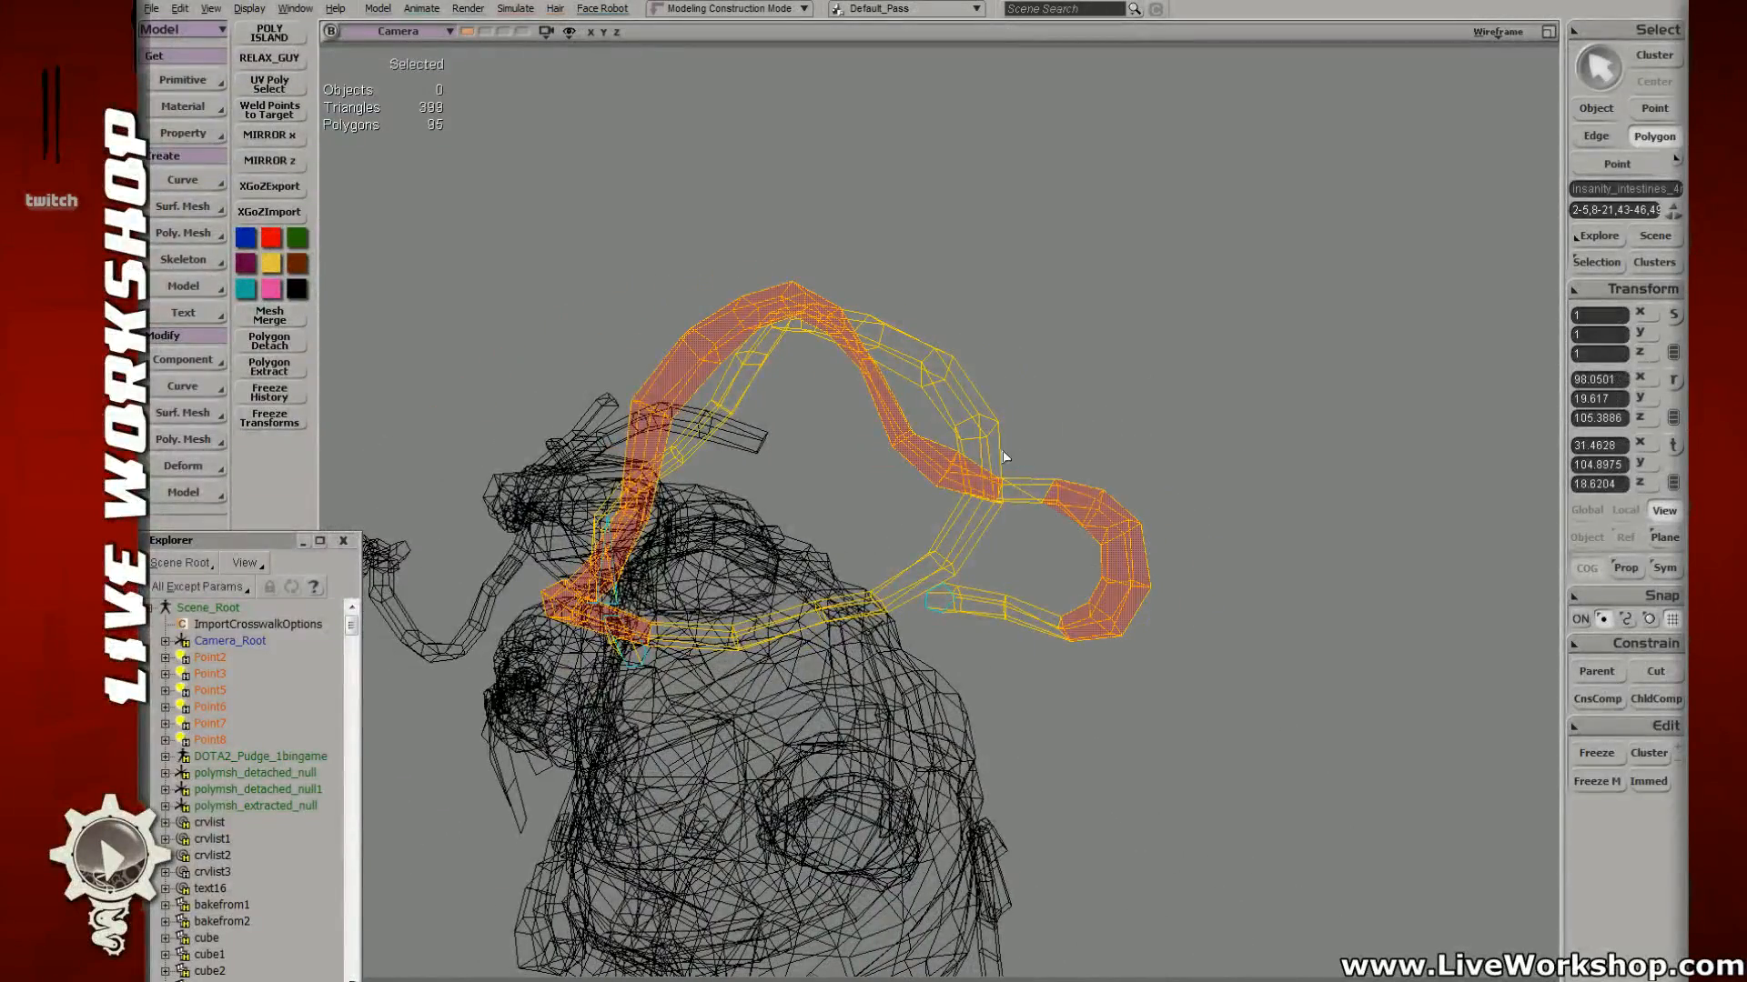
{"action": "middle_click_drag", "start_coordinate": [1108, 507], "coordinate": [1087, 486]}
{"action": "left_click_drag", "start_coordinate": [1076, 473], "coordinate": [1204, 592], "text": "shift"}
{"action": "left_click_drag", "start_coordinate": [1151, 705], "coordinate": [996, 596], "text": "shift"}
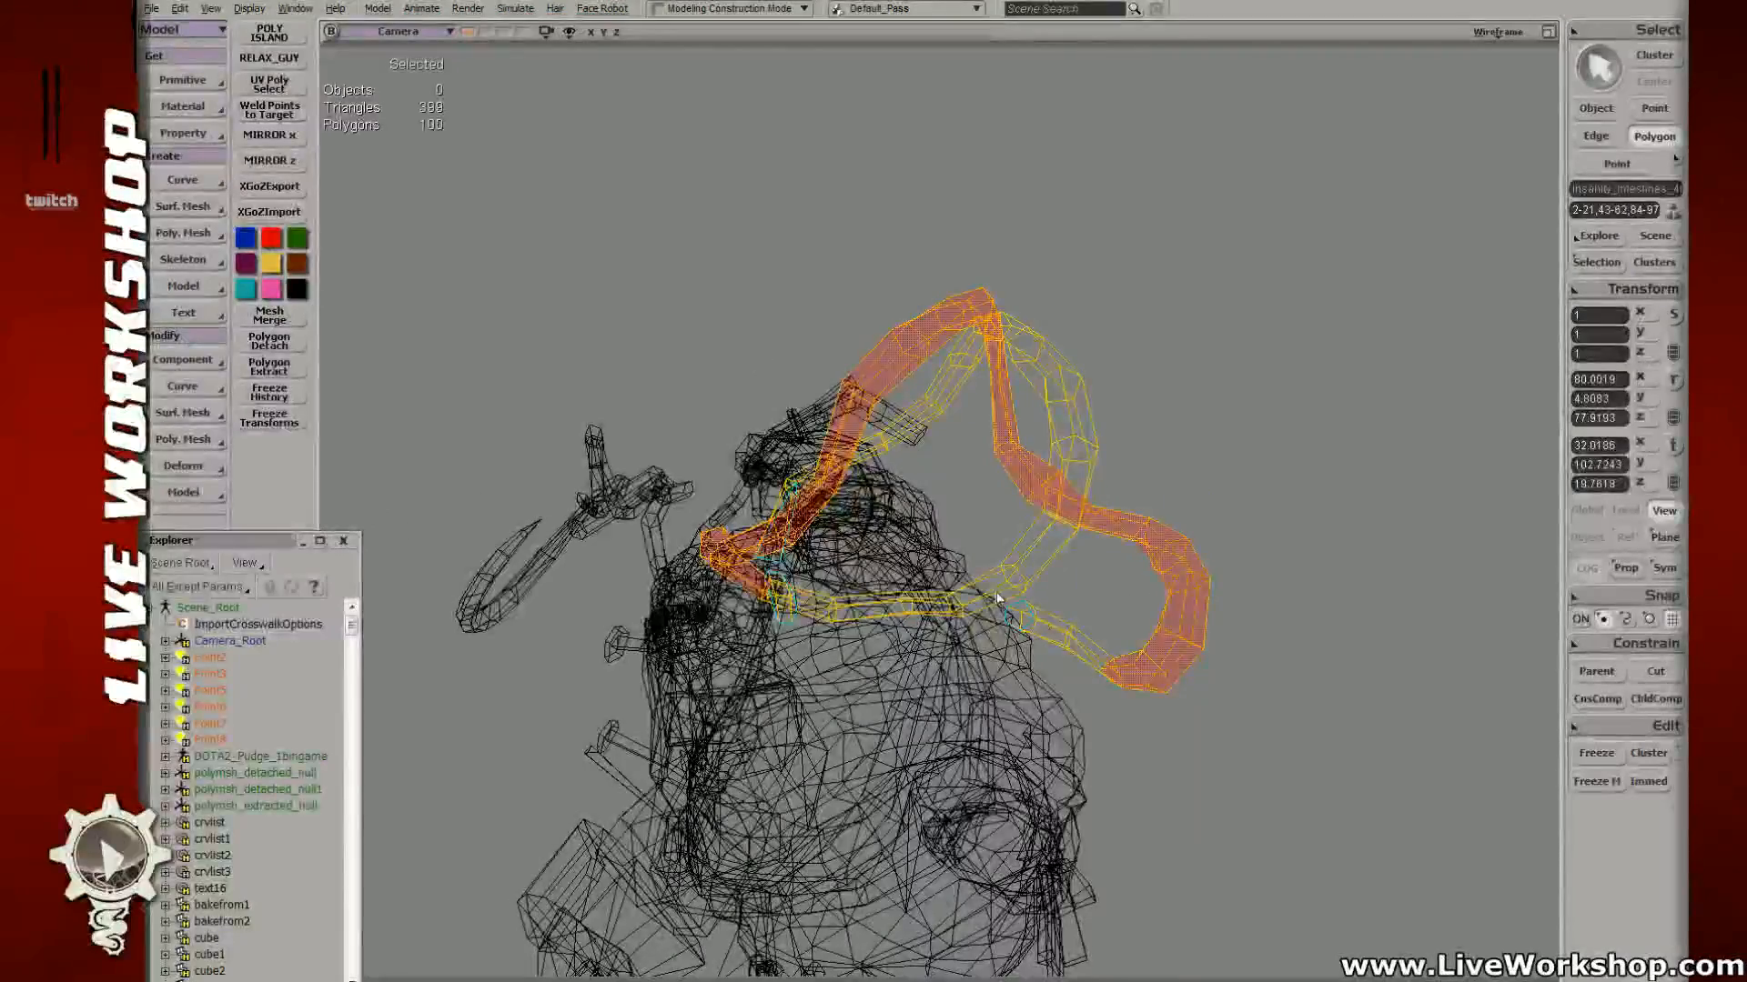
Step: Extract the selected intestine polygons into a separate object, deleting them from the original mesh
{"action": "middle_click_drag", "start_coordinate": [1093, 632], "coordinate": [1041, 461]}
{"action": "right_click", "coordinate": [718, 337]}
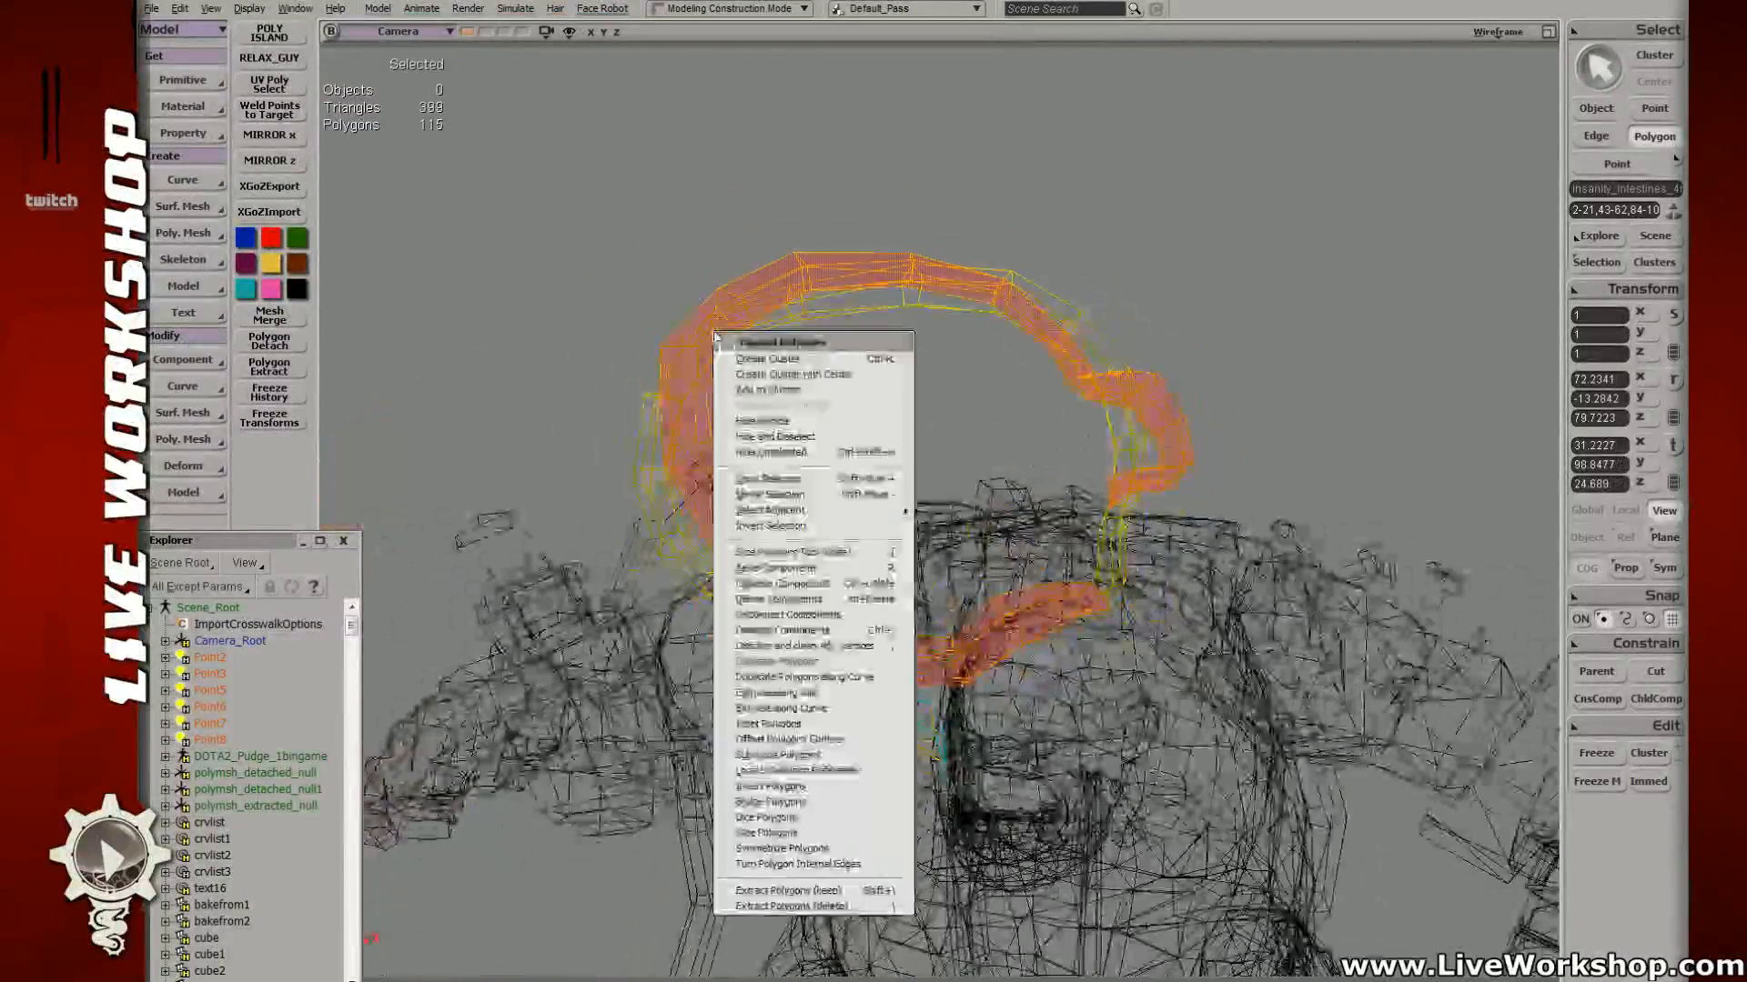
{"action": "left_click", "coordinate": [828, 906]}
{"action": "key", "text": "6"}
{"action": "scroll", "coordinate": [909, 565], "scroll_direction": "down", "scroll_amount": 5}
{"action": "middle_click_drag", "start_coordinate": [928, 537], "coordinate": [881, 477]}
Step: Move the extracted intestine piece down to the torso and back behind the body
{"action": "key", "text": "v"}
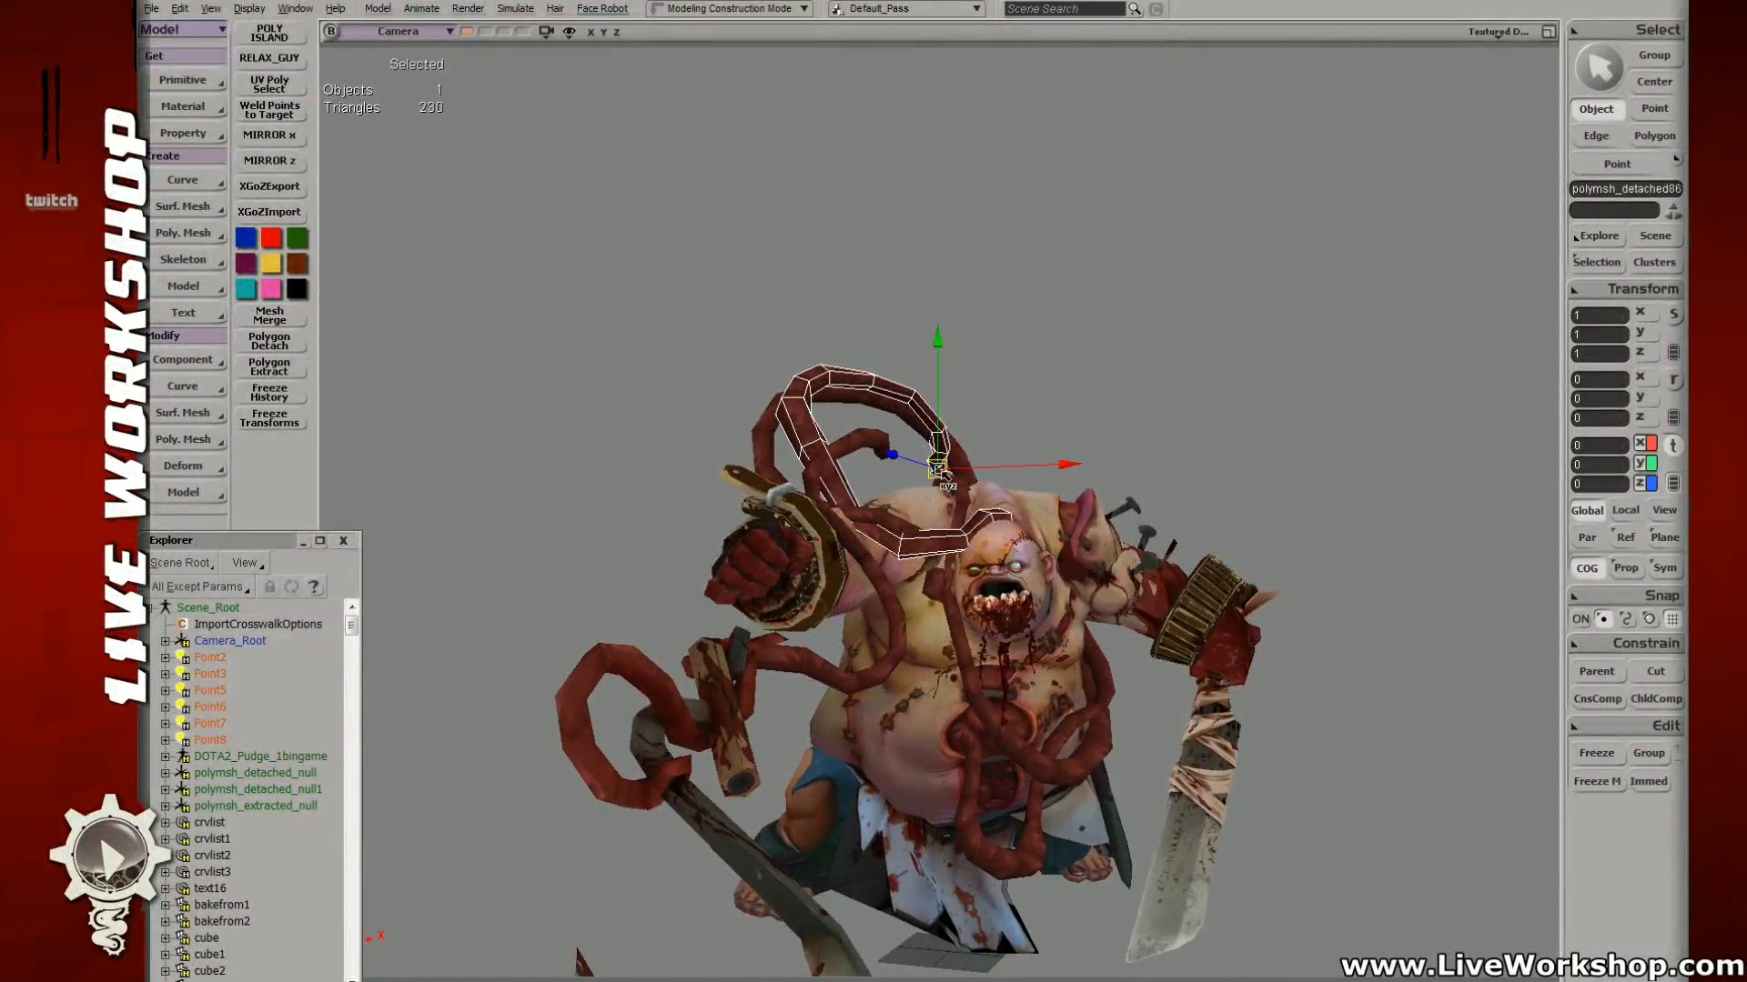
{"action": "left_click_drag", "start_coordinate": [940, 470], "coordinate": [962, 688]}
{"action": "left_click_drag", "start_coordinate": [1096, 688], "coordinate": [1128, 673]}
{"action": "middle_click_drag", "start_coordinate": [1131, 628], "coordinate": [956, 641]}
{"action": "key", "text": "v"}
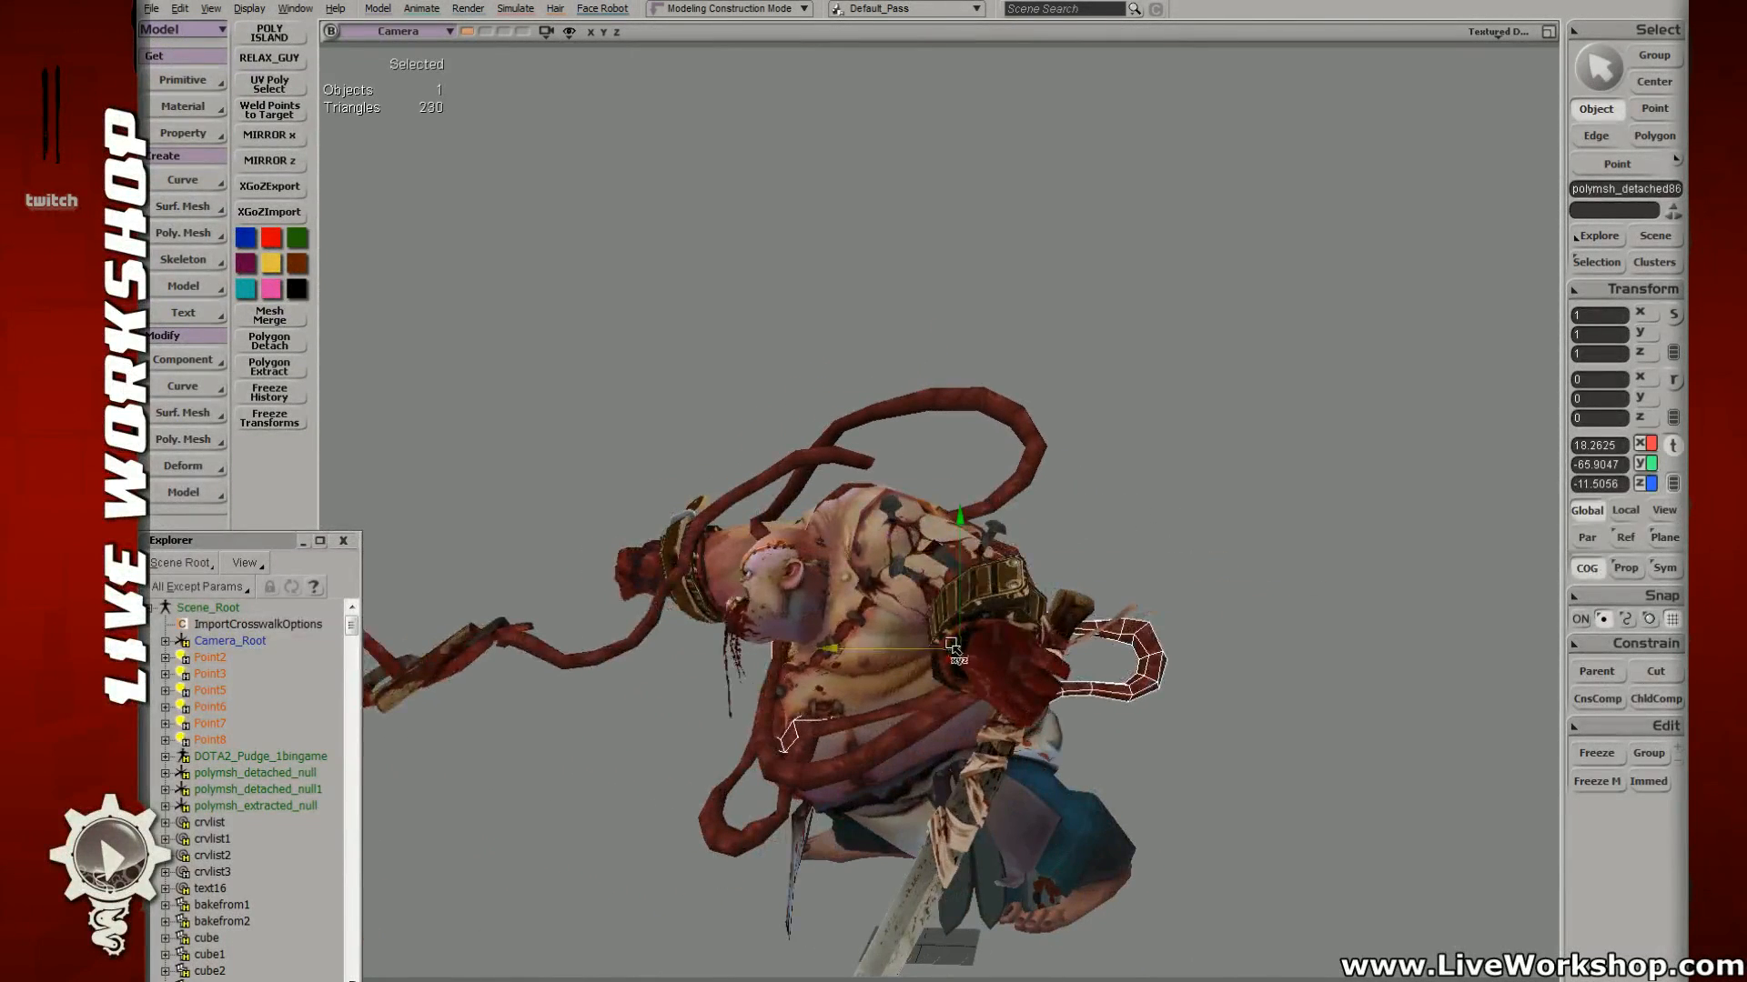
{"action": "left_click_drag", "start_coordinate": [953, 645], "coordinate": [1210, 638]}
{"action": "middle_click_drag", "start_coordinate": [1210, 639], "coordinate": [998, 653]}
Step: Rotate the extracted piece and place it behind the cleaver-arm shoulder at about X -91, Y -6, Z -153, its end curling out below the arm
{"action": "key", "text": "c"}
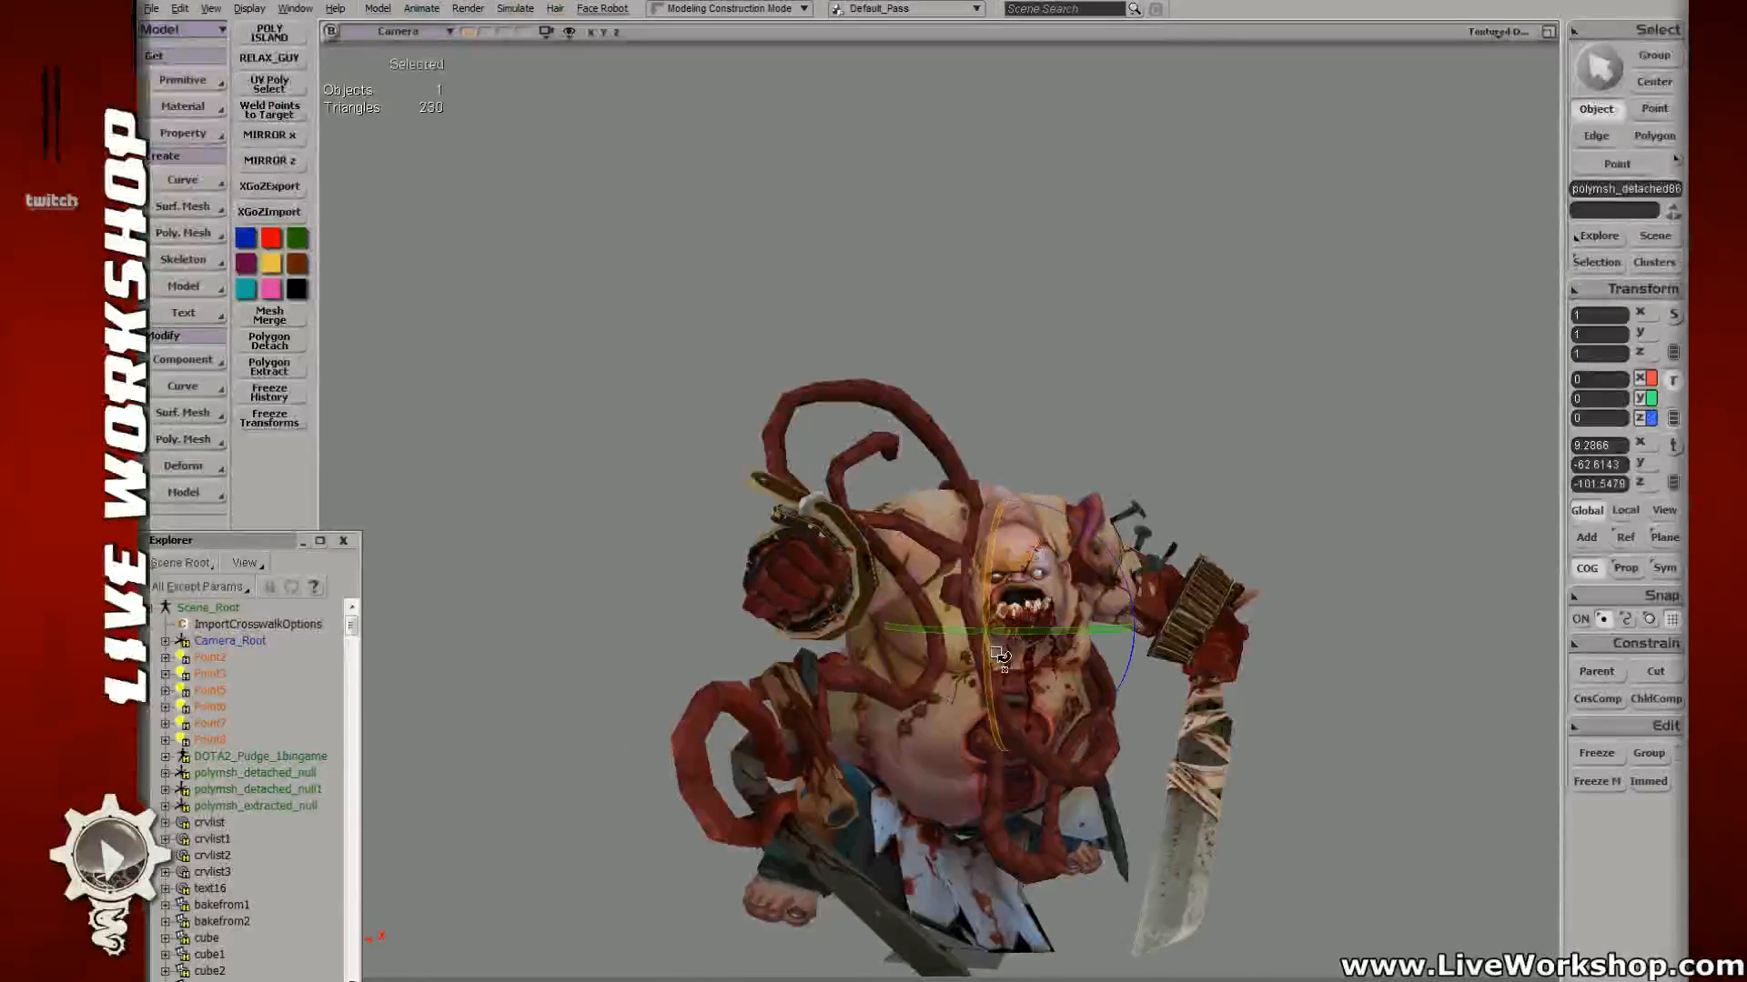
{"action": "left_click_drag", "start_coordinate": [973, 687], "coordinate": [1046, 526]}
{"action": "key", "text": "v"}
{"action": "key", "text": "c"}
{"action": "key", "text": "v"}
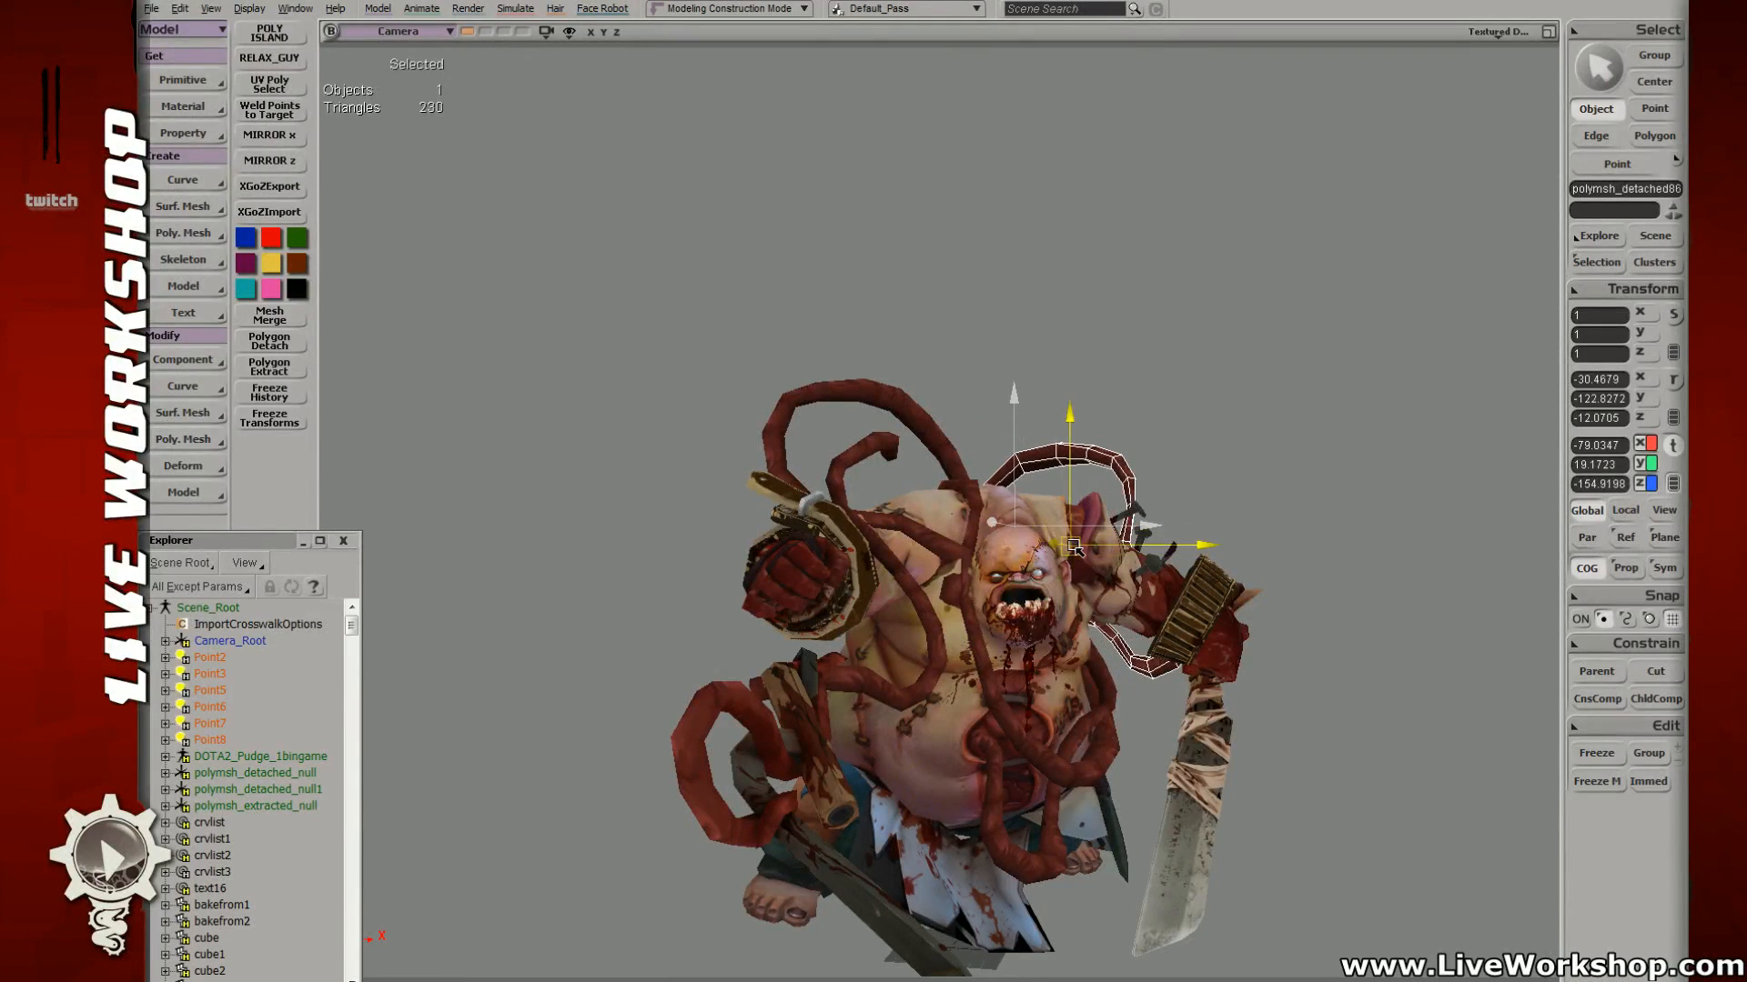
{"action": "left_click_drag", "start_coordinate": [1073, 546], "coordinate": [1046, 603]}
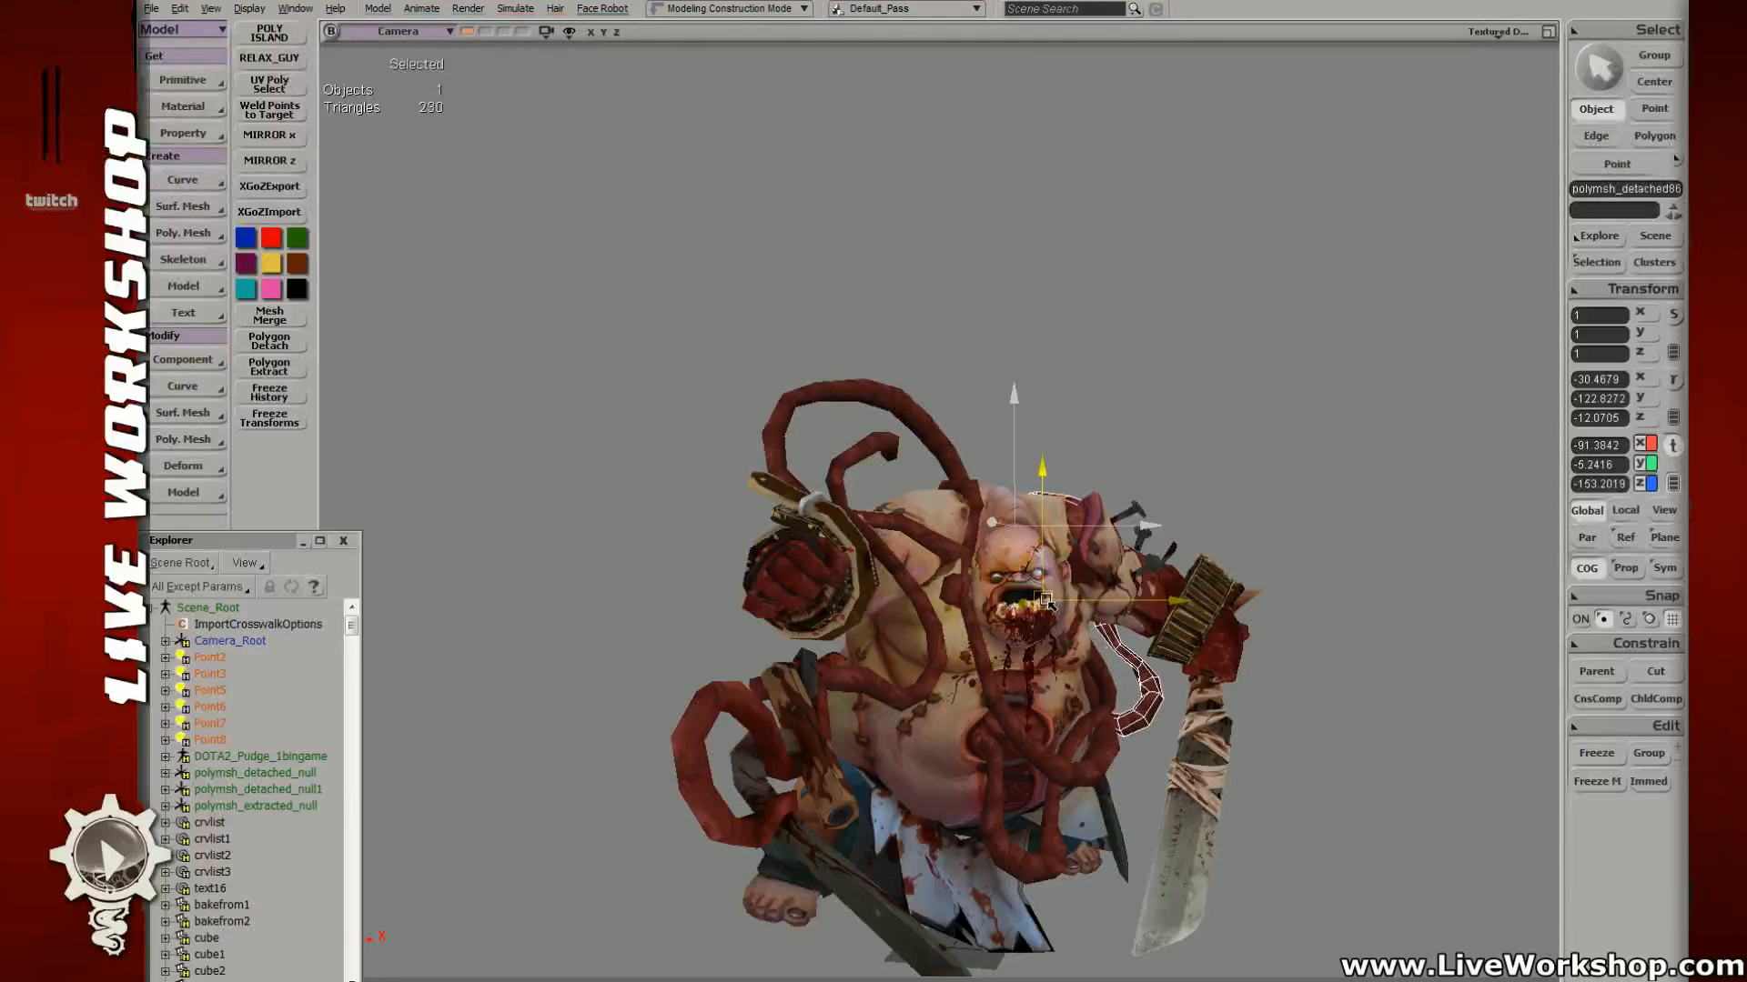
{"action": "left_click", "coordinate": [1146, 398]}
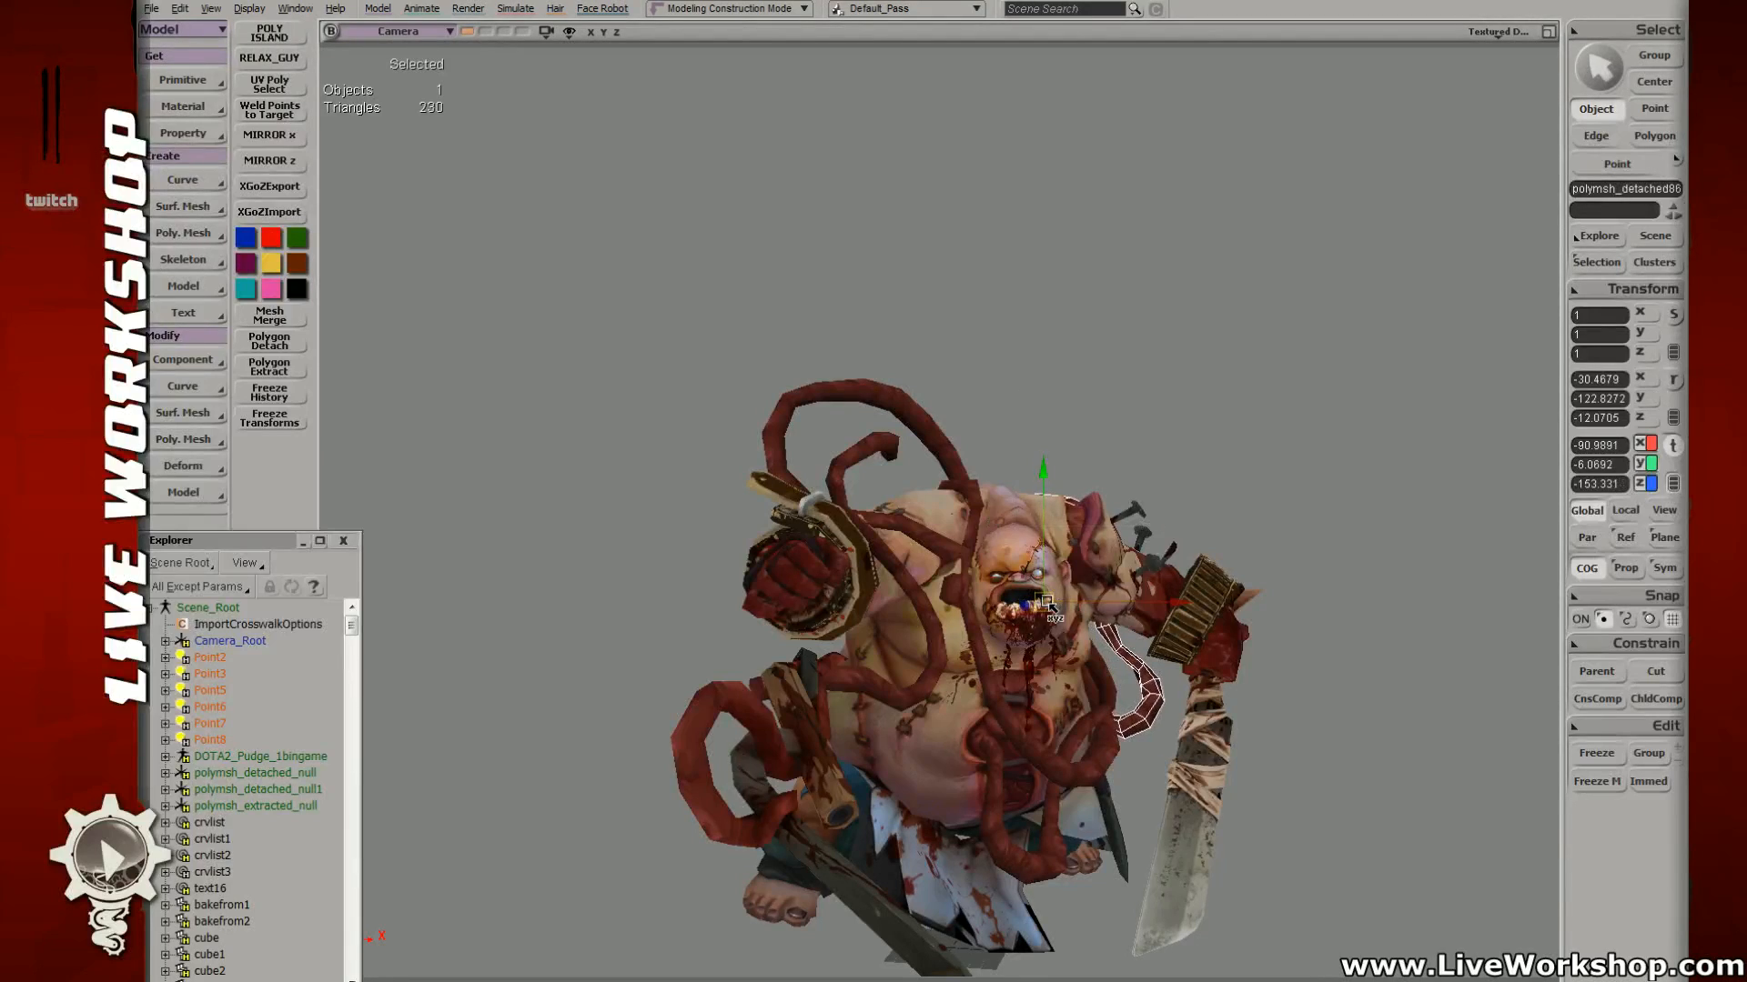
Step: Delete the curled upper polygons of the short cord segment that rises beside the raised arm's bracer
{"action": "left_click", "coordinate": [865, 457]}
{"action": "left_click", "coordinate": [901, 528]}
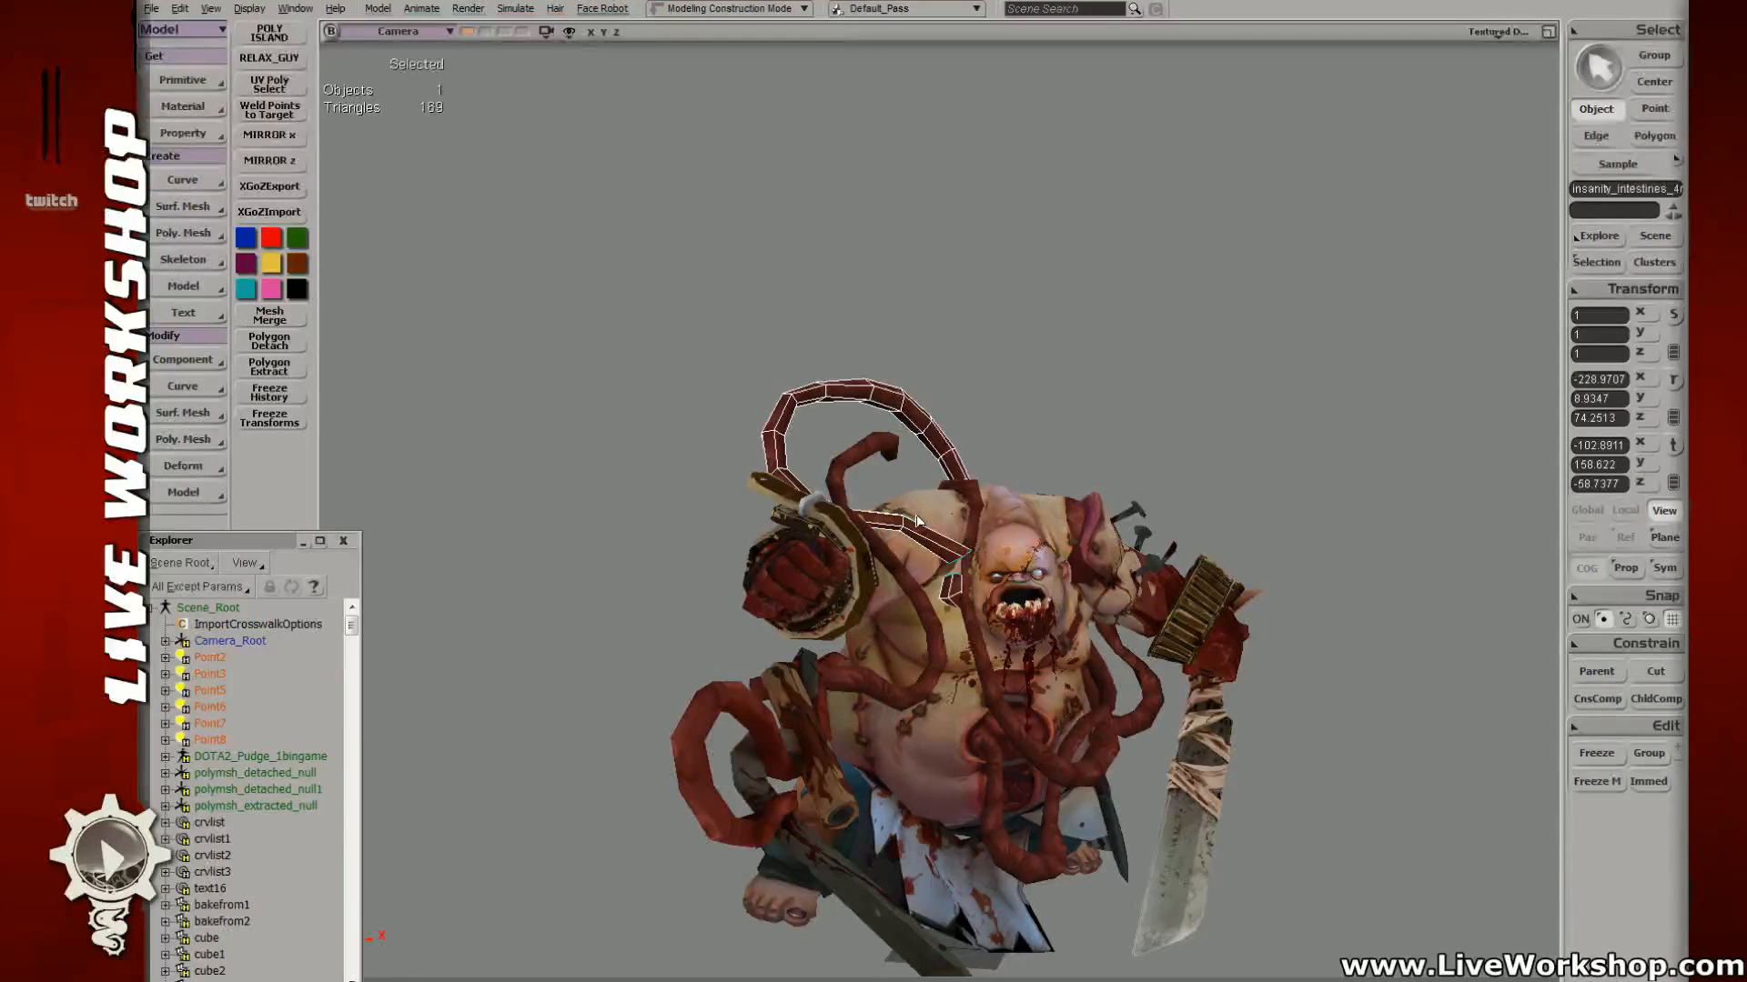
{"action": "left_click", "coordinate": [879, 460]}
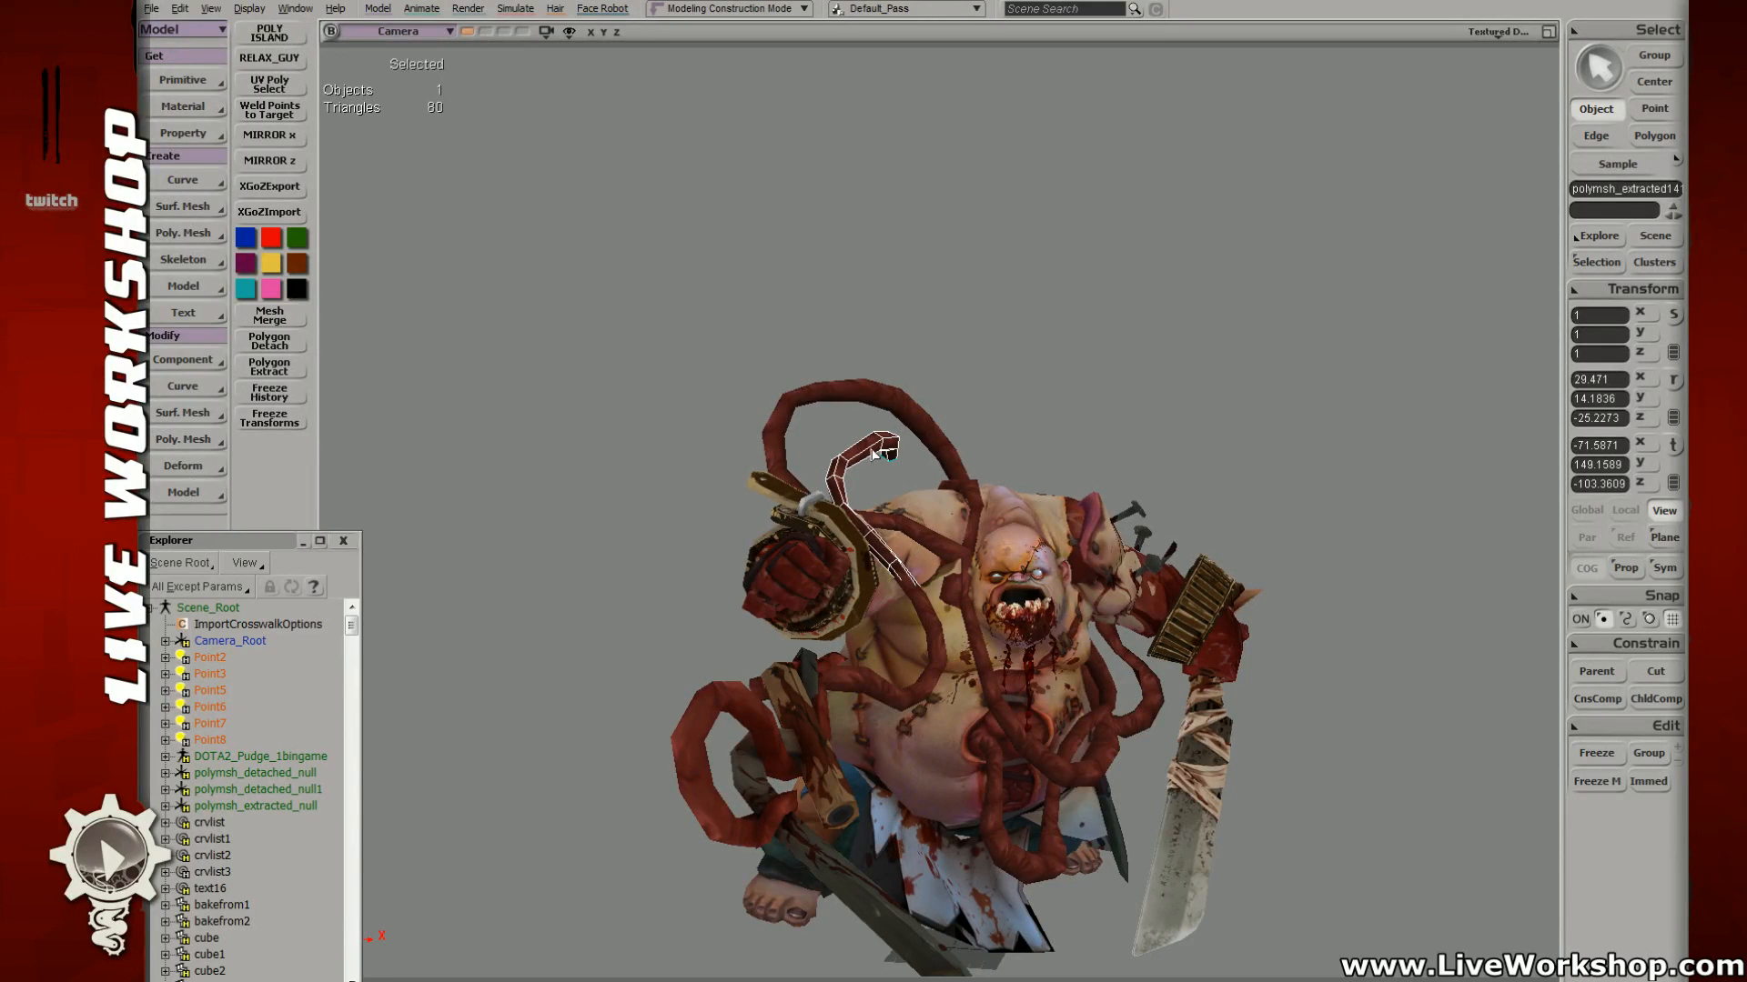
{"action": "key", "text": "4"}
{"action": "key", "text": "t"}
{"action": "key", "text": "y"}
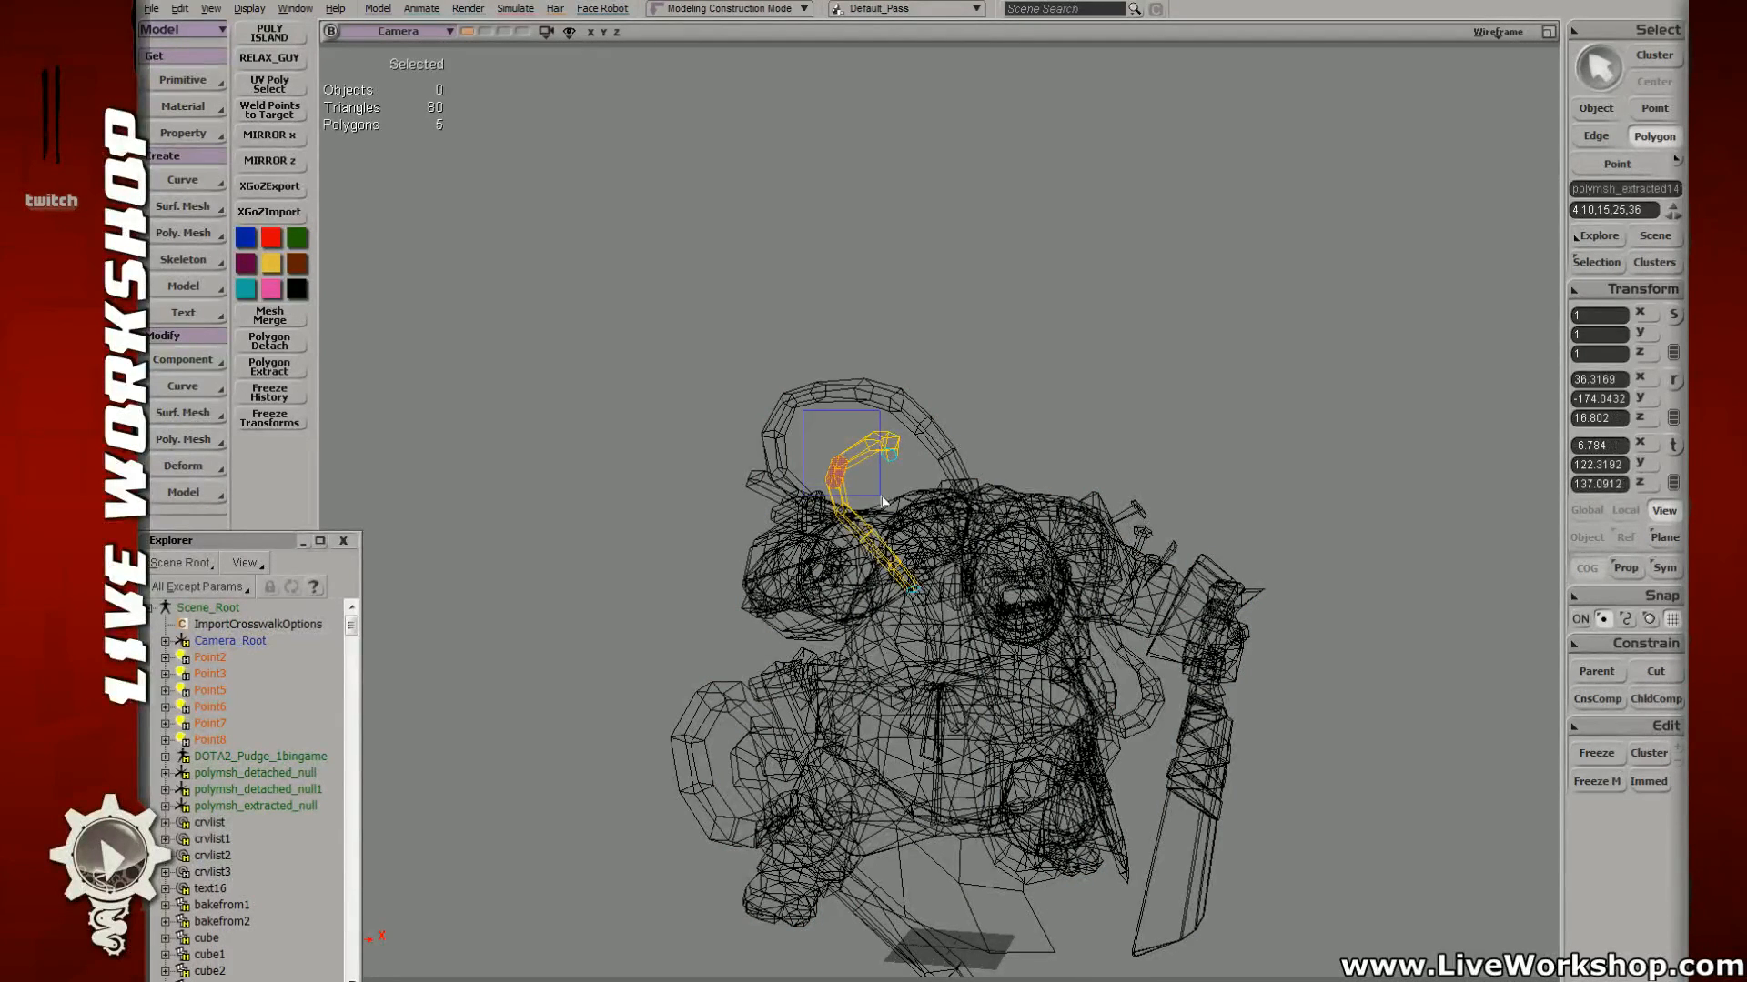
{"action": "left_click_drag", "start_coordinate": [938, 534], "coordinate": [955, 532]}
{"action": "key", "text": "6"}
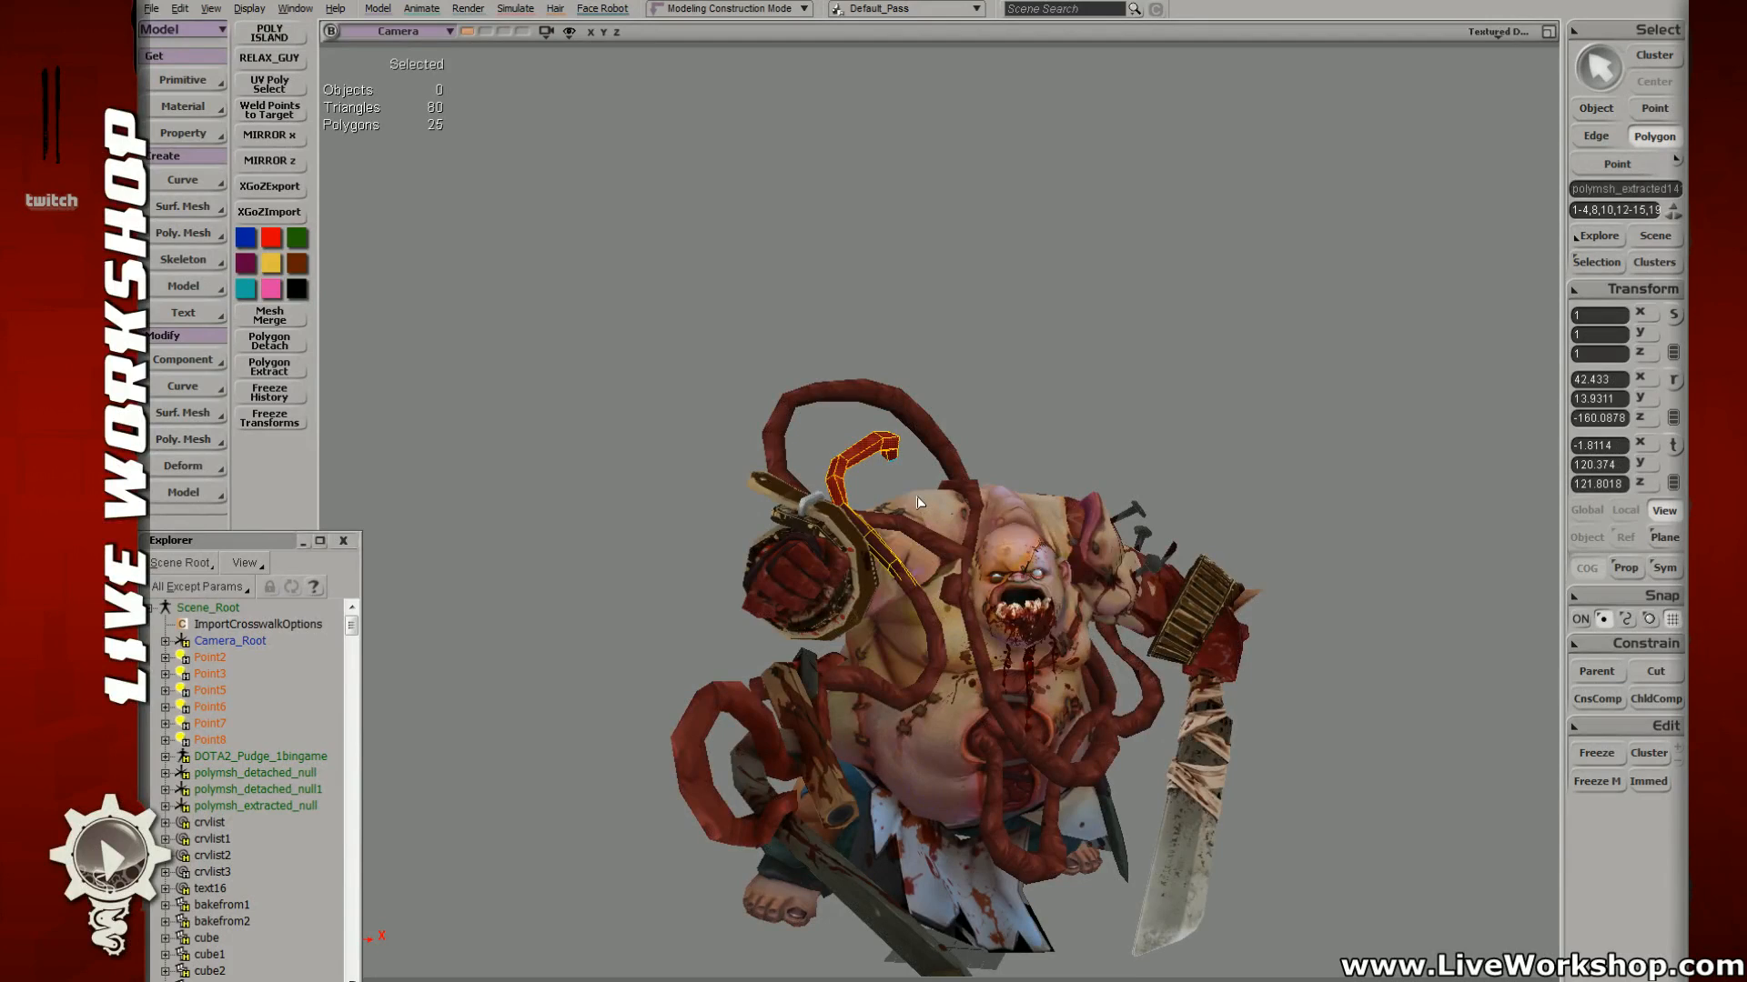
{"action": "key", "text": "4"}
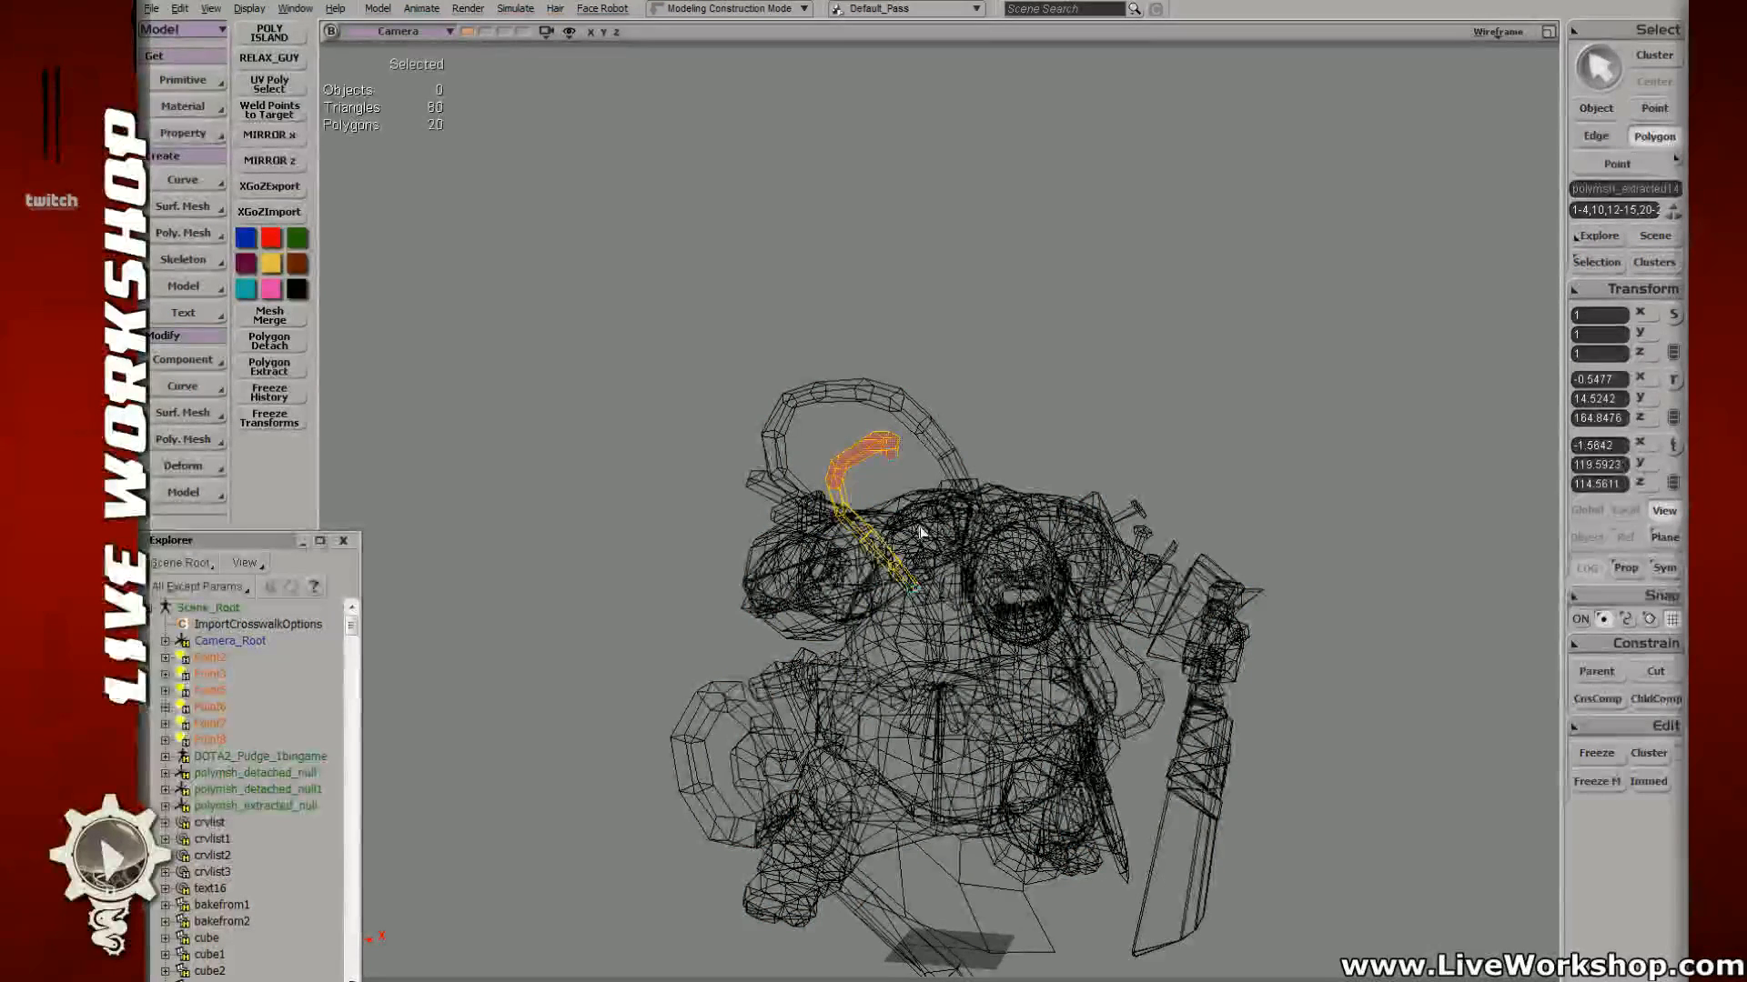
{"action": "key", "text": "Delete"}
Step: Select the ring of points at the cord's cut end and rotate it to bend the end toward the raised arm
{"action": "key", "text": "6"}
{"action": "key", "text": "t"}
{"action": "key", "text": "4"}
{"action": "left_click_drag", "start_coordinate": [818, 469], "coordinate": [844, 496]}
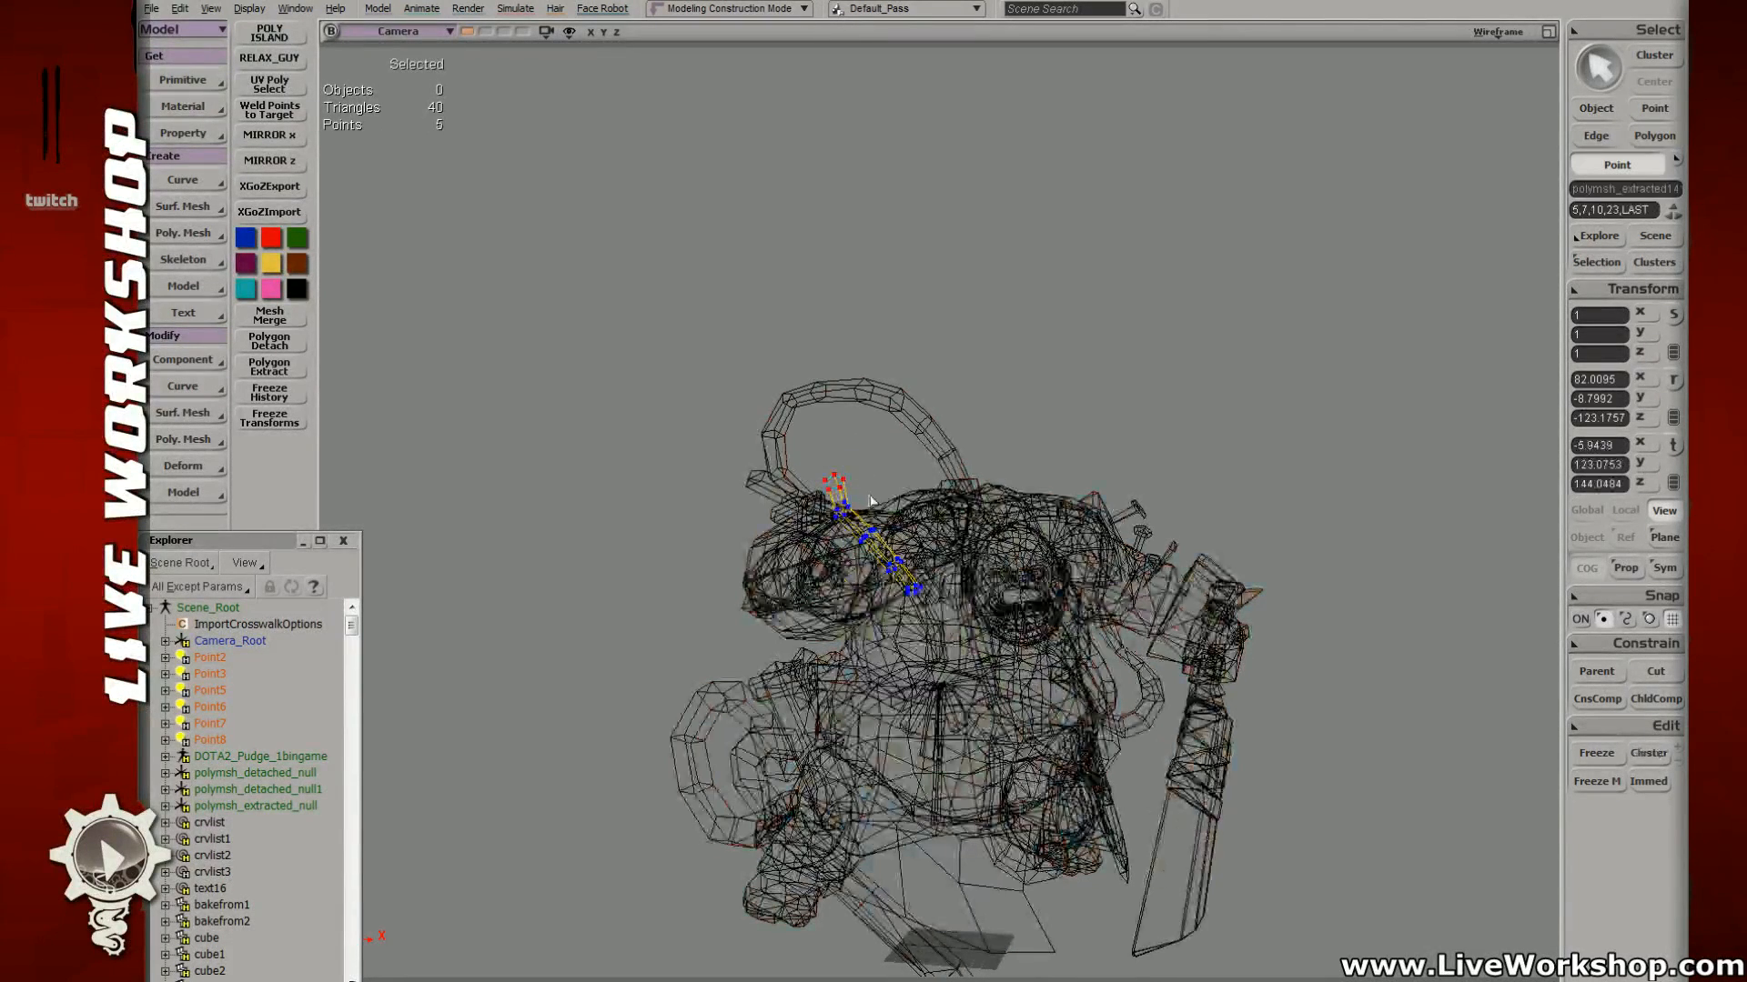
{"action": "key", "text": "f"}
{"action": "middle_click_drag", "start_coordinate": [1018, 518], "coordinate": [800, 409]}
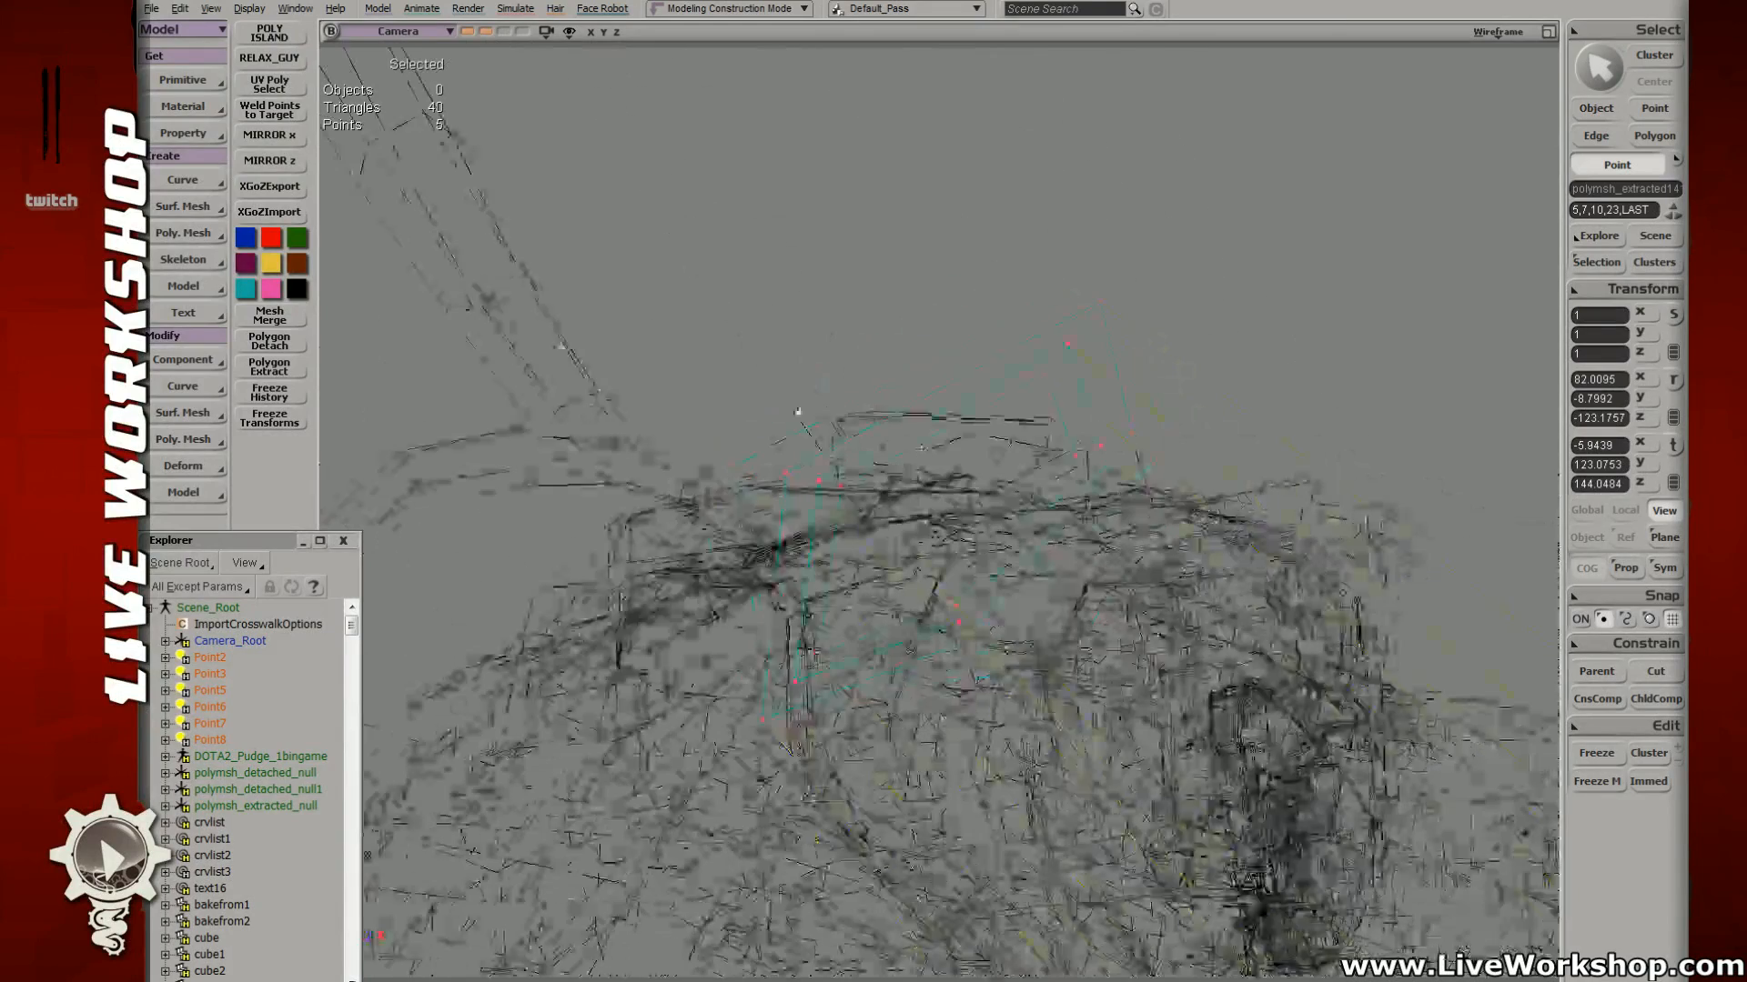
{"action": "right_click_drag", "start_coordinate": [800, 409], "coordinate": [957, 518]}
{"action": "key", "text": "6"}
{"action": "key", "text": "v"}
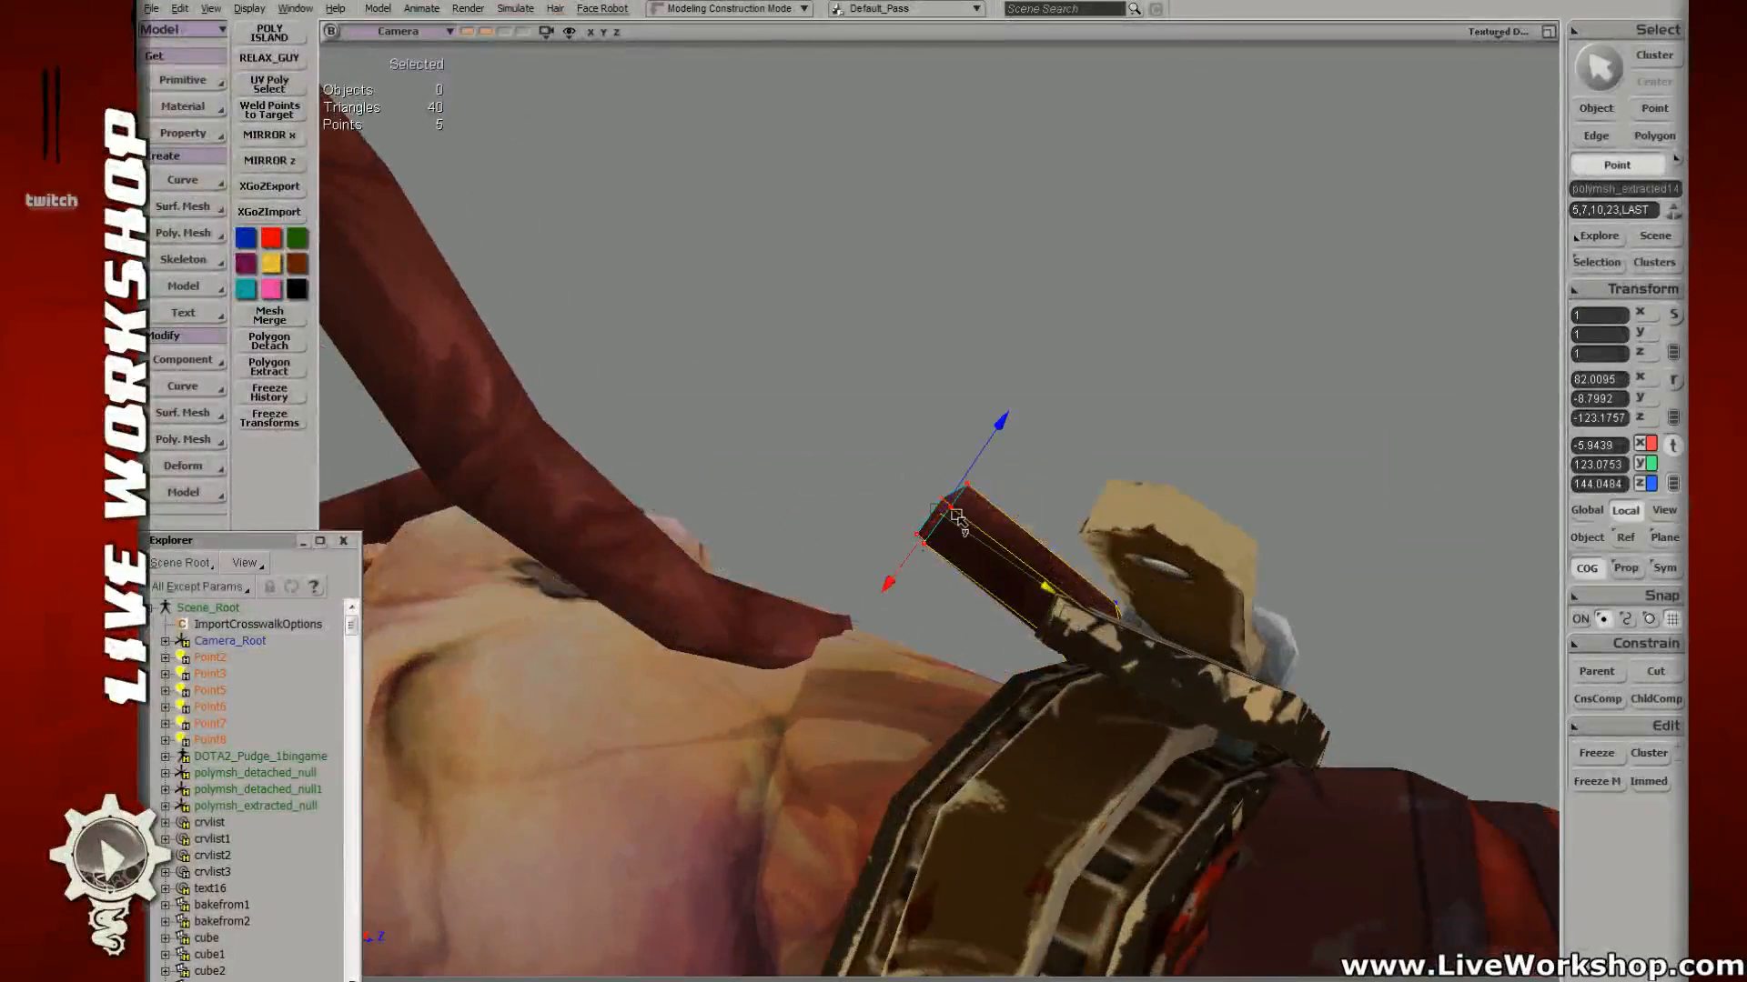
{"action": "key", "text": "c"}
{"action": "left_click_drag", "start_coordinate": [871, 445], "coordinate": [803, 472]}
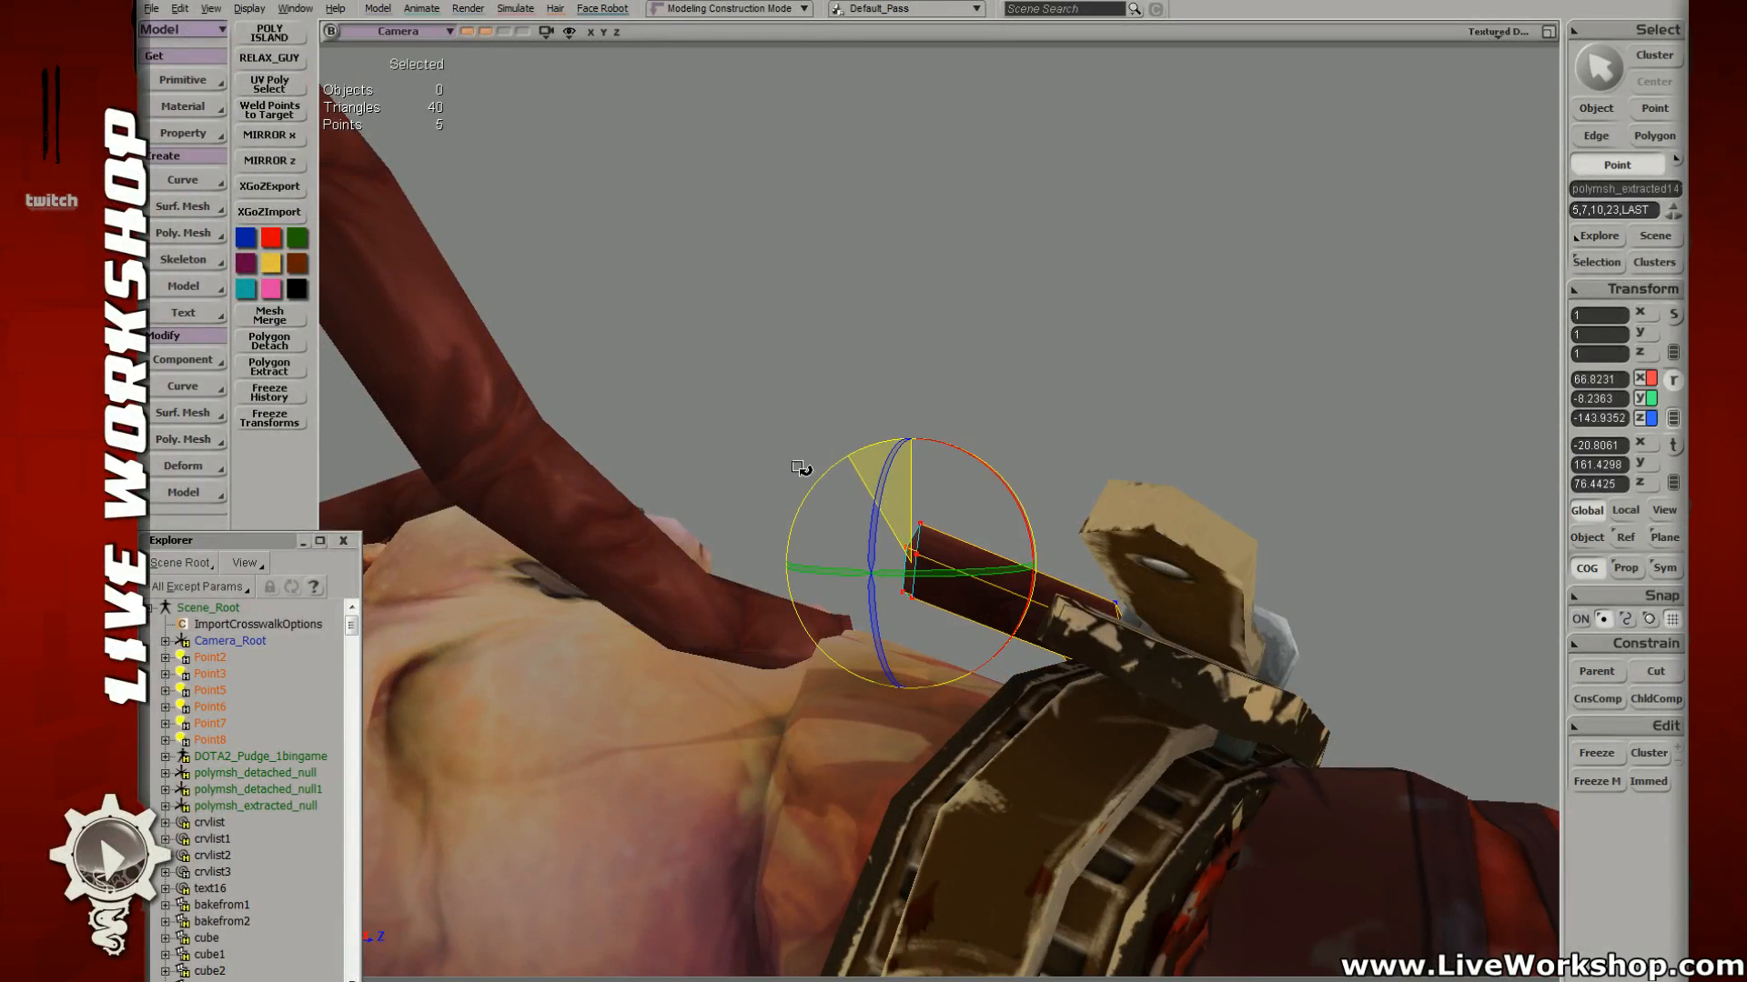
{"action": "key", "text": "s"}
{"action": "right_click_drag", "start_coordinate": [803, 472], "coordinate": [873, 510]}
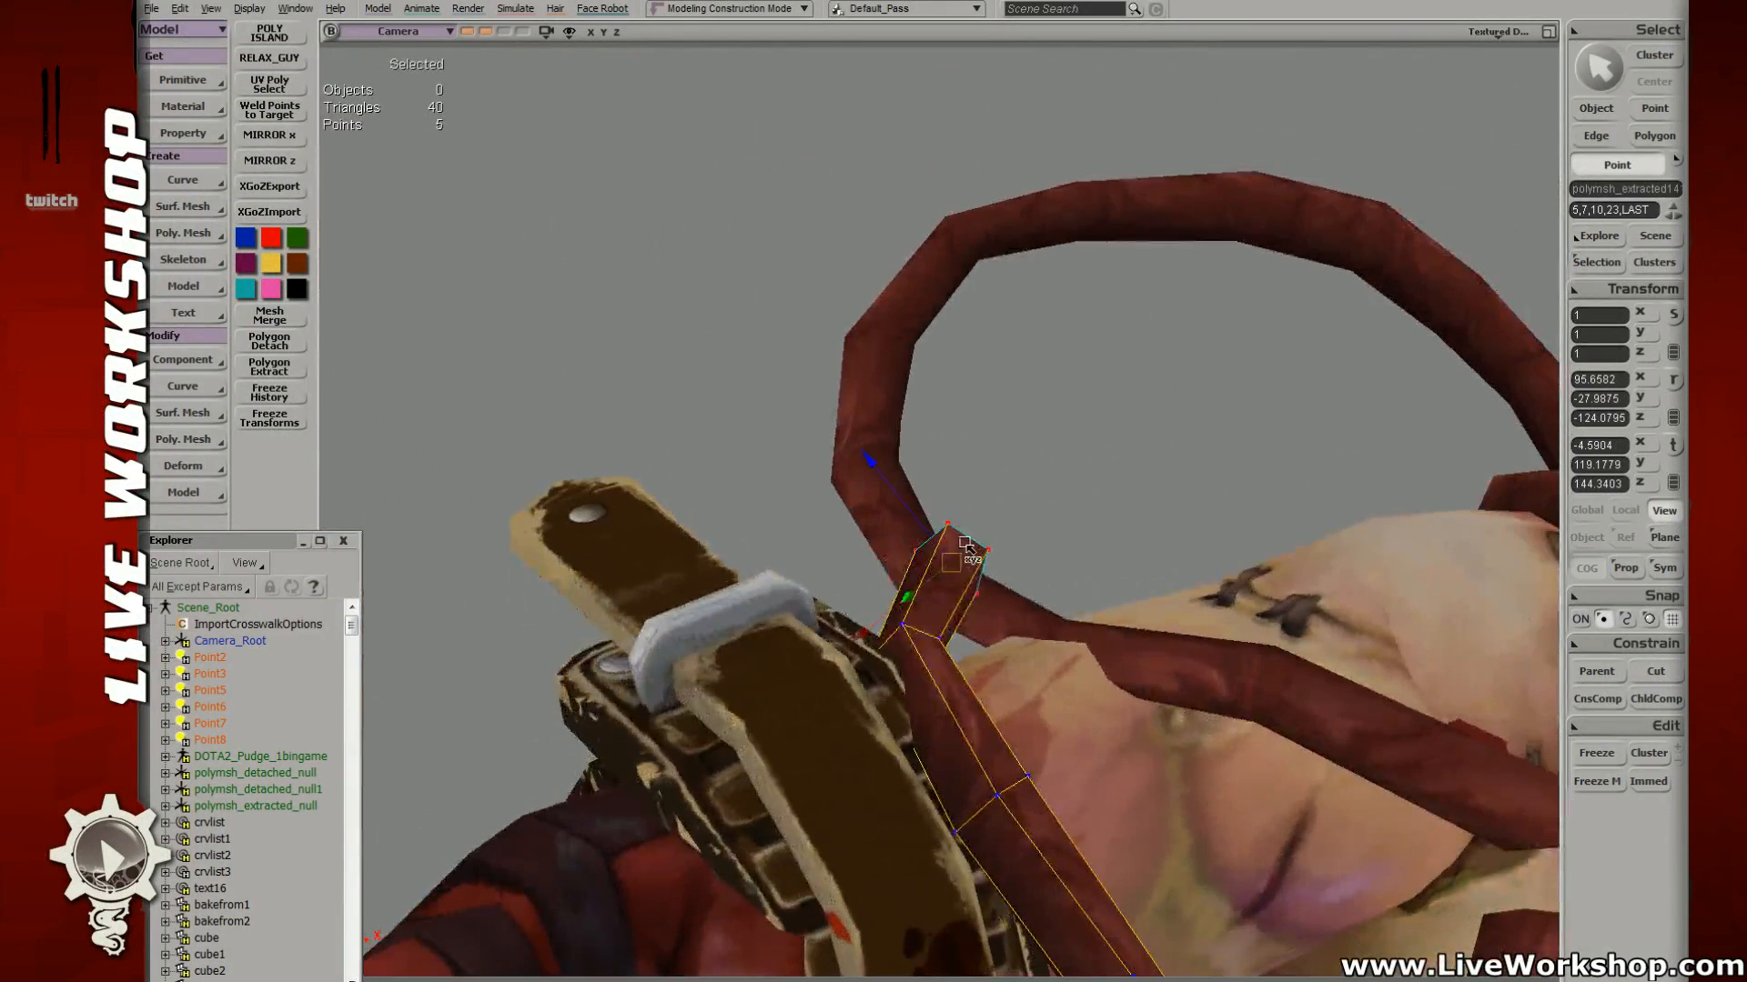
Step: Move the cord's end points down and back so the cut end tucks in behind the raised arm's bracer
{"action": "left_click", "coordinate": [486, 32]}
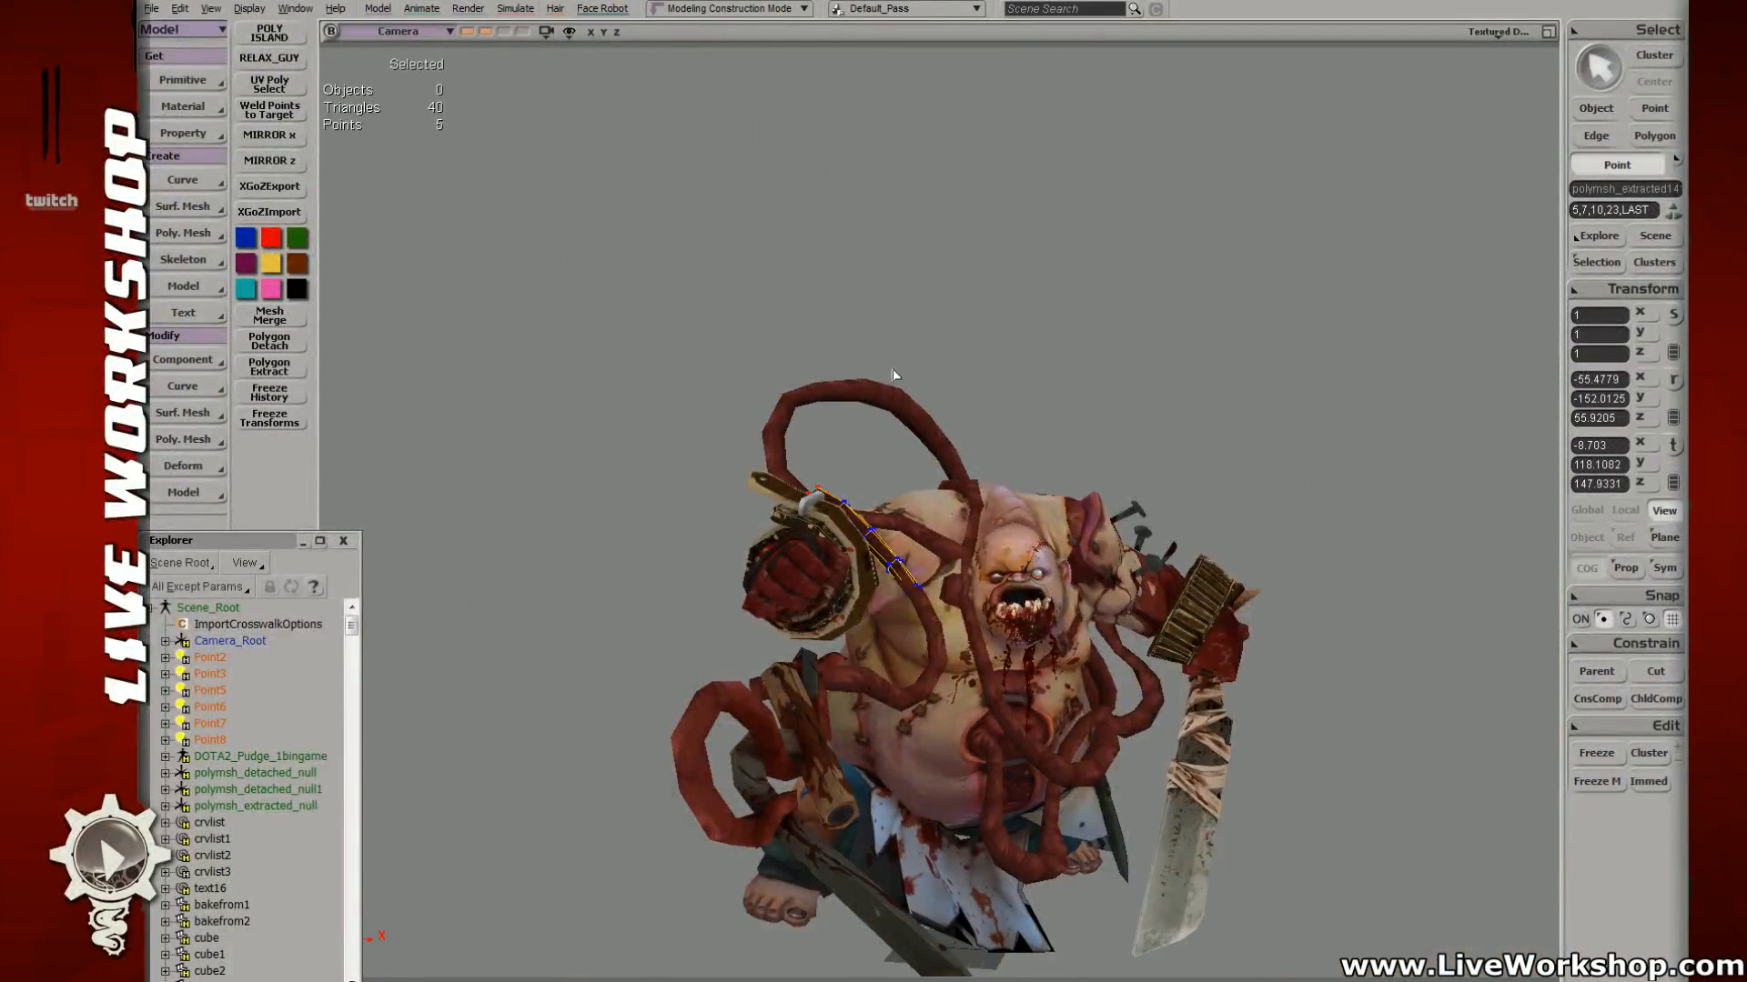
{"action": "key", "text": "v"}
{"action": "left_click_drag", "start_coordinate": [823, 506], "coordinate": [819, 506]}
{"action": "key", "text": "s"}
{"action": "right_click_drag", "start_coordinate": [819, 505], "coordinate": [1047, 523]}
{"action": "key", "text": "v"}
{"action": "left_click_drag", "start_coordinate": [1130, 543], "coordinate": [1113, 545]}
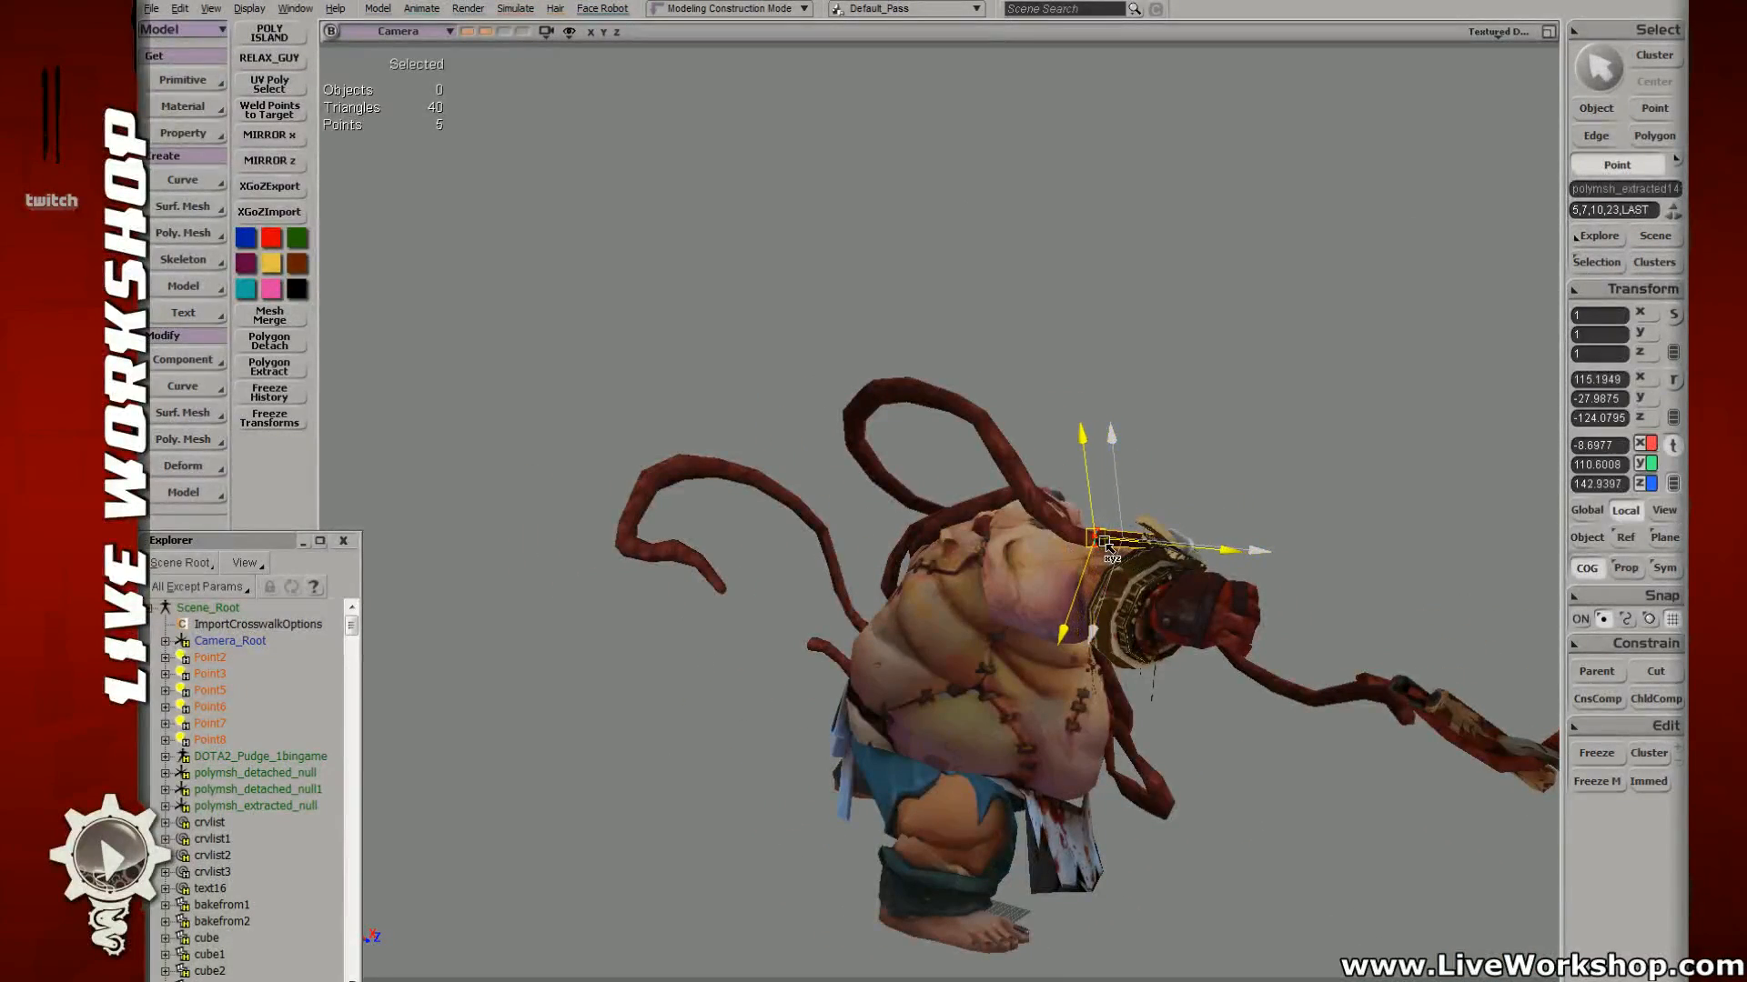
Step: Delete the polygons of the intestine loop that run across the shoulder and chest past the raised arm
{"action": "key", "text": "space"}
{"action": "left_click", "coordinate": [1046, 506]}
{"action": "key", "text": "s"}
{"action": "mouse_move", "coordinate": [1046, 506]}
{"action": "right_mouse_down"}
{"action": "mouse_move", "coordinate": [947, 514]}
{"action": "mouse_move", "coordinate": [1022, 528]}
{"action": "right_mouse_up"}
{"action": "key", "text": "4"}
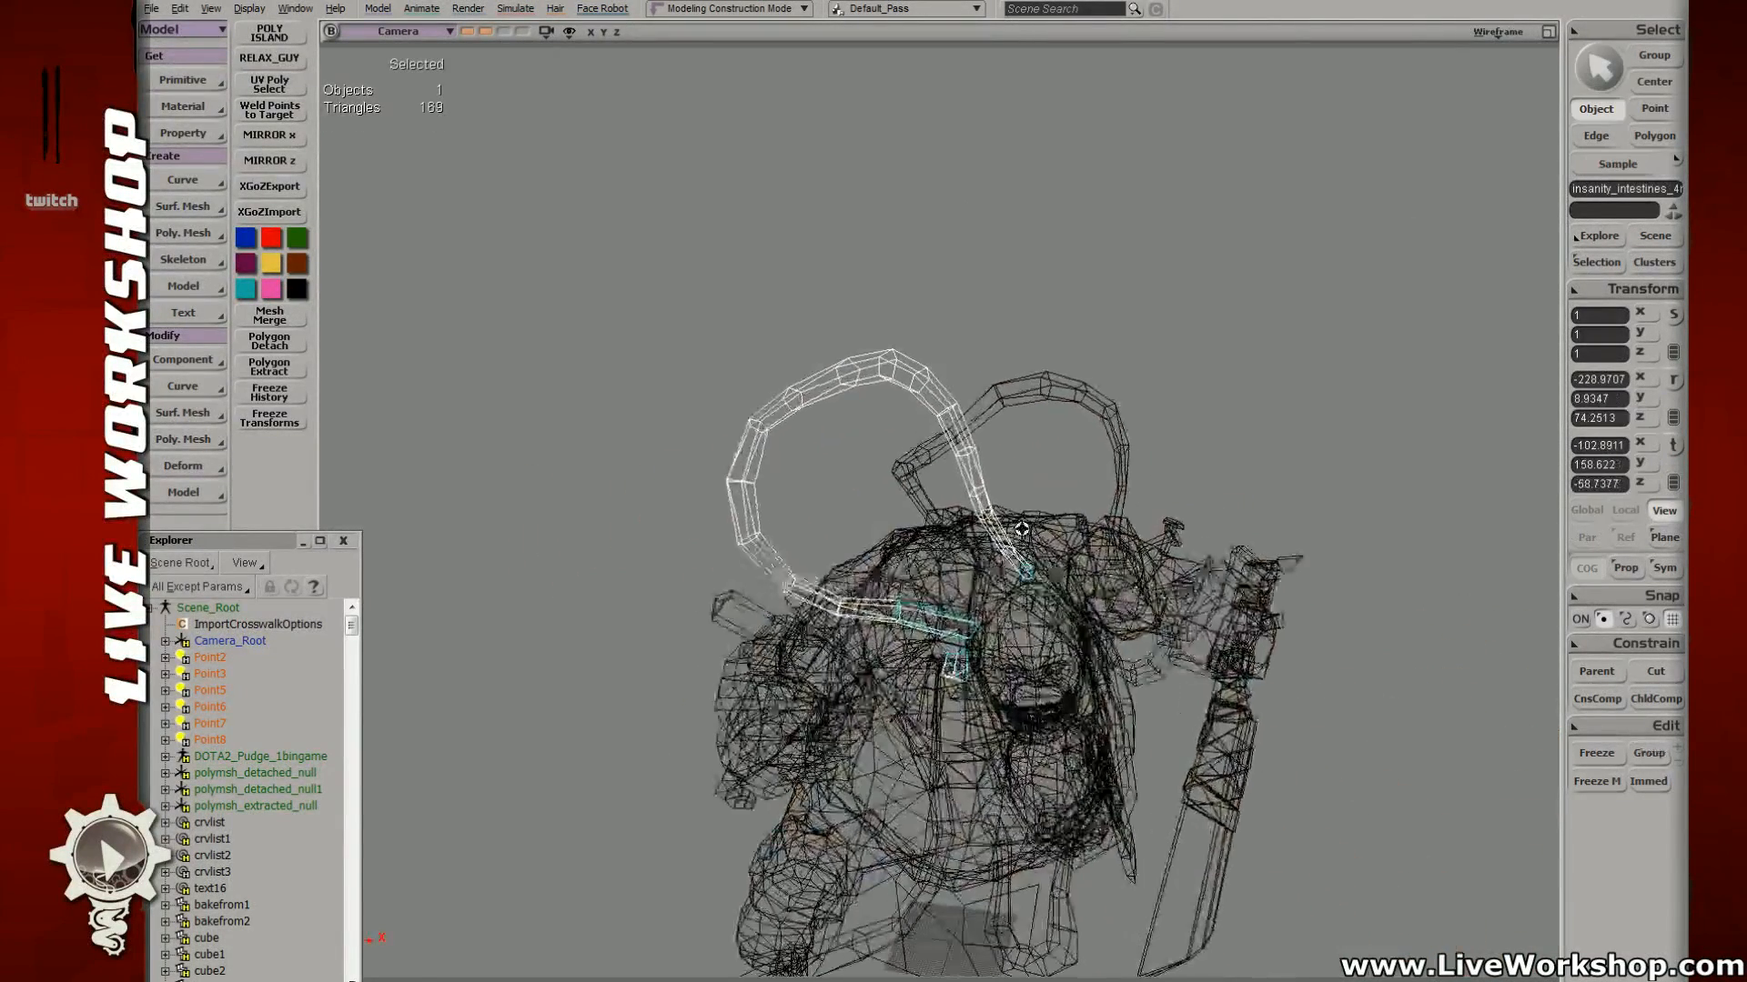
{"action": "middle_click_drag", "start_coordinate": [1021, 528], "coordinate": [965, 542]}
{"action": "key", "text": "t"}
{"action": "key", "text": "u"}
{"action": "mouse_move", "coordinate": [853, 545]}
{"action": "left_mouse_down"}
{"action": "mouse_move", "coordinate": [1010, 578]}
{"action": "mouse_move", "coordinate": [996, 626]}
{"action": "left_mouse_up"}
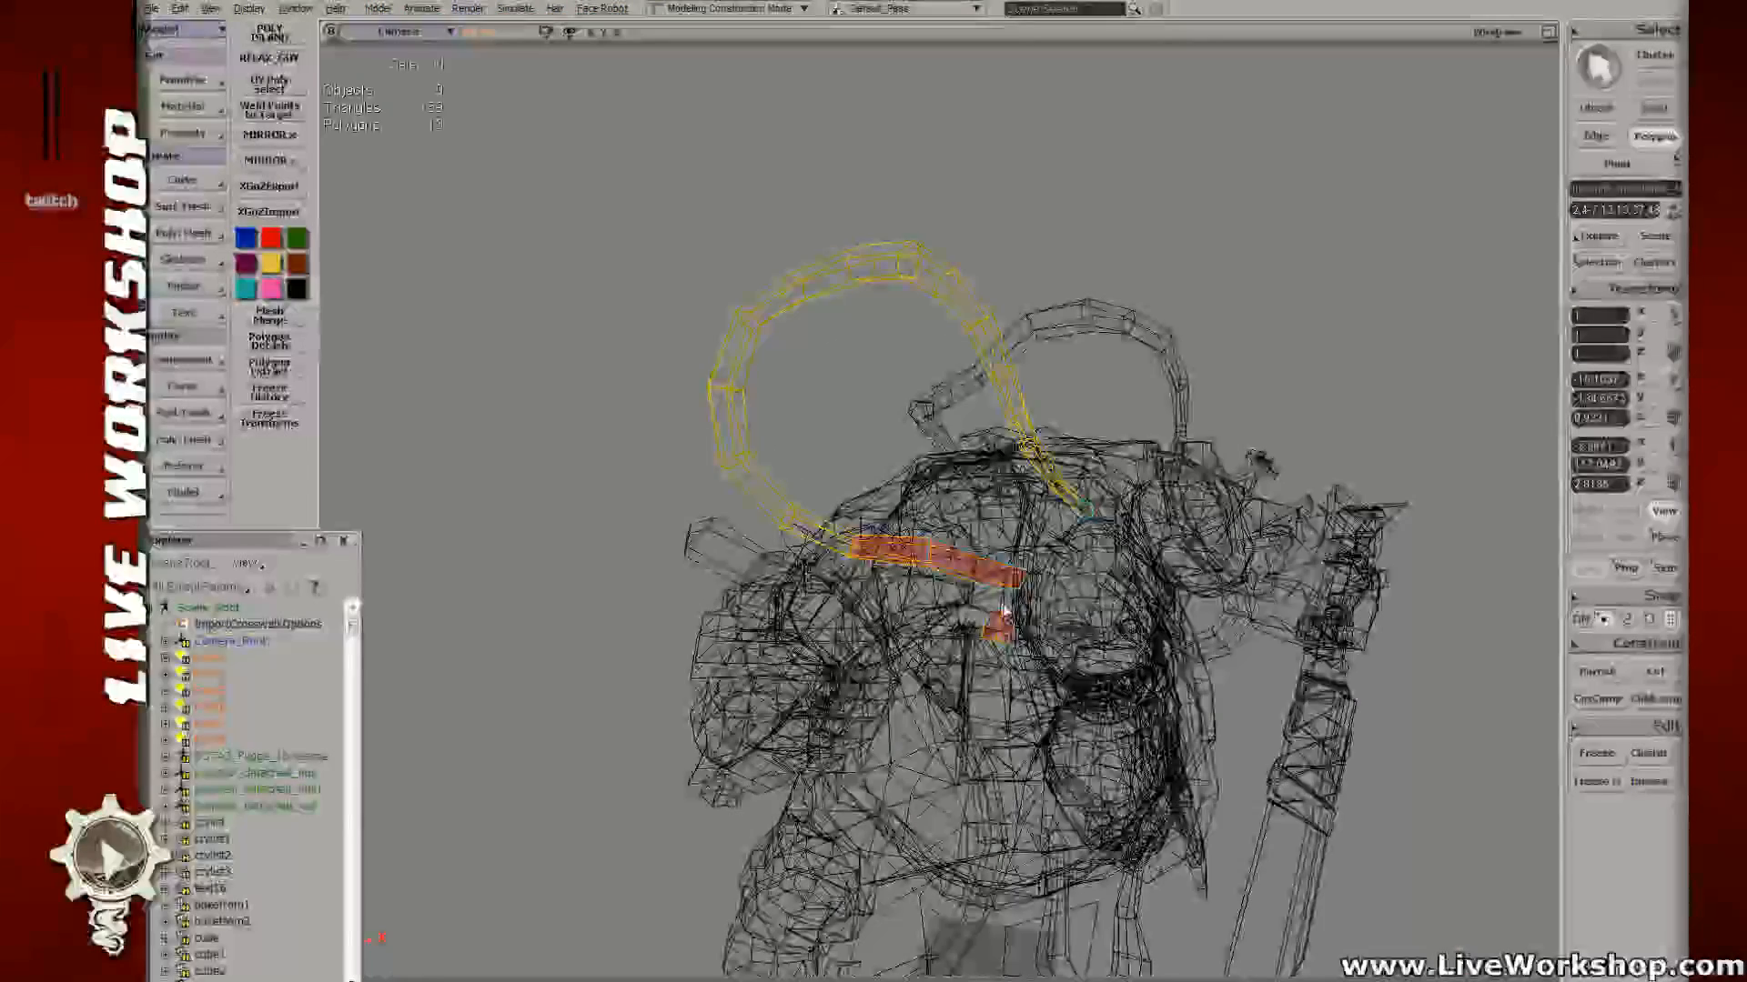
{"action": "mouse_move", "coordinate": [928, 562]}
{"action": "left_mouse_down"}
{"action": "mouse_move", "coordinate": [875, 566]}
{"action": "mouse_move", "coordinate": [770, 496]}
{"action": "left_mouse_up"}
{"action": "key", "text": "Delete"}
Step: Rotate the points at the intestine loop's lower end so it turns toward the cord beside the bracer
{"action": "key", "text": "t"}
{"action": "key", "text": "c"}
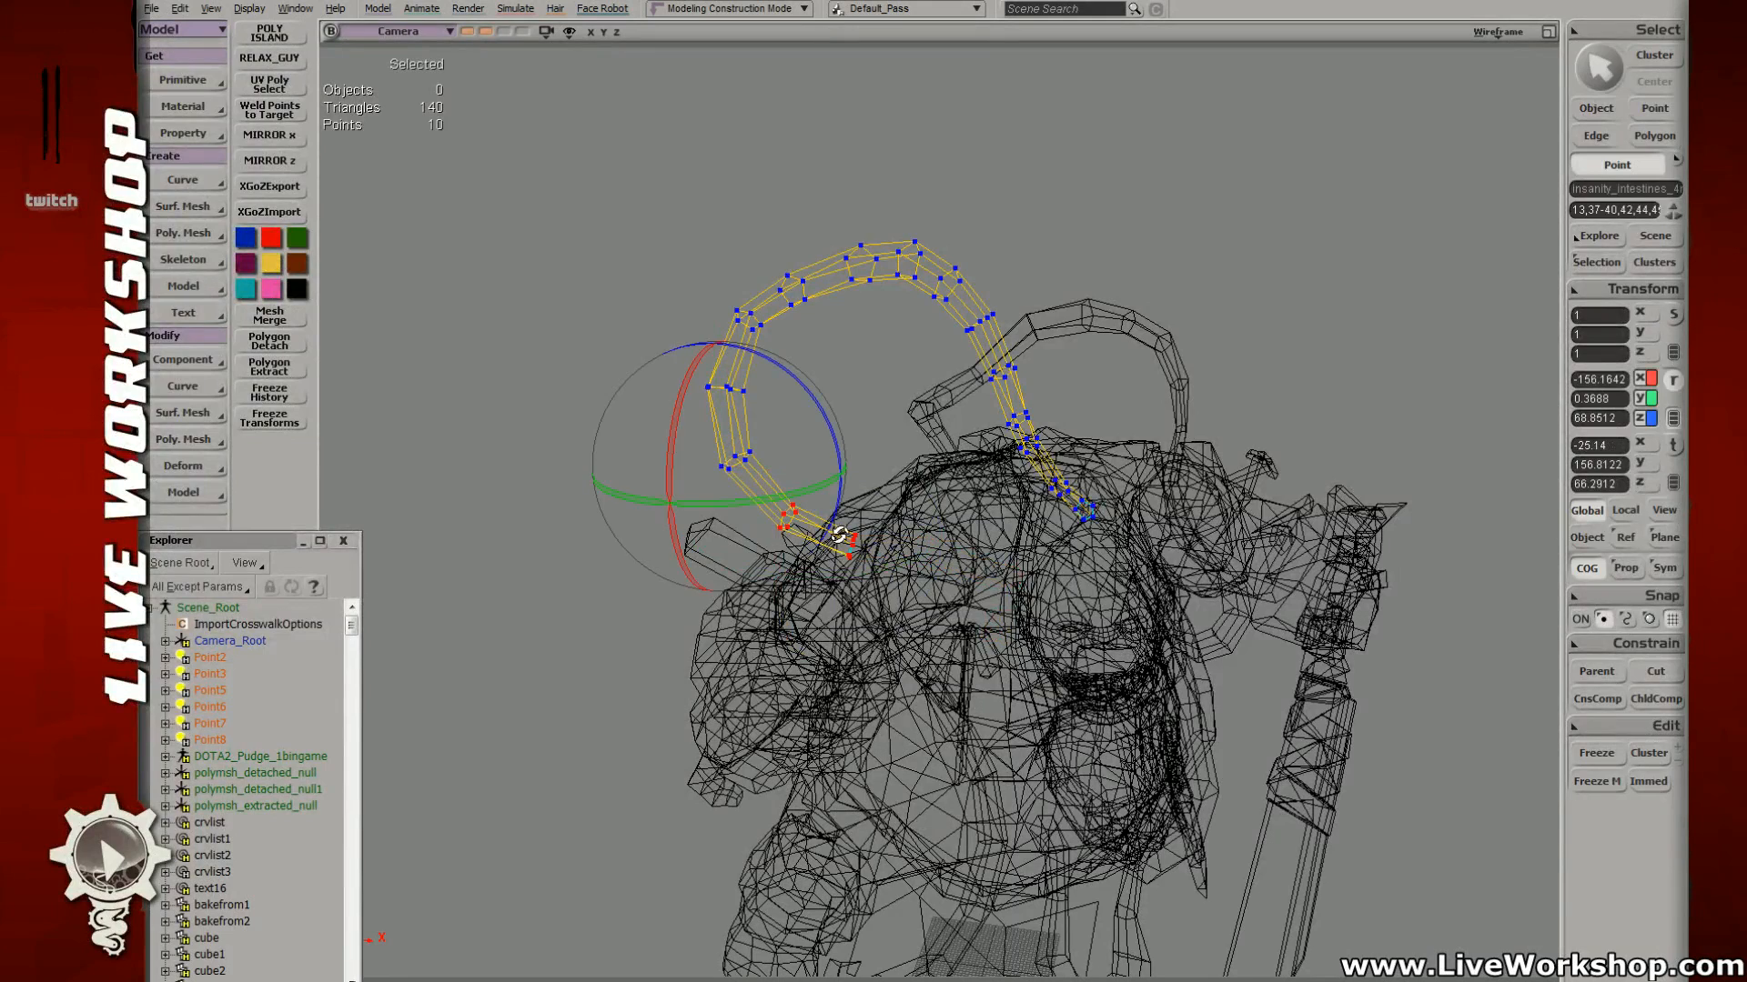
{"action": "right_click_drag", "start_coordinate": [723, 467], "coordinate": [725, 451]}
{"action": "key", "text": "6"}
{"action": "left_click_drag", "start_coordinate": [725, 452], "coordinate": [735, 504]}
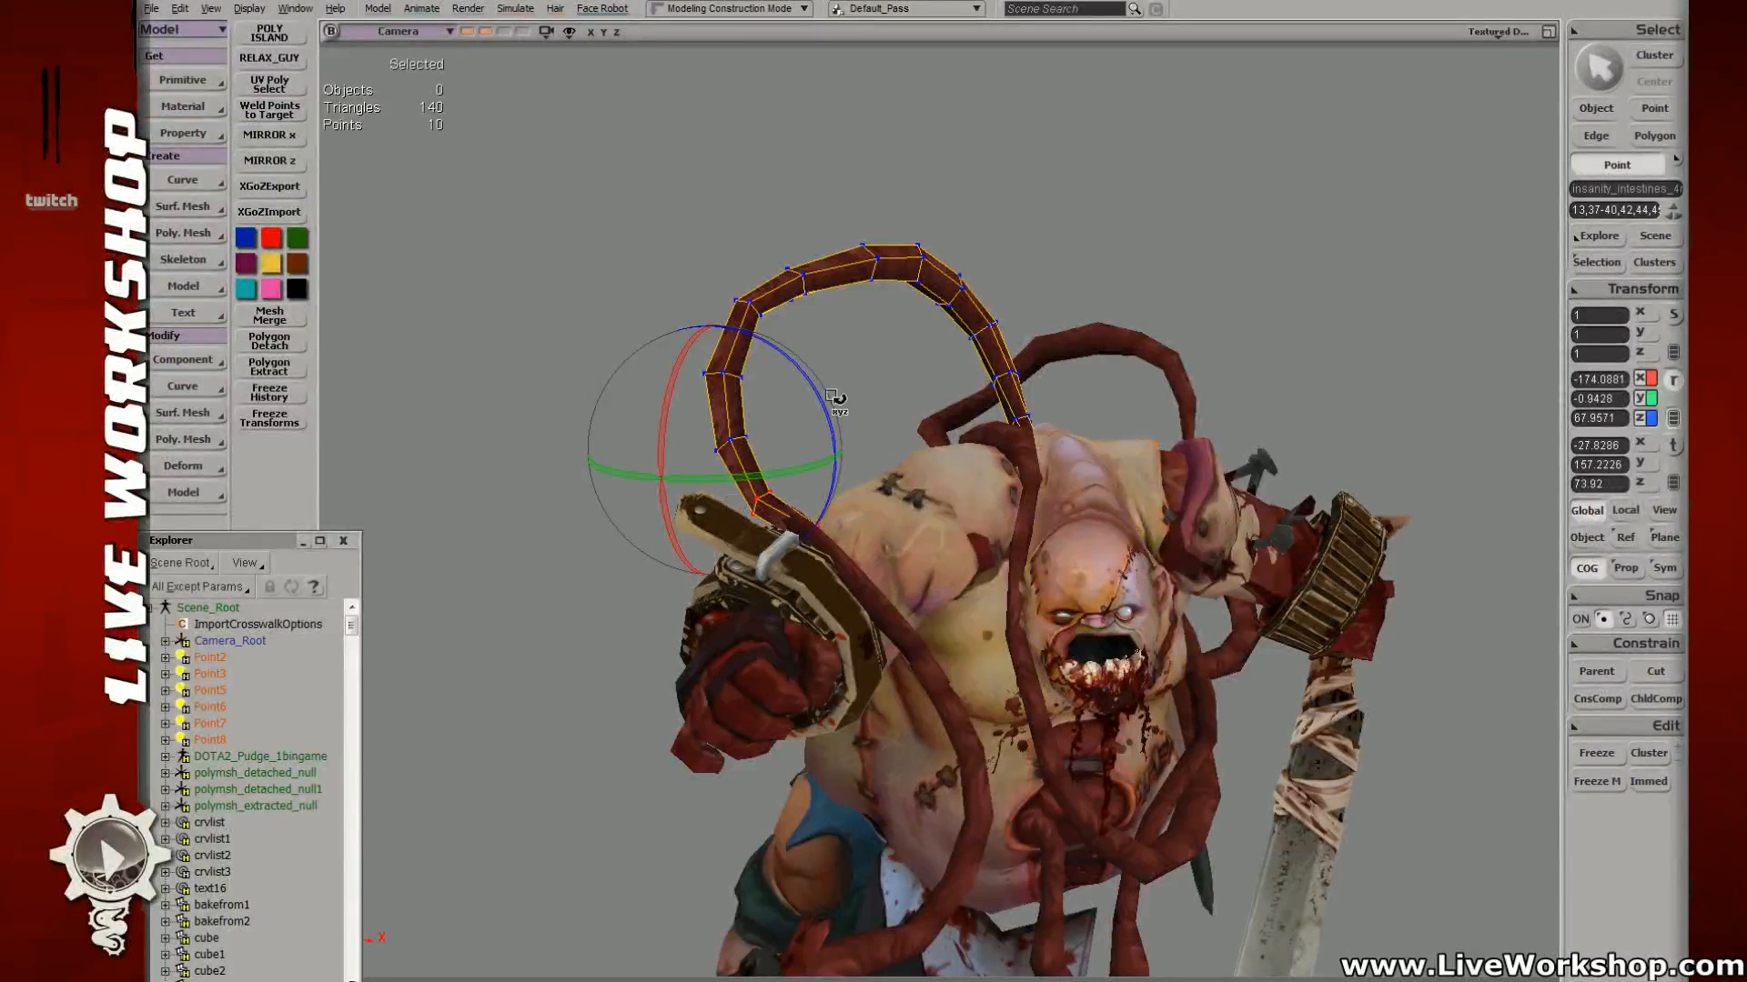
Step: Deselect the intestine loop, restore the stored camera view and save the scene
{"action": "key", "text": "space"}
{"action": "left_click", "coordinate": [1111, 226]}
{"action": "right_click_drag", "start_coordinate": [1111, 226], "coordinate": [1127, 320]}
{"action": "middle_click_drag", "start_coordinate": [1127, 319], "coordinate": [1048, 389]}
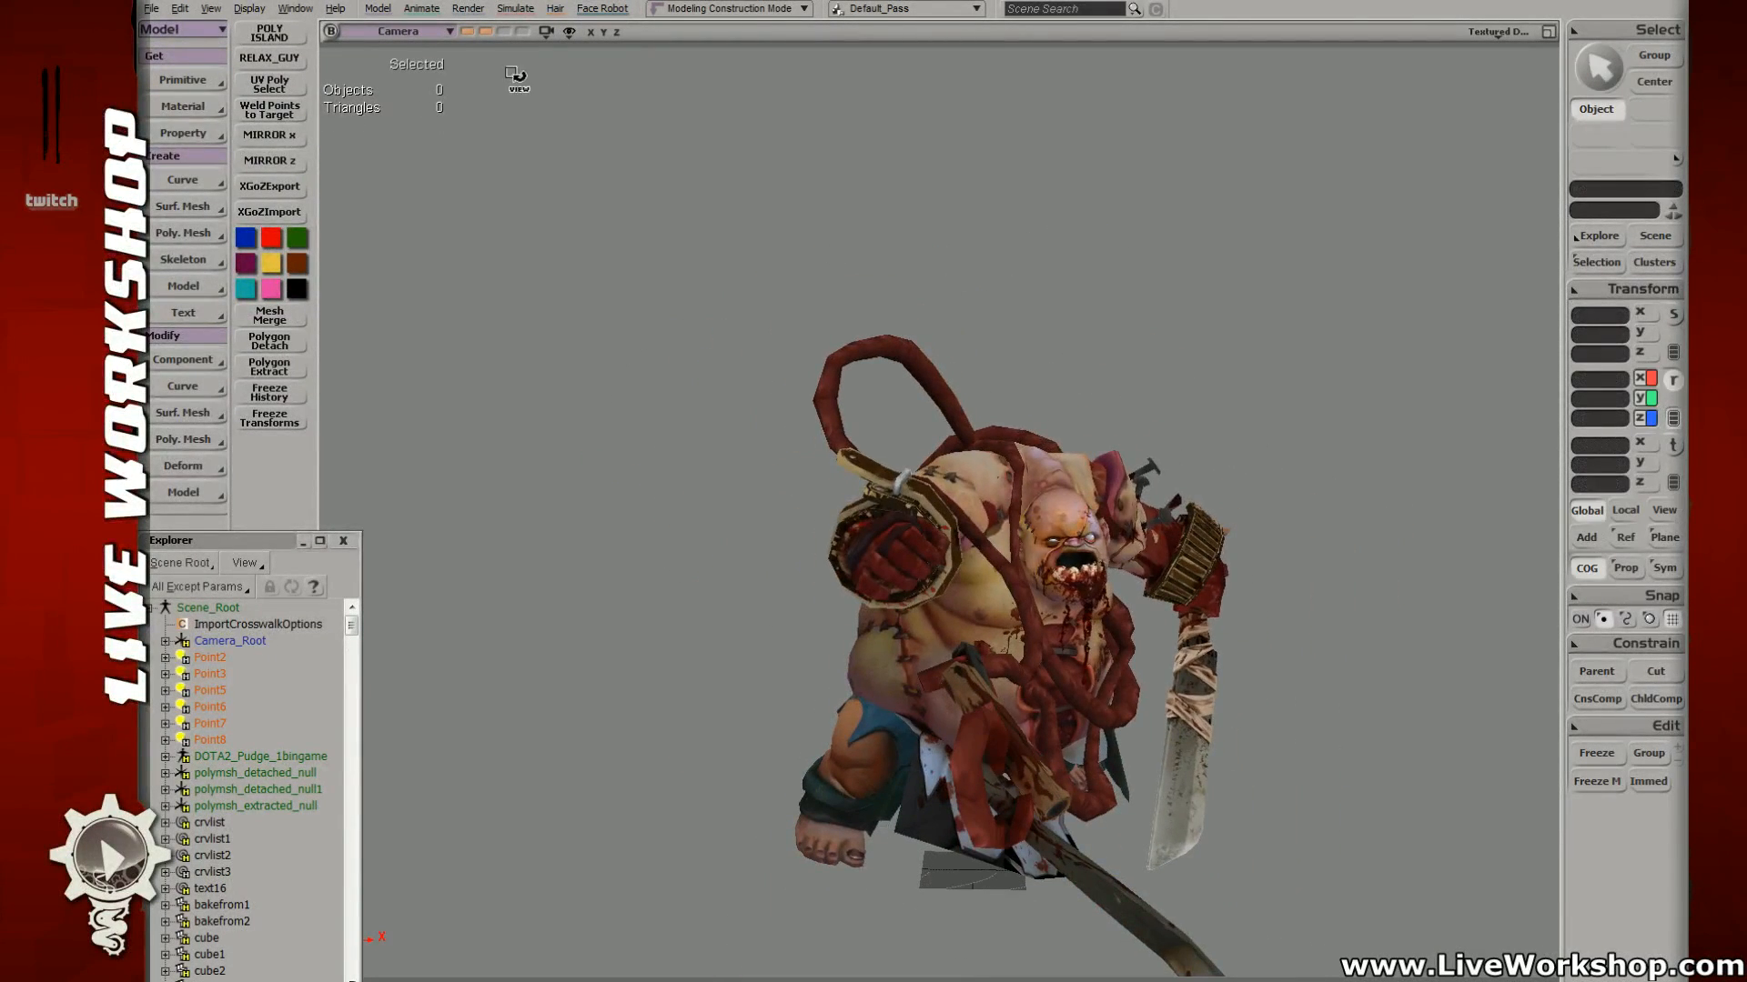
{"action": "left_click", "coordinate": [488, 31]}
{"action": "left_click_drag", "start_coordinate": [1096, 484], "coordinate": [1085, 439]}
{"action": "key", "text": "ctrl+s"}
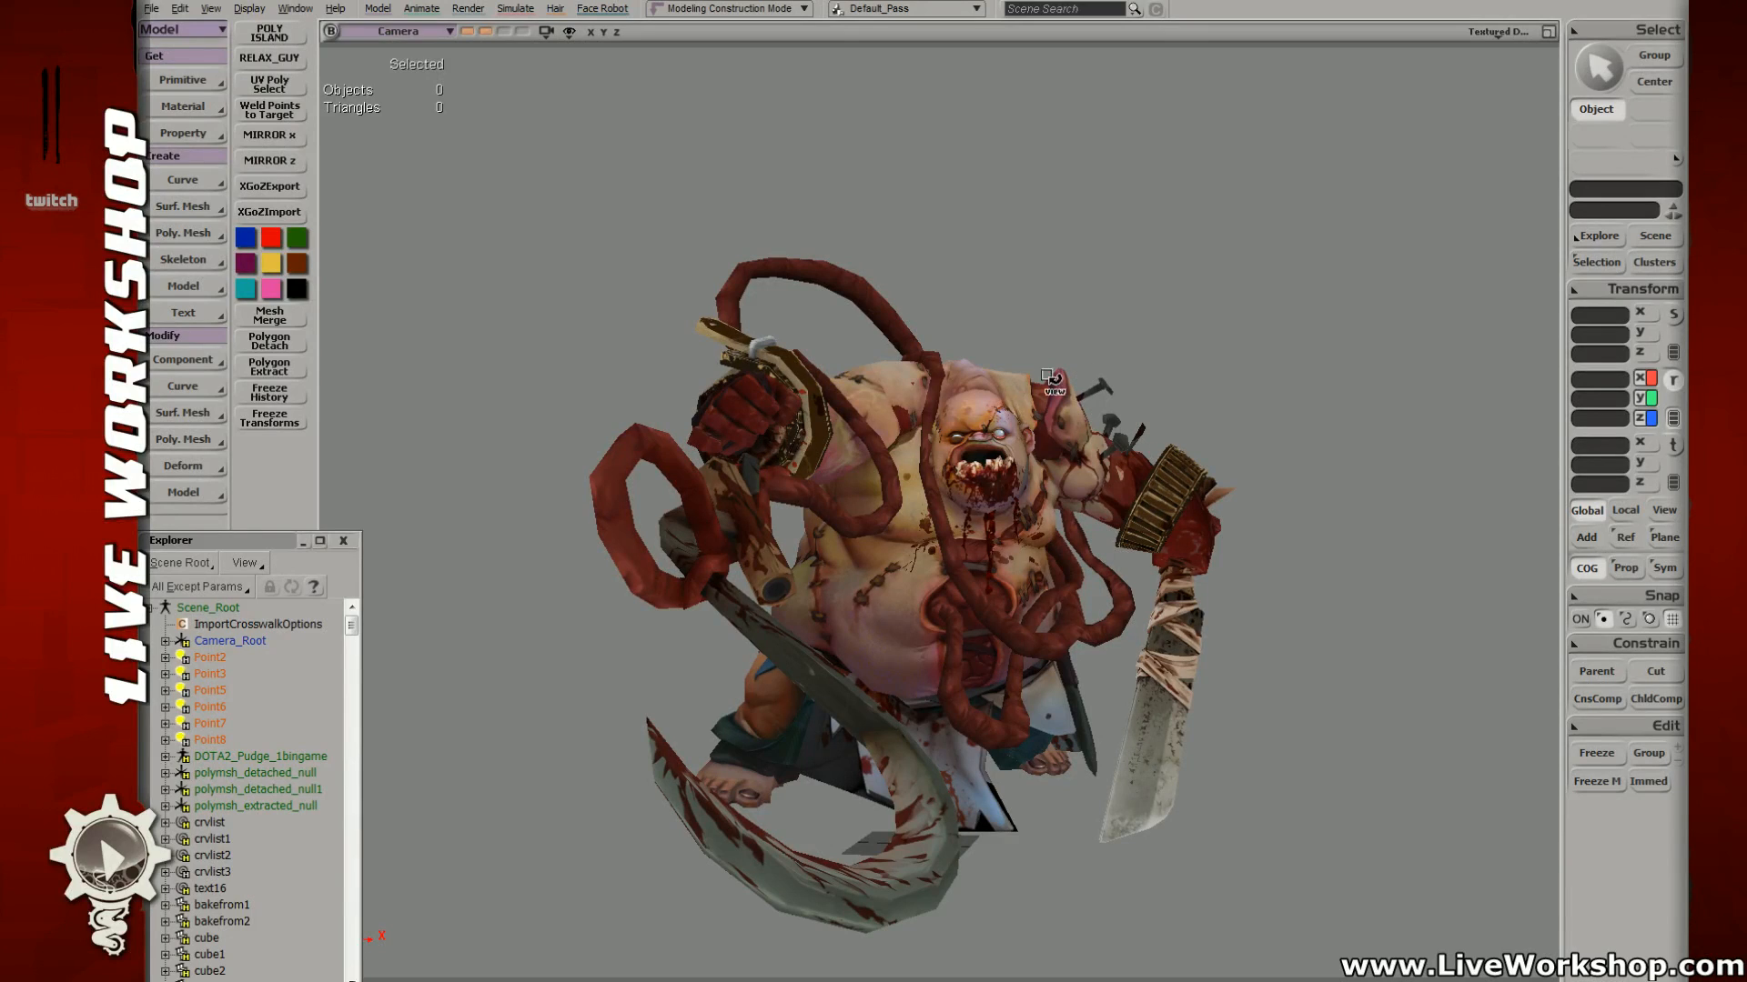
Step: Select the shoulder points of the raised arm's mesh where it meets the torso
{"action": "key", "text": "space"}
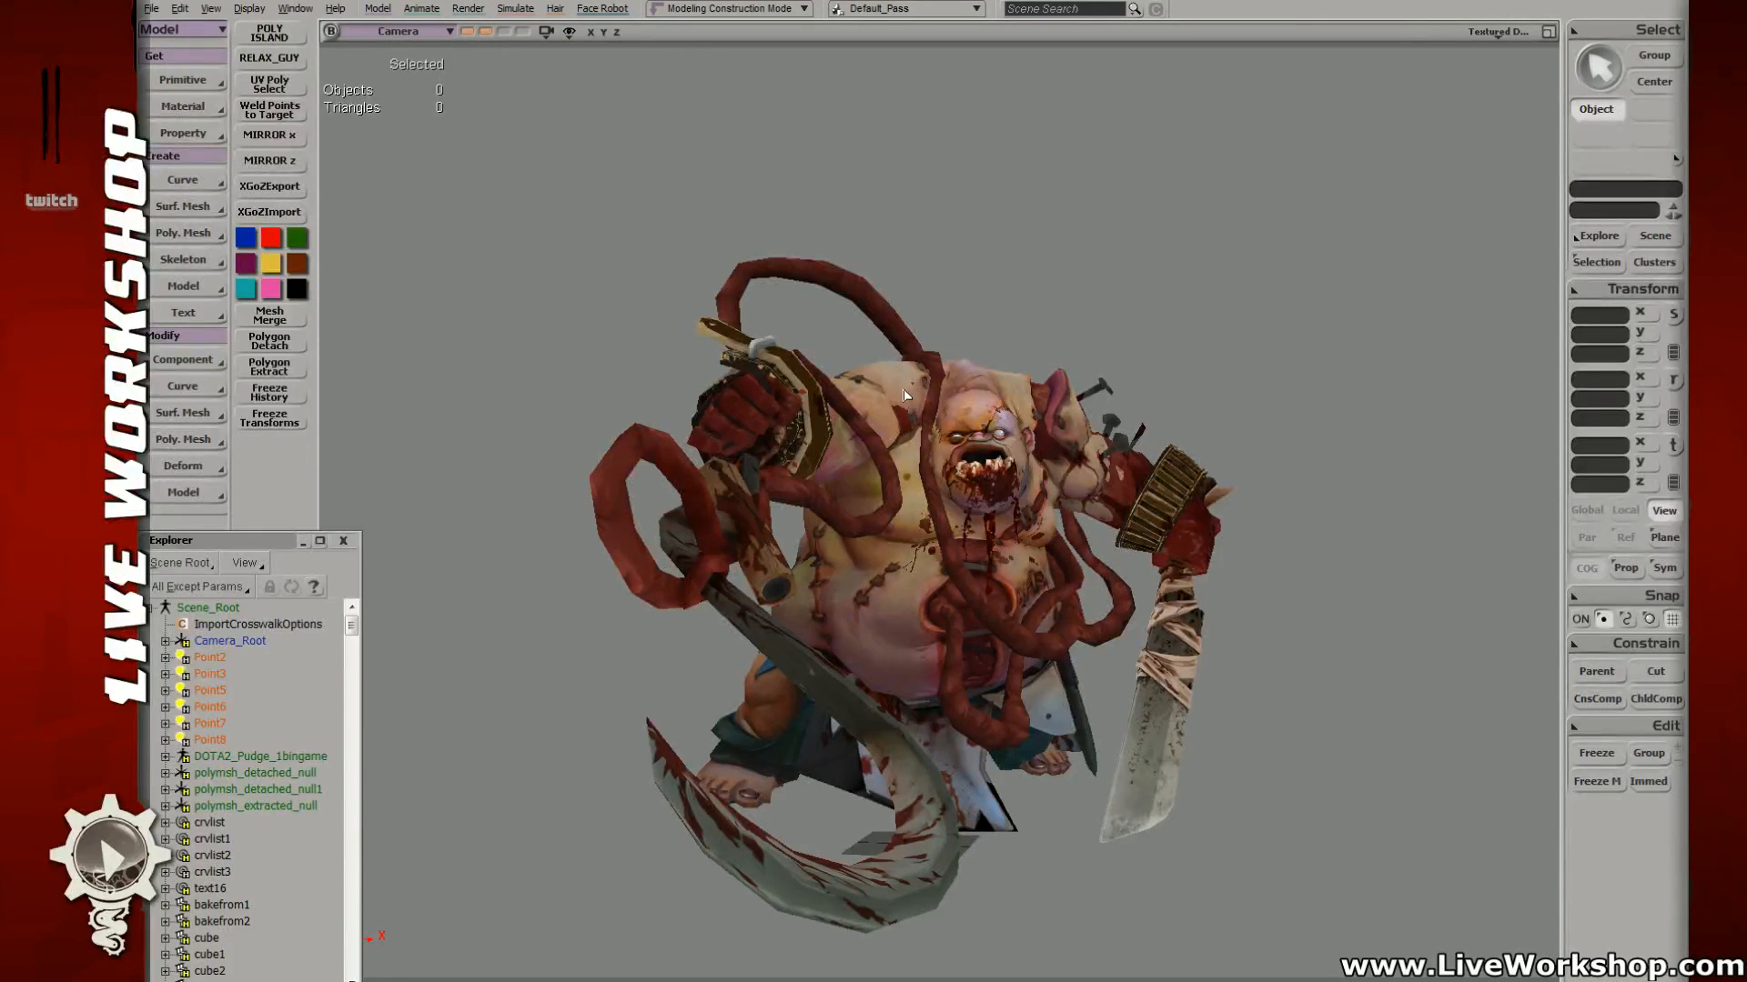
{"action": "left_click", "coordinate": [905, 394]}
{"action": "key", "text": "s"}
{"action": "right_click_drag", "start_coordinate": [933, 357], "coordinate": [946, 405]}
{"action": "middle_click_drag", "start_coordinate": [946, 405], "coordinate": [928, 542]}
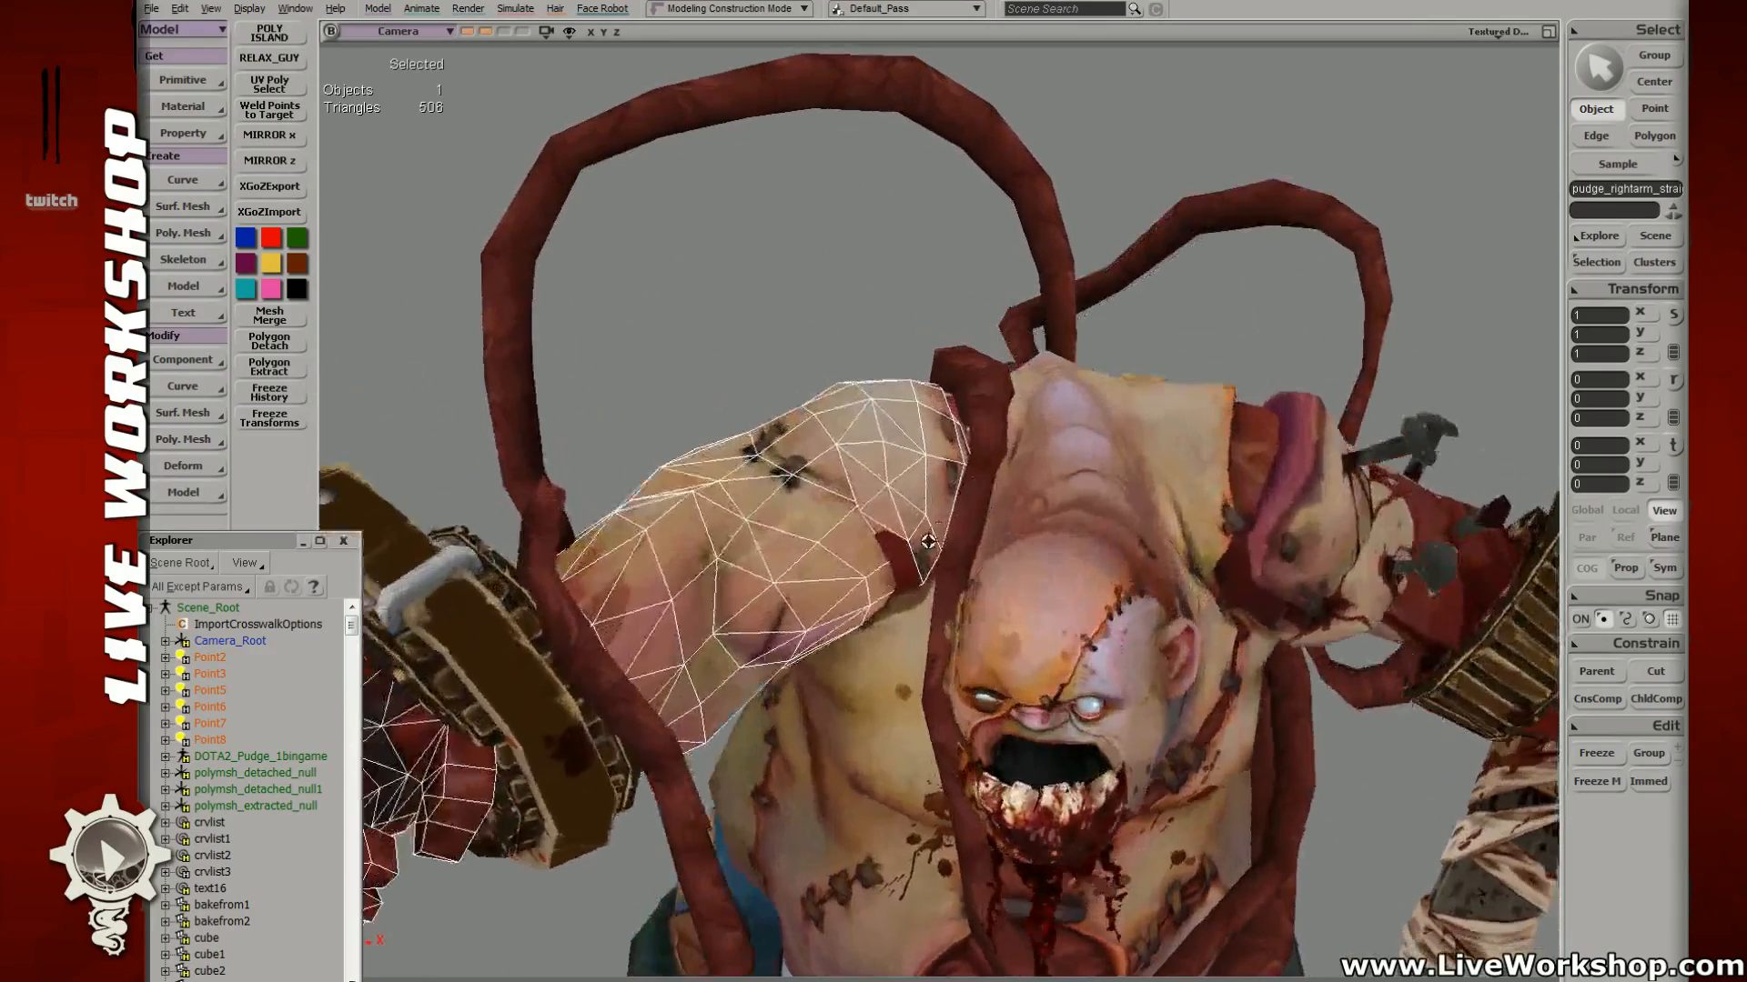
{"action": "right_click_drag", "start_coordinate": [909, 526], "coordinate": [896, 556]}
{"action": "key", "text": "4"}
{"action": "key", "text": "t"}
{"action": "left_click_drag", "start_coordinate": [790, 369], "coordinate": [1019, 650]}
Step: Enable proportional modification for moving the shoulder points and set its distance limit to 31.316
{"action": "key", "text": "v"}
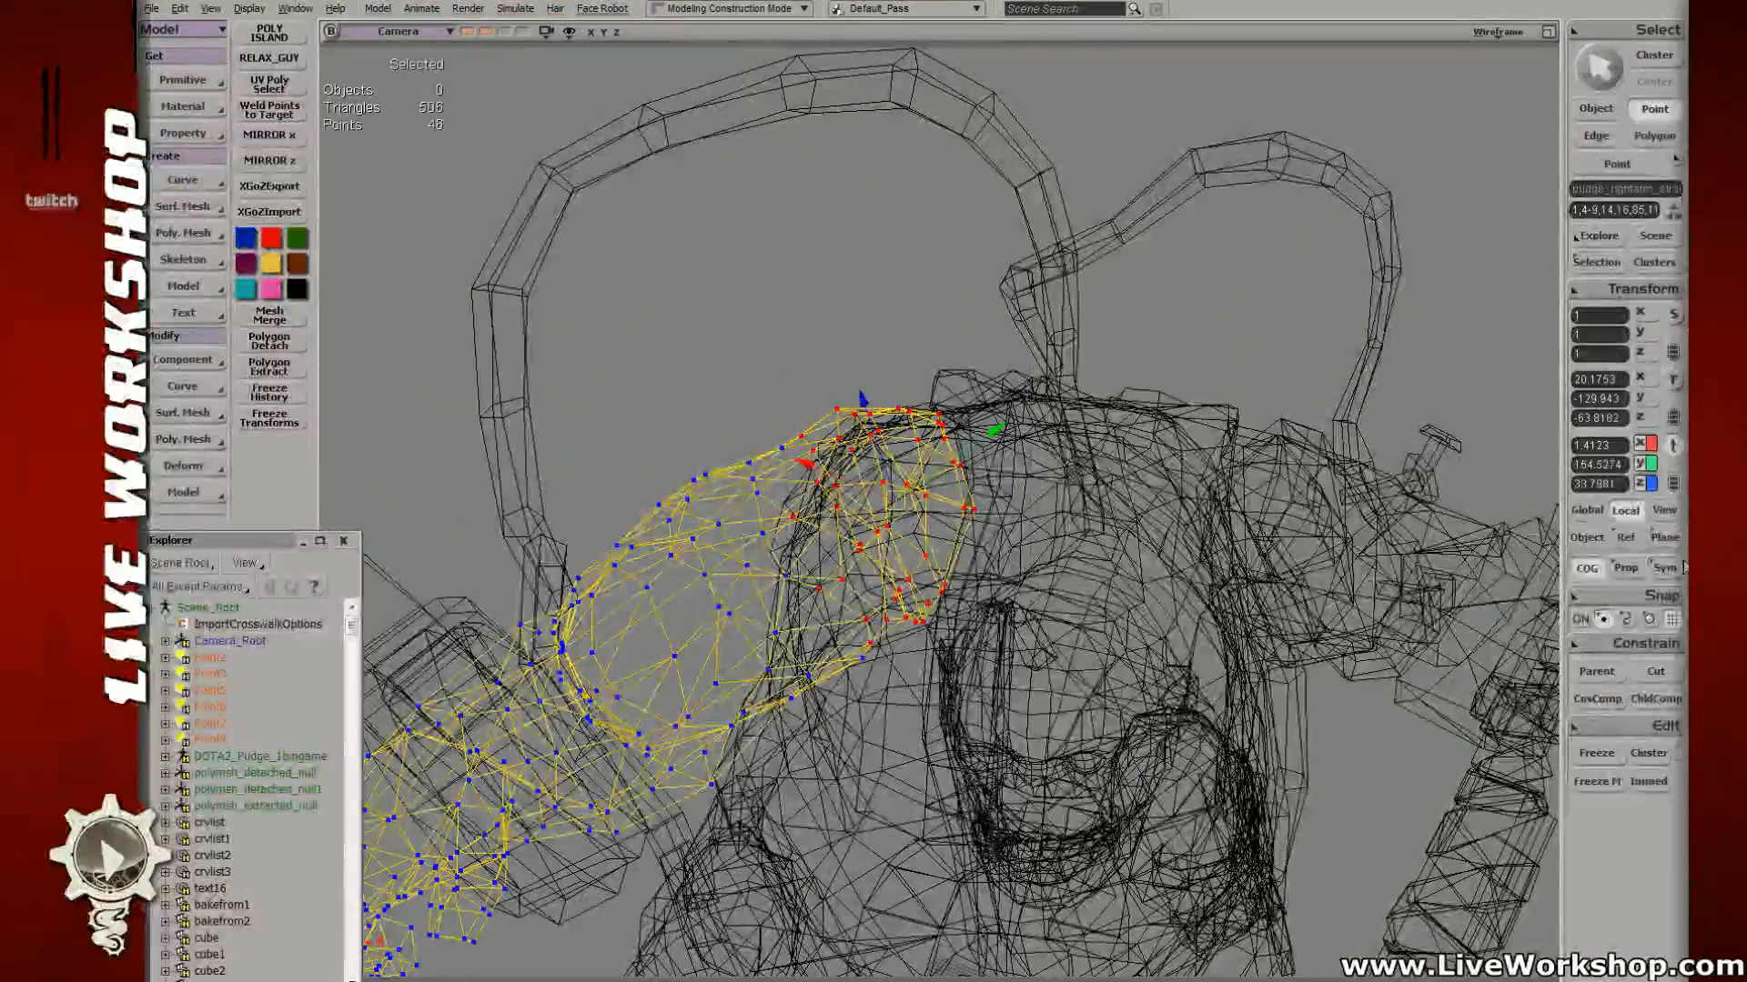
{"action": "left_click", "coordinate": [1629, 573]}
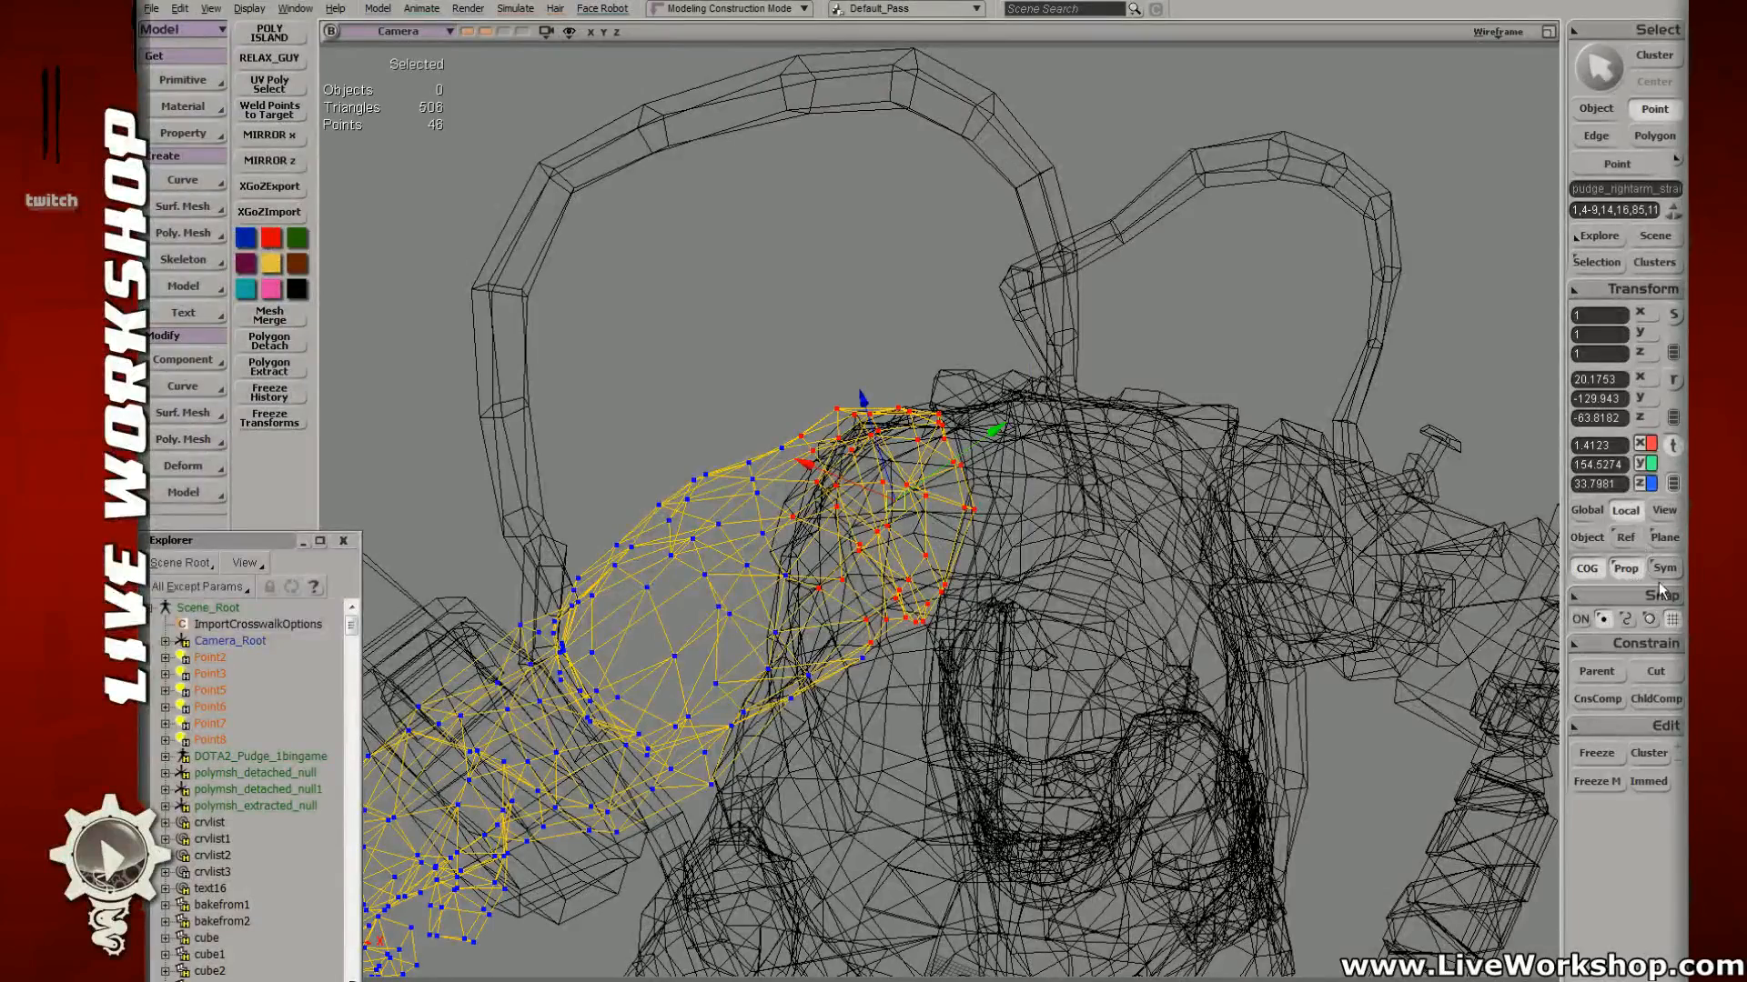
{"action": "right_click", "coordinate": [1619, 572]}
{"action": "left_click_drag", "start_coordinate": [496, 297], "coordinate": [521, 297]}
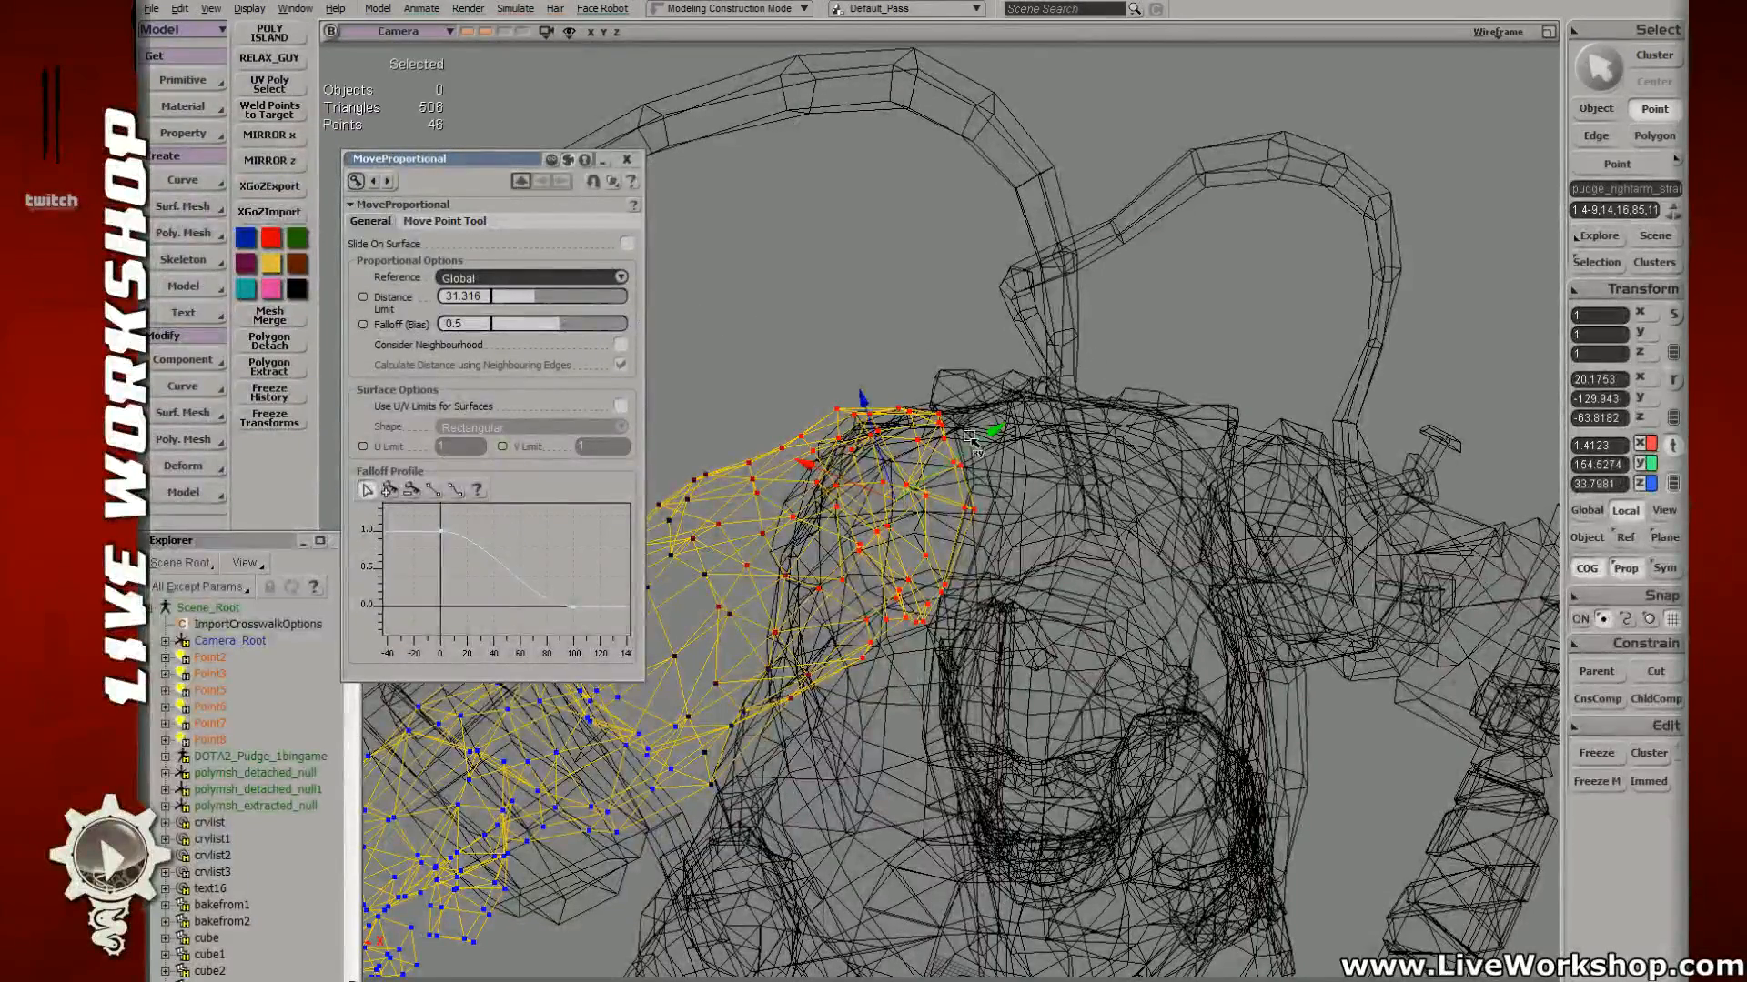
Step: Move the selected shoulder points of the raised arm proportionally toward the torso and check the shoulder in textured display
{"action": "key", "text": "6"}
{"action": "right_click_drag", "start_coordinate": [902, 506], "coordinate": [857, 450]}
{"action": "left_click_drag", "start_coordinate": [858, 451], "coordinate": [893, 458]}
{"action": "key", "text": "c"}
{"action": "key", "text": "v"}
{"action": "key", "text": "s"}
{"action": "right_click_drag", "start_coordinate": [896, 459], "coordinate": [1059, 450]}
{"action": "left_click_drag", "start_coordinate": [1060, 449], "coordinate": [840, 438]}
{"action": "key", "text": "space"}
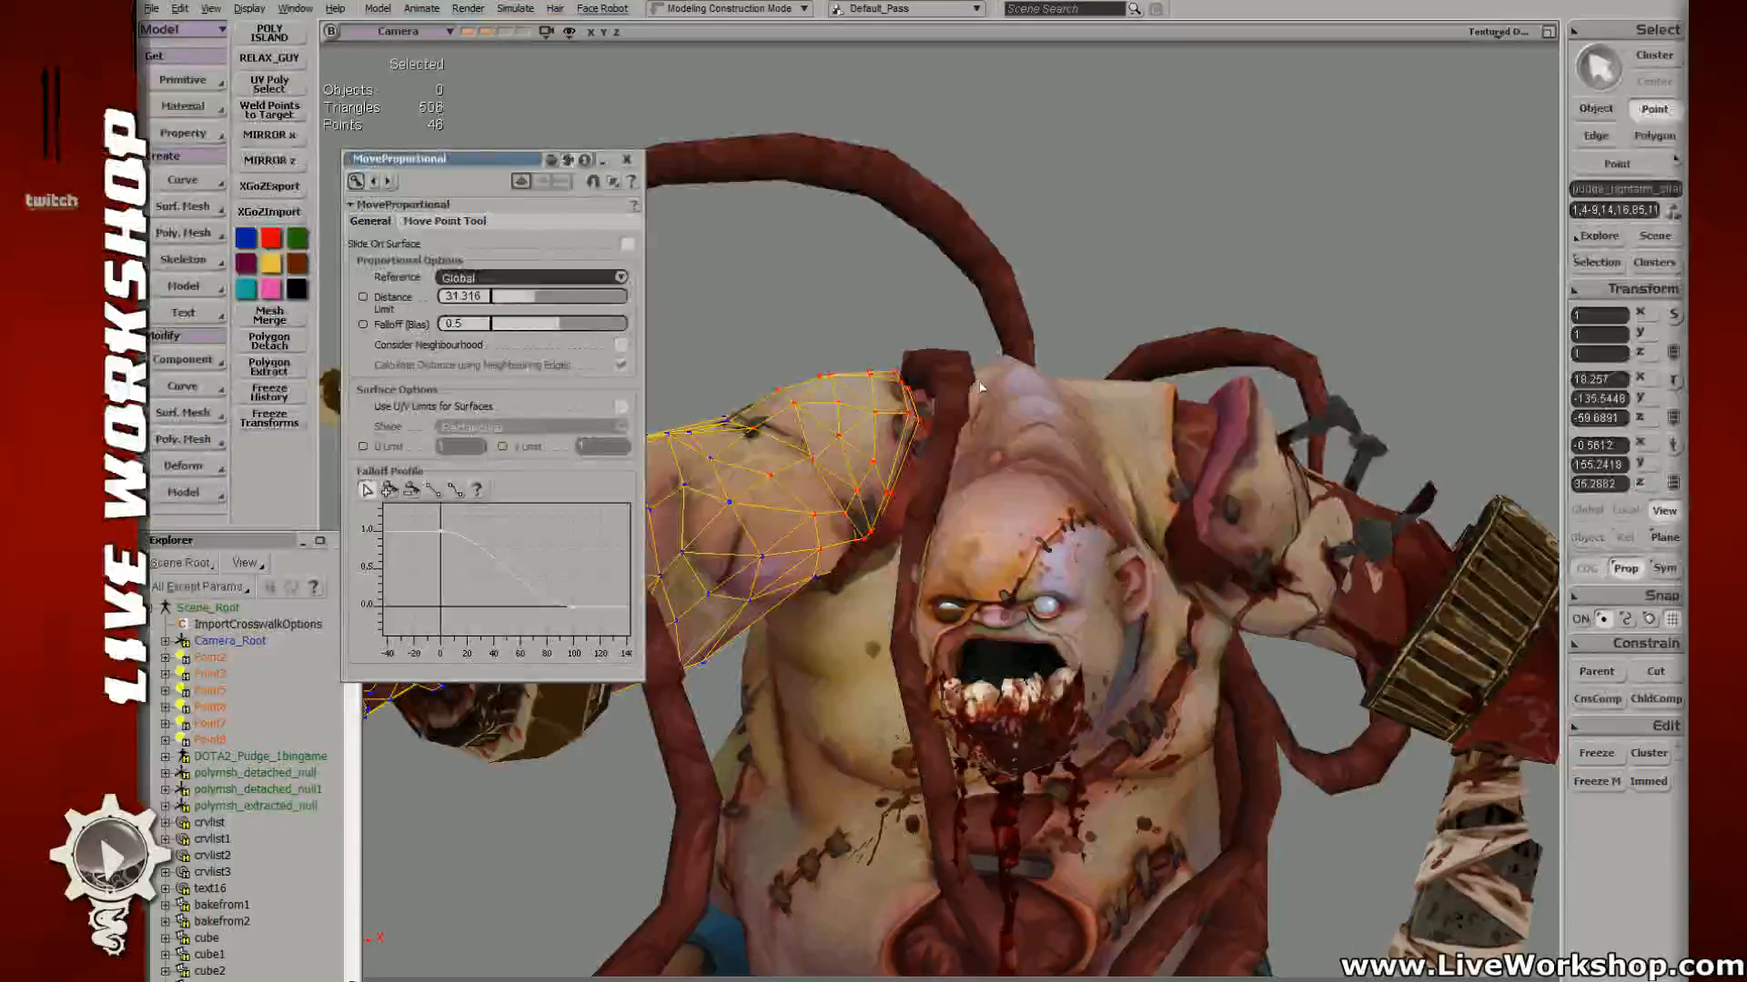
Step: Tweak the upper end of the front intestine over the raised arm's shoulder with a proportional distance of 41.682
{"action": "left_click", "coordinate": [951, 369]}
{"action": "key", "text": "m"}
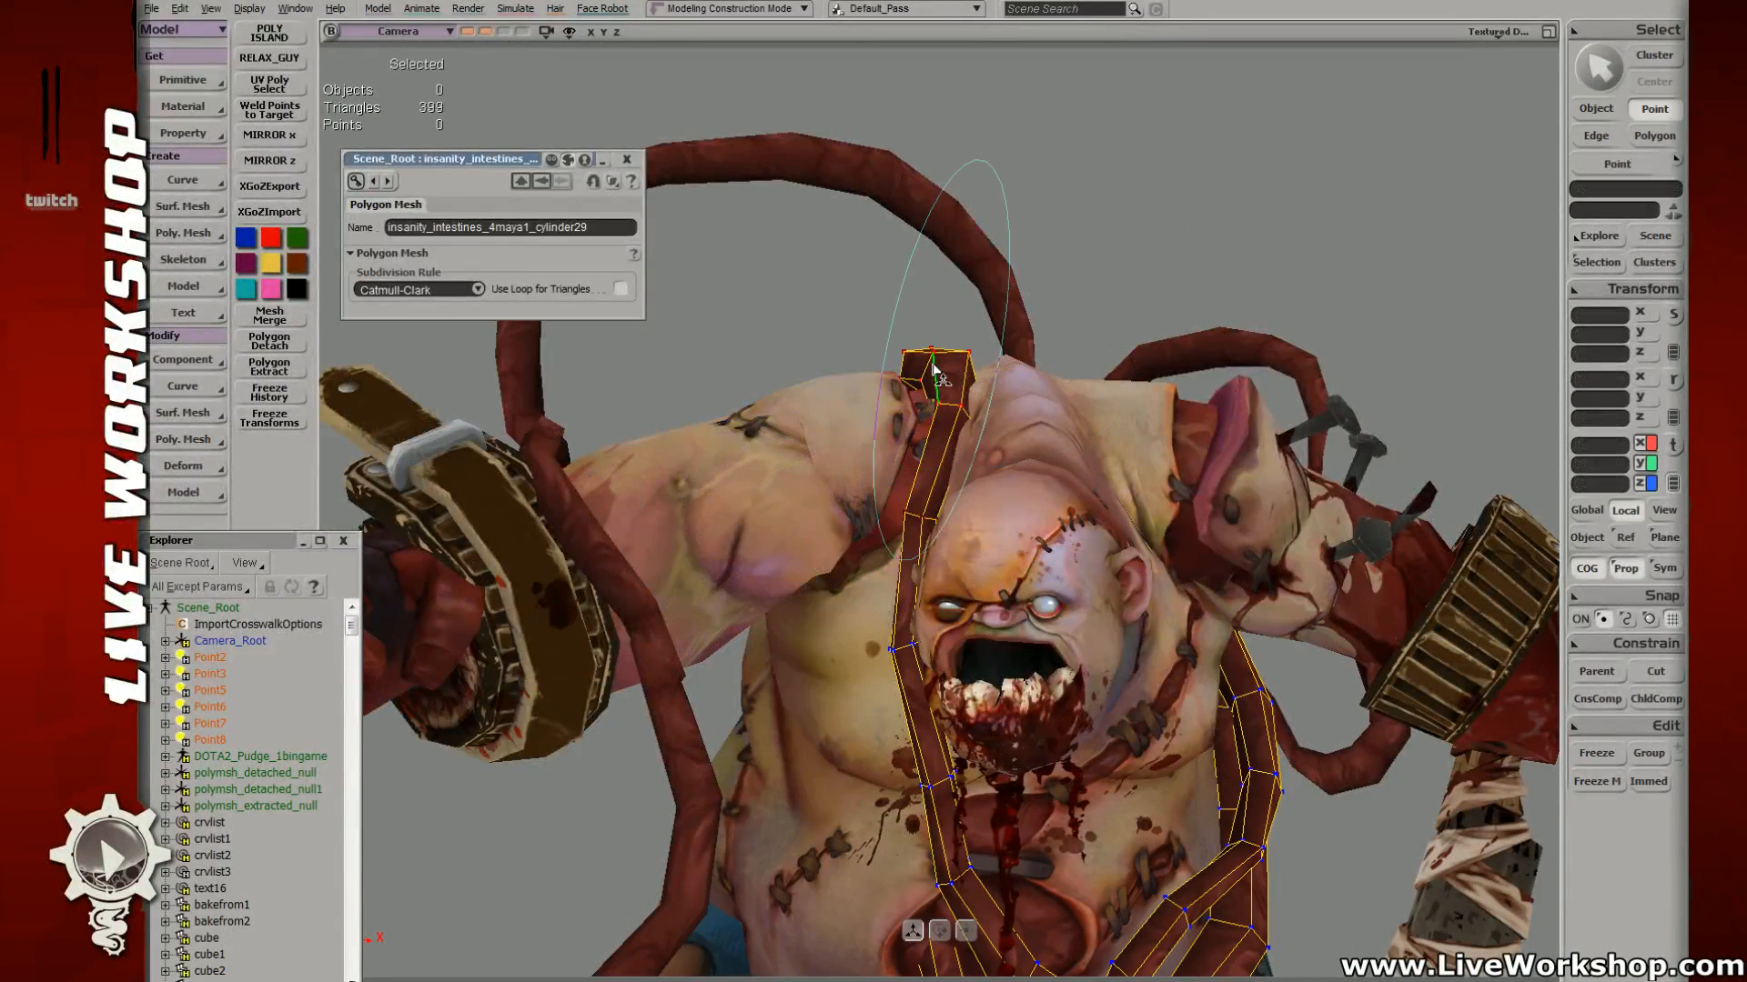
{"action": "scroll", "coordinate": [930, 360], "scroll_direction": "up", "scroll_amount": 1}
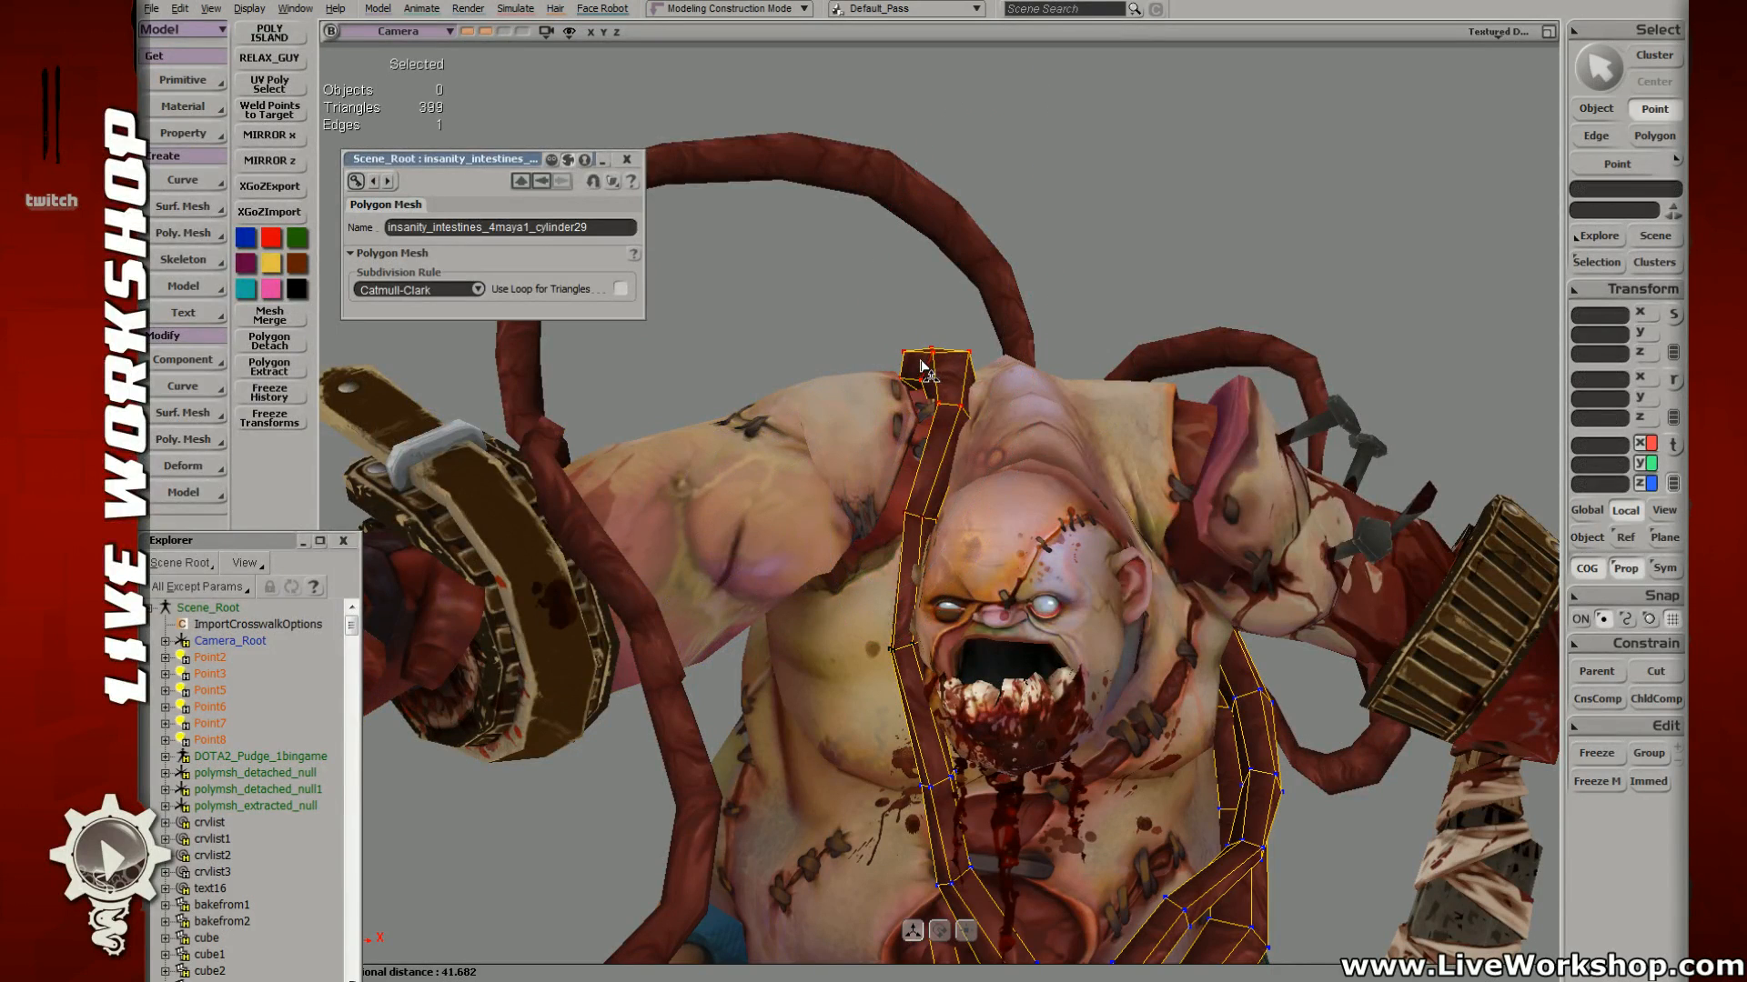
{"action": "left_click_drag", "start_coordinate": [928, 359], "coordinate": [918, 352]}
{"action": "key", "text": "s"}
{"action": "left_click_drag", "start_coordinate": [1010, 669], "coordinate": [909, 474]}
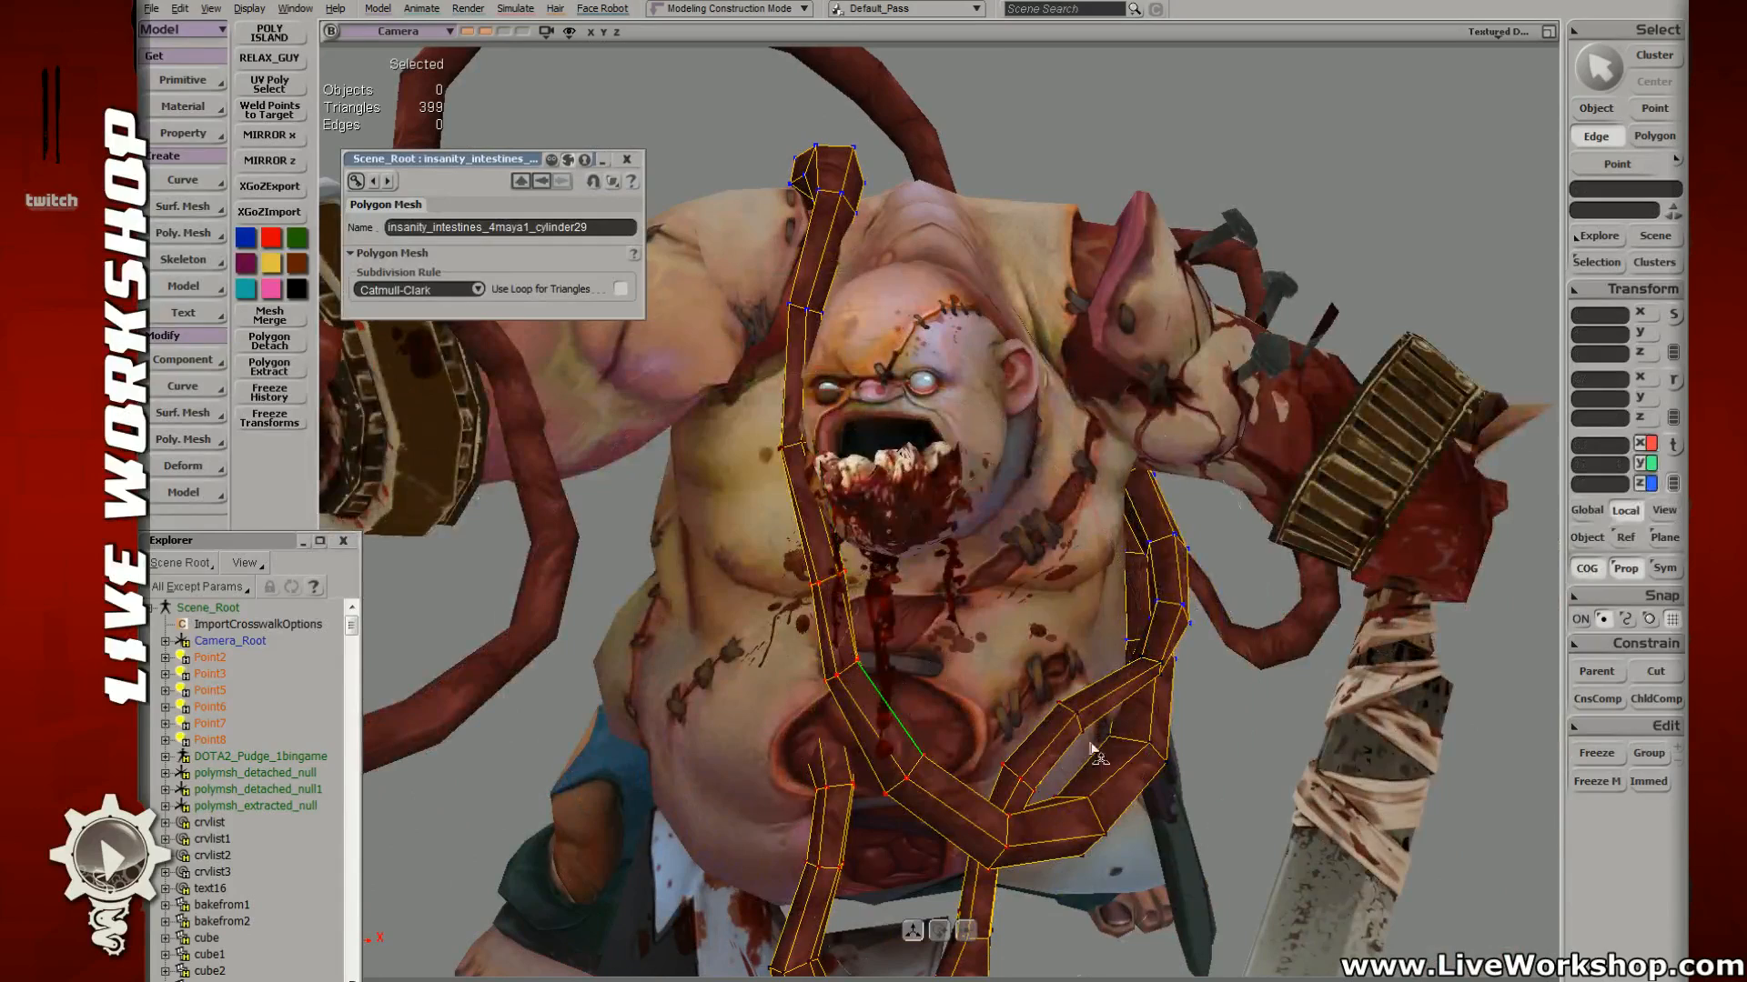
{"action": "key", "text": "s"}
{"action": "left_click_drag", "start_coordinate": [1063, 414], "coordinate": [1081, 543]}
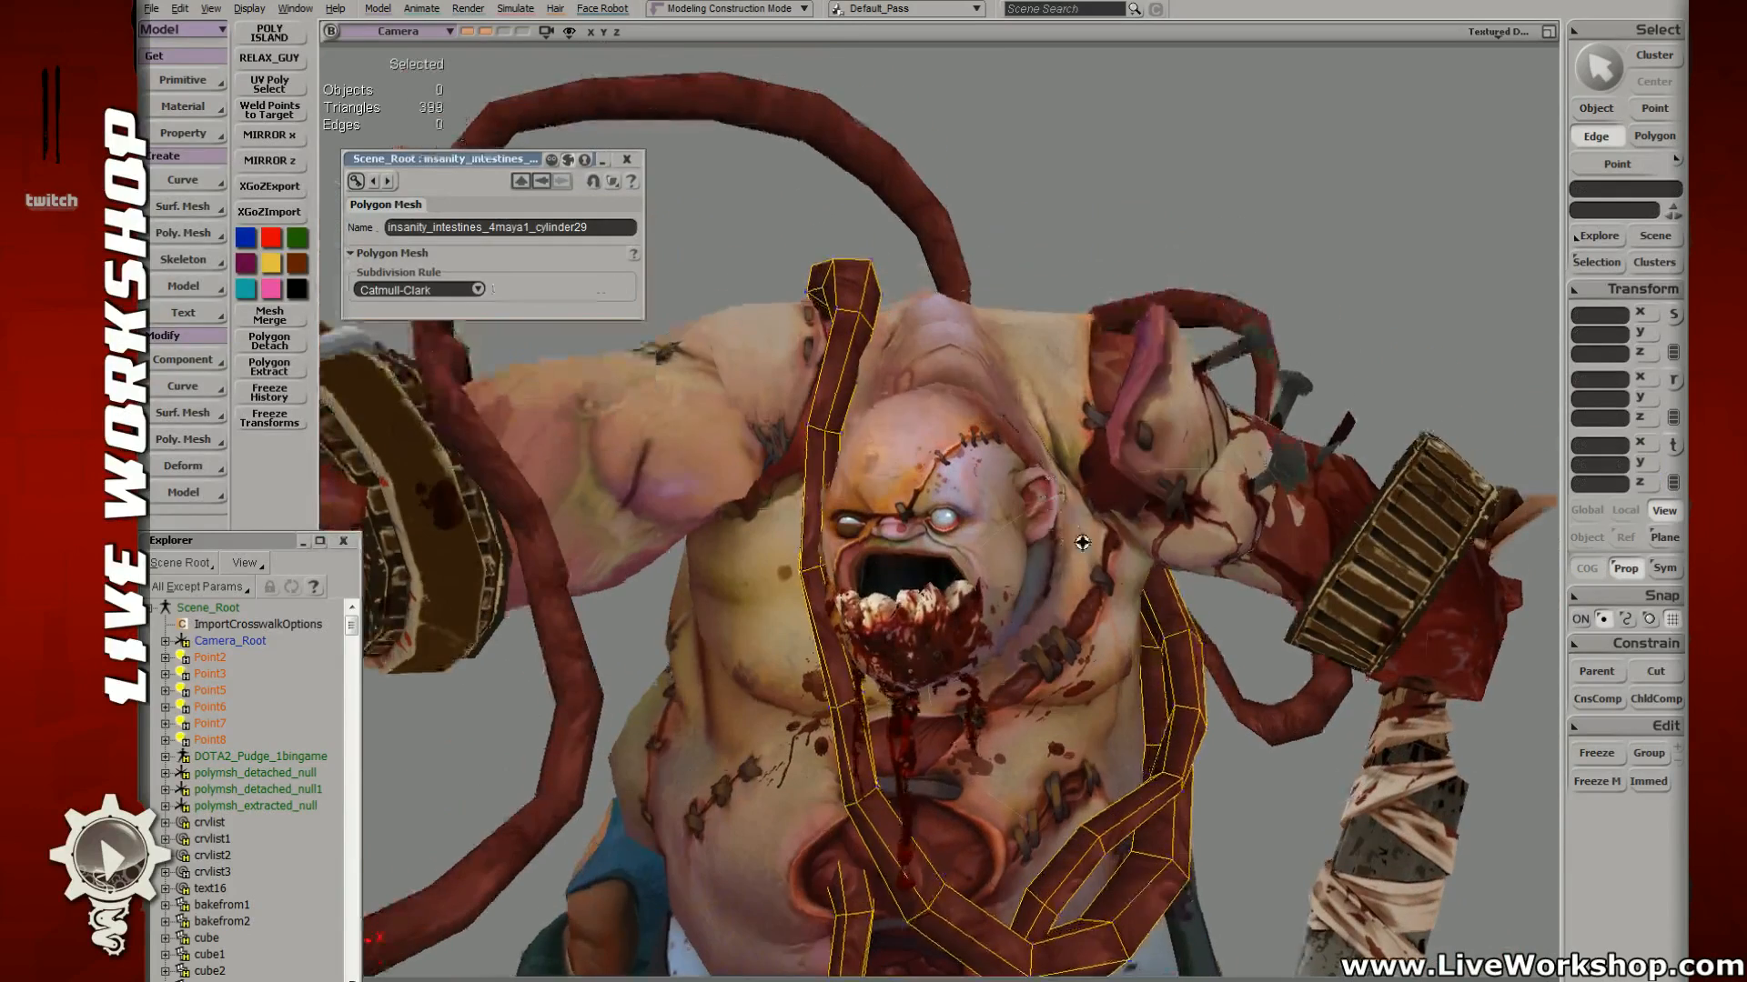
{"action": "key", "text": "s"}
{"action": "left_click_drag", "start_coordinate": [934, 229], "coordinate": [947, 375]}
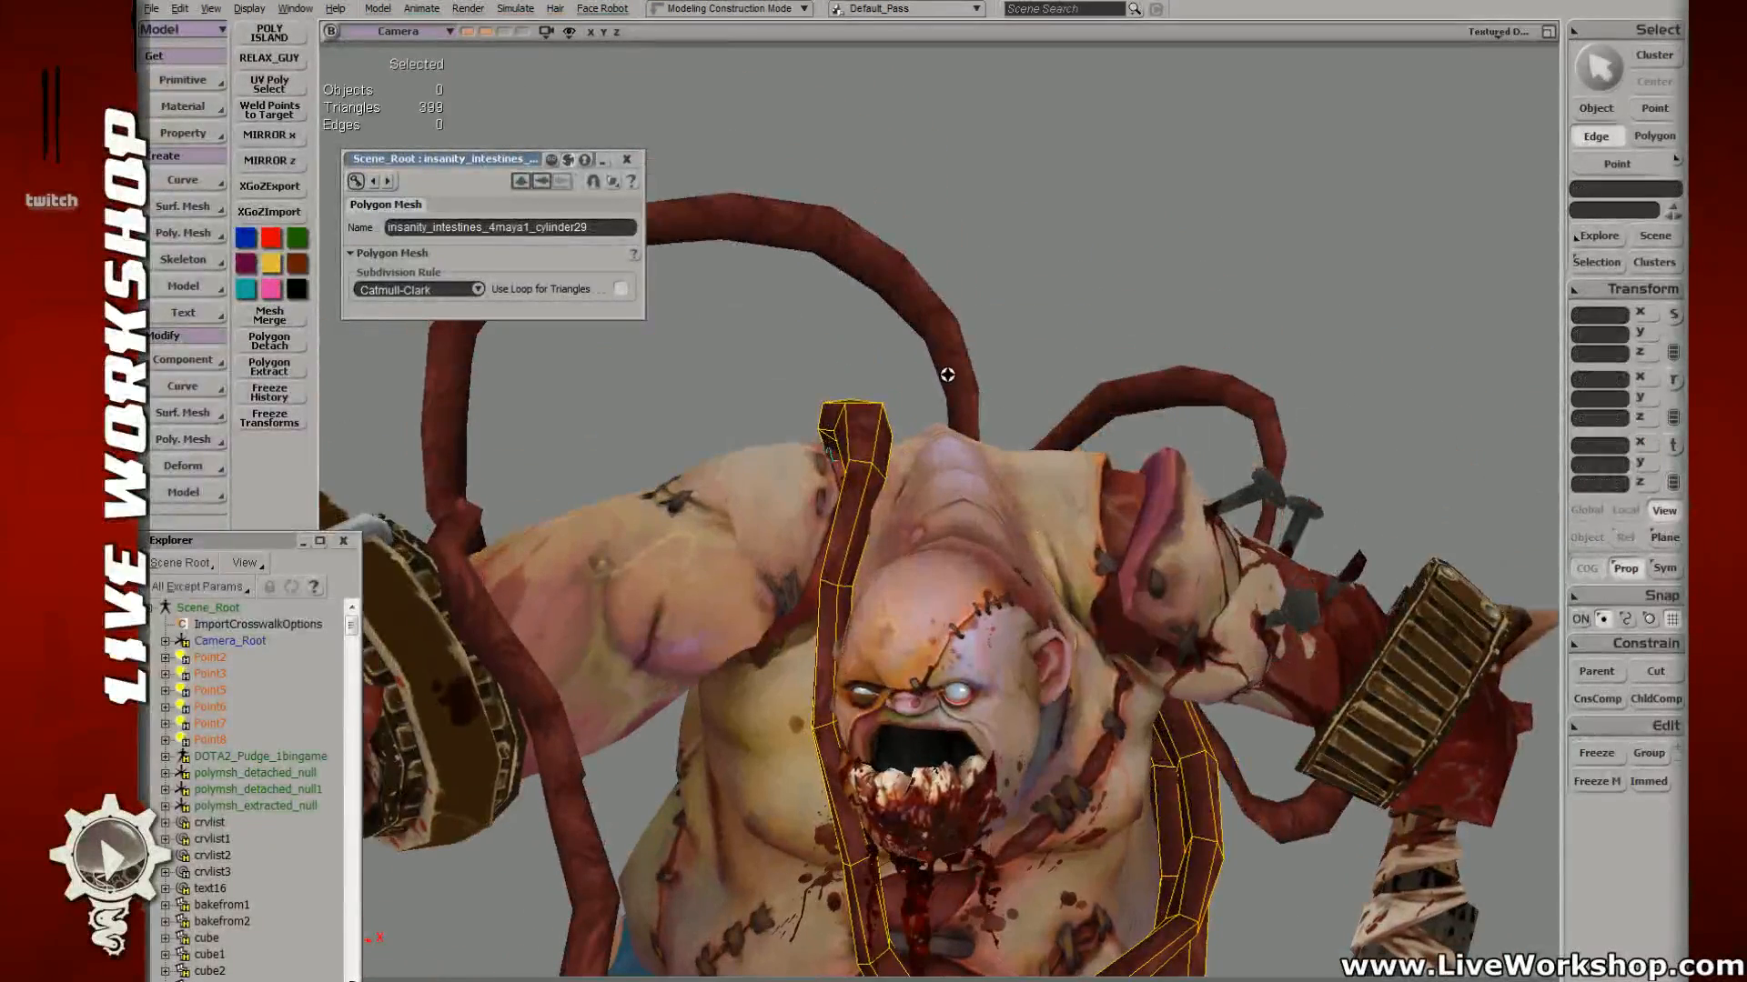
Step: Start tweaking the arched intestine above the raised arm at its shoulder end and set the proportional distance to 73.841
{"action": "key", "text": "space"}
{"action": "left_click", "coordinate": [954, 370]}
{"action": "key", "text": "m"}
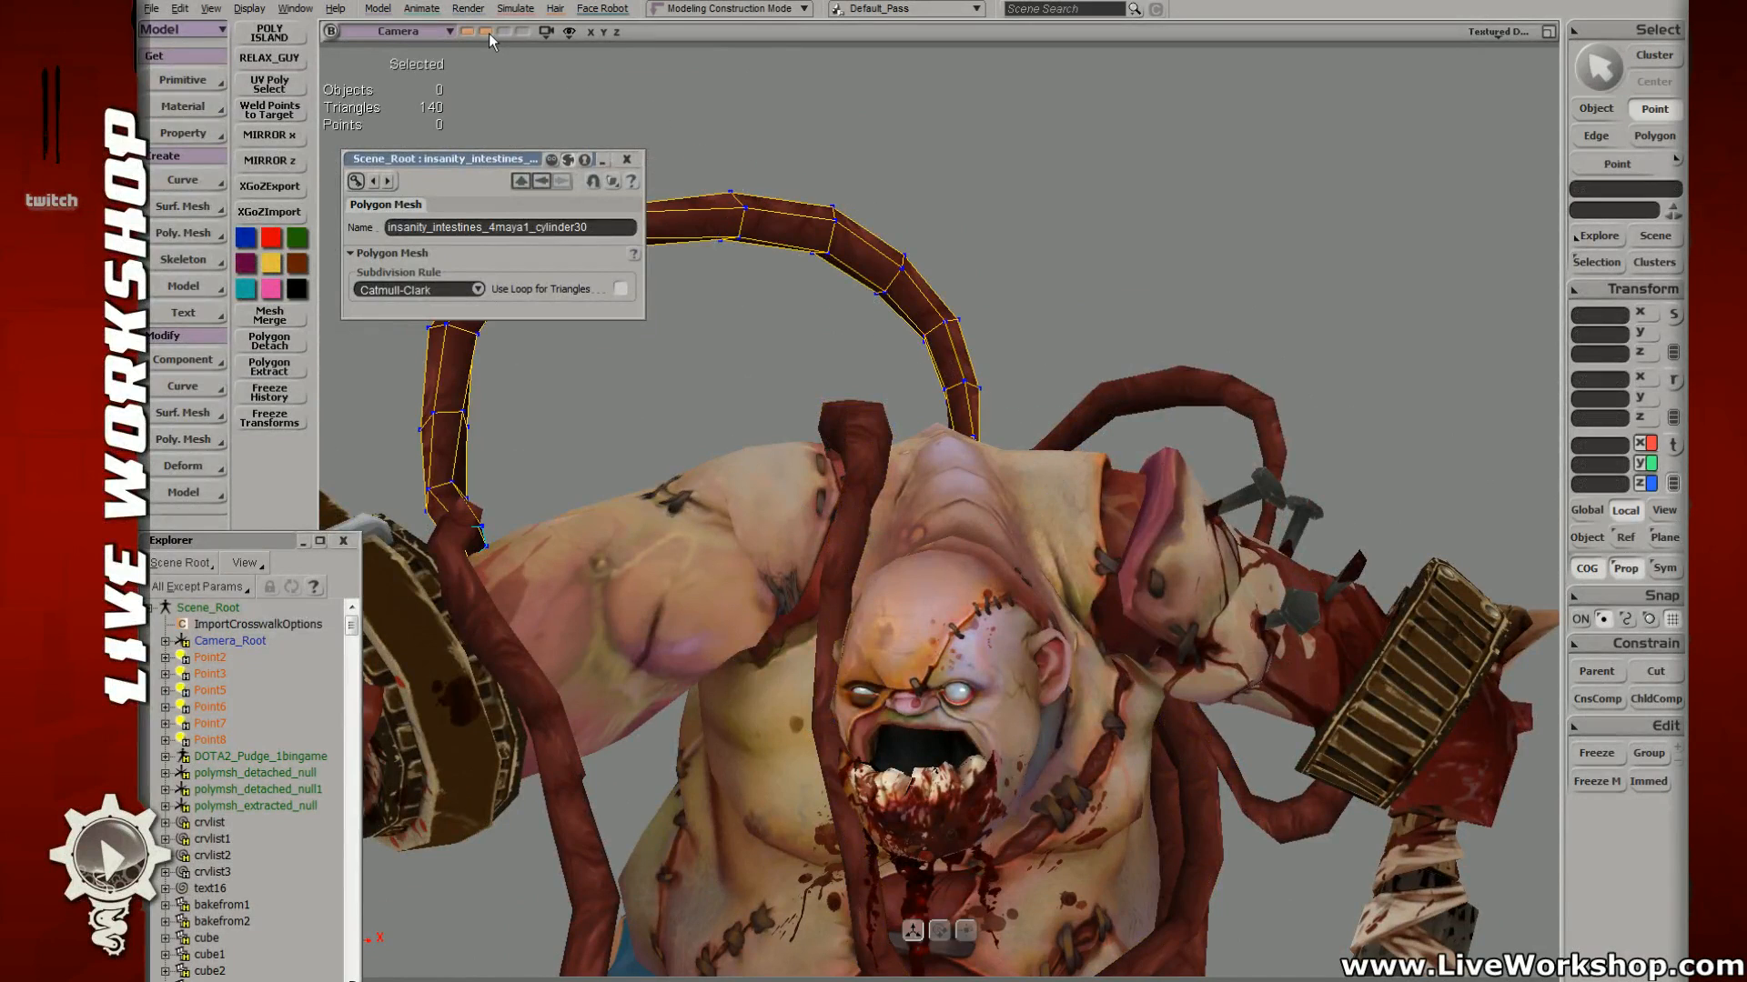
{"action": "left_click", "coordinate": [487, 32]}
{"action": "key", "text": "s"}
{"action": "left_click_drag", "start_coordinate": [979, 456], "coordinate": [970, 365]}
{"action": "middle_click_drag", "start_coordinate": [970, 366], "coordinate": [1006, 376]}
{"action": "left_click_drag", "start_coordinate": [1006, 377], "coordinate": [1017, 393]}
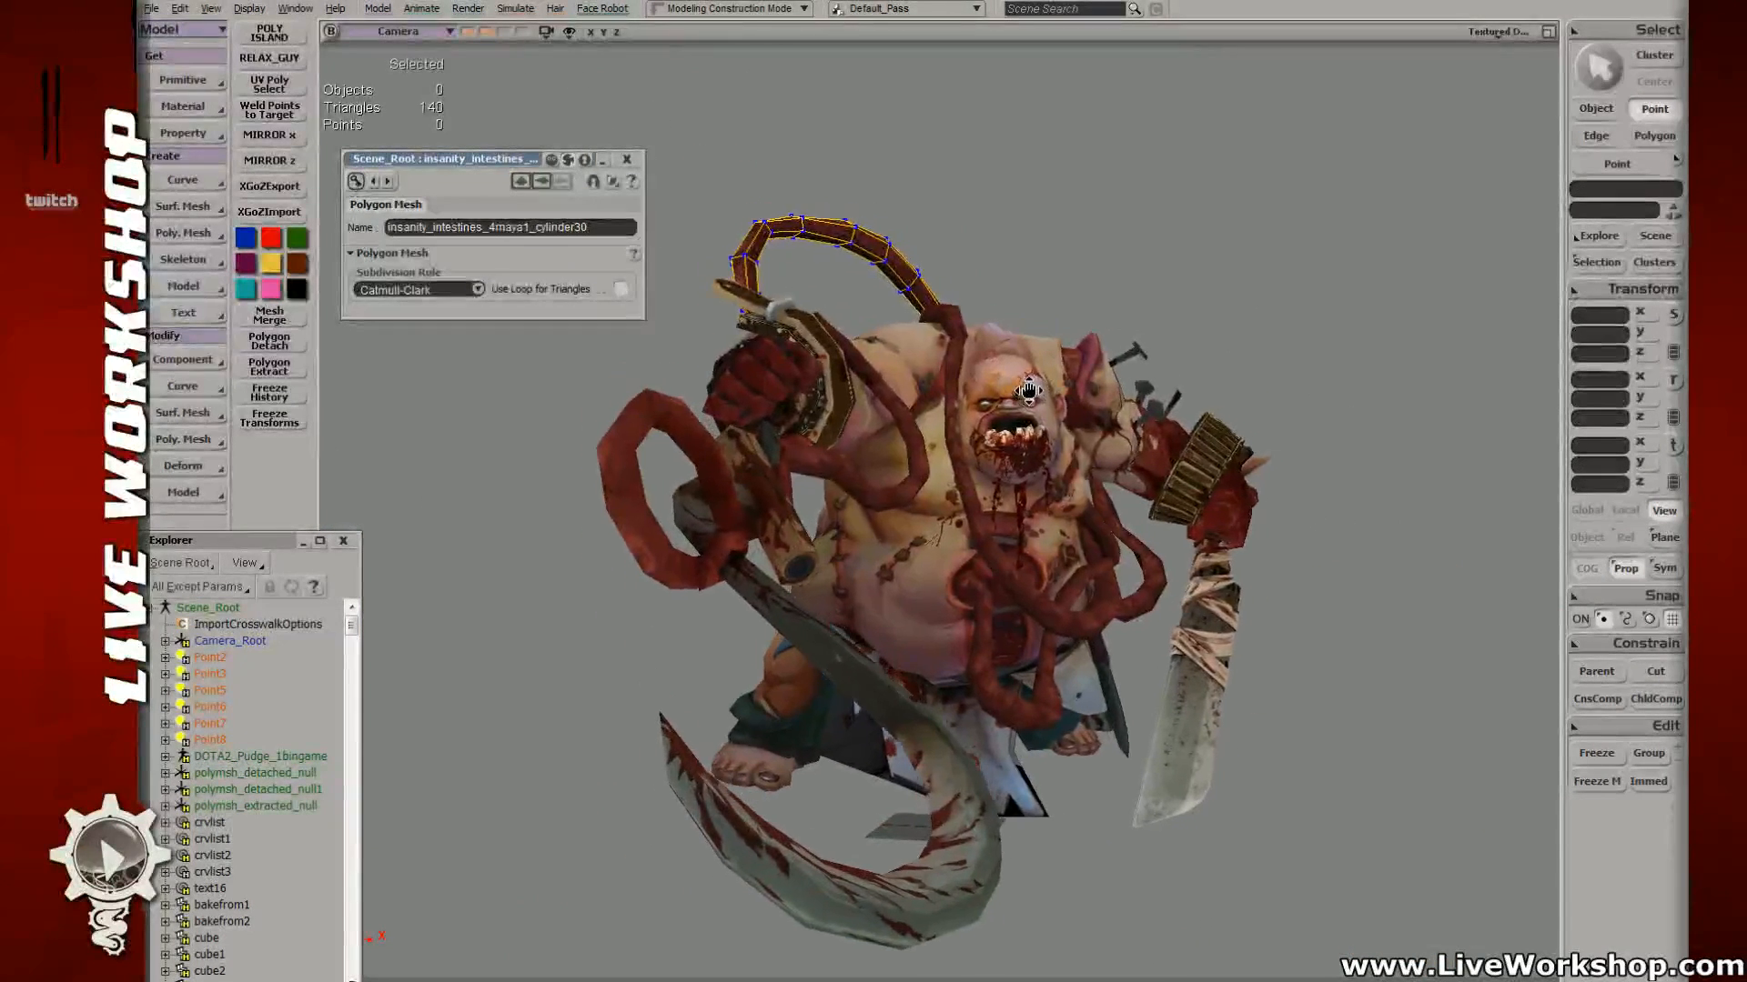
{"action": "middle_click_drag", "start_coordinate": [1017, 392], "coordinate": [1036, 400]}
{"action": "left_click_drag", "start_coordinate": [1036, 399], "coordinate": [1047, 410]}
{"action": "key", "text": "v"}
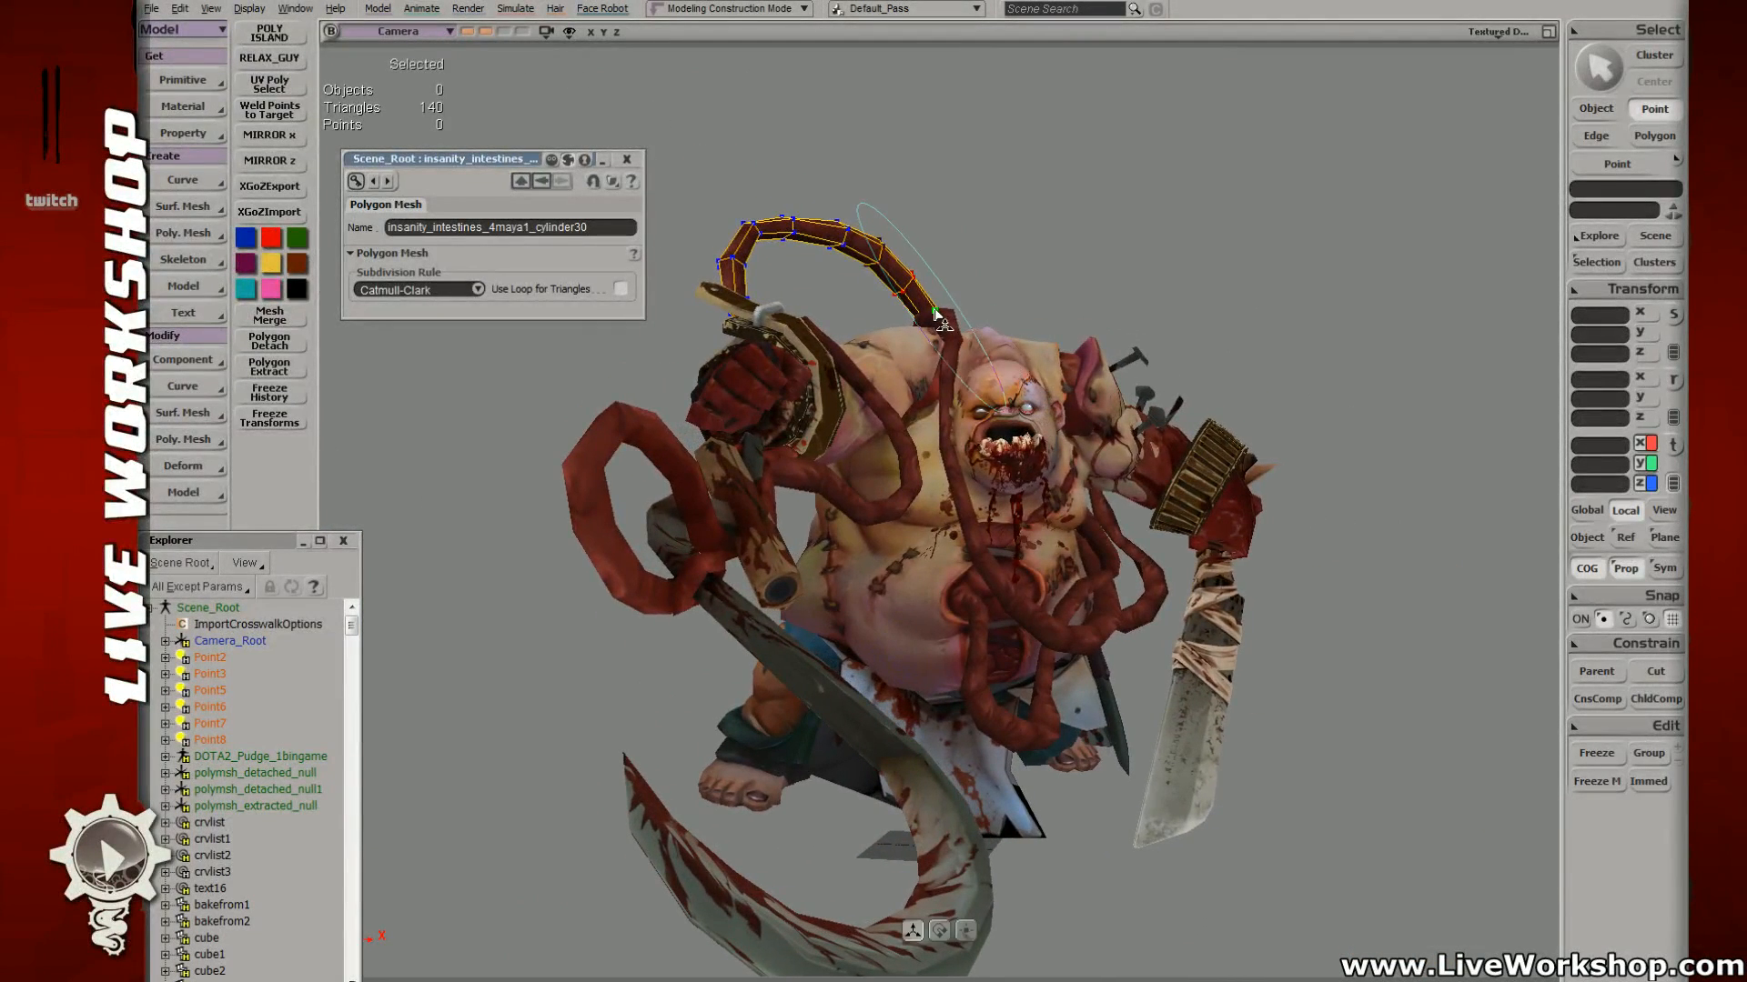
{"action": "key", "text": "r"}
{"action": "mouse_move", "coordinate": [934, 309]}
{"action": "left_mouse_down"}
{"action": "mouse_move", "coordinate": [960, 303]}
{"action": "mouse_move", "coordinate": [930, 315]}
{"action": "mouse_move", "coordinate": [932, 289]}
{"action": "left_mouse_up"}
{"action": "key", "text": "r"}
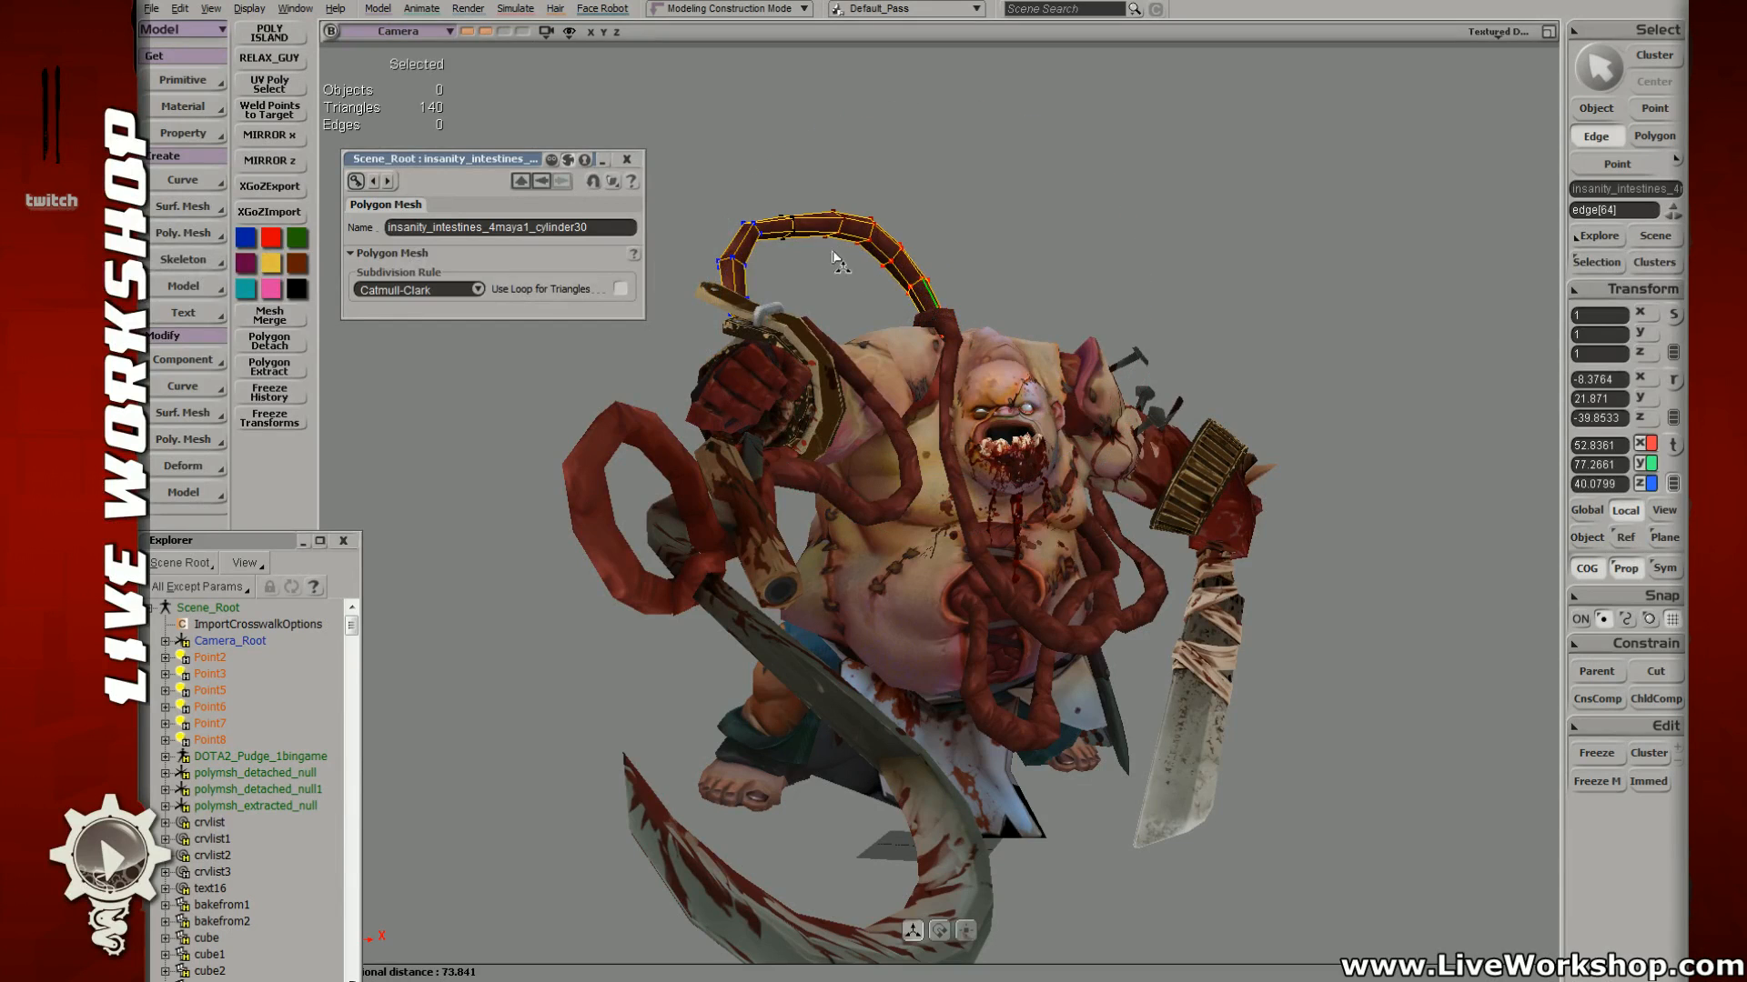
Step: Reposition points around the upper bend of the intestine tube, on the side nearest the raised hand
{"action": "key", "text": "r"}
{"action": "key", "text": "ctrl+z"}
{"action": "key", "text": "r"}
{"action": "left_click_drag", "start_coordinate": [808, 224], "coordinate": [791, 215]}
{"action": "key", "text": "r"}
{"action": "key", "text": "ctrl+z"}
{"action": "key", "text": "r"}
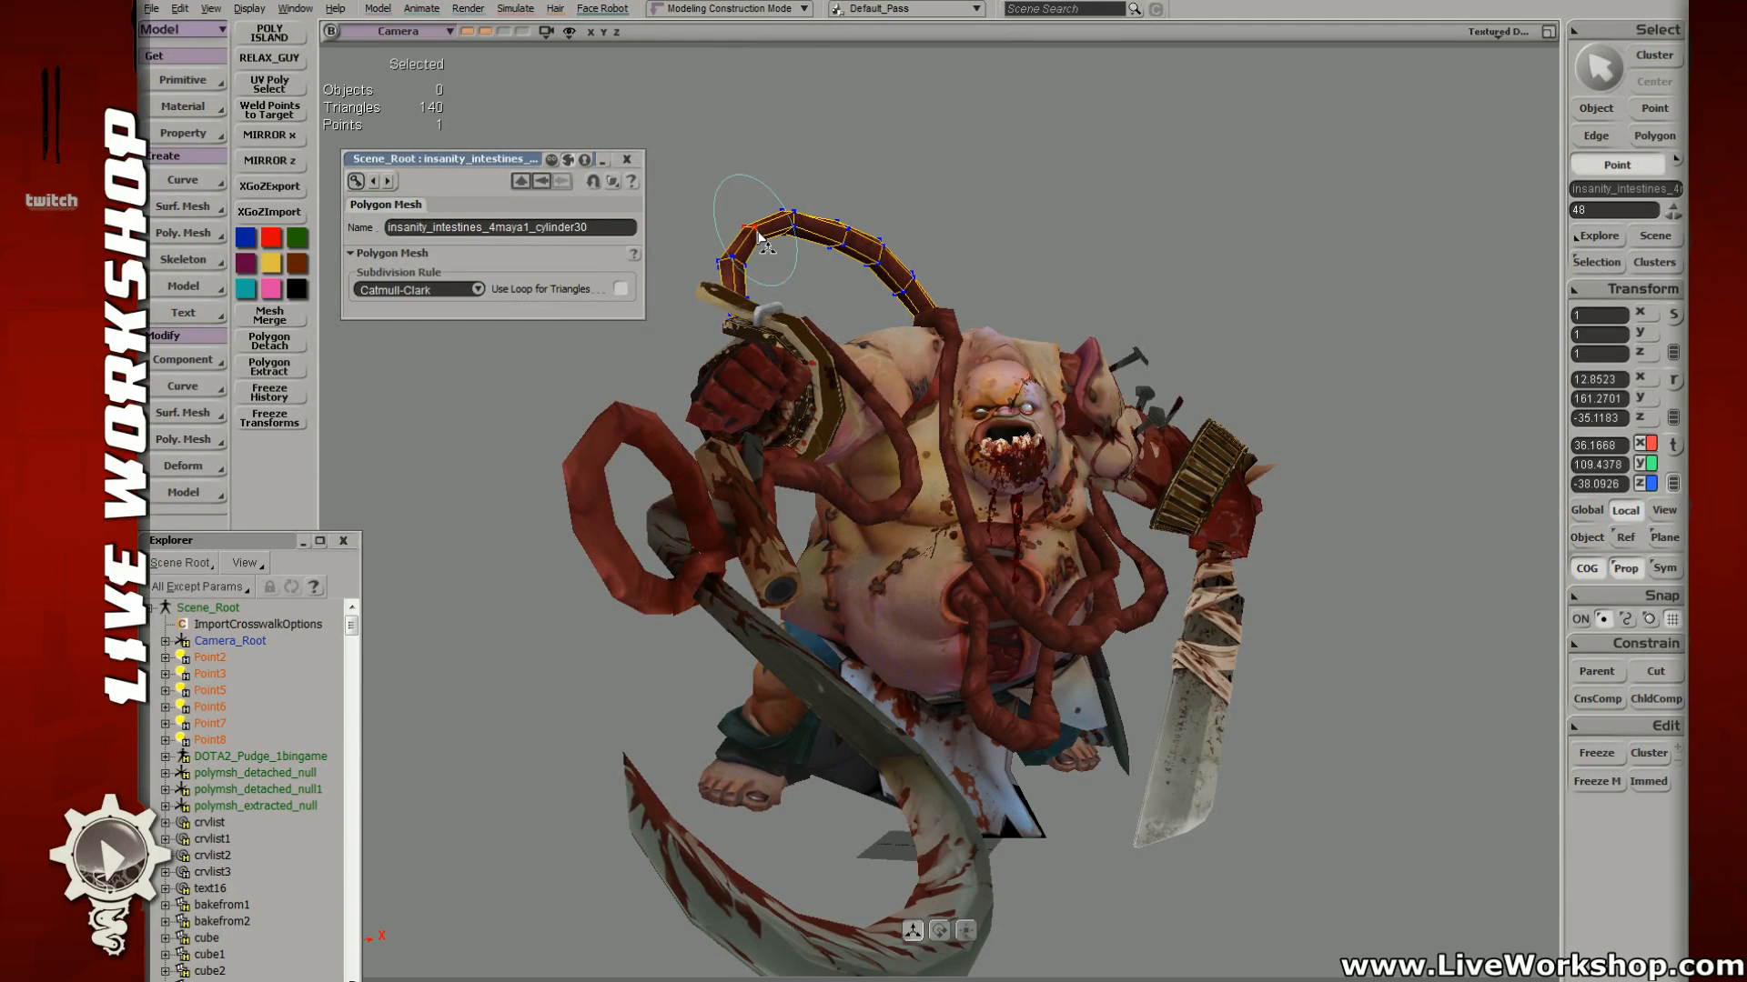
{"action": "left_click_drag", "start_coordinate": [728, 256], "coordinate": [748, 222]}
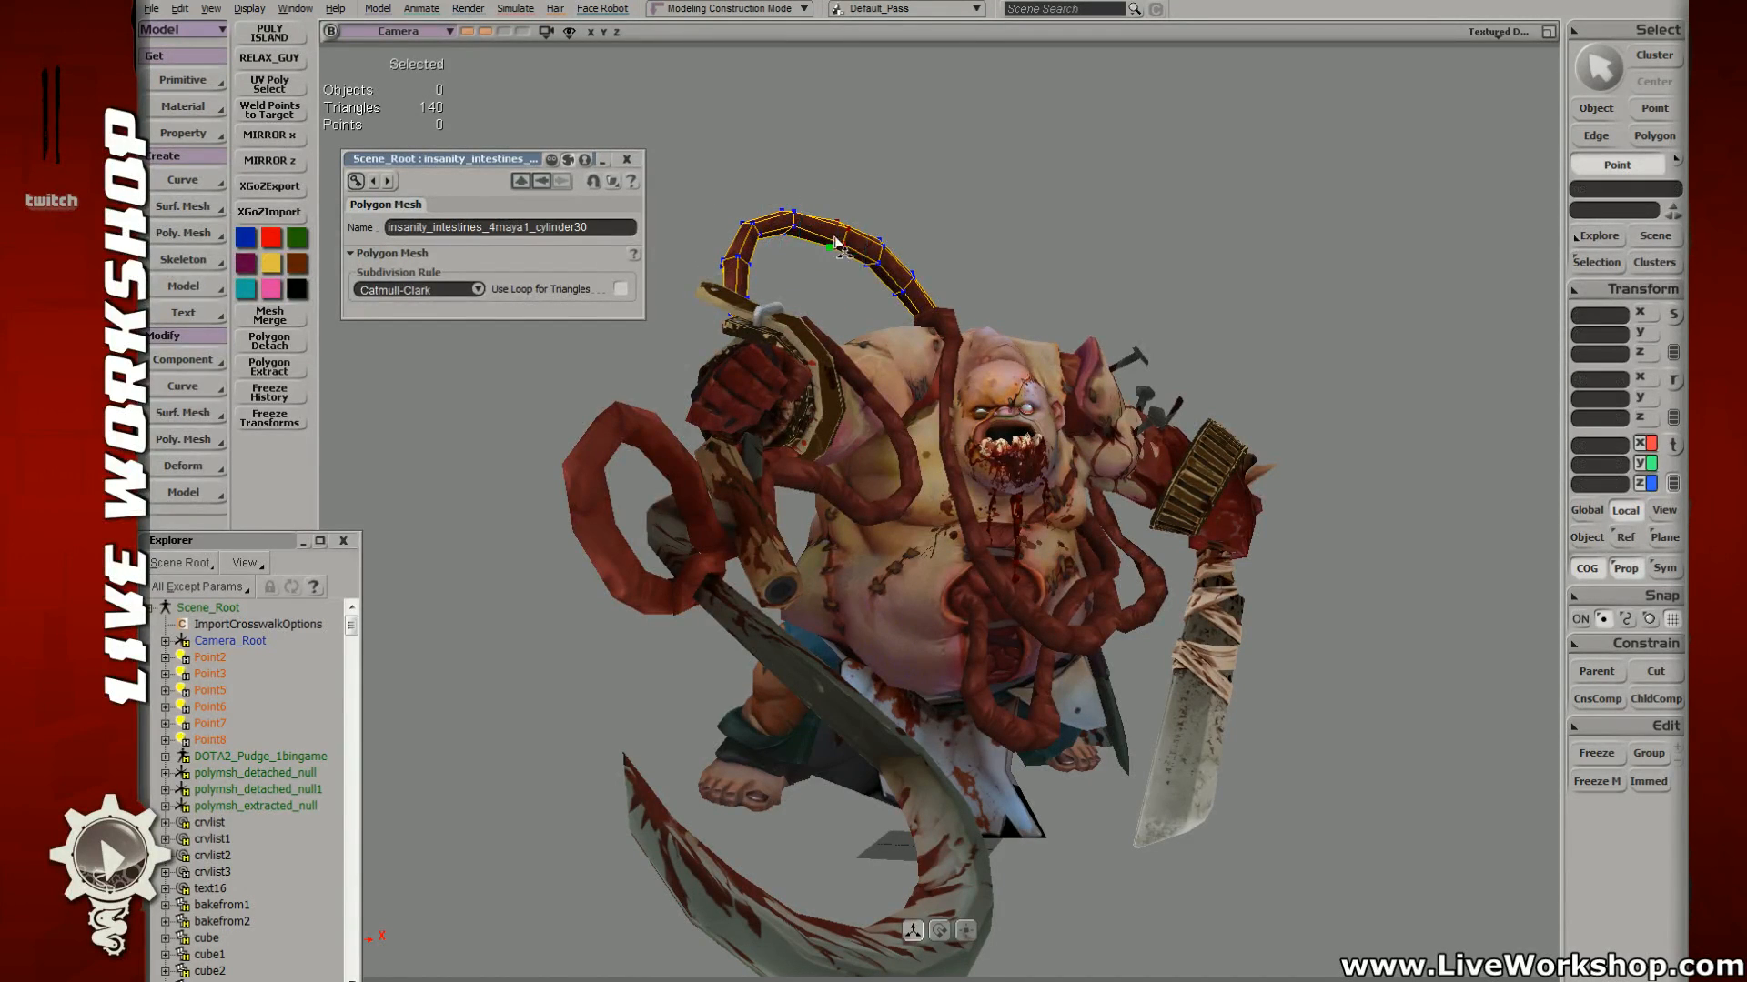
Step: Close the polygon mesh properties and adjust a point and an edge on the tube's slope toward the shoulder
{"action": "middle_click_drag", "start_coordinate": [1008, 288], "coordinate": [811, 242]}
{"action": "key", "text": "v"}
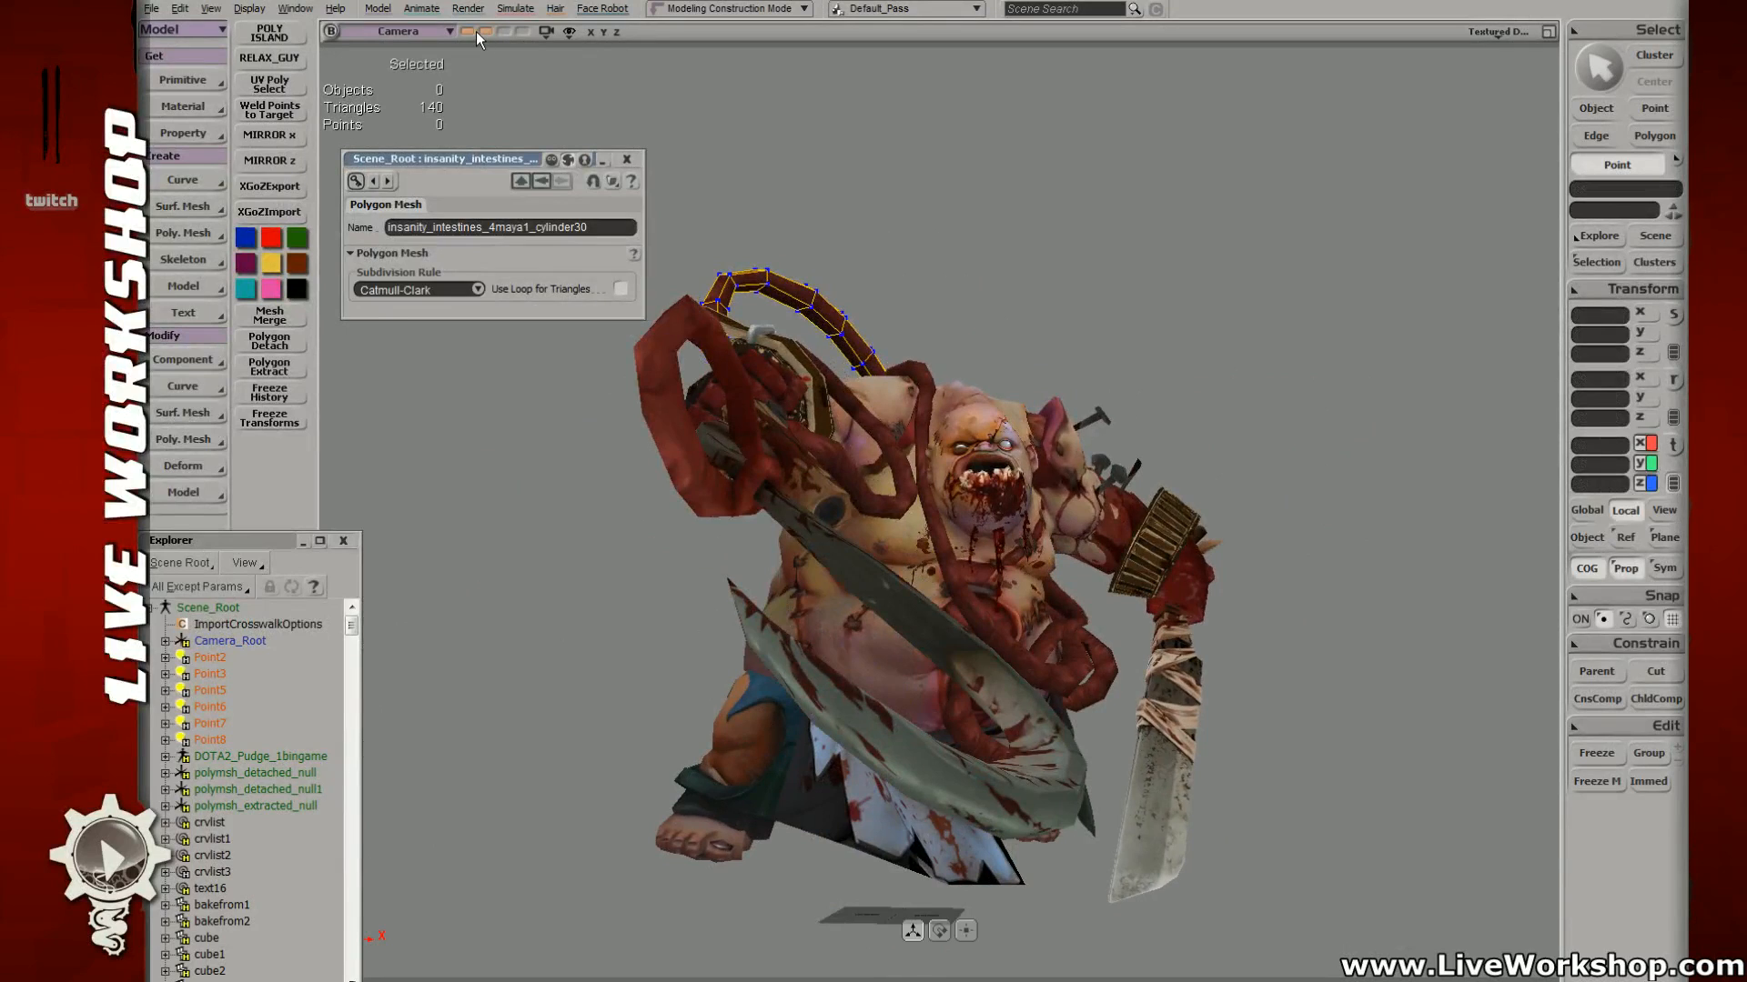
{"action": "key", "text": "s"}
{"action": "middle_click_drag", "start_coordinate": [918, 314], "coordinate": [970, 400]}
{"action": "key", "text": "v"}
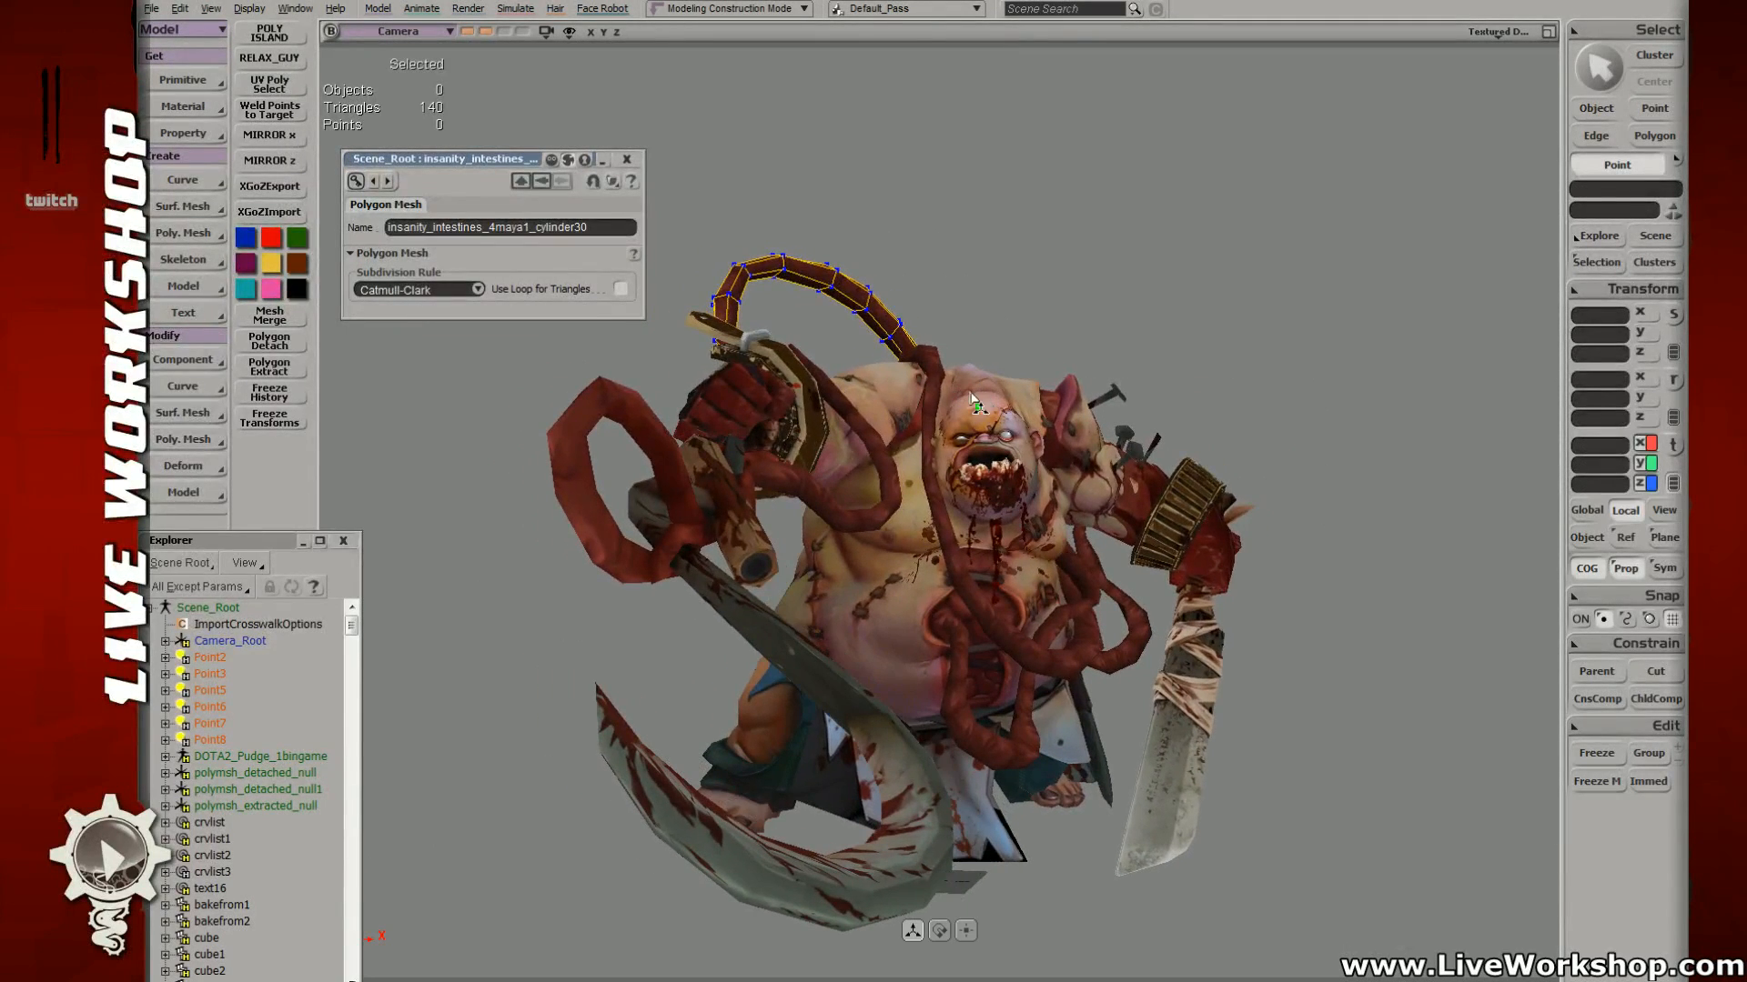
{"action": "left_click", "coordinate": [627, 161]}
{"action": "left_click_drag", "start_coordinate": [899, 333], "coordinate": [854, 293]}
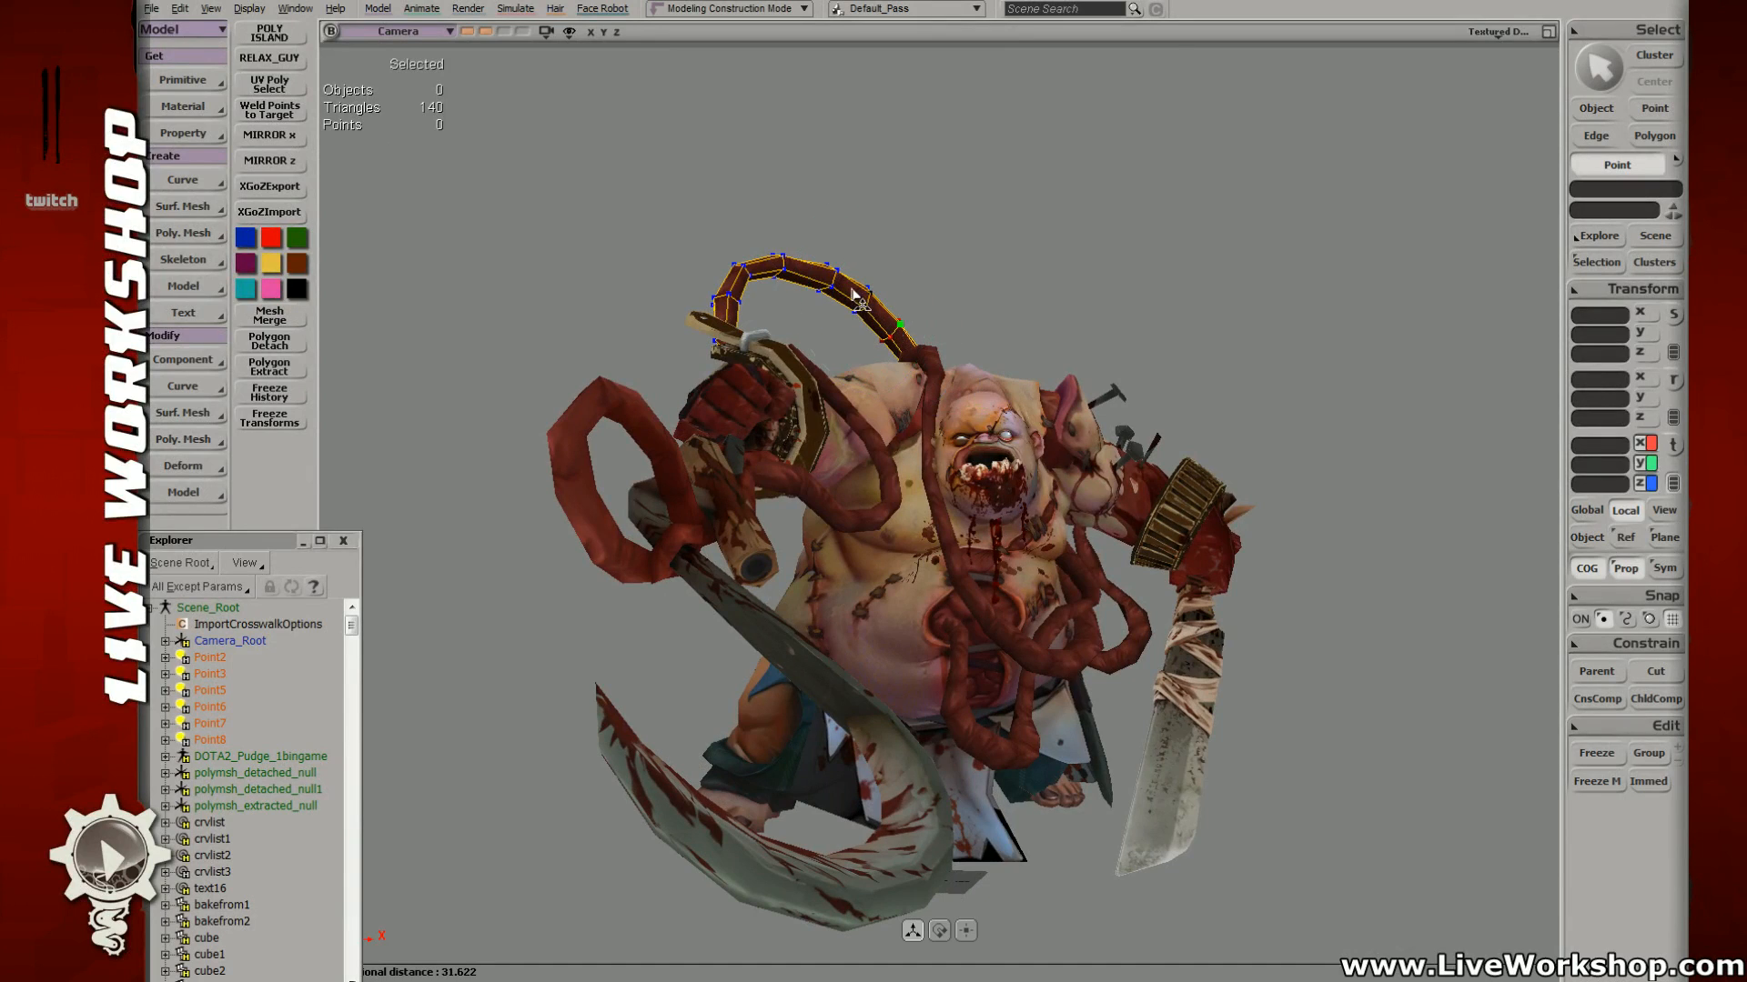
{"action": "key", "text": "e"}
{"action": "left_click", "coordinate": [846, 277]}
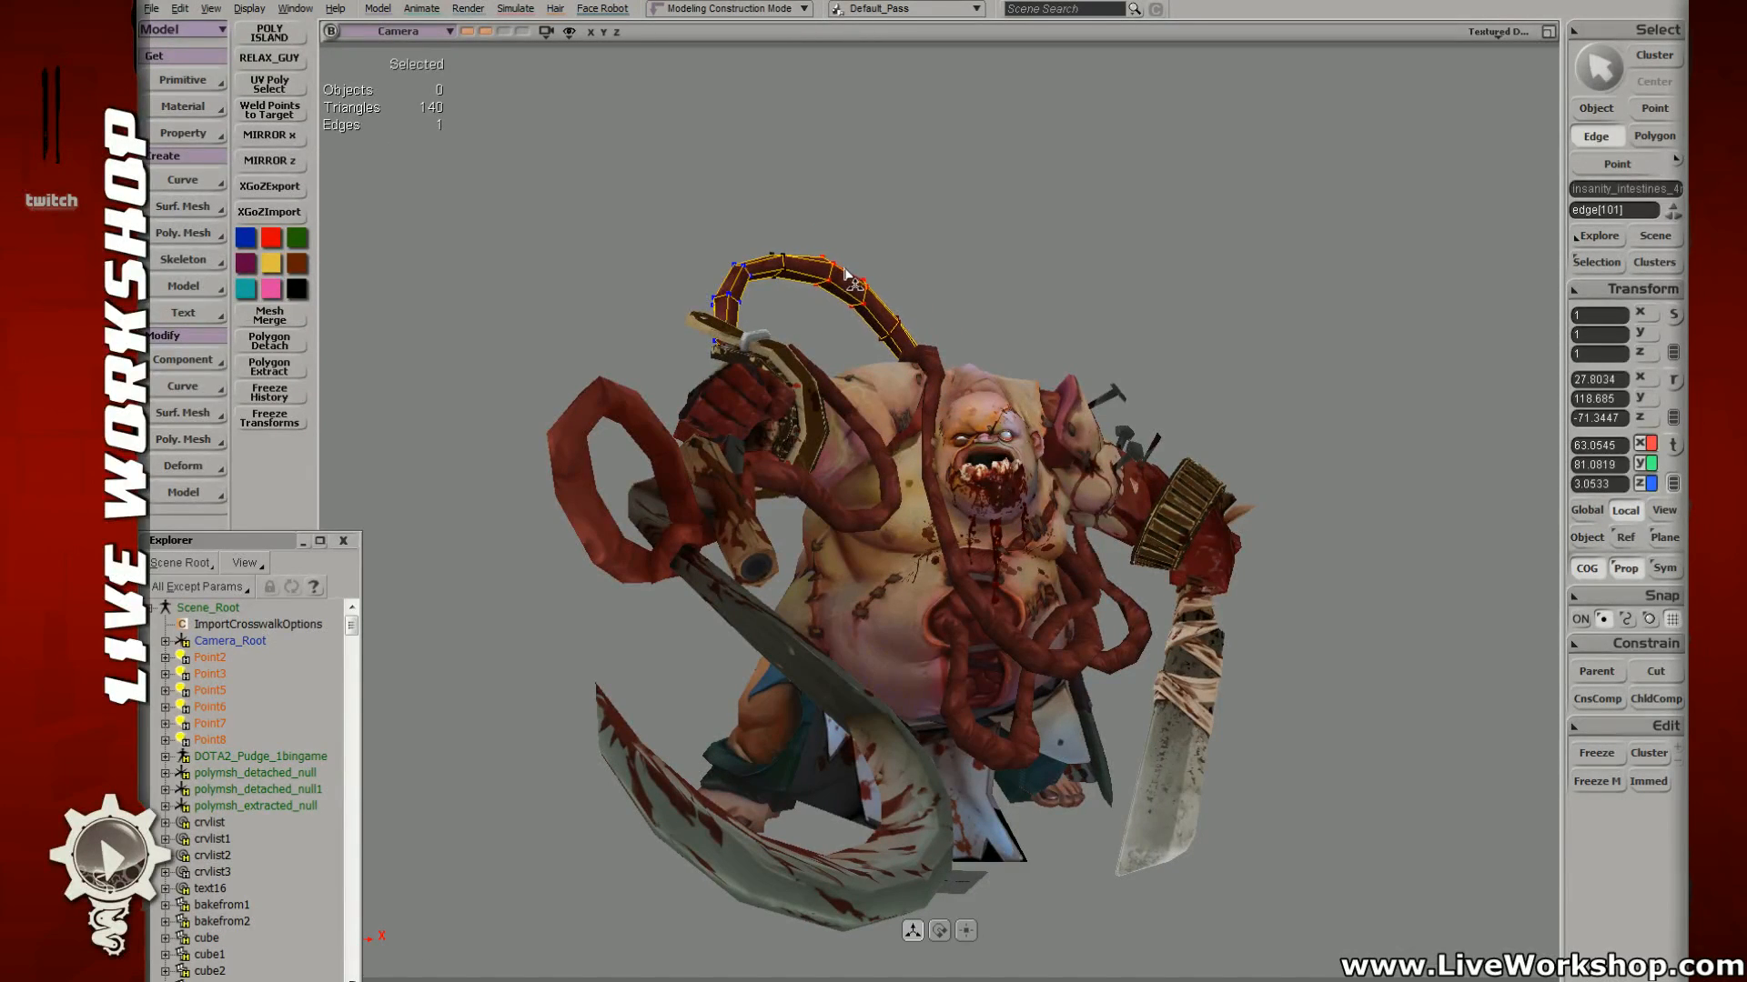
Step: Reshape the tube's crest and hand end by moving their points and edges outward
{"action": "key", "text": "t"}
{"action": "left_click", "coordinate": [770, 253]}
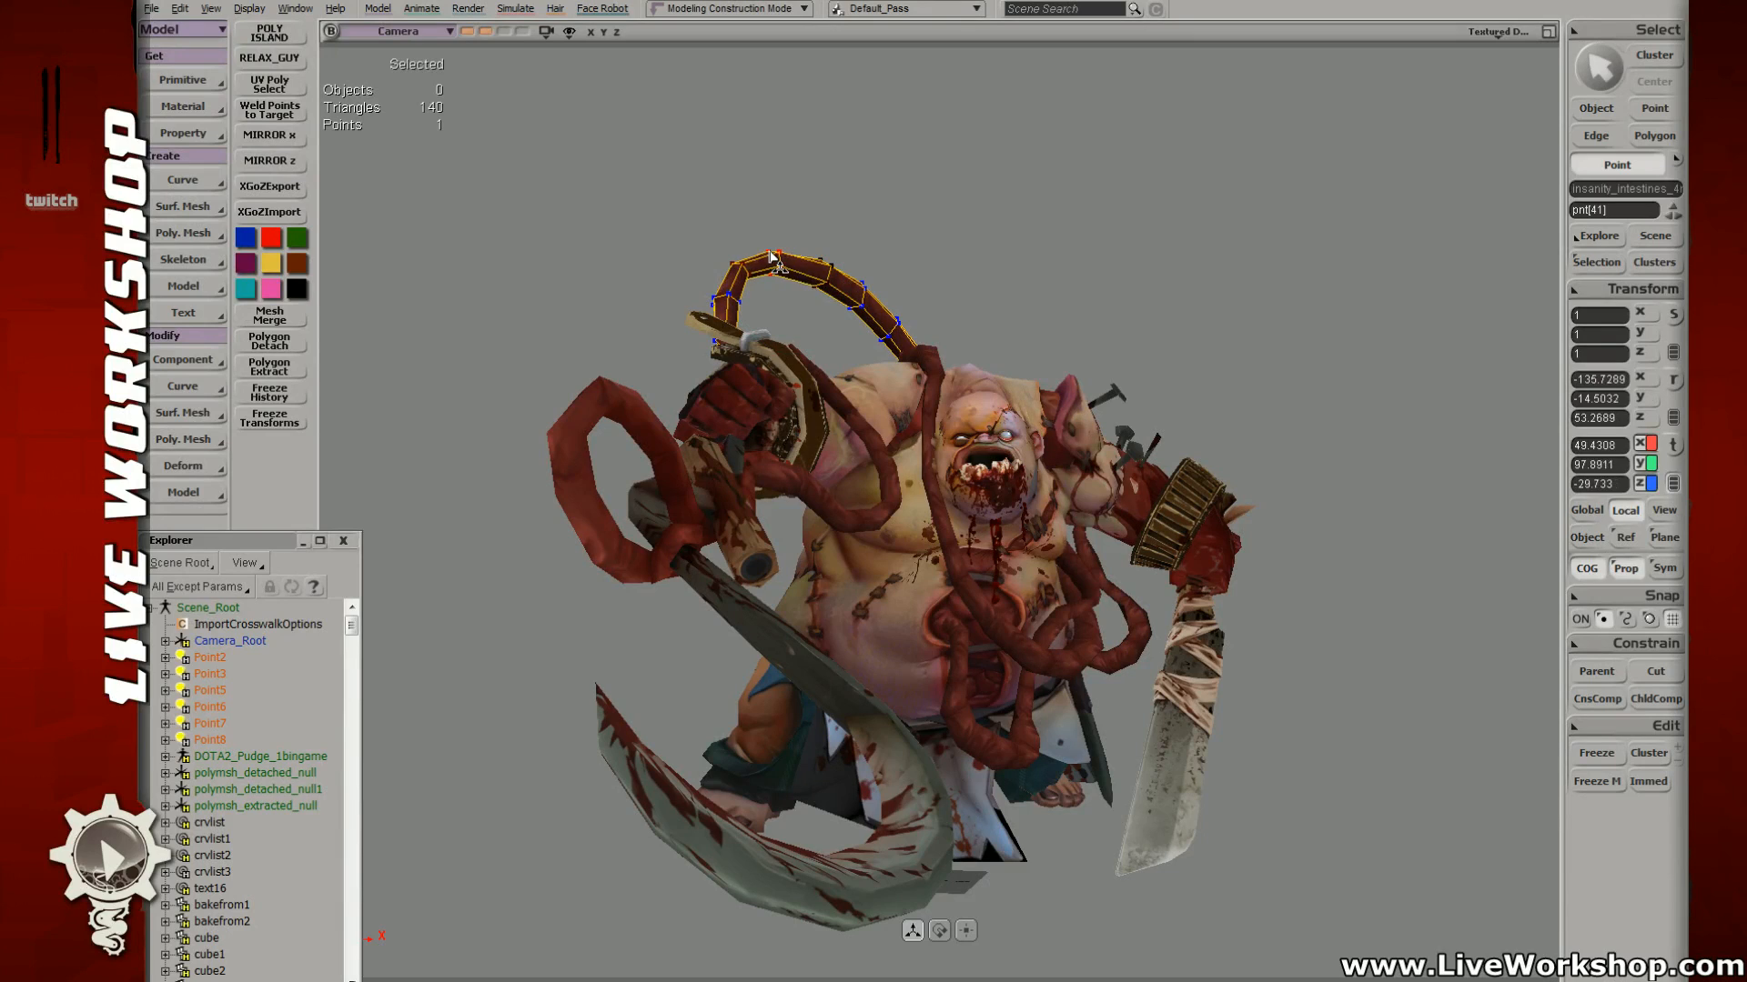
{"action": "left_click_drag", "start_coordinate": [713, 298], "coordinate": [704, 303]}
{"action": "key", "text": "e"}
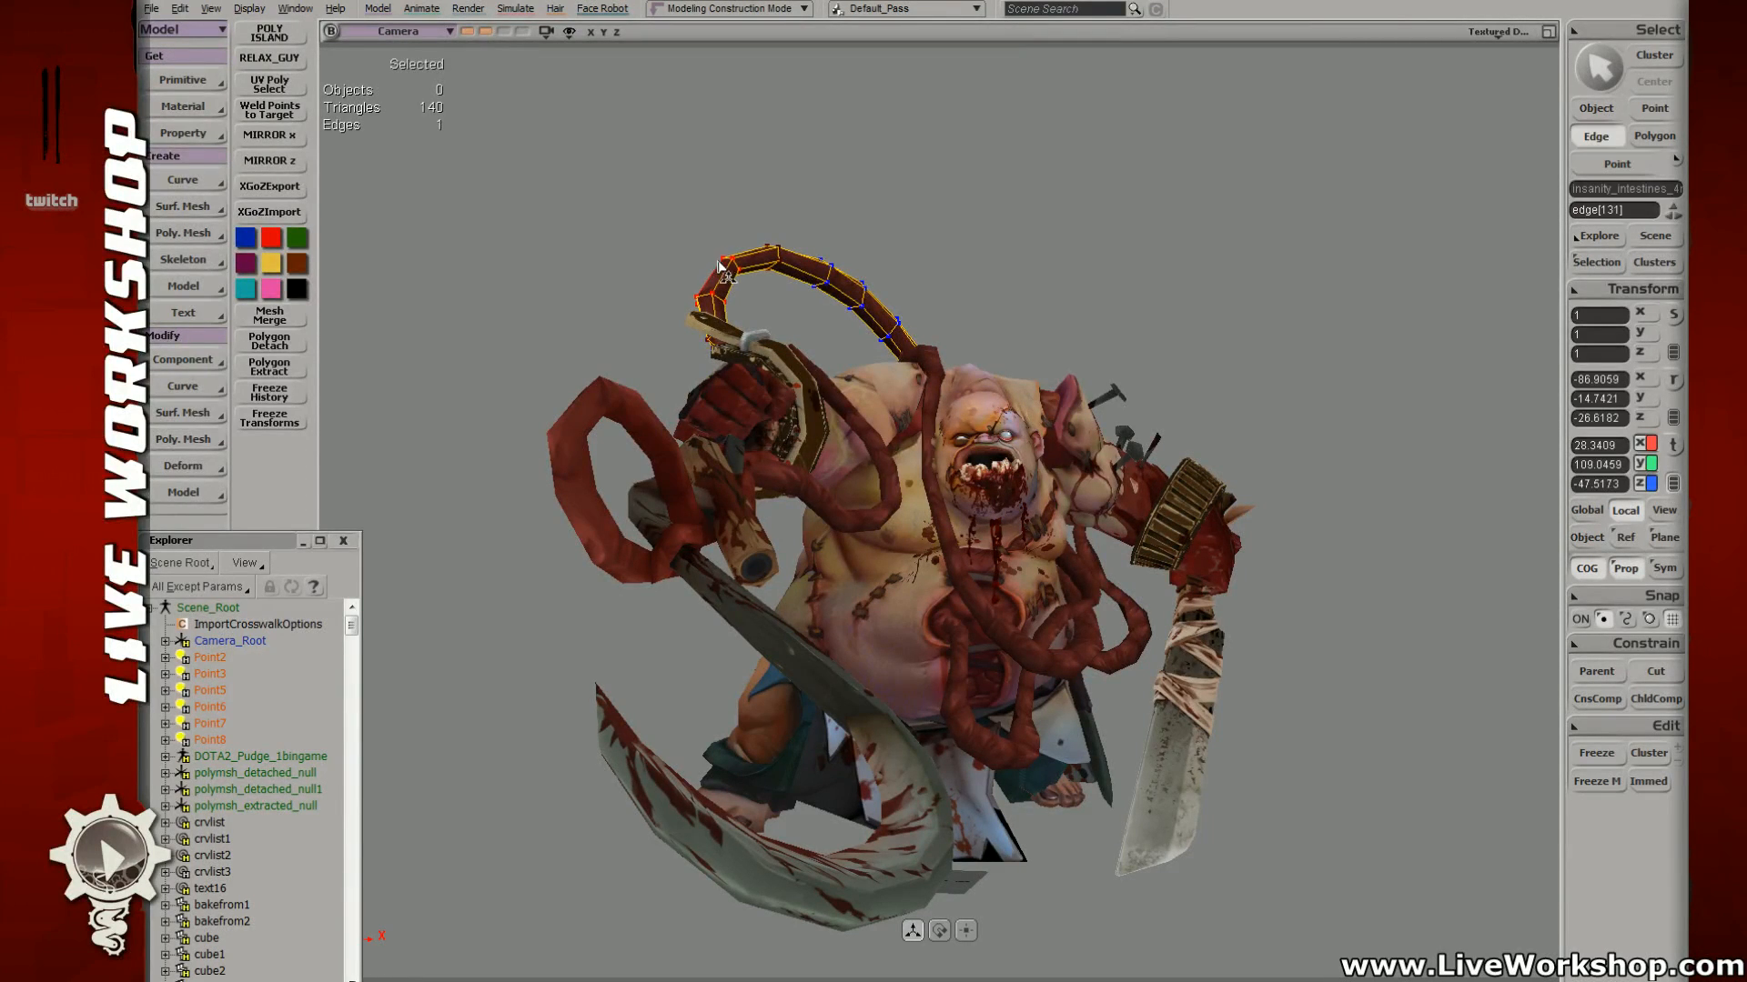
{"action": "key", "text": "t"}
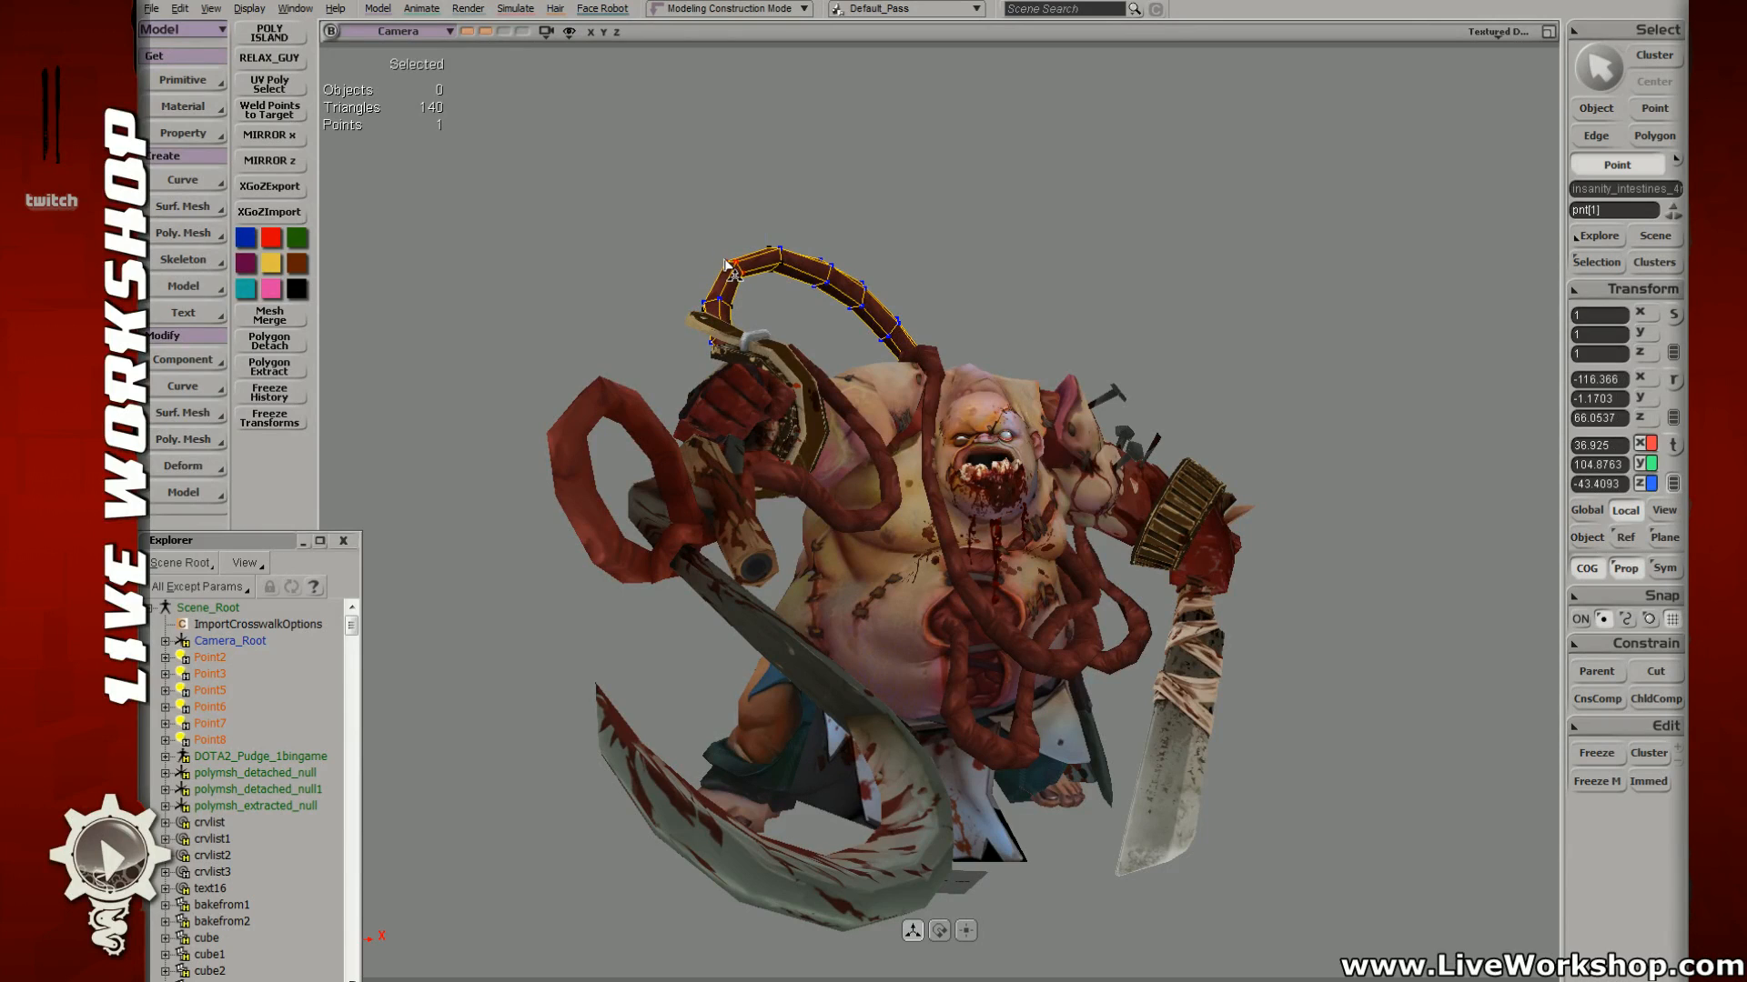
Step: Smooth the descending side of the tube by repositioning its points between the crest and the shoulder
{"action": "left_click", "coordinate": [815, 287]}
{"action": "left_click", "coordinate": [816, 289]}
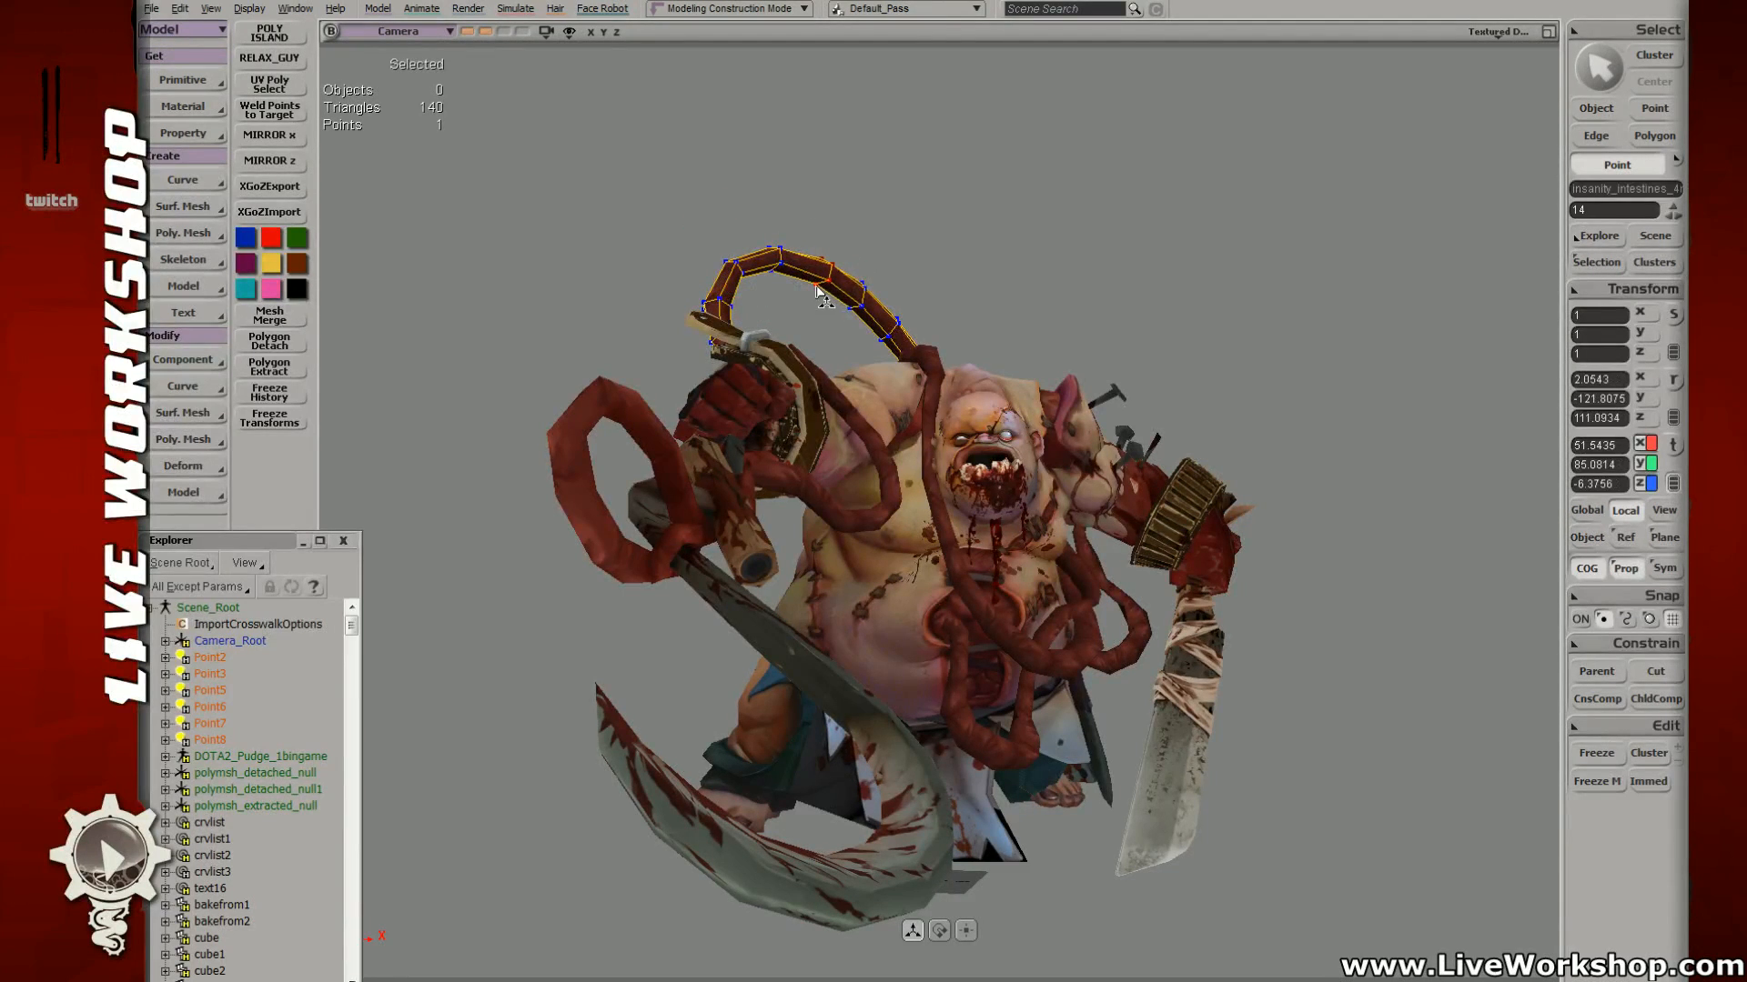
{"action": "left_click_drag", "start_coordinate": [815, 288], "coordinate": [870, 303]}
{"action": "left_click", "coordinate": [869, 289]}
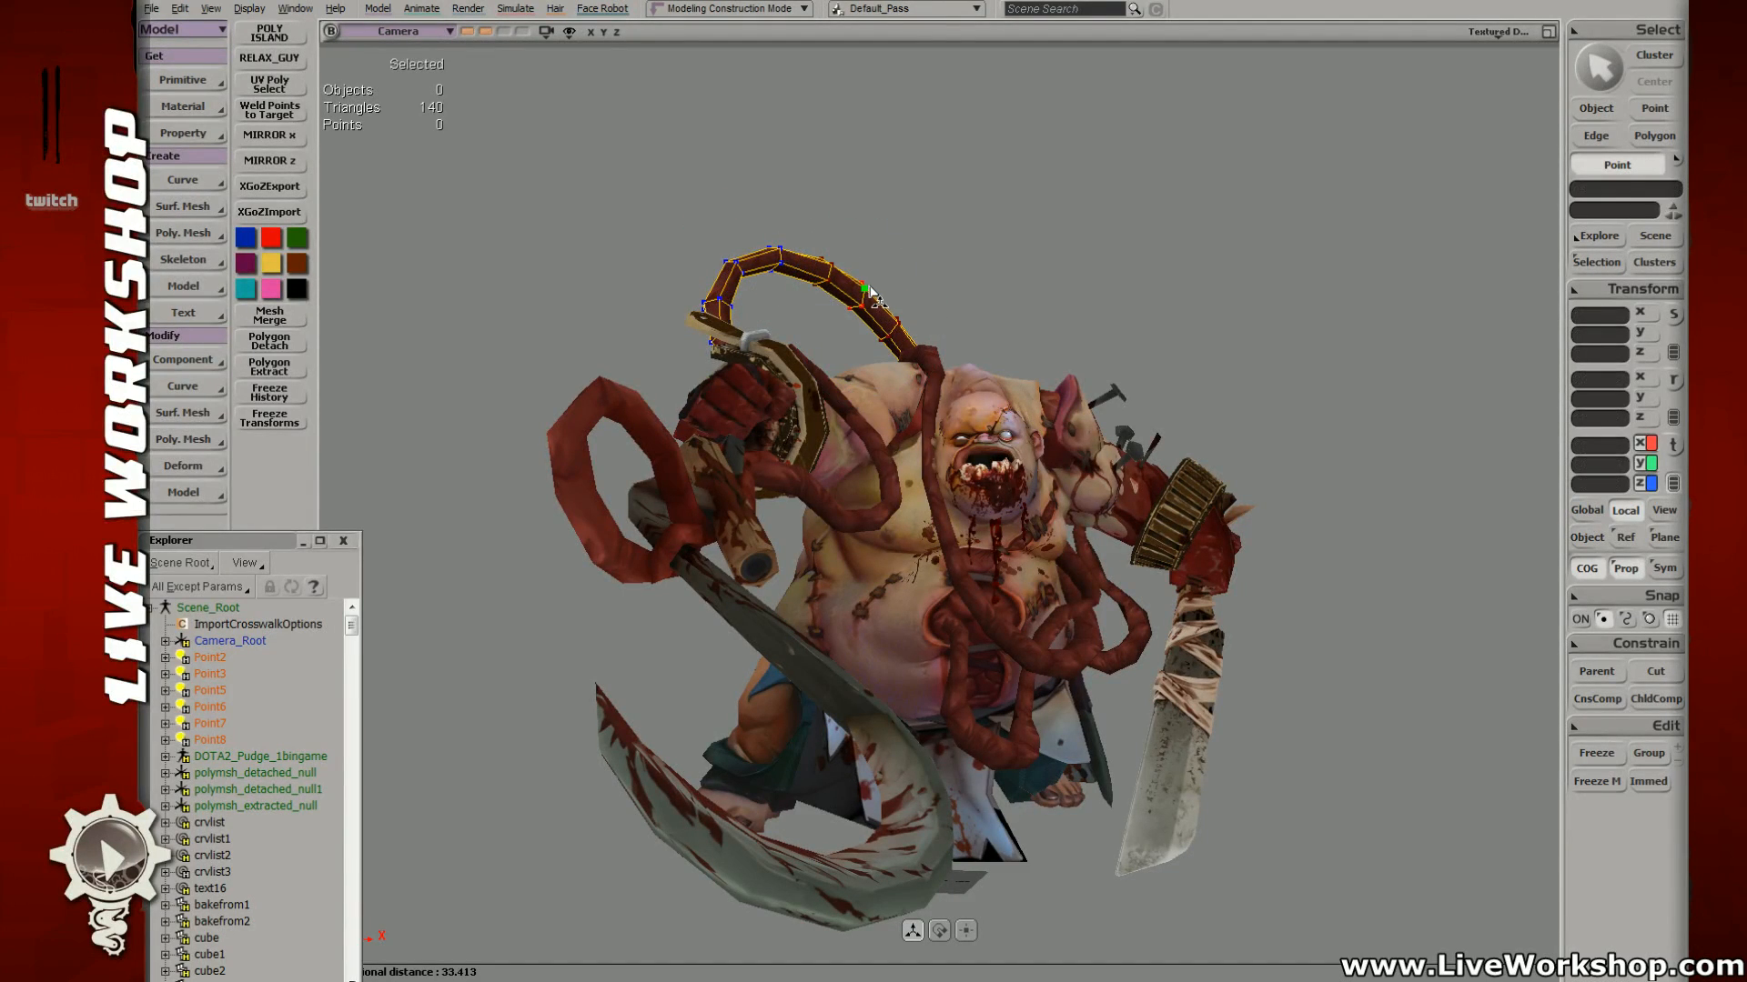
{"action": "middle_click_drag", "start_coordinate": [951, 297], "coordinate": [1093, 332]}
{"action": "left_click_drag", "start_coordinate": [1127, 260], "coordinate": [1130, 254]}
{"action": "left_click", "coordinate": [470, 32]}
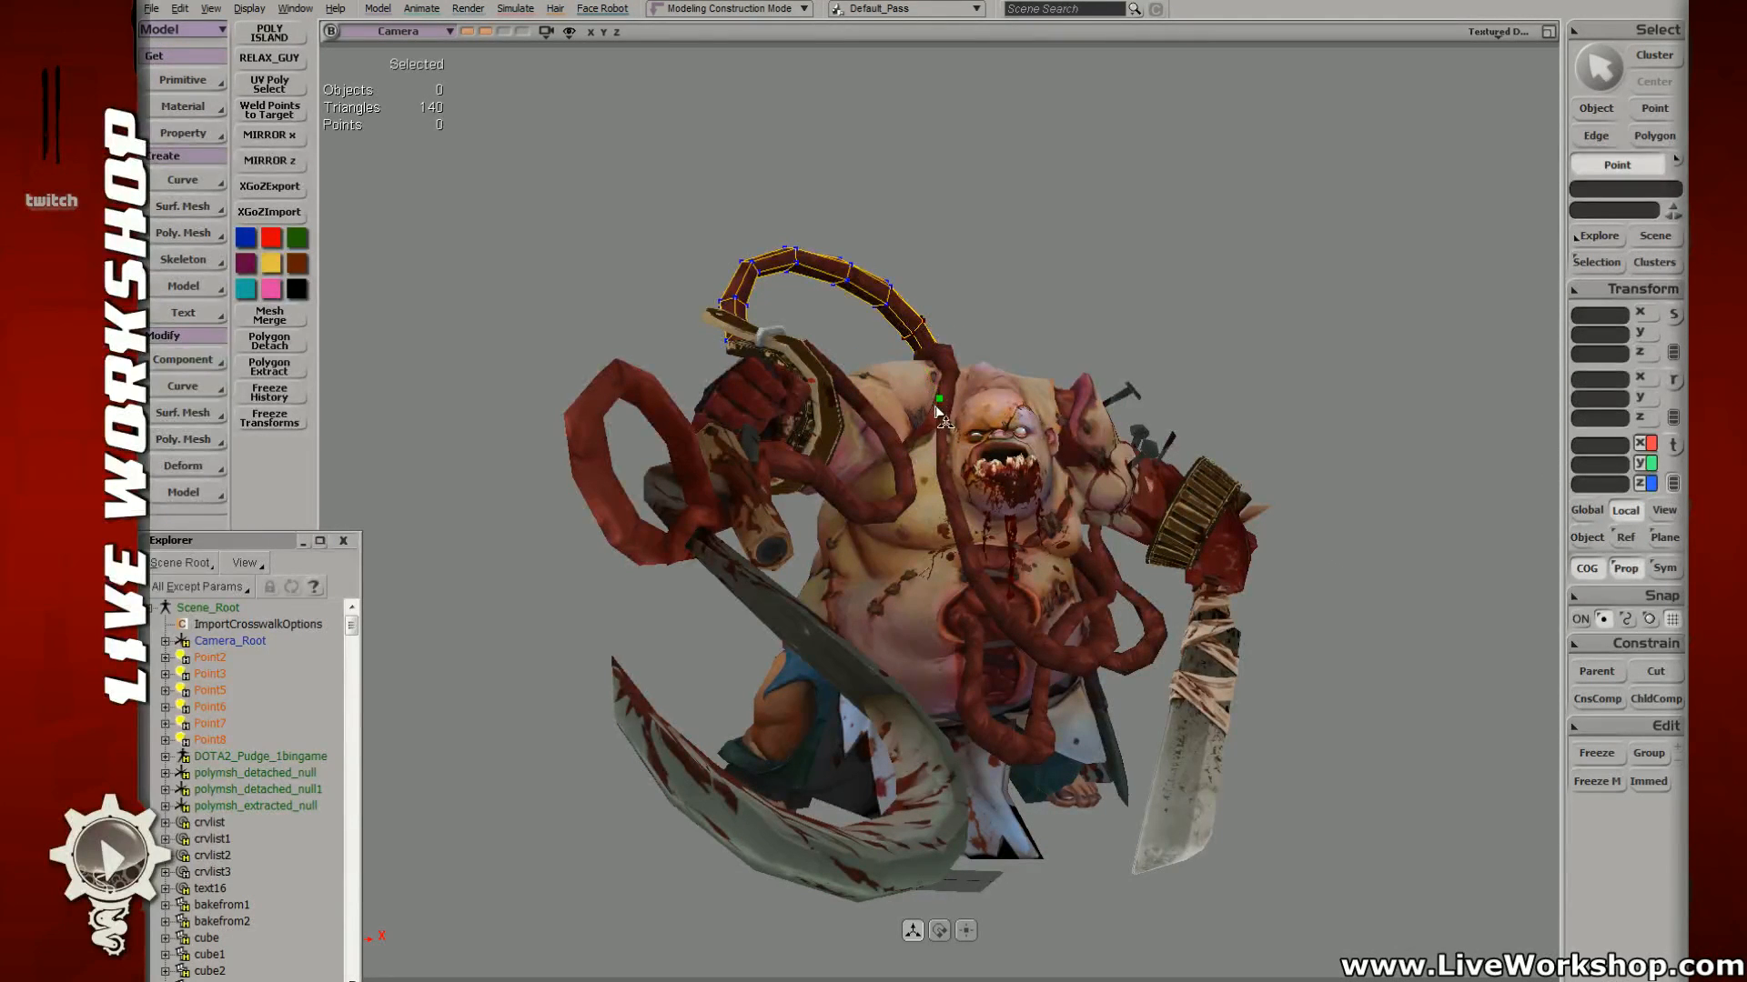
Step: Select the 25 points of the tube's shoulder end in wireframe, and rotate and shift them to bend that end into the shoulder
{"action": "key", "text": "4"}
{"action": "key", "text": "6"}
{"action": "right_click_drag", "start_coordinate": [957, 375], "coordinate": [938, 429]}
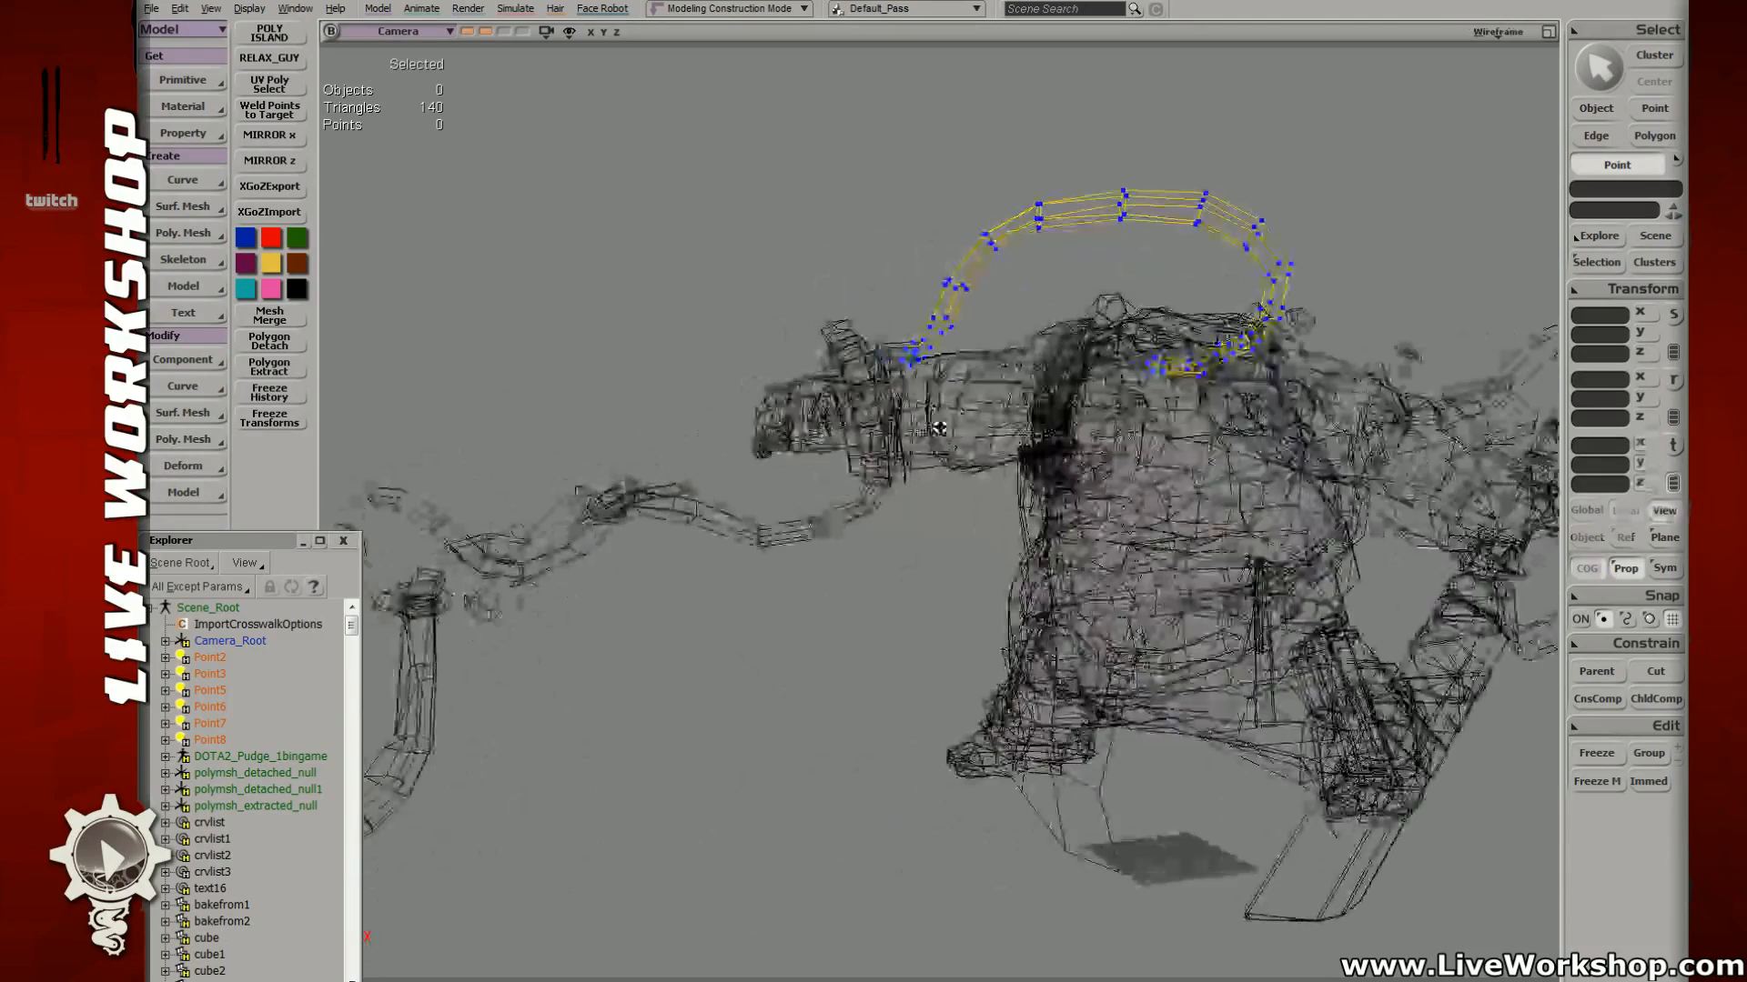
{"action": "left_click_drag", "start_coordinate": [939, 428], "coordinate": [675, 565]}
{"action": "left_click_drag", "start_coordinate": [1037, 429], "coordinate": [801, 556]}
{"action": "key", "text": "c"}
{"action": "left_click_drag", "start_coordinate": [932, 496], "coordinate": [833, 321], "text": "alt"}
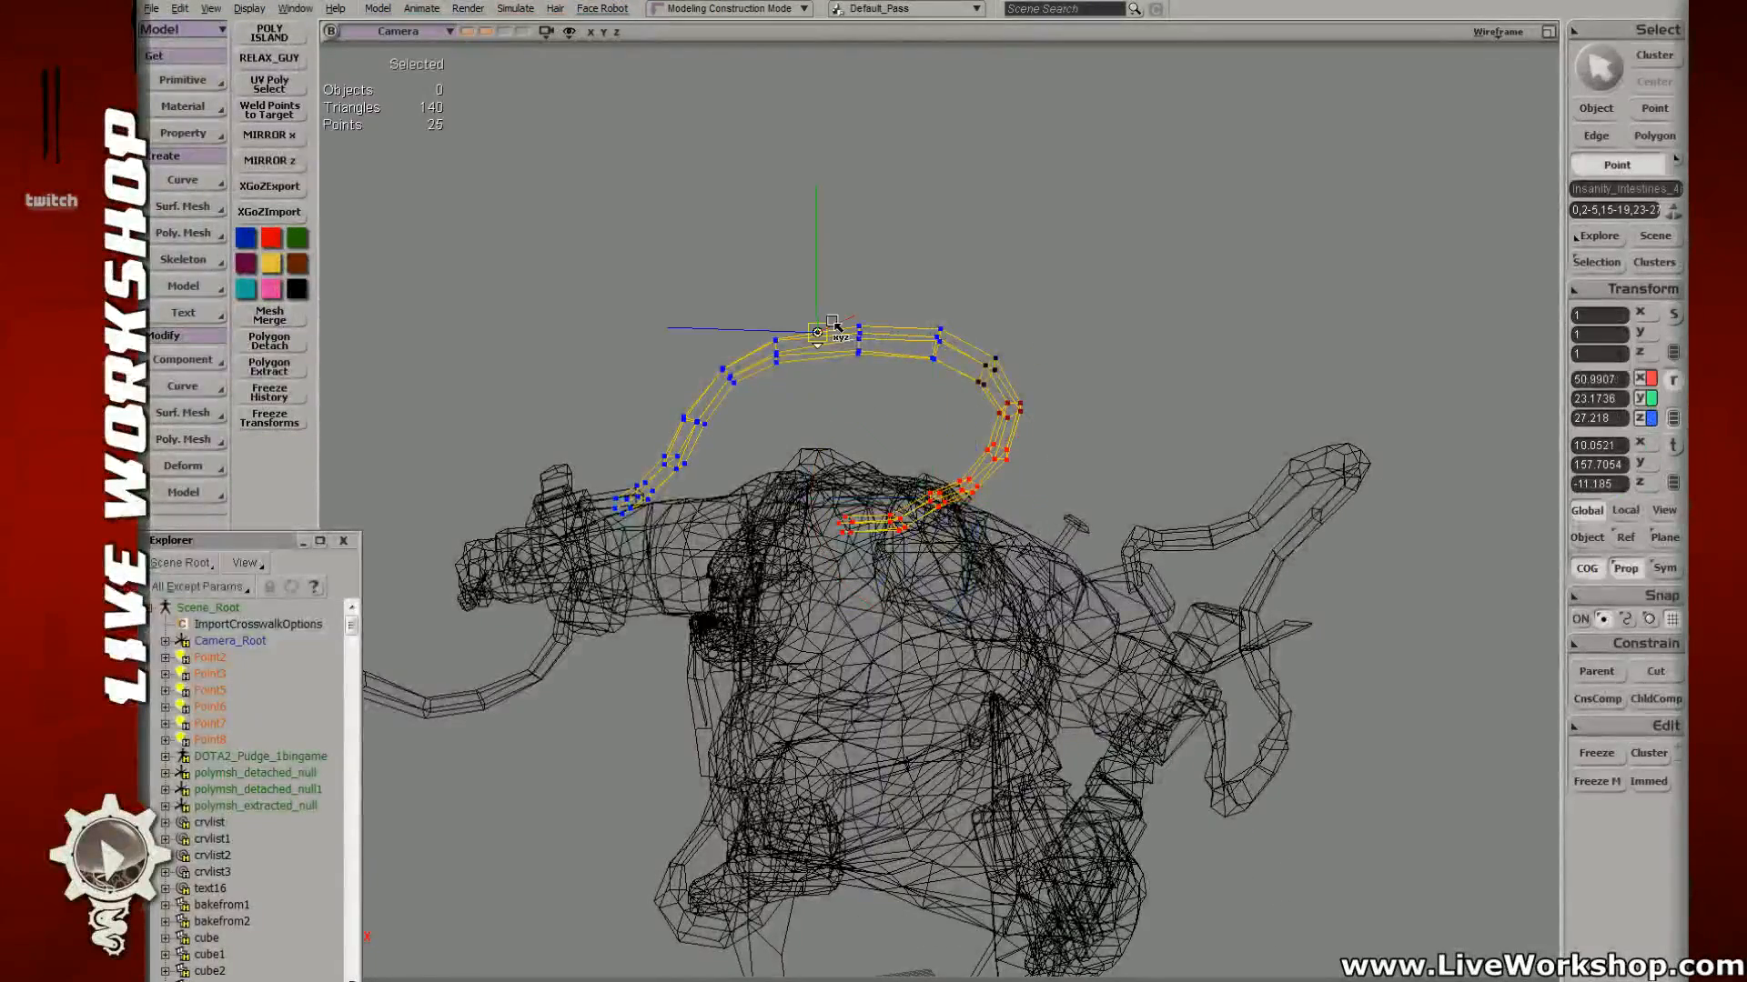
{"action": "key", "text": "6"}
{"action": "right_click_drag", "start_coordinate": [838, 429], "coordinate": [910, 401]}
{"action": "left_click", "coordinate": [468, 34]}
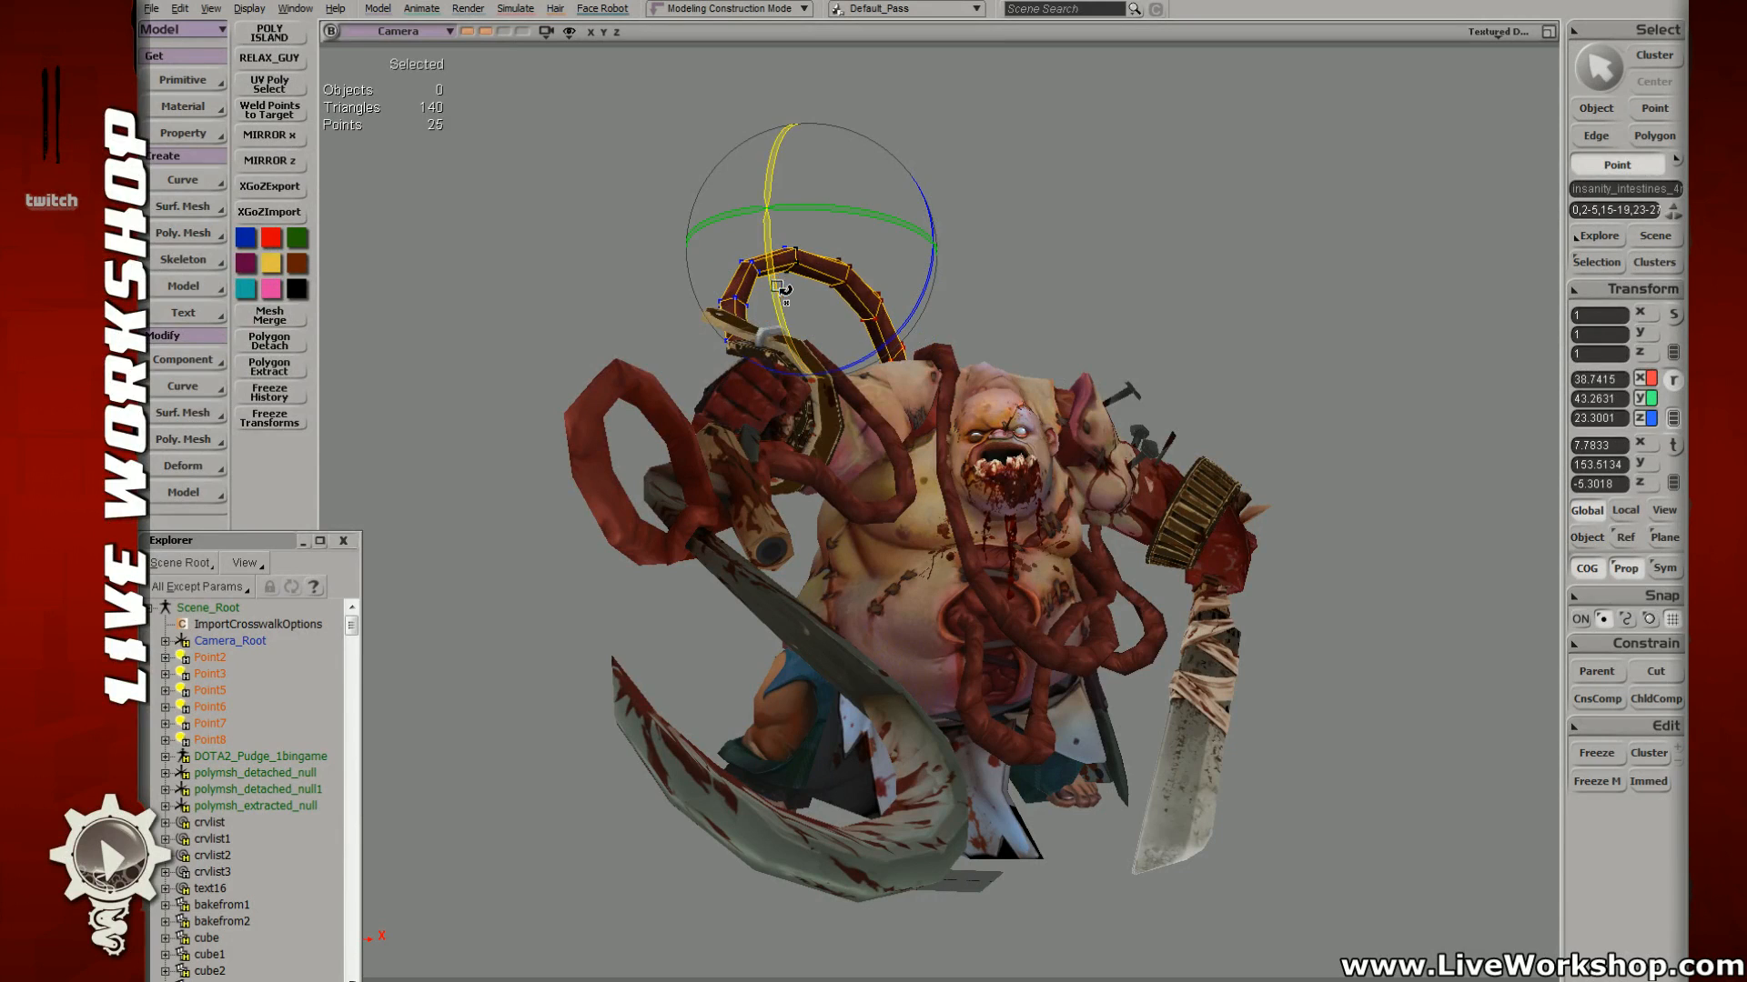
{"action": "mouse_move", "coordinate": [768, 284]}
{"action": "left_mouse_down"}
{"action": "mouse_move", "coordinate": [741, 353]}
{"action": "mouse_move", "coordinate": [767, 339]}
{"action": "mouse_move", "coordinate": [739, 323]}
{"action": "mouse_move", "coordinate": [753, 292]}
{"action": "left_mouse_up"}
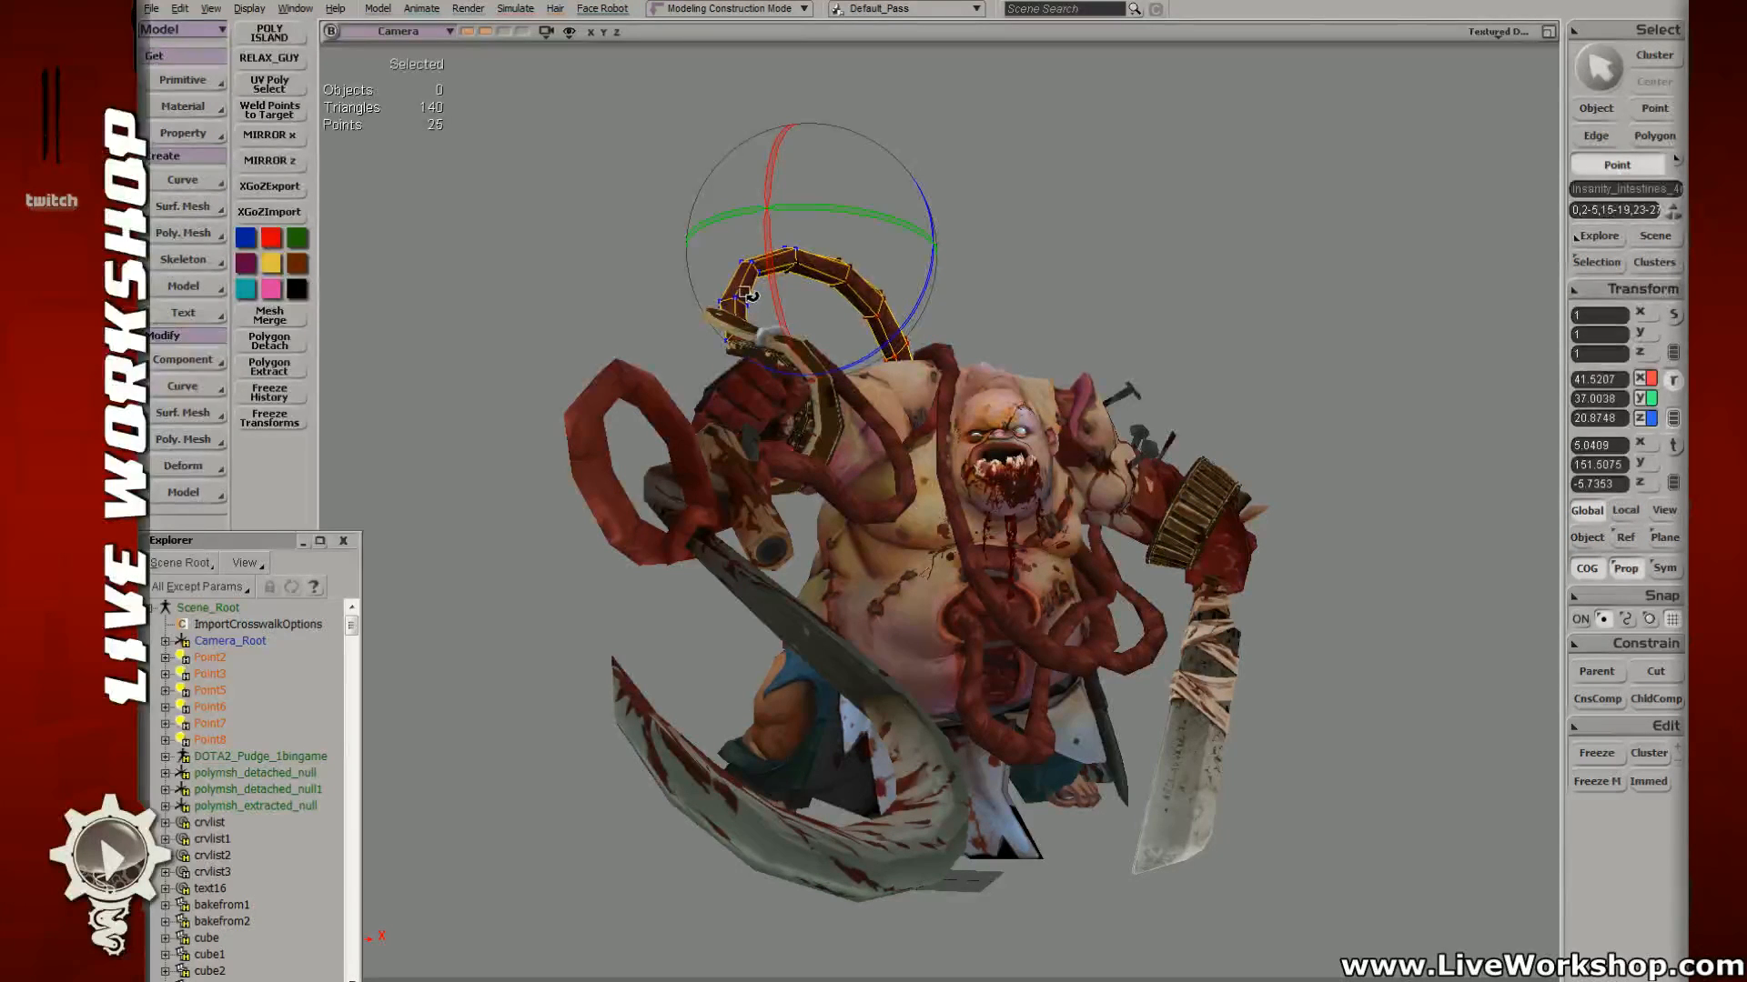
{"action": "key", "text": "x"}
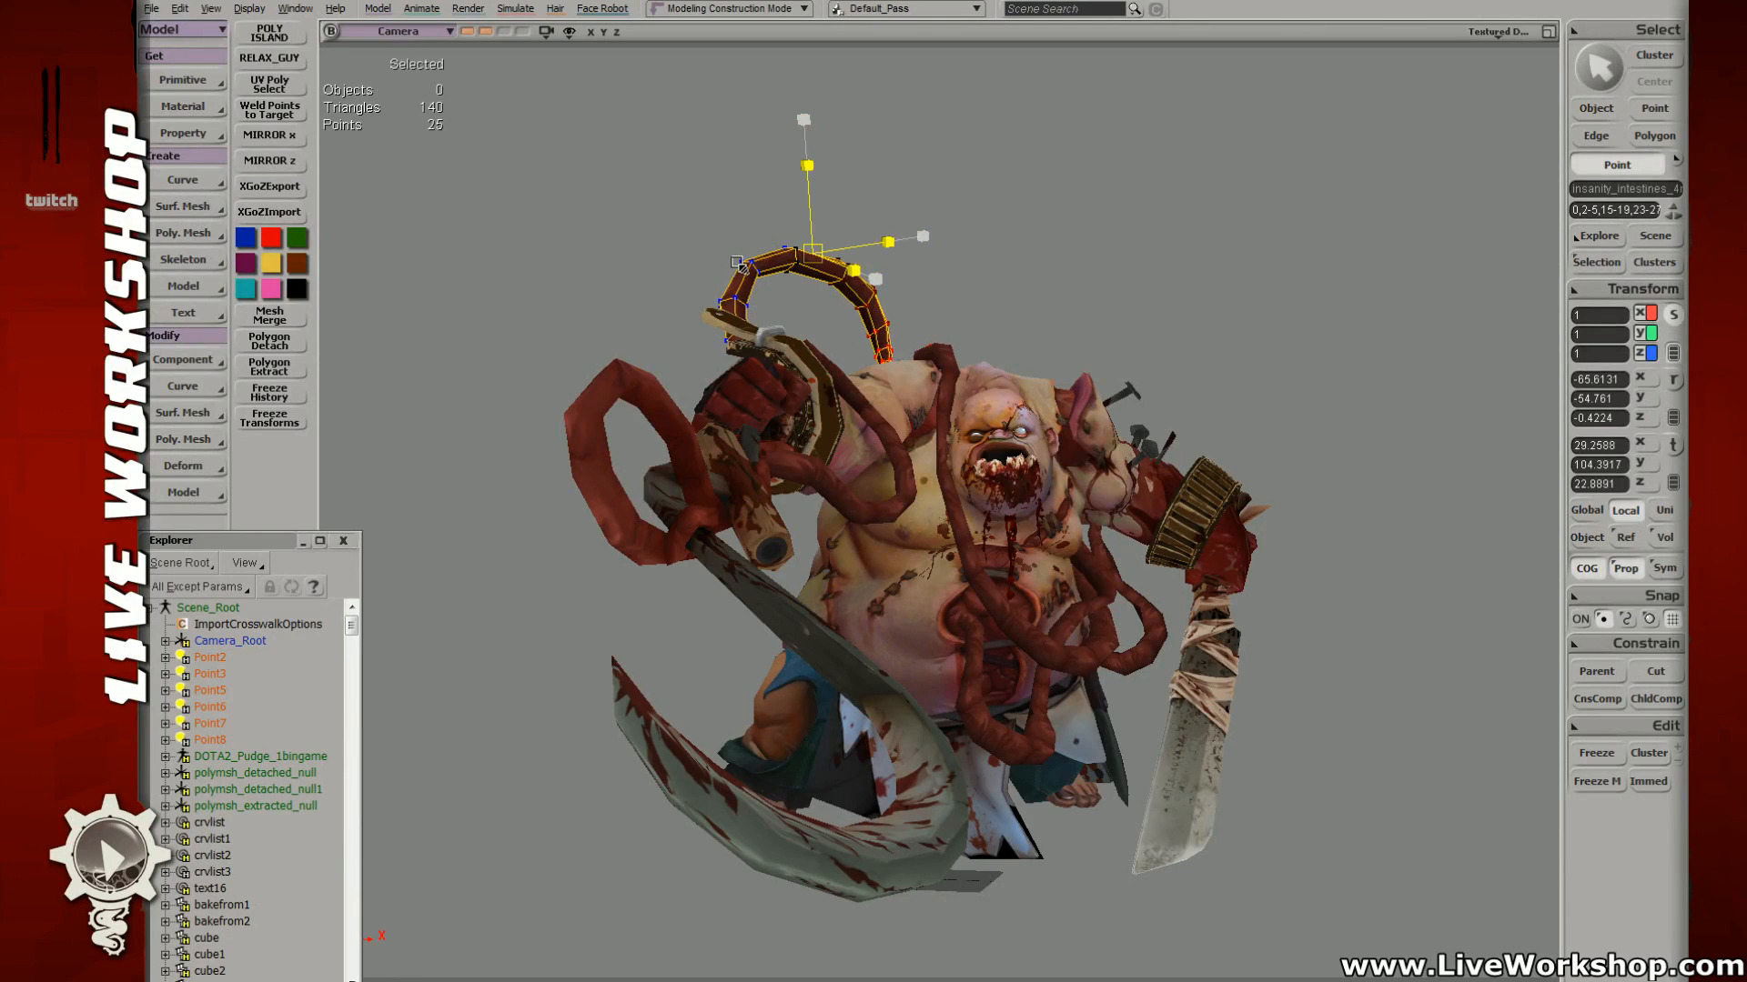
{"action": "left_click_drag", "start_coordinate": [747, 266], "coordinate": [747, 267]}
{"action": "key", "text": "c"}
Step: Select the edge loop halfway down the tube's shoulder side and move it slightly to refine the curve
{"action": "key", "text": "e"}
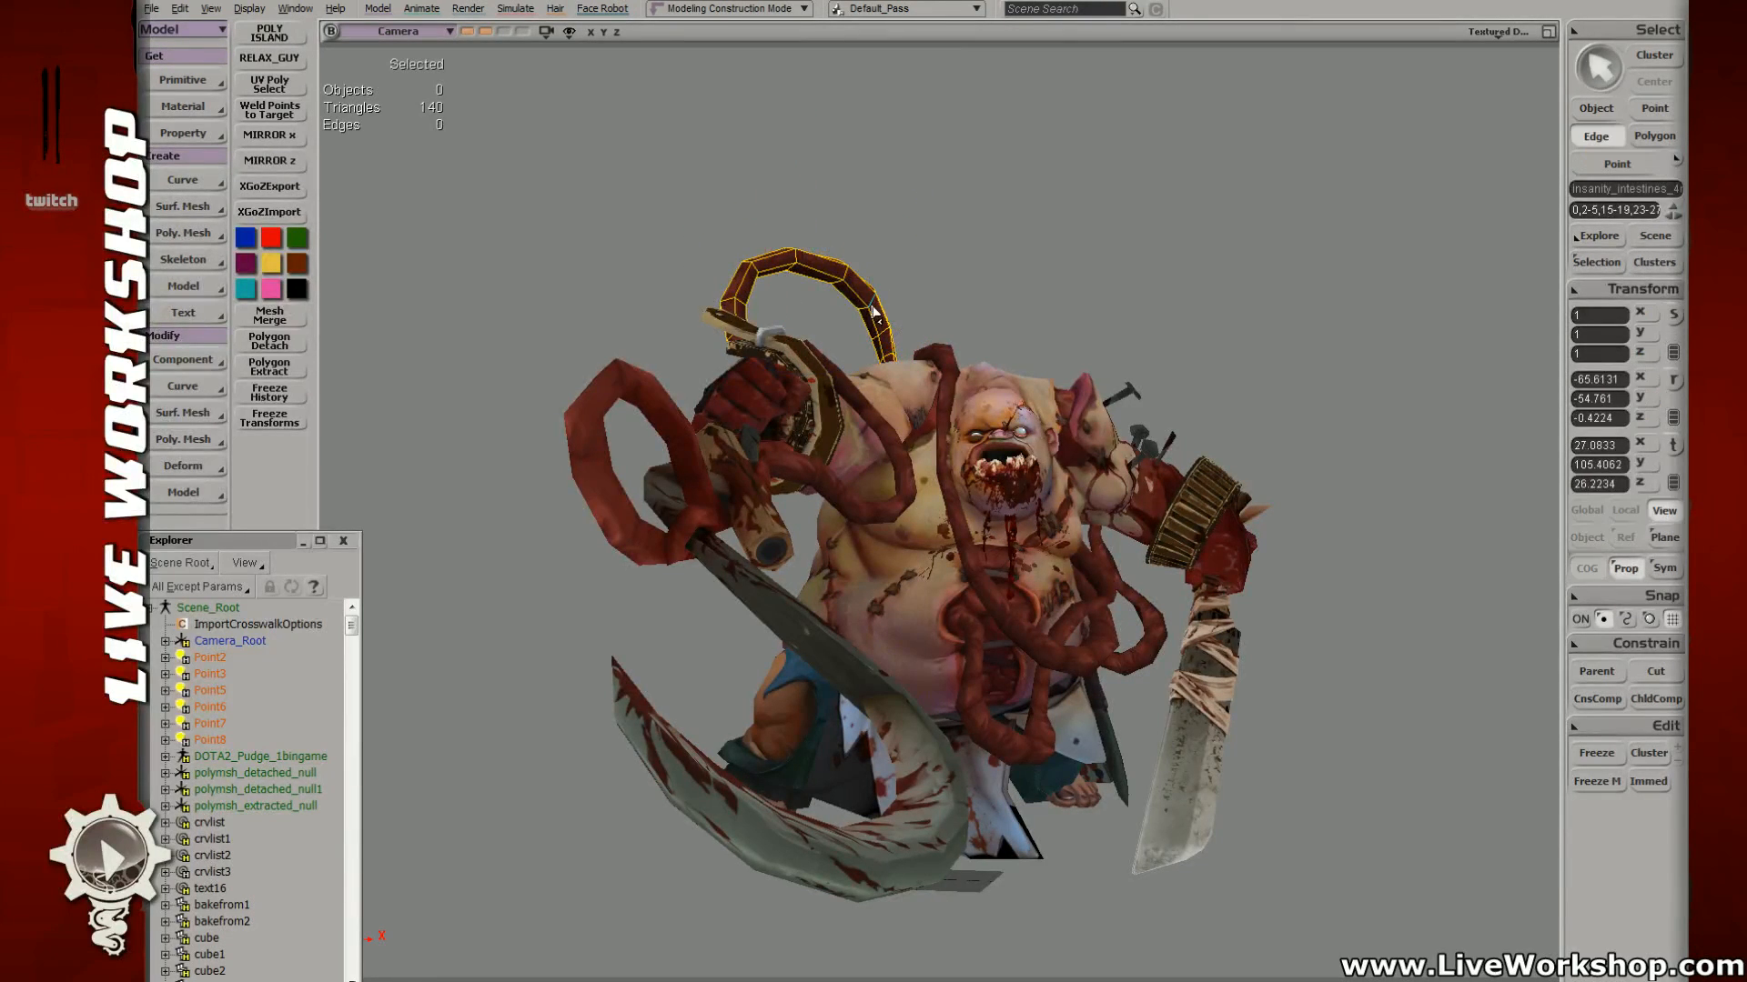
{"action": "middle_click", "coordinate": [881, 307], "text": "alt"}
{"action": "key", "text": "x"}
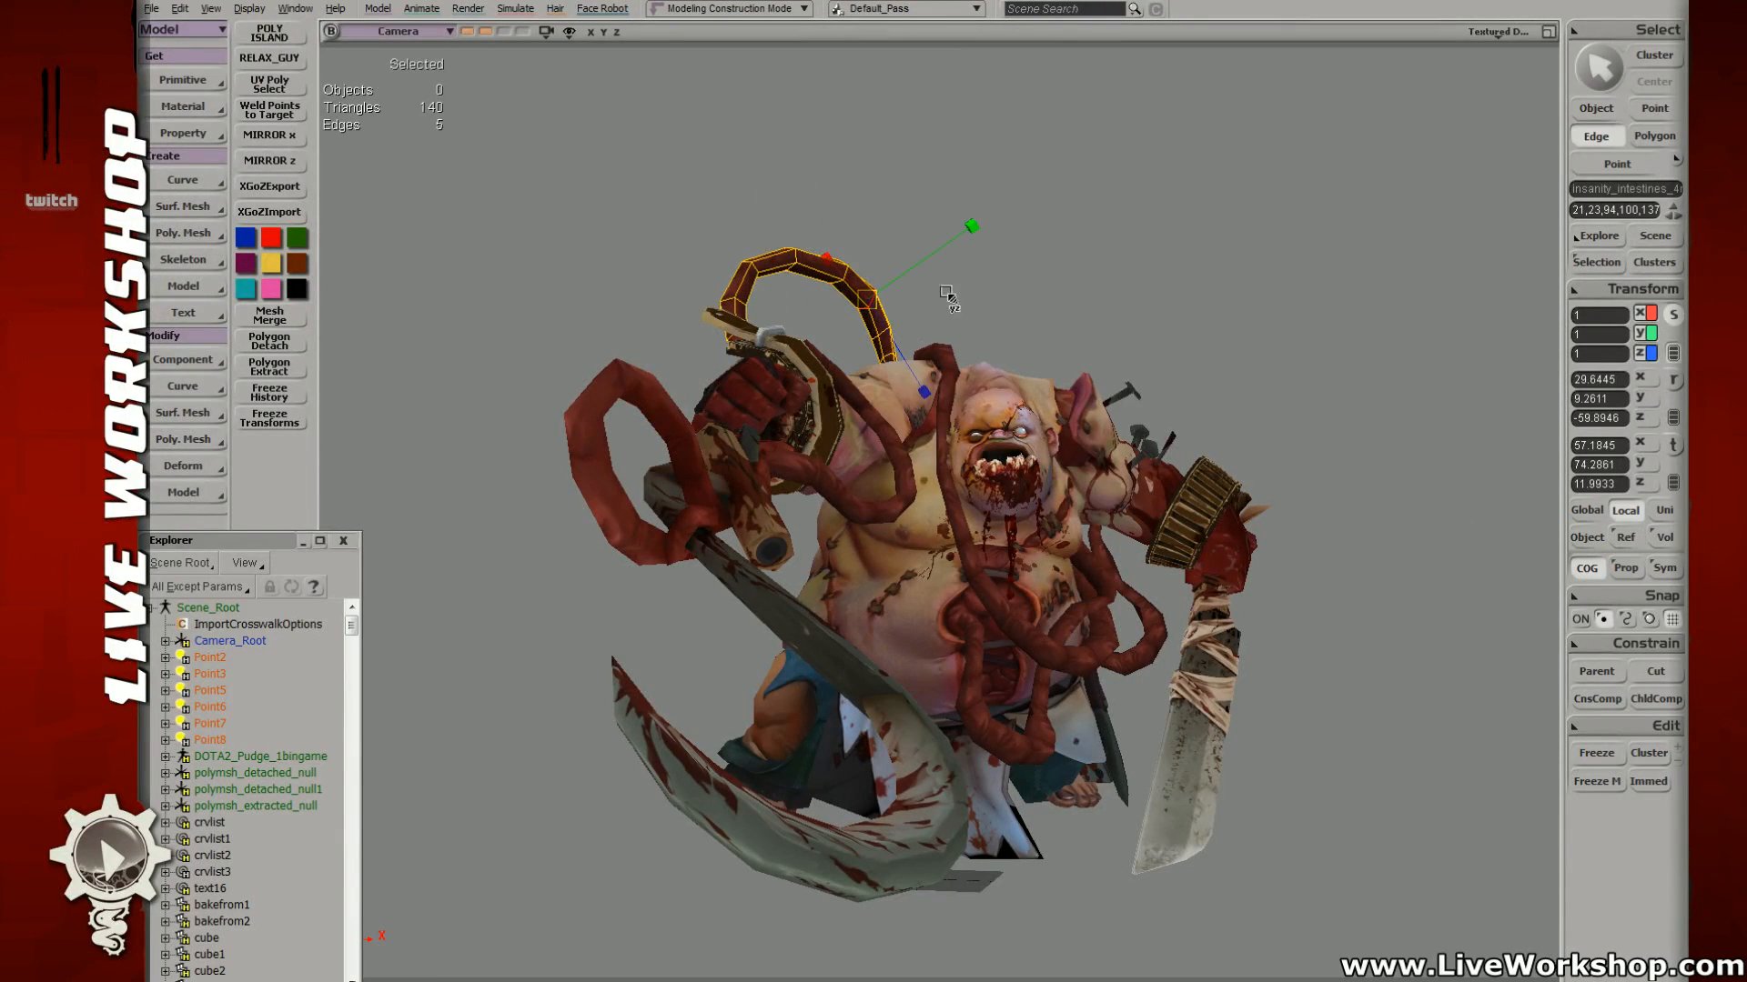
{"action": "key", "text": "v"}
{"action": "left_click_drag", "start_coordinate": [862, 305], "coordinate": [856, 294]}
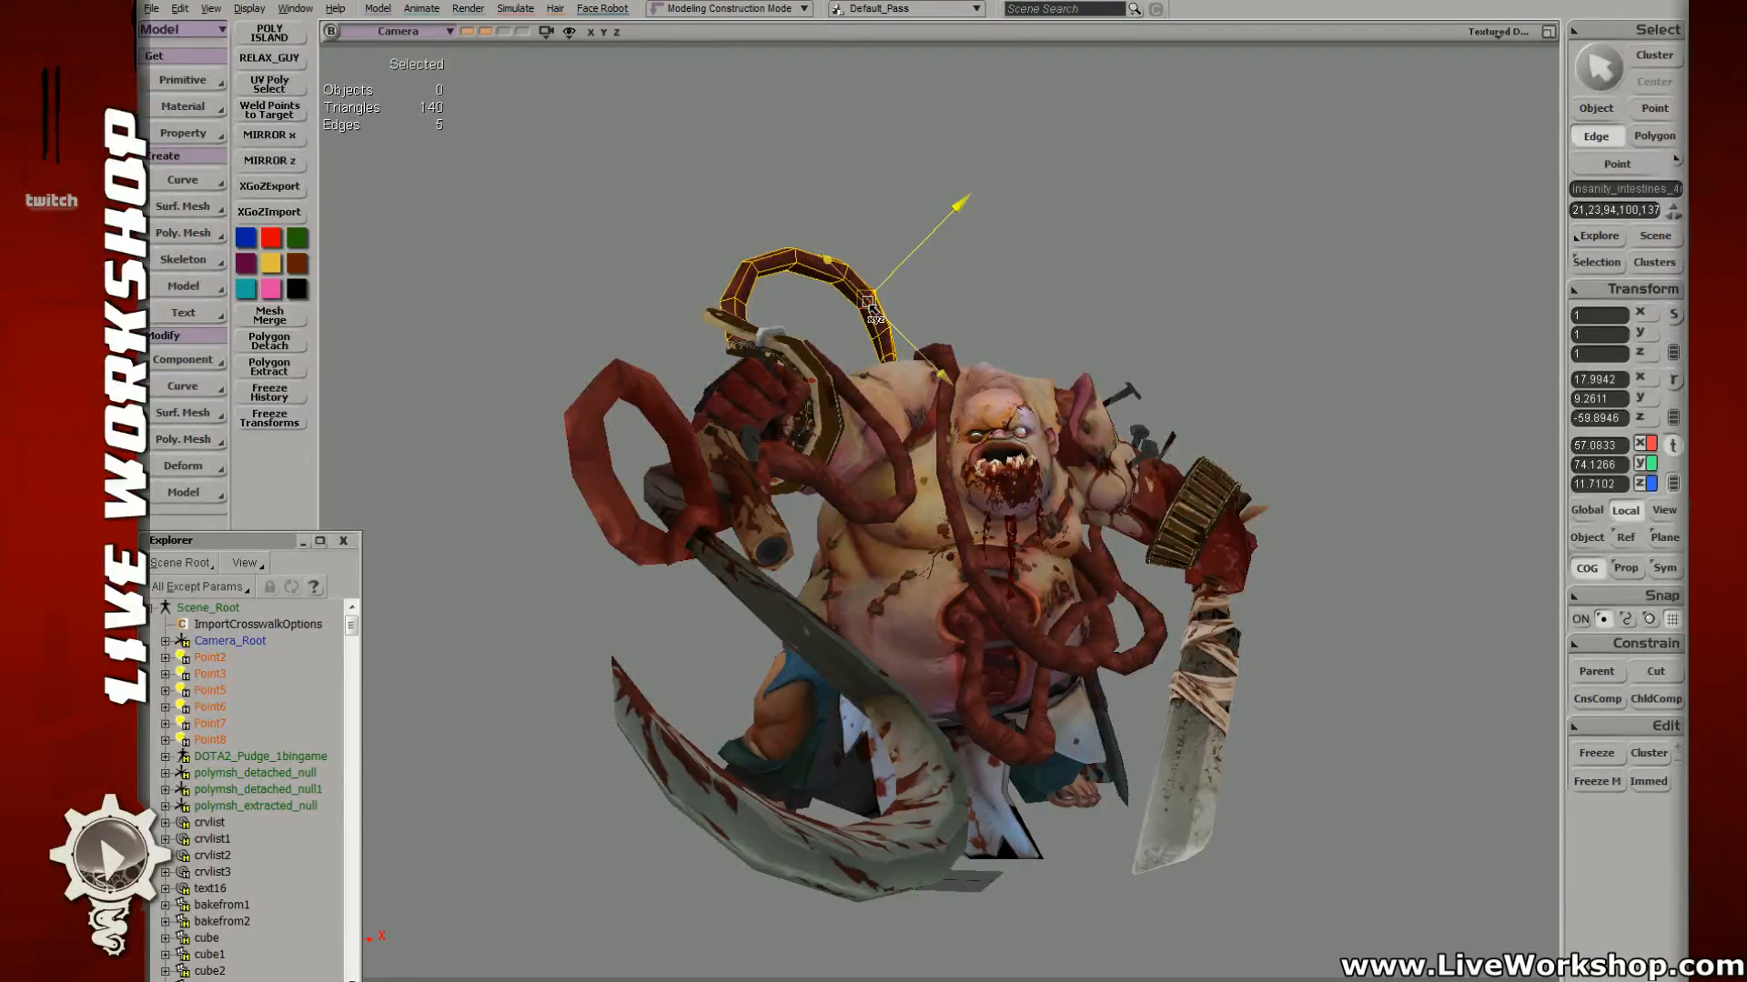
Step: Select the edge loop at the tube's crest and rotate it to follow the arch
{"action": "key", "text": "t"}
{"action": "key", "text": "e"}
{"action": "left_click", "coordinate": [846, 273]}
{"action": "middle_click", "coordinate": [808, 261], "text": "alt"}
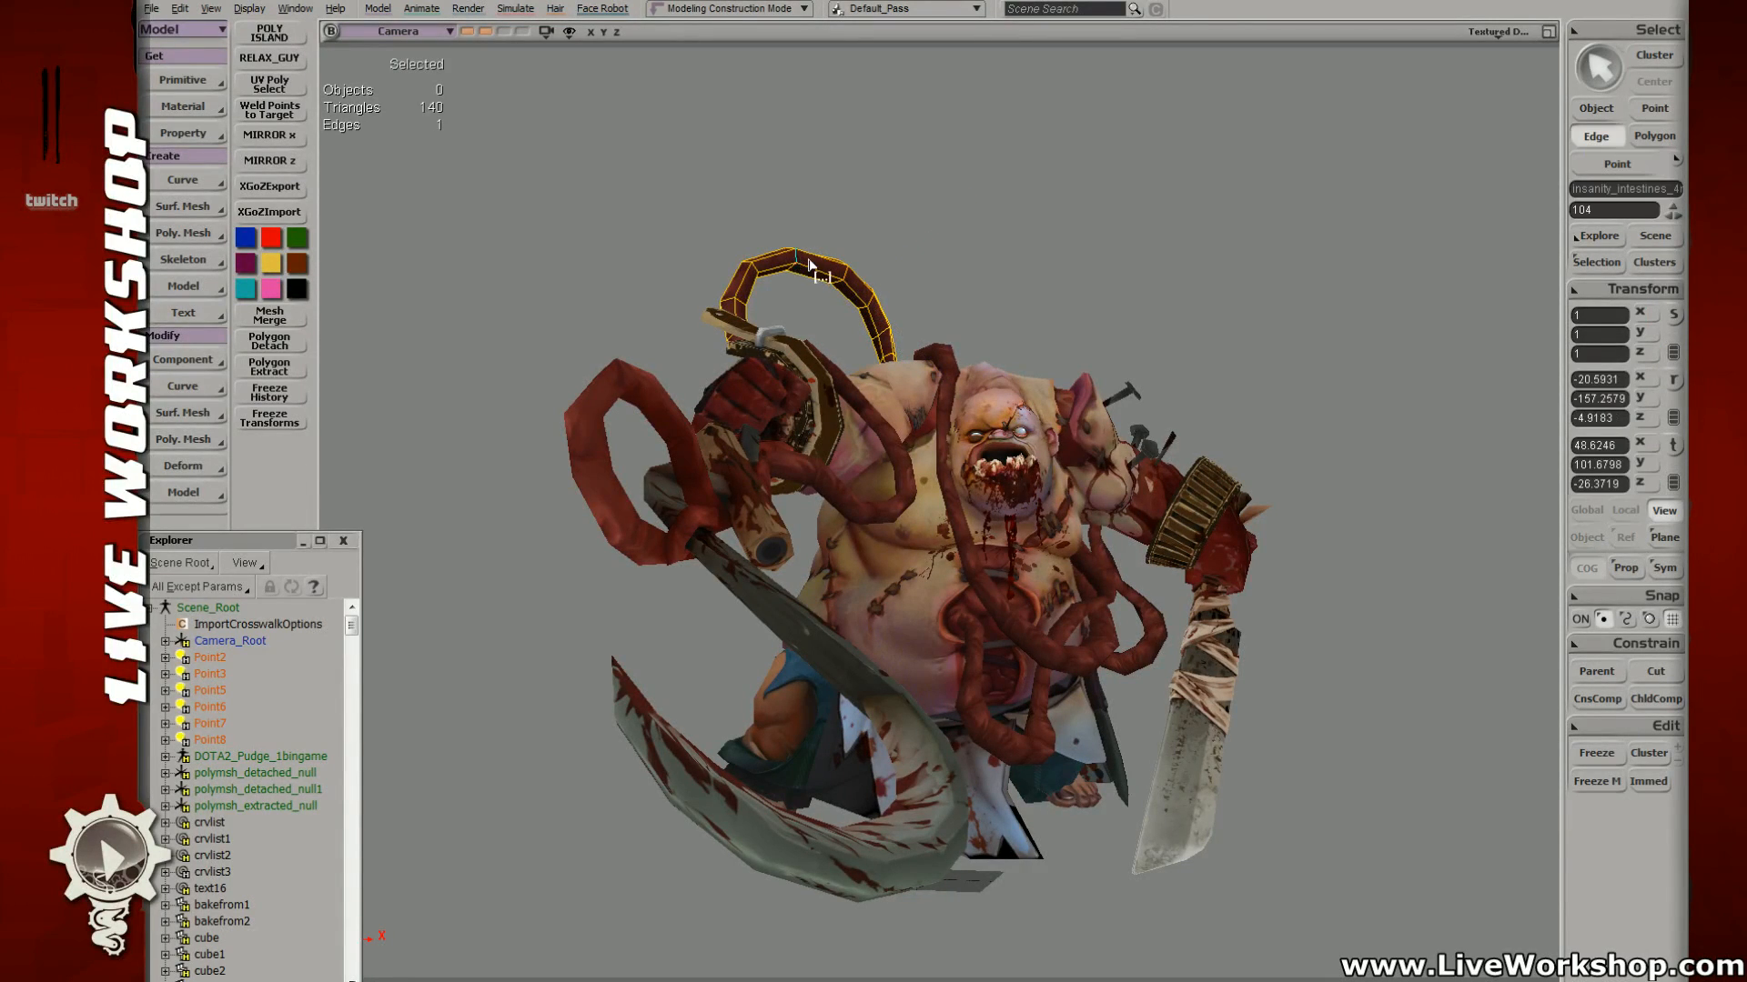
{"action": "key", "text": "c"}
{"action": "key", "text": "e"}
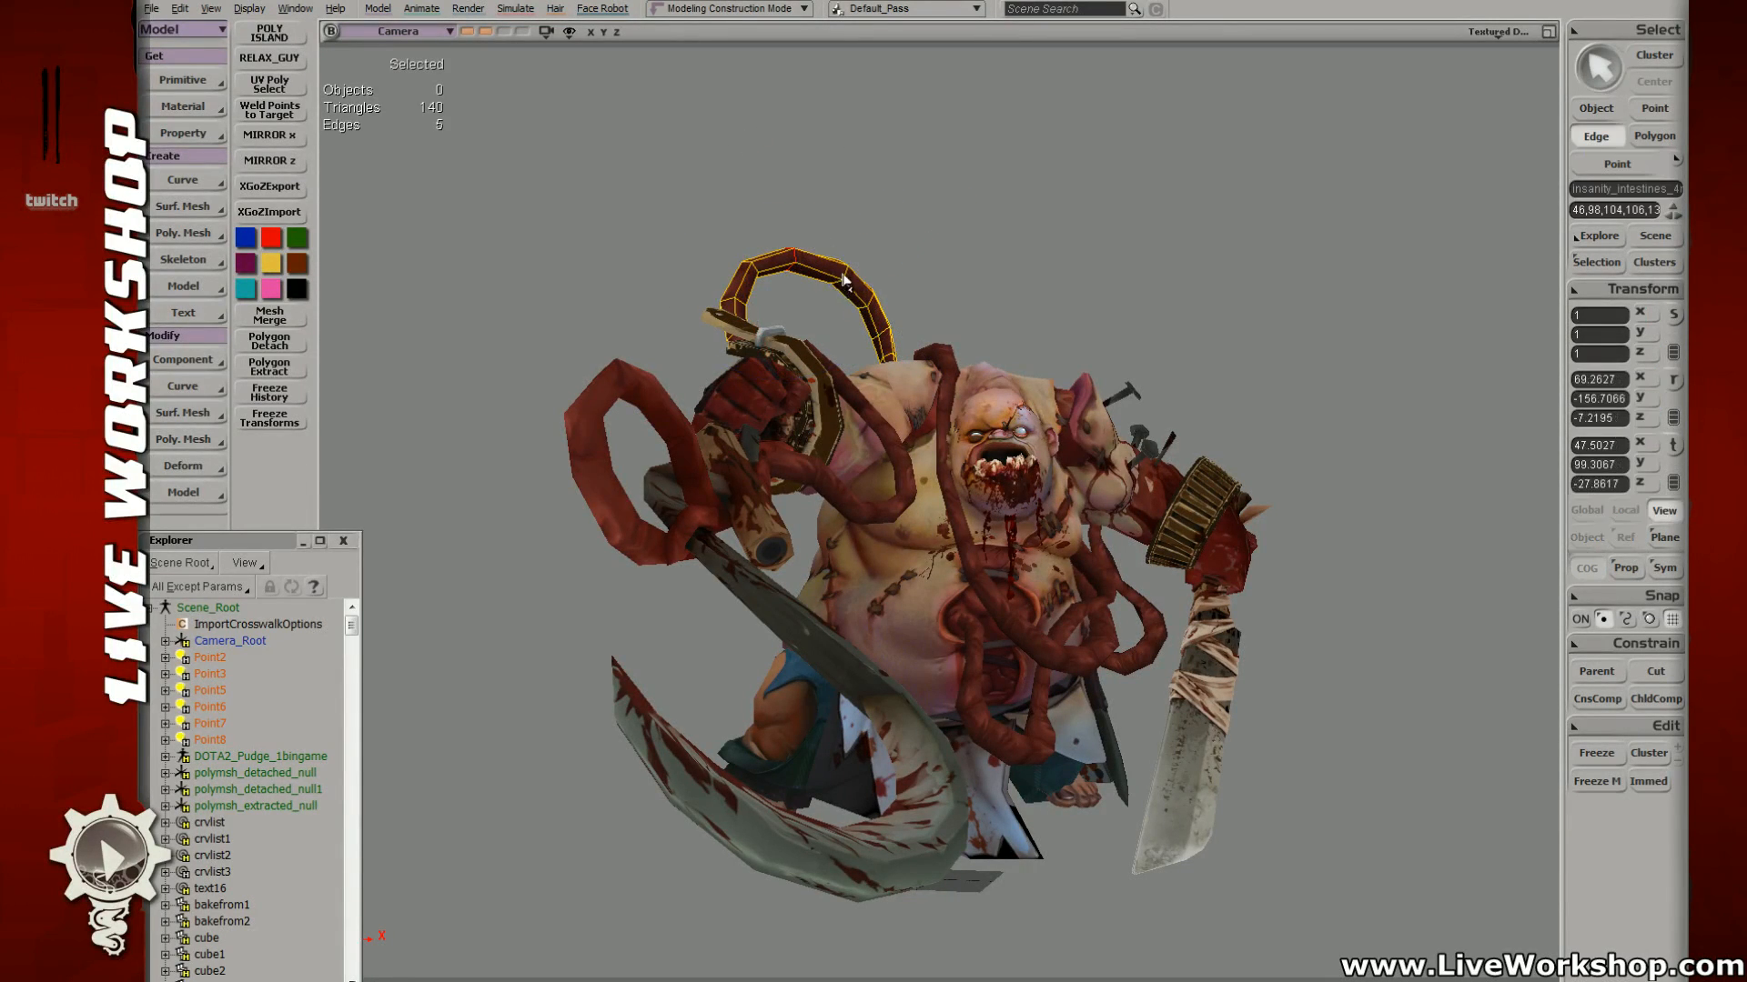
Step: Select the edge loop between the crest and the shoulder side, and rotate and move it to even out the bend
{"action": "left_click", "coordinate": [835, 267]}
{"action": "left_click", "coordinate": [849, 272]}
{"action": "key", "text": "c"}
{"action": "key", "text": "e"}
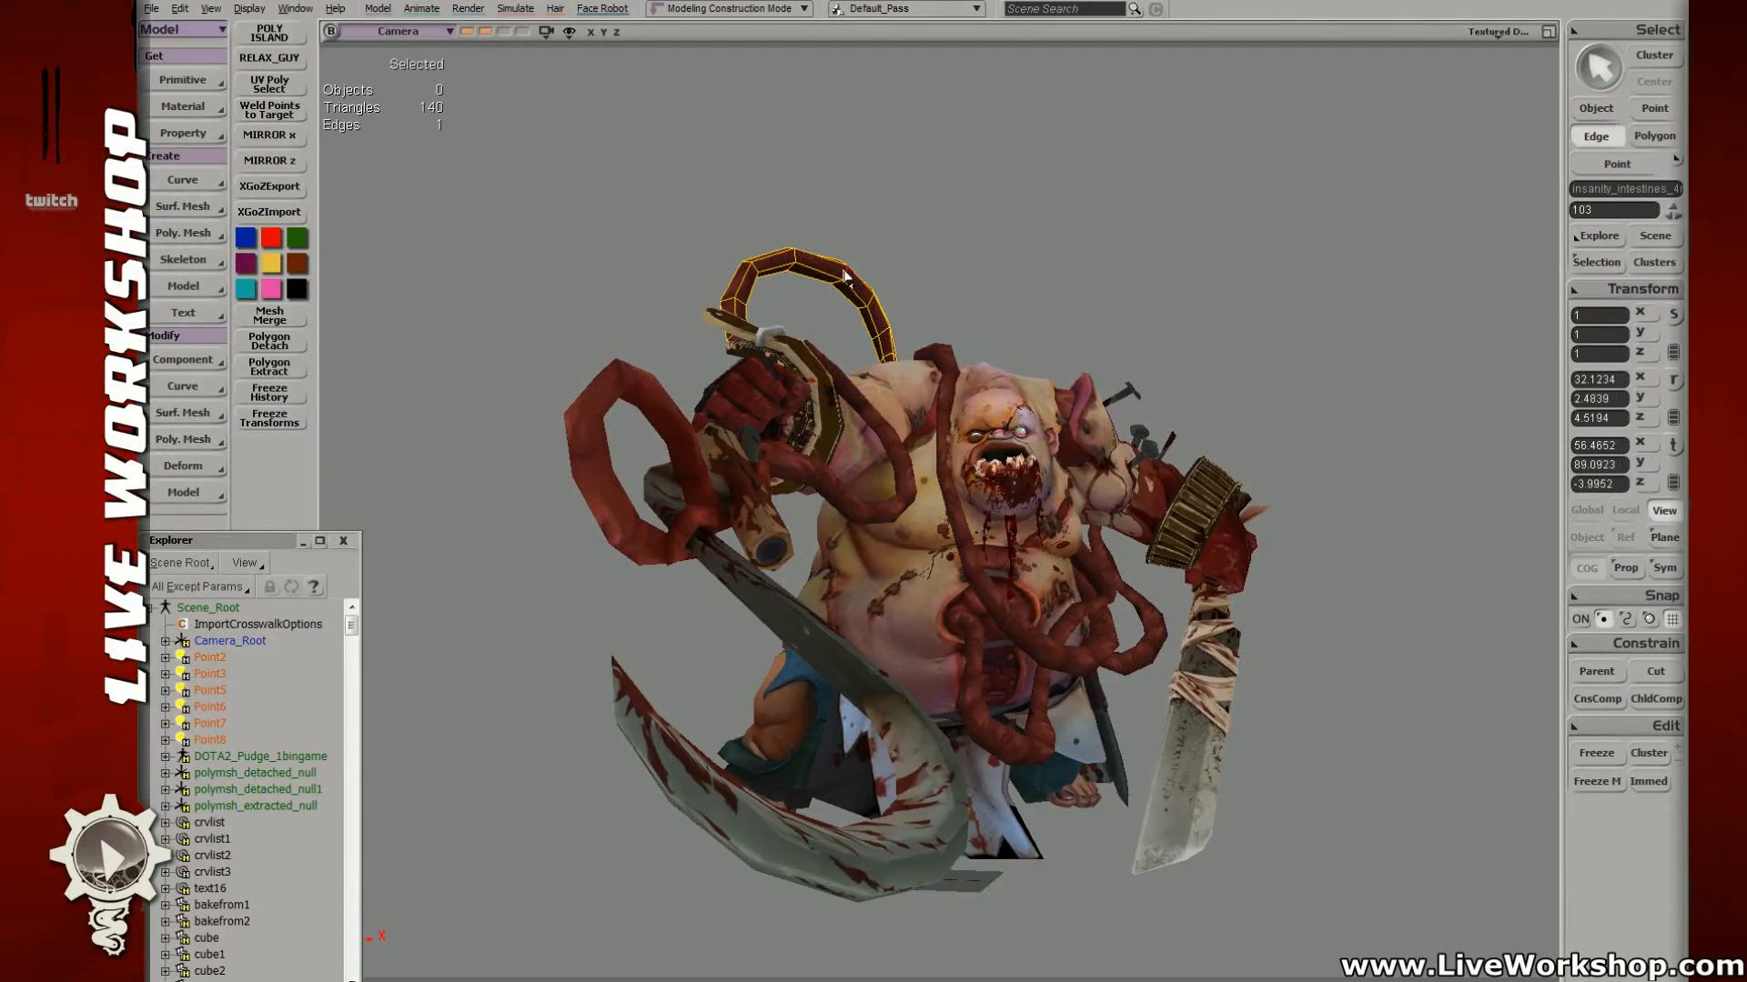
{"action": "middle_click", "coordinate": [855, 289], "text": "alt"}
{"action": "key", "text": "c"}
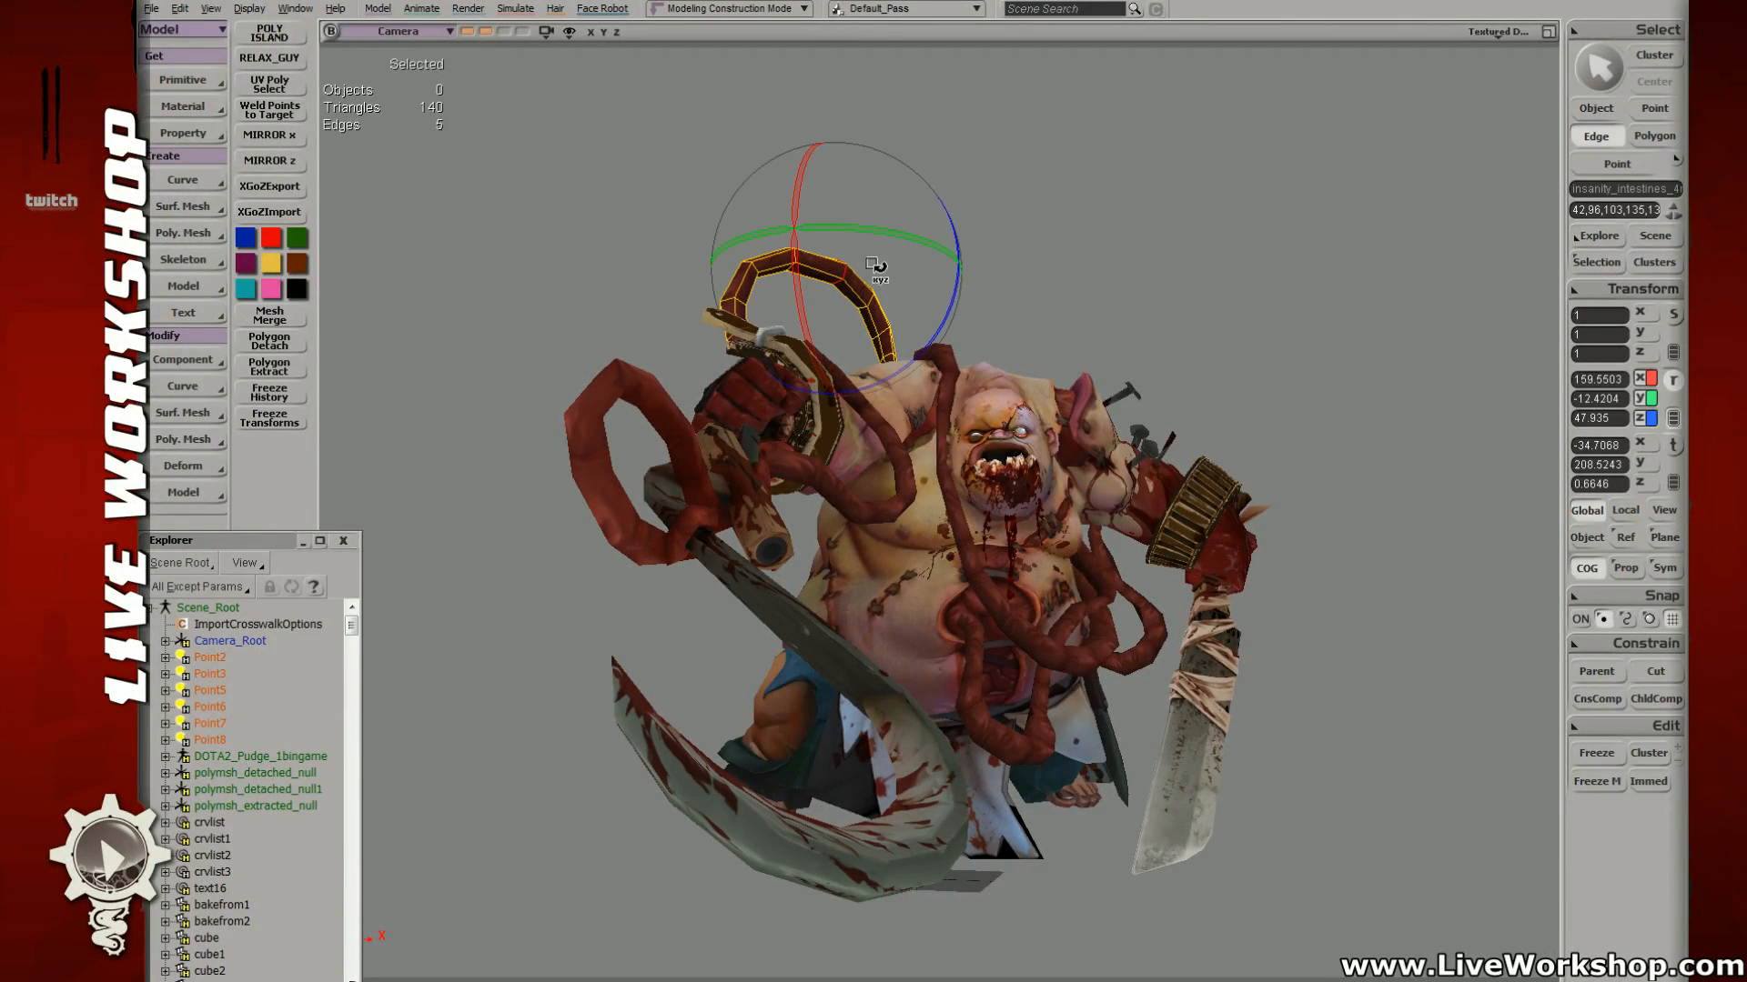
{"action": "key", "text": "v"}
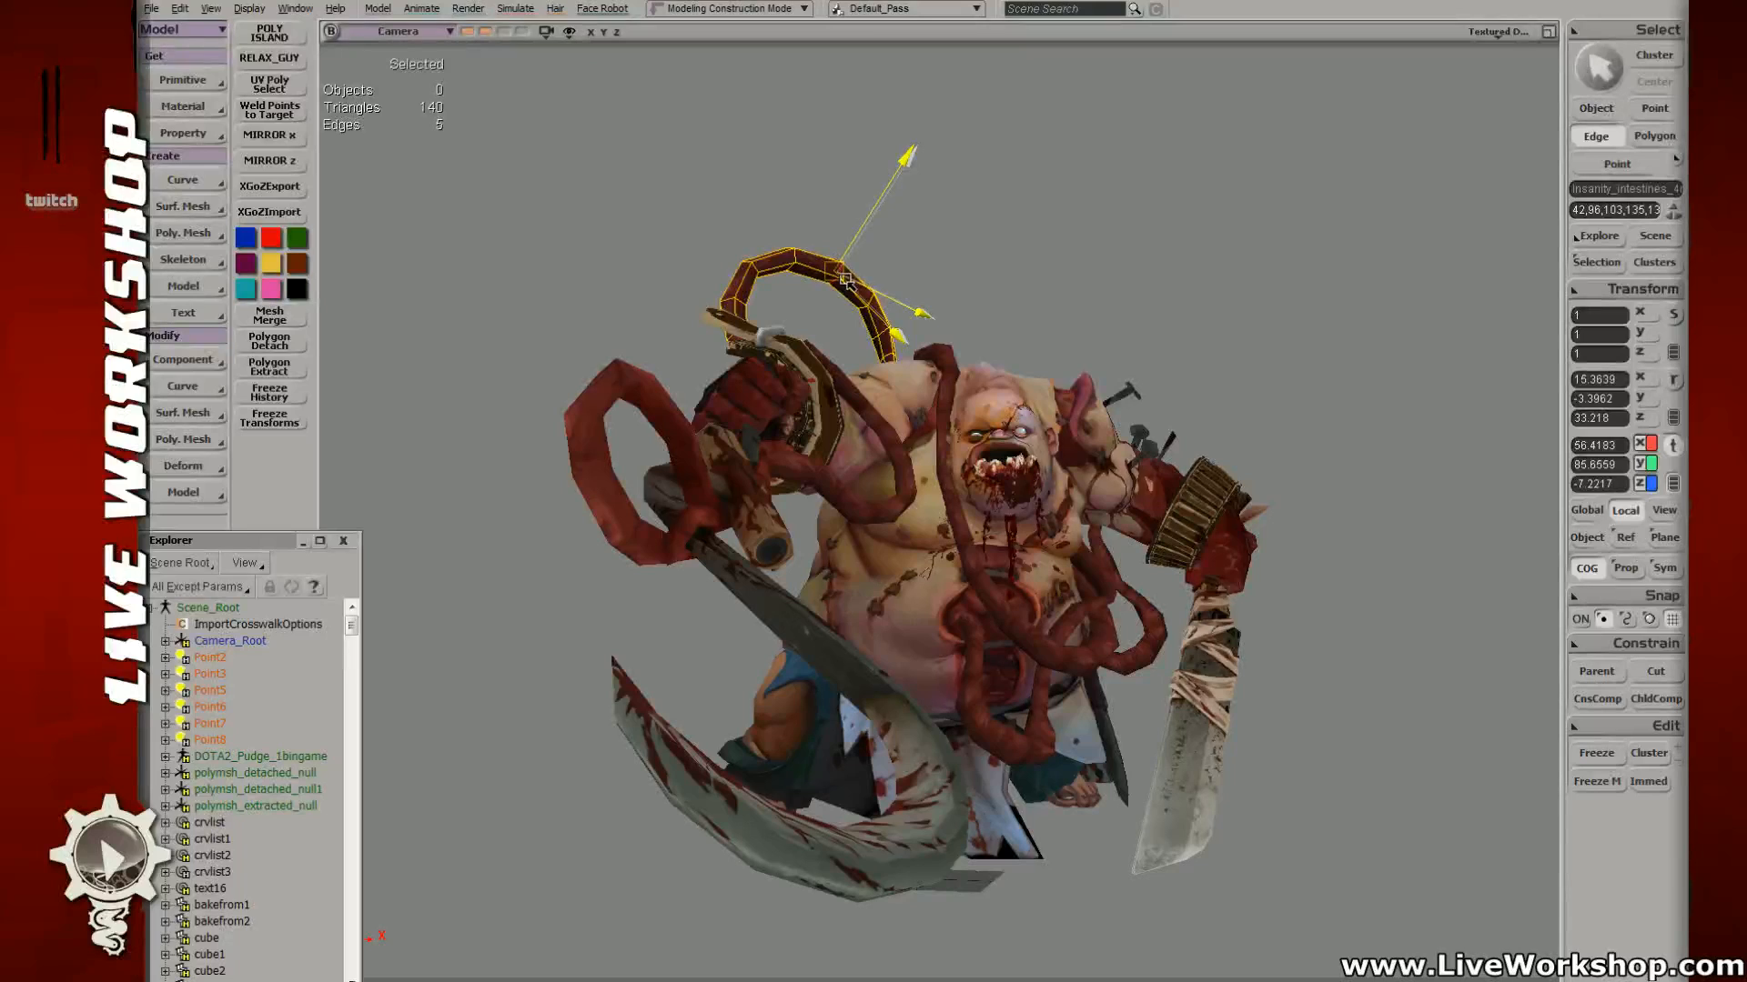
{"action": "key", "text": "space"}
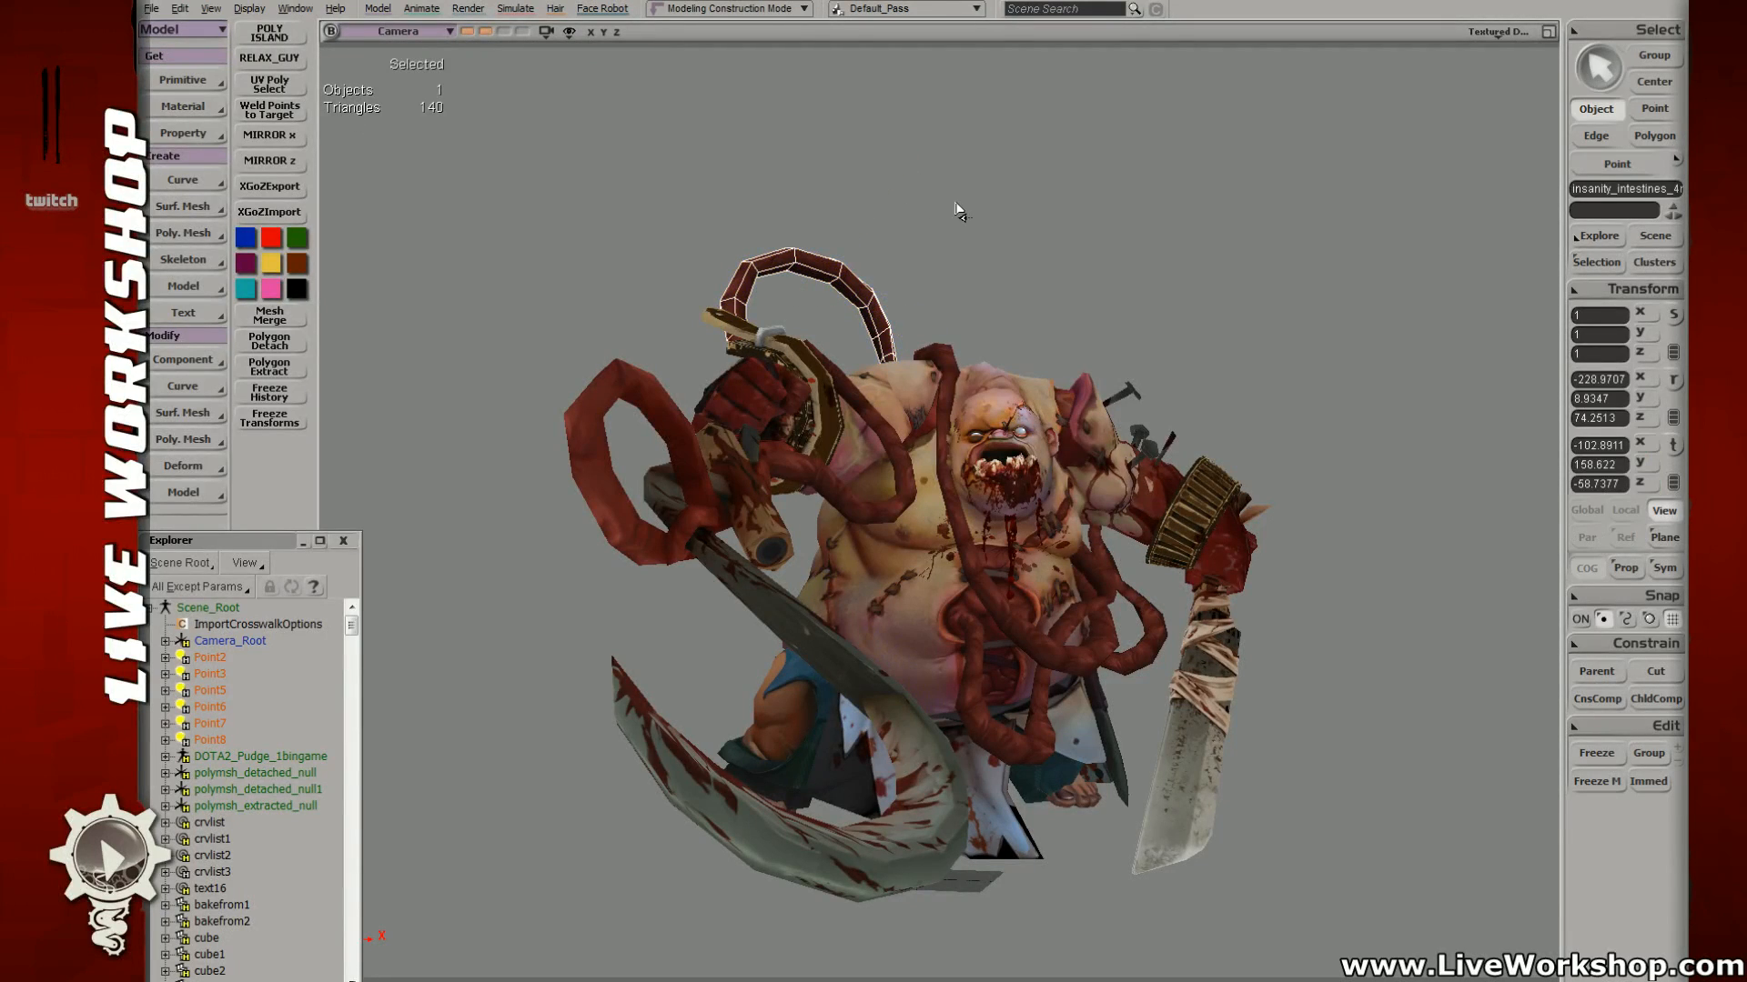
Step: Delete the tube's end polygons hidden inside the shoulder in wireframe, restore the textured display and save the scene
{"action": "left_click", "coordinate": [957, 210]}
{"action": "left_click", "coordinate": [889, 341]}
{"action": "key", "text": "4"}
{"action": "key", "text": "y"}
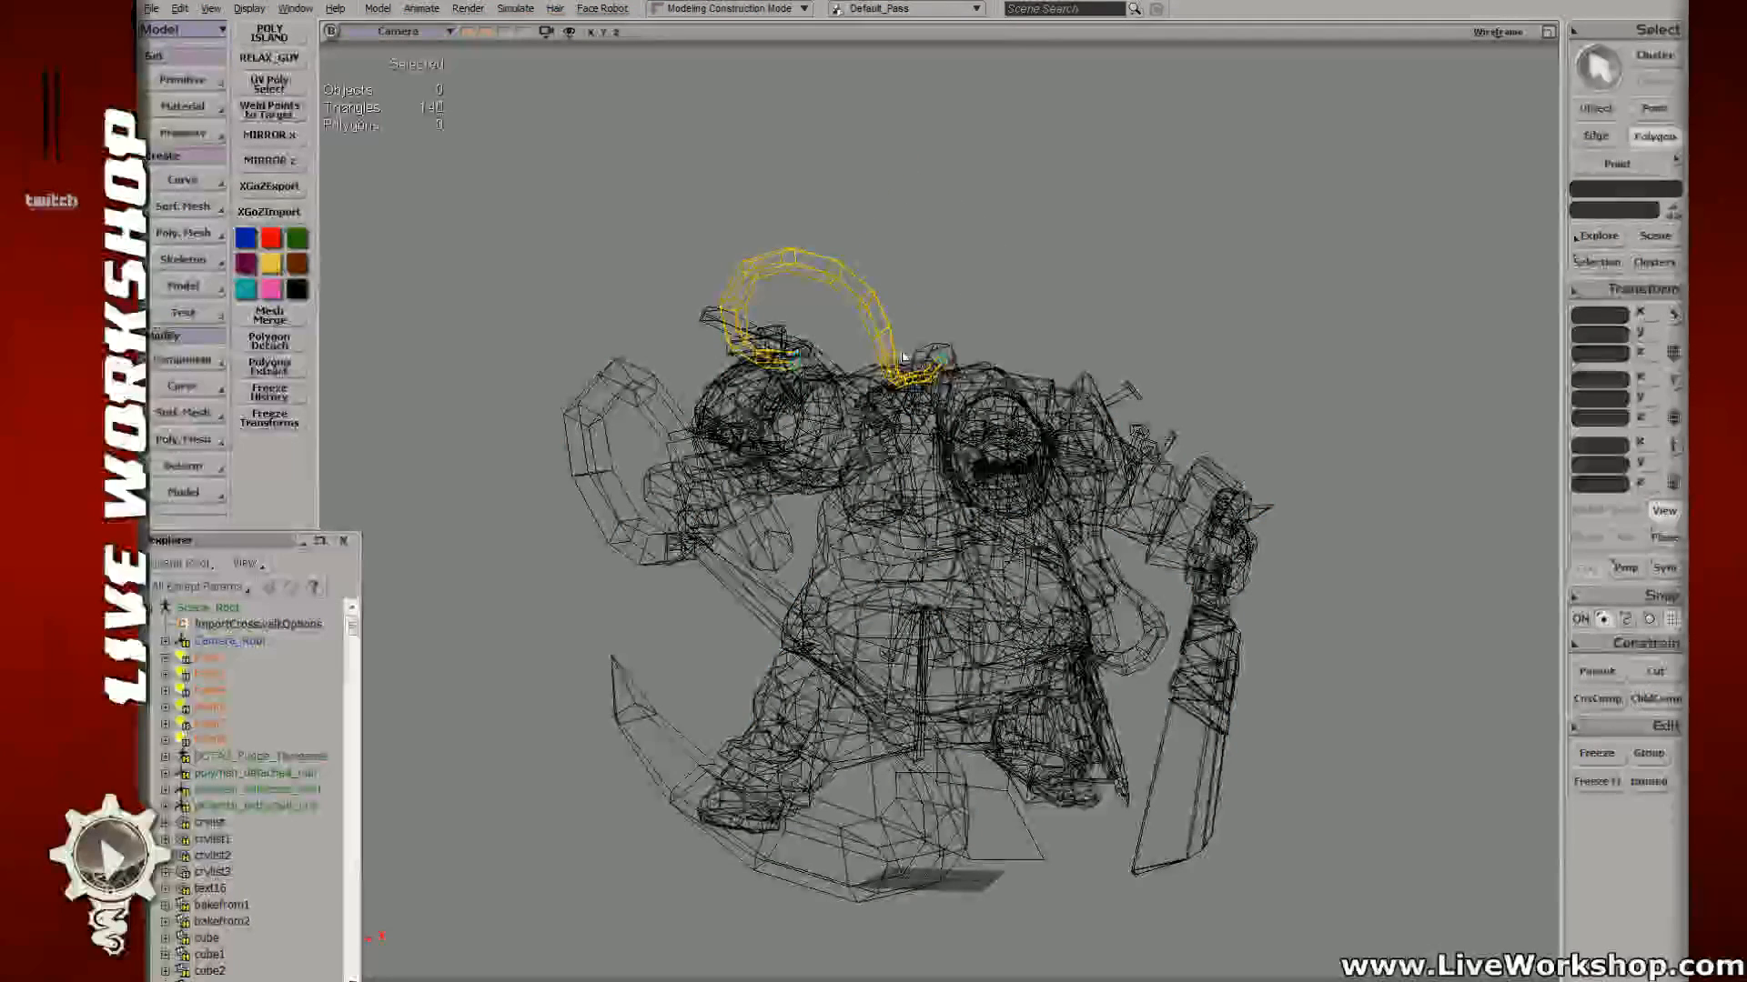
{"action": "left_click_drag", "start_coordinate": [902, 358], "coordinate": [984, 391]}
{"action": "key", "text": "Delete"}
{"action": "key", "text": "space"}
{"action": "left_click", "coordinate": [1073, 305]}
{"action": "key", "text": "6"}
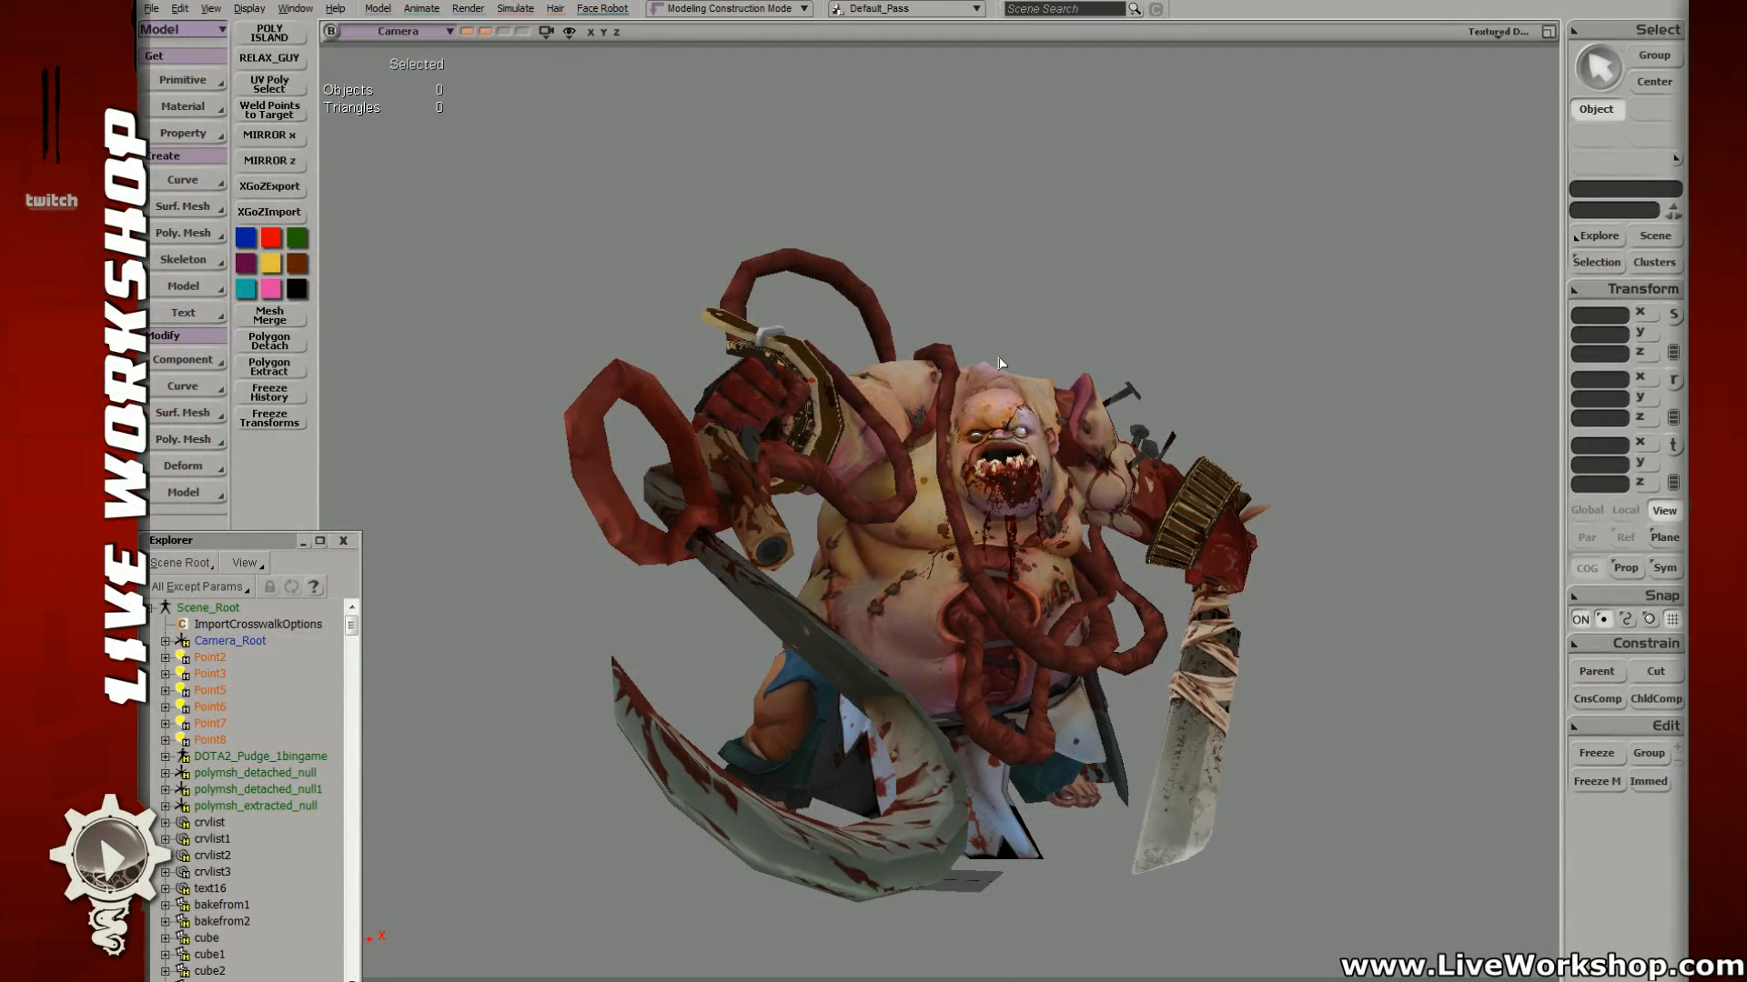
{"action": "key", "text": "ctrl+s"}
Step: Select the hook weapon and its coiled intestine ring as a polygon island, with the scene shown in wireframe
{"action": "left_click", "coordinate": [611, 427]}
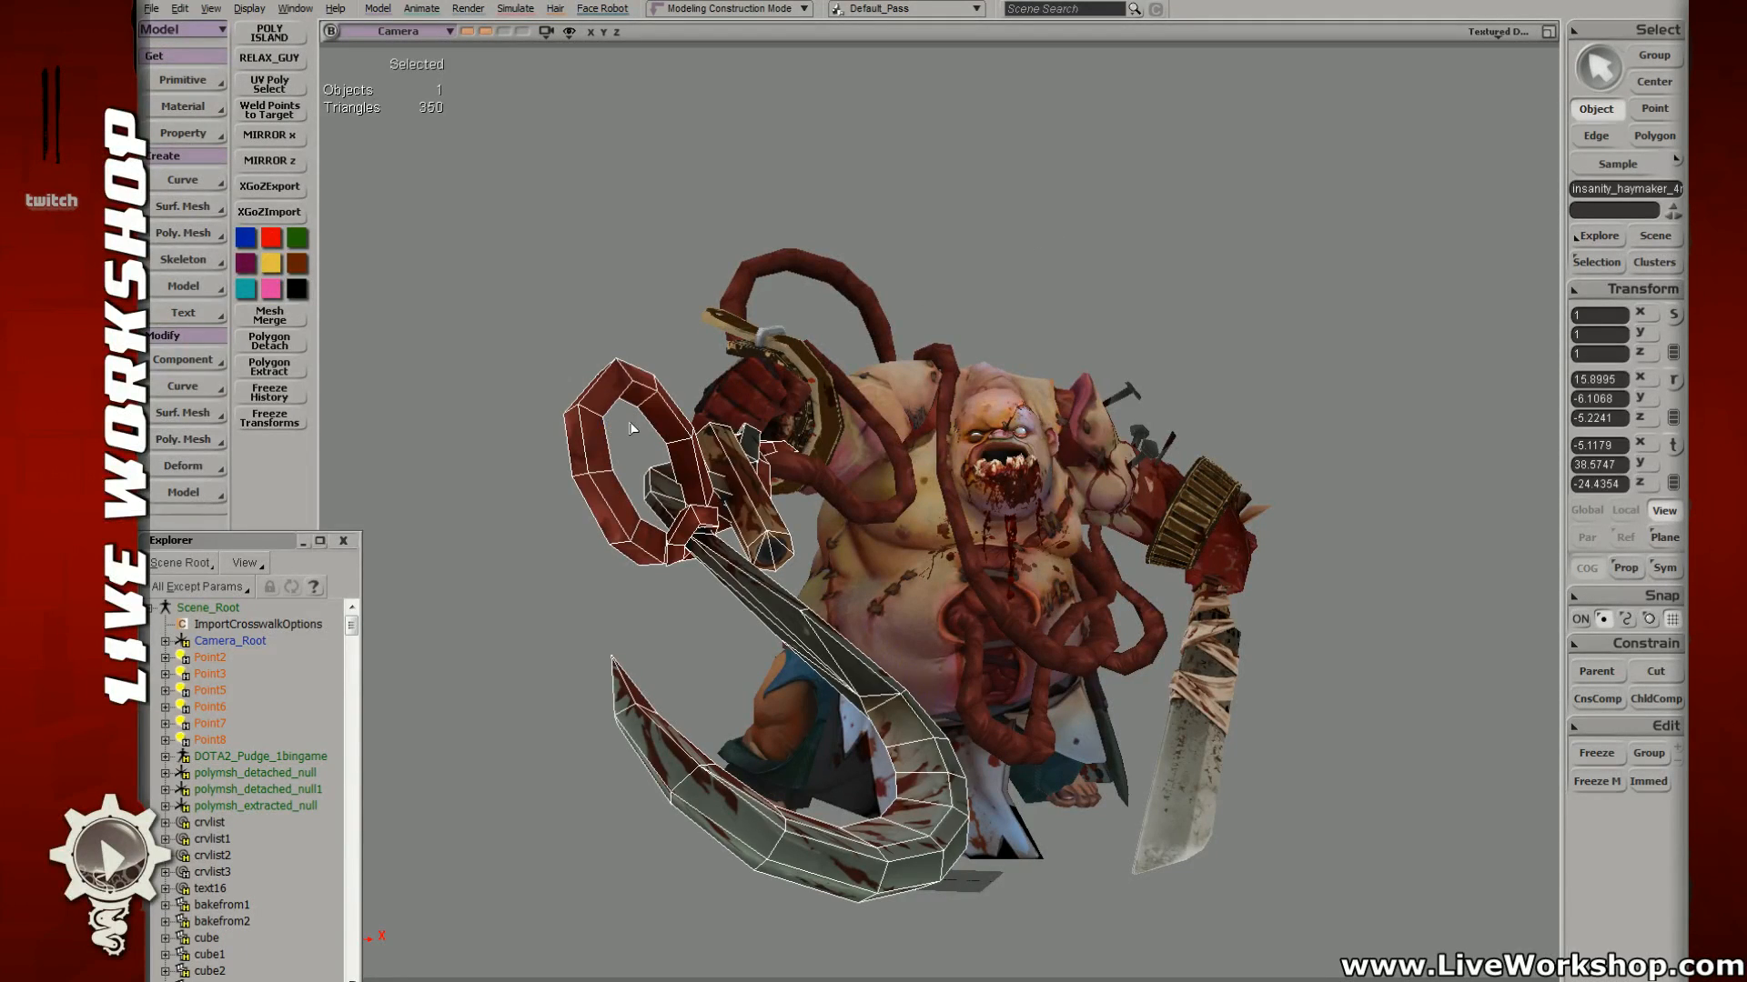
{"action": "left_click", "coordinate": [269, 34]}
{"action": "left_click", "coordinate": [593, 422]}
{"action": "key", "text": "c"}
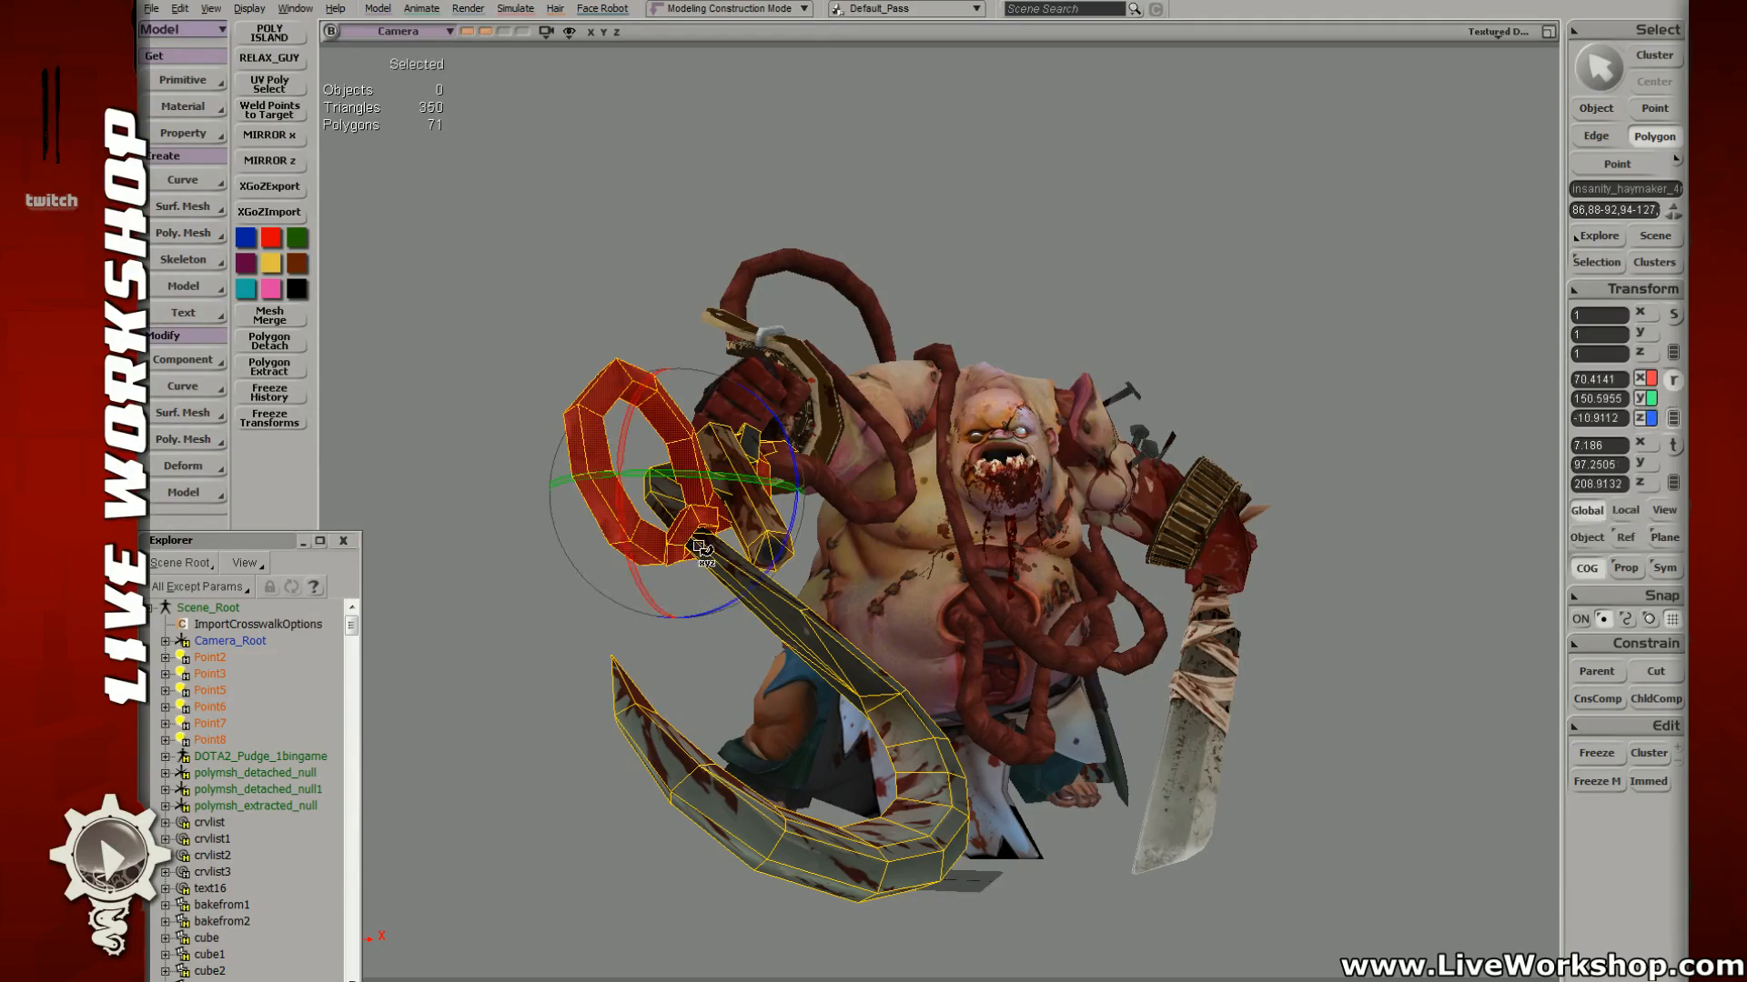
{"action": "key", "text": "4"}
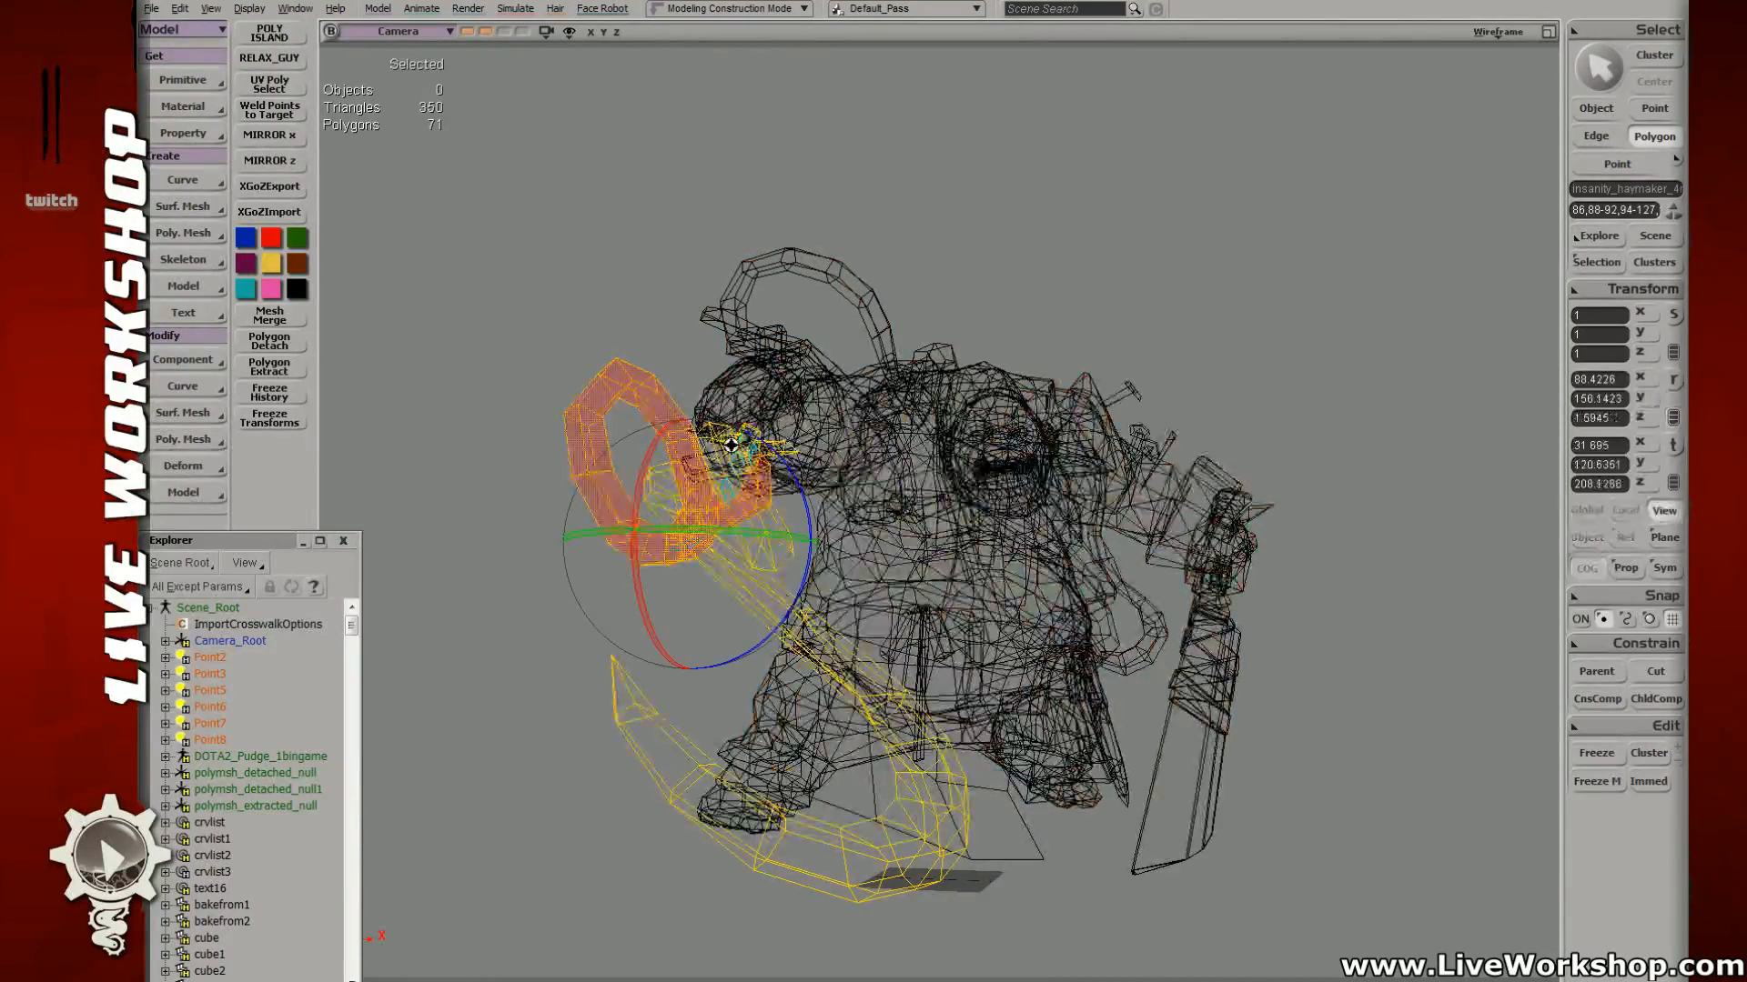
Step: Try to isolate the hook's intestine ring by selecting its points and removing the unwanted ones from the selection
{"action": "key", "text": "space"}
{"action": "key", "text": "s"}
{"action": "right_click_drag", "start_coordinate": [764, 383], "coordinate": [711, 406]}
{"action": "left_click_drag", "start_coordinate": [711, 407], "coordinate": [788, 429]}
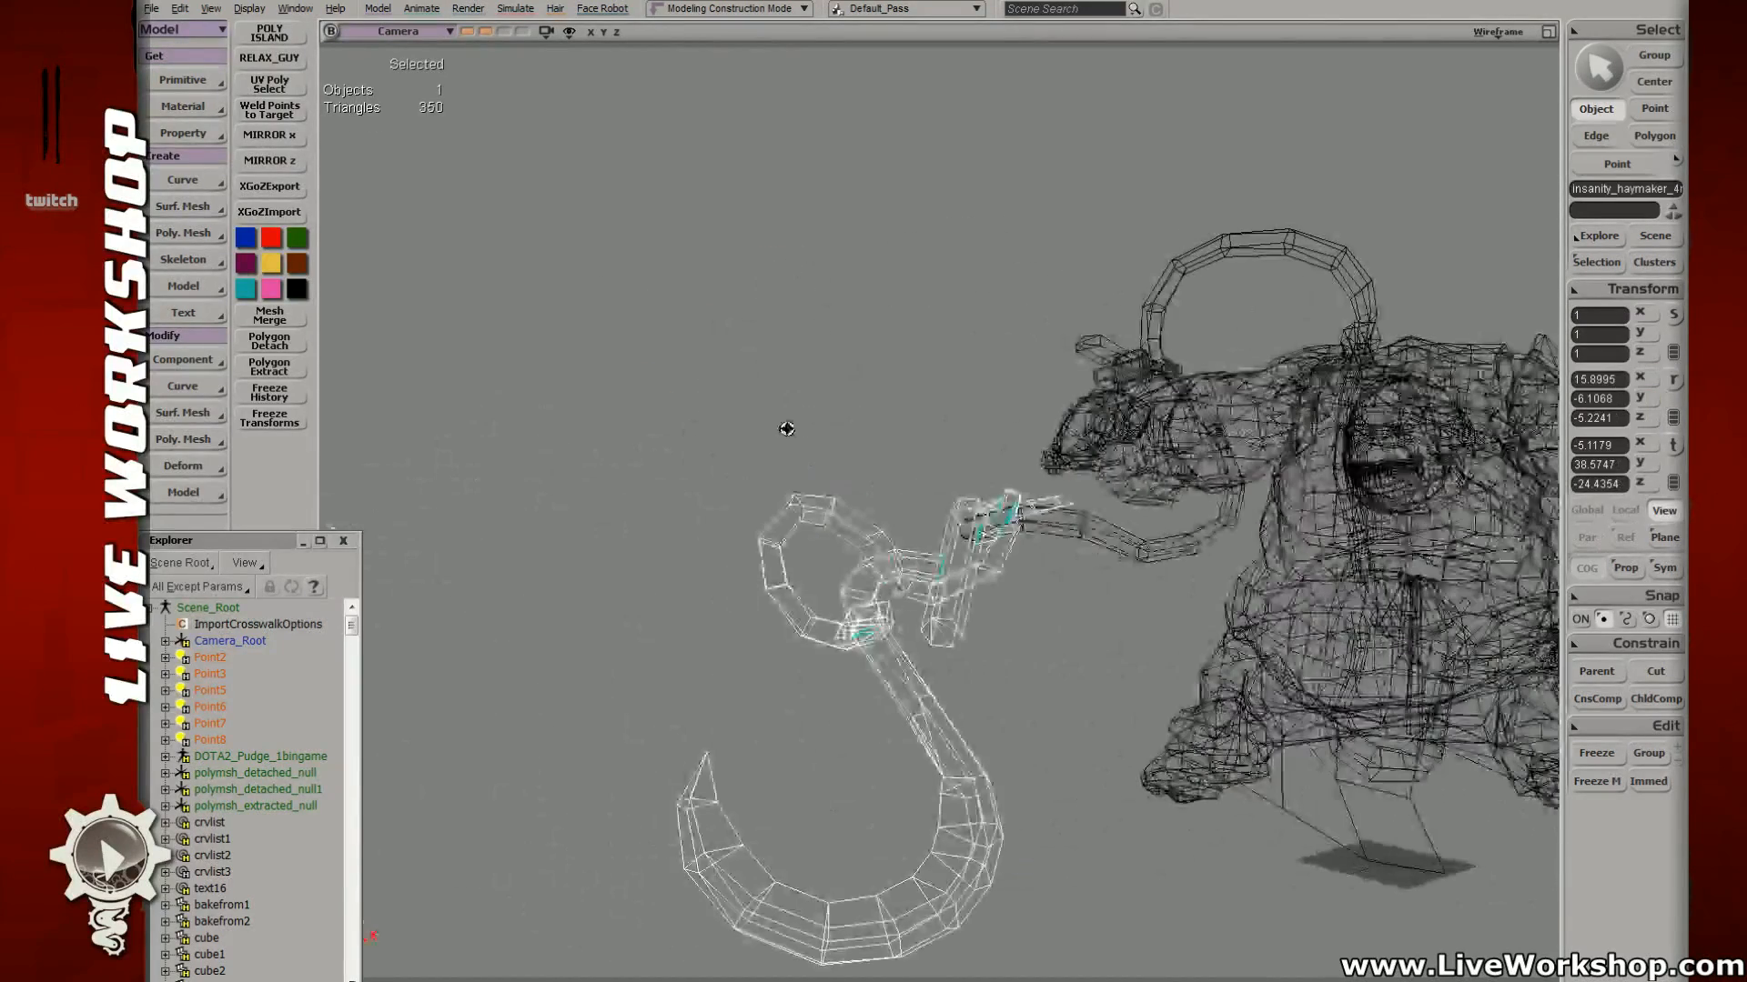
{"action": "mouse_move", "coordinate": [787, 428]}
{"action": "middle_mouse_down"}
{"action": "mouse_move", "coordinate": [827, 449]}
{"action": "mouse_move", "coordinate": [773, 439]}
{"action": "middle_mouse_up"}
{"action": "key", "text": "t"}
{"action": "left_click_drag", "start_coordinate": [607, 387], "coordinate": [866, 641]}
{"action": "key", "text": "s"}
{"action": "right_click_drag", "start_coordinate": [893, 581], "coordinate": [942, 605]}
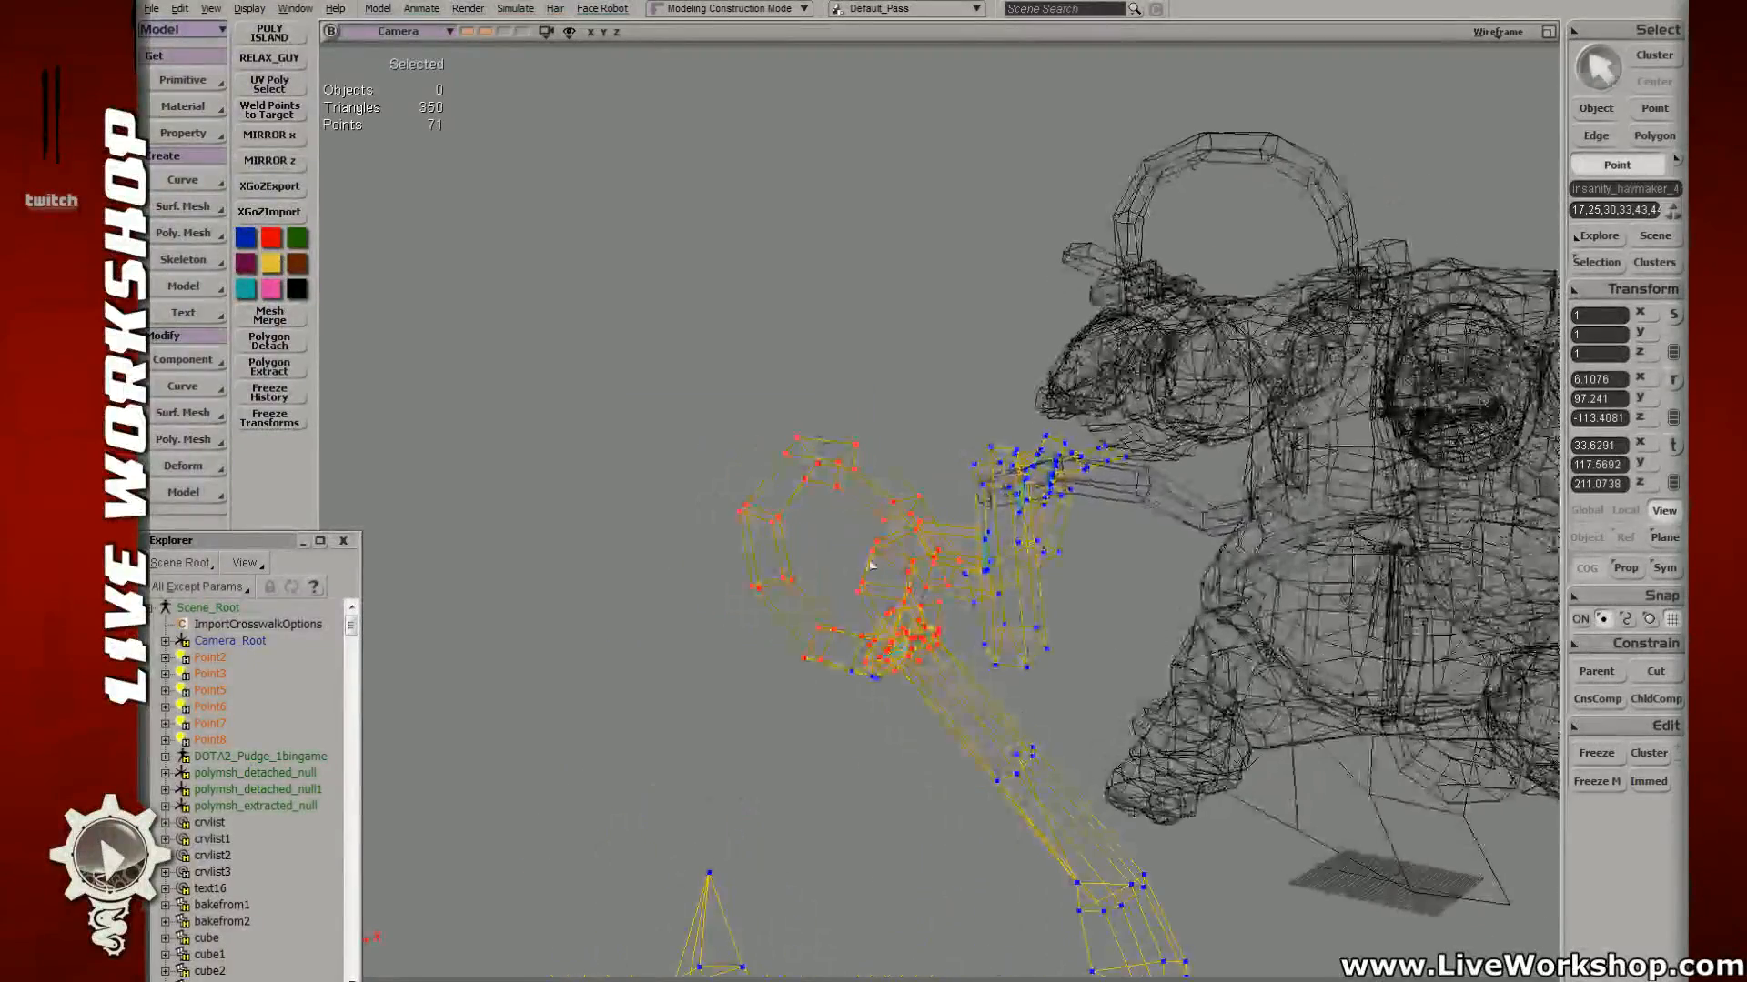
{"action": "left_click_drag", "start_coordinate": [848, 533], "coordinate": [906, 607], "text": "ctrl"}
{"action": "left_click_drag", "start_coordinate": [898, 580], "coordinate": [919, 603], "text": "ctrl"}
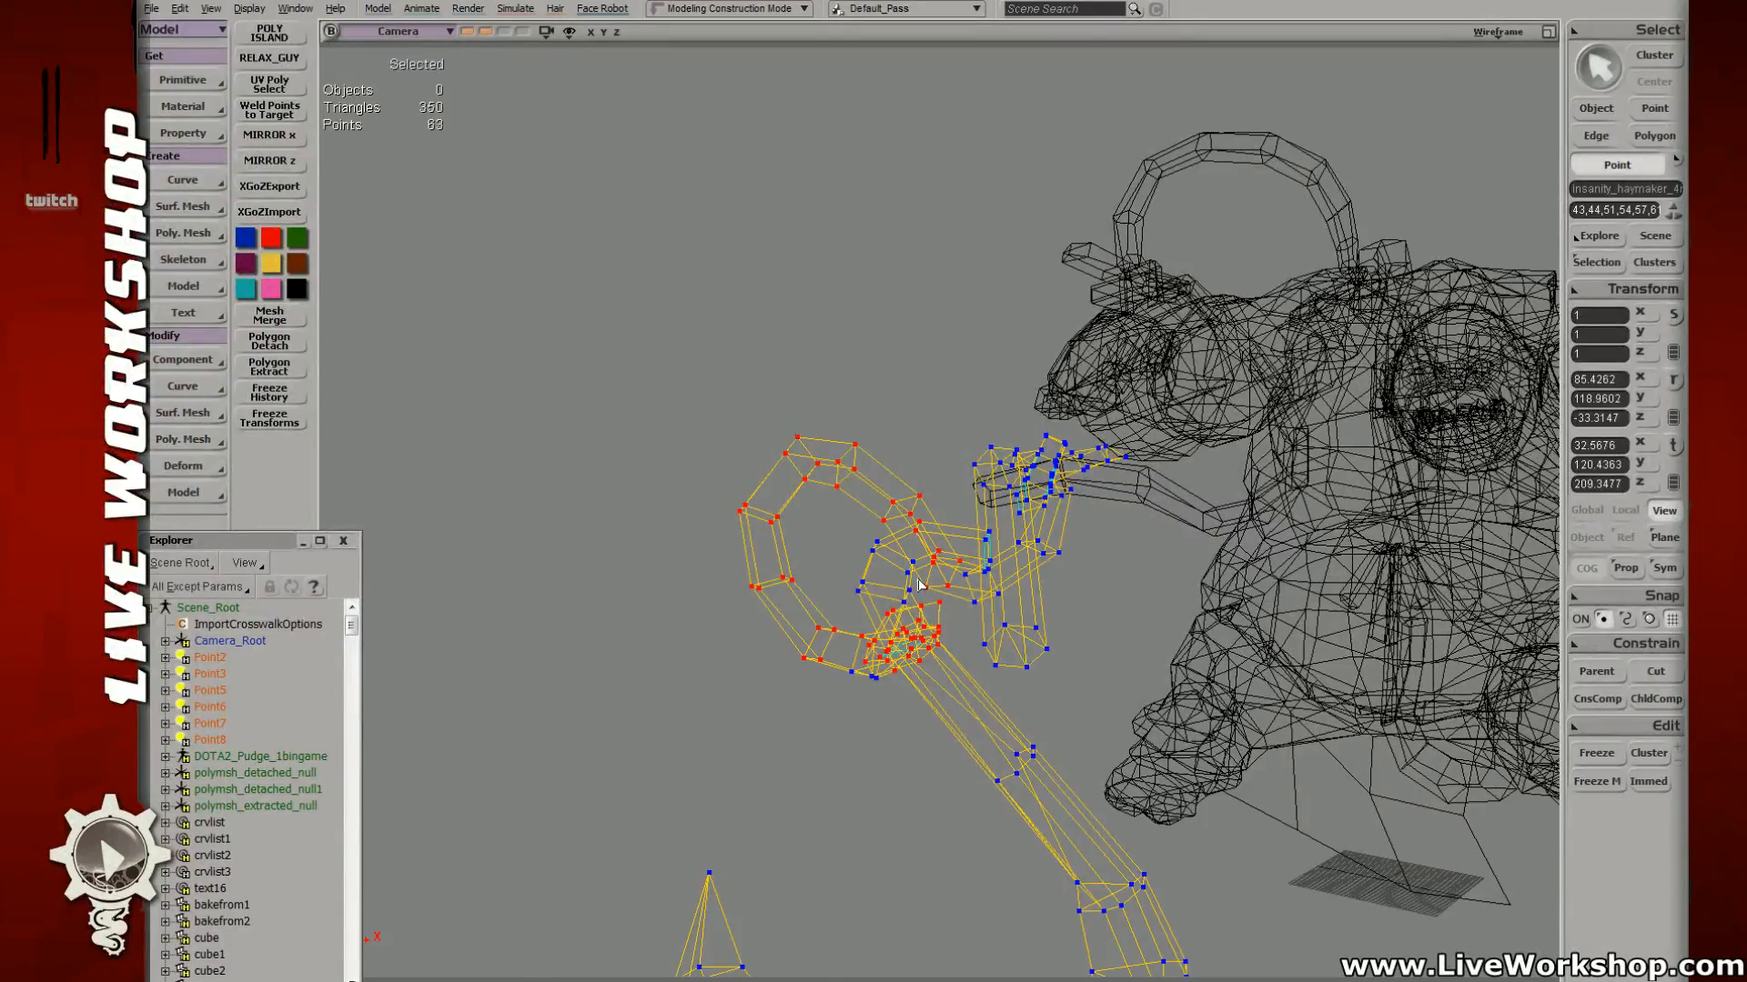
Step: Expand the selection to the intestine ring's polygon island, detach those polygons into a separate object and select that object
{"action": "right_click_drag", "start_coordinate": [919, 585], "coordinate": [859, 650]}
{"action": "left_click", "coordinate": [271, 36]}
{"action": "right_click", "coordinate": [782, 441]}
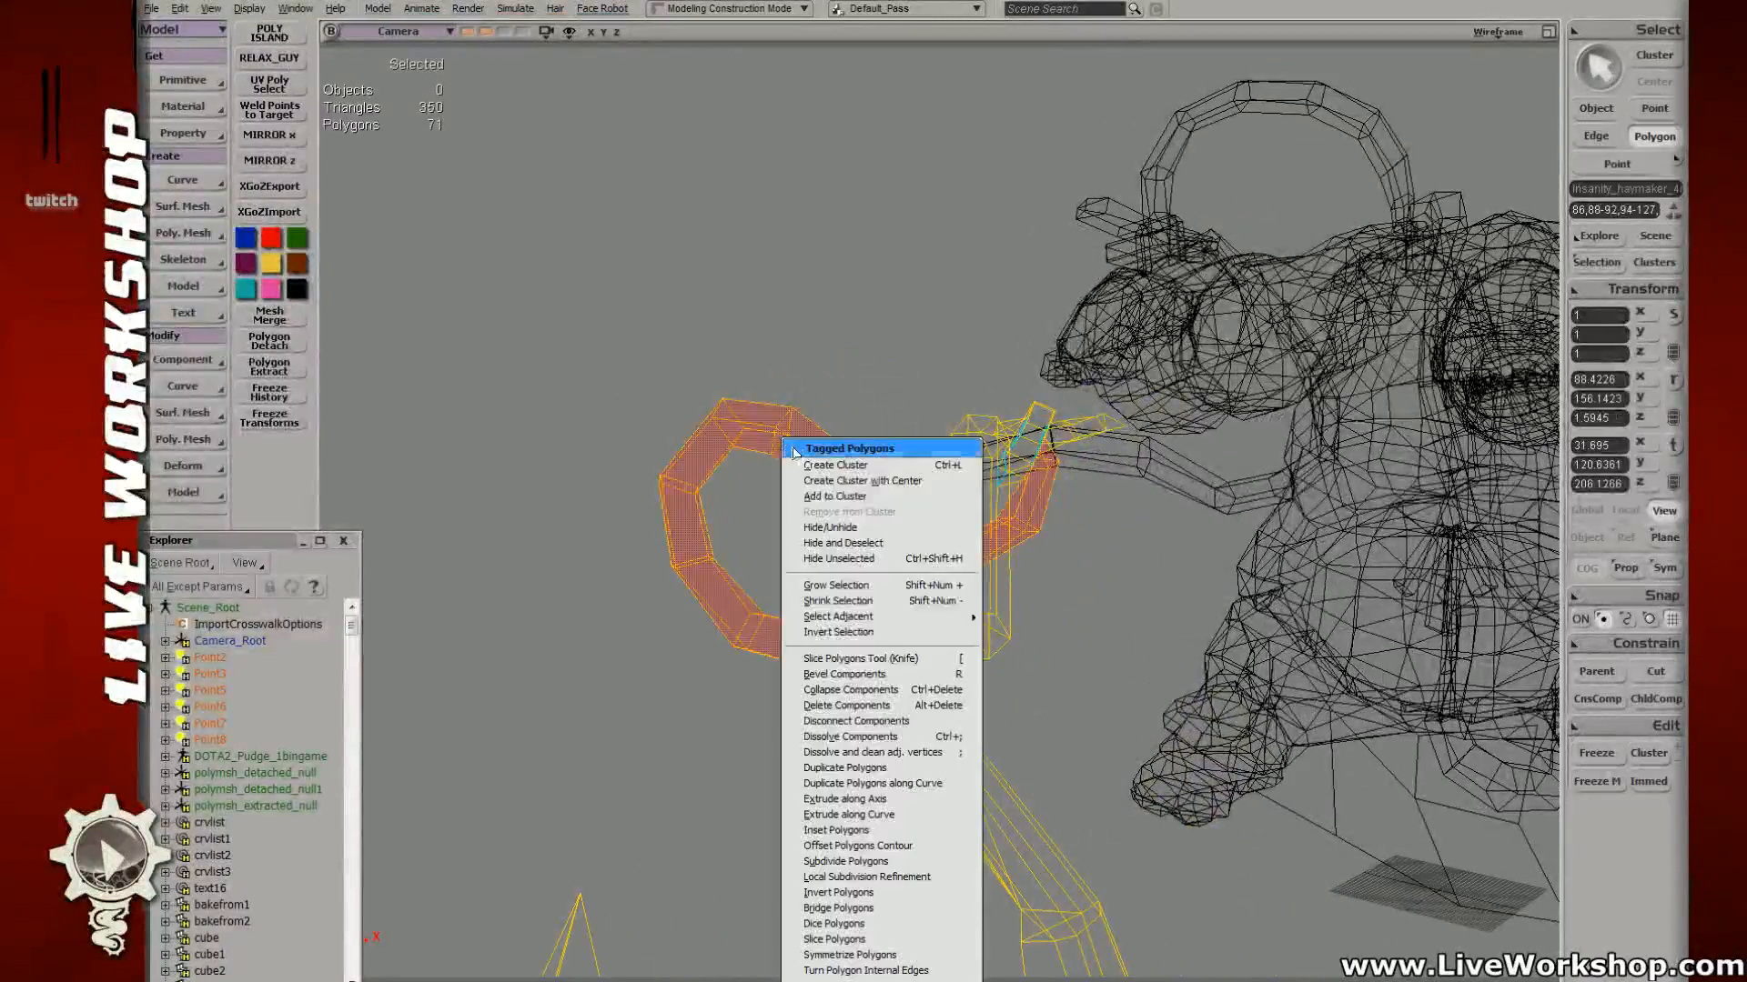
{"action": "left_click", "coordinate": [855, 981]}
{"action": "left_click", "coordinate": [842, 331]}
{"action": "left_click", "coordinate": [826, 448]}
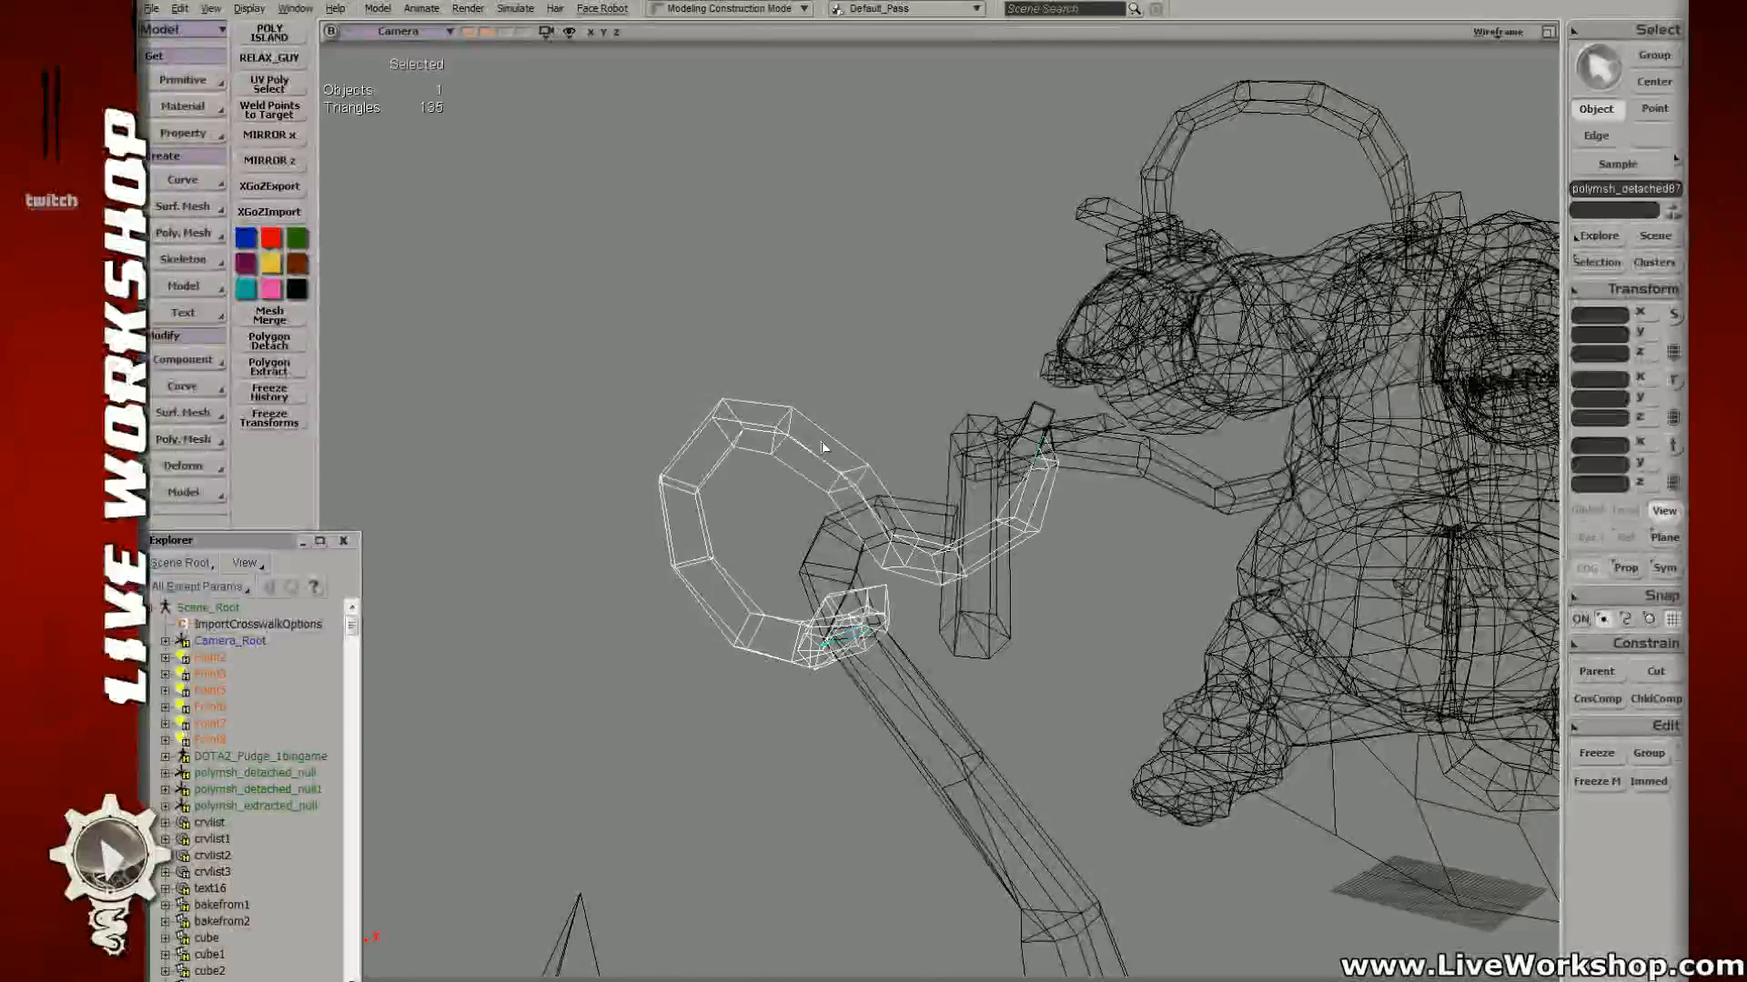
Step: Select the detached ring's loop and hook-wrap points, leaving out the stretch toward the handle, and restore the textured full-character view
{"action": "key", "text": "t"}
{"action": "left_click_drag", "start_coordinate": [586, 334], "coordinate": [825, 664]}
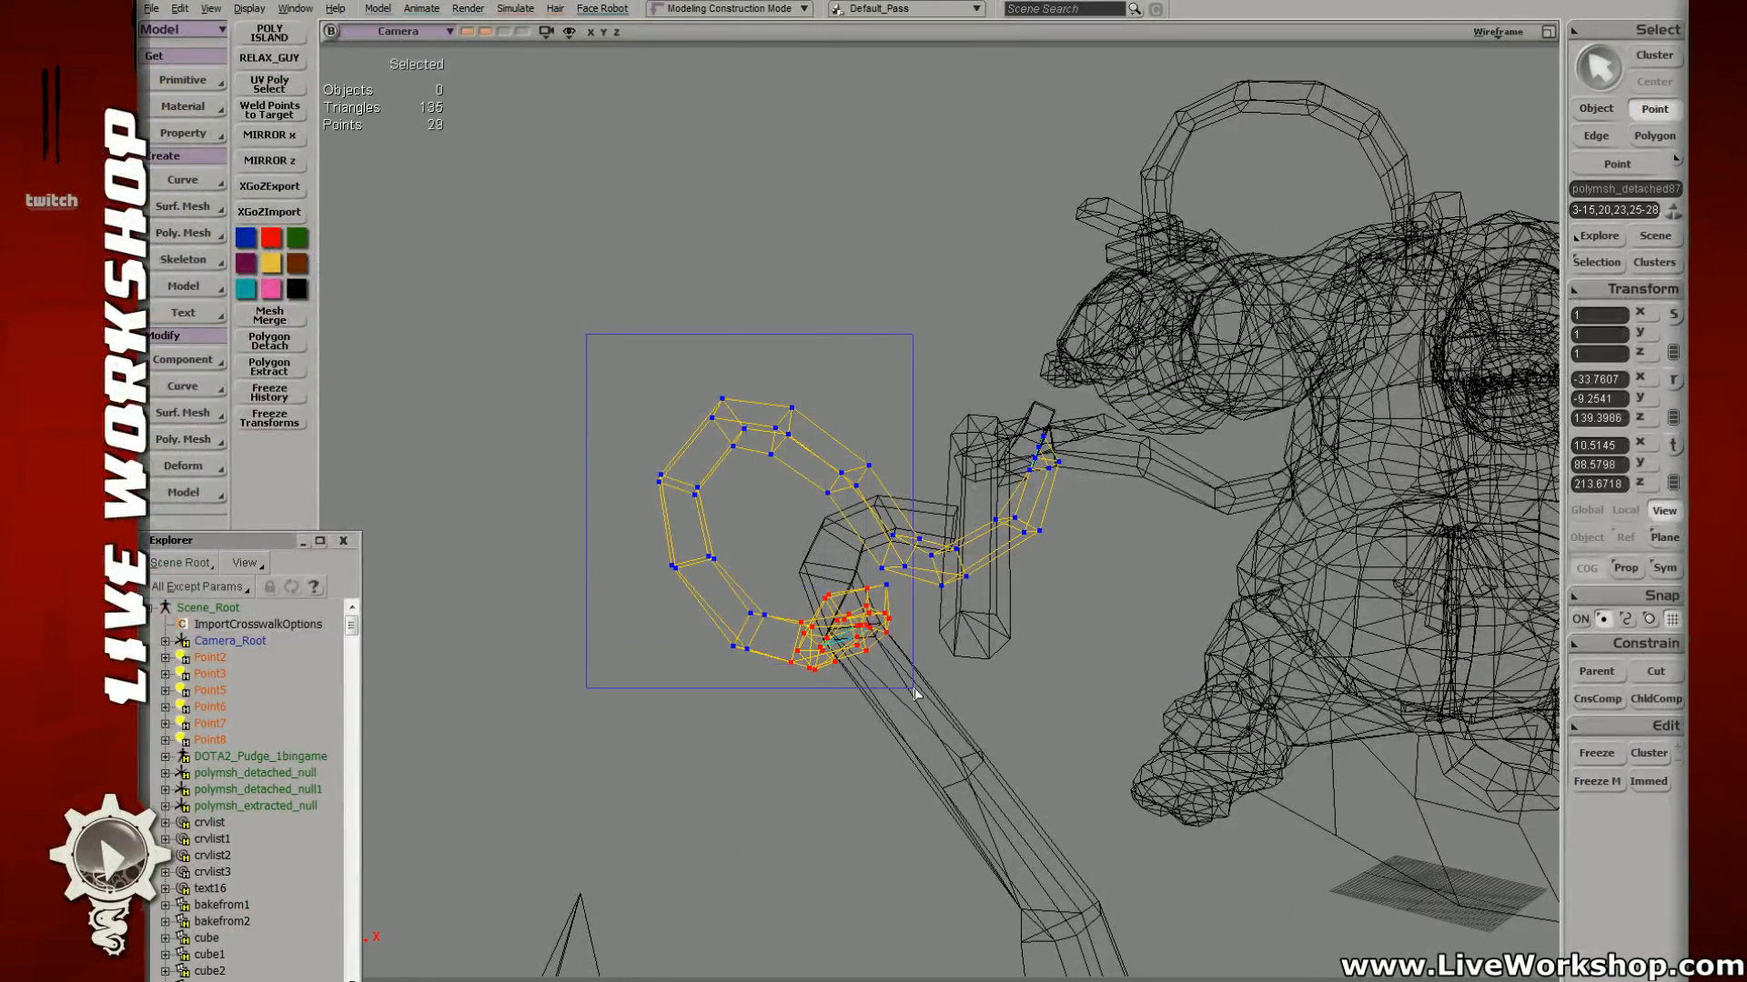
{"action": "left_click_drag", "start_coordinate": [923, 685], "coordinate": [924, 686]}
{"action": "key", "text": "c"}
{"action": "left_click_drag", "start_coordinate": [803, 575], "coordinate": [832, 660], "text": "alt"}
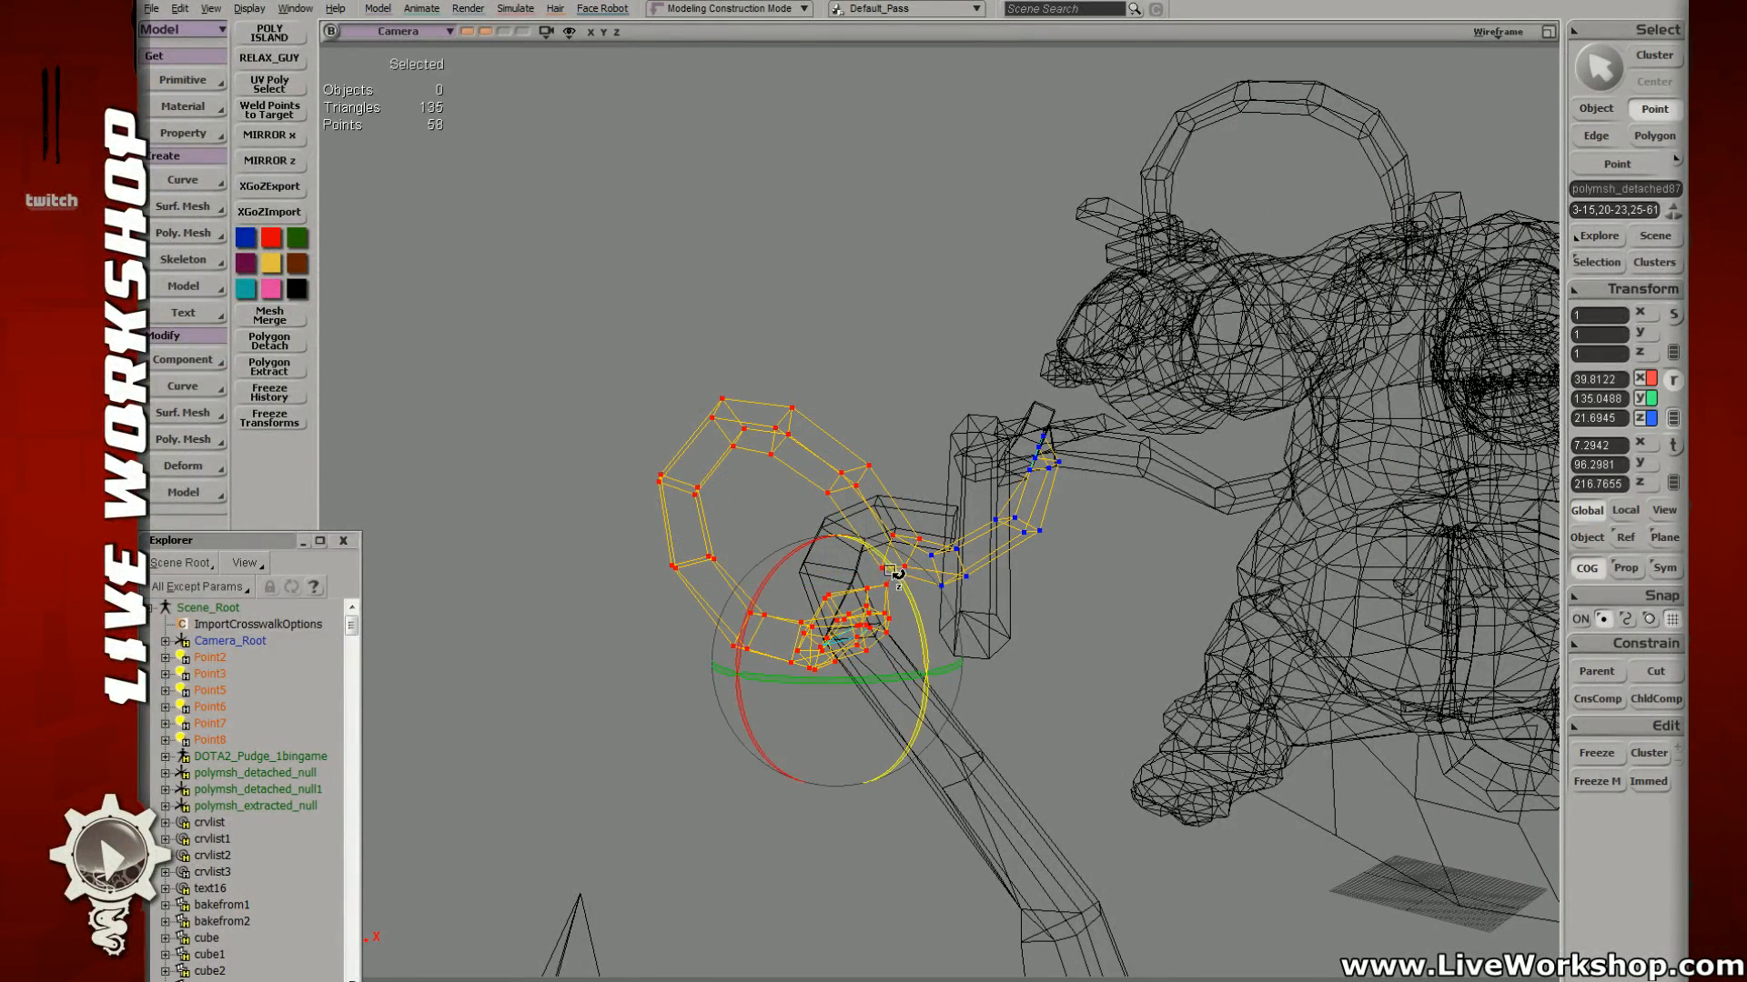
{"action": "key", "text": "t"}
{"action": "left_click_drag", "start_coordinate": [865, 518], "coordinate": [935, 570]}
{"action": "key", "text": "c"}
{"action": "key", "text": "t"}
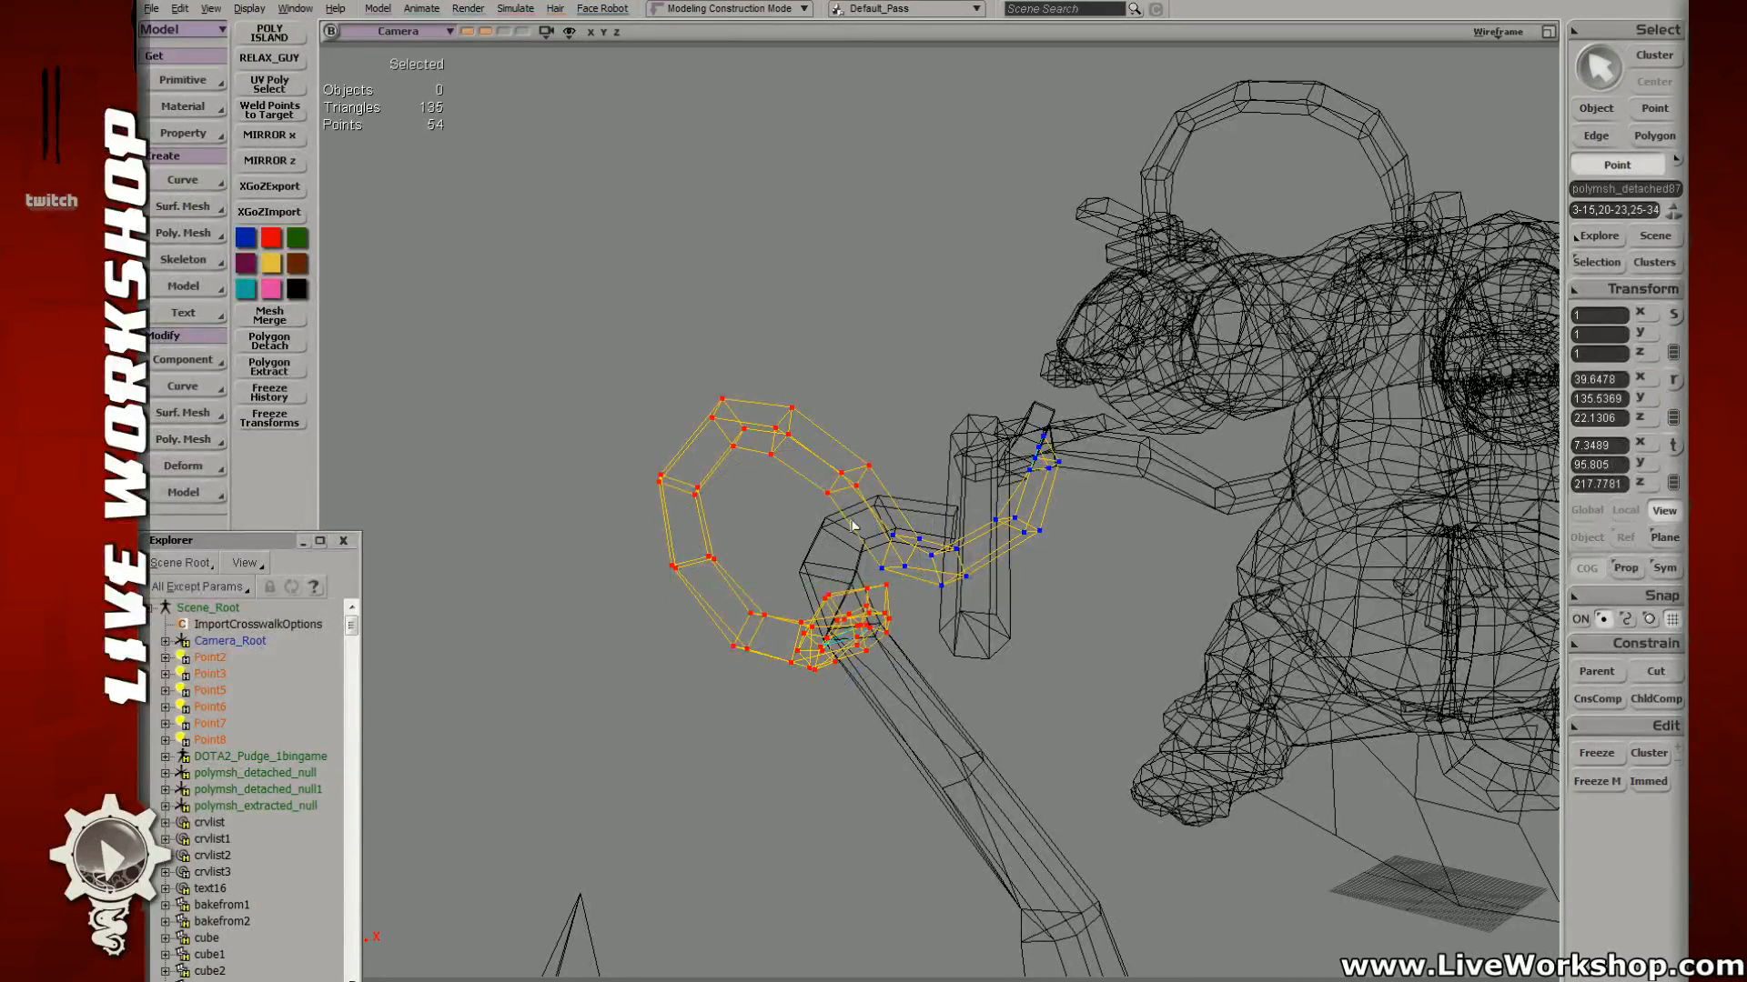
{"action": "key", "text": "c"}
{"action": "key", "text": "6"}
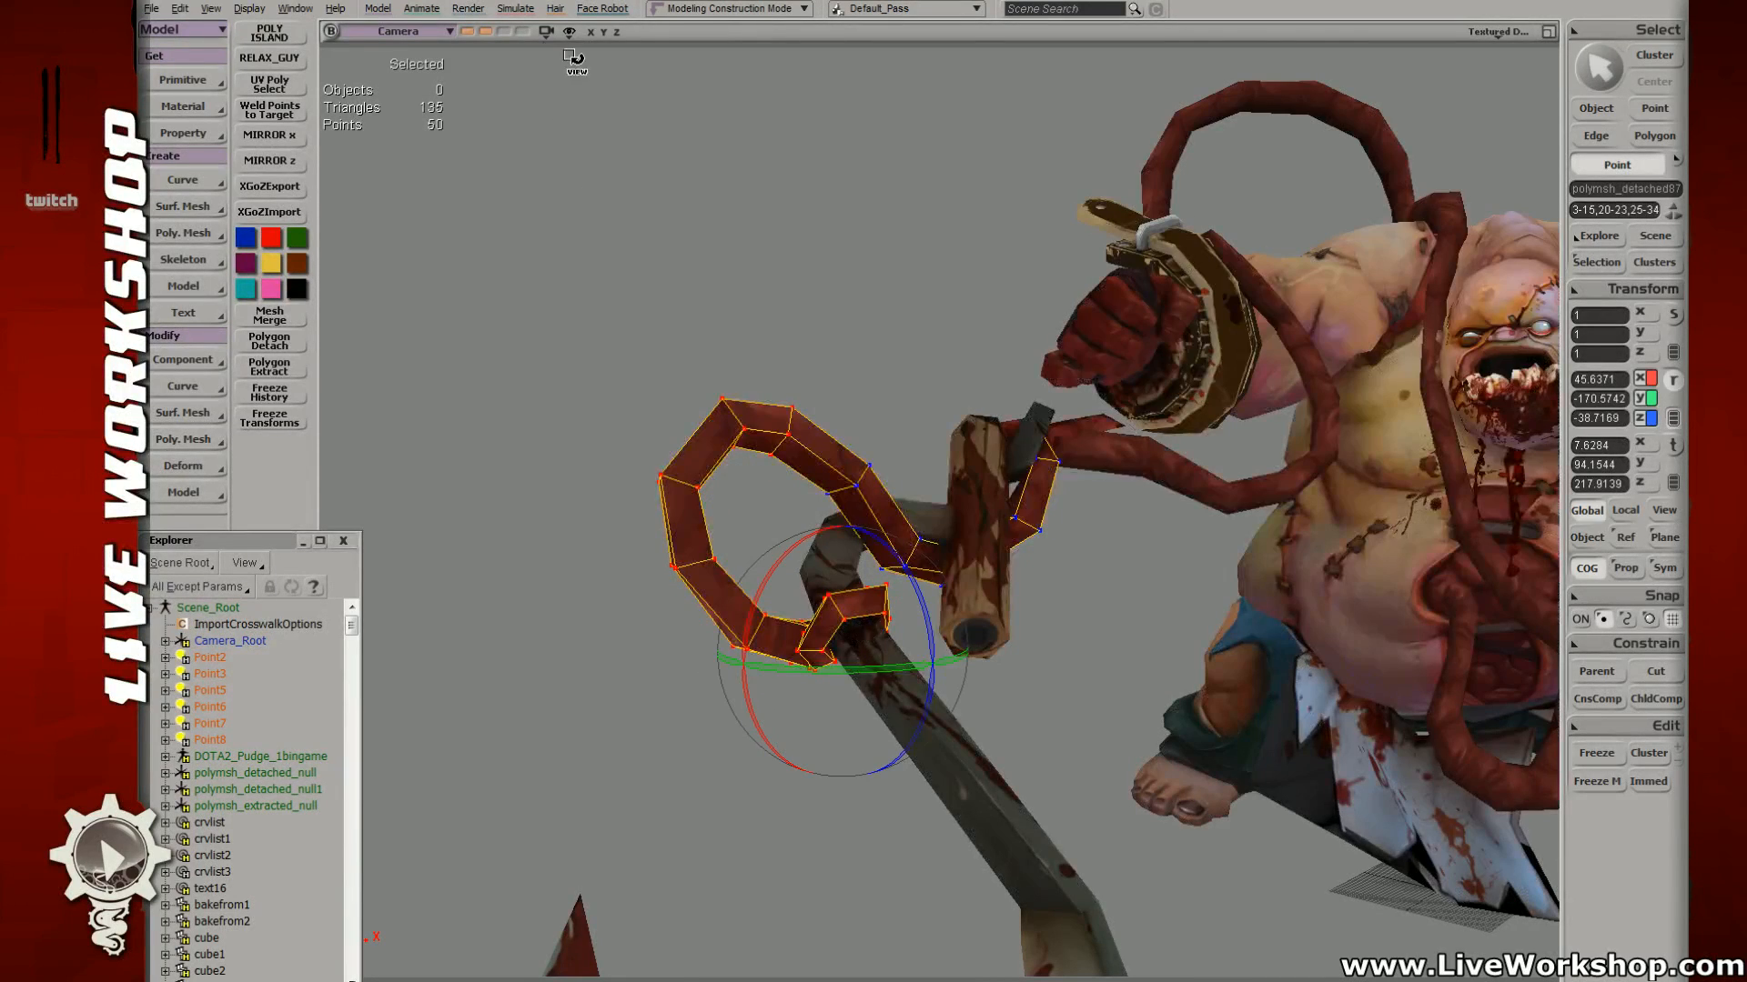
{"action": "left_click", "coordinate": [467, 32]}
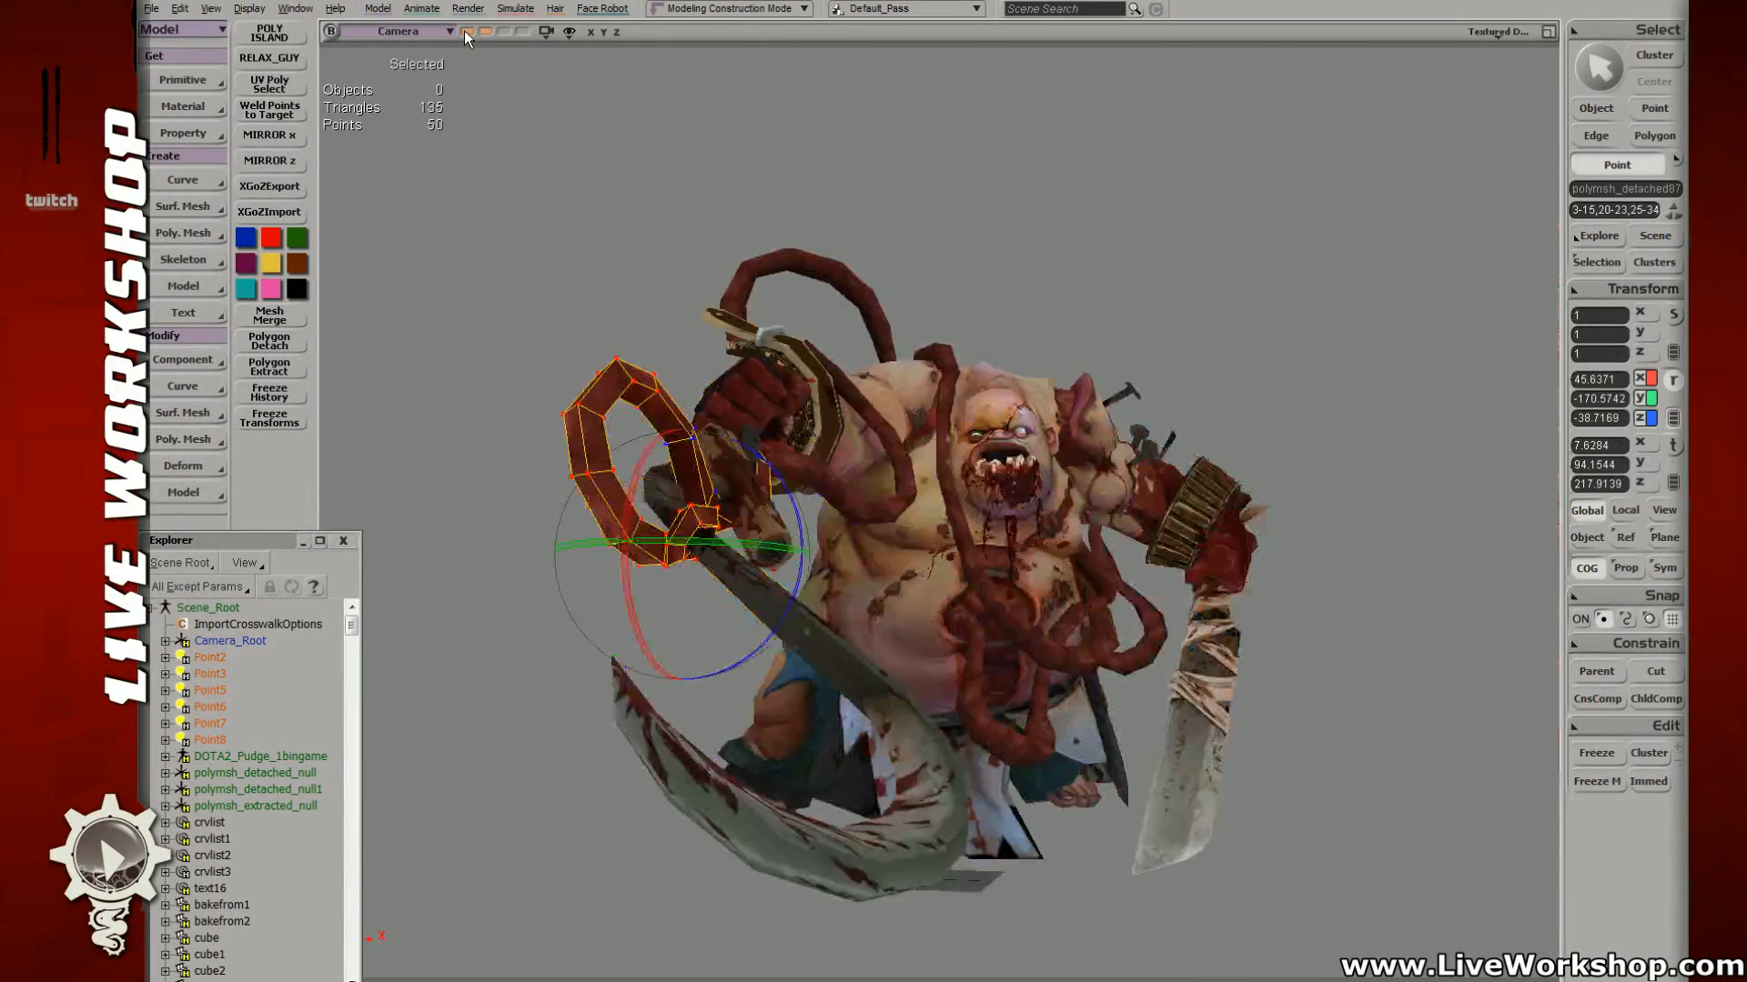
Step: Enable proportional modification with a distance limit of 31.973
{"action": "right_click", "coordinate": [1625, 575]}
{"action": "left_click_drag", "start_coordinate": [529, 159], "coordinate": [1158, 171]}
{"action": "left_click_drag", "start_coordinate": [1231, 309], "coordinate": [1171, 326]}
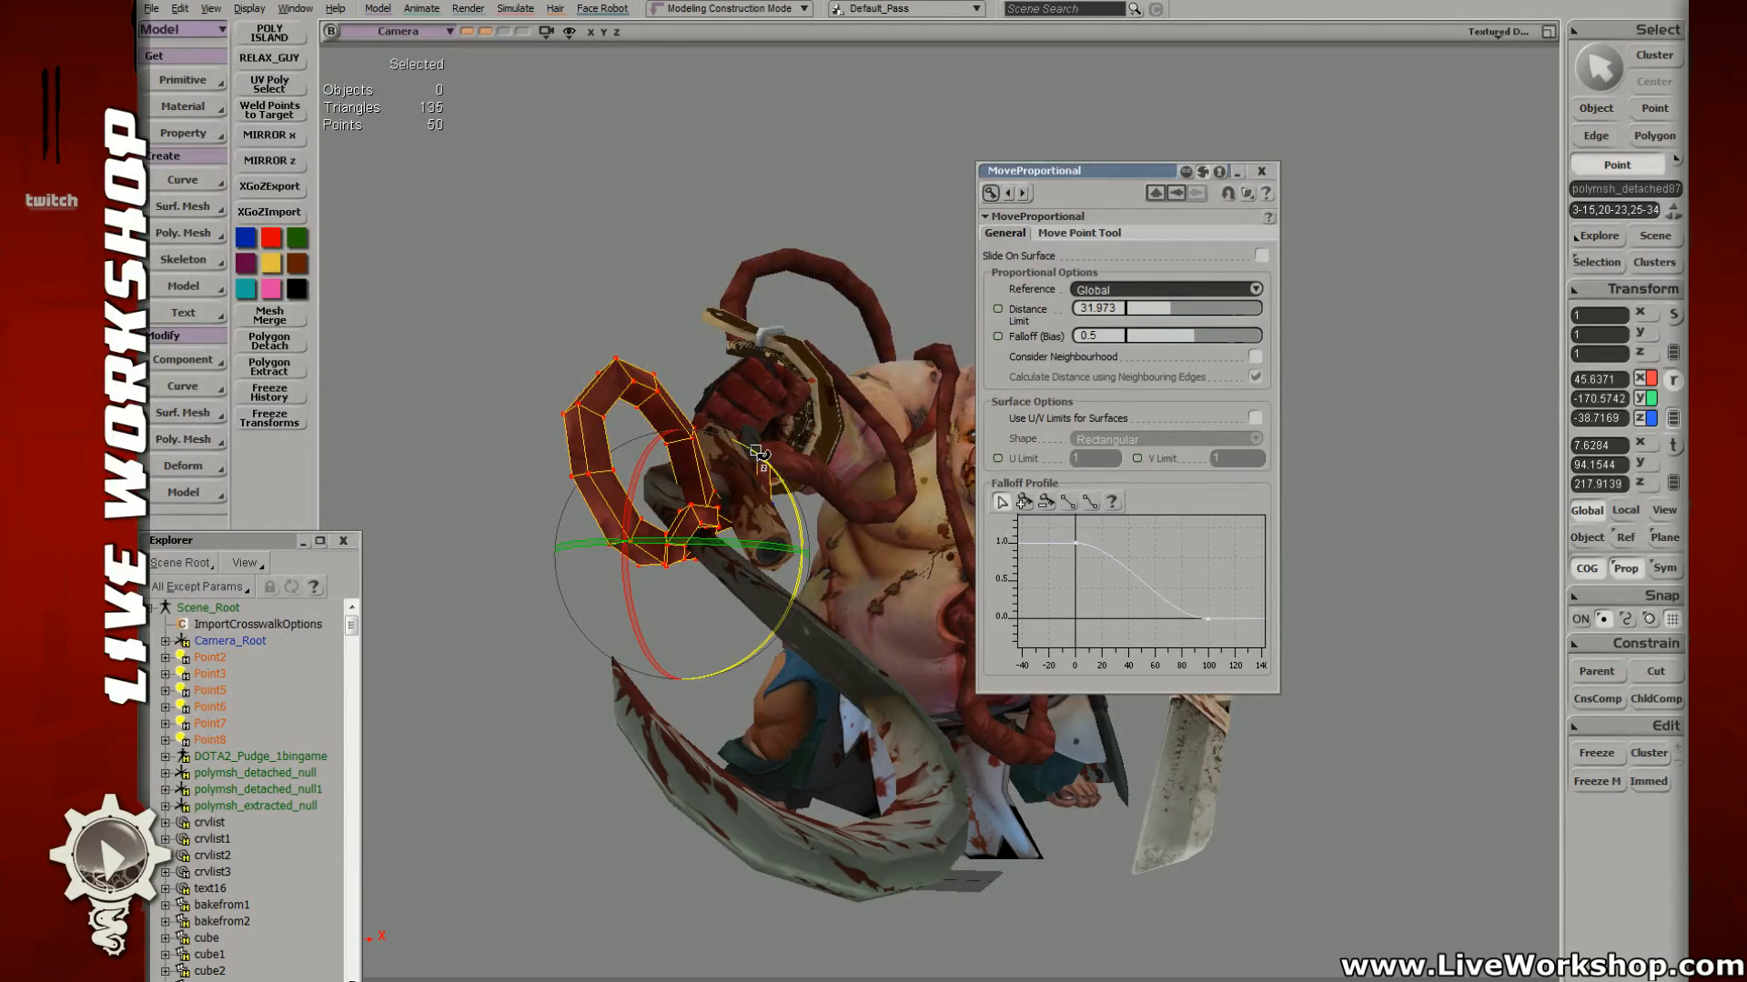
Step: Rotate the selected ring points in several passes to tilt the loop outward, away from the raised fist
{"action": "left_click_drag", "start_coordinate": [726, 442], "coordinate": [719, 455]}
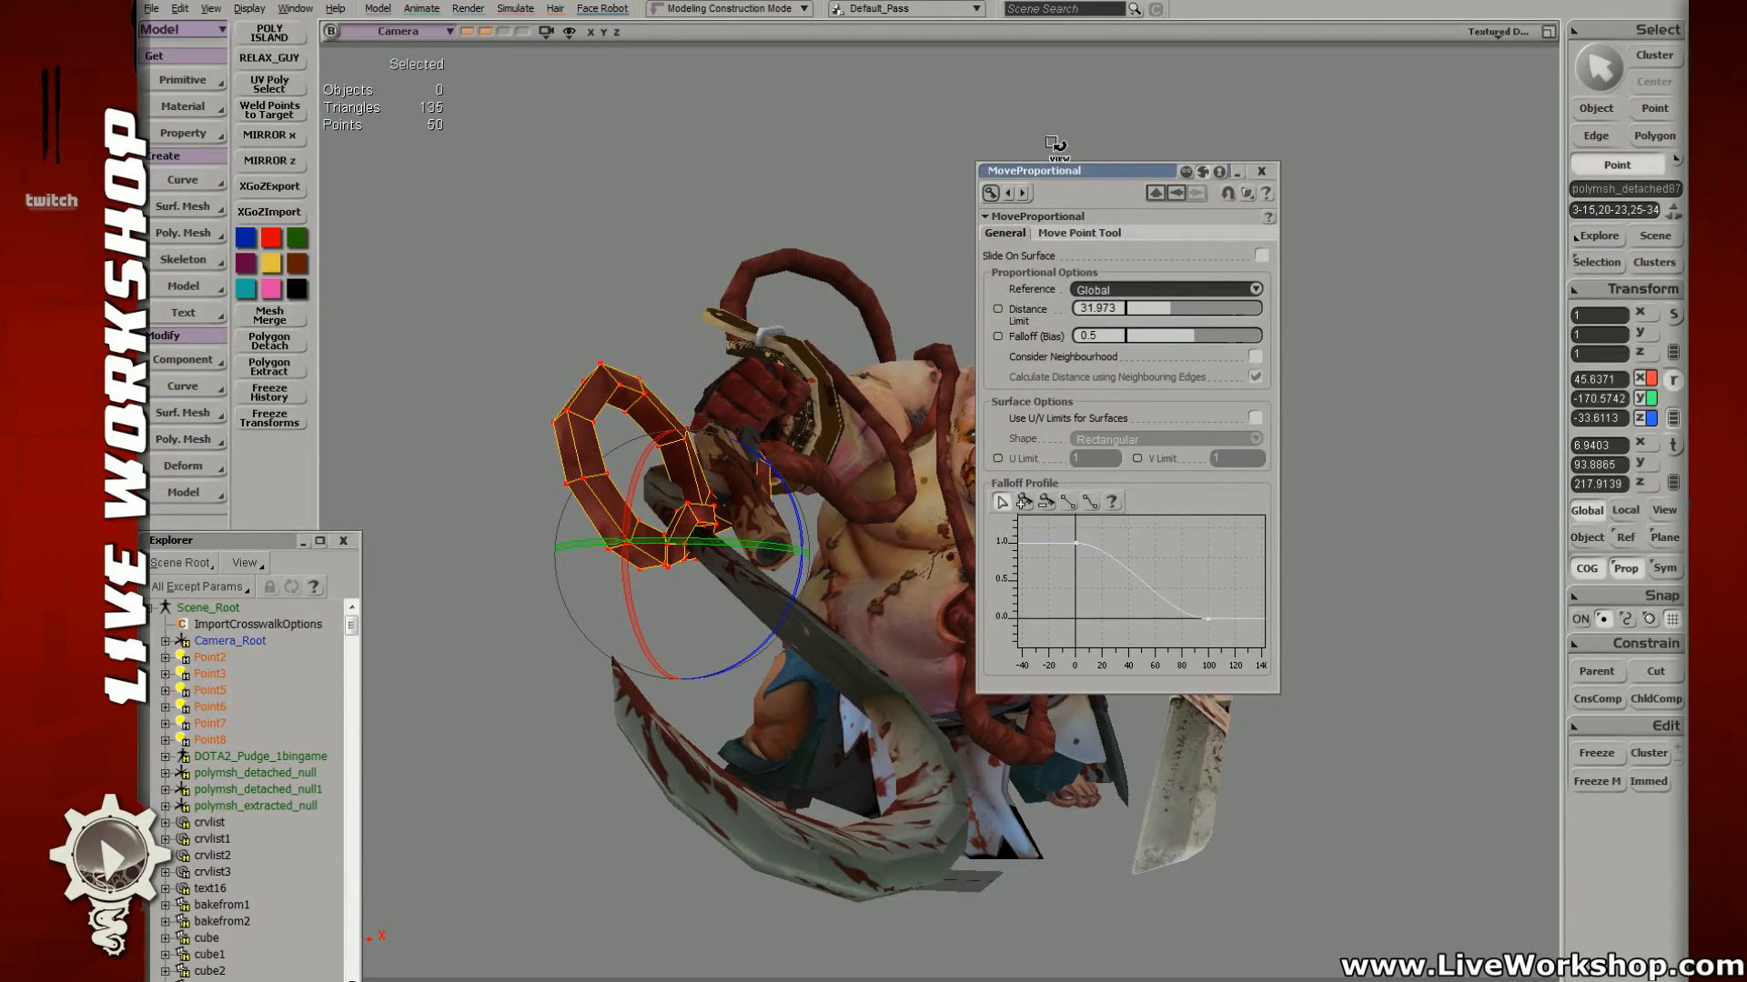
{"action": "left_click_drag", "start_coordinate": [1123, 171], "coordinate": [1472, 136]}
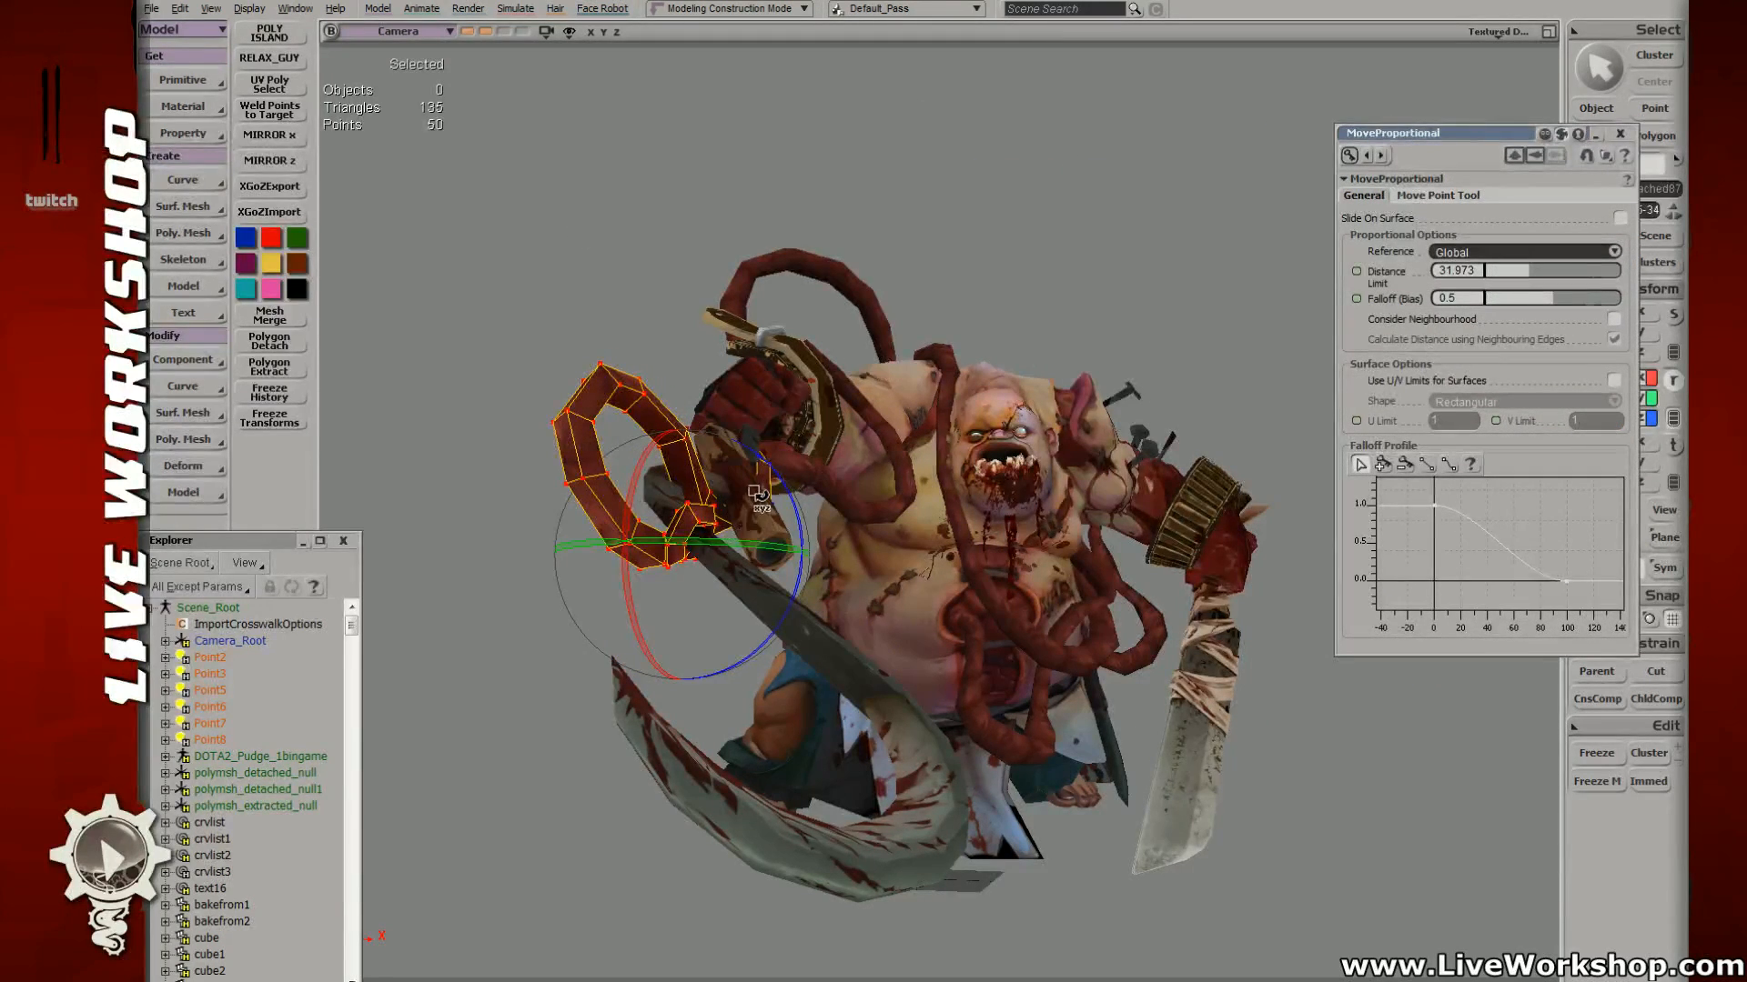
{"action": "left_click_drag", "start_coordinate": [726, 457], "coordinate": [709, 568]}
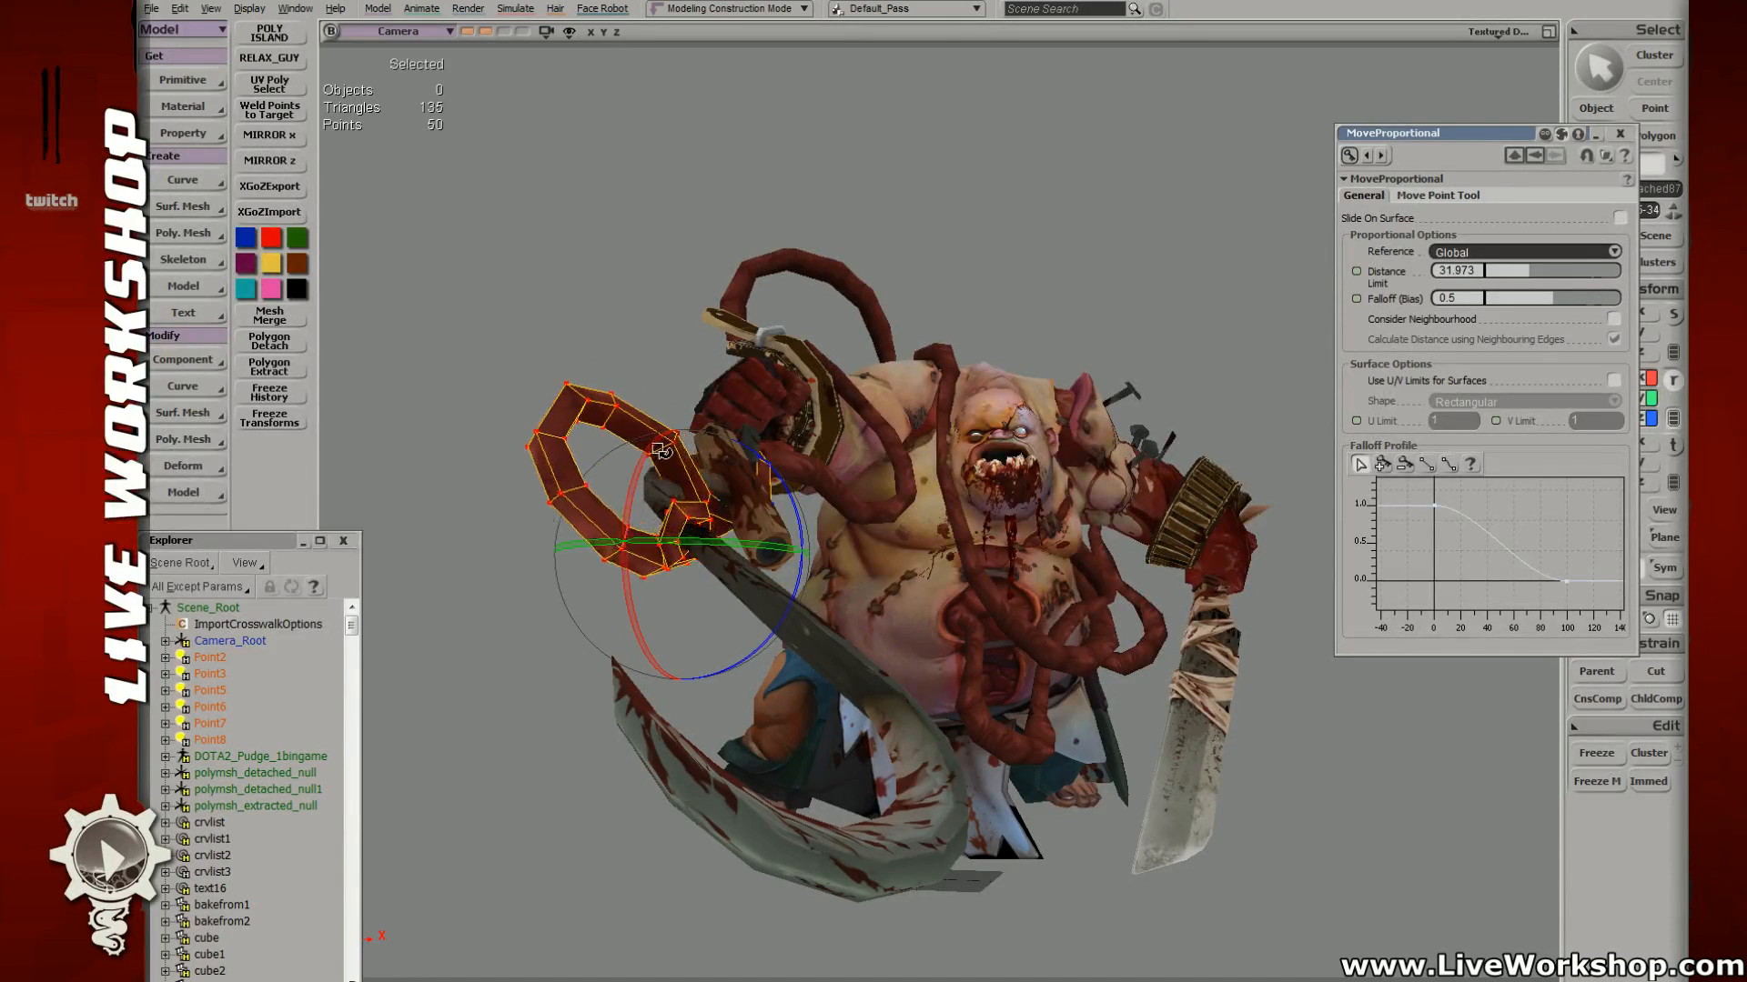
{"action": "left_click_drag", "start_coordinate": [636, 460], "coordinate": [714, 638]}
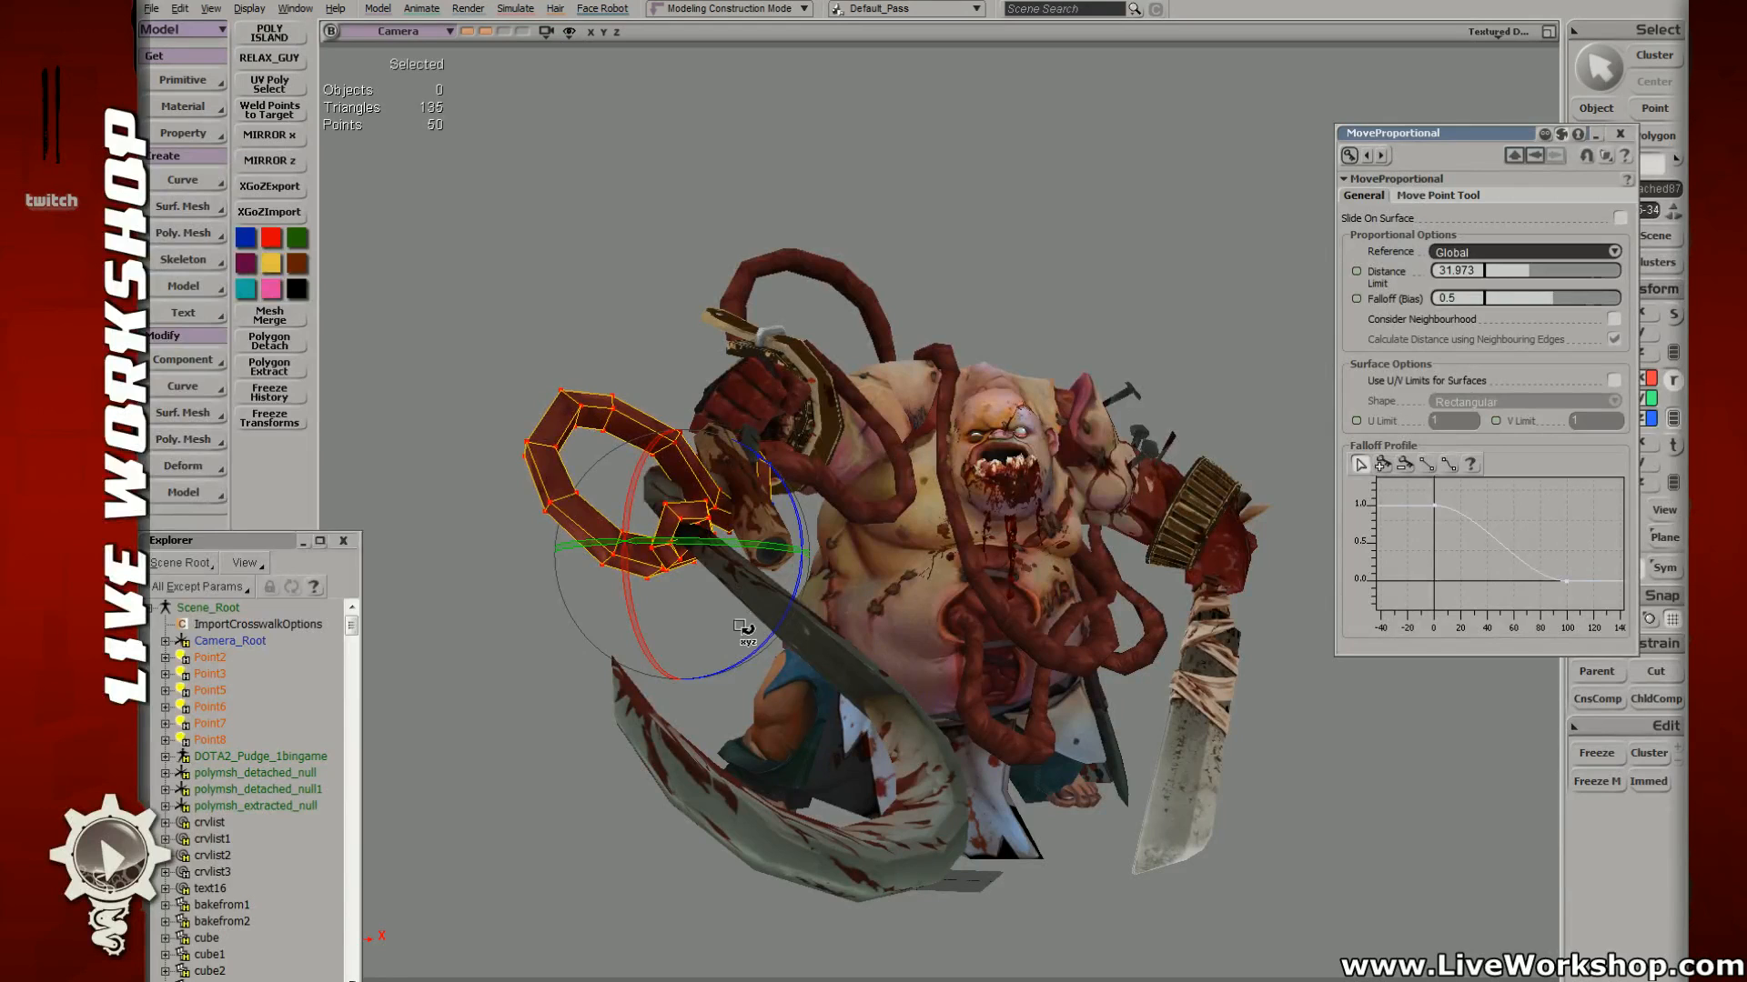
{"action": "left_click_drag", "start_coordinate": [758, 457], "coordinate": [767, 465]}
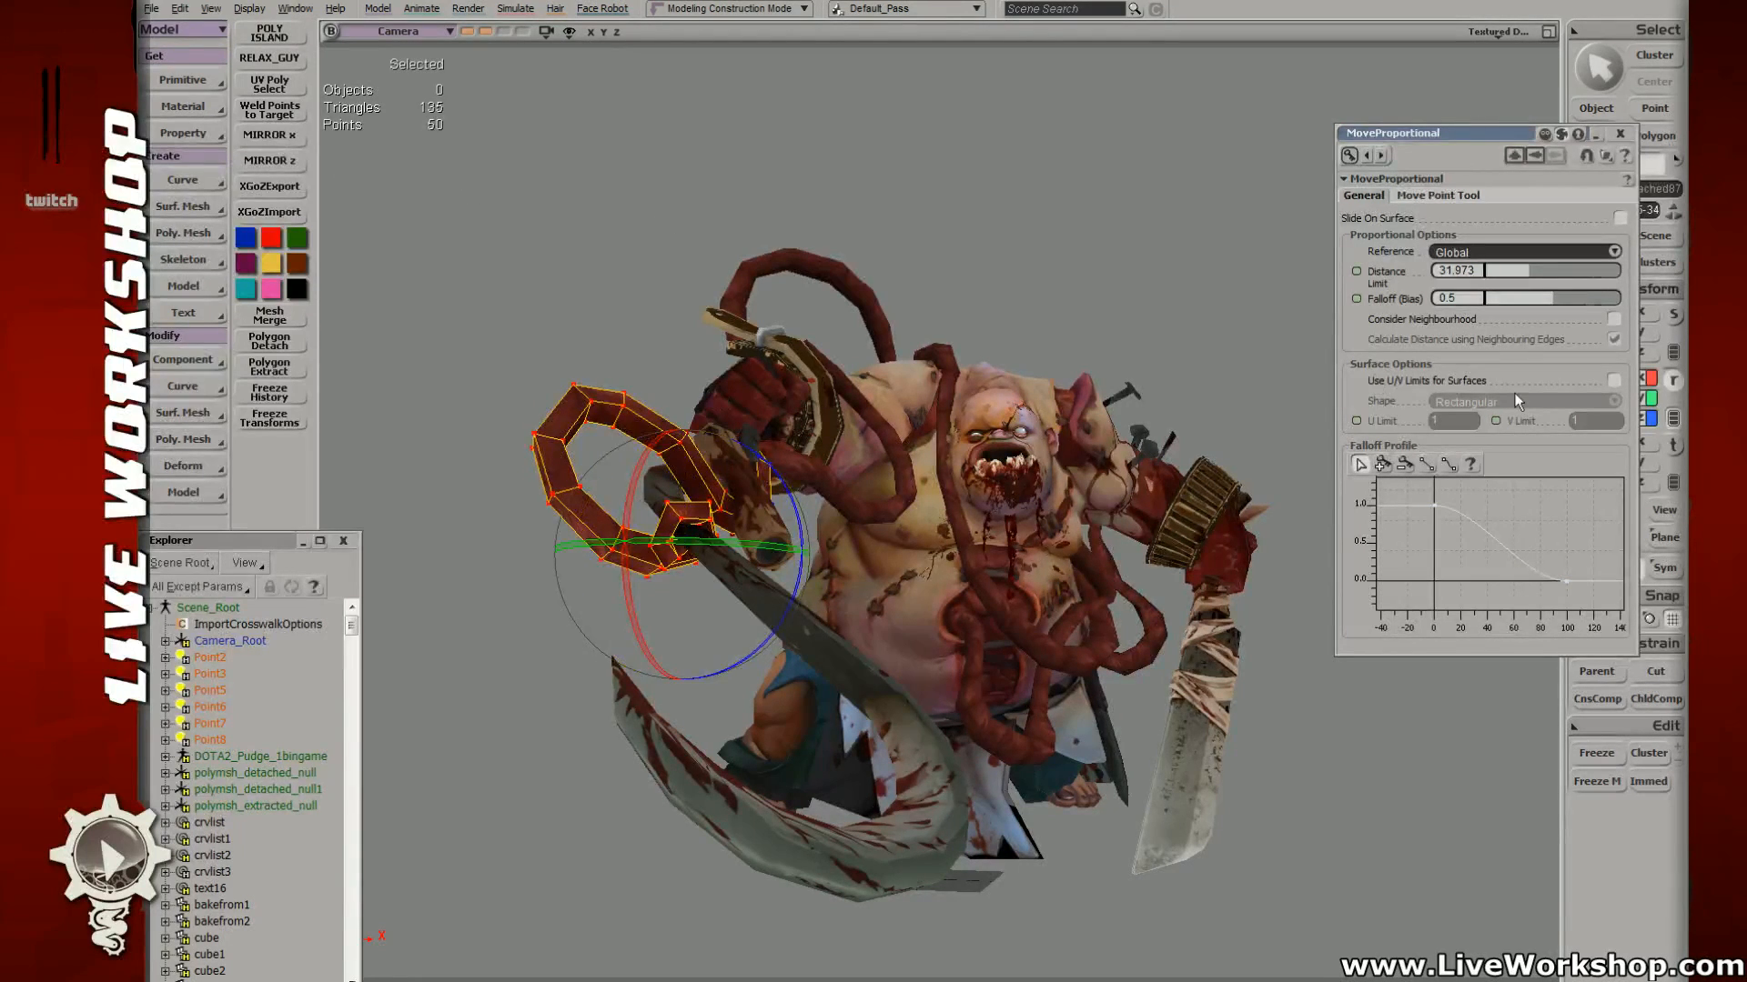
Step: Select the edge loops around the large ring and scale them down locally with proportional modification and COG off, thinning the tube
{"action": "key", "text": "i"}
{"action": "left_click", "coordinate": [580, 403]}
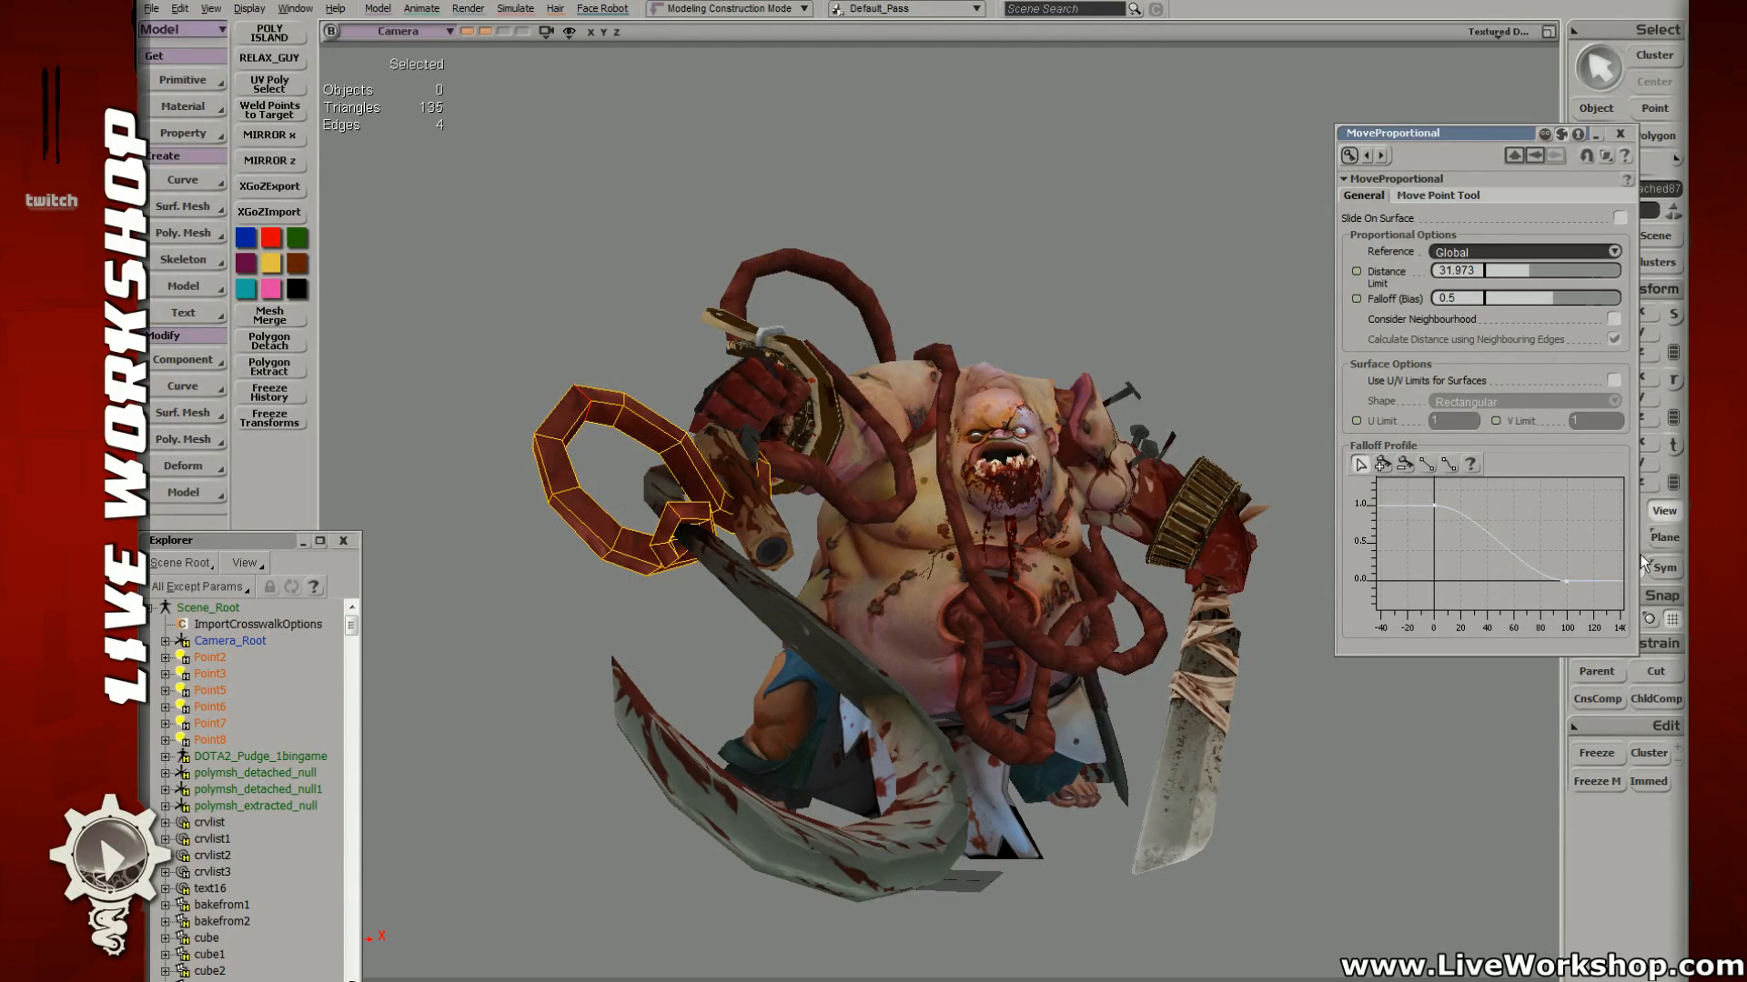
{"action": "left_click", "coordinate": [552, 440], "text": "shift"}
{"action": "left_click", "coordinate": [574, 496], "text": "shift"}
{"action": "left_click", "coordinate": [627, 420], "text": "shift"}
{"action": "left_click", "coordinate": [670, 448], "text": "shift"}
{"action": "left_click", "coordinate": [614, 541], "text": "shift"}
{"action": "left_click", "coordinate": [608, 546], "text": "shift"}
{"action": "left_click_drag", "start_coordinate": [686, 438], "coordinate": [662, 453], "text": "shift"}
{"action": "key", "text": "x"}
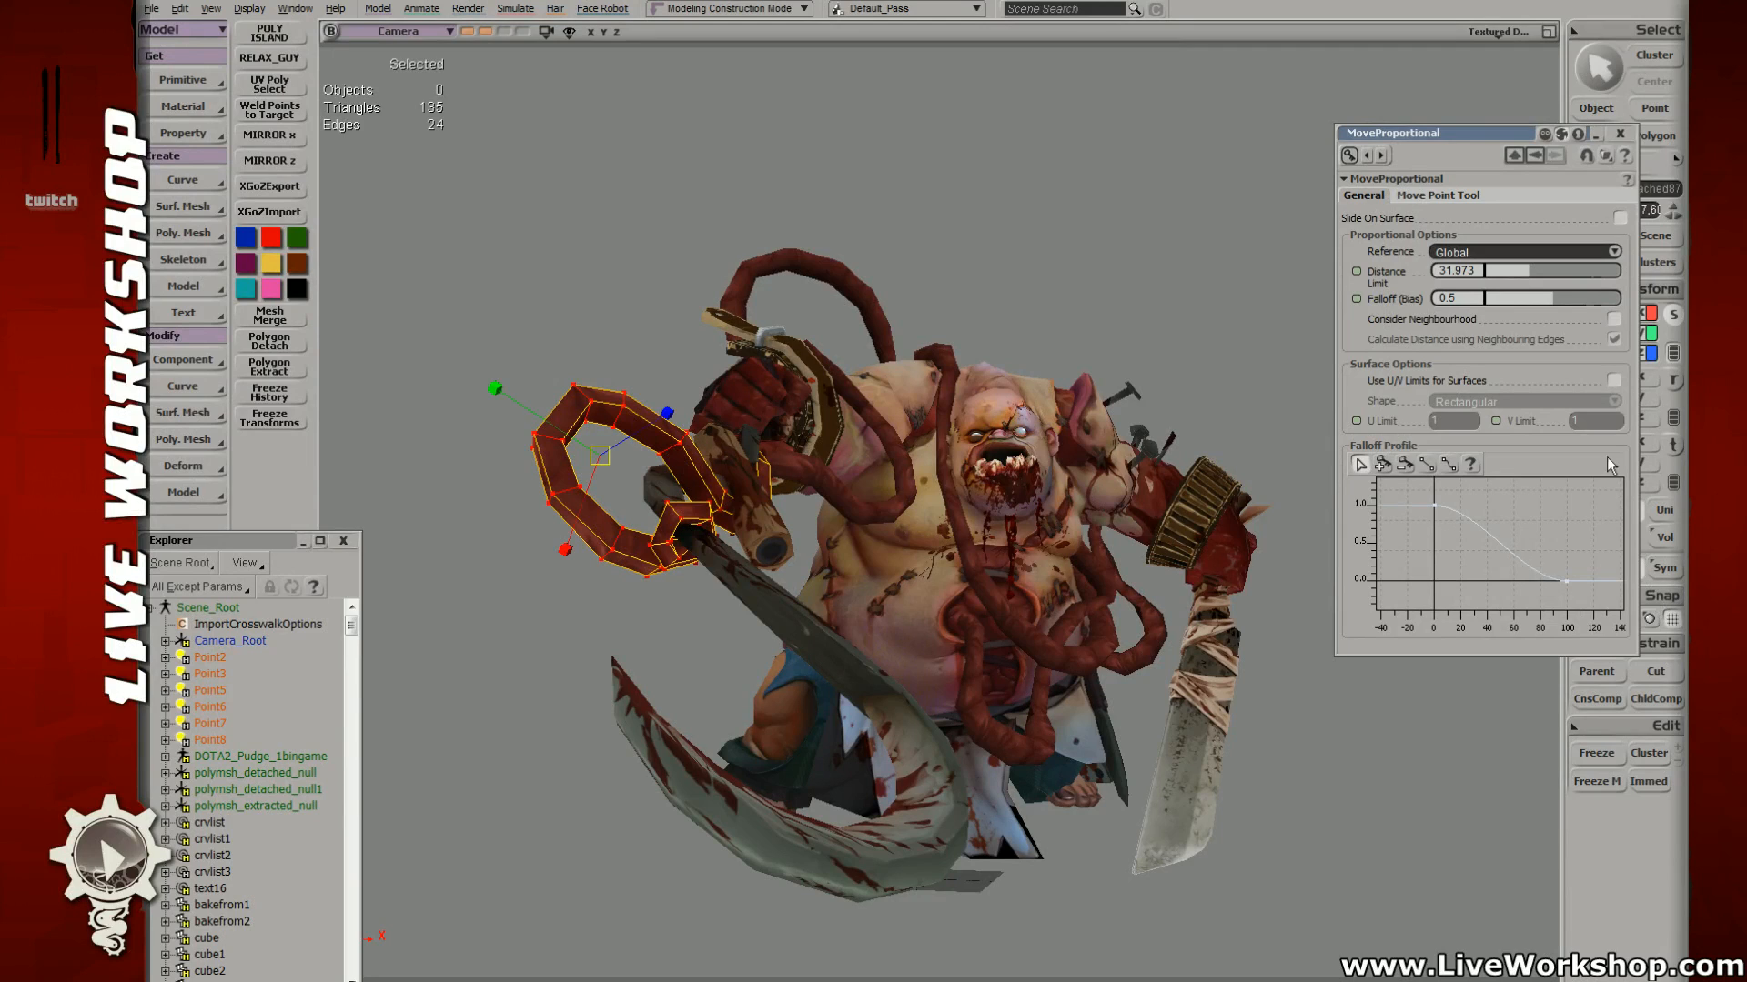
{"action": "left_click", "coordinate": [1618, 135]}
{"action": "key", "text": "ctrl+s"}
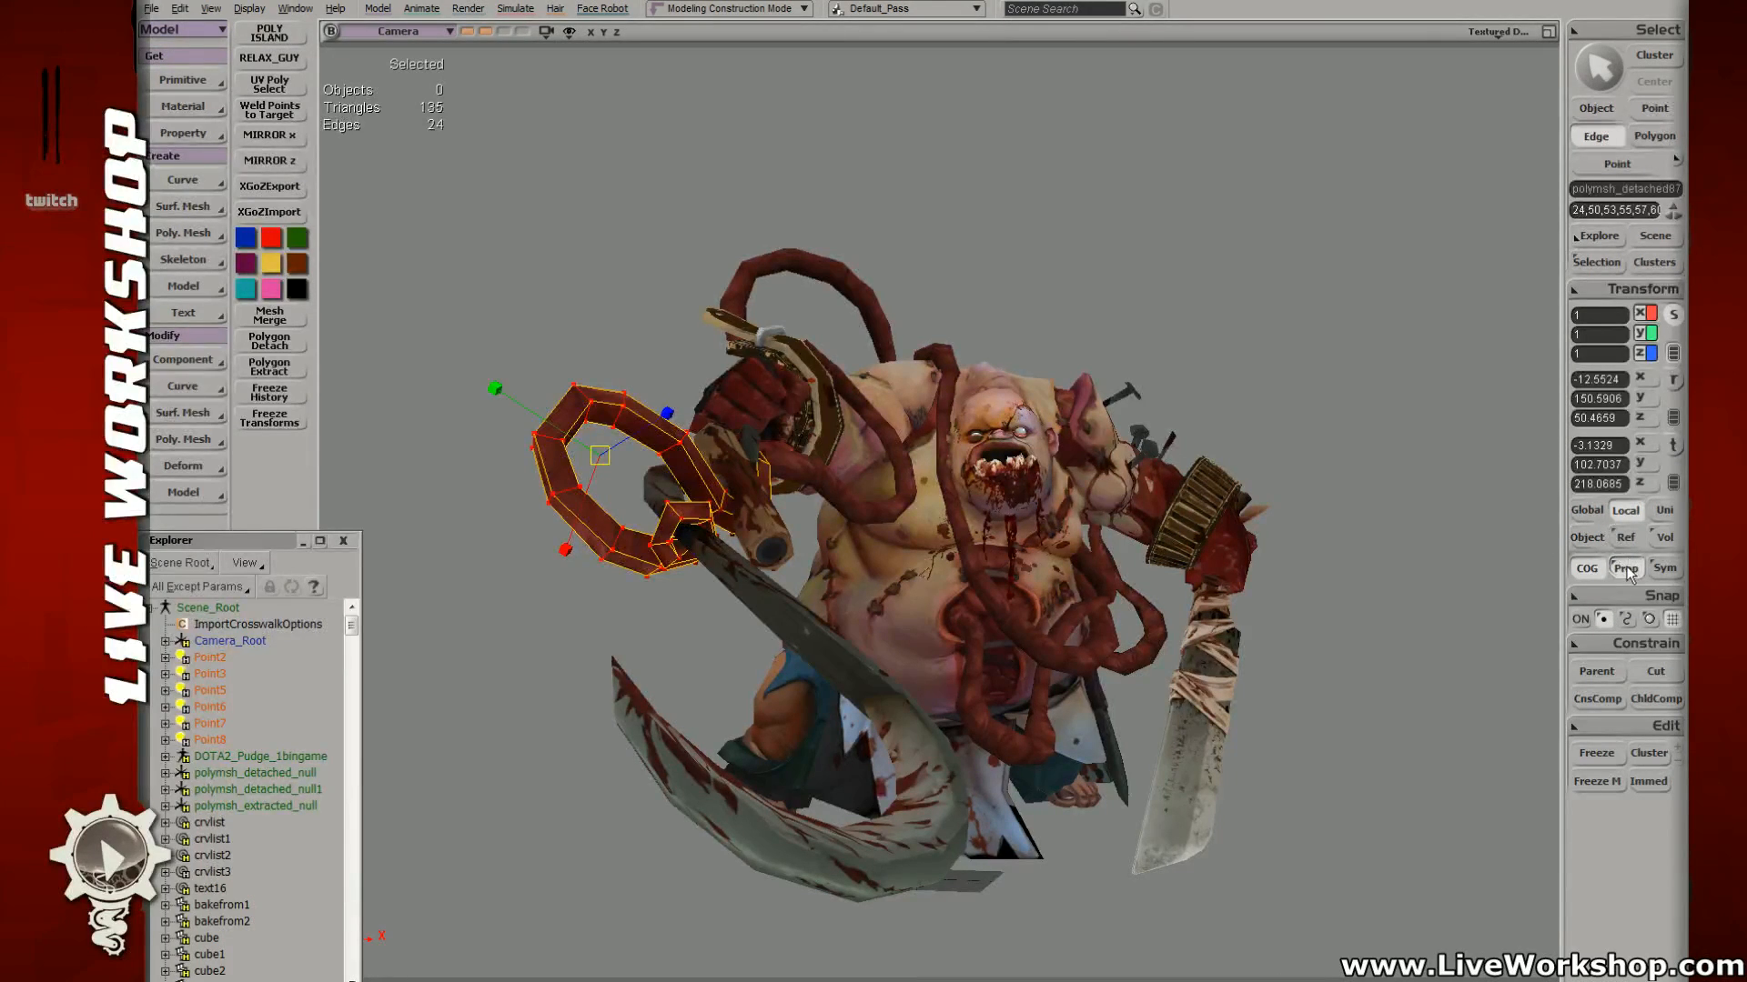
{"action": "left_click", "coordinate": [1588, 568]}
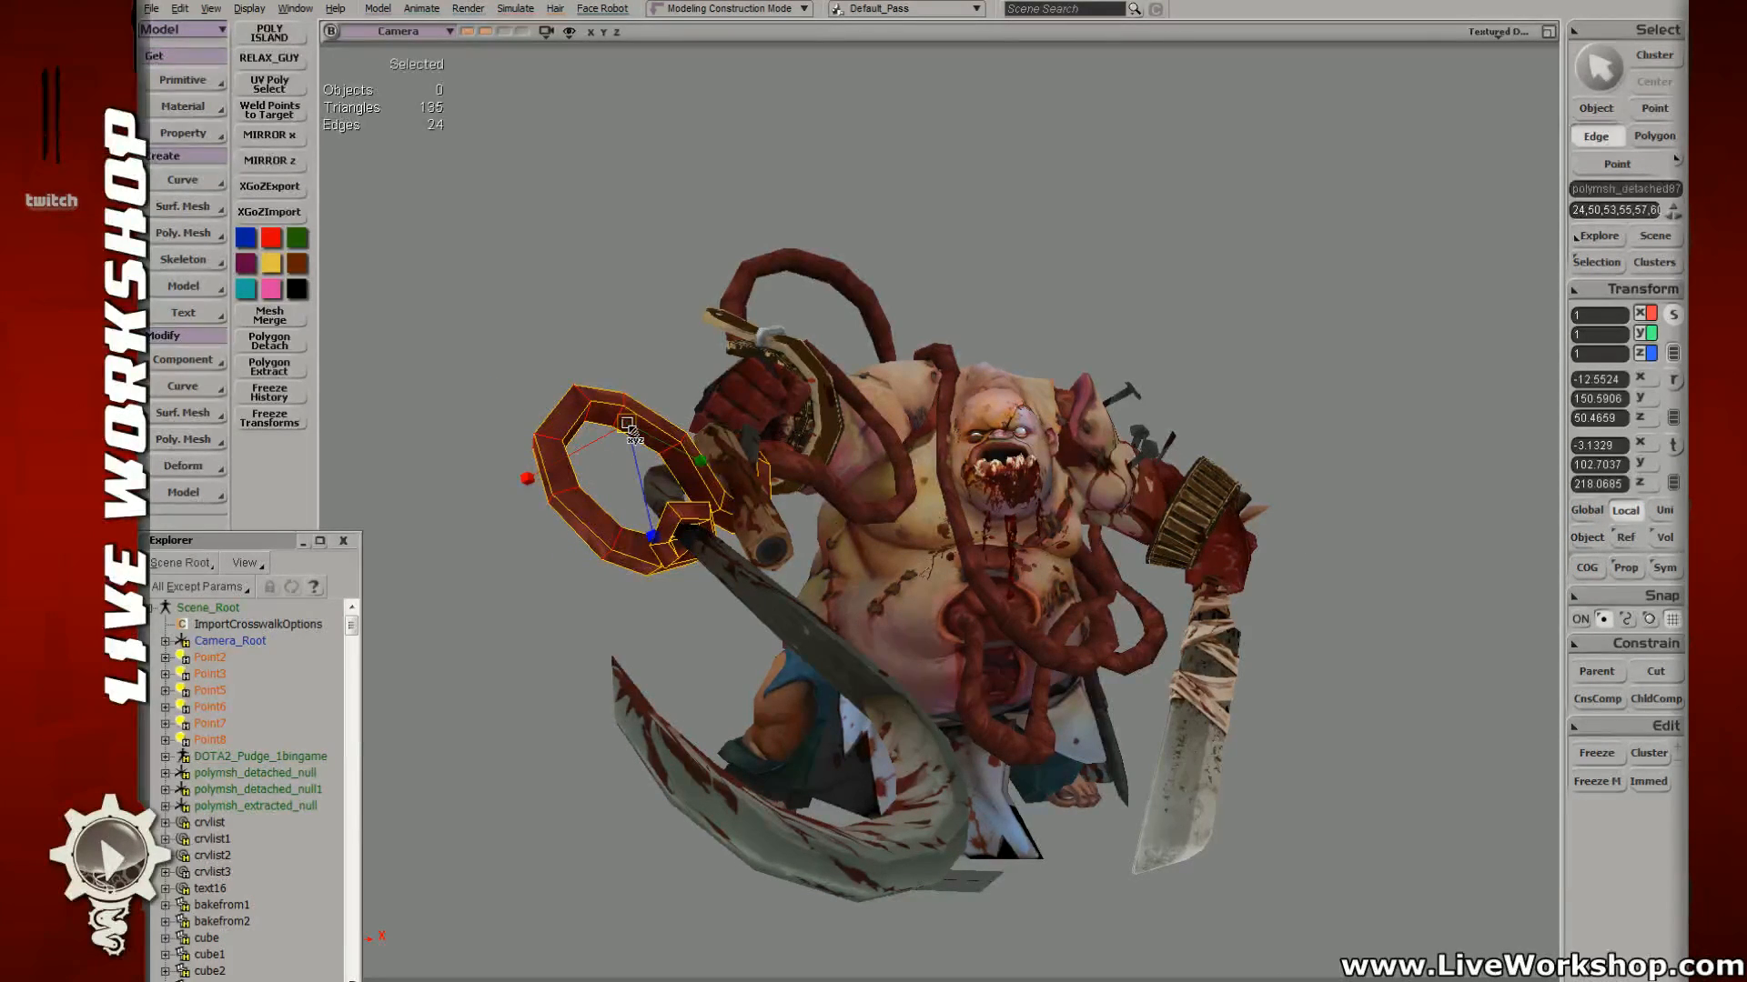
{"action": "mouse_move", "coordinate": [627, 424]}
{"action": "left_mouse_down"}
{"action": "mouse_move", "coordinate": [568, 433]}
{"action": "mouse_move", "coordinate": [583, 440]}
{"action": "left_mouse_up"}
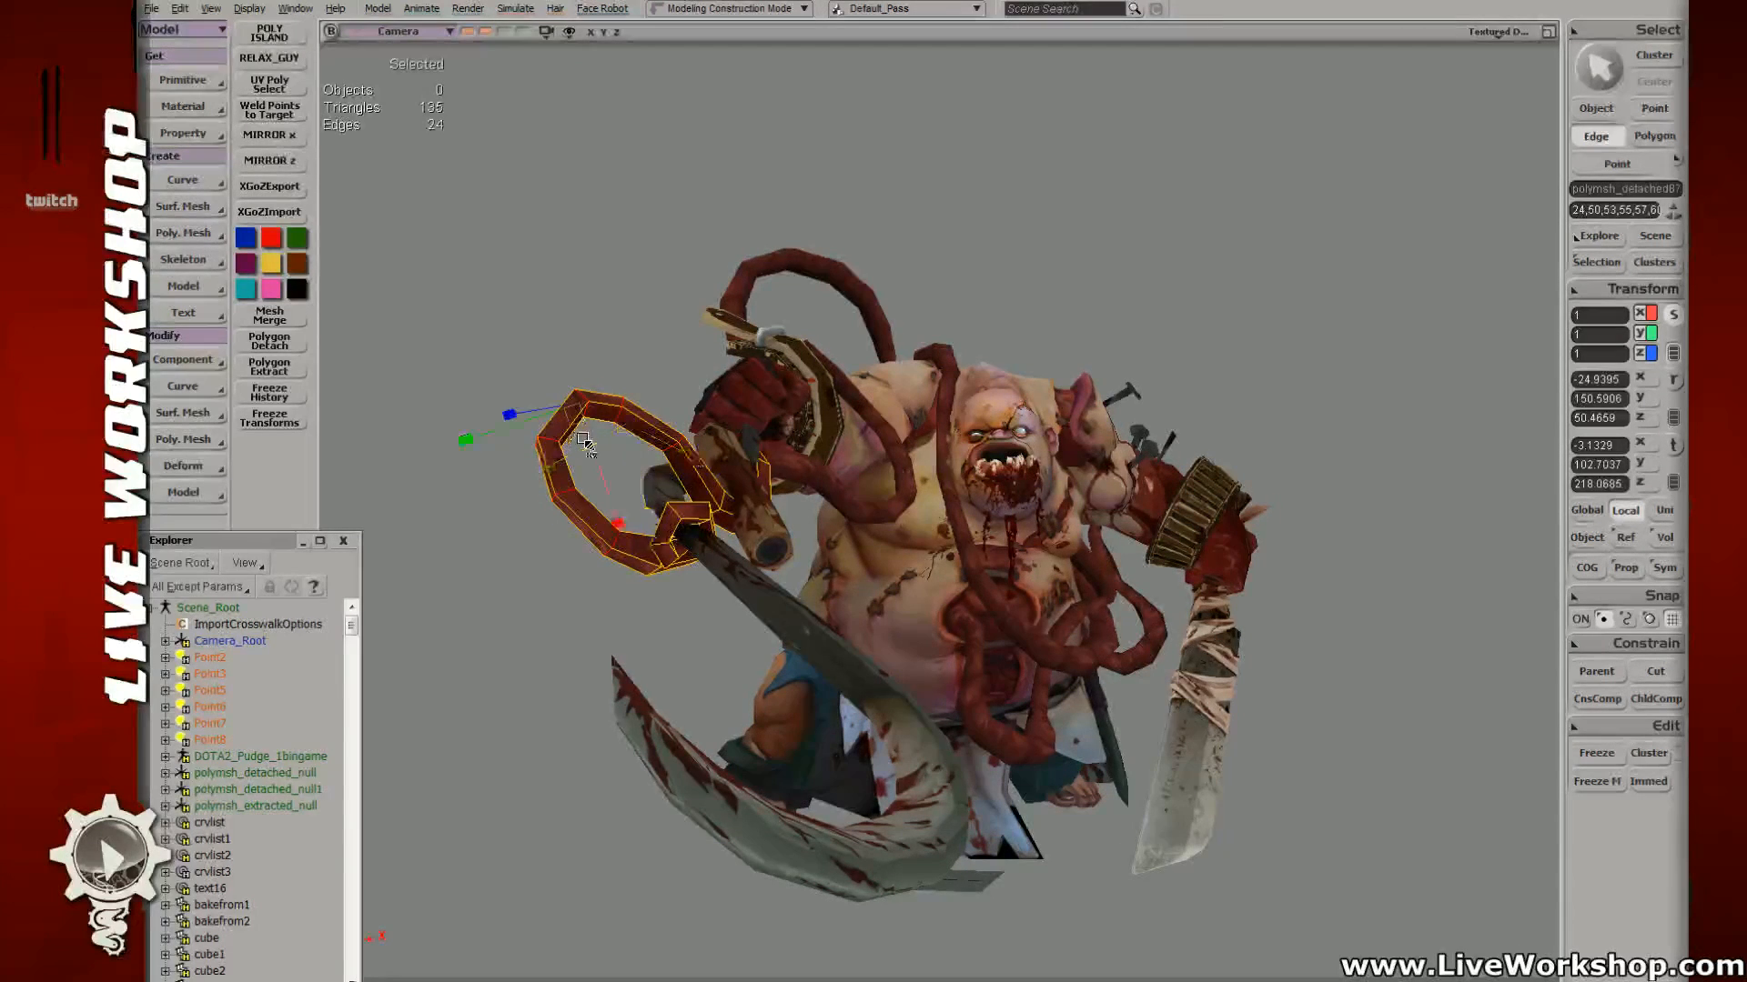
Step: Scale down the edge loop beside the wooden handle and the one on the ring's underside near the hook
{"action": "key", "text": "t"}
{"action": "key", "text": "e"}
{"action": "left_click", "coordinate": [718, 510]}
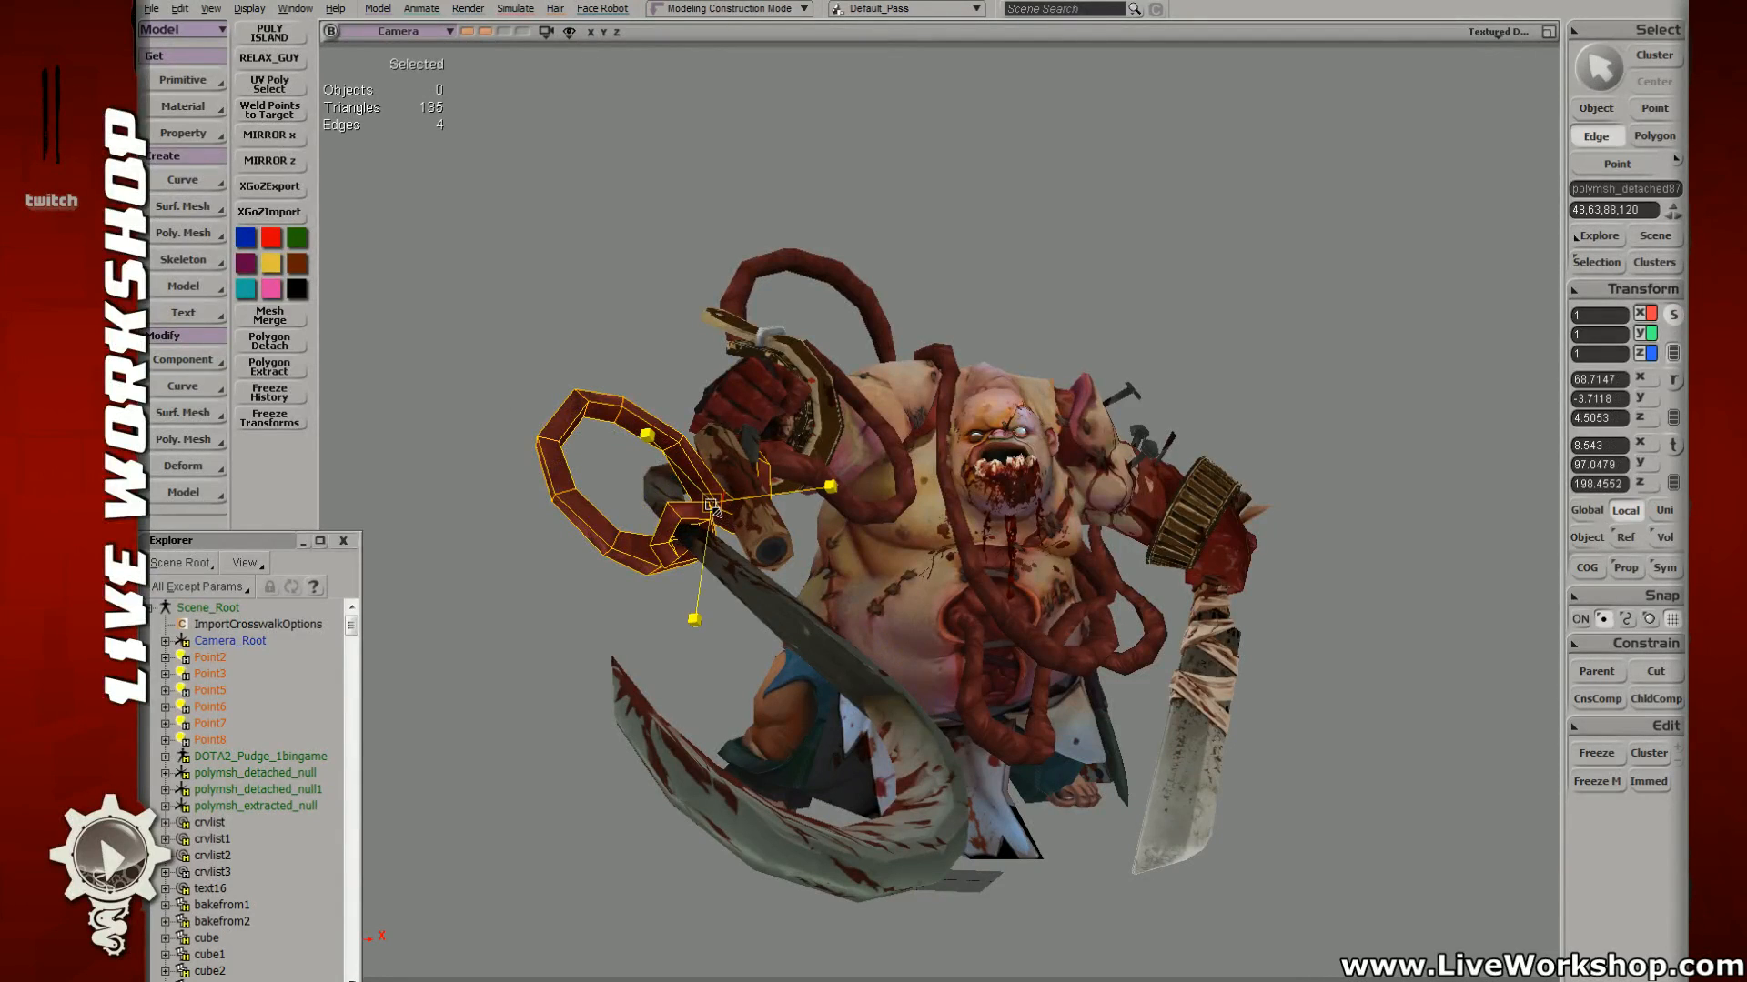
{"action": "left_click_drag", "start_coordinate": [692, 510], "coordinate": [679, 512]}
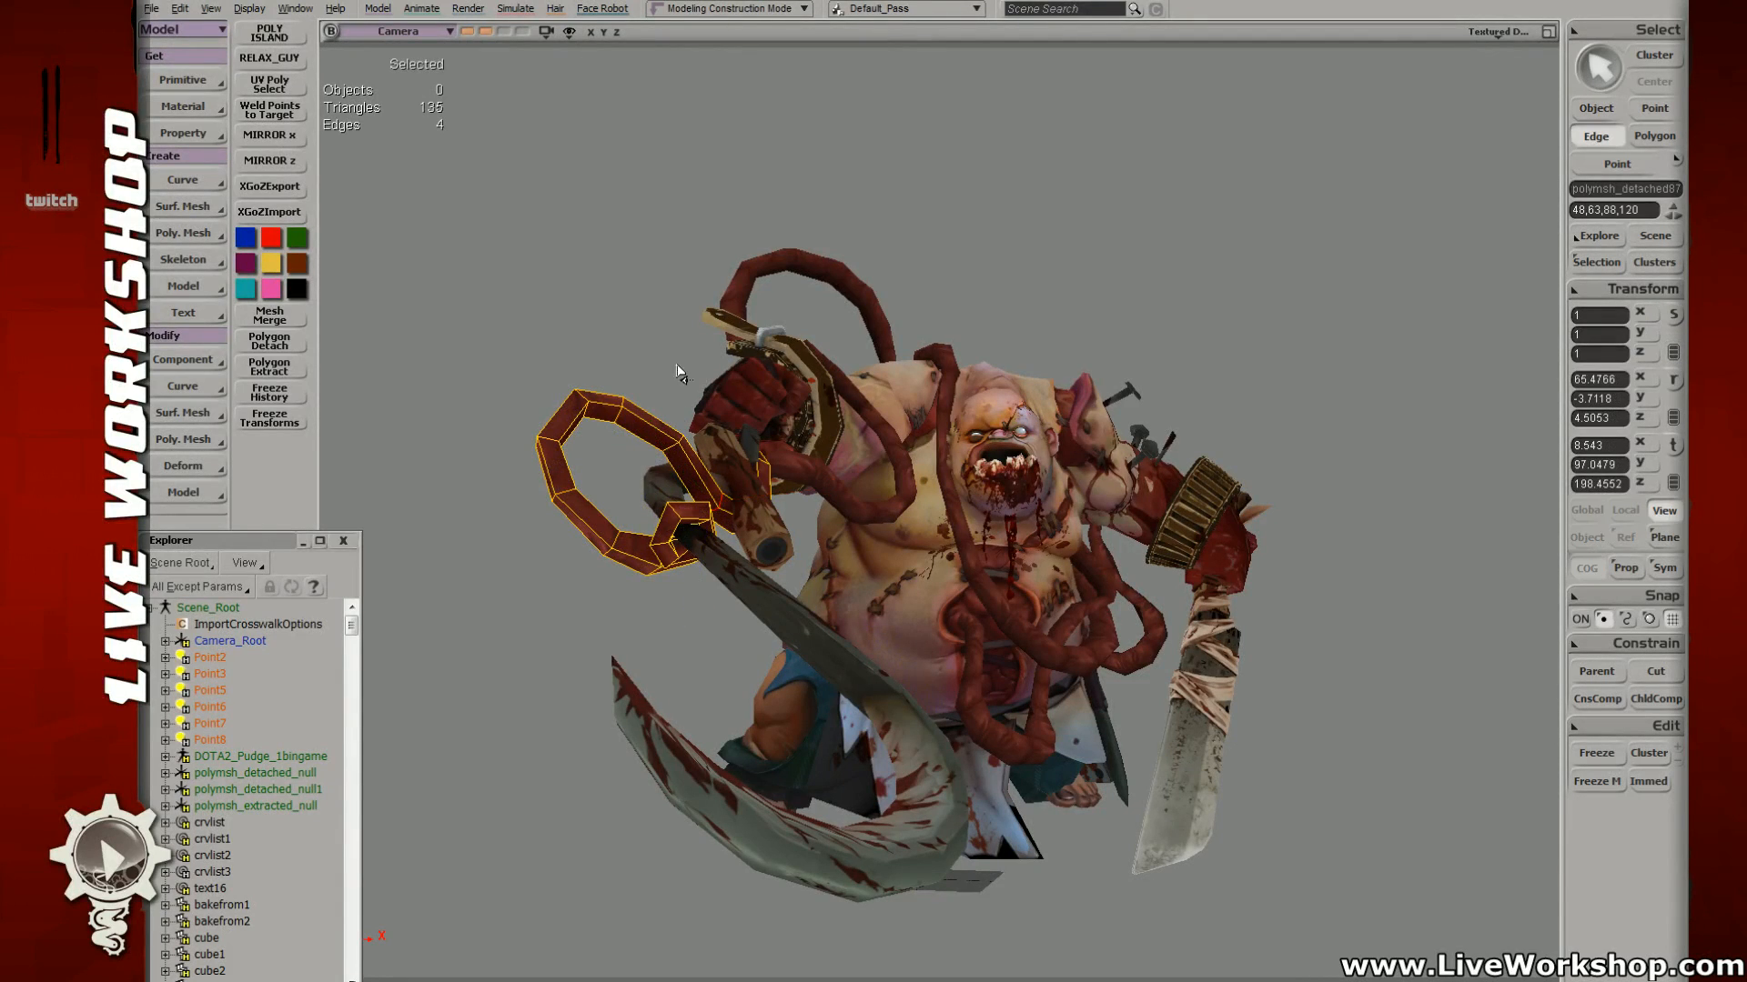
{"action": "key", "text": "space"}
{"action": "key", "text": "e"}
{"action": "middle_click", "coordinate": [662, 574], "text": "alt"}
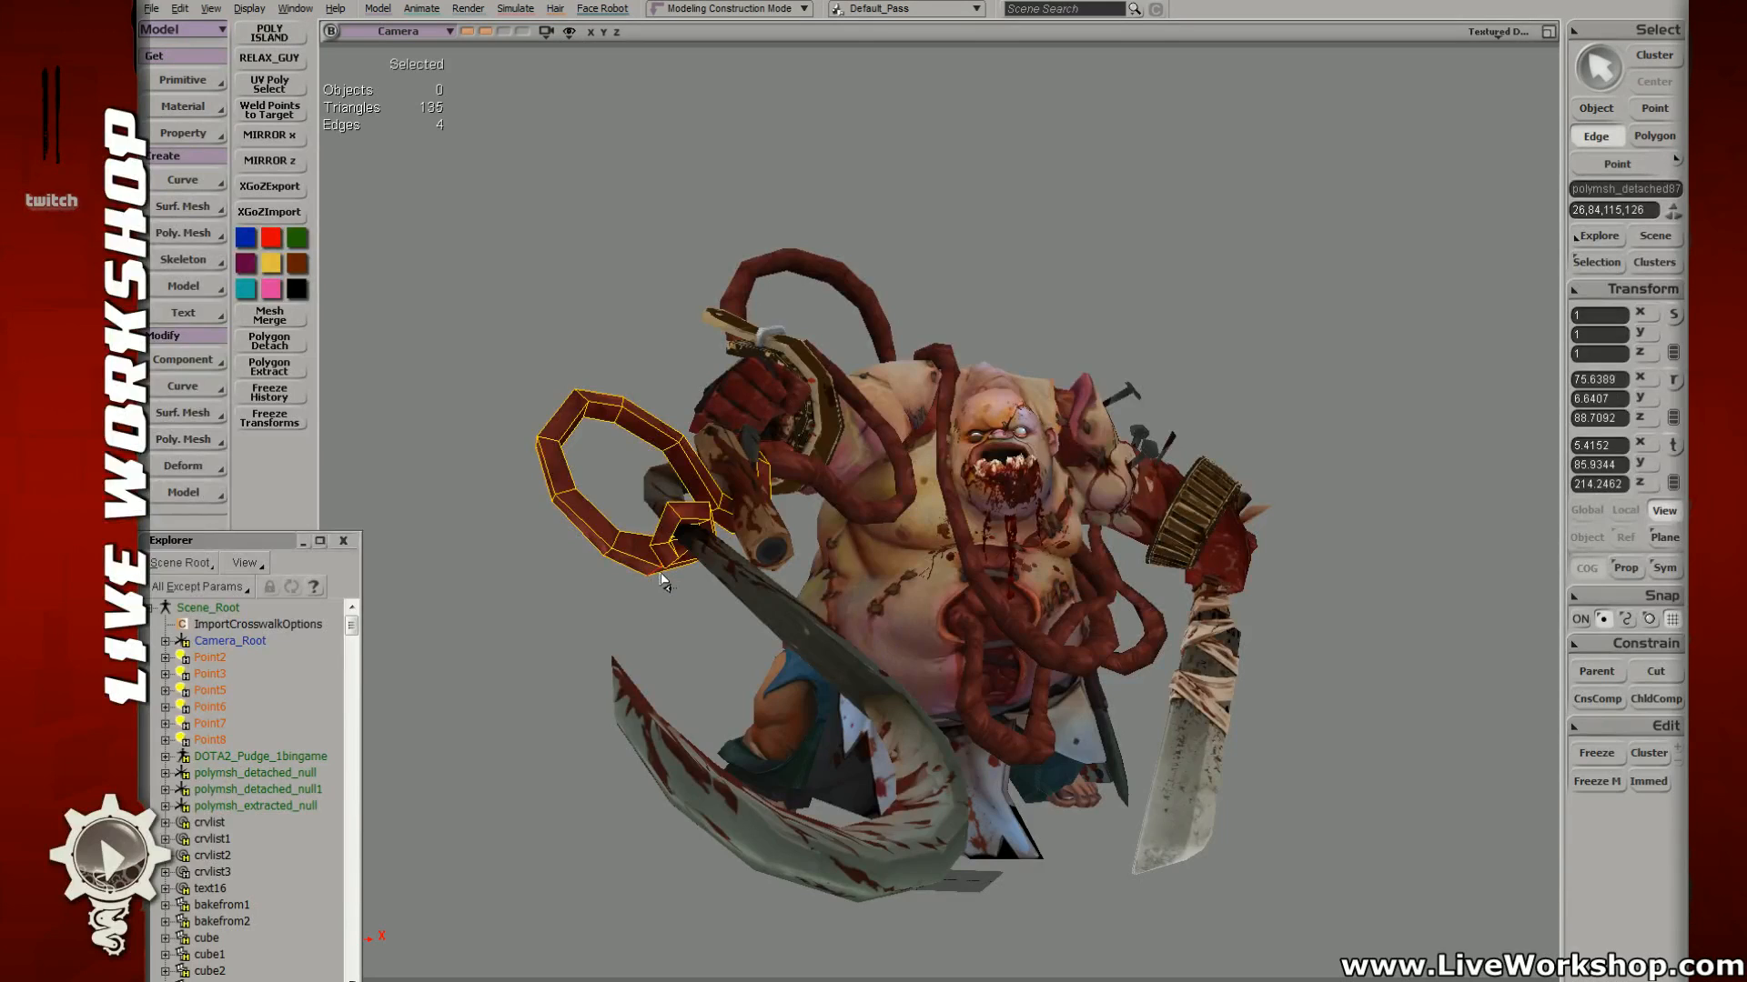
{"action": "key", "text": "x"}
{"action": "left_click_drag", "start_coordinate": [636, 561], "coordinate": [604, 562]}
Step: Select edge loops on the ring's upper curve one at a time and adjust their local scale
{"action": "key", "text": "e"}
{"action": "middle_click", "coordinate": [586, 409], "text": "alt"}
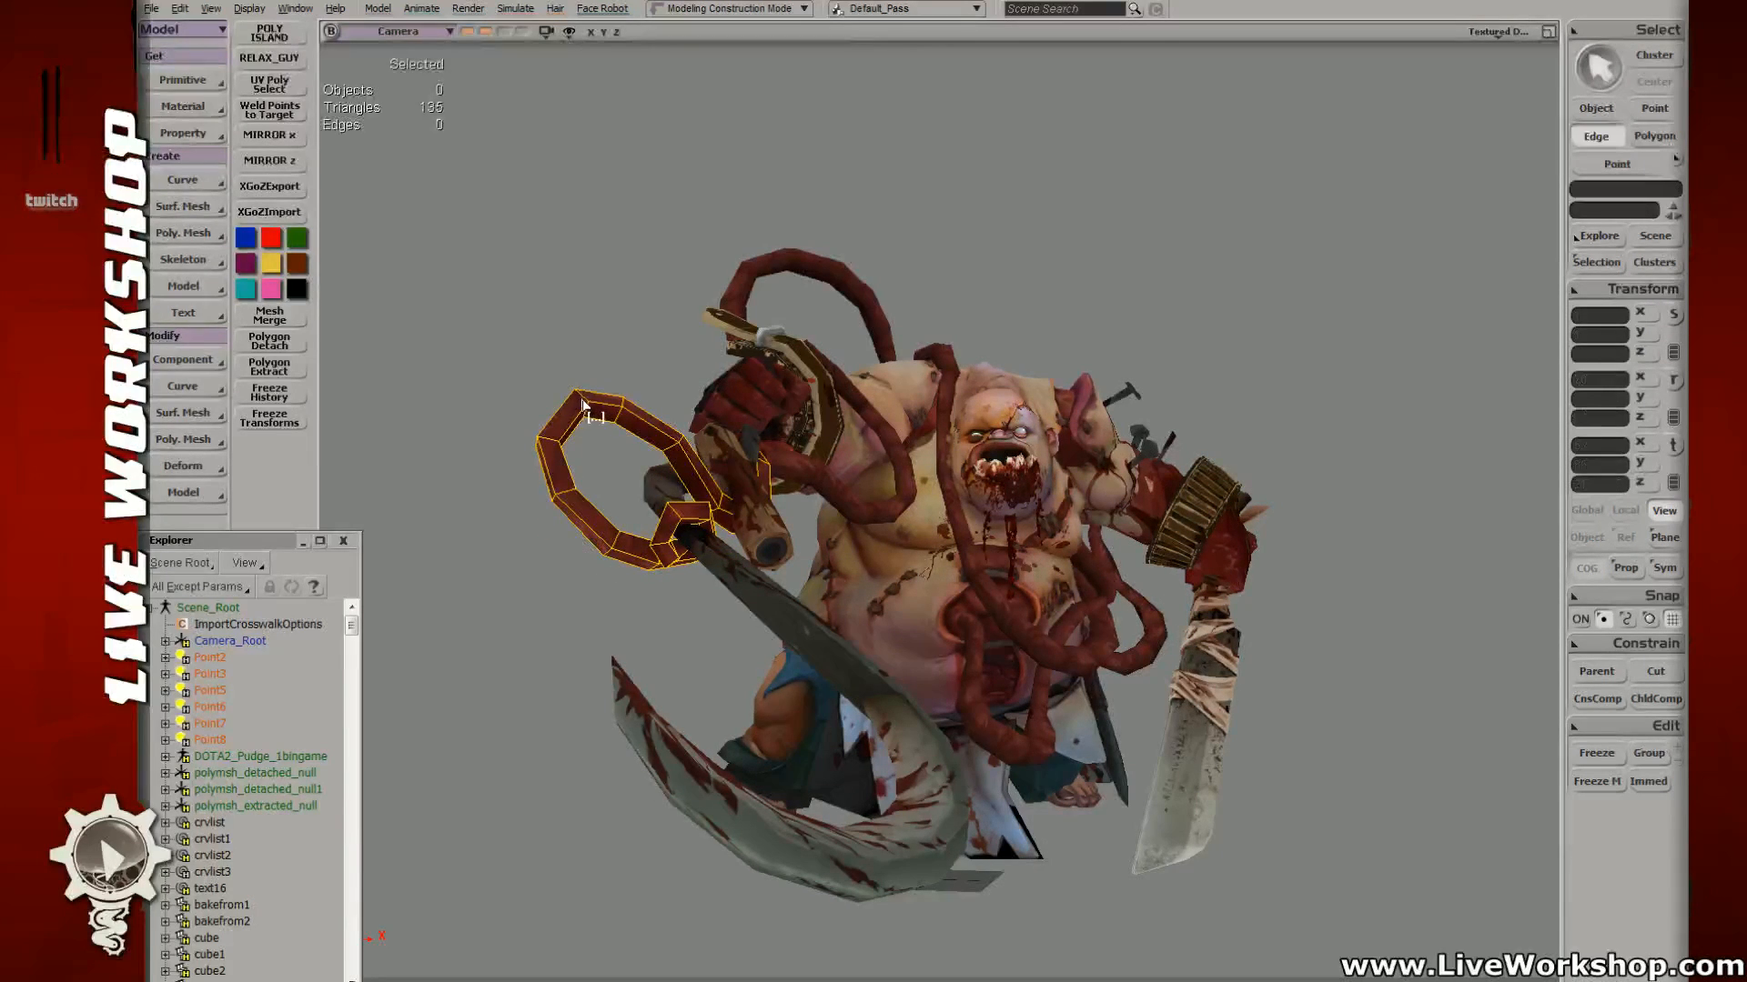
{"action": "middle_click", "coordinate": [629, 427], "text": "alt"}
{"action": "key", "text": "x"}
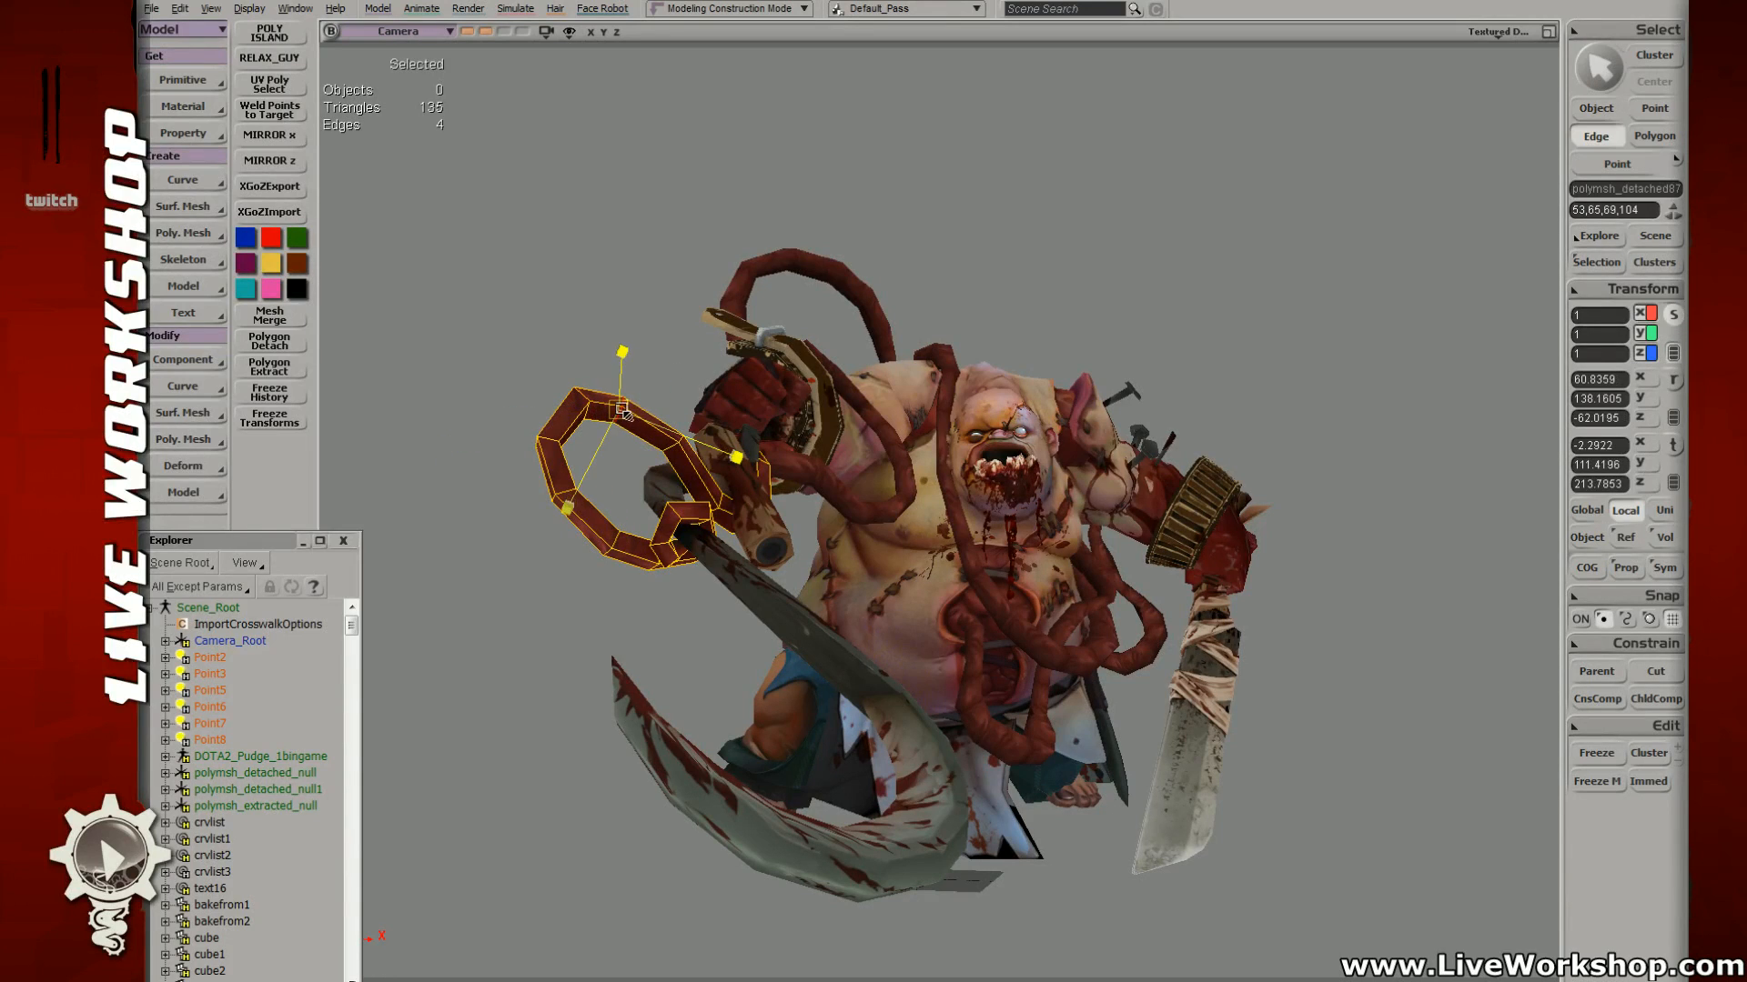
{"action": "middle_click", "coordinate": [564, 446], "text": "alt"}
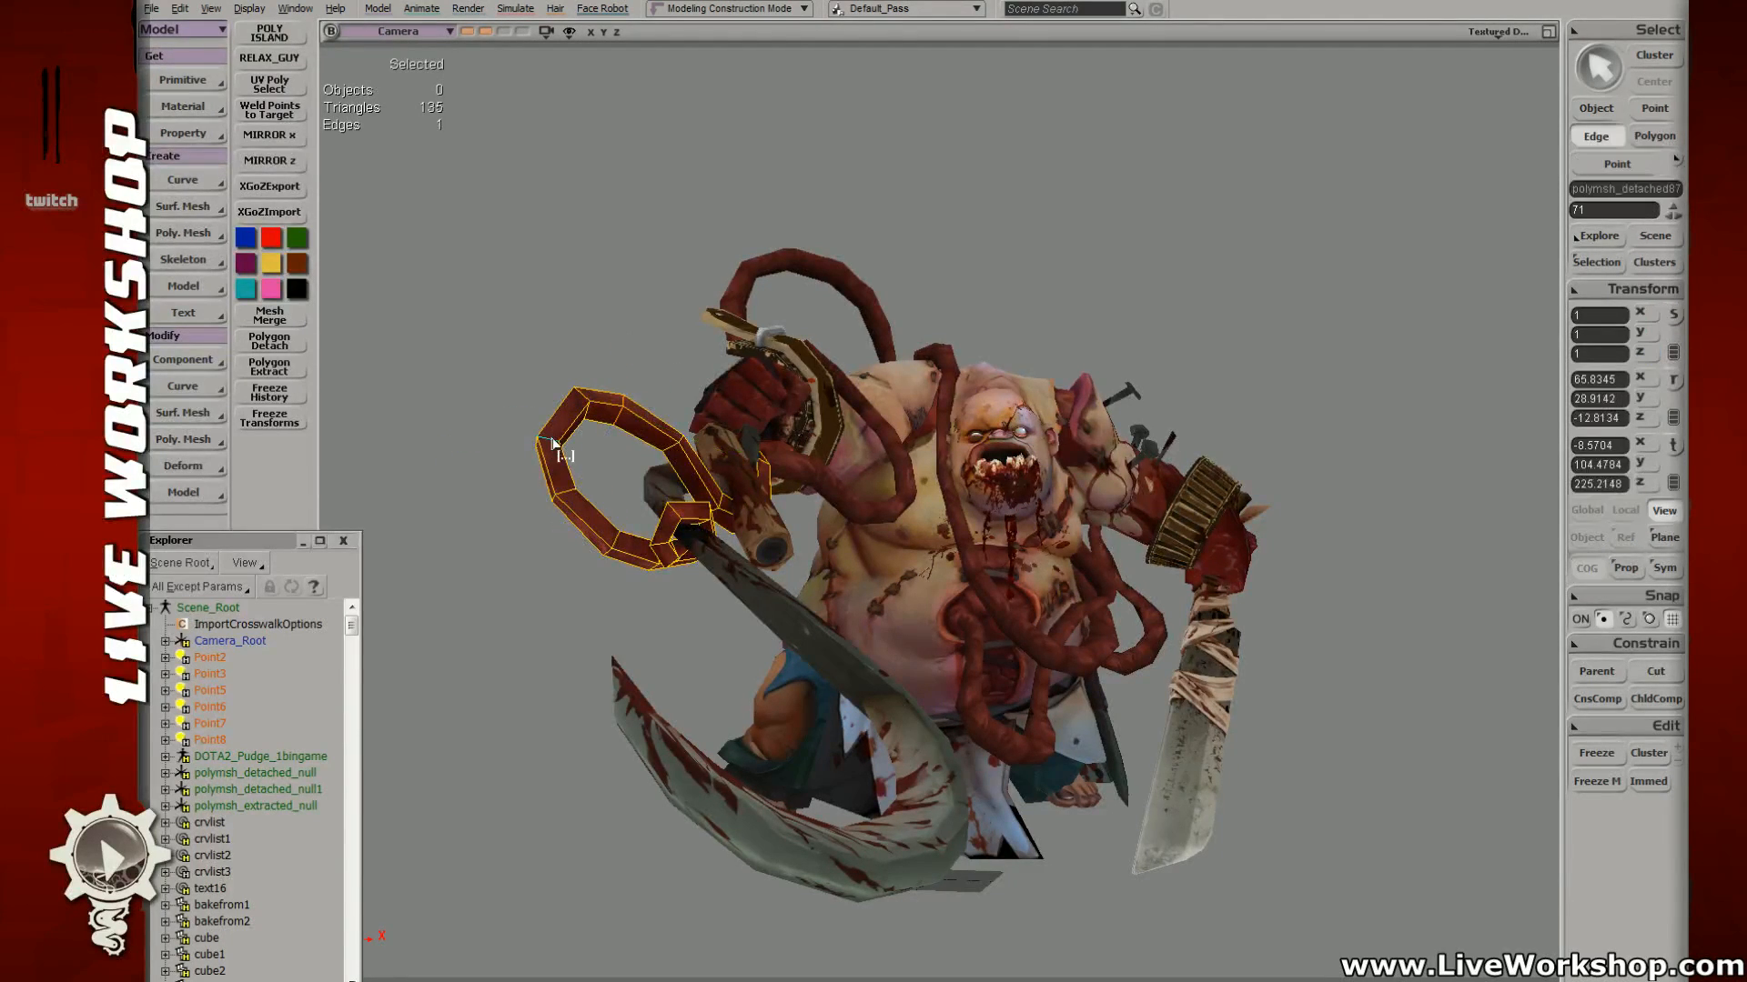
Step: Select the ring as an object and raise its subdivision by two levels to smooth the tube
{"action": "key", "text": "space"}
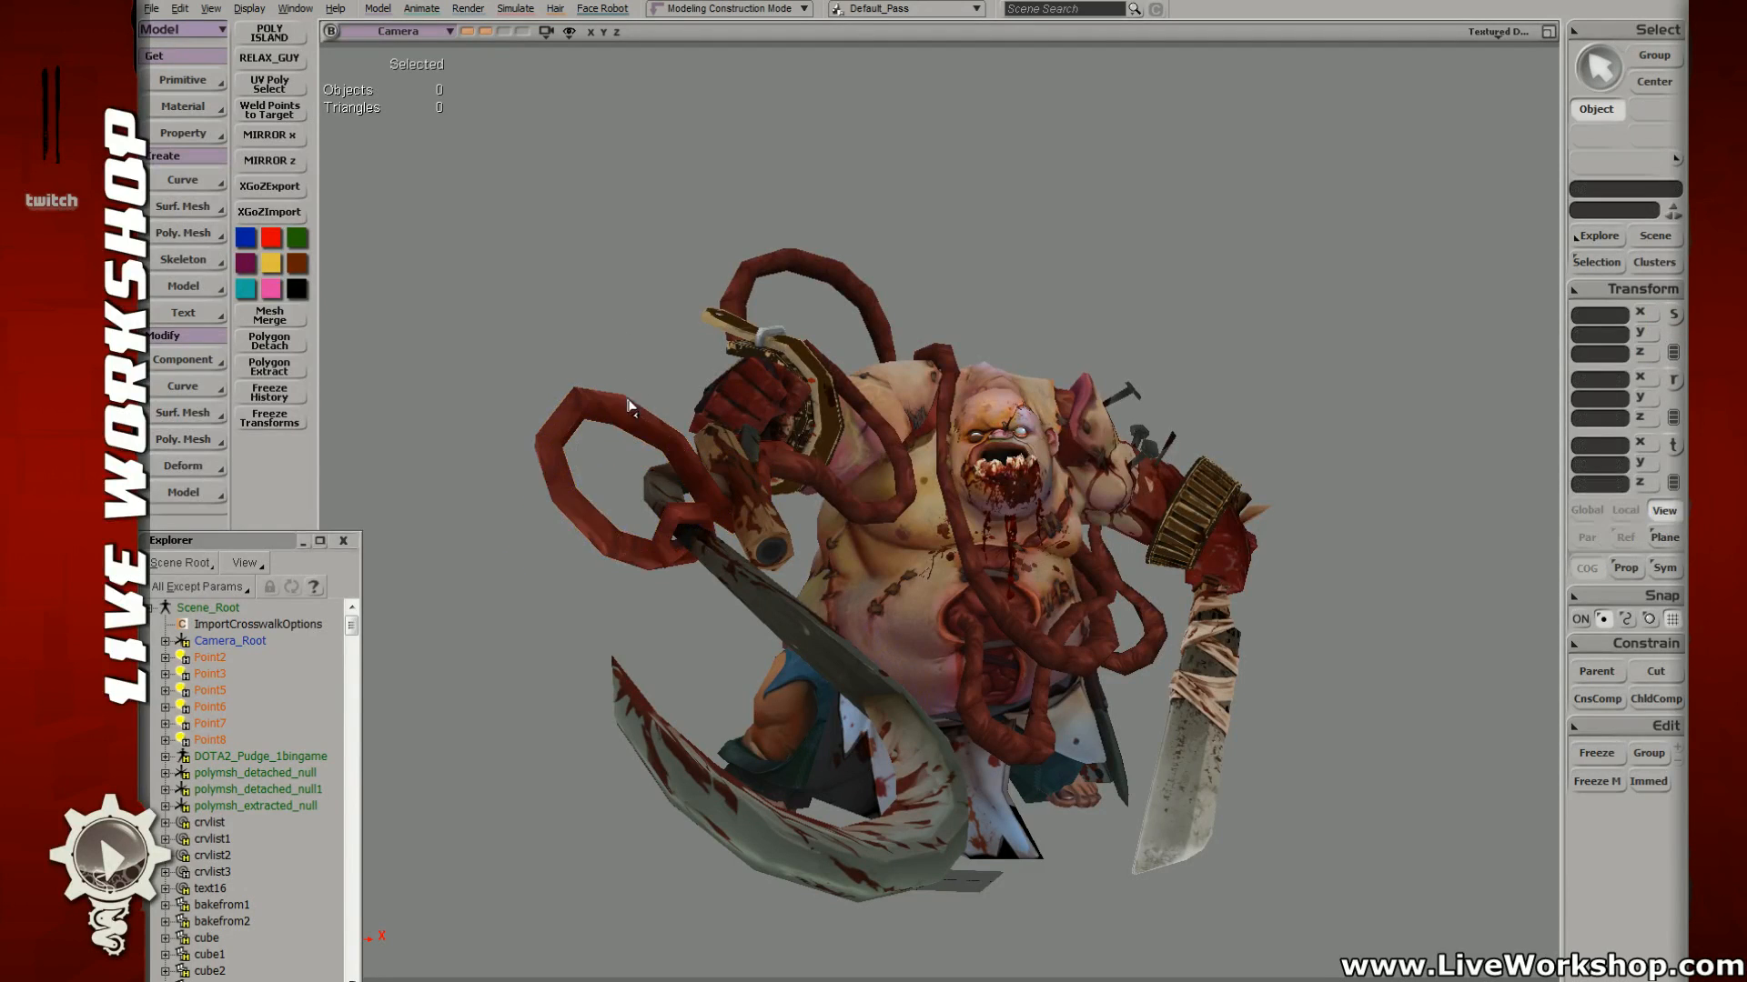
{"action": "left_click", "coordinate": [617, 416]}
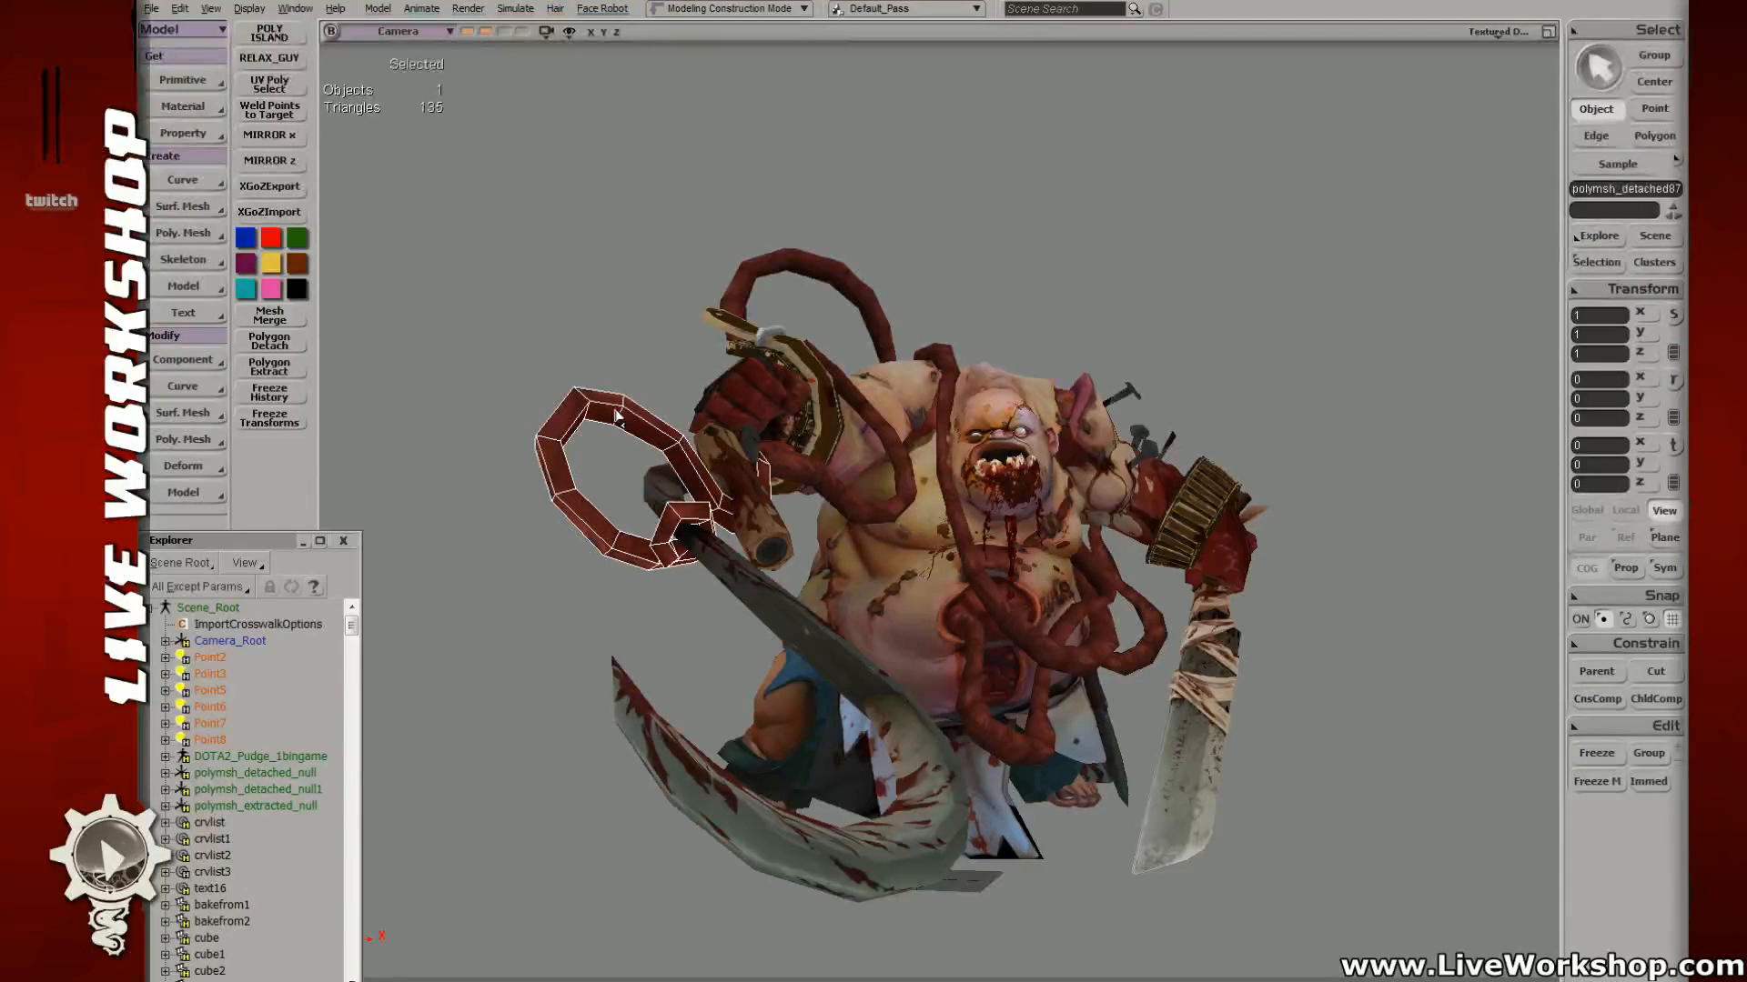
{"action": "key", "text": "plus"}
{"action": "key", "text": "plus"}
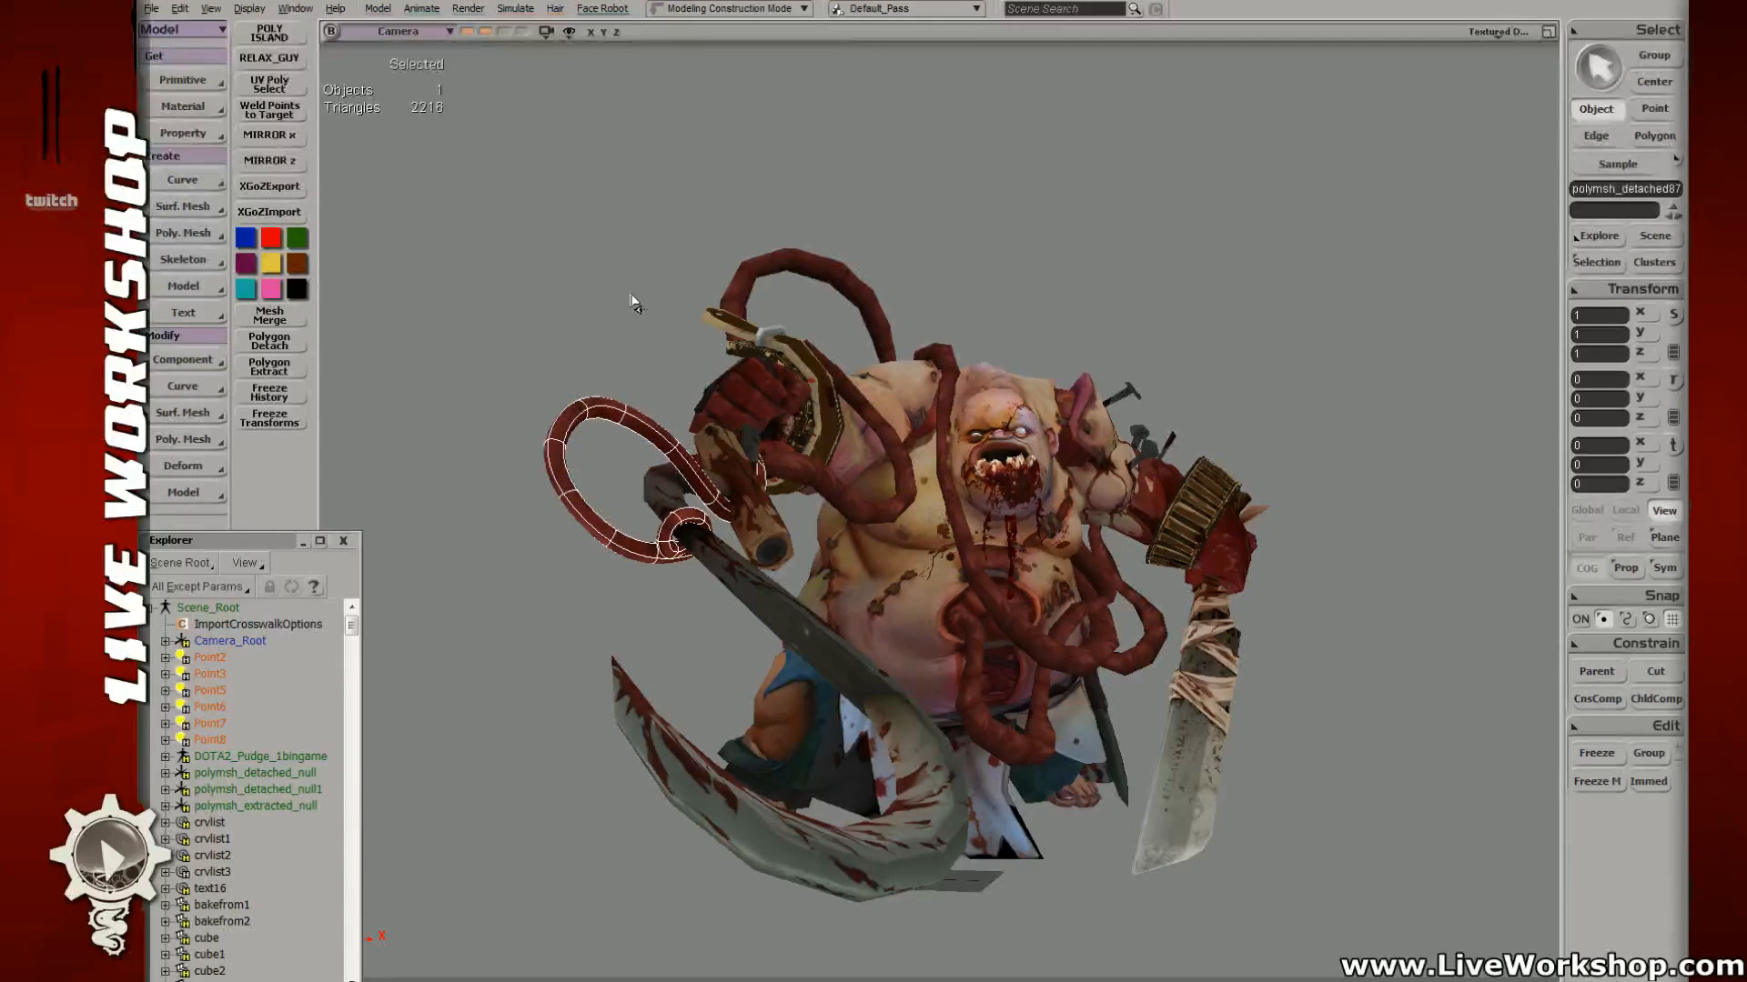
{"action": "left_click", "coordinate": [661, 337]}
{"action": "left_click", "coordinate": [621, 414]}
Step: Select the edge loops along the smoothed ring and its wrap around the hook, and scale them up uniformly to thicken the tube
{"action": "key", "text": "e"}
{"action": "middle_click", "coordinate": [623, 418], "text": "alt"}
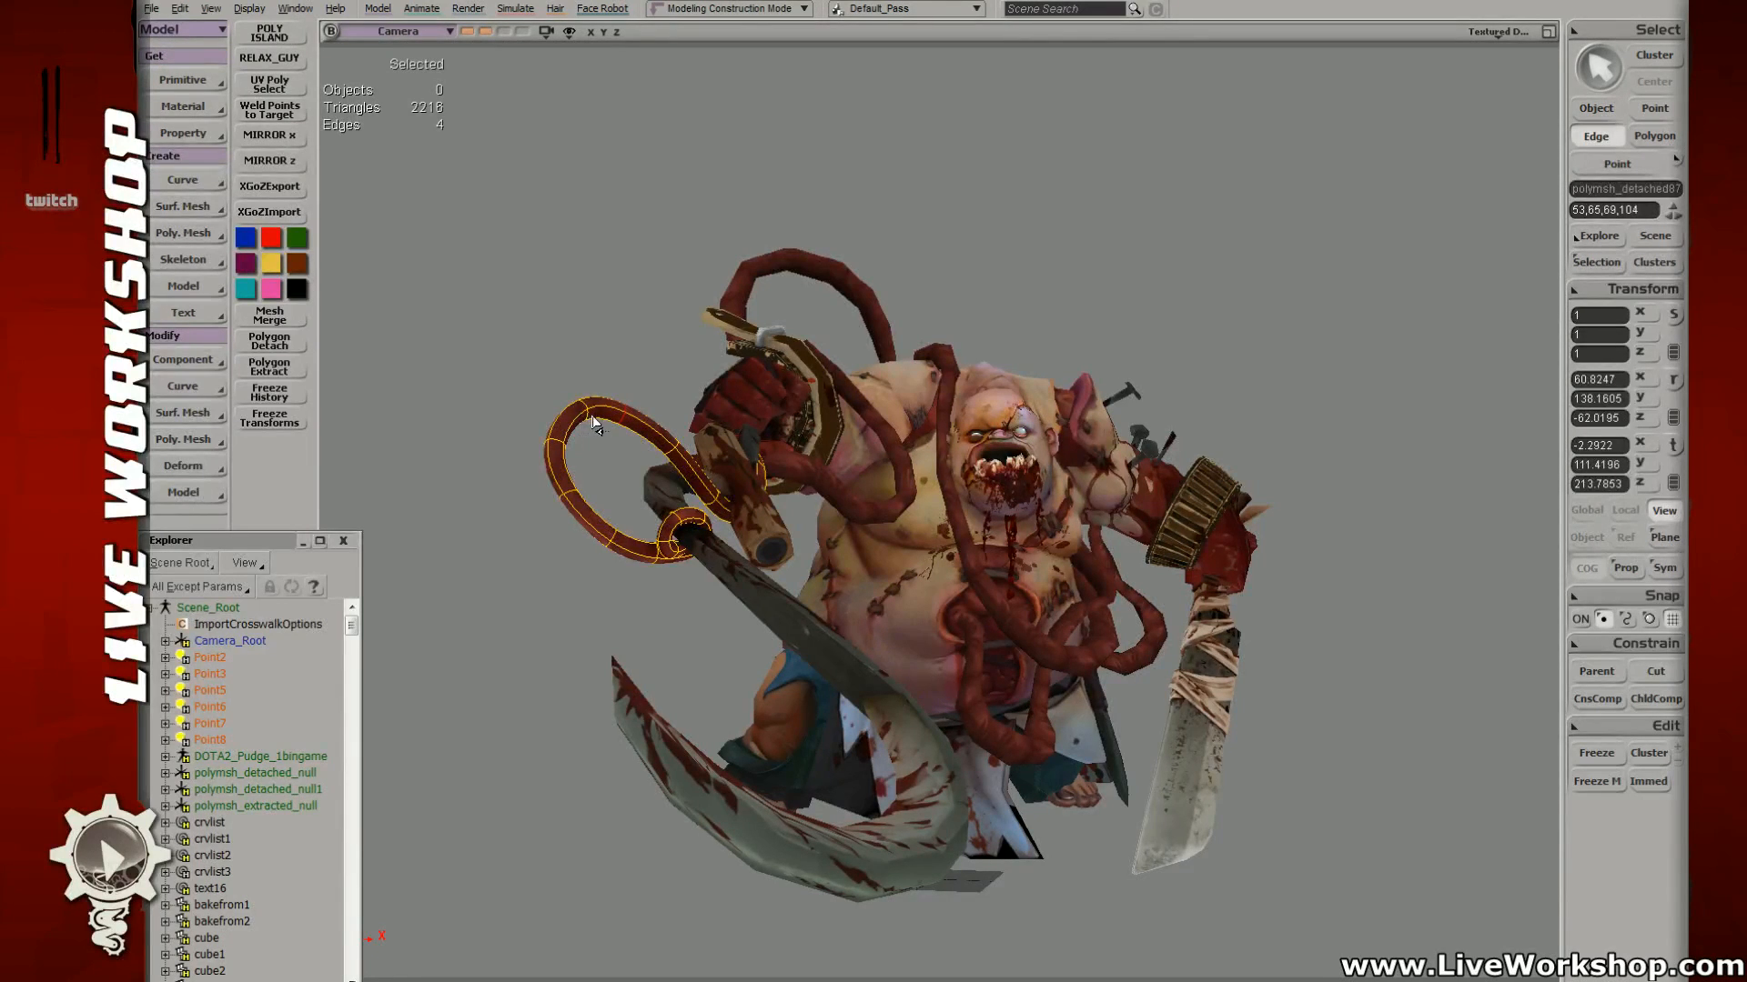
{"action": "middle_click", "coordinate": [593, 417], "text": "alt+shift"}
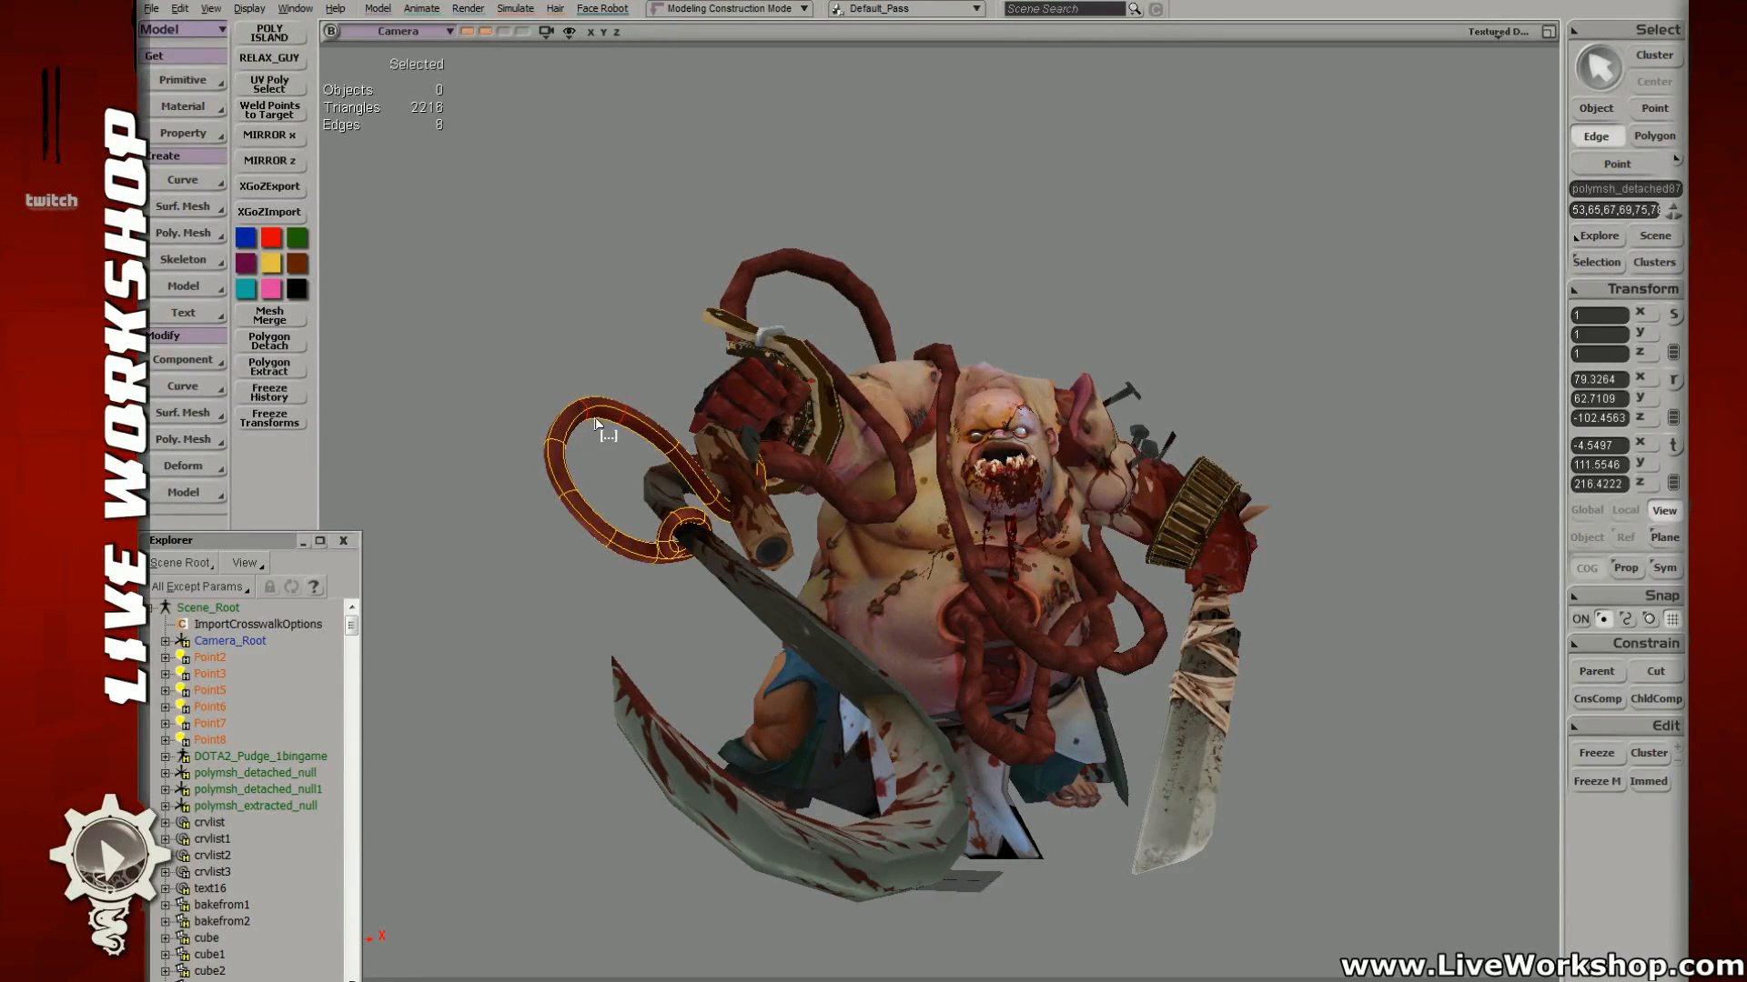
{"action": "middle_click", "coordinate": [678, 459], "text": "alt+shift"}
{"action": "middle_click", "coordinate": [717, 504], "text": "alt+shift"}
{"action": "middle_click", "coordinate": [615, 537], "text": "alt+shift"}
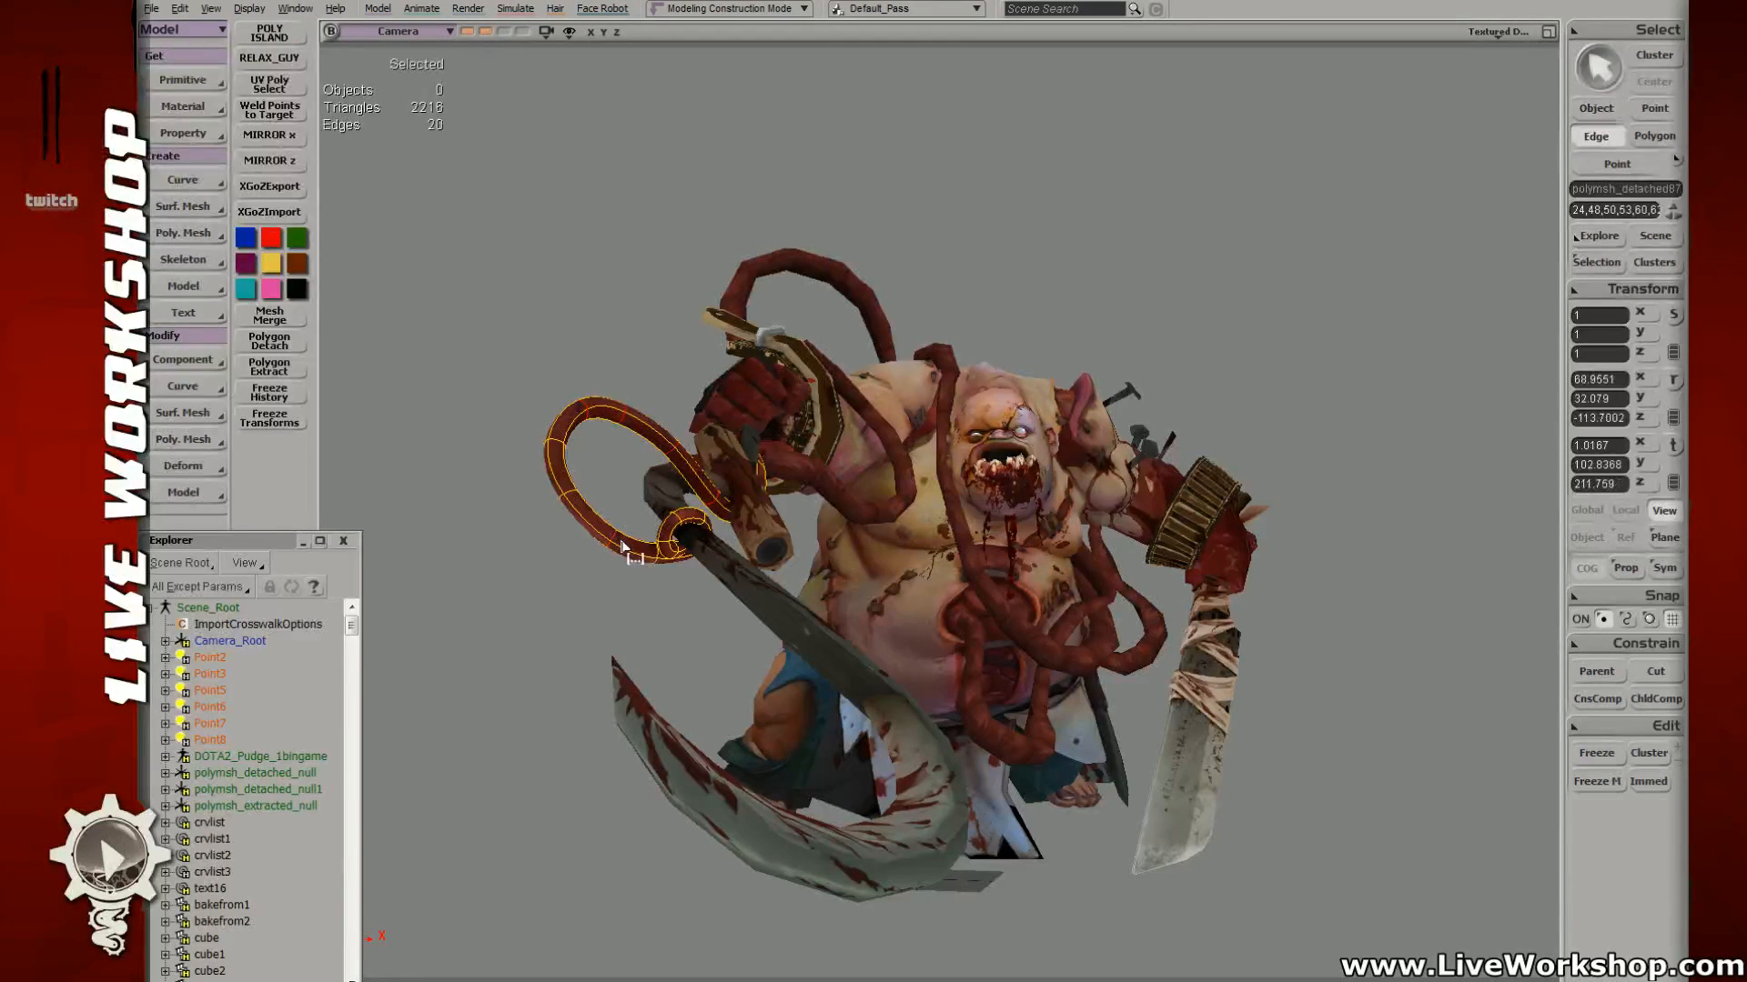
{"action": "middle_click", "coordinate": [571, 494], "text": "alt+shift"}
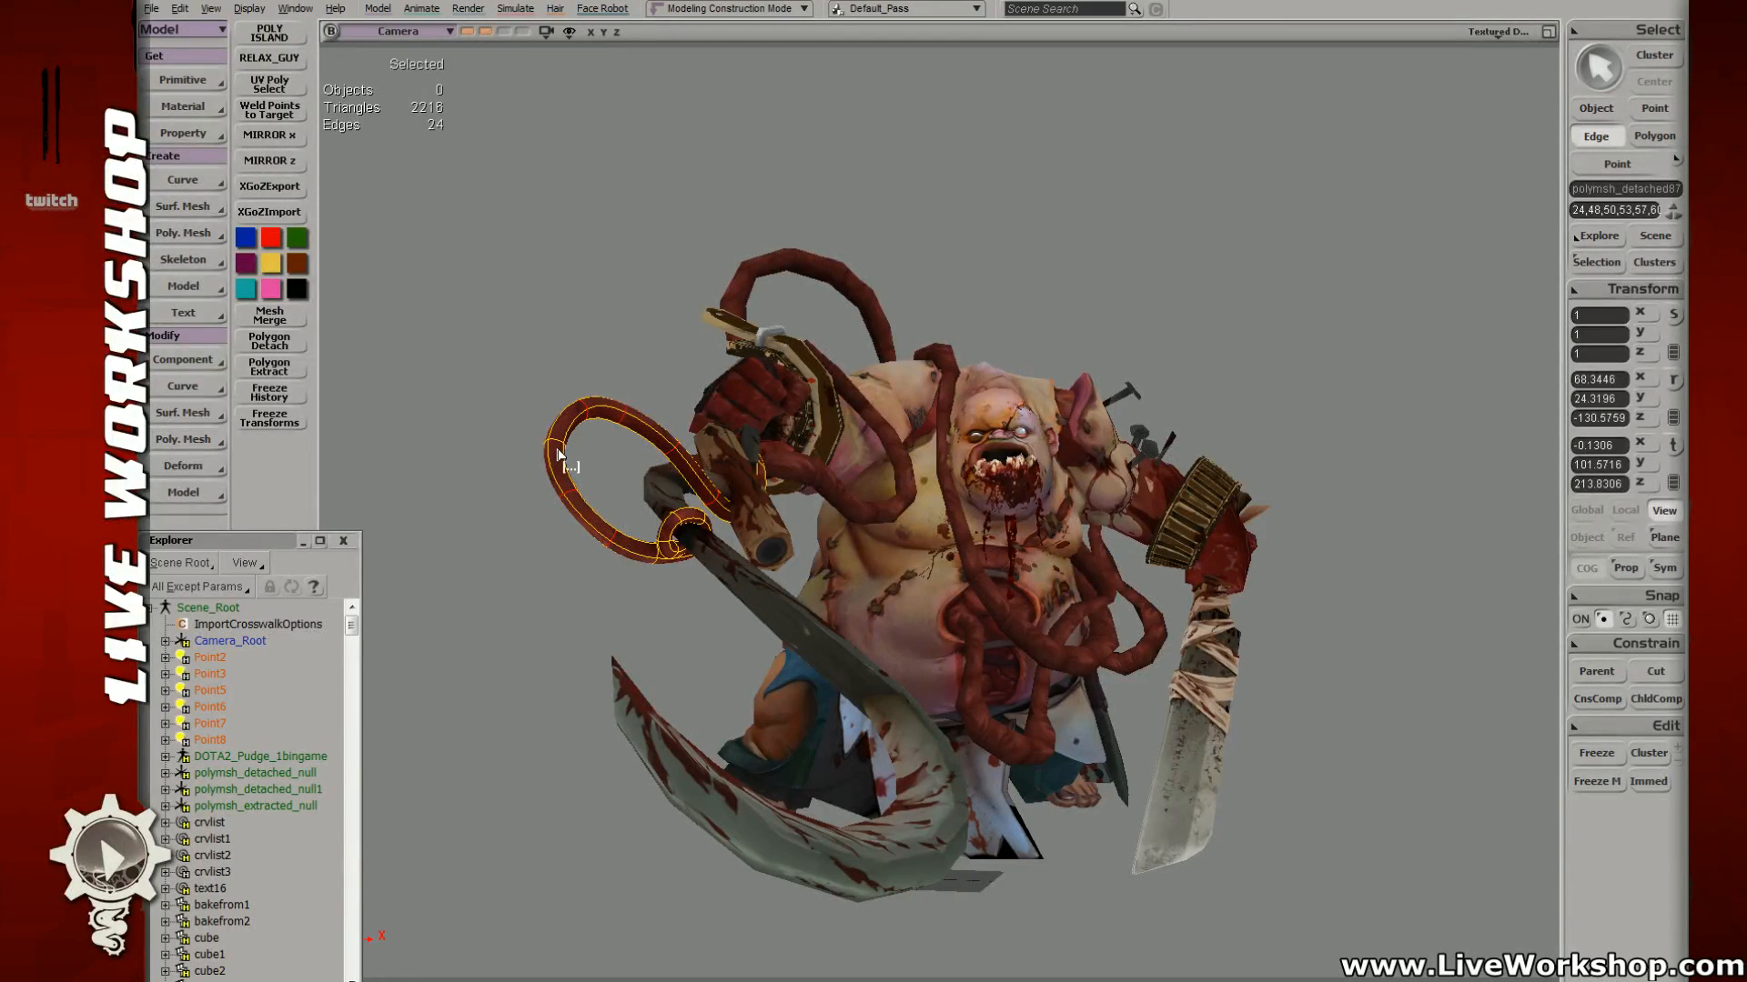
{"action": "middle_click", "coordinate": [665, 561], "text": "alt+shift"}
{"action": "middle_click", "coordinate": [668, 540], "text": "alt+shift"}
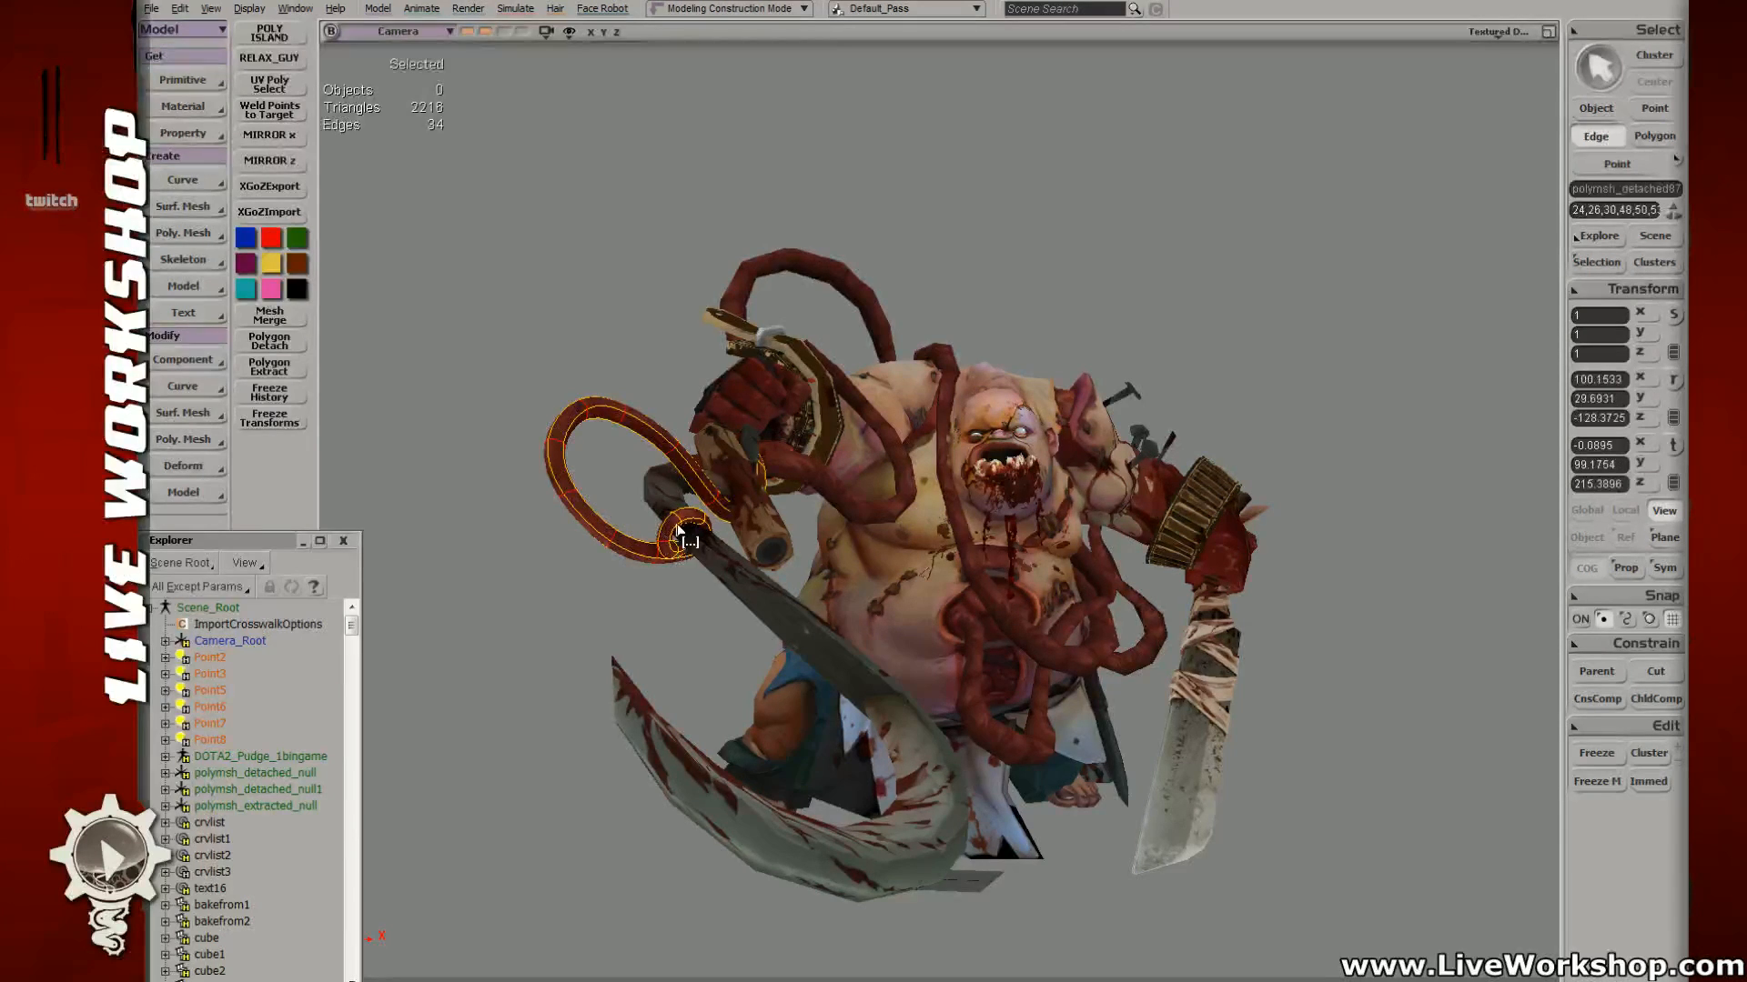
{"action": "middle_click", "coordinate": [685, 521], "text": "alt+shift"}
{"action": "middle_click", "coordinate": [679, 550], "text": "alt+shift"}
{"action": "middle_click", "coordinate": [677, 554], "text": "alt+shift"}
{"action": "middle_click", "coordinate": [678, 557], "text": "alt+shift"}
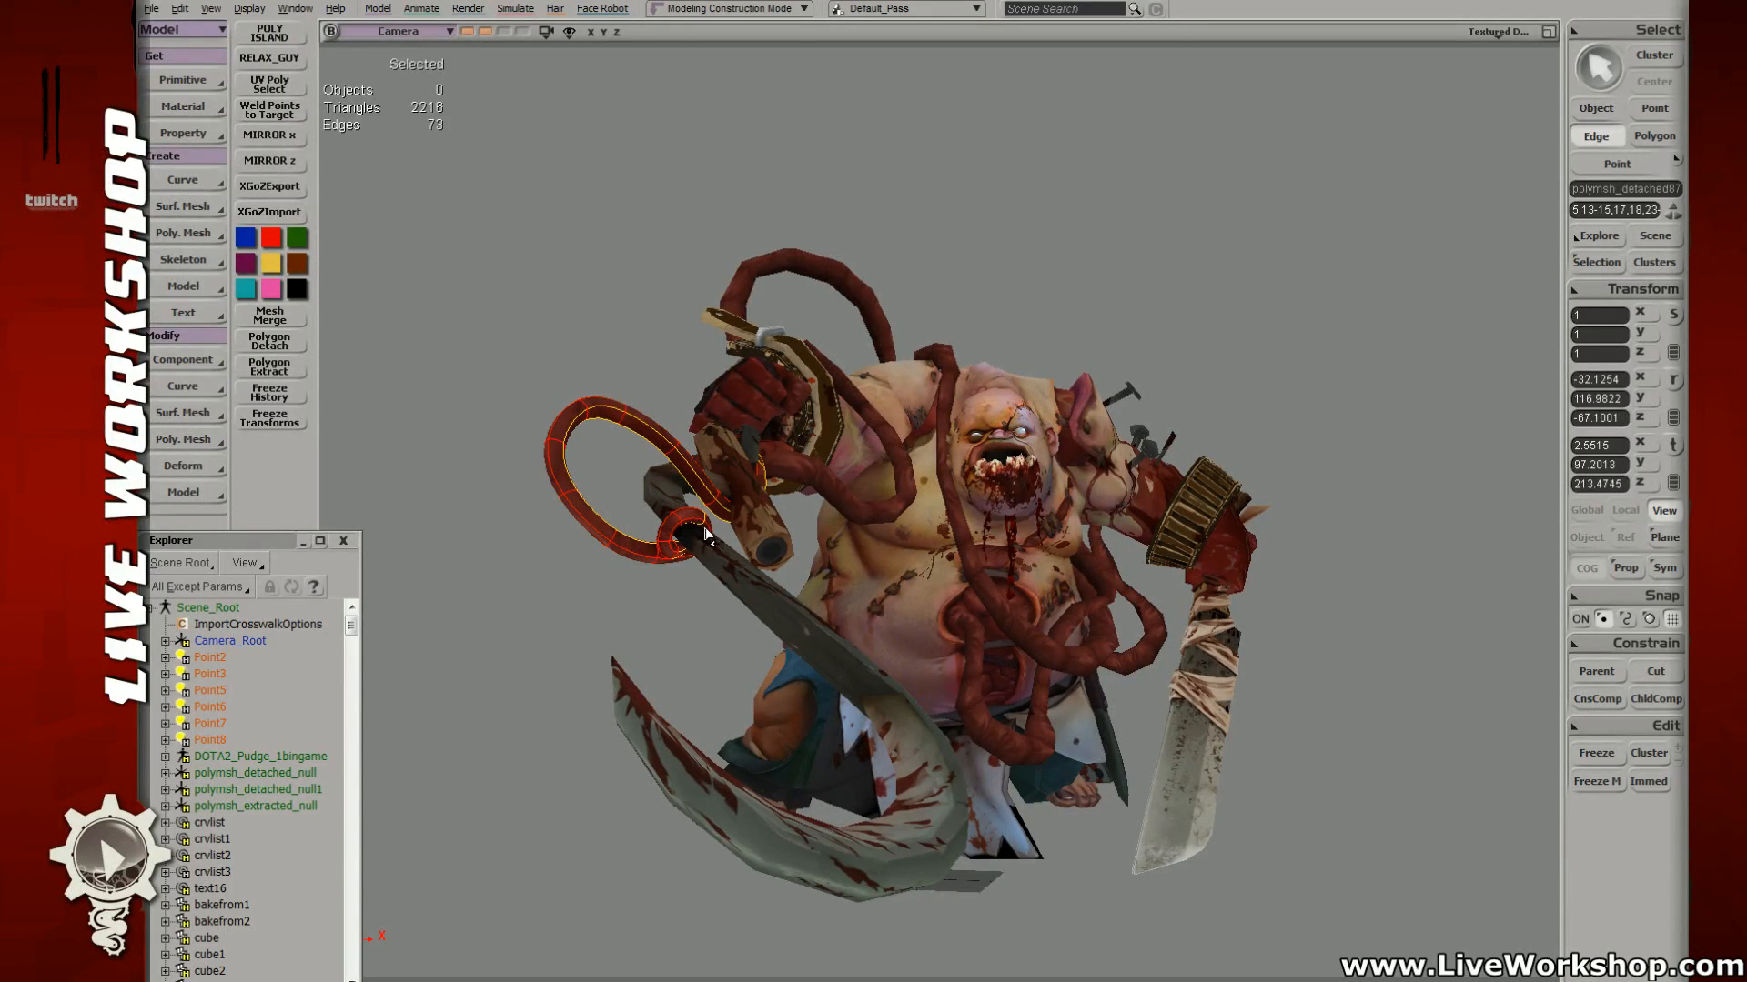
{"action": "key", "text": "ctrl+z"}
{"action": "middle_click", "coordinate": [700, 523], "text": "alt+shift"}
{"action": "middle_click", "coordinate": [705, 529], "text": "alt+shift"}
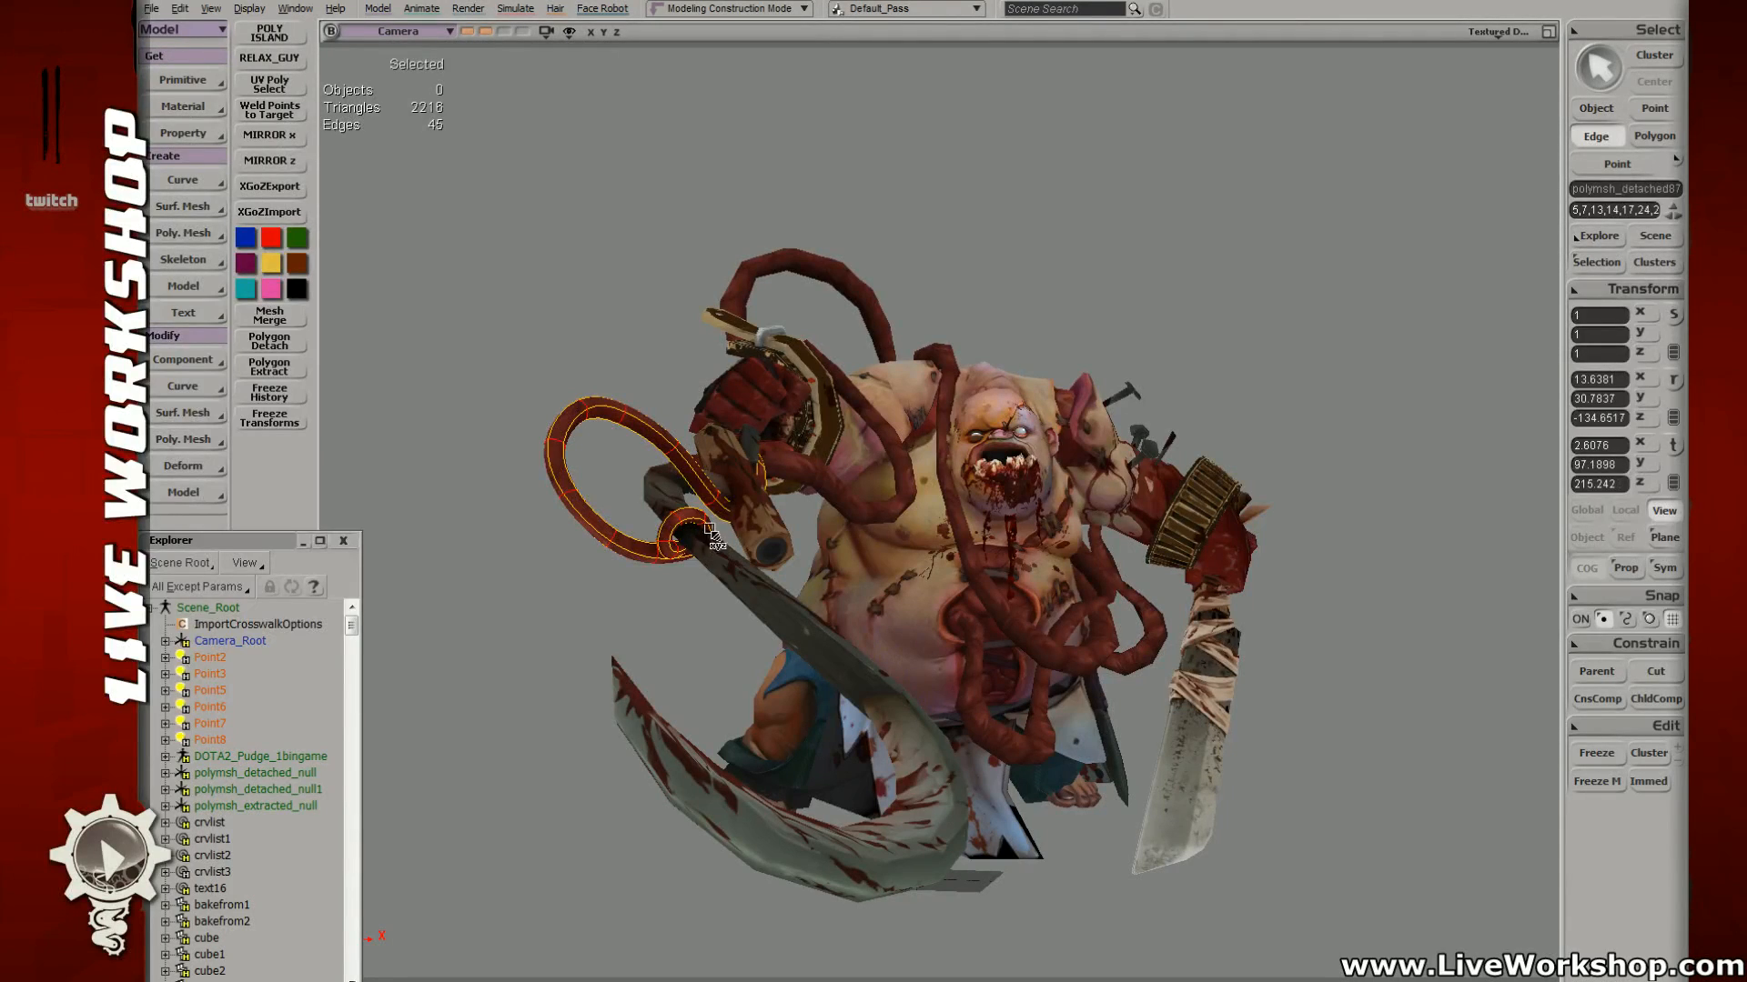
{"action": "key", "text": "x"}
{"action": "left_click_drag", "start_coordinate": [661, 462], "coordinate": [768, 488]}
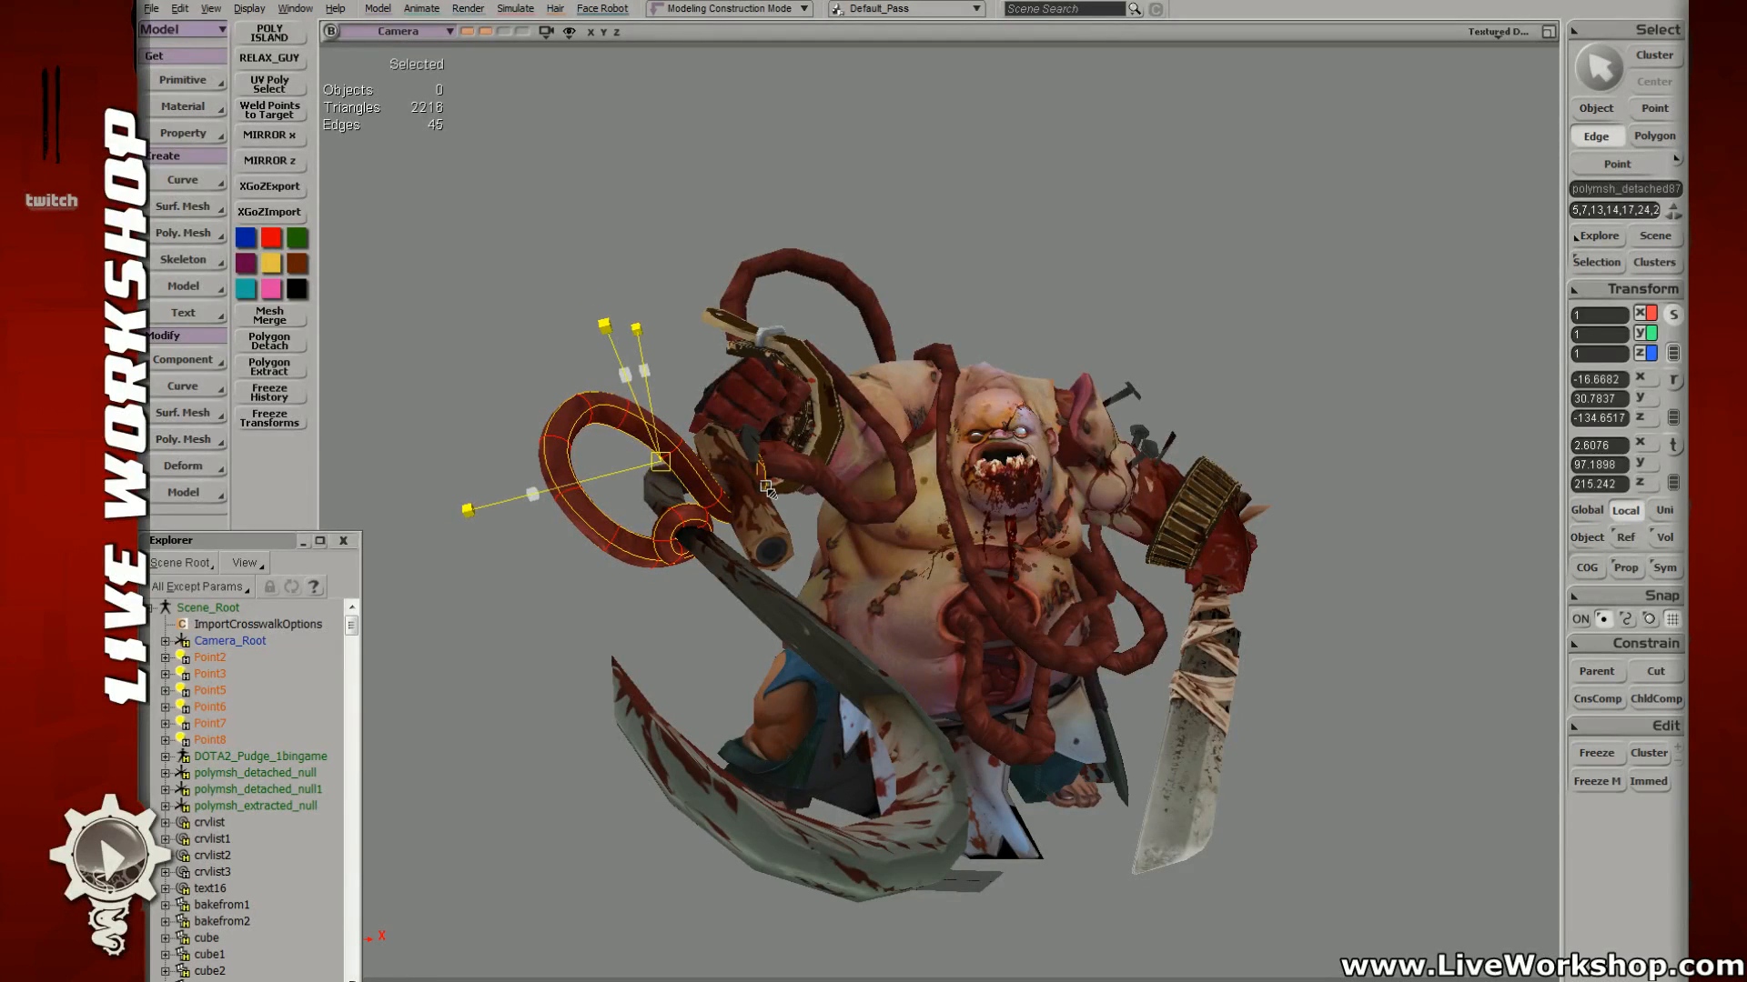
Step: Scale the single edge loops on the ring's underside and outer side individually to even out the tube's thickness
{"action": "key", "text": "v"}
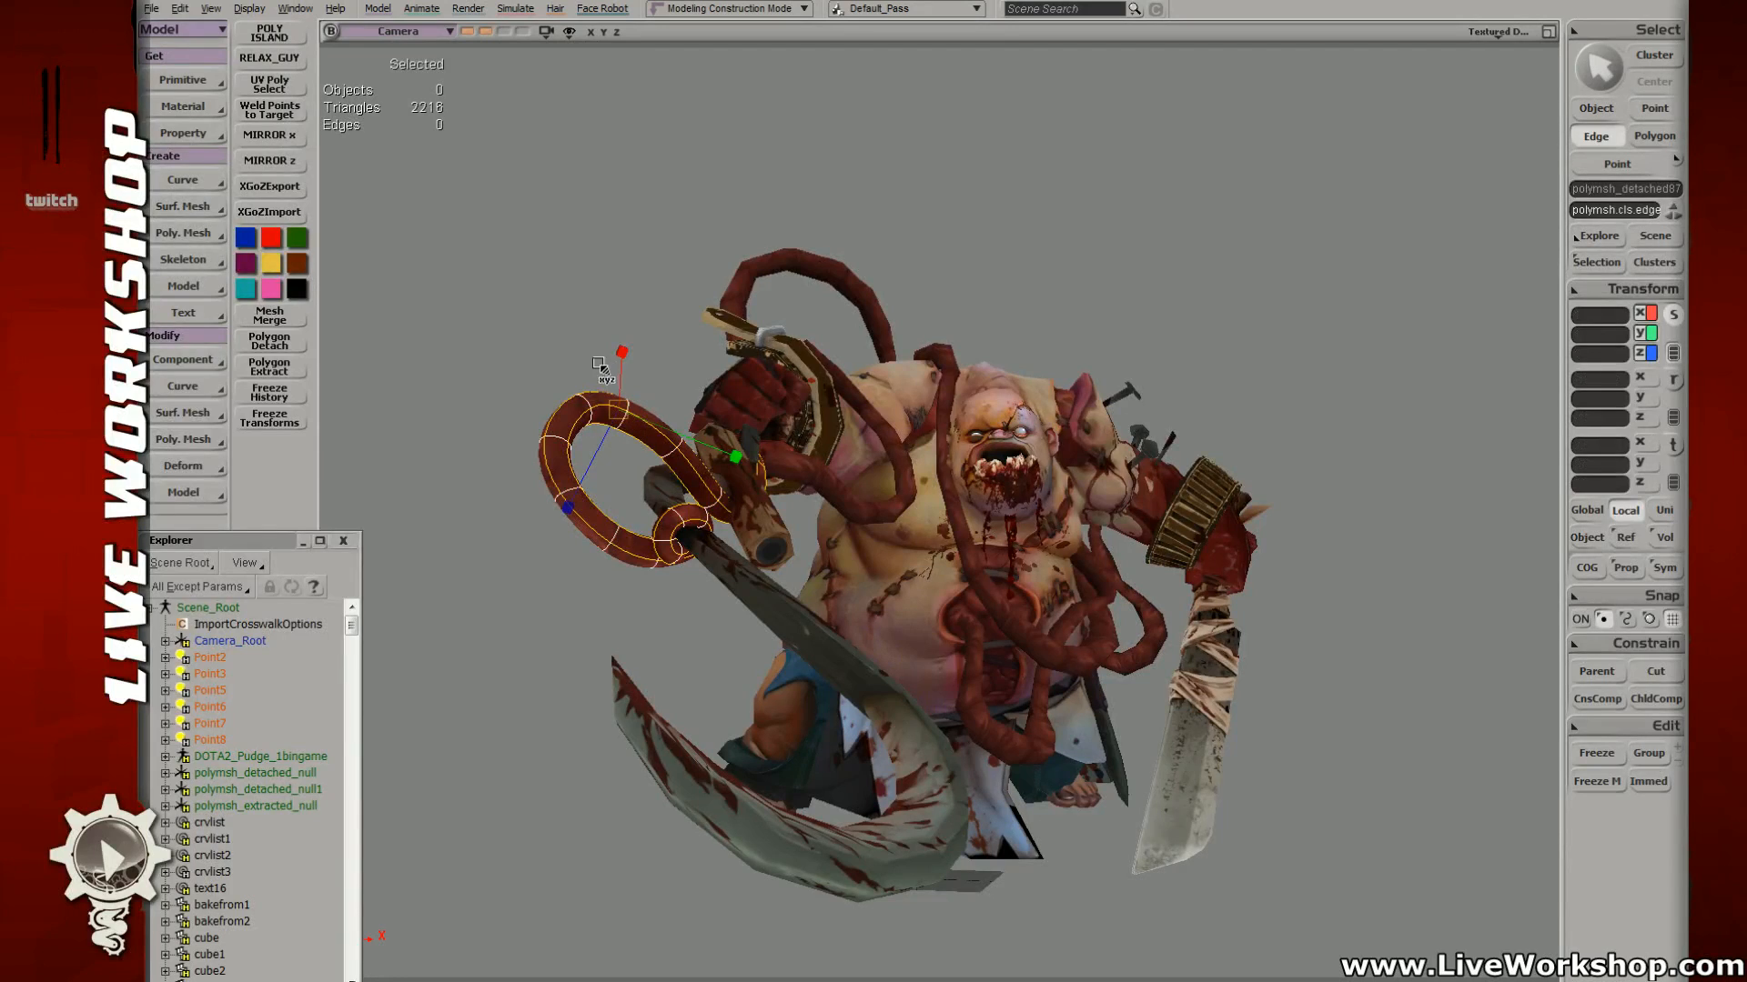
{"action": "left_click", "coordinate": [634, 312]}
{"action": "key", "text": "e"}
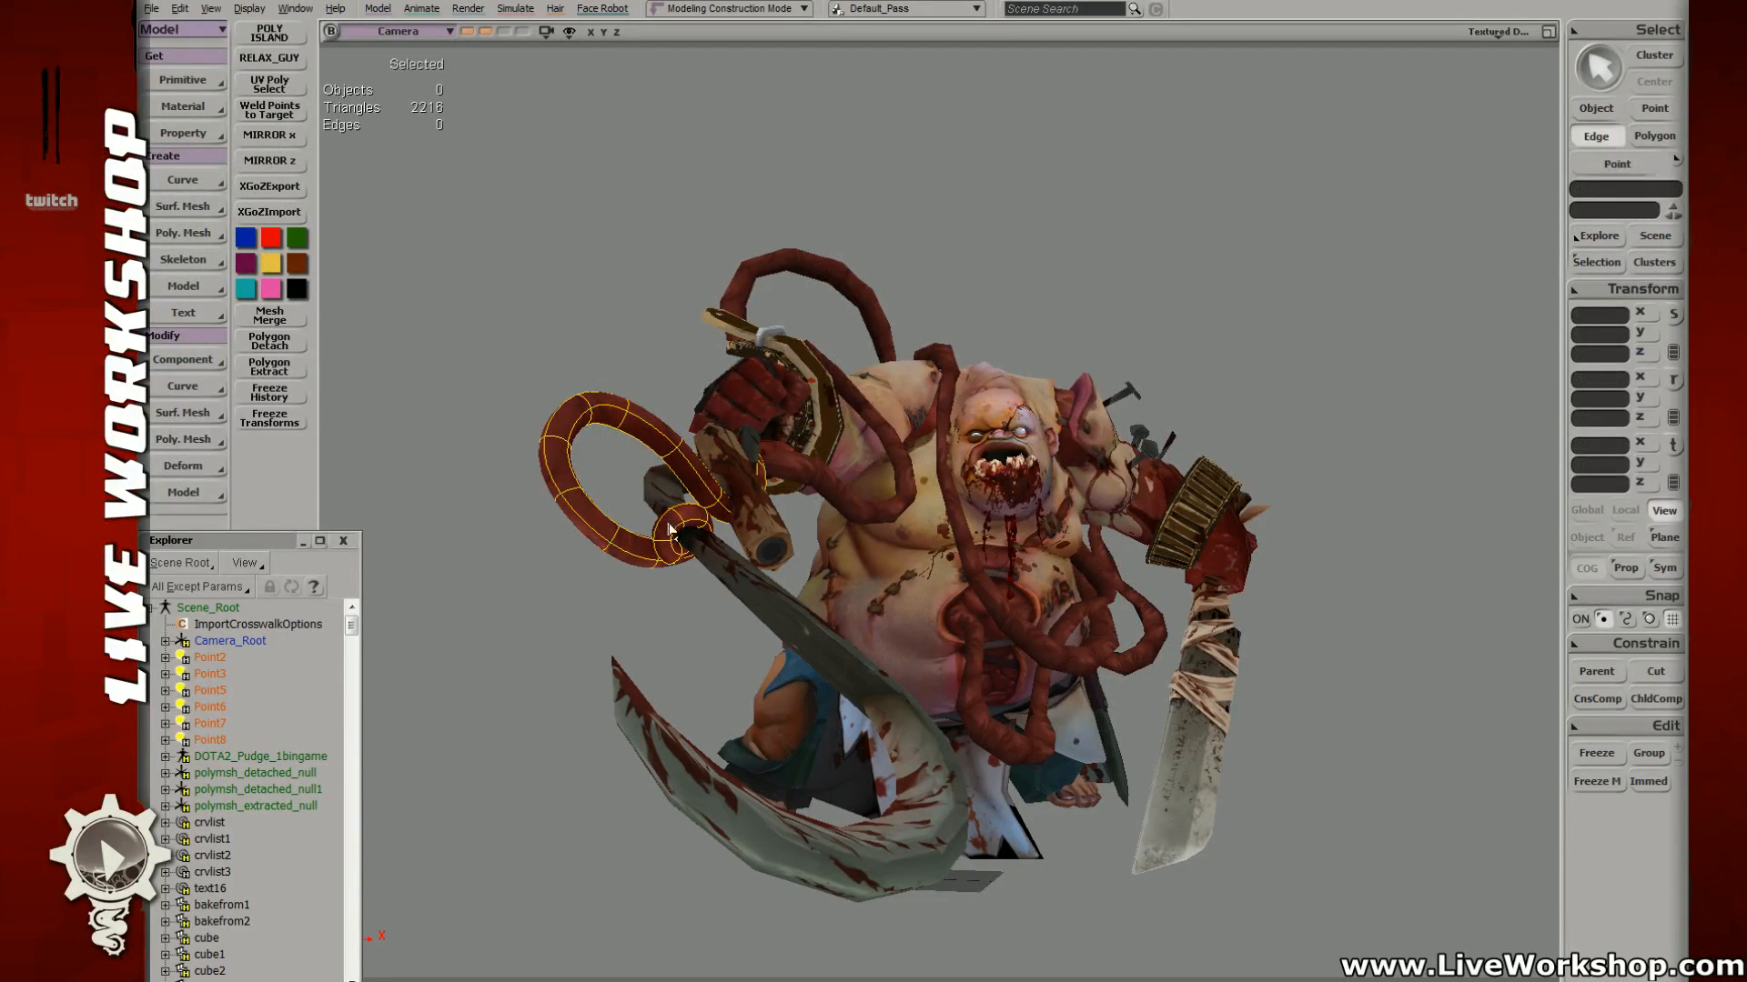
{"action": "left_click", "coordinate": [618, 543]}
{"action": "key", "text": "x"}
{"action": "left_click_drag", "start_coordinate": [615, 537], "coordinate": [572, 537]}
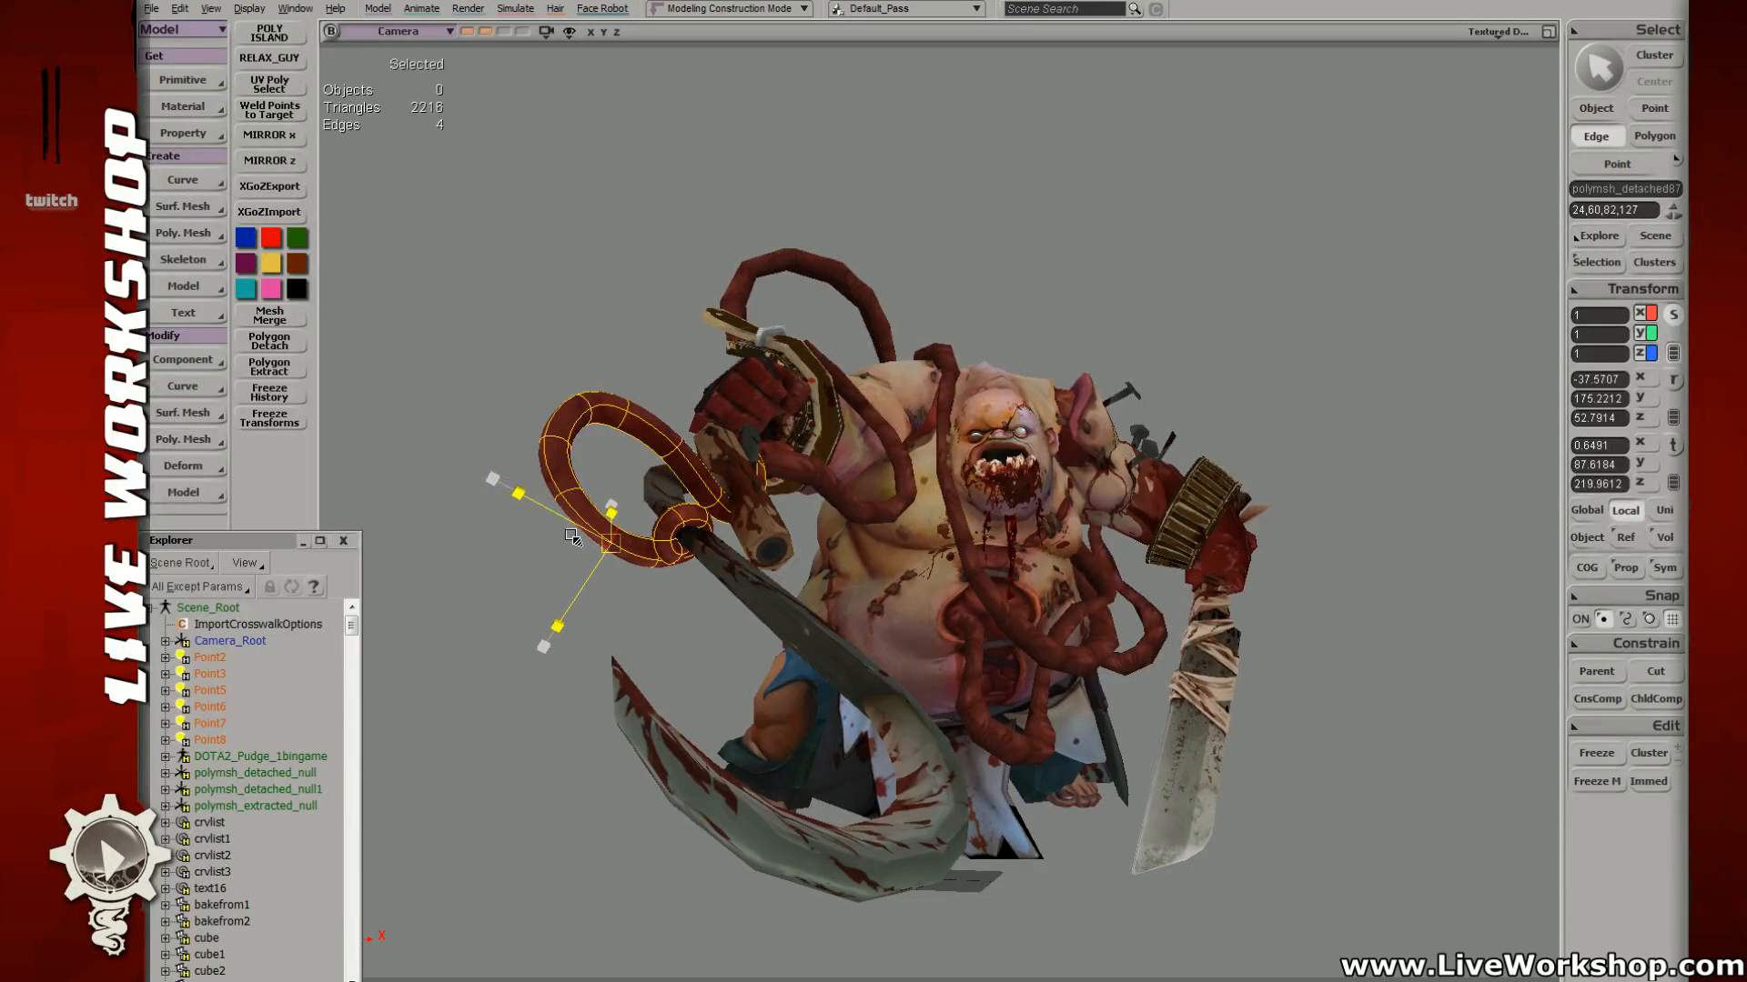
{"action": "left_click", "coordinate": [591, 419]}
{"action": "left_click", "coordinate": [568, 501]}
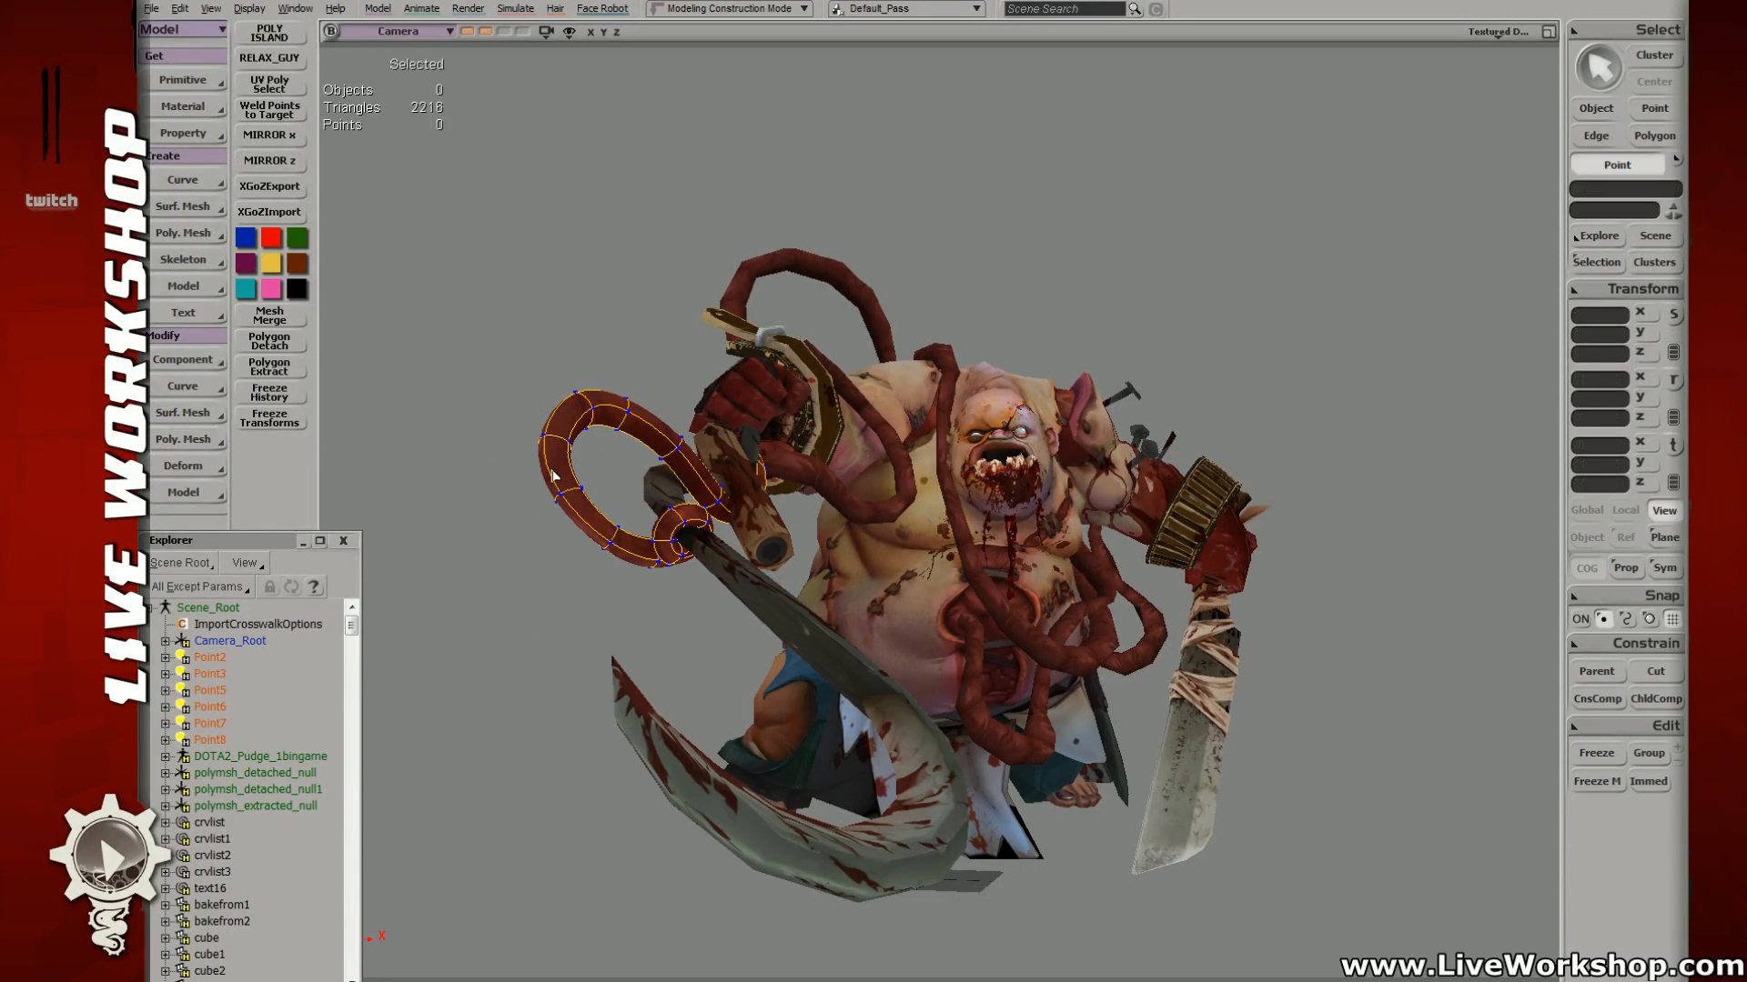
{"action": "left_click_drag", "start_coordinate": [564, 496], "coordinate": [549, 495]}
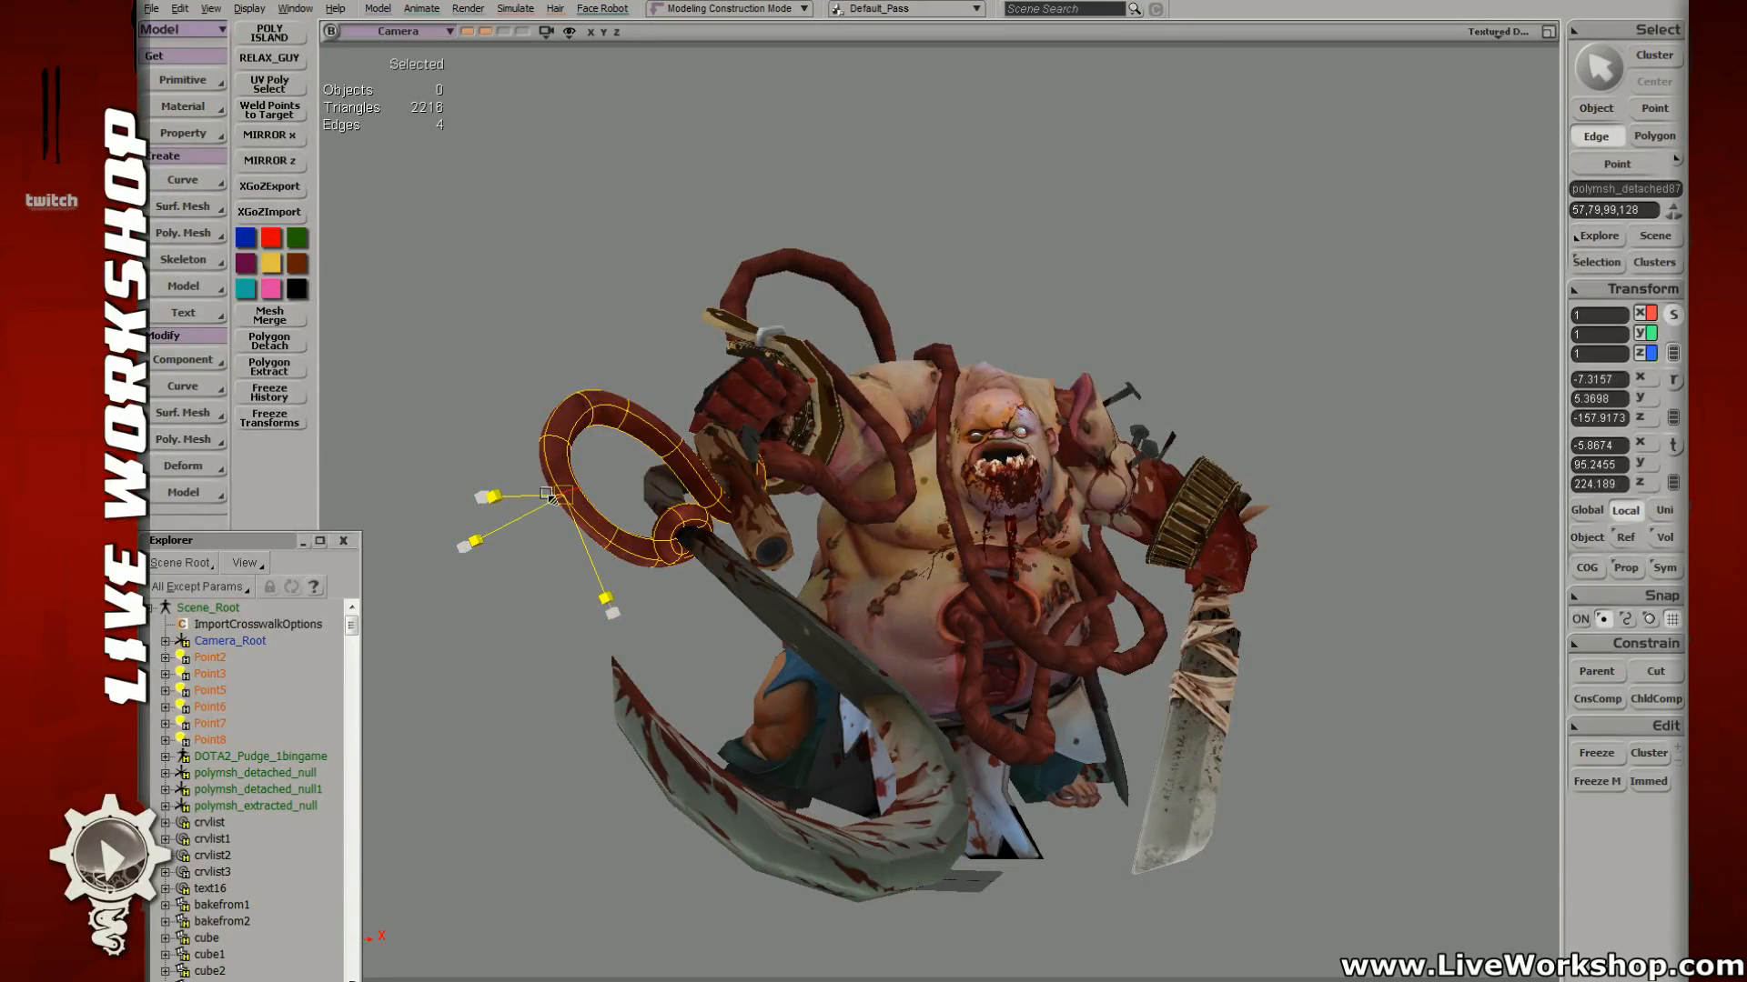
Step: Scale the edge loop on the ring's inner side and the one beside the wooden handle, and deselect the mesh
{"action": "left_click", "coordinate": [660, 458]}
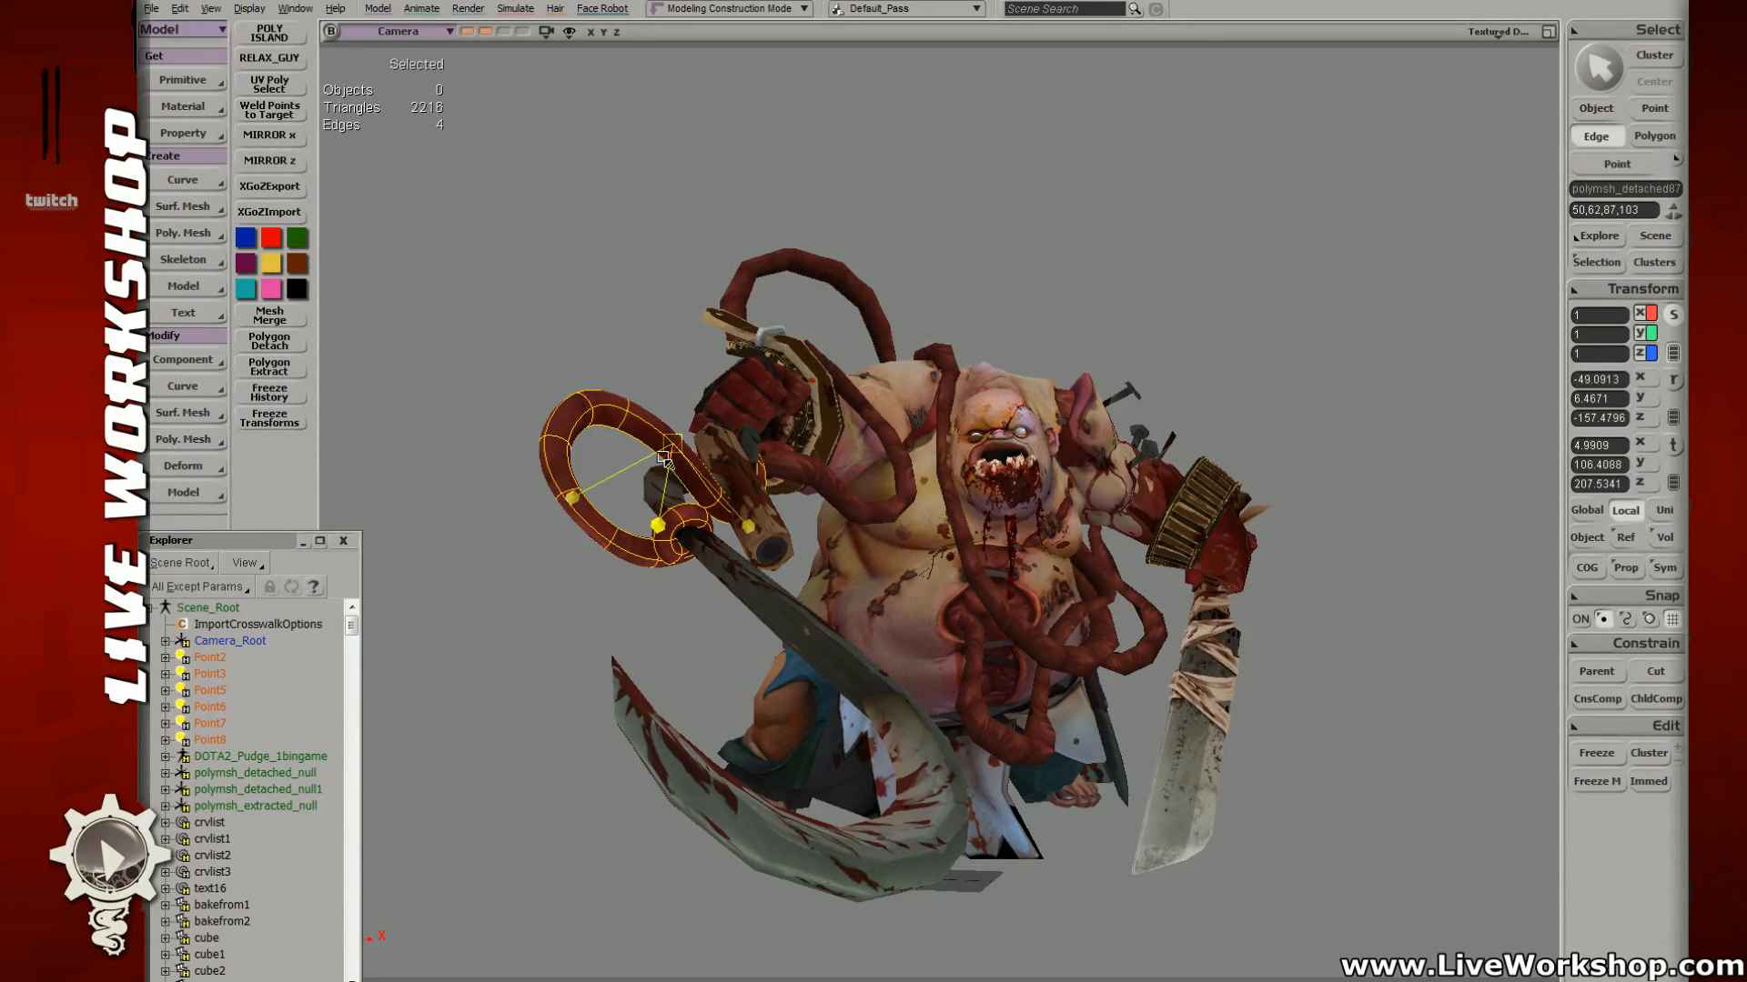
{"action": "left_click_drag", "start_coordinate": [664, 457], "coordinate": [637, 460]}
{"action": "key", "text": "e"}
{"action": "middle_click", "coordinate": [711, 507], "text": "alt"}
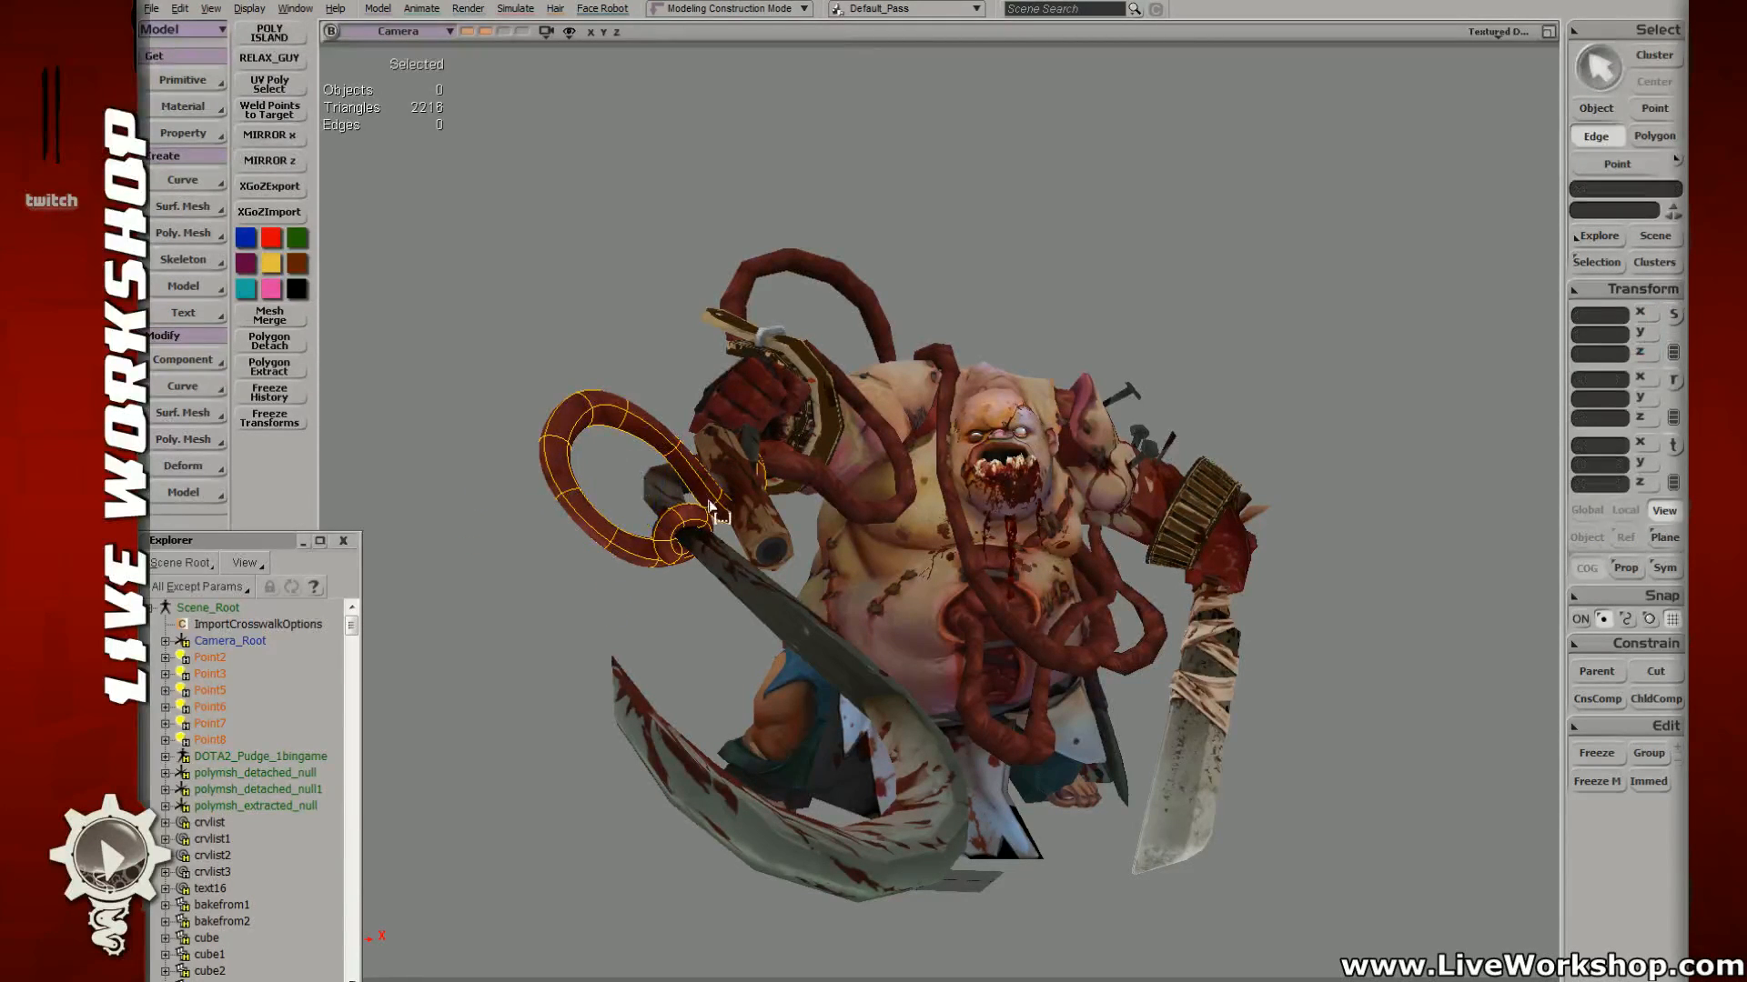
{"action": "middle_click", "coordinate": [714, 502], "text": "alt"}
{"action": "key", "text": "x"}
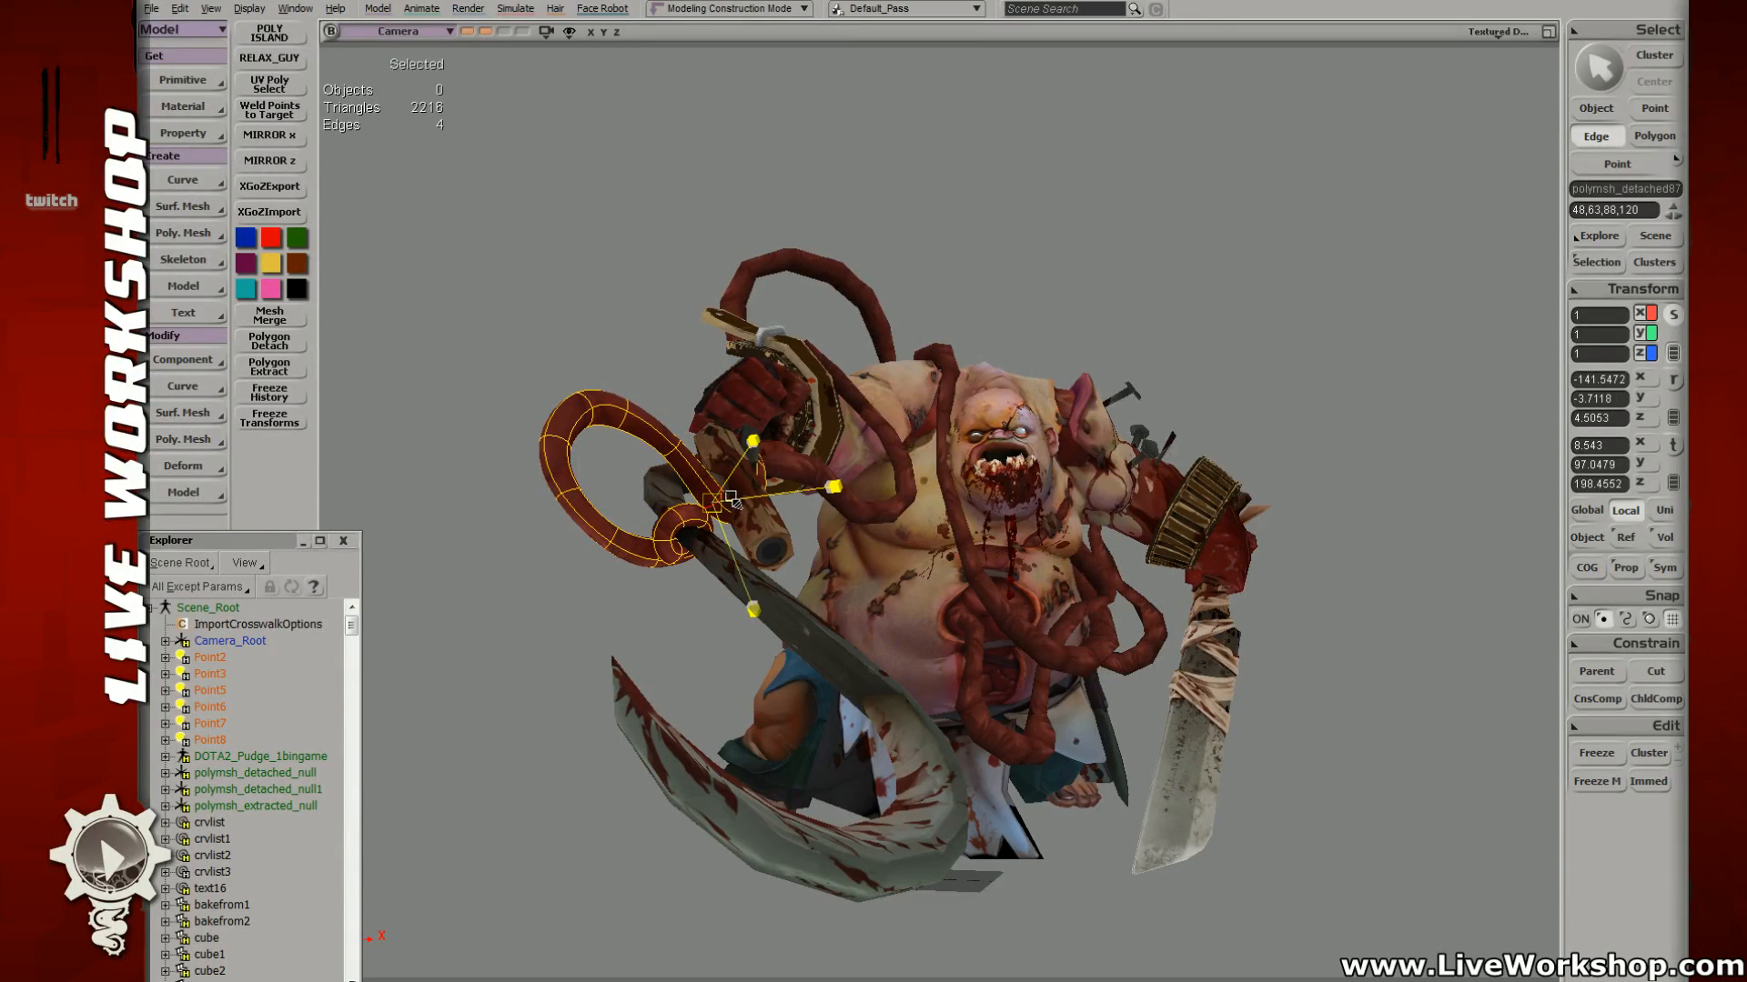
{"action": "left_click_drag", "start_coordinate": [731, 498], "coordinate": [726, 500]}
{"action": "key", "text": "space"}
{"action": "left_click", "coordinate": [617, 278]}
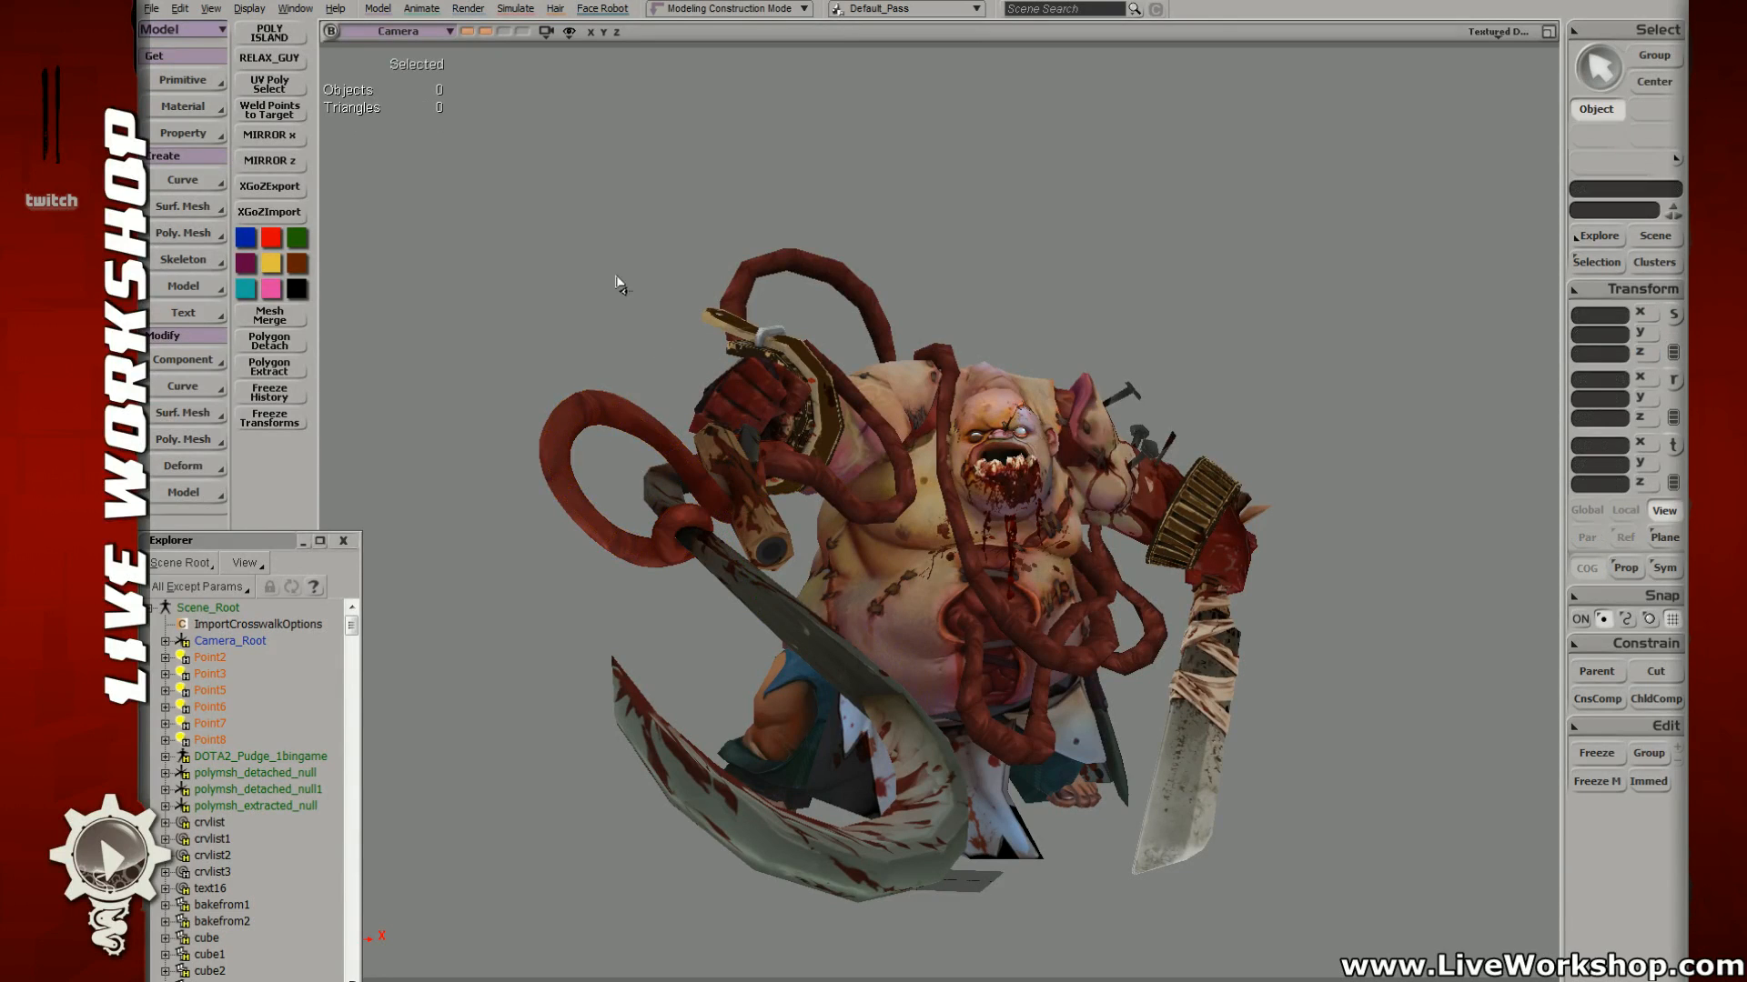
Step: Reselect the ring, rescale the edge loop on its side facing the hand, and save the scene
{"action": "left_click", "coordinate": [585, 417]}
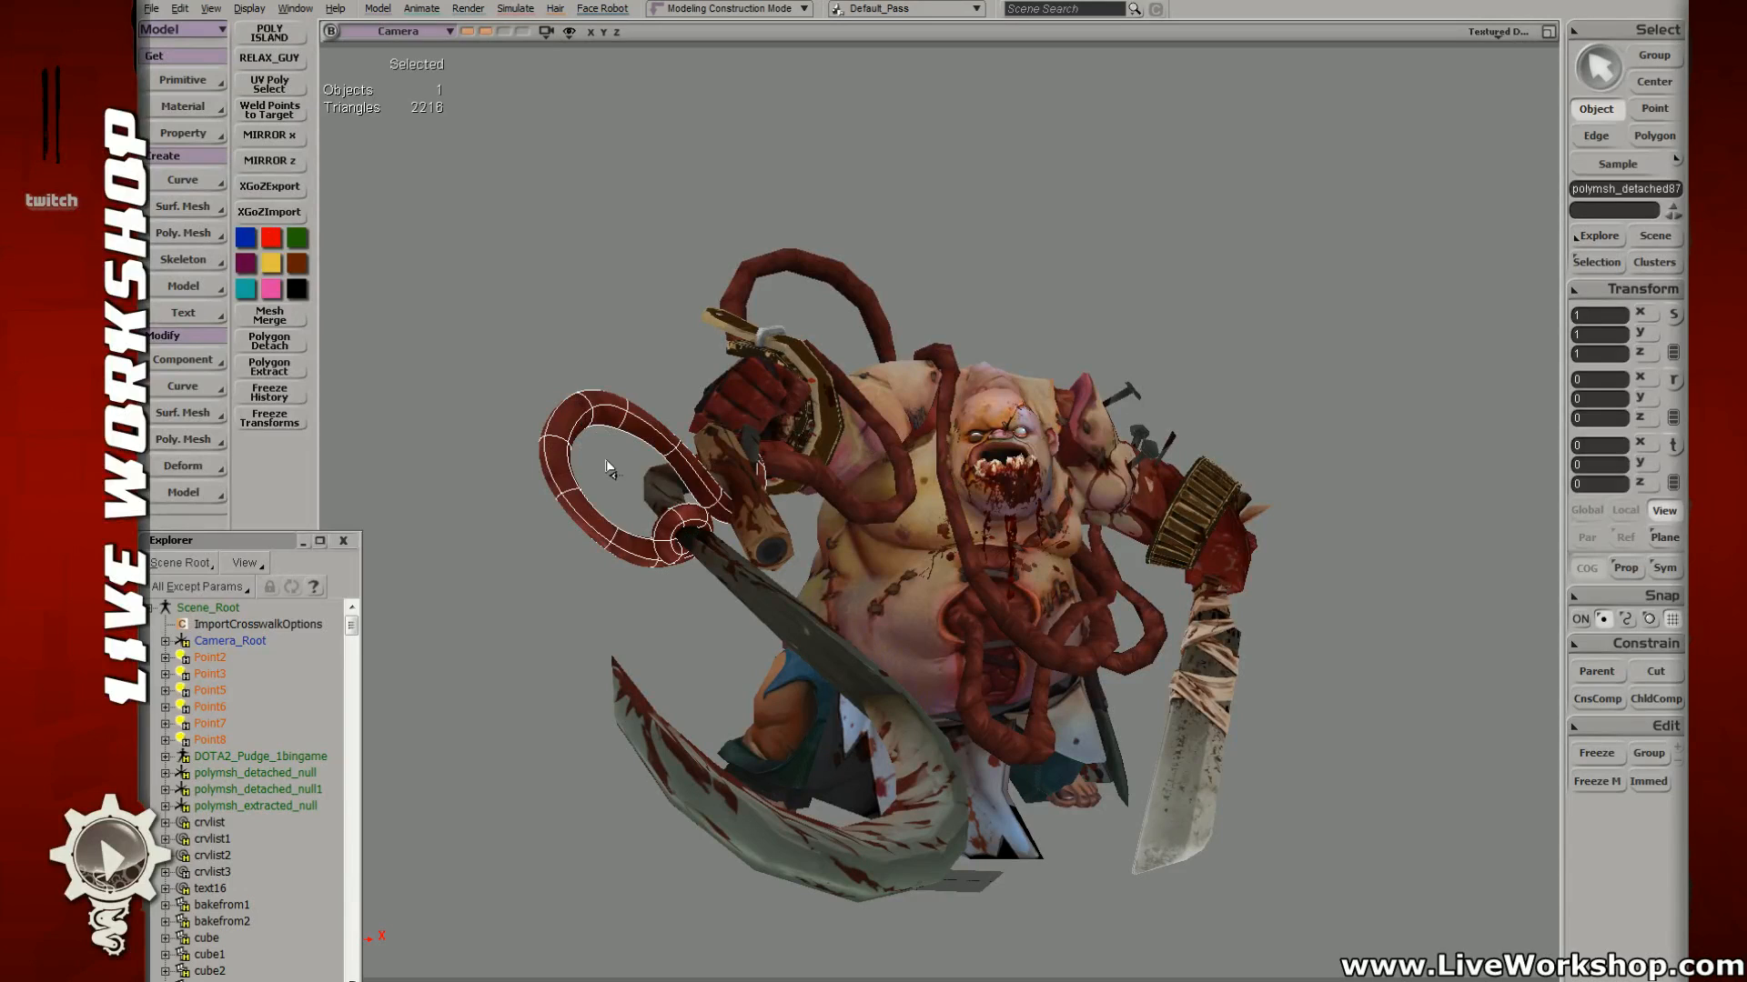
{"action": "key", "text": "e"}
{"action": "middle_click", "coordinate": [571, 495], "text": "alt"}
{"action": "left_click", "coordinate": [613, 498]}
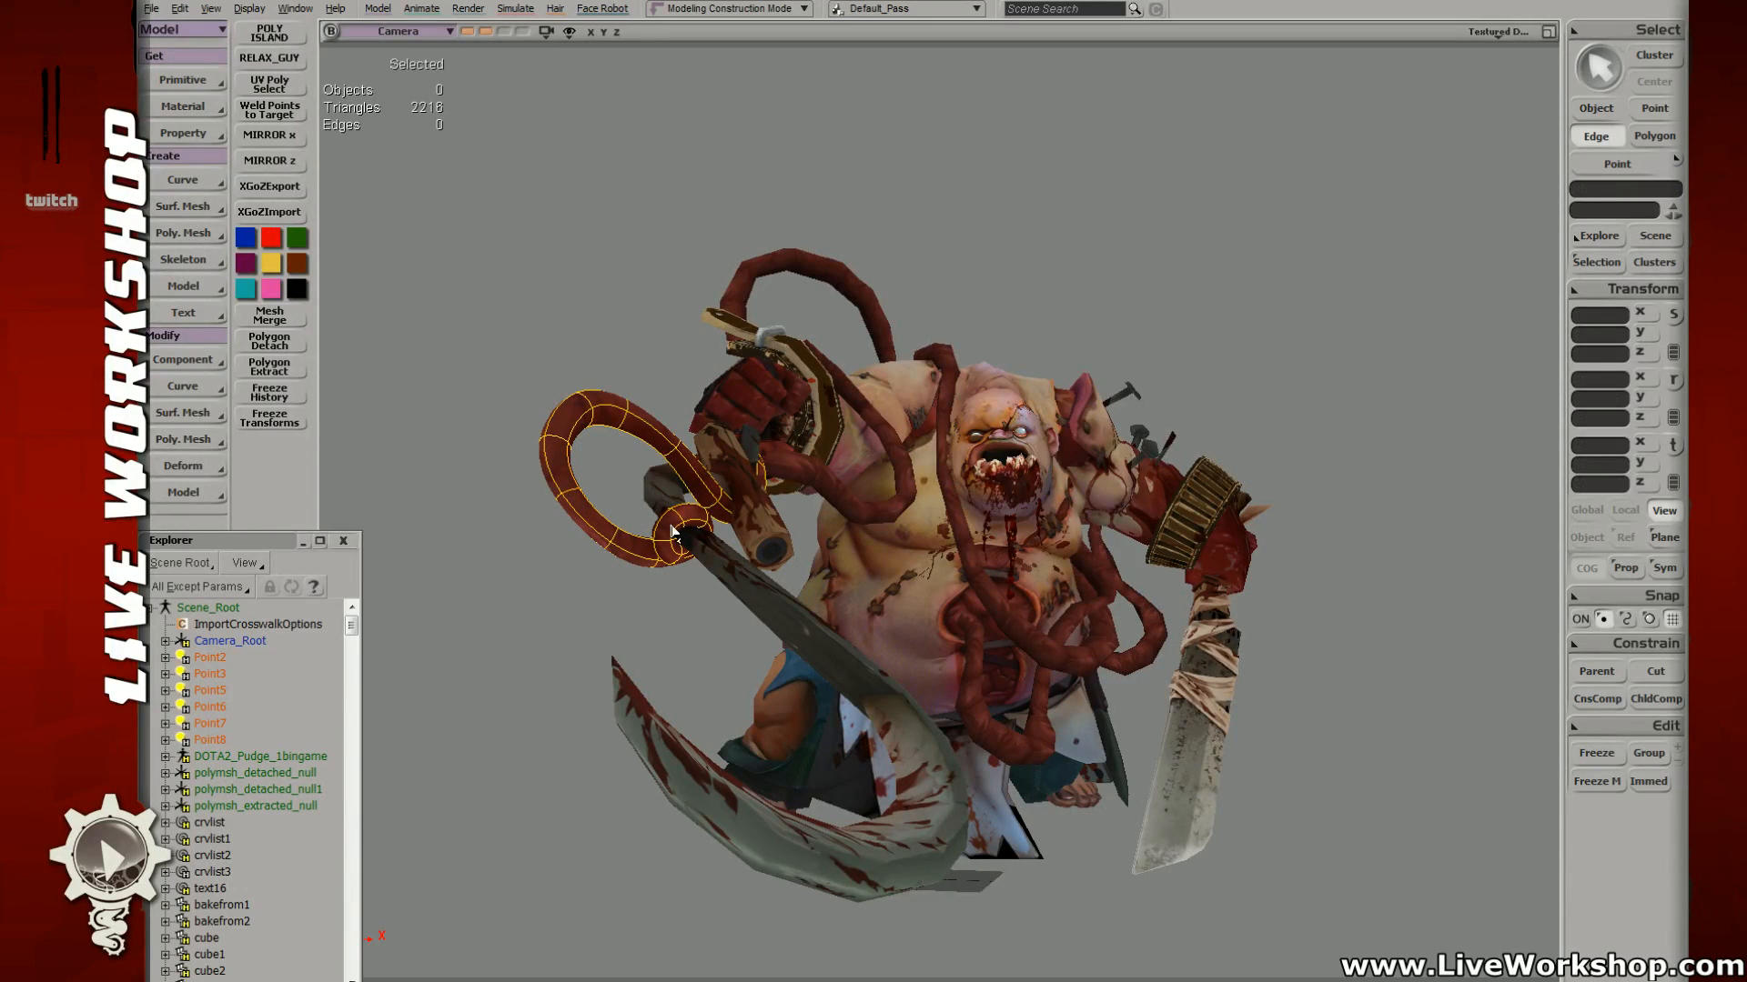
{"action": "left_click", "coordinate": [670, 546]}
{"action": "left_click", "coordinate": [668, 457]}
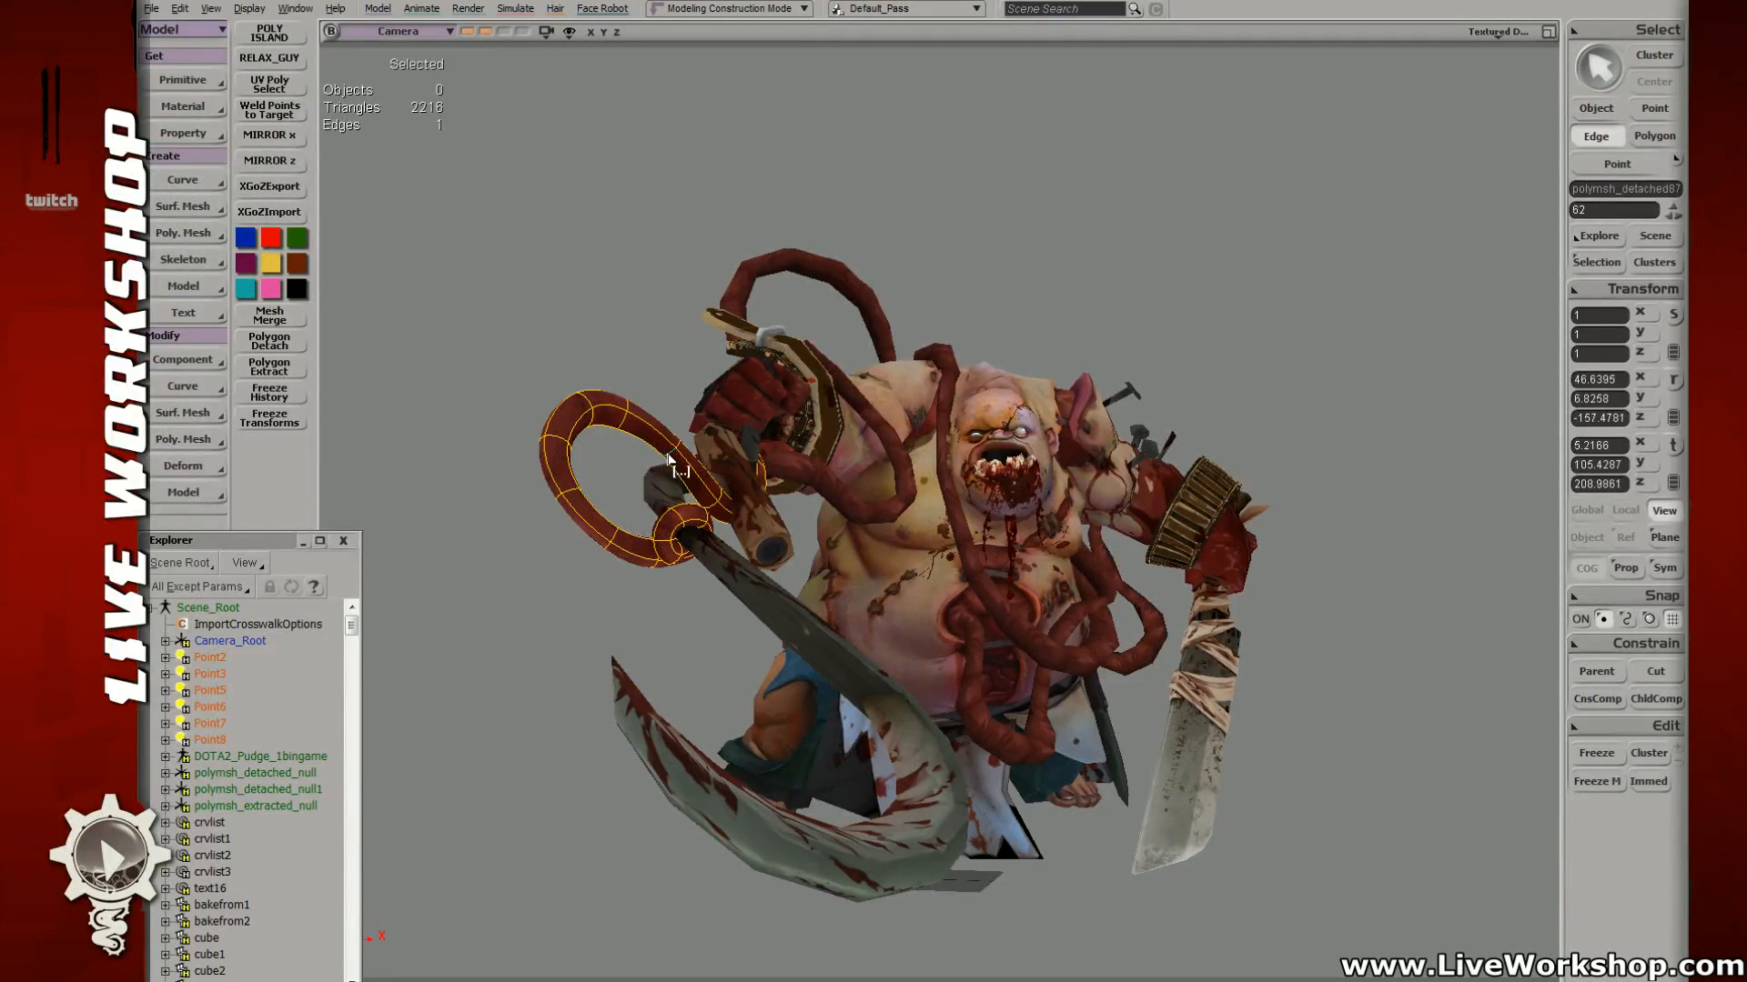
{"action": "middle_click", "coordinate": [685, 470], "text": "alt"}
{"action": "key", "text": "x"}
{"action": "left_click_drag", "start_coordinate": [657, 453], "coordinate": [638, 447]}
{"action": "key", "text": "space"}
{"action": "left_click", "coordinate": [636, 300]}
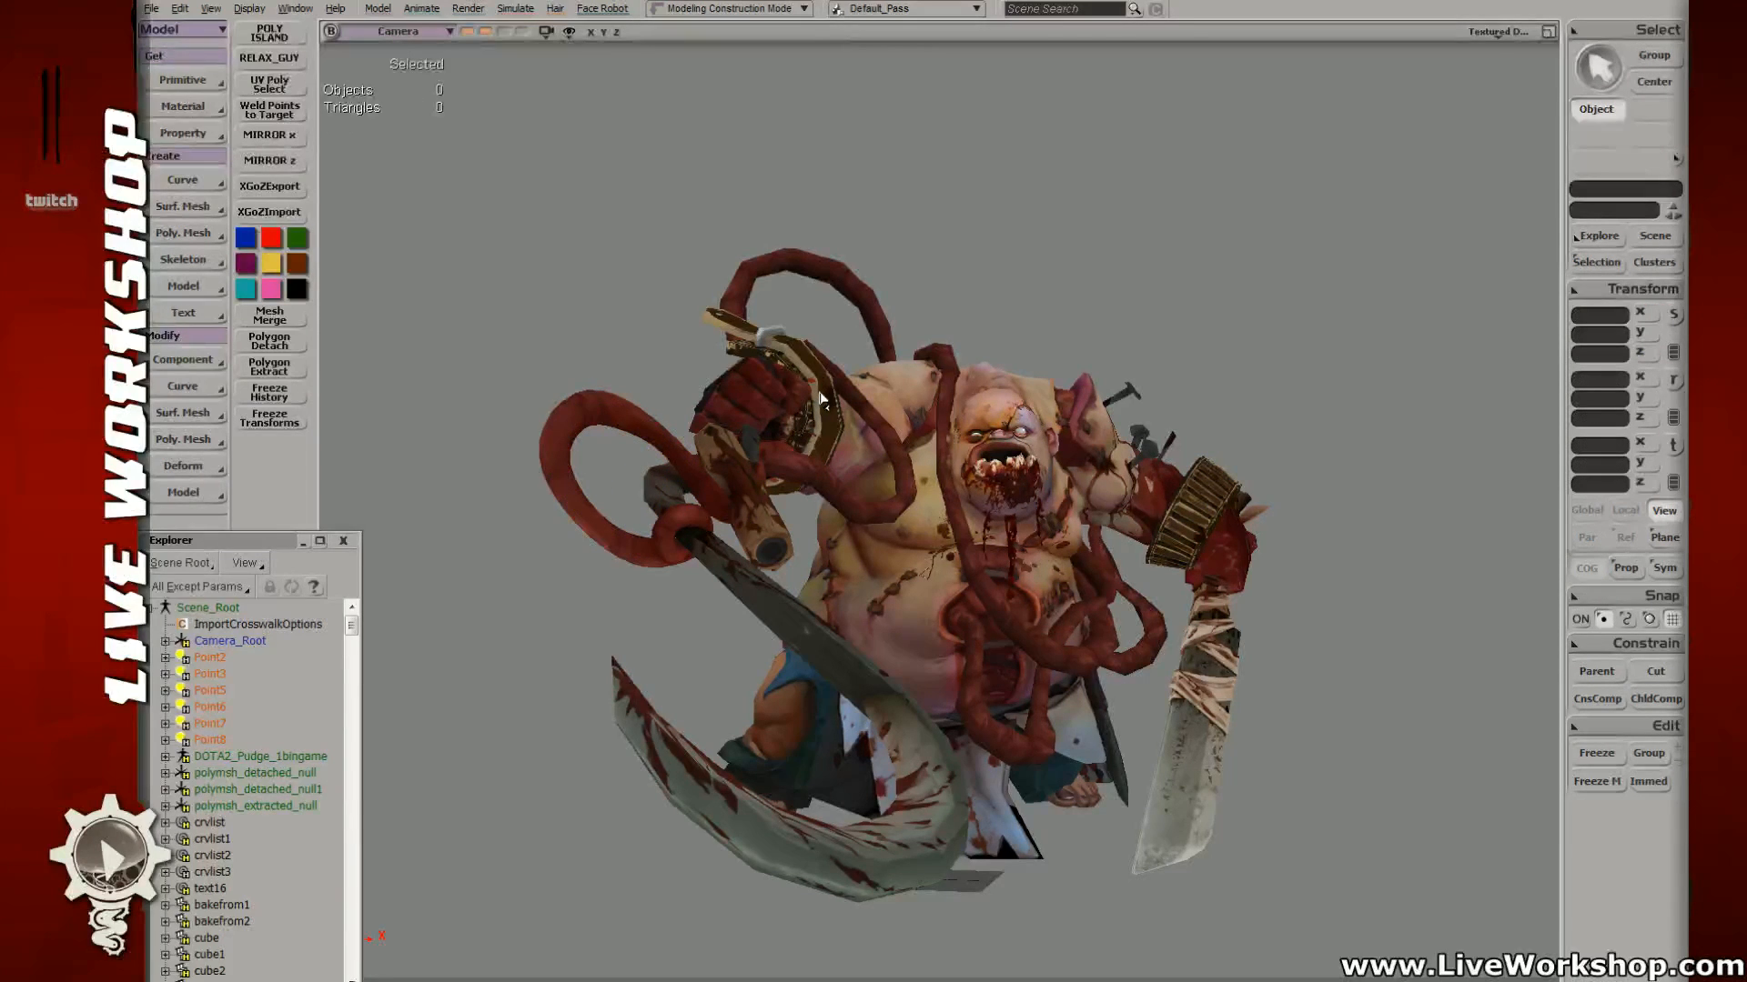
{"action": "key", "text": "ctrl+s"}
Step: Select the intestine tube arching above the shoulder and raise its subdivision by two levels
{"action": "left_click", "coordinate": [832, 277]}
{"action": "right_click_drag", "start_coordinate": [832, 287], "coordinate": [877, 398]}
{"action": "middle_click_drag", "start_coordinate": [877, 397], "coordinate": [833, 401]}
{"action": "right_click_drag", "start_coordinate": [833, 401], "coordinate": [681, 441]}
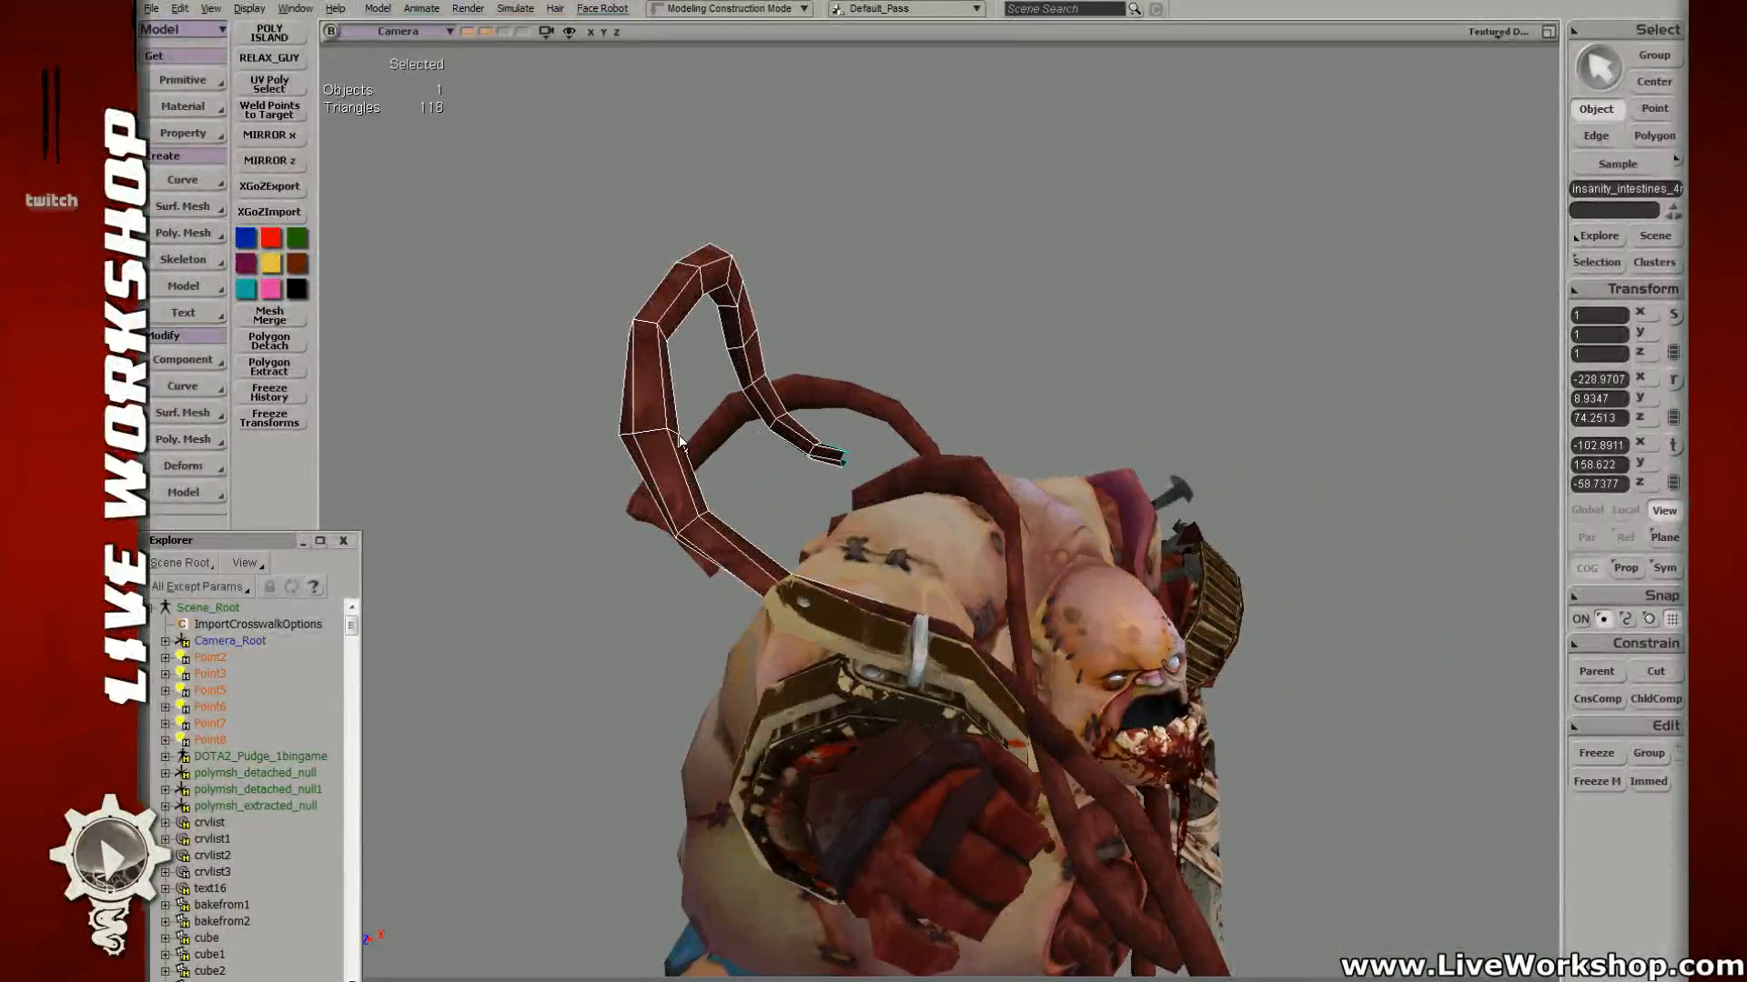
{"action": "key", "text": "KP_Add"}
{"action": "key", "text": "KP_Add"}
Step: Select all the edge loops along the shoulder tube except its open ends and prepare them for scaling
{"action": "key", "text": "e"}
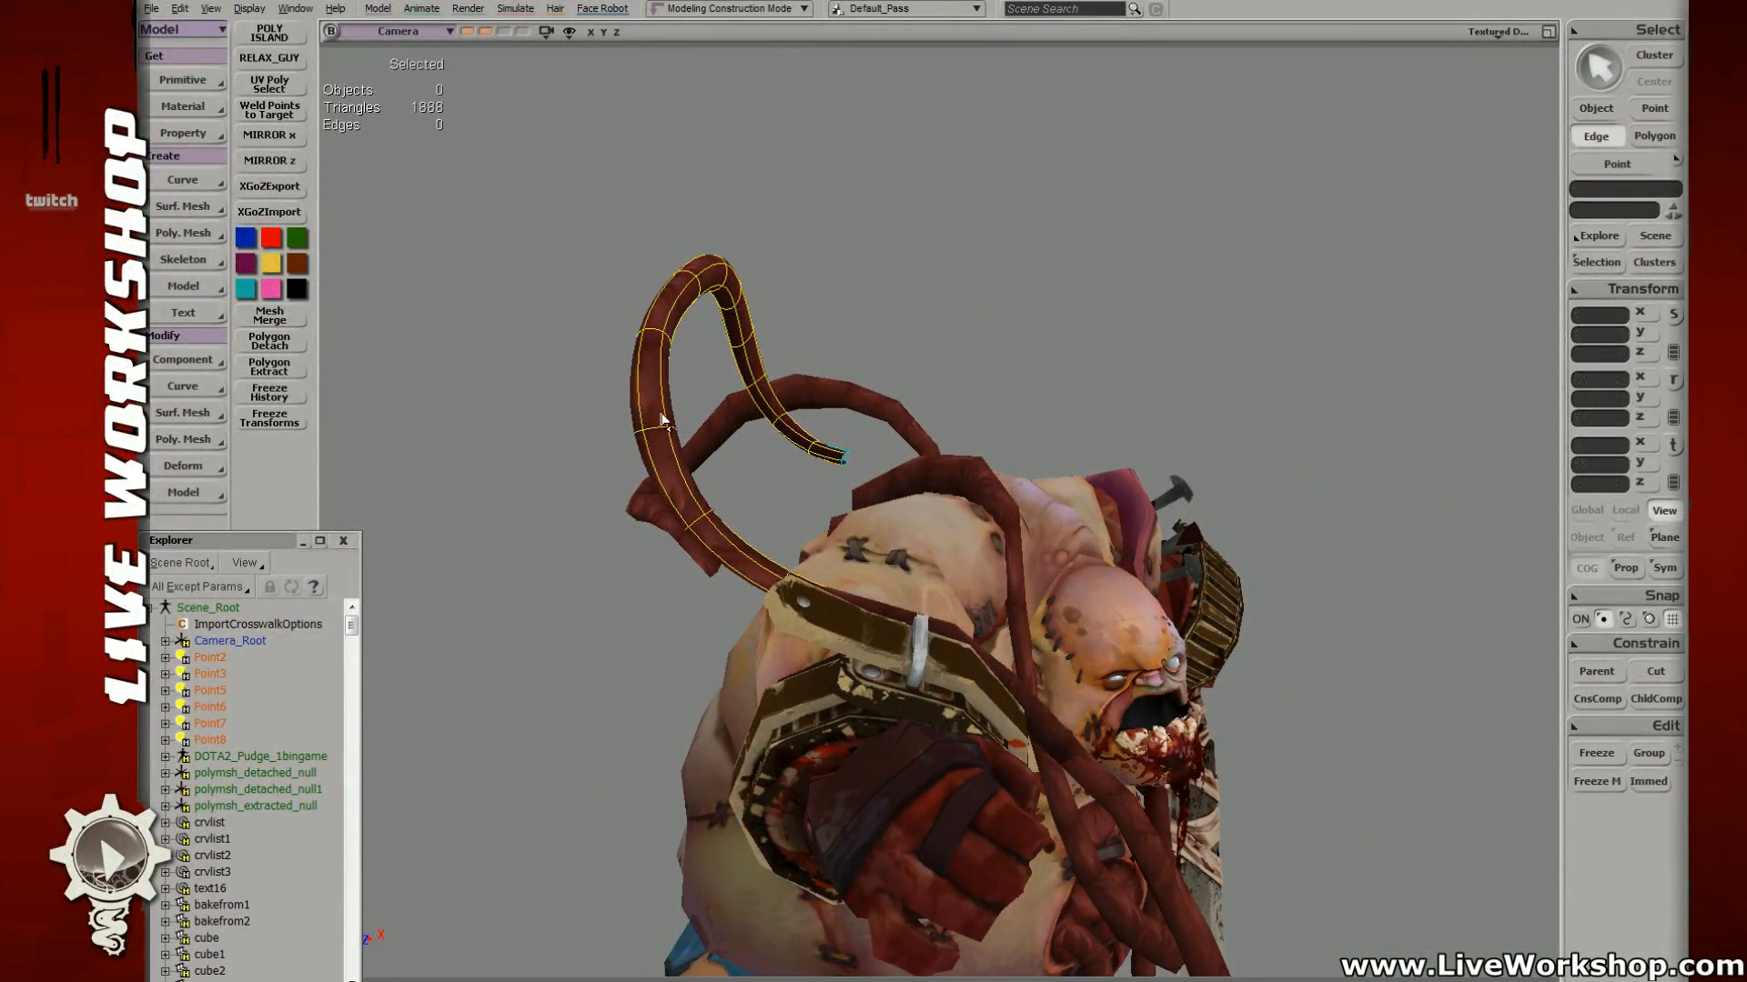
{"action": "middle_click", "coordinate": [656, 432], "text": "alt"}
{"action": "middle_click", "coordinate": [660, 333], "text": "alt+shift"}
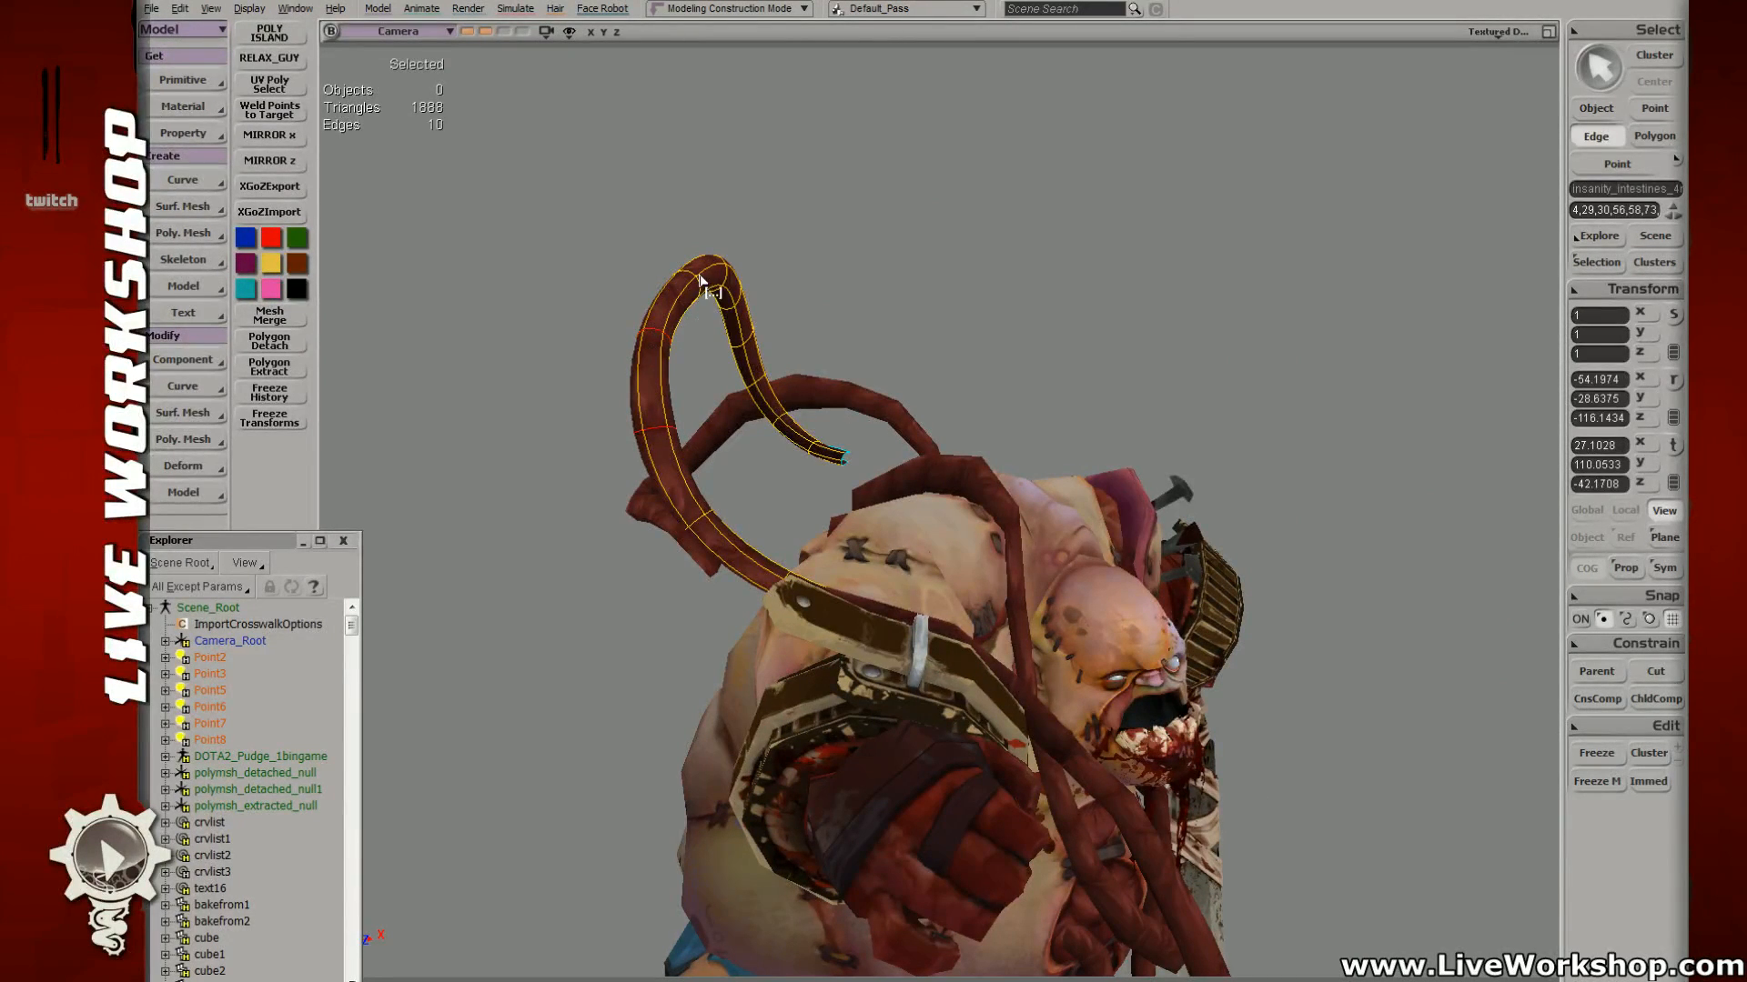
{"action": "middle_click", "coordinate": [719, 282], "text": "alt+shift"}
{"action": "middle_click", "coordinate": [745, 326], "text": "alt+shift"}
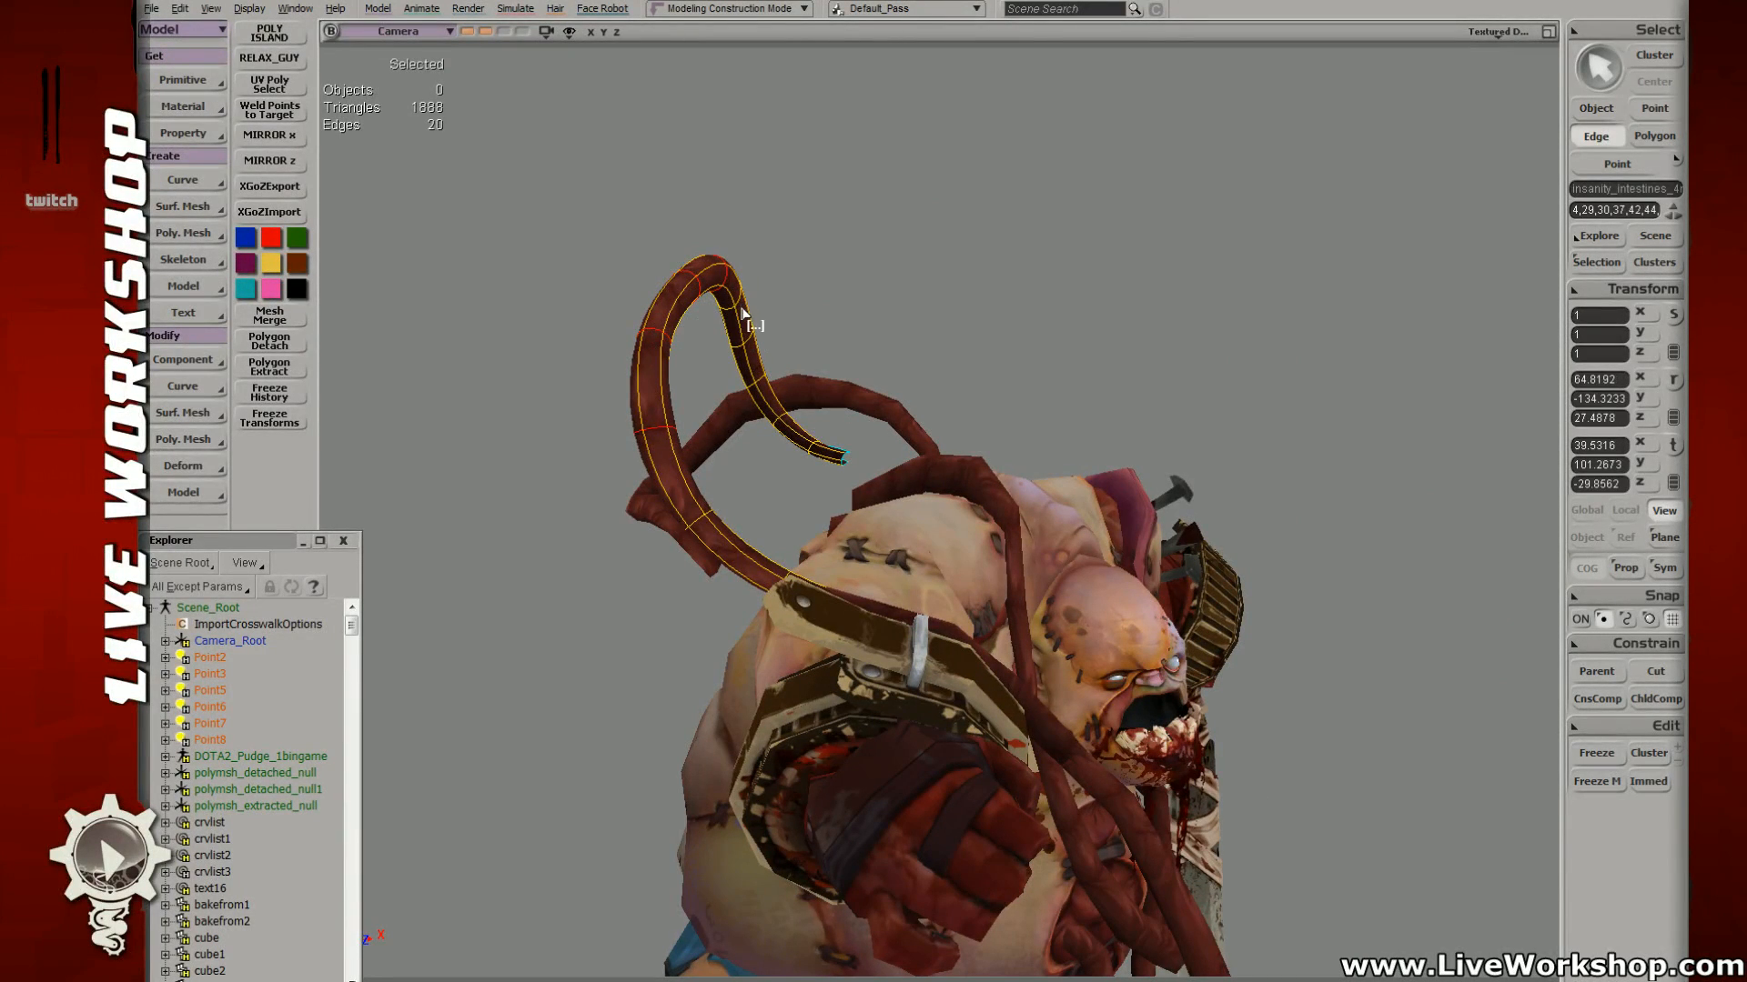
{"action": "middle_click", "coordinate": [748, 332], "text": "alt+shift"}
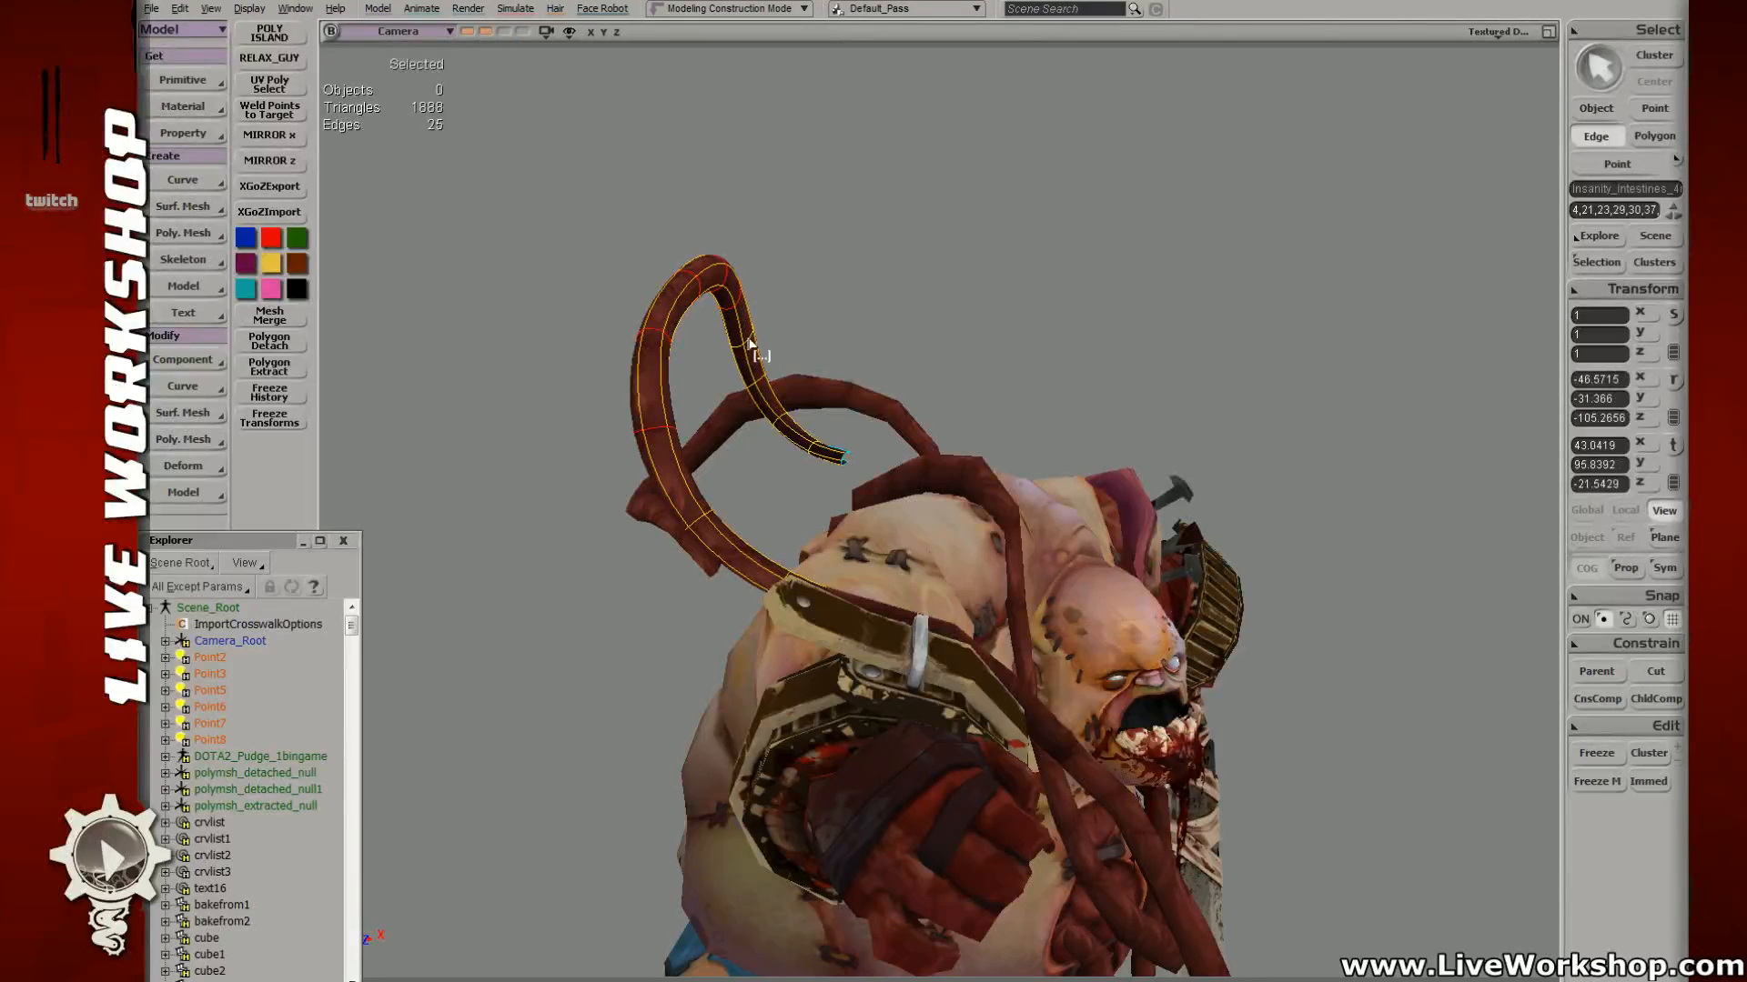
{"action": "middle_click", "coordinate": [764, 373], "text": "alt+shift"}
{"action": "middle_click", "coordinate": [775, 396], "text": "alt+shift"}
{"action": "middle_click", "coordinate": [787, 424], "text": "alt+shift"}
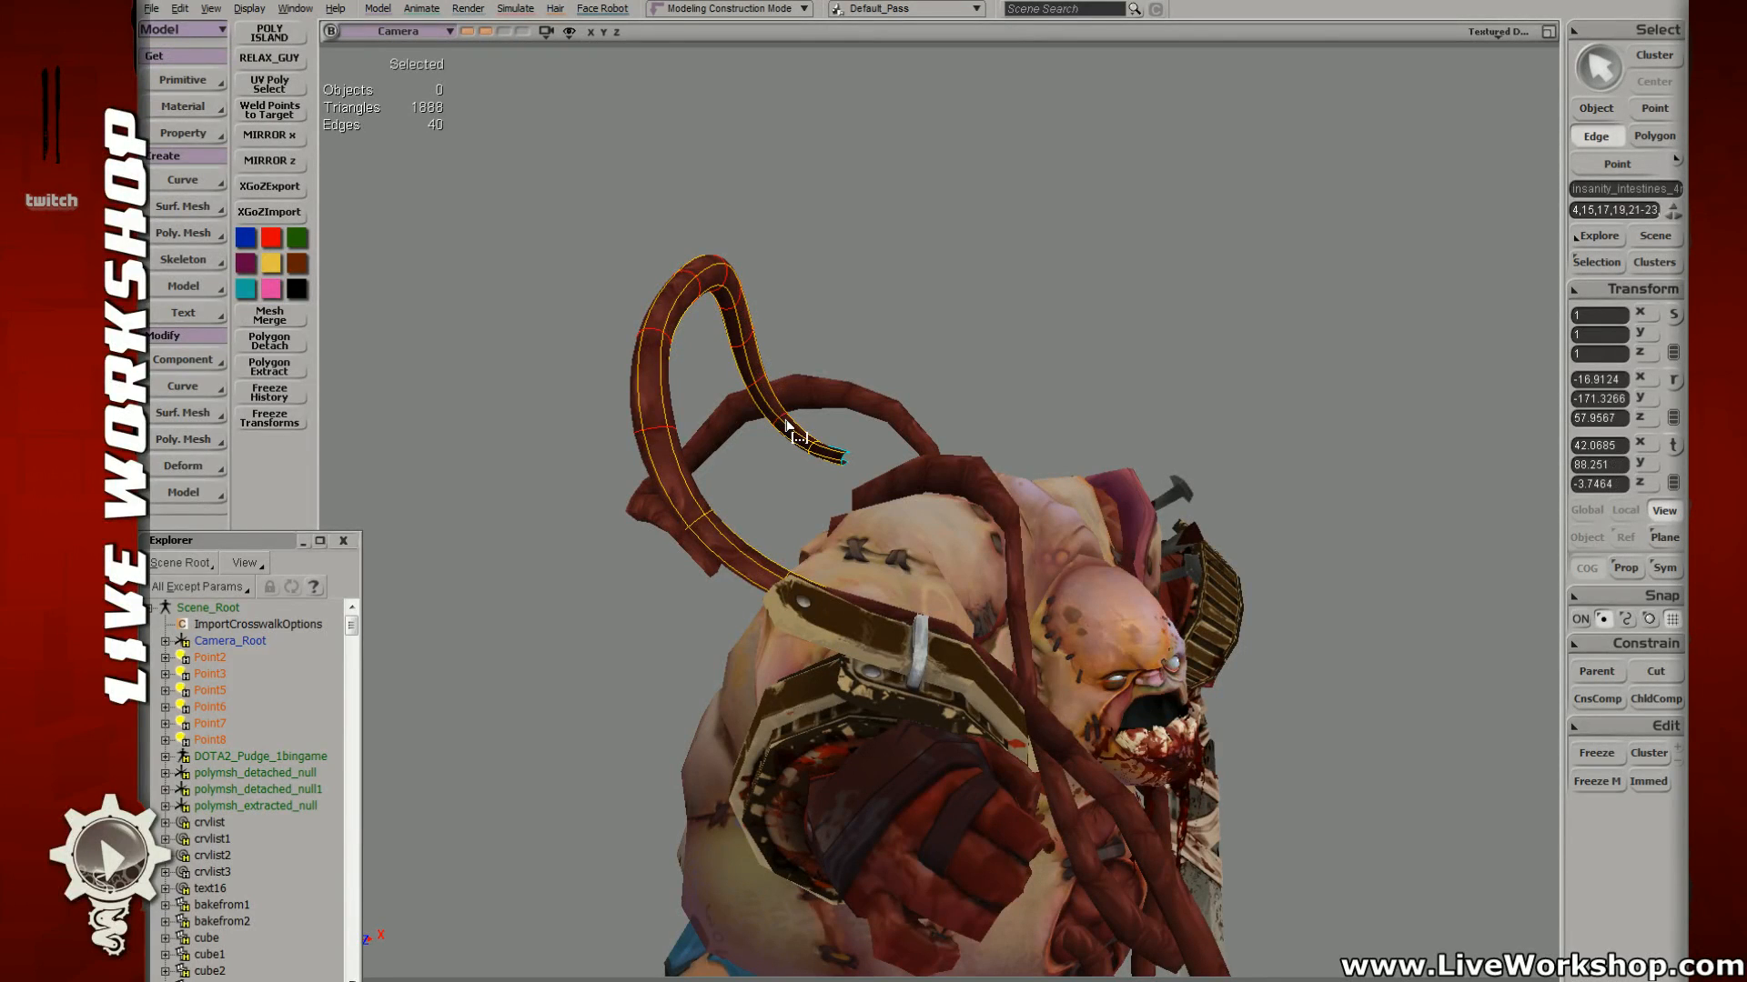
{"action": "right_click_drag", "start_coordinate": [787, 424], "coordinate": [932, 491]}
{"action": "middle_click", "coordinate": [943, 398], "text": "alt+shift"}
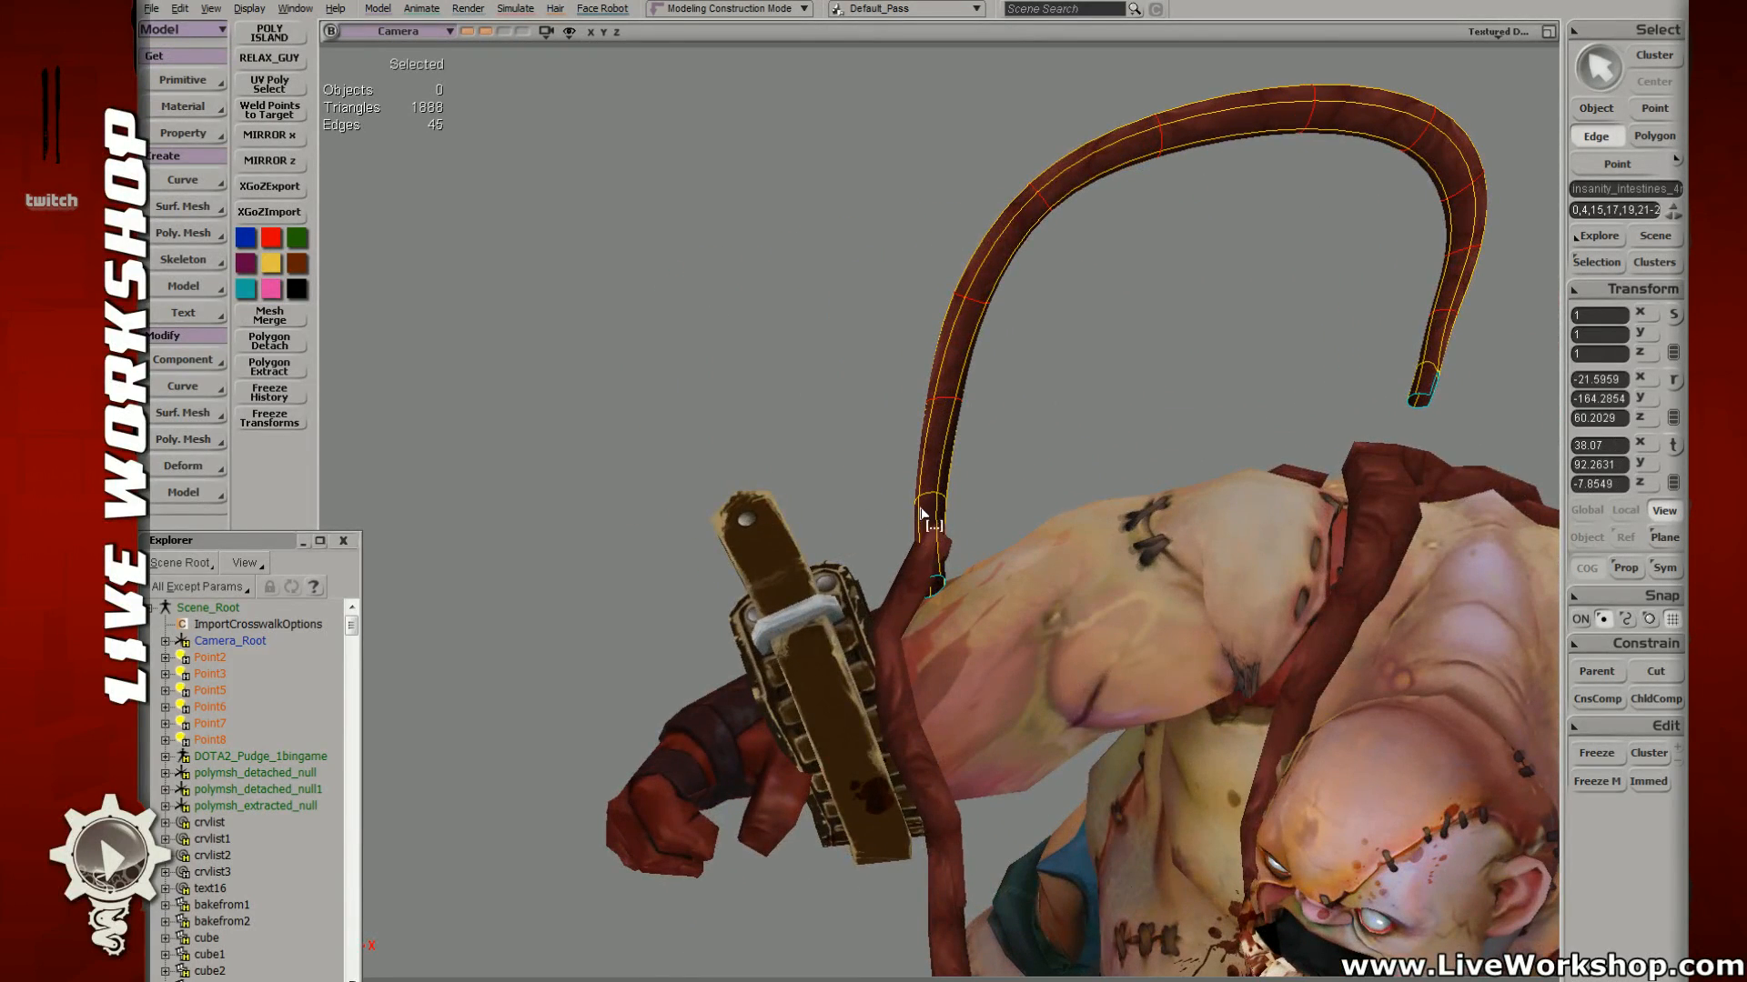
{"action": "middle_click", "coordinate": [924, 515], "text": "alt+shift"}
{"action": "middle_click", "coordinate": [1430, 381], "text": "alt+shift"}
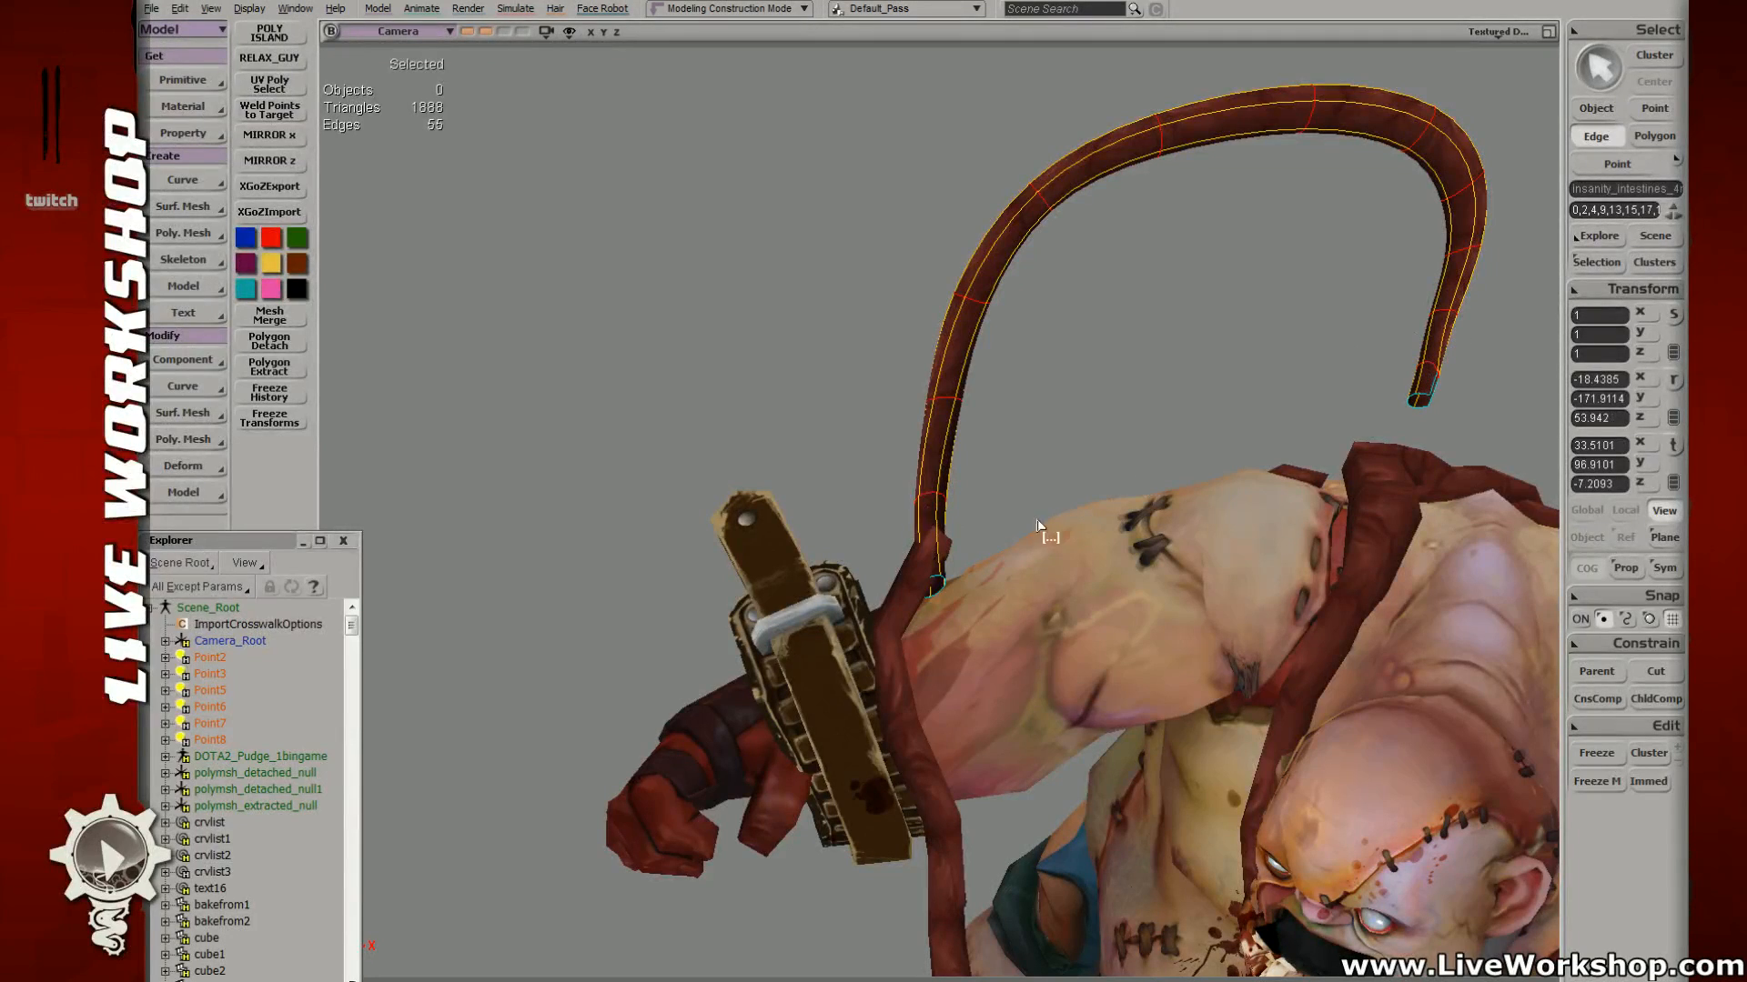
{"action": "left_click", "coordinate": [472, 31]}
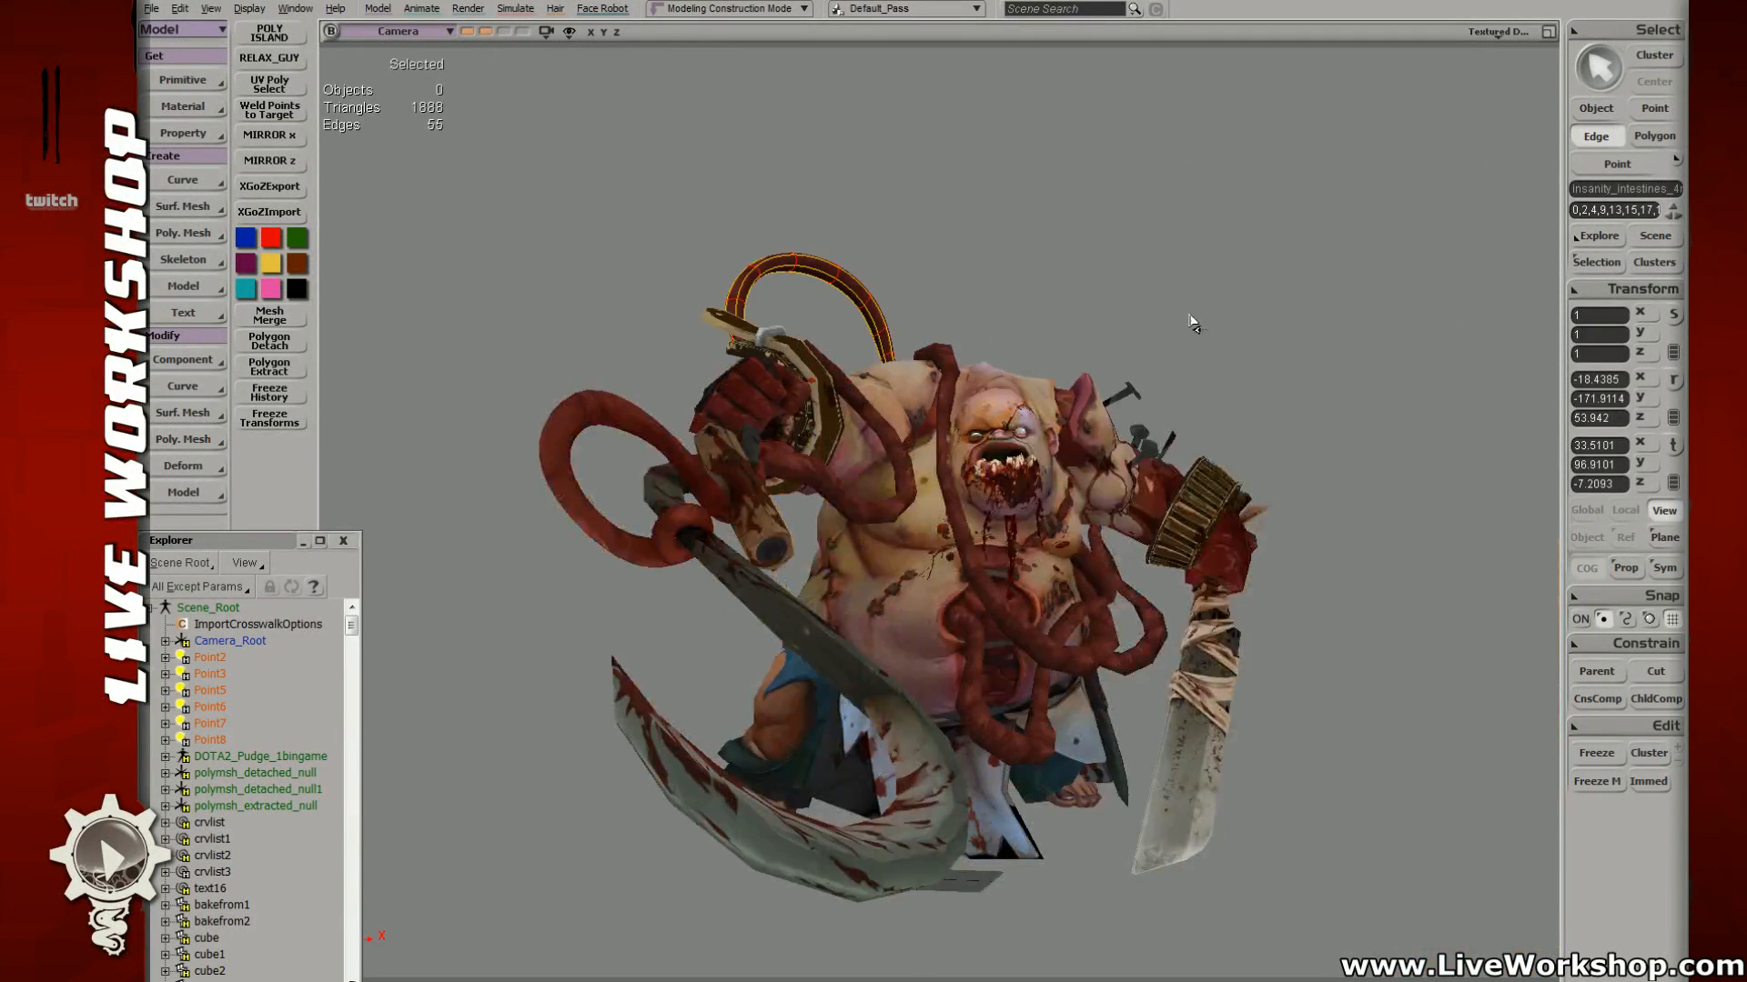
{"action": "key", "text": "x"}
Step: Try a uniform scale on the shoulder tube's selected edge loops and compare the tube without subdivision
{"action": "left_click_drag", "start_coordinate": [825, 335], "coordinate": [853, 338]}
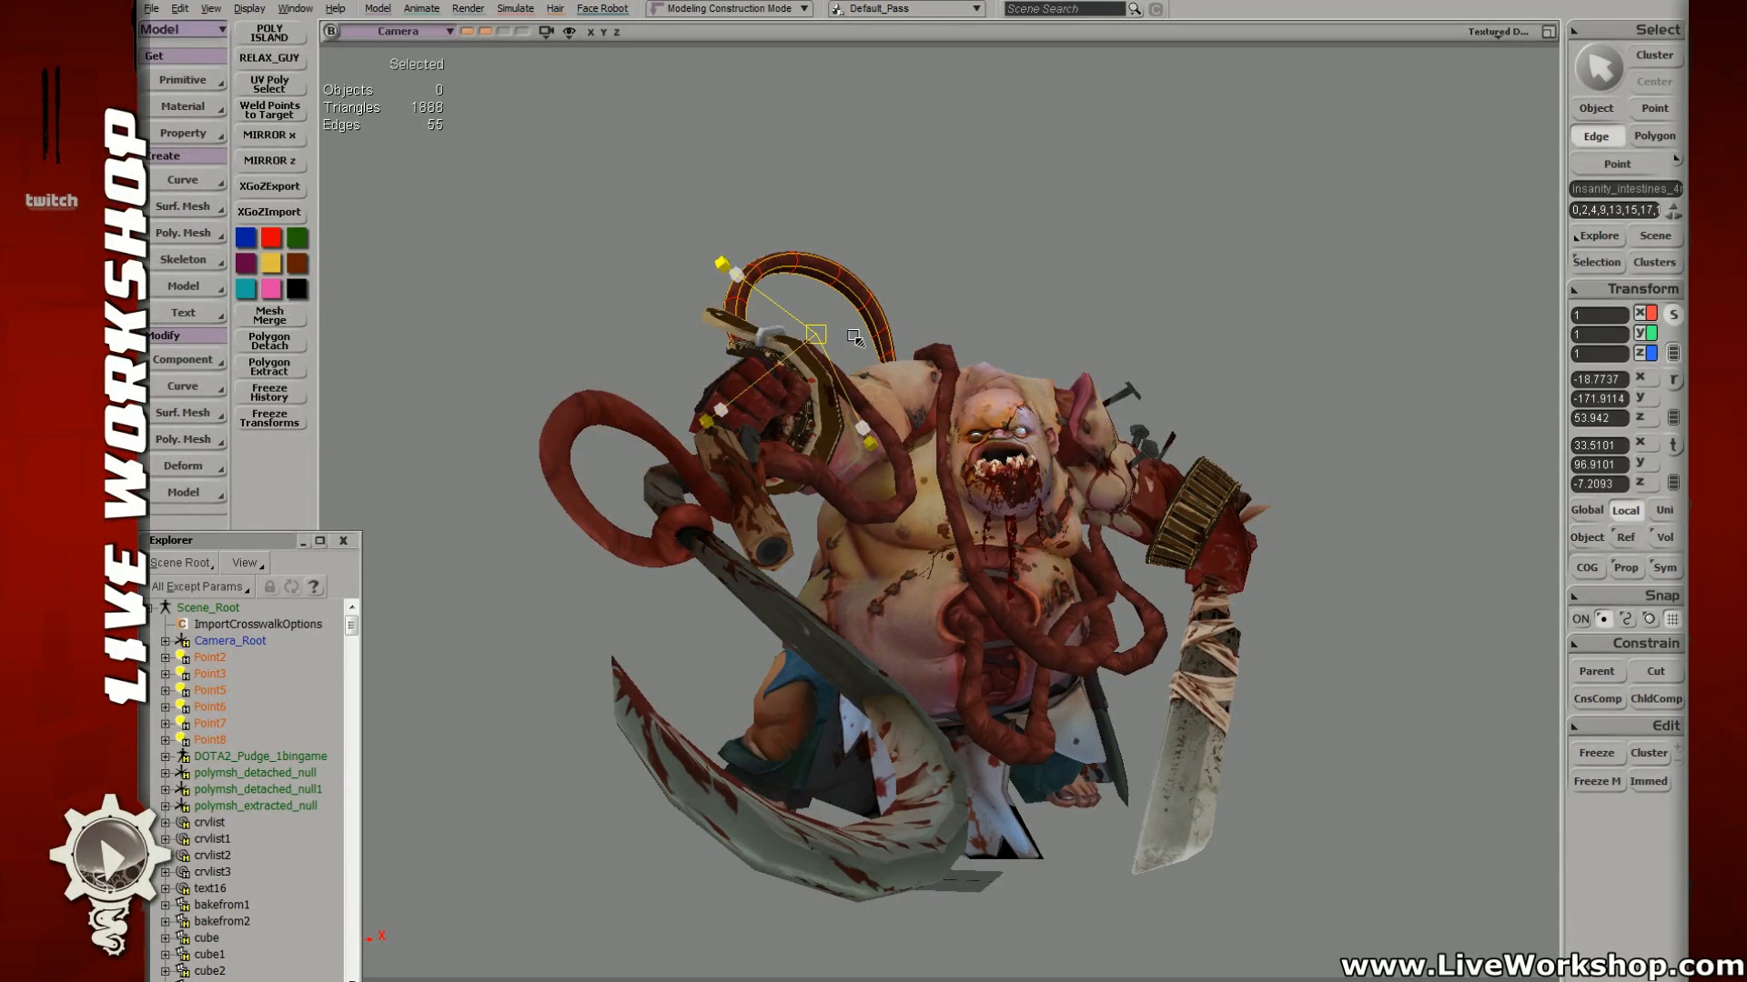
{"action": "key", "text": "ctrl+z"}
{"action": "key", "text": "KP_Subtract"}
{"action": "key", "text": "KP_Subtract"}
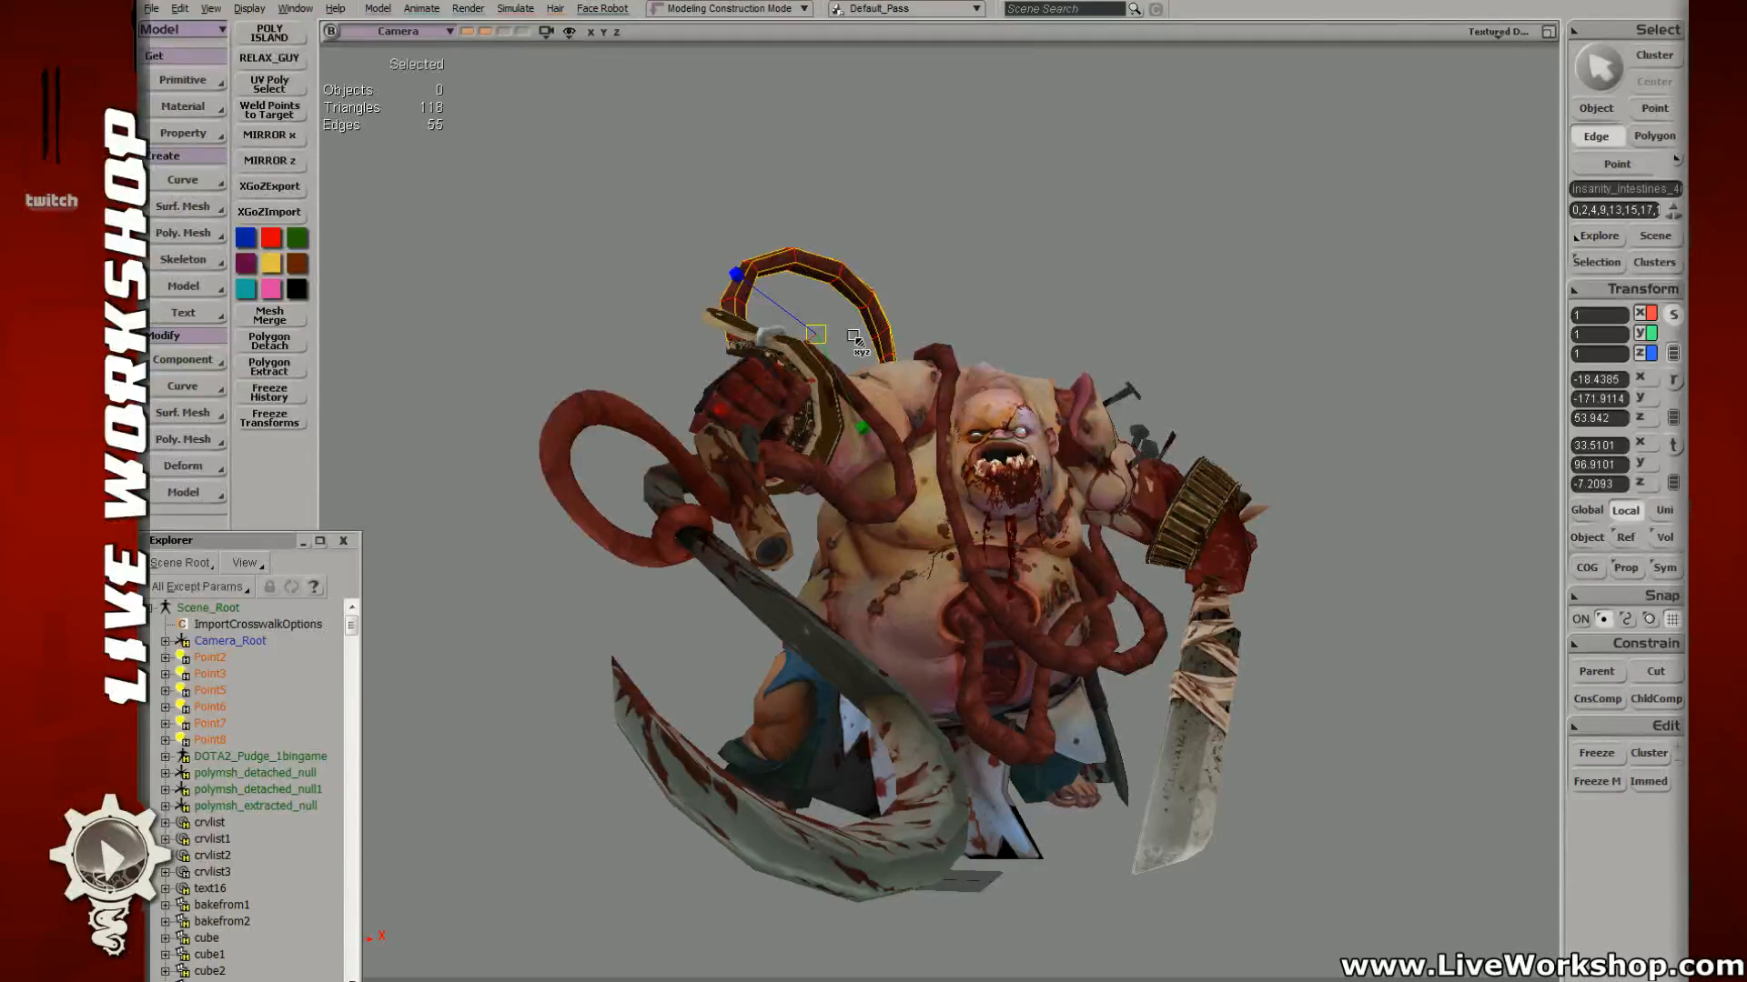
{"action": "key", "text": "KP_Add"}
{"action": "key", "text": "KP_Add"}
Step: Scale up the shoulder tube's selected edge loops uniformly to thicken it, and deselect the tube
{"action": "left_click_drag", "start_coordinate": [823, 339], "coordinate": [862, 345]}
{"action": "key", "text": "space"}
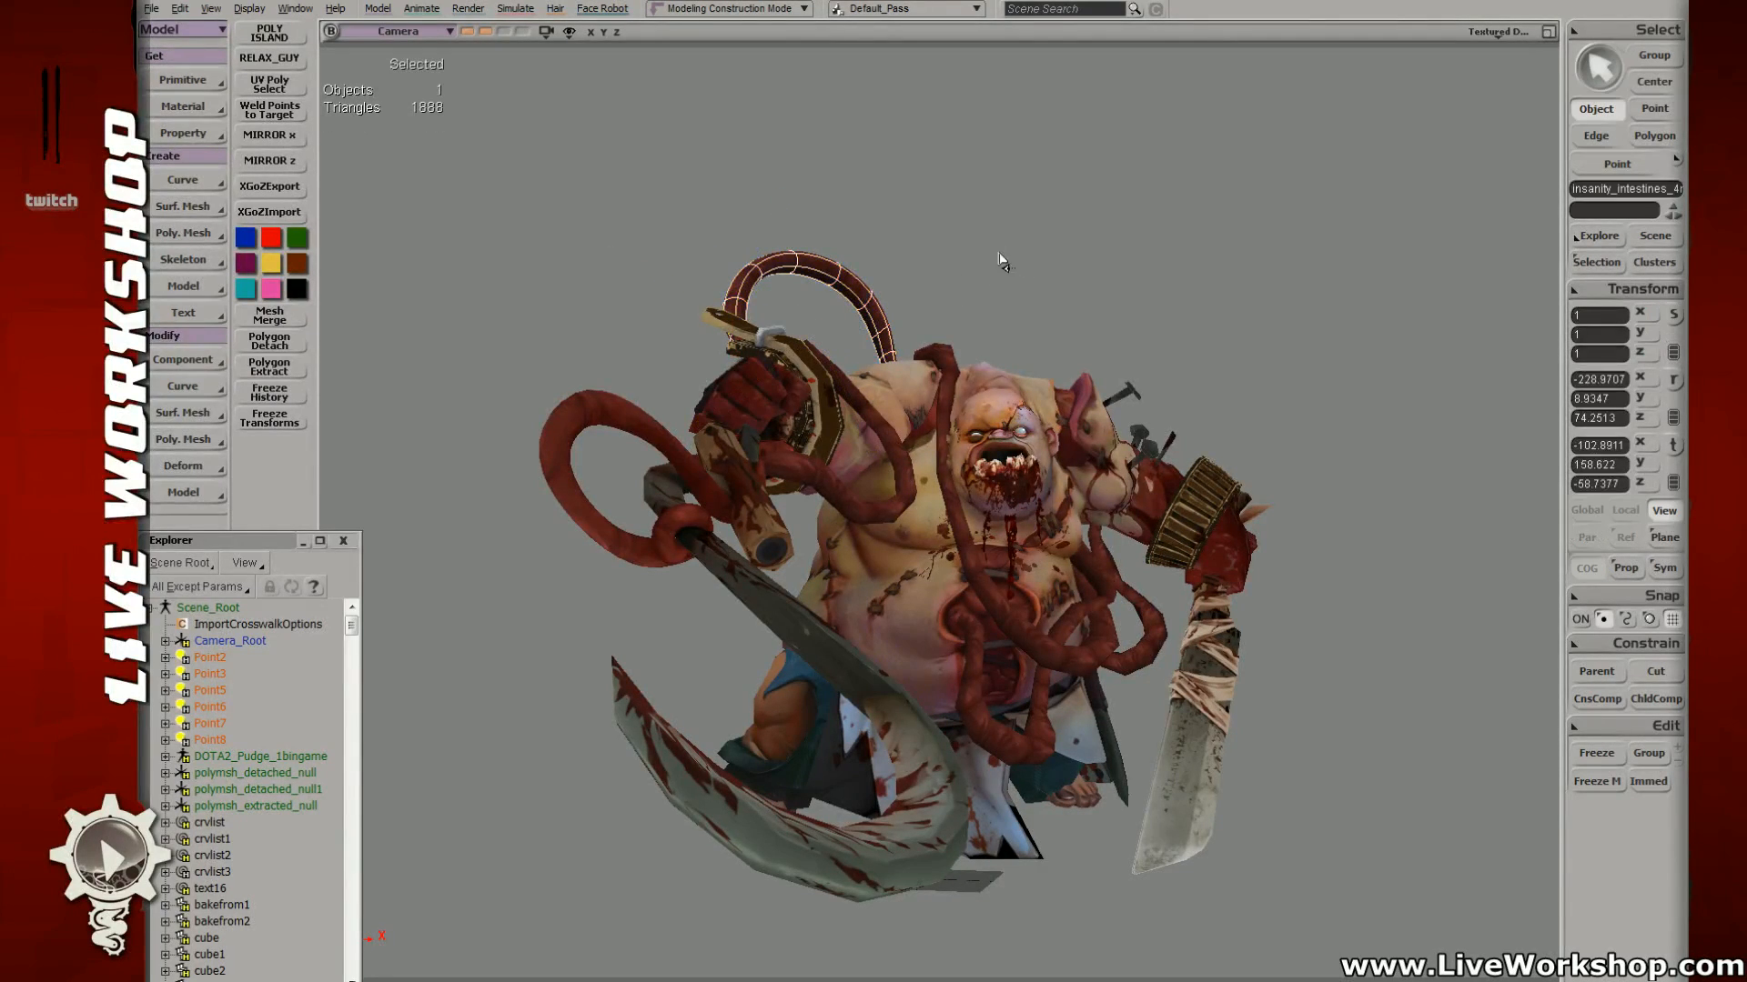
{"action": "left_click", "coordinate": [1014, 271]}
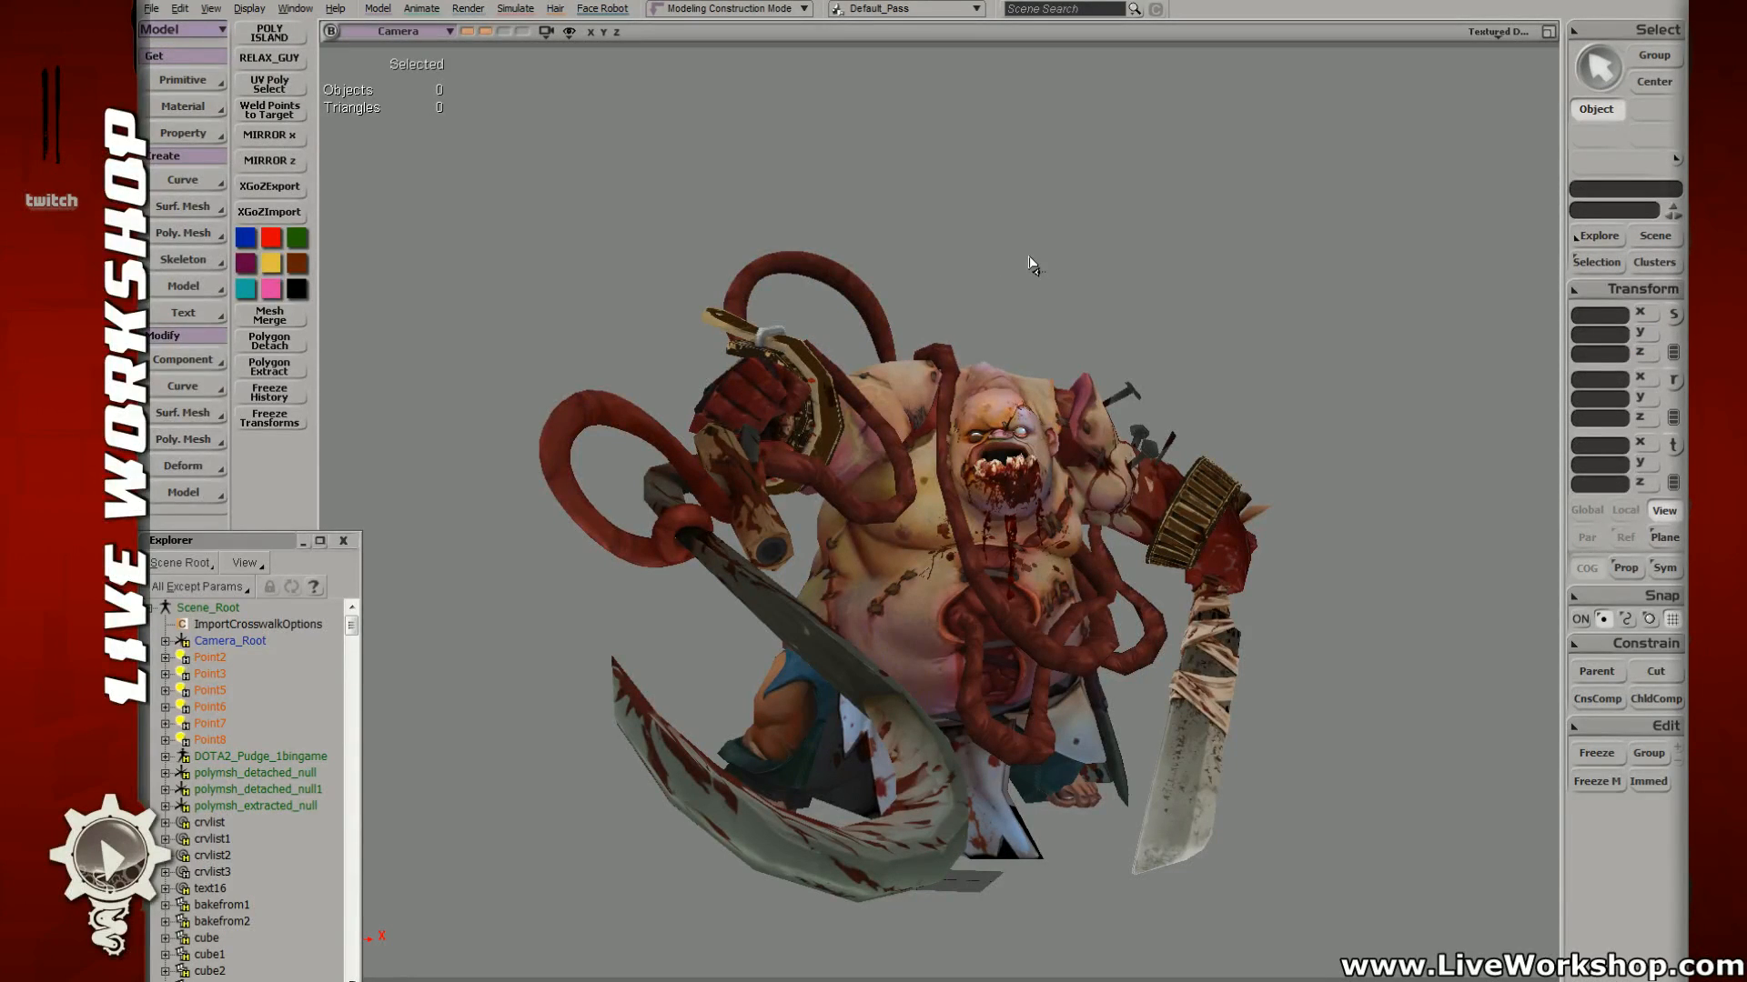
Step: Select the two intestine segments hanging beside the arm cuff and merge them into one mesh
{"action": "left_click", "coordinate": [890, 448]}
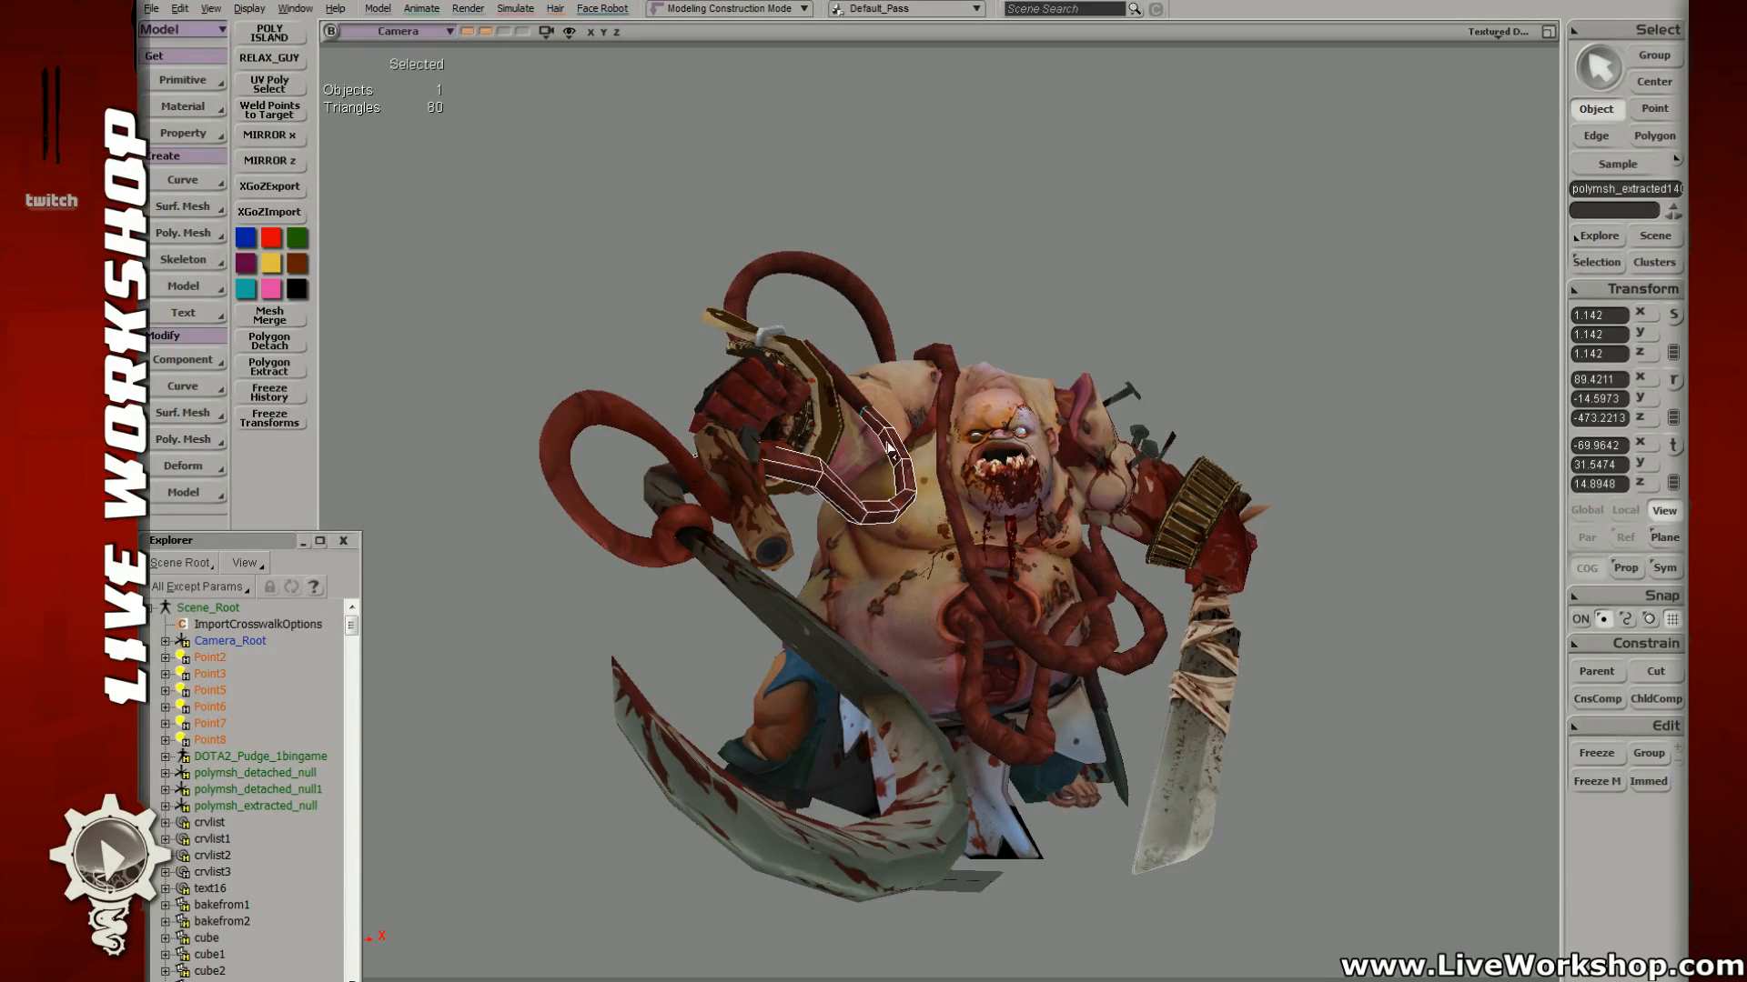
{"action": "left_click", "coordinate": [880, 424], "text": "shift"}
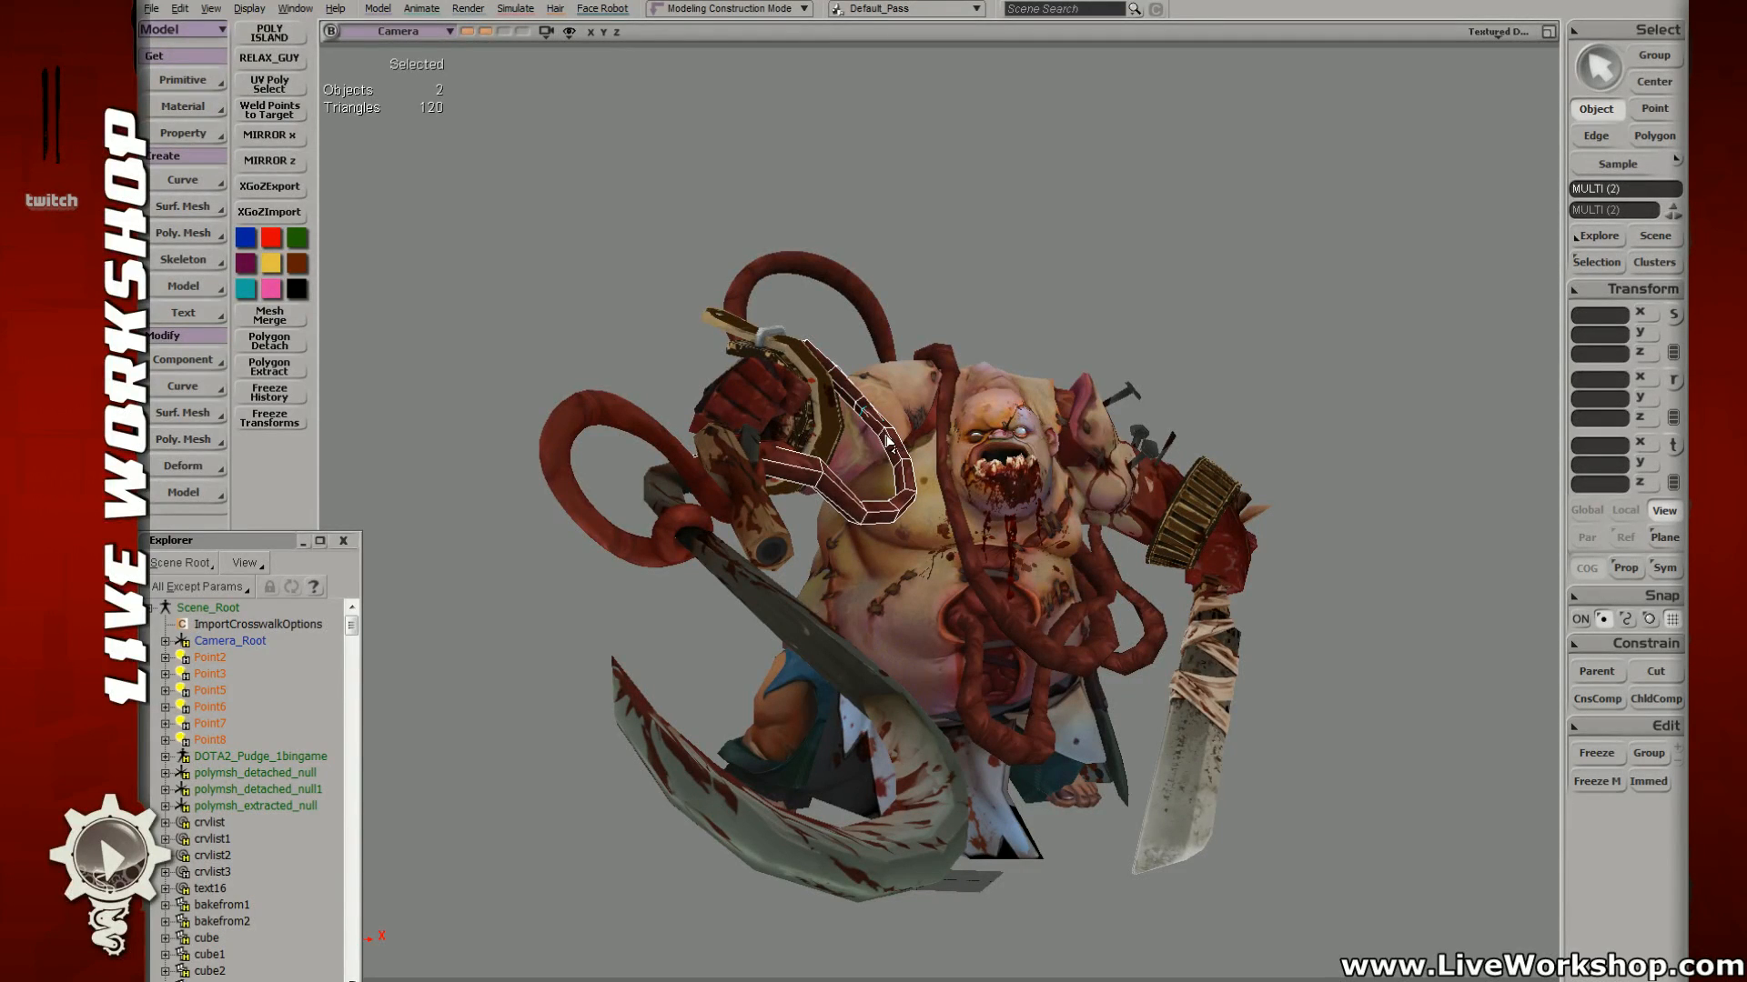
{"action": "right_click_drag", "start_coordinate": [876, 428], "coordinate": [801, 473]}
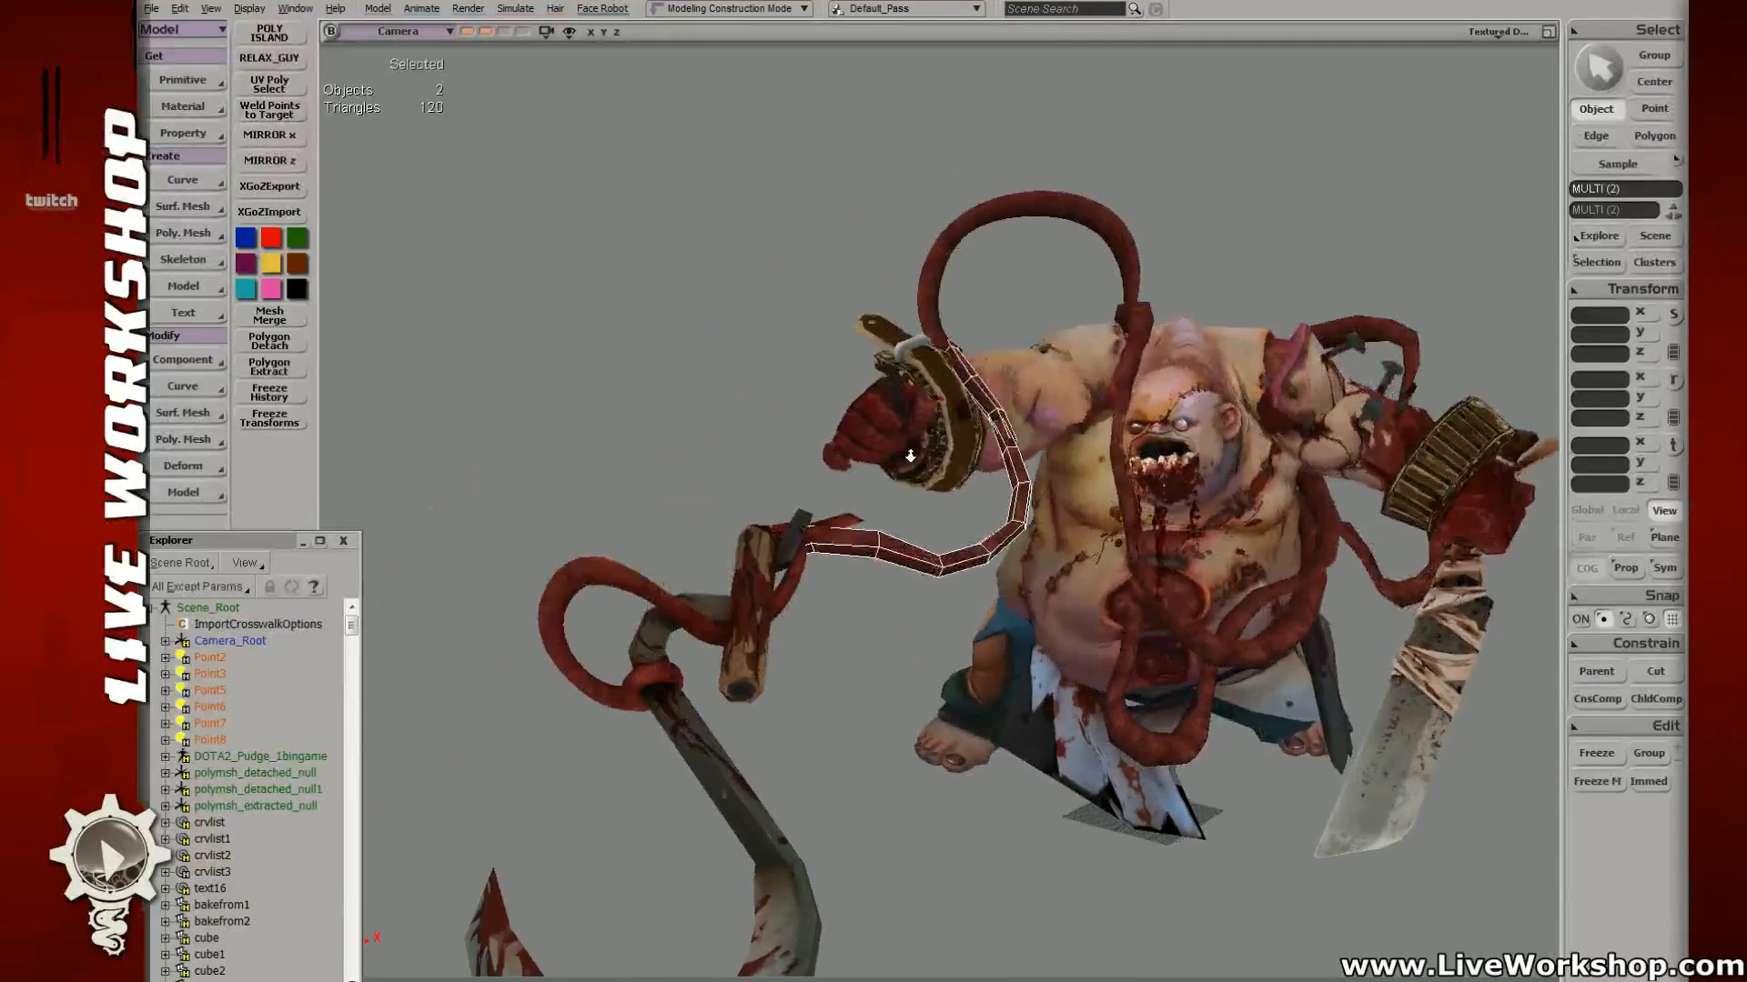
{"action": "middle_click_drag", "start_coordinate": [801, 473], "coordinate": [911, 492]}
{"action": "right_click_drag", "start_coordinate": [822, 494], "coordinate": [728, 487]}
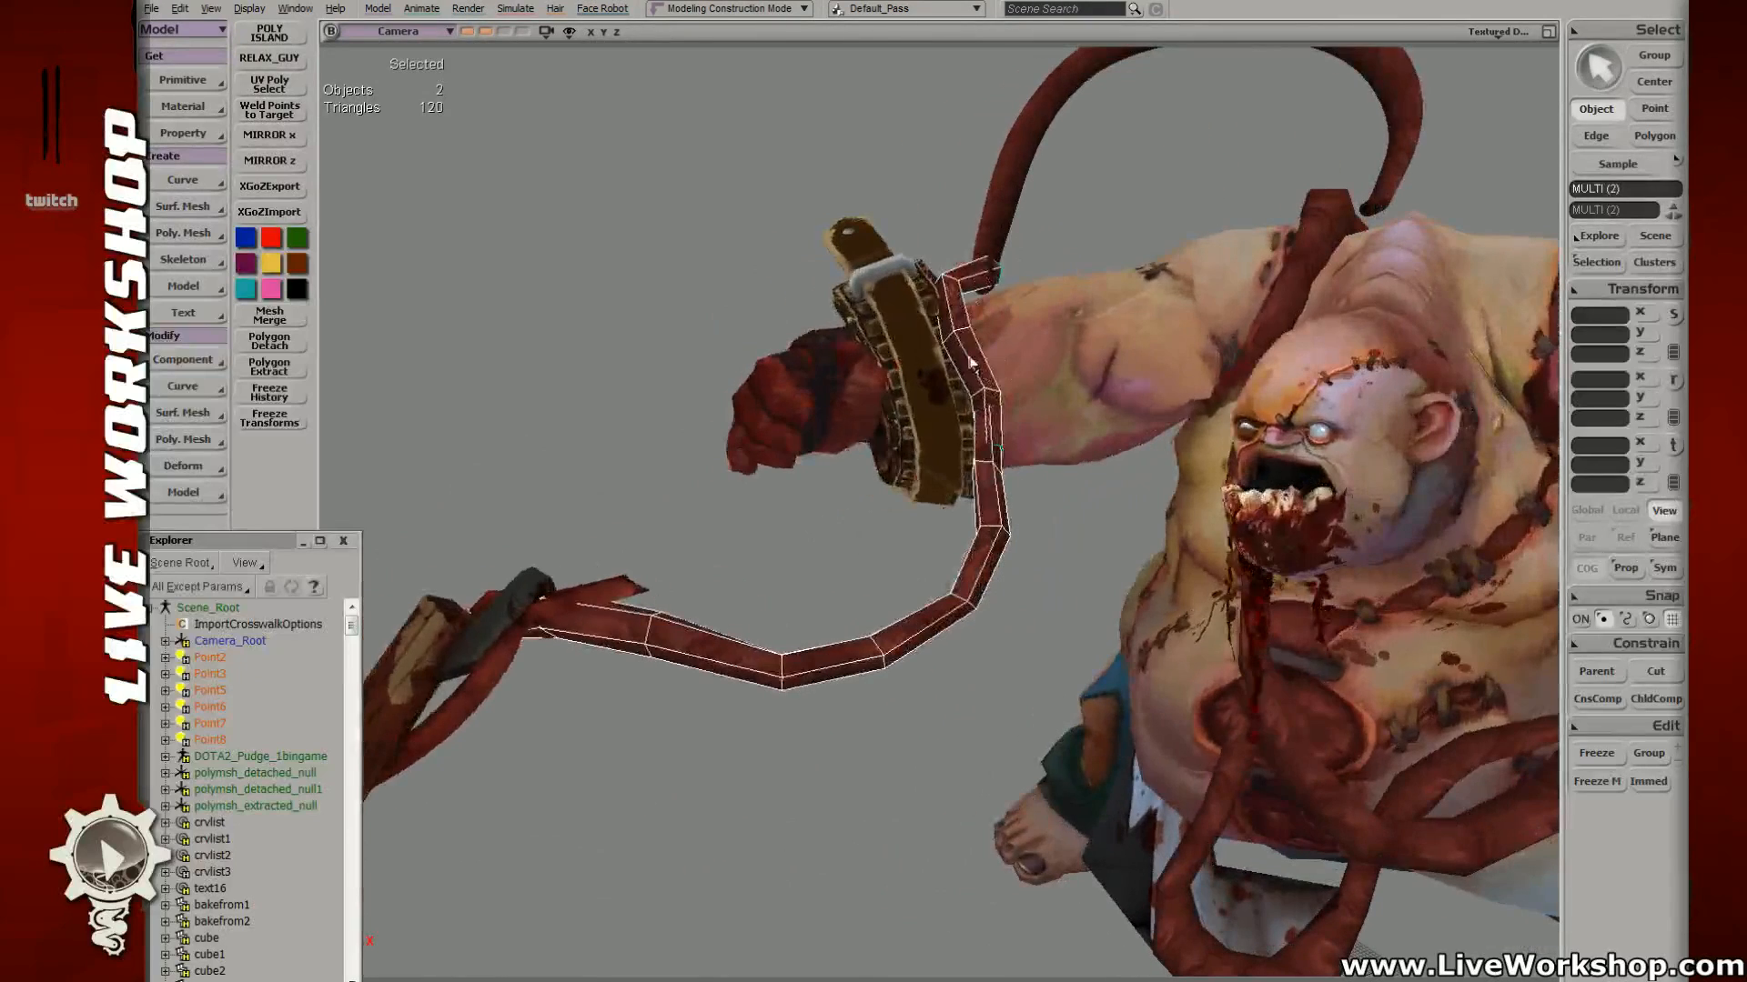
{"action": "left_click", "coordinate": [969, 360]}
{"action": "left_click", "coordinate": [991, 494], "text": "shift"}
{"action": "left_click_drag", "start_coordinate": [996, 456], "coordinate": [985, 529]}
{"action": "middle_click_drag", "start_coordinate": [985, 528], "coordinate": [1144, 366]}
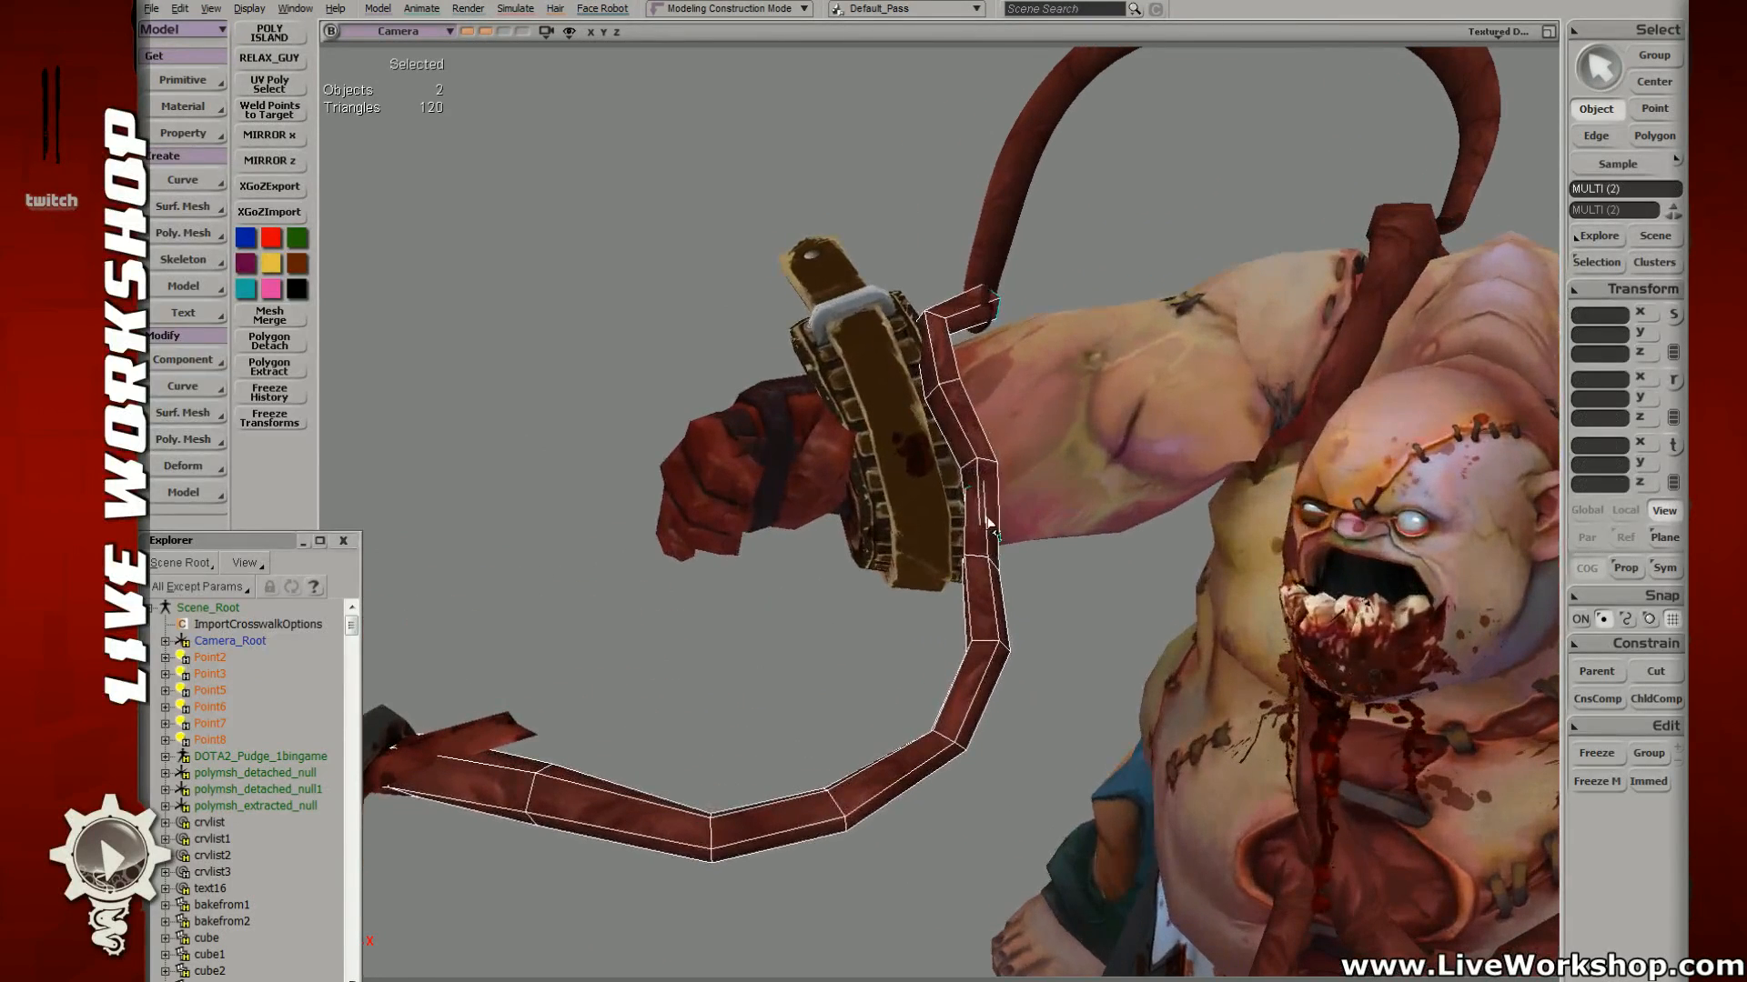
{"action": "right_click", "coordinate": [978, 487]}
{"action": "left_click", "coordinate": [1028, 978]}
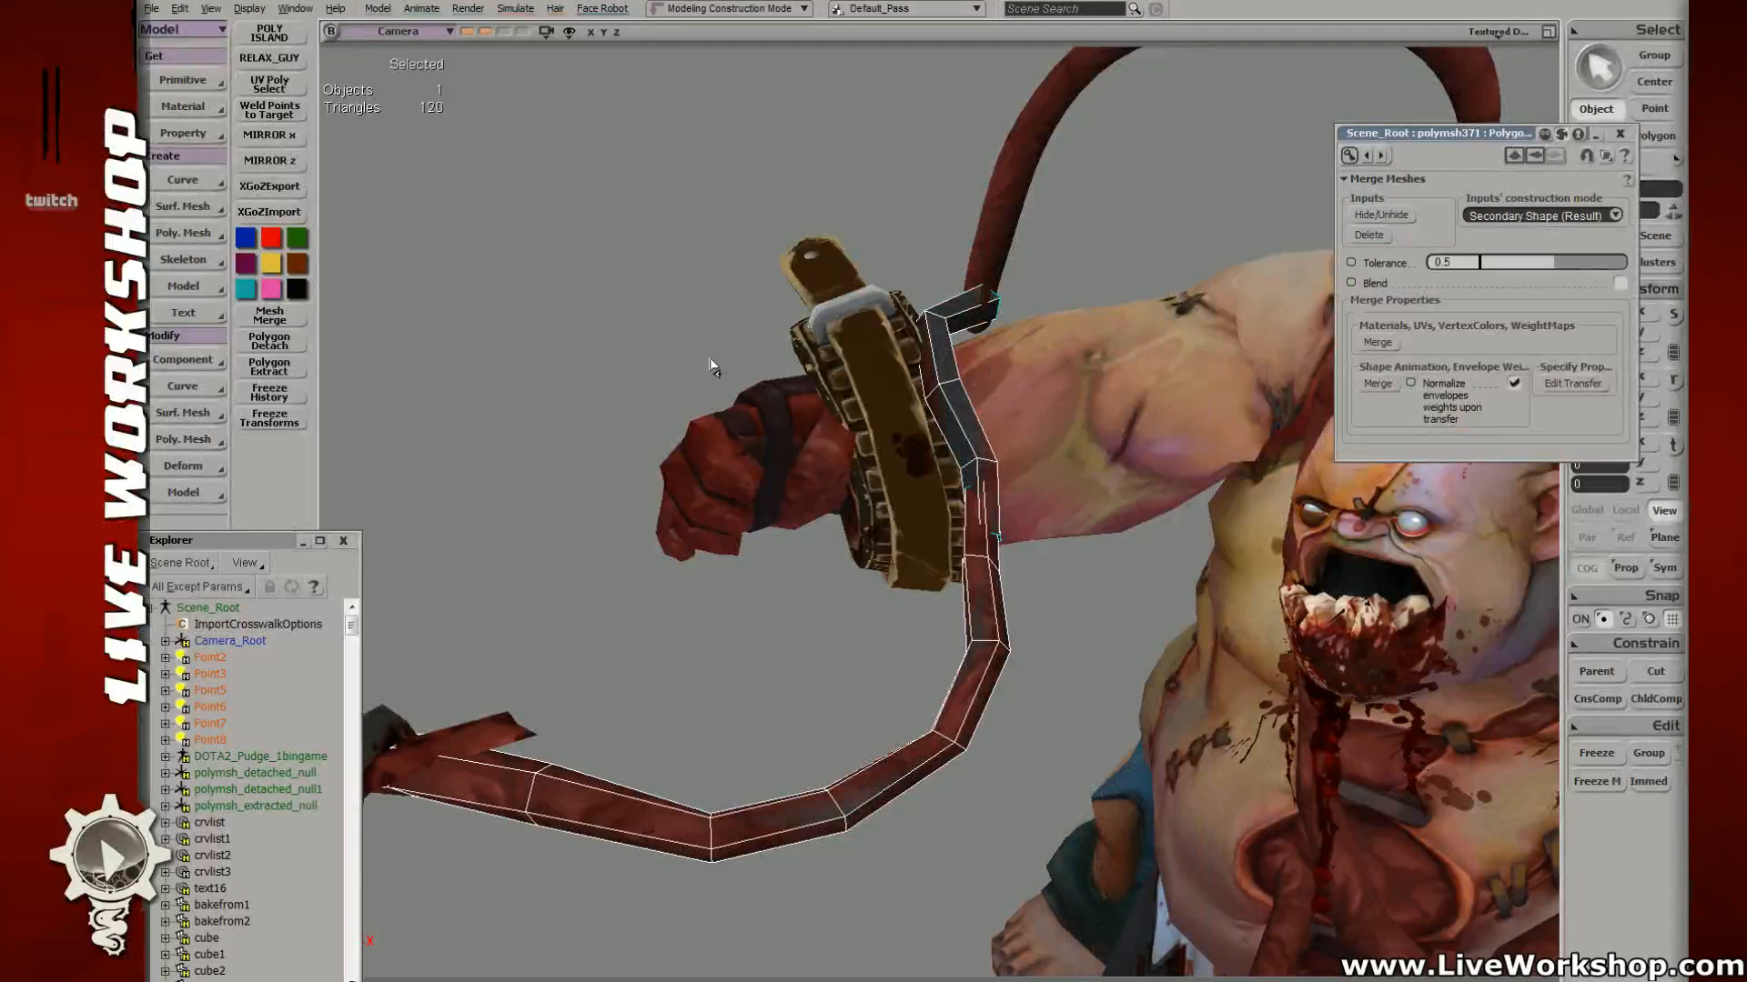
Step: Merge the materials and UVs onto the new mesh with the Modeling construction mode, and delete the input meshes
{"action": "left_click", "coordinate": [1391, 386]}
{"action": "left_click_drag", "start_coordinate": [1387, 136], "coordinate": [843, 226]}
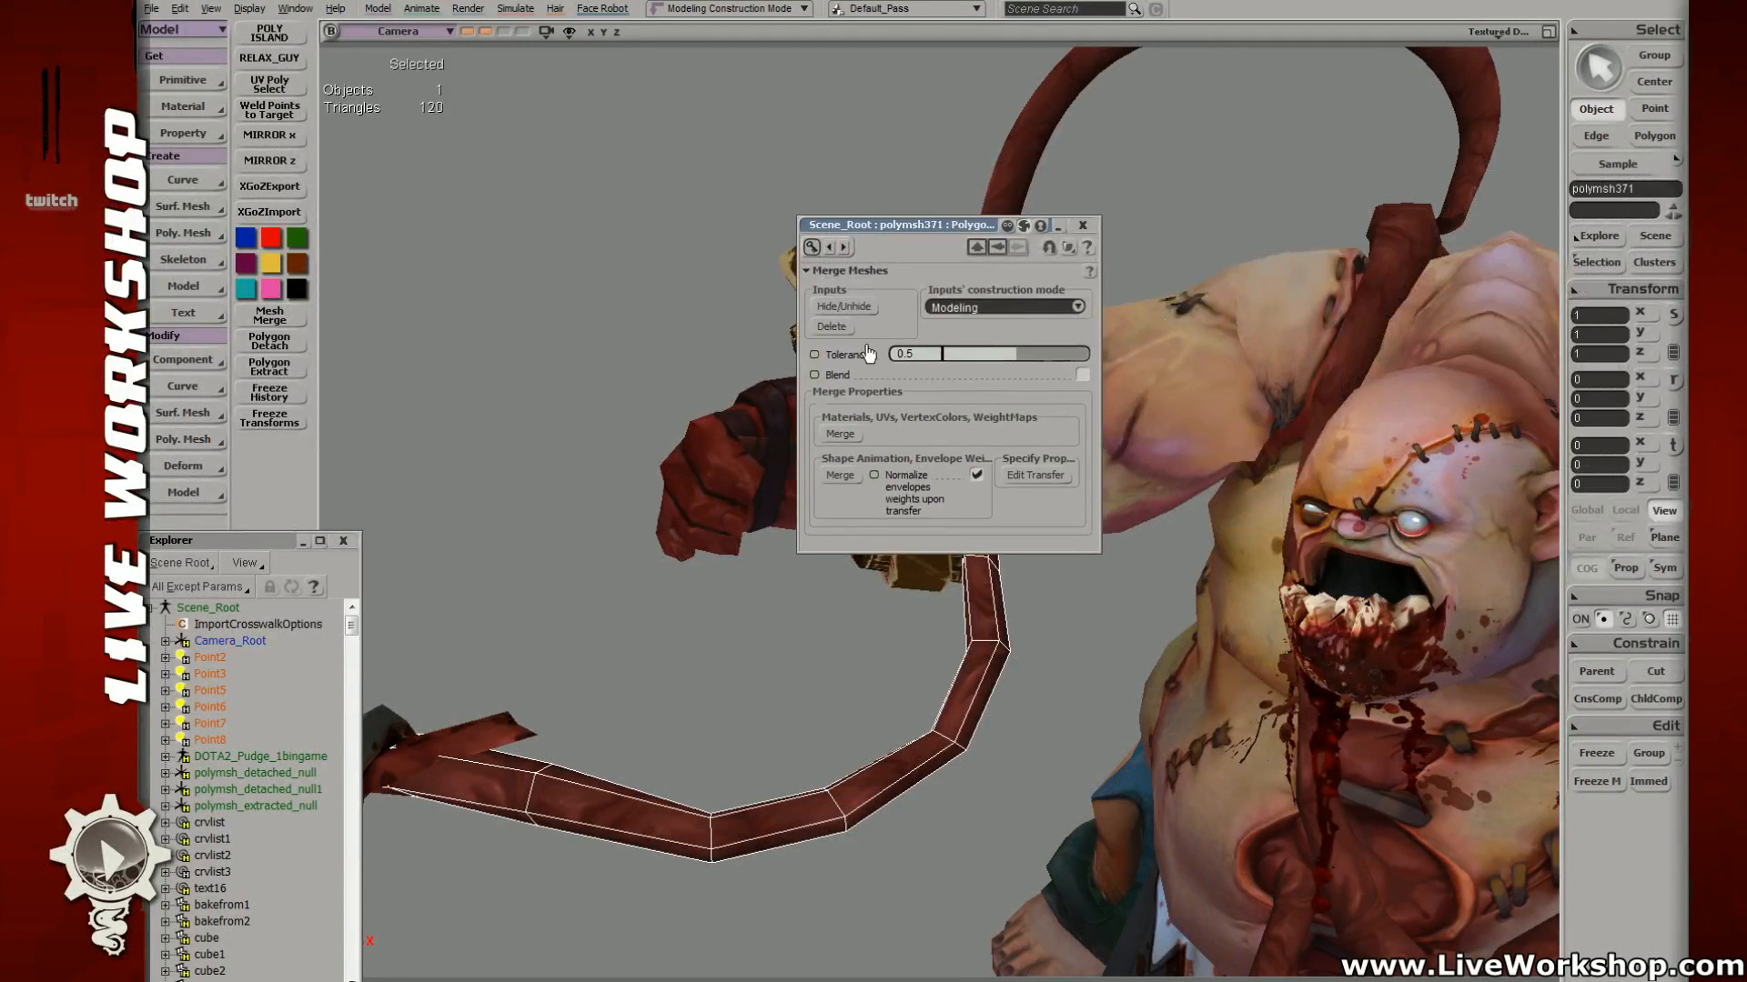
{"action": "left_click", "coordinate": [830, 325]}
Step: Delete the ring of polygons at the overlapping joint between the merged tube's two segments below the arm cuff
{"action": "middle_click_drag", "start_coordinate": [989, 455], "coordinate": [1086, 479]}
{"action": "right_click_drag", "start_coordinate": [1086, 479], "coordinate": [935, 612]}
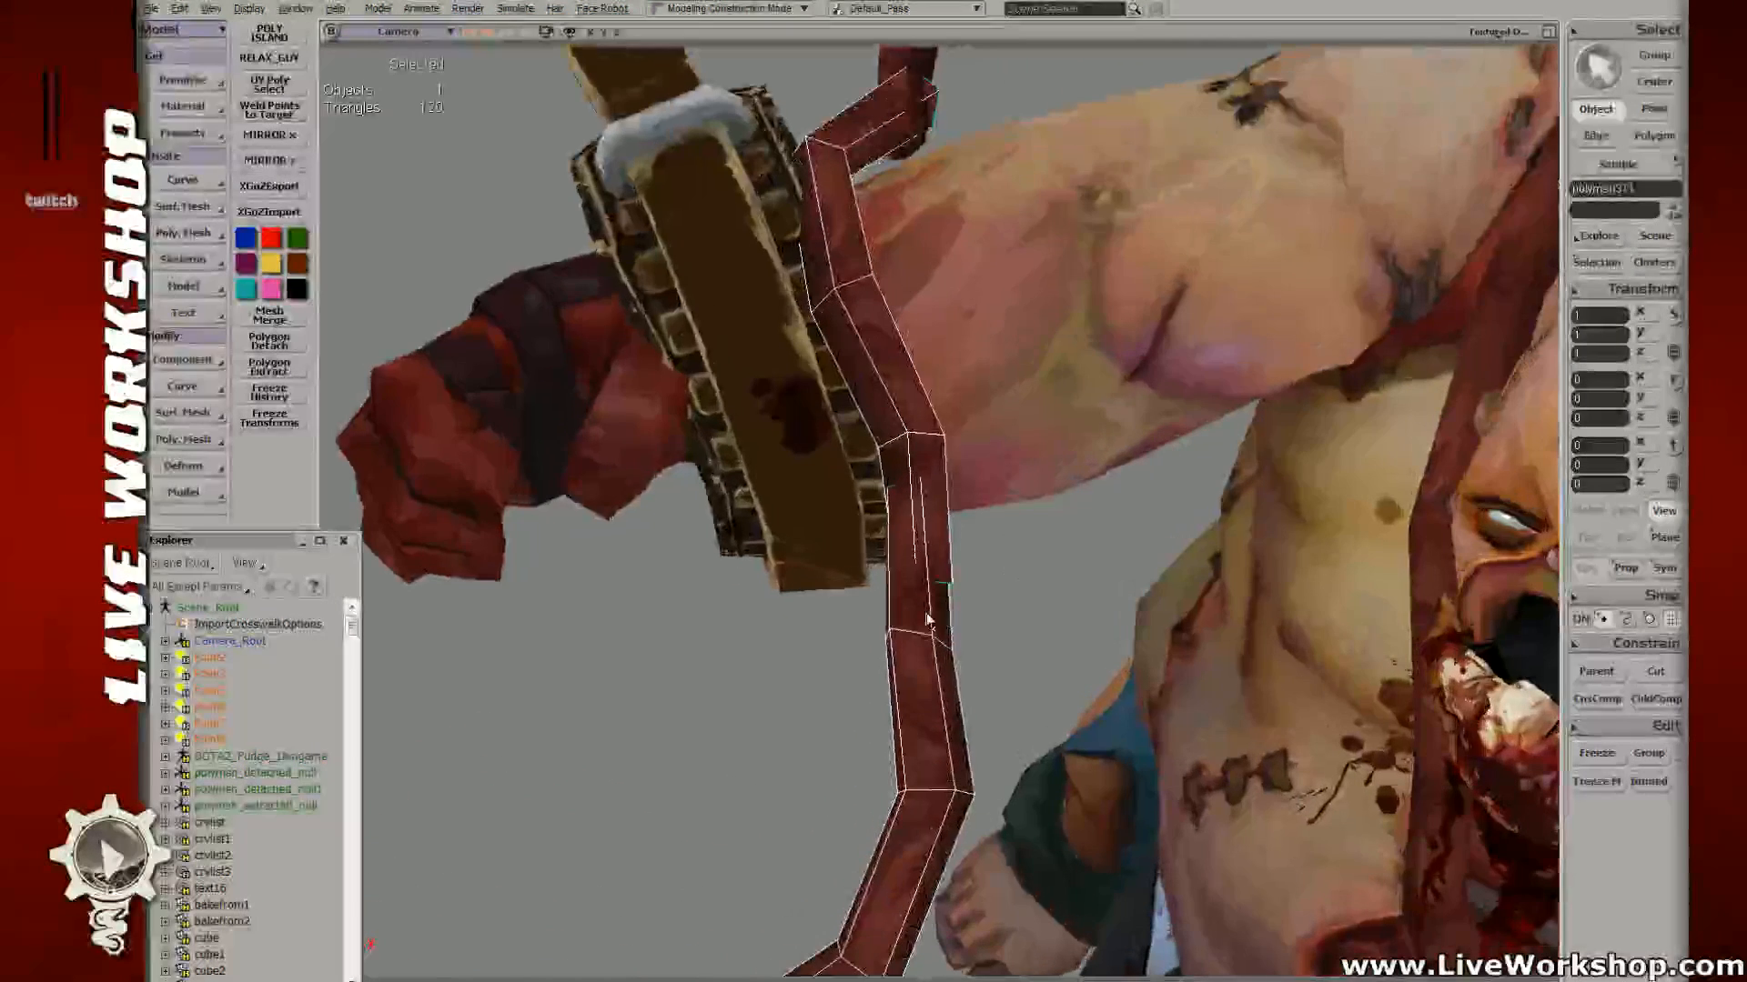
{"action": "key", "text": "u"}
{"action": "left_click", "coordinate": [922, 592]}
{"action": "key", "text": "Delete"}
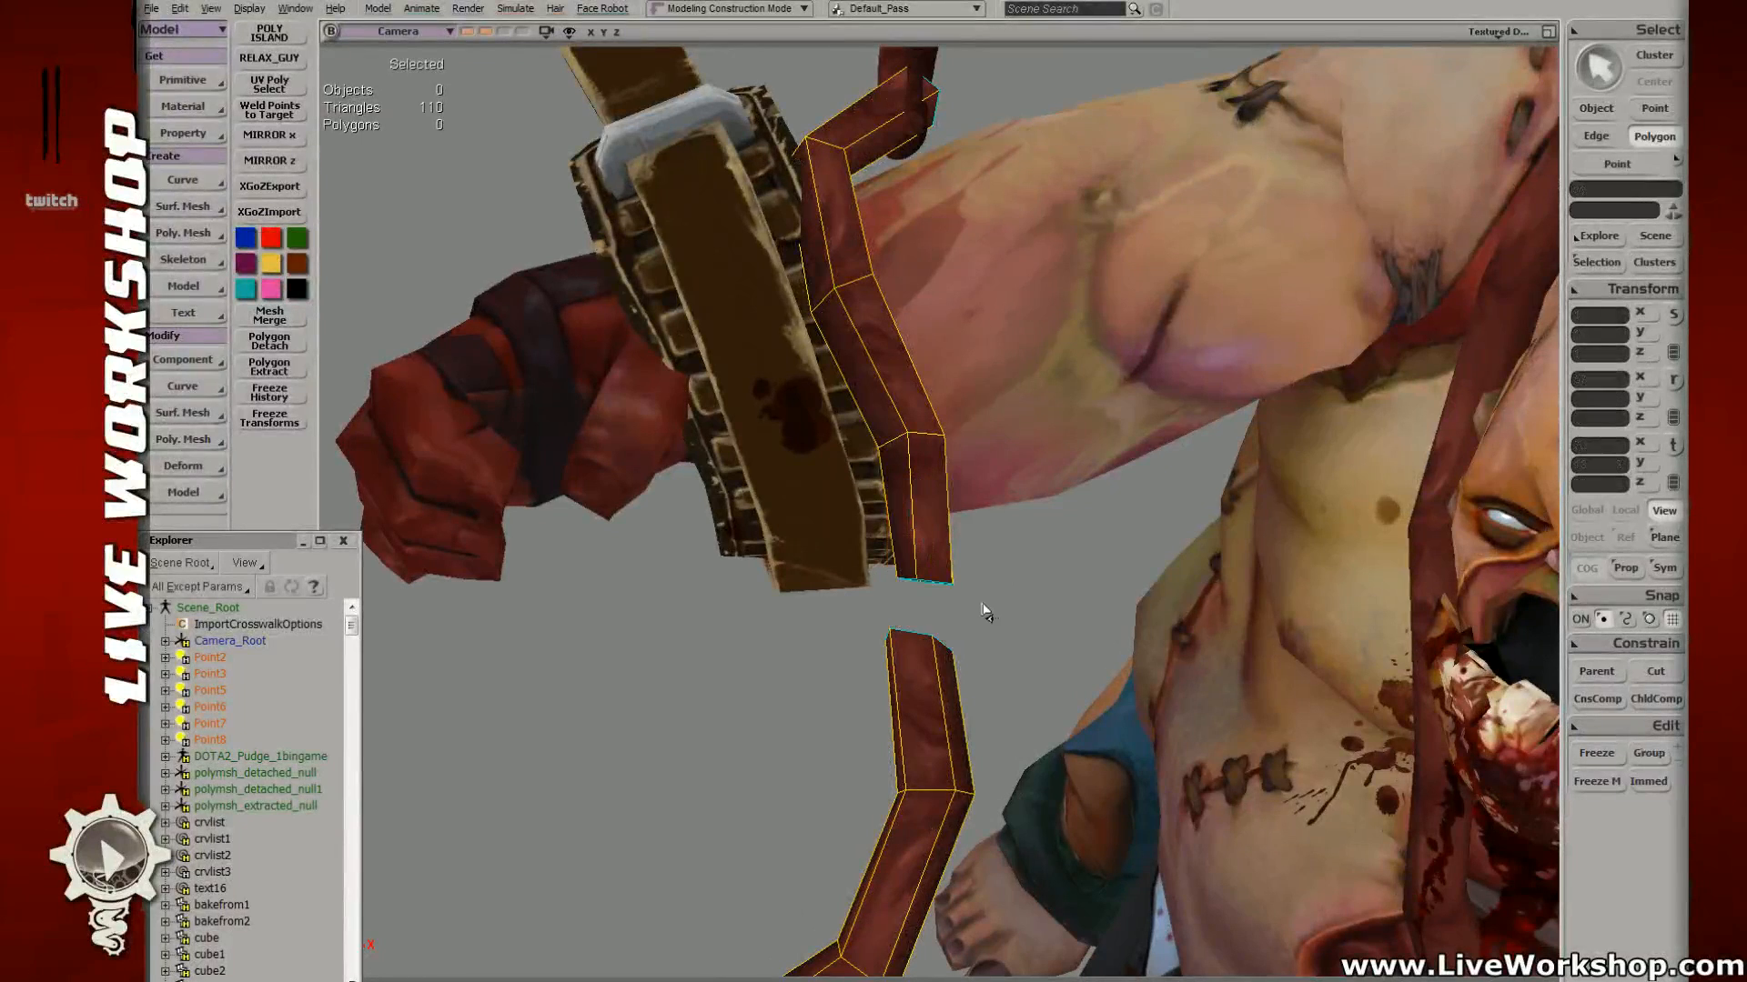
Step: Weld the first two pairs of facing boundary points across the gap between the merged tube's segments below the arm cuff
{"action": "key", "text": "t"}
{"action": "middle_click_drag", "start_coordinate": [920, 585], "coordinate": [998, 582]}
{"action": "right_click_drag", "start_coordinate": [998, 581], "coordinate": [945, 575]}
{"action": "left_click", "coordinate": [955, 566]}
{"action": "left_click", "coordinate": [933, 613], "text": "shift"}
{"action": "key", "text": "w"}
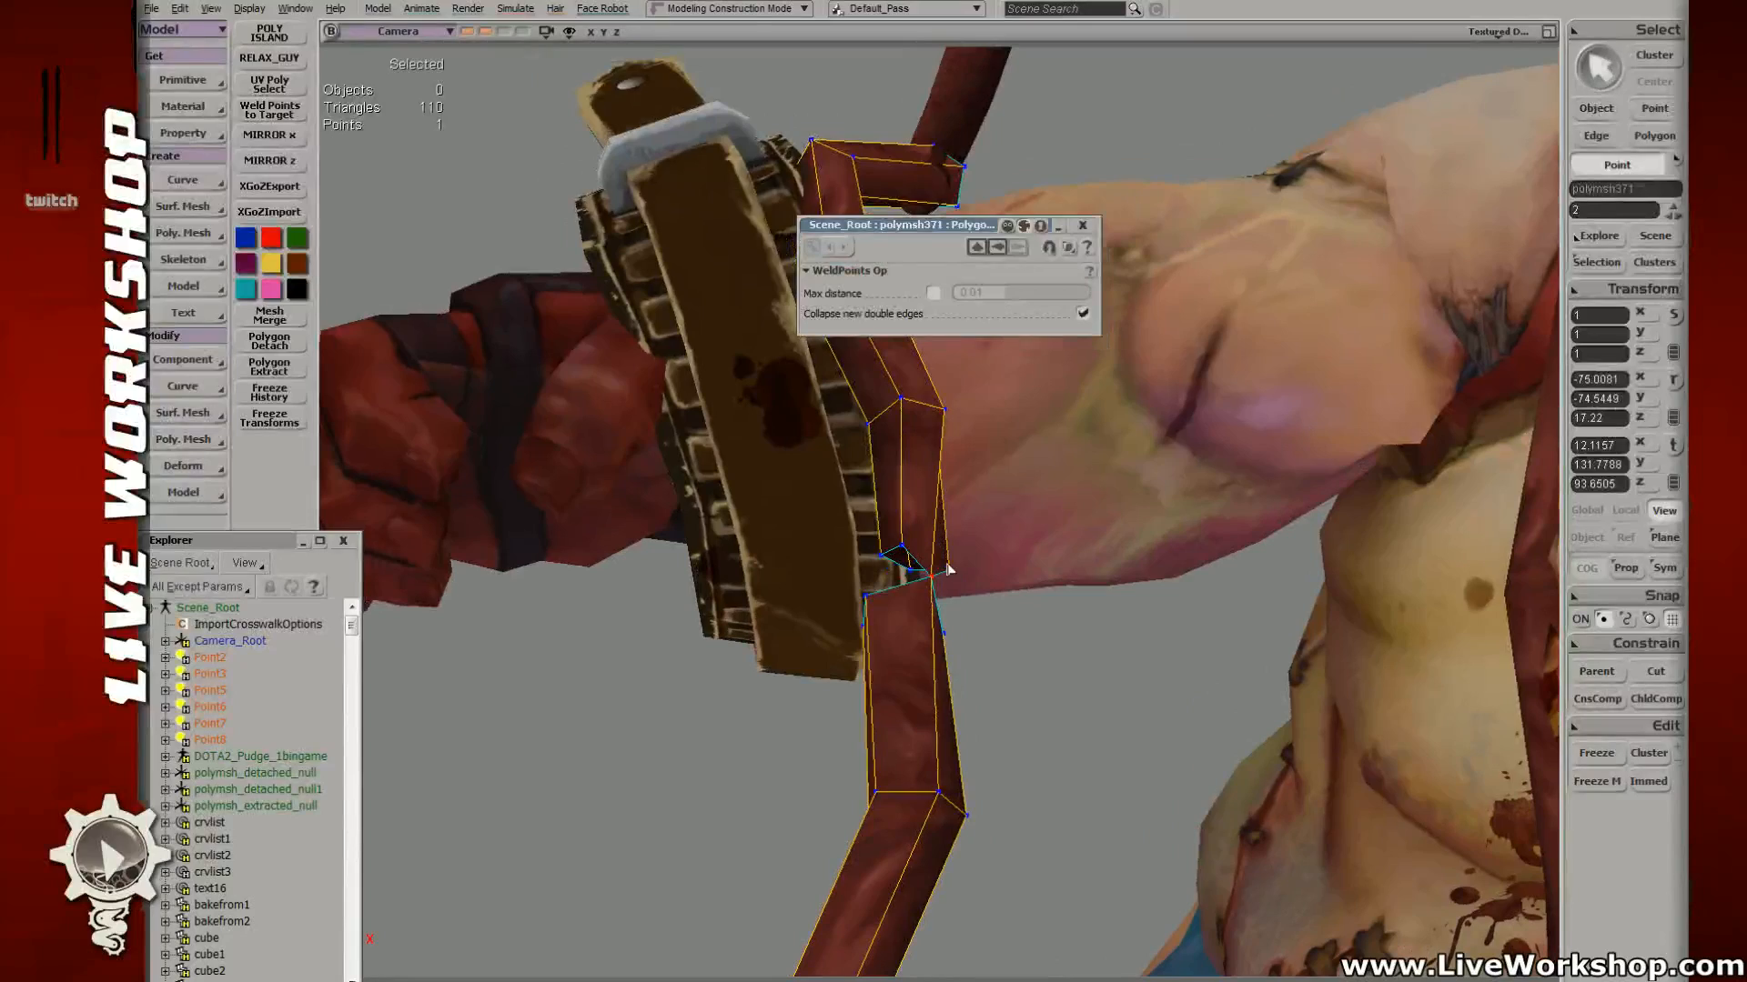
{"action": "left_click", "coordinate": [950, 572]}
{"action": "left_click", "coordinate": [948, 634], "text": "shift"}
{"action": "key", "text": "w"}
Step: Weld the remaining pairs of boundary points at the back of the gap to close the tube joint
{"action": "key", "text": "4"}
{"action": "left_click", "coordinate": [911, 571]}
{"action": "left_click", "coordinate": [911, 646], "text": "shift"}
{"action": "key", "text": "w"}
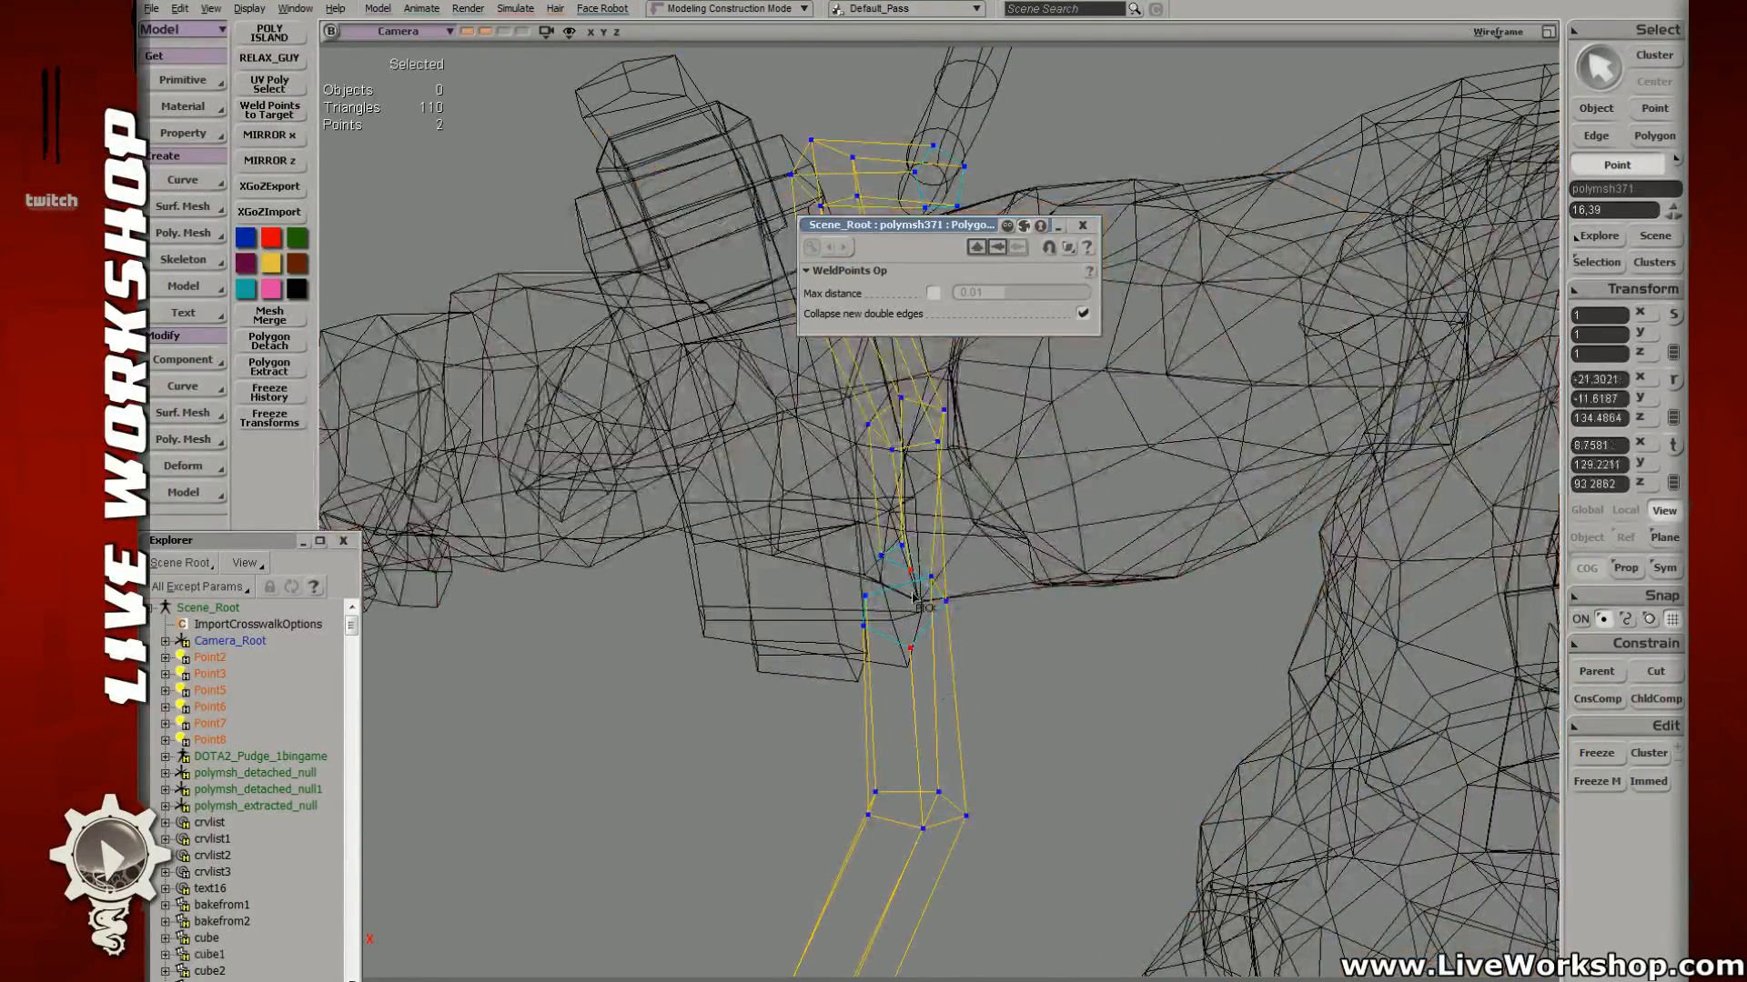
{"action": "left_click", "coordinate": [901, 546]}
{"action": "left_click", "coordinate": [882, 561]}
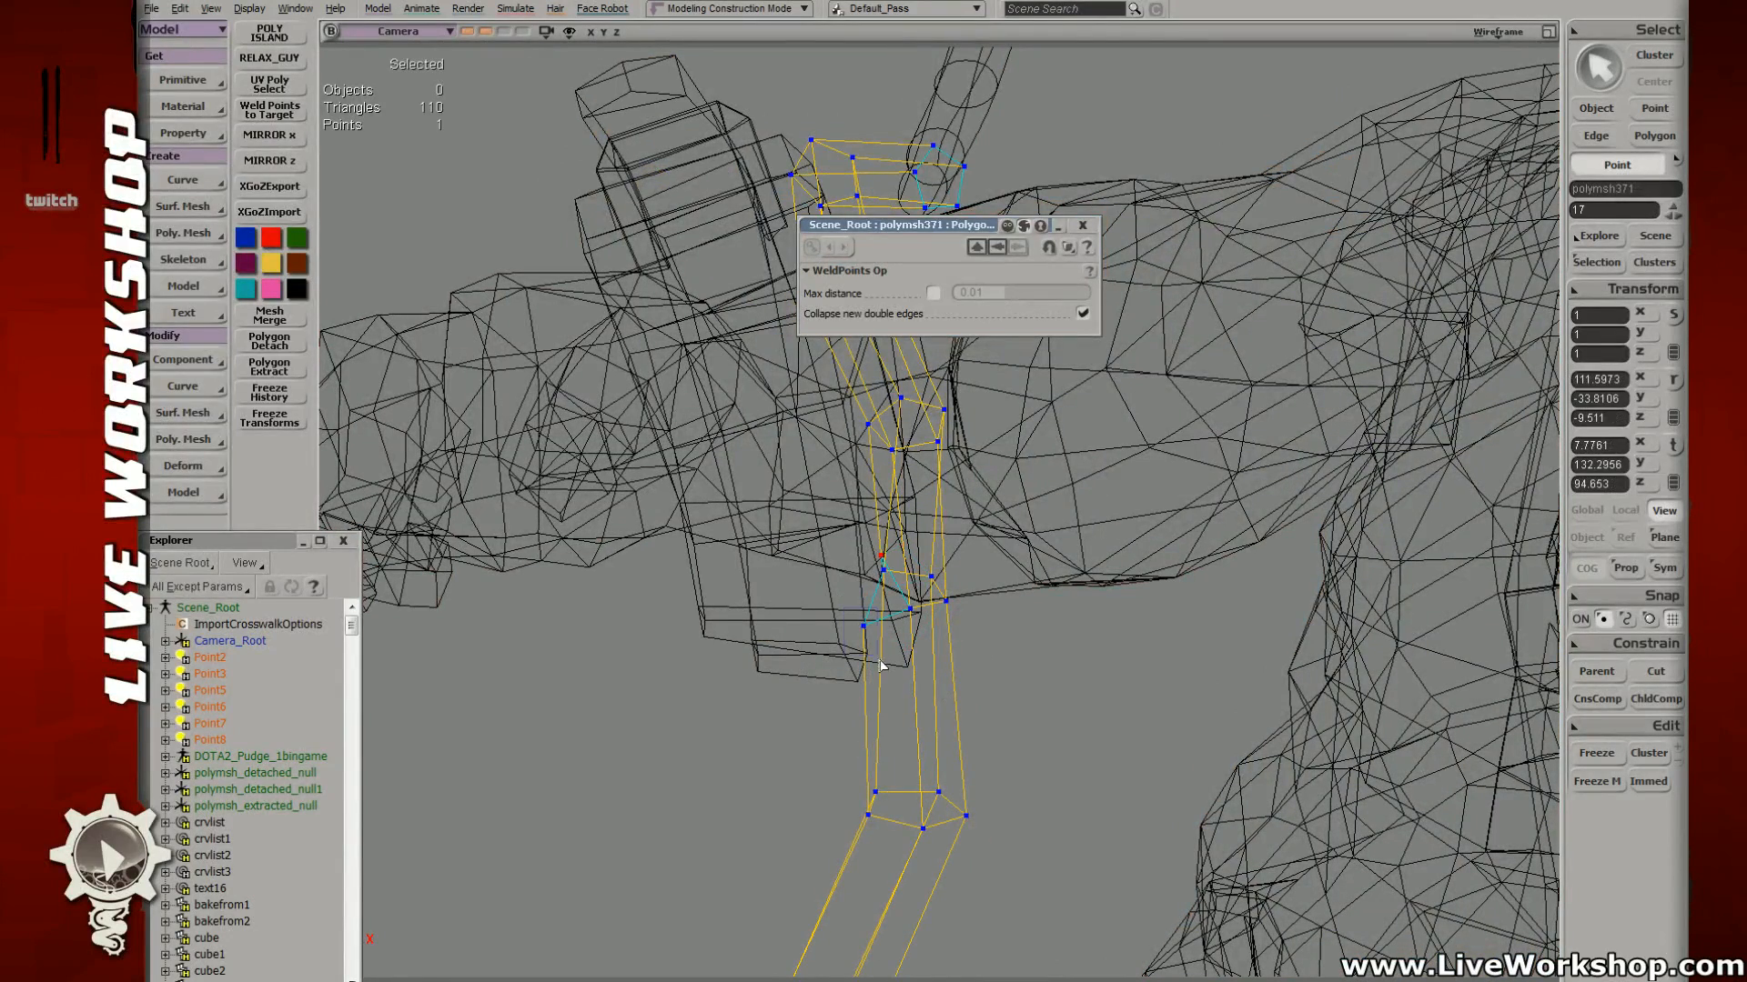
{"action": "left_click_drag", "start_coordinate": [844, 607], "coordinate": [880, 666], "text": "shift"}
{"action": "key", "text": "w"}
{"action": "key", "text": "ctrl+s"}
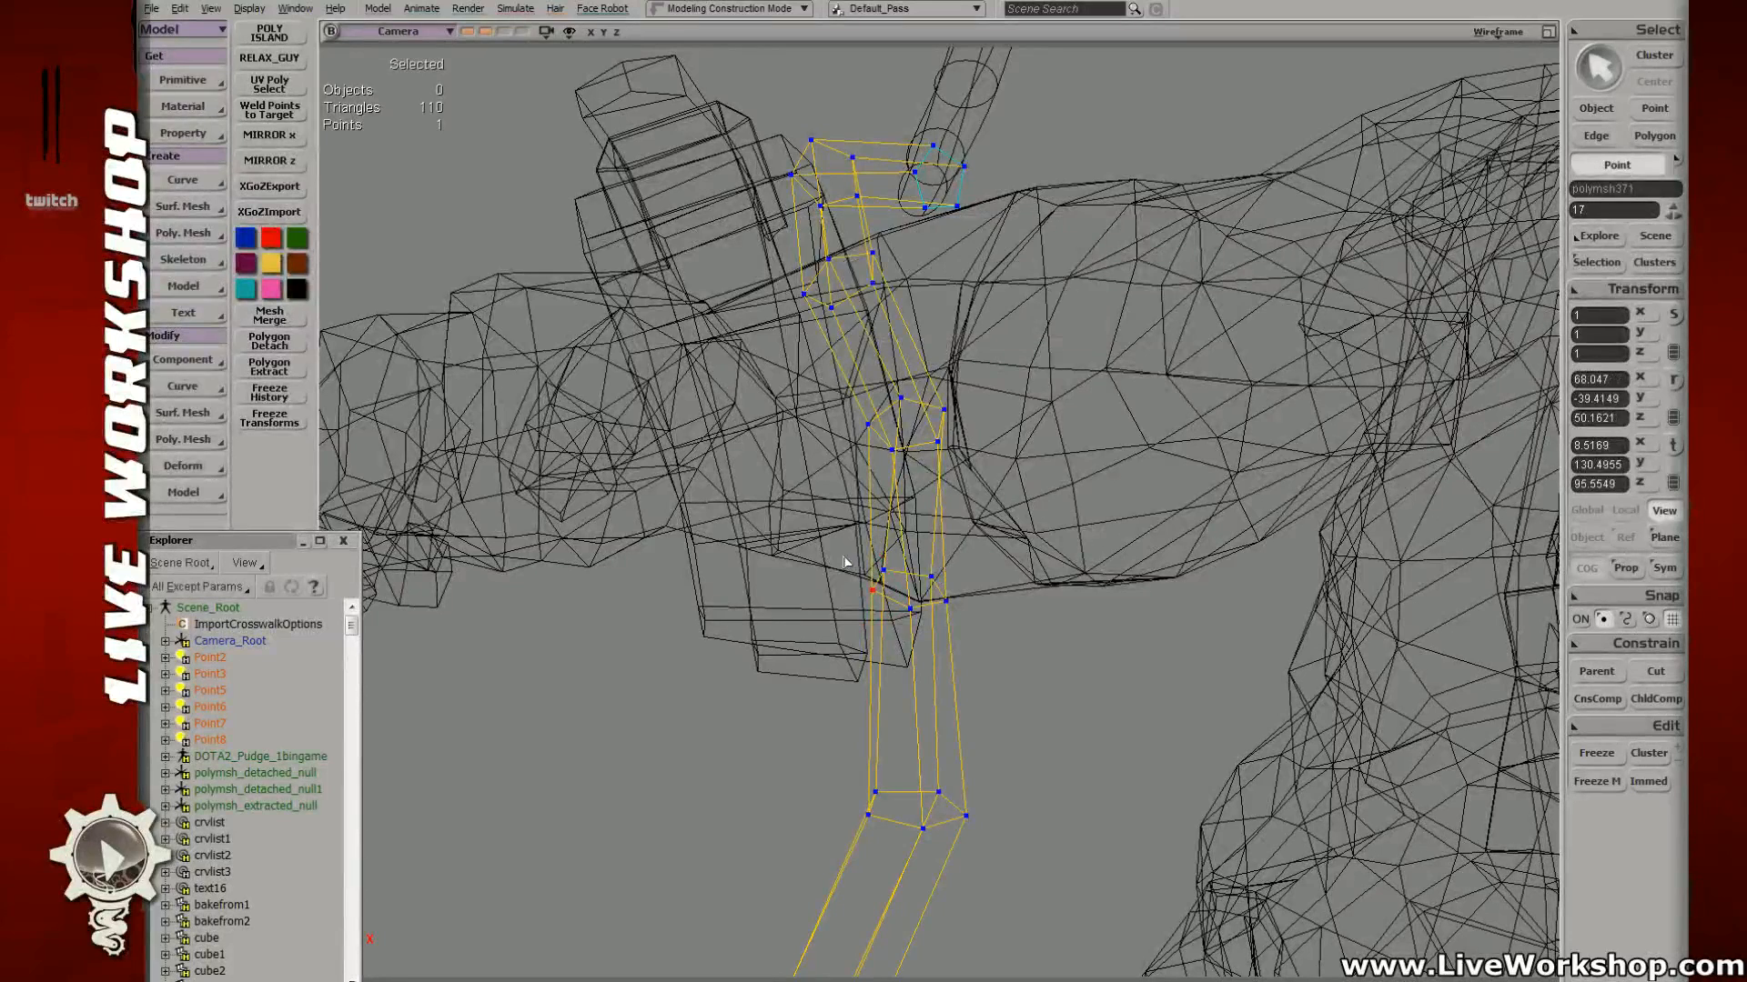
Step: Select the ring of five welded points at the closed joint and rotate it to follow the tube's direction
{"action": "left_click_drag", "start_coordinate": [844, 562], "coordinate": [949, 606], "text": "shift"}
{"action": "key", "text": "4"}
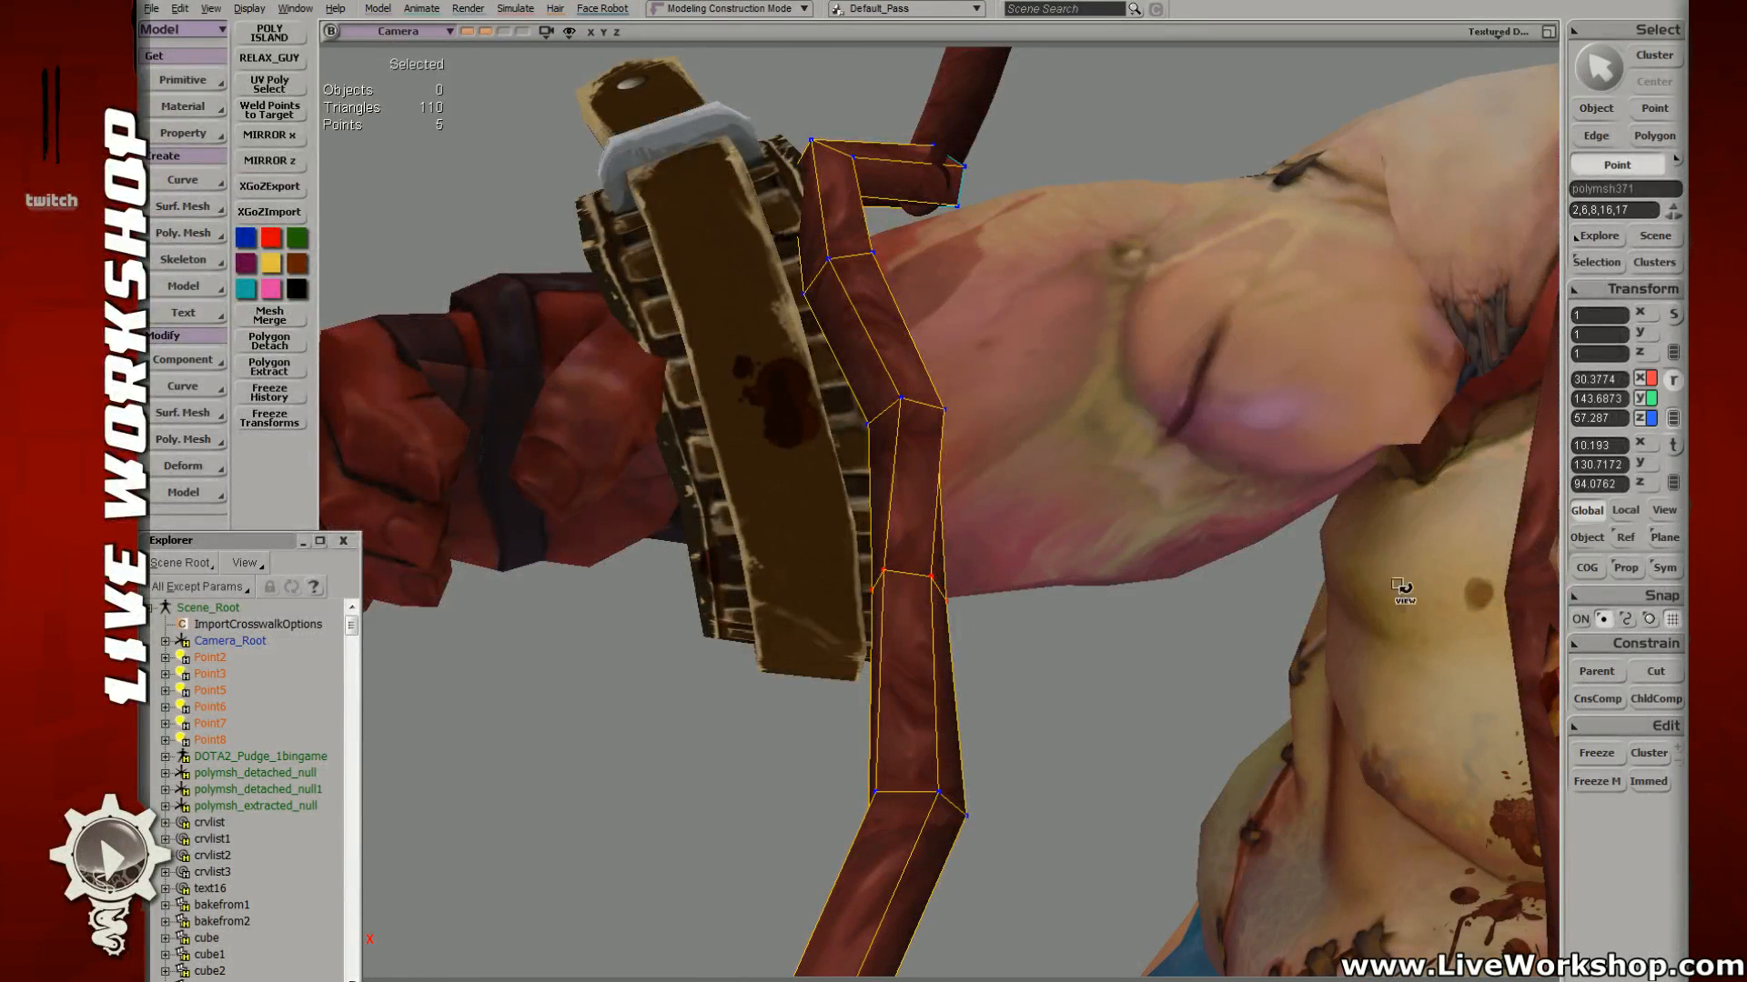
{"action": "key", "text": "c"}
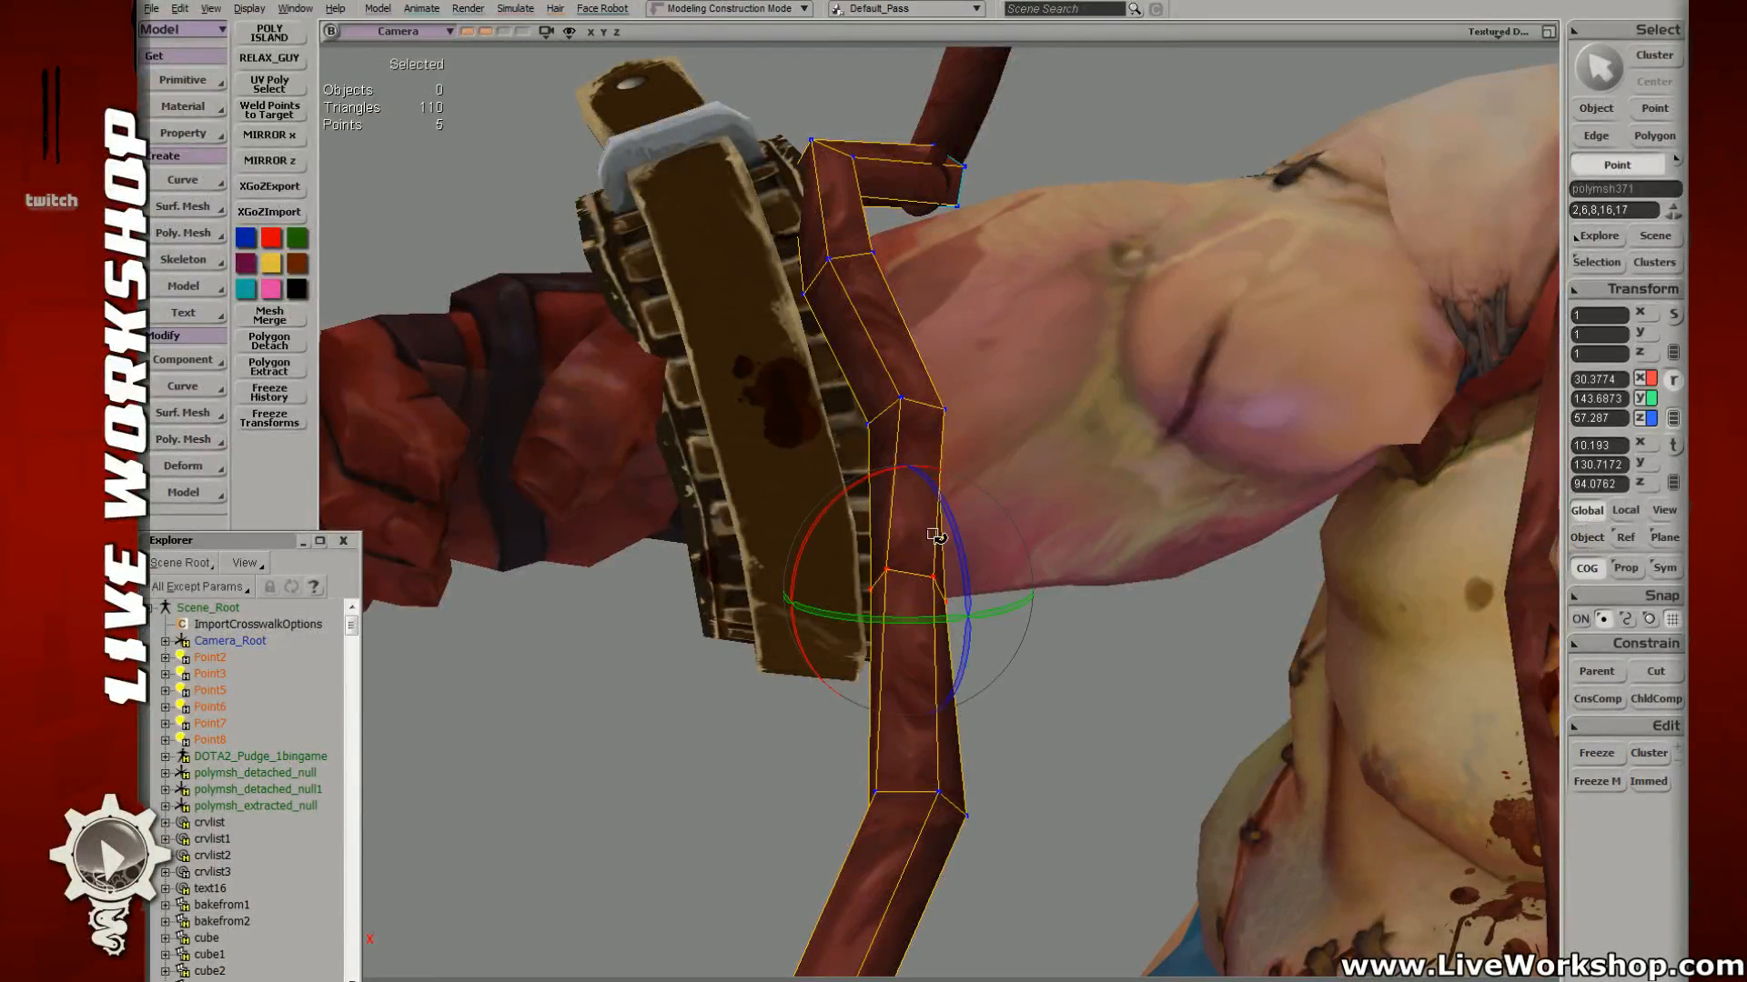
{"action": "left_click_drag", "start_coordinate": [937, 537], "coordinate": [953, 537]}
Step: Select the ring of points at the first bend below the welded joint and rotate it to smooth the bend
{"action": "key", "text": "t"}
{"action": "key", "text": "4"}
{"action": "left_click_drag", "start_coordinate": [843, 721], "coordinate": [1008, 856]}
{"action": "key", "text": "4"}
{"action": "middle_click_drag", "start_coordinate": [987, 682], "coordinate": [935, 626]}
{"action": "key", "text": "c"}
{"action": "left_click_drag", "start_coordinate": [935, 626], "coordinate": [977, 657]}
Step: Rotate the five-point ring at the lower bend, where the tube turns toward the hook, and end point editing
{"action": "key", "text": "t"}
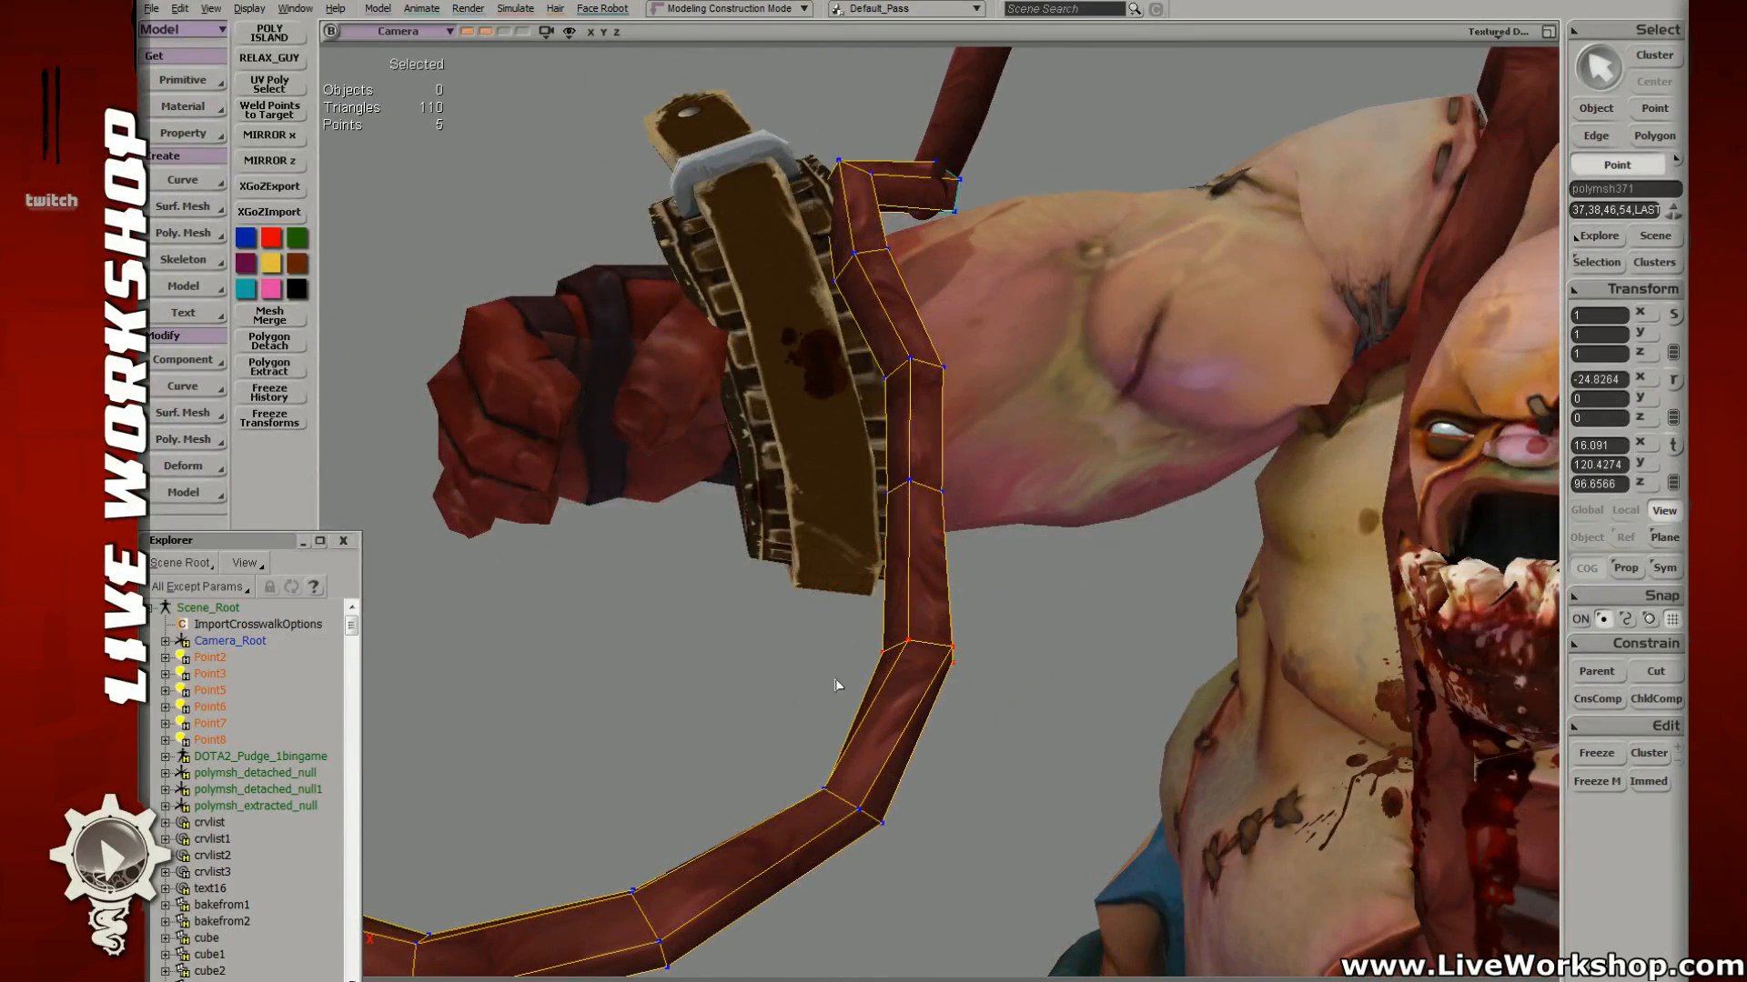
{"action": "key", "text": "4"}
{"action": "left_click_drag", "start_coordinate": [790, 744], "coordinate": [921, 867]}
{"action": "key", "text": "4"}
{"action": "key", "text": "c"}
{"action": "left_click_drag", "start_coordinate": [868, 730], "coordinate": [919, 760]}
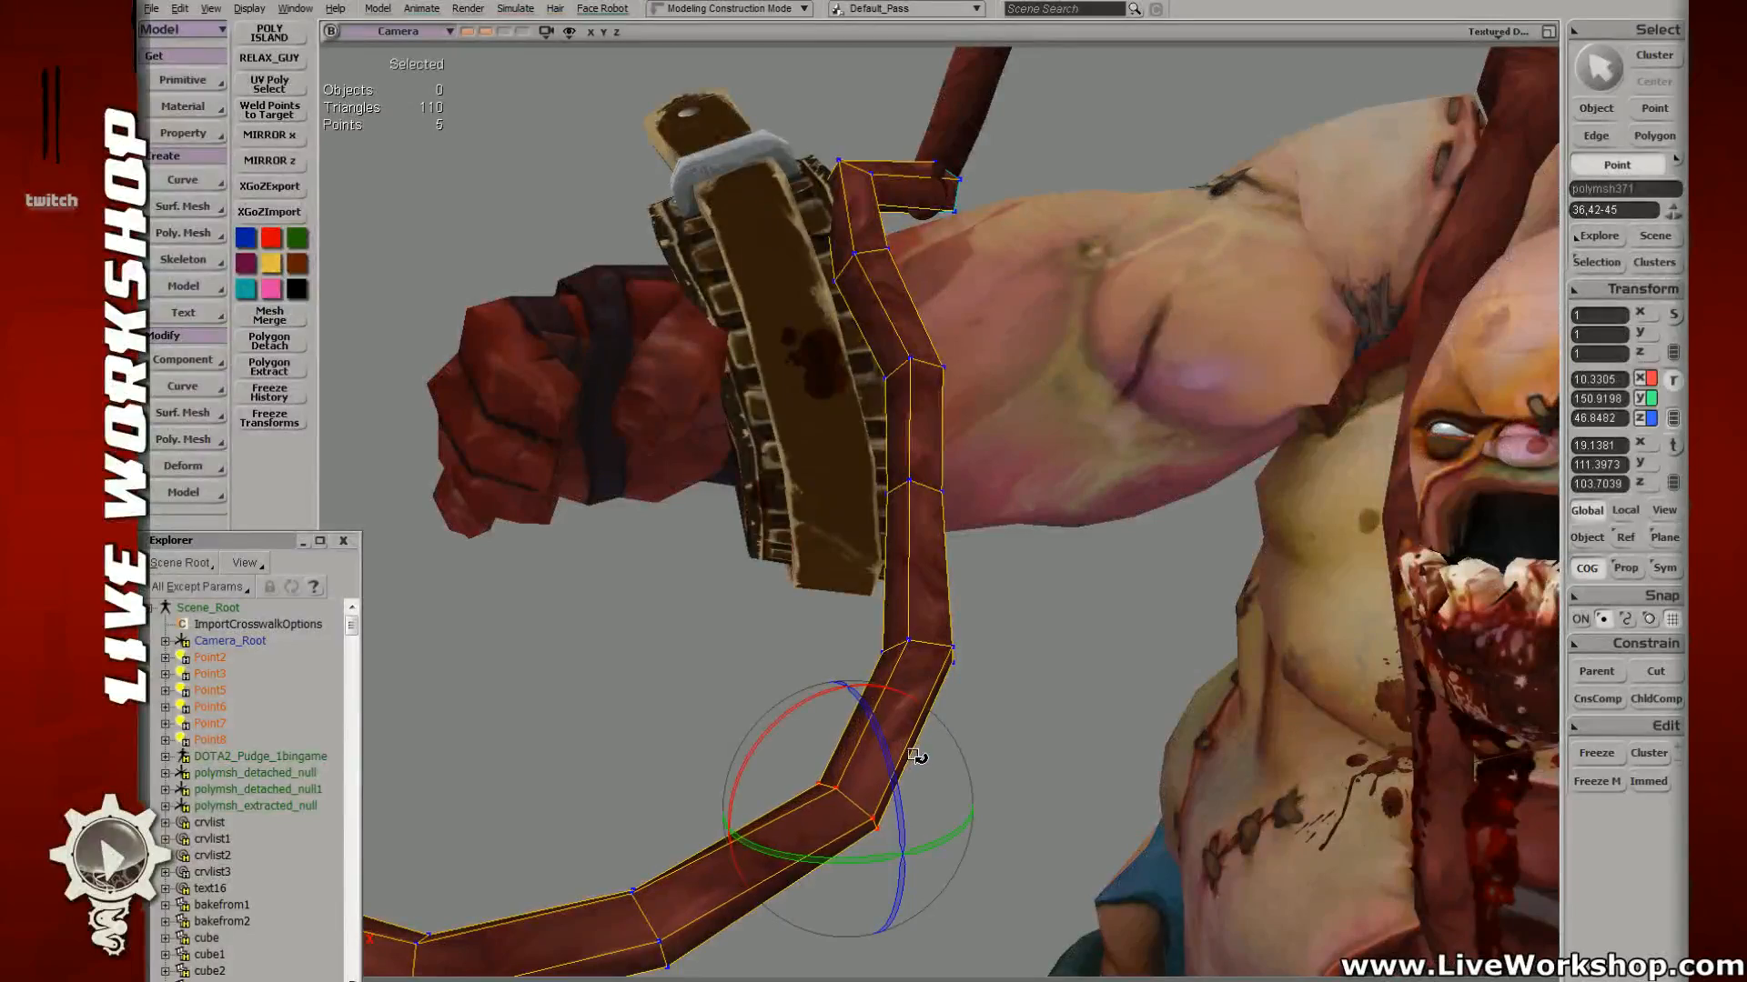
{"action": "key", "text": "space"}
{"action": "left_click", "coordinate": [1053, 612]}
Step: Select all lengthwise edge loops of the merged tube and switch the selection to their adjacent edges, the cross-section rings
{"action": "middle_click_drag", "start_coordinate": [1052, 612], "coordinate": [722, 667]}
{"action": "left_click", "coordinate": [819, 624]}
{"action": "key", "text": "e"}
{"action": "key", "text": "4"}
{"action": "middle_click", "coordinate": [755, 688], "text": "alt"}
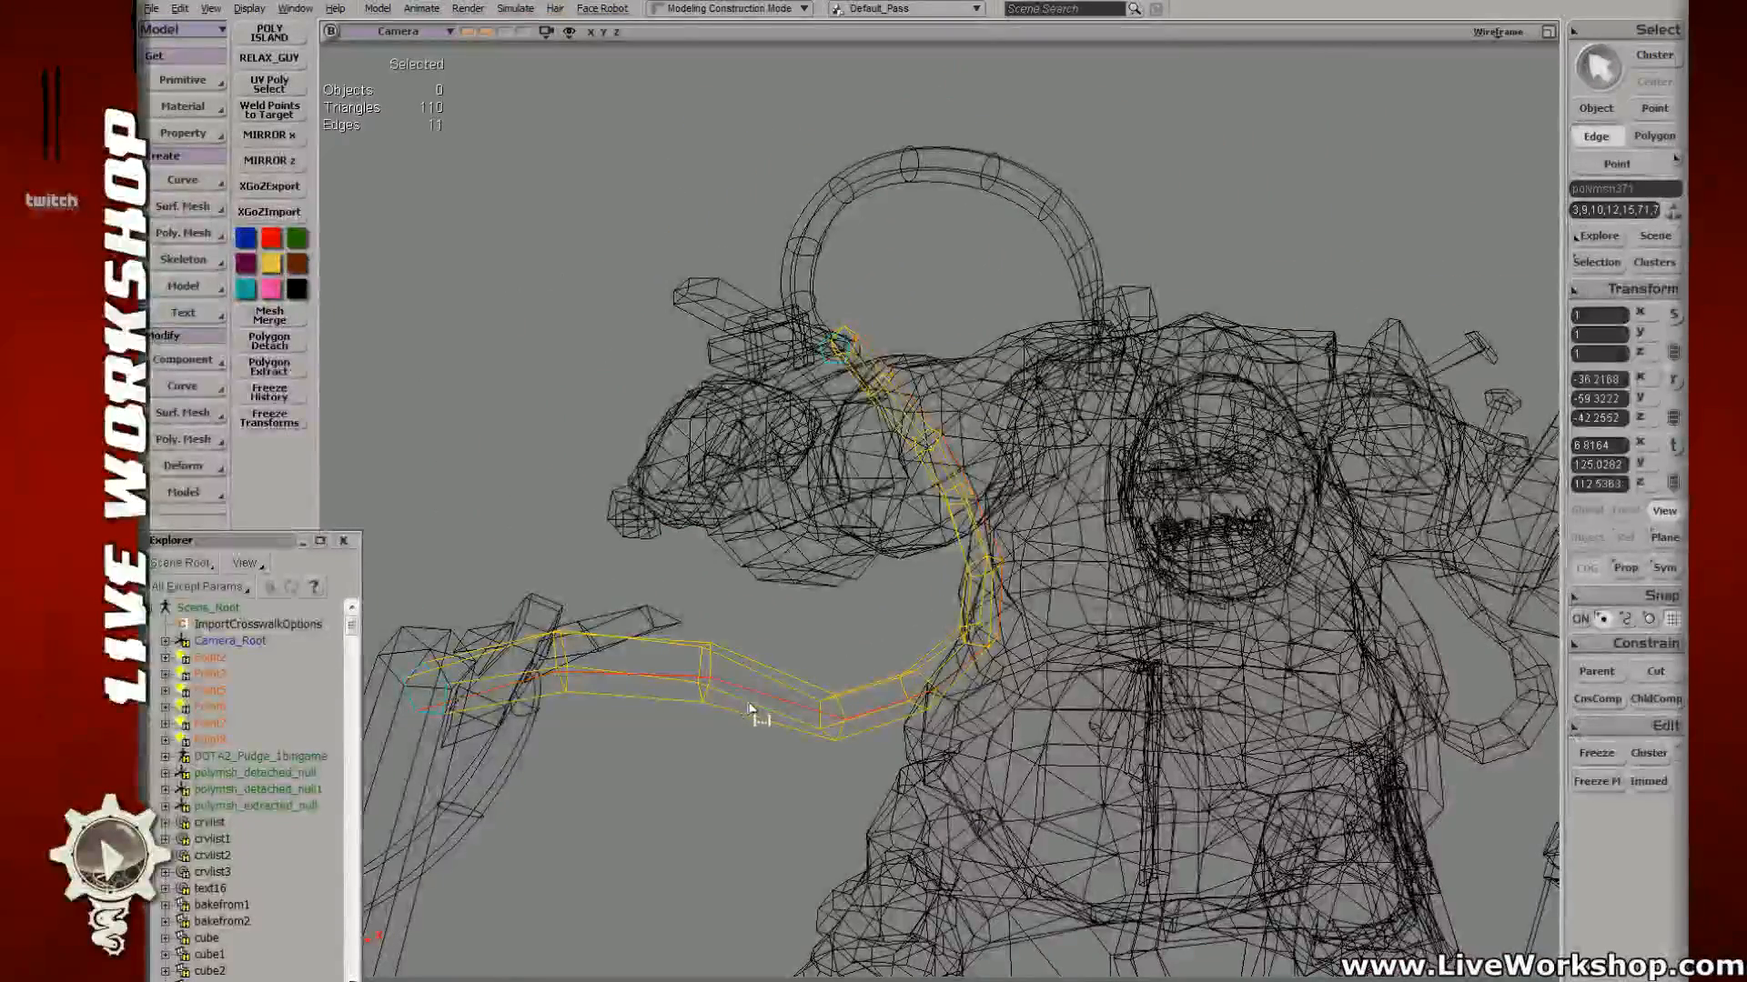
{"action": "middle_click", "coordinate": [751, 701], "text": "alt+shift"}
{"action": "middle_click", "coordinate": [754, 715], "text": "alt+shift"}
{"action": "middle_click", "coordinate": [779, 683], "text": "alt+shift"}
{"action": "middle_click", "coordinate": [794, 677], "text": "alt+shift"}
{"action": "right_click", "coordinate": [794, 681]}
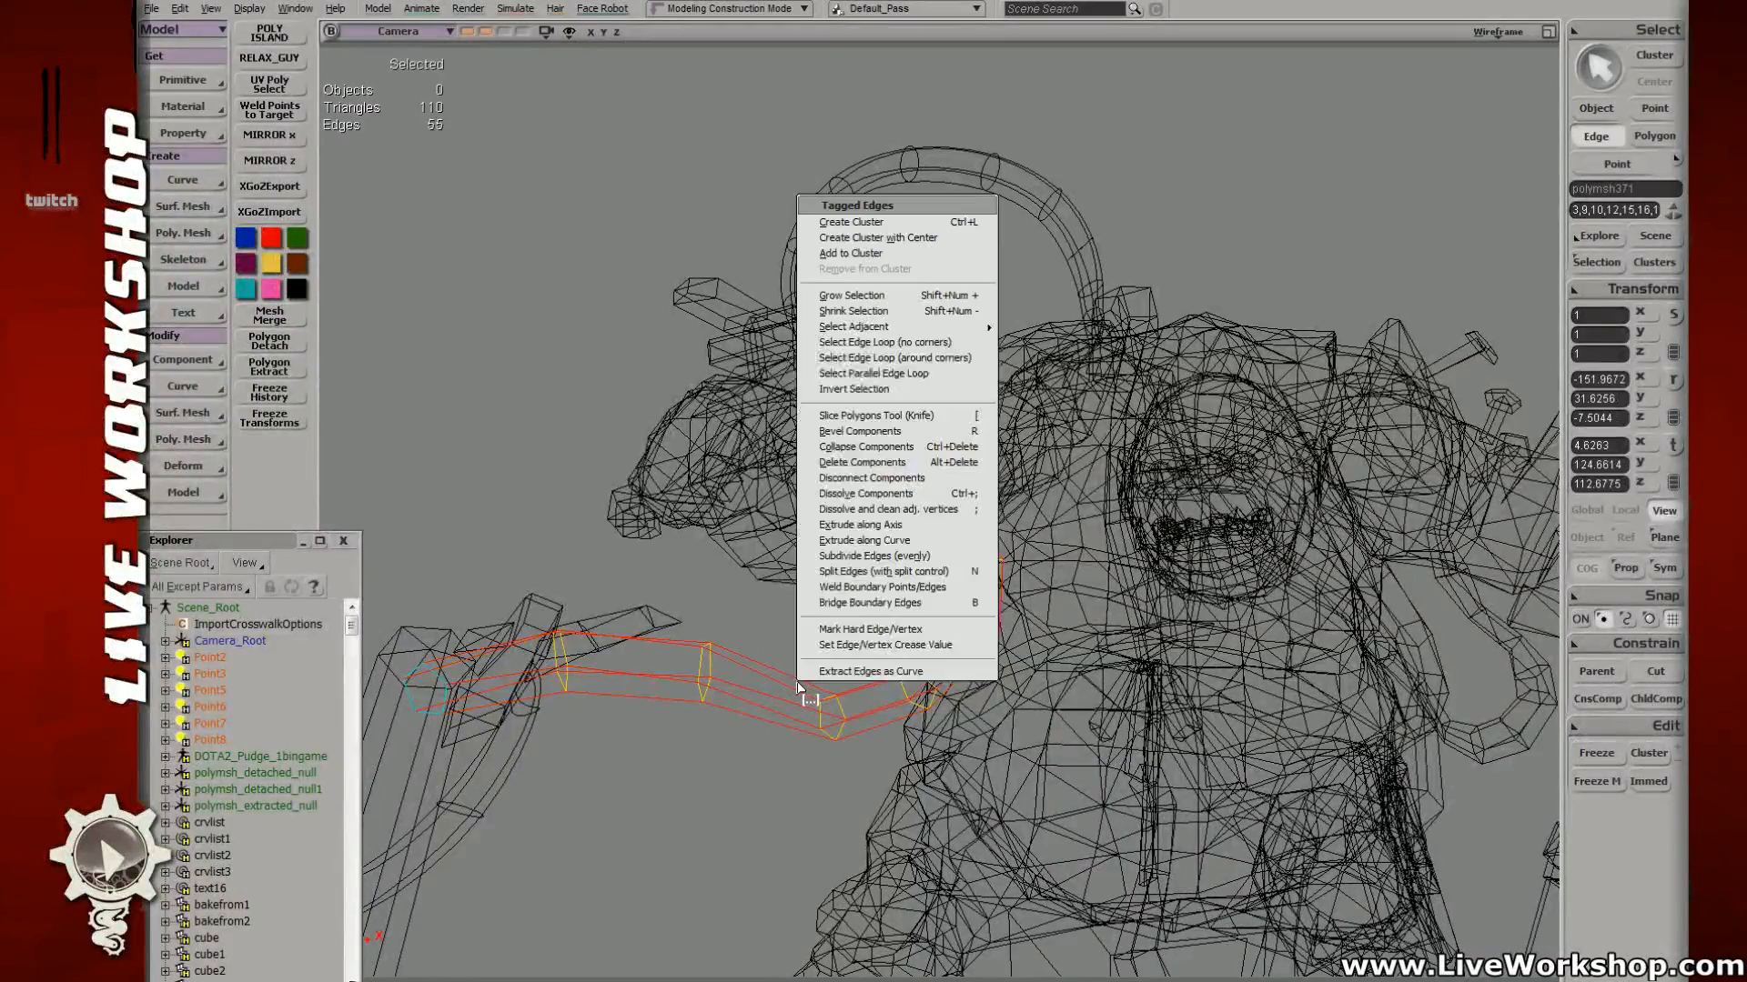
{"action": "mouse_move", "coordinate": [978, 327]}
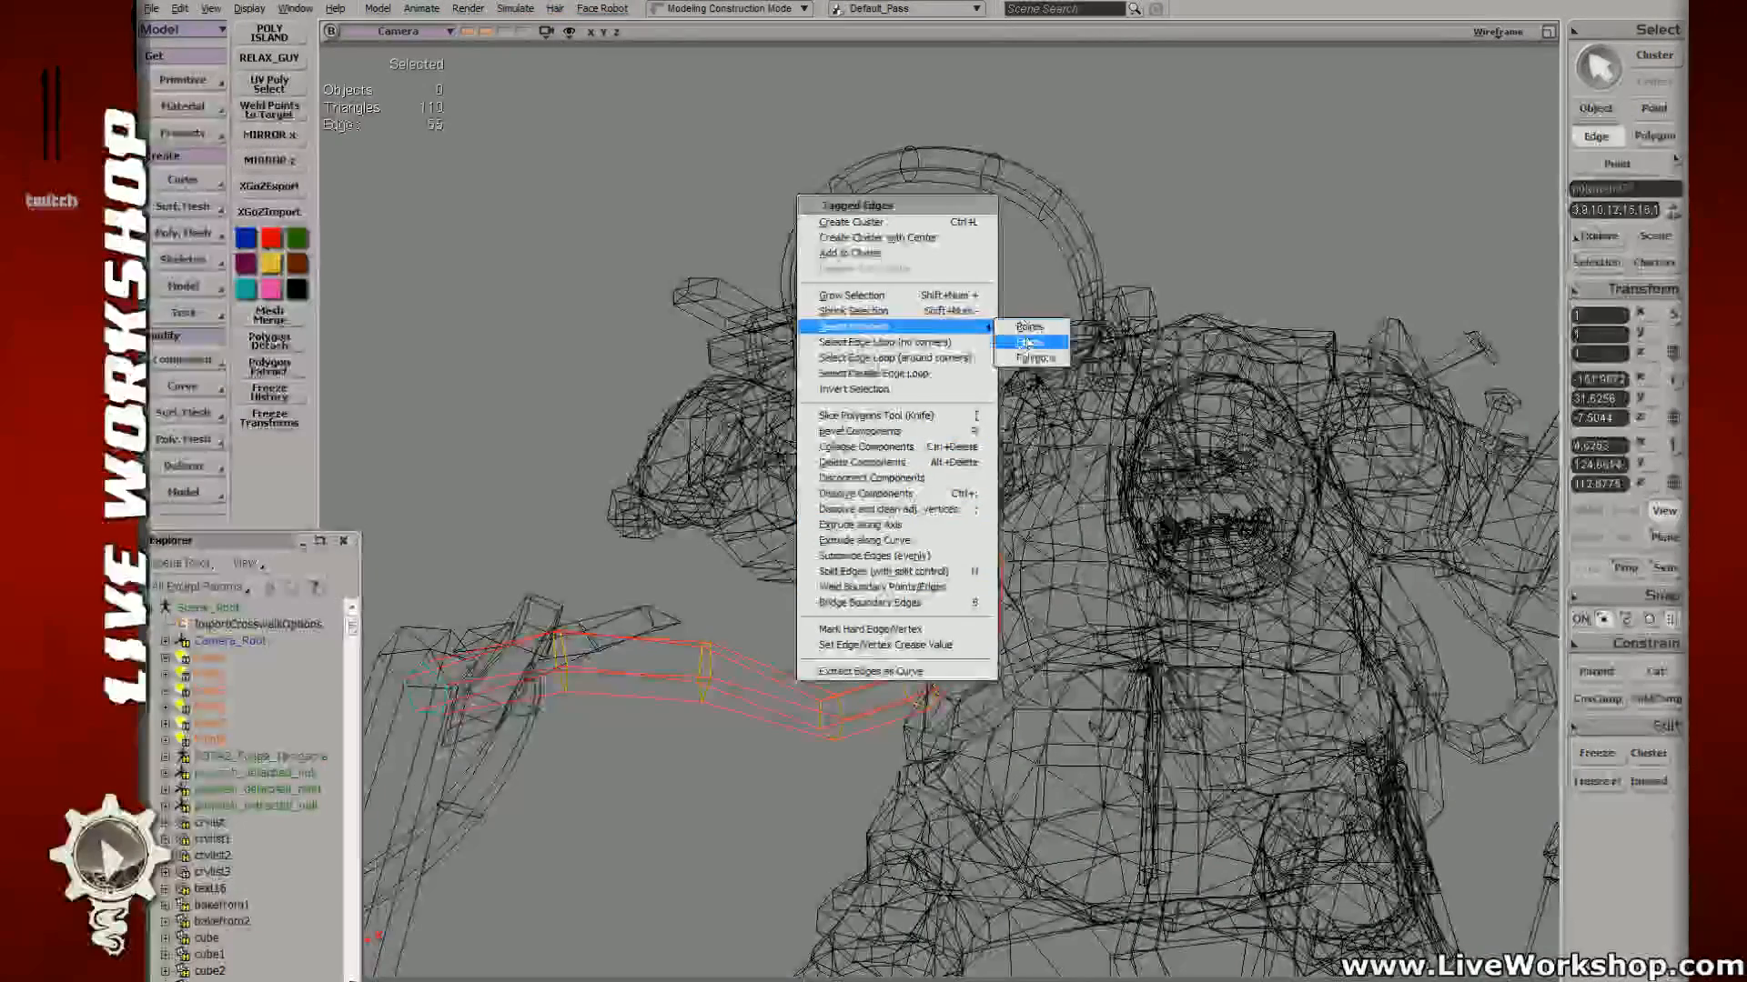
{"action": "left_click", "coordinate": [1027, 343]}
Step: Raise the merged tube's subdivision smoothing by two levels
{"action": "key", "text": "6"}
{"action": "right_click_drag", "start_coordinate": [961, 444], "coordinate": [930, 418]}
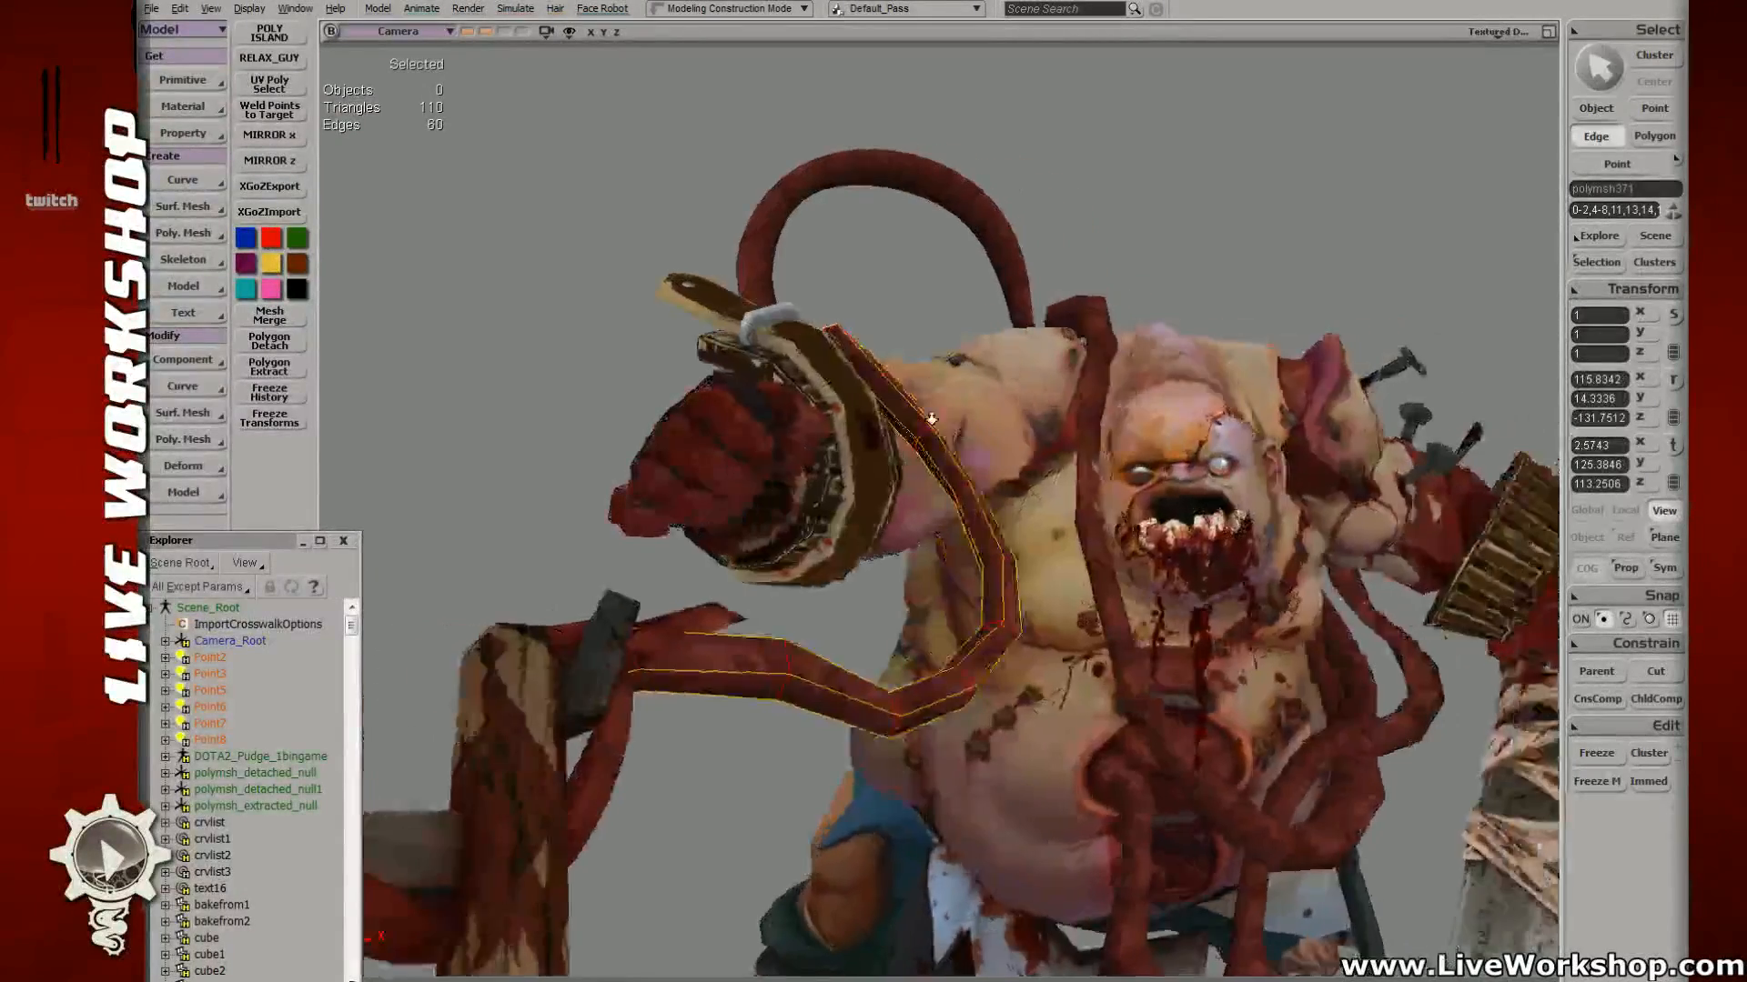
{"action": "middle_click_drag", "start_coordinate": [930, 419], "coordinate": [892, 414]}
{"action": "key", "text": "KP_Add"}
{"action": "key", "text": "KP_Add"}
{"action": "key", "text": "x"}
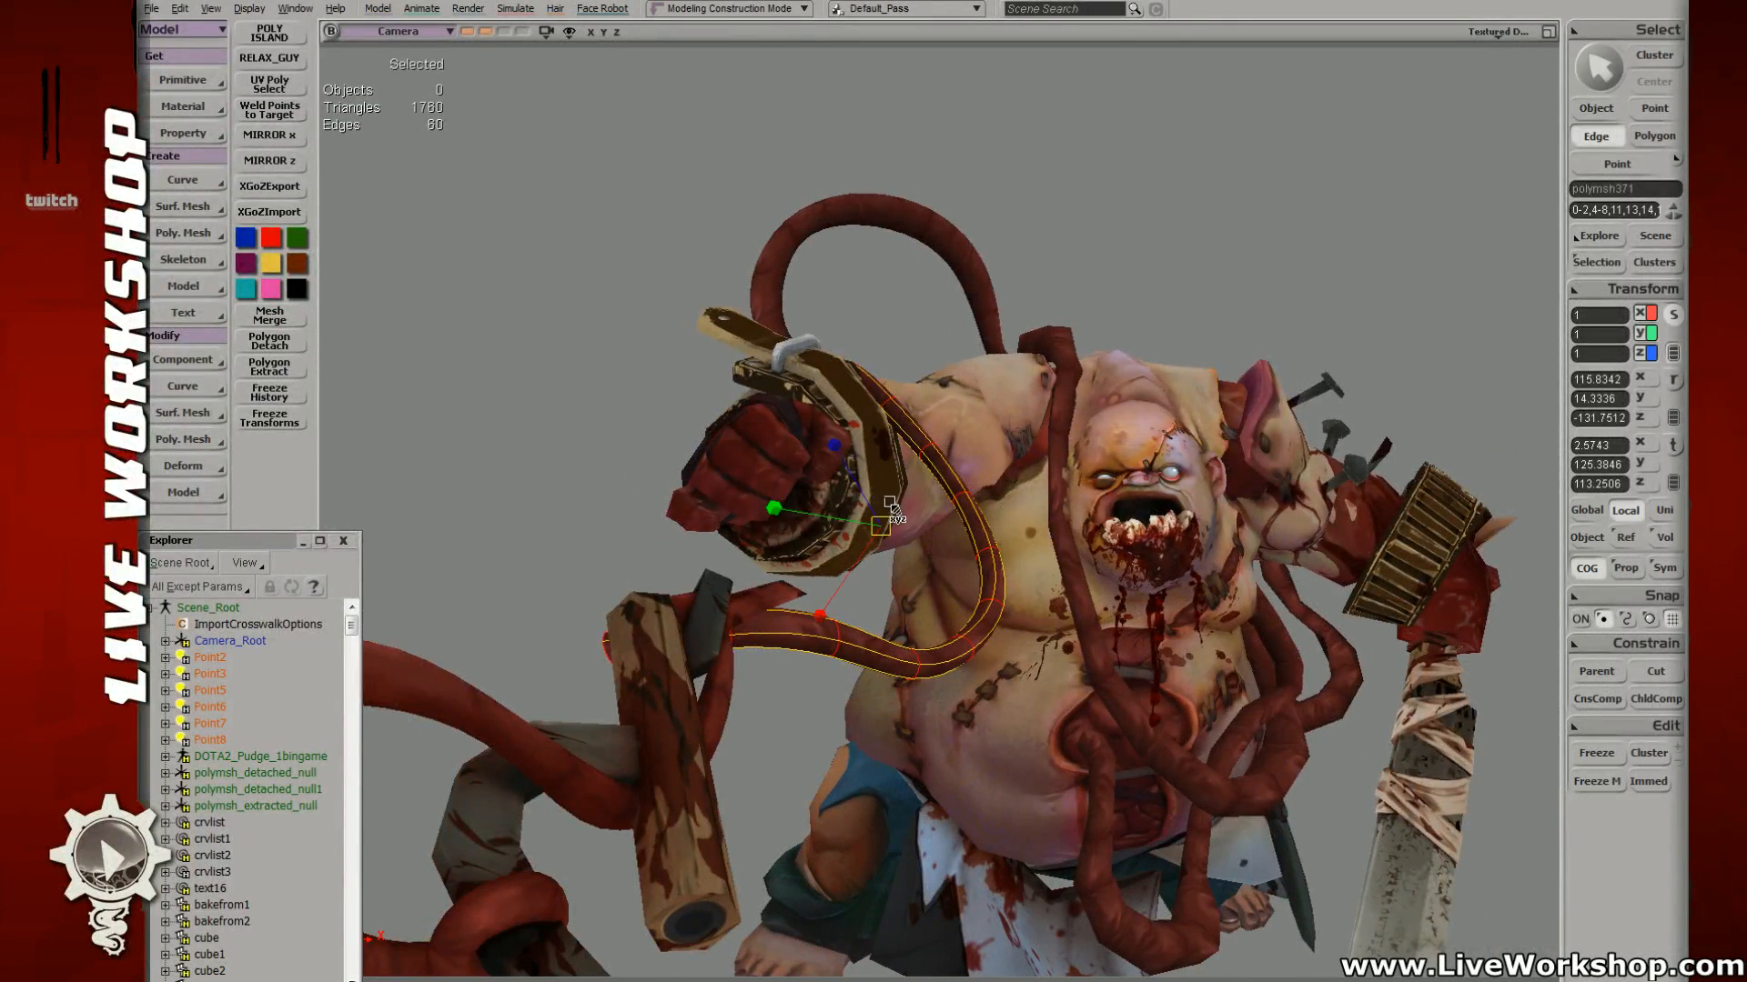
{"action": "left_click_drag", "start_coordinate": [890, 502], "coordinate": [946, 500]}
{"action": "key", "text": "ctrl+z"}
Step: Turn off COG and scale the tube's cross-section rings uniformly, each about its own center, to adjust the thickness
{"action": "left_click", "coordinate": [1586, 568]}
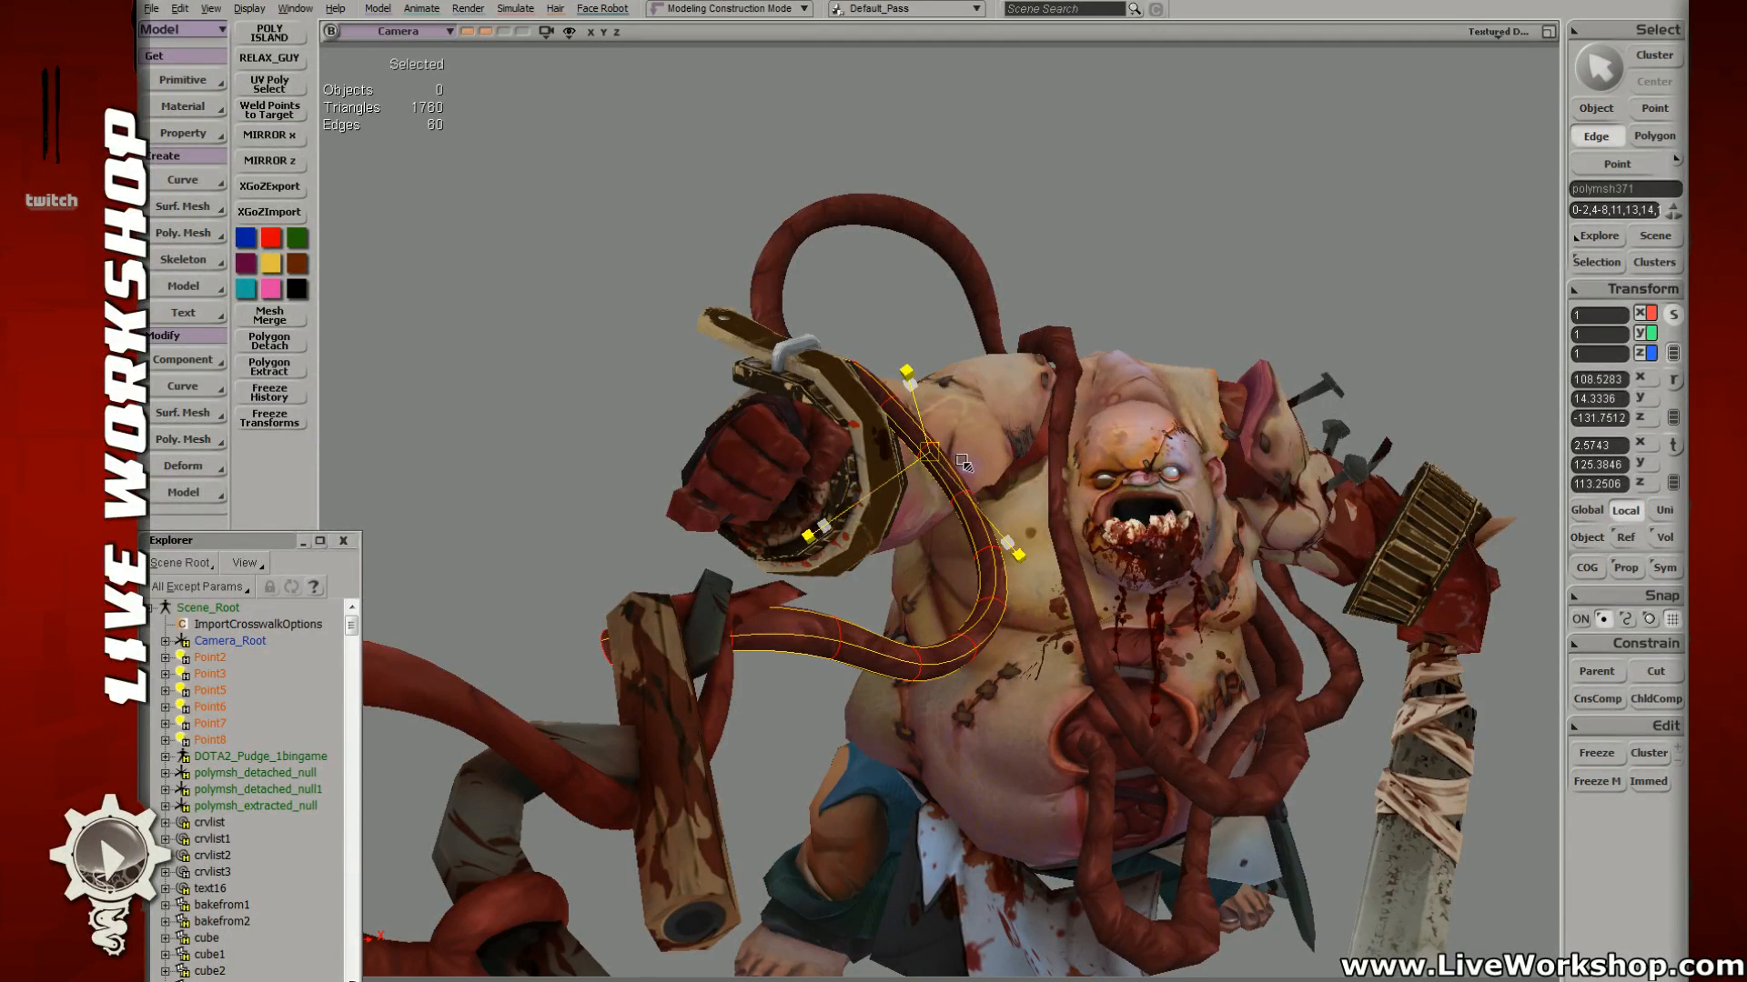
{"action": "left_click", "coordinate": [468, 32]}
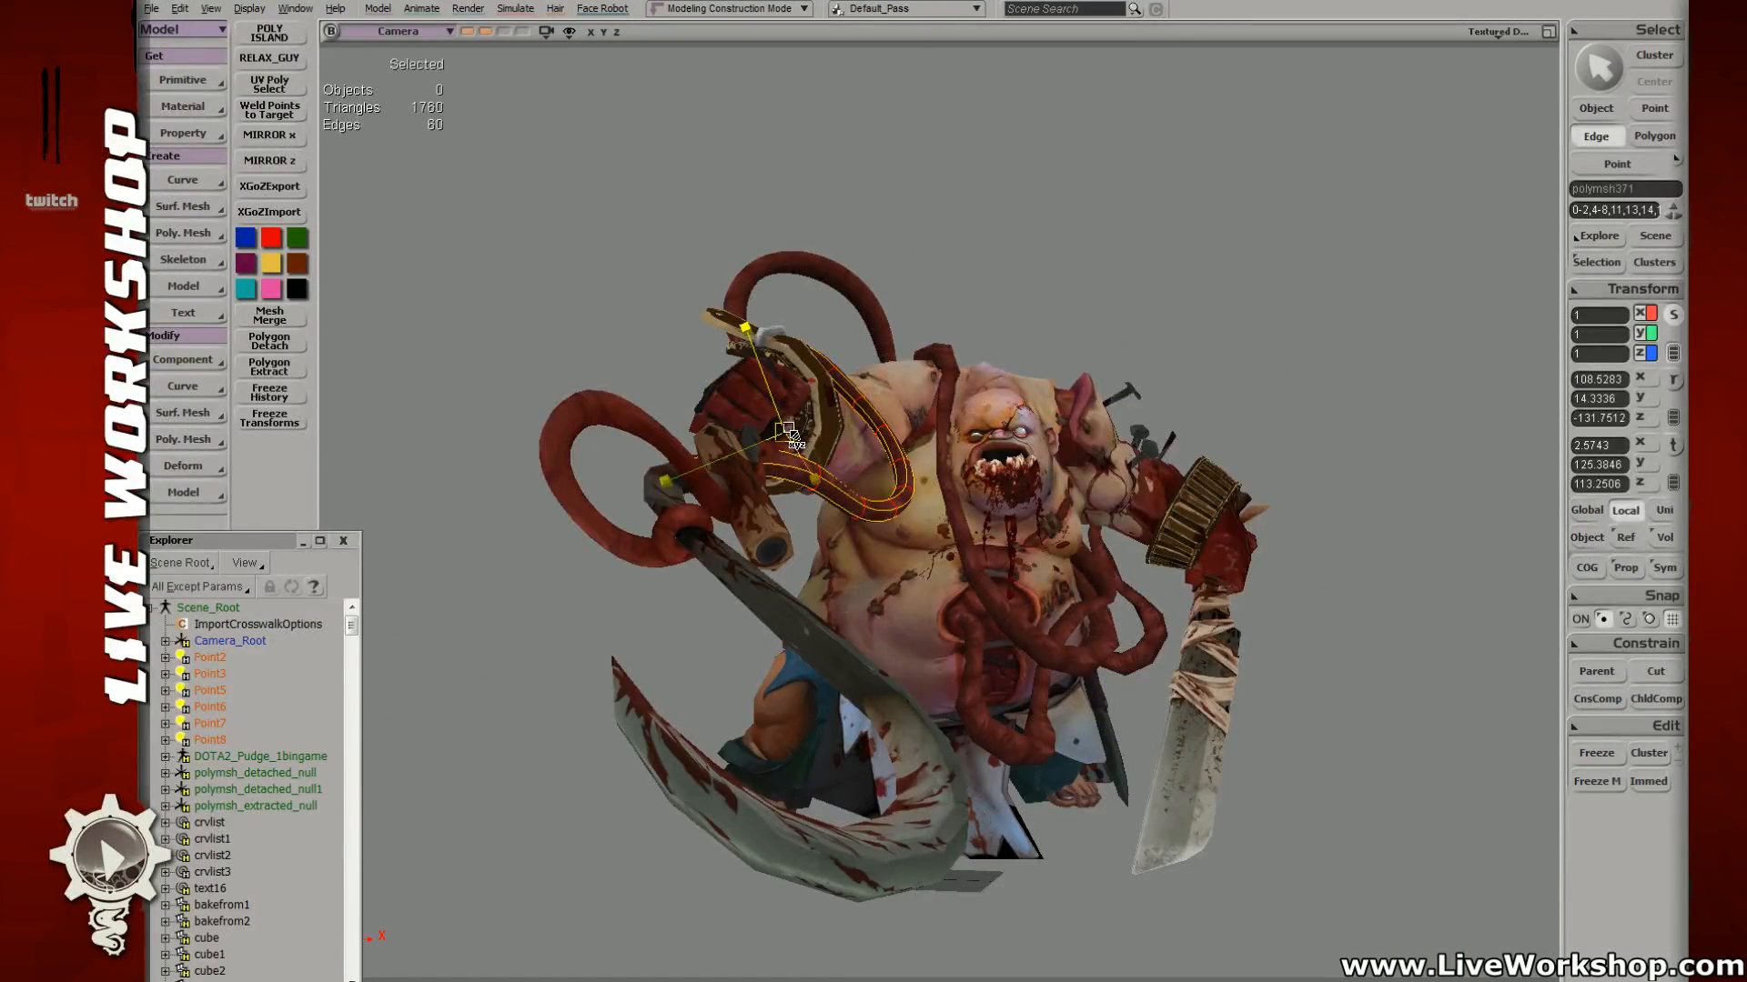
{"action": "left_click_drag", "start_coordinate": [790, 432], "coordinate": [804, 436]}
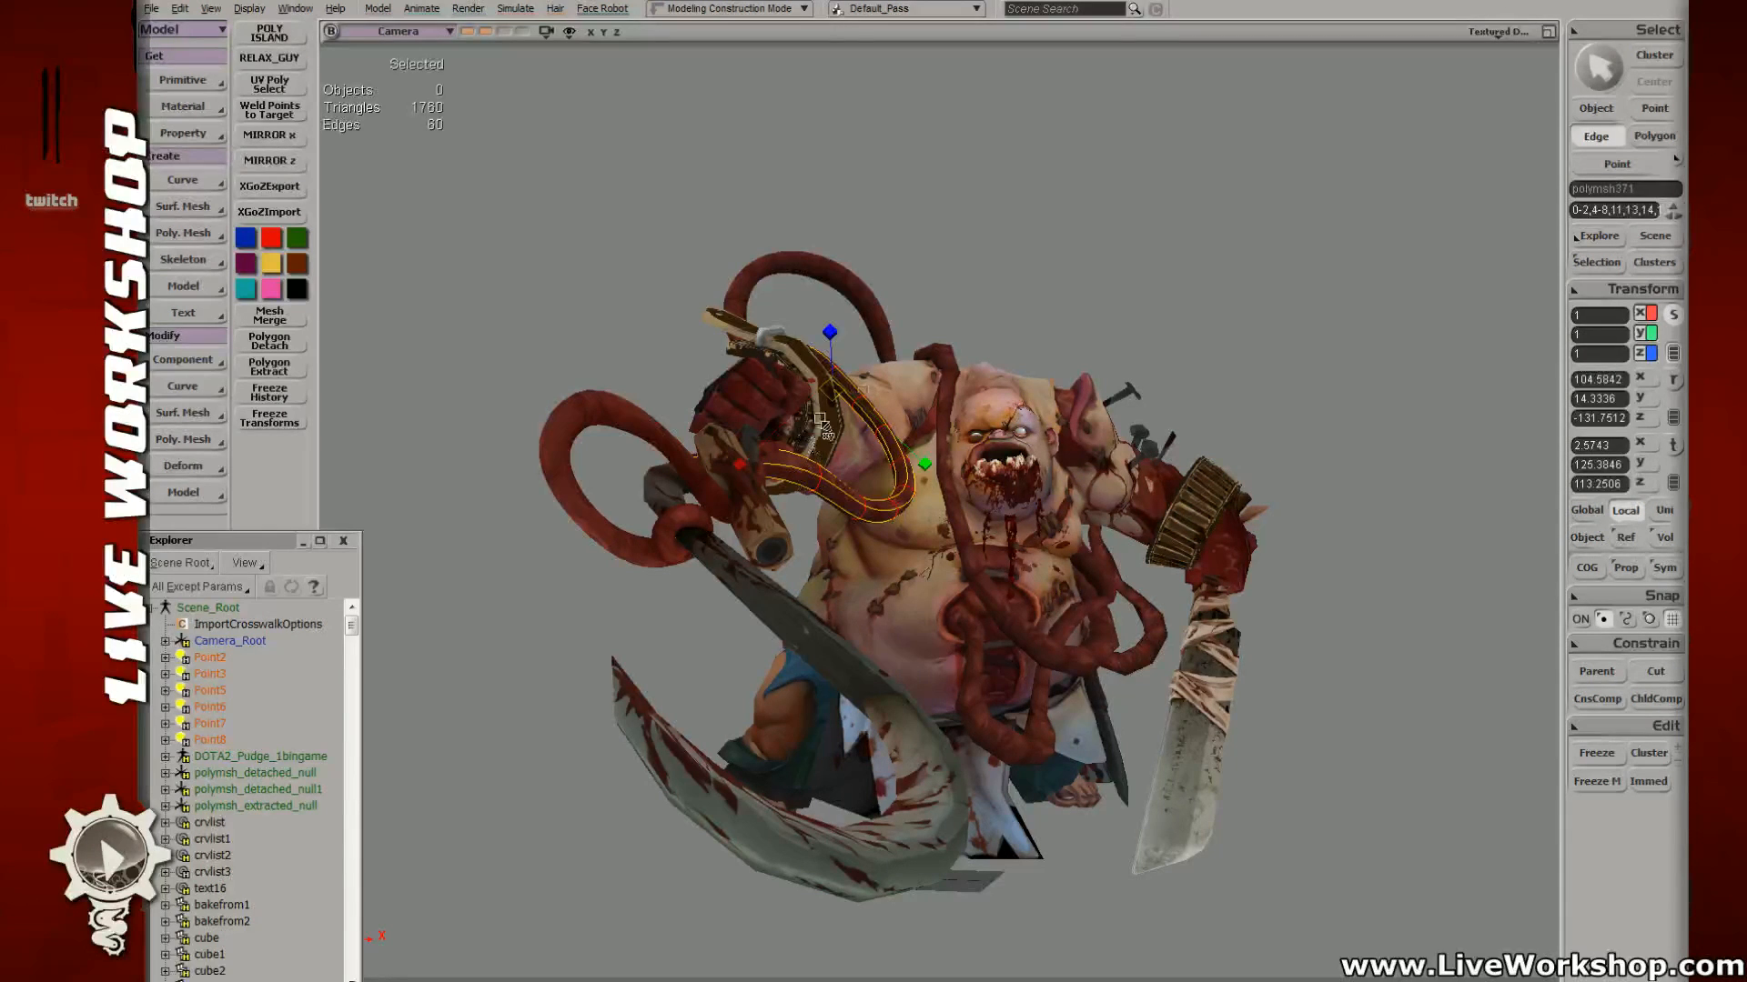
{"action": "left_click", "coordinate": [978, 296]}
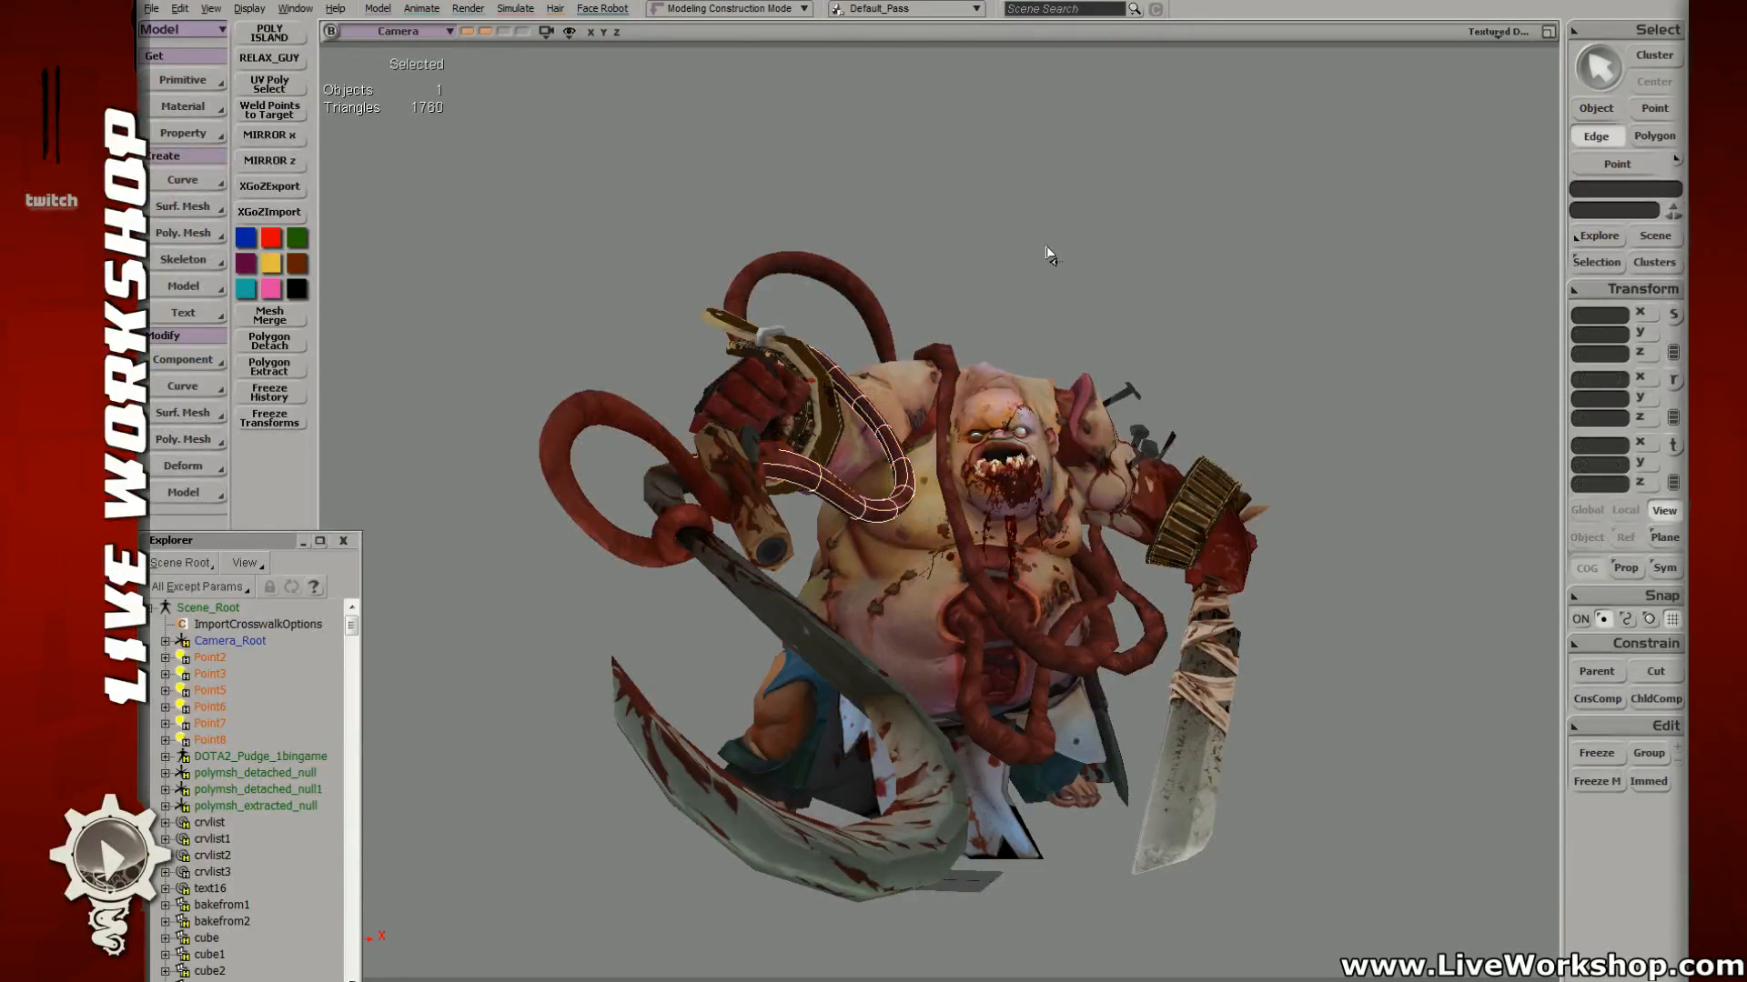
Step: Select the single cross-section edge loop near the tube's hook end and scale it
{"action": "key", "text": "i"}
{"action": "left_click", "coordinate": [904, 502]}
{"action": "middle_click", "coordinate": [821, 484], "text": "alt"}
{"action": "key", "text": "x"}
{"action": "left_click_drag", "start_coordinate": [819, 478], "coordinate": [734, 488]}
Step: Select the five-edge loop closest to the hook handle and scale it slightly
{"action": "key", "text": "4"}
{"action": "key", "text": "t"}
{"action": "key", "text": "i"}
{"action": "middle_click", "coordinate": [764, 469], "text": "alt"}
{"action": "key", "text": "4"}
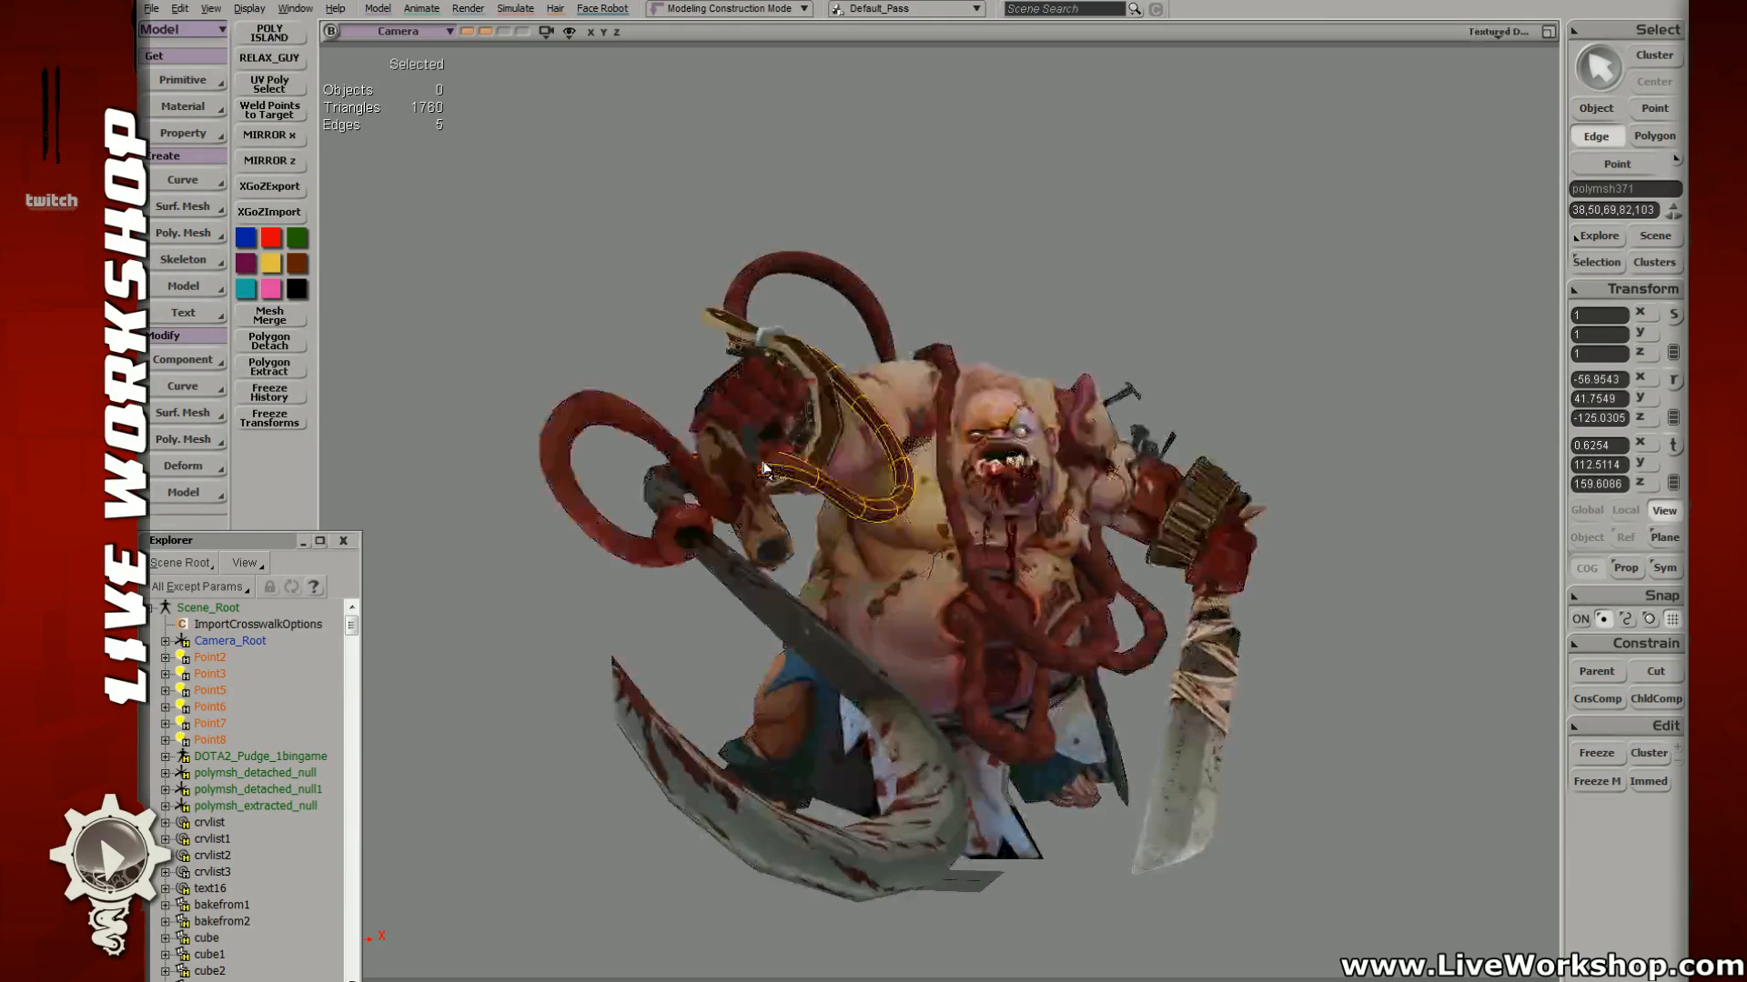
{"action": "key", "text": "x"}
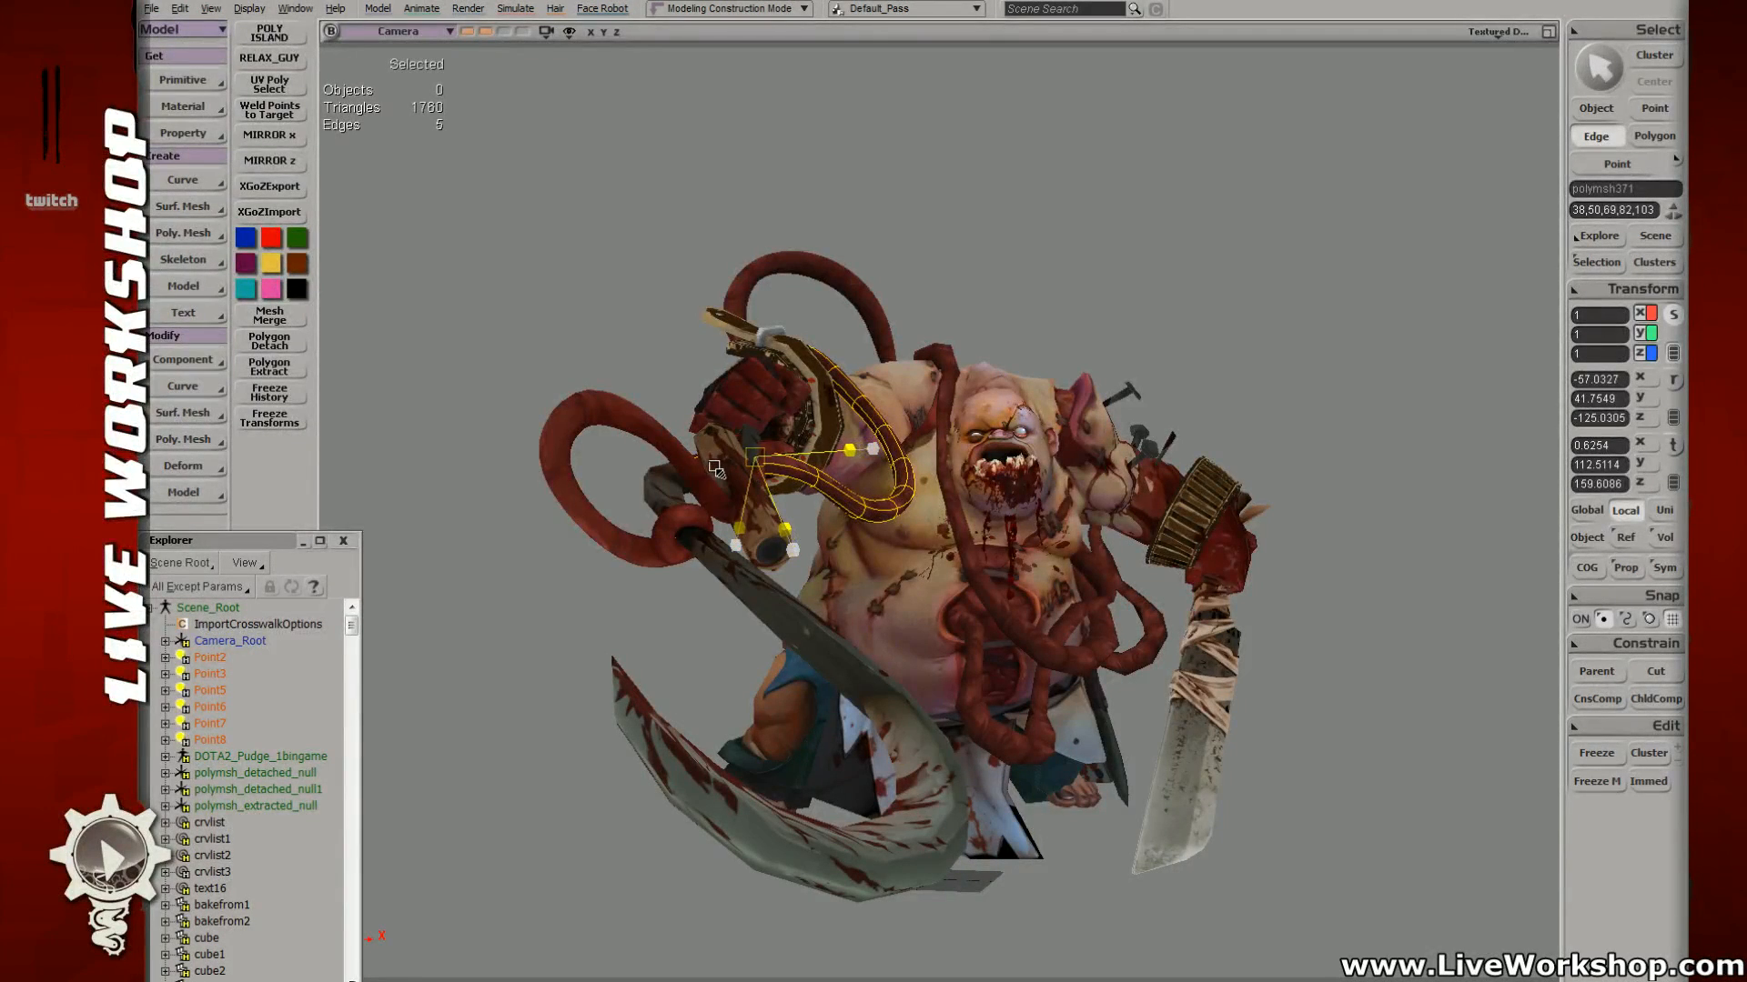
{"action": "mouse_move", "coordinate": [715, 469]}
{"action": "left_mouse_down"}
{"action": "mouse_move", "coordinate": [725, 501]}
{"action": "mouse_move", "coordinate": [729, 475]}
{"action": "left_mouse_up"}
Step: Select the five points of the tube's end ring and move them to meet the hook handle
{"action": "key", "text": "4"}
{"action": "key", "text": "t"}
{"action": "key", "text": "4"}
{"action": "key", "text": "v"}
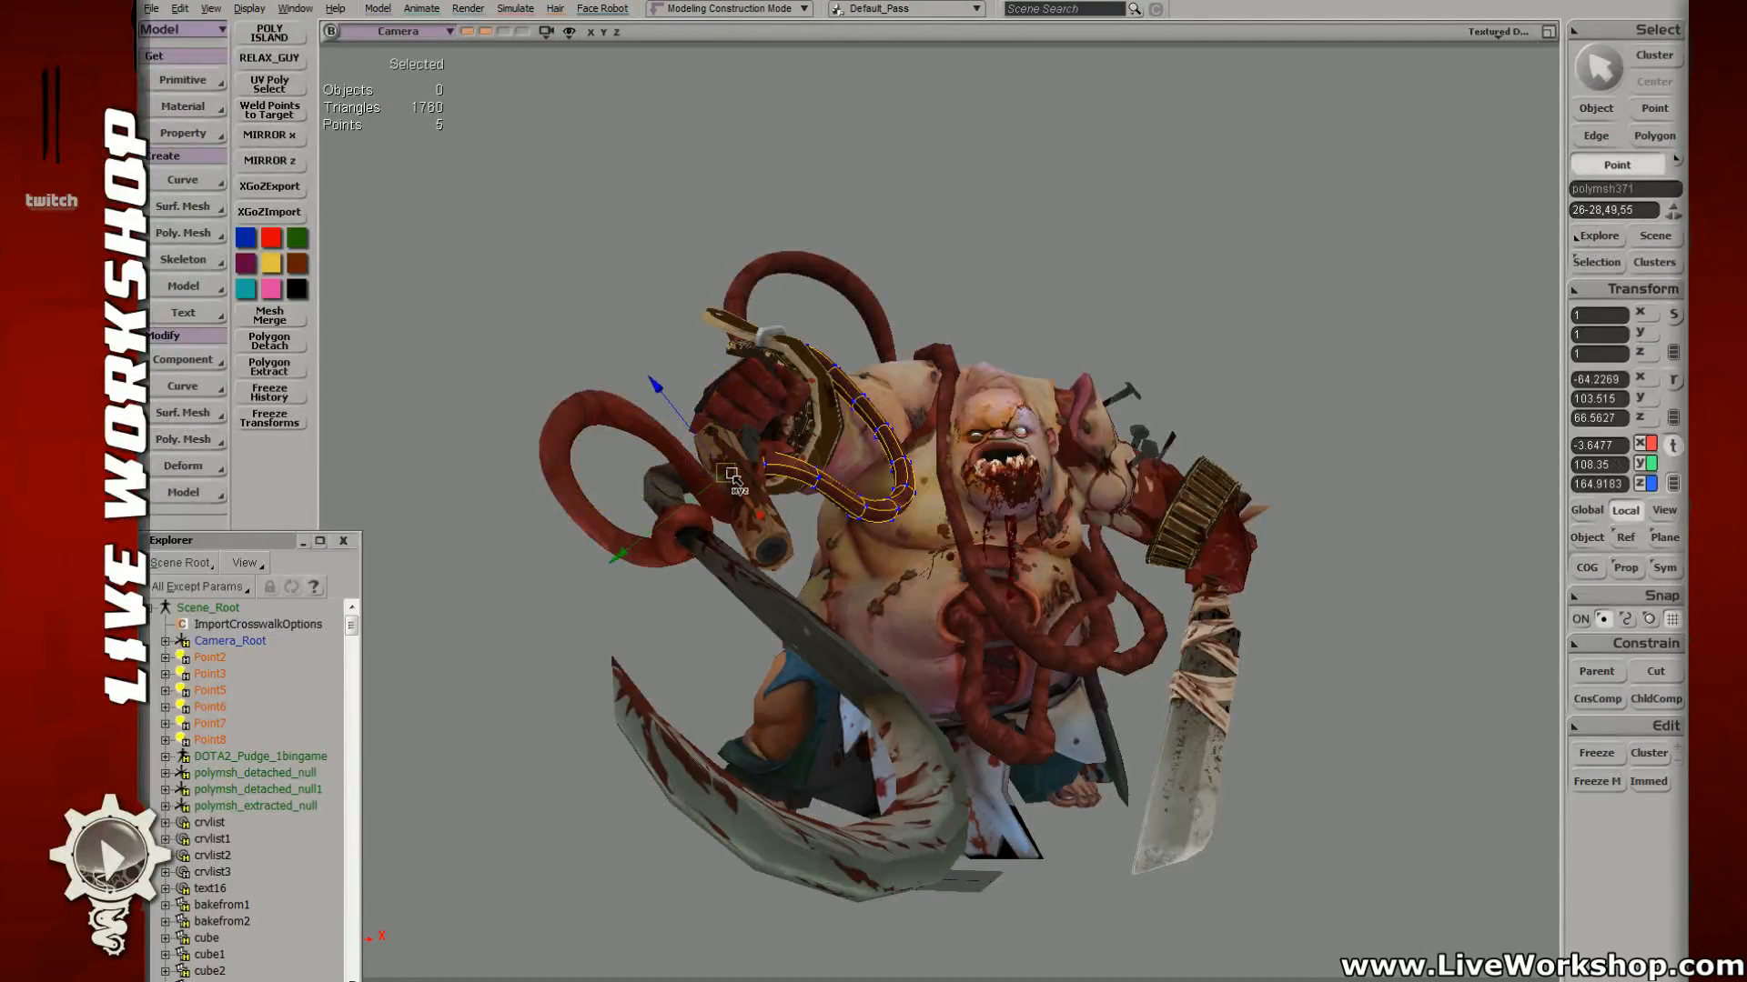
{"action": "key", "text": "s"}
{"action": "mouse_move", "coordinate": [830, 460]}
{"action": "right_mouse_down"}
{"action": "mouse_move", "coordinate": [808, 459]}
{"action": "mouse_move", "coordinate": [829, 461]}
{"action": "right_mouse_up"}
Step: Select the four end points of the hook weapon mesh where it meets the arm tube and rotate them into line
{"action": "key", "text": "space"}
{"action": "left_click", "coordinate": [799, 474]}
{"action": "key", "text": "4"}
{"action": "key", "text": "t"}
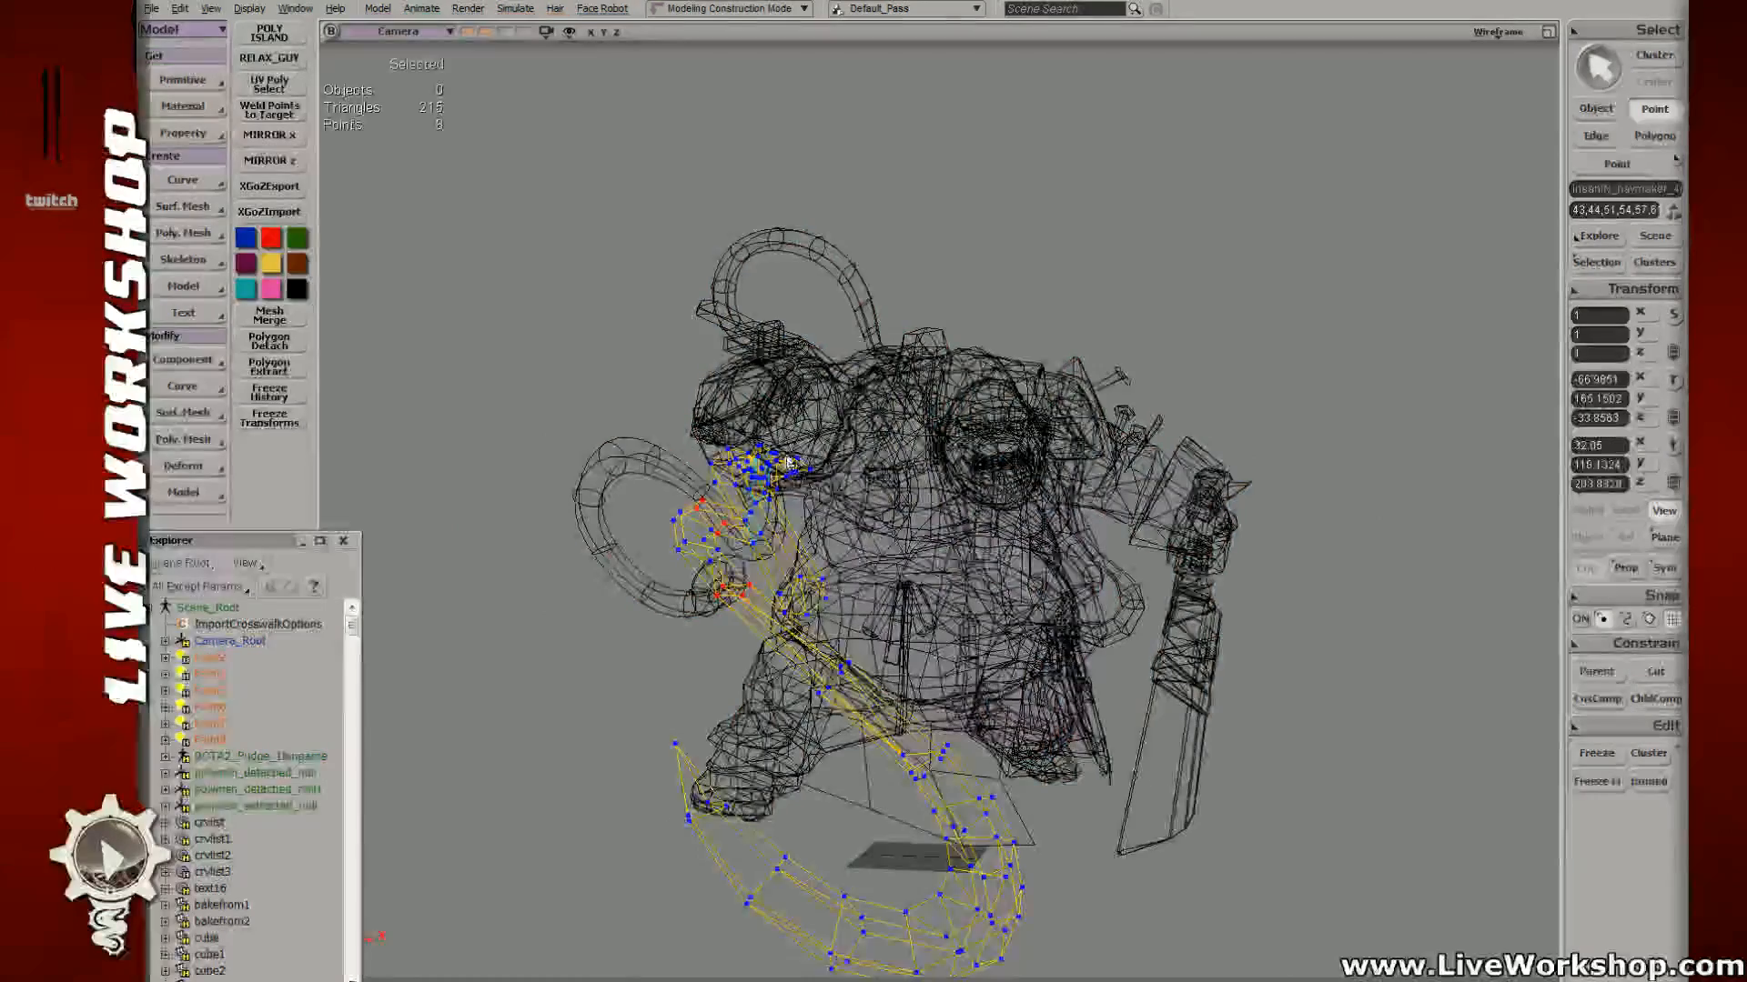
{"action": "left_click_drag", "start_coordinate": [782, 452], "coordinate": [823, 482]}
{"action": "key", "text": "s"}
{"action": "mouse_move", "coordinate": [819, 483]}
{"action": "right_mouse_down"}
{"action": "mouse_move", "coordinate": [741, 490]}
{"action": "mouse_move", "coordinate": [862, 491]}
{"action": "mouse_move", "coordinate": [835, 489]}
{"action": "right_mouse_up"}
{"action": "key", "text": "6"}
{"action": "key", "text": "s"}
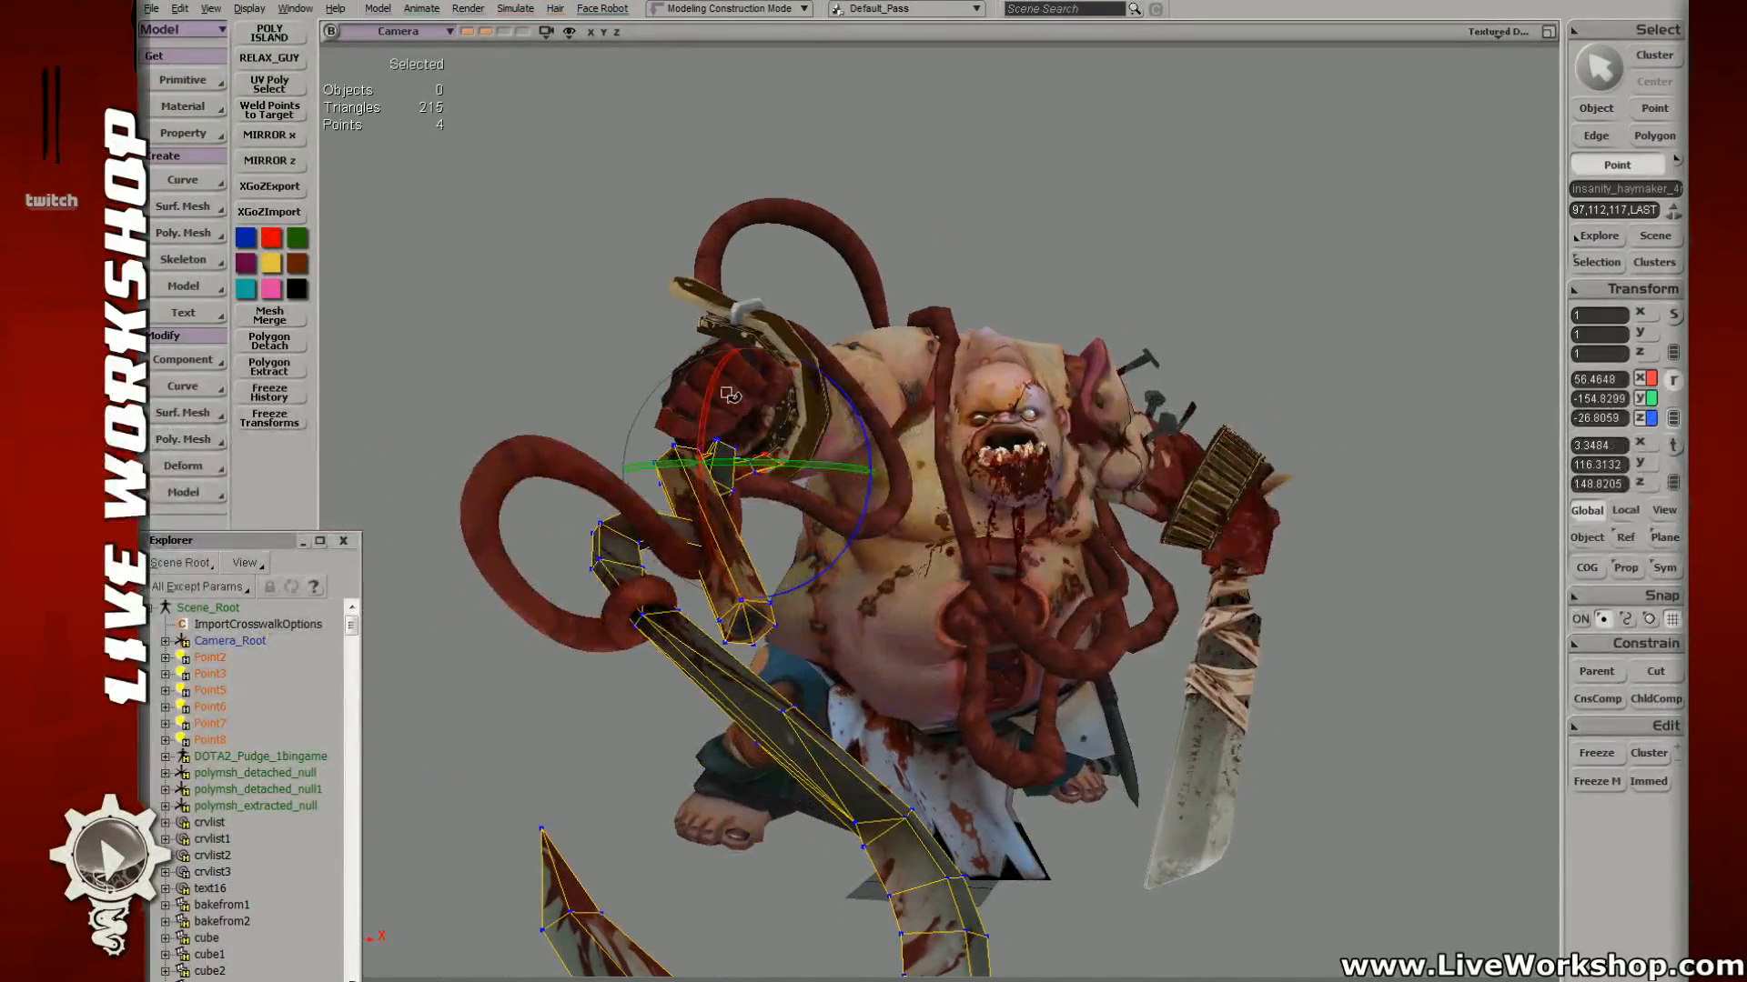
{"action": "left_click_drag", "start_coordinate": [726, 393], "coordinate": [716, 404]}
{"action": "left_click", "coordinate": [466, 35]}
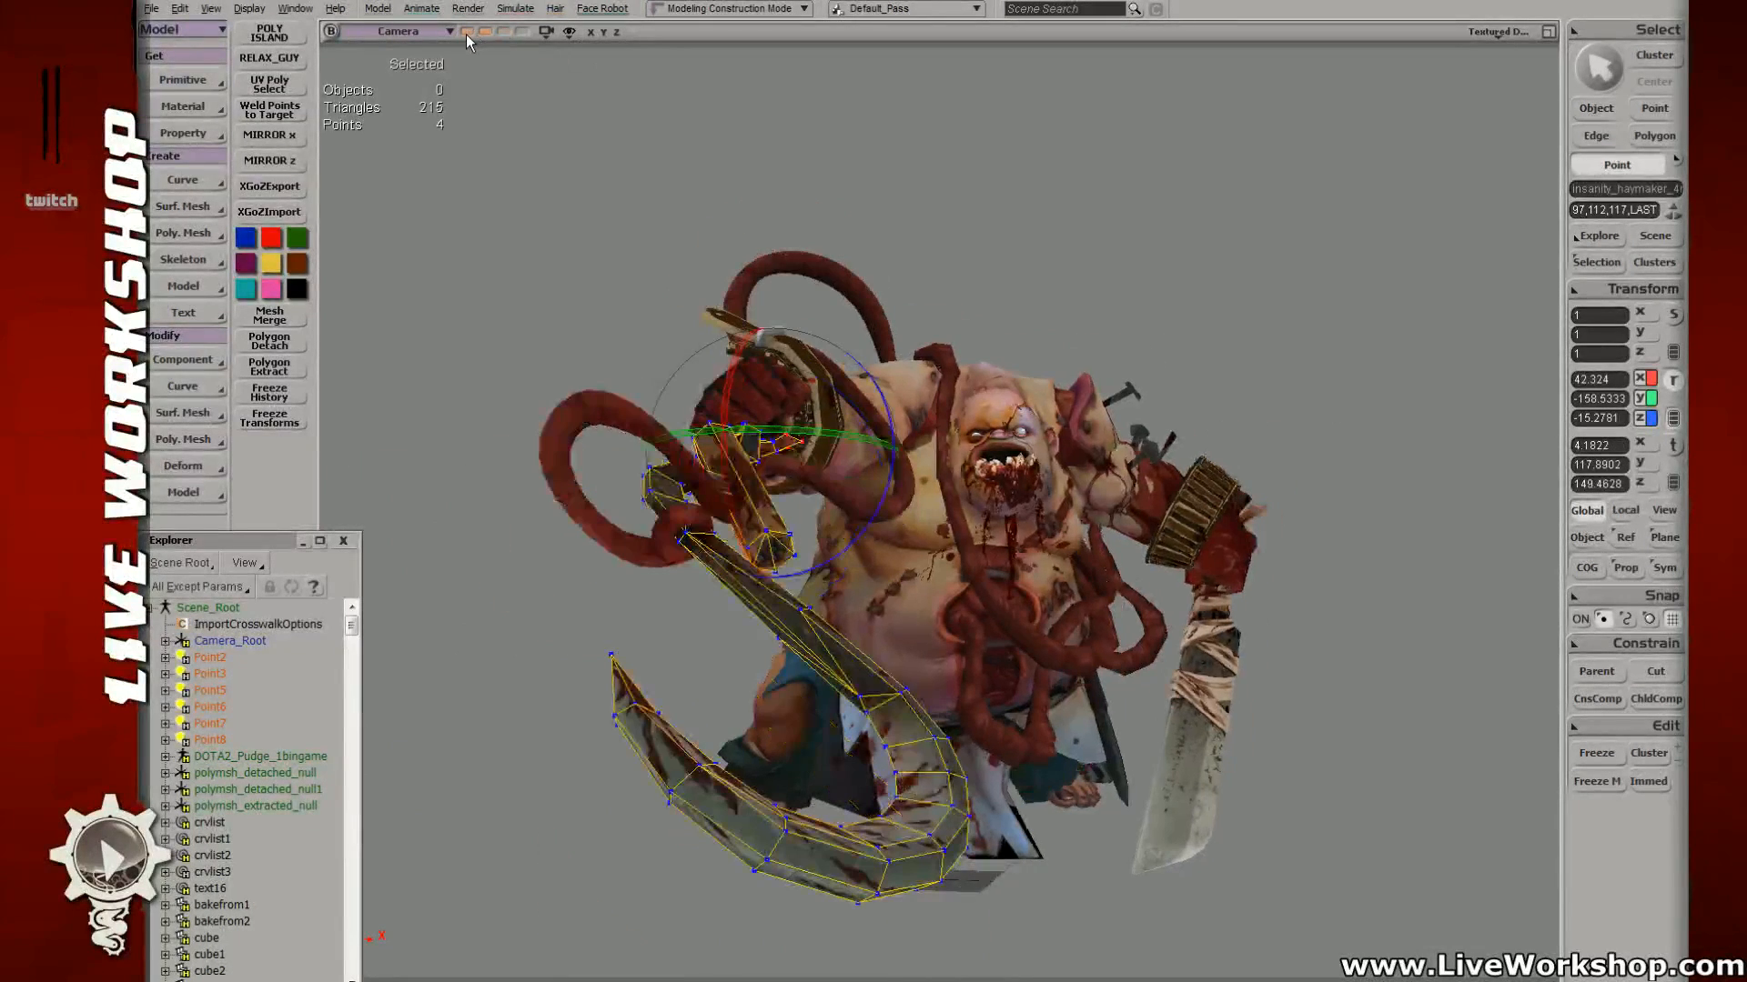
{"action": "left_click_drag", "start_coordinate": [826, 393], "coordinate": [816, 355]}
Step: Deselect the hook weapon mesh and save the scene
{"action": "key", "text": "space"}
{"action": "left_click", "coordinate": [1050, 295]}
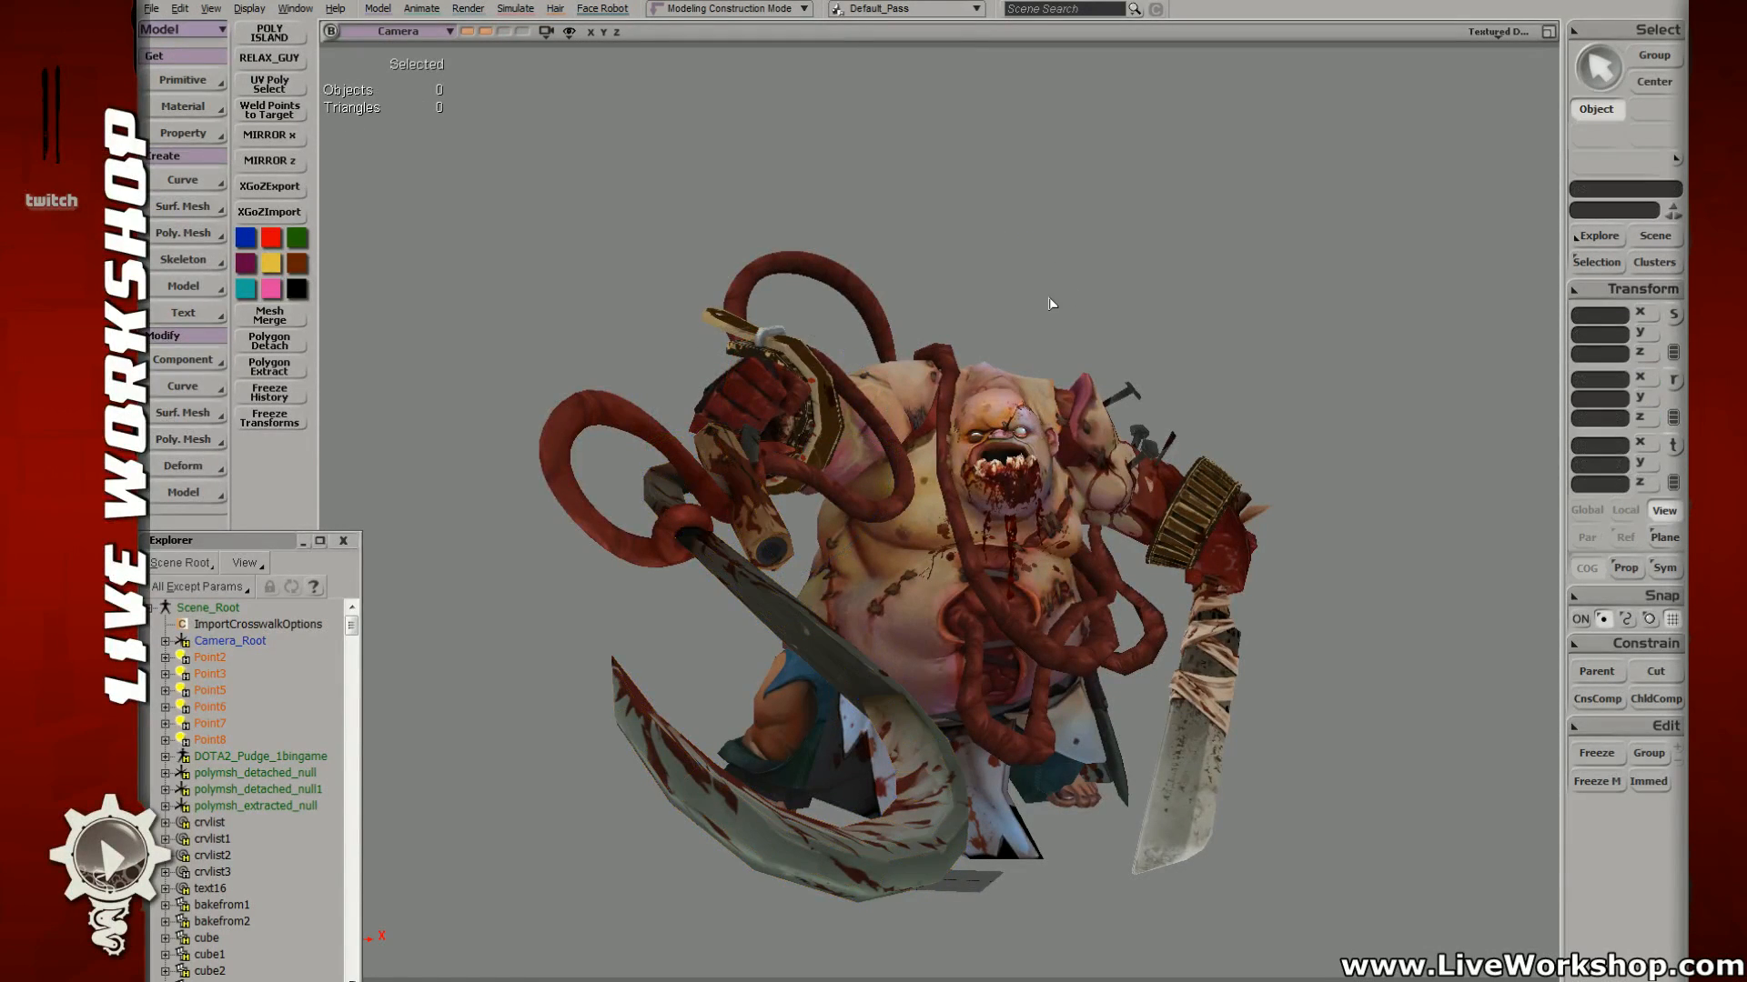
{"action": "key", "text": "ctrl+s"}
Step: Select the point rings near the arm-side end of the looping shoulder tube and rotate them to follow its curve
{"action": "left_click", "coordinate": [804, 263]}
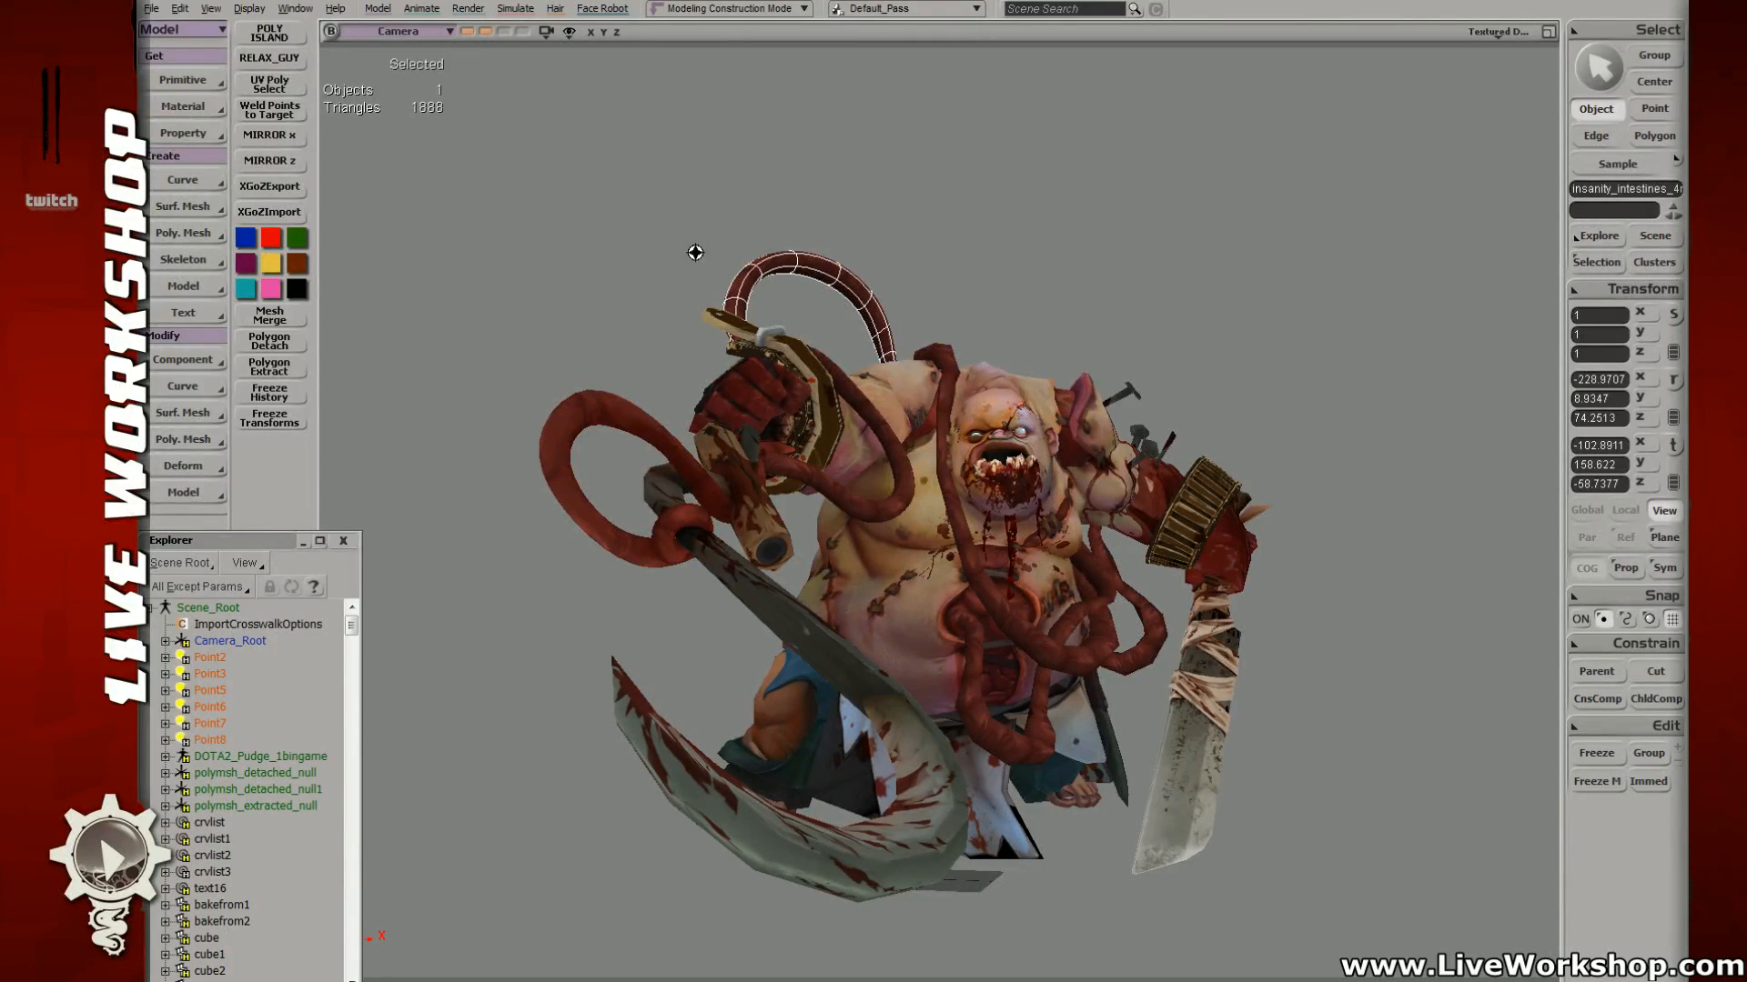
{"action": "key", "text": "s"}
{"action": "middle_click_drag", "start_coordinate": [760, 234], "coordinate": [858, 315]}
{"action": "right_click_drag", "start_coordinate": [858, 315], "coordinate": [901, 557]}
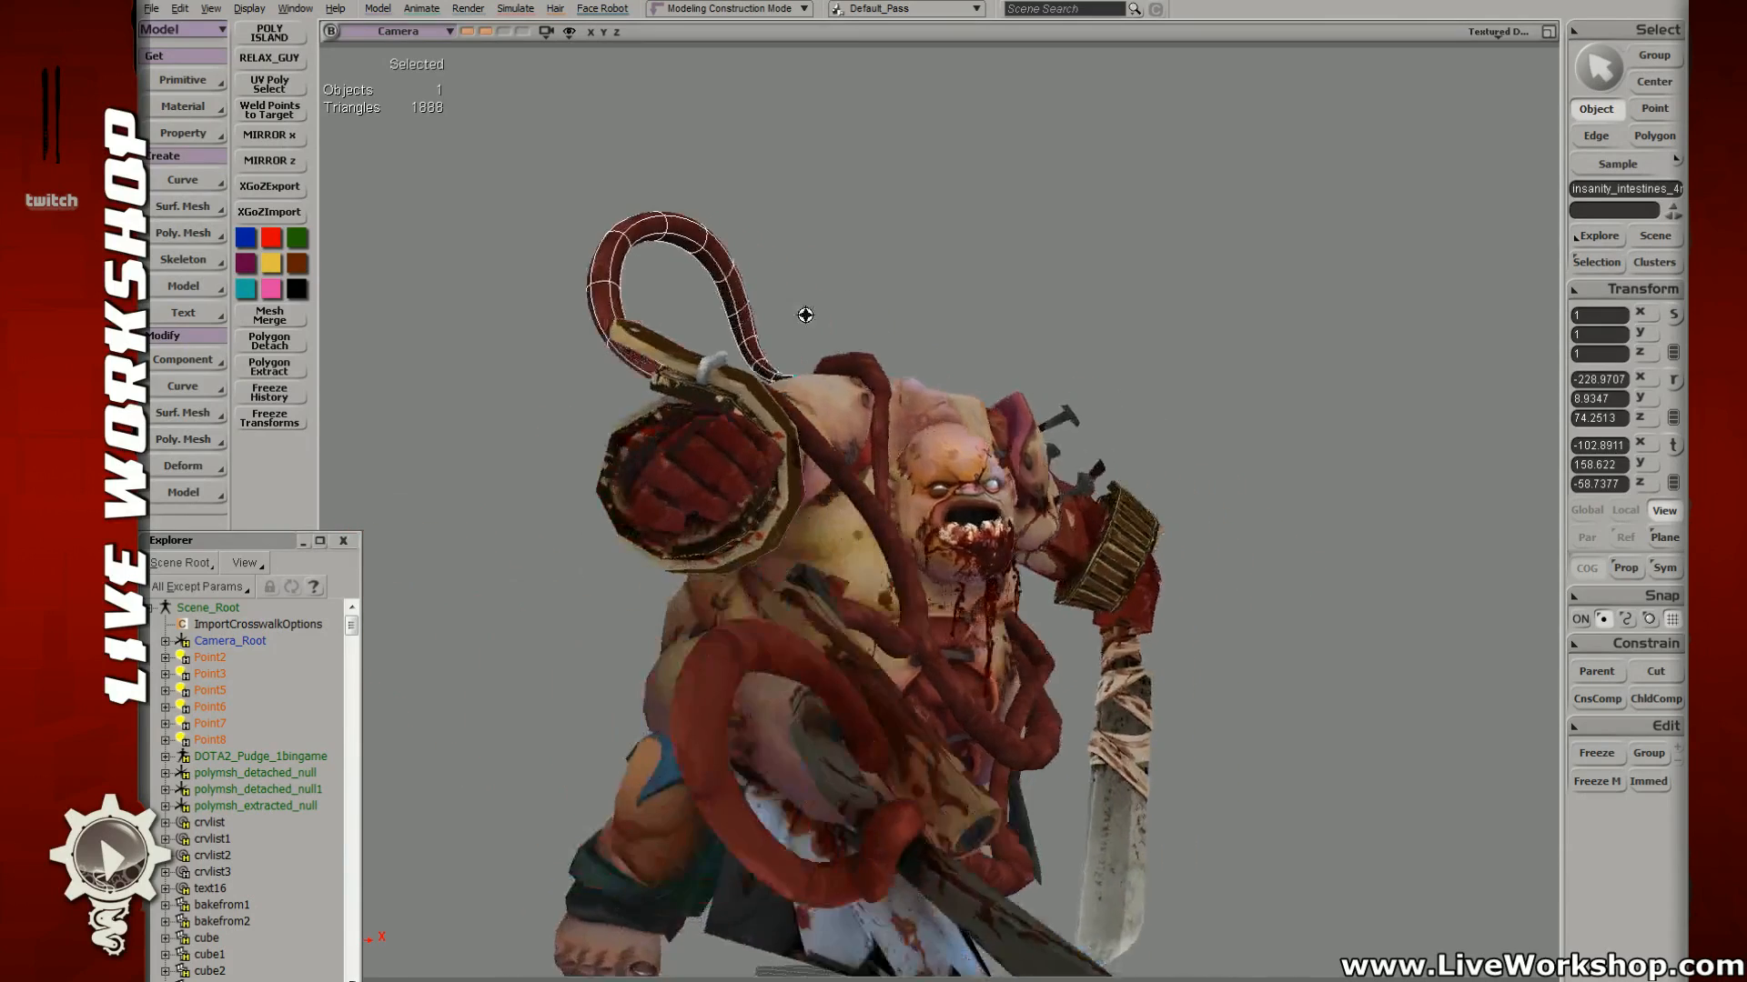
{"action": "key", "text": "4"}
{"action": "right_click_drag", "start_coordinate": [884, 480], "coordinate": [871, 466]}
{"action": "key", "text": "t"}
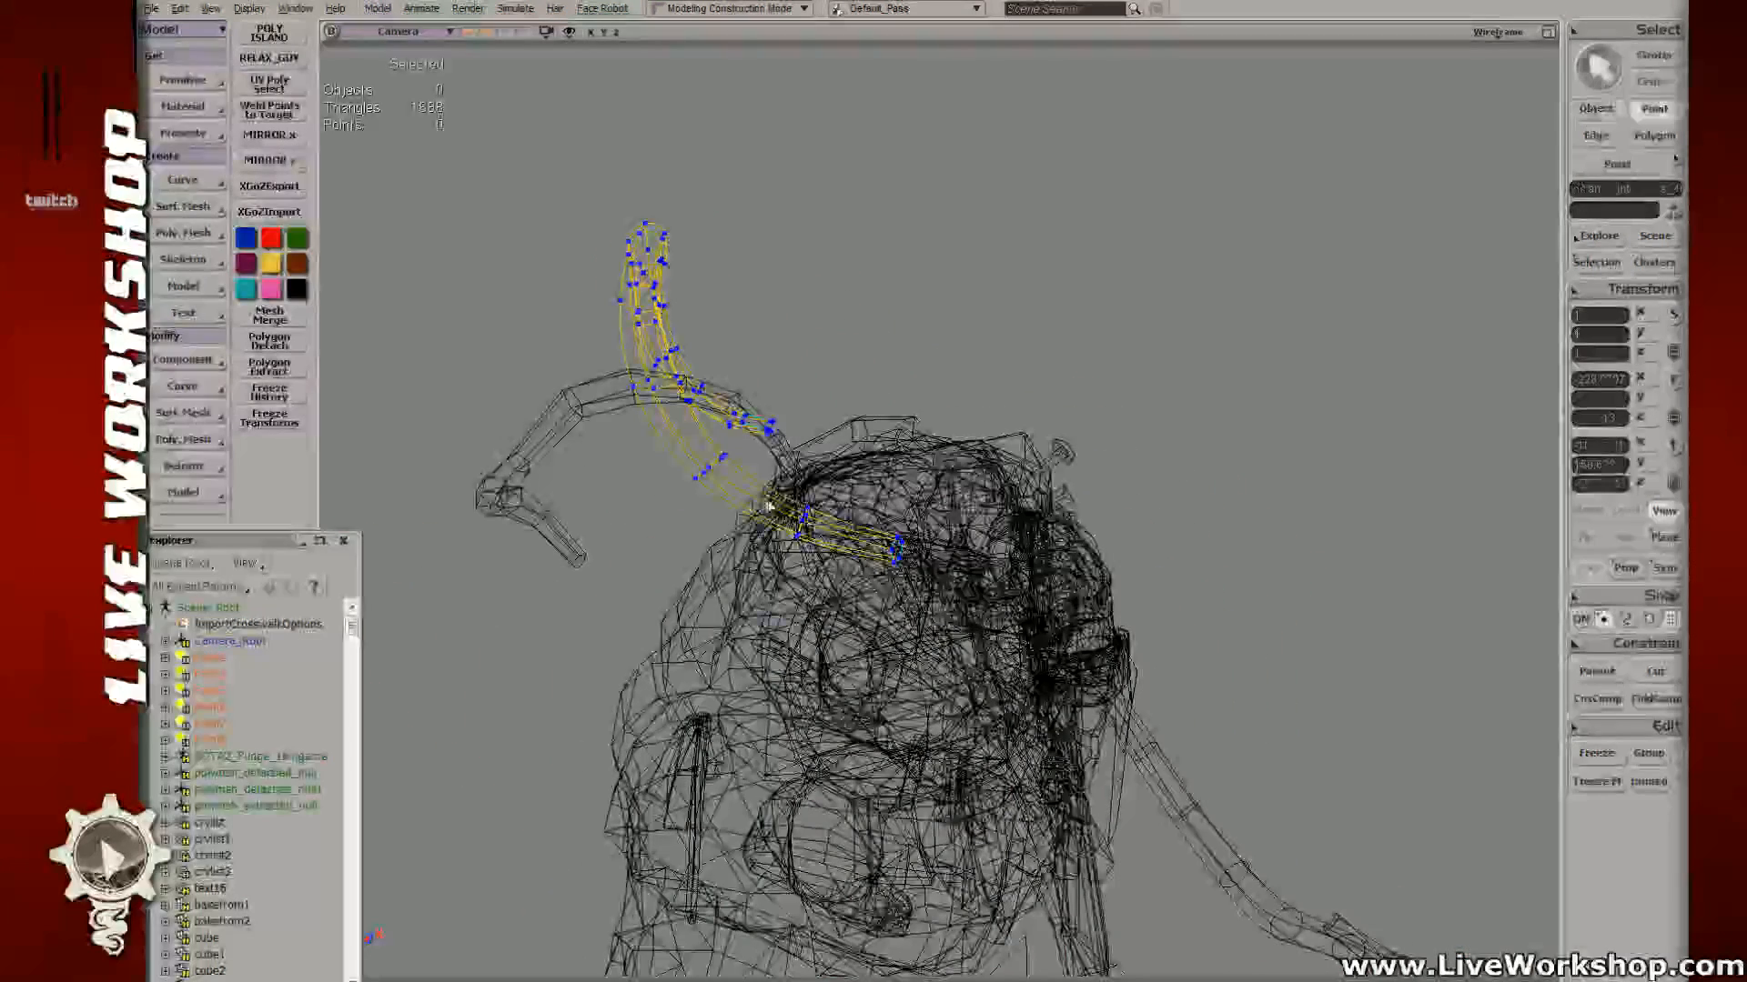
{"action": "left_click_drag", "start_coordinate": [774, 500], "coordinate": [828, 557]}
{"action": "key", "text": "6"}
{"action": "key", "text": "c"}
{"action": "left_click", "coordinate": [702, 474], "text": "alt"}
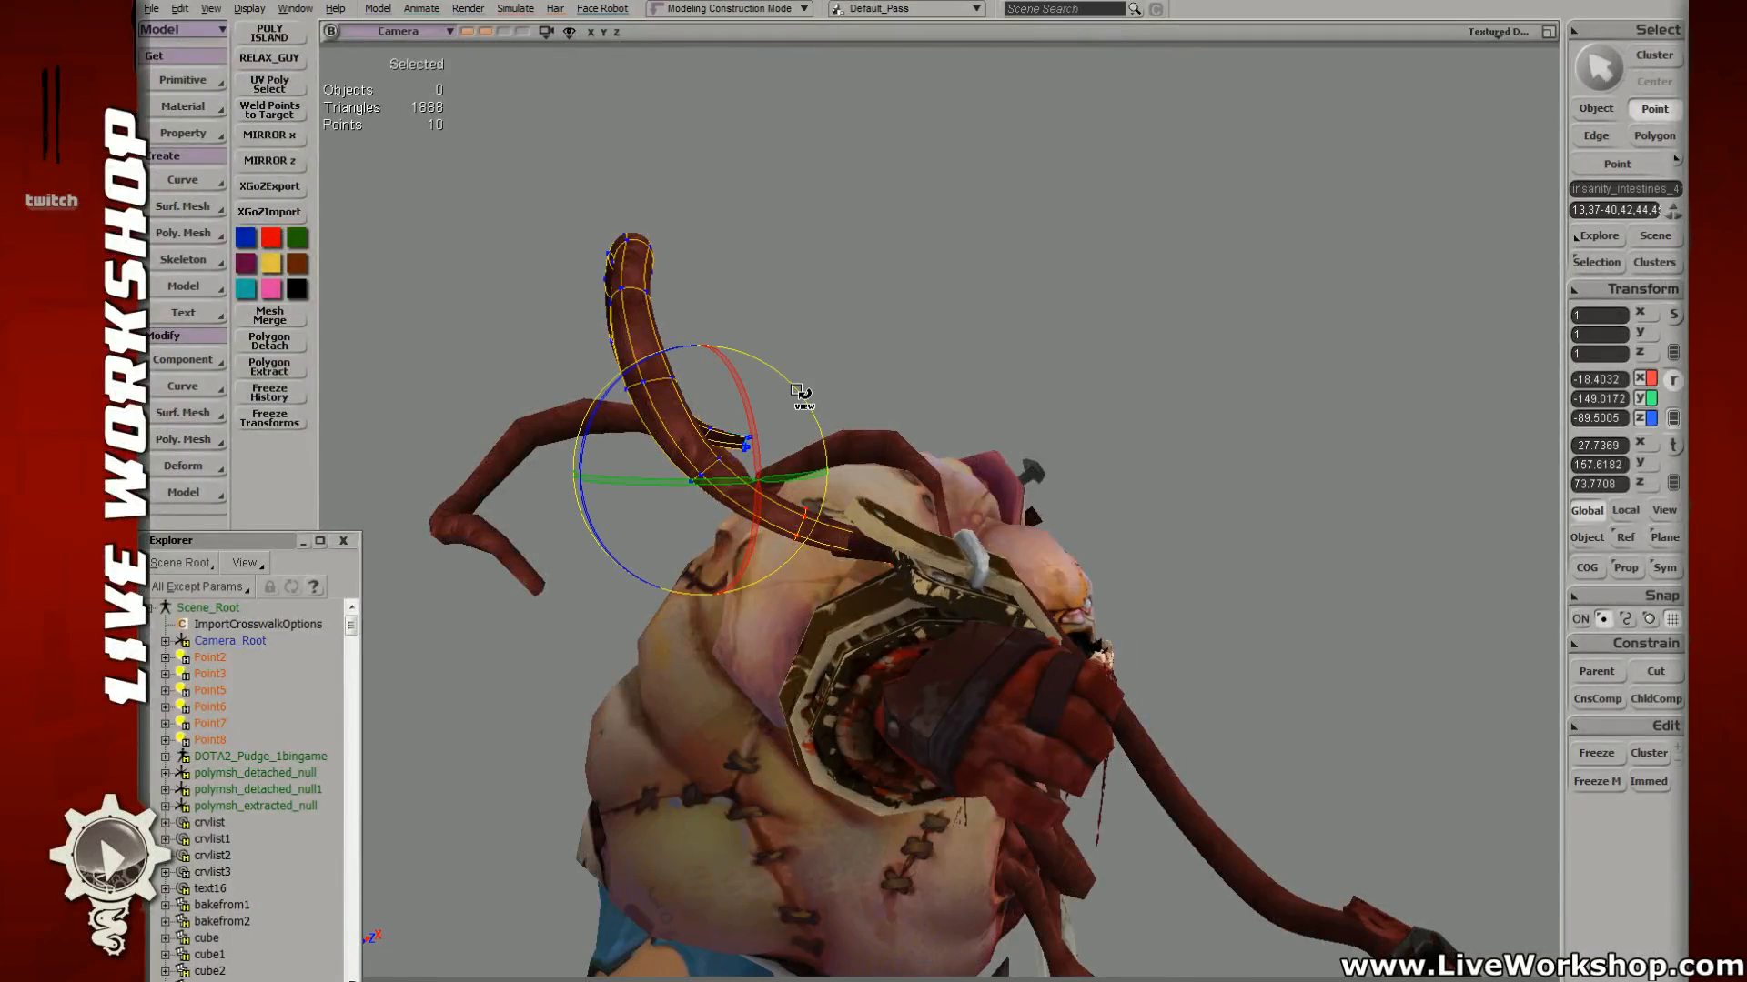
{"action": "left_click_drag", "start_coordinate": [798, 387], "coordinate": [831, 426]}
Step: Select the looping tube's five-point end ring and move it onto the top of the arm tube
{"action": "key", "text": "4"}
{"action": "key", "text": "t"}
{"action": "key", "text": "6"}
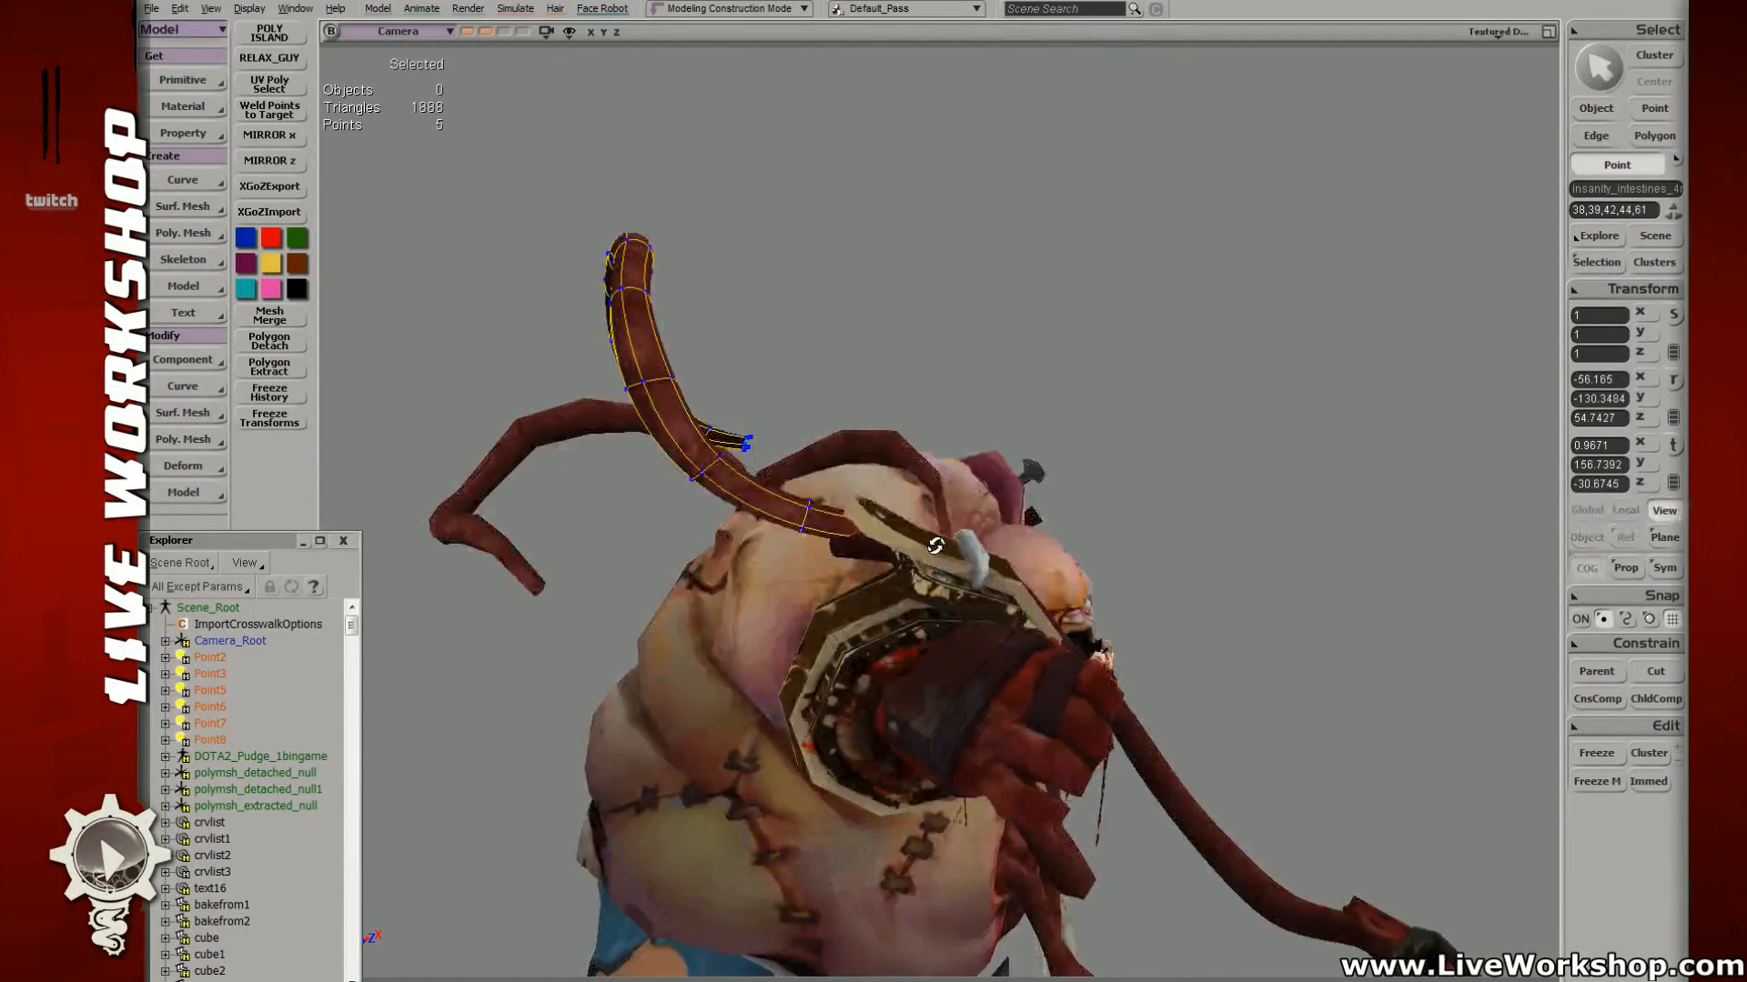
{"action": "right_click_drag", "start_coordinate": [970, 603], "coordinate": [1083, 585]}
{"action": "right_click_drag", "start_coordinate": [941, 627], "coordinate": [980, 555]}
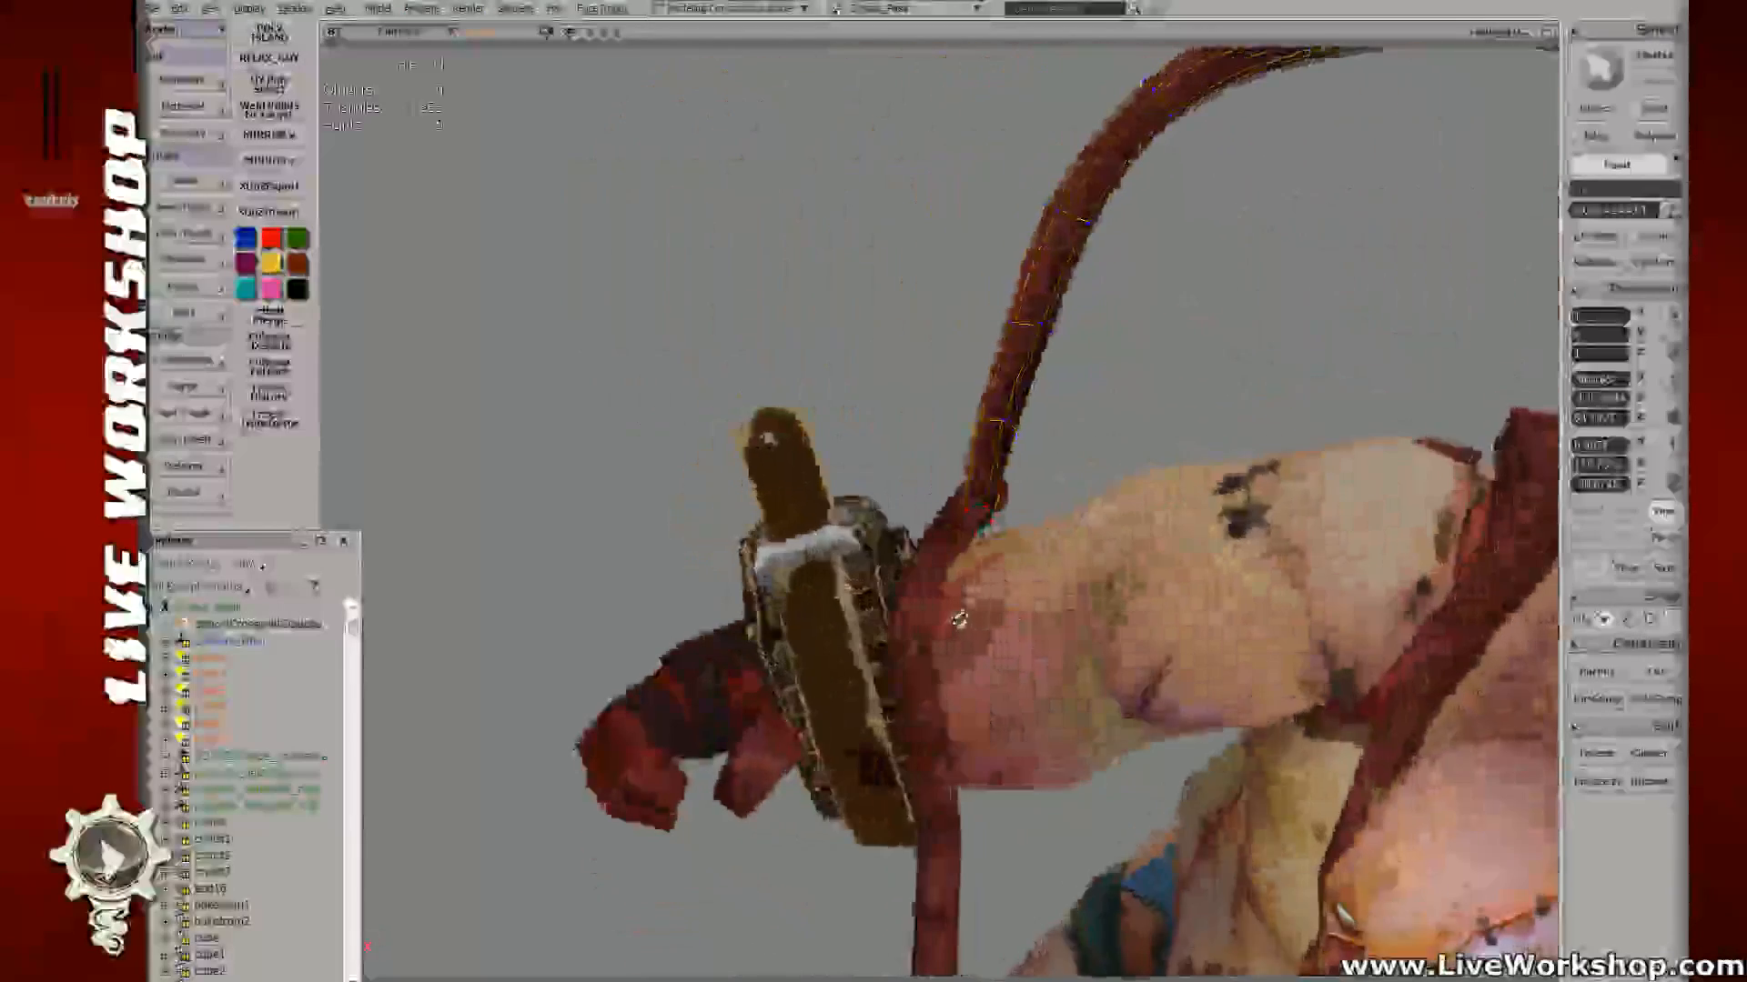
{"action": "key", "text": "v"}
{"action": "left_click_drag", "start_coordinate": [980, 532], "coordinate": [944, 553]}
Step: Select the end points at the top of the merged arm tube and move them to meet the looping tube
{"action": "key", "text": "space"}
{"action": "left_click", "coordinate": [980, 529]}
{"action": "key", "text": "4"}
{"action": "key", "text": "t"}
{"action": "left_click_drag", "start_coordinate": [952, 484], "coordinate": [1008, 545]}
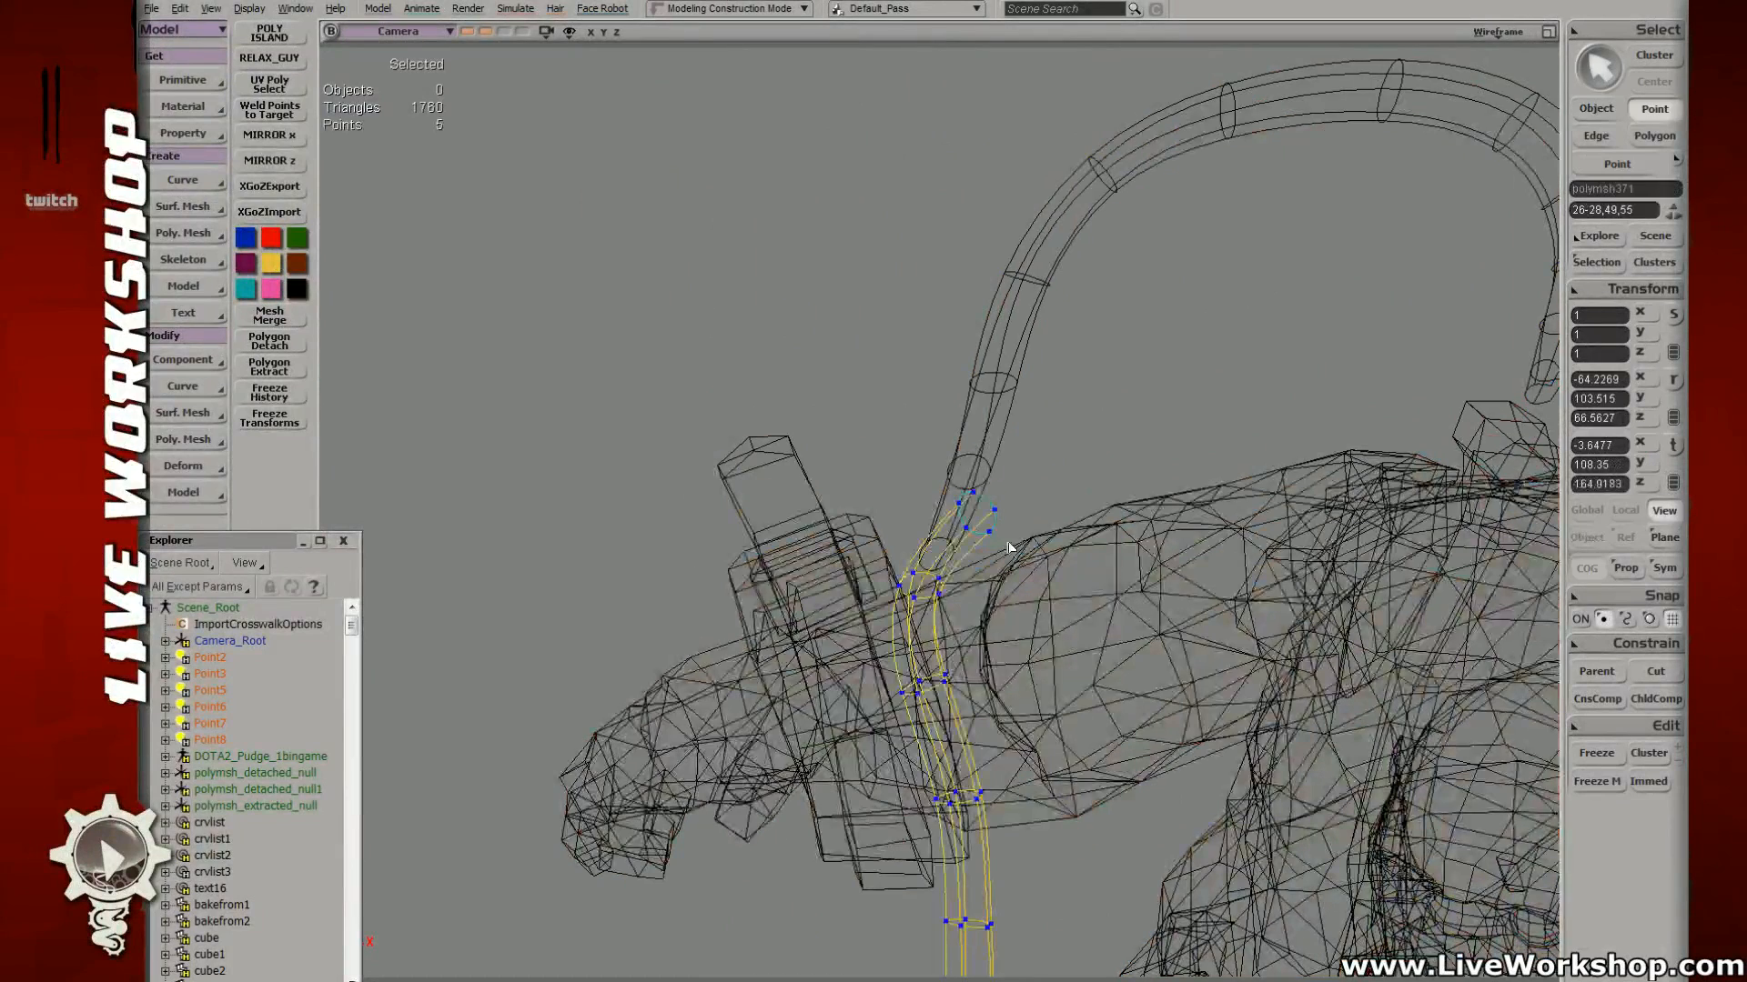
{"action": "key", "text": "6"}
{"action": "right_click_drag", "start_coordinate": [998, 518], "coordinate": [982, 521]}
{"action": "key", "text": "v"}
{"action": "left_click_drag", "start_coordinate": [981, 518], "coordinate": [964, 525]}
{"action": "left_click", "coordinate": [1060, 382]}
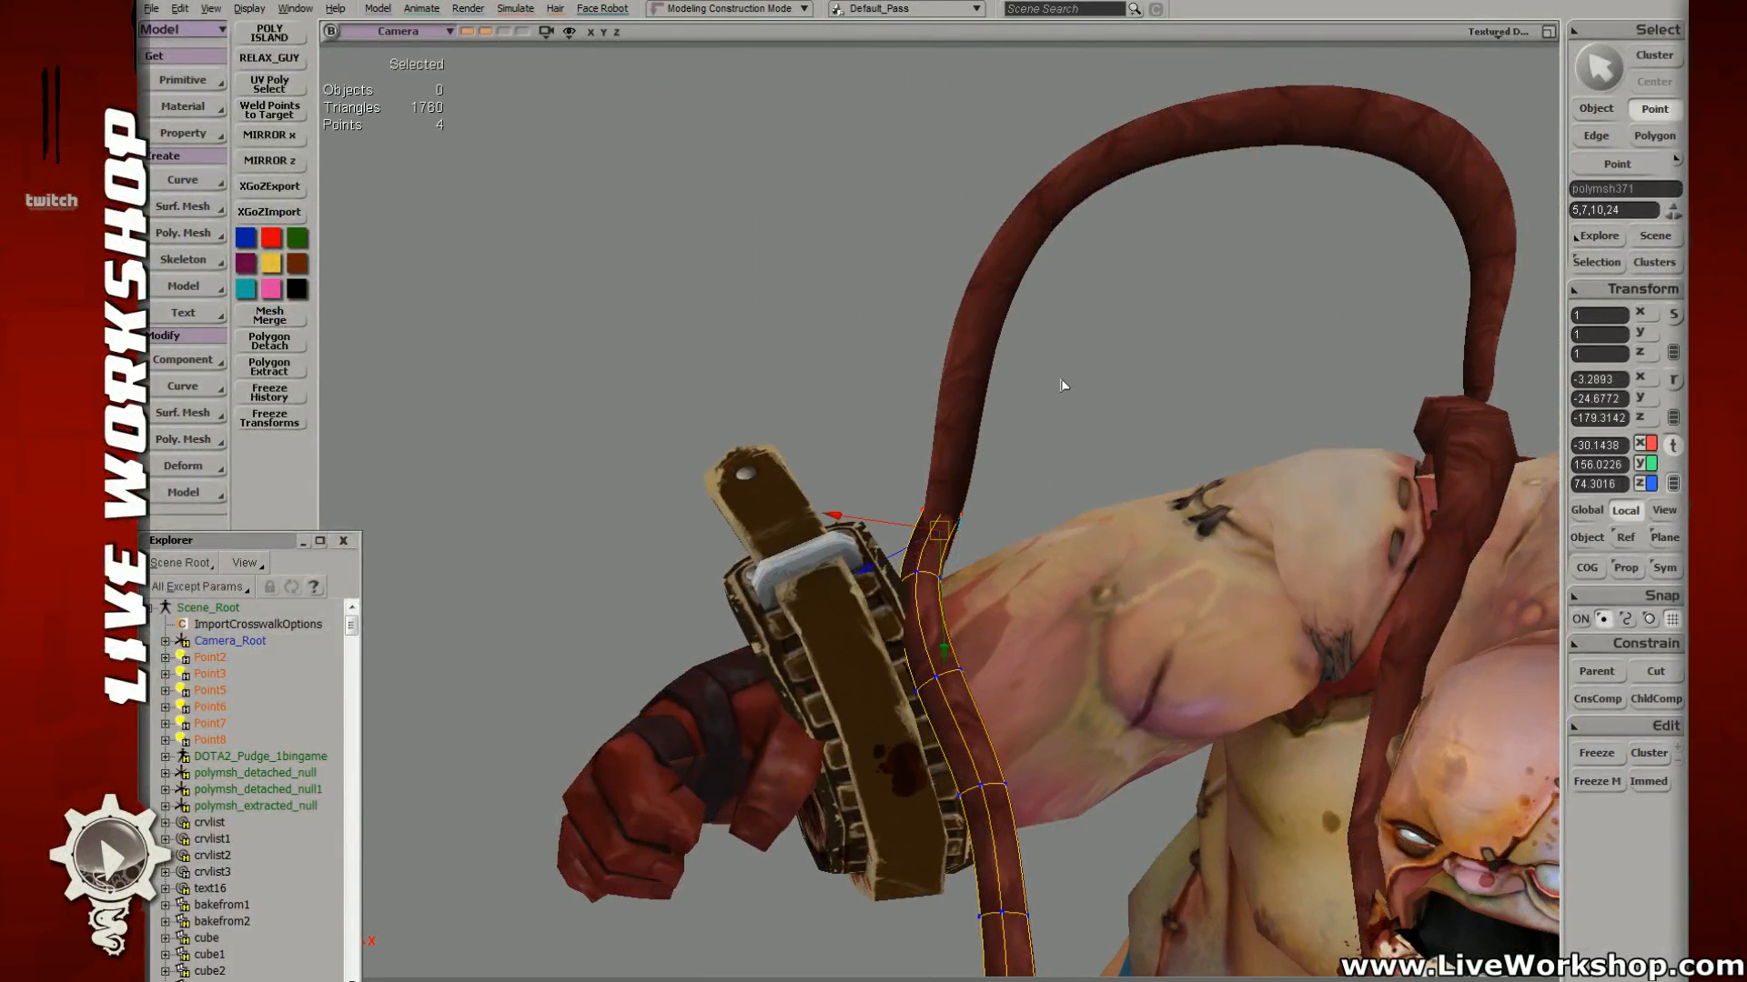
Step: Restore the full-character camera view, then scale the edge ring at the arm tube's lower bend
{"action": "left_click", "coordinate": [468, 8]}
{"action": "left_click", "coordinate": [407, 65]}
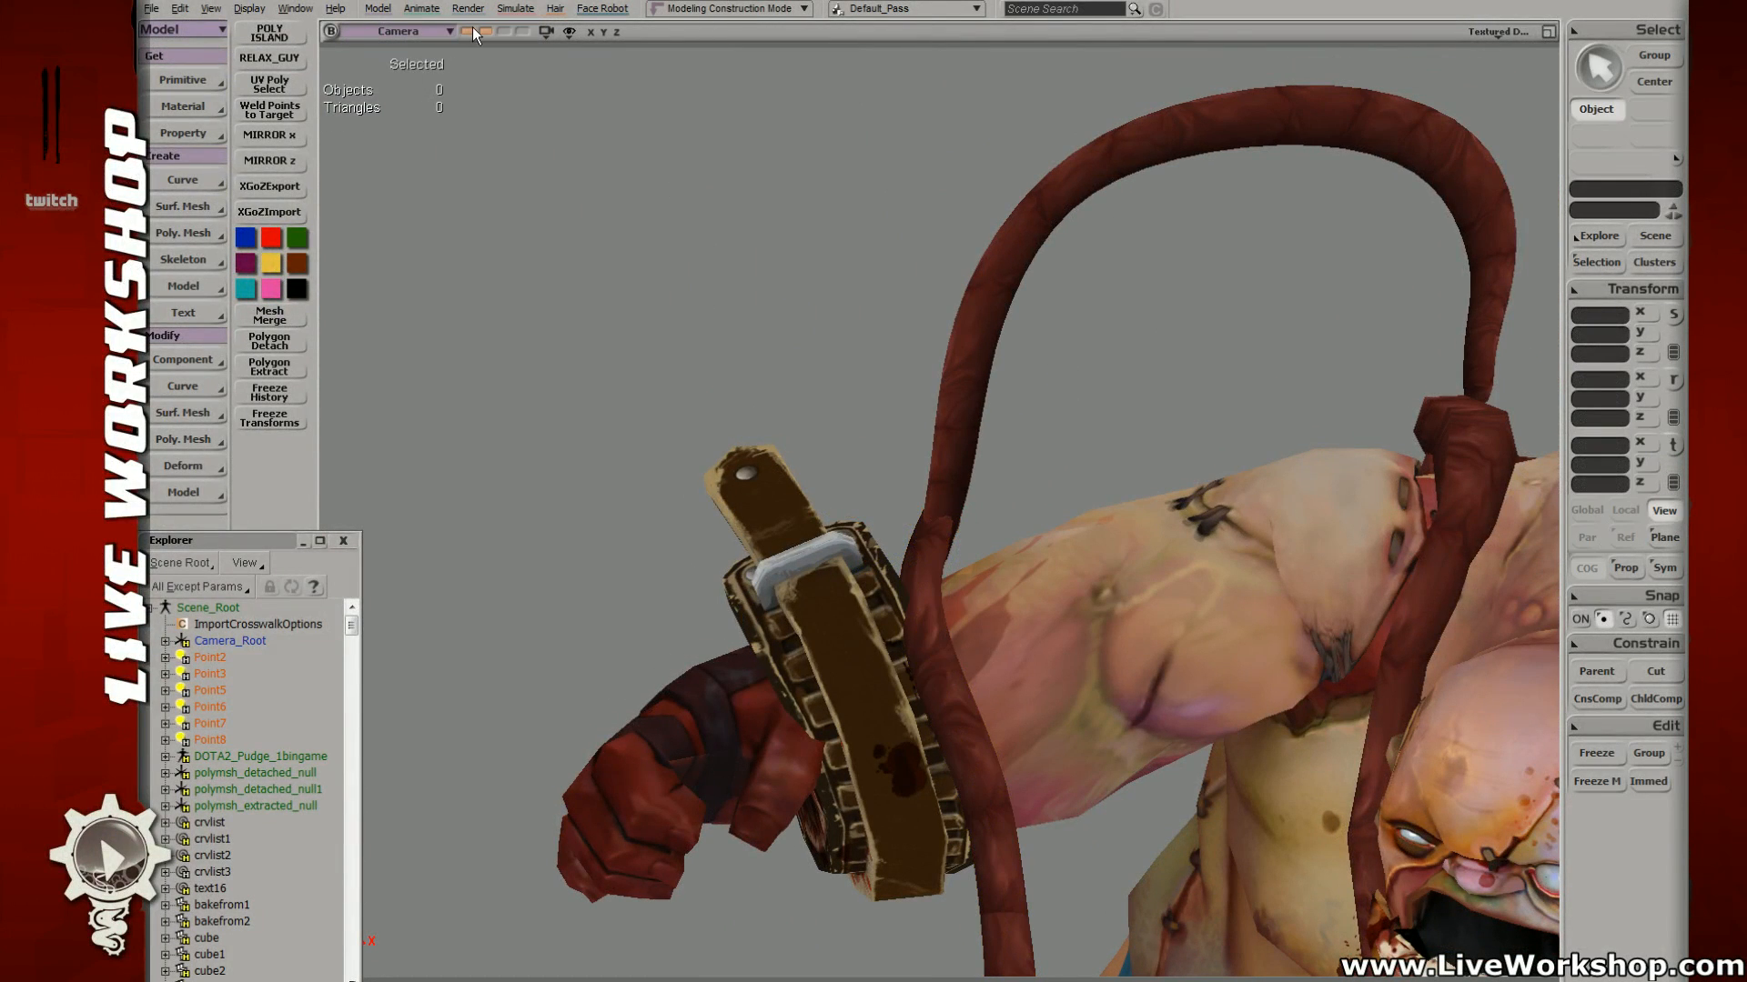
{"action": "left_click", "coordinate": [473, 30]}
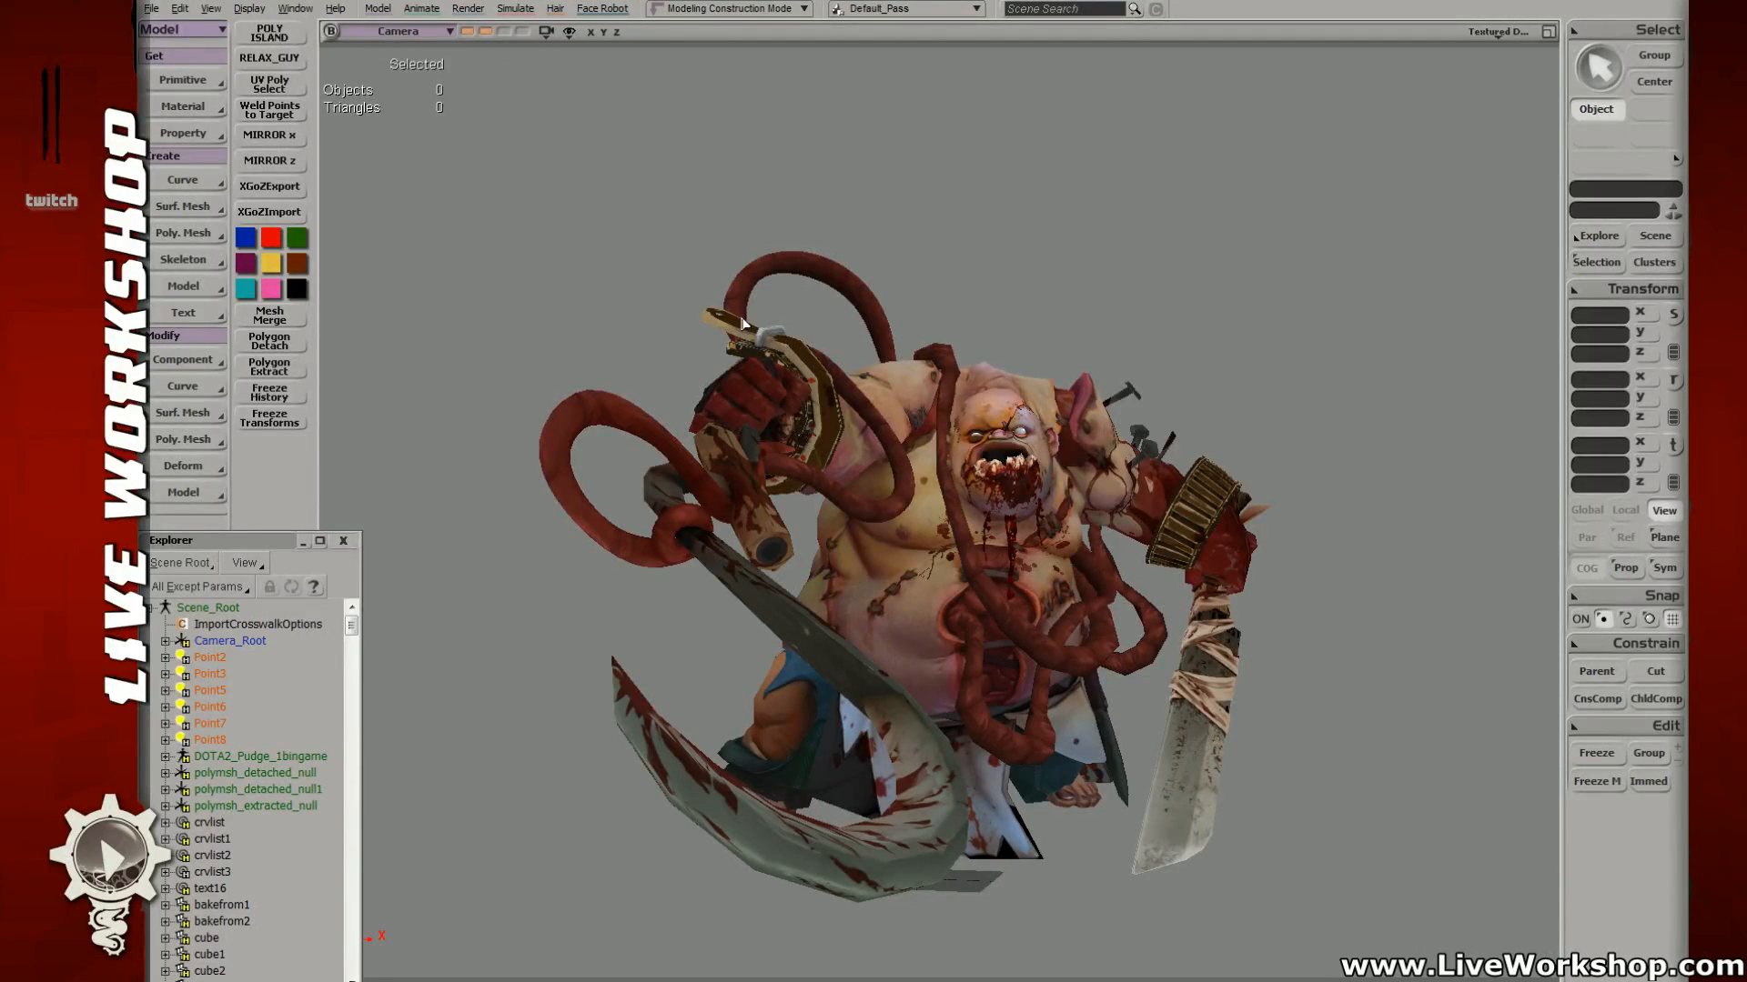
{"action": "key", "text": "e"}
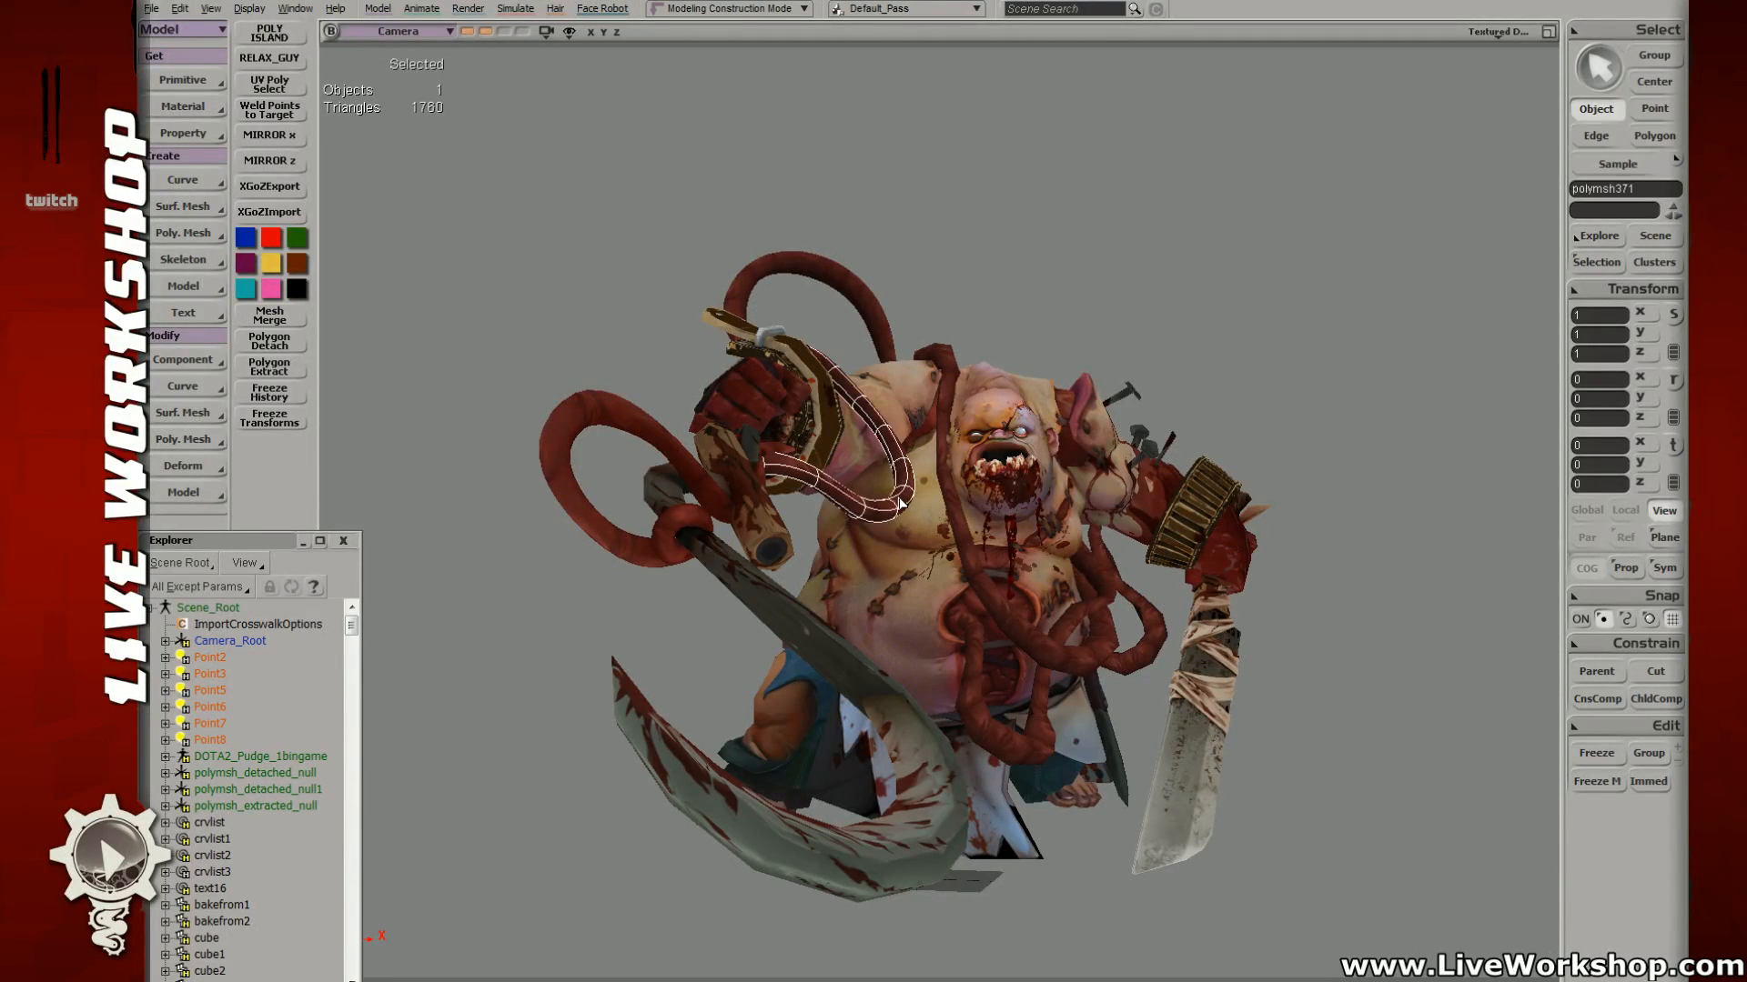
{"action": "left_click", "coordinate": [907, 478]}
{"action": "key", "text": "x"}
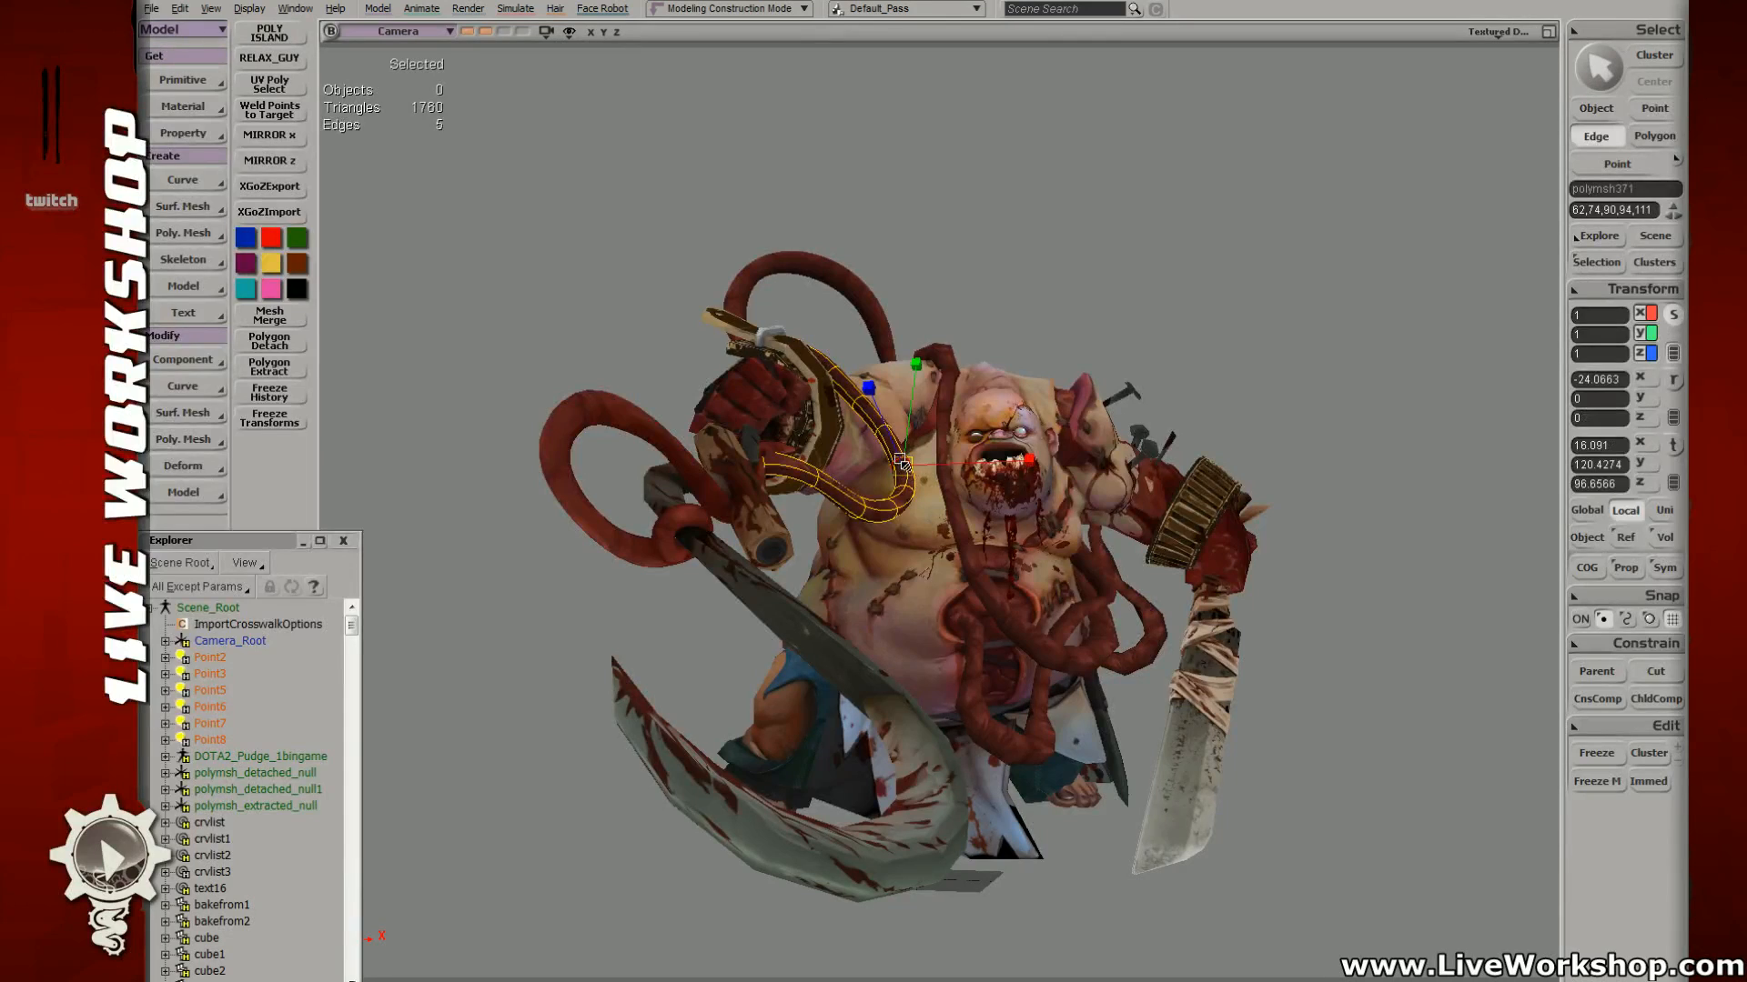
{"action": "key", "text": "t"}
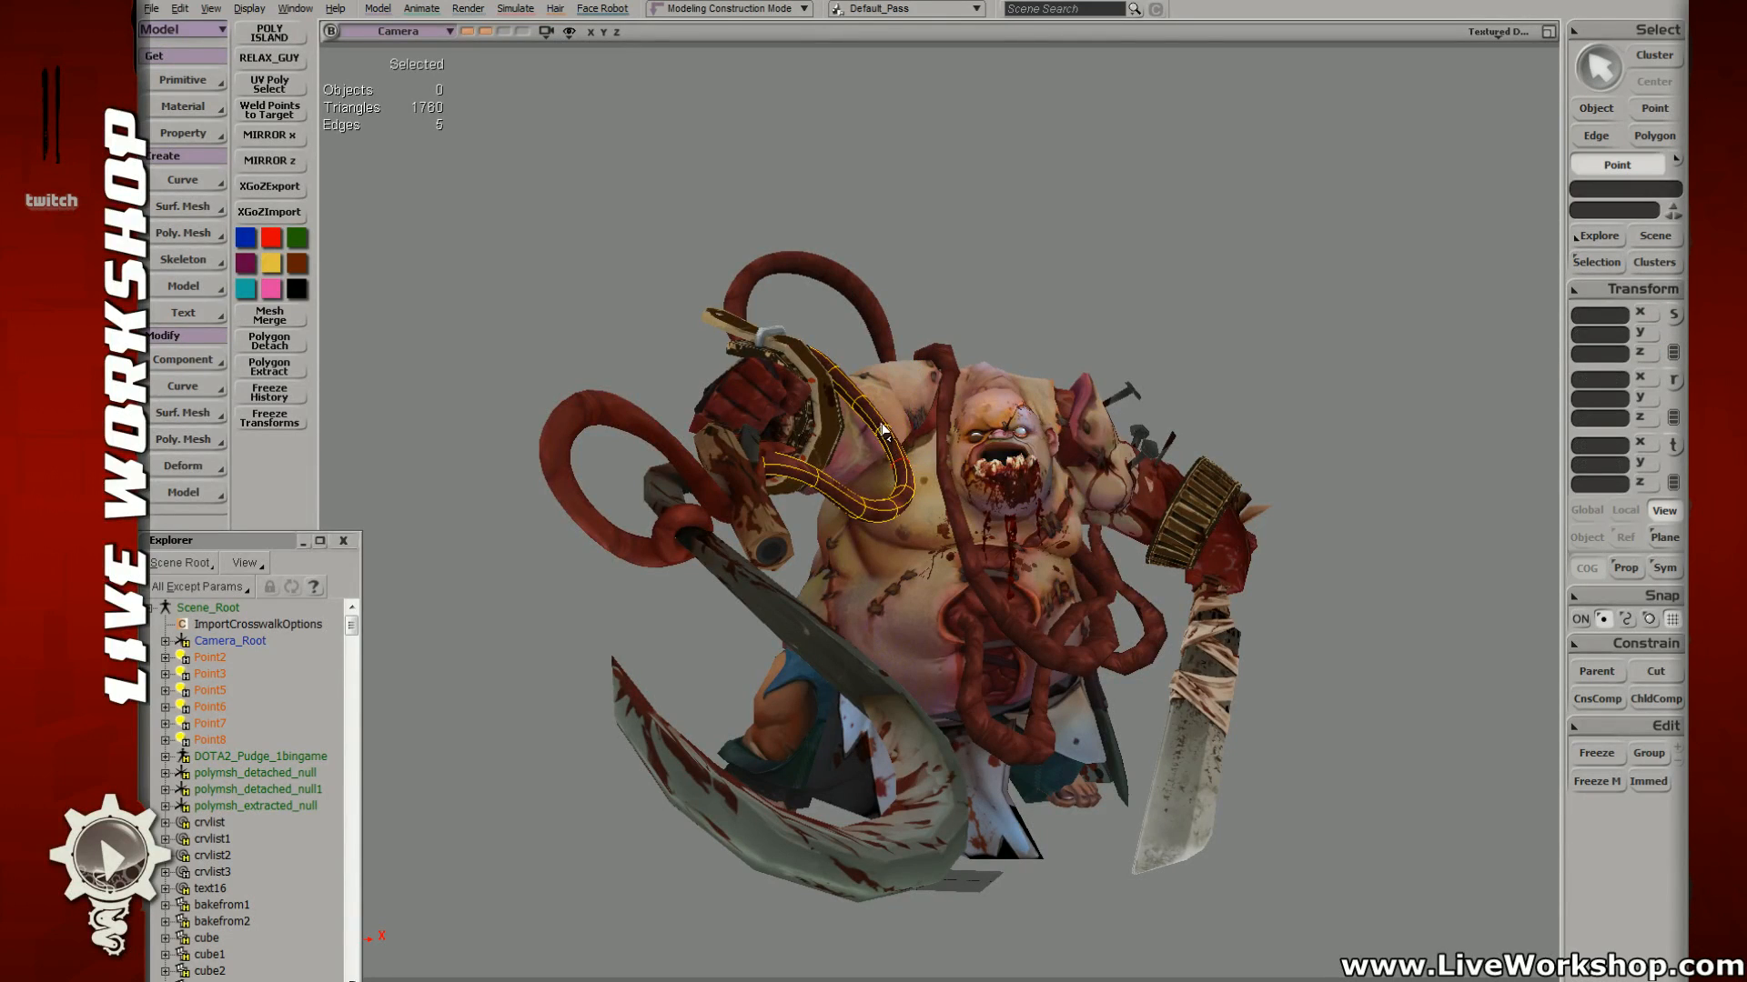
Step: Select the five-edge ring higher up the arm tube, above its lower bend, and scale it
{"action": "key", "text": "e"}
{"action": "left_click", "coordinate": [885, 434]}
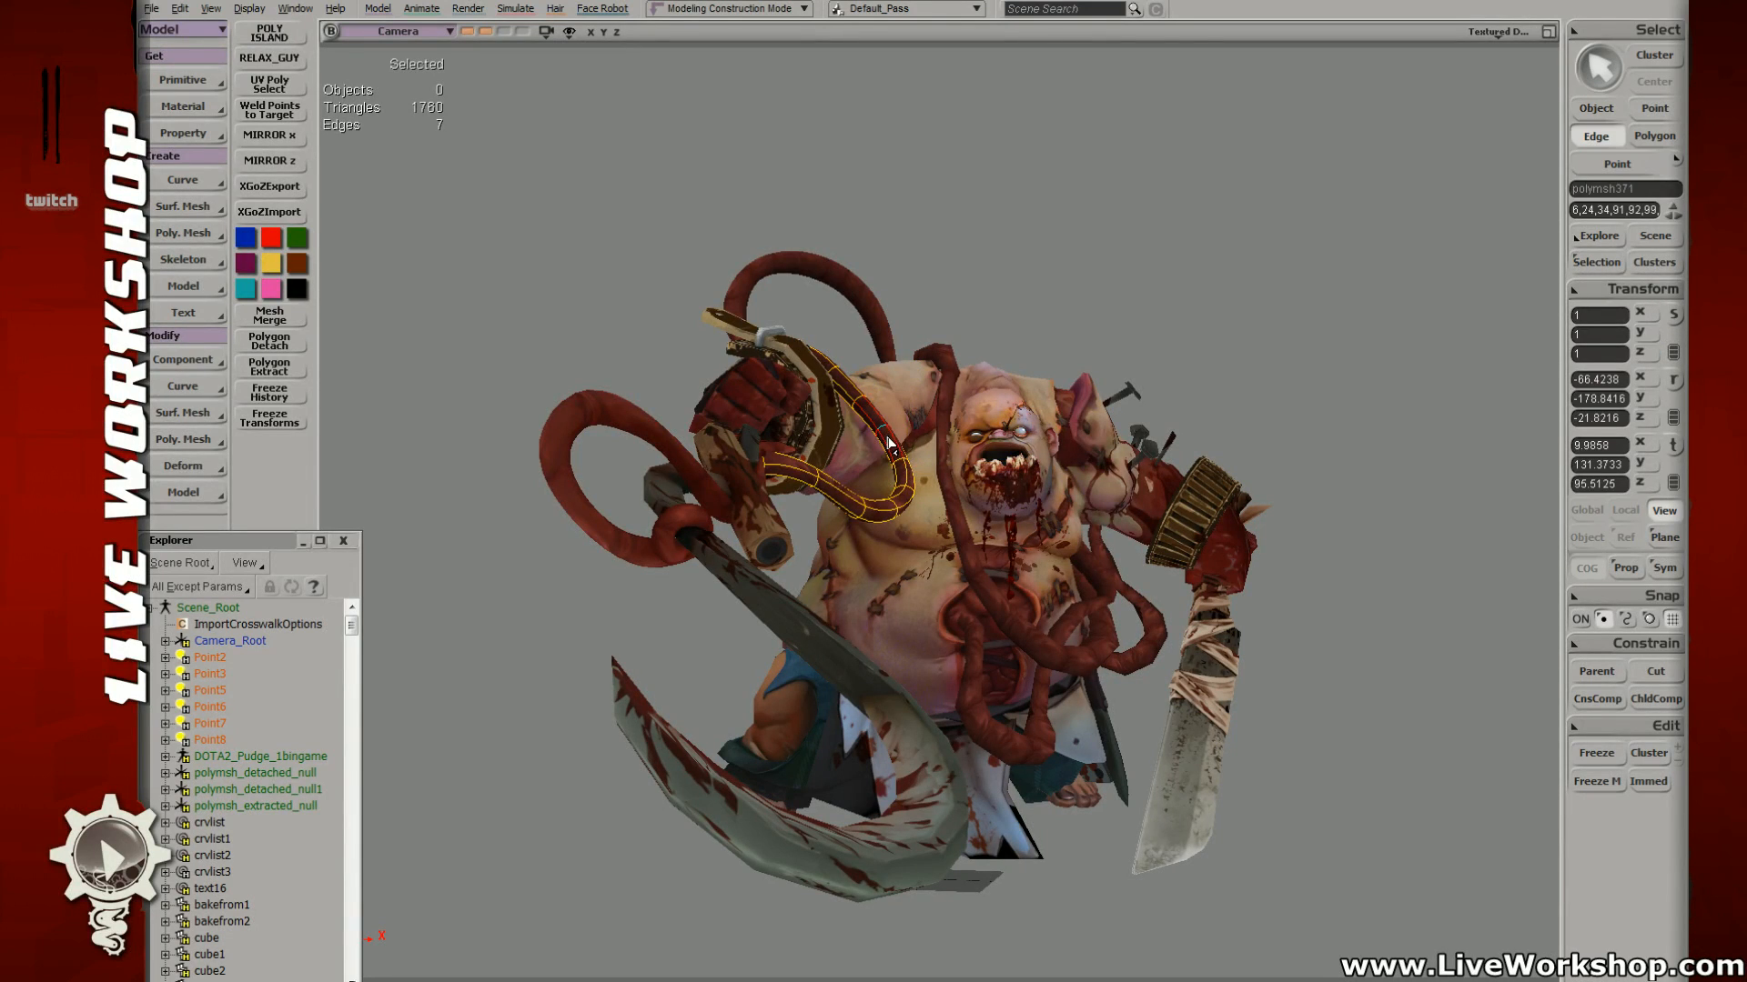
{"action": "left_click", "coordinate": [887, 438]}
{"action": "key", "text": "x"}
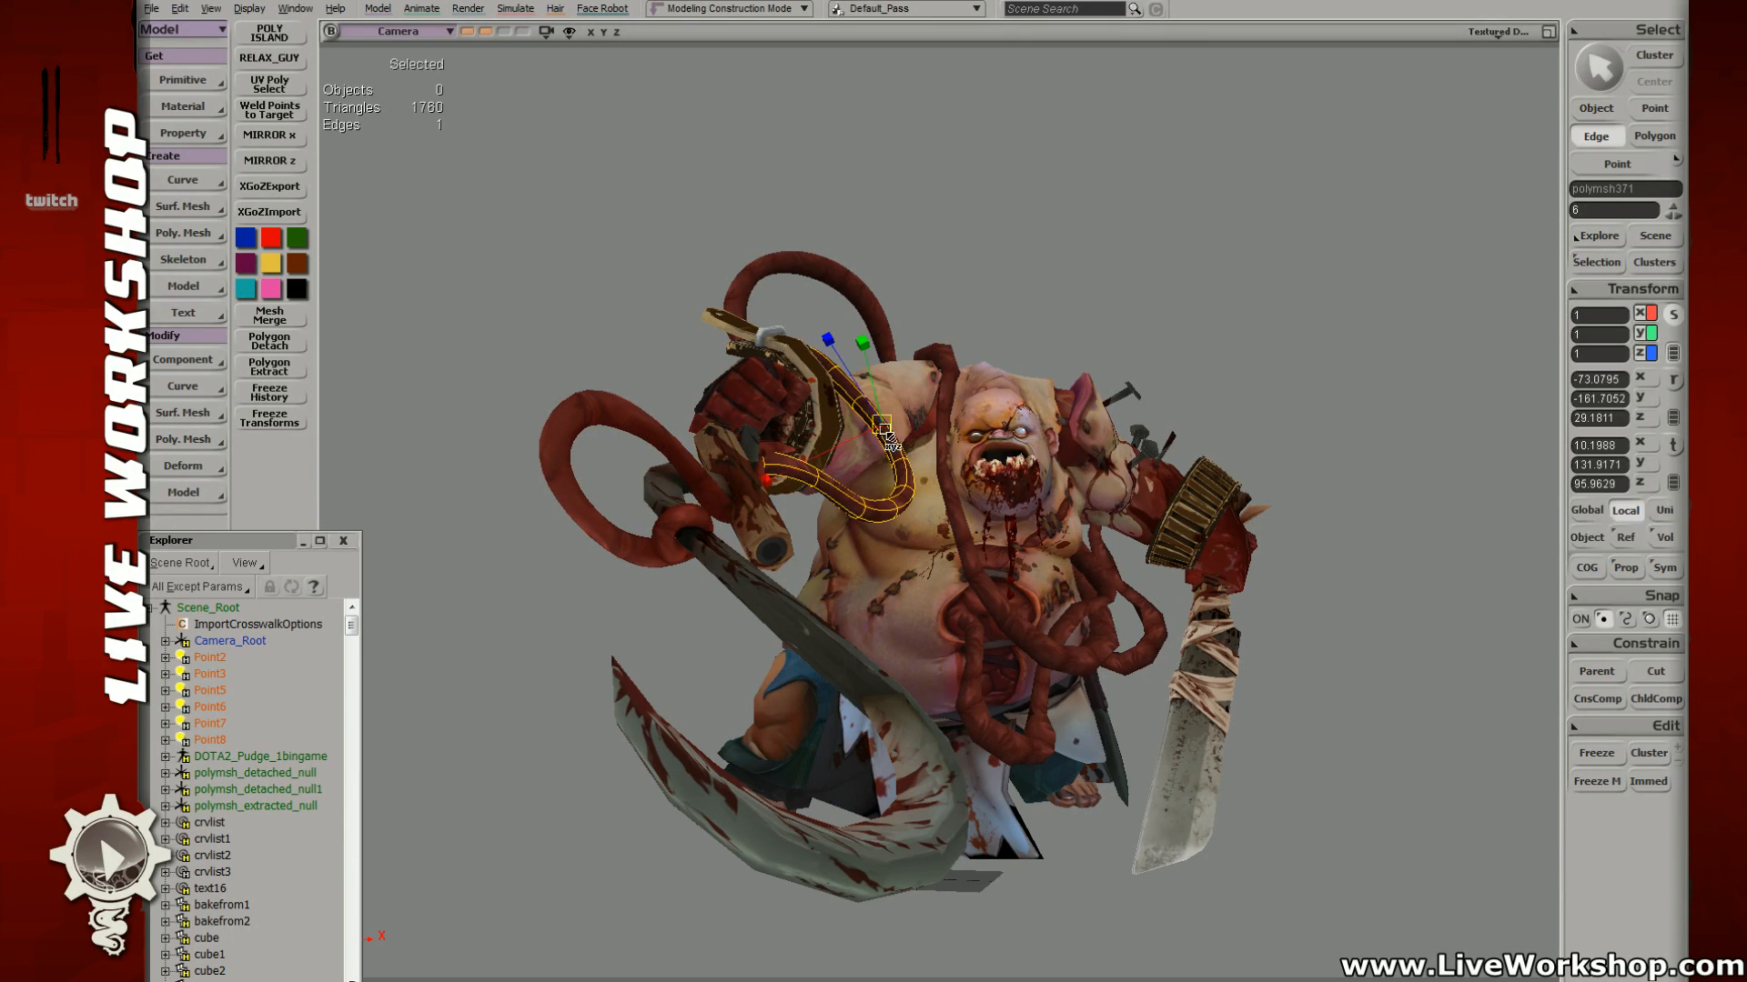
{"action": "key", "text": "e"}
{"action": "middle_click", "coordinate": [886, 439], "text": "alt"}
{"action": "key", "text": "x"}
{"action": "left_click_drag", "start_coordinate": [885, 437], "coordinate": [843, 436]}
{"action": "key", "text": "space"}
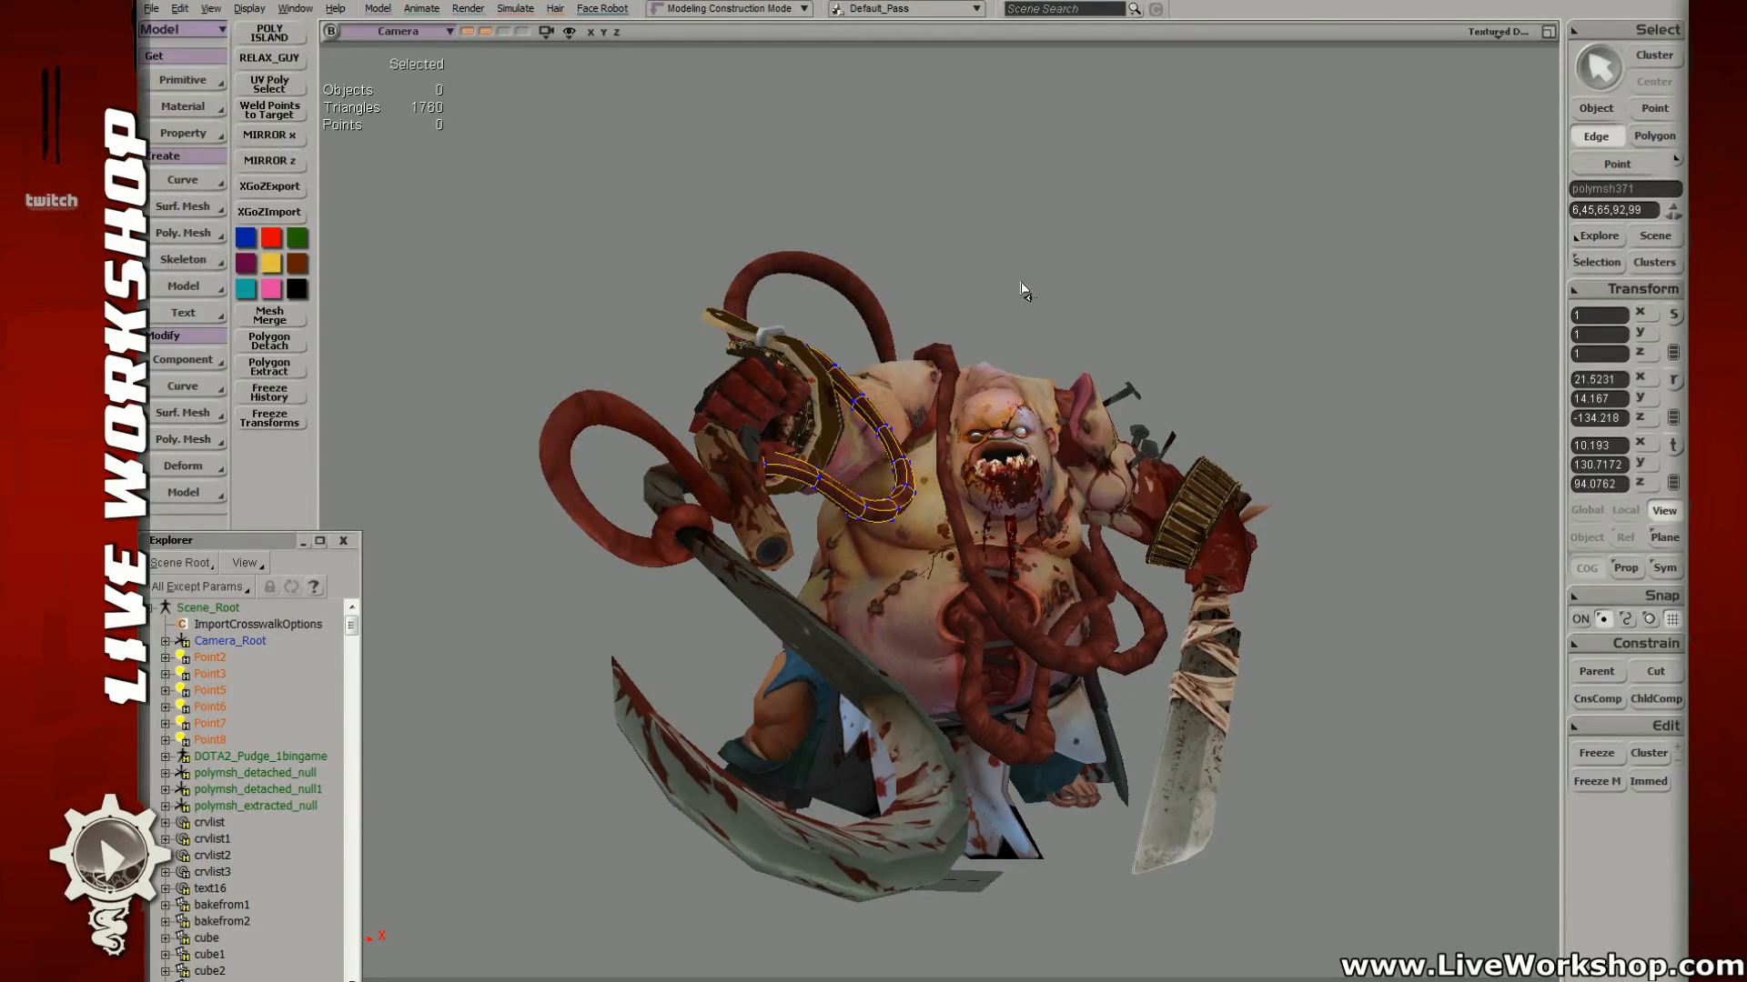
Step: Select the arm tube, the hook tube and the looping shoulder tube together and freeze their transforms
{"action": "left_click", "coordinate": [1021, 288]}
{"action": "left_click", "coordinate": [825, 474]}
{"action": "left_click", "coordinate": [671, 447], "text": "shift"}
{"action": "left_click", "coordinate": [774, 289], "text": "shift"}
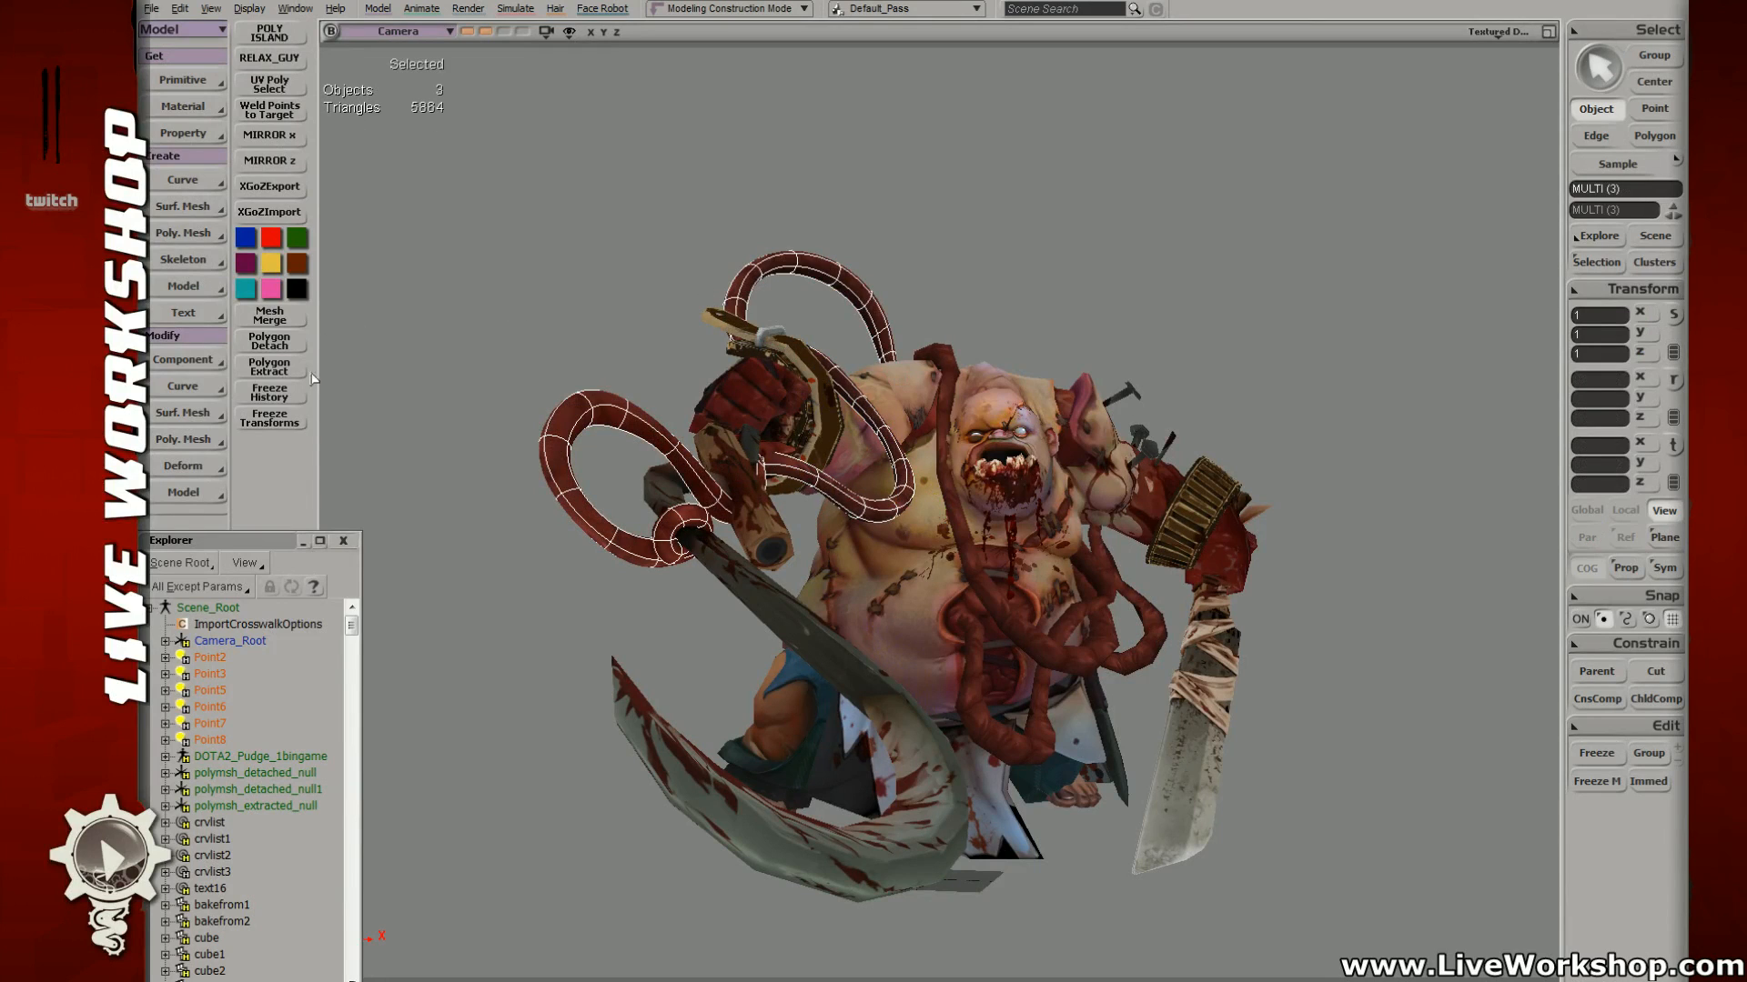
{"action": "left_click", "coordinate": [293, 421]}
Step: Save the scene under the new name DOTA2_Pudge_hayHook2fff
{"action": "left_click", "coordinate": [151, 9]}
{"action": "left_click", "coordinate": [192, 89]}
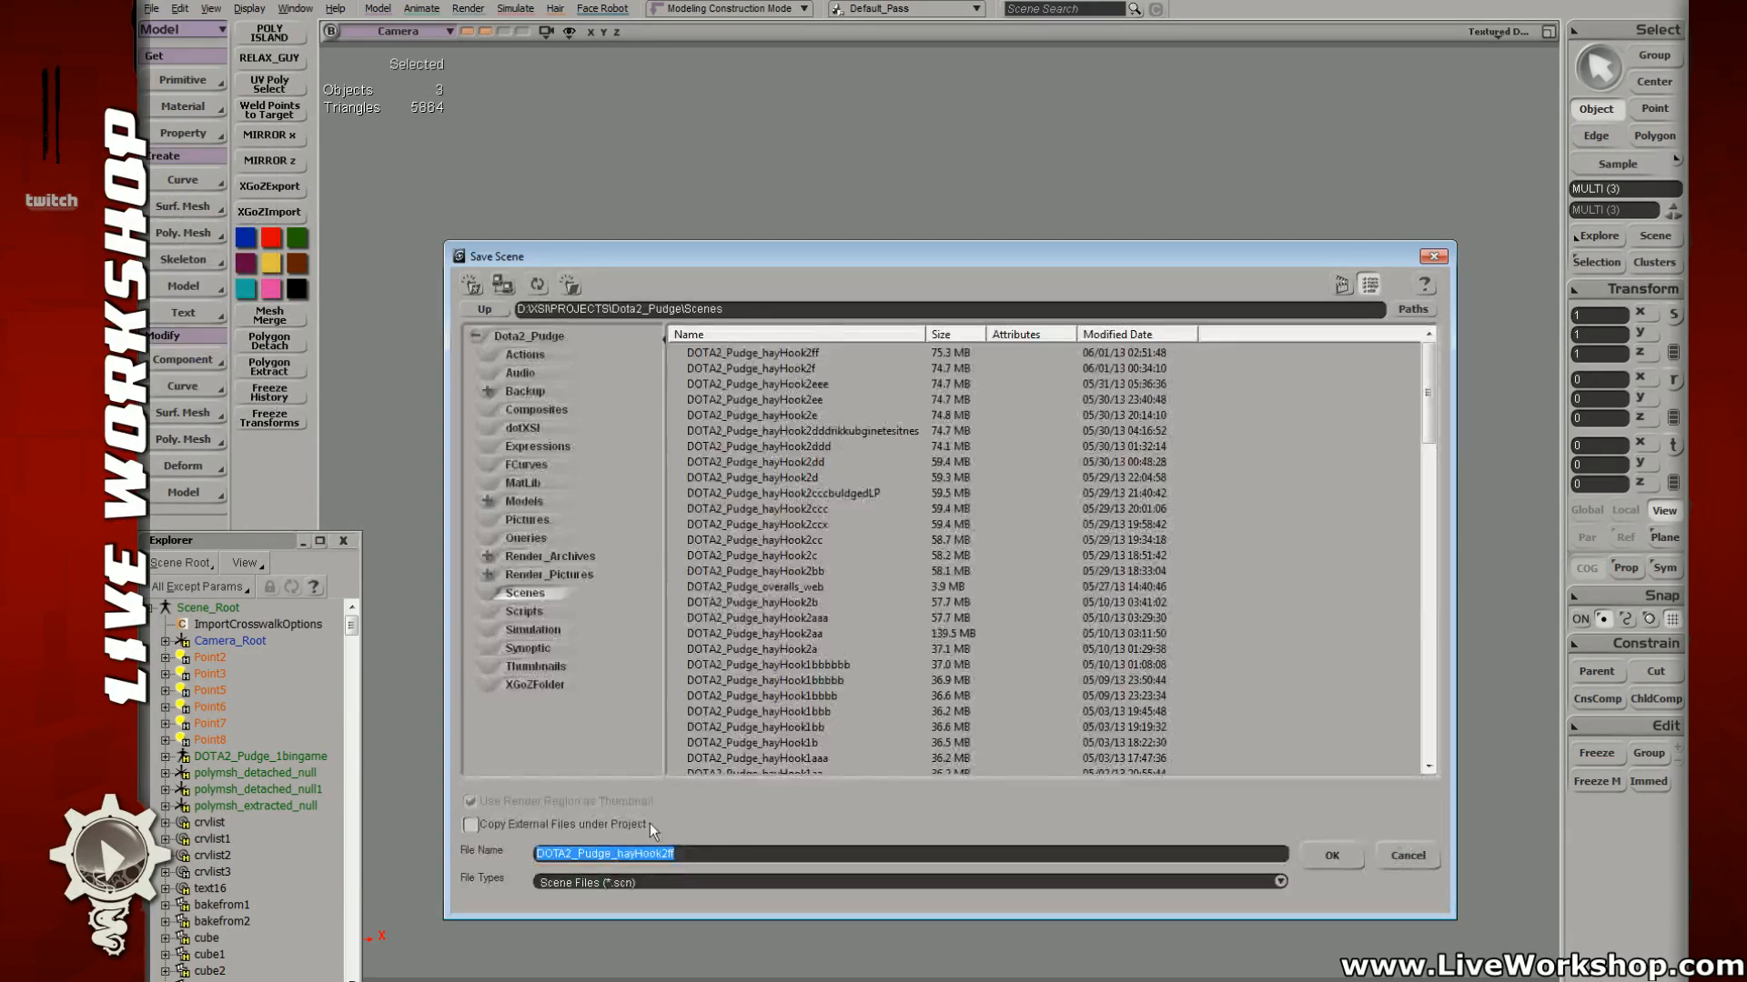
{"action": "left_click", "coordinate": [678, 853]}
{"action": "type", "text": "f"}
{"action": "key", "text": "Return"}
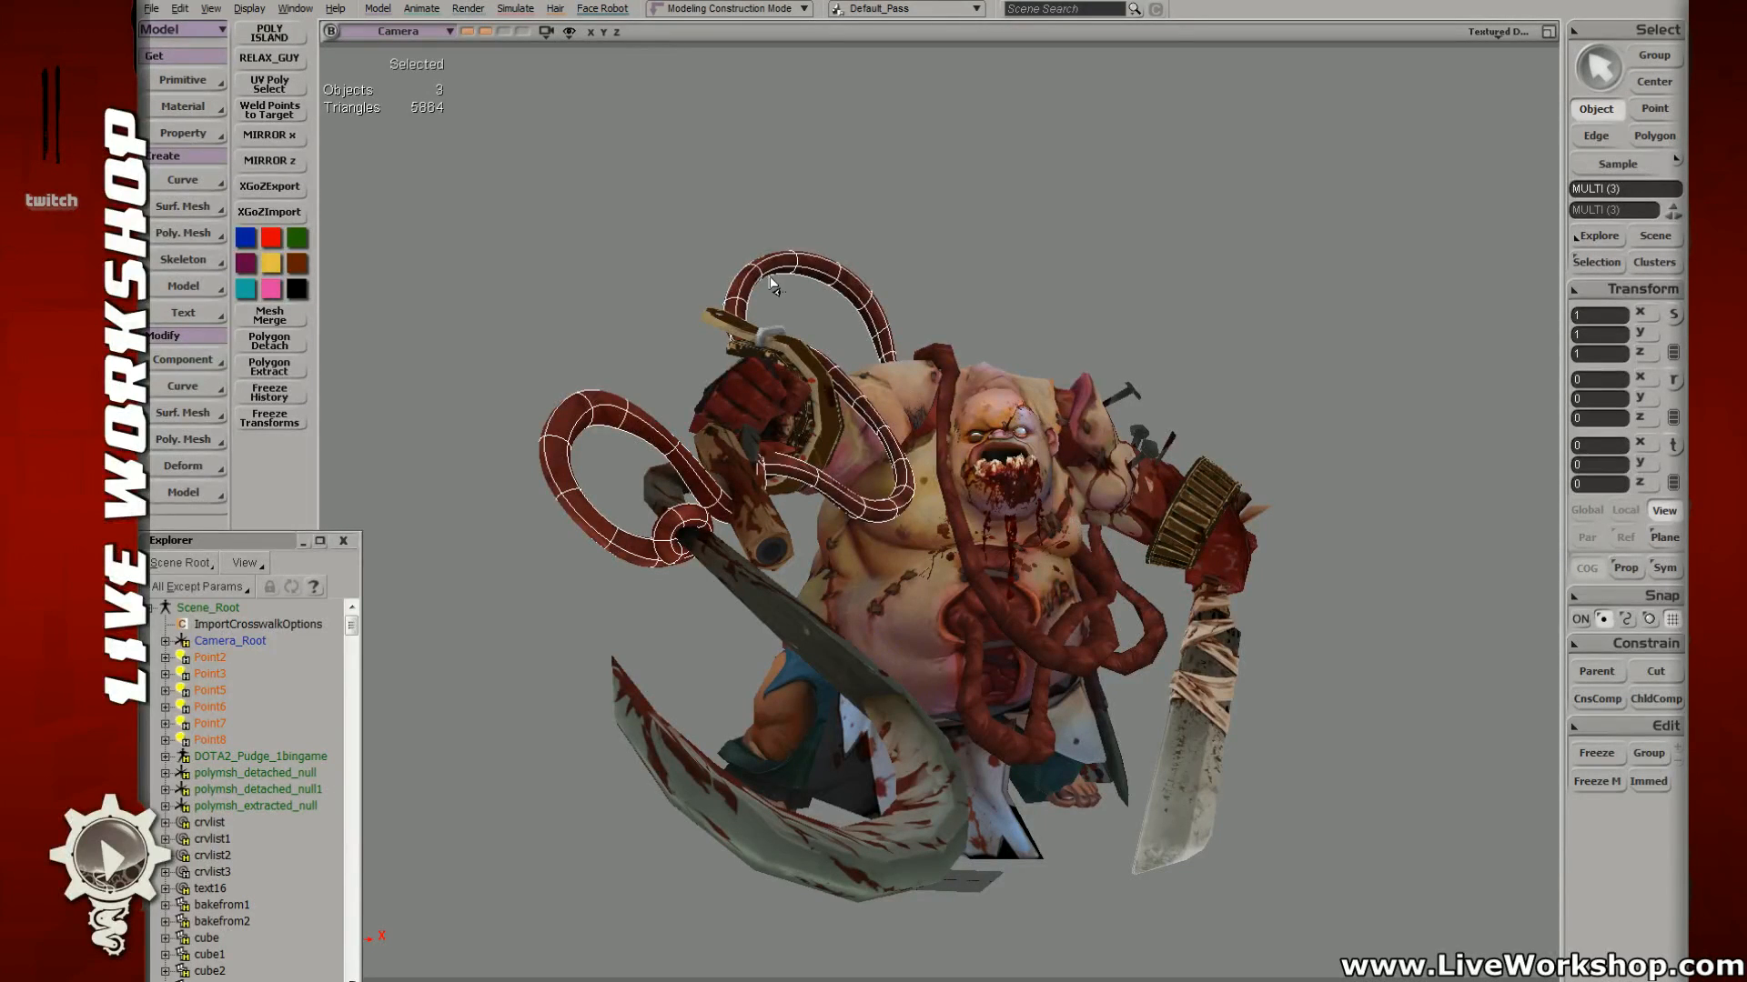
Step: Select the five-point ring at the hand-side upper bend of the looping shoulder tube and move it
{"action": "key", "text": "4"}
{"action": "key", "text": "t"}
{"action": "mouse_move", "coordinate": [738, 258]}
{"action": "left_mouse_down"}
{"action": "mouse_move", "coordinate": [772, 283]}
{"action": "mouse_move", "coordinate": [761, 267]}
{"action": "left_mouse_up"}
{"action": "key", "text": "6"}
{"action": "key", "text": "v"}
{"action": "key", "text": "t"}
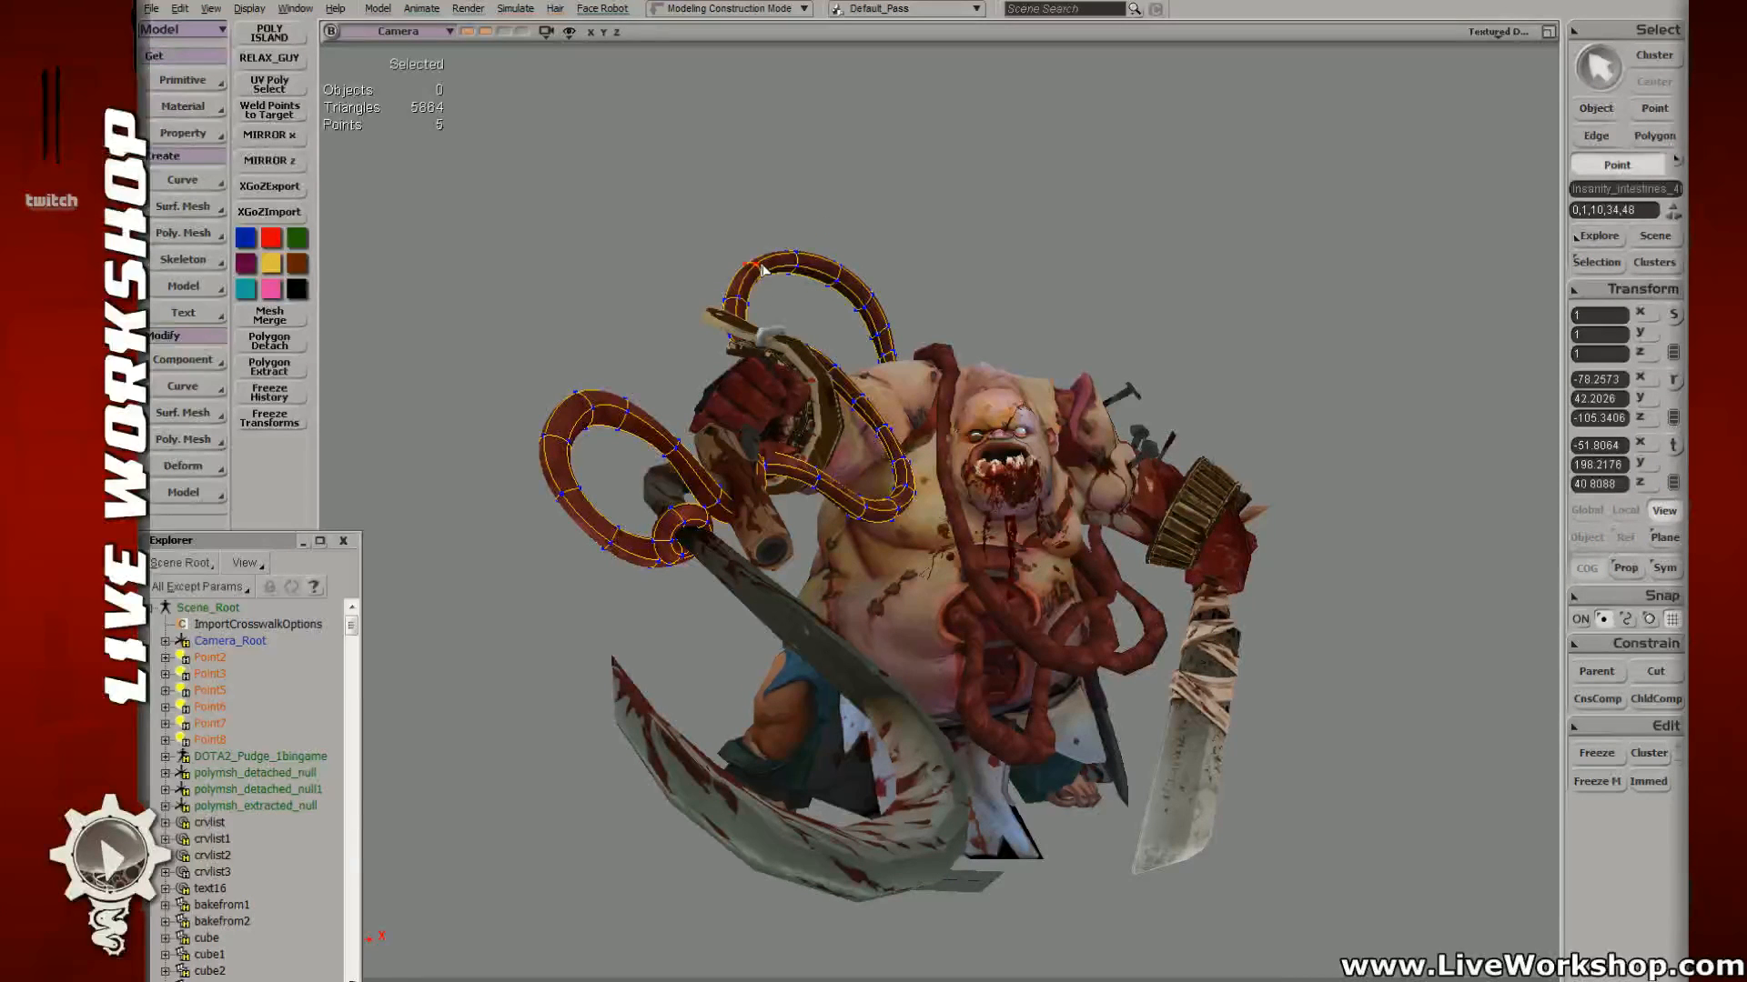
Step: Select the complete edge ring at the looping tube's hand-side upper bend and scale it
{"action": "key", "text": "e"}
{"action": "left_click", "coordinate": [760, 273]}
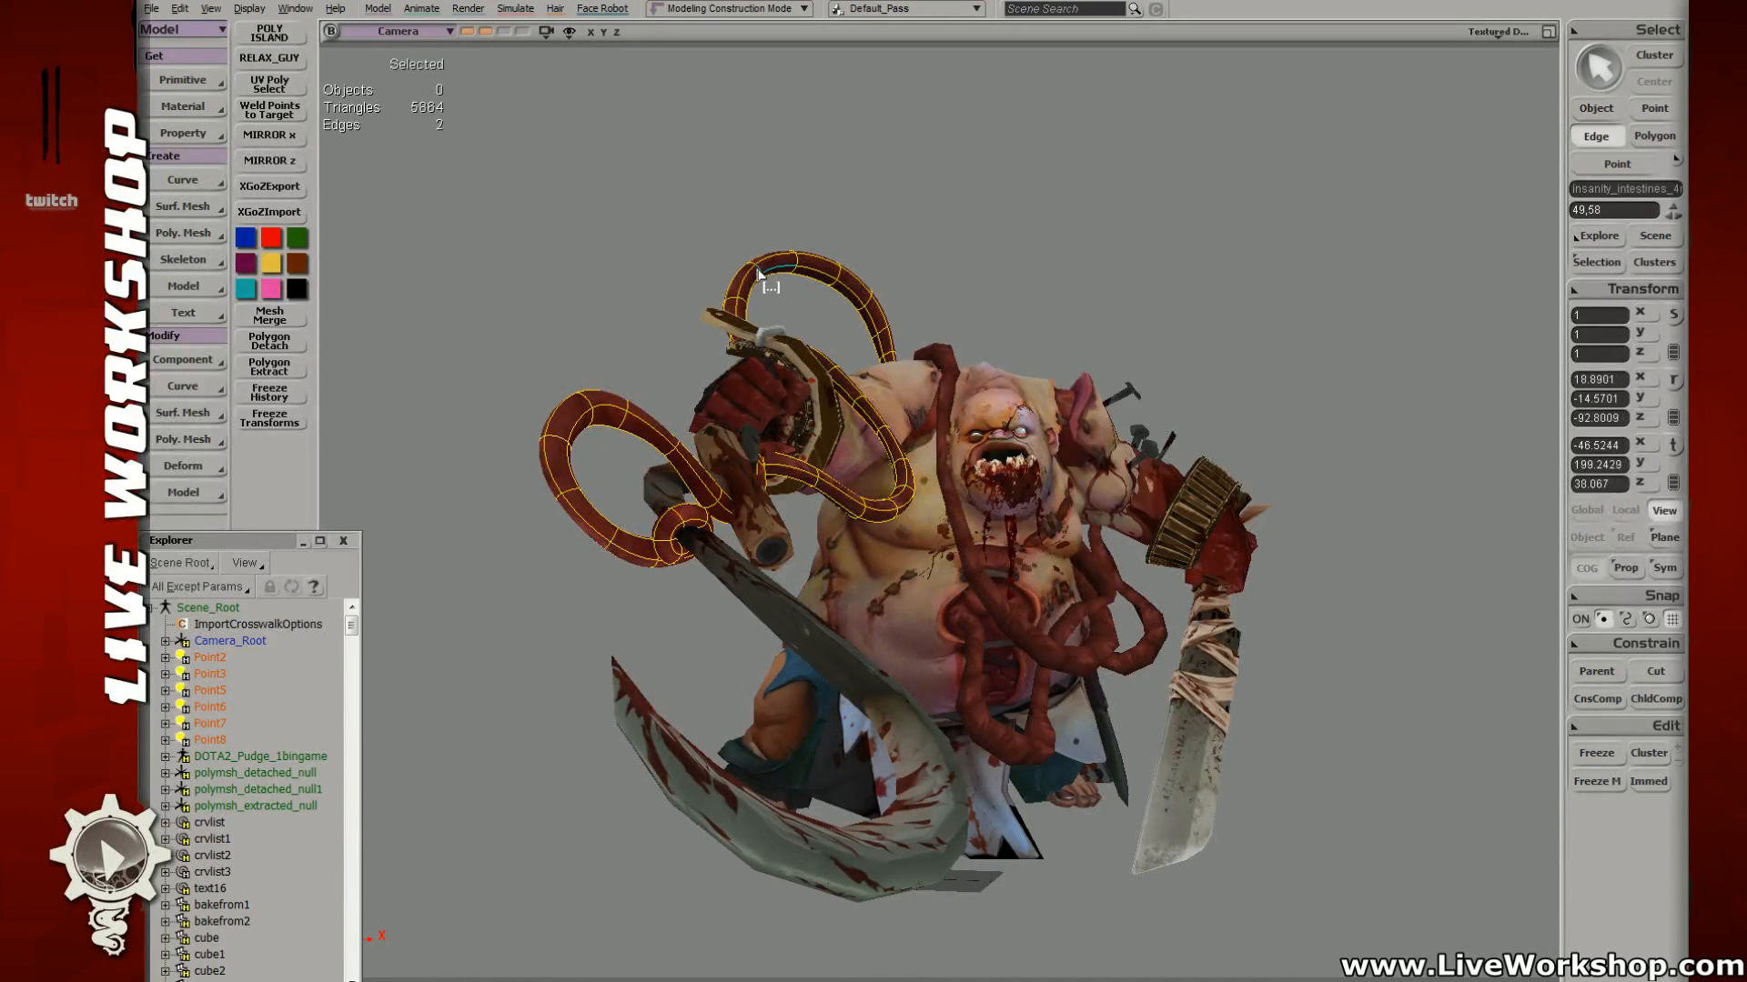
{"action": "middle_click", "coordinate": [760, 275], "text": "alt"}
{"action": "middle_click", "coordinate": [760, 274], "text": "alt"}
{"action": "middle_click", "coordinate": [756, 276], "text": "alt"}
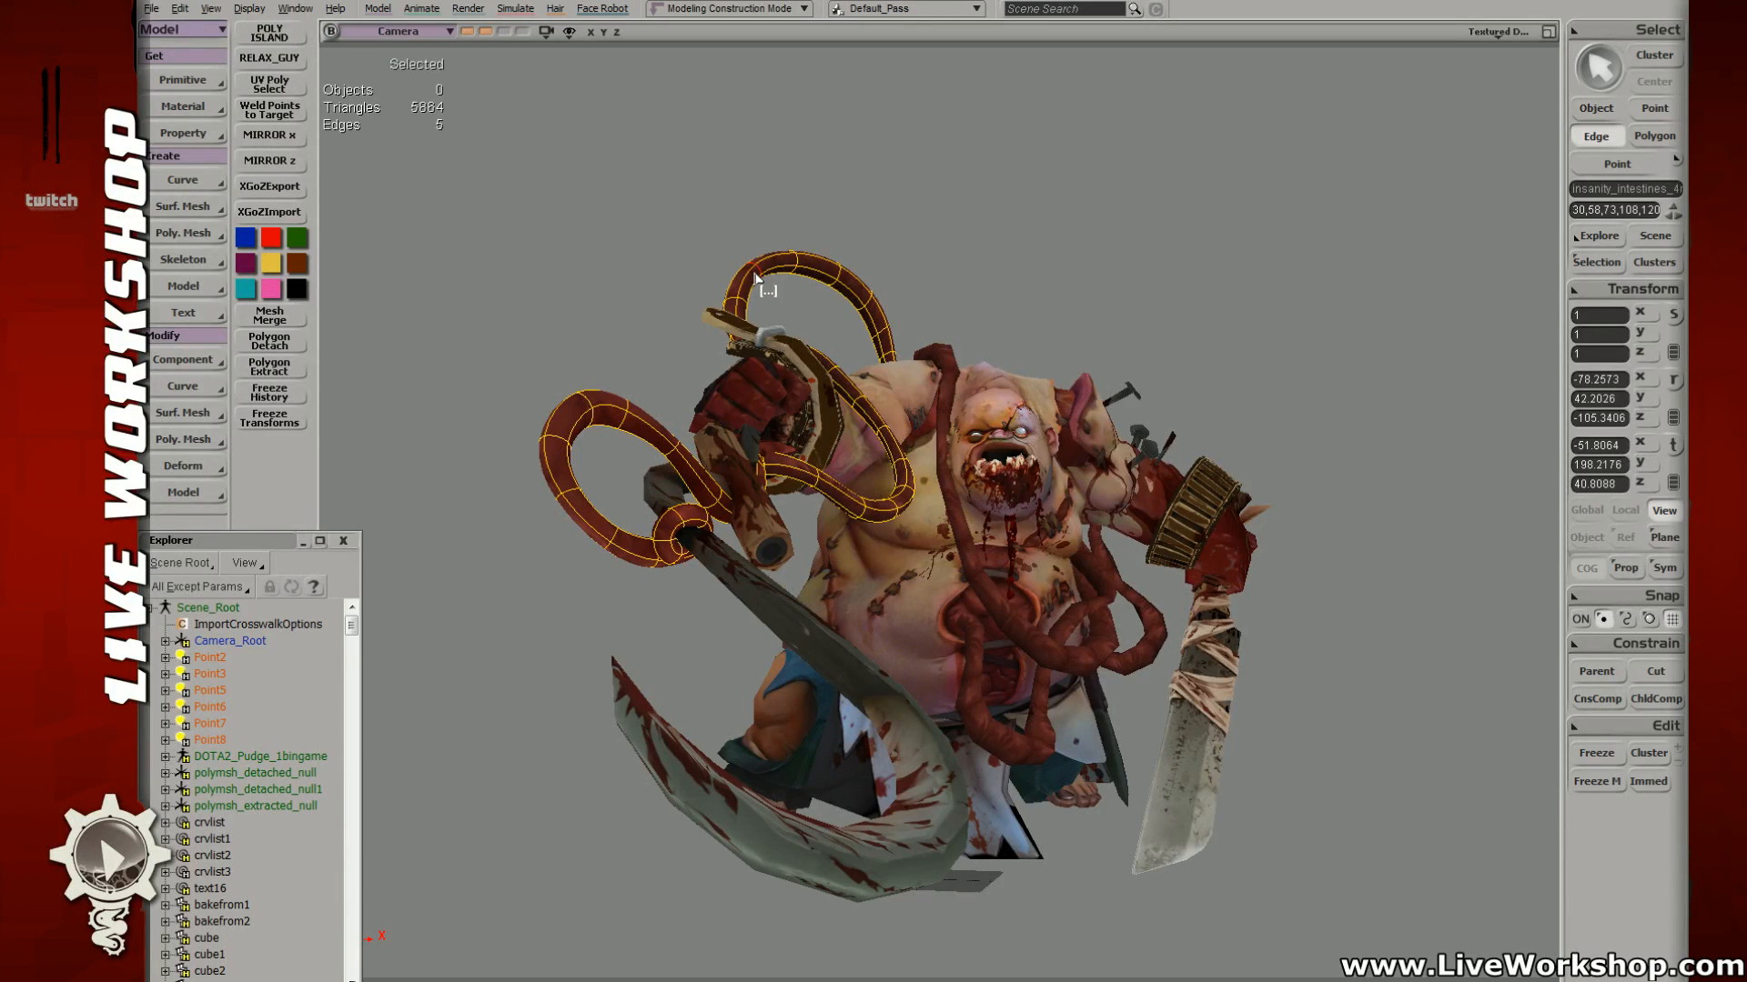
{"action": "key", "text": "x"}
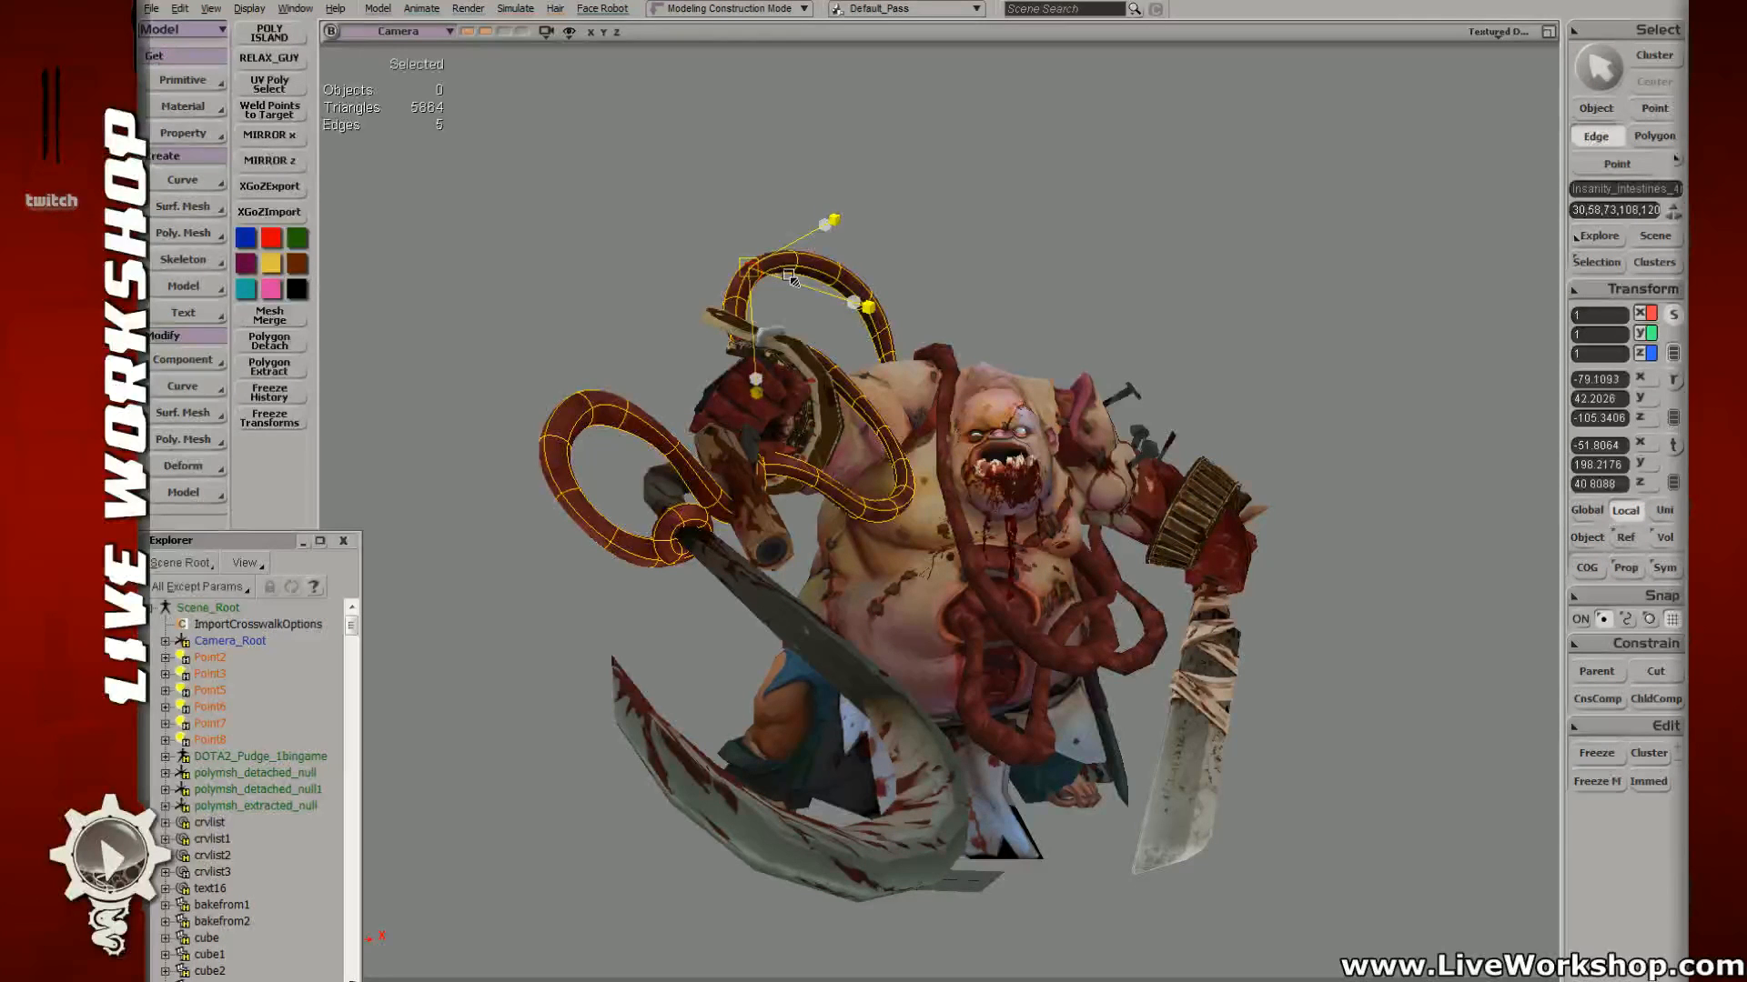
{"action": "key", "text": "space"}
Step: Select the edge ring on the looping tube's shoulder-side descent and scale it
{"action": "left_click", "coordinate": [872, 314]}
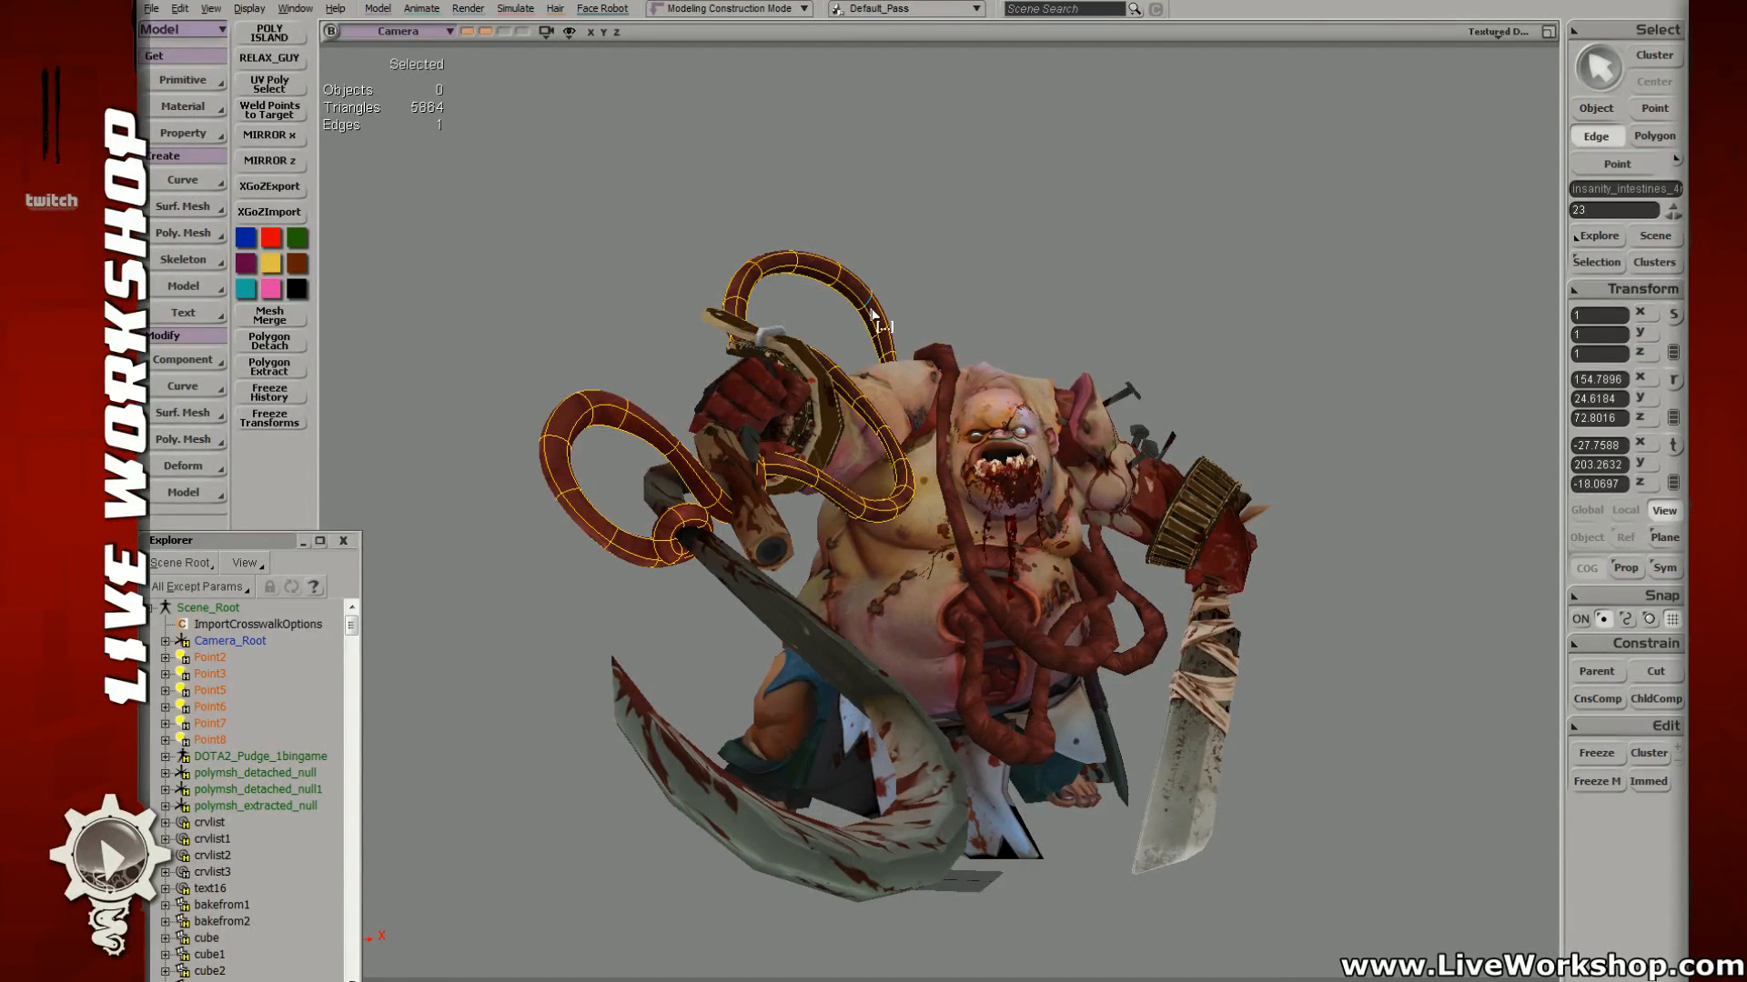
{"action": "middle_click", "coordinate": [871, 314], "text": "alt"}
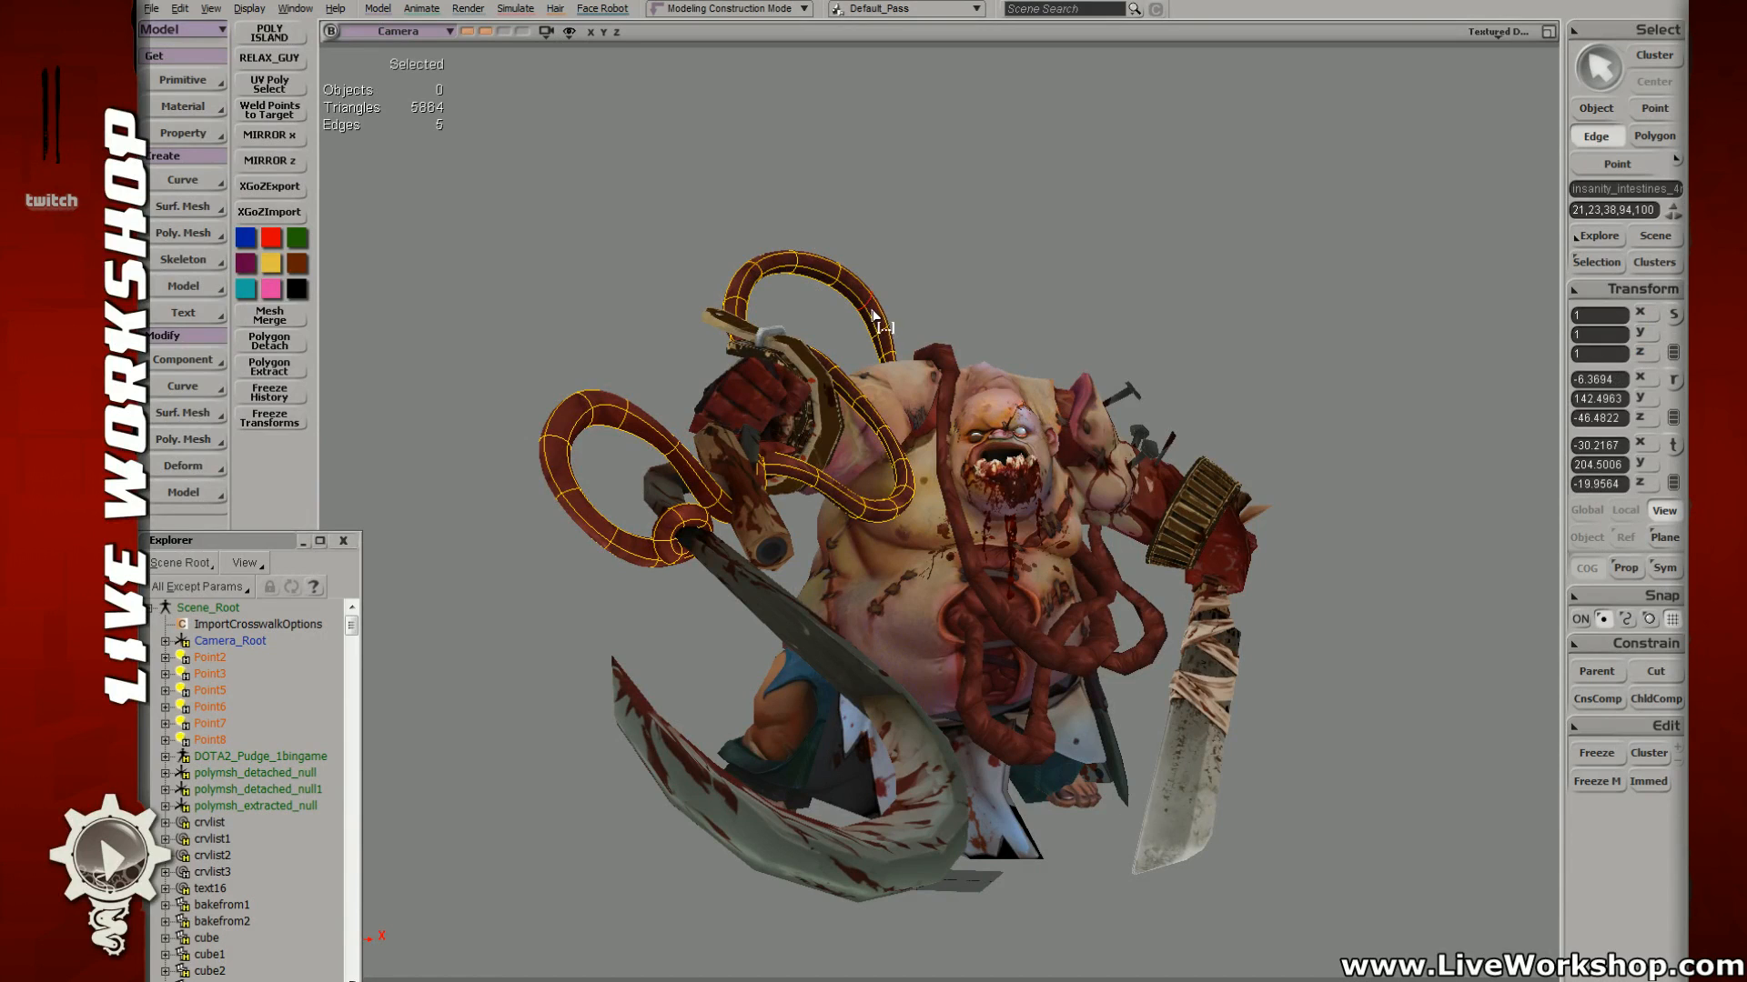
{"action": "key", "text": "x"}
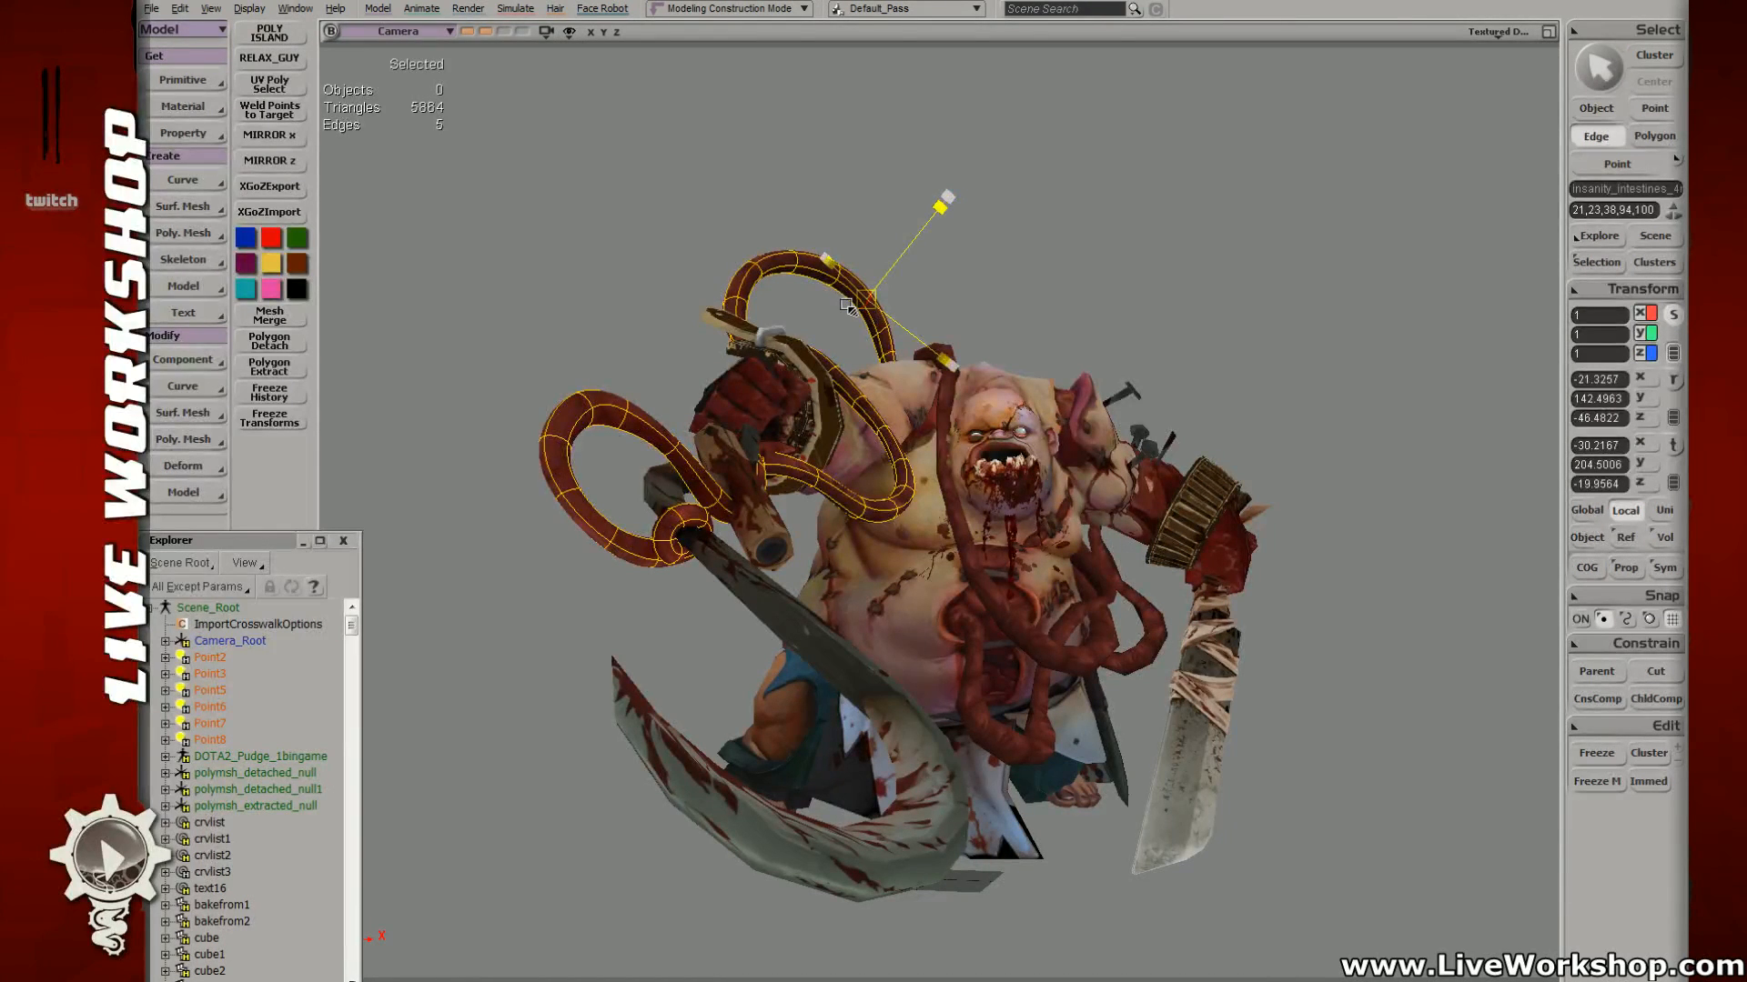
{"action": "key", "text": "space"}
Step: Move the looping tube's five-point end ring beside the wrist guard with proportional modification enabled, then deselect the tubes
{"action": "key", "text": "F3"}
{"action": "key", "text": "t"}
{"action": "left_click_drag", "start_coordinate": [721, 321], "coordinate": [762, 350]}
{"action": "key", "text": "v"}
{"action": "key", "text": "F3"}
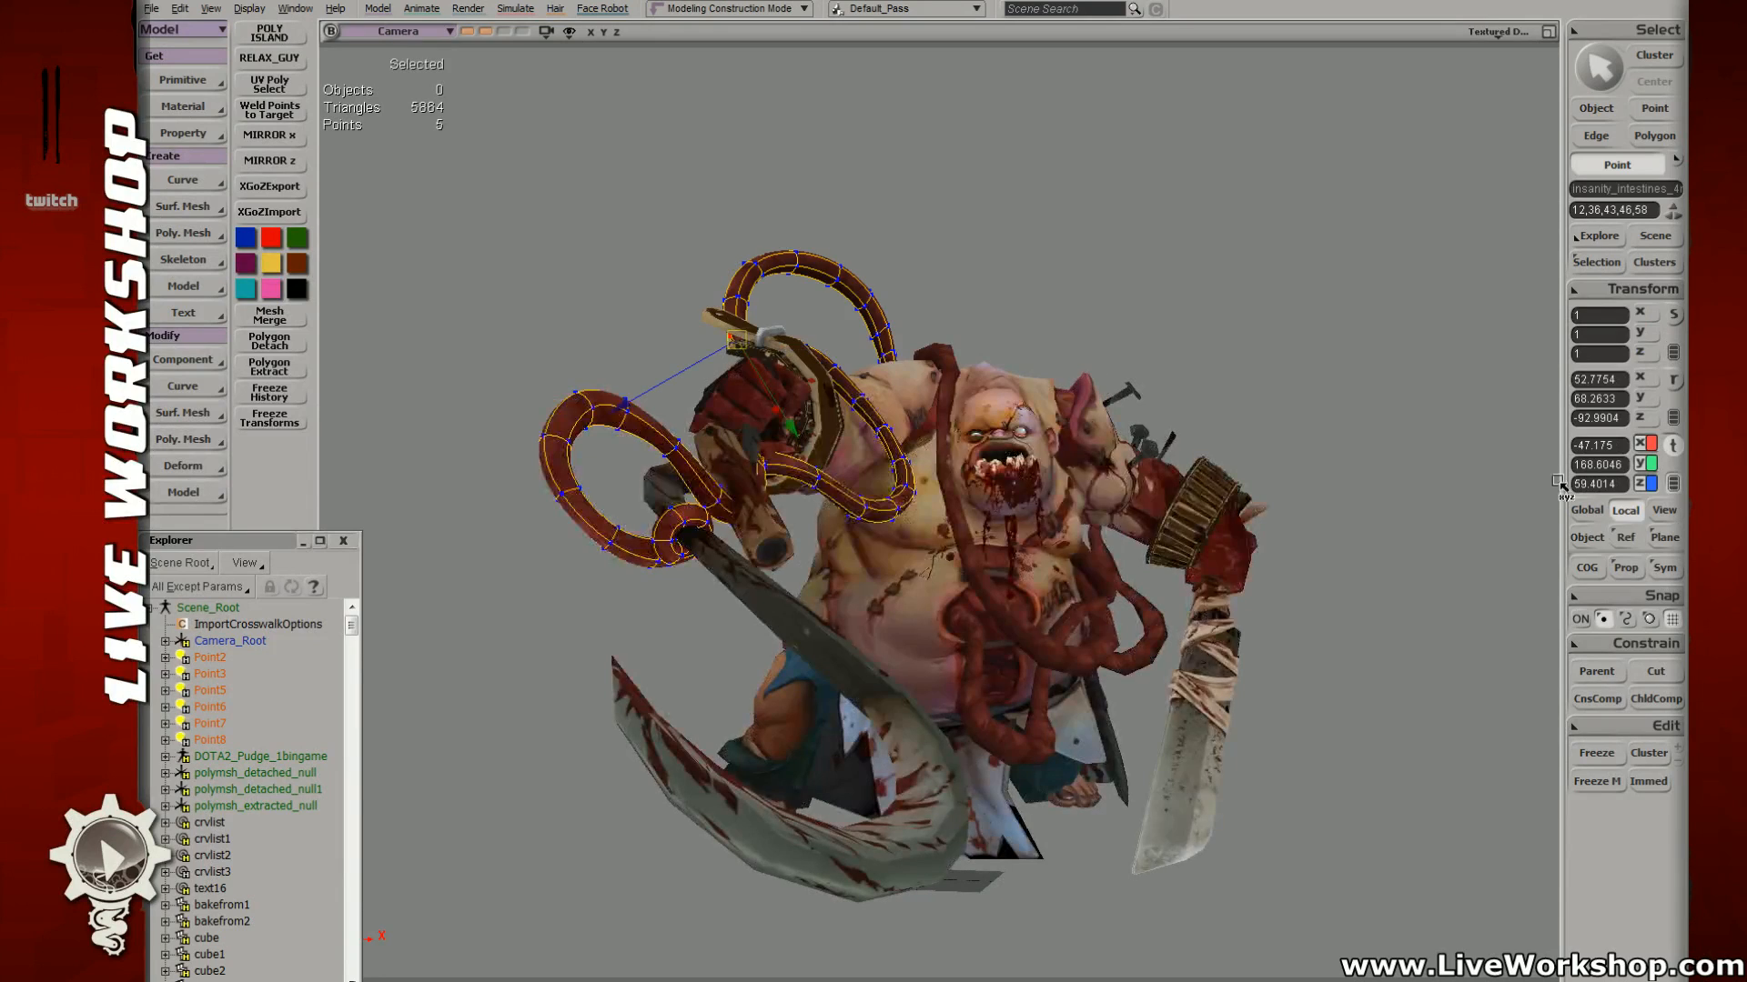
{"action": "left_click", "coordinate": [1638, 566]}
{"action": "left_click_drag", "start_coordinate": [737, 341], "coordinate": [748, 324]}
{"action": "key", "text": "space"}
{"action": "left_click", "coordinate": [1039, 265]}
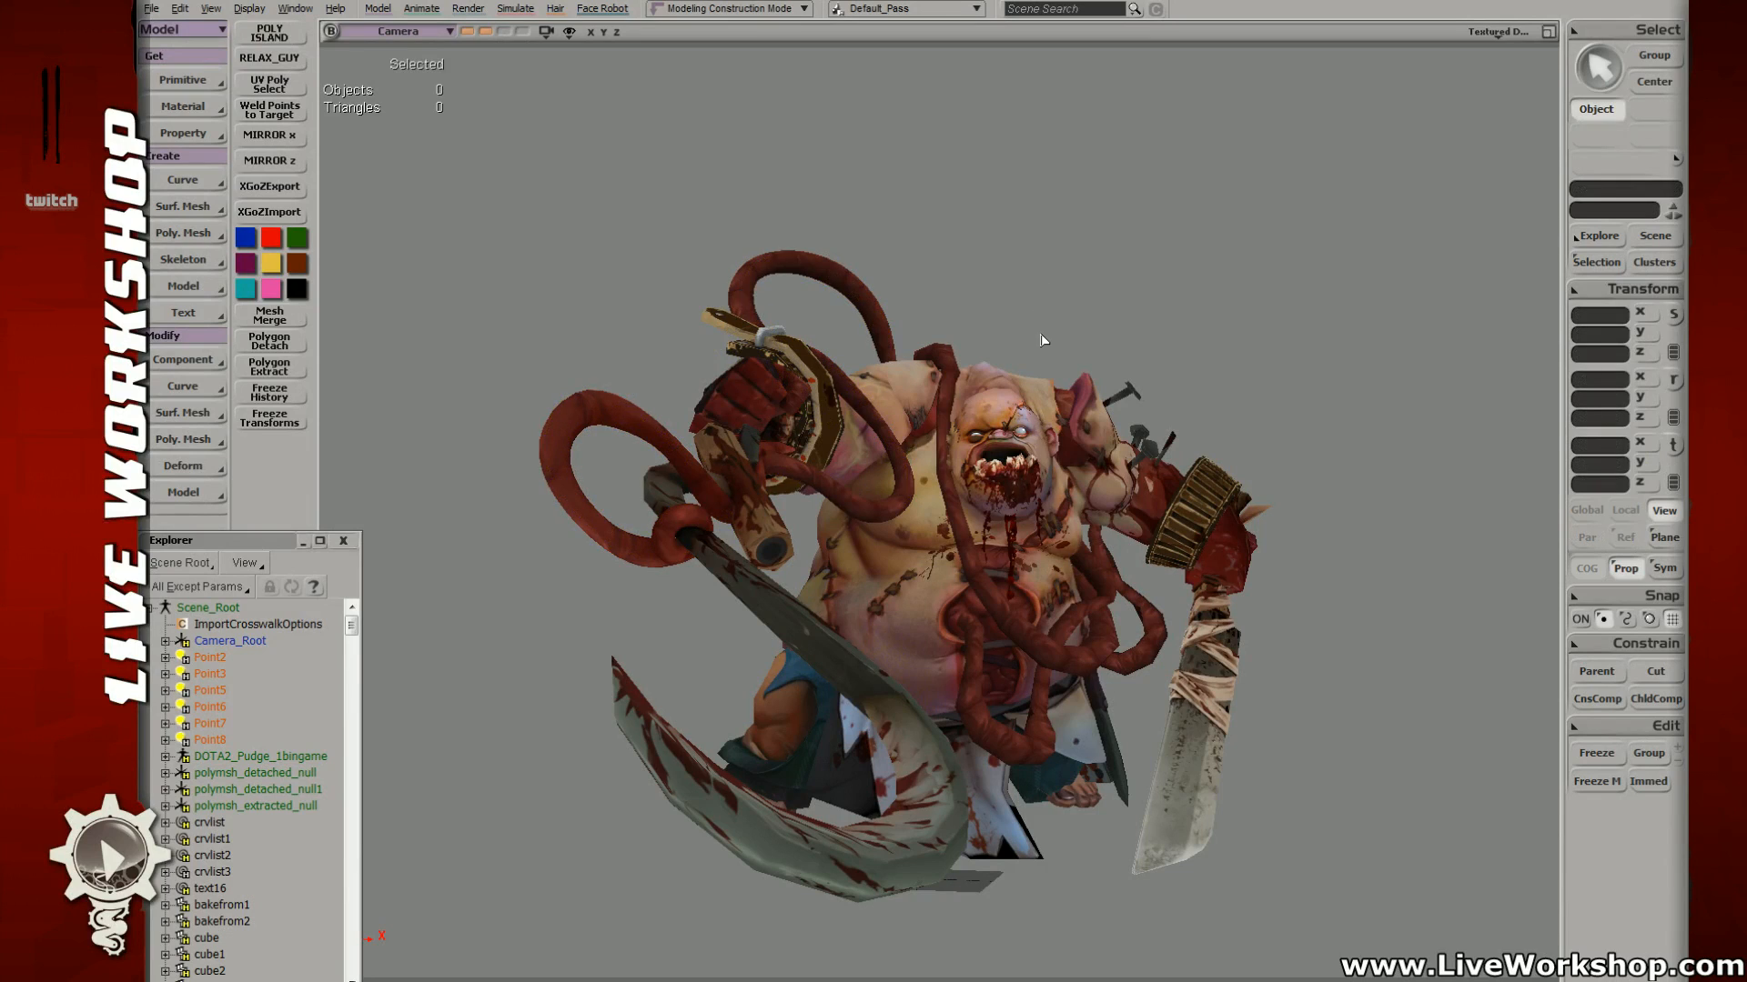
Step: Scale the edge ring near the arm tube's lower end by the hook handle proportionally, then save the scene
{"action": "key", "text": "e"}
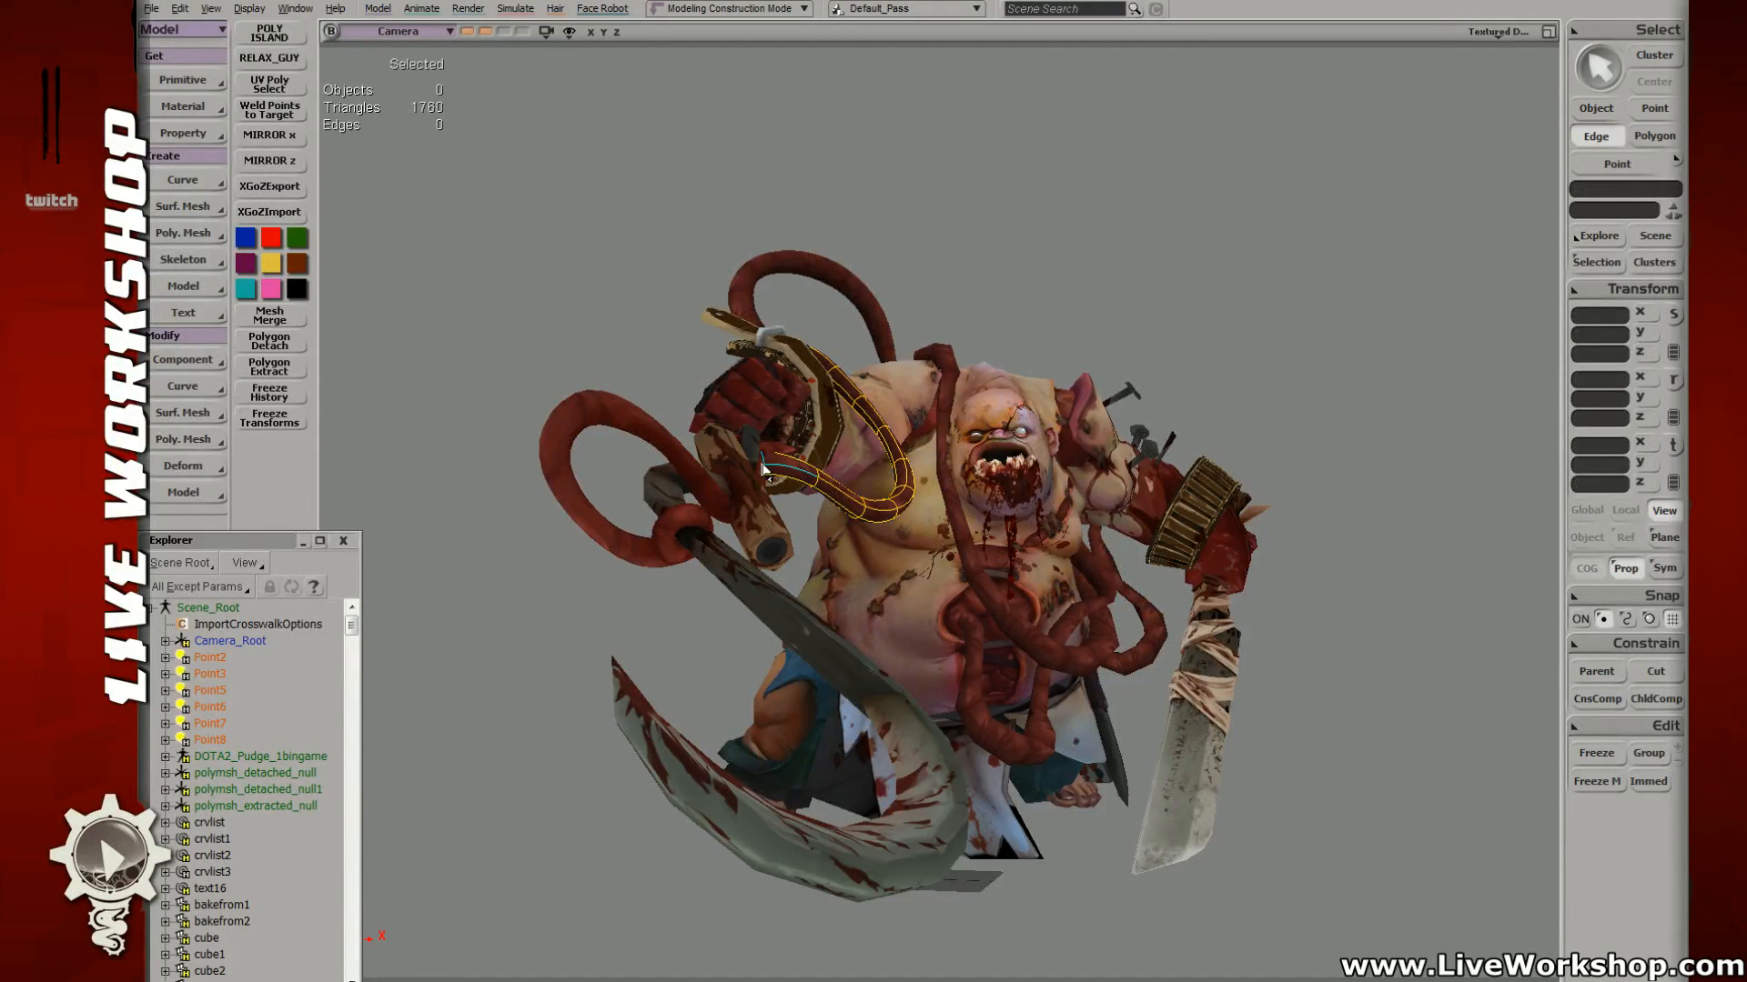
{"action": "left_click", "coordinate": [764, 469]}
{"action": "middle_click", "coordinate": [761, 467], "text": "alt"}
{"action": "key", "text": "x"}
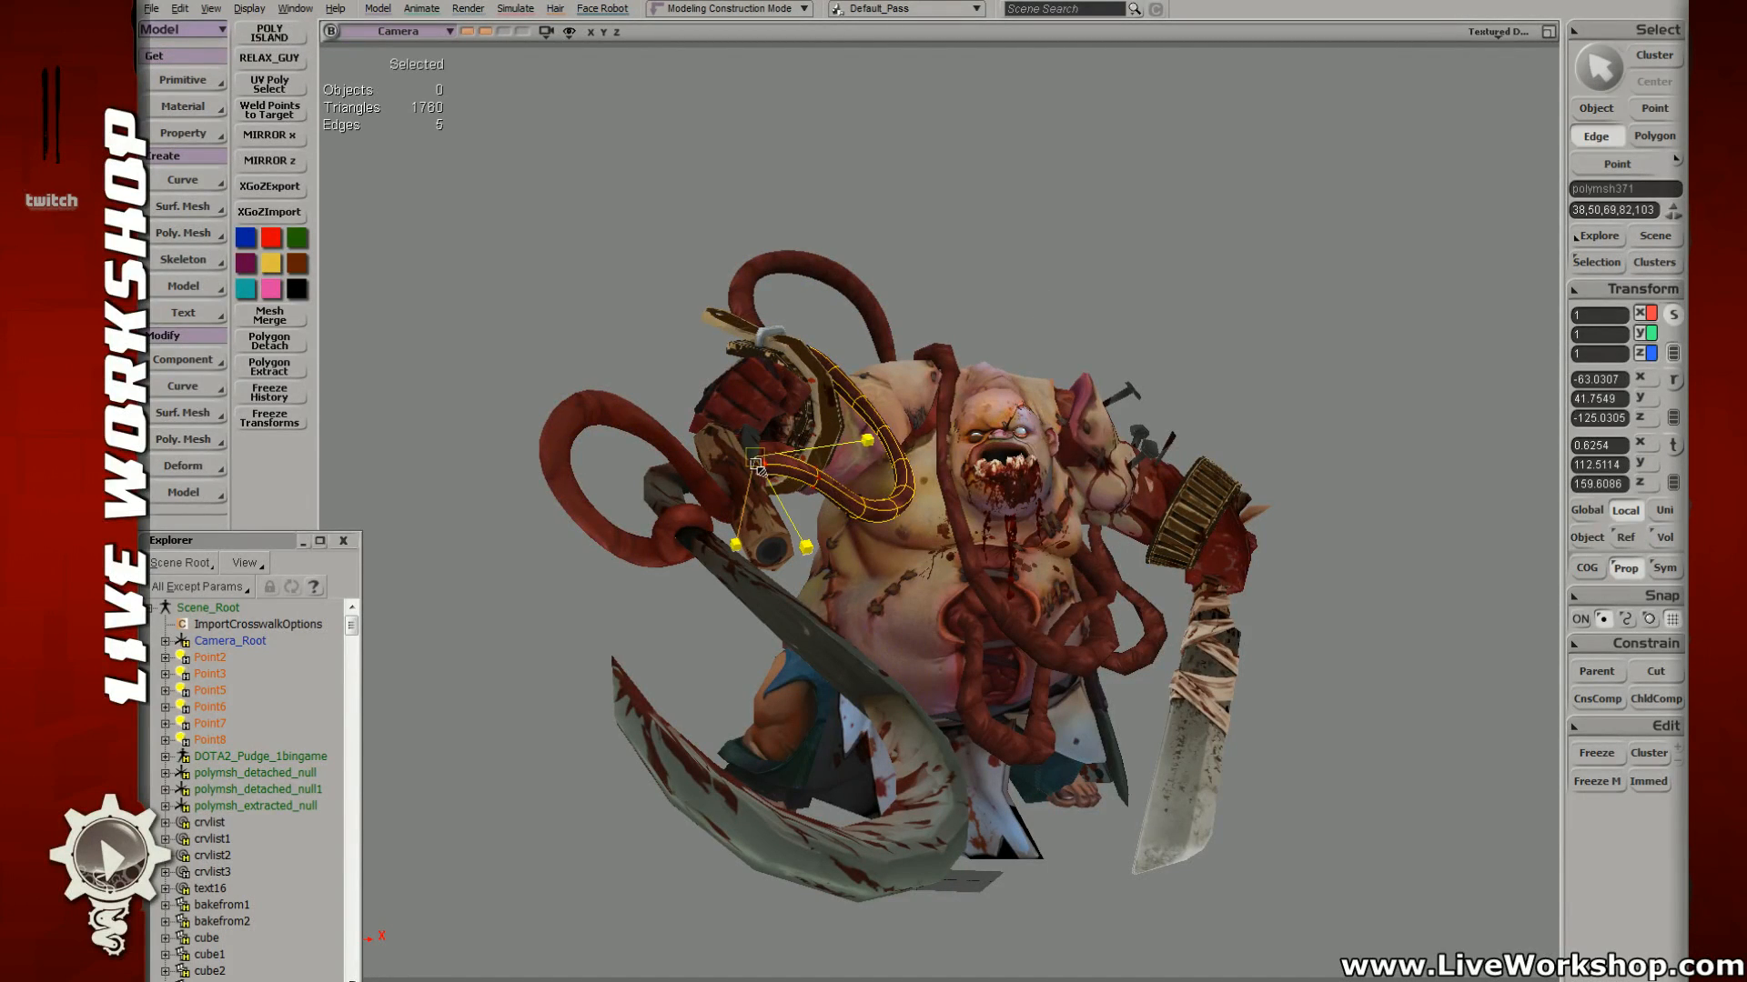
{"action": "left_click_drag", "start_coordinate": [756, 464], "coordinate": [715, 472]}
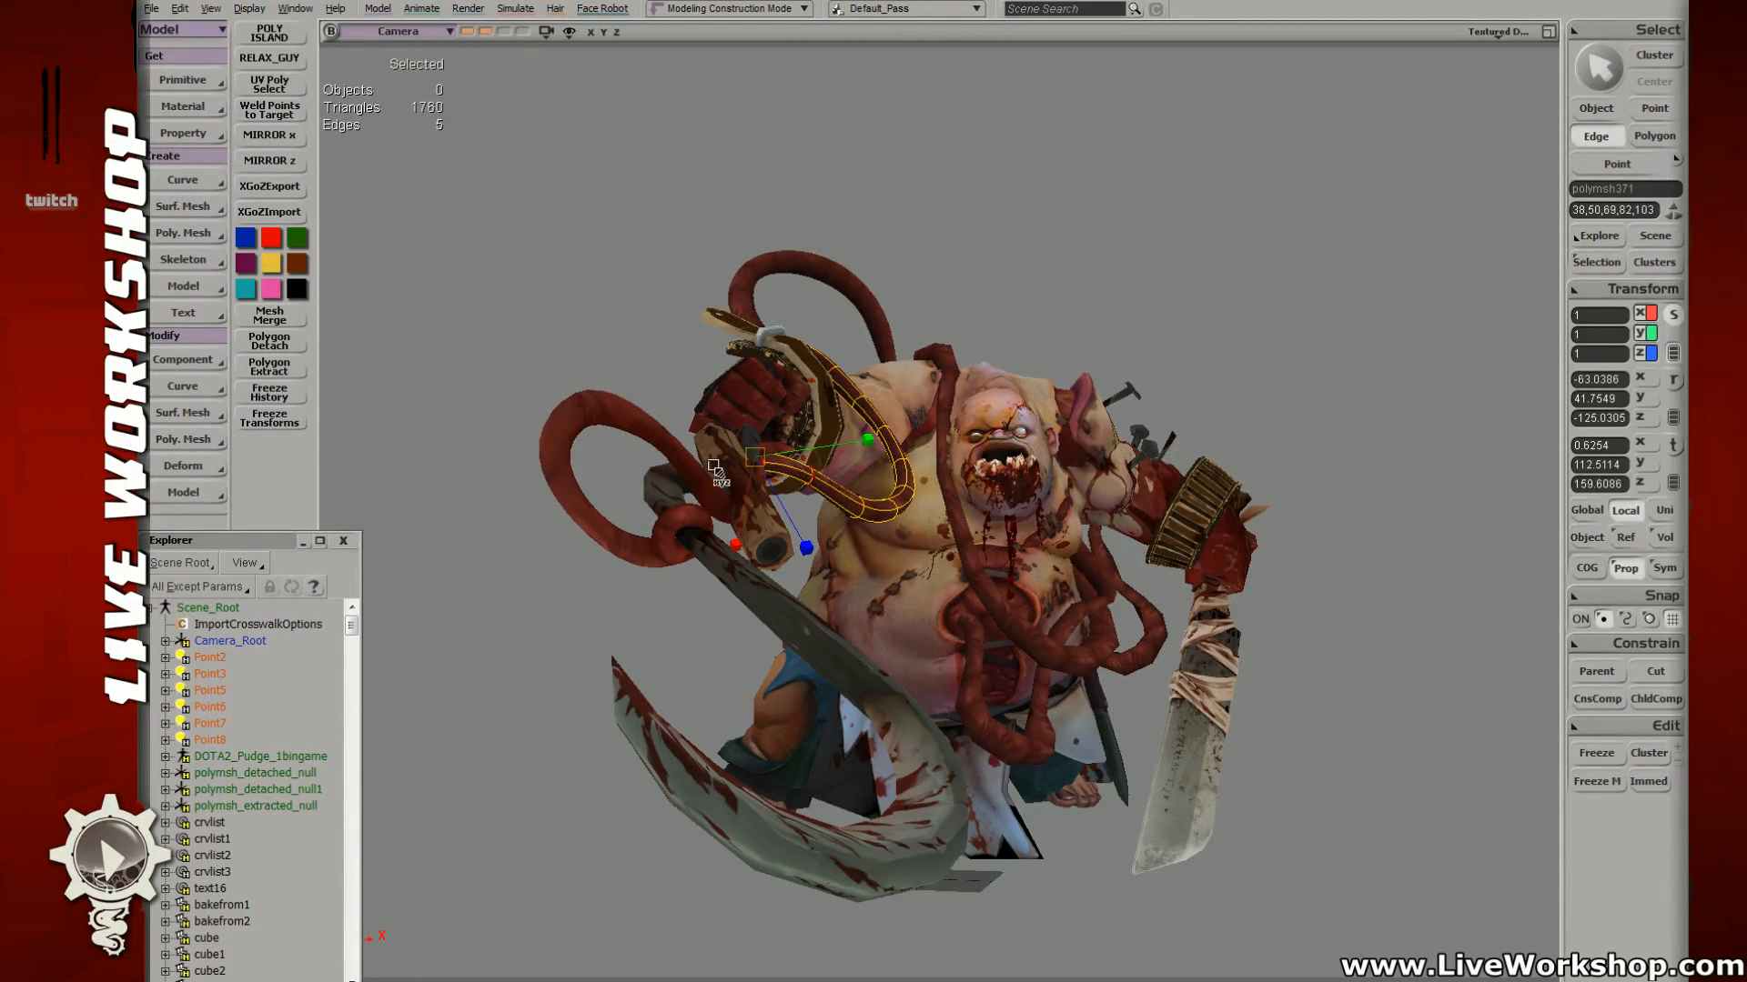
{"action": "key", "text": "space"}
{"action": "left_click", "coordinate": [665, 334]}
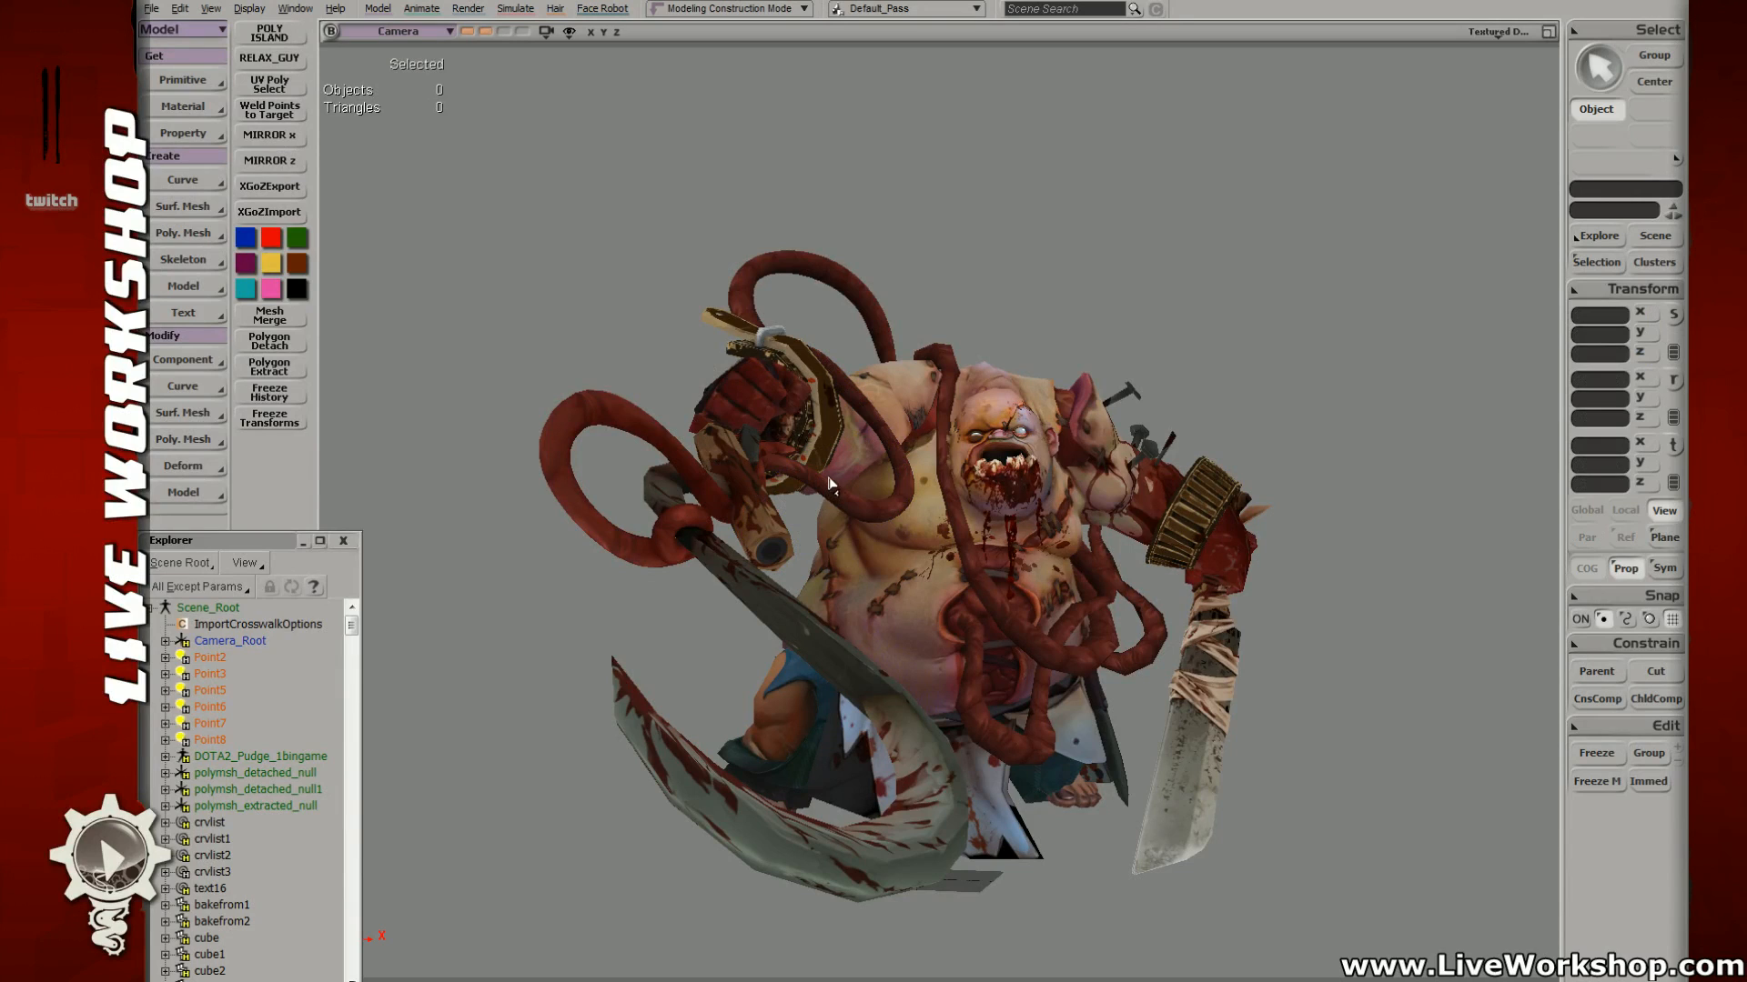
{"action": "key", "text": "s"}
{"action": "key", "text": "ctrl+s"}
Step: Select the ten points of the two rings at the top of the looping tube and move them proportionally upward
{"action": "left_click", "coordinate": [798, 285]}
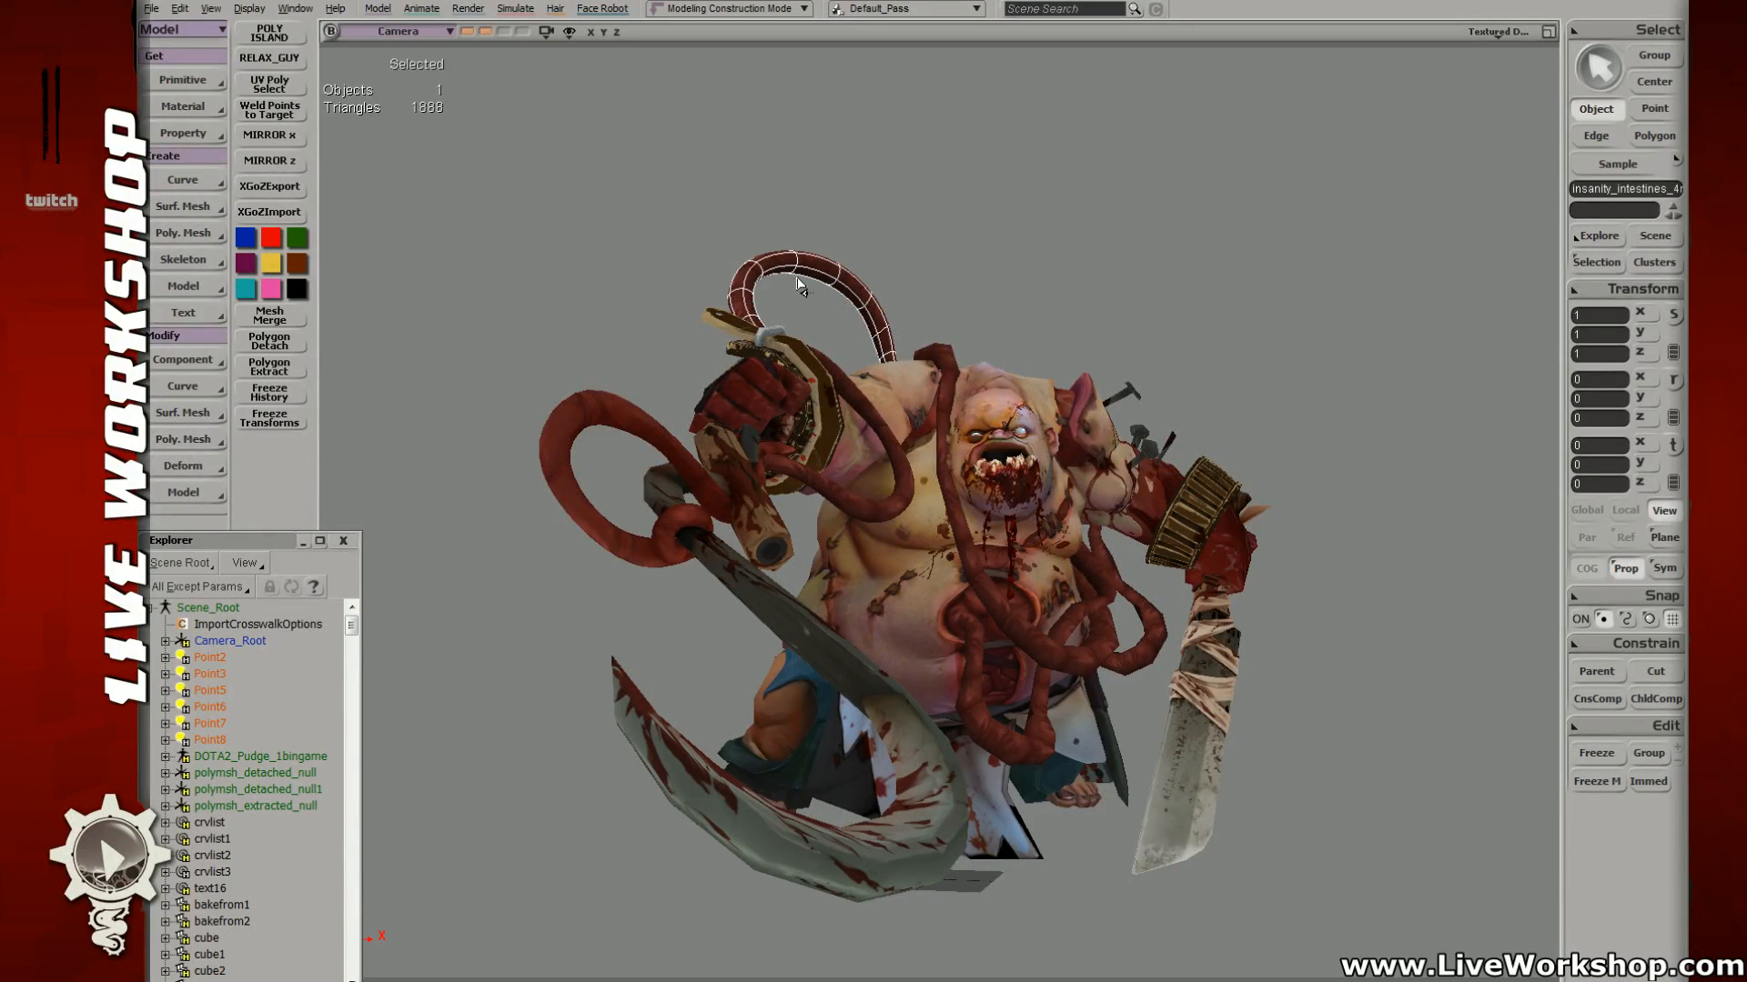
{"action": "key", "text": "t"}
{"action": "left_click_drag", "start_coordinate": [773, 232], "coordinate": [837, 300]}
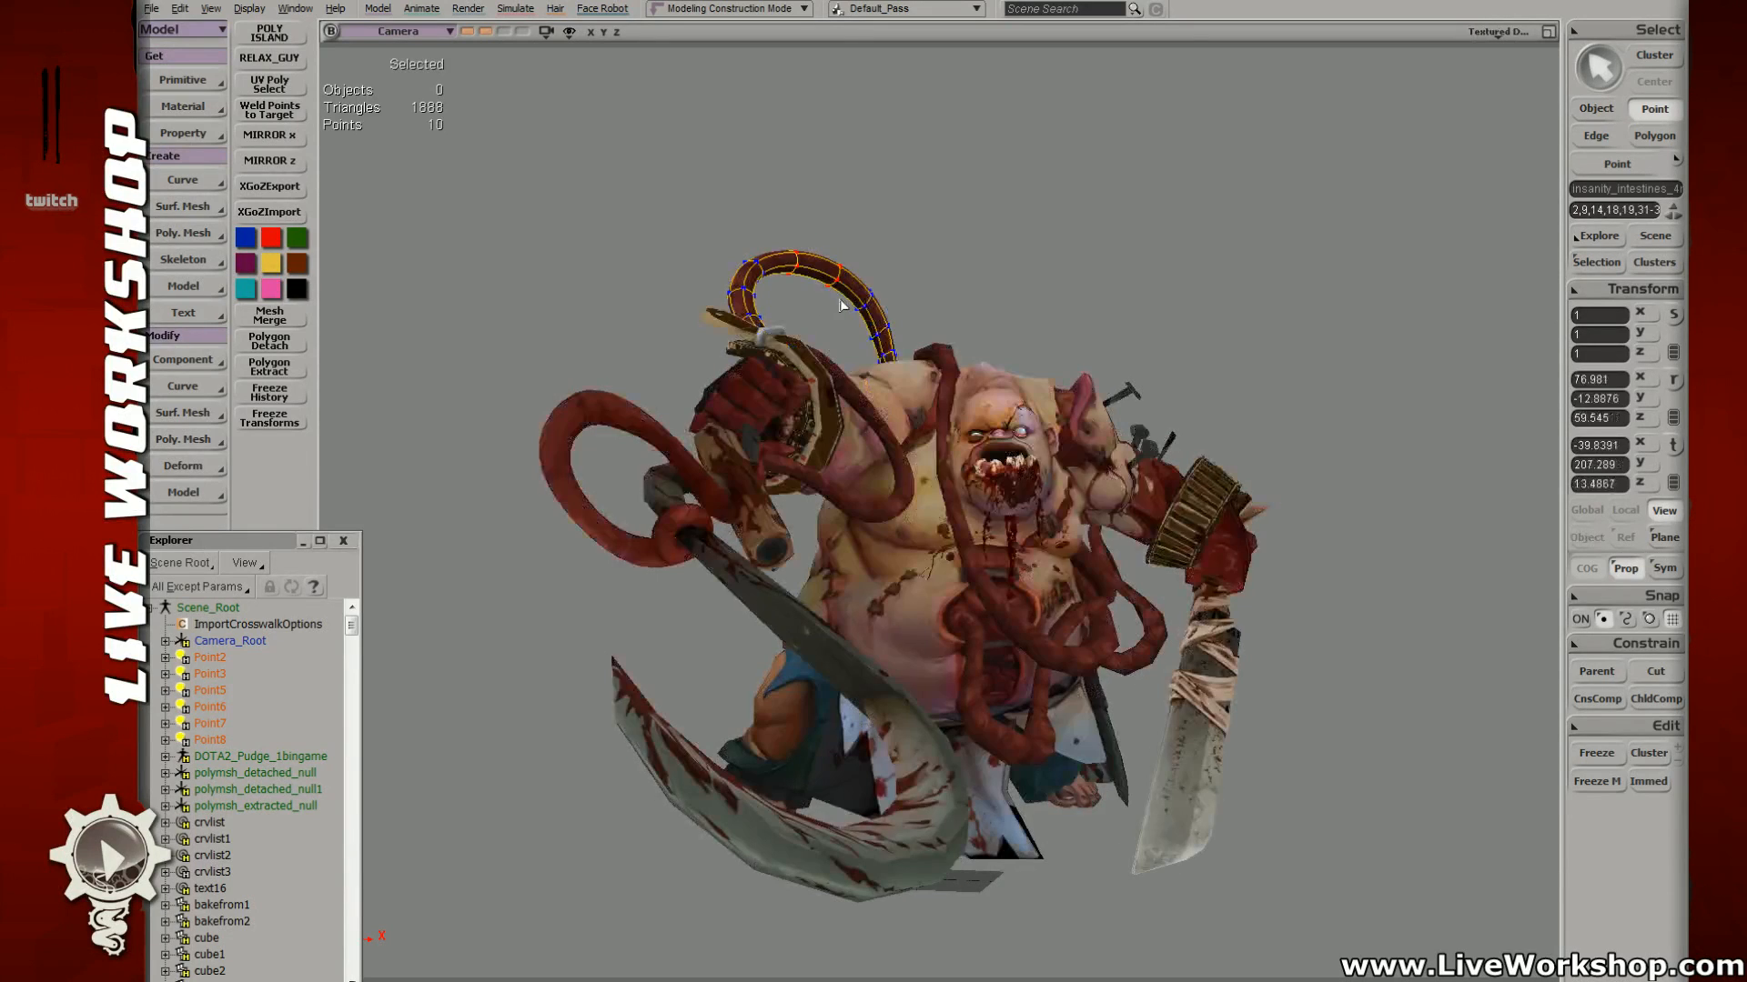
{"action": "key", "text": "v"}
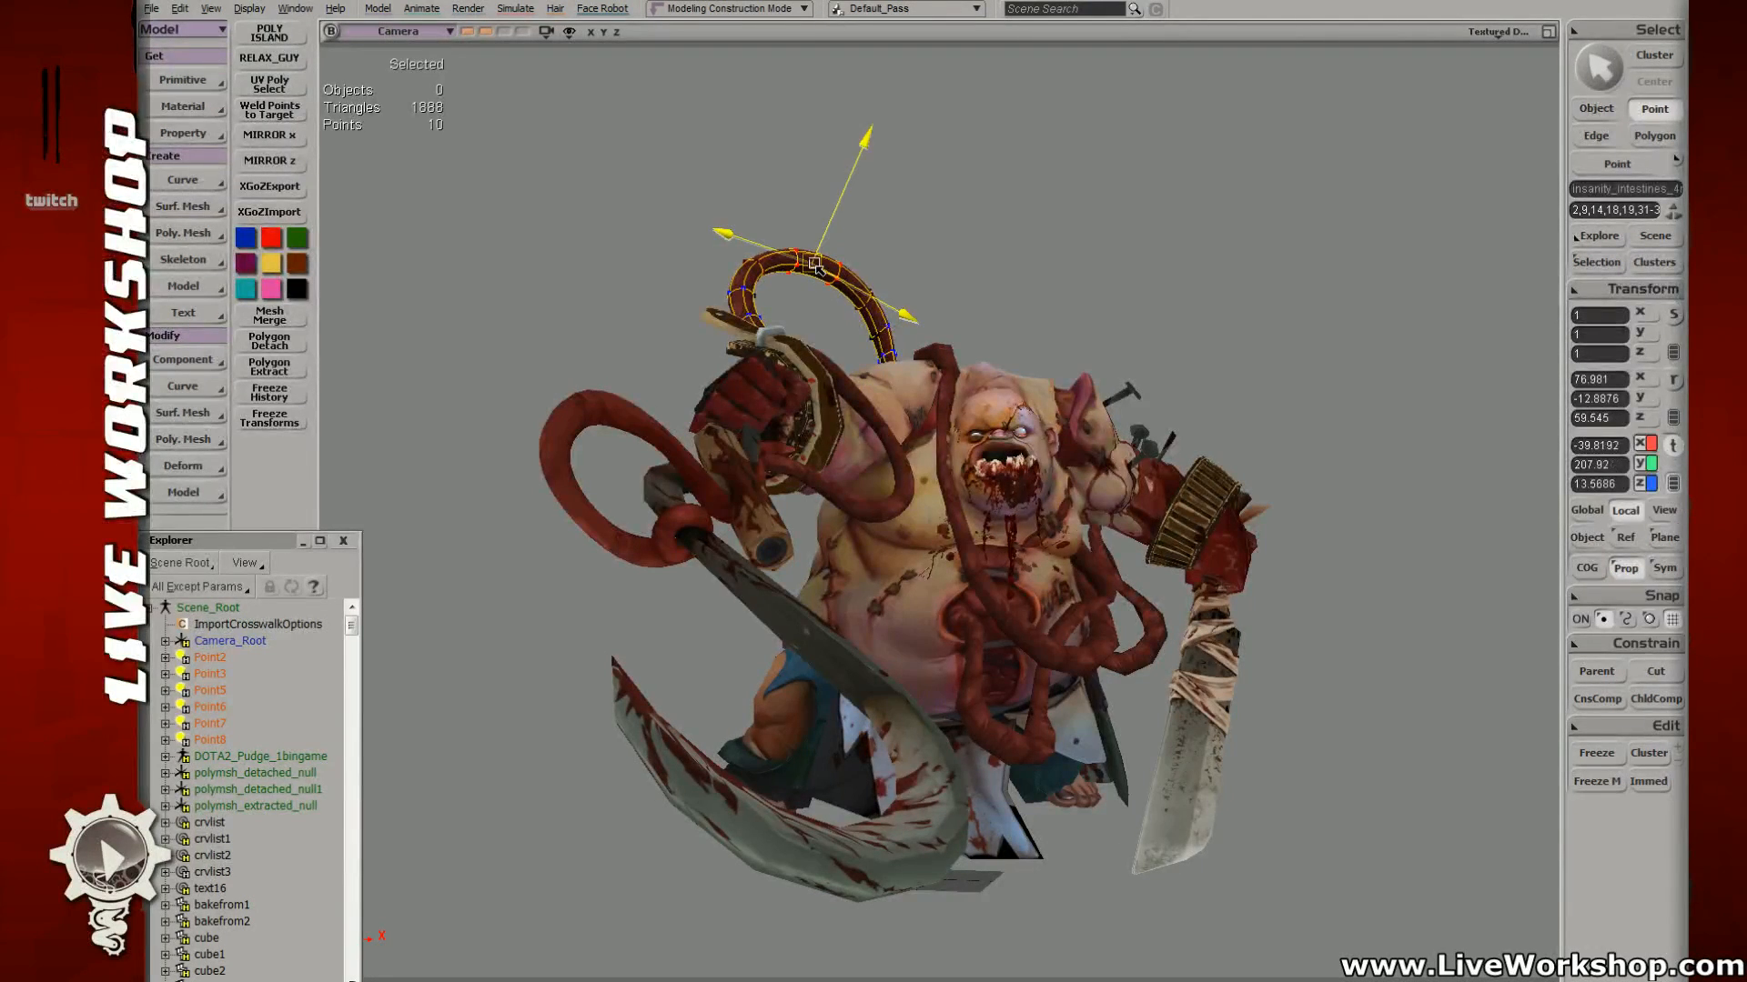
{"action": "left_click_drag", "start_coordinate": [816, 266], "coordinate": [752, 262]}
Step: Adjust the point ring at the looping tube's hand-side bend to round the arc, then deselect the tube and save the scene
{"action": "key", "text": "m"}
{"action": "key", "text": "4"}
{"action": "key", "text": "t"}
{"action": "key", "text": "6"}
{"action": "key", "text": "v"}
{"action": "key", "text": "space"}
{"action": "left_click", "coordinate": [1000, 248]}
{"action": "key", "text": "ctrl+s"}
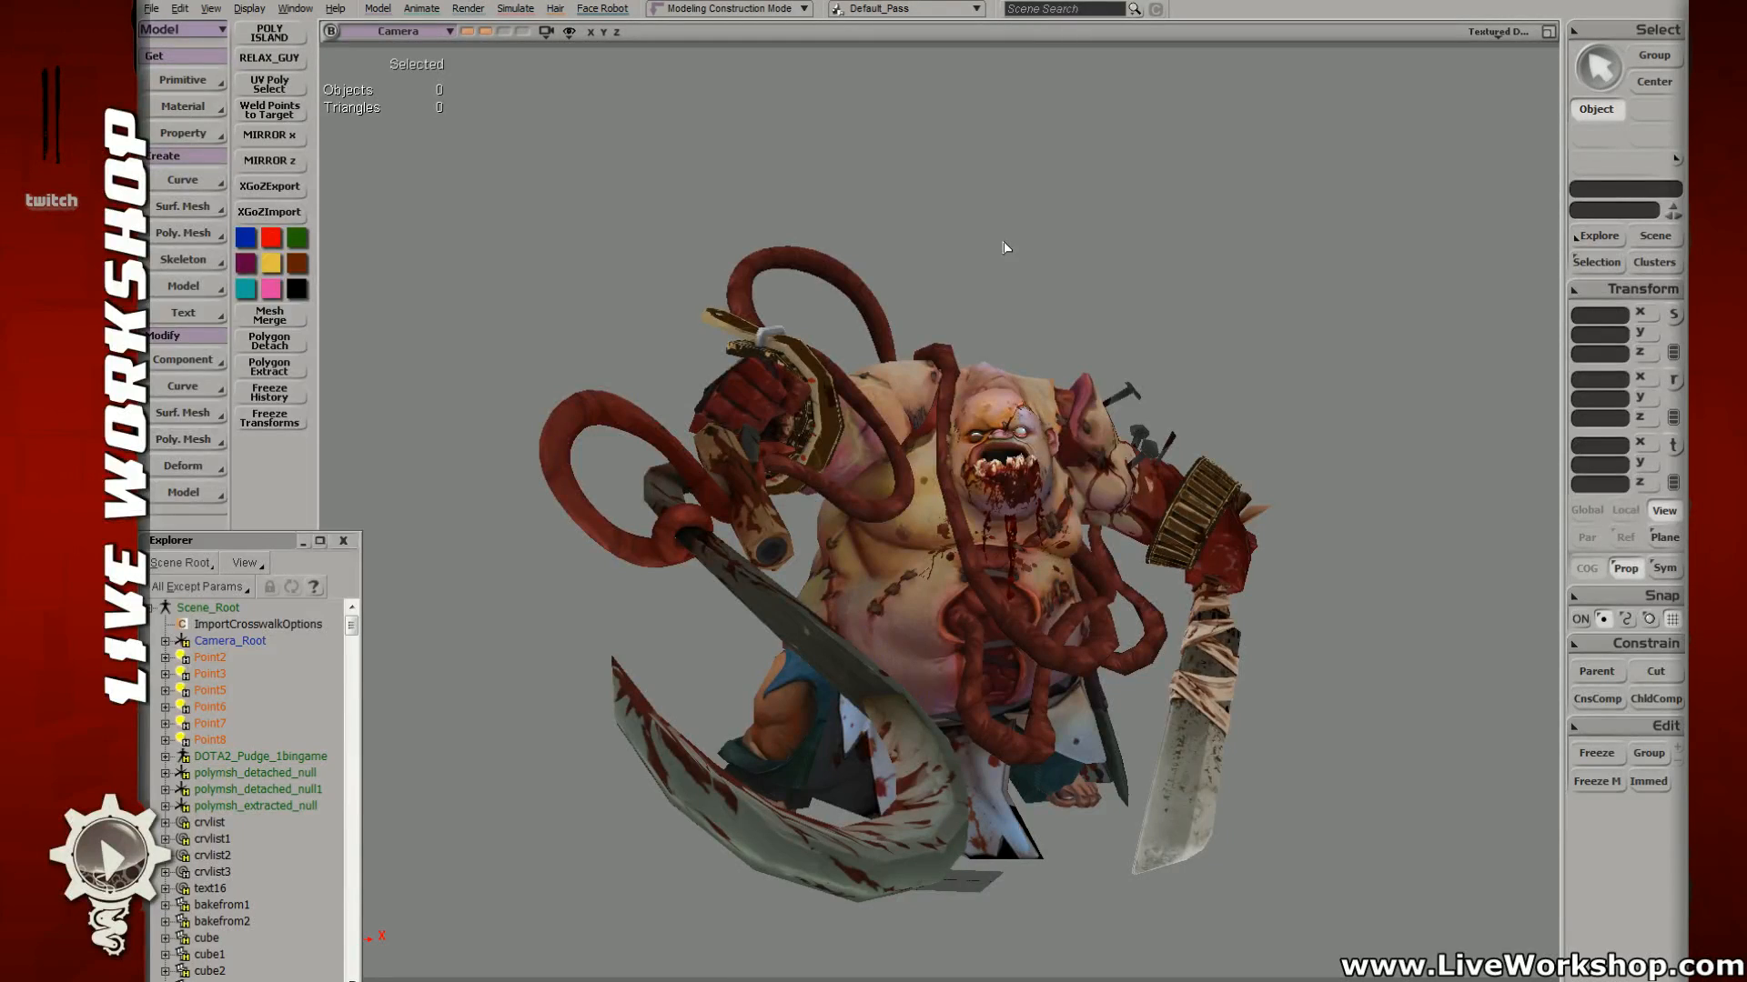
Step: Reselect the looping tube and move the five-point ring at its hand-side upper bend to refine the curve
{"action": "left_click", "coordinate": [878, 312]}
{"action": "key", "text": "4"}
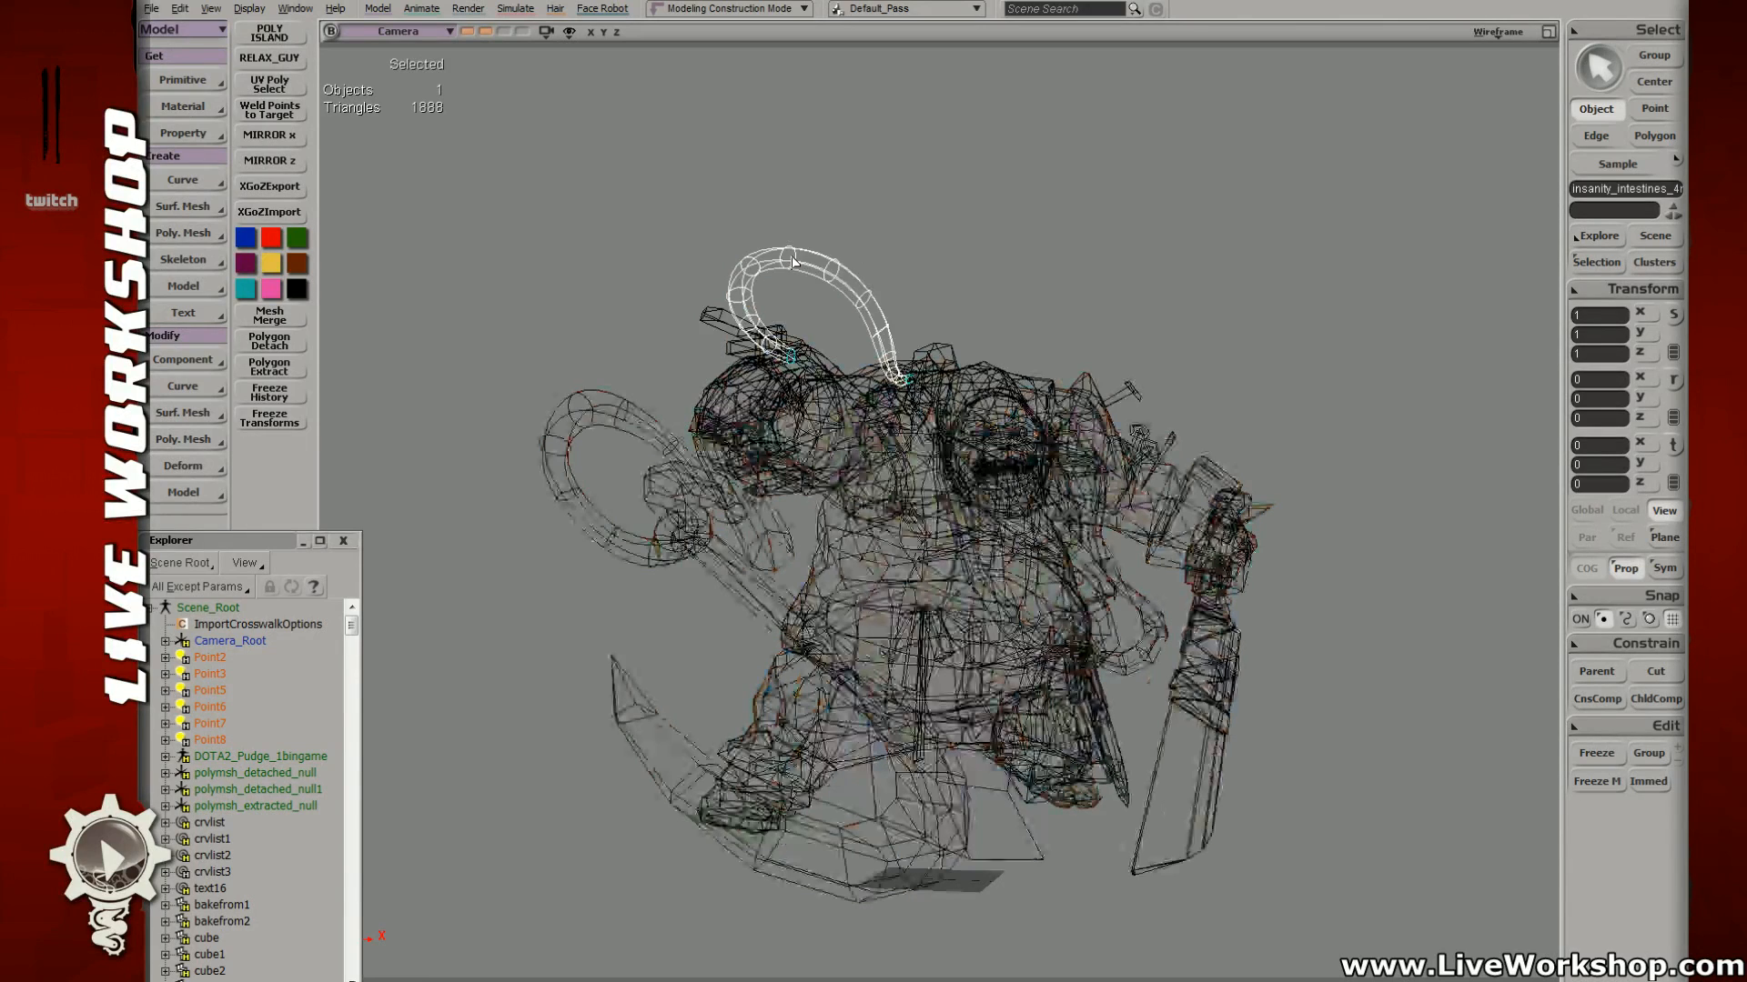
{"action": "key", "text": "t"}
{"action": "key", "text": "6"}
{"action": "mouse_move", "coordinate": [780, 239]}
{"action": "left_mouse_down"}
{"action": "mouse_move", "coordinate": [801, 275]}
{"action": "mouse_move", "coordinate": [788, 256]}
{"action": "mouse_move", "coordinate": [761, 266]}
{"action": "left_mouse_up"}
{"action": "key", "text": "v"}
{"action": "key", "text": "t"}
{"action": "key", "text": "4"}
{"action": "key", "text": "6"}
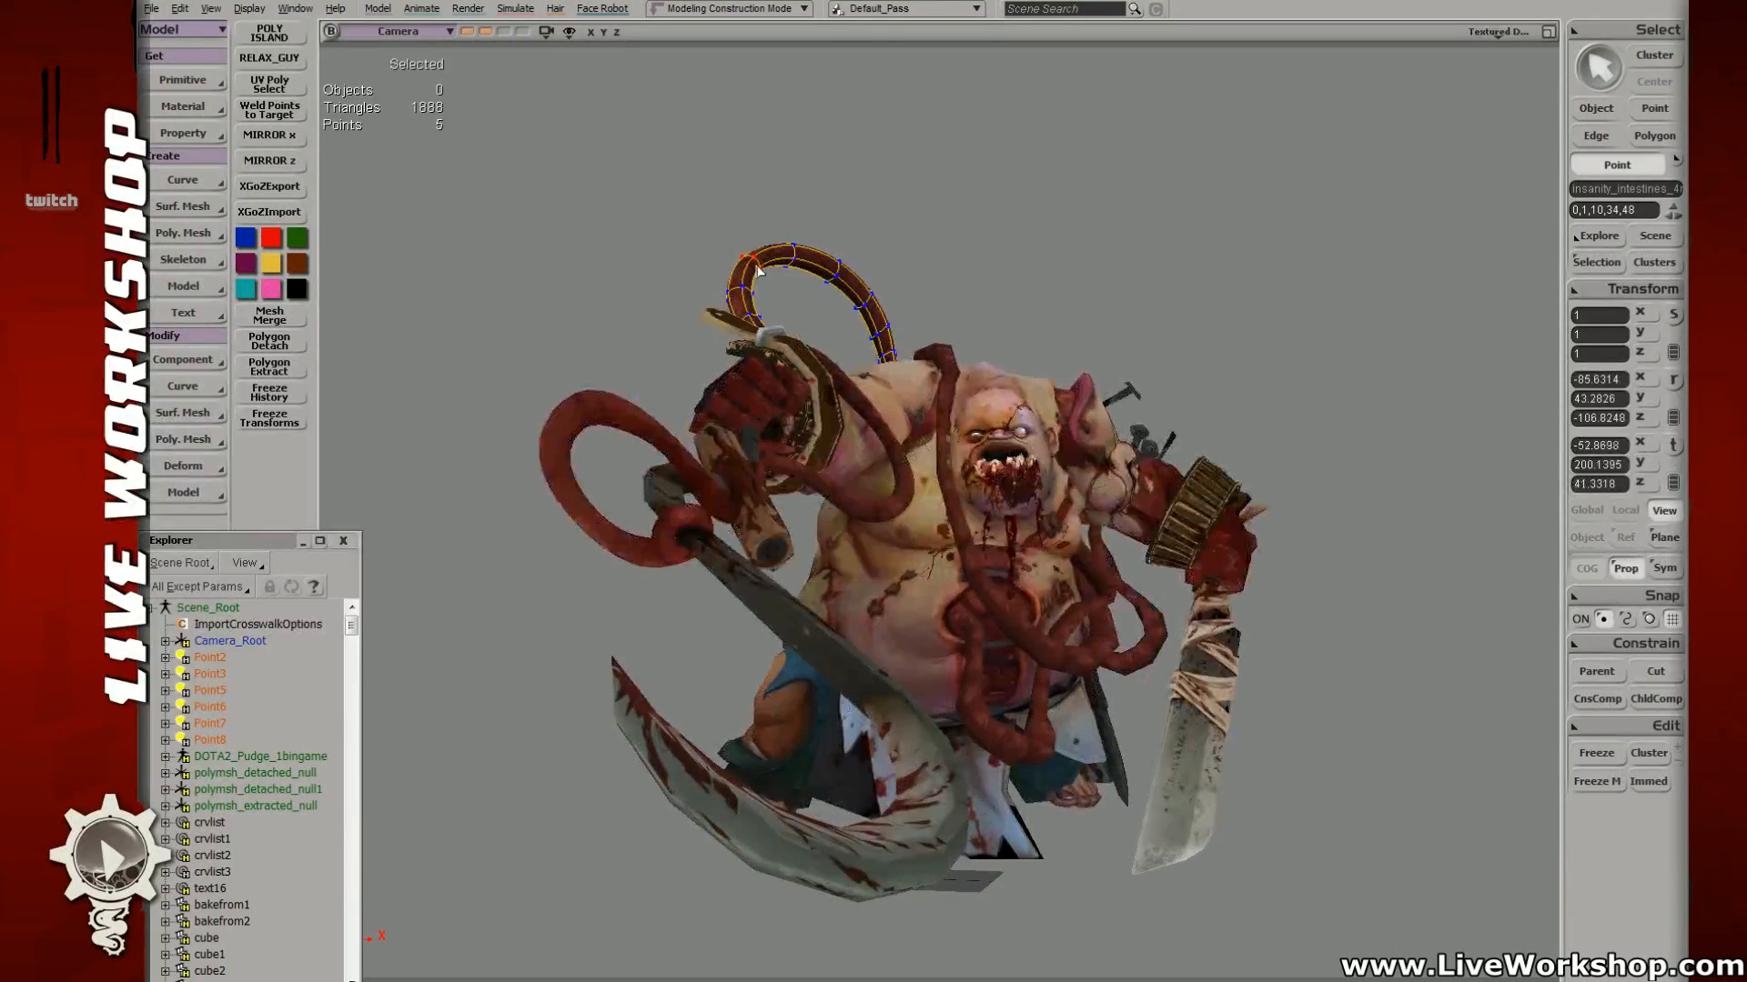
{"action": "key", "text": "v"}
{"action": "key", "text": "t"}
{"action": "key", "text": "space"}
Step: Select the five-point ring just past the looping tube's crest on the shoulder side and move it to smooth the arc
{"action": "key", "text": "t"}
{"action": "key", "text": "4"}
{"action": "left_click_drag", "start_coordinate": [815, 252], "coordinate": [854, 292]}
{"action": "key", "text": "6"}
{"action": "key", "text": "v"}
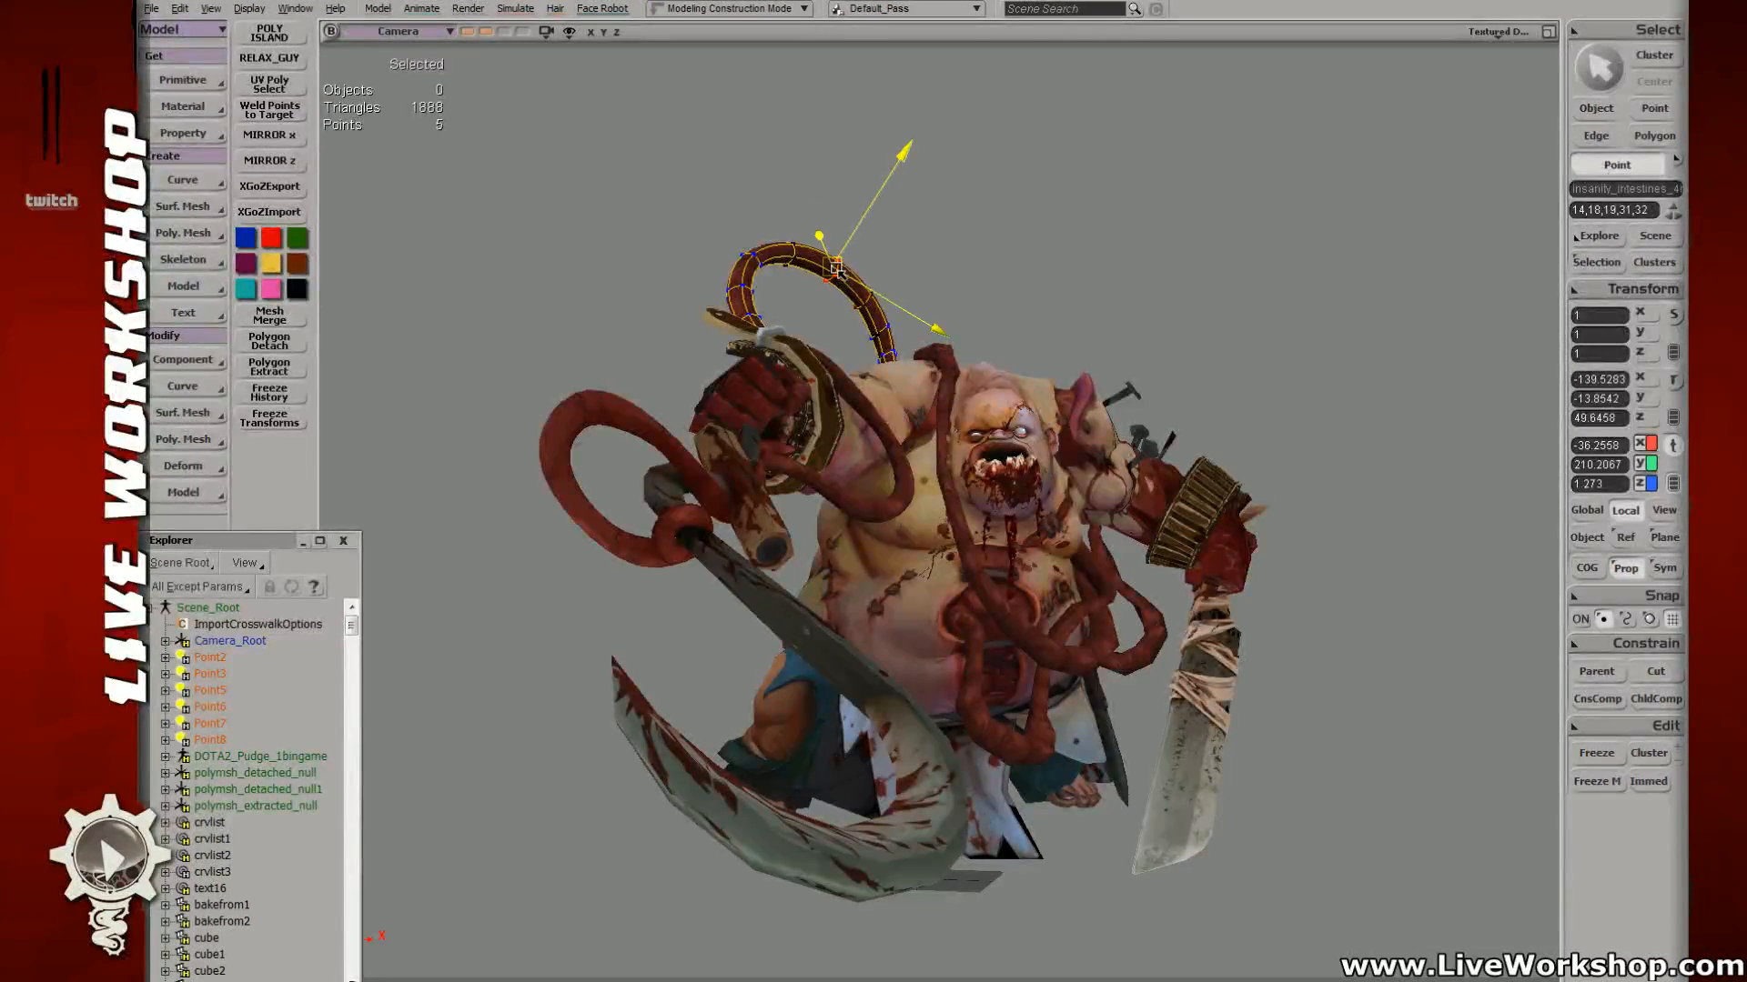
{"action": "key", "text": "t"}
{"action": "key", "text": "space"}
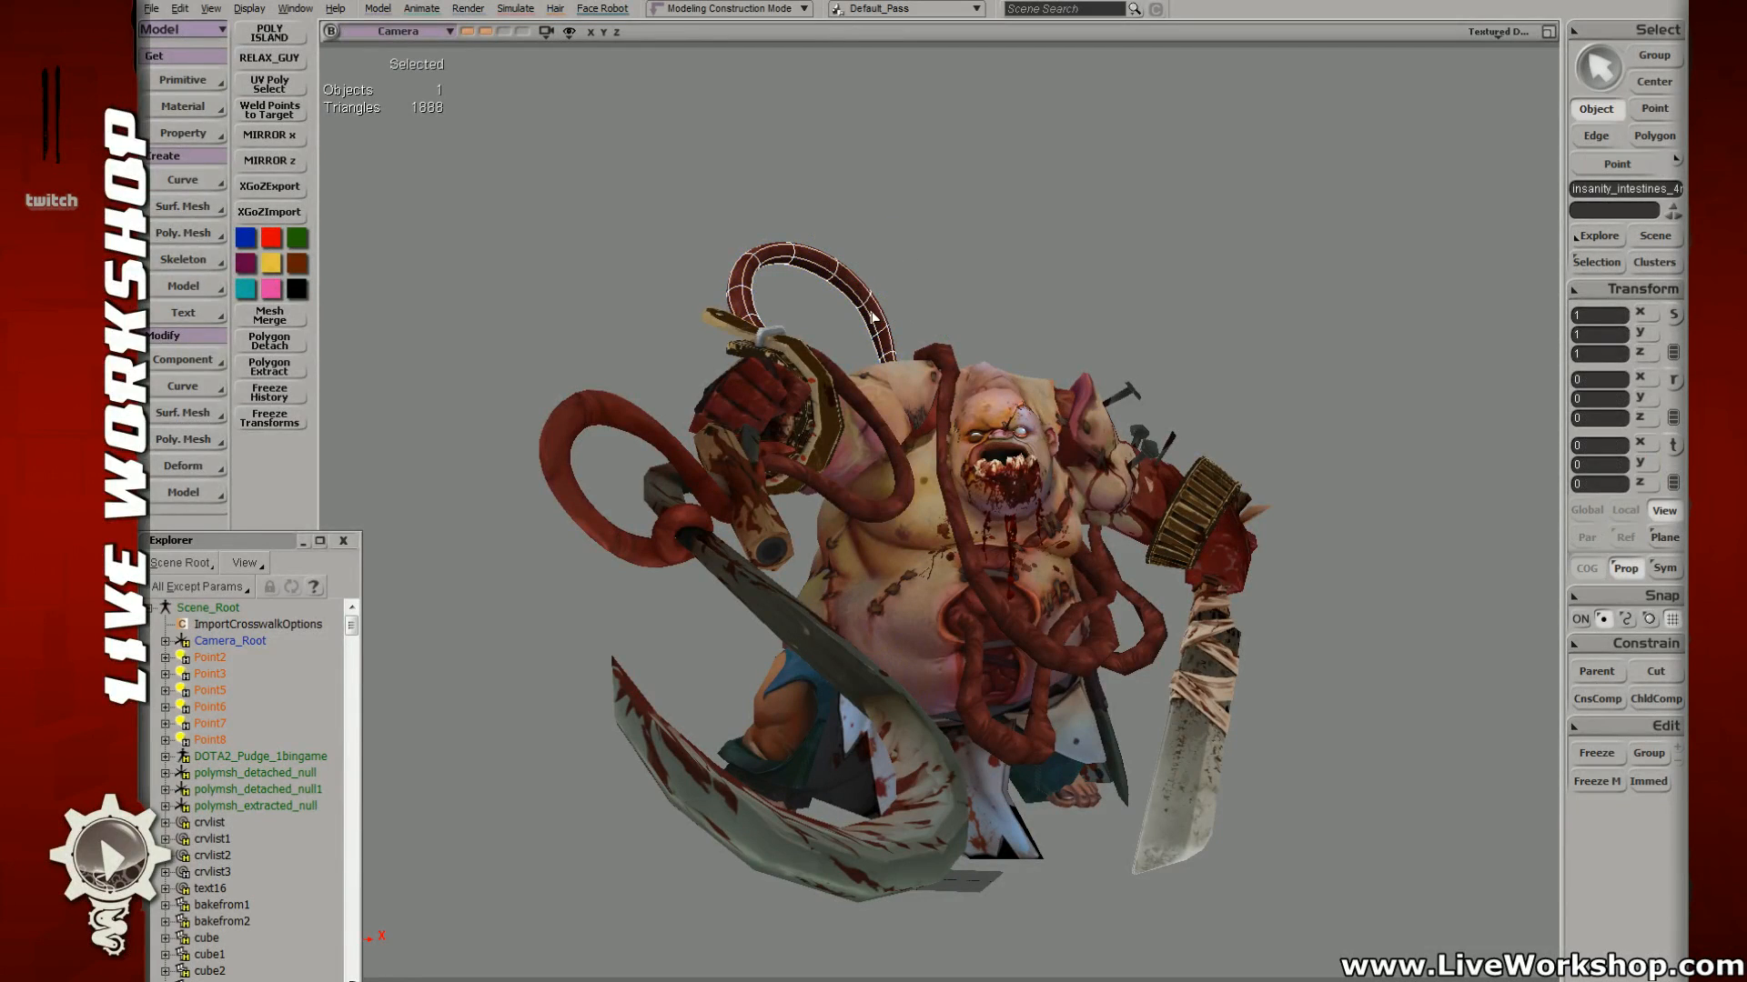
Step: Return to object selection and freeze the looping tube's history and transforms
{"action": "key", "text": "e"}
{"action": "key", "text": "space"}
{"action": "key", "text": "e"}
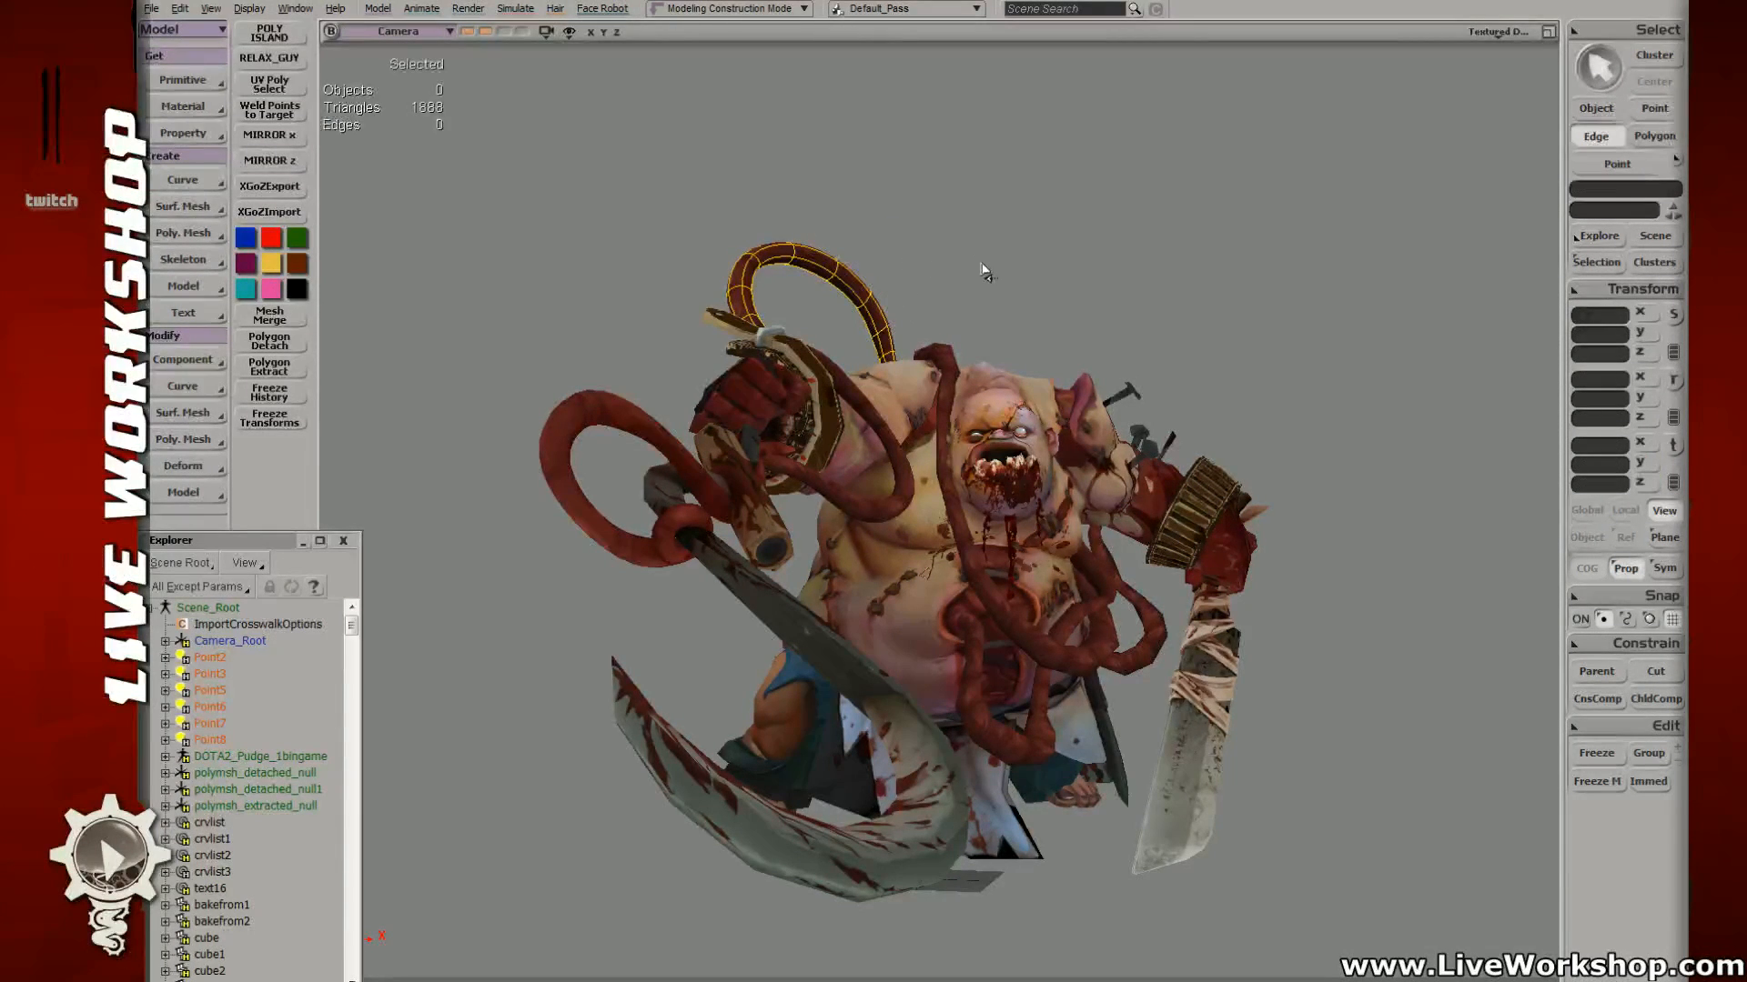
{"action": "key", "text": "space"}
{"action": "left_click", "coordinate": [246, 391]}
{"action": "left_click", "coordinate": [274, 423]}
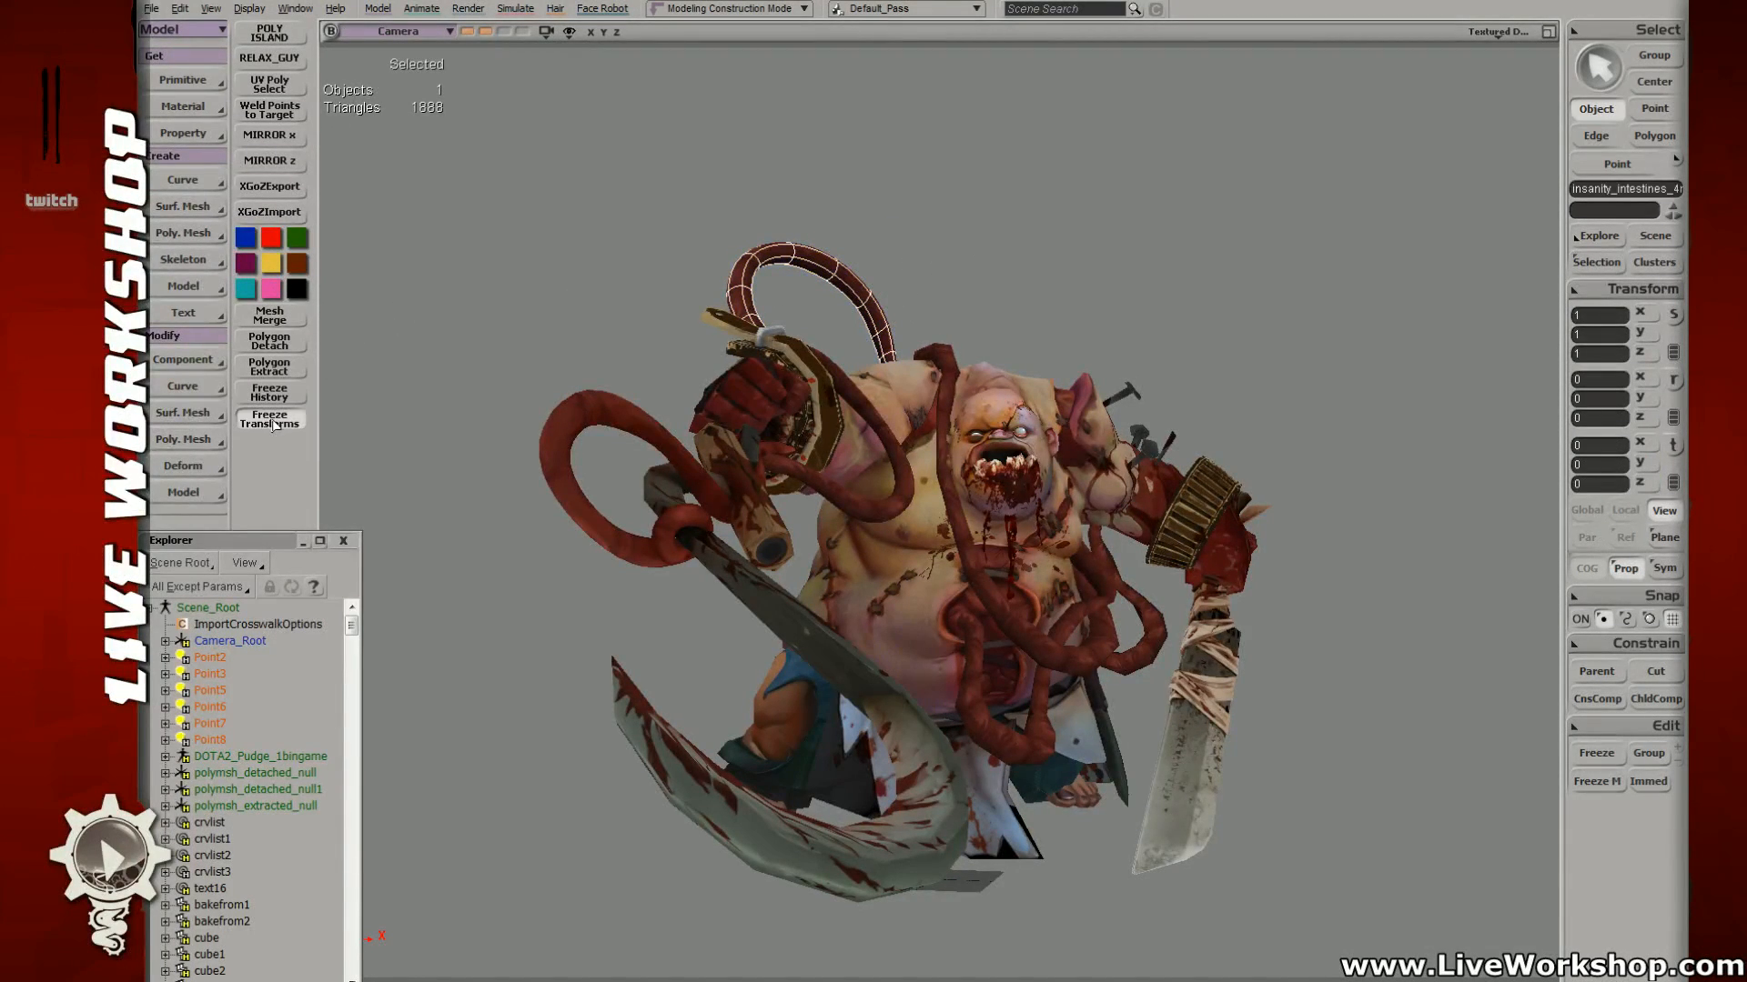
Step: Deselect the looping tube, then select the short arm tube's upper five-point ring beside the hook hand and move it
{"action": "left_click", "coordinate": [615, 278]}
{"action": "left_click", "coordinate": [858, 400]}
{"action": "key", "text": "4"}
{"action": "key", "text": "t"}
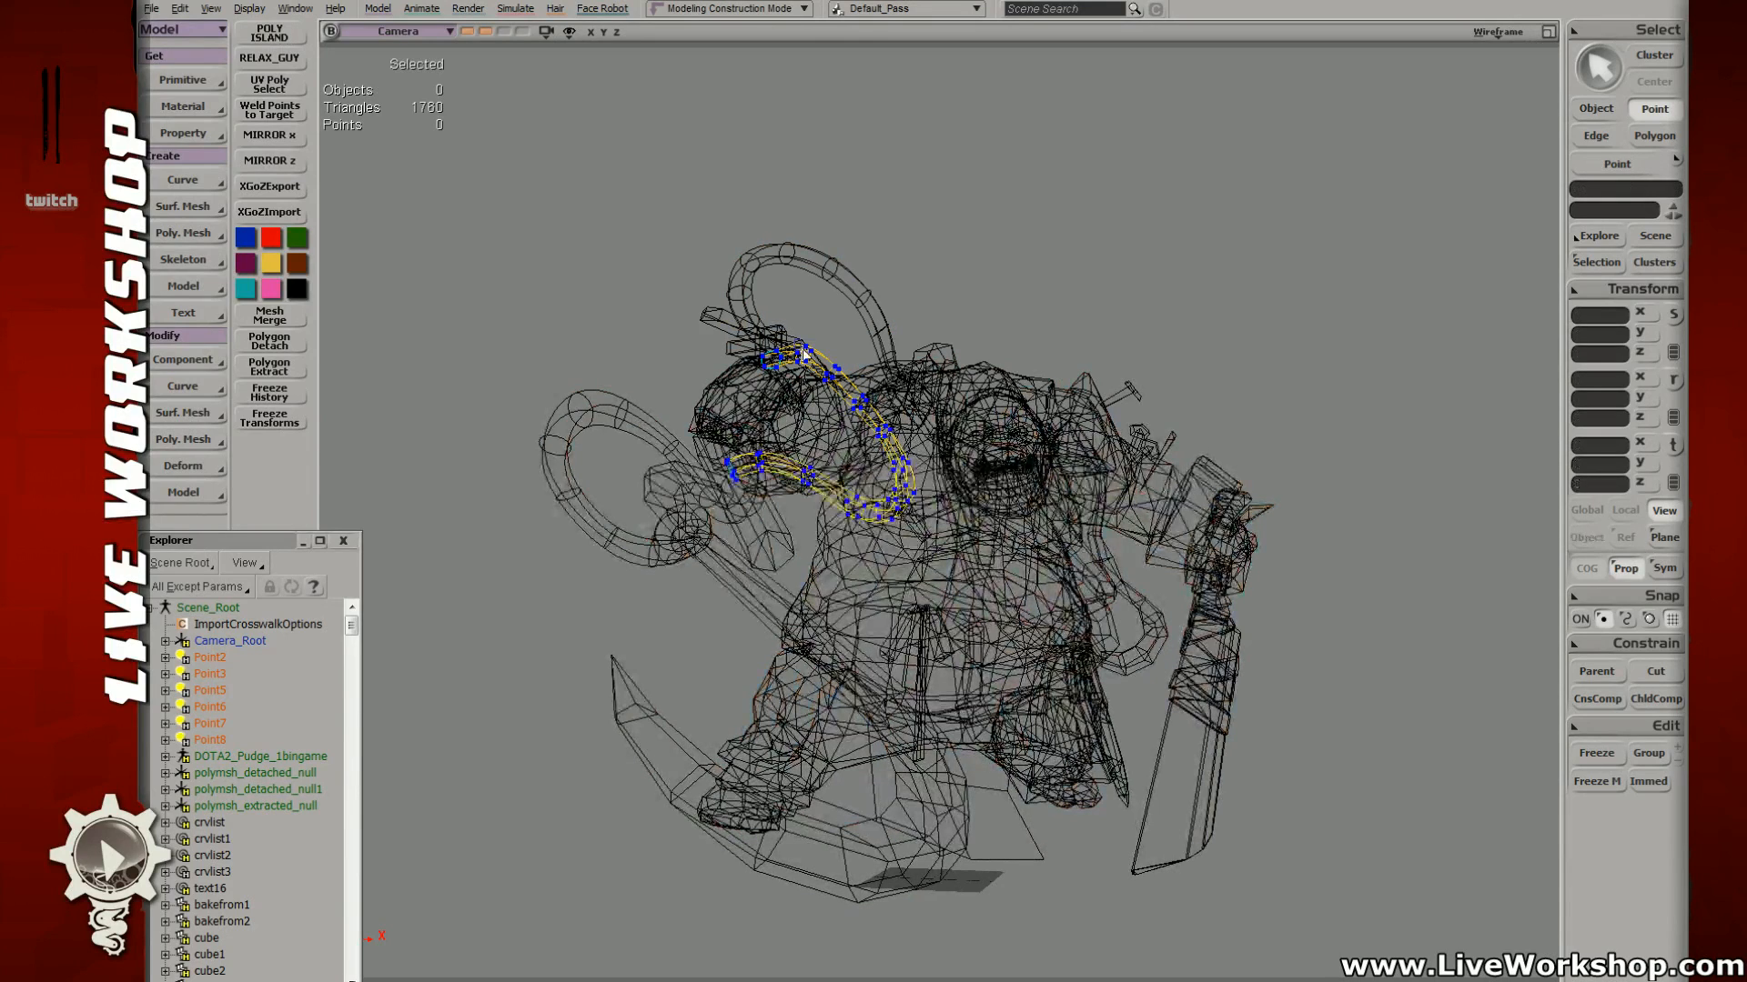
{"action": "left_click_drag", "start_coordinate": [794, 330], "coordinate": [824, 373]}
{"action": "key", "text": "6"}
{"action": "key", "text": "v"}
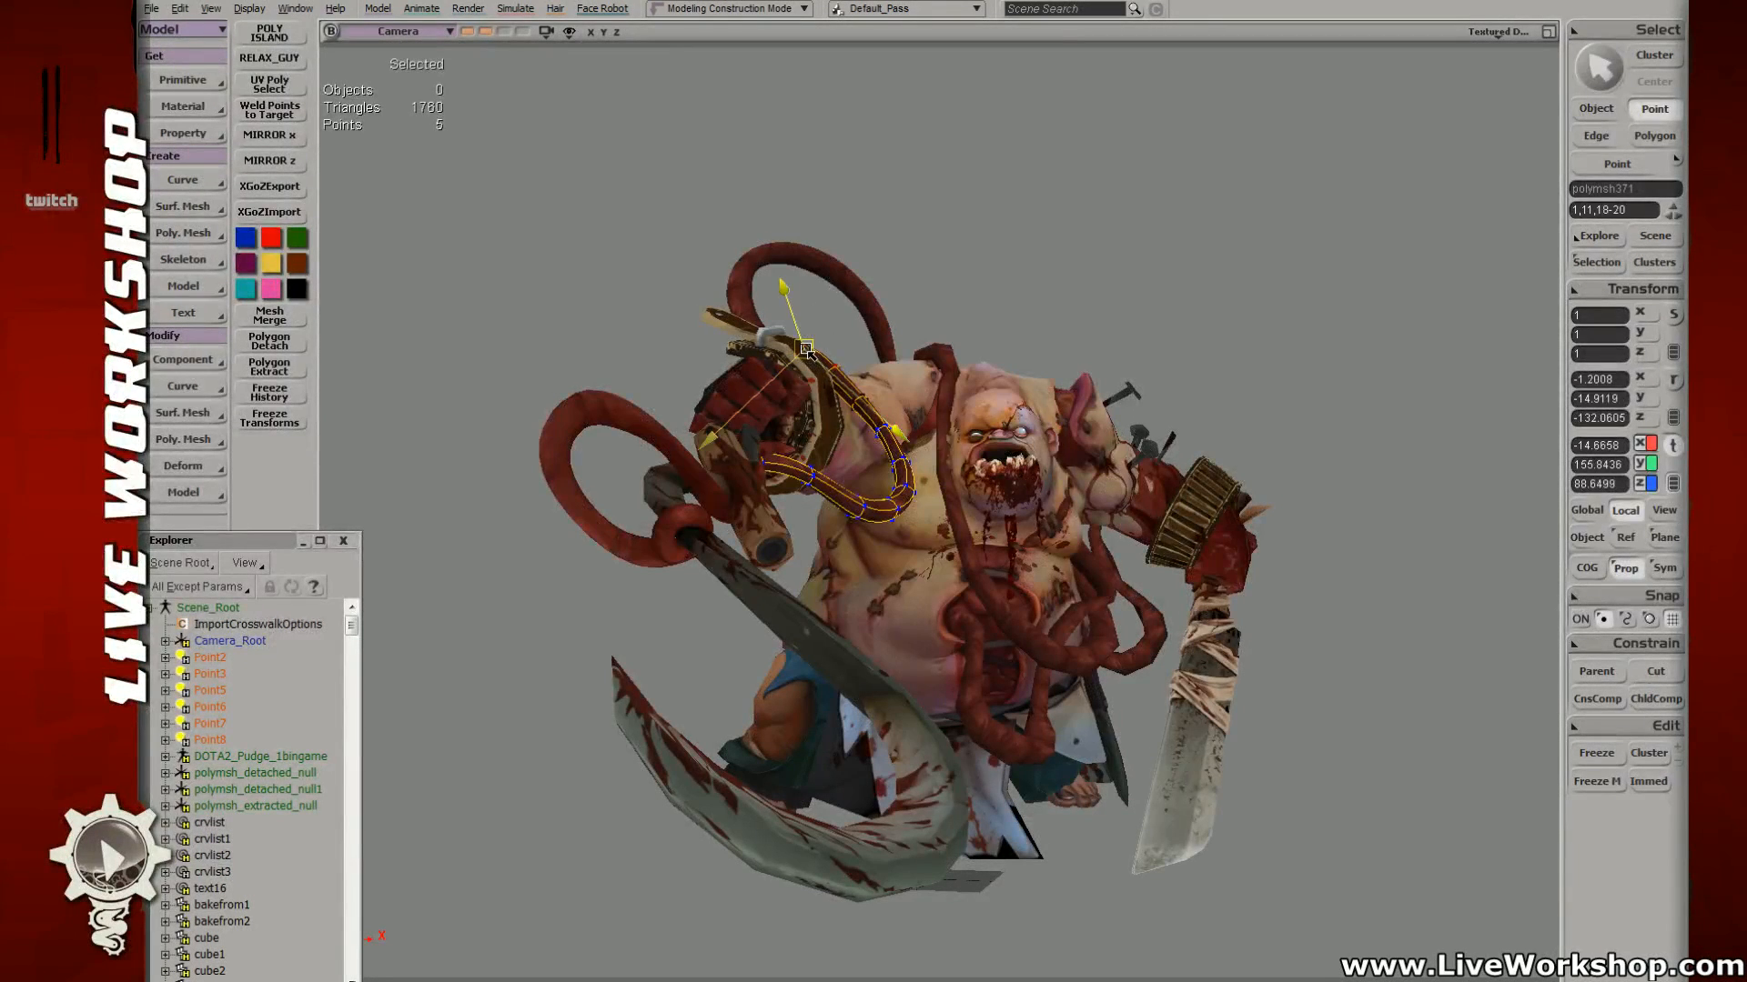
Step: Select the five-polygon ring on the short arm tube's upper stretch and move it to refine the curve
{"action": "key", "text": "4"}
{"action": "key", "text": "y"}
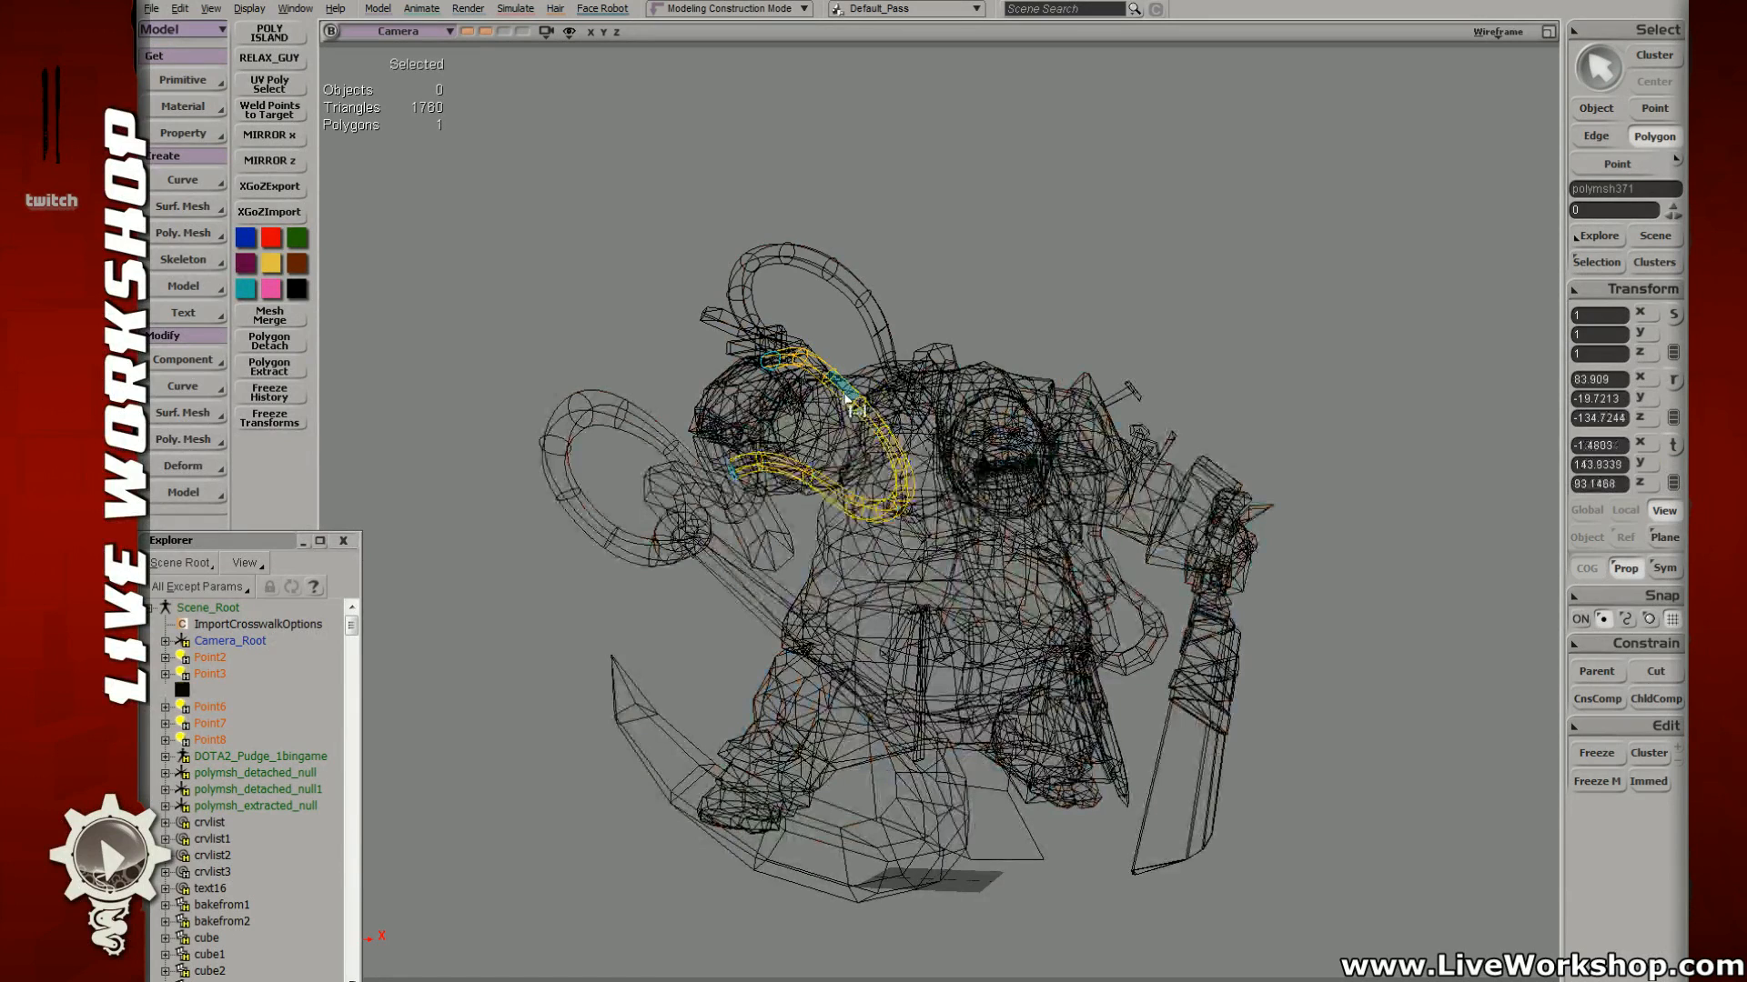
{"action": "mouse_move", "coordinate": [839, 379]}
{"action": "left_mouse_down"}
{"action": "mouse_move", "coordinate": [855, 399]}
{"action": "mouse_move", "coordinate": [856, 382]}
{"action": "left_mouse_up"}
{"action": "key", "text": "6"}
{"action": "key", "text": "v"}
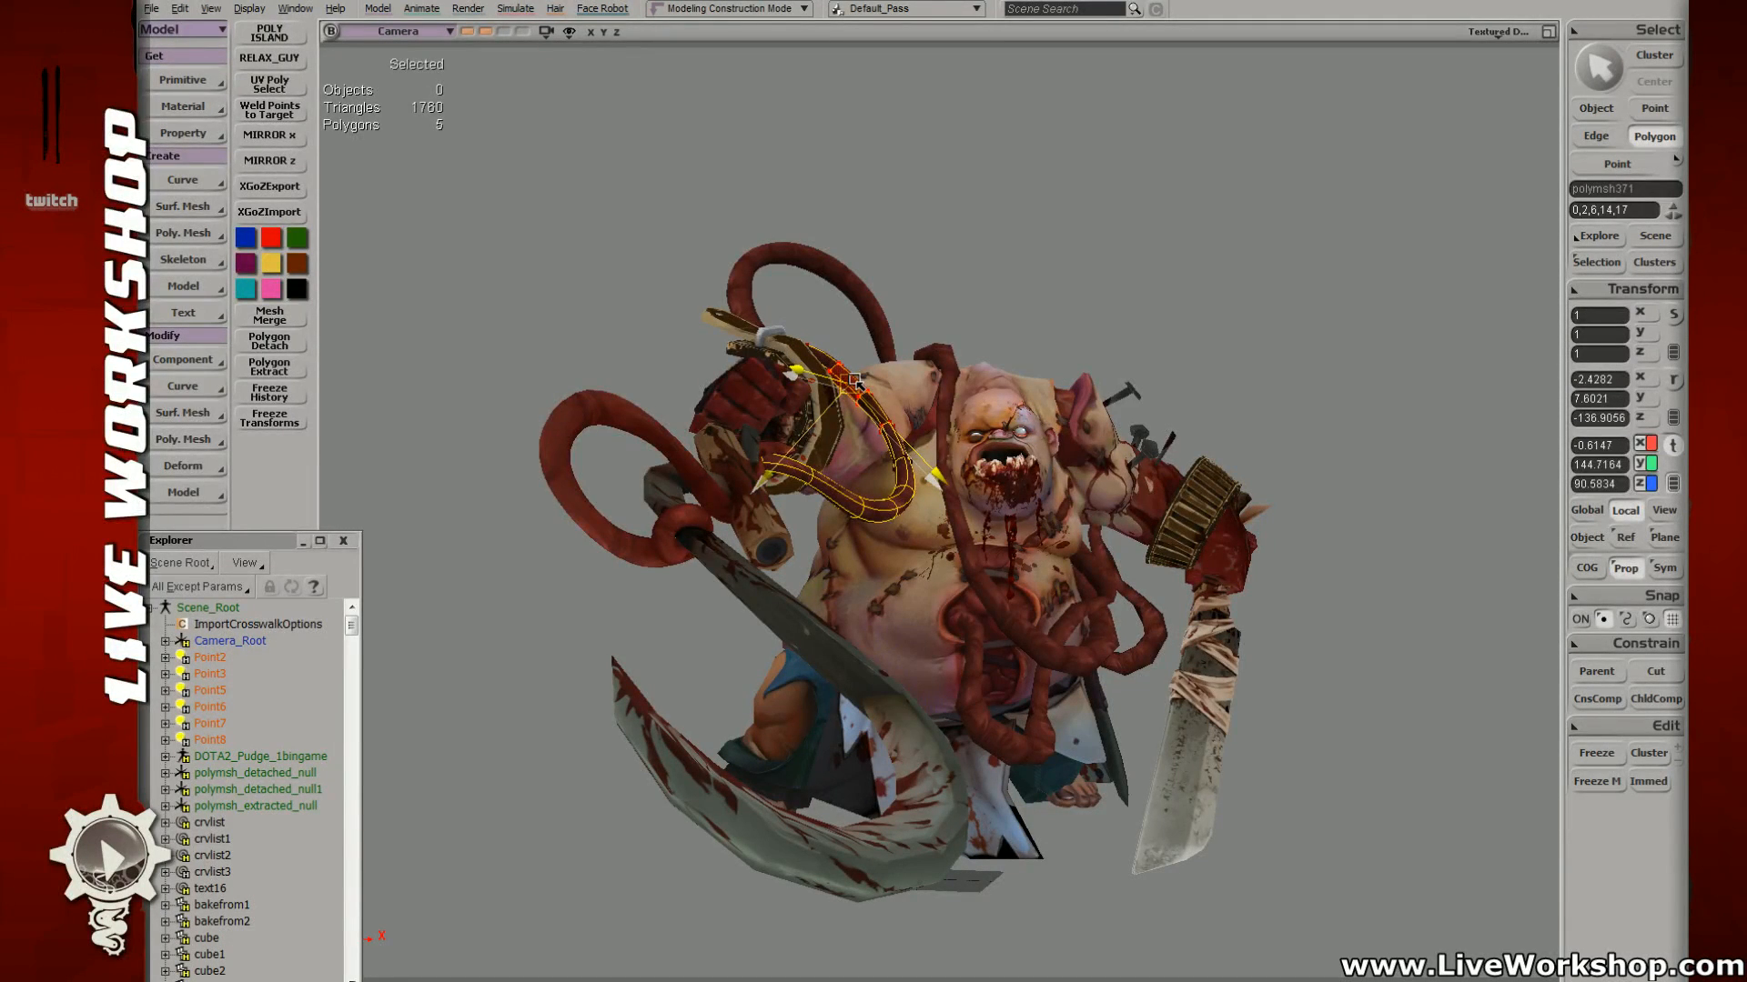
Step: Select the five-point ring near the arm tube's upper end at the hook hand and move it
{"action": "key", "text": "4"}
{"action": "key", "text": "t"}
{"action": "left_click_drag", "start_coordinate": [739, 357], "coordinate": [772, 304]}
{"action": "key", "text": "6"}
{"action": "key", "text": "v"}
Step: Reselect the second five-point ring from the arm tube's upper end and move it to even out the bend
{"action": "key", "text": "4"}
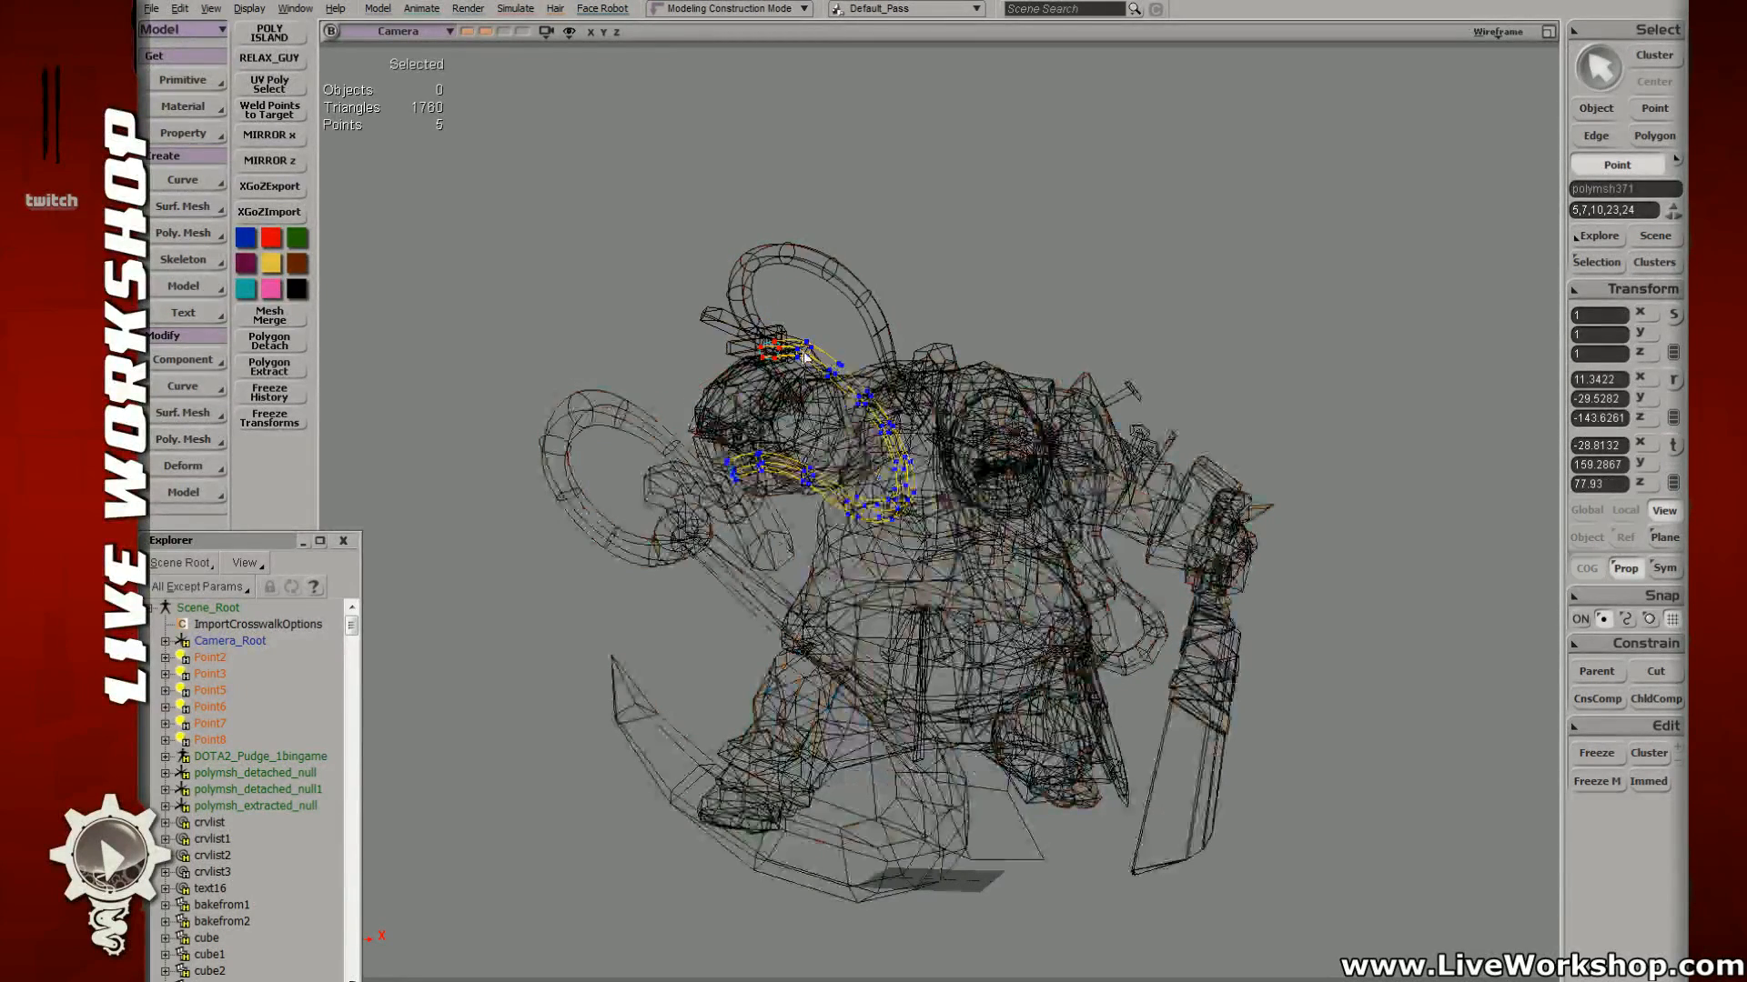
{"action": "key", "text": "6"}
{"action": "mouse_move", "coordinate": [822, 362]}
{"action": "left_mouse_down"}
{"action": "mouse_move", "coordinate": [792, 335]}
{"action": "mouse_move", "coordinate": [812, 339]}
{"action": "left_mouse_up"}
{"action": "key", "text": "v"}
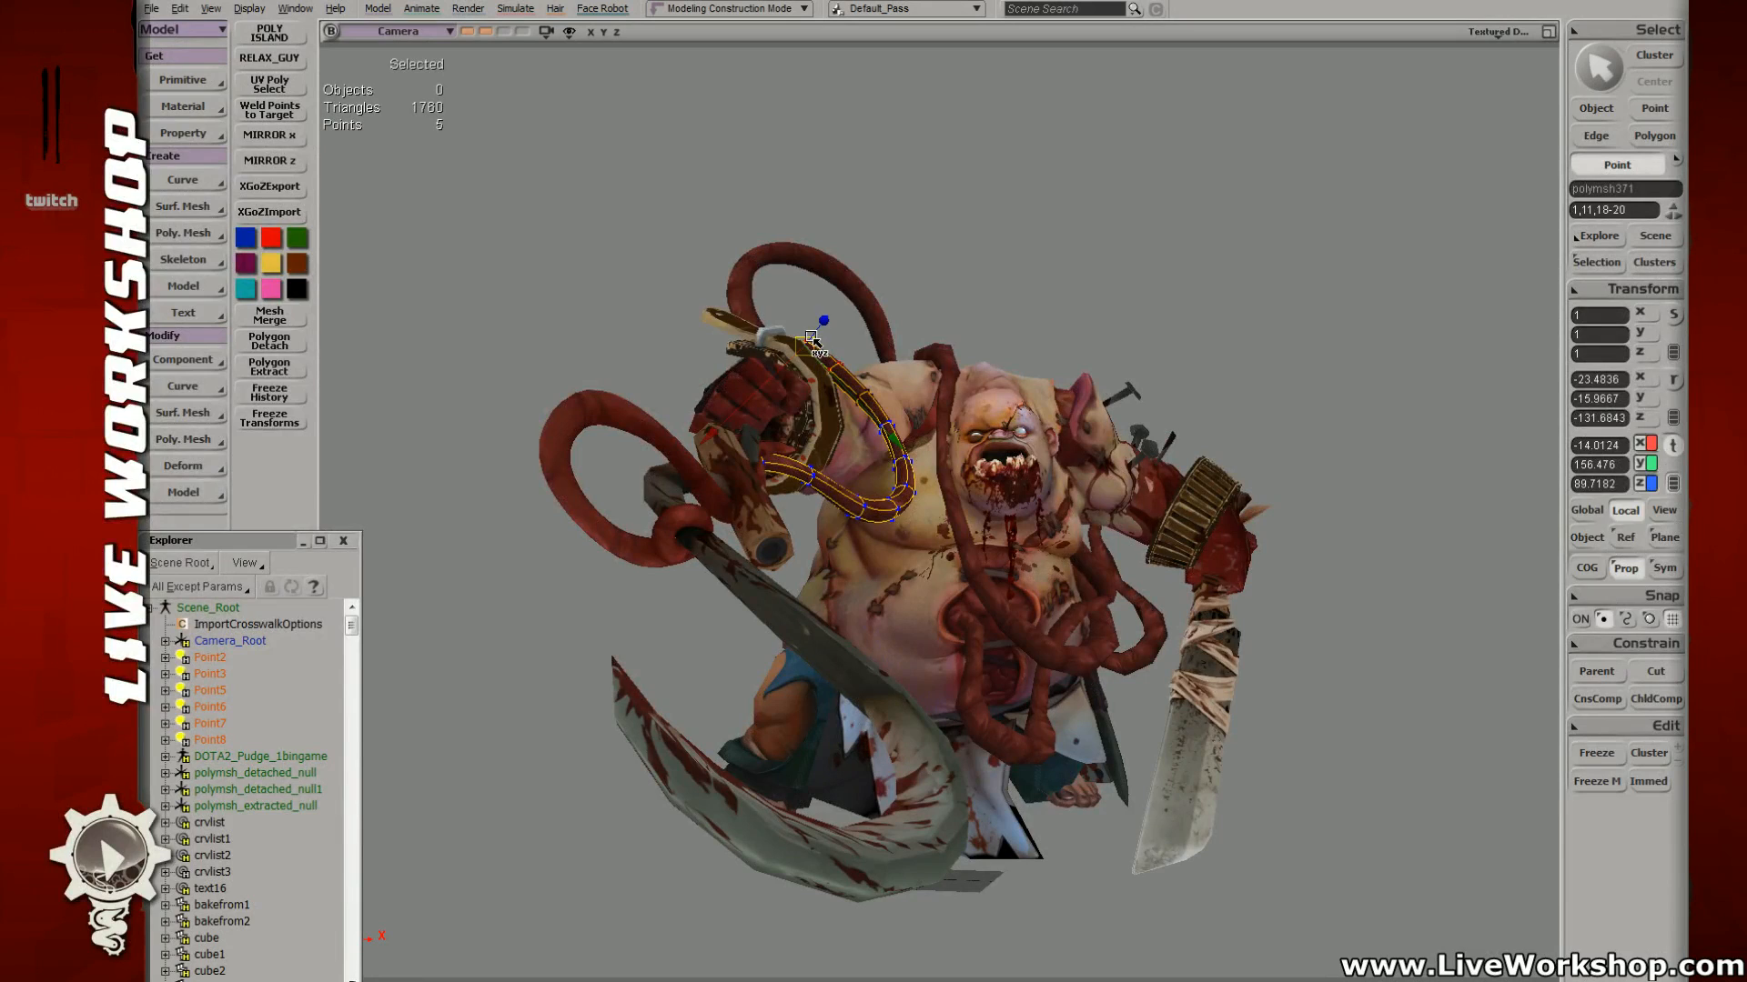
{"action": "key", "text": "space"}
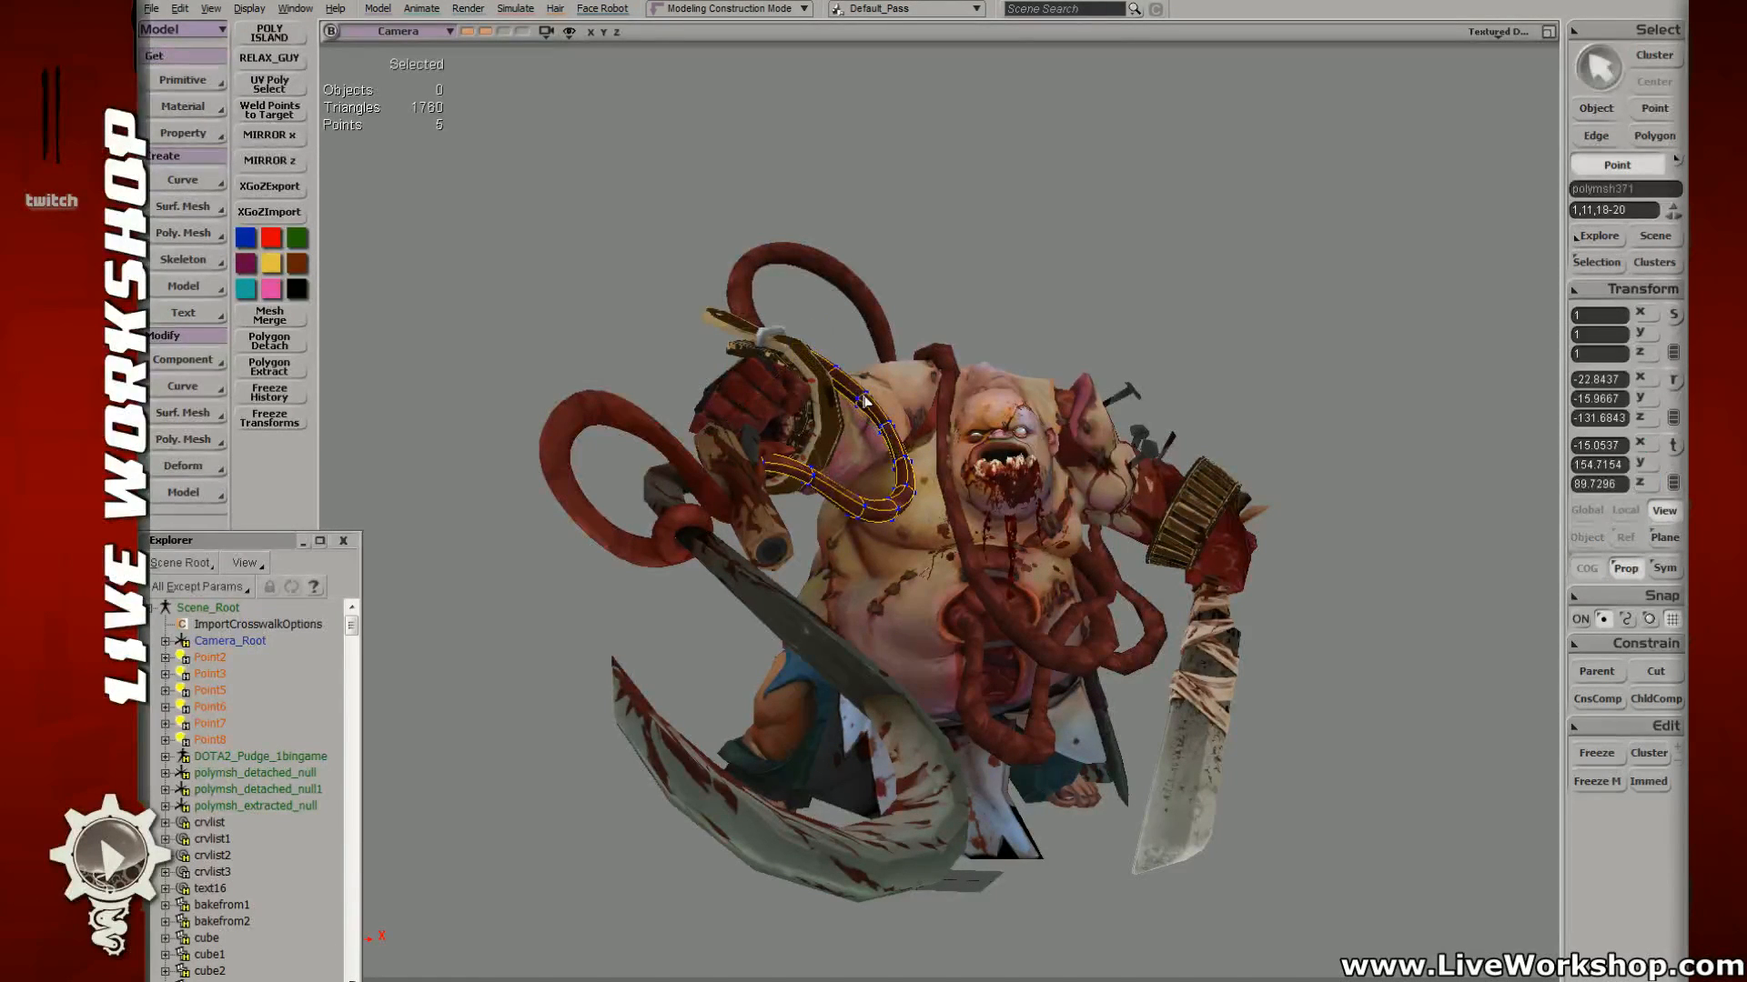
Step: Select the five-edge loop midway down the arm tube's upper stretch and move it to smooth the curve
{"action": "key", "text": "e"}
{"action": "left_click", "coordinate": [874, 412]}
{"action": "left_click", "coordinate": [868, 408]}
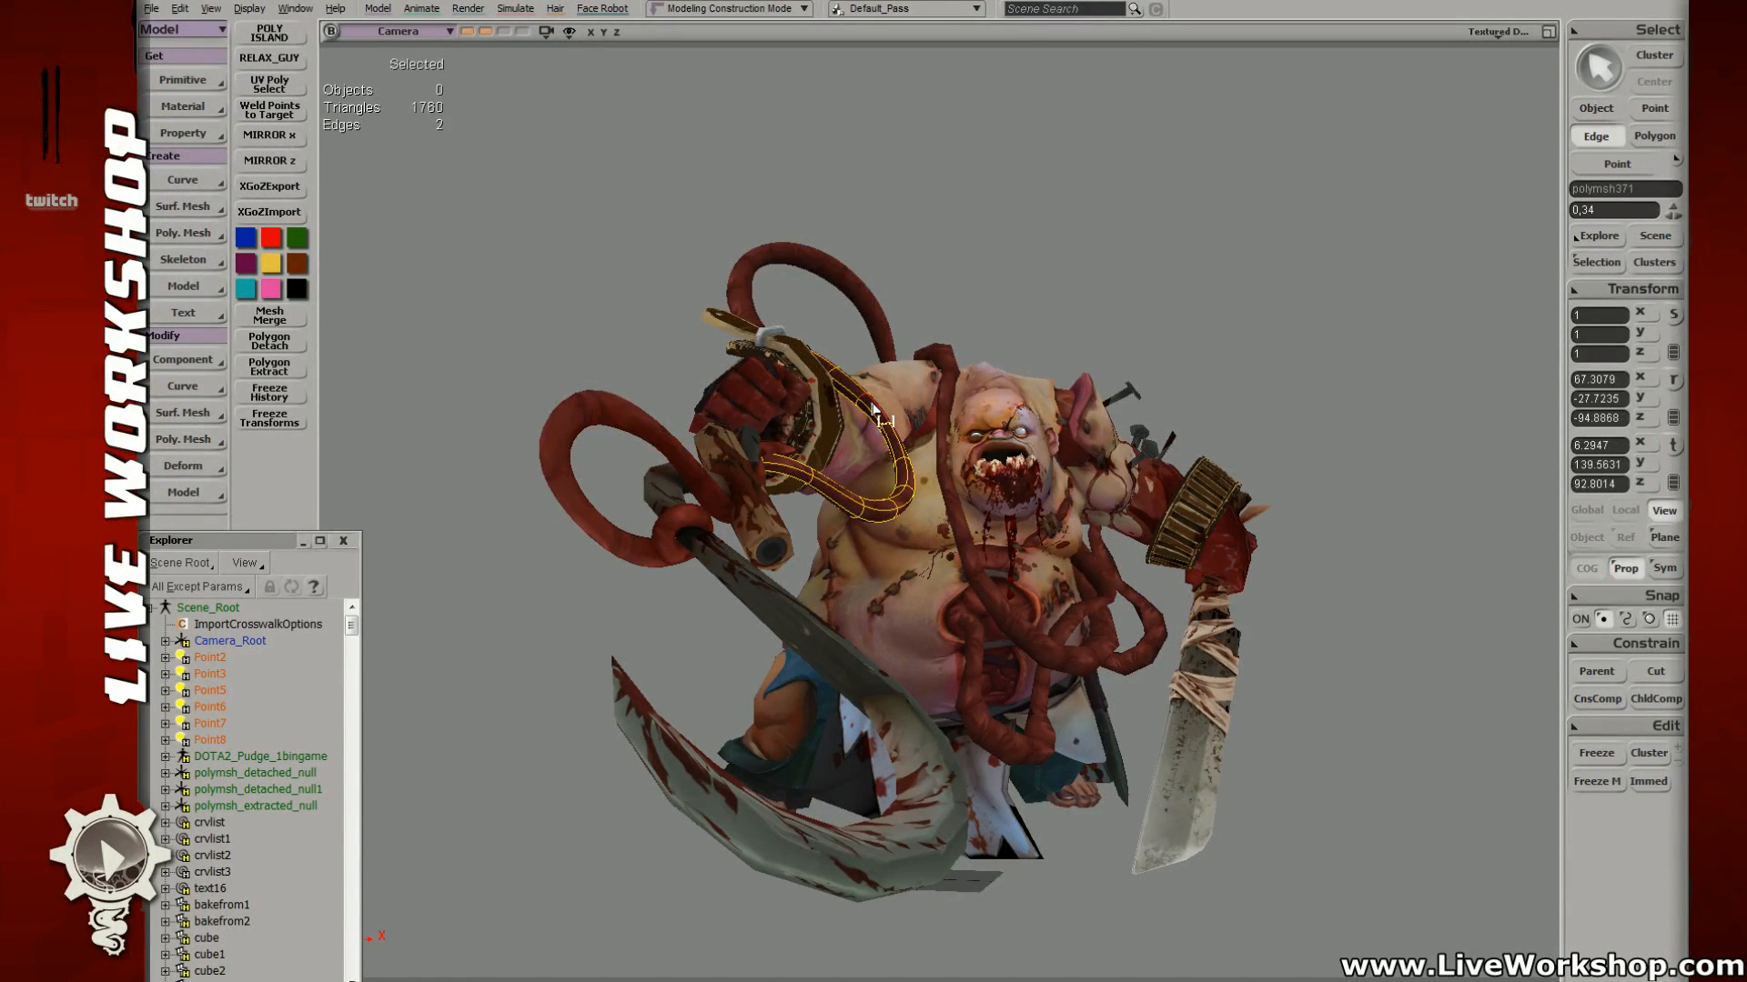
{"action": "key", "text": "v"}
{"action": "key", "text": "e"}
{"action": "left_click", "coordinate": [869, 409]}
{"action": "middle_click", "coordinate": [870, 411], "text": "alt"}
{"action": "key", "text": "v"}
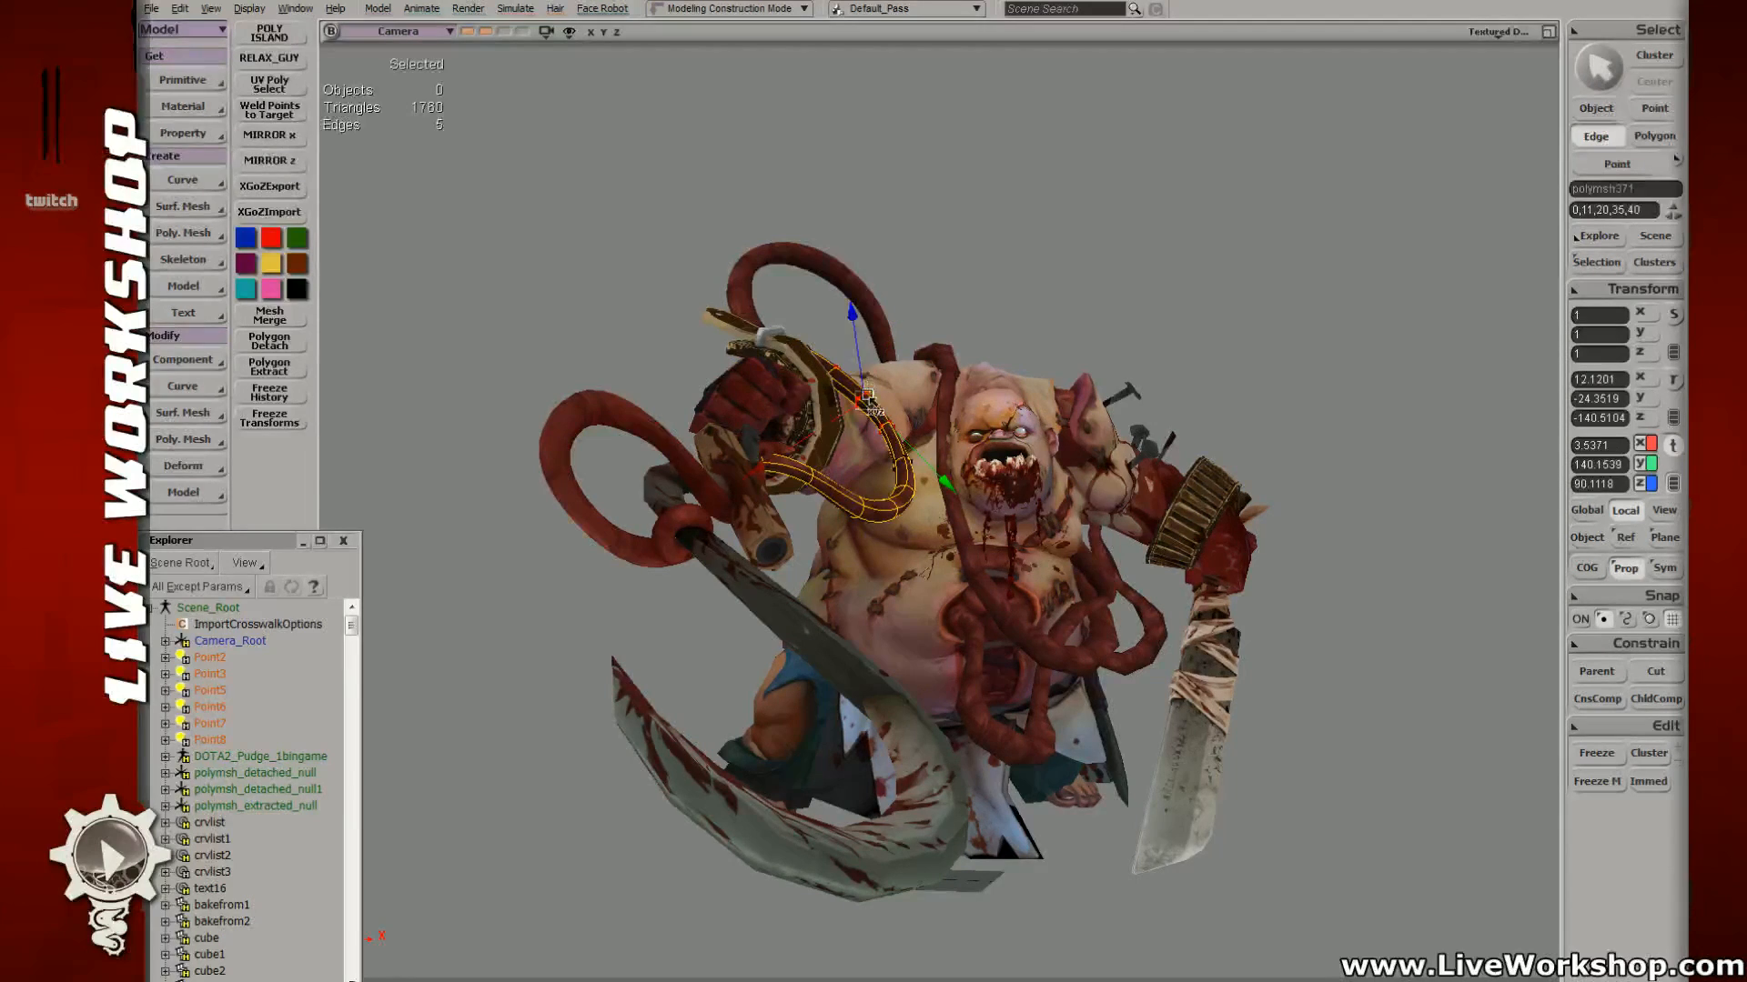
{"action": "left_click_drag", "start_coordinate": [870, 397], "coordinate": [871, 395]}
Step: Select the five-edge loop at the arm tube's outer bend near the chest and move it outward to round the arc
{"action": "key", "text": "e"}
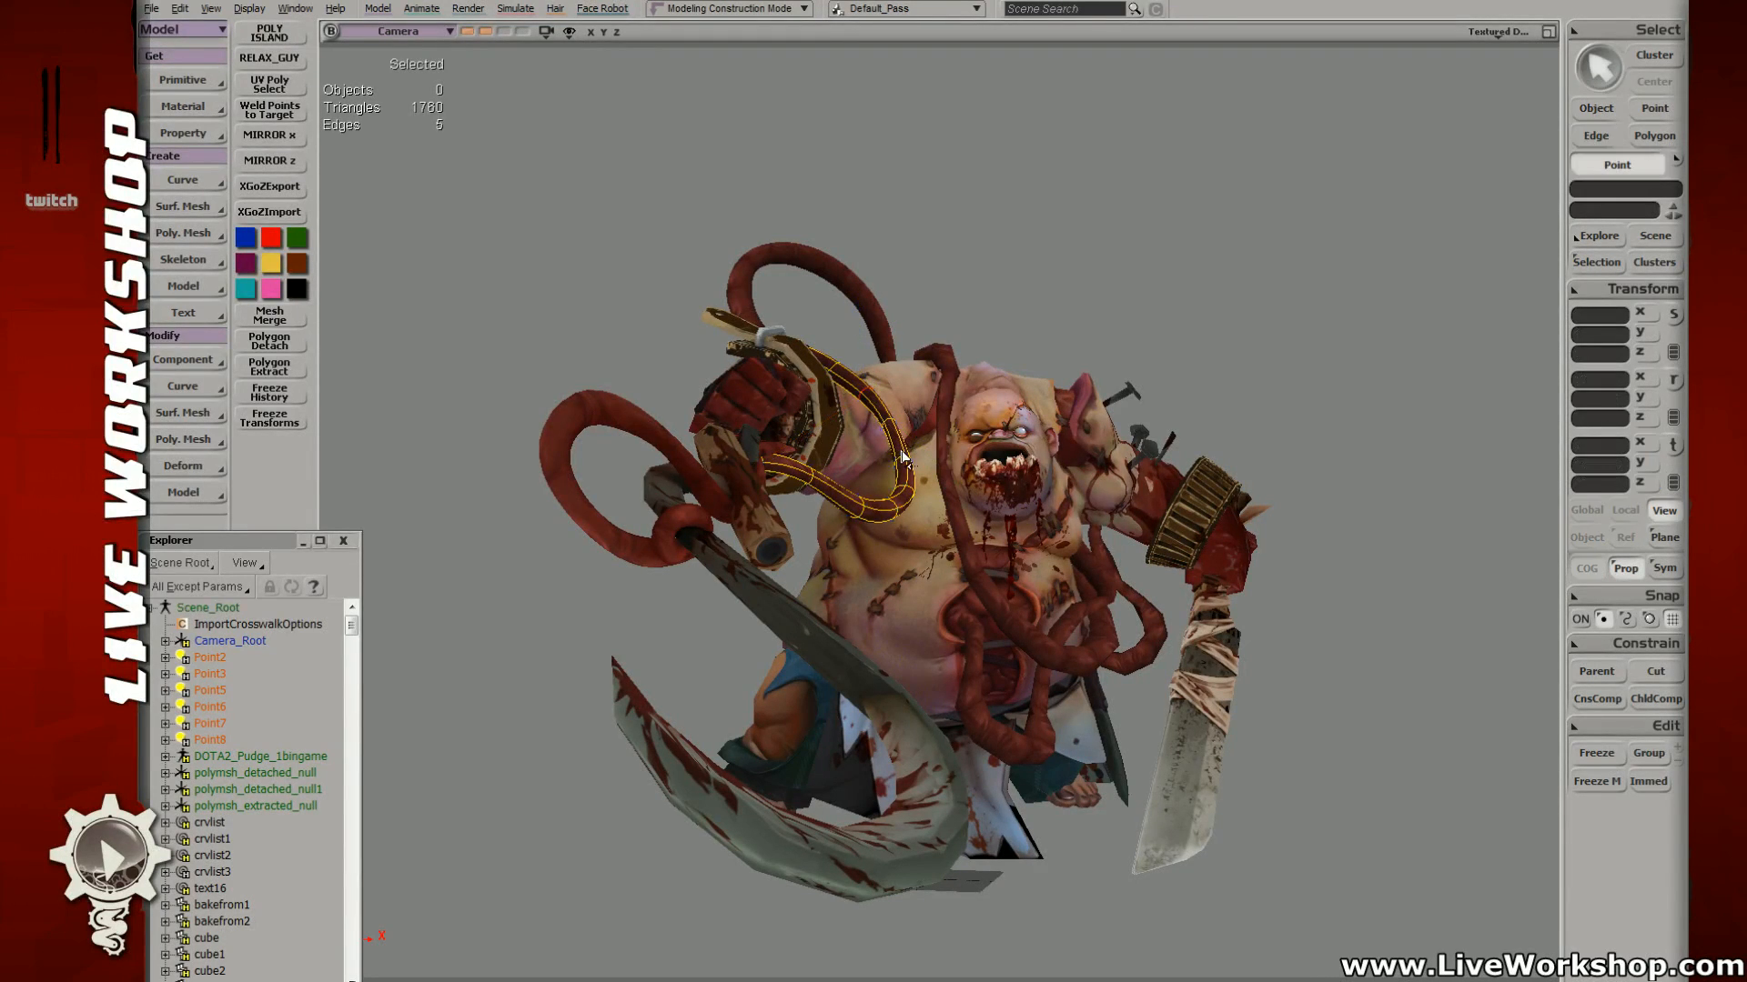
{"action": "middle_click", "coordinate": [910, 470], "text": "alt"}
{"action": "key", "text": "v"}
{"action": "left_click_drag", "start_coordinate": [908, 467], "coordinate": [918, 464]}
{"action": "key", "text": "space"}
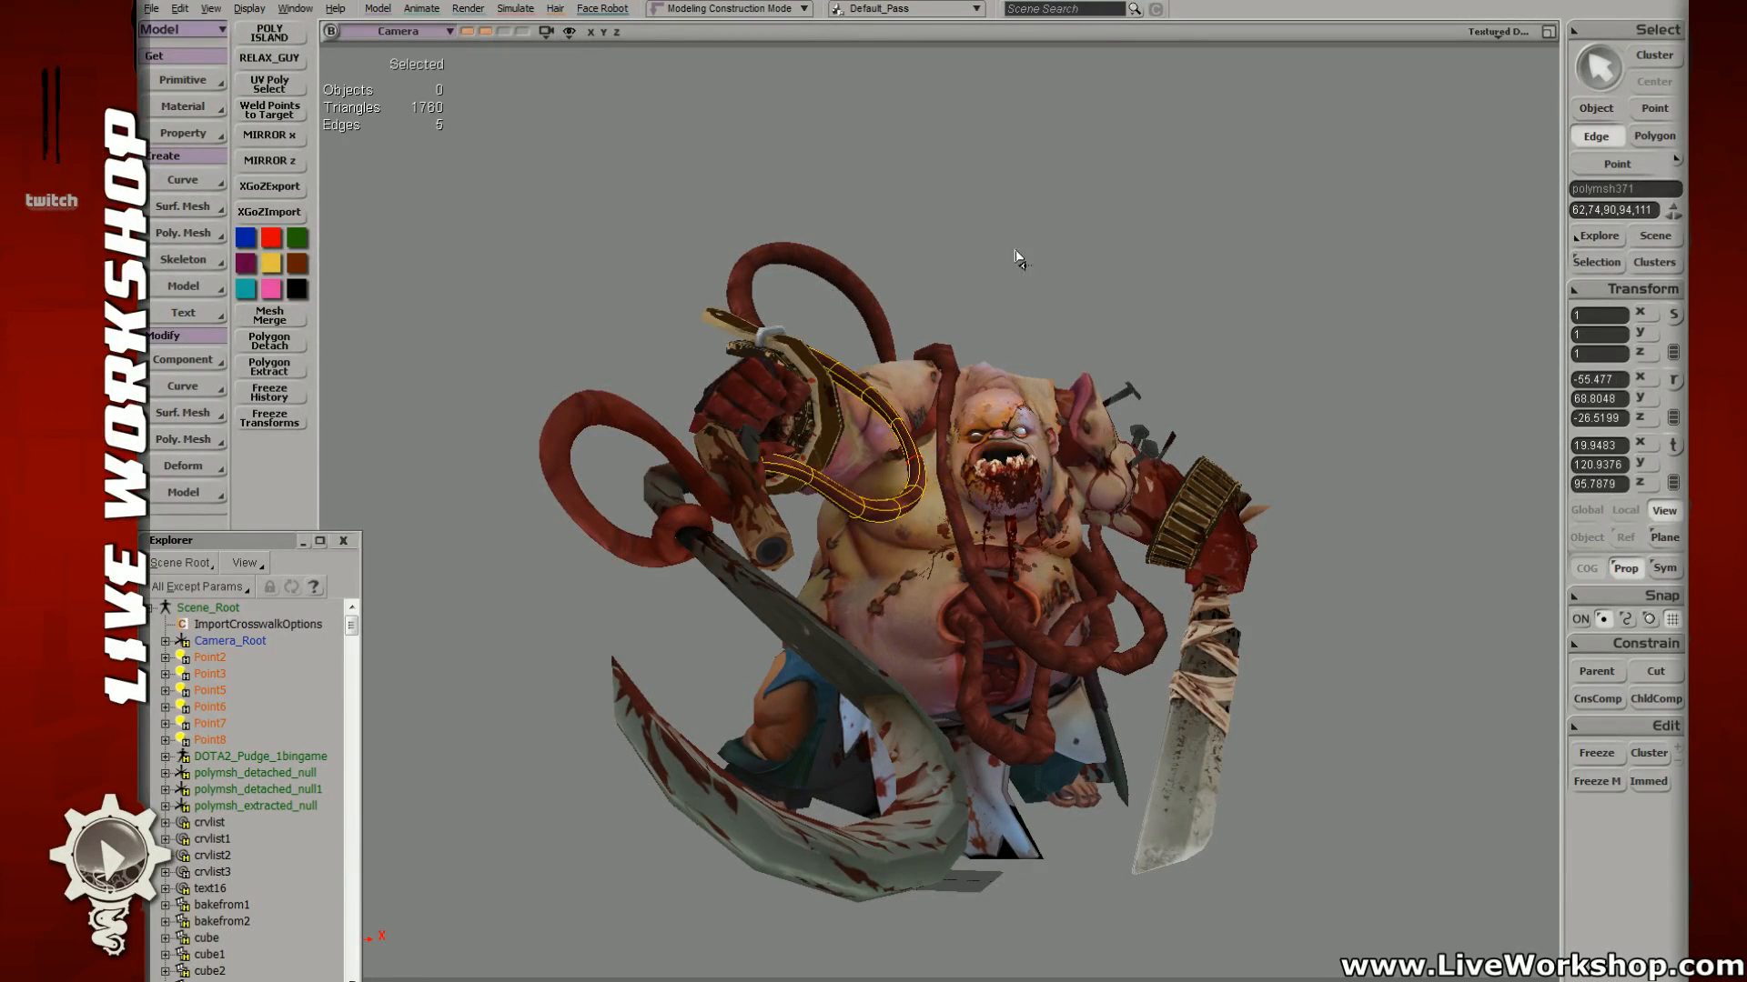
Step: Deselect the arm tube and save the scene
{"action": "left_click", "coordinate": [1072, 262]}
{"action": "key", "text": "ctrl+s"}
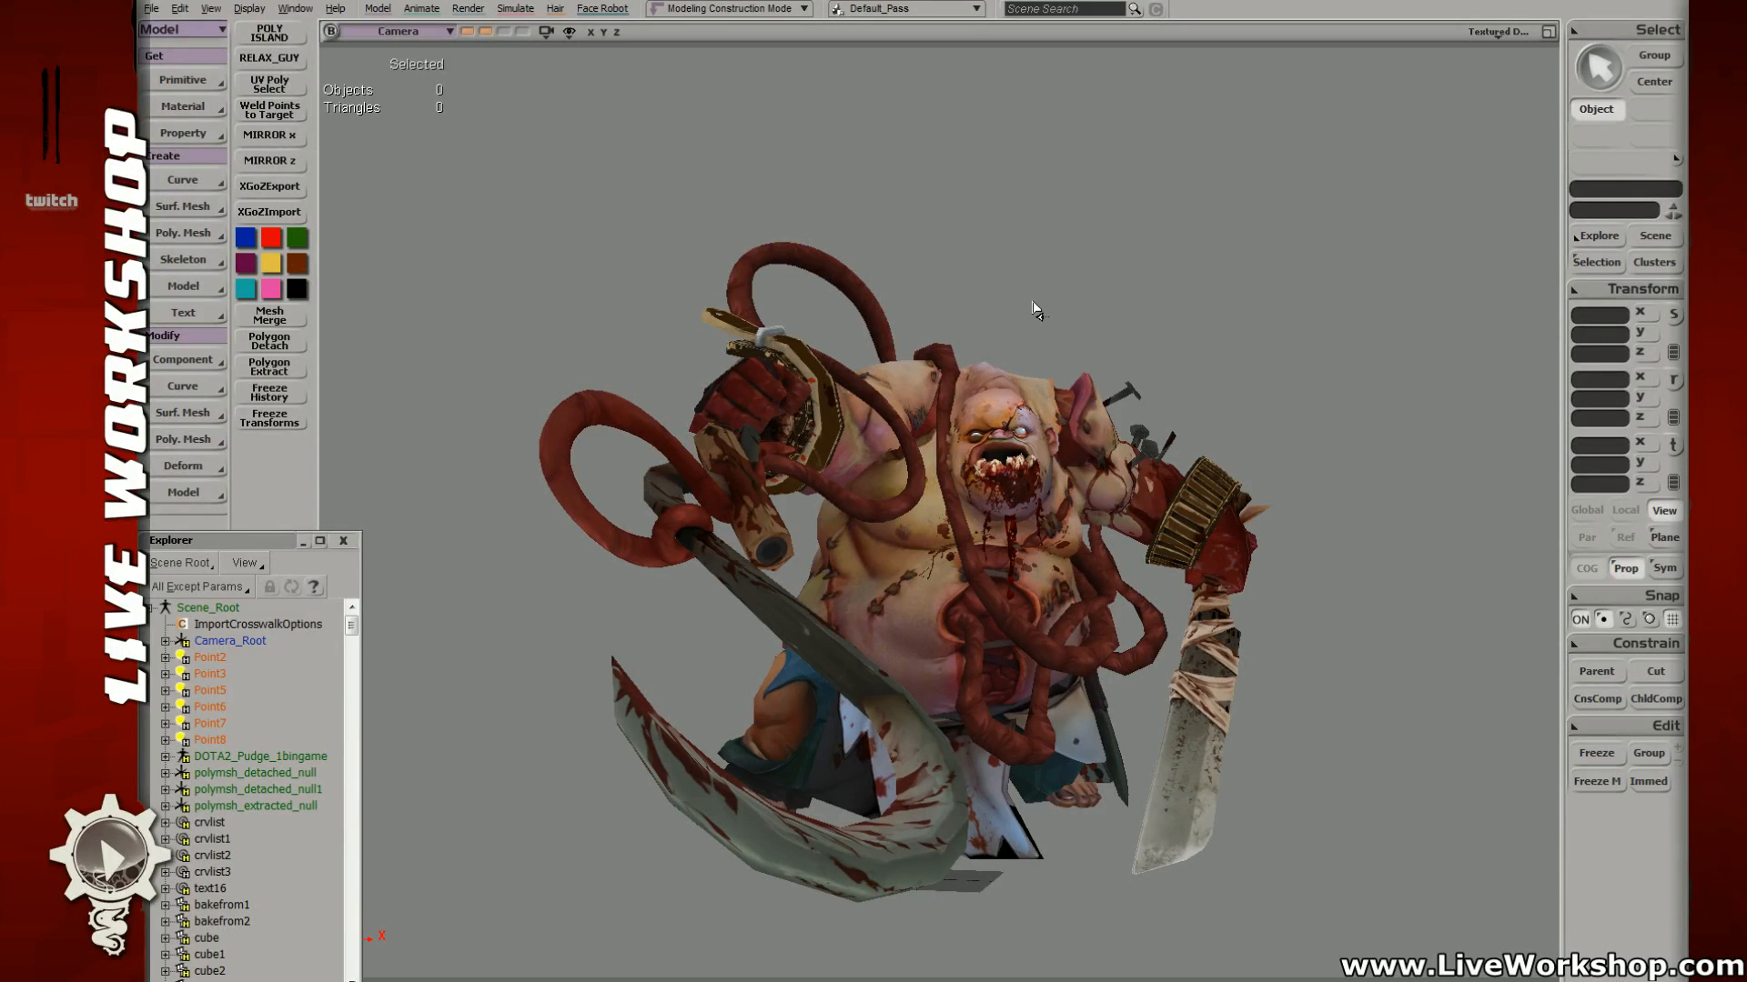
{"action": "middle_click_drag", "start_coordinate": [967, 287], "coordinate": [920, 270]}
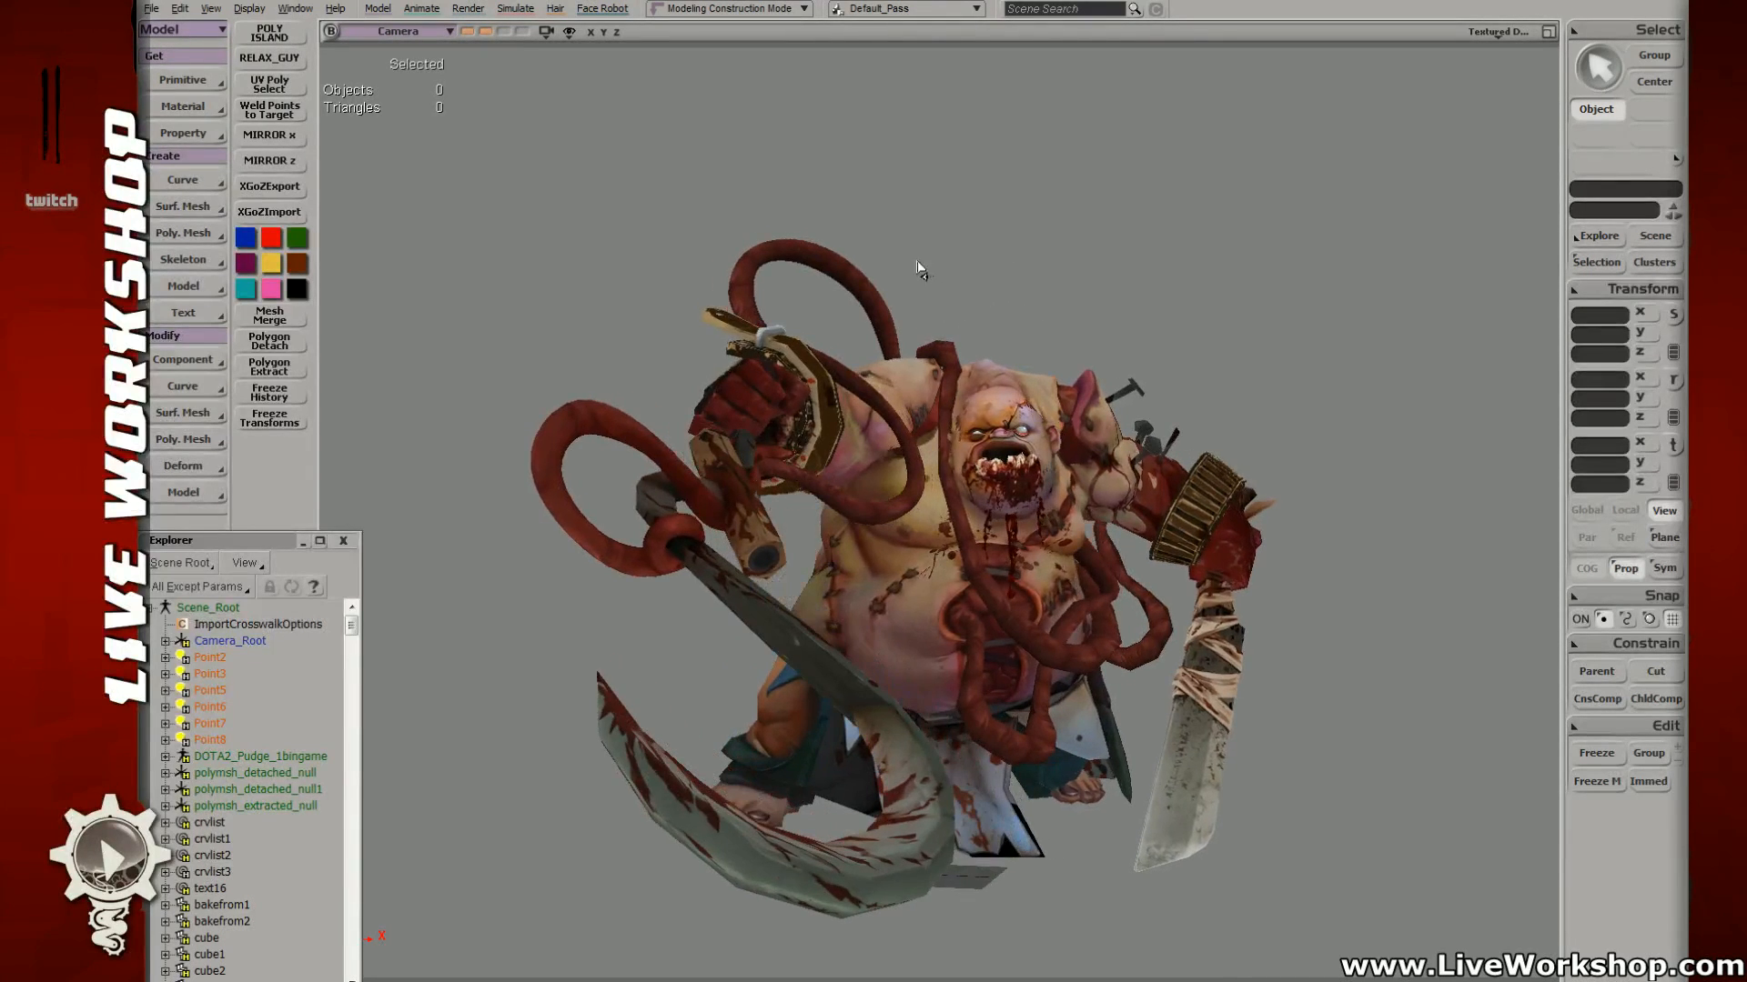
{"action": "key", "text": "ctrl+s"}
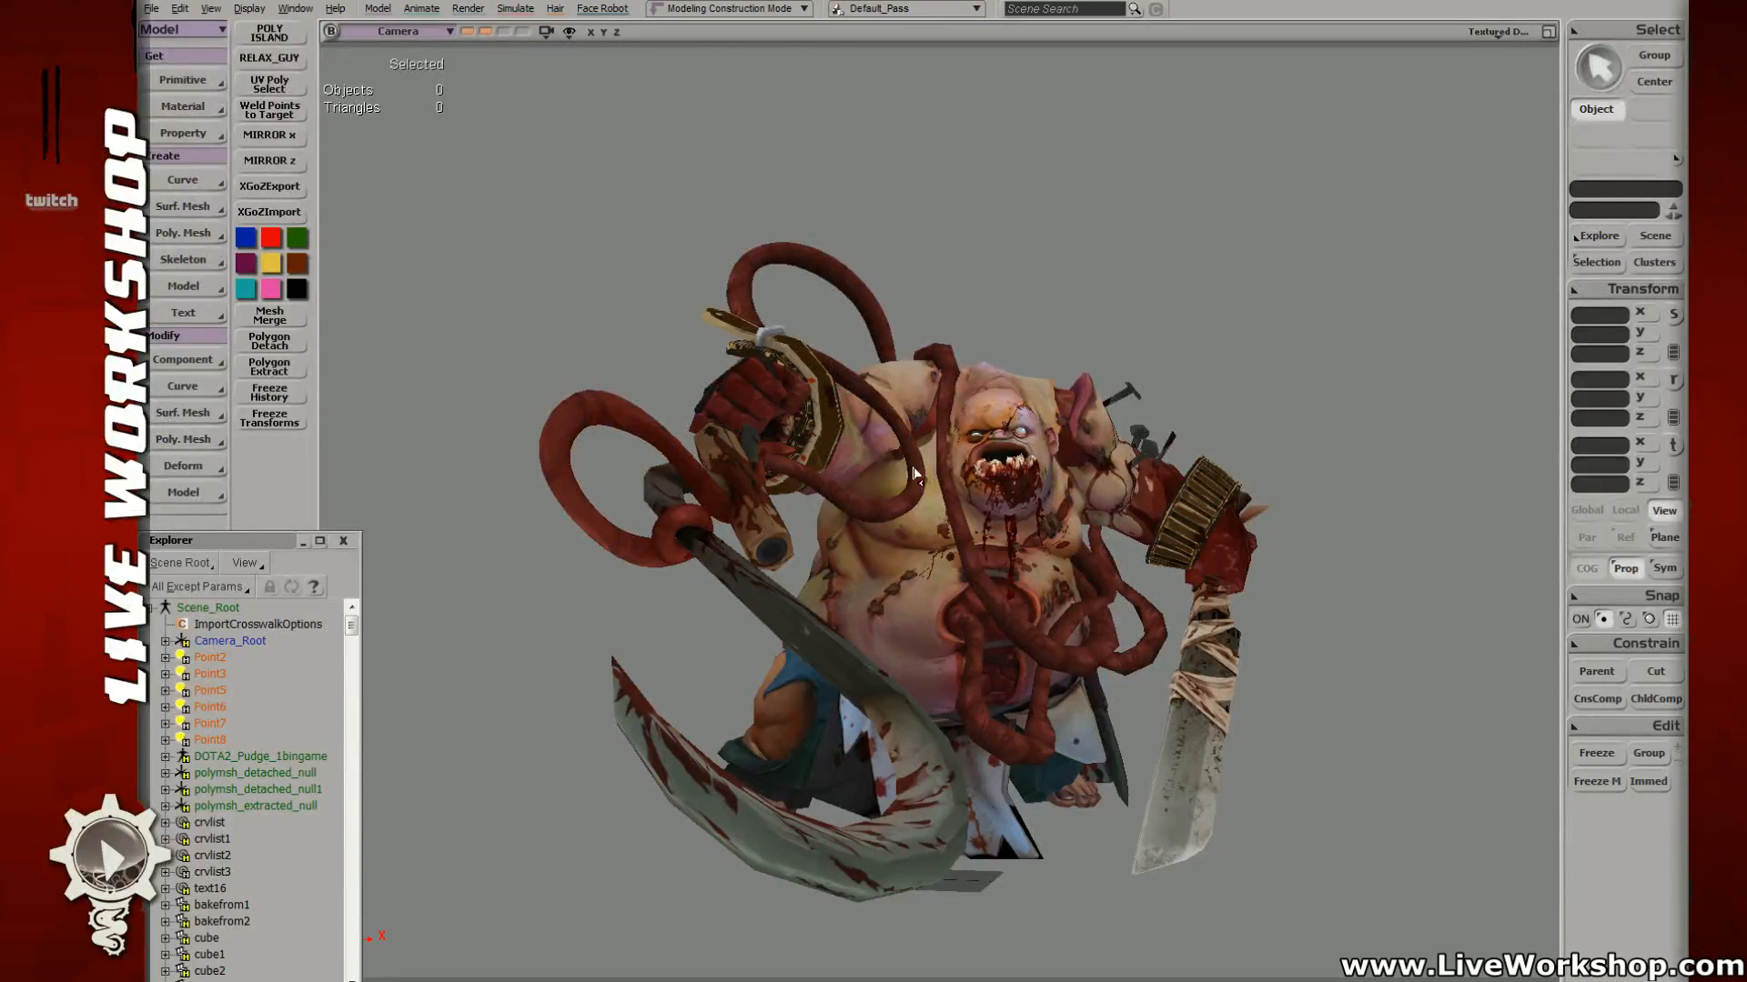
{"action": "key", "text": "ctrl+s"}
Step: Switch to the Dota 2 client and open the store's Workshop page
{"action": "key", "text": "alt+Tab"}
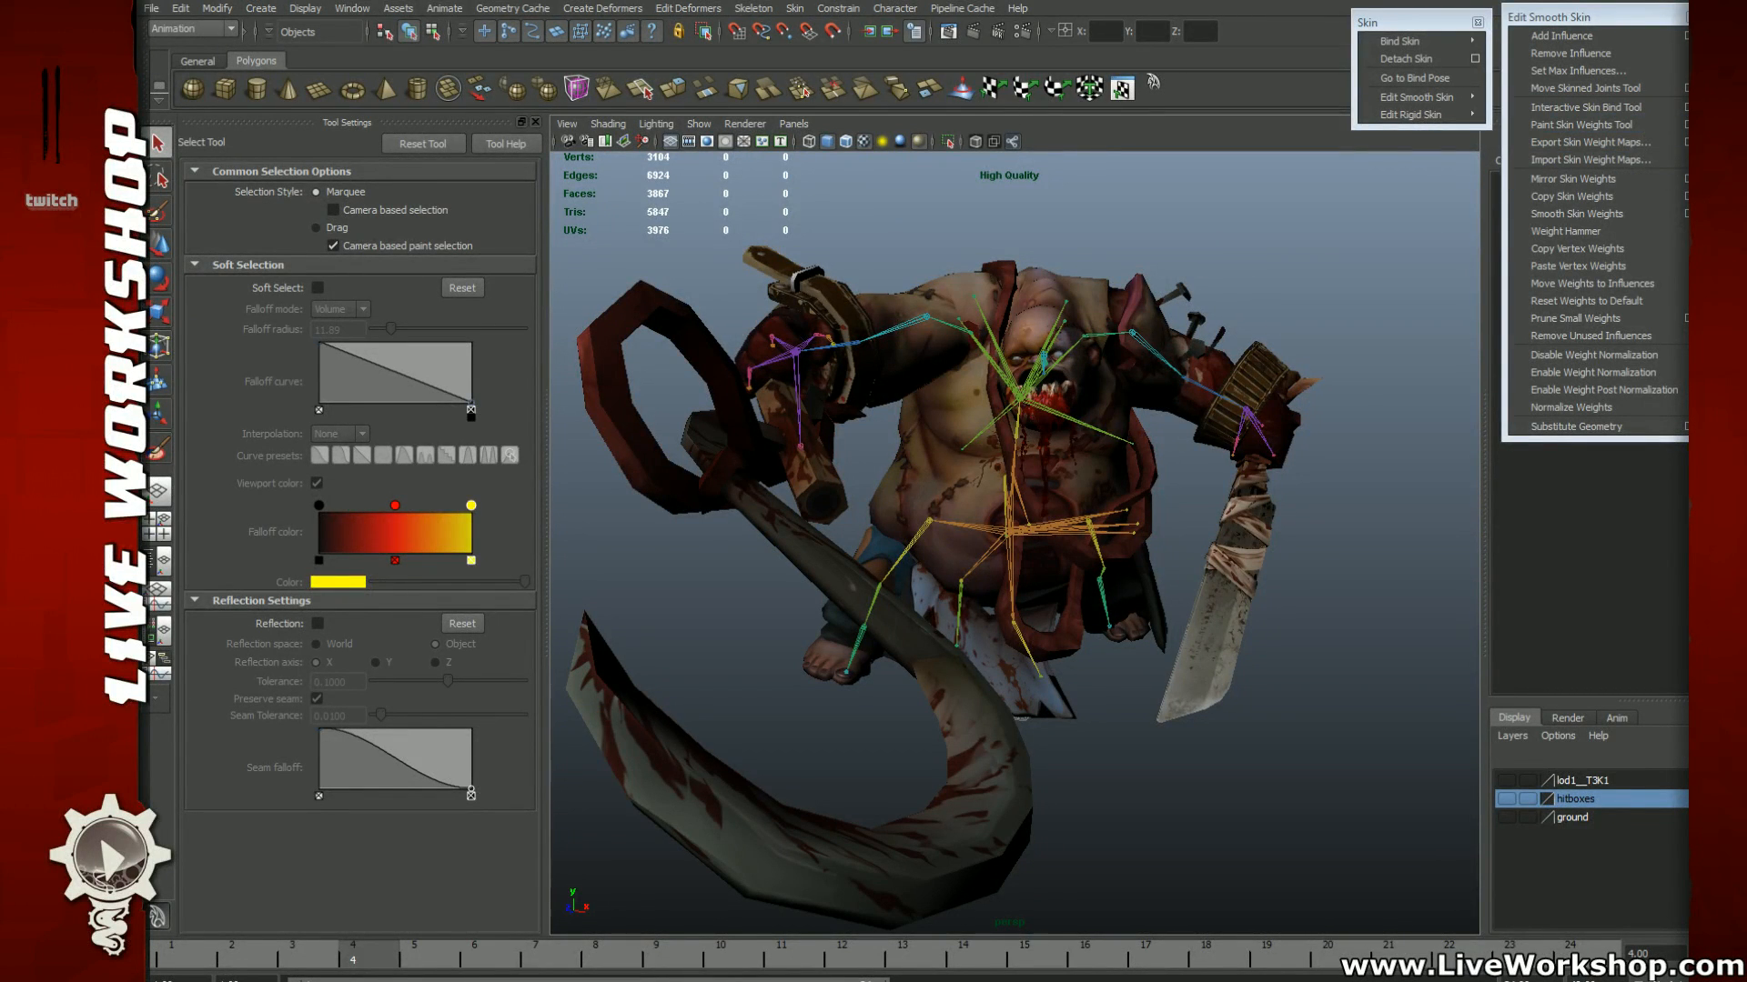
{"action": "key", "text": "alt+Tab"}
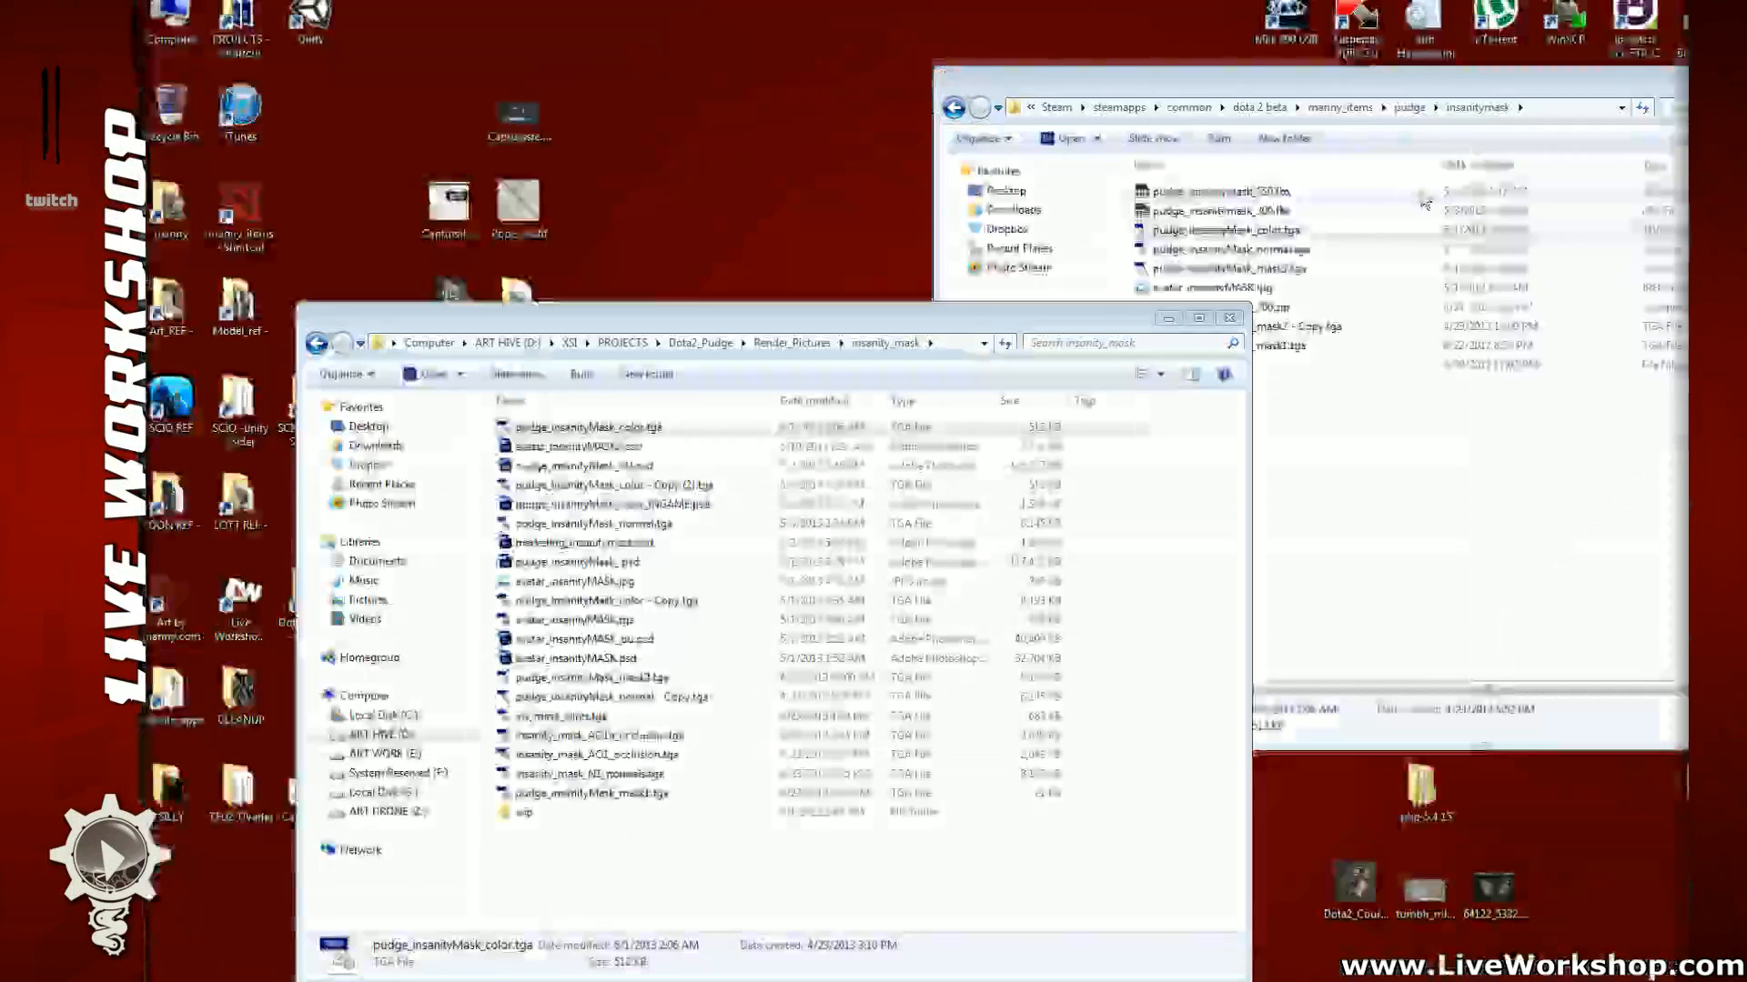
{"action": "left_click_drag", "start_coordinate": [1274, 83], "coordinate": [1160, 88]}
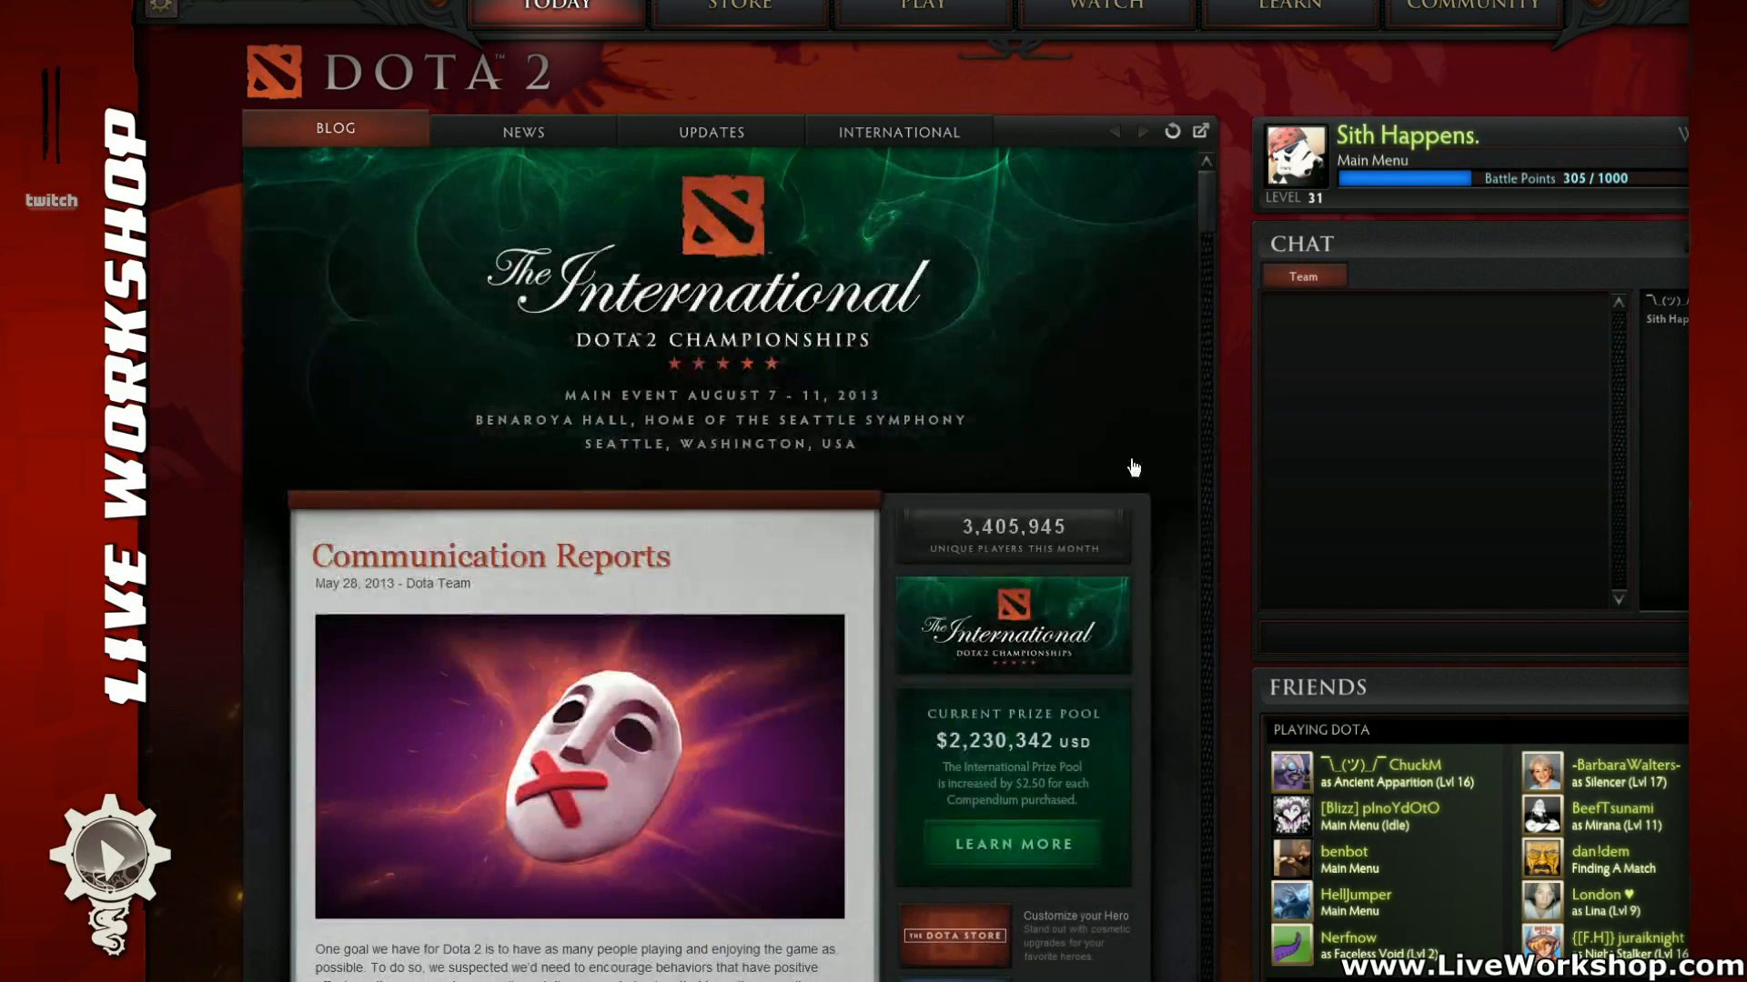
{"action": "left_click", "coordinate": [810, 11]}
{"action": "left_click", "coordinate": [901, 133]}
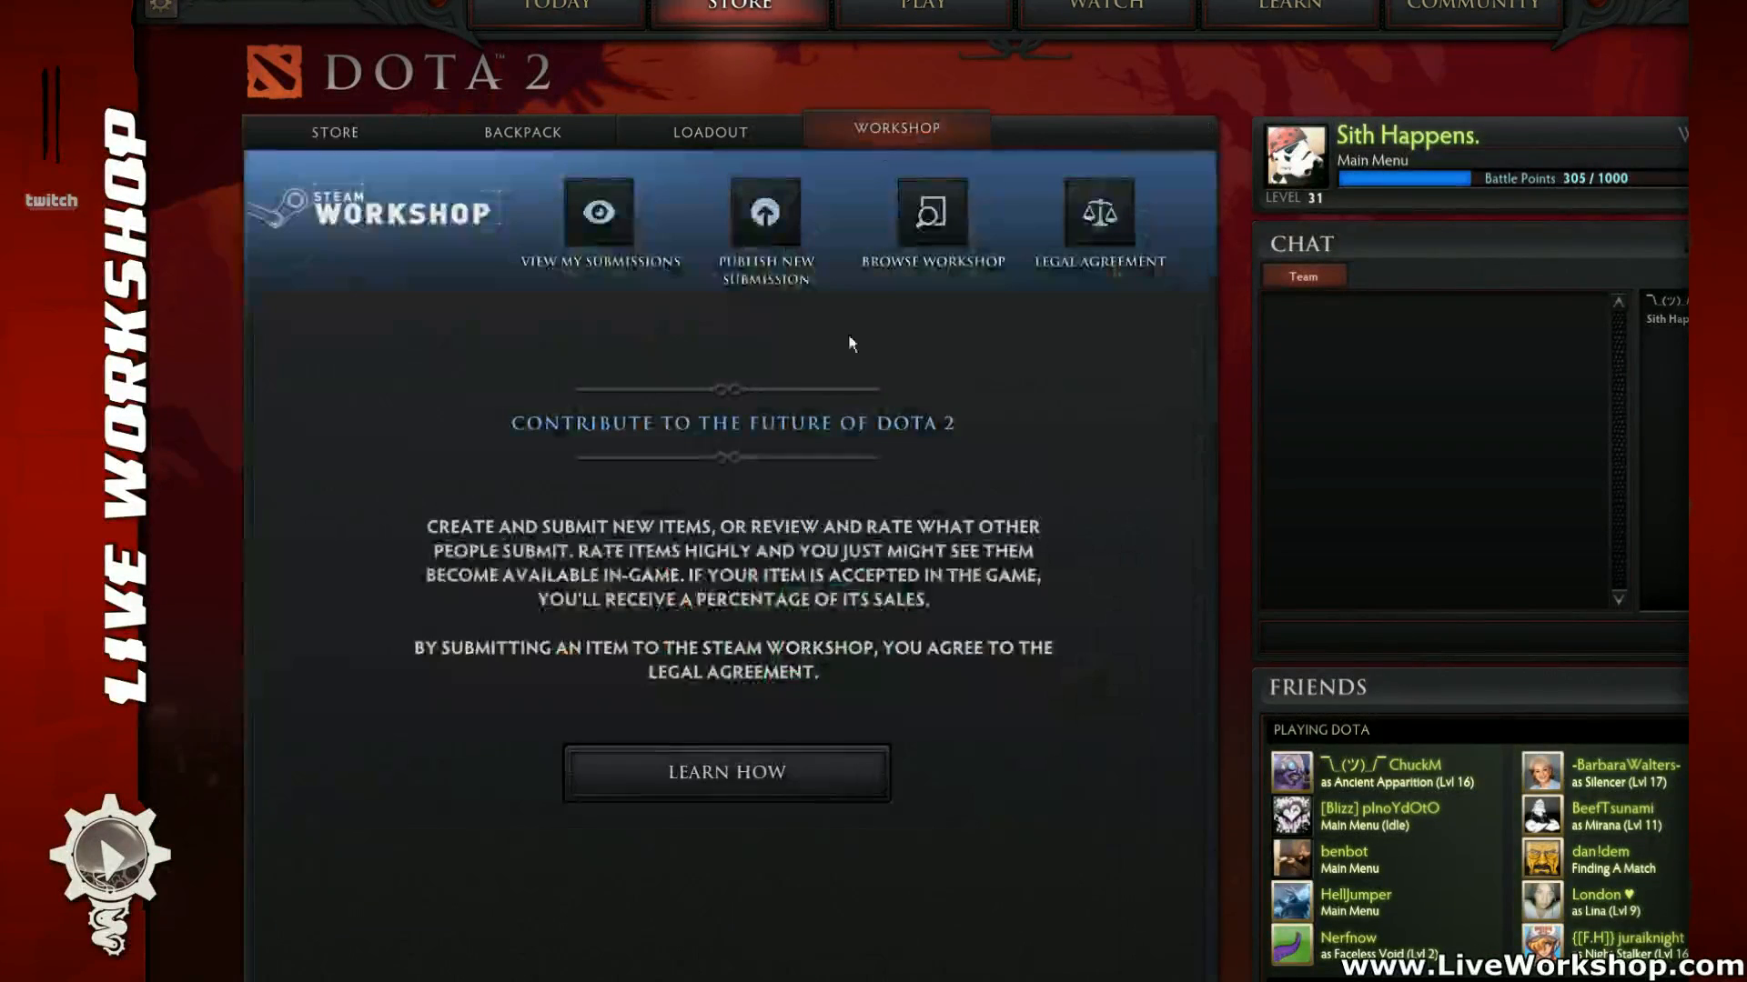
Step: Start a new wearable item submission and load the saved insanity_jaw_1a settings for Pudge
{"action": "left_click", "coordinate": [771, 231]}
{"action": "left_click", "coordinate": [624, 433]}
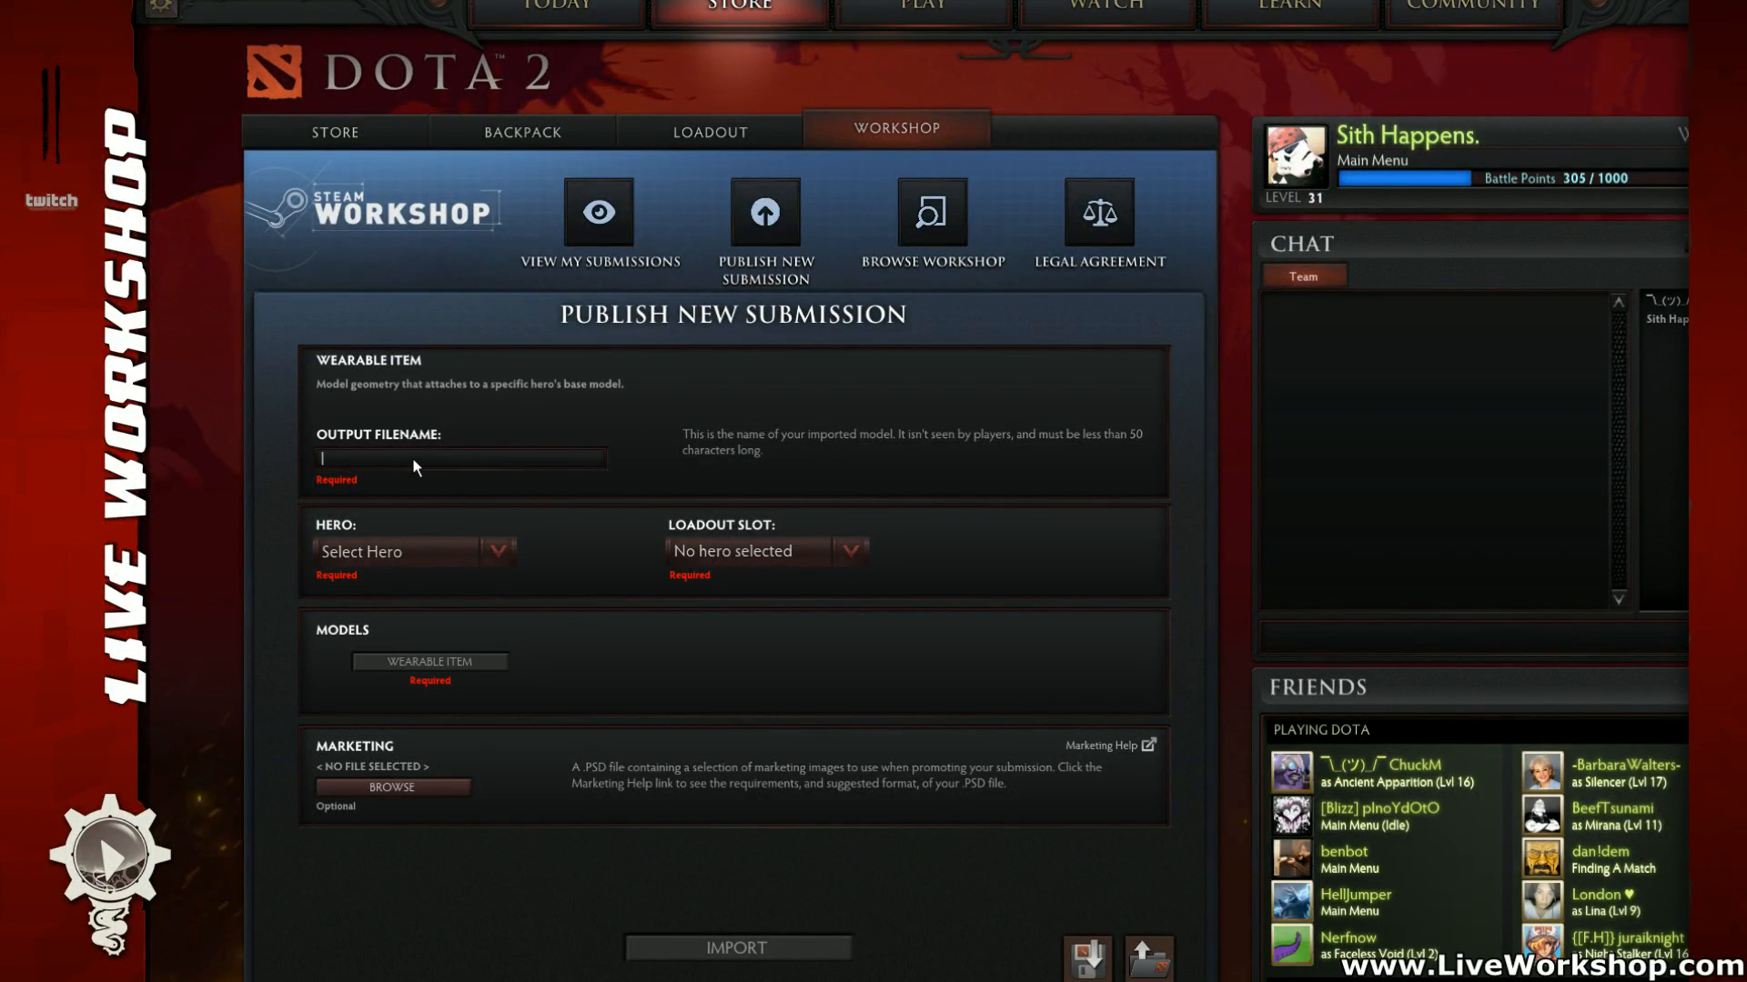
{"action": "left_click", "coordinate": [1154, 957]}
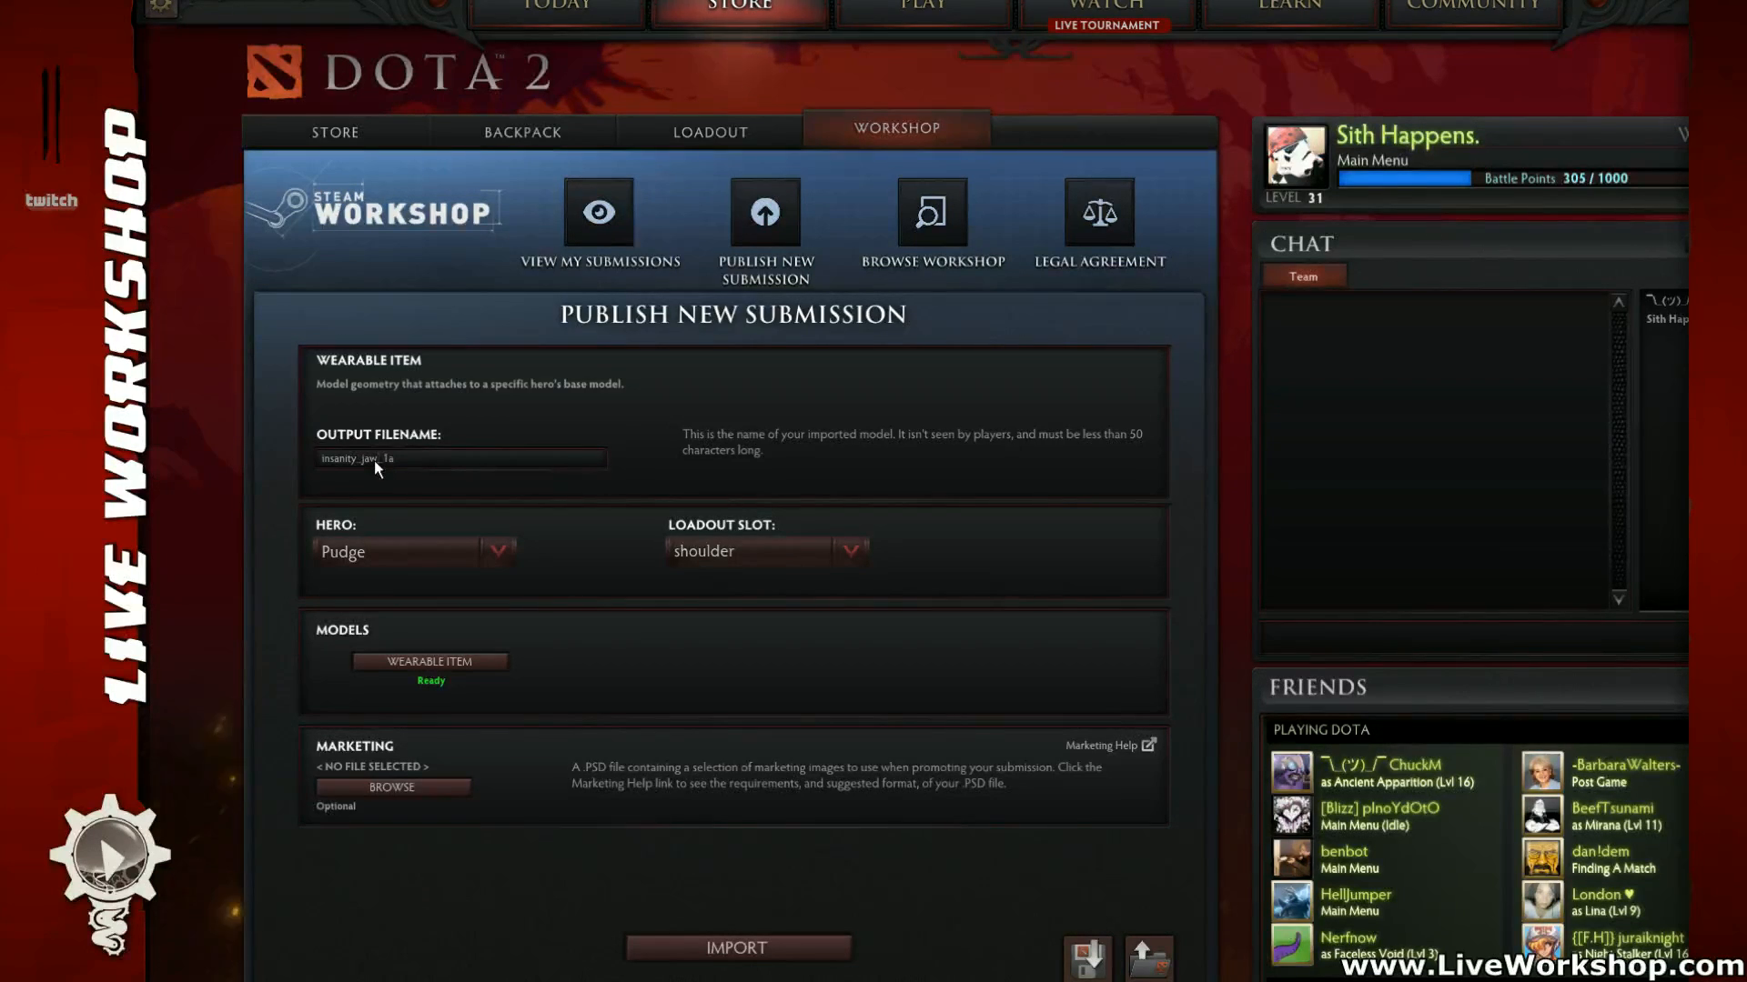
Step: Change the output filename to insanity_jaw_3a and set the loadout slot to head
{"action": "key", "text": "Right"}
{"action": "type", "text": "3"}
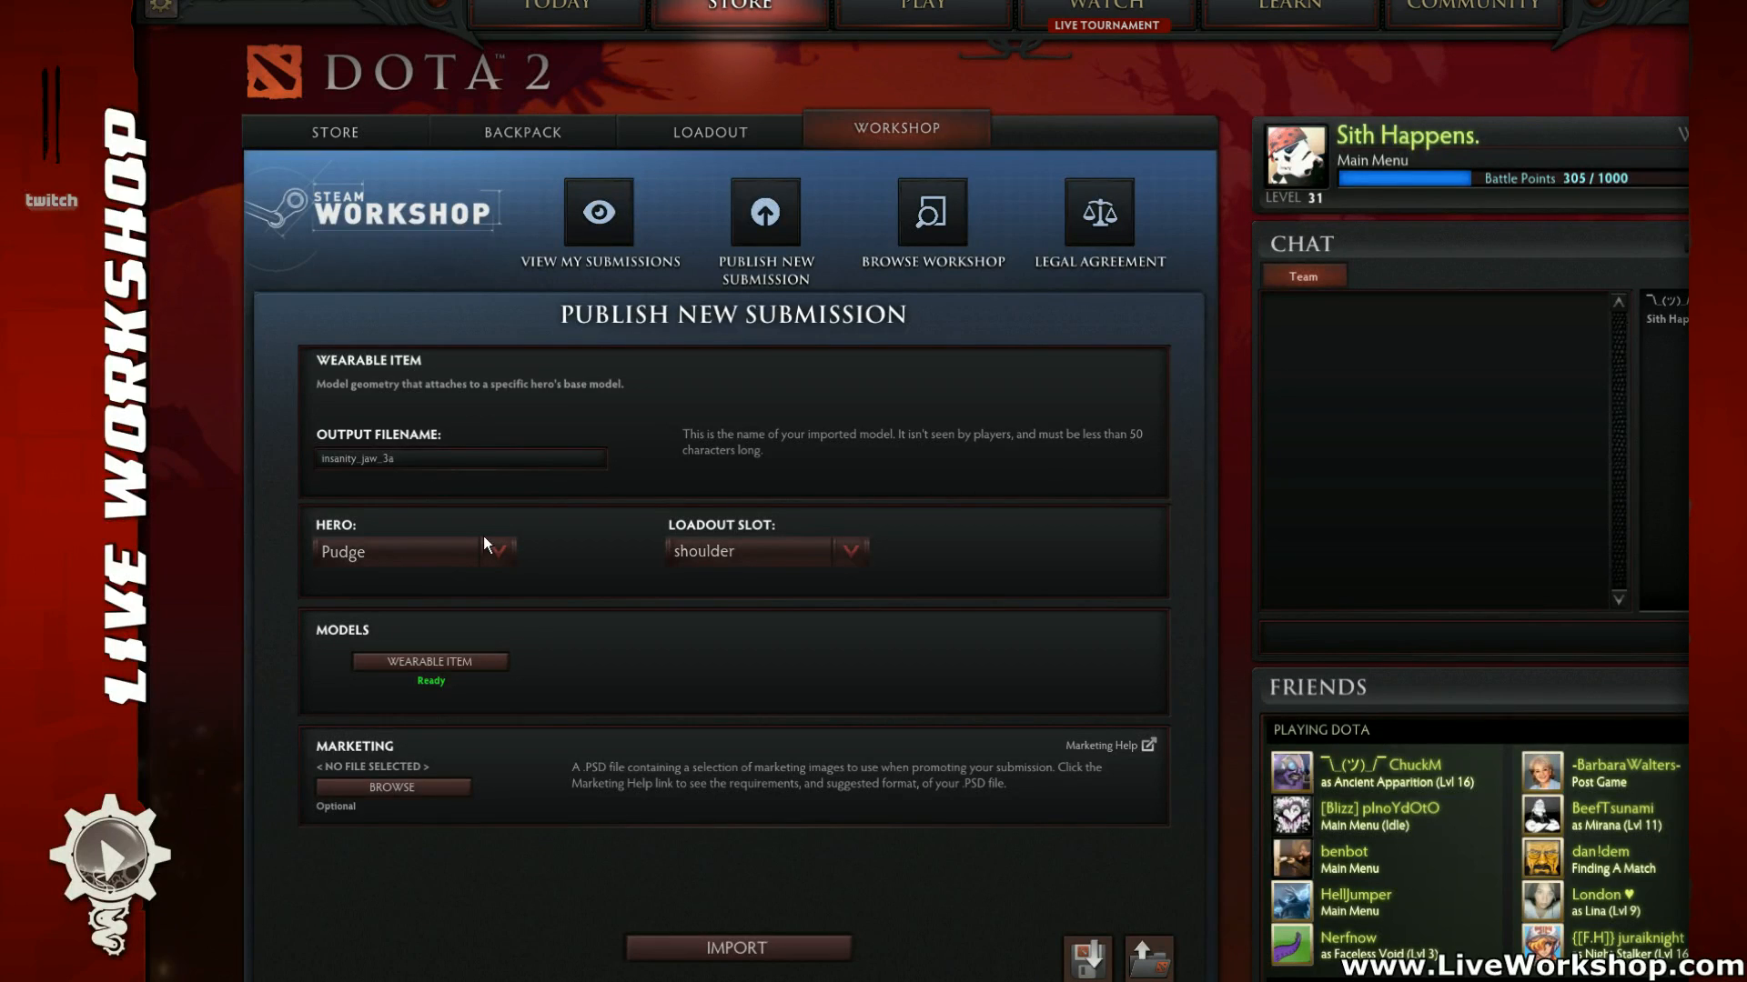
{"action": "left_click", "coordinate": [741, 549]}
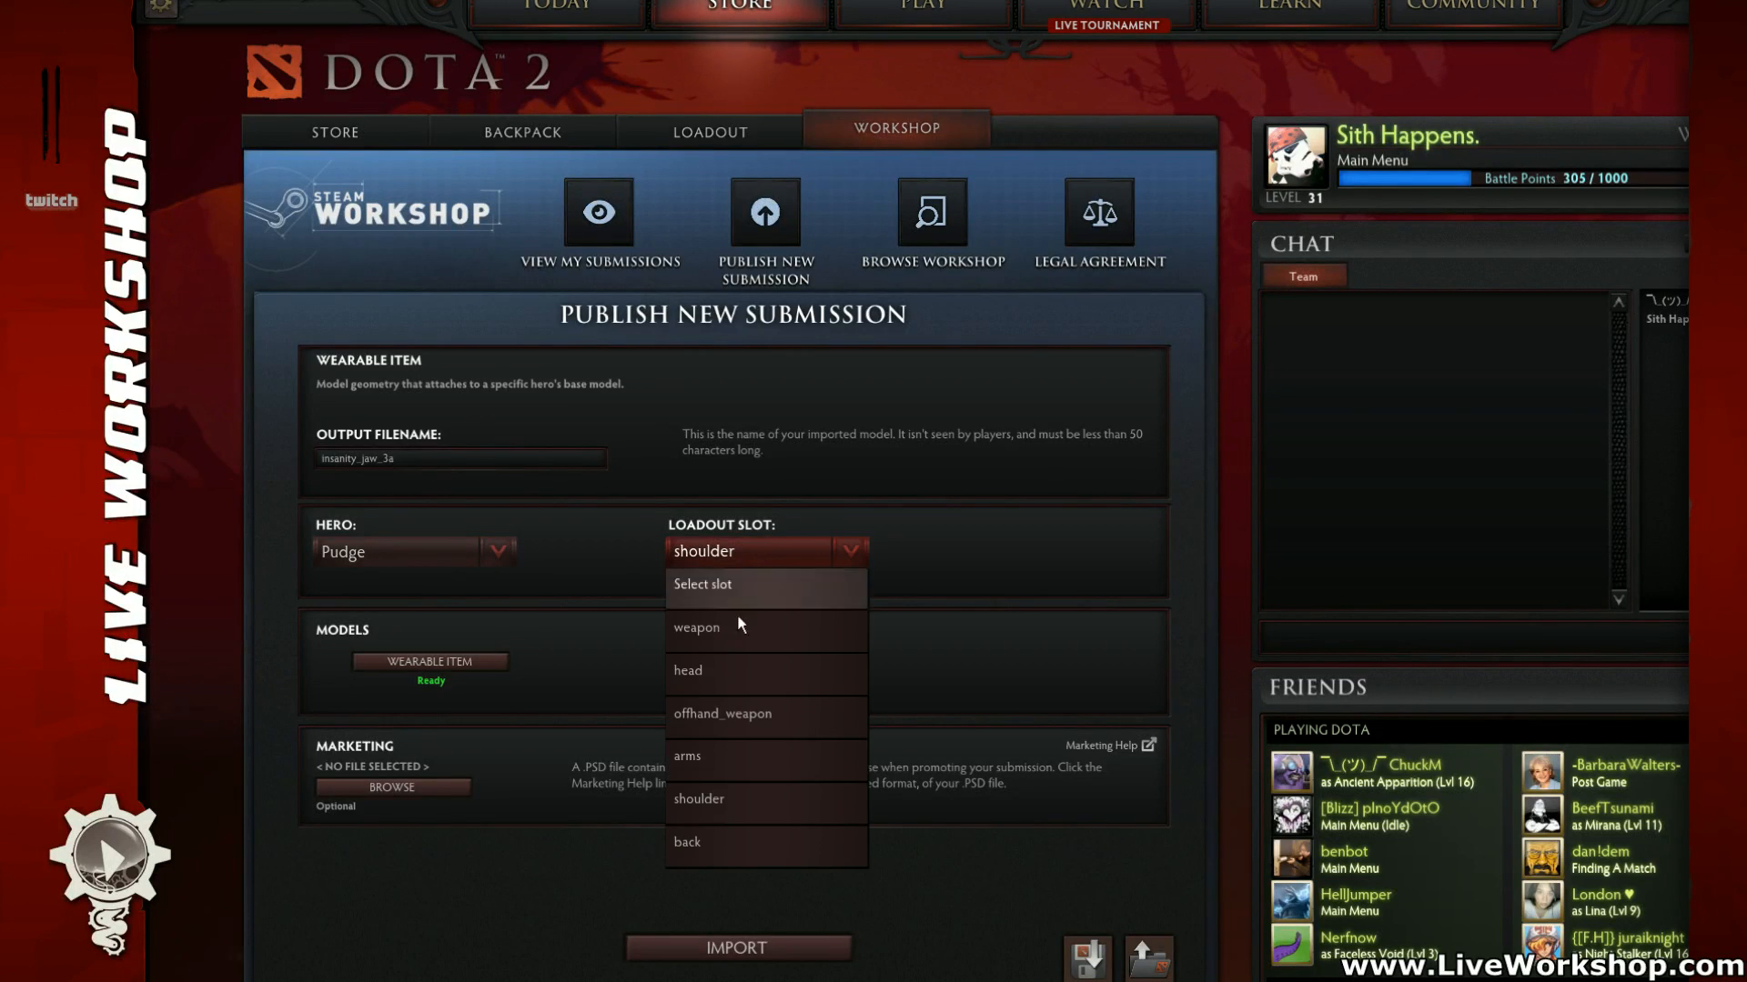
{"action": "left_click", "coordinate": [713, 680]}
Step: Choose insanity_jaws_f.fbx from the insanity_jaws folder as the wearable item's in-game geometry
{"action": "left_click", "coordinate": [462, 663]}
{"action": "left_click", "coordinate": [477, 447]}
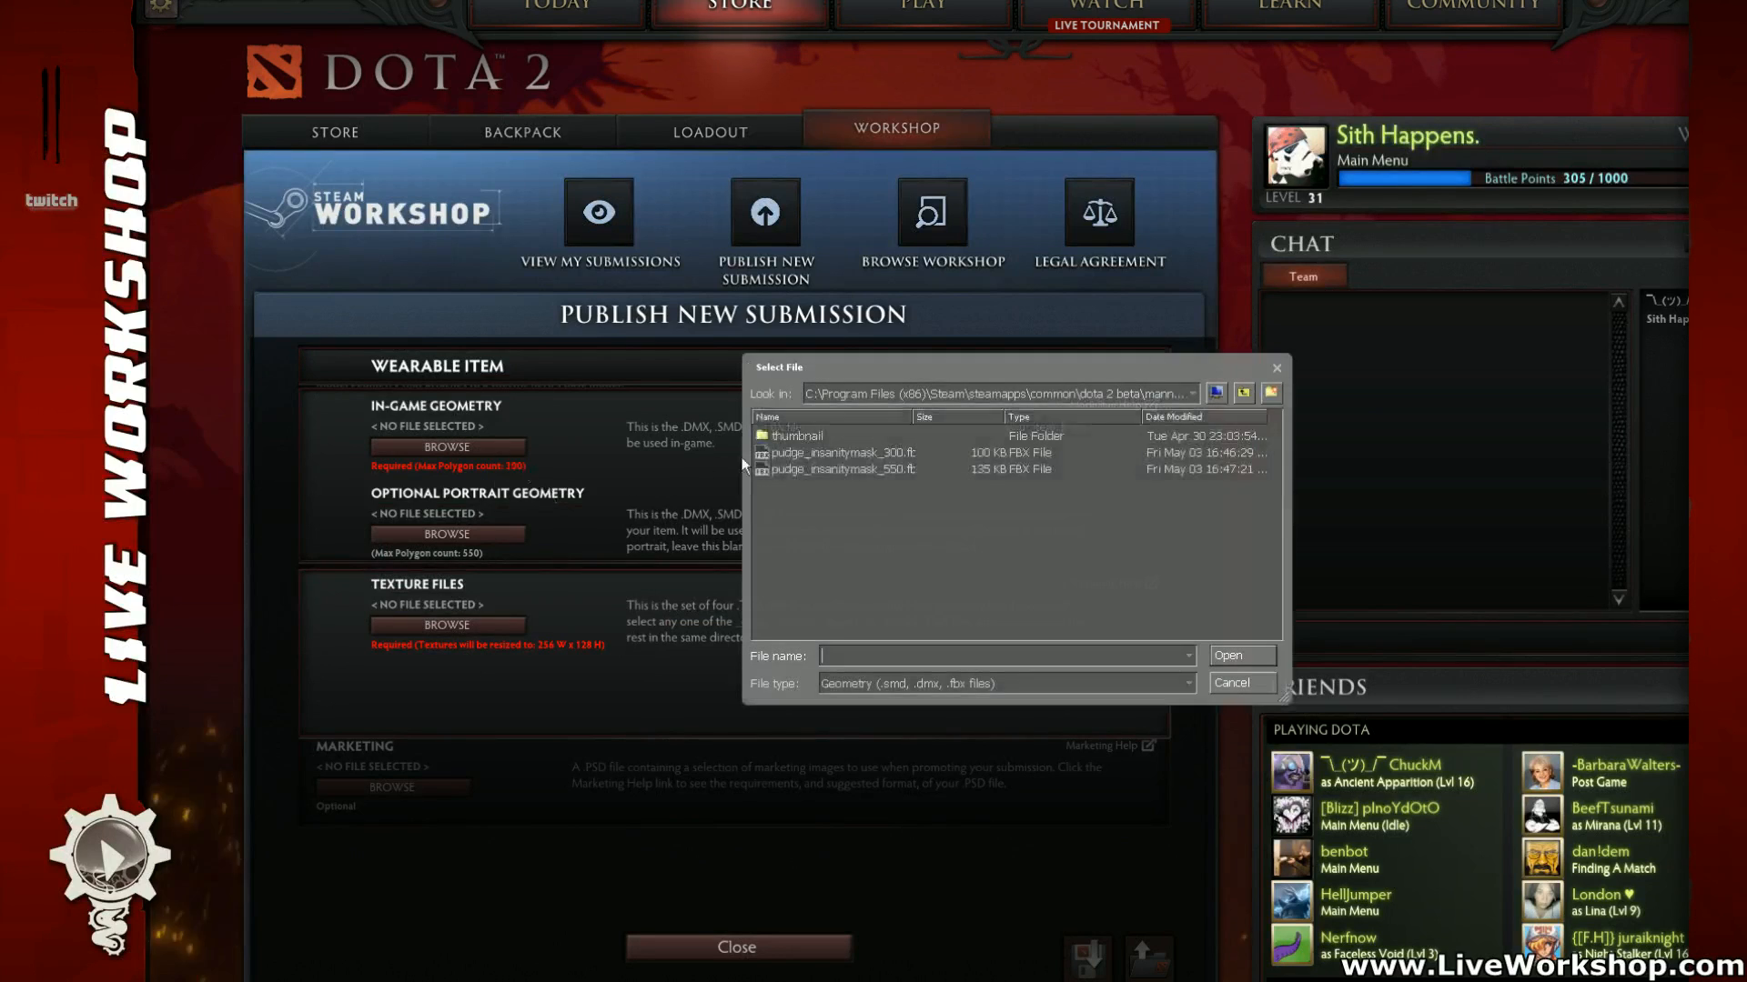
{"action": "left_click", "coordinate": [1242, 392]}
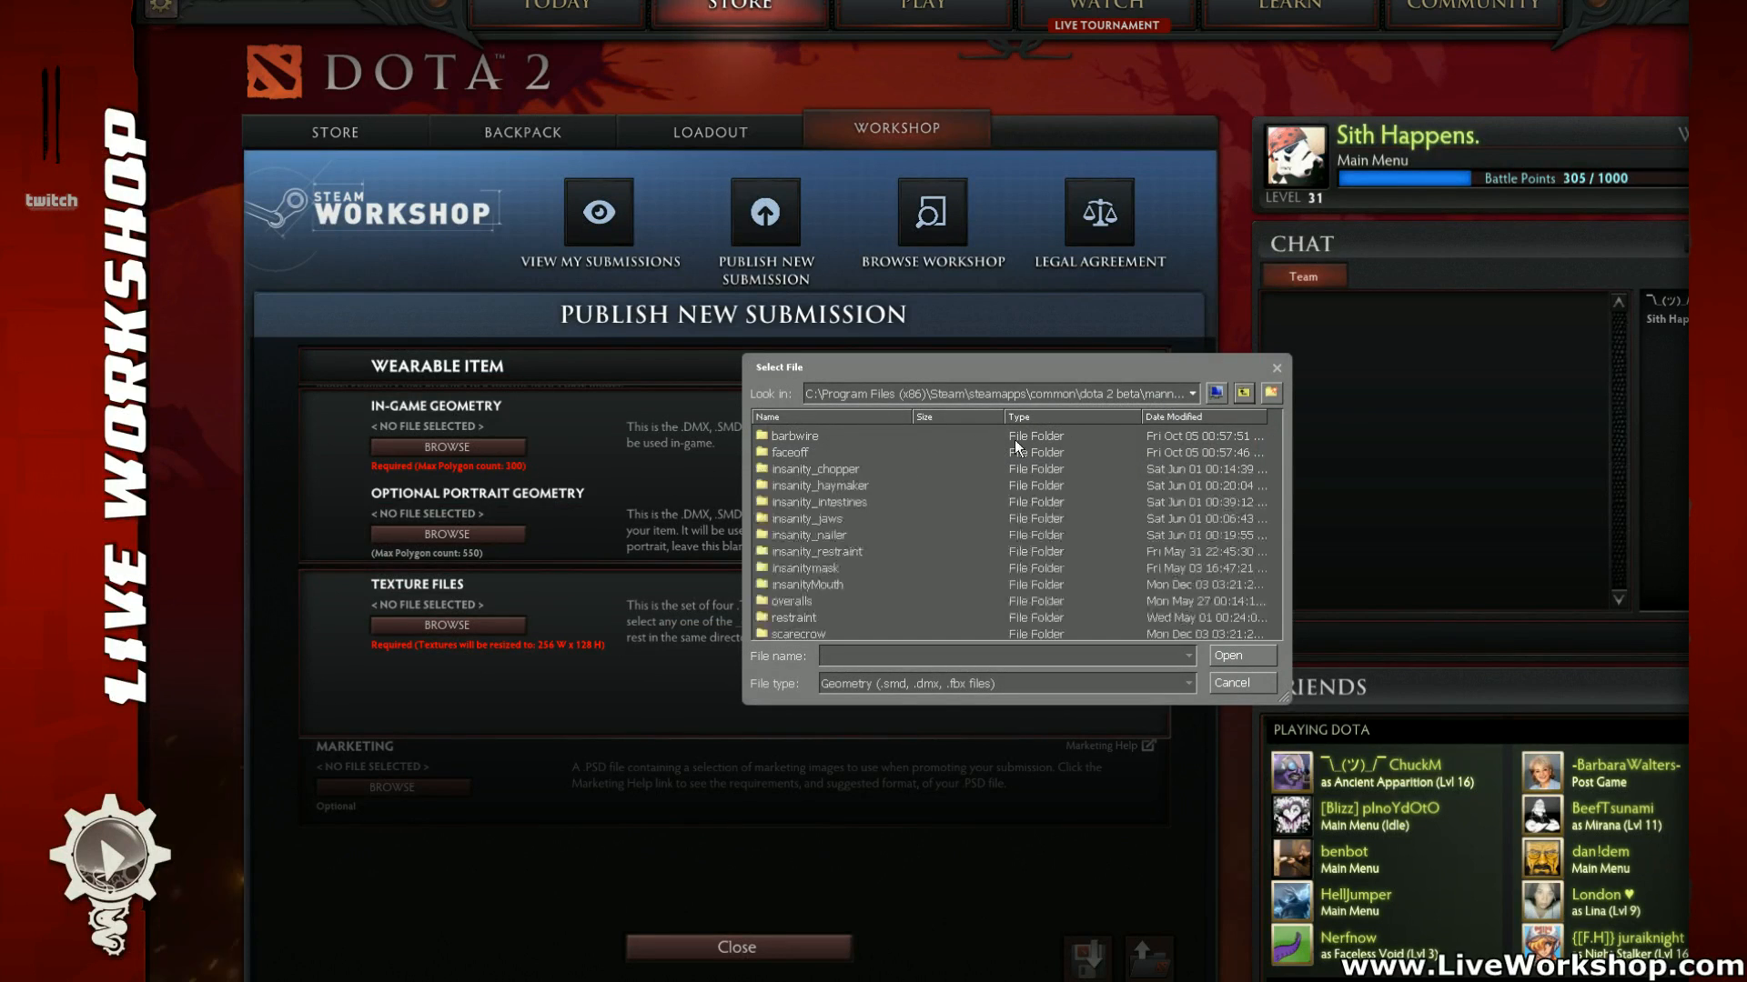
{"action": "left_click_drag", "start_coordinate": [870, 357], "coordinate": [870, 342]}
{"action": "left_click", "coordinate": [855, 504]}
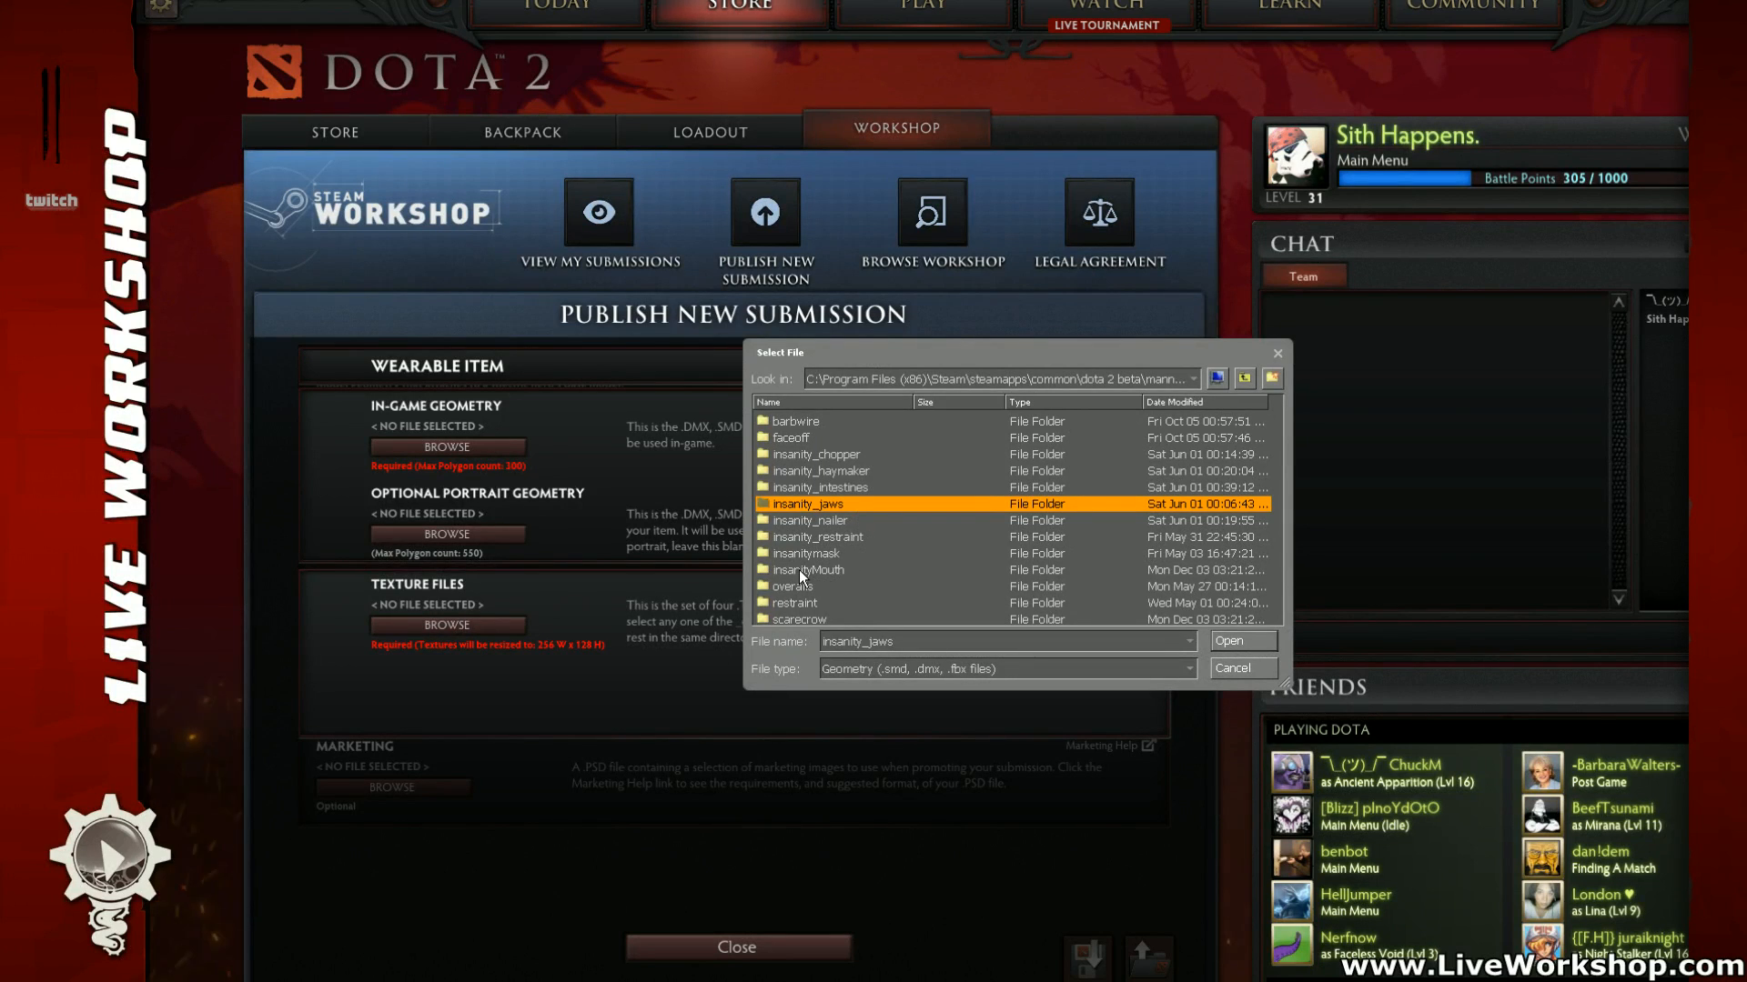
{"action": "double_click", "coordinate": [798, 500]}
{"action": "double_click", "coordinate": [819, 506]}
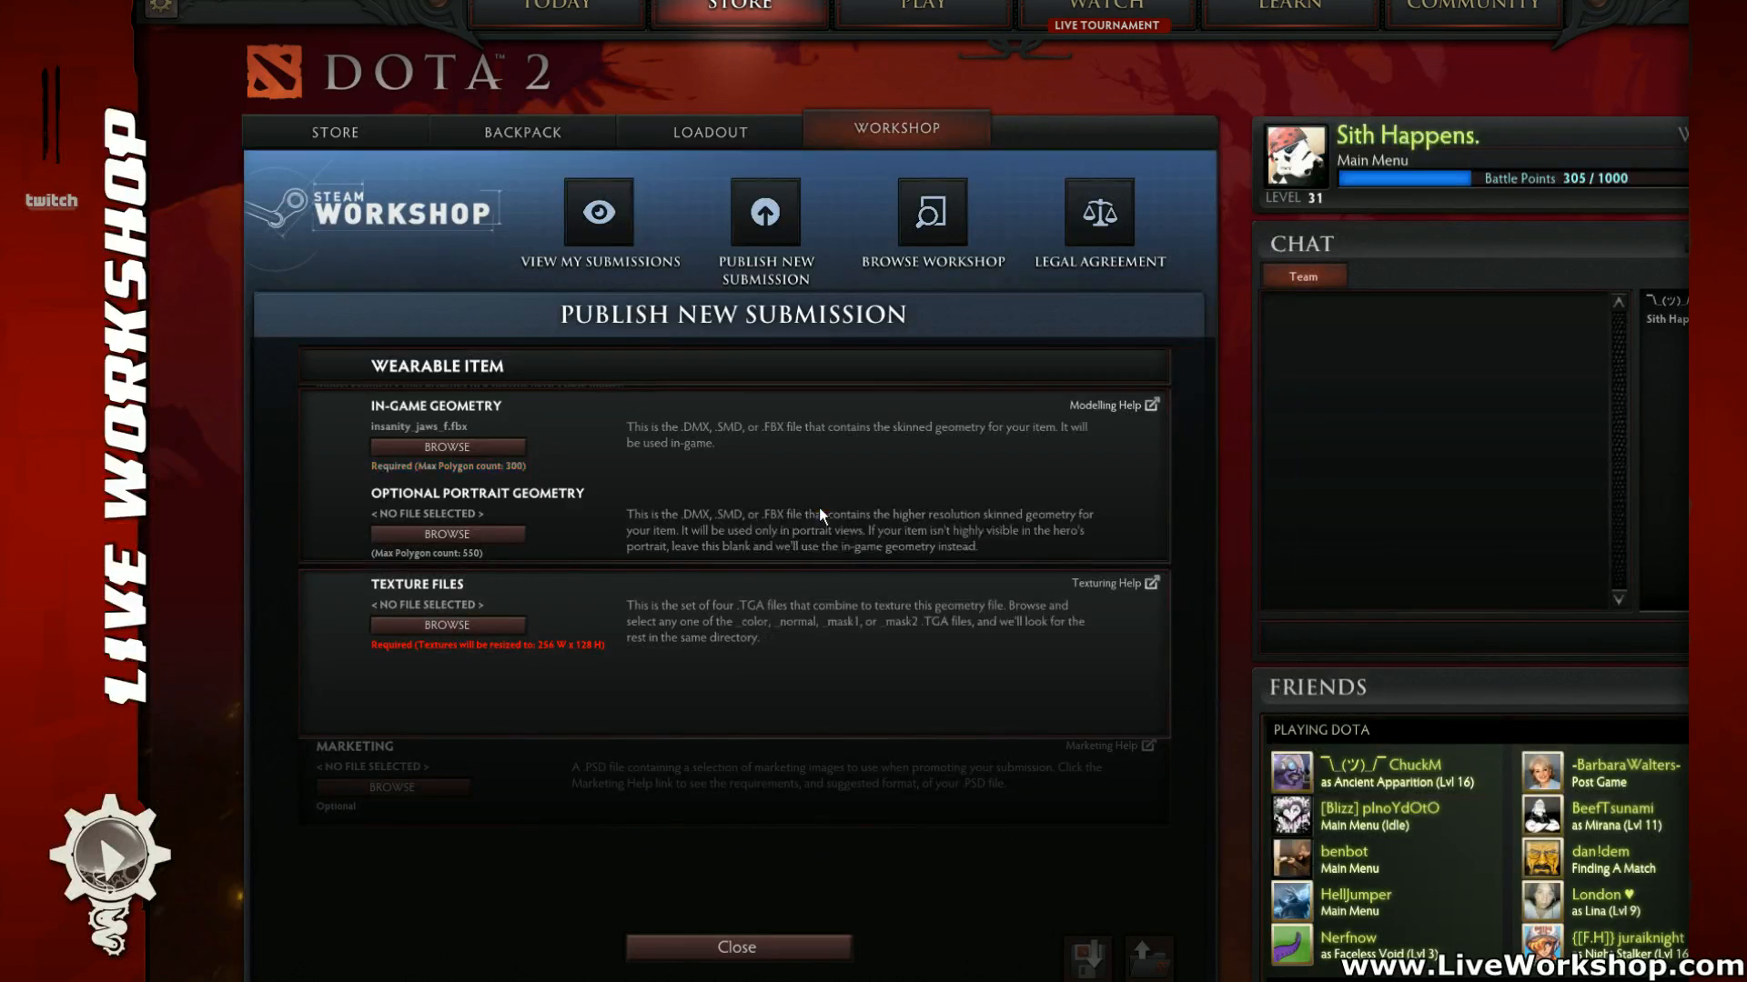
Step: Assign the pudge_insanityjaws_color texture set to the wearable item and import the submission
{"action": "left_click", "coordinate": [488, 626]}
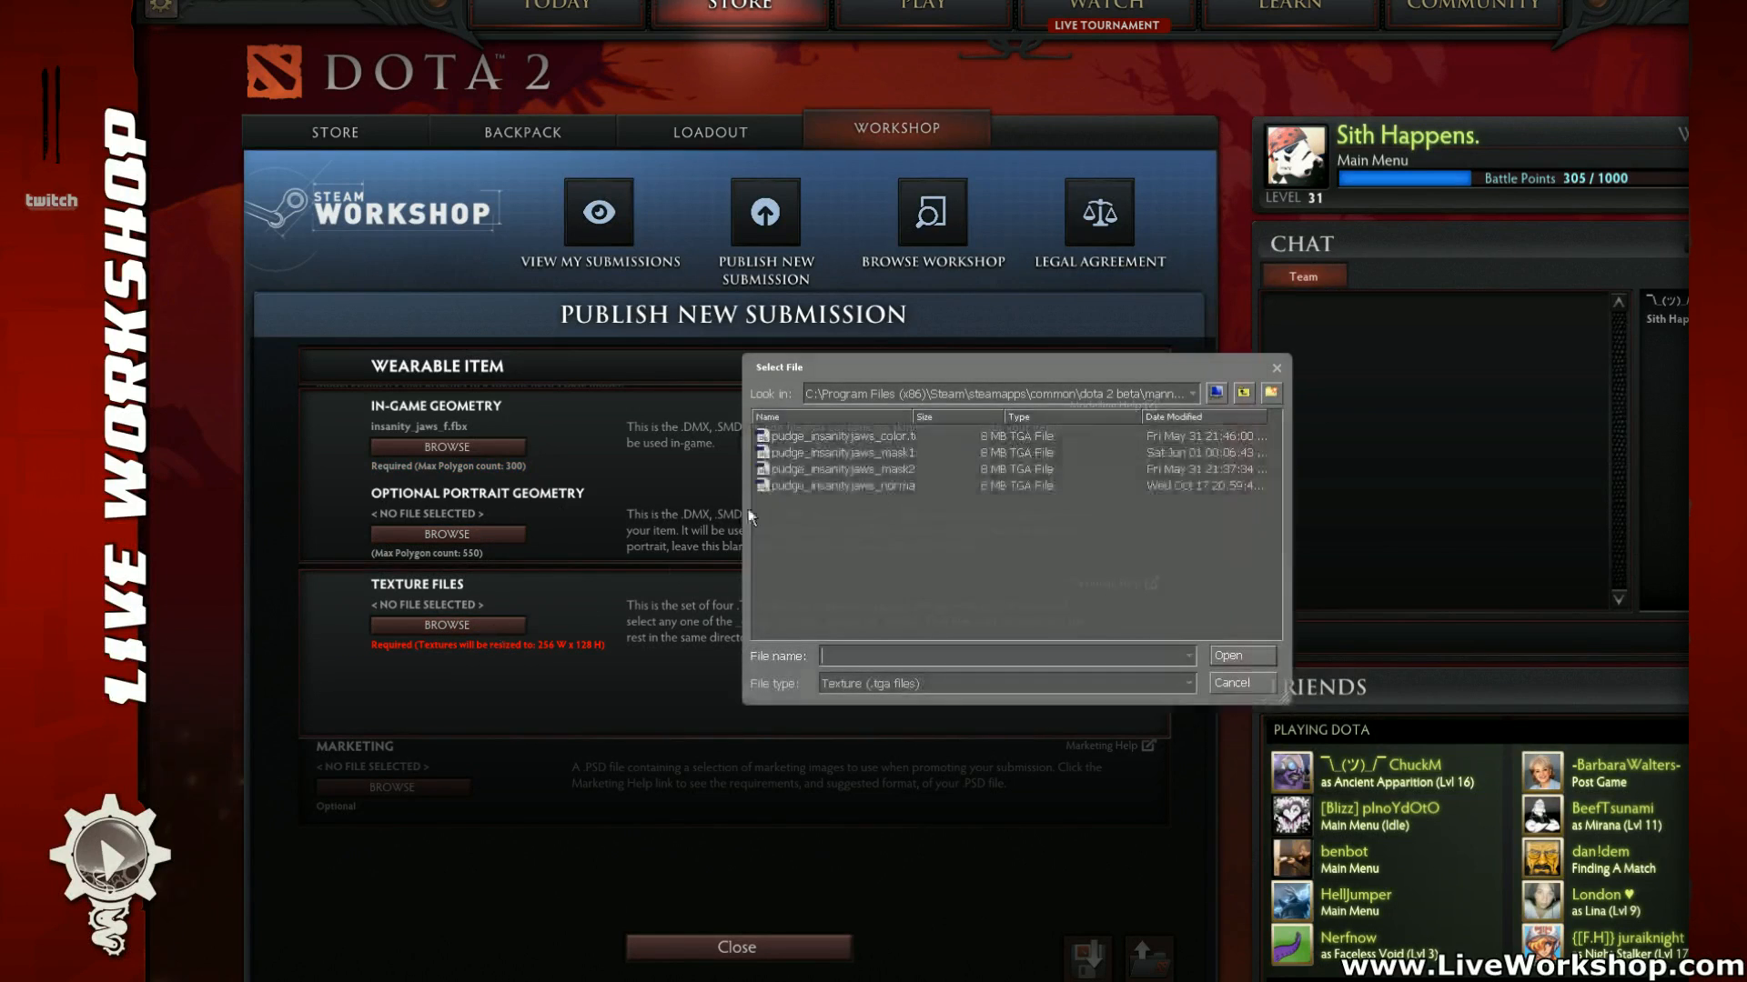
{"action": "double_click", "coordinate": [815, 435]}
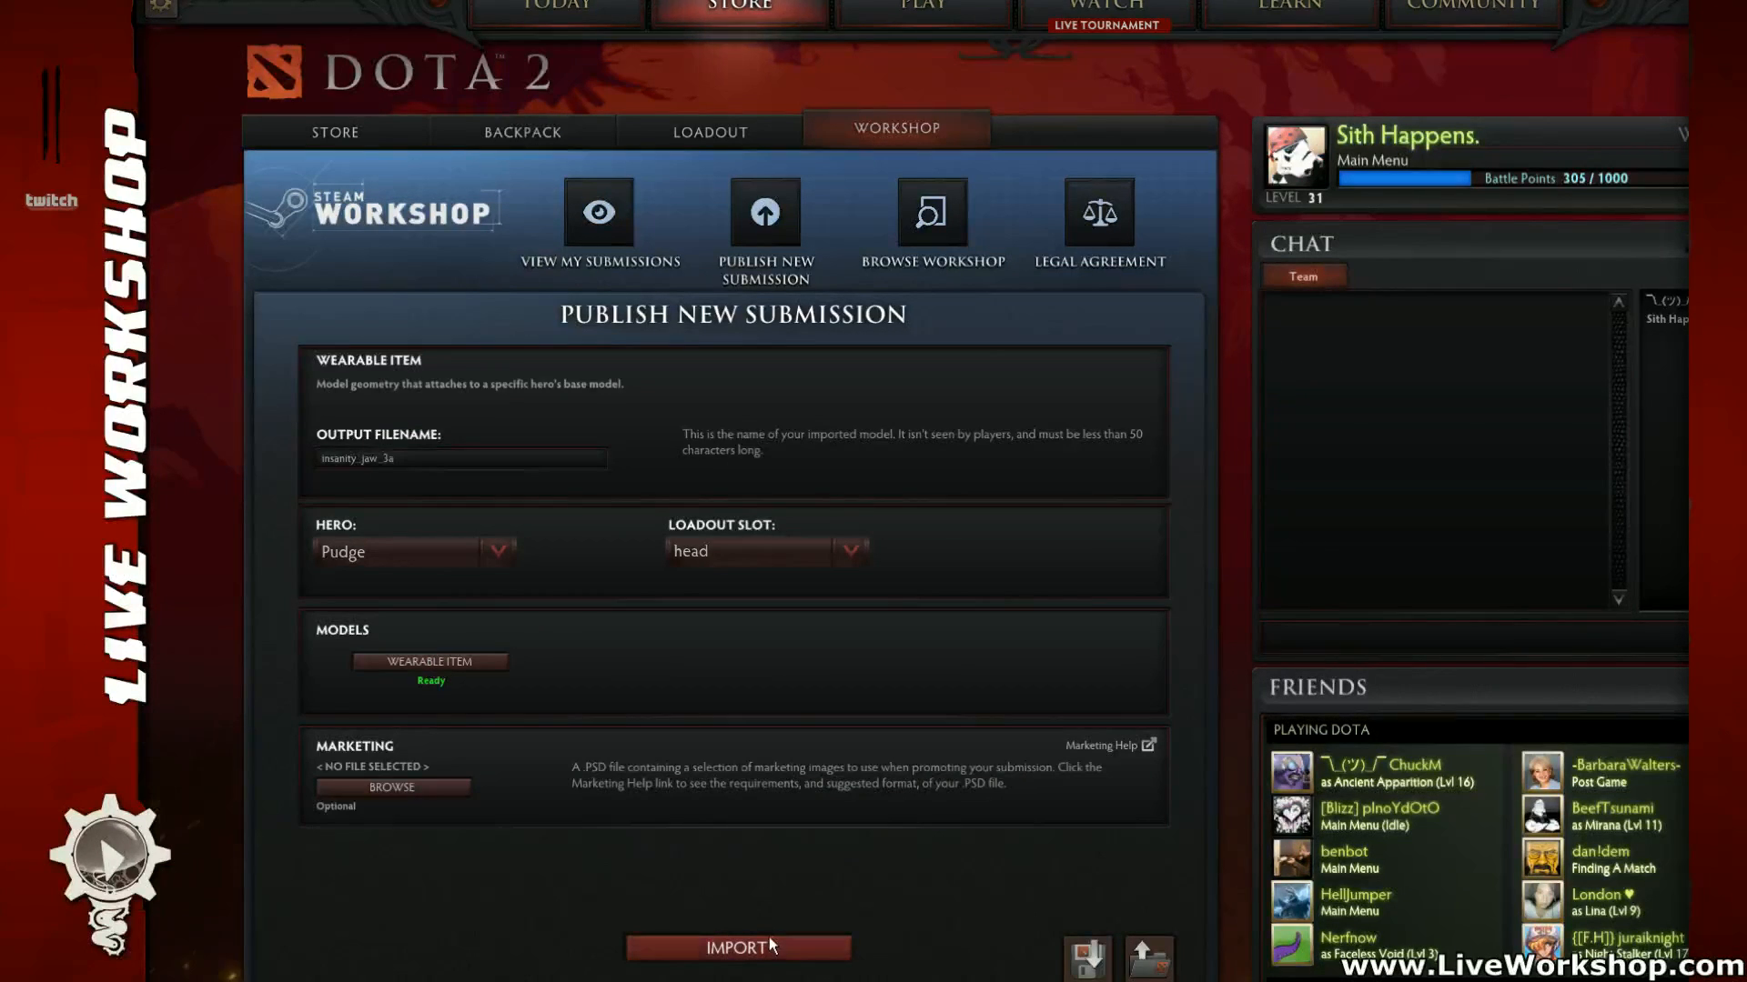
{"action": "left_click", "coordinate": [768, 944]}
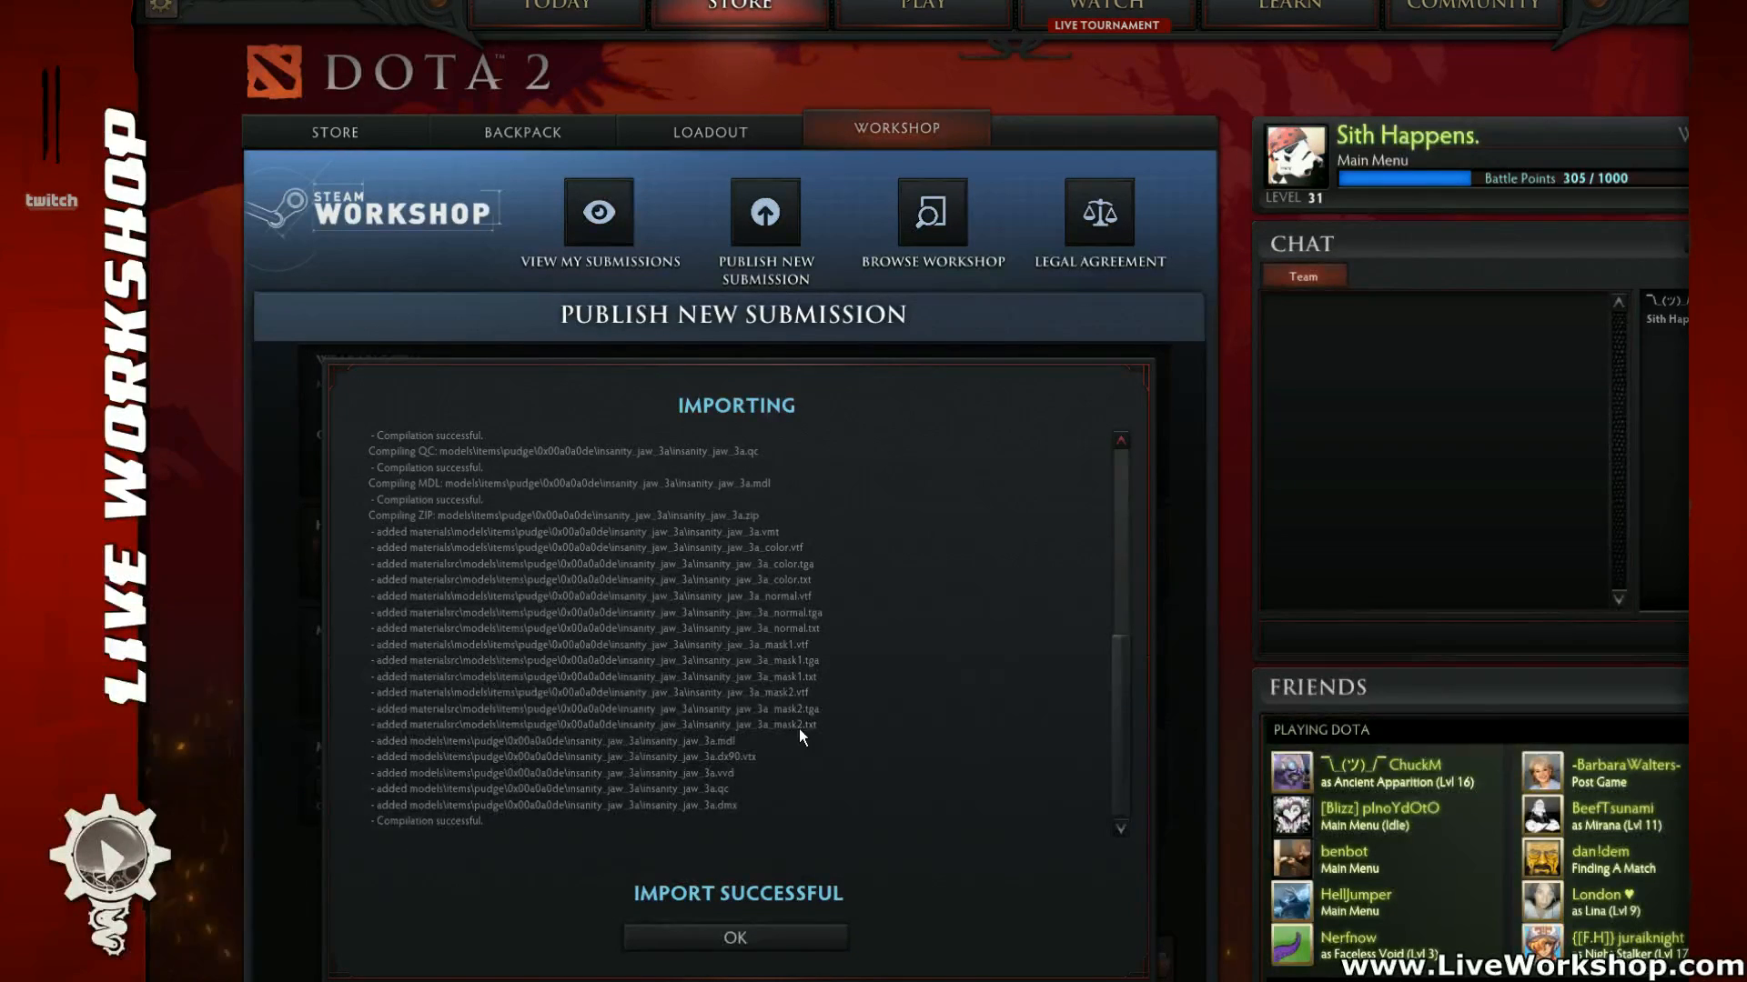
{"action": "left_click", "coordinate": [784, 937]}
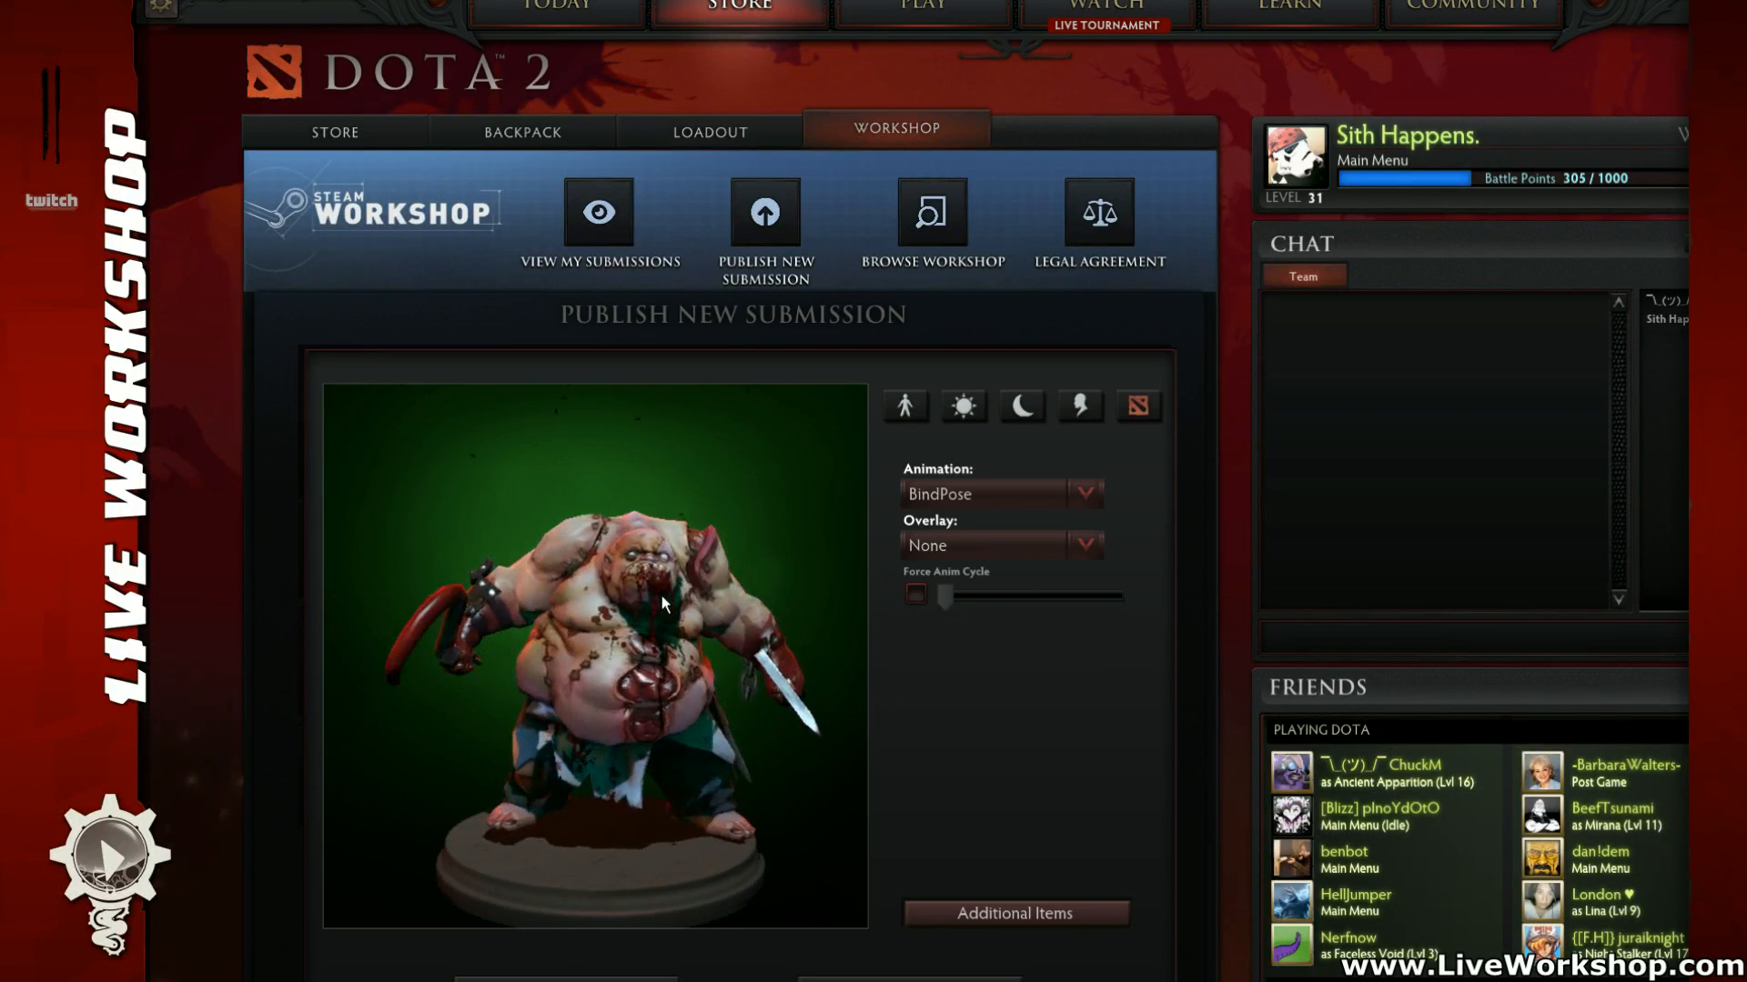
Step: Preview Pudge with the pudge_walkN animation, forcing the animation cycle and scrubbing through it to examine the jaw
{"action": "left_click", "coordinate": [980, 494]}
{"action": "left_click", "coordinate": [992, 635]}
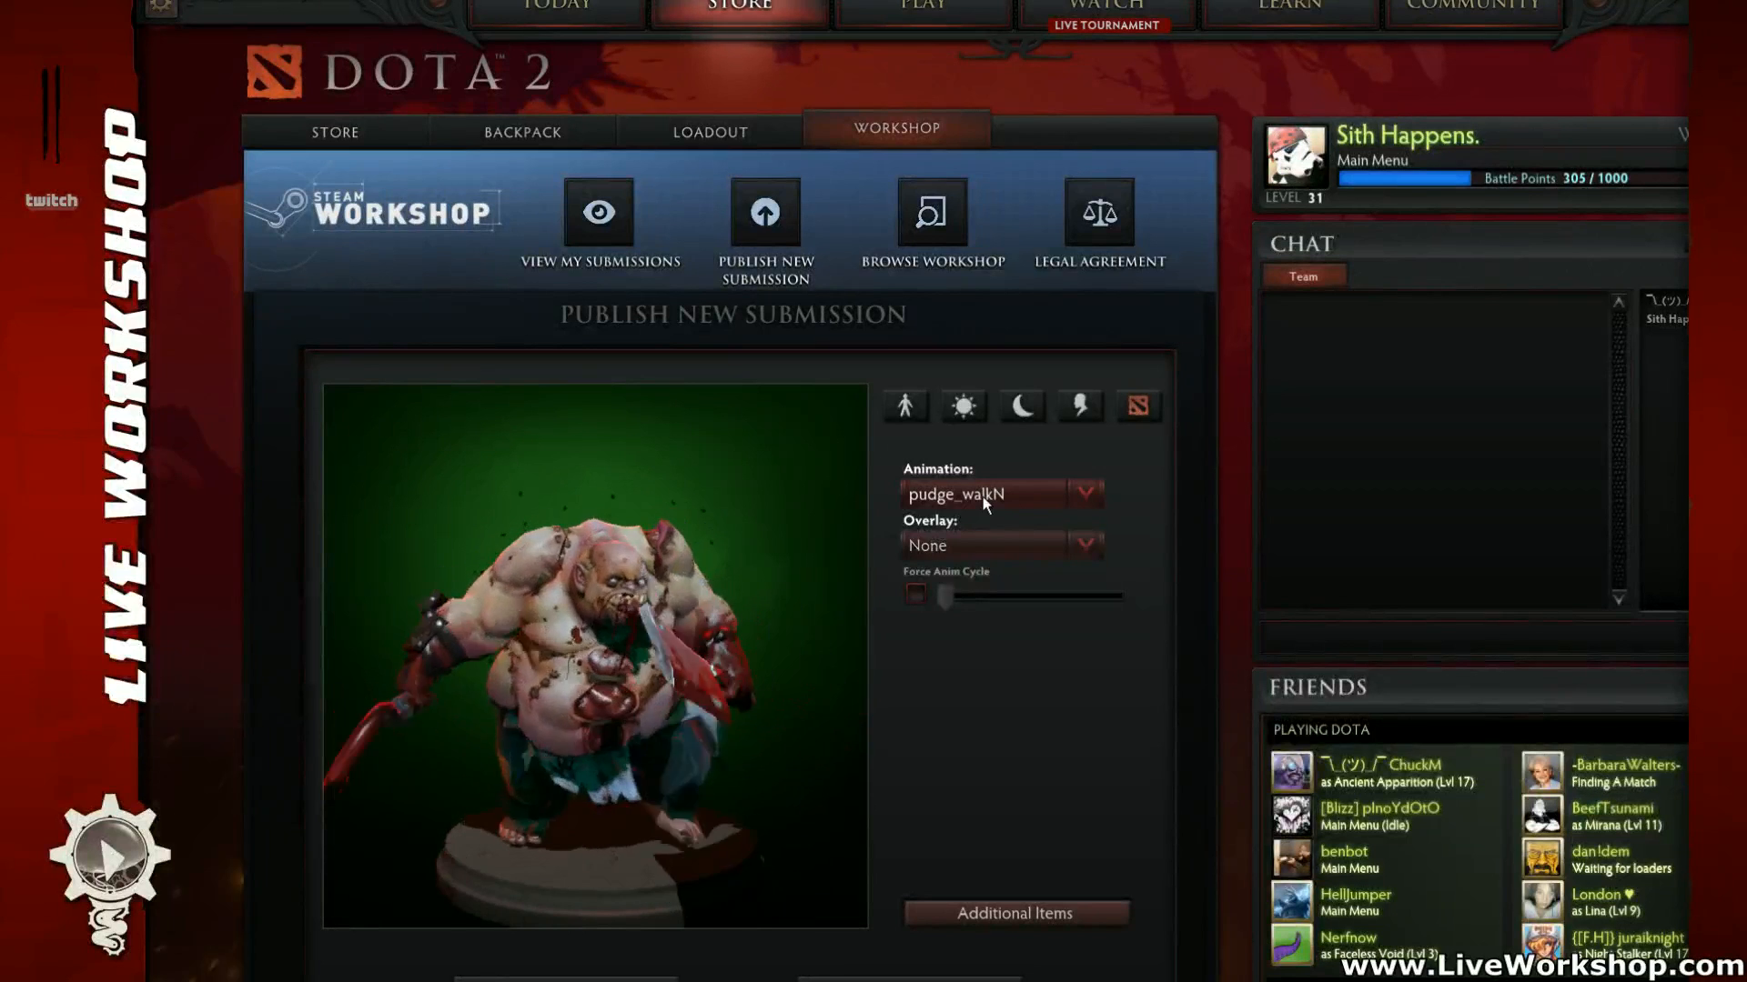
{"action": "left_click", "coordinate": [915, 593]}
{"action": "left_click_drag", "start_coordinate": [943, 593], "coordinate": [1117, 593]}
{"action": "mouse_move", "coordinate": [647, 653]}
{"action": "left_mouse_down"}
{"action": "mouse_move", "coordinate": [722, 653]}
{"action": "mouse_move", "coordinate": [816, 614]}
{"action": "mouse_move", "coordinate": [575, 637]}
{"action": "mouse_move", "coordinate": [648, 648]}
{"action": "left_mouse_up"}
Step: Add insanity_haymaker_1a.mdl as the weapon in the preview's additional items
{"action": "left_click", "coordinate": [976, 914]}
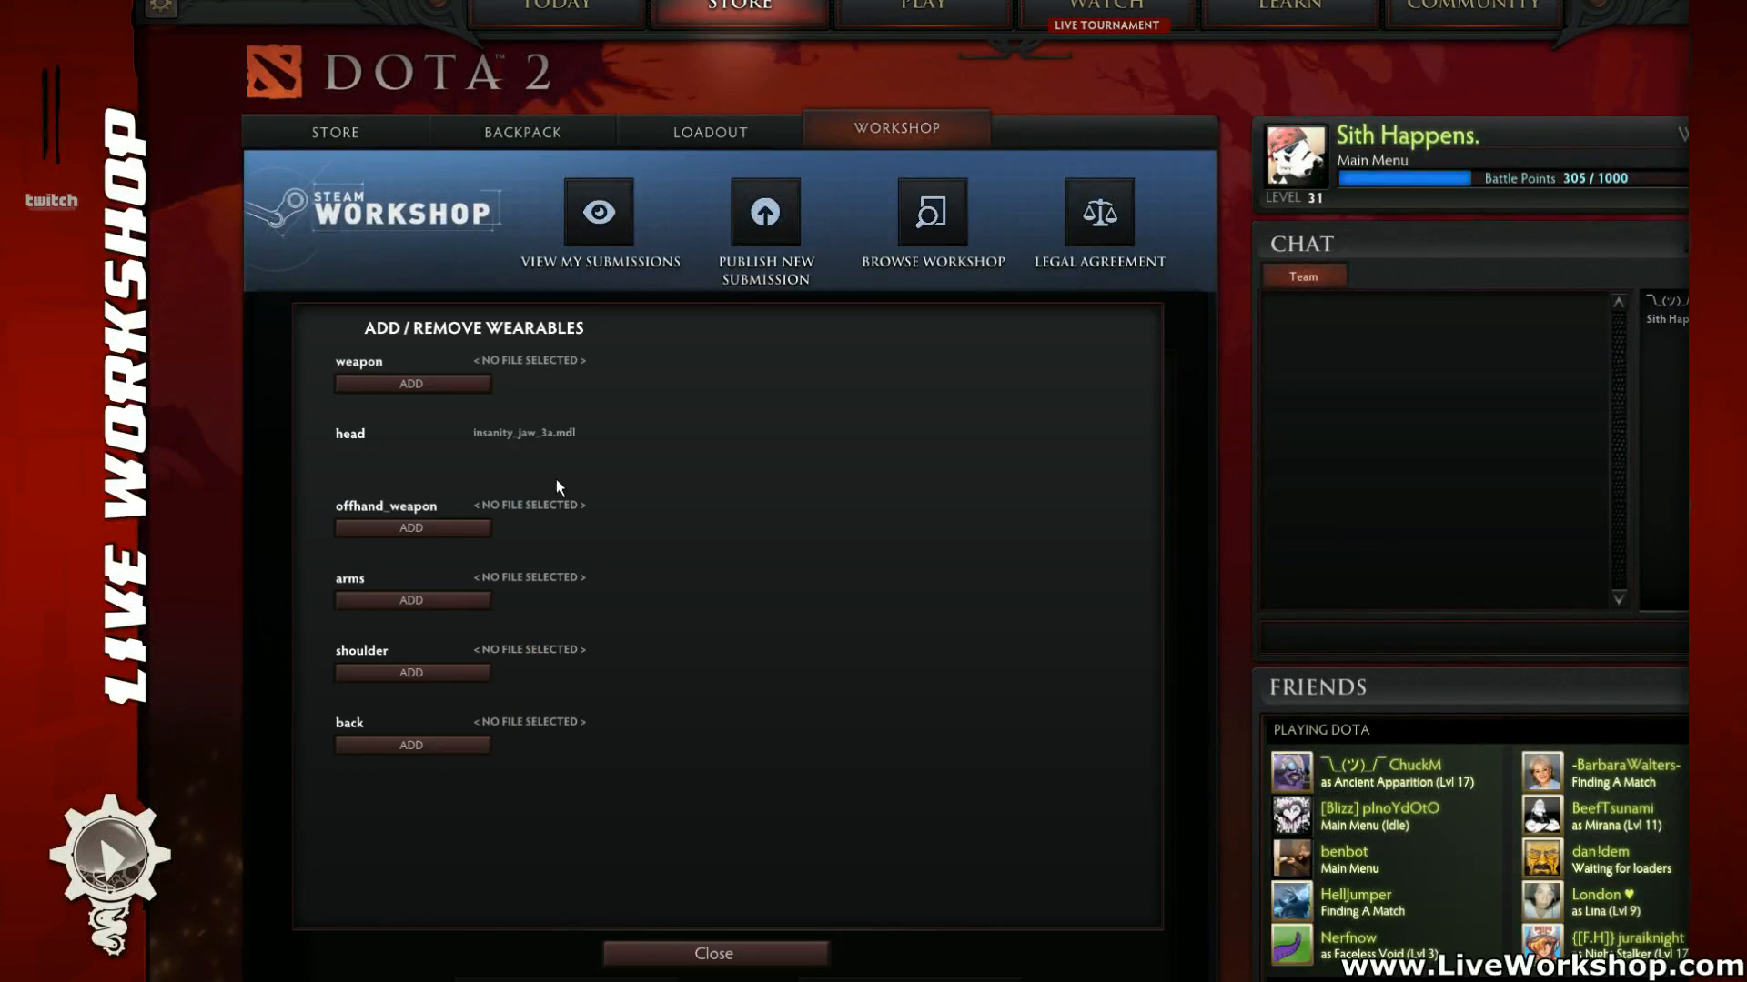
{"action": "left_click", "coordinate": [414, 384]}
{"action": "double_click", "coordinate": [817, 452]}
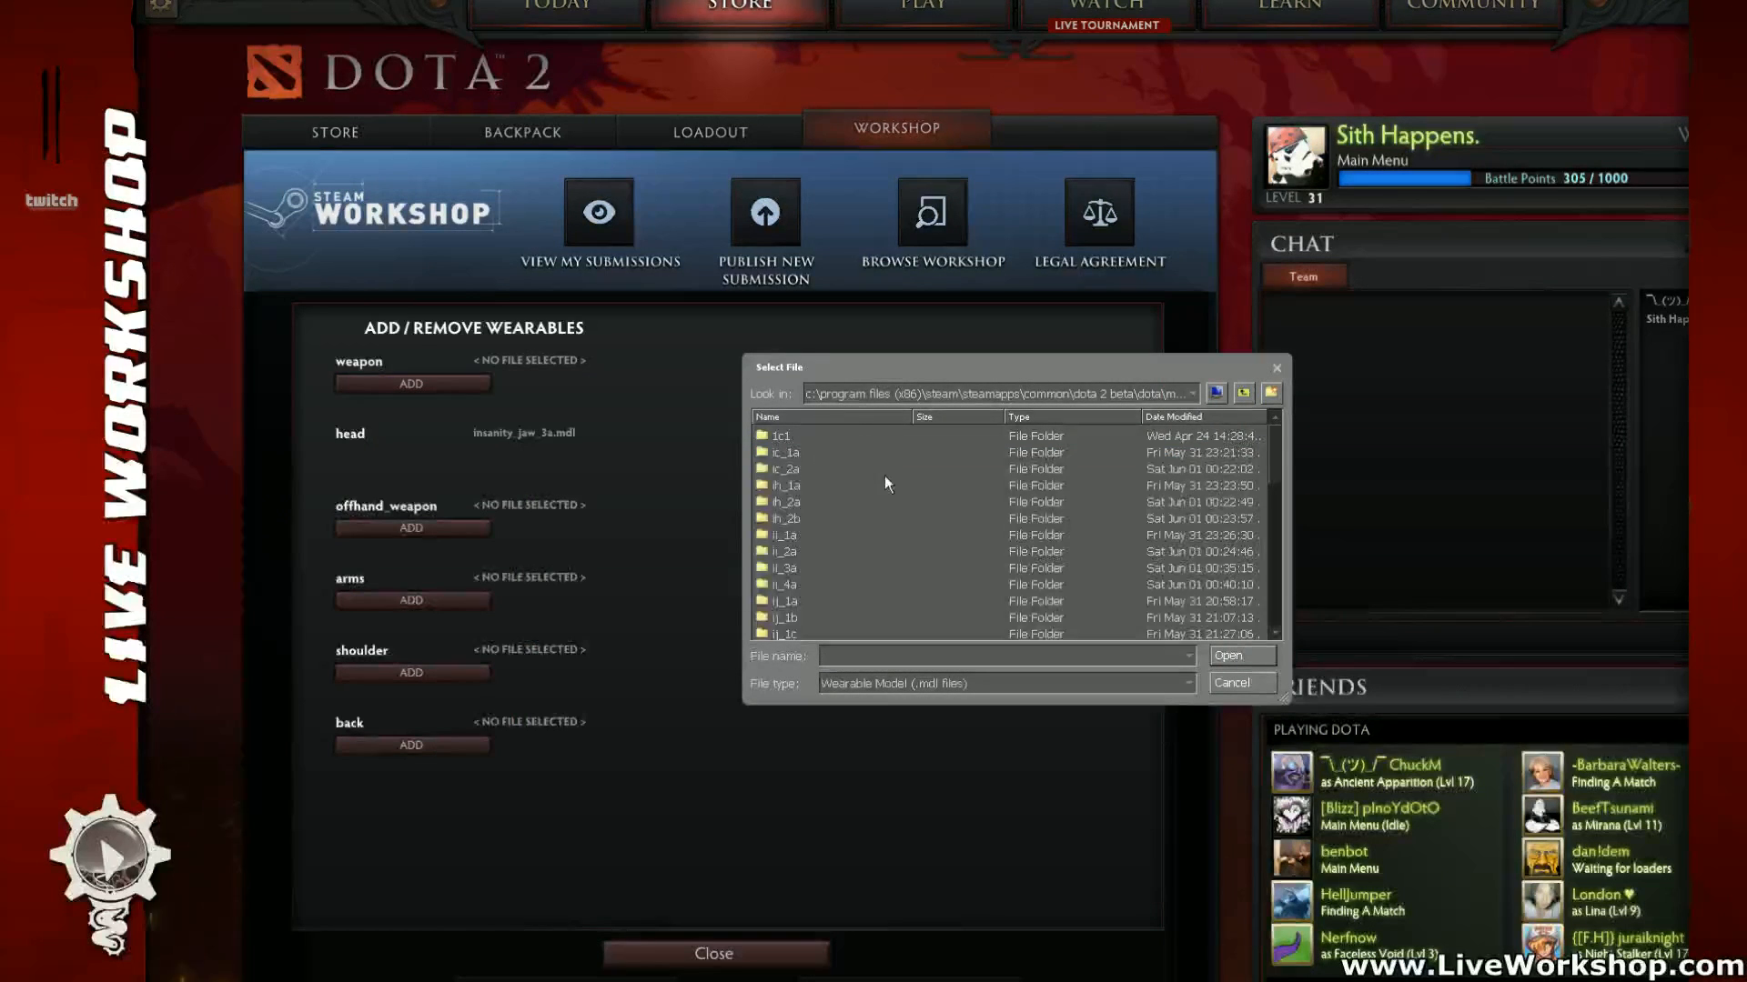
{"action": "double_click", "coordinate": [837, 499]}
{"action": "double_click", "coordinate": [838, 483]}
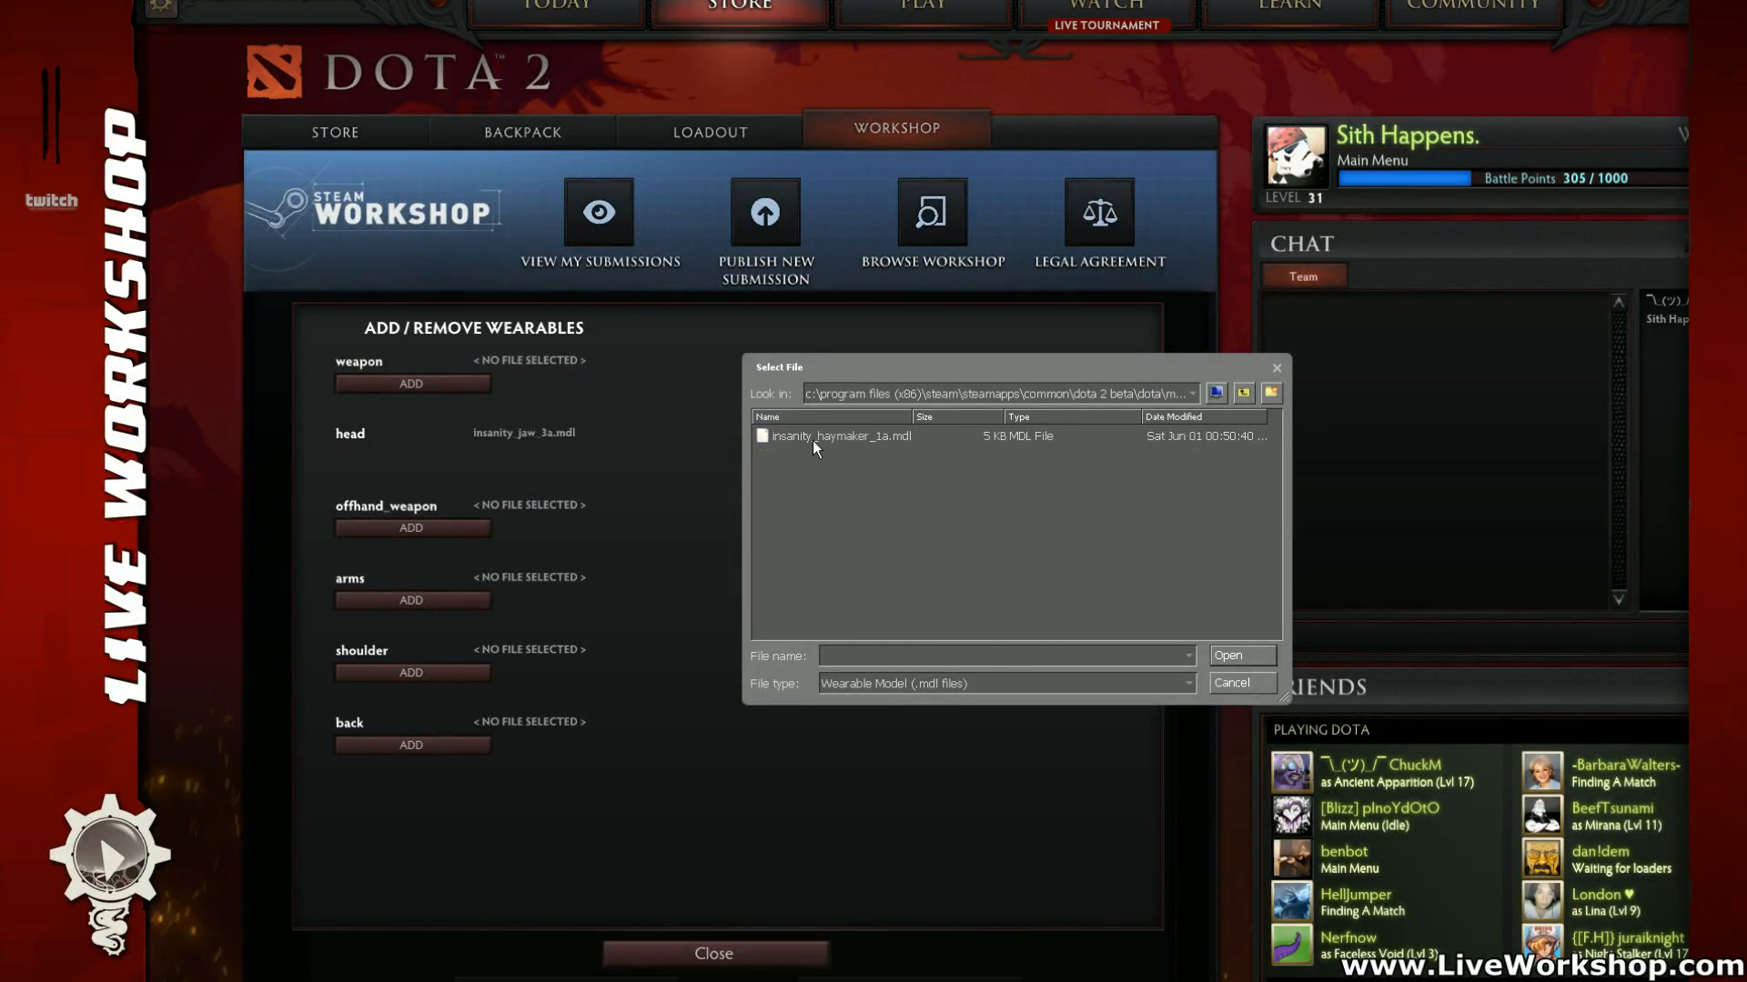
{"action": "double_click", "coordinate": [811, 440]}
Step: Add ic_2a.mdl as the offhand_weapon wearable in the preview's additional items
{"action": "left_click", "coordinate": [411, 529]}
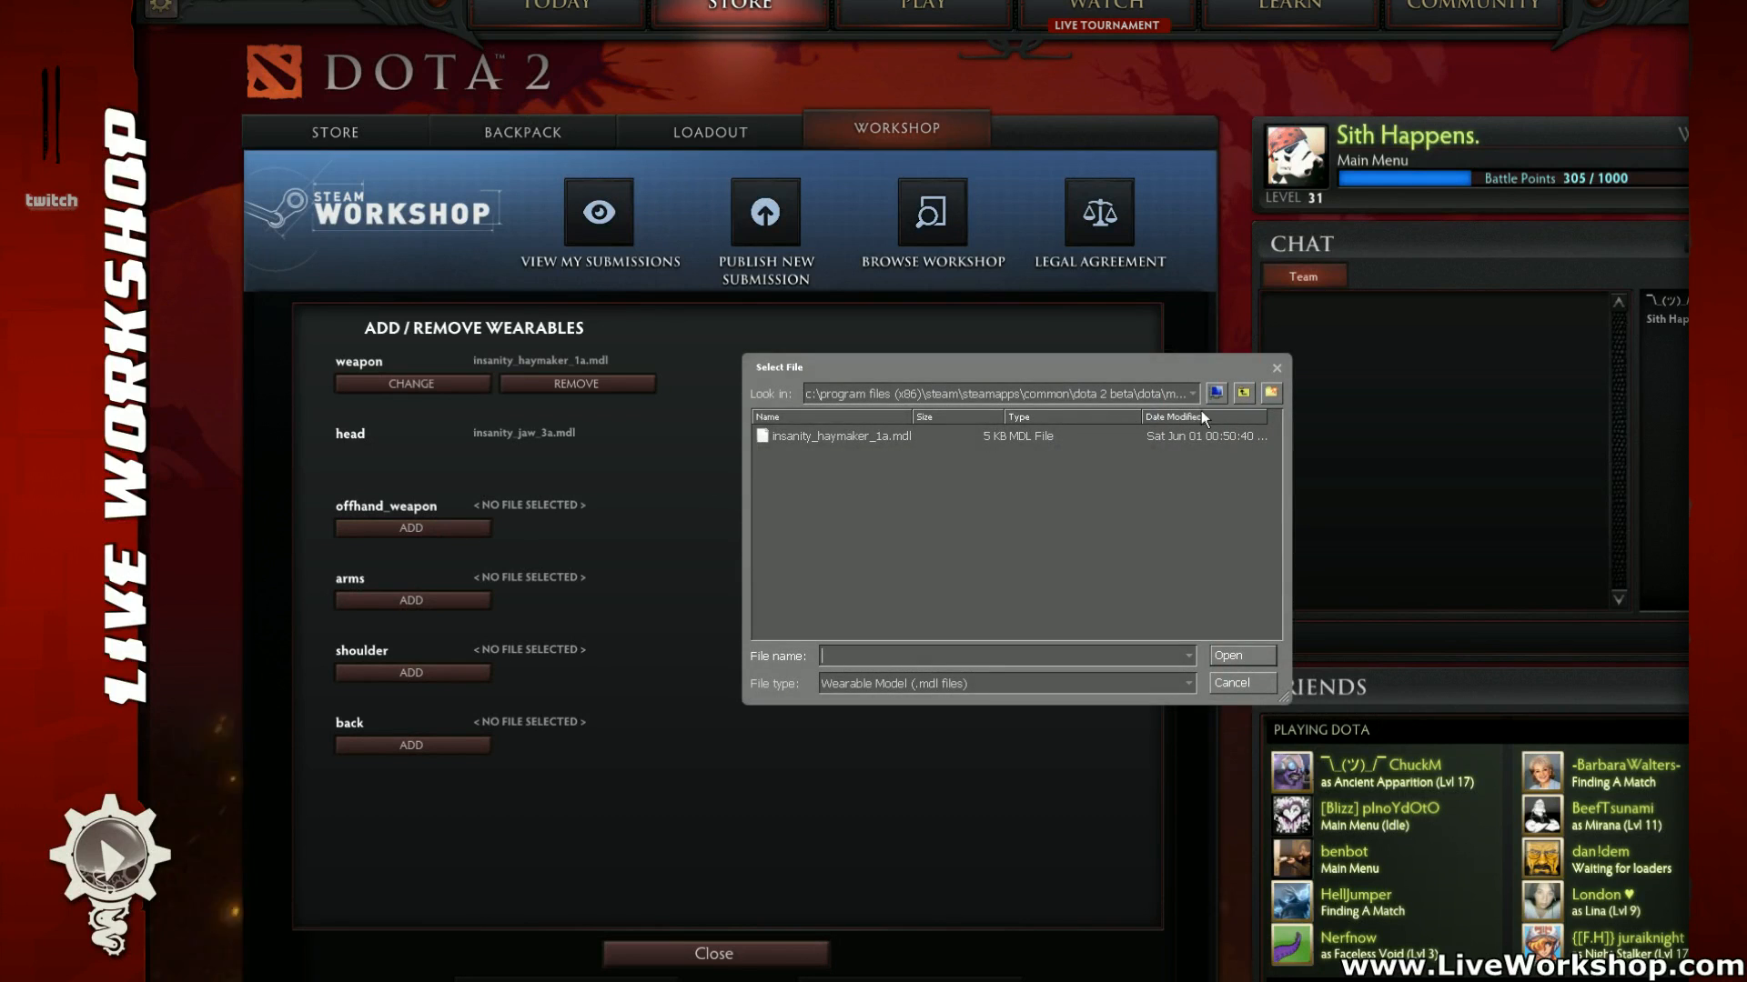
{"action": "left_click", "coordinate": [1243, 392]}
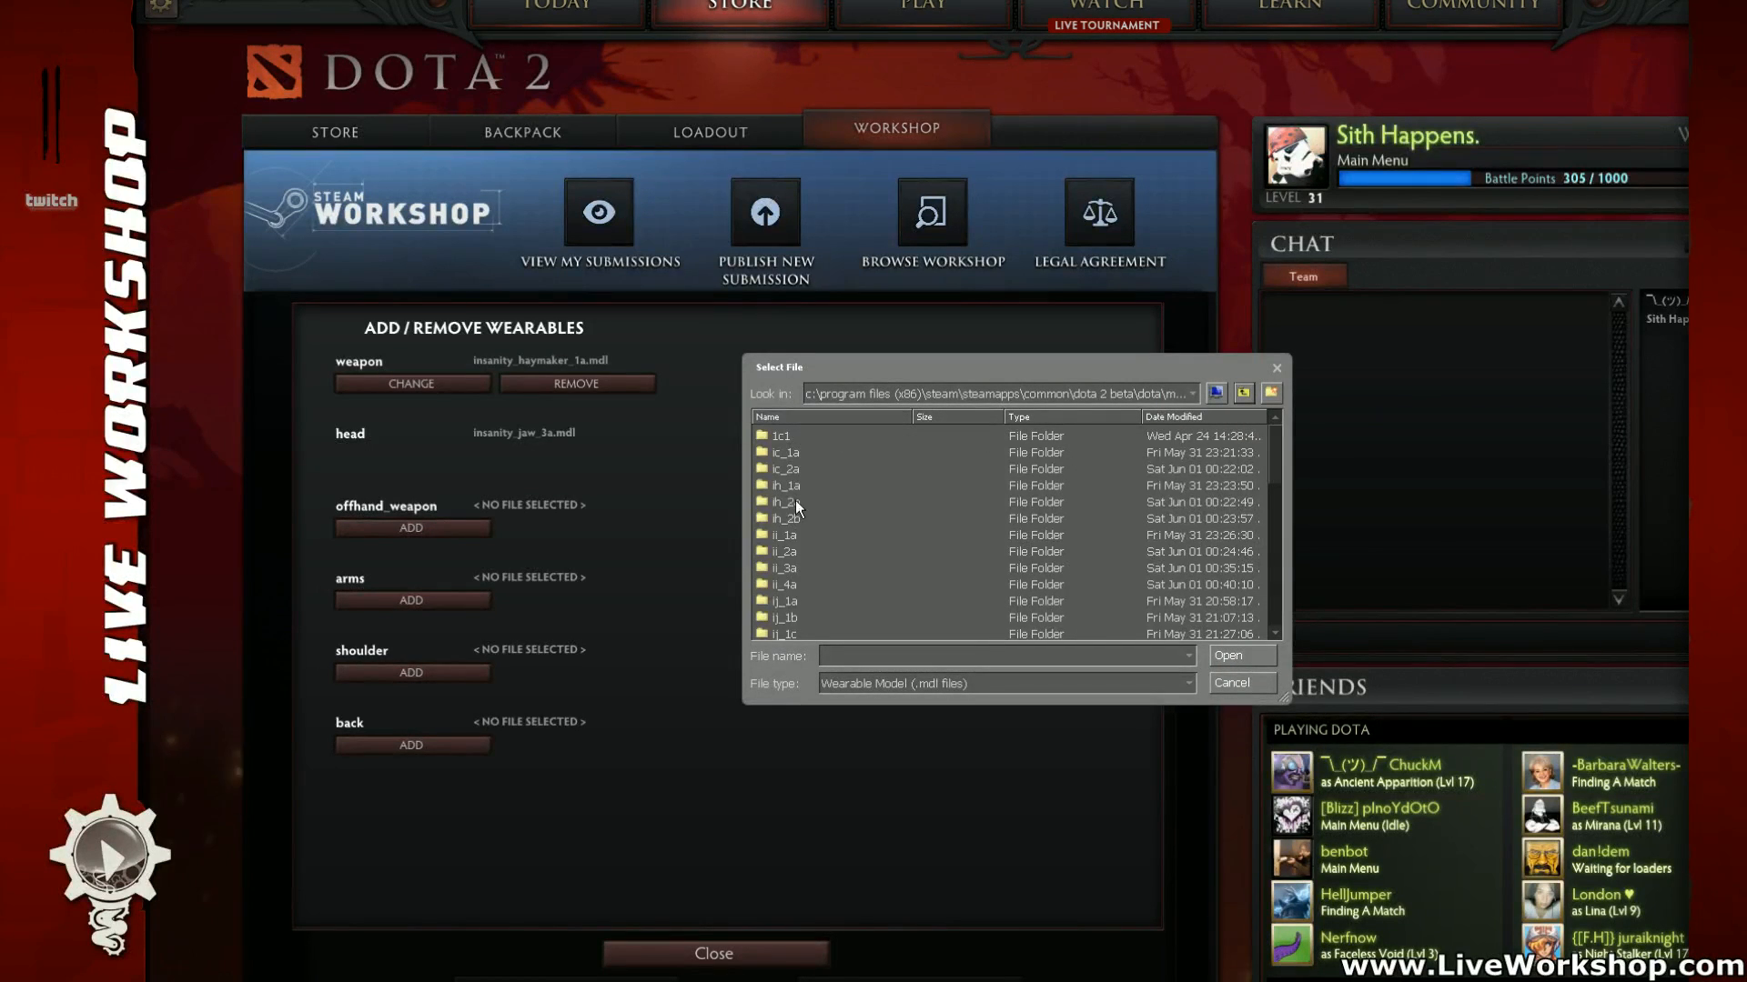
{"action": "double_click", "coordinate": [791, 469]}
{"action": "double_click", "coordinate": [794, 435]}
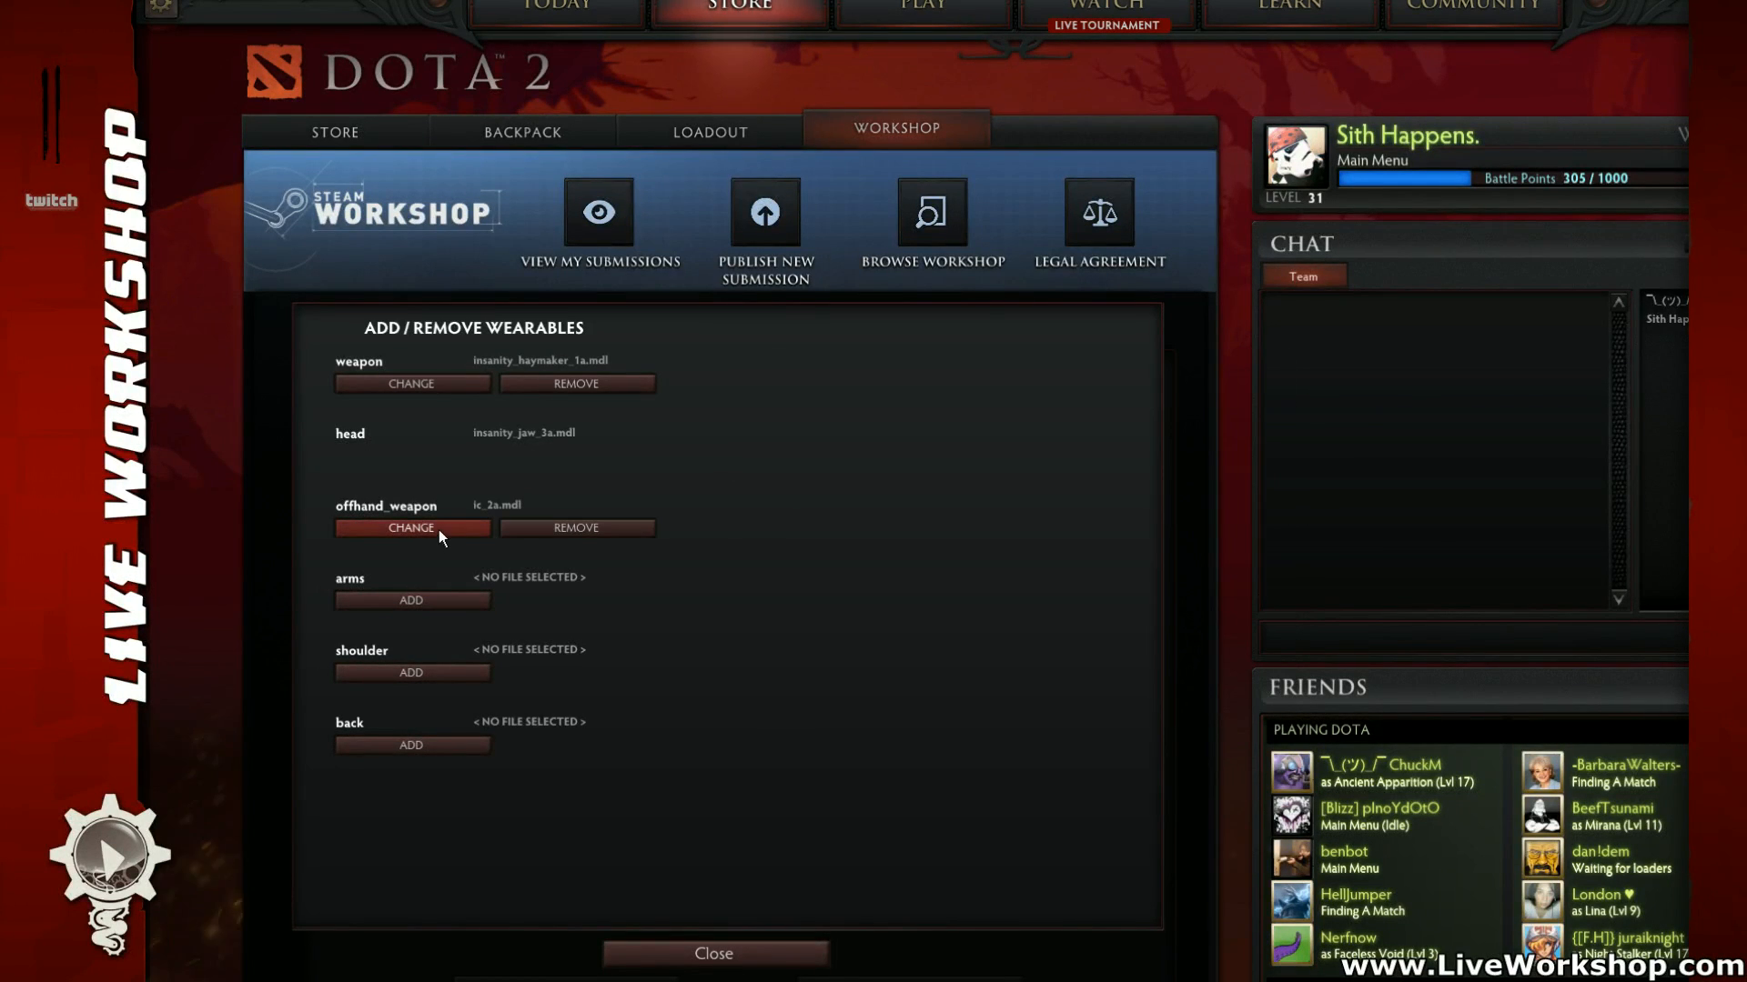
Step: Add ir_2a.mdl from the ir_2a folder as the arms wearable
{"action": "left_click", "coordinate": [426, 595]}
{"action": "left_click", "coordinate": [1243, 392]}
{"action": "scroll", "coordinate": [852, 553], "scroll_direction": "down", "scroll_amount": 5}
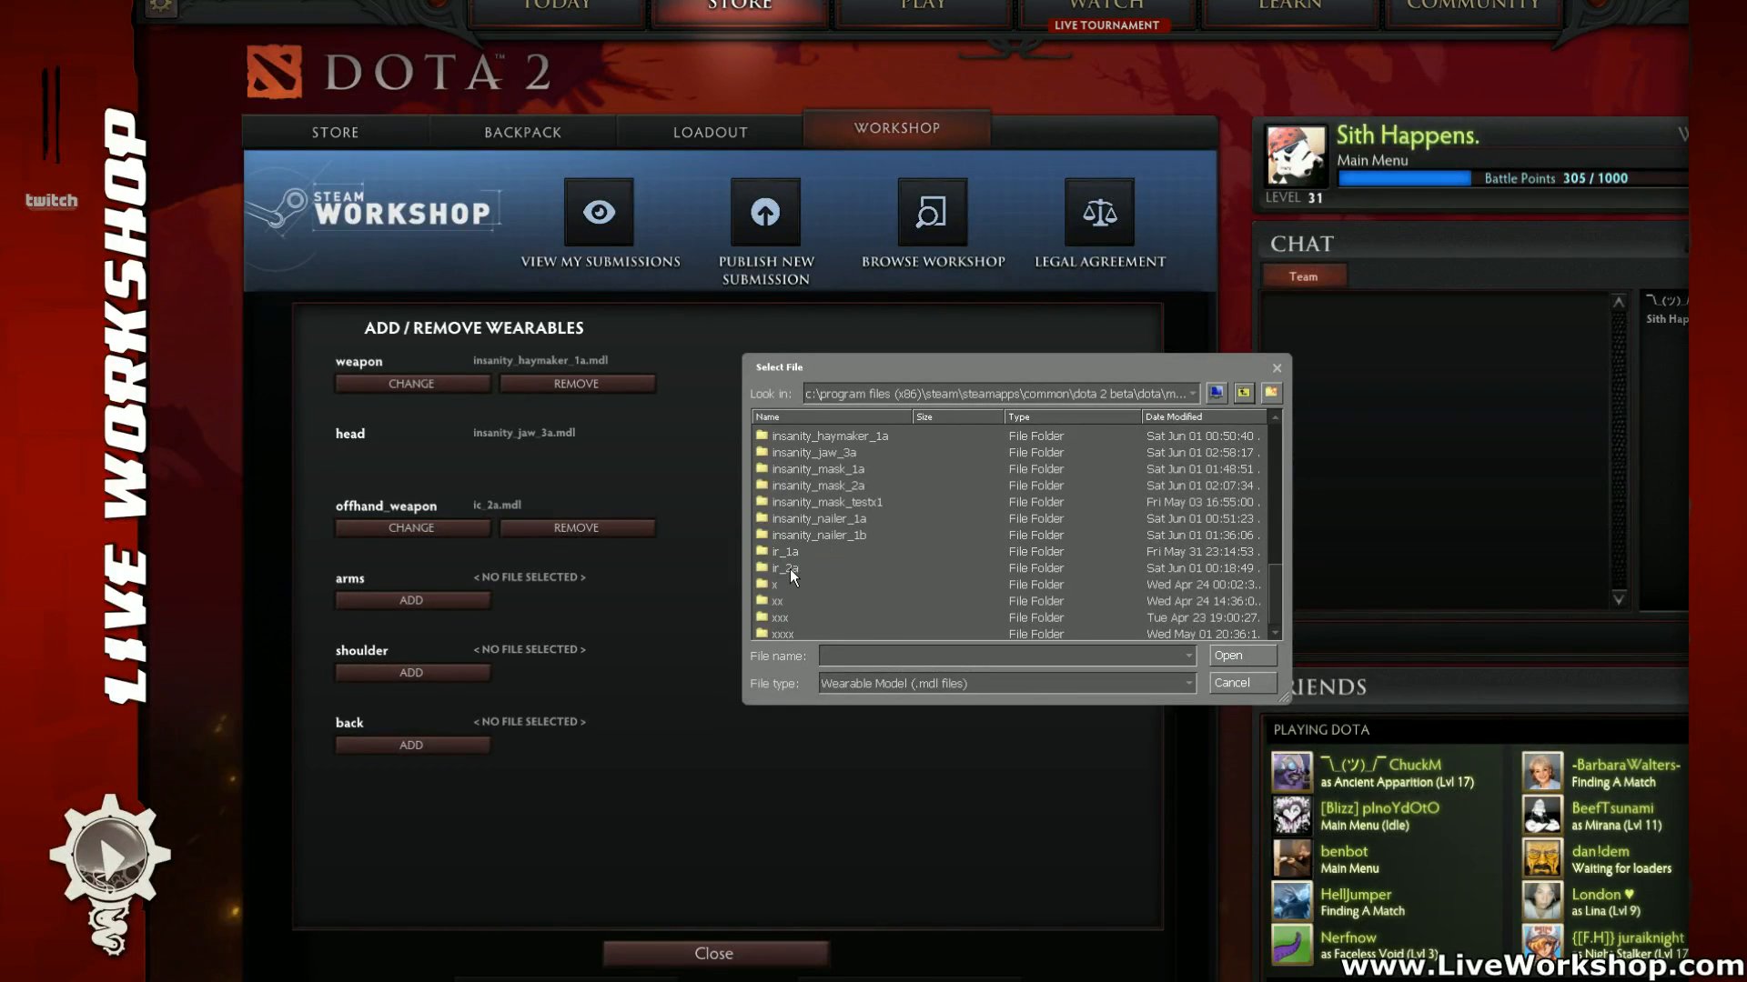
{"action": "double_click", "coordinate": [790, 569]}
{"action": "double_click", "coordinate": [800, 435]}
{"action": "left_click", "coordinate": [417, 598]}
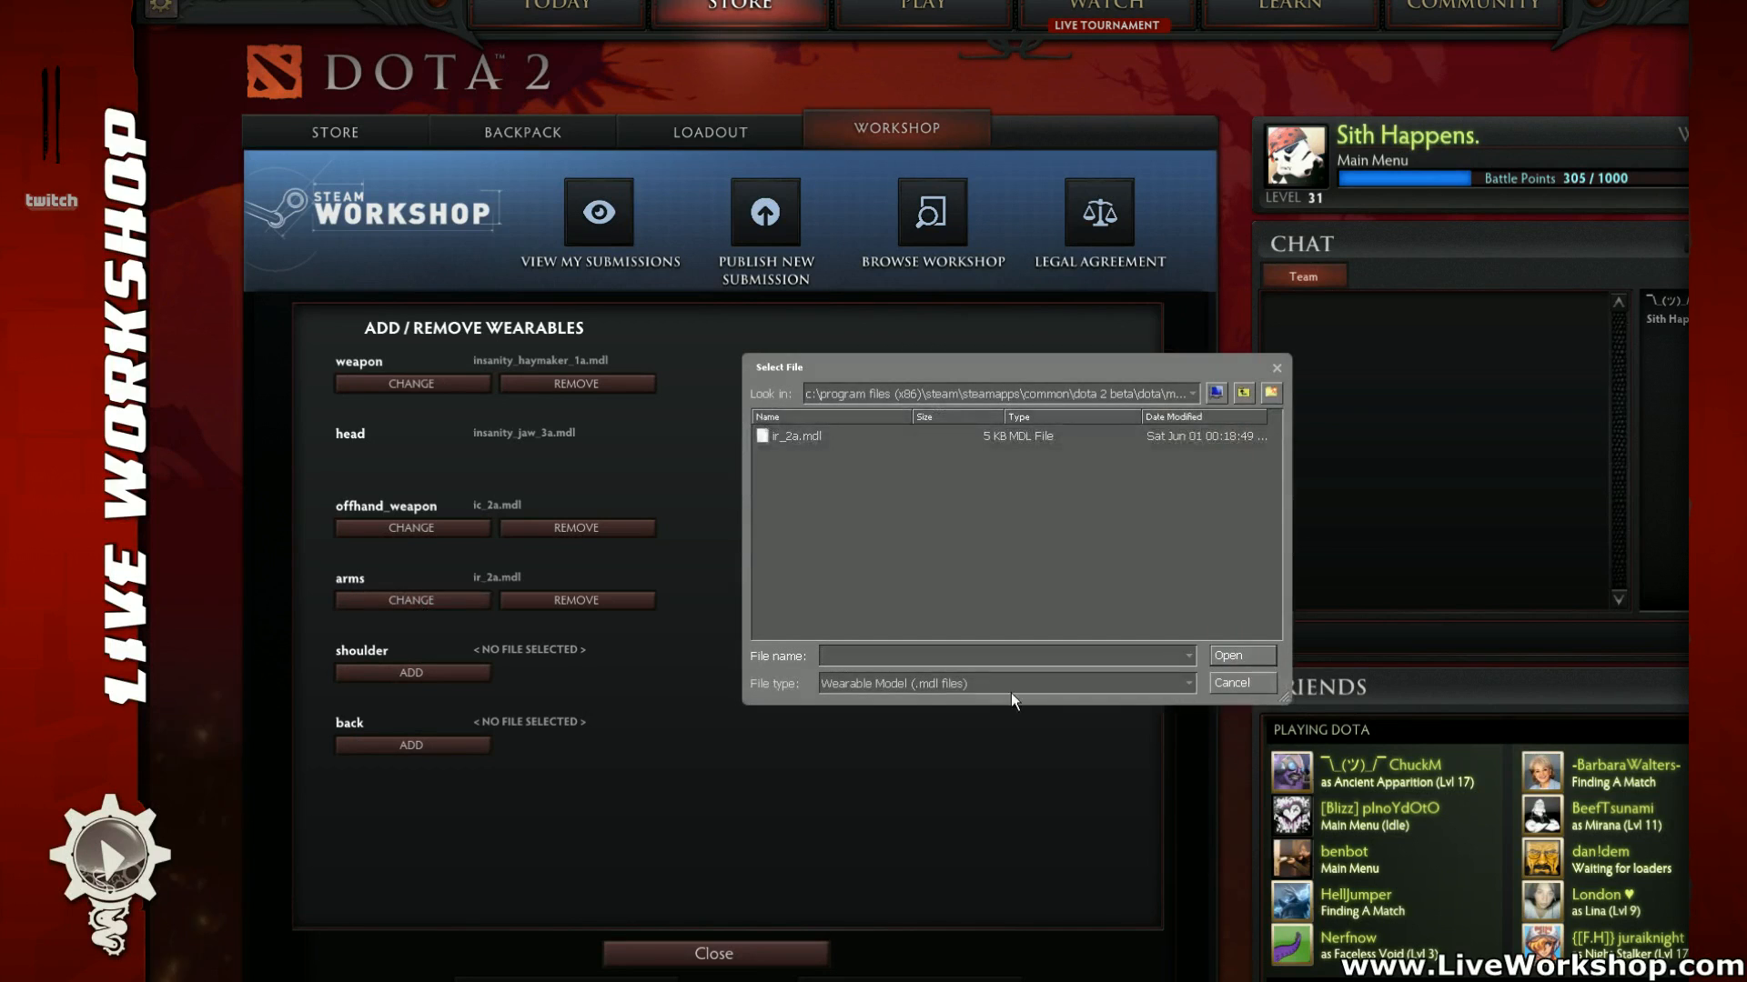
{"action": "left_click", "coordinate": [1230, 683]}
Step: Add in_2b.mdl from the in_2b folder as the shoulder wearable
{"action": "left_click", "coordinate": [451, 674]}
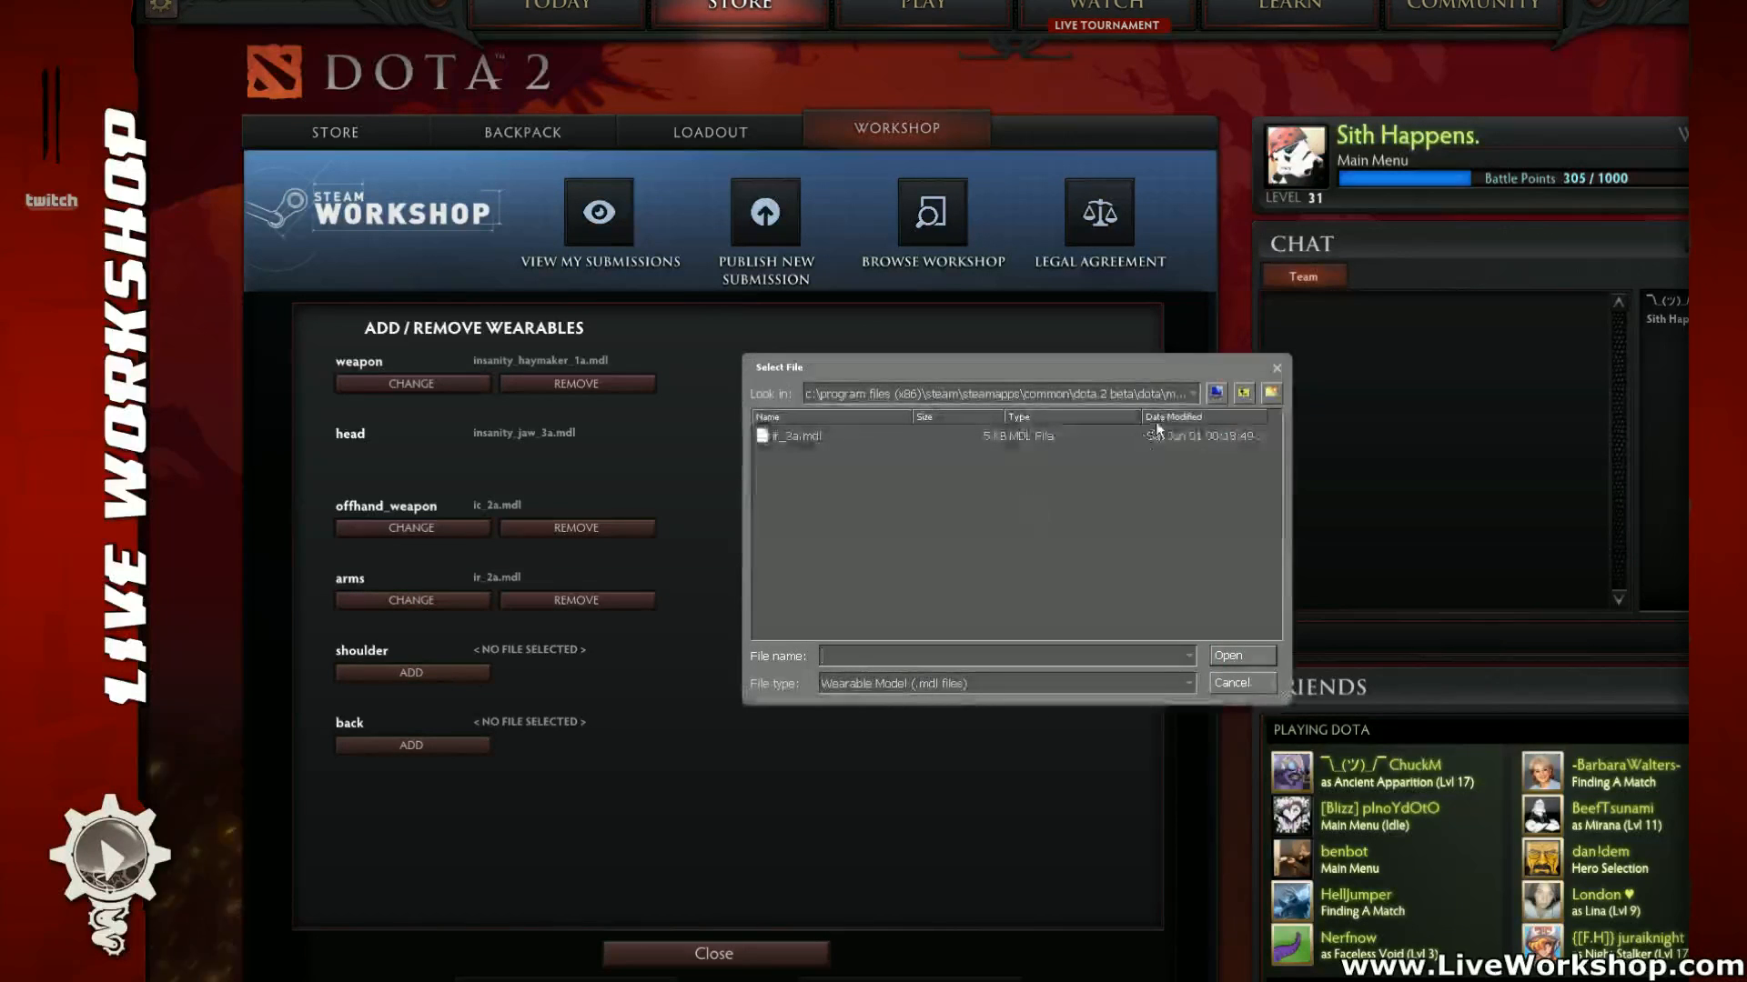
{"action": "left_click", "coordinate": [1242, 392]}
{"action": "scroll", "coordinate": [864, 552], "scroll_direction": "down", "scroll_amount": 3}
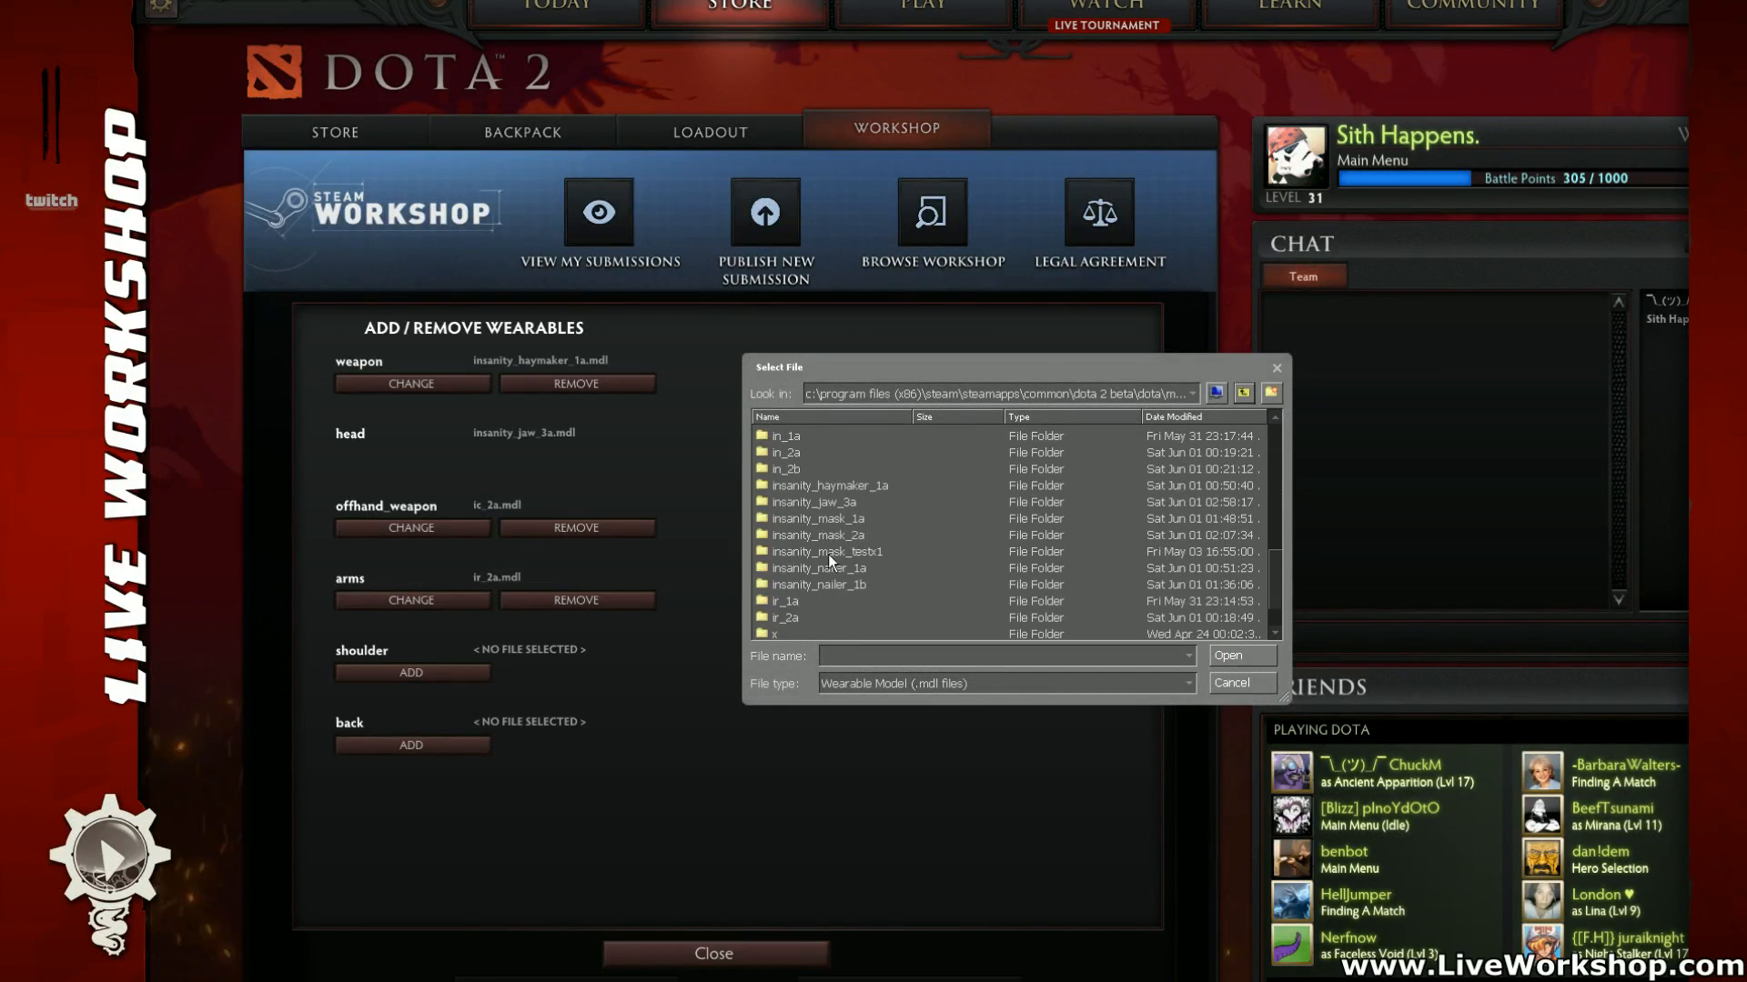
{"action": "double_click", "coordinate": [788, 518]}
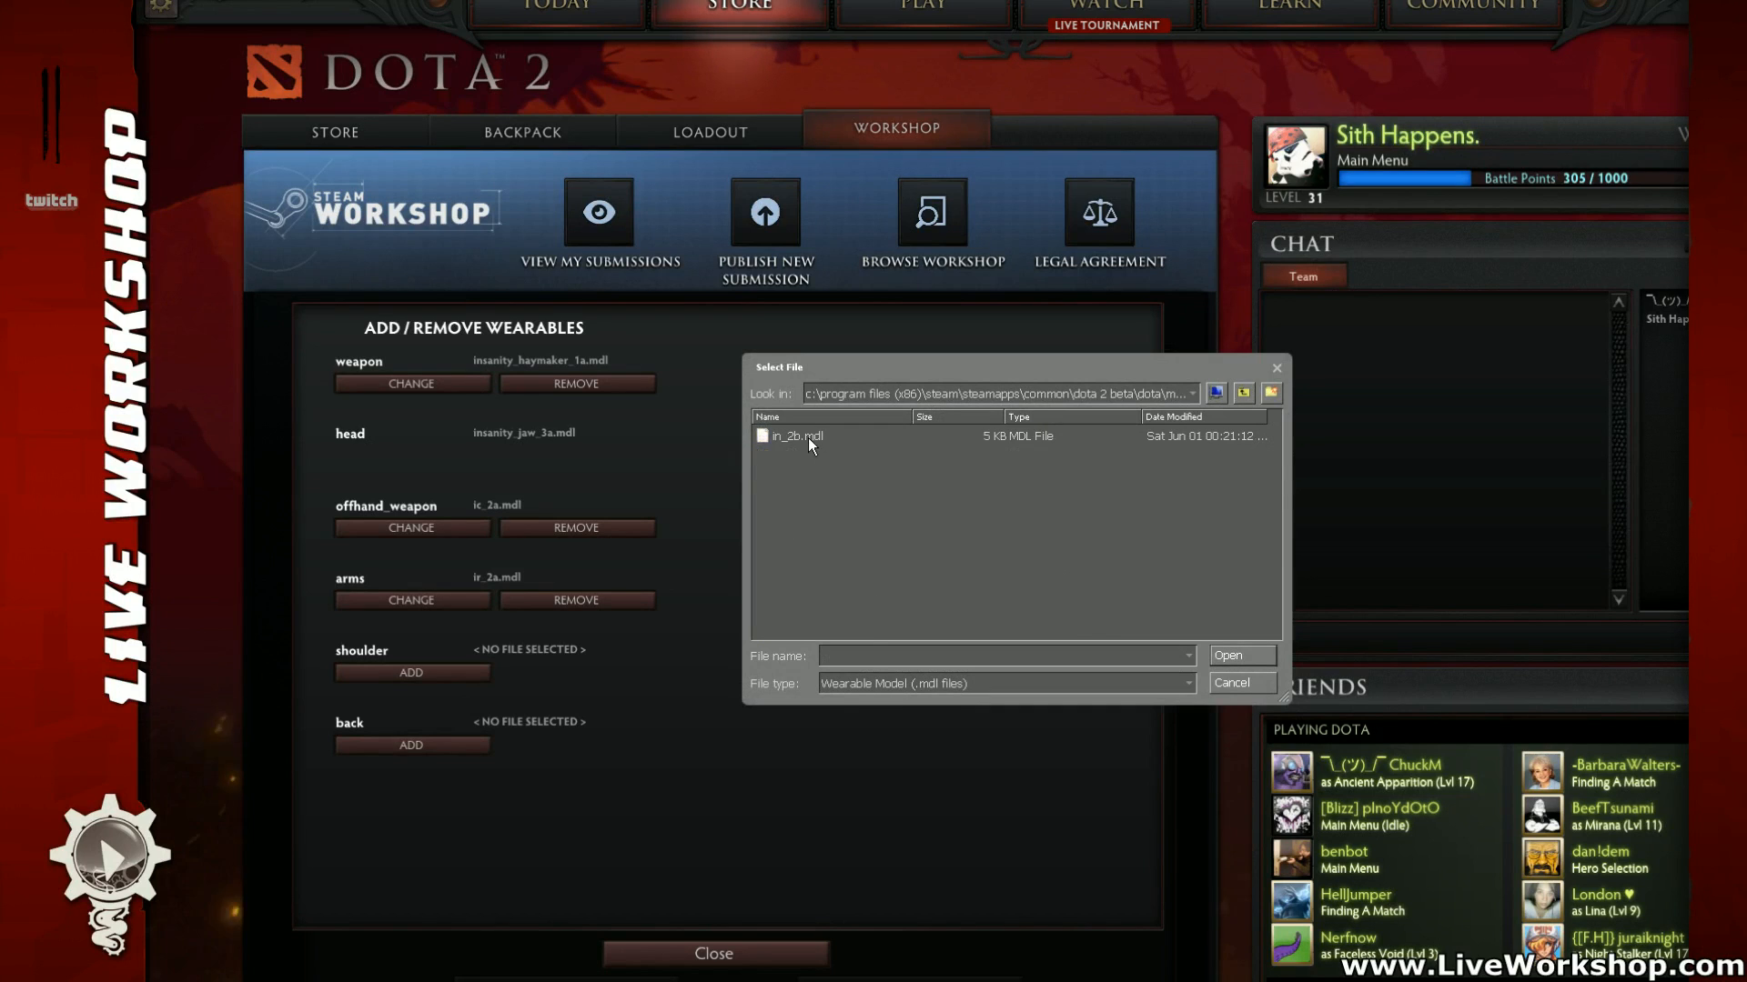
{"action": "double_click", "coordinate": [808, 436]}
Step: Add ii_4a.mdl from the ii_4a folder as the back wearable and return to the submission preview
{"action": "left_click", "coordinate": [437, 752]}
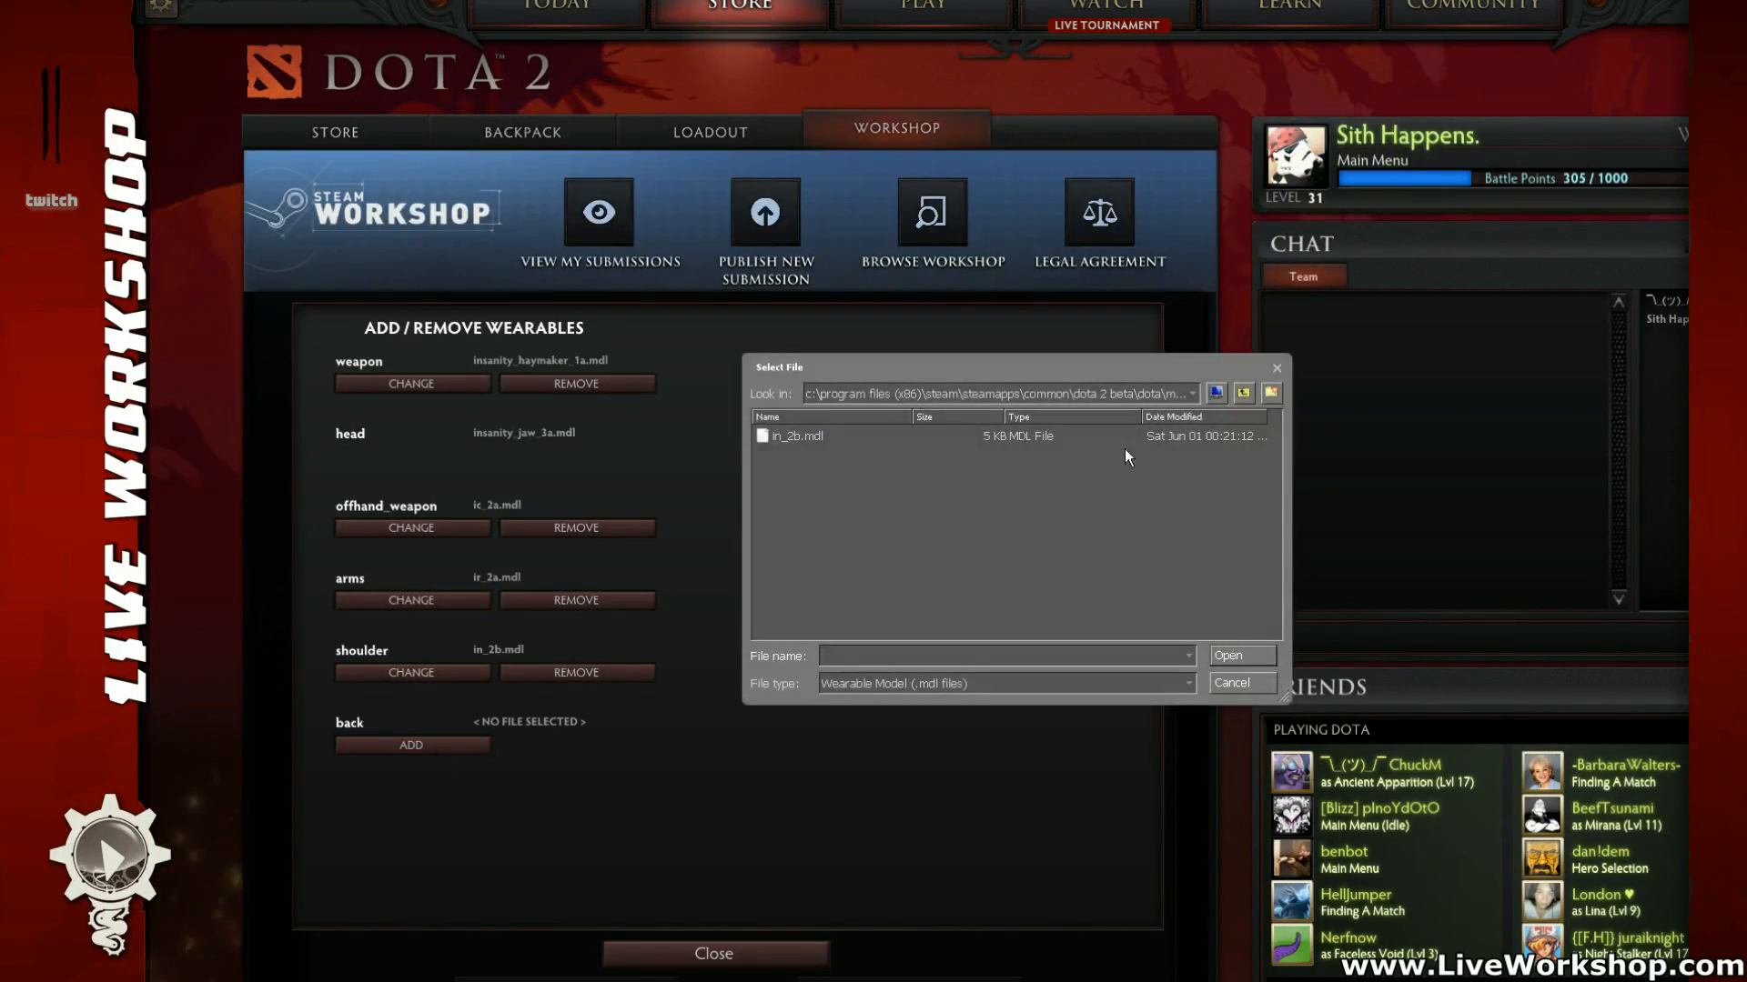
{"action": "left_click", "coordinate": [1241, 394]}
{"action": "scroll", "coordinate": [795, 570], "scroll_direction": "down", "scroll_amount": 1}
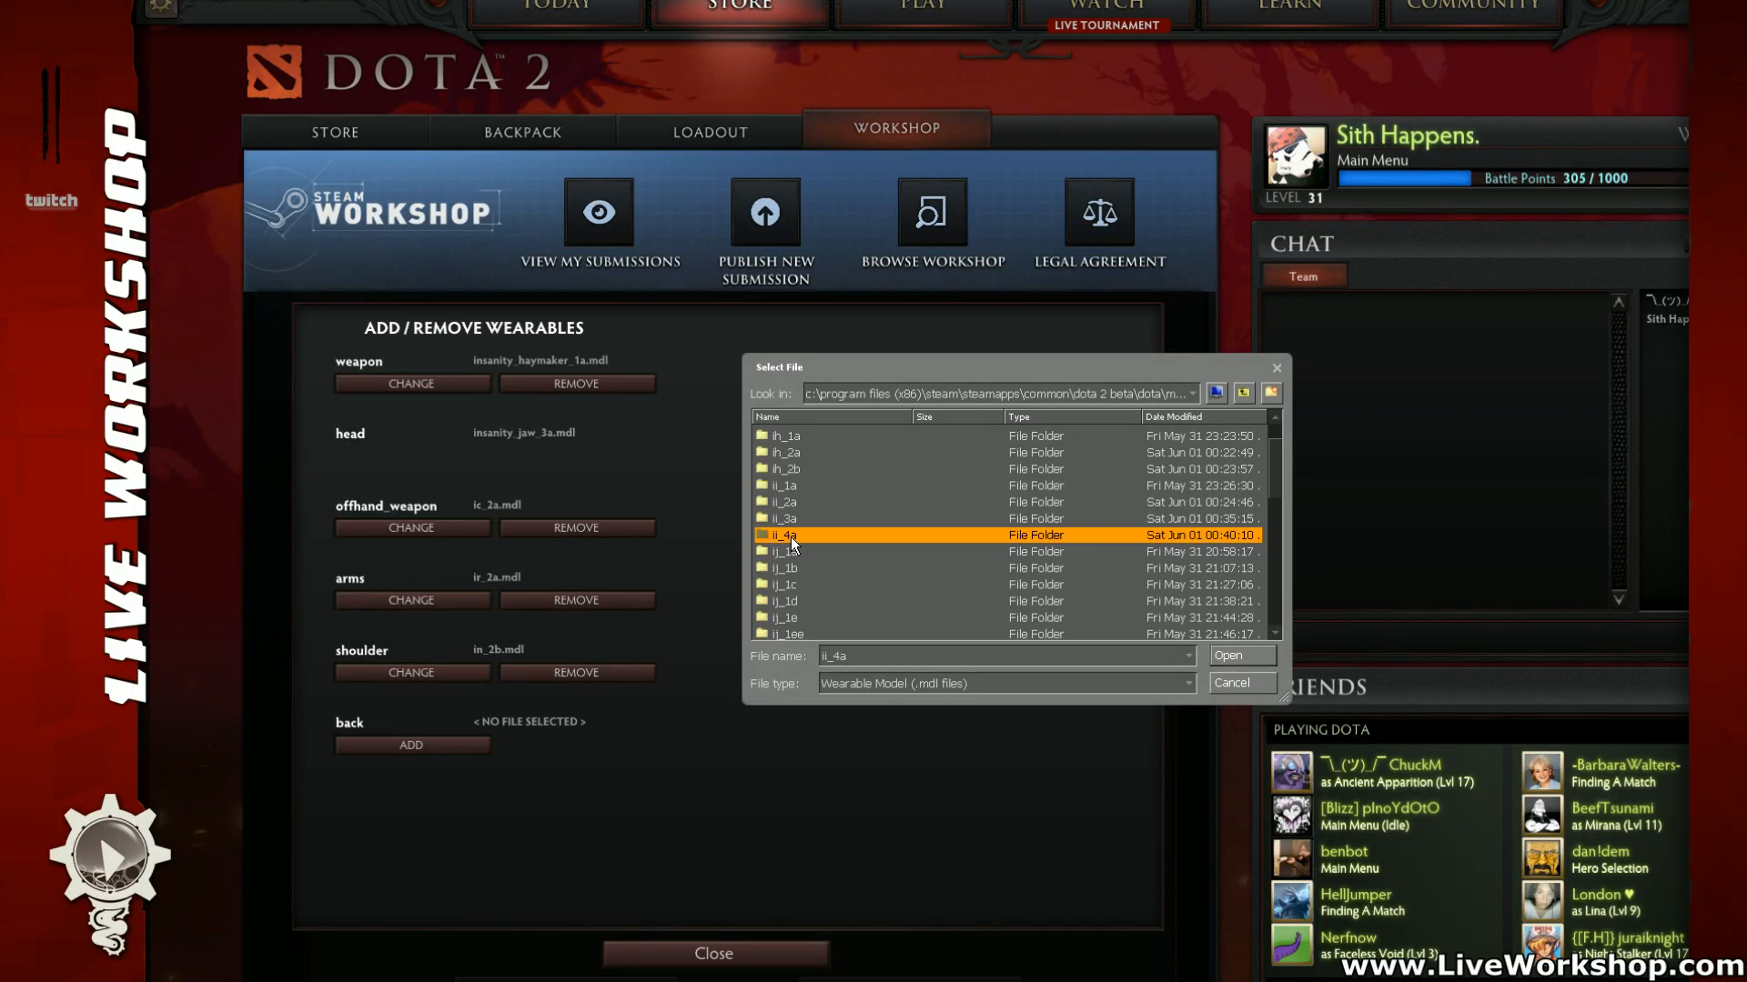
{"action": "double_click", "coordinate": [790, 537]}
{"action": "left_click", "coordinate": [799, 438]}
{"action": "double_click", "coordinate": [801, 433]}
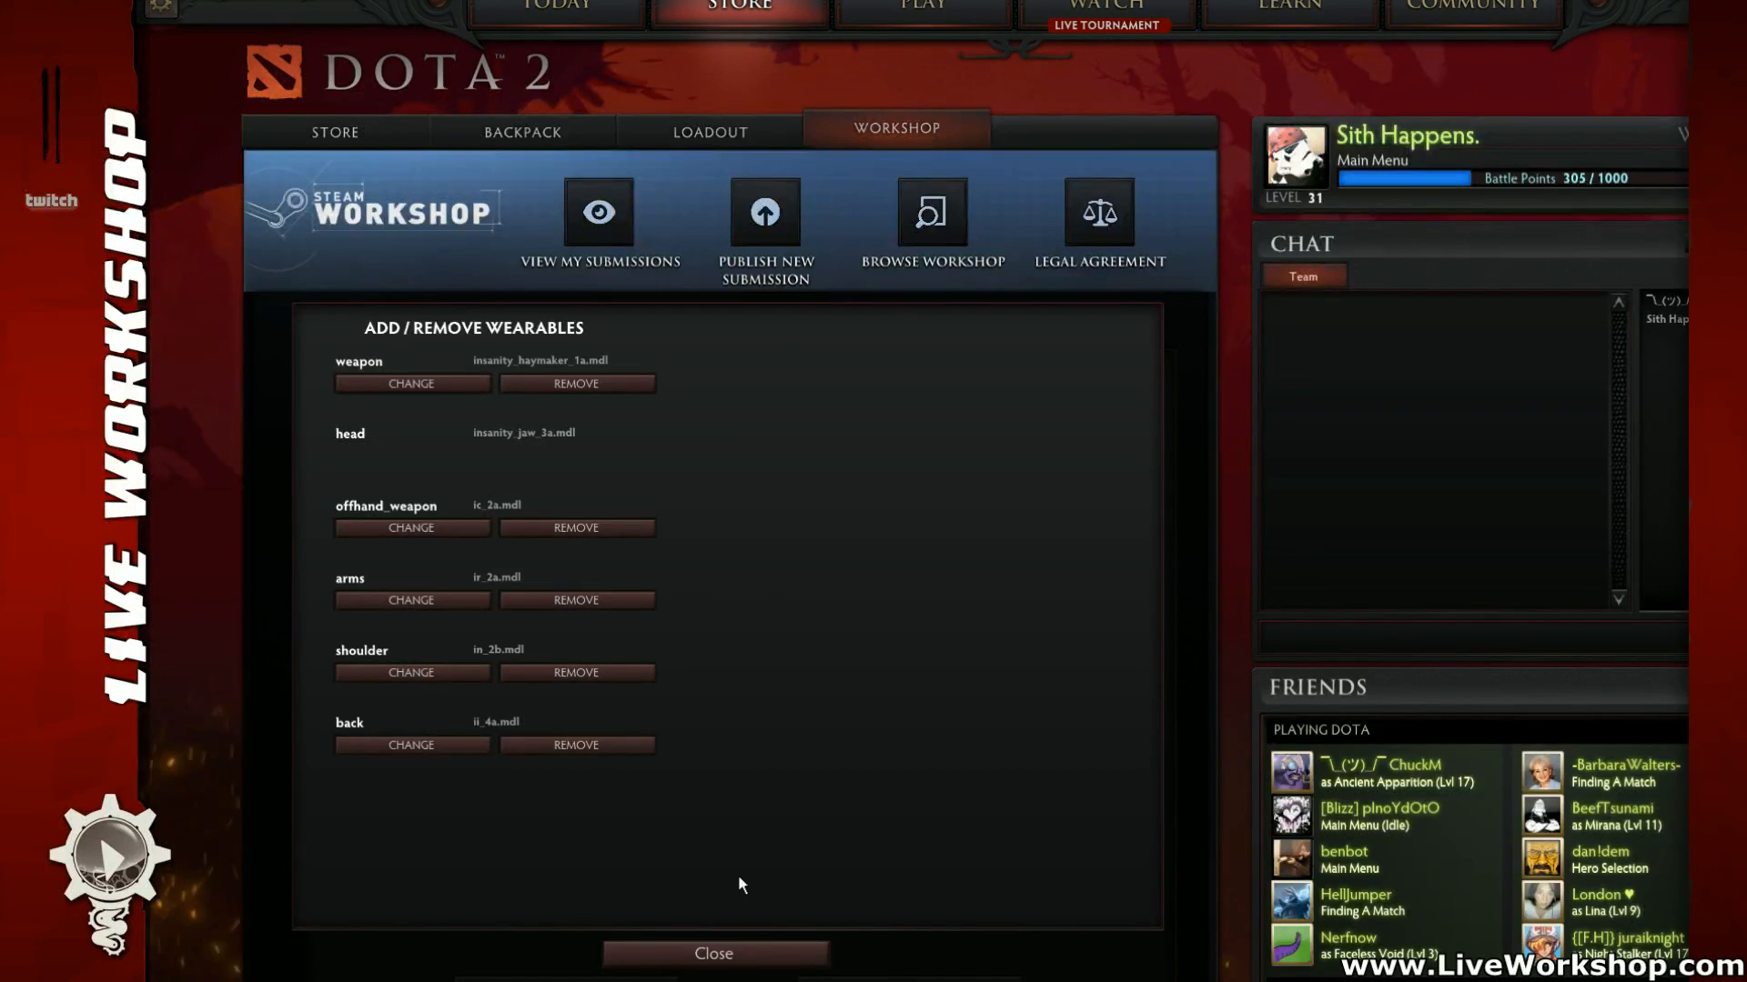
{"action": "left_click", "coordinate": [713, 953]}
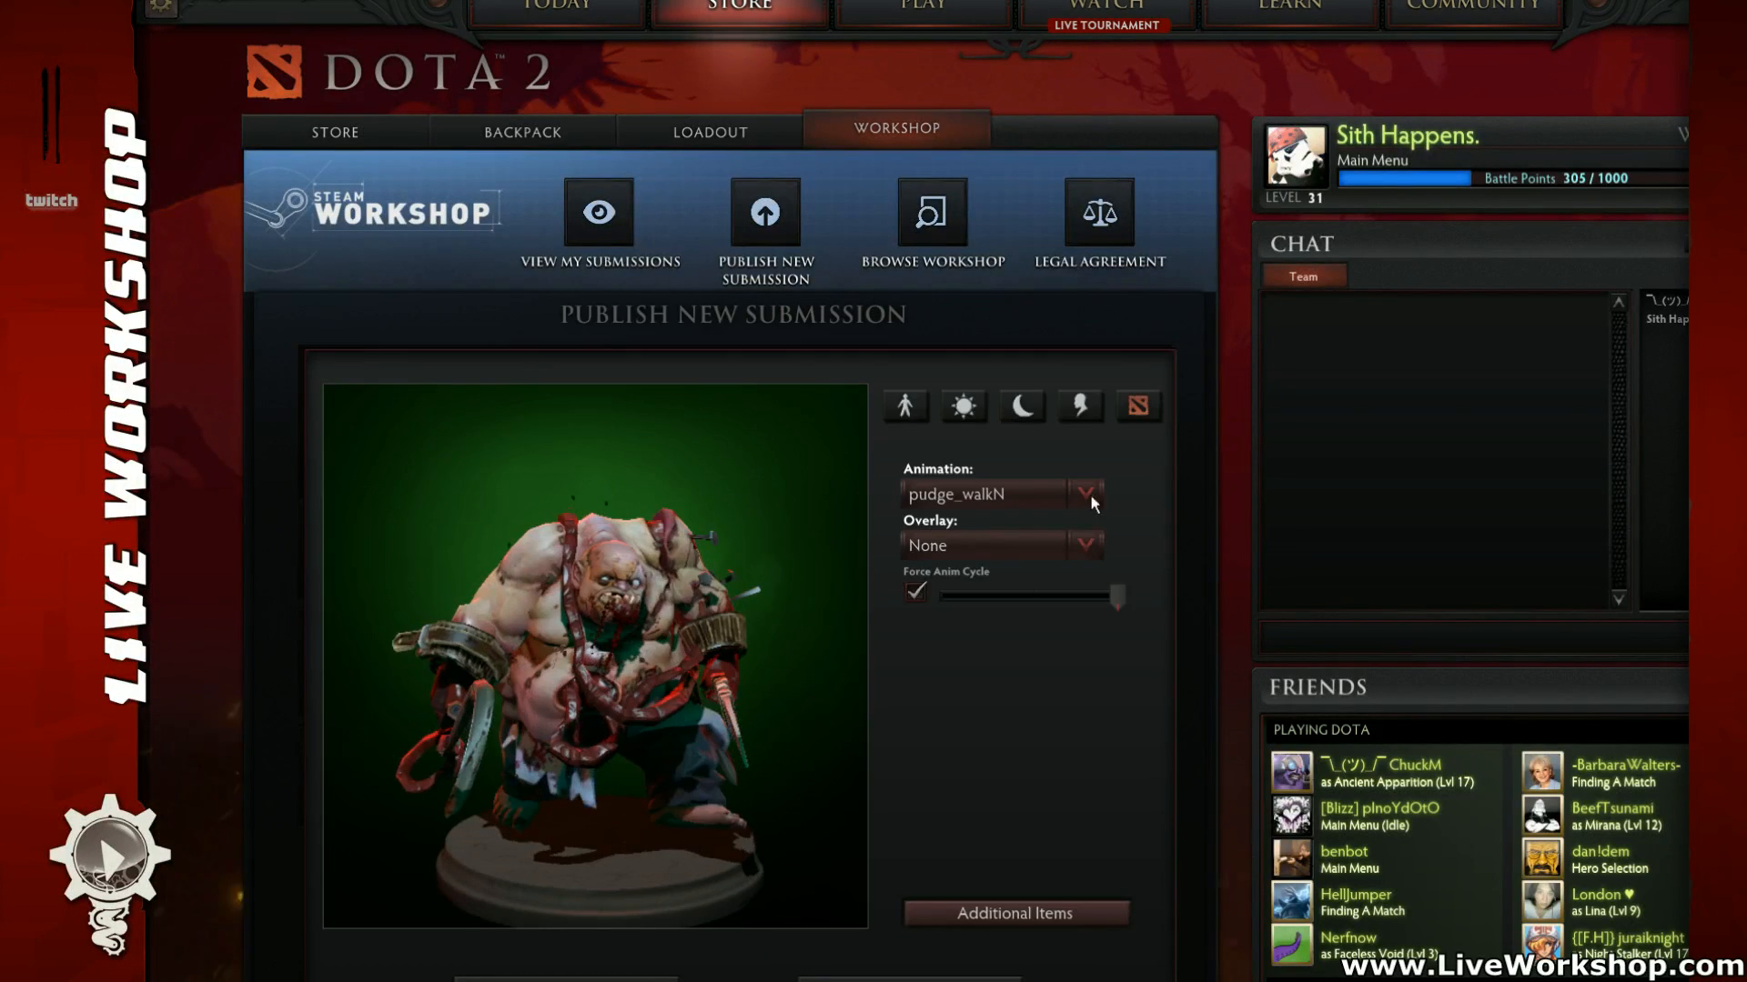
Step: Test the submission in-game on a local server and pick Pudge as the hero
{"action": "left_click", "coordinate": [1138, 406]}
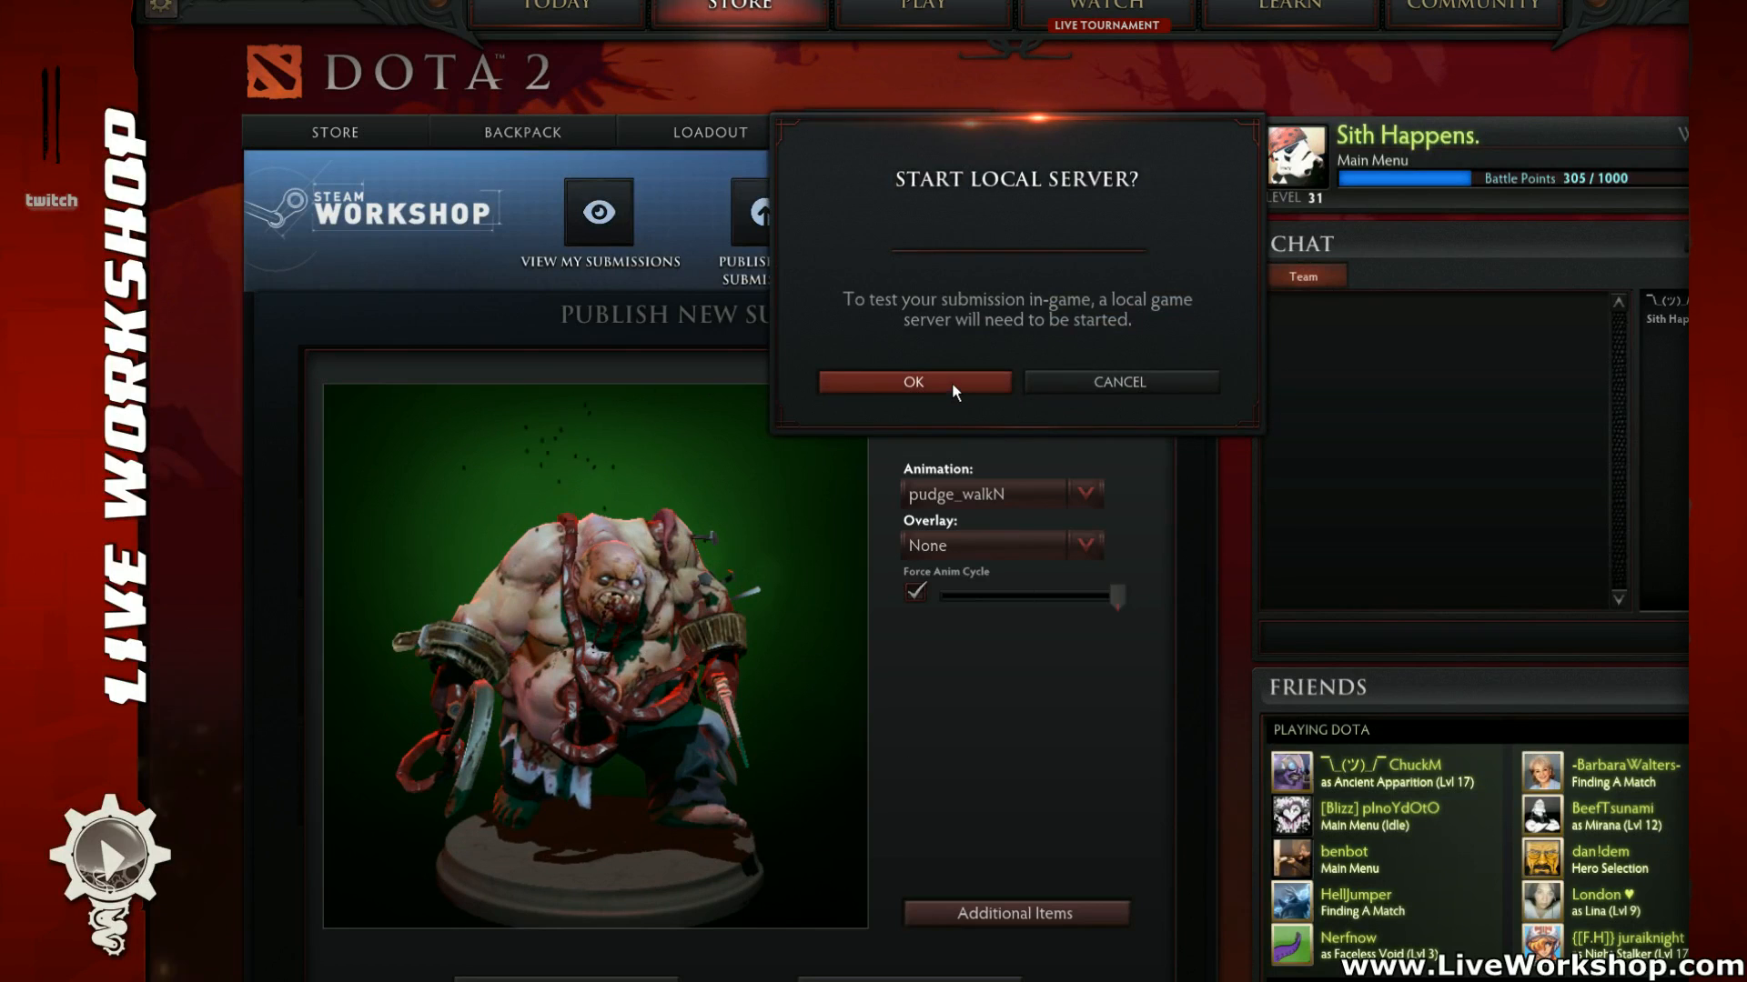
{"action": "left_click", "coordinate": [913, 383]}
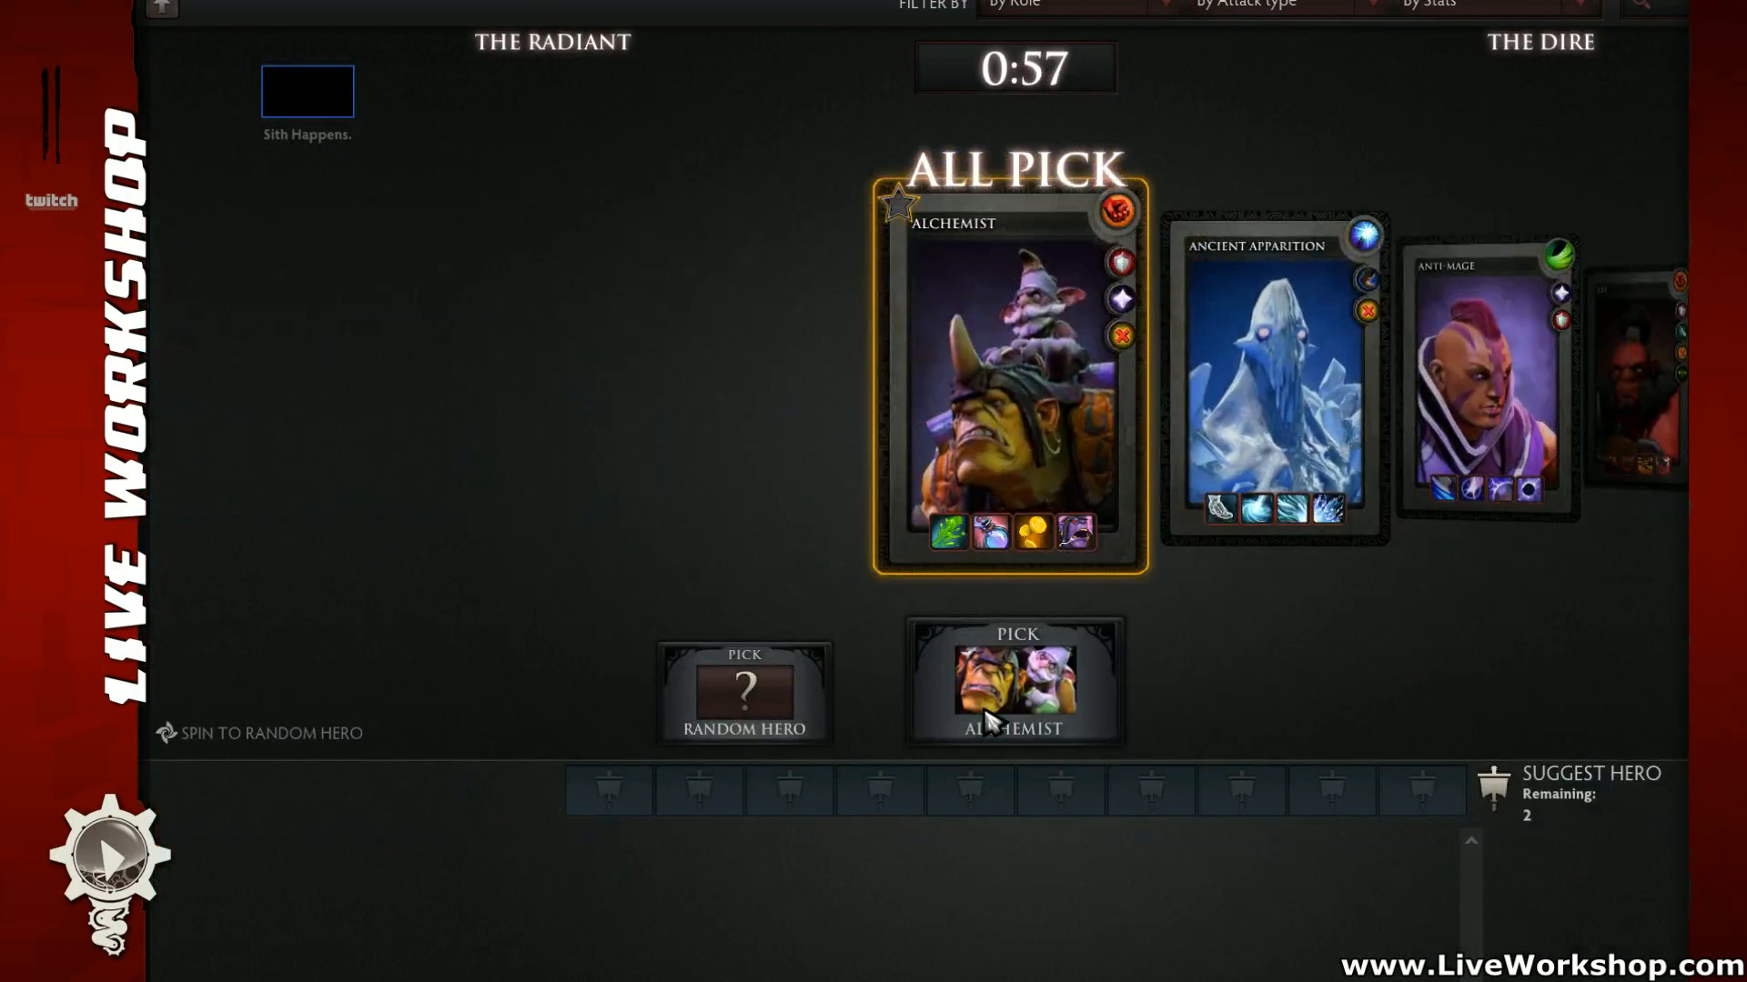
{"action": "left_click", "coordinate": [988, 723]}
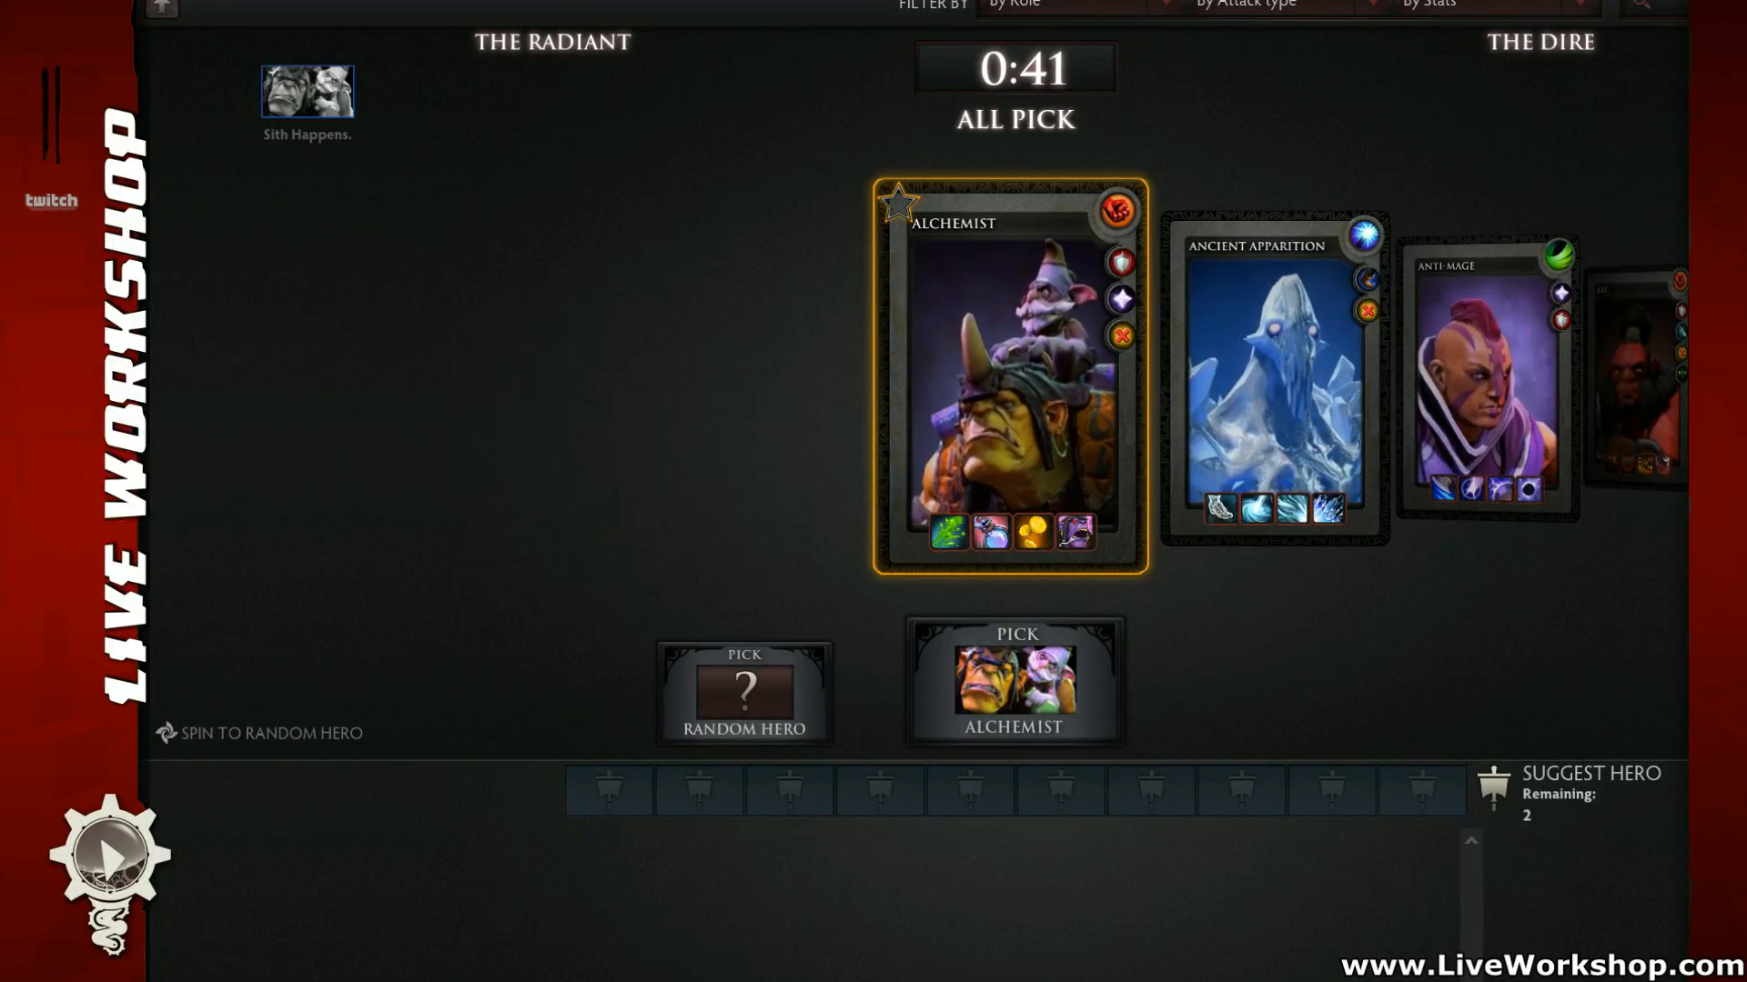
{"action": "left_click", "coordinate": [116, 733]}
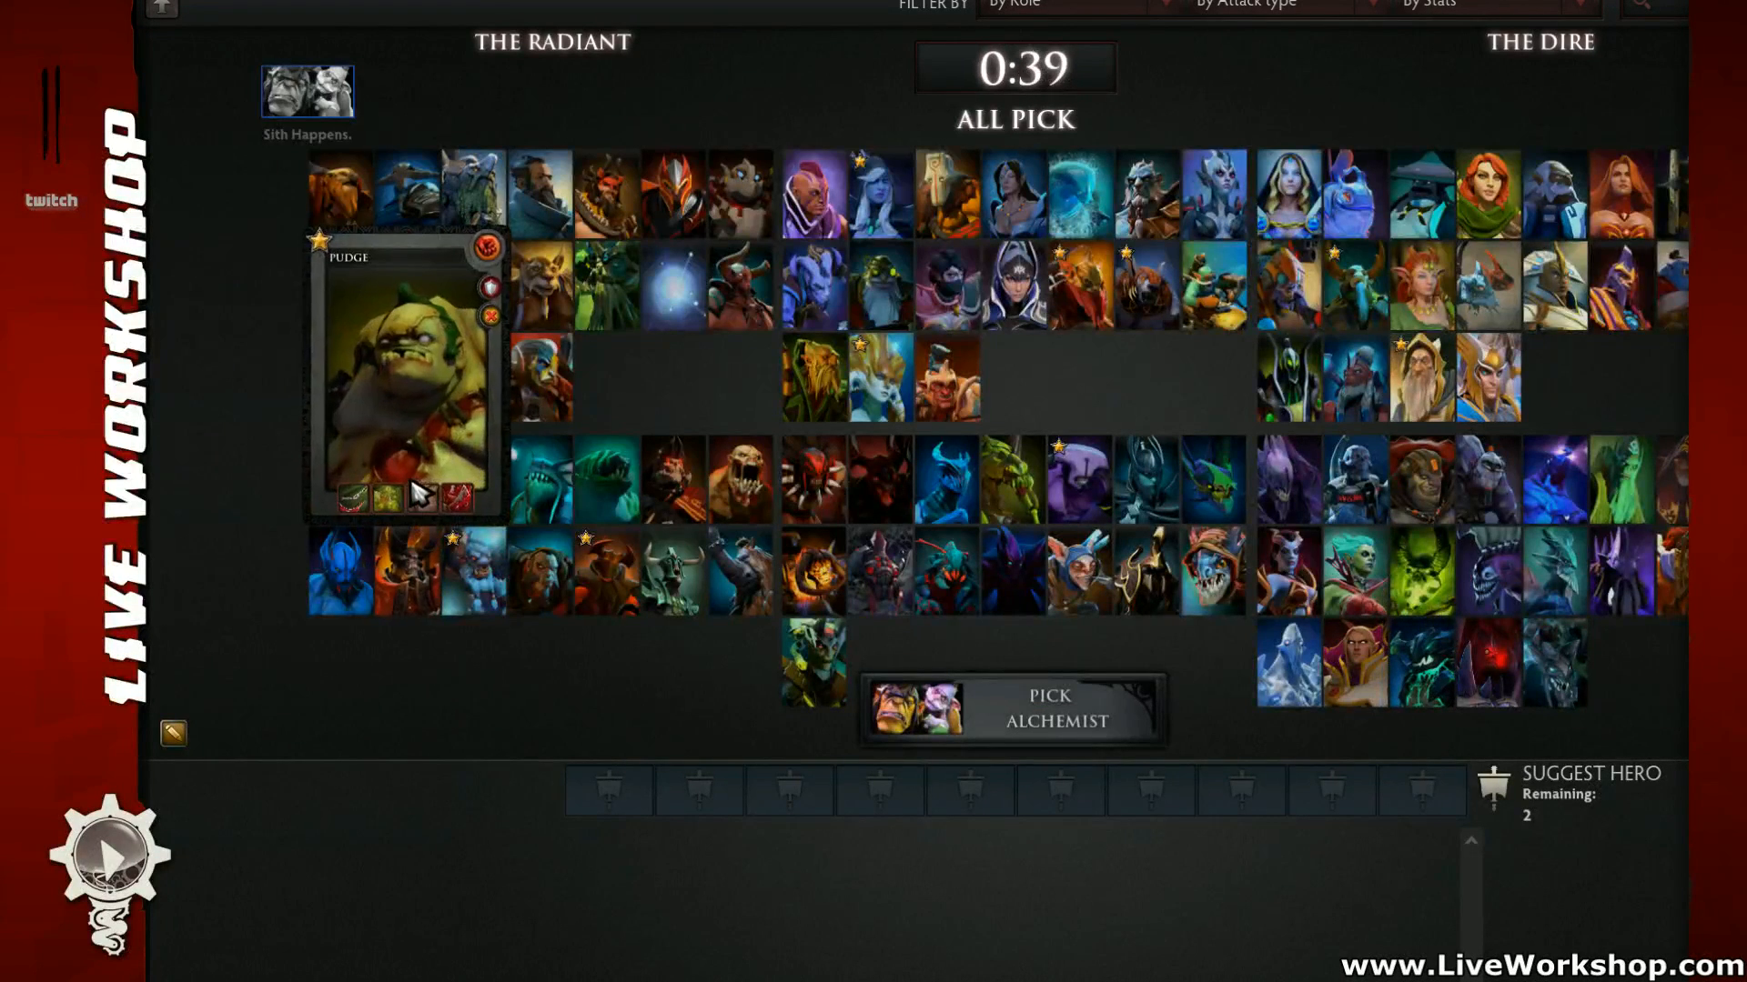
{"action": "left_click", "coordinate": [409, 482]}
{"action": "left_click", "coordinate": [1055, 719]}
{"action": "left_click", "coordinate": [1017, 680]}
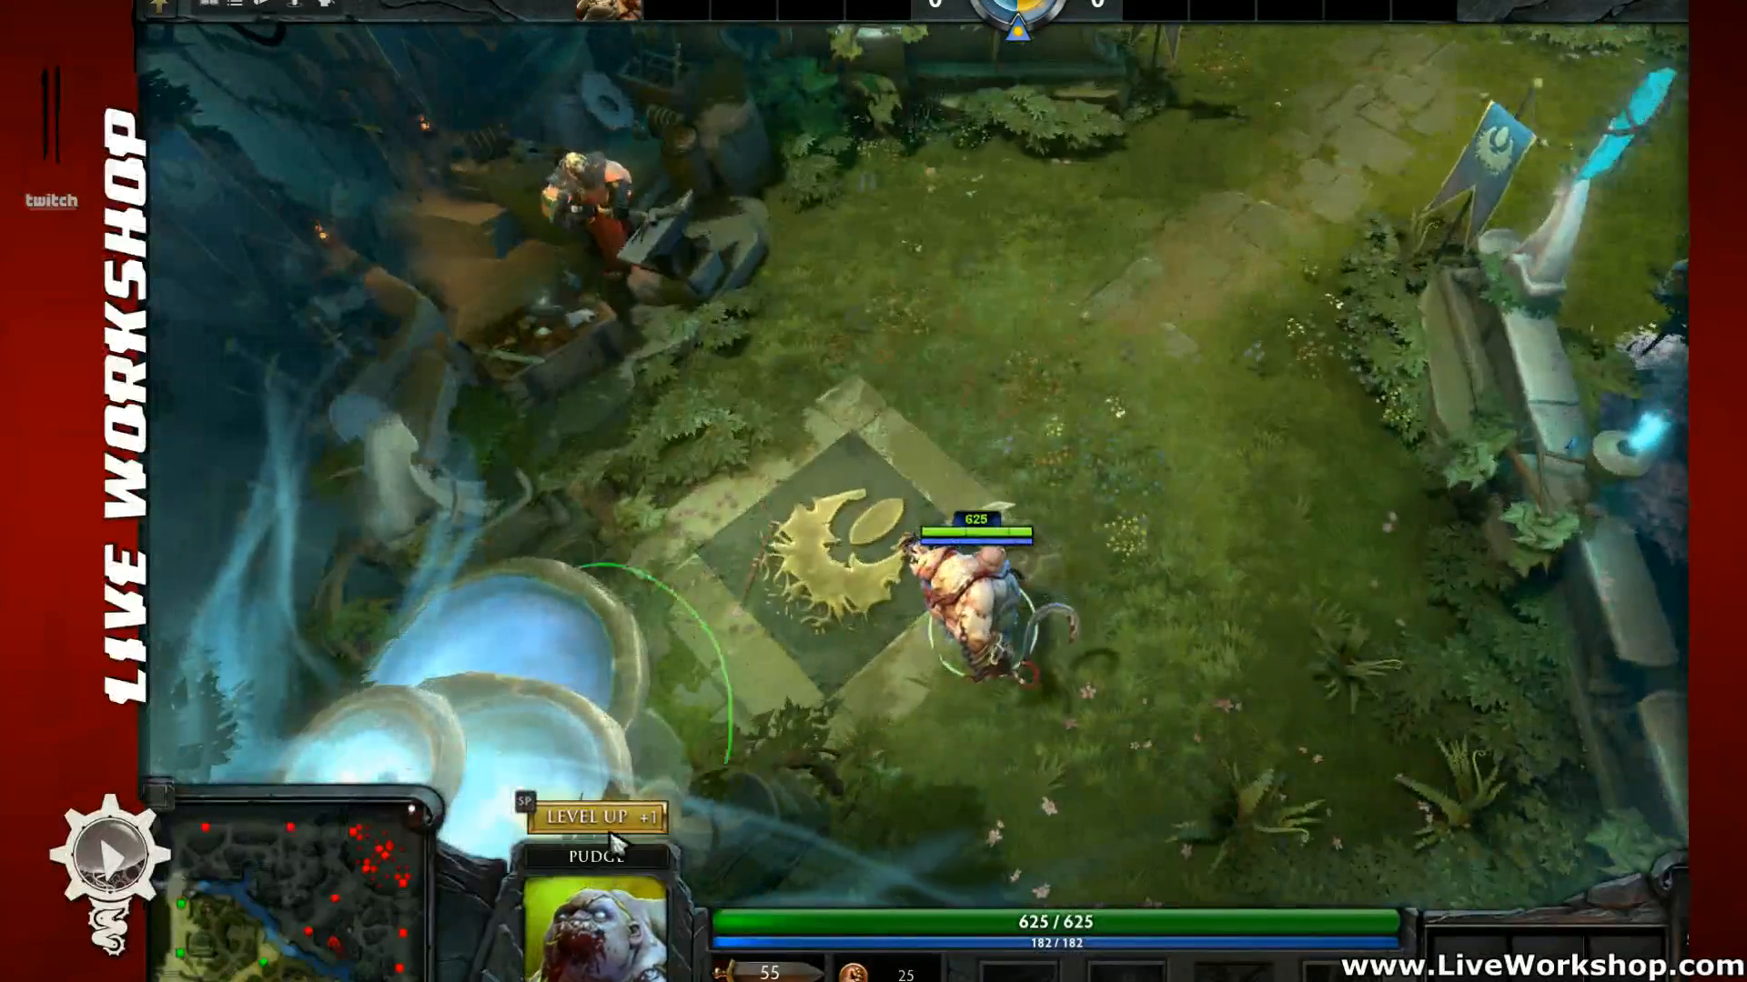
Step: Learn Pudge's hook ability and walk him around the Radiant base, throwing the hook to examine the set in motion
{"action": "left_click", "coordinate": [607, 826]}
{"action": "left_click", "coordinate": [1019, 975]}
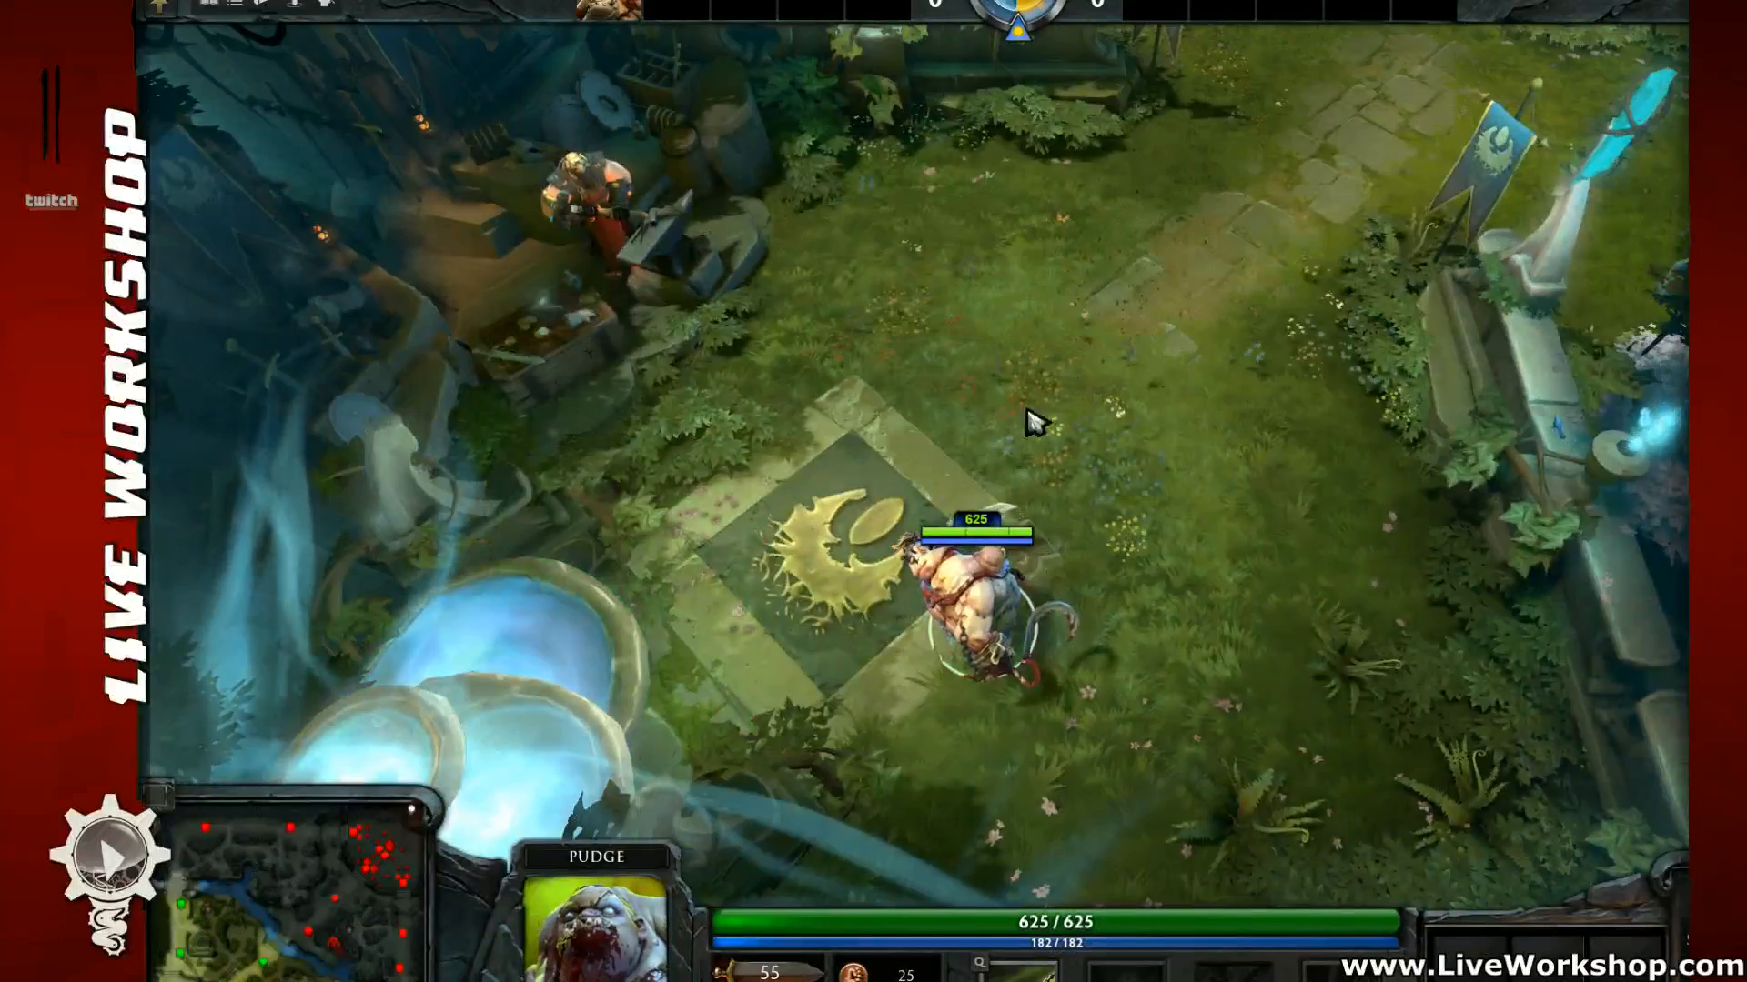
{"action": "right_click", "coordinate": [900, 484]}
{"action": "scroll", "coordinate": [1128, 437], "scroll_direction": "up", "scroll_amount": 5}
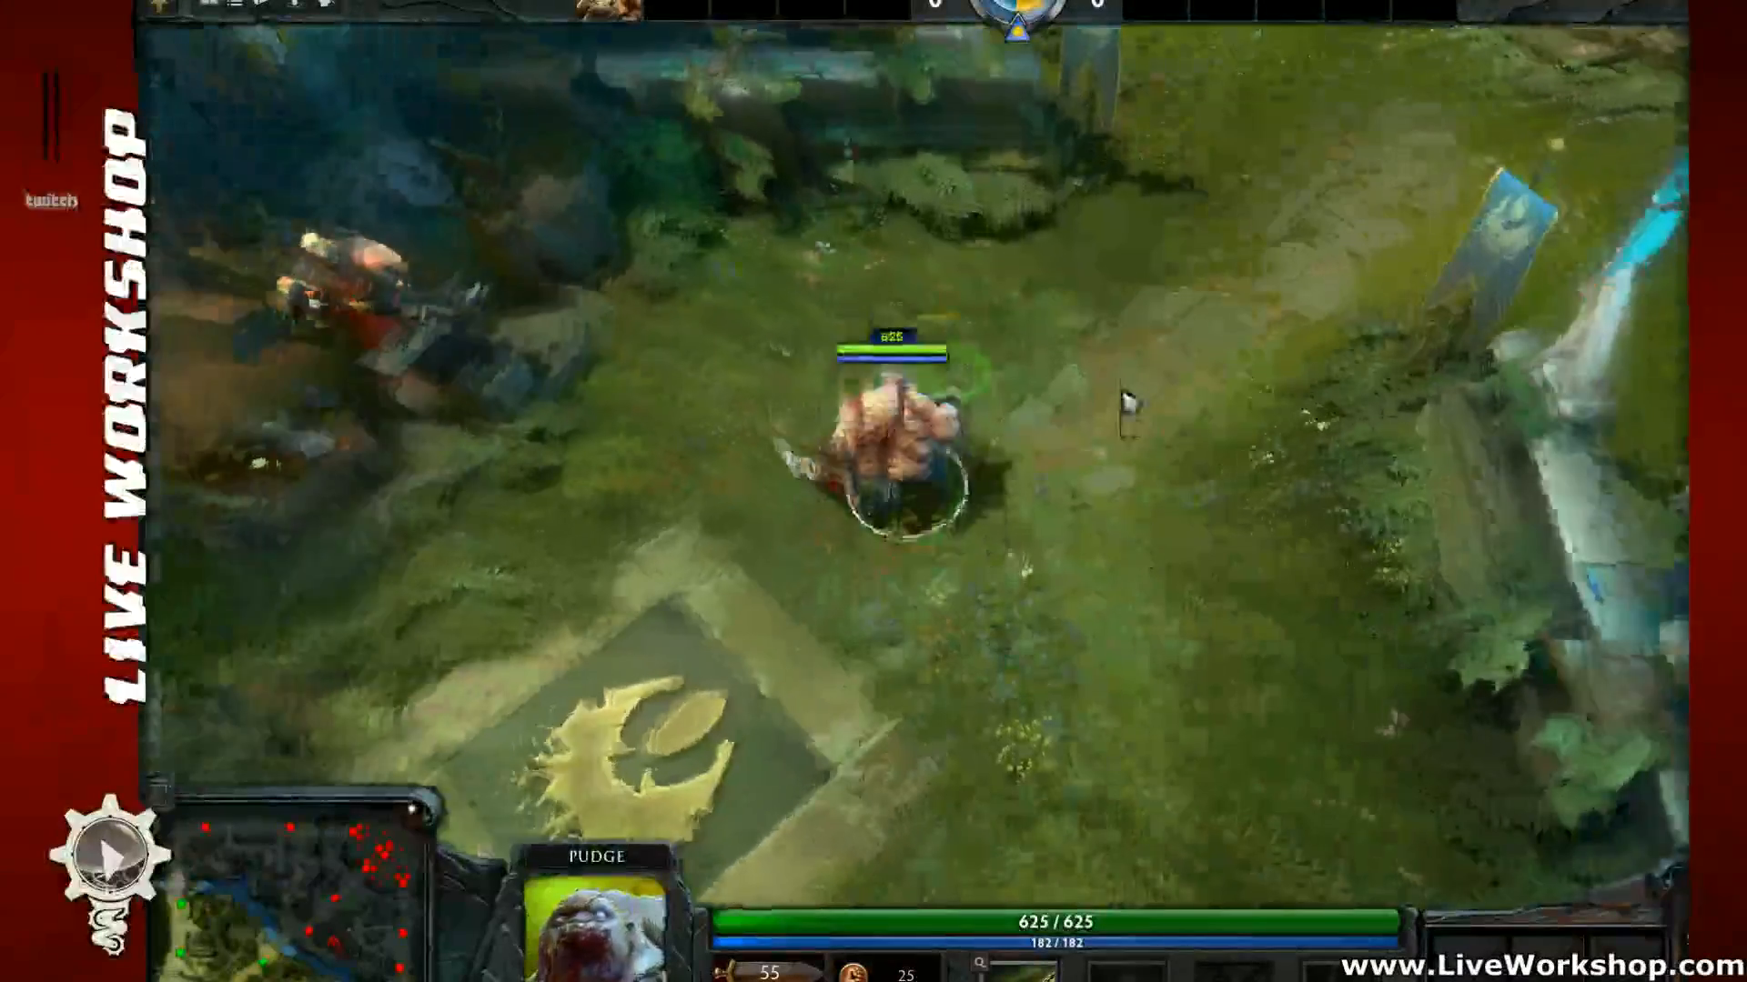
{"action": "right_click", "coordinate": [1051, 566]}
{"action": "right_click", "coordinate": [1058, 602]}
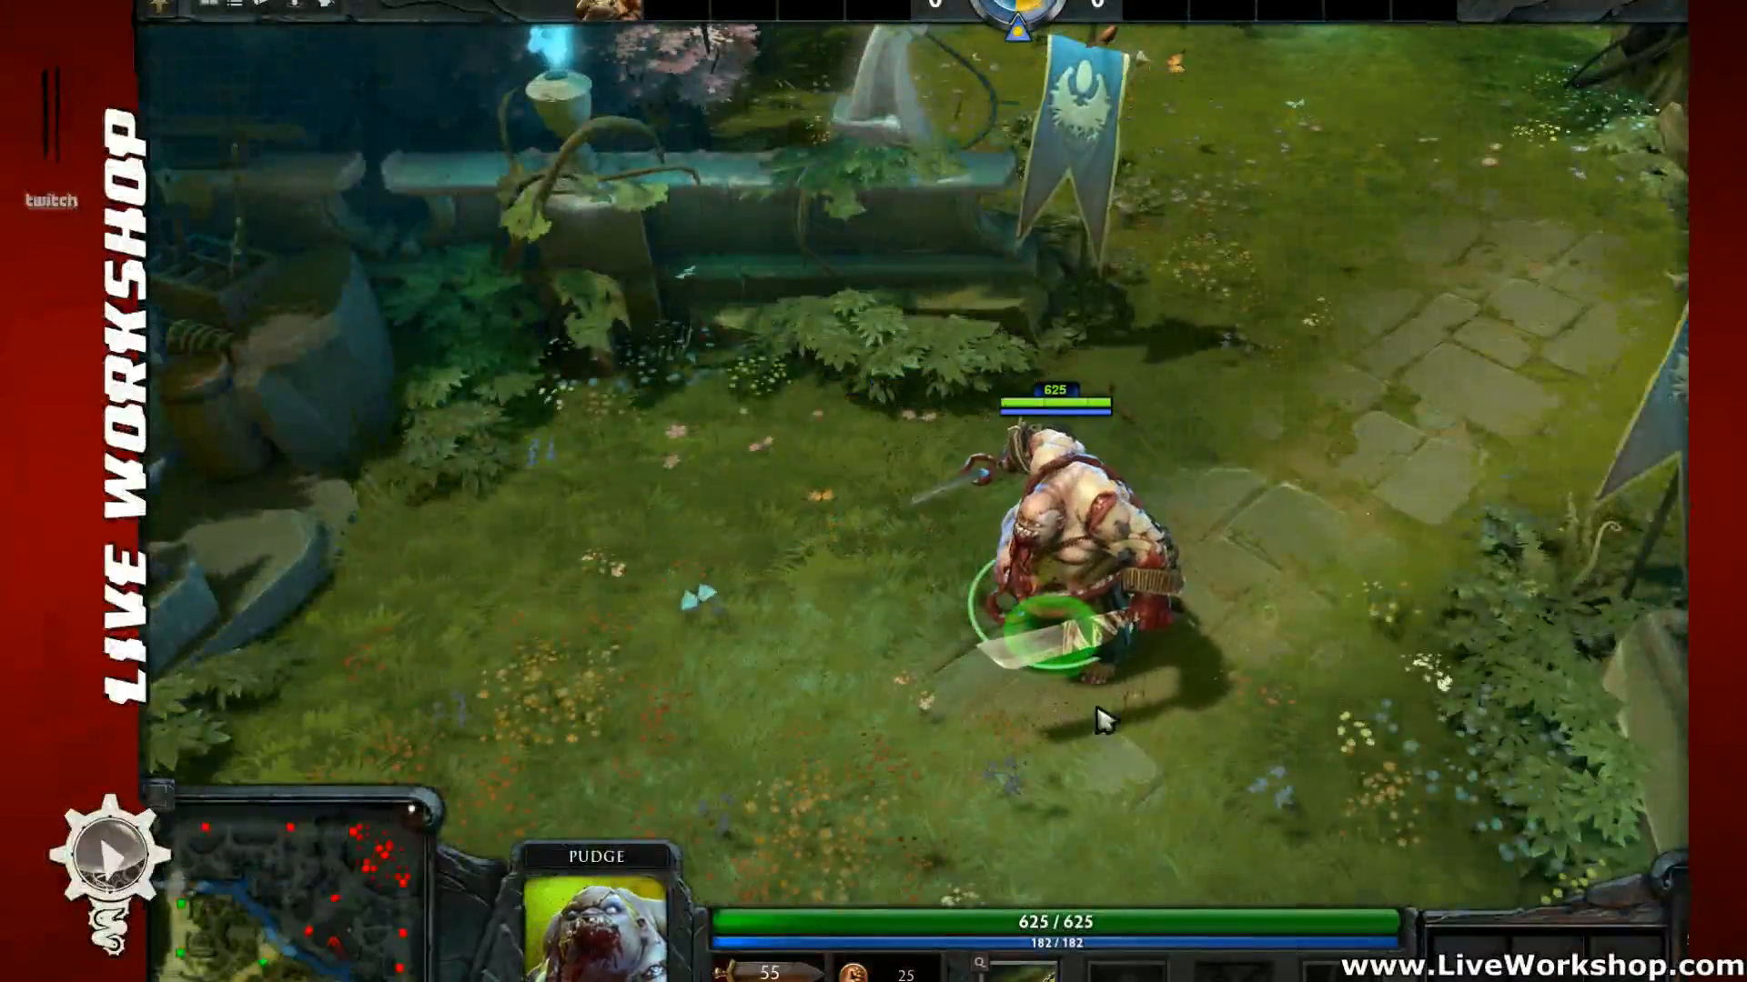
{"action": "scroll", "coordinate": [1264, 581], "scroll_direction": "up", "scroll_amount": 3}
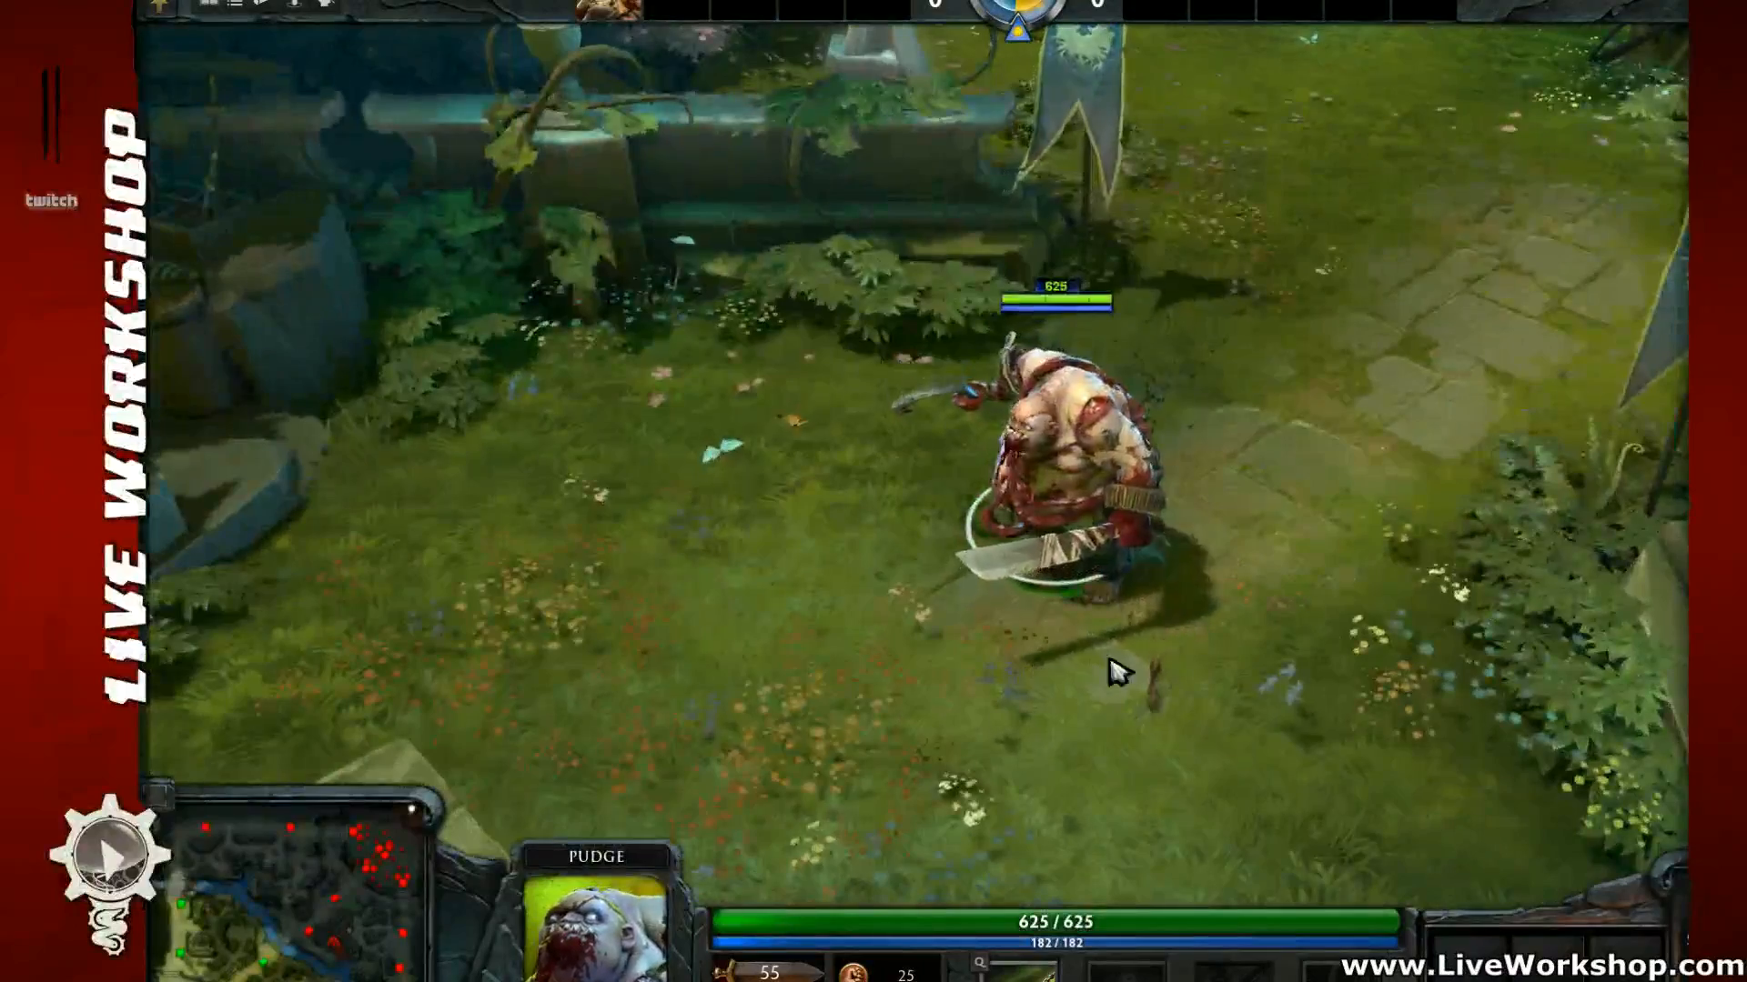
{"action": "scroll", "coordinate": [1108, 660], "scroll_direction": "down", "scroll_amount": 1}
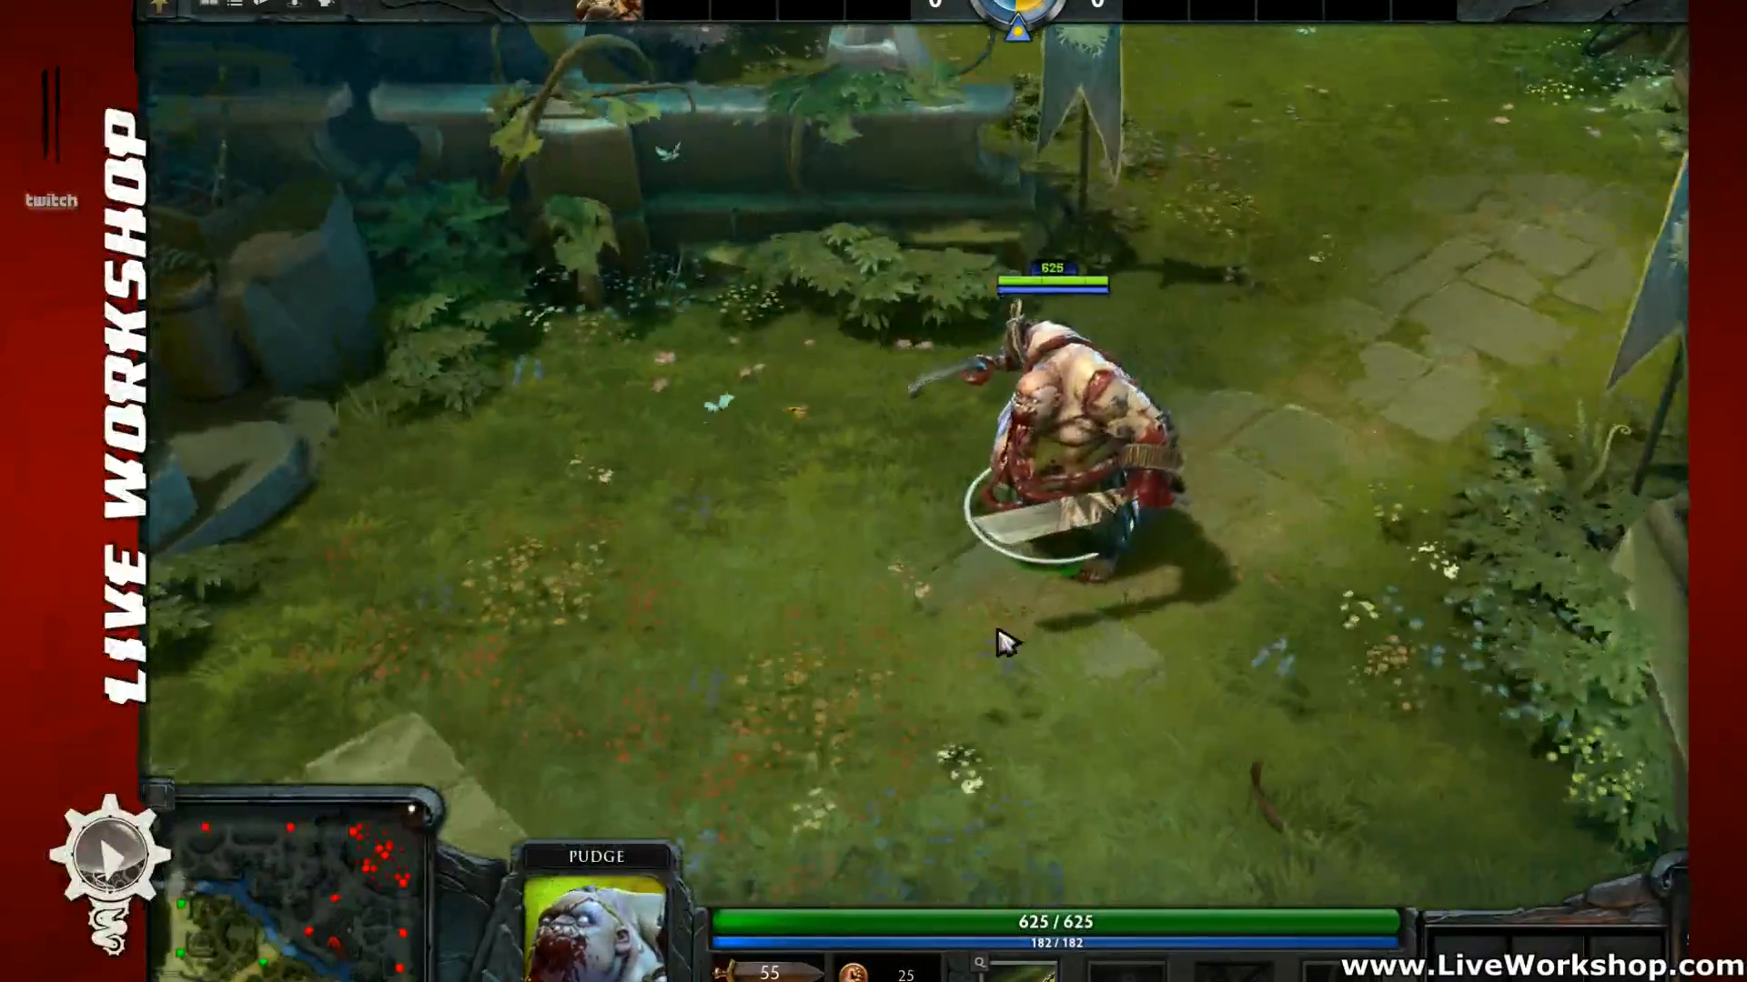
{"action": "right_click", "coordinate": [996, 636]}
{"action": "right_click", "coordinate": [939, 688]}
{"action": "scroll", "coordinate": [1220, 643], "scroll_direction": "down", "scroll_amount": 1}
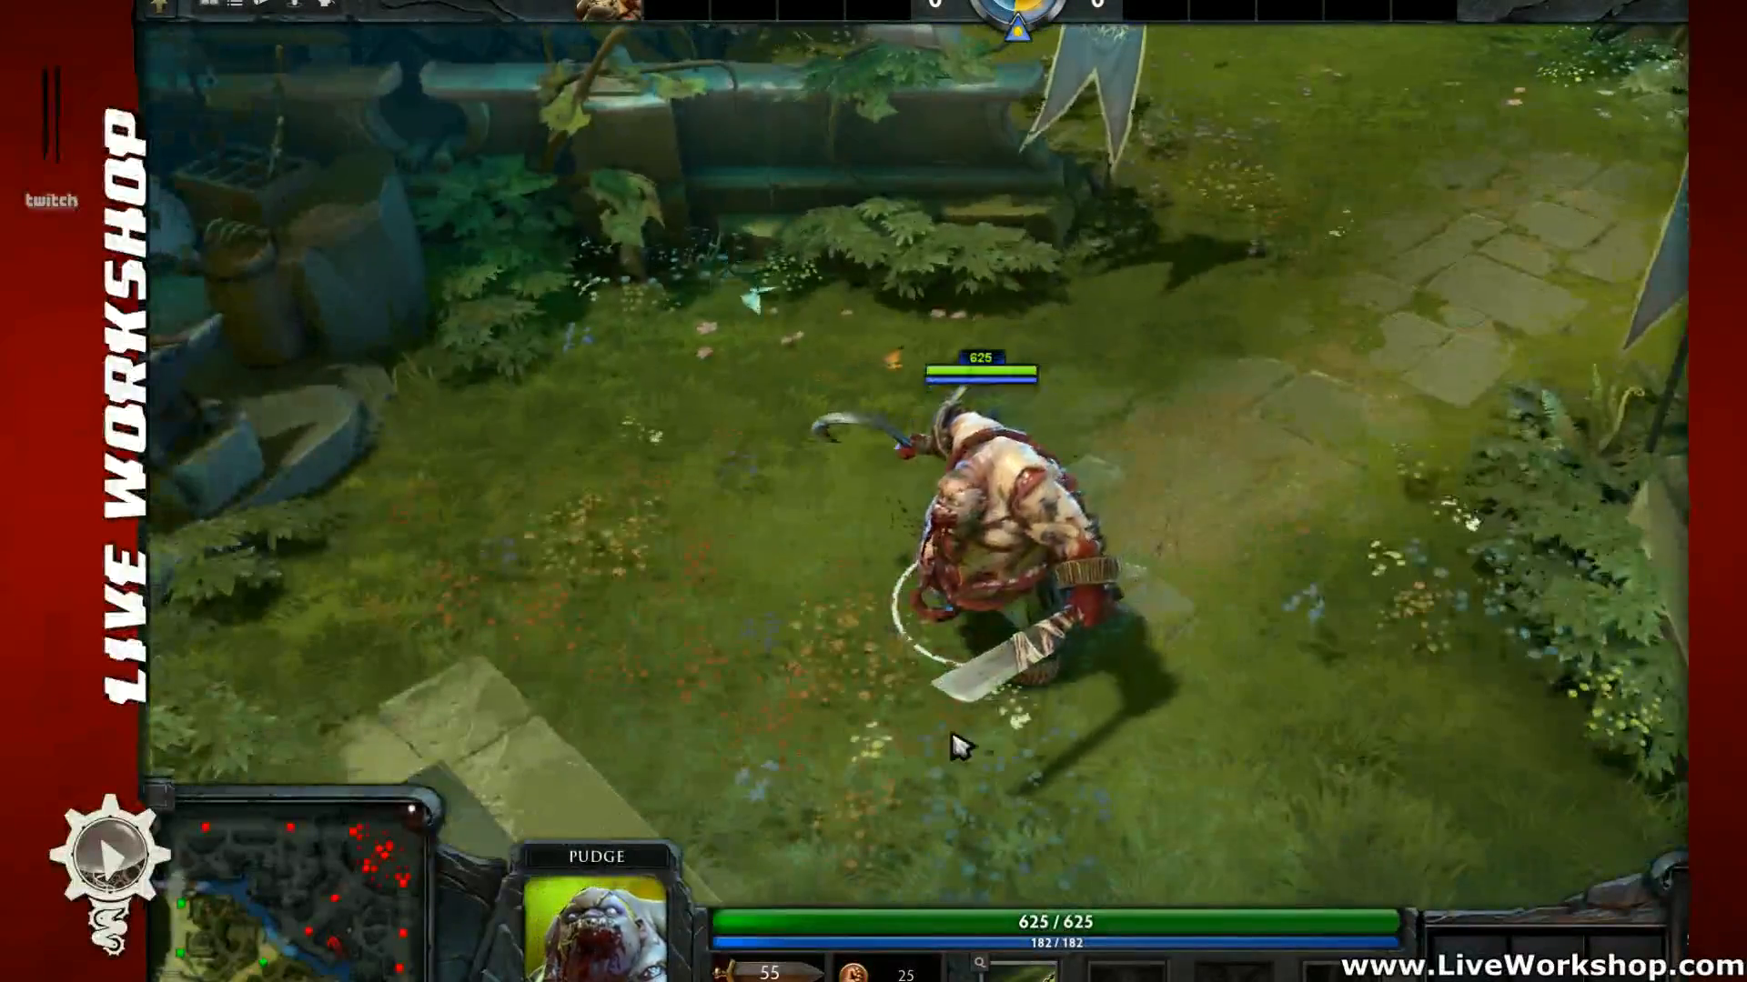
{"action": "scroll", "coordinate": [1112, 730], "scroll_direction": "down", "scroll_amount": 2}
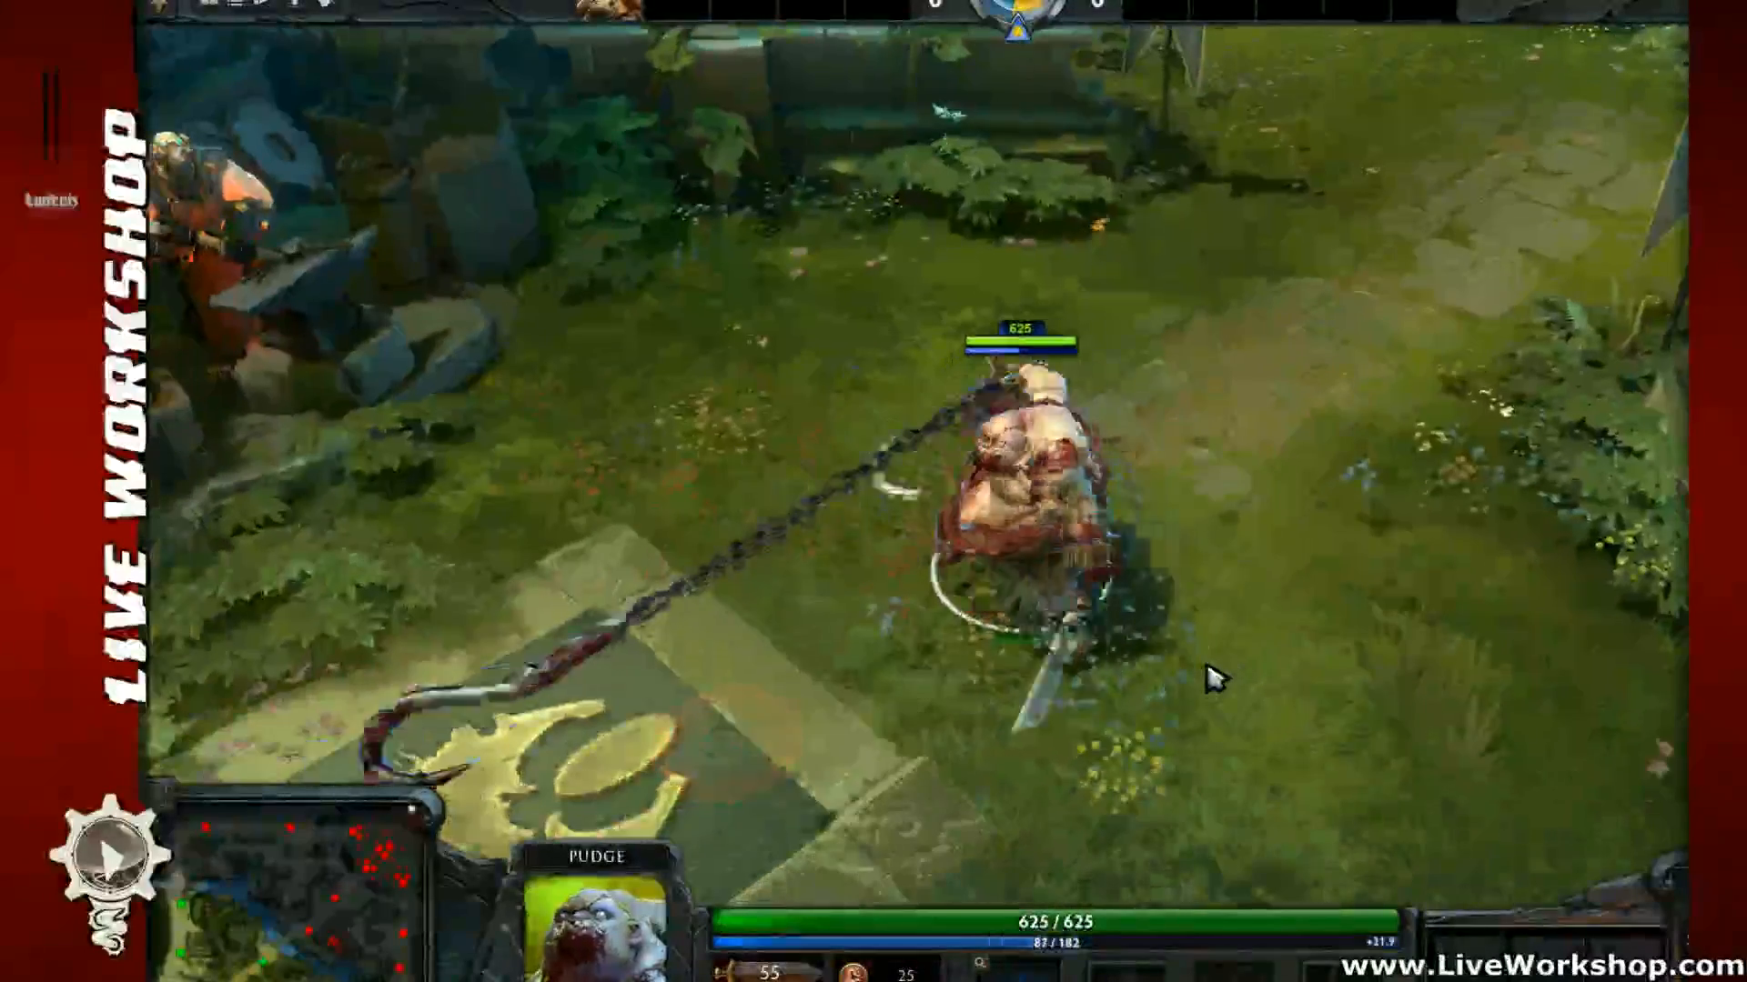
Step: Walk Pudge around beside the floor emblem and face him toward the camera to examine the jaw and set from the front
{"action": "right_click", "coordinate": [1039, 730]}
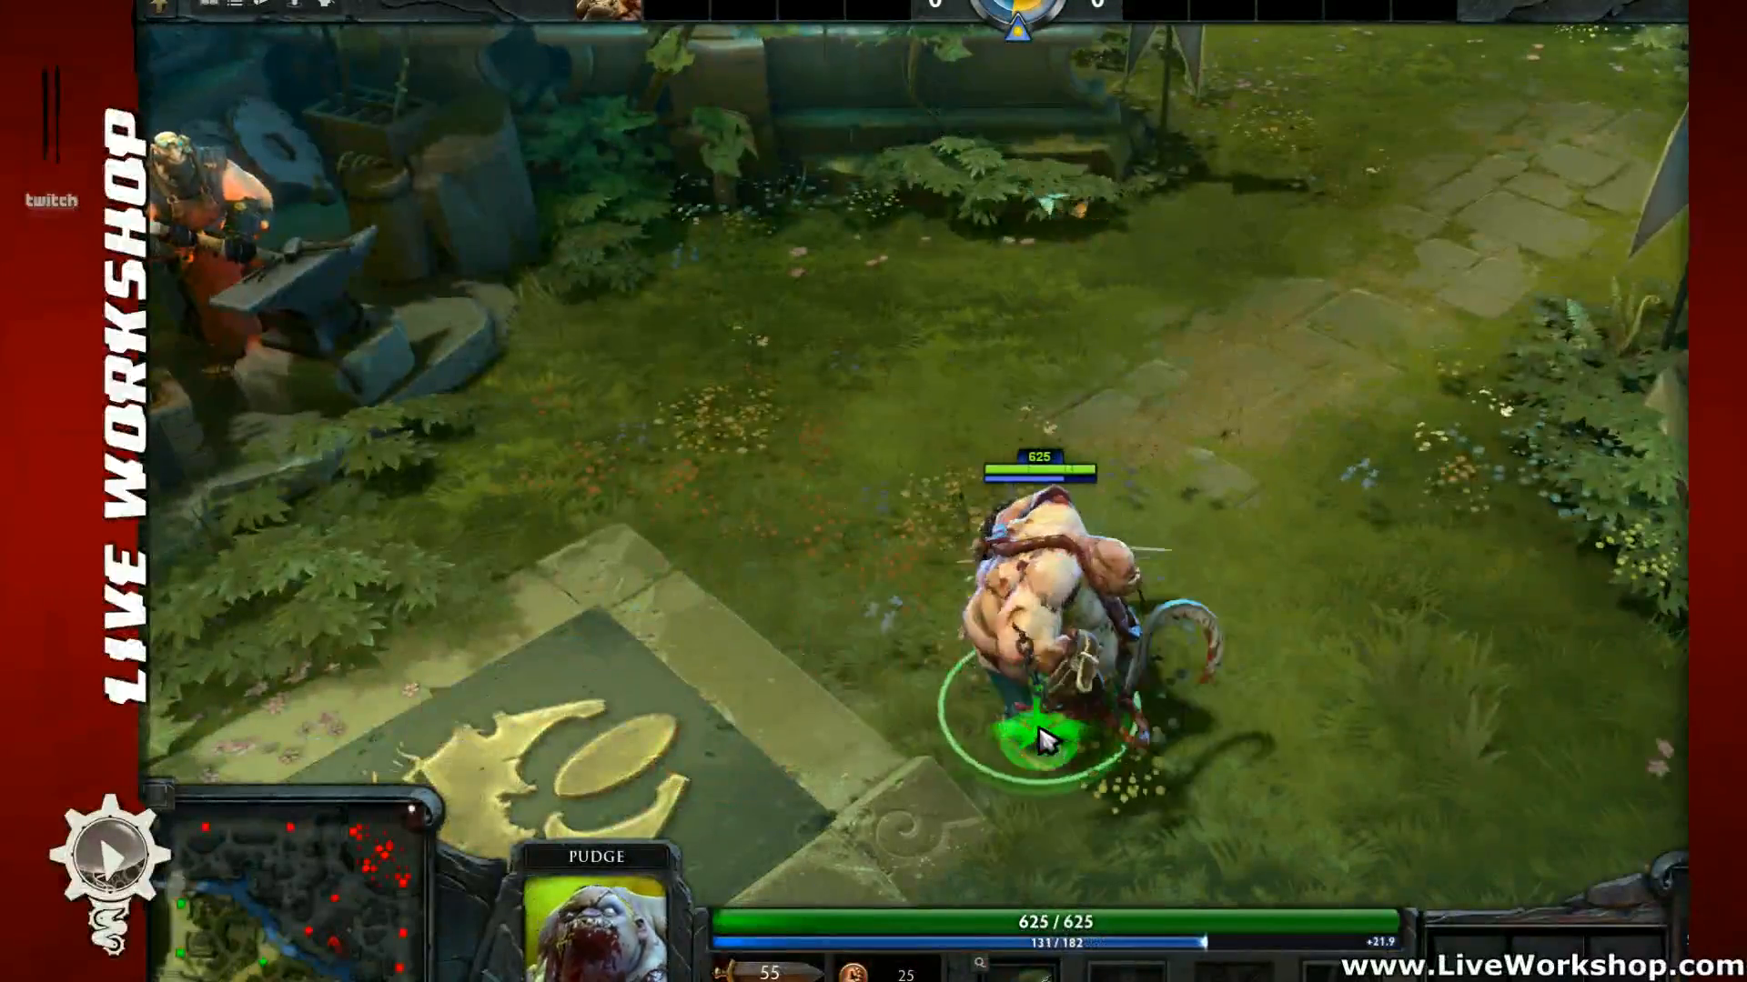
{"action": "middle_click_drag", "start_coordinate": [1039, 732], "coordinate": [1011, 694]}
{"action": "right_click", "coordinate": [1004, 690]}
{"action": "right_click", "coordinate": [871, 555]}
{"action": "right_click", "coordinate": [824, 503]}
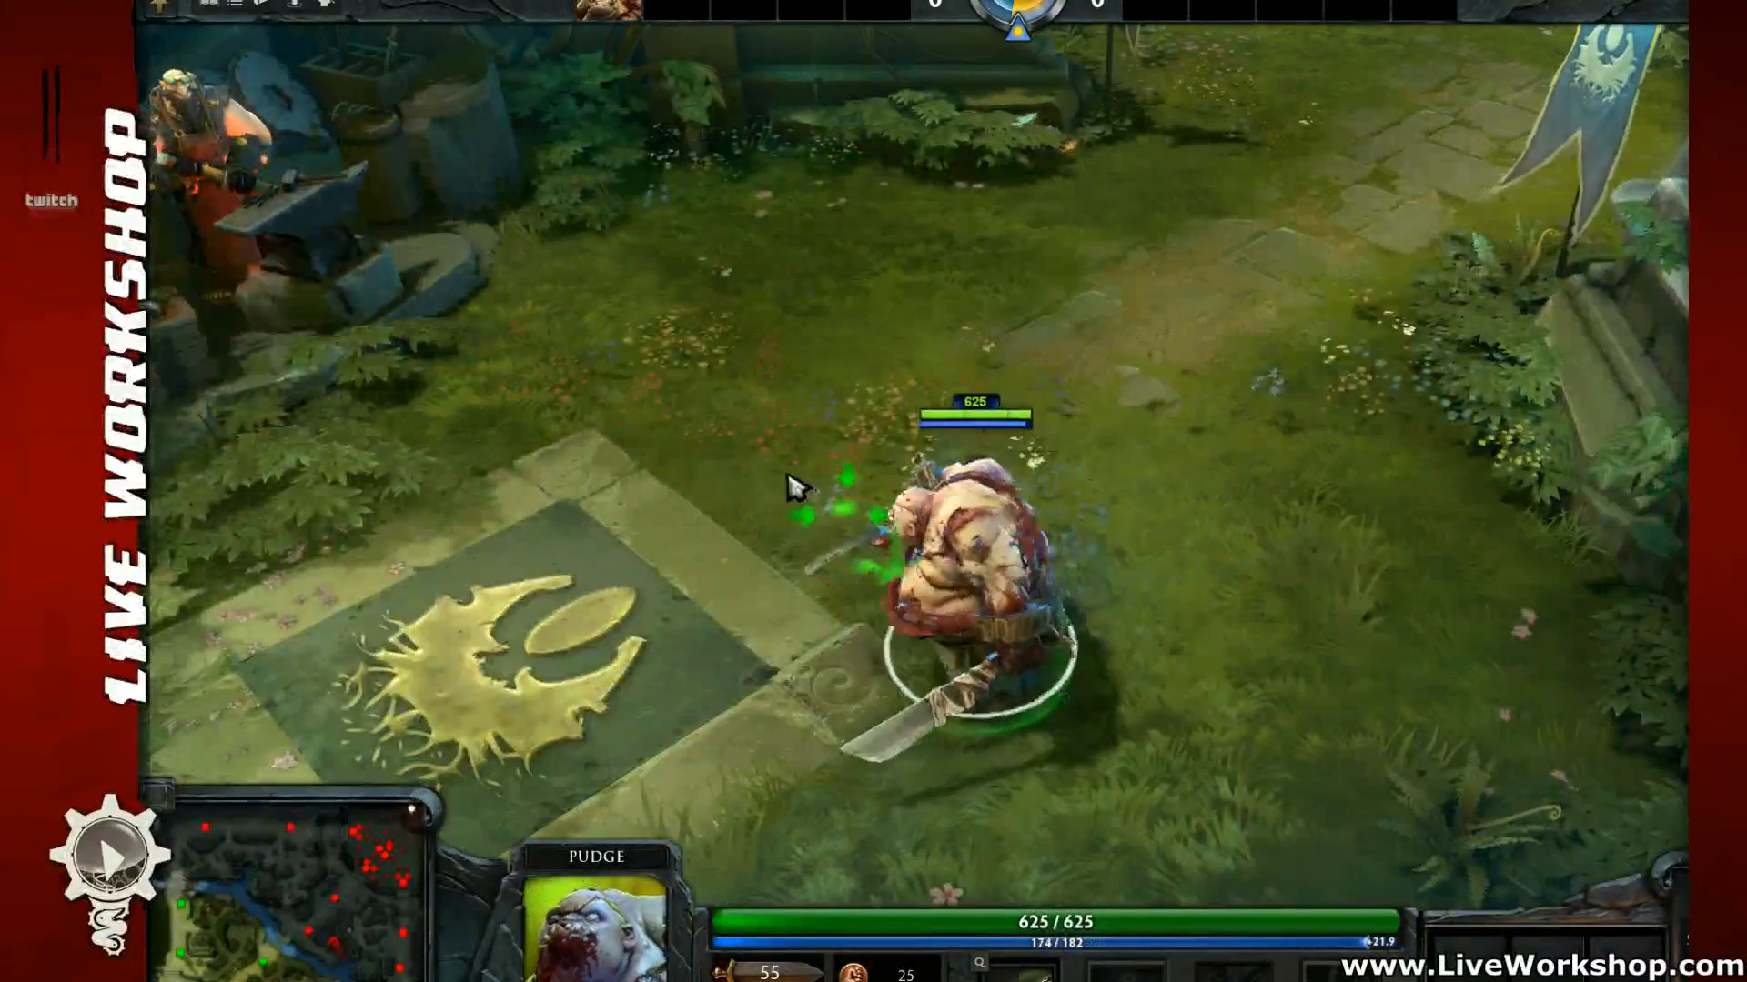
{"action": "right_click", "coordinate": [809, 444]}
{"action": "right_click", "coordinate": [925, 374]}
{"action": "right_click", "coordinate": [734, 401]}
{"action": "right_click", "coordinate": [754, 494]}
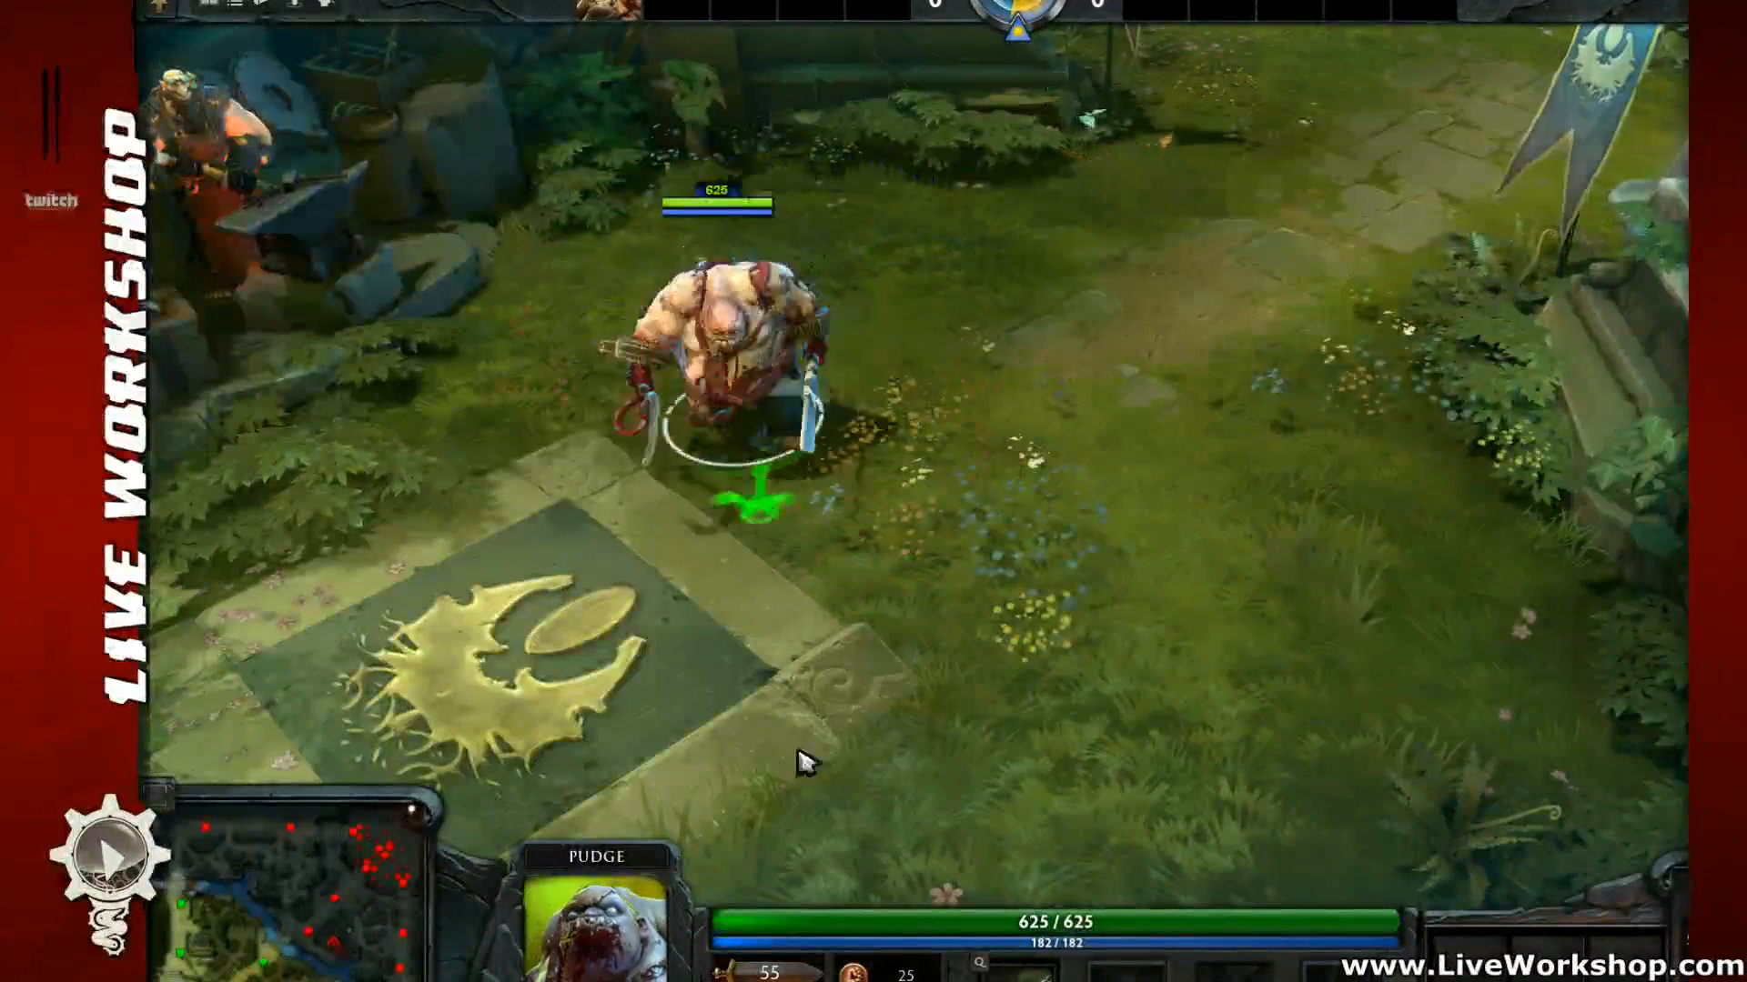
{"action": "right_click", "coordinate": [878, 845]}
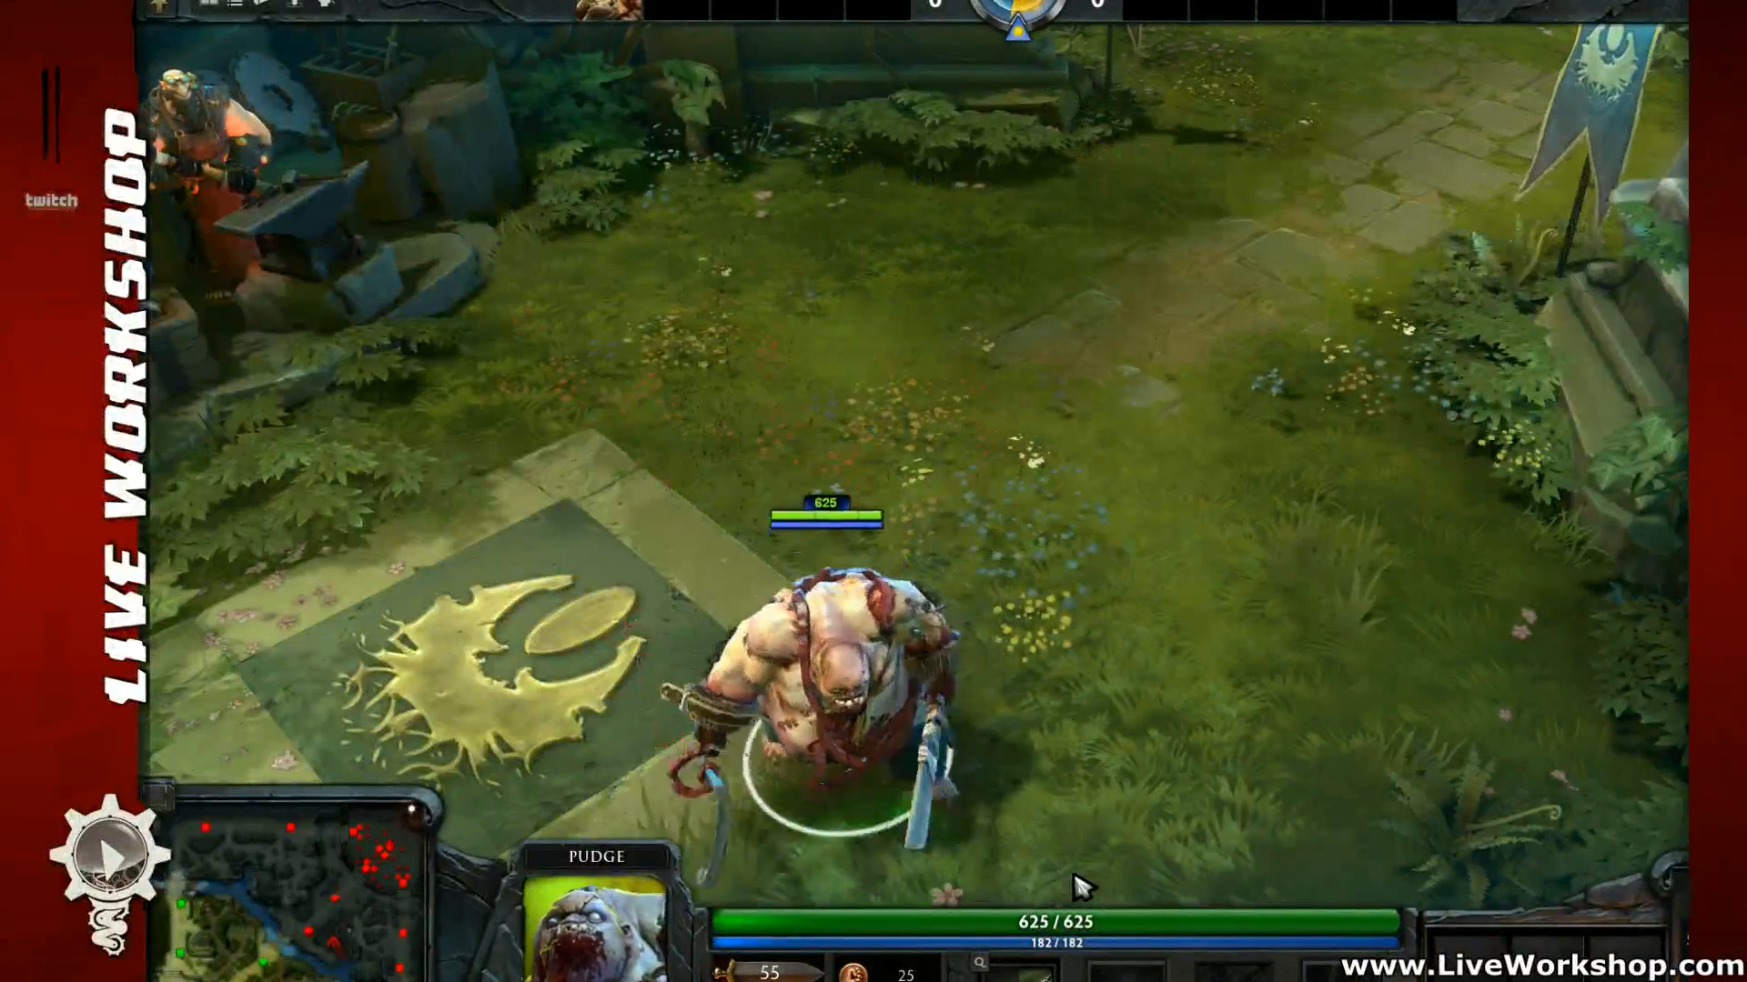
{"action": "middle_click_drag", "start_coordinate": [1044, 713], "coordinate": [1059, 593]}
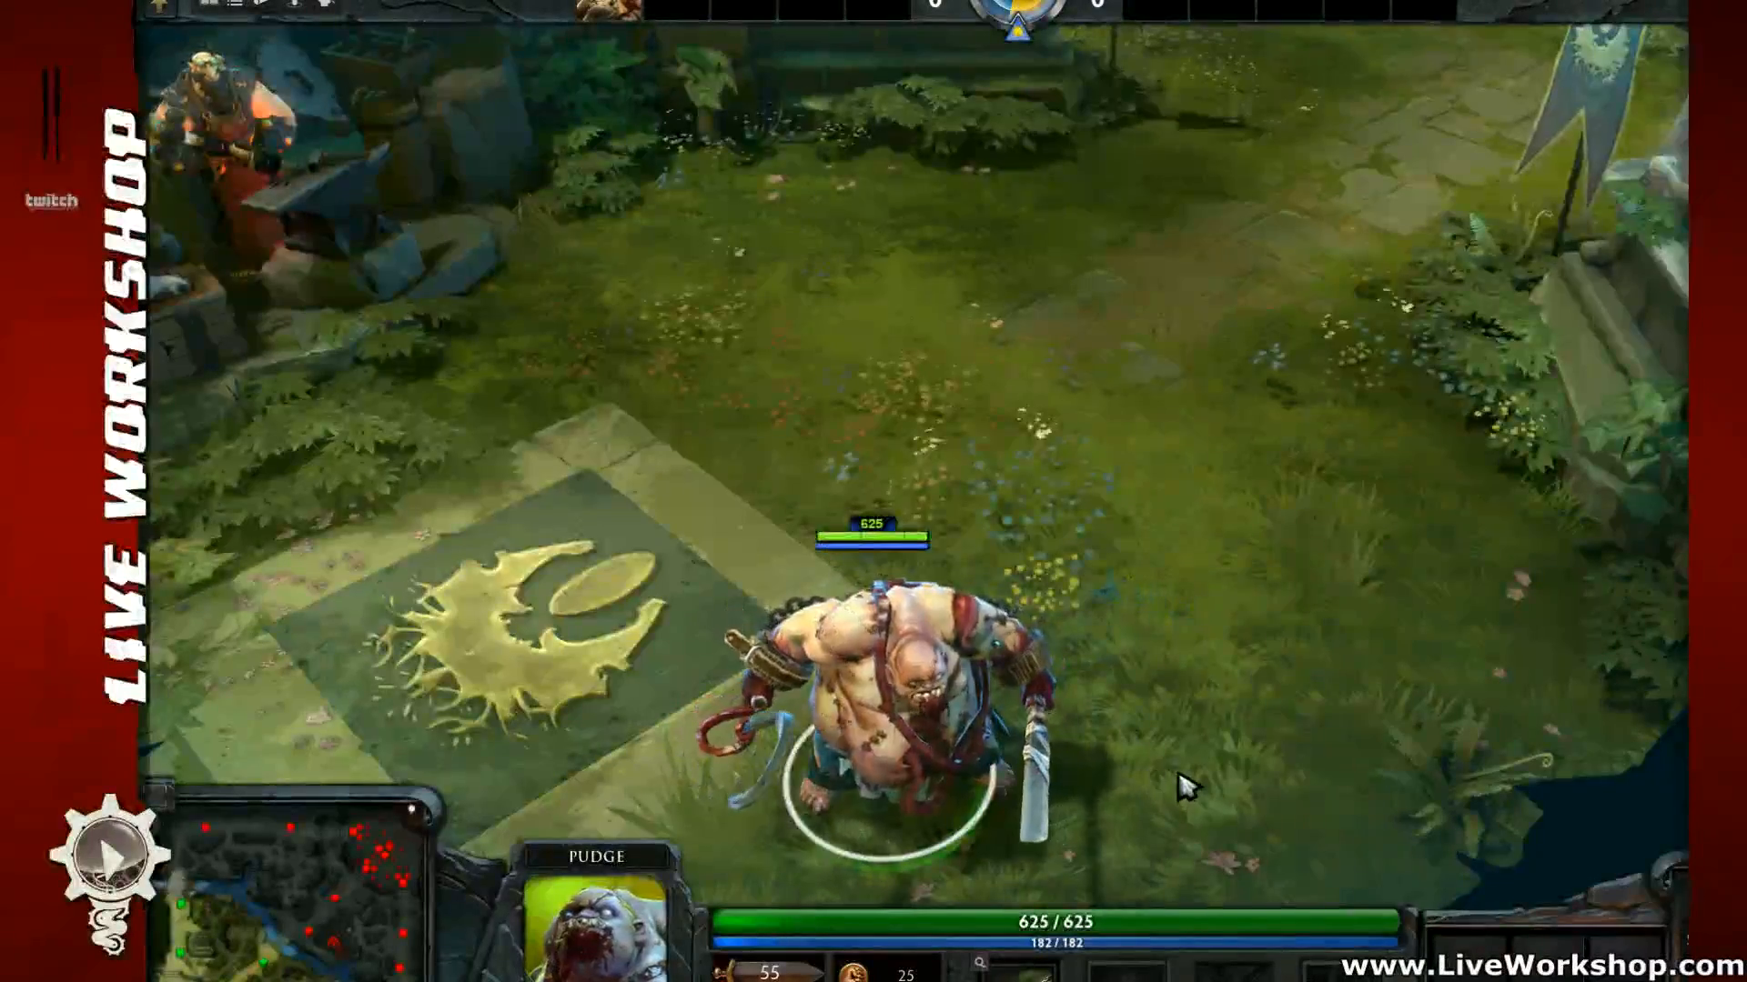
{"action": "mouse_move", "coordinate": [1149, 750]}
{"action": "middle_mouse_down"}
{"action": "mouse_move", "coordinate": [1158, 683]}
{"action": "mouse_move", "coordinate": [1143, 686]}
{"action": "mouse_move", "coordinate": [1172, 725]}
{"action": "middle_mouse_up"}
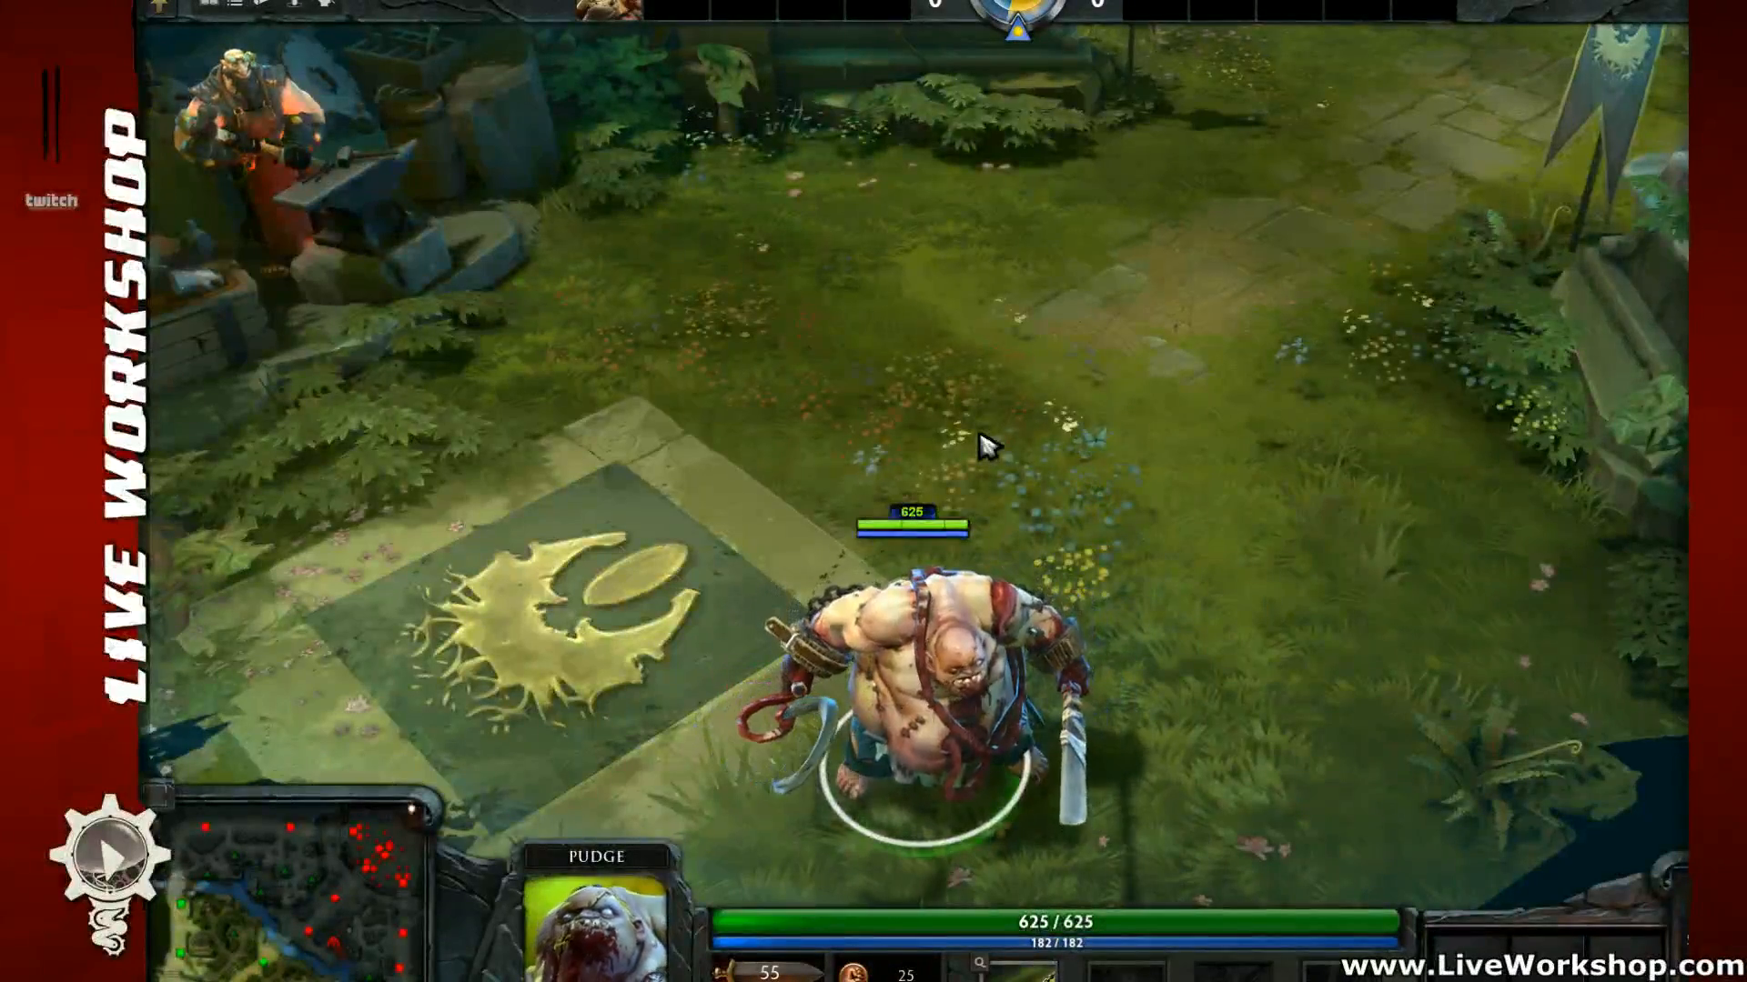
Step: Walk Pudge back and forth near the shopkeeper's anvil to examine the set from behind and from several angles
{"action": "right_click", "coordinate": [834, 317]}
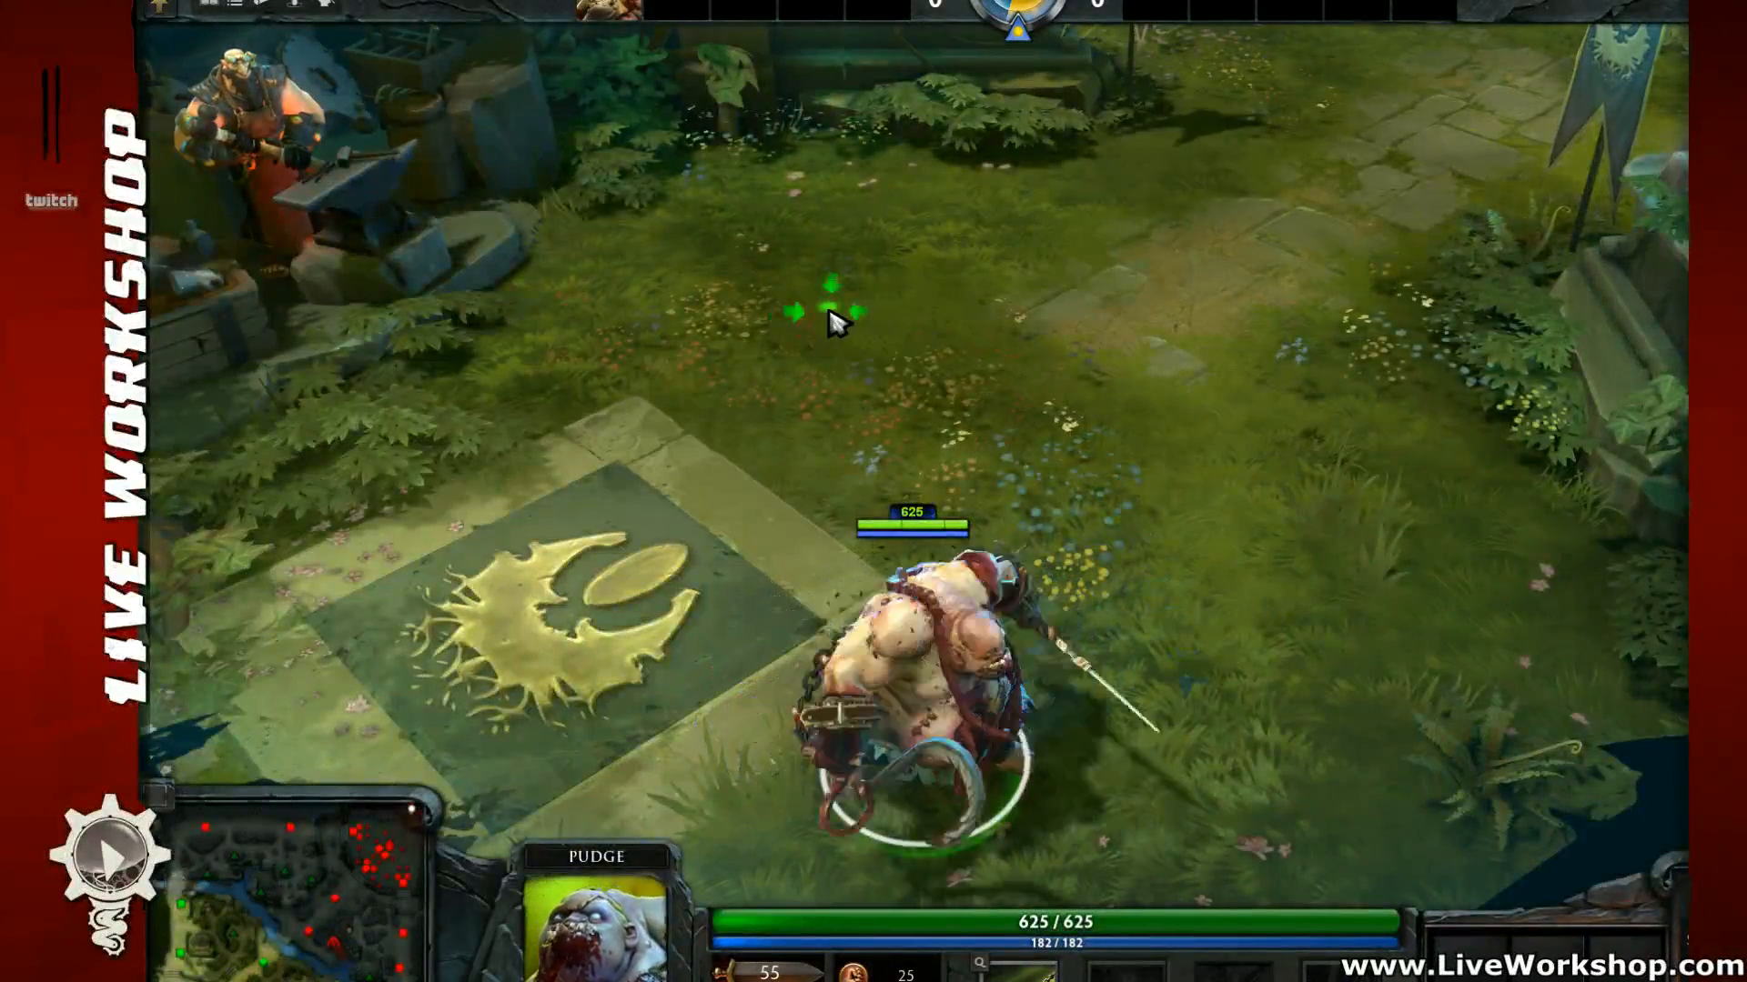
{"action": "mouse_move", "coordinate": [829, 312]}
{"action": "middle_mouse_down"}
{"action": "mouse_move", "coordinate": [878, 374]}
{"action": "mouse_move", "coordinate": [875, 427]}
{"action": "middle_mouse_up"}
{"action": "right_click", "coordinate": [804, 275]}
{"action": "middle_click_drag", "start_coordinate": [807, 280], "coordinate": [794, 366]}
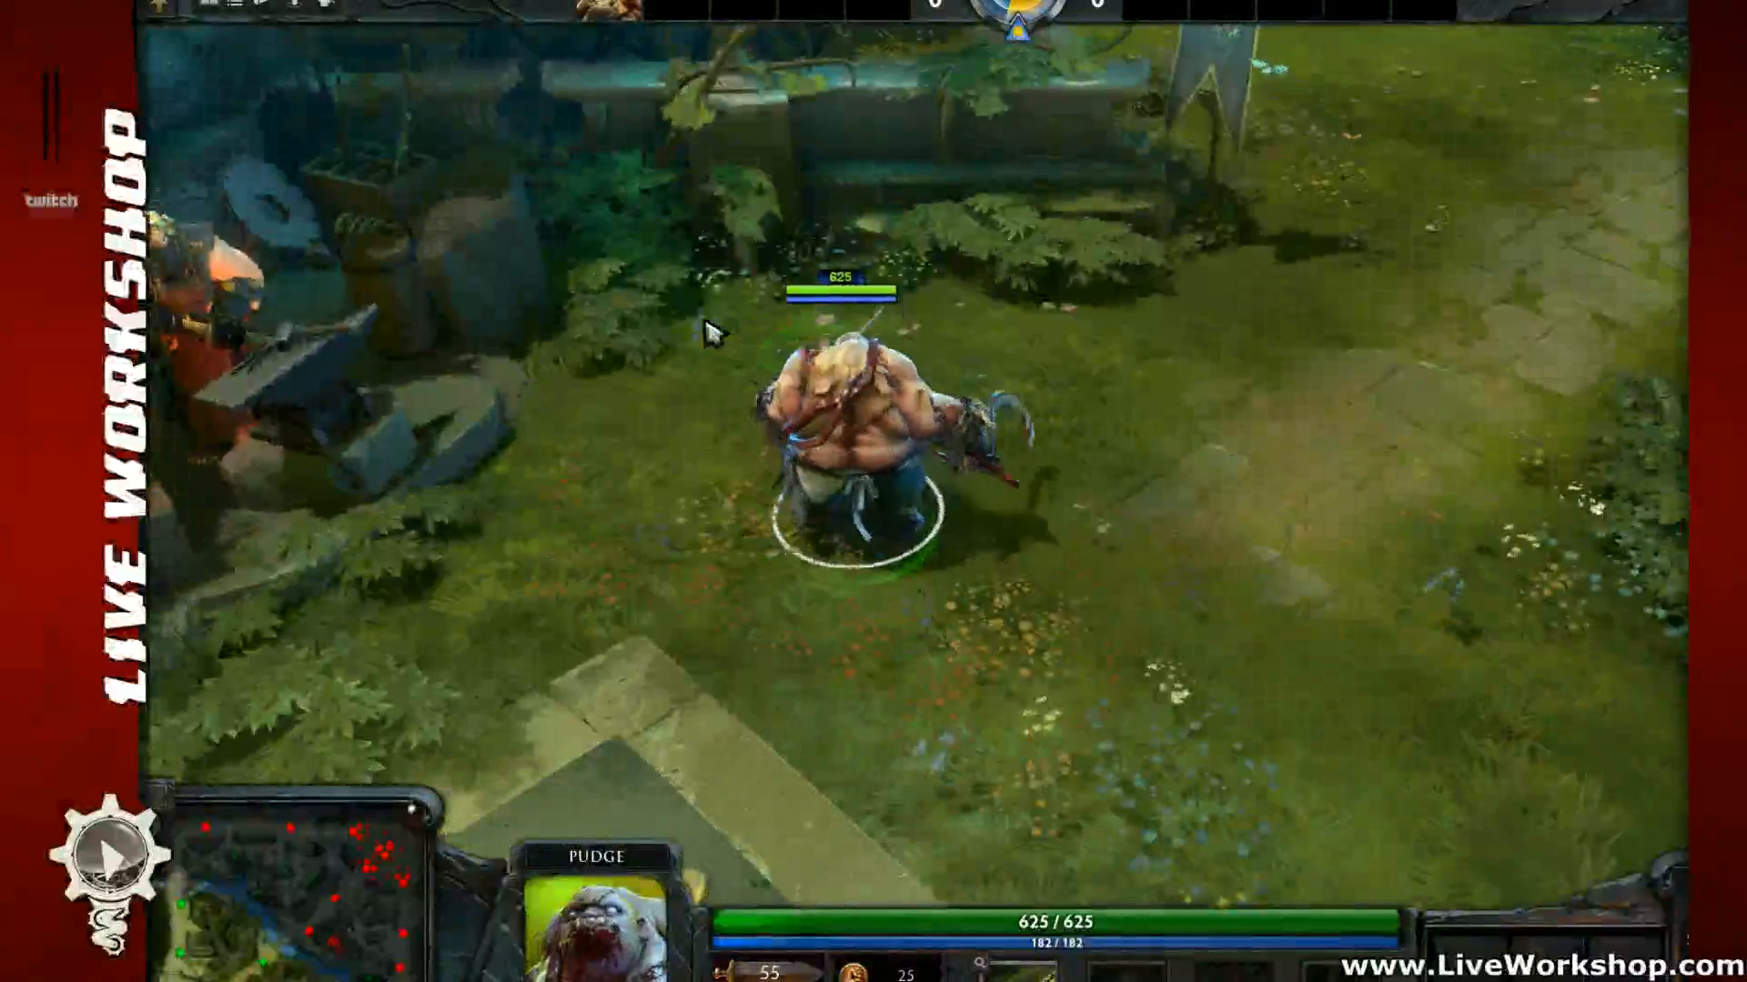
{"action": "right_click", "coordinate": [703, 329]}
{"action": "right_click", "coordinate": [653, 401]}
{"action": "right_click", "coordinate": [711, 497]}
{"action": "right_click", "coordinate": [781, 523]}
{"action": "right_click", "coordinate": [830, 575]}
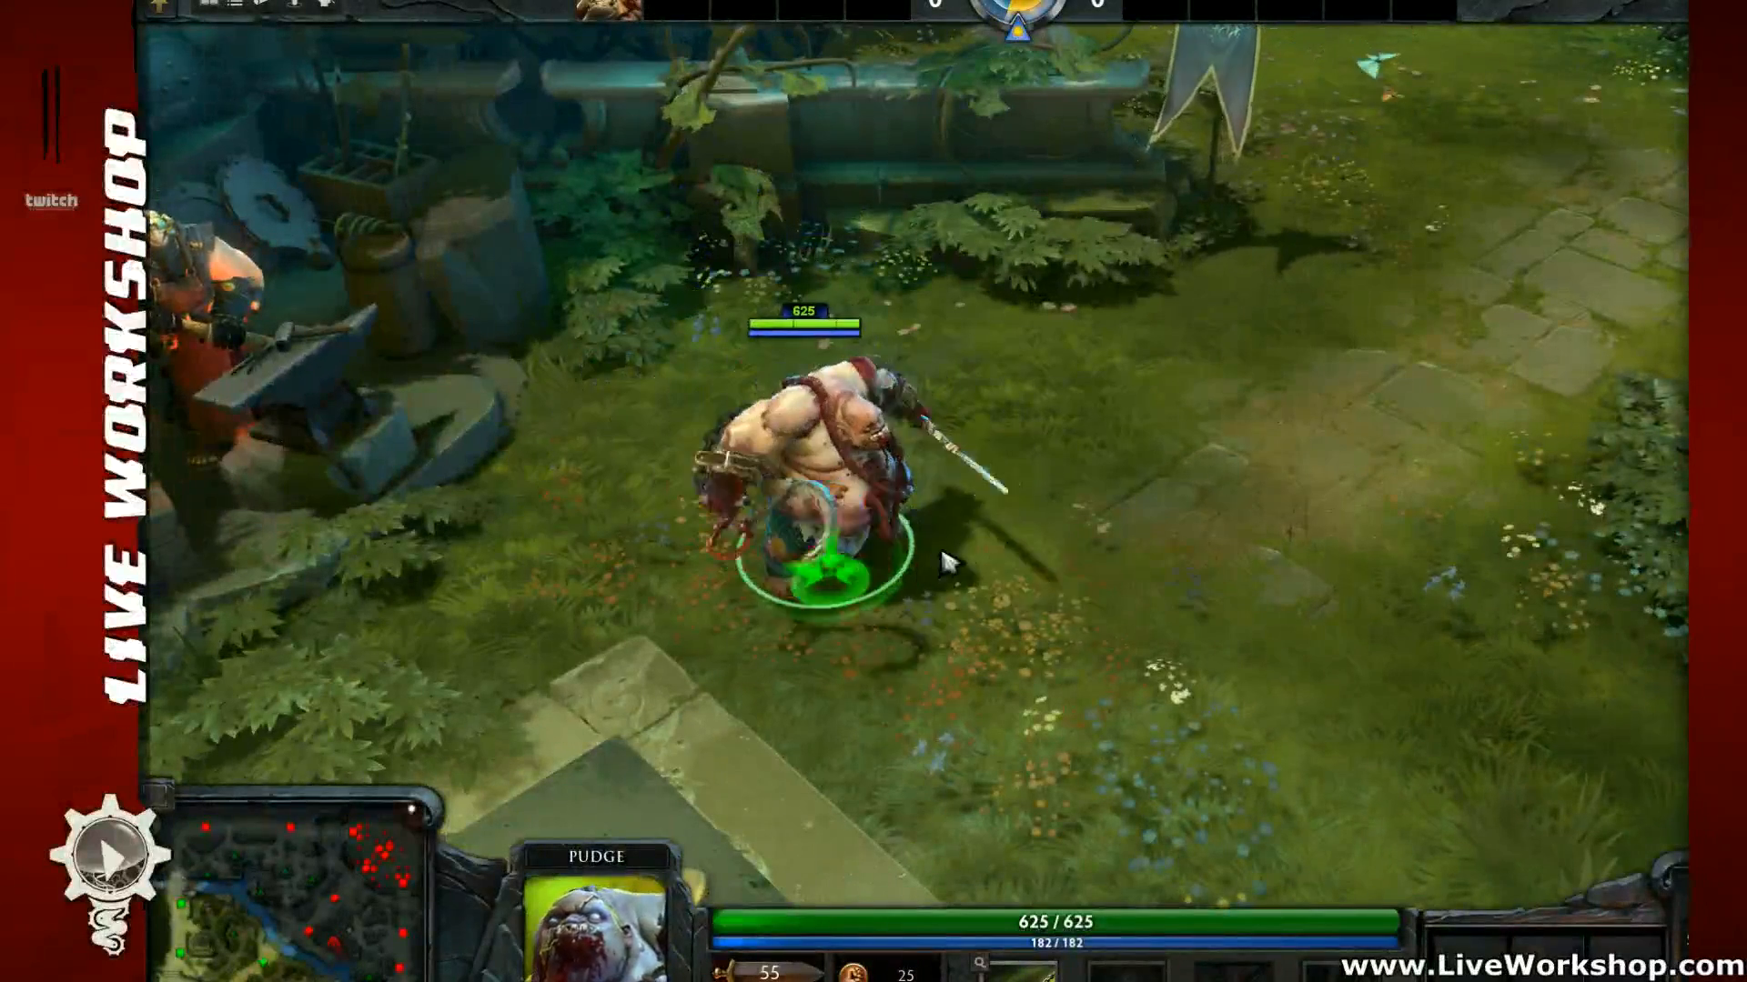
{"action": "right_click", "coordinate": [946, 562]}
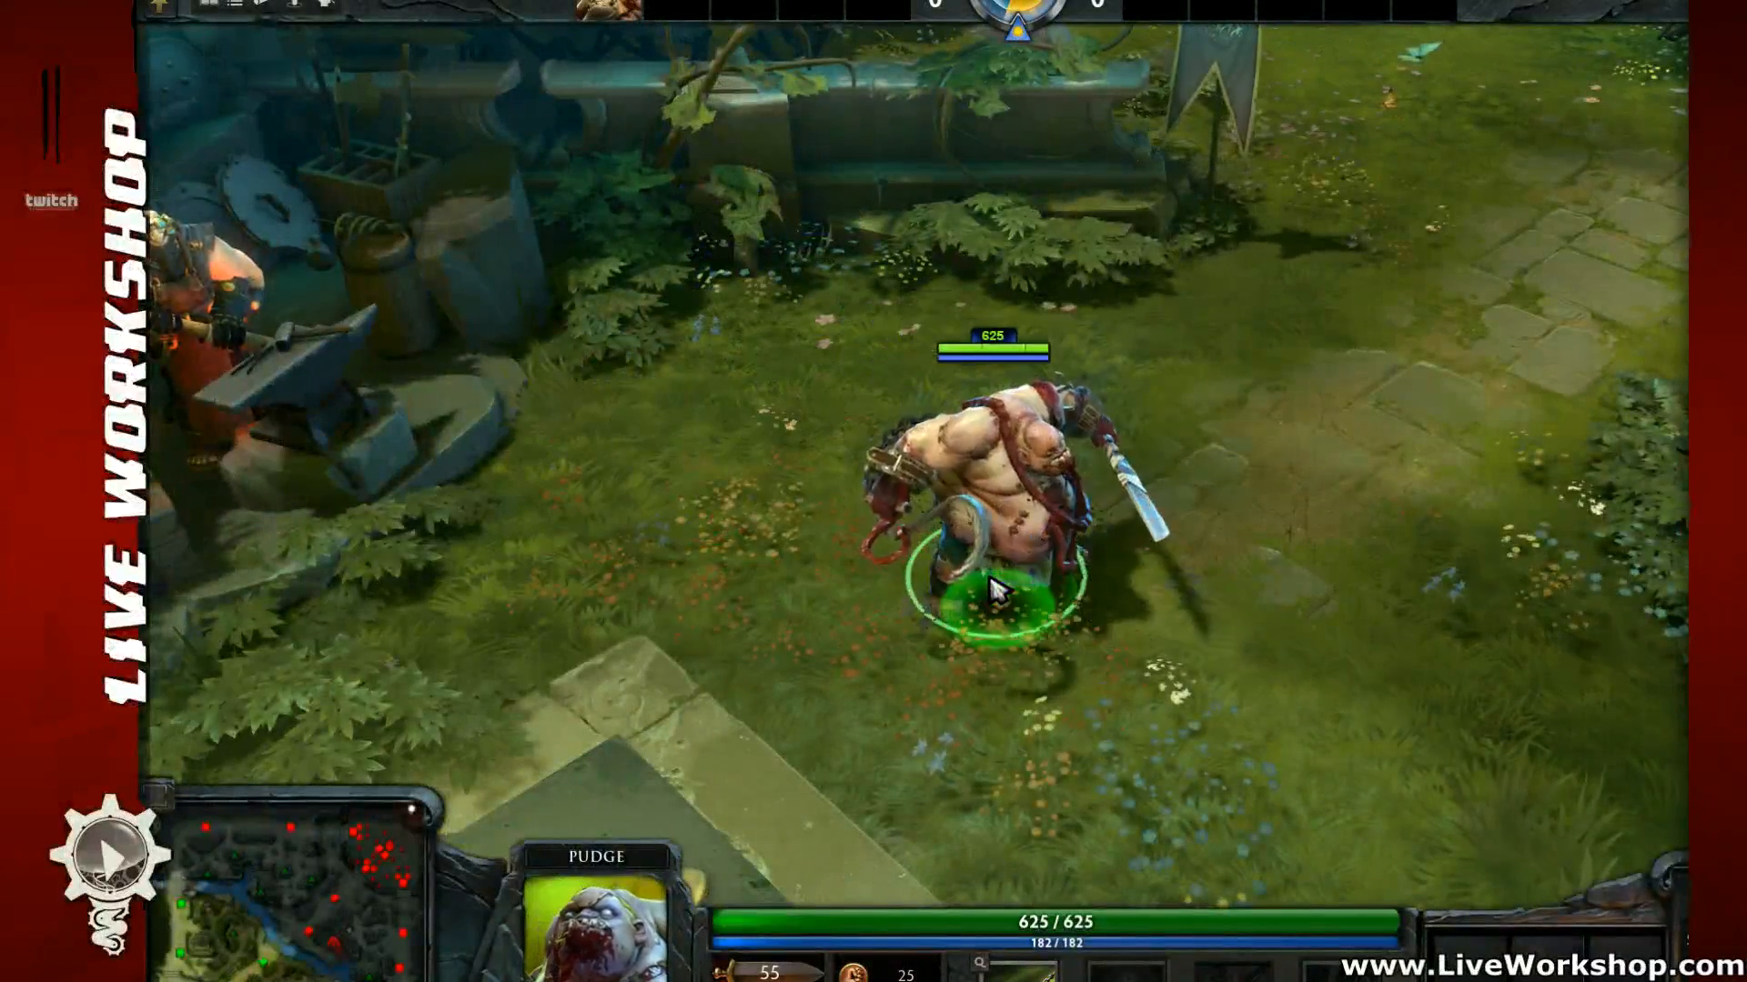
{"action": "right_click", "coordinate": [854, 343]}
{"action": "right_click", "coordinate": [772, 334]}
{"action": "right_click", "coordinate": [683, 325]}
{"action": "right_click", "coordinate": [706, 481]}
{"action": "right_click", "coordinate": [791, 602]}
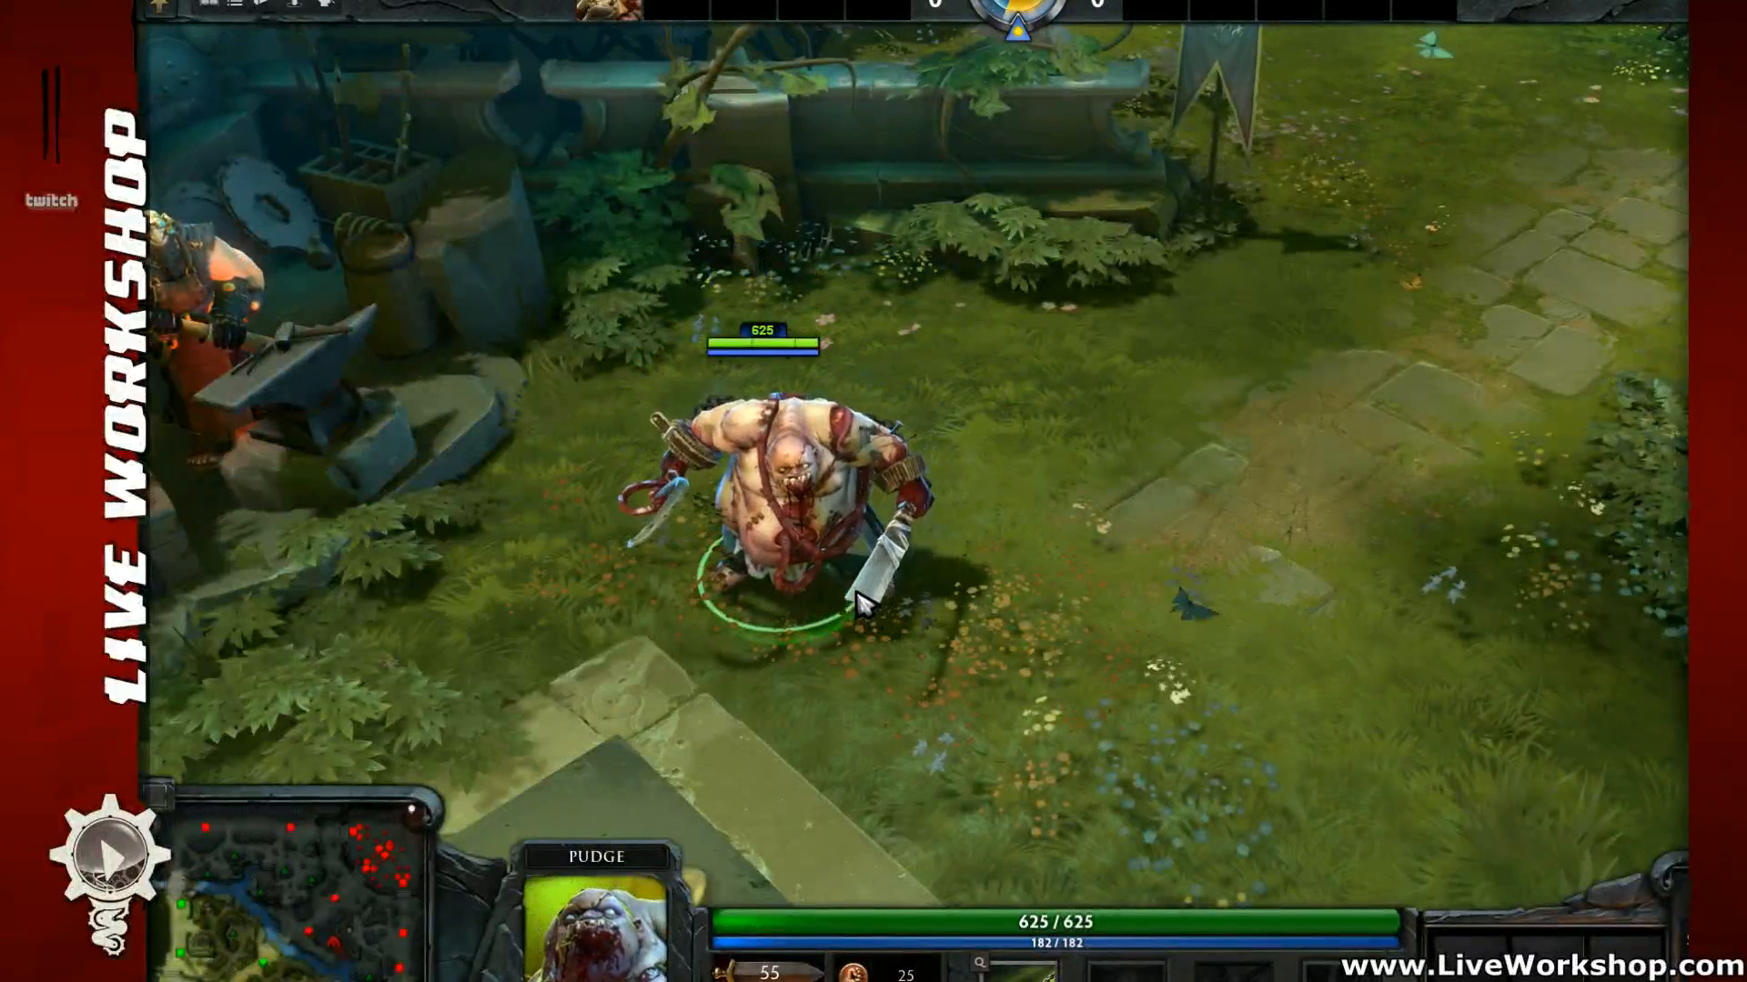
Step: Walk Pudge out of the Radiant base to the grassy path near the river banner and examine the set there
{"action": "right_click", "coordinate": [910, 617]}
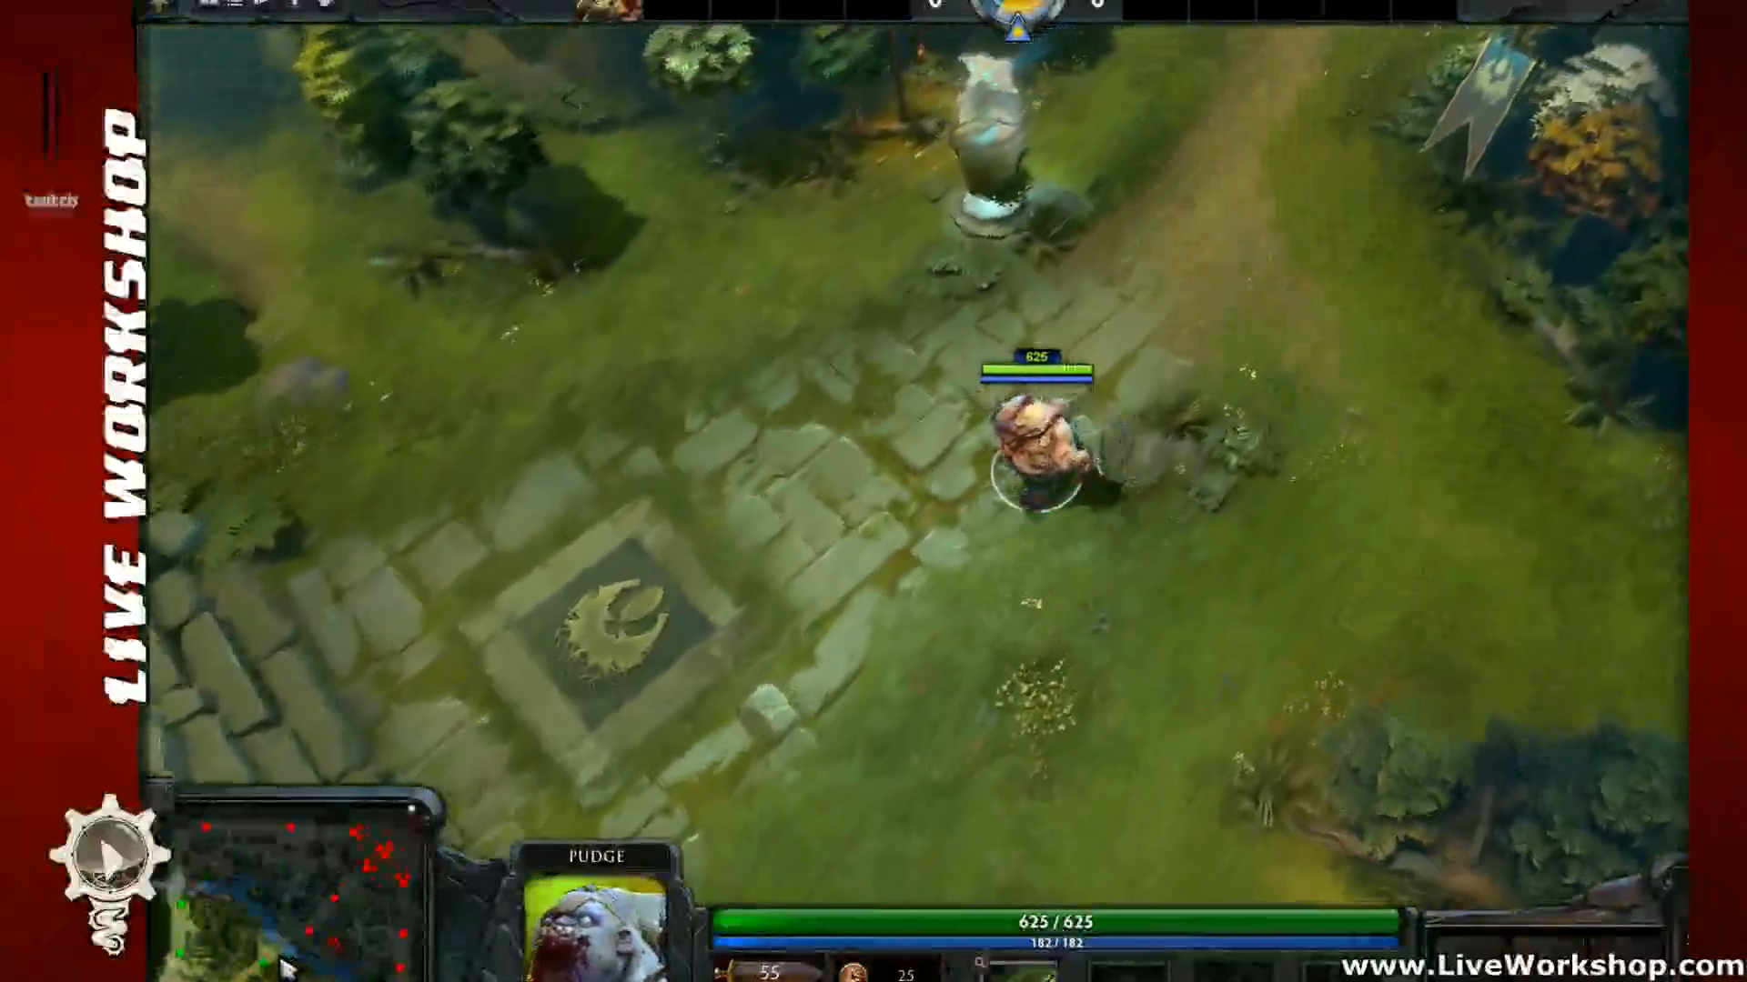
{"action": "scroll", "coordinate": [932, 580], "scroll_direction": "up", "scroll_amount": 5}
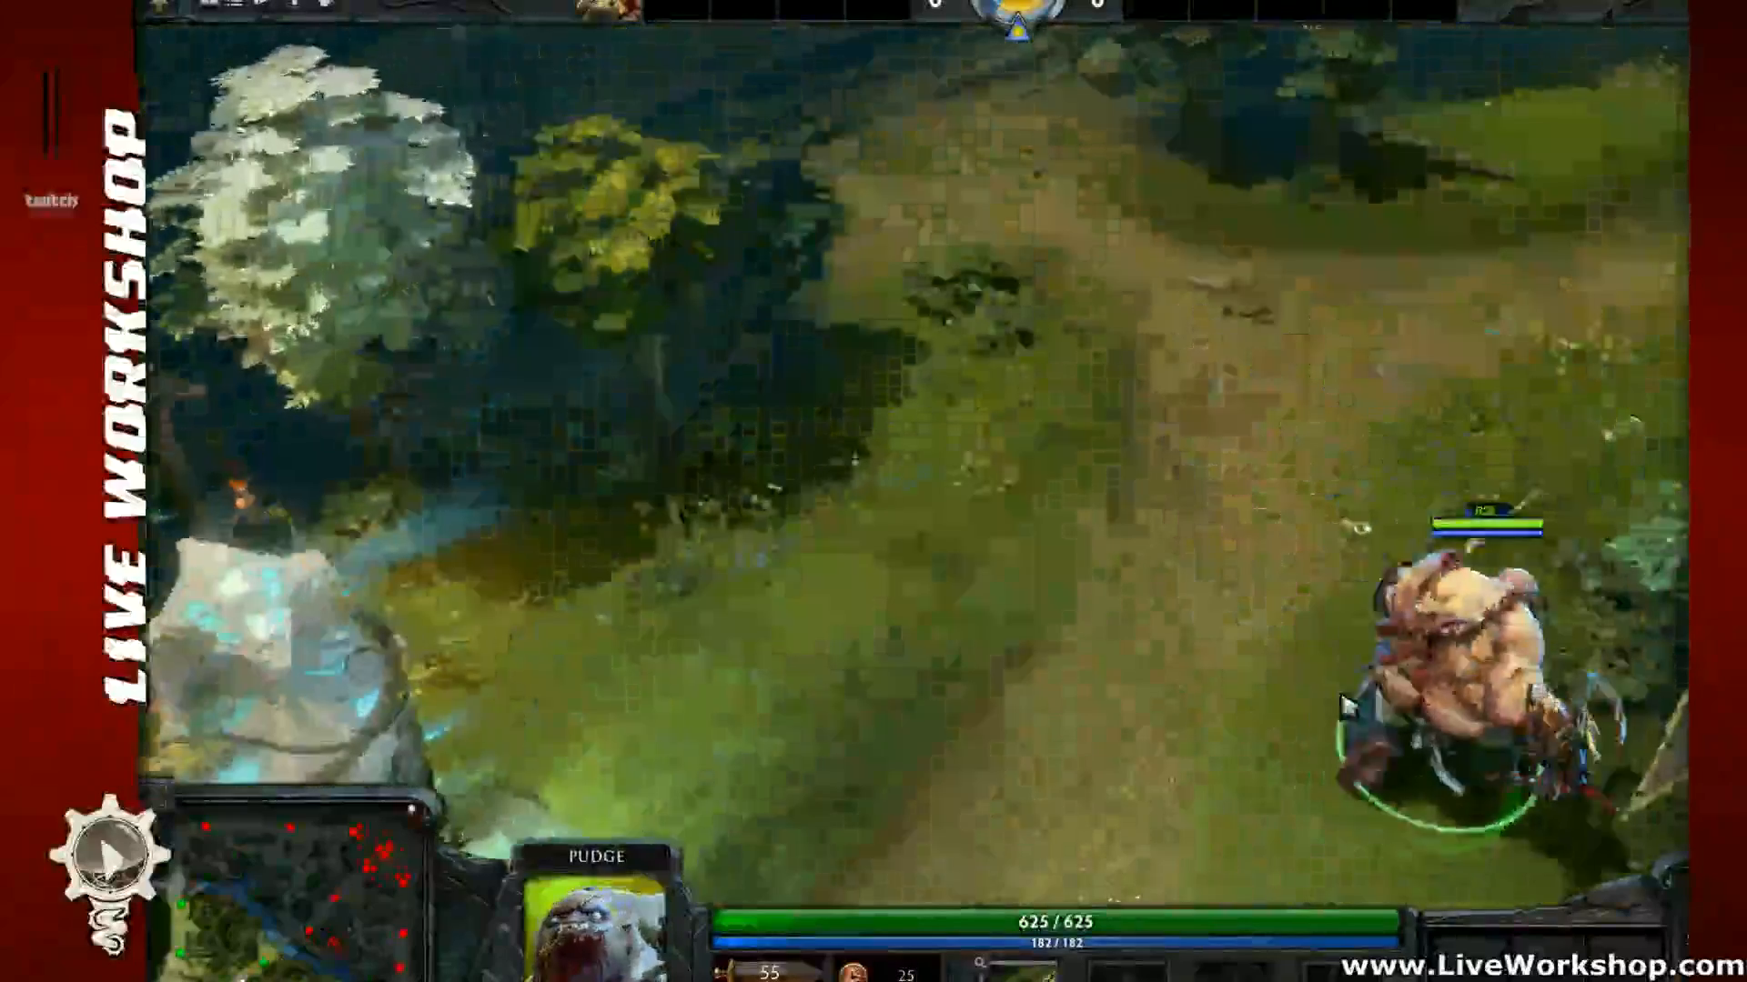
{"action": "middle_click_drag", "start_coordinate": [1342, 697], "coordinate": [938, 914]}
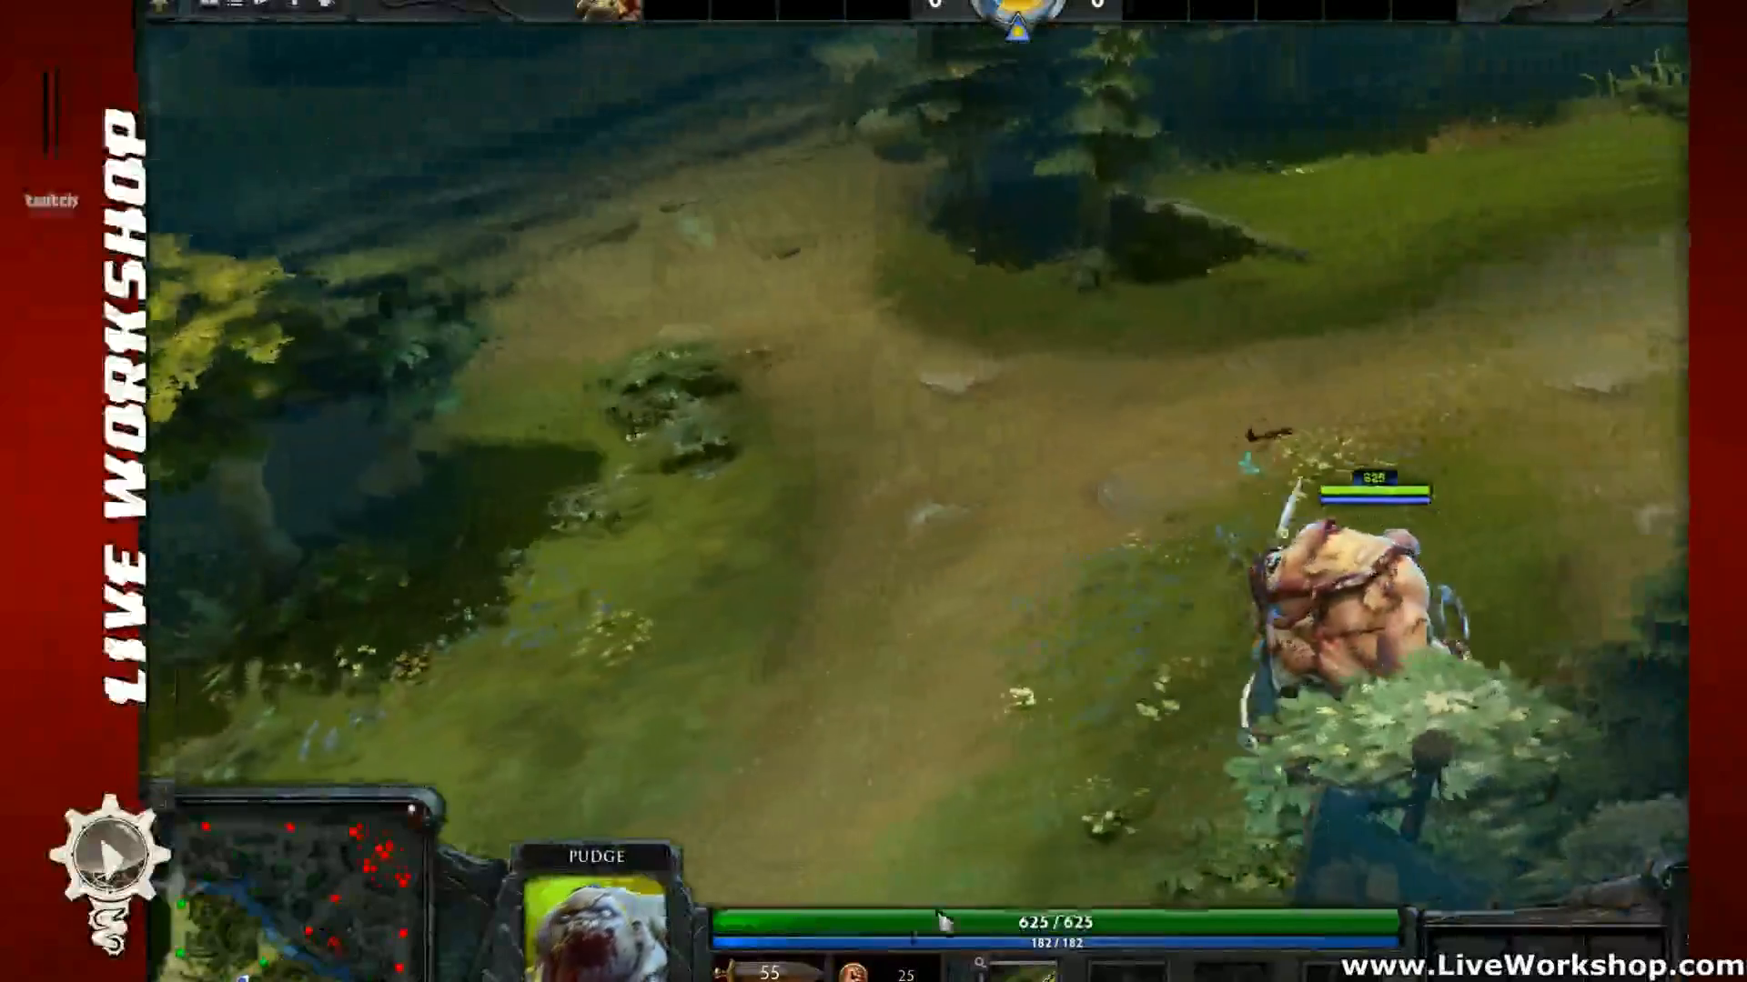
{"action": "middle_click_drag", "start_coordinate": [1681, 156], "coordinate": [928, 604]}
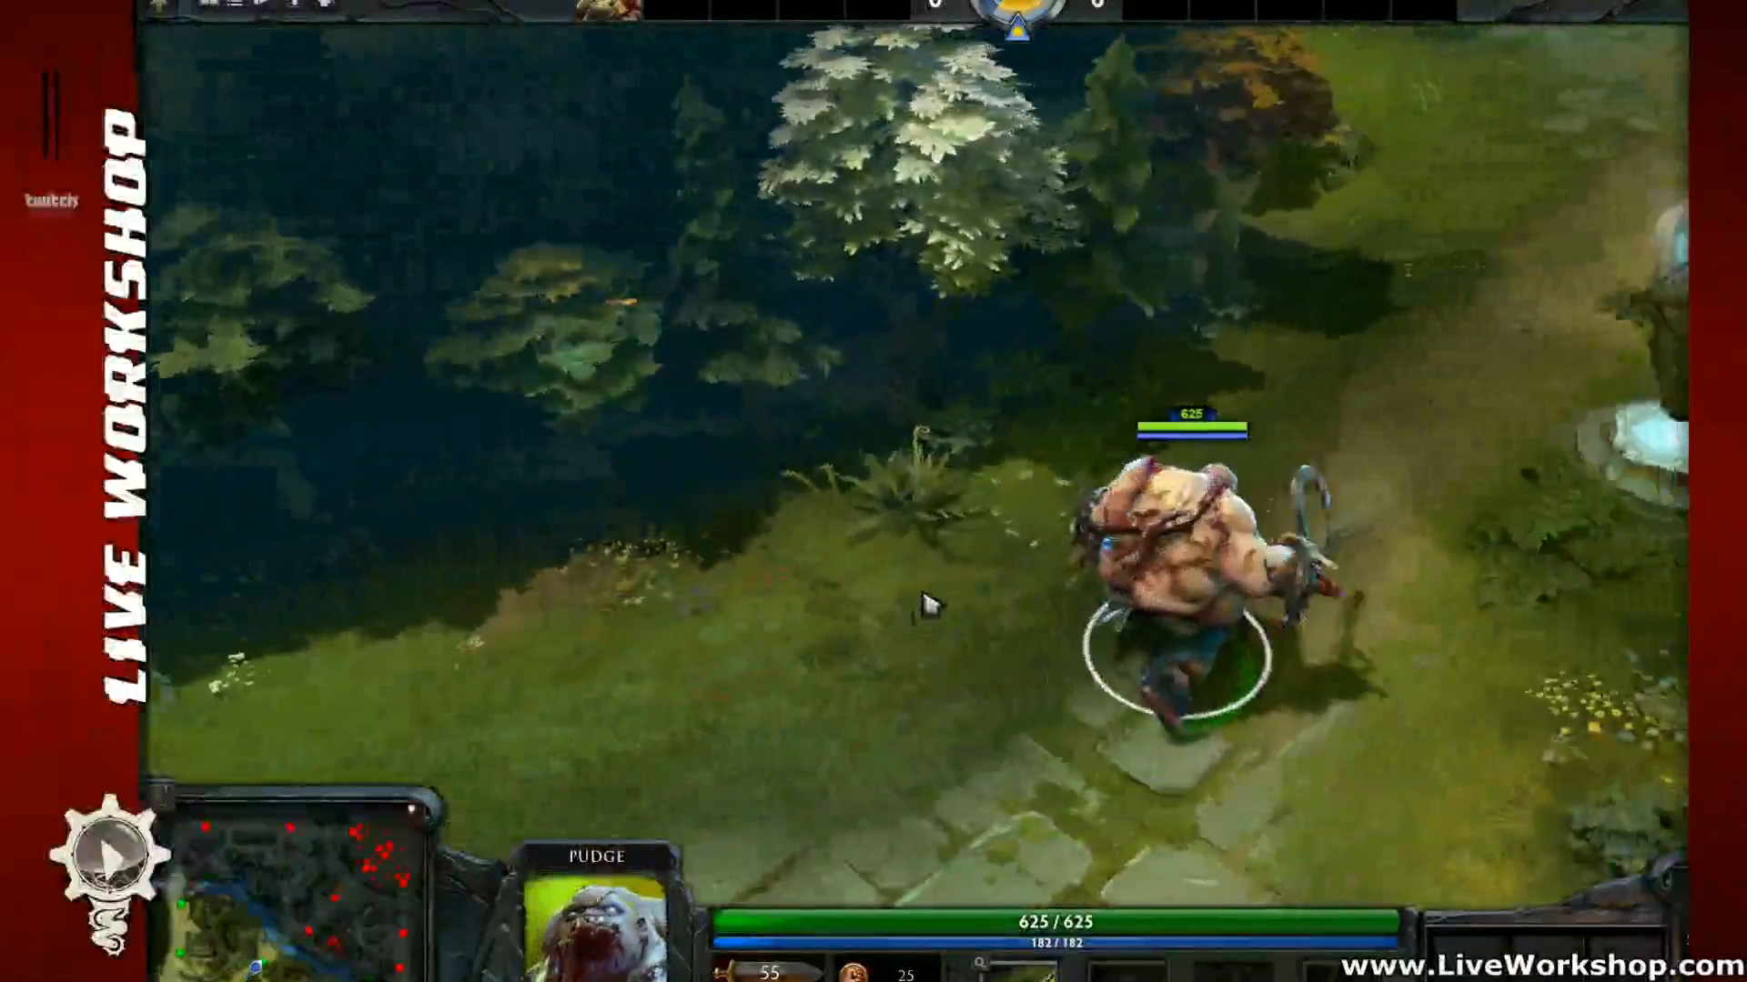
{"action": "mouse_move", "coordinate": [1605, 278]}
{"action": "middle_mouse_down"}
{"action": "mouse_move", "coordinate": [1513, 457]}
{"action": "mouse_move", "coordinate": [1492, 628]}
{"action": "middle_mouse_up"}
{"action": "middle_click_drag", "start_coordinate": [1638, 436], "coordinate": [1314, 510]}
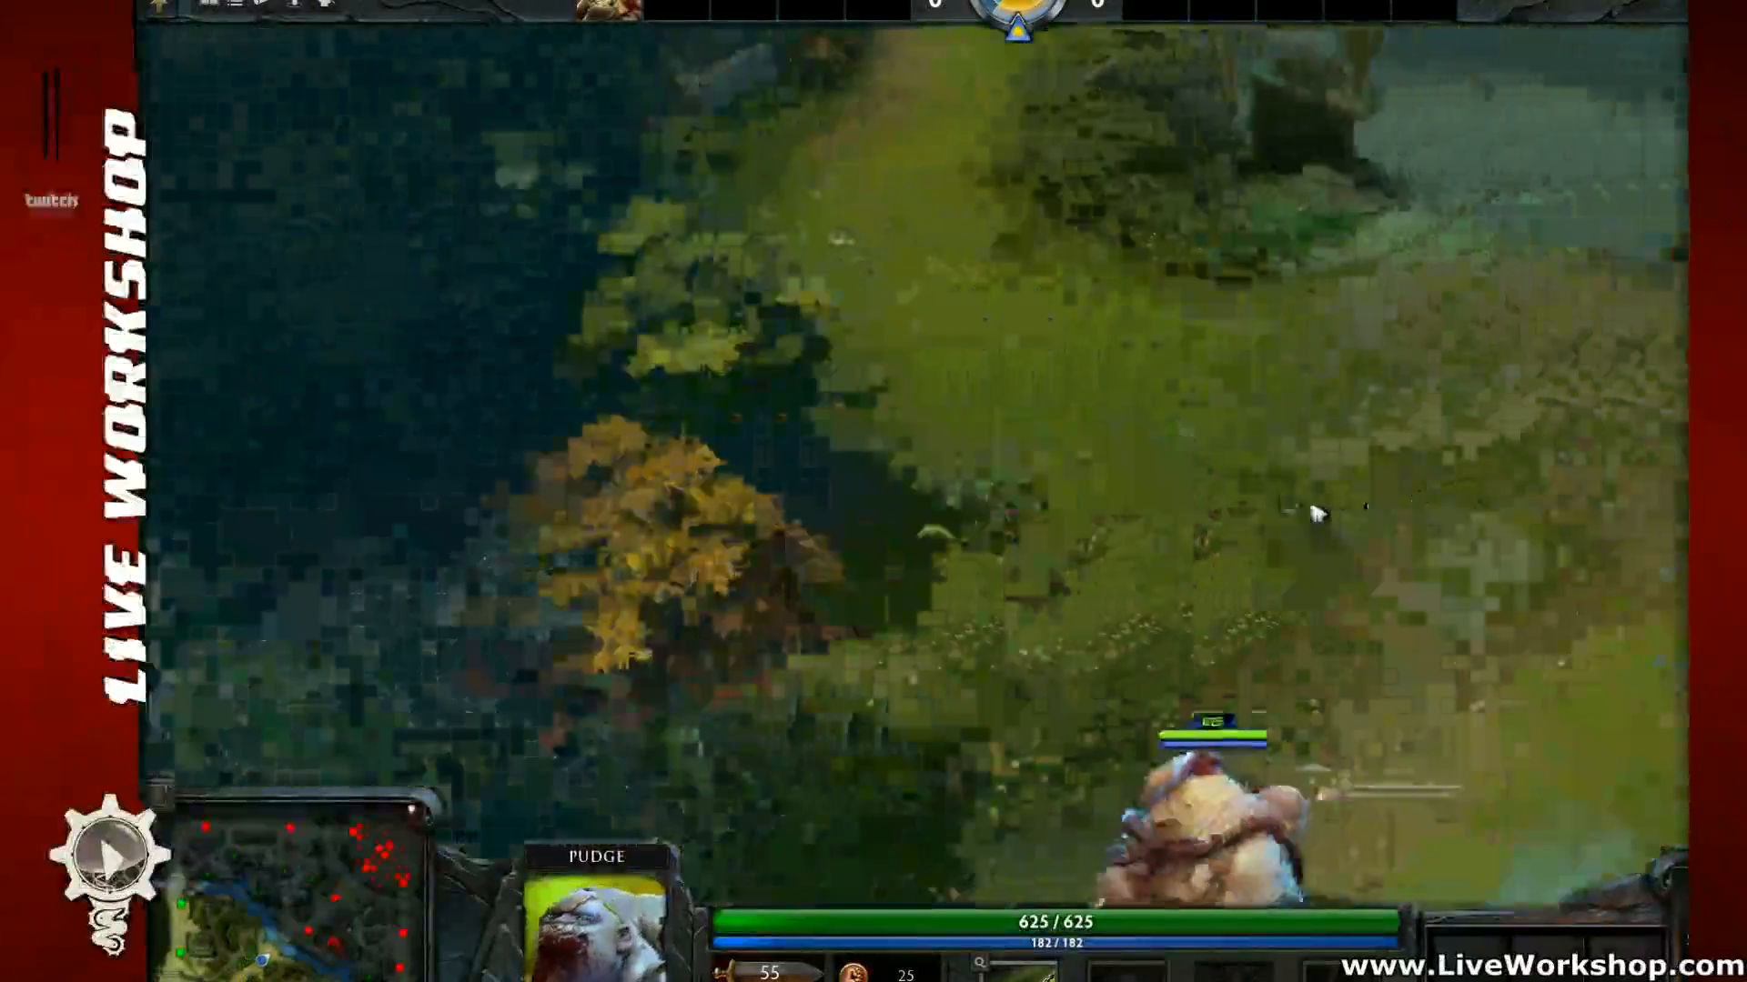
{"action": "right_click", "coordinate": [1148, 383]}
{"action": "middle_click_drag", "start_coordinate": [1478, 375], "coordinate": [1484, 661]}
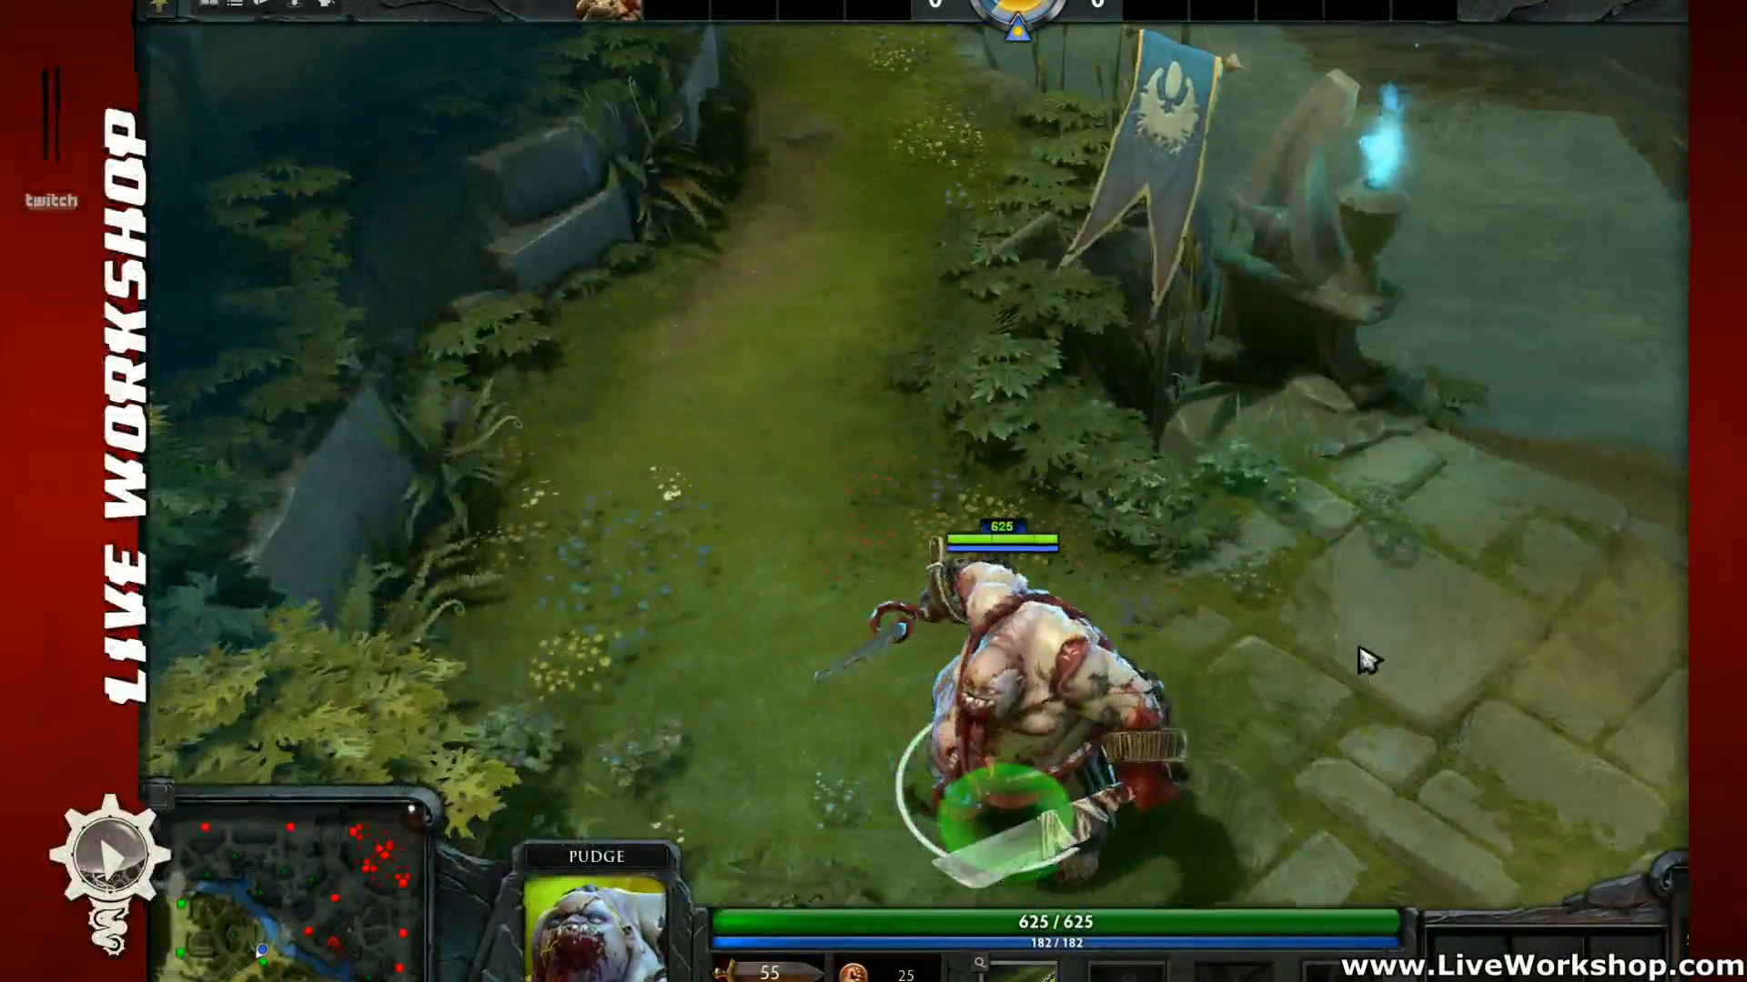
{"action": "middle_click_drag", "start_coordinate": [1365, 659], "coordinate": [1296, 572]}
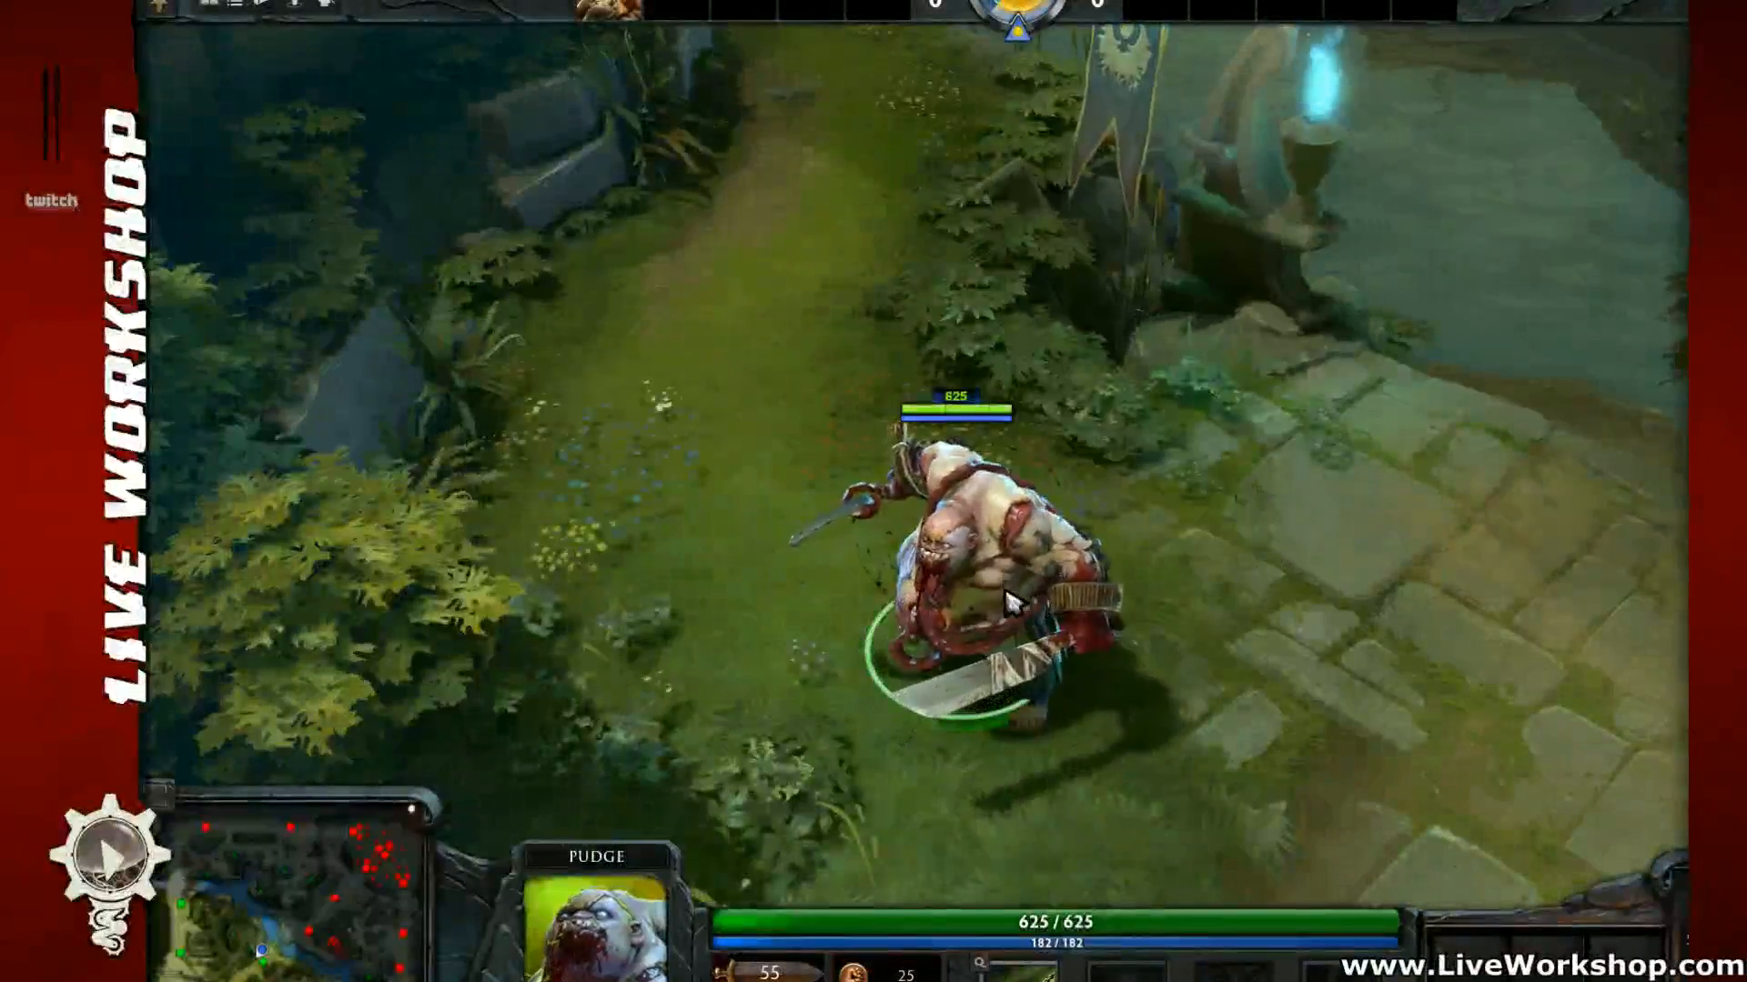
{"action": "middle_click_drag", "start_coordinate": [1135, 597], "coordinate": [1045, 585]}
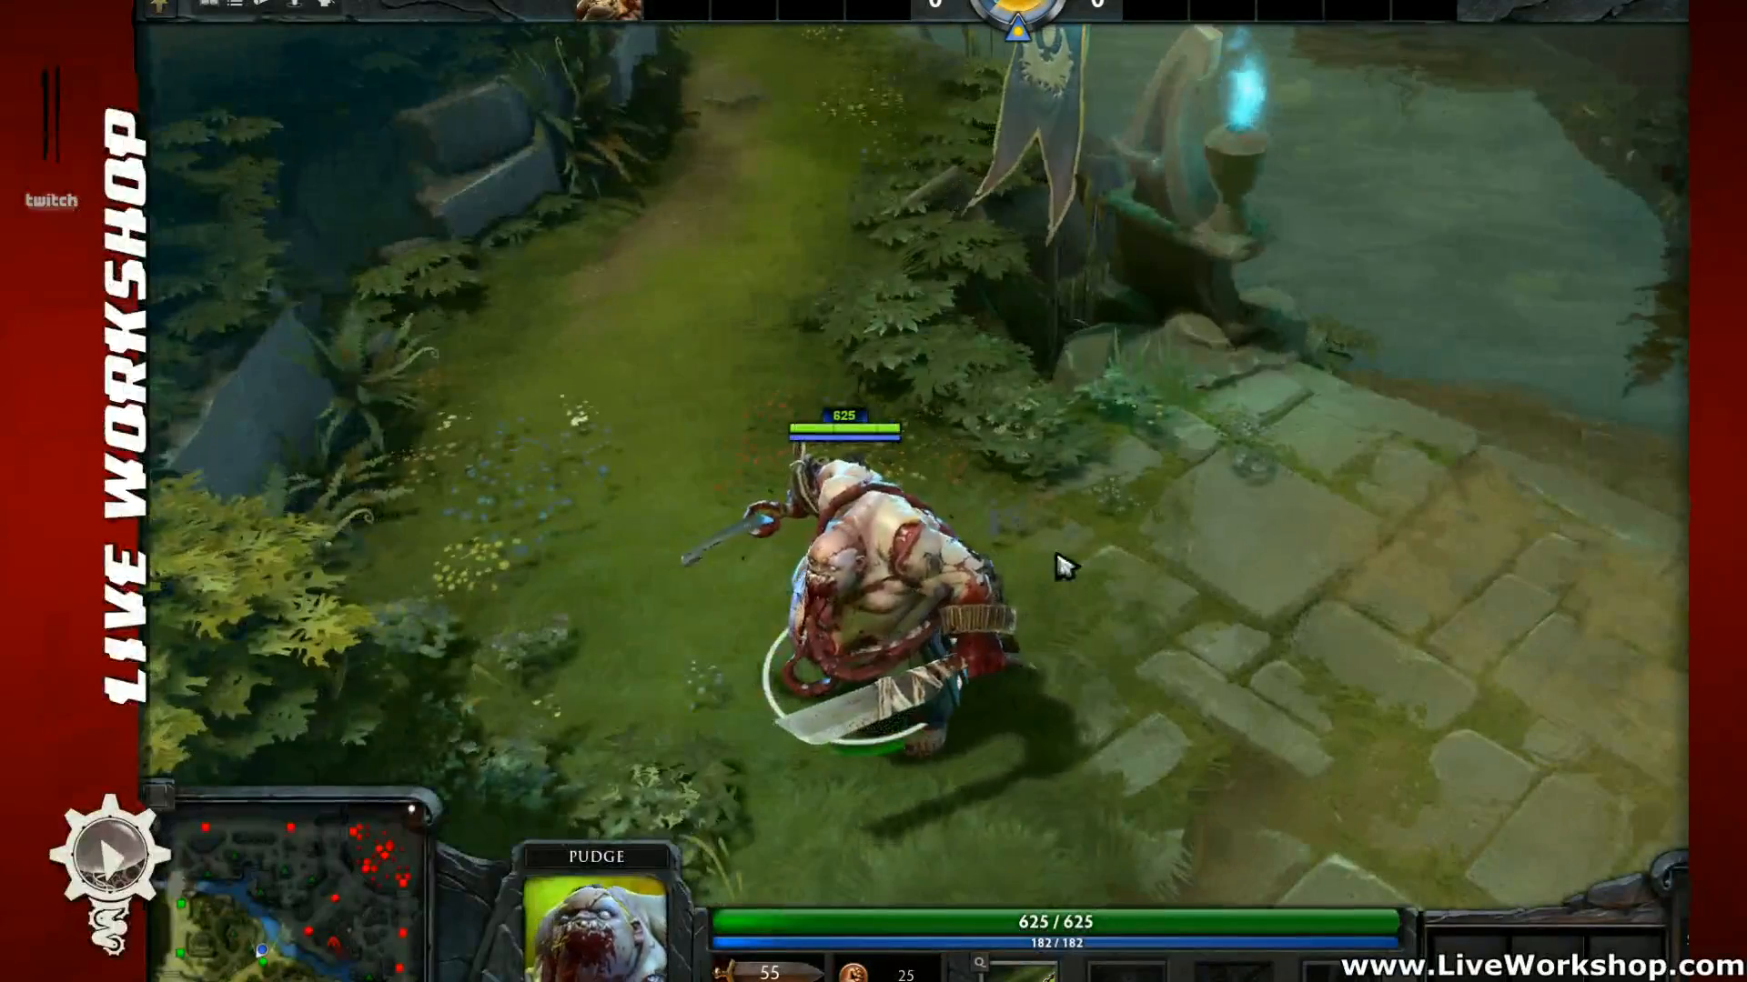
{"action": "middle_click_drag", "start_coordinate": [1231, 520], "coordinate": [1077, 488]}
Step: Move Pudge onto the stone paving by the river and throw his hook to examine the set during the animation
{"action": "right_click", "coordinate": [1174, 462]}
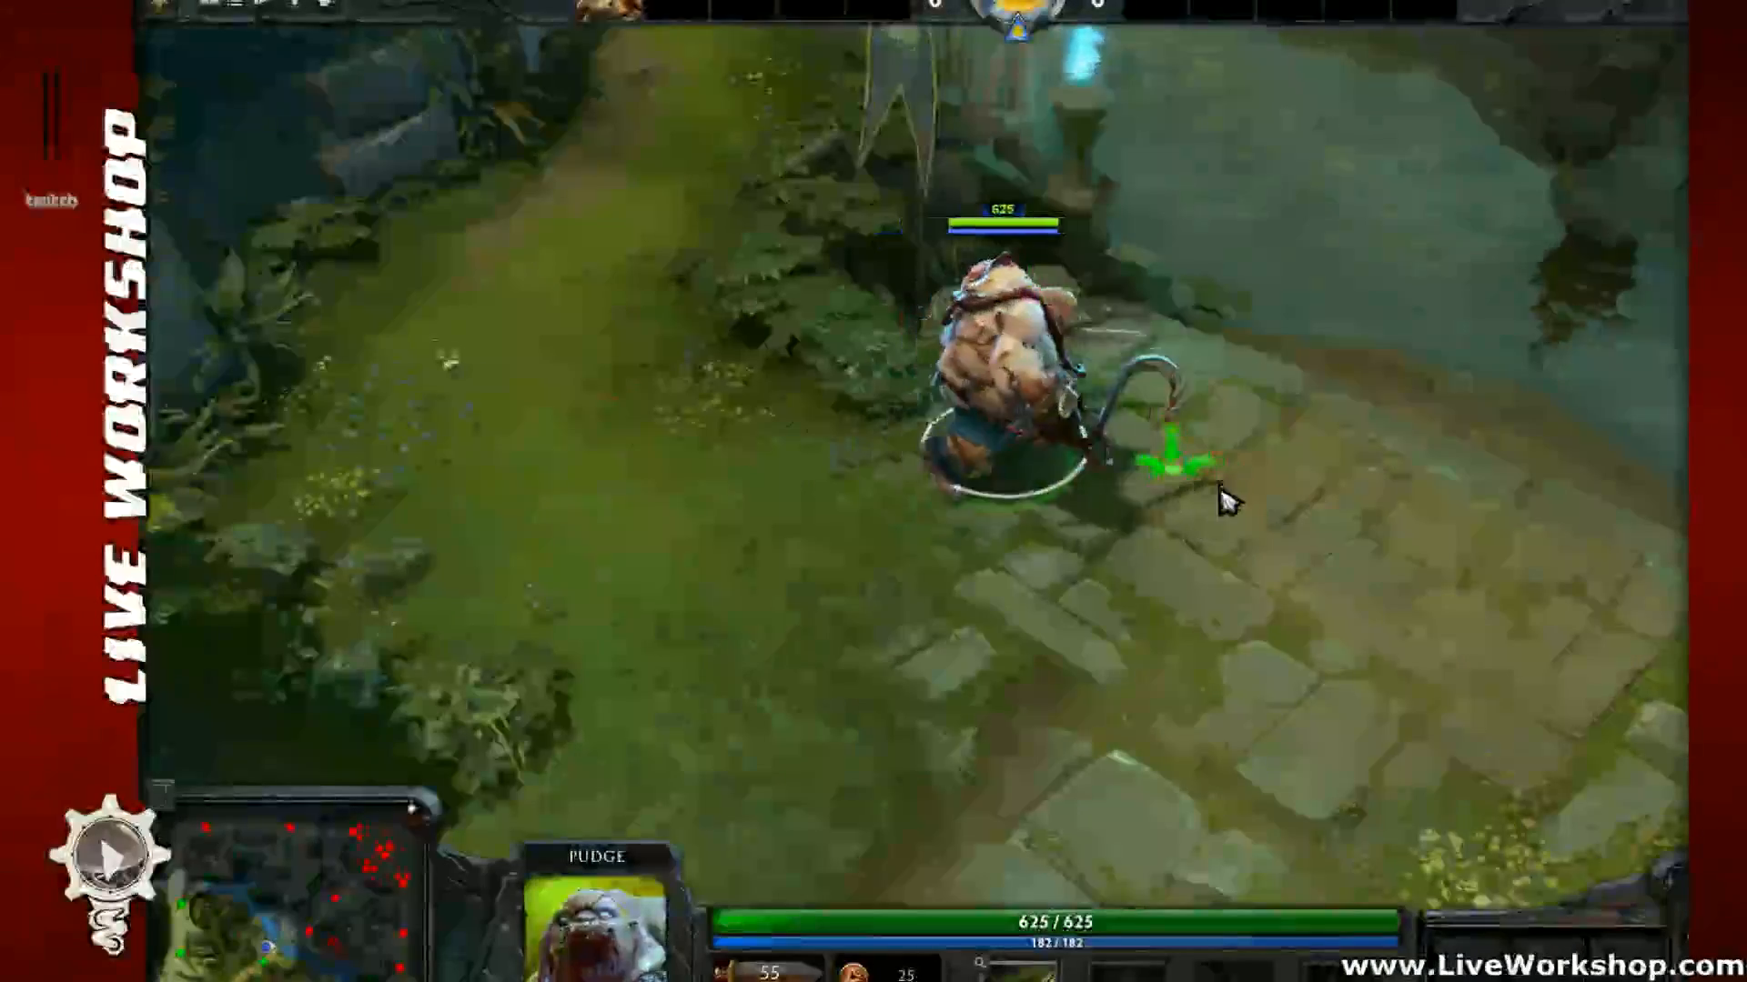
{"action": "middle_click_drag", "start_coordinate": [1225, 500], "coordinate": [887, 491]}
{"action": "right_click", "coordinate": [744, 261]}
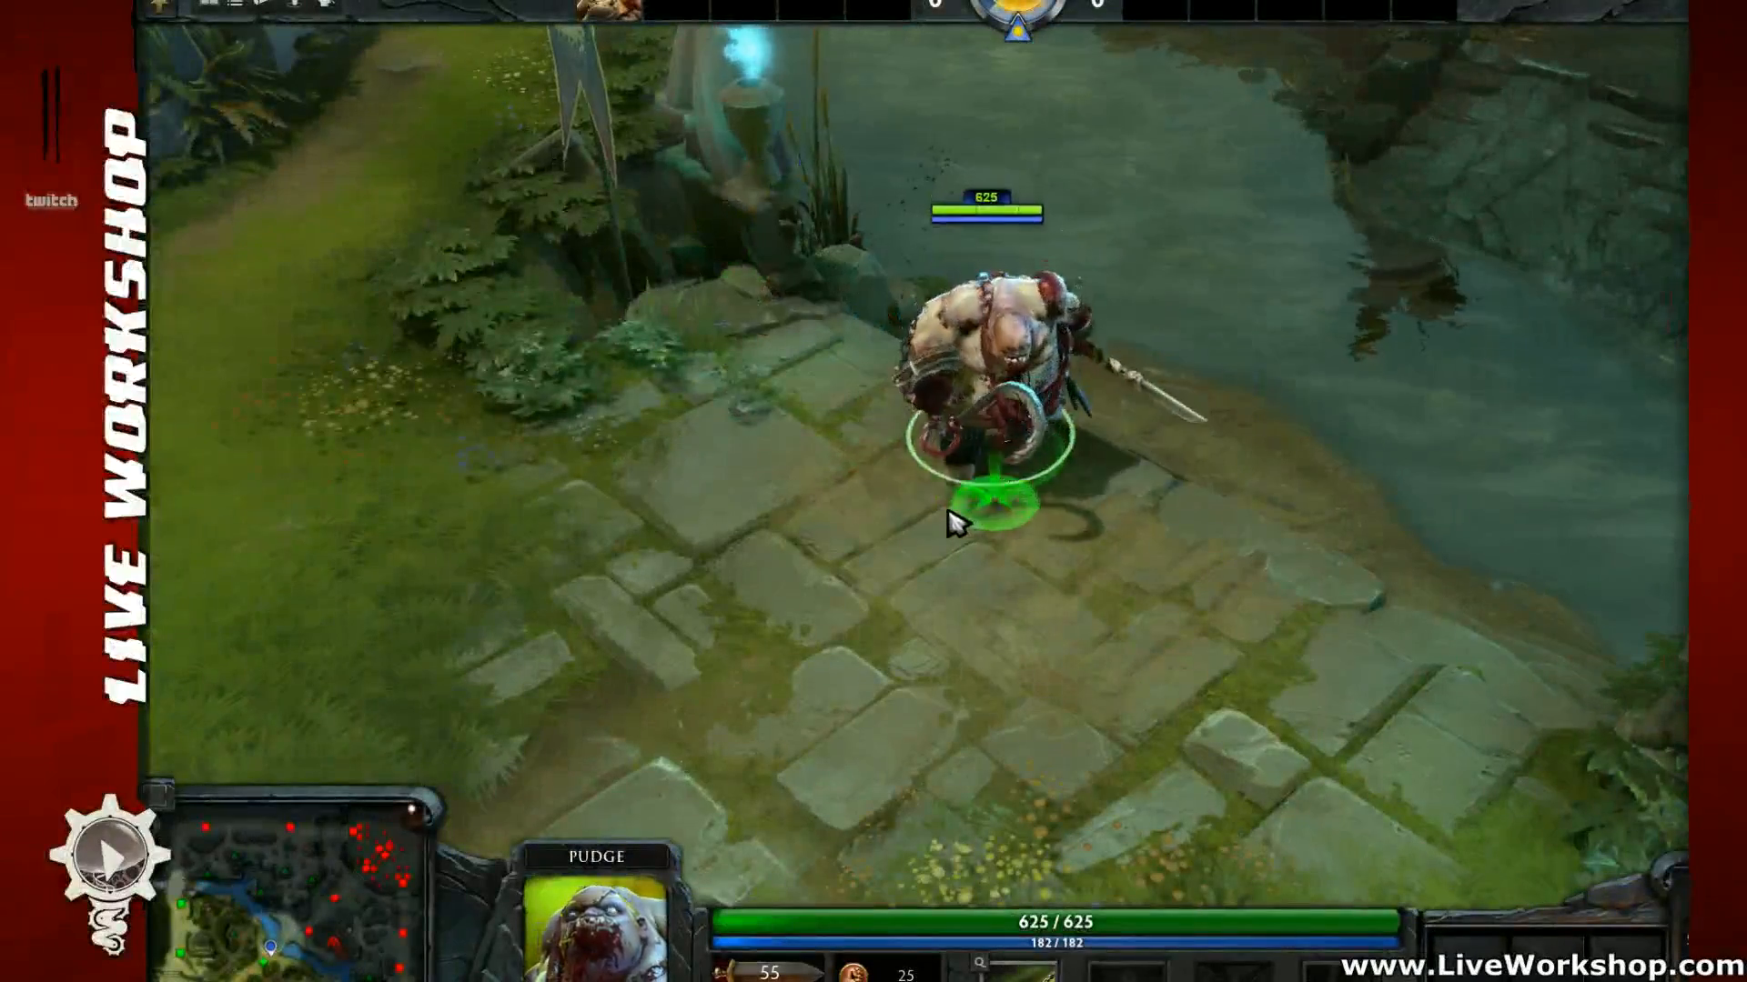
{"action": "key", "text": "q"}
{"action": "left_click", "coordinate": [527, 650]}
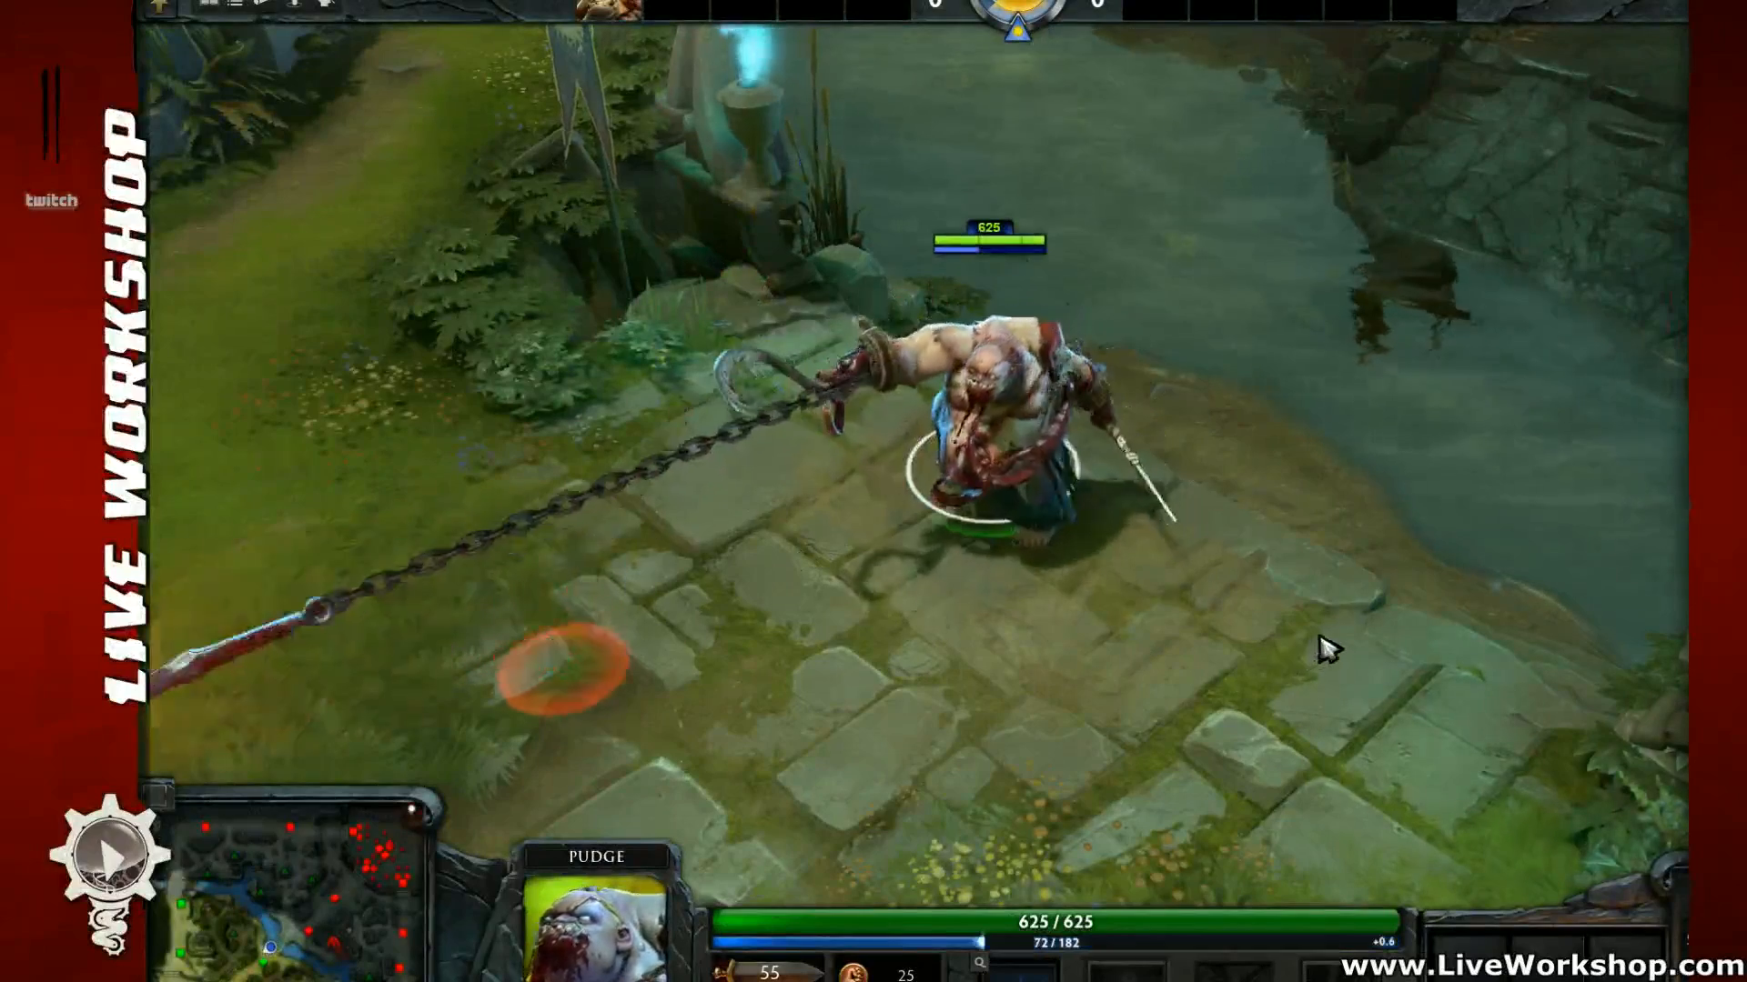
{"action": "middle_click_drag", "start_coordinate": [1263, 564], "coordinate": [1193, 599]}
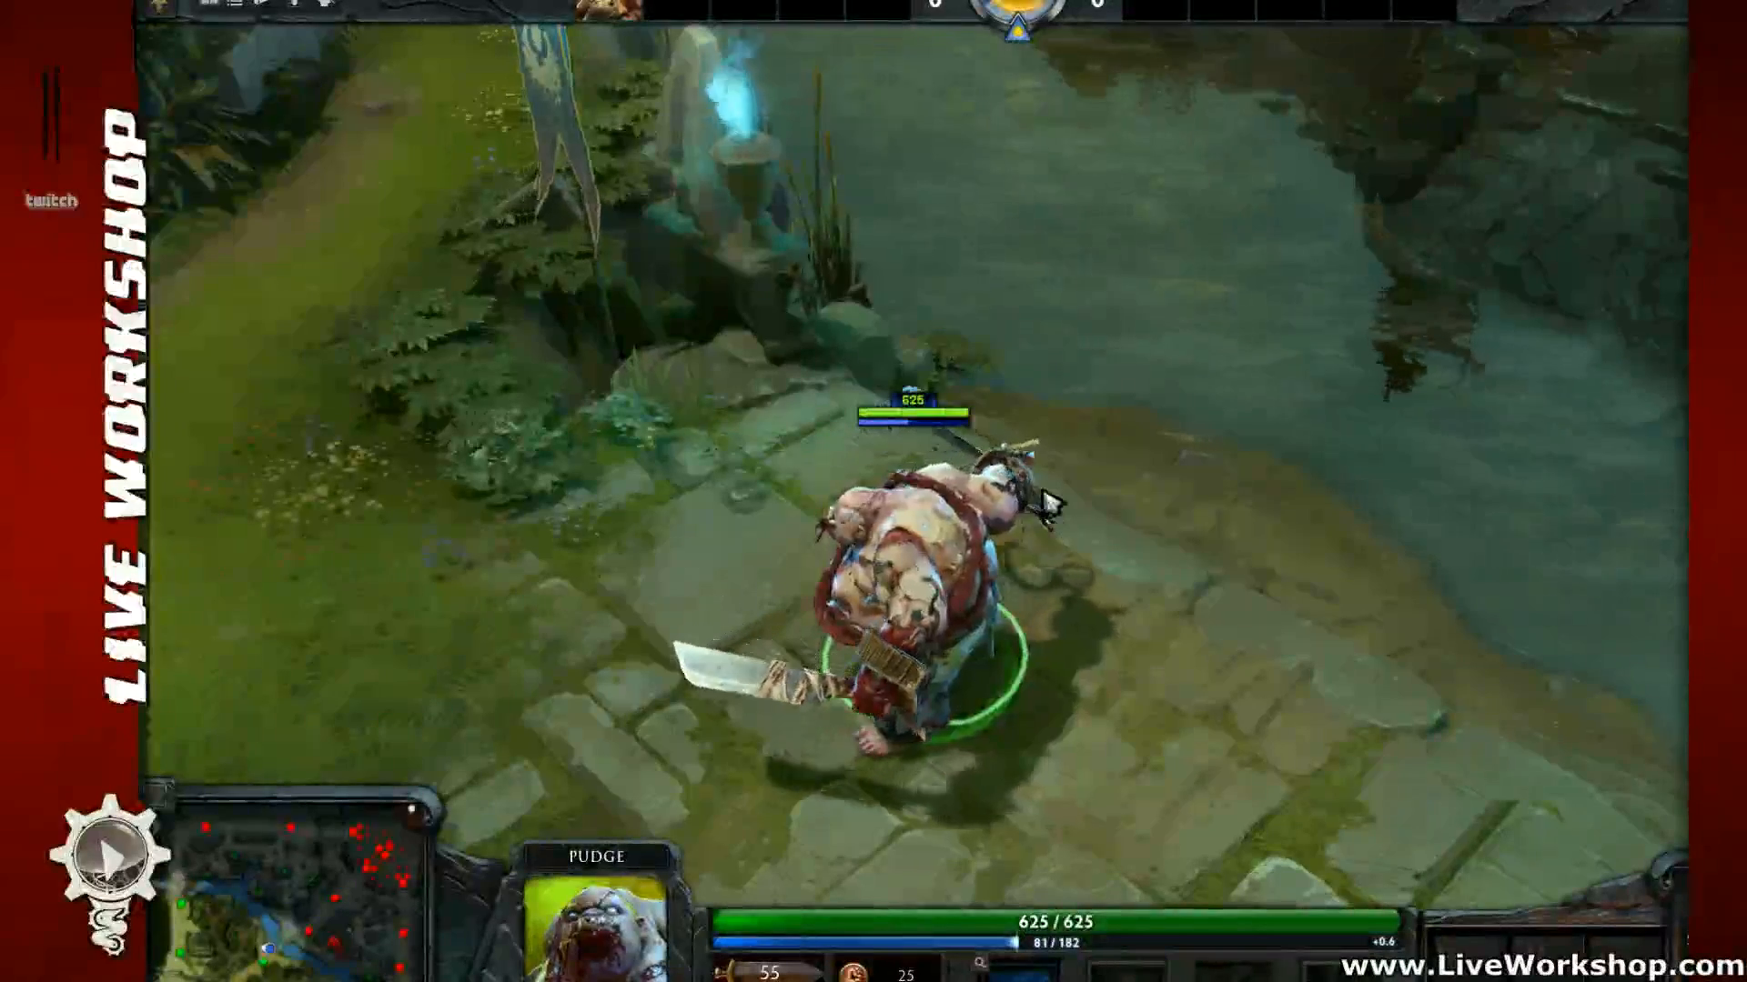
Step: Walk Pudge back and forth on the riverbank paving to examine the set from behind and from the front
{"action": "right_click", "coordinate": [1070, 458]}
{"action": "middle_click_drag", "start_coordinate": [1135, 440], "coordinate": [1026, 496]}
{"action": "right_click", "coordinate": [990, 509]}
{"action": "right_click", "coordinate": [1039, 533]}
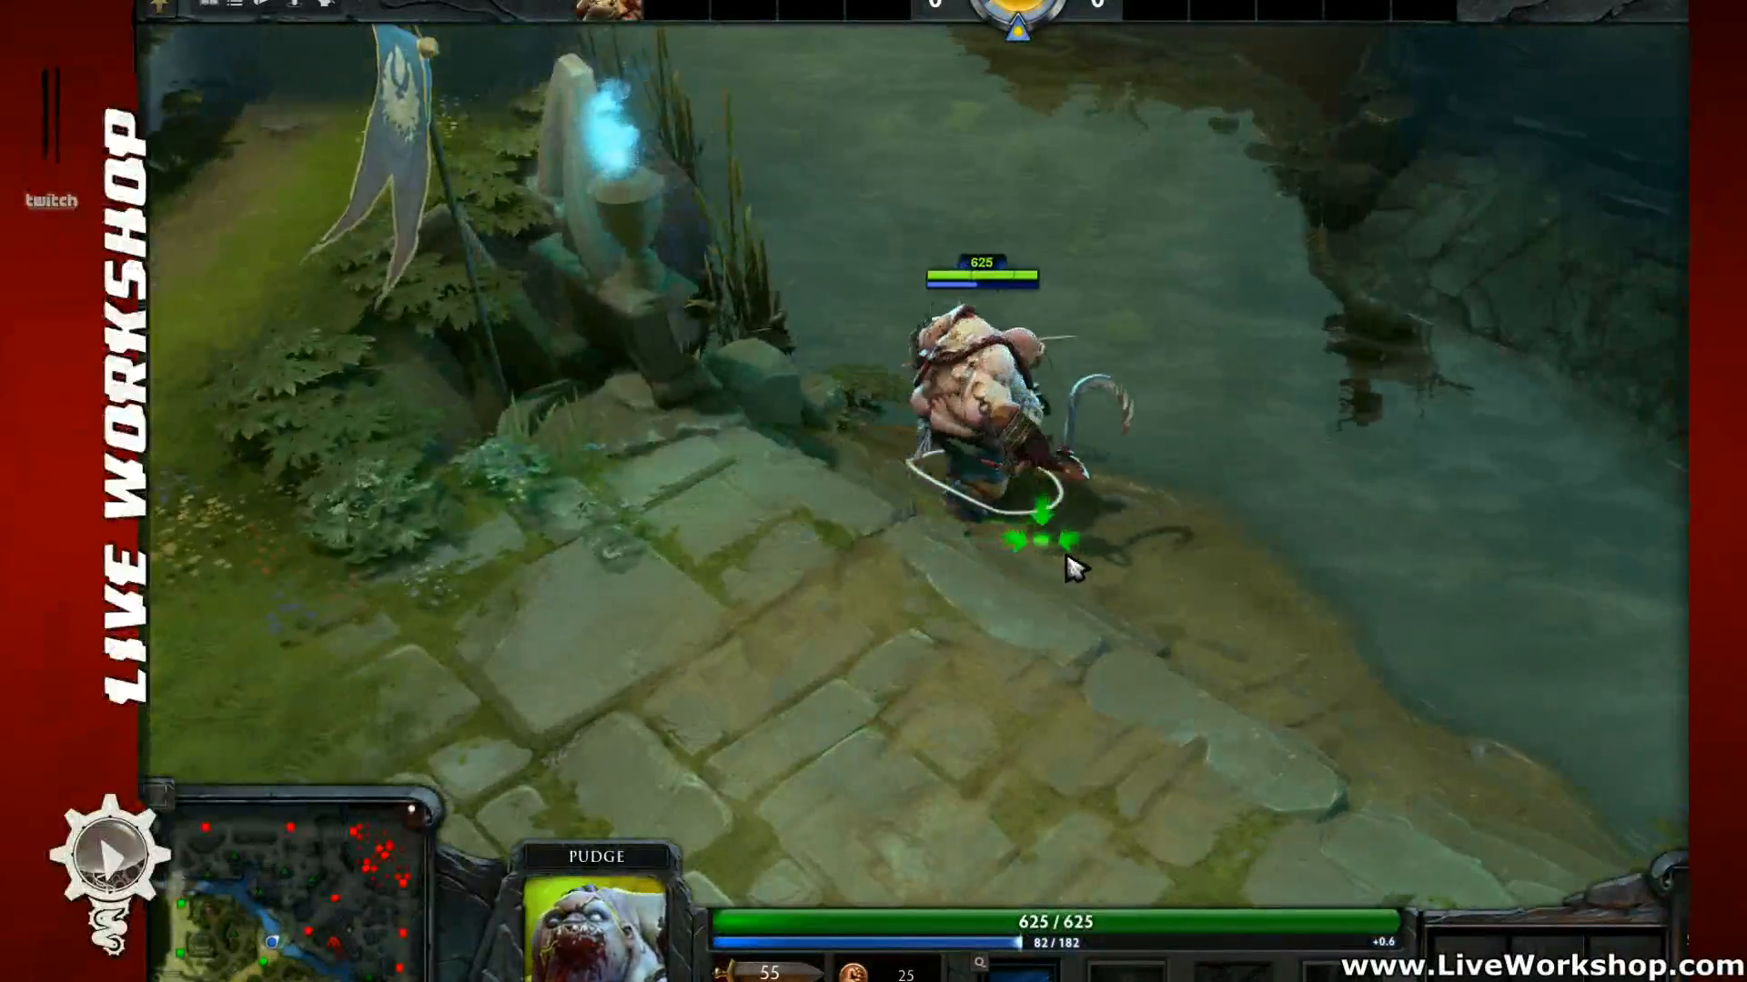
{"action": "right_click", "coordinate": [1089, 558]}
{"action": "right_click", "coordinate": [801, 614]}
{"action": "right_click", "coordinate": [850, 714]}
{"action": "right_click", "coordinate": [937, 788]}
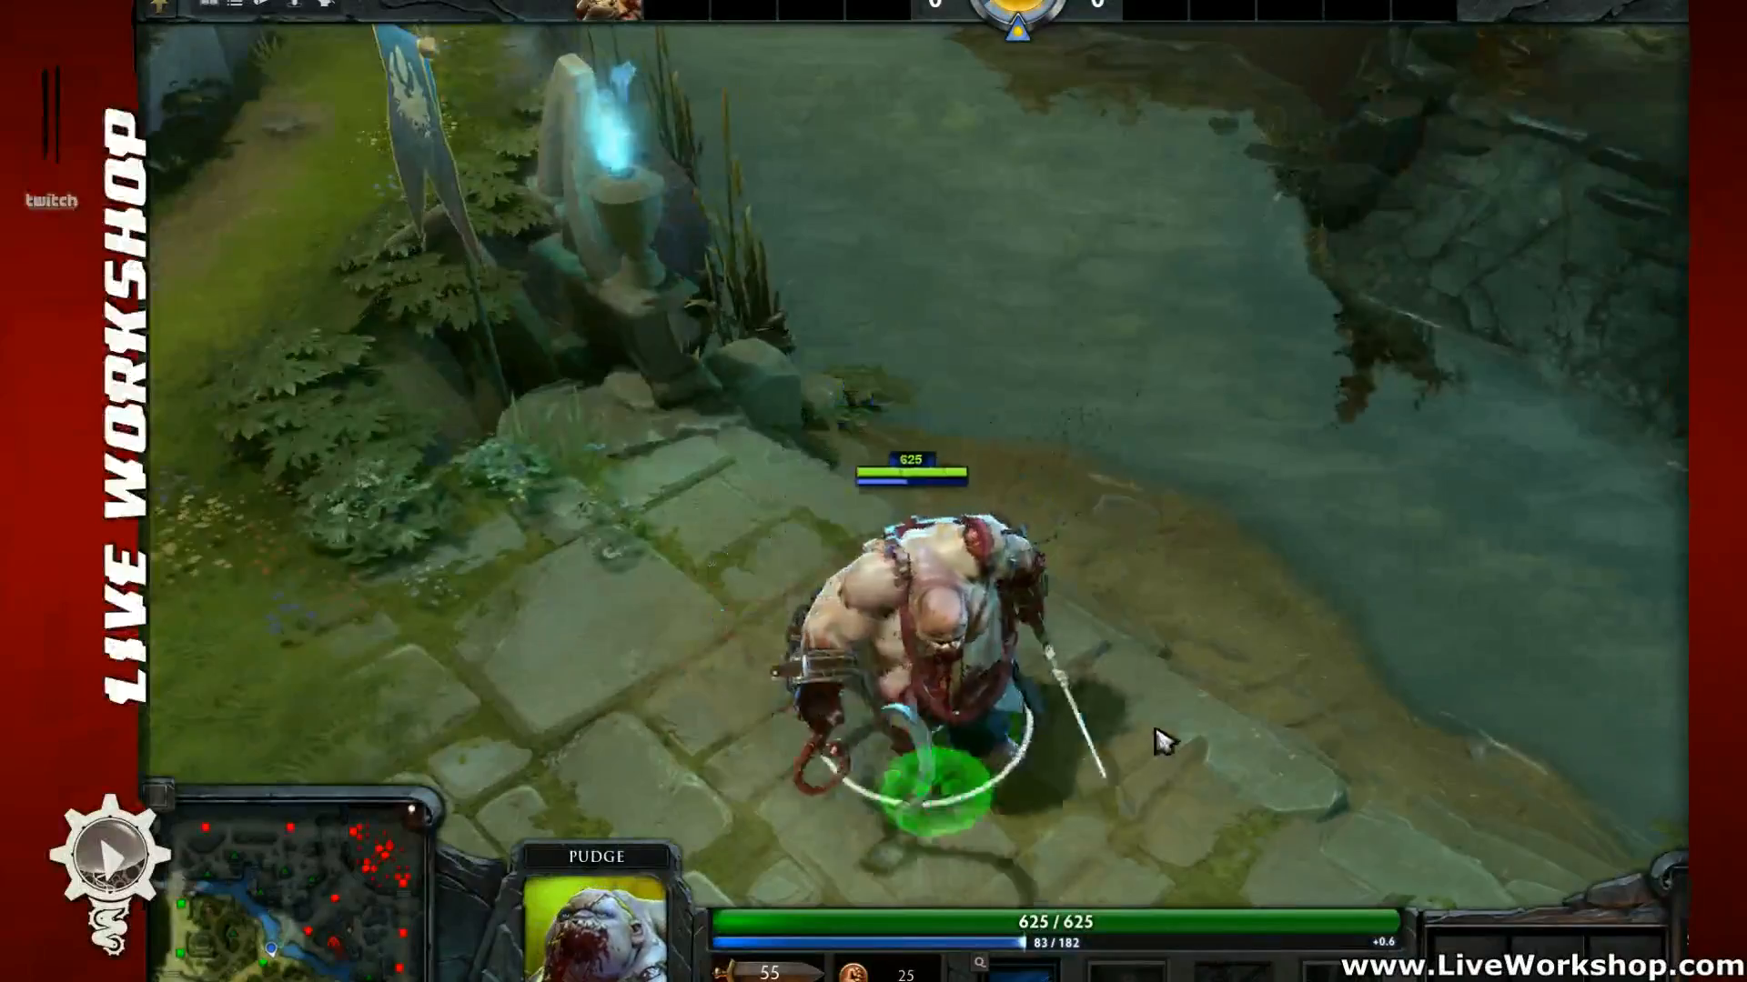
{"action": "right_click", "coordinate": [1073, 559]}
{"action": "mouse_move", "coordinate": [1153, 729]}
{"action": "middle_mouse_down"}
{"action": "mouse_move", "coordinate": [1101, 559]}
{"action": "mouse_move", "coordinate": [1110, 634]}
{"action": "mouse_move", "coordinate": [1215, 710]}
{"action": "middle_mouse_up"}
{"action": "middle_click_drag", "start_coordinate": [1266, 655], "coordinate": [1323, 706]}
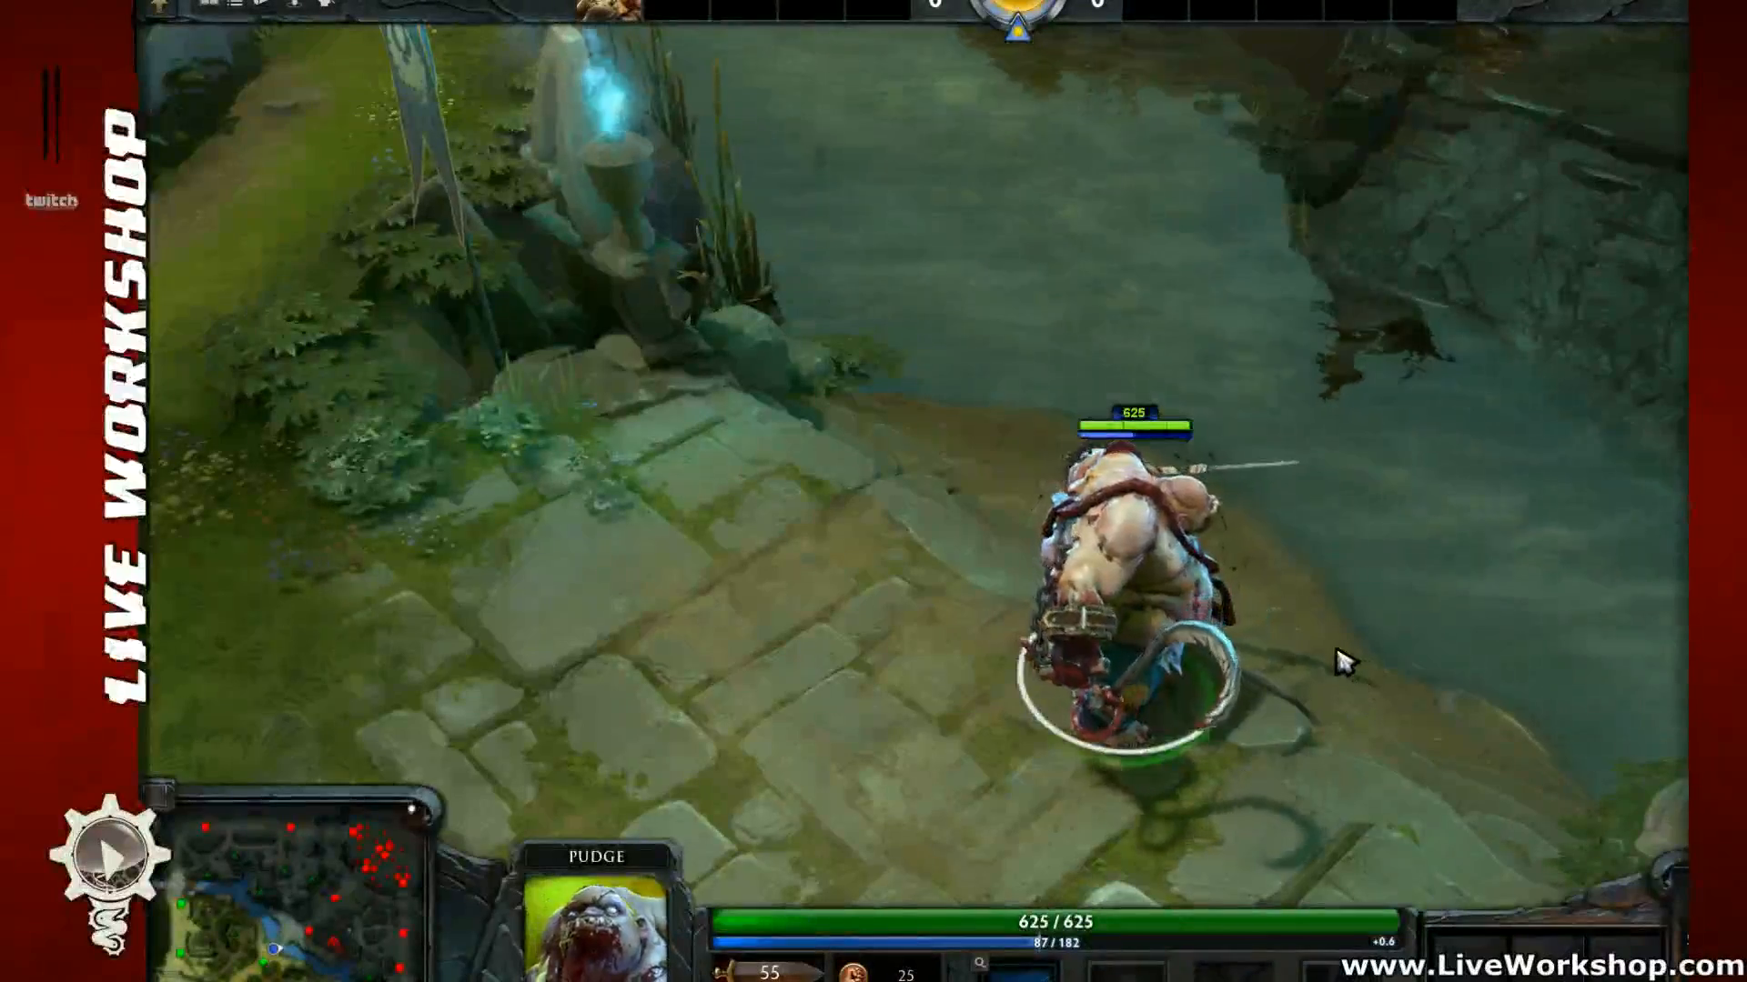
Step: Lead Pudge off the bank into the river to examine the set in darker surroundings
{"action": "right_click", "coordinate": [1205, 587]}
{"action": "middle_click_drag", "start_coordinate": [1237, 588], "coordinate": [920, 674]}
{"action": "right_click", "coordinate": [1301, 627]}
{"action": "middle_click_drag", "start_coordinate": [1241, 636], "coordinate": [637, 582]}
{"action": "right_click", "coordinate": [1105, 616]}
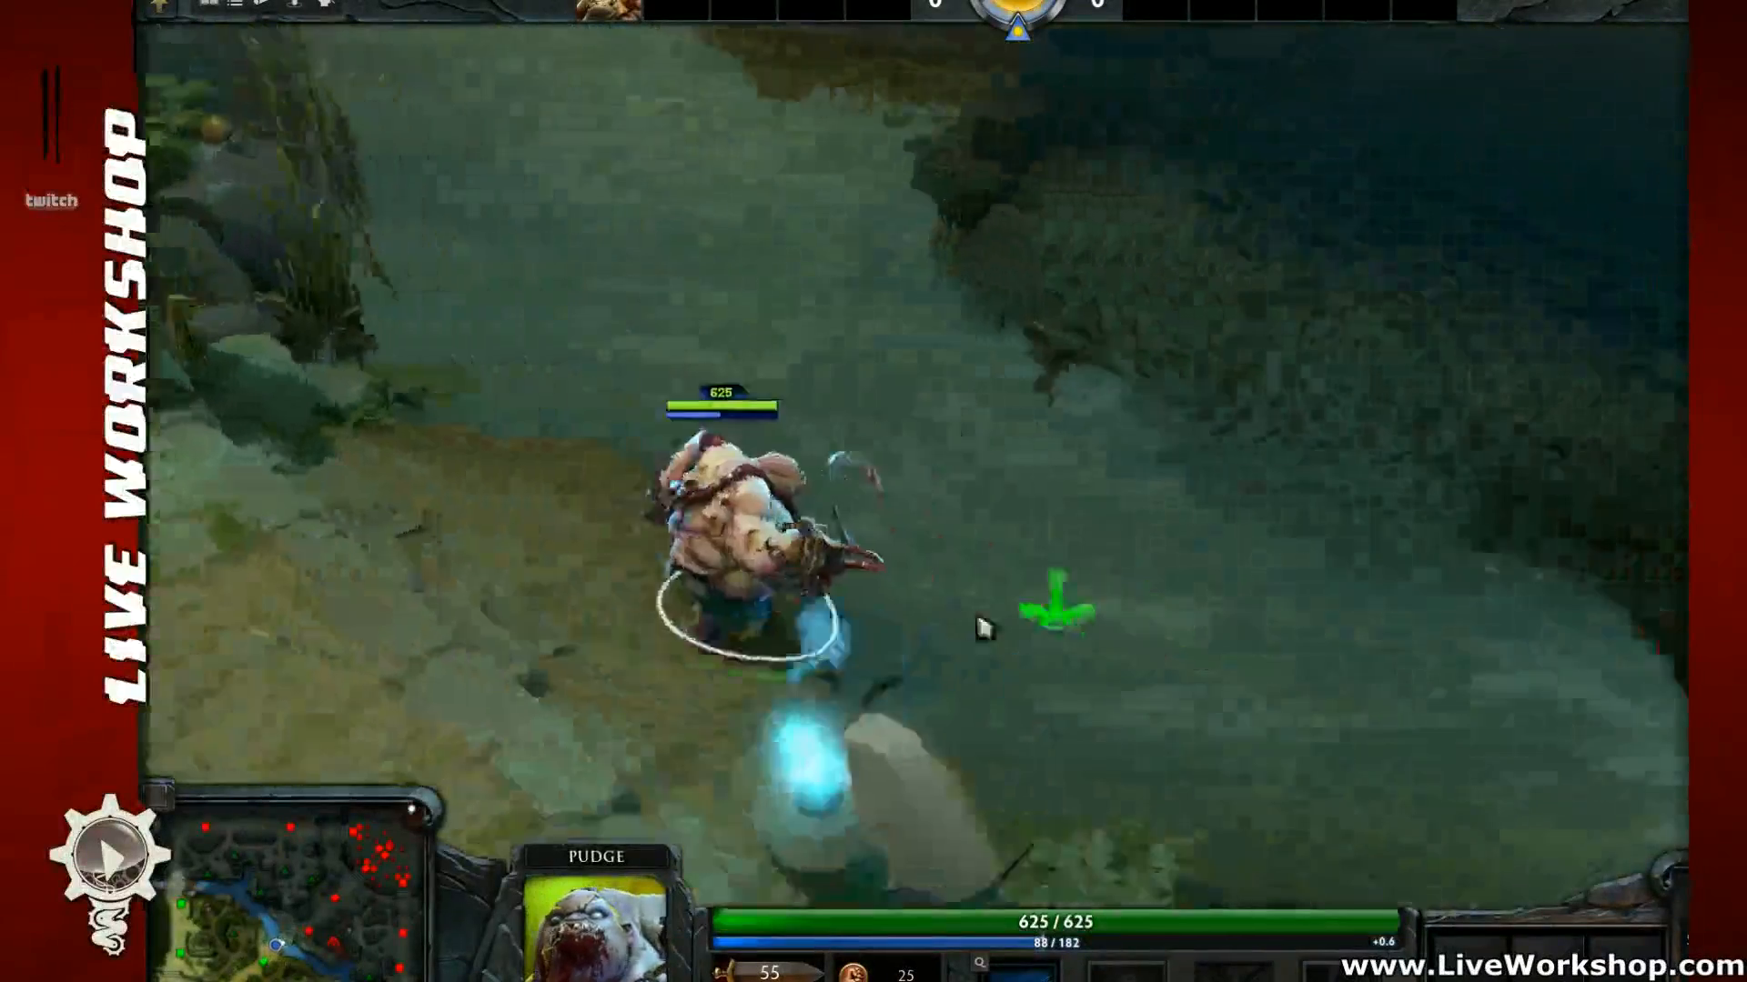
{"action": "mouse_move", "coordinate": [1049, 611]}
{"action": "middle_mouse_down"}
{"action": "mouse_move", "coordinate": [846, 552]}
{"action": "mouse_move", "coordinate": [840, 466]}
{"action": "middle_mouse_up"}
{"action": "right_click", "coordinate": [1088, 546]}
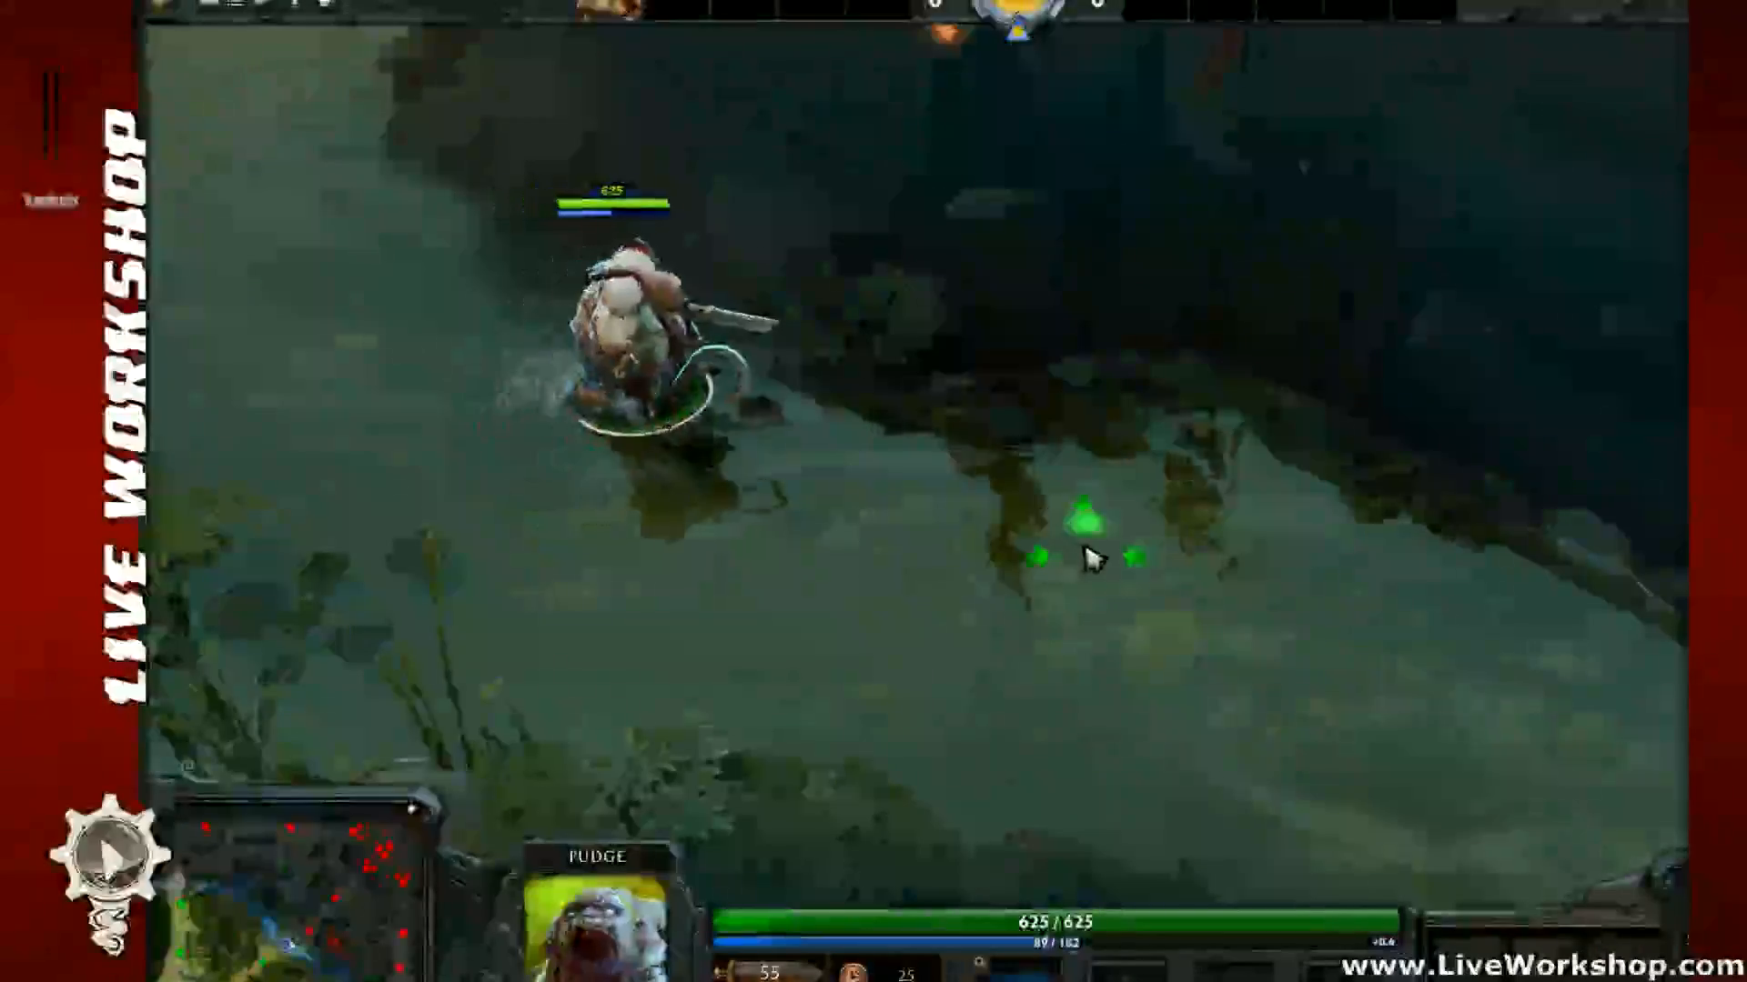
{"action": "mouse_move", "coordinate": [1091, 550]}
{"action": "middle_mouse_down"}
{"action": "mouse_move", "coordinate": [950, 451]}
{"action": "mouse_move", "coordinate": [699, 546]}
{"action": "middle_mouse_up"}
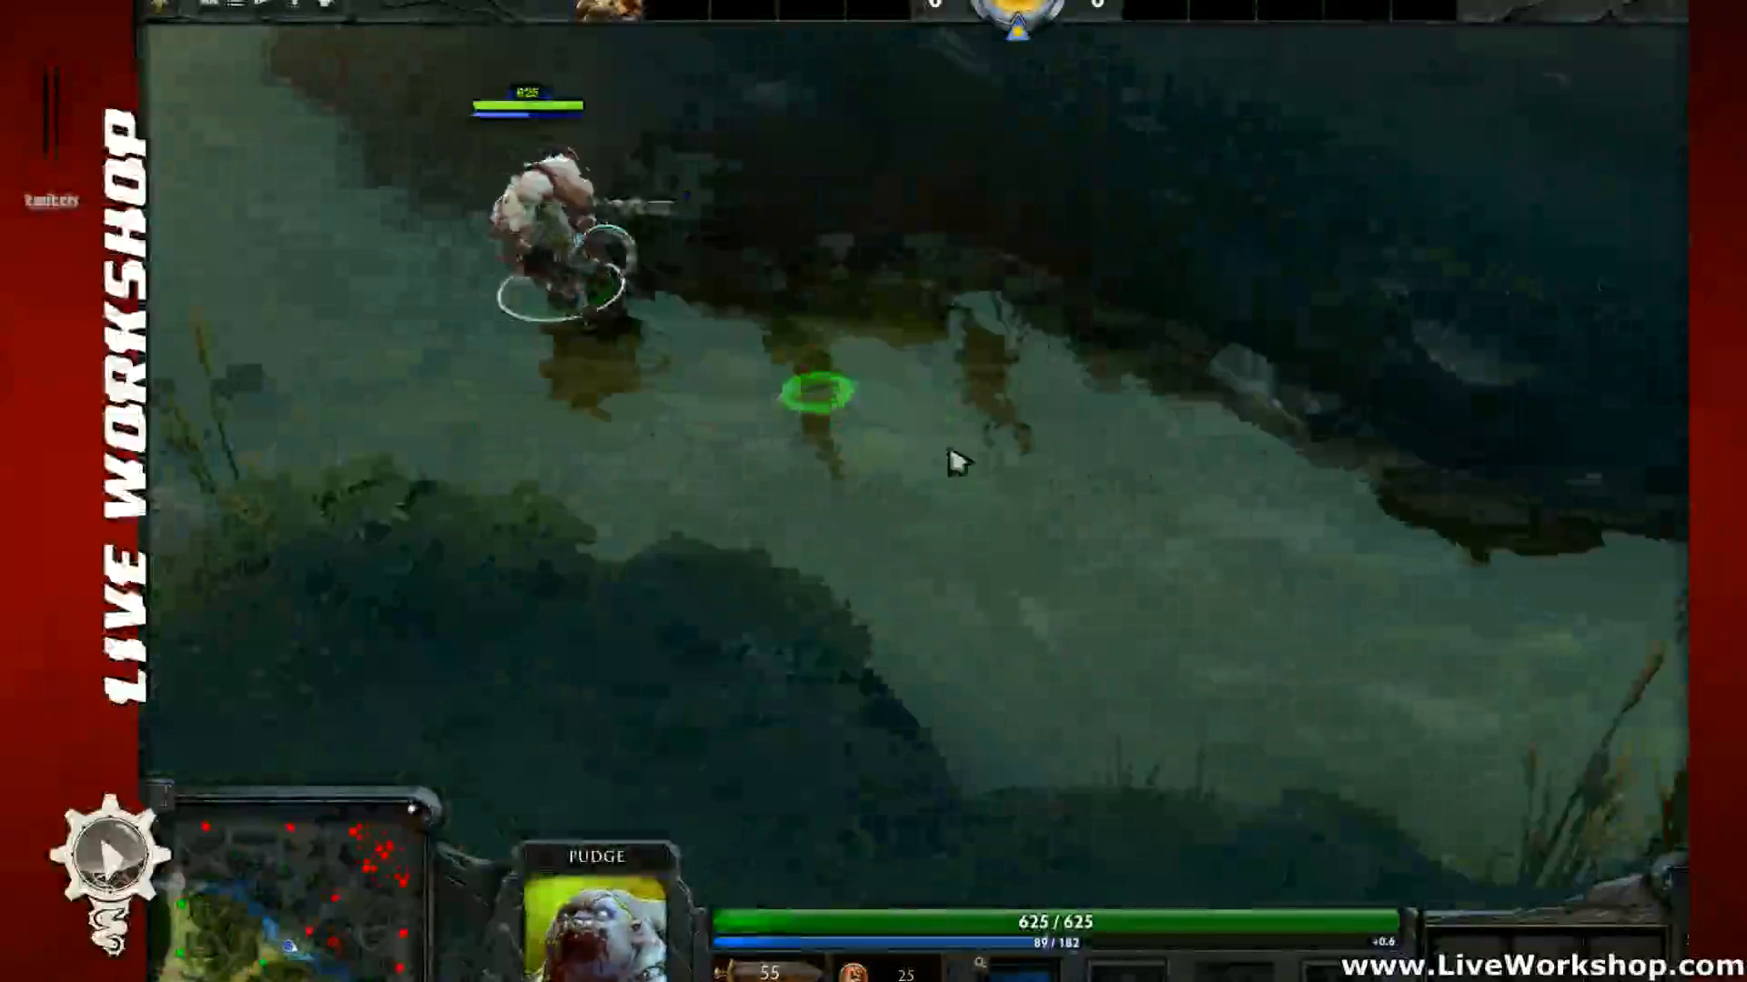
{"action": "right_click", "coordinate": [698, 614]}
{"action": "middle_click_drag", "start_coordinate": [698, 614], "coordinate": [546, 535]}
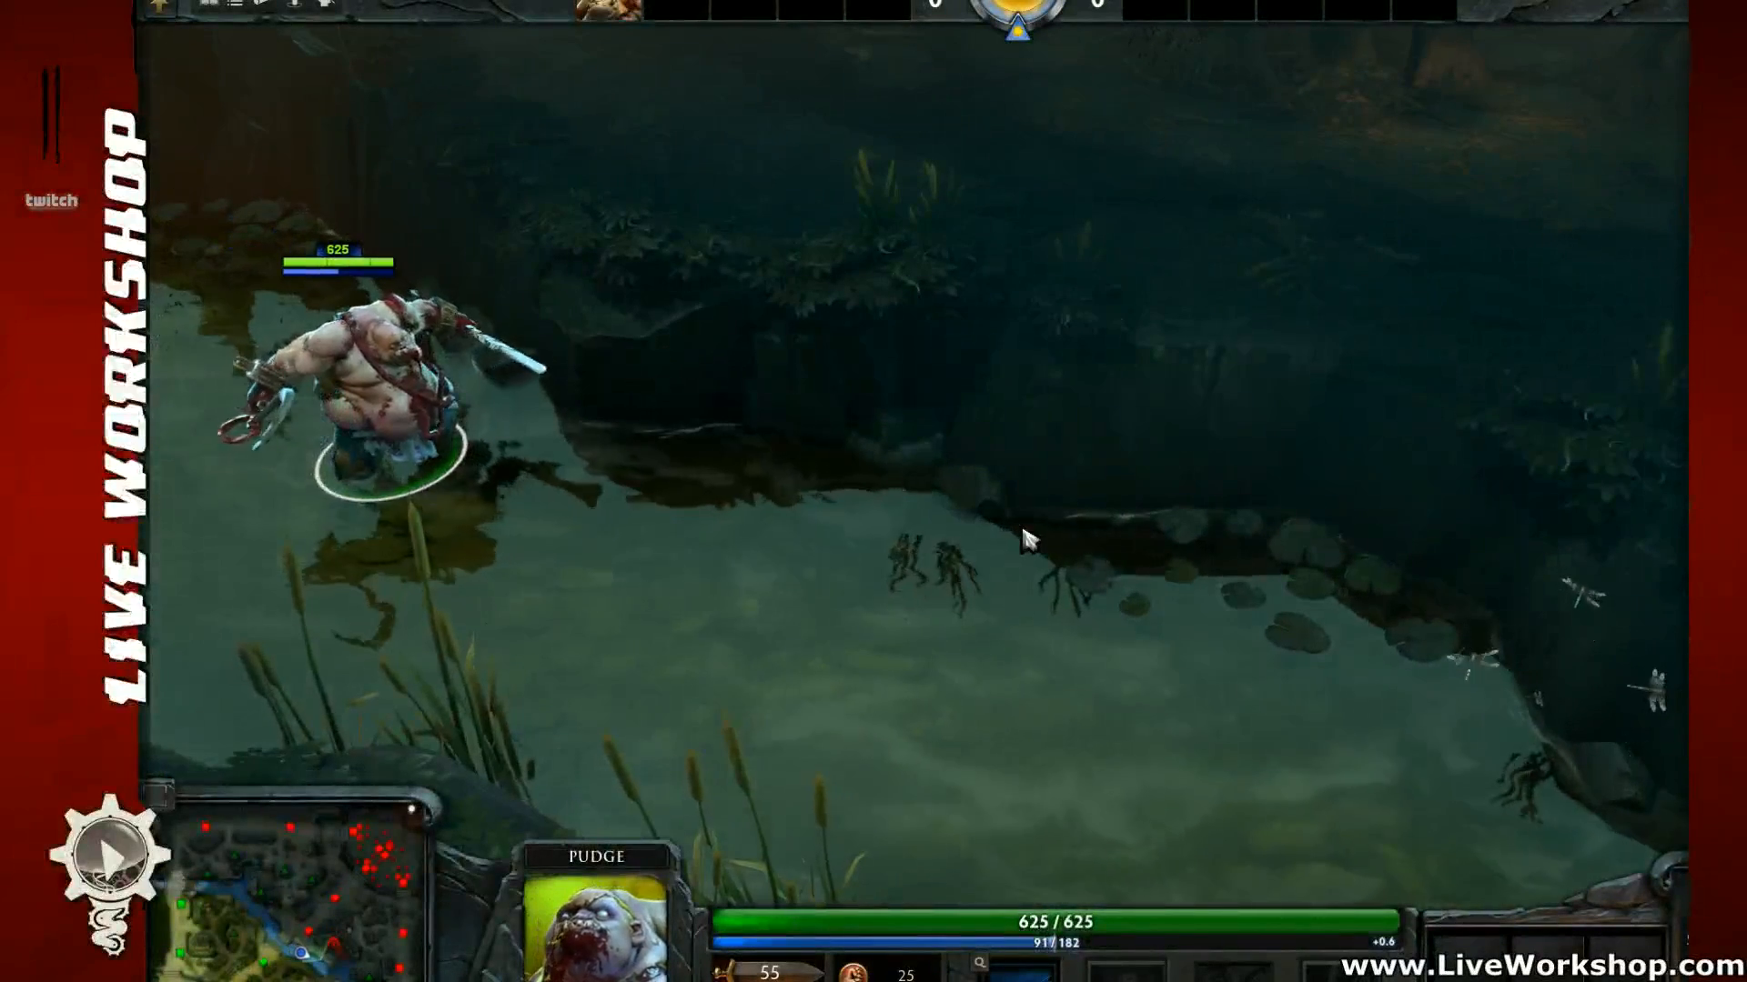
Step: Walk Pudge farther along the river past the lily pads, keeping the set in view
{"action": "right_click", "coordinate": [1068, 545]}
{"action": "middle_click_drag", "start_coordinate": [1068, 546], "coordinate": [812, 440]}
{"action": "right_click", "coordinate": [887, 548]}
{"action": "middle_click_drag", "start_coordinate": [917, 557], "coordinate": [643, 481]}
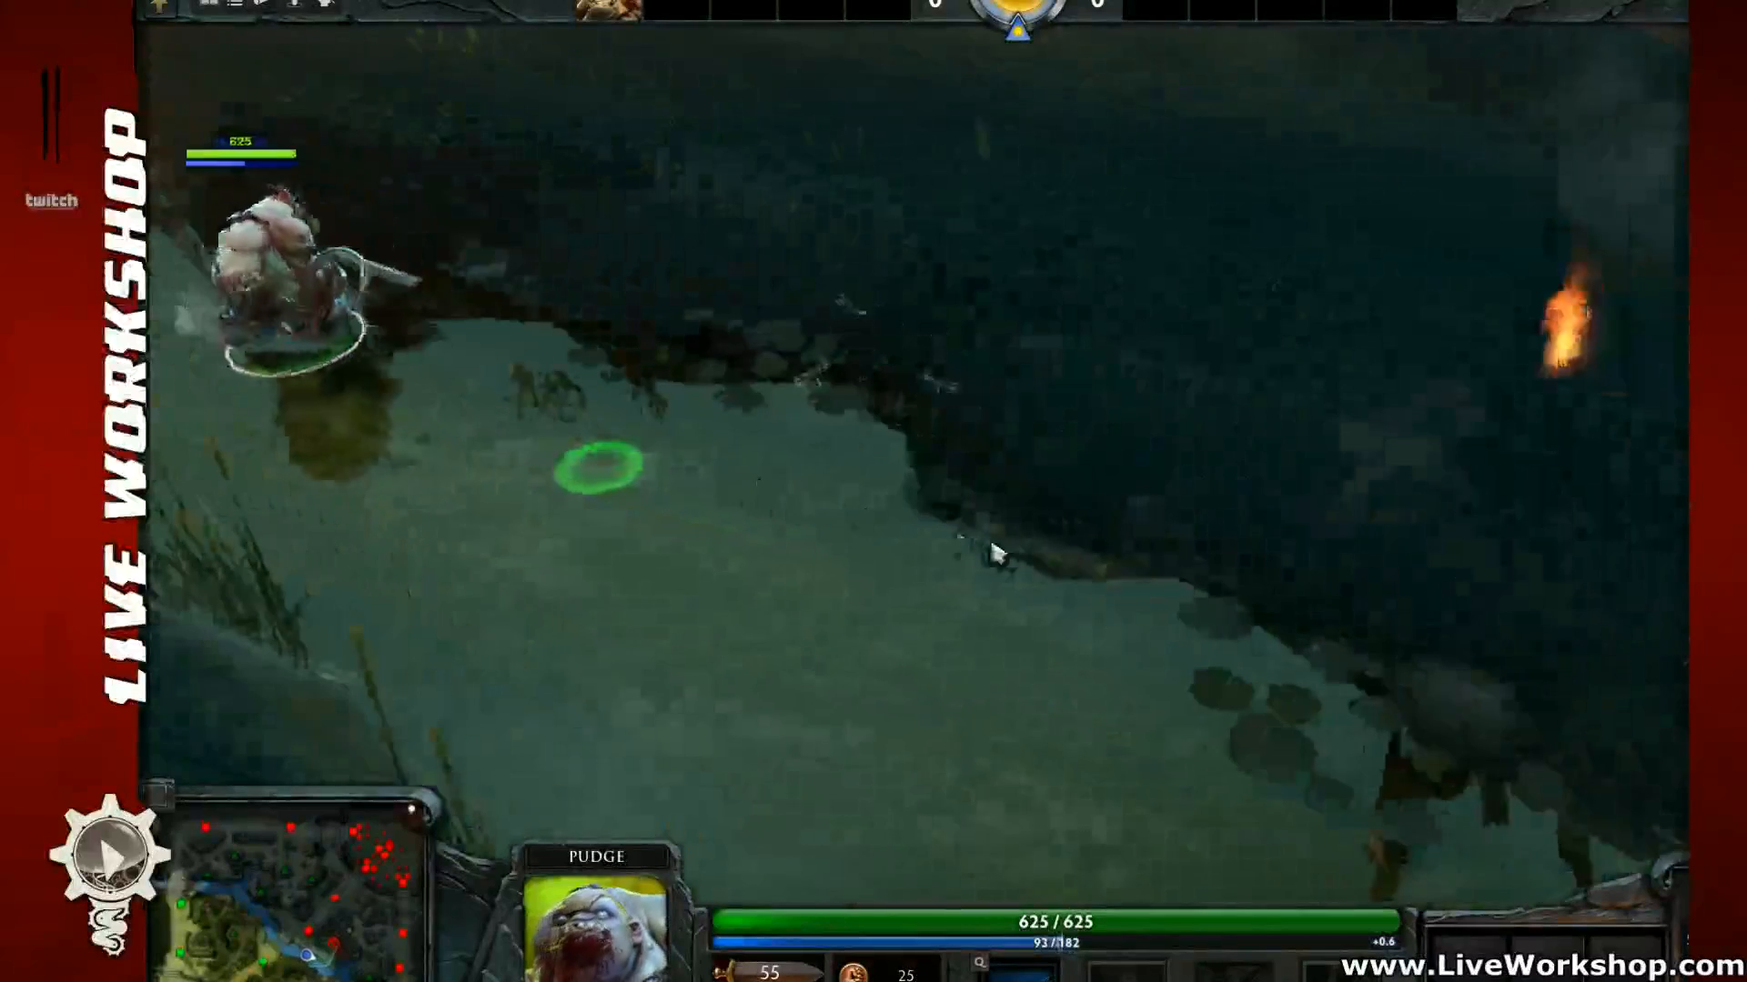
{"action": "right_click", "coordinate": [996, 552]}
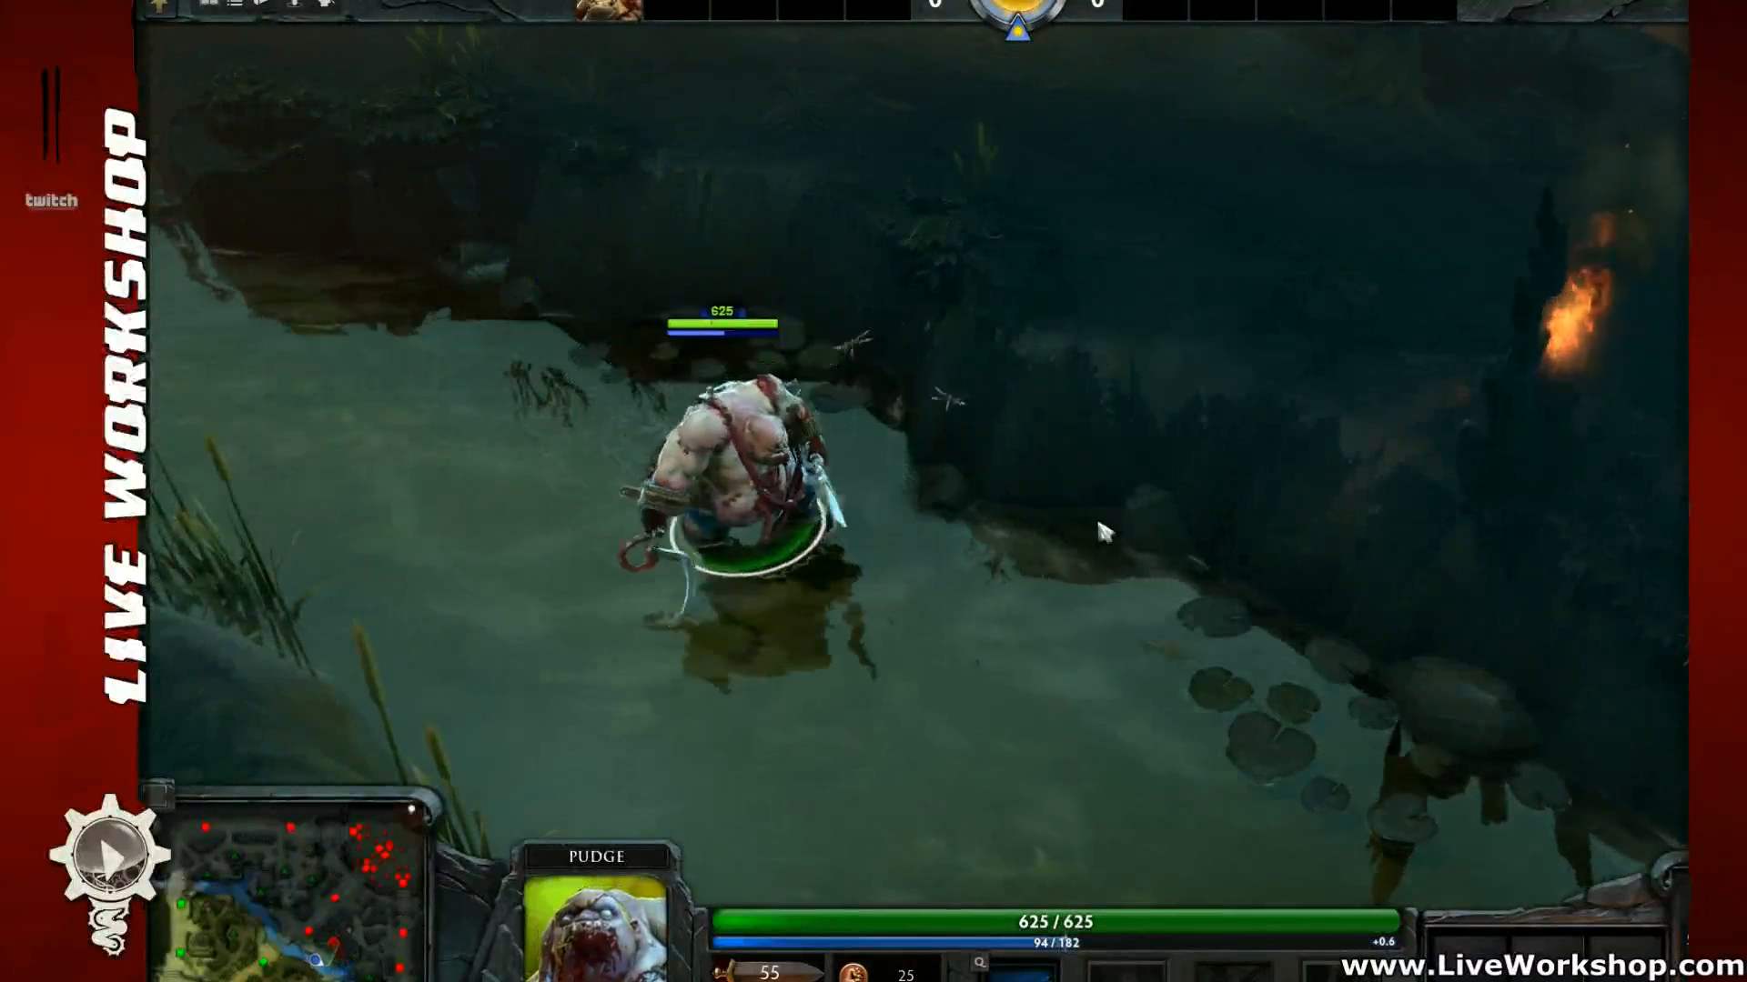
{"action": "middle_click_drag", "start_coordinate": [1104, 533], "coordinate": [780, 545]}
{"action": "right_click", "coordinate": [1006, 601]}
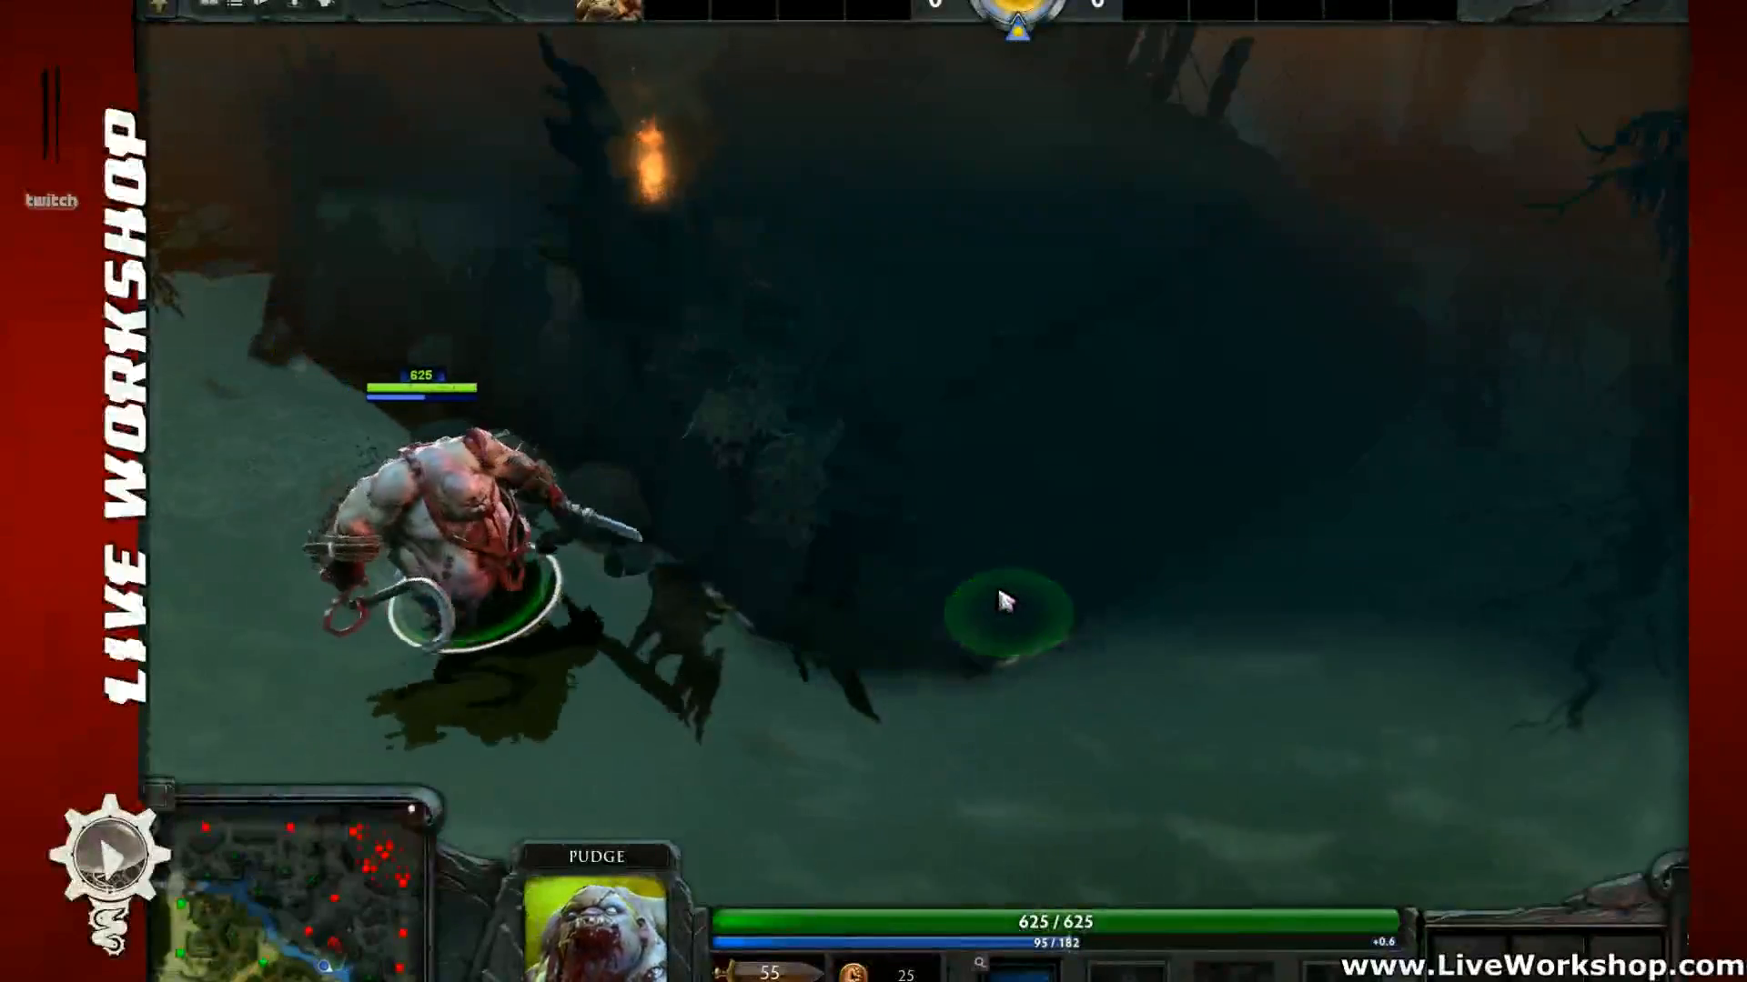
Step: Bring Pudge out of the river onto the dark Dire-side steps and turn him to examine the set
{"action": "right_click", "coordinate": [977, 548]}
{"action": "middle_click_drag", "start_coordinate": [1084, 522], "coordinate": [773, 647]}
{"action": "right_click", "coordinate": [704, 575]}
{"action": "middle_click_drag", "start_coordinate": [788, 441], "coordinate": [809, 614]}
{"action": "right_click", "coordinate": [806, 610]}
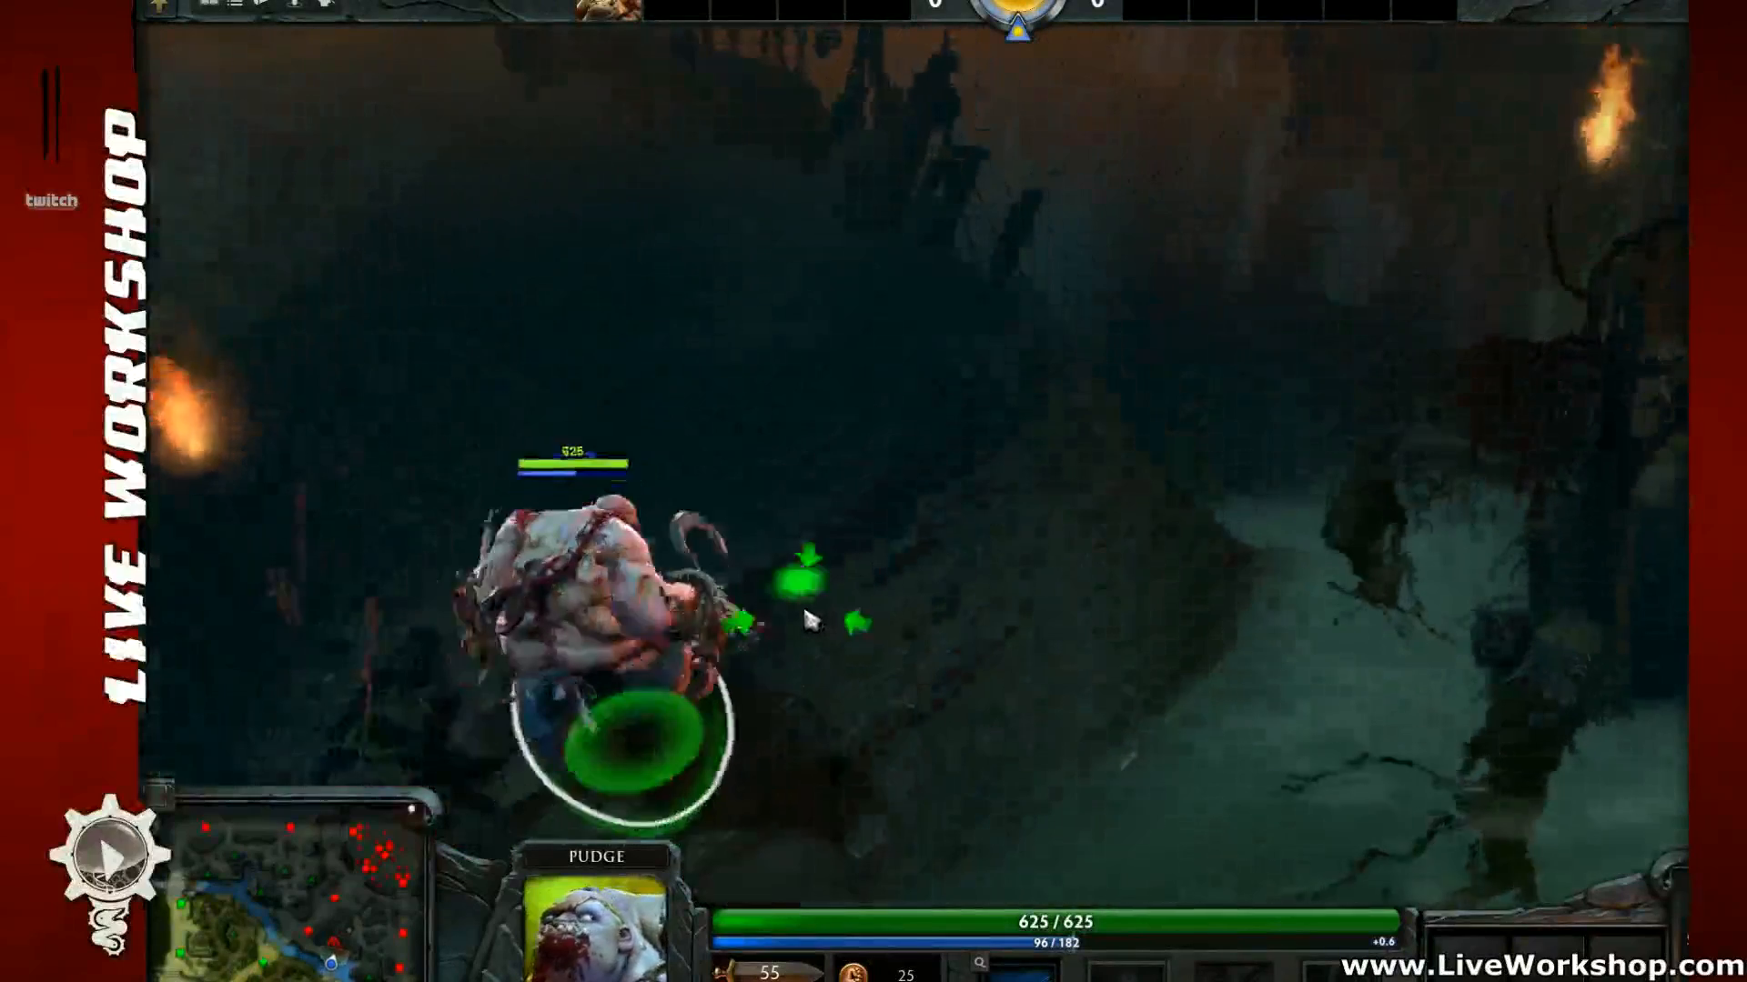
{"action": "middle_click_drag", "start_coordinate": [1006, 603], "coordinate": [735, 723]}
{"action": "right_click", "coordinate": [718, 477]}
{"action": "right_click", "coordinate": [865, 607]}
{"action": "right_click", "coordinate": [779, 432]}
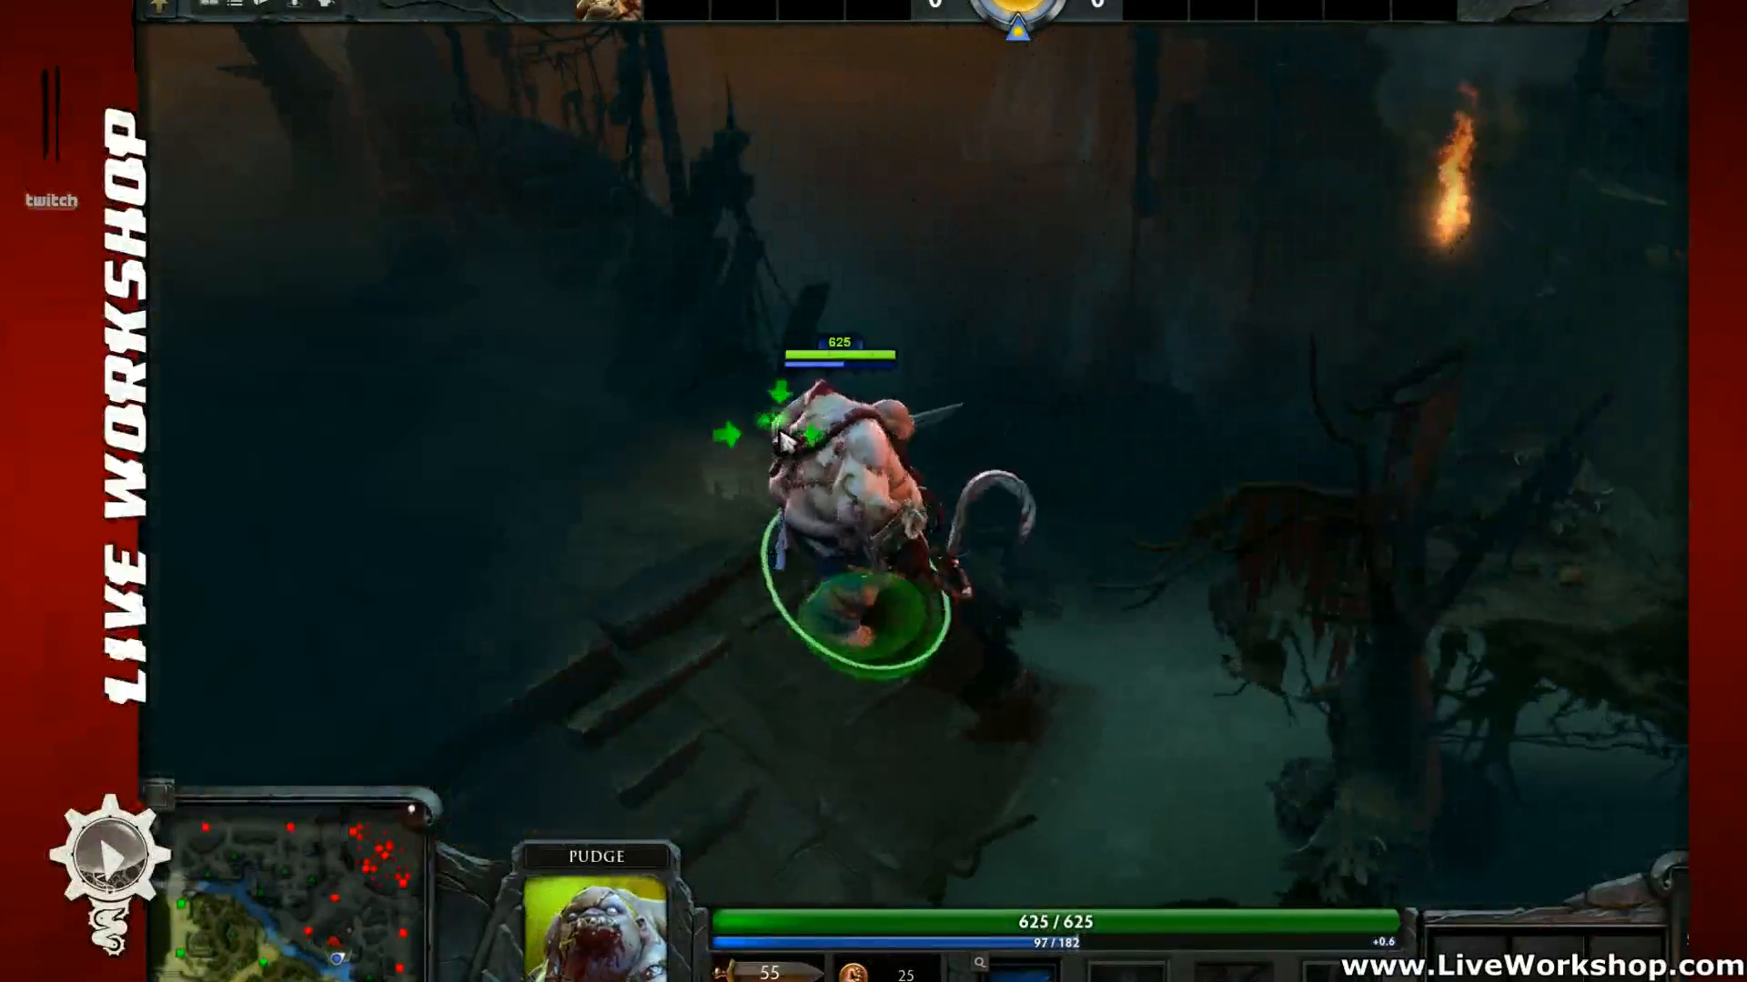
{"action": "right_click", "coordinate": [758, 487]}
{"action": "right_click", "coordinate": [773, 513]}
{"action": "middle_click_drag", "start_coordinate": [809, 601], "coordinate": [806, 581]}
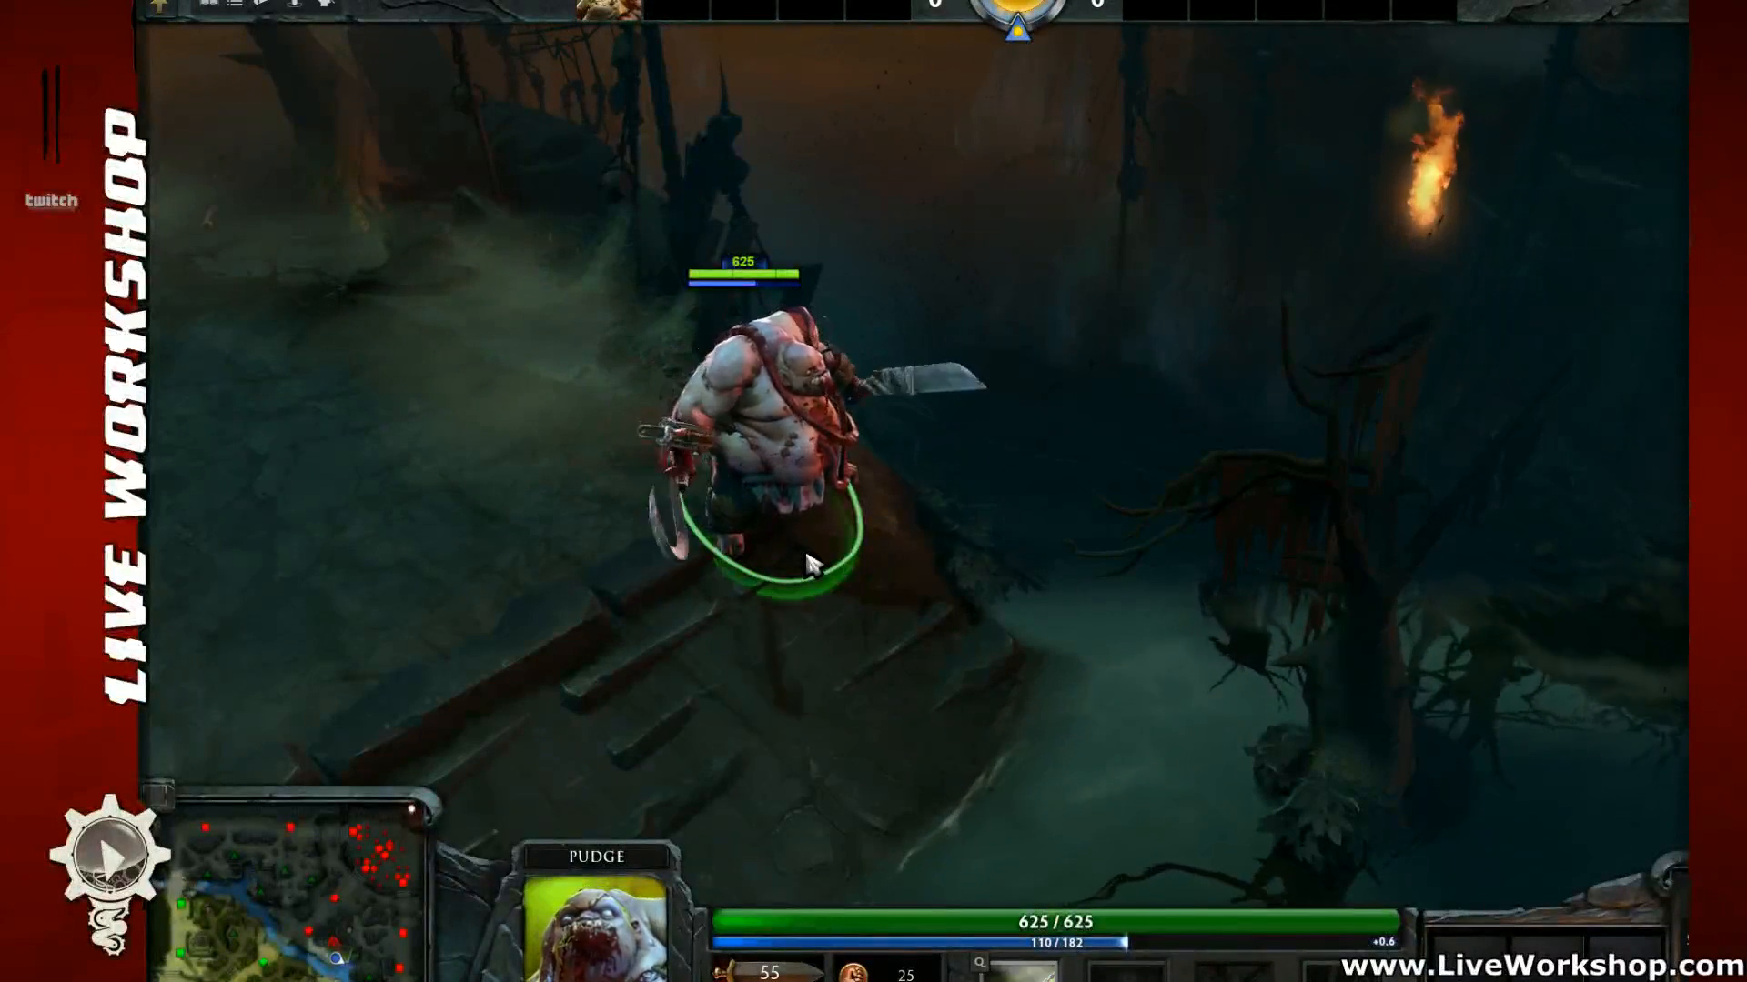
Step: Turn Pudge around at the top of the dark steps and face him toward the camera to examine the jaw
{"action": "middle_click_drag", "start_coordinate": [766, 596], "coordinate": [728, 528]}
{"action": "right_click", "coordinate": [774, 496]}
{"action": "right_click", "coordinate": [772, 532]}
{"action": "right_click", "coordinate": [600, 405]}
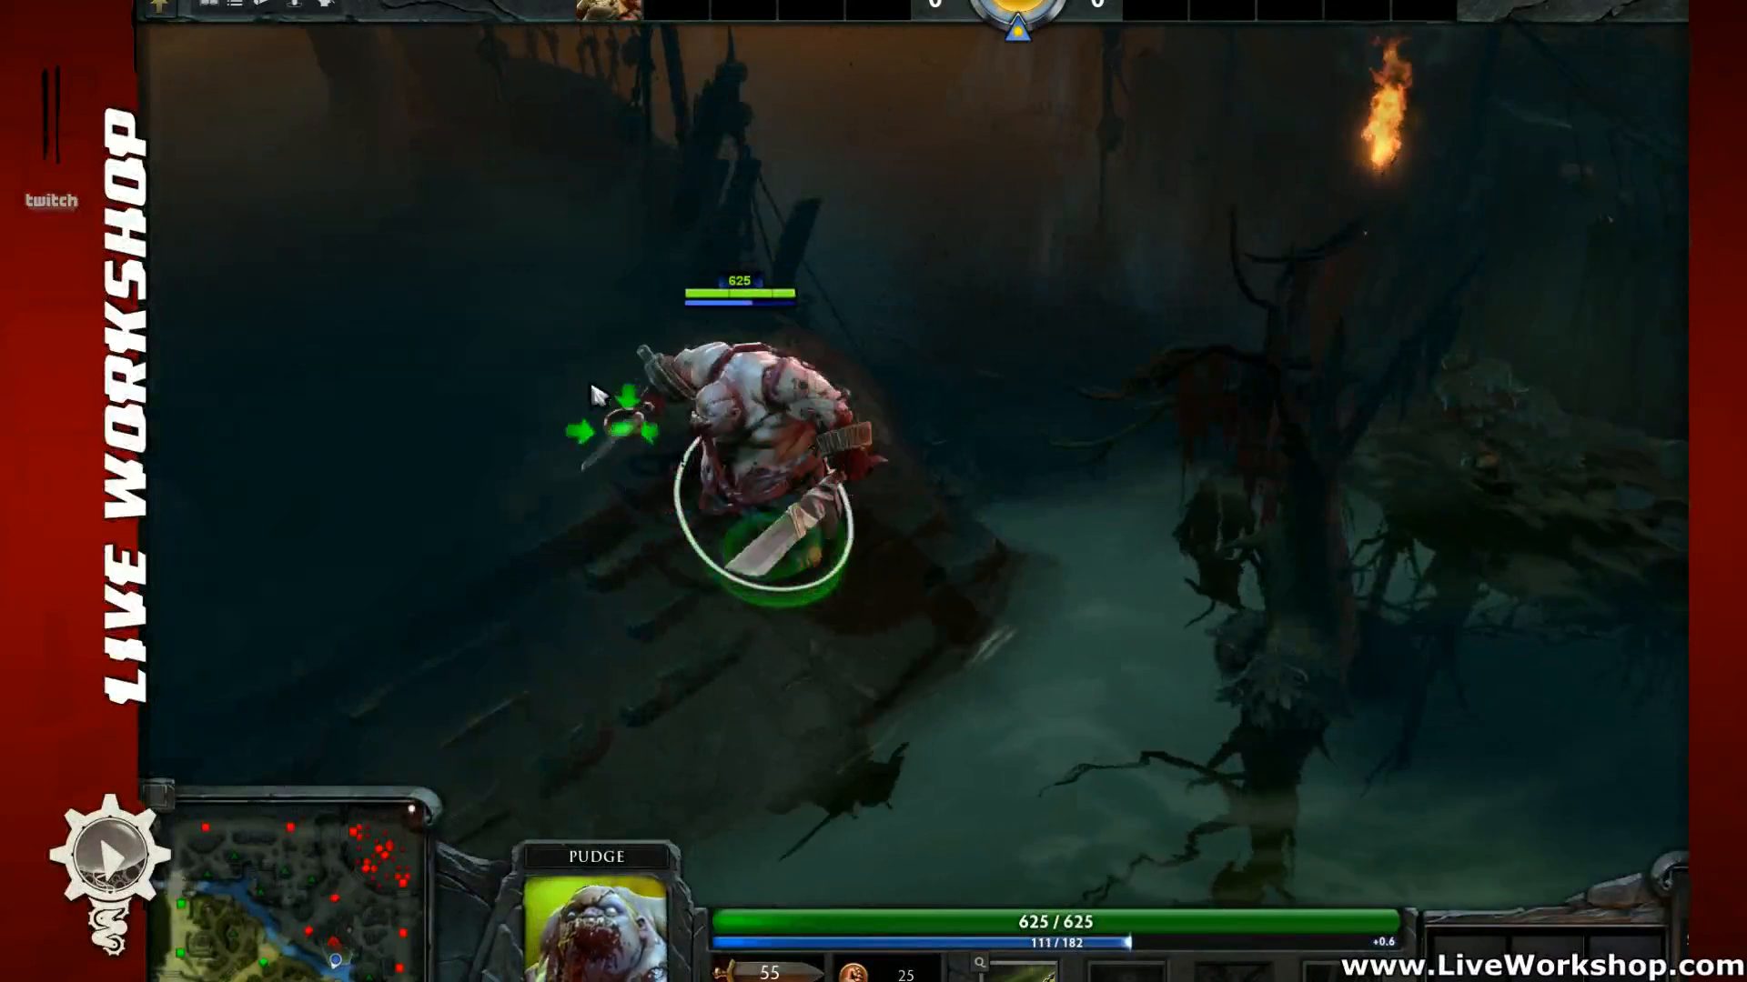
{"action": "middle_click_drag", "start_coordinate": [596, 391], "coordinate": [773, 477]}
{"action": "right_click", "coordinate": [737, 551]}
{"action": "right_click", "coordinate": [808, 471]}
{"action": "right_click", "coordinate": [693, 516]}
{"action": "right_click", "coordinate": [710, 549]}
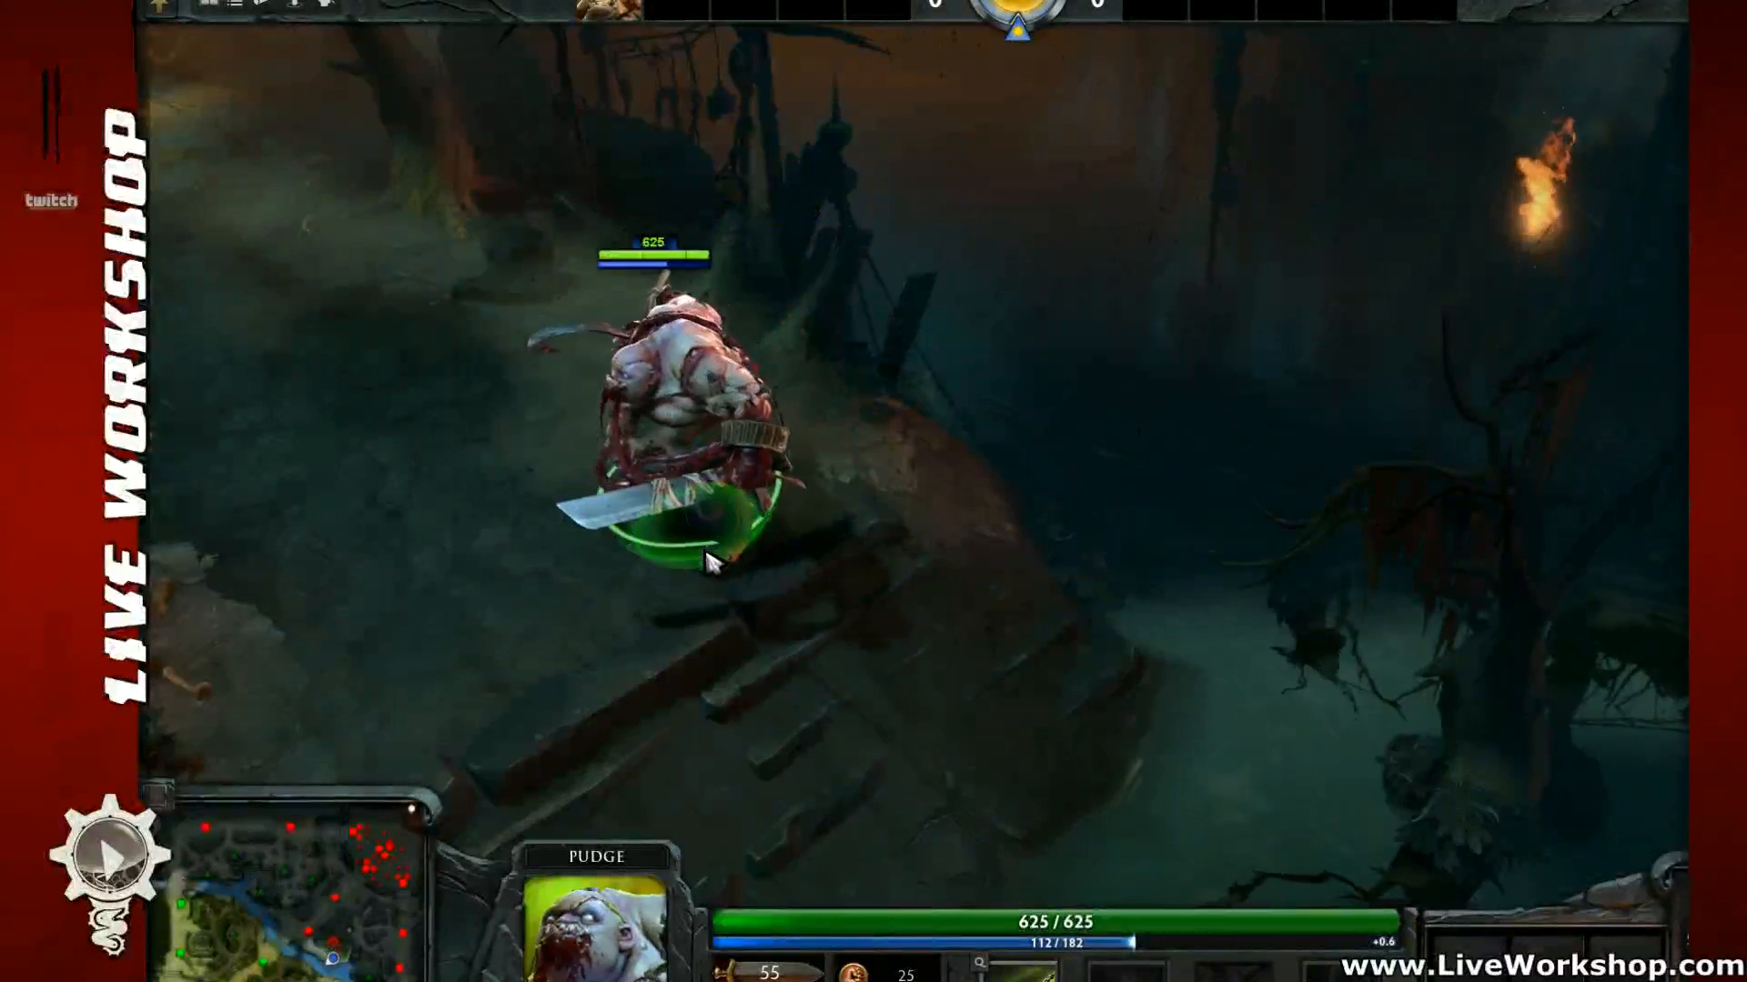
{"action": "right_click", "coordinate": [708, 553]}
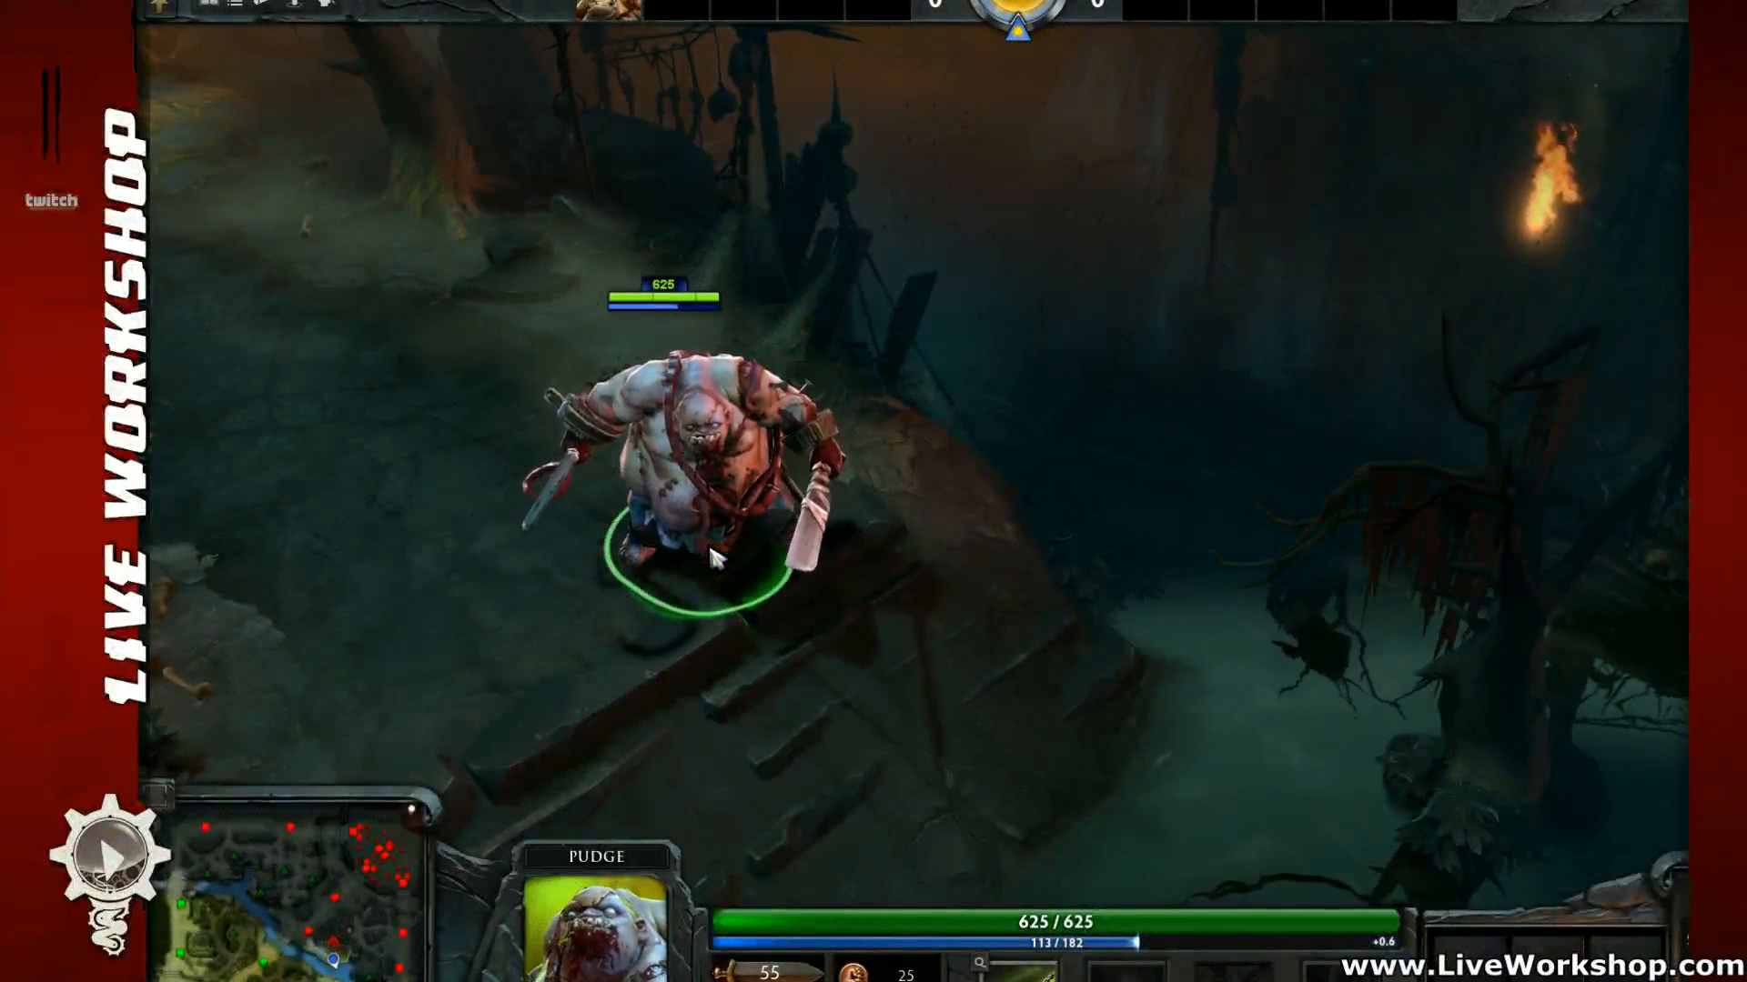
{"action": "middle_click_drag", "start_coordinate": [708, 550], "coordinate": [774, 533]}
Step: Move Pudge a short way up and down the dark steps to examine the set from the back and front
{"action": "right_click", "coordinate": [796, 578]}
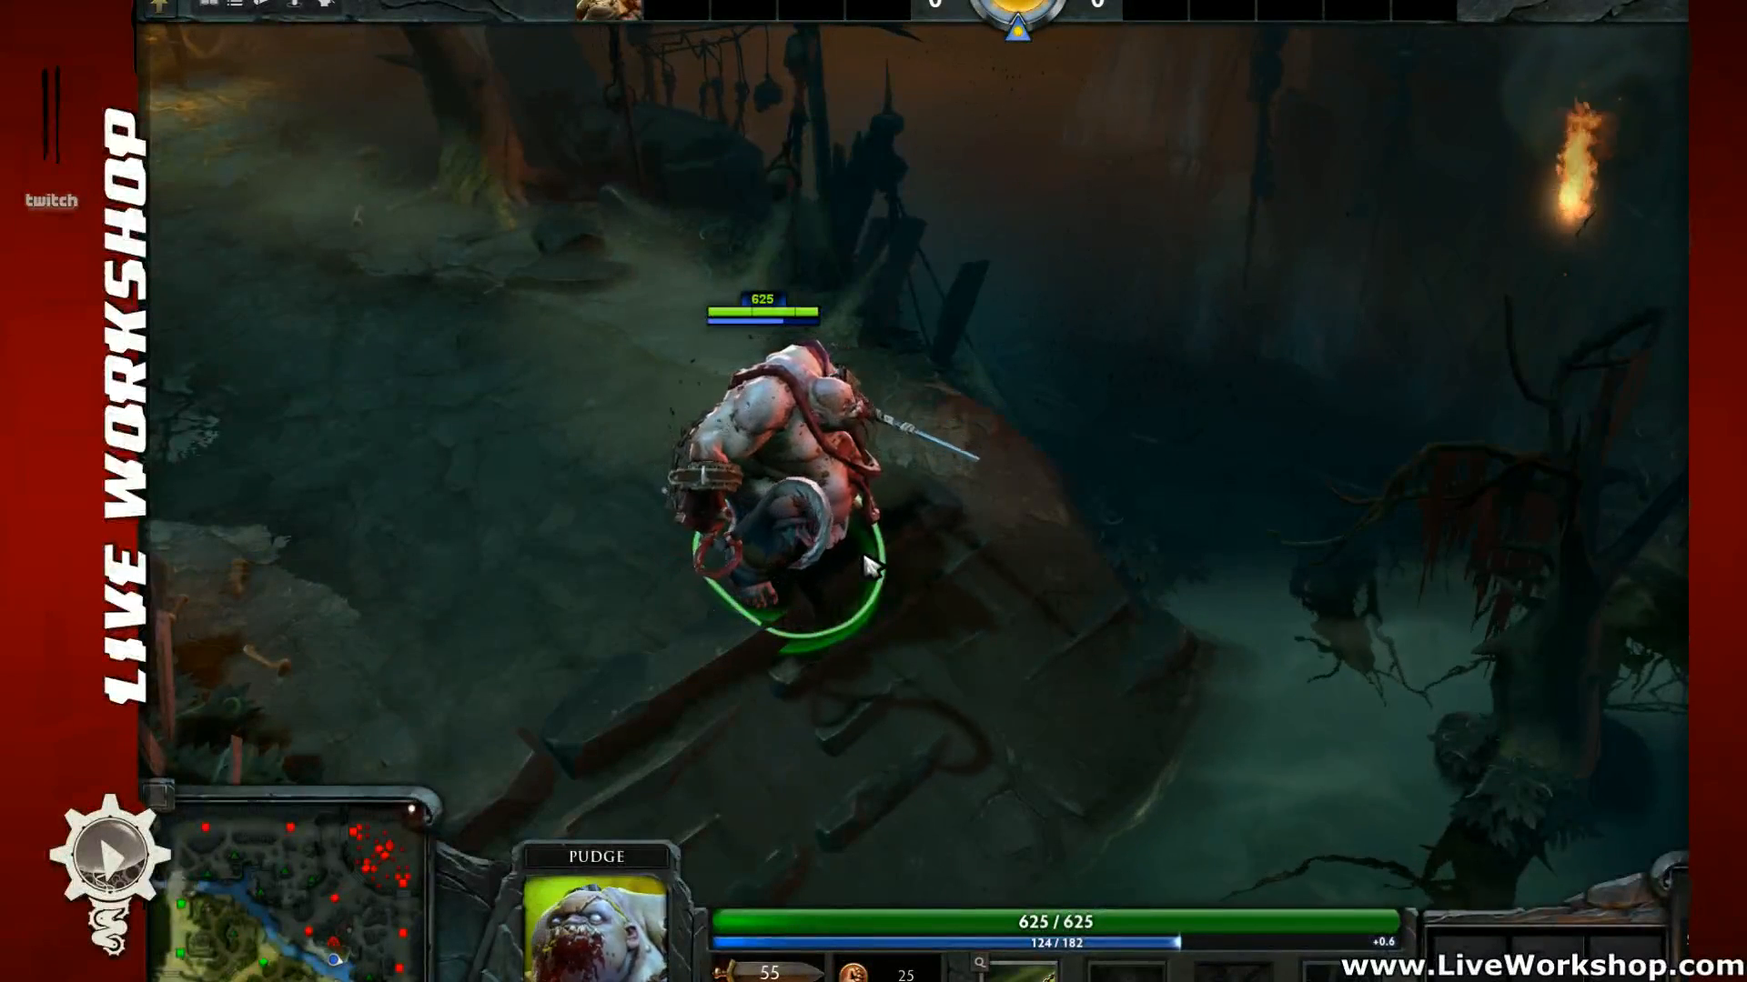
{"action": "right_click", "coordinate": [934, 439]}
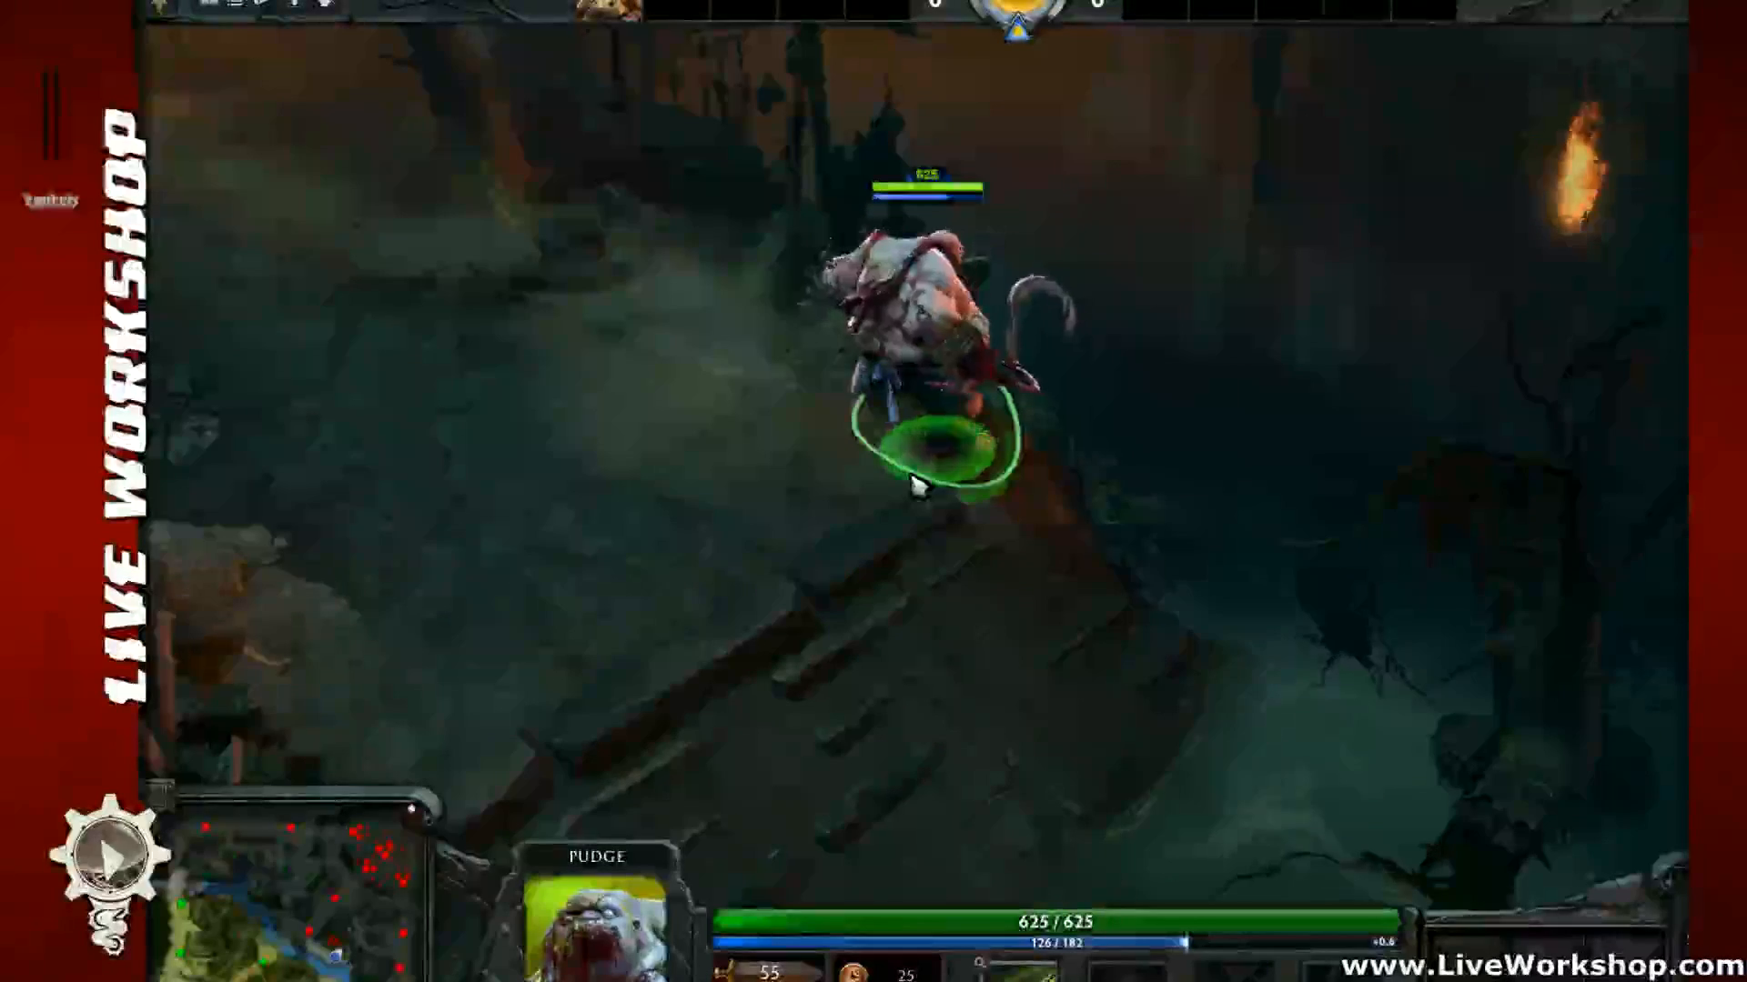
{"action": "right_click", "coordinate": [917, 480]}
{"action": "middle_click_drag", "start_coordinate": [900, 508], "coordinate": [822, 491]}
{"action": "right_click", "coordinate": [835, 497]}
{"action": "right_click", "coordinate": [886, 539]}
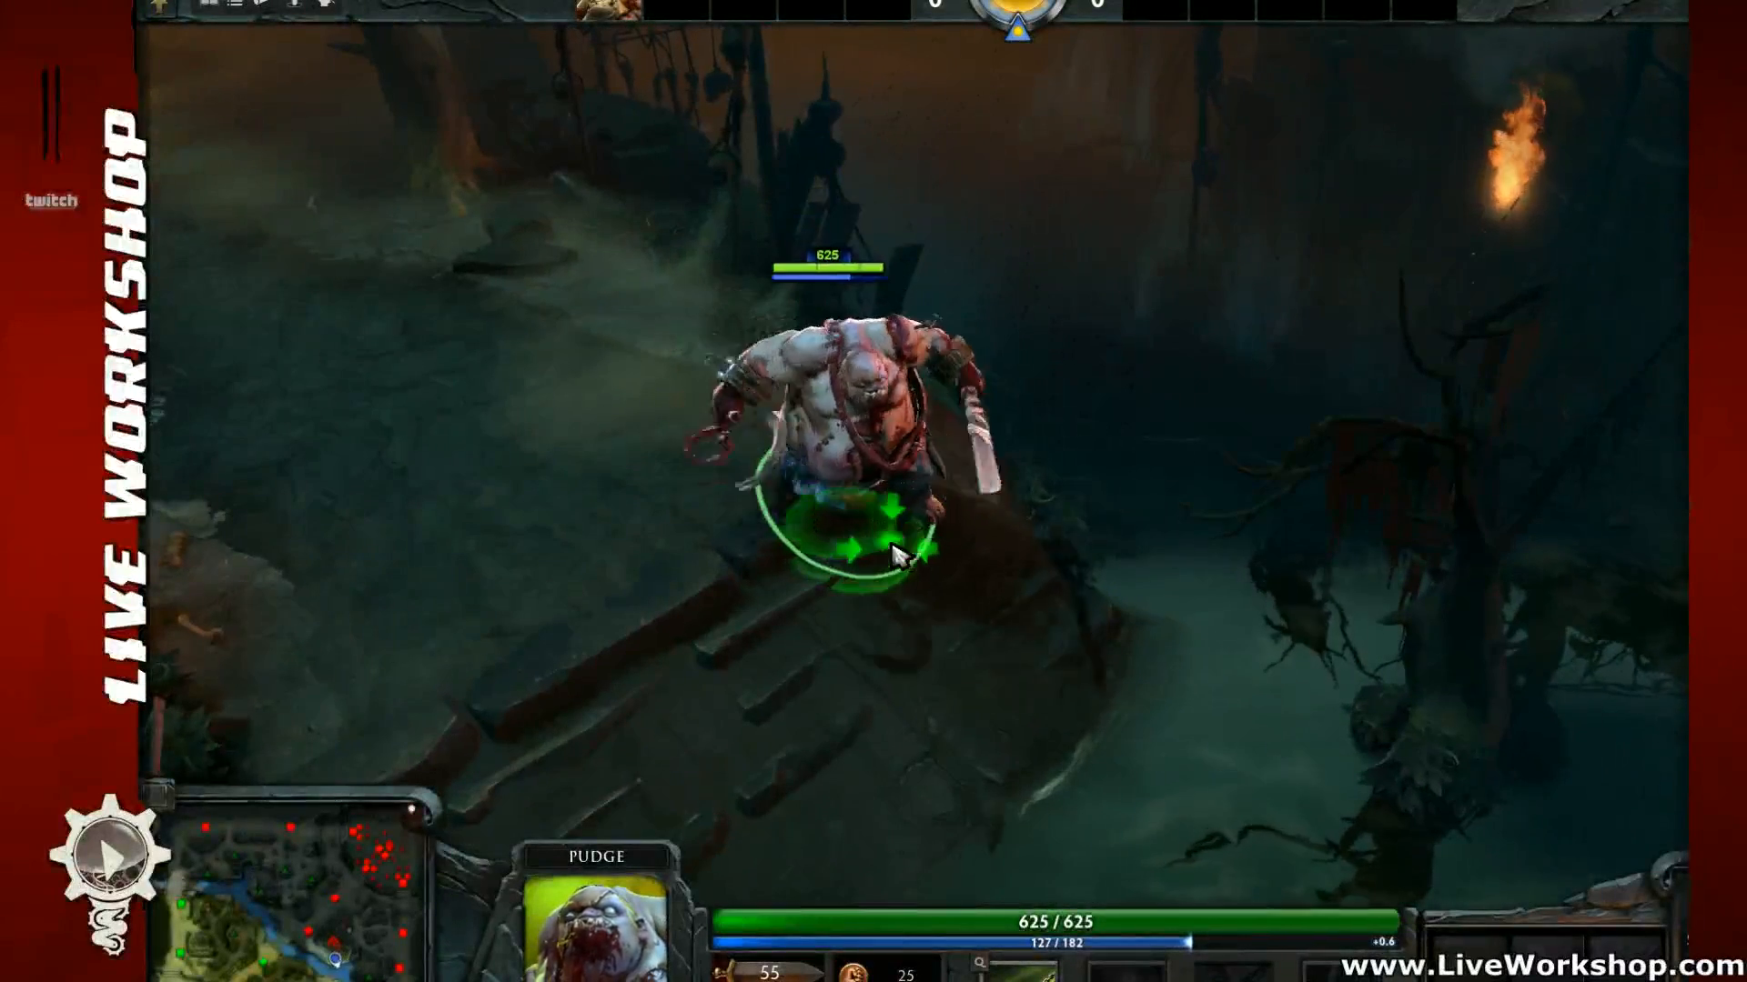
{"action": "middle_click_drag", "start_coordinate": [894, 555], "coordinate": [806, 532]}
{"action": "right_click", "coordinate": [809, 535]}
{"action": "right_click", "coordinate": [833, 607]}
Step: Walk Pudge from the steps into the water beside the dead tree and face him toward the camera
{"action": "middle_click_drag", "start_coordinate": [859, 623], "coordinate": [559, 501]}
{"action": "right_click", "coordinate": [822, 502]}
{"action": "right_click", "coordinate": [799, 500]}
{"action": "middle_click_drag", "start_coordinate": [831, 519], "coordinate": [664, 500]}
{"action": "right_click", "coordinate": [669, 499]}
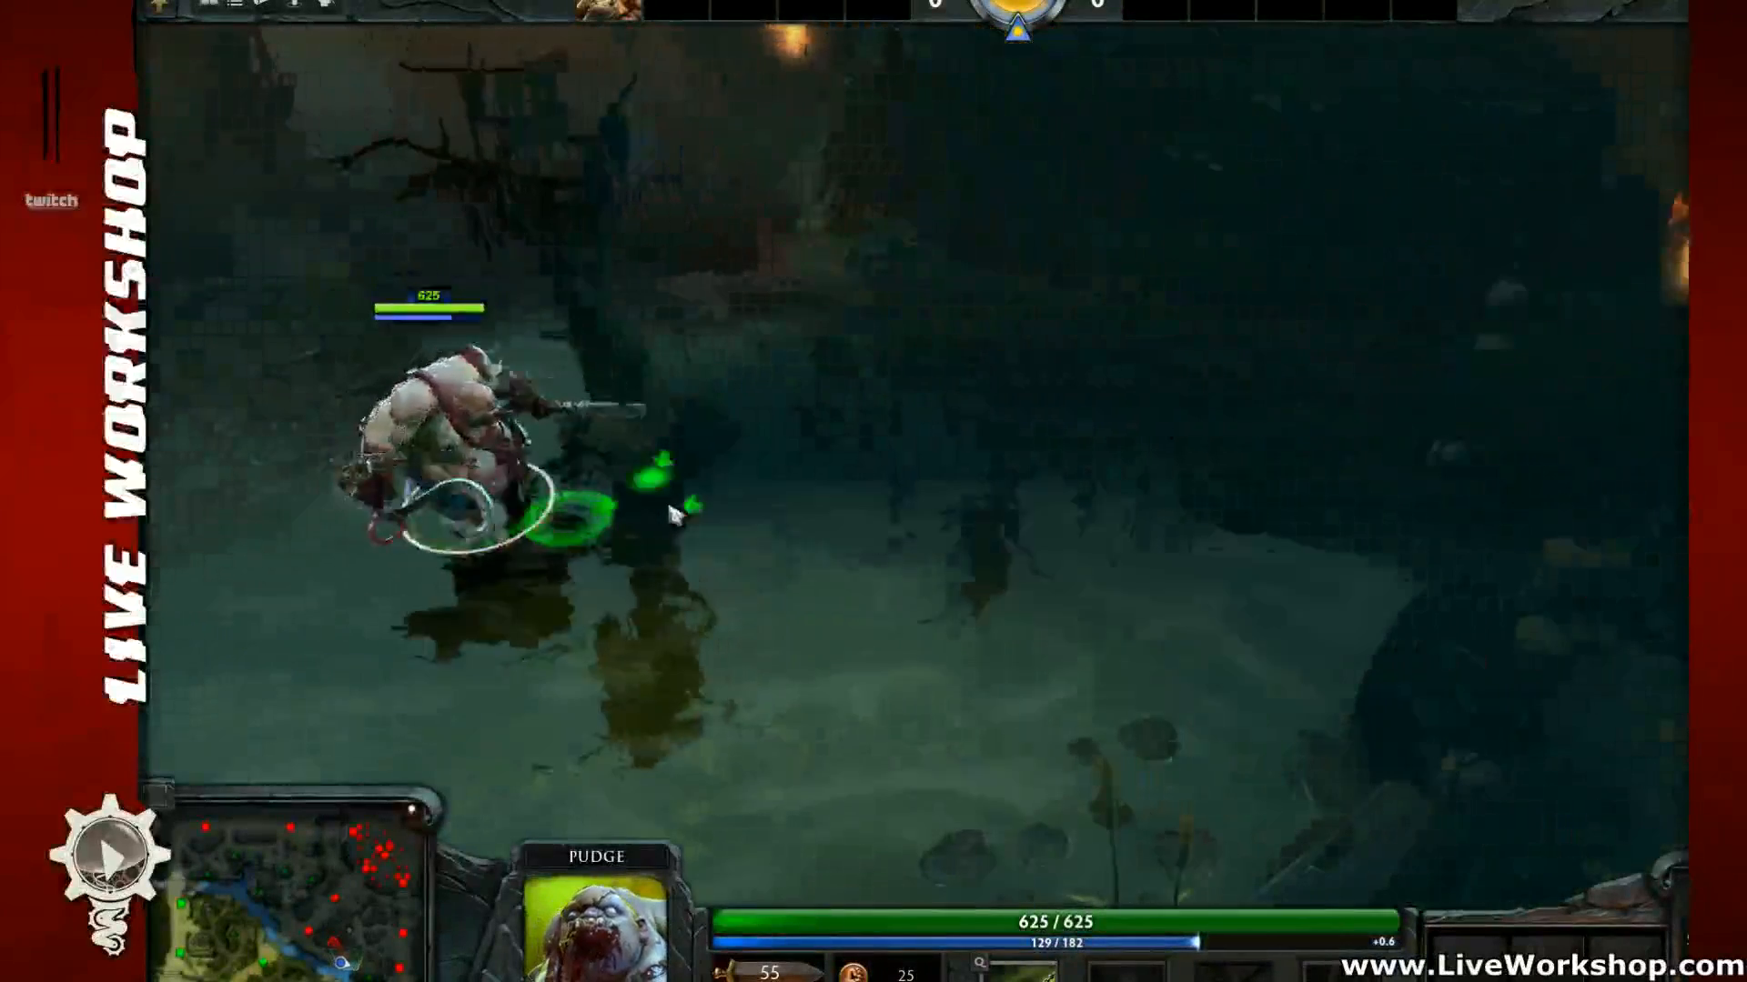
{"action": "middle_click_drag", "start_coordinate": [889, 455], "coordinate": [769, 475]}
{"action": "right_click", "coordinate": [769, 475]}
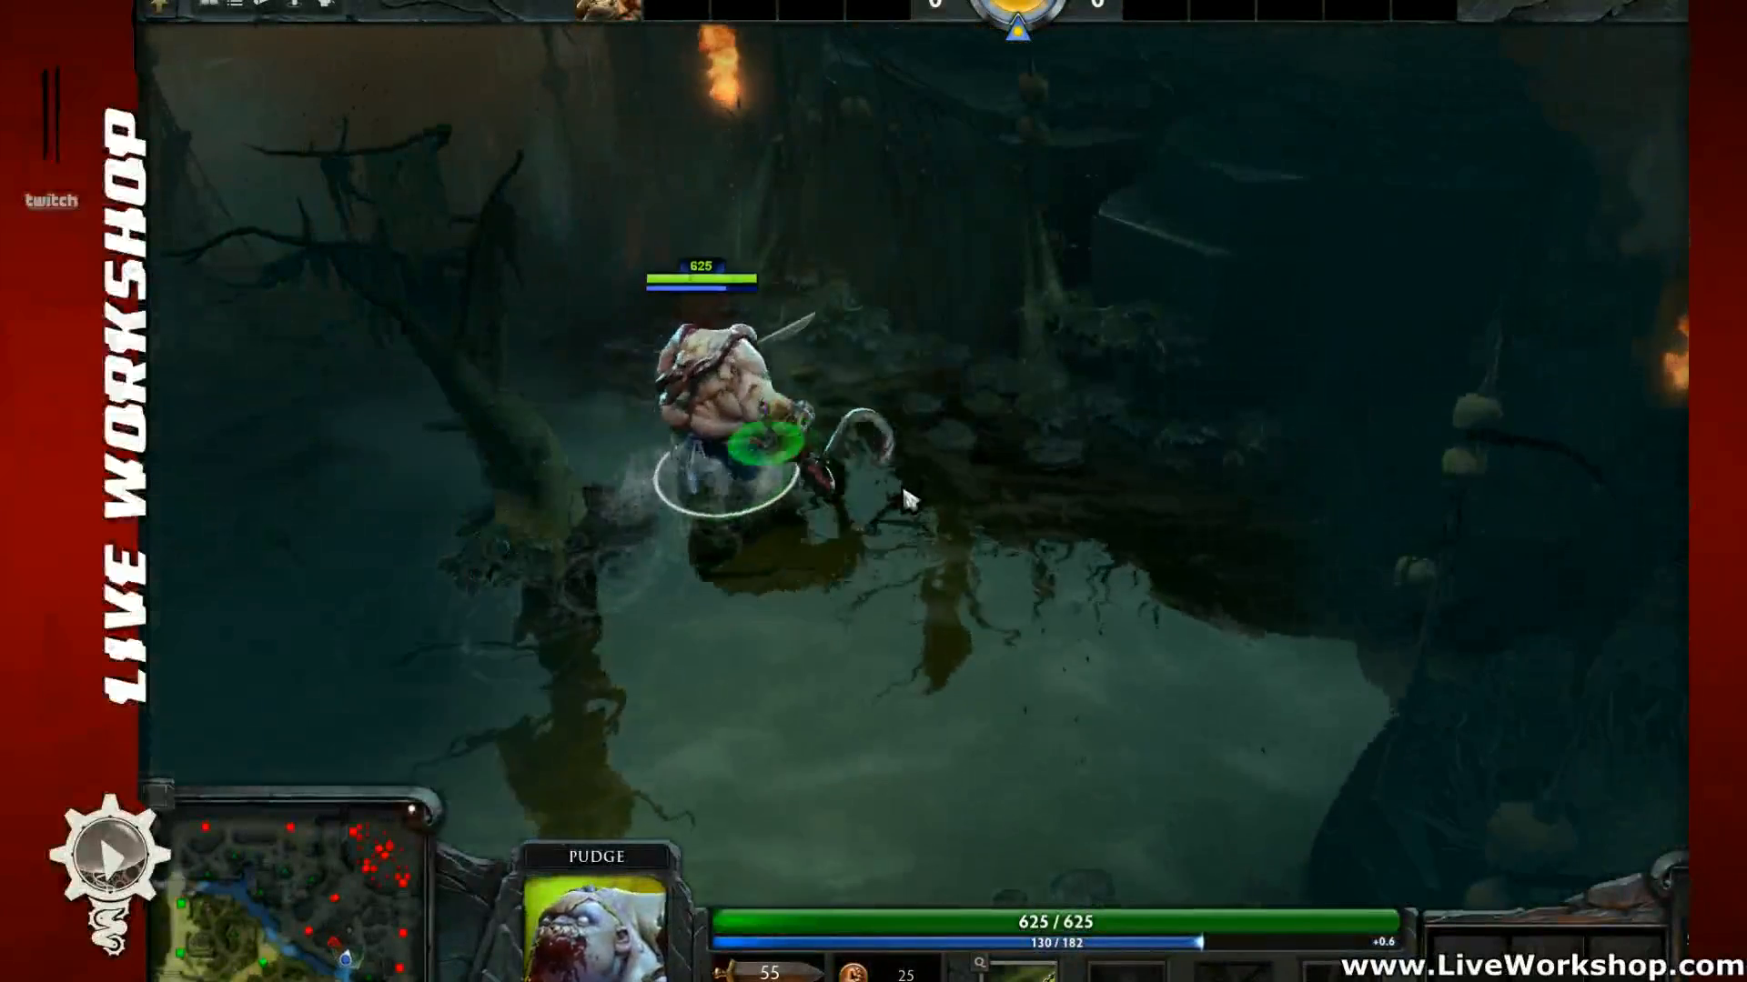
{"action": "right_click", "coordinate": [898, 552]}
{"action": "right_click", "coordinate": [850, 608]}
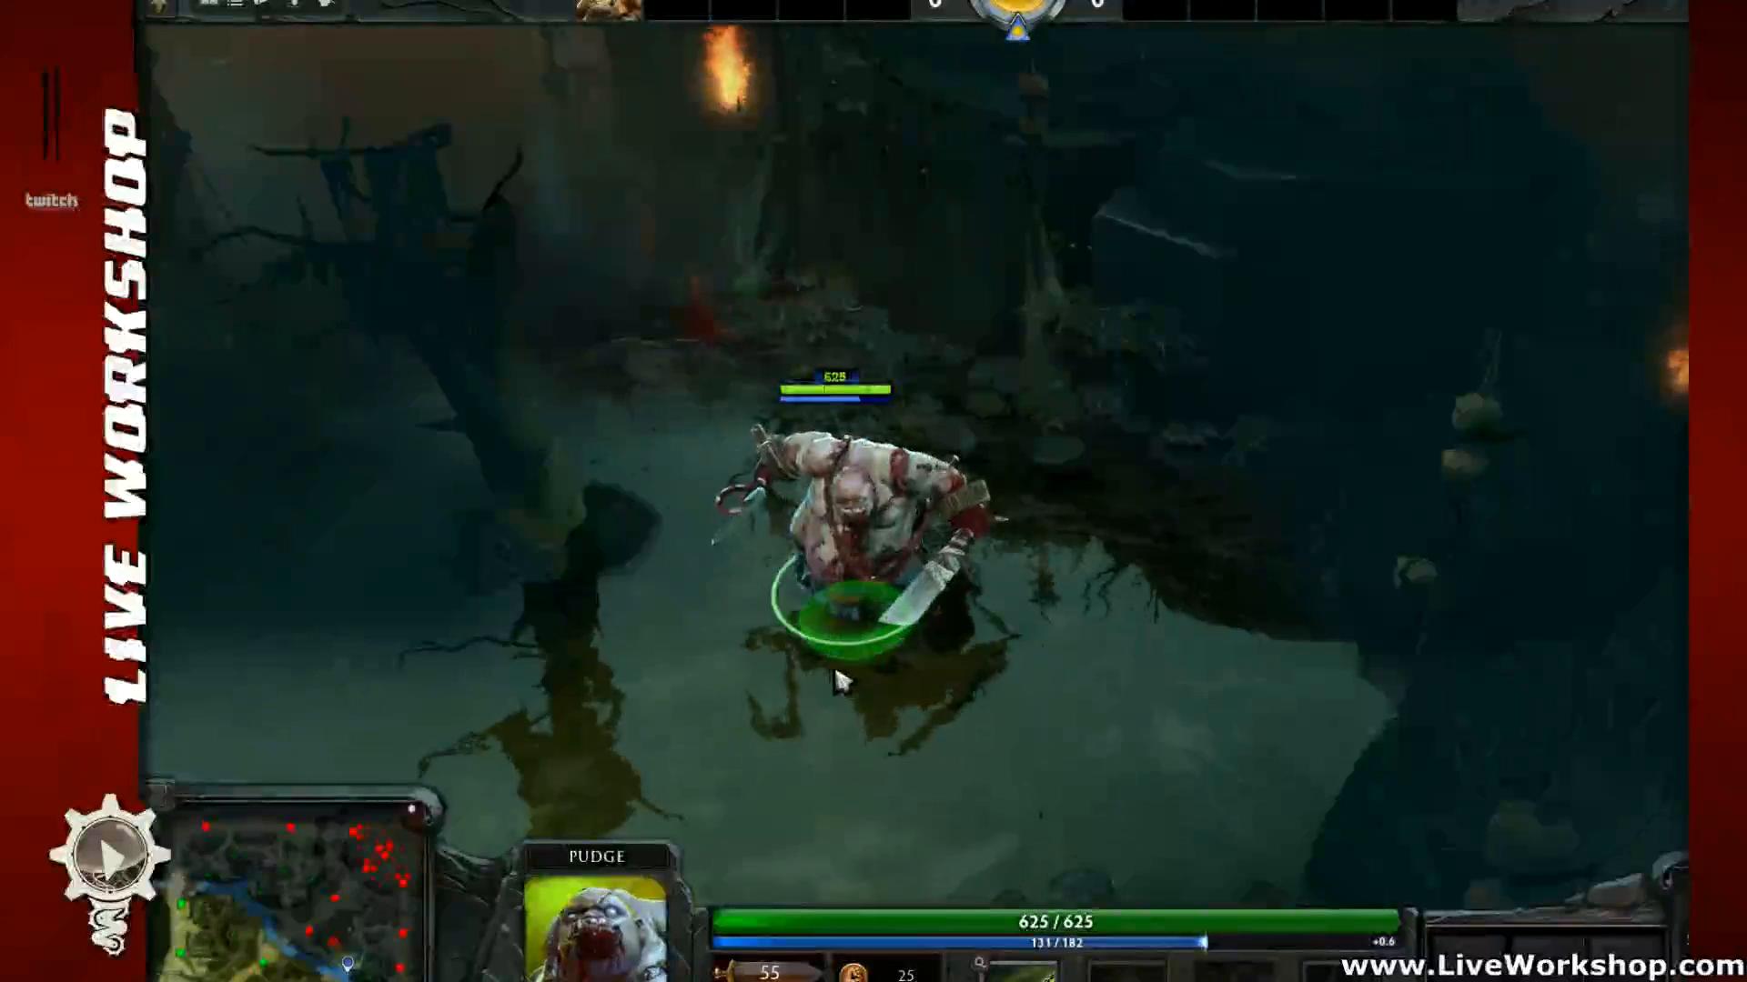
{"action": "mouse_move", "coordinate": [853, 698]}
{"action": "middle_mouse_down"}
{"action": "mouse_move", "coordinate": [877, 575]}
{"action": "mouse_move", "coordinate": [864, 680]}
{"action": "middle_mouse_up"}
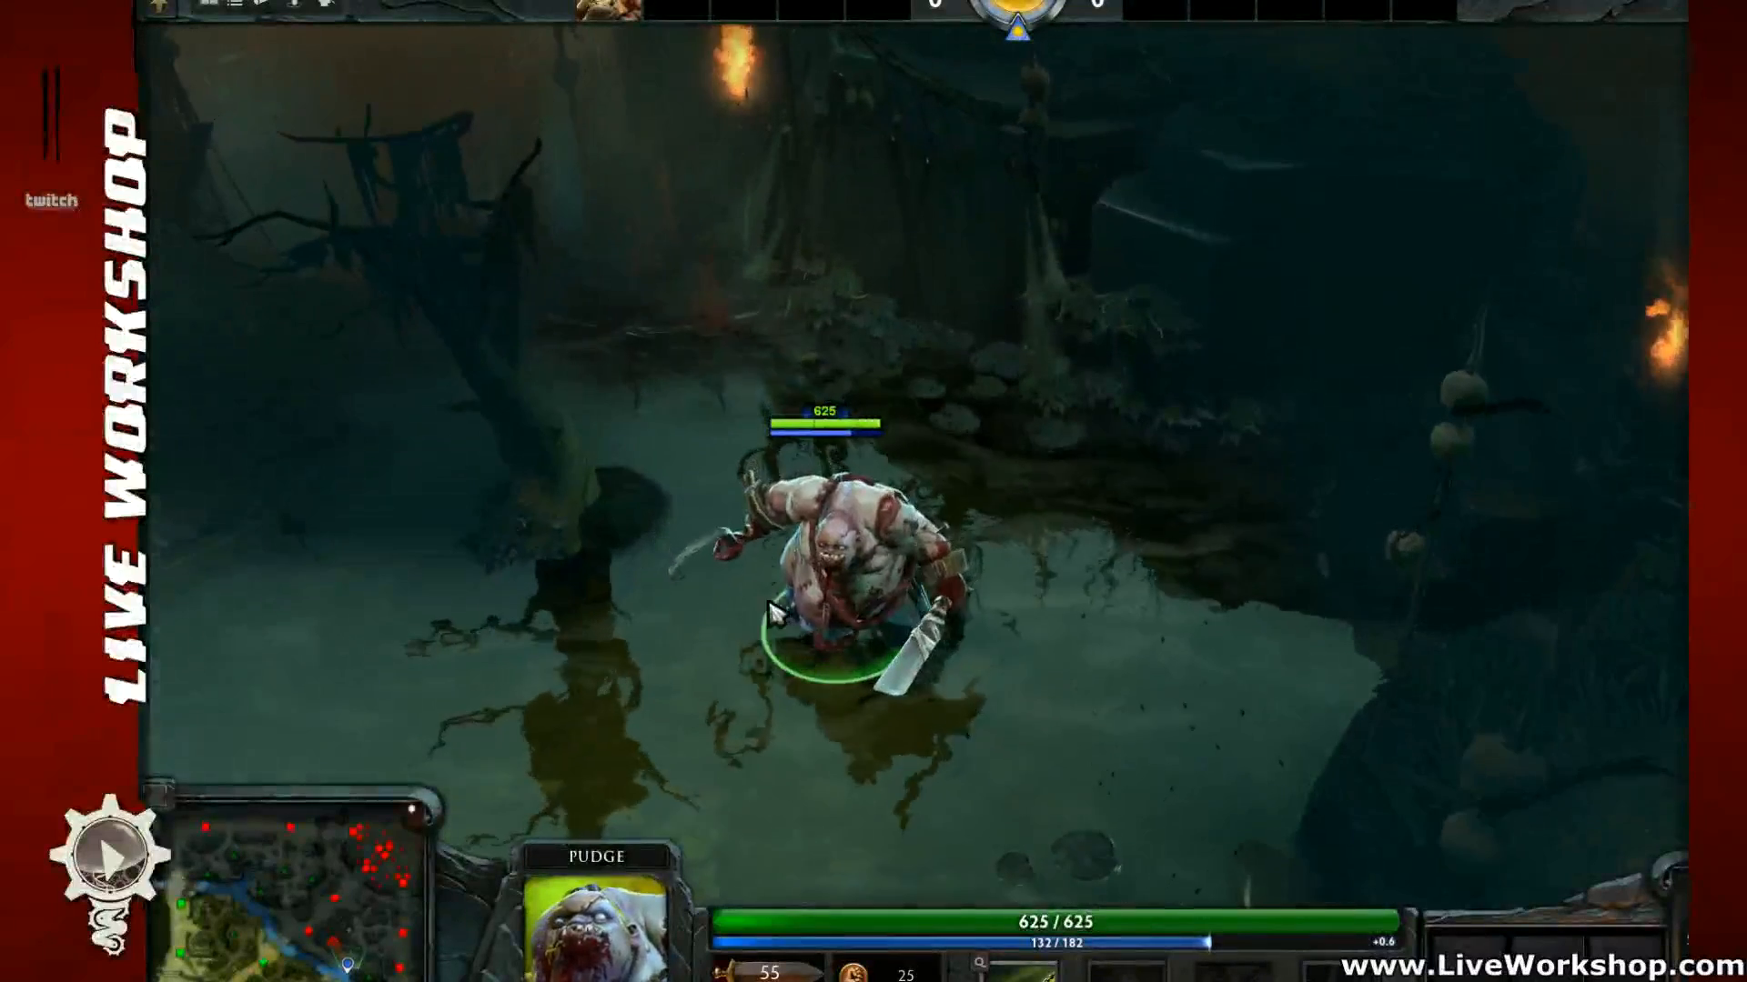
Step: Shift Pudge around in the water beside the dead tree to examine the set from several sides
{"action": "right_click", "coordinate": [805, 667]}
{"action": "right_click", "coordinate": [831, 693]}
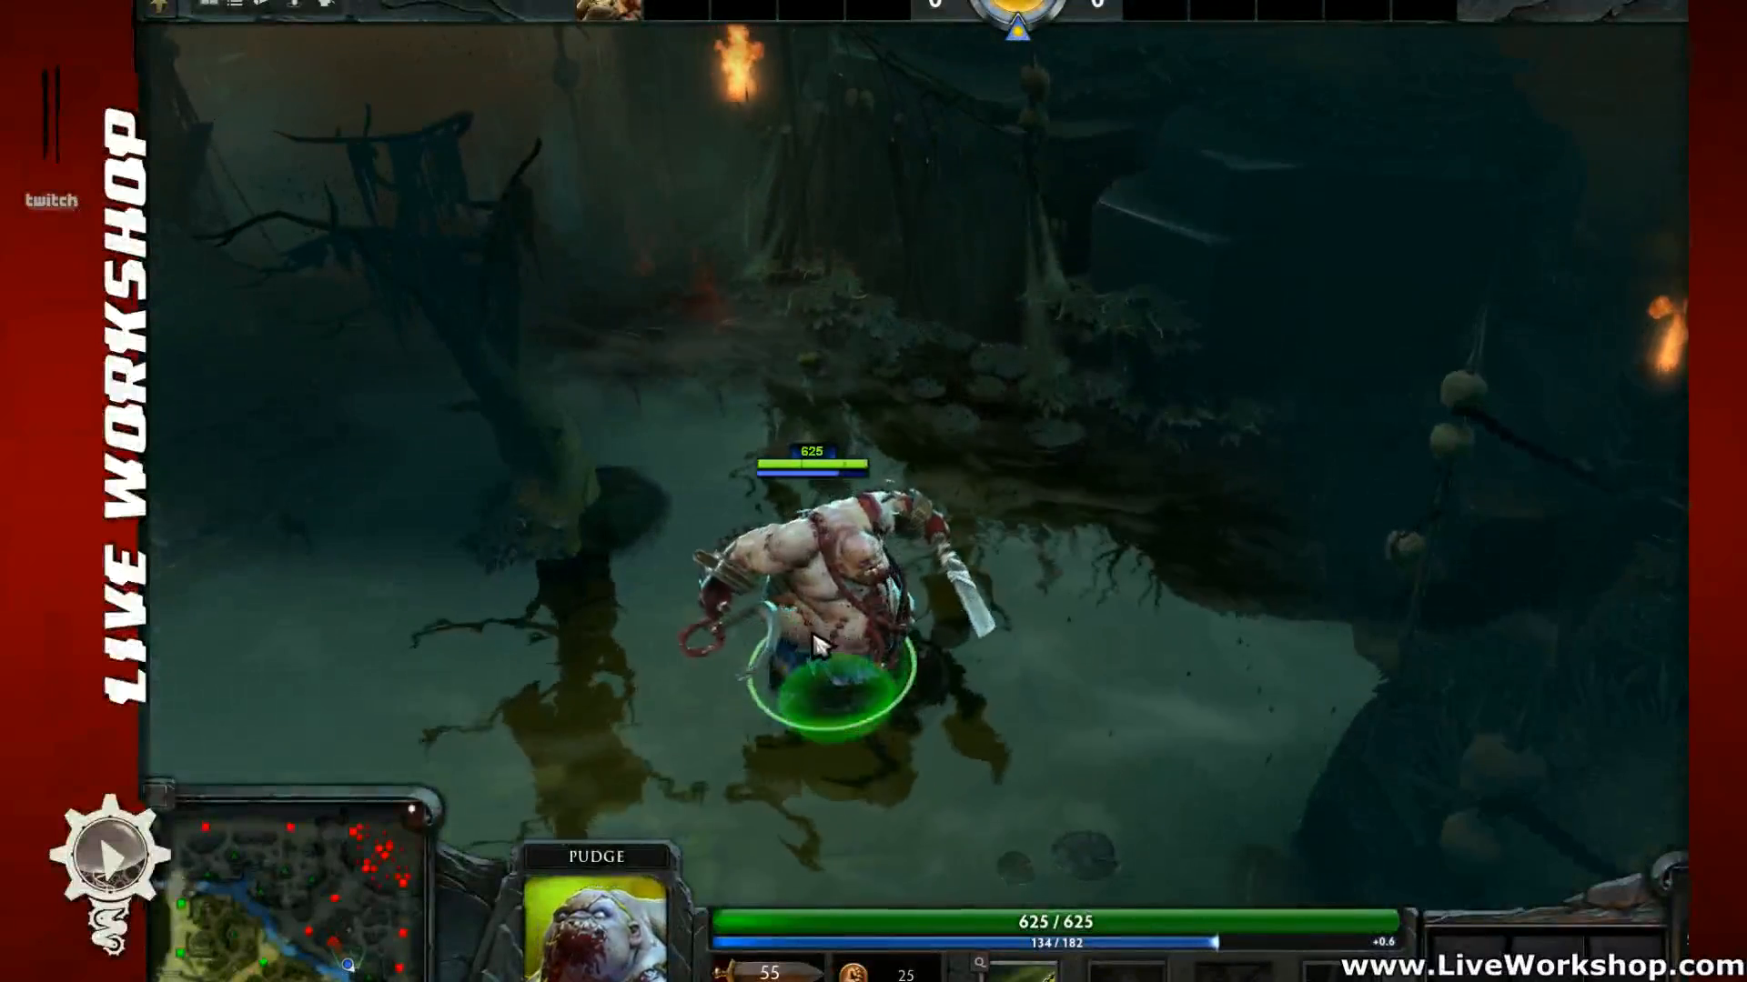
{"action": "right_click", "coordinate": [881, 701]}
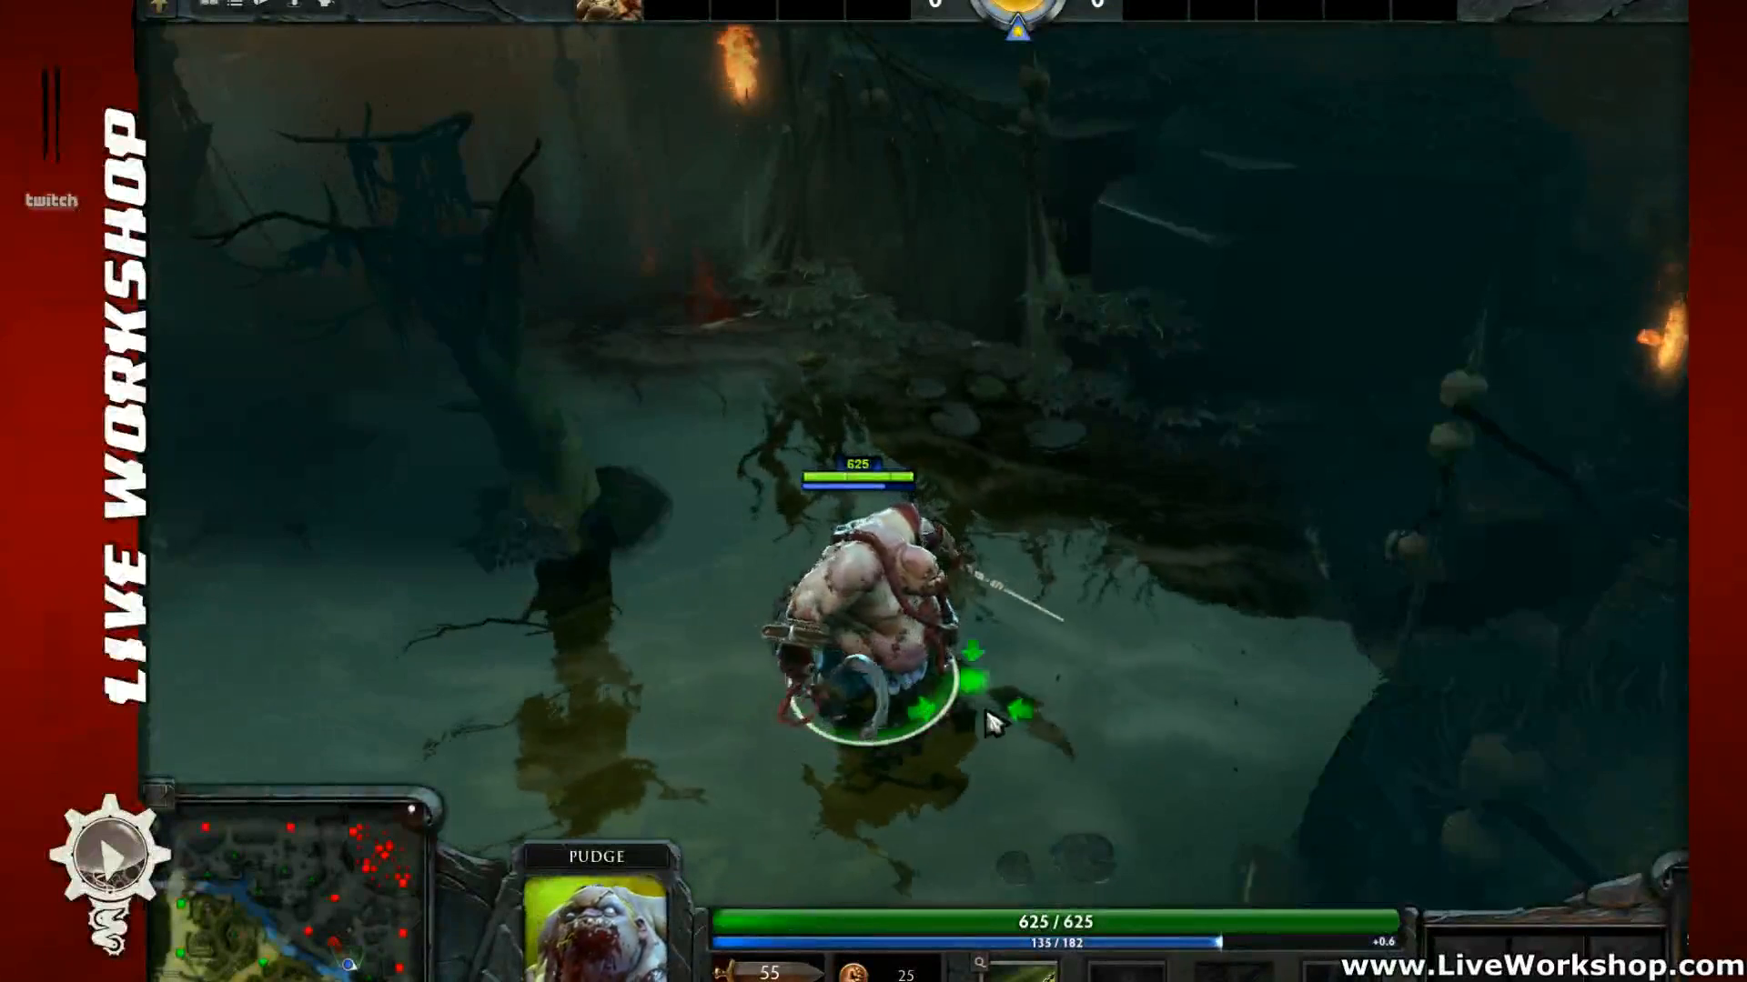
{"action": "middle_click_drag", "start_coordinate": [987, 714], "coordinate": [940, 653]}
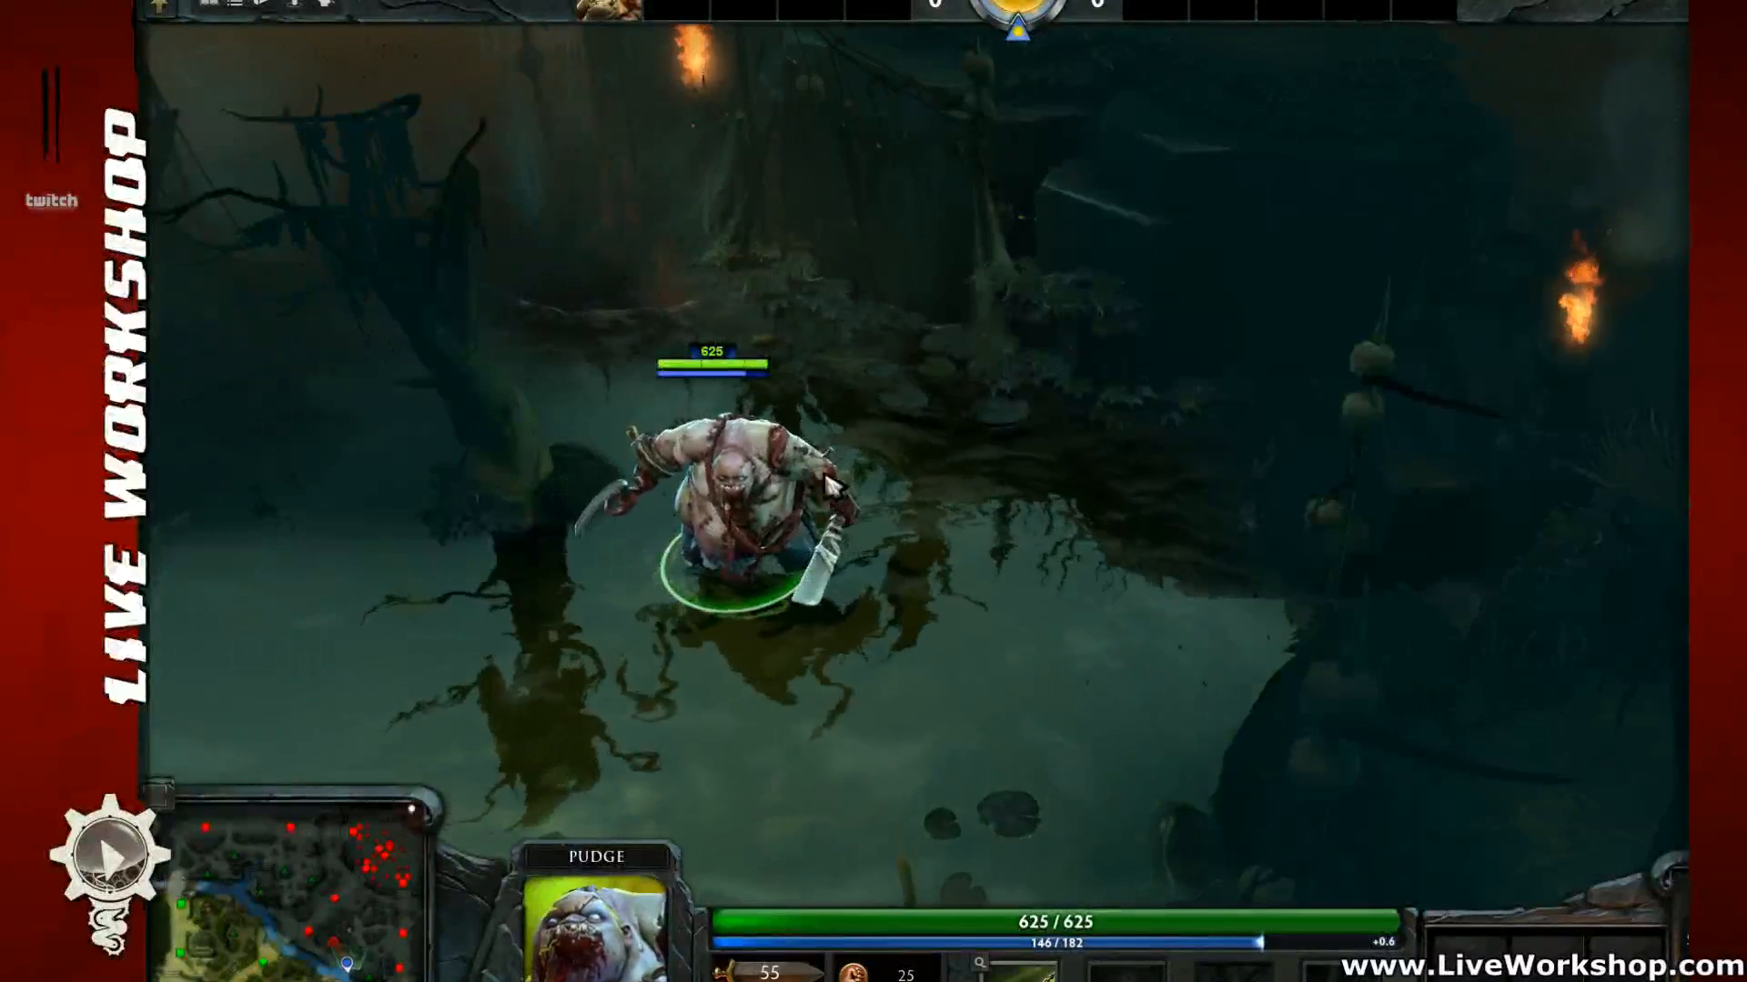
{"action": "right_click", "coordinate": [846, 644]}
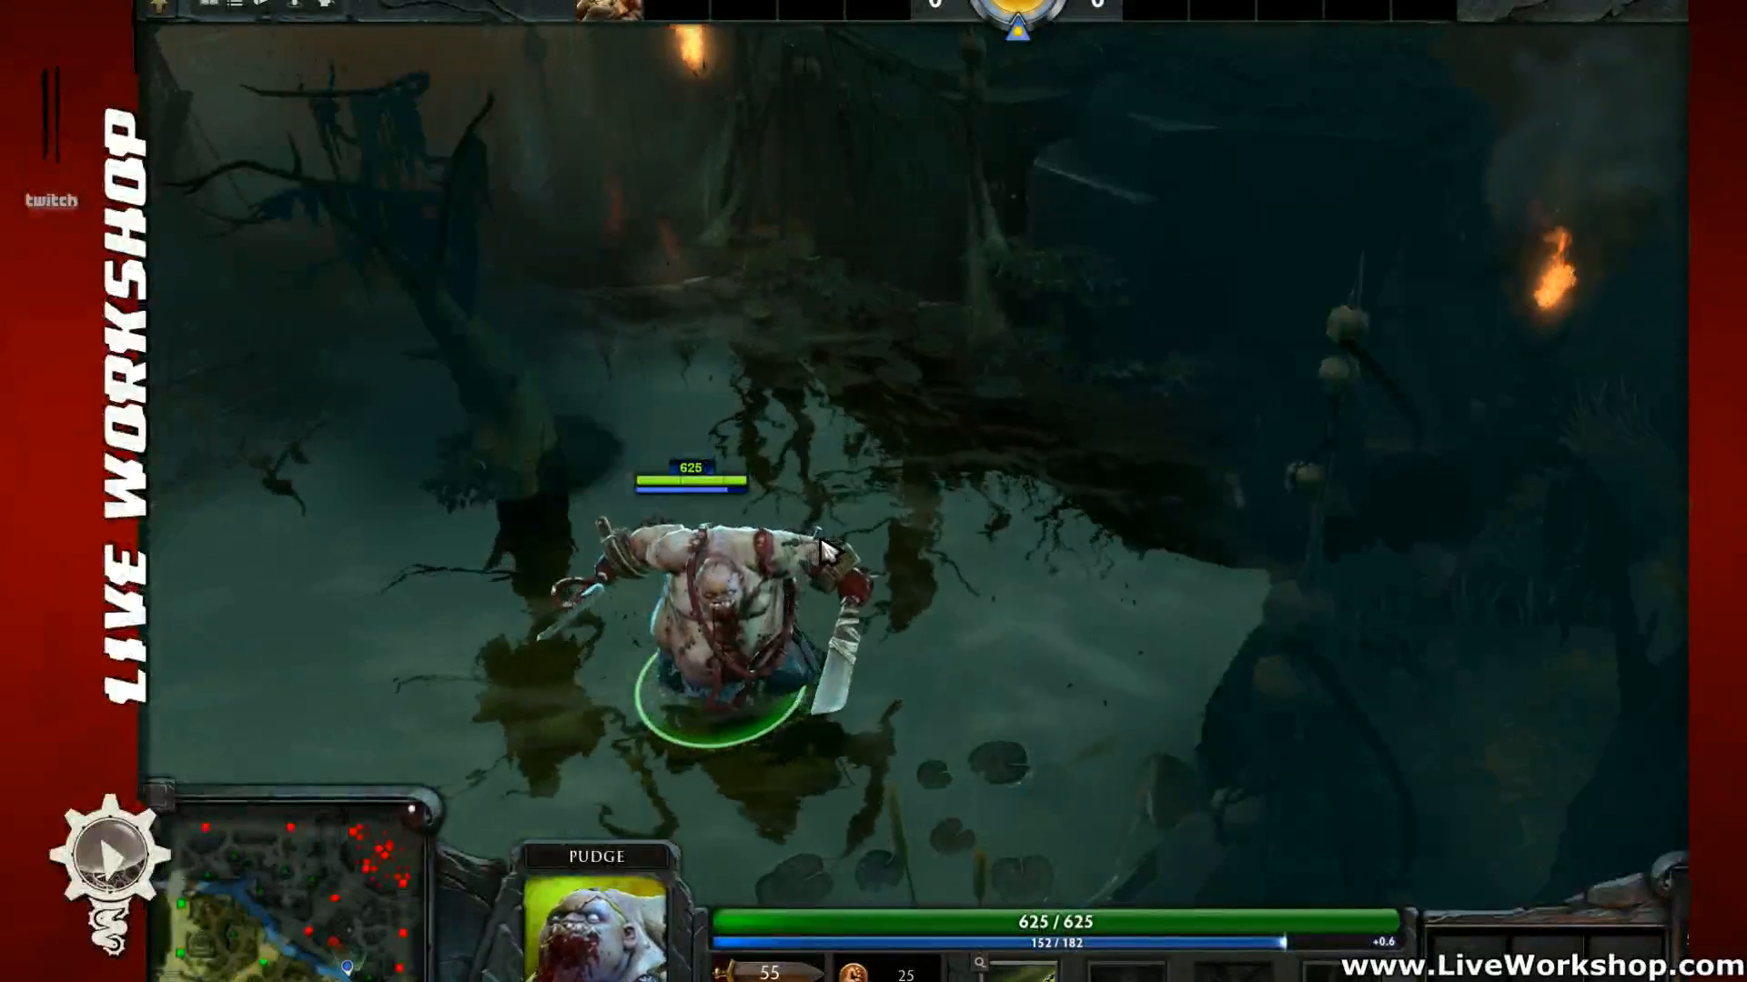
Step: Walk Pudge away from the dead tree toward the rock with the carved eye and face him toward the camera
{"action": "right_click", "coordinate": [655, 719]}
{"action": "middle_click_drag", "start_coordinate": [655, 719], "coordinate": [865, 554]}
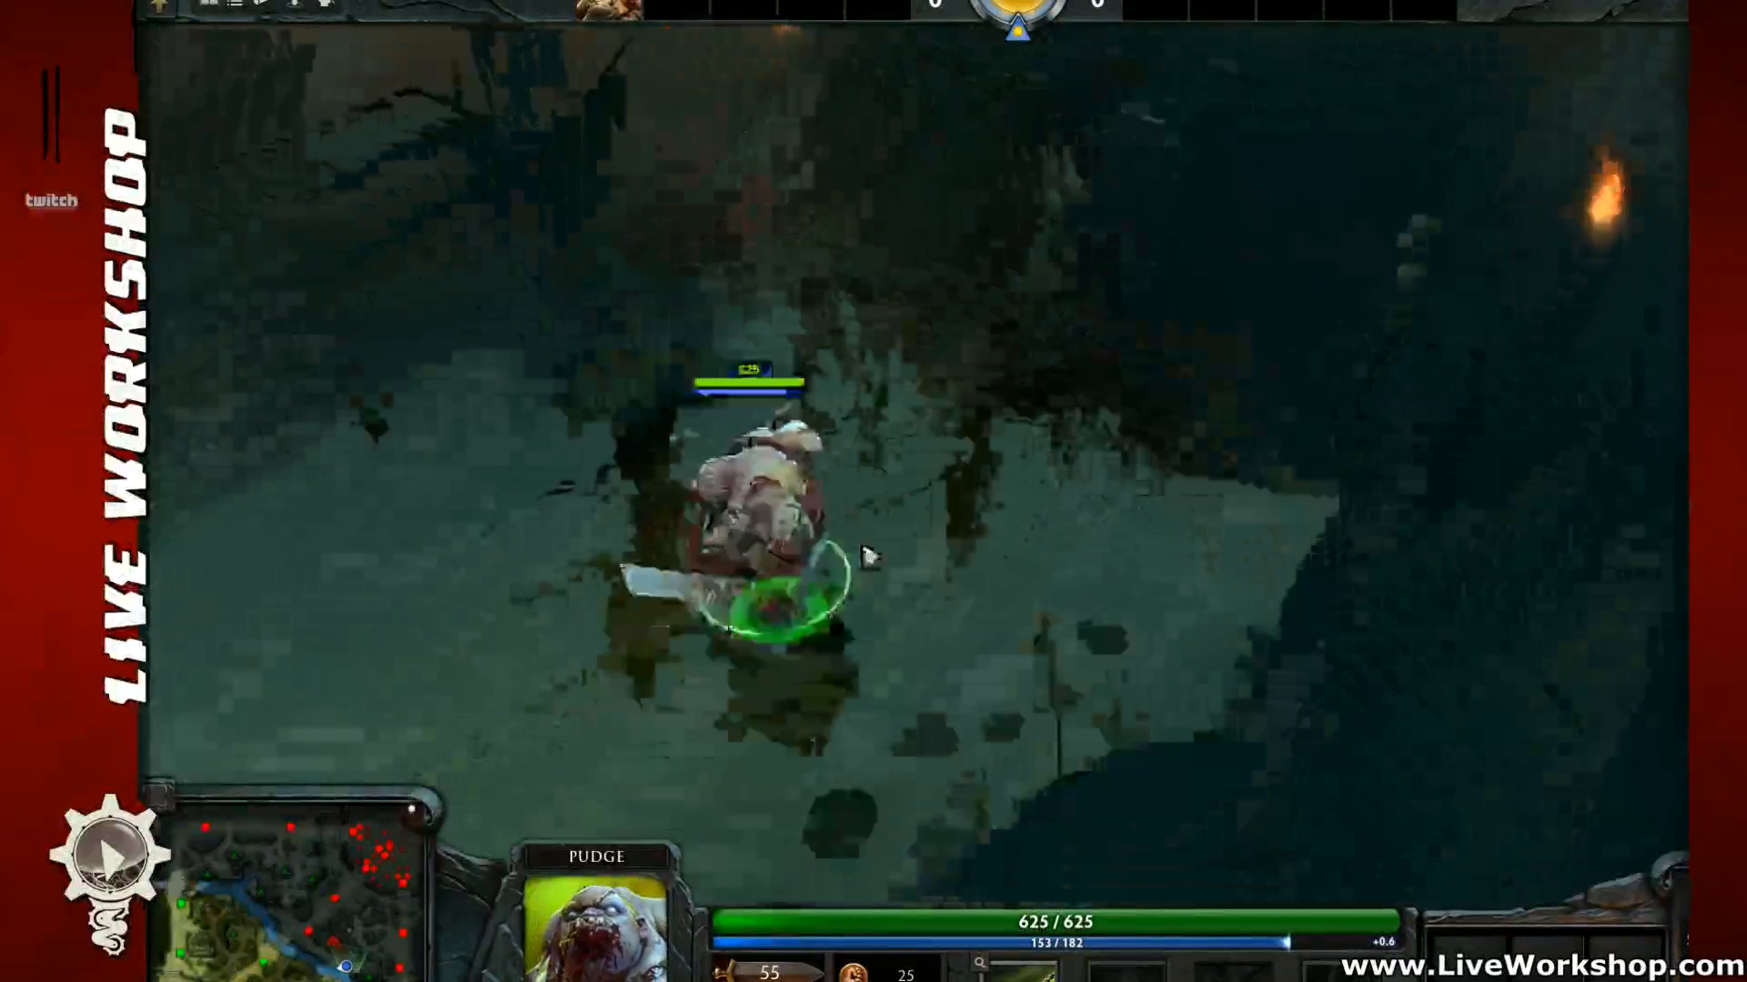
{"action": "right_click", "coordinate": [643, 684]}
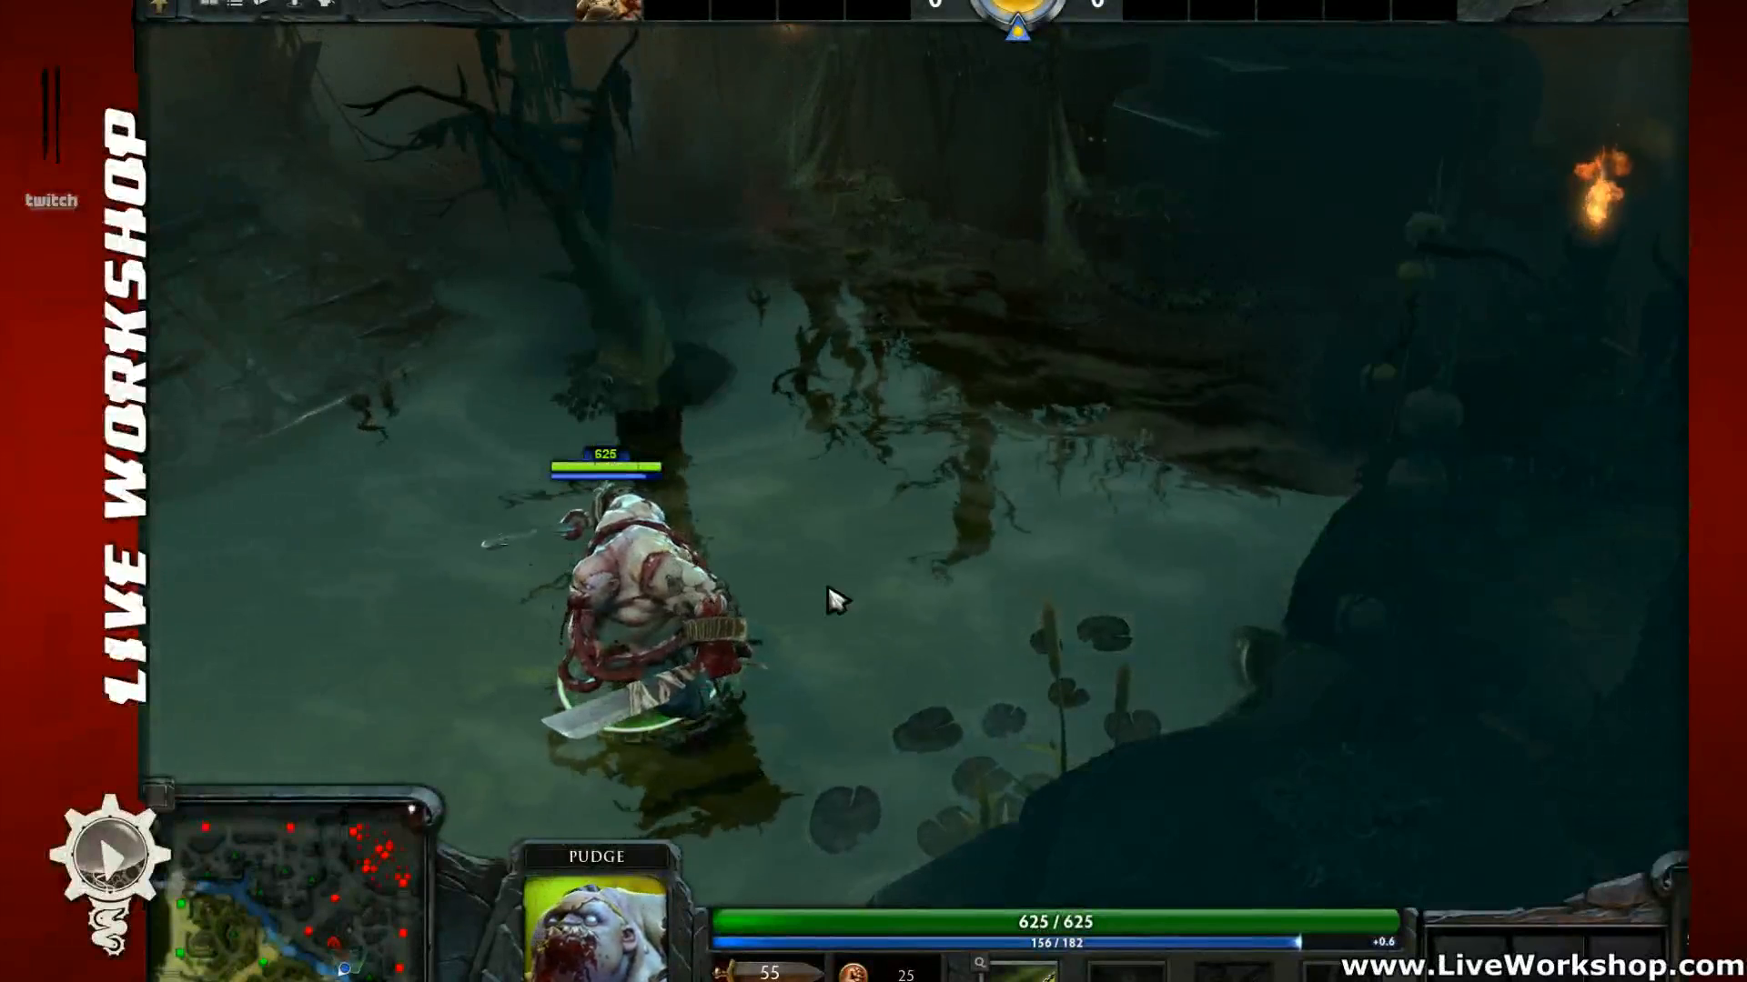
{"action": "middle_click_drag", "start_coordinate": [831, 597], "coordinate": [937, 423]}
{"action": "right_click", "coordinate": [739, 590]}
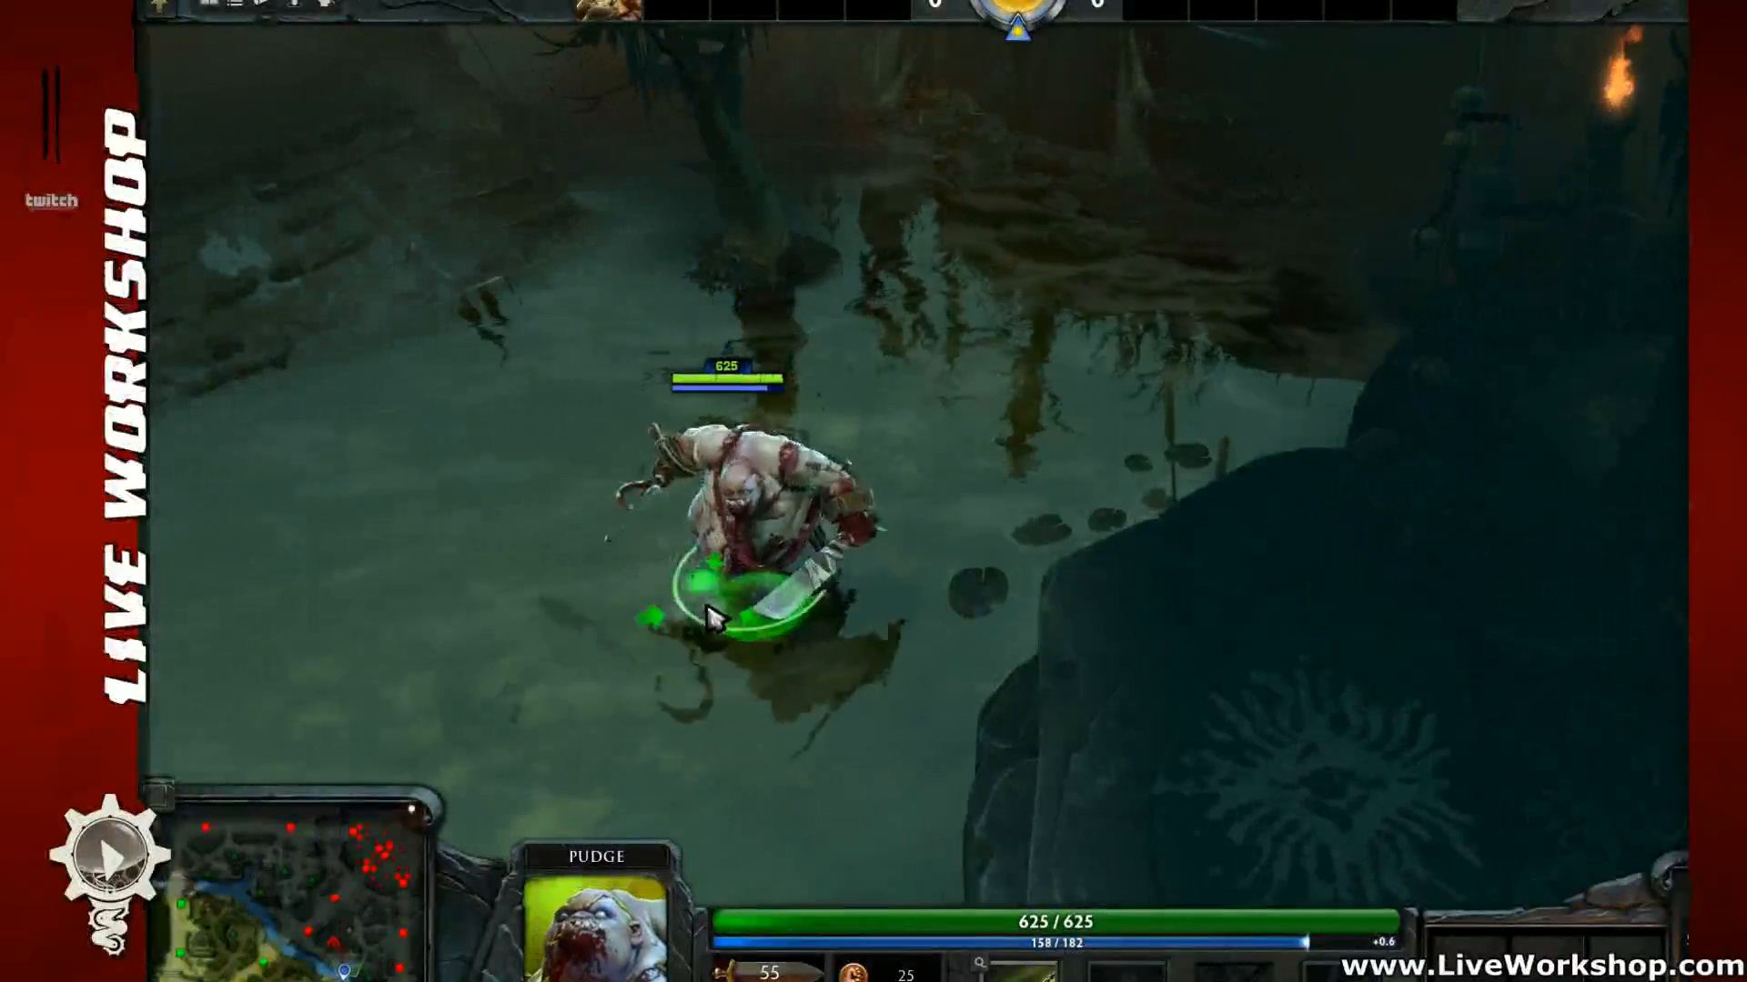
{"action": "middle_click_drag", "start_coordinate": [819, 557], "coordinate": [896, 515]}
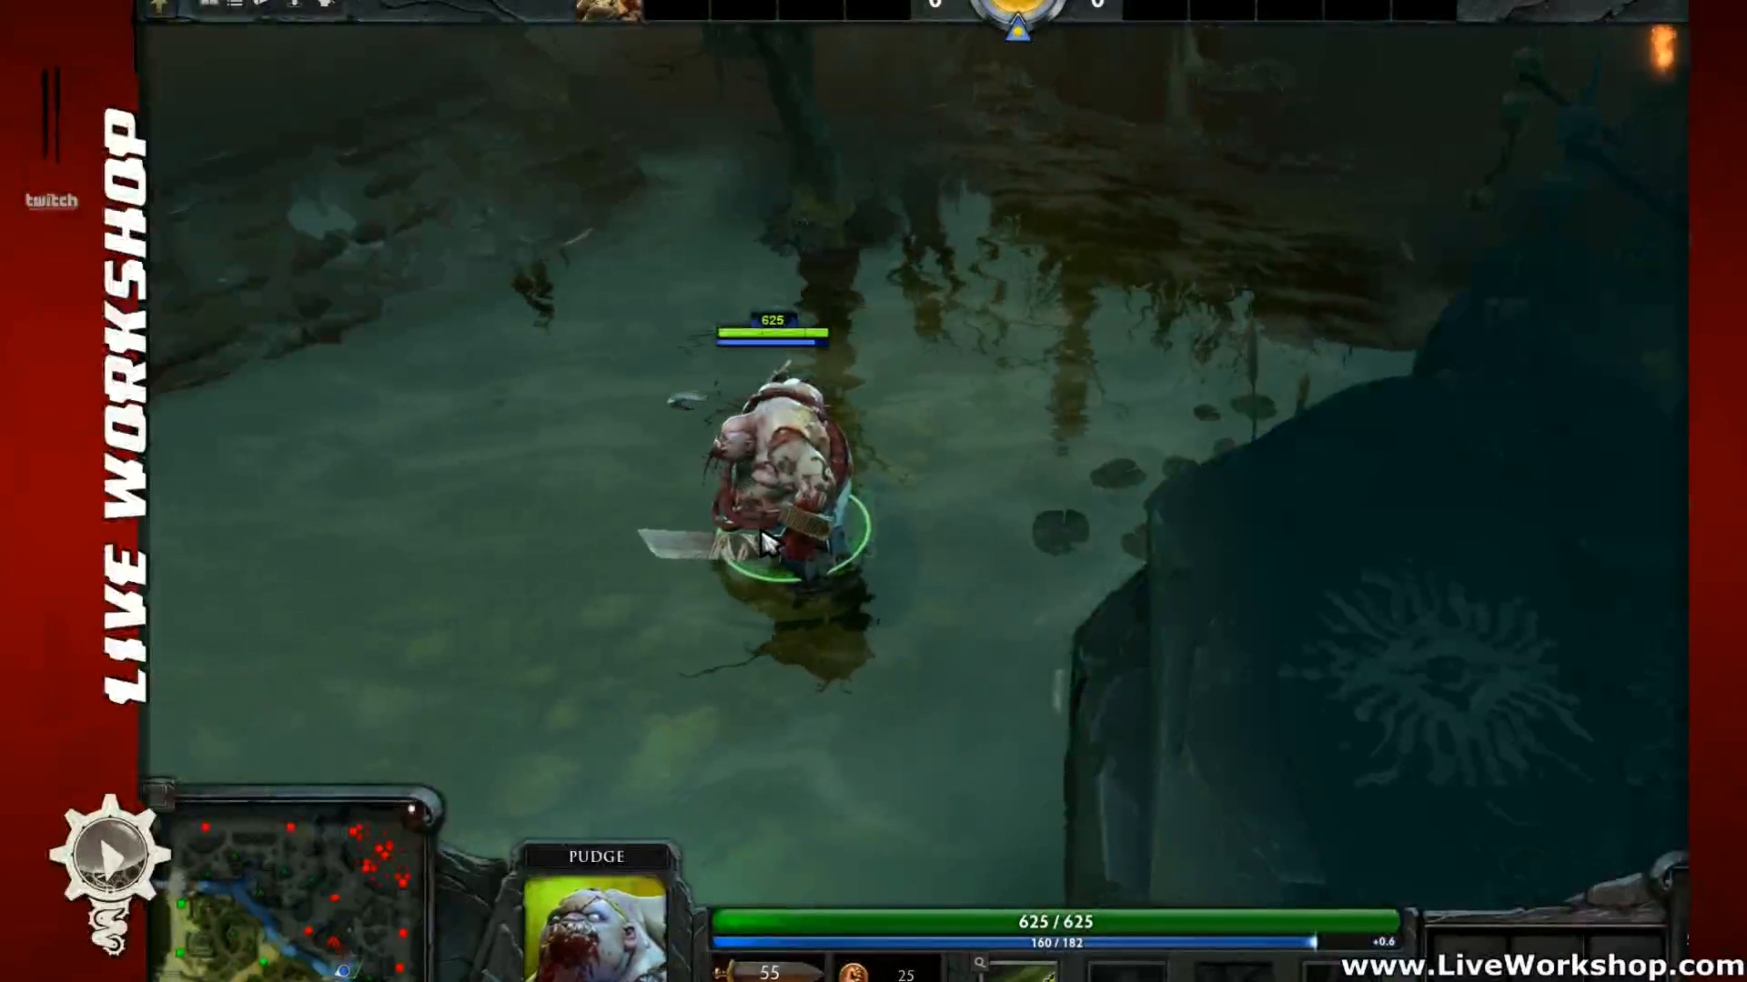
{"action": "middle_click_drag", "start_coordinate": [800, 562], "coordinate": [913, 497]}
{"action": "right_click", "coordinate": [838, 721]}
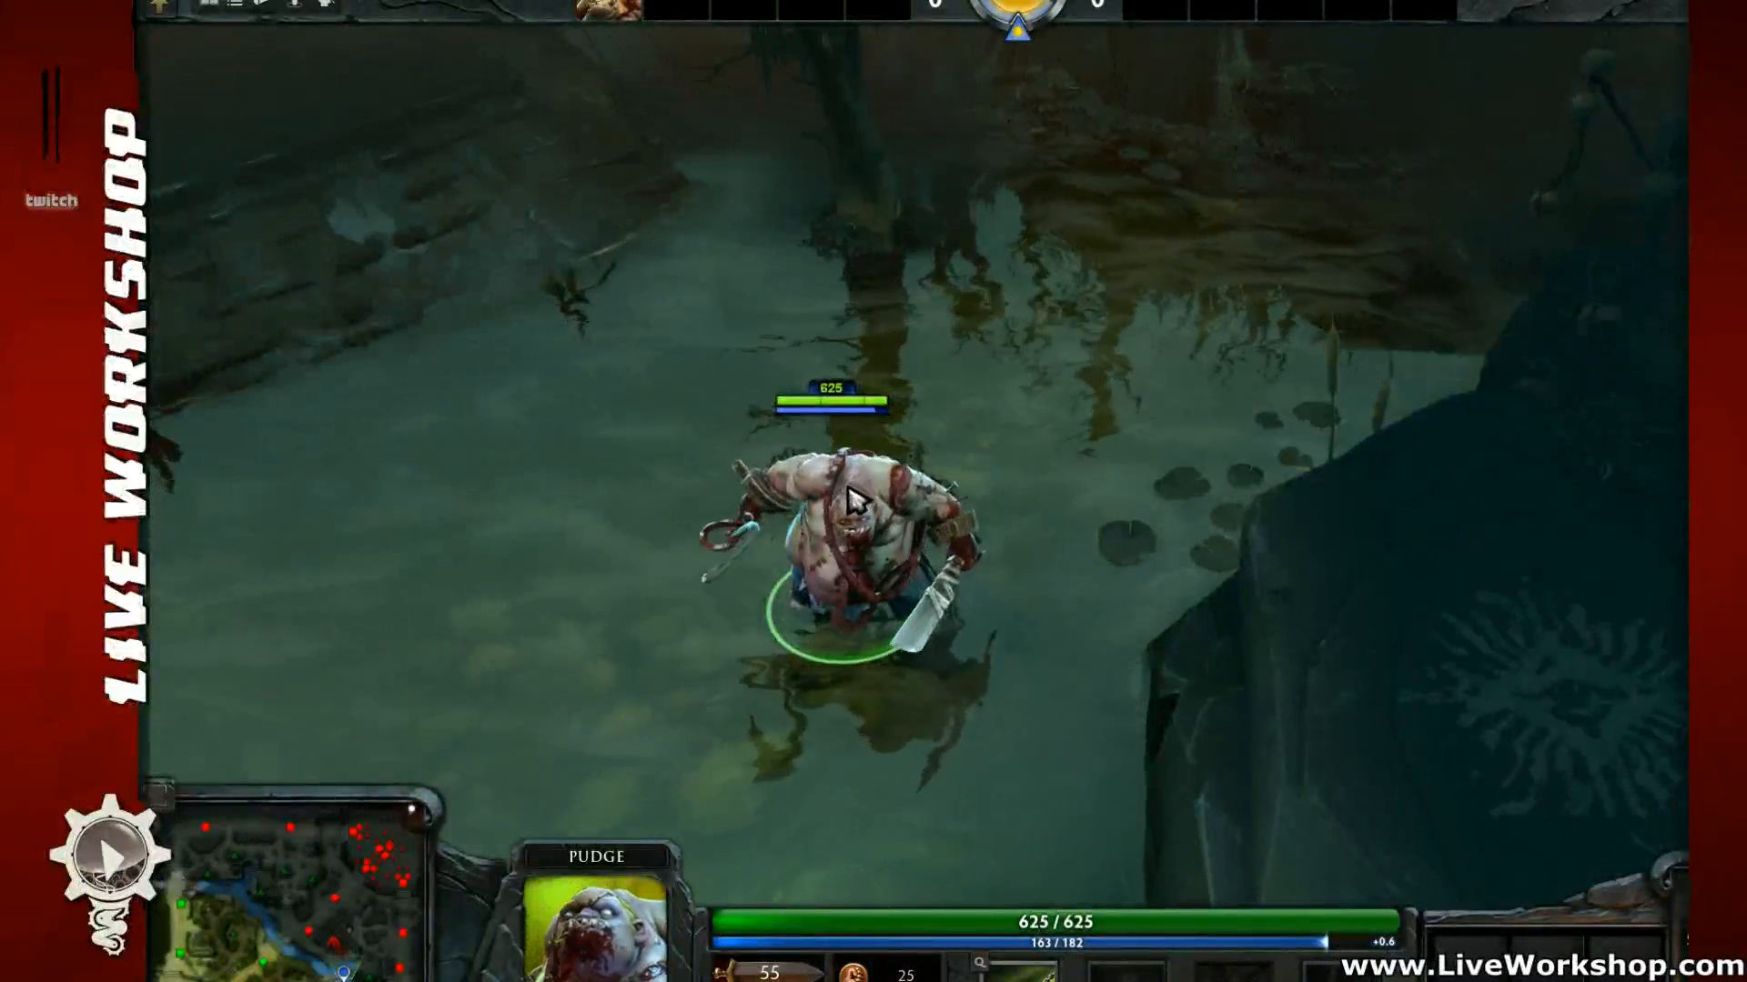
Step: Move Pudge in short turns through the water beside the carved rock to examine the jaw and back
{"action": "right_click", "coordinate": [724, 552]}
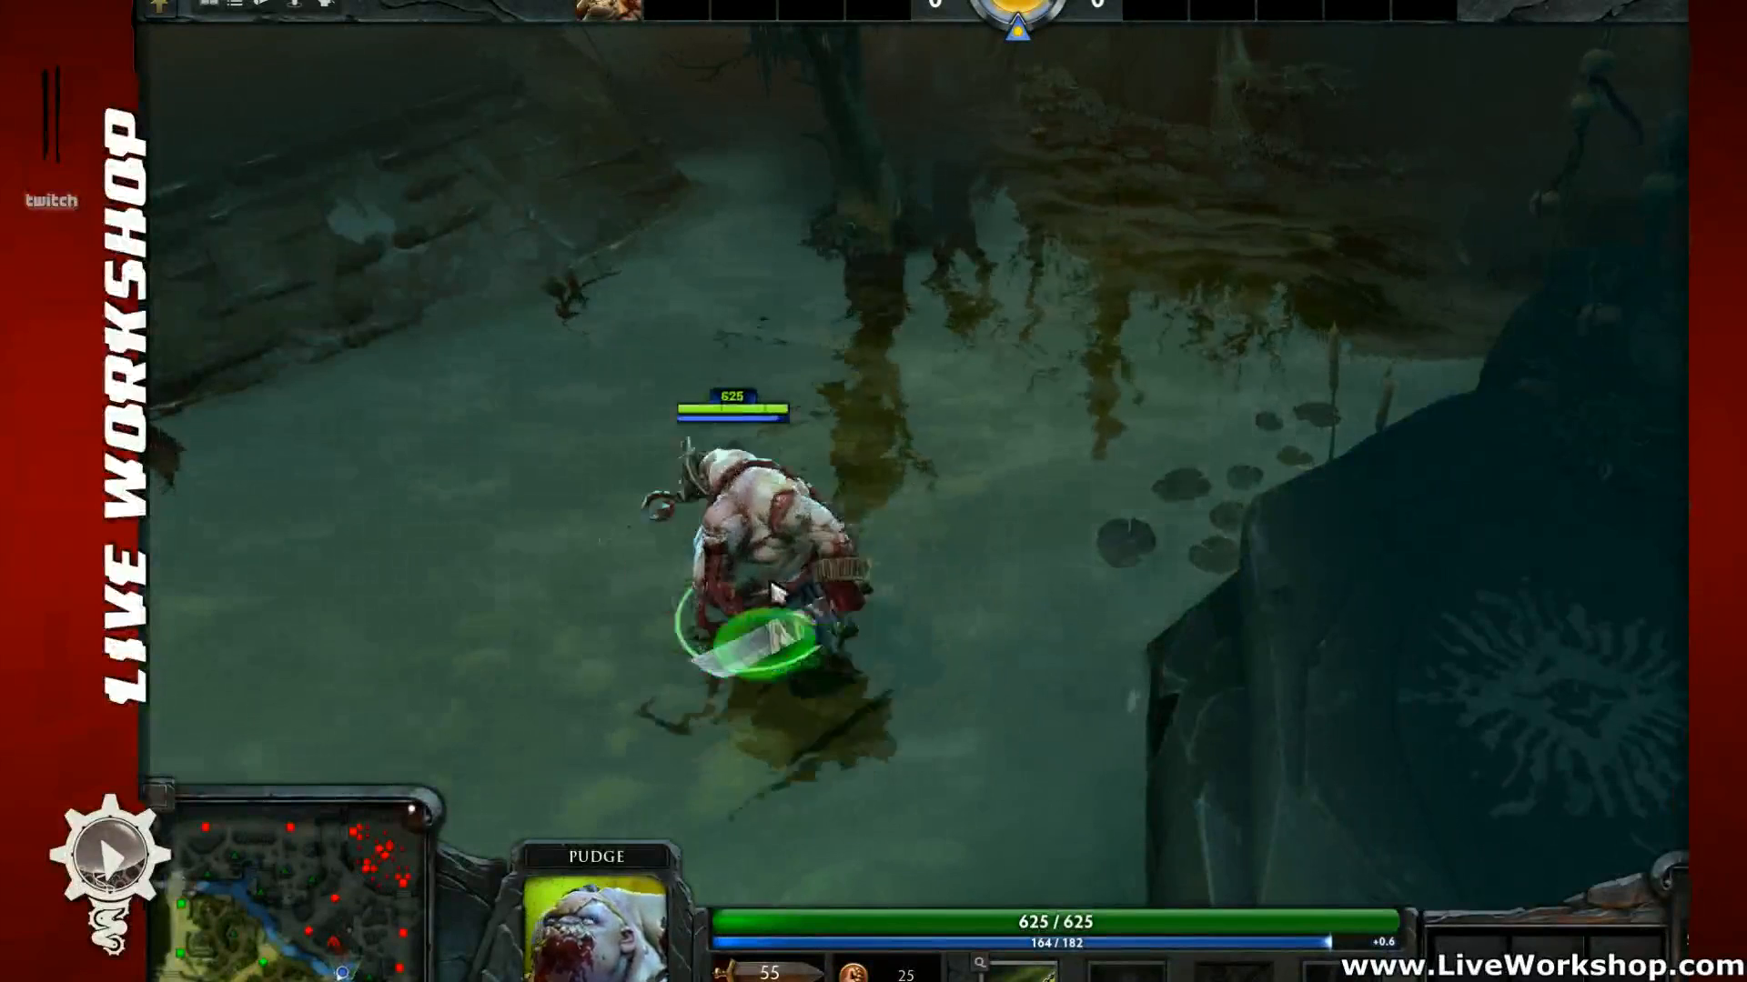
{"action": "right_click", "coordinate": [731, 677]}
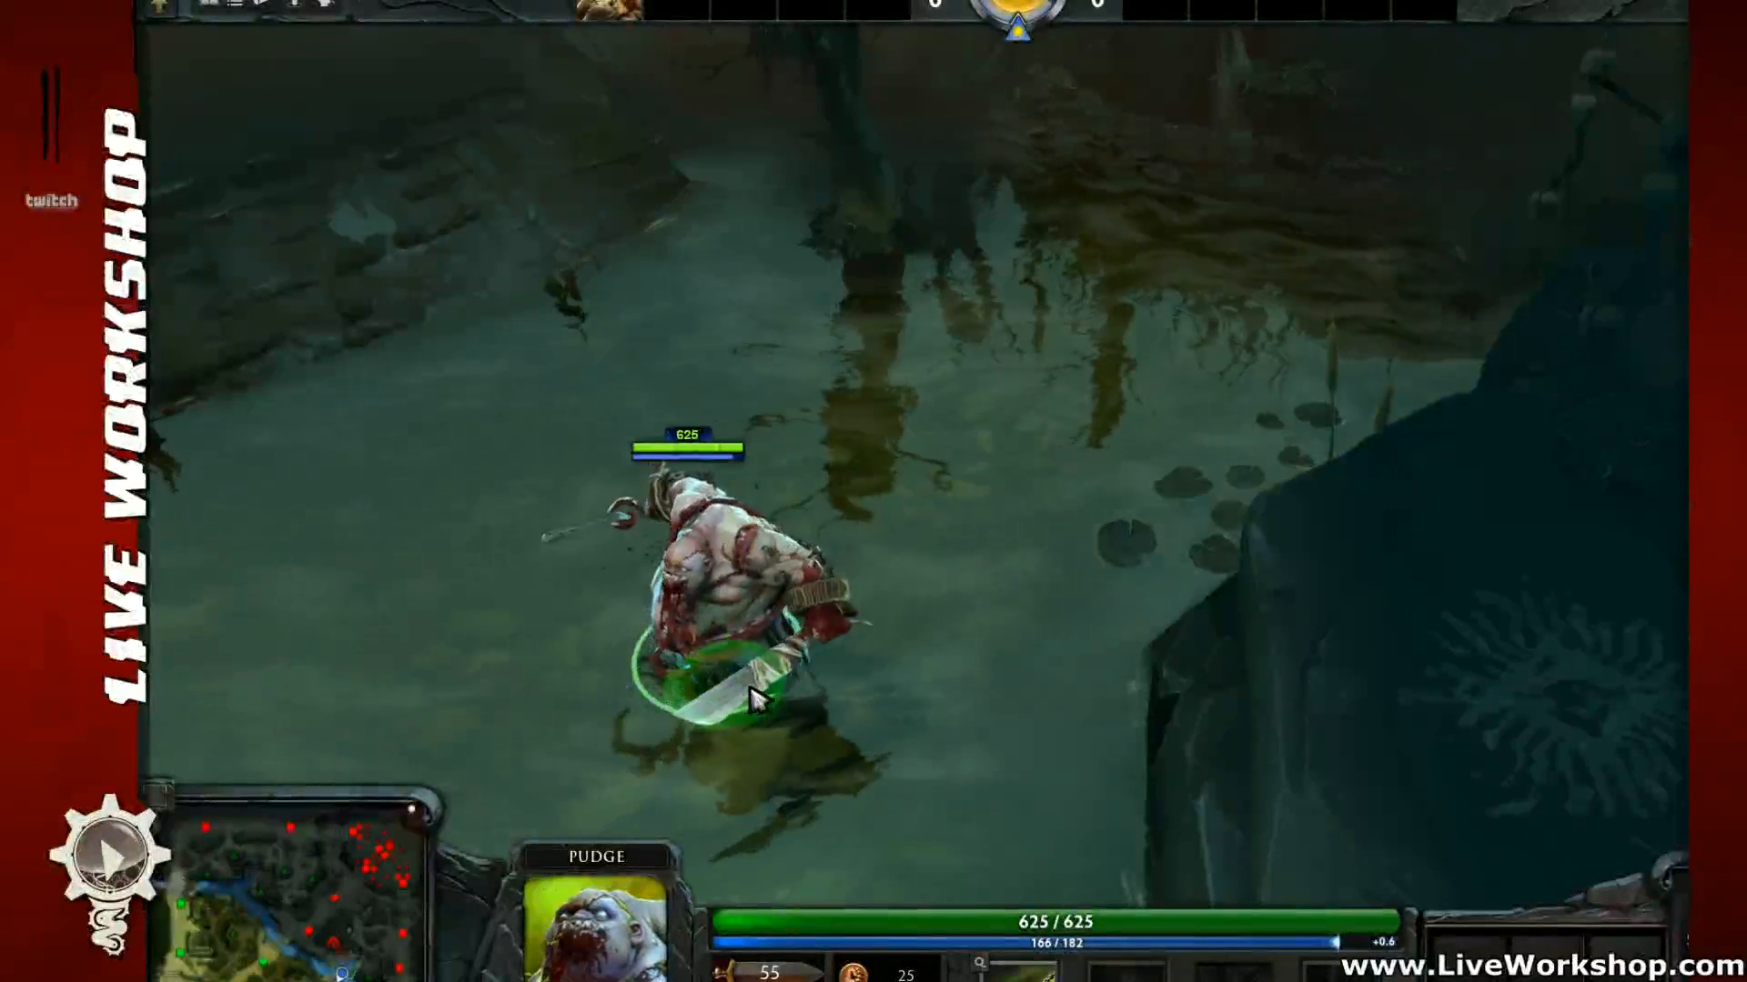
{"action": "right_click", "coordinate": [729, 746]}
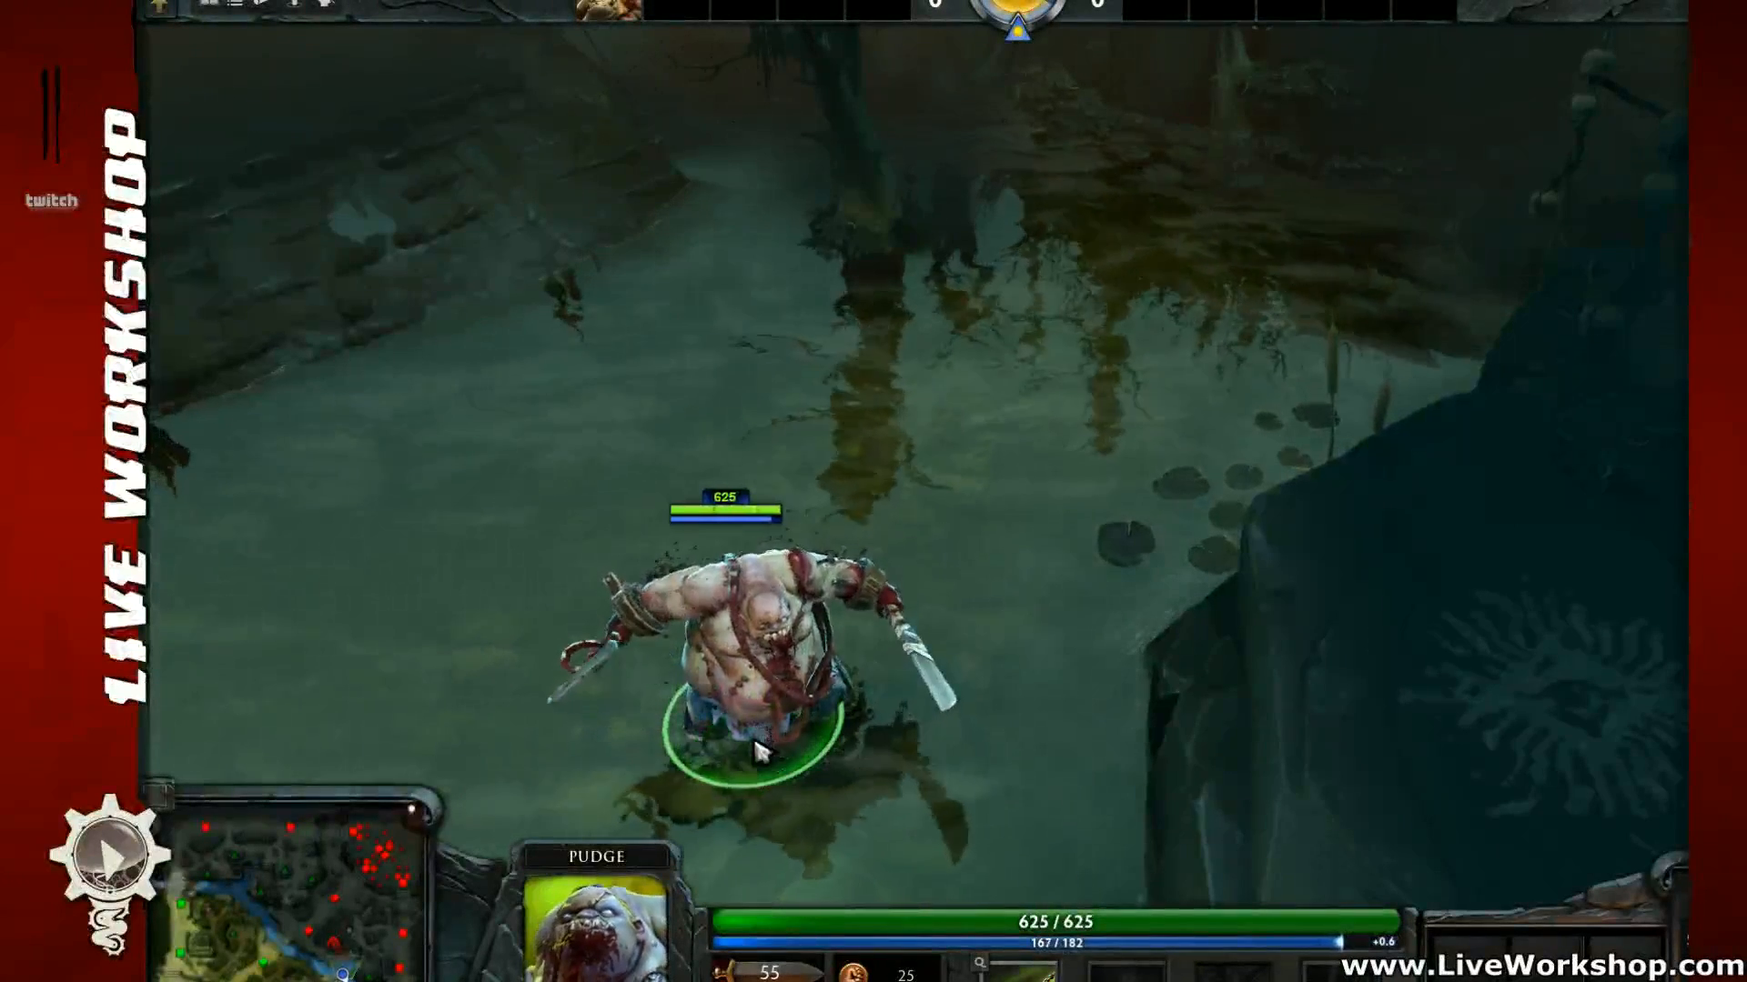
{"action": "right_click", "coordinate": [725, 767]}
{"action": "right_click", "coordinate": [717, 766]}
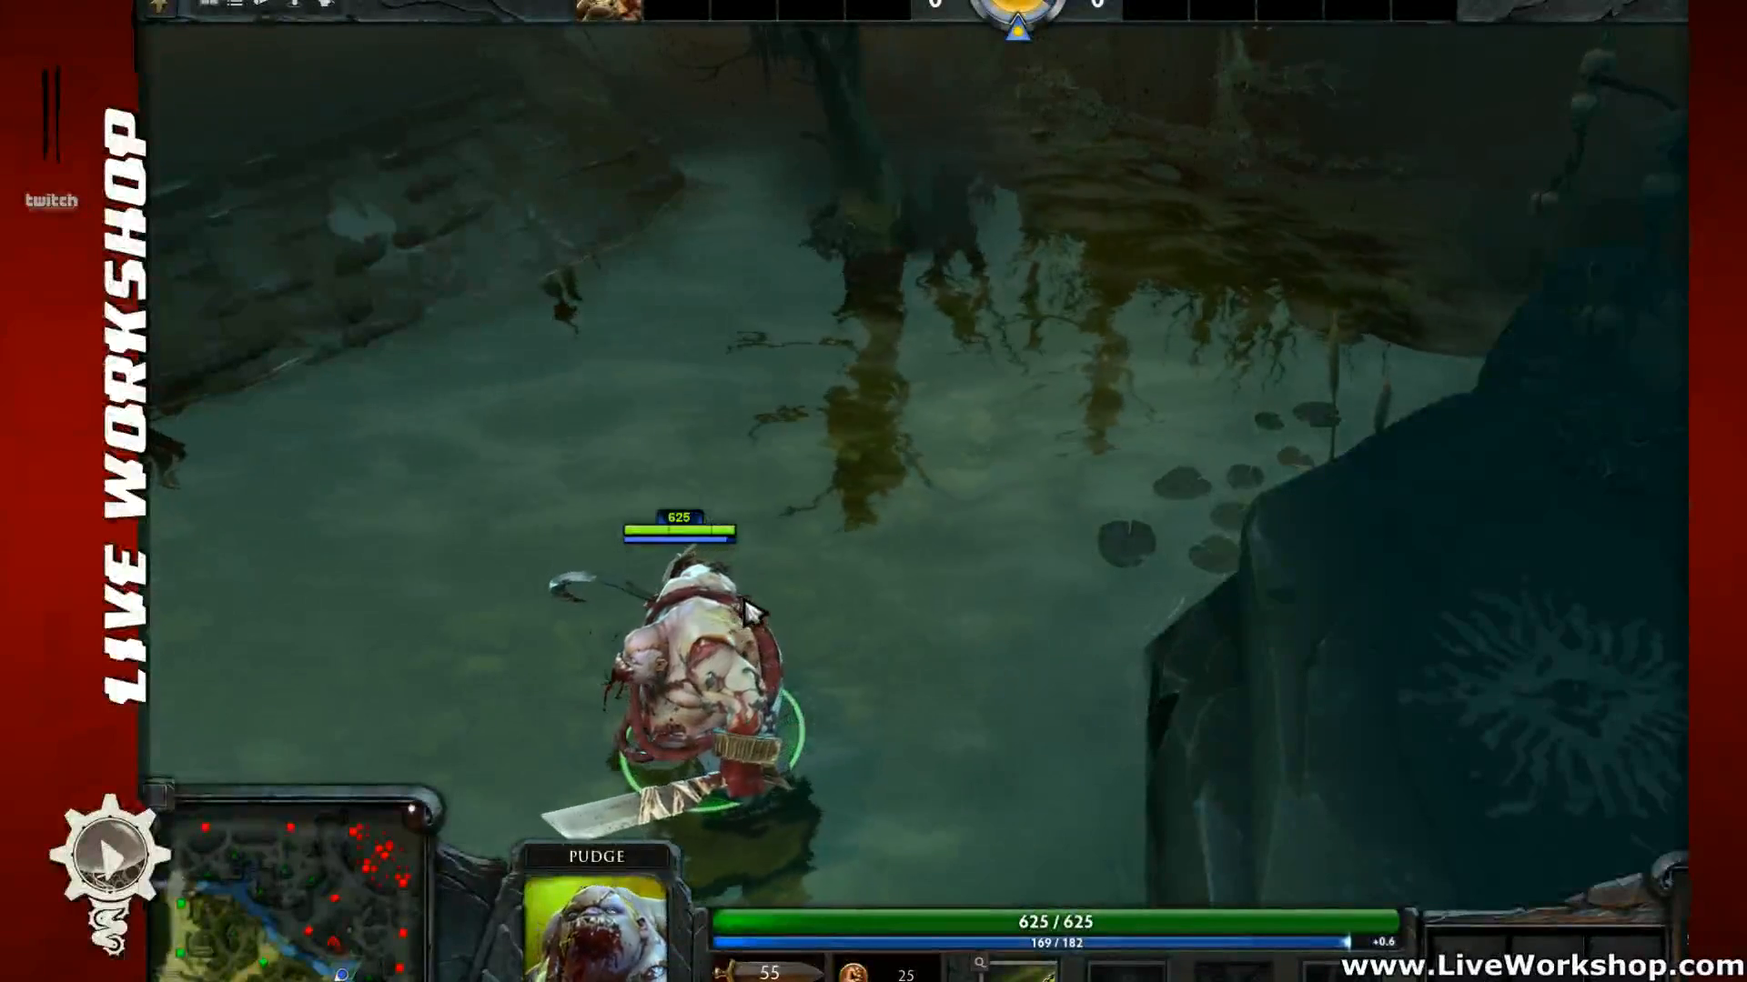
Step: Walk Pudge a little back upstream and turn him toward the camera to examine the jaw
{"action": "right_click", "coordinate": [767, 462]}
{"action": "right_click", "coordinate": [664, 575]}
{"action": "right_click", "coordinate": [717, 601]}
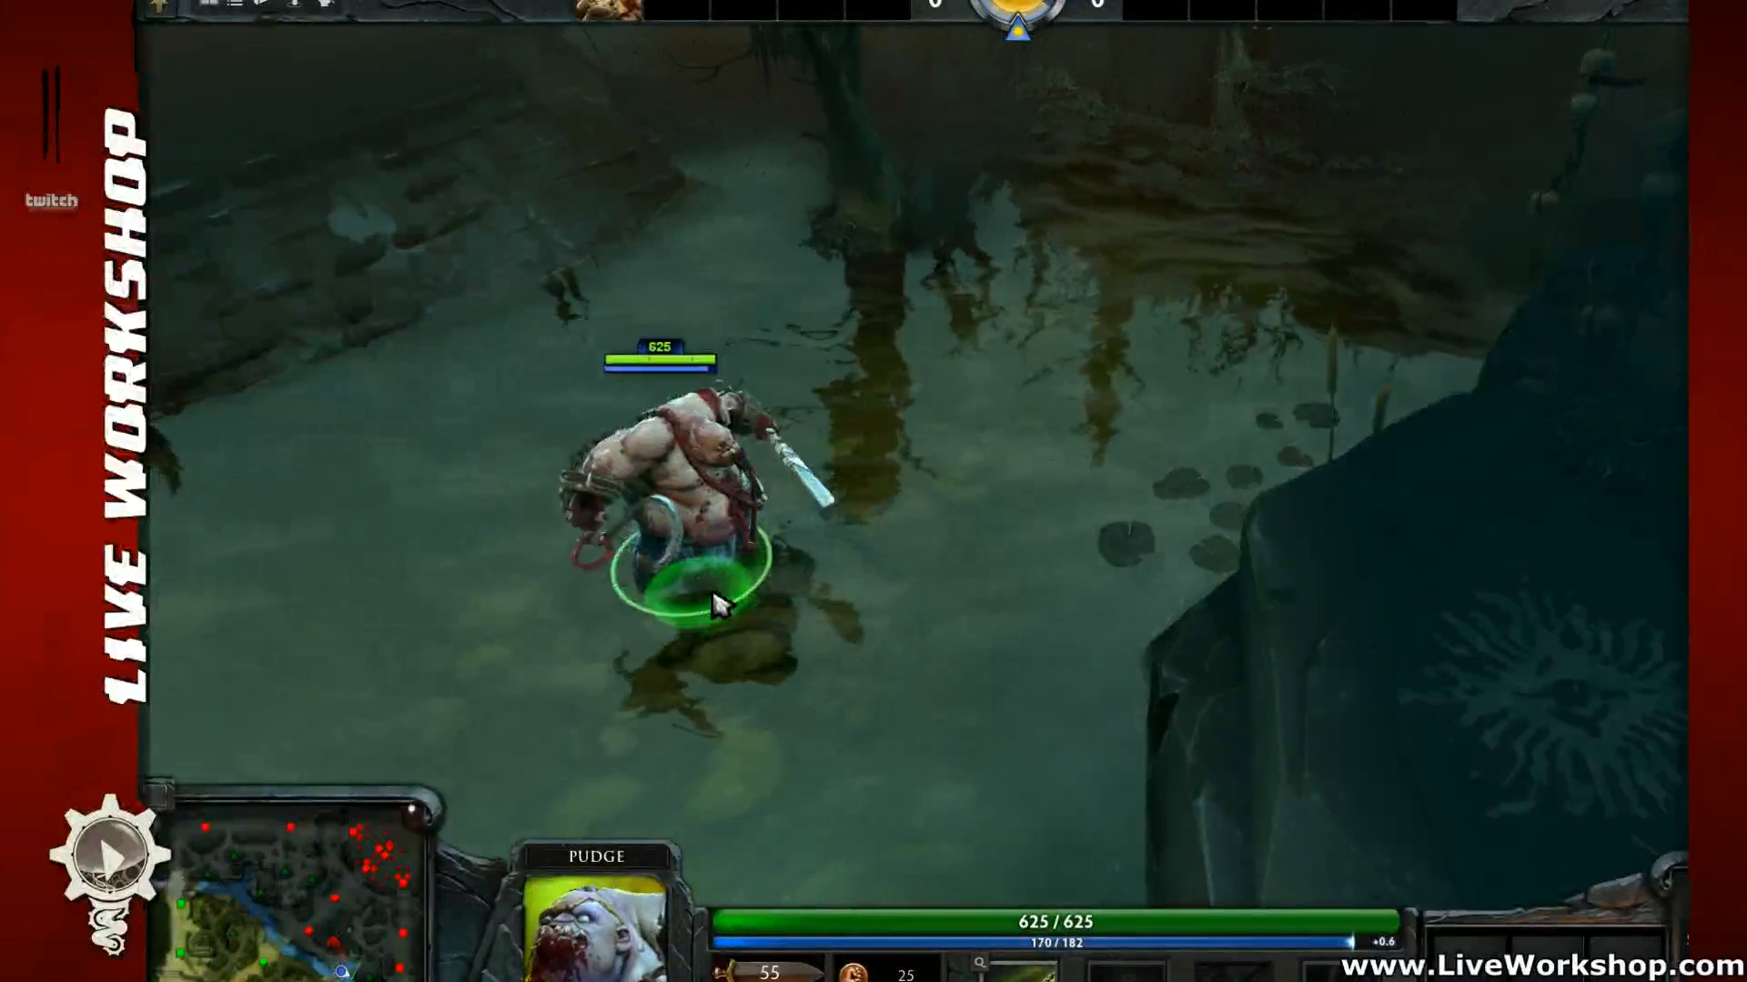
{"action": "right_click", "coordinate": [705, 626]}
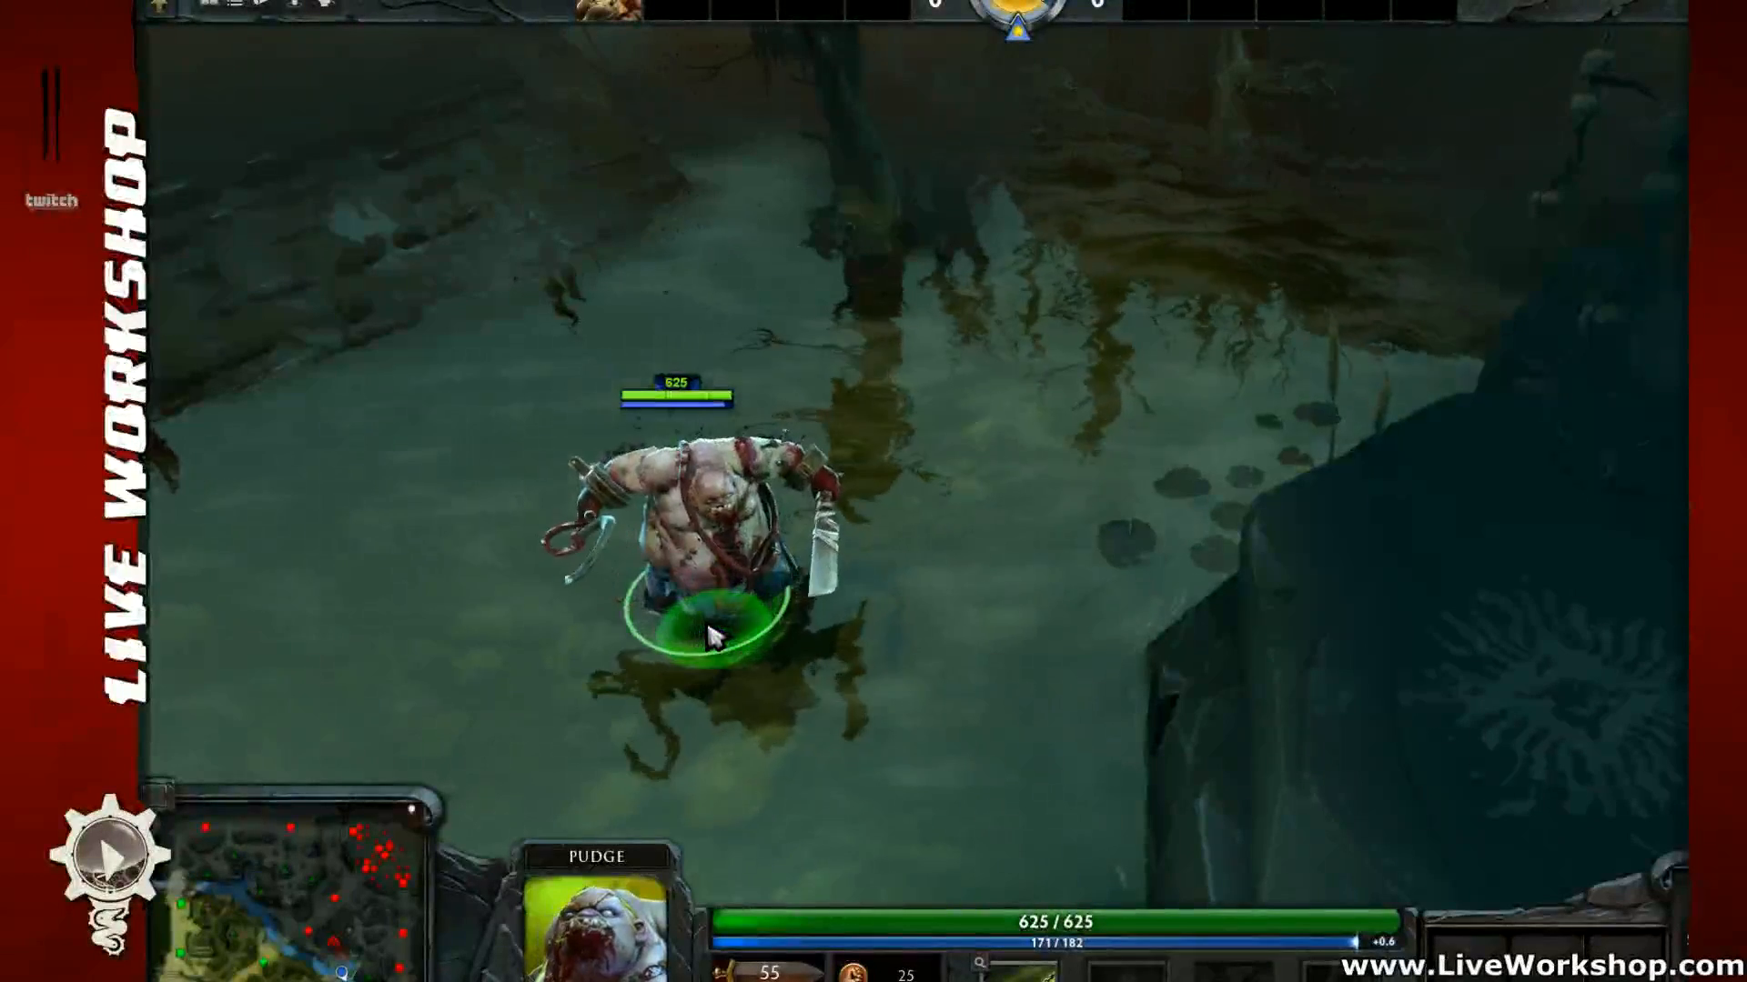
Step: Return from the match to the Workshop preview, review the equipped wearables list and rotate Pudge's preview model
{"action": "left_click", "coordinate": [159, 5]}
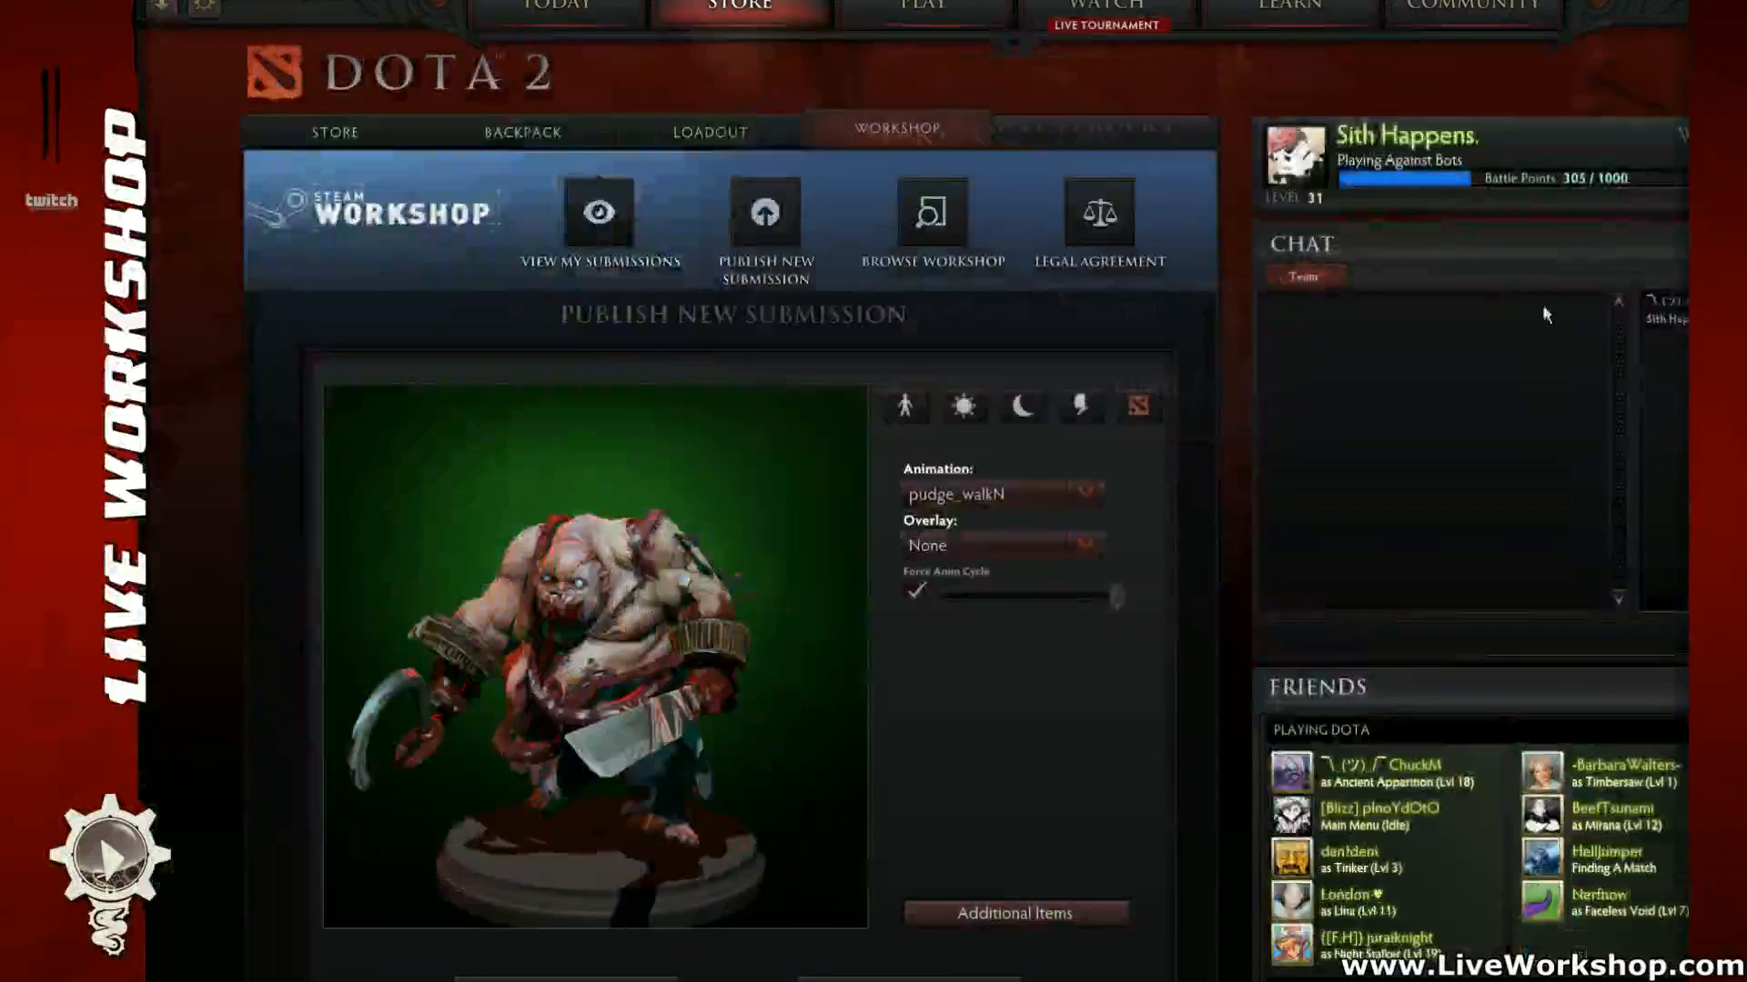
{"action": "left_click", "coordinate": [1015, 914]}
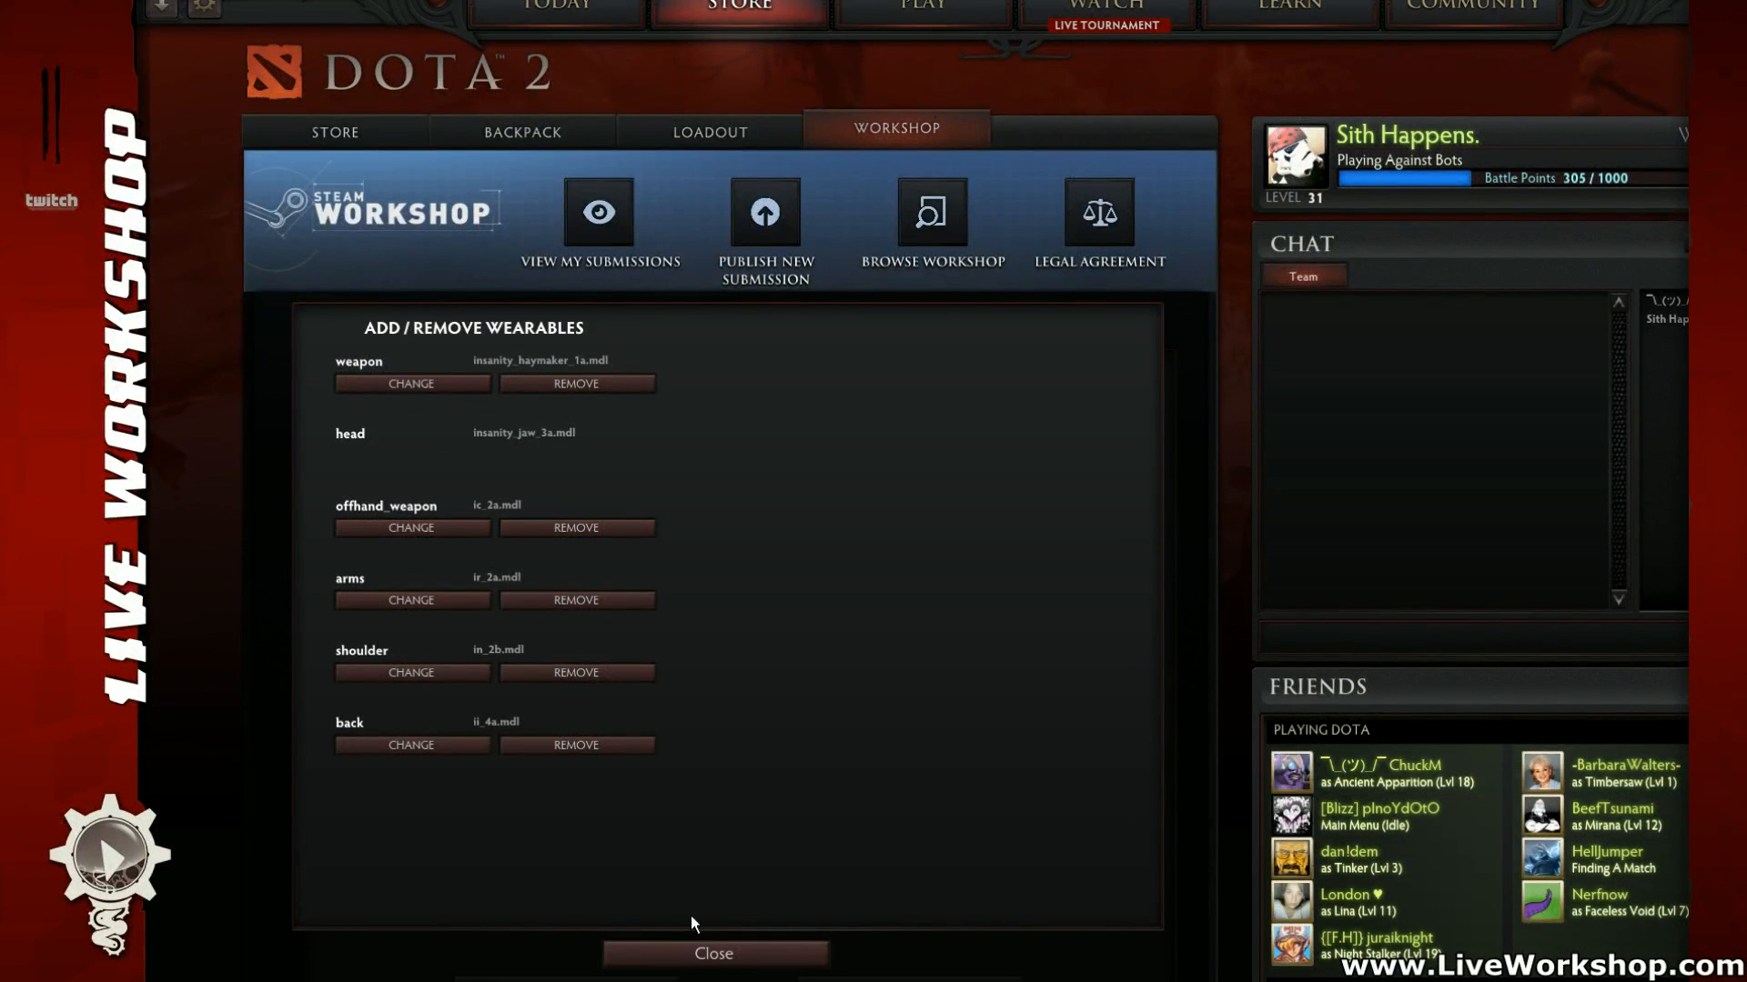
{"action": "left_click", "coordinate": [713, 955]}
{"action": "mouse_move", "coordinate": [599, 636]}
{"action": "left_mouse_down"}
{"action": "mouse_move", "coordinate": [652, 649]}
{"action": "mouse_move", "coordinate": [620, 651]}
{"action": "left_mouse_up"}
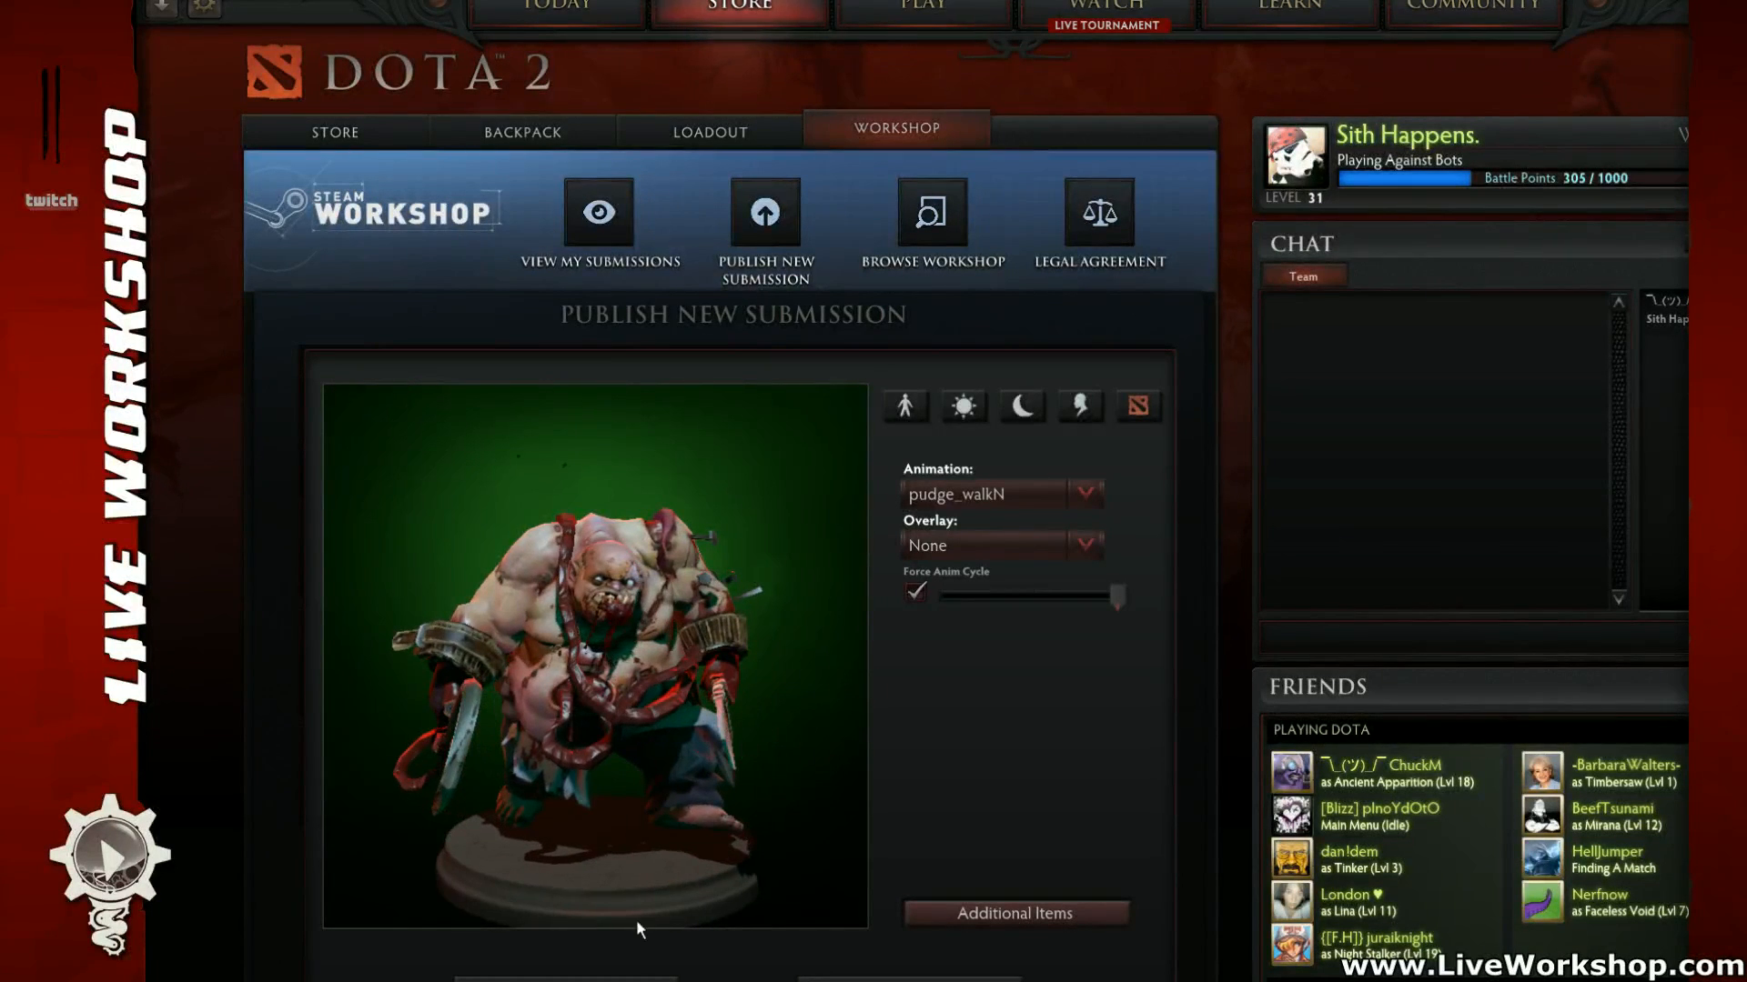
Step: Set up another Pudge submission named insanity_mask_3a in the head loadout slot and open its wearable model settings
{"action": "left_click", "coordinate": [637, 977]}
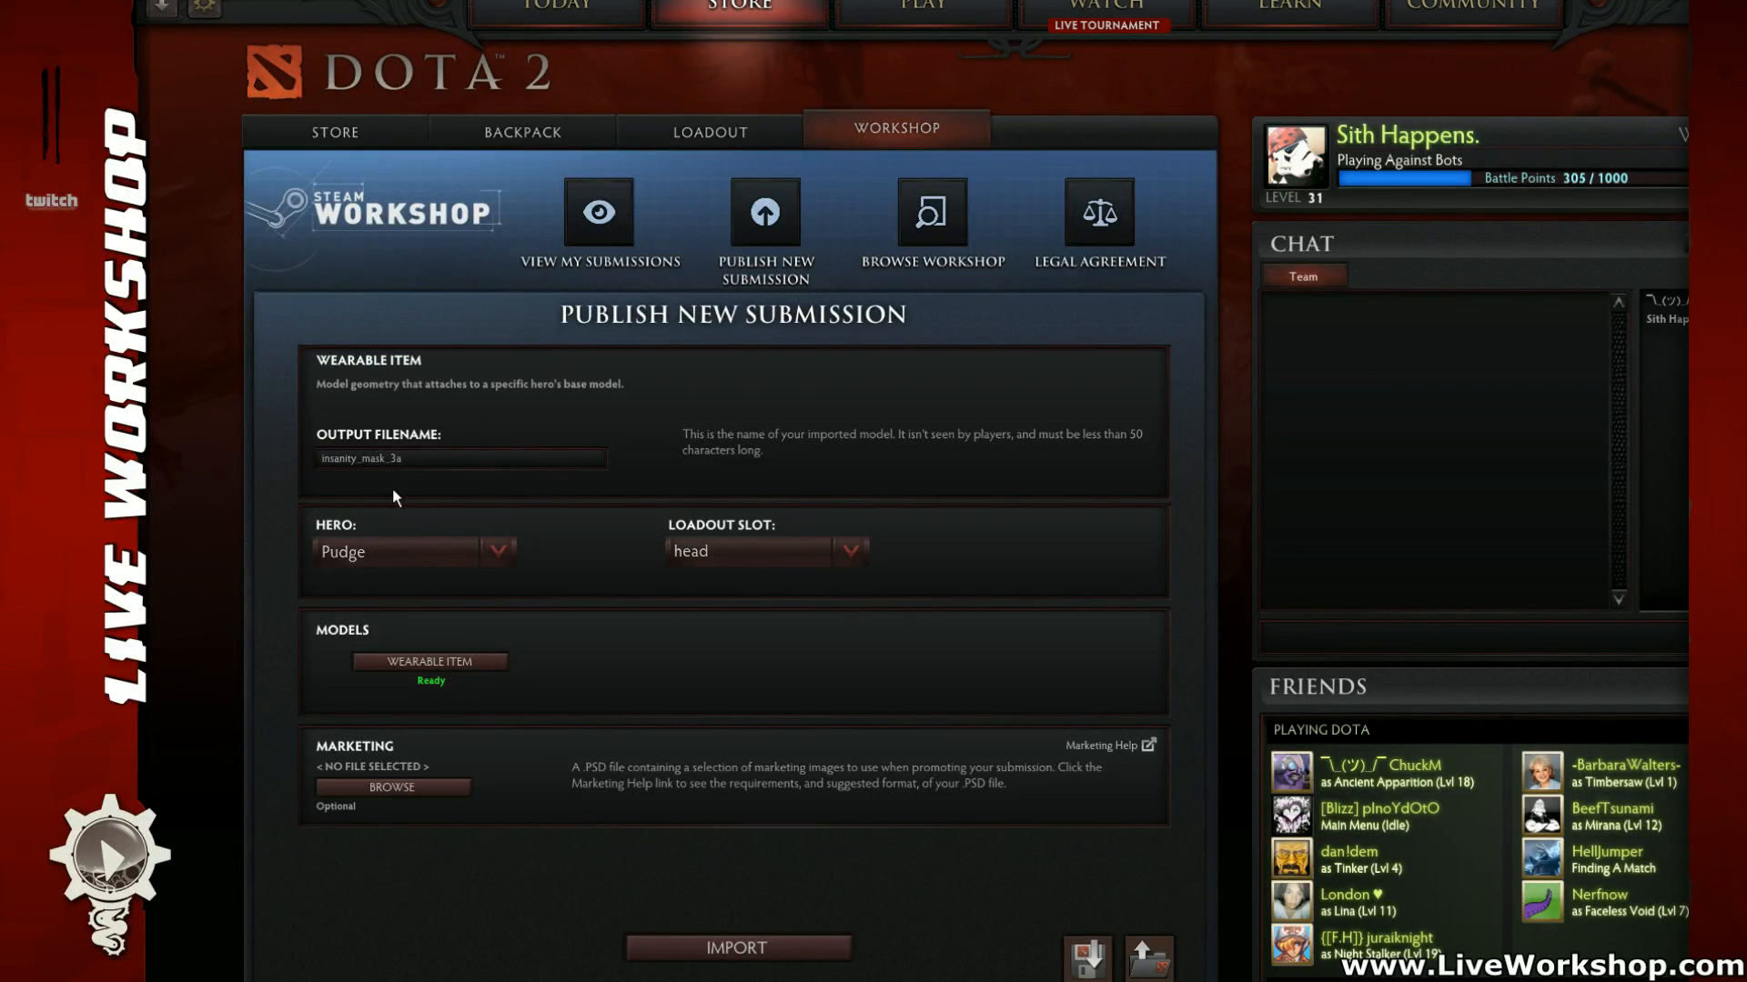
{"action": "left_click", "coordinate": [784, 553]}
{"action": "left_click", "coordinate": [784, 553]}
{"action": "left_click", "coordinate": [427, 662]}
Step: Load pudge_insanitymask_300.fbx as the in-game geometry and pudge_insanitymask_550.fbx as the portrait geometry from the insanitymask folder
{"action": "left_click", "coordinate": [480, 447]}
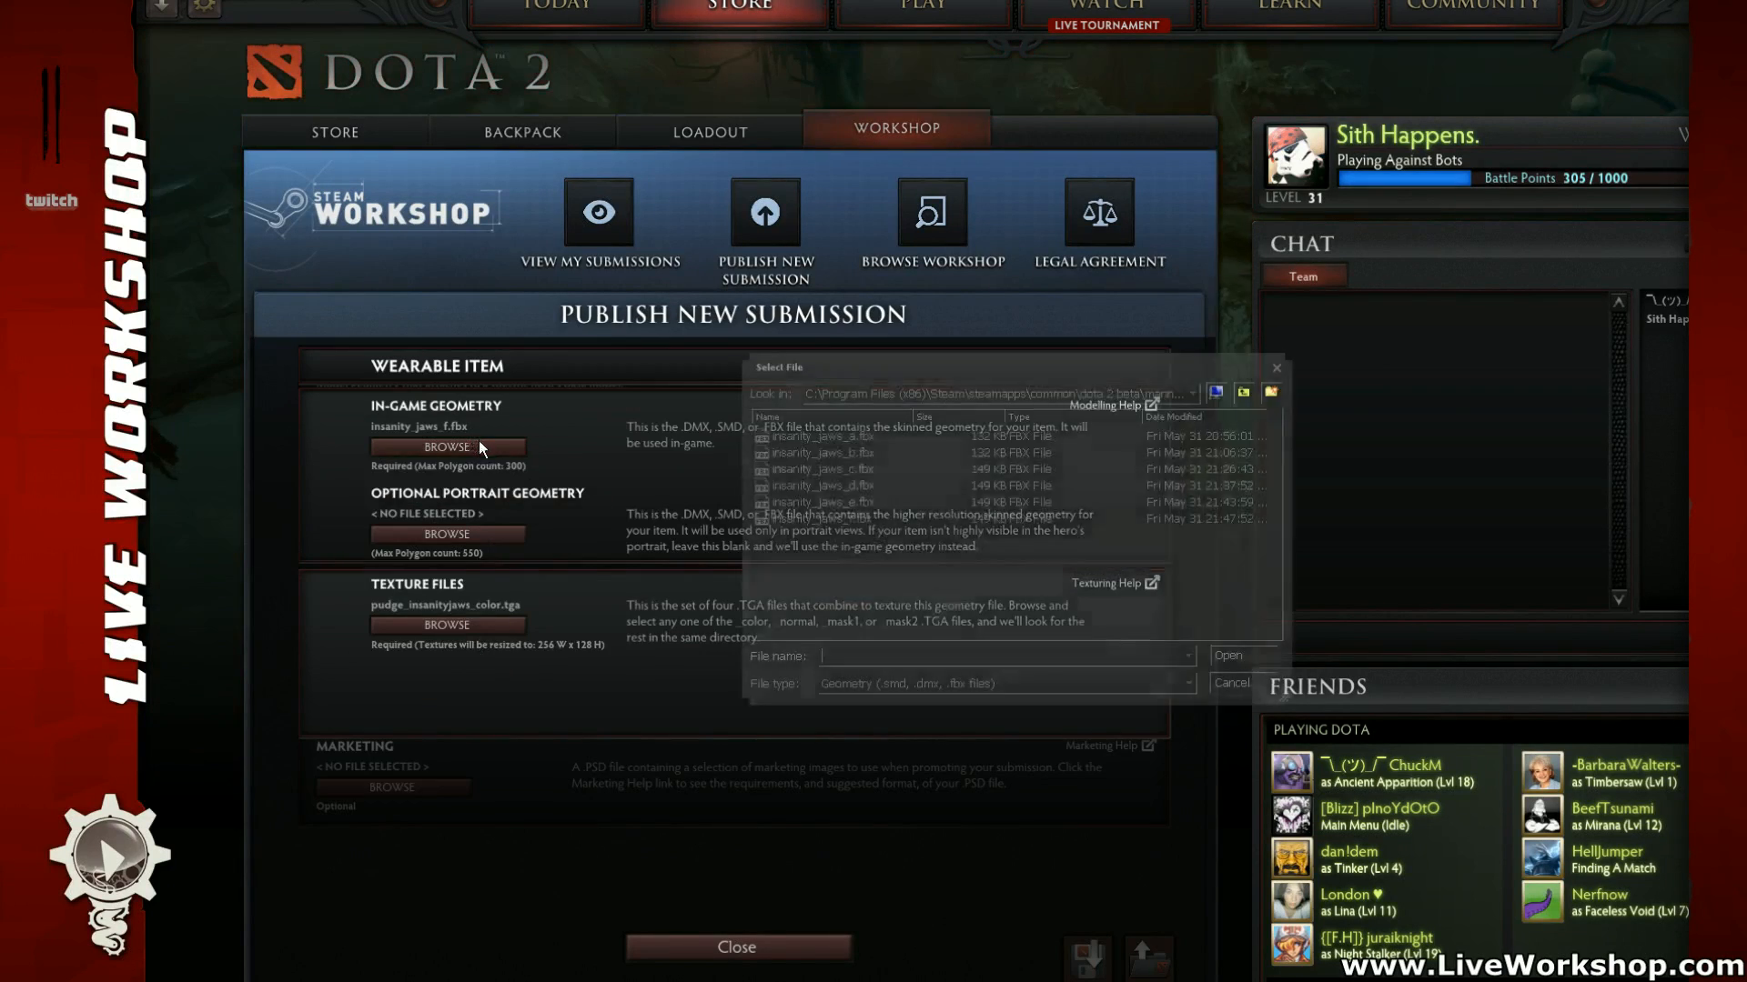
{"action": "left_click", "coordinate": [1243, 393]}
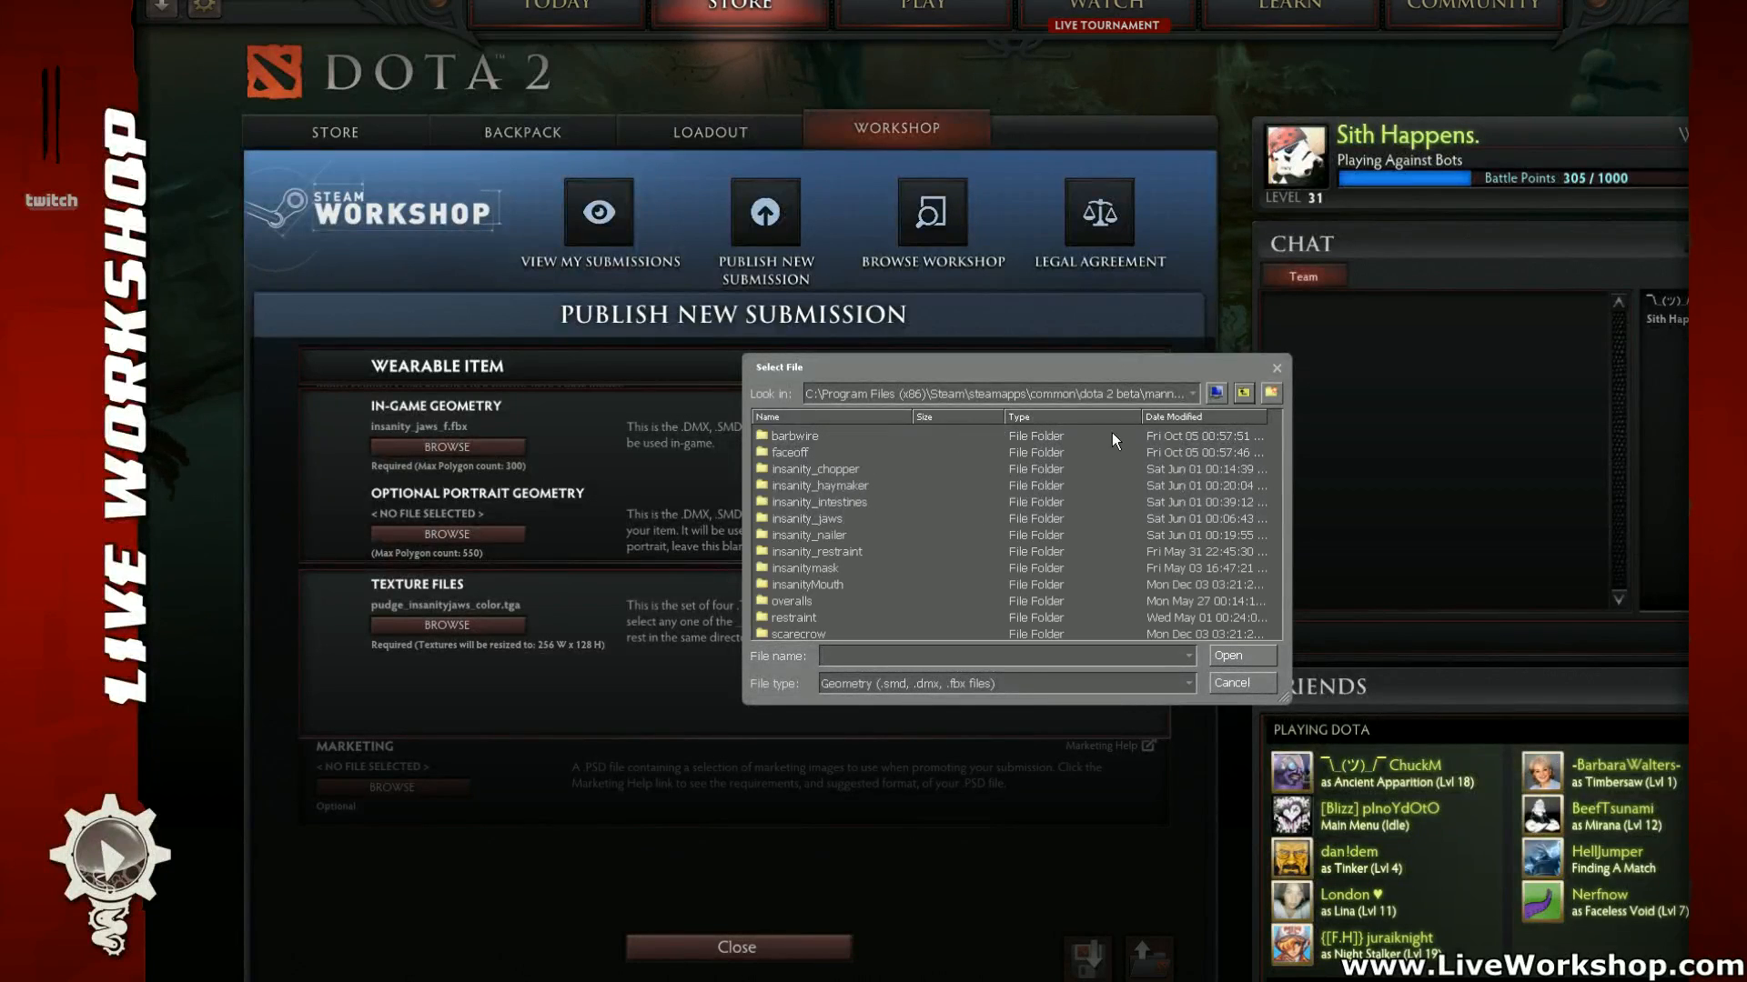
{"action": "double_click", "coordinate": [819, 569]}
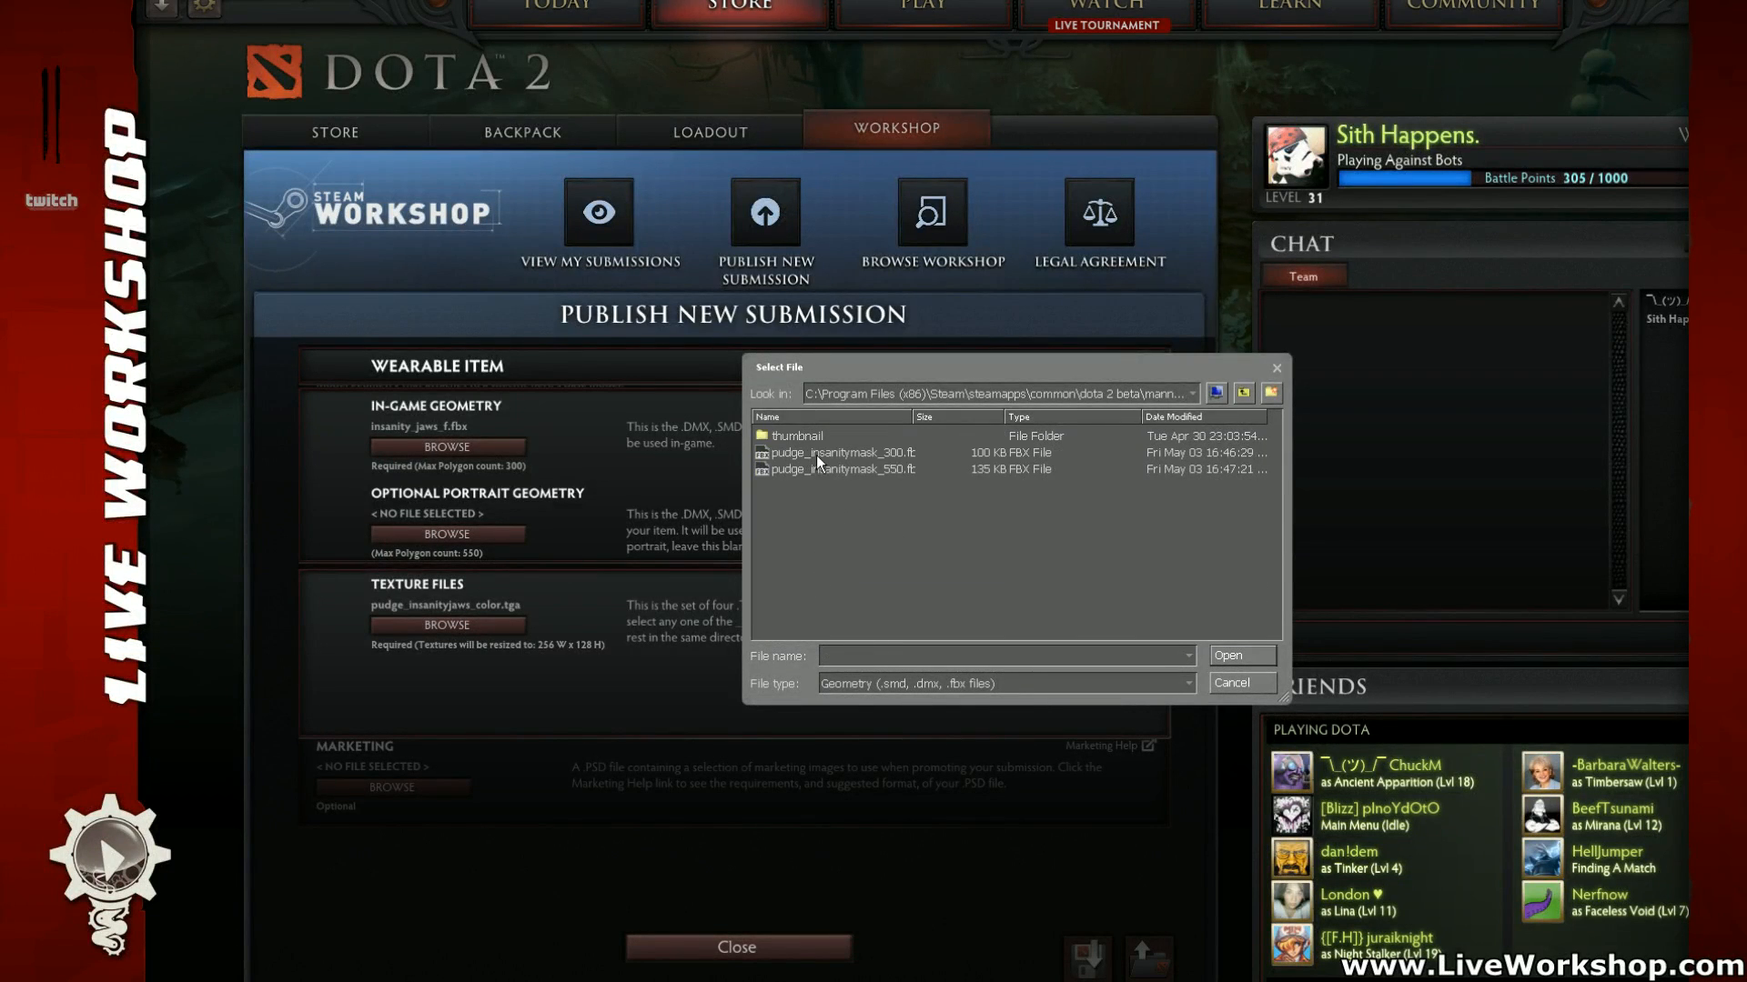
{"action": "double_click", "coordinate": [816, 455]}
{"action": "left_click", "coordinate": [499, 535]}
{"action": "double_click", "coordinate": [887, 470]}
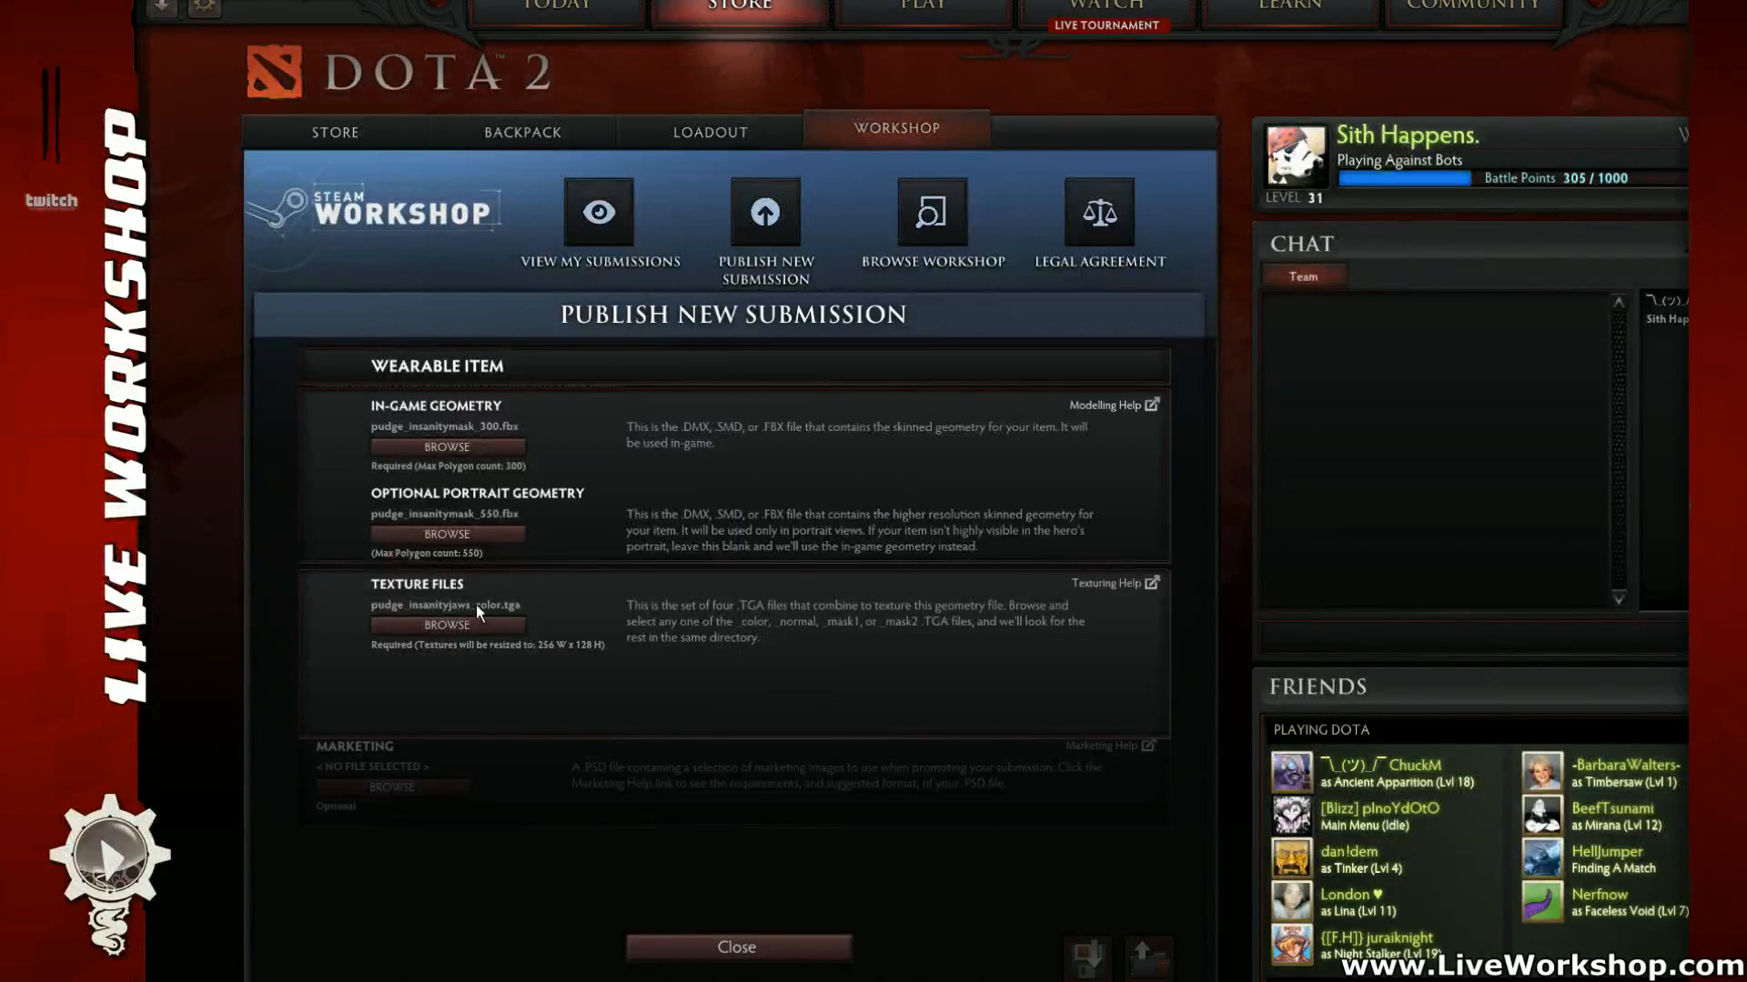
Step: Replace the jaw texture files with the mask's texture set from the insanitymask folder
{"action": "left_click", "coordinate": [479, 623]}
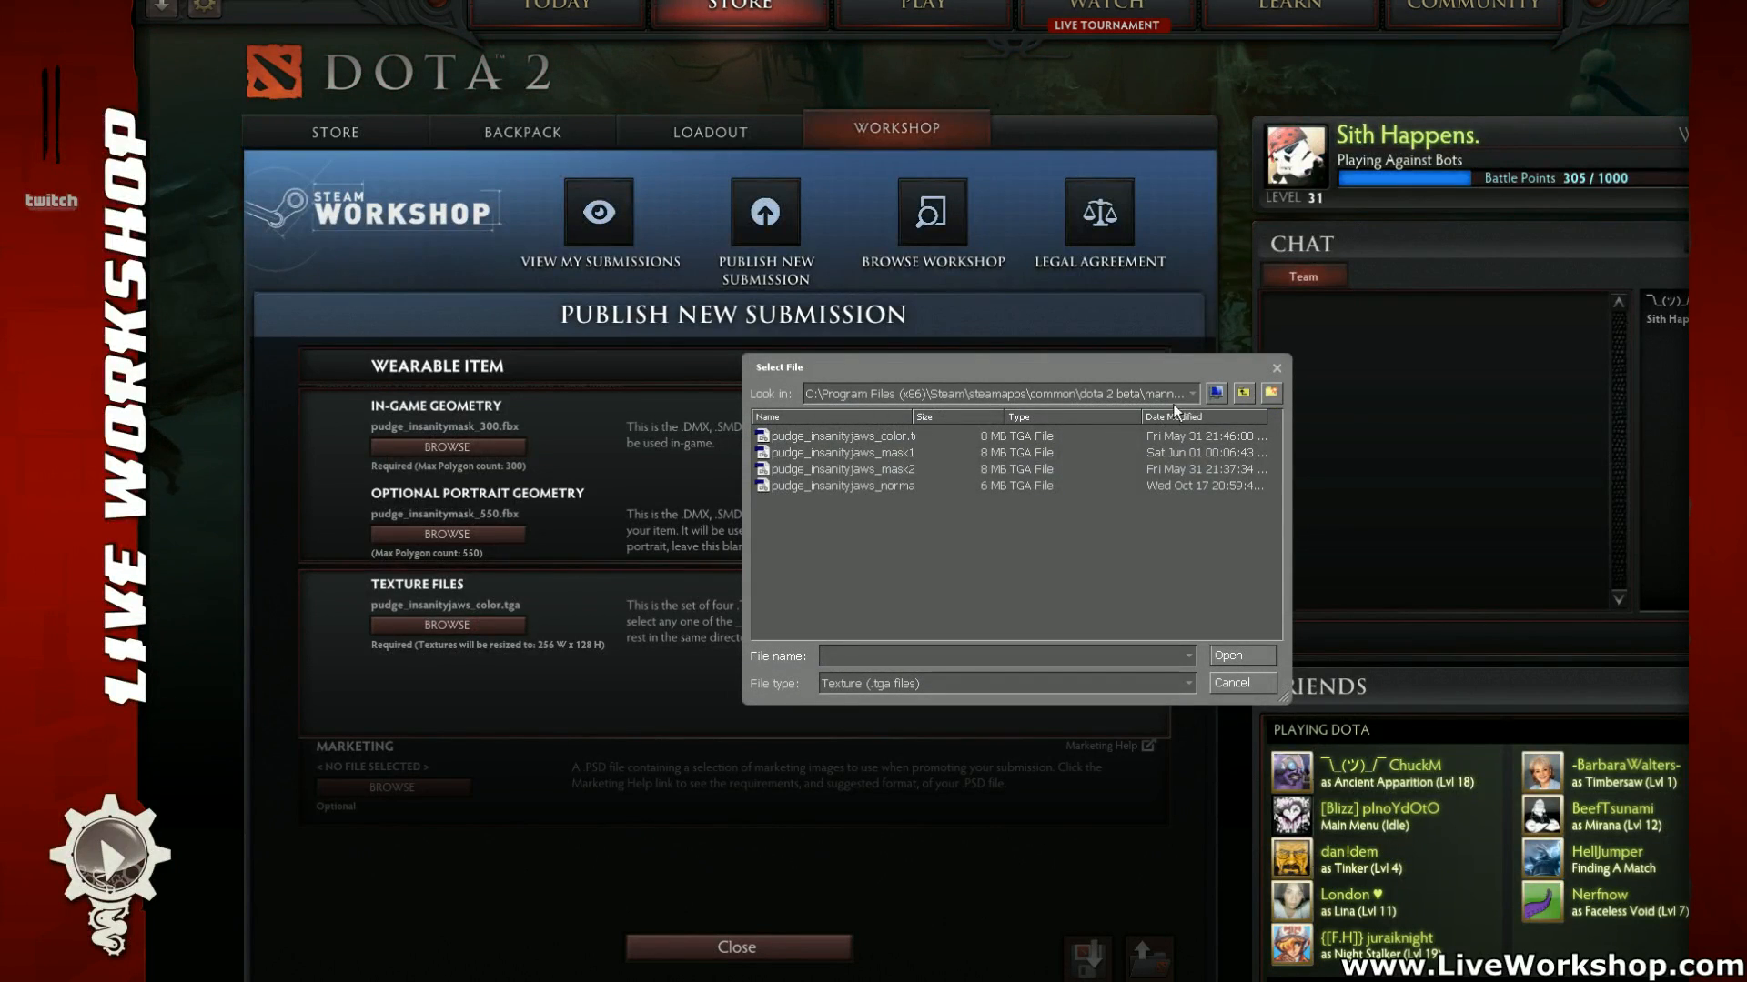
{"action": "left_click", "coordinate": [1243, 393]}
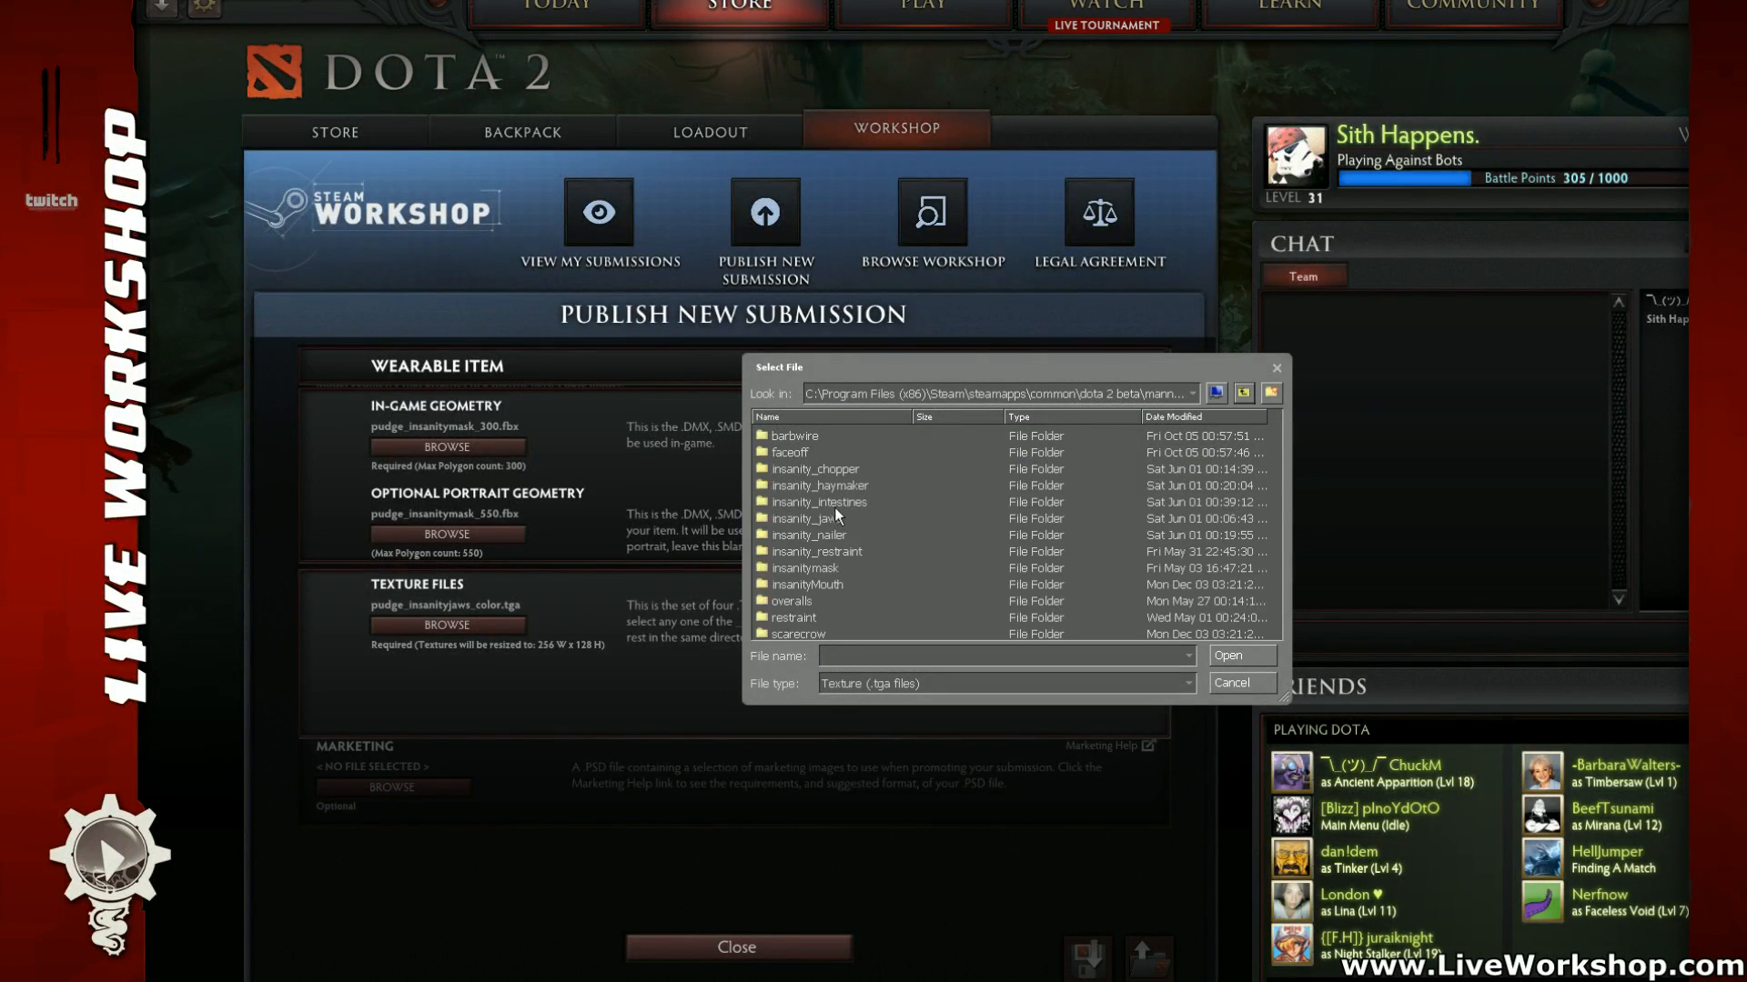
{"action": "double_click", "coordinate": [820, 566]}
{"action": "double_click", "coordinate": [812, 467]}
Step: Finish the wearable model settings, import insanity_mask_3a and open its preview on Pudge
{"action": "left_click", "coordinate": [767, 946]}
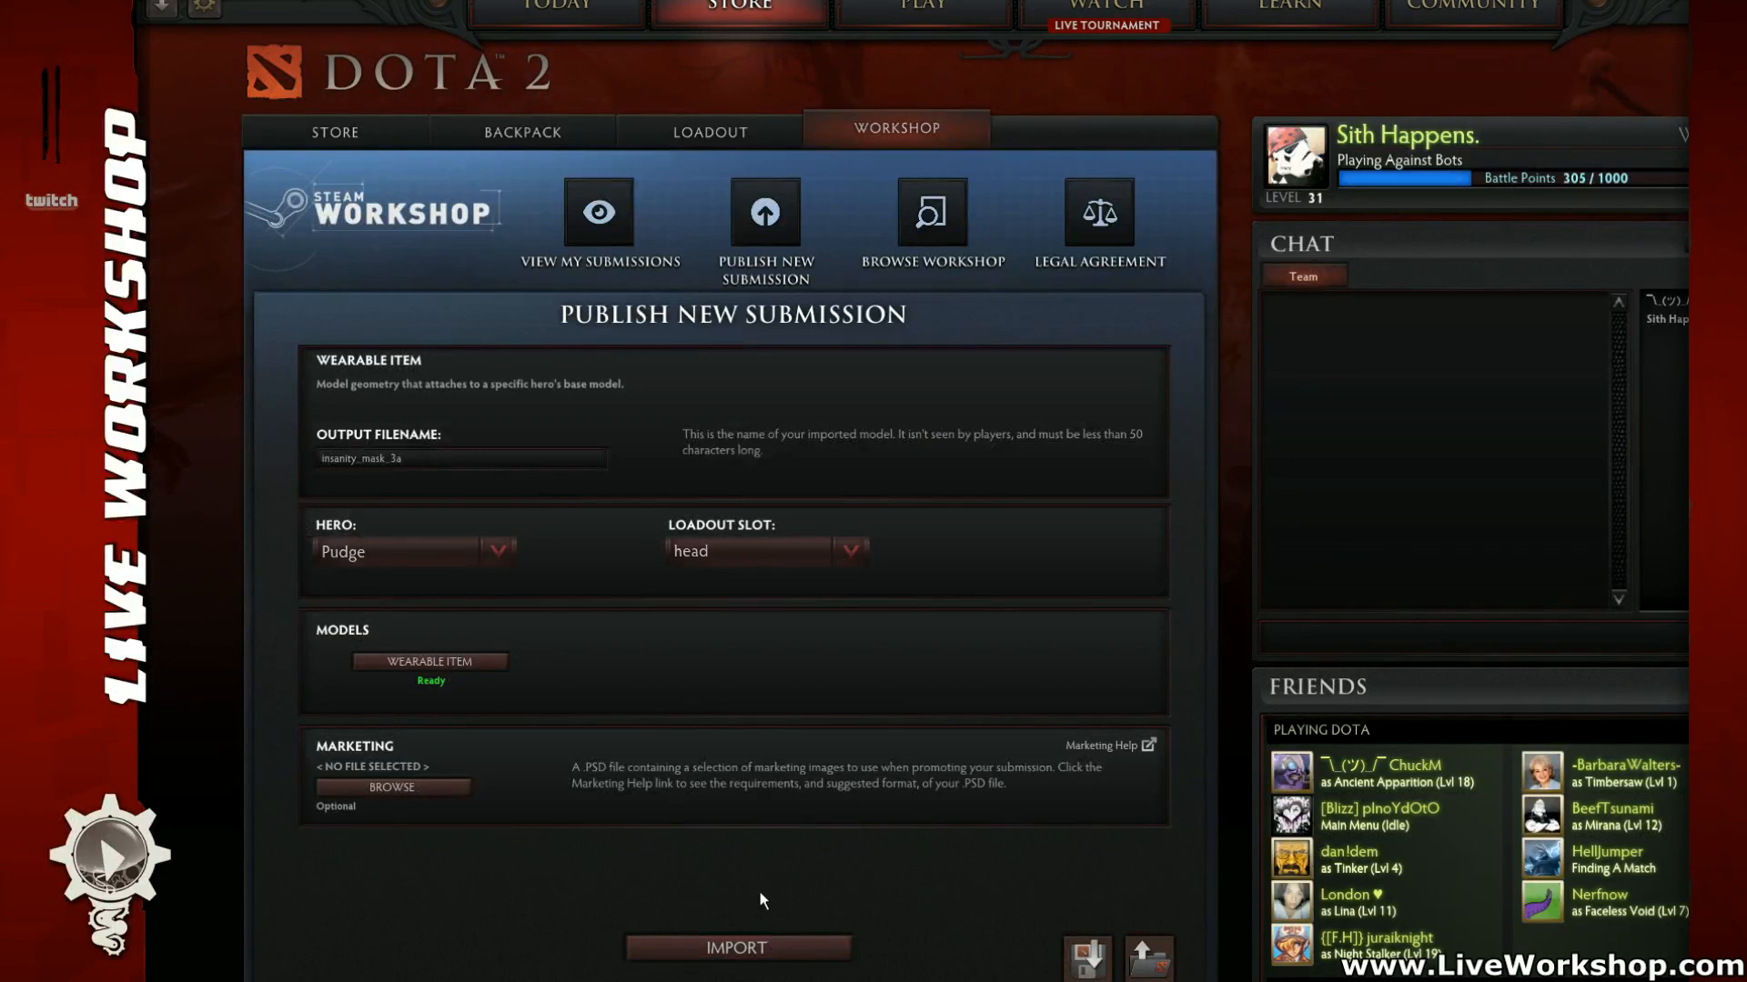
{"action": "left_click", "coordinate": [767, 948]}
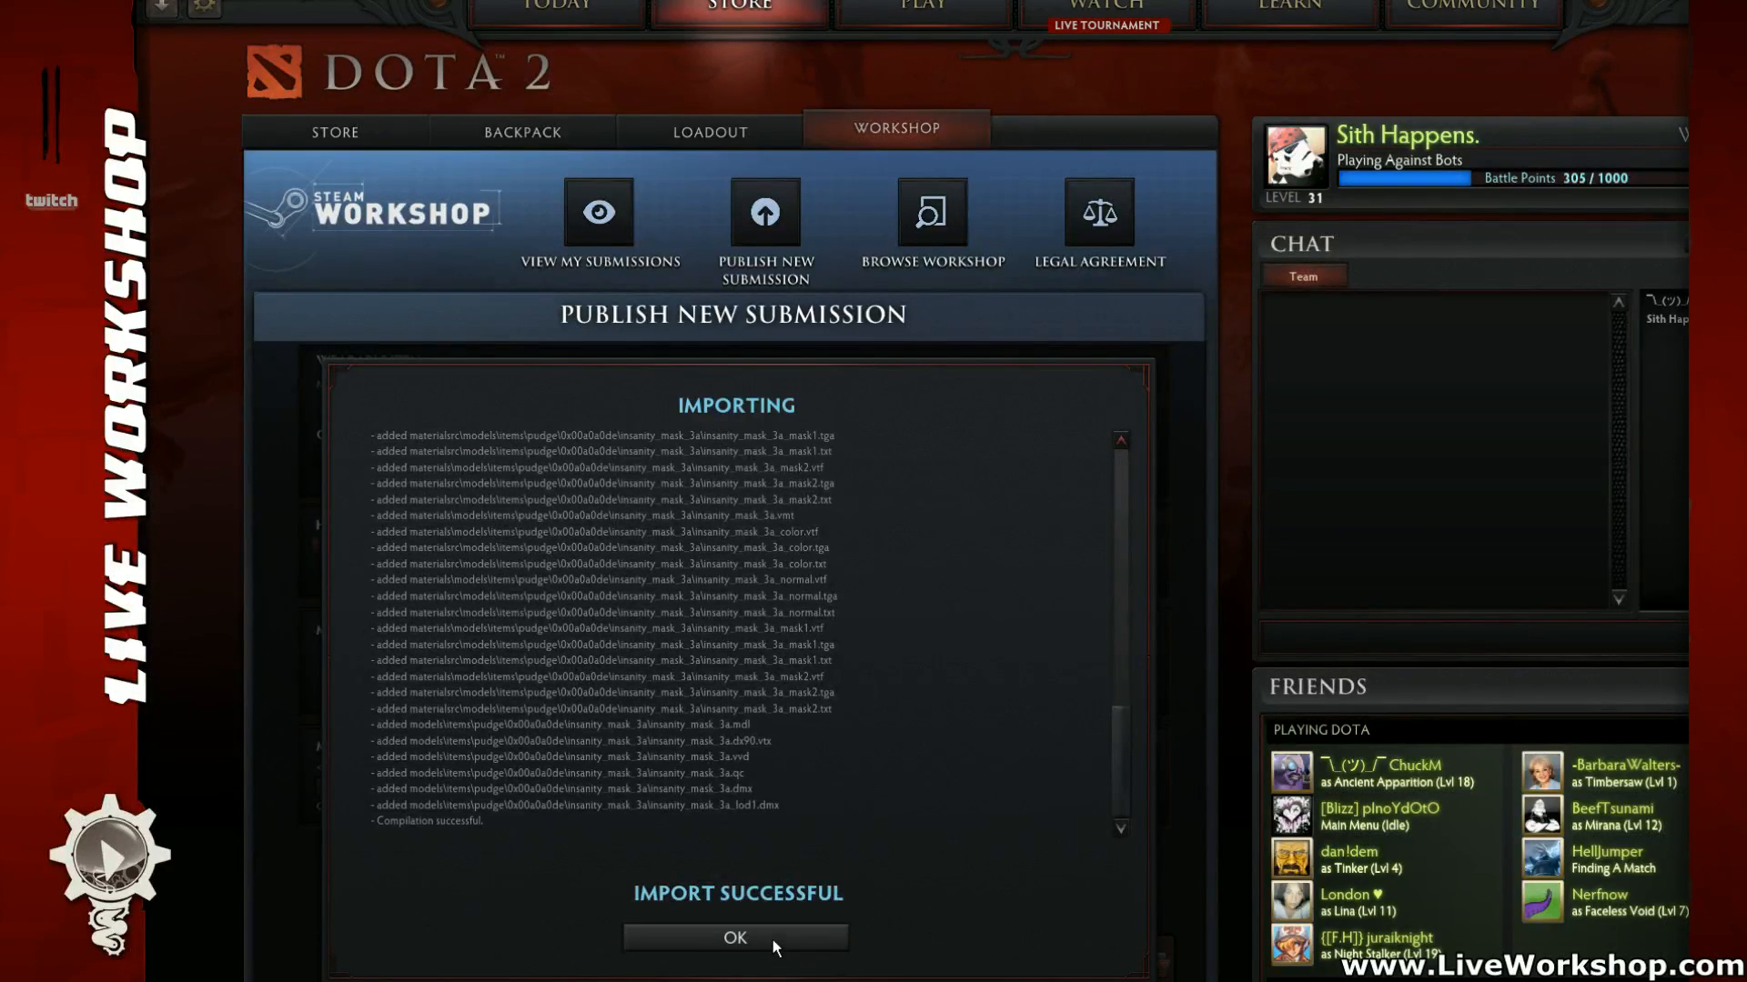
{"action": "left_click", "coordinate": [771, 941]}
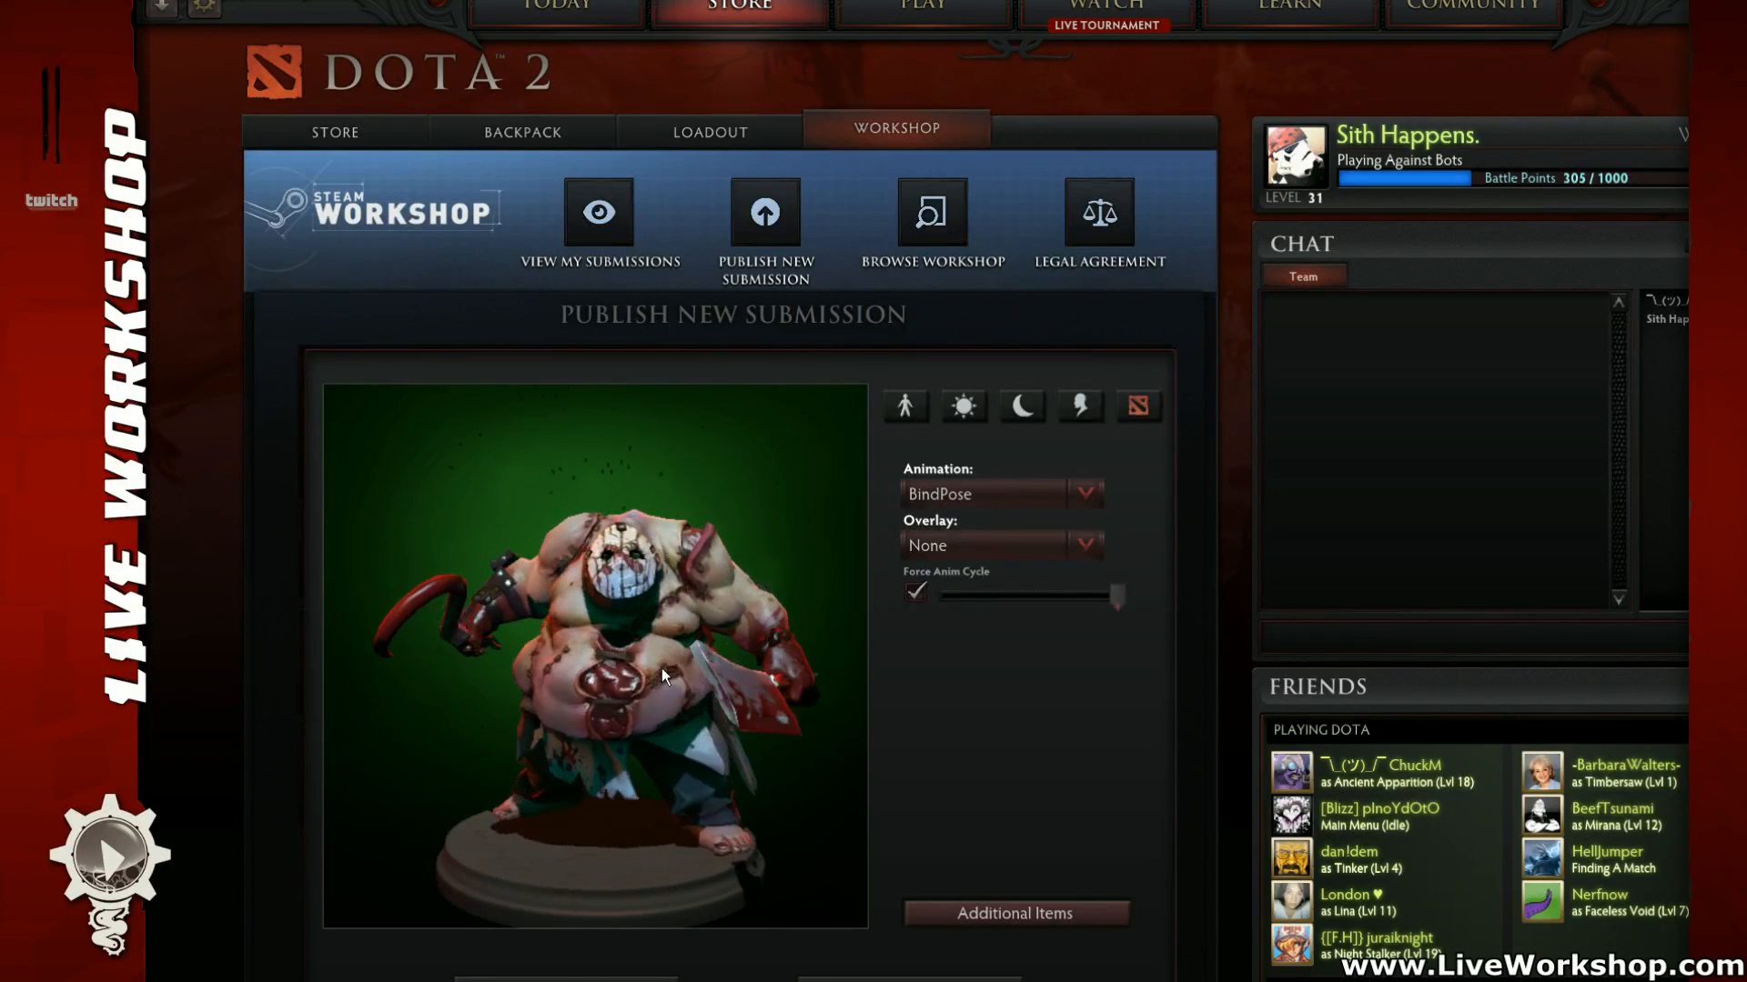
Step: Add insanity_haymaker_1a.mdl to the preview as Pudge's weapon
{"action": "left_click", "coordinate": [996, 912]}
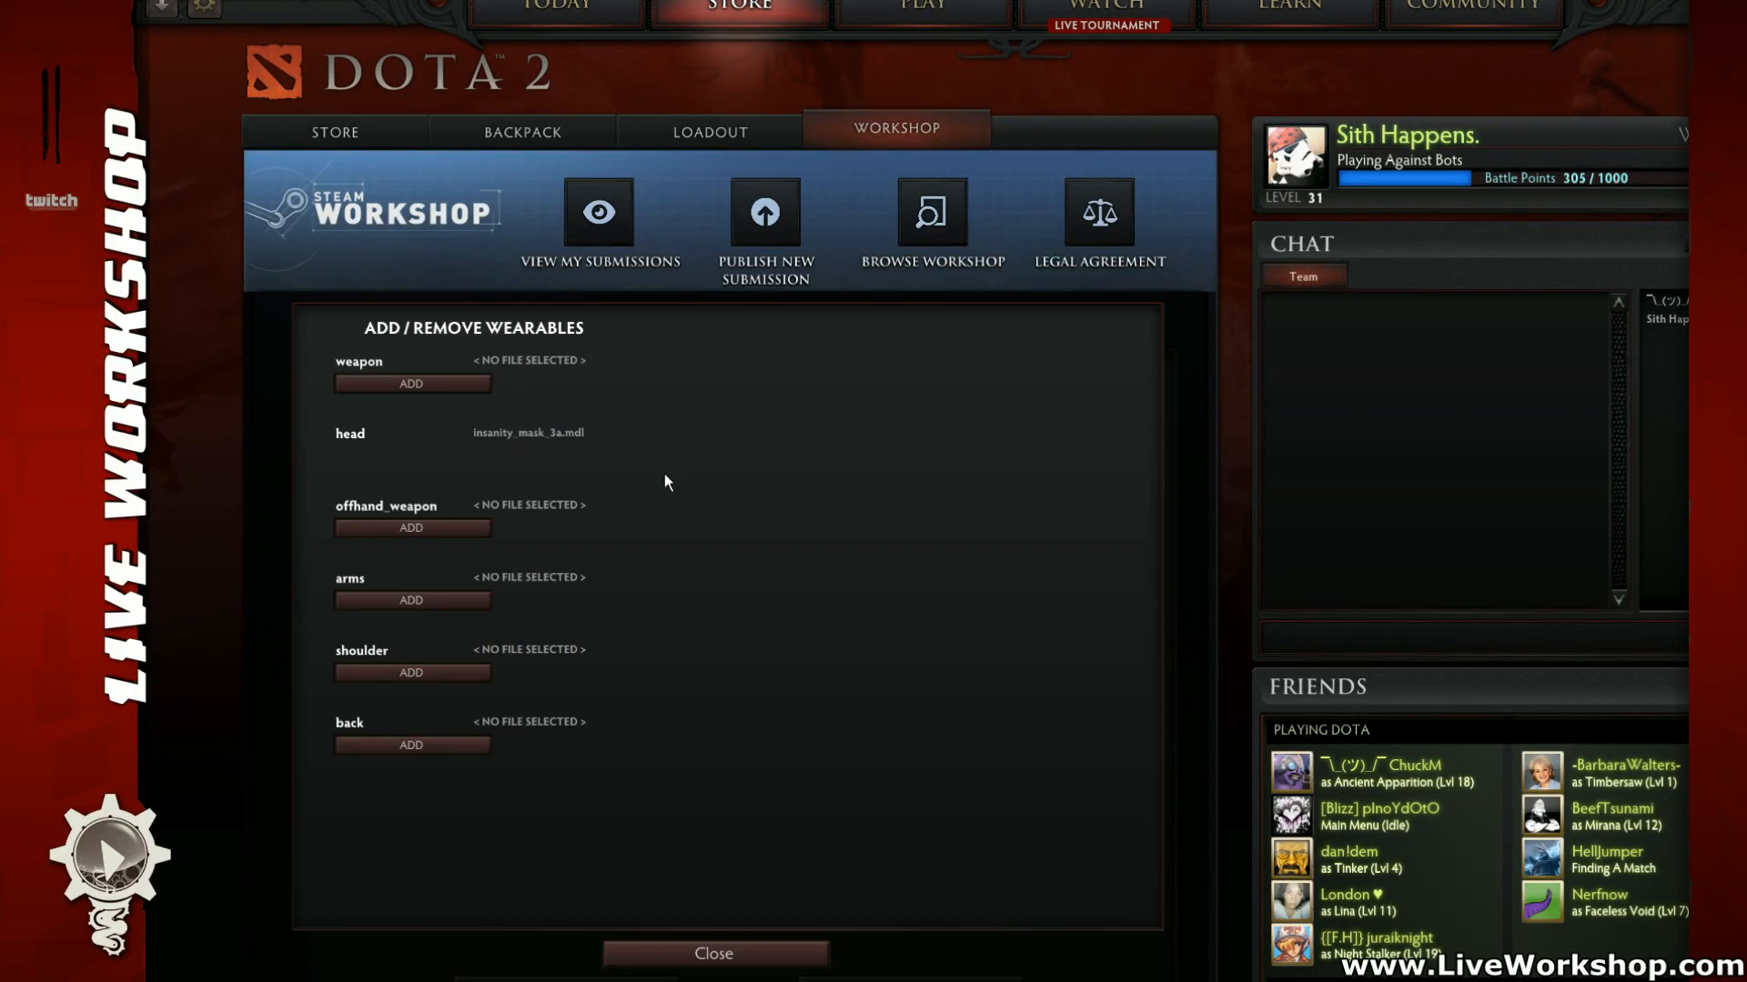
{"action": "left_click", "coordinate": [411, 385]}
{"action": "left_click", "coordinate": [1244, 393]}
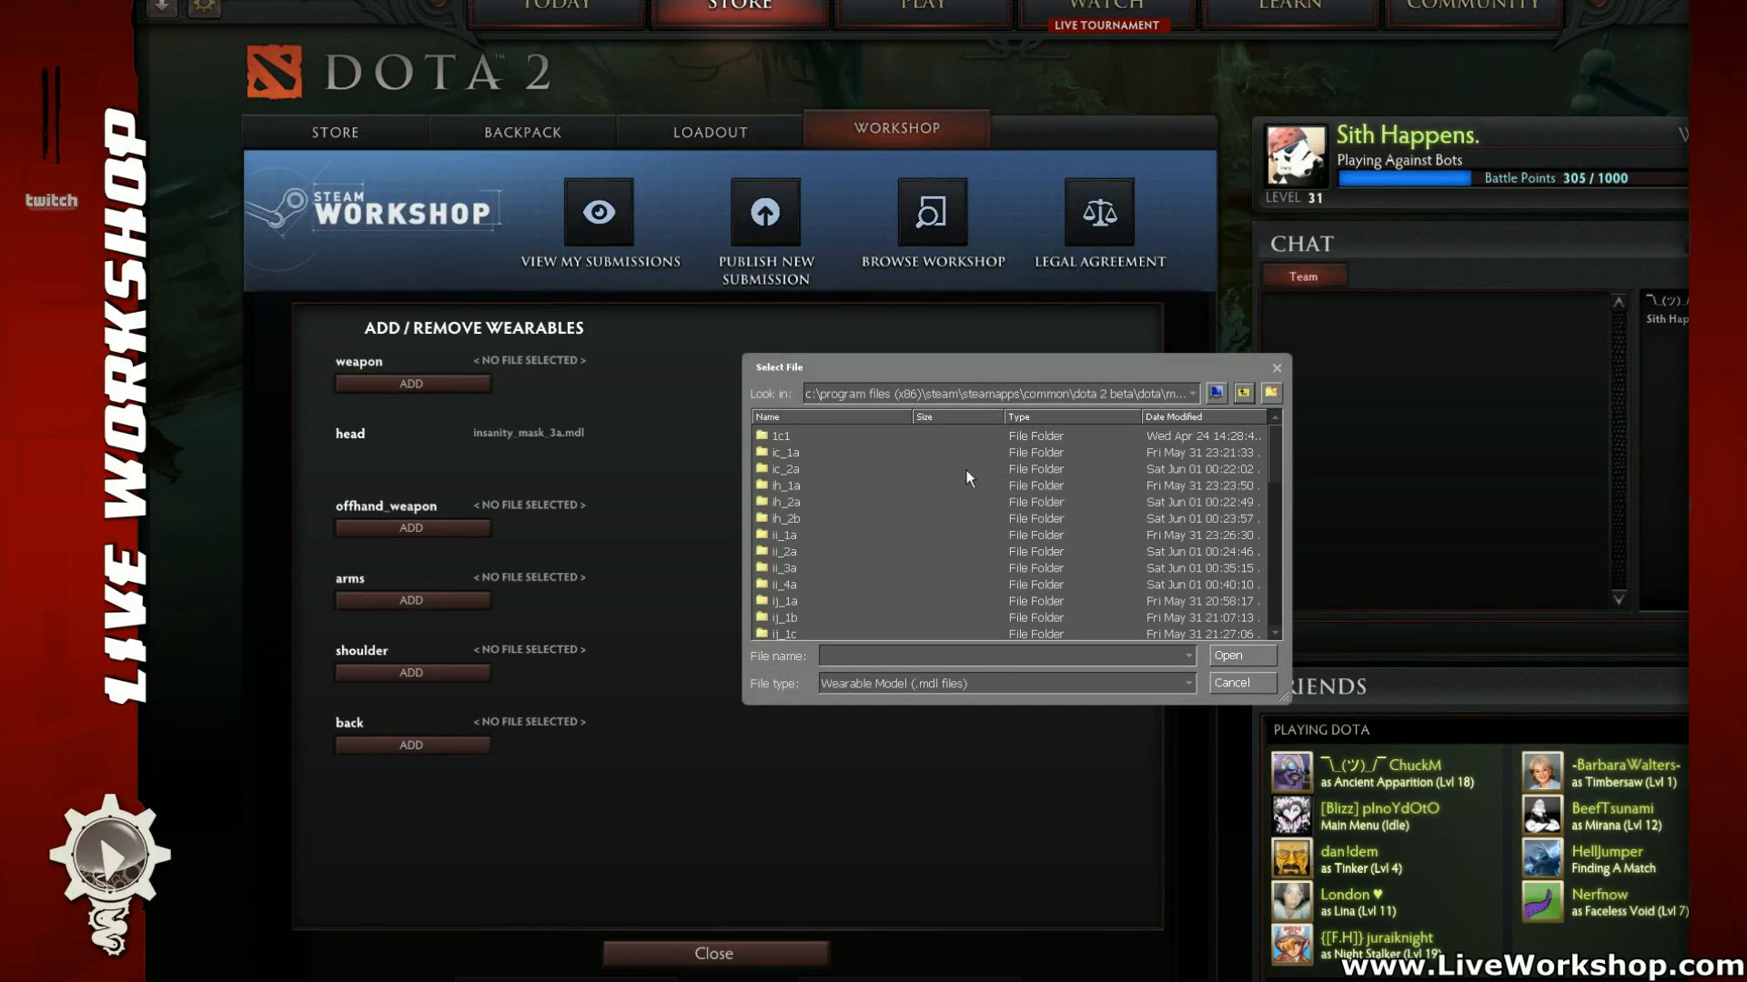
{"action": "scroll", "coordinate": [853, 504], "scroll_direction": "down", "scroll_amount": 10}
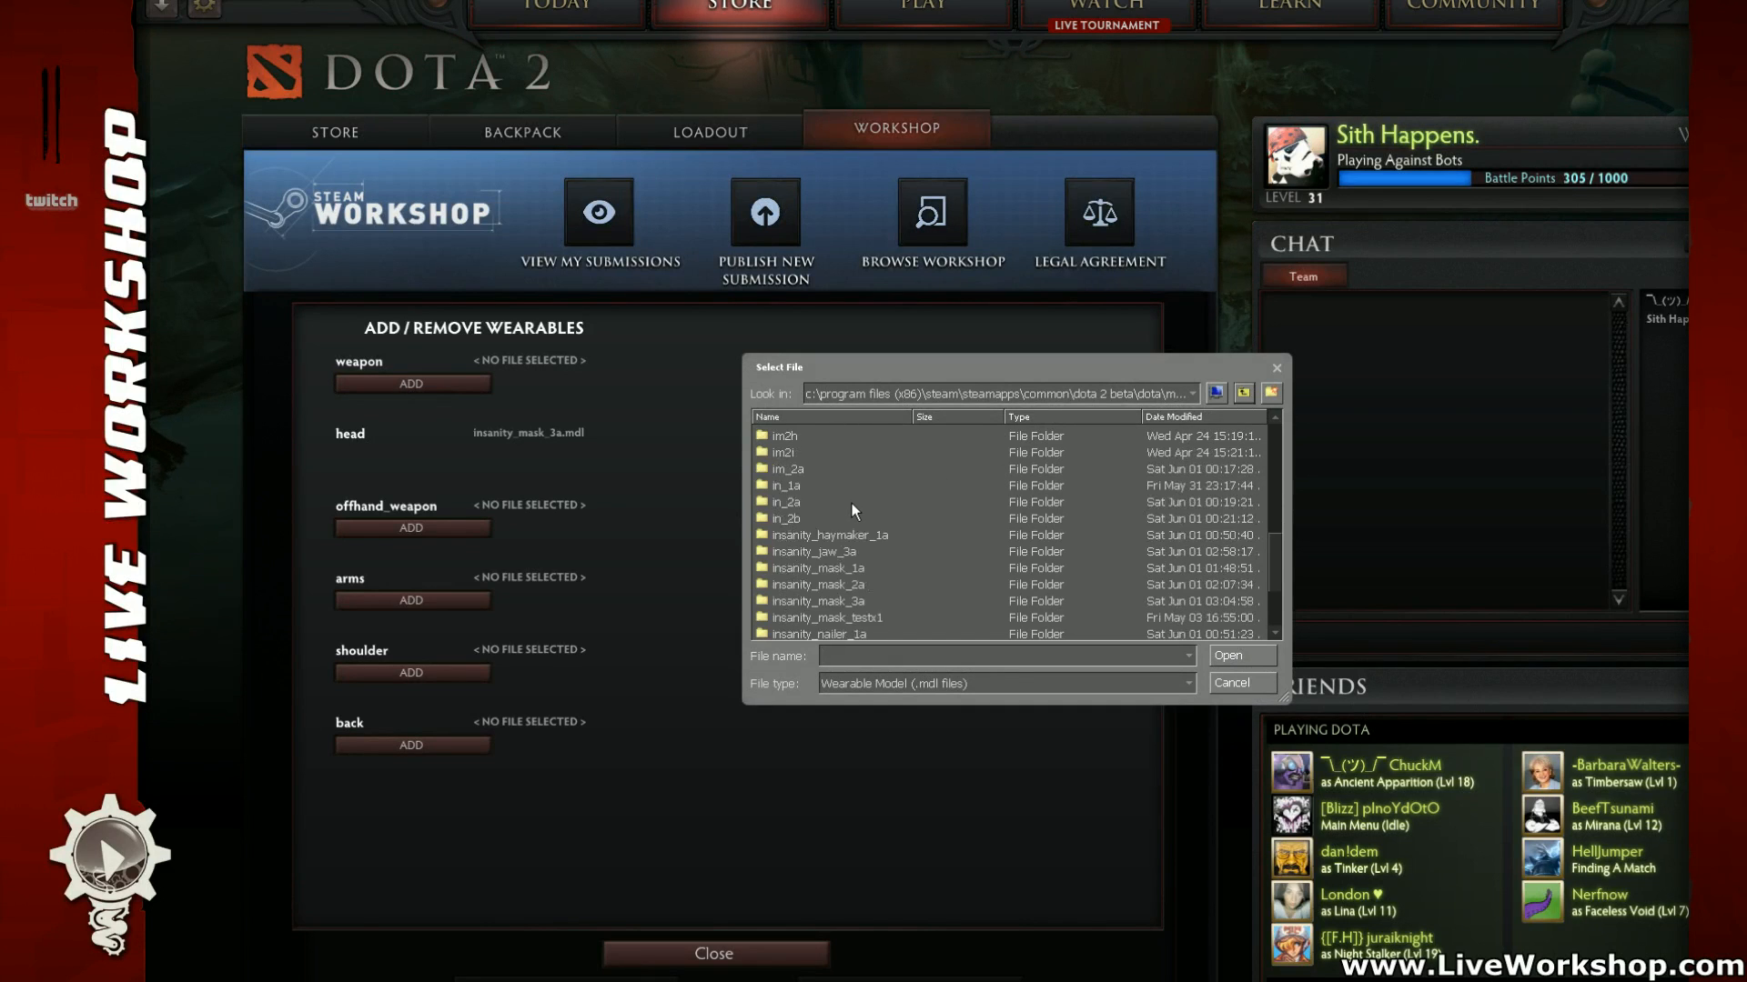
{"action": "double_click", "coordinate": [823, 537]}
{"action": "double_click", "coordinate": [800, 437]}
Step: Add ic_2a.mdl from the ic_2a folder as Pudge's offhand weapon
{"action": "left_click", "coordinate": [414, 526]}
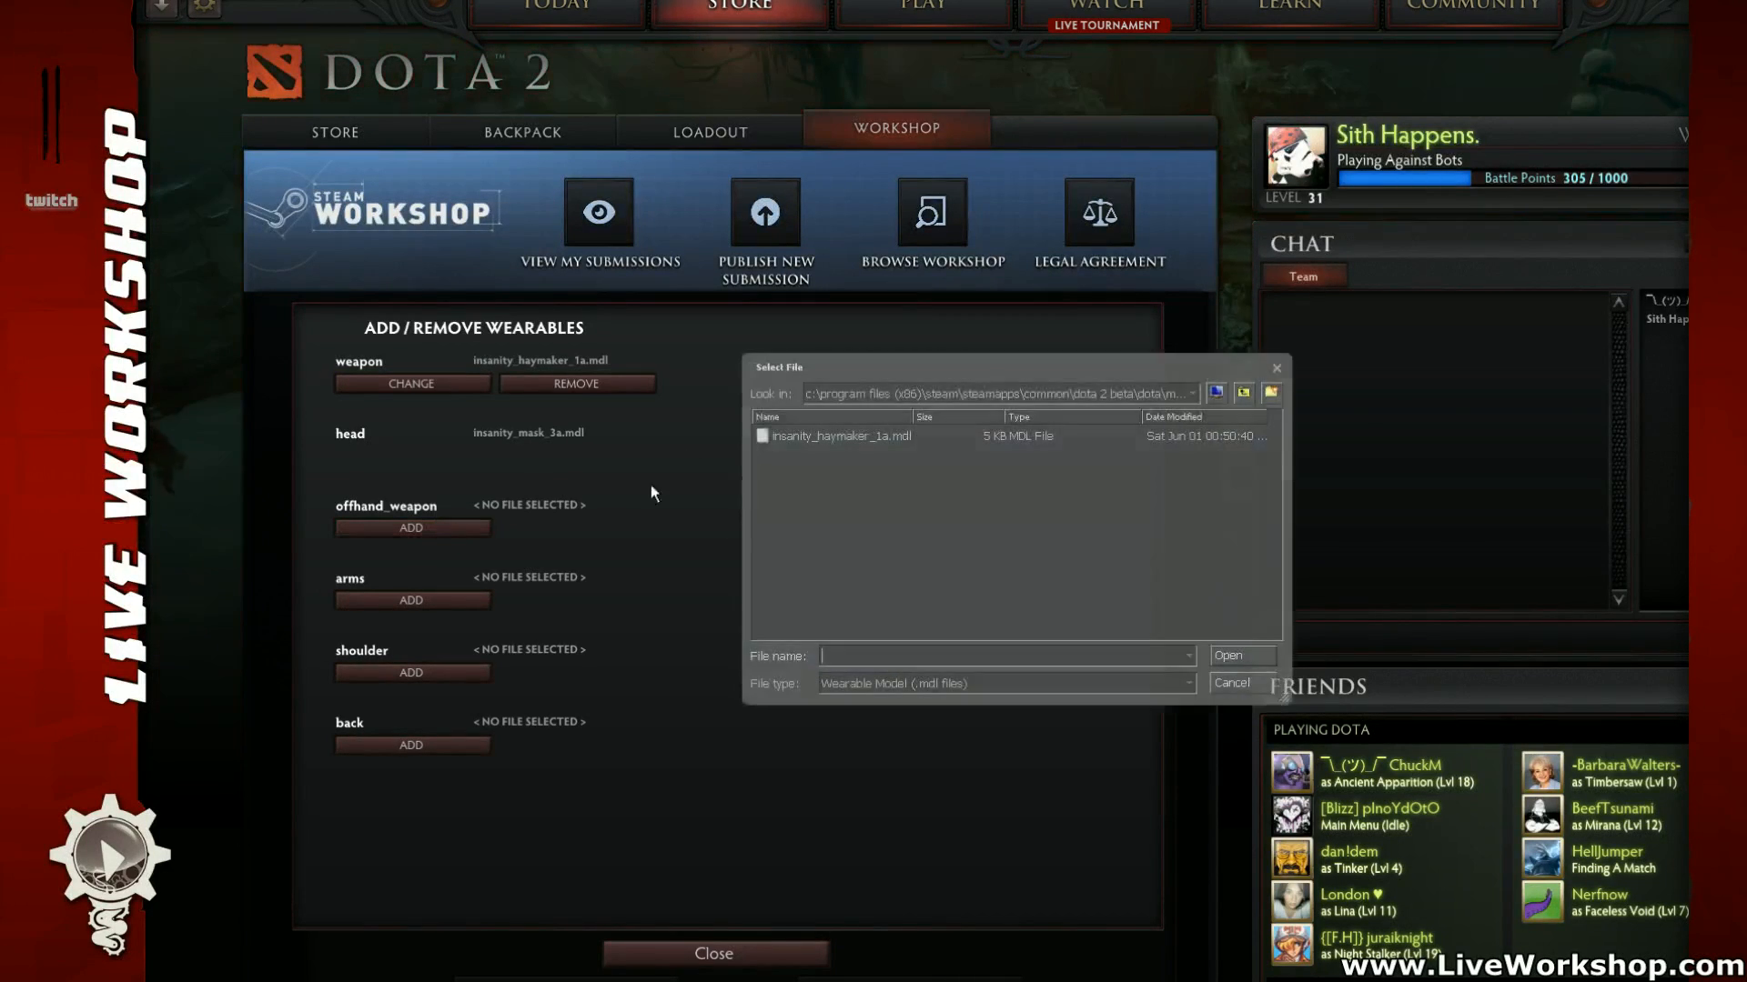
{"action": "left_click", "coordinate": [1242, 393]}
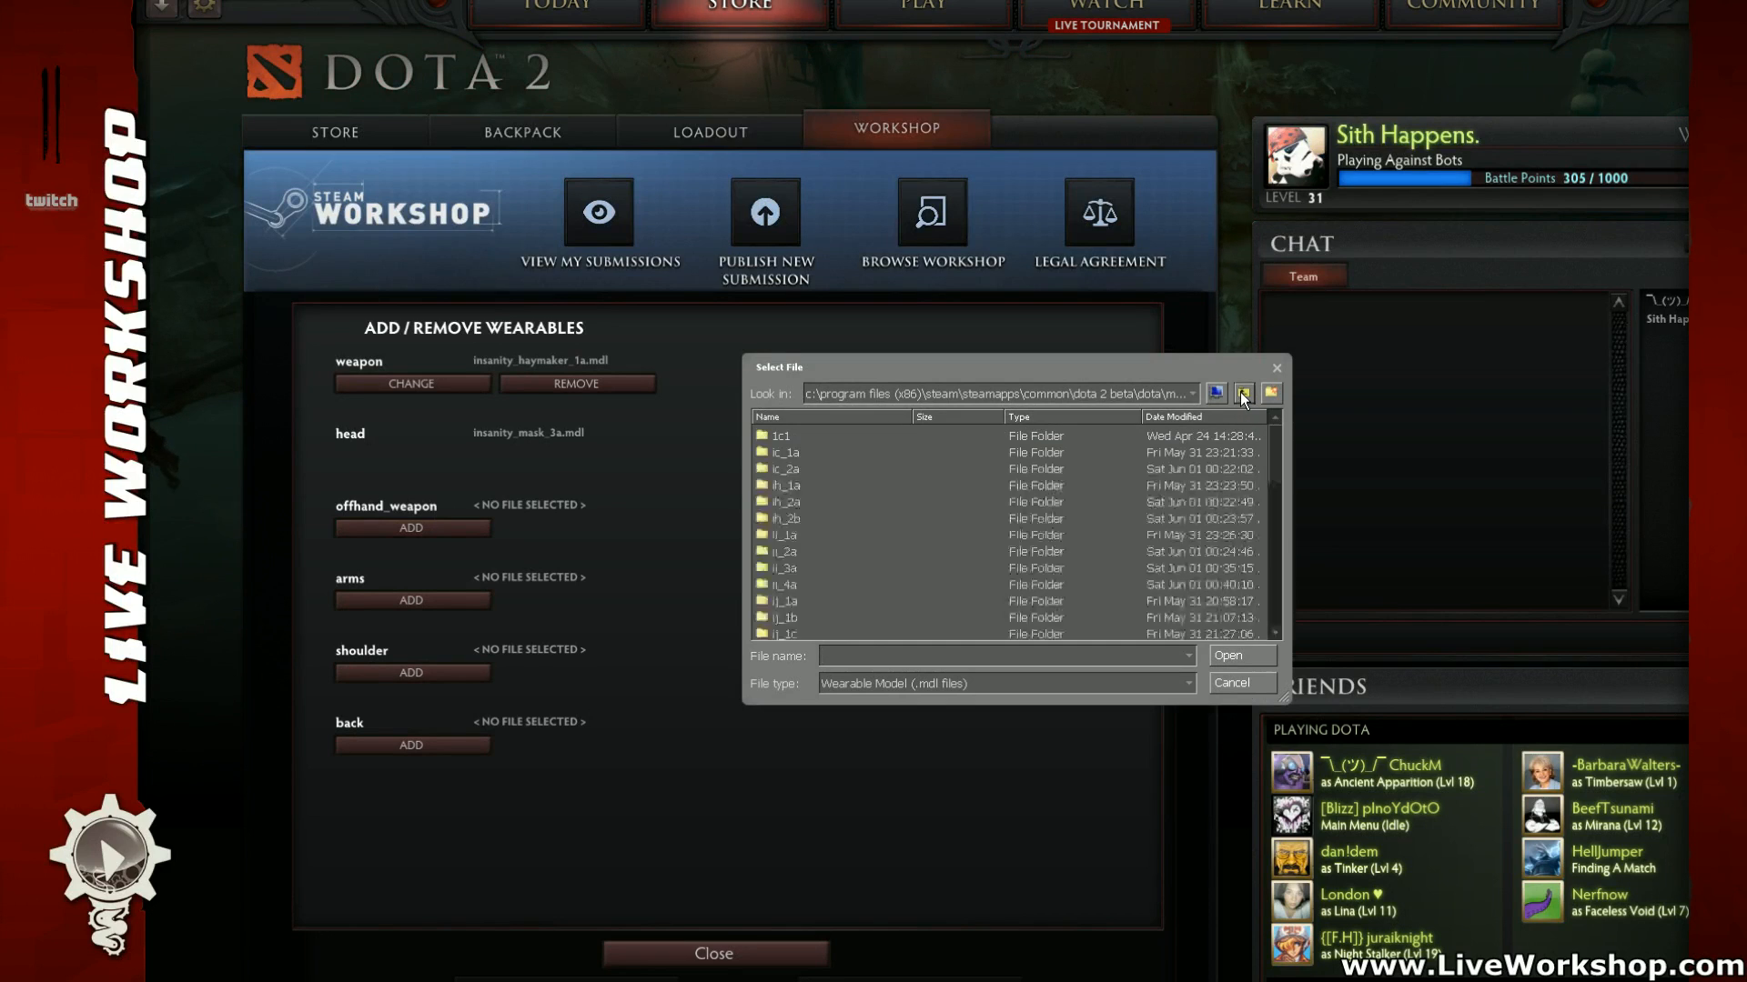
{"action": "double_click", "coordinate": [782, 468]}
{"action": "double_click", "coordinate": [791, 437]}
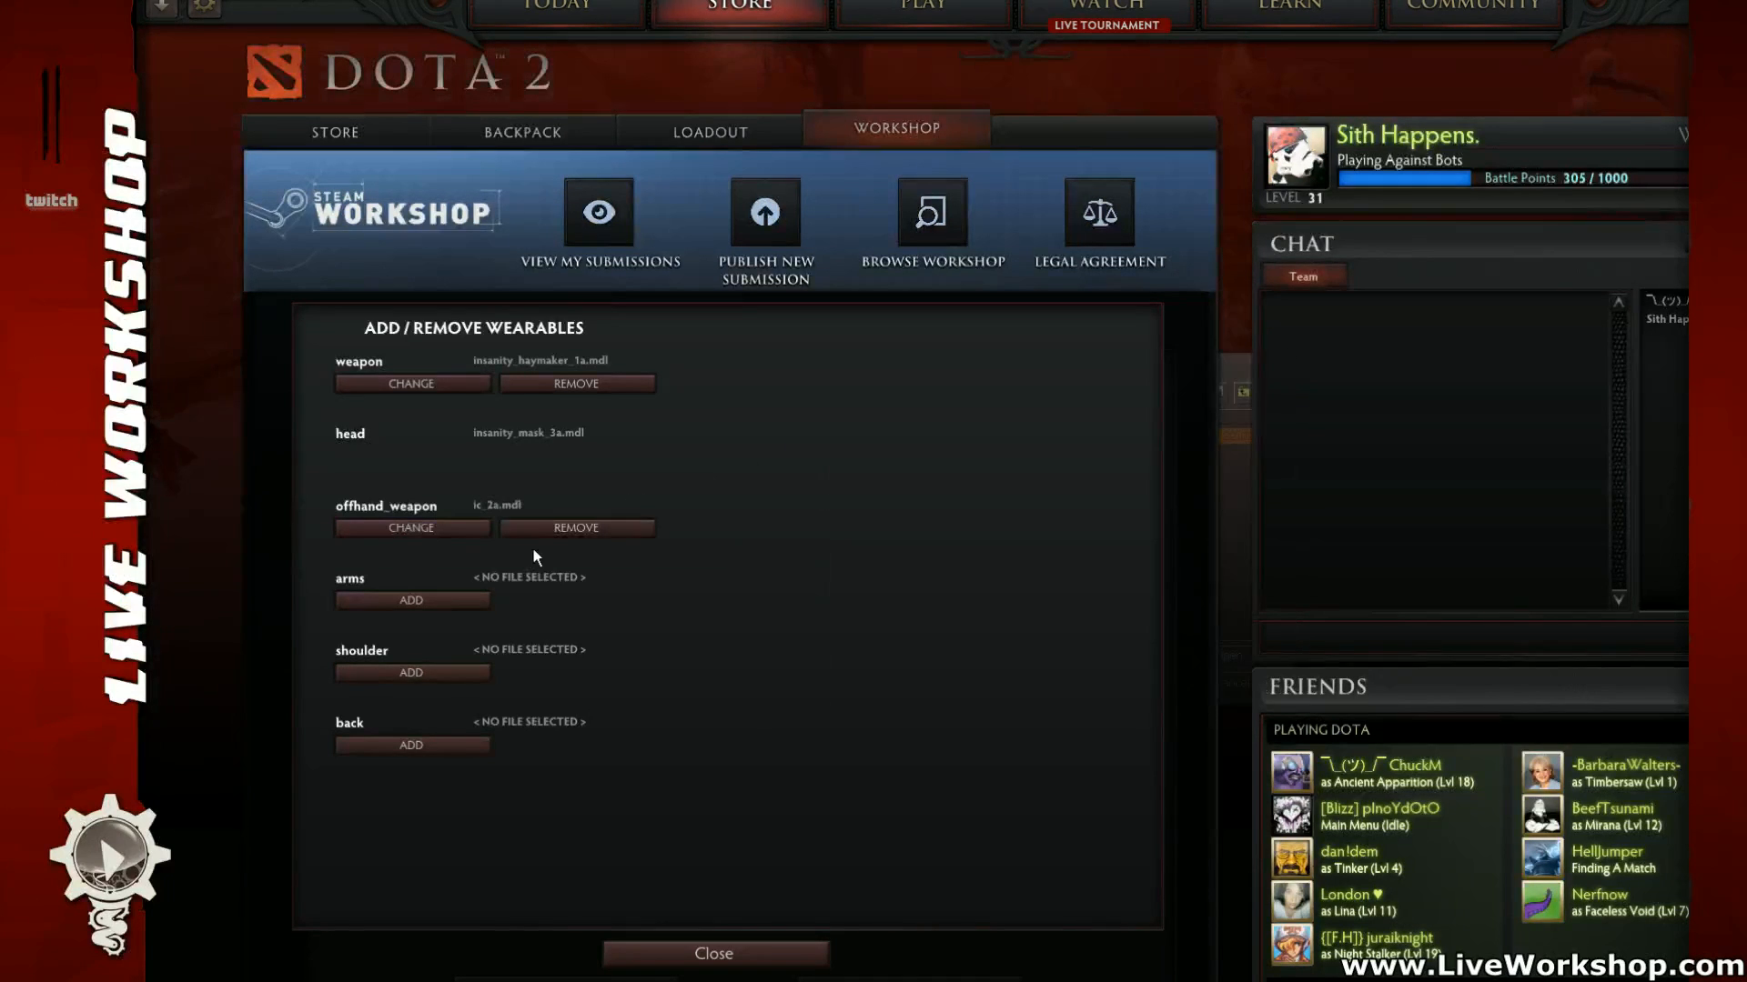
Step: Add ir_2a.mdl from the ir_2a folder to the preview as Pudge's arms
{"action": "left_click", "coordinate": [453, 601]}
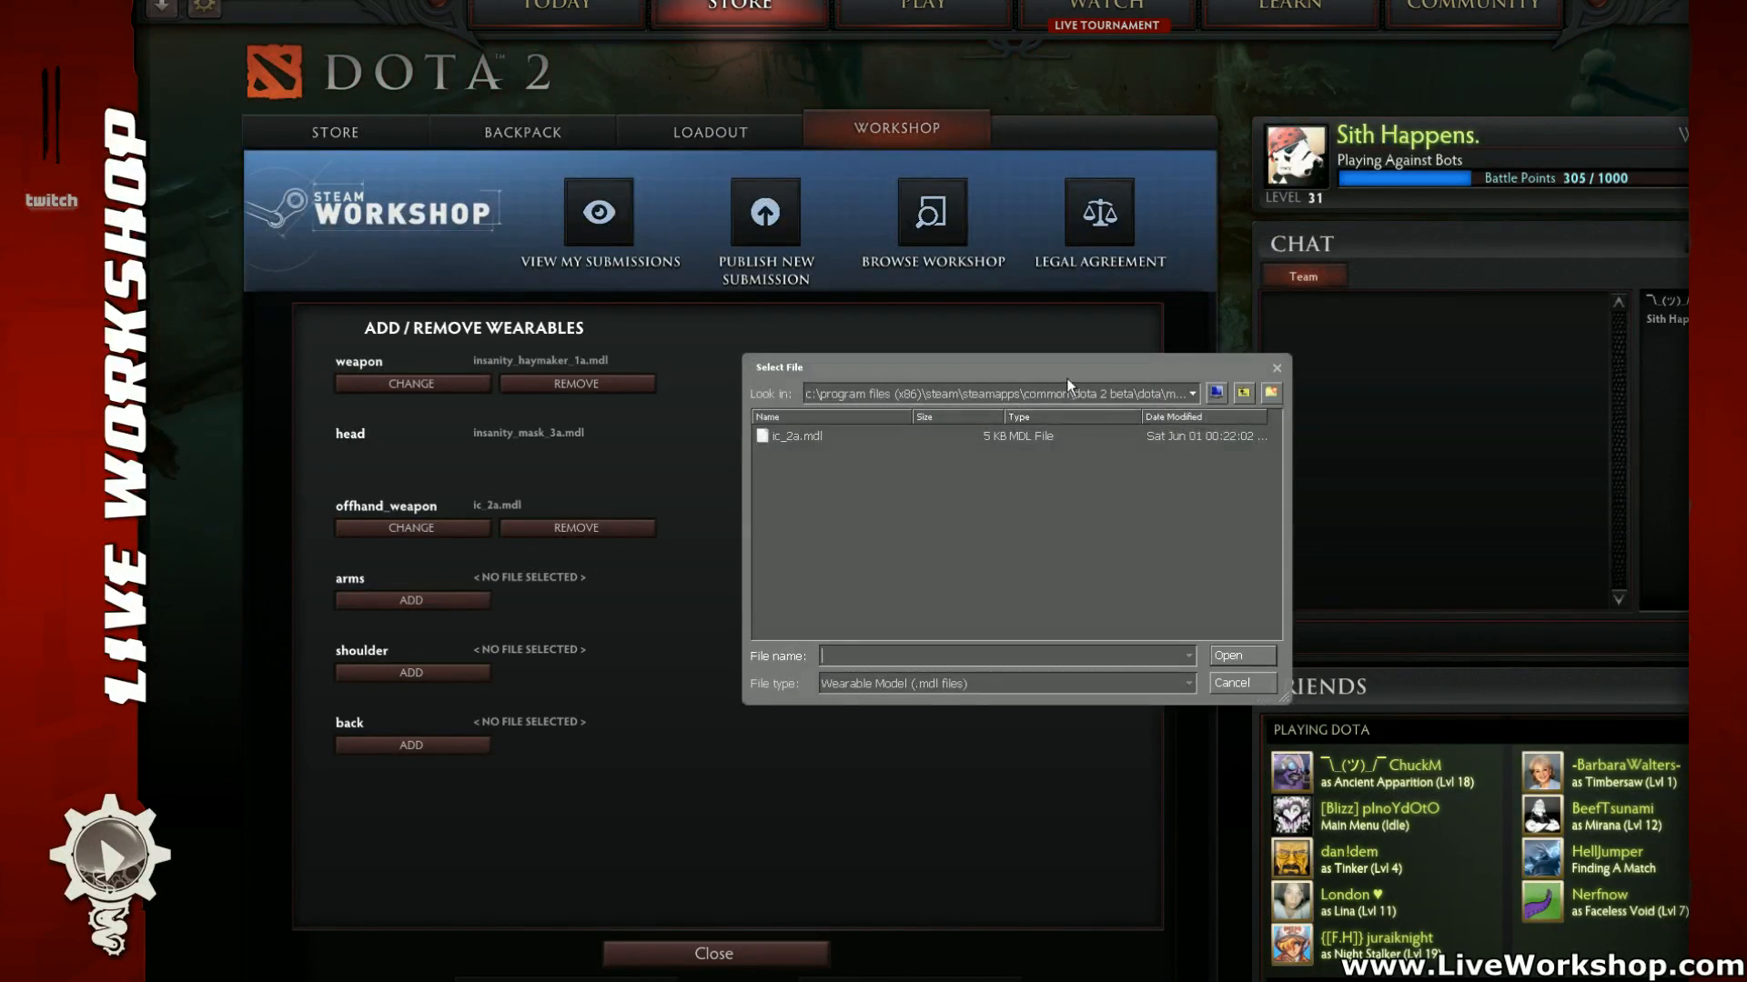
{"action": "left_click", "coordinate": [1243, 393]}
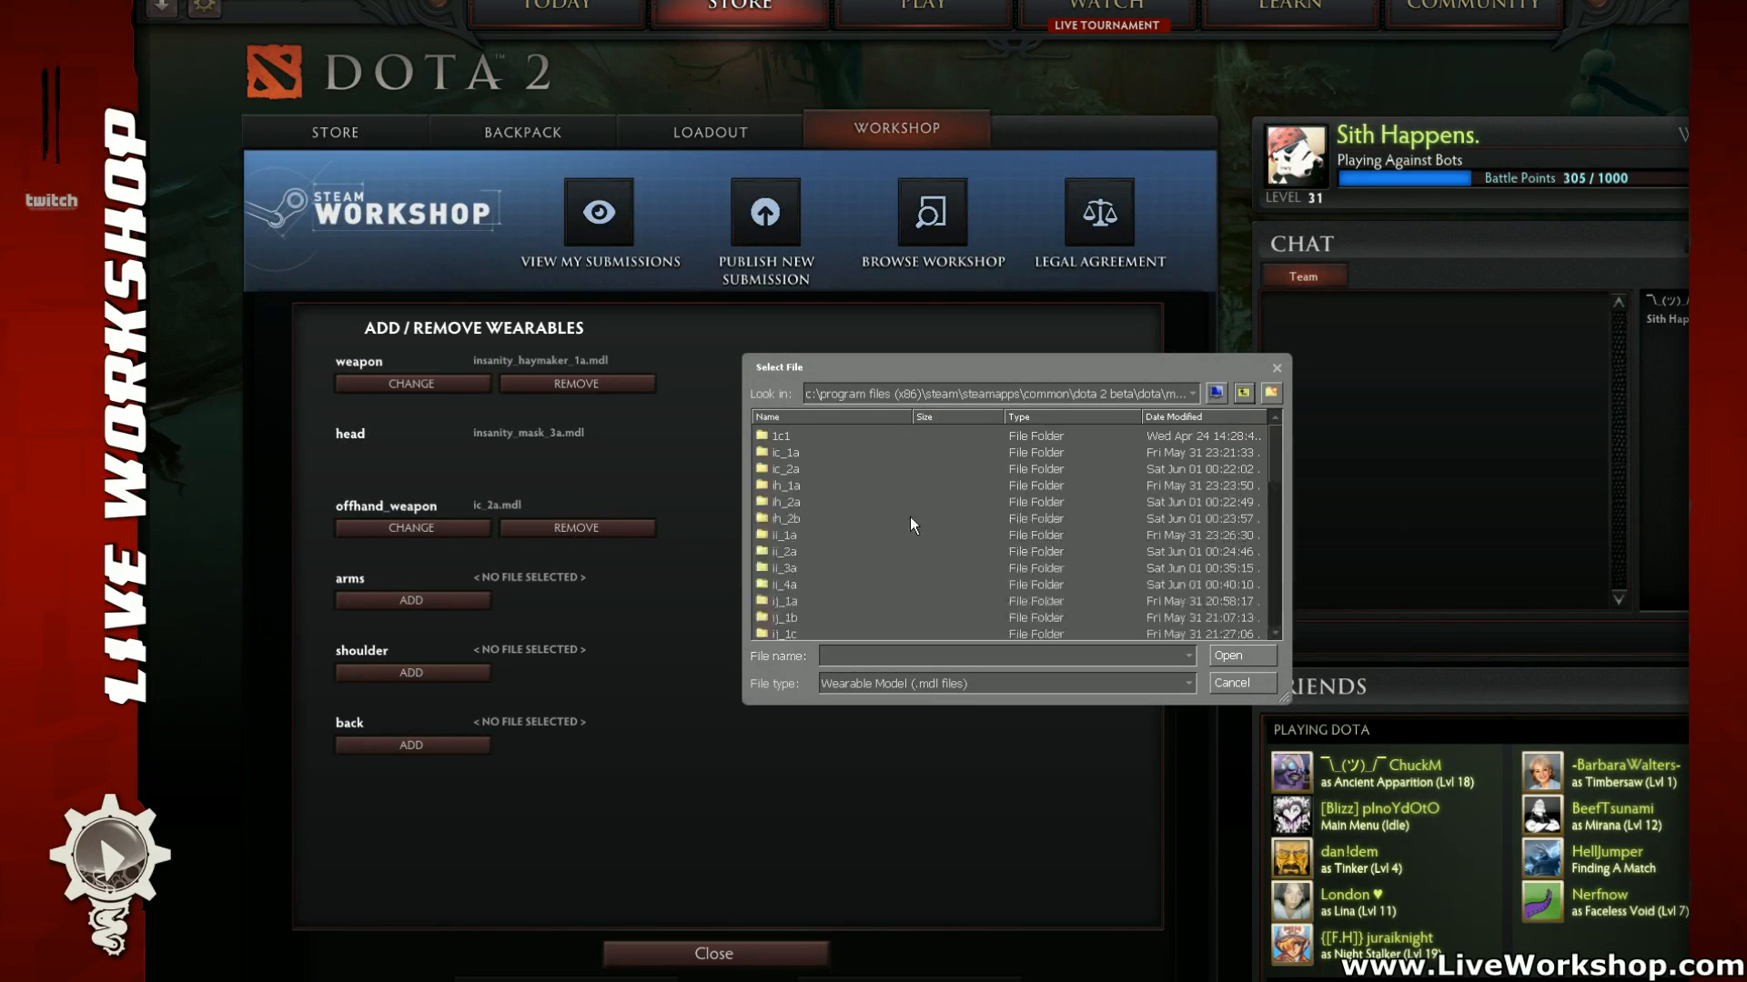
{"action": "scroll", "coordinate": [849, 549], "scroll_direction": "down", "scroll_amount": 6}
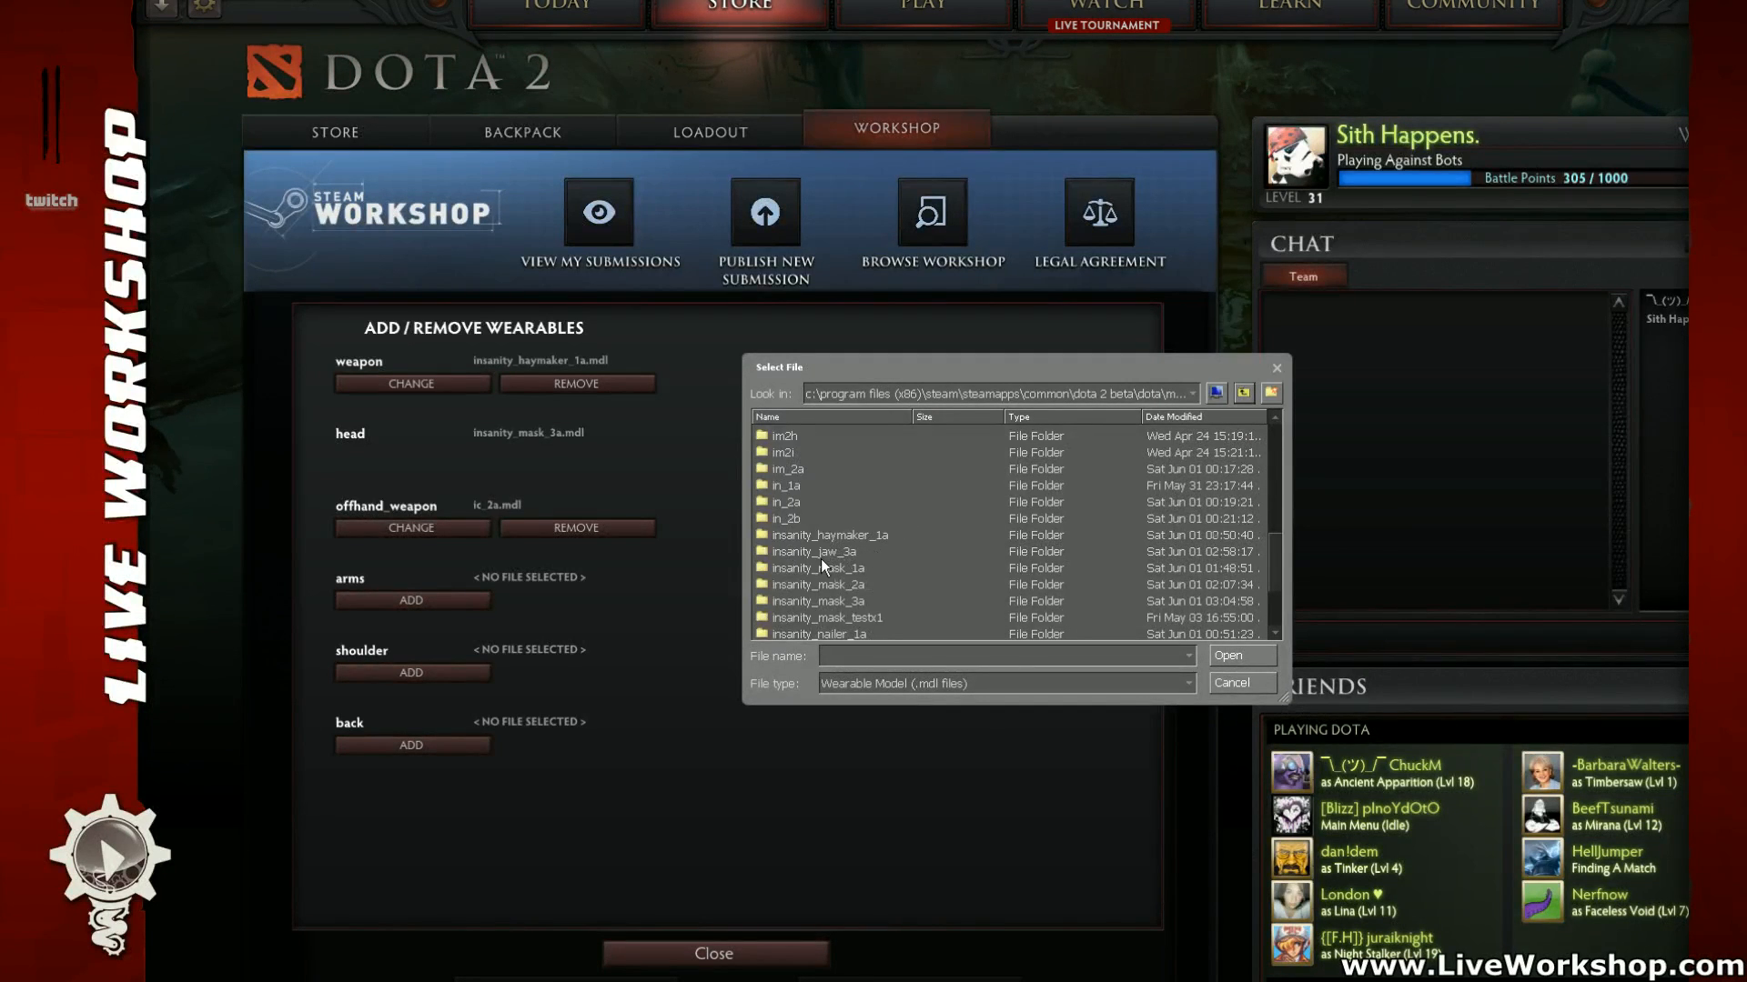
{"action": "scroll", "coordinate": [819, 564], "scroll_direction": "down", "scroll_amount": 3}
{"action": "left_click", "coordinate": [783, 569]}
{"action": "double_click", "coordinate": [782, 569]}
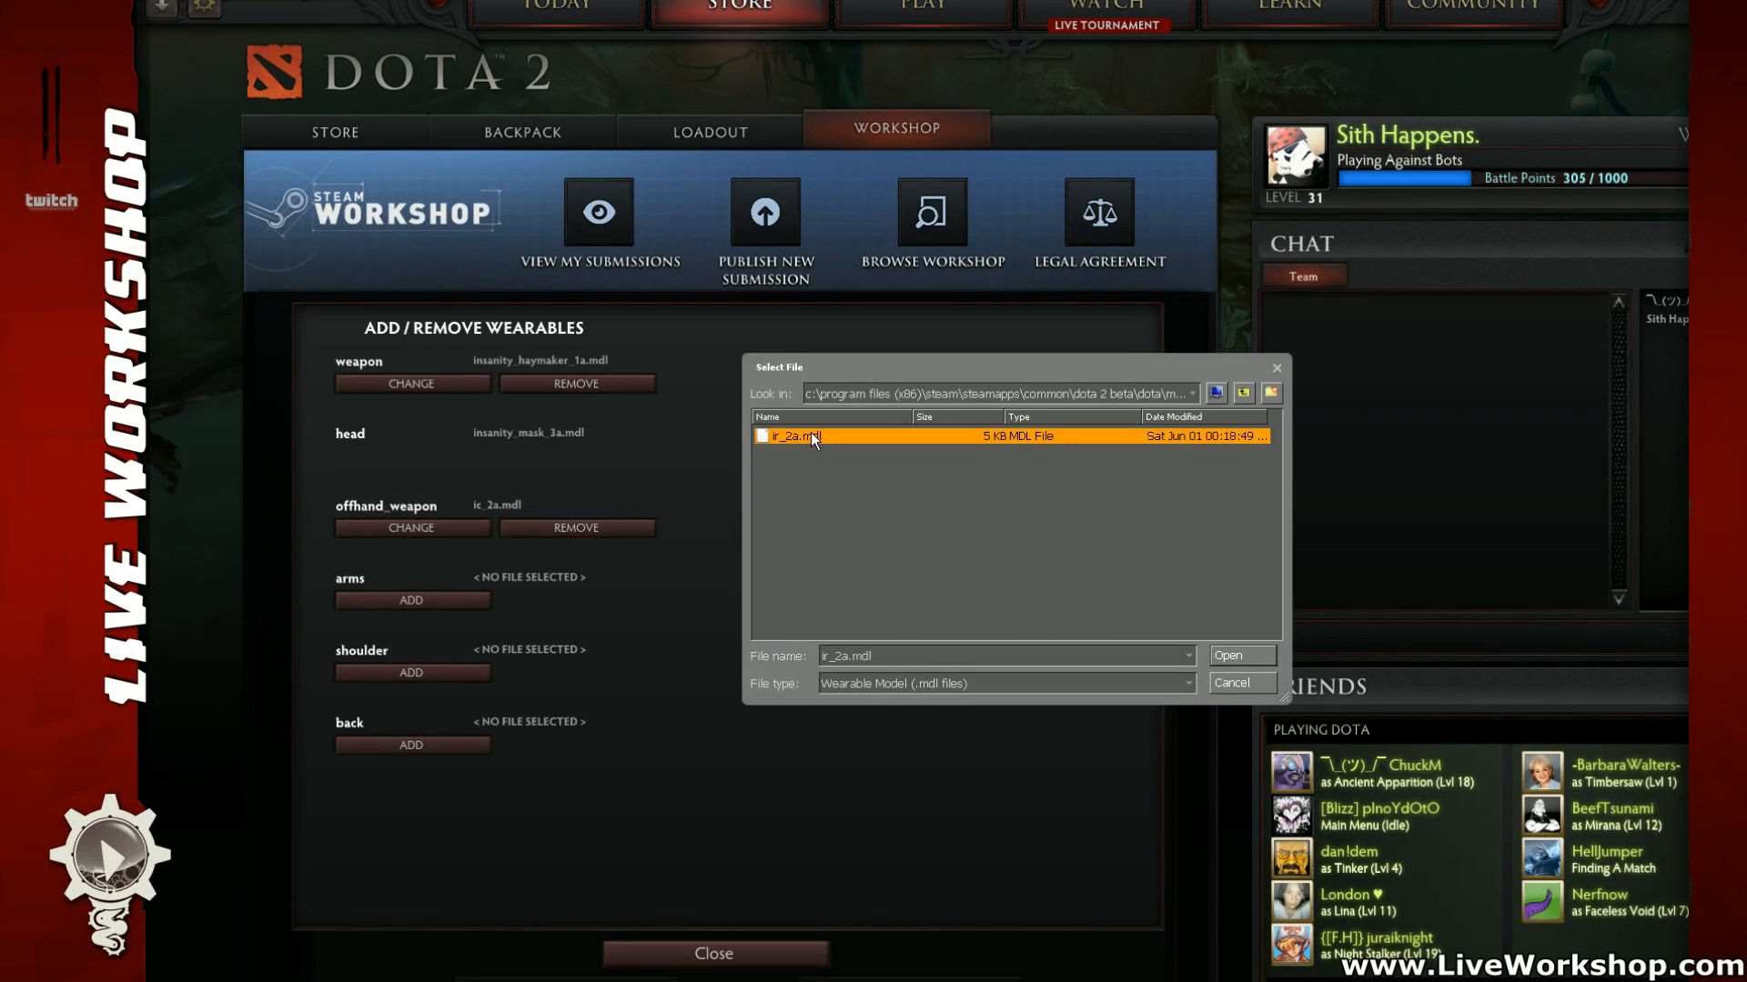
{"action": "double_click", "coordinate": [811, 435]}
Step: Add in_2b.mdl from the in_2b folder as Pudge's shoulder item
{"action": "left_click", "coordinate": [428, 673]}
{"action": "left_click", "coordinate": [1244, 394]}
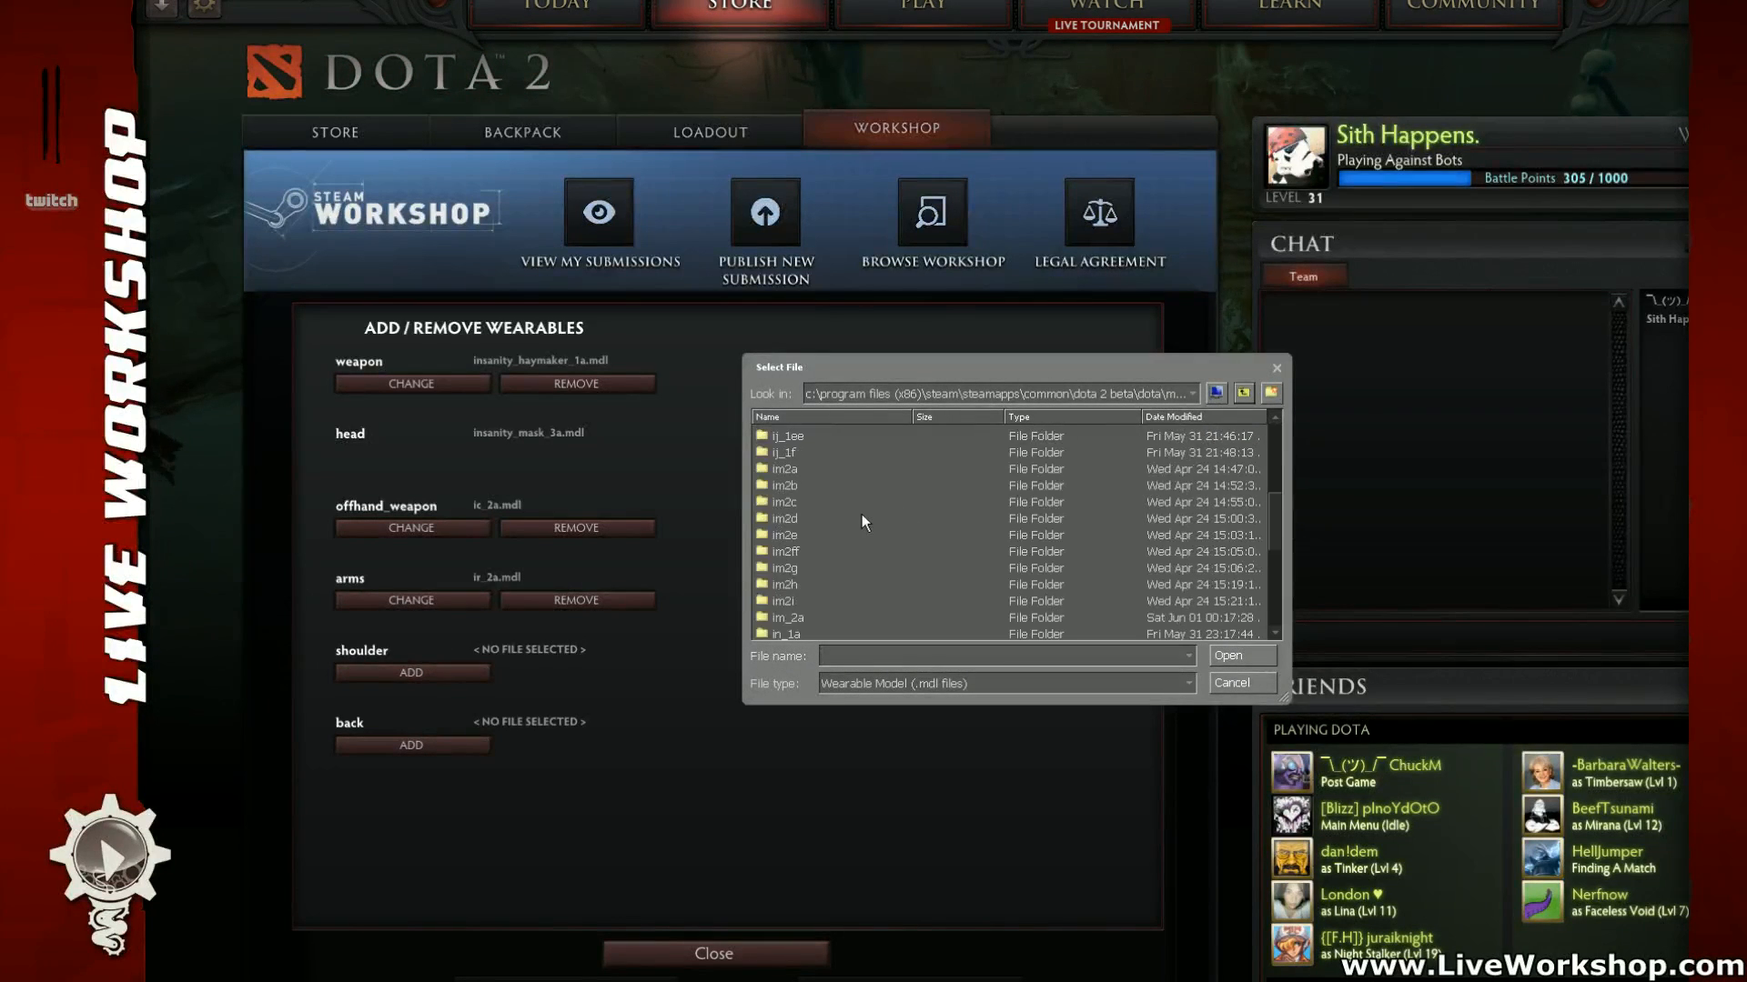
{"action": "scroll", "coordinate": [855, 517], "scroll_direction": "down", "scroll_amount": 5}
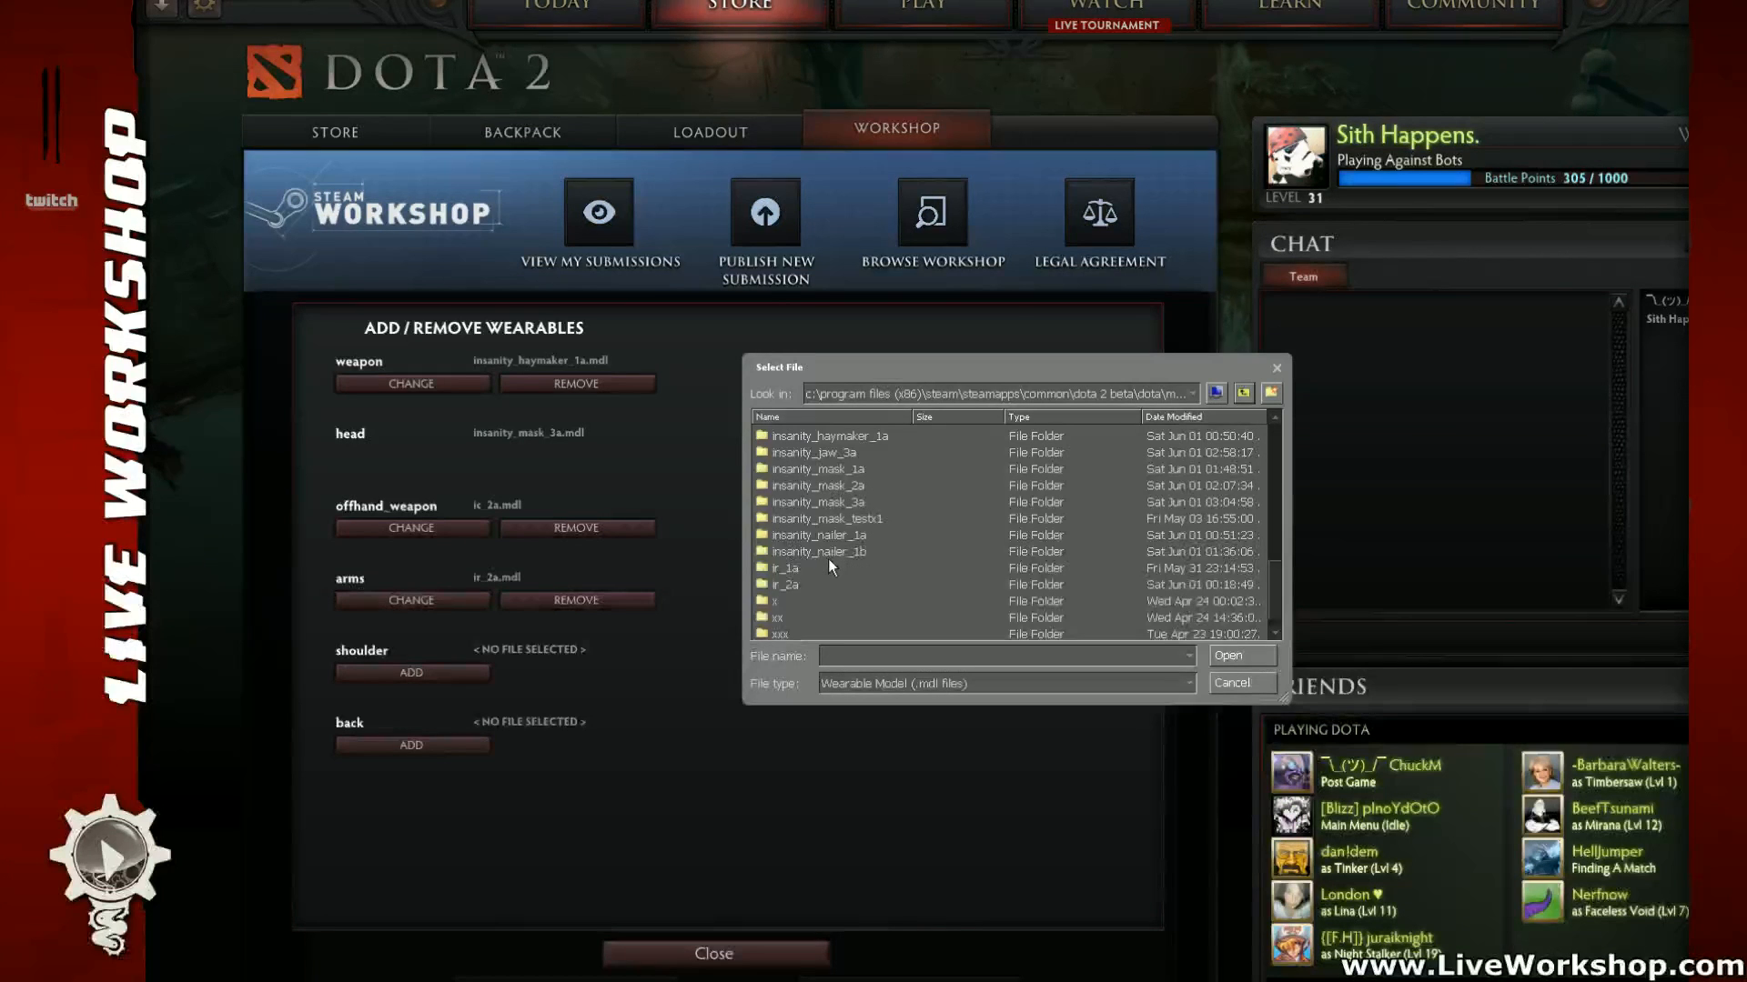
{"action": "scroll", "coordinate": [832, 558], "scroll_direction": "up", "scroll_amount": 1}
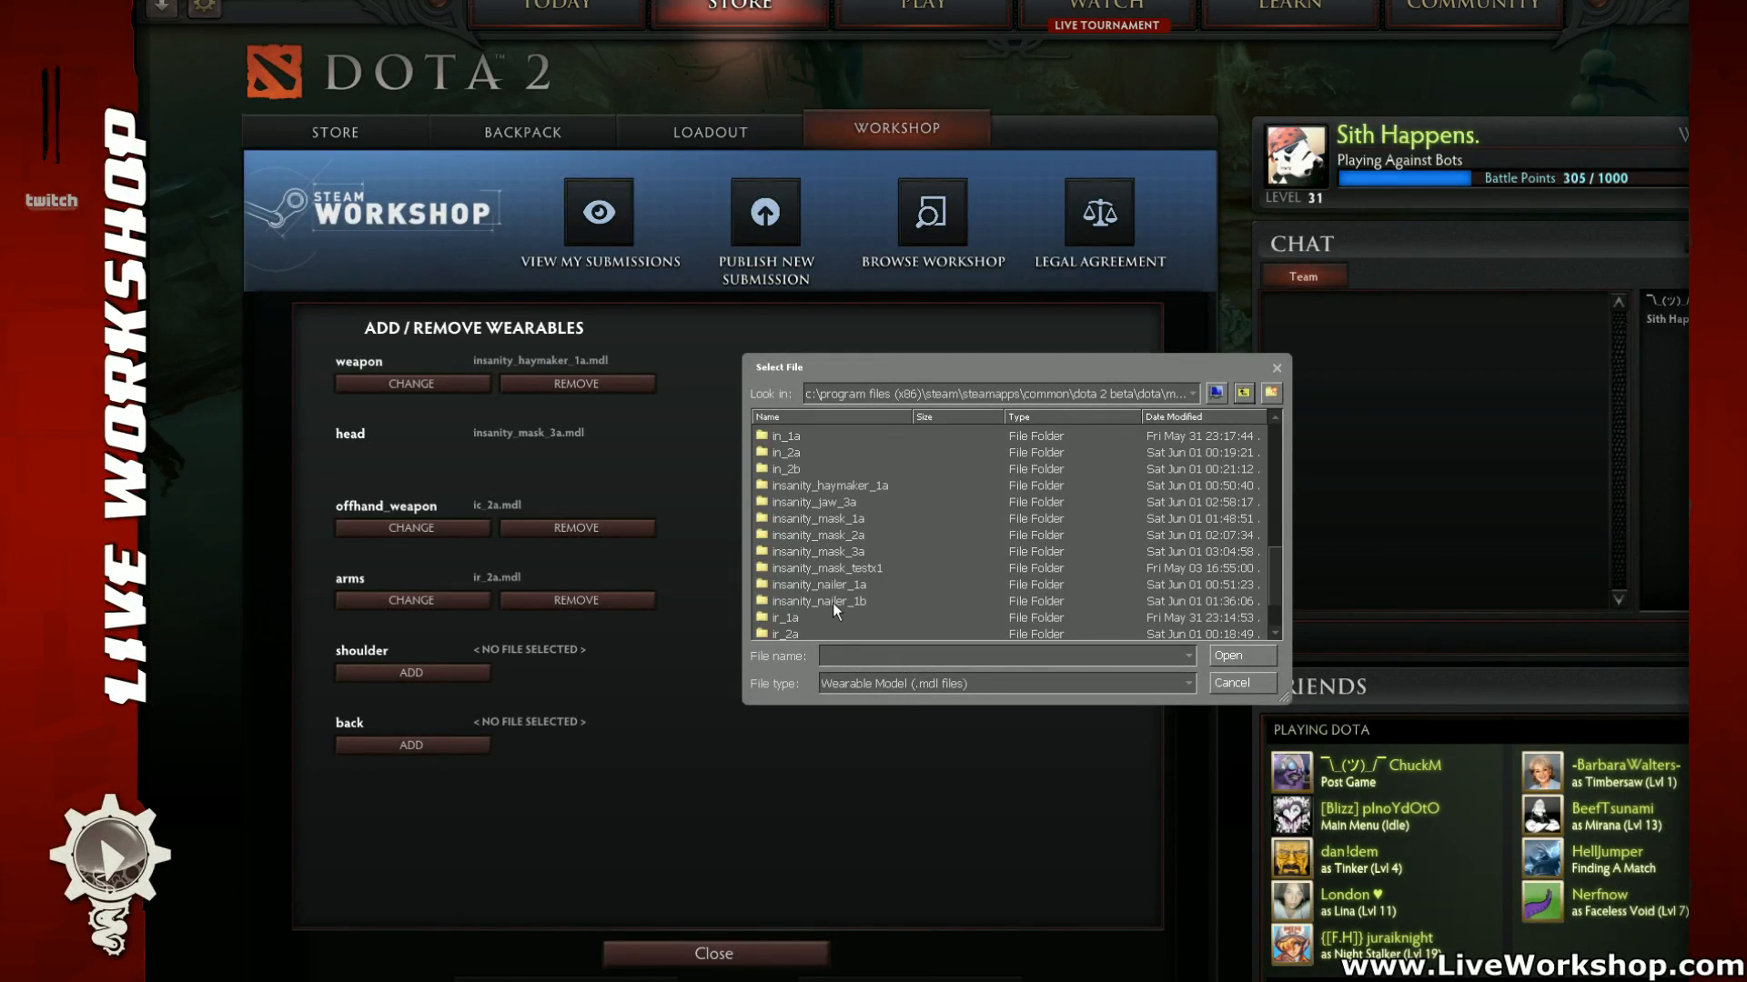
{"action": "double_click", "coordinate": [793, 468]}
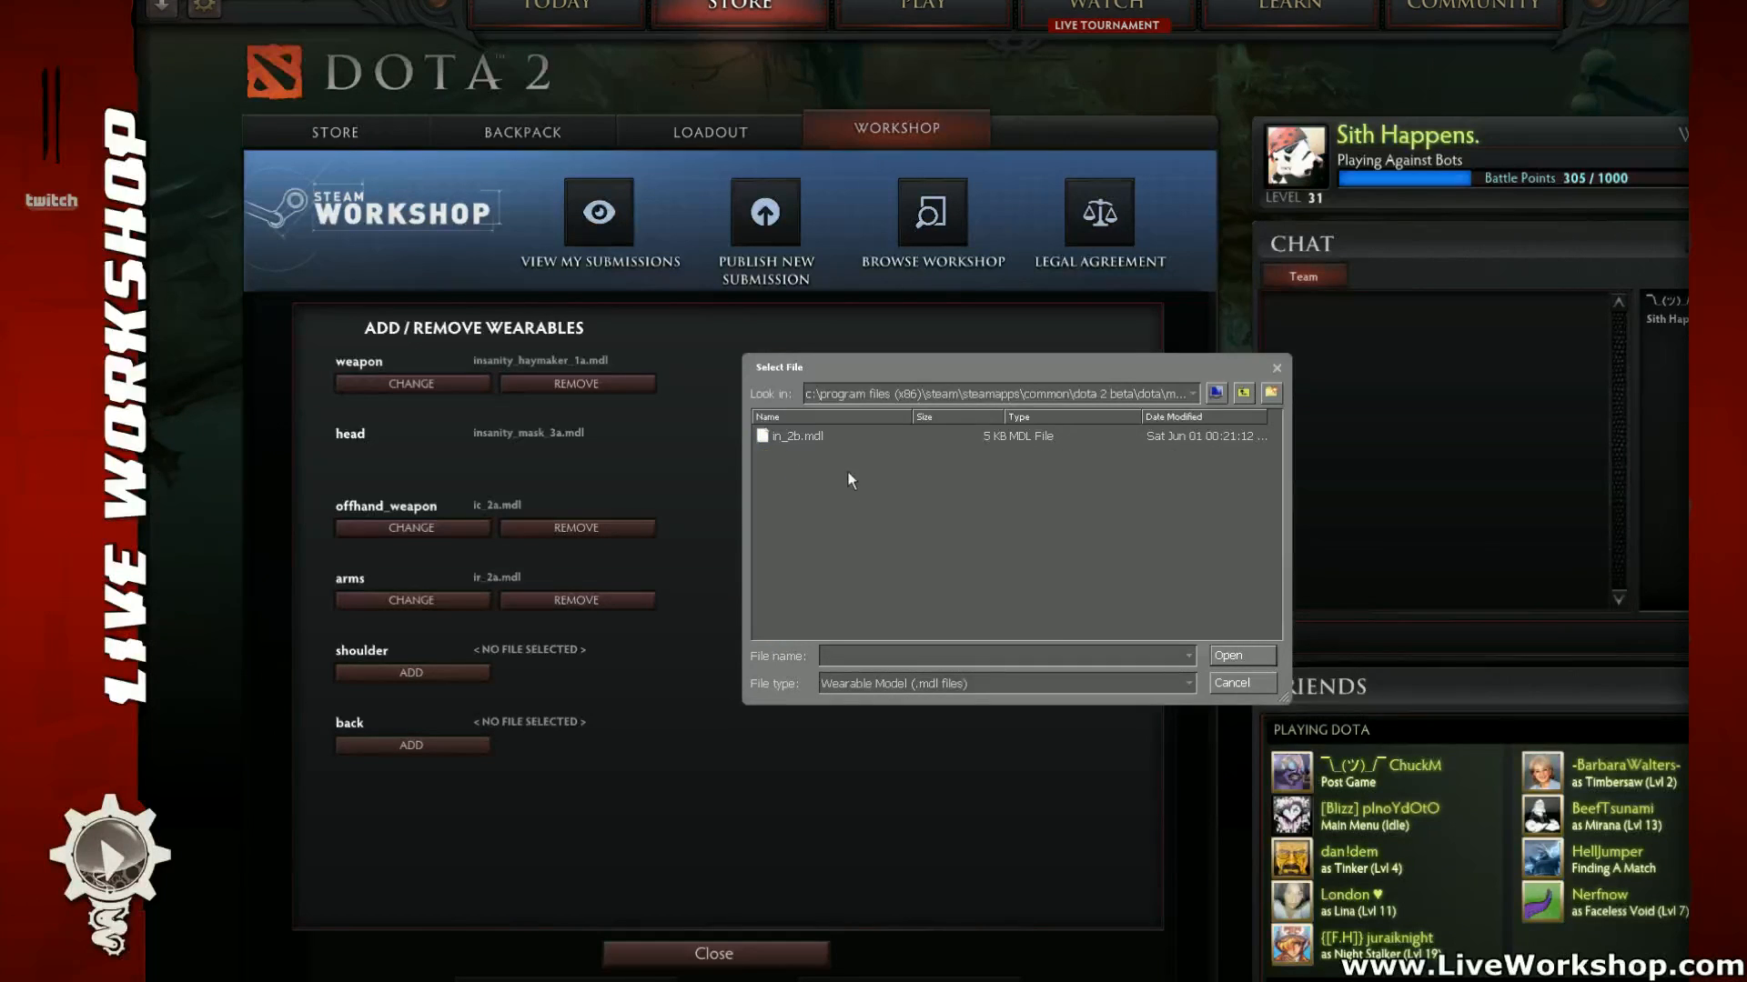
{"action": "double_click", "coordinate": [811, 439]}
Step: Add ii_4a.mdl from the ii_4a folder as Pudge's back item and return to the preview
{"action": "left_click", "coordinate": [468, 745]}
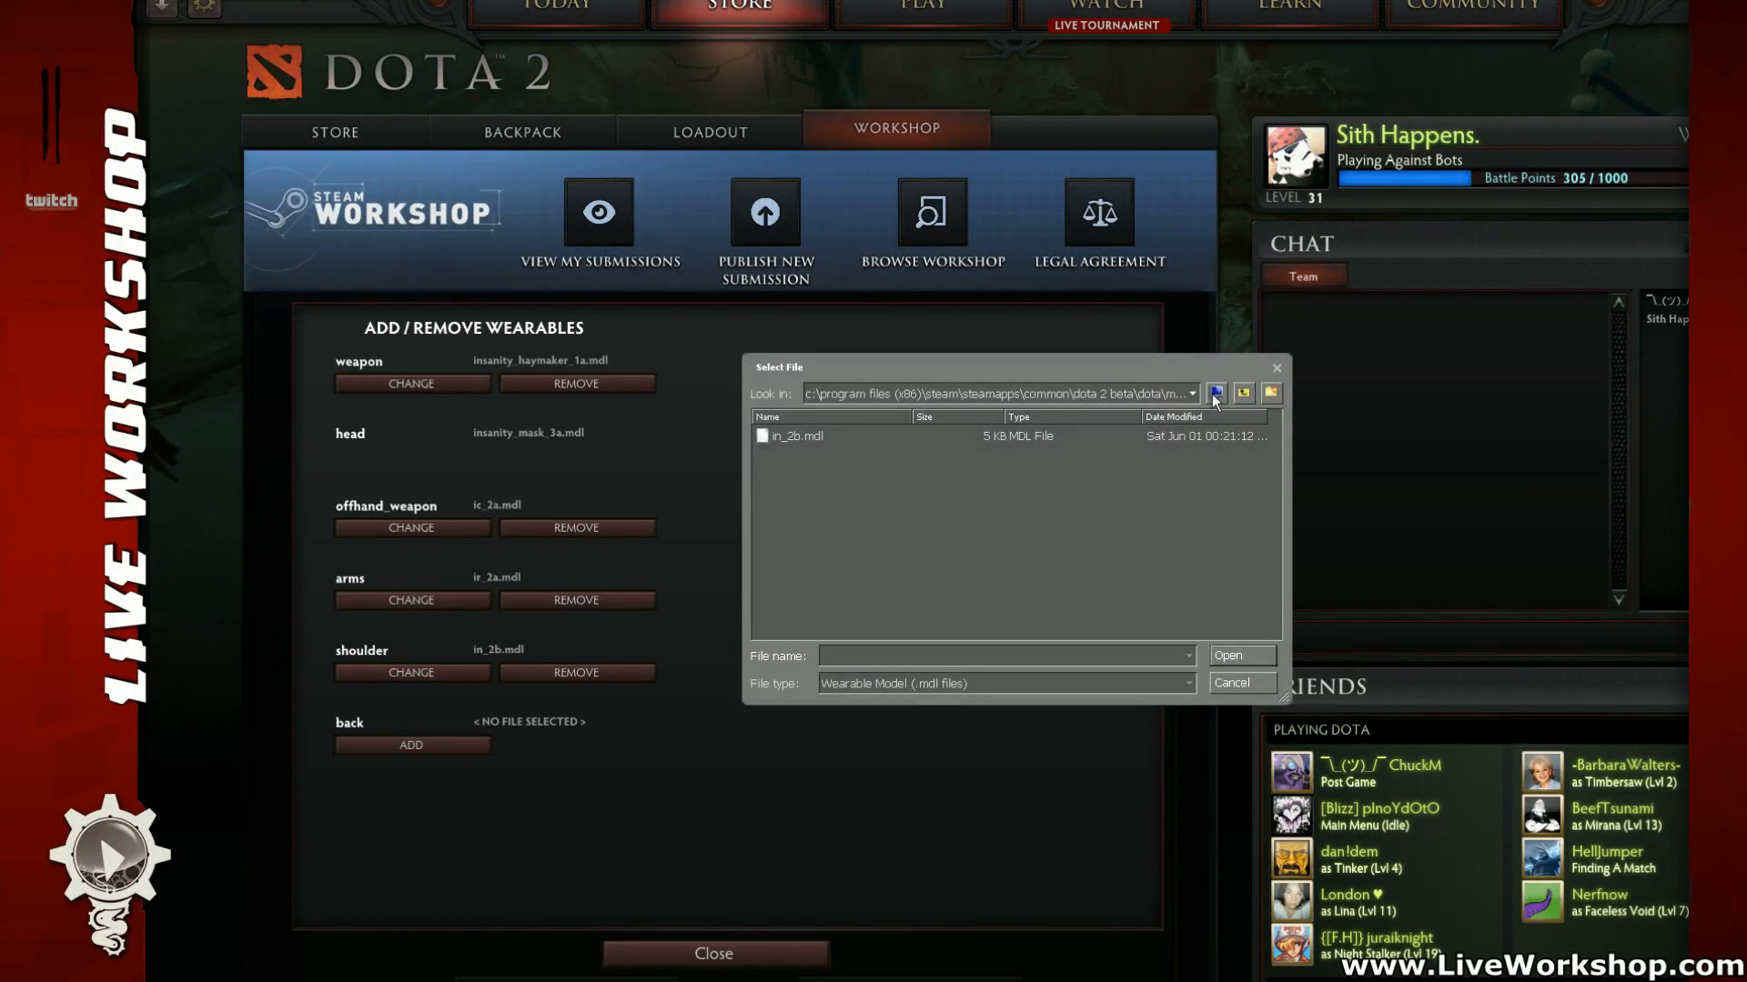
{"action": "scroll", "coordinate": [786, 500], "scroll_direction": "down", "scroll_amount": 3}
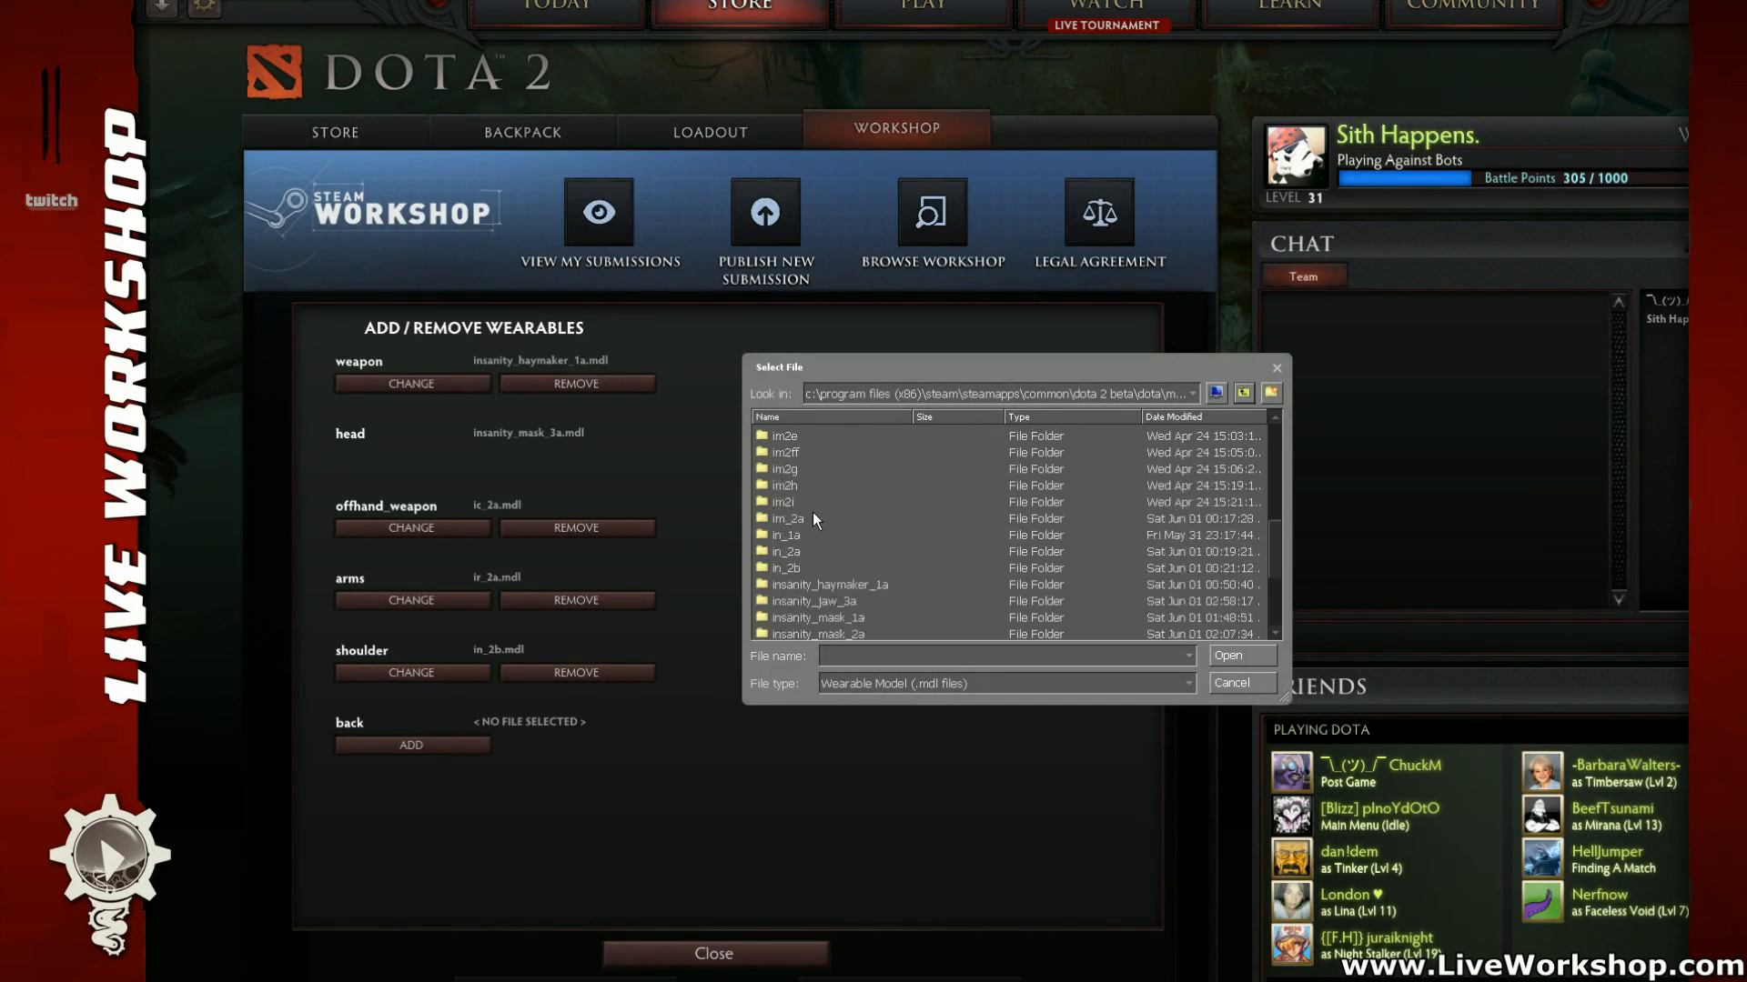
{"action": "scroll", "coordinate": [792, 573], "scroll_direction": "down", "scroll_amount": 2}
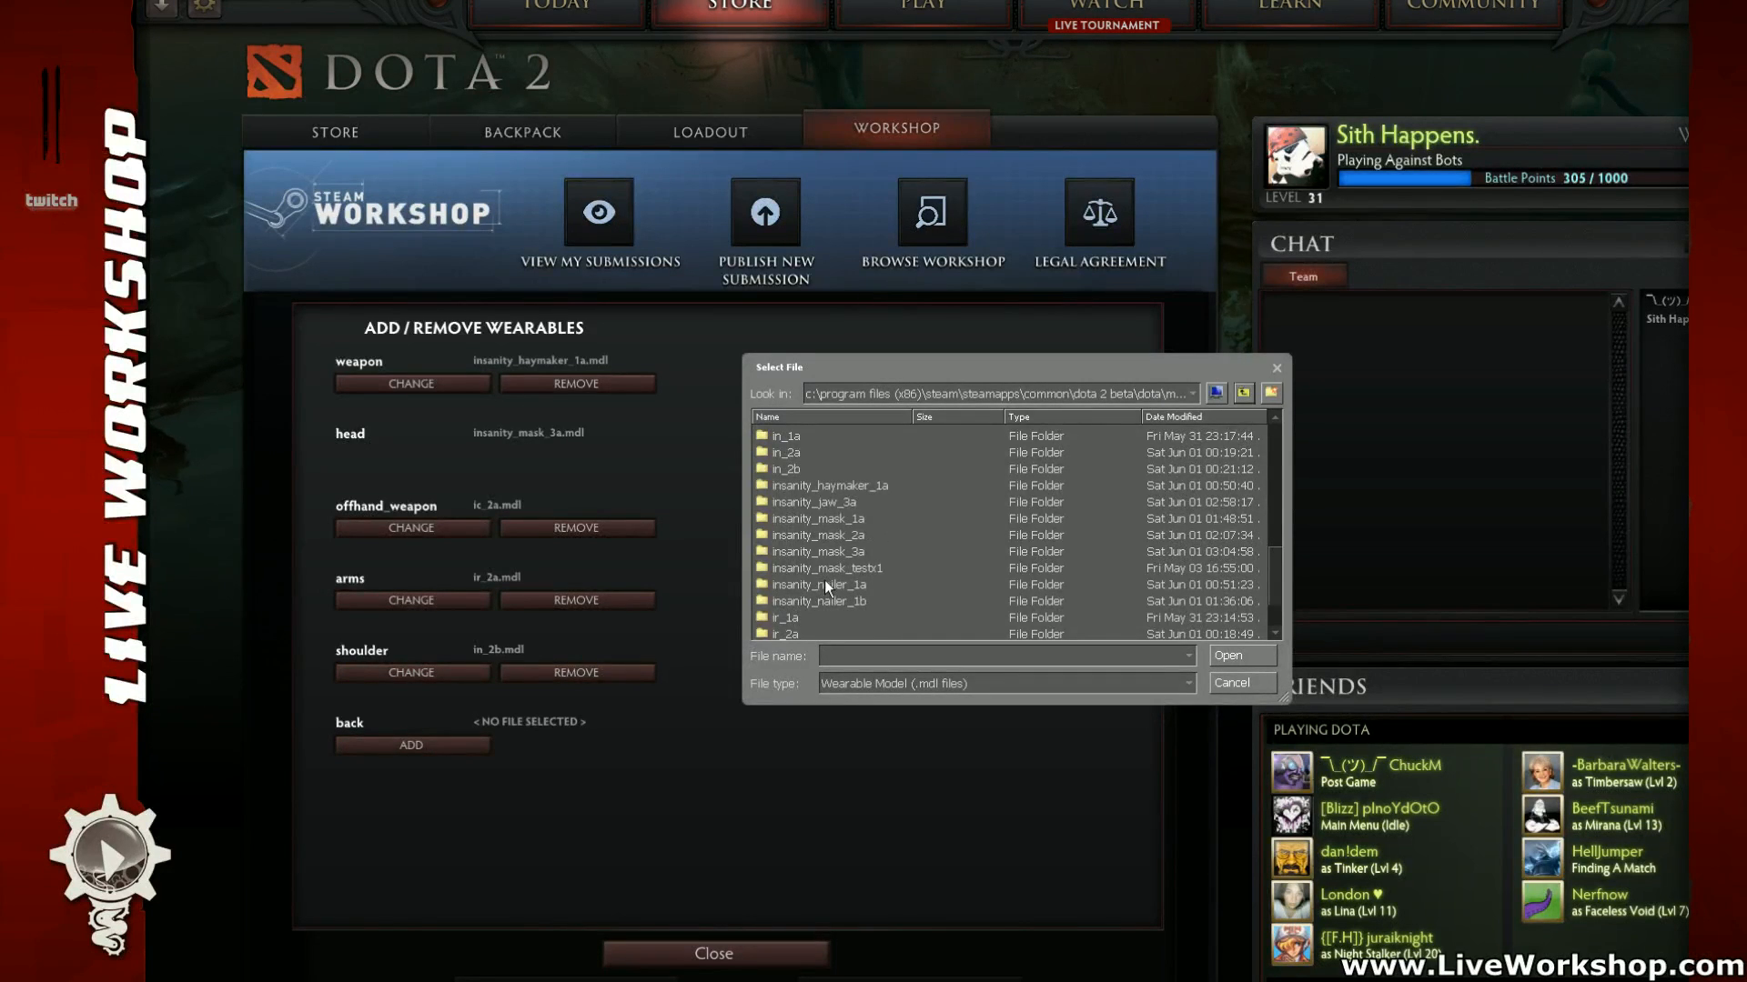
{"action": "scroll", "coordinate": [806, 487], "scroll_direction": "up", "scroll_amount": 6}
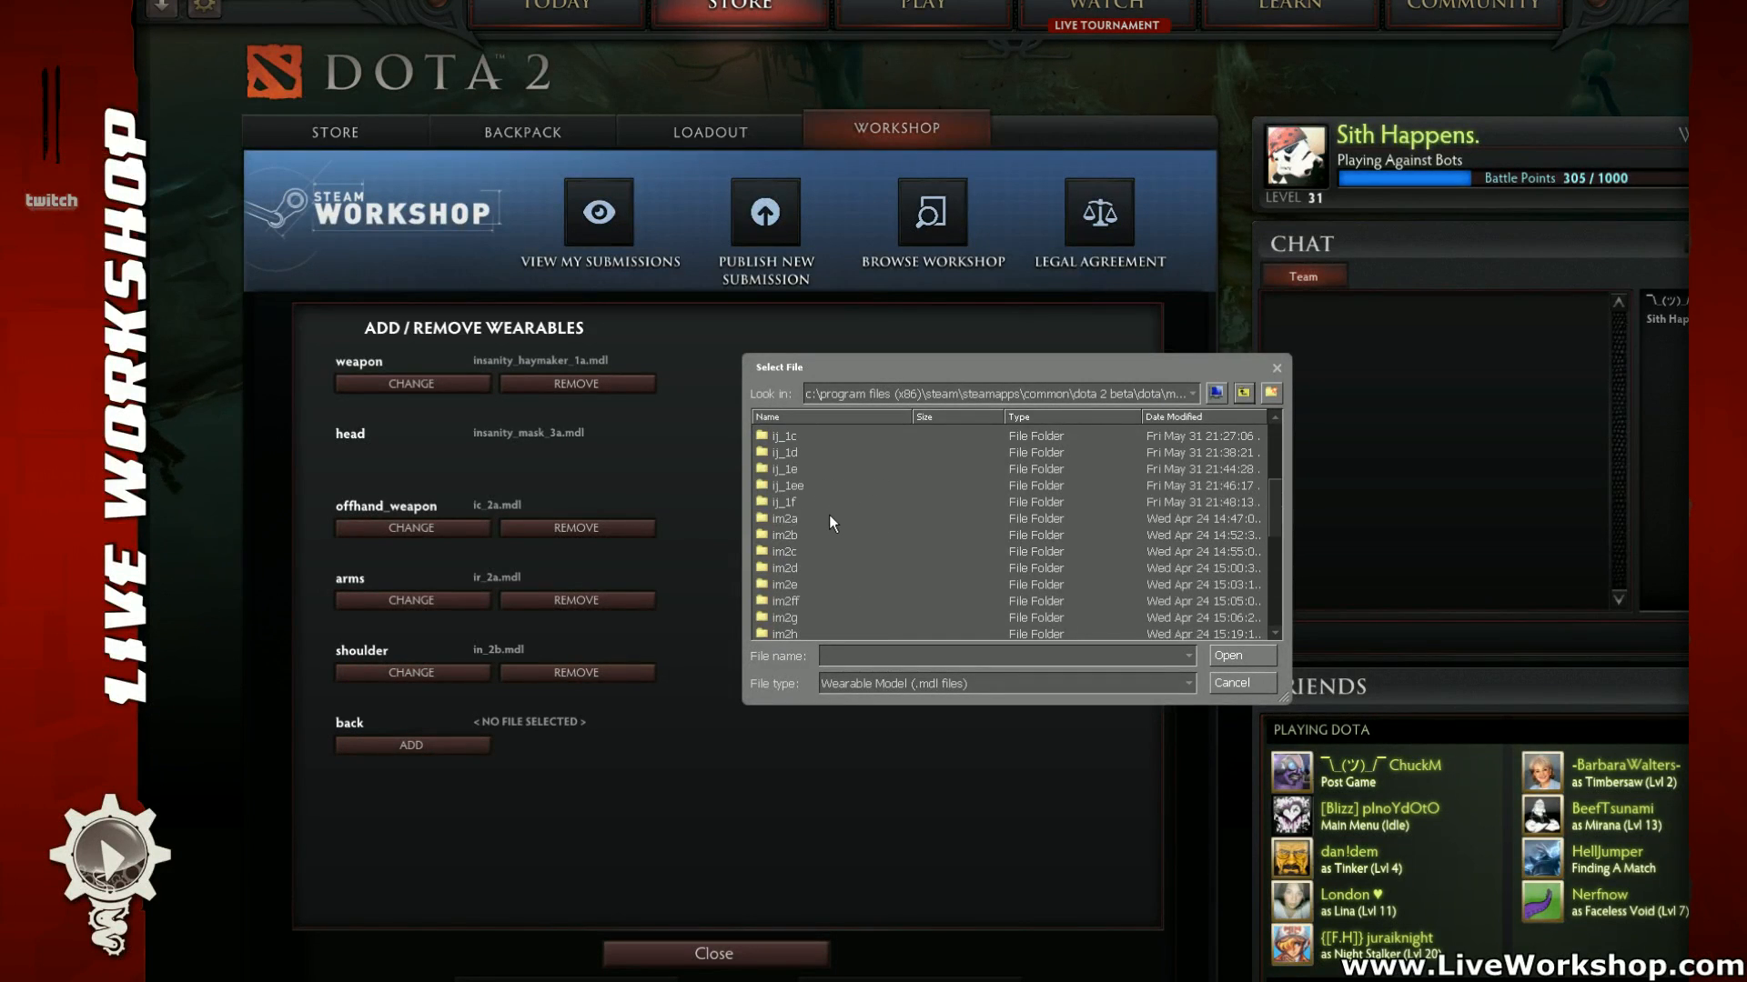
{"action": "scroll", "coordinate": [800, 553], "scroll_direction": "up", "scroll_amount": 2}
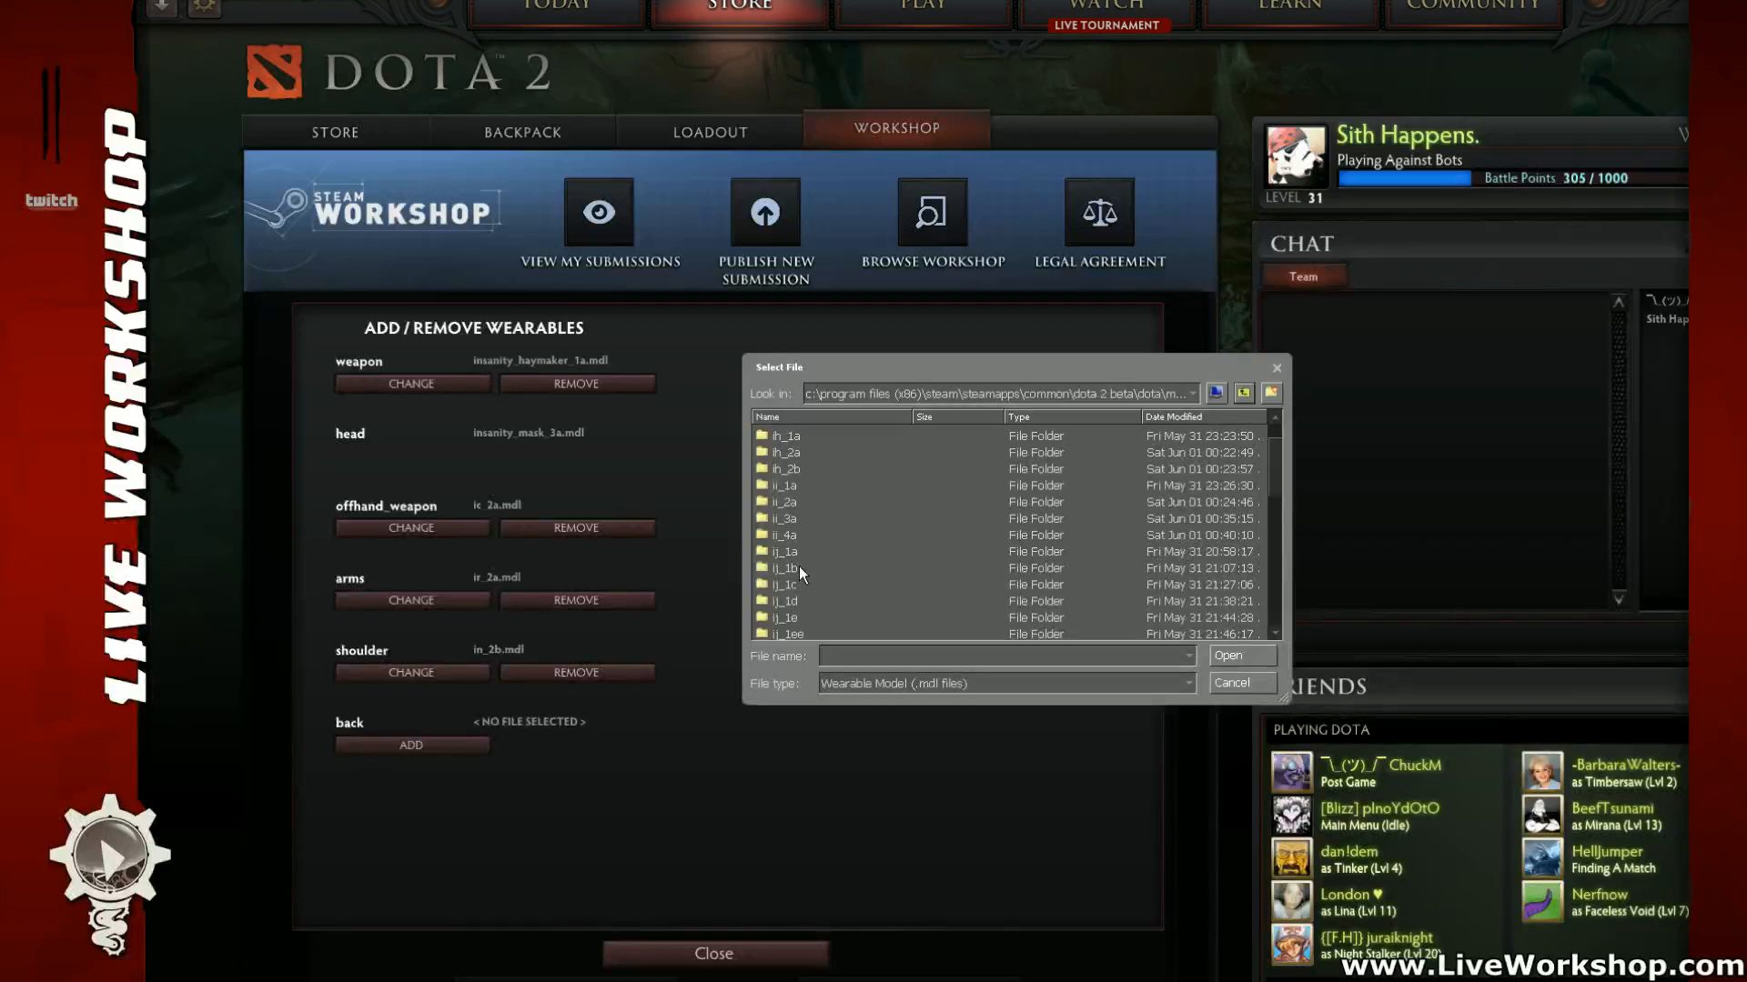
{"action": "left_click", "coordinate": [788, 535]}
{"action": "double_click", "coordinate": [788, 535]}
{"action": "double_click", "coordinate": [809, 436]}
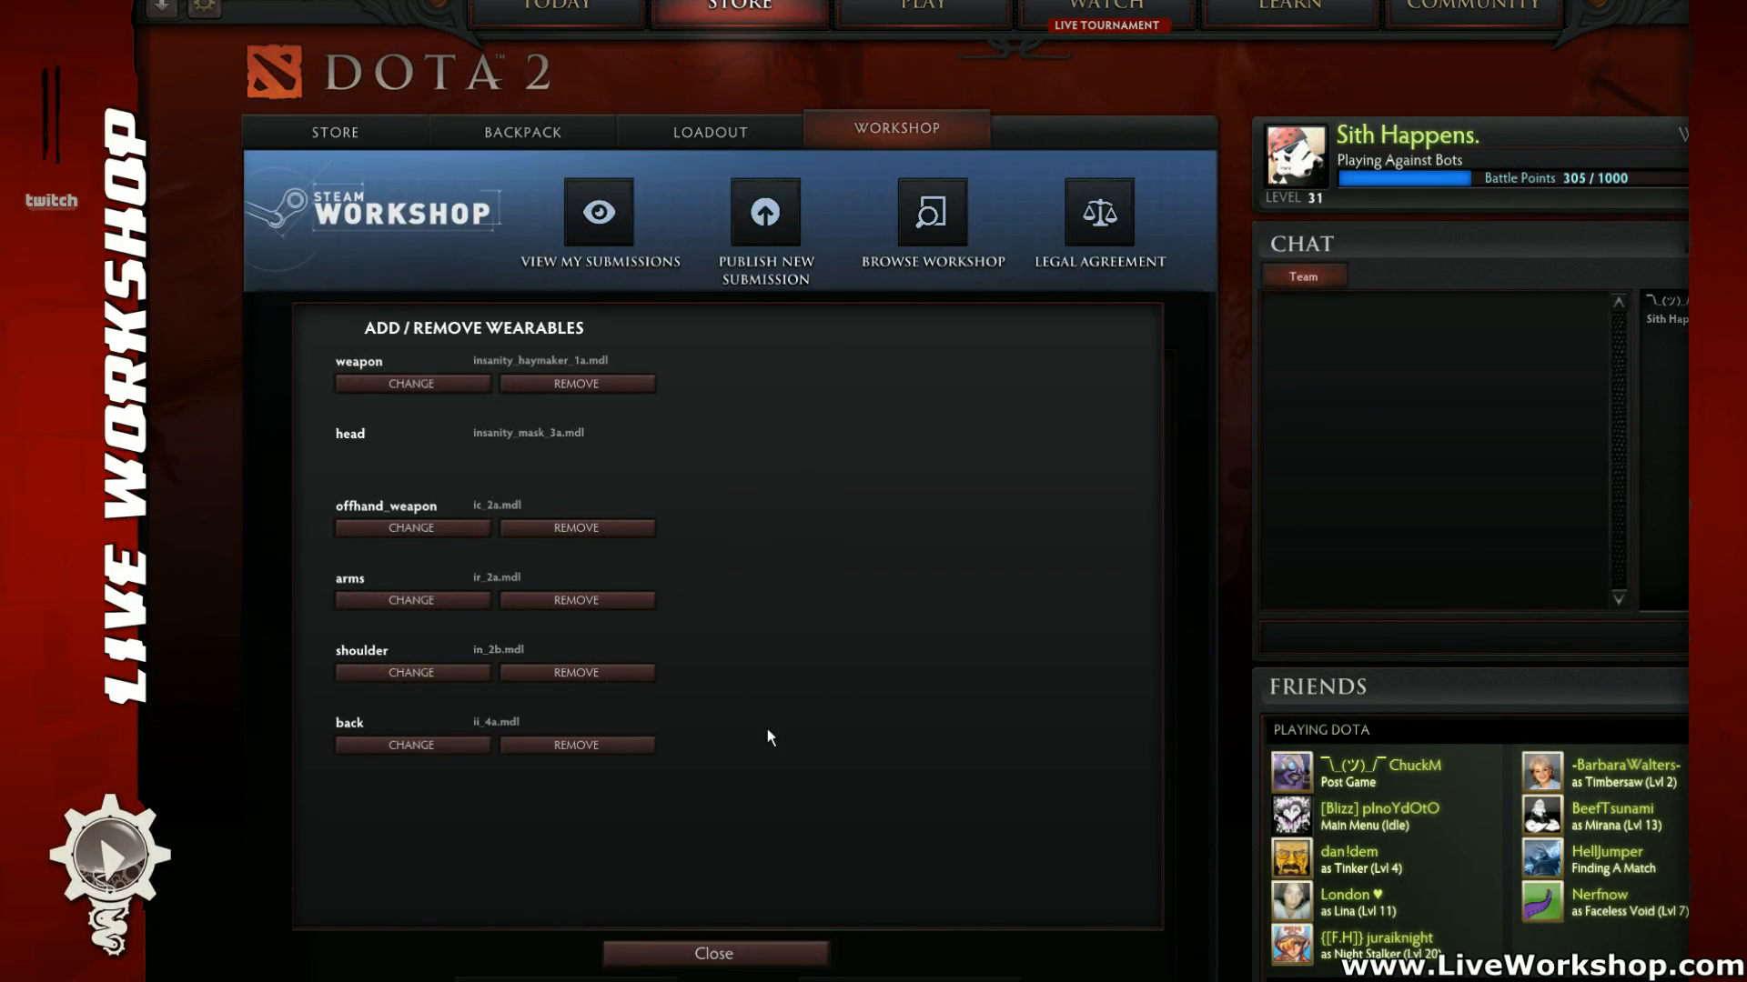
{"action": "left_click", "coordinate": [783, 953]}
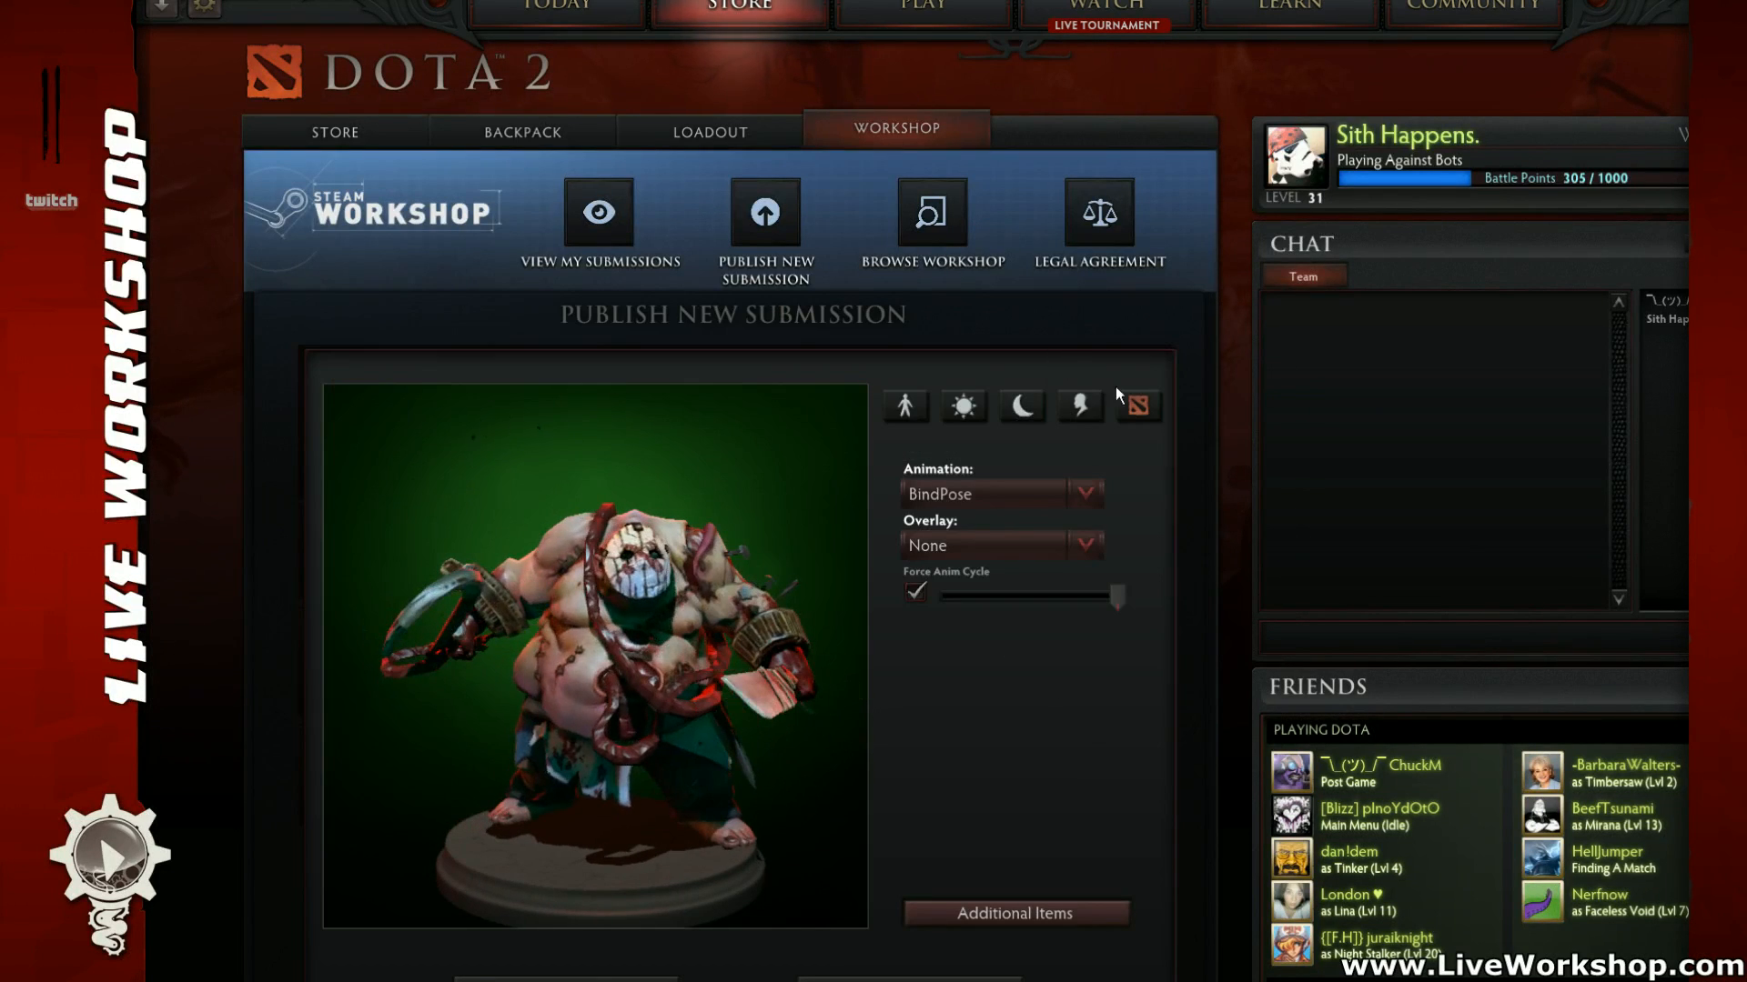
Step: Try to test the mask submission in-game with the additional set items
{"action": "left_click", "coordinate": [971, 379]}
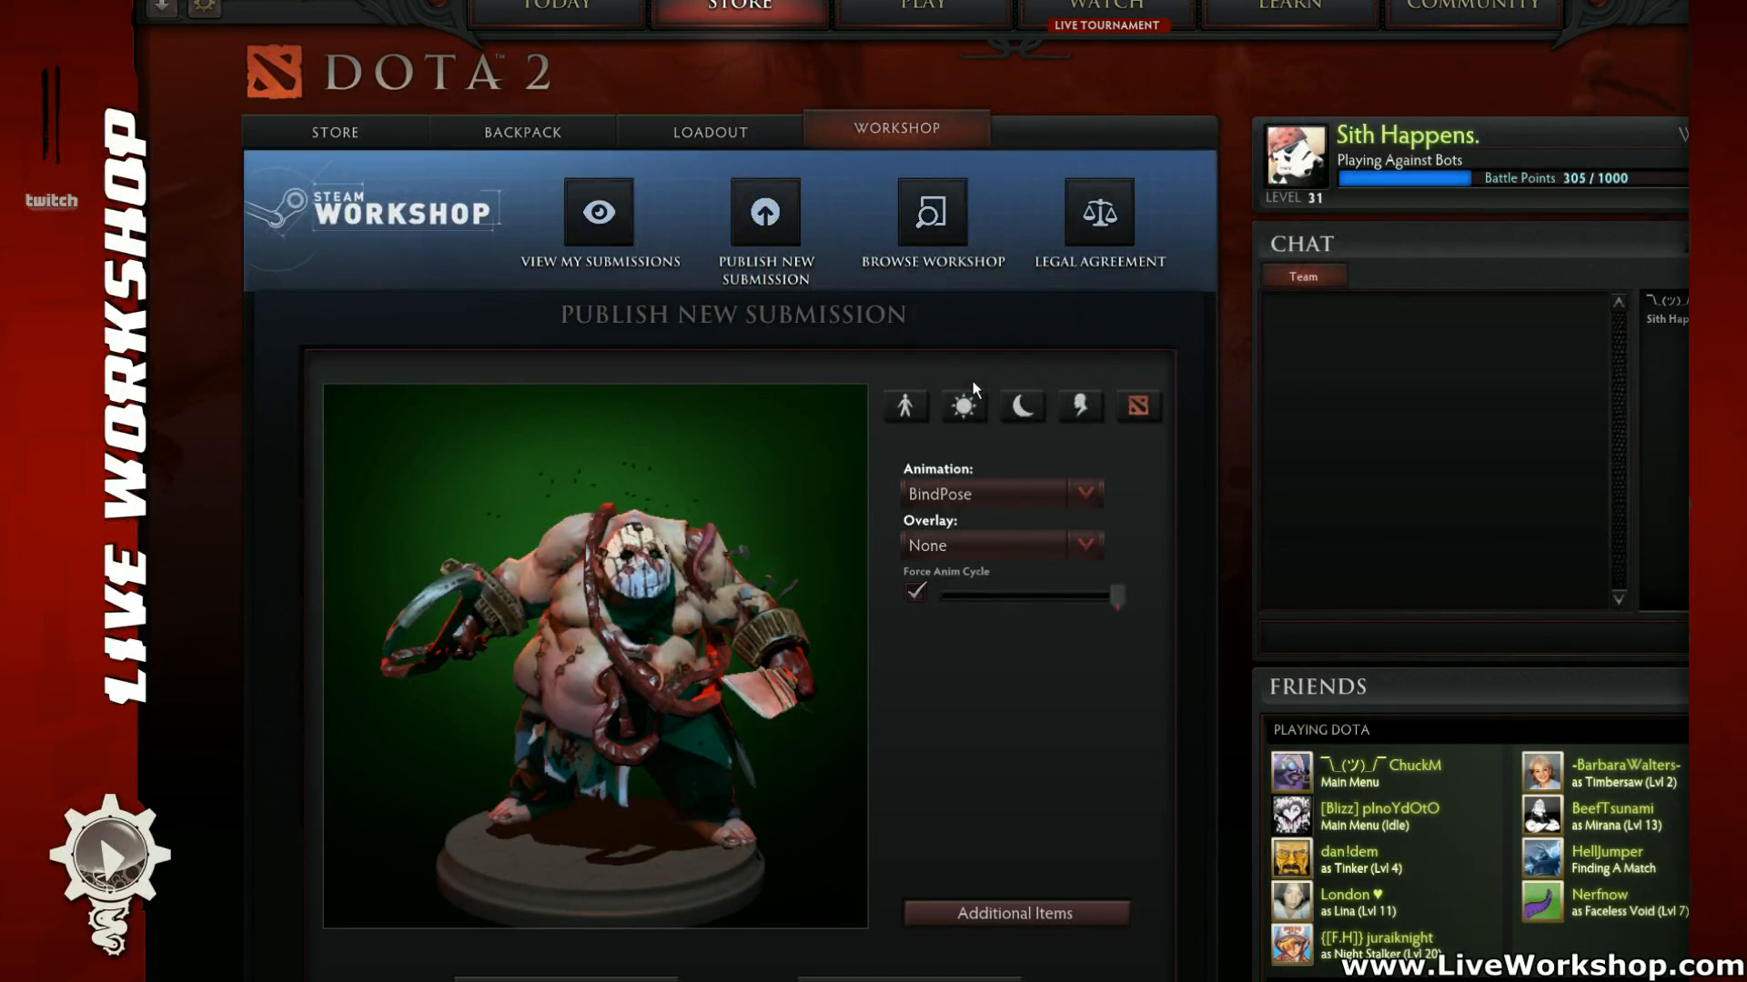
{"action": "left_click", "coordinate": [1133, 403]}
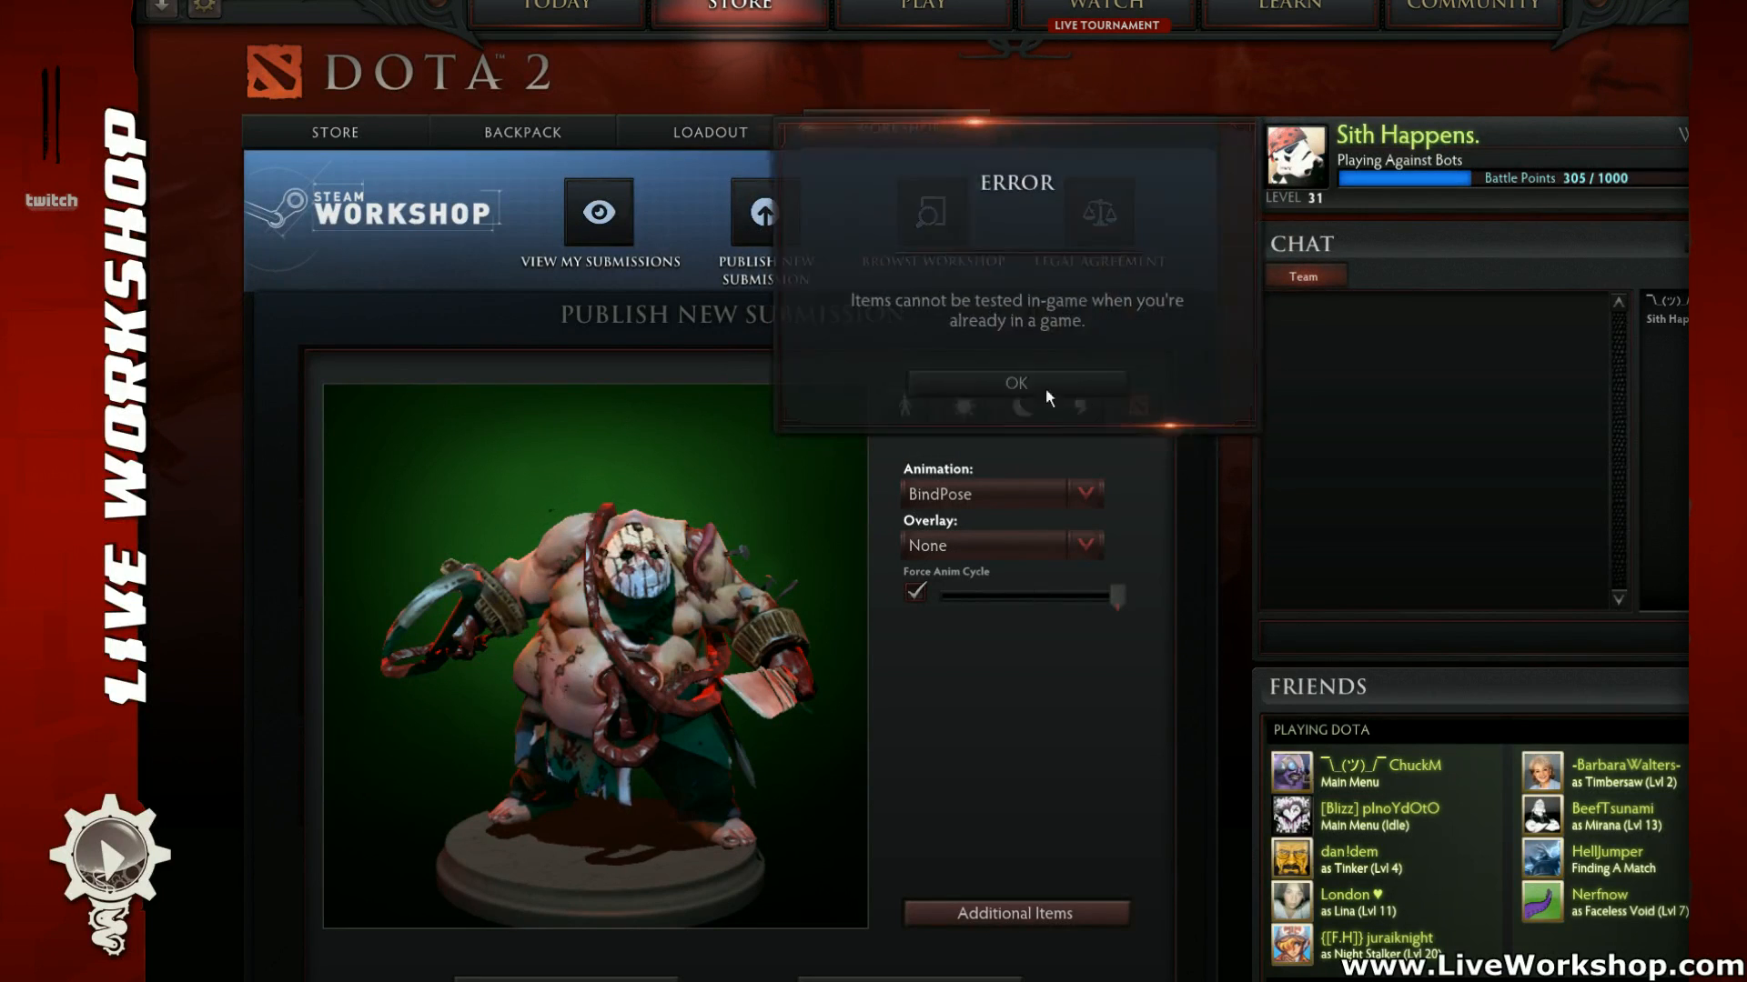
{"action": "left_click", "coordinate": [996, 384]}
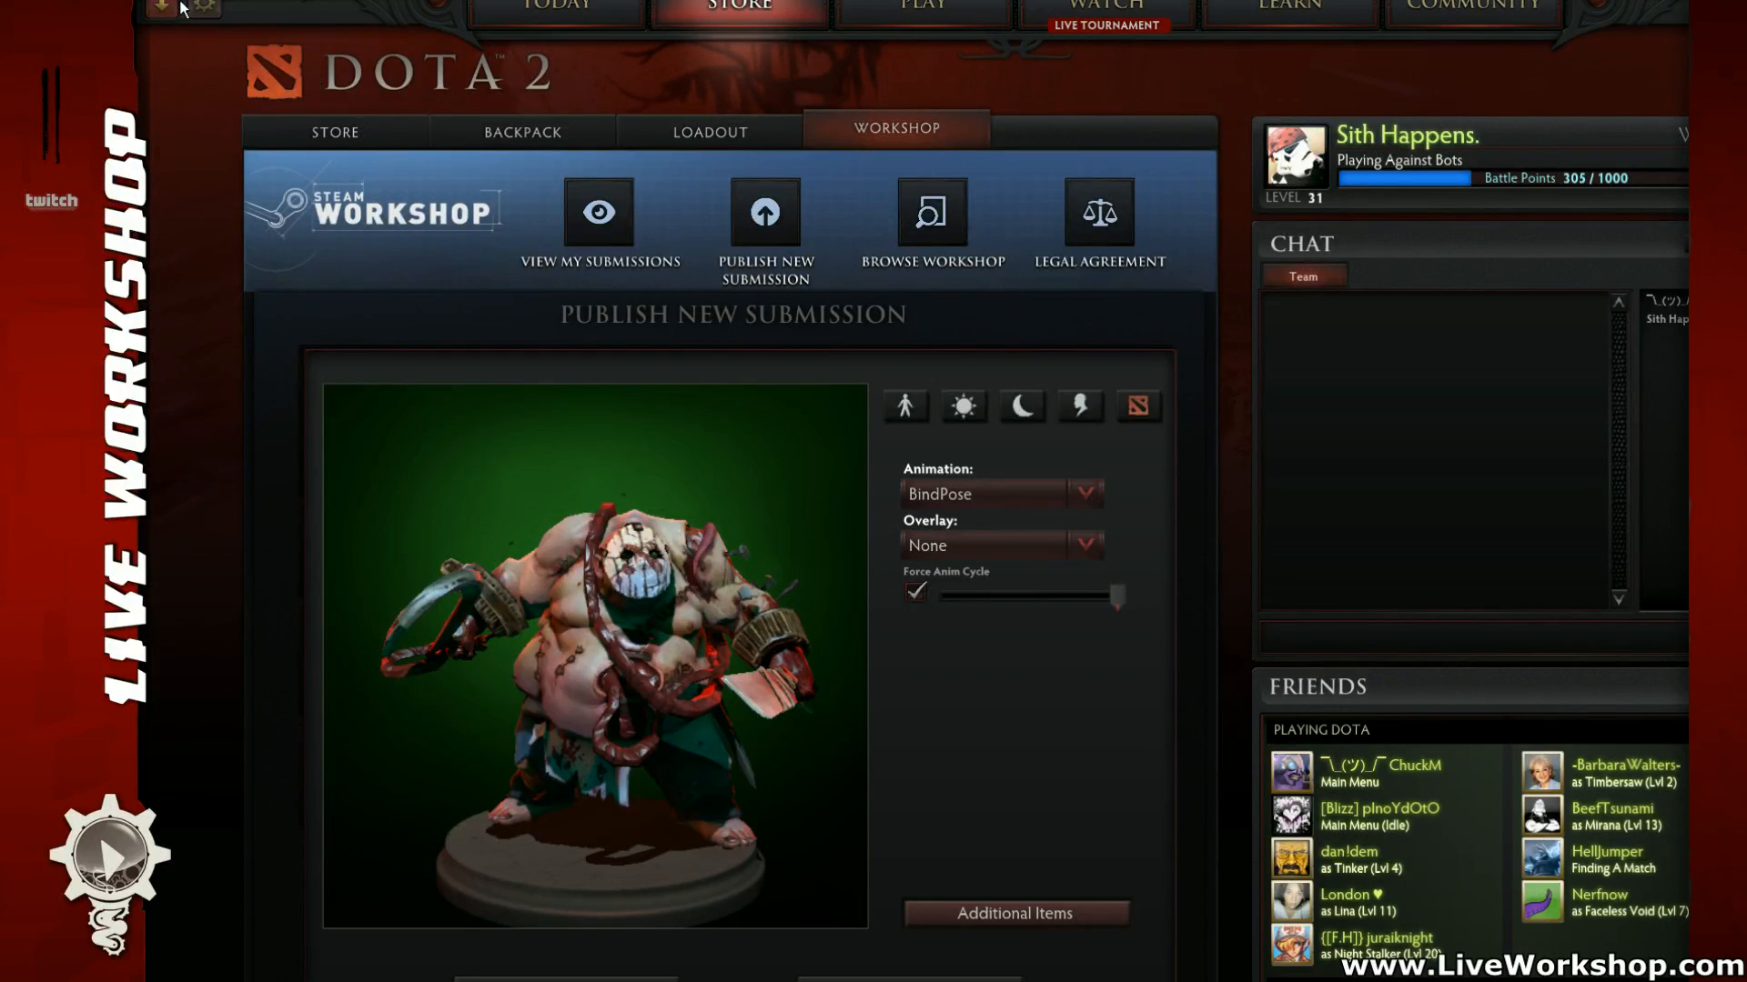
{"action": "left_click", "coordinate": [556, 7]}
{"action": "left_click", "coordinate": [740, 8]}
{"action": "left_click", "coordinate": [923, 7]}
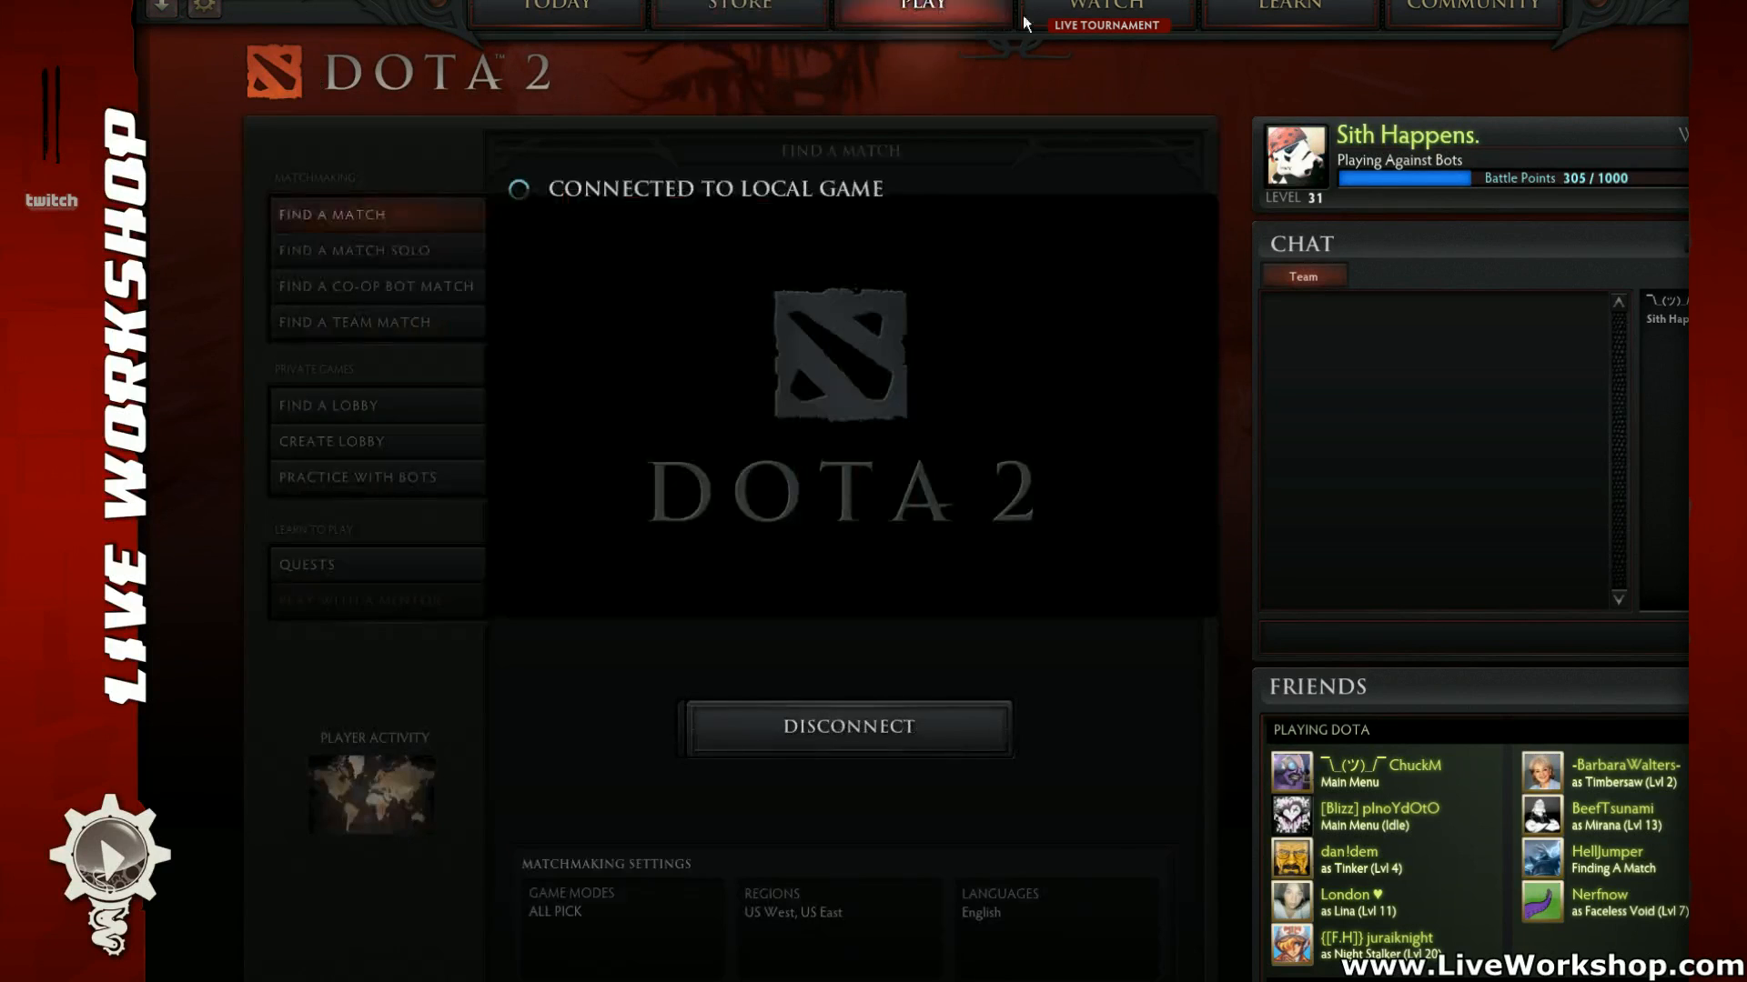
{"action": "left_click", "coordinate": [1025, 23]}
{"action": "right_click", "coordinate": [1607, 898]}
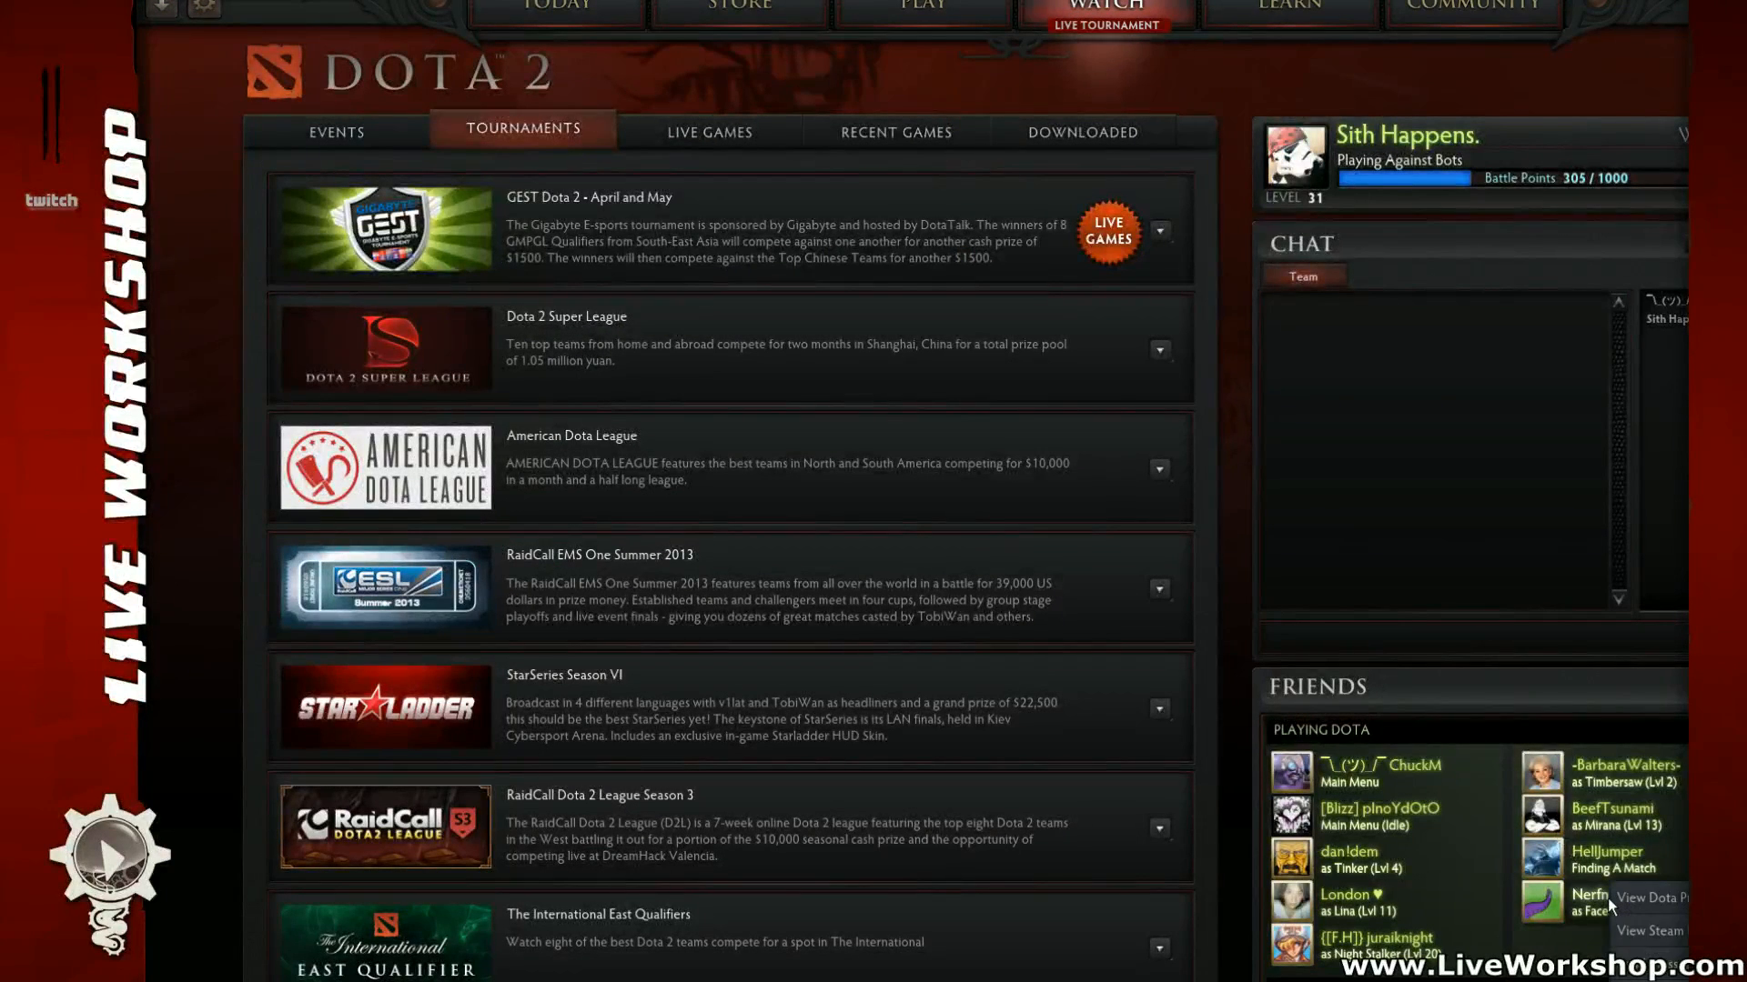
{"action": "key", "text": "Escape"}
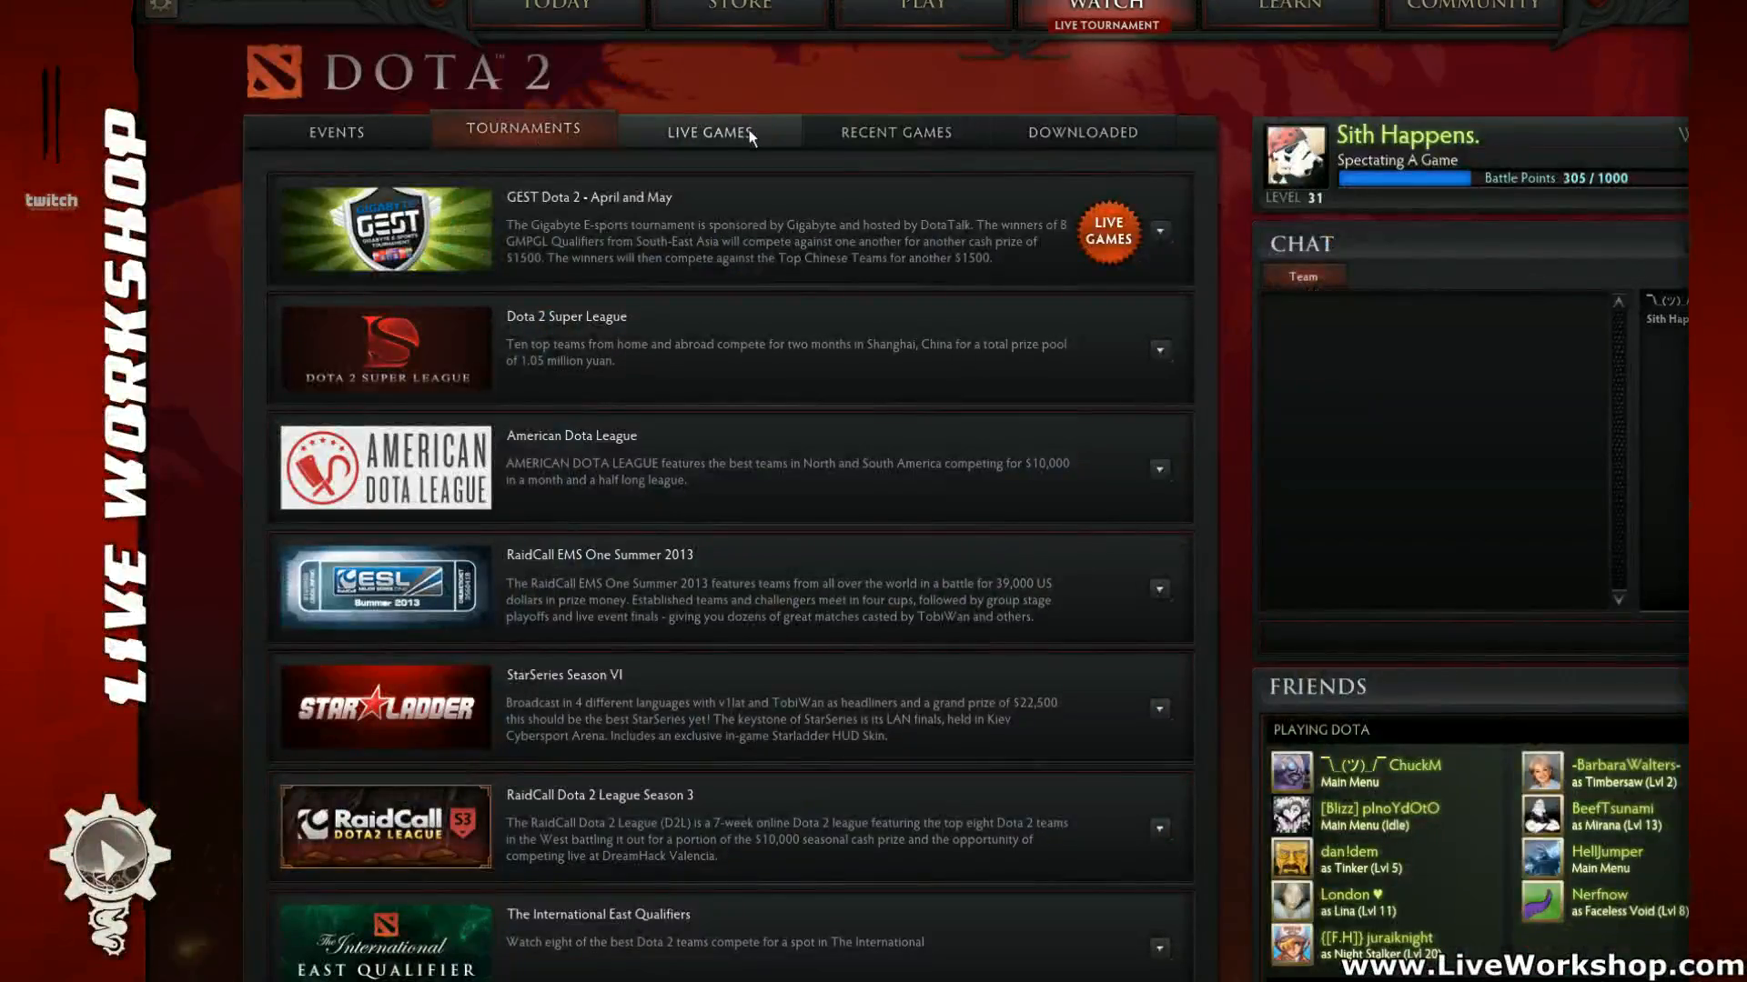
{"action": "left_click", "coordinate": [771, 132]}
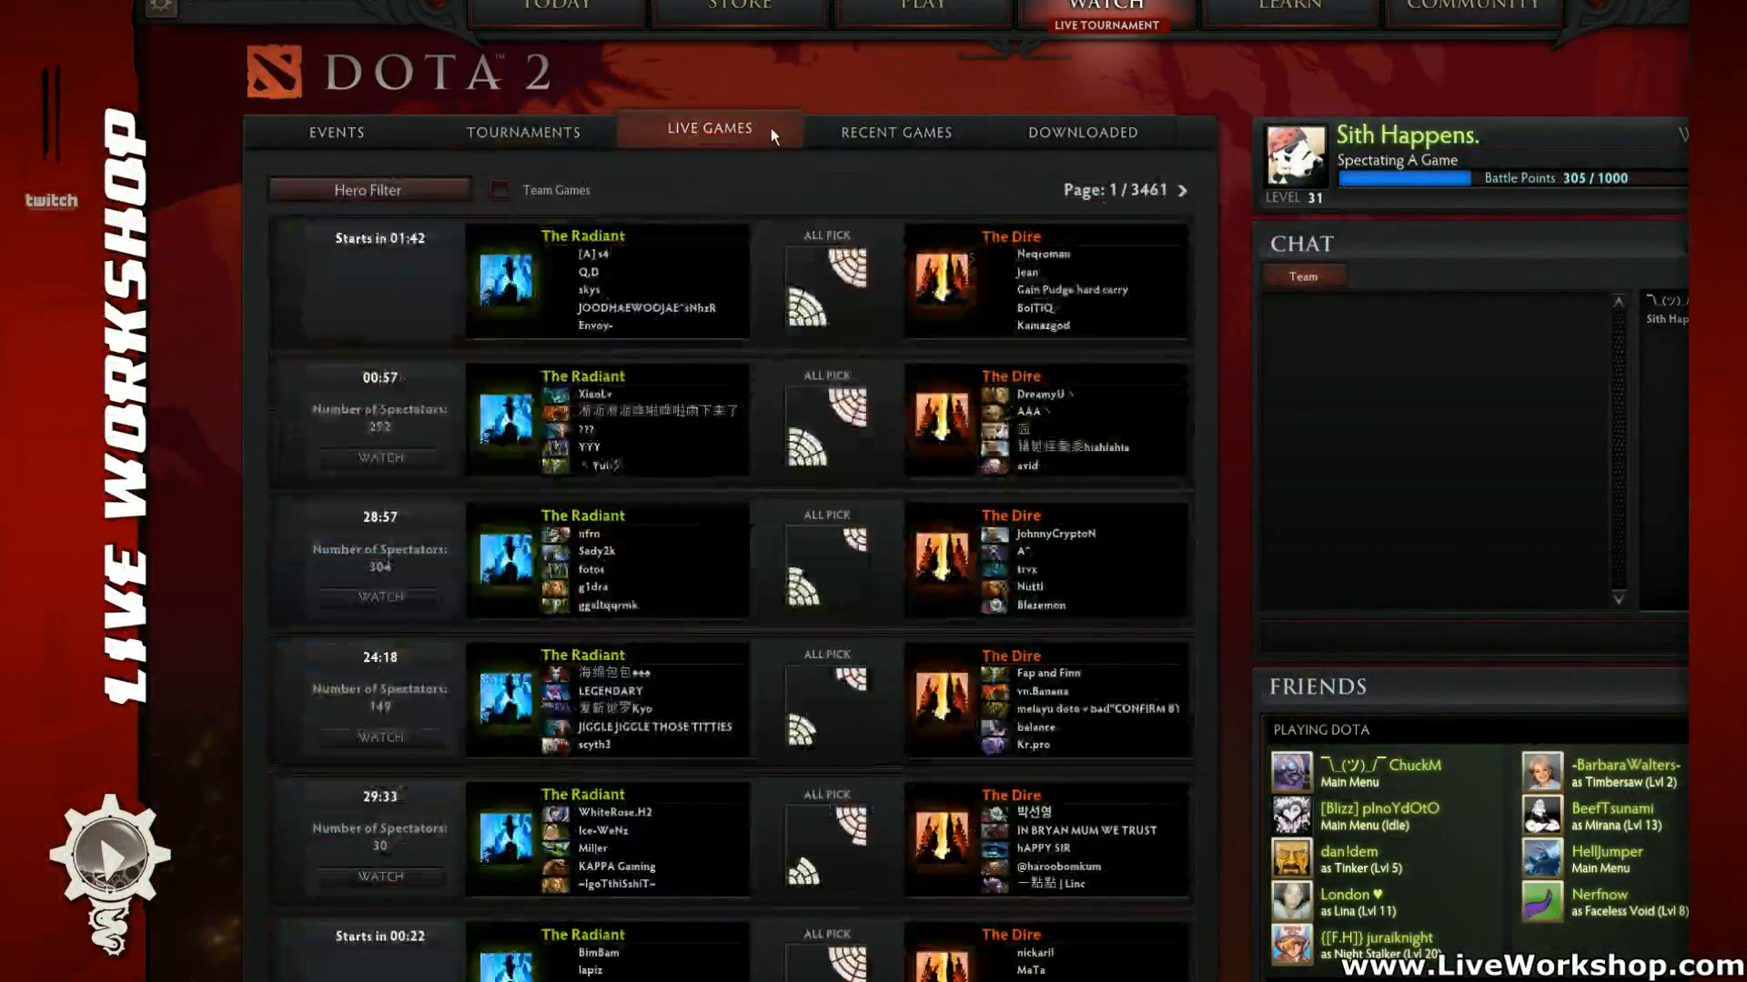
{"action": "left_click", "coordinate": [896, 132]}
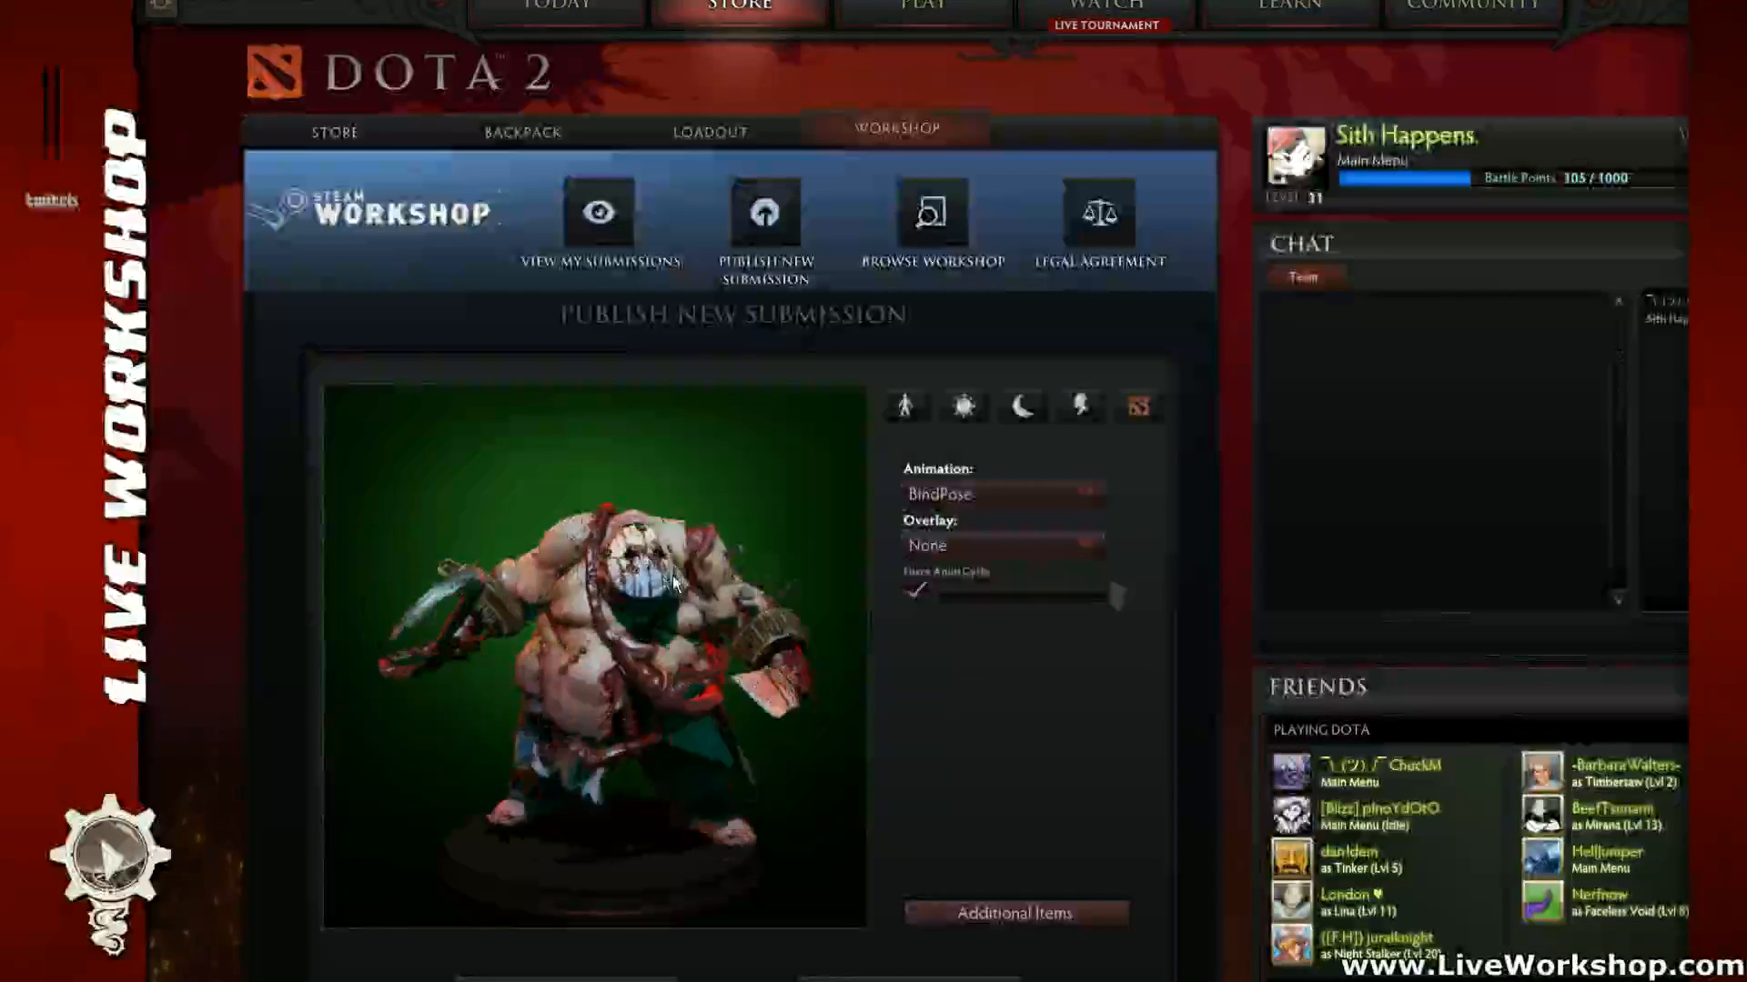
Step: Turn the Pudge preview slightly, start a local server to test the submission in-game, and enter the match as Pudge
{"action": "mouse_move", "coordinate": [673, 575]}
{"action": "left_mouse_down"}
{"action": "mouse_move", "coordinate": [689, 566]}
{"action": "mouse_move", "coordinate": [646, 587]}
{"action": "mouse_move", "coordinate": [666, 580]}
{"action": "left_mouse_up"}
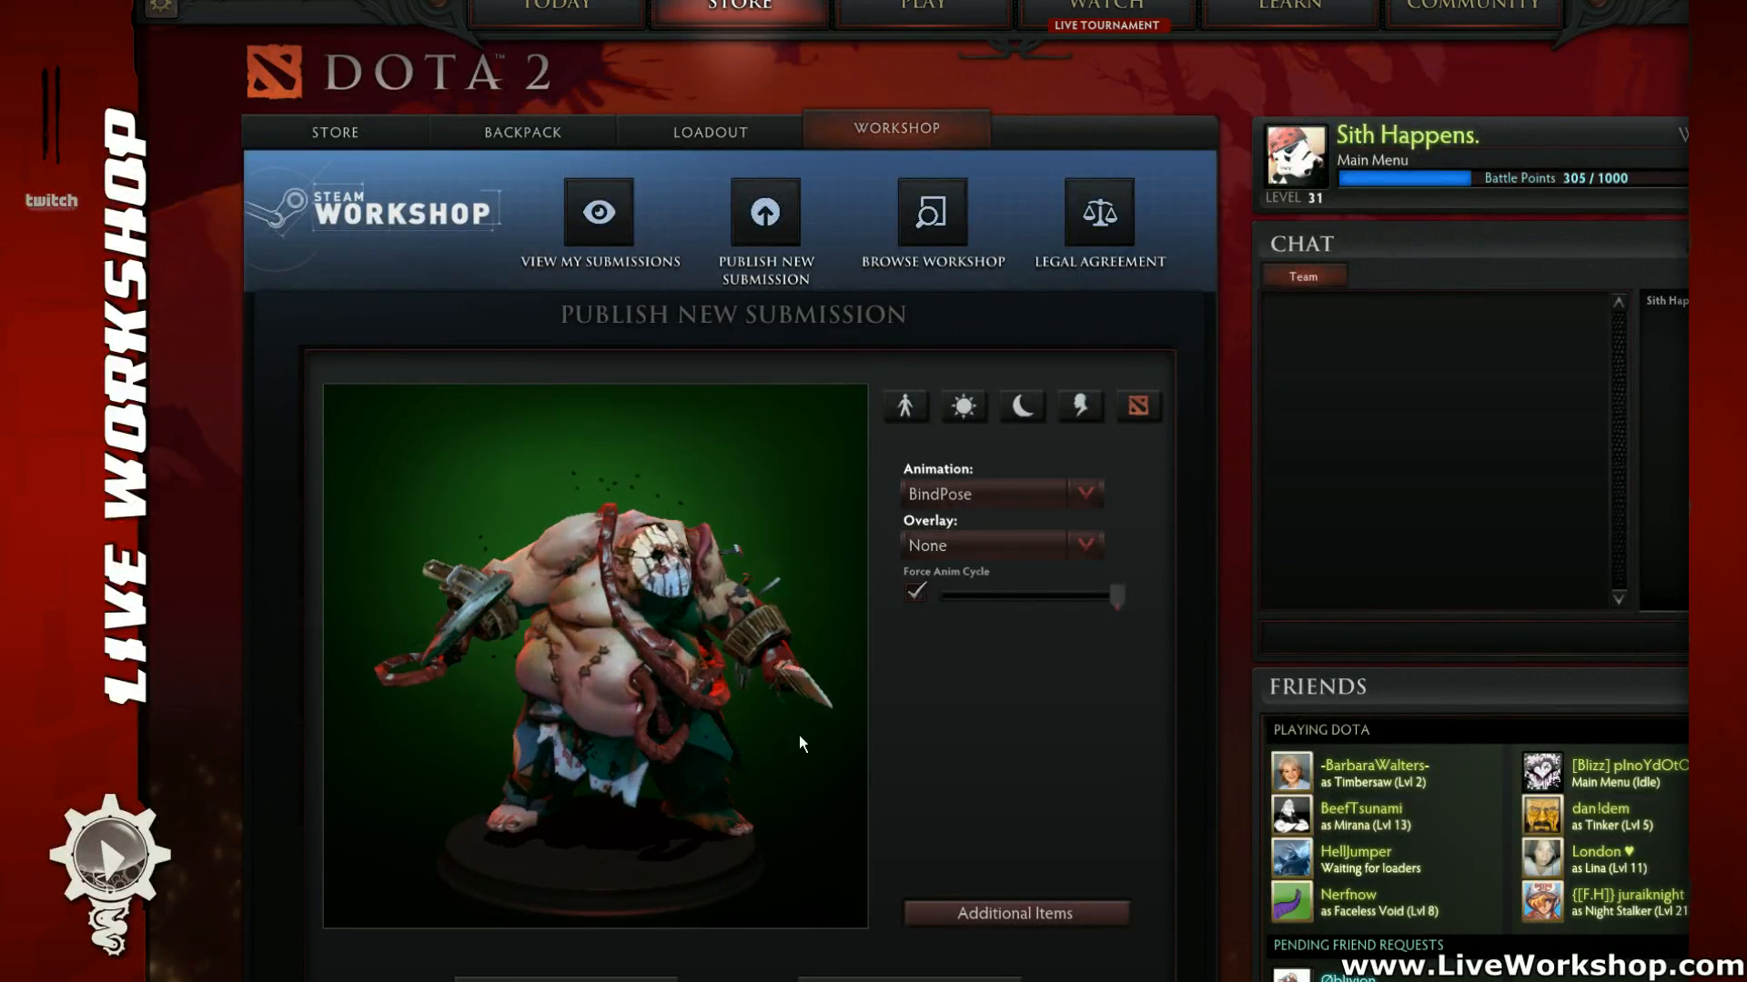
{"action": "left_click", "coordinate": [1138, 406]}
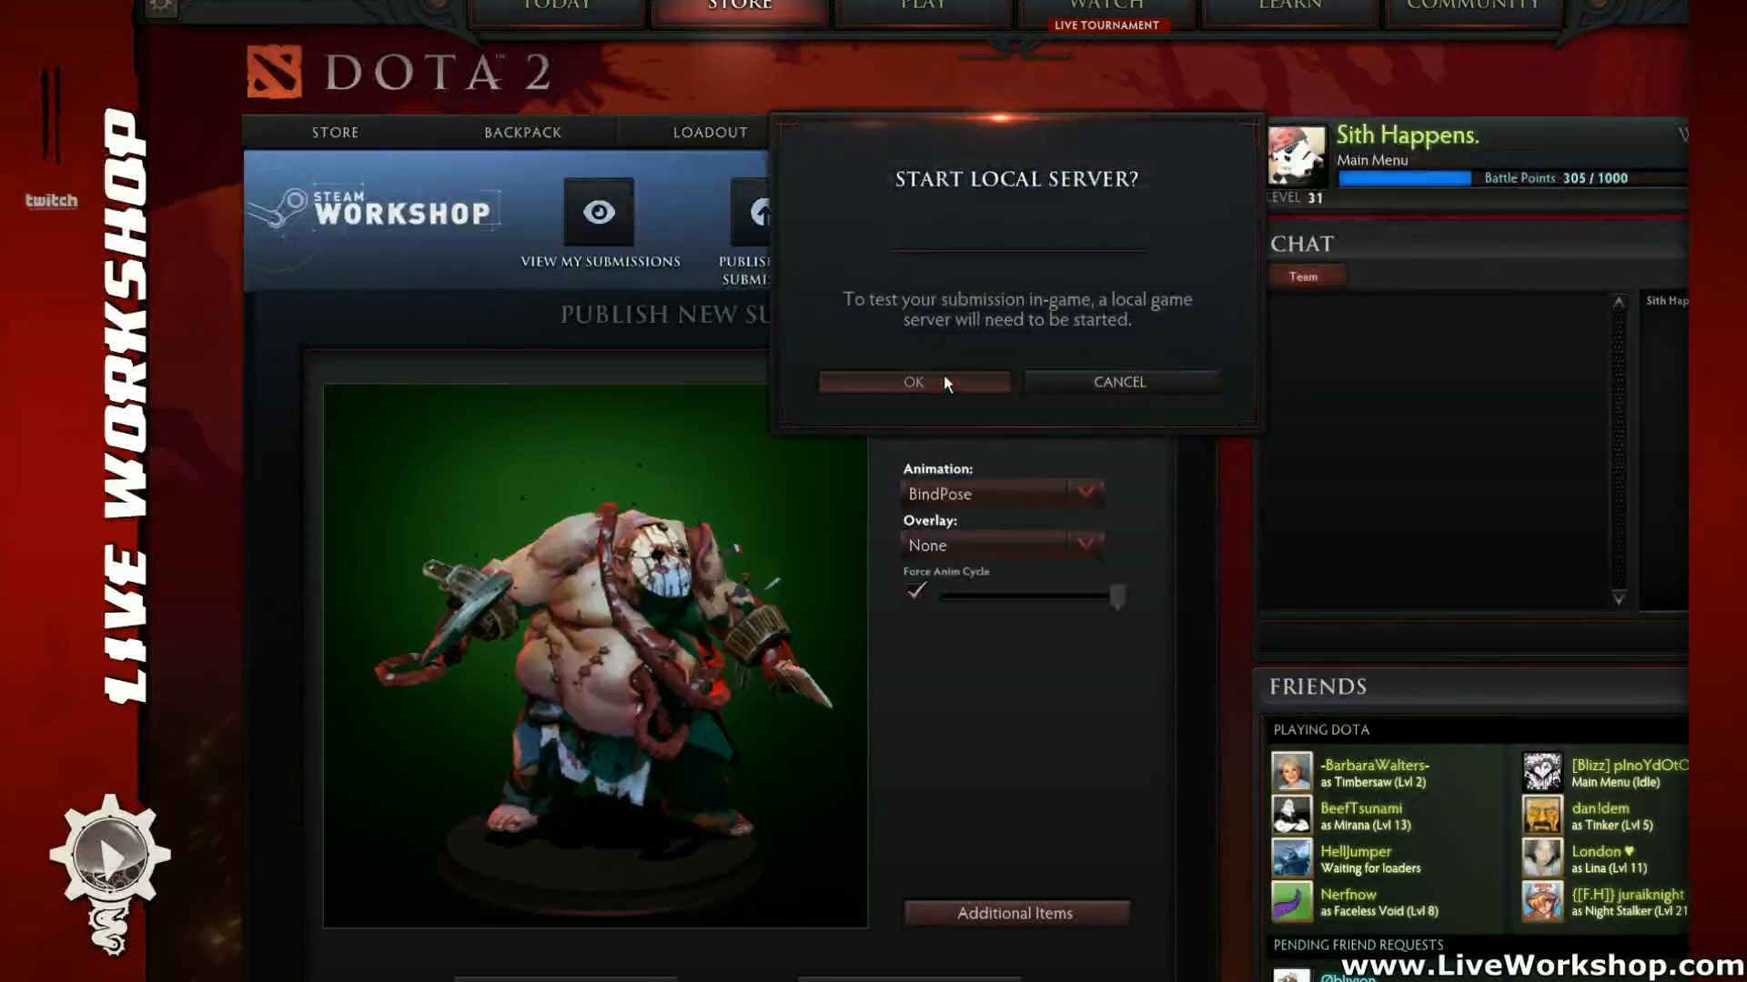
{"action": "left_click", "coordinate": [938, 376]}
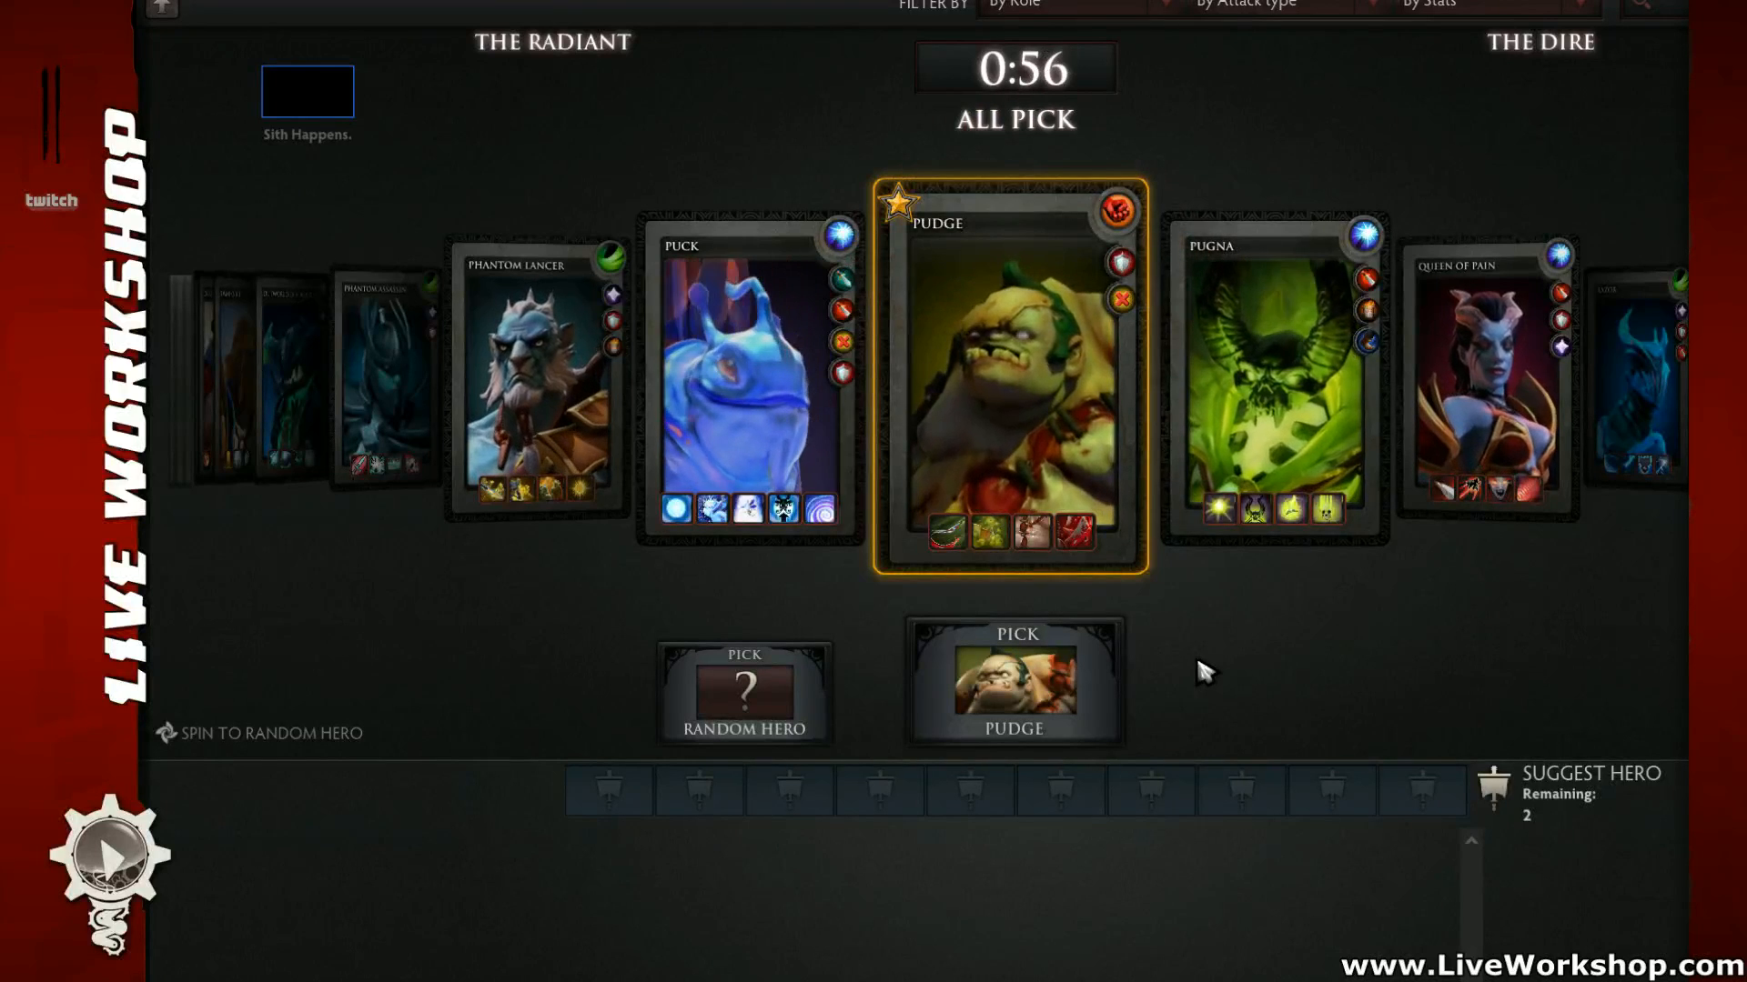
{"action": "left_click", "coordinate": [957, 652]}
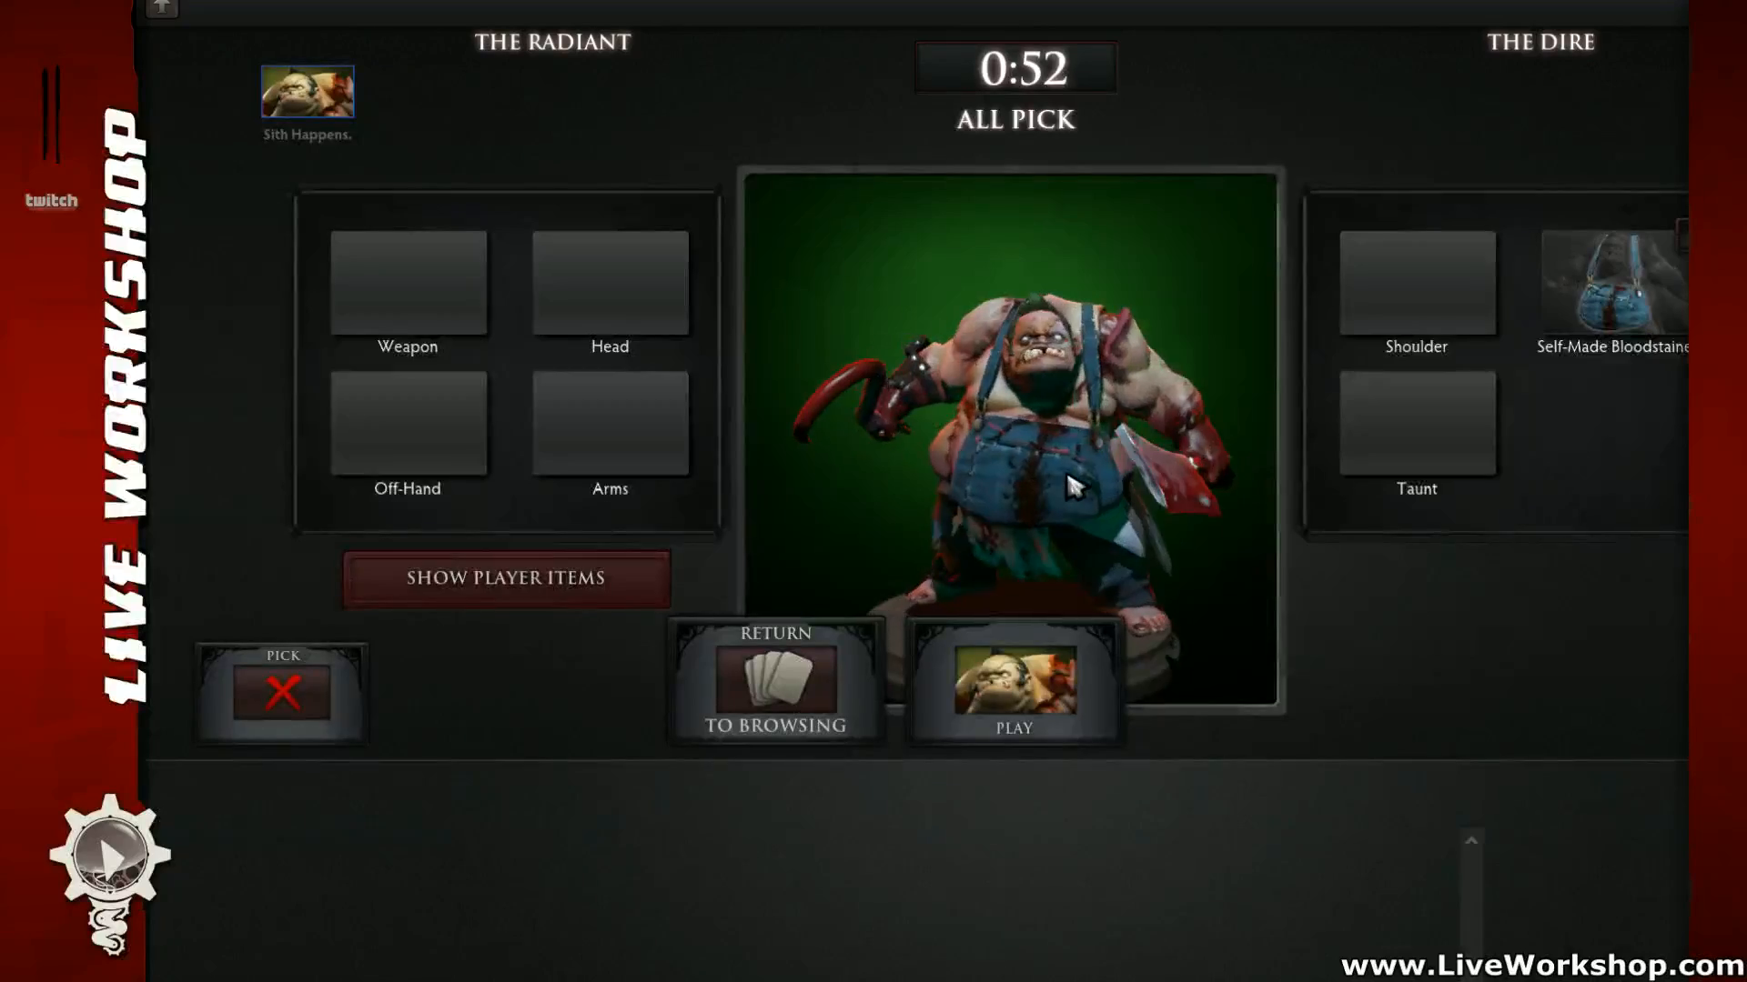
{"action": "left_click", "coordinate": [1015, 683]}
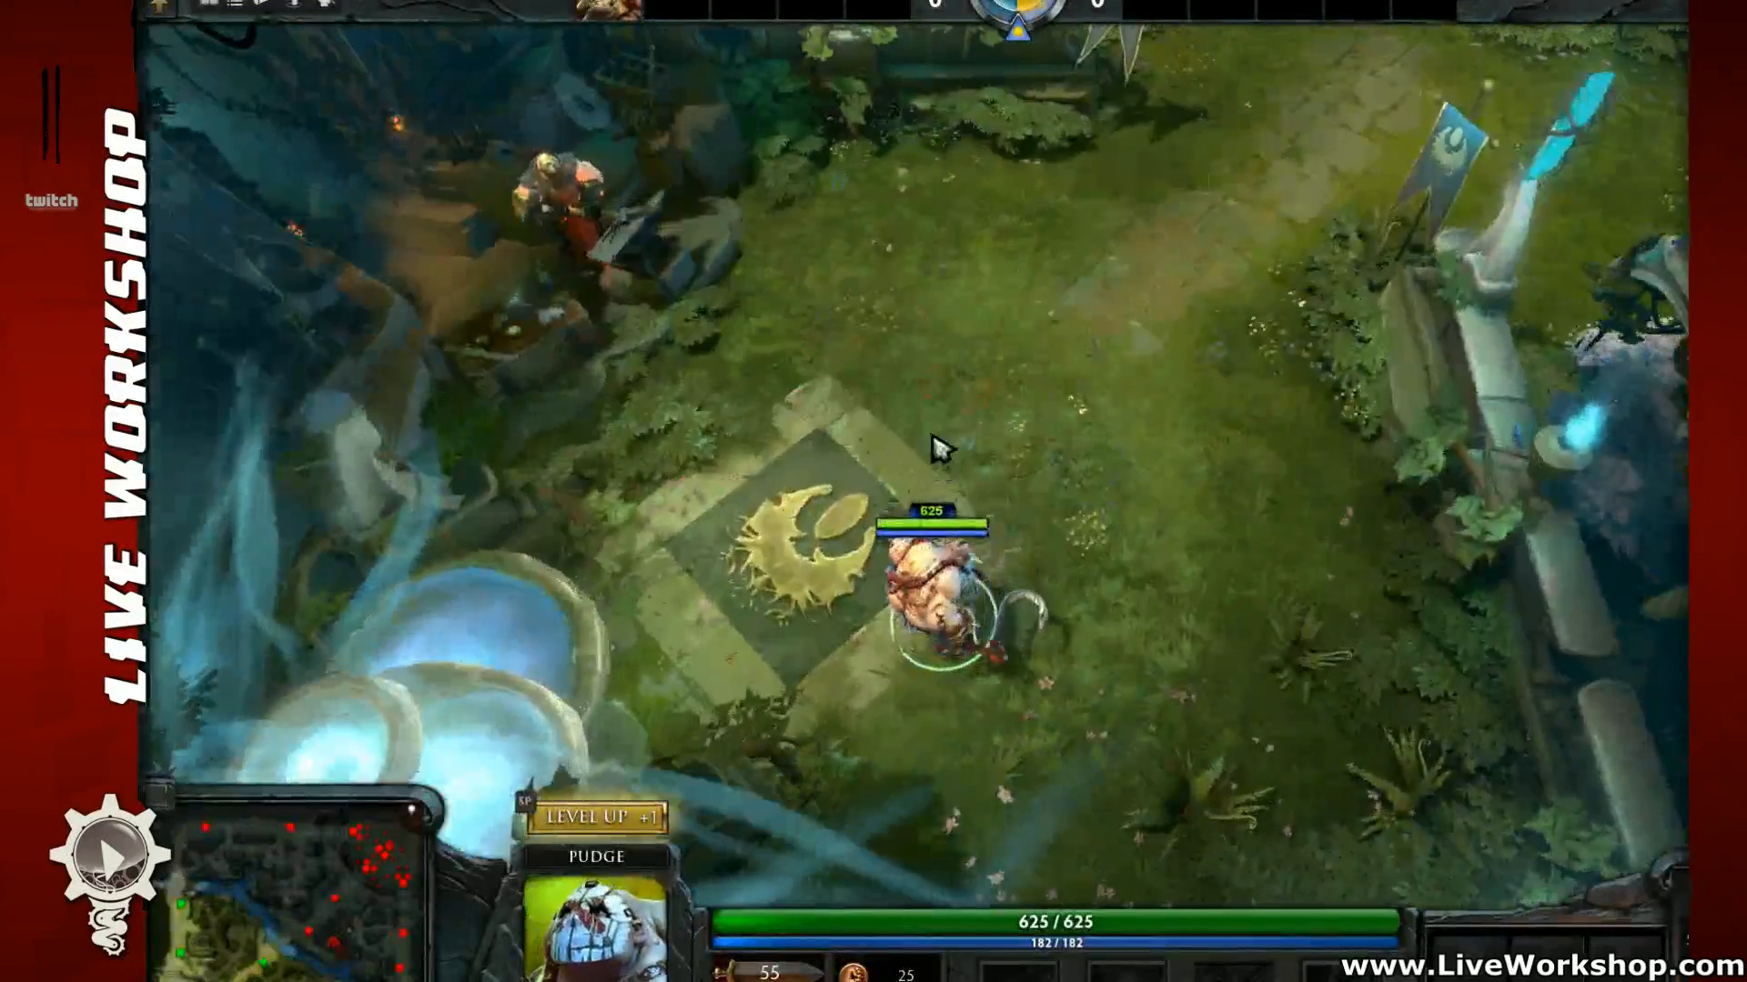
Step: Walk Pudge out of the starting spot and spend his available level-up point on the first ability
{"action": "middle_click_drag", "start_coordinate": [928, 441], "coordinate": [859, 586]}
{"action": "right_click", "coordinate": [881, 442]}
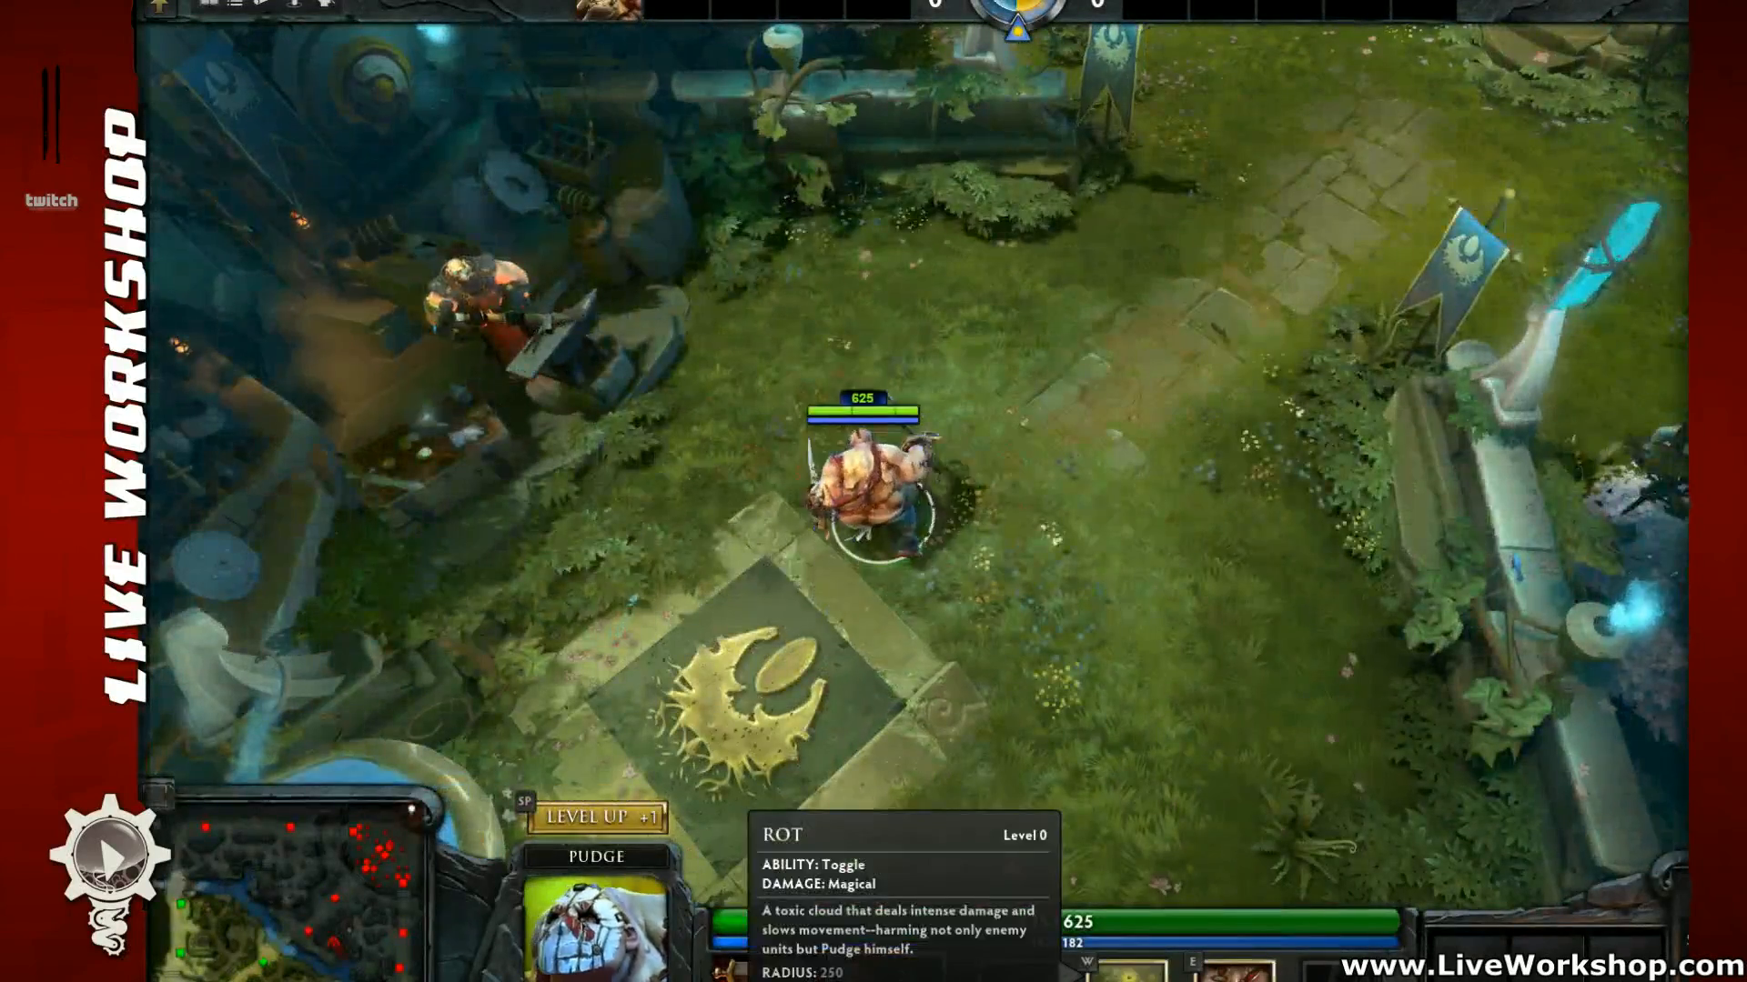
{"action": "left_click", "coordinate": [1020, 978]}
{"action": "middle_click_drag", "start_coordinate": [1028, 318], "coordinate": [982, 452]}
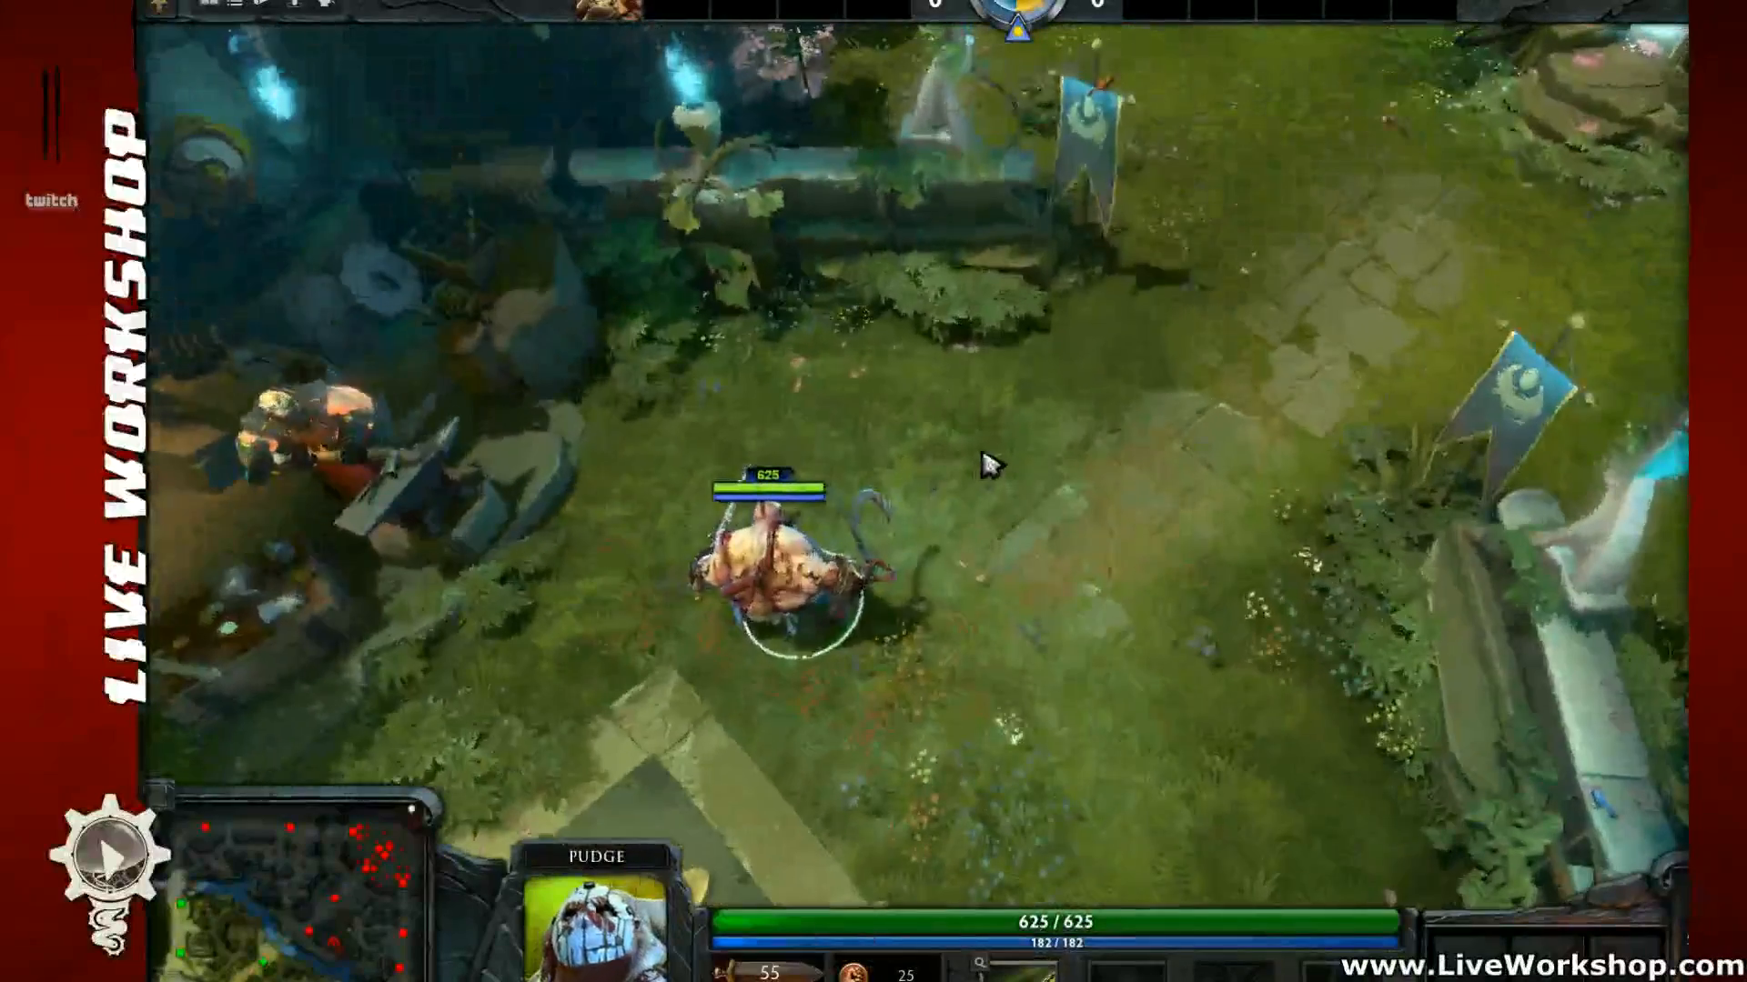
Step: Walk Pudge across the grass toward the golden ground emblem, turning him to examine the insanity set from behind and the side
{"action": "scroll", "coordinate": [986, 458], "scroll_direction": "up", "scroll_amount": 2}
{"action": "right_click", "coordinate": [953, 440]}
{"action": "right_click", "coordinate": [947, 470]}
{"action": "right_click", "coordinate": [922, 559]}
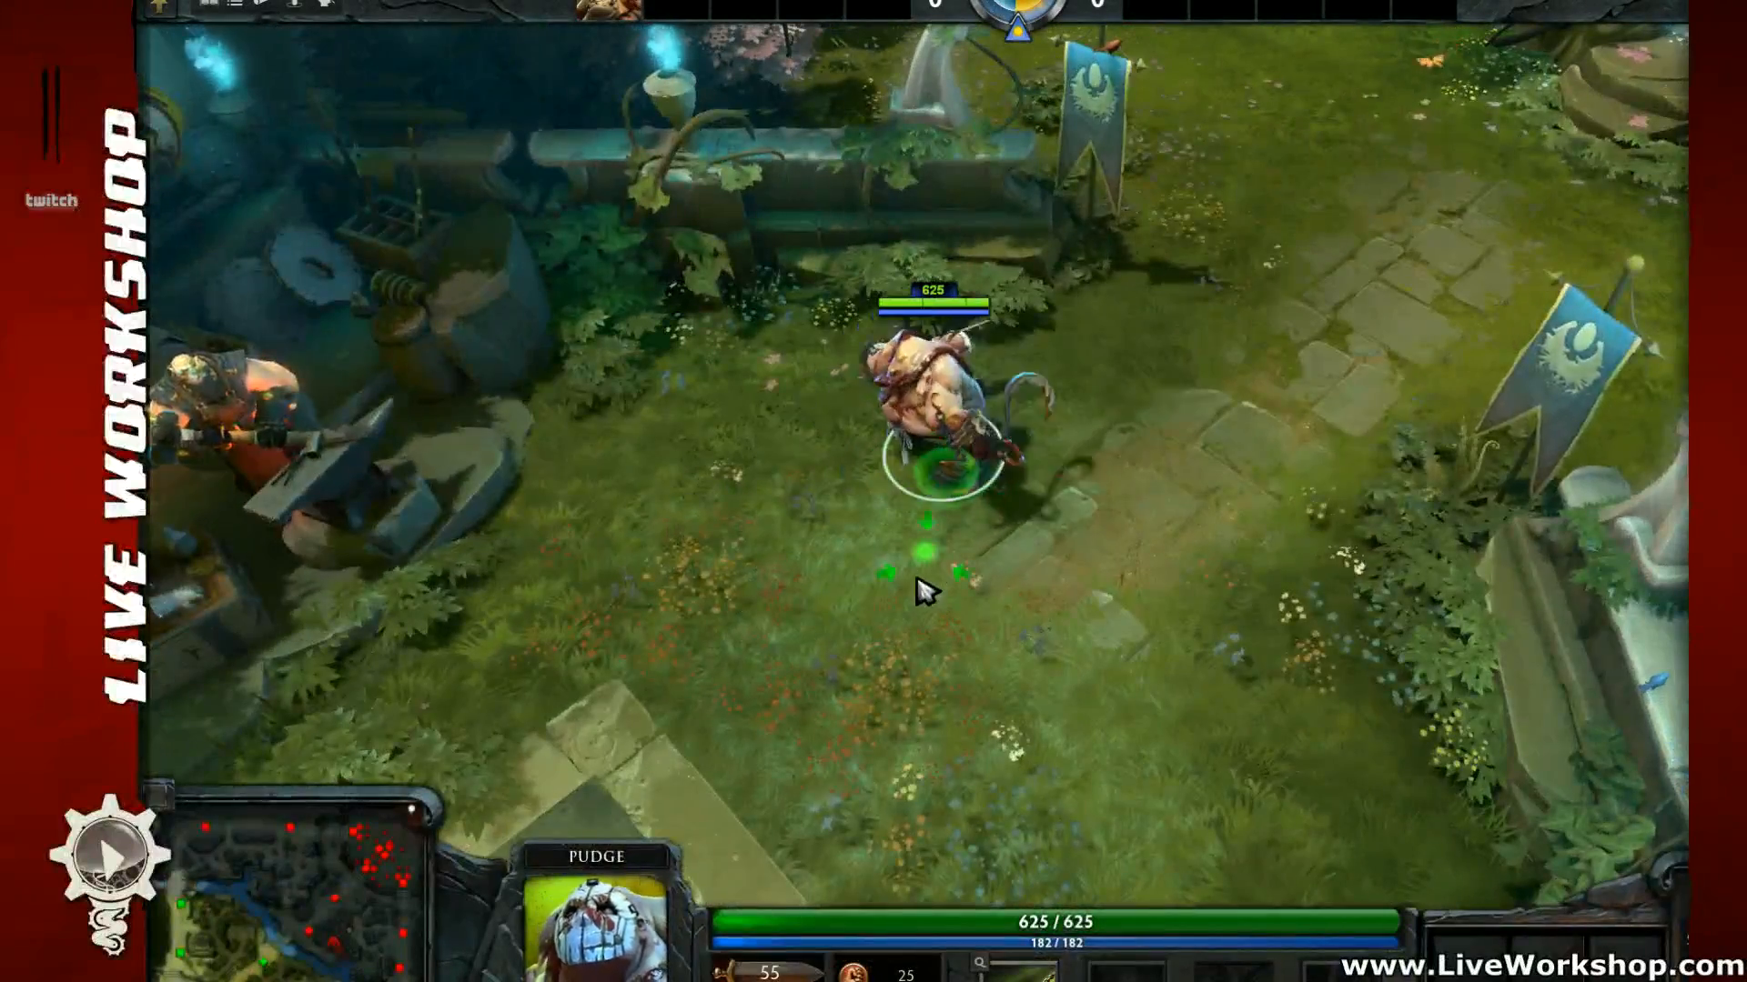
{"action": "right_click", "coordinate": [940, 617]}
{"action": "middle_click_drag", "start_coordinate": [1074, 678], "coordinate": [993, 539]}
{"action": "scroll", "coordinate": [973, 557], "scroll_direction": "up", "scroll_amount": 3}
{"action": "right_click", "coordinate": [951, 575]}
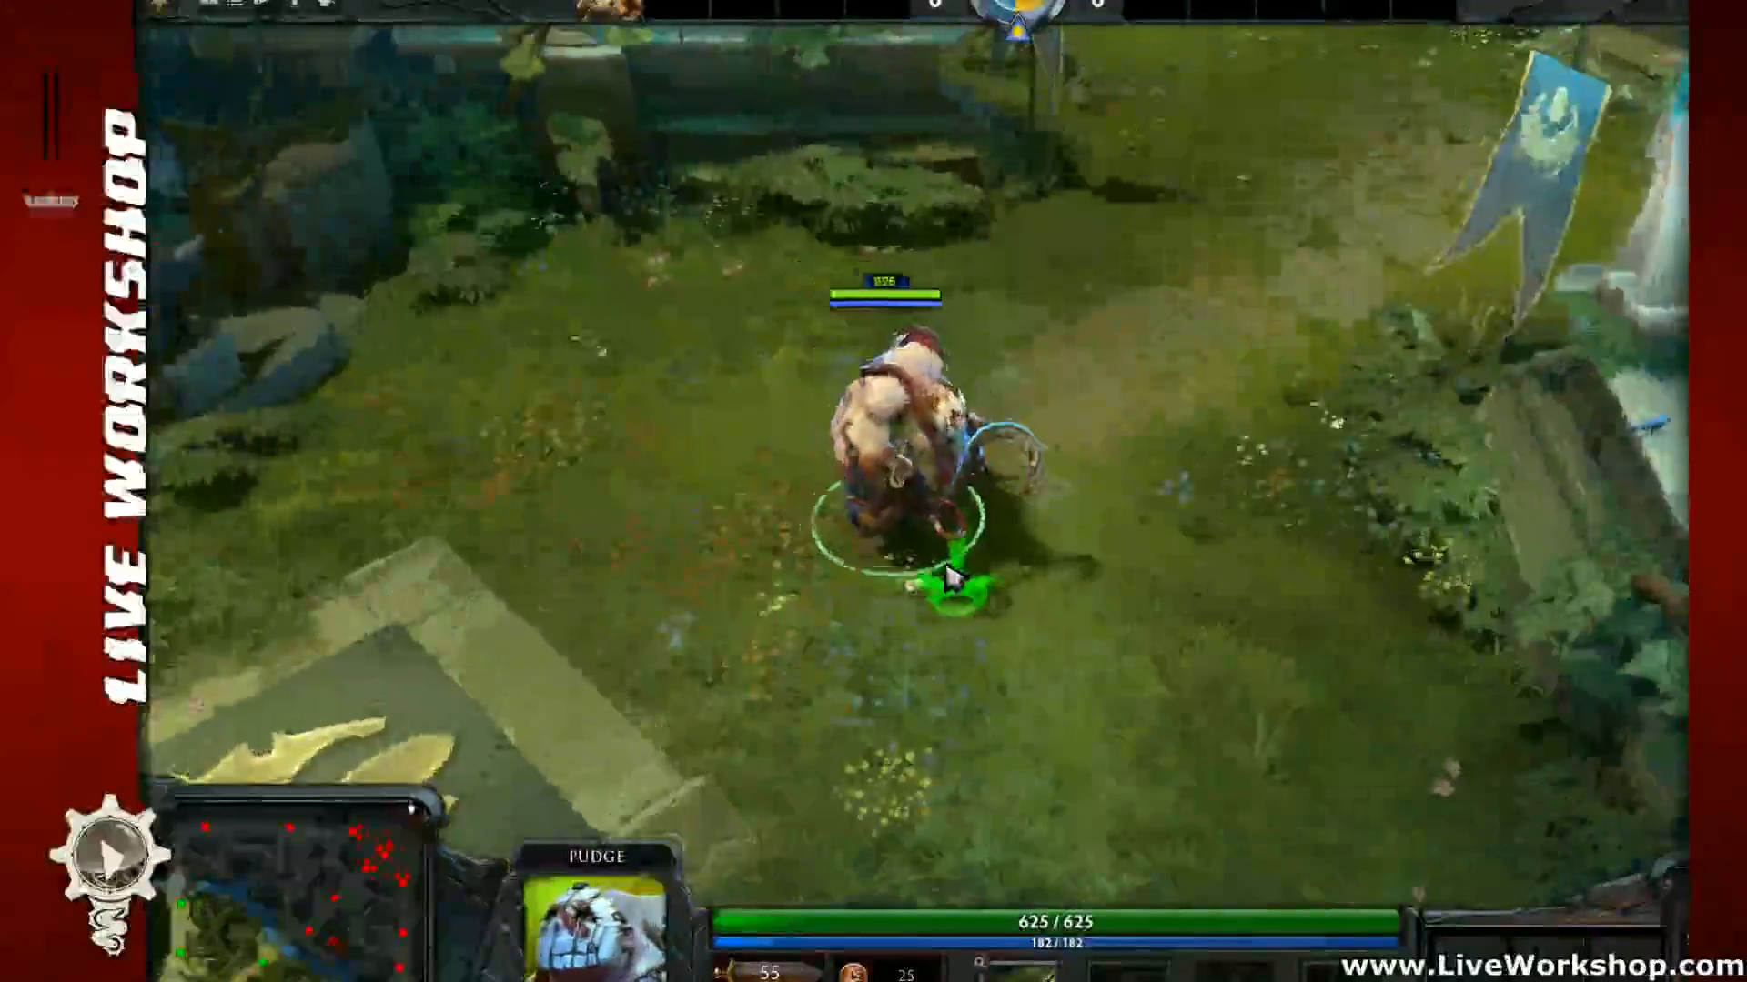
{"action": "right_click", "coordinate": [921, 671]}
{"action": "middle_click_drag", "start_coordinate": [921, 671], "coordinate": [1010, 525]}
{"action": "right_click", "coordinate": [920, 573]}
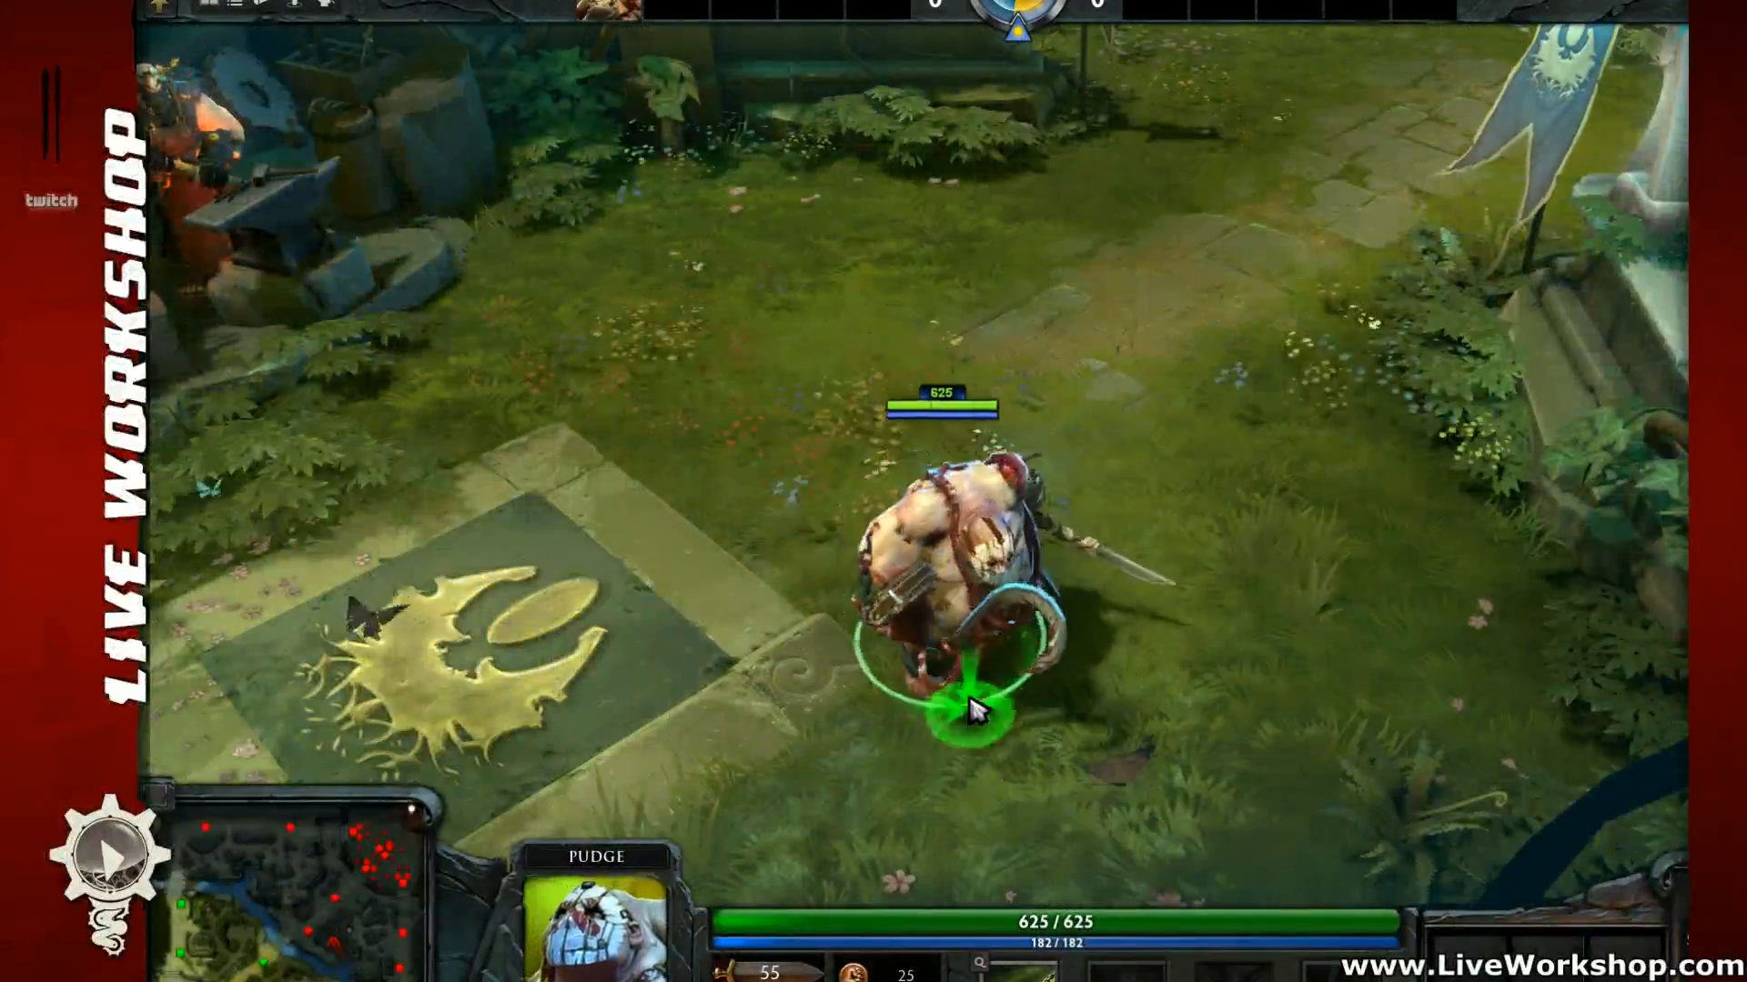
{"action": "scroll", "coordinate": [1114, 628], "scroll_direction": "up", "scroll_amount": 2}
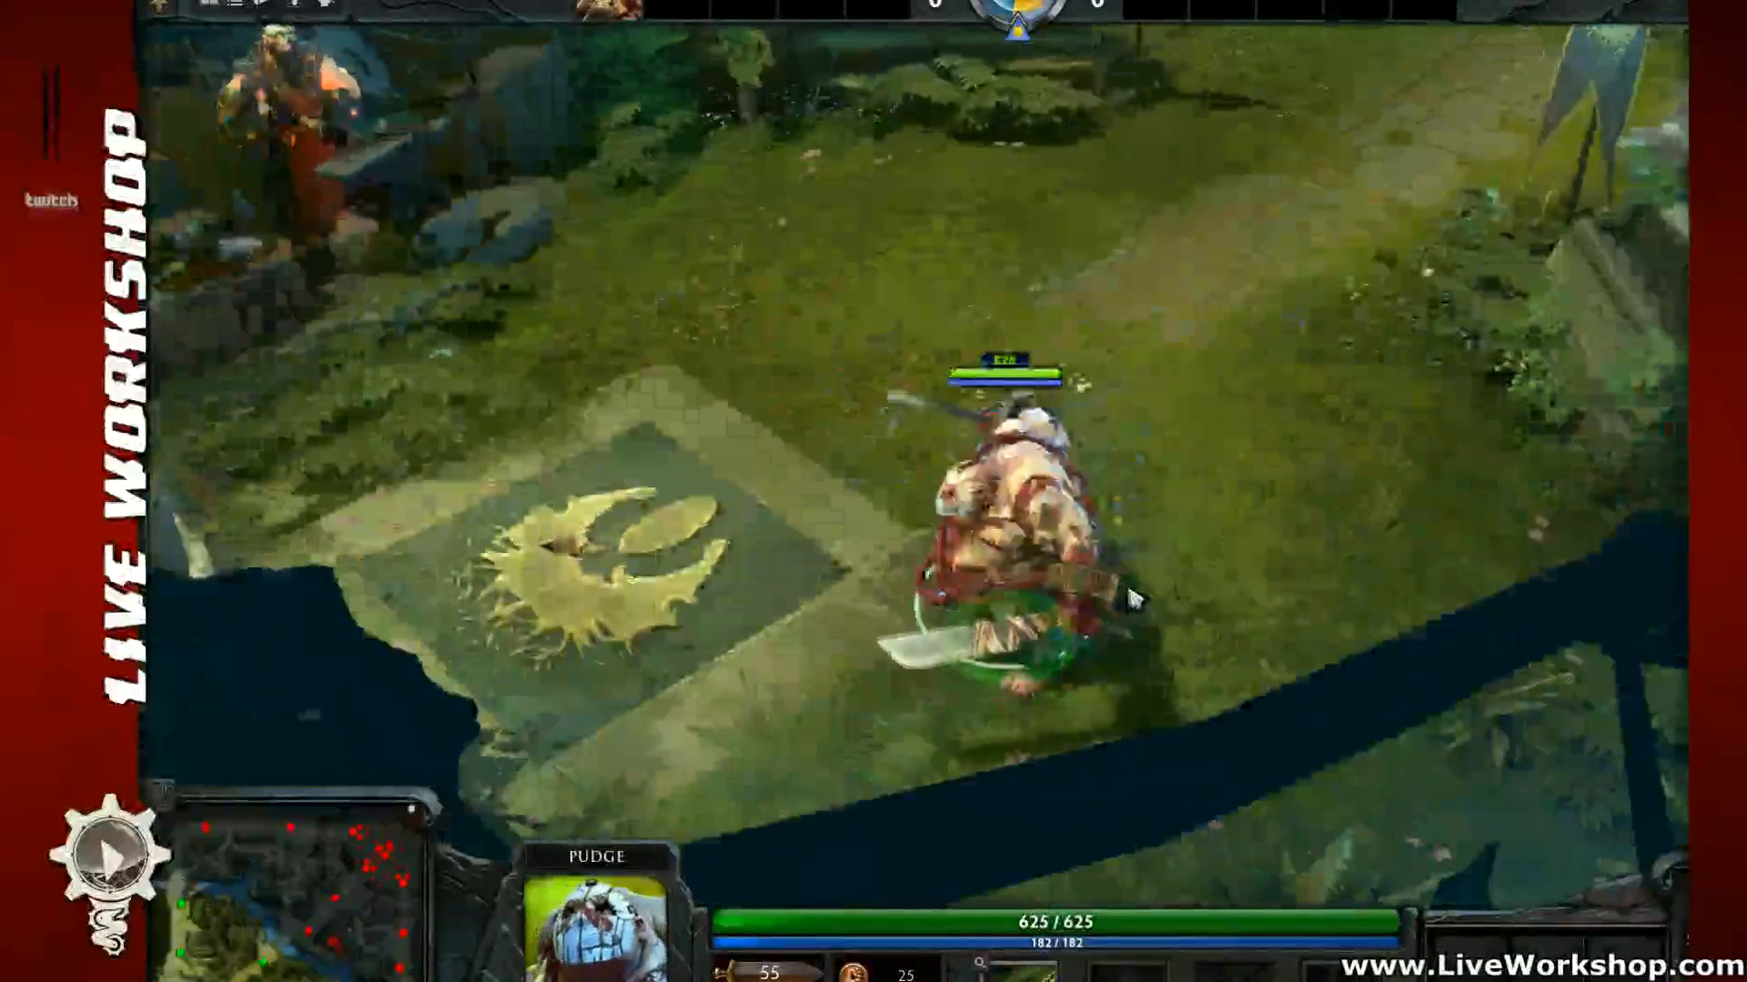
Step: Walk Pudge back toward the ruined stone wall and turn him around to examine the mask and jaw from the front
{"action": "right_click", "coordinate": [987, 341]}
{"action": "middle_click_drag", "start_coordinate": [996, 341], "coordinate": [992, 573]}
{"action": "right_click", "coordinate": [955, 390]}
{"action": "scroll", "coordinate": [990, 562], "scroll_direction": "down", "scroll_amount": 2}
{"action": "right_click", "coordinate": [951, 549]}
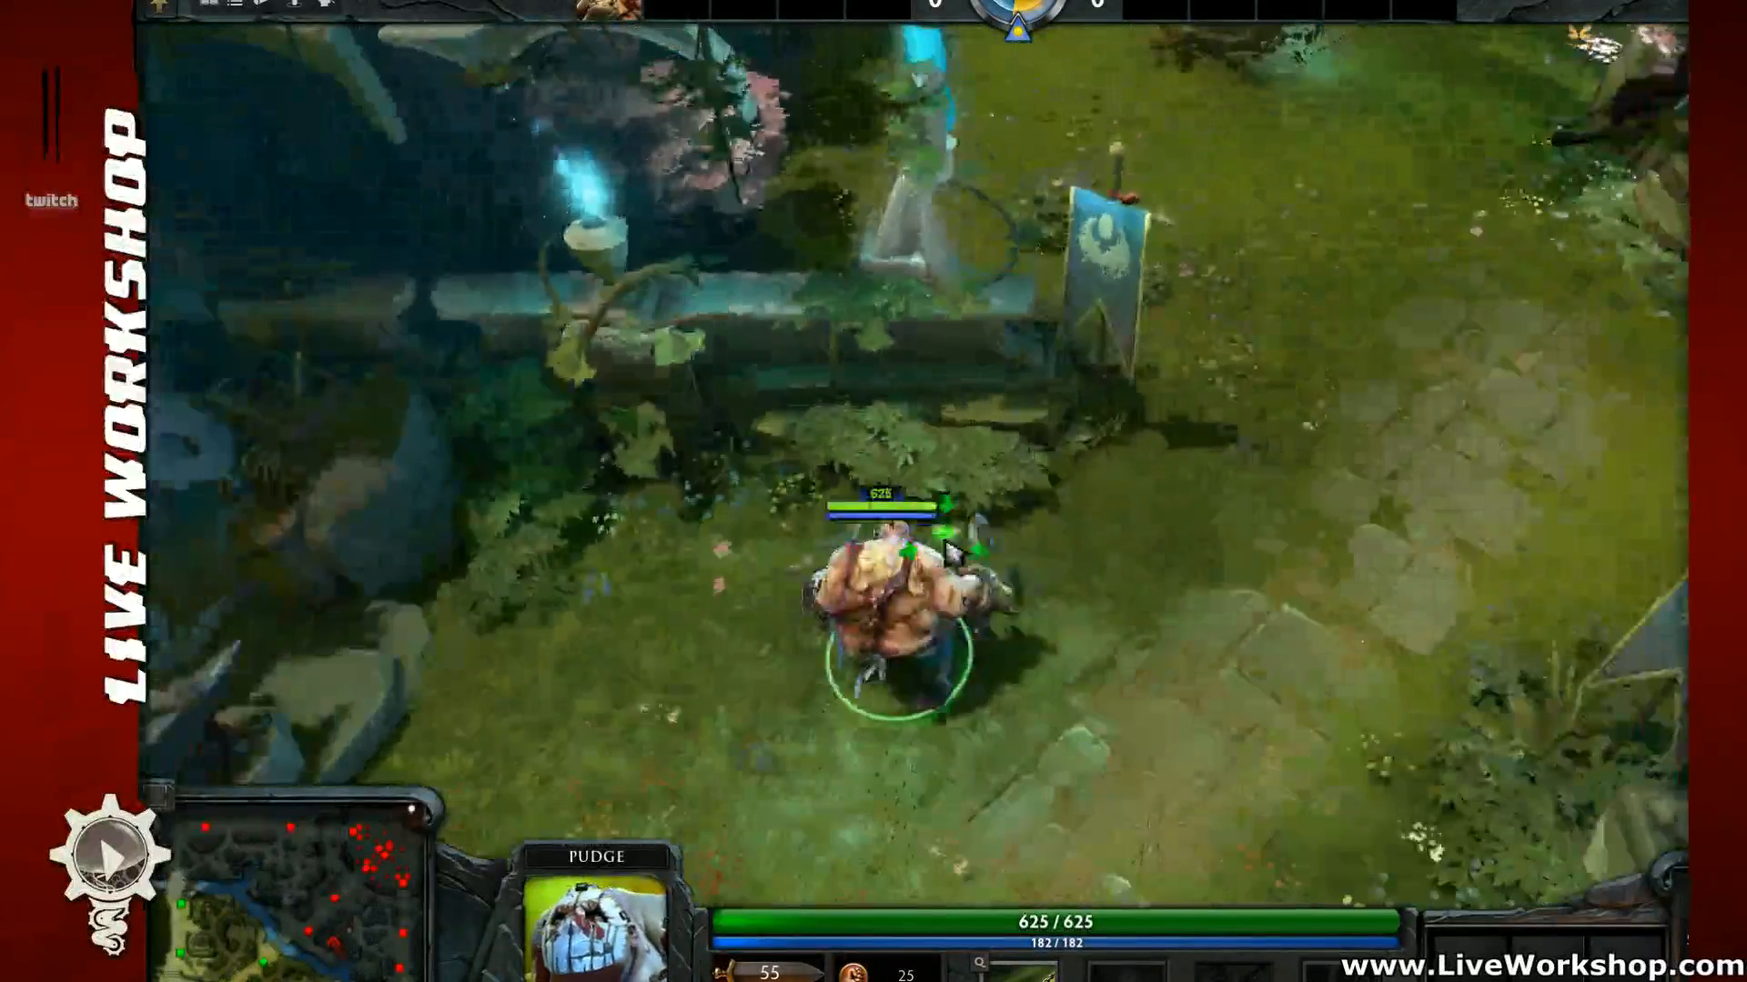
{"action": "scroll", "coordinate": [964, 569], "scroll_direction": "down", "scroll_amount": 2}
{"action": "right_click", "coordinate": [941, 569]}
{"action": "right_click", "coordinate": [953, 629]}
{"action": "scroll", "coordinate": [956, 637], "scroll_direction": "up", "scroll_amount": 2}
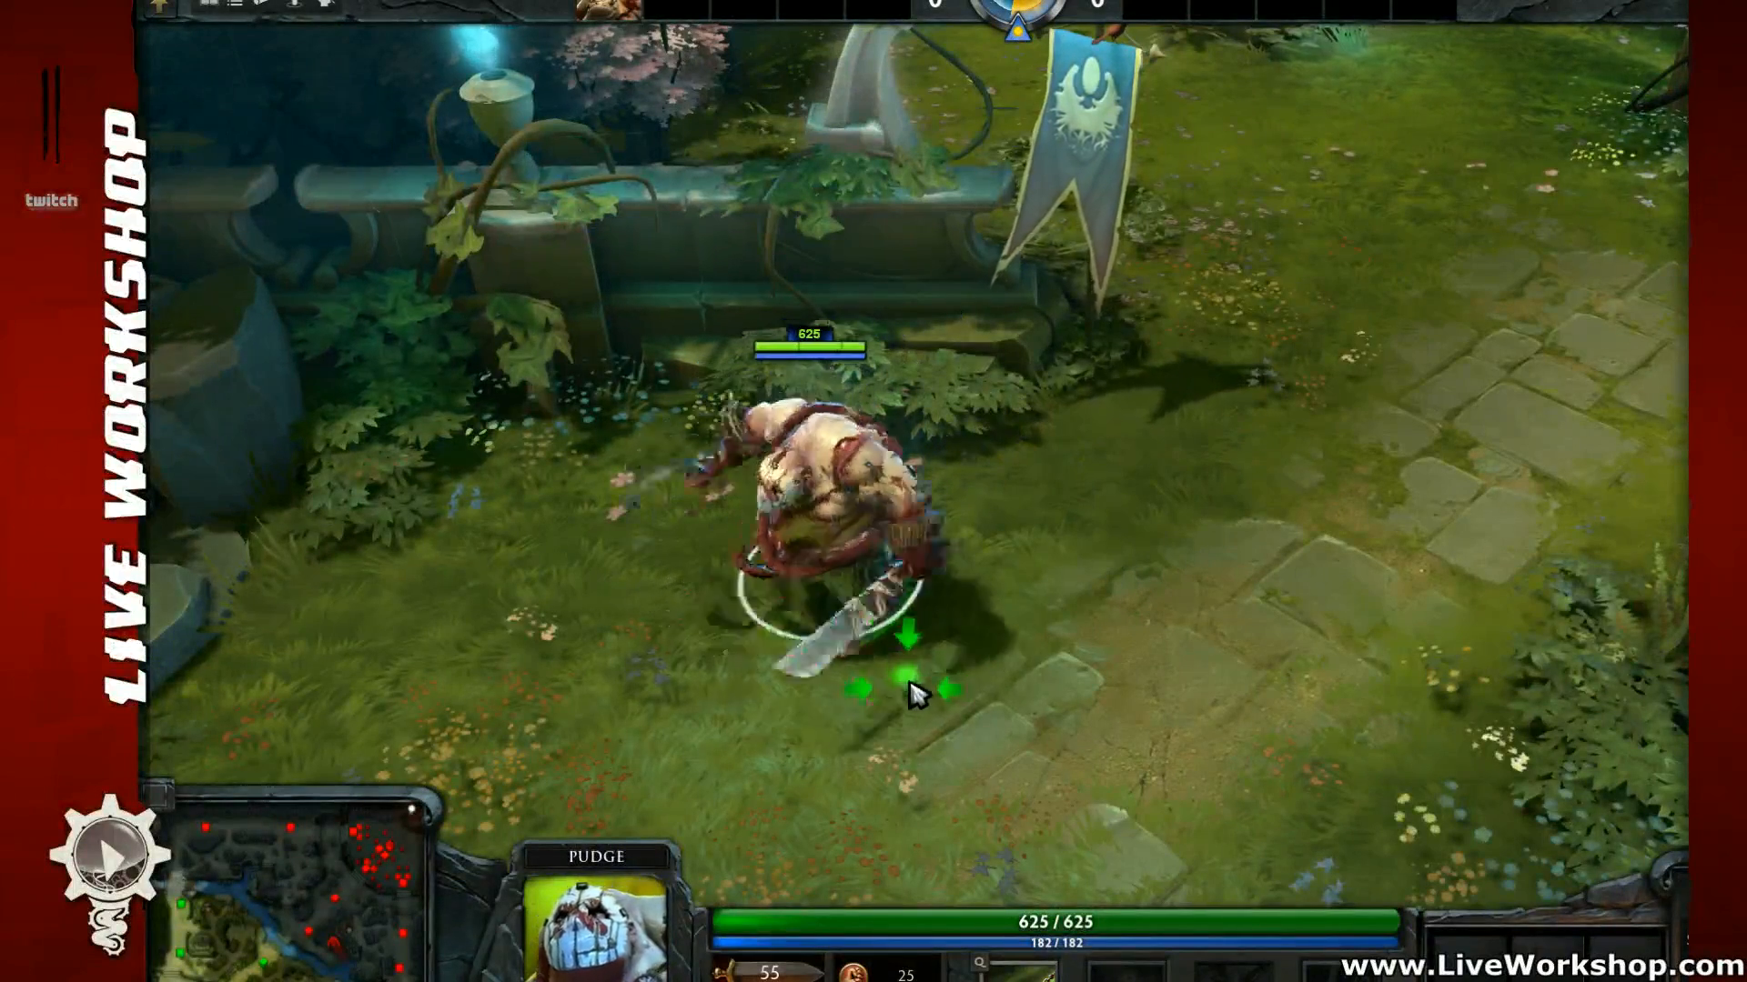
{"action": "right_click", "coordinate": [932, 711]}
{"action": "middle_click_drag", "start_coordinate": [937, 699], "coordinate": [953, 659]}
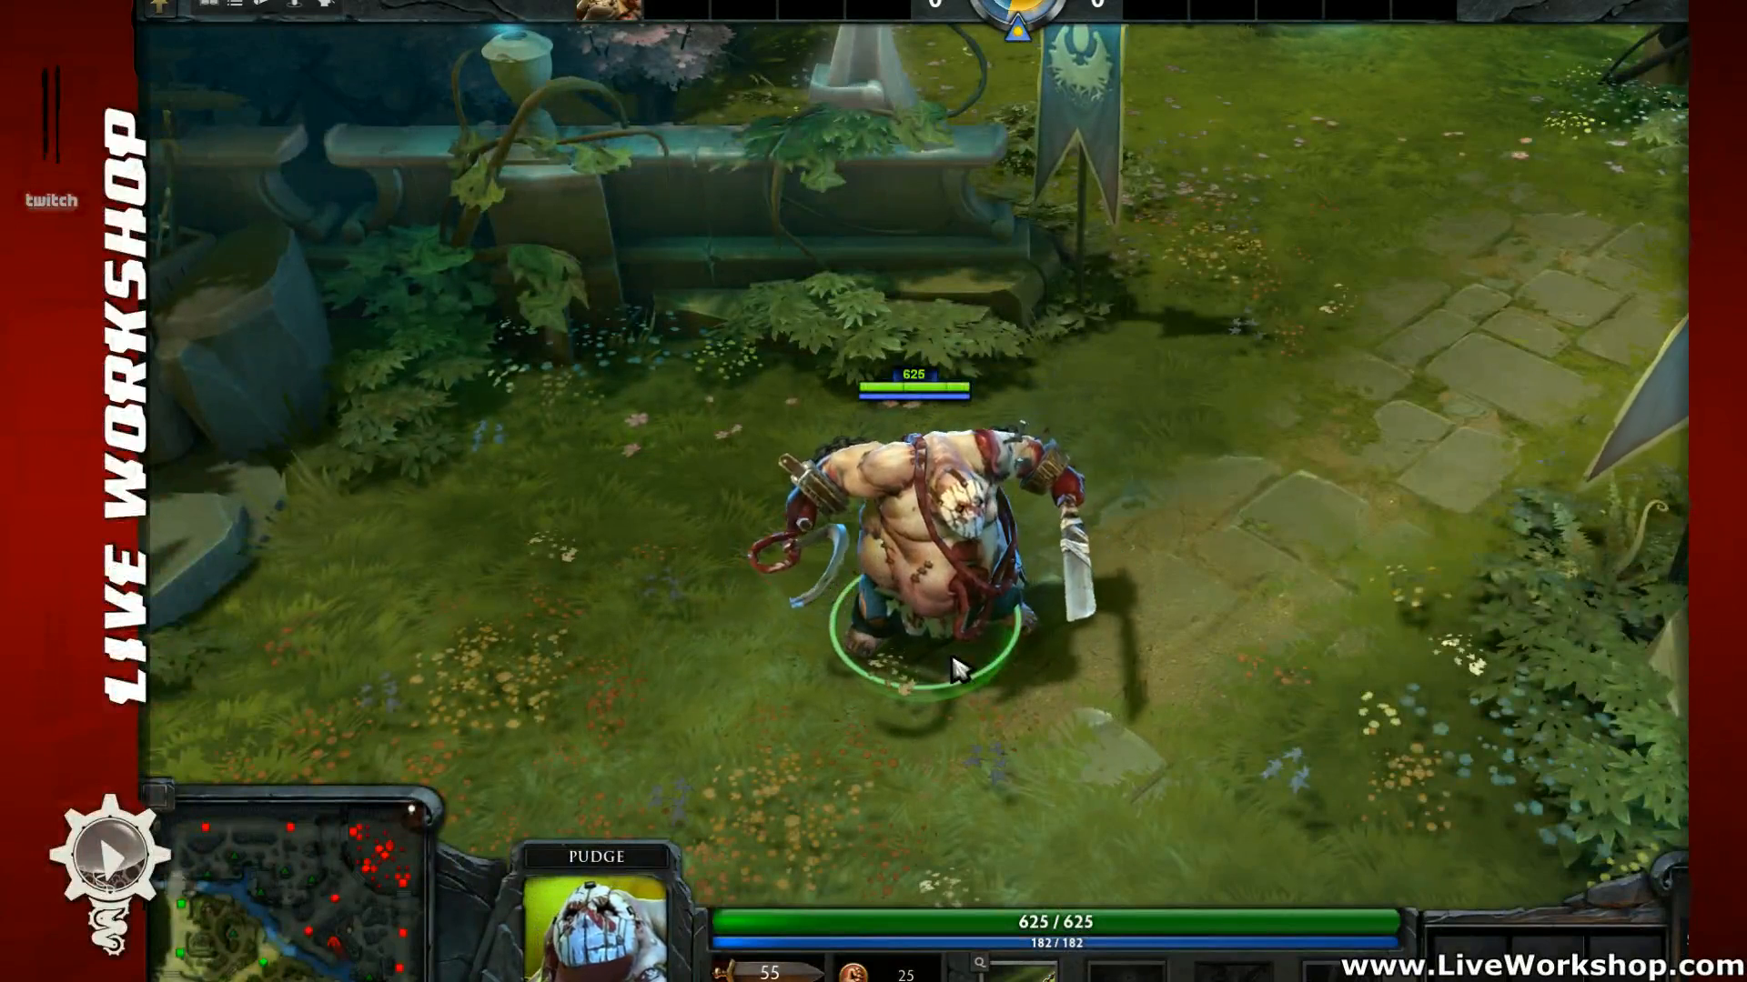
Step: Move Pudge toward the anvil shopkeeper and back to the wall, examining the set's front and back while he stands idle
{"action": "right_click", "coordinate": [857, 626]}
{"action": "right_click", "coordinate": [901, 650]}
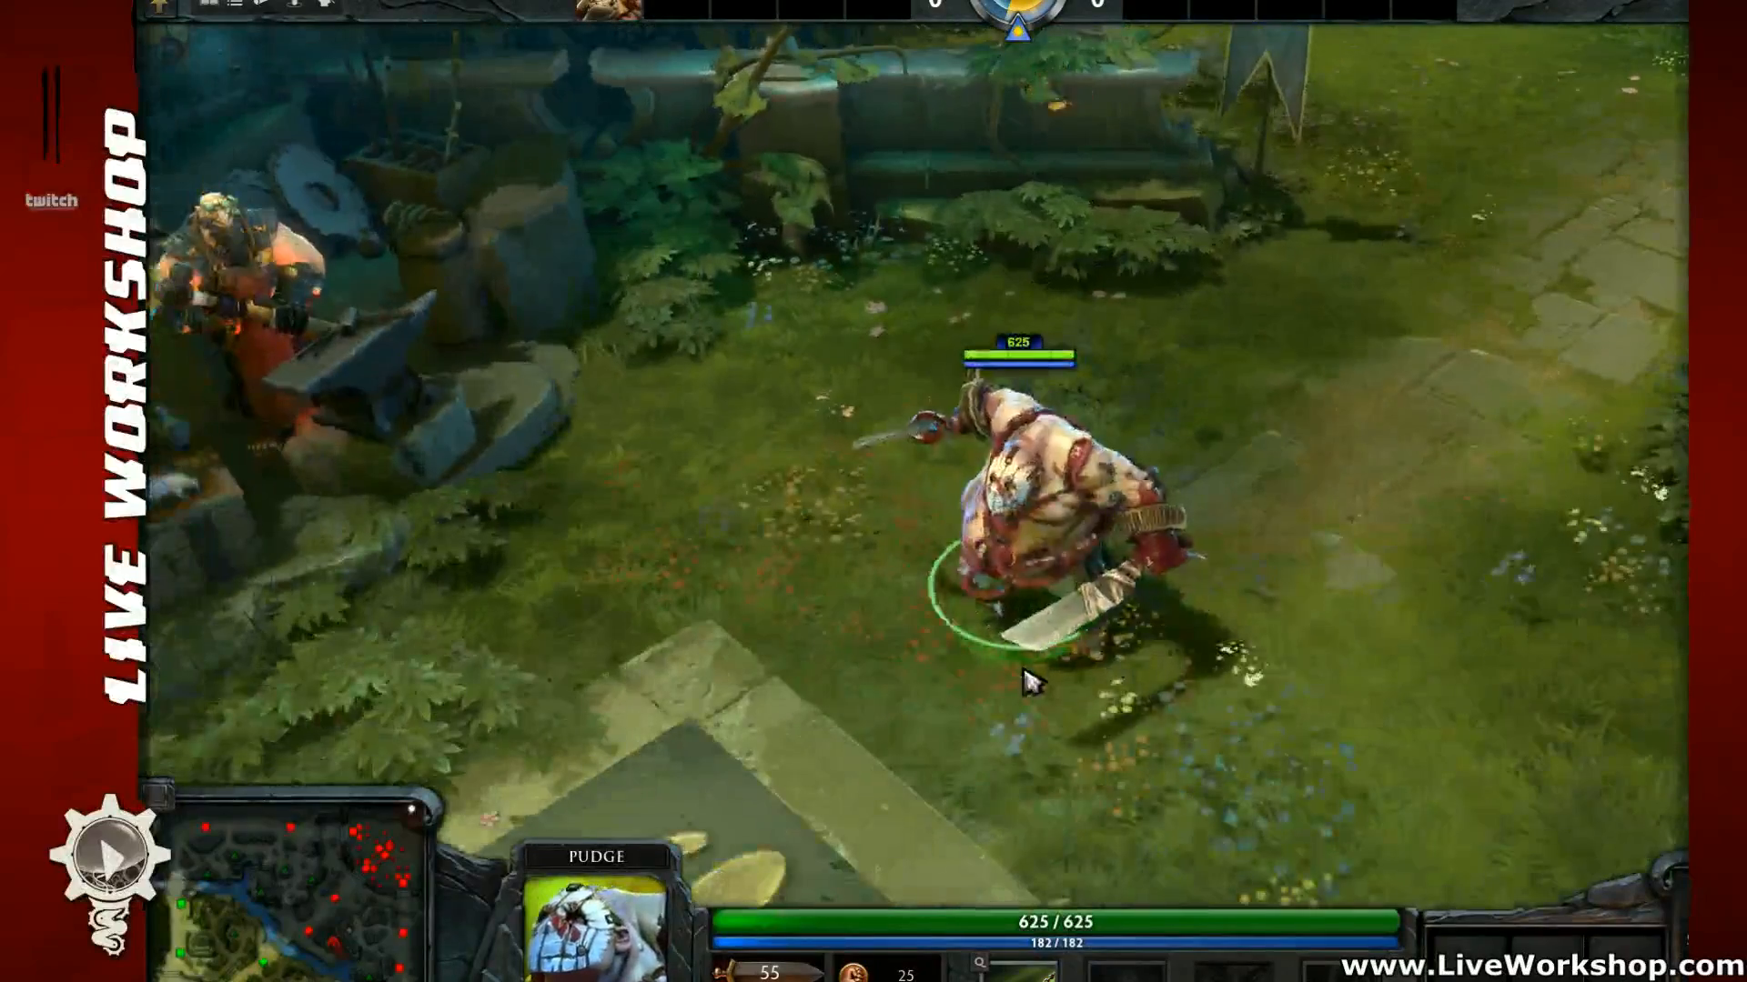
{"action": "right_click", "coordinate": [1182, 332]}
{"action": "right_click", "coordinate": [1119, 437]}
{"action": "right_click", "coordinate": [1137, 427]}
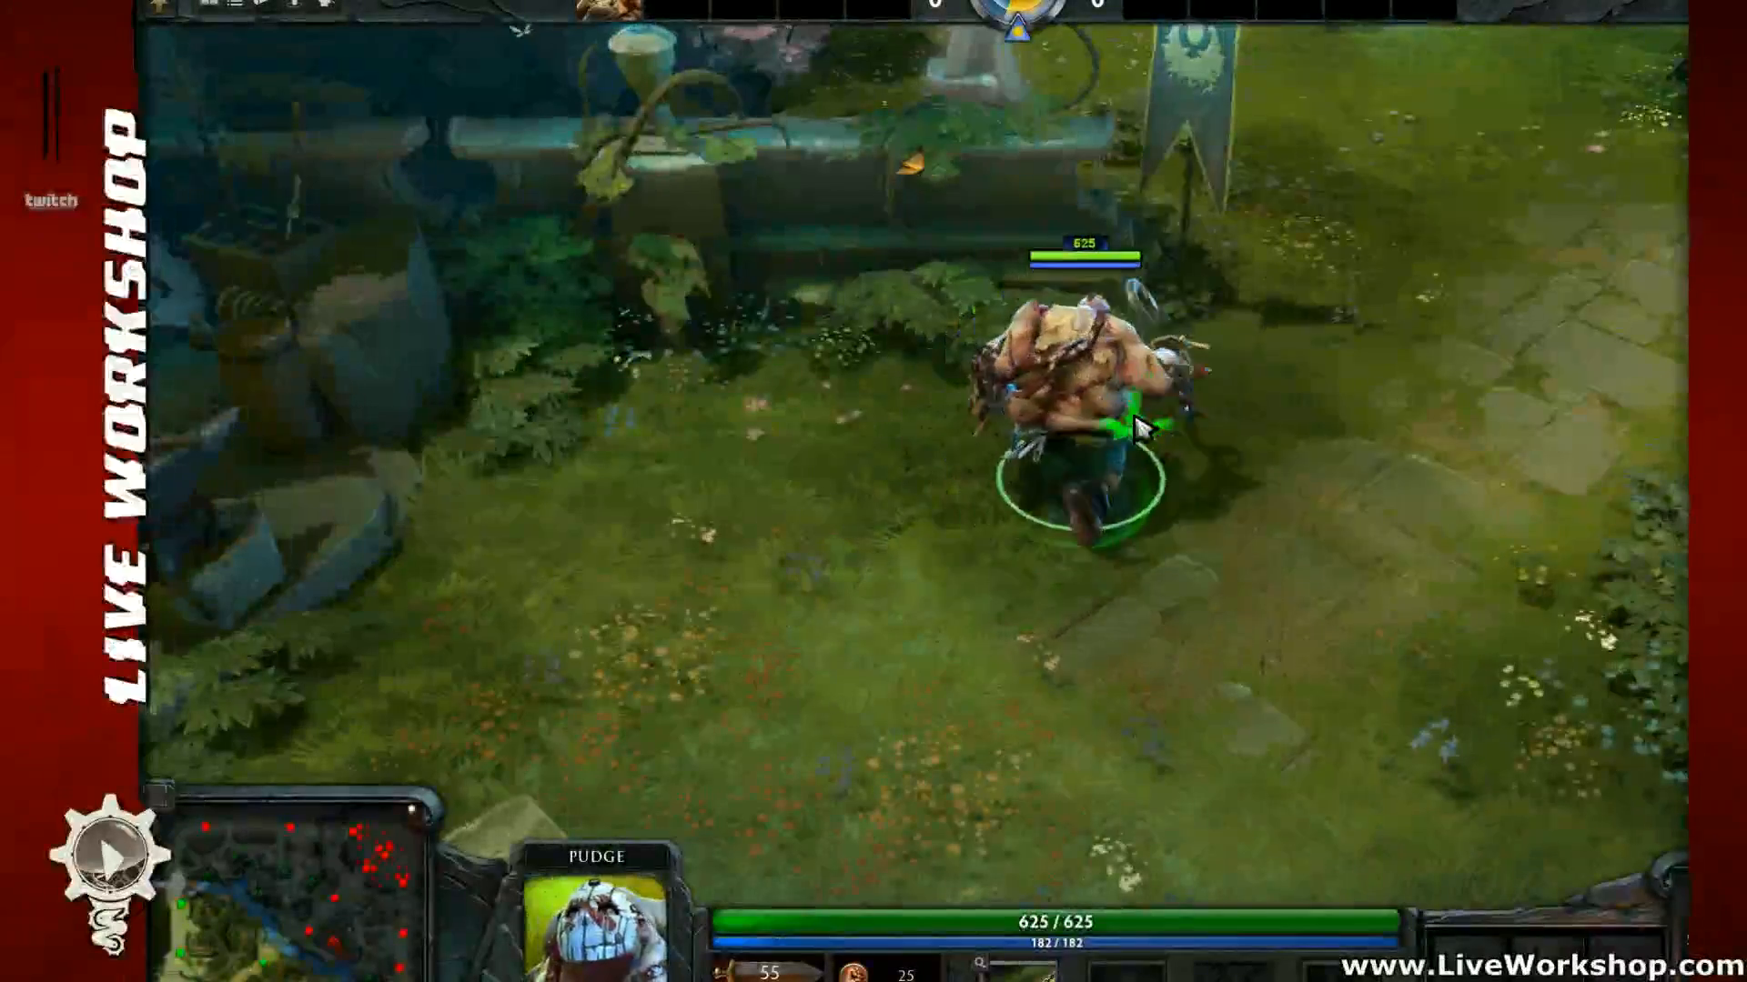
{"action": "right_click", "coordinate": [1021, 435]}
{"action": "right_click", "coordinate": [1045, 577]}
{"action": "right_click", "coordinate": [1001, 611]}
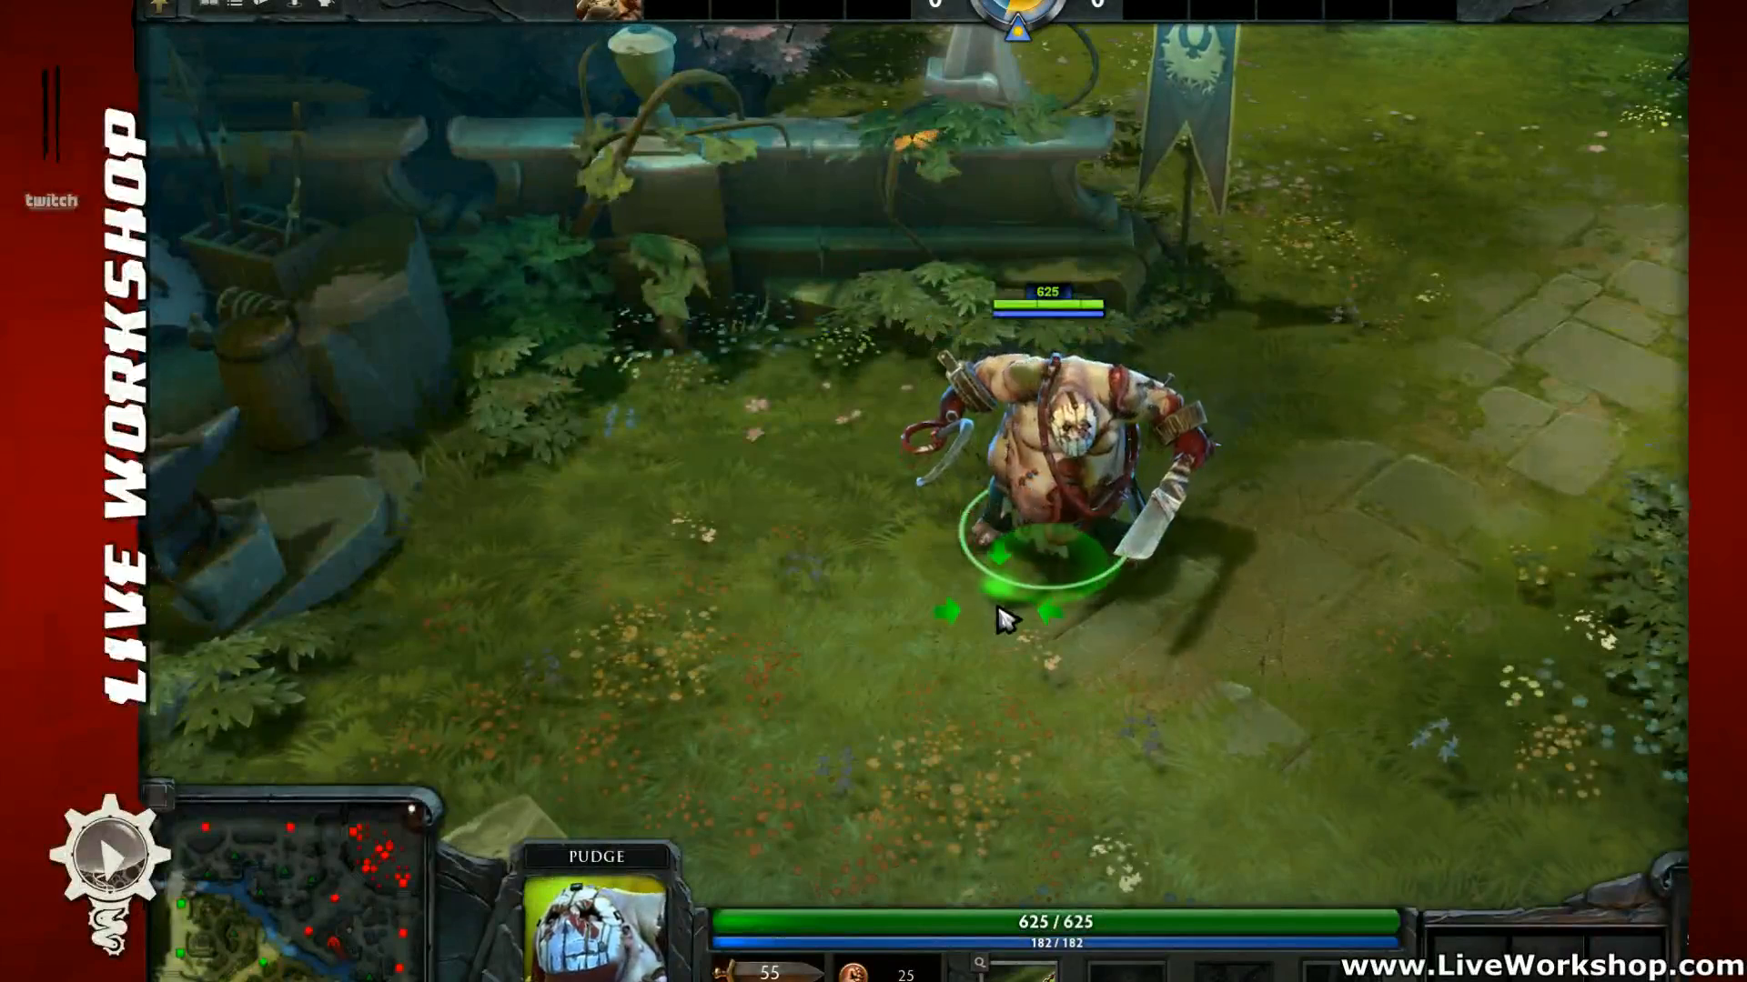
{"action": "middle_click_drag", "start_coordinate": [1211, 543], "coordinate": [1195, 519]}
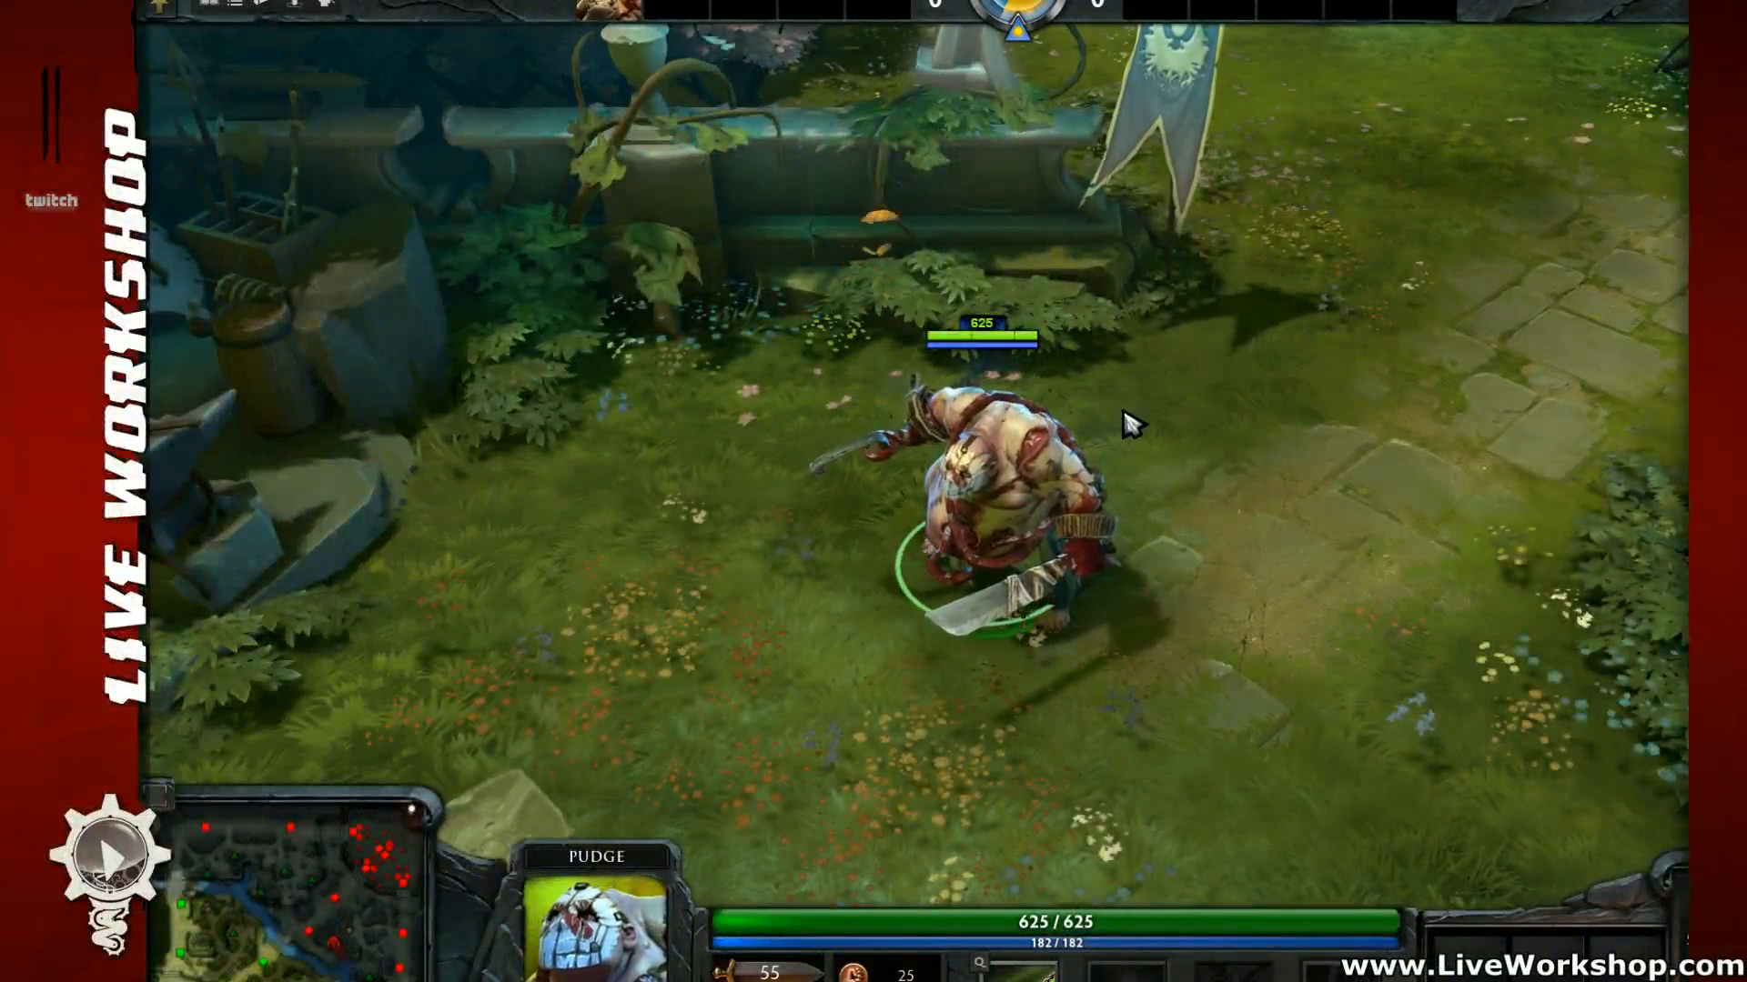
{"action": "mouse_move", "coordinate": [1005, 605]}
{"action": "middle_mouse_down"}
{"action": "mouse_move", "coordinate": [987, 437]}
{"action": "mouse_move", "coordinate": [924, 643]}
{"action": "mouse_move", "coordinate": [882, 687]}
{"action": "mouse_move", "coordinate": [938, 613]}
{"action": "middle_mouse_up"}
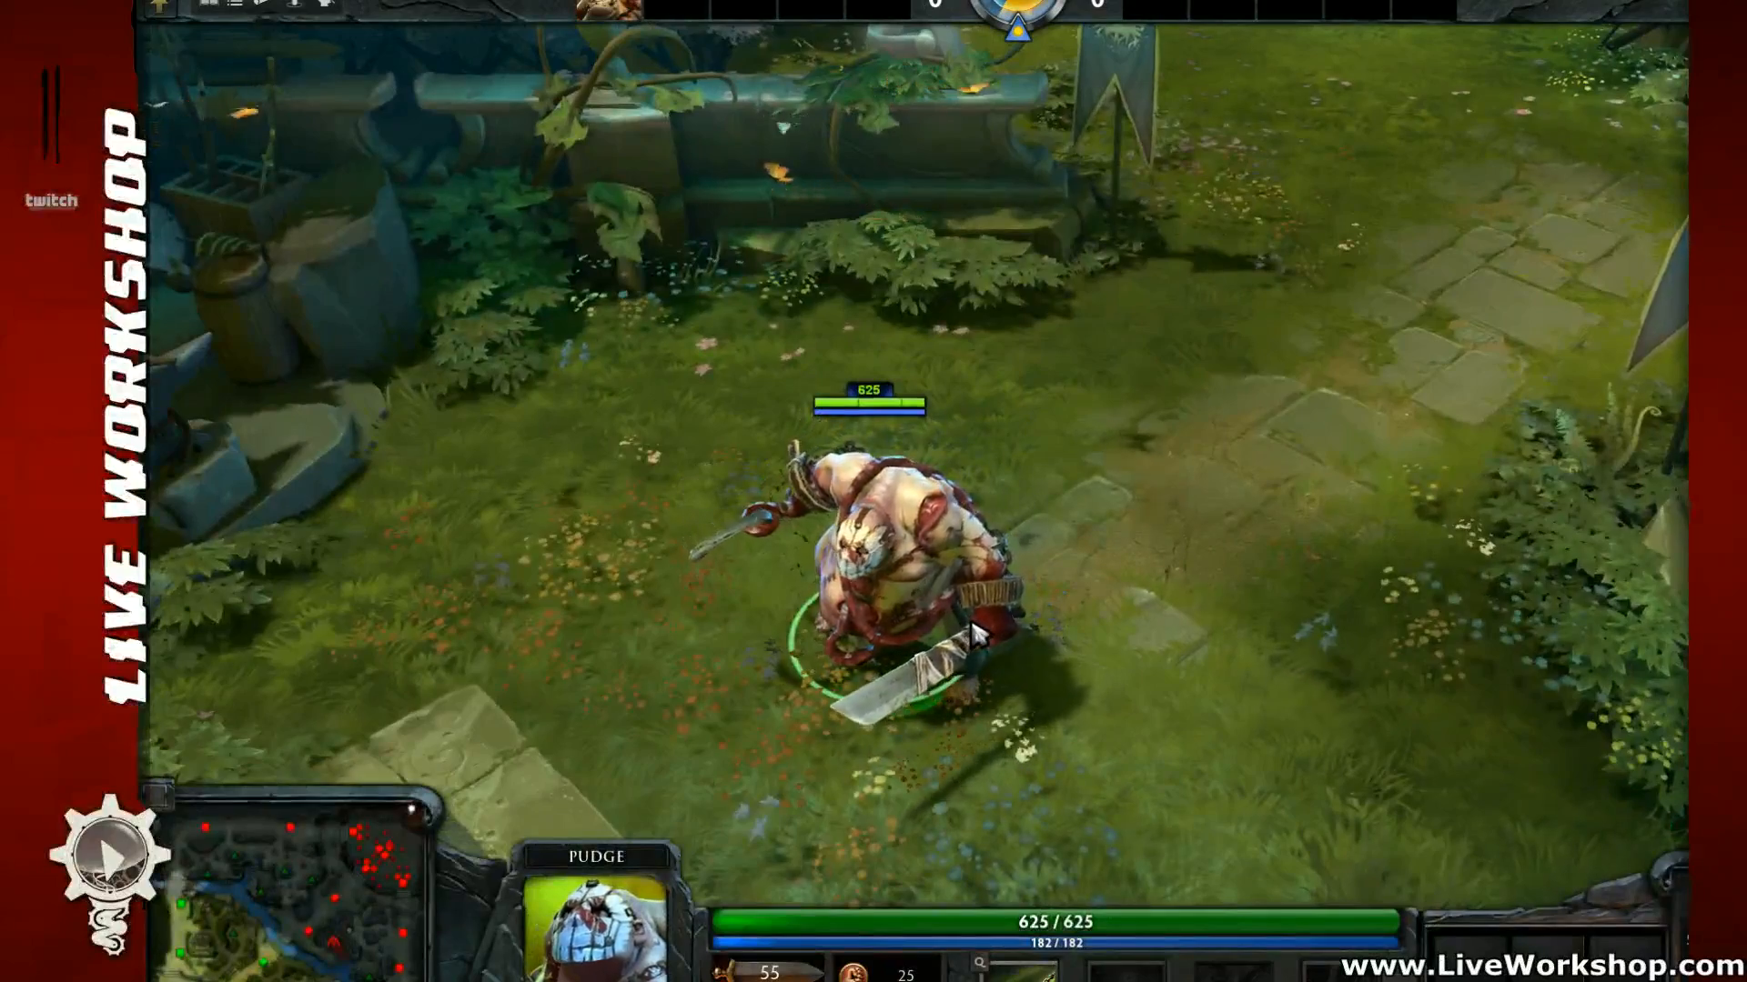
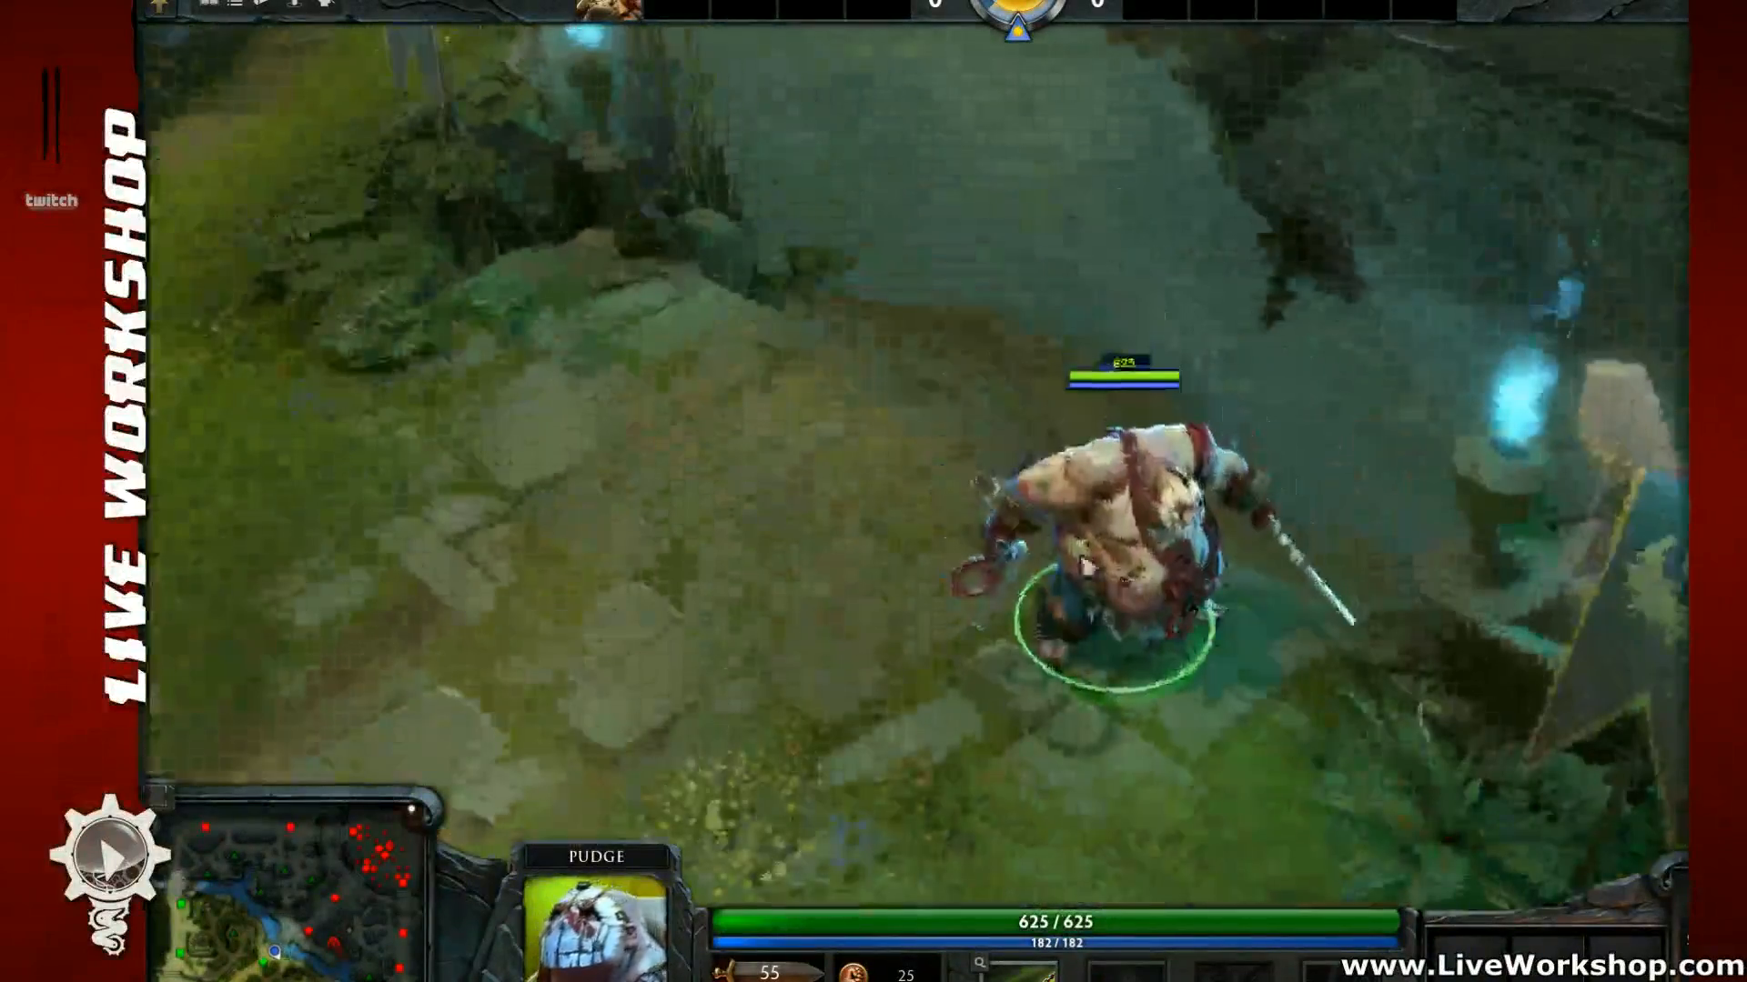
Step: Walk Pudge around the stone path beside the river to examine the set's hook, back and arm items up close
{"action": "right_click", "coordinate": [813, 382]}
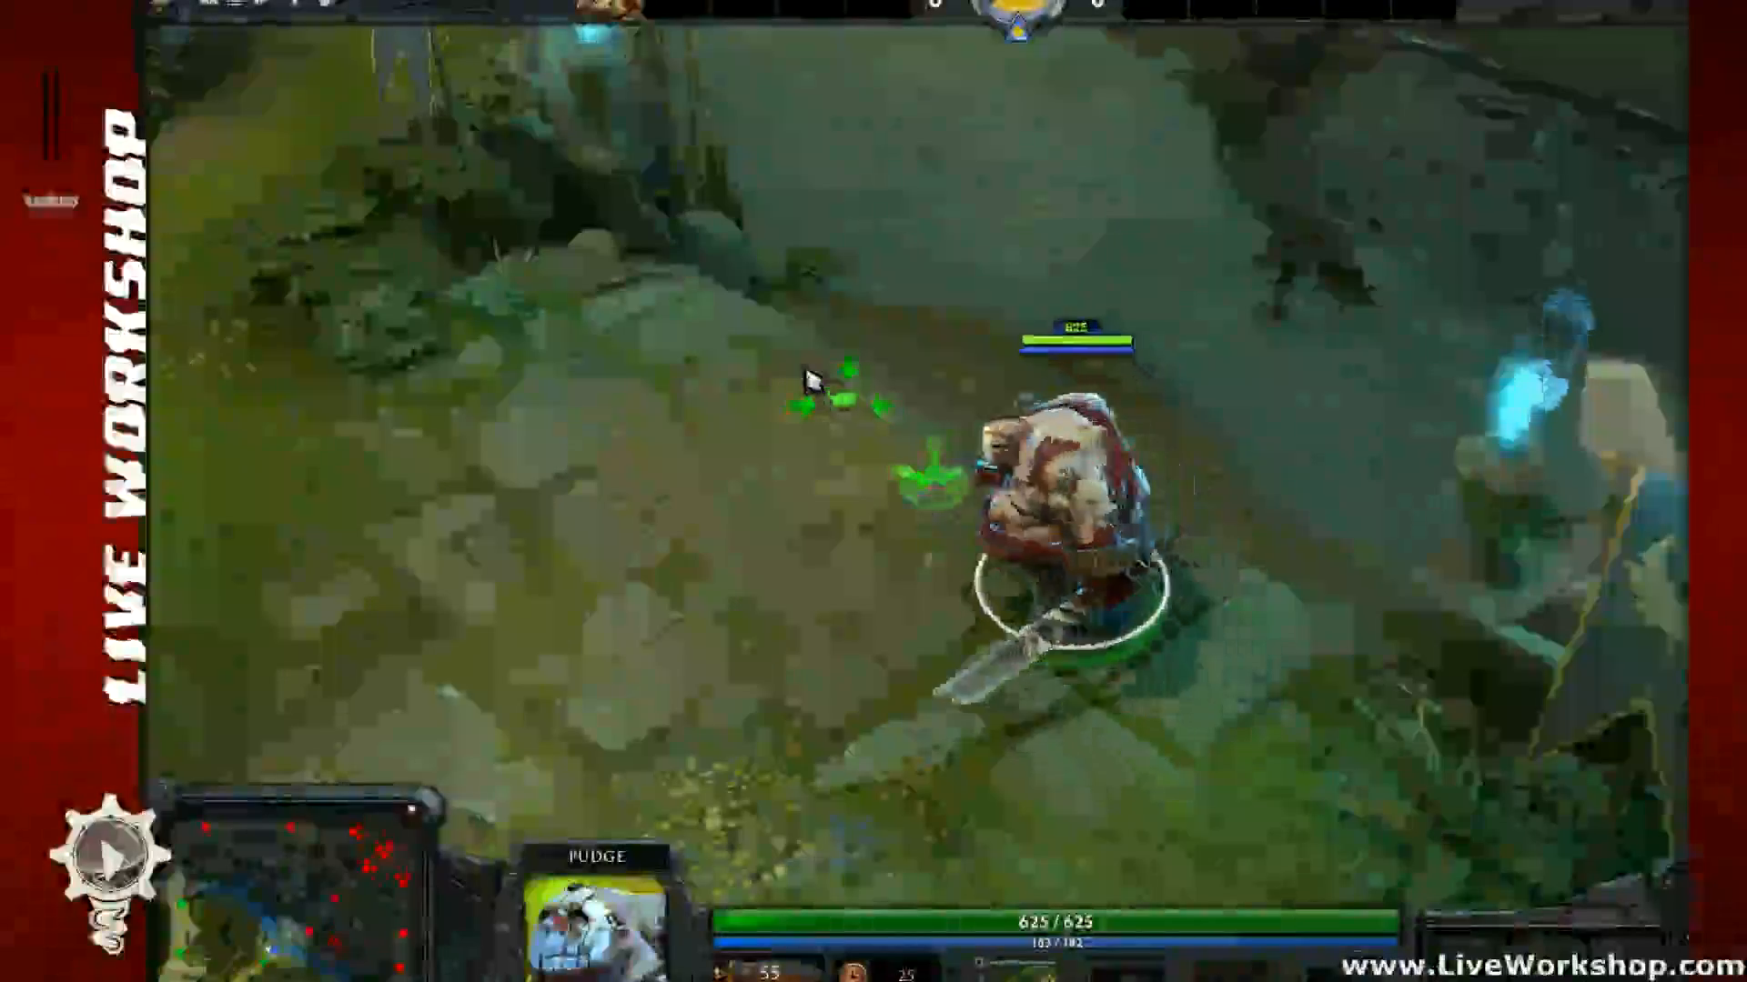
{"action": "right_click", "coordinate": [818, 361]}
{"action": "right_click", "coordinate": [832, 494]}
{"action": "right_click", "coordinate": [909, 544]}
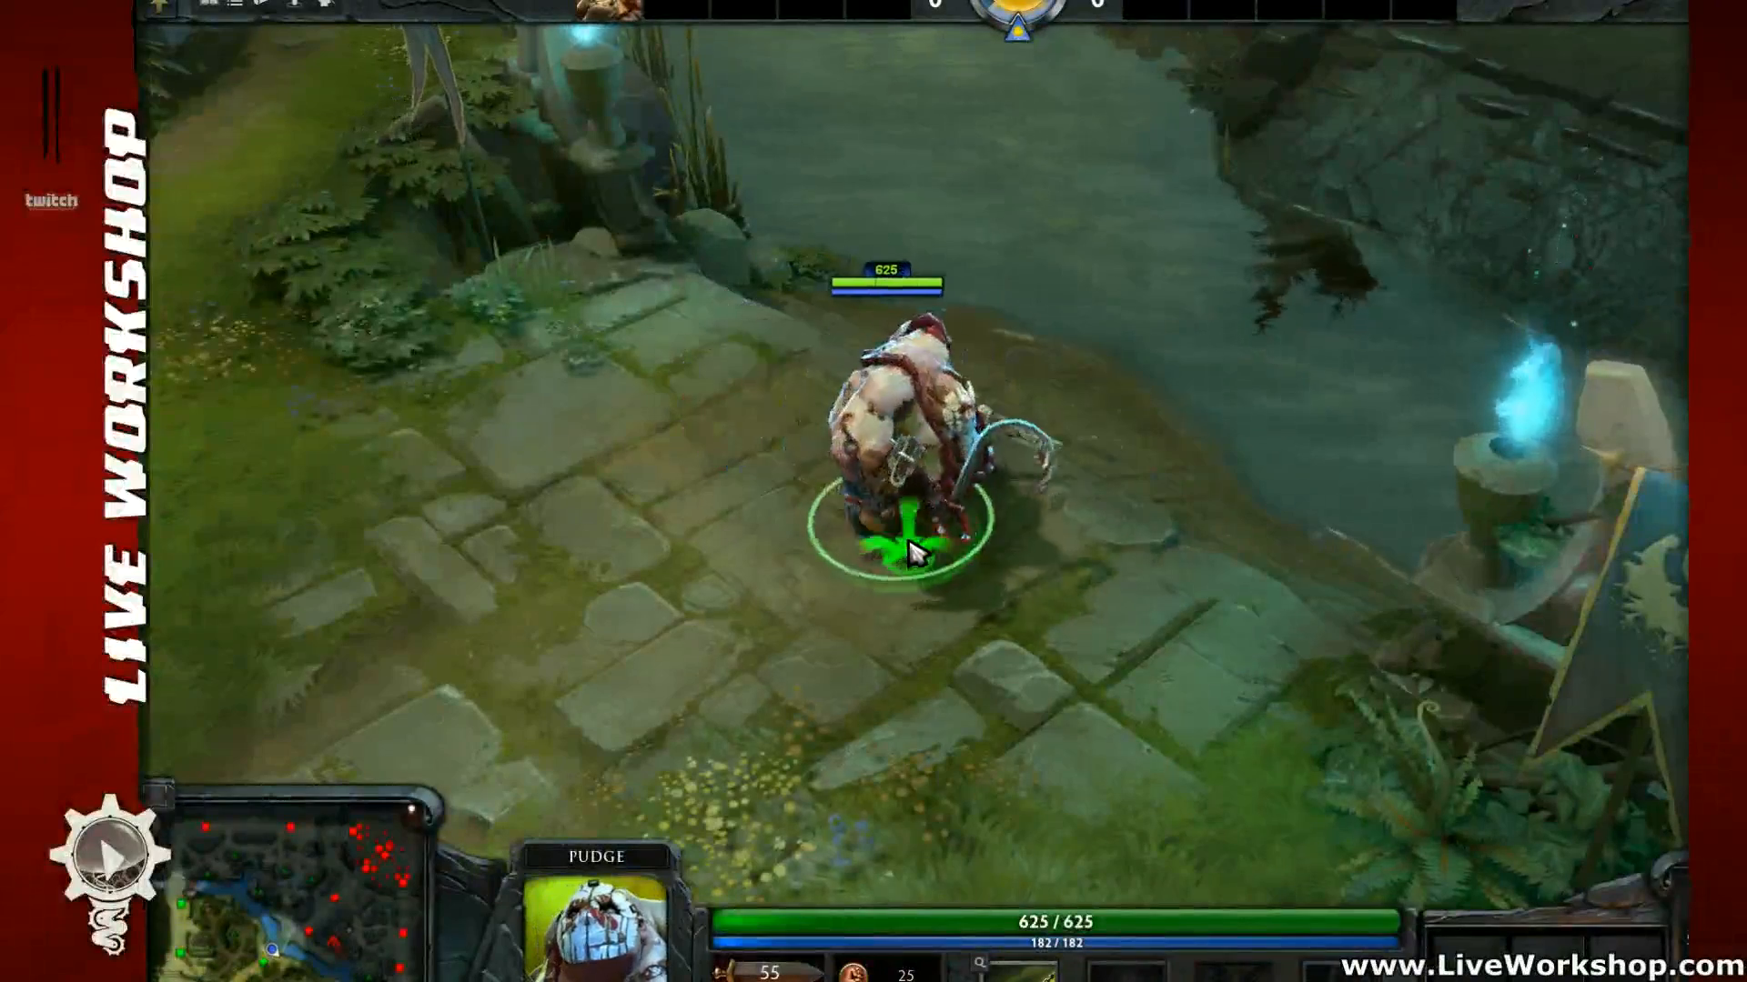
{"action": "right_click", "coordinate": [1001, 570]}
{"action": "right_click", "coordinate": [1004, 587]}
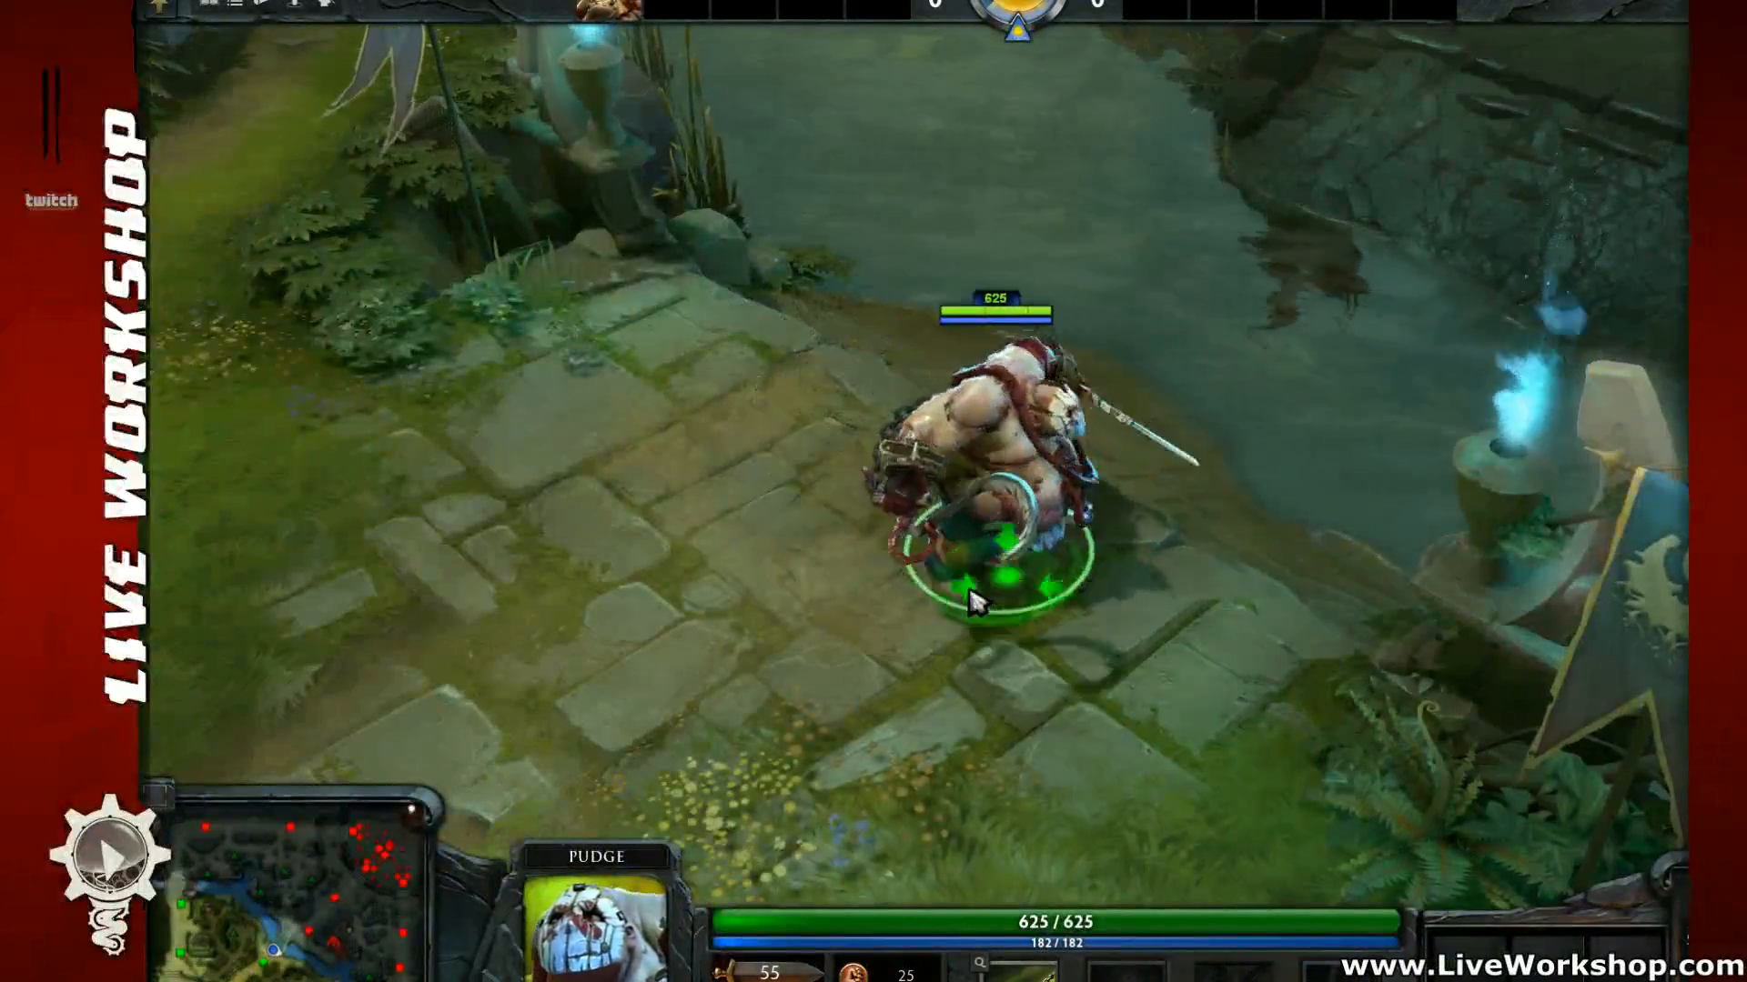
Step: Examine how the set reads from normal gameplay distance while walking Pudge between the grass edge and the riverside stones
{"action": "scroll", "coordinate": [965, 593], "scroll_direction": "down", "scroll_amount": 5}
{"action": "right_click", "coordinate": [907, 530]}
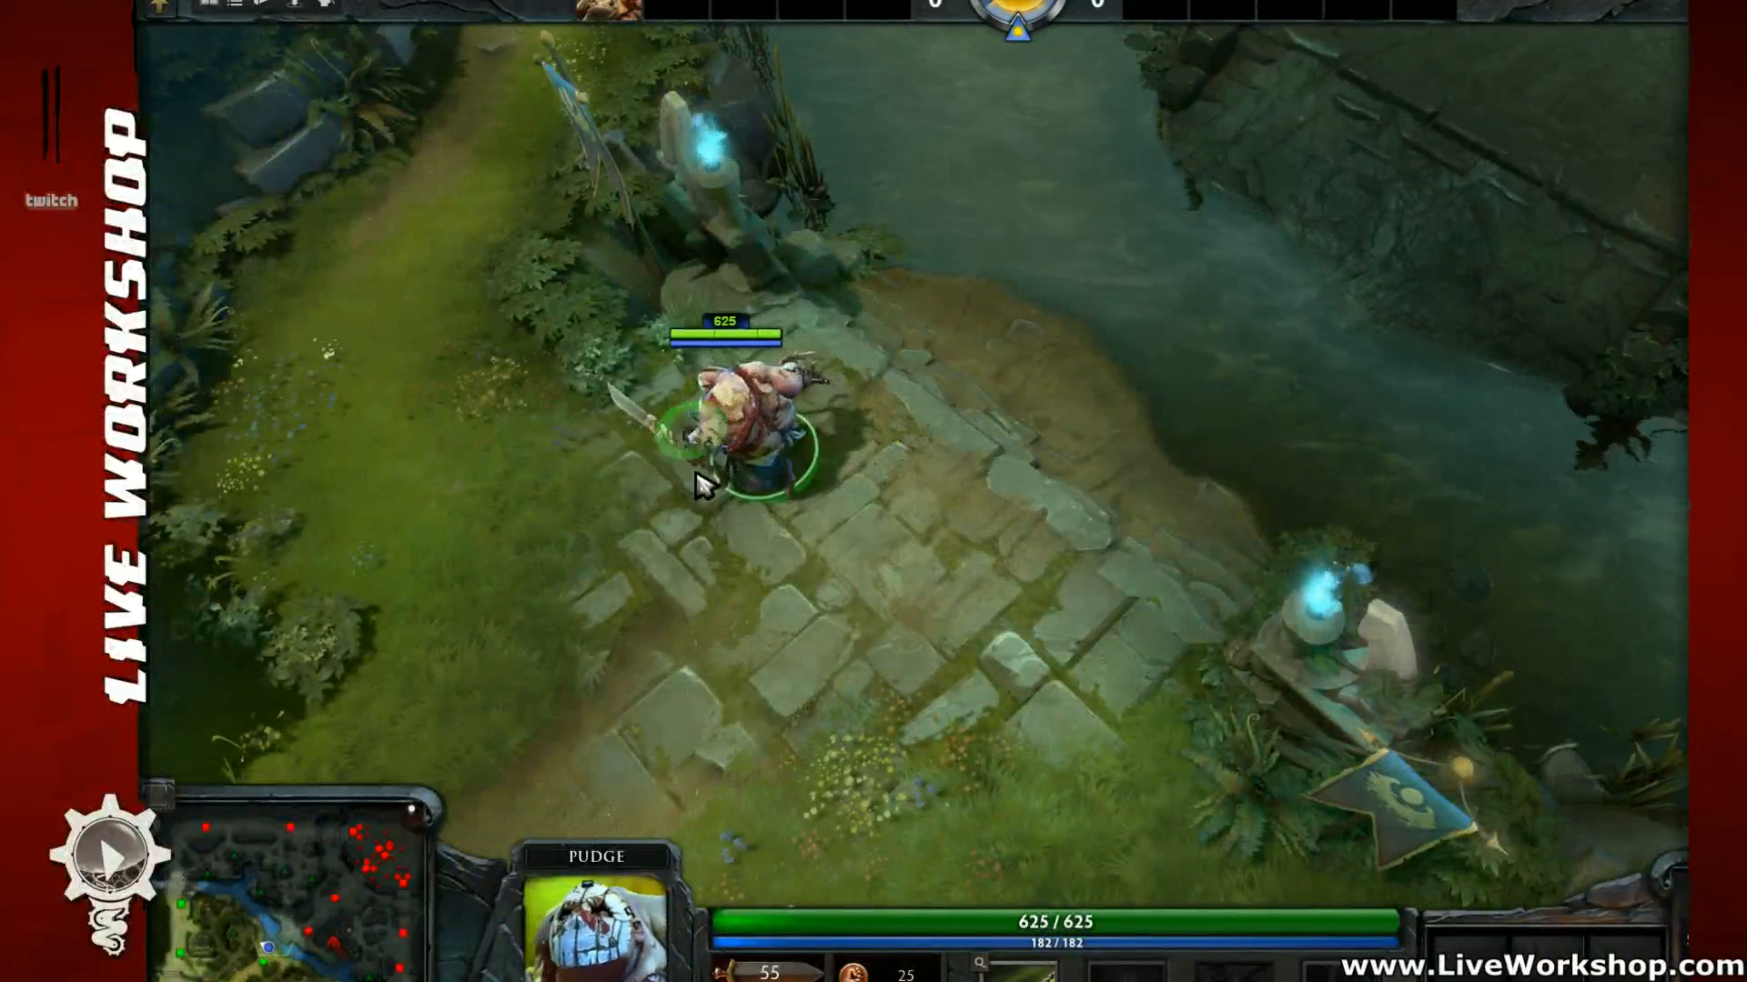
{"action": "right_click", "coordinate": [662, 502]}
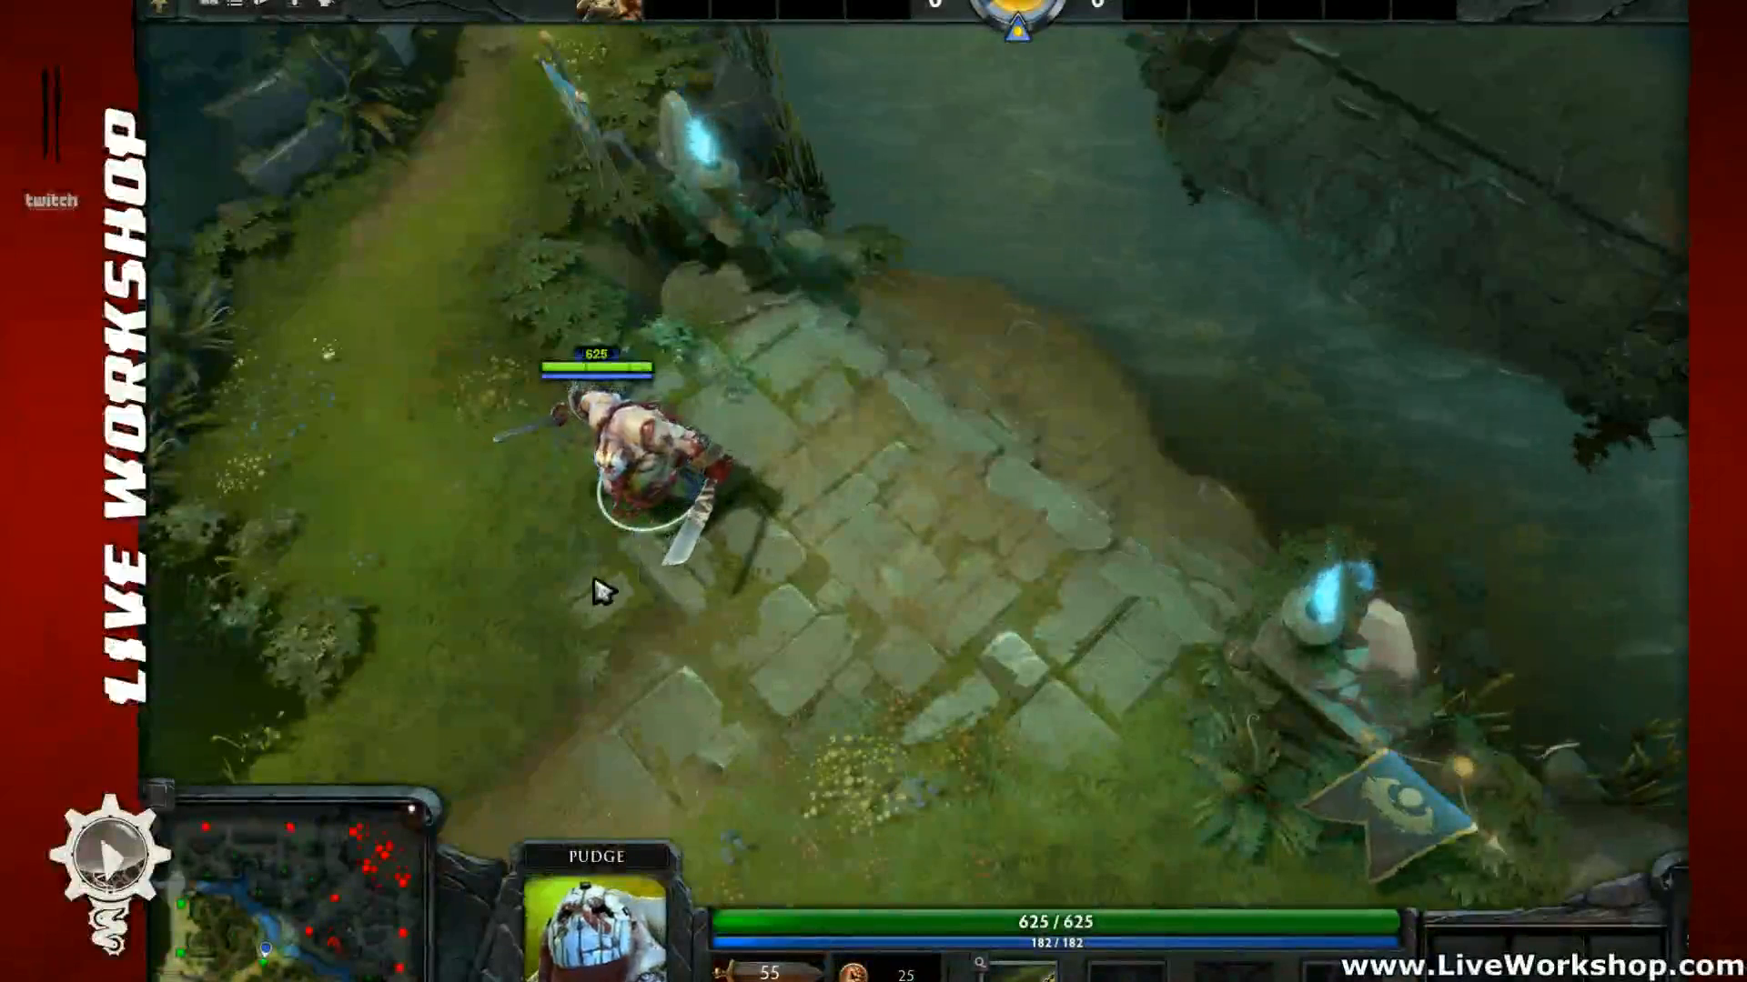
{"action": "right_click", "coordinate": [685, 563]}
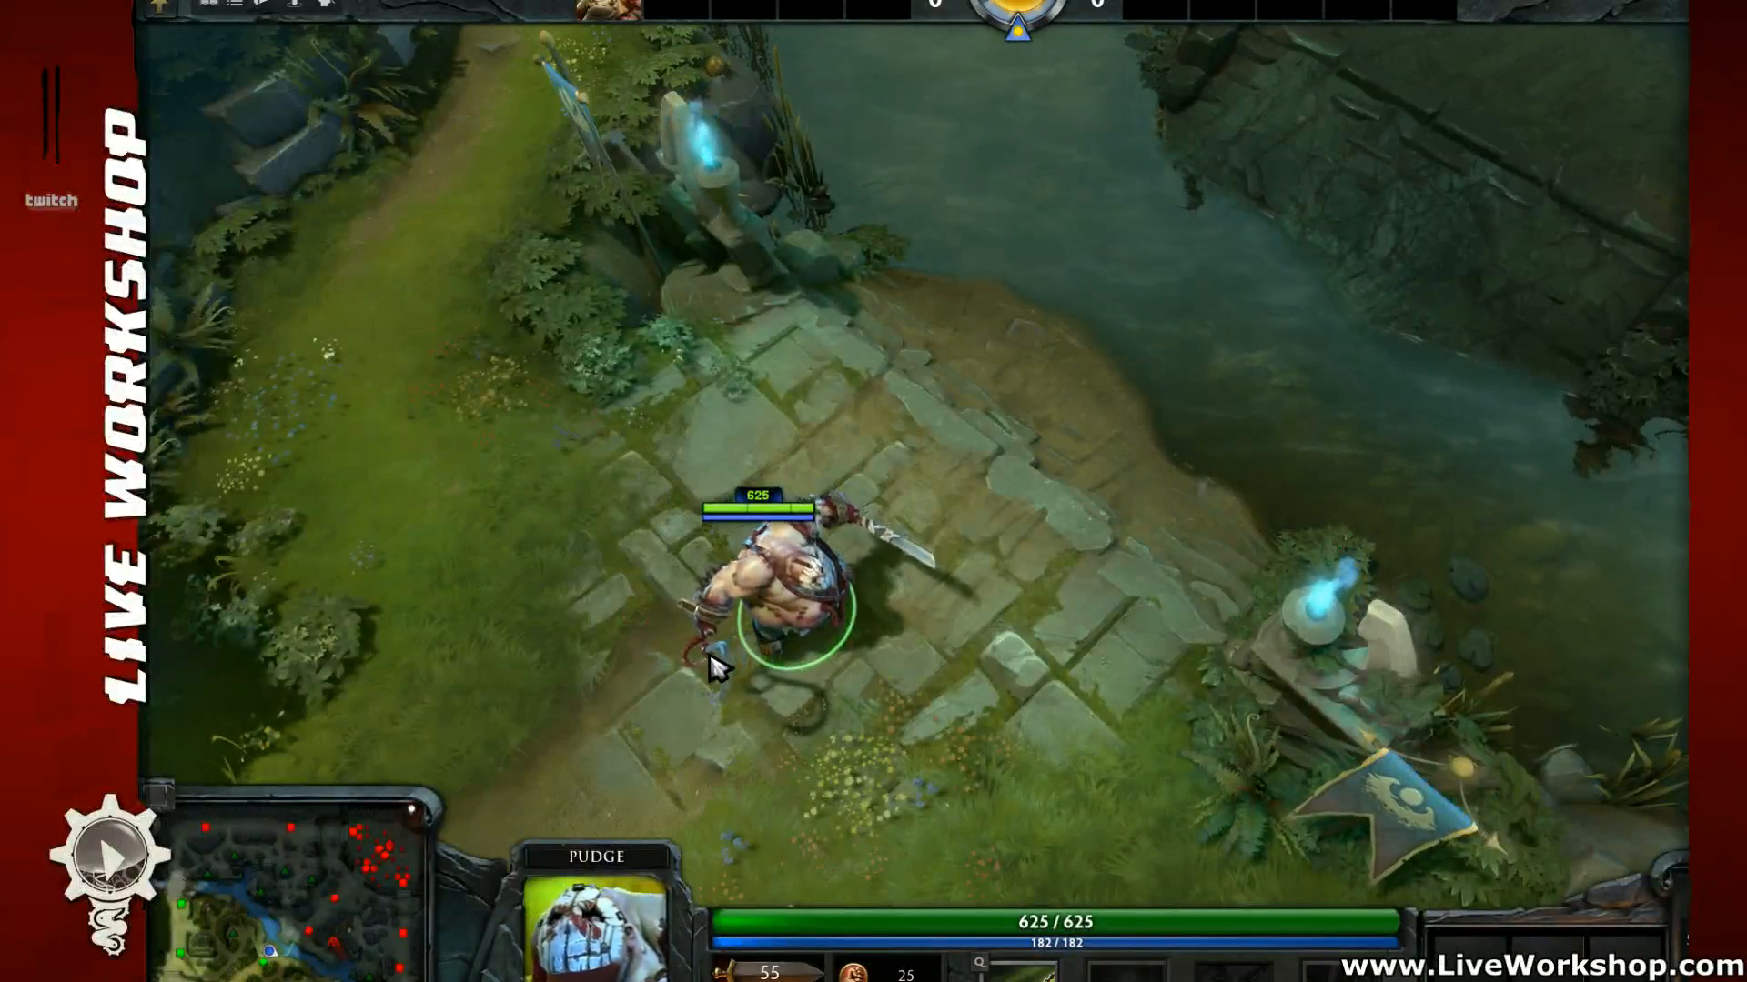
{"action": "scroll", "coordinate": [882, 610], "scroll_direction": "down", "scroll_amount": 3}
{"action": "right_click", "coordinate": [844, 564]}
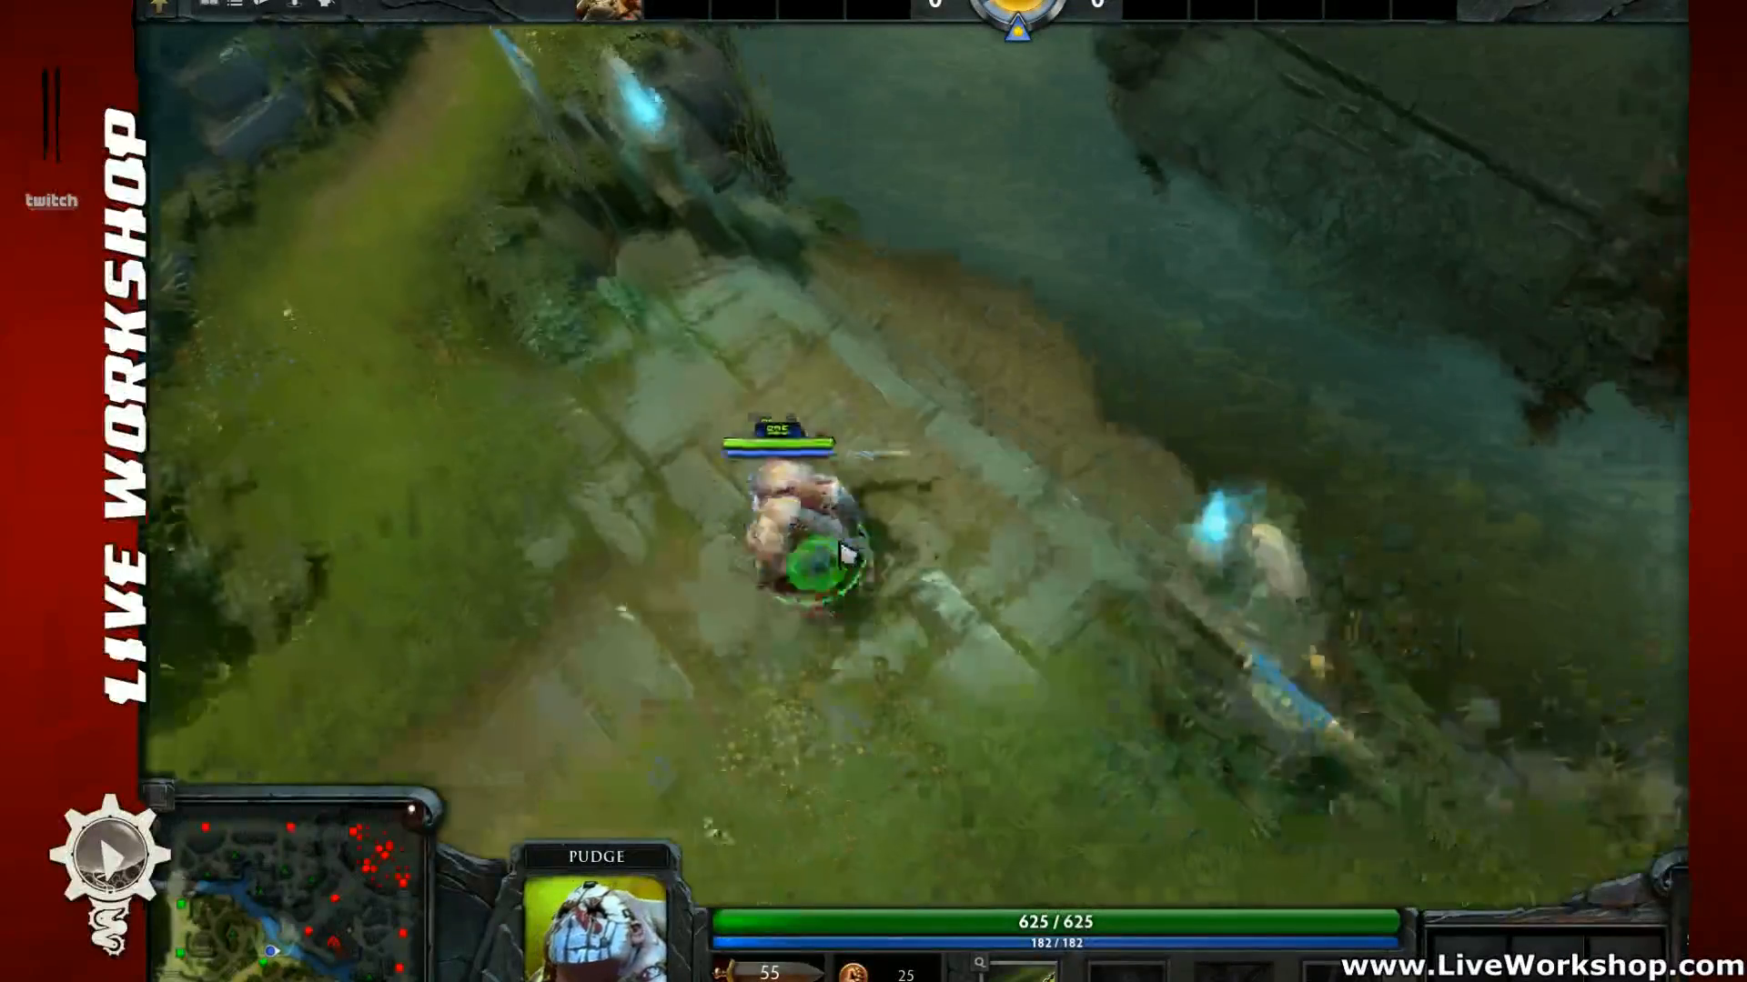
{"action": "scroll", "coordinate": [921, 607], "scroll_direction": "up", "scroll_amount": 6}
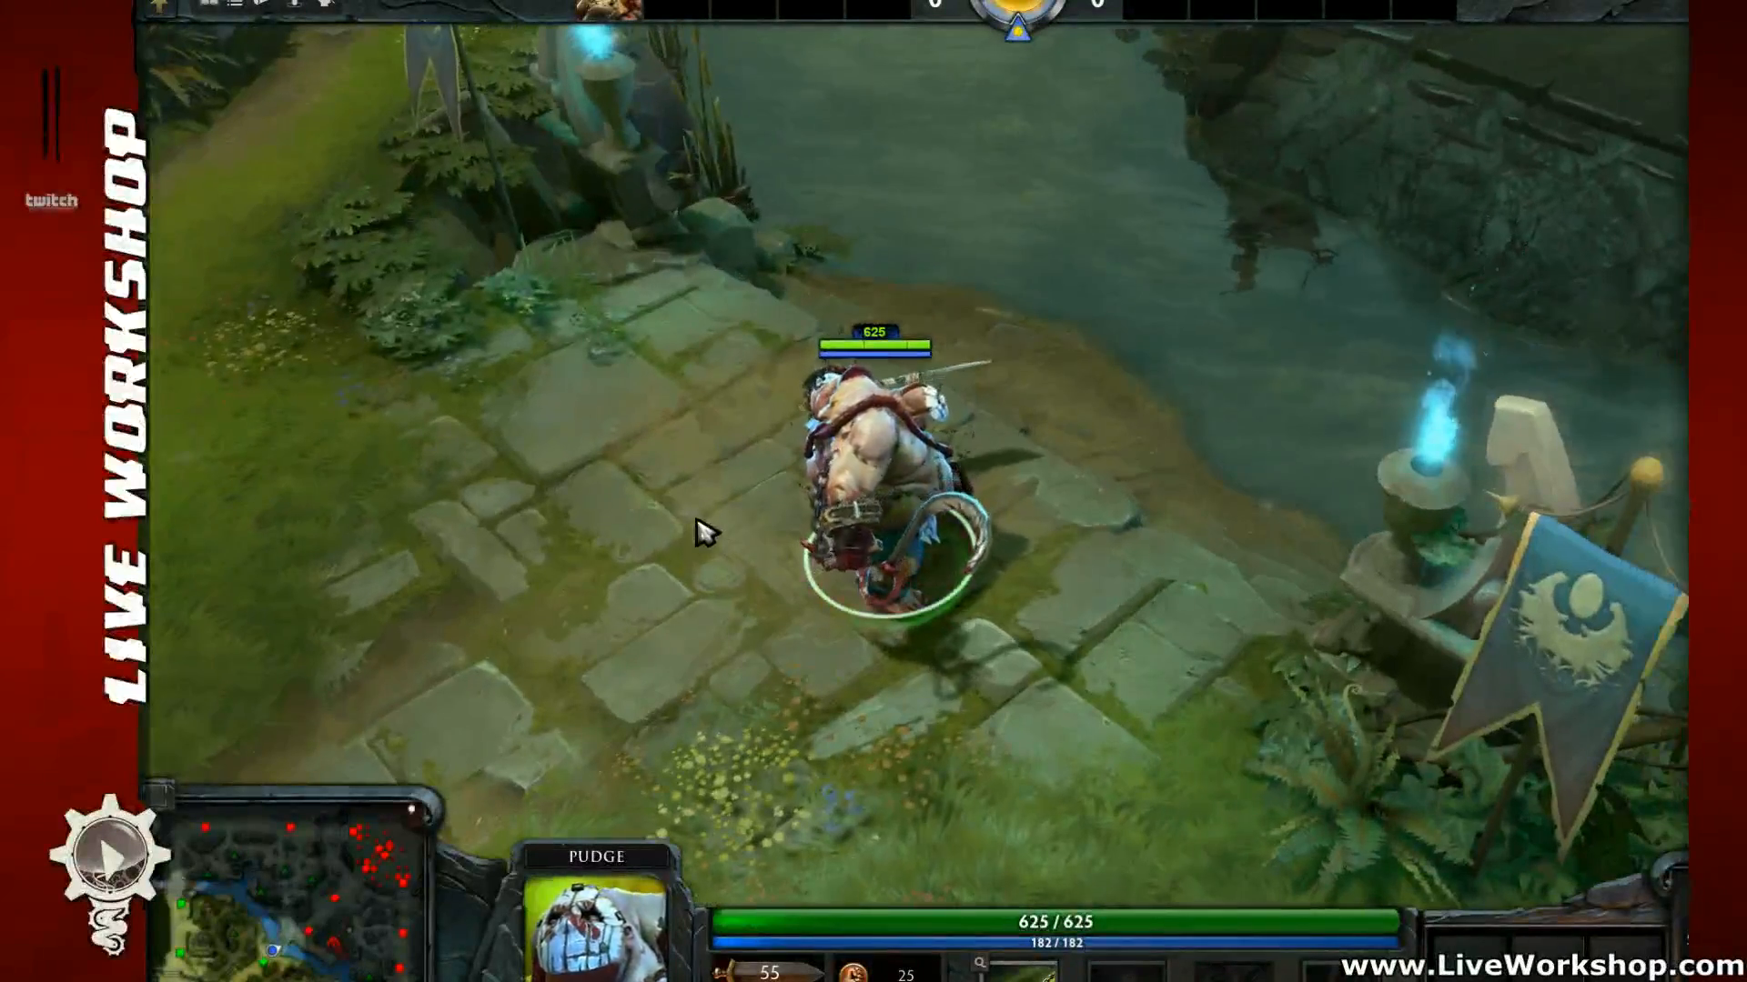
Step: Walk Pudge to the banner by the river and back down the path, examining the set at close range from both sides
{"action": "right_click", "coordinate": [675, 501]}
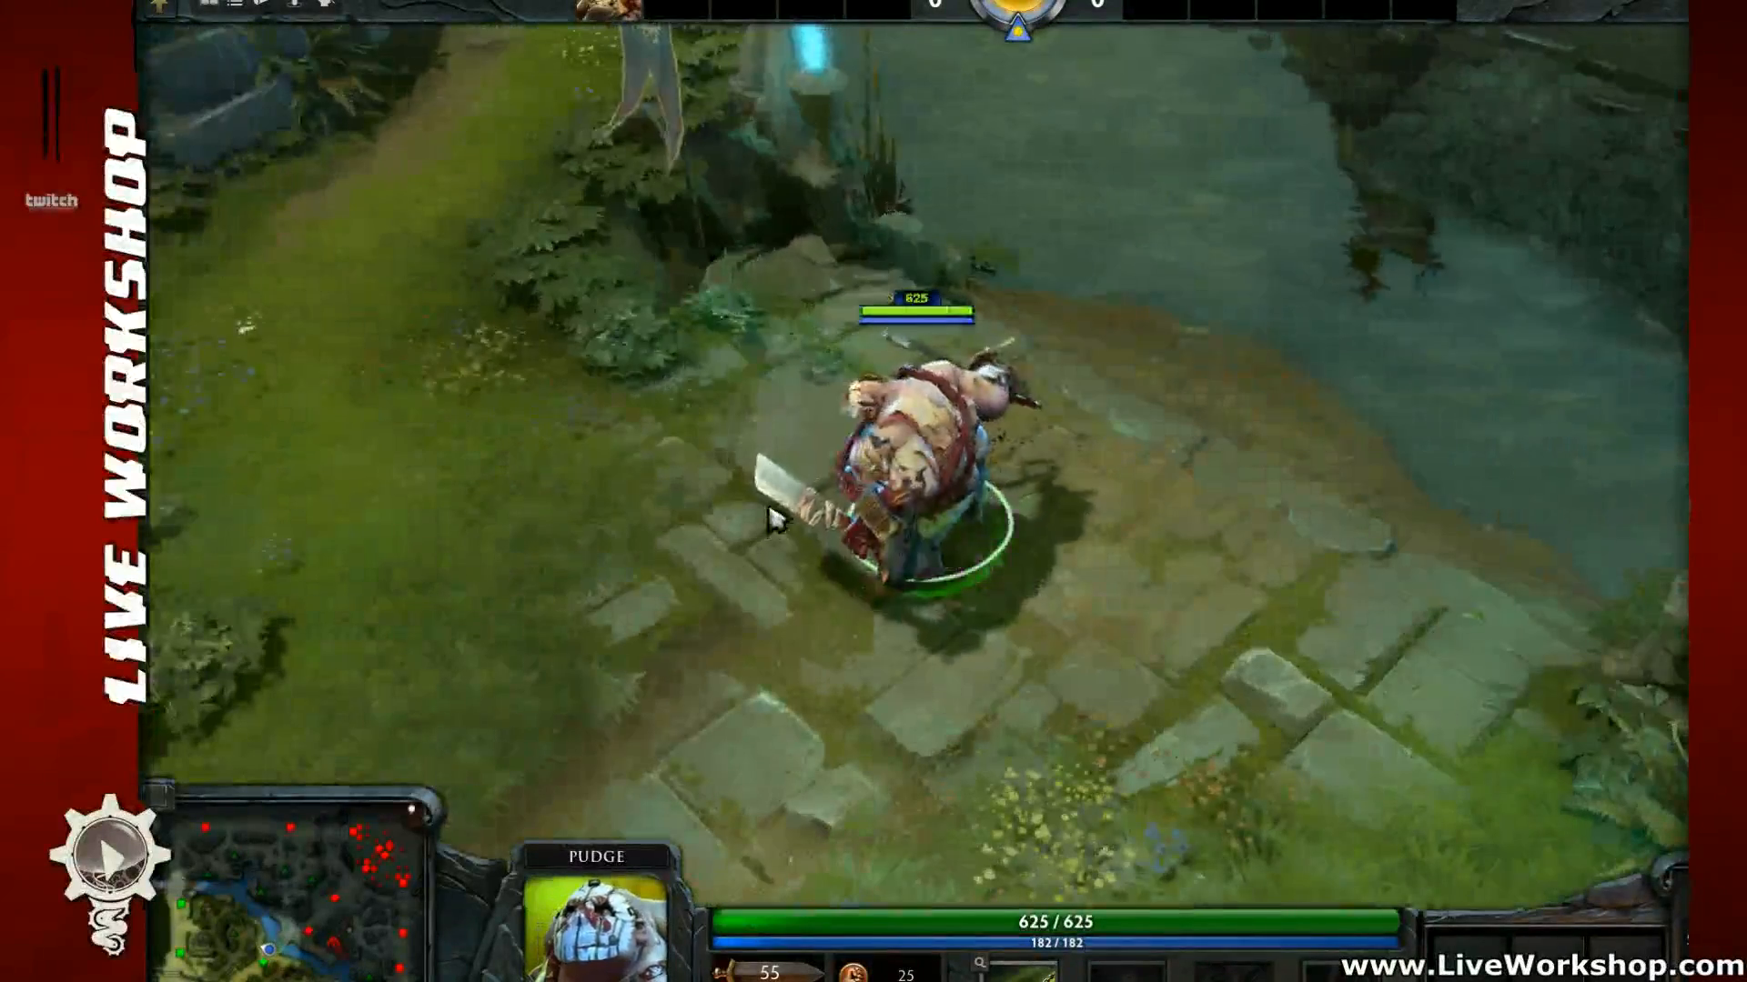
{"action": "right_click", "coordinate": [778, 473]}
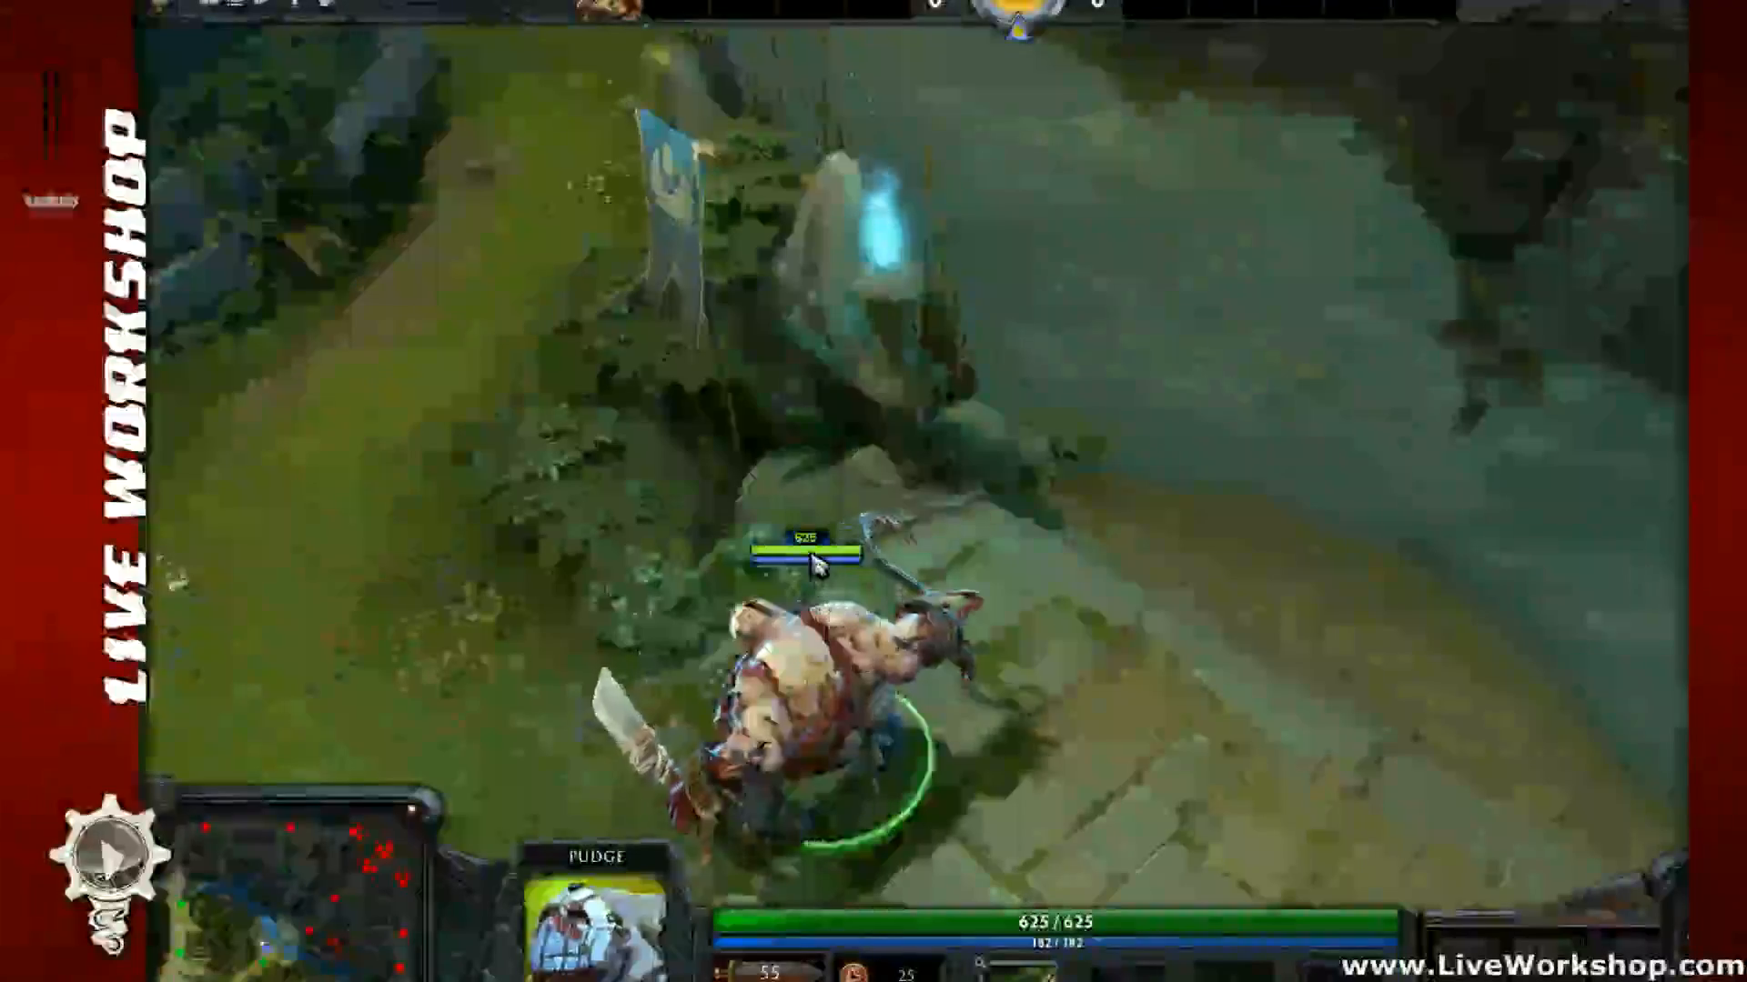
{"action": "right_click", "coordinate": [817, 575]}
{"action": "right_click", "coordinate": [836, 582]}
{"action": "middle_click_drag", "start_coordinate": [869, 614], "coordinate": [860, 528]}
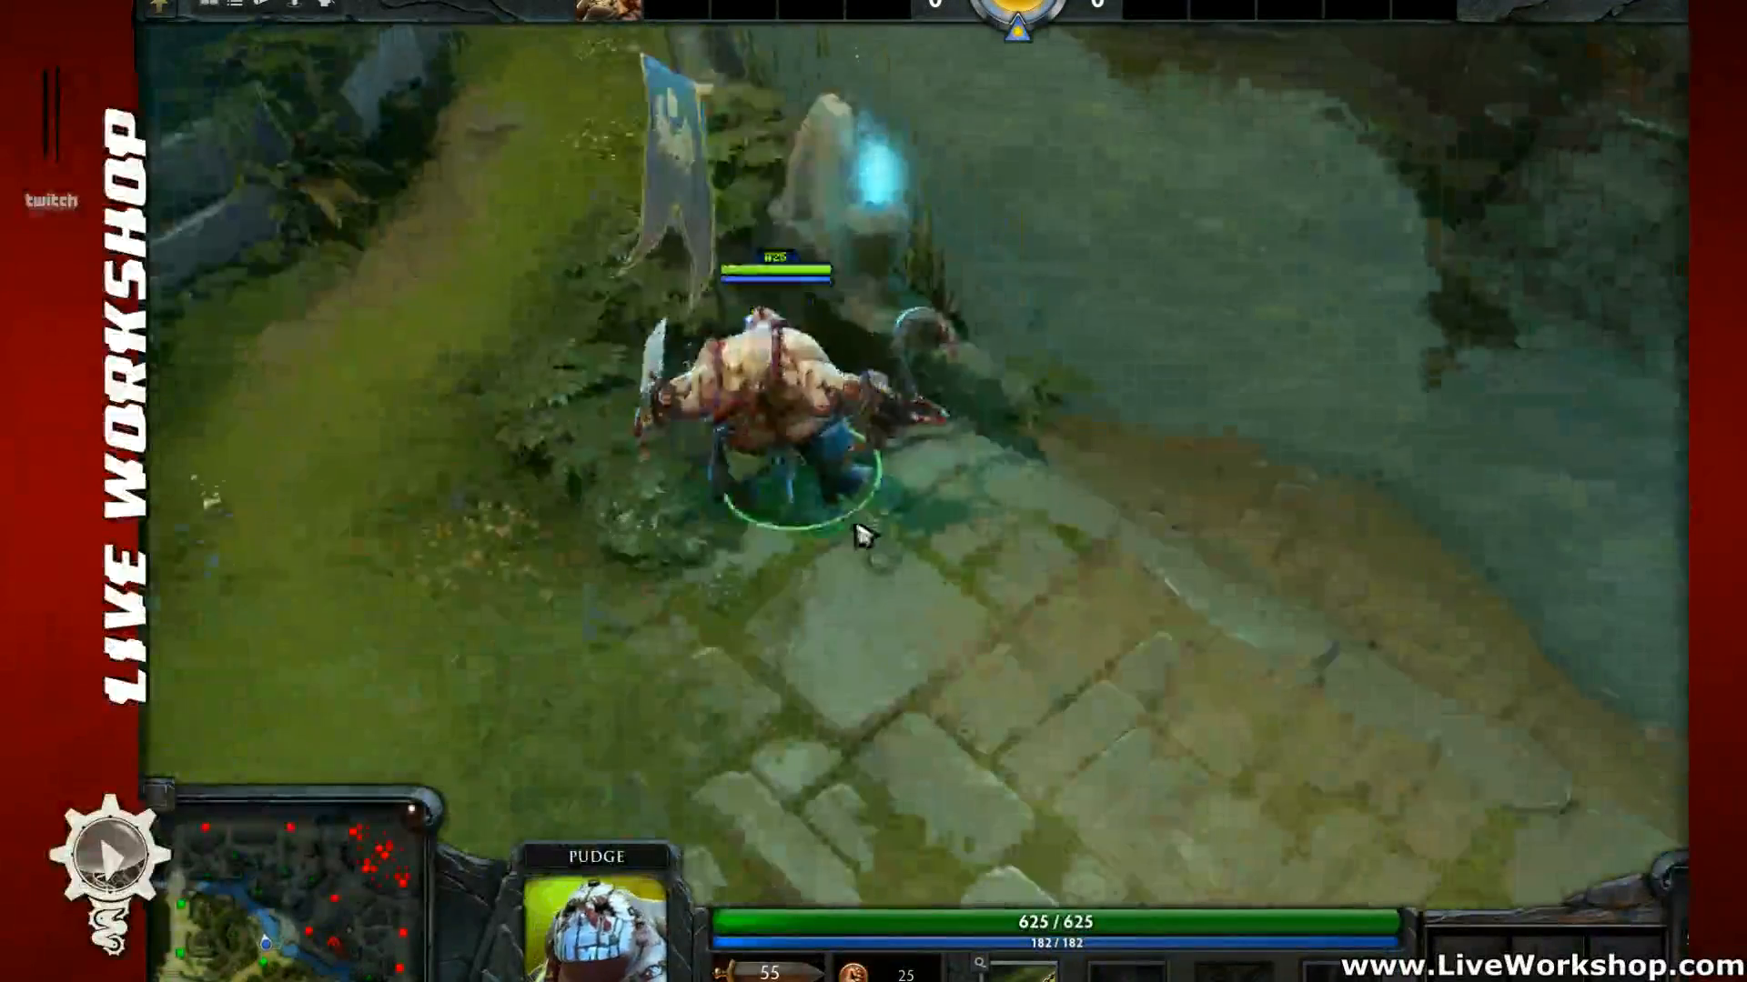
{"action": "right_click", "coordinate": [854, 574]}
{"action": "middle_click_drag", "start_coordinate": [800, 584], "coordinate": [881, 455]}
{"action": "right_click", "coordinate": [887, 462]}
{"action": "right_click", "coordinate": [829, 520]}
{"action": "right_click", "coordinate": [841, 529]}
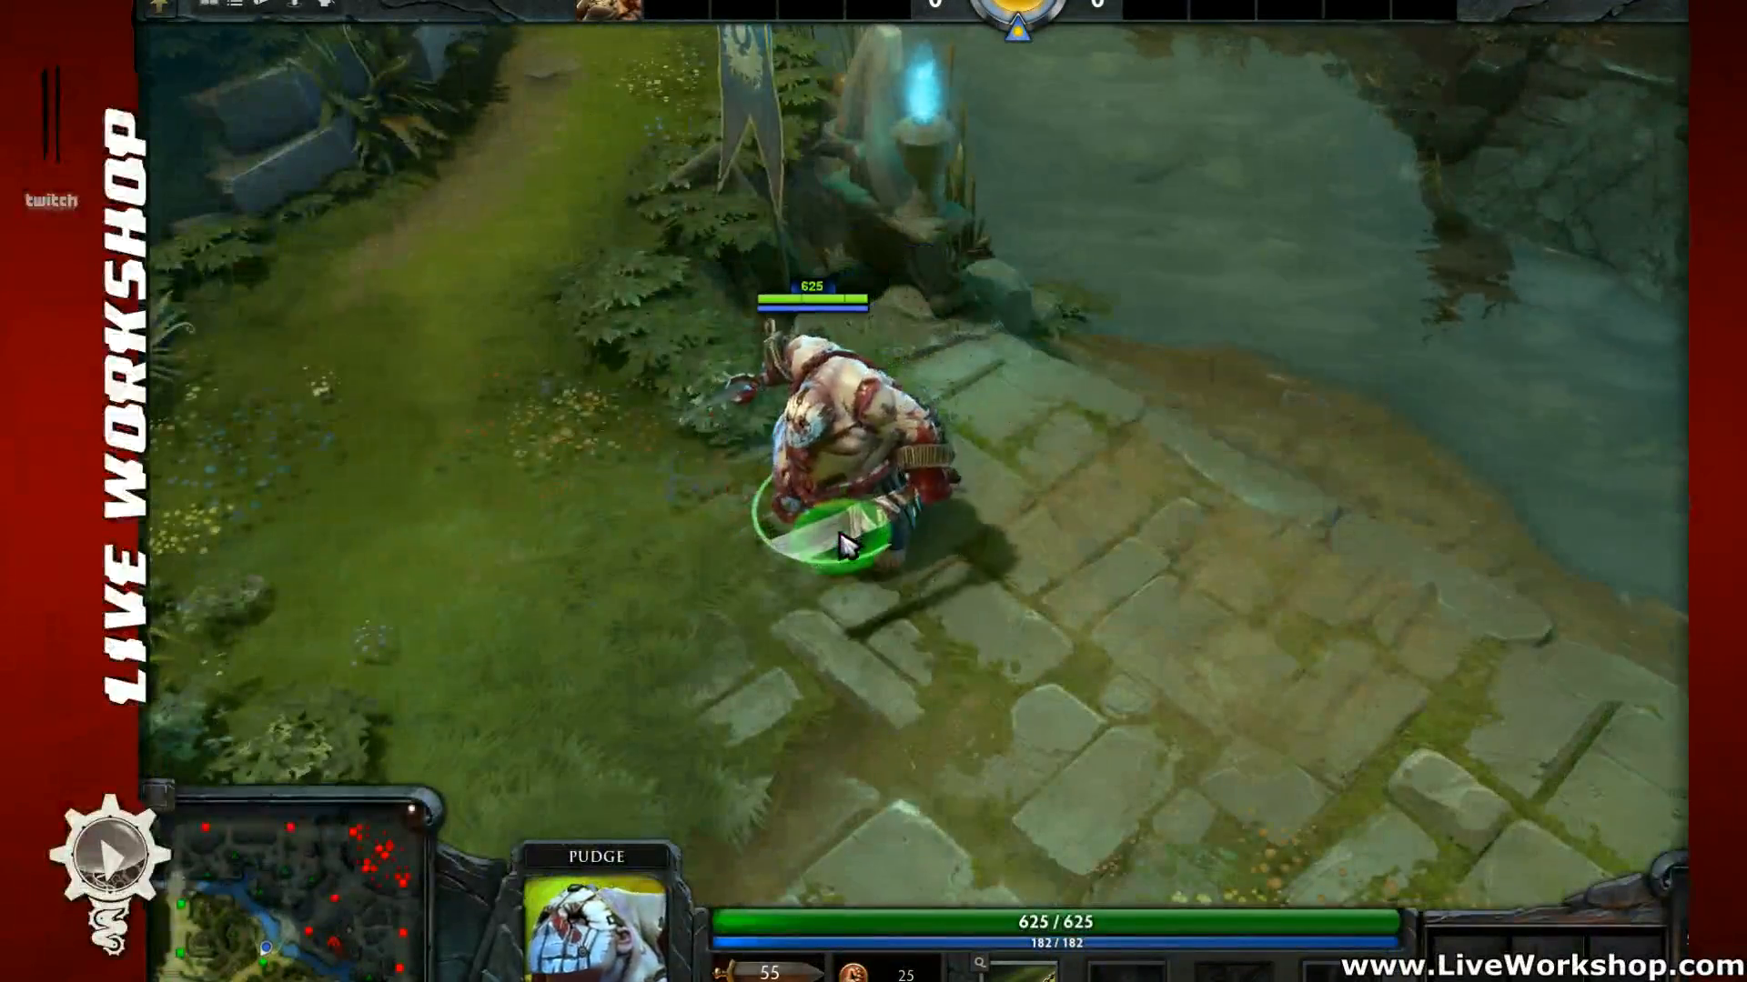
{"action": "right_click", "coordinate": [820, 598]}
{"action": "right_click", "coordinate": [835, 615]}
{"action": "middle_click_drag", "start_coordinate": [835, 615], "coordinate": [847, 449]}
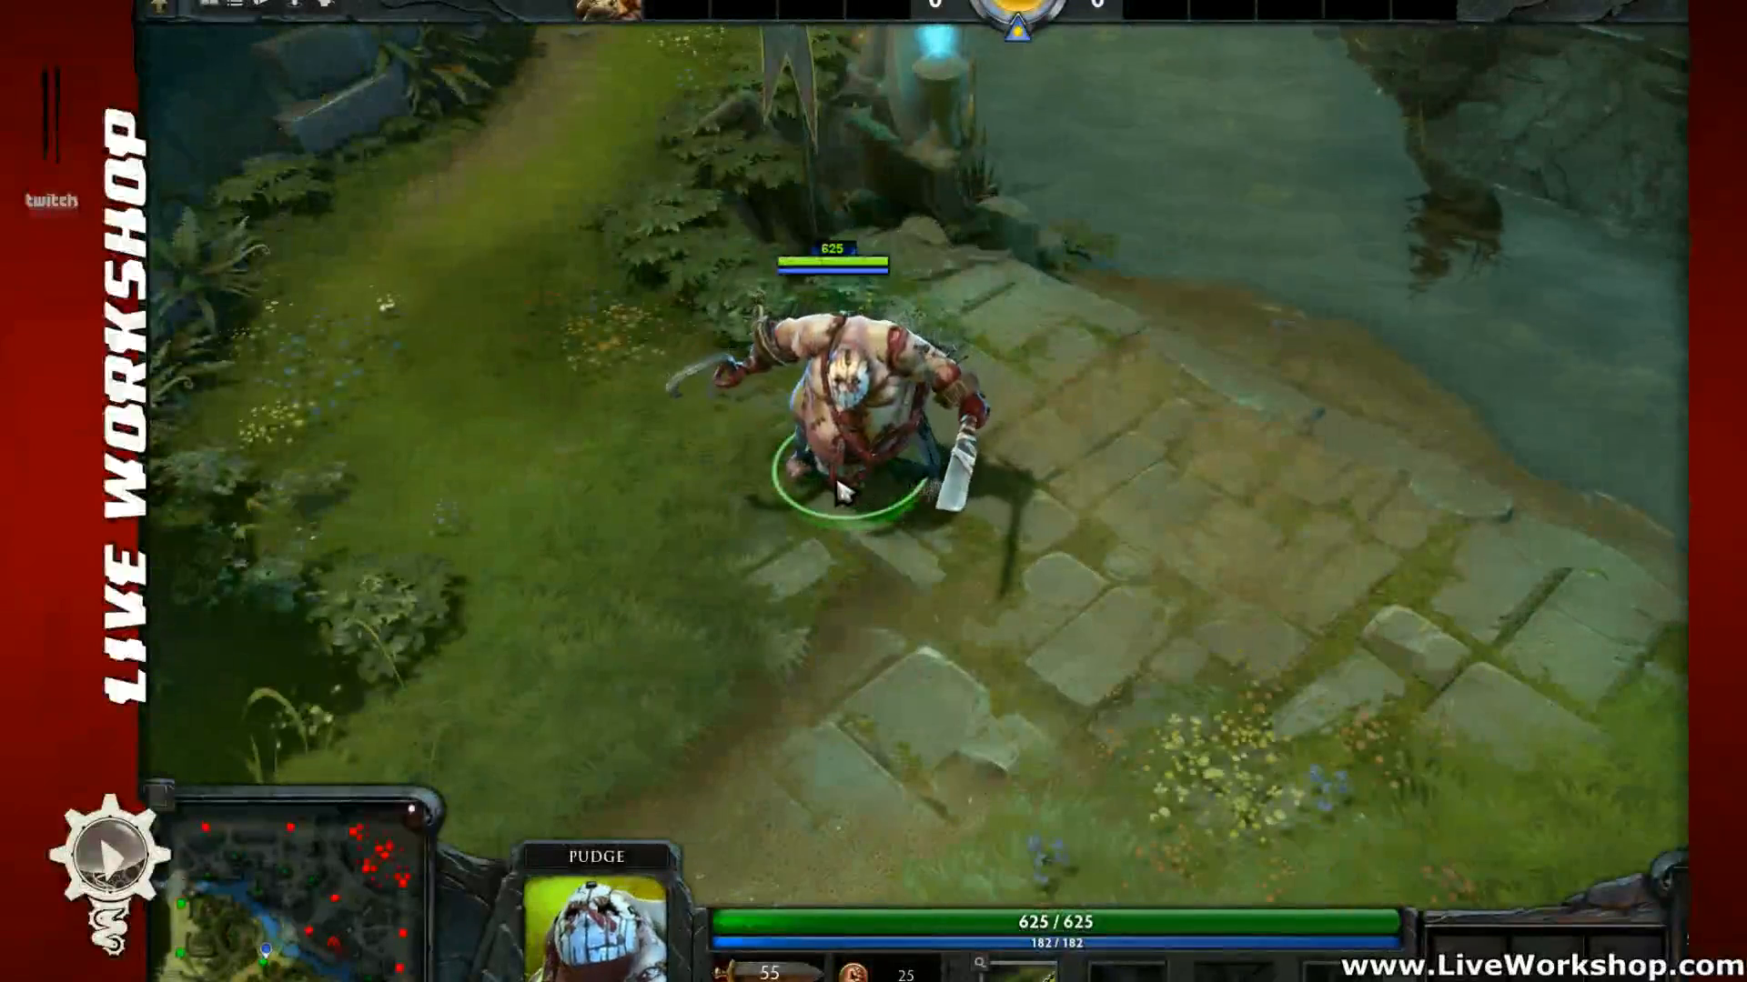
Step: Walk Pudge down the grass and onto the dirt trail to examine the set in motion
{"action": "right_click", "coordinate": [757, 579]}
{"action": "middle_click_drag", "start_coordinate": [929, 719], "coordinate": [1049, 570]}
{"action": "right_click", "coordinate": [675, 635]}
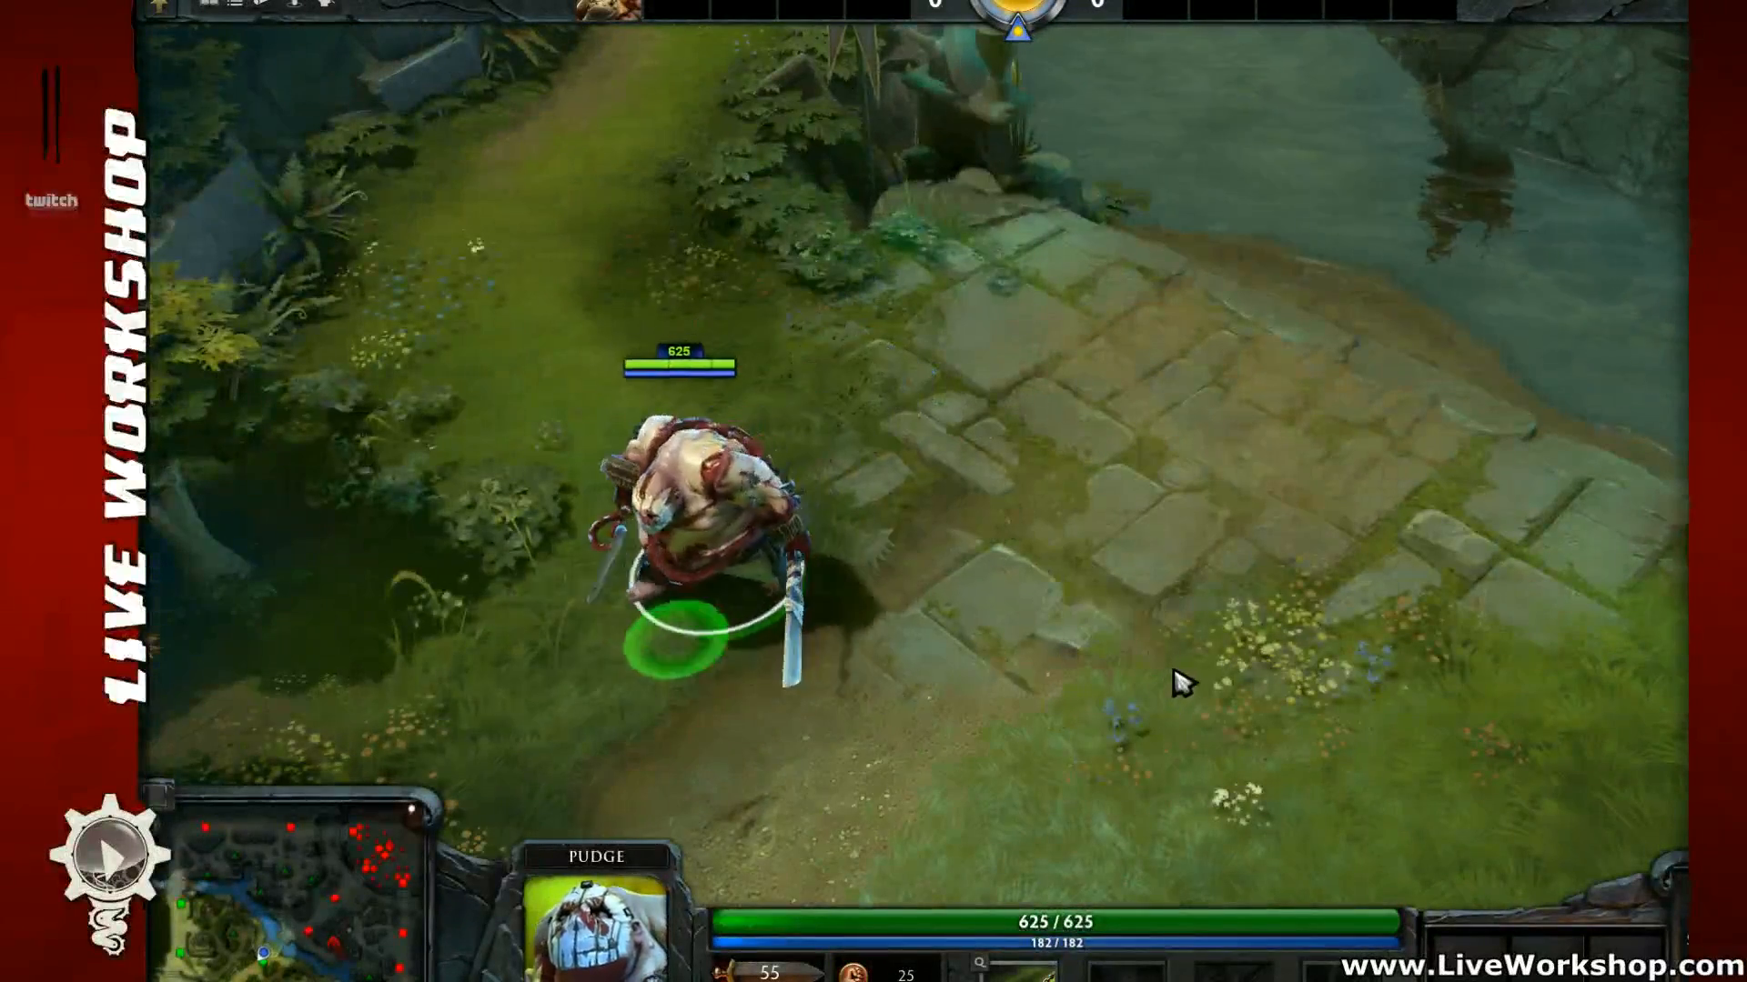
{"action": "right_click", "coordinate": [901, 732]}
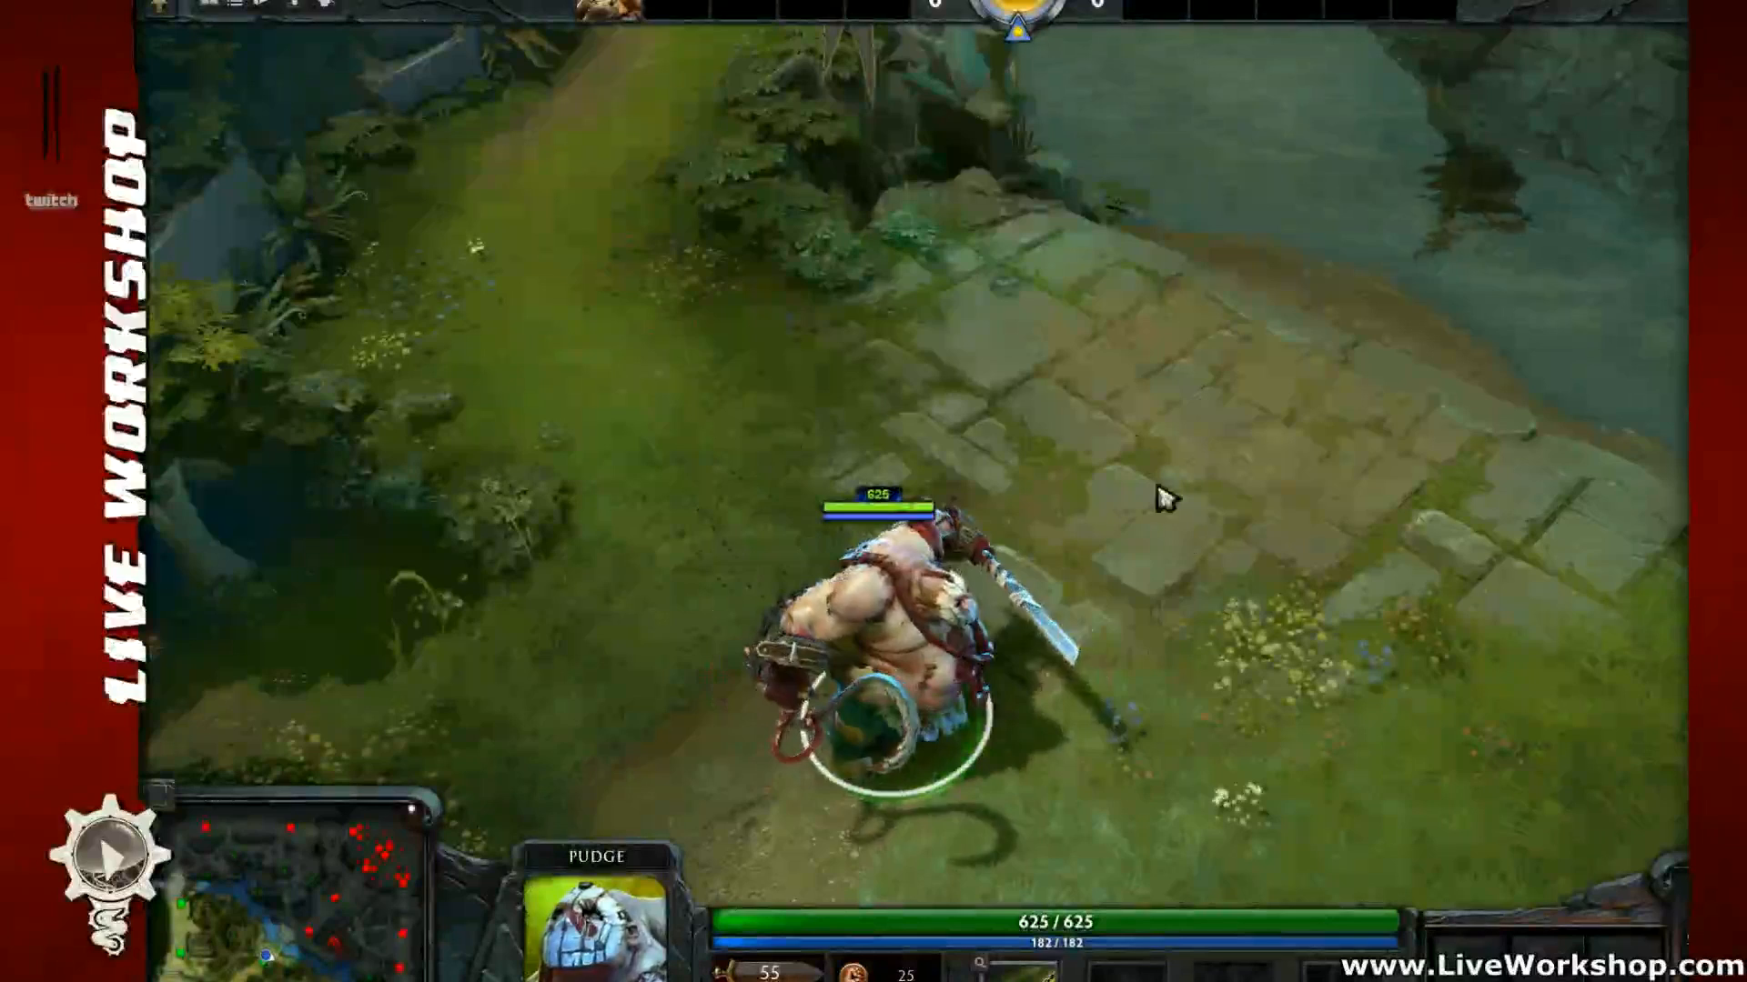
Step: Walk Pudge back to the riverbank and cast his first ability across the stone path
{"action": "right_click", "coordinate": [1133, 270]}
{"action": "right_click", "coordinate": [1248, 468]}
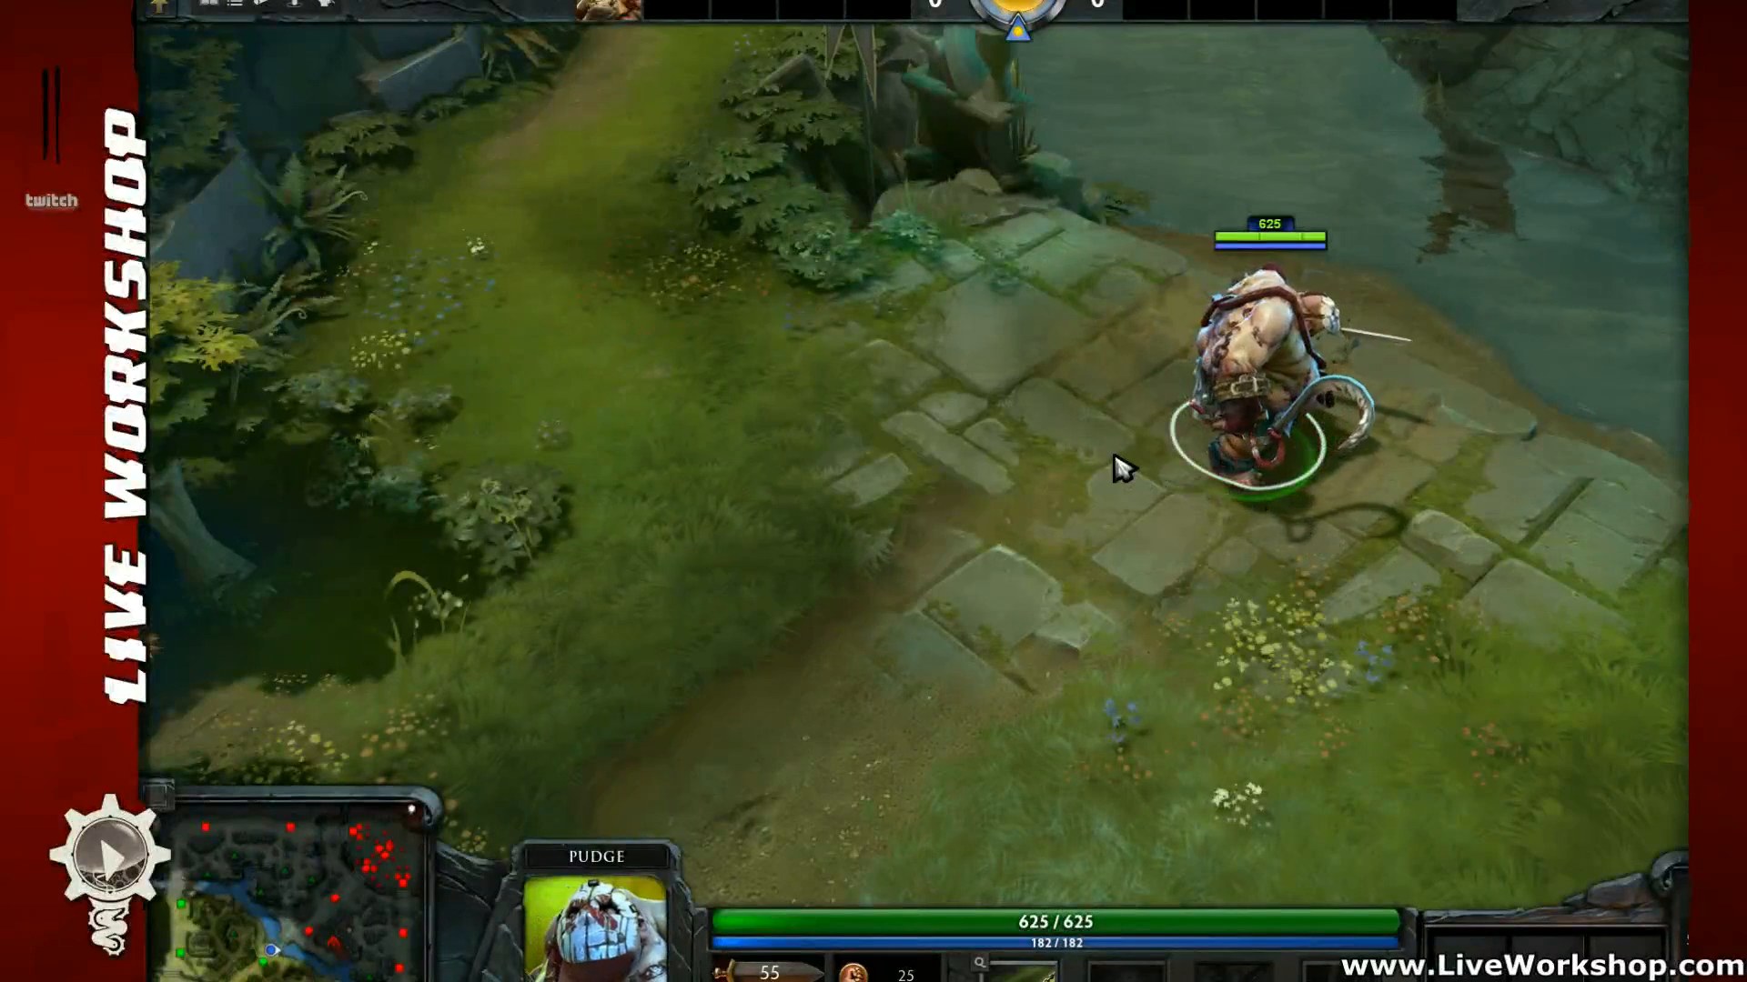
{"action": "right_click", "coordinate": [1306, 347]}
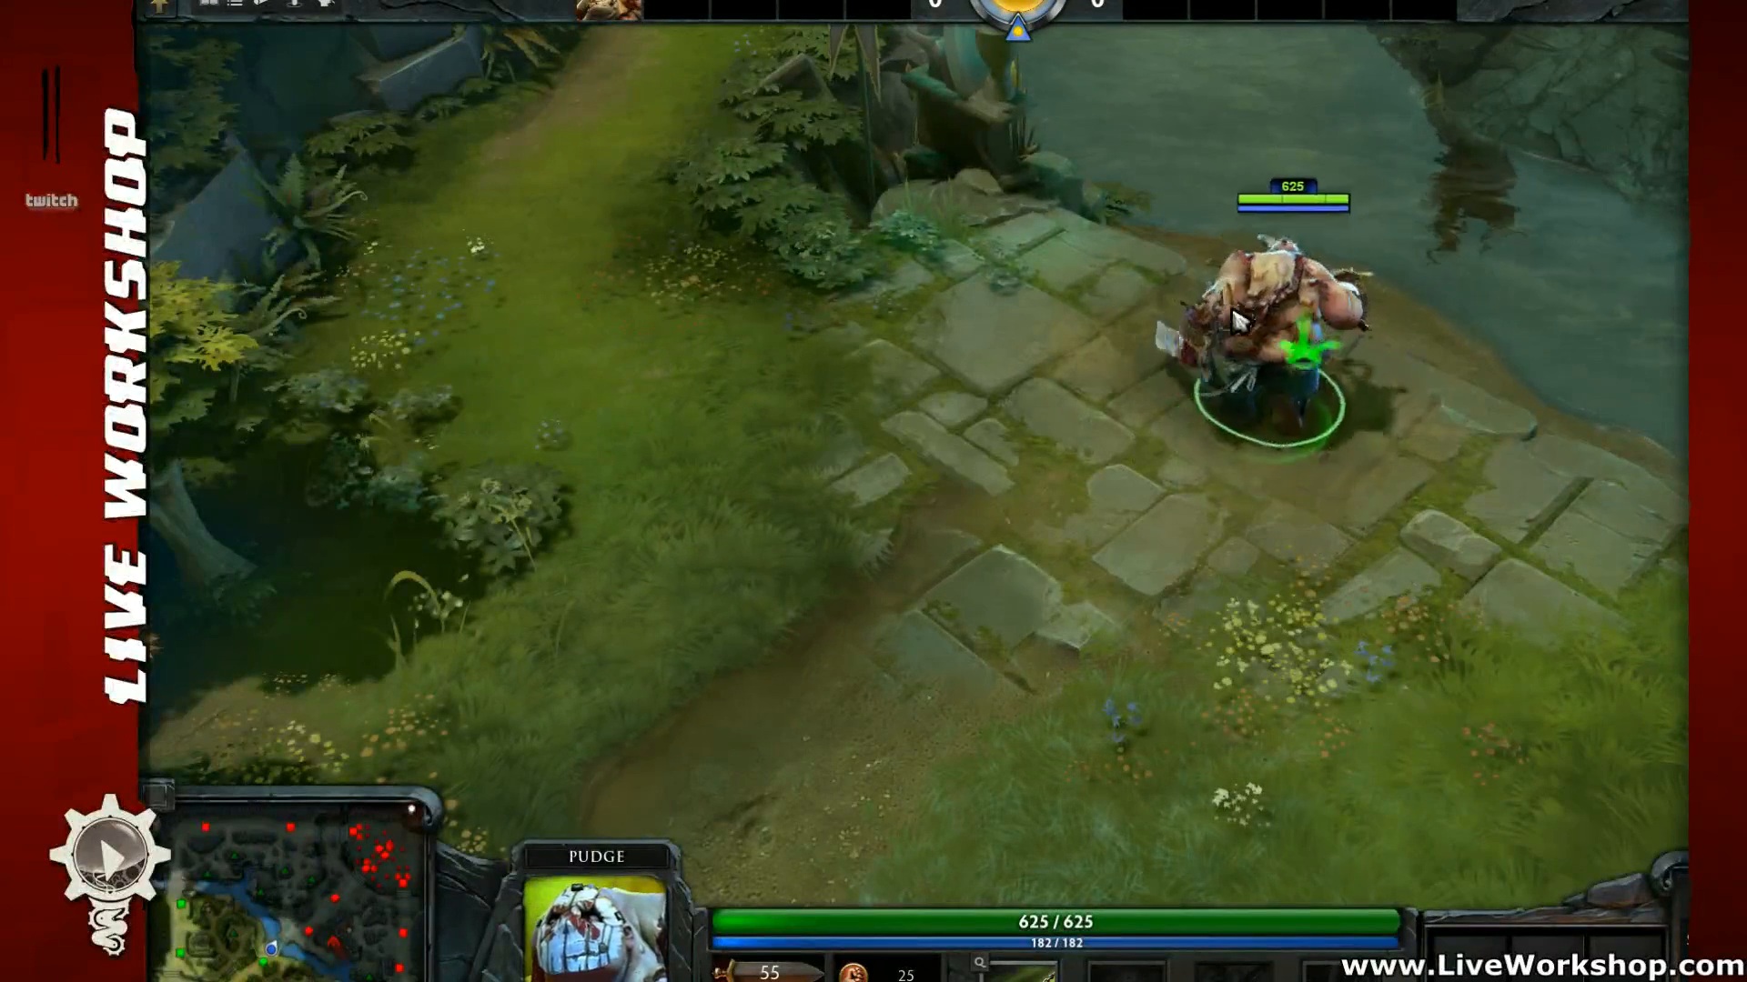
{"action": "key", "text": "q"}
{"action": "left_click", "coordinate": [846, 633]}
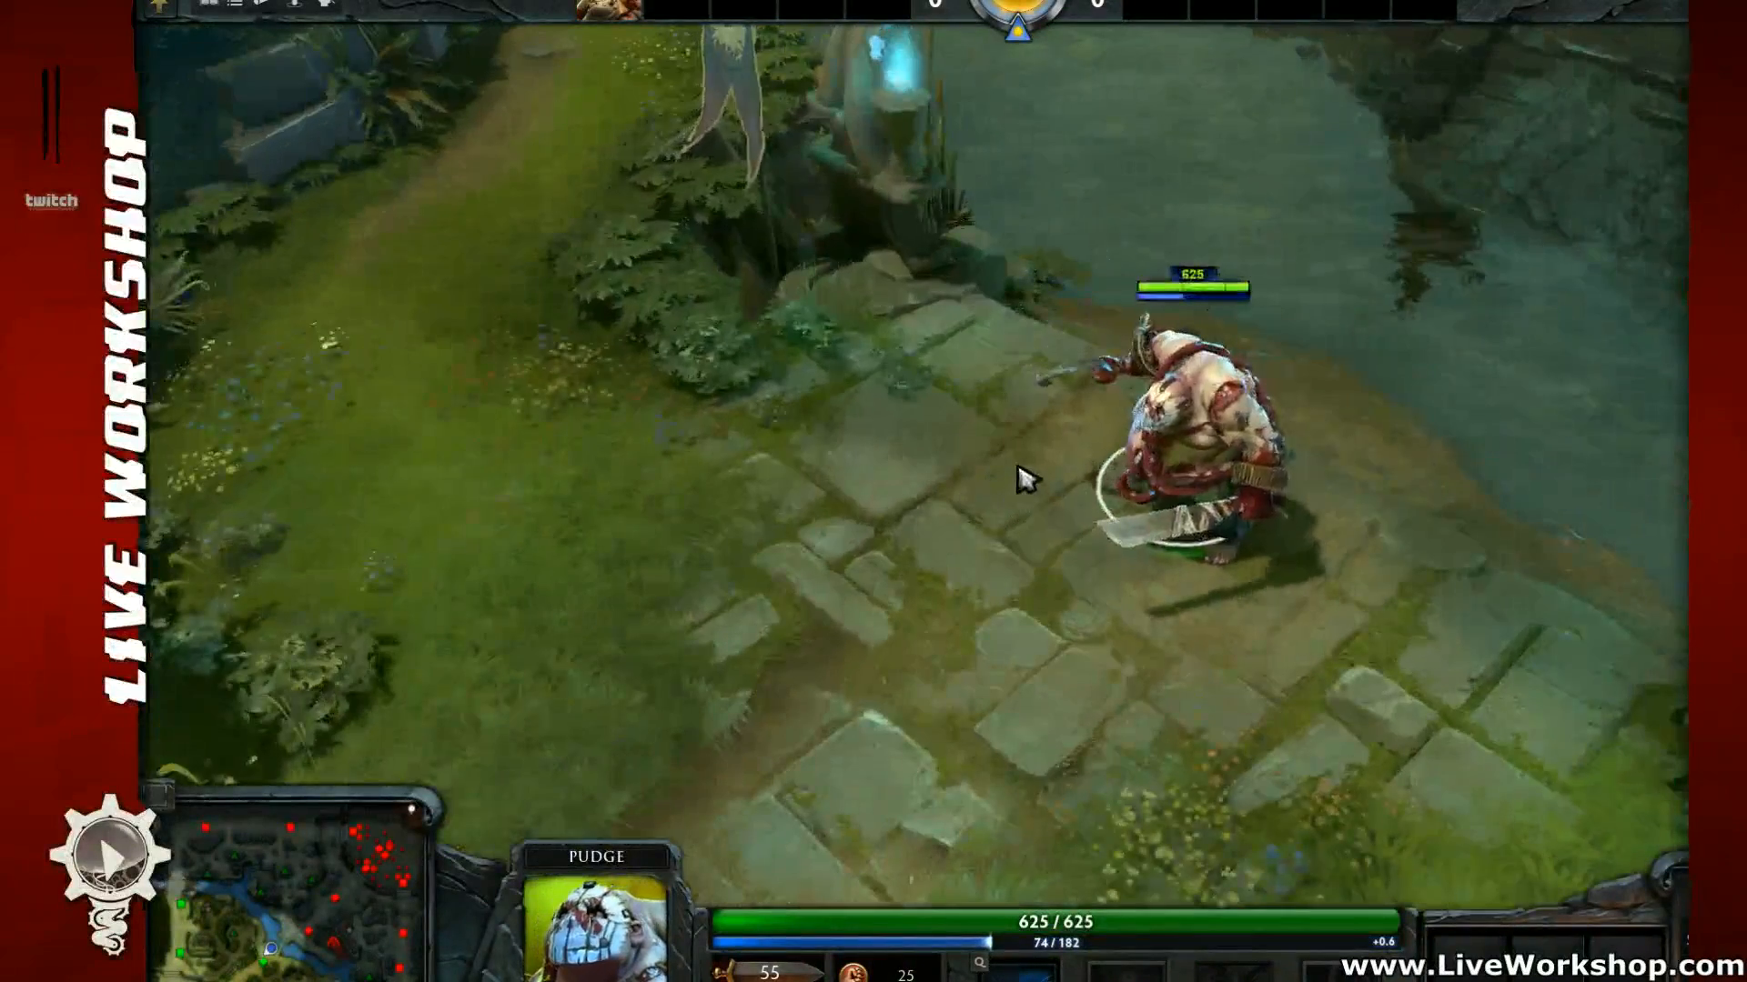
Step: Walk Pudge onto the grass below the banner and back to the riverbank, turning him to examine the mask again
{"action": "right_click", "coordinate": [920, 329]}
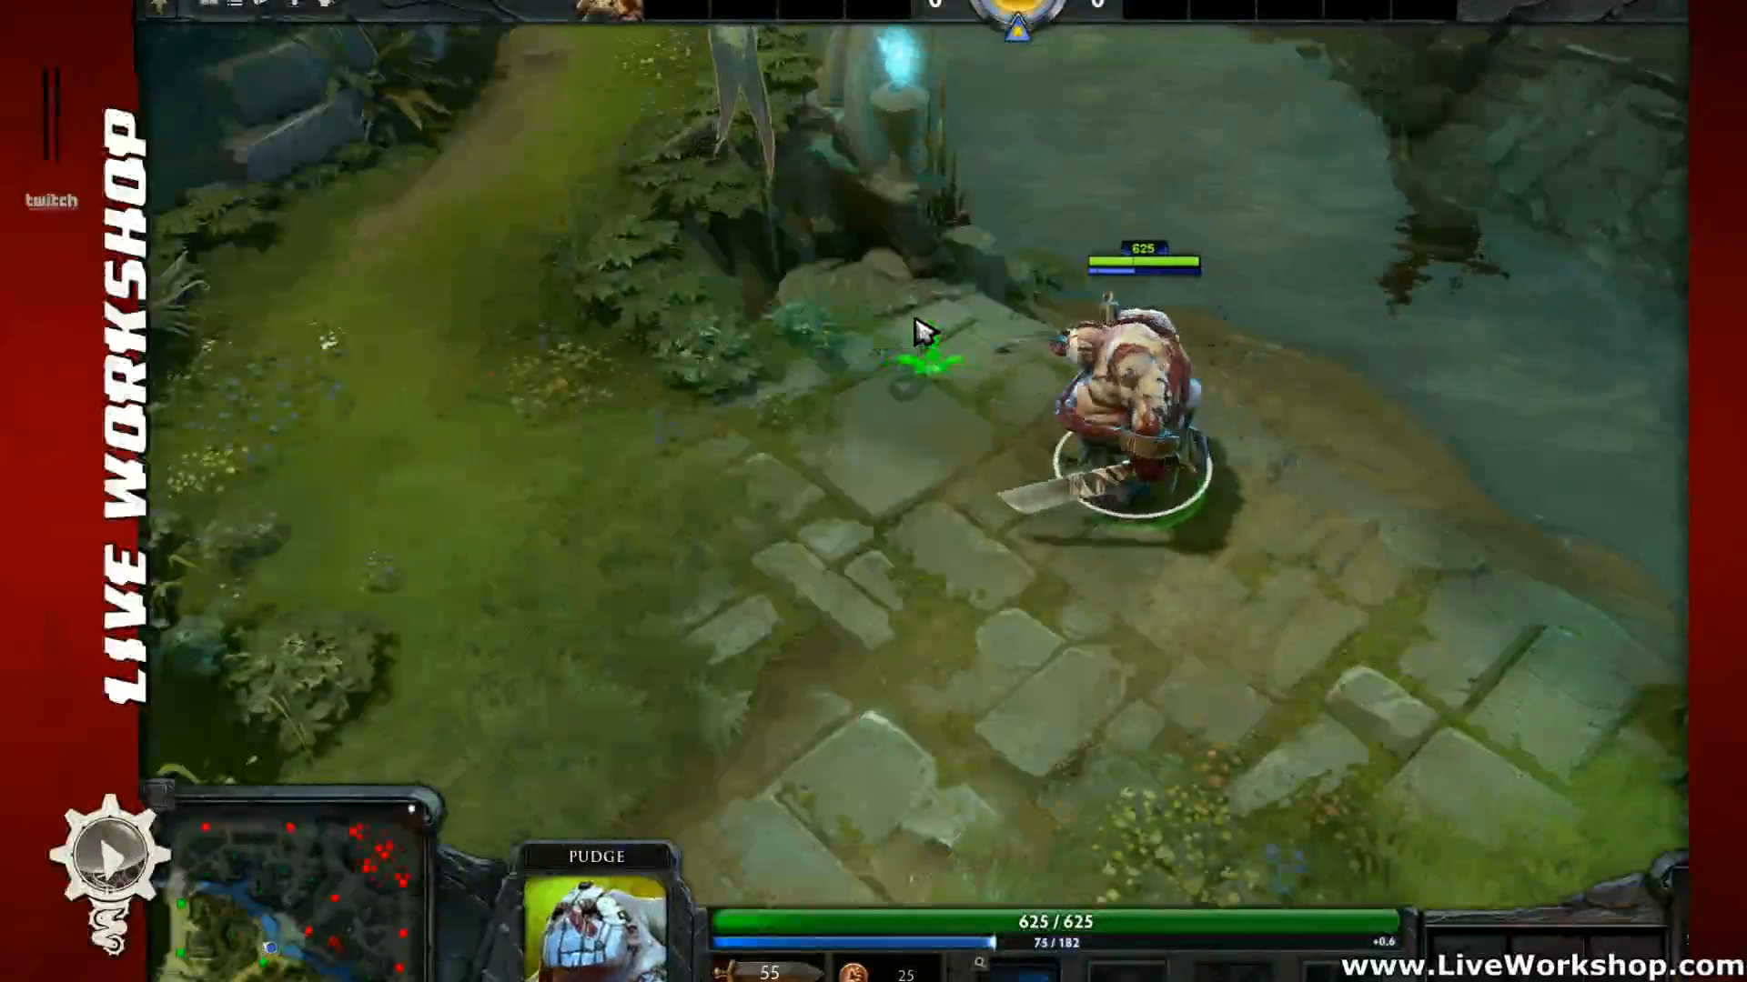
{"action": "right_click", "coordinate": [670, 420]}
{"action": "right_click", "coordinate": [556, 457]}
{"action": "right_click", "coordinate": [714, 451]}
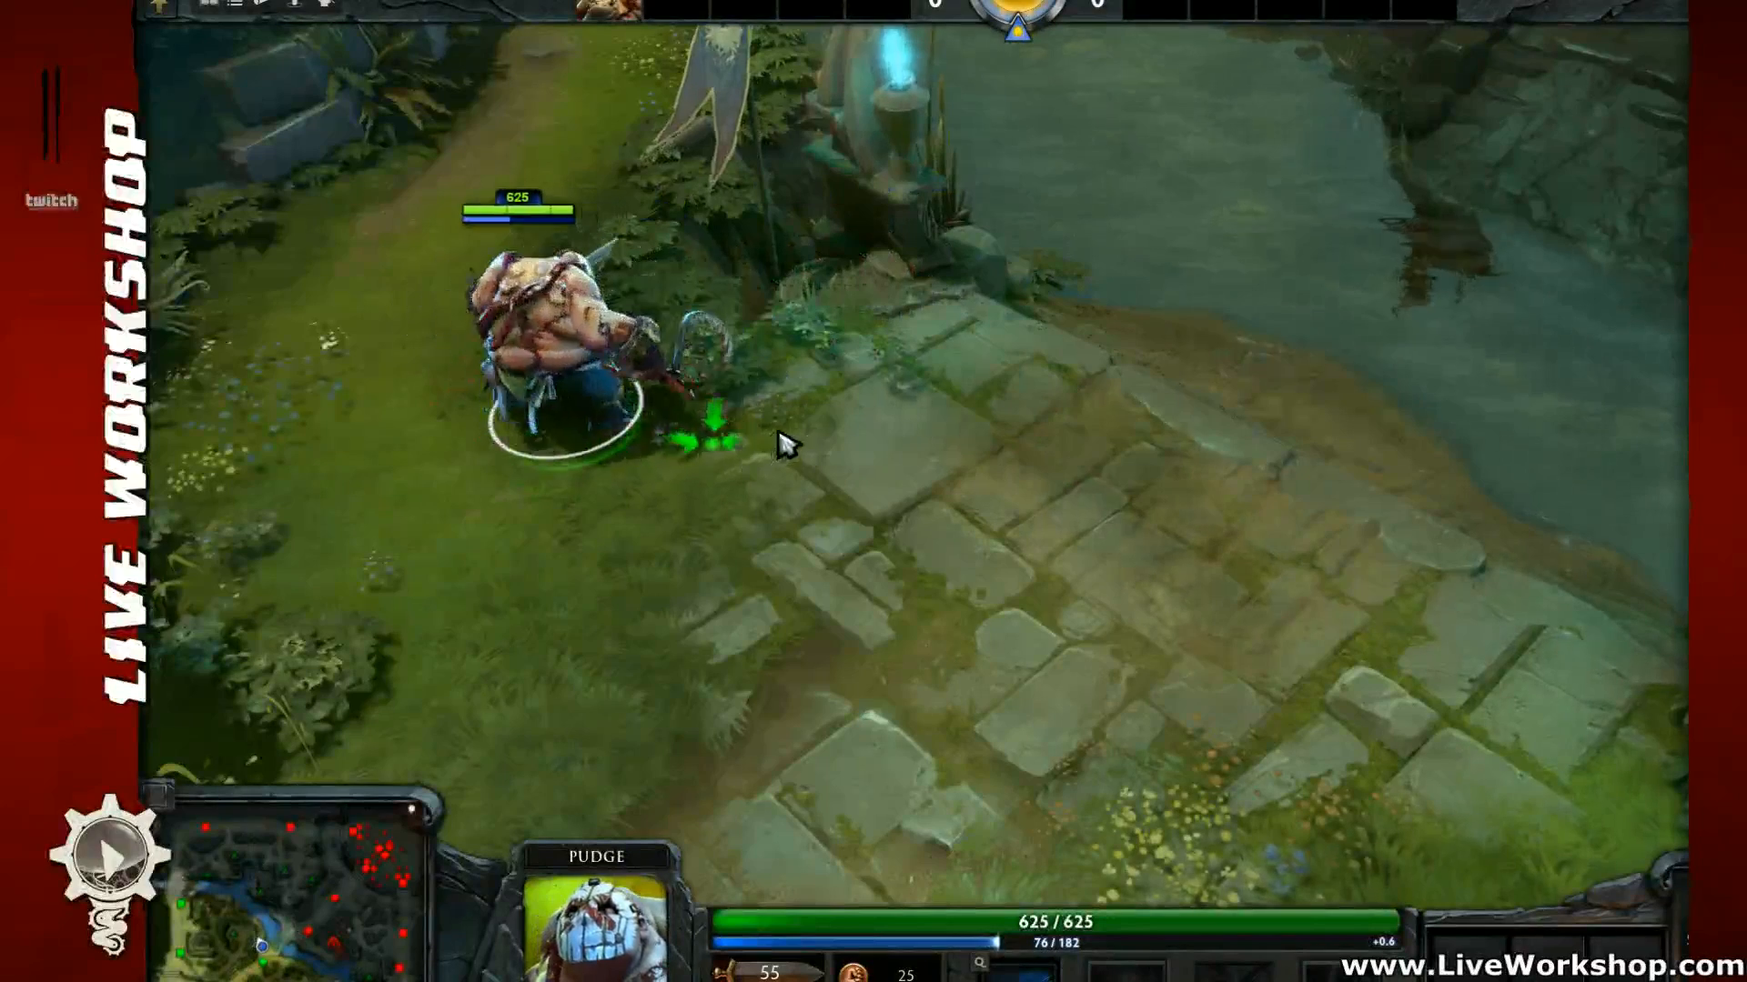
{"action": "right_click", "coordinate": [1091, 409]}
{"action": "right_click", "coordinate": [1242, 410]}
{"action": "right_click", "coordinate": [1210, 460]}
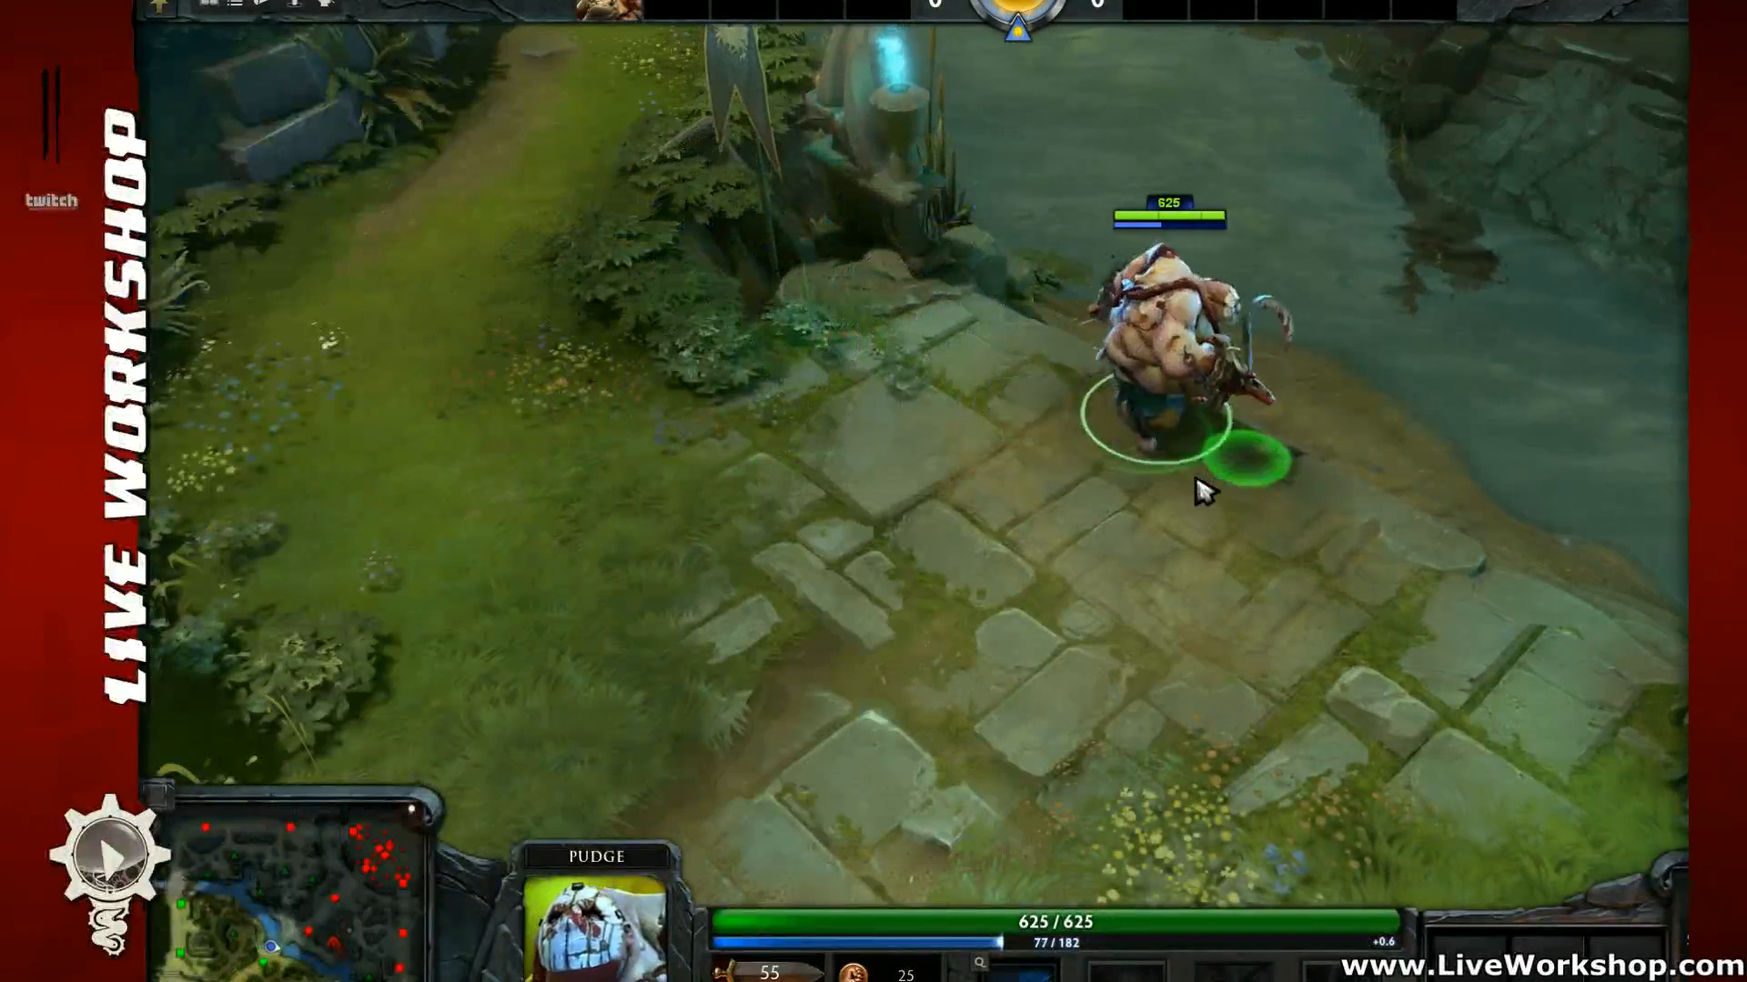
{"action": "right_click", "coordinate": [1149, 495]}
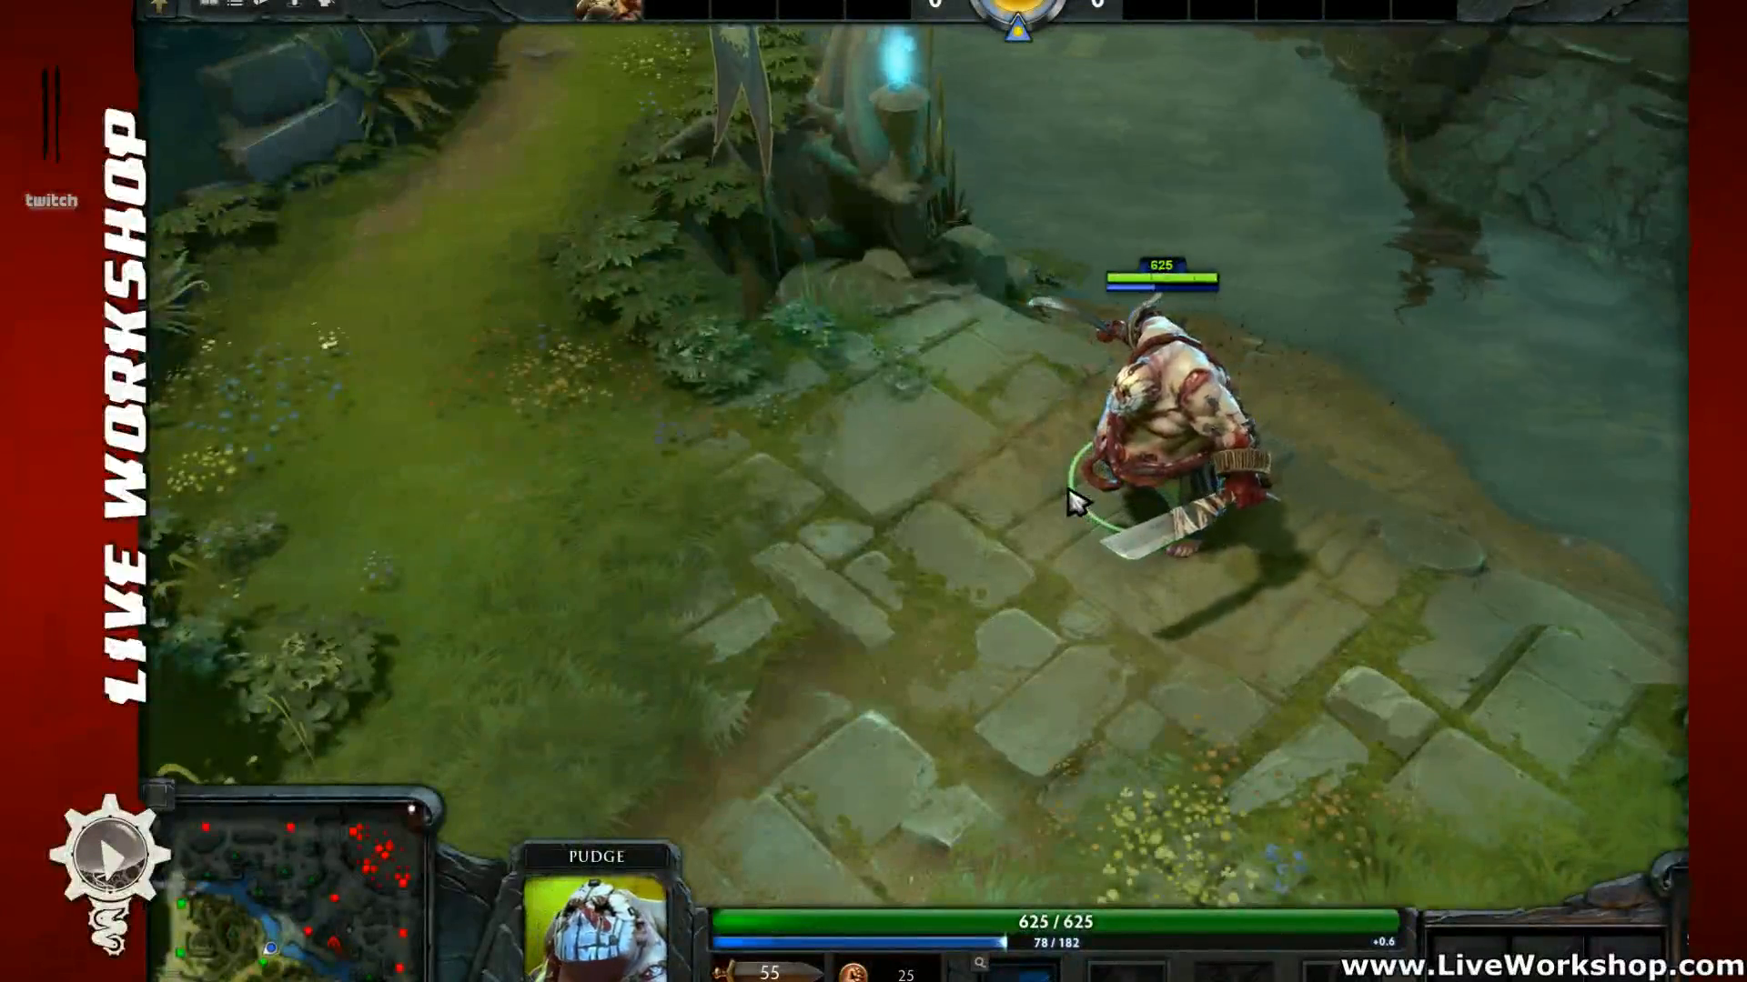
Step: Walk Pudge down the stone path and back up along the edge of the grass to examine the set in motion
{"action": "right_click", "coordinate": [1021, 502]}
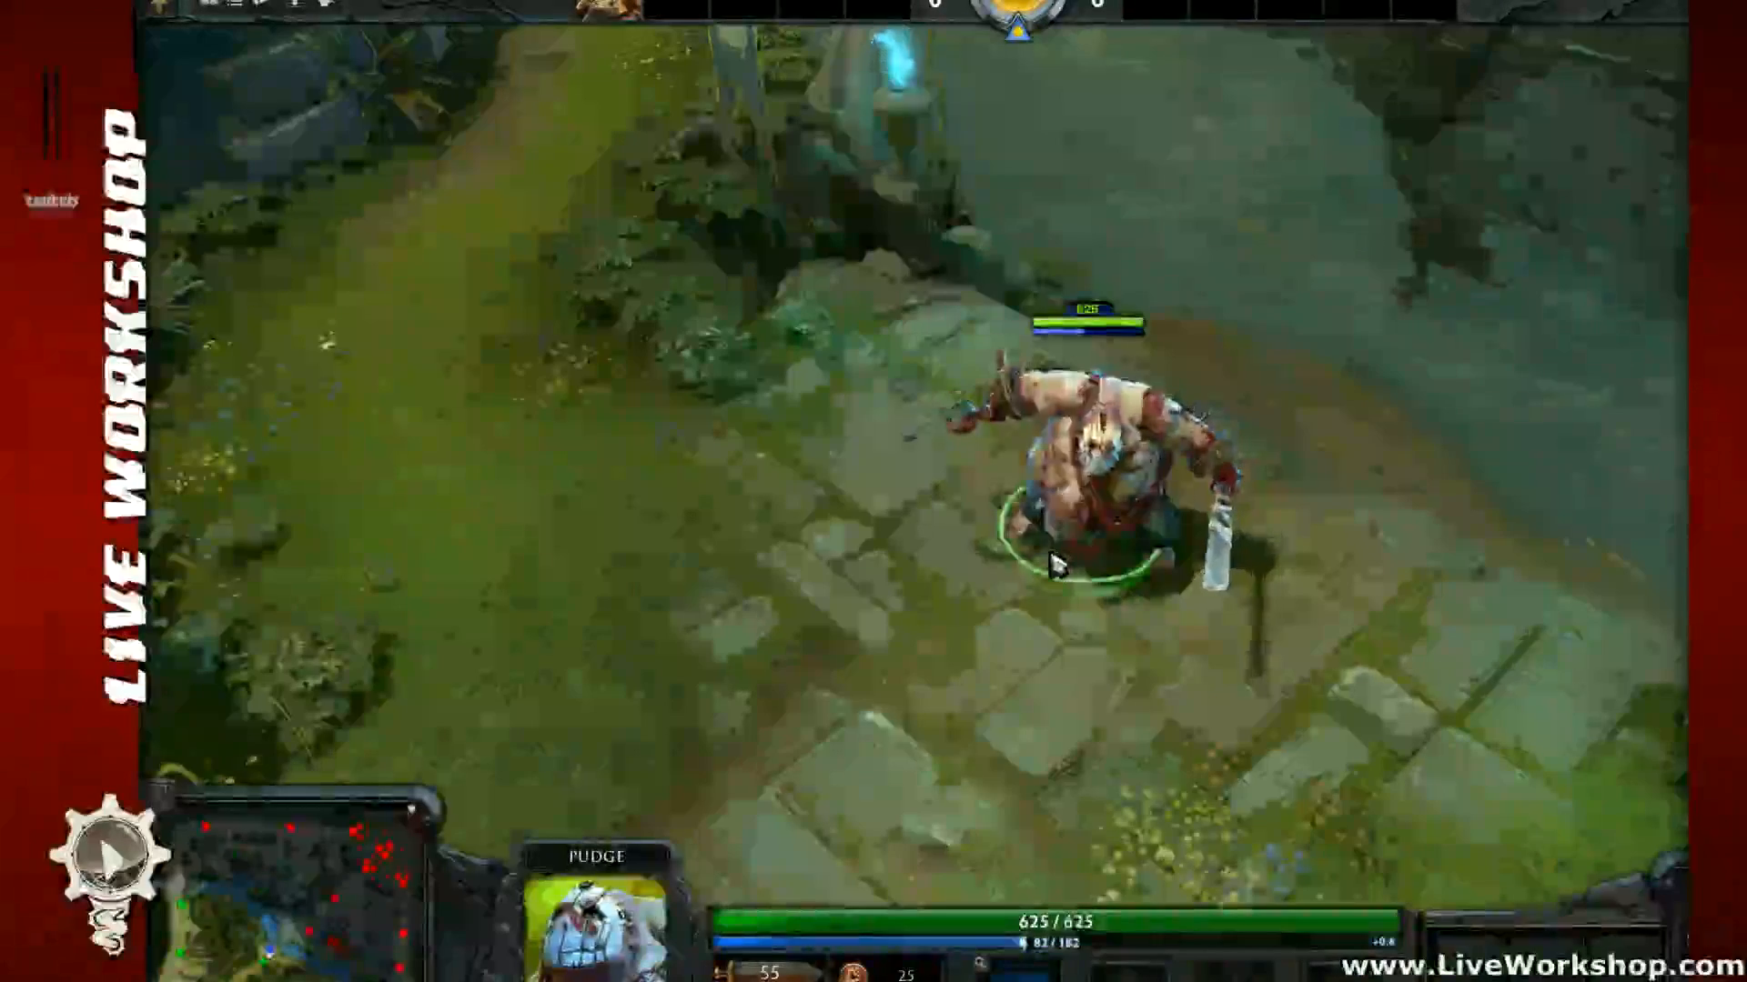
{"action": "right_click", "coordinate": [962, 687]}
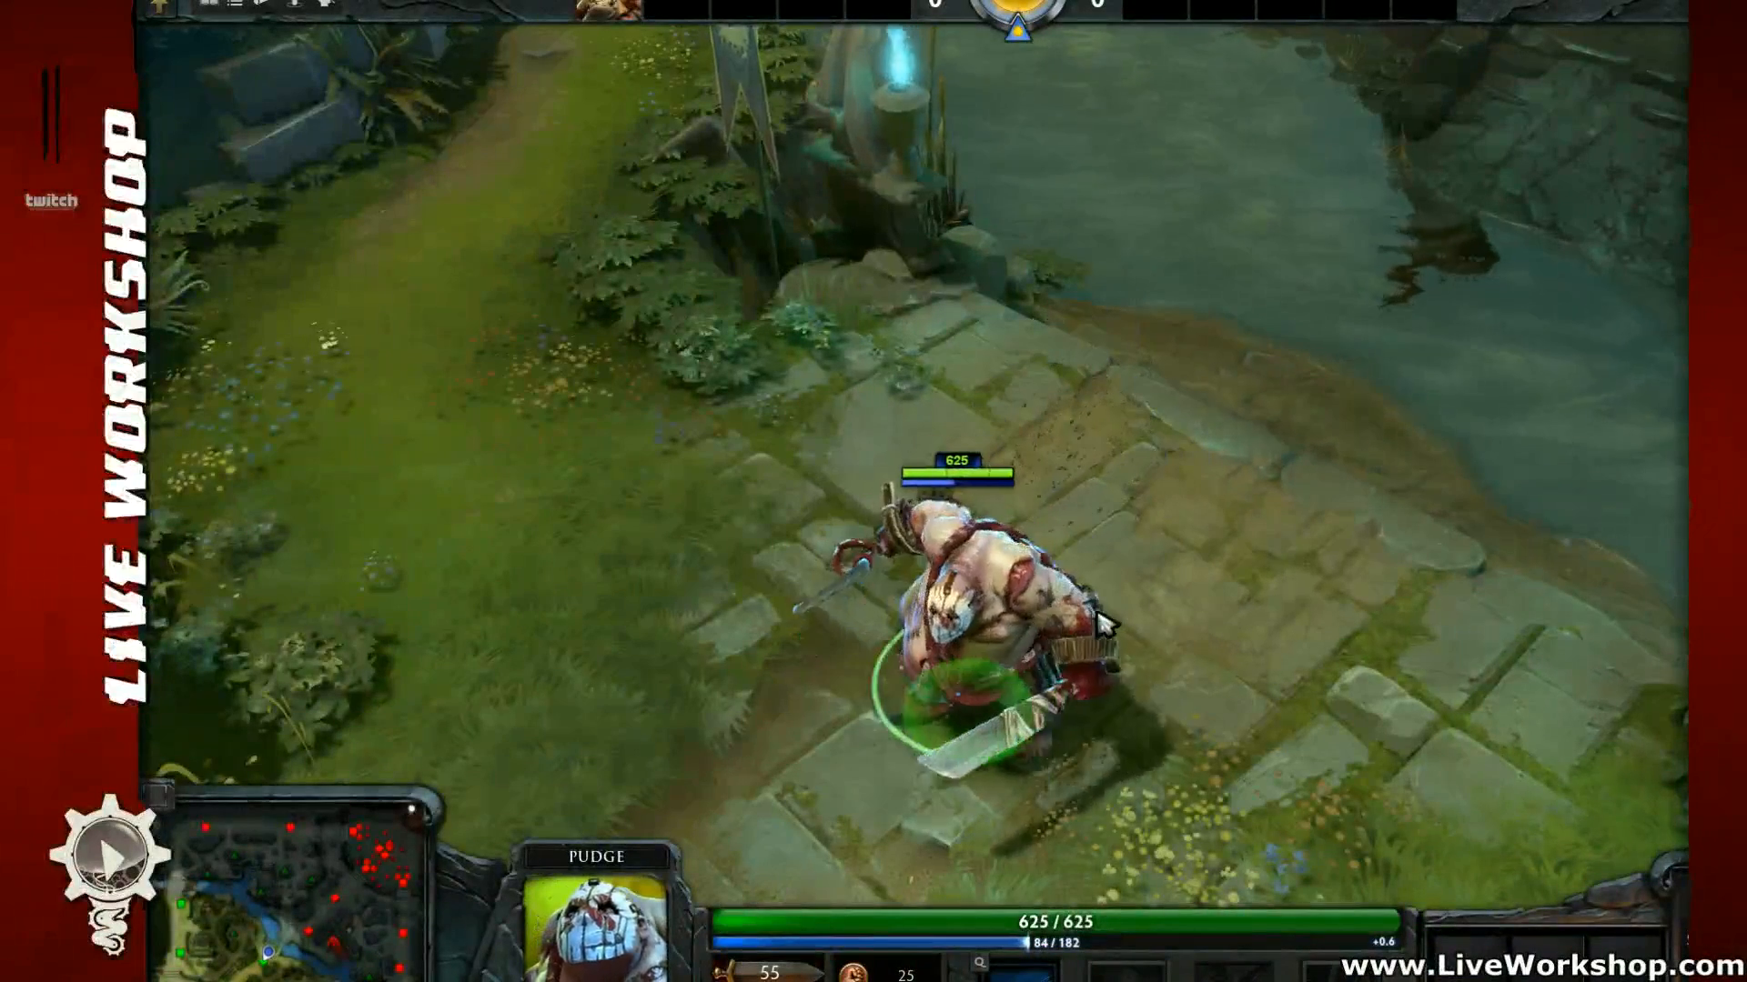
{"action": "right_click", "coordinate": [949, 492]}
{"action": "right_click", "coordinate": [858, 615]}
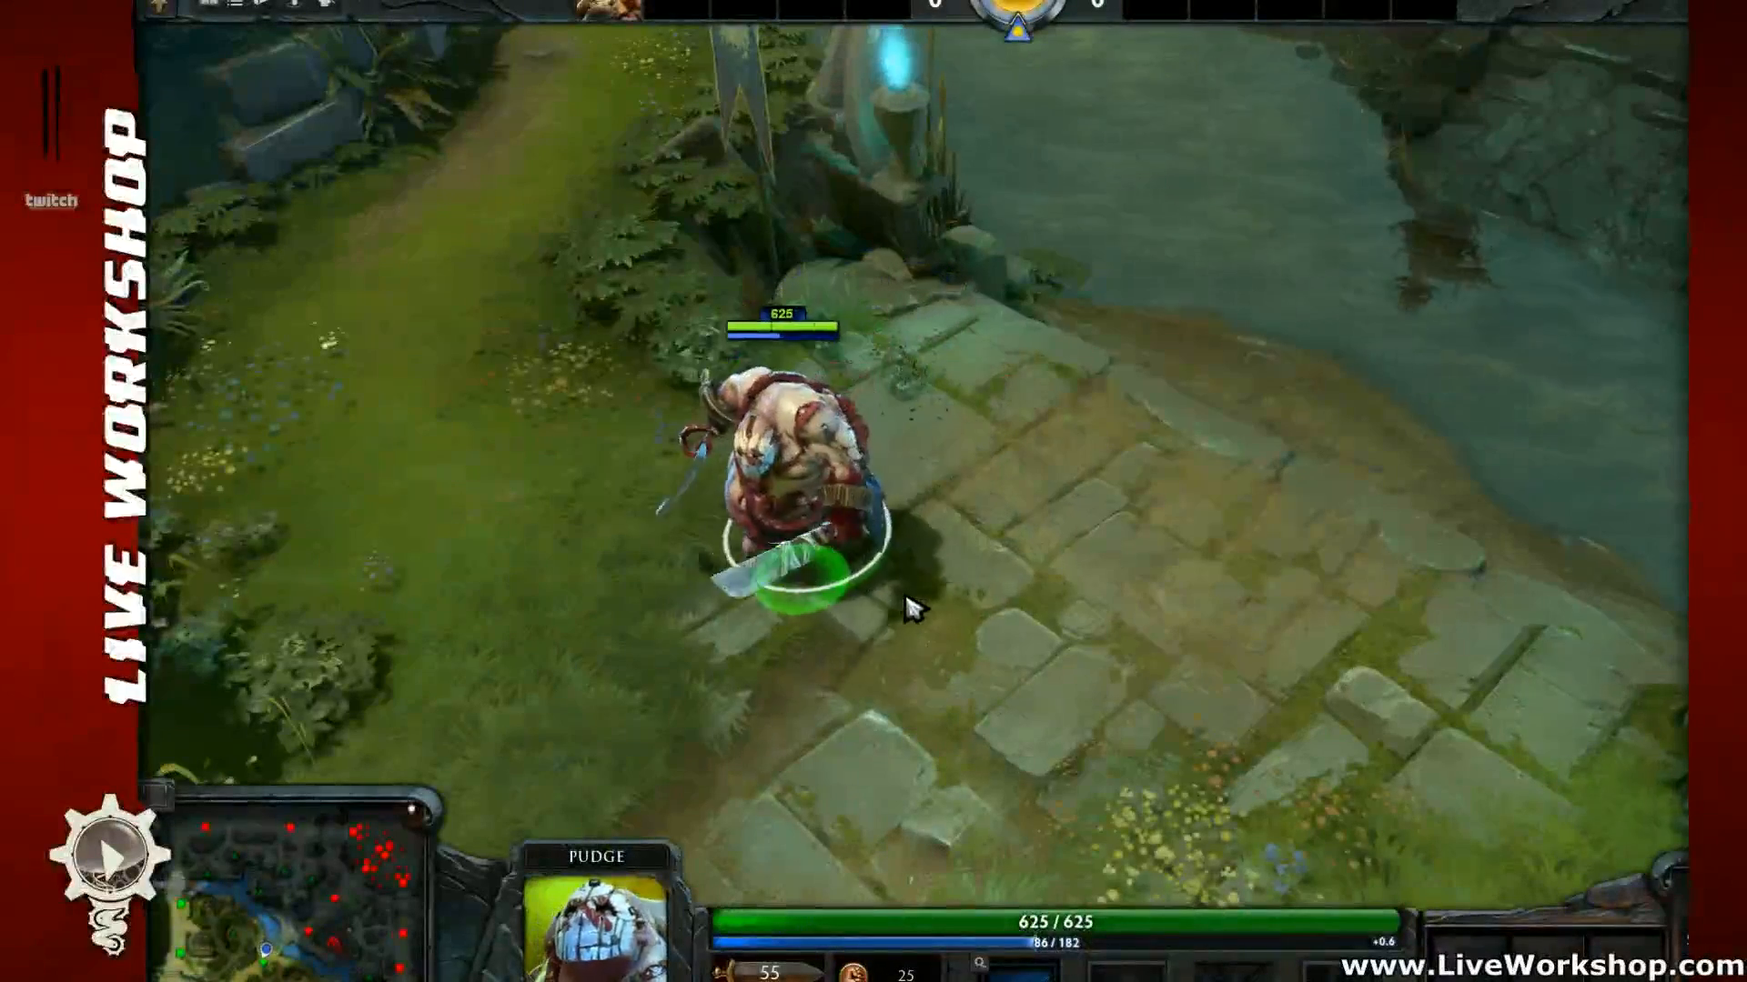
{"action": "right_click", "coordinate": [910, 608]}
Step: Switch to the Softimage scene and select only the upper intestine loop rising behind Pudge's raised hand
{"action": "key", "text": "super"}
{"action": "key", "text": "alt+Tab"}
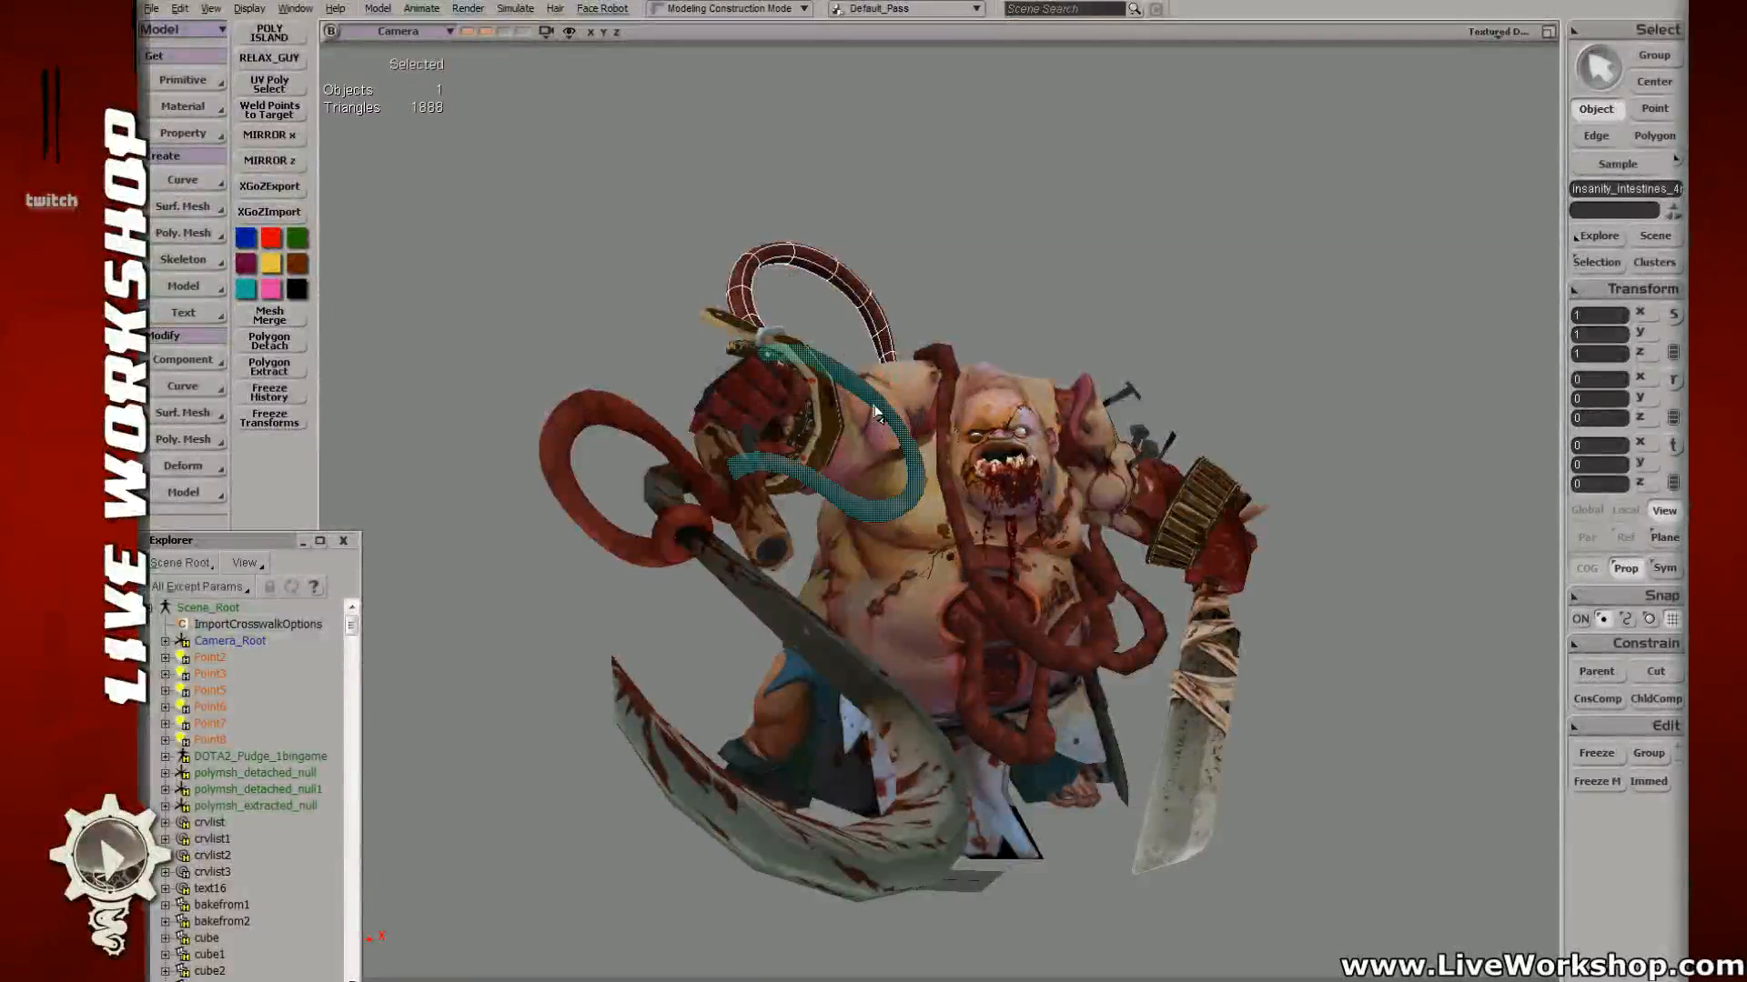
{"action": "left_click", "coordinate": [831, 386]}
{"action": "key", "text": "ctrl+z"}
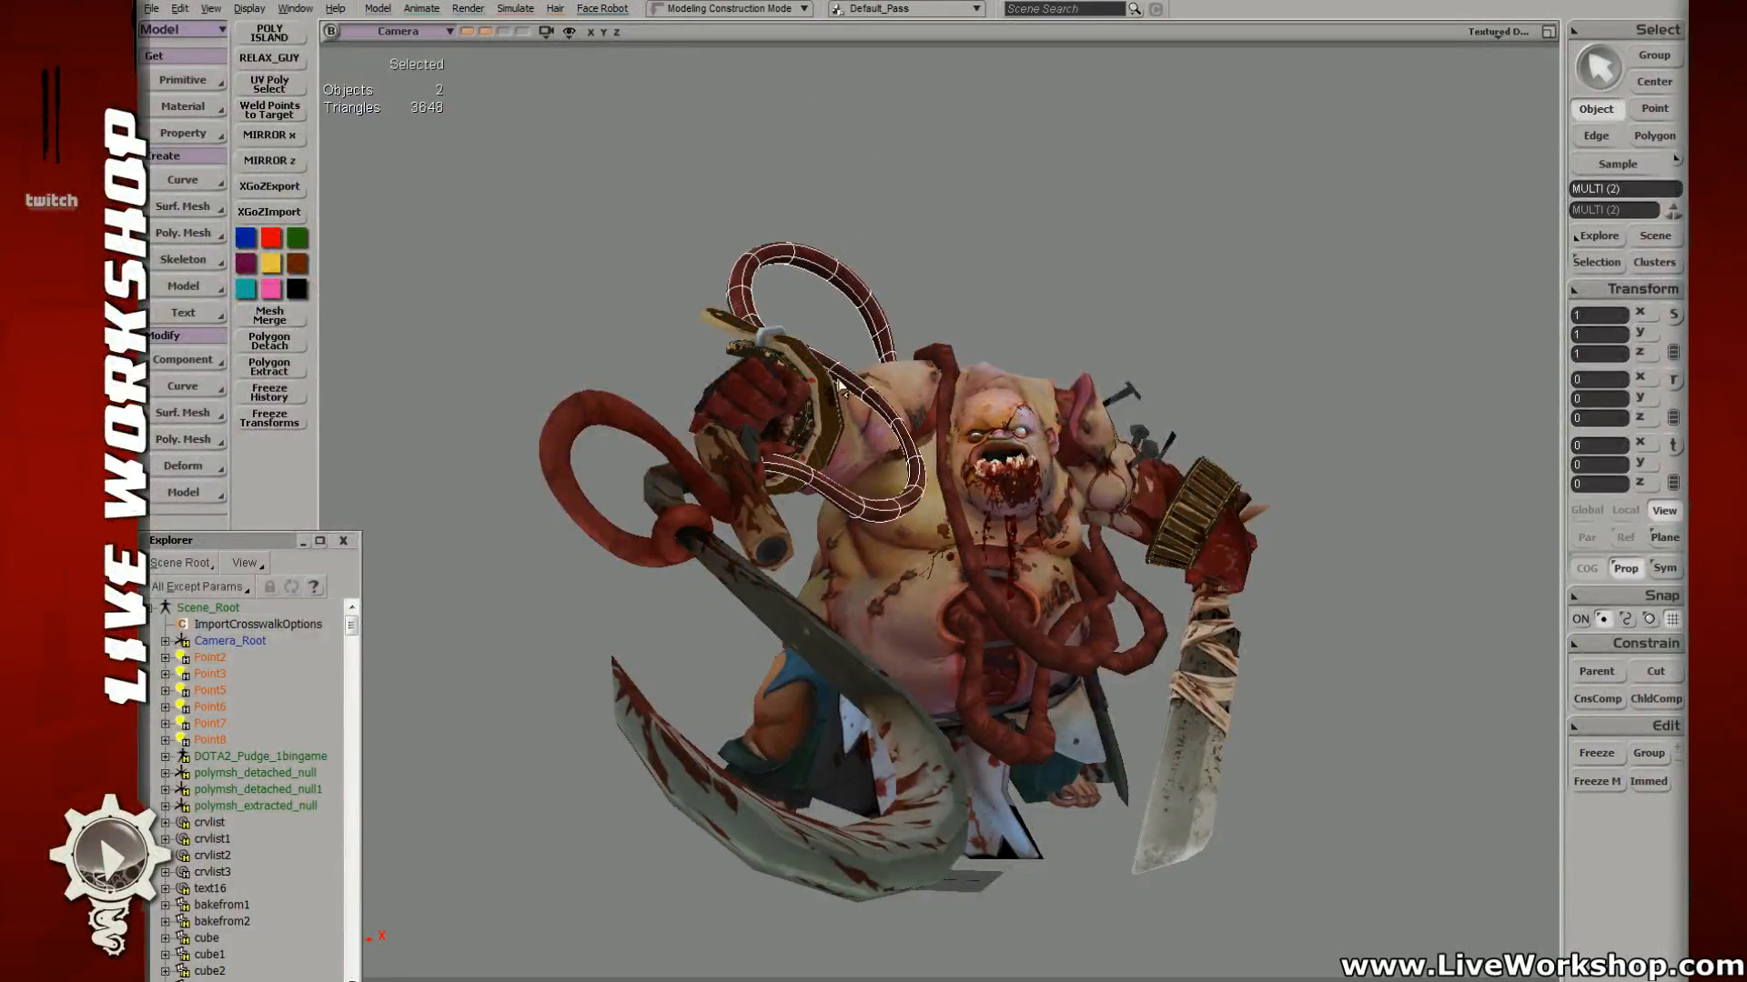
{"action": "left_click", "coordinate": [776, 247]}
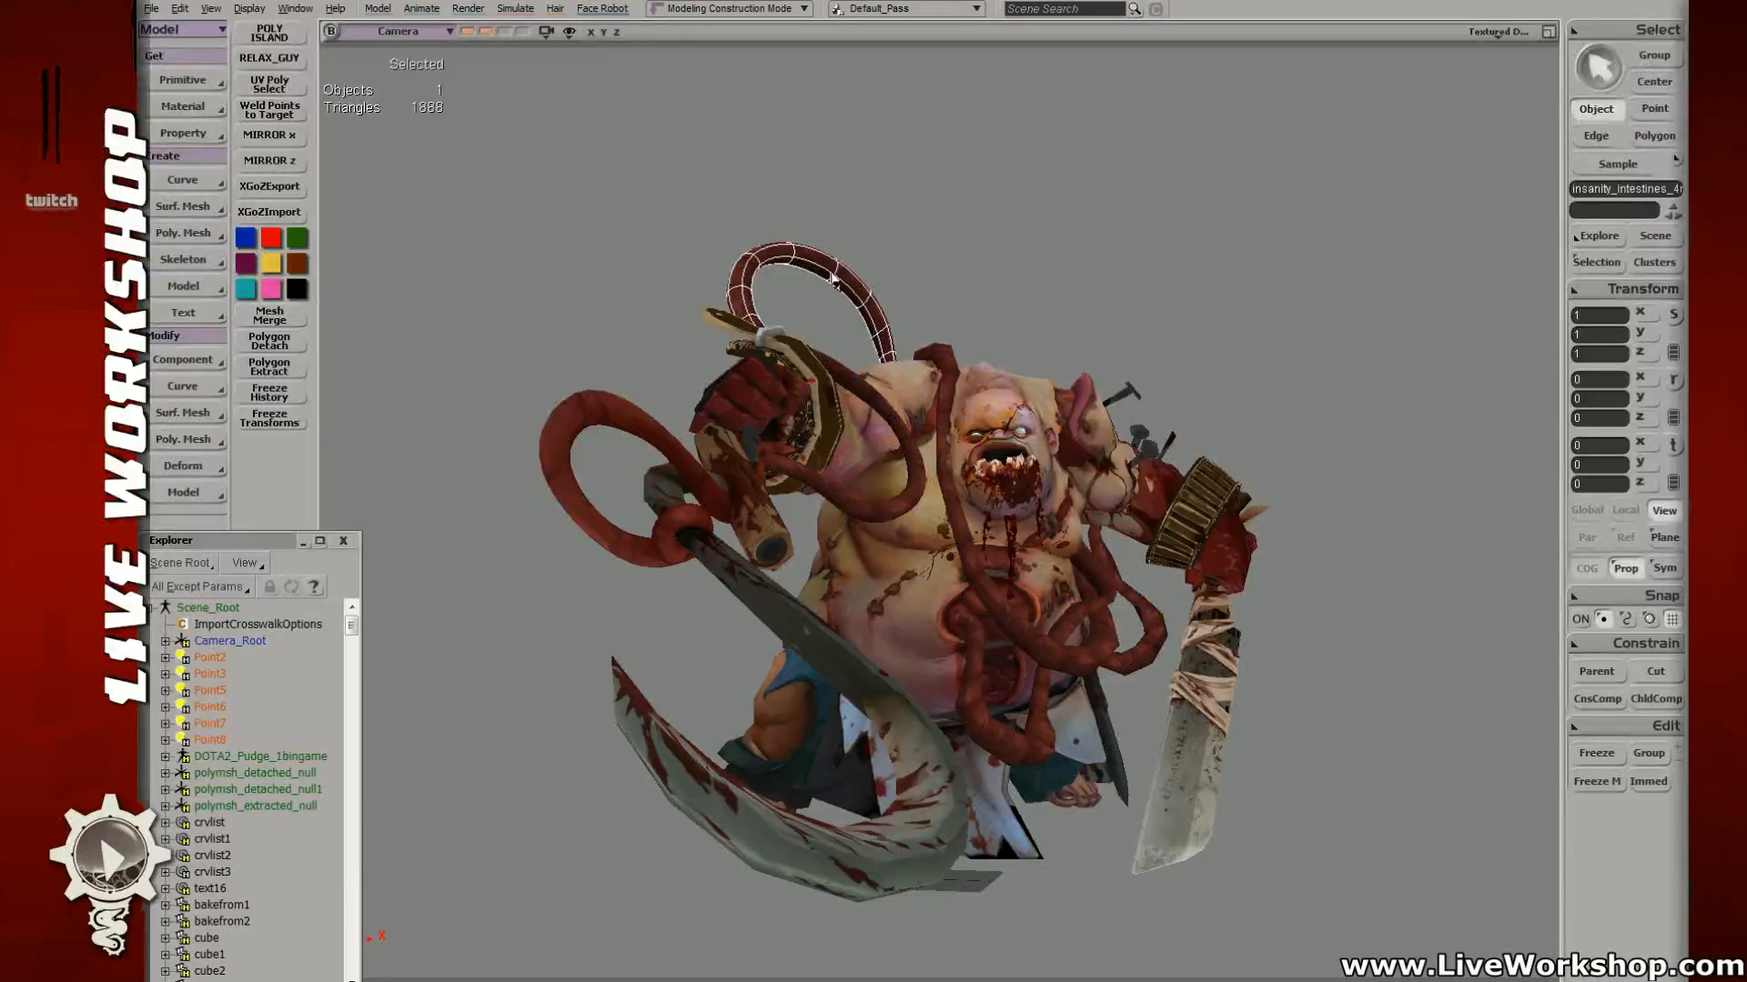
Step: Try moving the intestine loop behind Pudge's raised arm and undo the move
{"action": "key", "text": "v"}
{"action": "left_click_drag", "start_coordinate": [758, 263], "coordinate": [457, 288]}
{"action": "key", "text": "ctrl+z"}
{"action": "left_click", "coordinate": [891, 459], "text": "shift"}
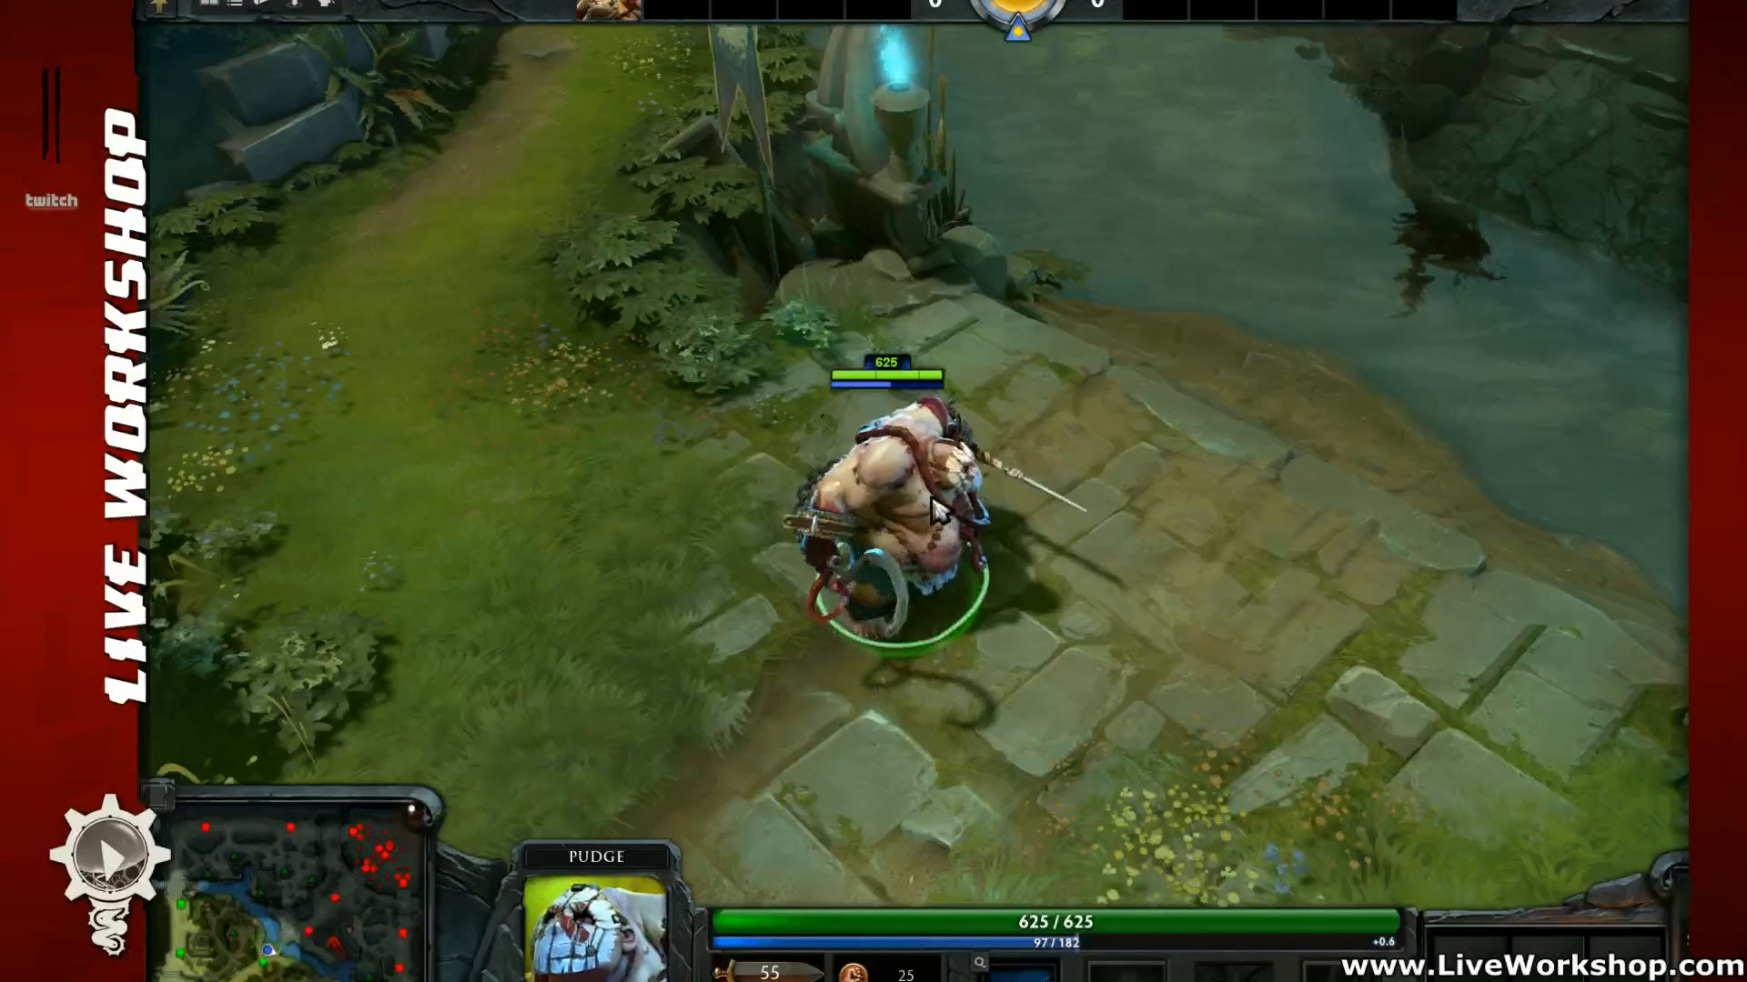
Step: Switch to Dota 2 and walk Pudge around the stone path by the river to examine the intestines and weapons from several sides
{"action": "right_click", "coordinate": [734, 575]}
{"action": "right_click", "coordinate": [933, 444]}
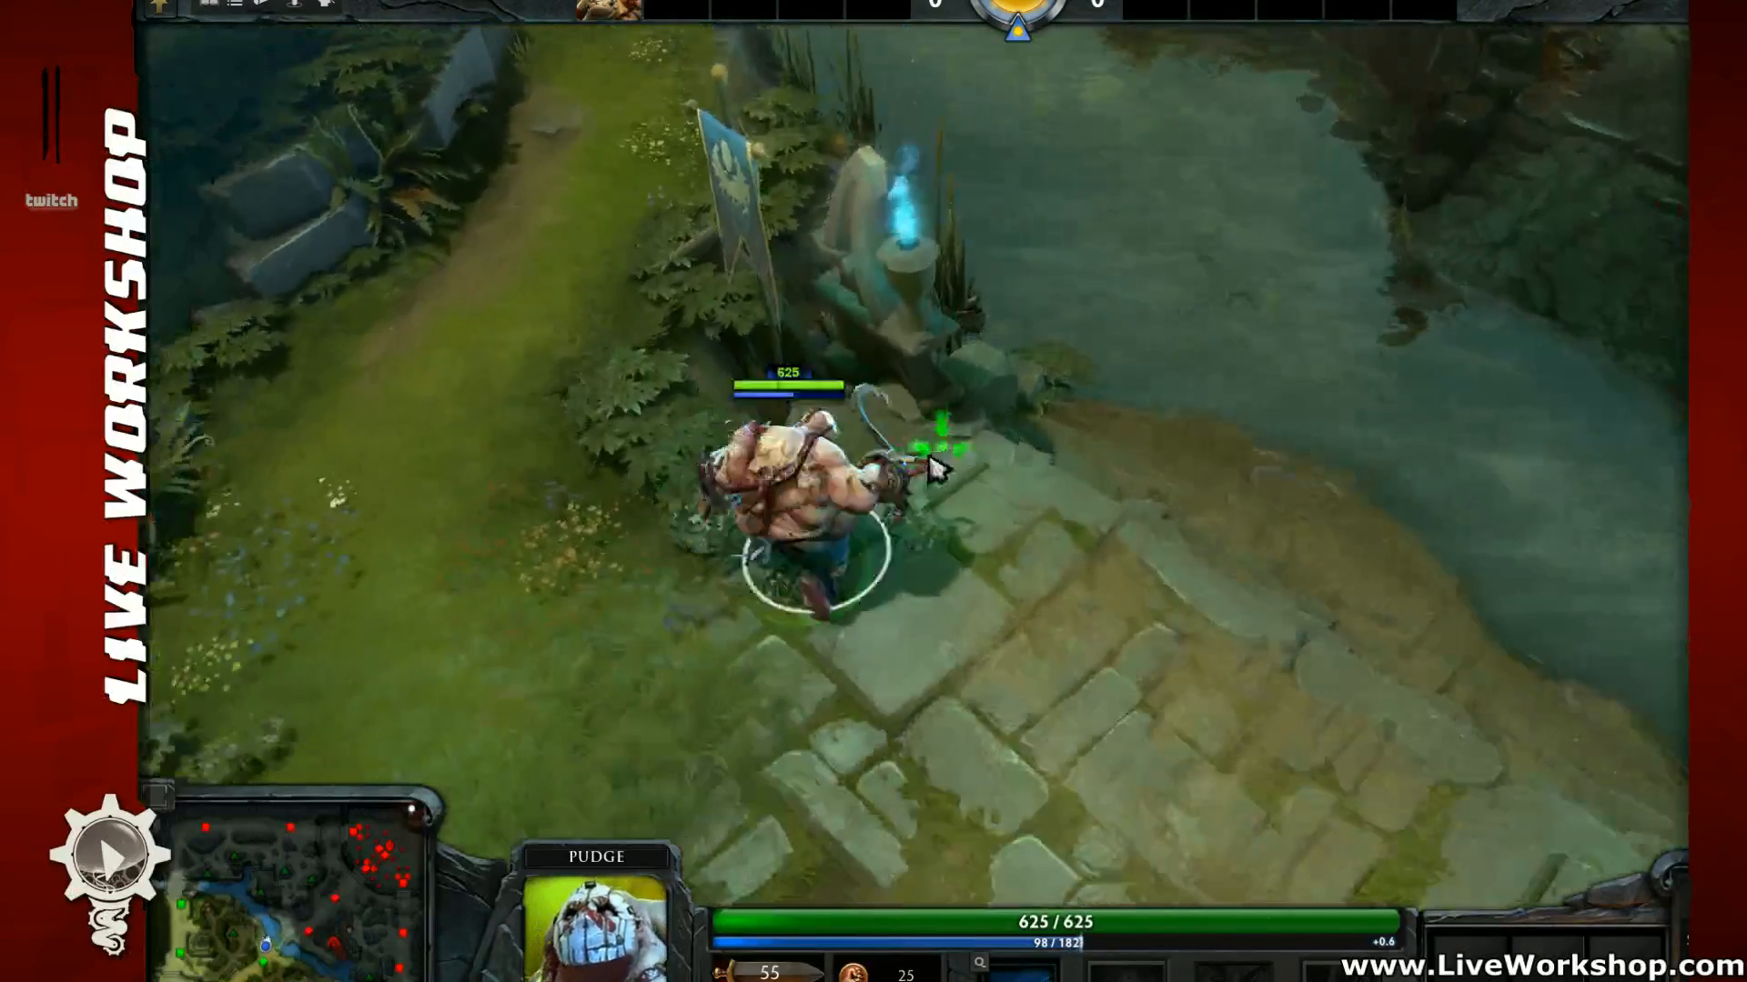
{"action": "scroll", "coordinate": [914, 511], "scroll_direction": "down", "scroll_amount": 2}
{"action": "right_click", "coordinate": [915, 506]}
{"action": "scroll", "coordinate": [904, 575], "scroll_direction": "up", "scroll_amount": 4}
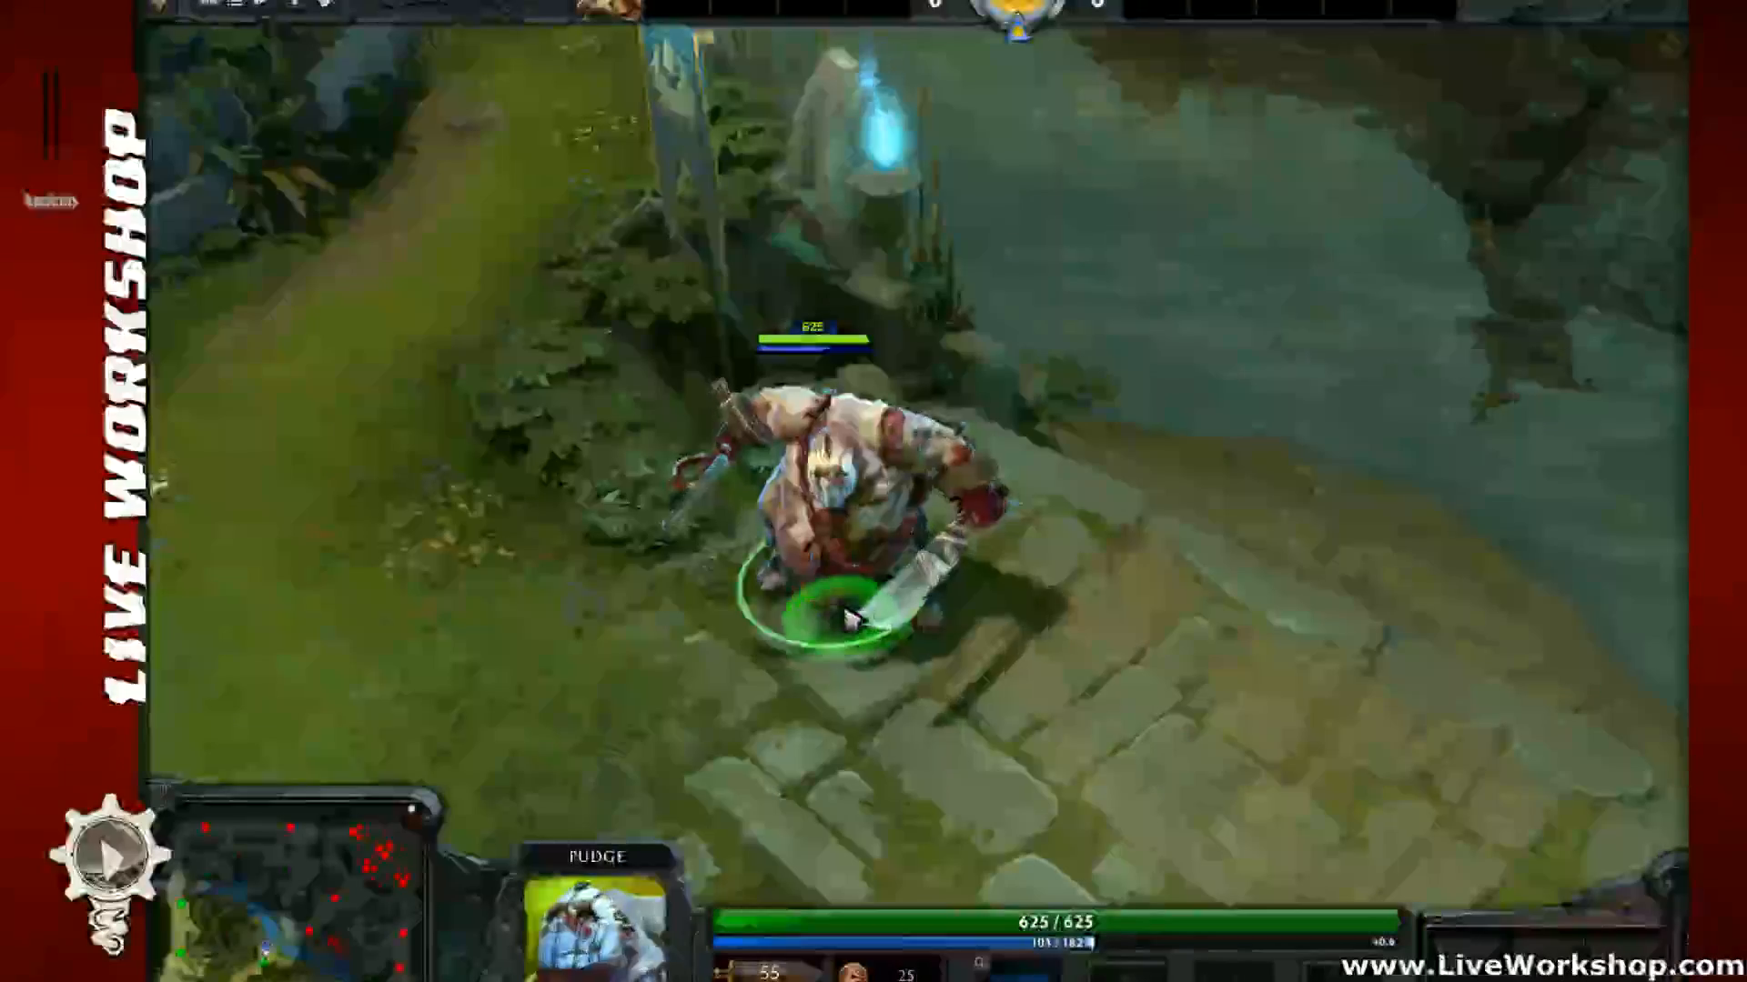
{"action": "right_click", "coordinate": [754, 607]}
{"action": "right_click", "coordinate": [774, 681]}
{"action": "middle_click_drag", "start_coordinate": [762, 660], "coordinate": [768, 549]}
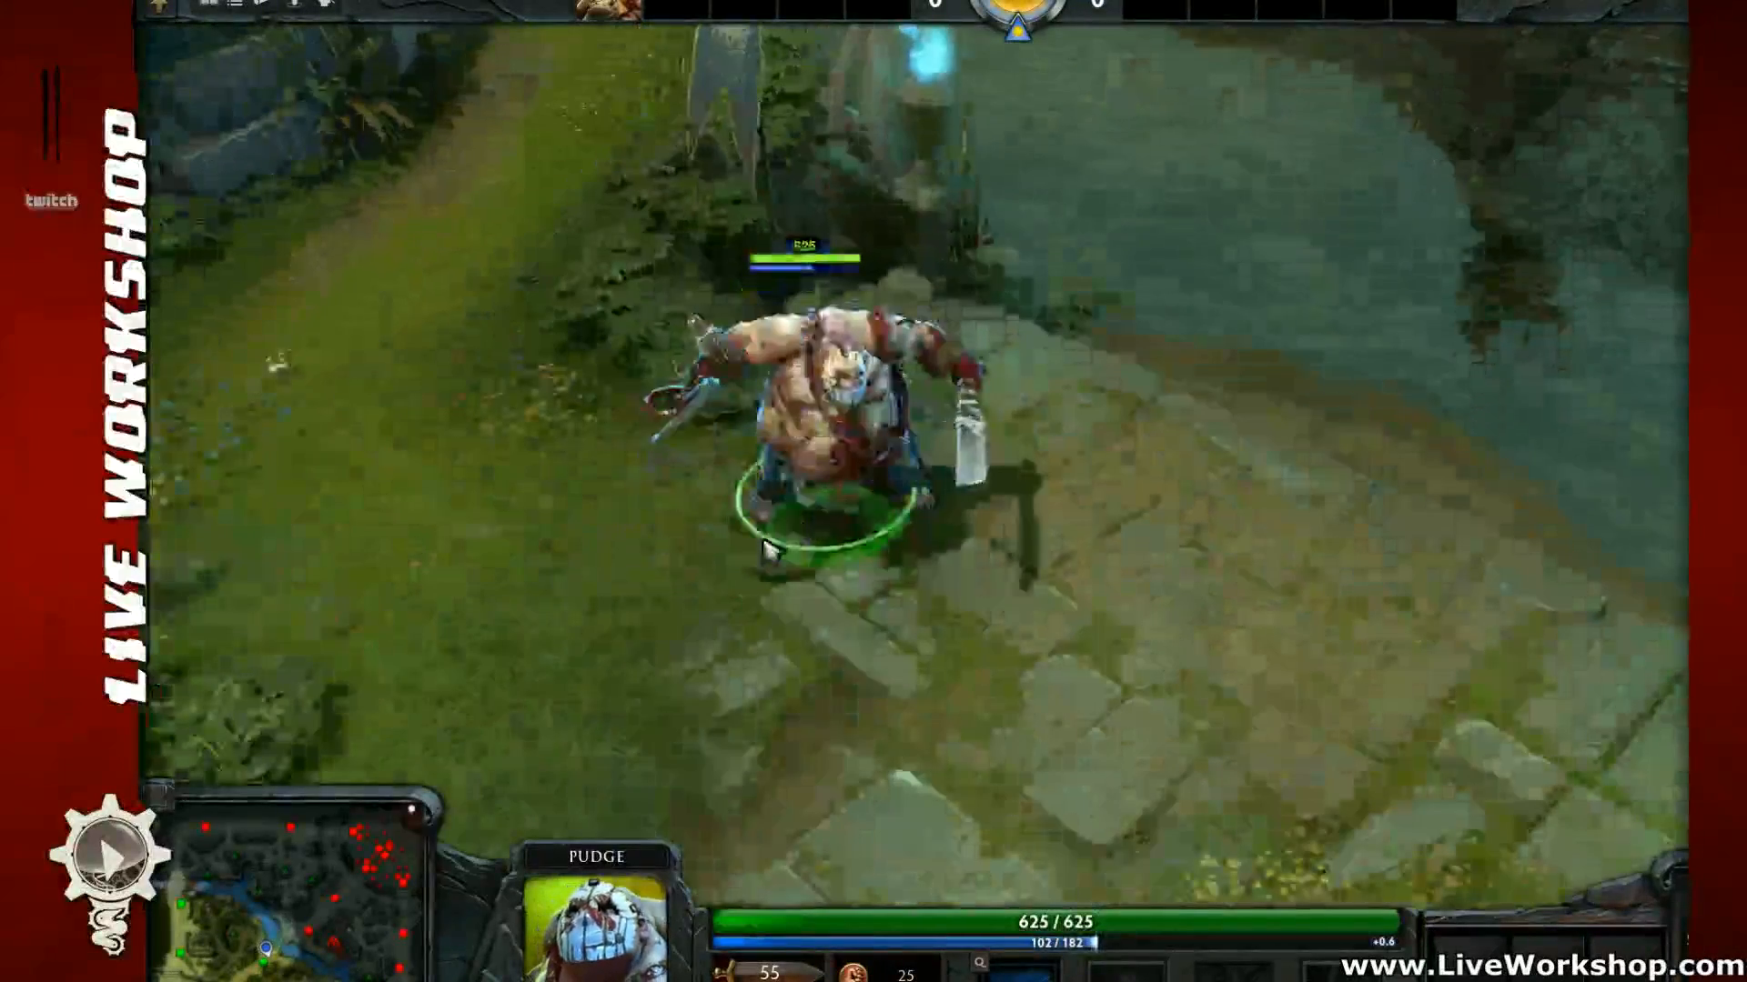
{"action": "right_click", "coordinate": [761, 557]}
{"action": "right_click", "coordinate": [784, 584]}
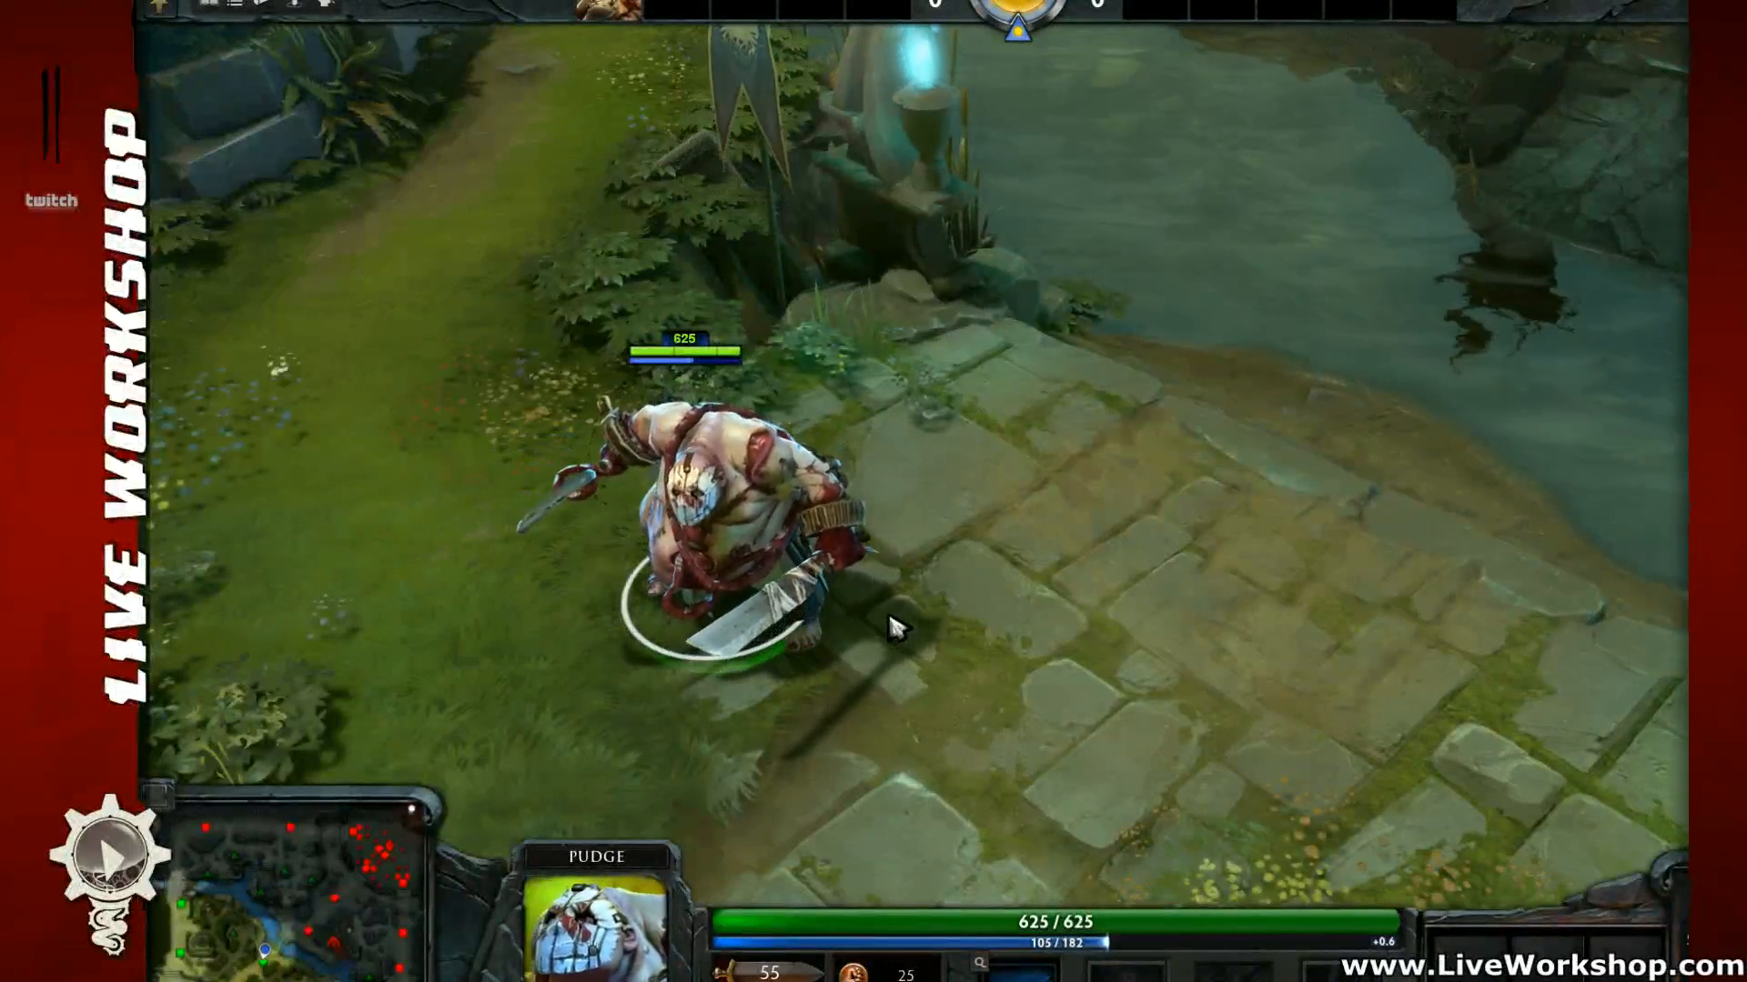
Step: Walk Pudge from the stone path into the river while examining the model in motion
{"action": "middle_click_drag", "start_coordinate": [975, 624], "coordinate": [646, 619]}
{"action": "right_click", "coordinate": [851, 514]}
{"action": "middle_click_drag", "start_coordinate": [854, 516], "coordinate": [501, 587]}
{"action": "right_click", "coordinate": [715, 540]}
{"action": "right_click", "coordinate": [875, 528]}
{"action": "middle_click_drag", "start_coordinate": [819, 520], "coordinate": [464, 520]}
{"action": "right_click", "coordinate": [786, 550]}
{"action": "middle_click_drag", "start_coordinate": [792, 587], "coordinate": [423, 482]}
{"action": "right_click", "coordinate": [696, 607]}
{"action": "middle_click_drag", "start_coordinate": [1199, 630], "coordinate": [800, 614]}
{"action": "right_click", "coordinate": [924, 602]}
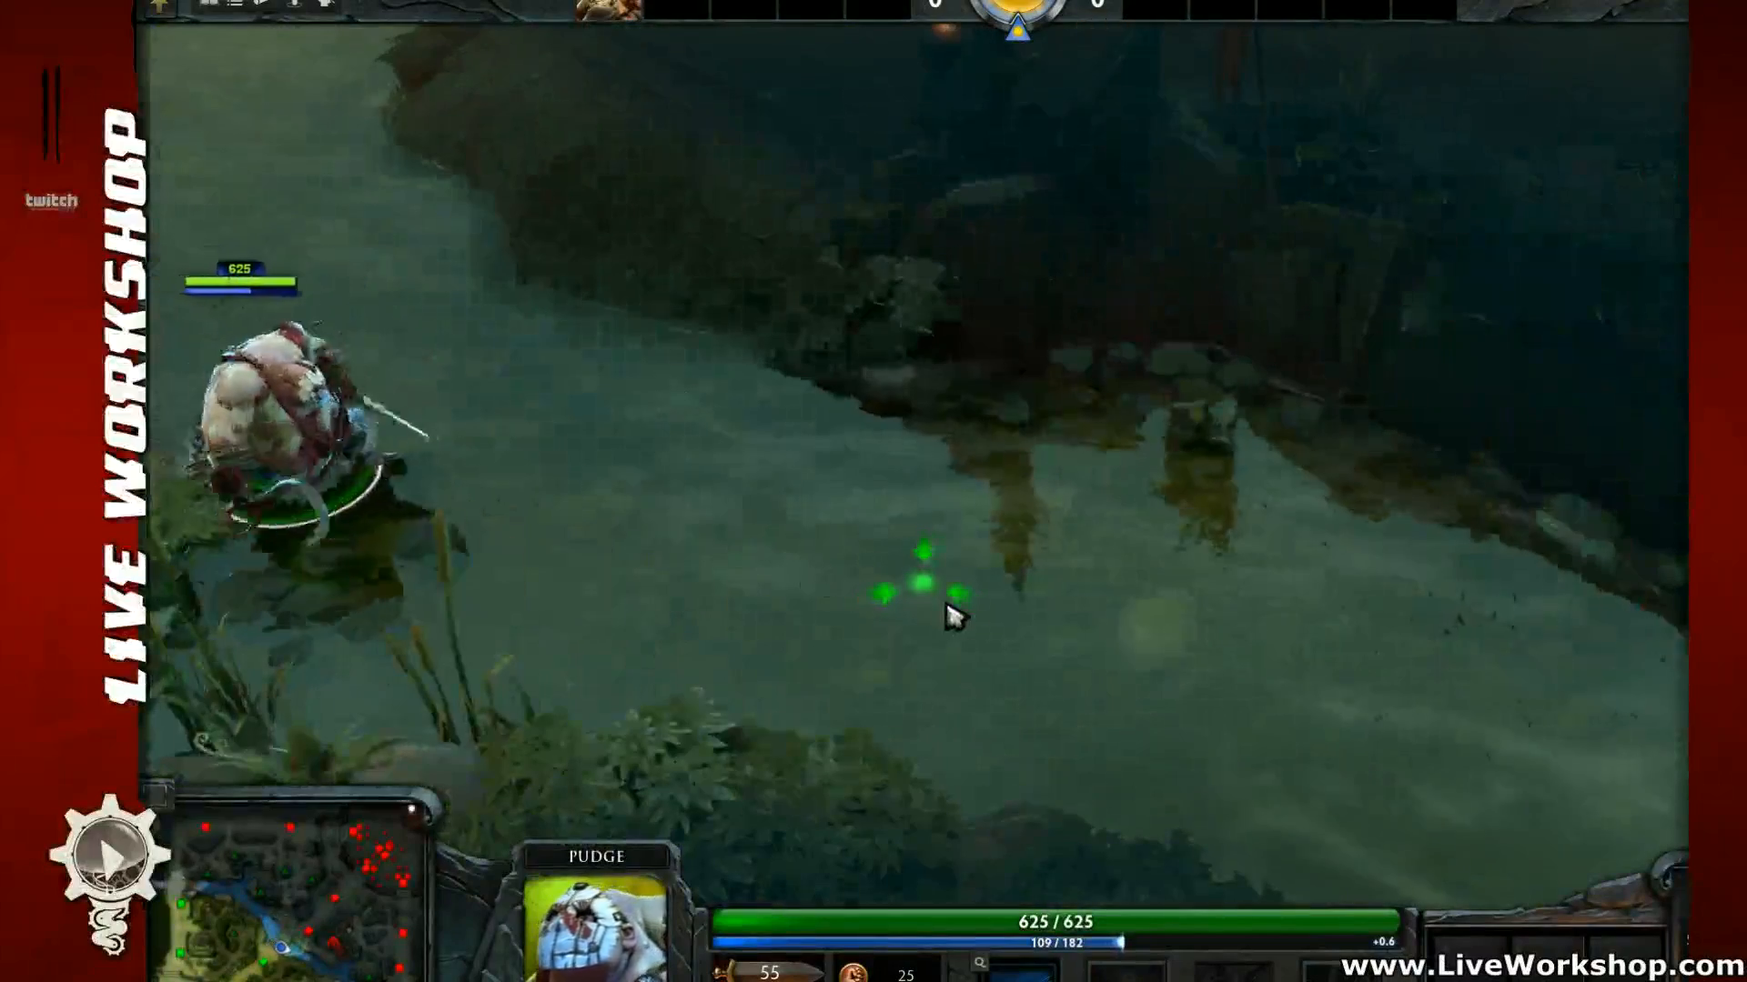
Step: Cast Pudge's hook along the river to examine the hook and chain in action
{"action": "middle_click_drag", "start_coordinate": [1278, 710], "coordinate": [696, 611]}
{"action": "key", "text": "q"}
{"action": "left_click", "coordinate": [1023, 673]}
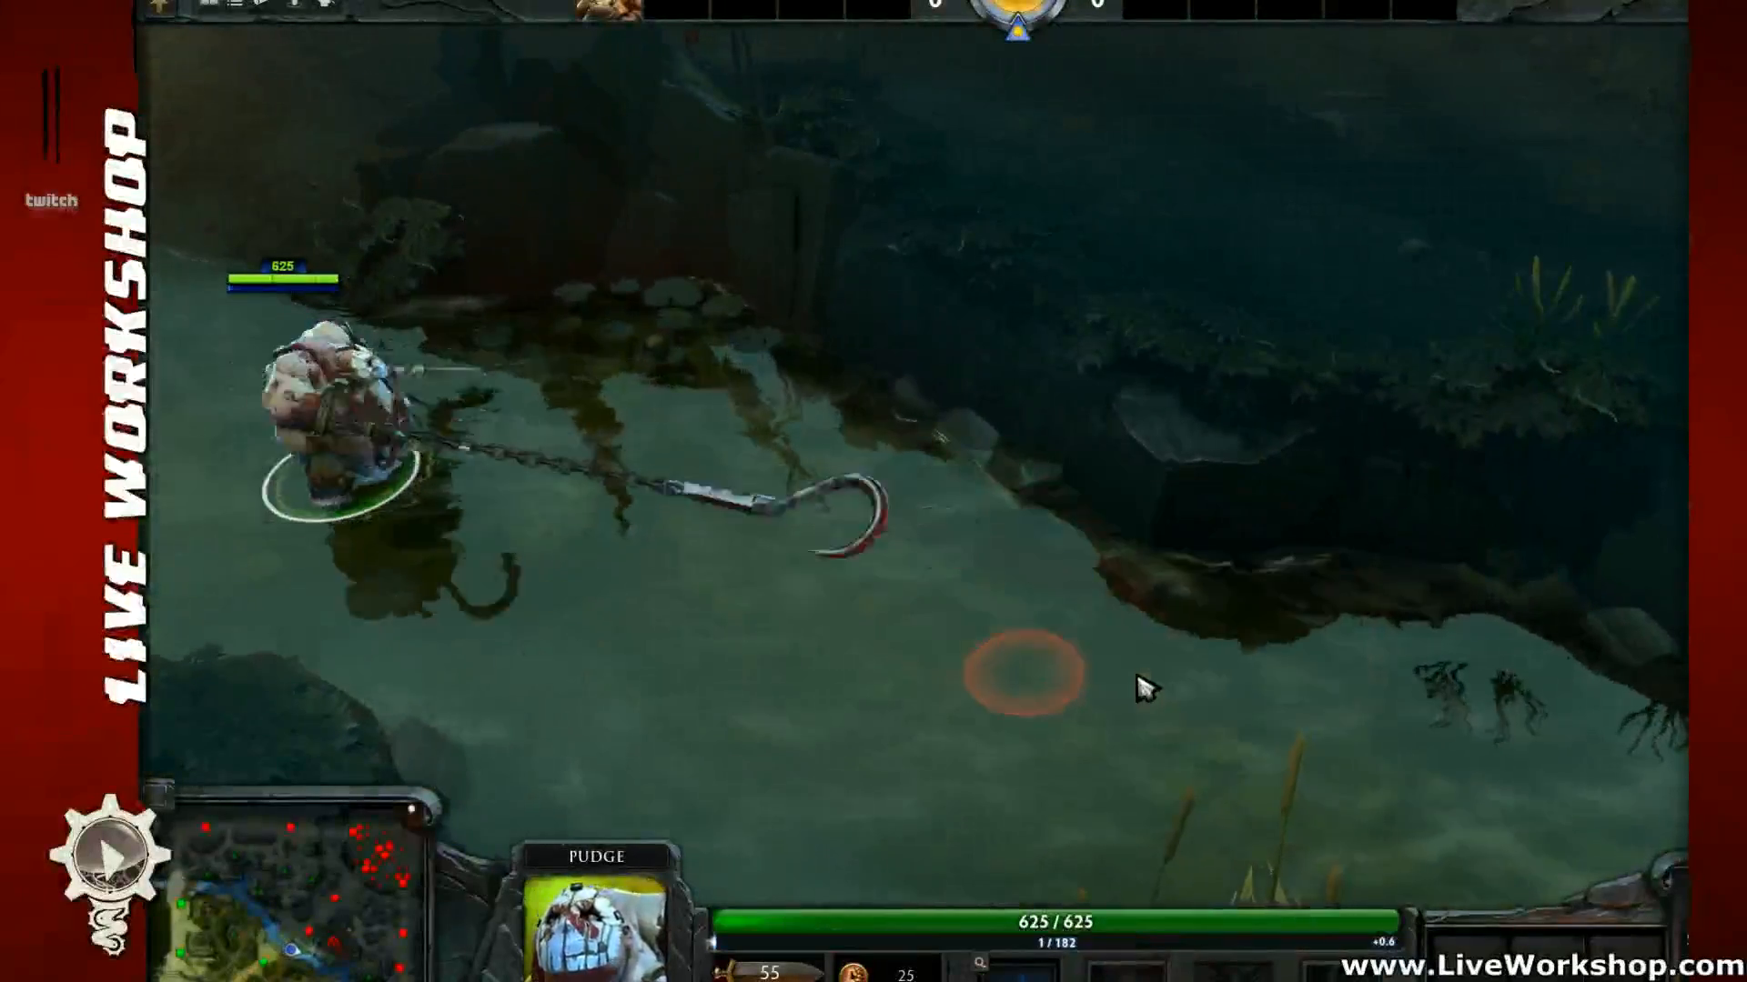
Step: Walk Pudge farther downstream along the river while keeping the hero in view
{"action": "middle_click_drag", "start_coordinate": [1362, 717], "coordinate": [993, 662]}
{"action": "right_click", "coordinate": [1230, 718]}
{"action": "middle_click_drag", "start_coordinate": [1253, 737], "coordinate": [865, 554]}
{"action": "right_click", "coordinate": [1056, 679]}
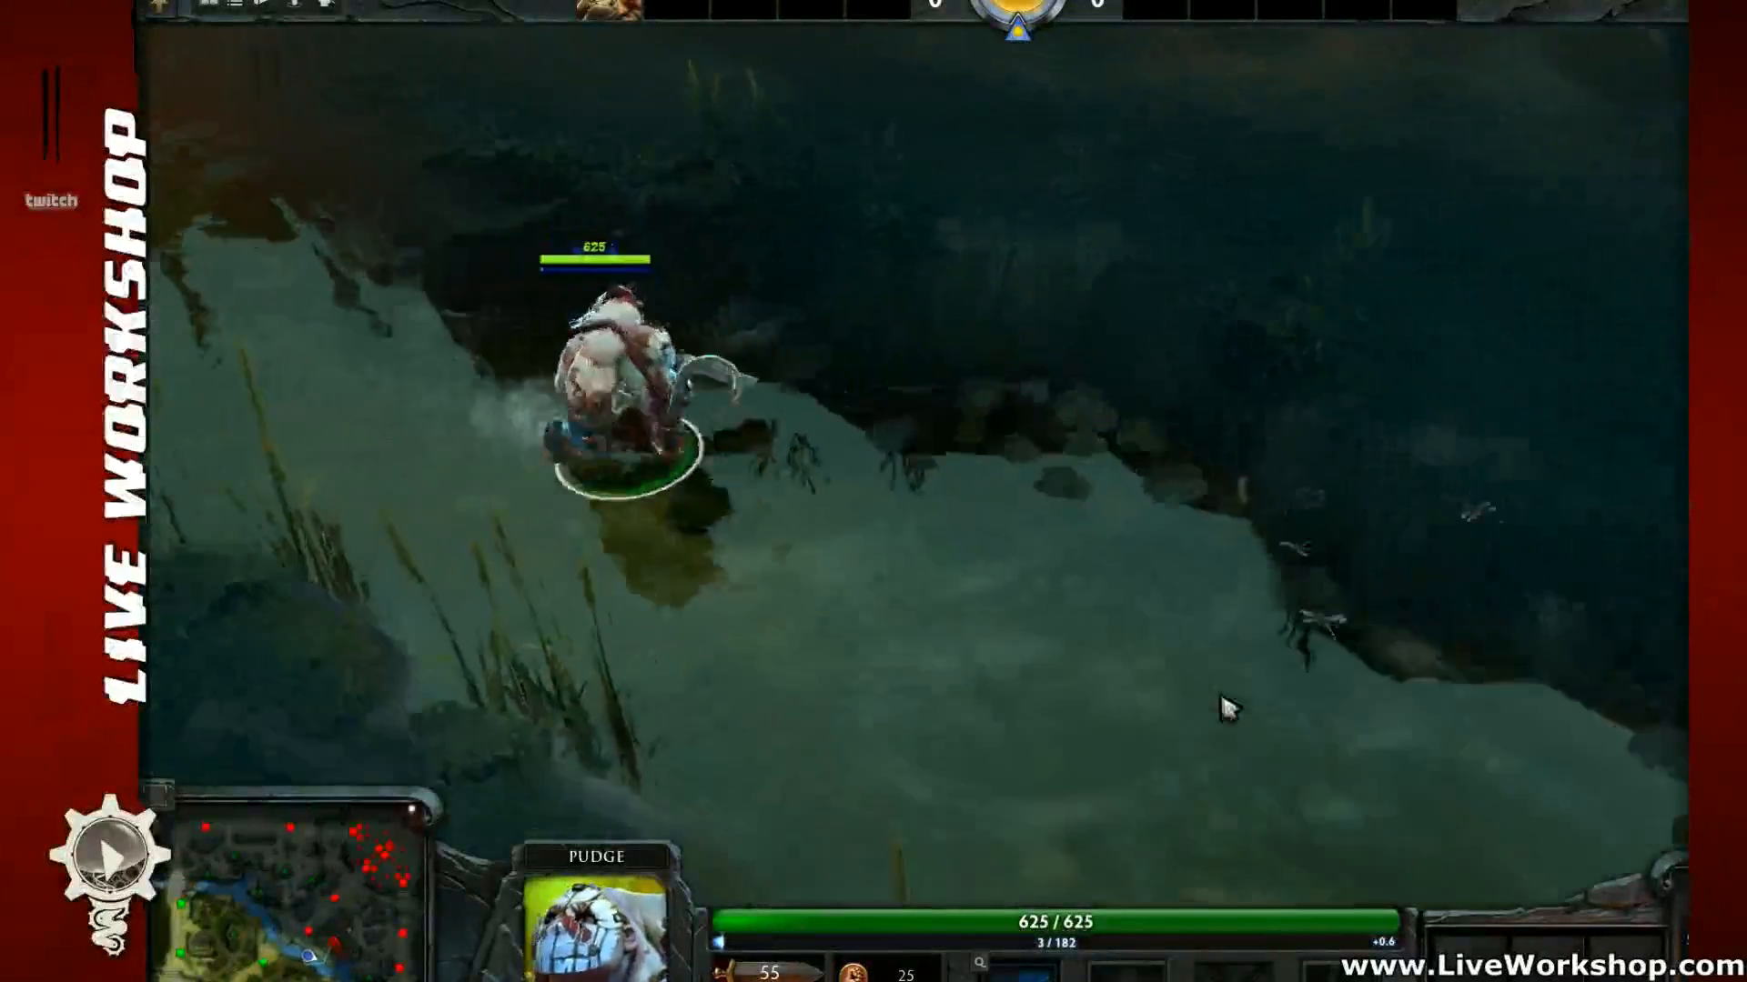
{"action": "middle_click_drag", "start_coordinate": [1237, 717], "coordinate": [914, 587]}
{"action": "right_click", "coordinate": [1152, 695]}
{"action": "middle_click_drag", "start_coordinate": [1219, 768], "coordinate": [991, 701]}
{"action": "right_click", "coordinate": [988, 697]}
{"action": "middle_click_drag", "start_coordinate": [1101, 678], "coordinate": [987, 621]}
{"action": "right_click", "coordinate": [1086, 651]}
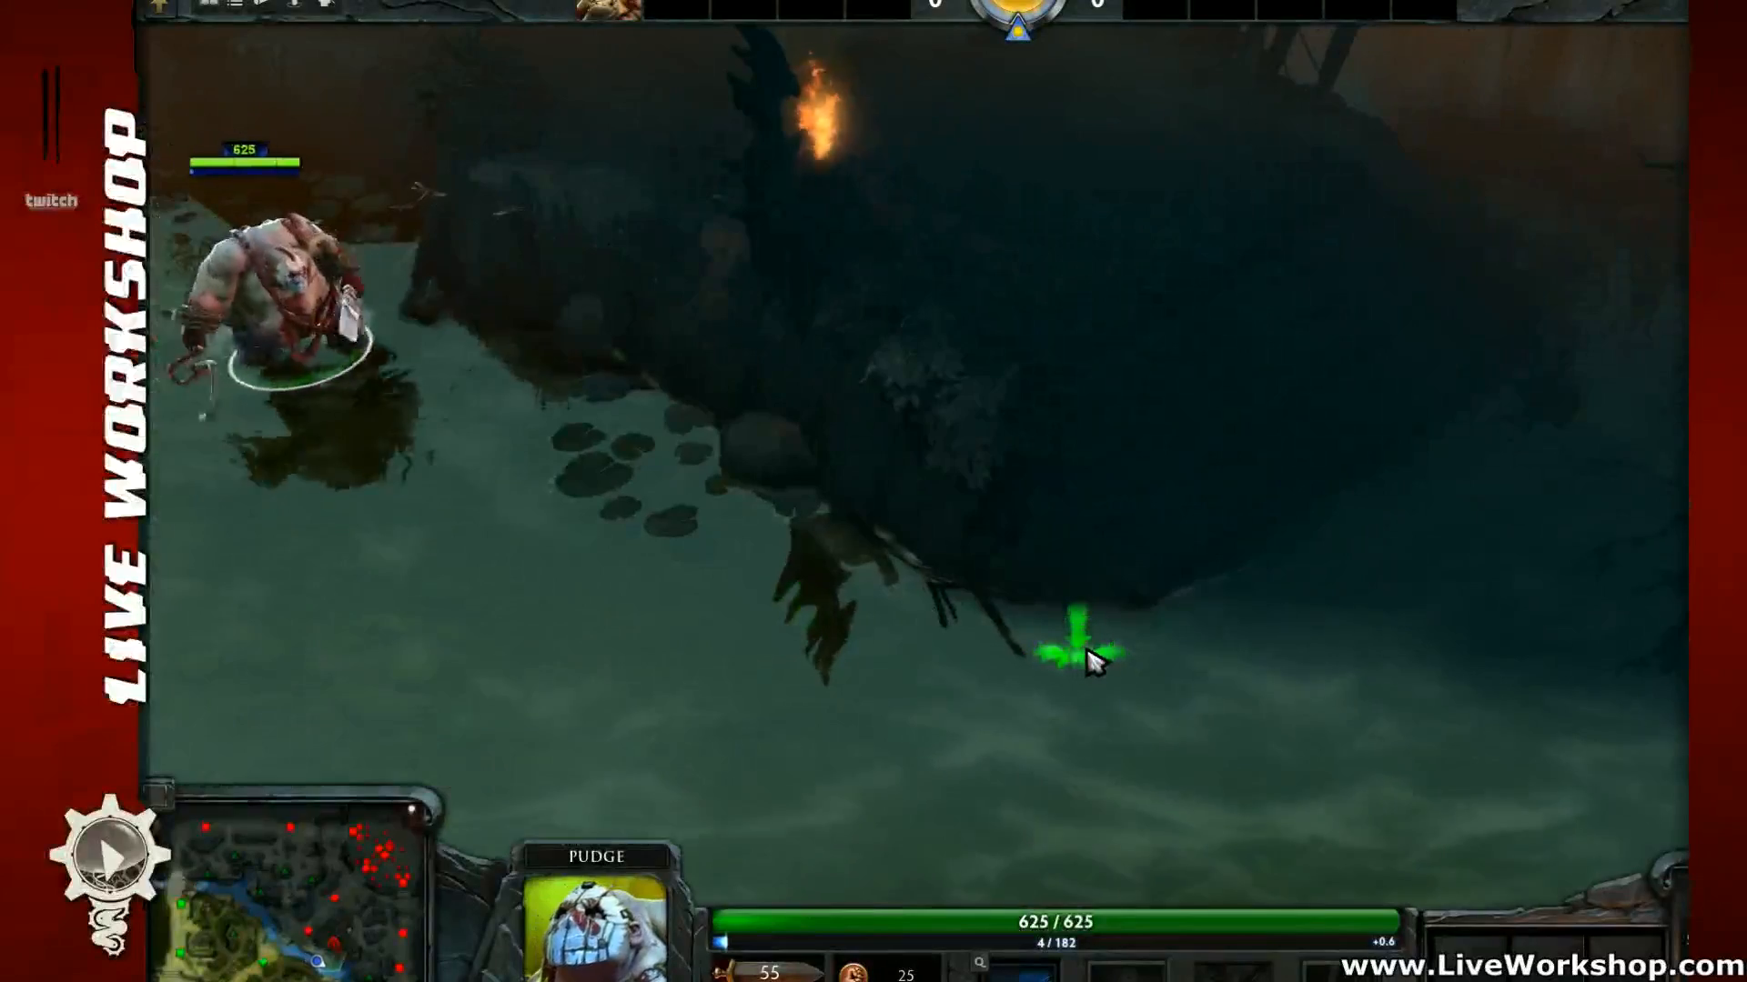
Step: Walk Pudge along the dark riverbank toward the dead tree in the water
{"action": "right_click", "coordinate": [1213, 604]}
{"action": "middle_click_drag", "start_coordinate": [1108, 628], "coordinate": [944, 573]}
{"action": "right_click", "coordinate": [1244, 438]}
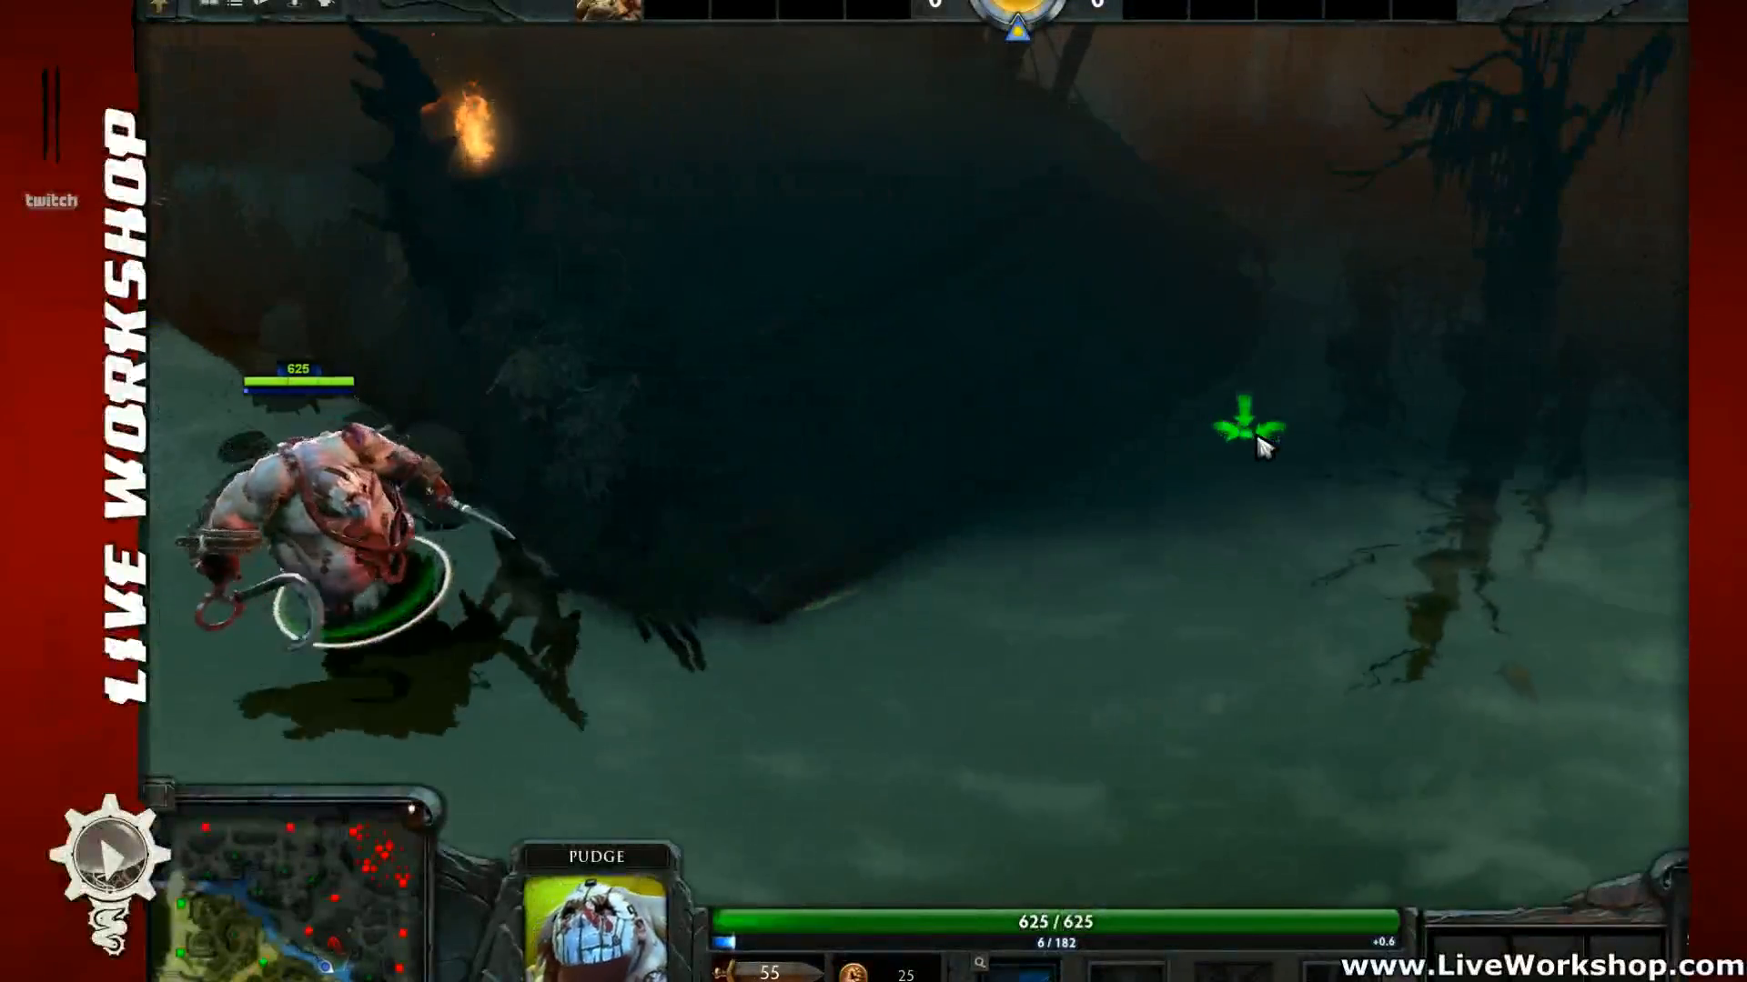
{"action": "right_click", "coordinate": [1493, 346]}
{"action": "middle_click_drag", "start_coordinate": [1479, 364], "coordinate": [1143, 495]}
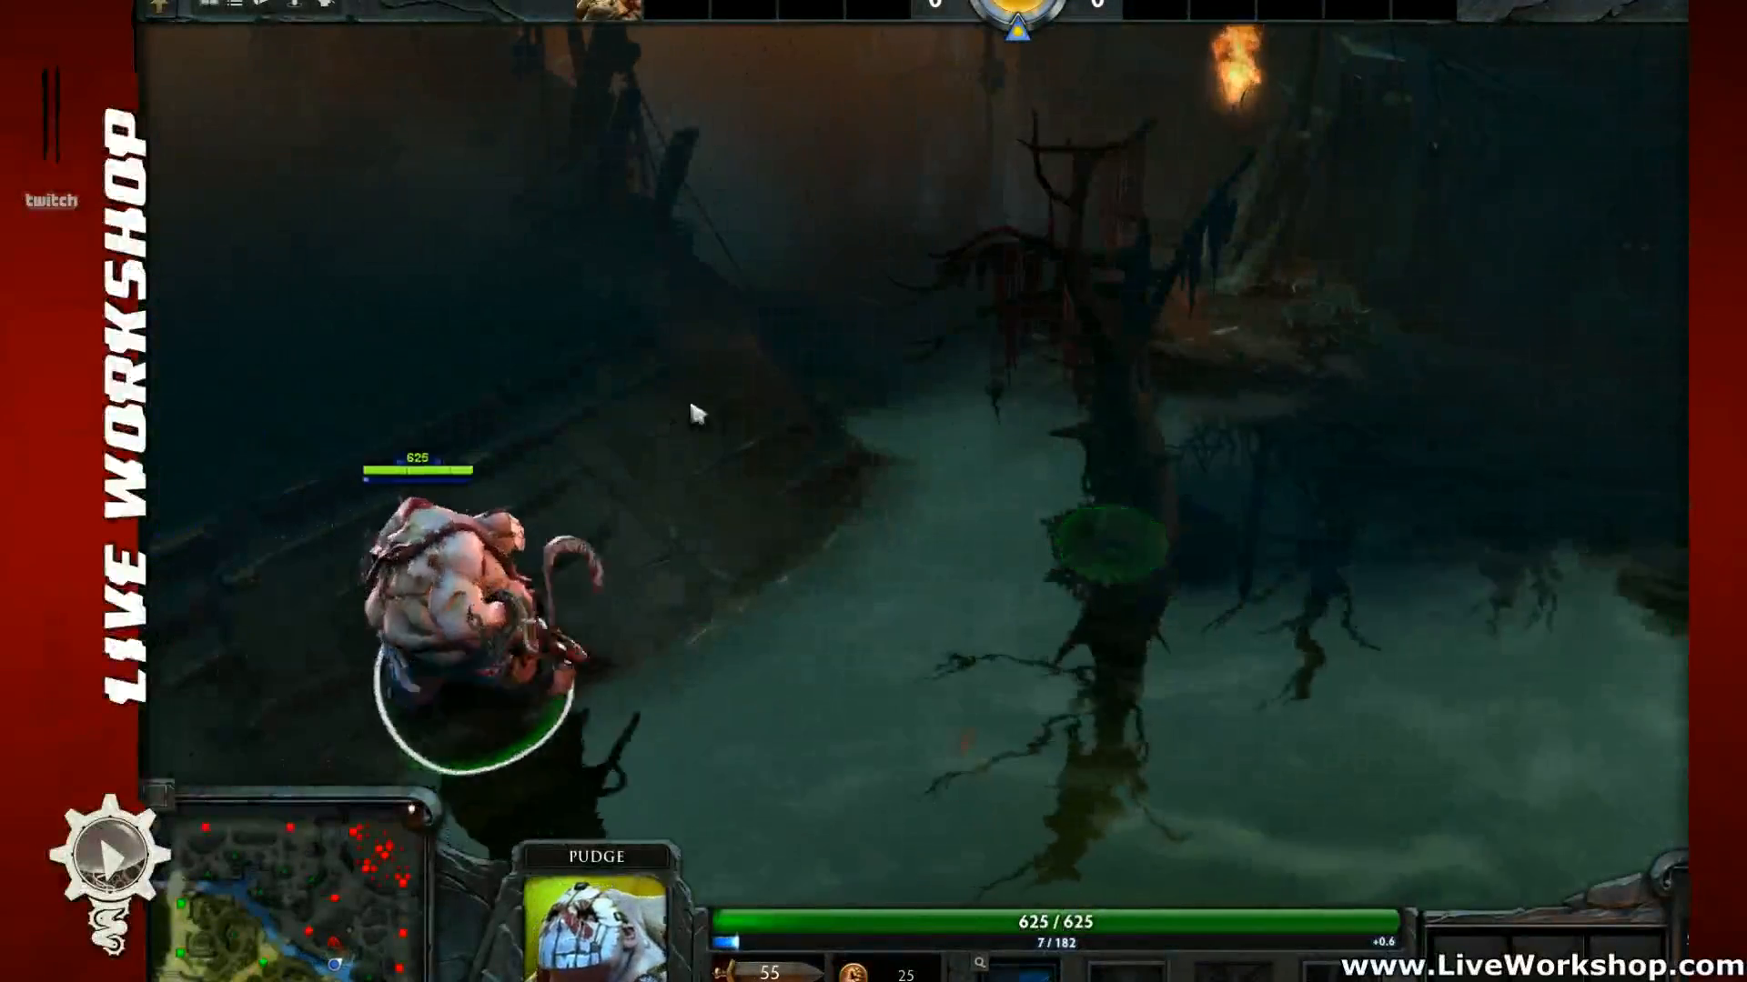
Step: Turn Pudge in short moves on the riverbank to examine the front and sides of the model
{"action": "right_click", "coordinate": [377, 506]}
{"action": "middle_click_drag", "start_coordinate": [452, 533], "coordinate": [539, 366]}
{"action": "right_click", "coordinate": [582, 384]}
{"action": "right_click", "coordinate": [435, 501]}
{"action": "right_click", "coordinate": [493, 552]}
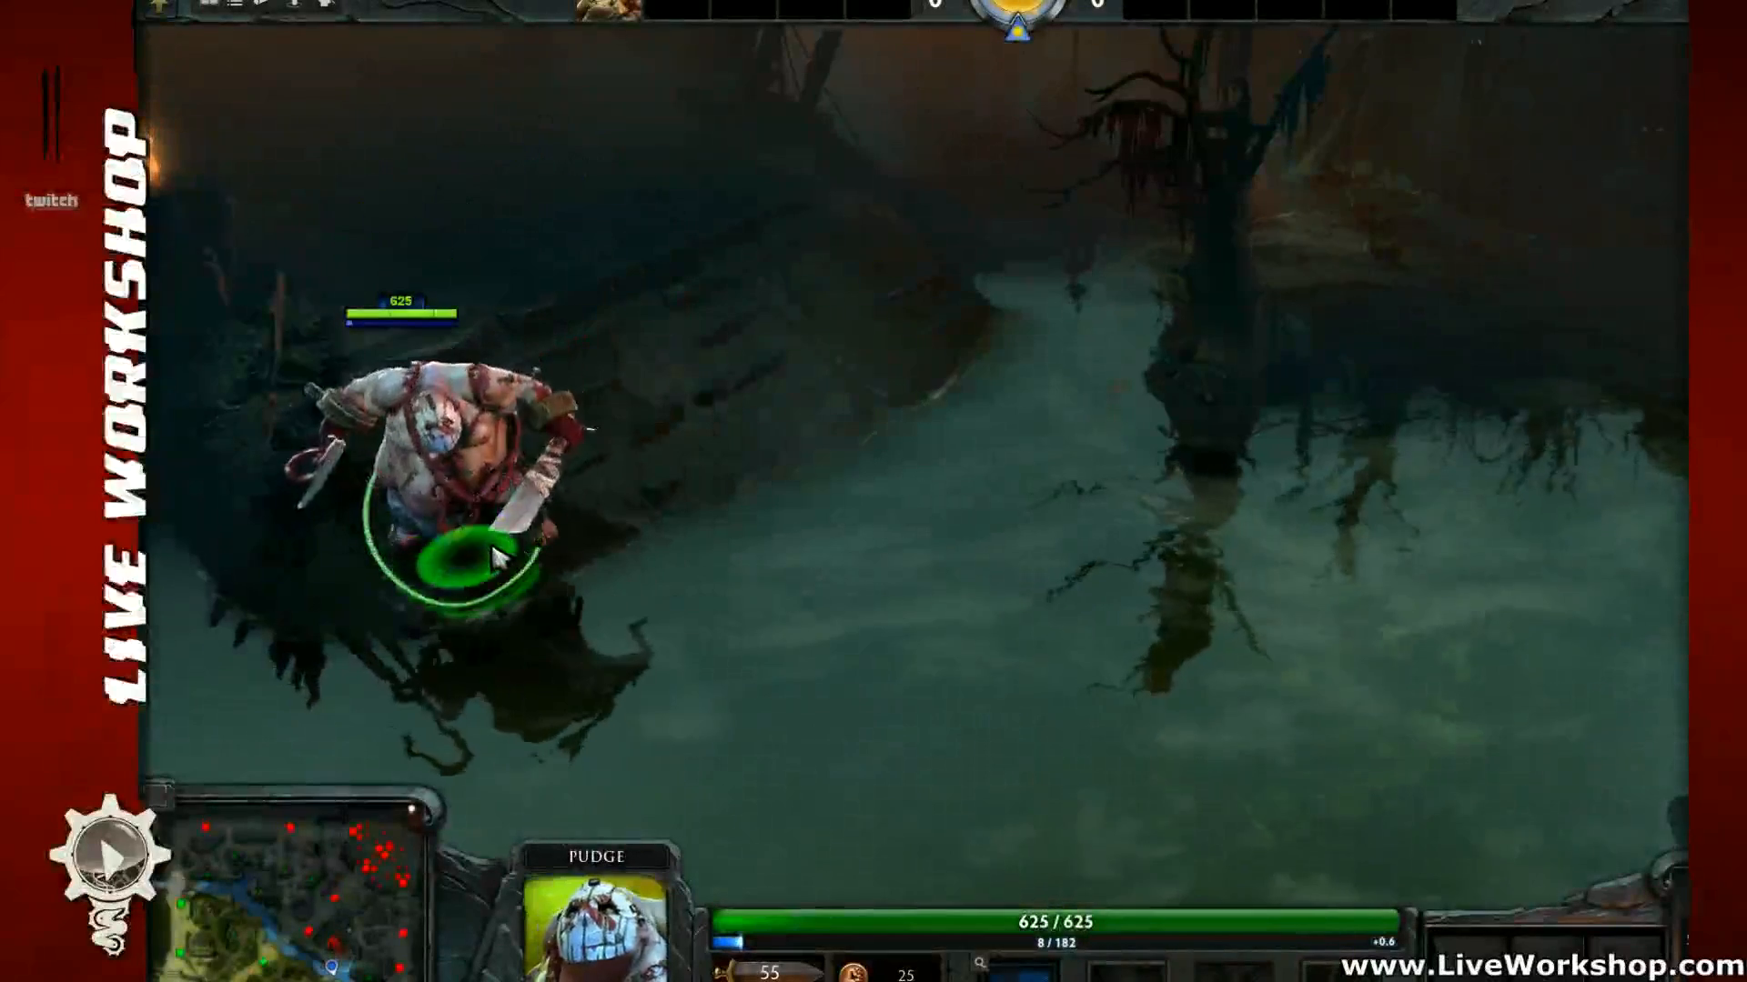
{"action": "middle_click_drag", "start_coordinate": [860, 485], "coordinate": [1120, 497]}
{"action": "right_click", "coordinate": [680, 324]}
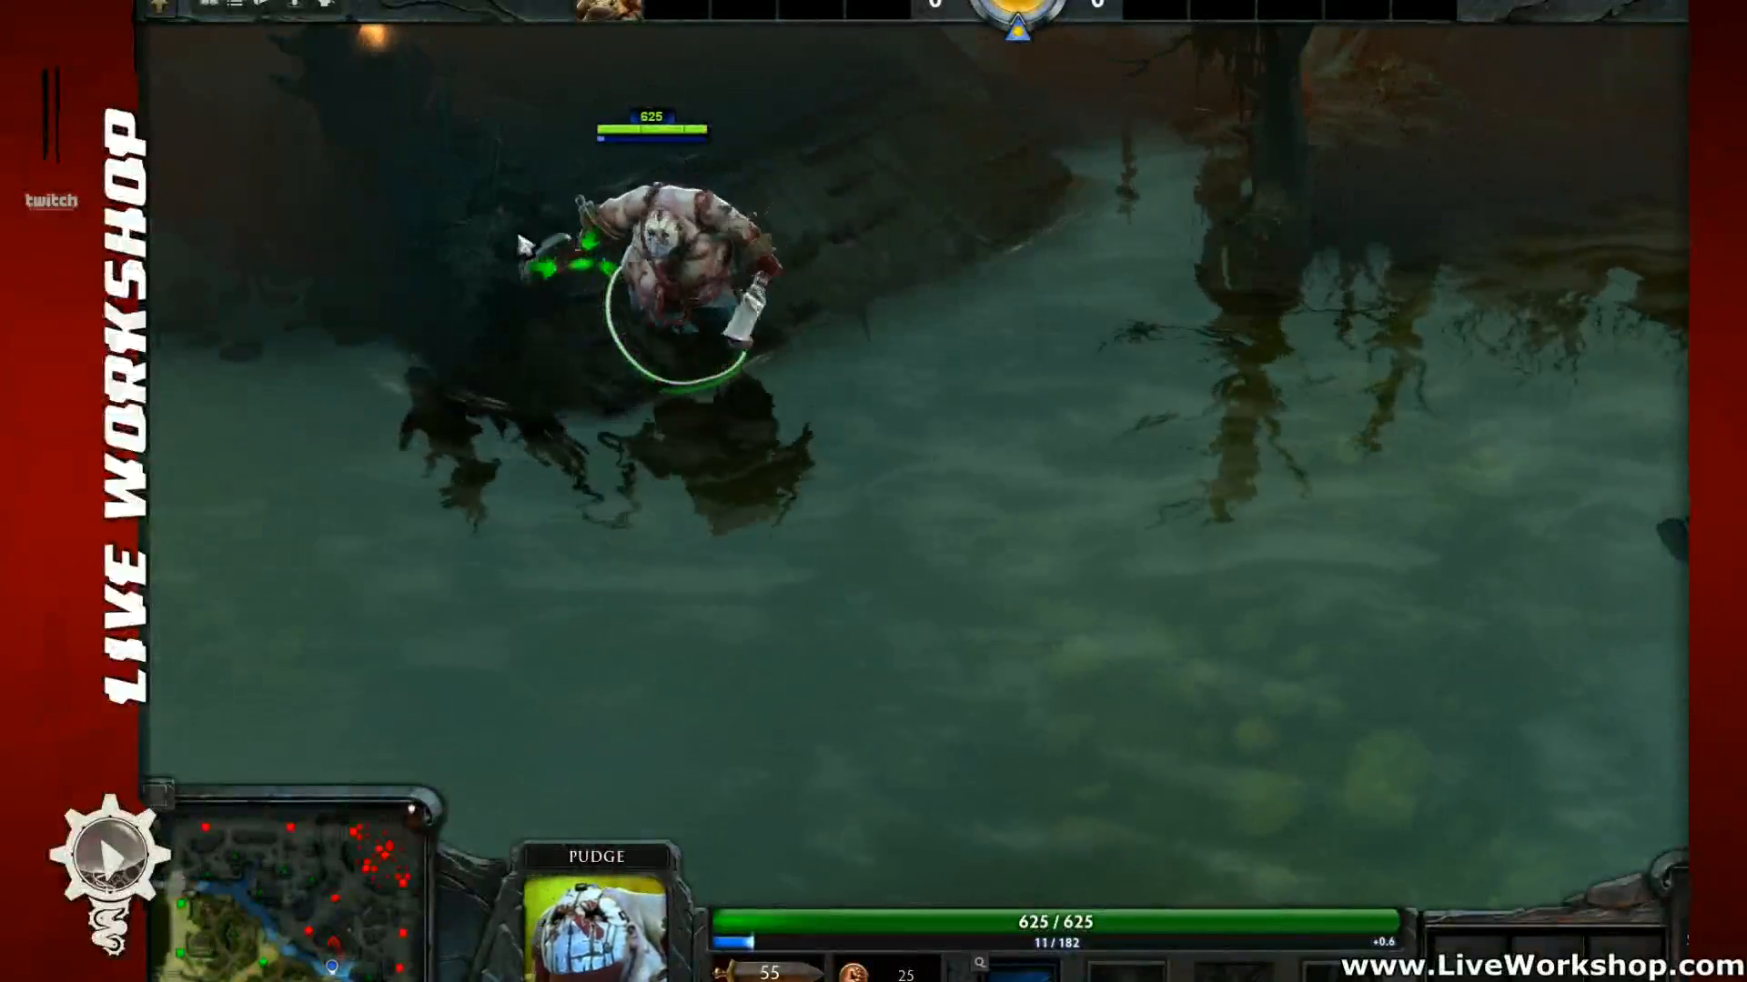
{"action": "right_click", "coordinate": [702, 343]}
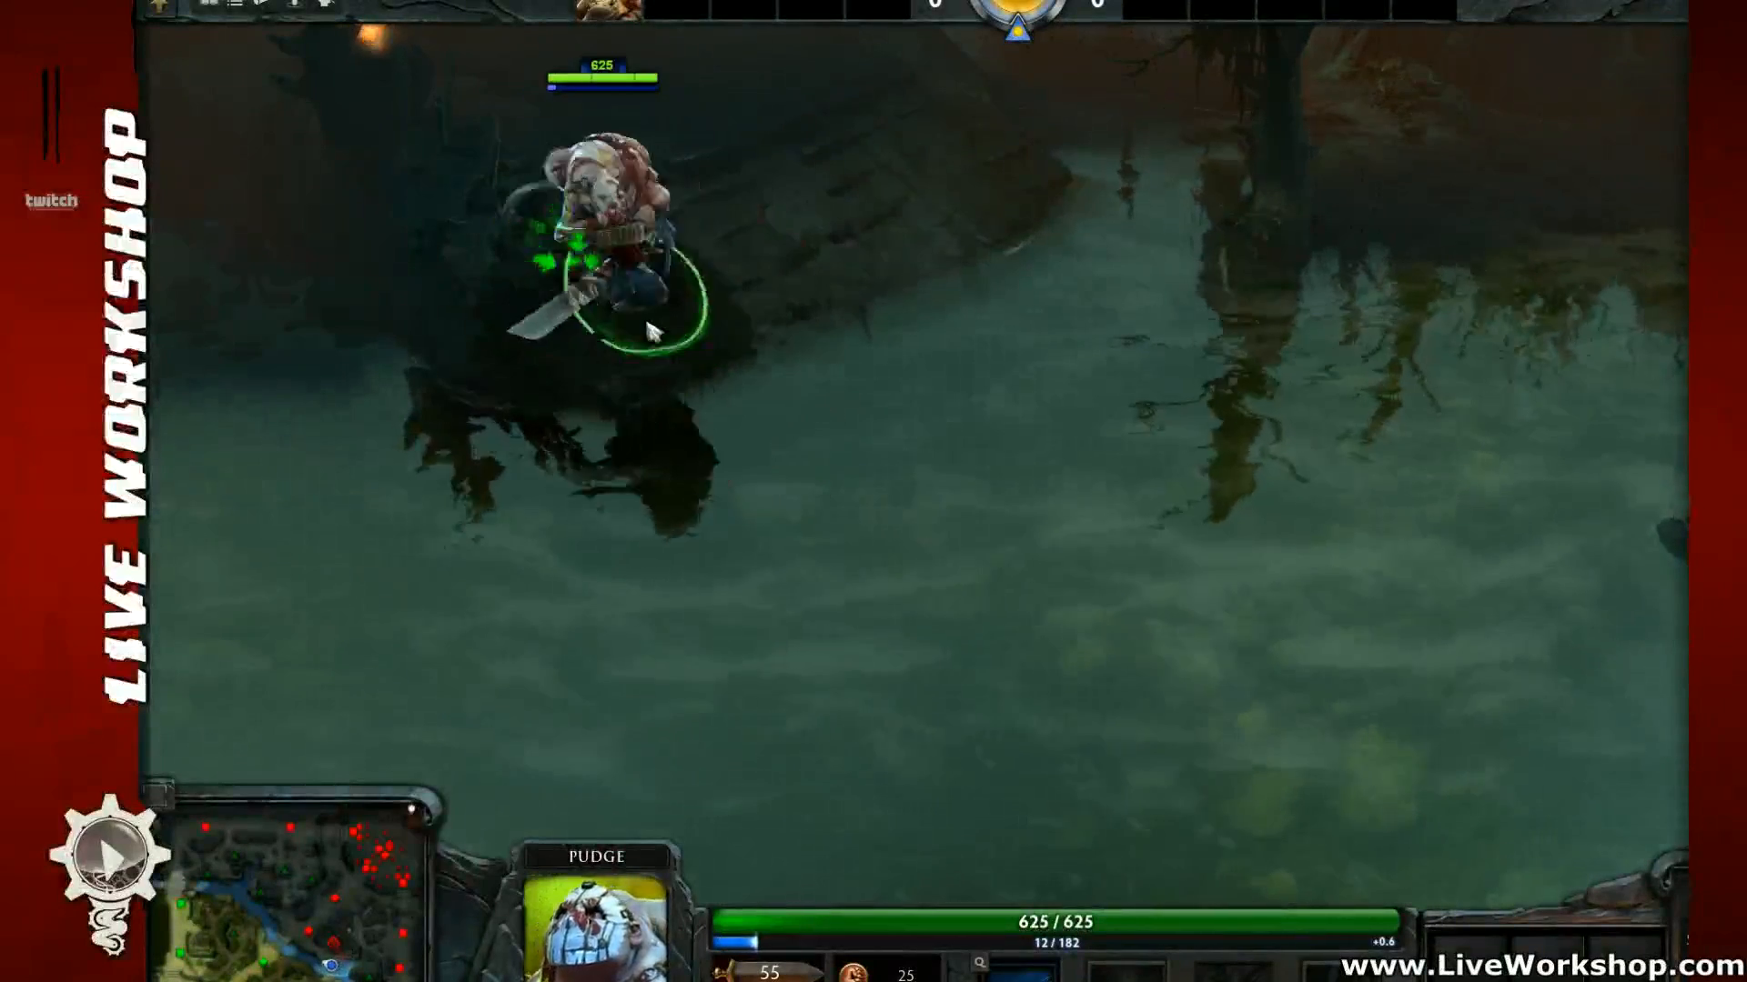
{"action": "right_click", "coordinate": [683, 348]}
Step: Examine Pudge's idle pose and reflection on the riverbank from slightly shifted views
{"action": "mouse_move", "coordinate": [975, 391]}
{"action": "middle_mouse_down"}
{"action": "mouse_move", "coordinate": [856, 384]}
{"action": "mouse_move", "coordinate": [773, 345]}
{"action": "middle_mouse_up"}
{"action": "middle_click_drag", "start_coordinate": [987, 526], "coordinate": [1210, 582]}
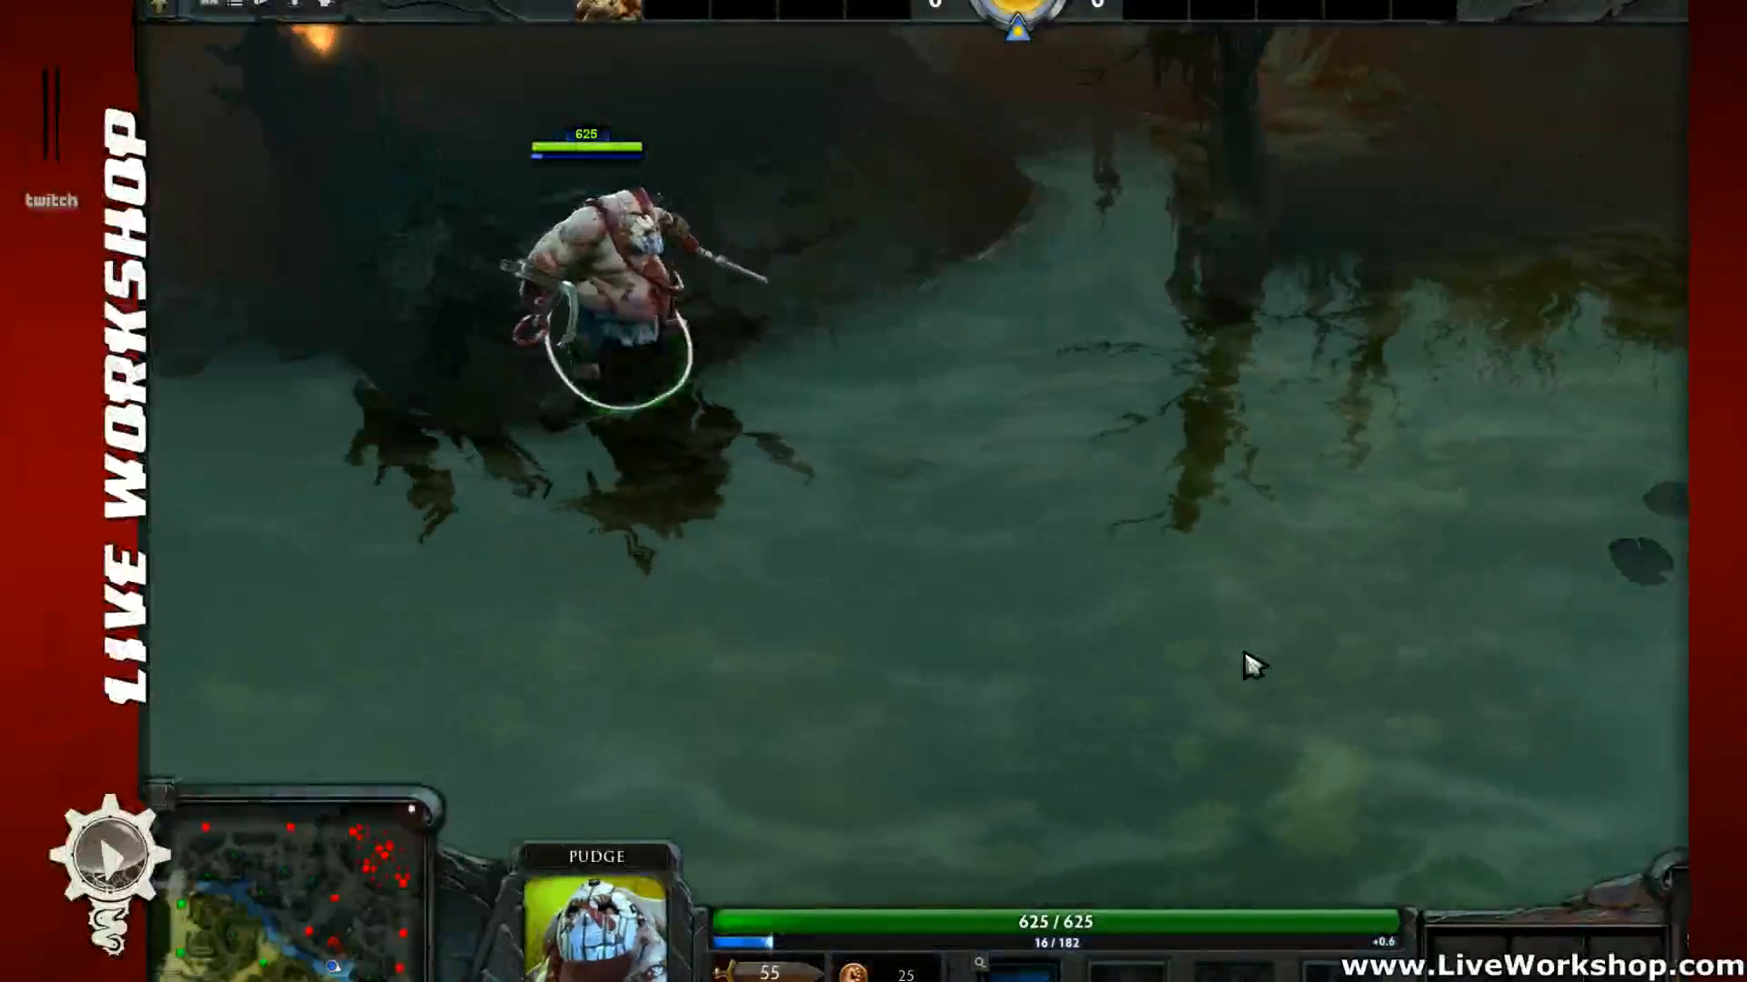
{"action": "middle_click_drag", "start_coordinate": [559, 277], "coordinate": [575, 330]}
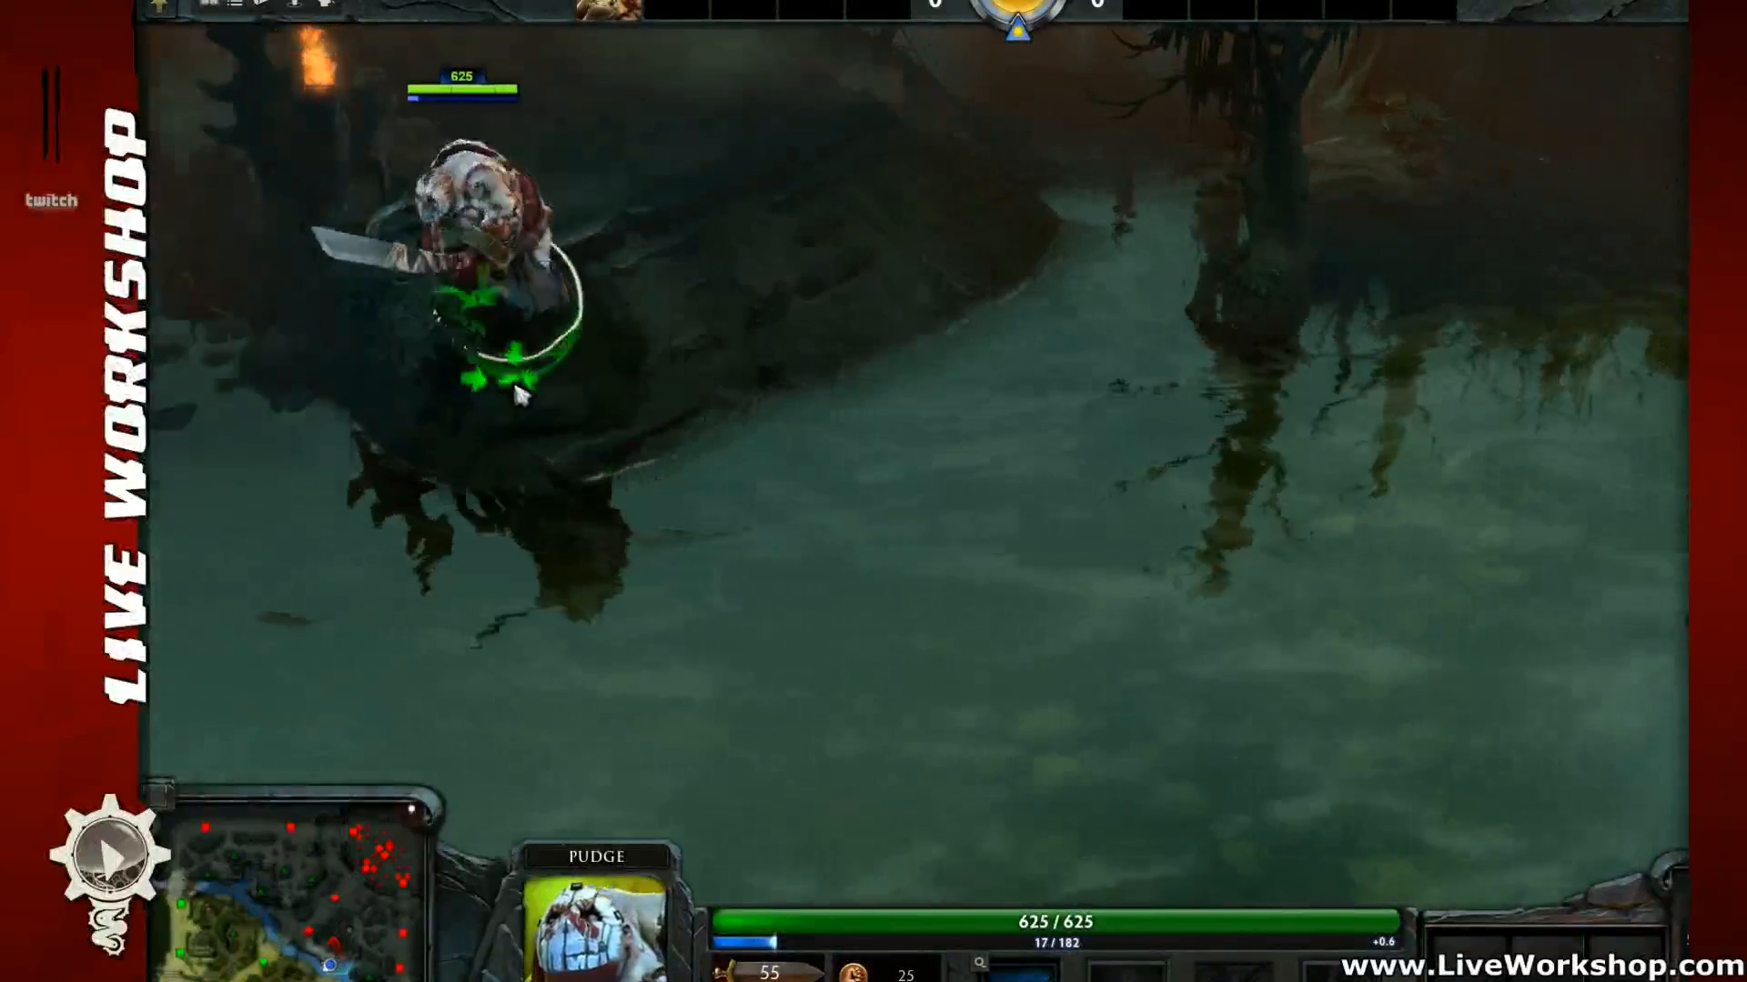
{"action": "middle_click_drag", "start_coordinate": [1013, 448], "coordinate": [1023, 437]}
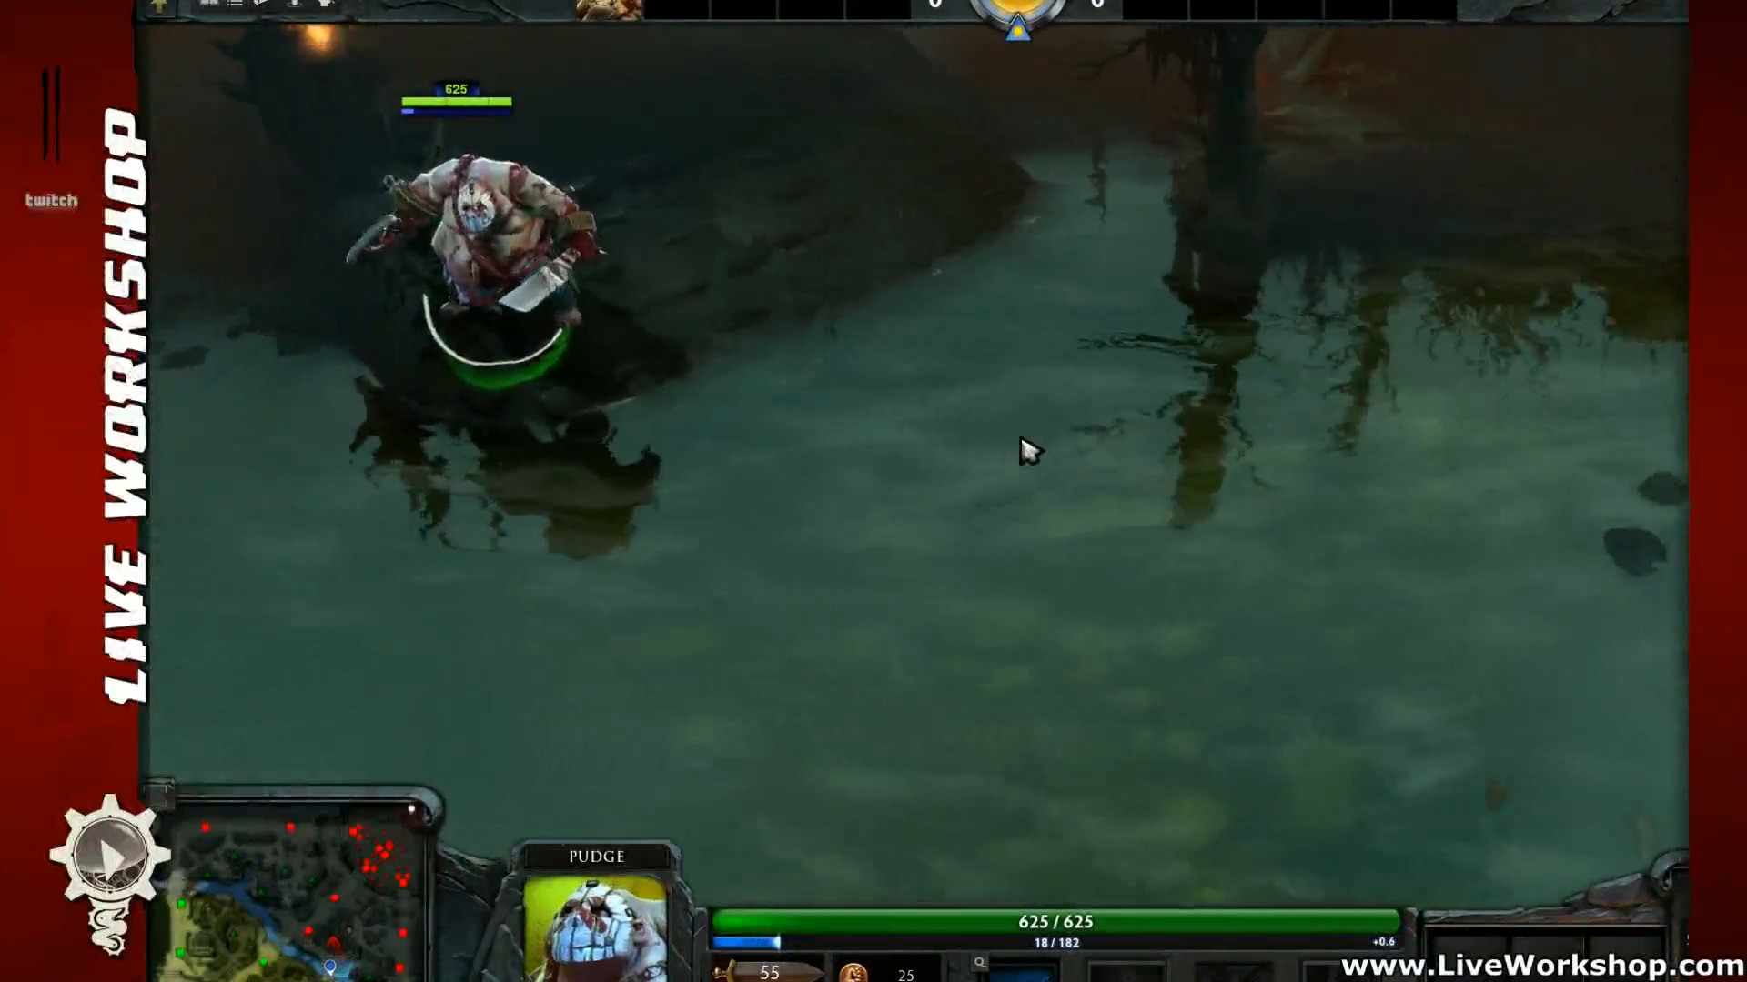
{"action": "mouse_move", "coordinate": [1209, 609]}
{"action": "middle_mouse_down"}
{"action": "mouse_move", "coordinate": [1233, 653]}
{"action": "mouse_move", "coordinate": [1188, 652]}
{"action": "mouse_move", "coordinate": [1195, 599]}
{"action": "middle_mouse_up"}
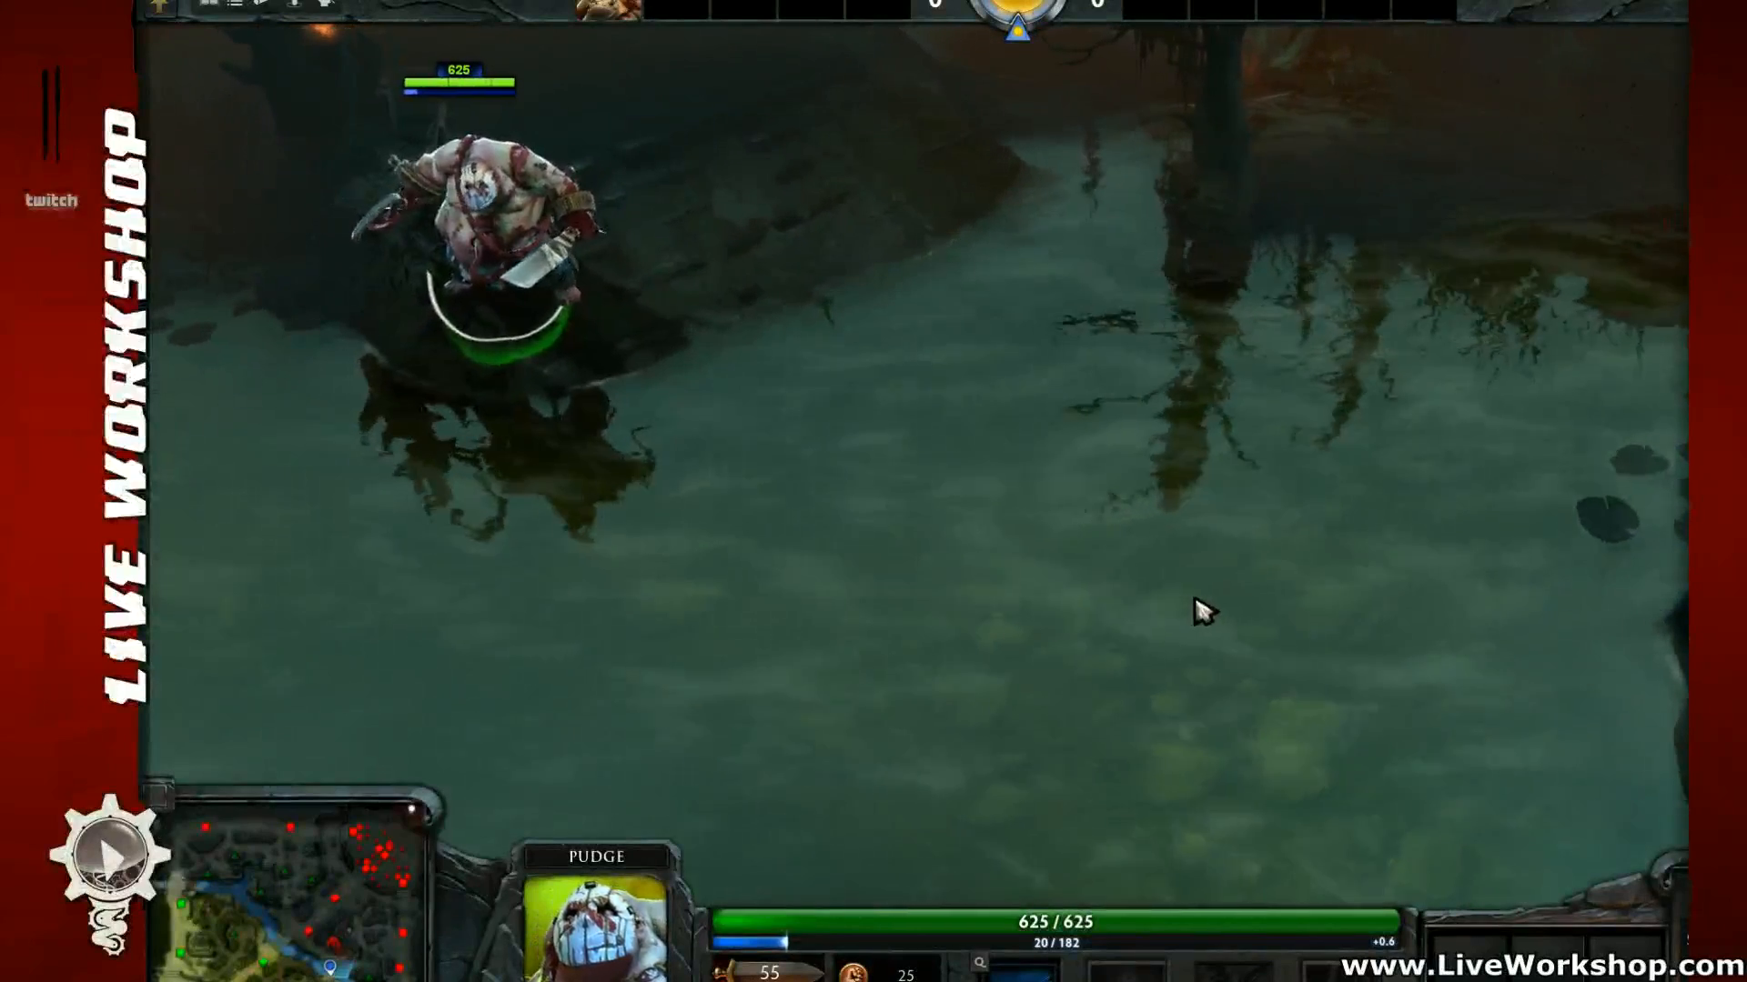
Step: Walk Pudge past the dead tree toward the entrance of Roshan's pit
{"action": "middle_click_drag", "start_coordinate": [1095, 338], "coordinate": [963, 477]}
{"action": "right_click", "coordinate": [943, 497]}
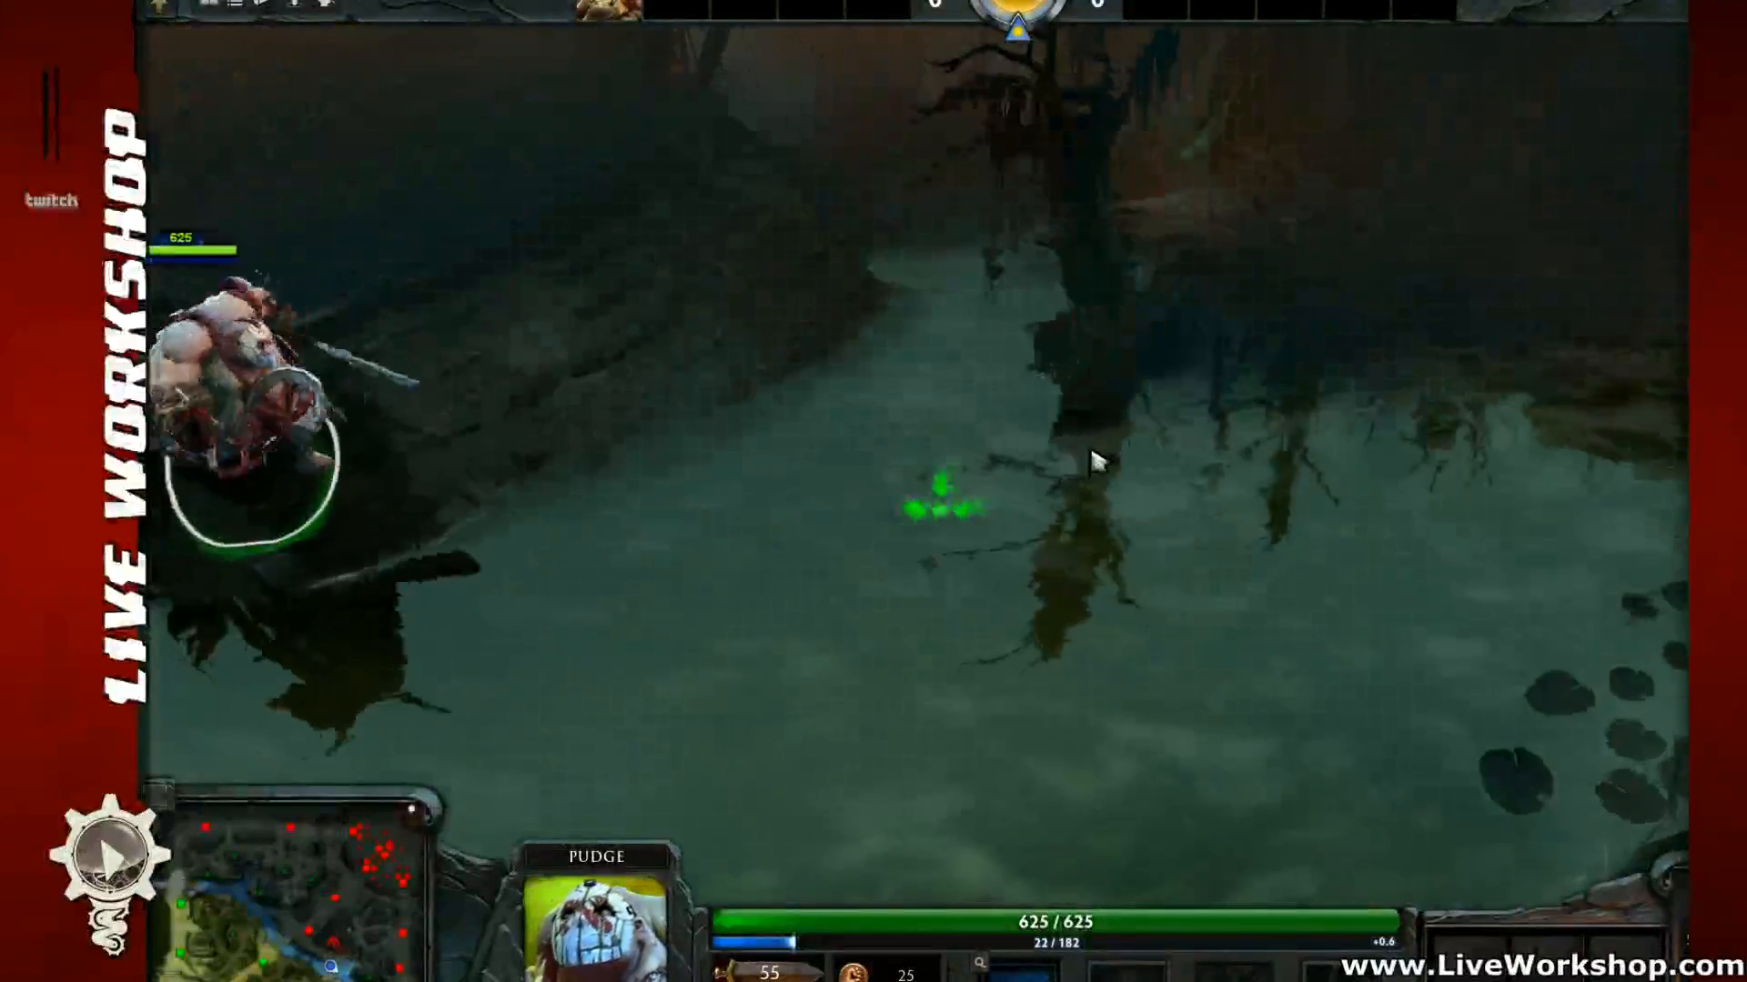
{"action": "right_click", "coordinate": [1083, 457]}
{"action": "middle_click_drag", "start_coordinate": [1117, 451], "coordinate": [924, 583]}
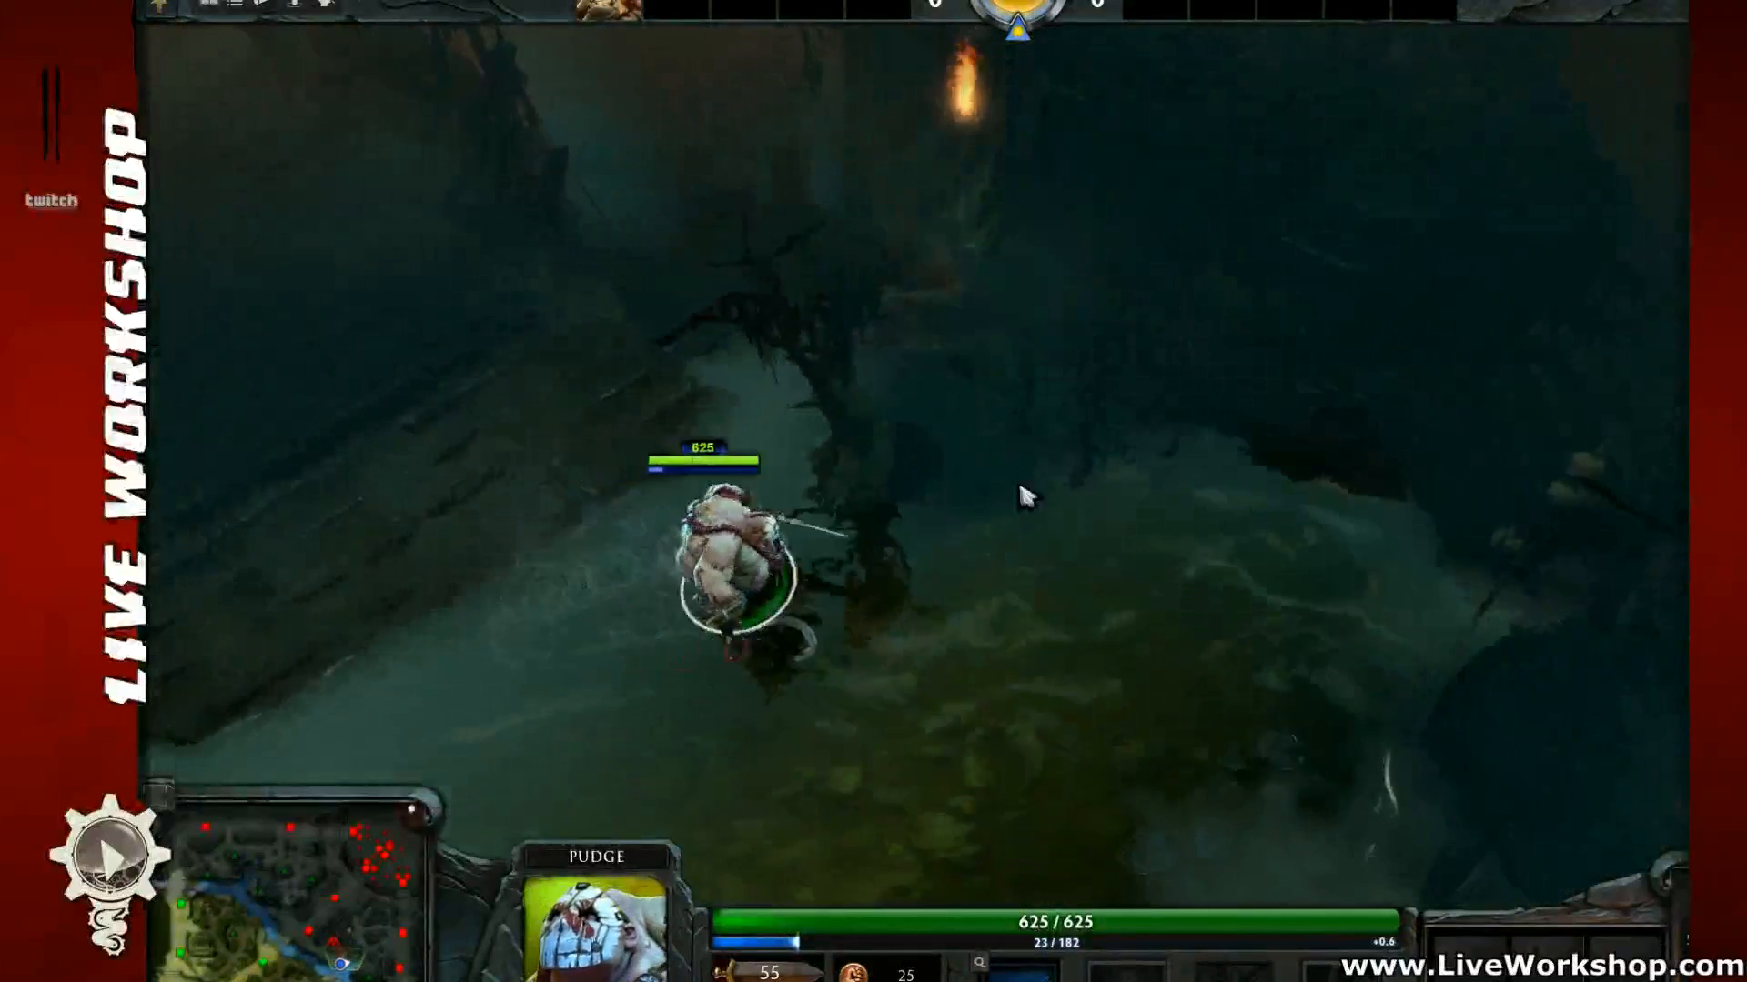
{"action": "middle_click_drag", "start_coordinate": [1025, 490], "coordinate": [961, 591]}
{"action": "right_click", "coordinate": [760, 414]}
{"action": "middle_click_drag", "start_coordinate": [759, 414], "coordinate": [914, 657]}
{"action": "right_click", "coordinate": [915, 658]}
Step: Enter the pit, attack Roshan and try to cast the hook
{"action": "middle_click_drag", "start_coordinate": [789, 557], "coordinate": [828, 617]}
{"action": "right_click", "coordinate": [828, 617]}
{"action": "middle_click_drag", "start_coordinate": [806, 482], "coordinate": [831, 651]}
{"action": "right_click", "coordinate": [831, 650]}
{"action": "right_click", "coordinate": [658, 371]}
{"action": "key", "text": "q"}
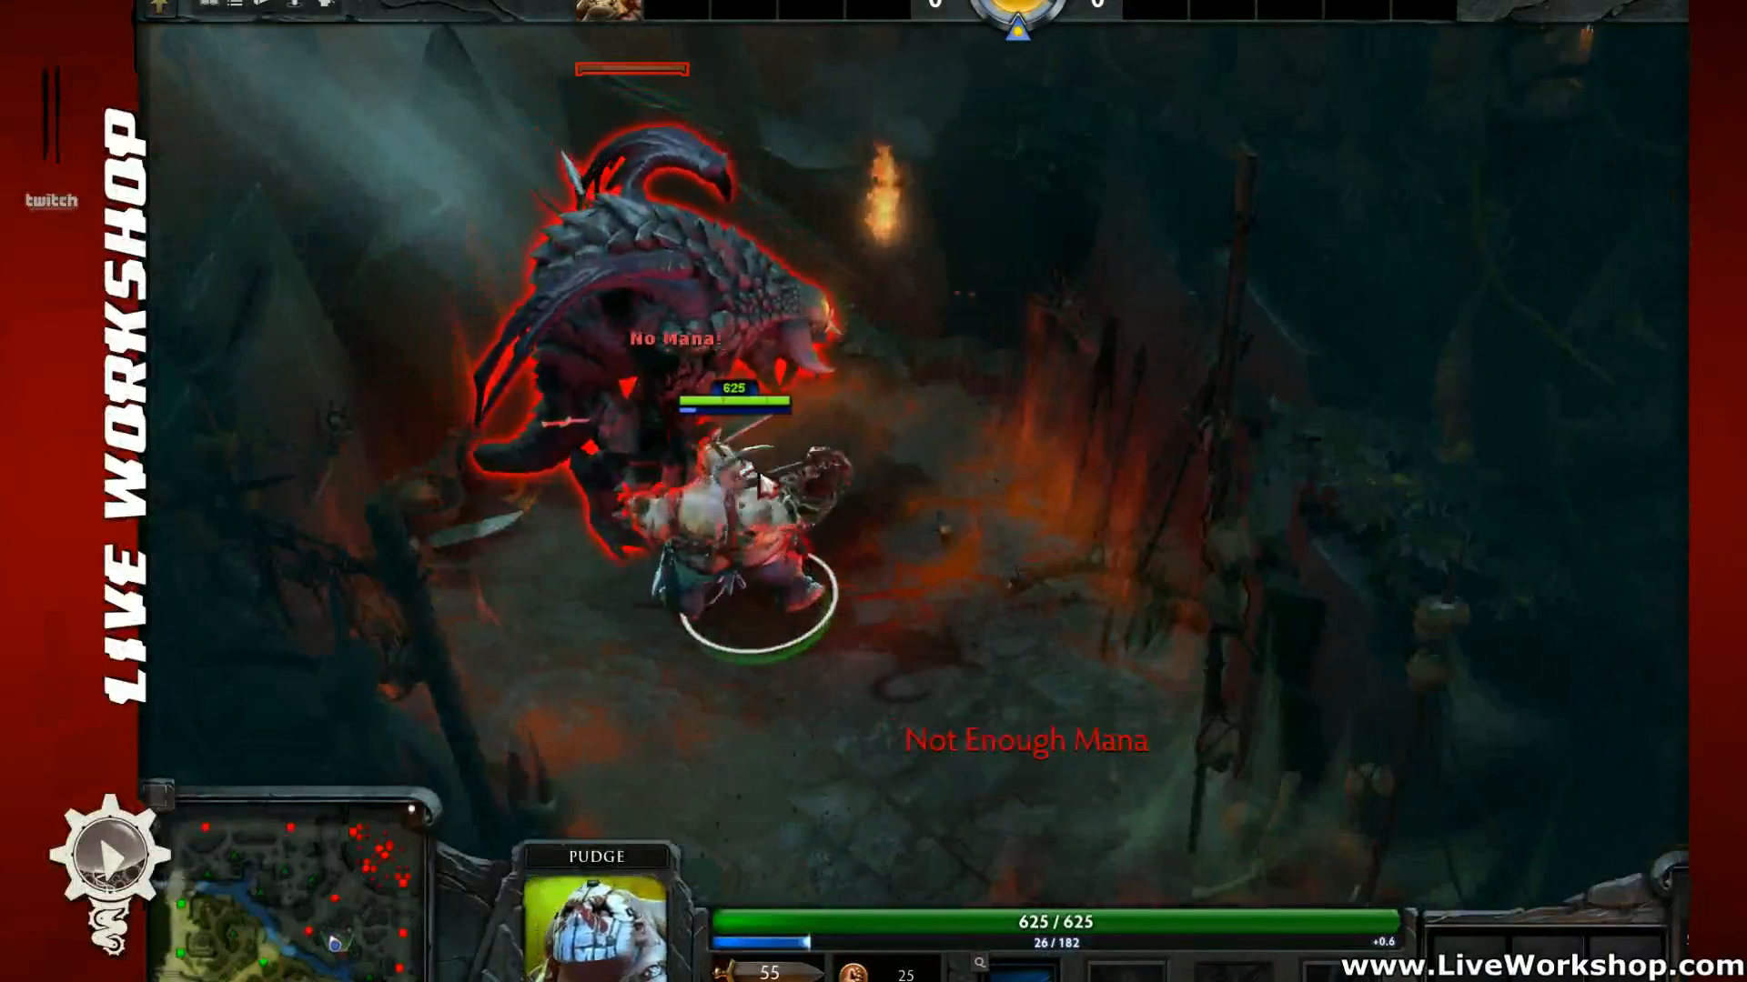
Step: Follow Pudge's fight with Roshan to examine the attack animations
{"action": "middle_click_drag", "start_coordinate": [638, 368], "coordinate": [760, 548]}
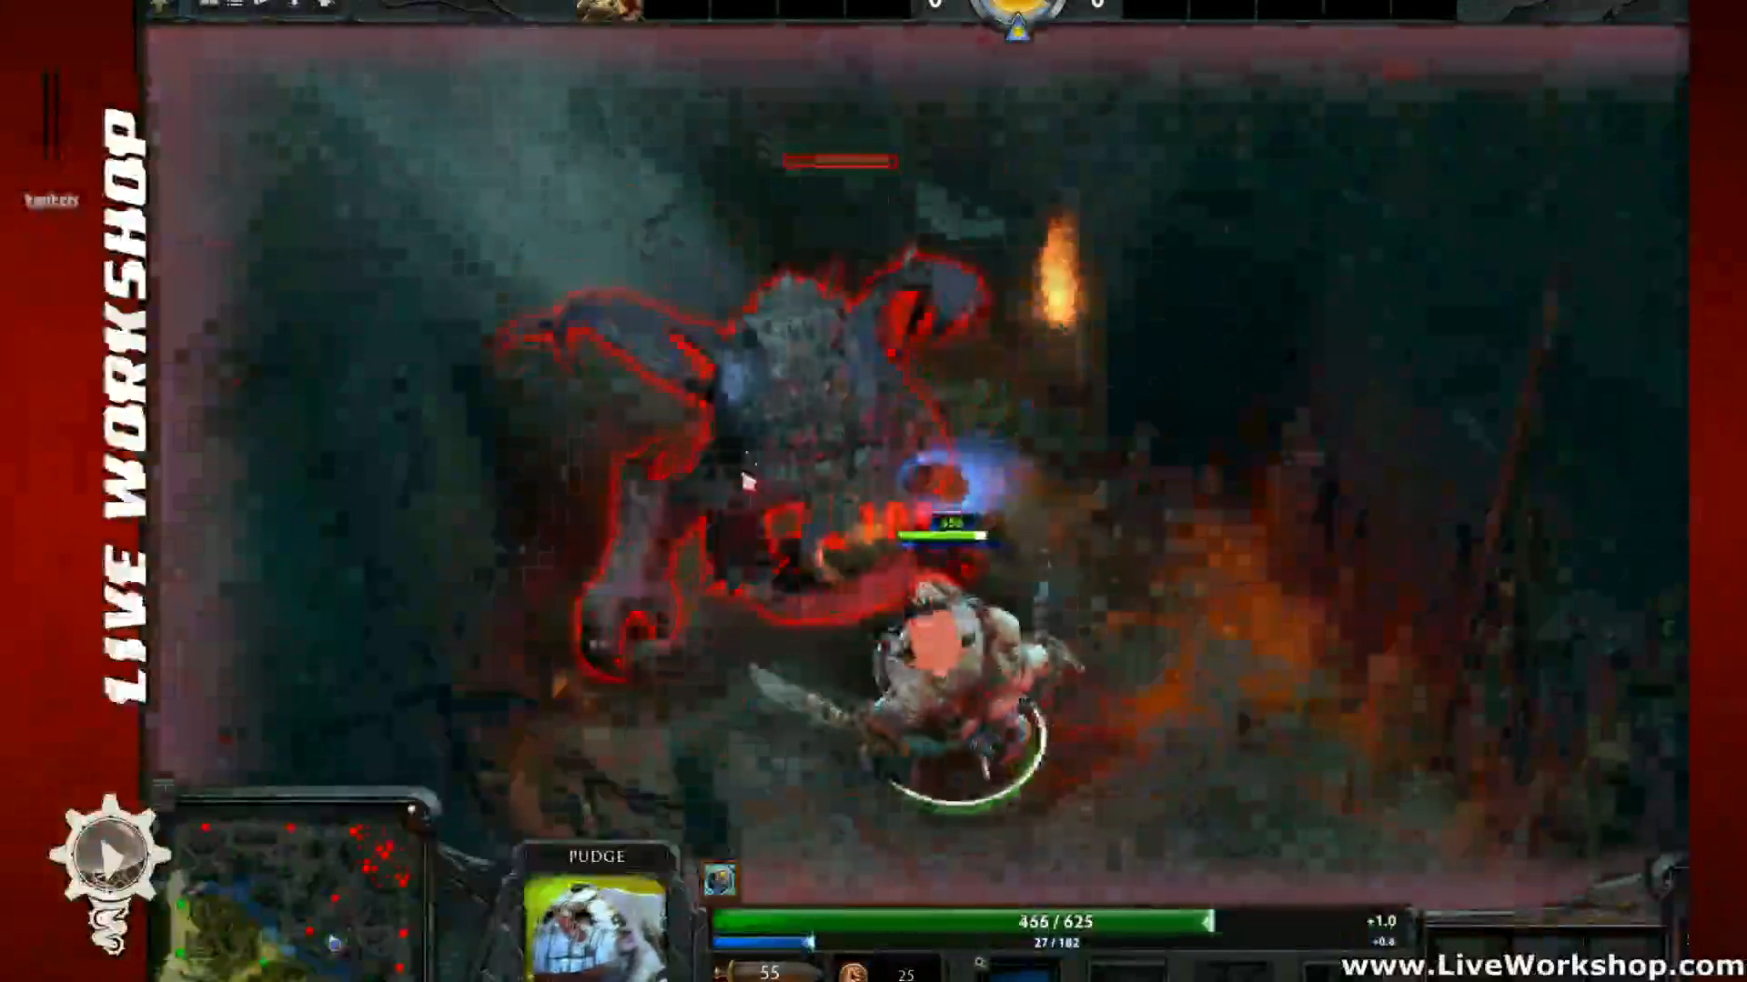
{"action": "middle_click_drag", "start_coordinate": [762, 482], "coordinate": [955, 516]}
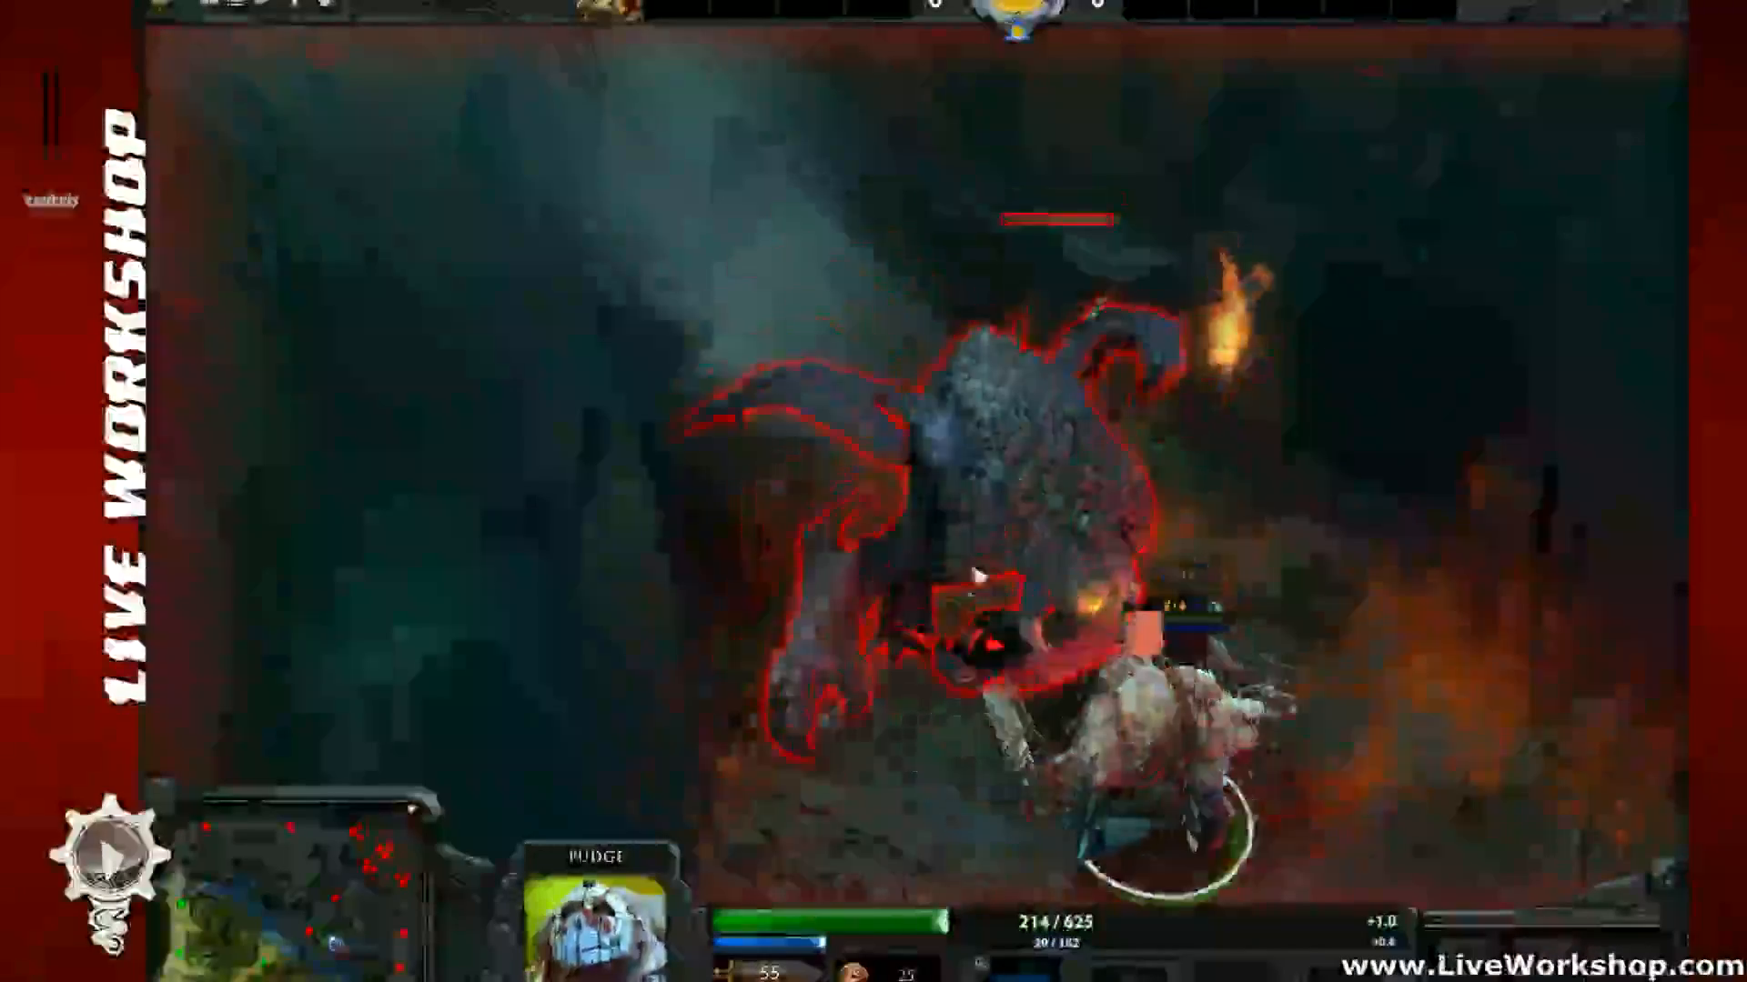
{"action": "middle_click_drag", "start_coordinate": [975, 573], "coordinate": [947, 807]}
{"action": "middle_click_drag", "start_coordinate": [973, 635], "coordinate": [1037, 488]}
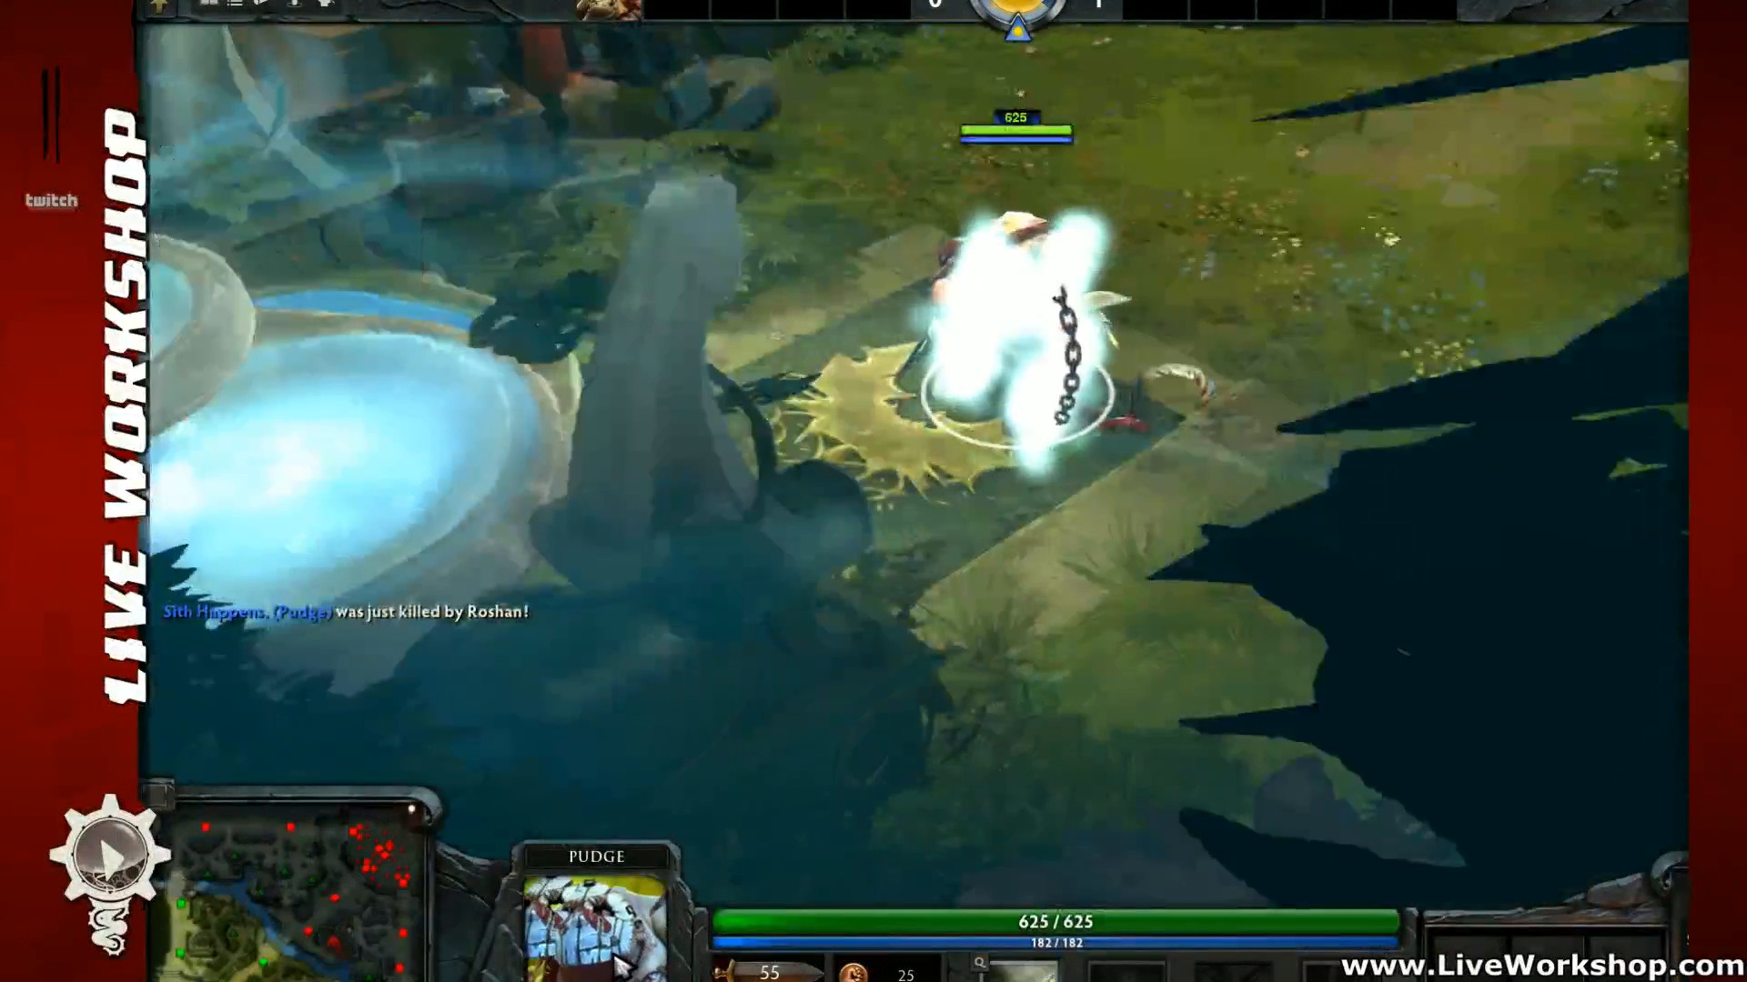
Step: Find the respawned Pudge at the base and walk the hero around the grass near the shopkeeper
{"action": "middle_click_drag", "start_coordinate": [883, 546], "coordinate": [887, 710]}
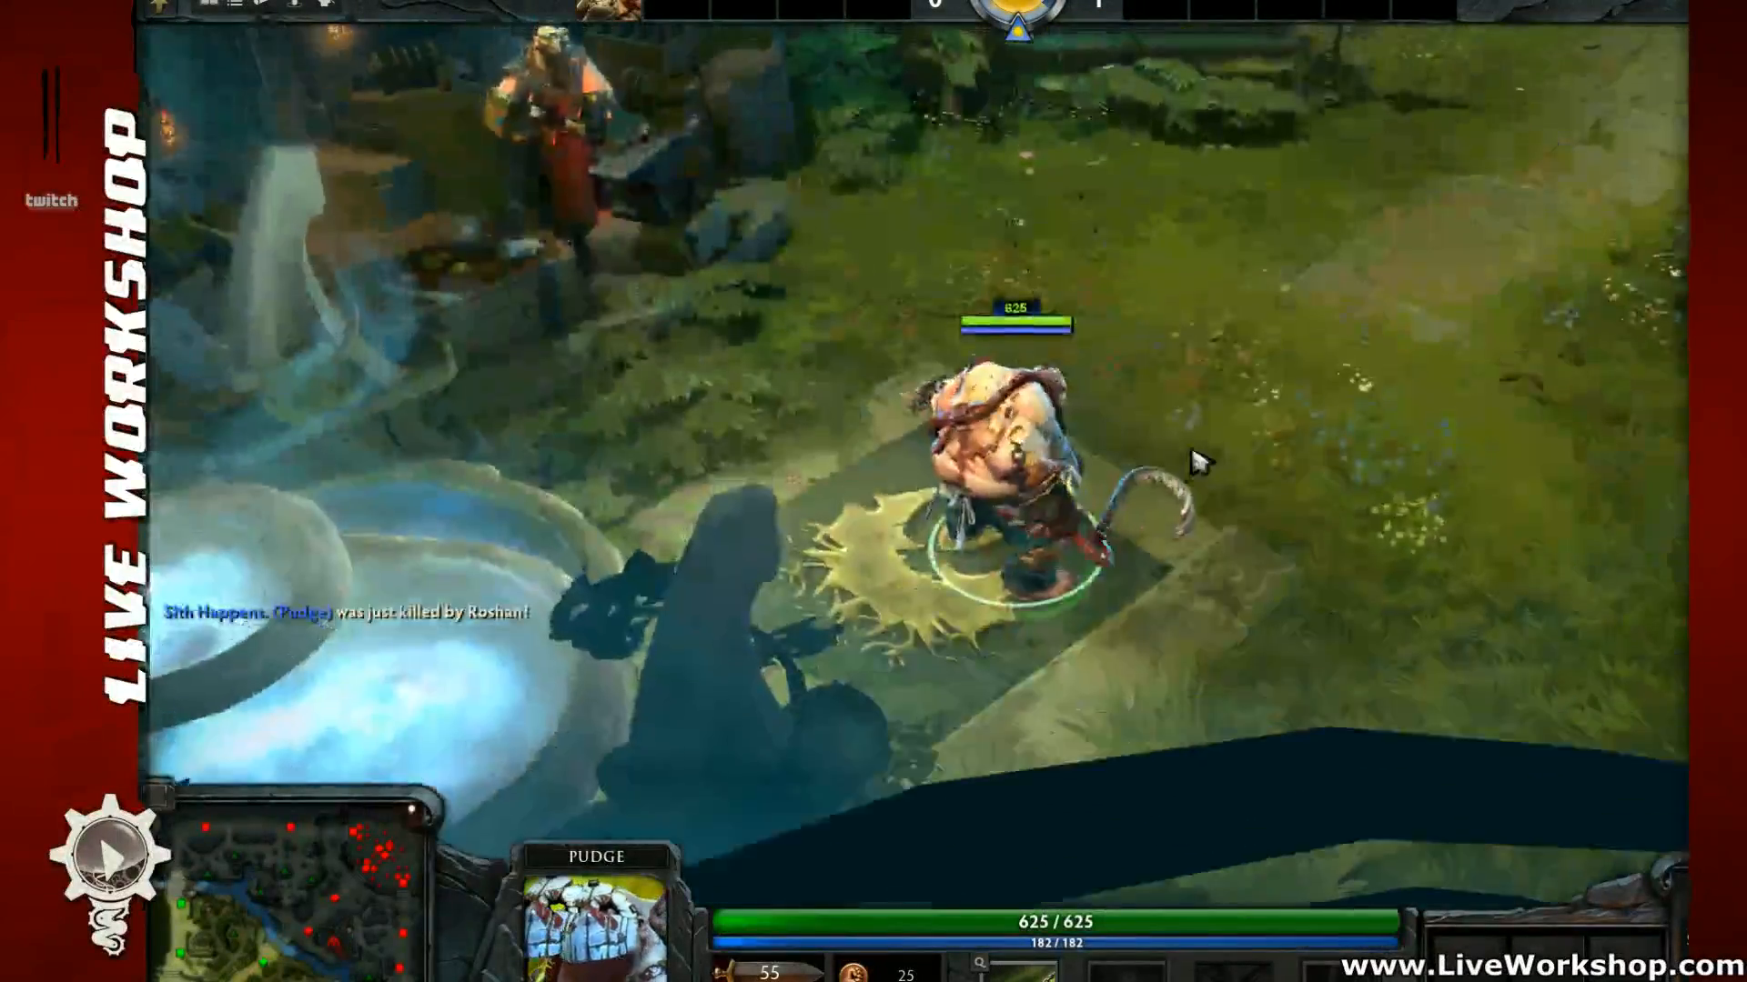
{"action": "middle_click_drag", "start_coordinate": [1195, 452], "coordinate": [911, 646]}
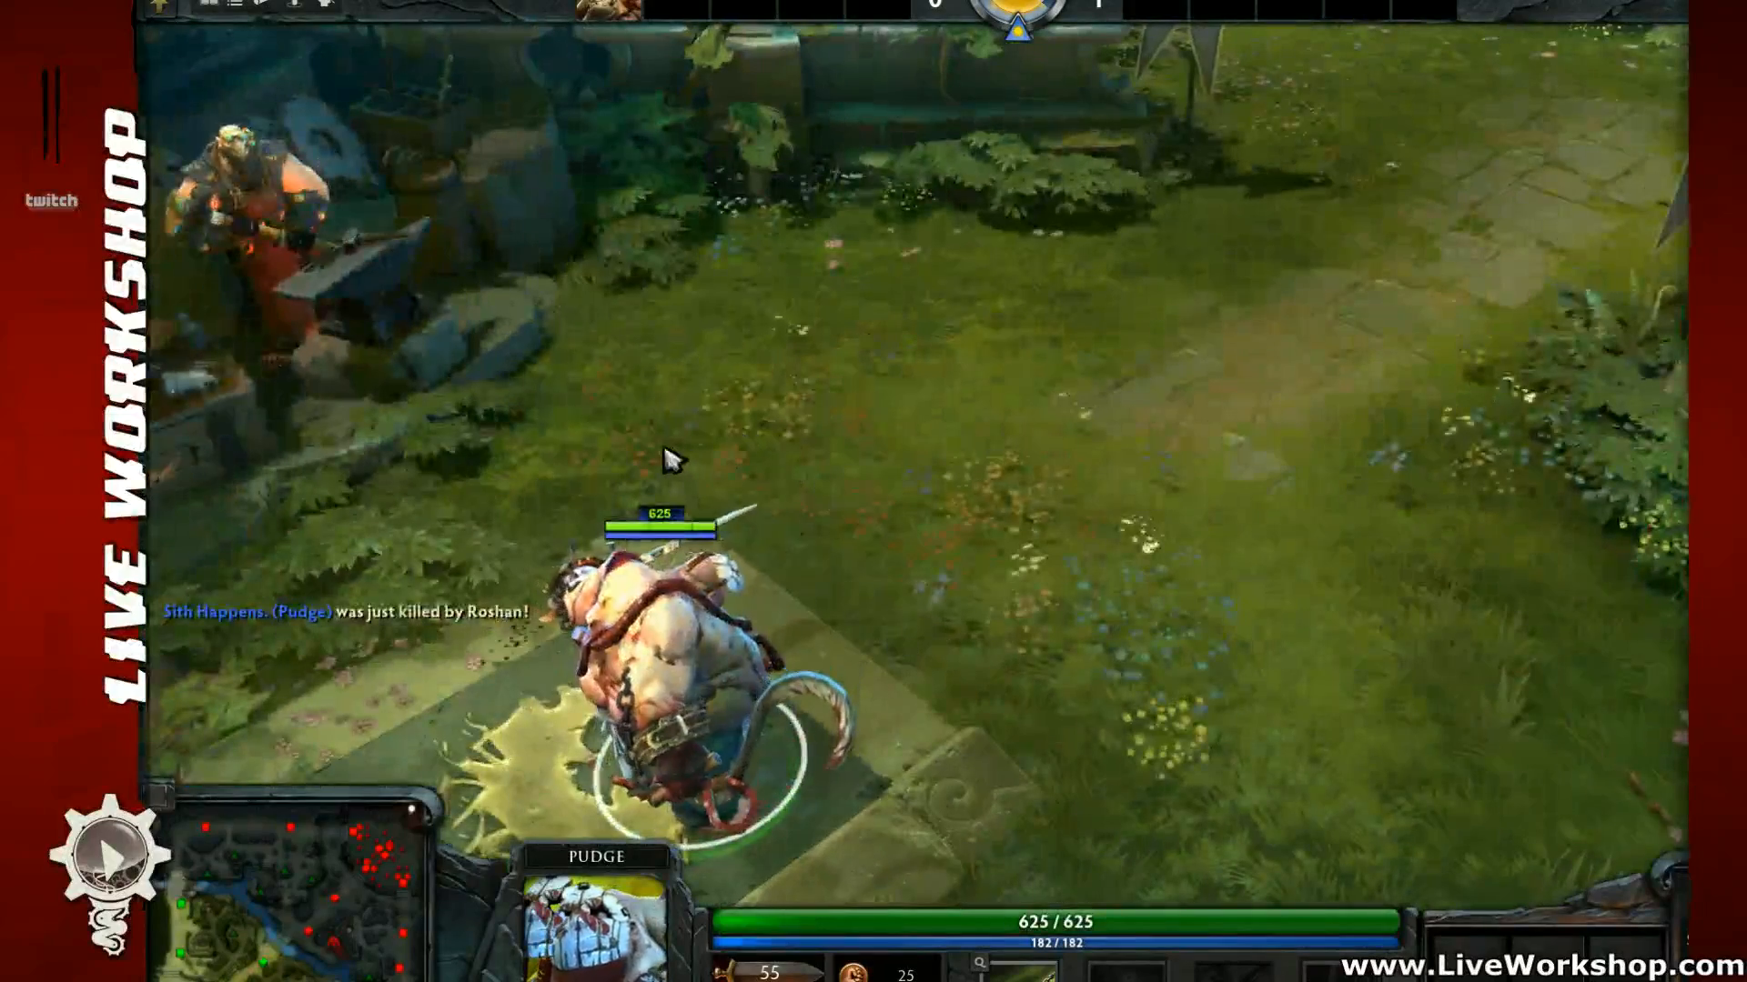
{"action": "right_click", "coordinate": [633, 427]}
{"action": "right_click", "coordinate": [696, 343]}
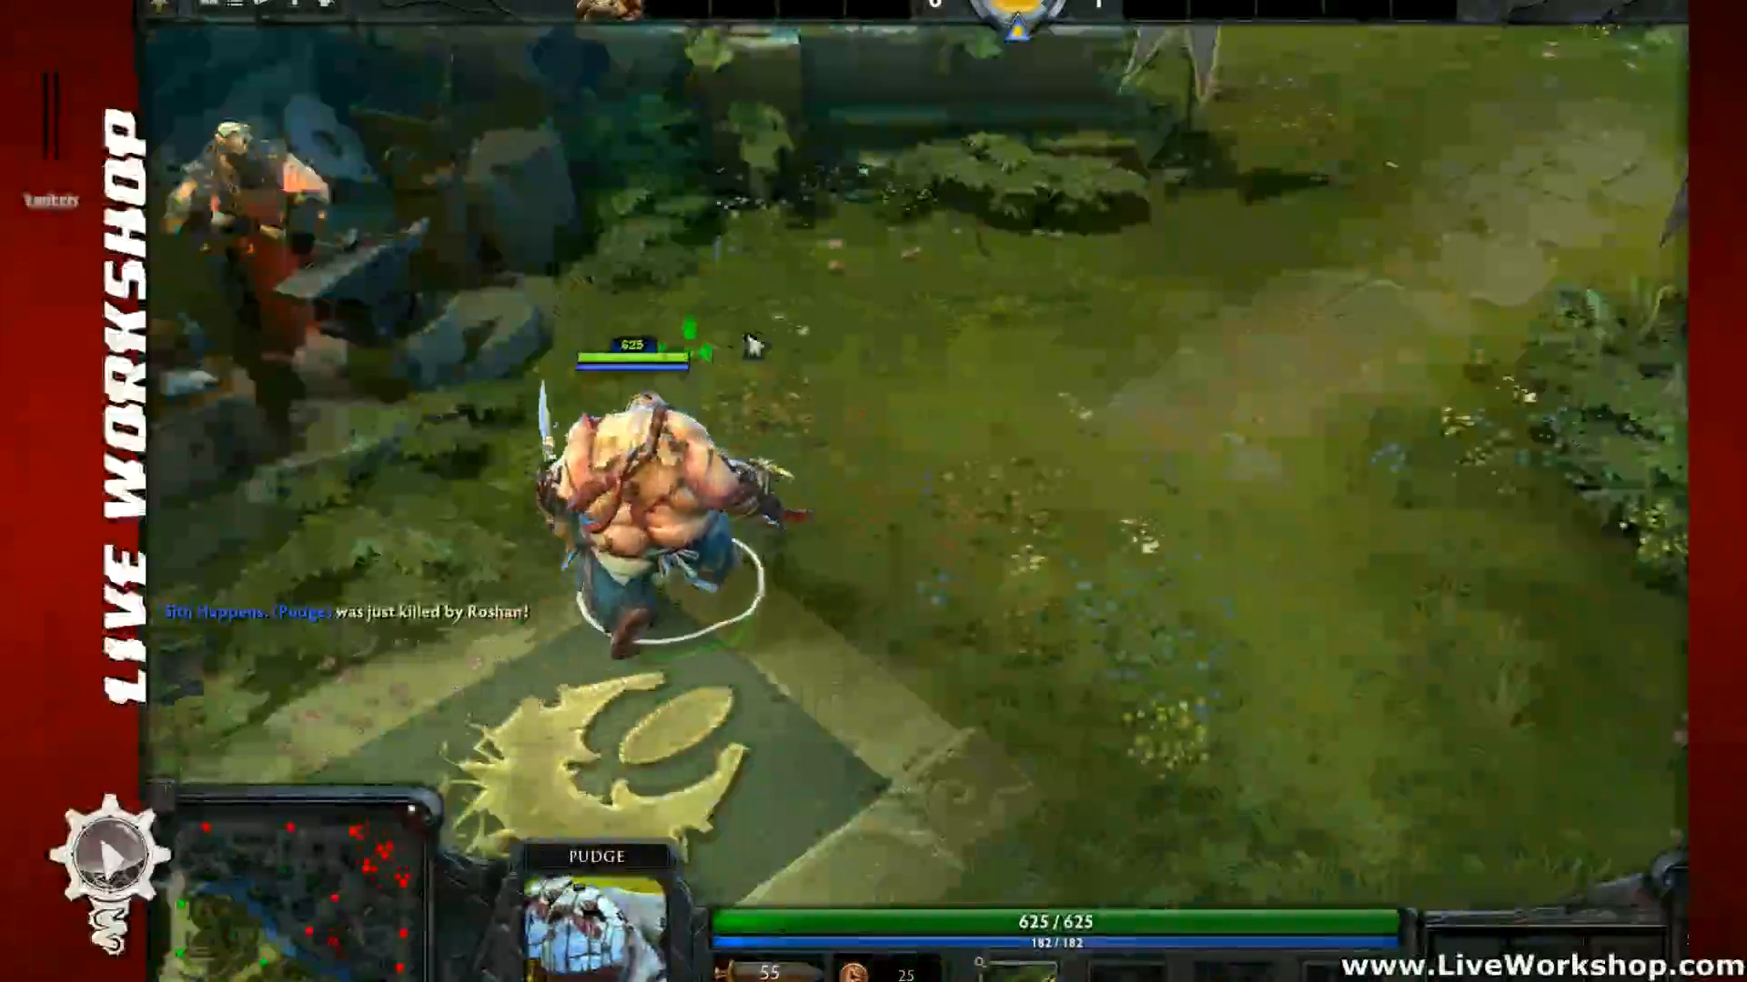
{"action": "right_click", "coordinate": [802, 321]}
{"action": "right_click", "coordinate": [914, 332]}
{"action": "right_click", "coordinate": [898, 496]}
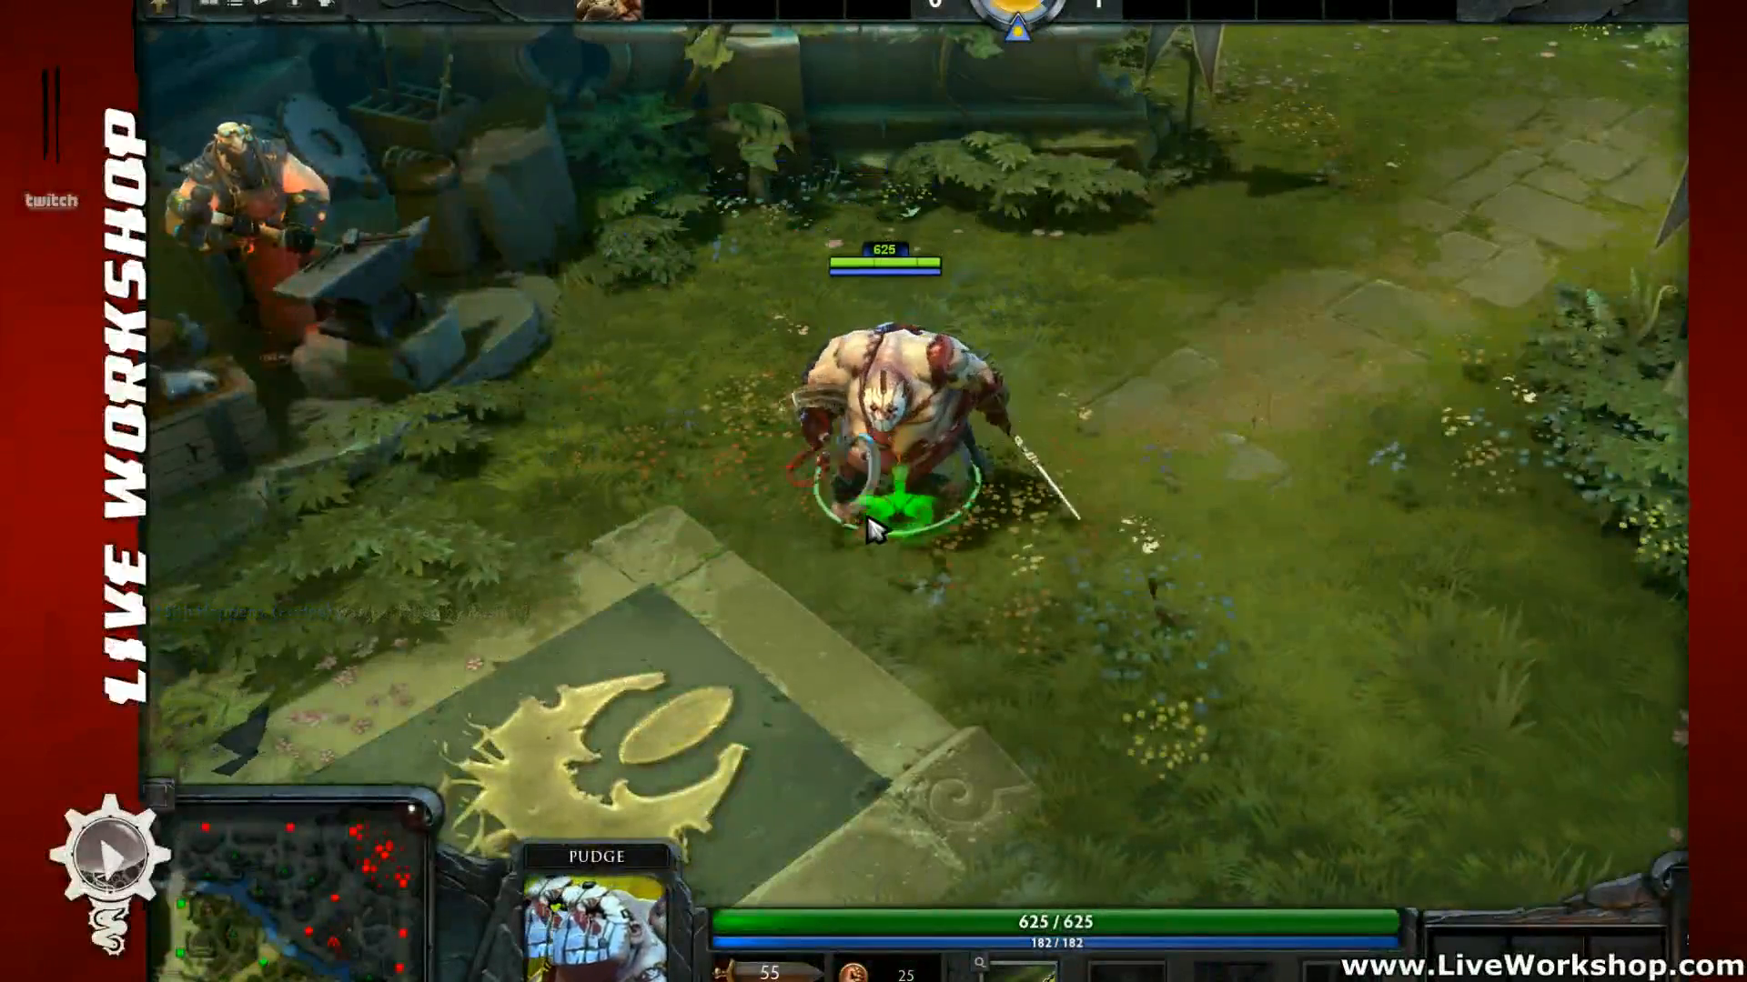
{"action": "middle_click_drag", "start_coordinate": [861, 603], "coordinate": [924, 595]}
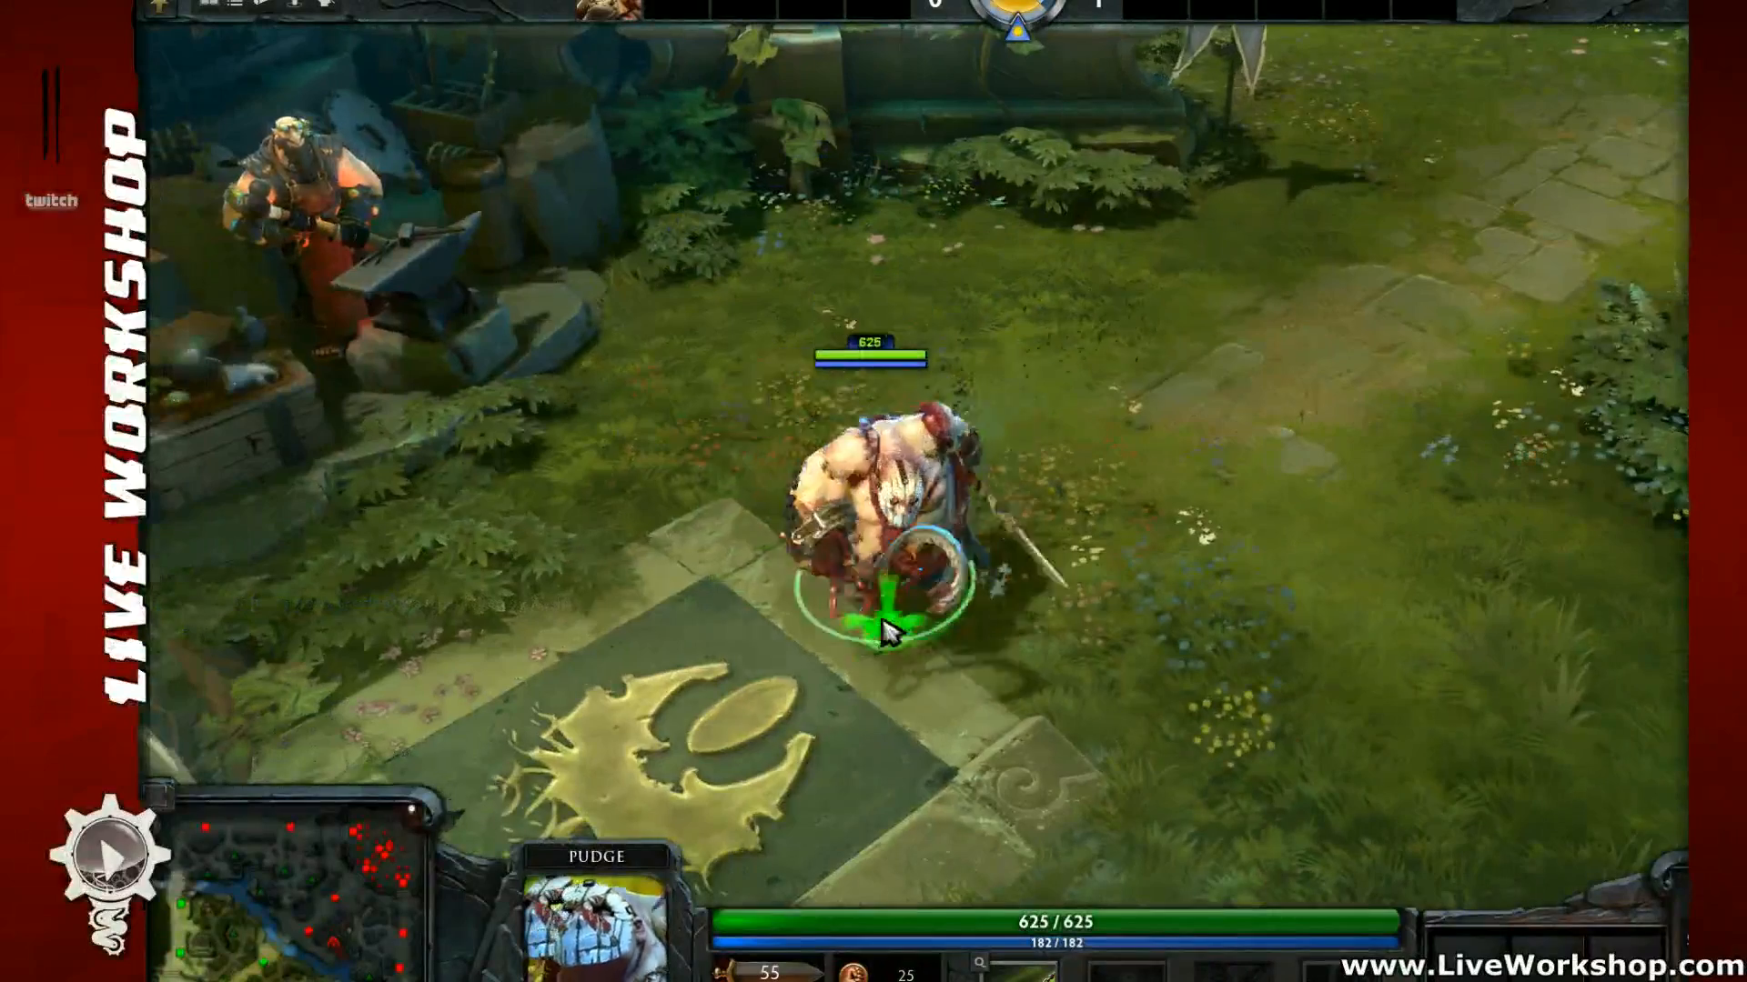
Step: Walk and turn Pudge on the grass near the banner to examine the equipped items from different angles
{"action": "right_click", "coordinate": [1077, 384]}
{"action": "middle_click_drag", "start_coordinate": [1082, 384], "coordinate": [841, 657]}
{"action": "right_click", "coordinate": [900, 469]}
{"action": "right_click", "coordinate": [982, 398]}
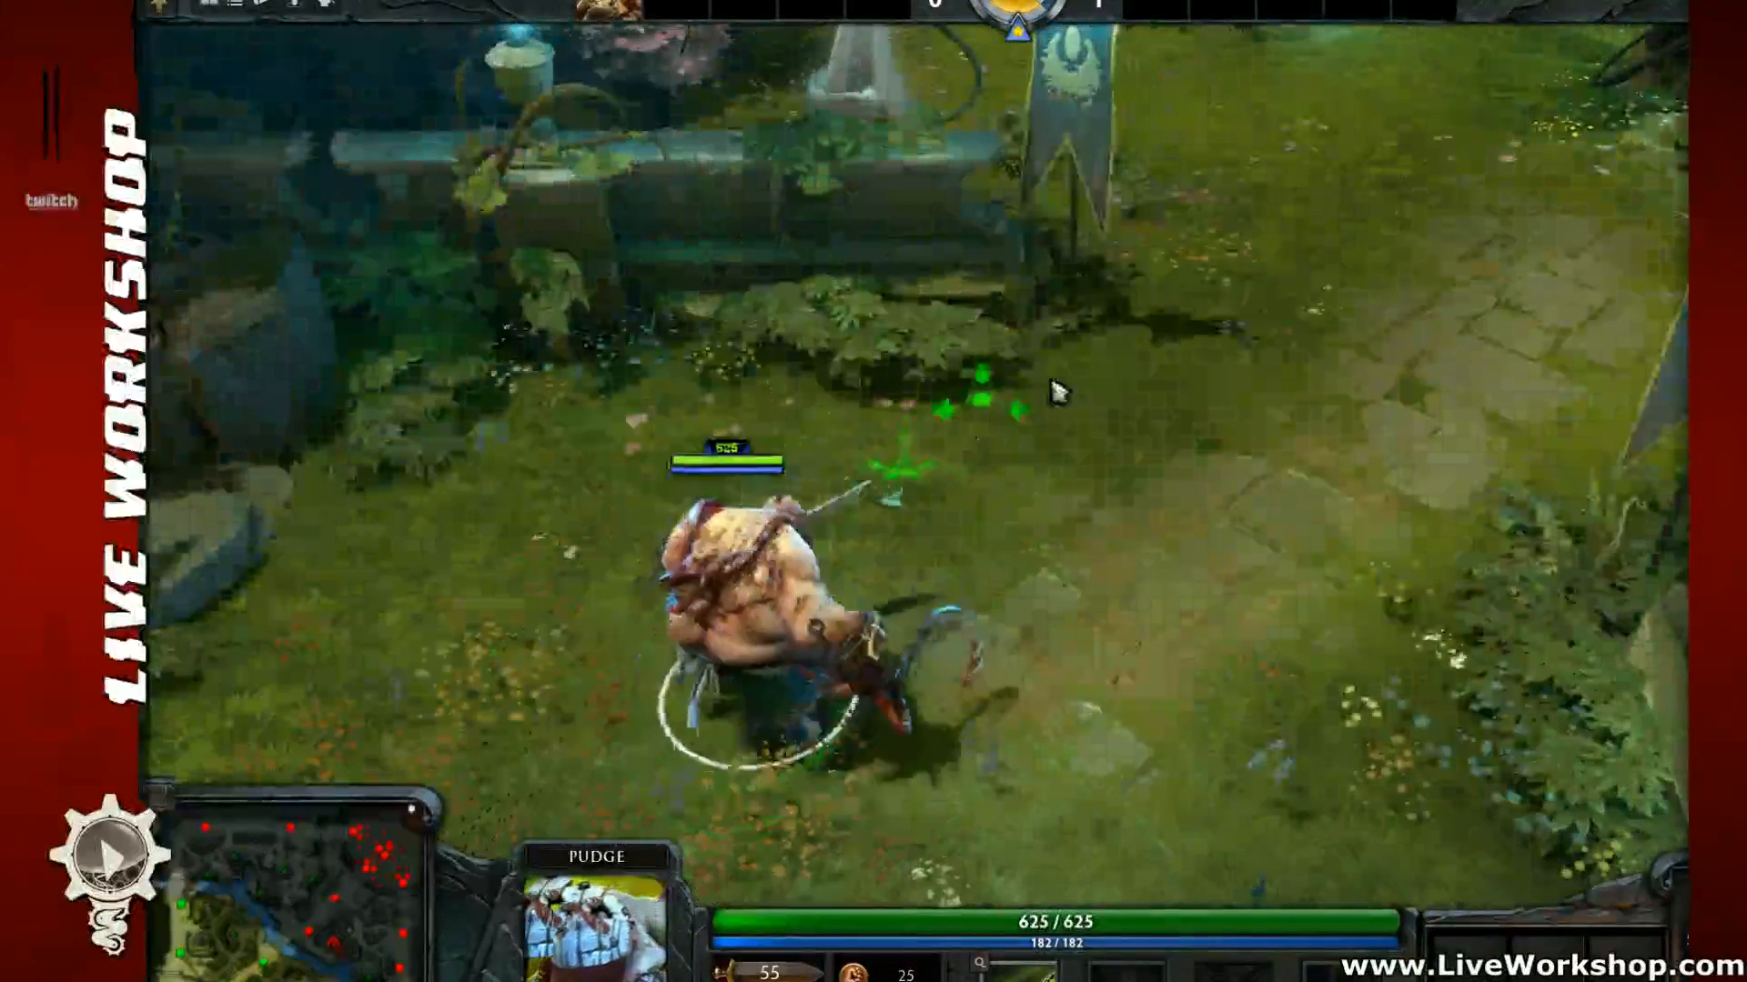
{"action": "right_click", "coordinate": [1101, 509]}
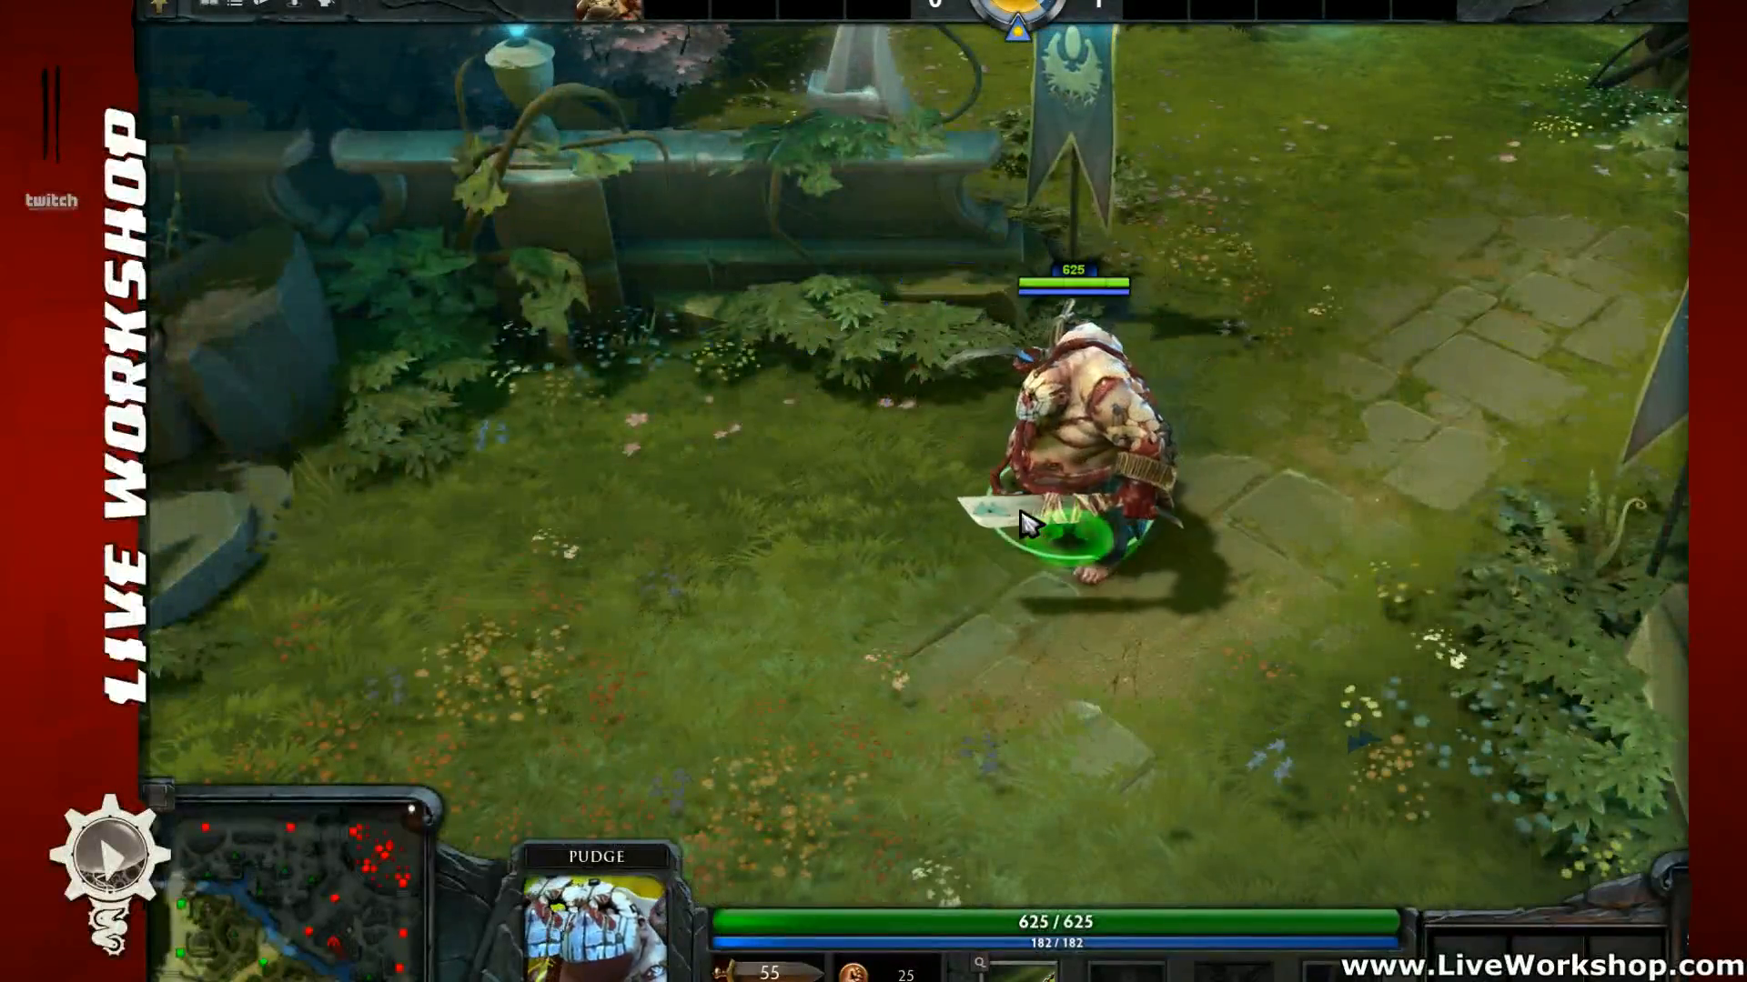
{"action": "right_click", "coordinate": [951, 553]}
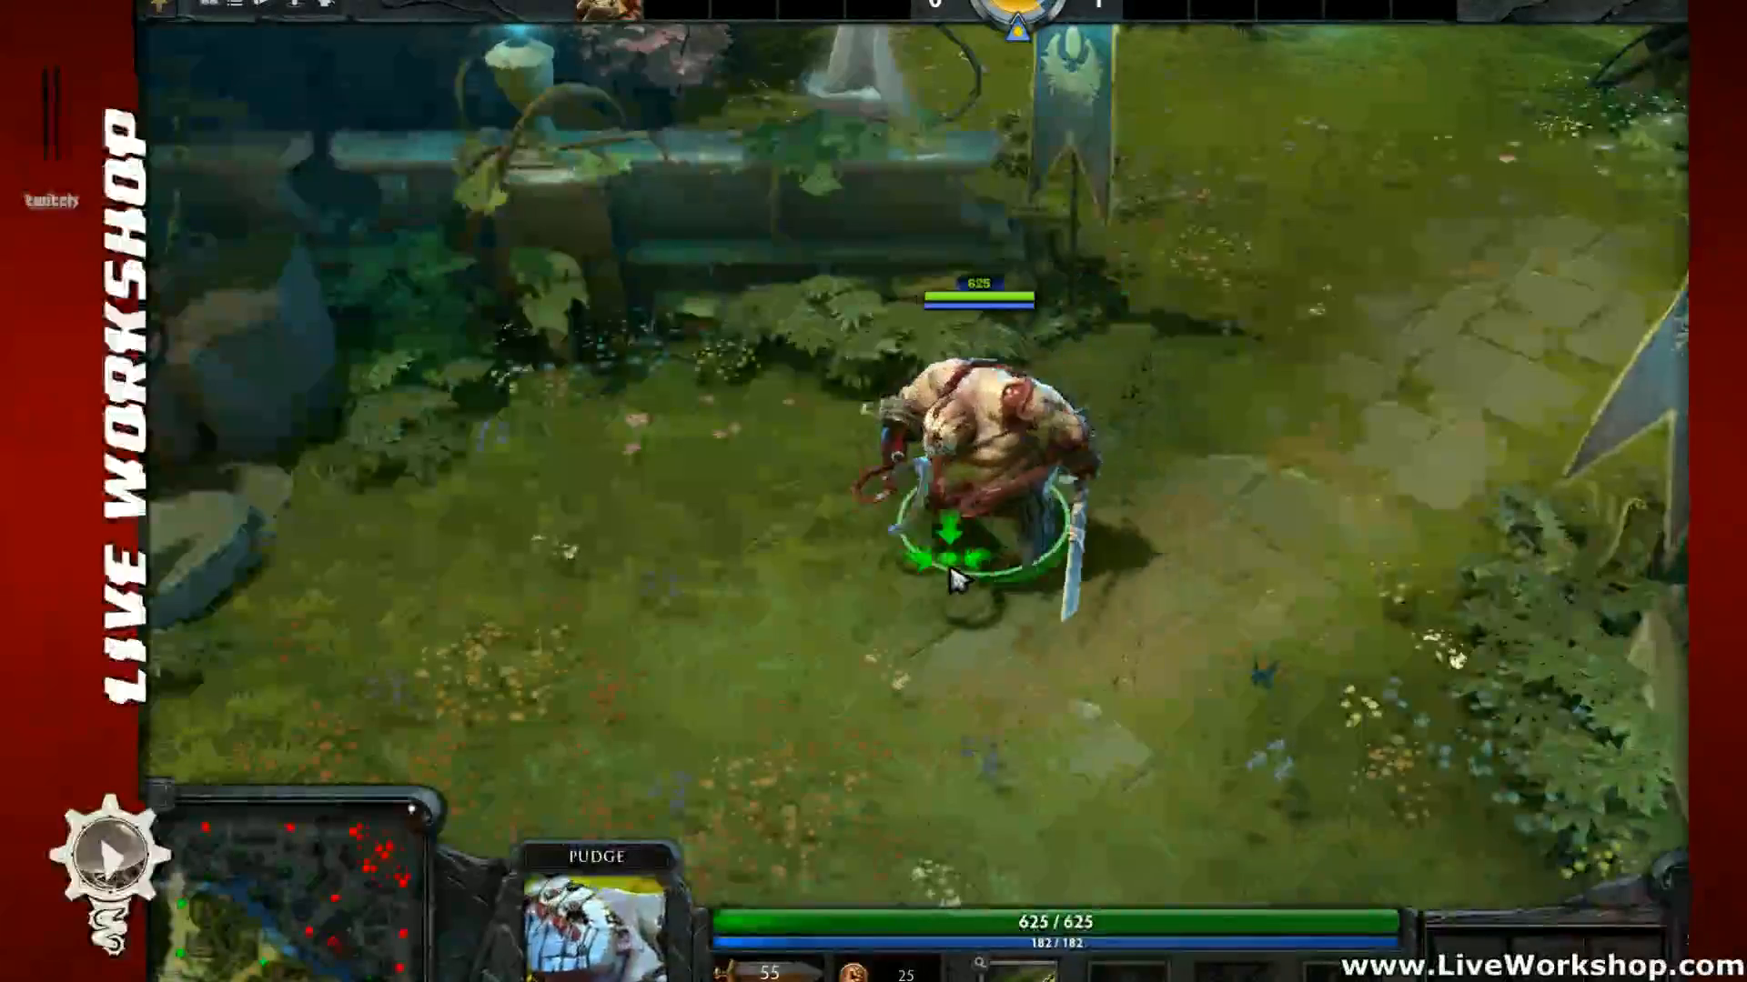
{"action": "middle_click_drag", "start_coordinate": [897, 633], "coordinate": [1110, 503]}
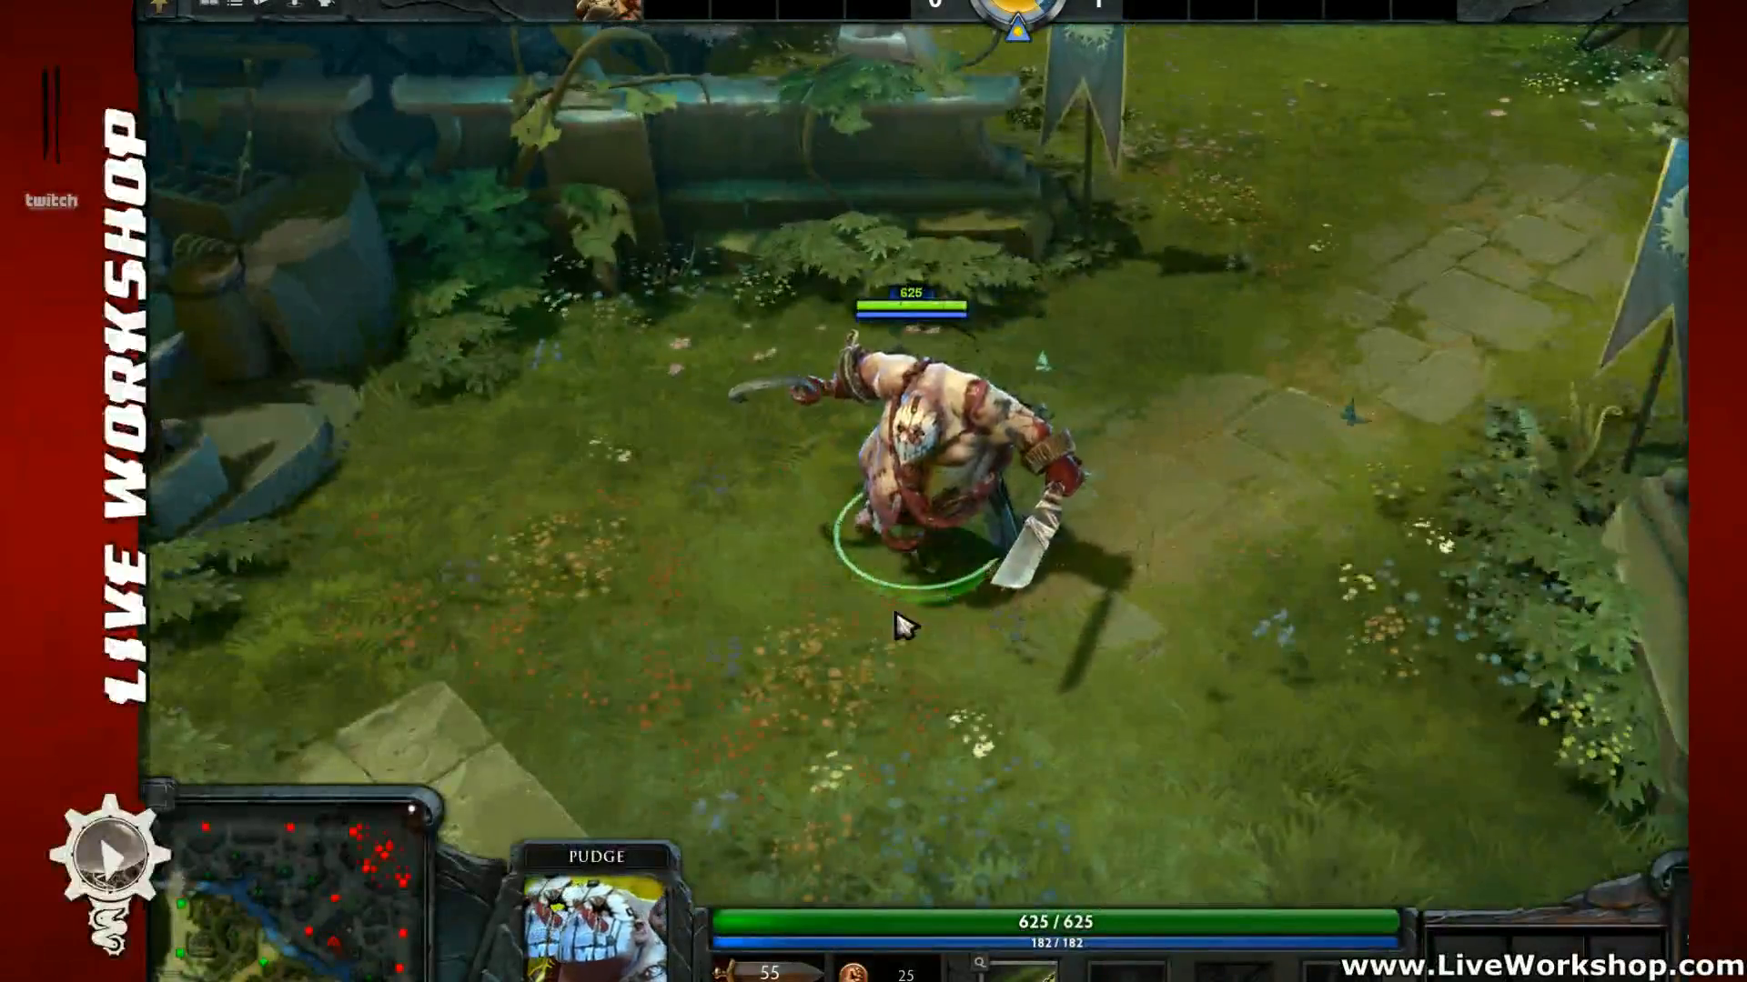
{"action": "middle_click_drag", "start_coordinate": [978, 605], "coordinate": [1018, 547]}
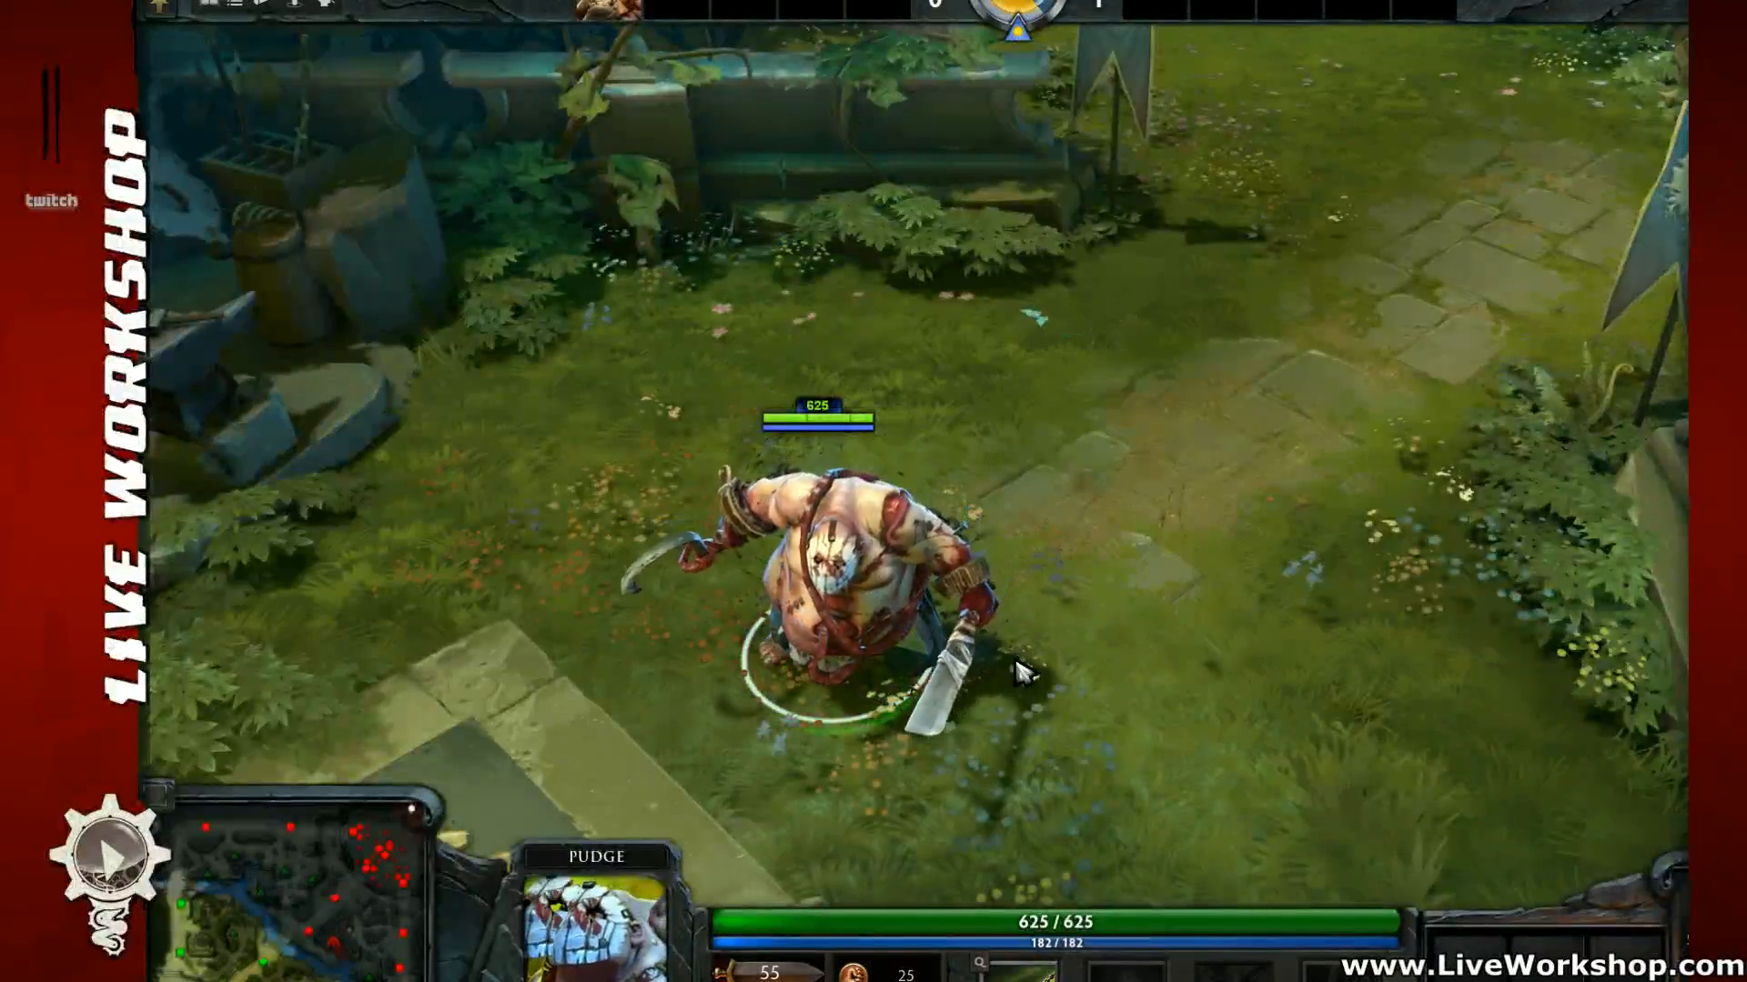
{"action": "middle_click_drag", "start_coordinate": [1017, 664], "coordinate": [915, 614]}
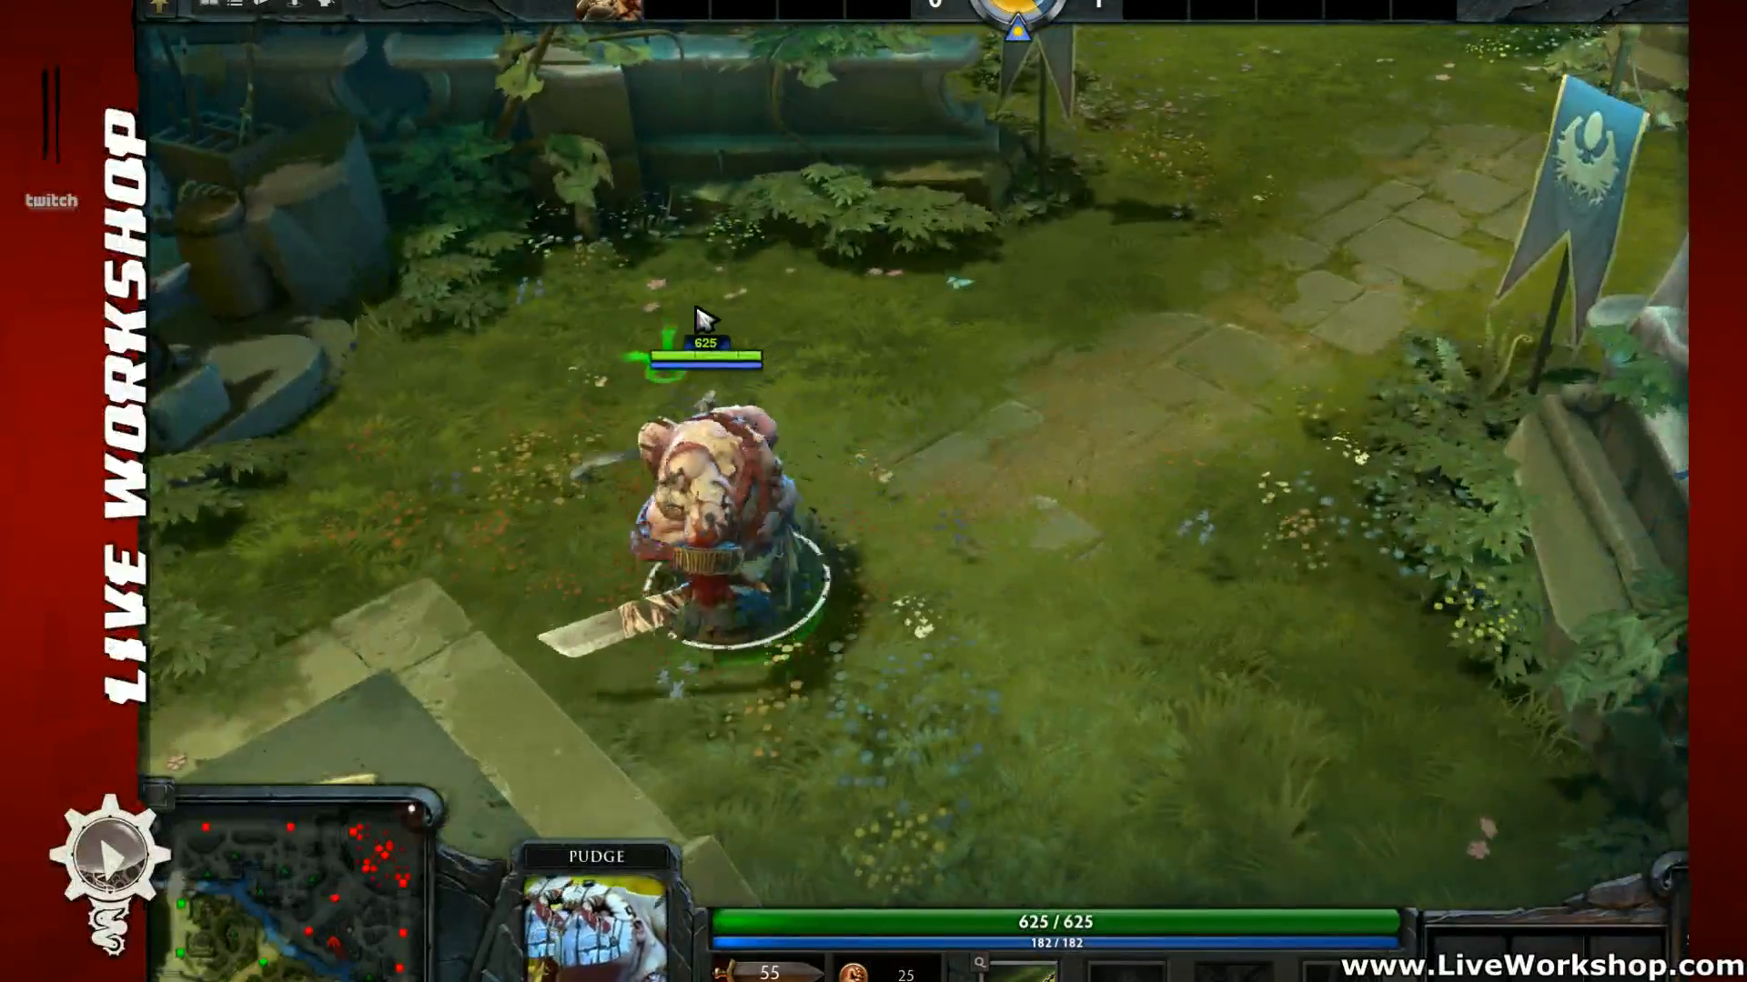
Step: Walk and turn Pudge across the grass between the low wall and the banner to examine the hook and cleaver in motion
{"action": "middle_click_drag", "start_coordinate": [696, 310], "coordinate": [809, 496]}
{"action": "right_click", "coordinate": [916, 500]}
{"action": "right_click", "coordinate": [805, 566]}
{"action": "mouse_move", "coordinate": [1107, 573]}
{"action": "middle_mouse_down"}
{"action": "mouse_move", "coordinate": [809, 566]}
{"action": "mouse_move", "coordinate": [744, 634]}
{"action": "mouse_move", "coordinate": [769, 505]}
{"action": "middle_mouse_up"}
{"action": "right_click", "coordinate": [744, 634]}
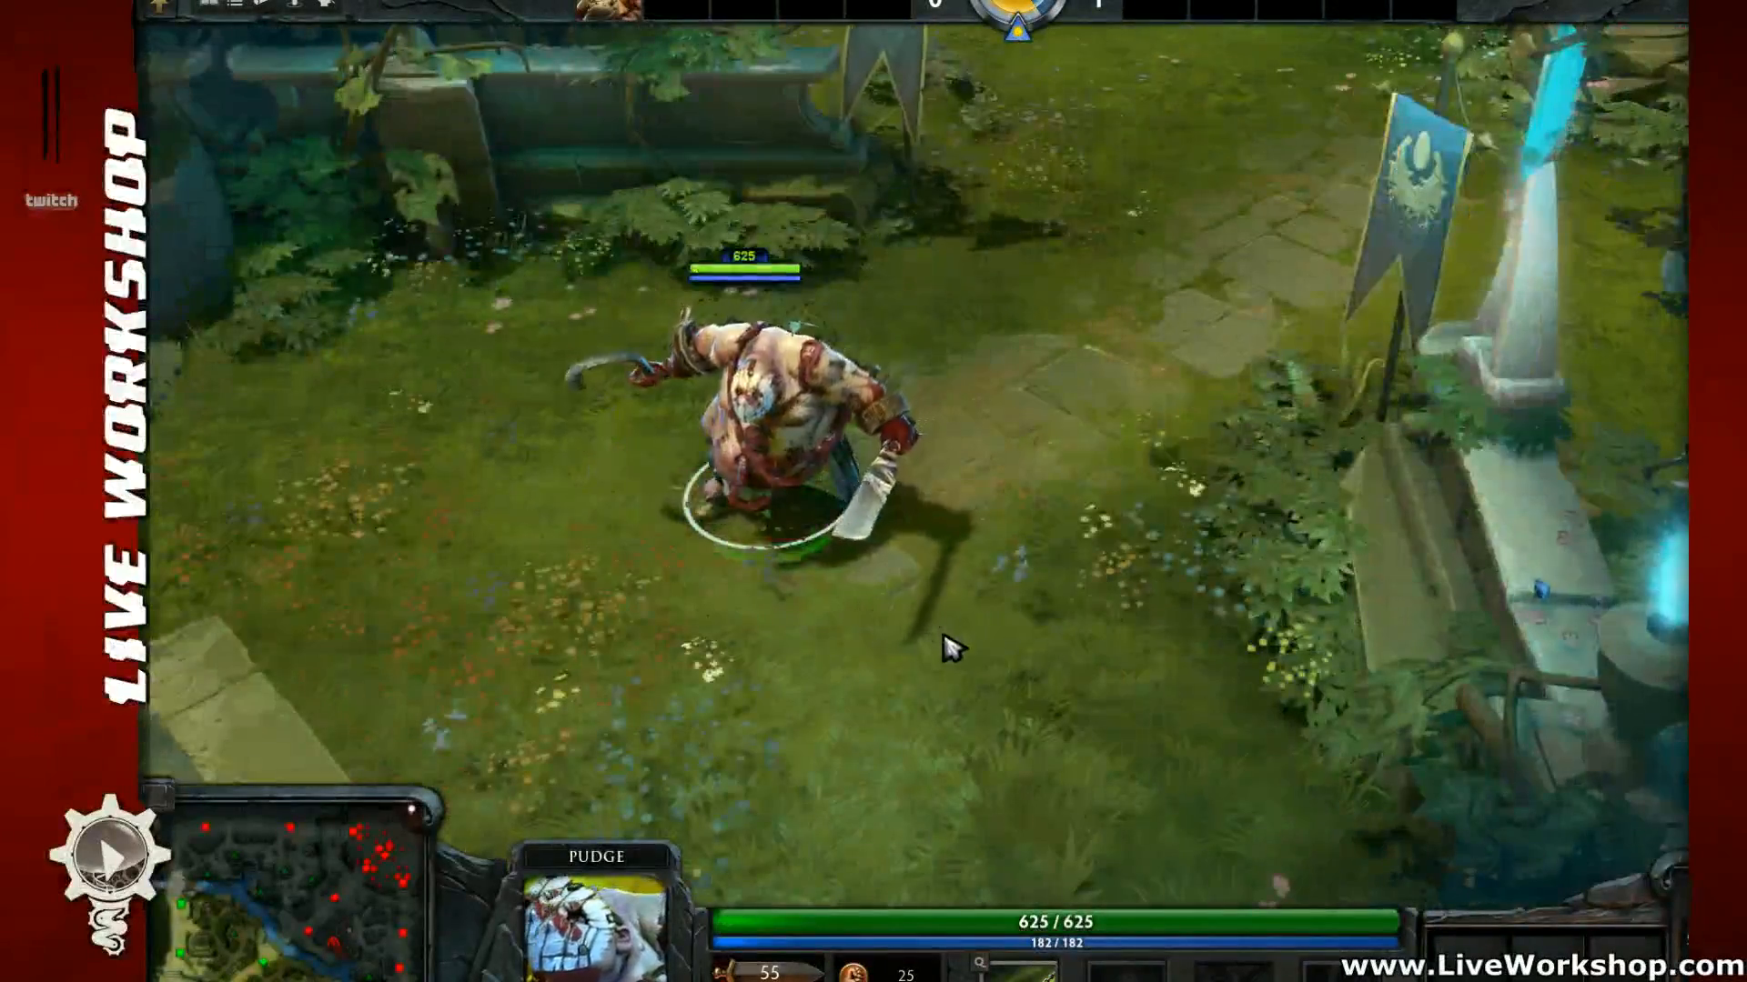
{"action": "right_click", "coordinate": [943, 639]}
{"action": "middle_click_drag", "start_coordinate": [942, 639], "coordinate": [860, 538]}
{"action": "mouse_move", "coordinate": [966, 751]}
{"action": "middle_mouse_down"}
{"action": "mouse_move", "coordinate": [1072, 539]}
{"action": "mouse_move", "coordinate": [1078, 878]}
{"action": "middle_mouse_up"}
{"action": "right_click", "coordinate": [885, 342]}
{"action": "middle_click_drag", "start_coordinate": [914, 342], "coordinate": [965, 518]}
{"action": "right_click", "coordinate": [723, 426]}
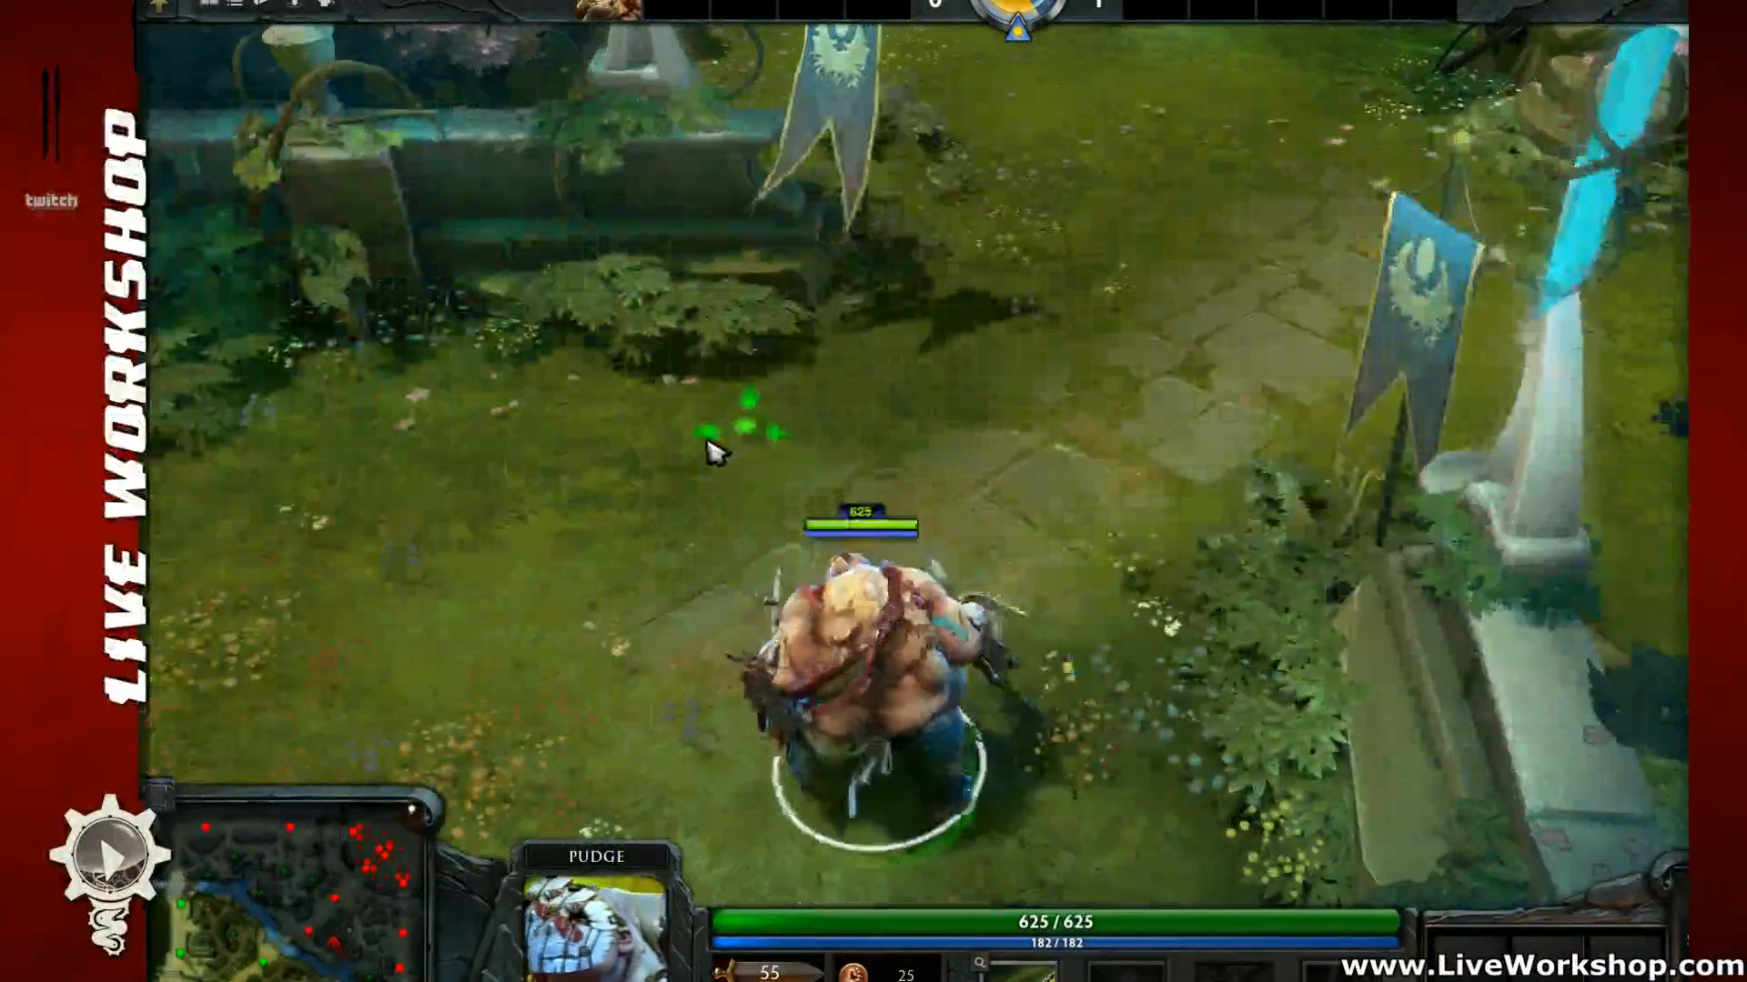
{"action": "right_click", "coordinate": [502, 486]}
{"action": "right_click", "coordinate": [527, 522]}
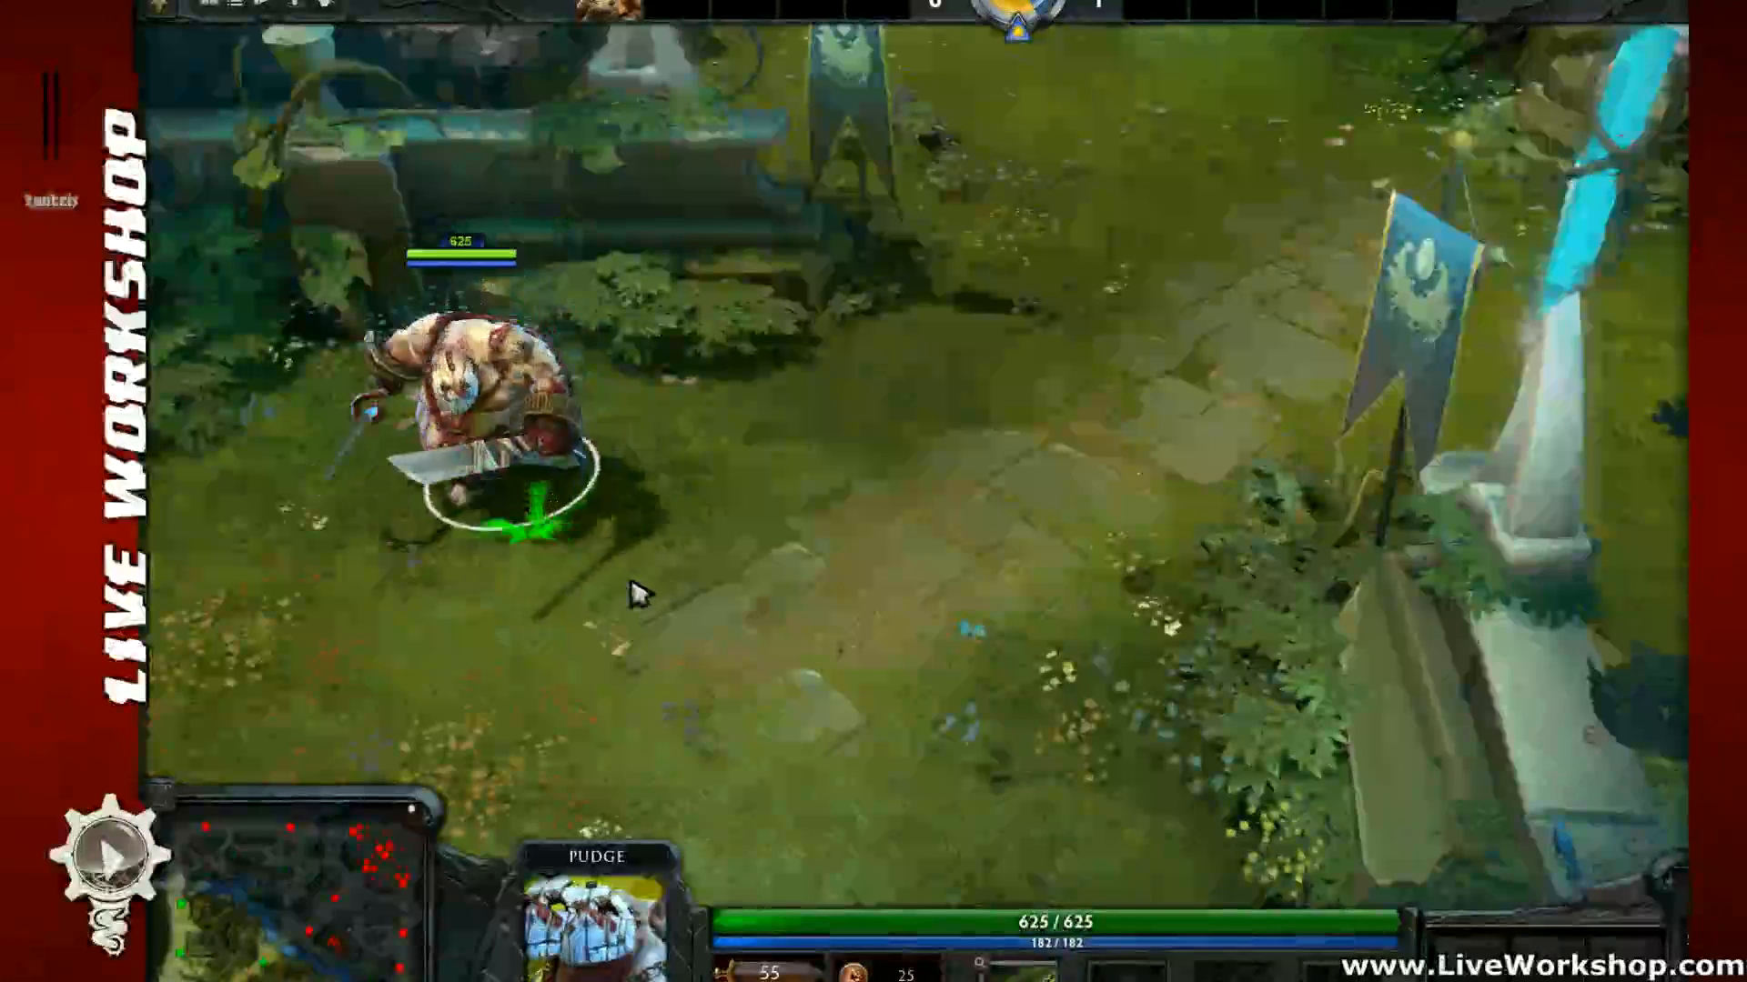
{"action": "right_click", "coordinate": [634, 594]}
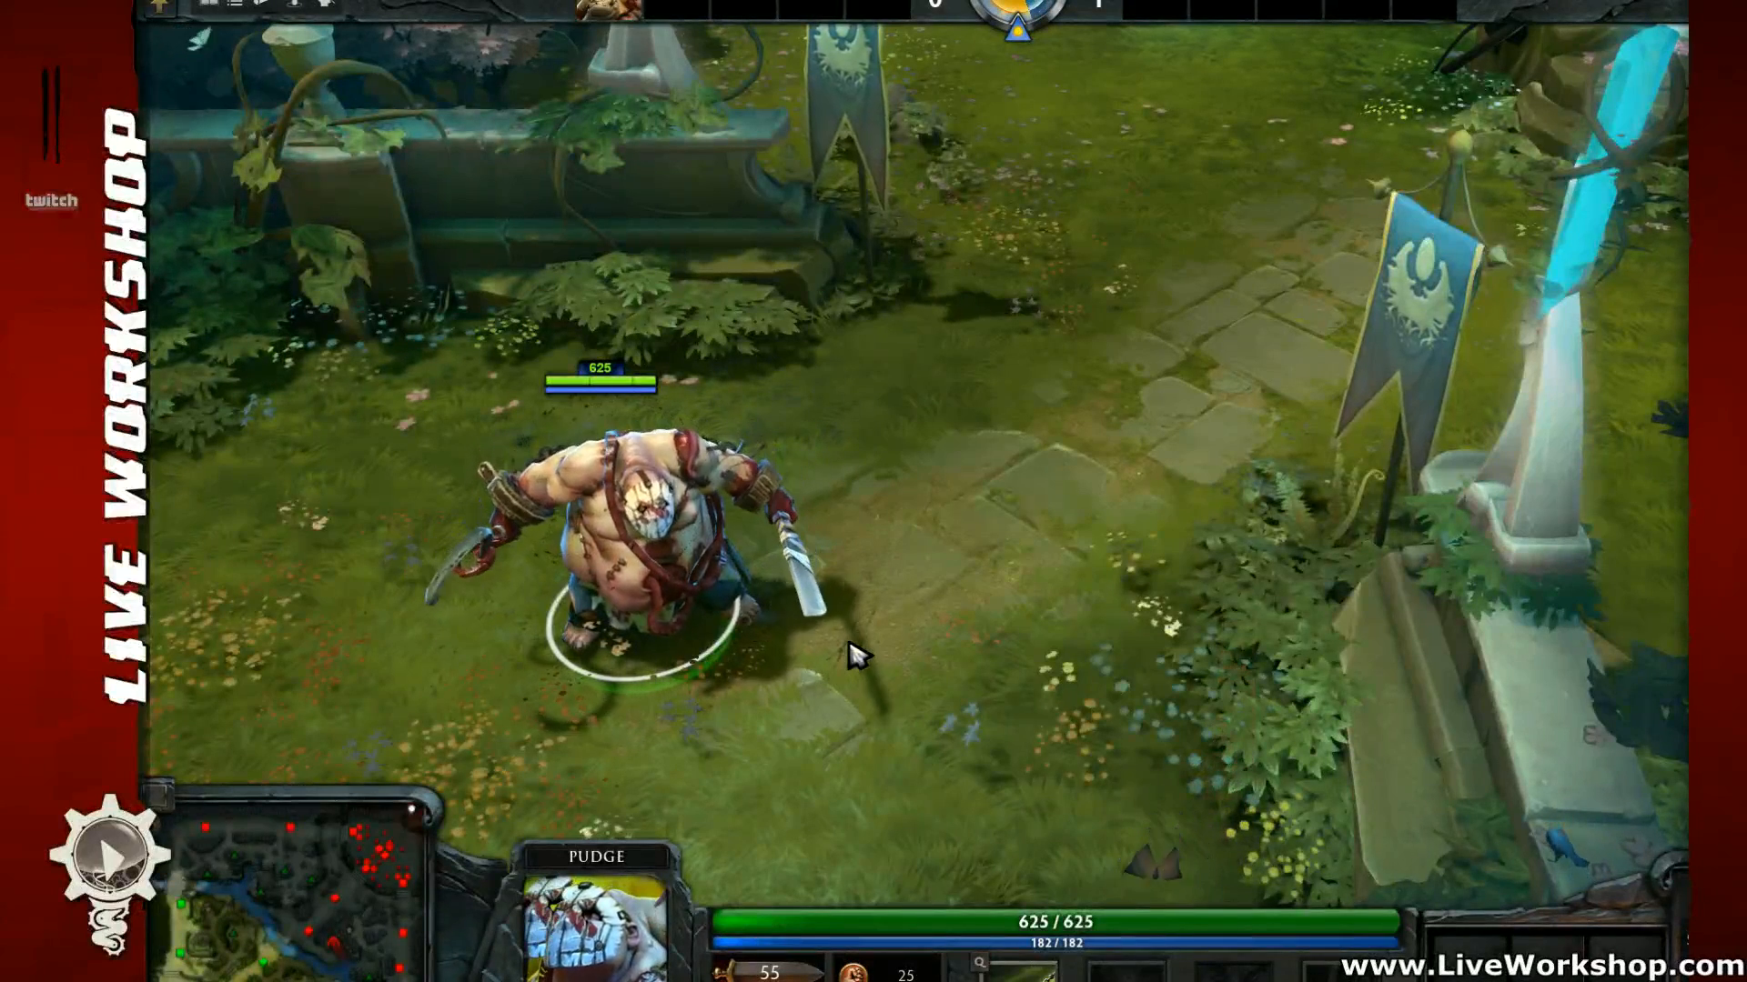
Step: Send Pudge back and forth toward the low wall to examine the back, sides and intestines of the set
{"action": "right_click", "coordinate": [724, 384]}
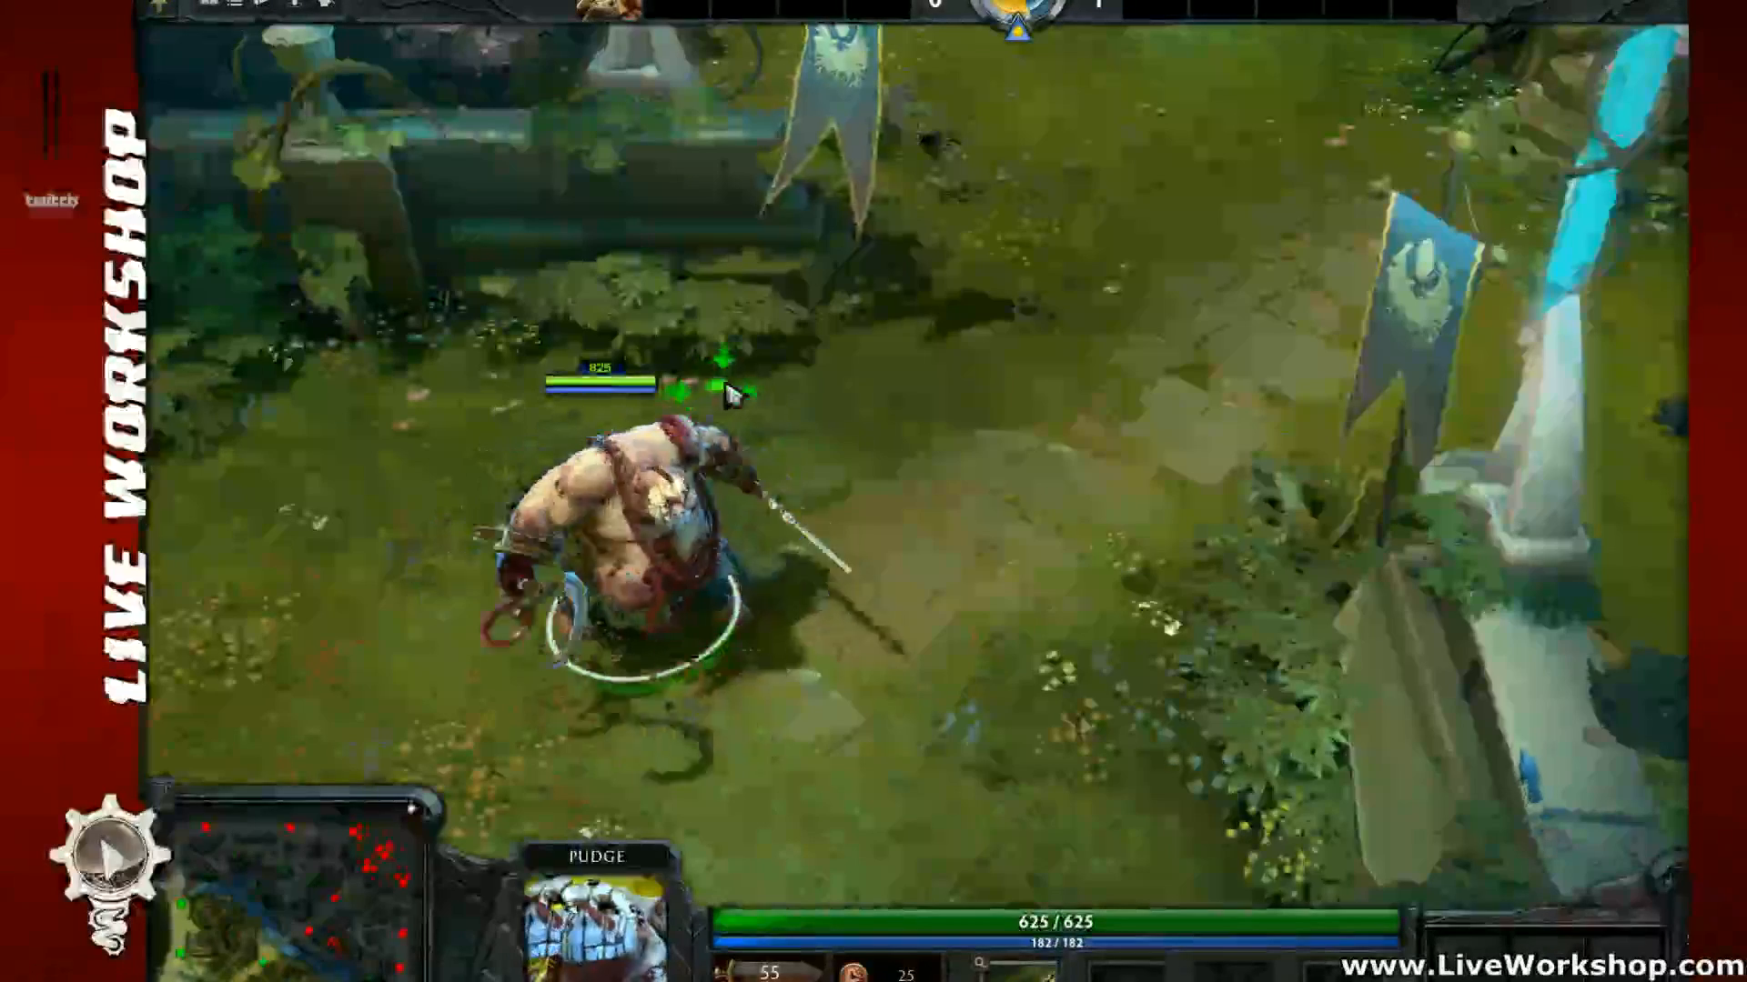
{"action": "right_click", "coordinate": [848, 436]}
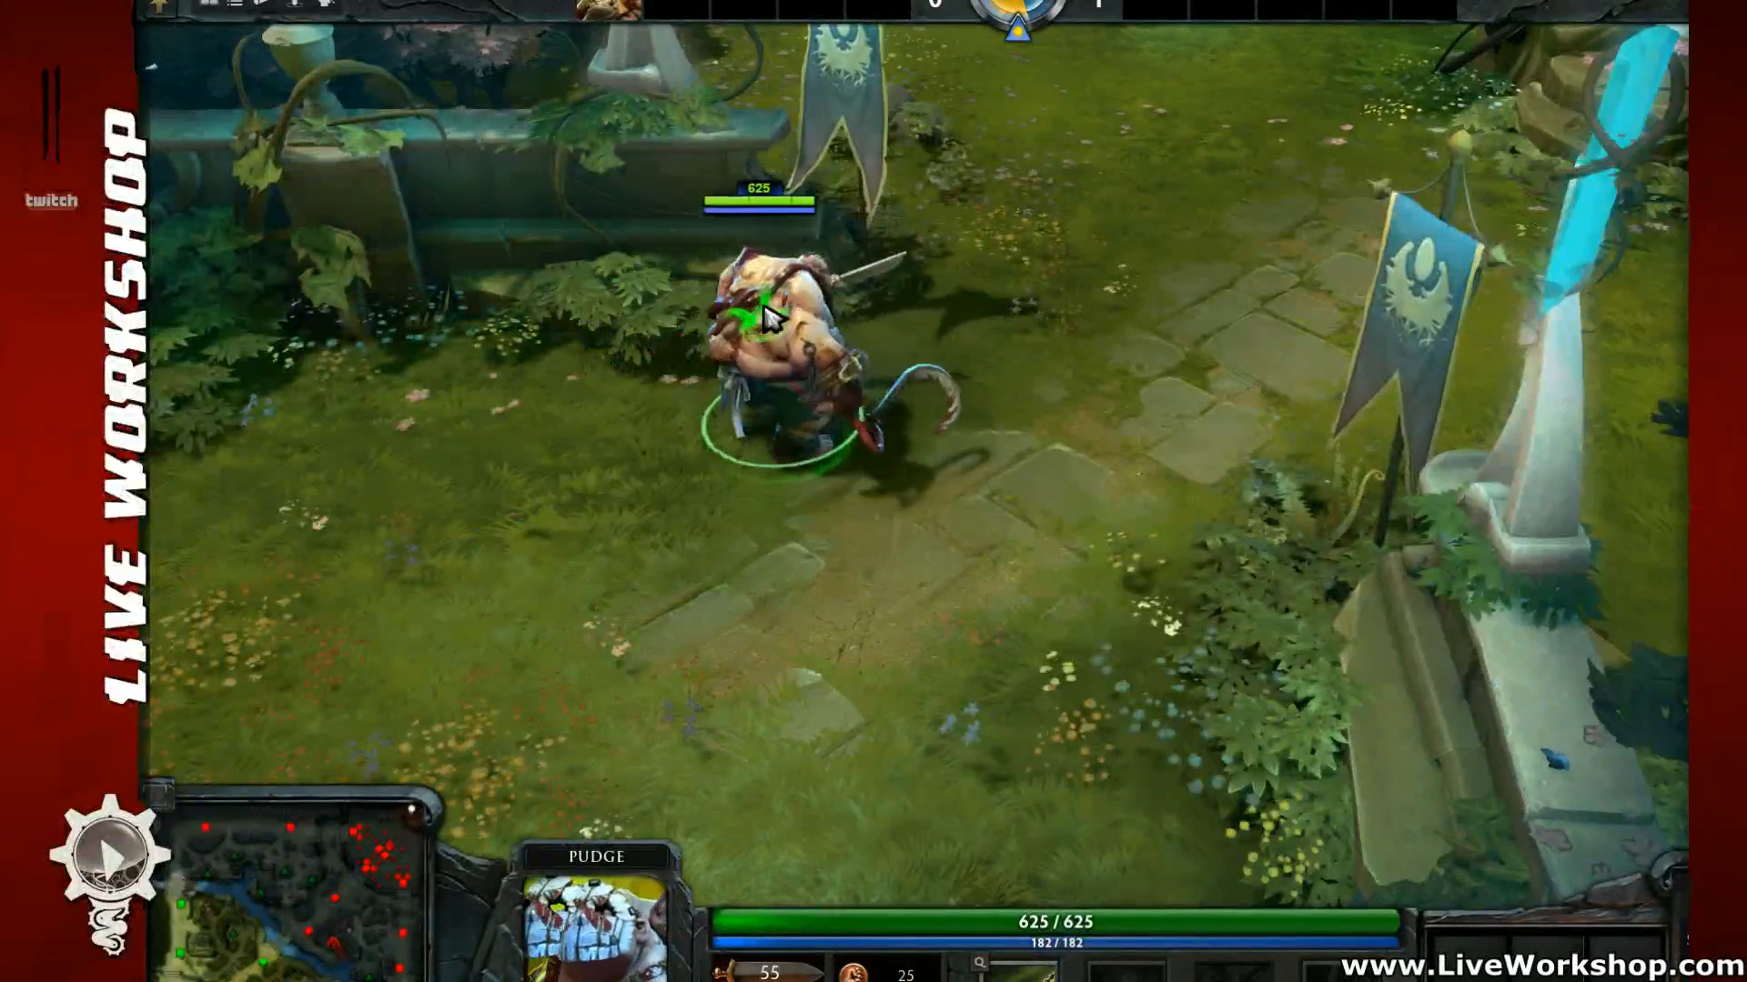
{"action": "right_click", "coordinate": [757, 390]}
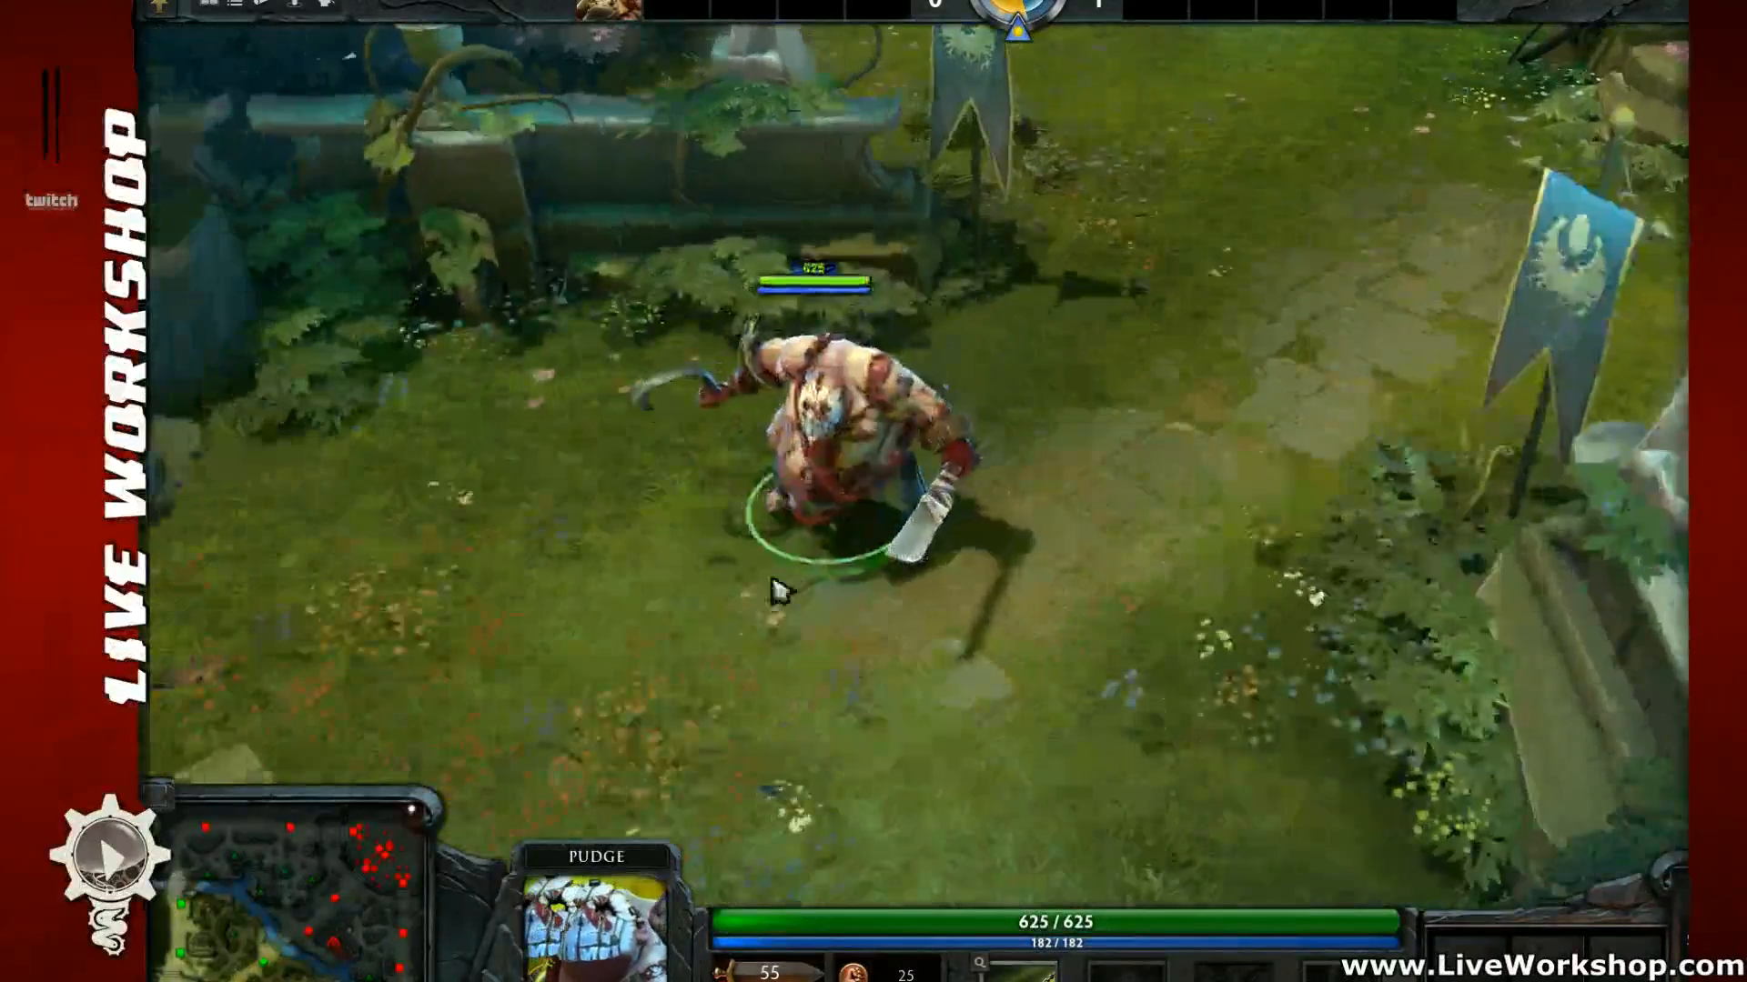
{"action": "right_click", "coordinate": [770, 589]}
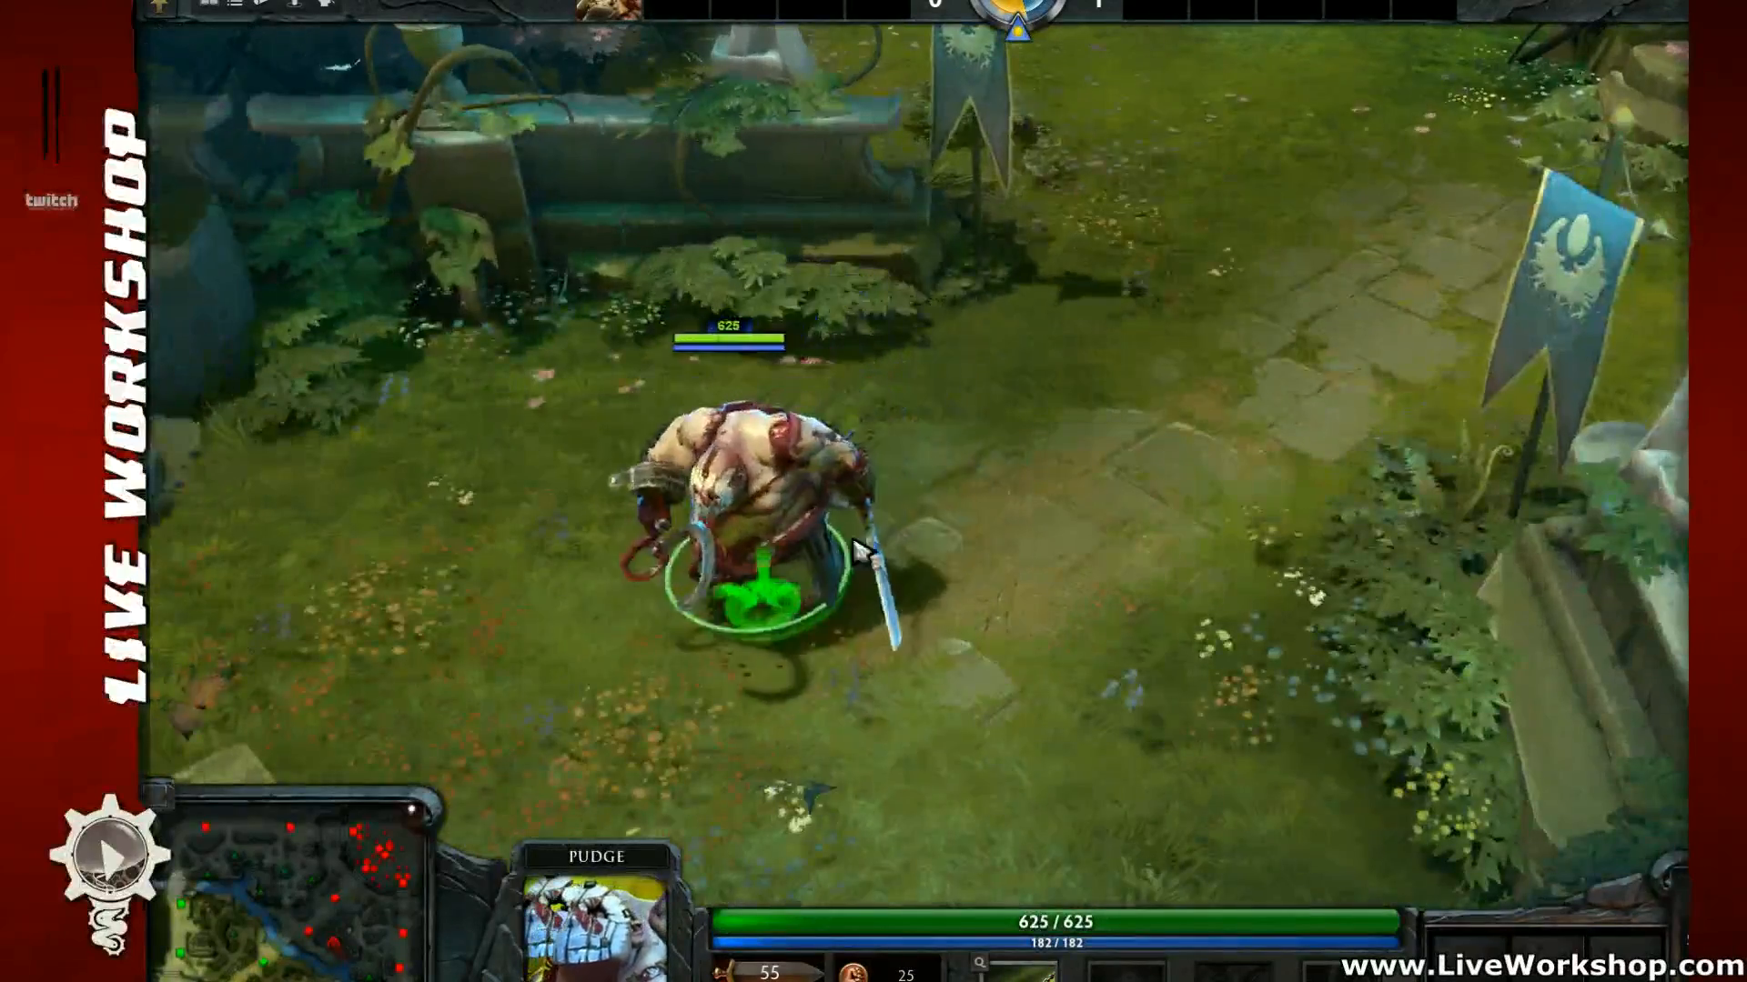
{"action": "right_click", "coordinate": [732, 608]}
{"action": "right_click", "coordinate": [912, 296]}
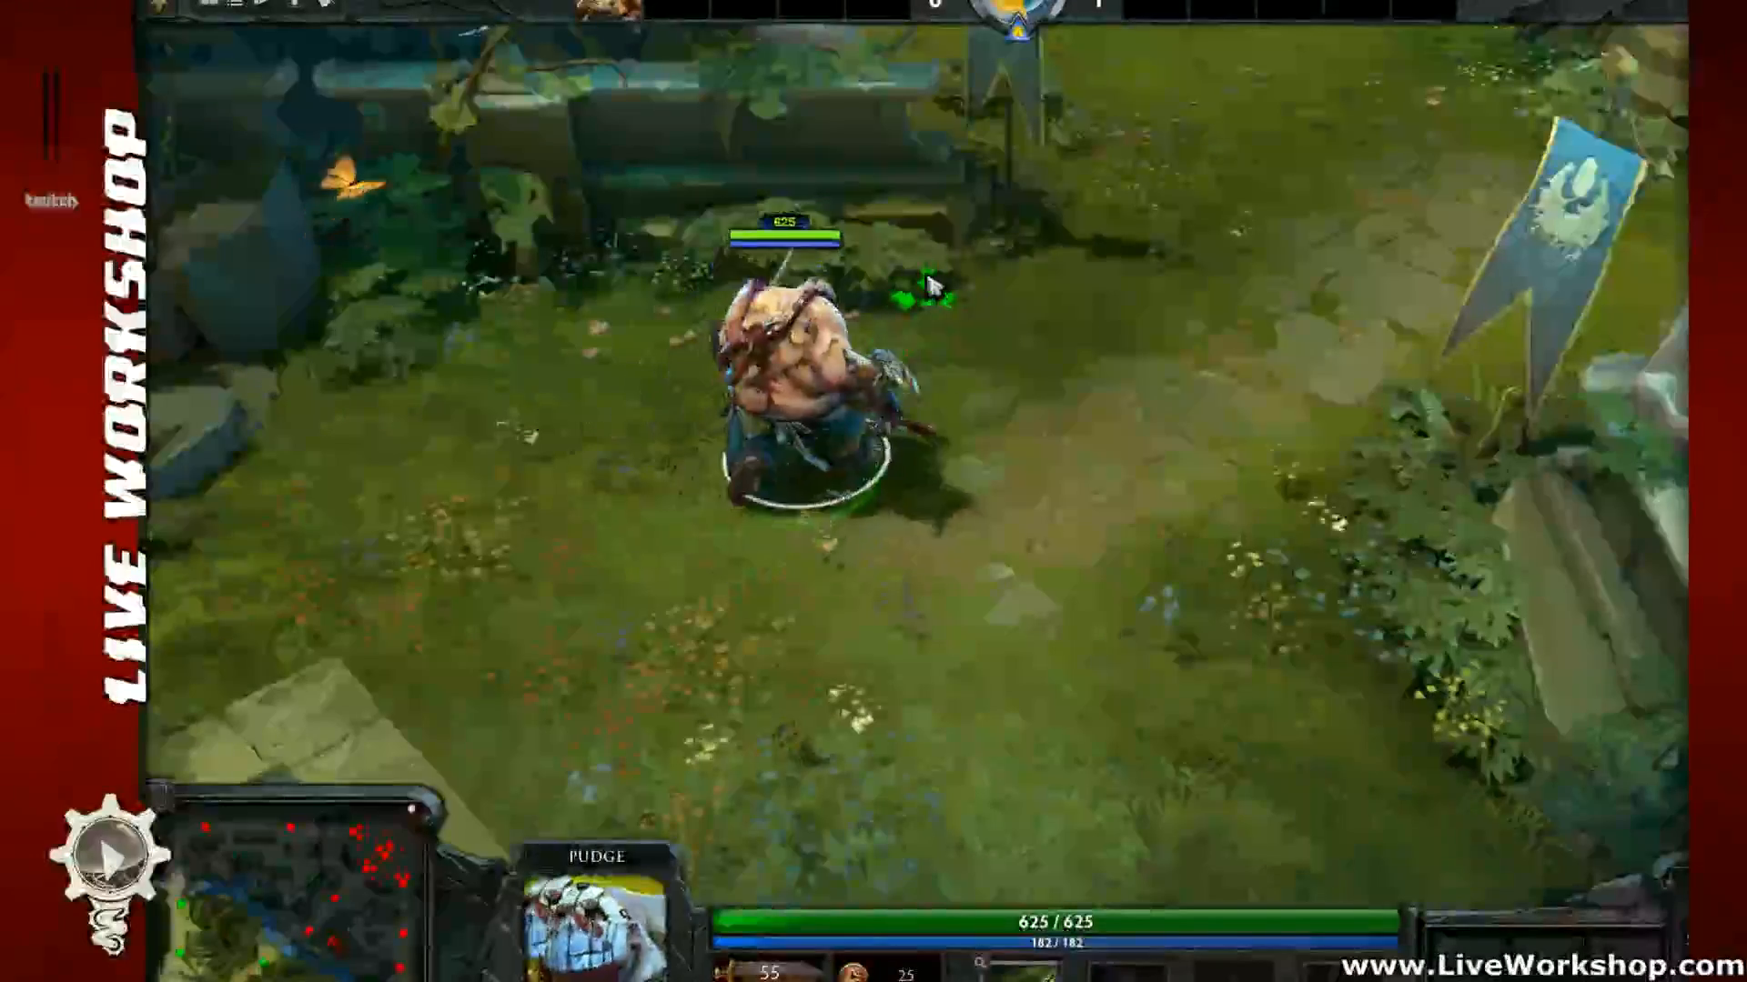
{"action": "right_click", "coordinate": [853, 238]}
{"action": "right_click", "coordinate": [924, 312]}
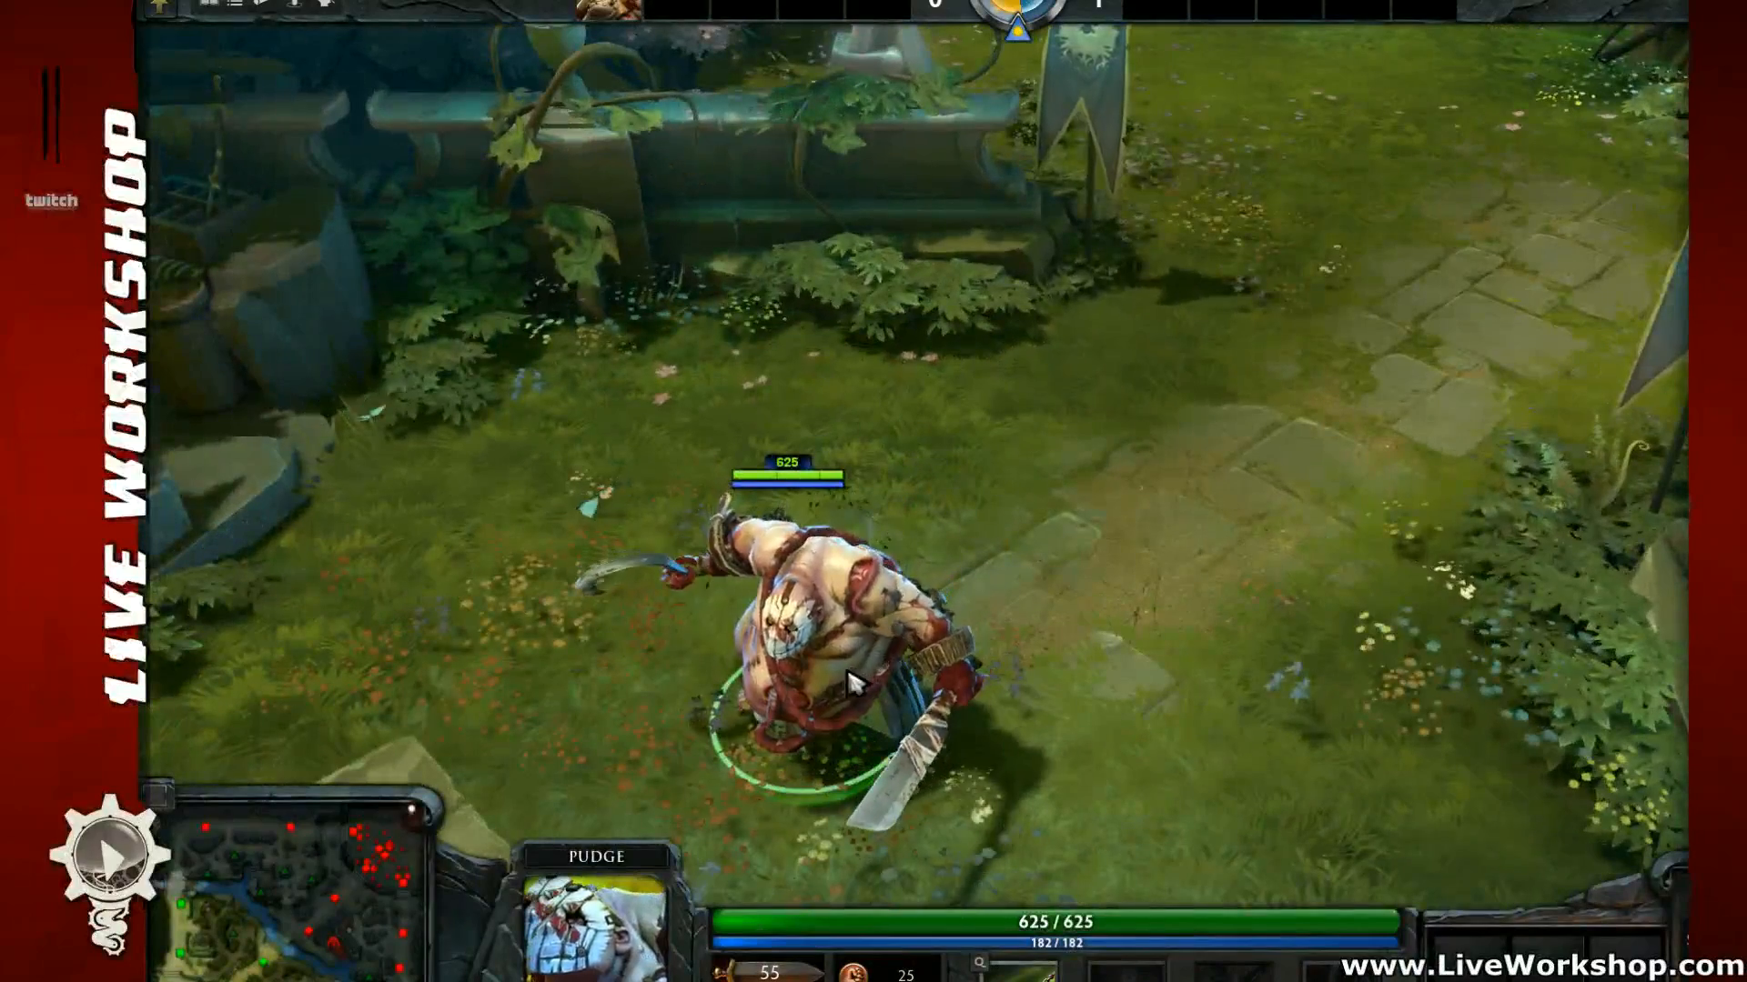
Step: Walk Pudge in a loop over the flowers and face the hero forward to examine the items from the front
{"action": "right_click", "coordinate": [757, 765]}
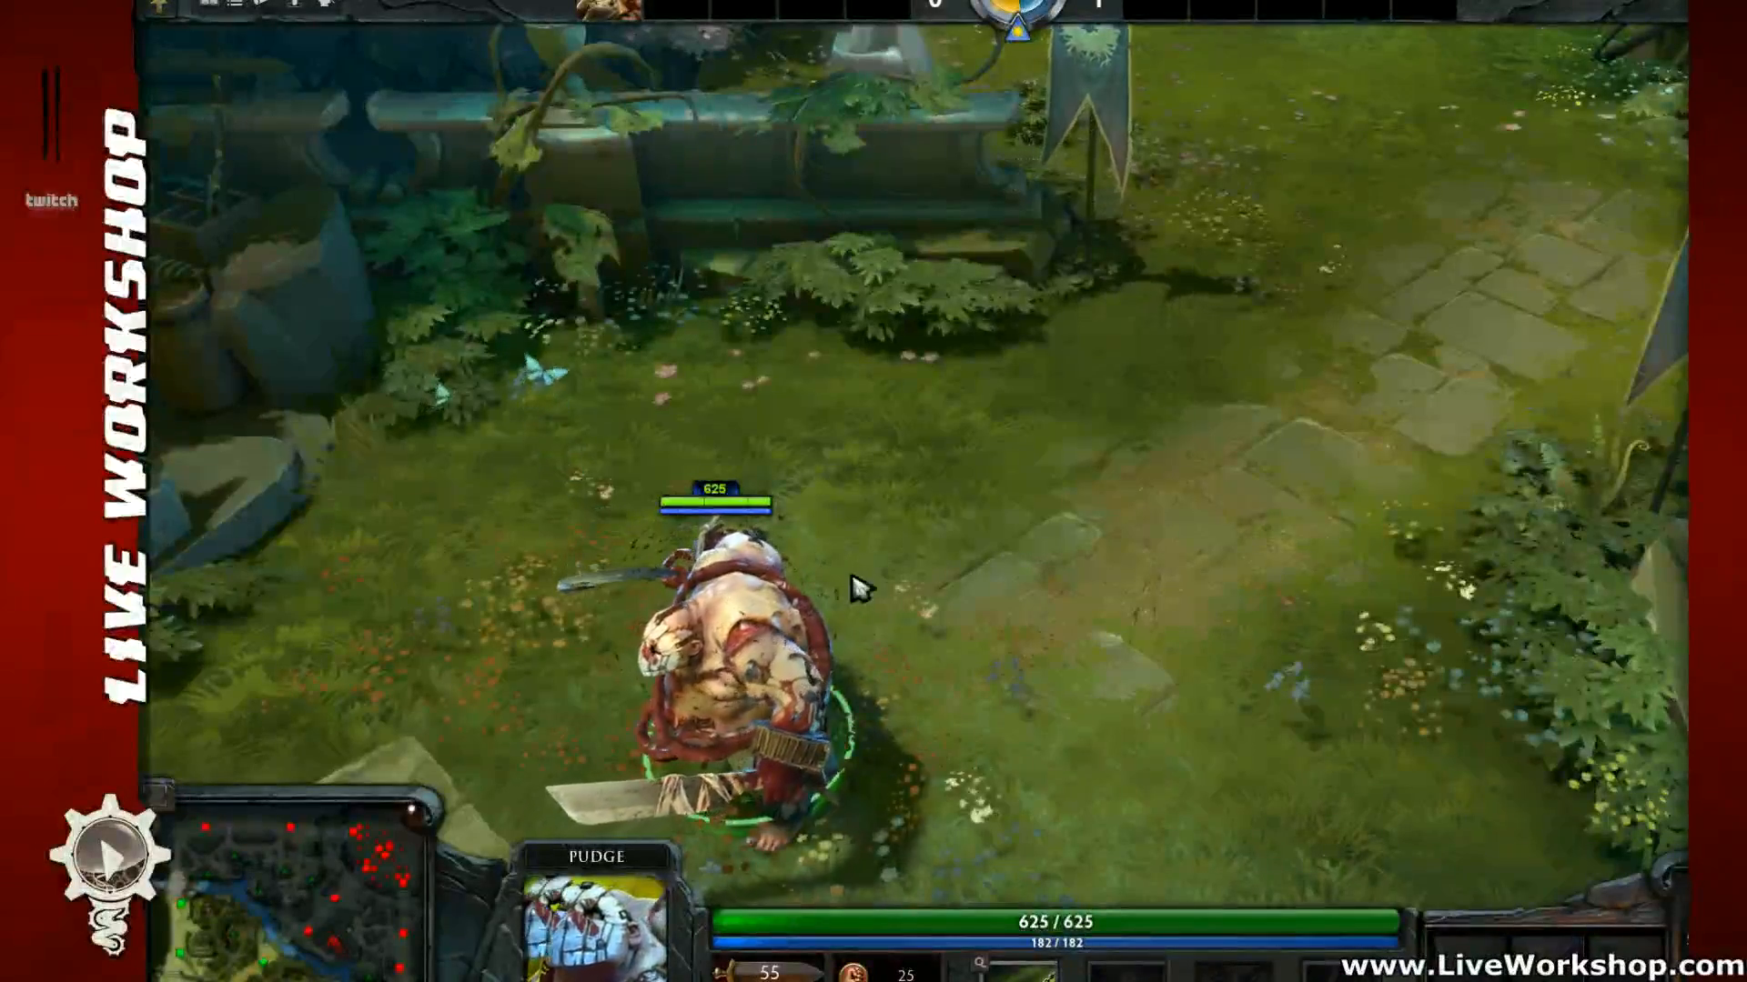
{"action": "right_click", "coordinate": [947, 601]}
{"action": "right_click", "coordinate": [1118, 401]}
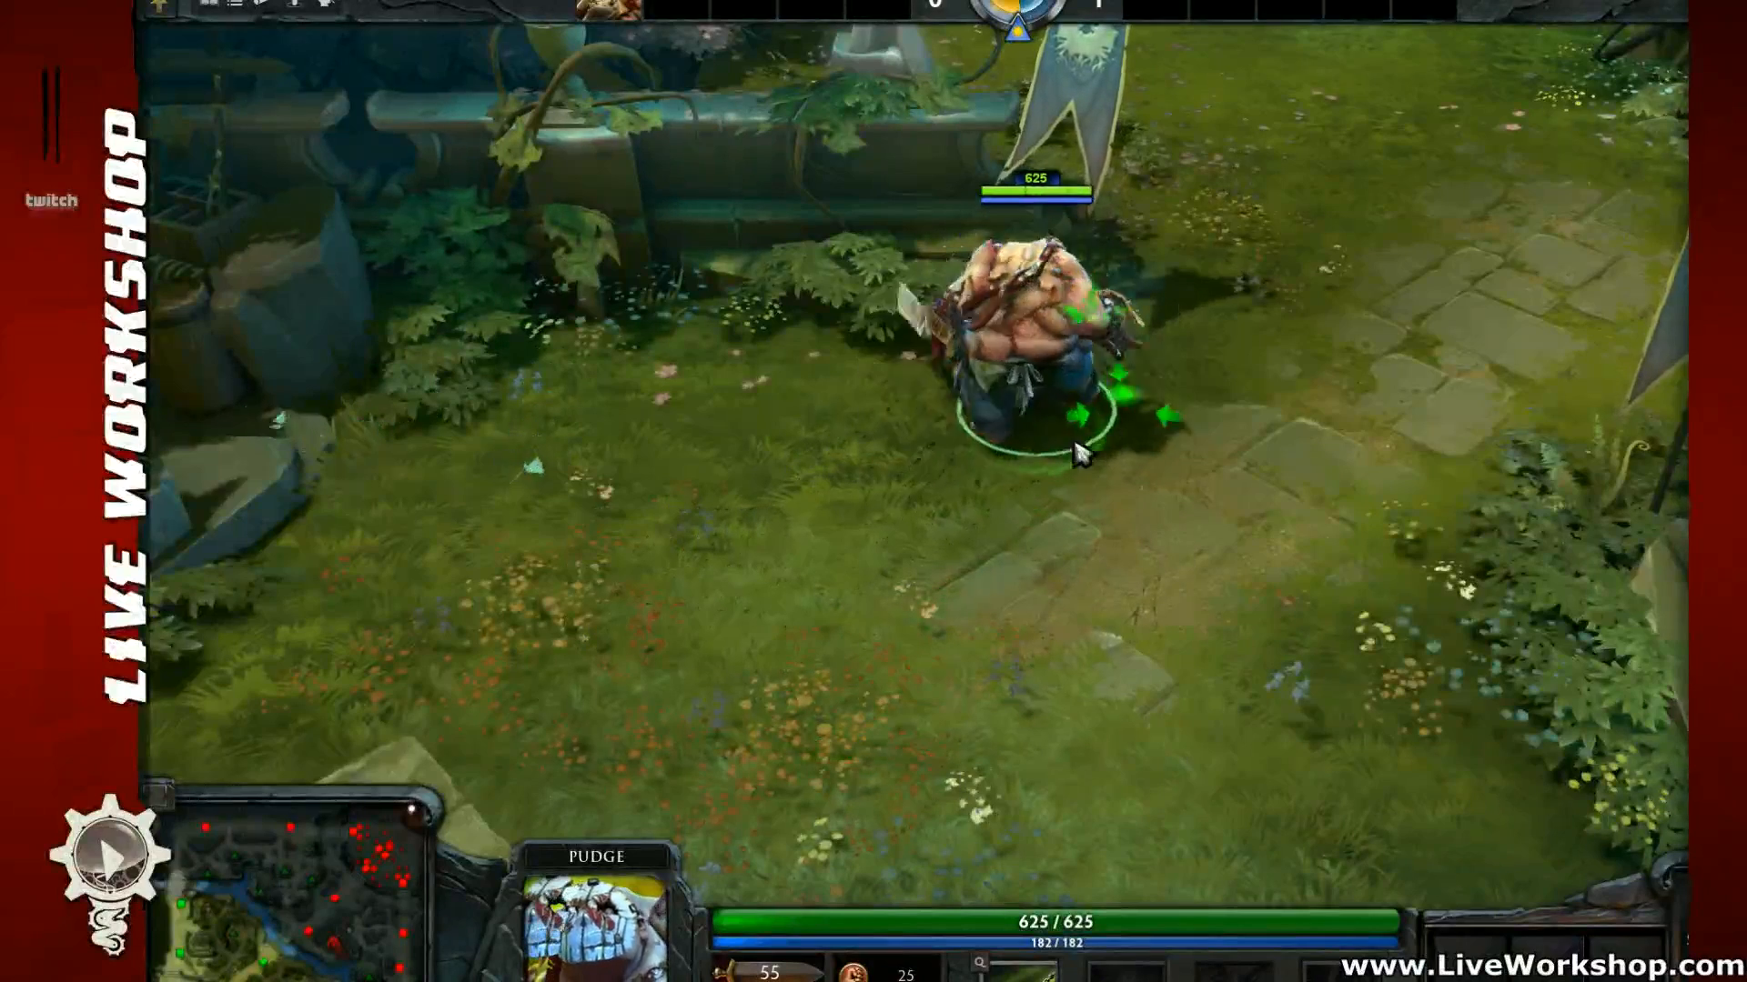
{"action": "right_click", "coordinate": [1031, 473]}
{"action": "right_click", "coordinate": [959, 555]}
{"action": "right_click", "coordinate": [1031, 688]}
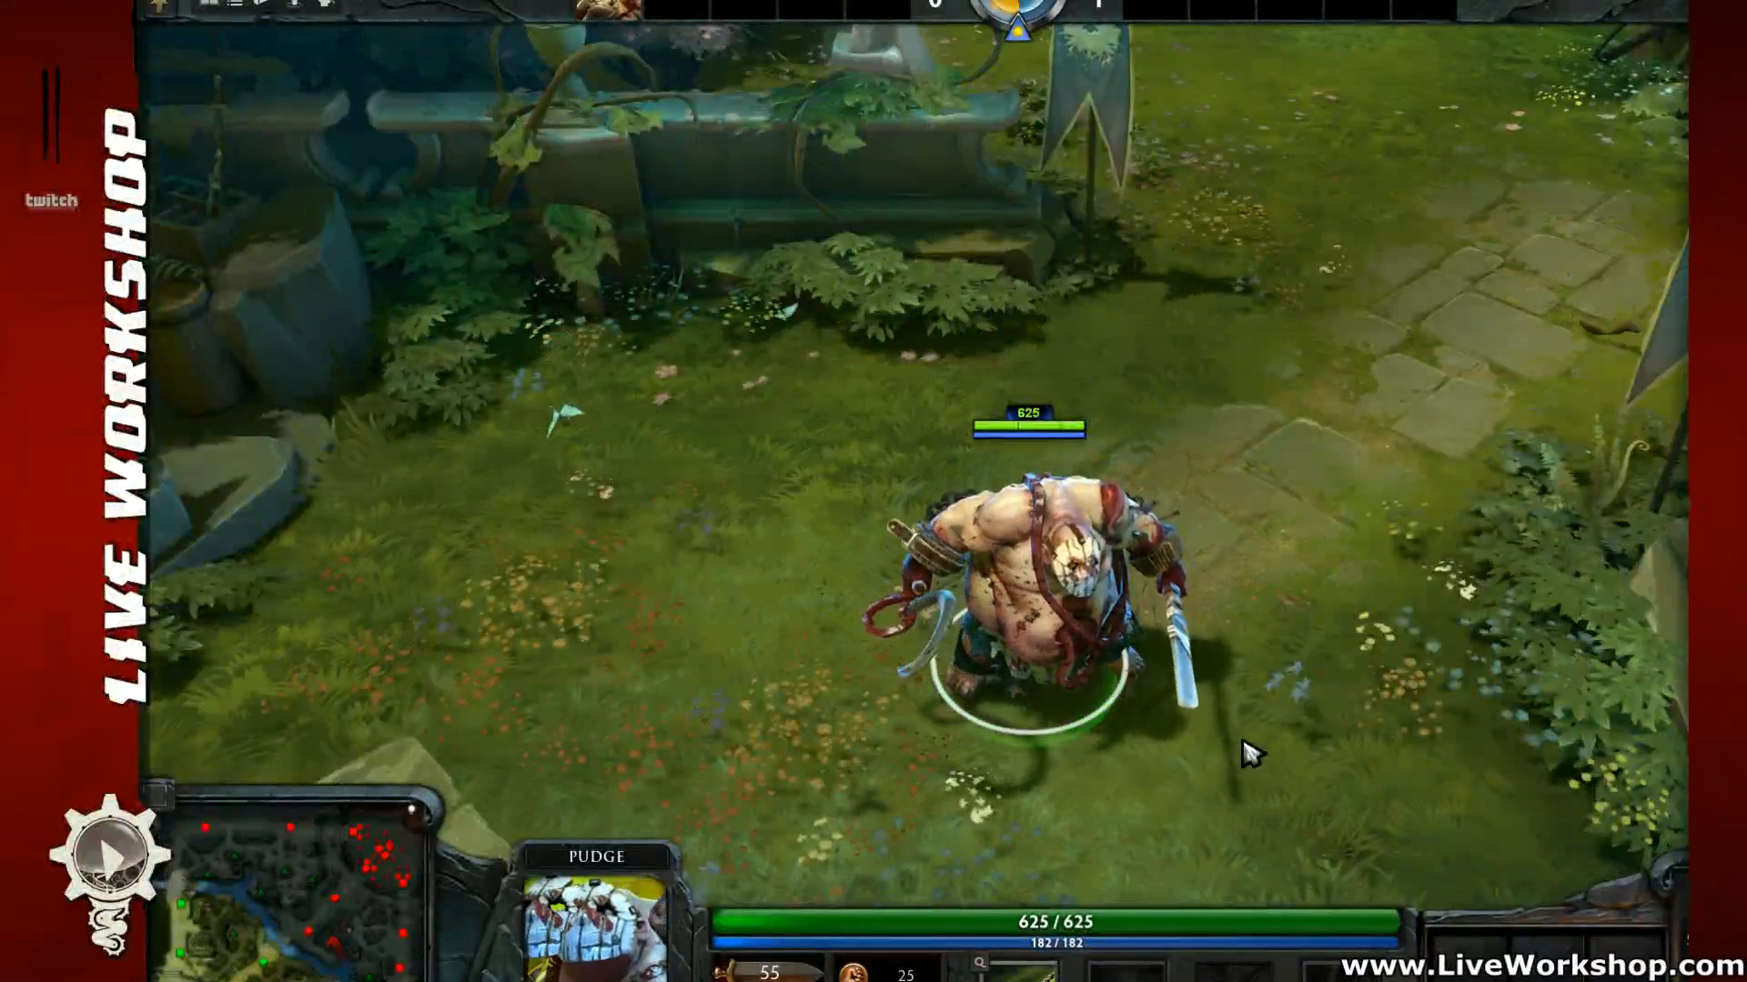
{"action": "mouse_move", "coordinate": [1188, 675]}
{"action": "middle_mouse_down"}
{"action": "mouse_move", "coordinate": [1103, 619]}
{"action": "mouse_move", "coordinate": [1071, 652]}
{"action": "mouse_move", "coordinate": [1160, 680]}
{"action": "middle_mouse_up"}
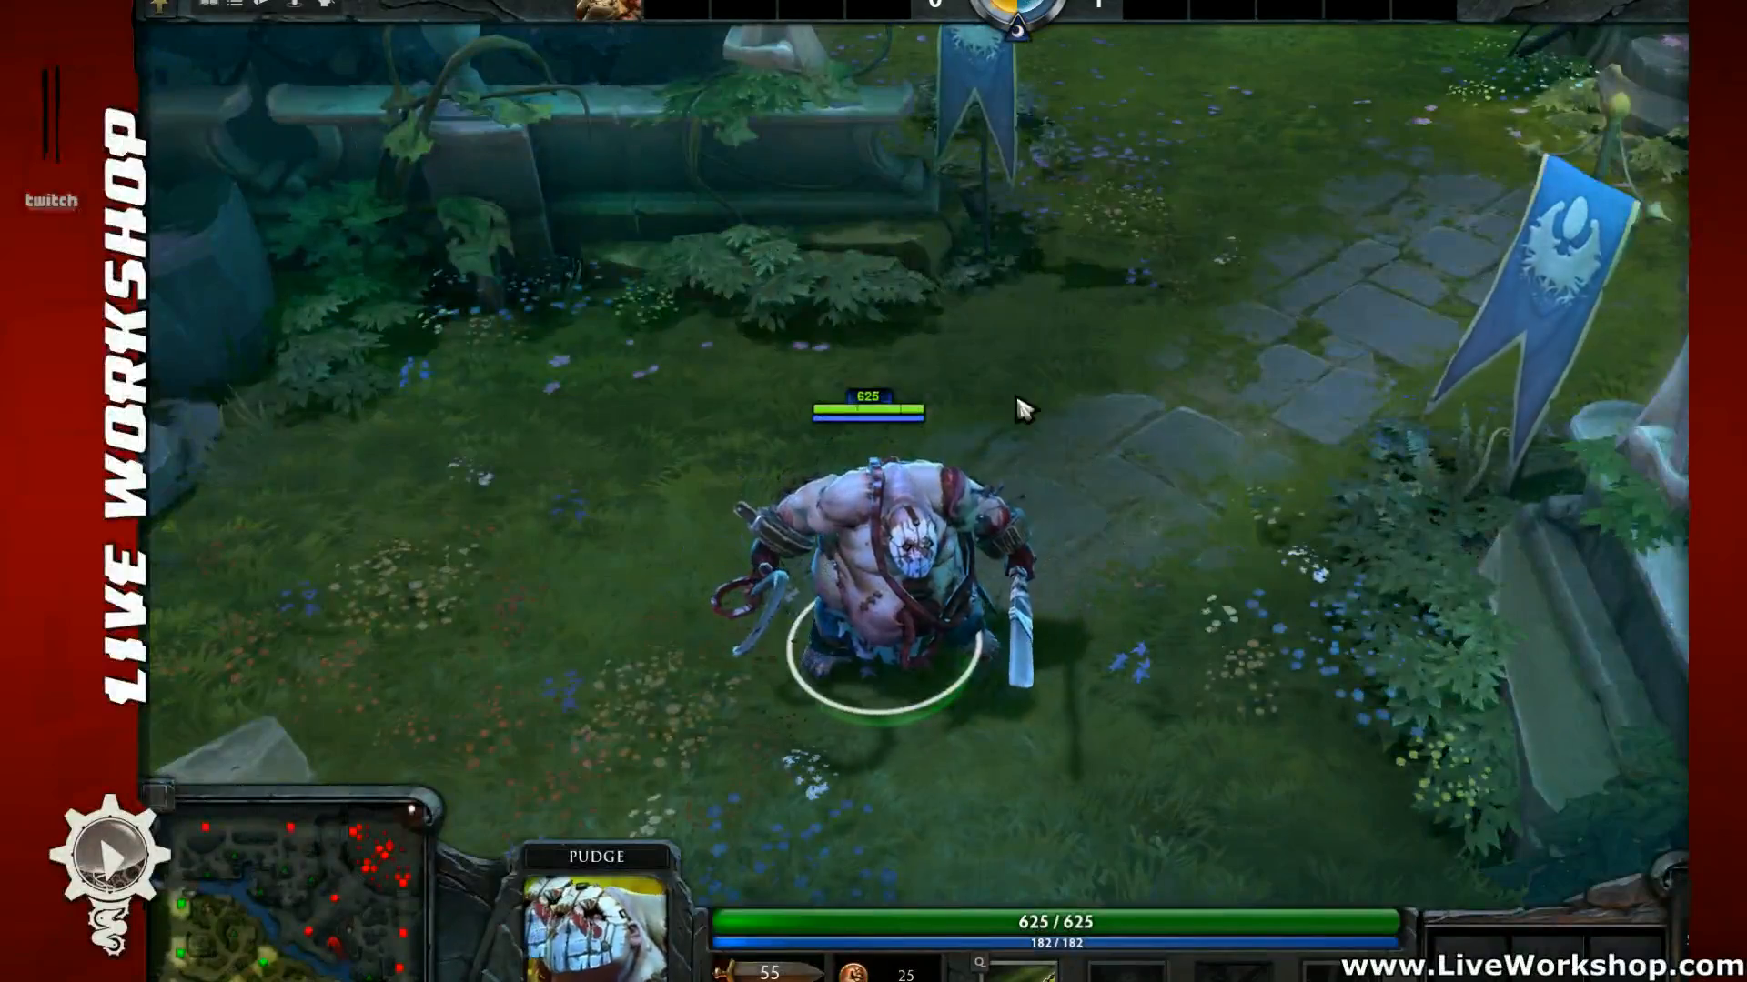
Step: Walk Pudge along the stone path past the banners into the clearing among the glowing ruins
{"action": "middle_click_drag", "start_coordinate": [1026, 411], "coordinate": [885, 522]}
{"action": "right_click", "coordinate": [989, 409]}
{"action": "right_click", "coordinate": [1118, 375]}
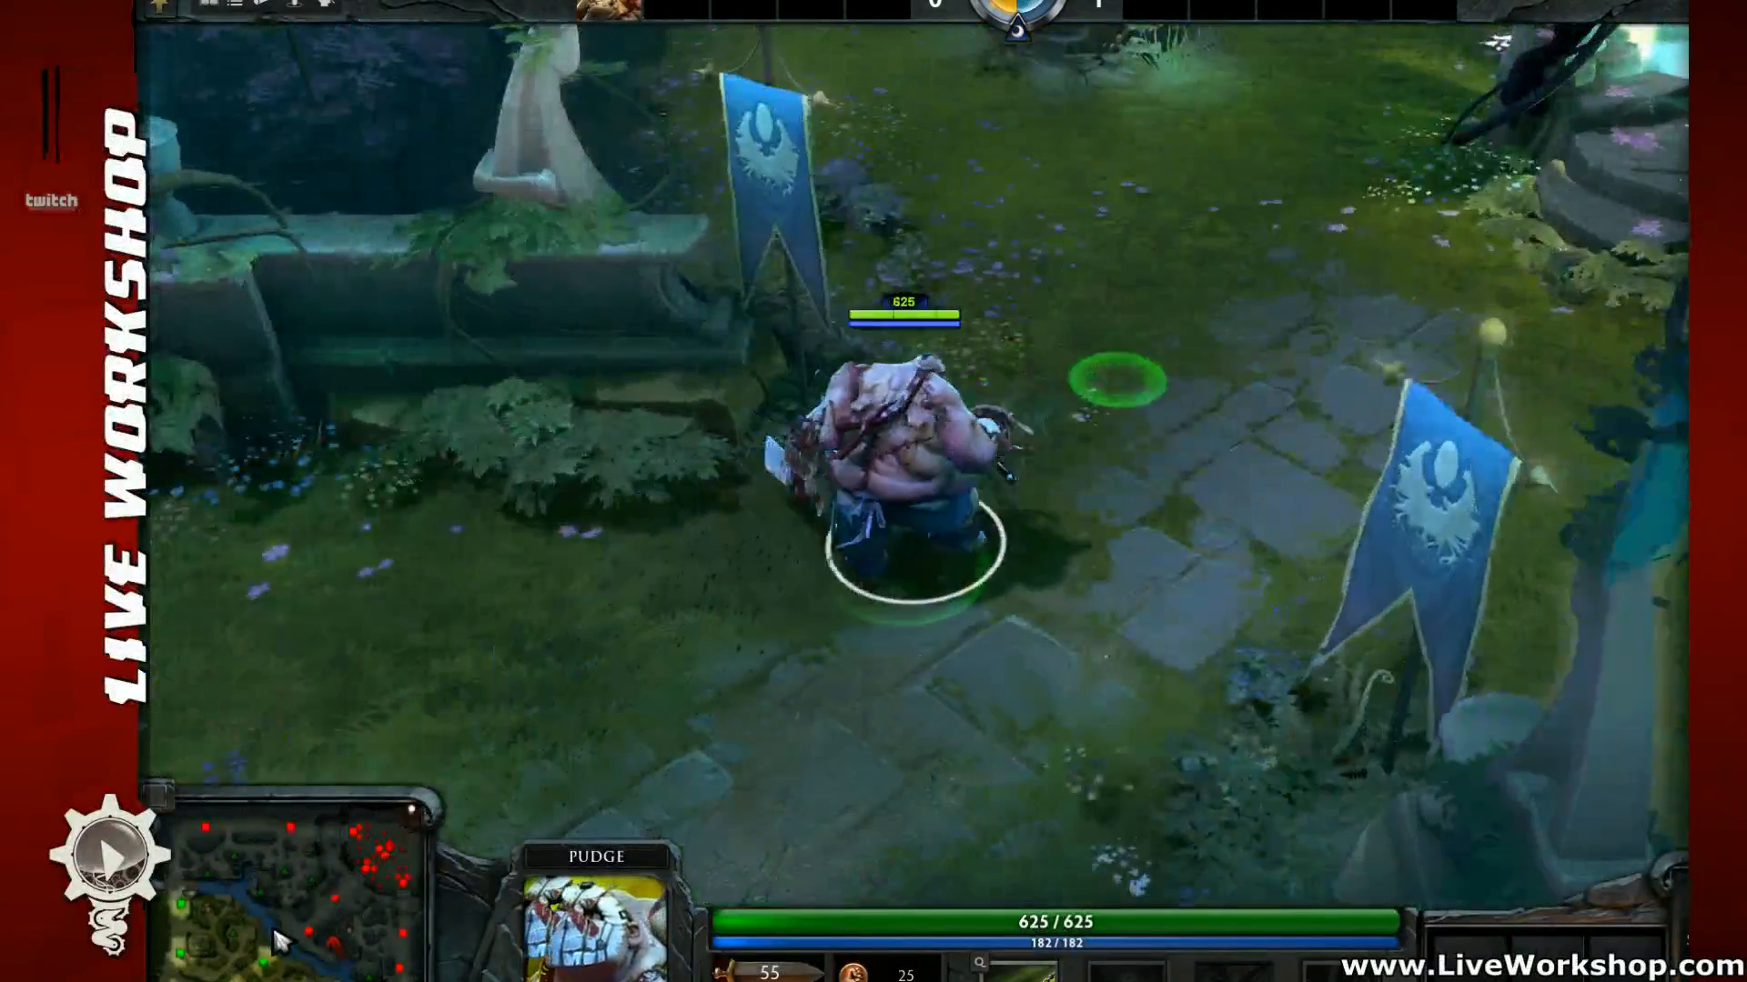
{"action": "middle_click_drag", "start_coordinate": [1160, 351], "coordinate": [873, 666]}
{"action": "middle_click_drag", "start_coordinate": [1144, 389], "coordinate": [1060, 491]}
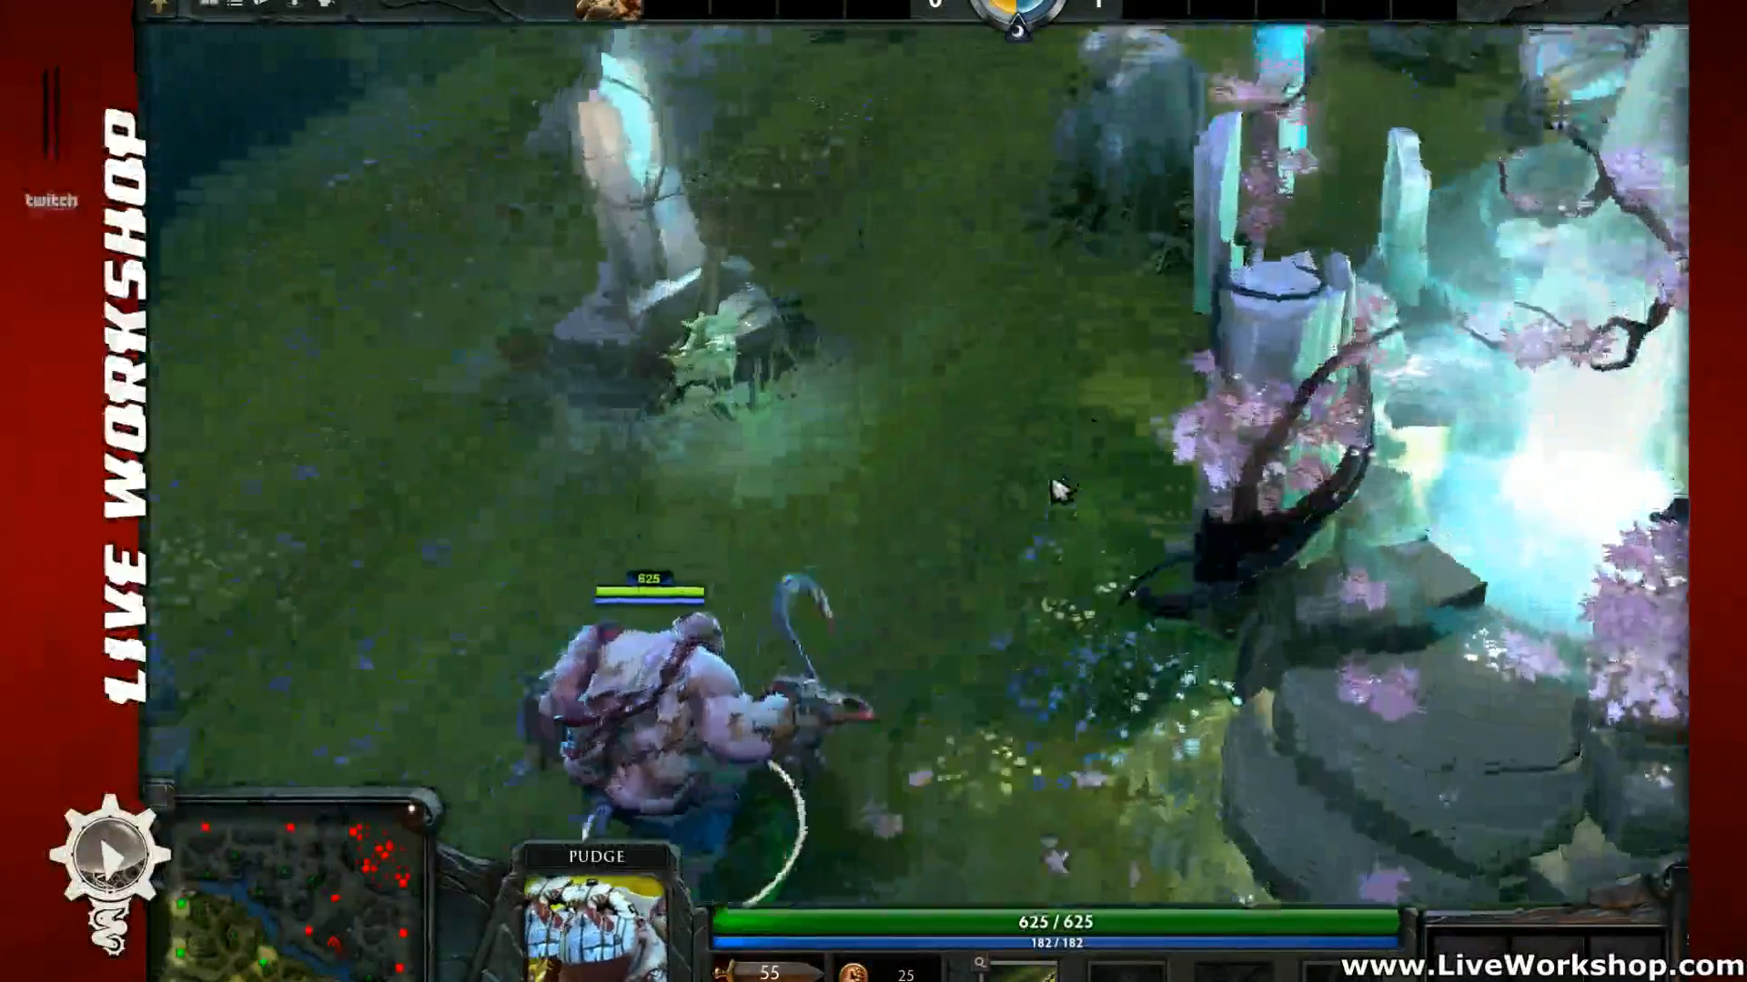
{"action": "middle_click_drag", "start_coordinate": [1392, 146], "coordinate": [1225, 383]}
{"action": "middle_click_drag", "start_coordinate": [1410, 410], "coordinate": [1046, 686]}
{"action": "scroll", "coordinate": [1056, 681], "scroll_direction": "down", "scroll_amount": 3}
{"action": "right_click", "coordinate": [896, 443]}
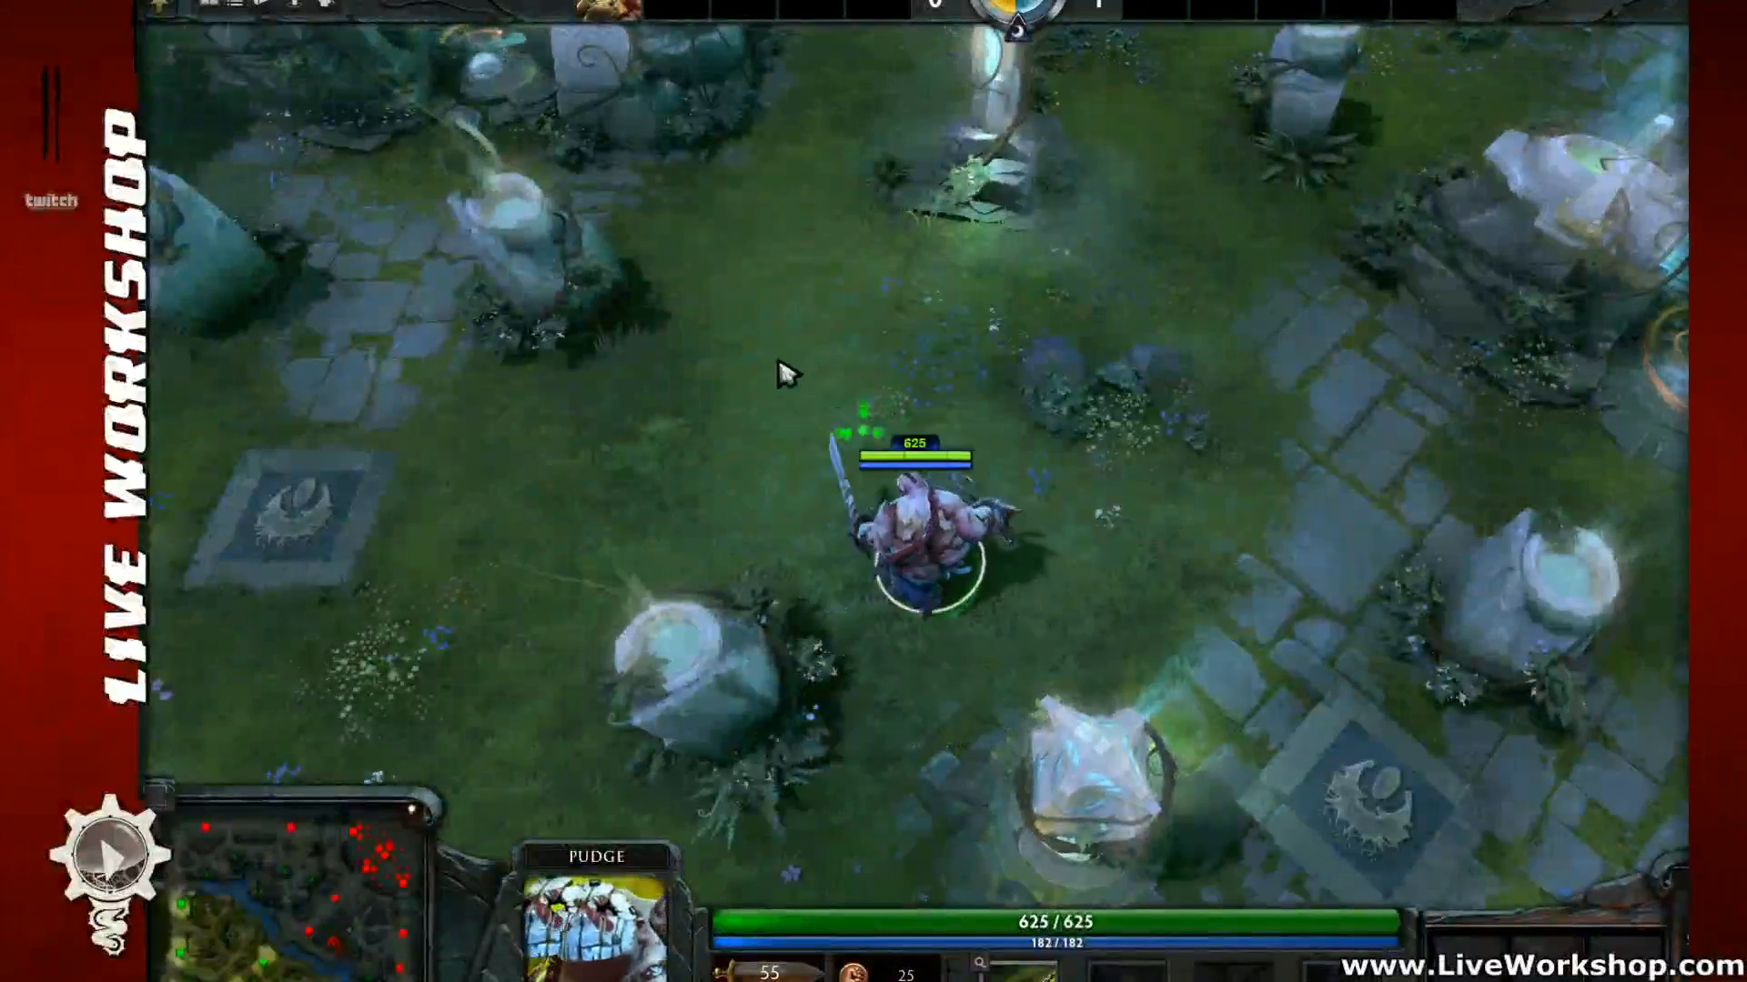
Step: Cast Pudge's hook across the clearing among the ruins to examine its animation
{"action": "key", "text": "w"}
{"action": "key", "text": "q"}
{"action": "left_click", "coordinate": [632, 413]}
{"action": "middle_click_drag", "start_coordinate": [596, 499], "coordinate": [1045, 460]}
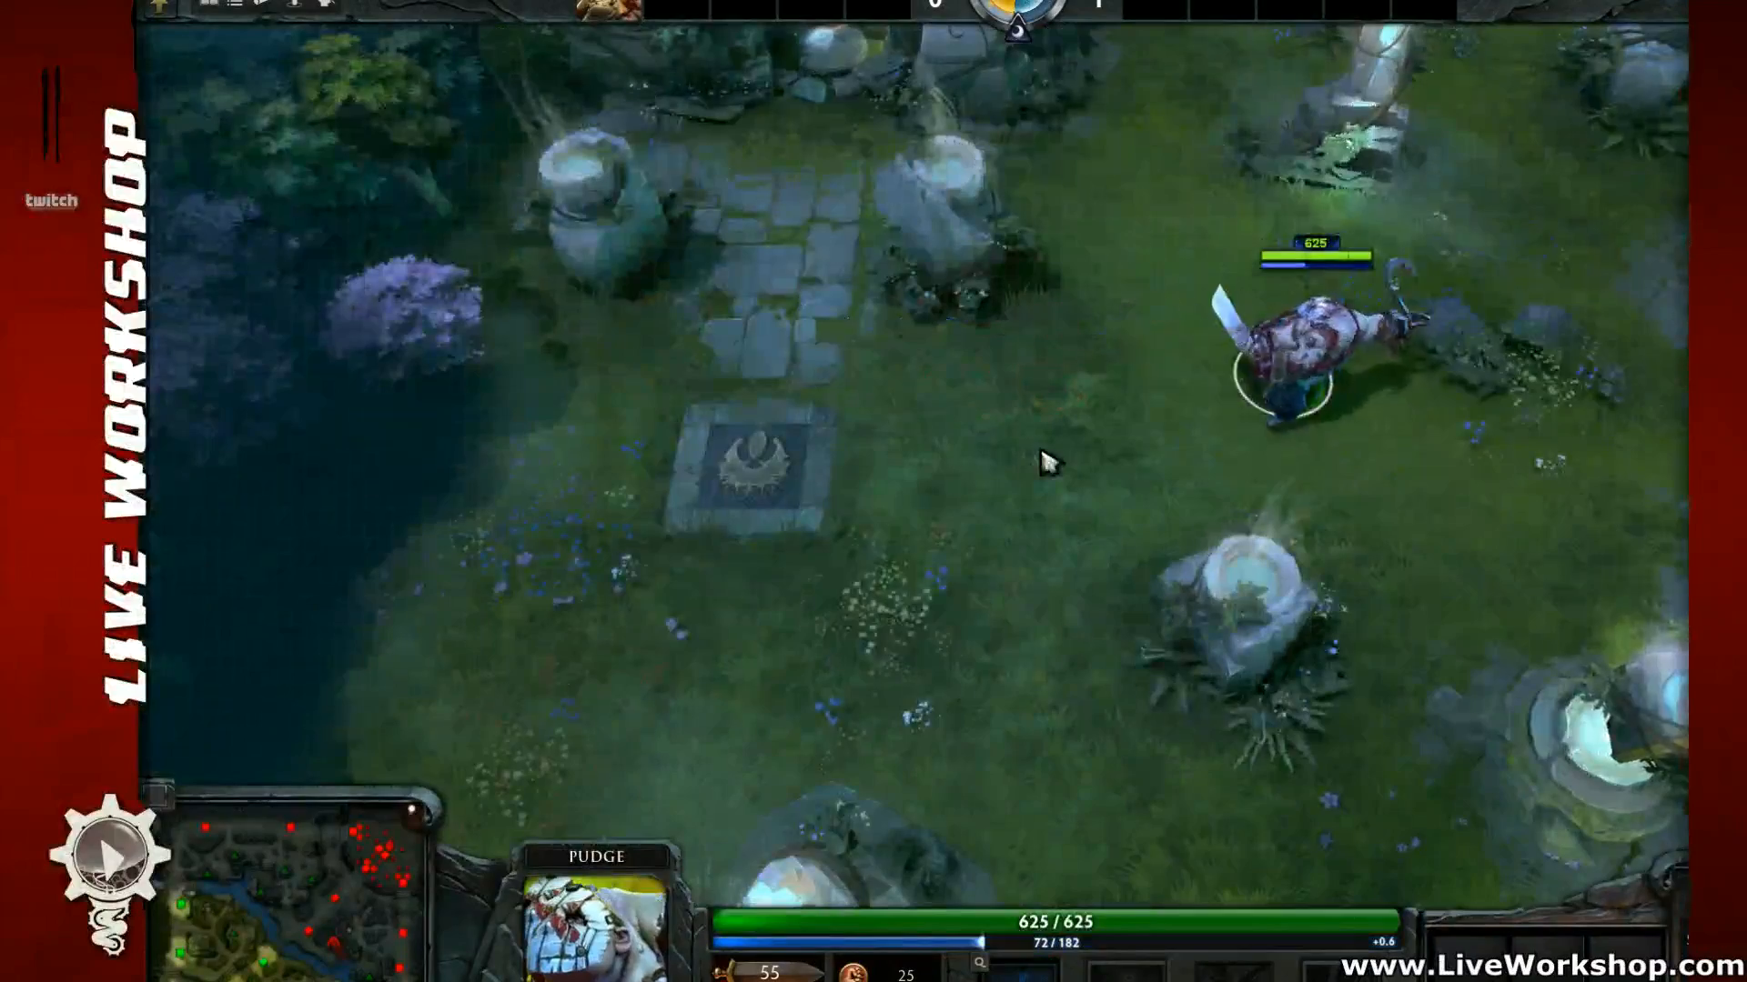
Step: Walk Pudge back down the stone path past the banners to the grass beside the shopkeeper
{"action": "right_click", "coordinate": [852, 687]}
{"action": "middle_click_drag", "start_coordinate": [864, 582], "coordinate": [969, 173]}
{"action": "right_click", "coordinate": [924, 493]}
{"action": "middle_click_drag", "start_coordinate": [926, 559], "coordinate": [955, 419]}
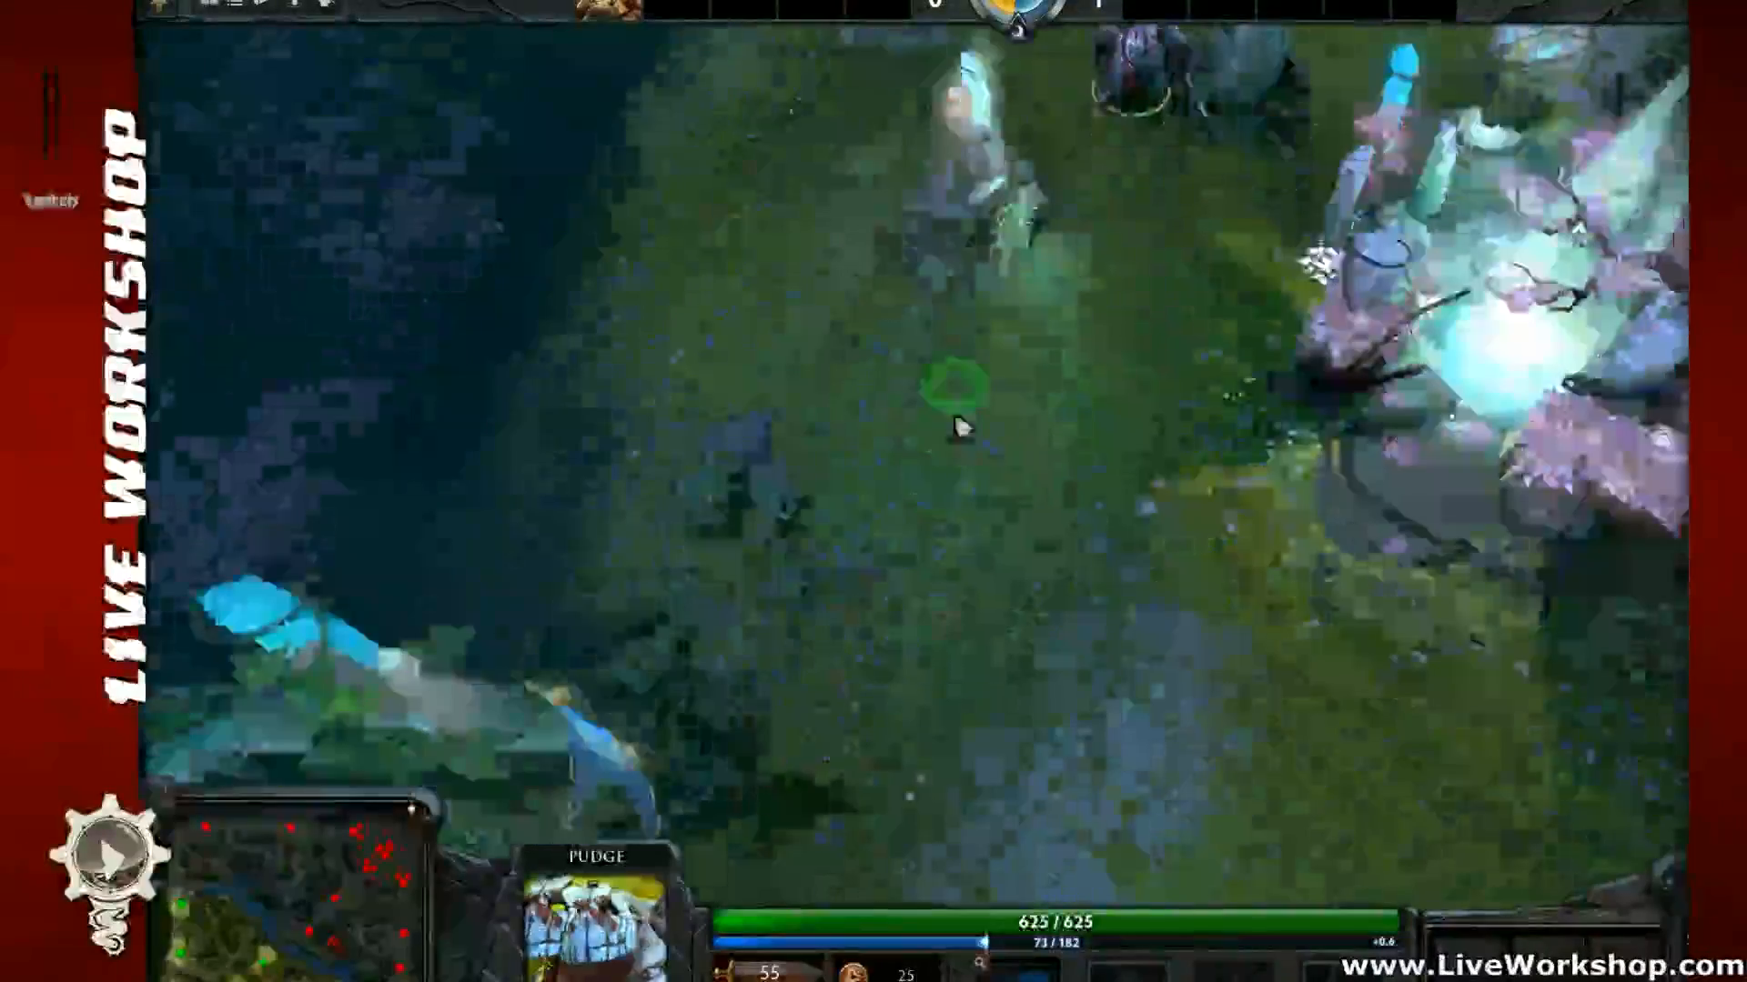
{"action": "middle_click_drag", "start_coordinate": [898, 600], "coordinate": [903, 502]}
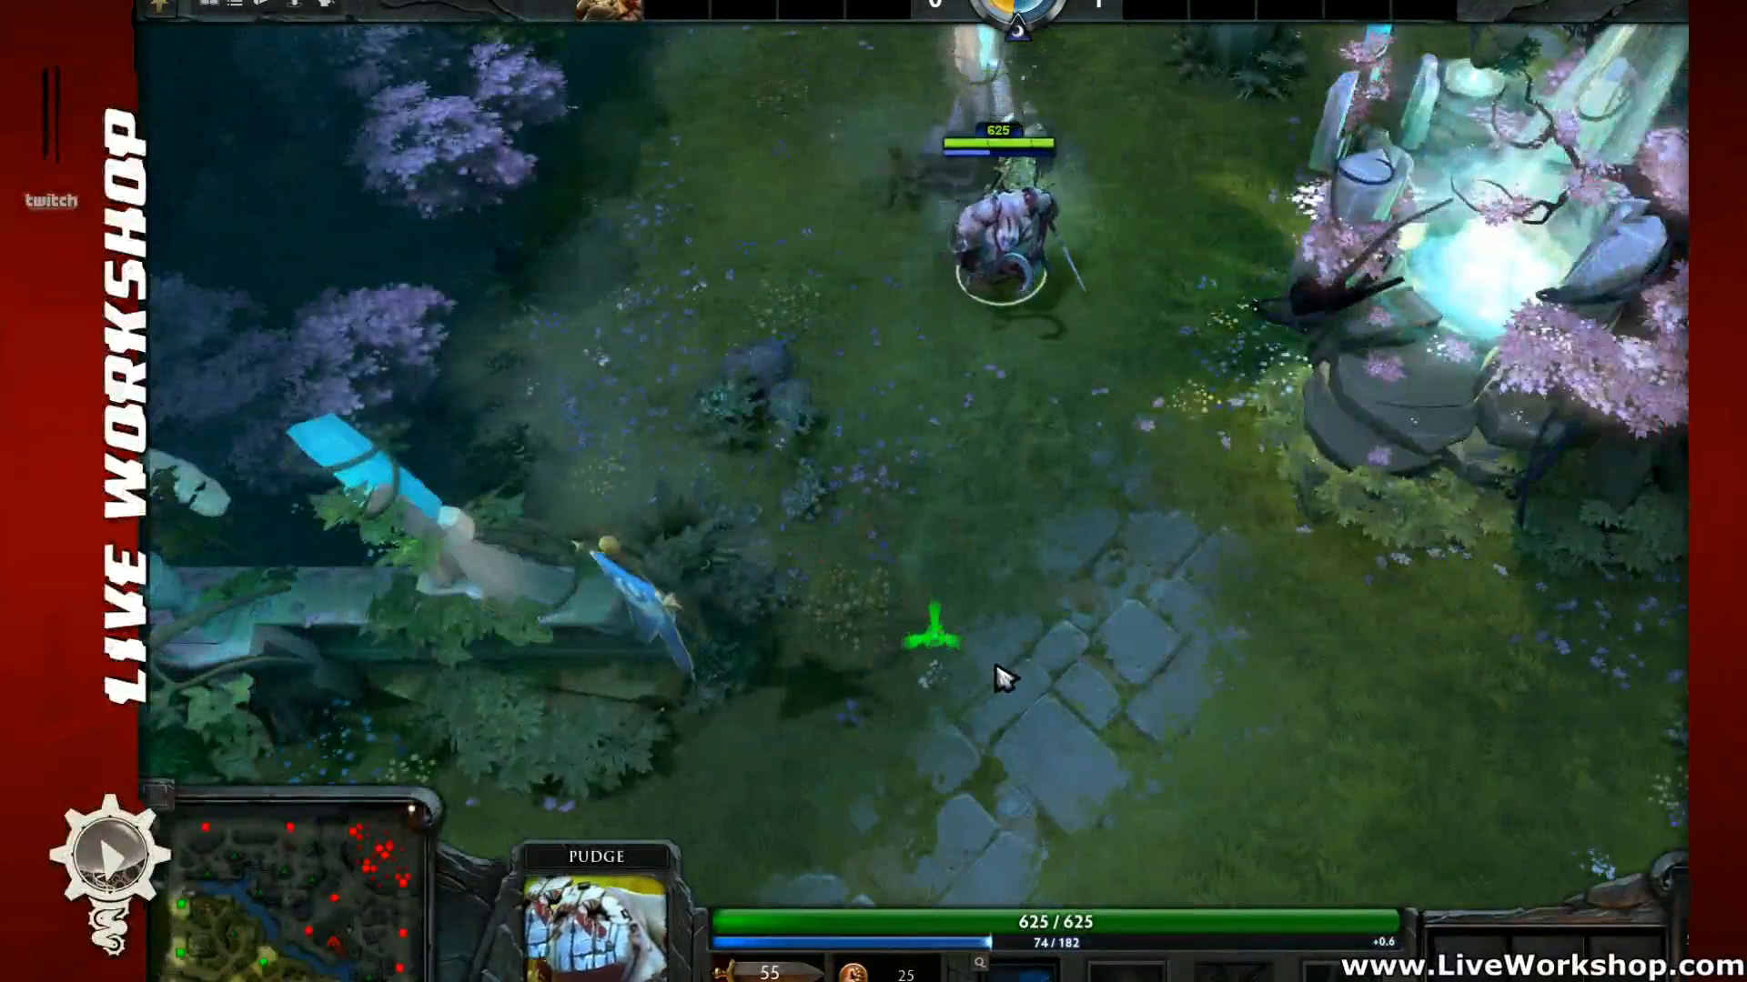
{"action": "middle_click_drag", "start_coordinate": [987, 605], "coordinate": [1083, 482]}
{"action": "right_click", "coordinate": [908, 522]}
{"action": "middle_click_drag", "start_coordinate": [890, 568], "coordinate": [1080, 452]}
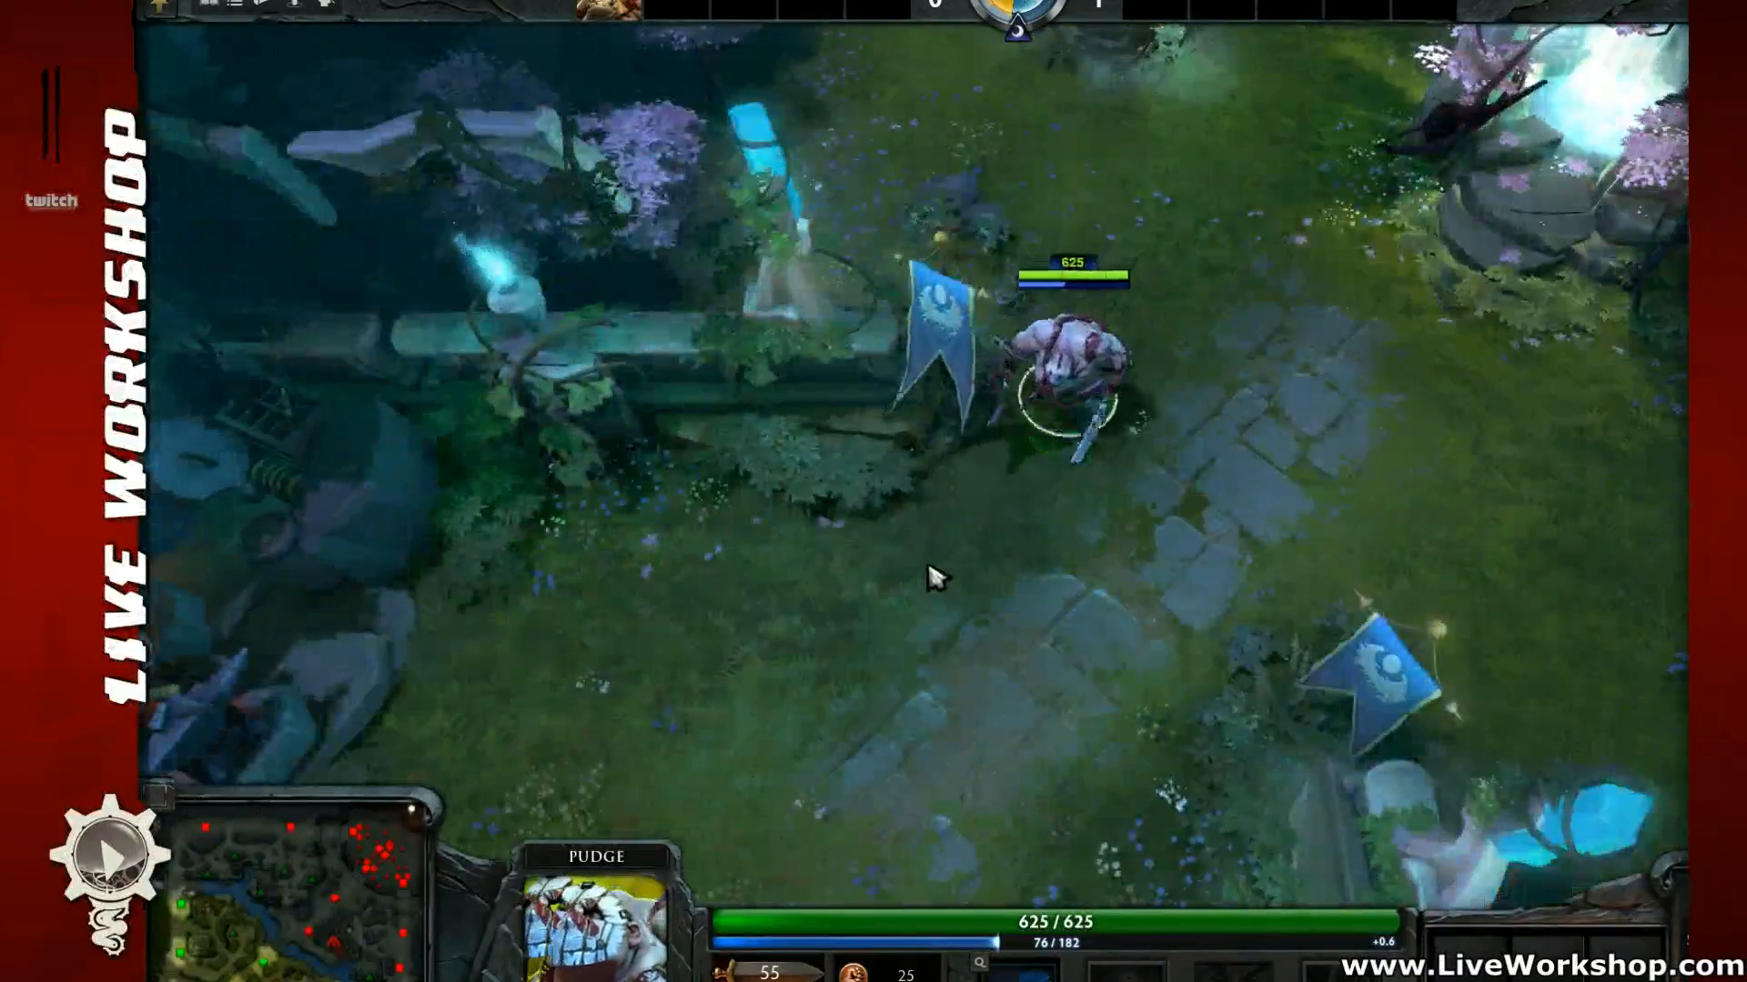
{"action": "mouse_move", "coordinate": [930, 571]}
{"action": "middle_mouse_down"}
{"action": "mouse_move", "coordinate": [1000, 419]}
{"action": "mouse_move", "coordinate": [987, 441]}
{"action": "middle_mouse_up"}
{"action": "right_click", "coordinate": [948, 509]}
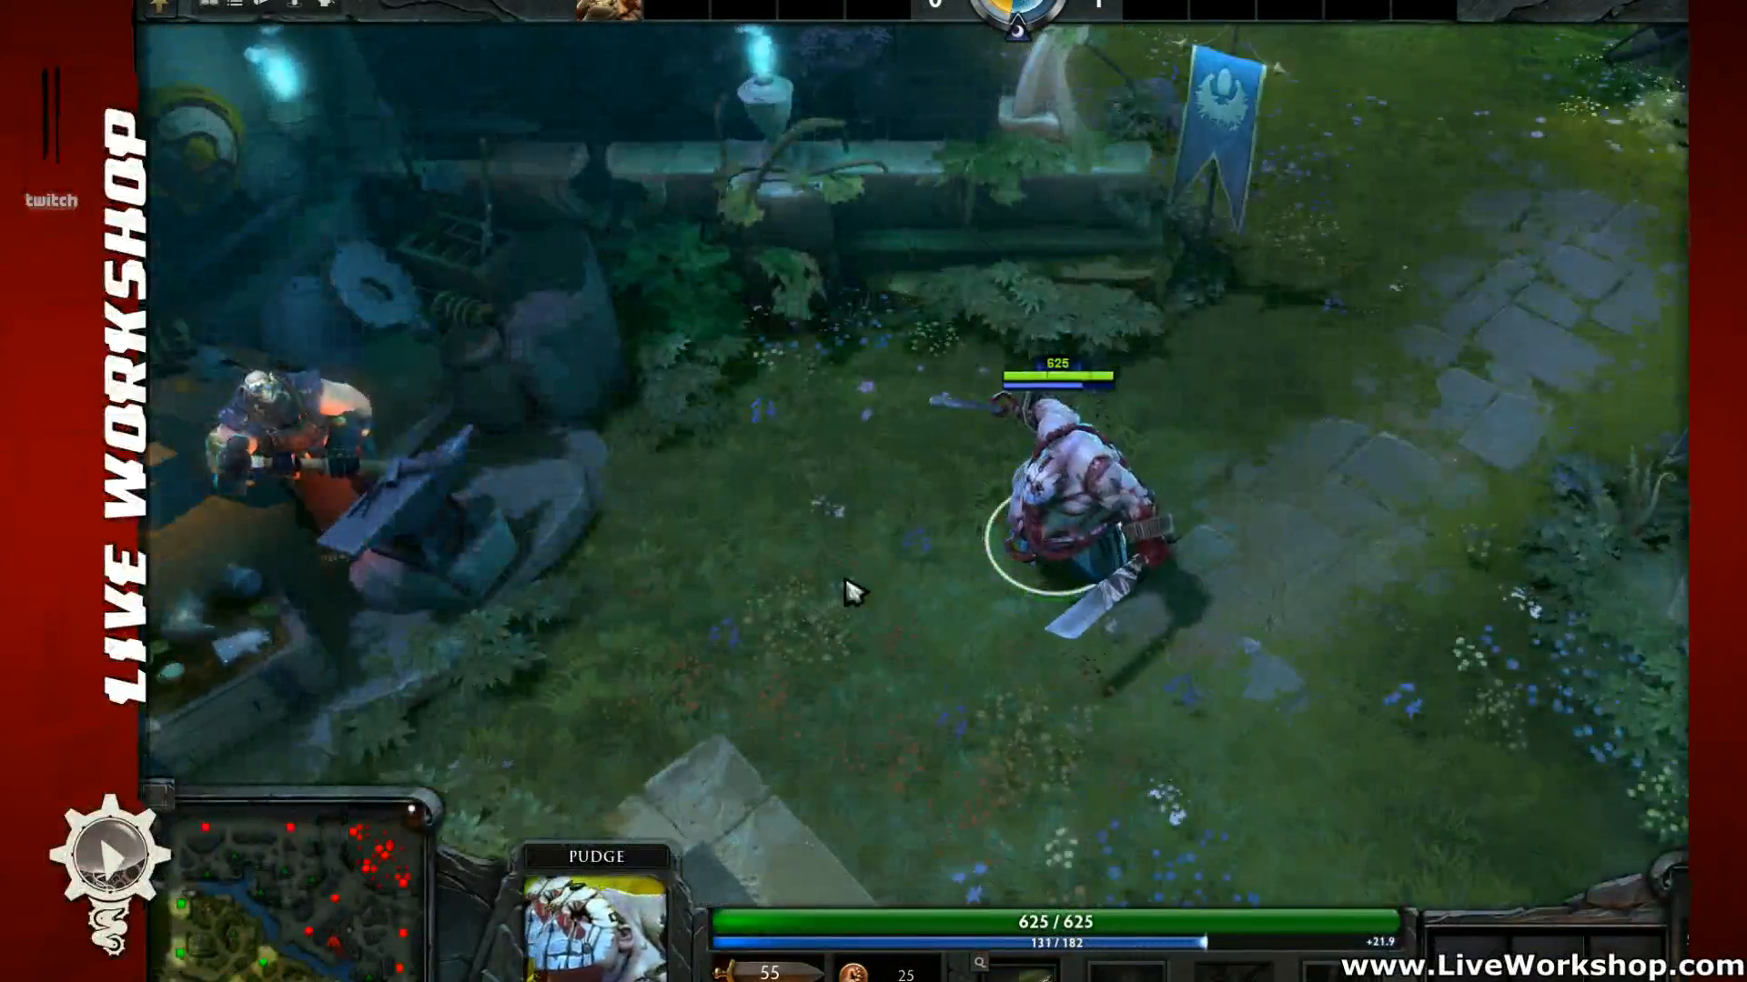
Step: Cast the hook toward the plants beside the shopkeeper's anvil and inspect the items on Pudge up close
{"action": "key", "text": "q"}
{"action": "middle_click_drag", "start_coordinate": [887, 582], "coordinate": [1127, 466]}
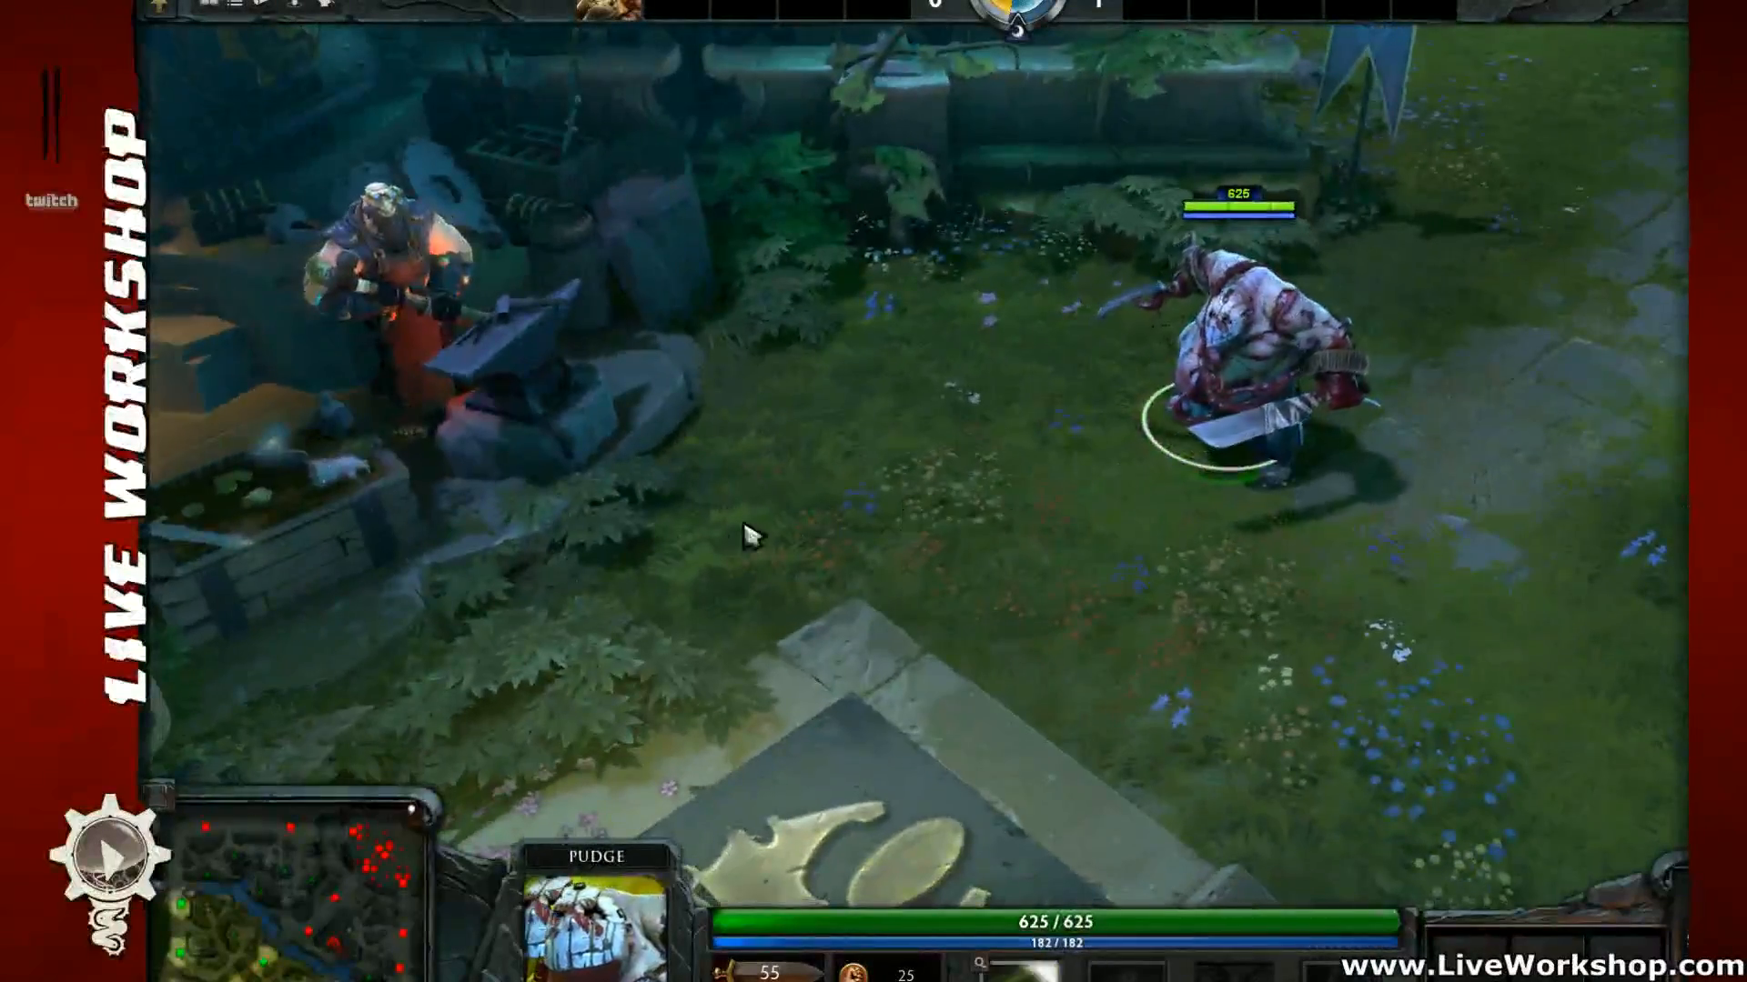
{"action": "key", "text": "q"}
{"action": "left_click", "coordinate": [550, 721]}
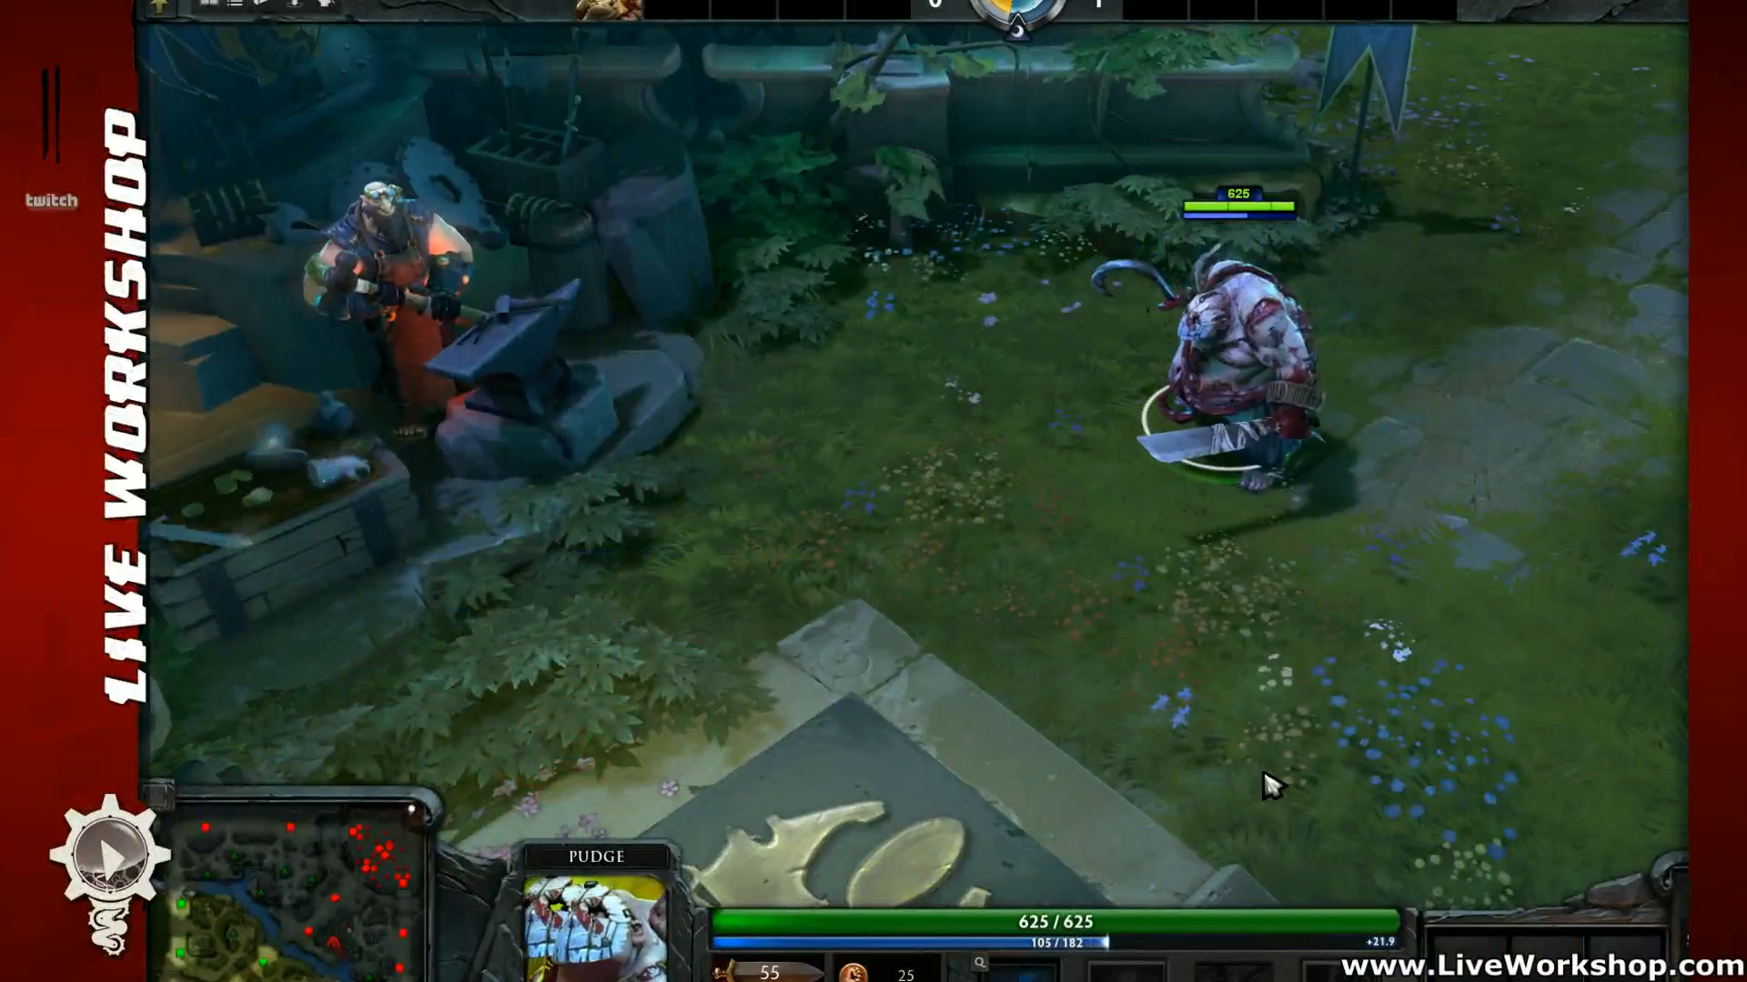
{"action": "scroll", "coordinate": [1056, 624], "scroll_direction": "up", "scroll_amount": 4}
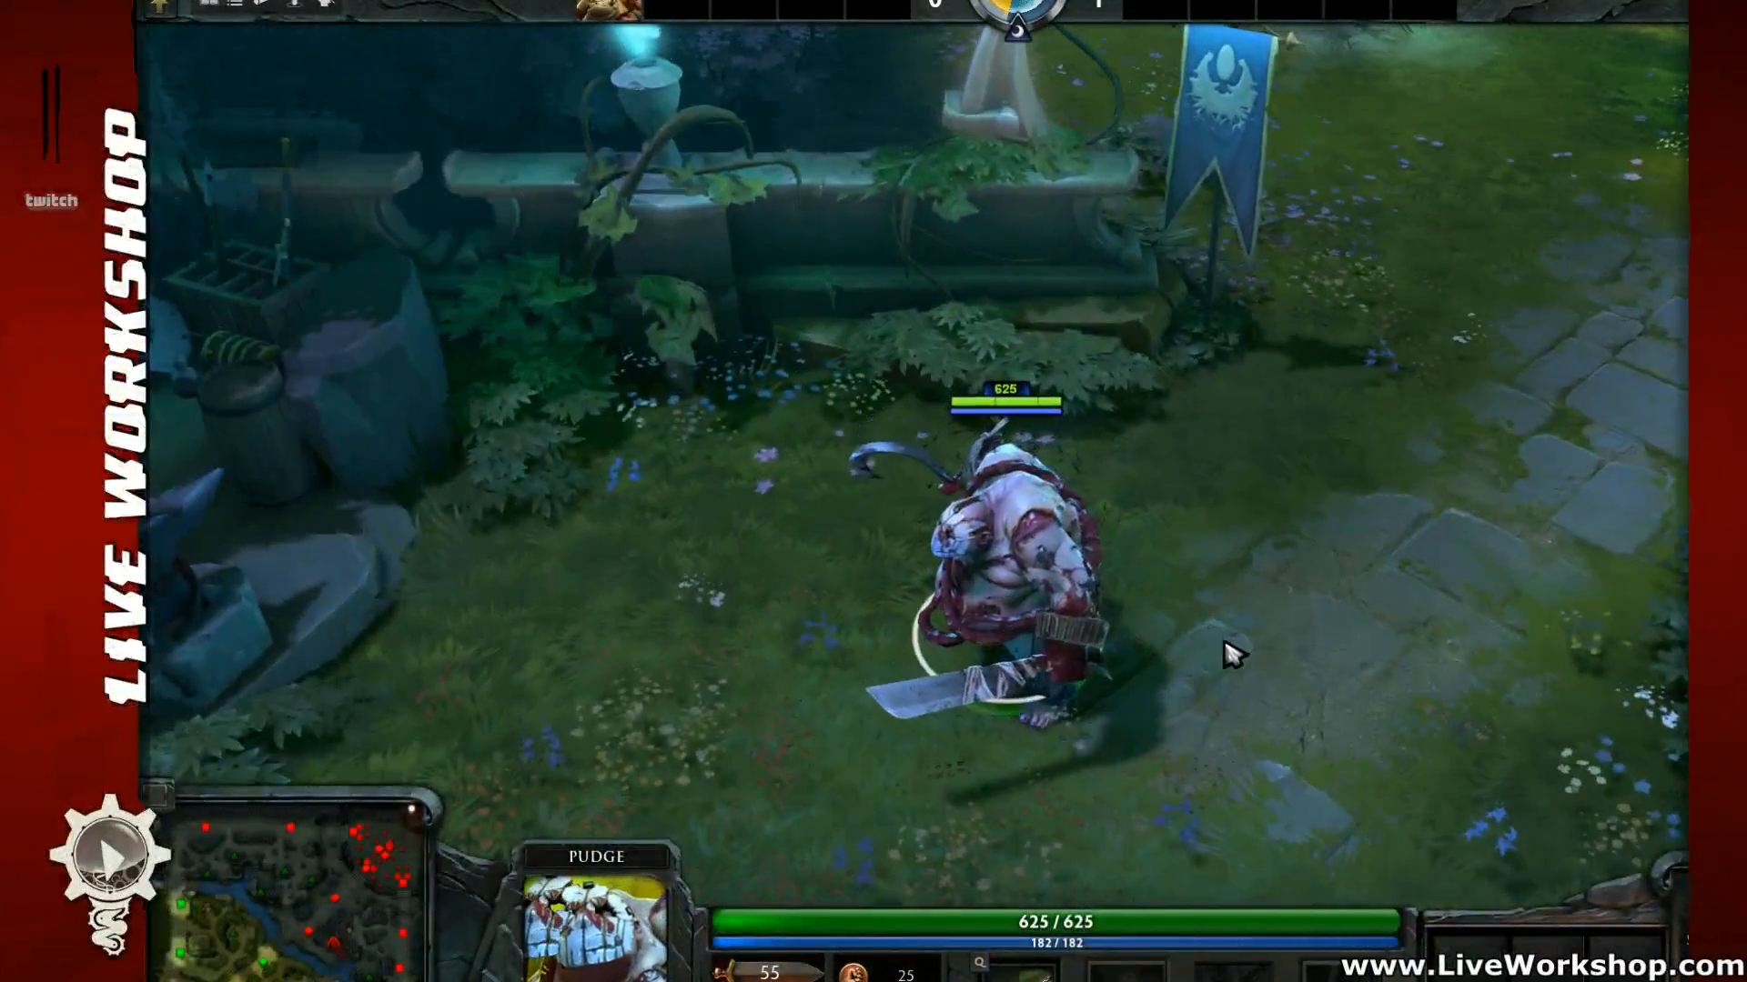
{"action": "scroll", "coordinate": [1162, 636], "scroll_direction": "up", "scroll_amount": 3}
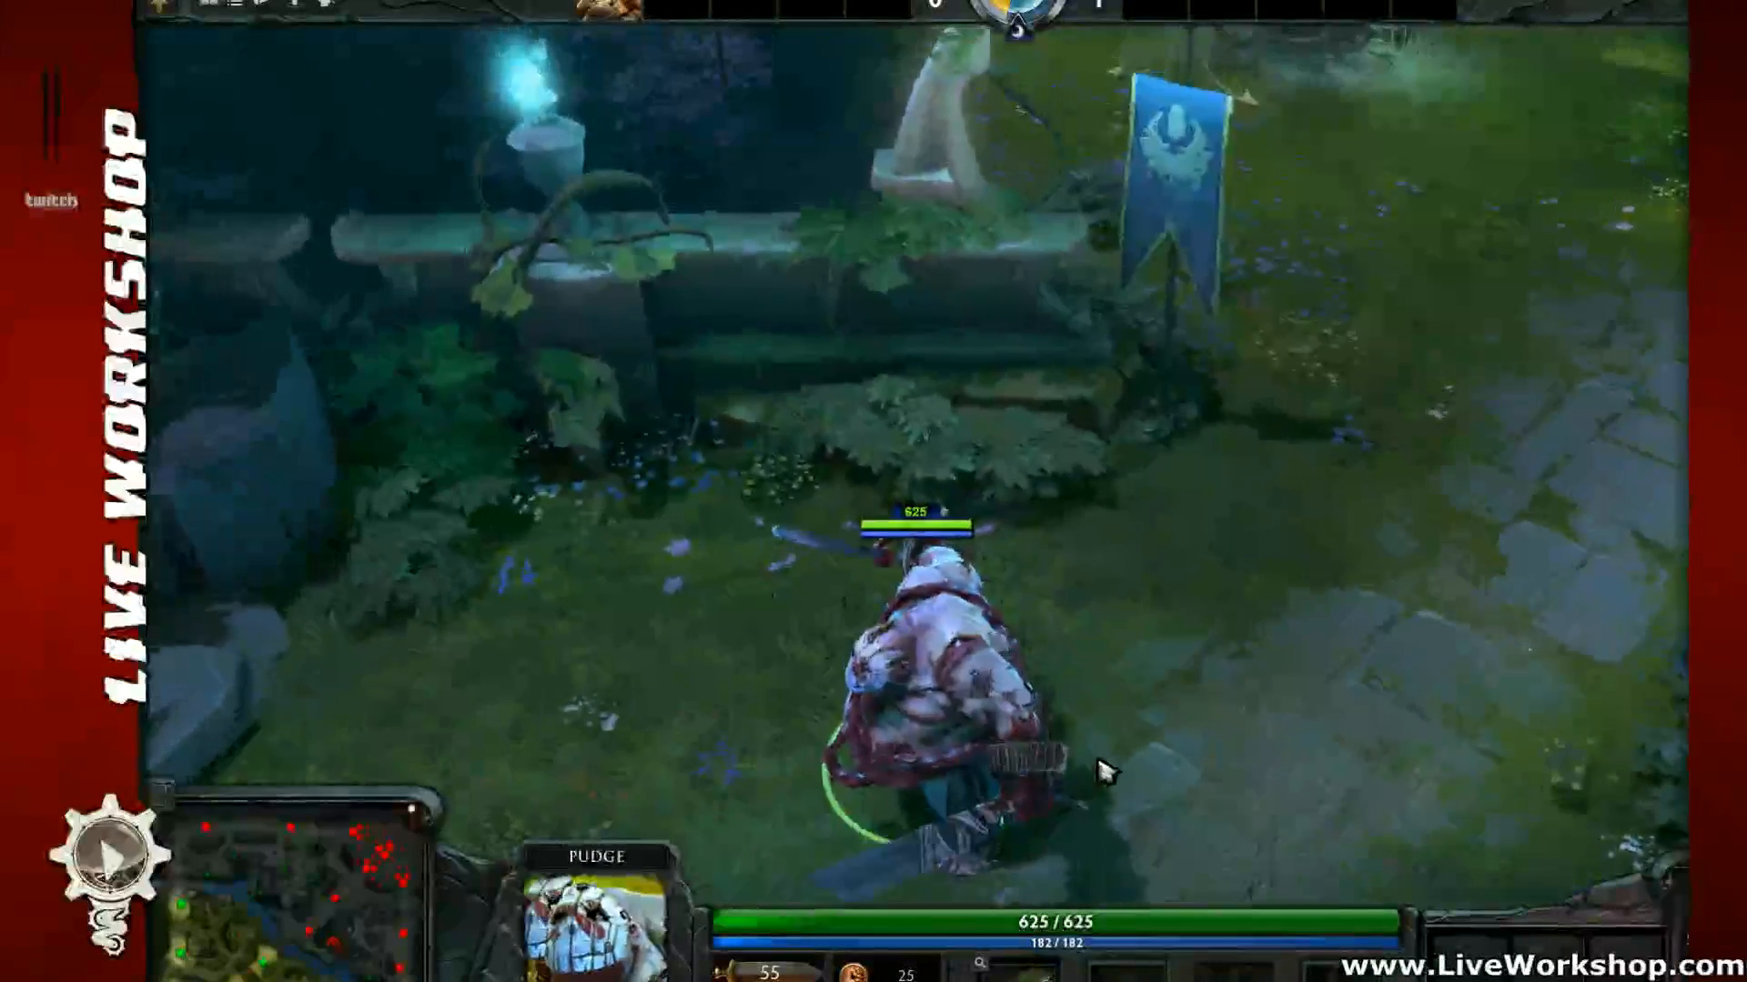
{"action": "middle_click_drag", "start_coordinate": [1098, 761], "coordinate": [1199, 681]}
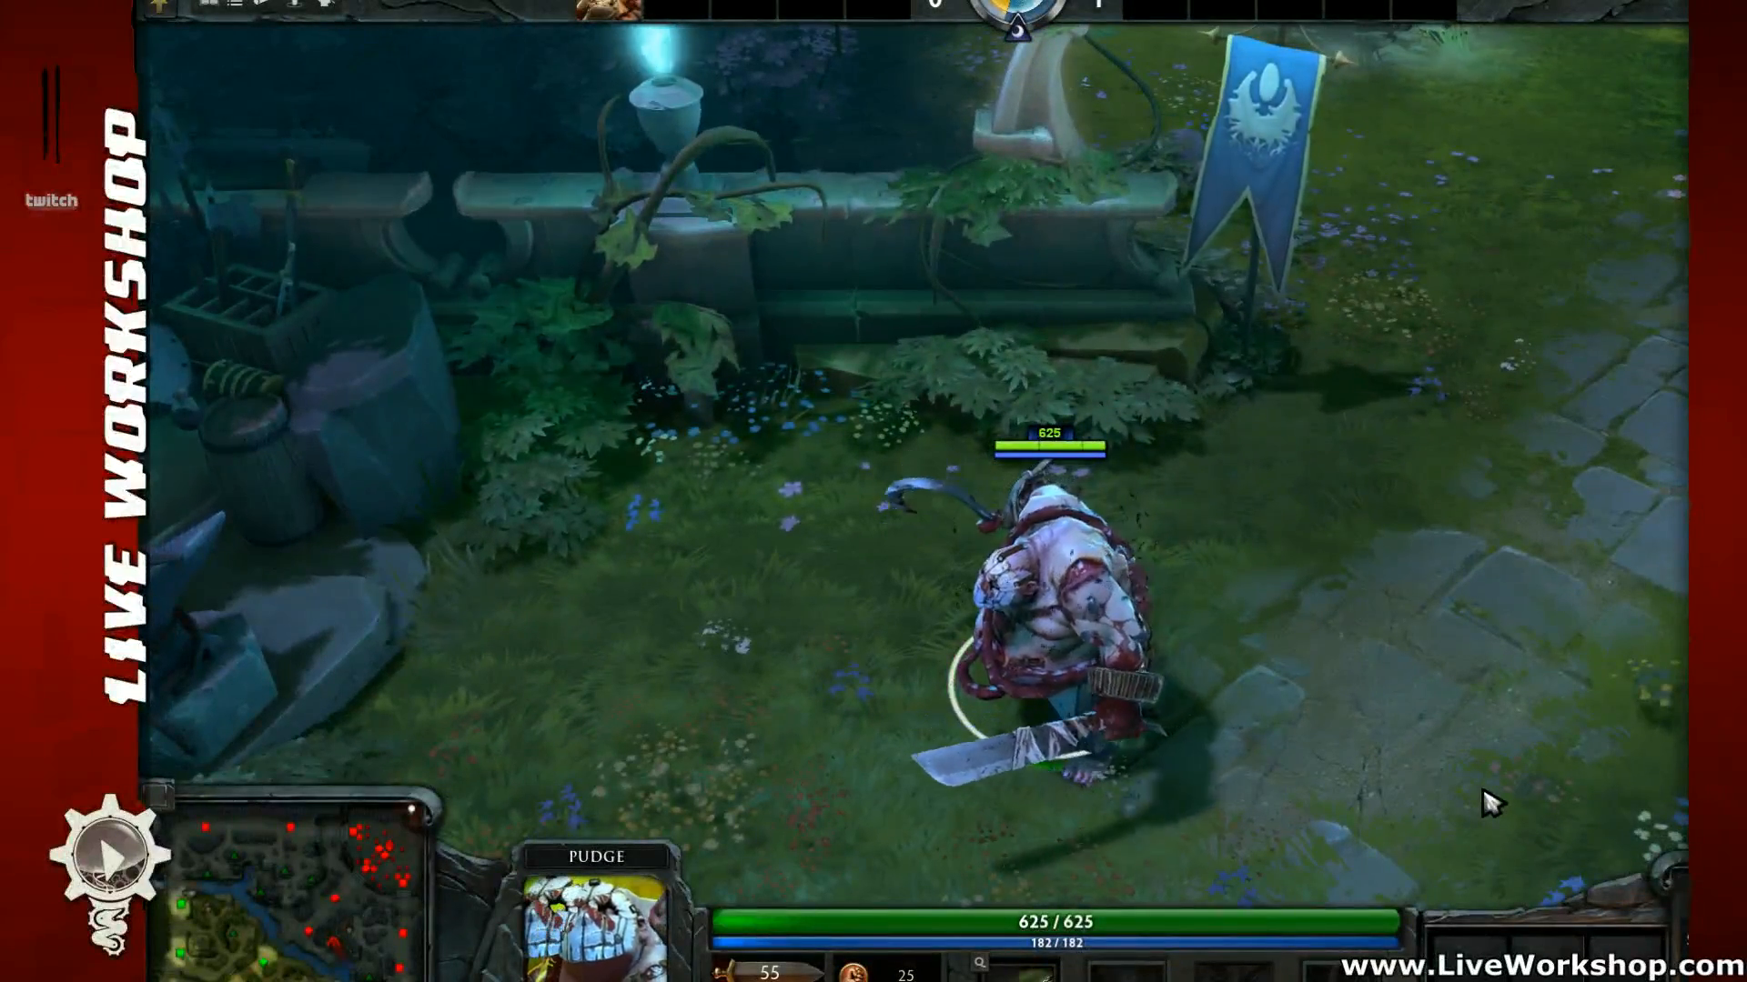
Step: Walk Pudge between the banners and back toward the shopkeeper for a last look at the items
{"action": "right_click", "coordinate": [1329, 556]}
{"action": "middle_click_drag", "start_coordinate": [1328, 557], "coordinate": [793, 642]}
{"action": "right_click", "coordinate": [1126, 514]}
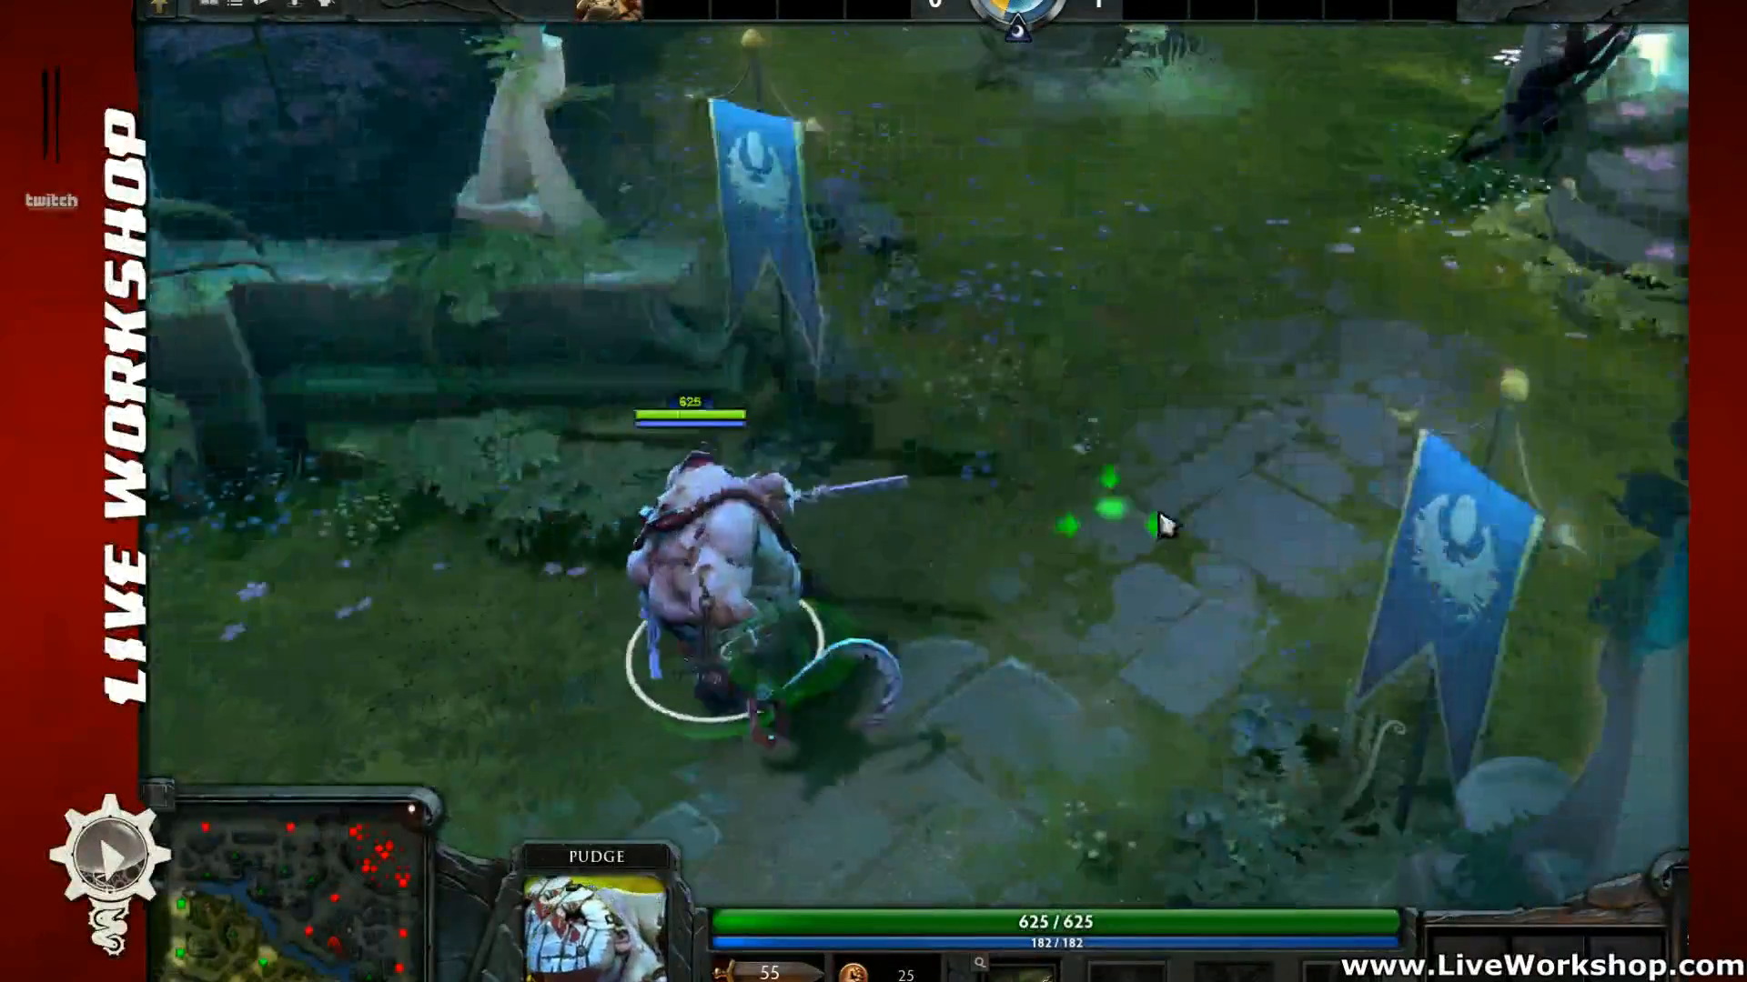
{"action": "left_click", "coordinate": [239, 977]}
{"action": "right_click", "coordinate": [1015, 442]}
{"action": "left_click", "coordinate": [241, 977]}
{"action": "right_click", "coordinate": [668, 405]}
{"action": "right_click", "coordinate": [741, 569]}
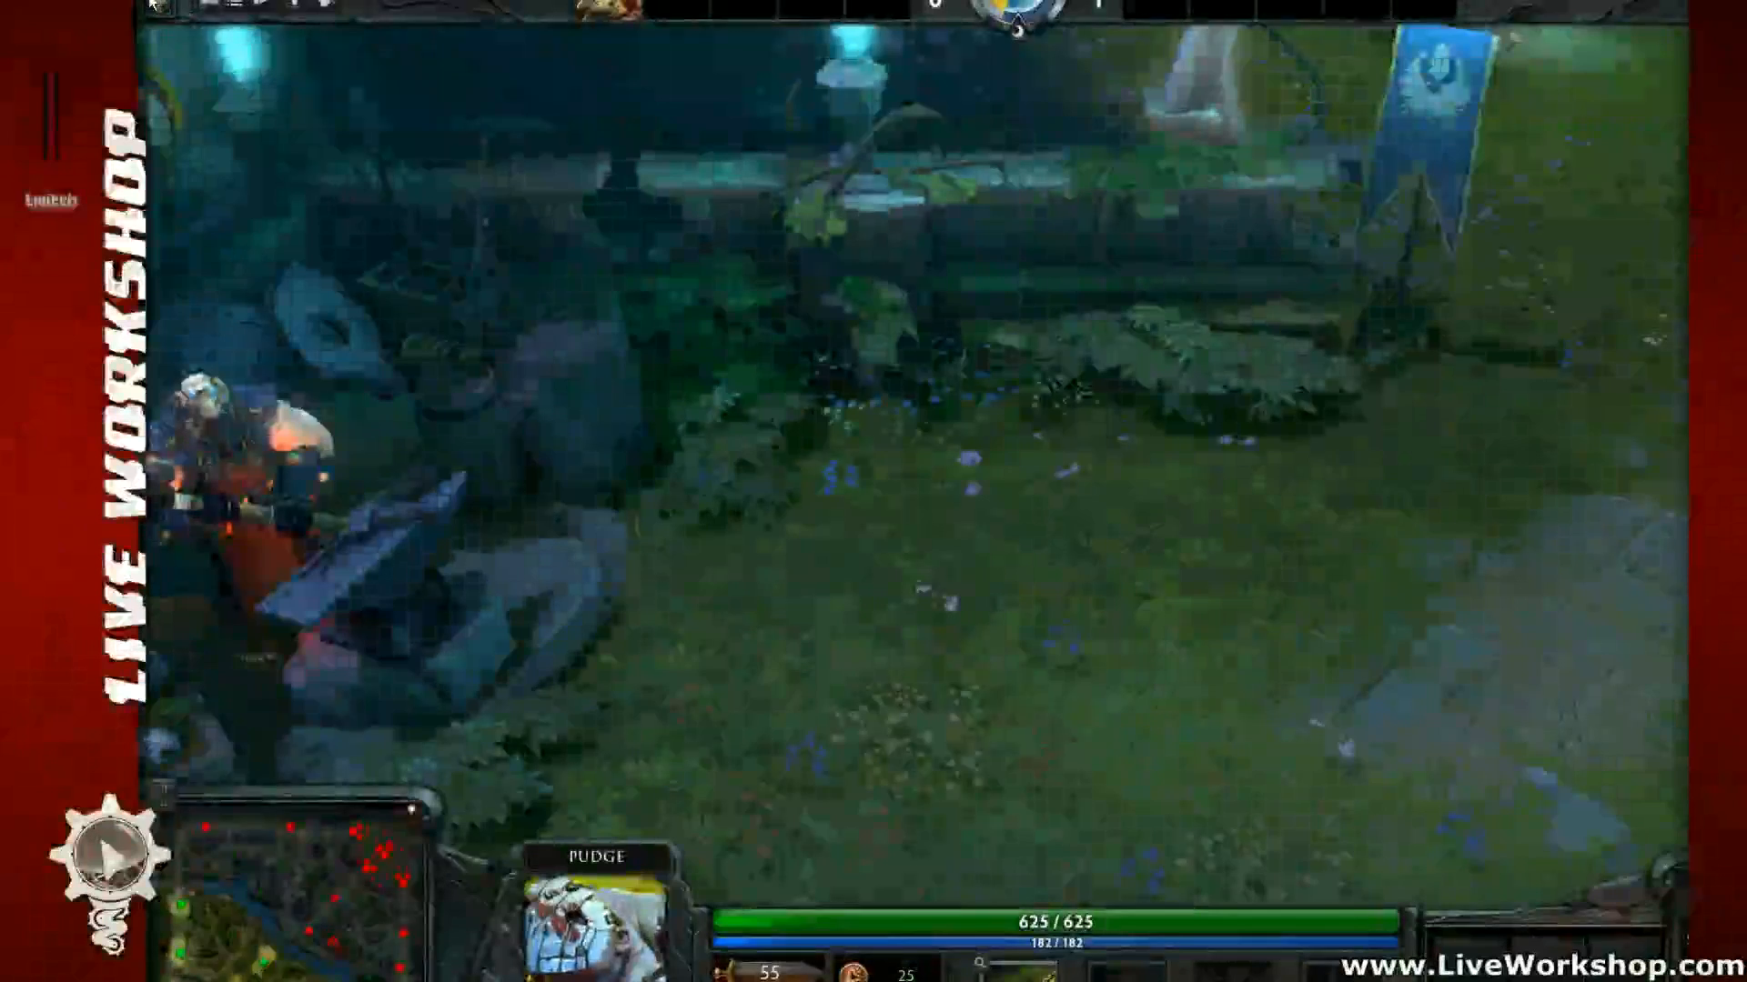
Step: Leave the match view, quit Dota 2 and return to the Pudge scene in Softimage
{"action": "left_click", "coordinate": [151, 1]}
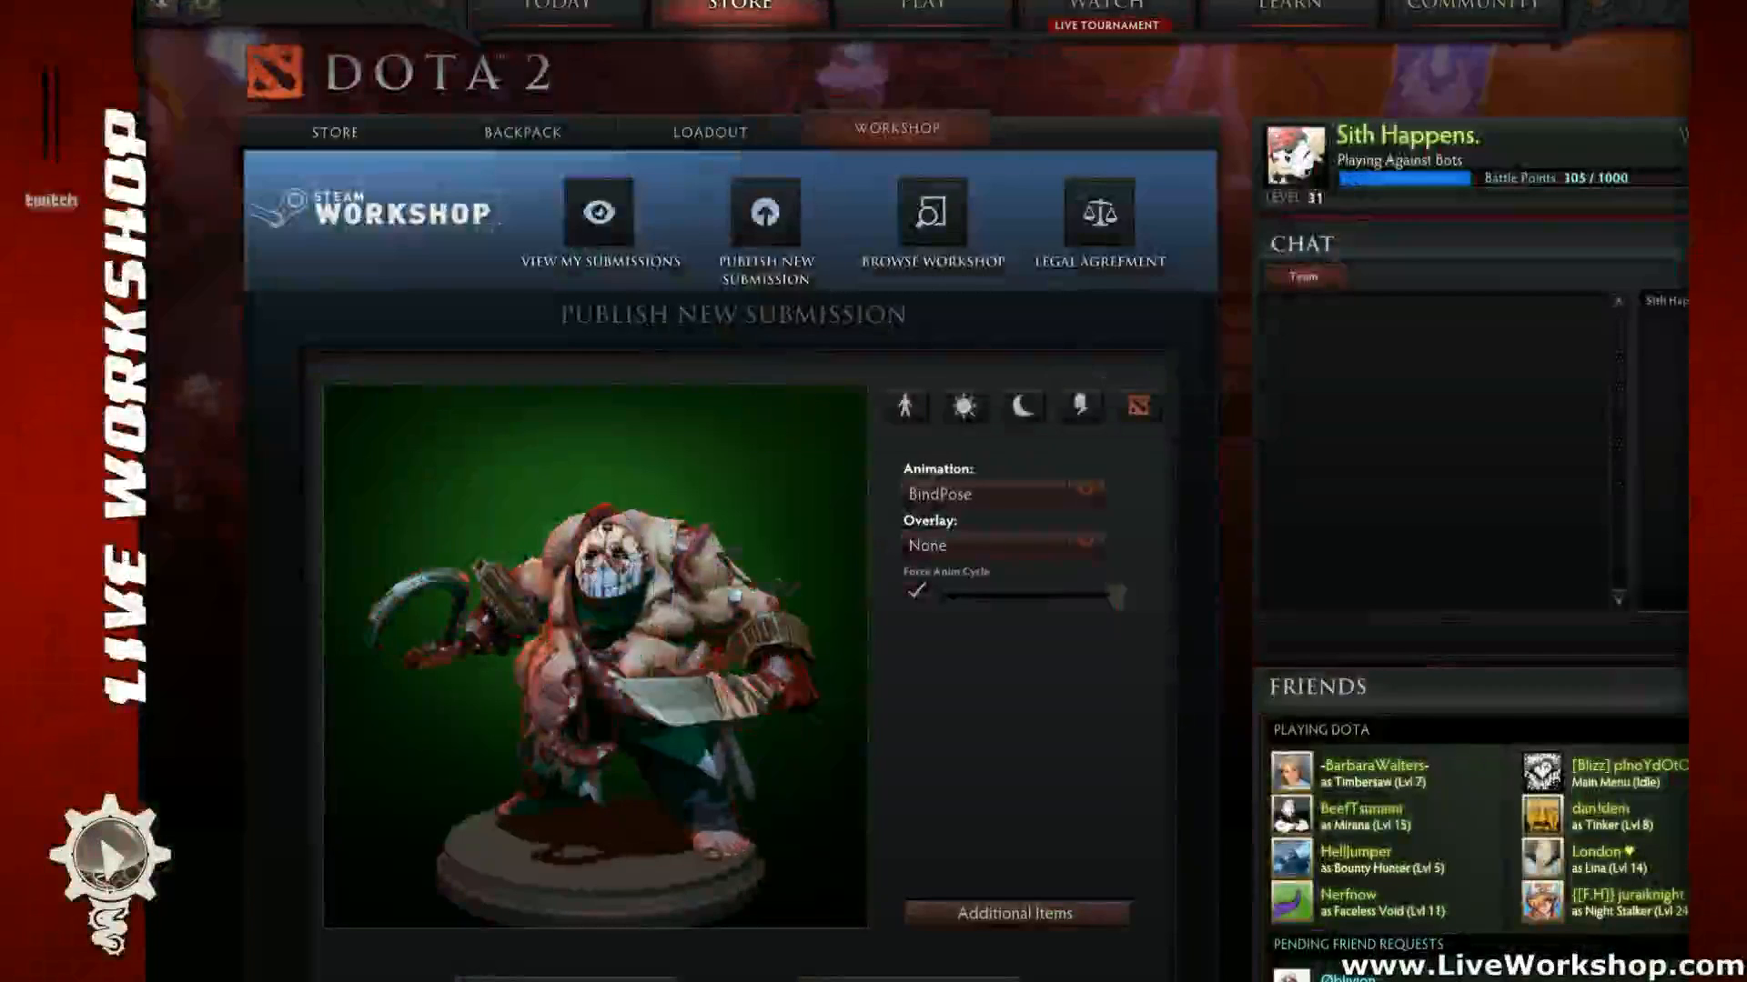
{"action": "left_click", "coordinate": [1745, 2]}
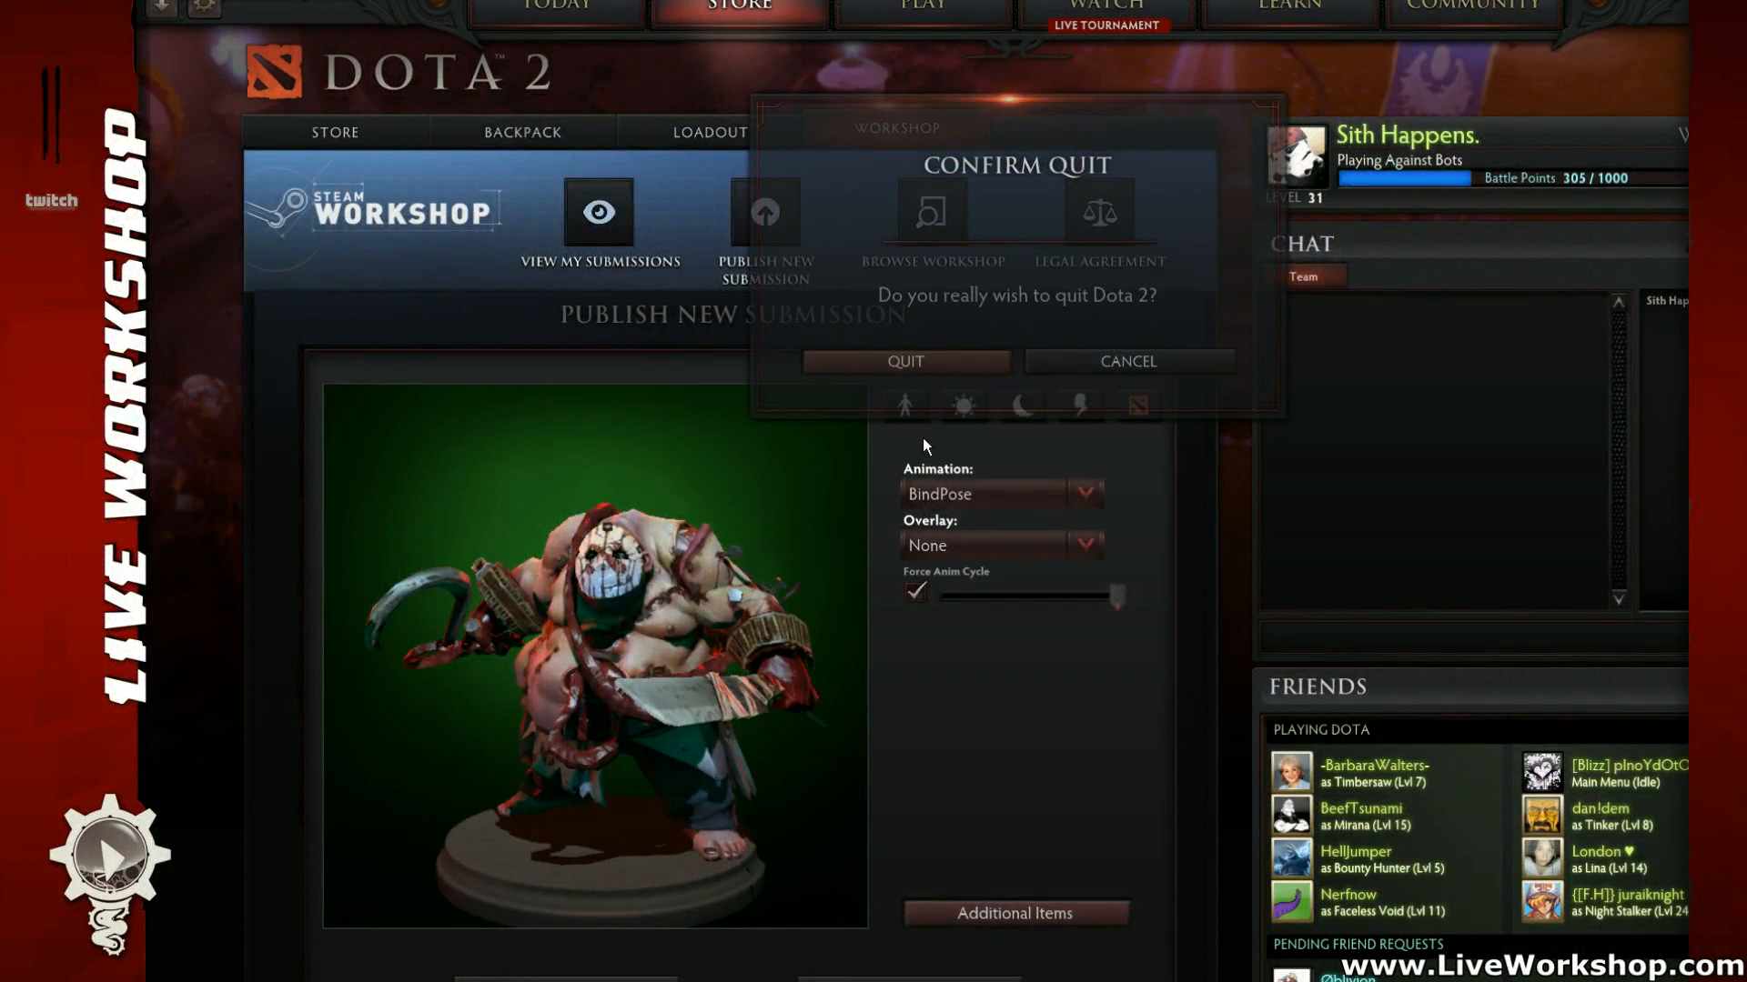
{"action": "left_click", "coordinate": [905, 361]}
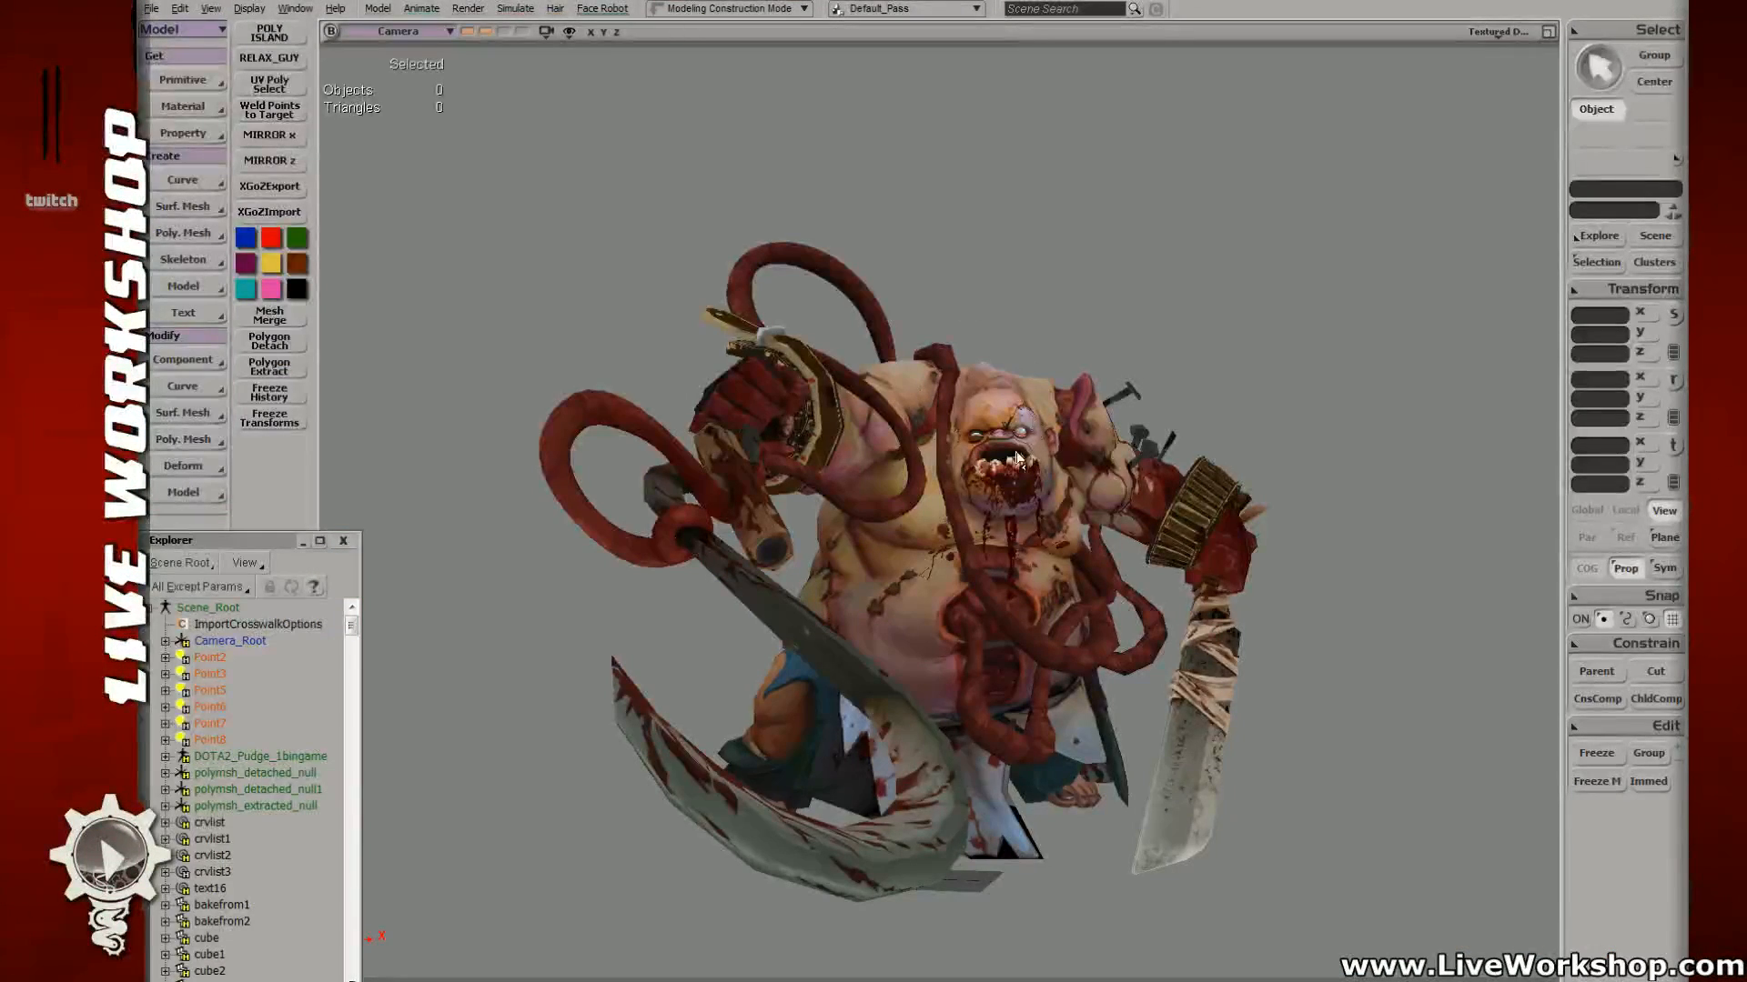
Step: Move the bracer on Pudge's raised arm and the nail-studded arm piece out of place, undoing each move
{"action": "middle_click_drag", "start_coordinate": [1018, 454], "coordinate": [1053, 473]}
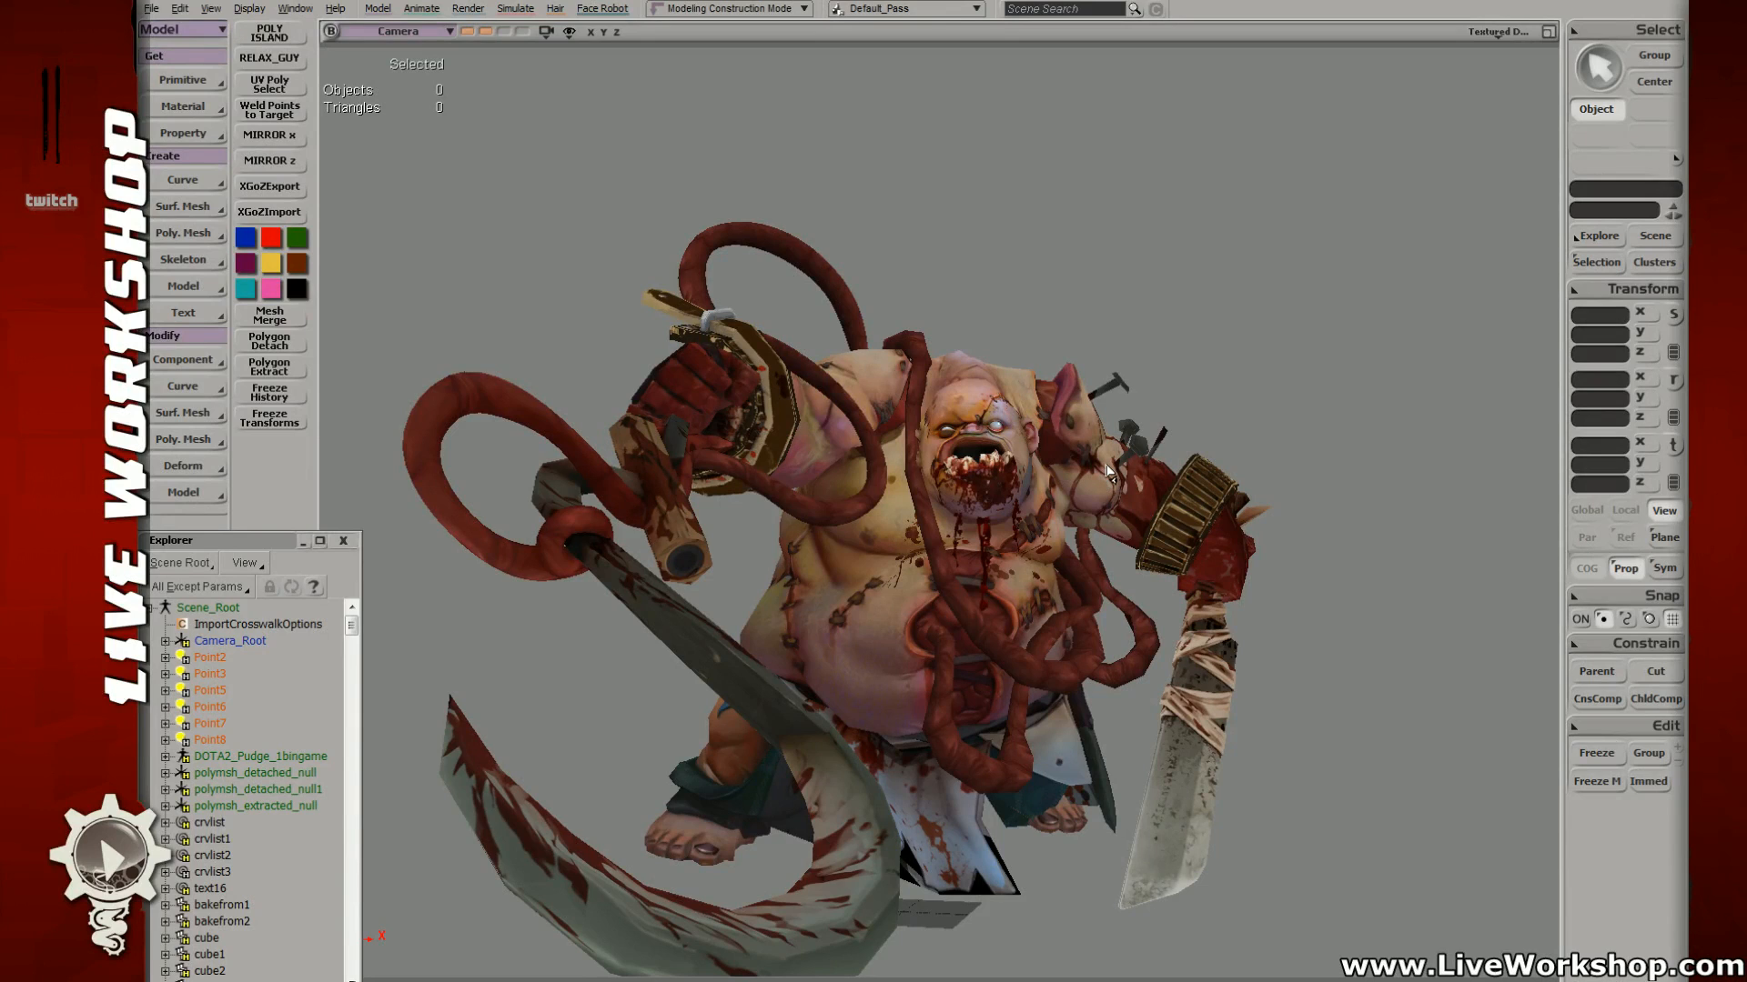
{"action": "left_click", "coordinate": [768, 370]}
{"action": "key", "text": "v"}
{"action": "middle_click_drag", "start_coordinate": [800, 454], "coordinate": [1153, 571]}
{"action": "key", "text": "ctrl+z"}
{"action": "left_click", "coordinate": [1160, 509]}
{"action": "key", "text": "v"}
{"action": "middle_click_drag", "start_coordinate": [1155, 509], "coordinate": [1153, 425]}
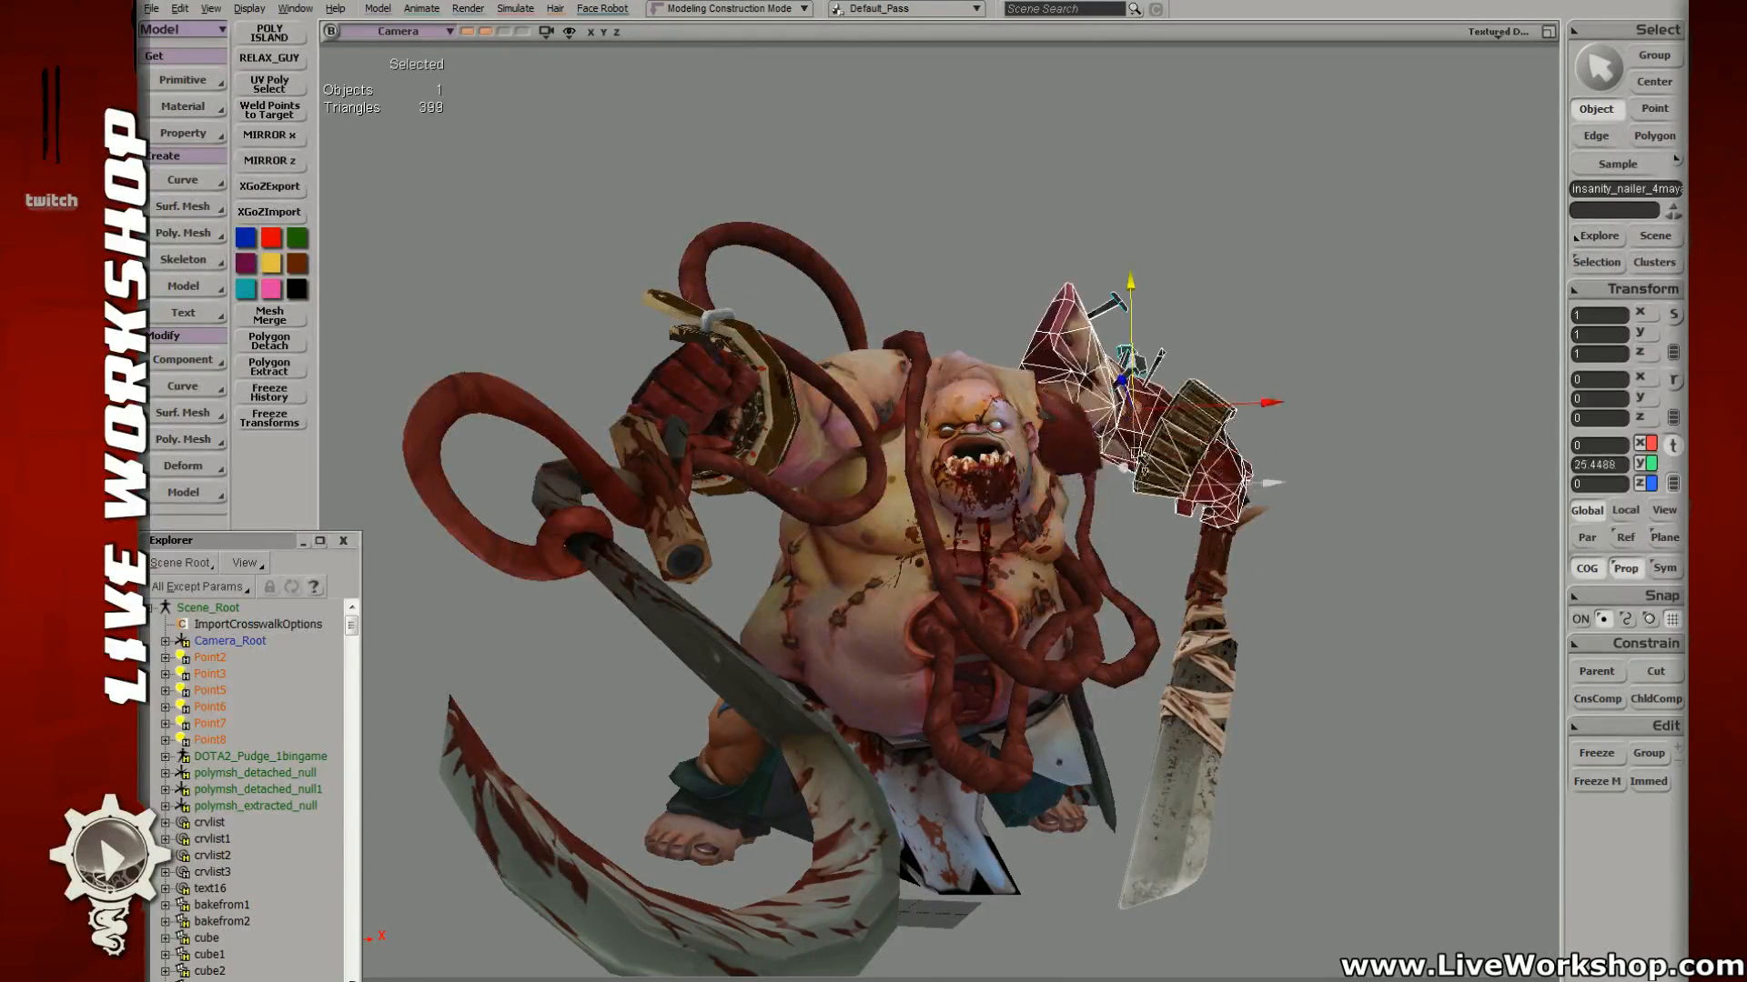
{"action": "key", "text": "ctrl+z"}
Step: Move the cleaver and the large hook weapon away from Pudge's hands, undoing each move
{"action": "left_click", "coordinate": [1211, 628]}
{"action": "key", "text": "v"}
{"action": "left_click_drag", "start_coordinate": [1296, 705], "coordinate": [1461, 714]}
{"action": "key", "text": "ctrl+z"}
{"action": "left_click", "coordinate": [671, 605]}
{"action": "key", "text": "v"}
{"action": "left_click_drag", "start_coordinate": [670, 605], "coordinate": [636, 607]}
{"action": "key", "text": "ctrl+z"}
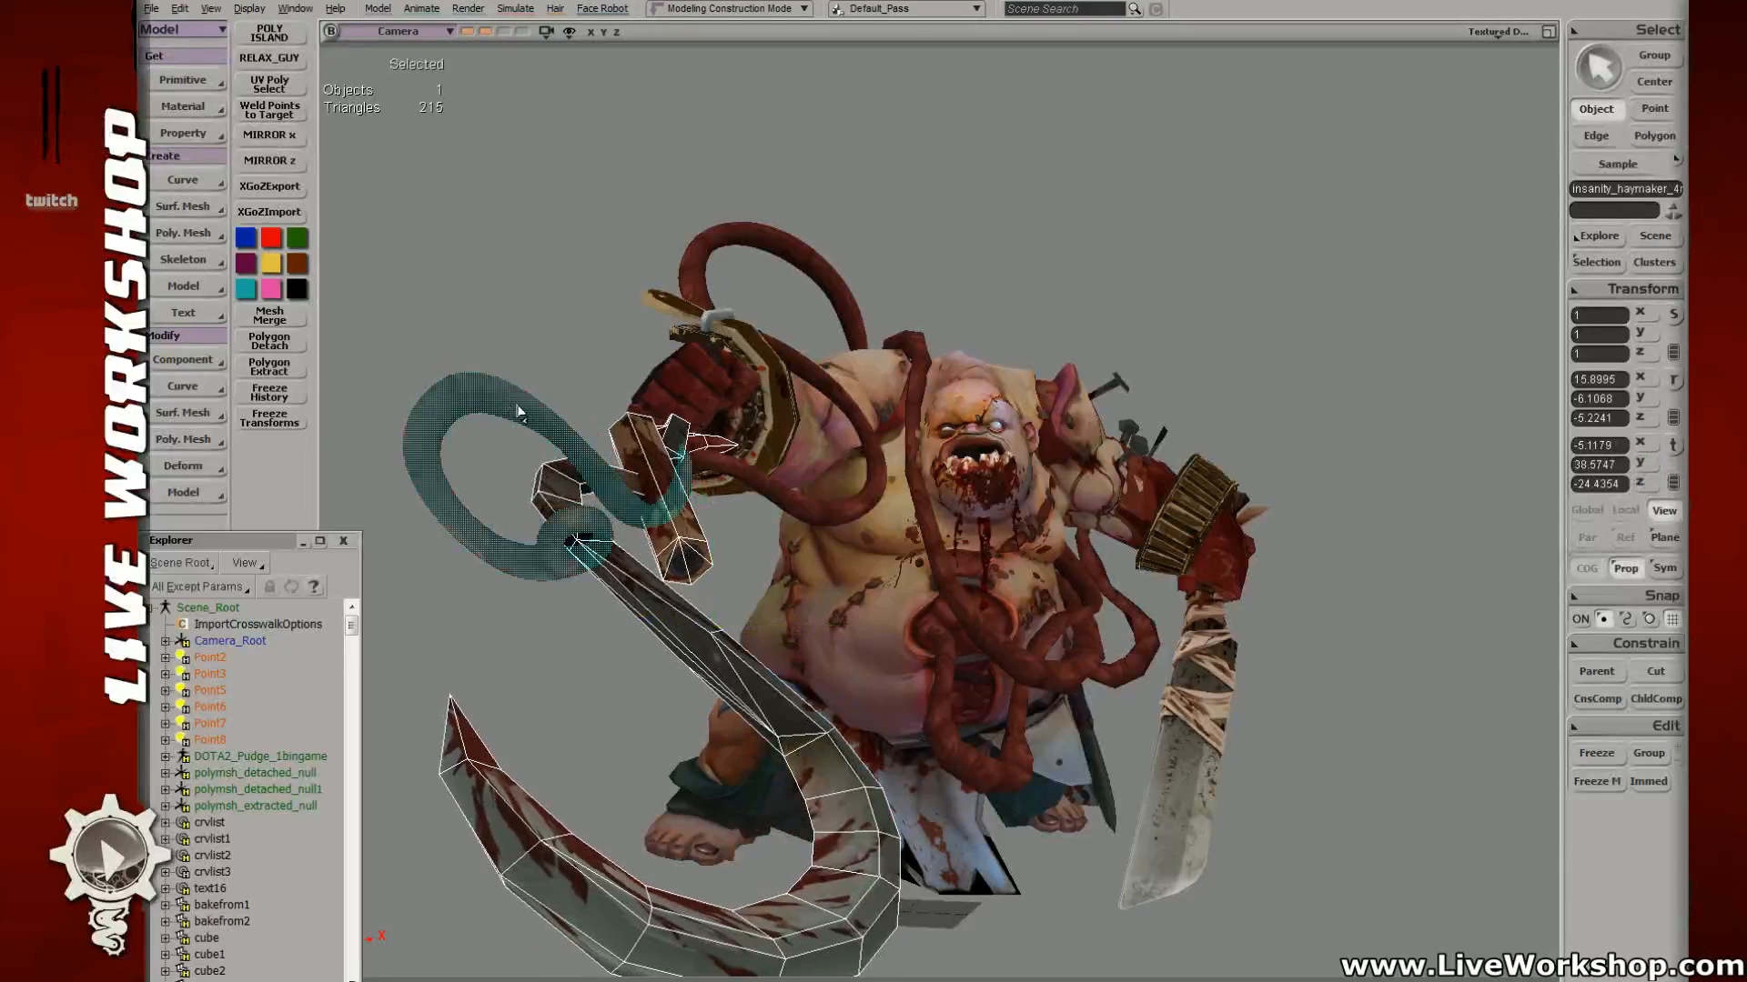
Step: Move the intestine loop around the hook handle out of place, undoing each move
{"action": "left_click", "coordinate": [519, 410]}
{"action": "key", "text": "v"}
{"action": "middle_click_drag", "start_coordinate": [546, 509], "coordinate": [641, 318]}
{"action": "key", "text": "ctrl+z"}
{"action": "key", "text": "v"}
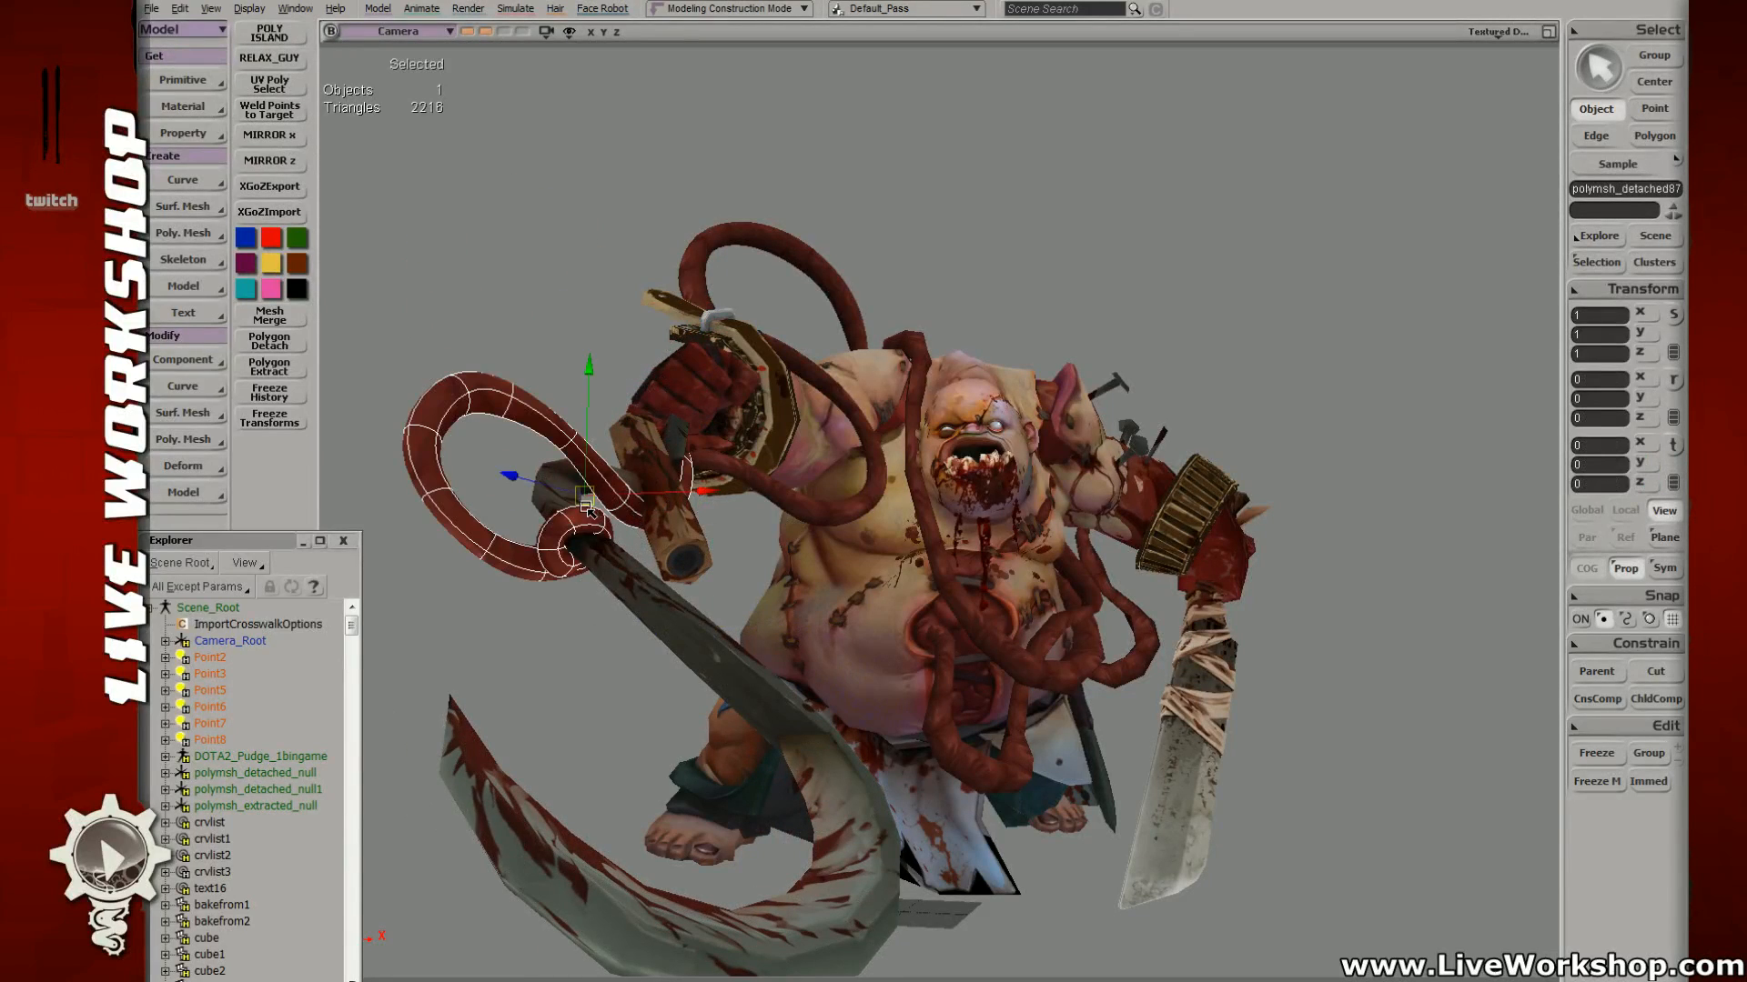
{"action": "middle_click_drag", "start_coordinate": [605, 512], "coordinate": [564, 362]}
{"action": "key", "text": "ctrl+z"}
{"action": "key", "text": "ctrl+z"}
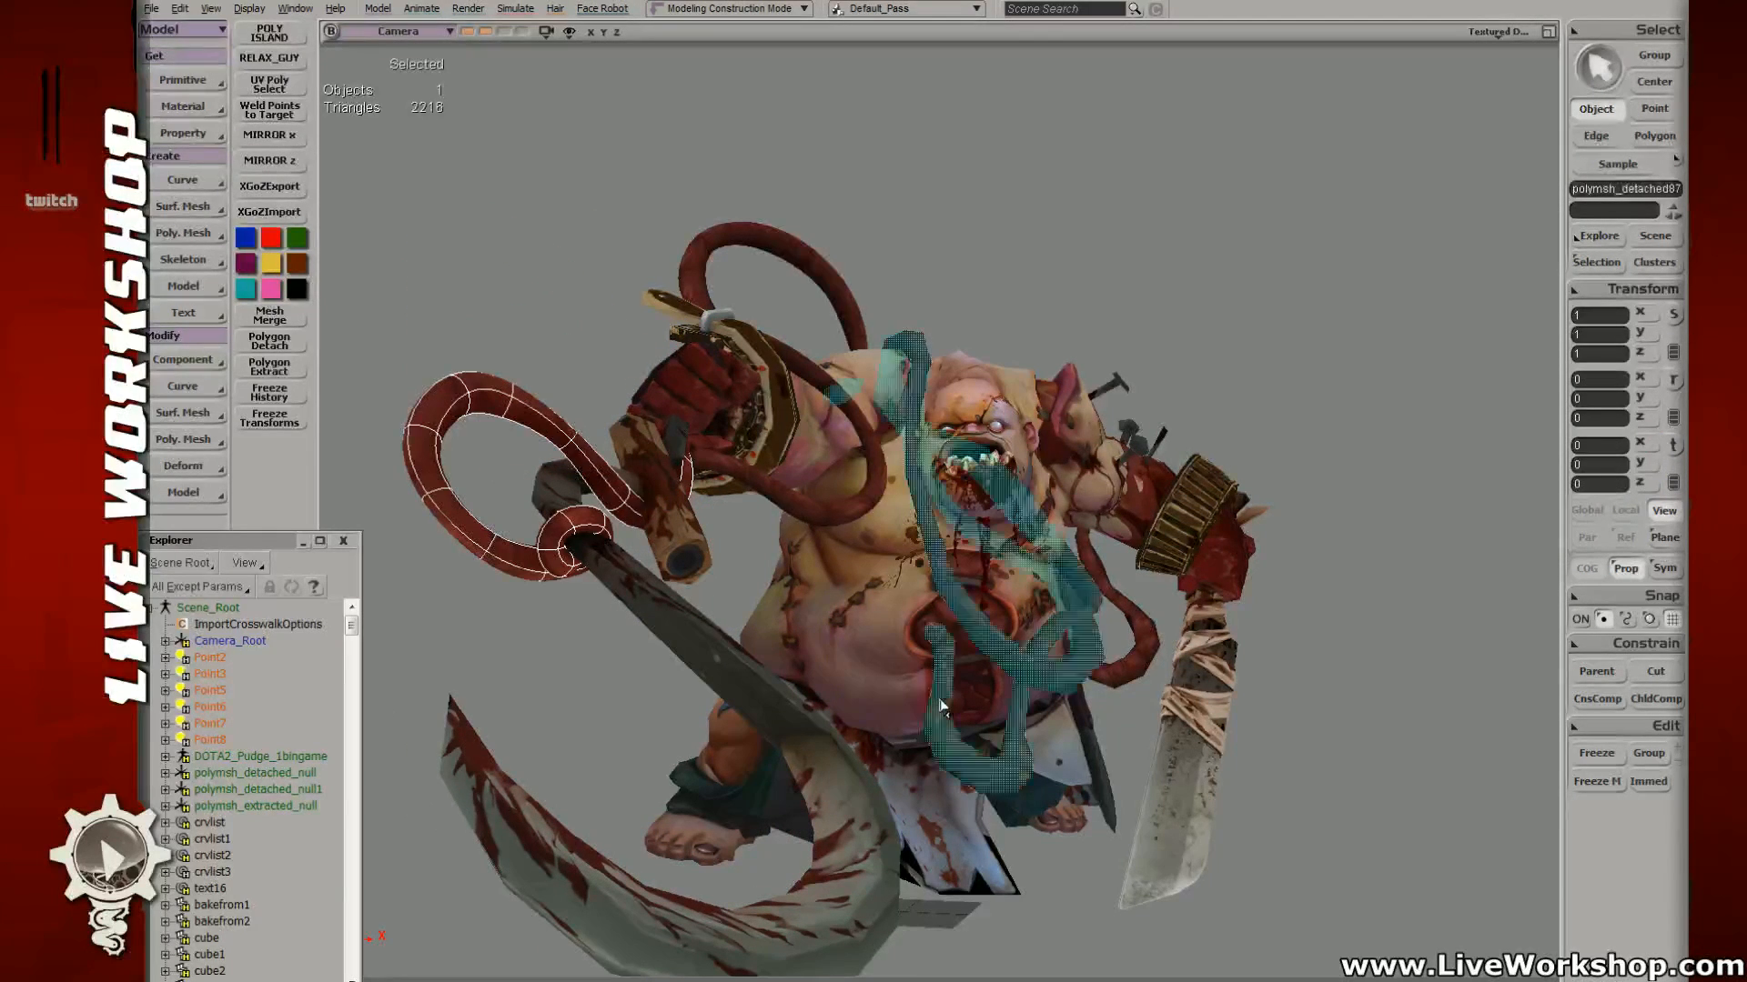
Step: Move the intestines draped over Pudge's chest and belly out of place and undo the move
{"action": "left_click", "coordinate": [1018, 648]}
{"action": "middle_click_drag", "start_coordinate": [1019, 649], "coordinate": [1093, 258]}
{"action": "key", "text": "ctrl+z"}
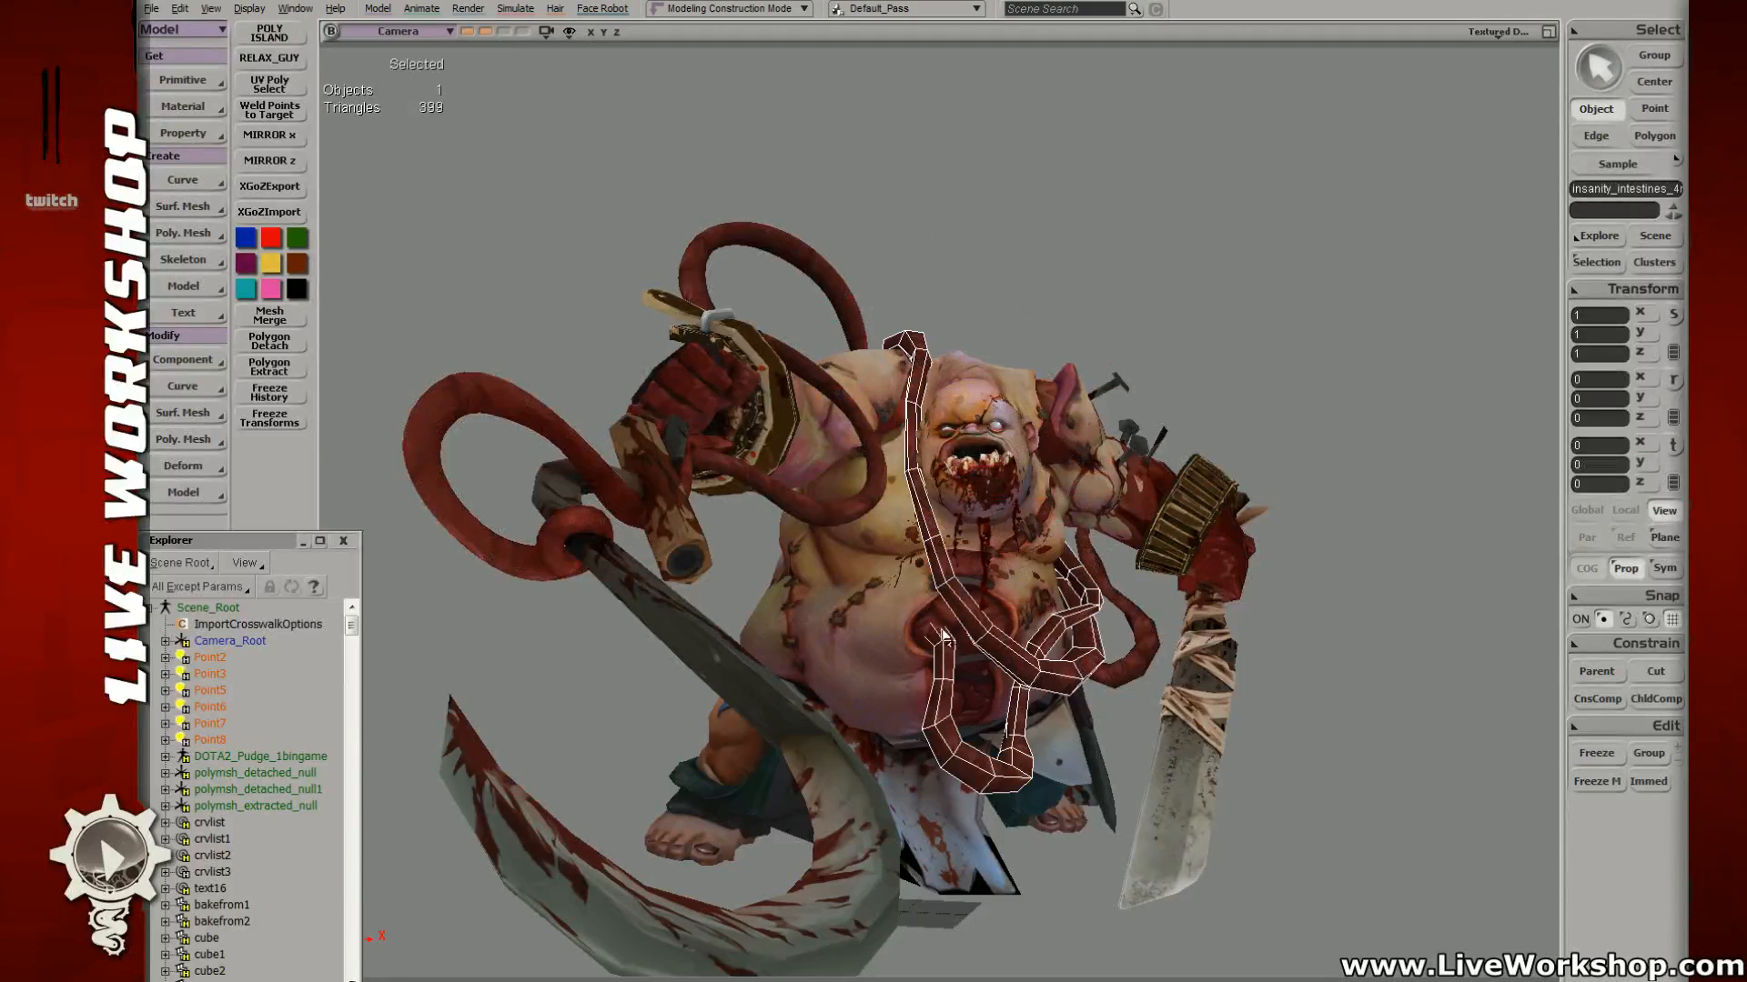
{"action": "left_click", "coordinate": [1094, 258]}
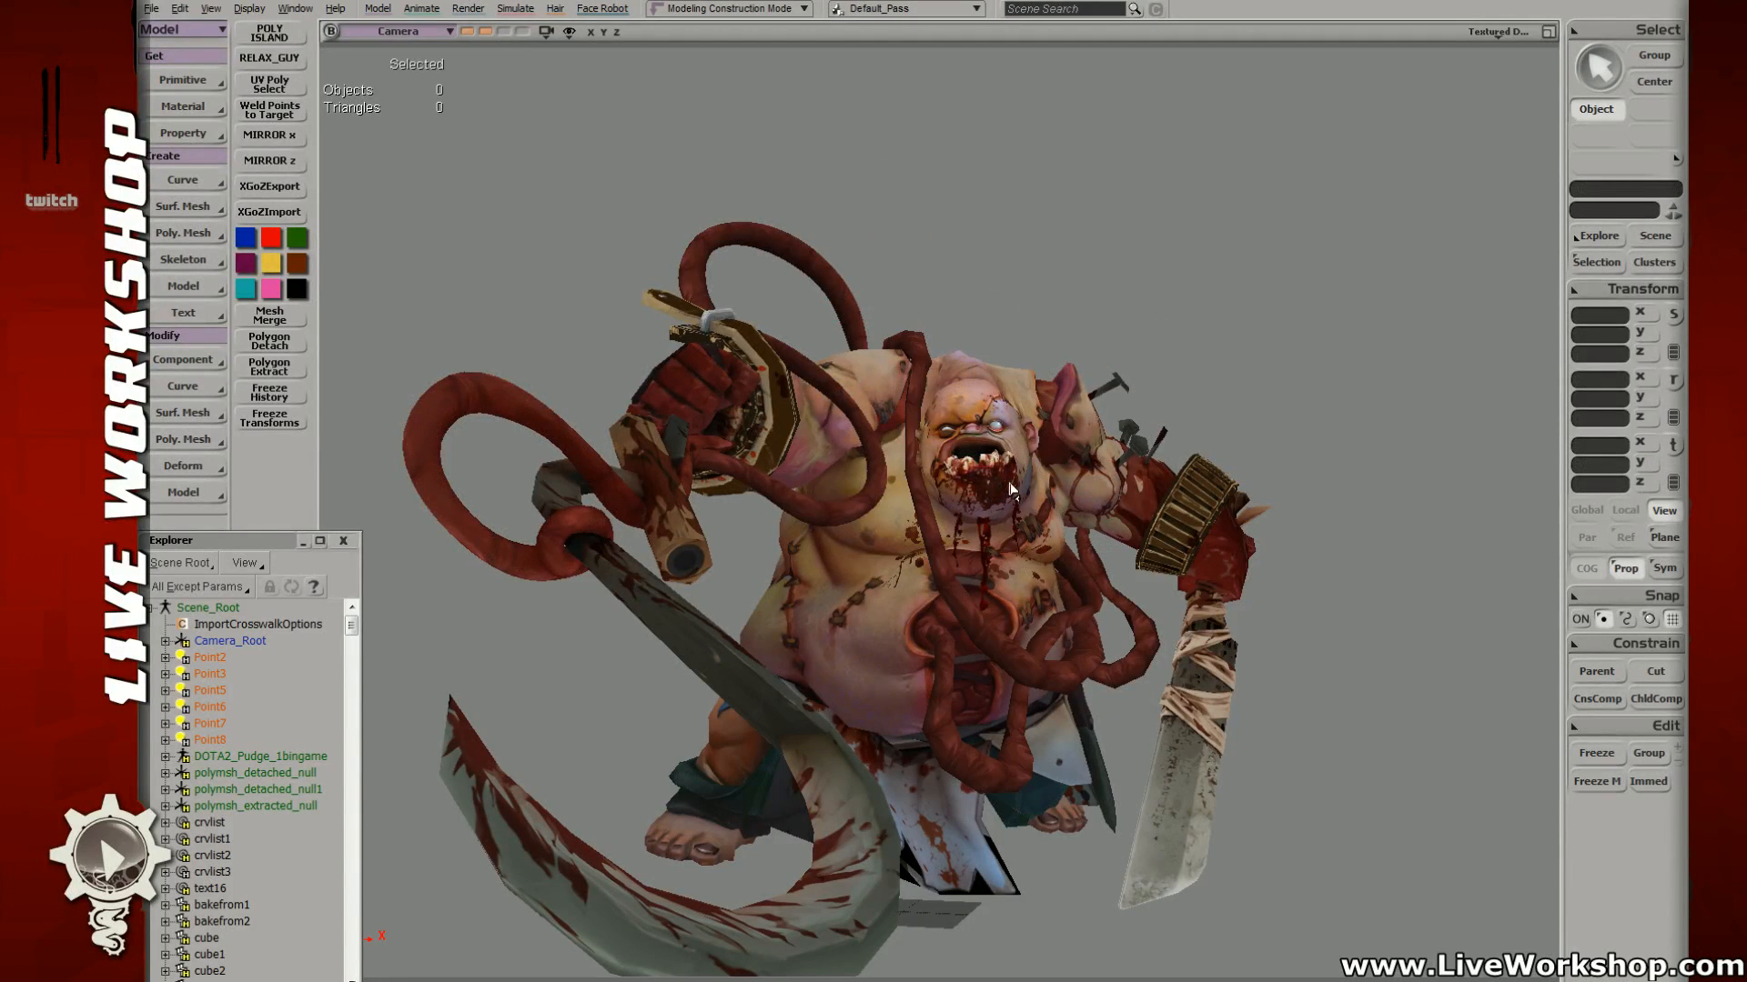
{"action": "left_click", "coordinate": [990, 455]}
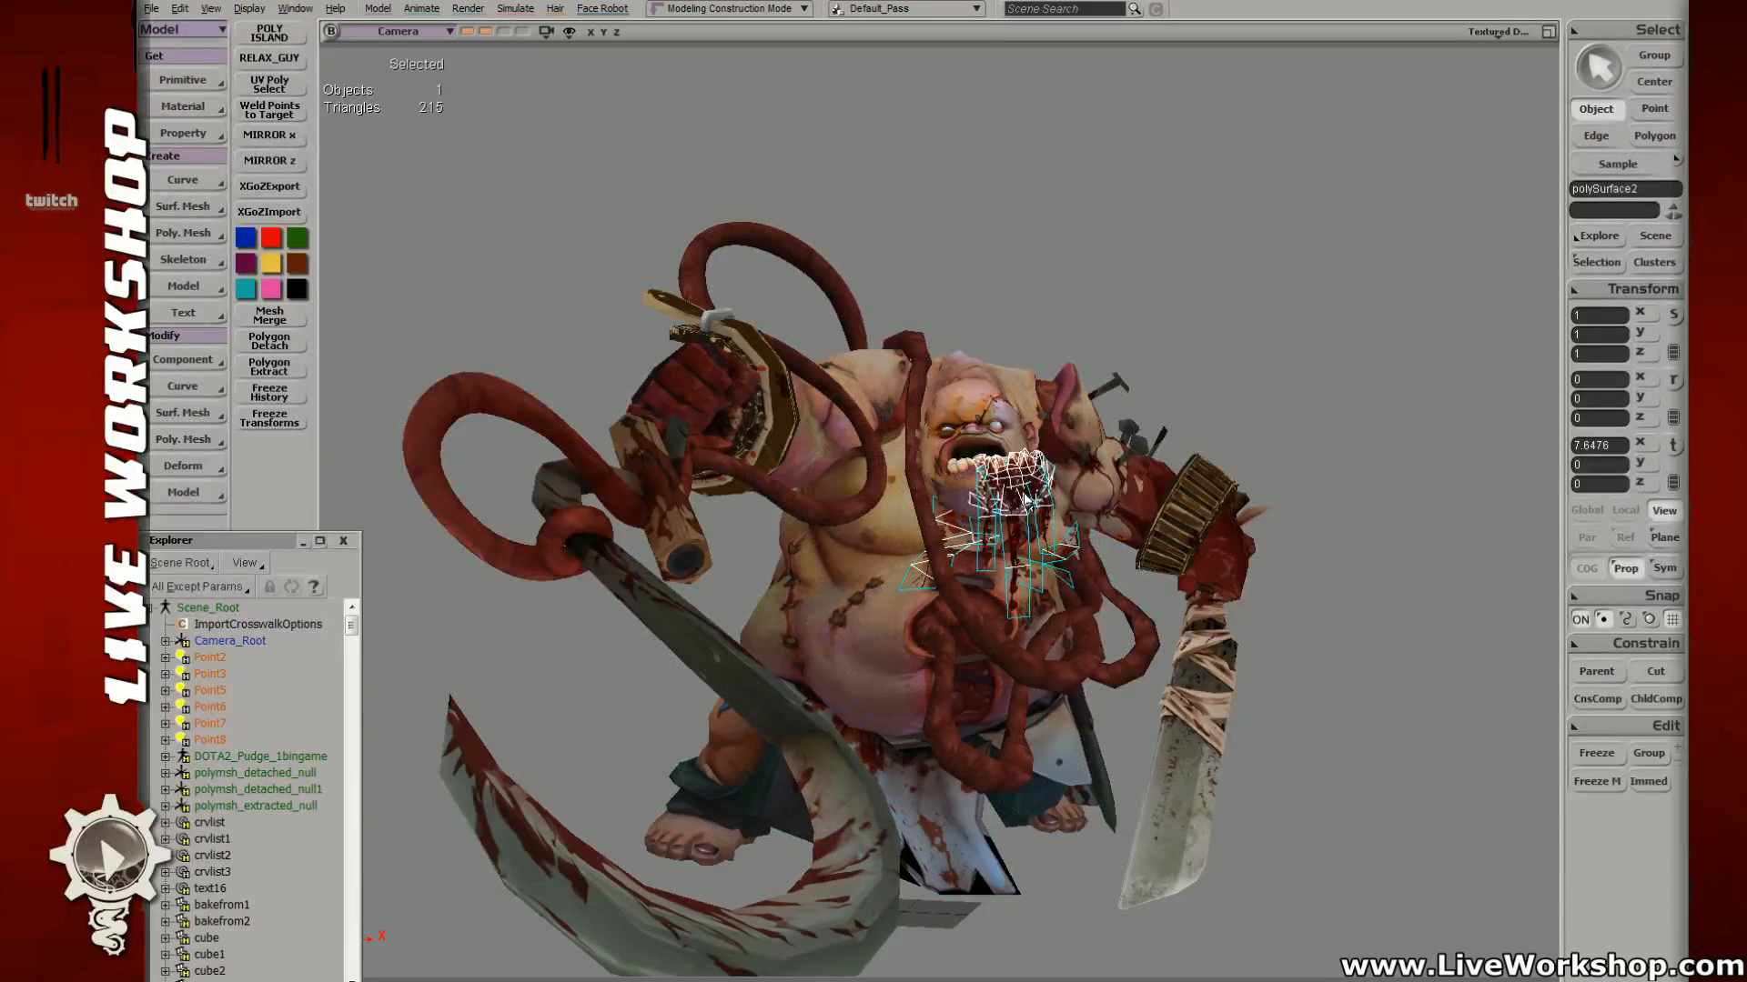
{"action": "left_click", "coordinate": [1064, 234]}
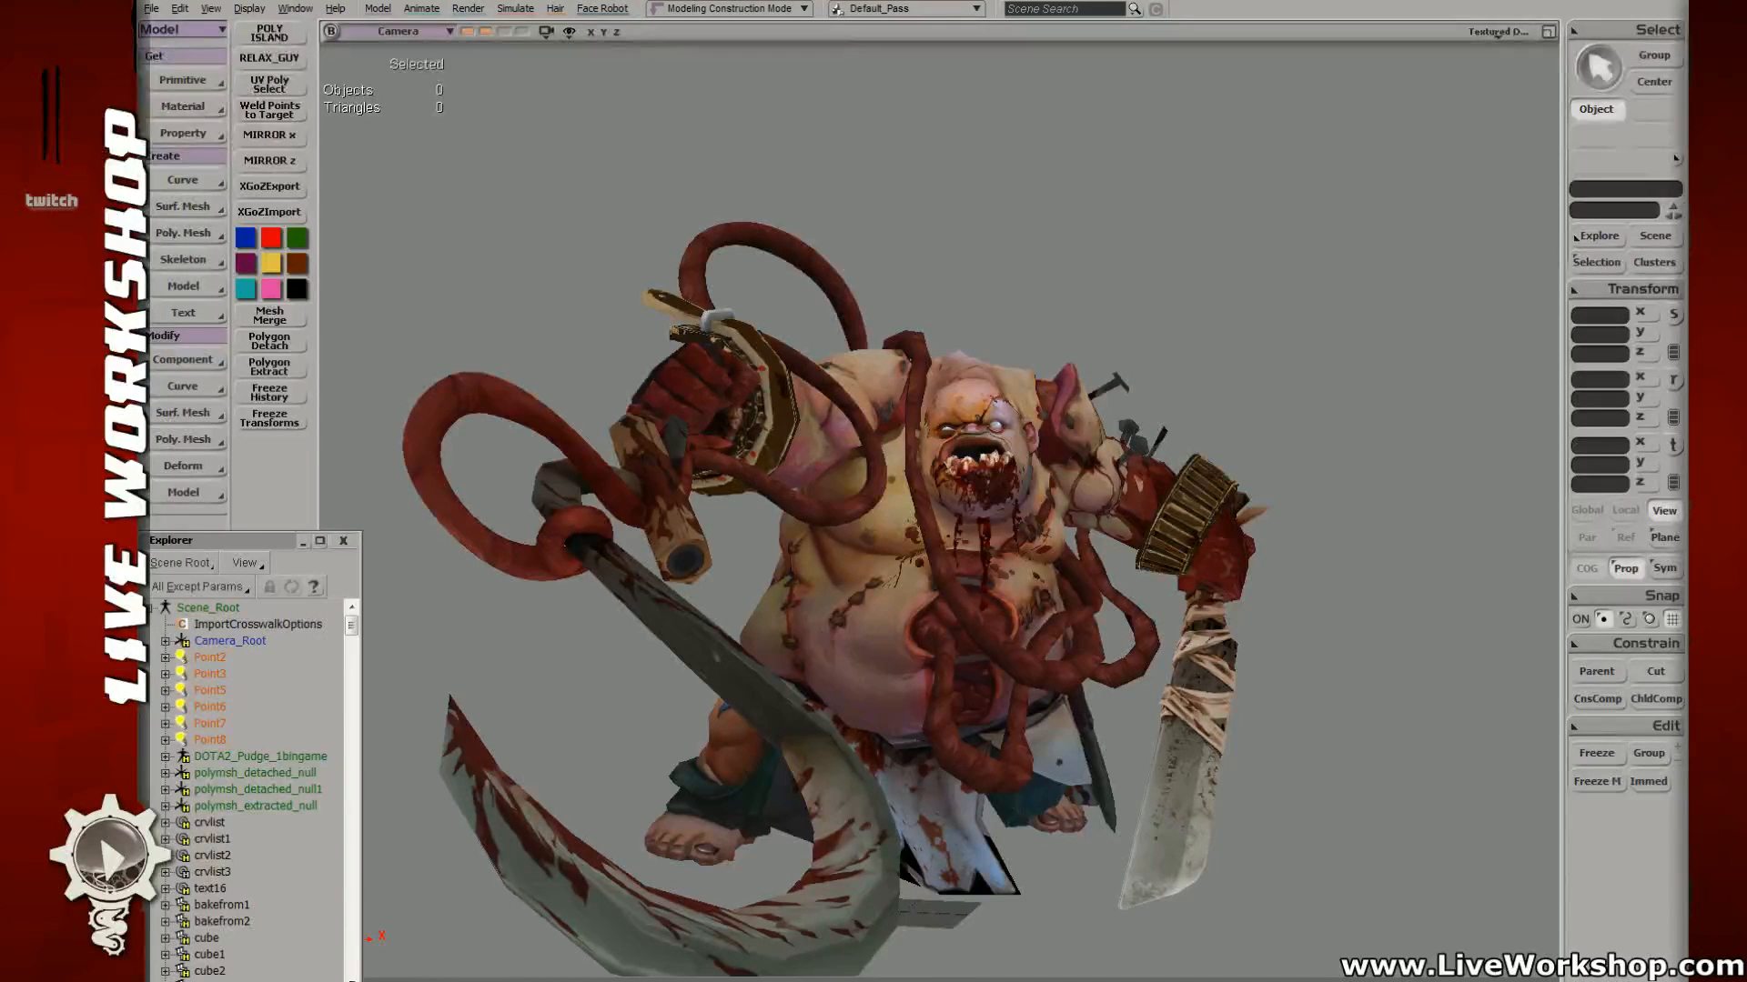
Step: Select the six point lights from Point2 to Point8, show them in the viewport and check their placement around Pudge
{"action": "key", "text": "4"}
{"action": "key", "text": "6"}
{"action": "key", "text": "s"}
{"action": "middle_click_drag", "start_coordinate": [1234, 446], "coordinate": [1353, 413]}
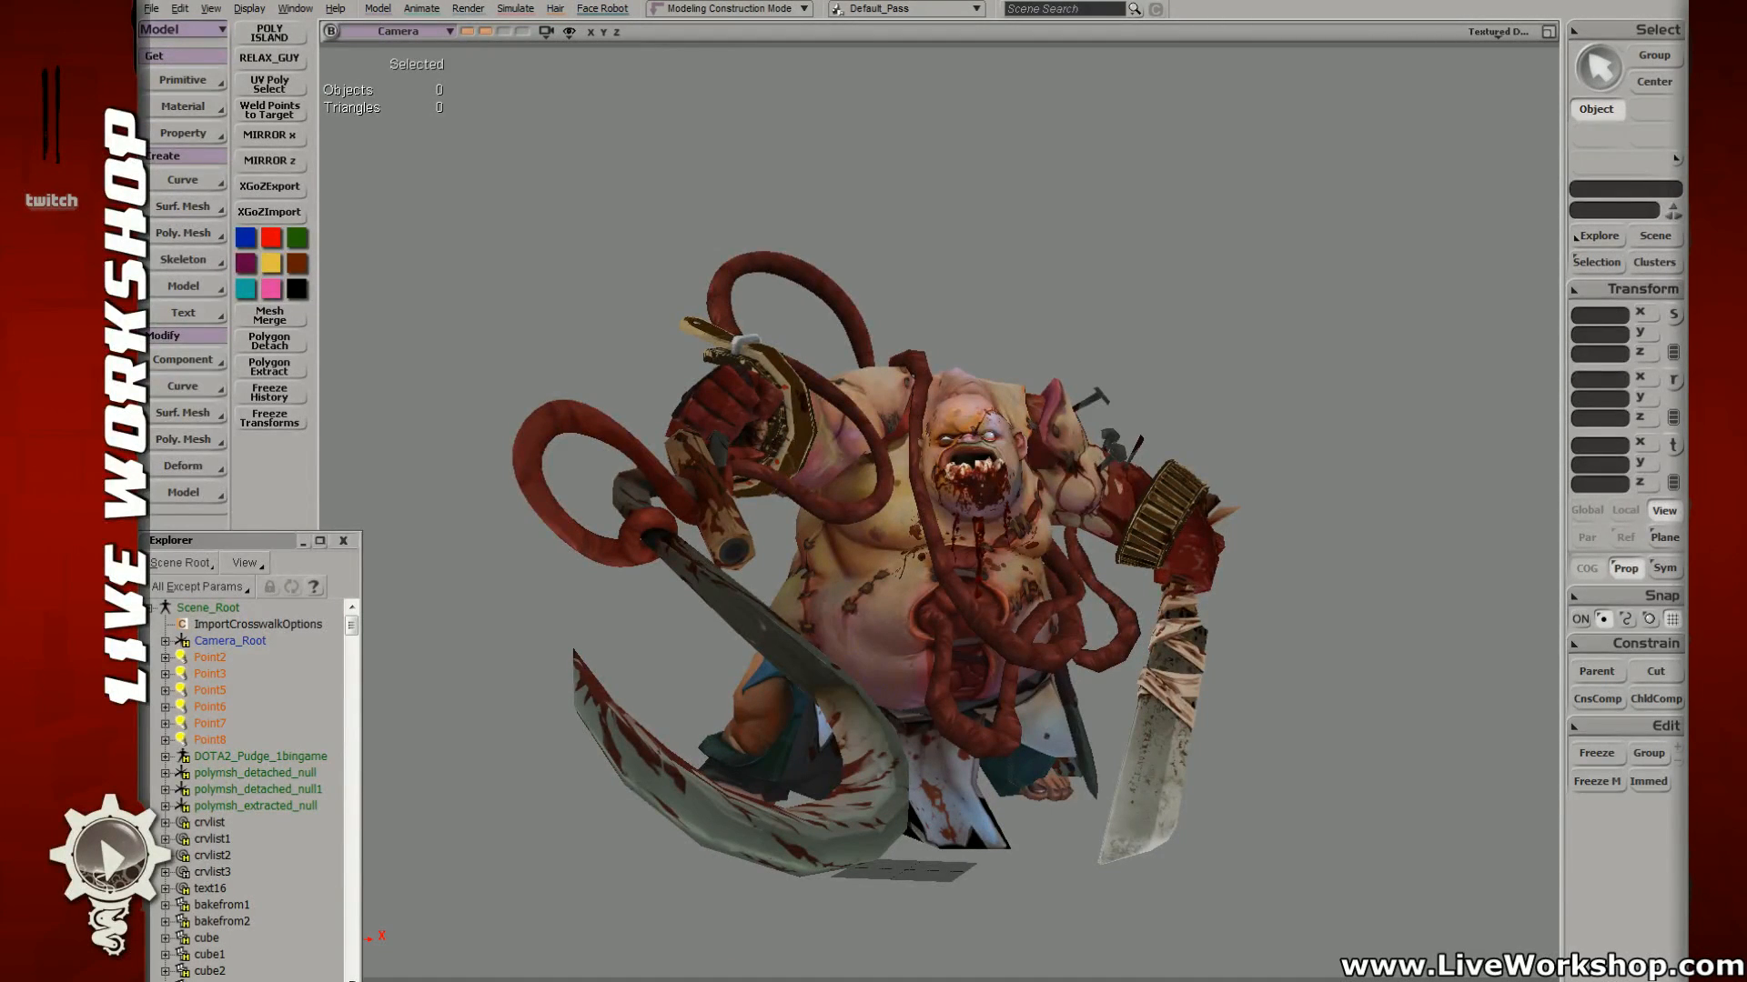
{"action": "left_click", "coordinate": [210, 741]}
{"action": "left_click", "coordinate": [211, 658], "text": "shift"}
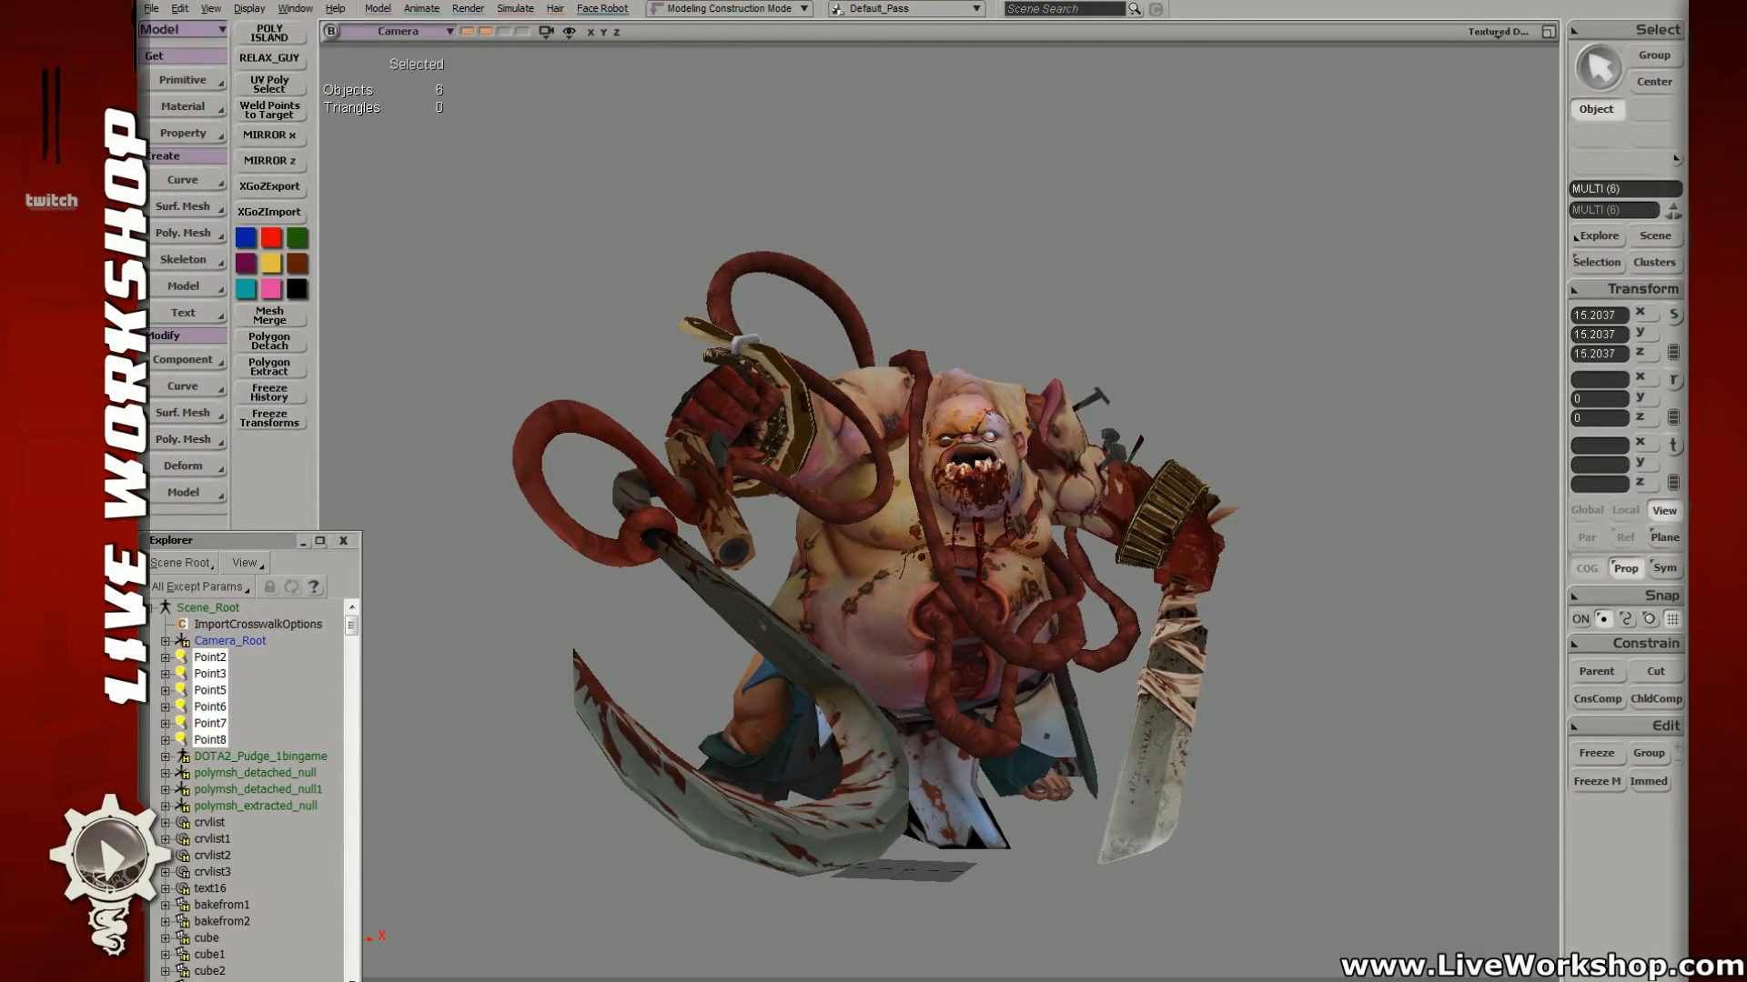
{"action": "key", "text": "h"}
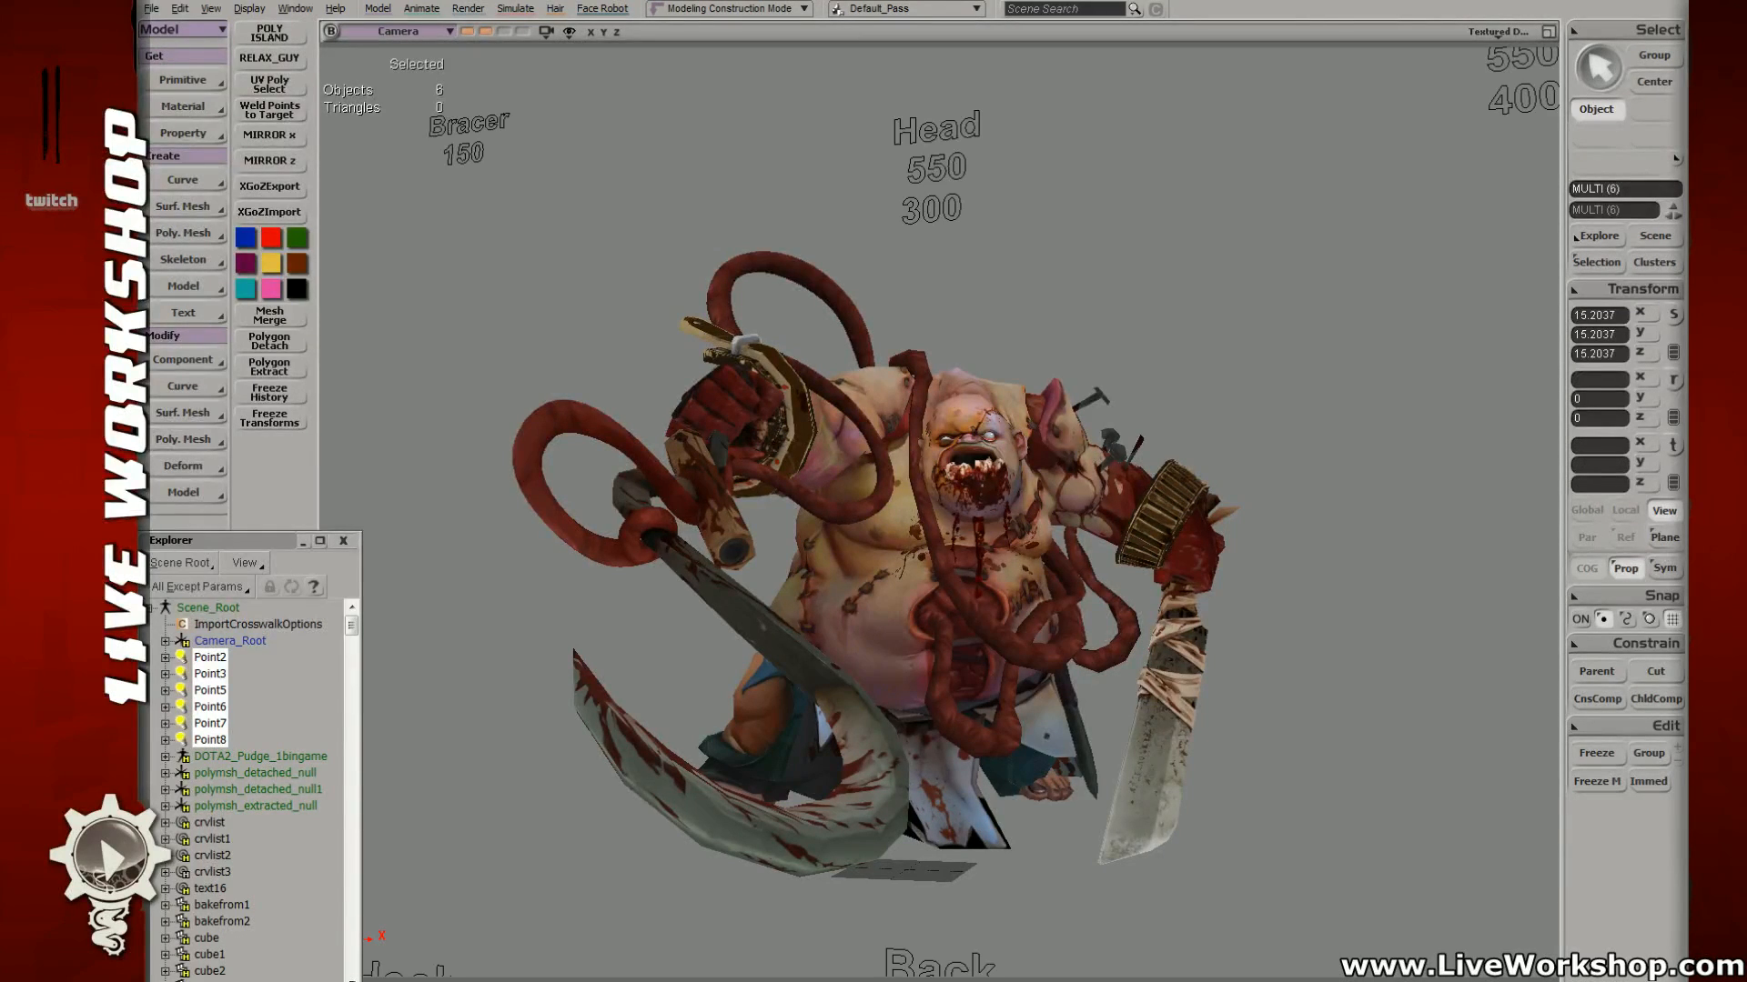
{"action": "key", "text": "ctrl+z"}
{"action": "key", "text": "ctrl+z"}
{"action": "key", "text": "ctrl+y"}
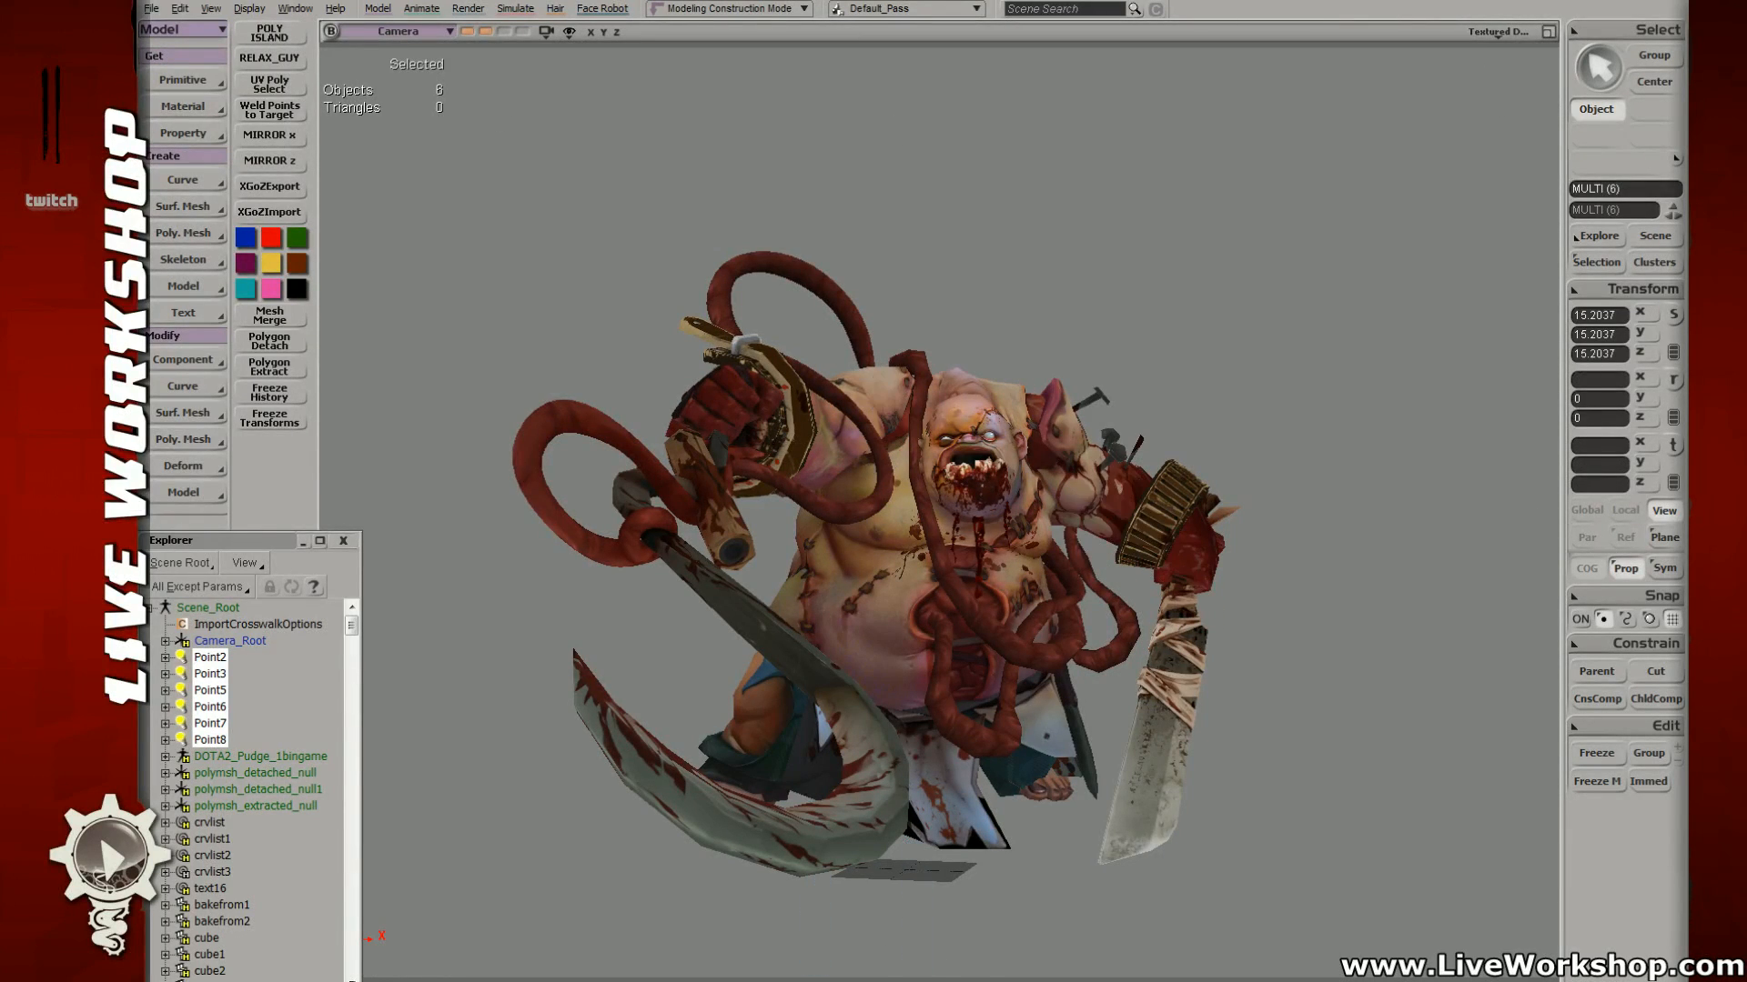
{"action": "key", "text": "ctrl+y"}
{"action": "scroll", "coordinate": [1276, 342], "scroll_direction": "down", "scroll_amount": 8}
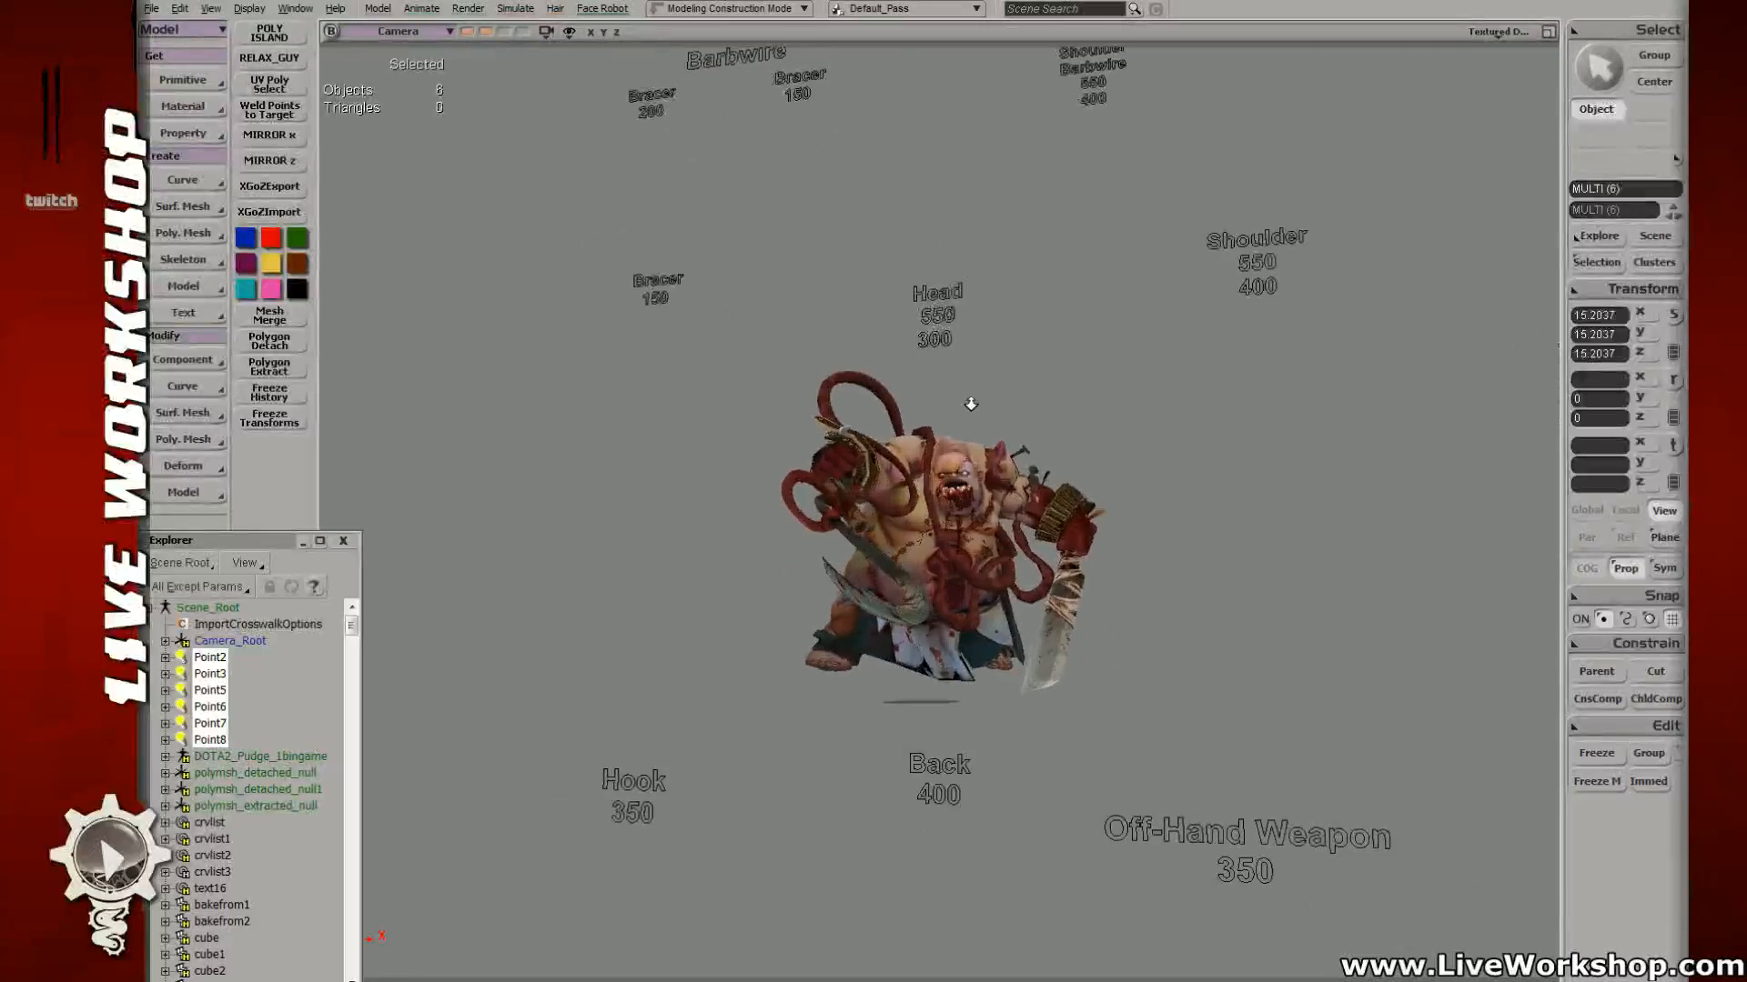
{"action": "middle_click_drag", "start_coordinate": [885, 428], "coordinate": [952, 527]}
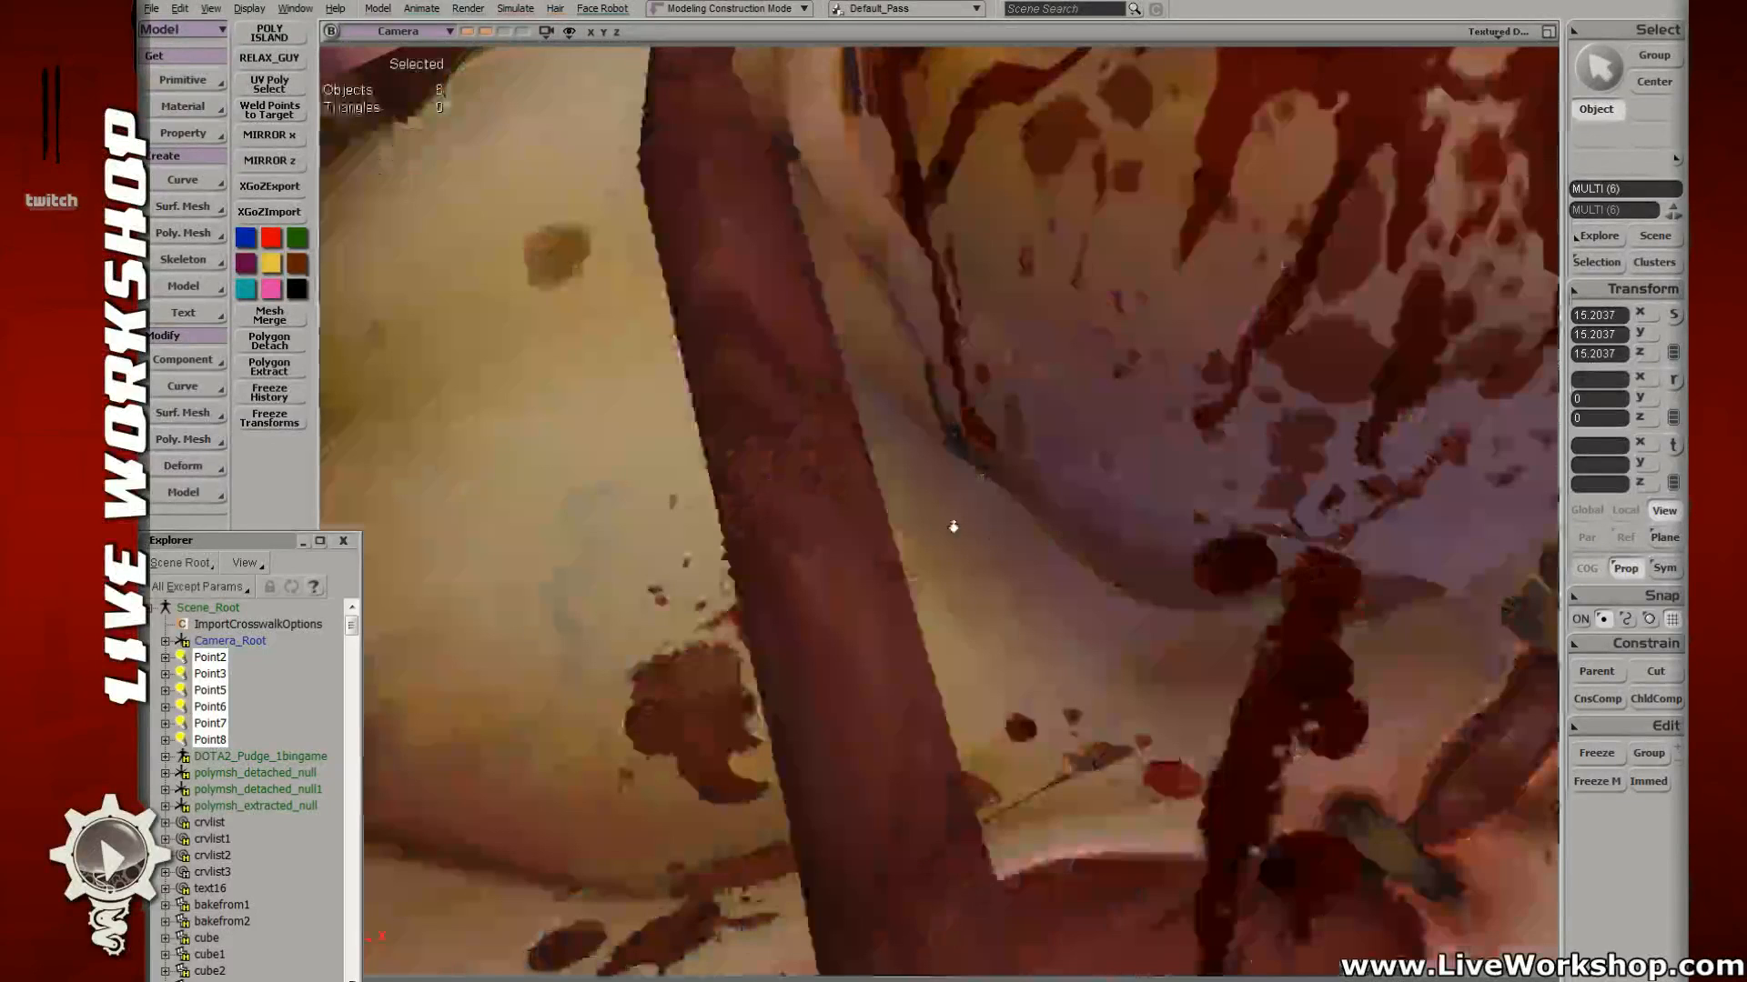
{"action": "key", "text": "f"}
{"action": "middle_click_drag", "start_coordinate": [1087, 585], "coordinate": [1131, 570]}
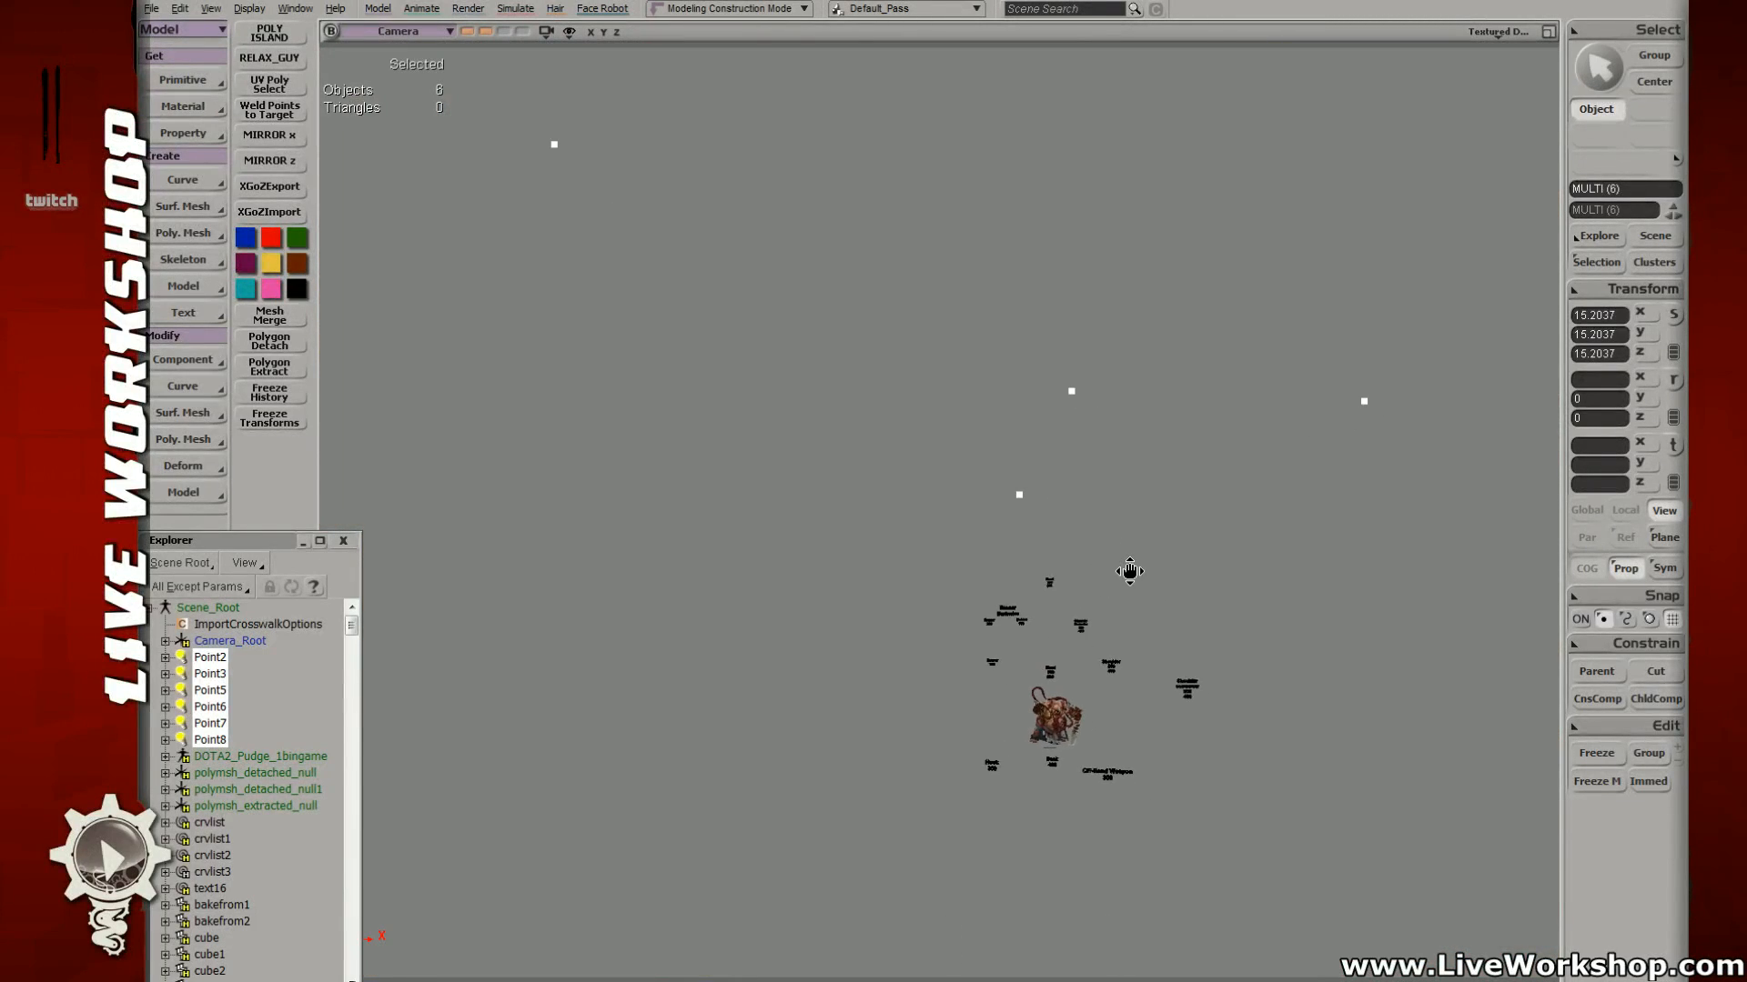
Step: Frame Pudge and render a preview region over his upper body, closing the region again
{"action": "left_click", "coordinate": [1050, 710]}
{"action": "key", "text": "f"}
{"action": "left_click", "coordinate": [1278, 291]}
{"action": "mouse_move", "coordinate": [1278, 291]}
{"action": "right_mouse_down"}
{"action": "mouse_move", "coordinate": [1259, 300]}
{"action": "mouse_move", "coordinate": [1267, 320]}
{"action": "right_mouse_up"}
{"action": "middle_click_drag", "start_coordinate": [1266, 321], "coordinate": [1148, 311]}
{"action": "left_click_drag", "start_coordinate": [1148, 311], "coordinate": [1111, 308]}
{"action": "key", "text": "q"}
{"action": "left_click_drag", "start_coordinate": [614, 262], "coordinate": [1340, 677]}
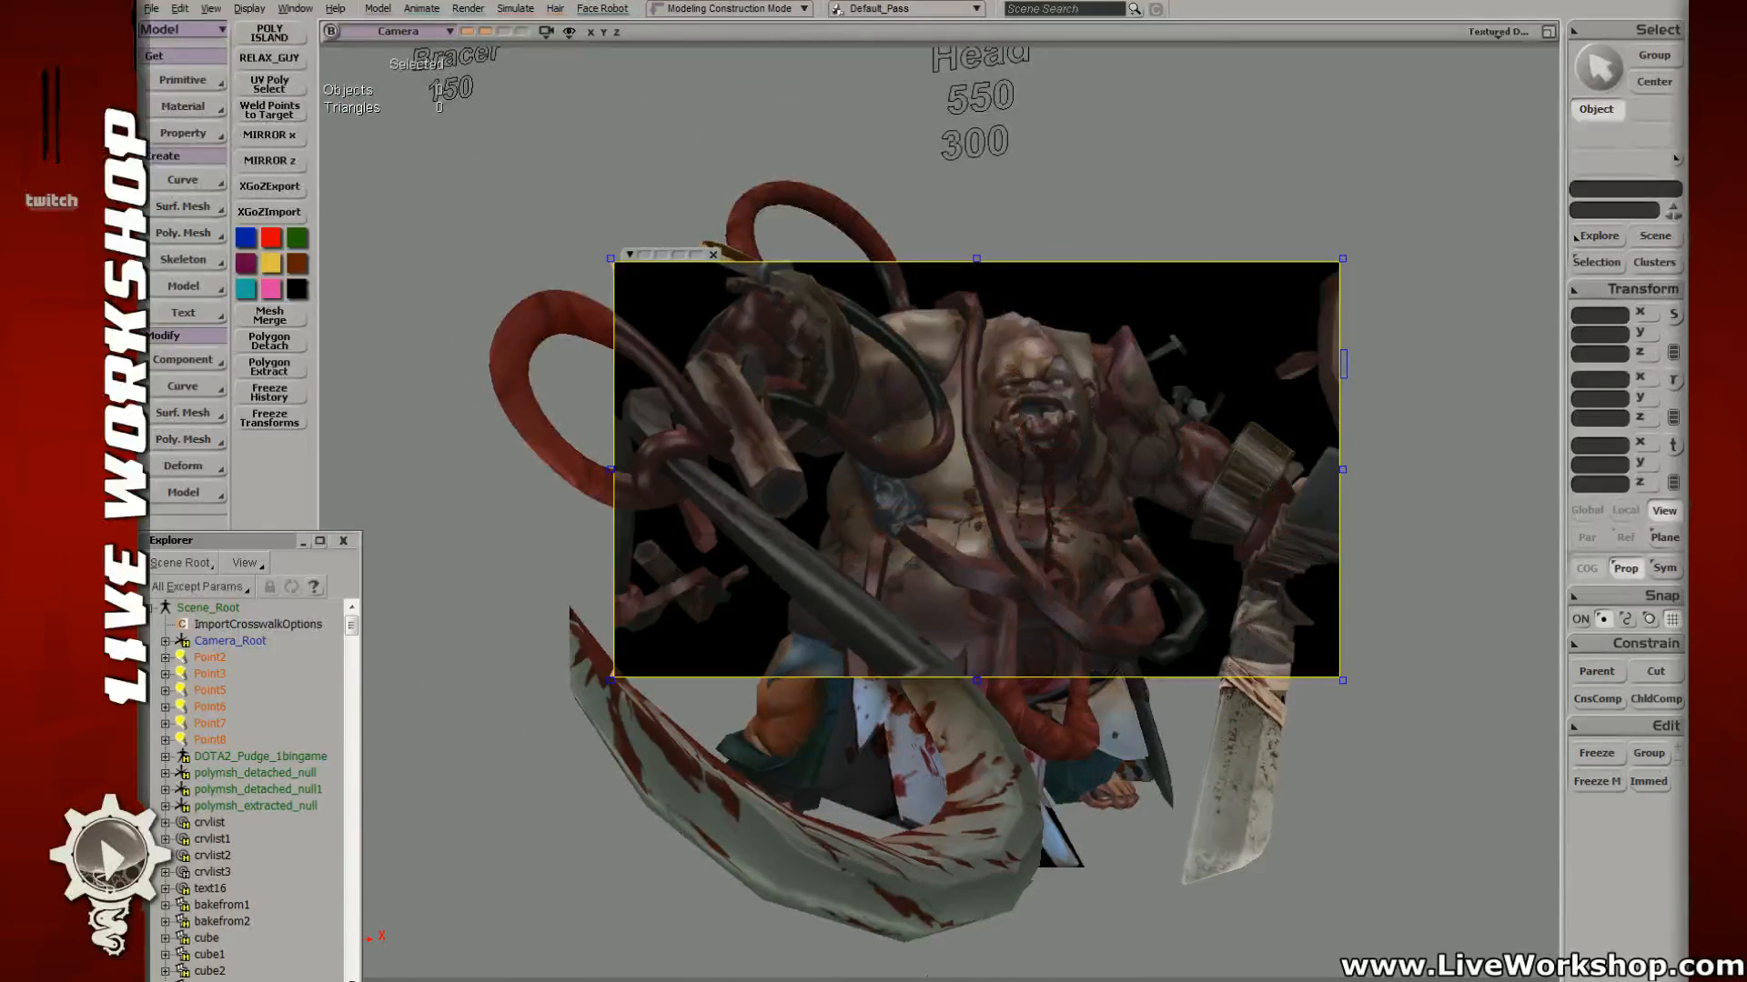
{"action": "key", "text": "q"}
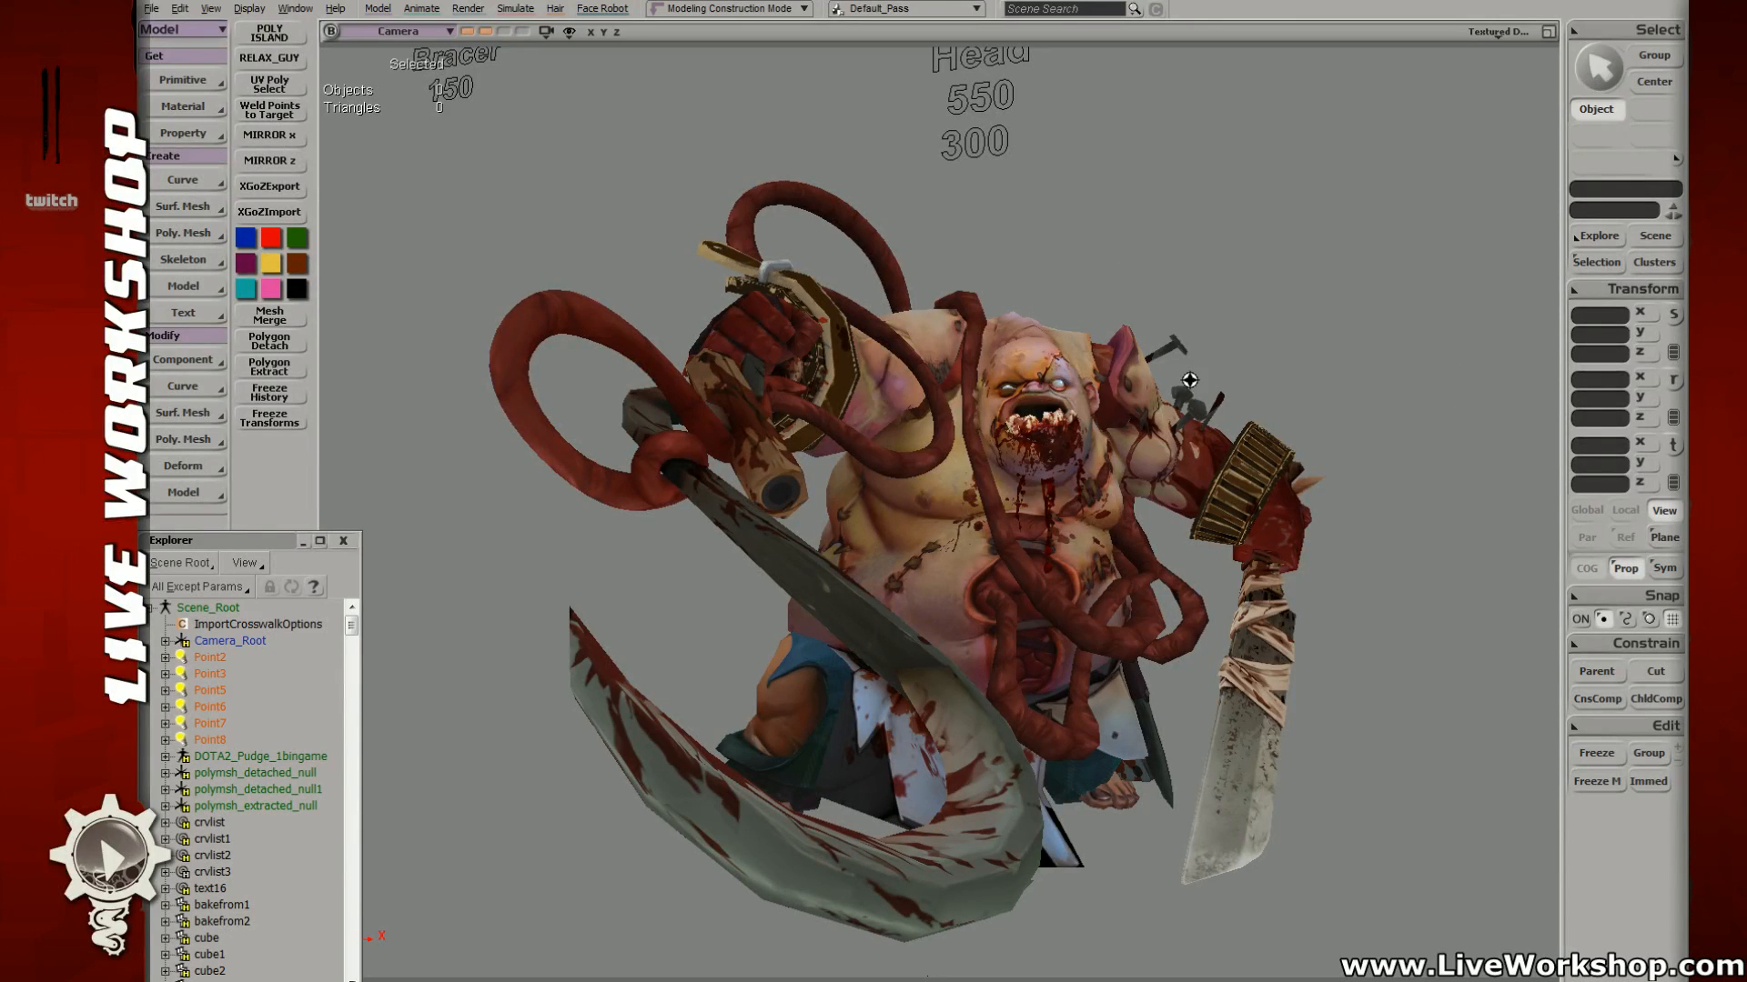
Step: Restore the stored camera view and pull the points of the intestine loop above the raised arm up and outward
{"action": "scroll", "coordinate": [1055, 365], "scroll_direction": "up", "scroll_amount": 3}
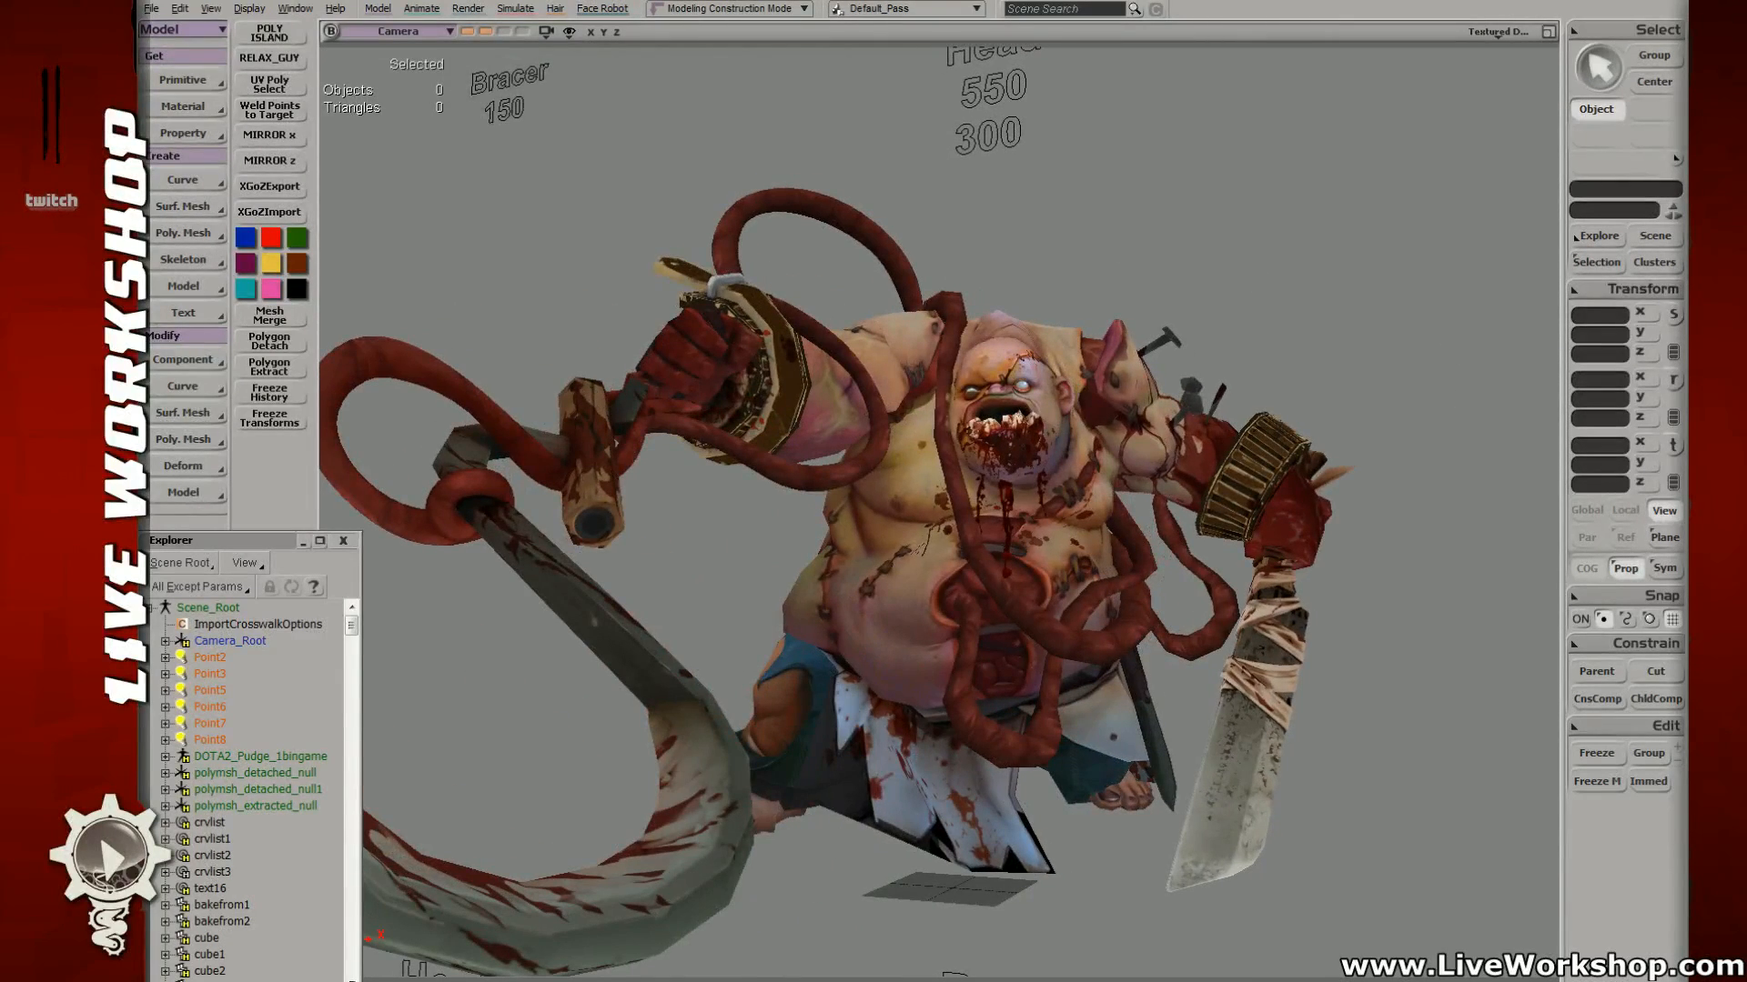
{"action": "key", "text": "s"}
{"action": "middle_click_drag", "start_coordinate": [942, 342], "coordinate": [827, 394]}
{"action": "right_click_drag", "start_coordinate": [827, 394], "coordinate": [1021, 436]}
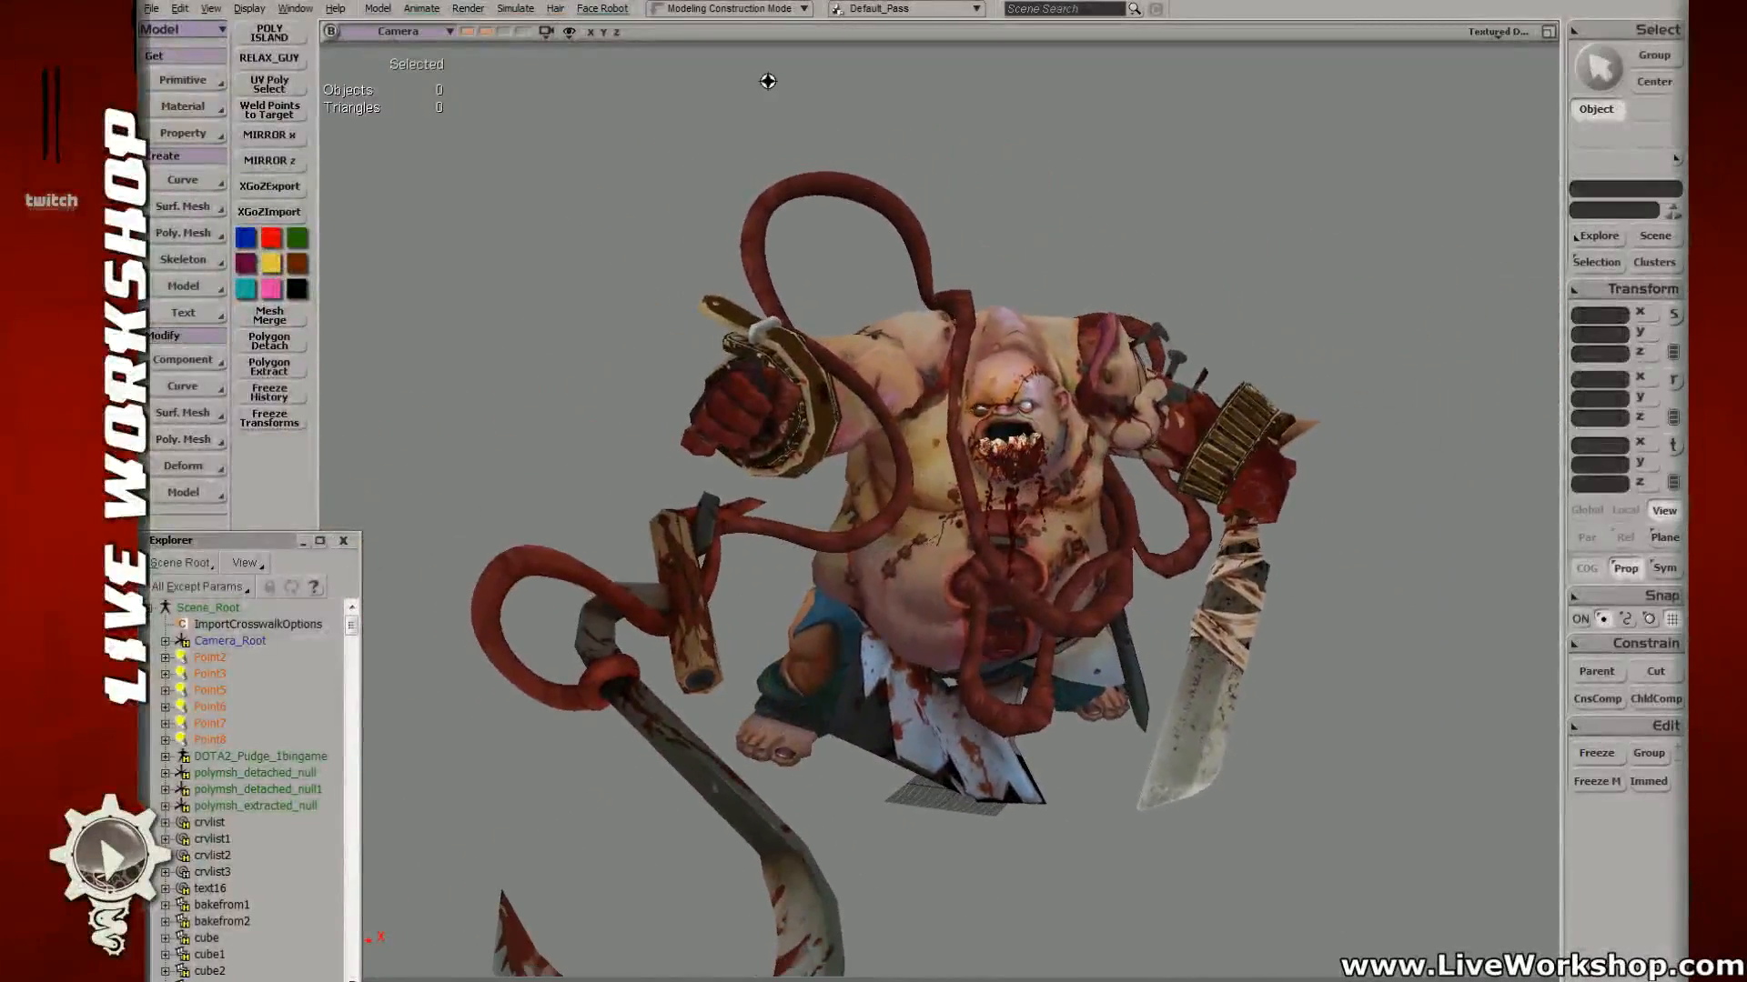
{"action": "left_click", "coordinate": [472, 30]}
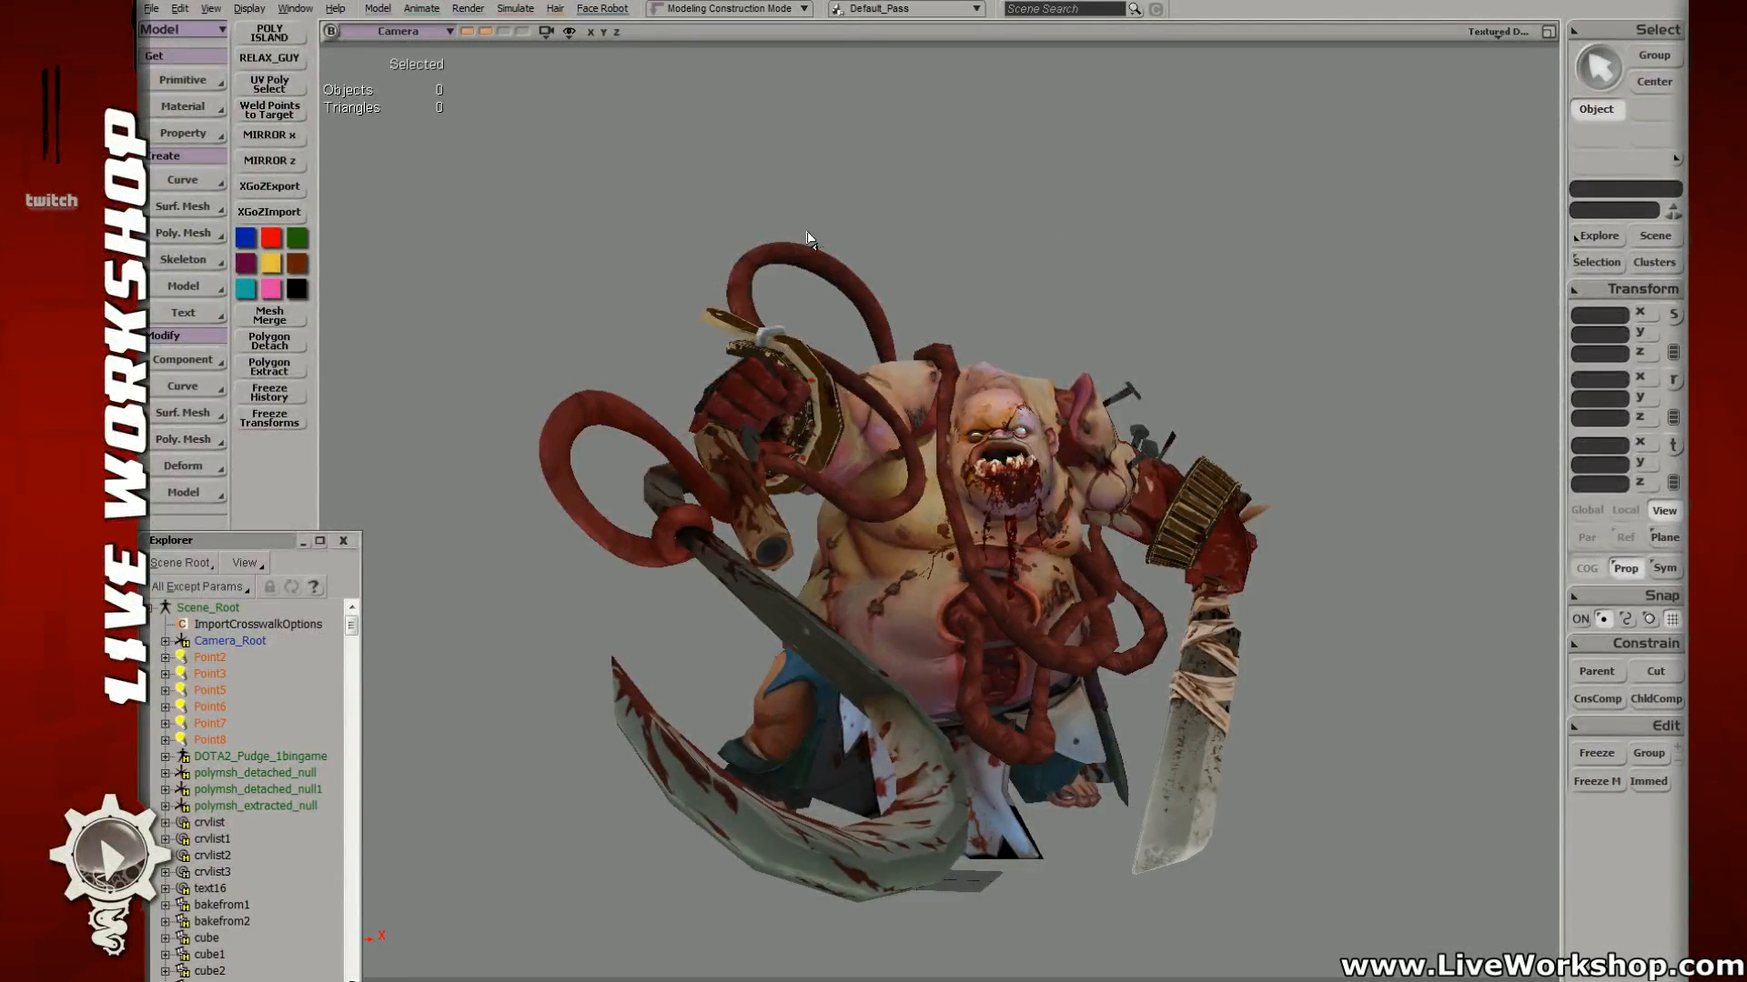
{"action": "left_click", "coordinate": [808, 239]}
{"action": "key", "text": "t"}
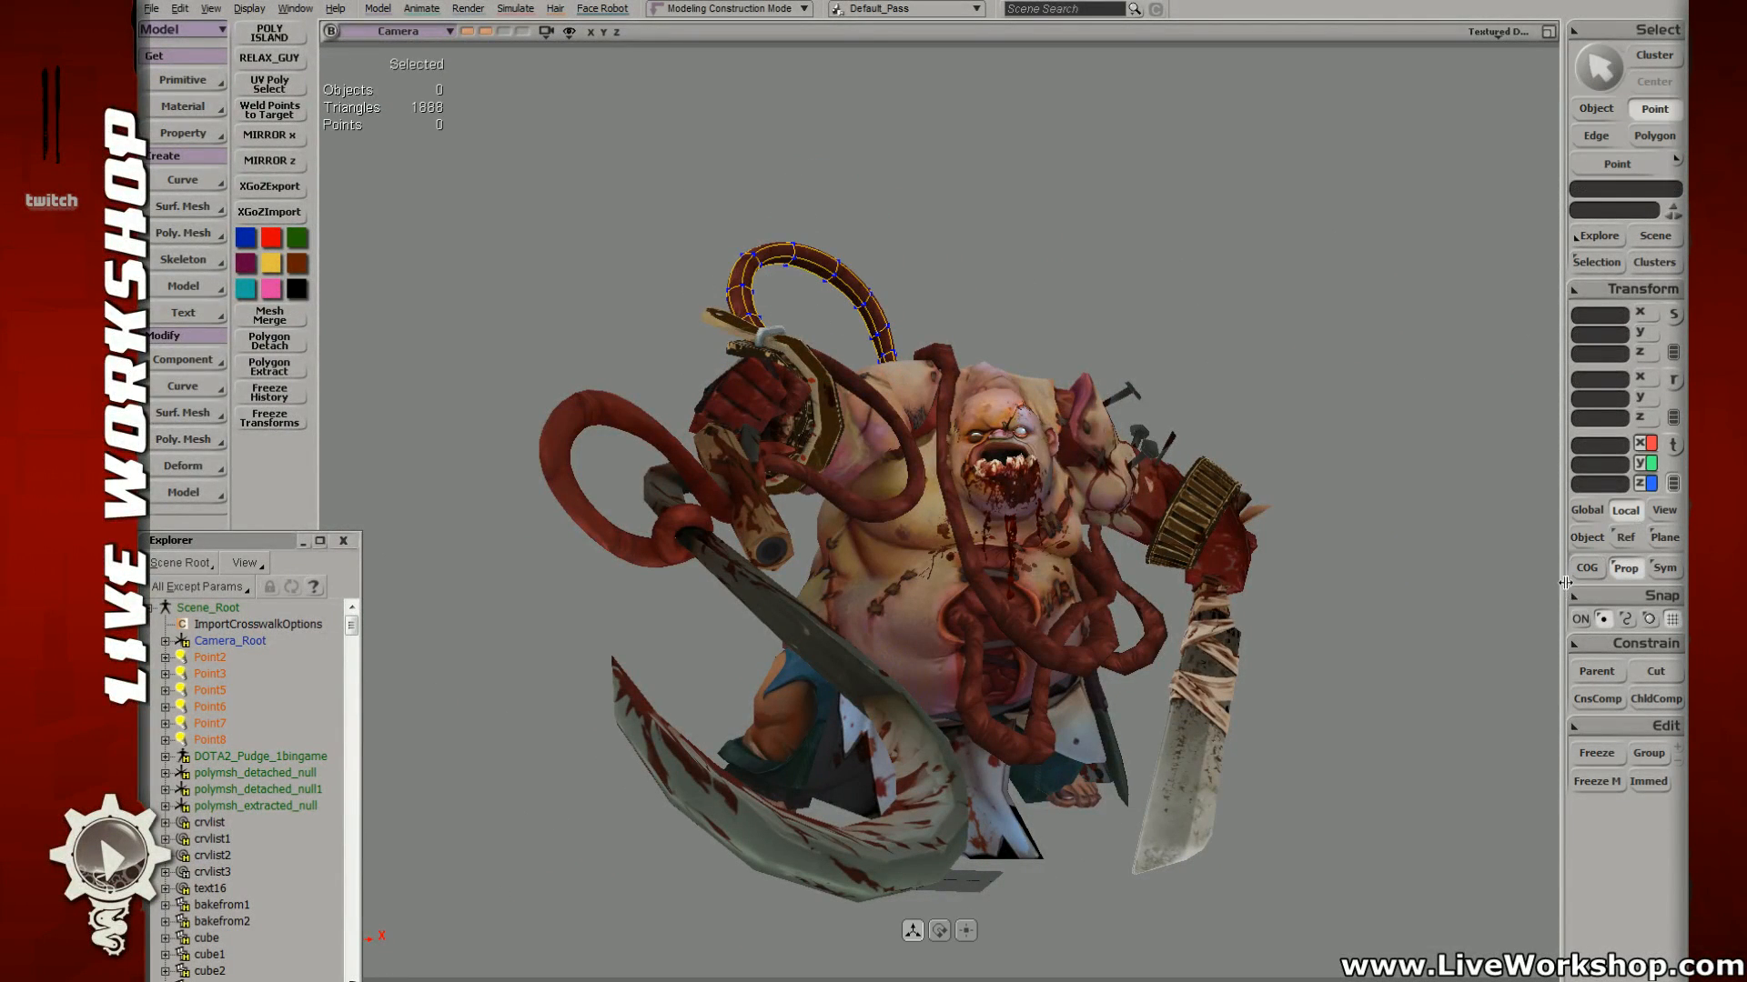
{"action": "left_click", "coordinate": [749, 248]}
{"action": "left_click_drag", "start_coordinate": [750, 253], "coordinate": [725, 231]}
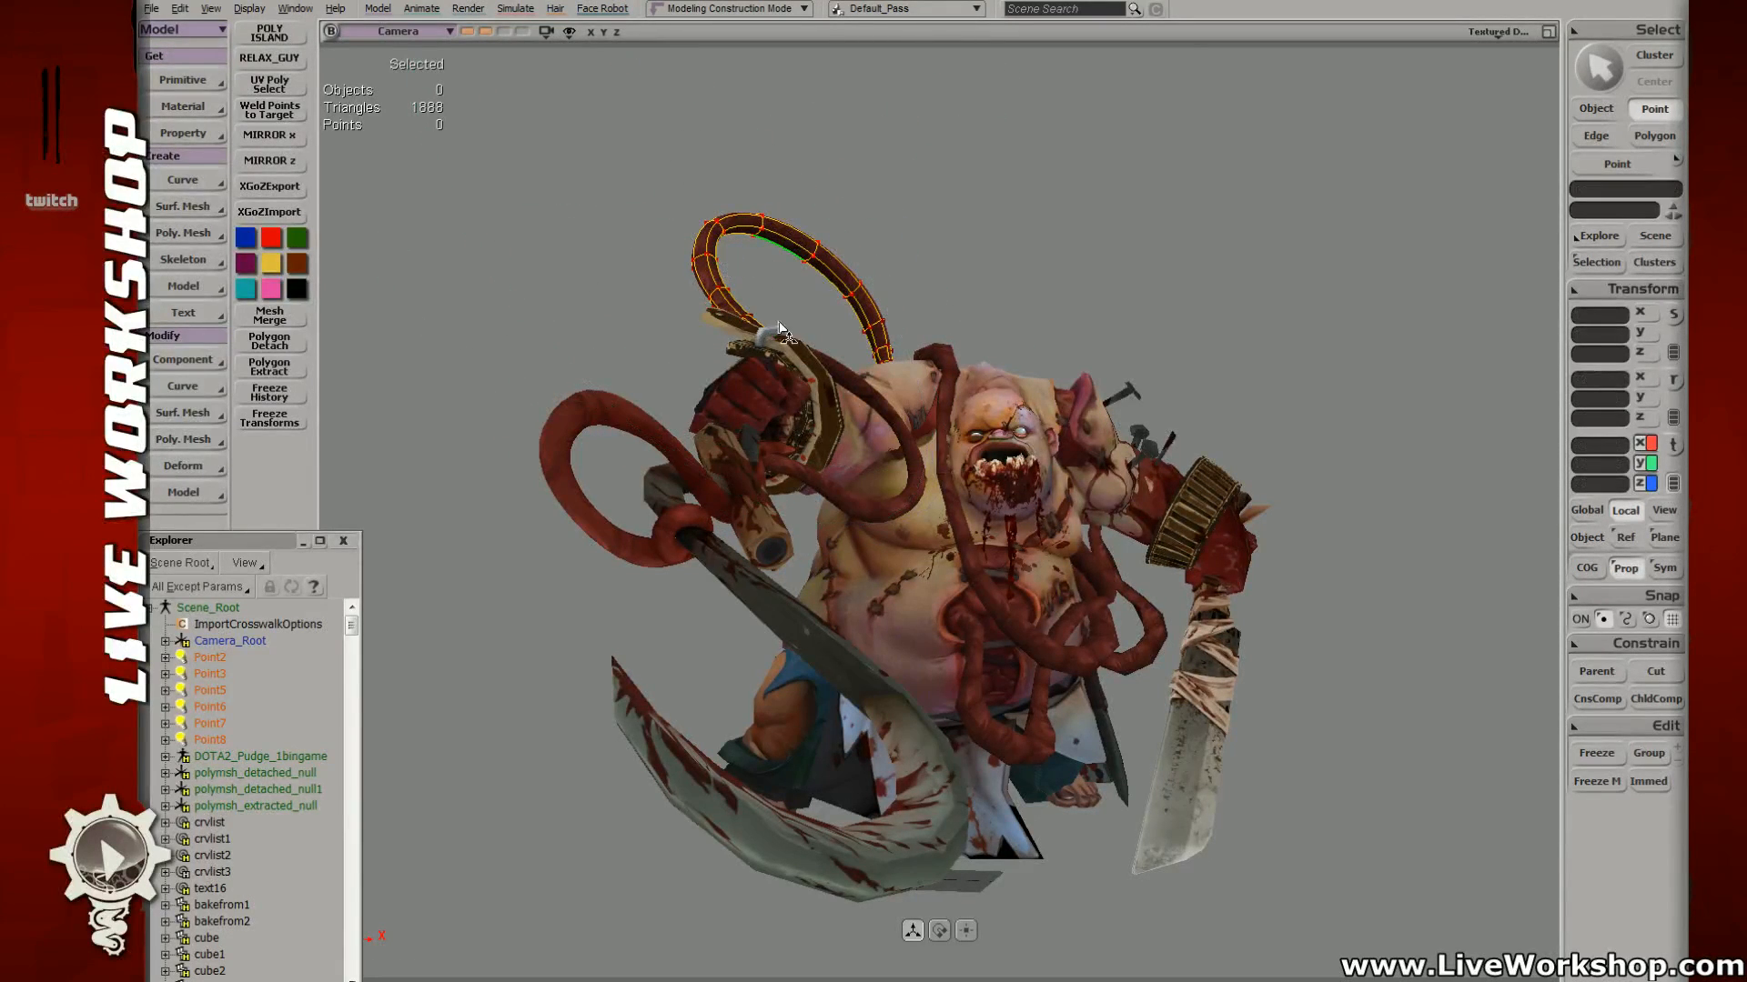
Step: Rotate and scale the loop's points beside the raised arm's bracer to widen the coil
{"action": "key", "text": "t"}
{"action": "left_click", "coordinate": [782, 352]}
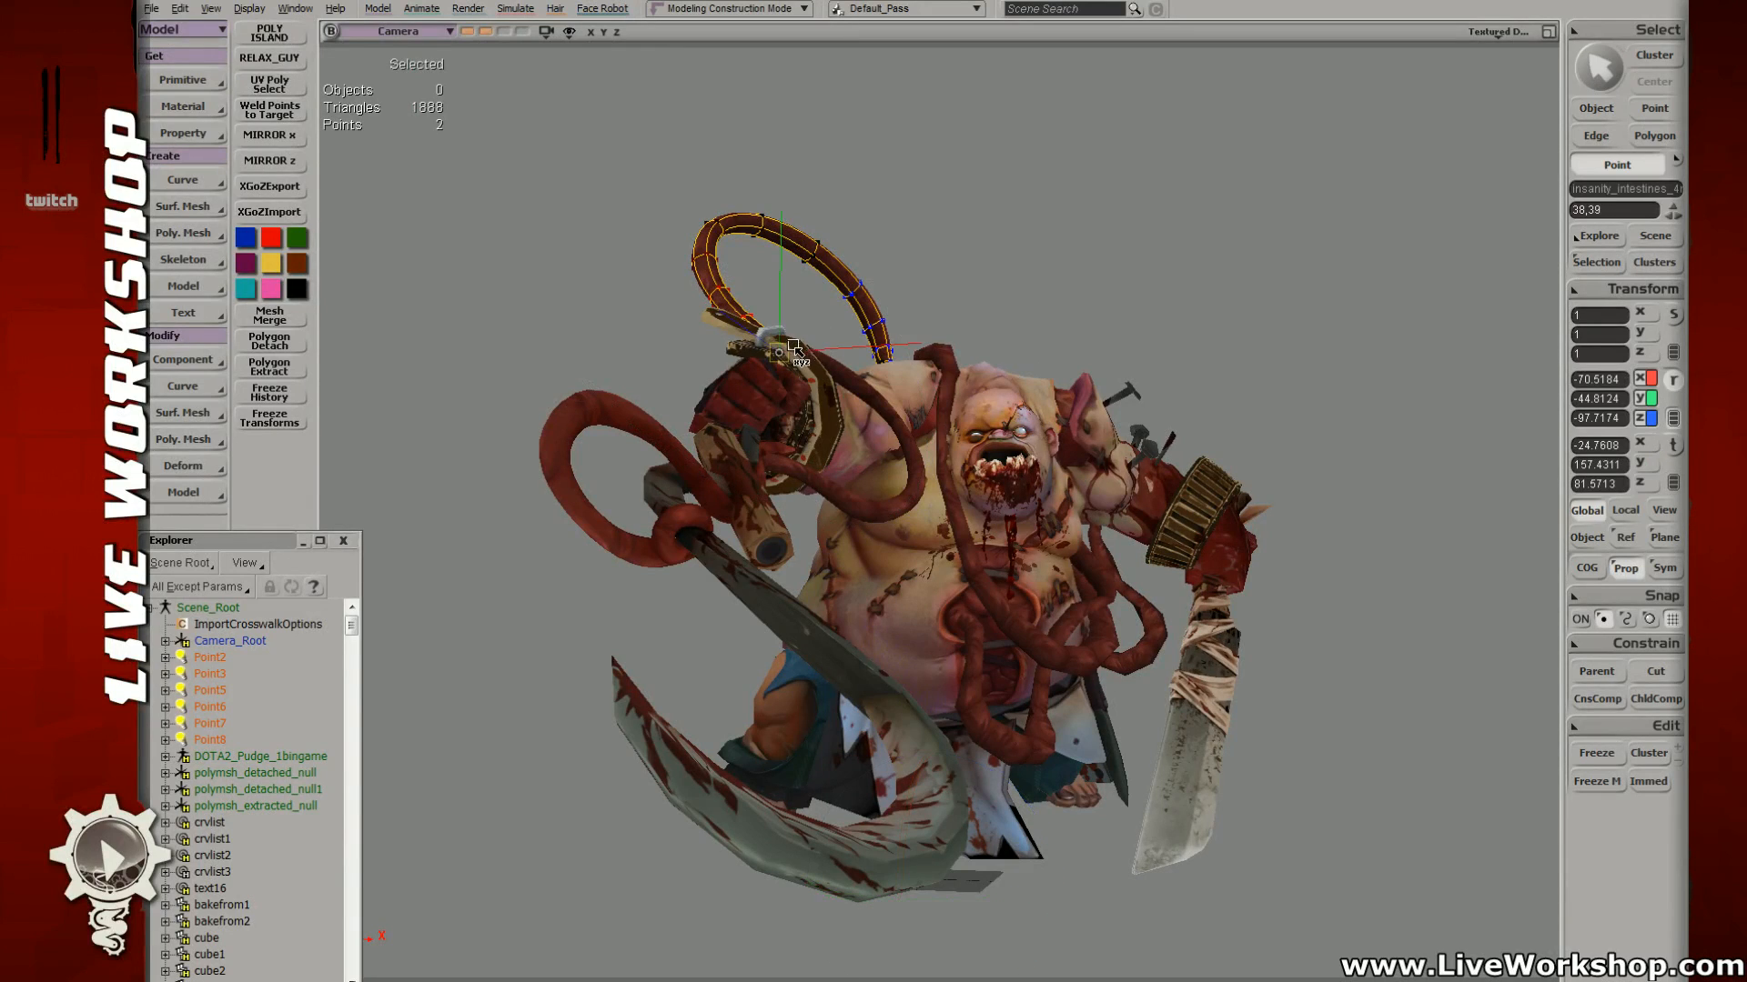
{"action": "key", "text": "c"}
{"action": "left_click_drag", "start_coordinate": [850, 250], "coordinate": [822, 239]}
{"action": "key", "text": "x"}
{"action": "left_click_drag", "start_coordinate": [797, 350], "coordinate": [992, 527]}
{"action": "key", "text": "space"}
{"action": "key", "text": "m"}
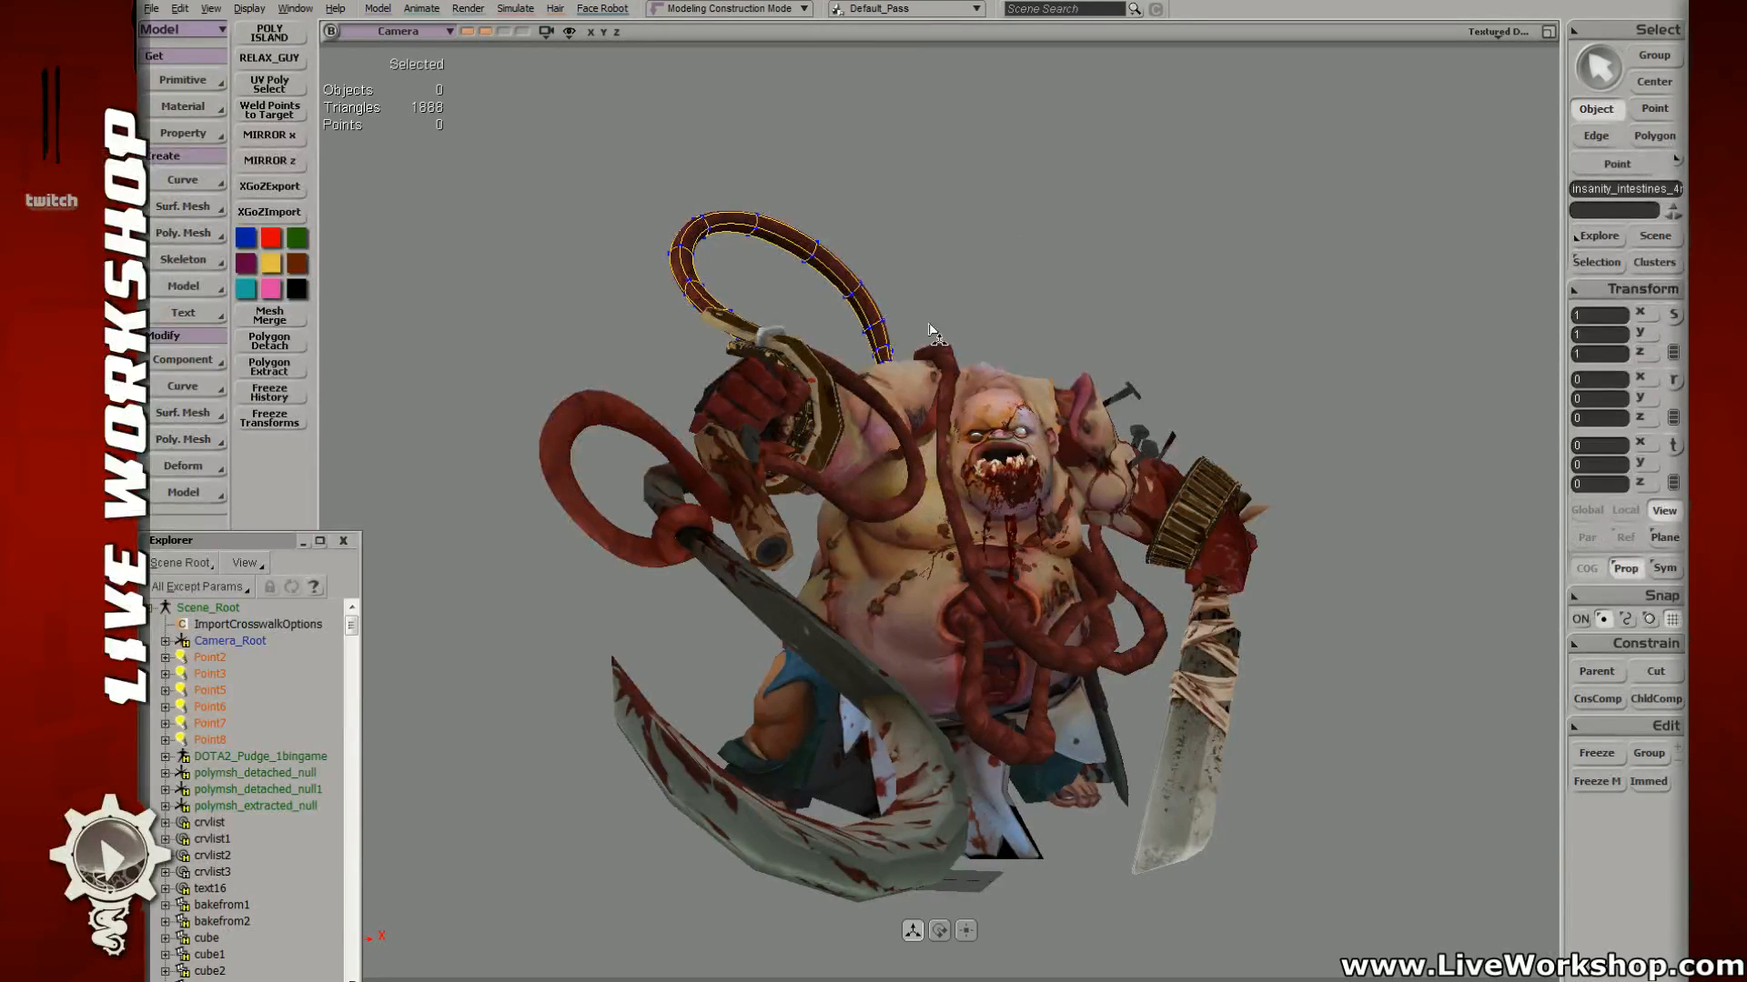
Step: Move the shoulder end of the intestine loop over behind Pudge's head and adjust the scale of its points
{"action": "left_click_drag", "start_coordinate": [891, 353], "coordinate": [989, 369]}
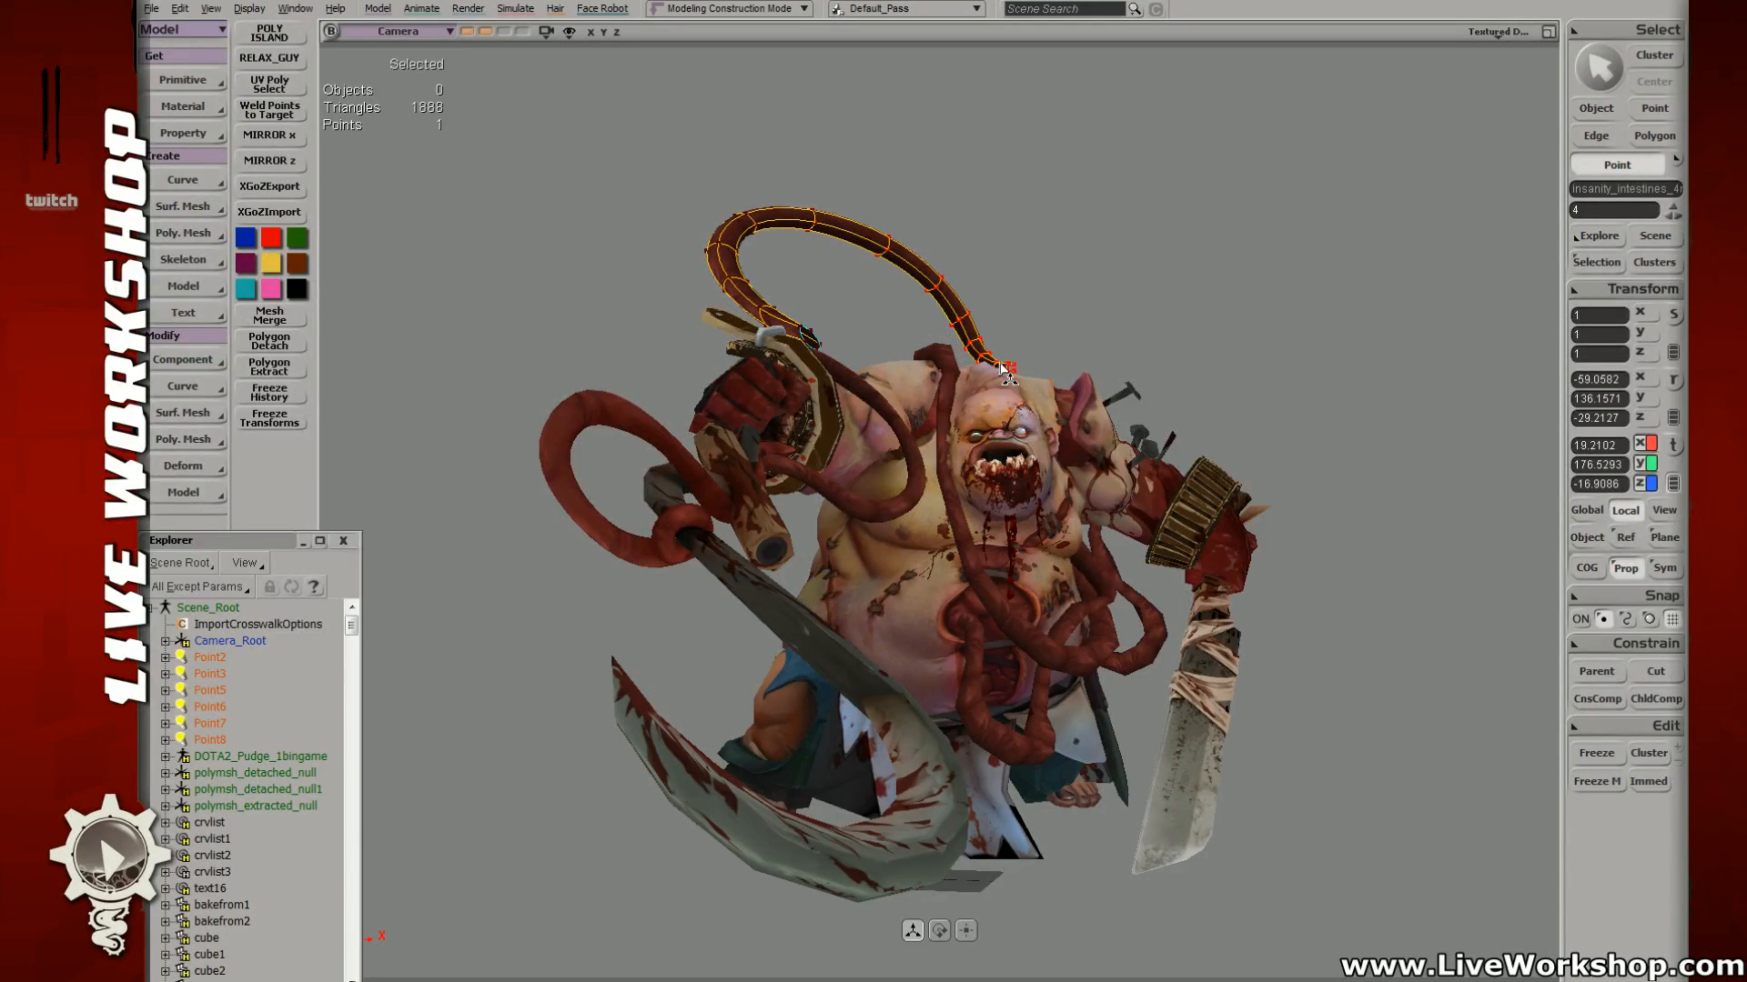
{"action": "left_click_drag", "start_coordinate": [1001, 367], "coordinate": [987, 364]}
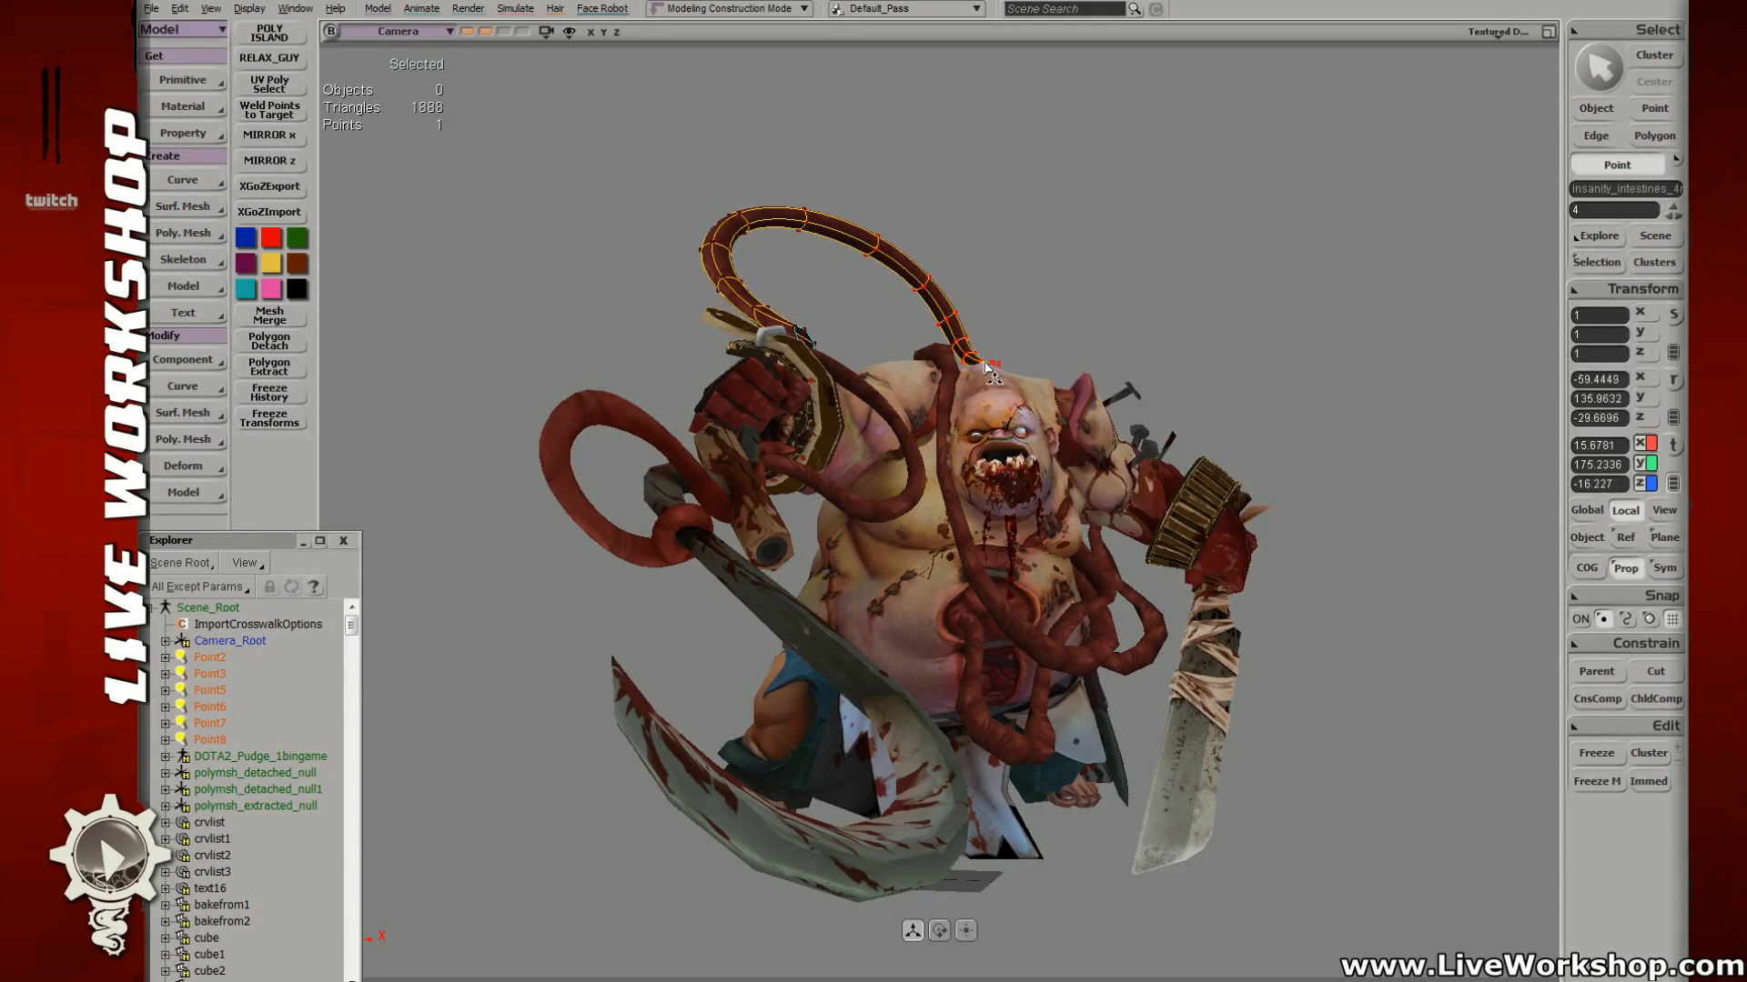
{"action": "left_click", "coordinate": [877, 252]}
{"action": "key", "text": "x"}
{"action": "left_click_drag", "start_coordinate": [906, 313], "coordinate": [922, 411]}
{"action": "key", "text": "space"}
{"action": "left_click", "coordinate": [1123, 280]}
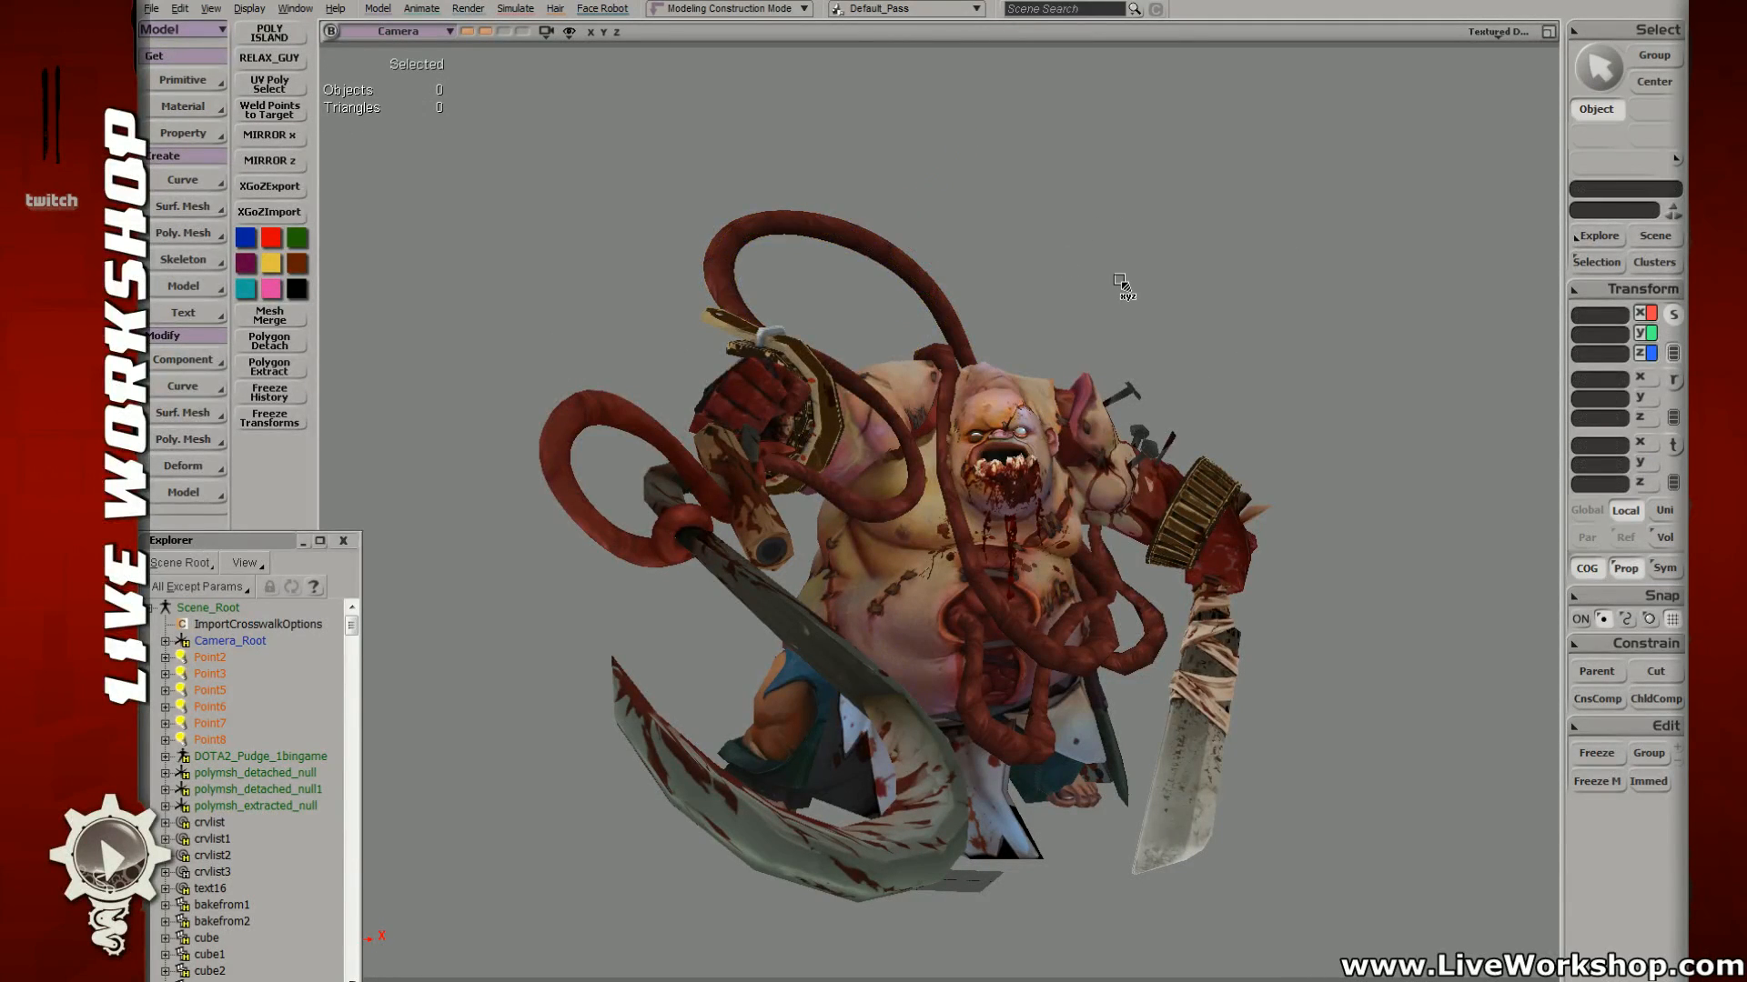
Step: Undo the last loop edits and tweak the edge and point where the intestine loop meets Pudge's head
{"action": "key", "text": "Escape"}
{"action": "key", "text": "t"}
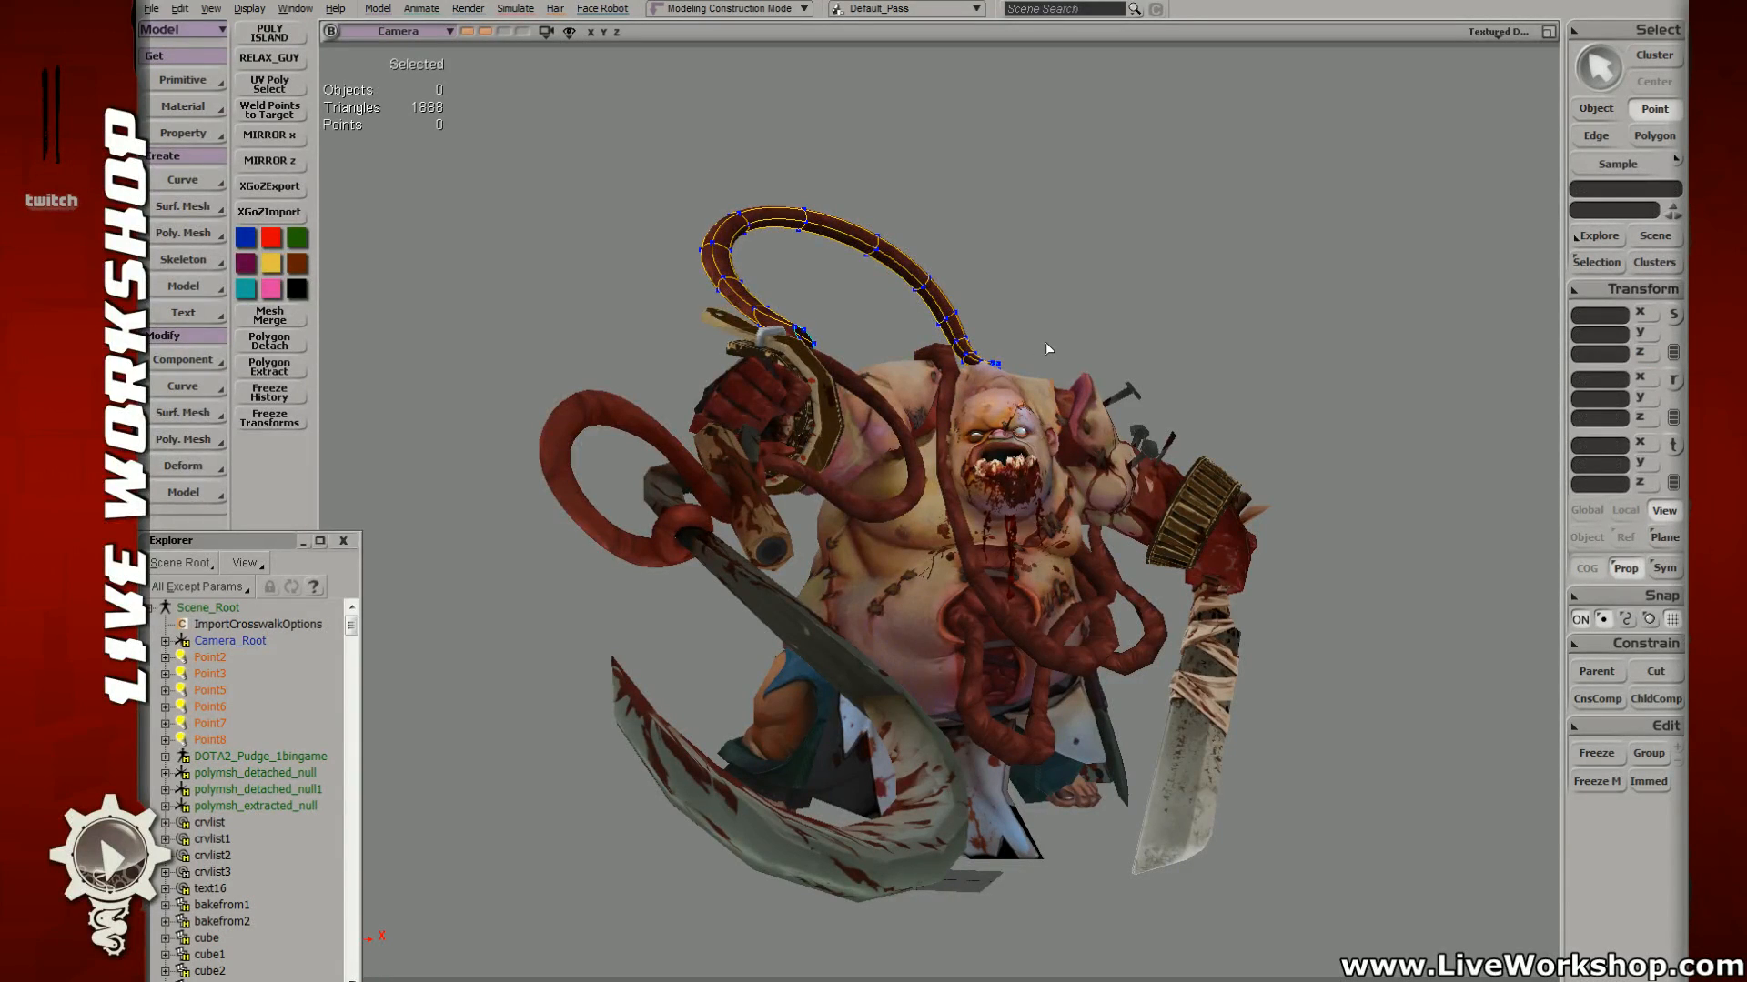
{"action": "key", "text": "ctrl+z"}
{"action": "key", "text": "ctrl+z"}
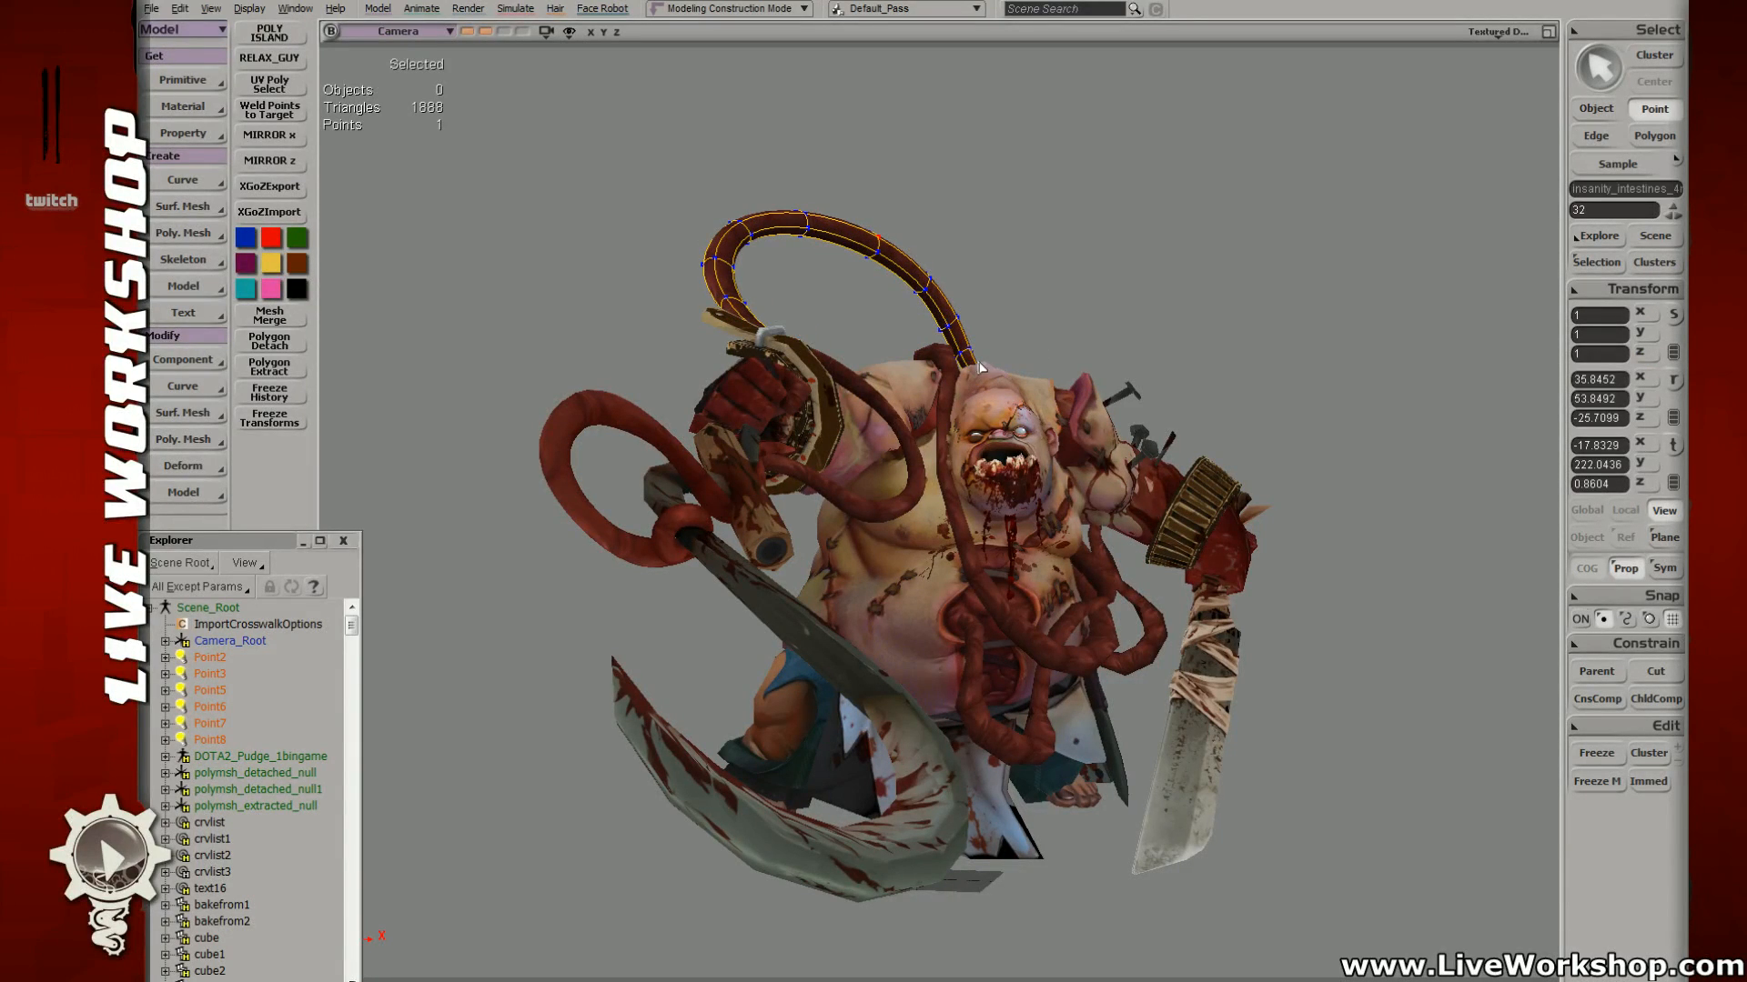
{"action": "key", "text": "v"}
{"action": "key", "text": "e"}
{"action": "left_click", "coordinate": [979, 366]}
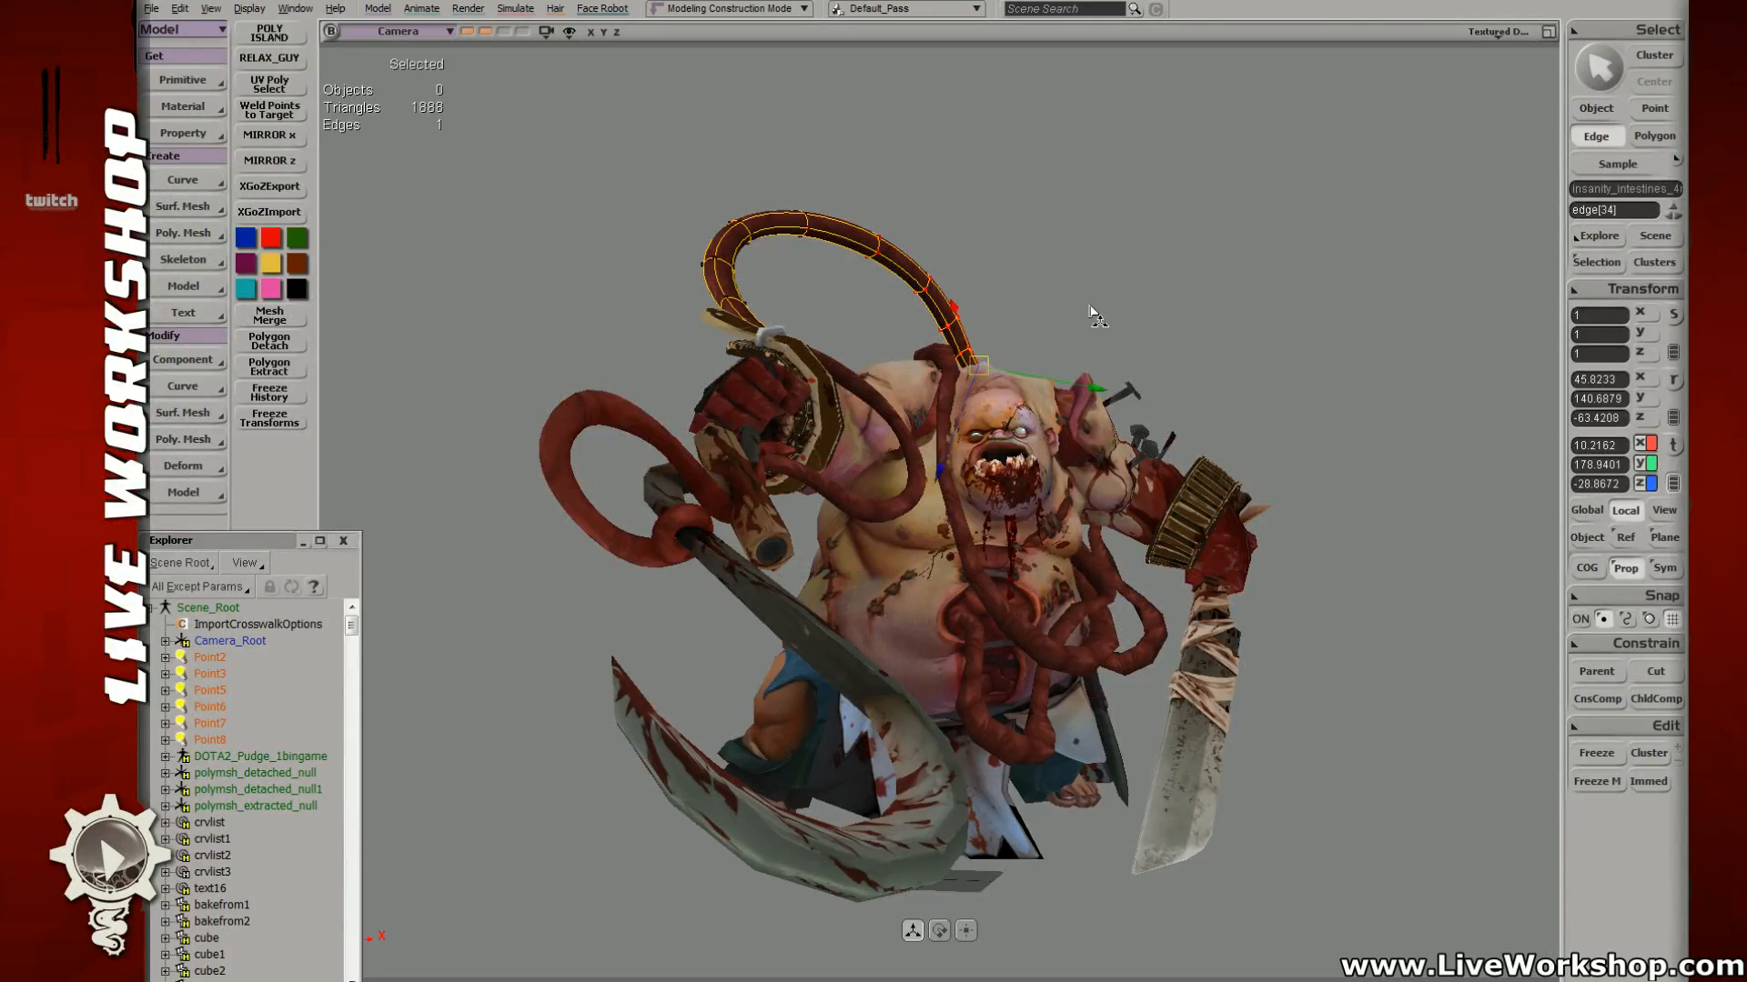
{"action": "key", "text": "t"}
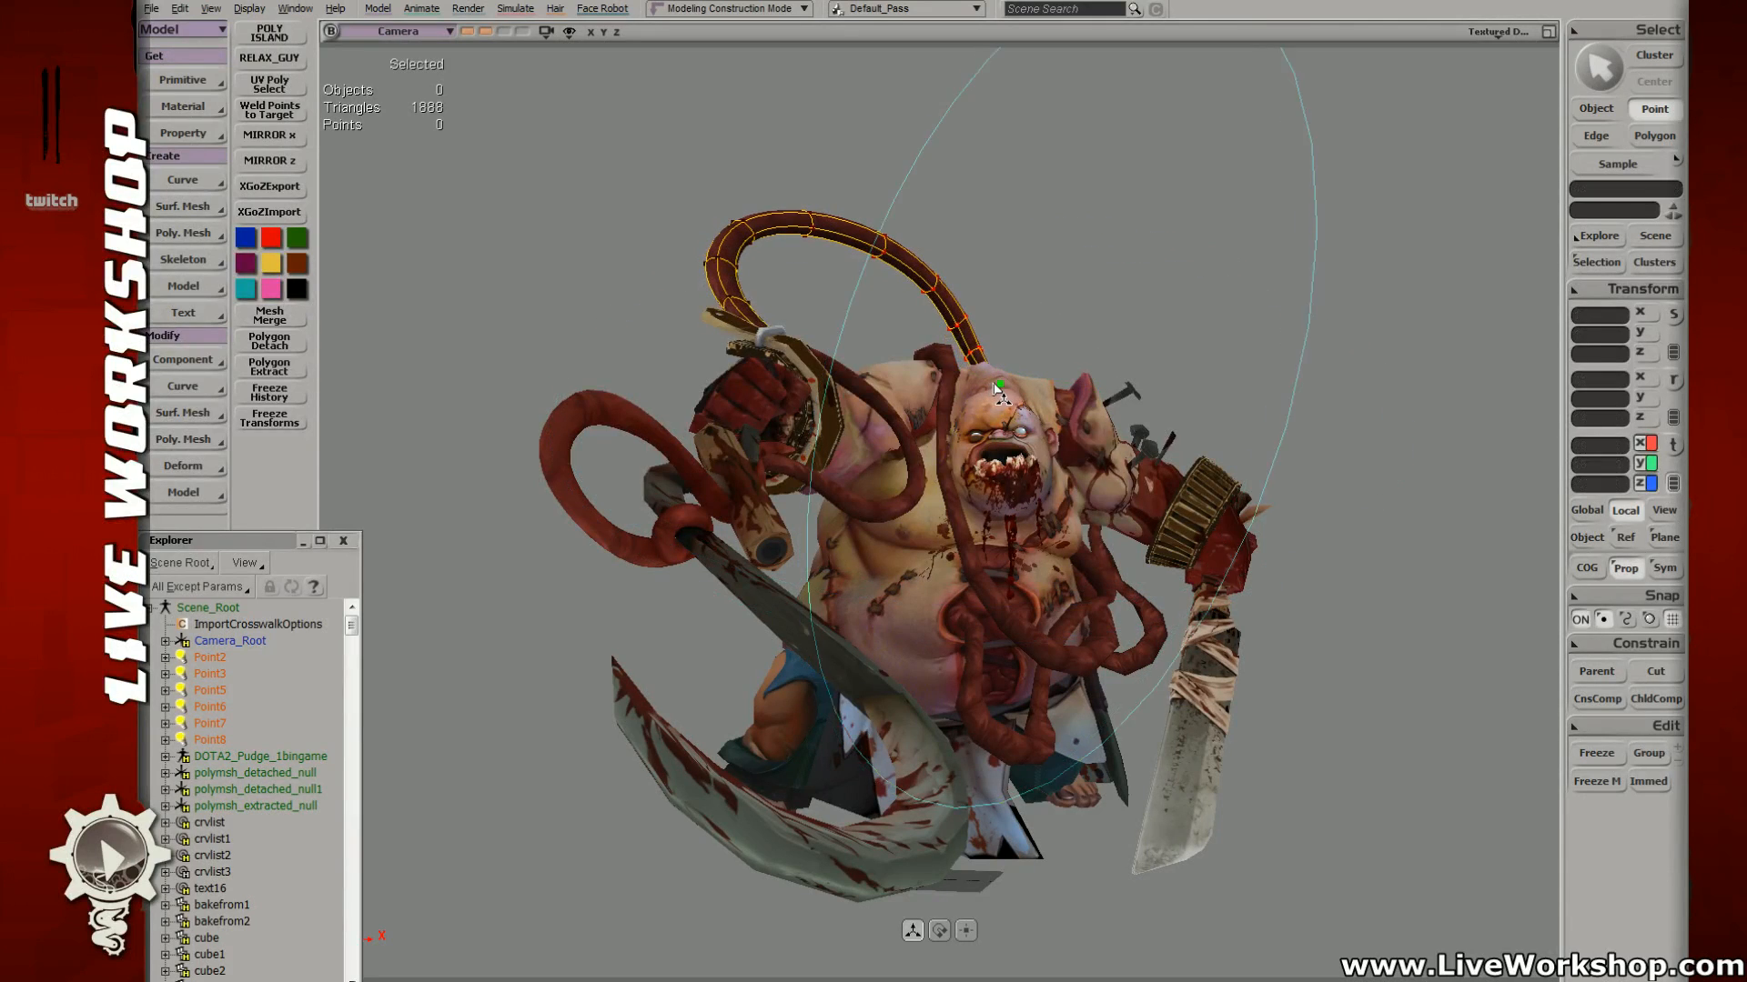
{"action": "left_click", "coordinate": [999, 386]}
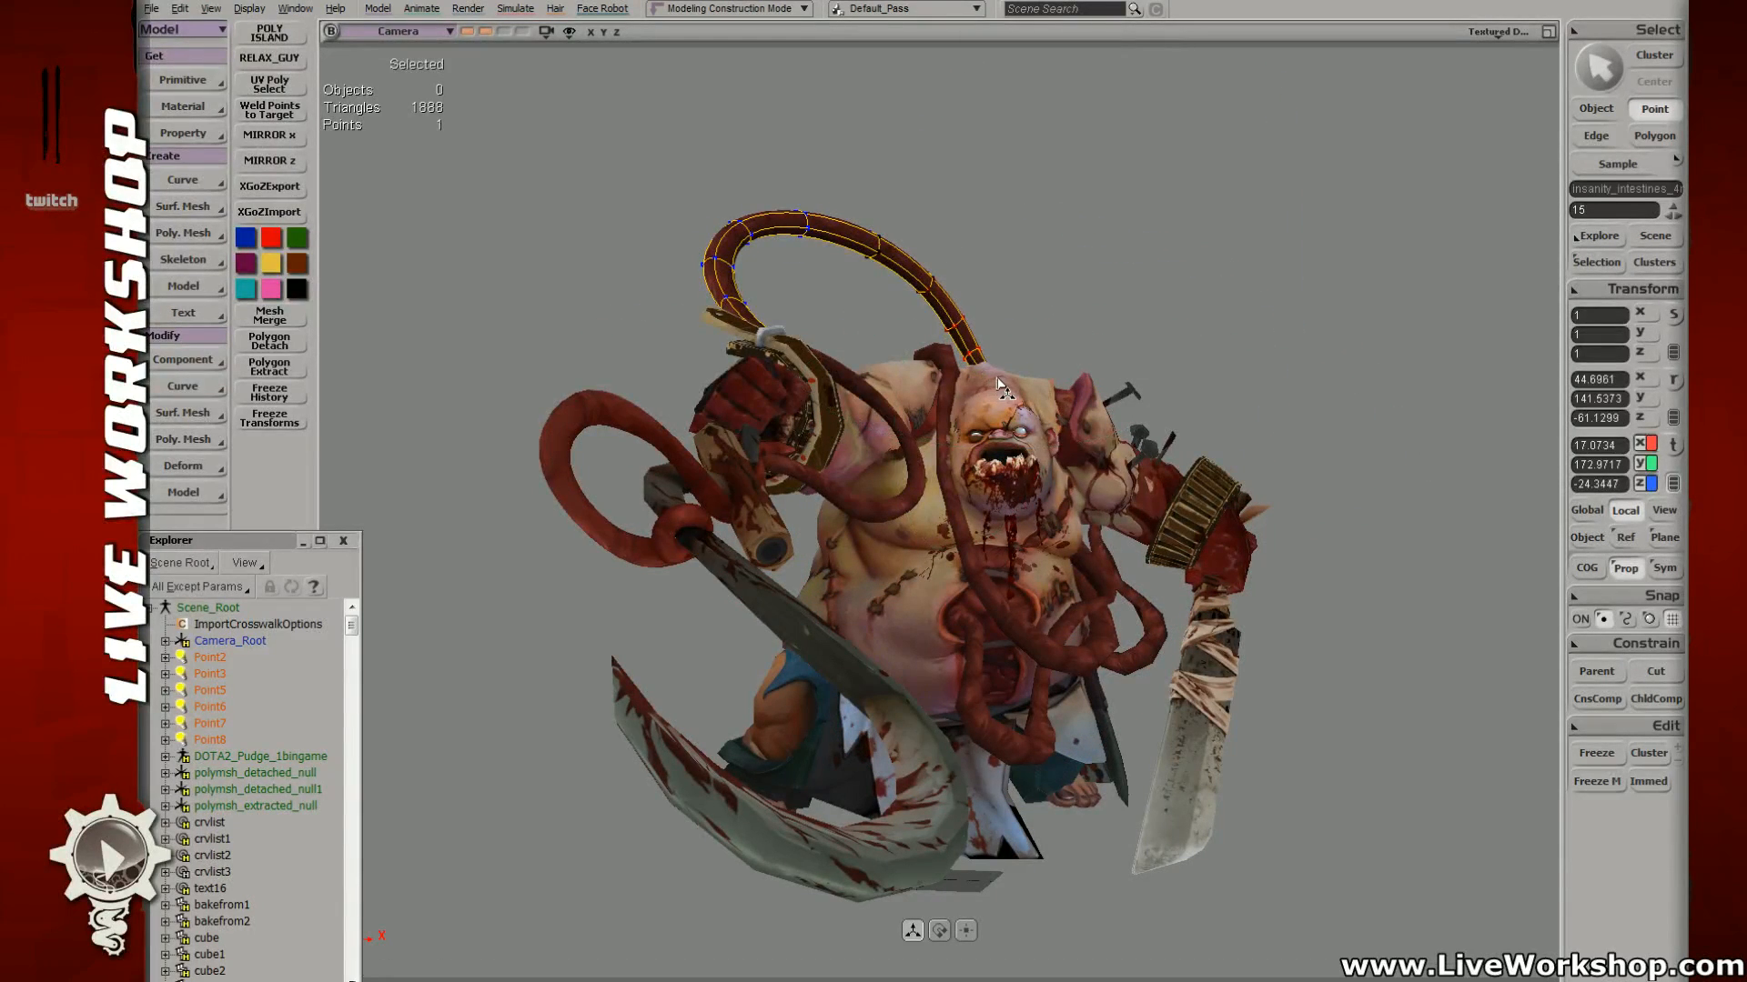
Step: Raise the edge at the crest of the intestine loop slightly
{"action": "key", "text": "e"}
{"action": "left_click", "coordinate": [800, 208]}
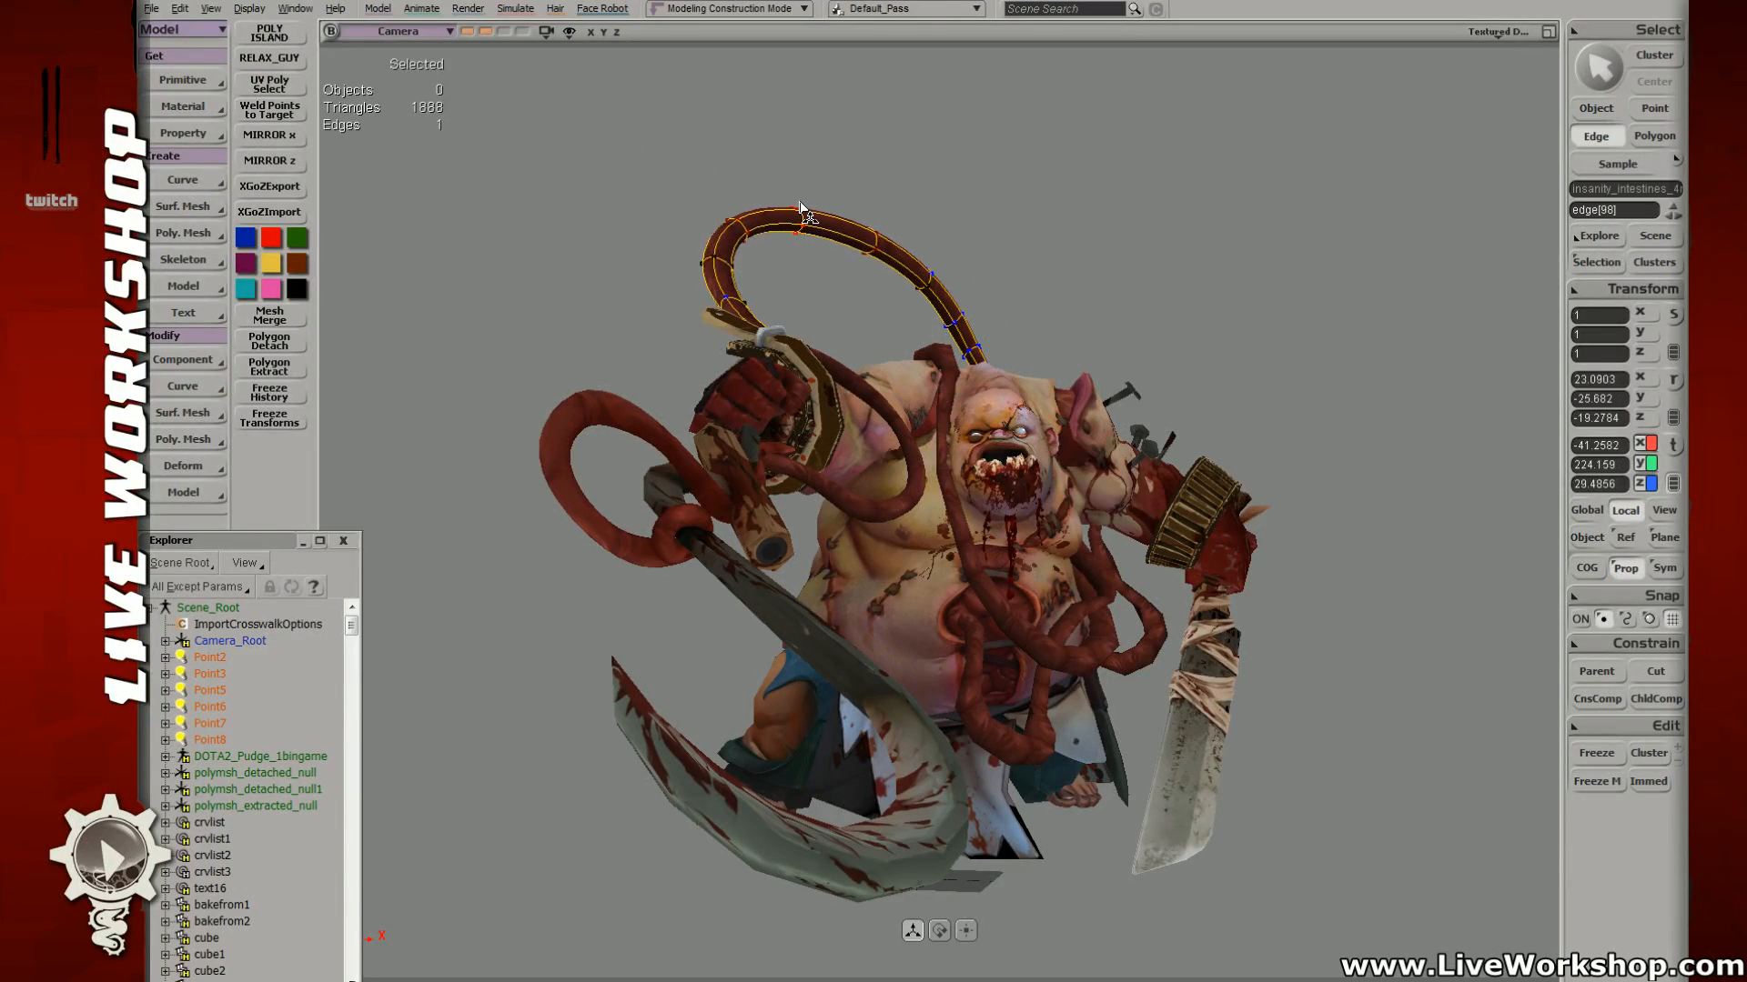
{"action": "left_click_drag", "start_coordinate": [800, 203], "coordinate": [808, 201]}
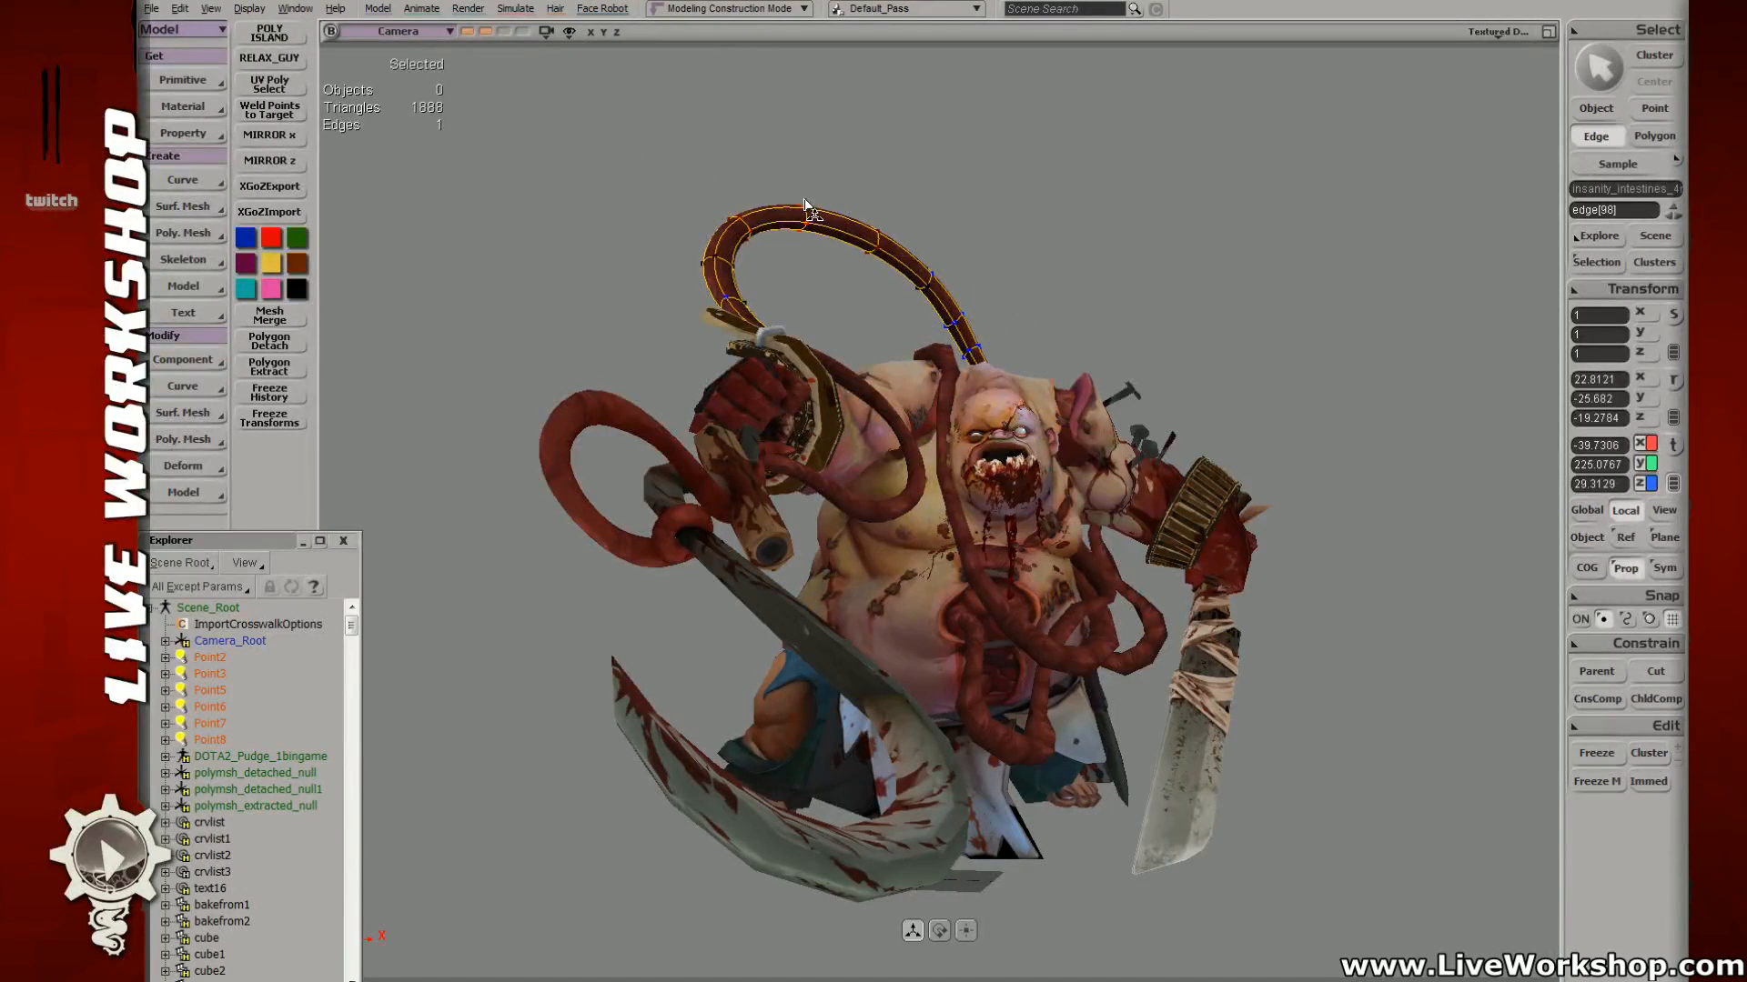
{"action": "key", "text": "space"}
Step: Move and rotate the short intestine piece beside the cleaver hand to sit under the raised arm near the hook handle
{"action": "left_click", "coordinate": [1119, 627]}
{"action": "key", "text": "v"}
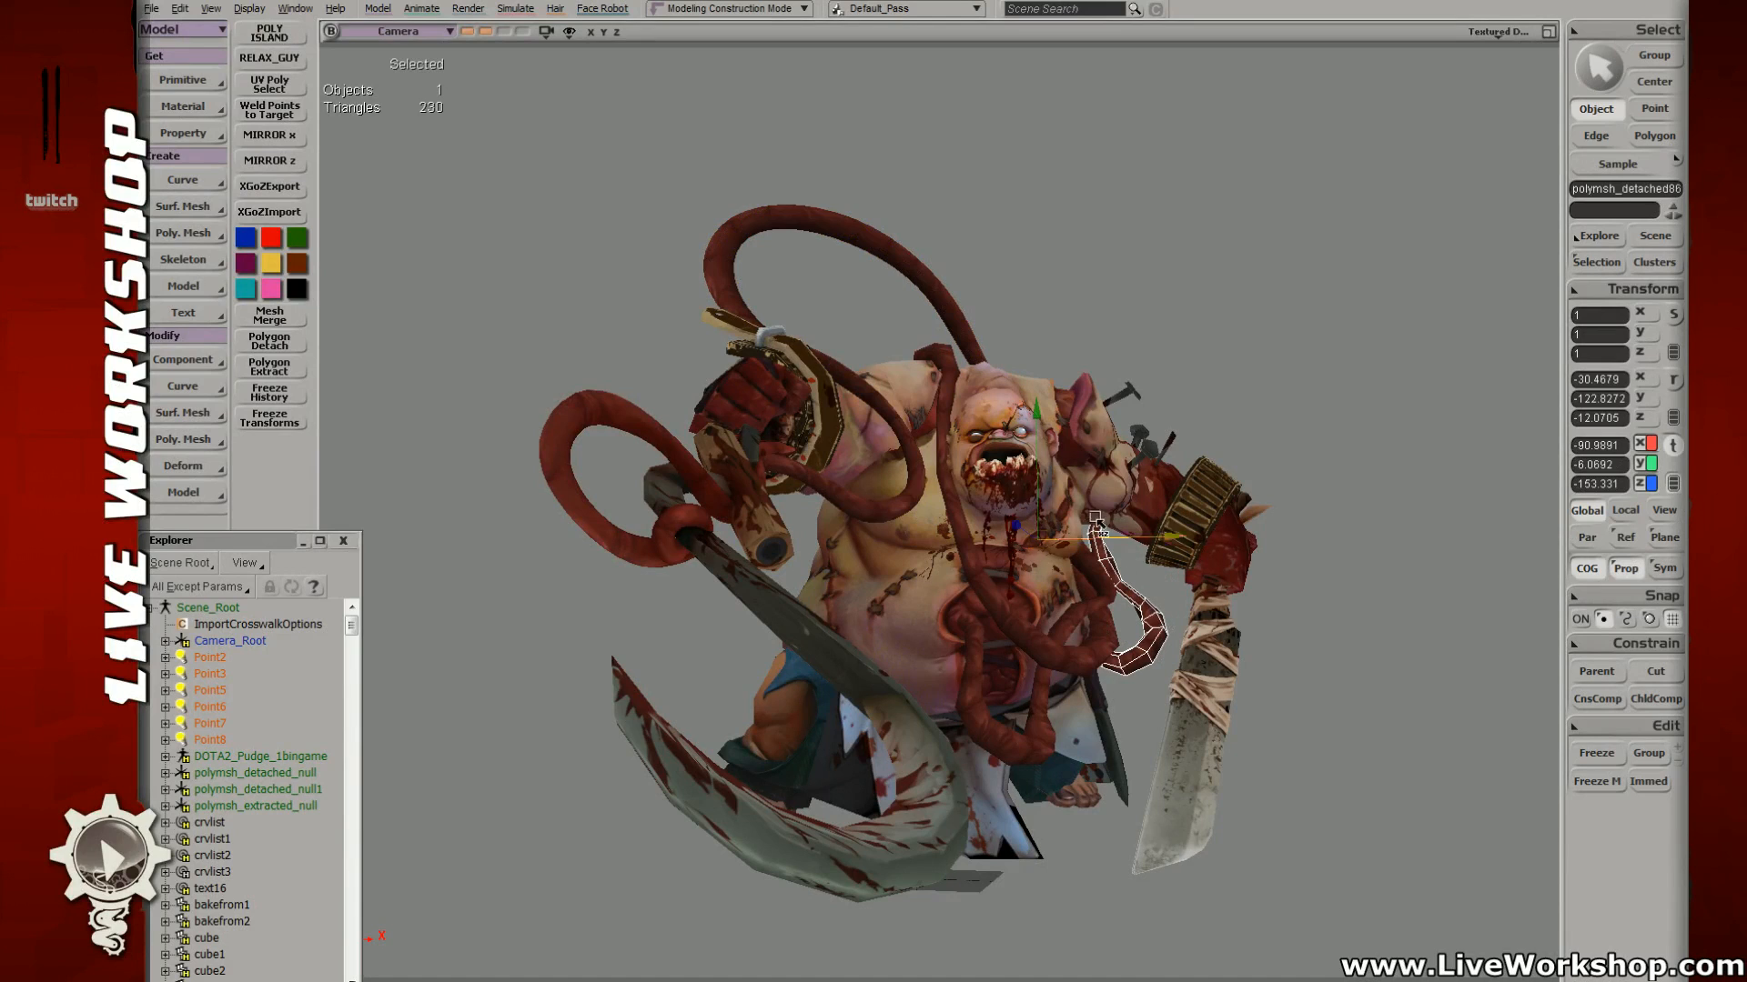
{"action": "left_click_drag", "start_coordinate": [1094, 517], "coordinate": [818, 492]}
{"action": "key", "text": "c"}
{"action": "key", "text": "v"}
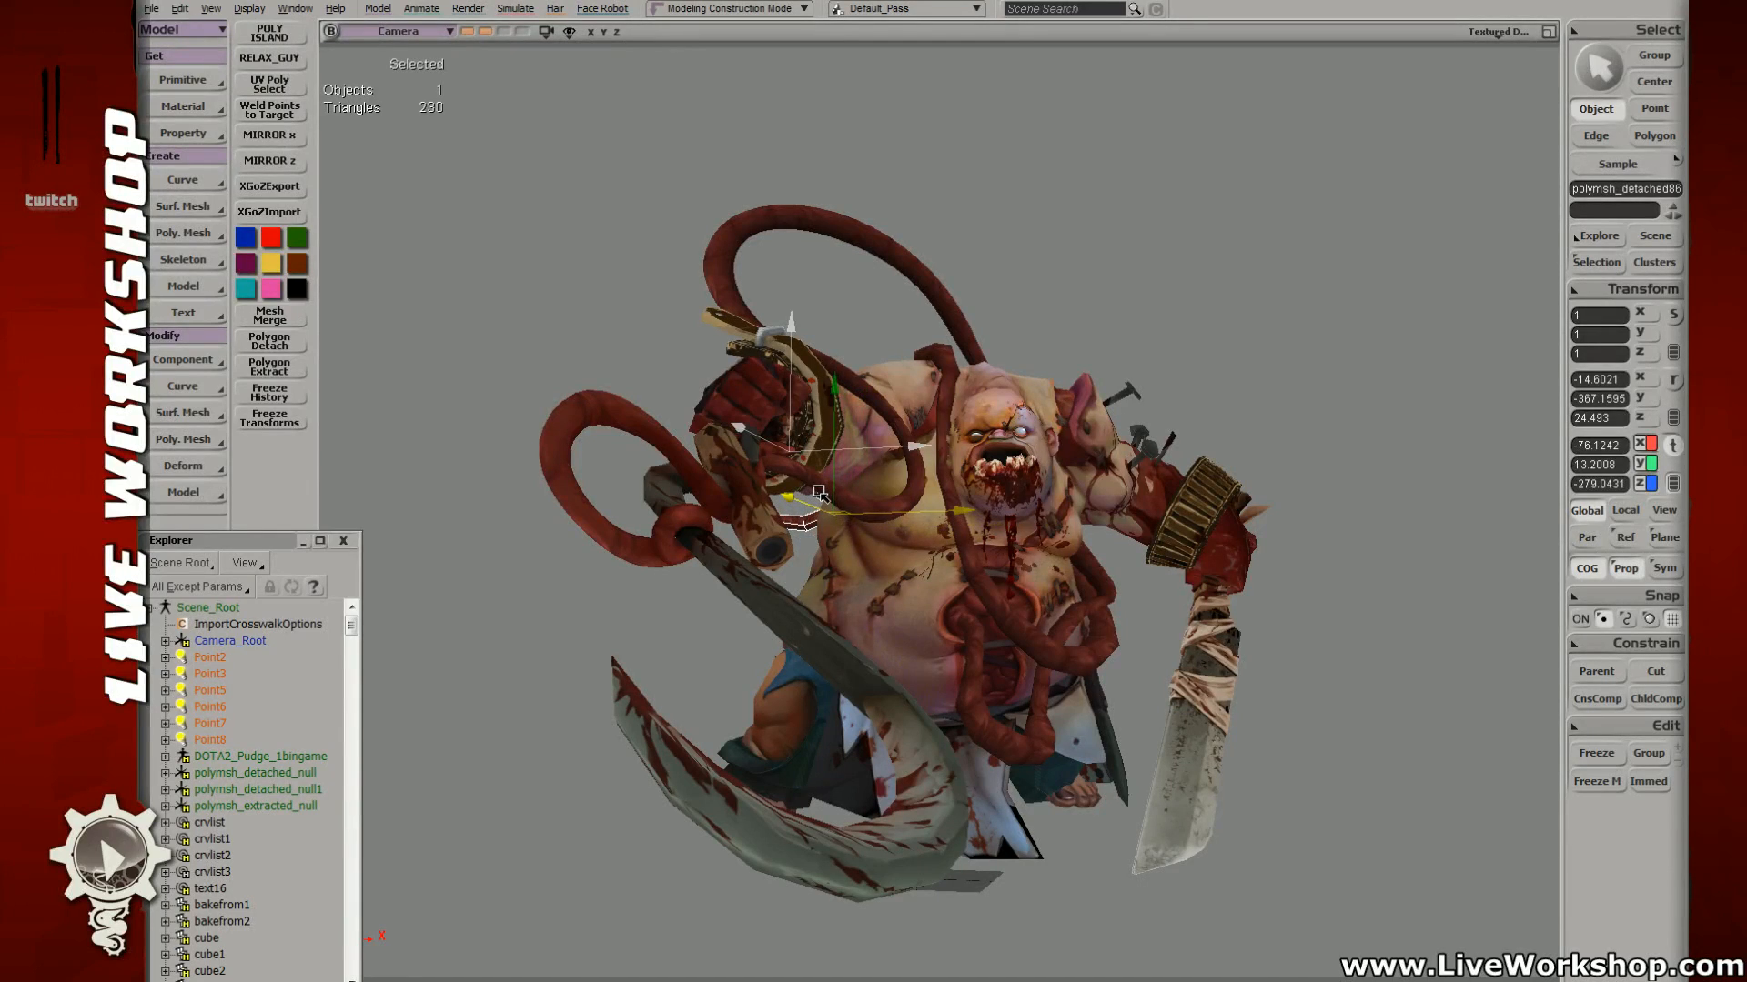
{"action": "key", "text": "space"}
{"action": "left_click", "coordinate": [699, 337]}
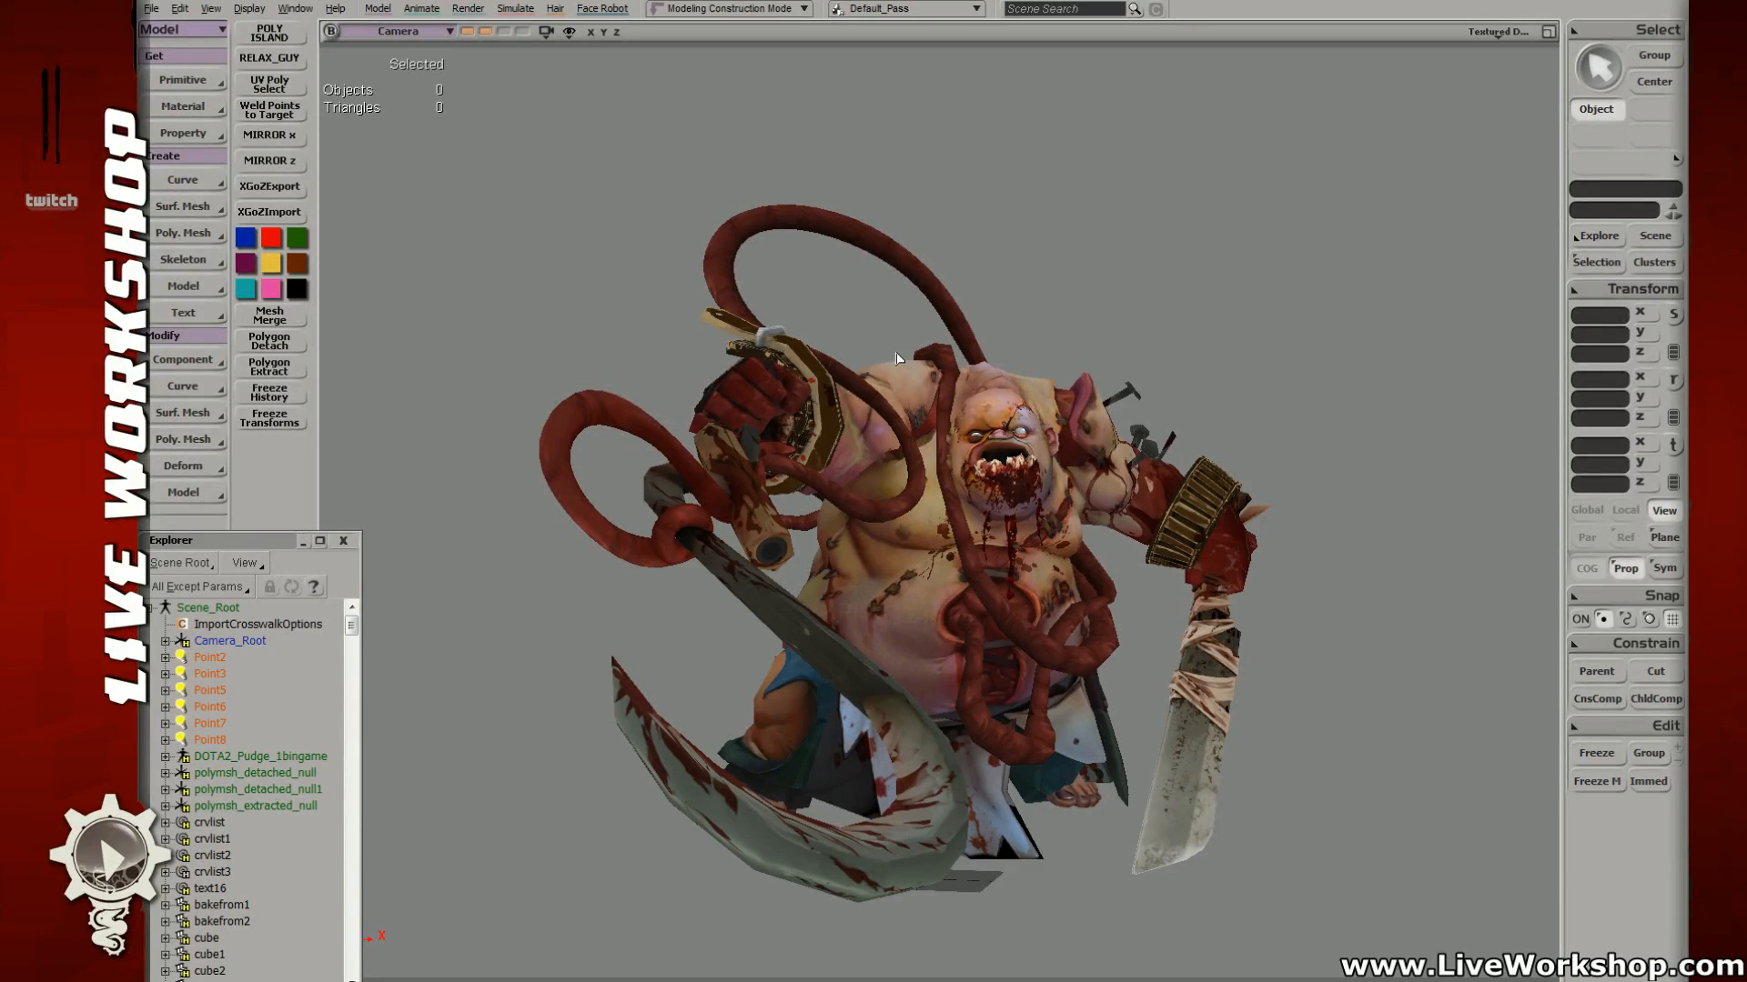
Step: Try moving the short intestine piece from the raised hand to a spot behind Pudge's head near the opposite shoulder
{"action": "key", "text": "v"}
{"action": "left_click_drag", "start_coordinate": [874, 489], "coordinate": [823, 405]}
{"action": "key", "text": "space"}
{"action": "left_click", "coordinate": [624, 312]}
{"action": "key", "text": "v"}
{"action": "left_click", "coordinate": [687, 412]}
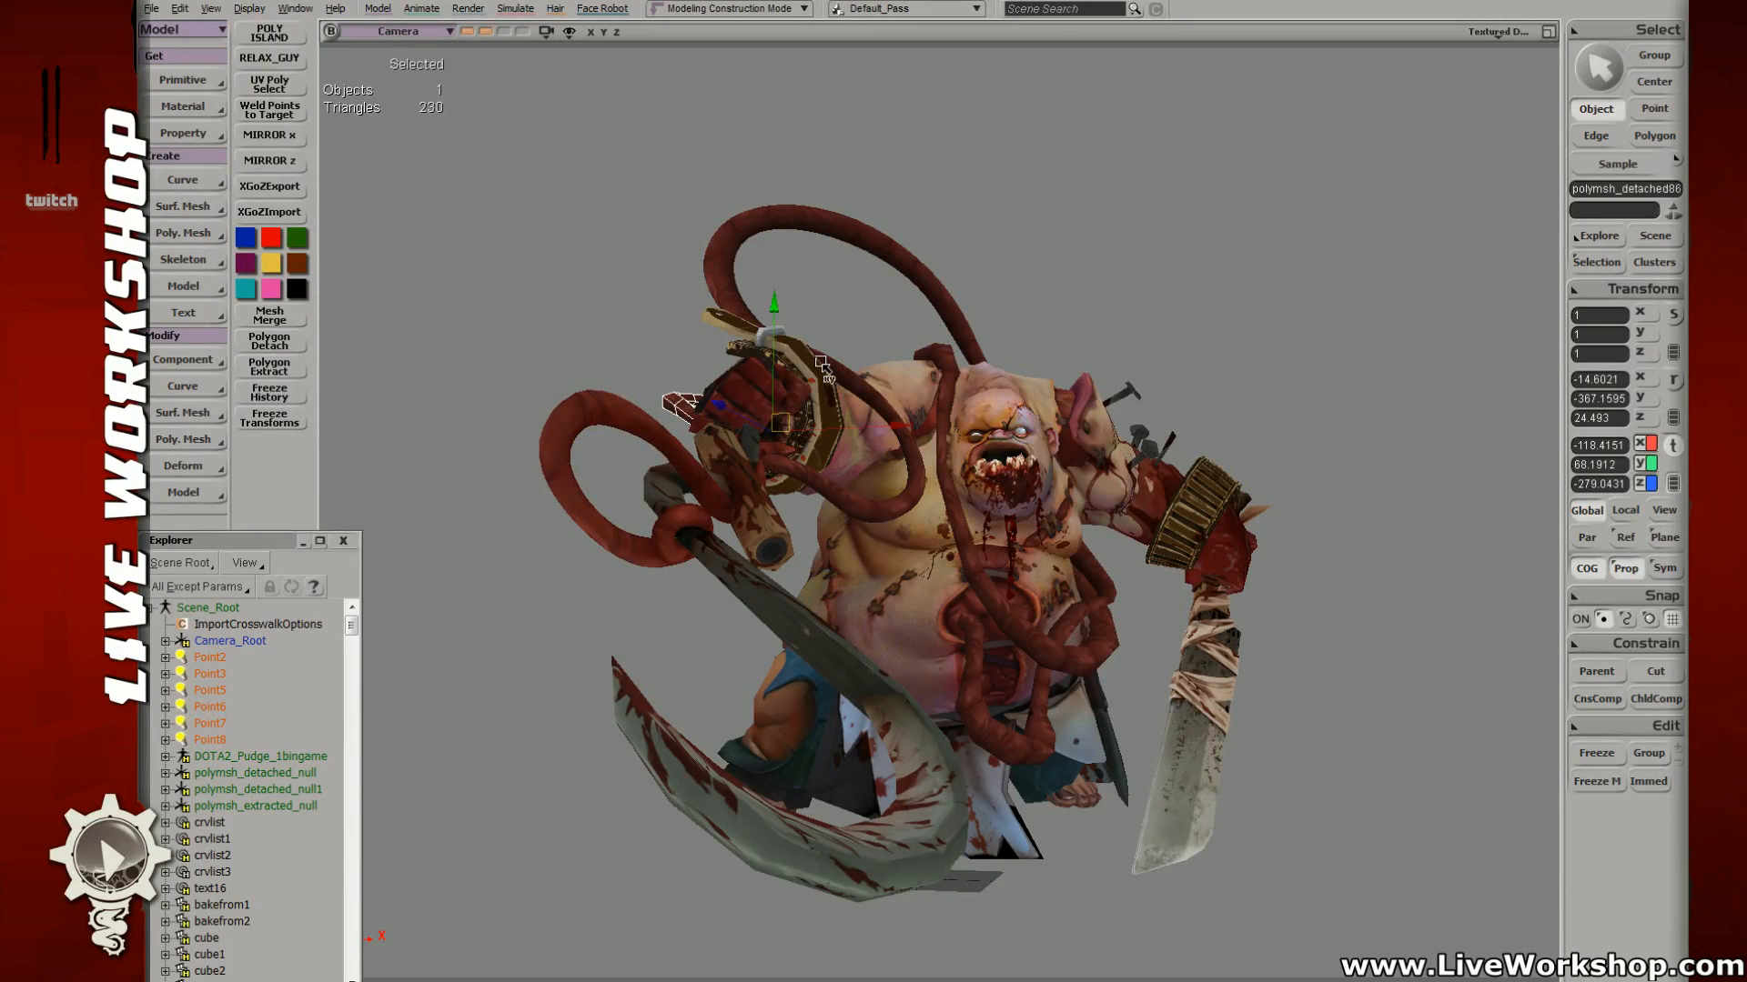
{"action": "left_click_drag", "start_coordinate": [944, 452], "coordinate": [1063, 331]}
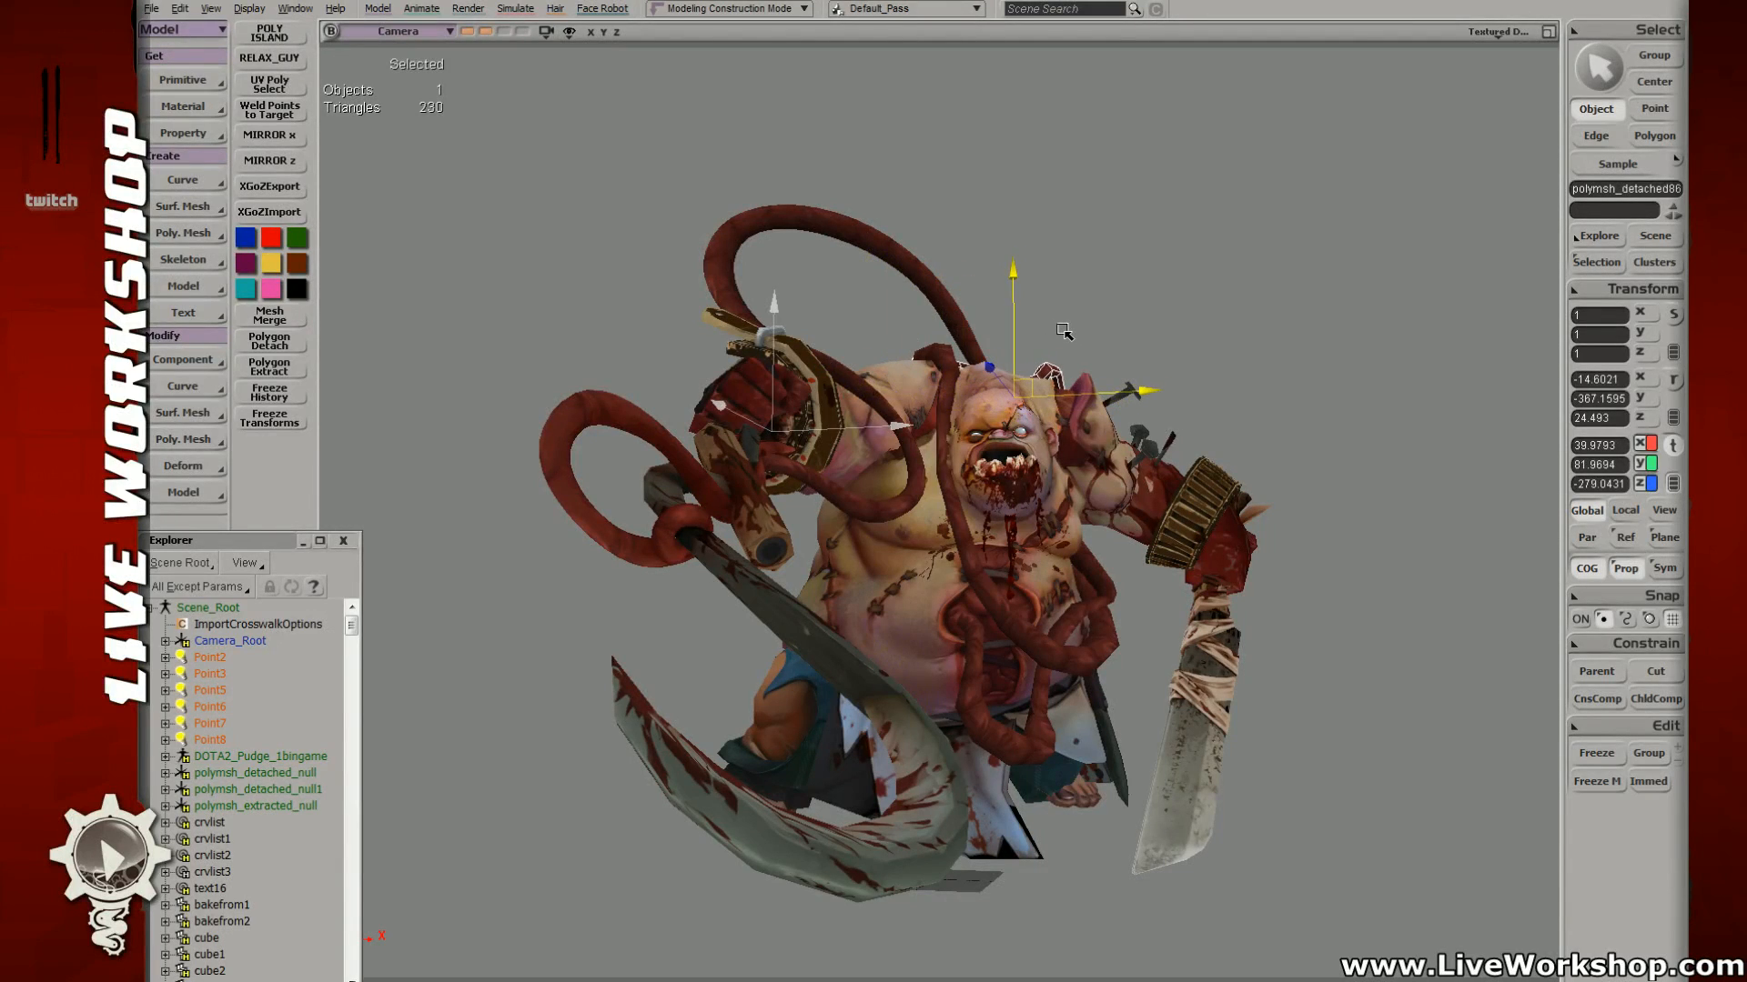
{"action": "key", "text": "space"}
{"action": "left_click", "coordinate": [1123, 273]}
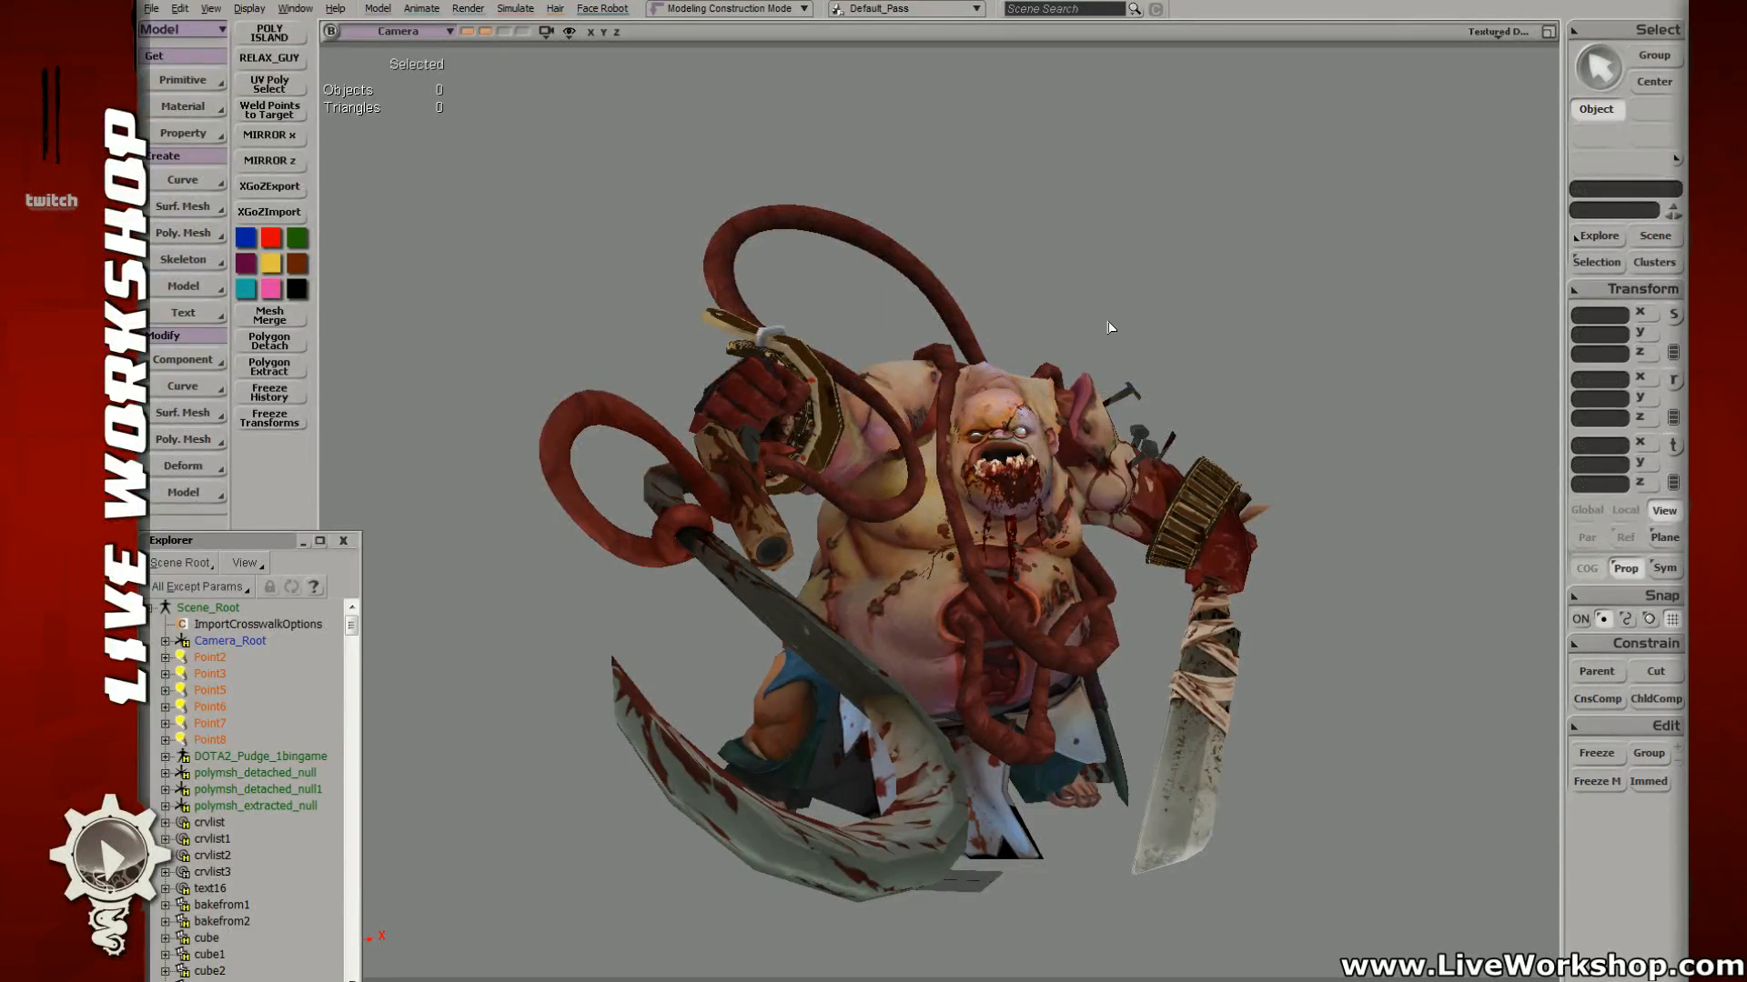
Step: Try placing the short intestine piece behind the raised-arm shoulder and rotate it to follow the shoulder line
{"action": "left_click", "coordinate": [1051, 365]}
{"action": "key", "text": "v"}
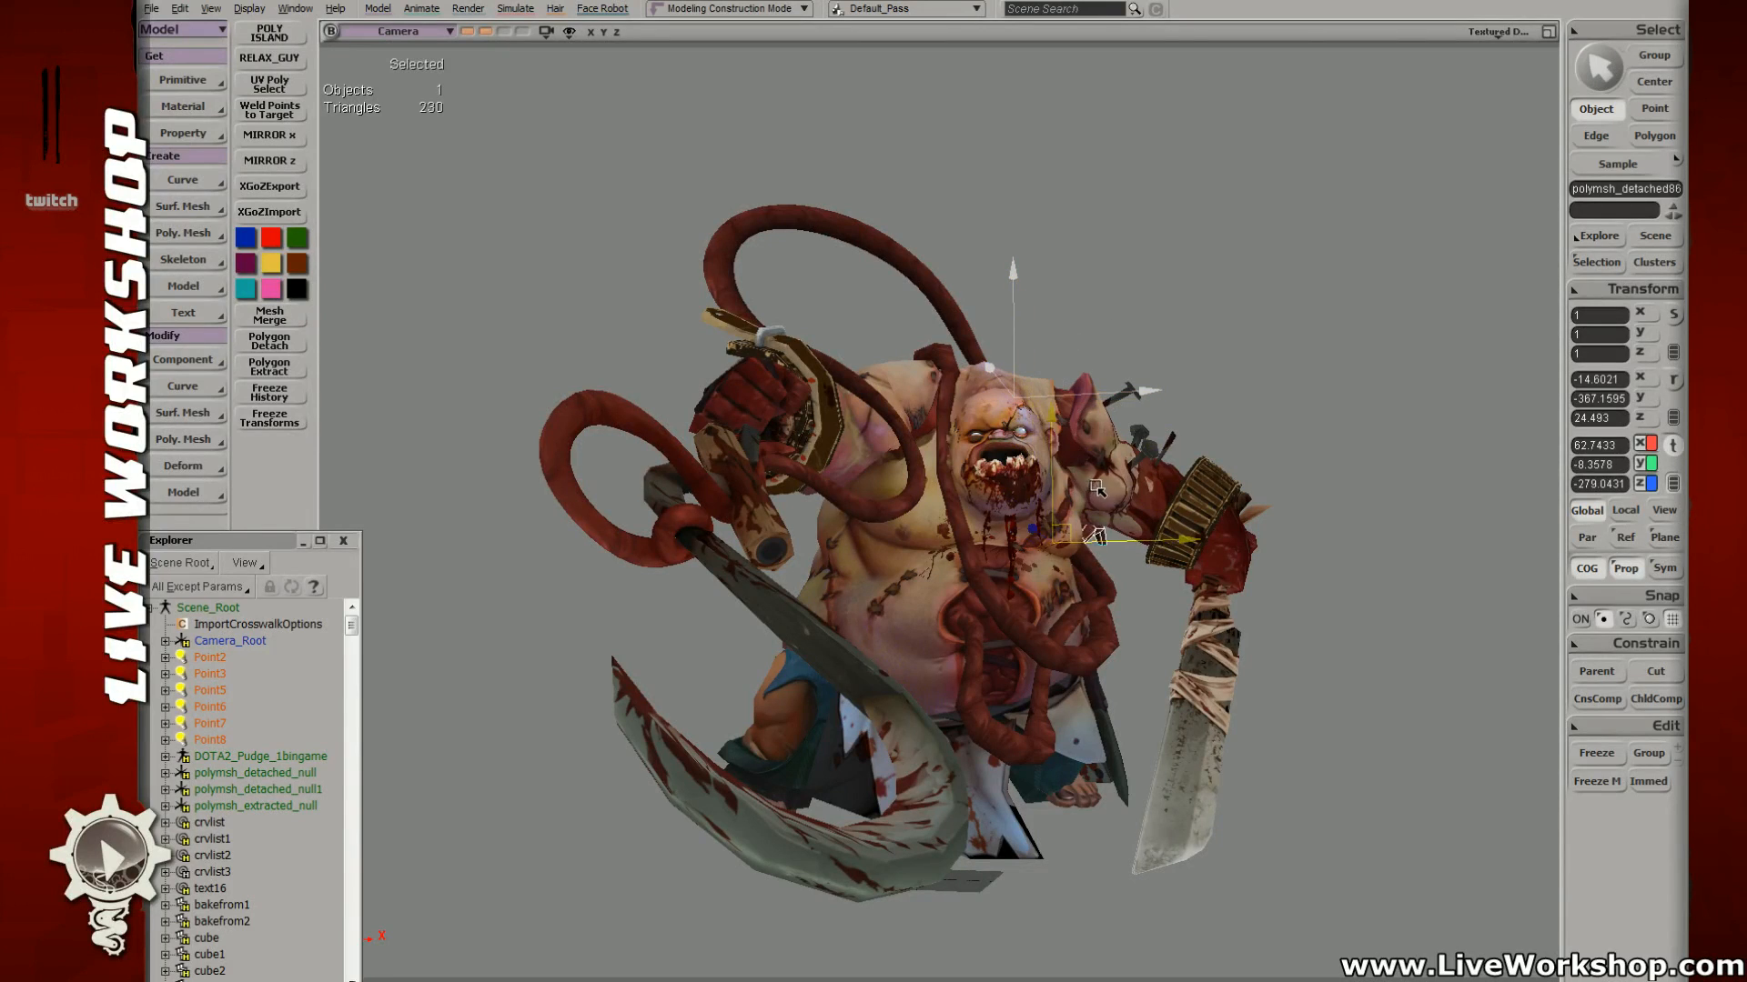
{"action": "left_click_drag", "start_coordinate": [904, 459], "coordinate": [979, 322]}
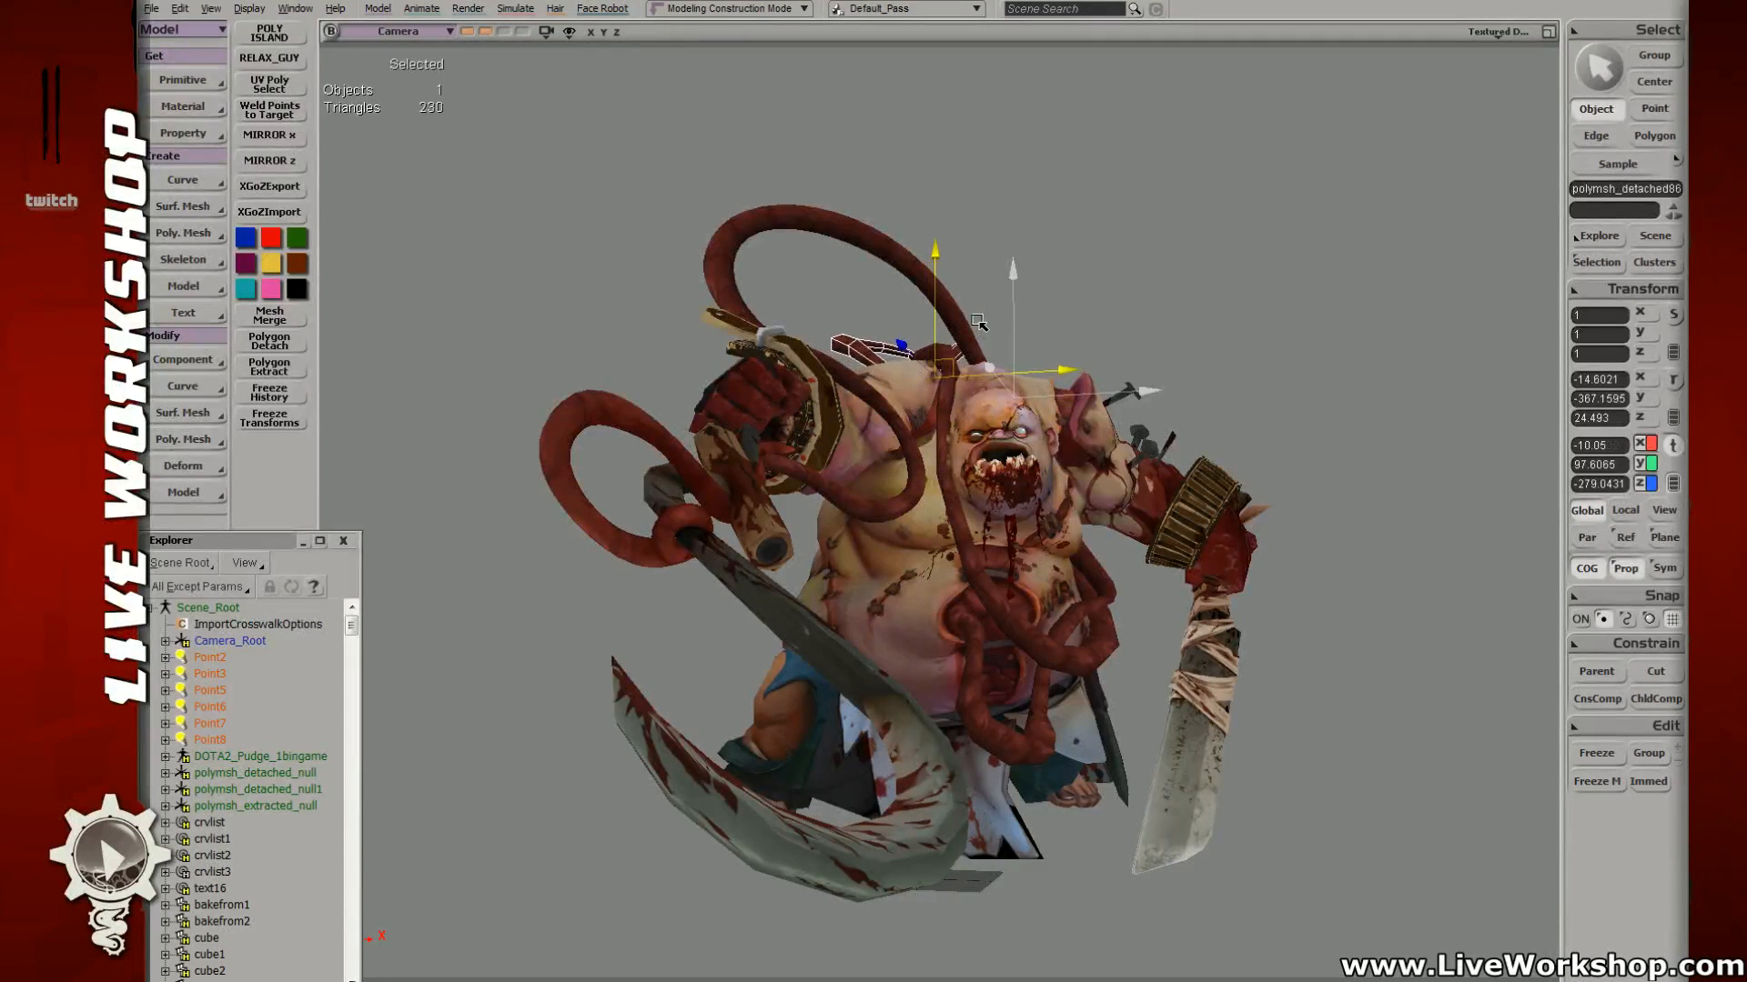
{"action": "left_click", "coordinate": [1152, 269]}
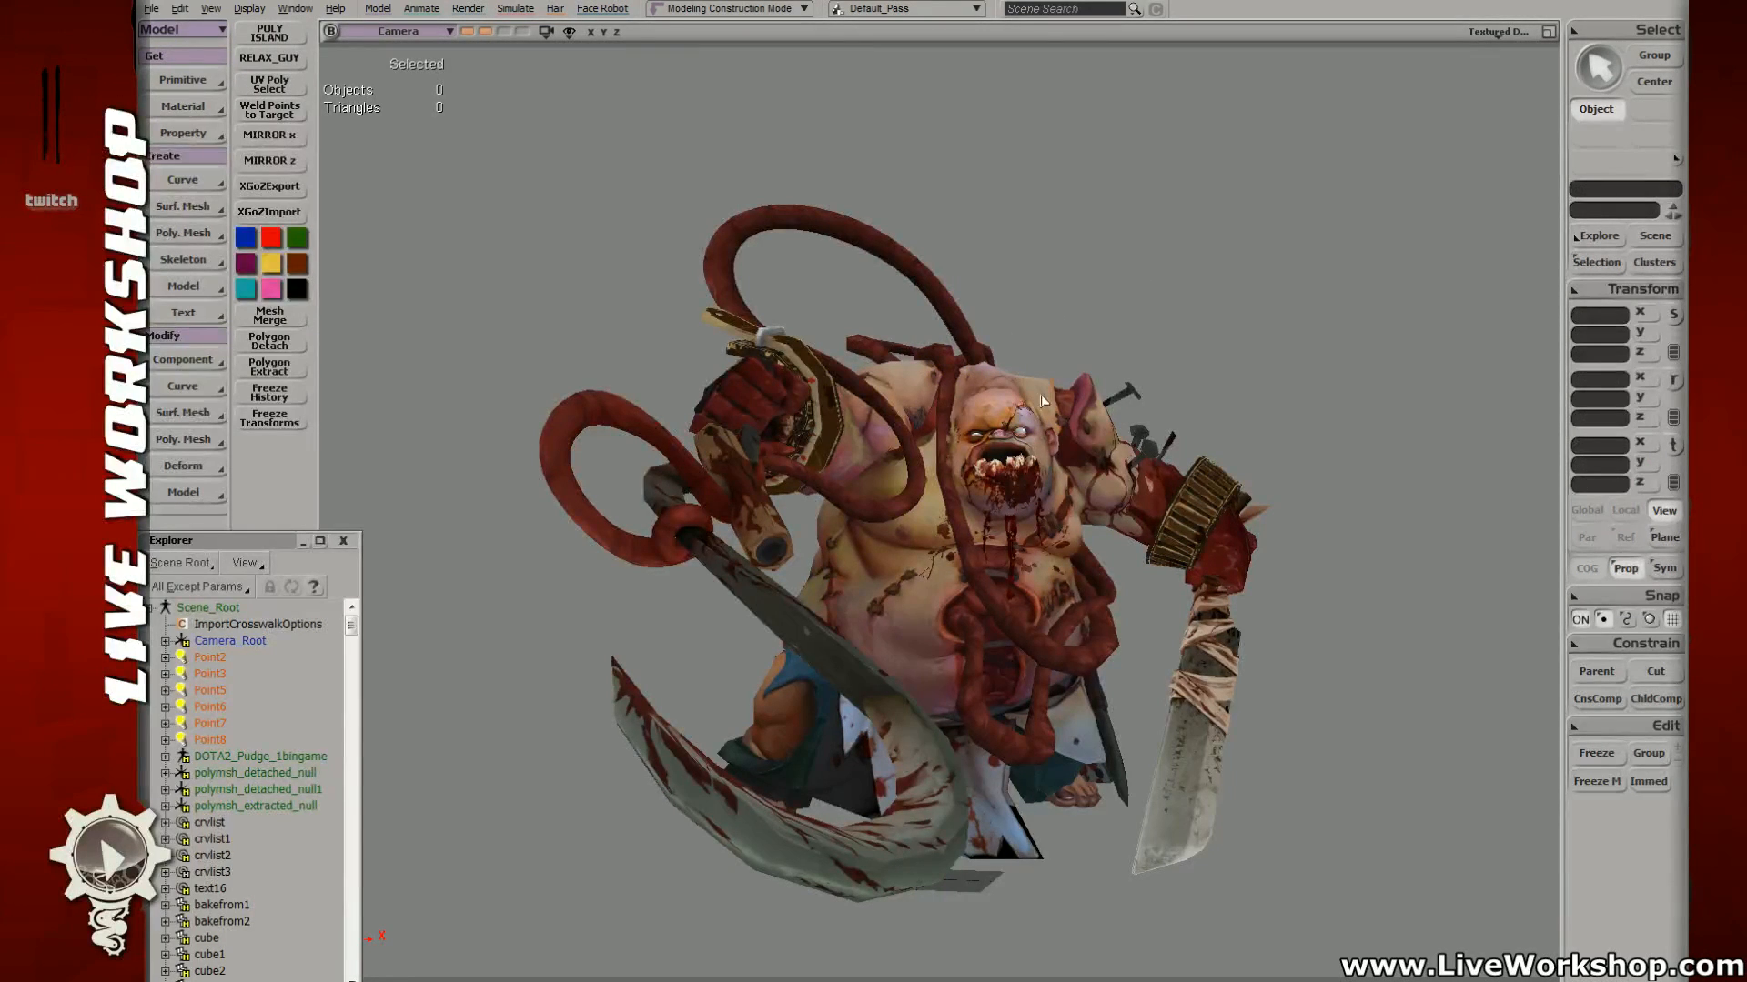
{"action": "key", "text": "ctrl+z"}
{"action": "key", "text": "v"}
{"action": "key", "text": "c"}
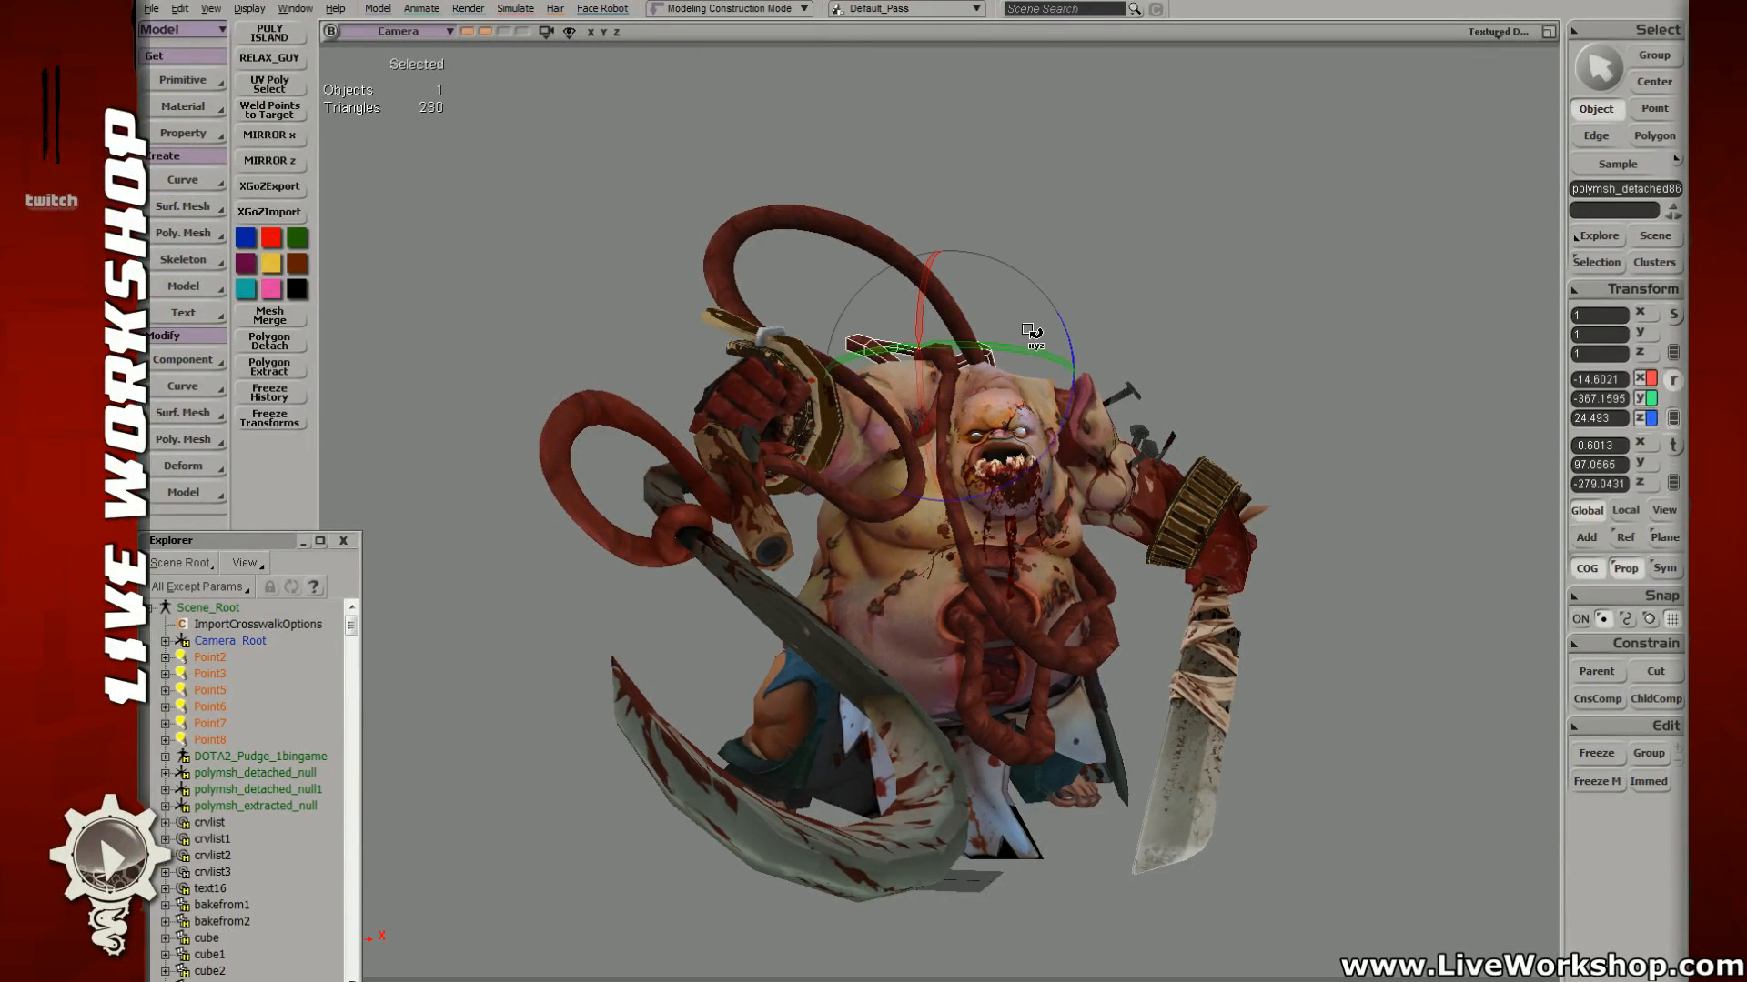
{"action": "left_click_drag", "start_coordinate": [1034, 343], "coordinate": [908, 408]}
{"action": "key", "text": "v"}
{"action": "key", "text": "Escape"}
{"action": "left_click_drag", "start_coordinate": [1132, 233], "coordinate": [1241, 294]}
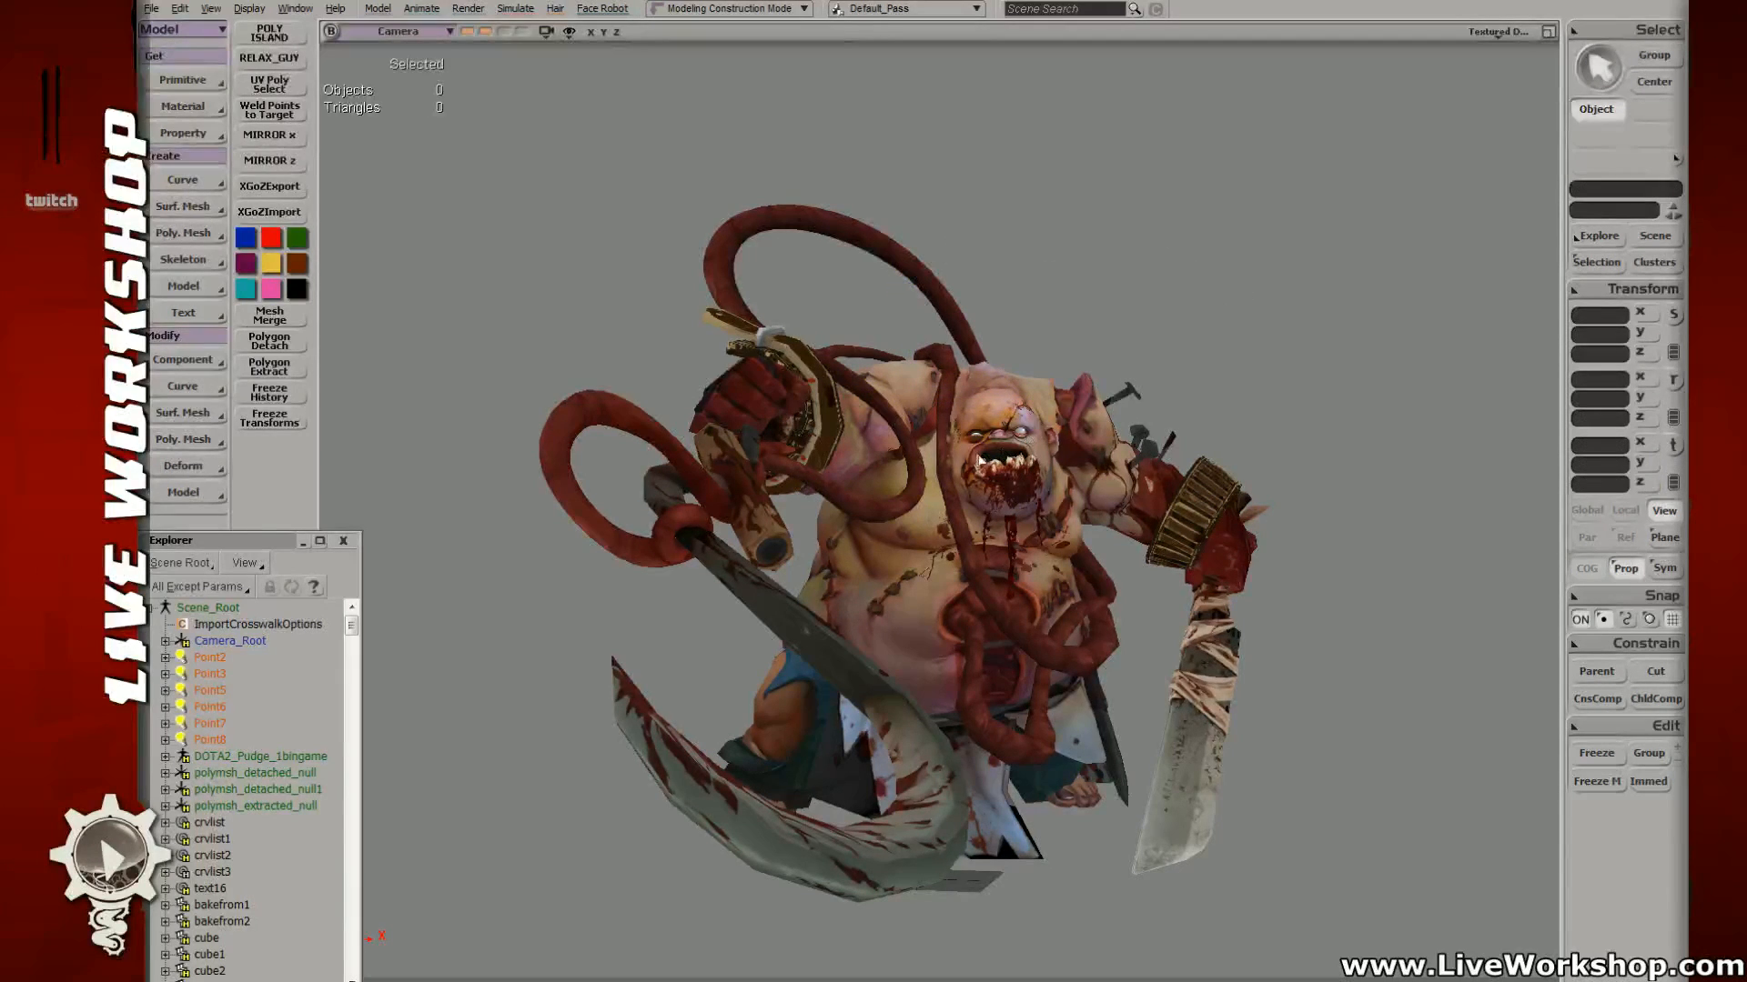
Step: Move the short intestine piece down beside the torso under the cleaver arm and rotate it more upright
{"action": "left_click", "coordinate": [892, 356]}
{"action": "key", "text": "v"}
{"action": "left_click_drag", "start_coordinate": [909, 364], "coordinate": [1106, 547]}
{"action": "key", "text": "c"}
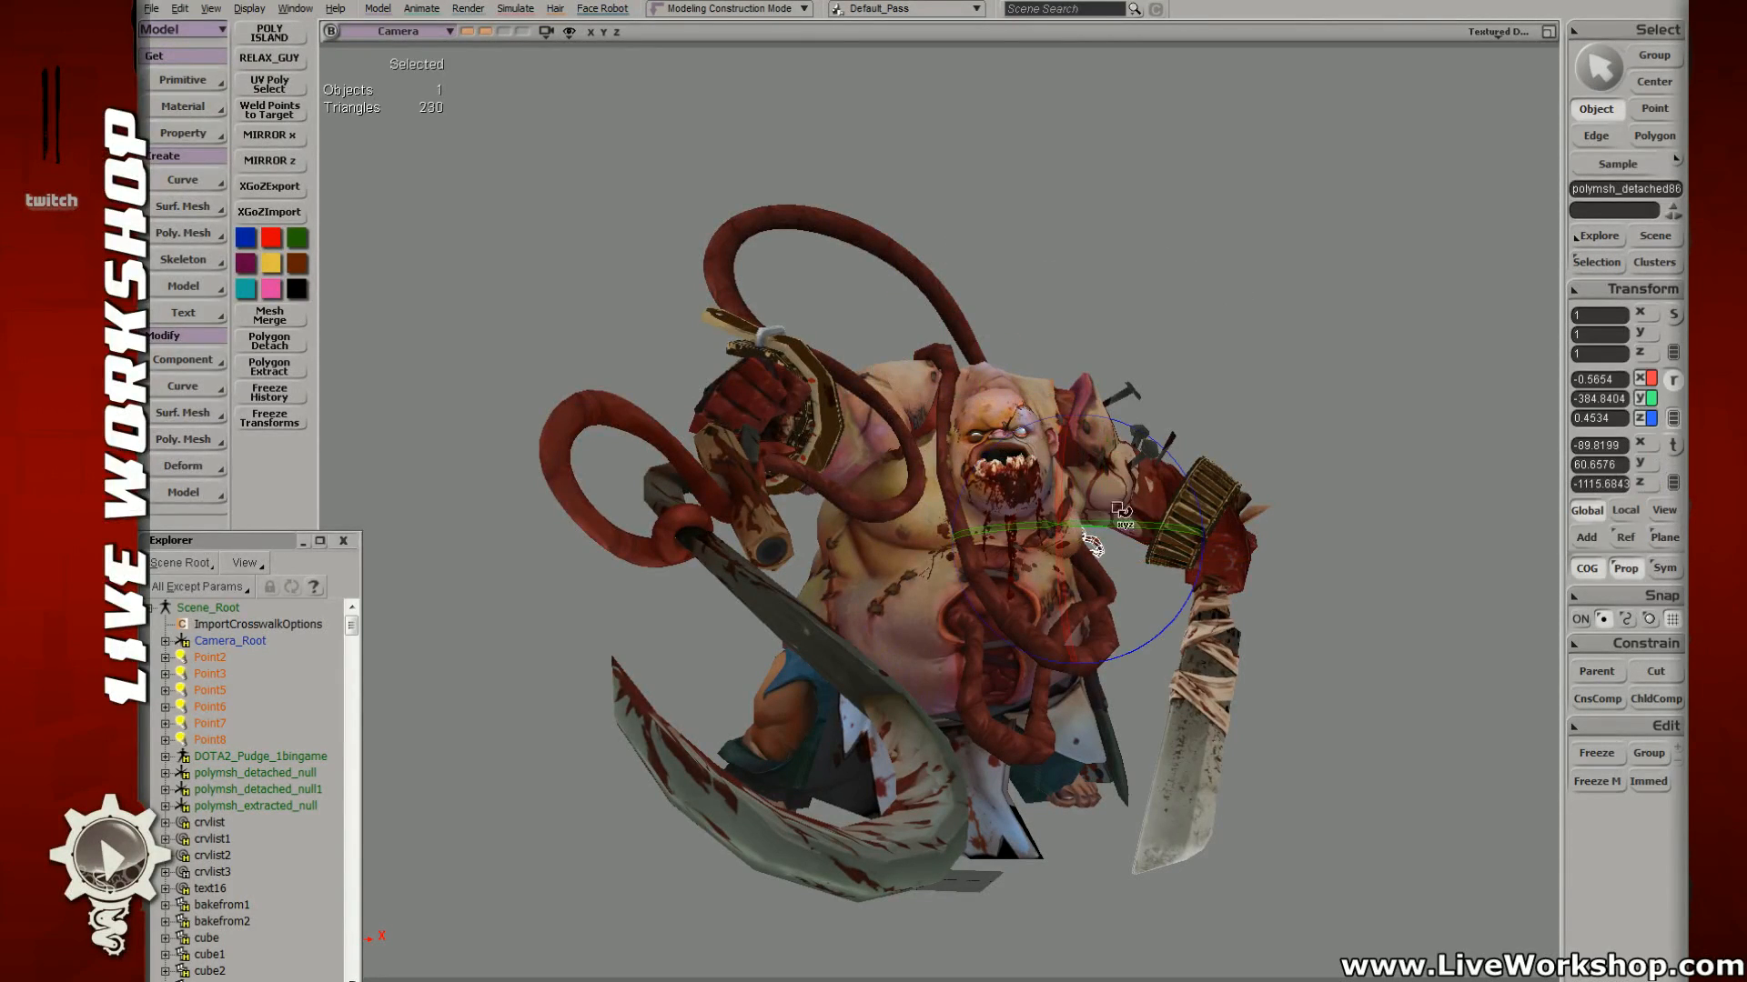
{"action": "left_click_drag", "start_coordinate": [1028, 619], "coordinate": [1112, 571]}
{"action": "left_click_drag", "start_coordinate": [1207, 521], "coordinate": [1133, 550]}
{"action": "key", "text": "v"}
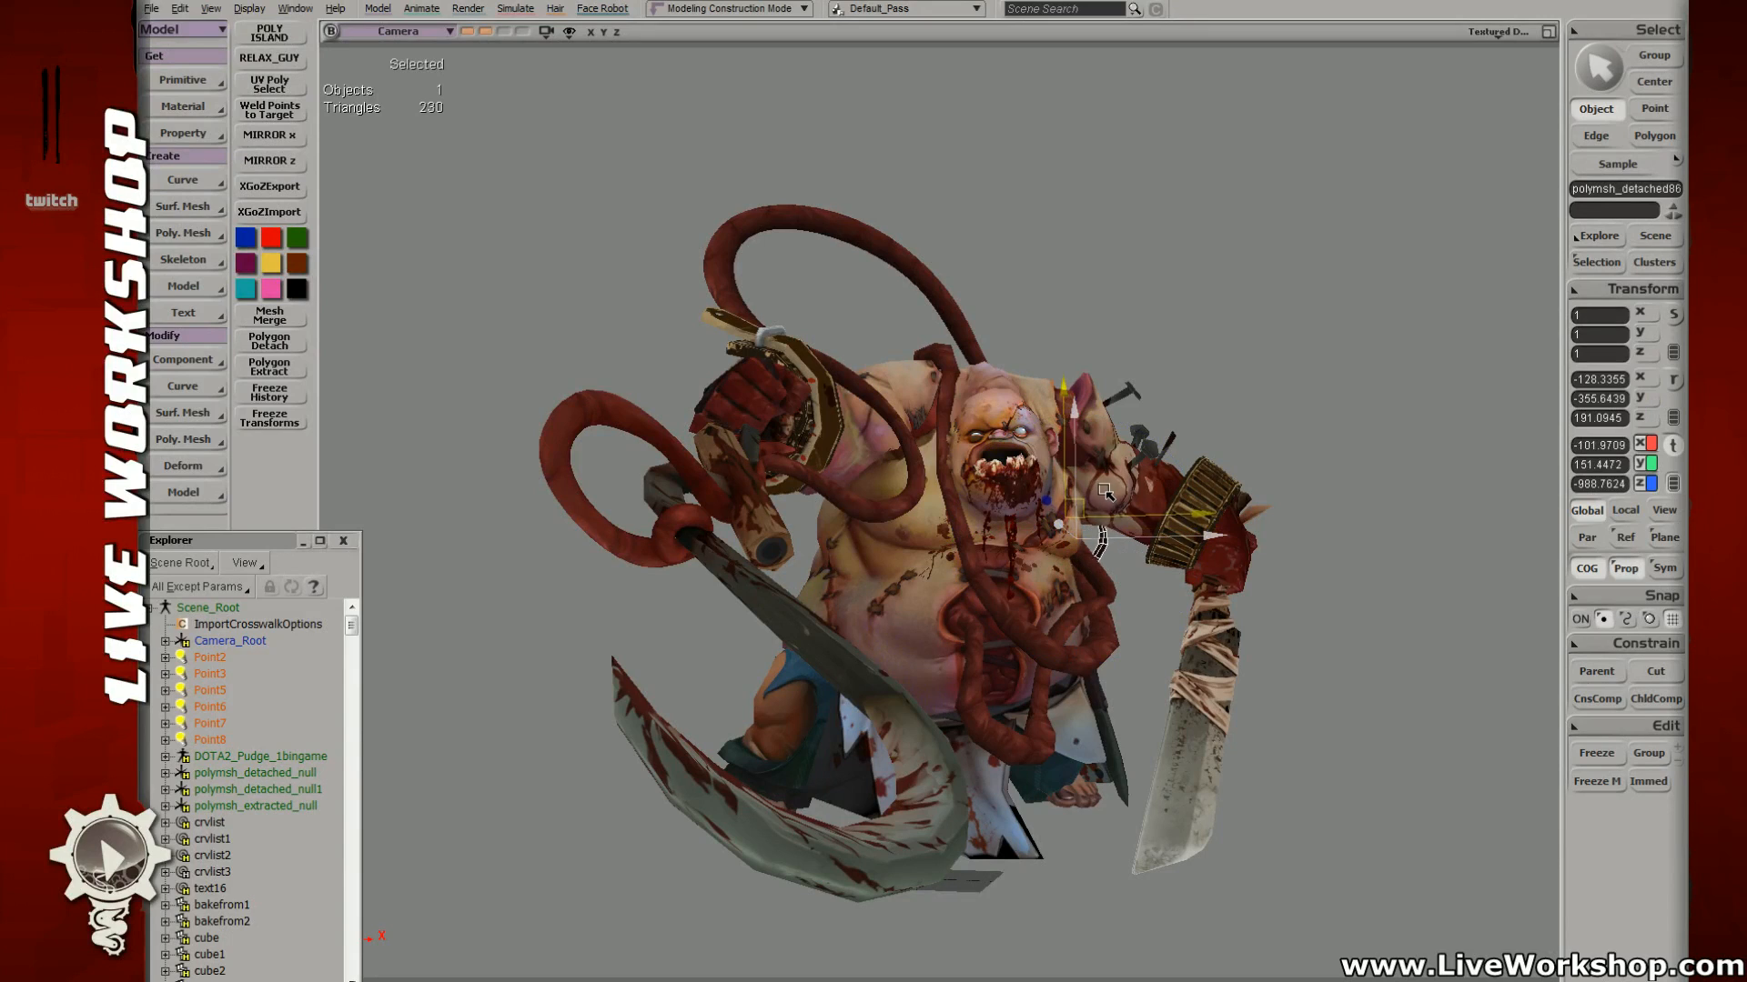
{"action": "left_click", "coordinate": [1267, 284]}
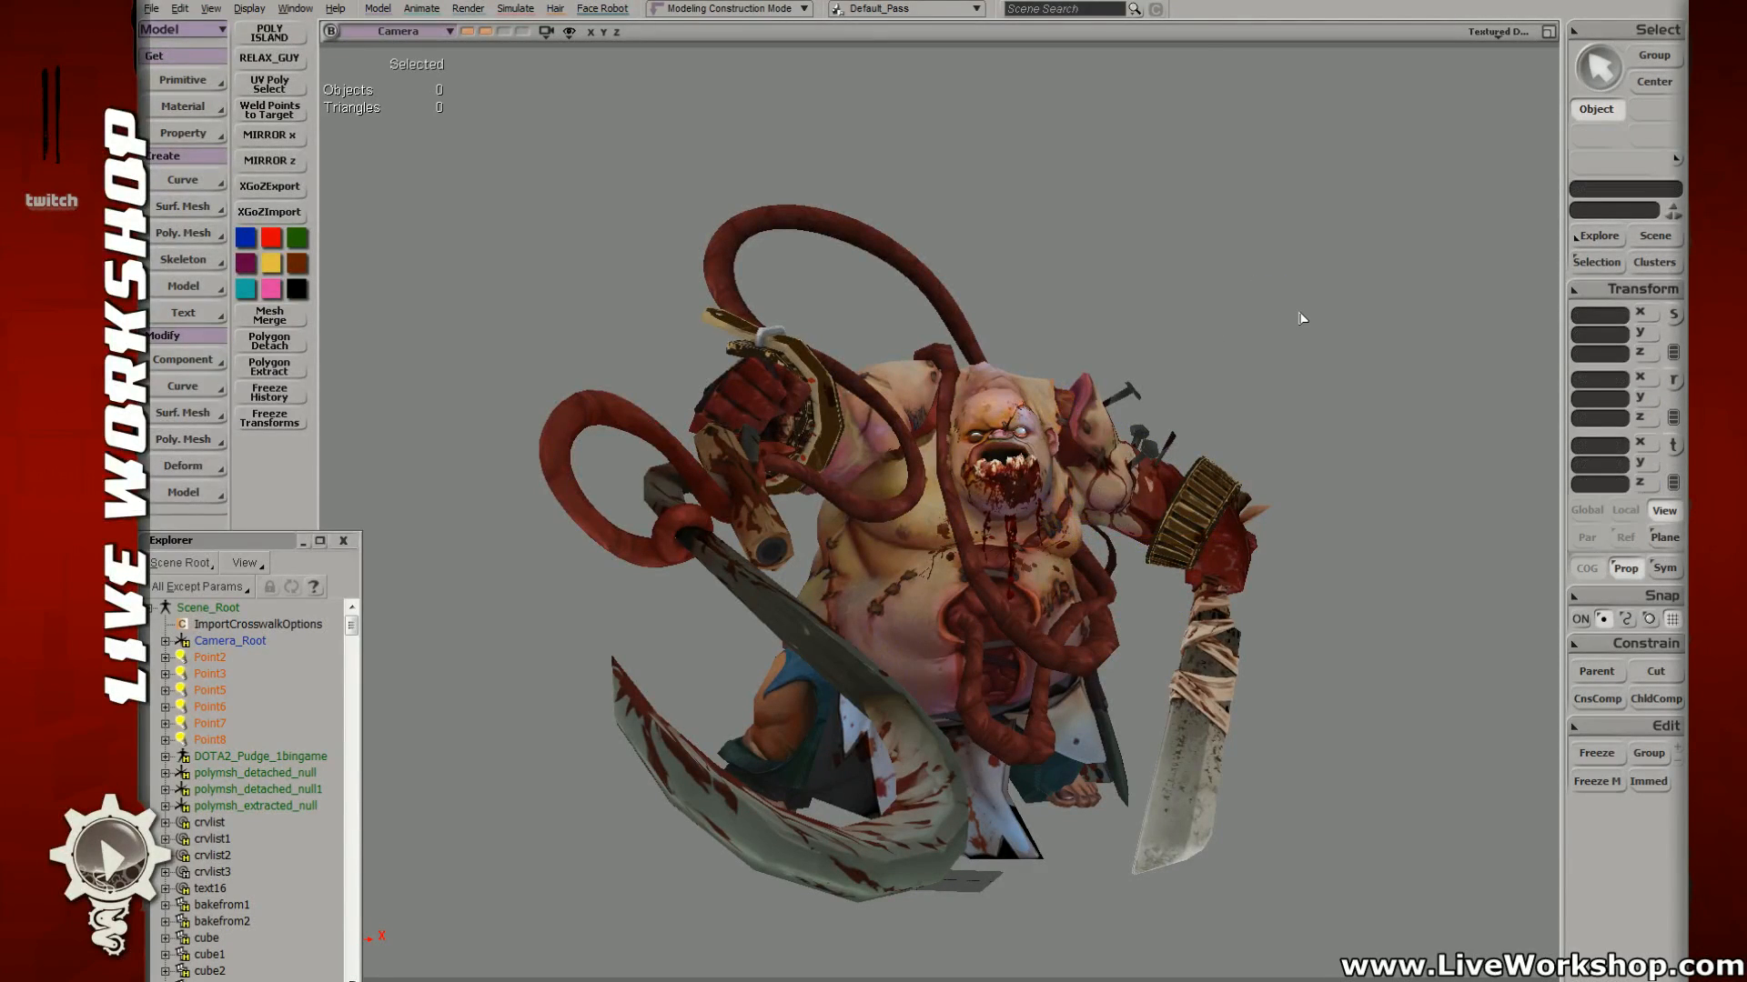
Step: Rotate the short intestine piece under the cleaver arm and shift it up against the side of the torso
{"action": "left_click", "coordinate": [1136, 575]}
{"action": "key", "text": "c"}
{"action": "left_click_drag", "start_coordinate": [1022, 593], "coordinate": [1079, 649]}
{"action": "key", "text": "v"}
{"action": "key", "text": "c"}
{"action": "key", "text": "v"}
{"action": "left_click_drag", "start_coordinate": [1095, 580], "coordinate": [1101, 562]}
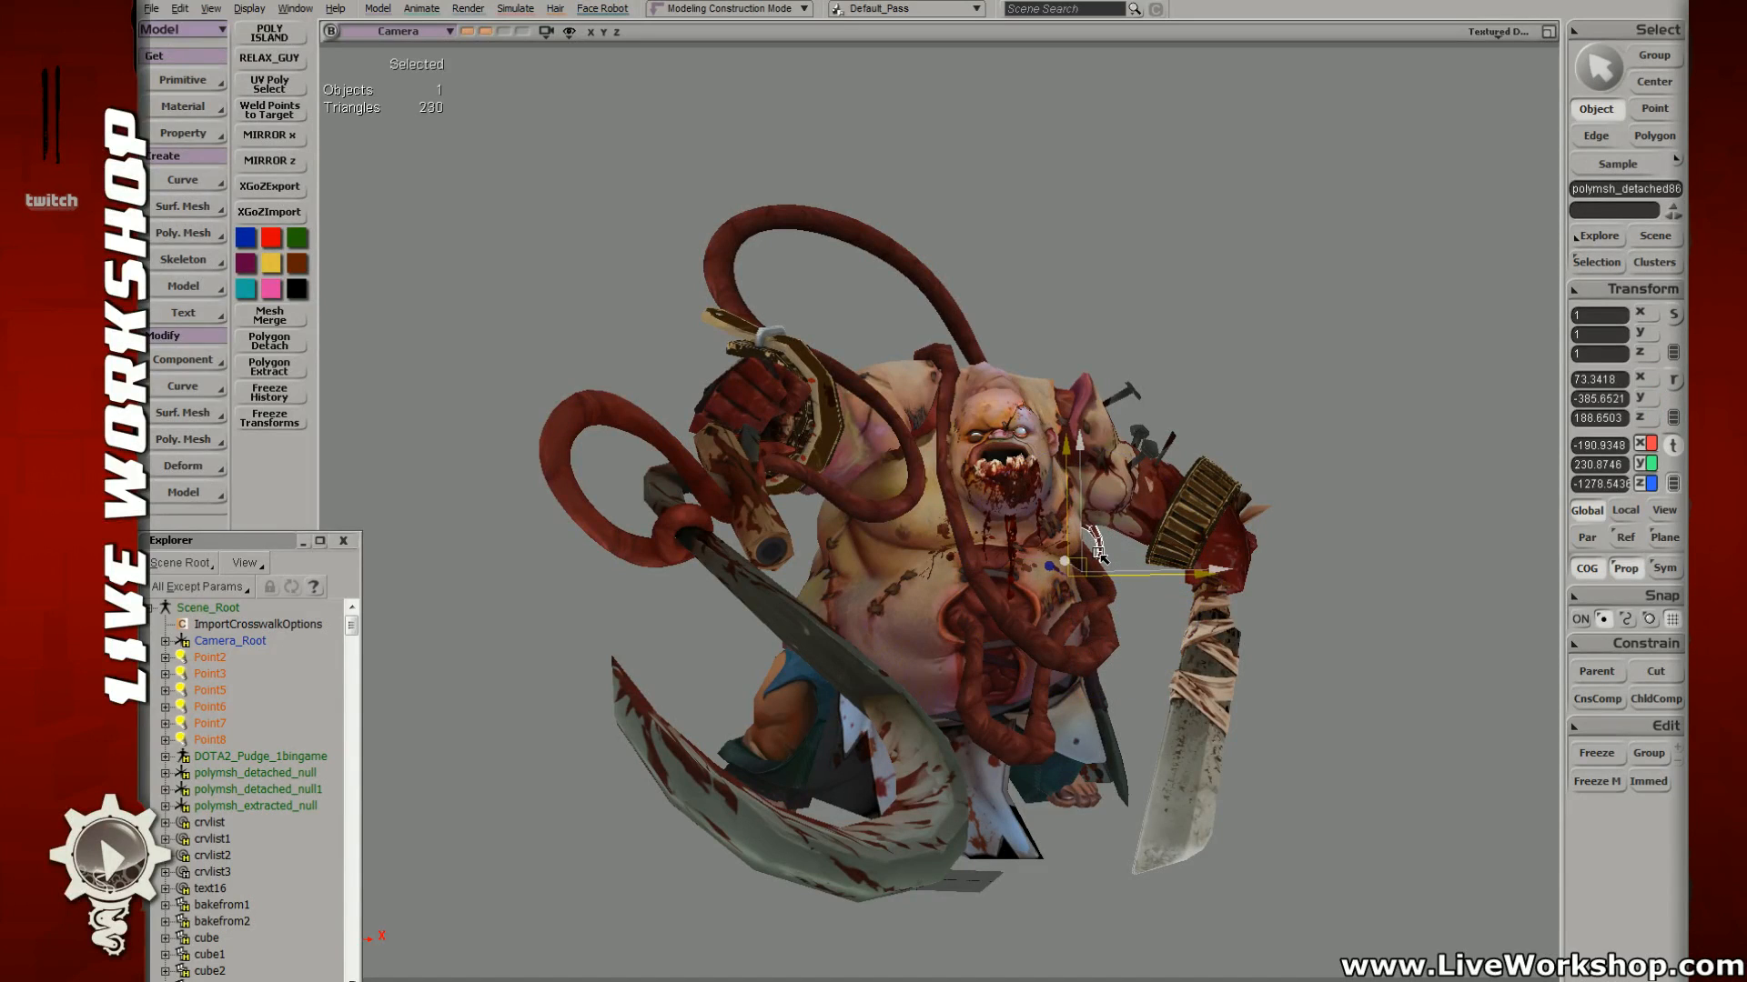
{"action": "left_click", "coordinate": [1292, 370]}
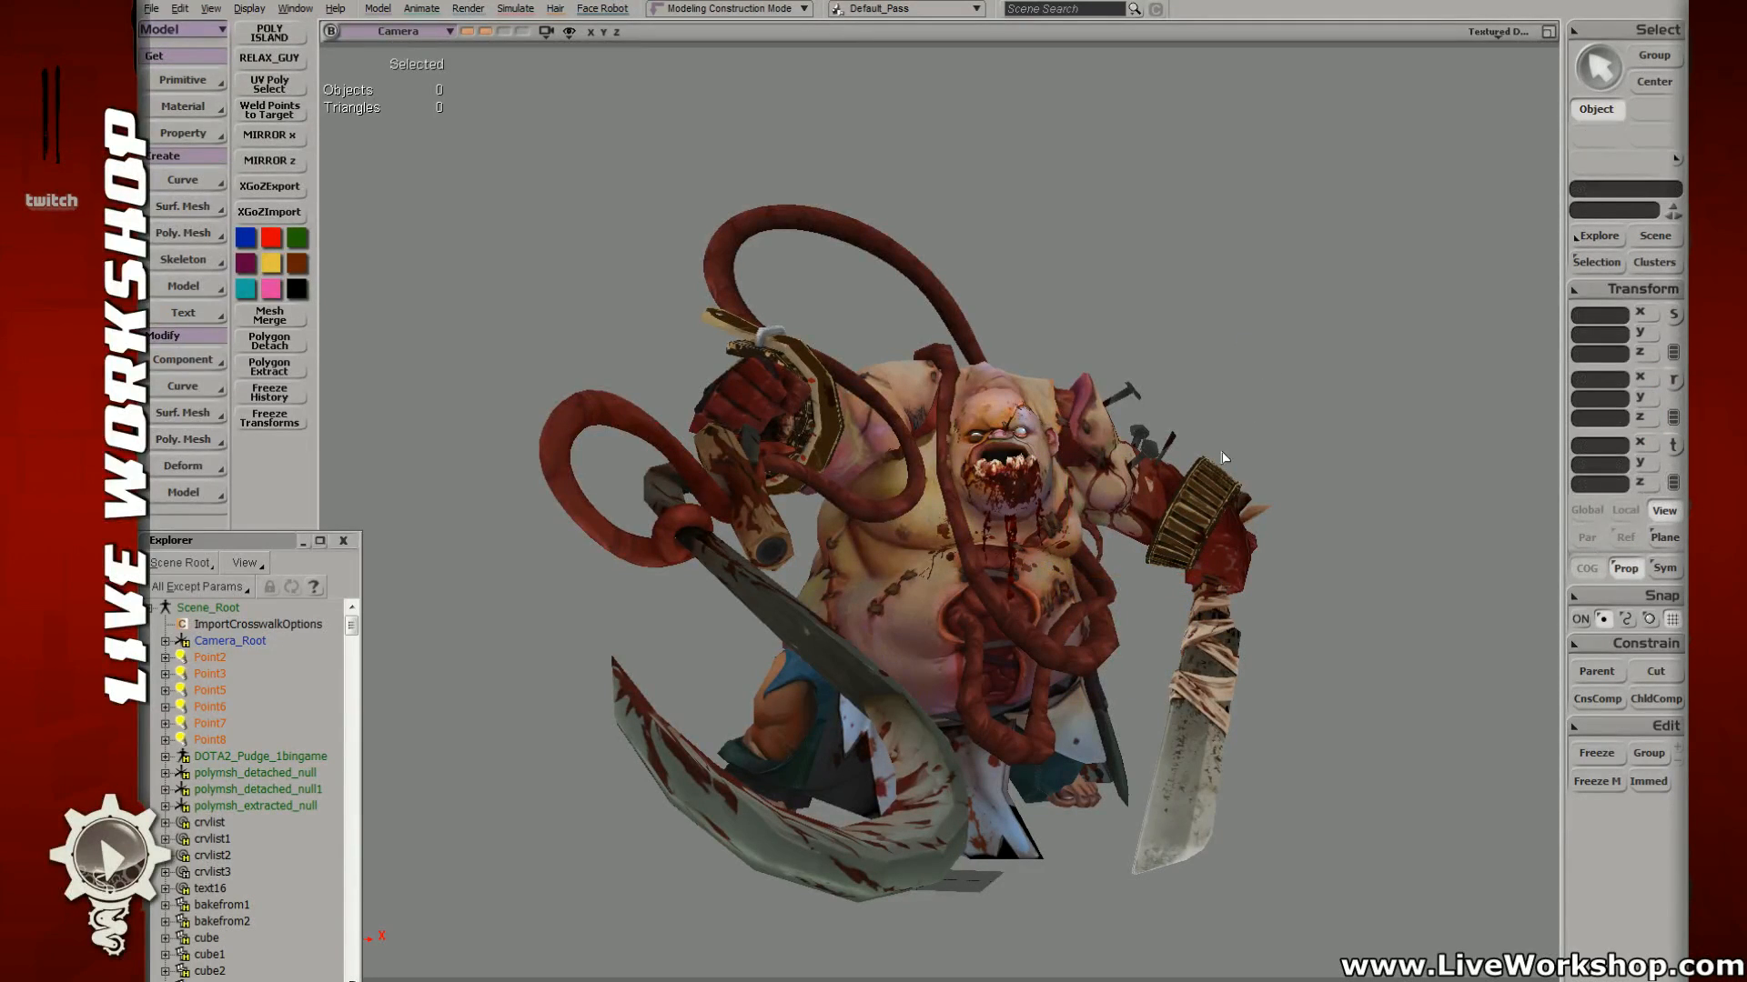
Step: Bring the short intestine piece forward in depth and turn it so it curves outward beside the belly loops
{"action": "left_click", "coordinate": [1132, 595]}
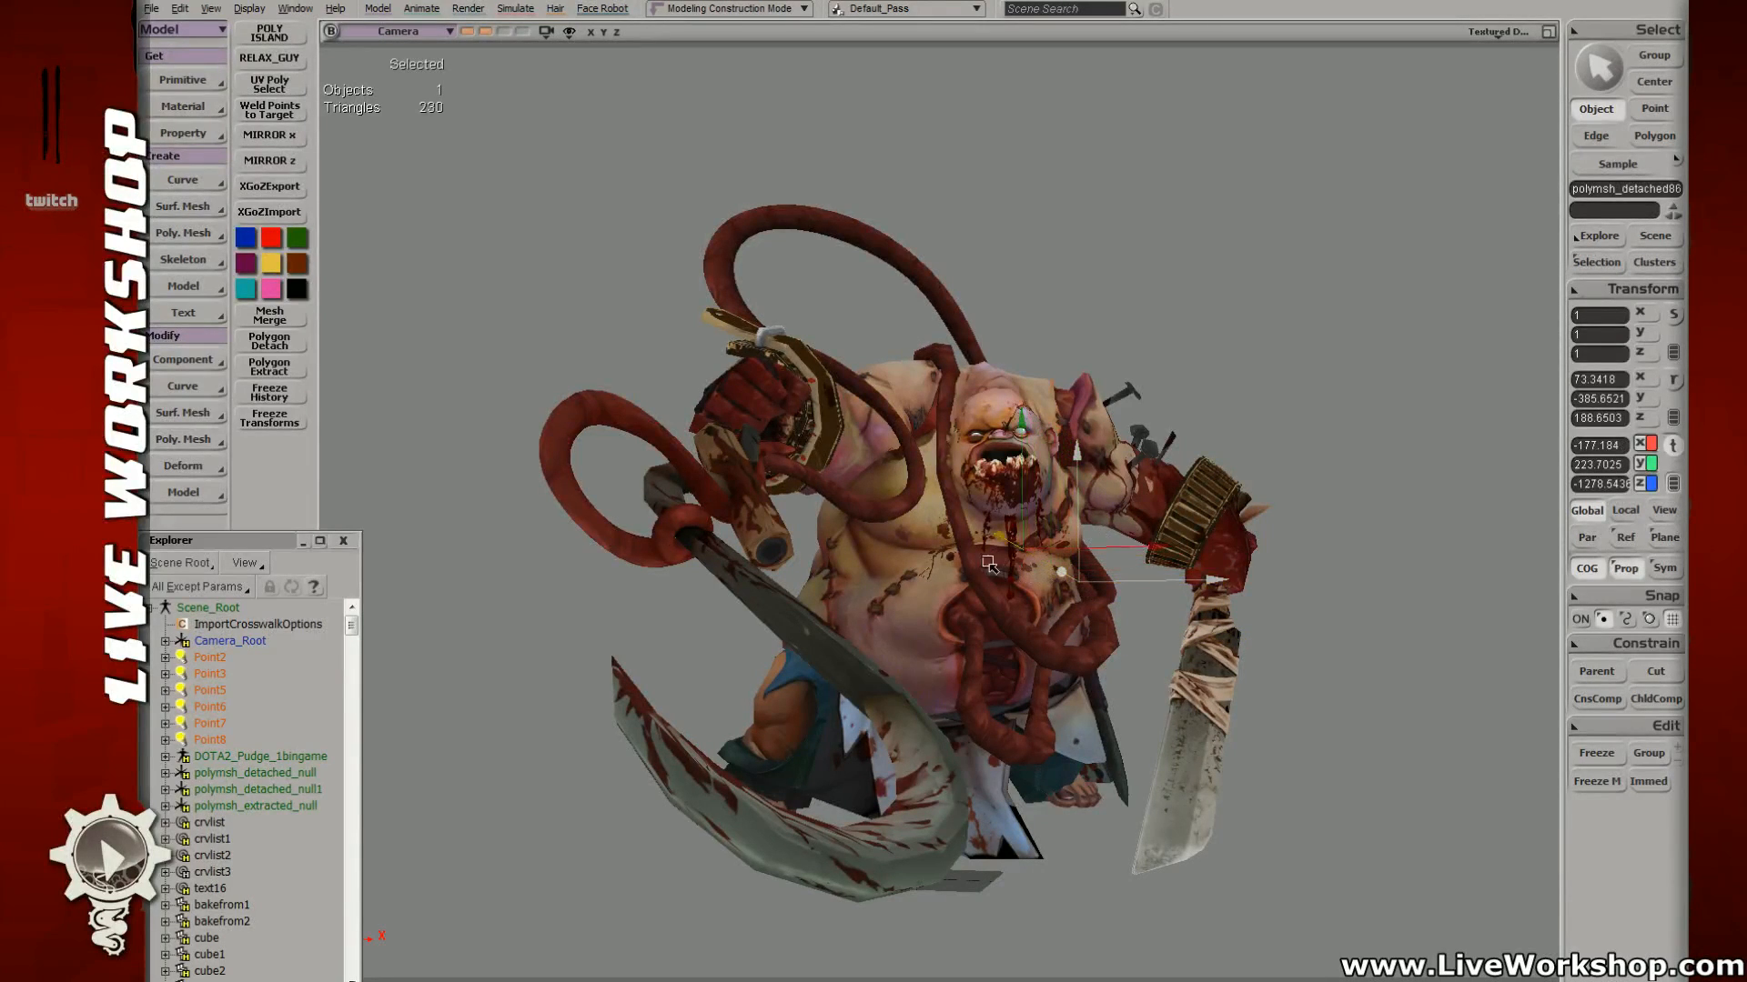
{"action": "left_click_drag", "start_coordinate": [989, 564], "coordinate": [969, 517]}
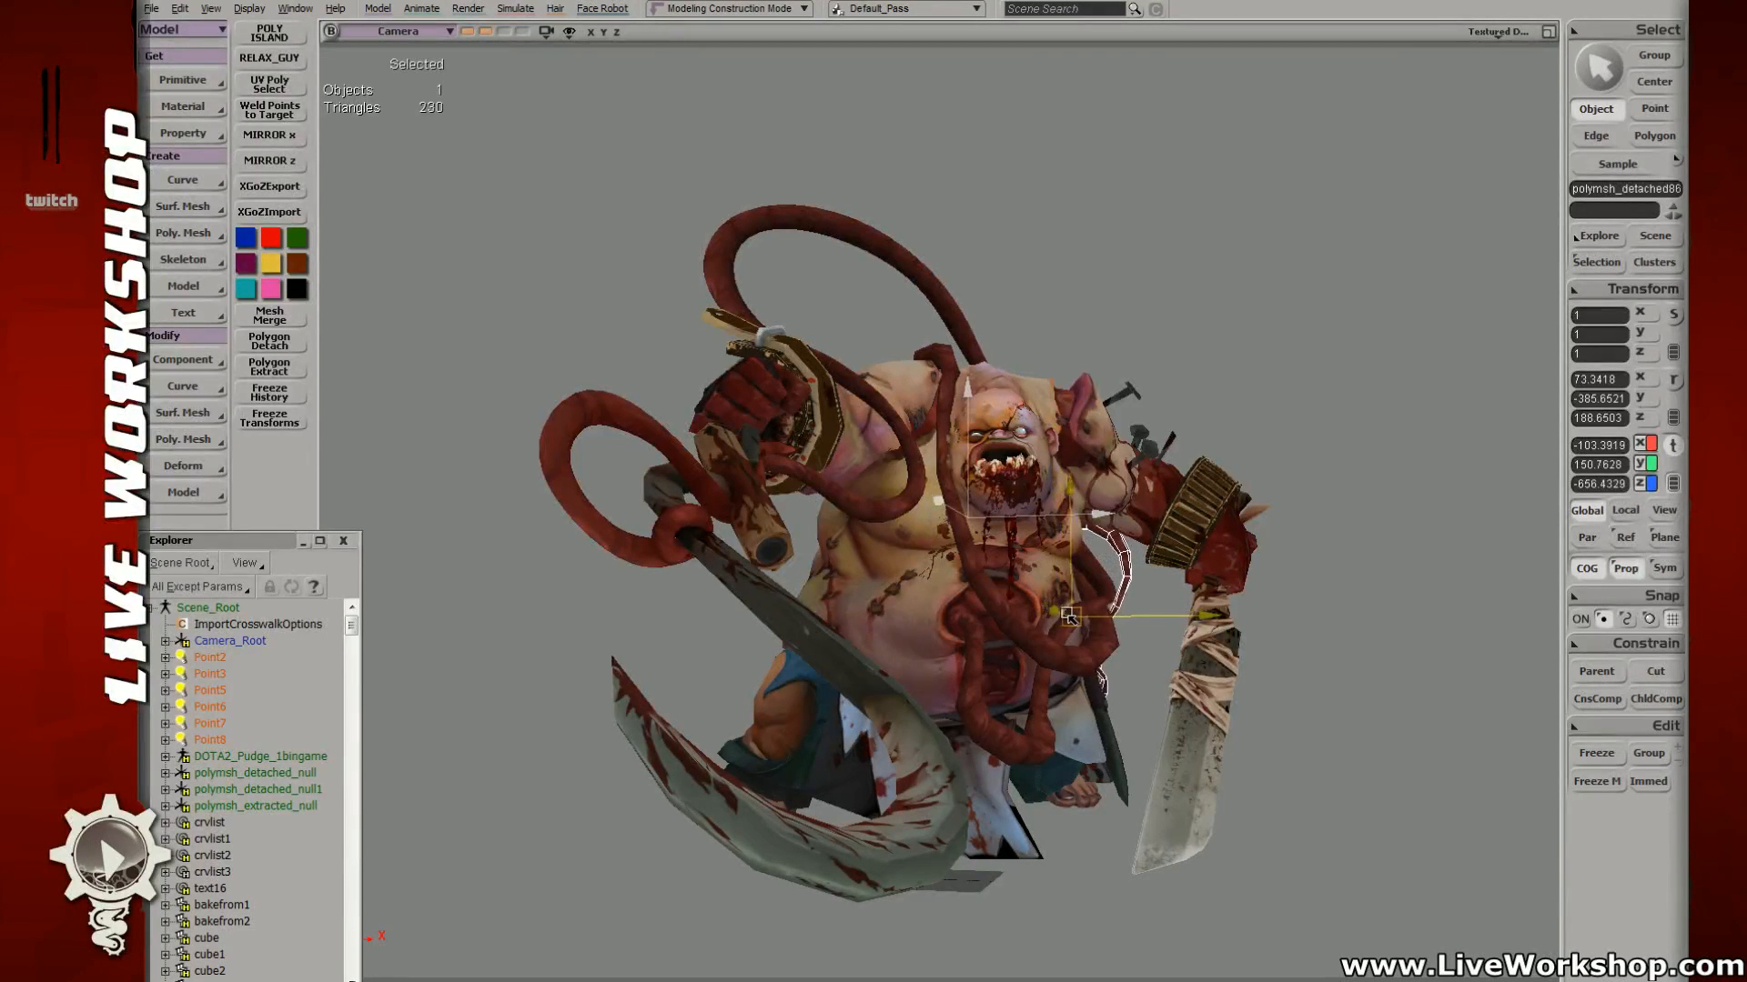
{"action": "key", "text": "c"}
{"action": "left_click_drag", "start_coordinate": [1058, 490], "coordinate": [1148, 589]}
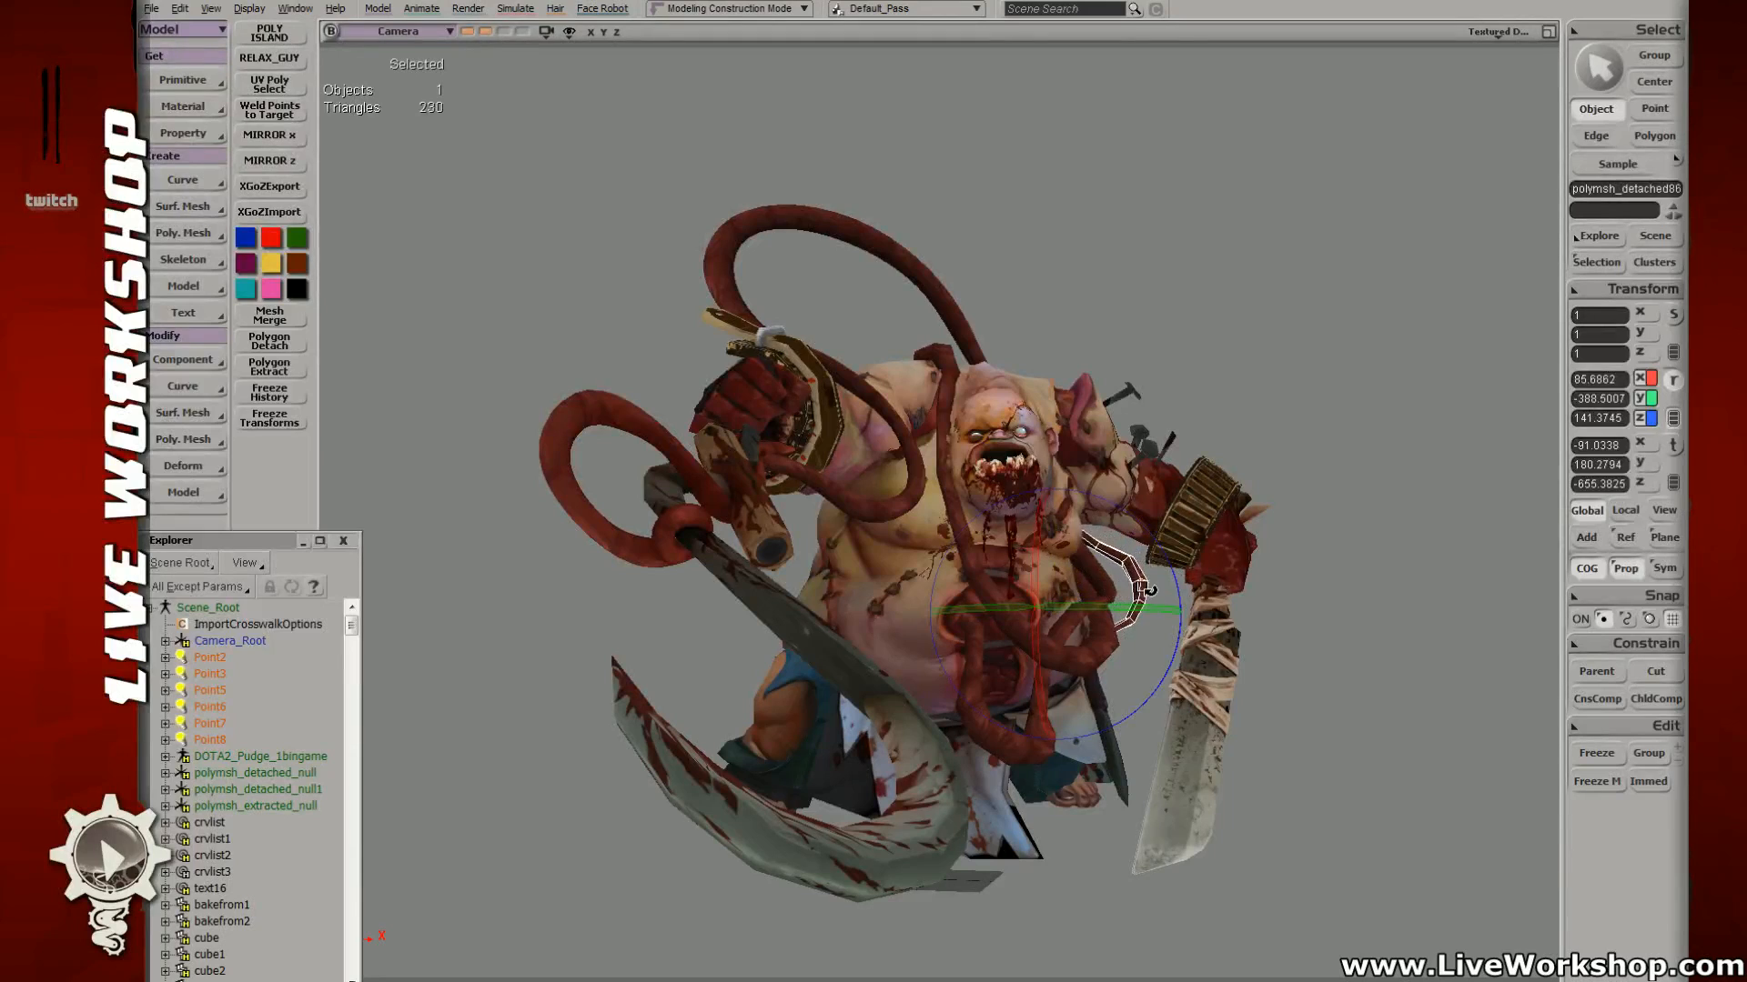
{"action": "key", "text": "v"}
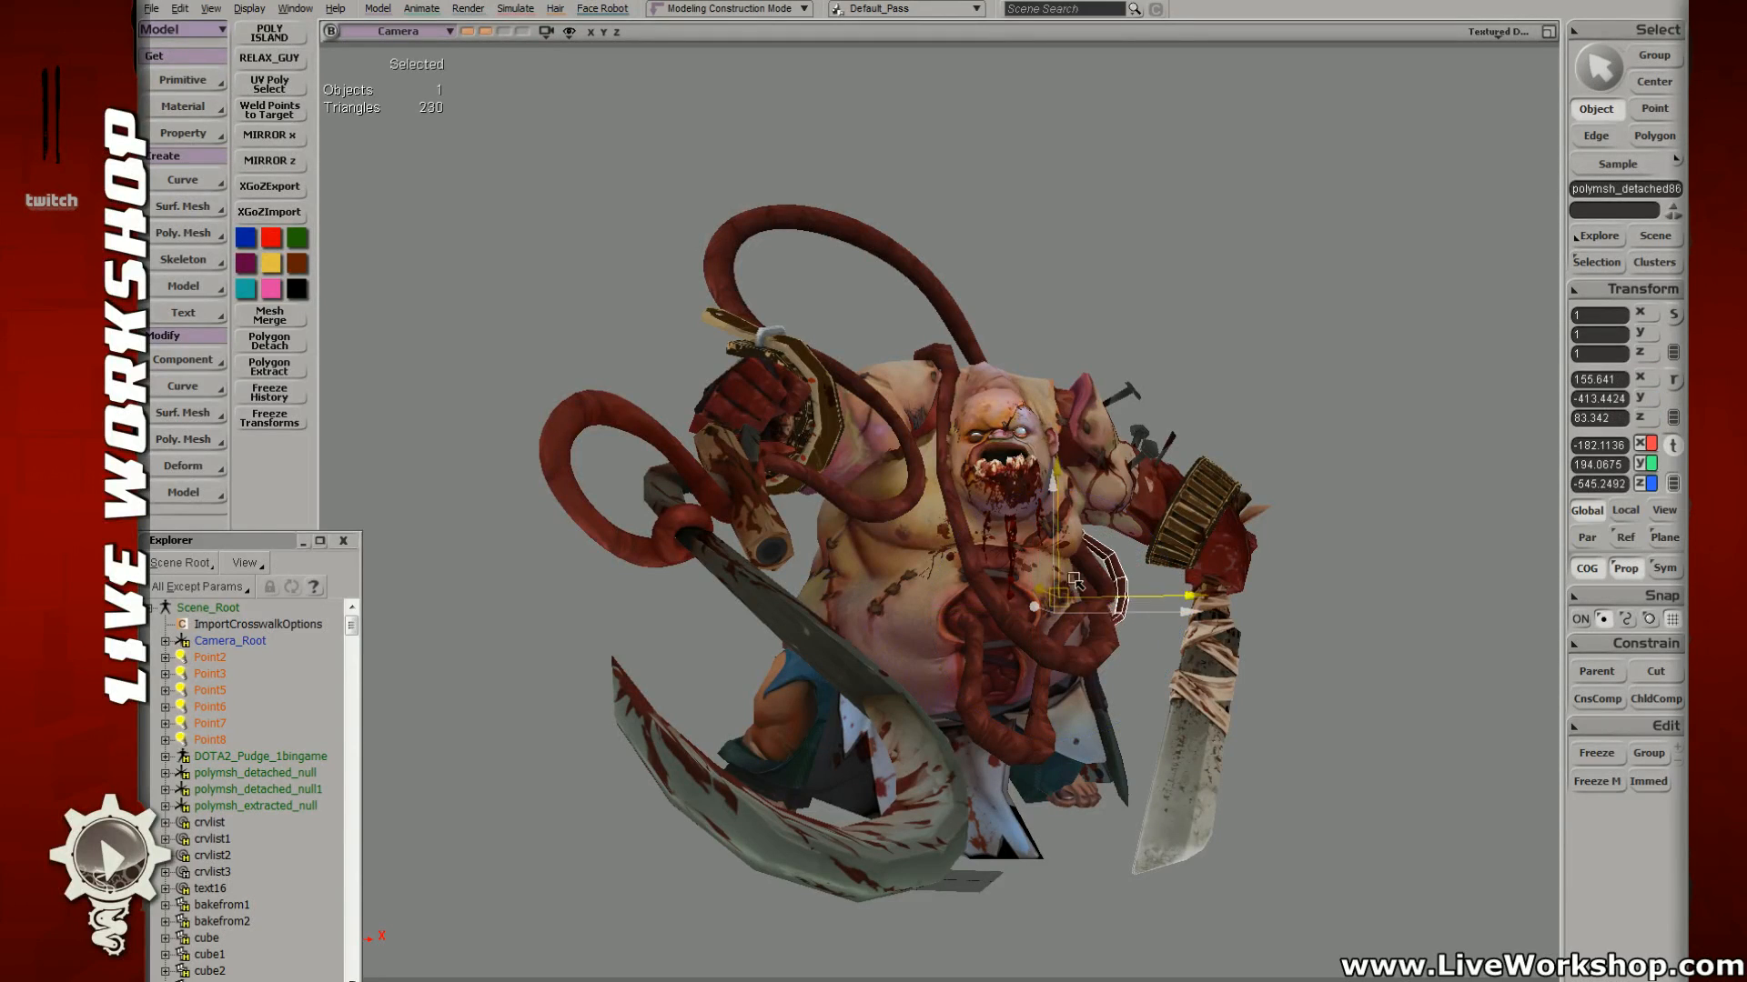
{"action": "mouse_move", "coordinate": [1060, 564]}
{"action": "left_mouse_down"}
{"action": "mouse_move", "coordinate": [1044, 534]}
{"action": "mouse_move", "coordinate": [1066, 559]}
{"action": "left_mouse_up"}
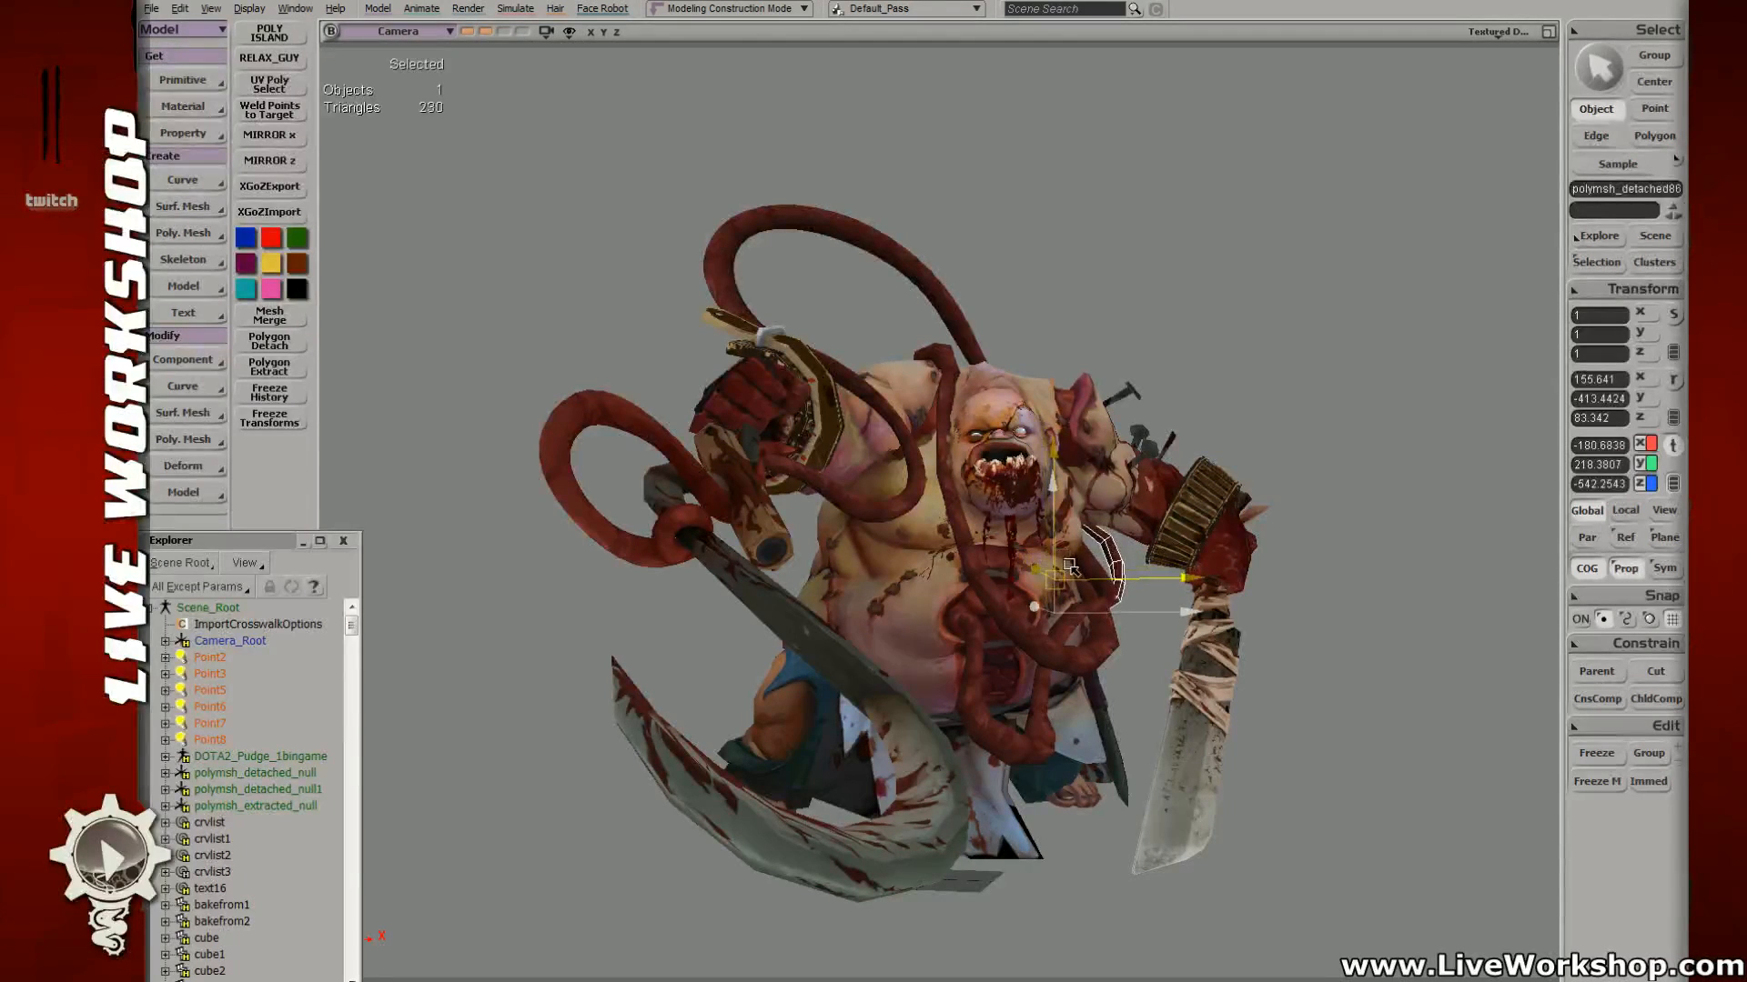
Step: Fine-tune the short intestine piece's rotation and position so it runs from under the cleaver arm into the belly loops
{"action": "key", "text": "c"}
{"action": "left_click_drag", "start_coordinate": [1101, 623], "coordinate": [1096, 580]}
{"action": "key", "text": "v"}
{"action": "key", "text": "c"}
{"action": "left_click_drag", "start_coordinate": [1082, 592], "coordinate": [1098, 650]}
{"action": "key", "text": "v"}
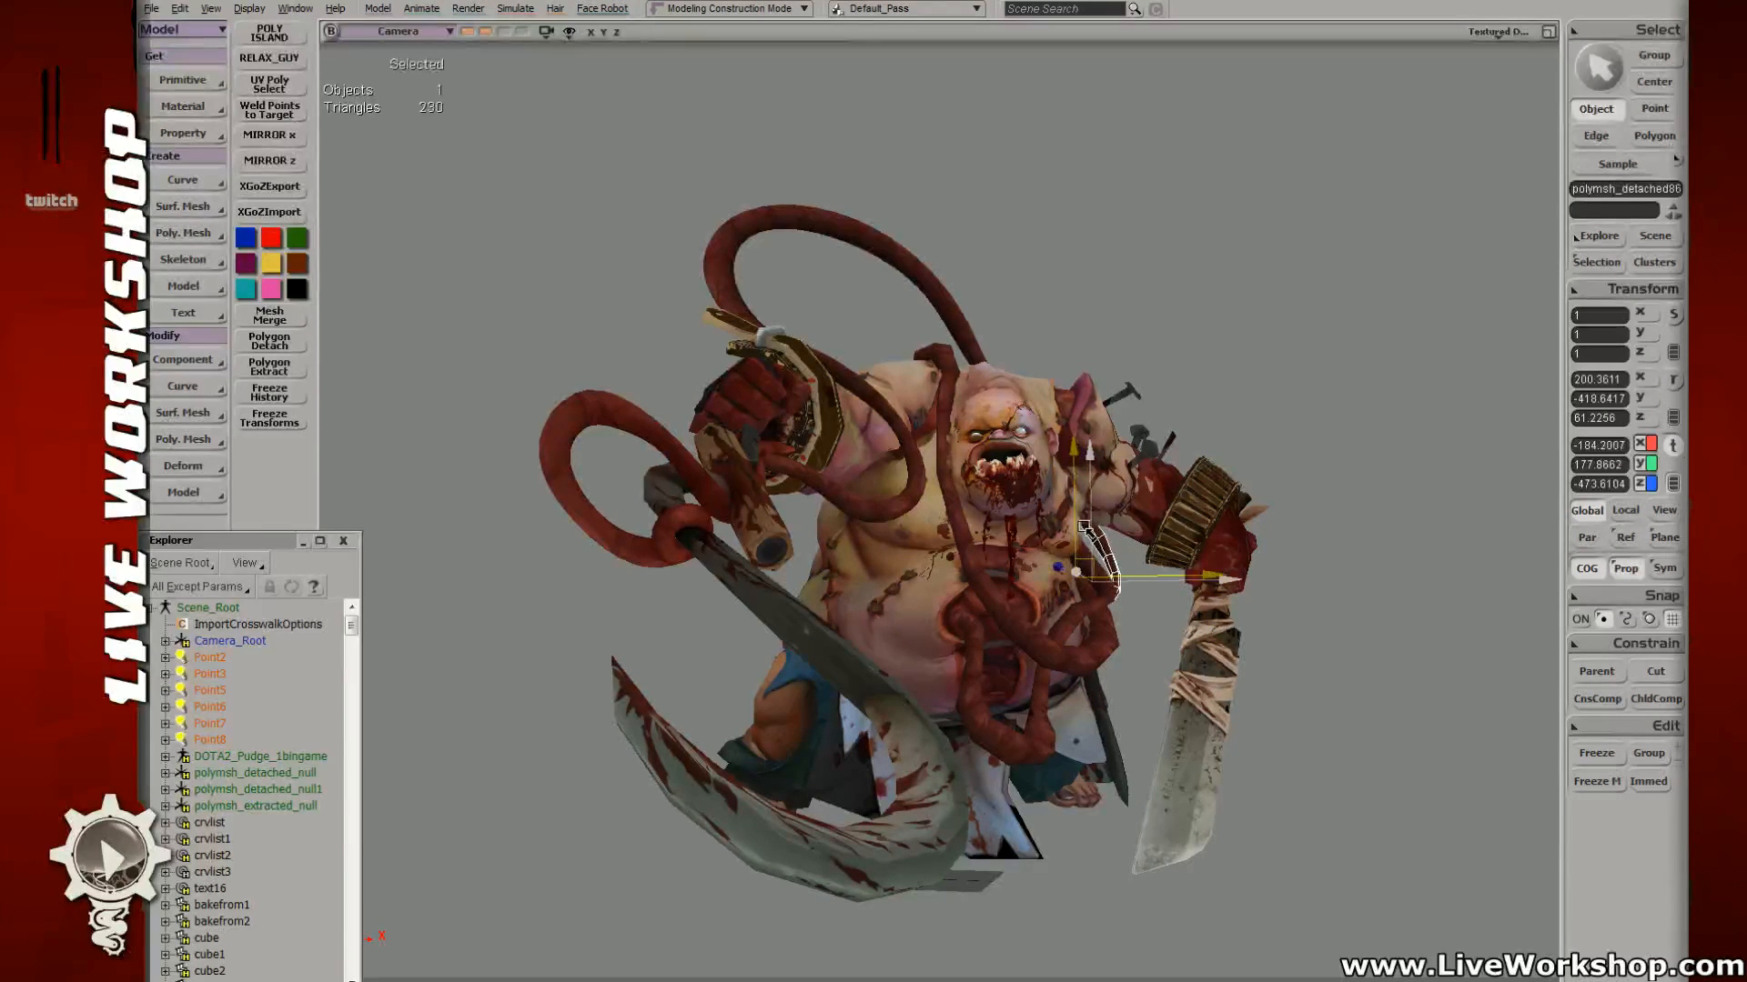
{"action": "left_click", "coordinate": [1240, 242]}
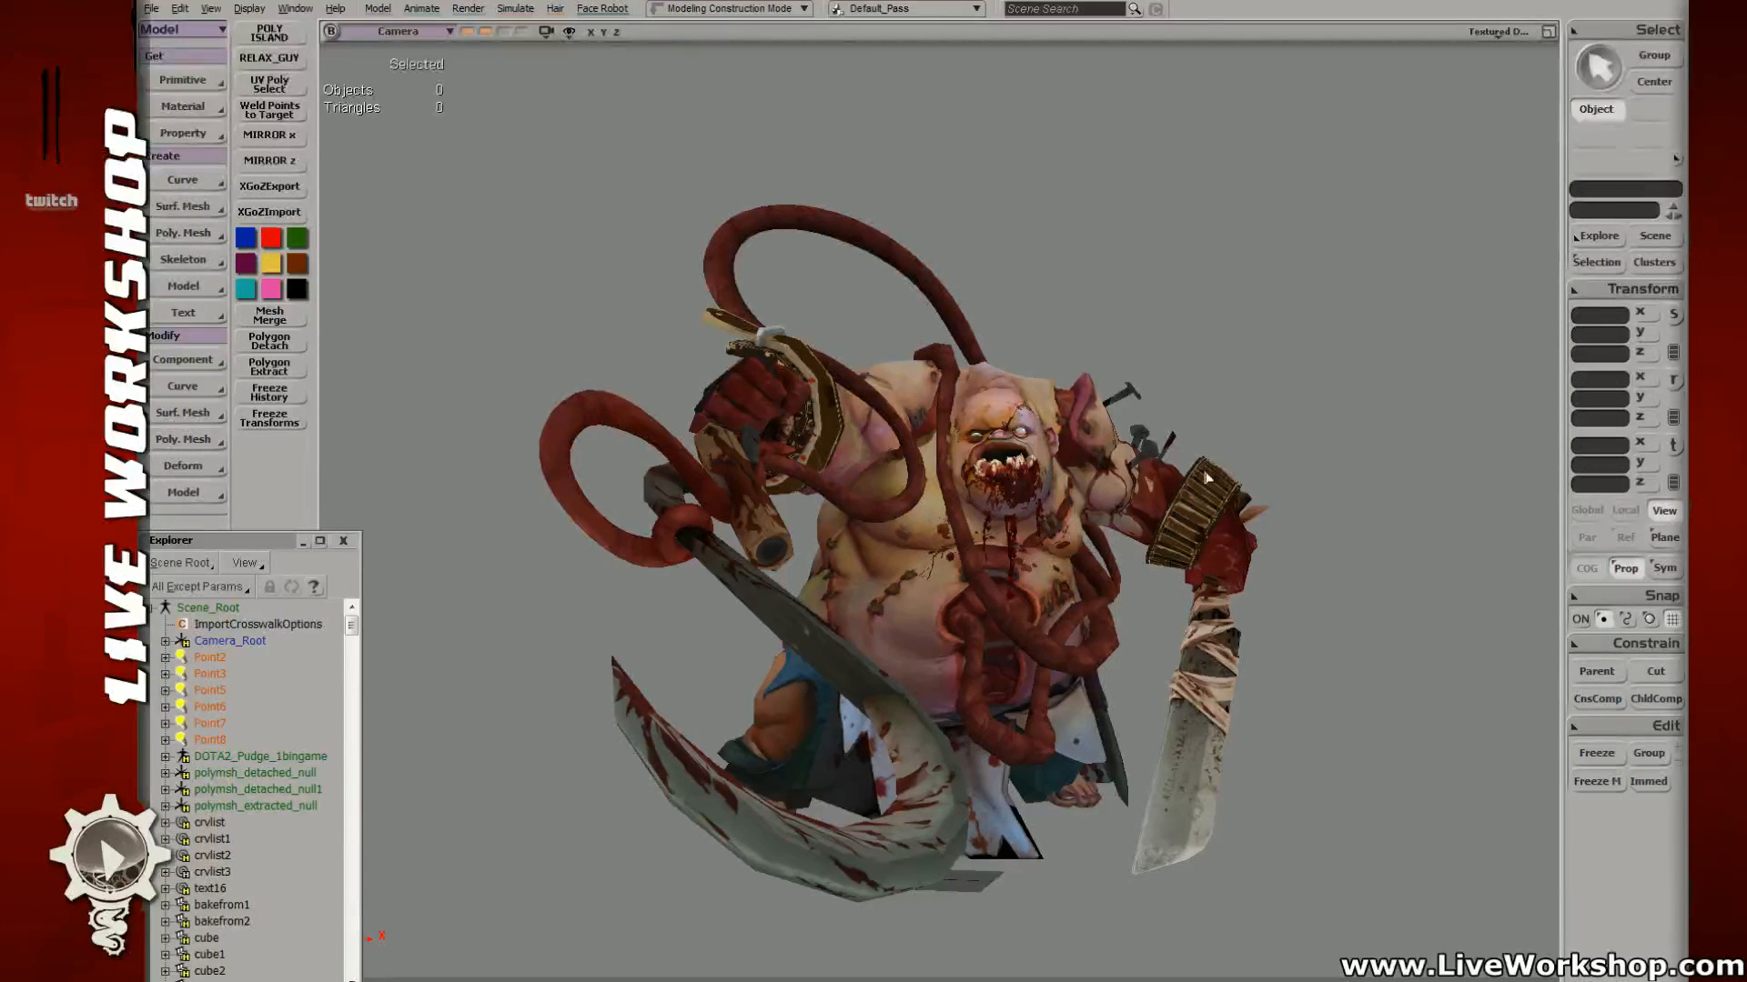
Step: Save the scene and select all meshes of the posed Pudge, including the intestines, hook and cleaver
{"action": "key", "text": "ctrl+s"}
{"action": "left_click_drag", "start_coordinate": [599, 218], "coordinate": [1310, 903]}
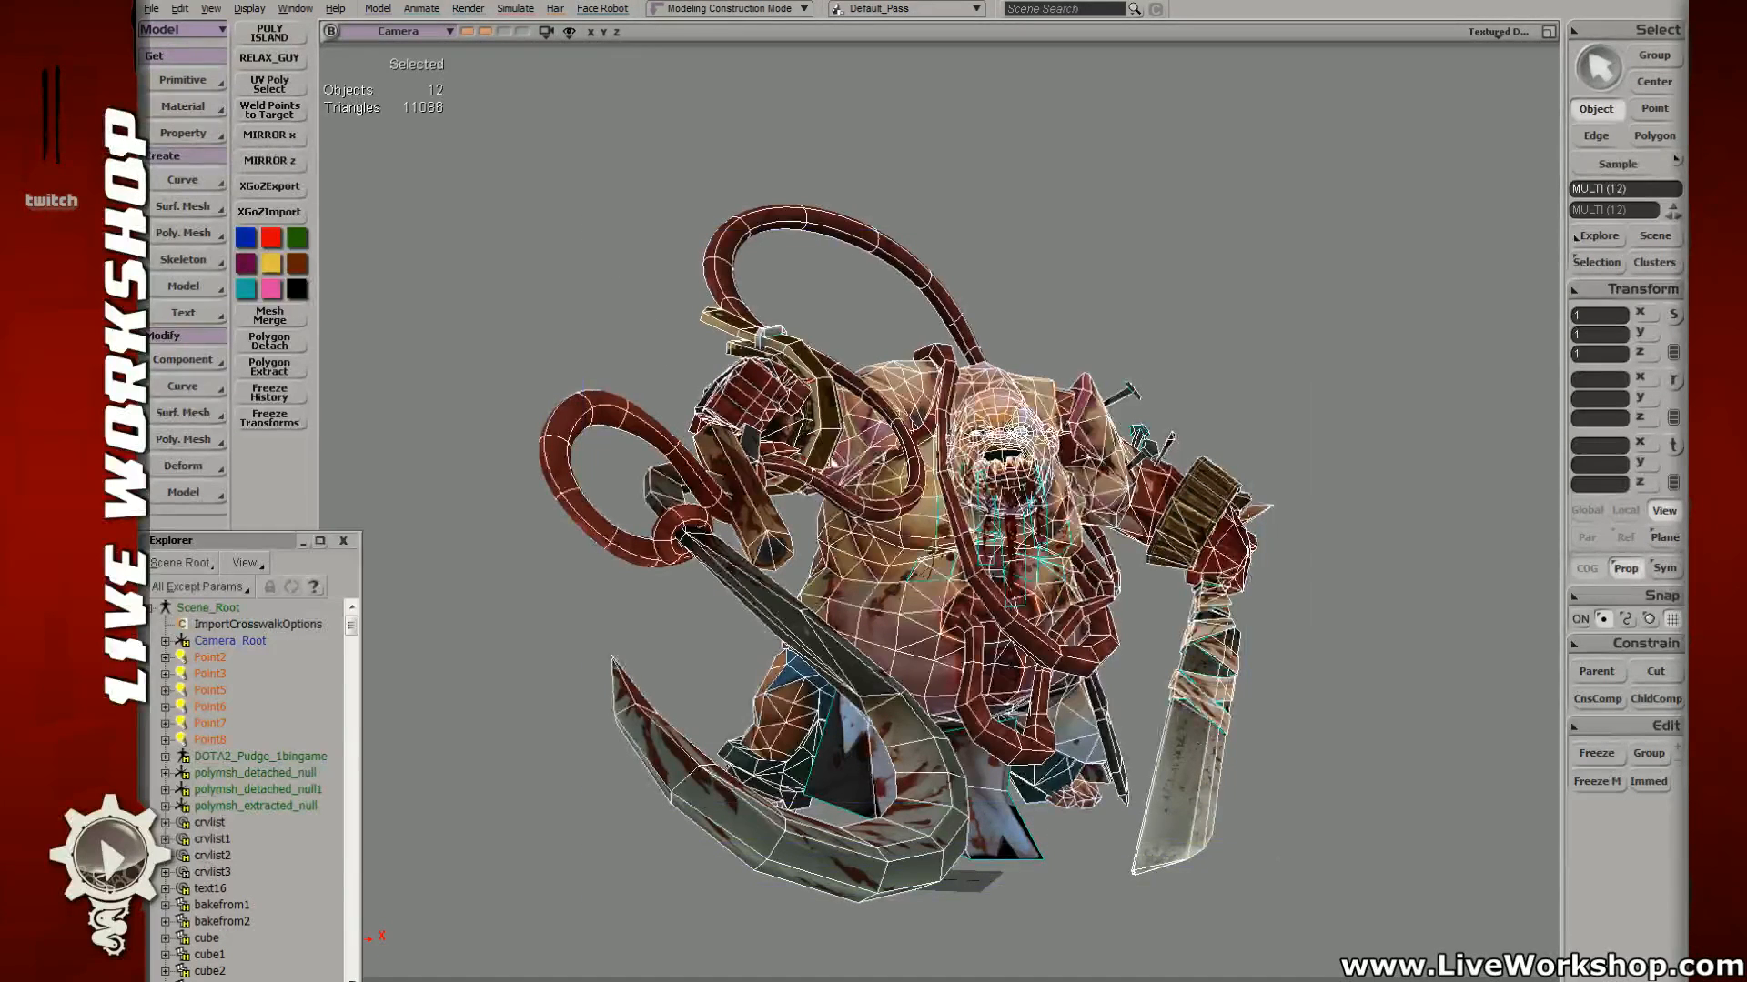
{"action": "key", "text": "ctrl+s"}
Step: Set up a Wavefront OBJ export of the selected meshes, review its geometry options and browse for an output file
{"action": "left_click", "coordinate": [151, 8]}
{"action": "mouse_move", "coordinate": [182, 201]}
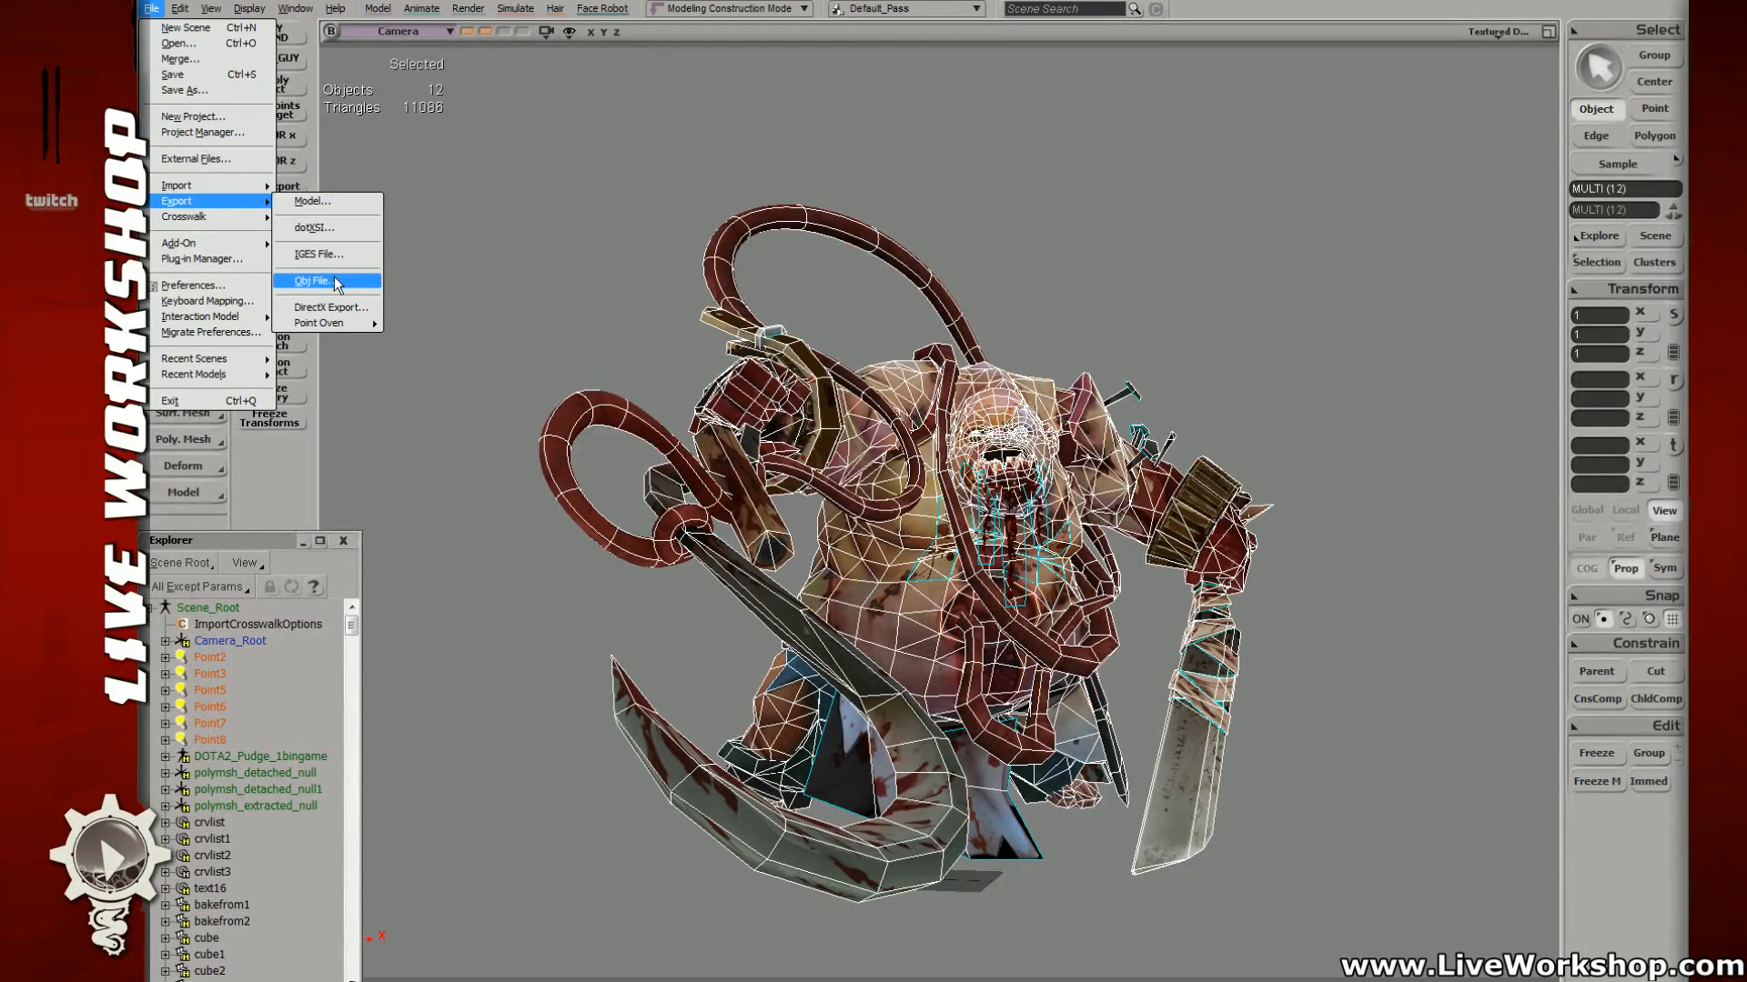
{"action": "left_click", "coordinate": [311, 281]}
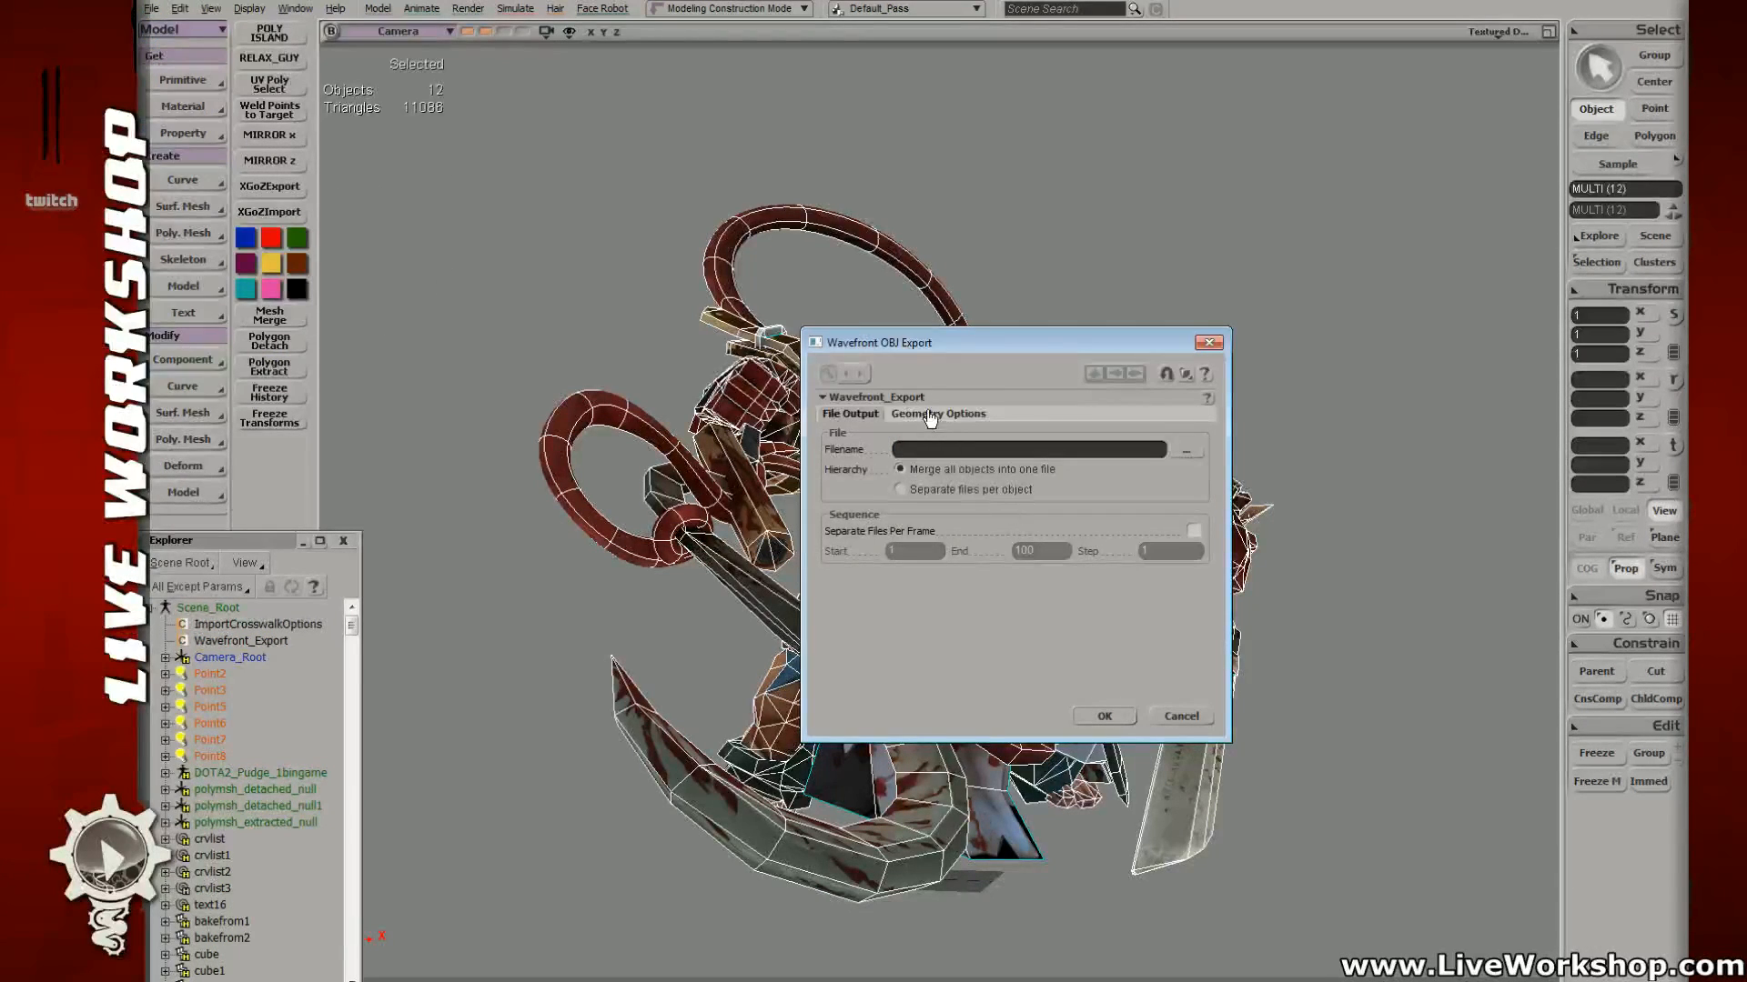
{"action": "left_click", "coordinate": [935, 415]}
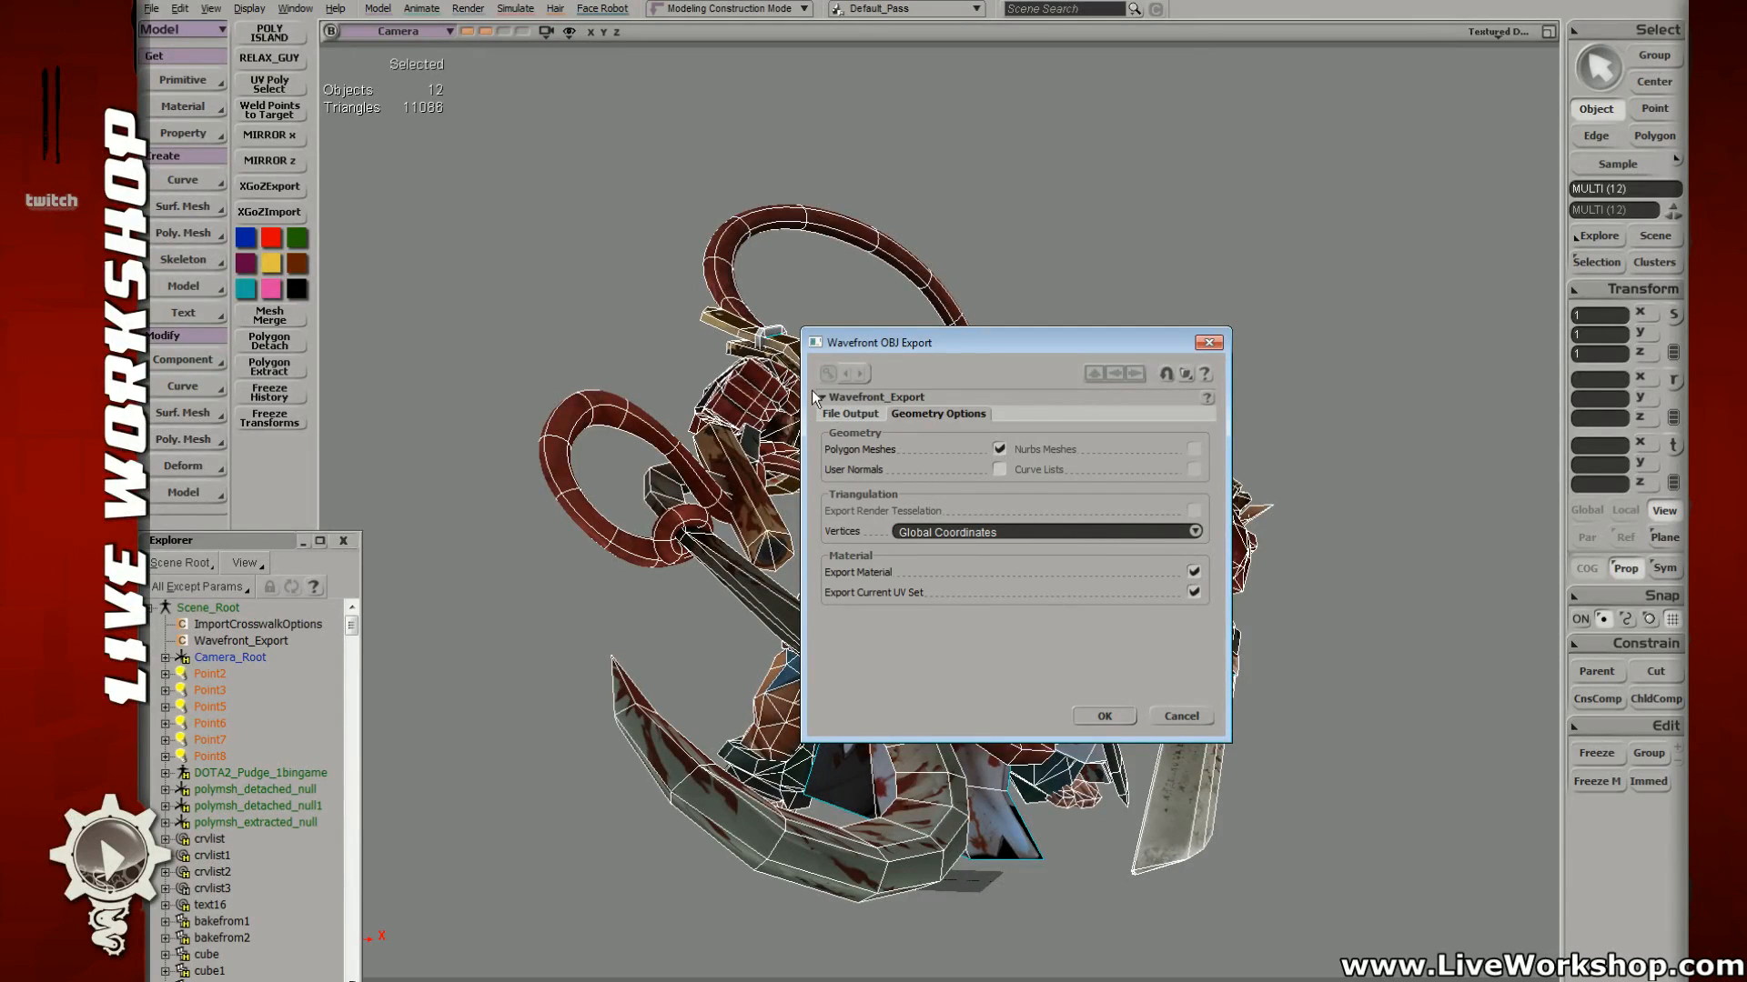
{"action": "left_click", "coordinate": [849, 414]}
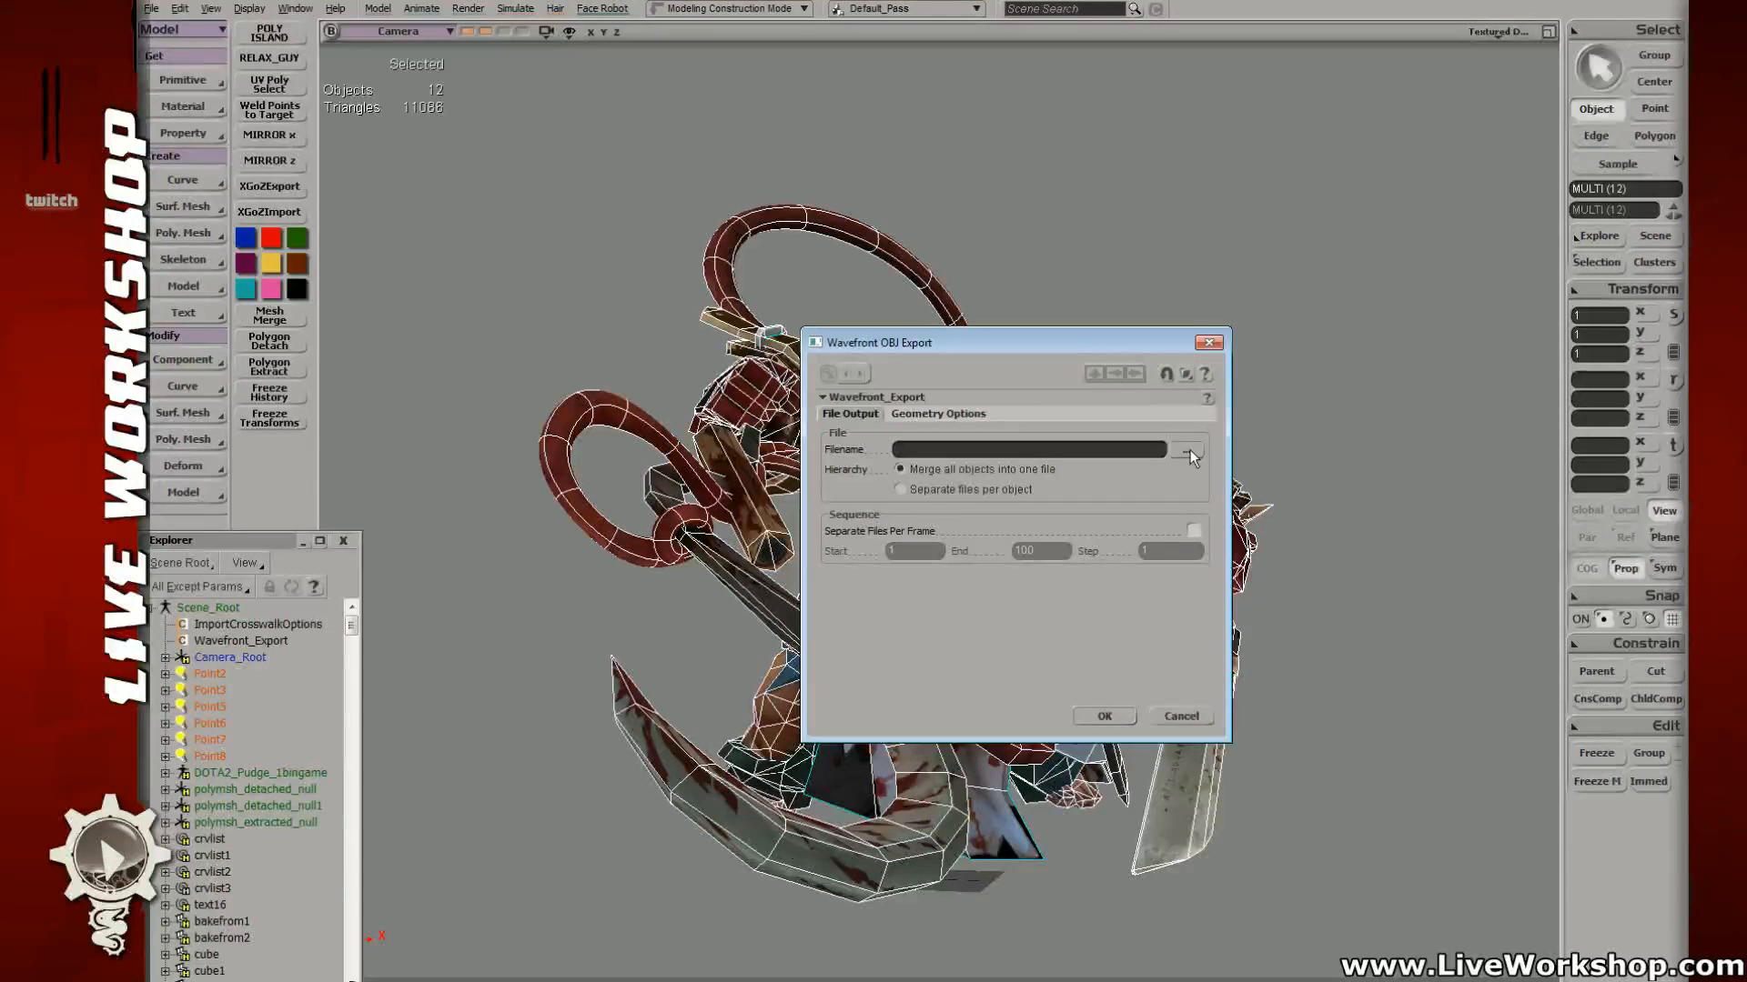
{"action": "left_click", "coordinate": [1188, 449]}
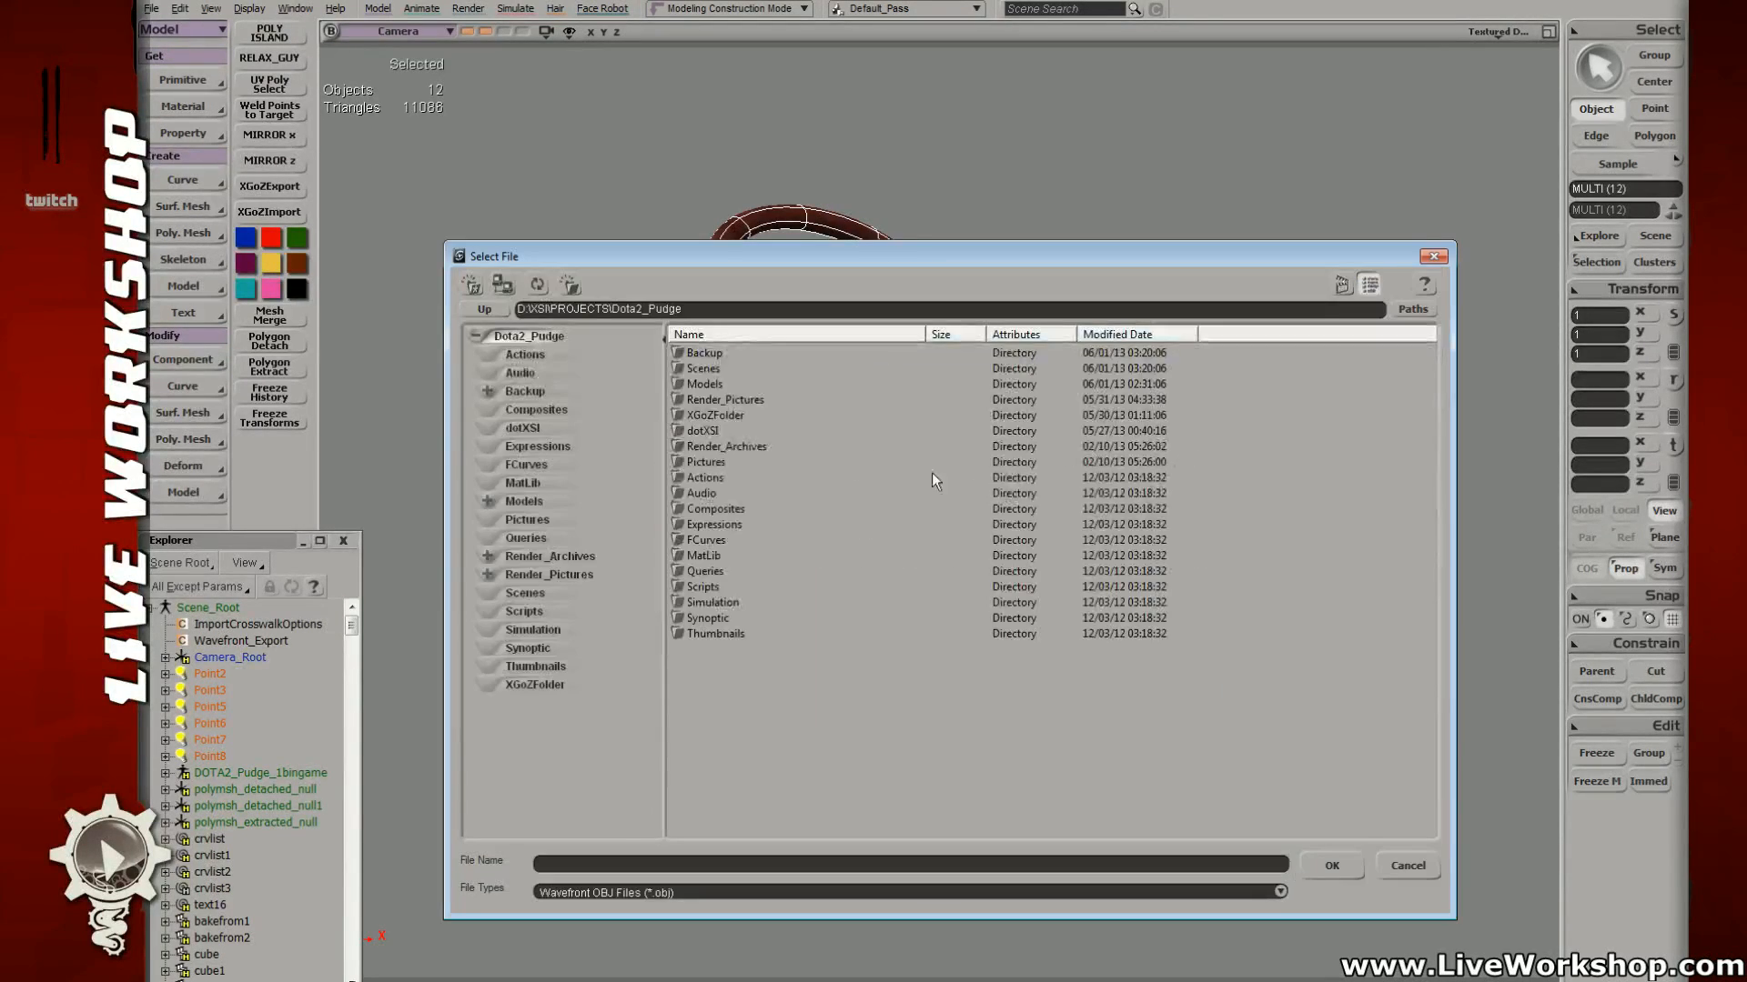
Step: Export the merged meshes to the project's Models folder as insanity_set_pose1b.obj, based on the existing insanity_set_pose1.obj name
{"action": "double_click", "coordinate": [709, 382]}
{"action": "left_click", "coordinate": [727, 353]}
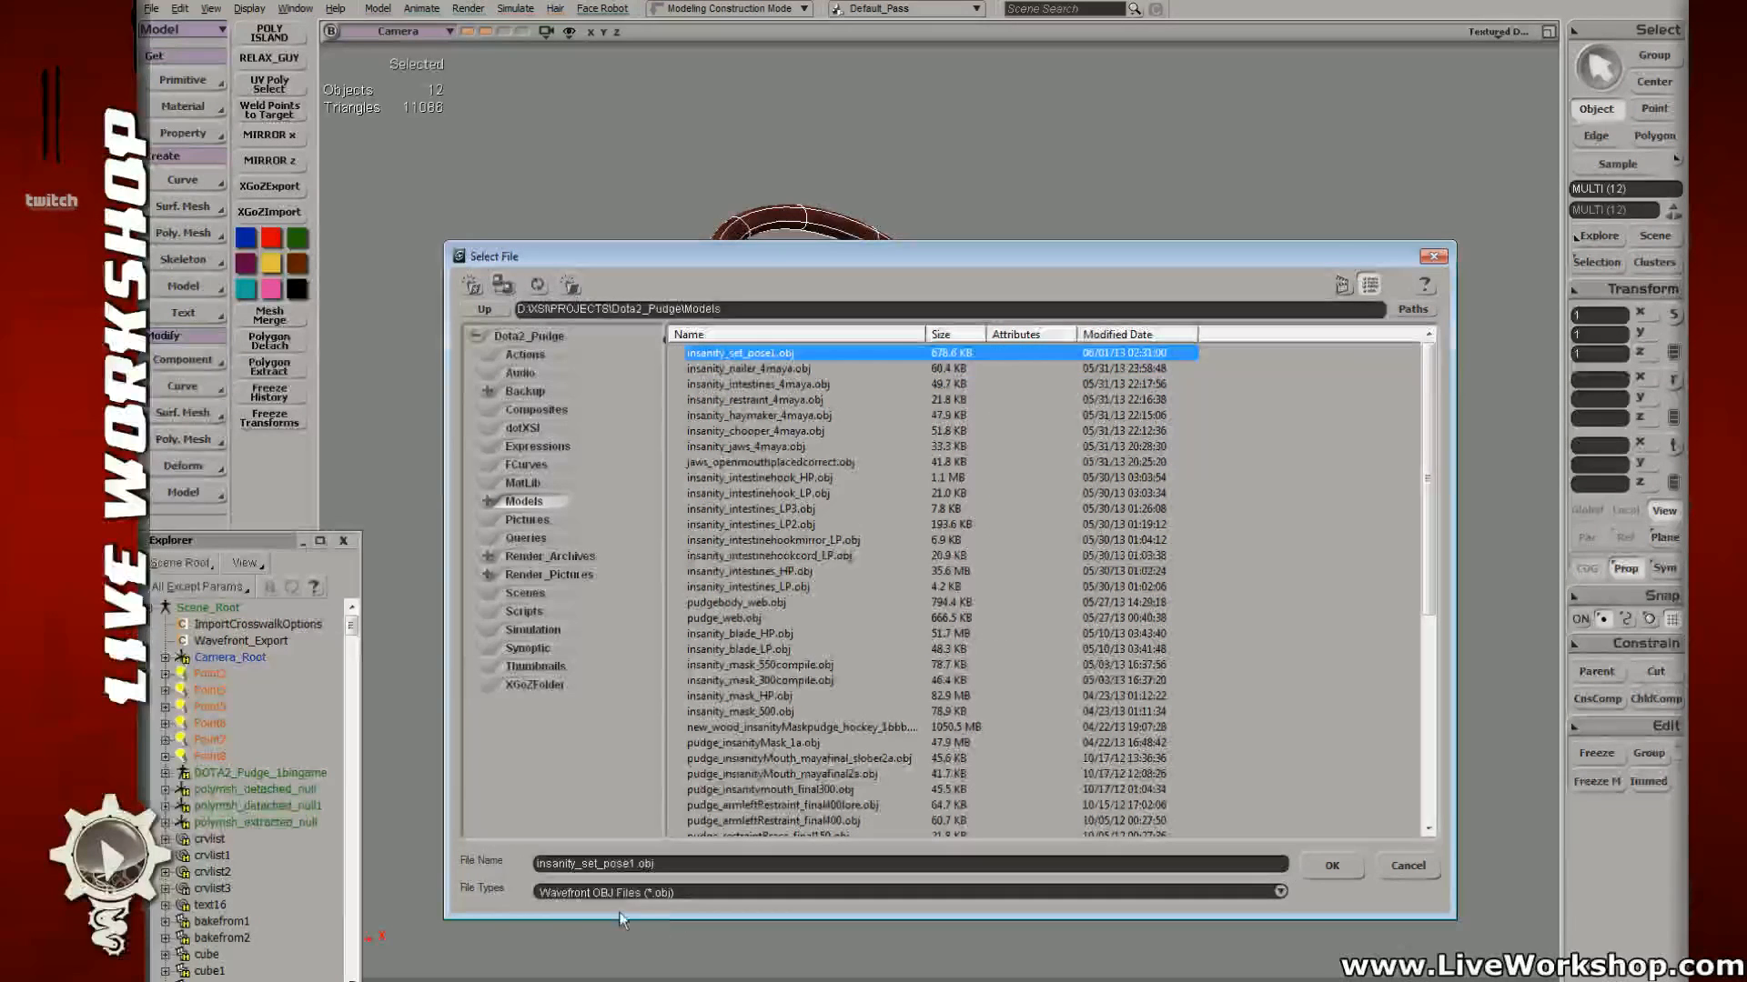
{"action": "left_click", "coordinate": [640, 865]}
{"action": "left_click", "coordinate": [636, 865]}
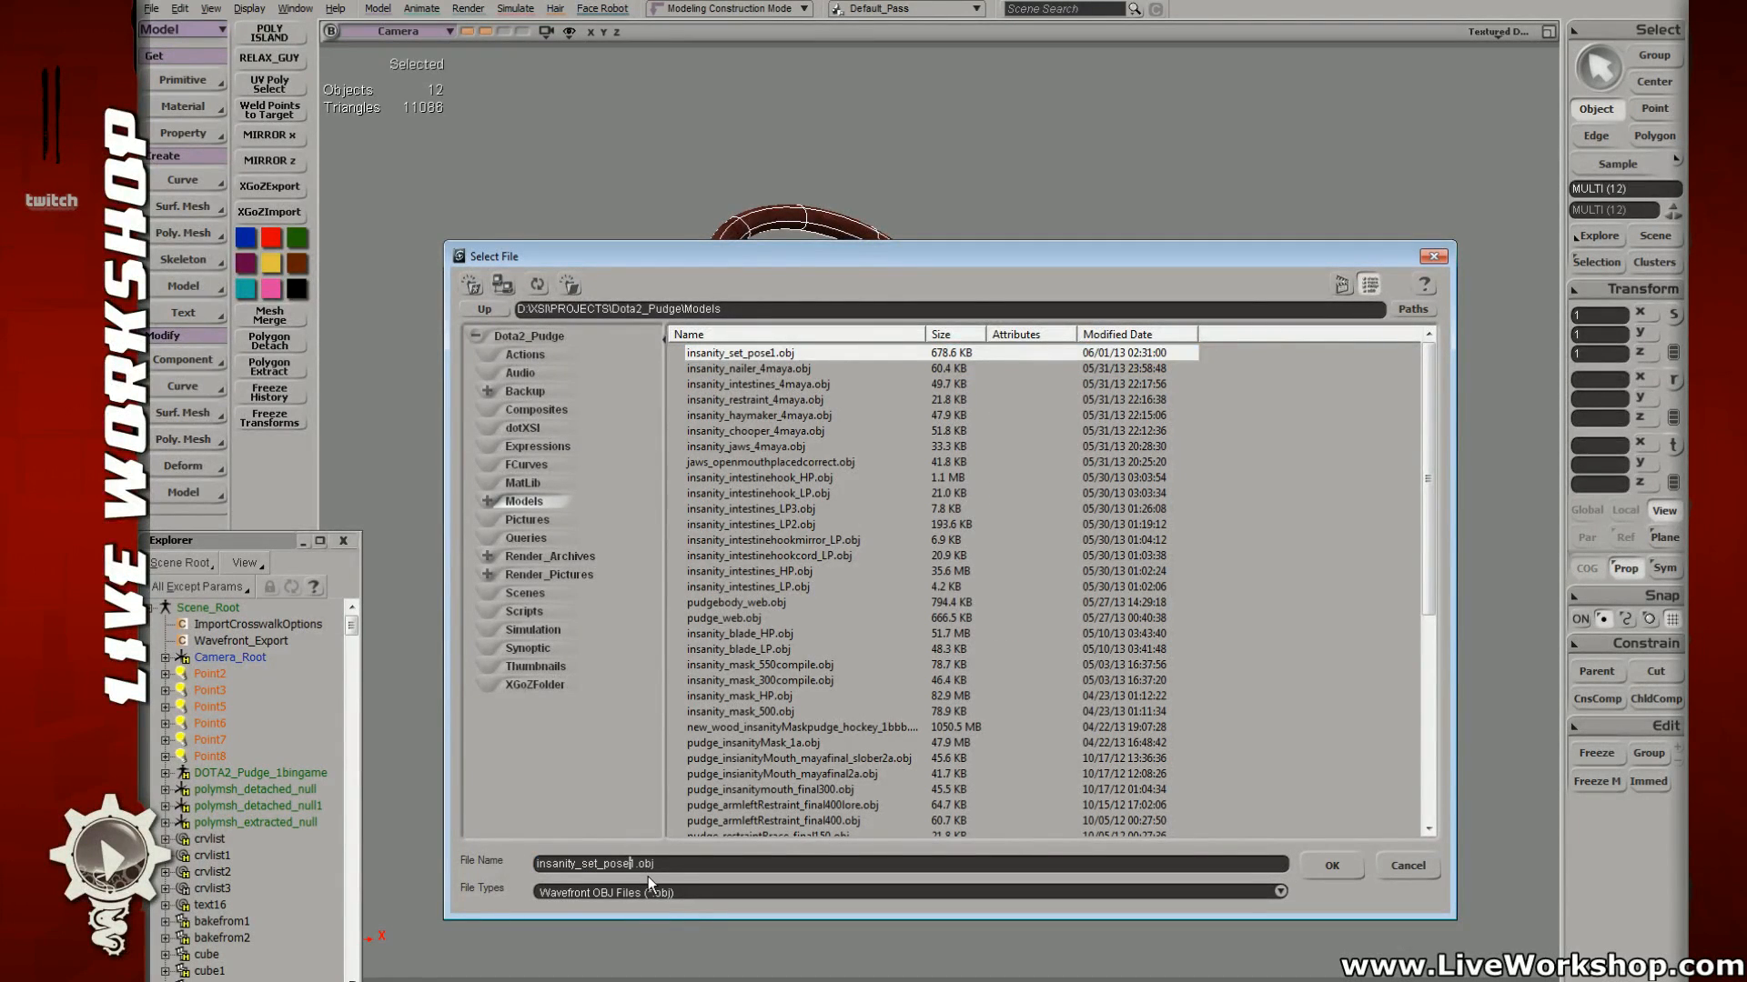
{"action": "type", "text": "b"}
{"action": "left_click", "coordinate": [1341, 869]}
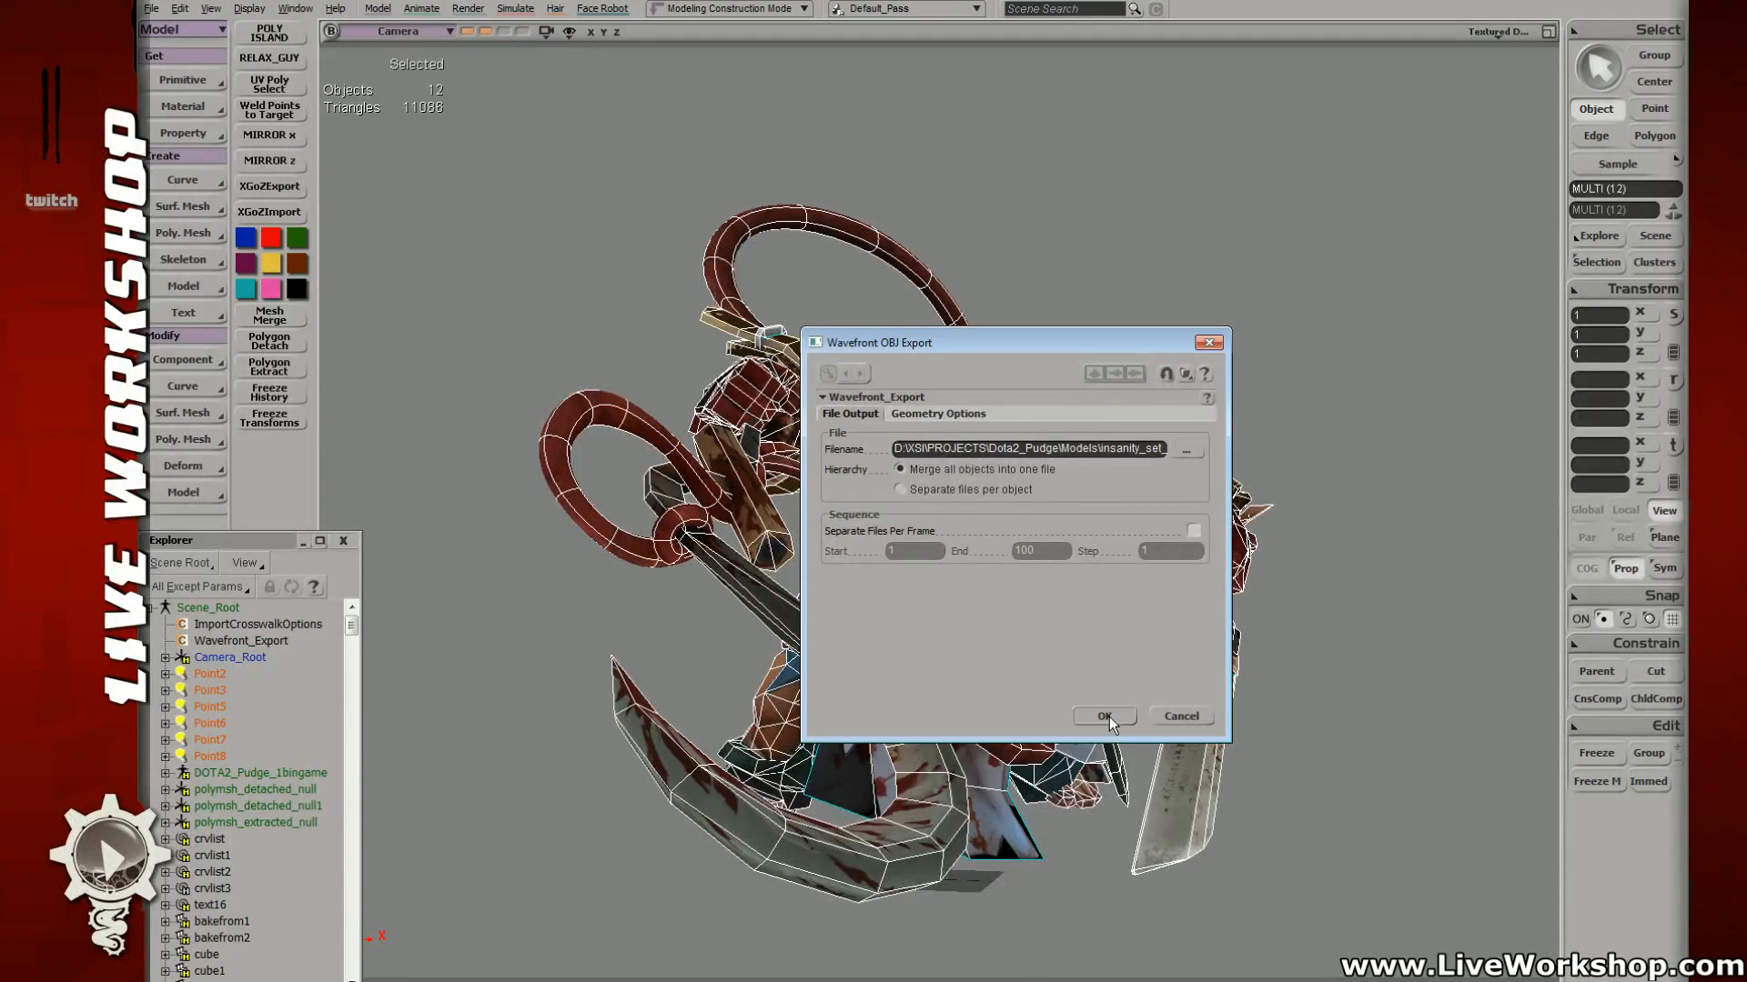
{"action": "left_click", "coordinate": [1110, 716]}
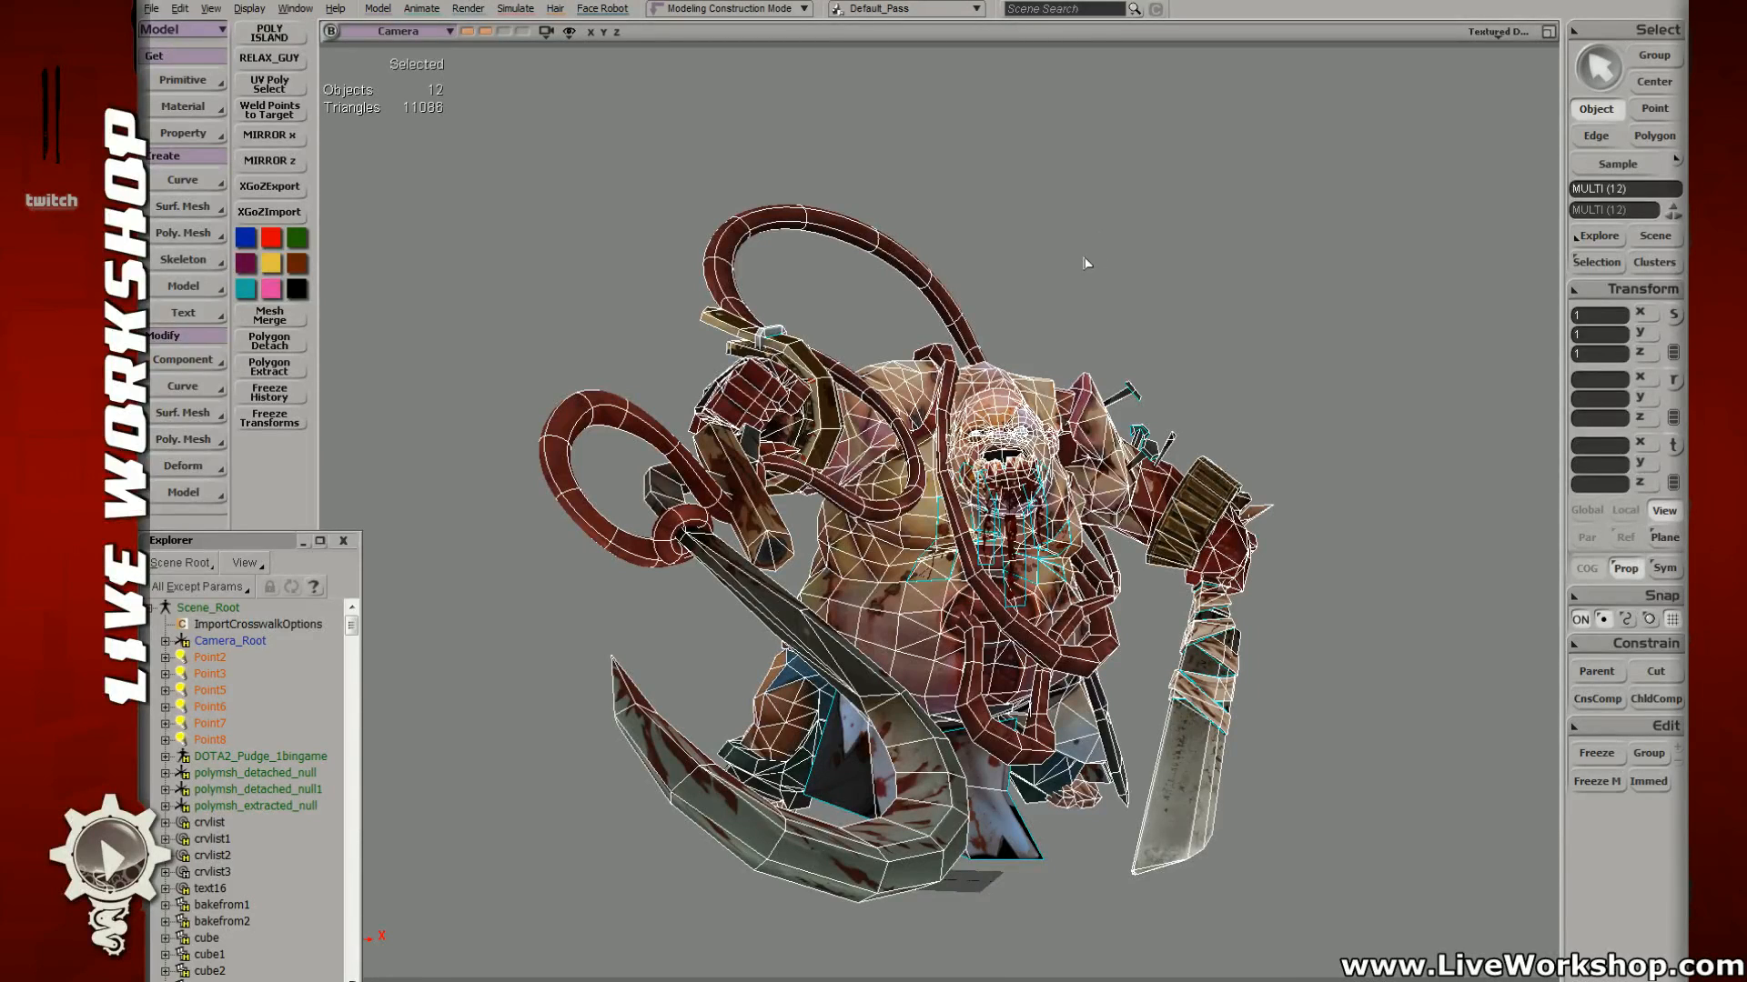
Step: Order the project's scene files by modified date, load an older scarecrow Pudge render scene and inspect it
{"action": "left_click", "coordinate": [151, 9]}
{"action": "left_click", "coordinate": [172, 47]}
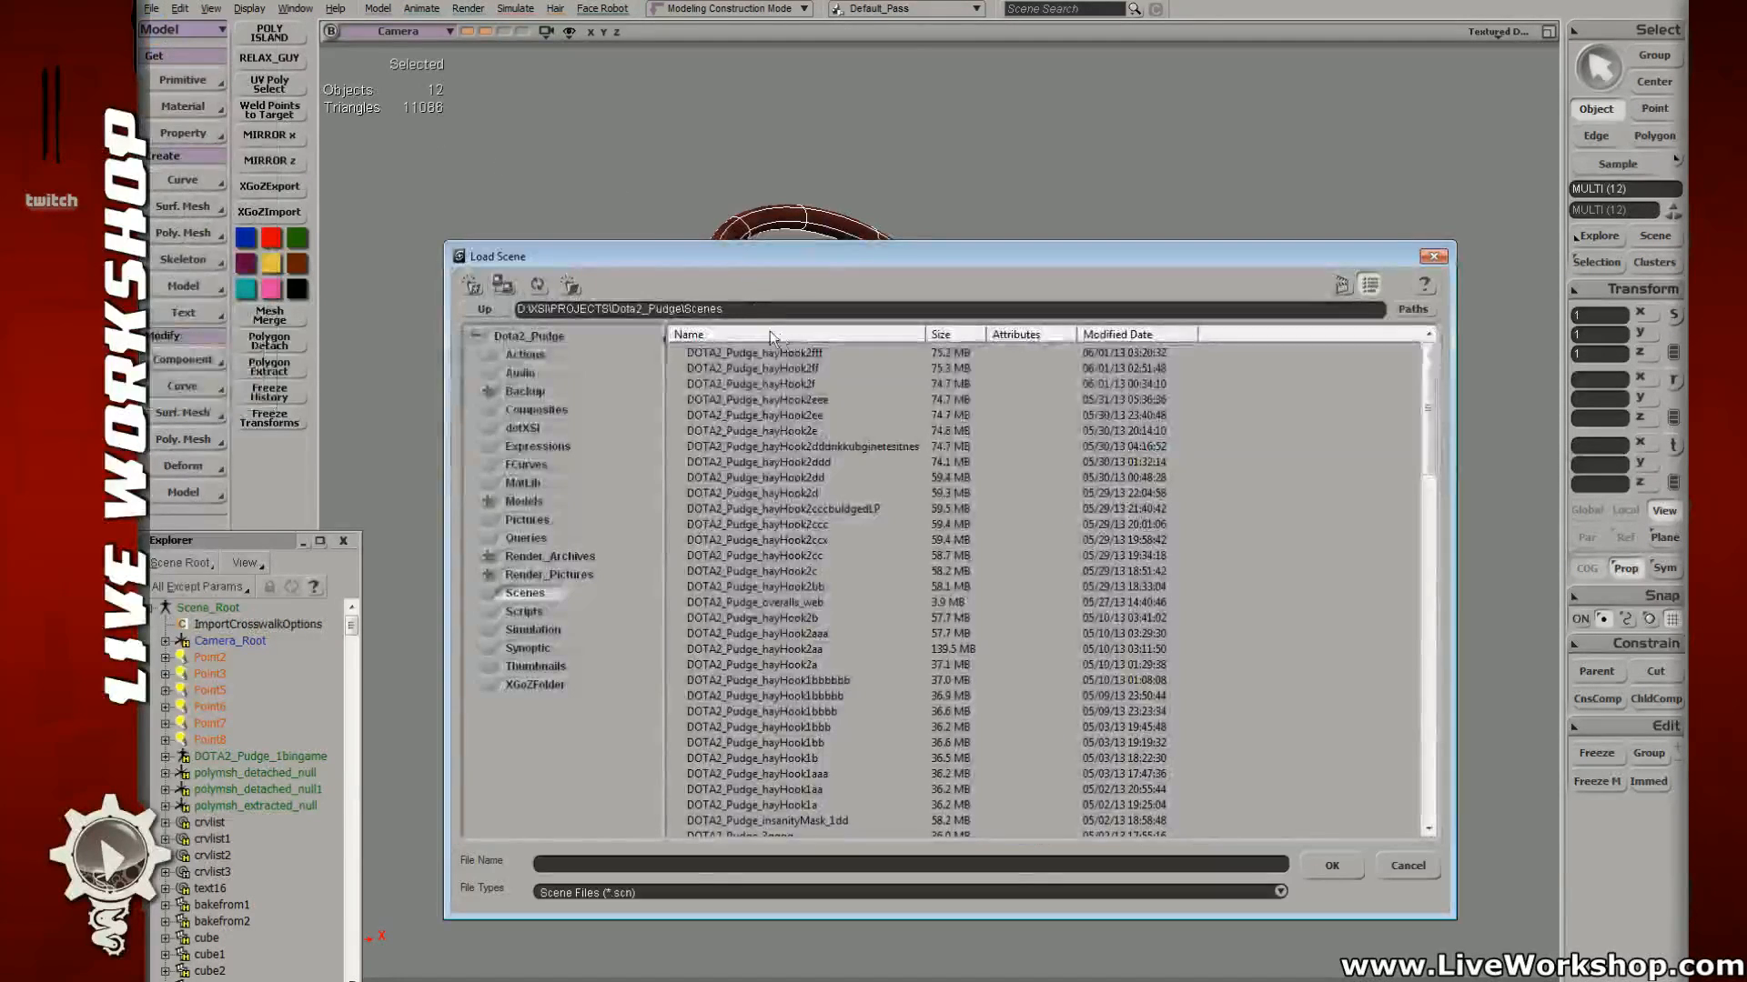
{"action": "left_click", "coordinate": [1118, 334]}
{"action": "scroll", "coordinate": [812, 516], "scroll_direction": "down", "scroll_amount": 3}
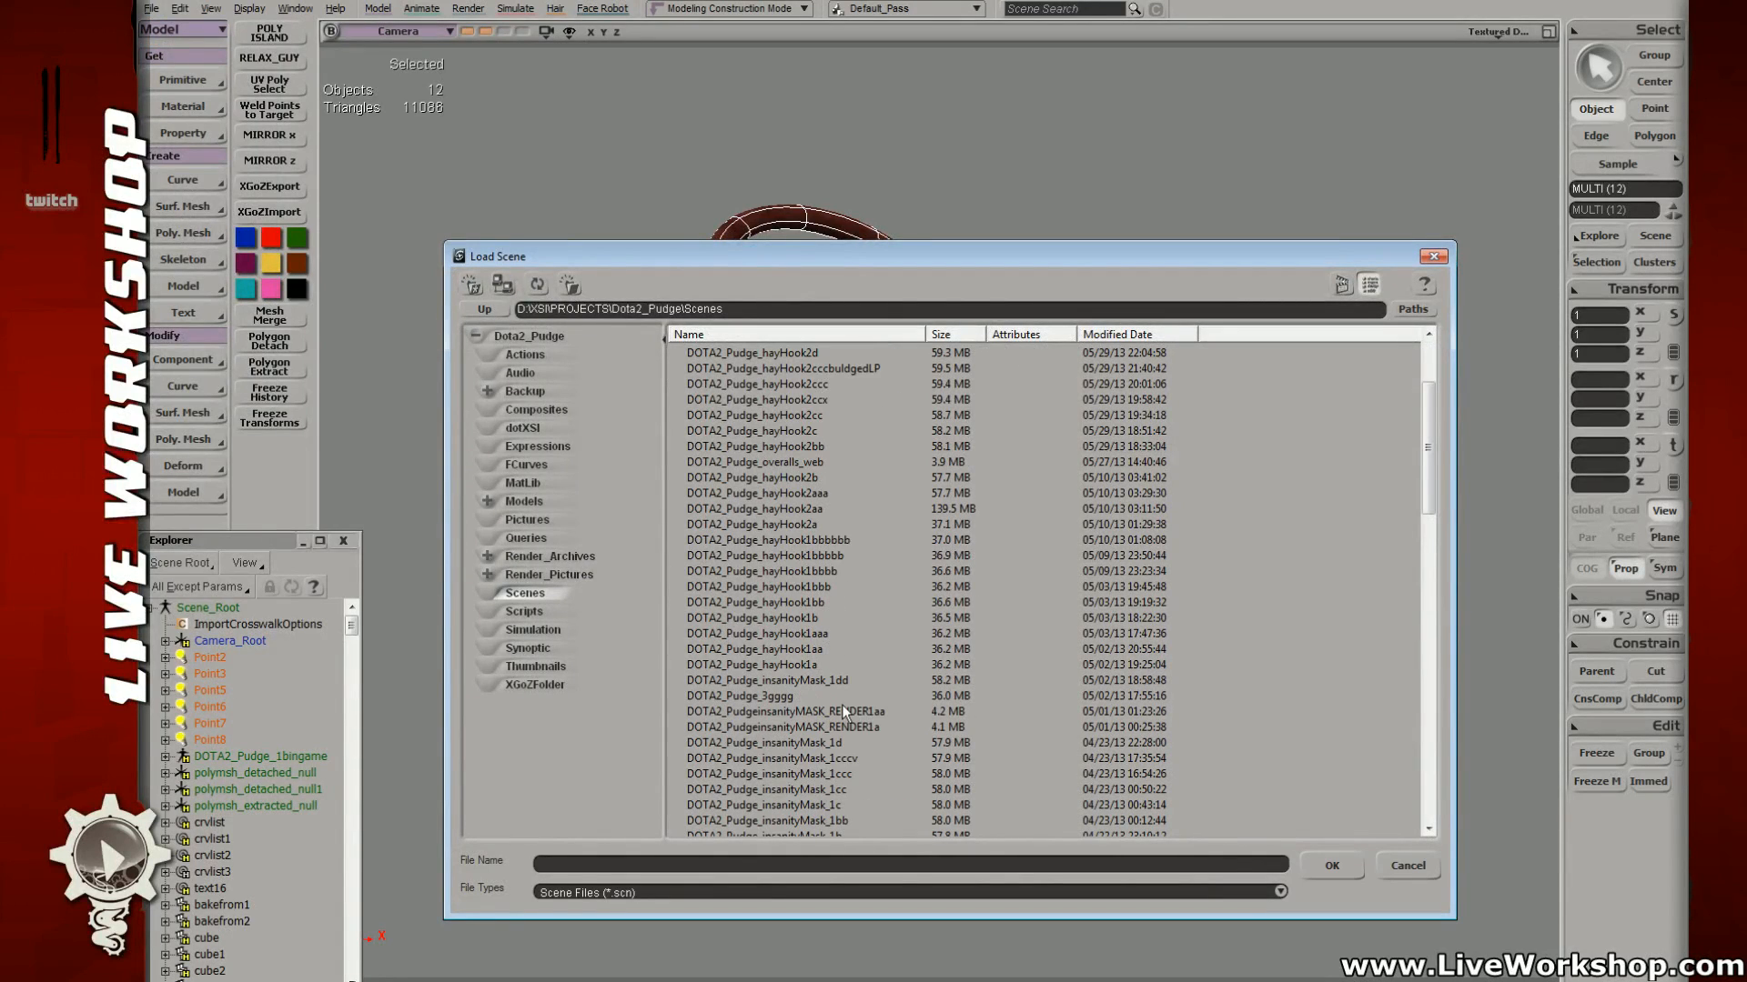
{"action": "scroll", "coordinate": [801, 715], "scroll_direction": "down", "scroll_amount": 8}
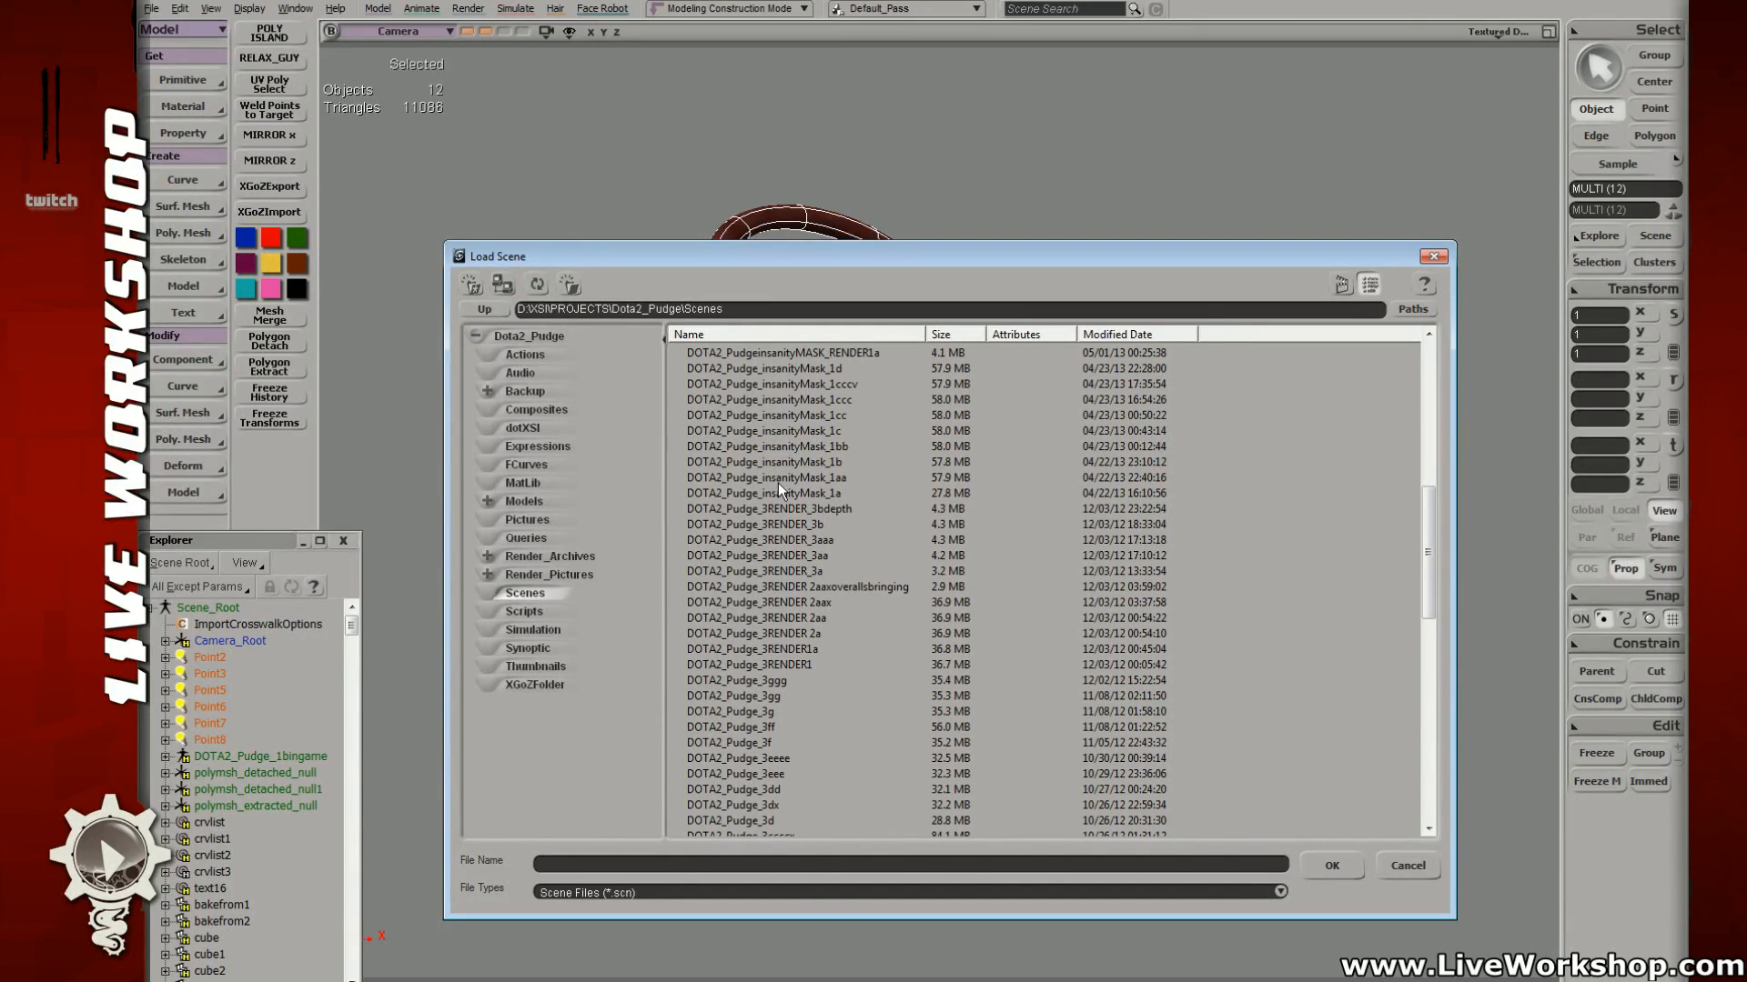
{"action": "scroll", "coordinate": [781, 541], "scroll_direction": "down", "scroll_amount": 8}
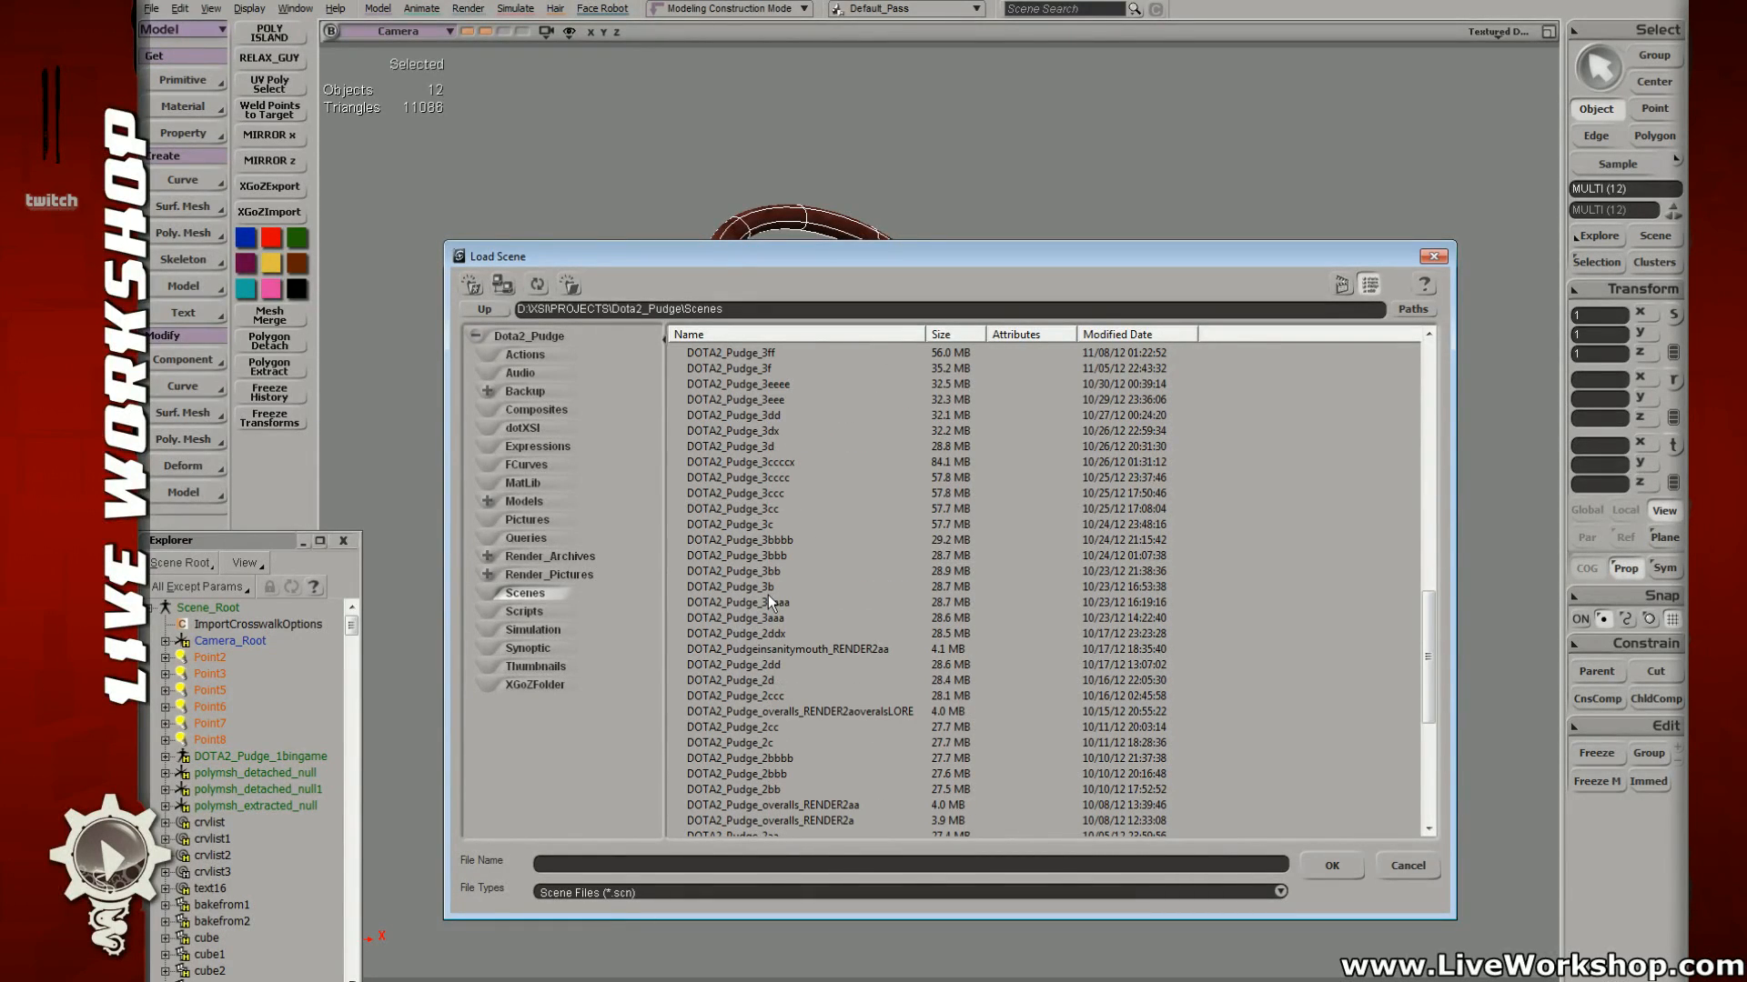
{"action": "scroll", "coordinate": [769, 599], "scroll_direction": "down", "scroll_amount": 1}
{"action": "scroll", "coordinate": [768, 598], "scroll_direction": "up", "scroll_amount": 8}
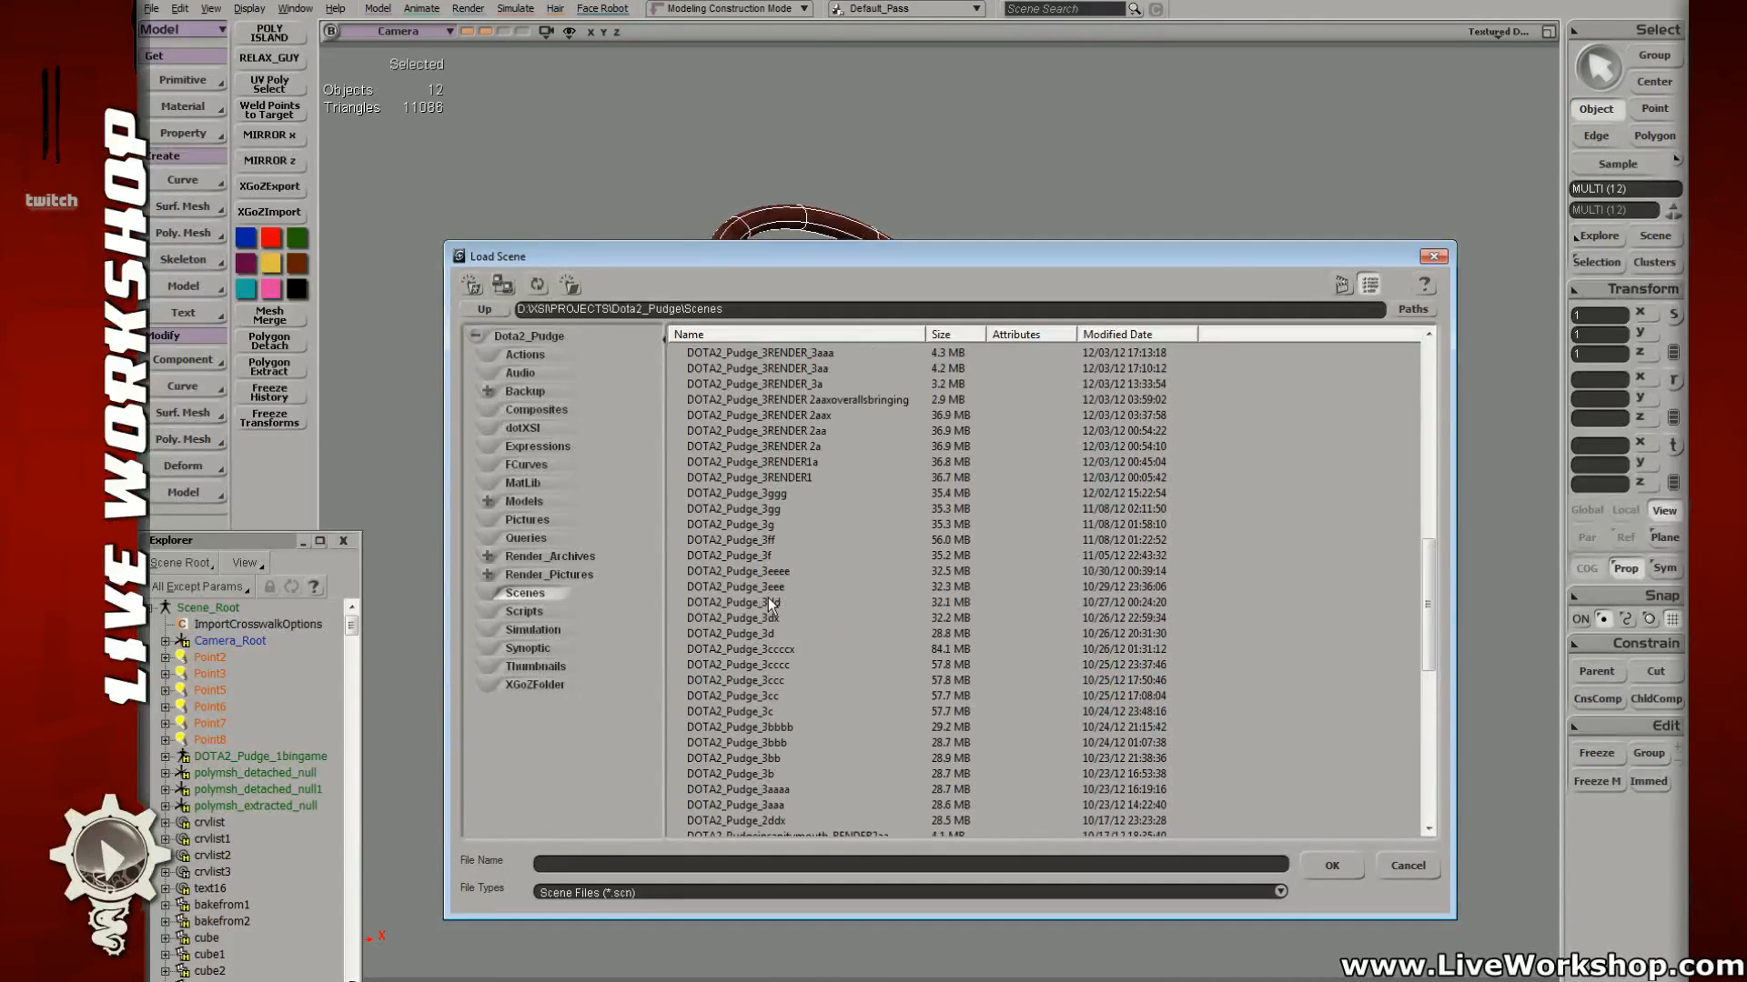
{"action": "double_click", "coordinate": [772, 476]}
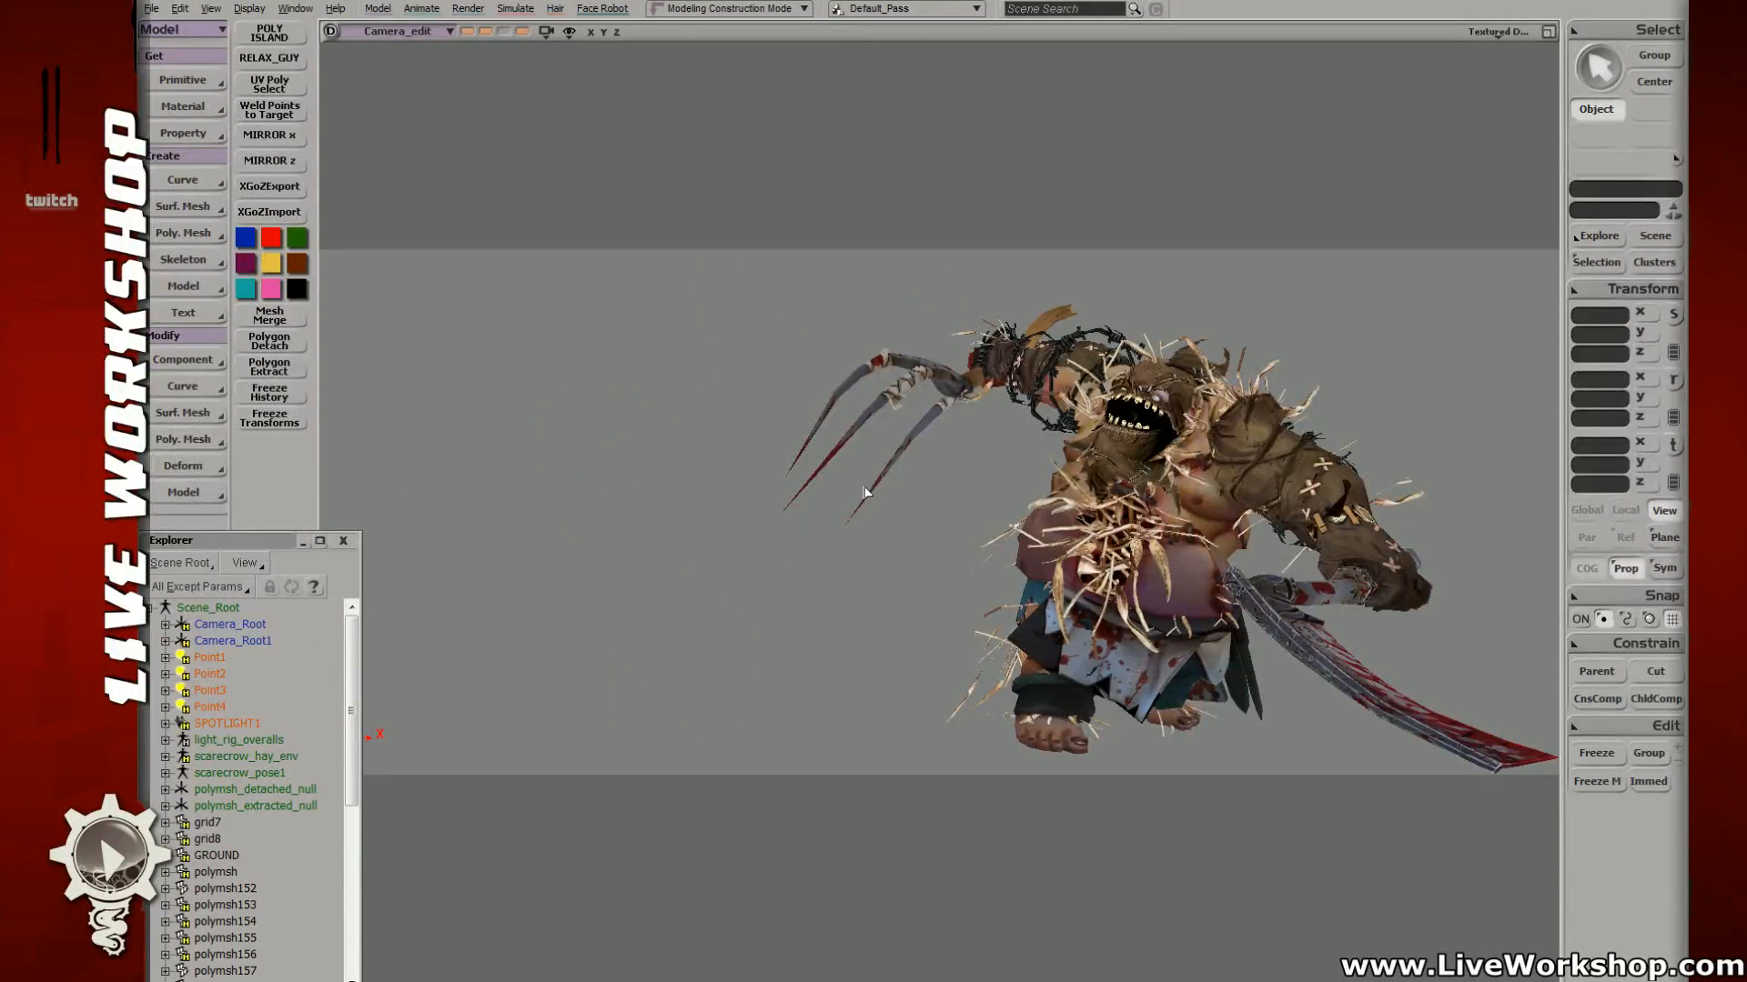
{"action": "key", "text": "s"}
{"action": "right_click_drag", "start_coordinate": [992, 462], "coordinate": [1182, 373]}
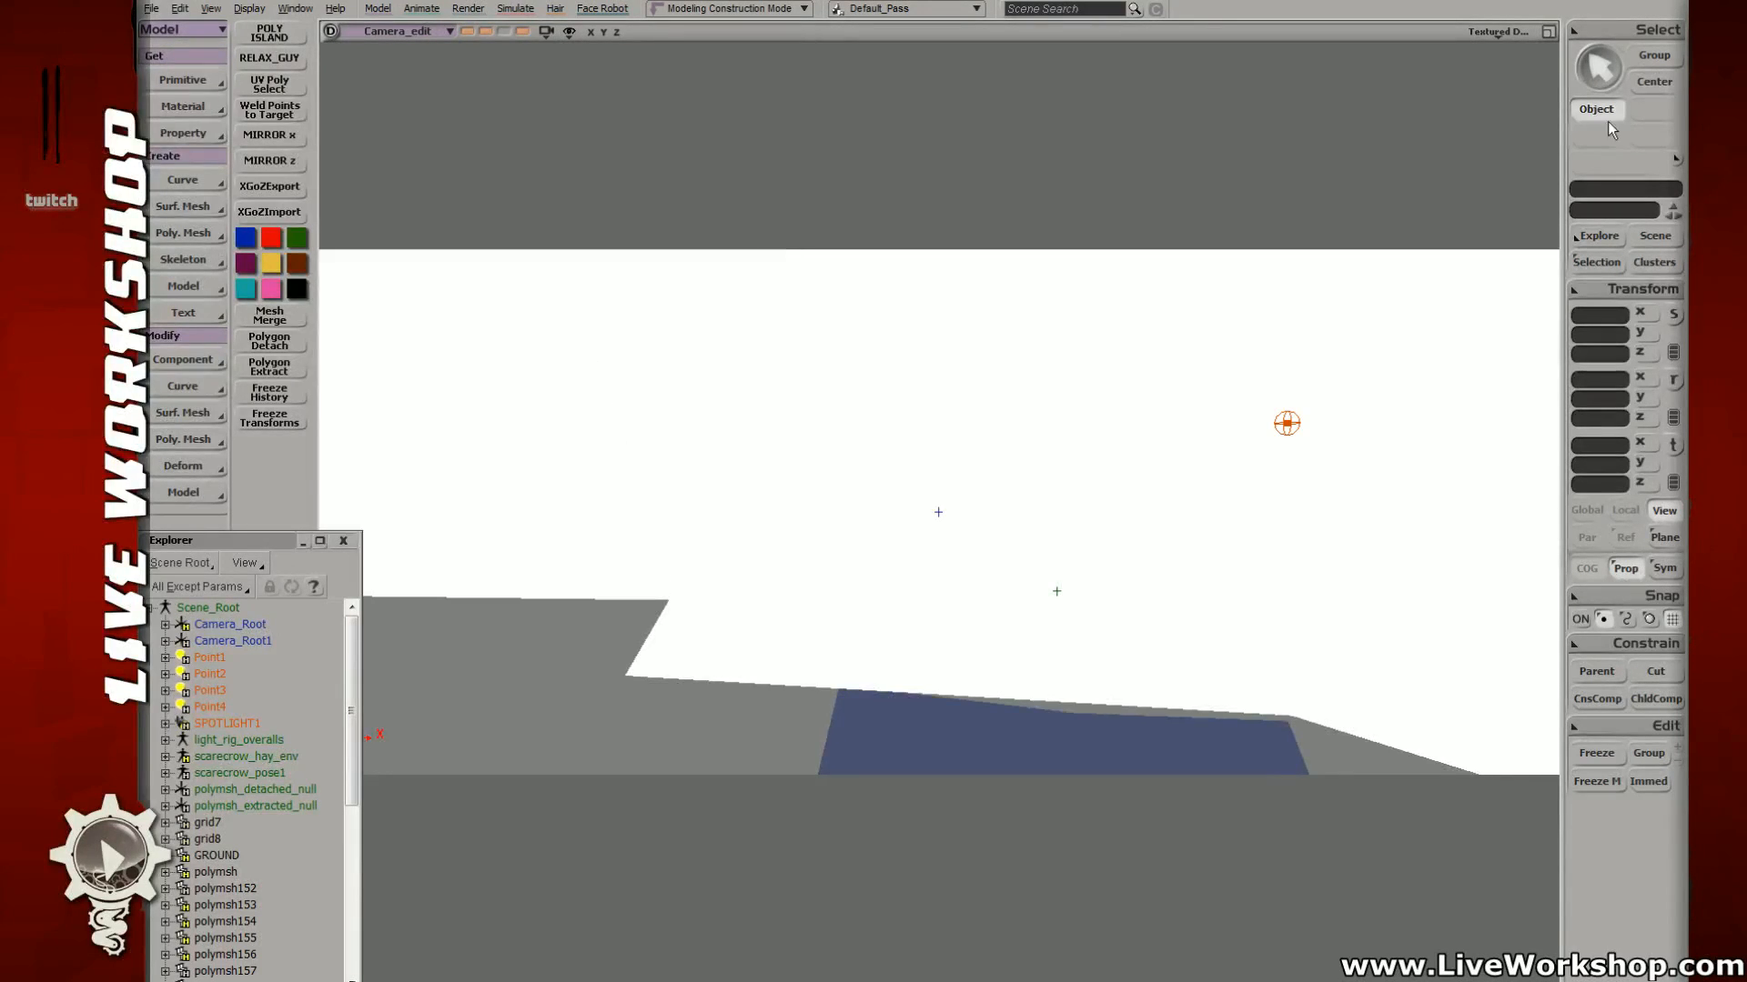
Step: Load the scene DOTA2_Pudge_3RENDER 2a from the project's Scenes folder
{"action": "left_click", "coordinate": [153, 11]}
{"action": "left_click", "coordinate": [157, 44]}
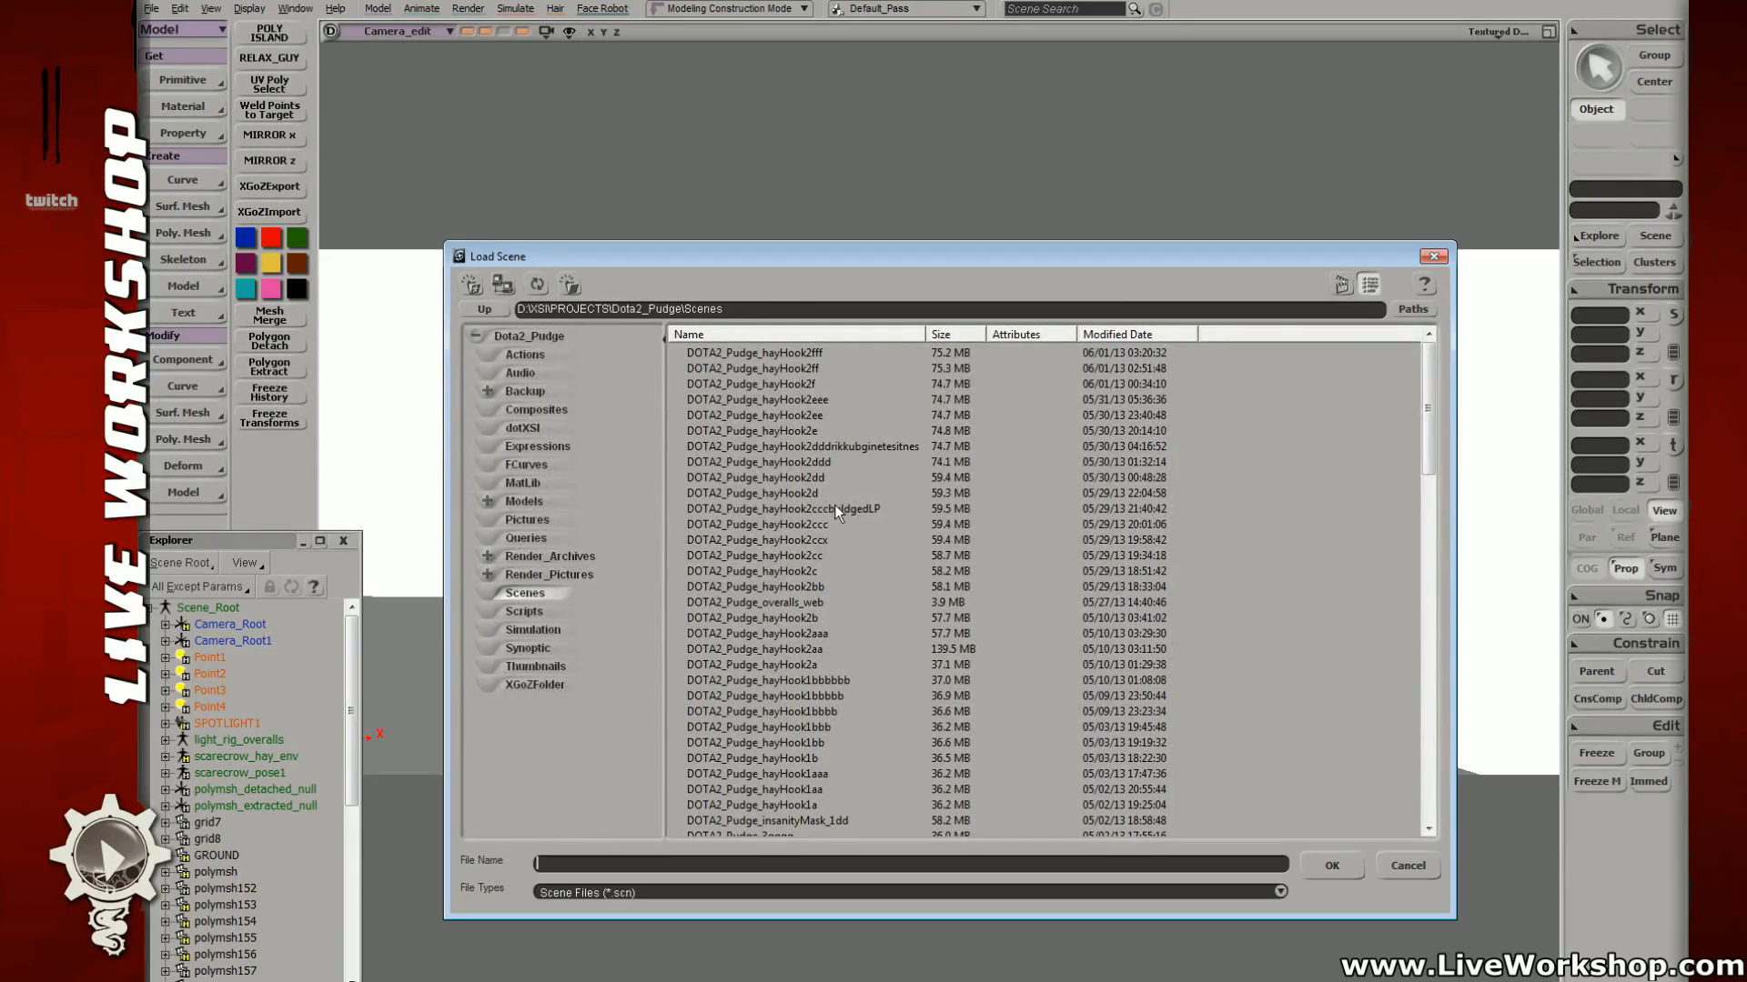
{"action": "left_click", "coordinate": [819, 554]}
{"action": "scroll", "coordinate": [815, 571], "scroll_direction": "down", "scroll_amount": 10}
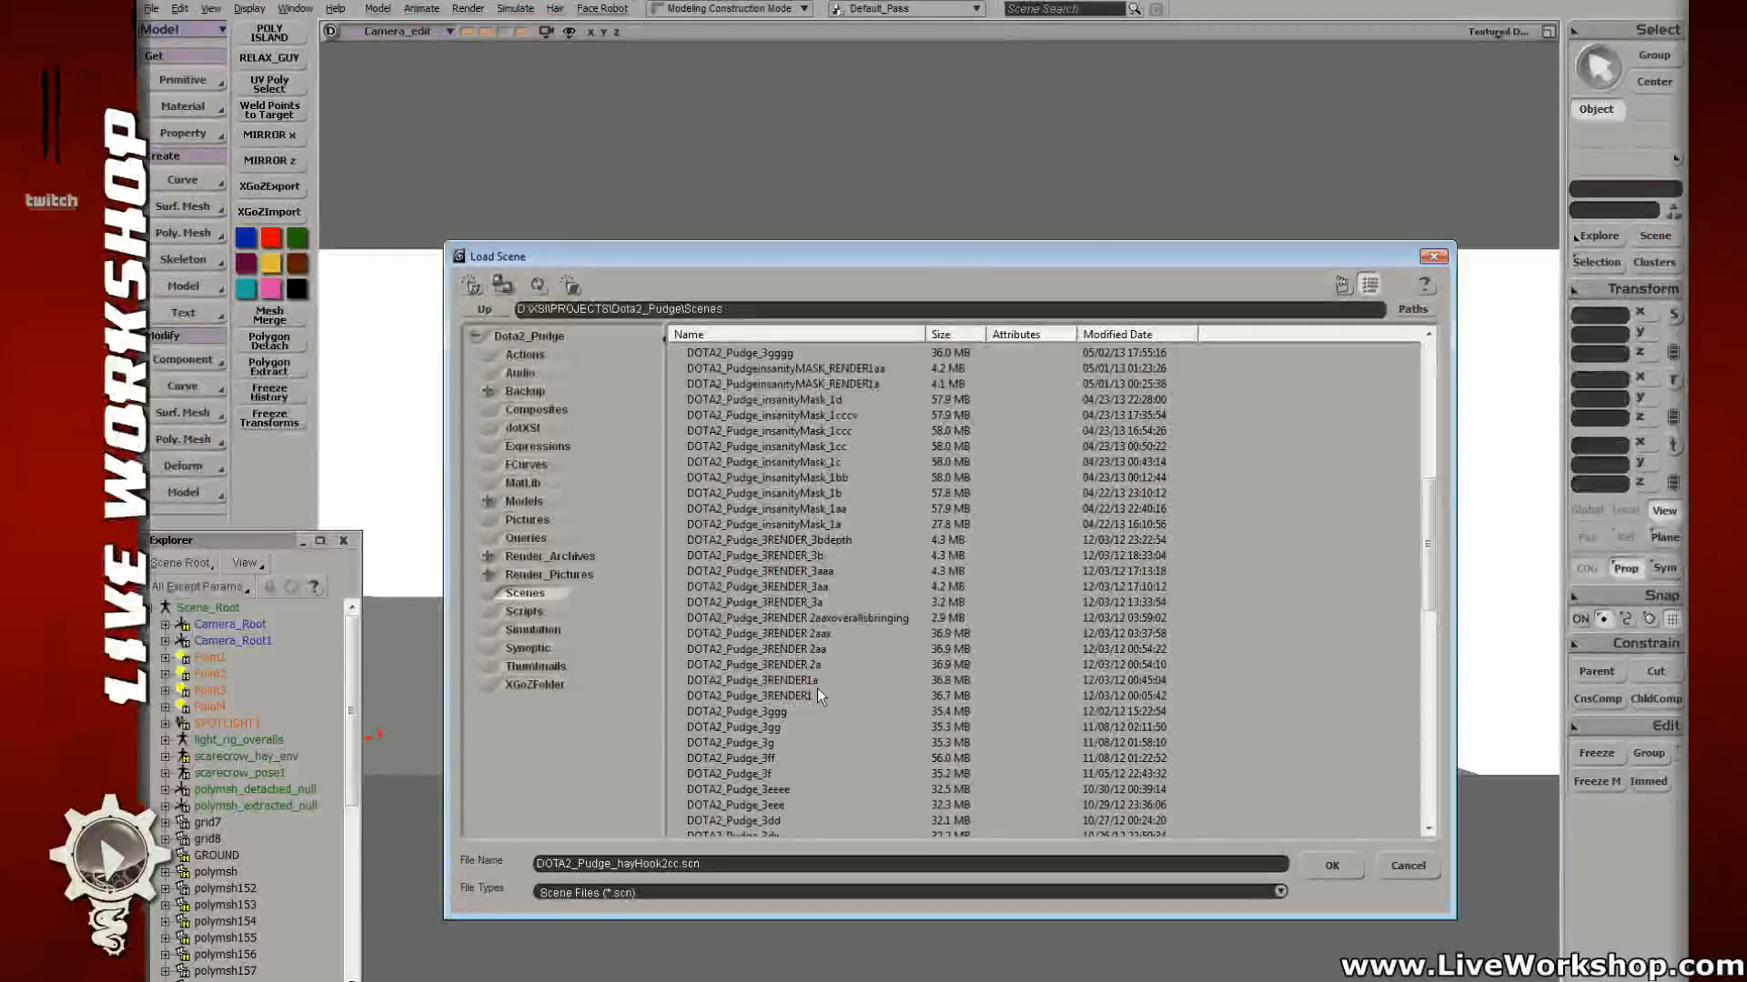
{"action": "double_click", "coordinate": [783, 663]}
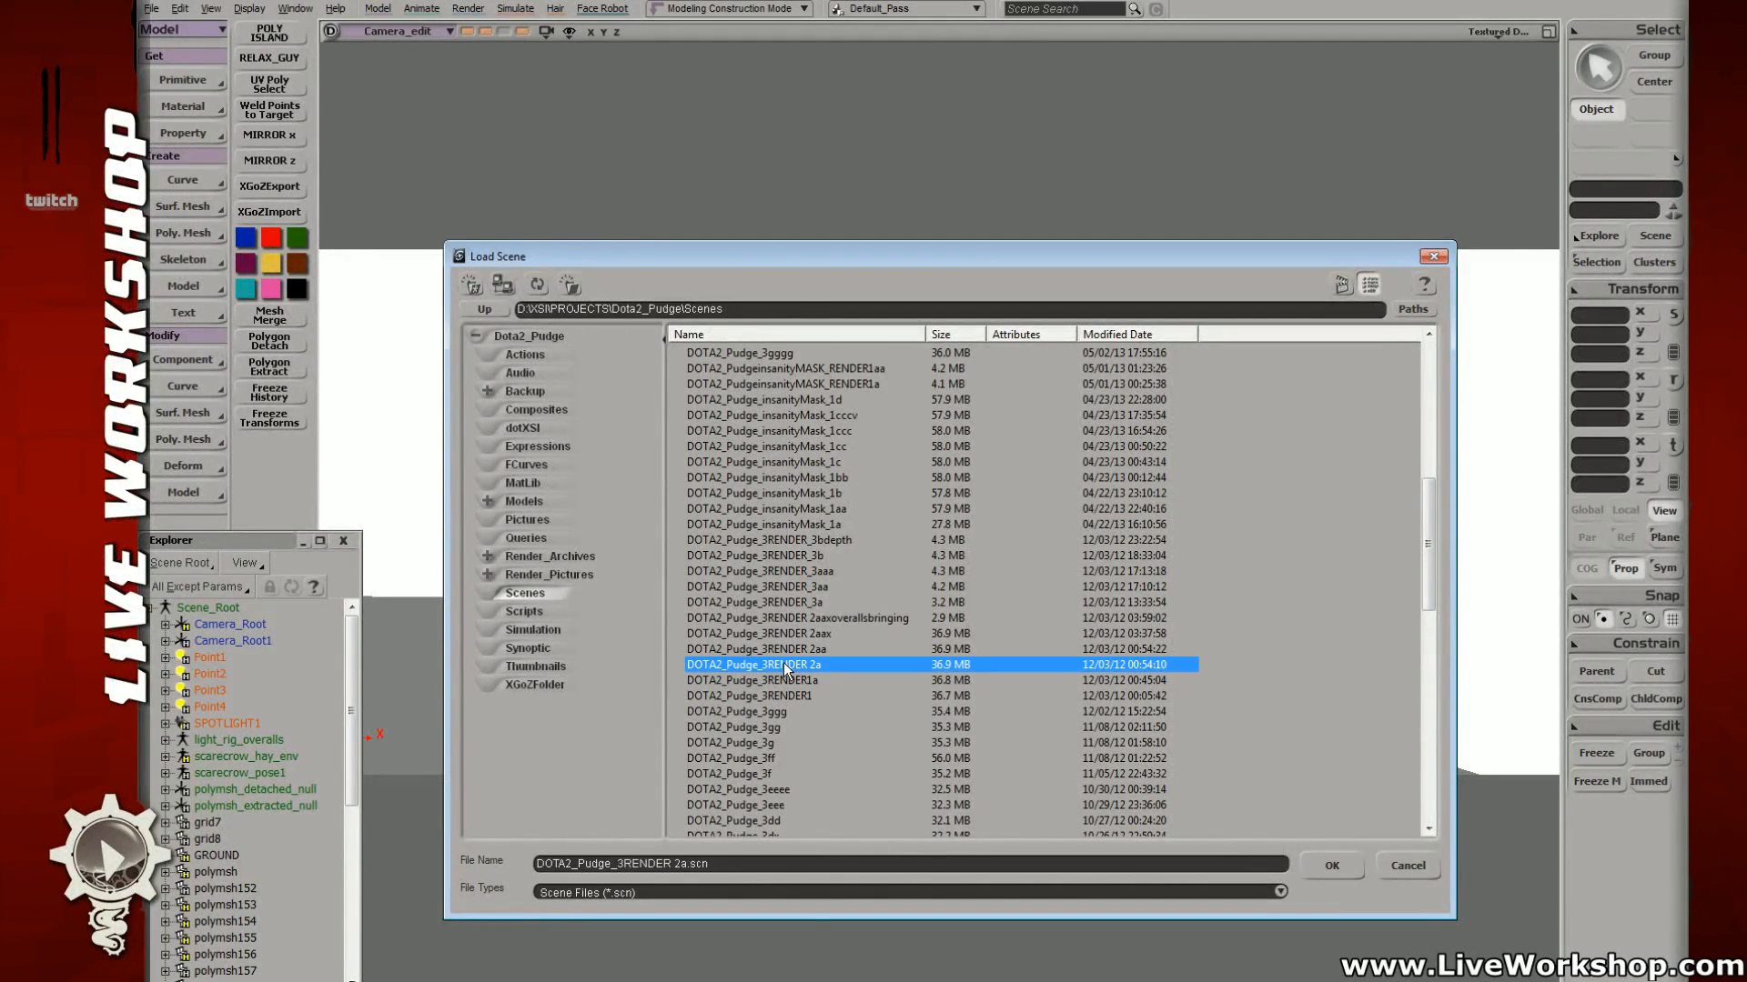
{"action": "left_click", "coordinate": [1728, 585]}
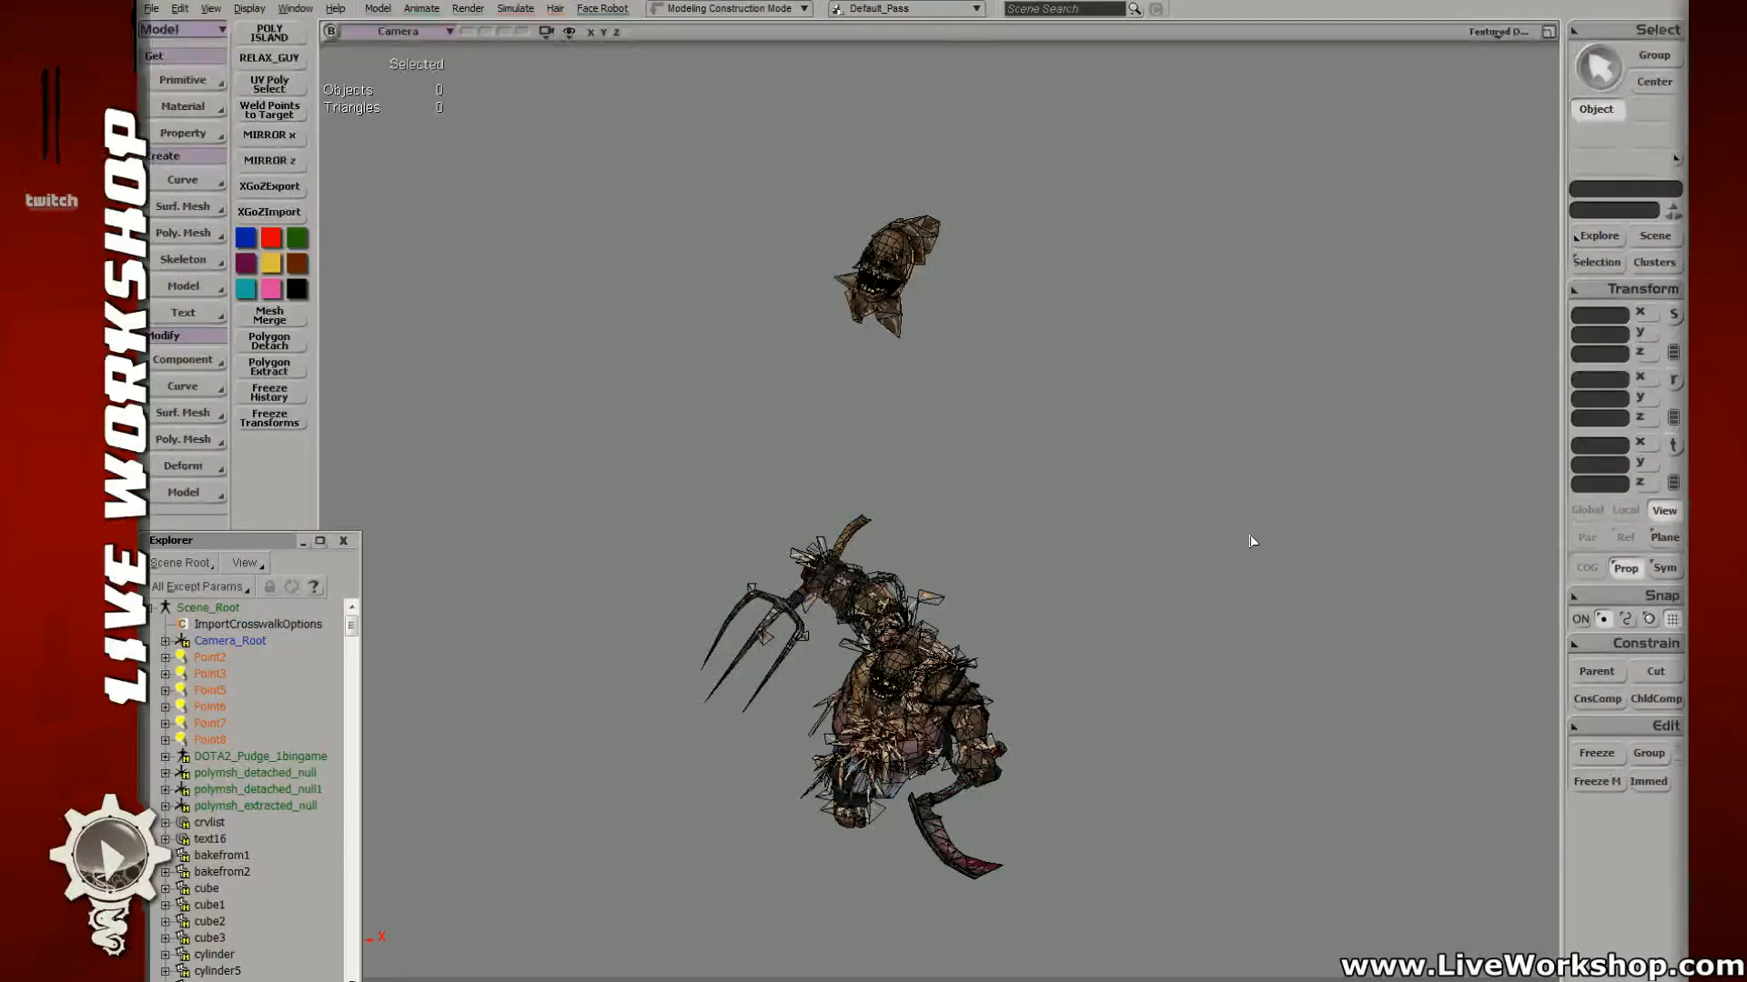
Step: Preview the posed scarecrow Pudge with a render region over the torso and a larger one around the whole figure
{"action": "key", "text": "s"}
{"action": "mouse_move", "coordinate": [971, 592]}
{"action": "right_mouse_down"}
{"action": "mouse_move", "coordinate": [967, 575]}
{"action": "mouse_move", "coordinate": [928, 611]}
{"action": "mouse_move", "coordinate": [914, 559]}
{"action": "right_mouse_up"}
{"action": "key", "text": "q"}
{"action": "left_click_drag", "start_coordinate": [780, 479], "coordinate": [1048, 655]}
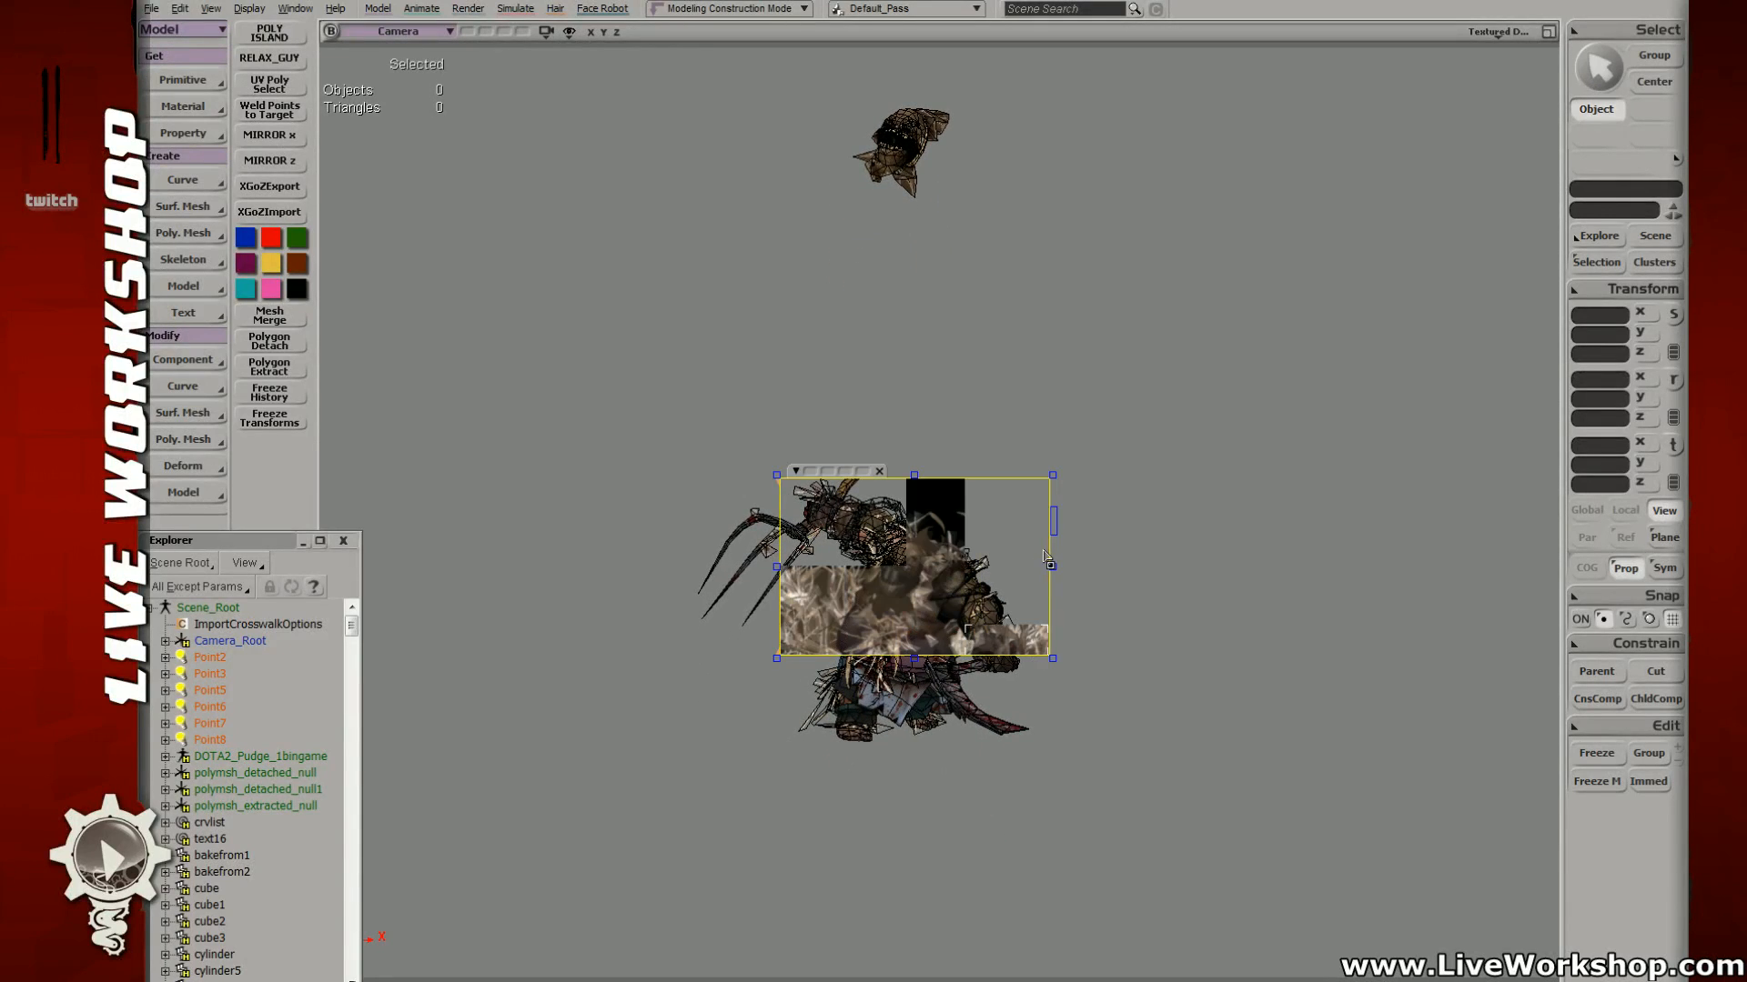
{"action": "left_click", "coordinate": [1141, 464]}
{"action": "key", "text": "s"}
{"action": "mouse_move", "coordinate": [1033, 473]}
{"action": "right_mouse_down"}
{"action": "mouse_move", "coordinate": [1029, 456]}
{"action": "mouse_move", "coordinate": [1115, 483]}
{"action": "right_mouse_up"}
{"action": "key", "text": "q"}
{"action": "left_click_drag", "start_coordinate": [640, 367], "coordinate": [1387, 805]}
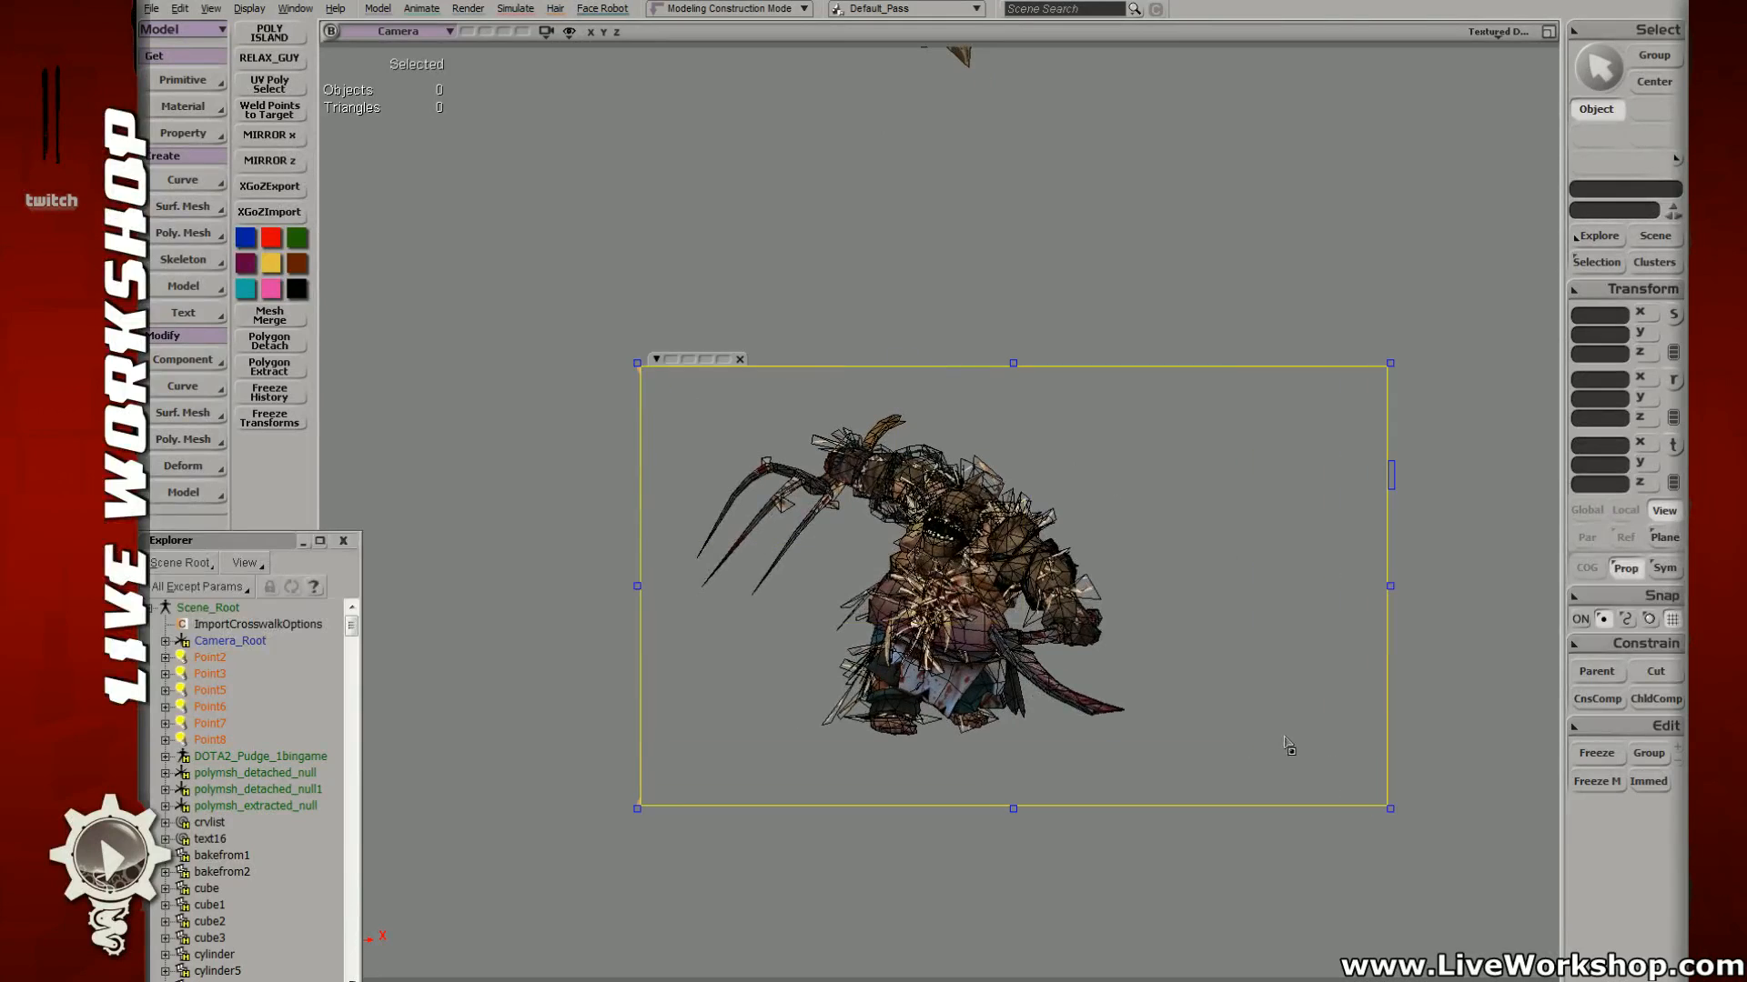
{"action": "left_click", "coordinate": [1088, 241]}
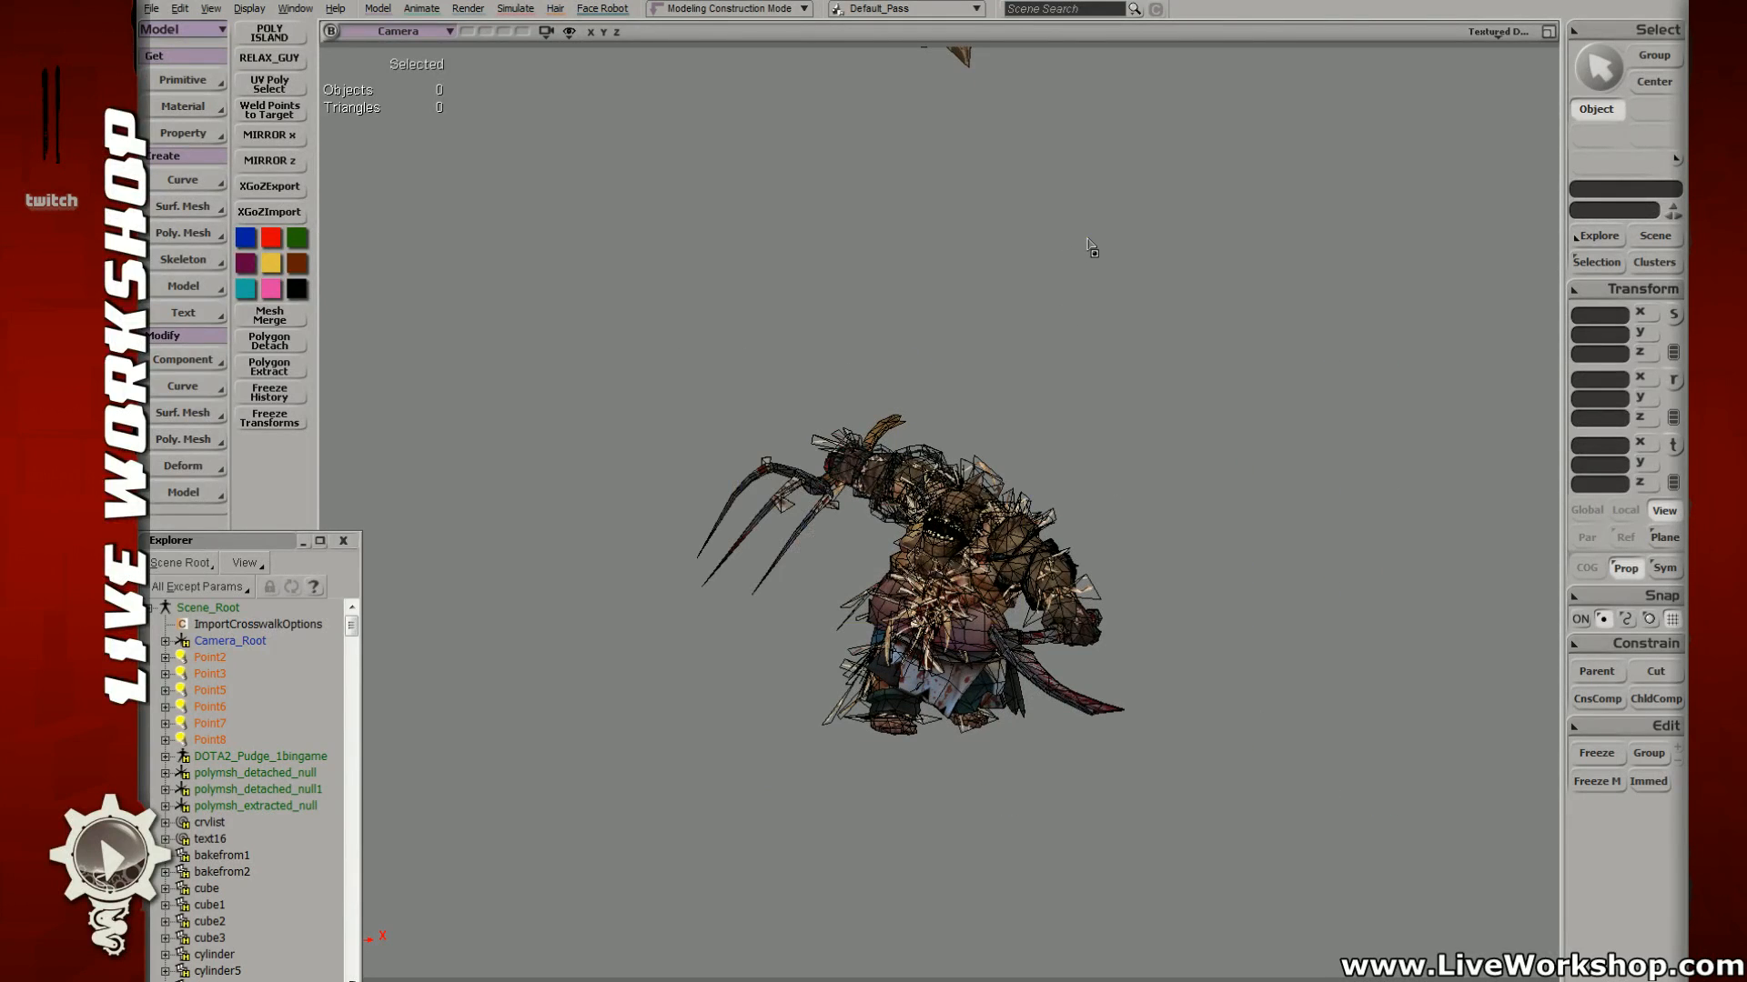
{"action": "key", "text": "s"}
{"action": "left_click_drag", "start_coordinate": [1154, 299], "coordinate": [1044, 309]}
{"action": "middle_click_drag", "start_coordinate": [1044, 308], "coordinate": [987, 314]}
Step: Load an older Pudge work scene containing the pitchforks, loose hay pieces and hook, and inspect the model
{"action": "left_click", "coordinate": [151, 9]}
{"action": "left_click", "coordinate": [166, 43]}
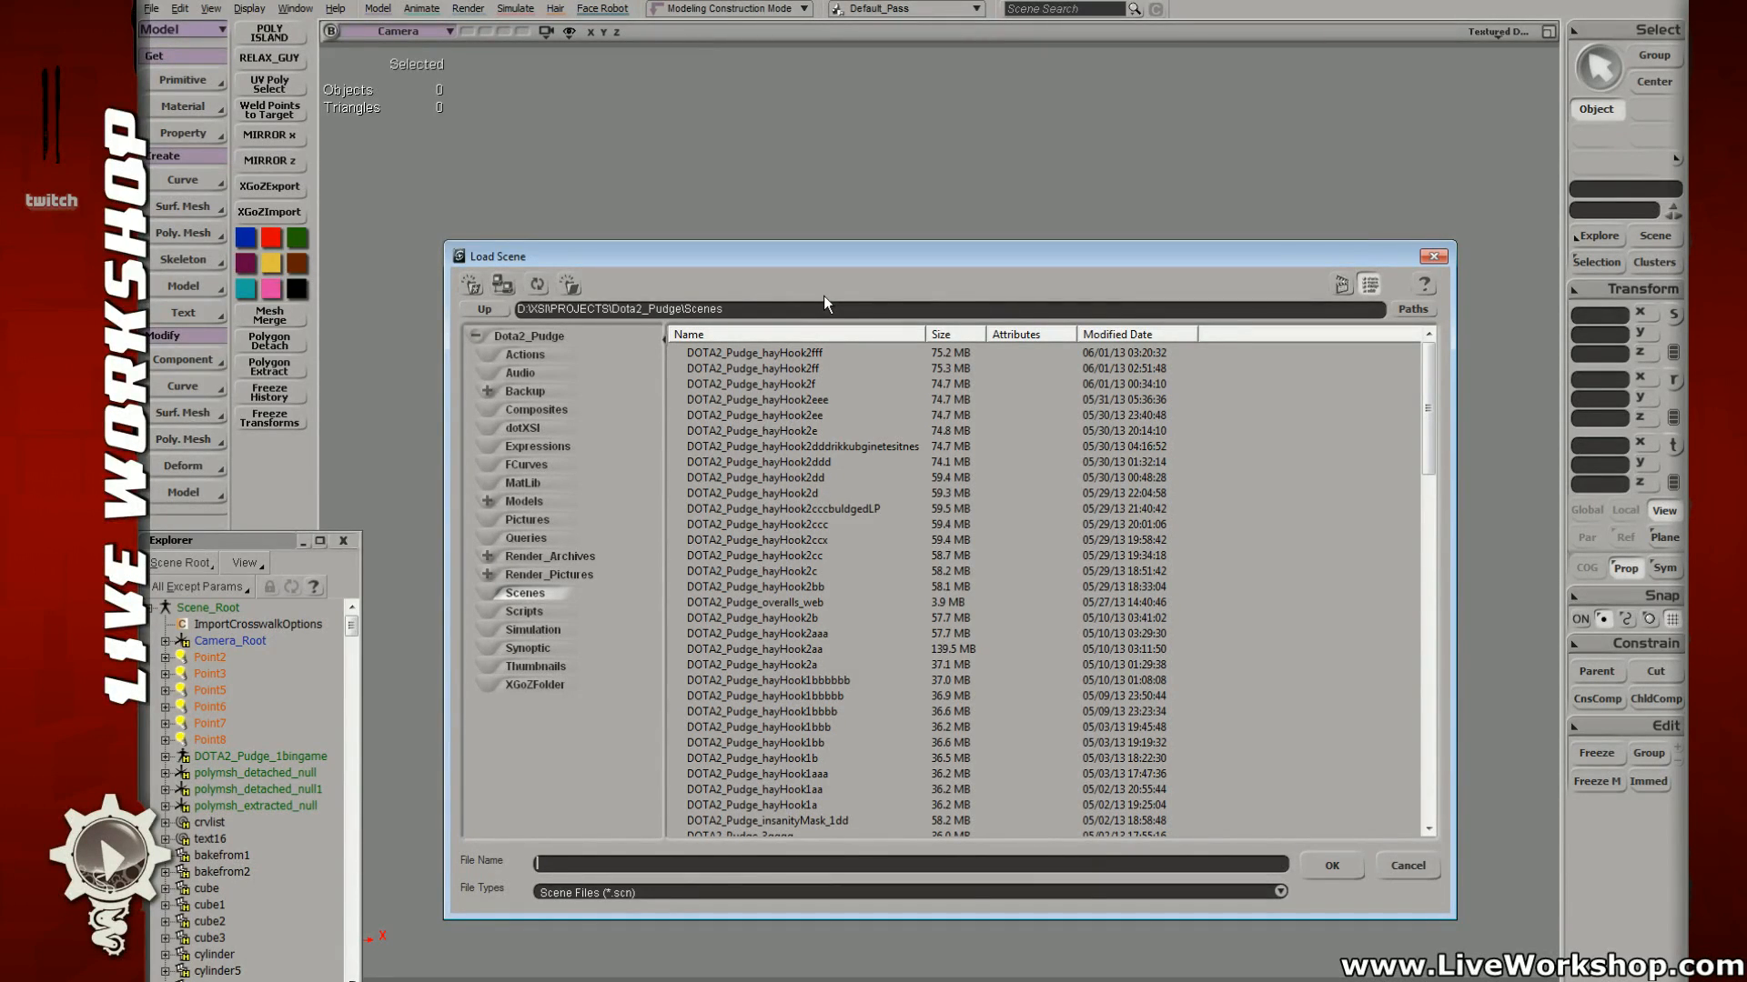
{"action": "left_click", "coordinate": [837, 600]}
{"action": "scroll", "coordinate": [837, 619], "scroll_direction": "down", "scroll_amount": 10}
{"action": "scroll", "coordinate": [853, 649], "scroll_direction": "down", "scroll_amount": 9}
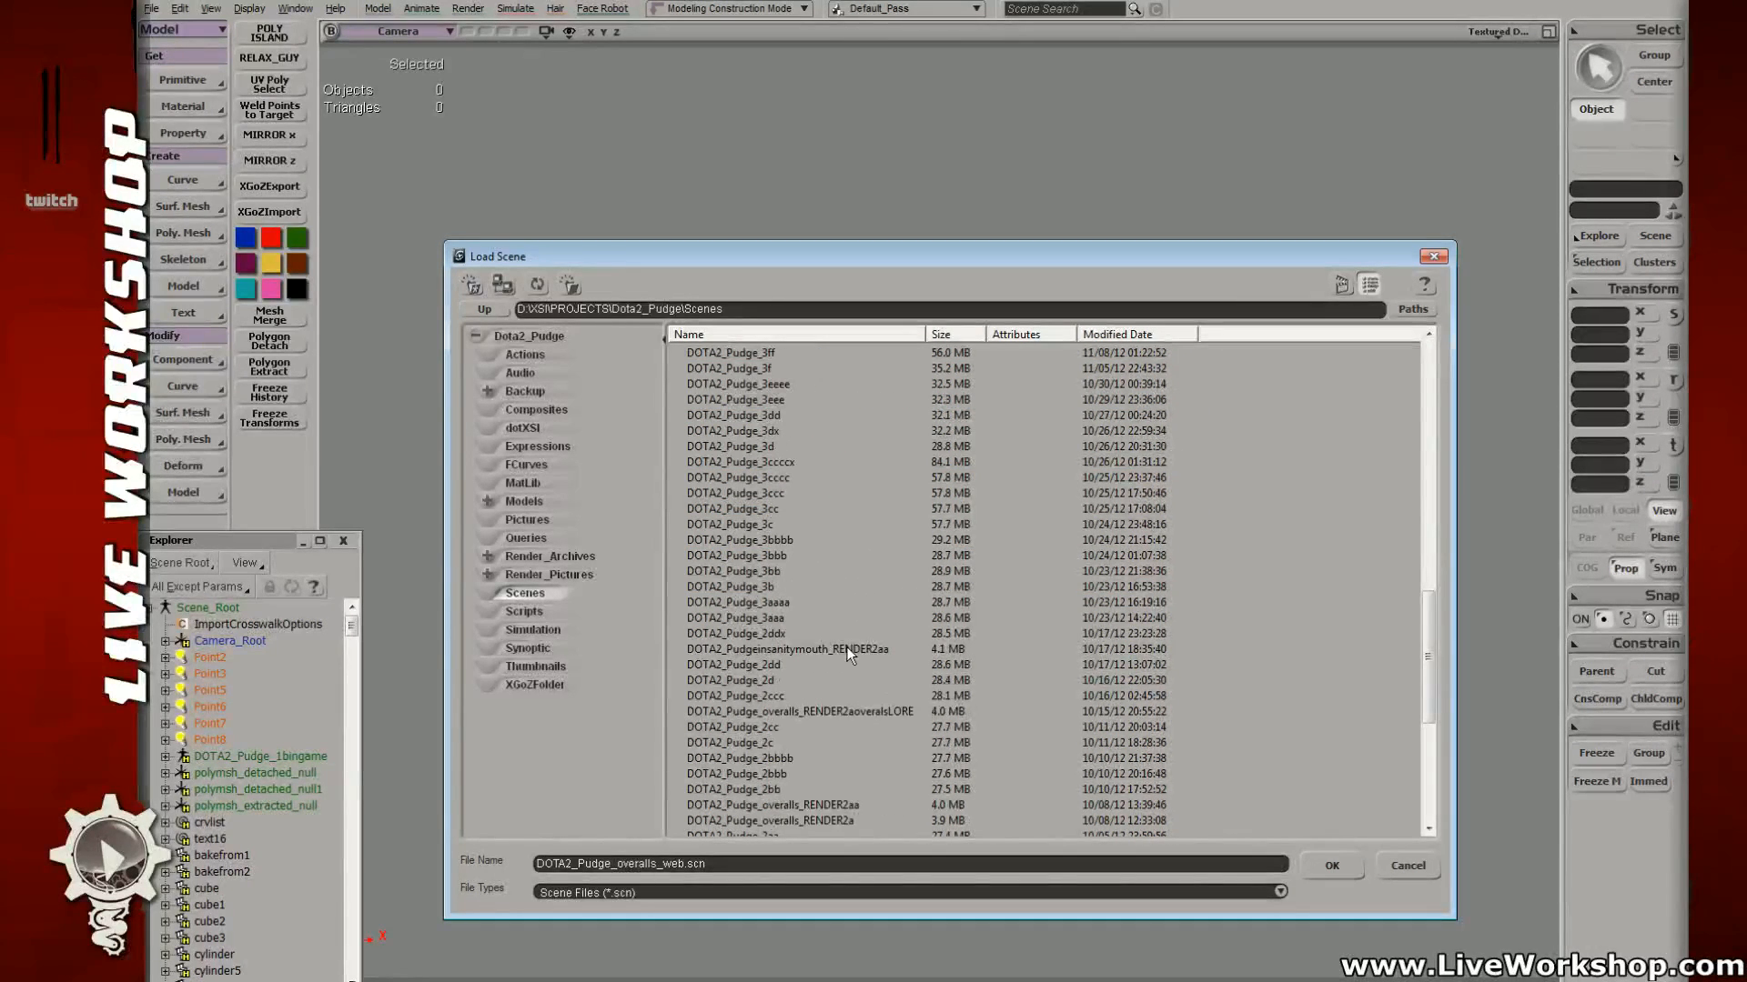
{"action": "scroll", "coordinate": [846, 647], "scroll_direction": "down", "scroll_amount": 1}
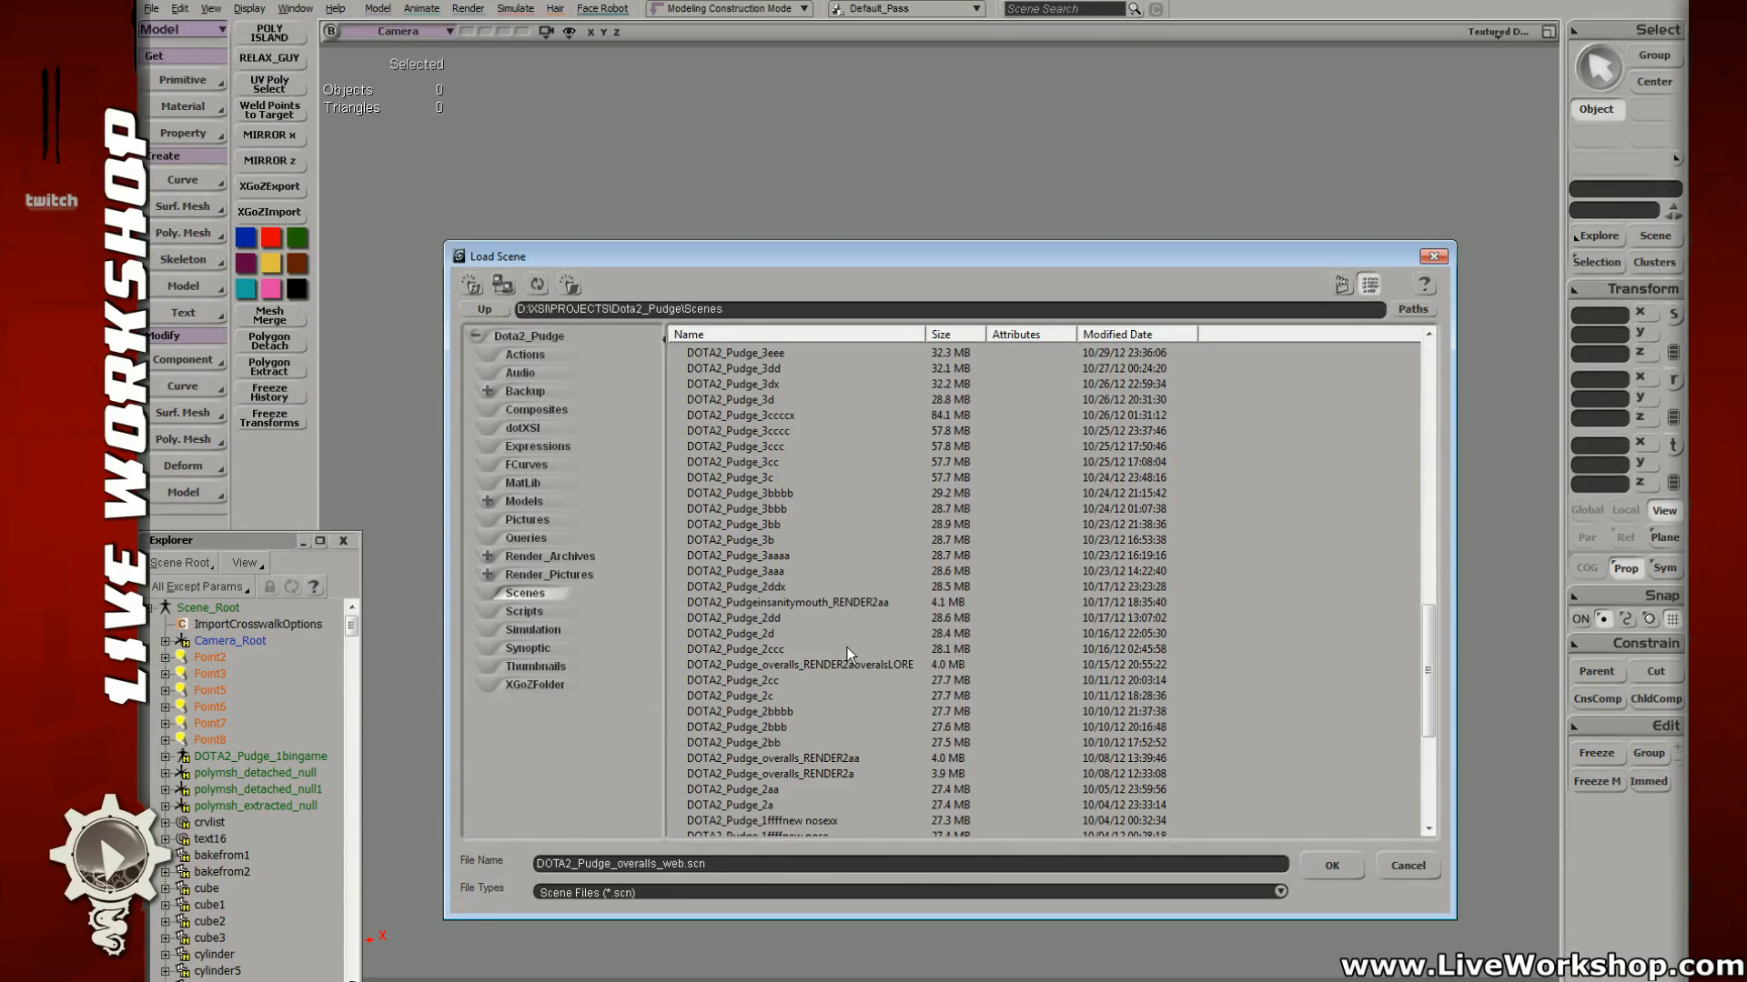
{"action": "double_click", "coordinate": [800, 604]}
{"action": "key", "text": "n"}
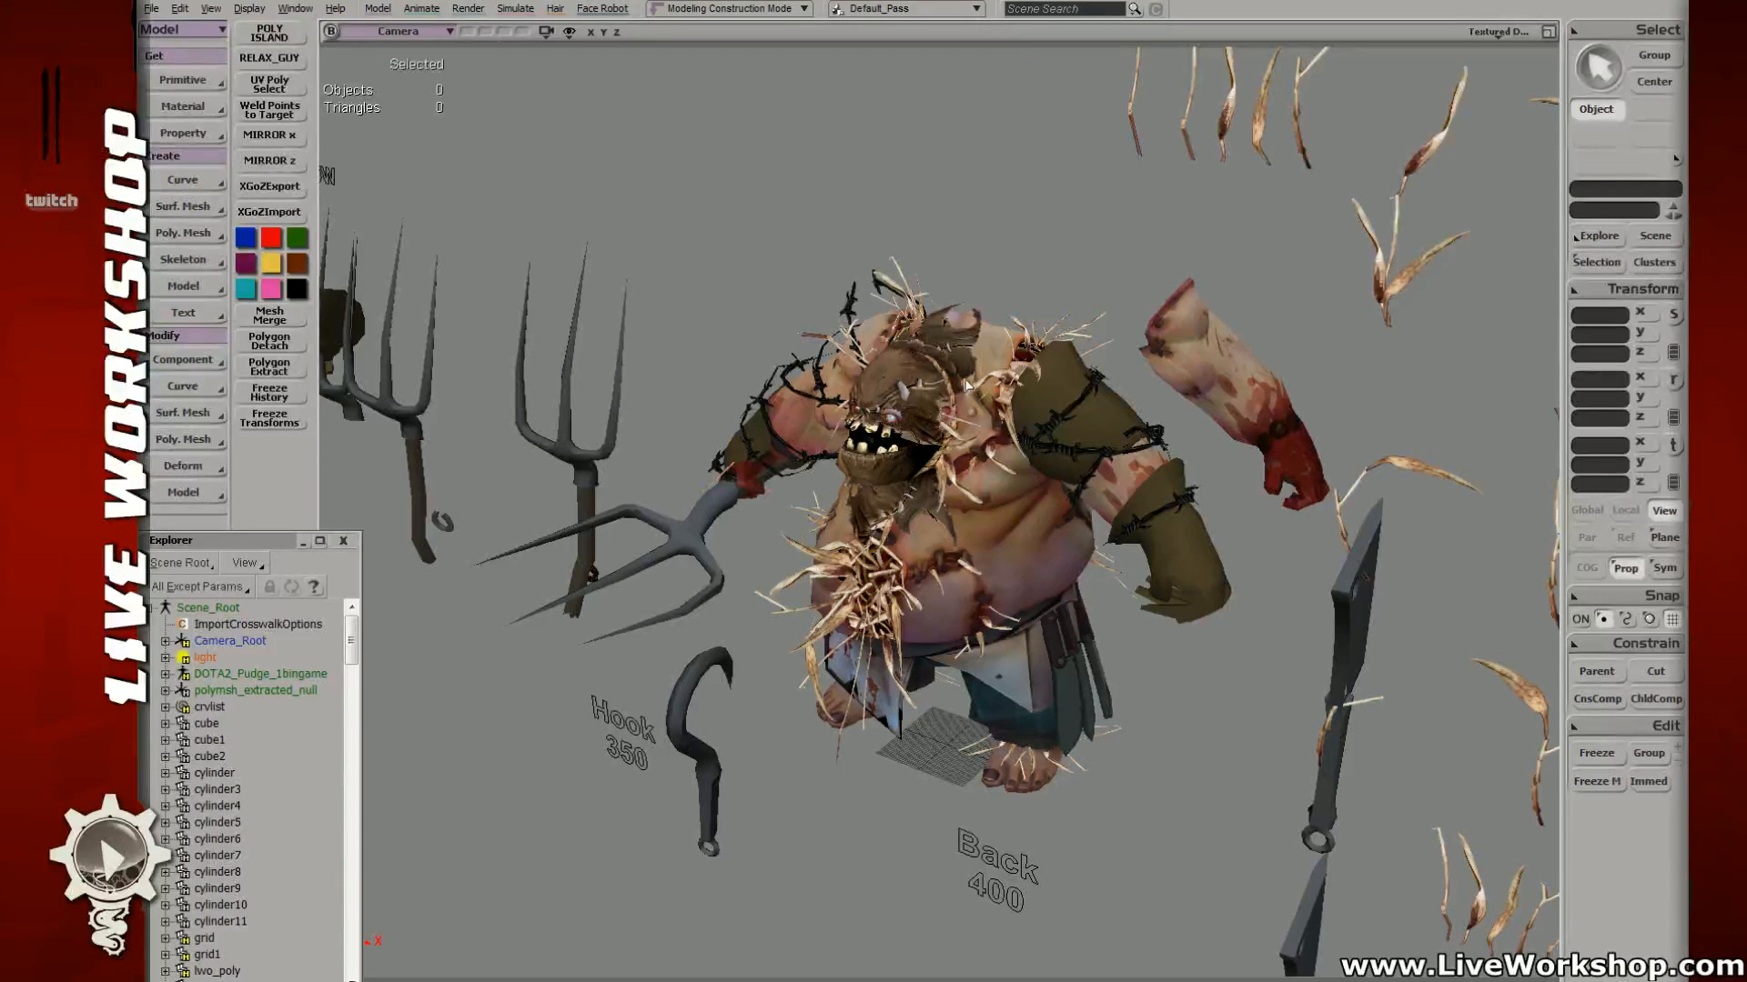
{"action": "middle_click_drag", "start_coordinate": [964, 381], "coordinate": [999, 382]}
Step: Load the scene DOTA2_Pudge_overalls_RENDER2aa from the project's Scenes folder
{"action": "left_click", "coordinate": [151, 8]}
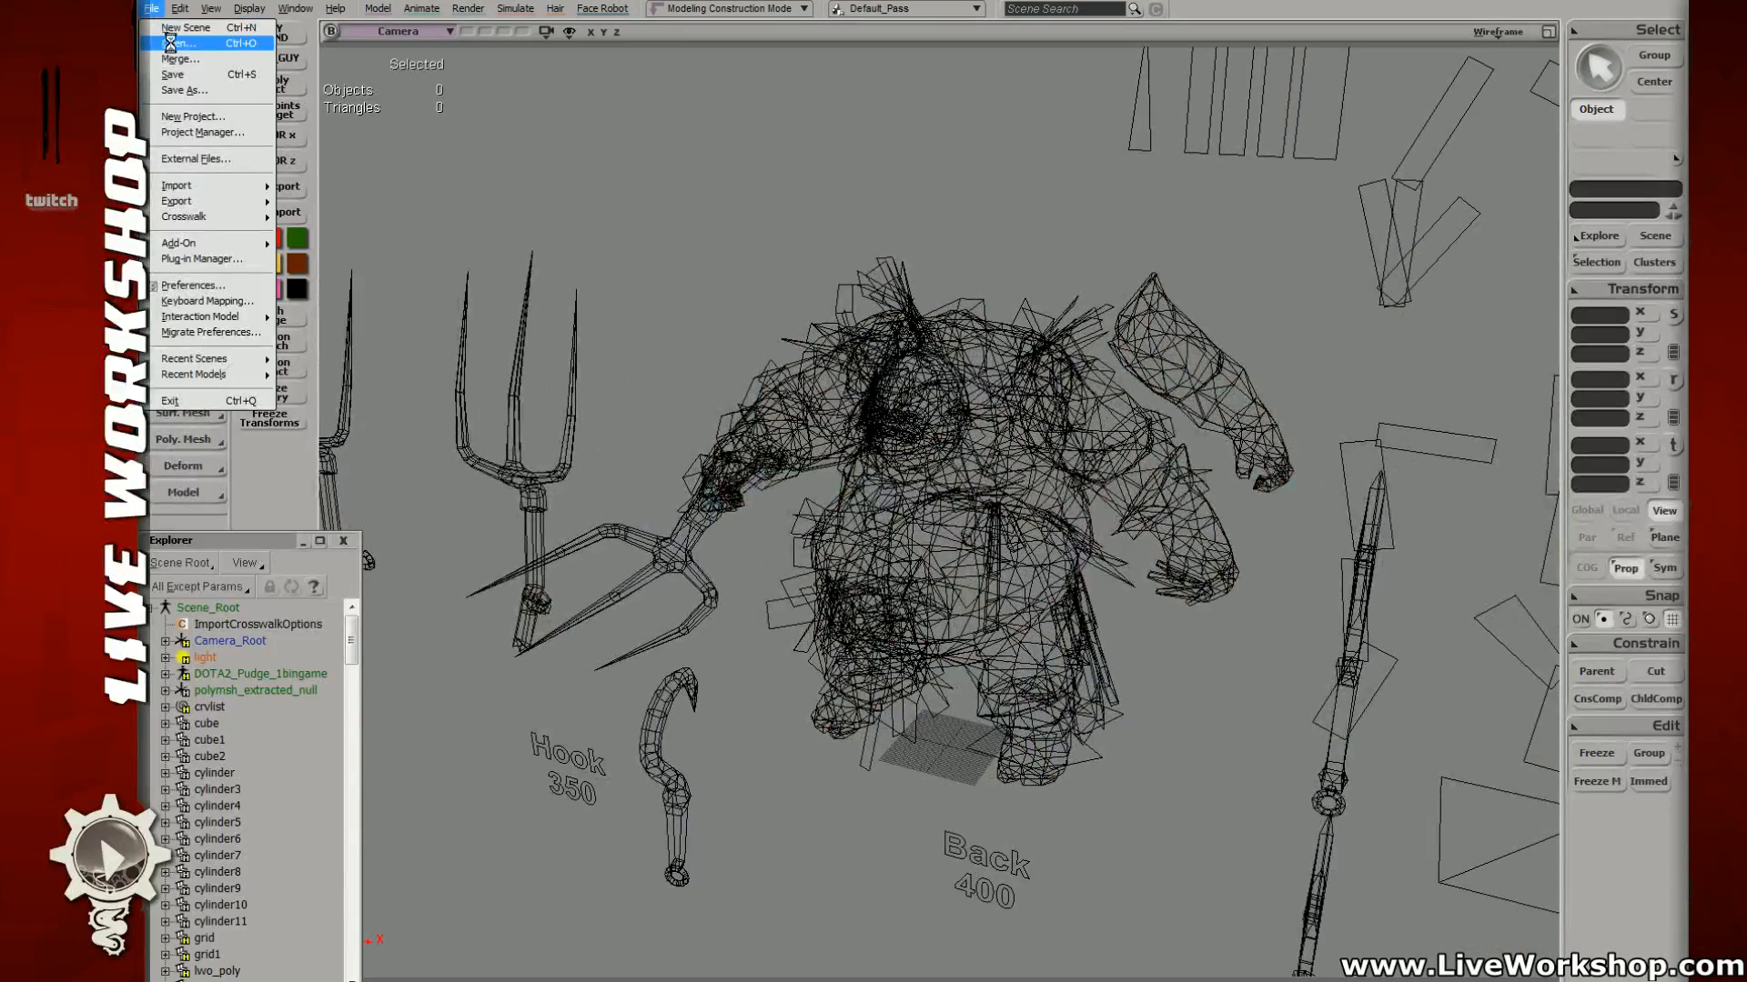
{"action": "left_click", "coordinate": [168, 40]}
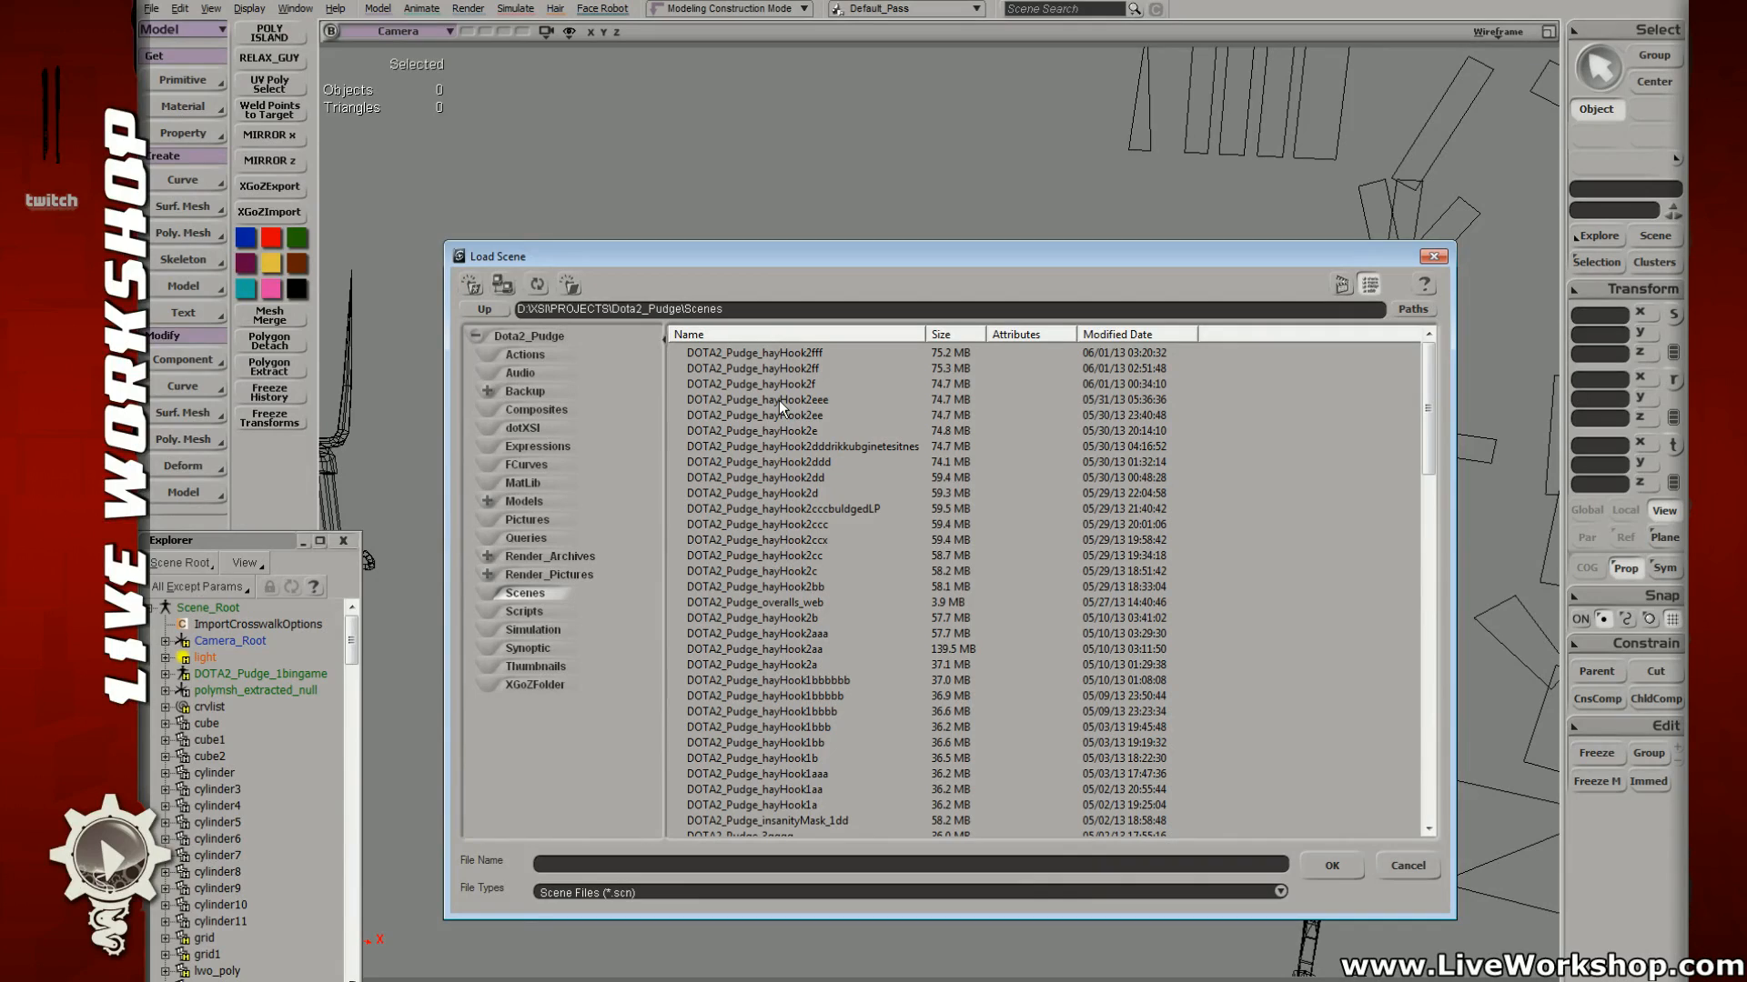
{"action": "left_click", "coordinate": [773, 508]}
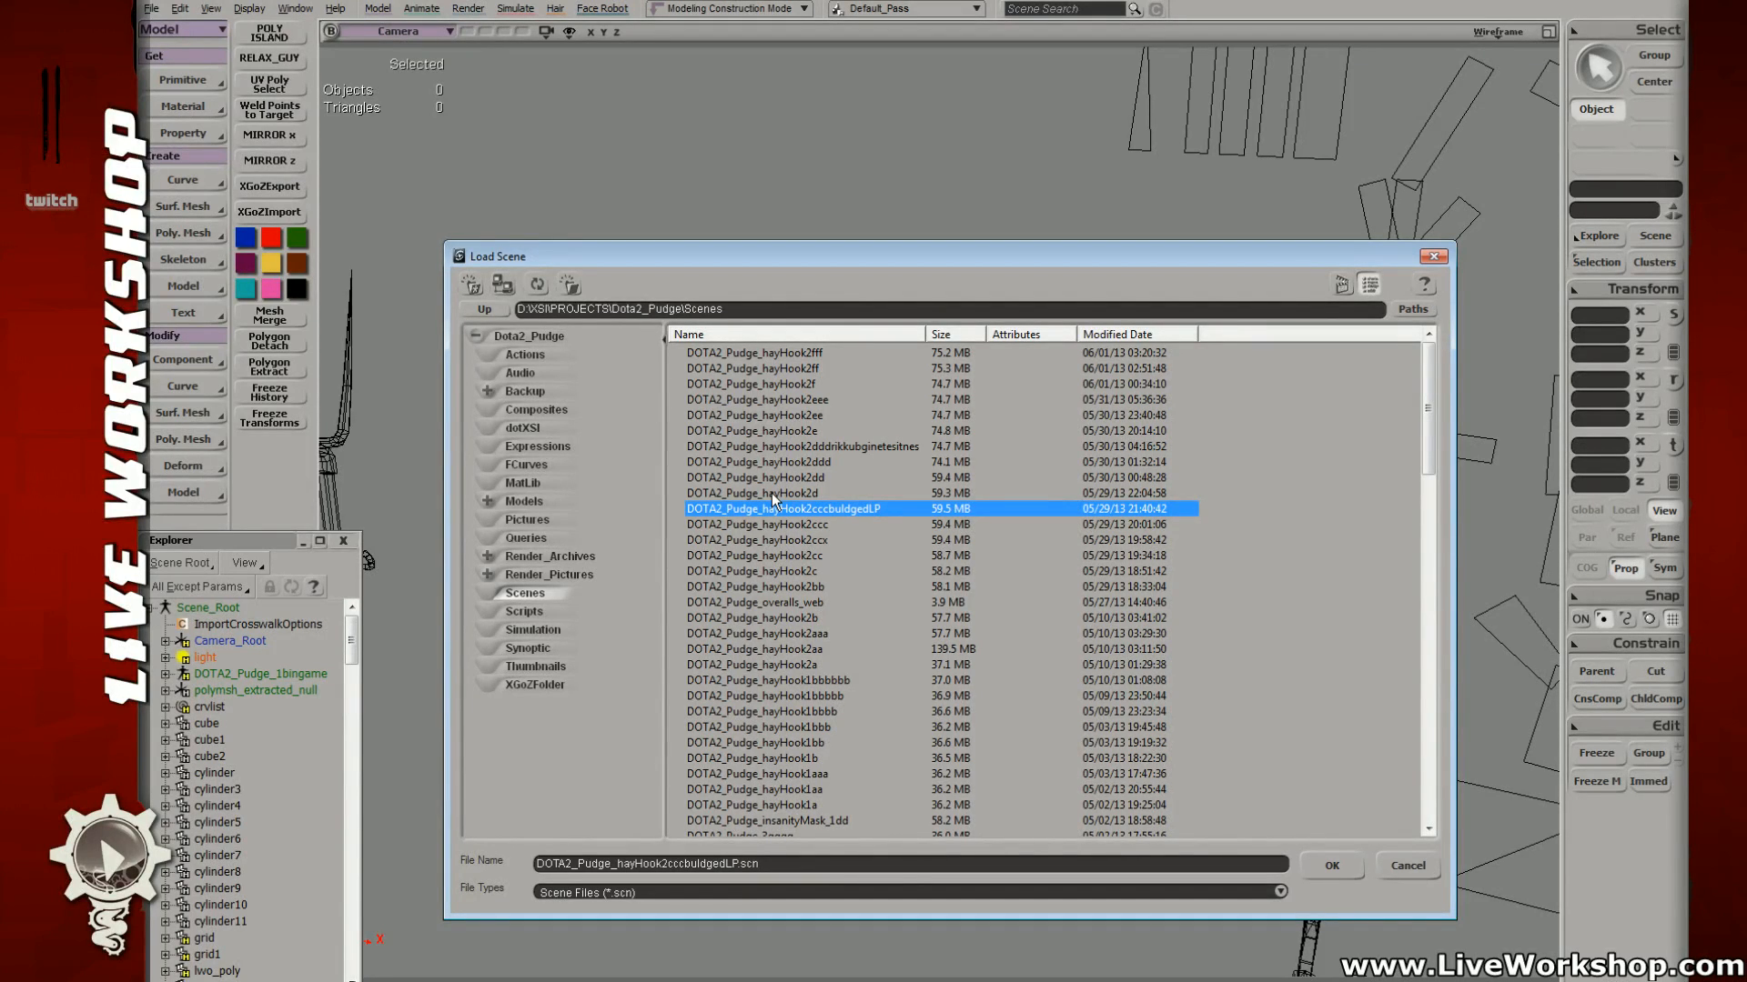
{"action": "scroll", "coordinate": [867, 543], "scroll_direction": "down", "scroll_amount": 9}
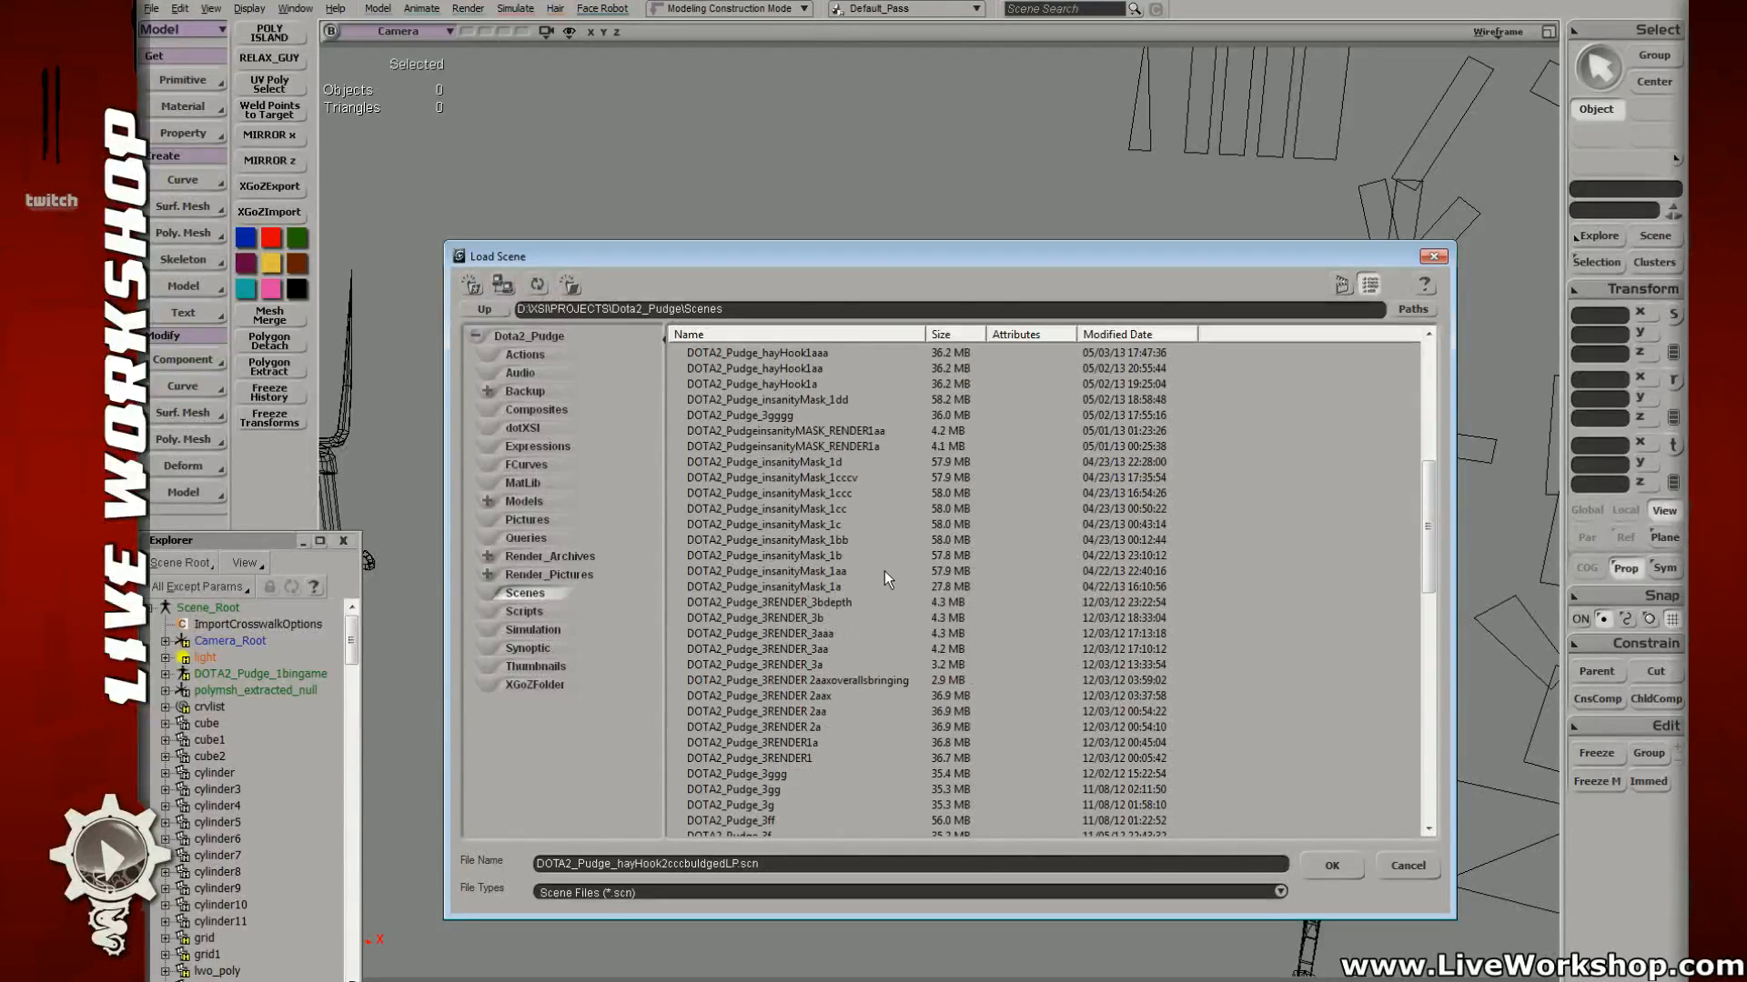
{"action": "scroll", "coordinate": [885, 573], "scroll_direction": "down", "scroll_amount": 2}
{"action": "scroll", "coordinate": [880, 587], "scroll_direction": "down", "scroll_amount": 10}
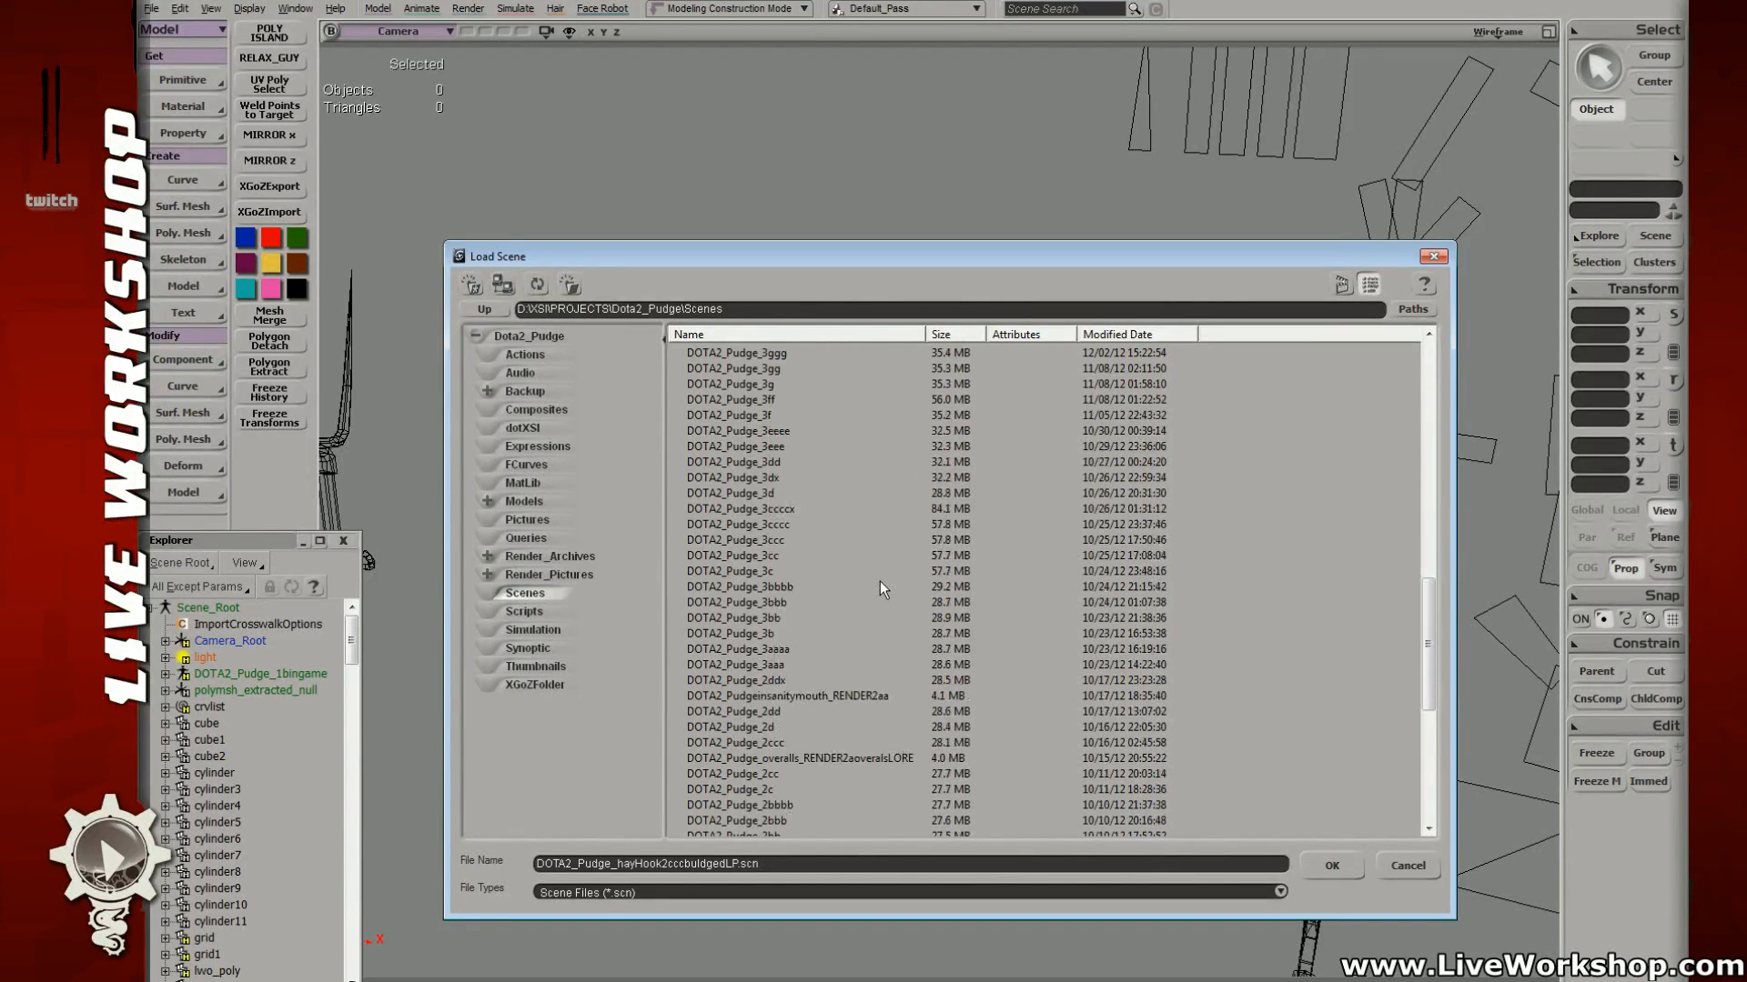
{"action": "scroll", "coordinate": [875, 615], "scroll_direction": "down", "scroll_amount": 3}
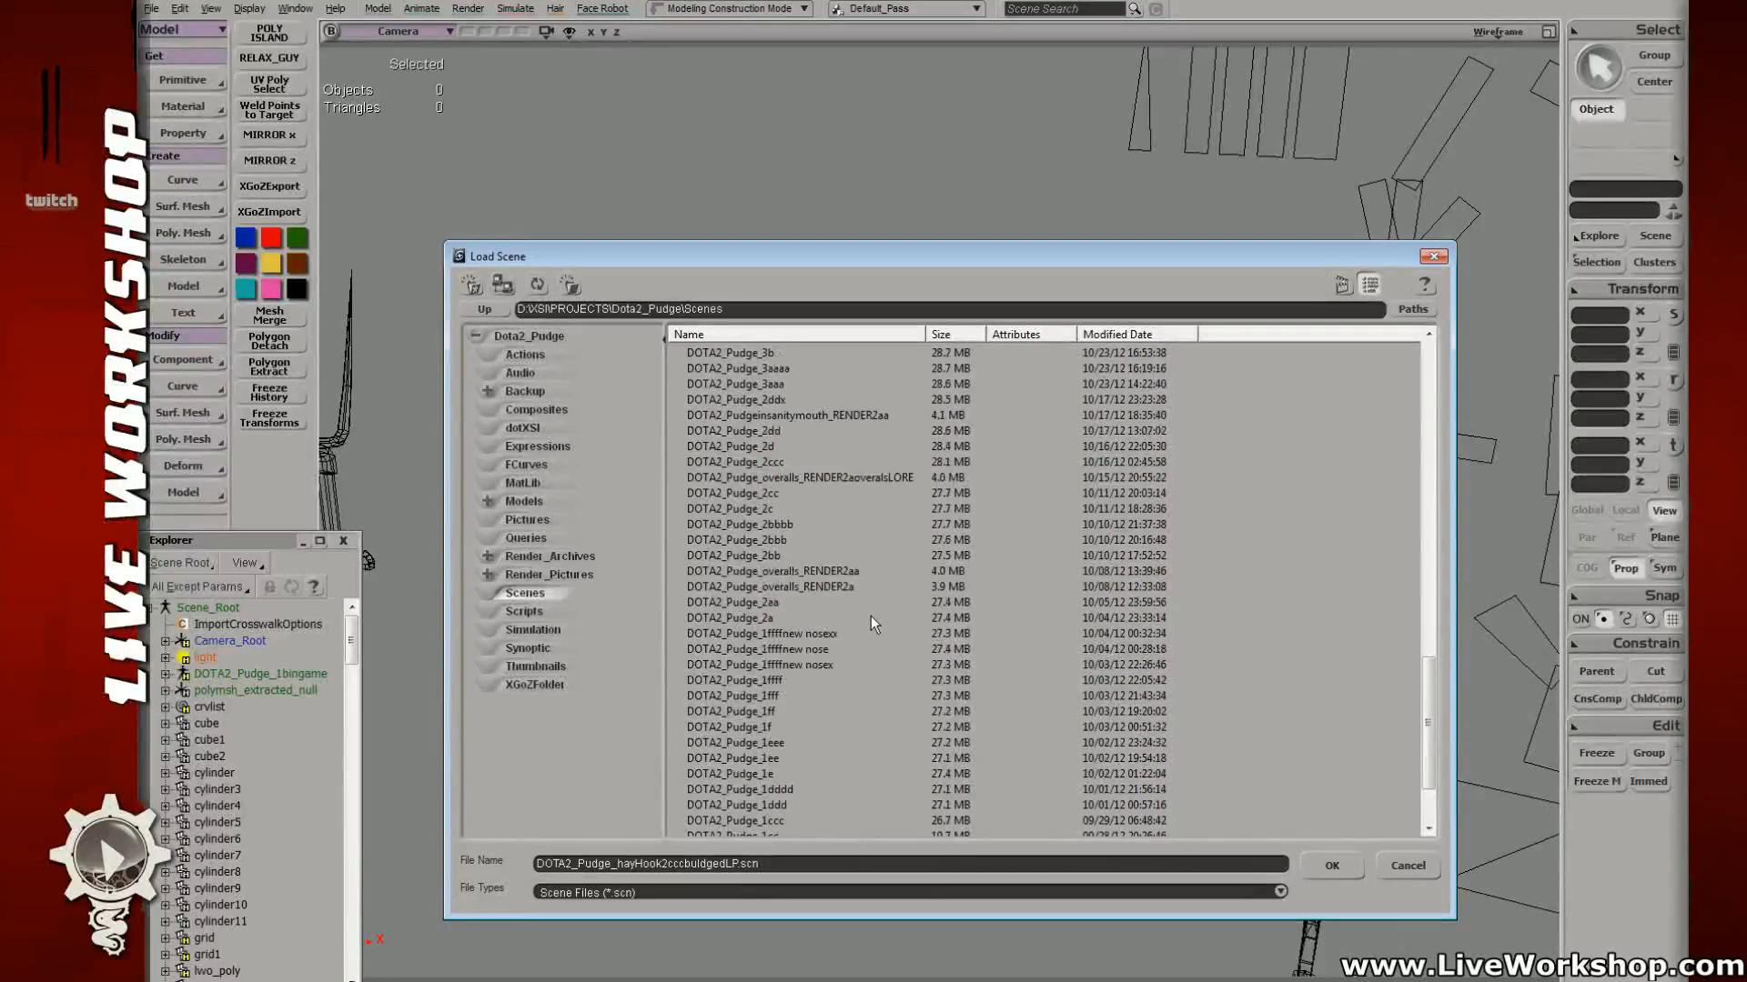
{"action": "scroll", "coordinate": [861, 615], "scroll_direction": "up", "scroll_amount": 1}
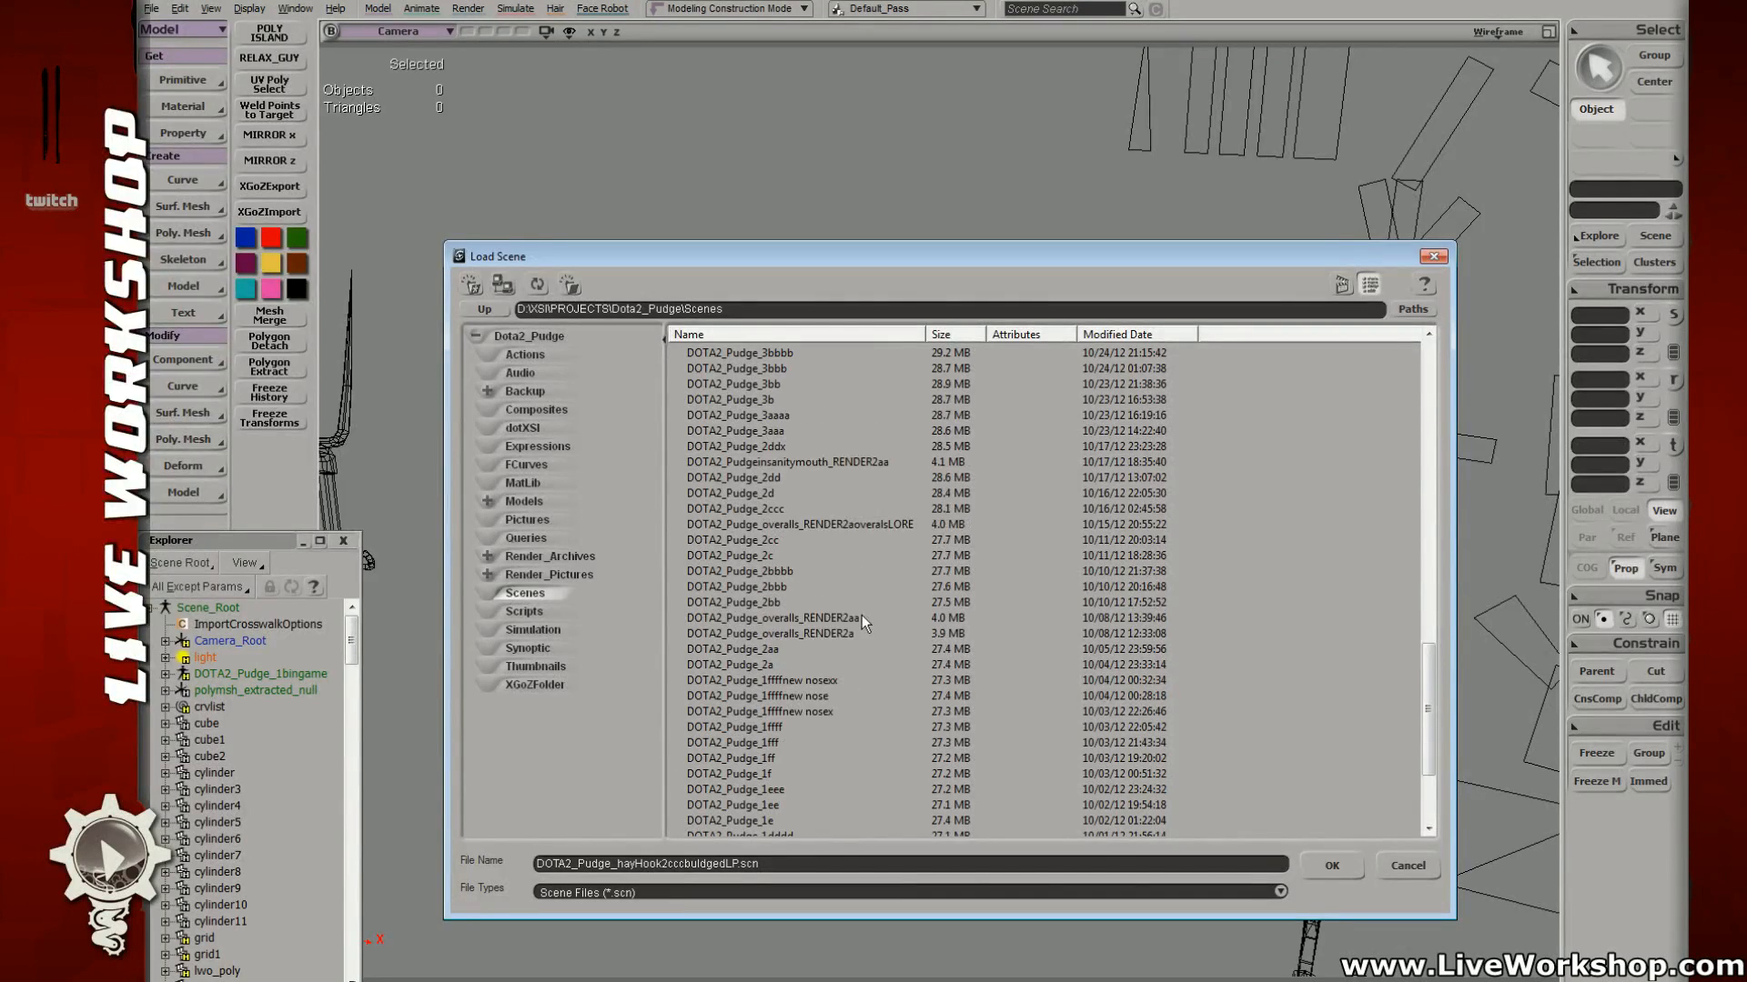
{"action": "double_click", "coordinate": [794, 617]}
{"action": "left_click", "coordinate": [1739, 584]}
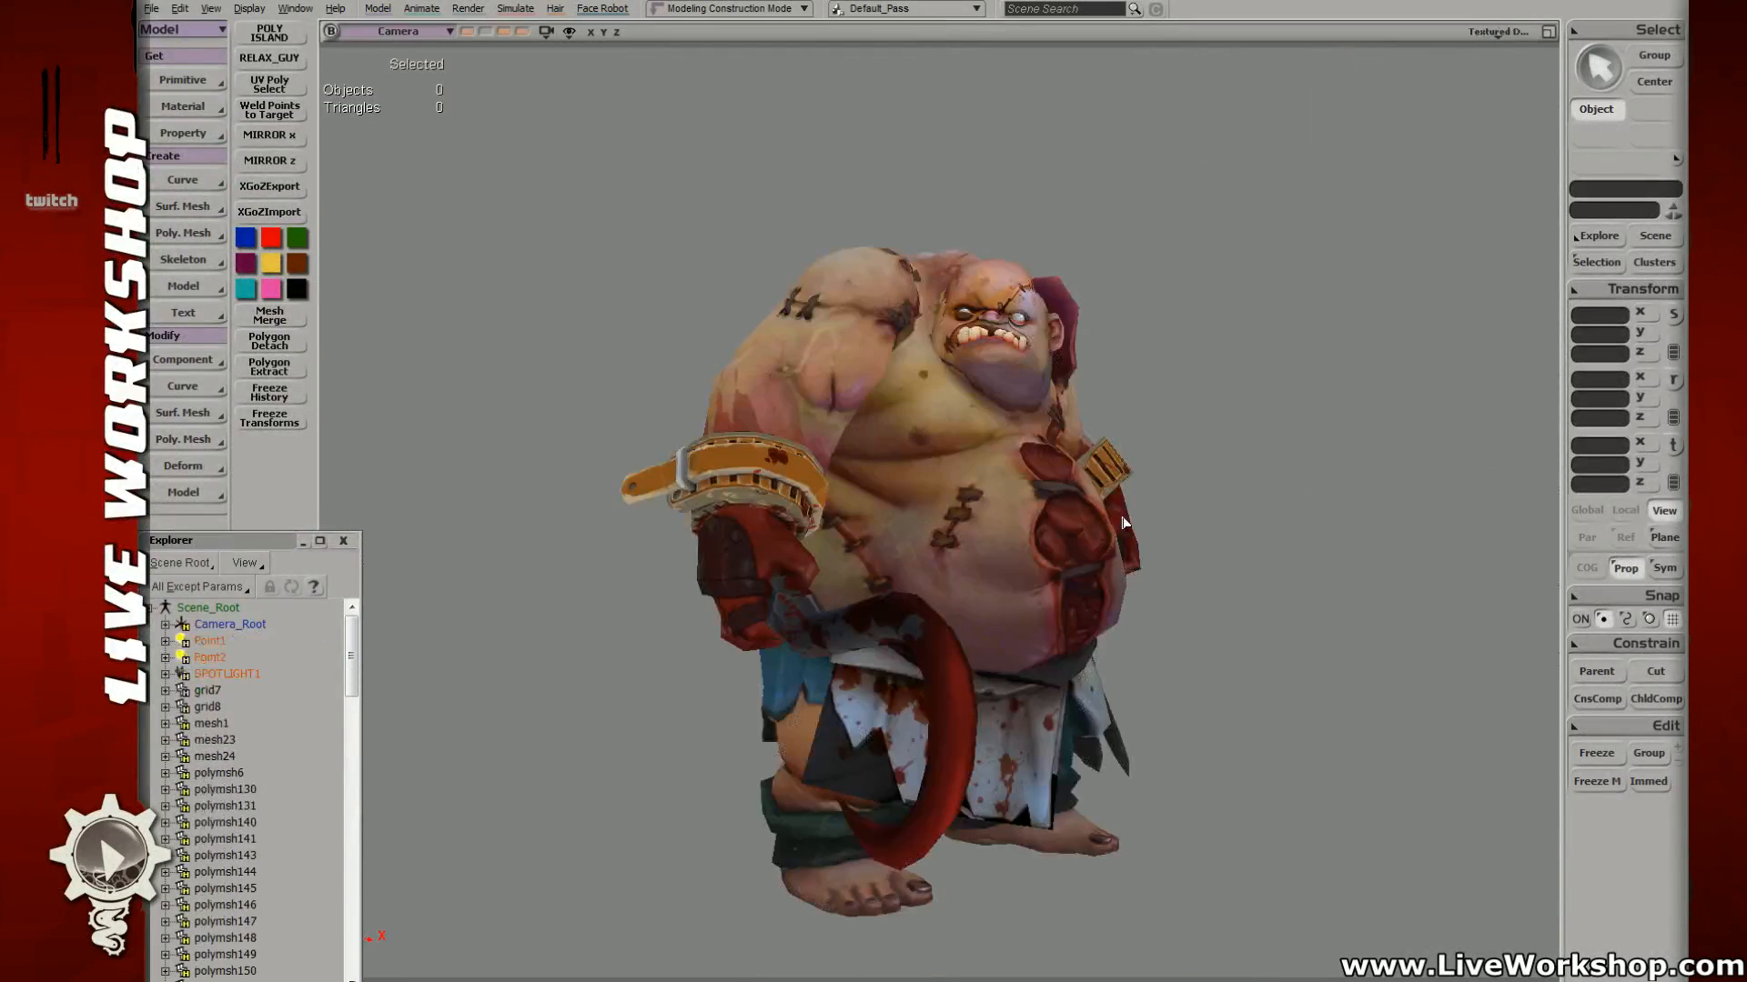
Step: Preview the posed overalls Pudge with a render region around nearly the whole figure
{"action": "key", "text": "q"}
{"action": "left_click_drag", "start_coordinate": [620, 185], "coordinate": [1199, 874]}
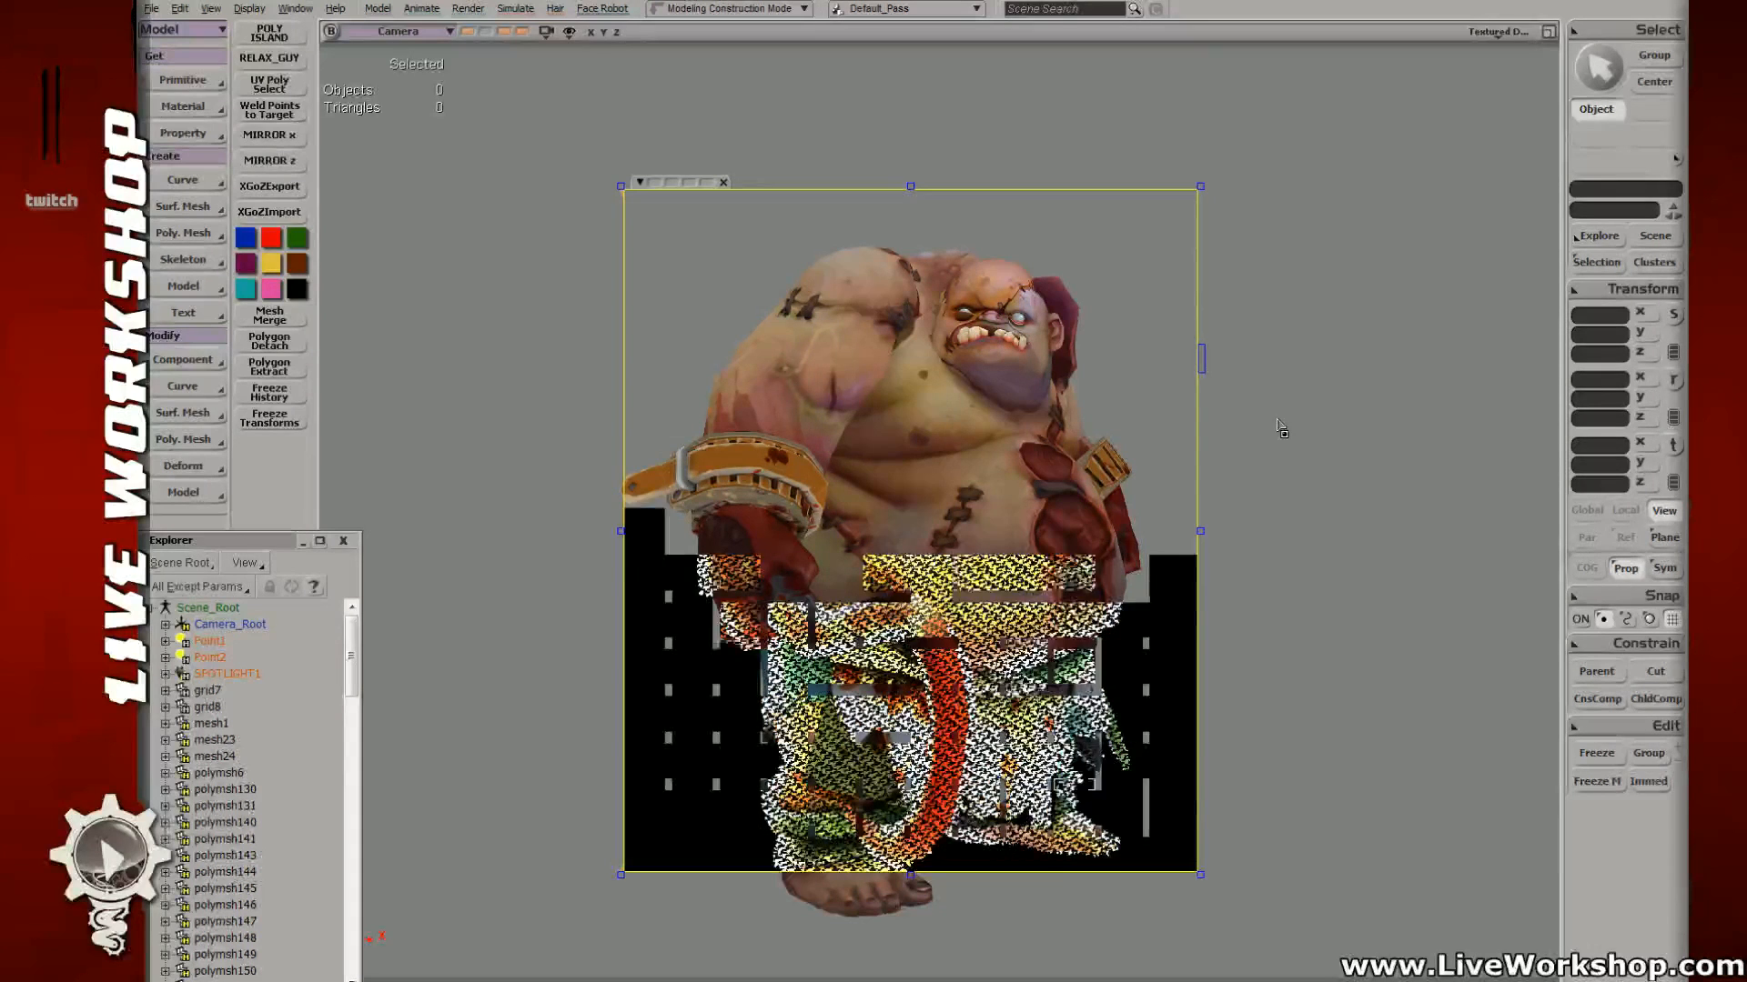
{"action": "key", "text": "q"}
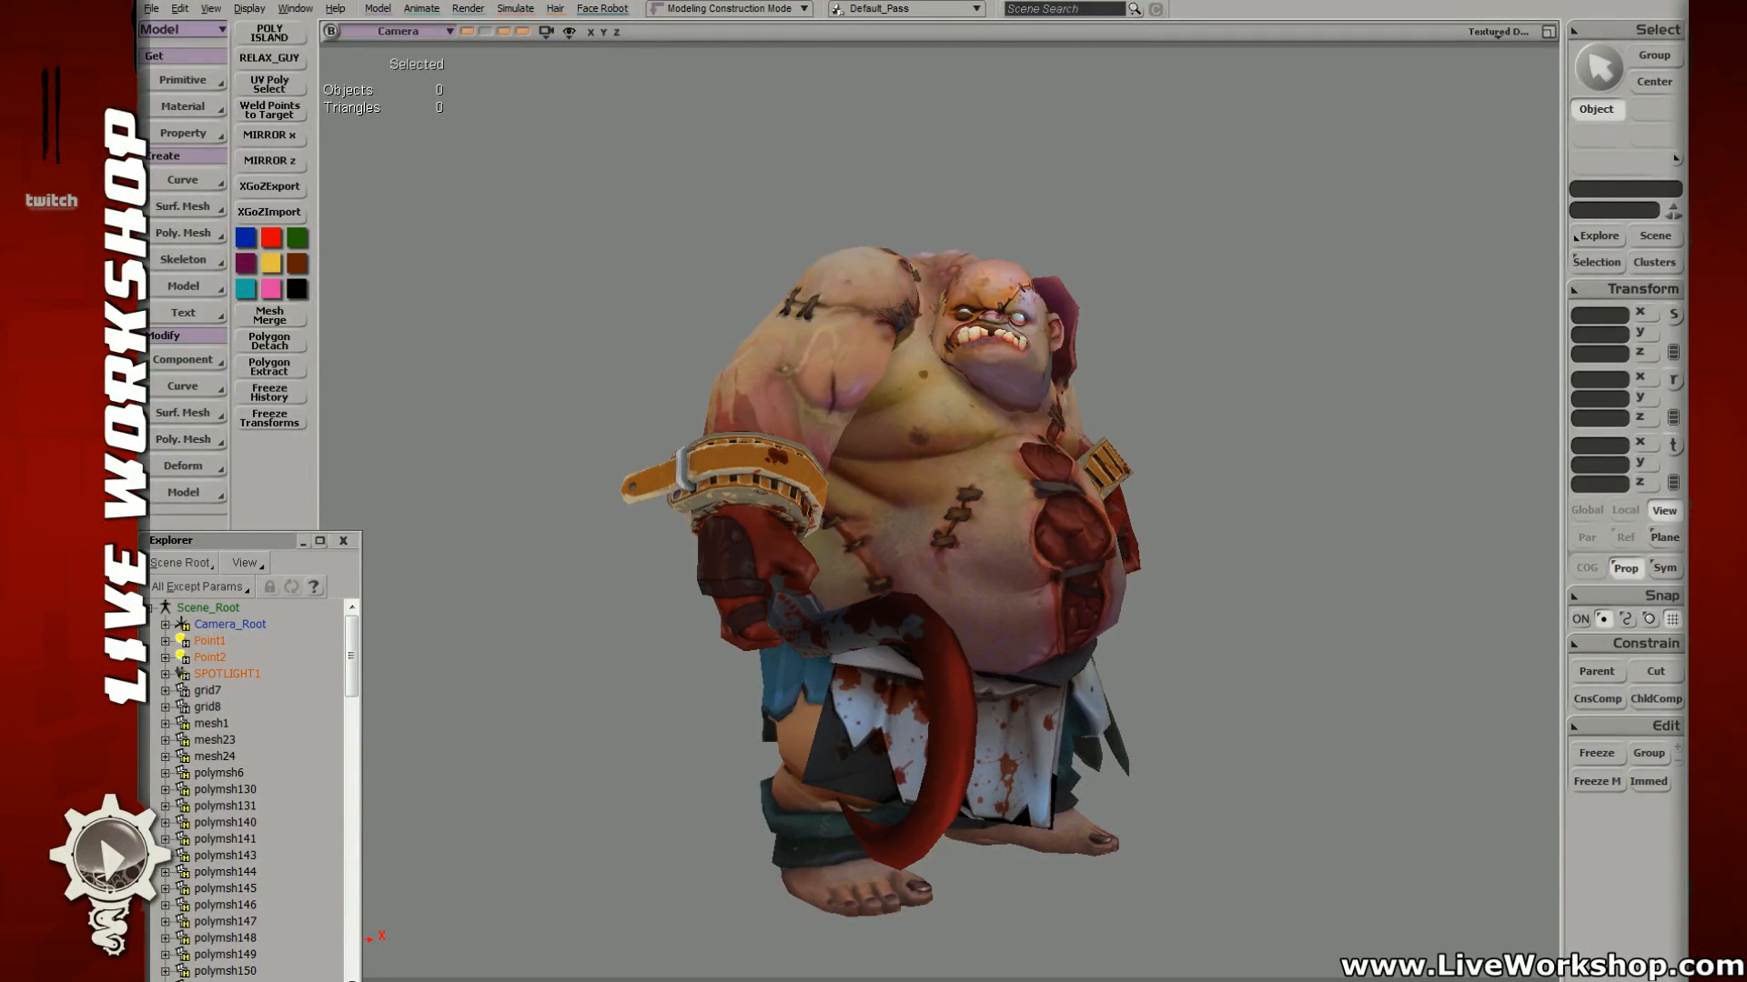
Step: Open the properties of the Environment shader assigned to the Default_Pass render pass
{"action": "left_click", "coordinate": [468, 8]}
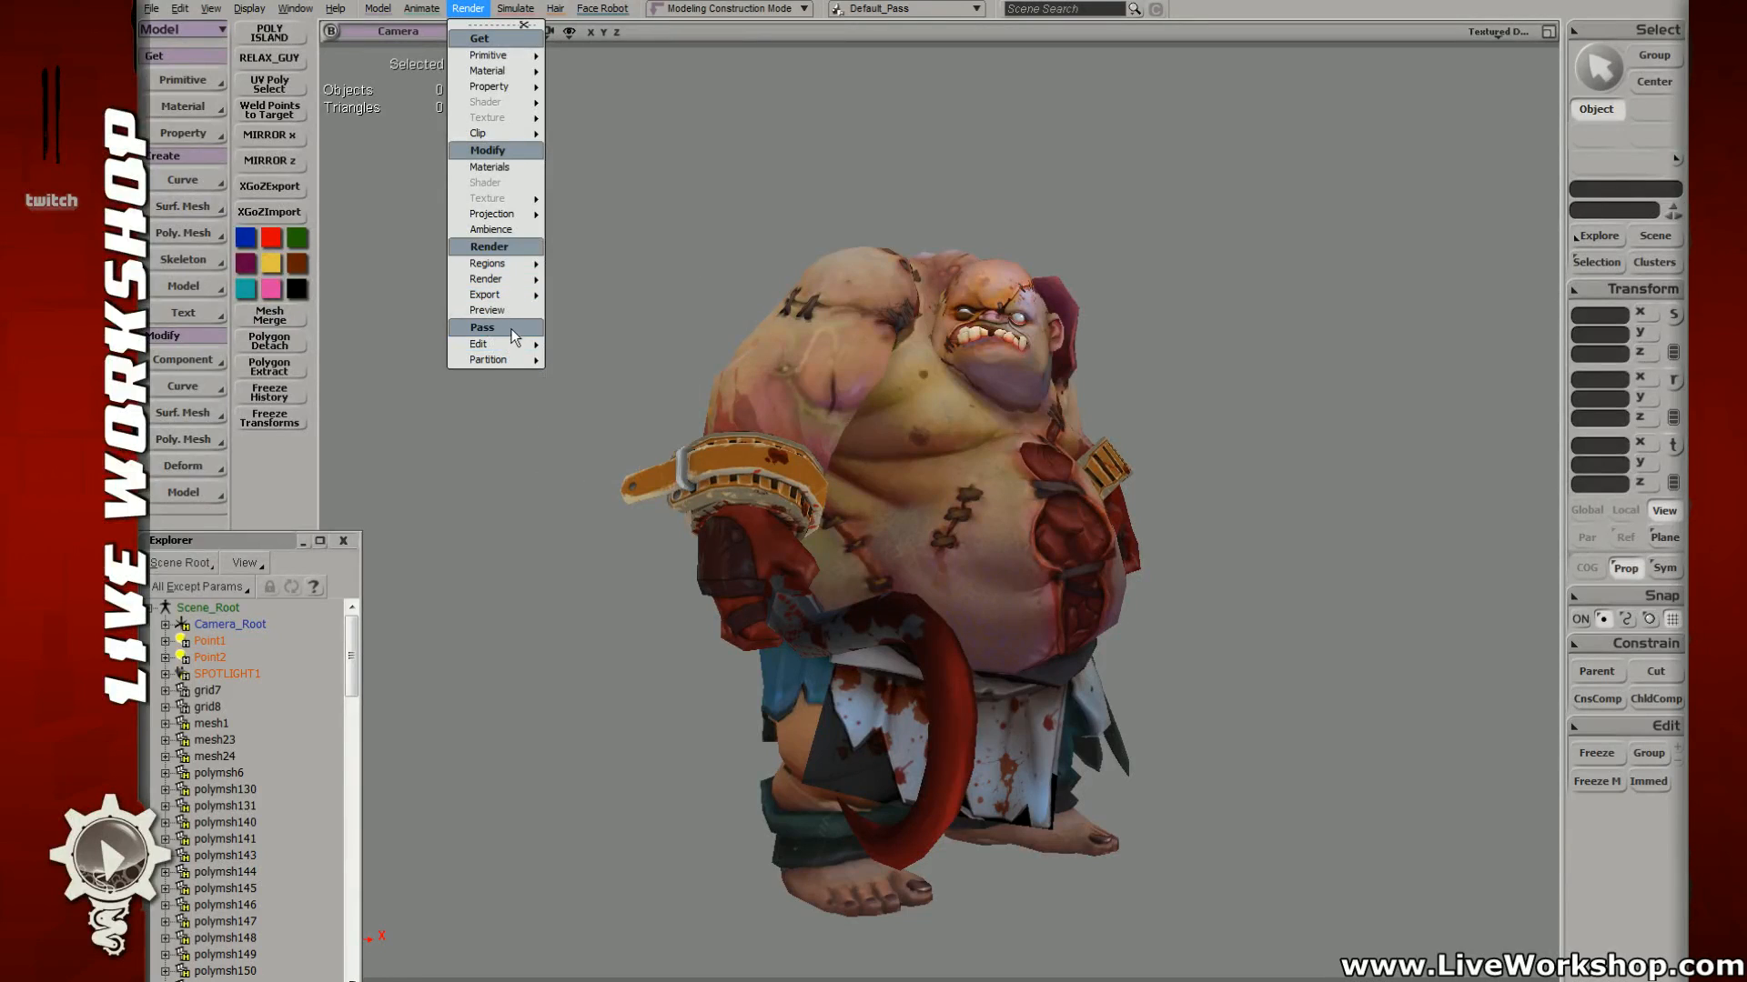
{"action": "mouse_move", "coordinate": [508, 343]}
{"action": "left_click", "coordinate": [593, 348]}
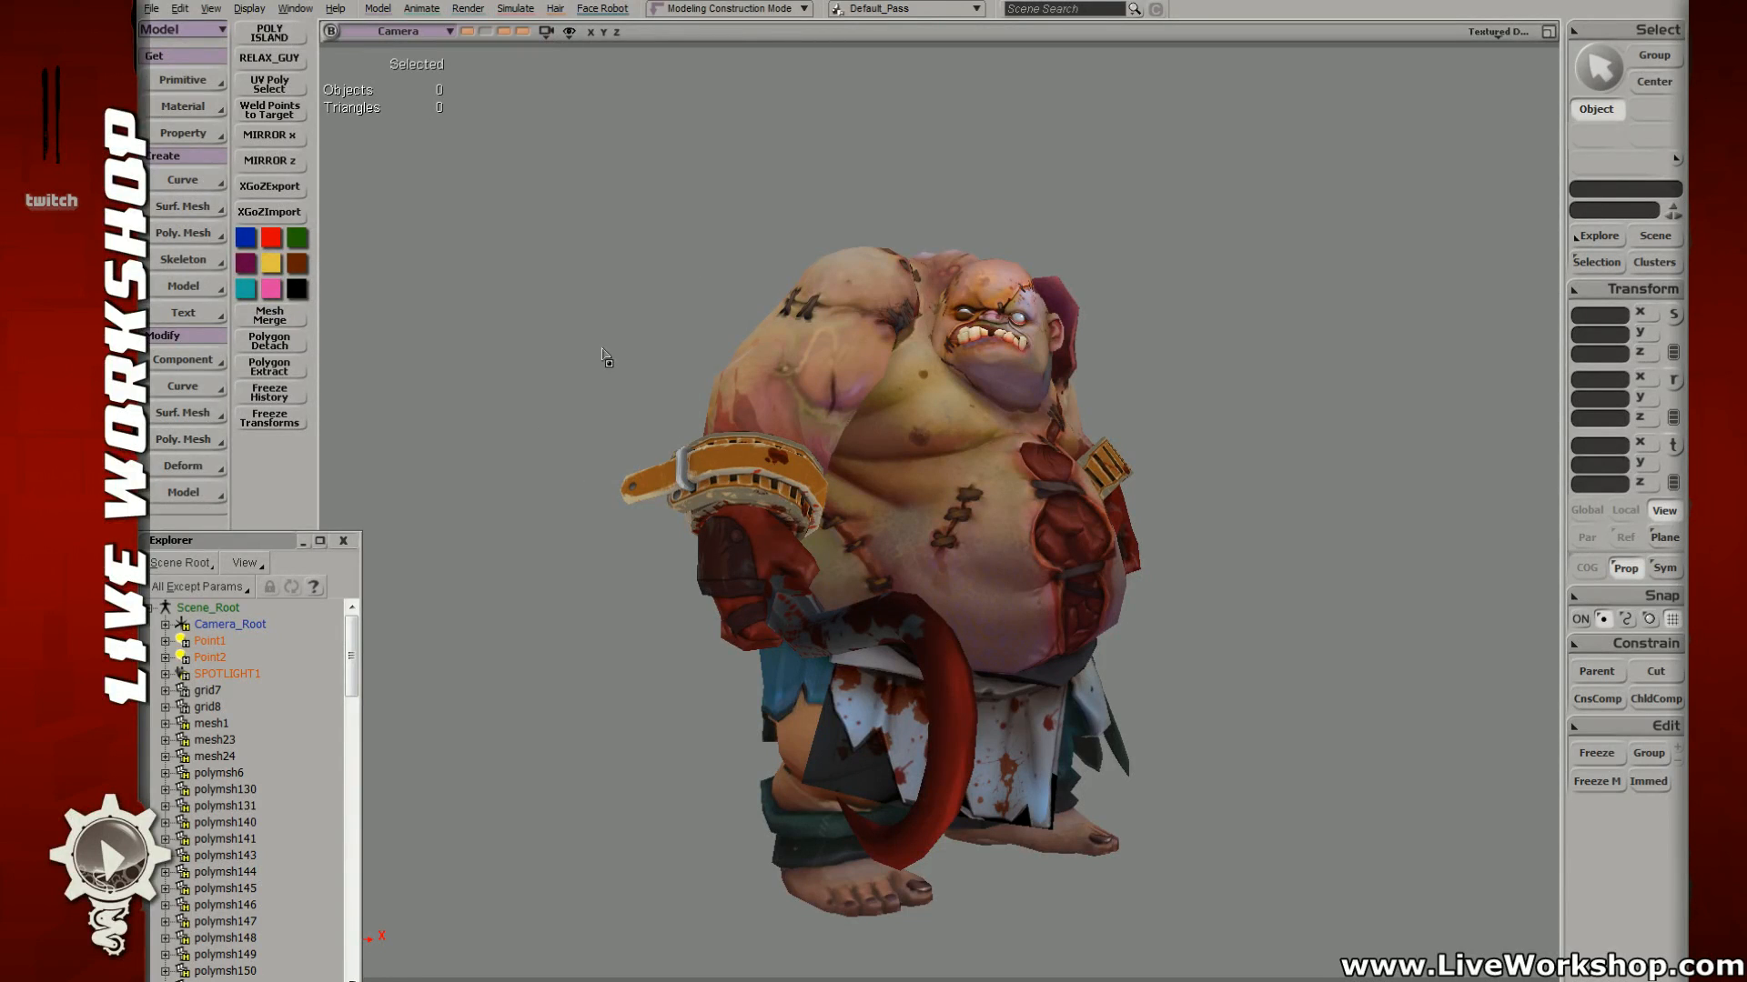
{"action": "left_click", "coordinate": [481, 210]}
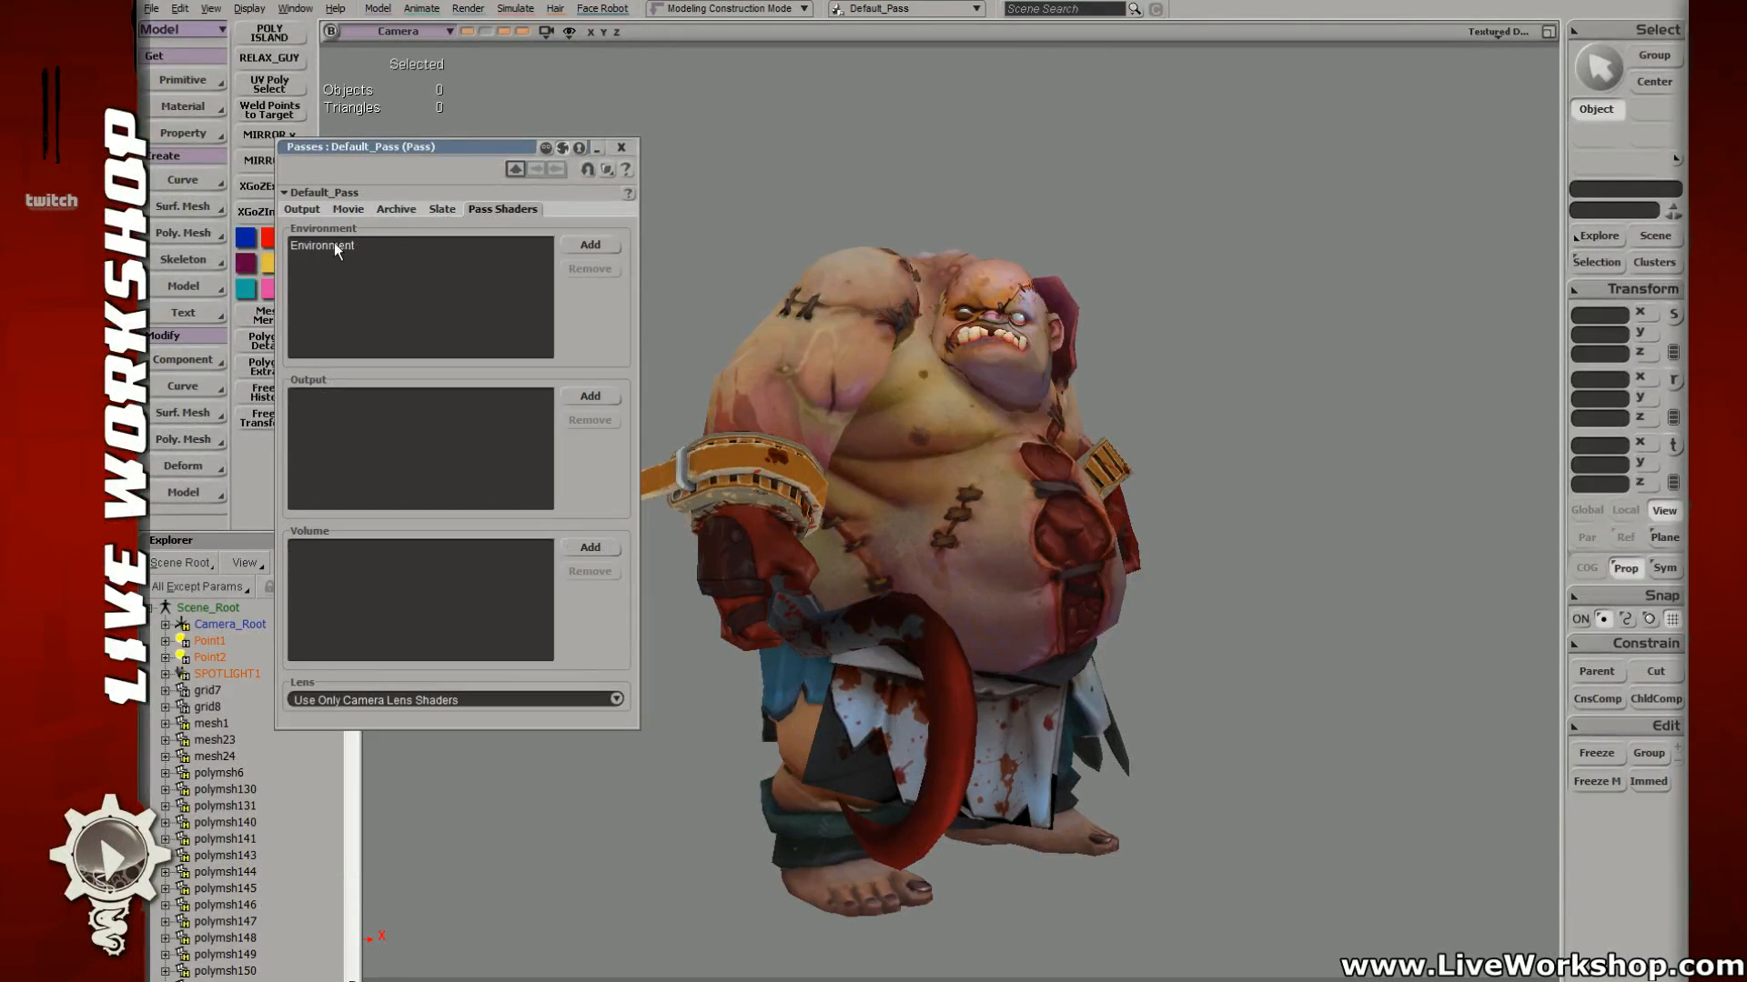
{"action": "double_click", "coordinate": [335, 242]}
{"action": "left_click", "coordinate": [617, 151]}
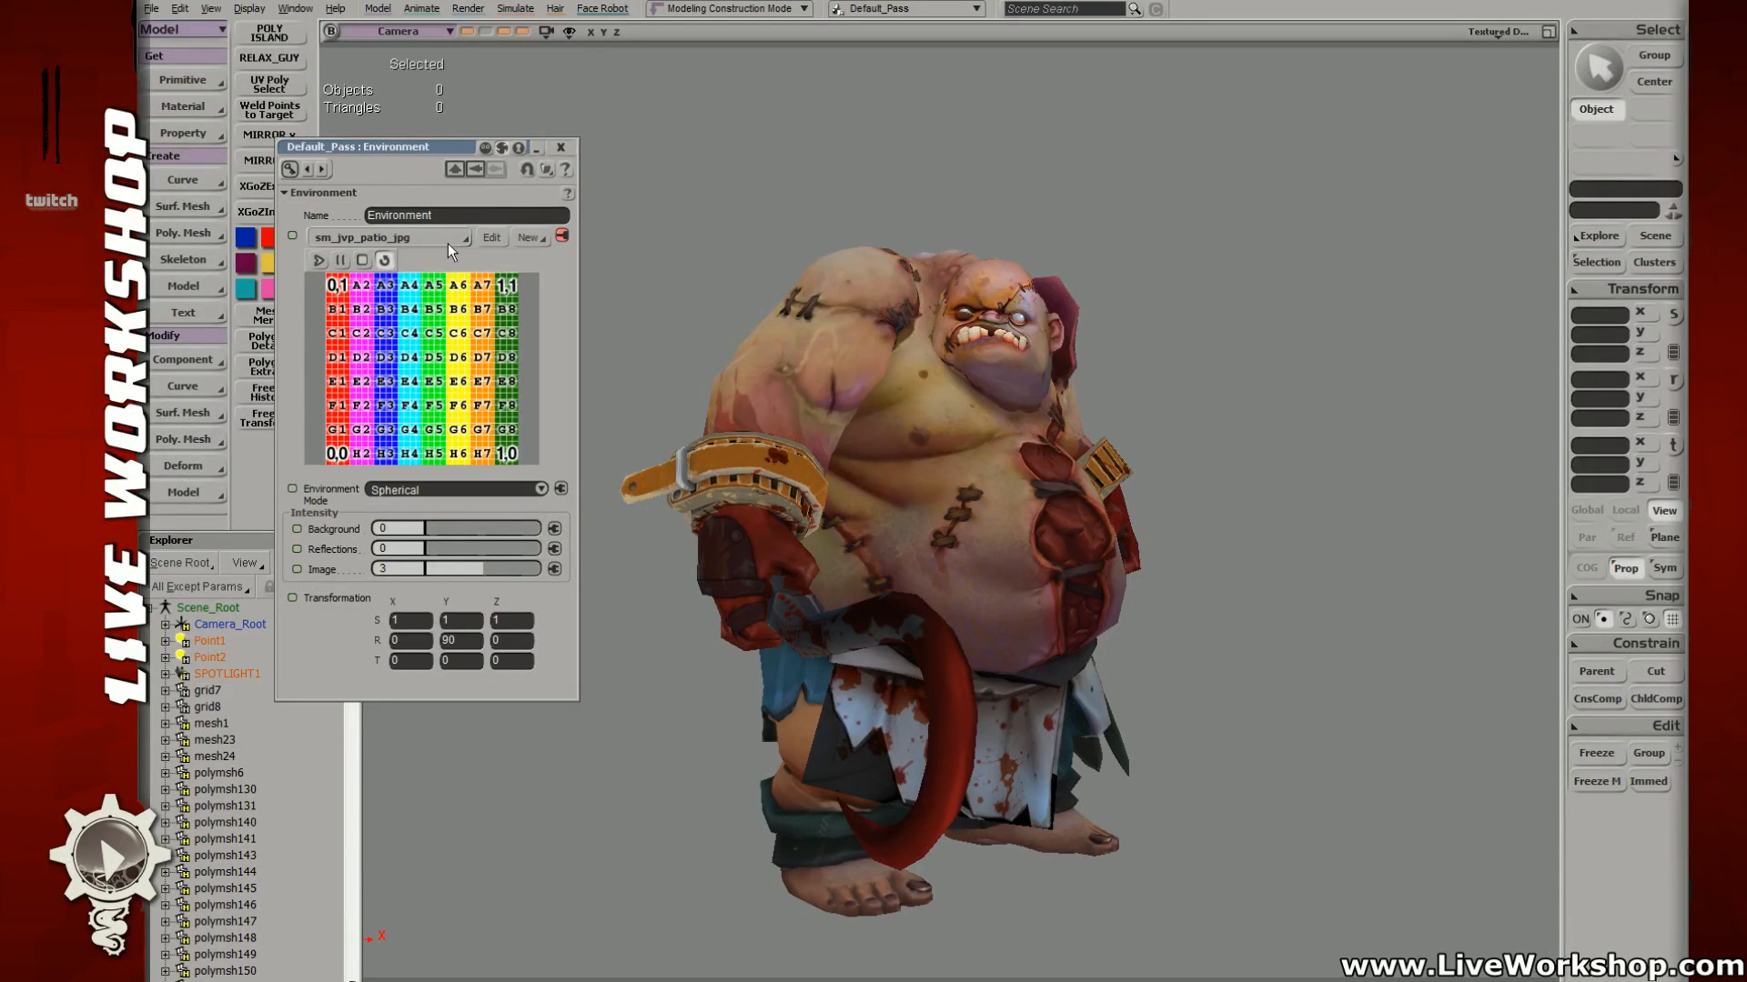
Step: Start loading a new image clip from file for the Environment shader of the Default_Pass
{"action": "left_click", "coordinate": [461, 242]}
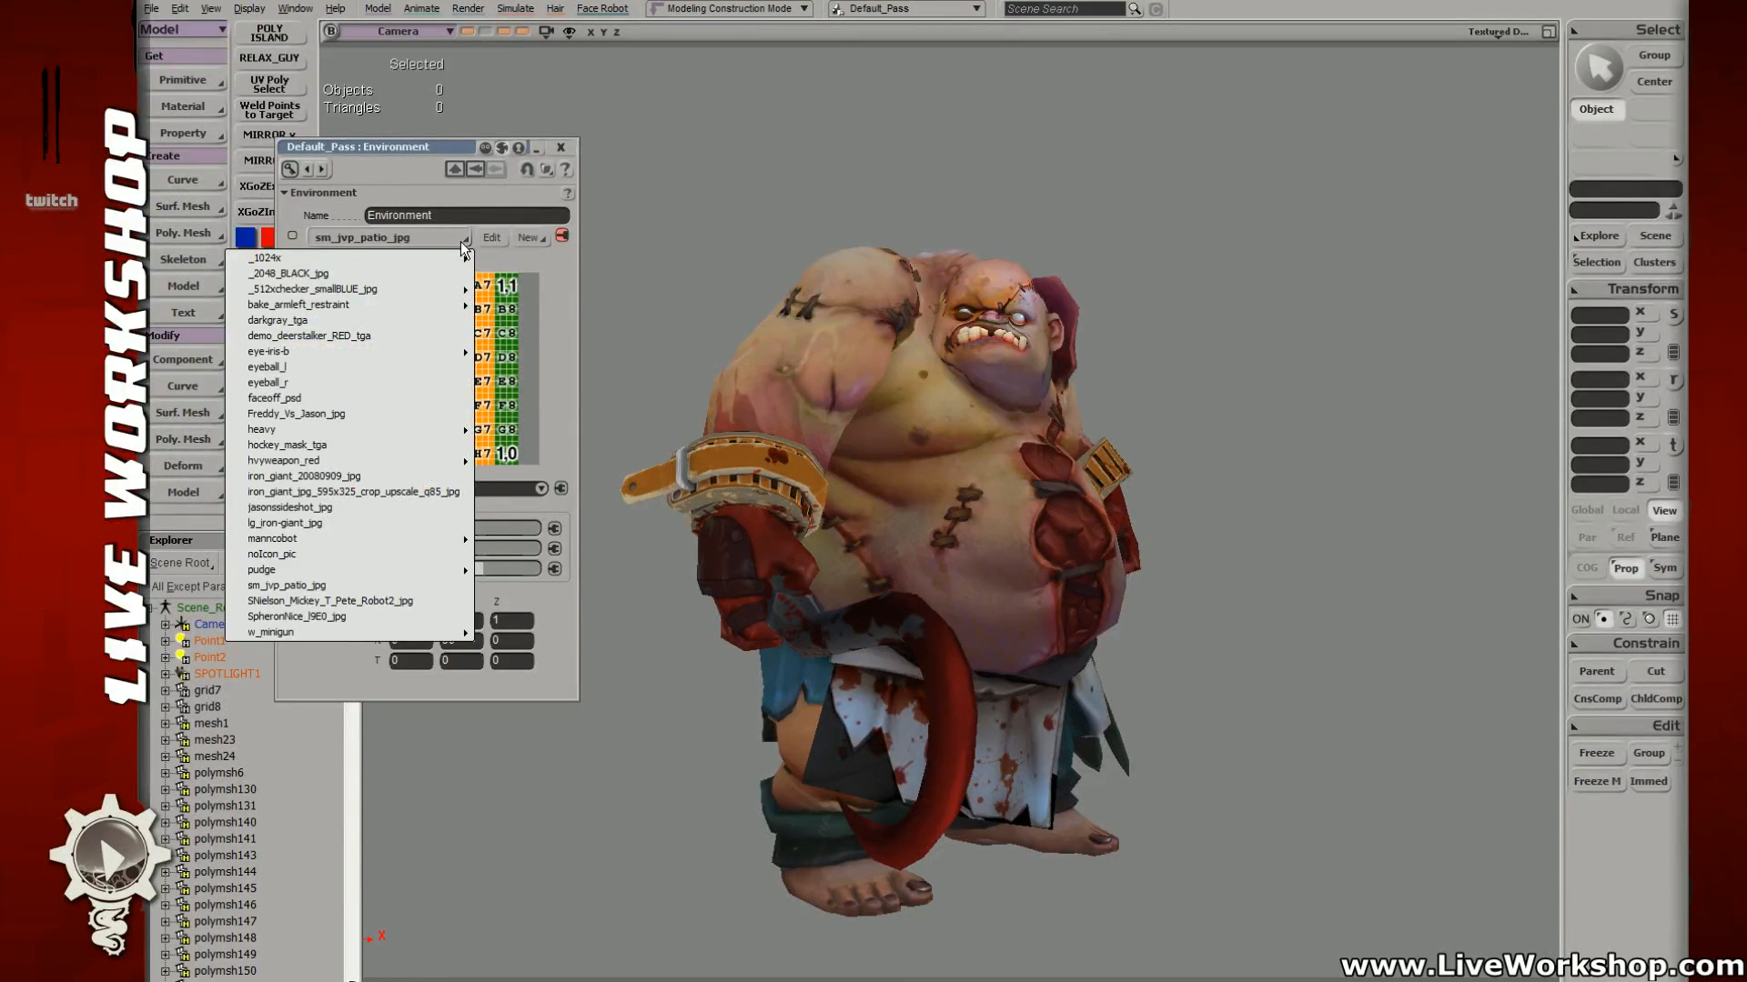
{"action": "left_click", "coordinate": [535, 234]}
{"action": "left_click", "coordinate": [561, 257]}
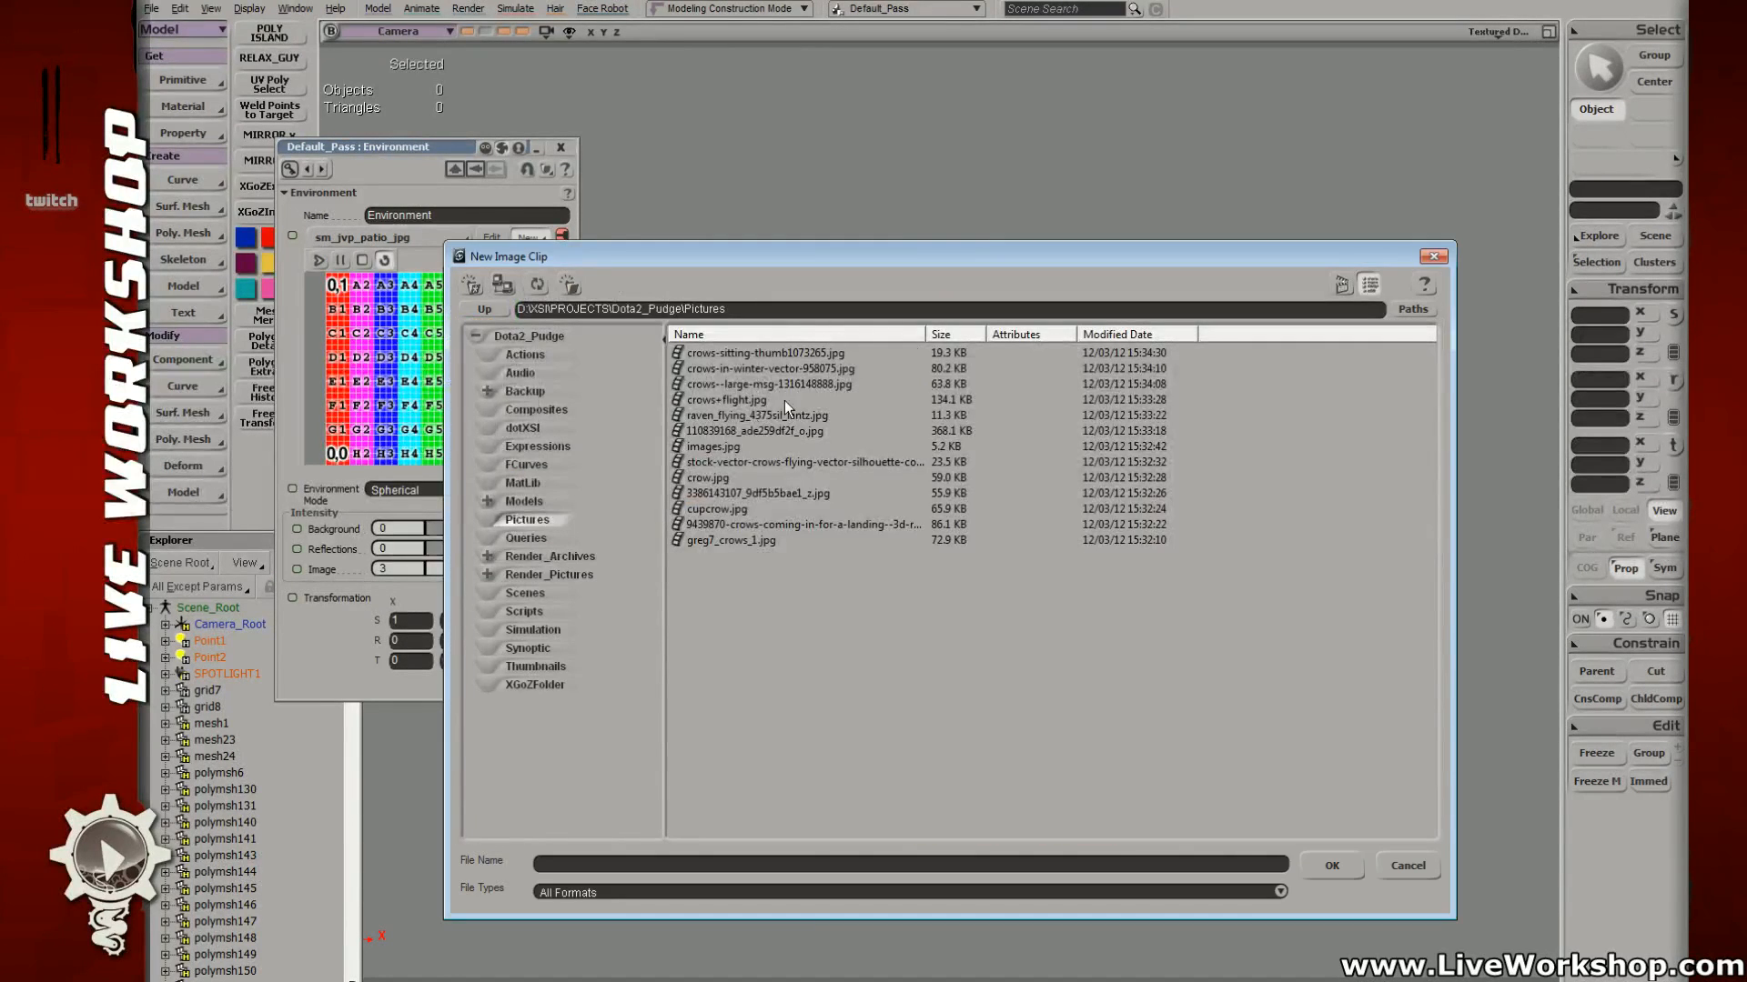
Step: Search the XSI PROJECTS folder for an environment image, sorting by name and looking inside GI_test_Sphere
{"action": "left_click", "coordinate": [484, 309]}
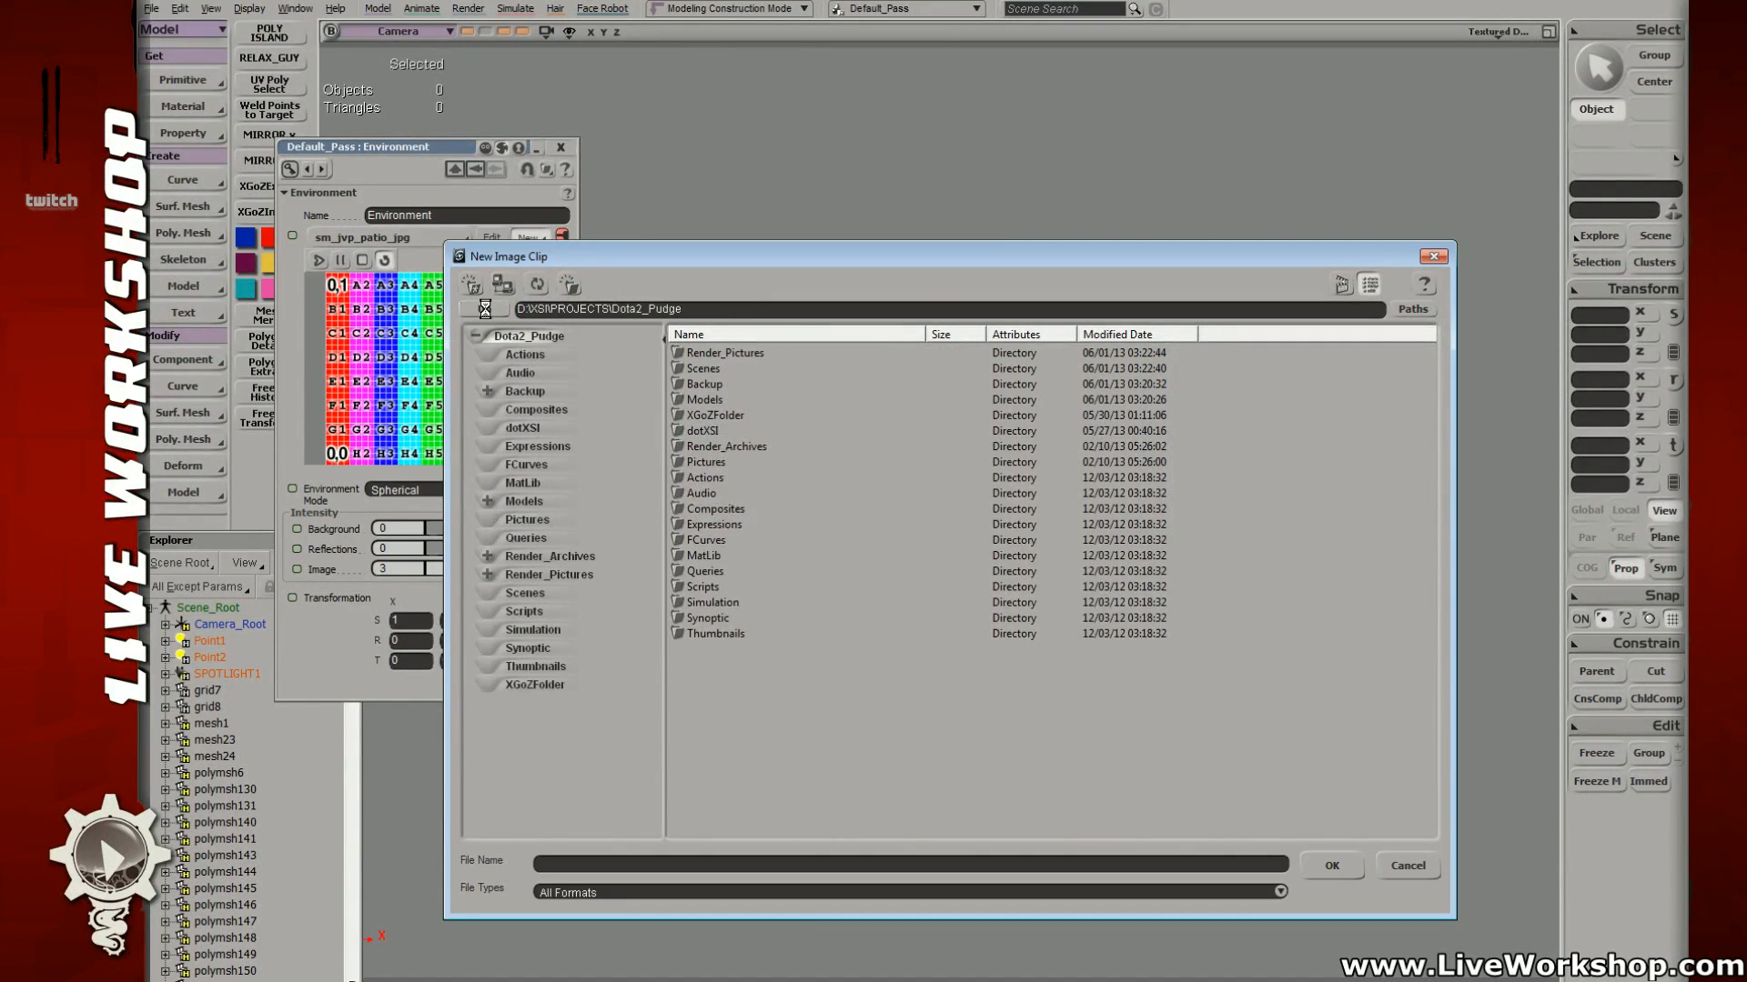
{"action": "left_click", "coordinate": [484, 310]}
{"action": "scroll", "coordinate": [797, 614], "scroll_direction": "down", "scroll_amount": 10}
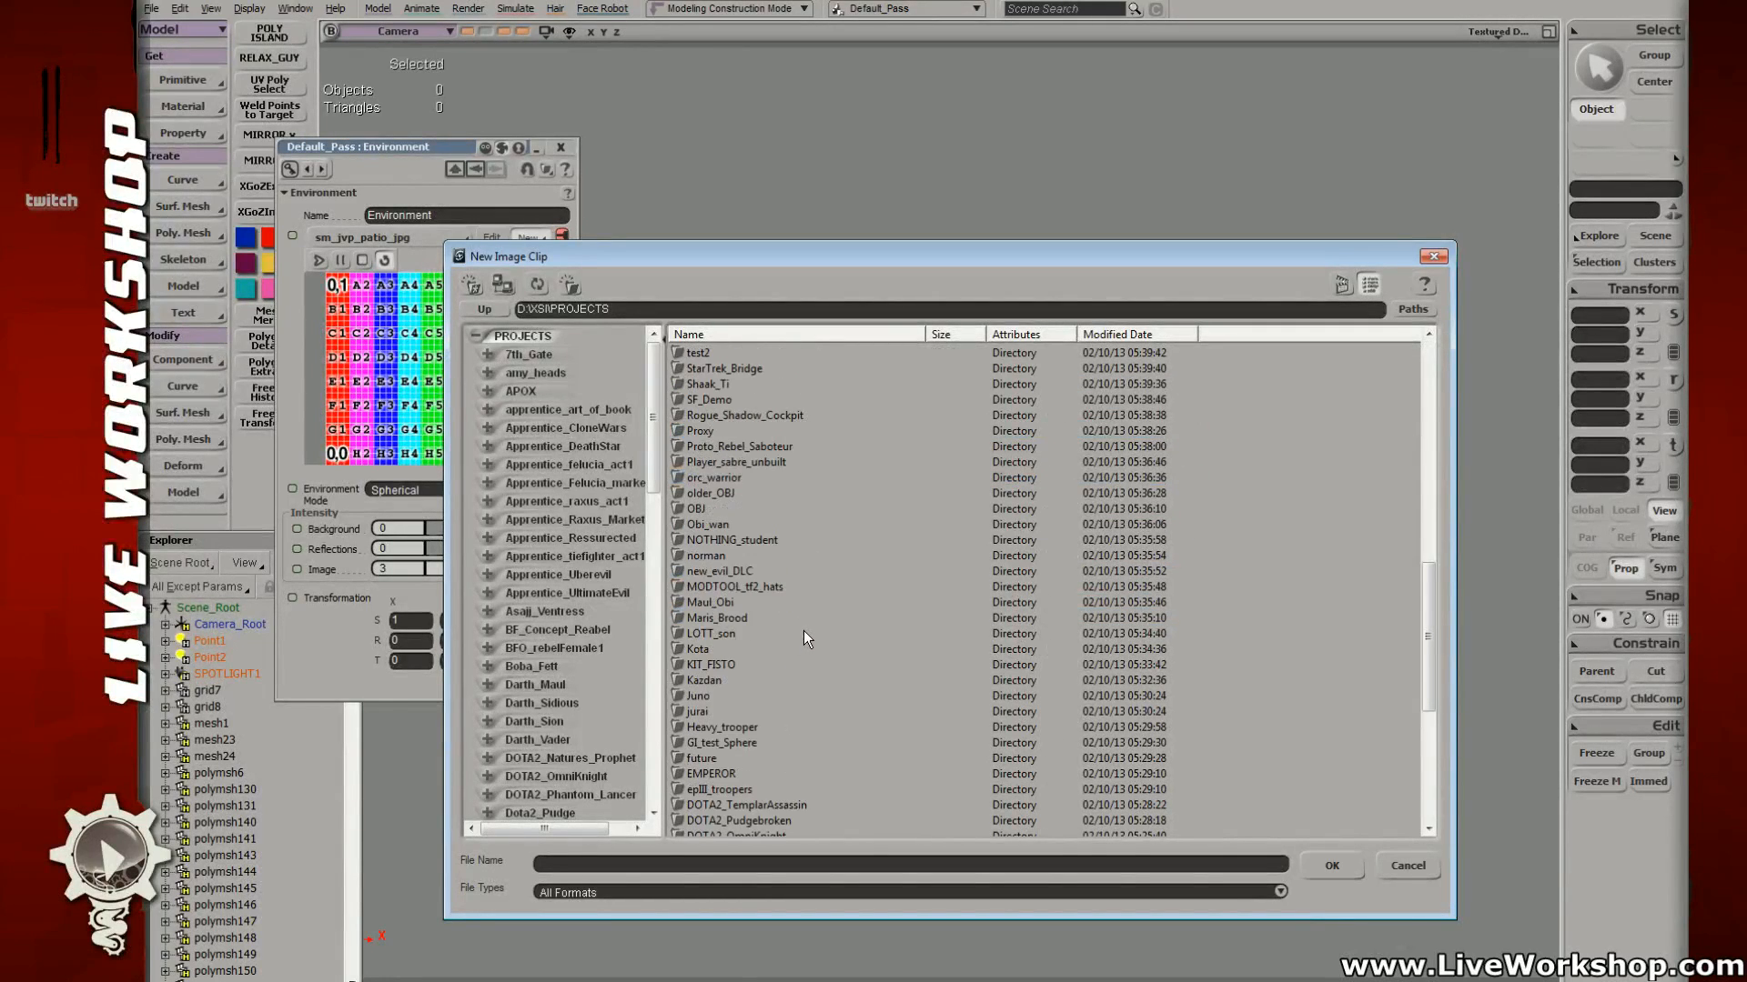
{"action": "scroll", "coordinate": [804, 631], "scroll_direction": "up", "scroll_amount": 5}
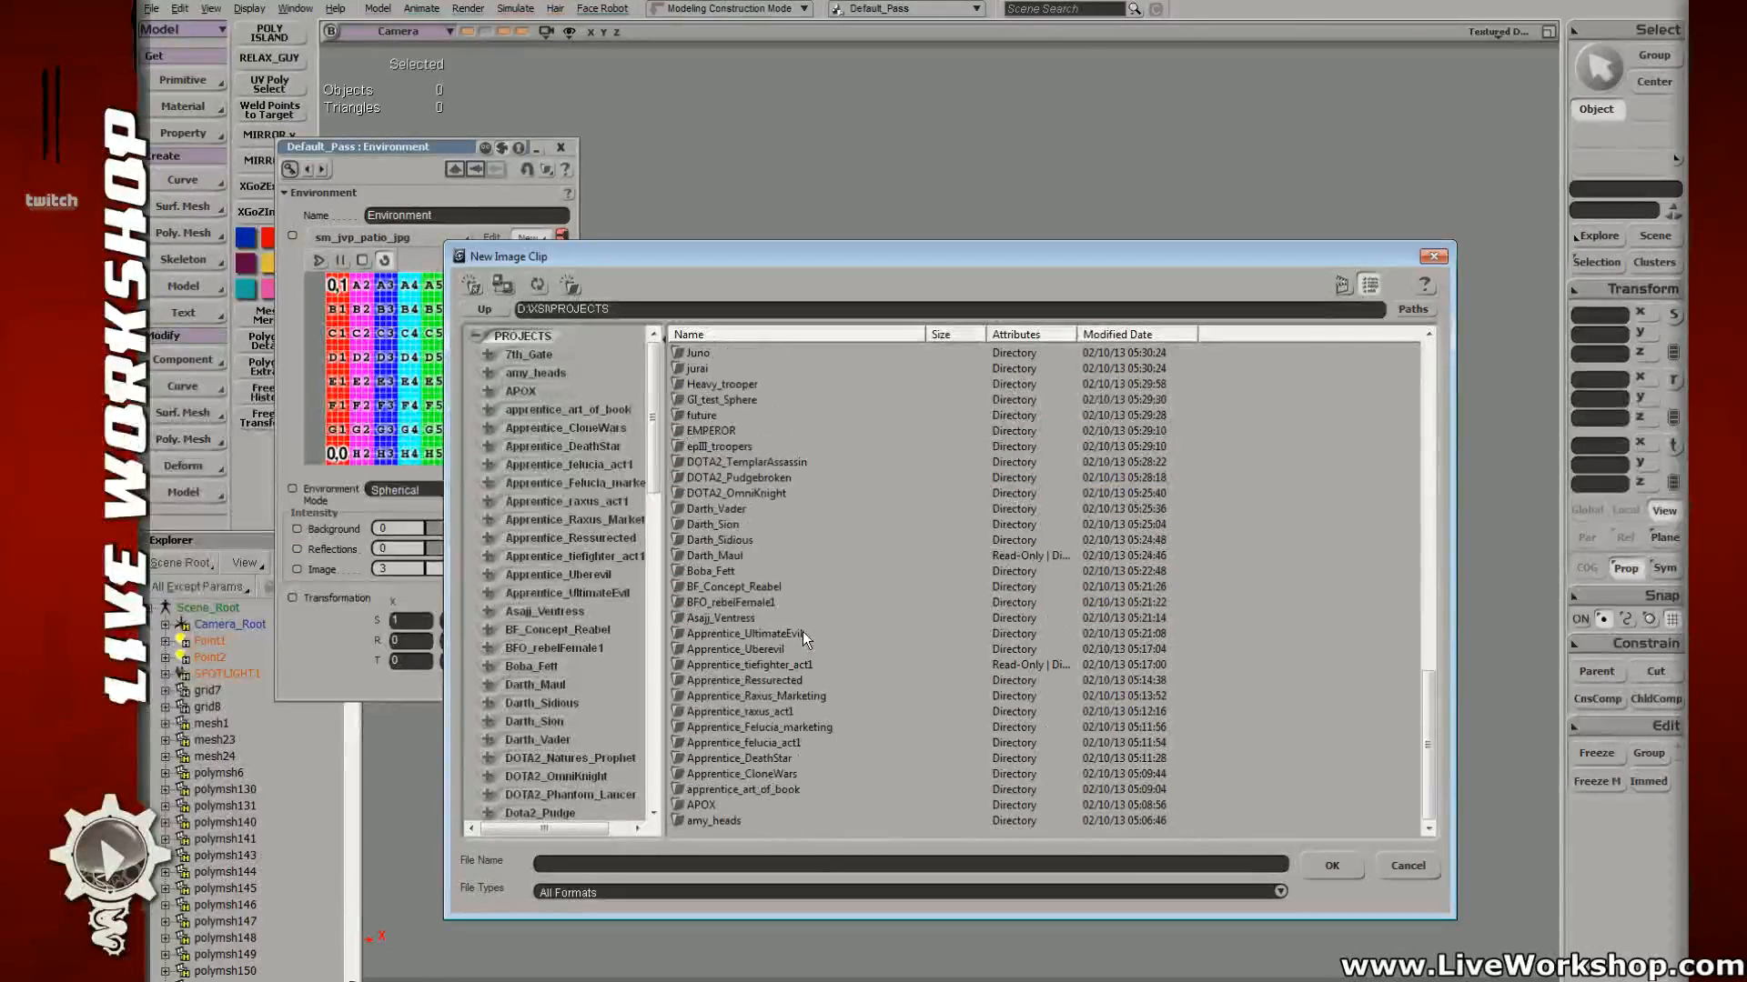
{"action": "scroll", "coordinate": [803, 631], "scroll_direction": "up", "scroll_amount": 6}
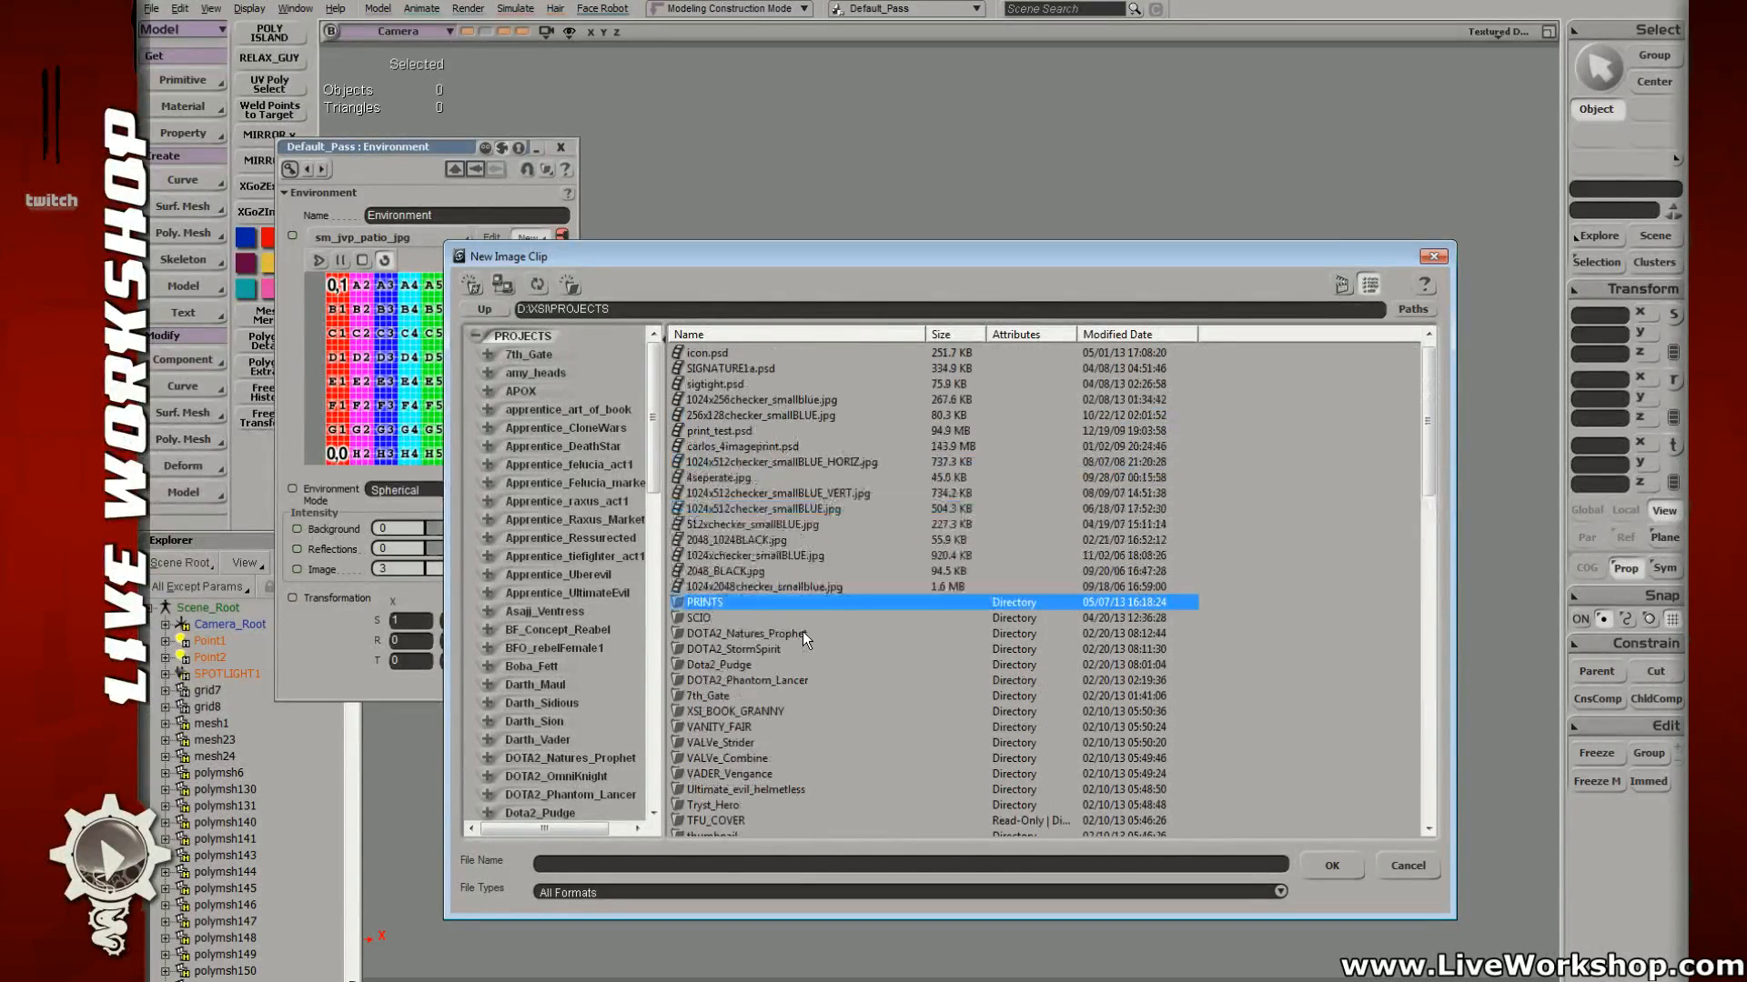
{"action": "left_click", "coordinate": [739, 337]}
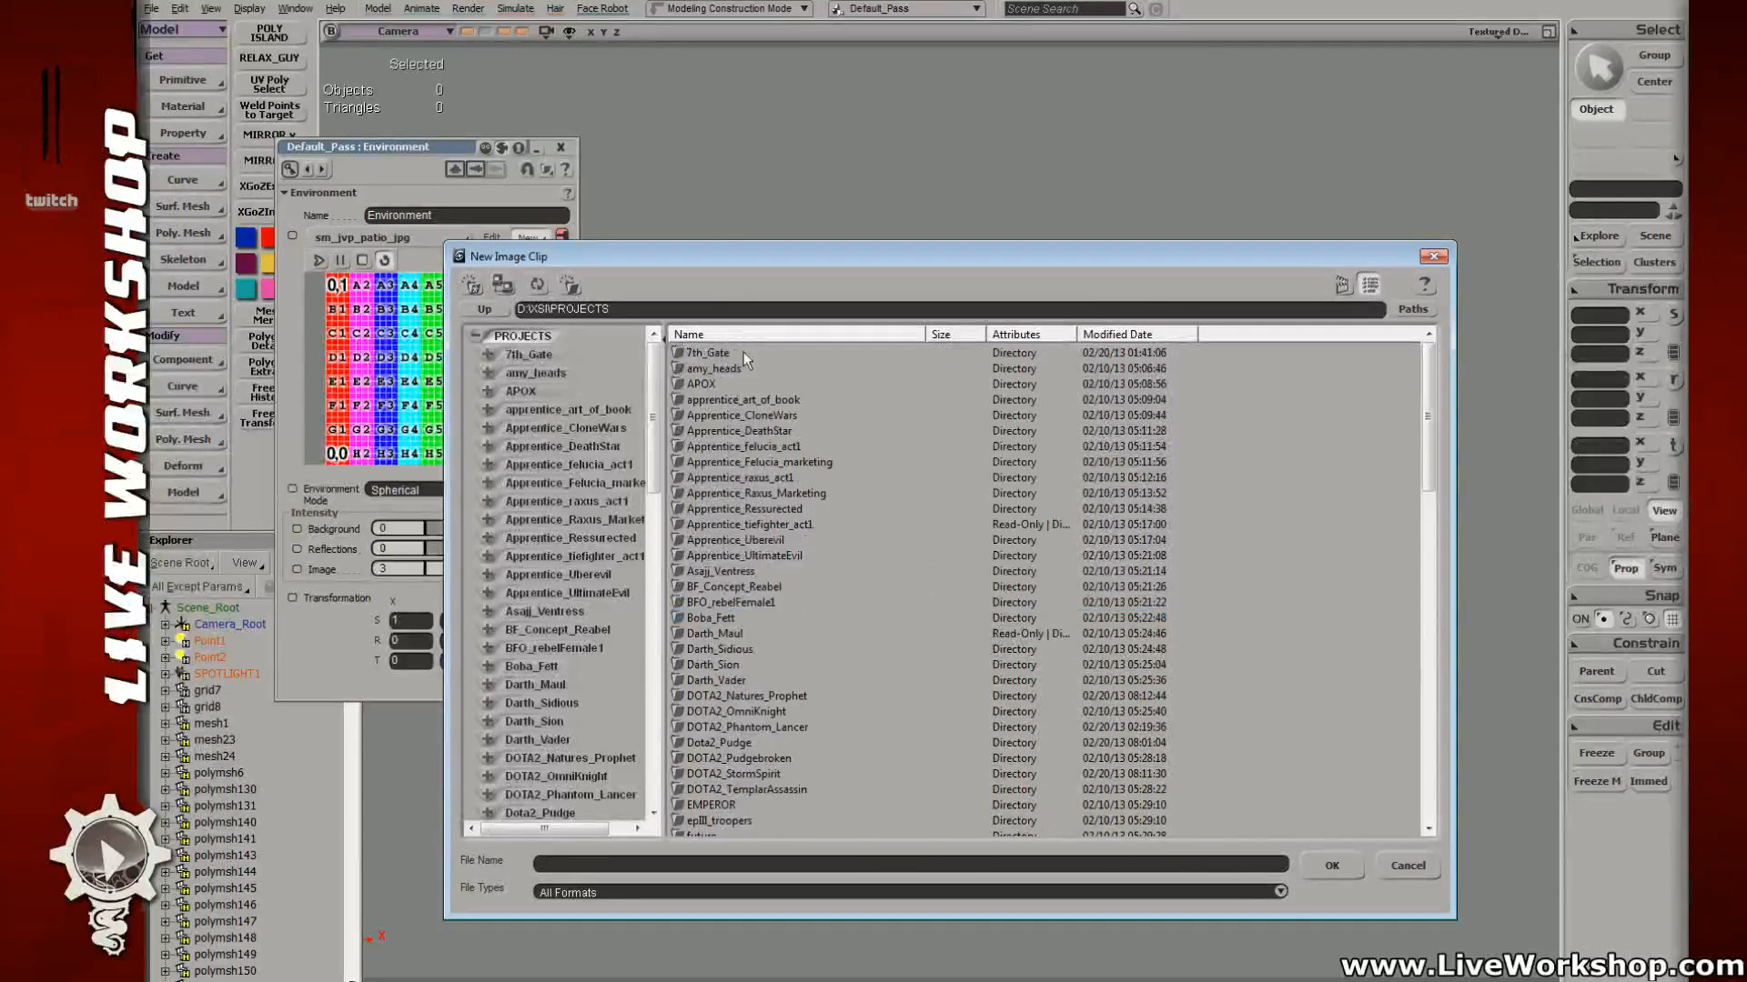
{"action": "scroll", "coordinate": [784, 506], "scroll_direction": "down", "scroll_amount": 7}
{"action": "scroll", "coordinate": [782, 524], "scroll_direction": "down", "scroll_amount": 1}
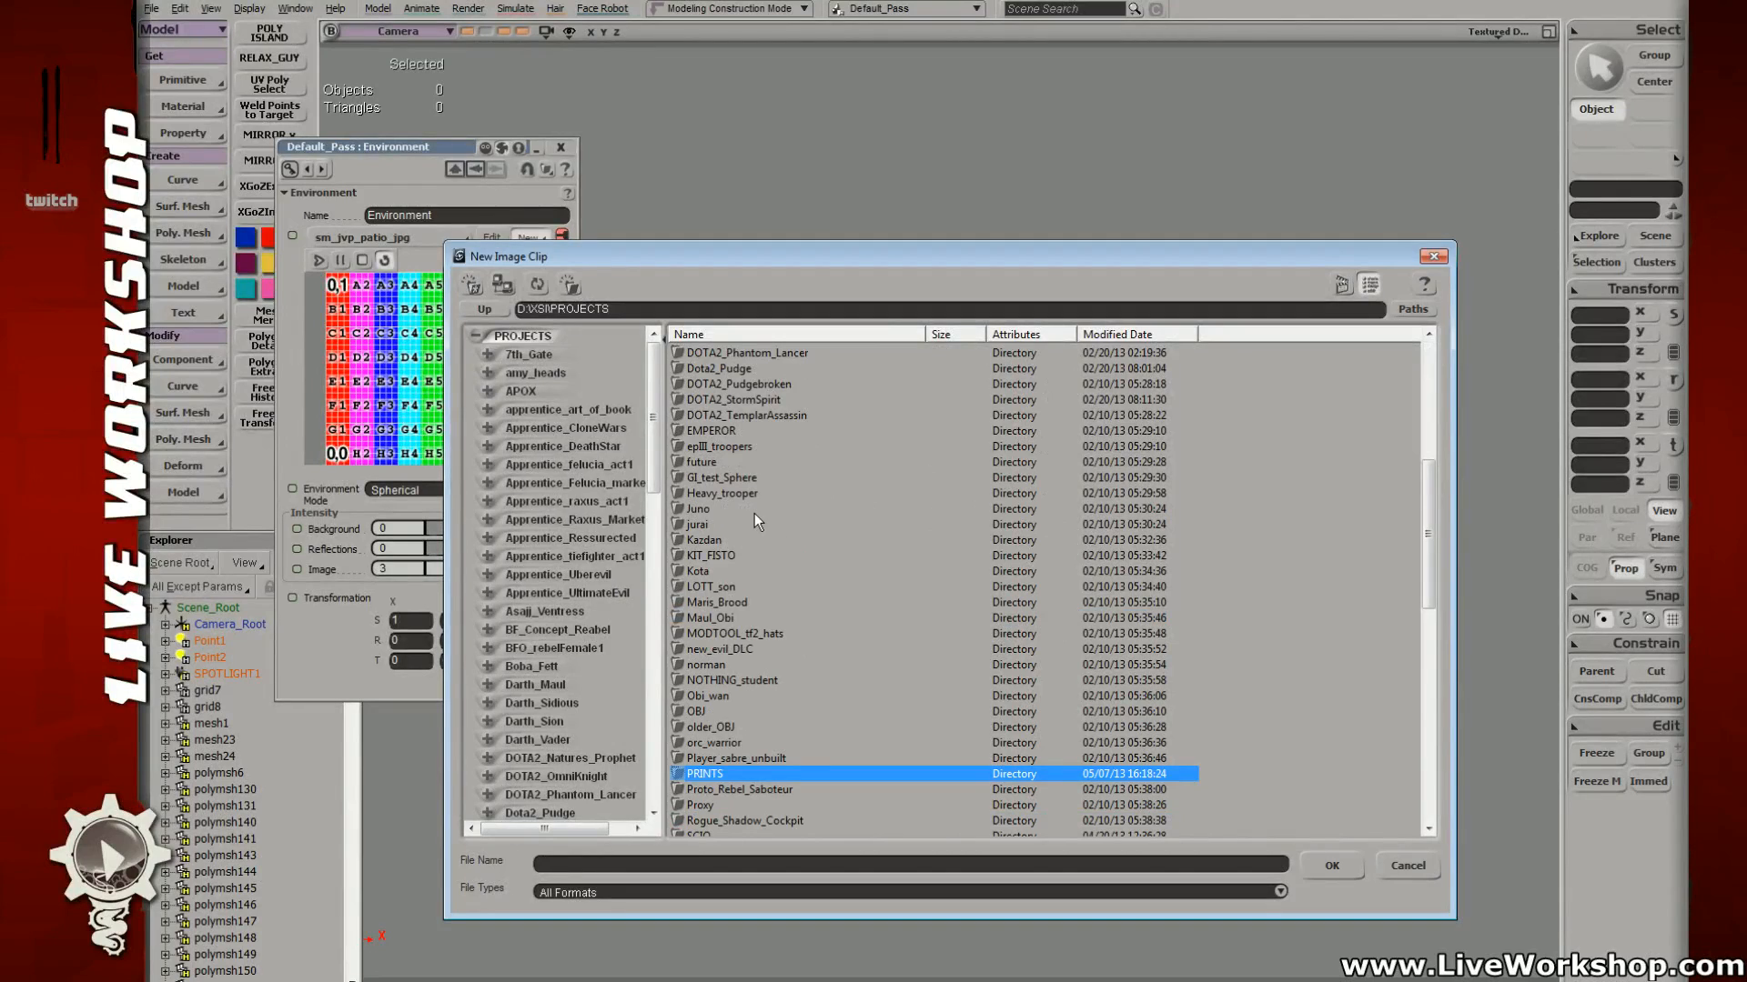
{"action": "scroll", "coordinate": [778, 524], "scroll_direction": "down", "scroll_amount": 1}
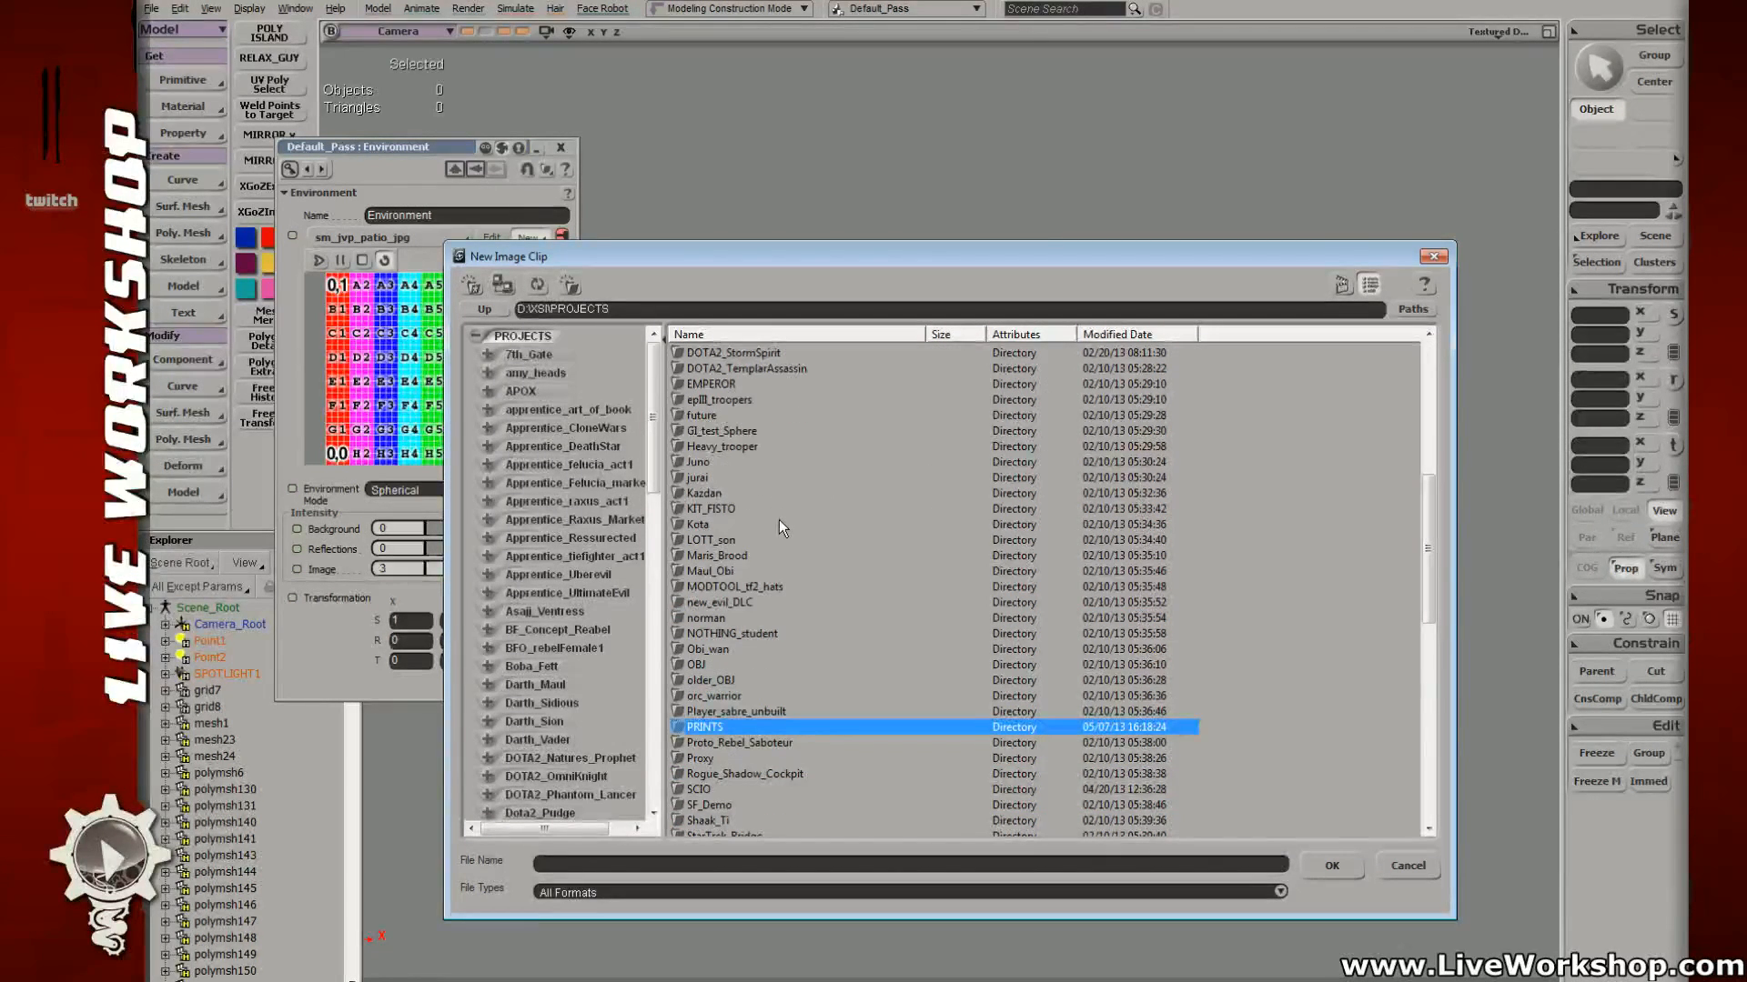
{"action": "double_click", "coordinate": [731, 430]}
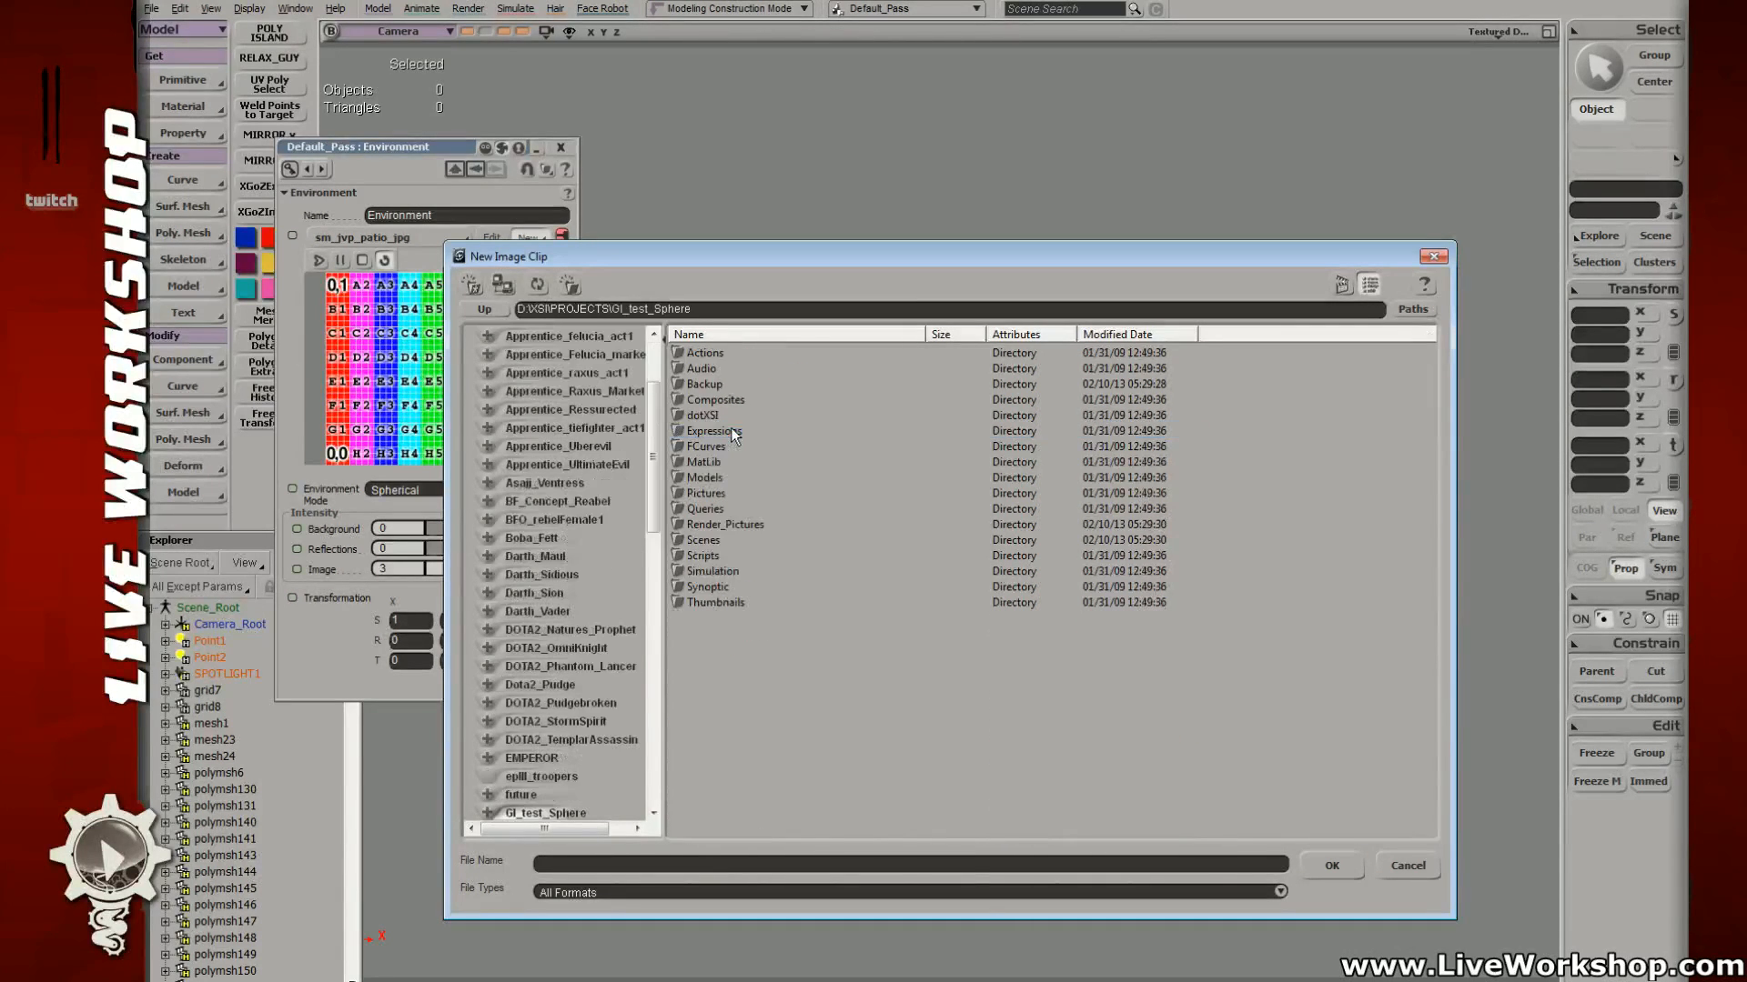
Step: Browse to D:\REFERENCE\HDRI_Environments and show its image files as thumbnails
{"action": "left_click", "coordinate": [493, 306]}
{"action": "left_click", "coordinate": [494, 305]}
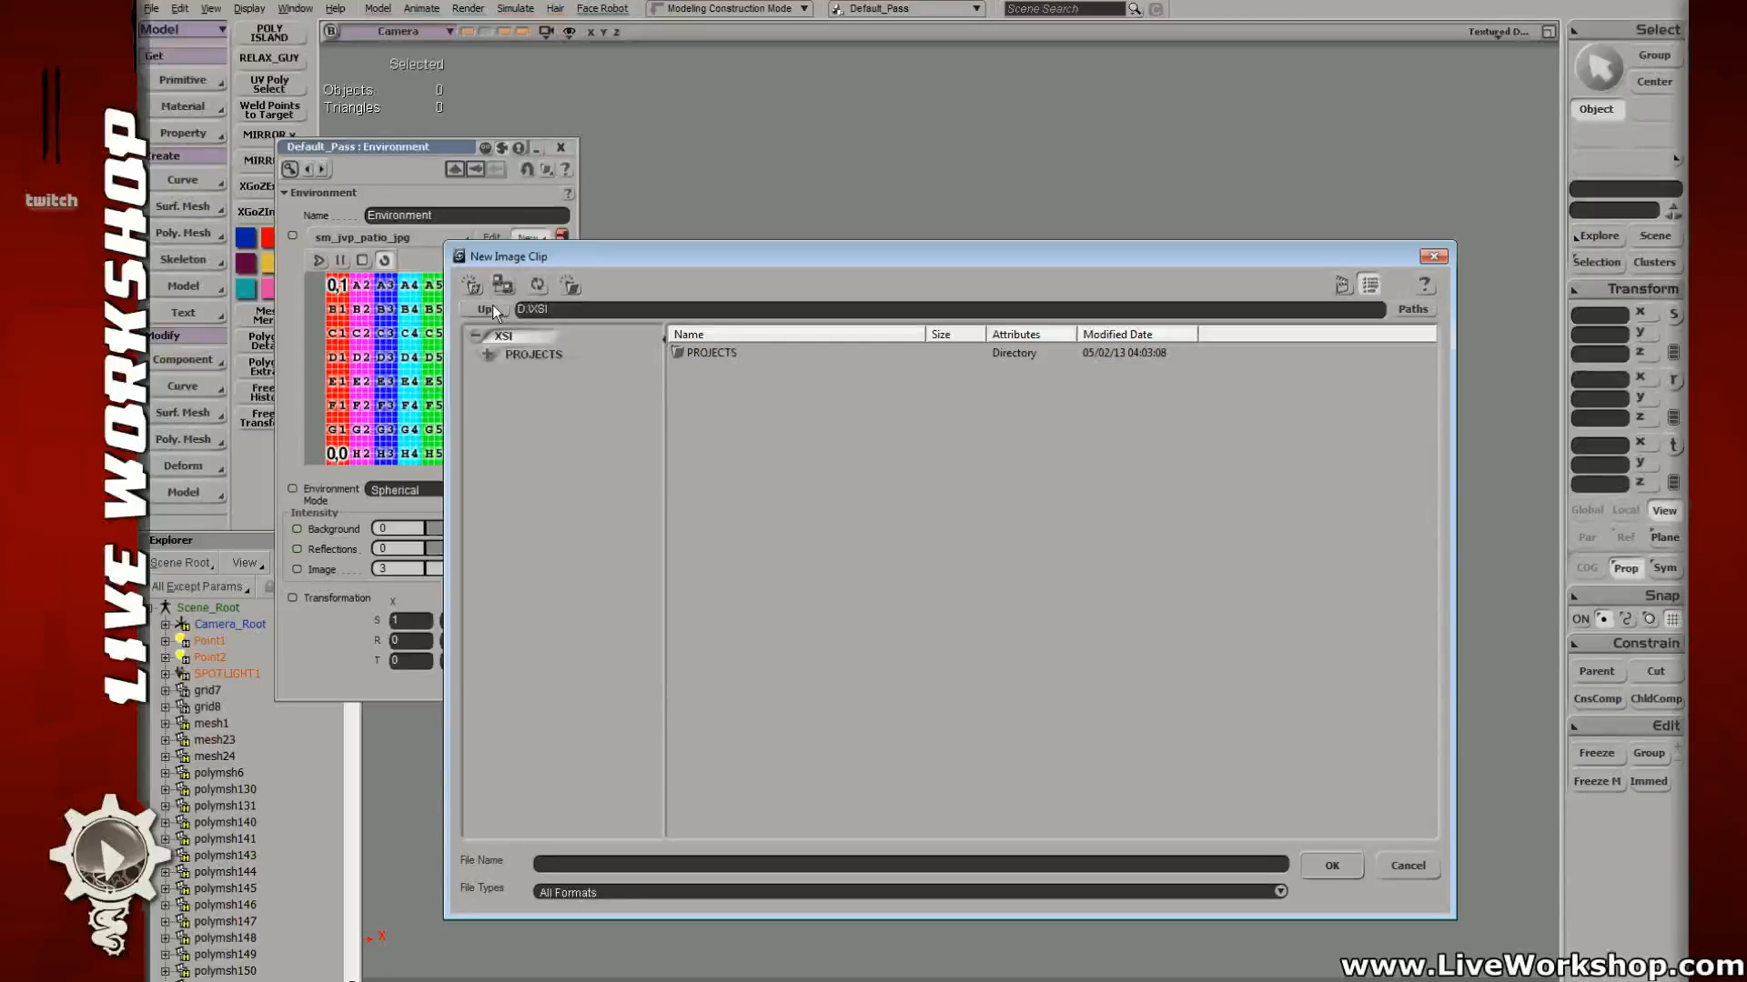
{"action": "left_click", "coordinate": [493, 306]}
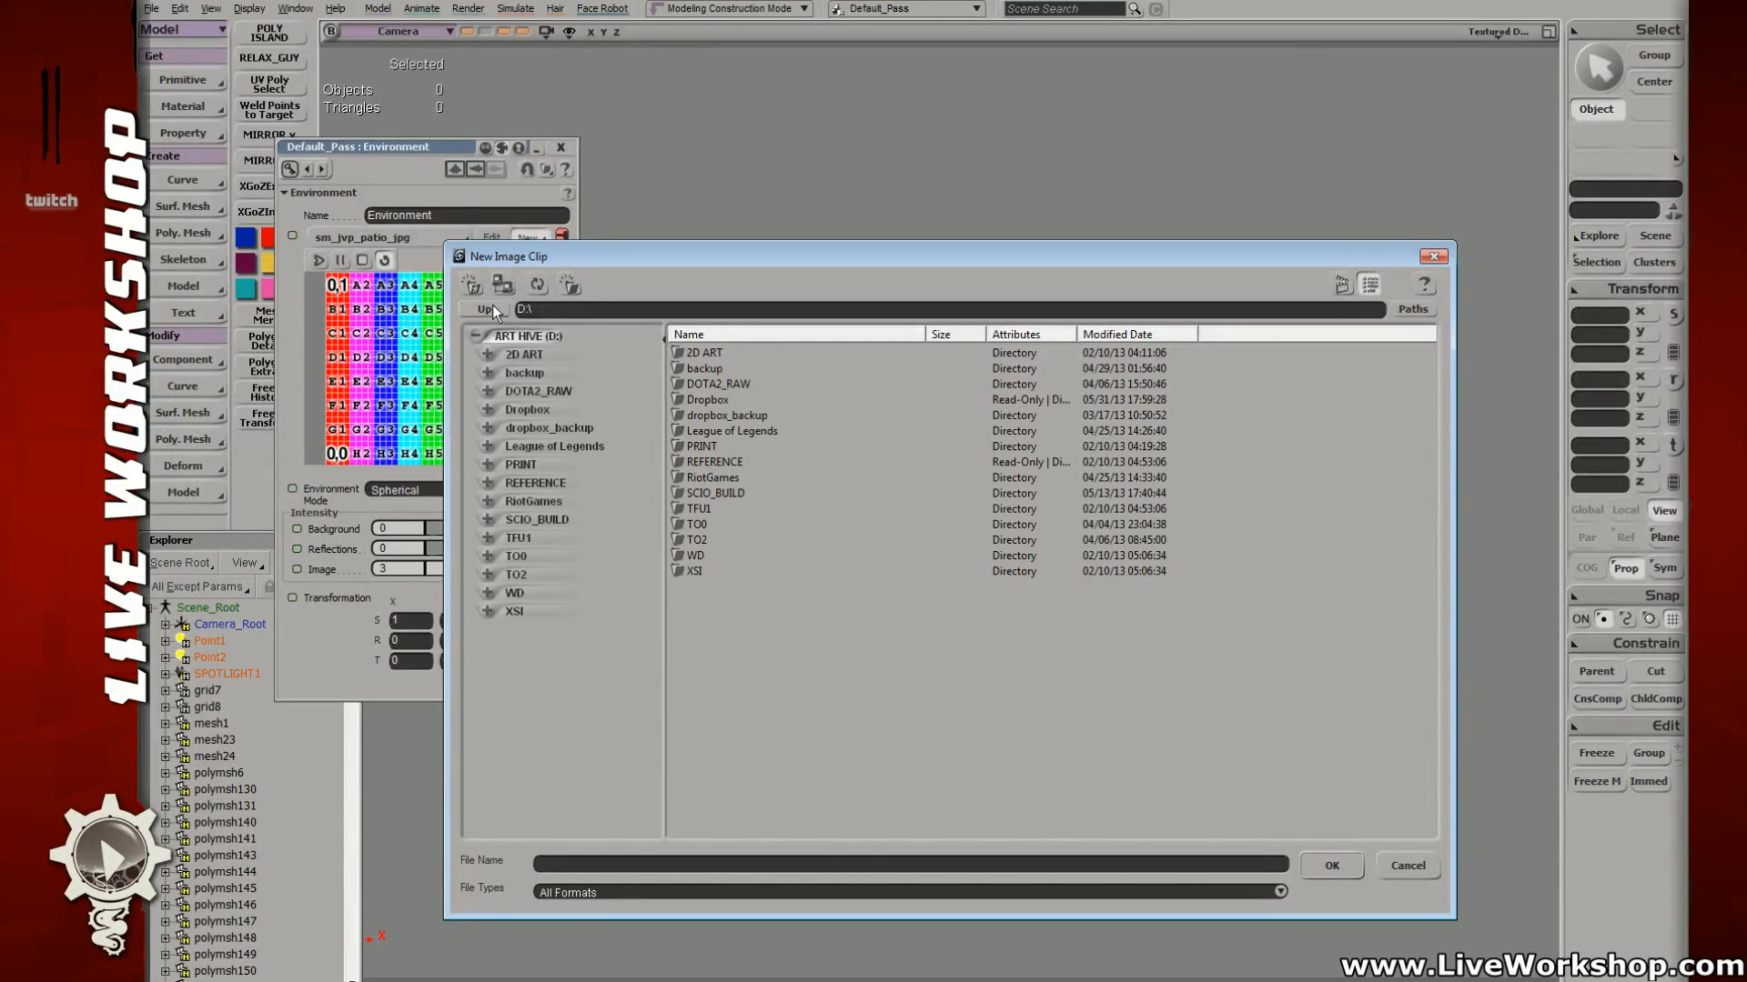
{"action": "double_click", "coordinate": [715, 461]}
{"action": "double_click", "coordinate": [715, 539]}
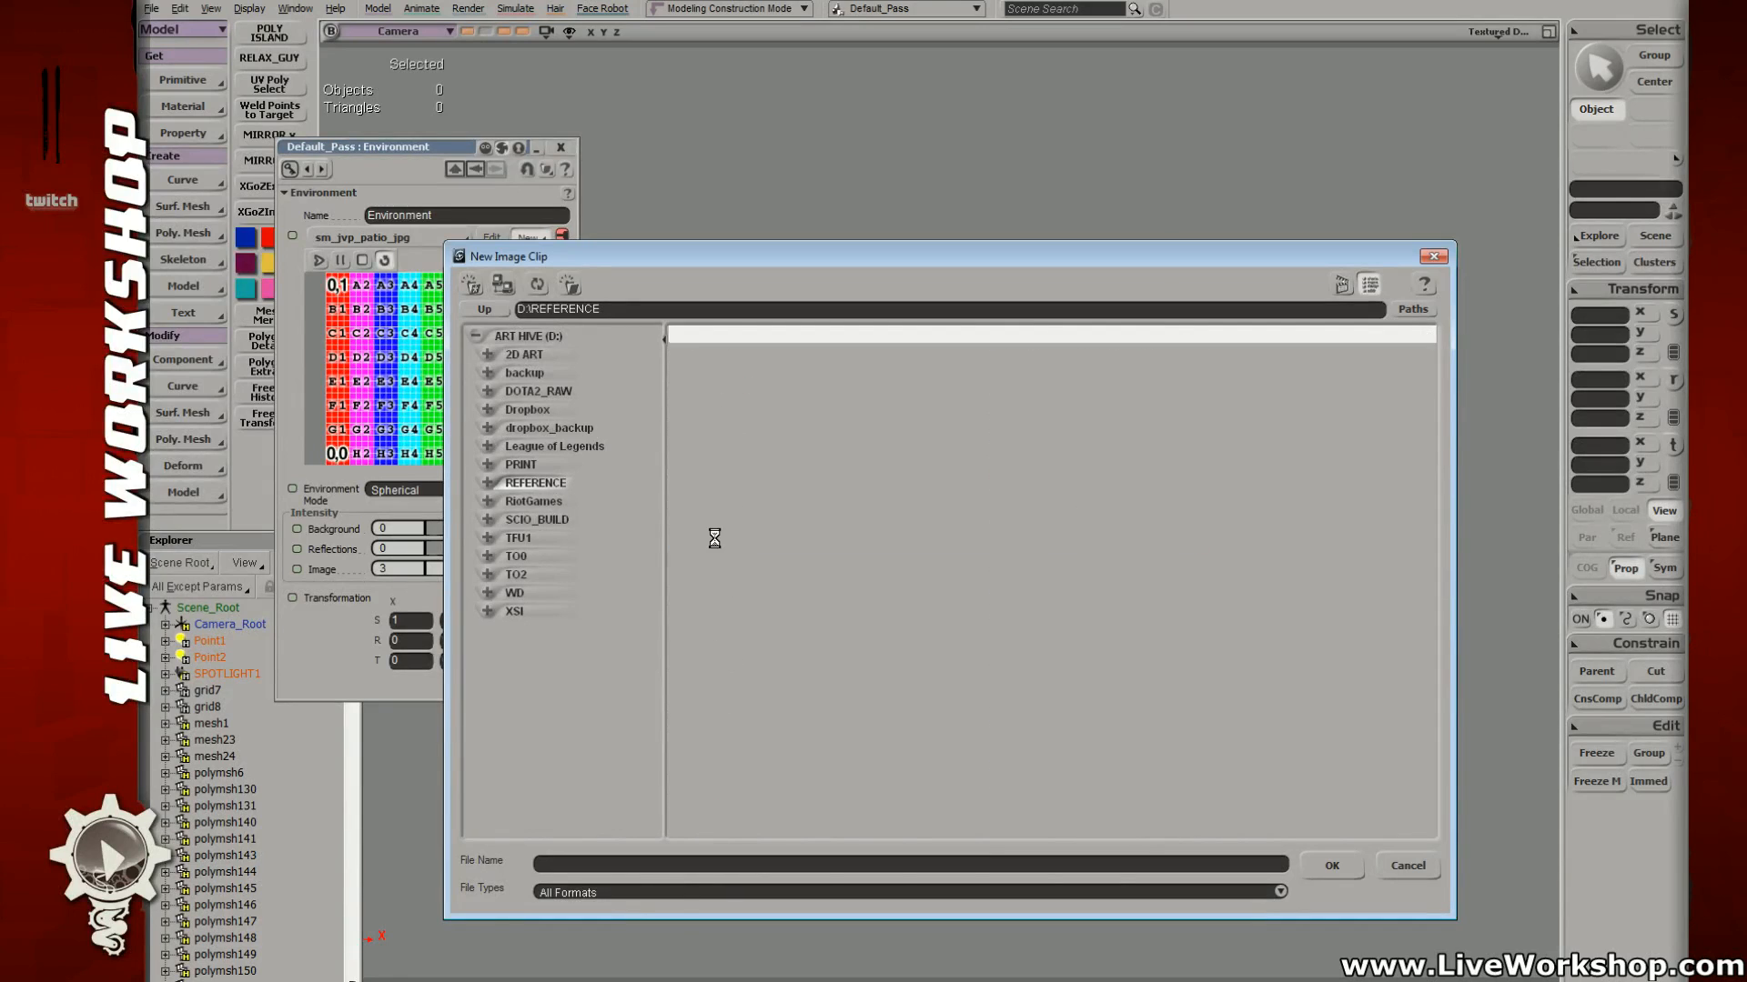
{"action": "left_click", "coordinate": [1342, 285]}
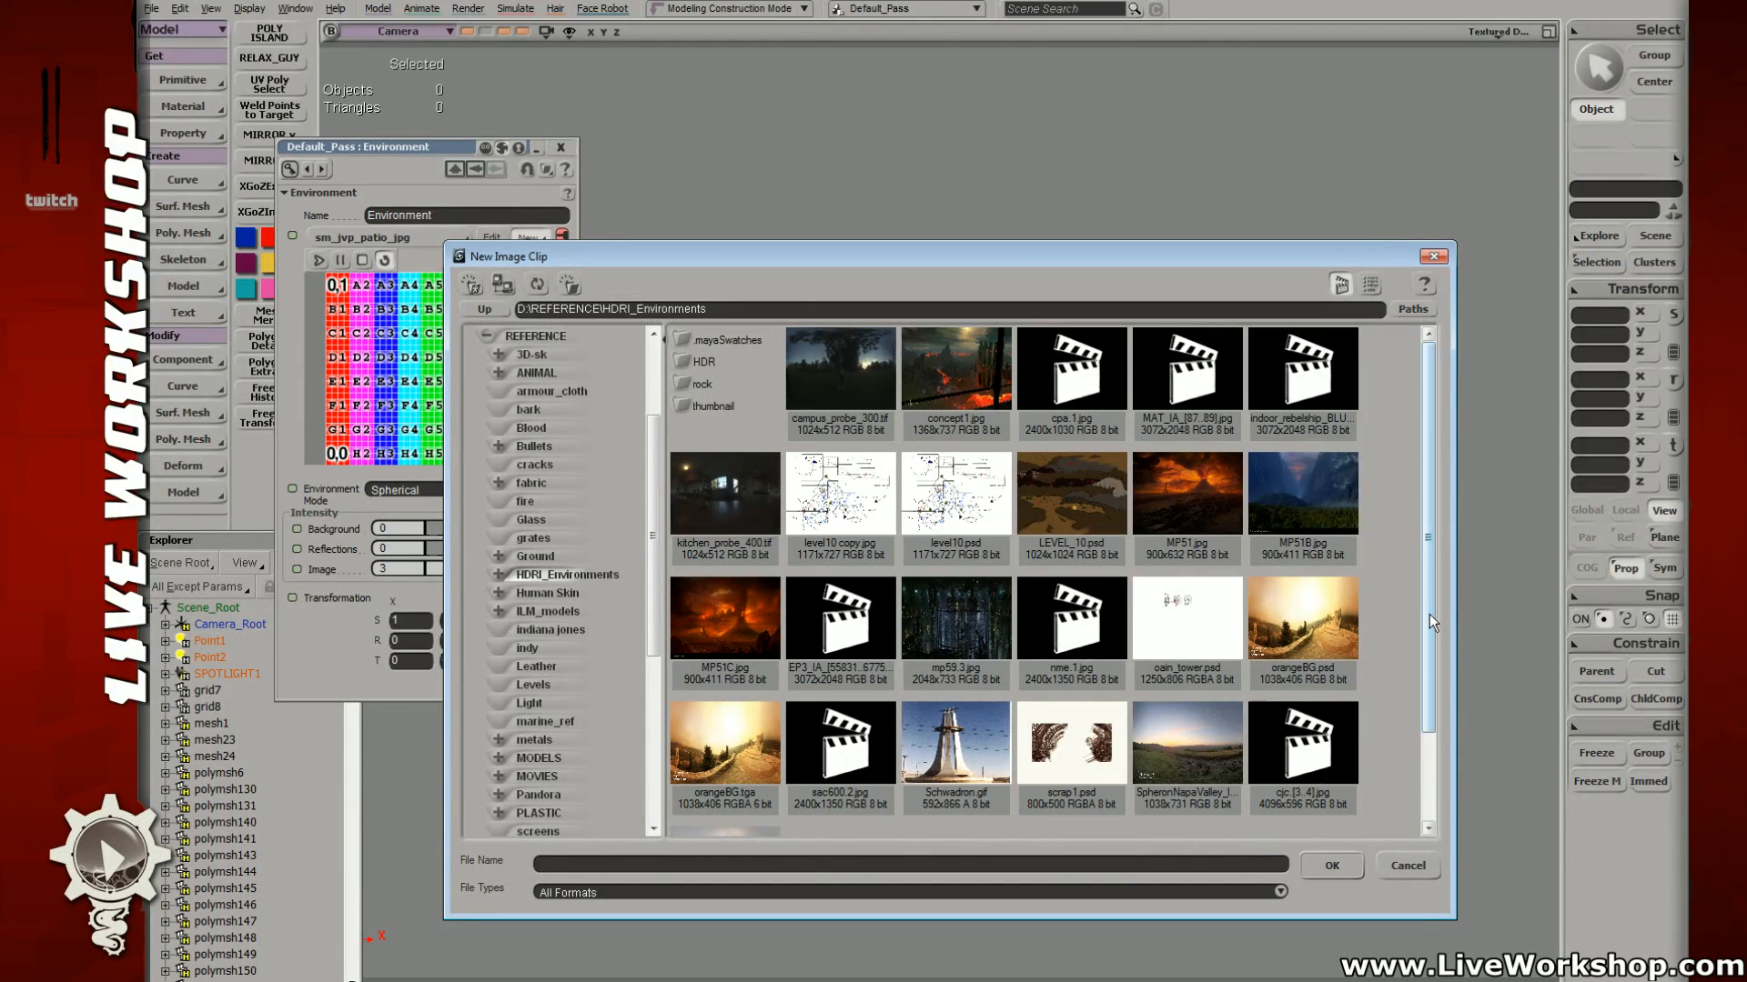
Step: Look through the environment images and the HDR subfolder, and load SpheronNice_I9E0.jpg as the Environment shader's image
{"action": "left_click_drag", "start_coordinate": [1428, 613], "coordinate": [1431, 706]}
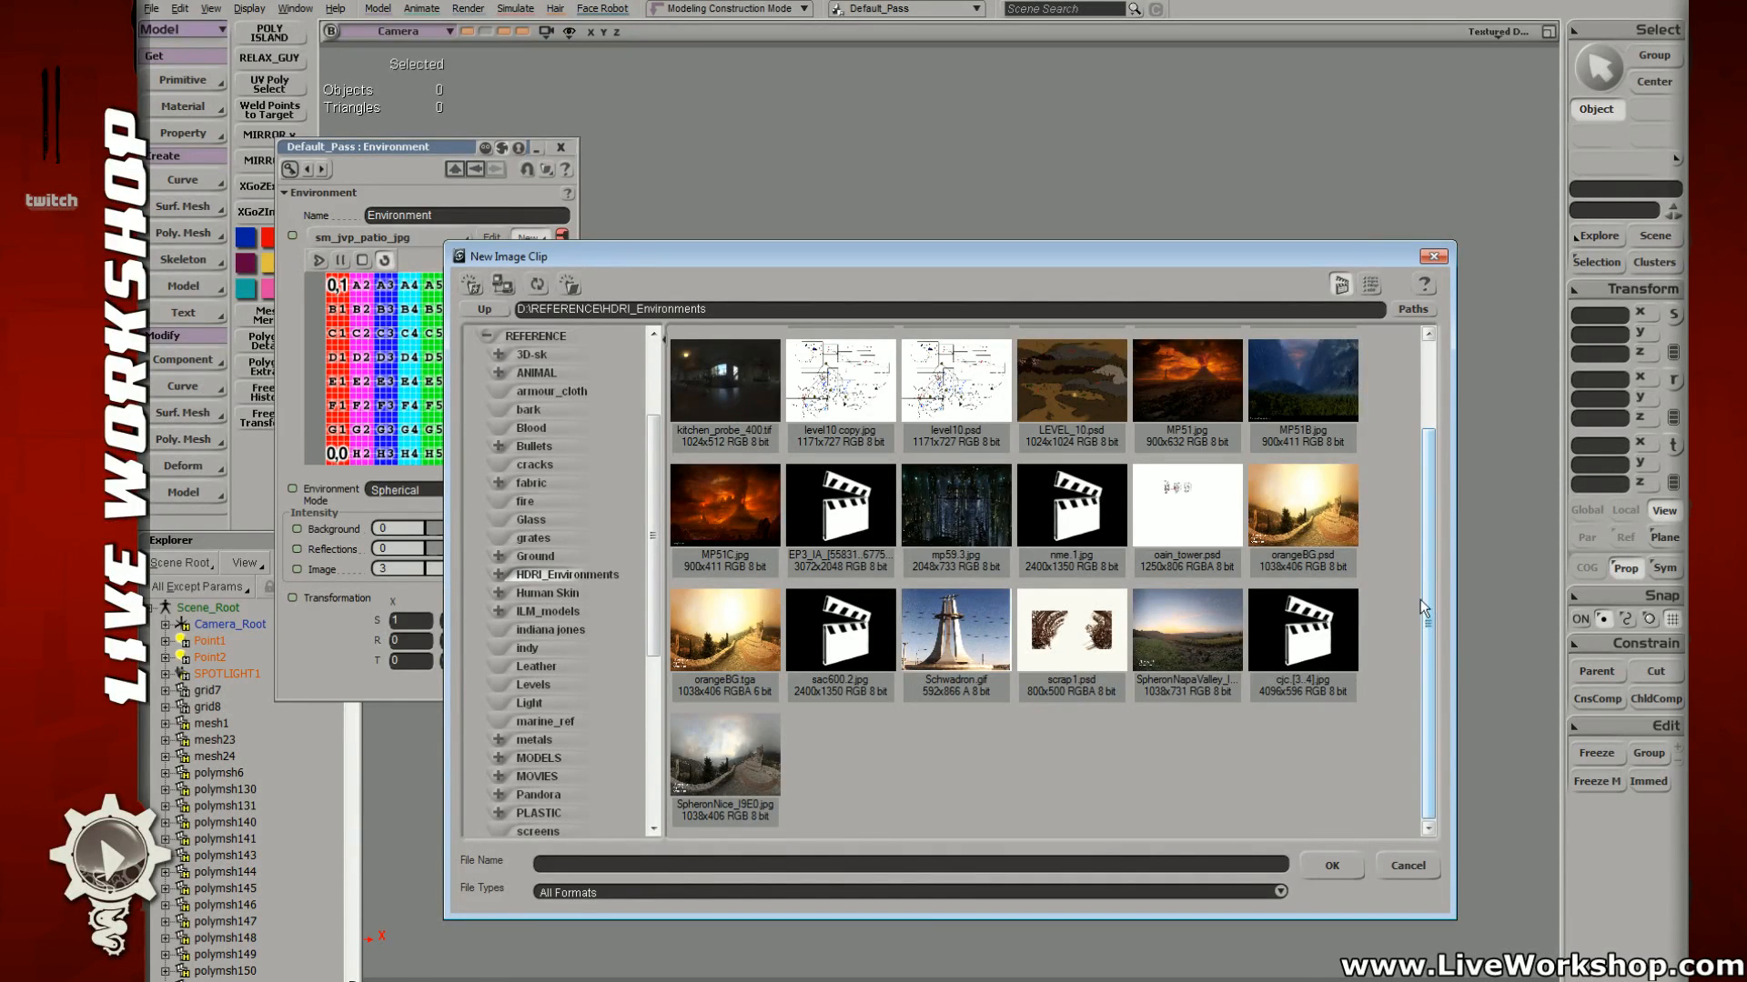
{"action": "left_click_drag", "start_coordinate": [1421, 598], "coordinate": [1426, 408]}
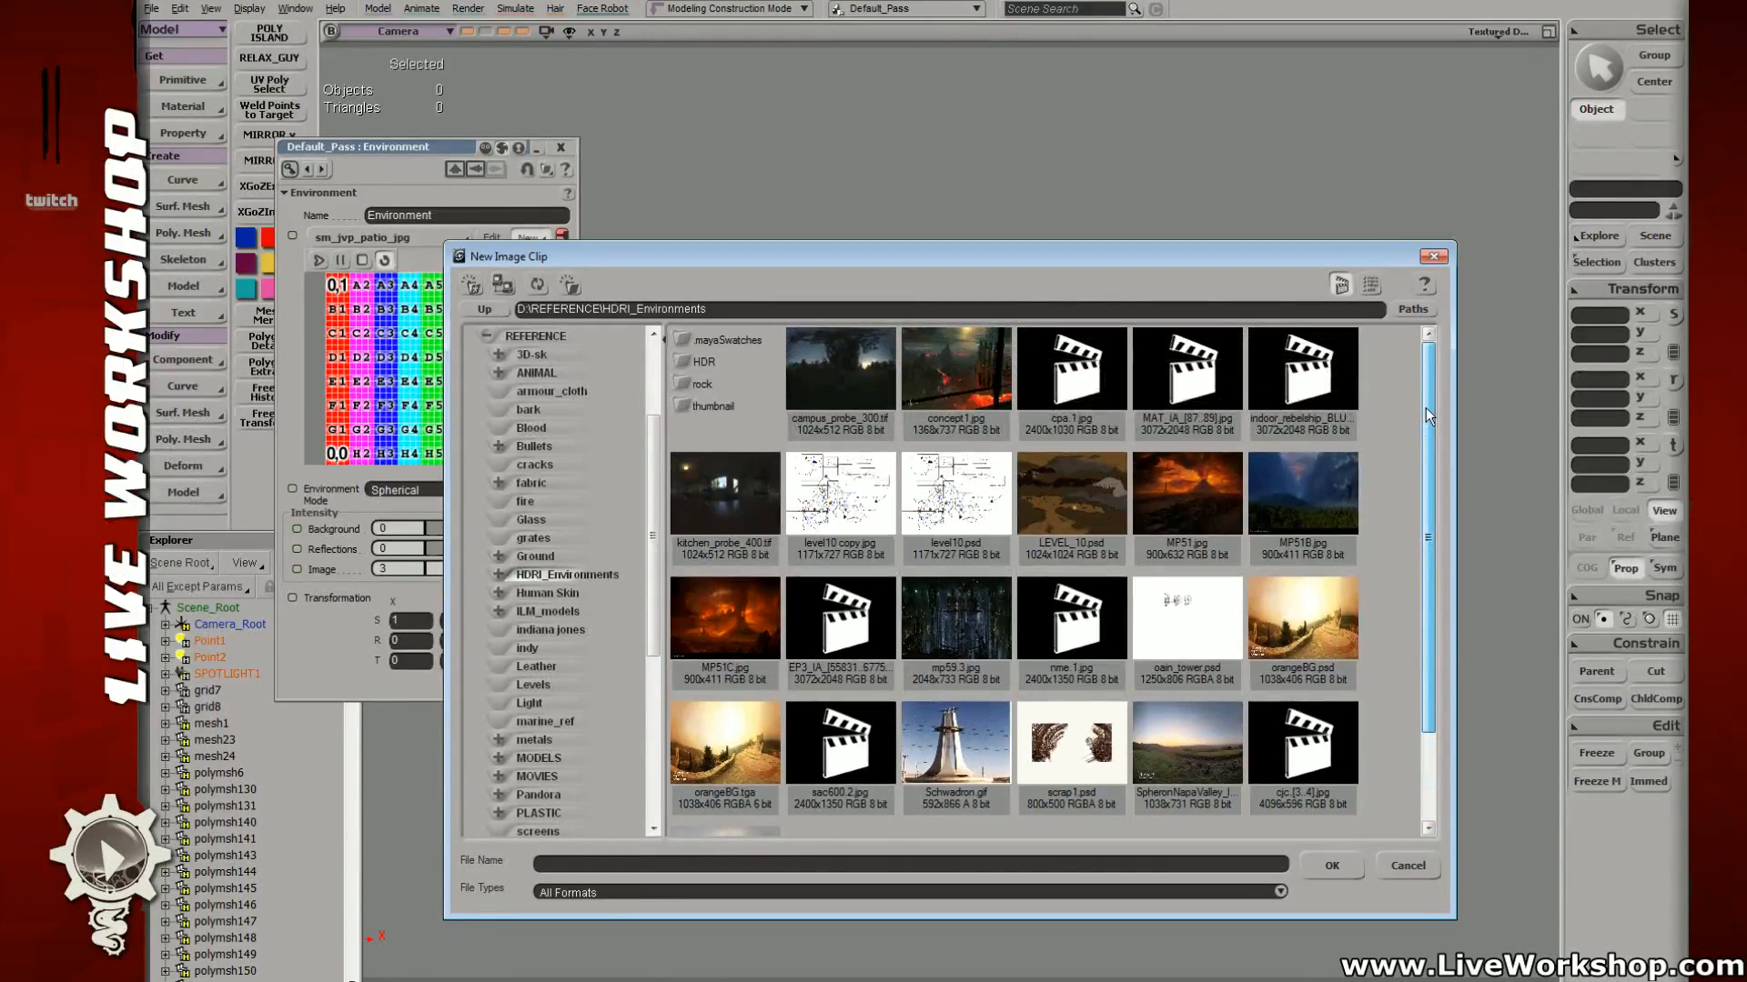
{"action": "double_click", "coordinate": [695, 363]}
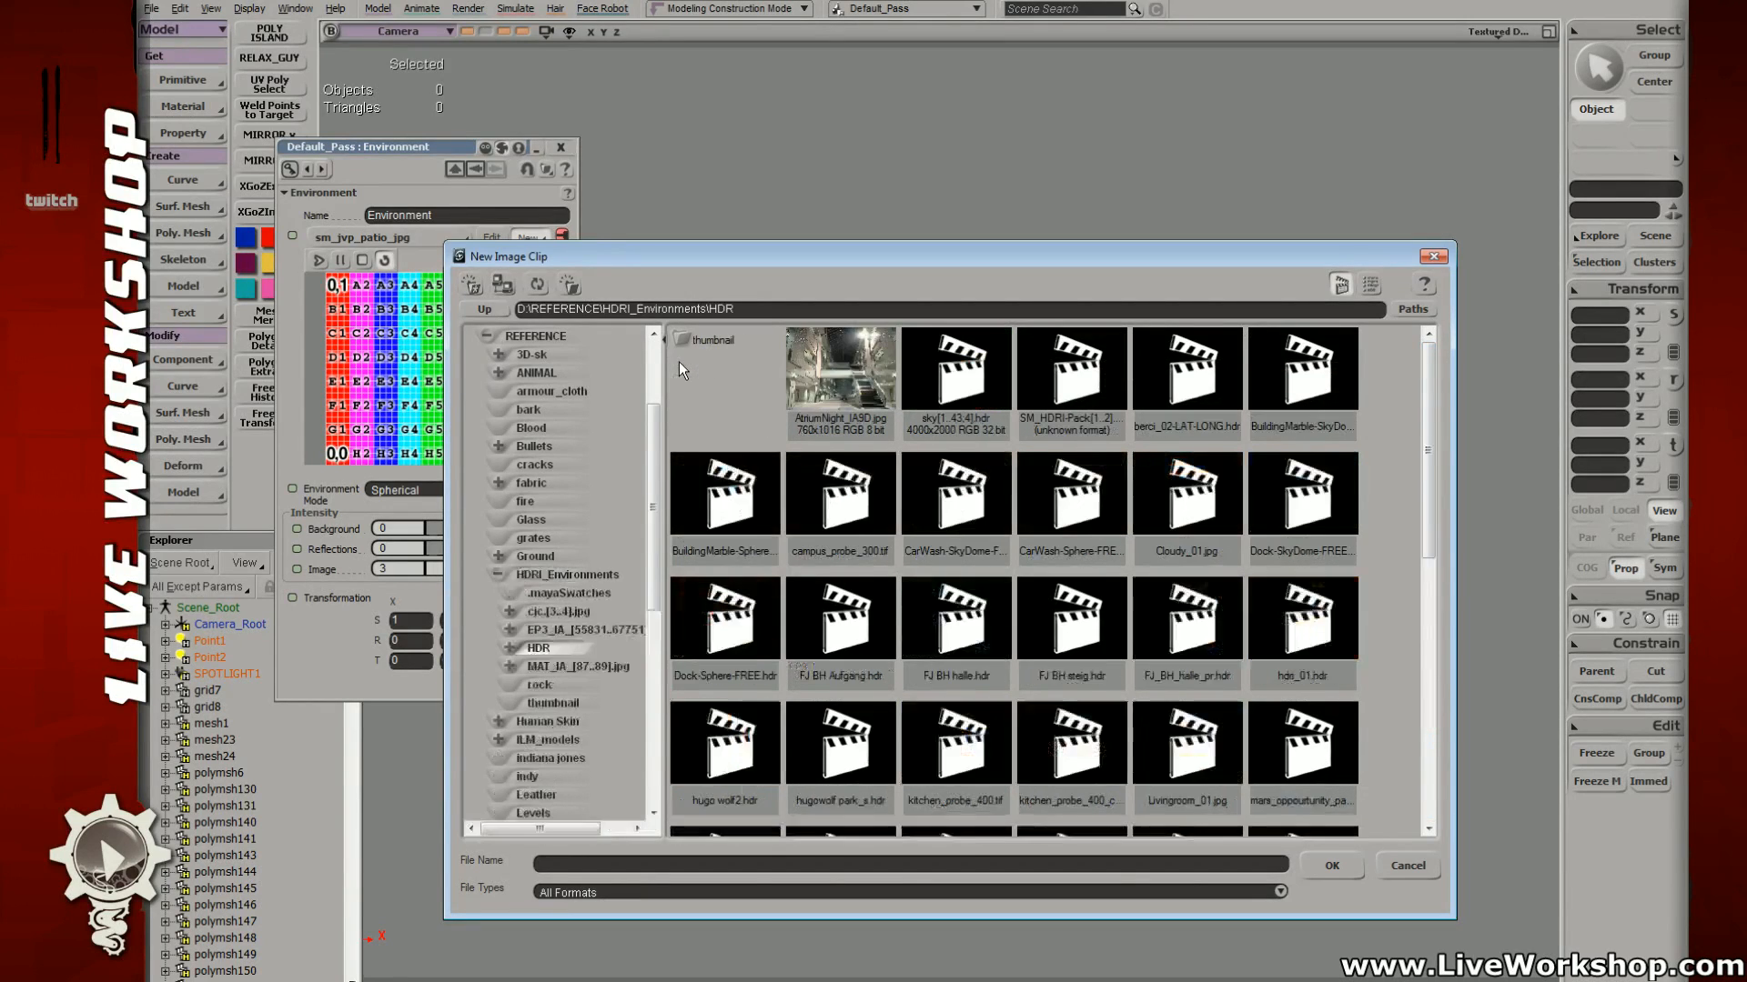
{"action": "left_click_drag", "start_coordinate": [1433, 385], "coordinate": [1408, 627]}
{"action": "double_click", "coordinate": [739, 549]}
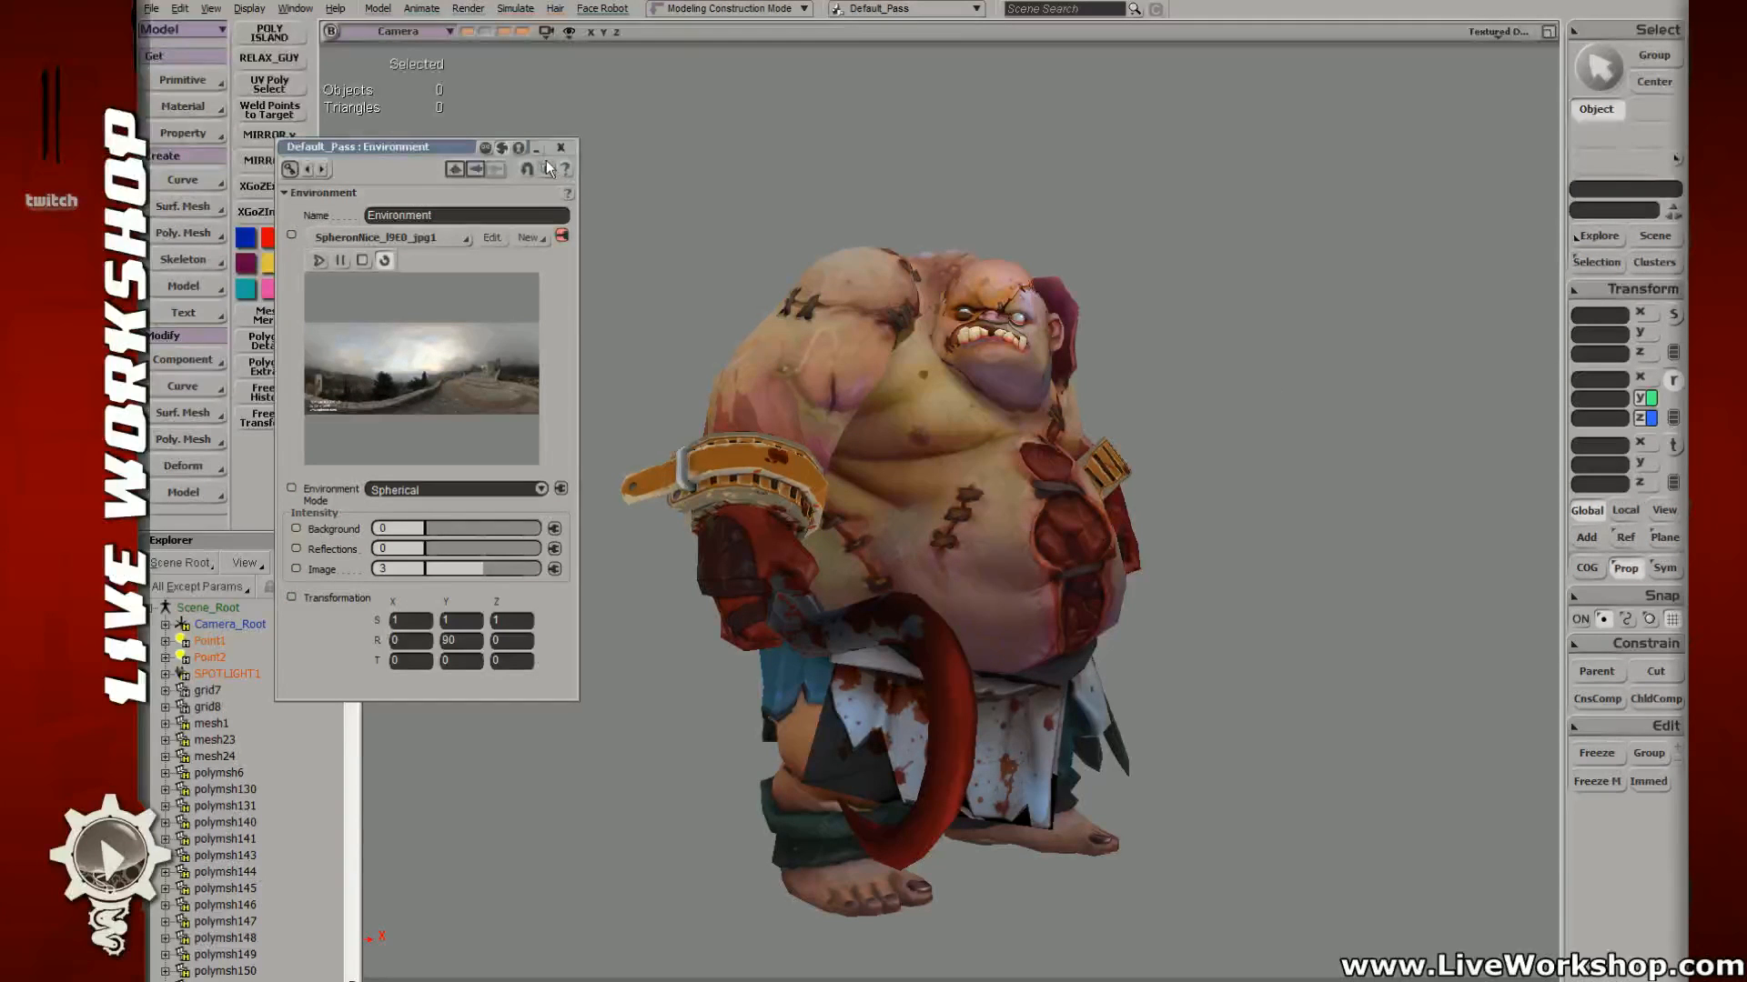
Step: Preview Pudge under the new environment image with a render region around the whole figure, and clear the region
{"action": "key", "text": "q"}
{"action": "left_click_drag", "start_coordinate": [623, 211], "coordinate": [1210, 917]}
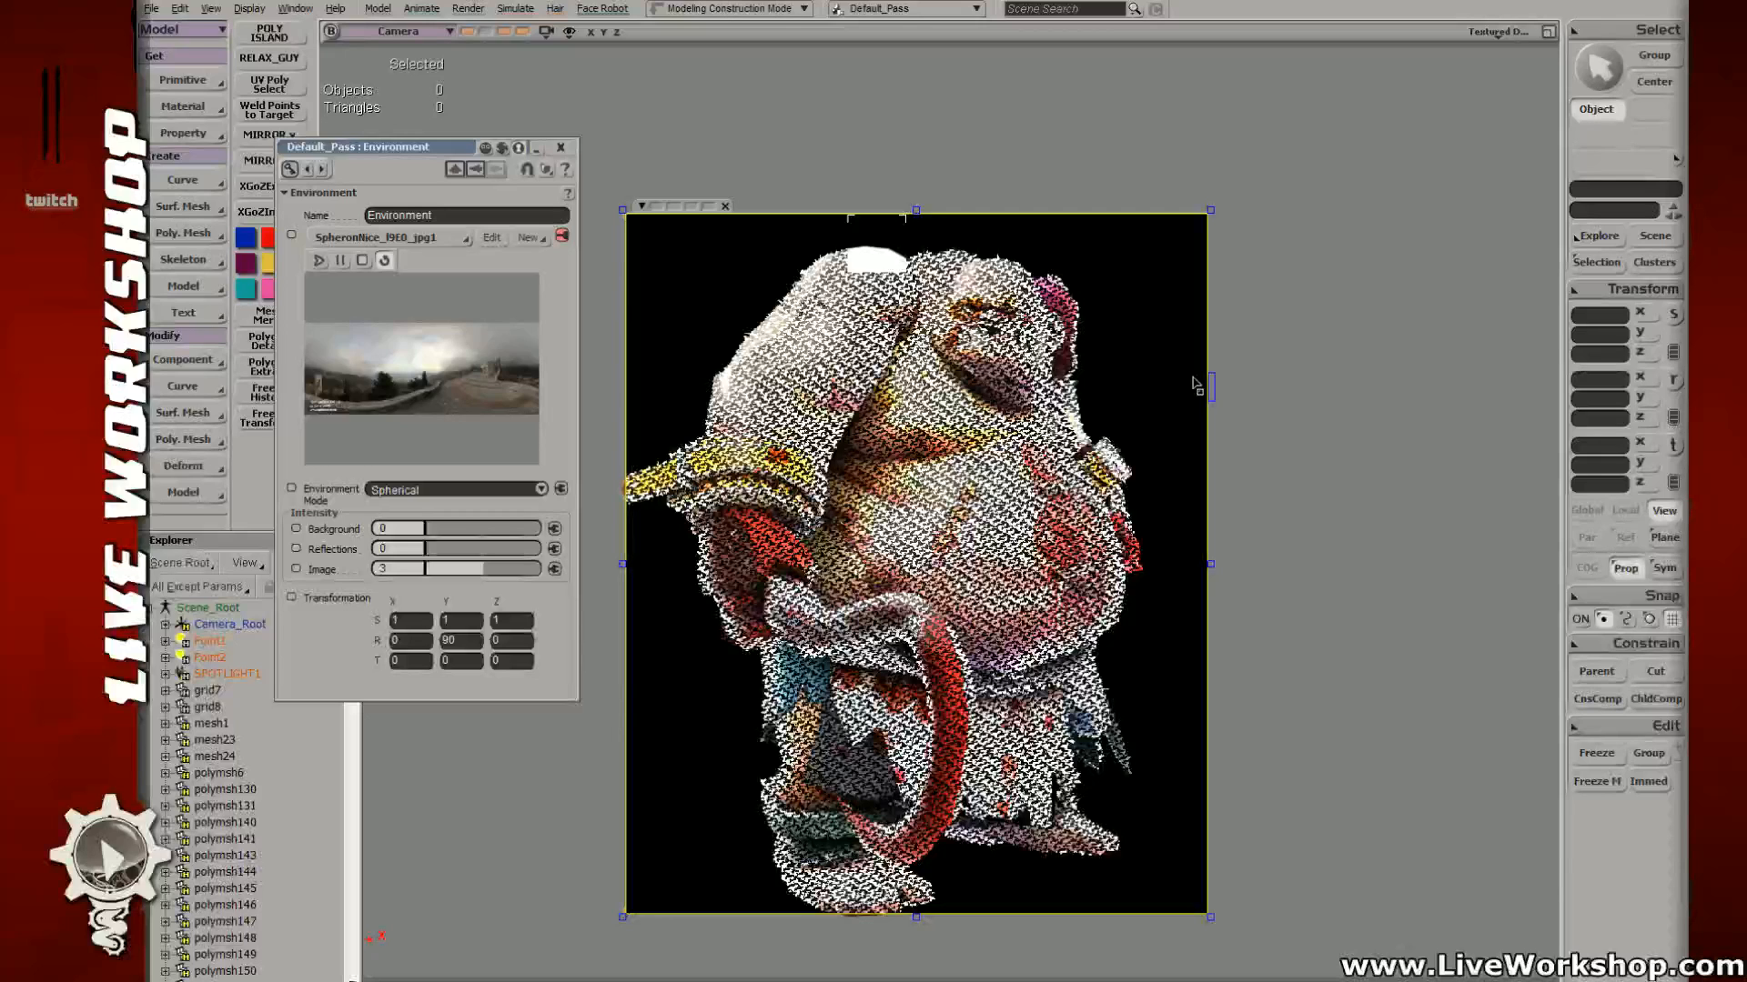
{"action": "key", "text": "shift+q"}
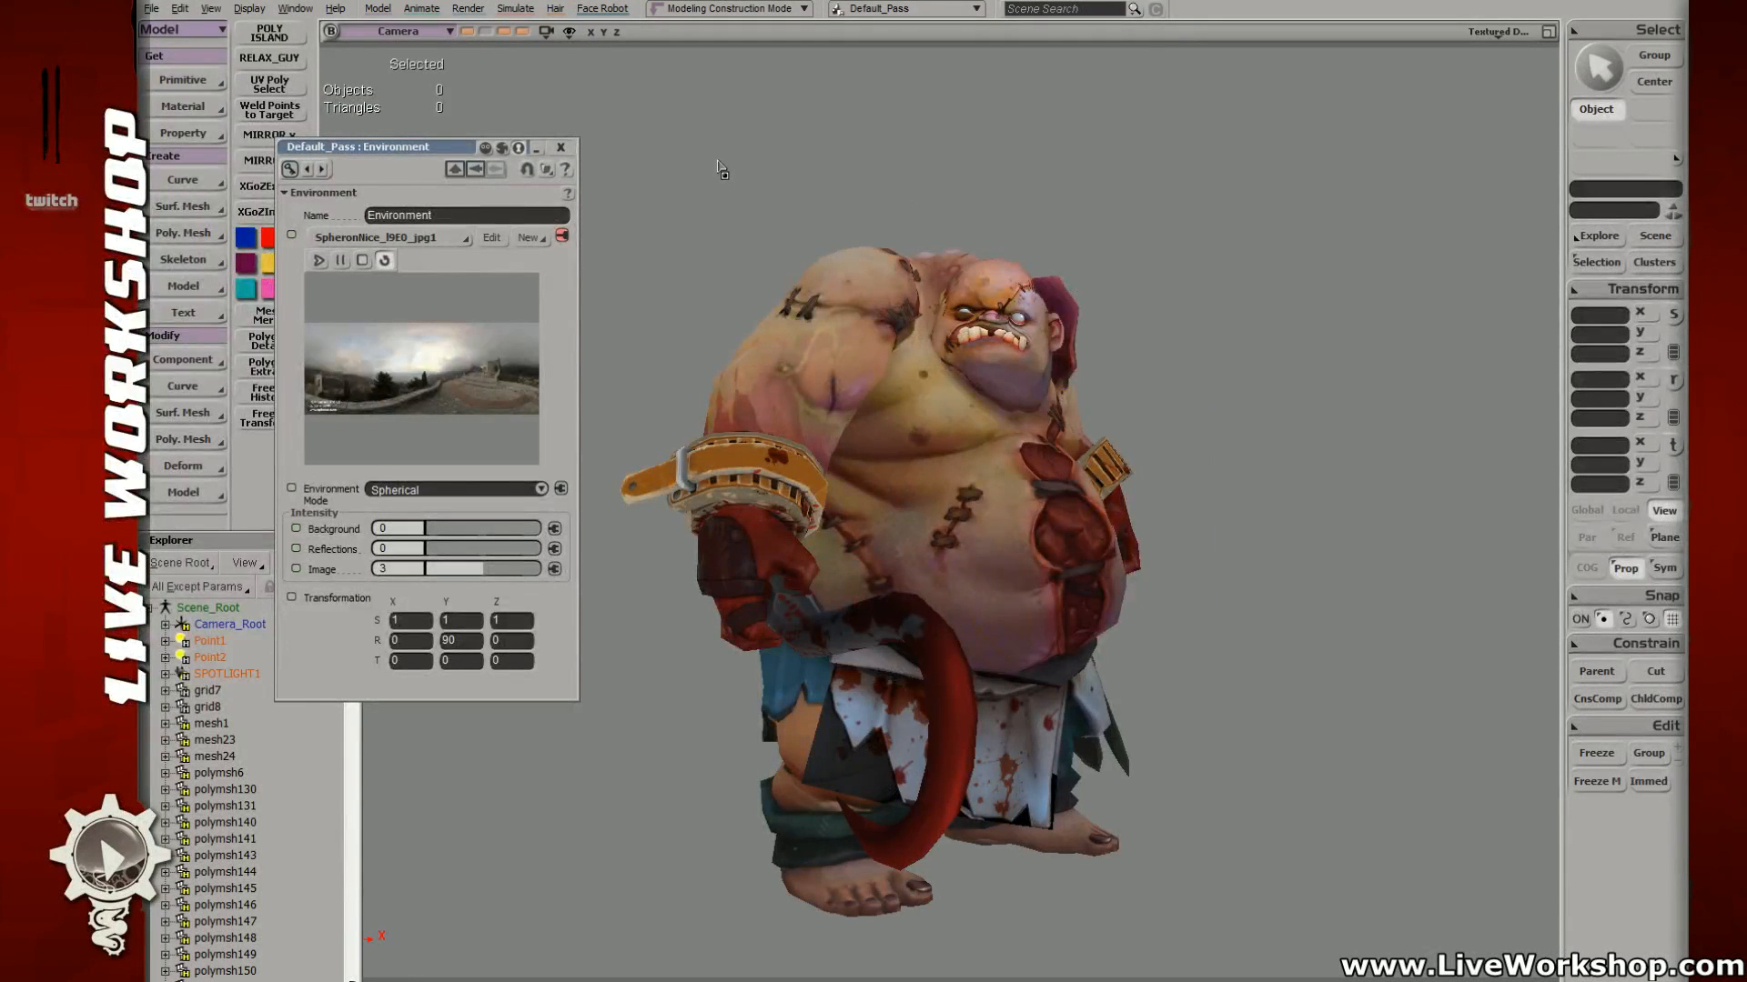
Step: Set the Environment shader's image intensity to 1.344 and preview Pudge in a render region around nearly the whole figure
{"action": "left_click", "coordinate": [451, 569]}
{"action": "key", "text": "q"}
{"action": "left_click_drag", "start_coordinate": [627, 213], "coordinate": [1248, 900]}
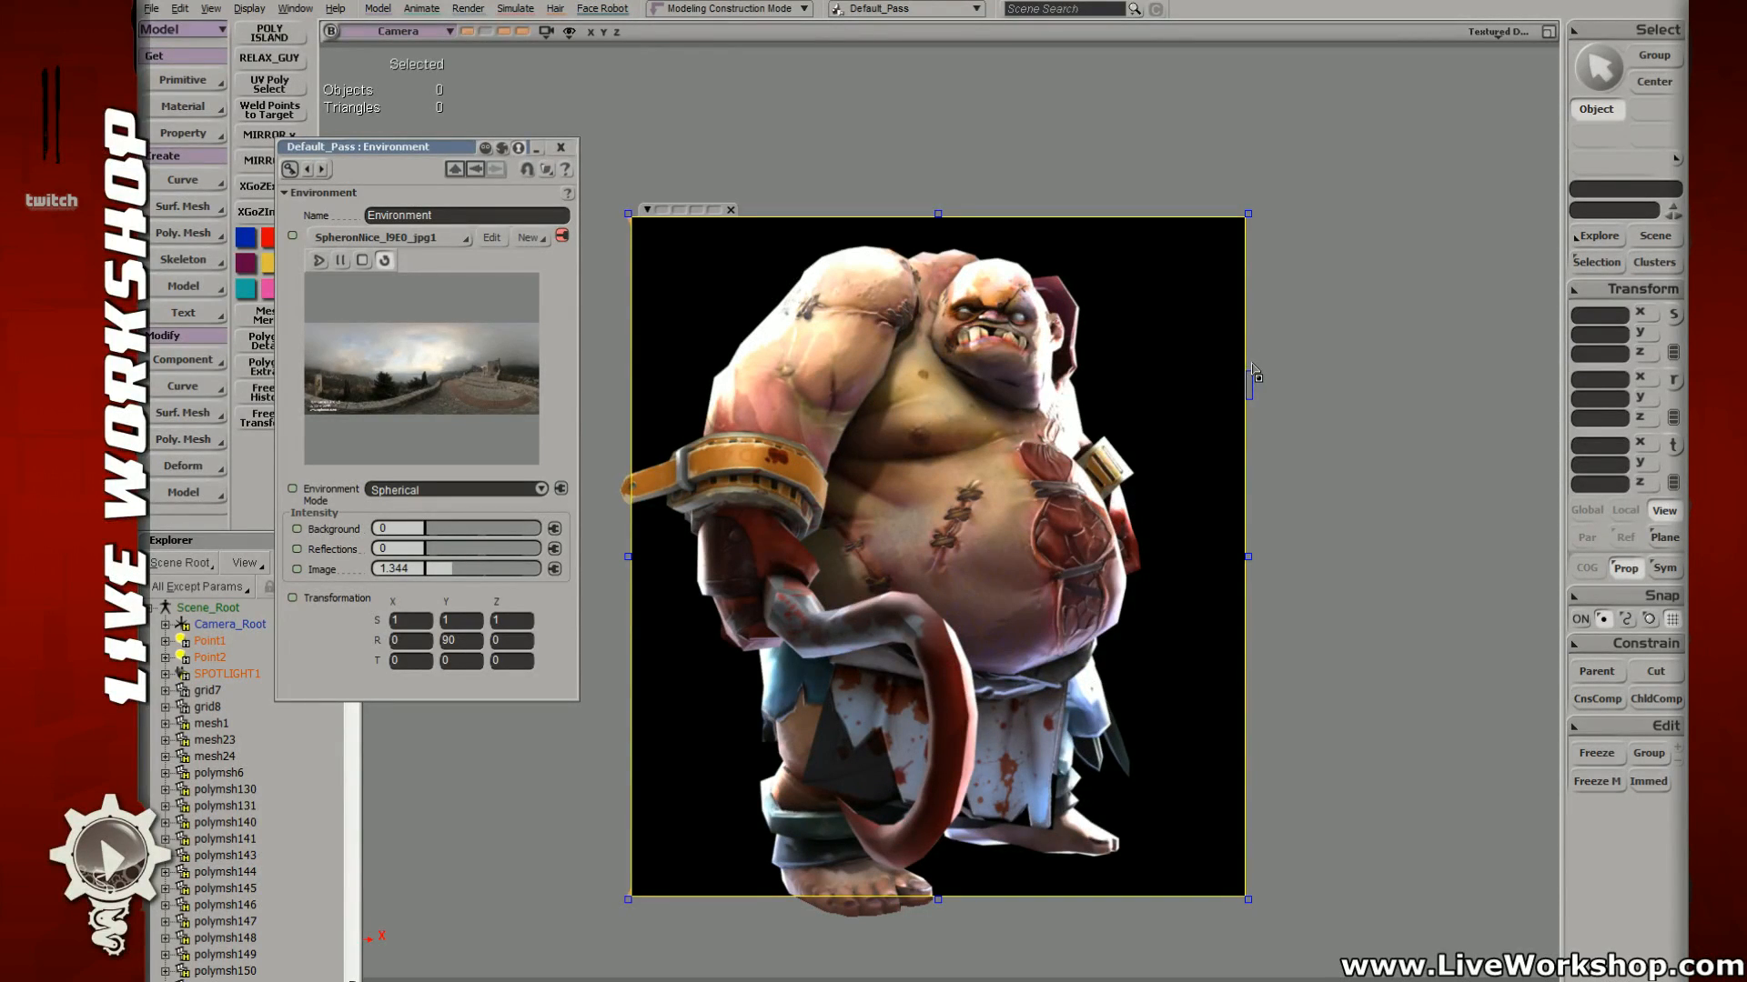
{"action": "left_click", "coordinate": [1319, 389]}
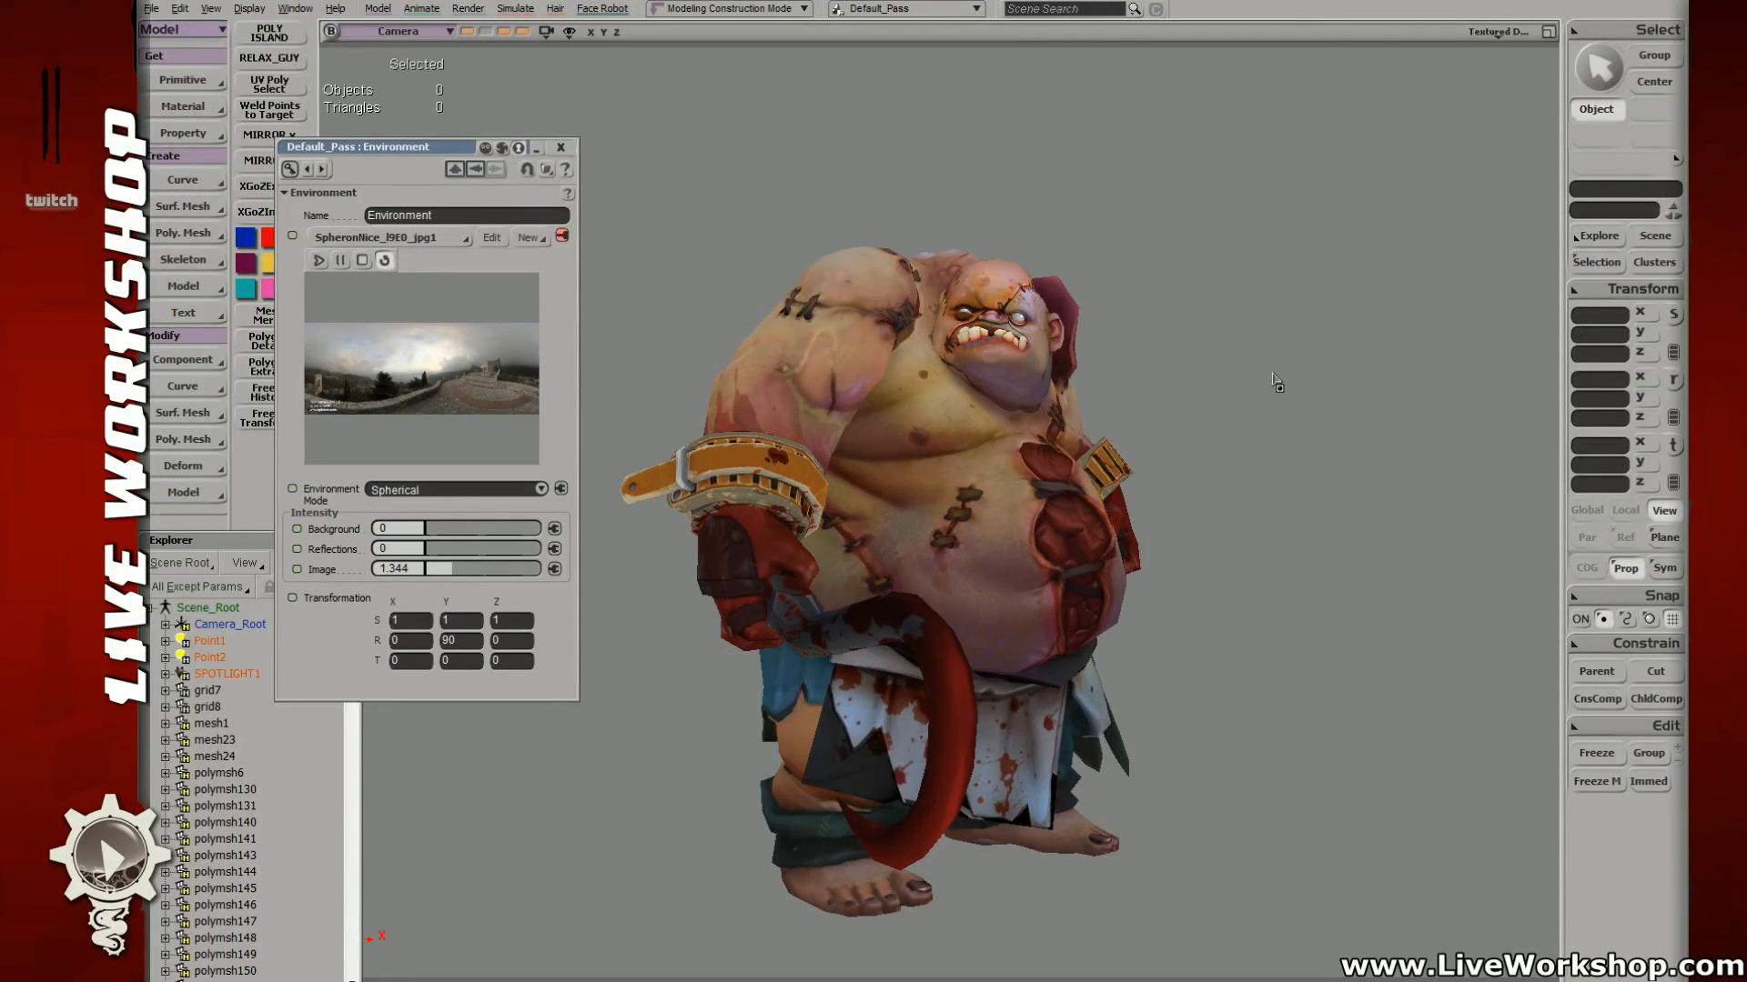
{"action": "key", "text": "q"}
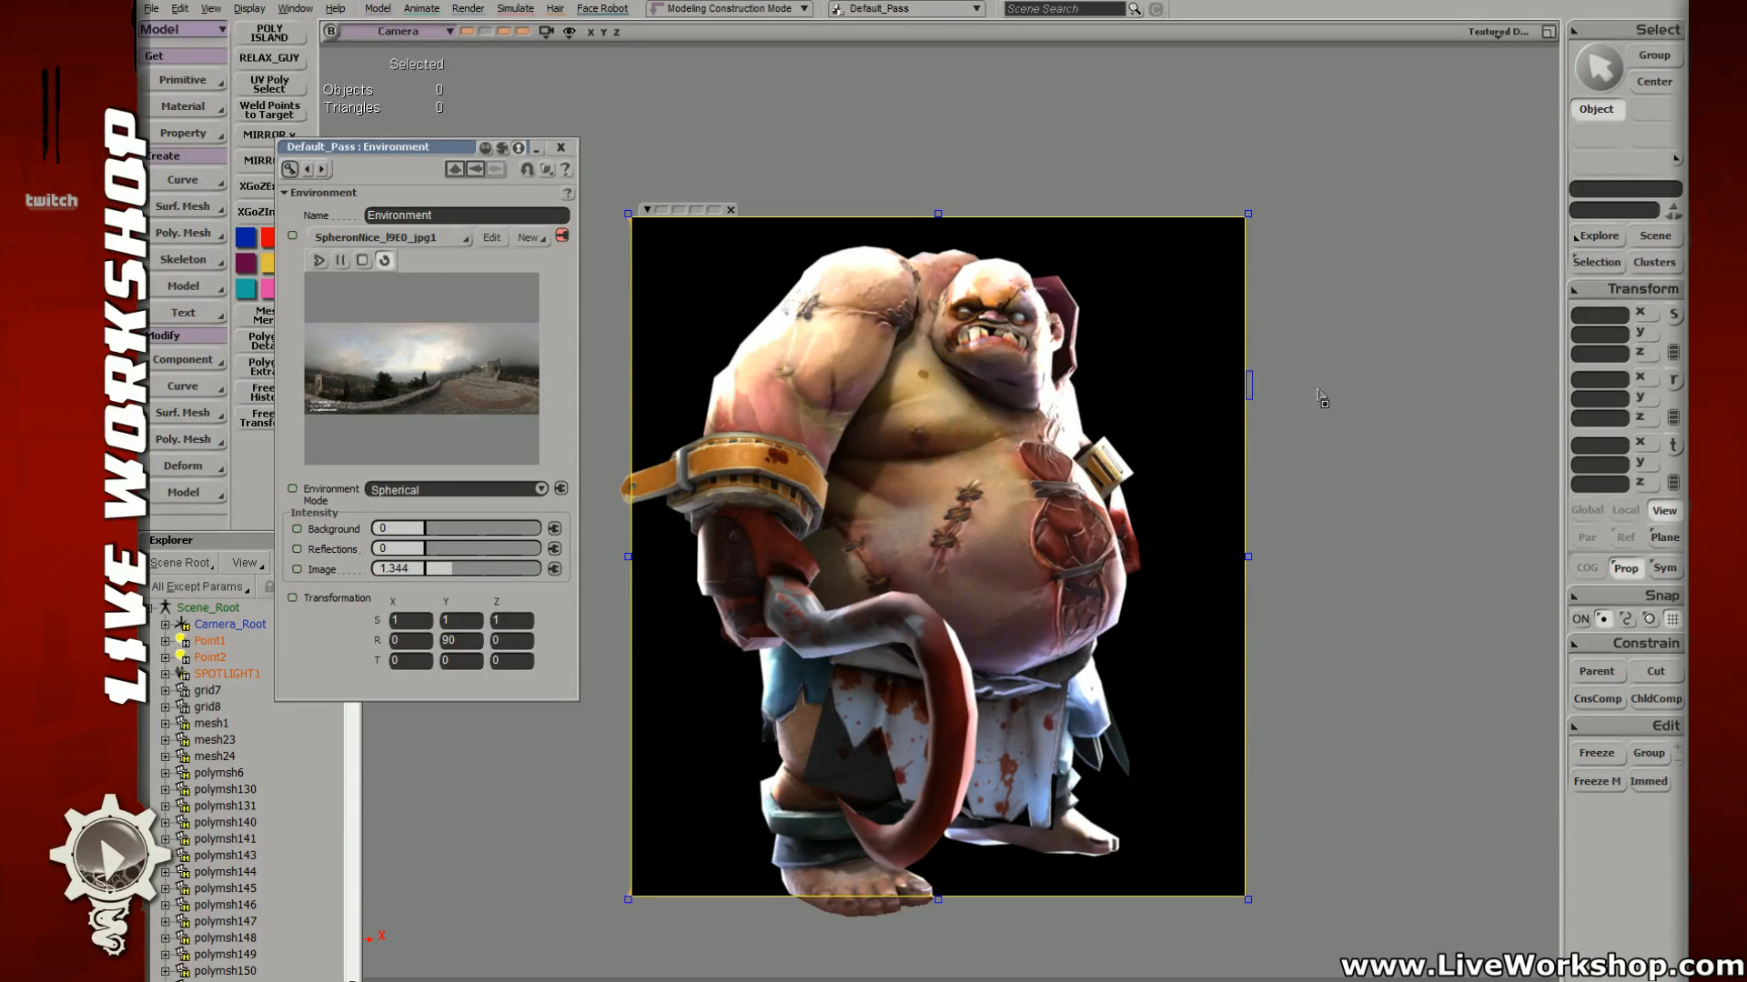
Step: Switch to Photoshop and close all open texture documents, saving the changes to pudge_insanityMask_BU.psd
{"action": "left_click", "coordinate": [910, 981]}
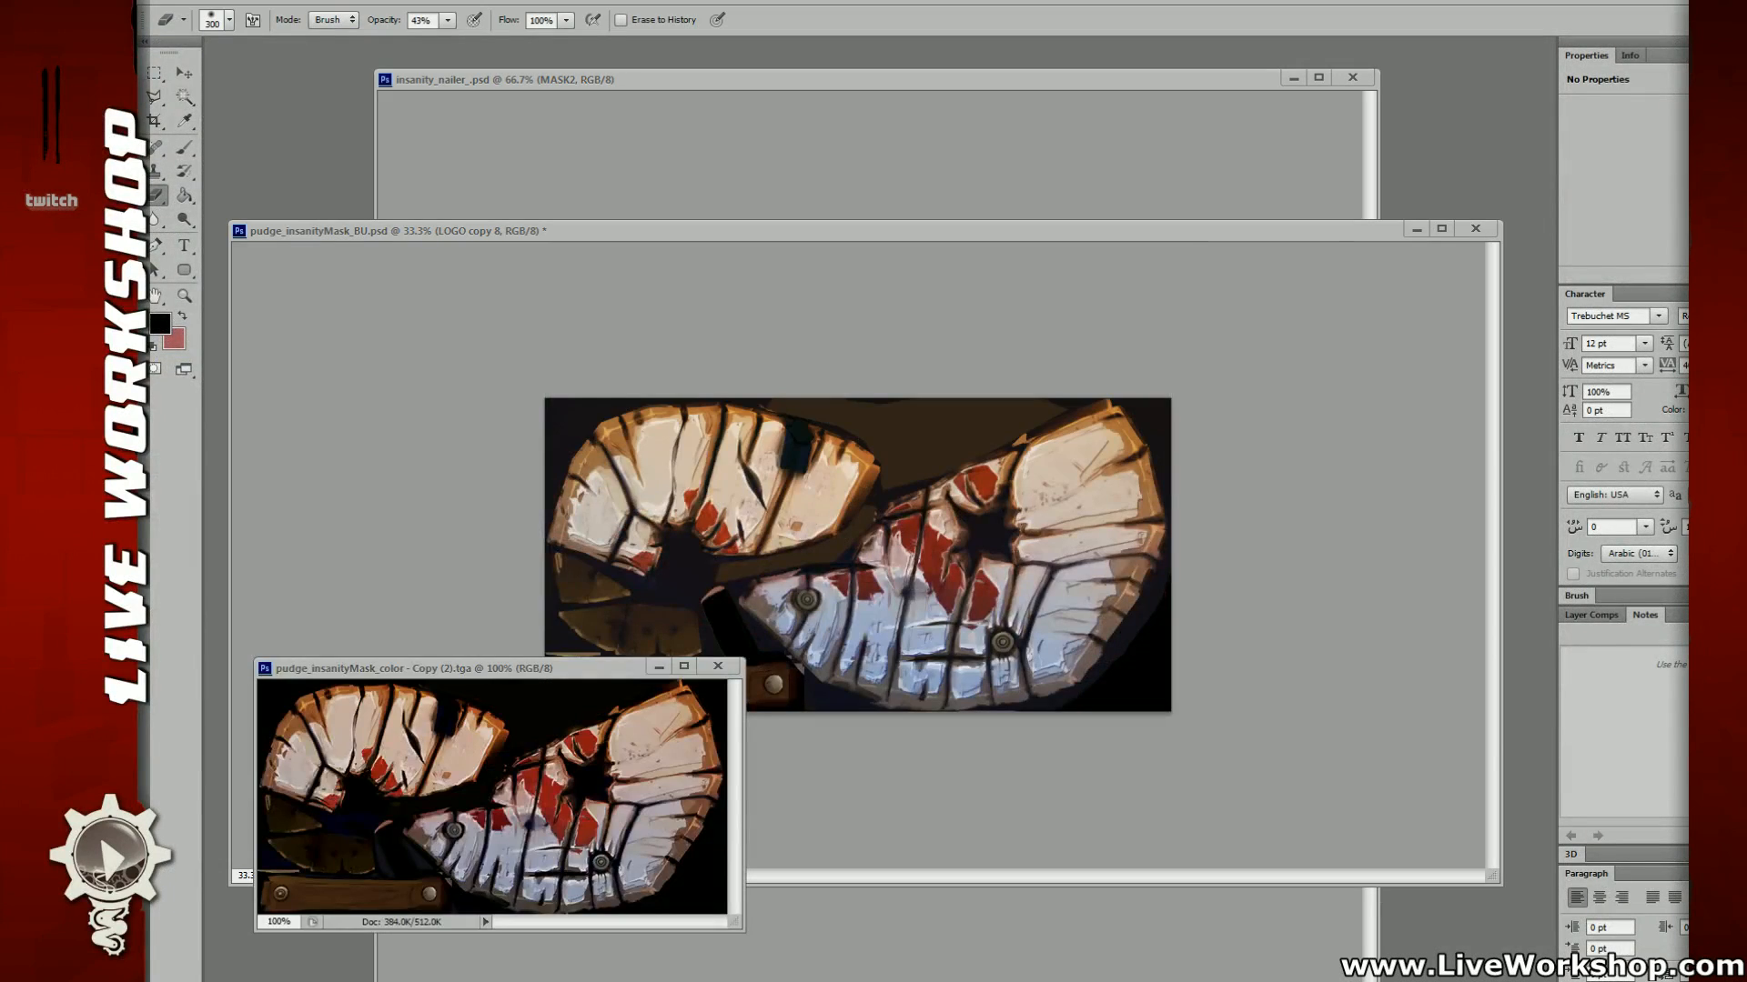
{"action": "left_click", "coordinate": [742, 351]}
{"action": "left_click", "coordinate": [718, 665]}
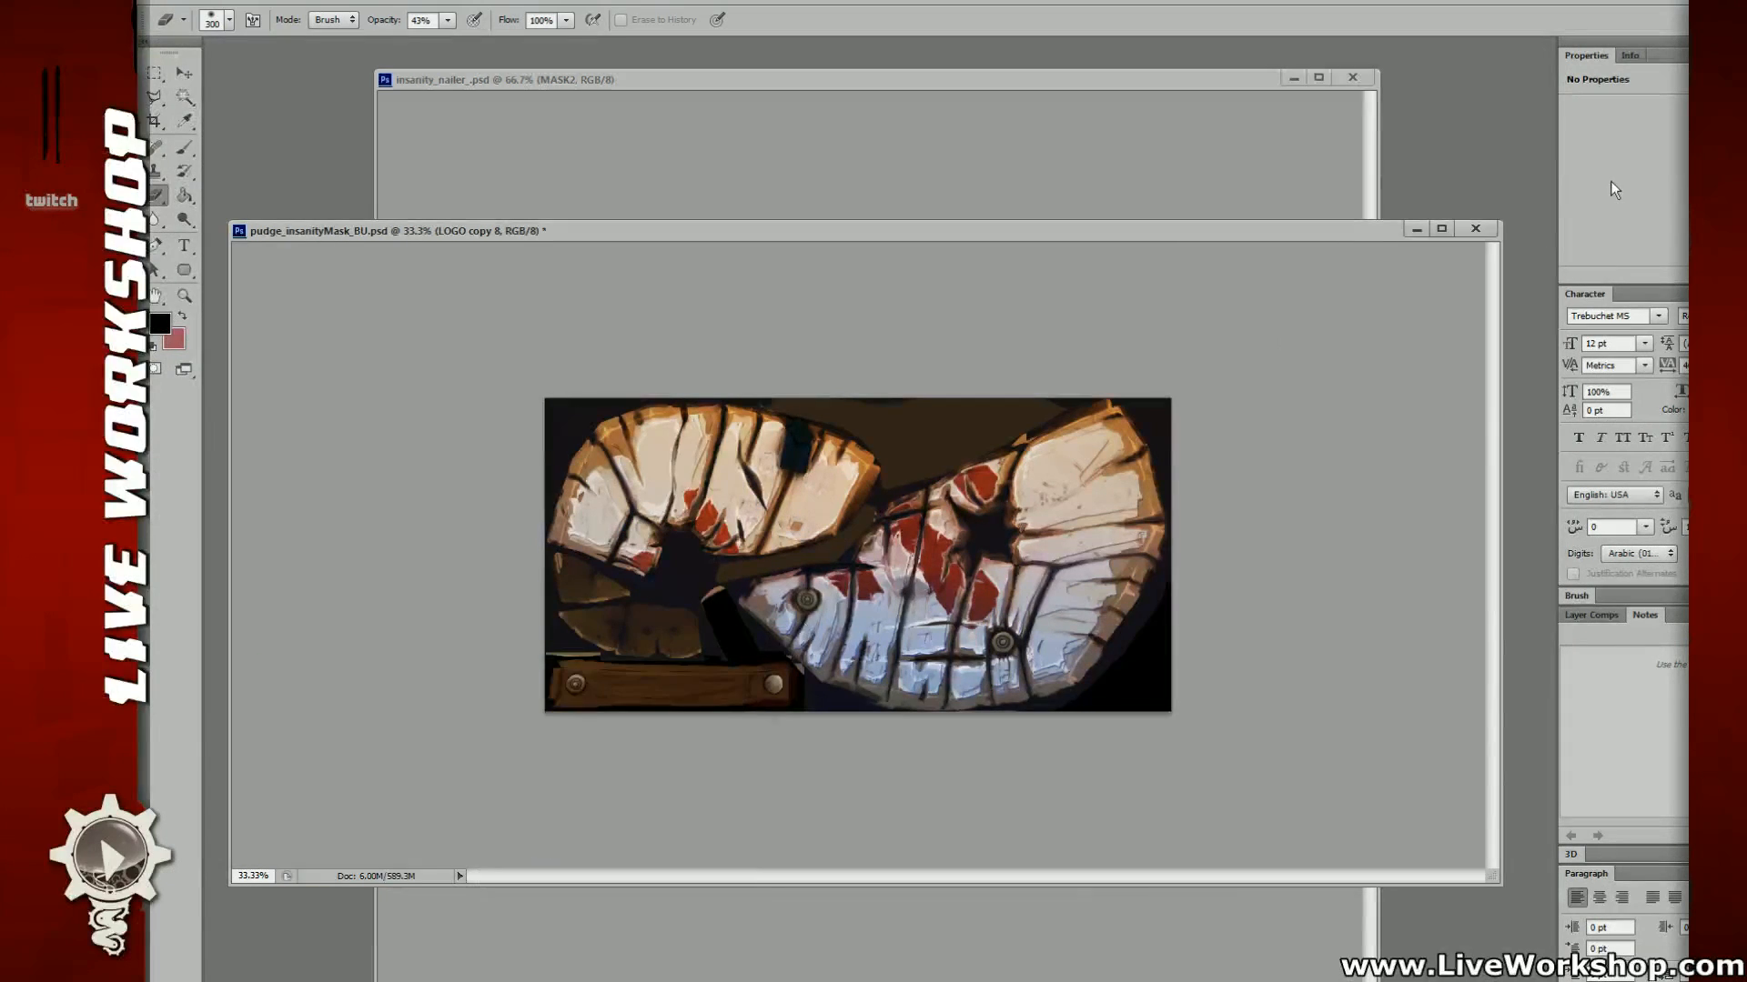
{"action": "left_click", "coordinate": [1491, 229]}
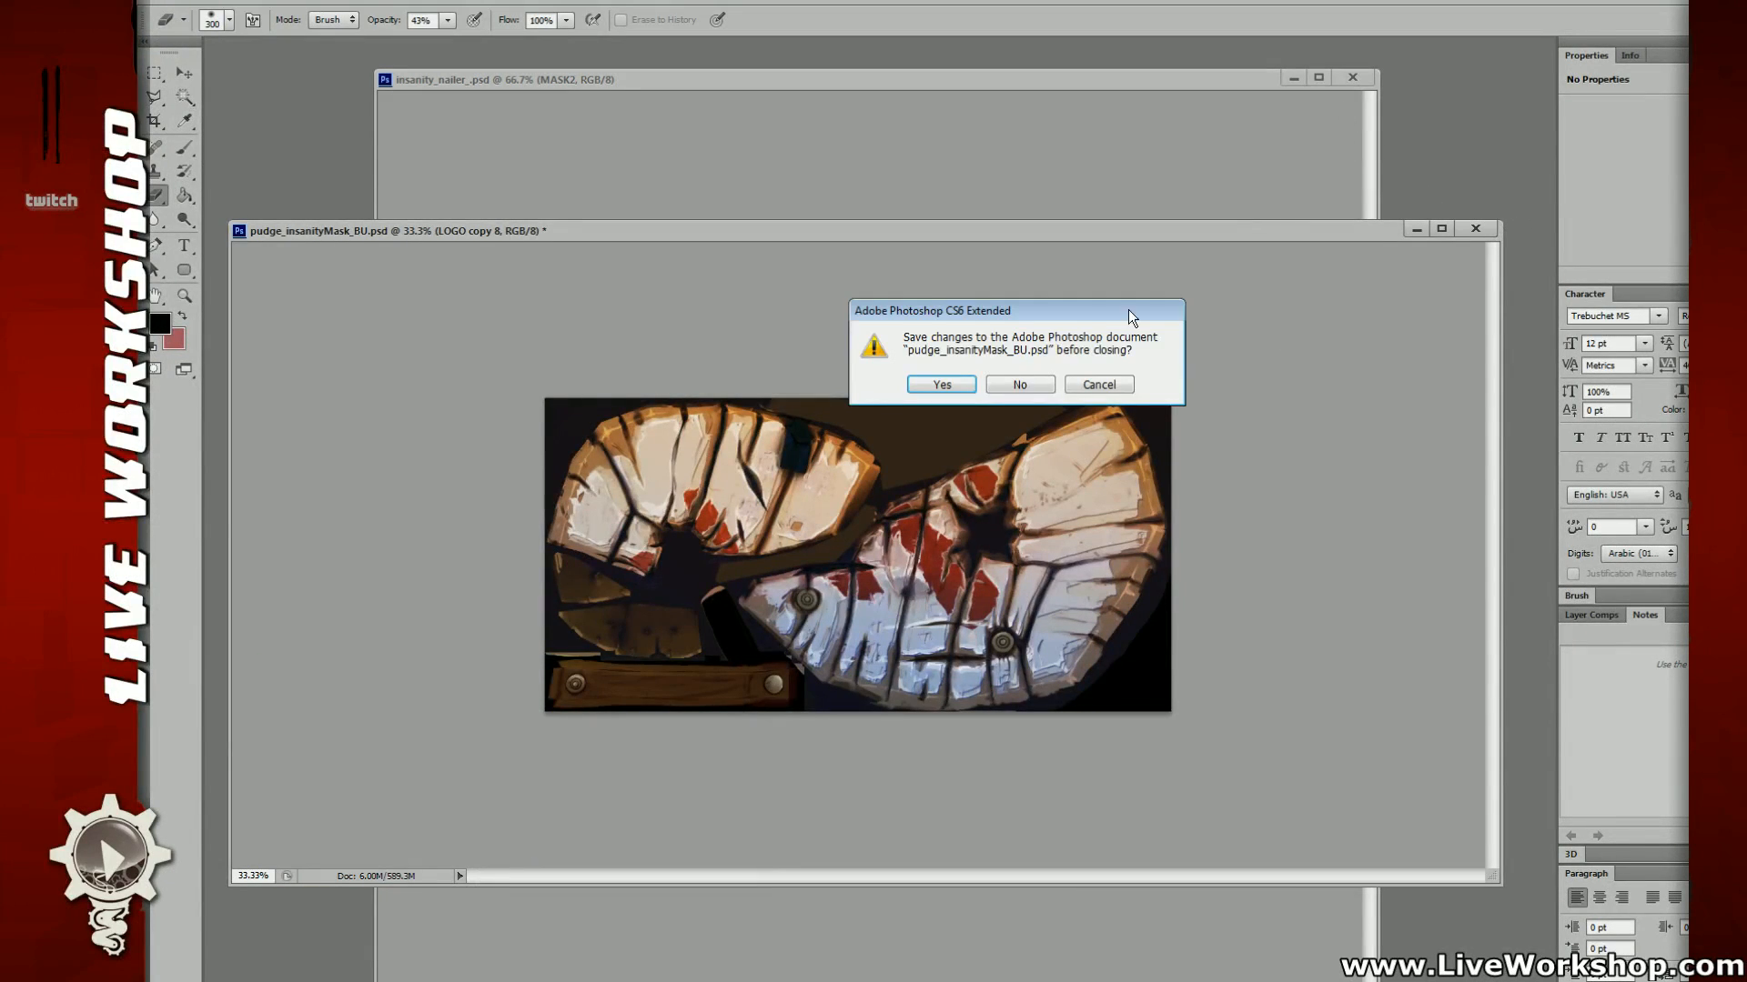
{"action": "left_click", "coordinate": [940, 386]}
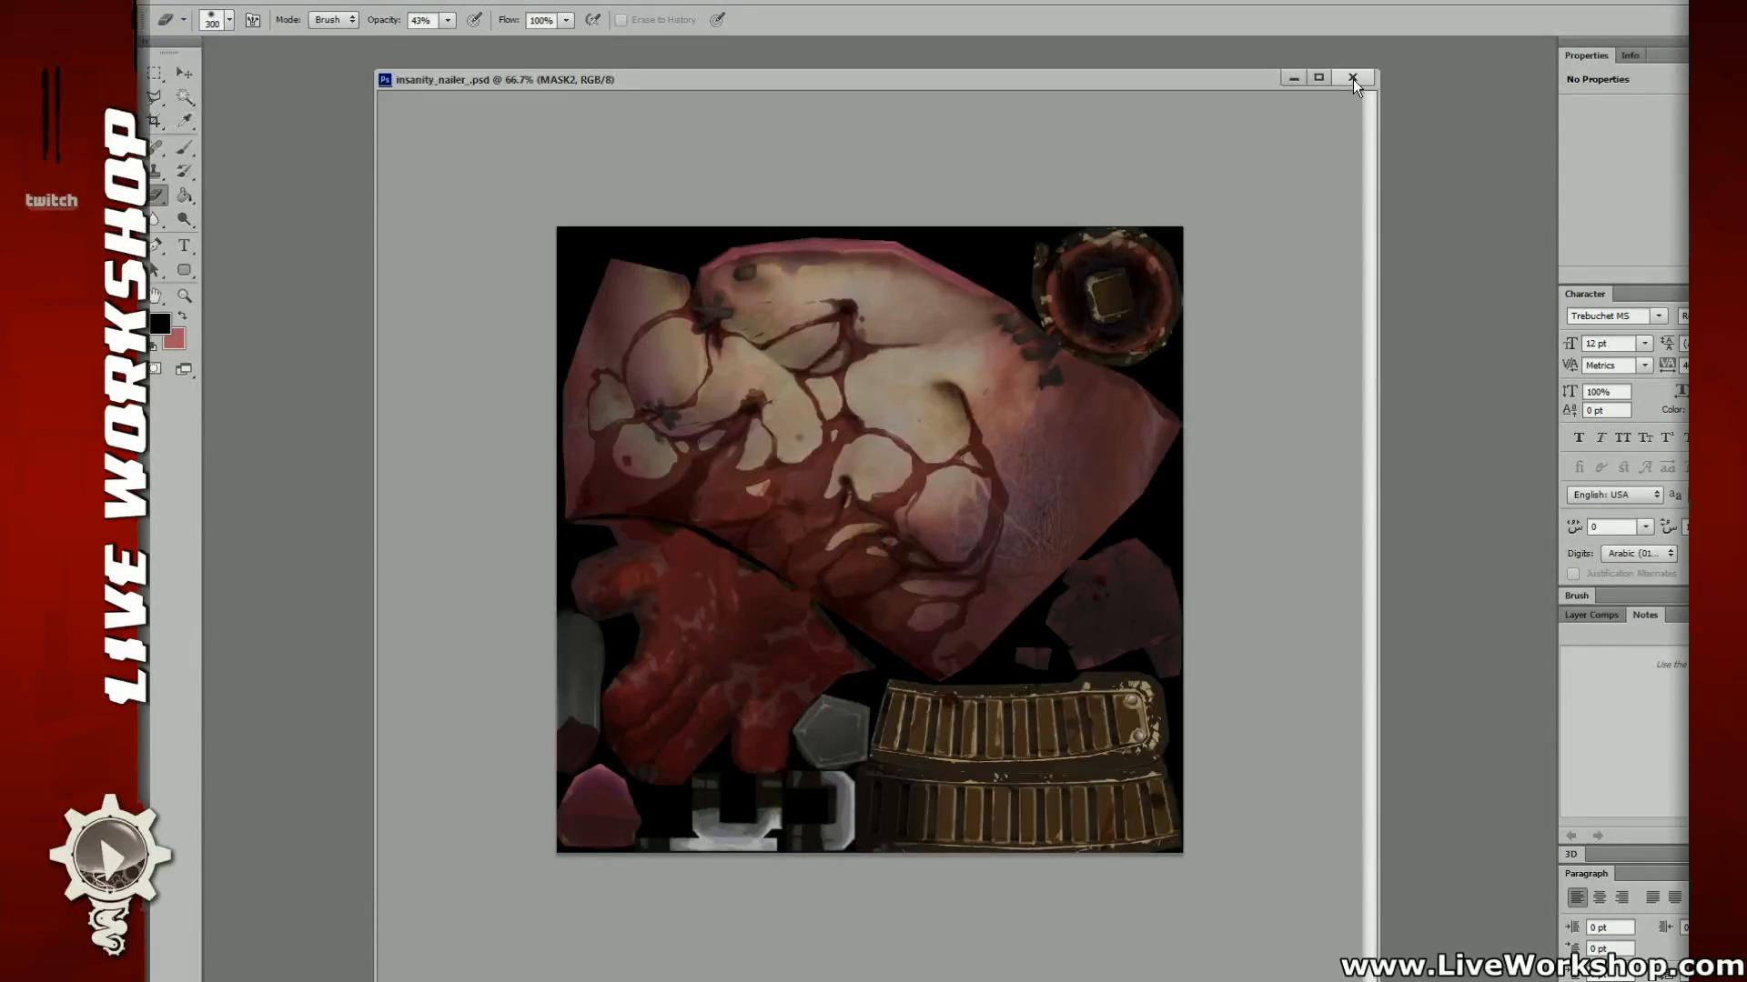
{"action": "left_click", "coordinate": [1352, 79]}
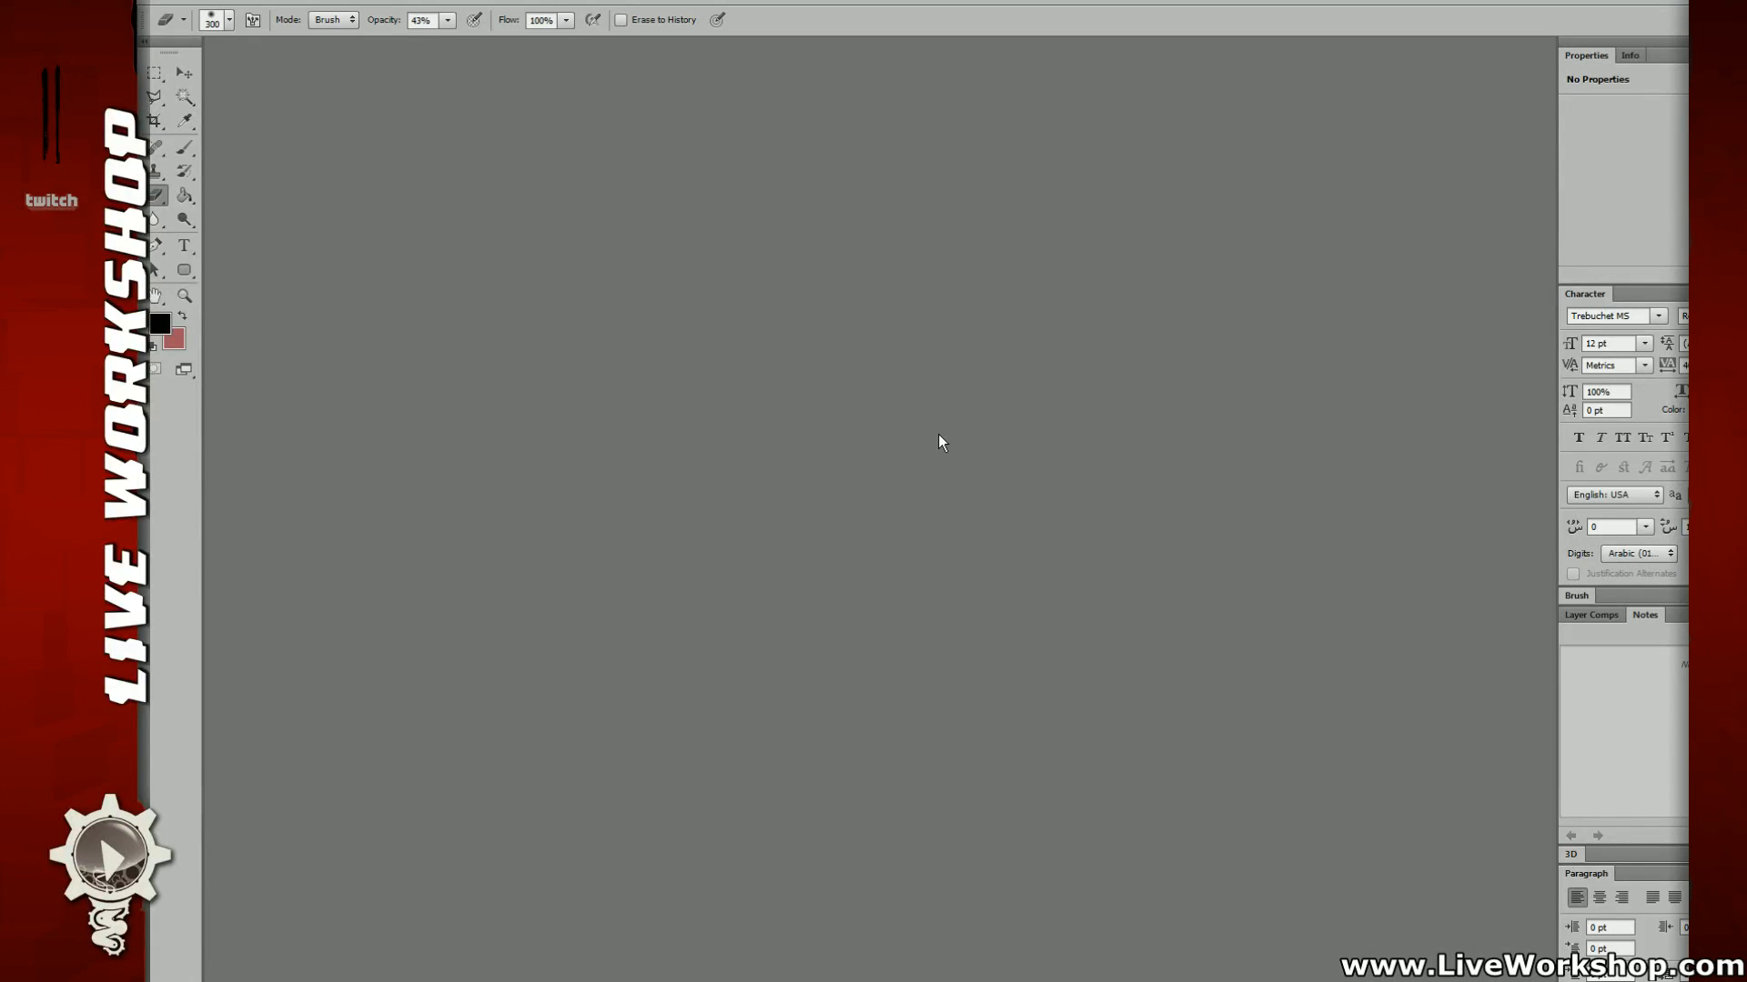
Step: Create a new document, paste the captured screenshot of the render into it, and move its window nearer the workspace centre
{"action": "key", "text": "ctrl+n"}
{"action": "key", "text": "Return"}
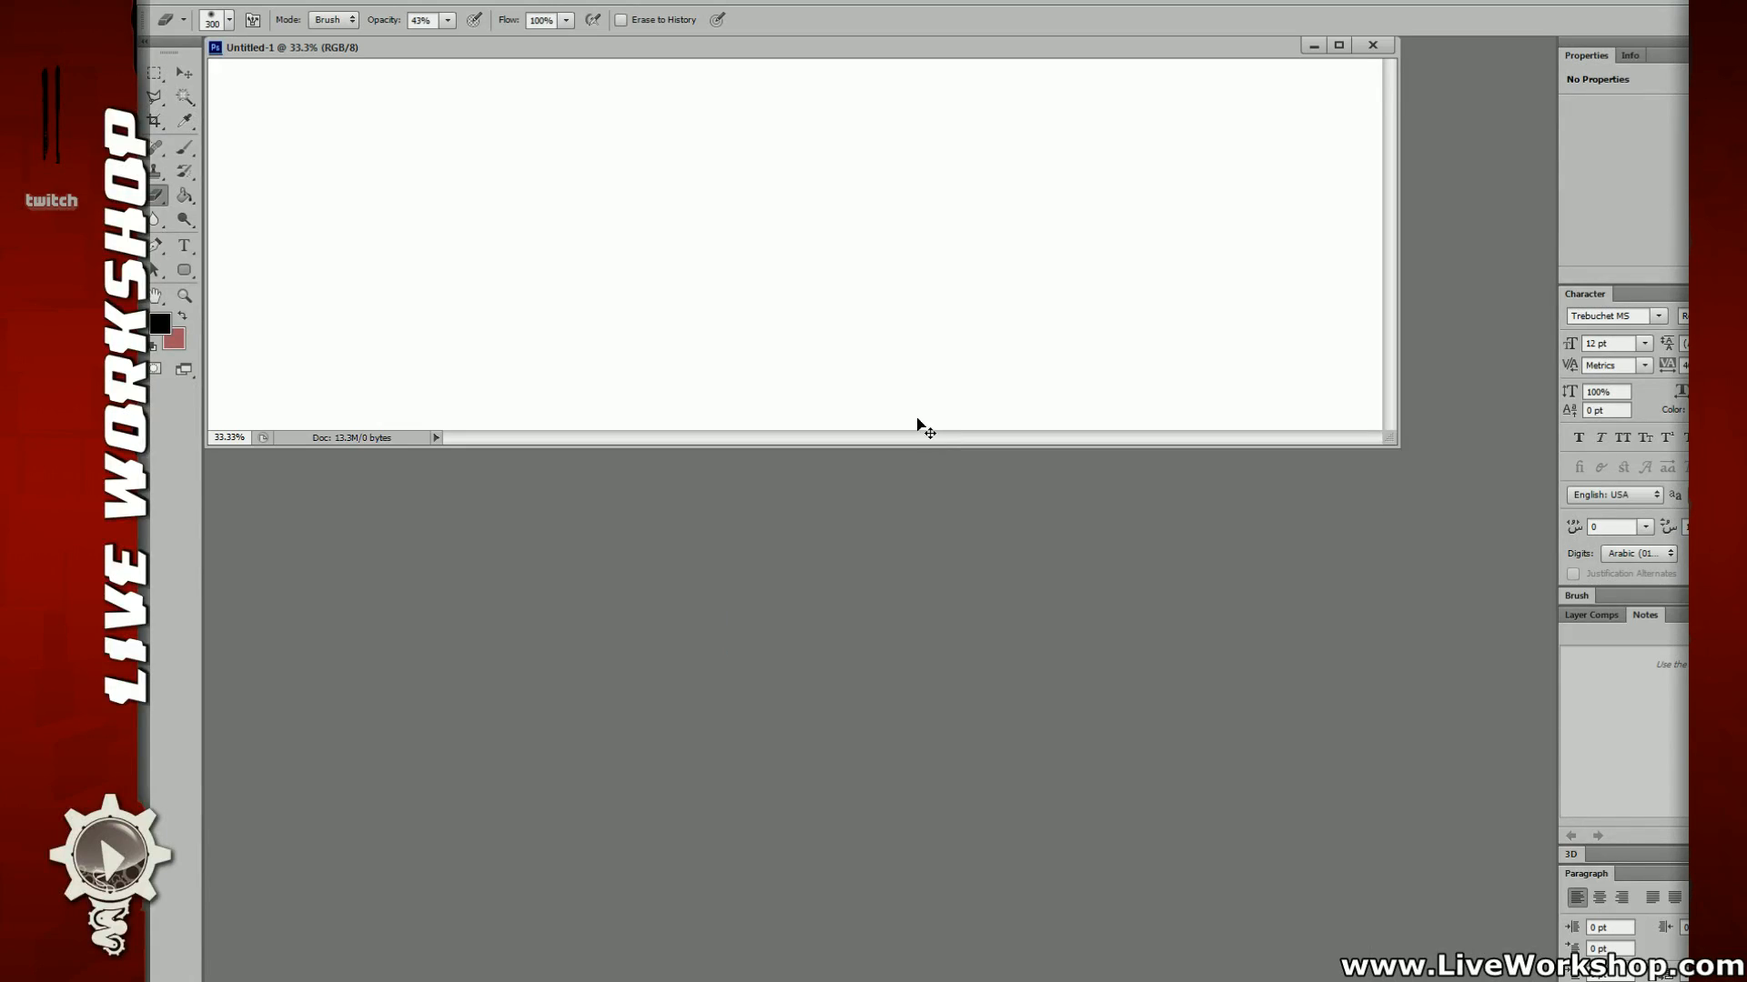
{"action": "key", "text": "ctrl+v"}
{"action": "left_click_drag", "start_coordinate": [728, 47], "coordinate": [953, 299]}
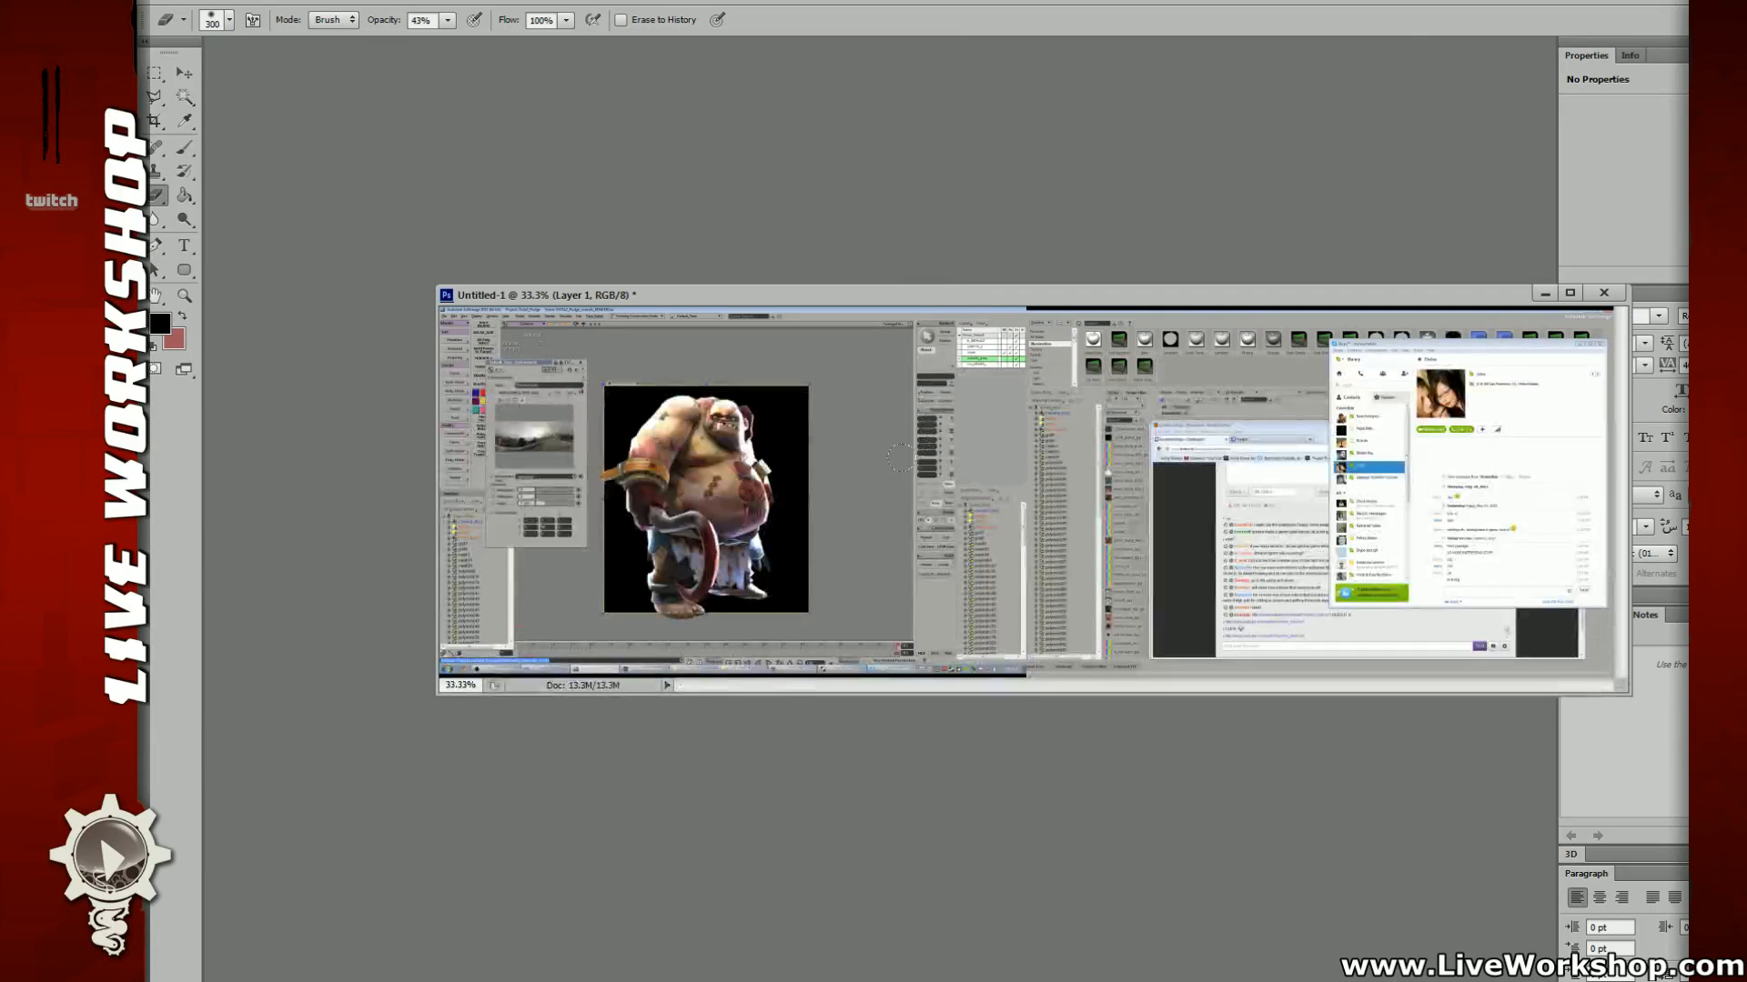
Step: Switch briefly to Softimage, return to Photoshop and paste the captured screenshot into the new document again
{"action": "key", "text": "c"}
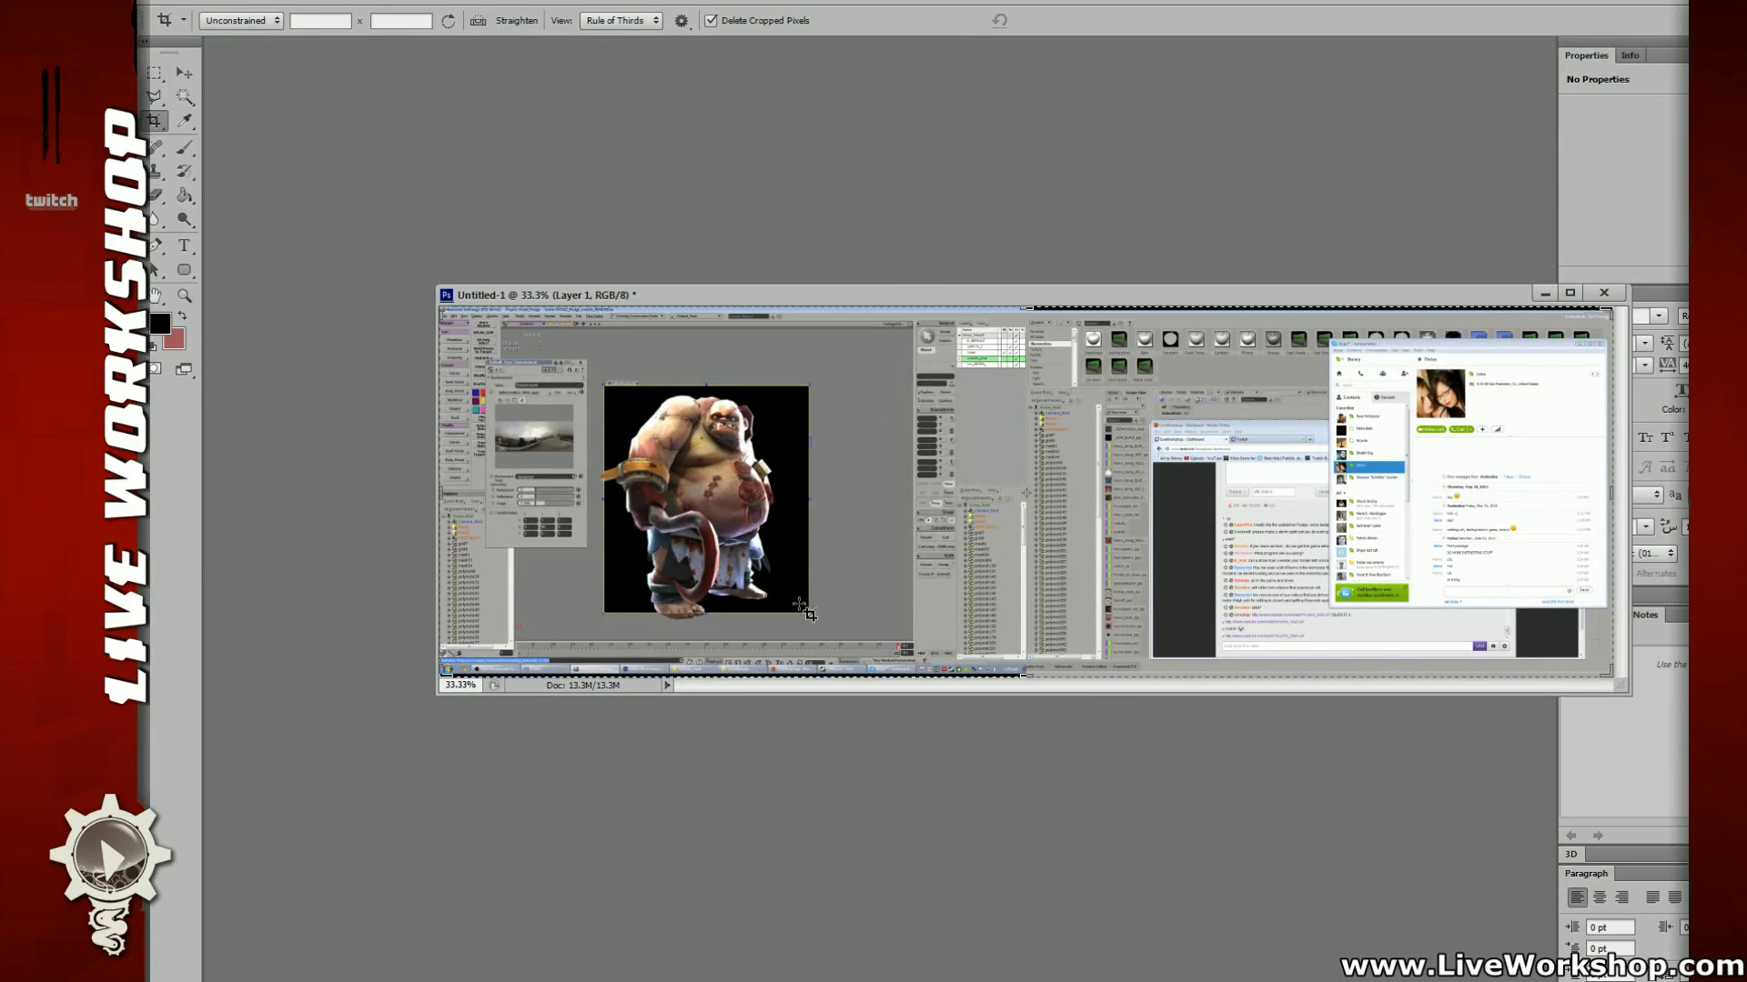
{"action": "left_click", "coordinate": [652, 981]}
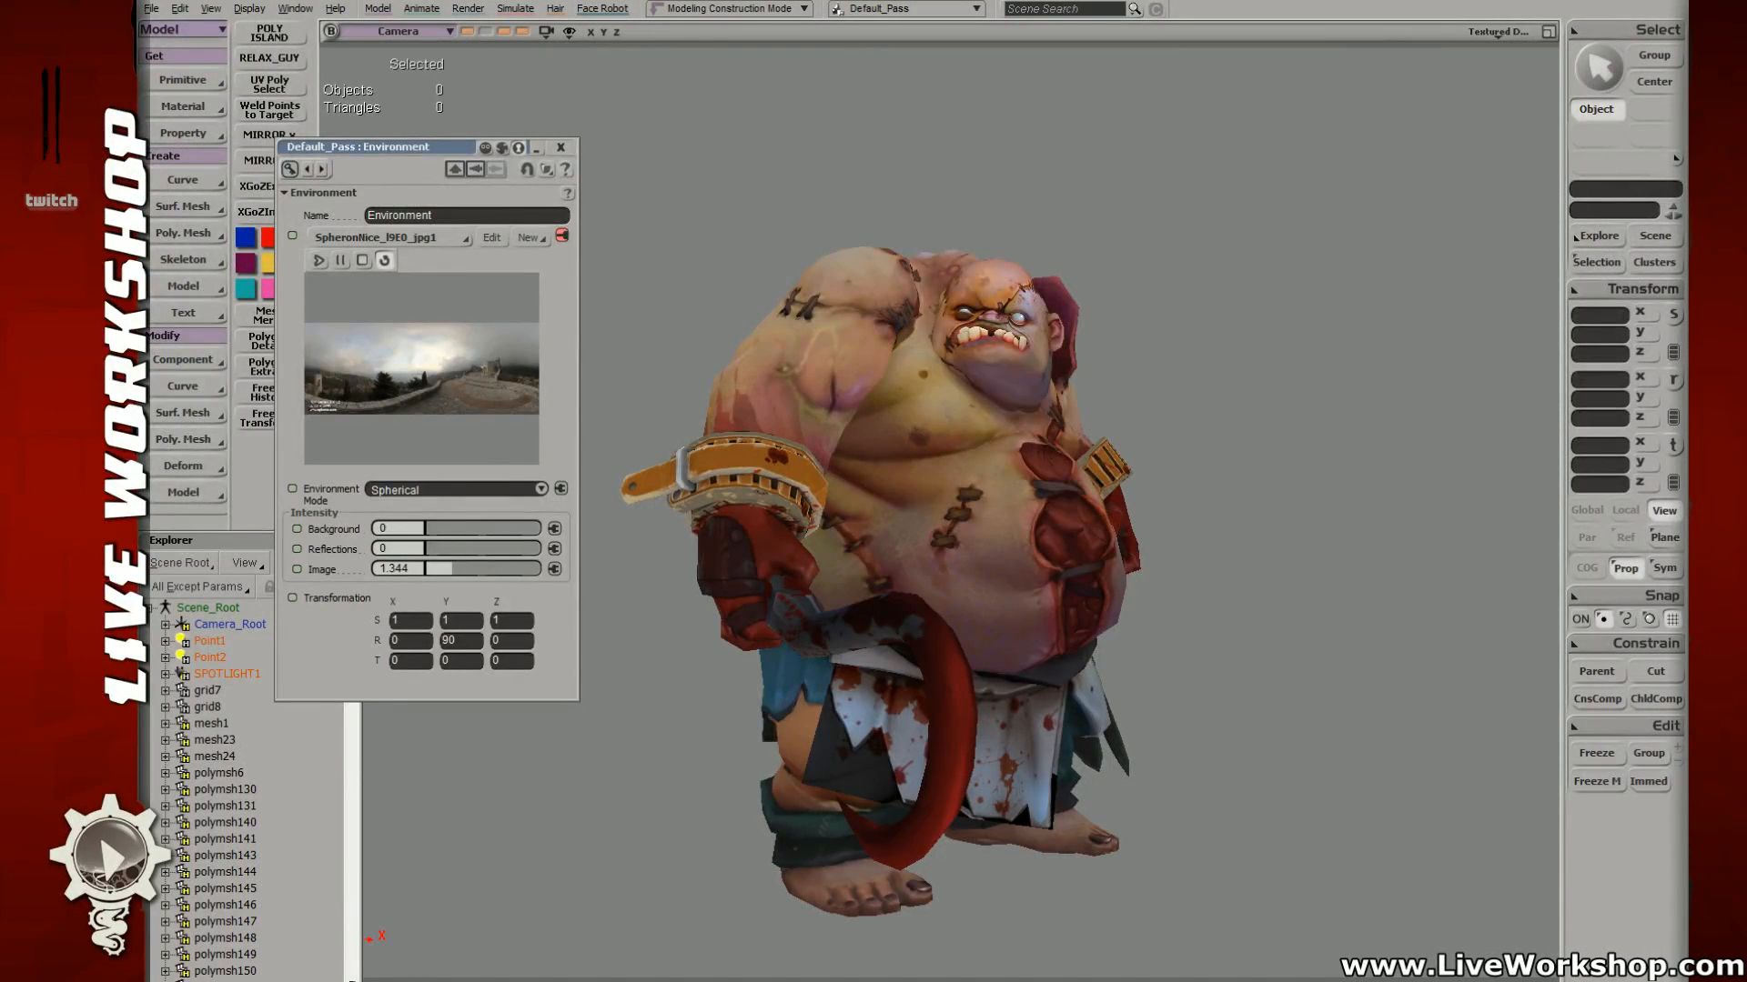
{"action": "left_click", "coordinate": [835, 981]}
{"action": "key", "text": "ctrl+v"}
Step: Crop the pasted screenshot to the black render region containing the Pudge figure
{"action": "key", "text": "m"}
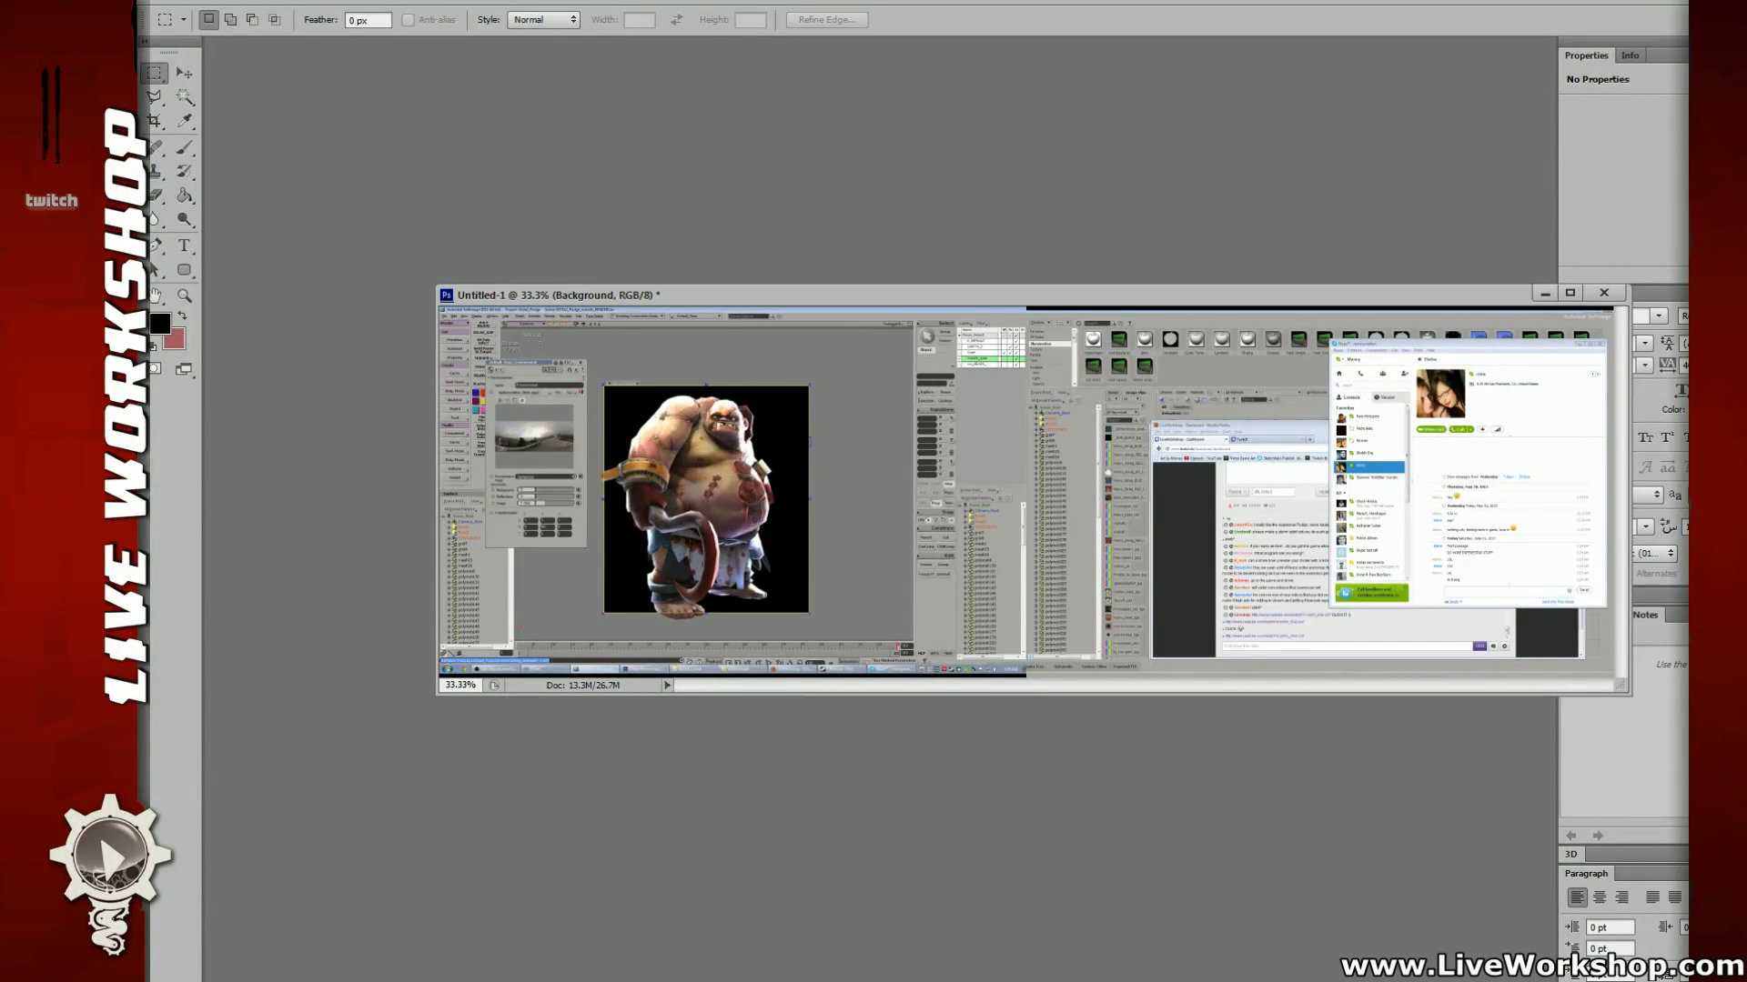
{"action": "key", "text": "c"}
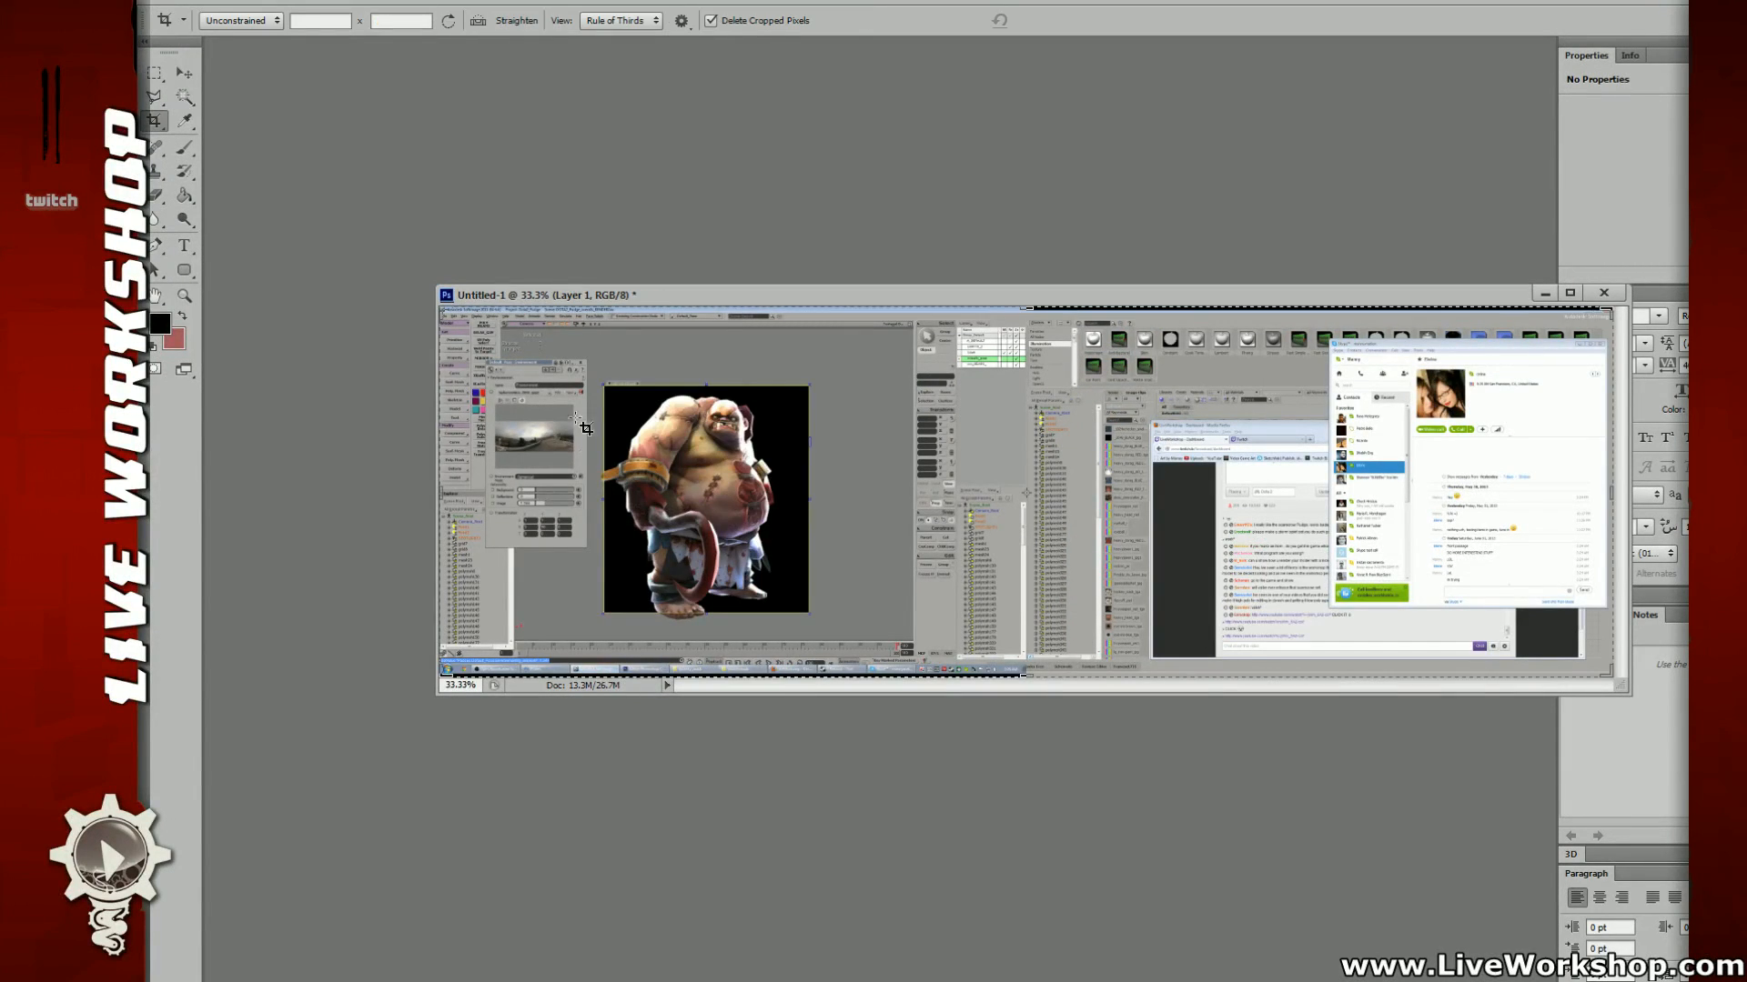
{"action": "left_click_drag", "start_coordinate": [608, 389], "coordinate": [806, 607]}
{"action": "key", "text": "Return"}
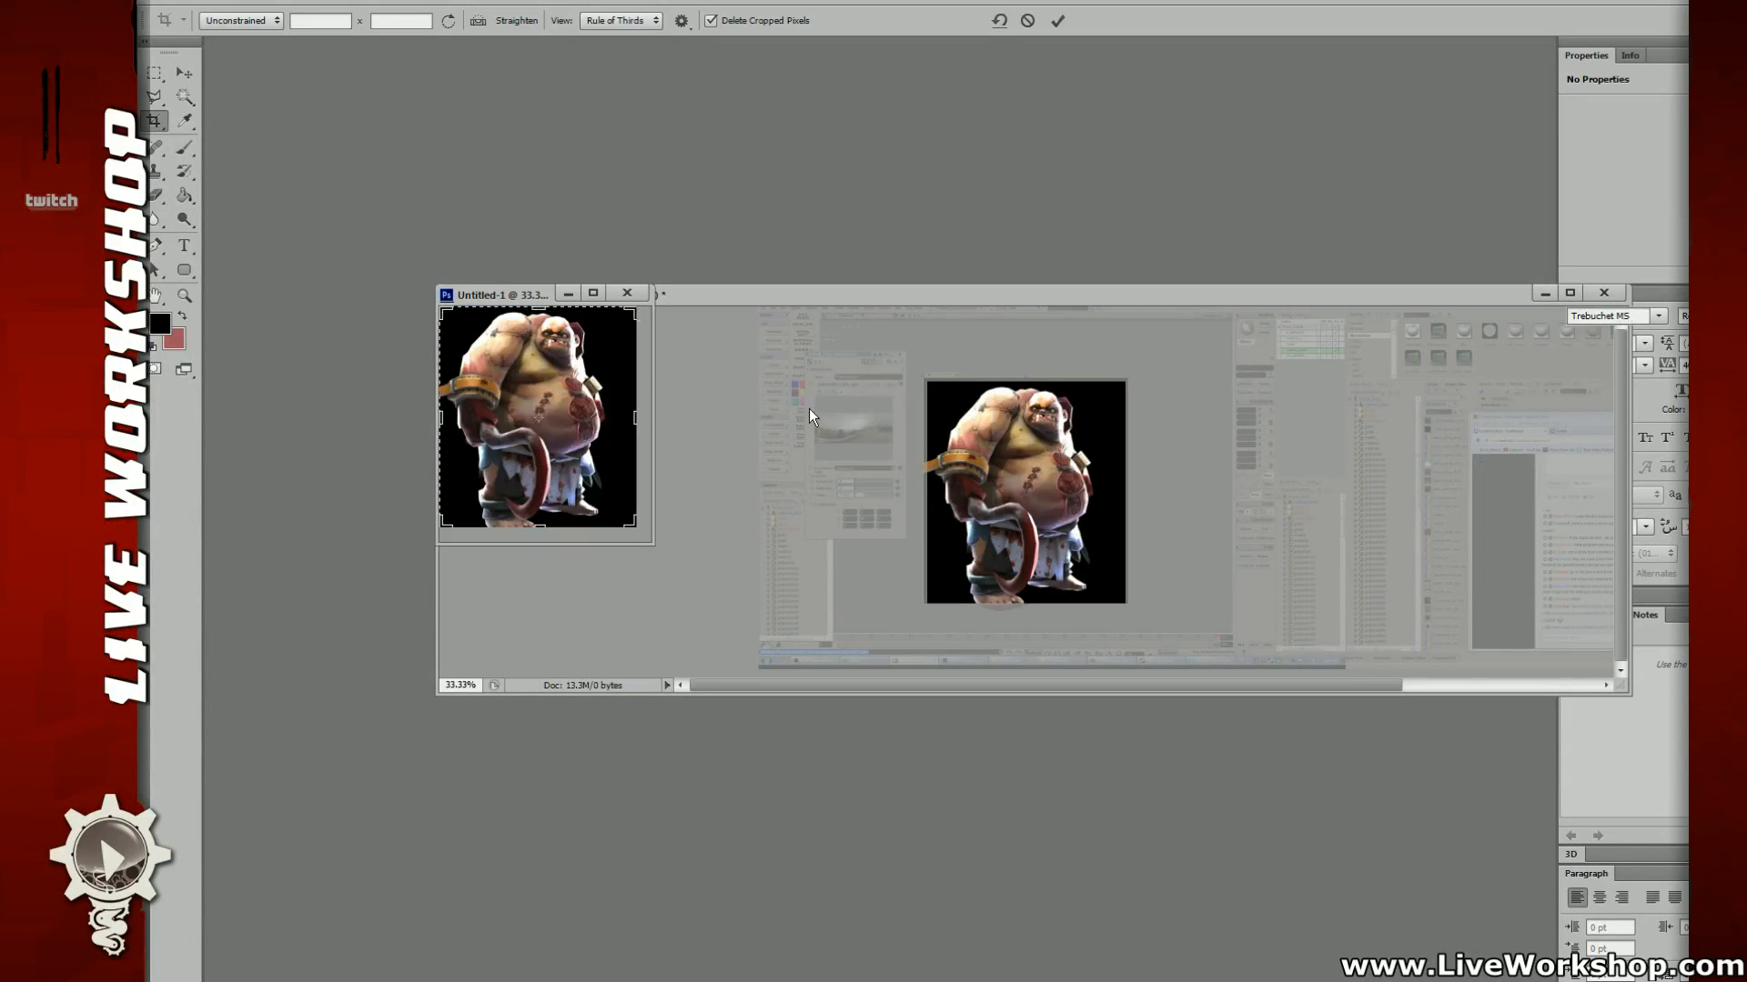
Step: Show the cropped Pudge render full screen at a larger zoom and examine the figure against the black background
{"action": "key", "text": "f"}
{"action": "key", "text": "ctrl+plus"}
{"action": "key", "text": "ctrl+plus"}
{"action": "key", "text": "ctrl+plus"}
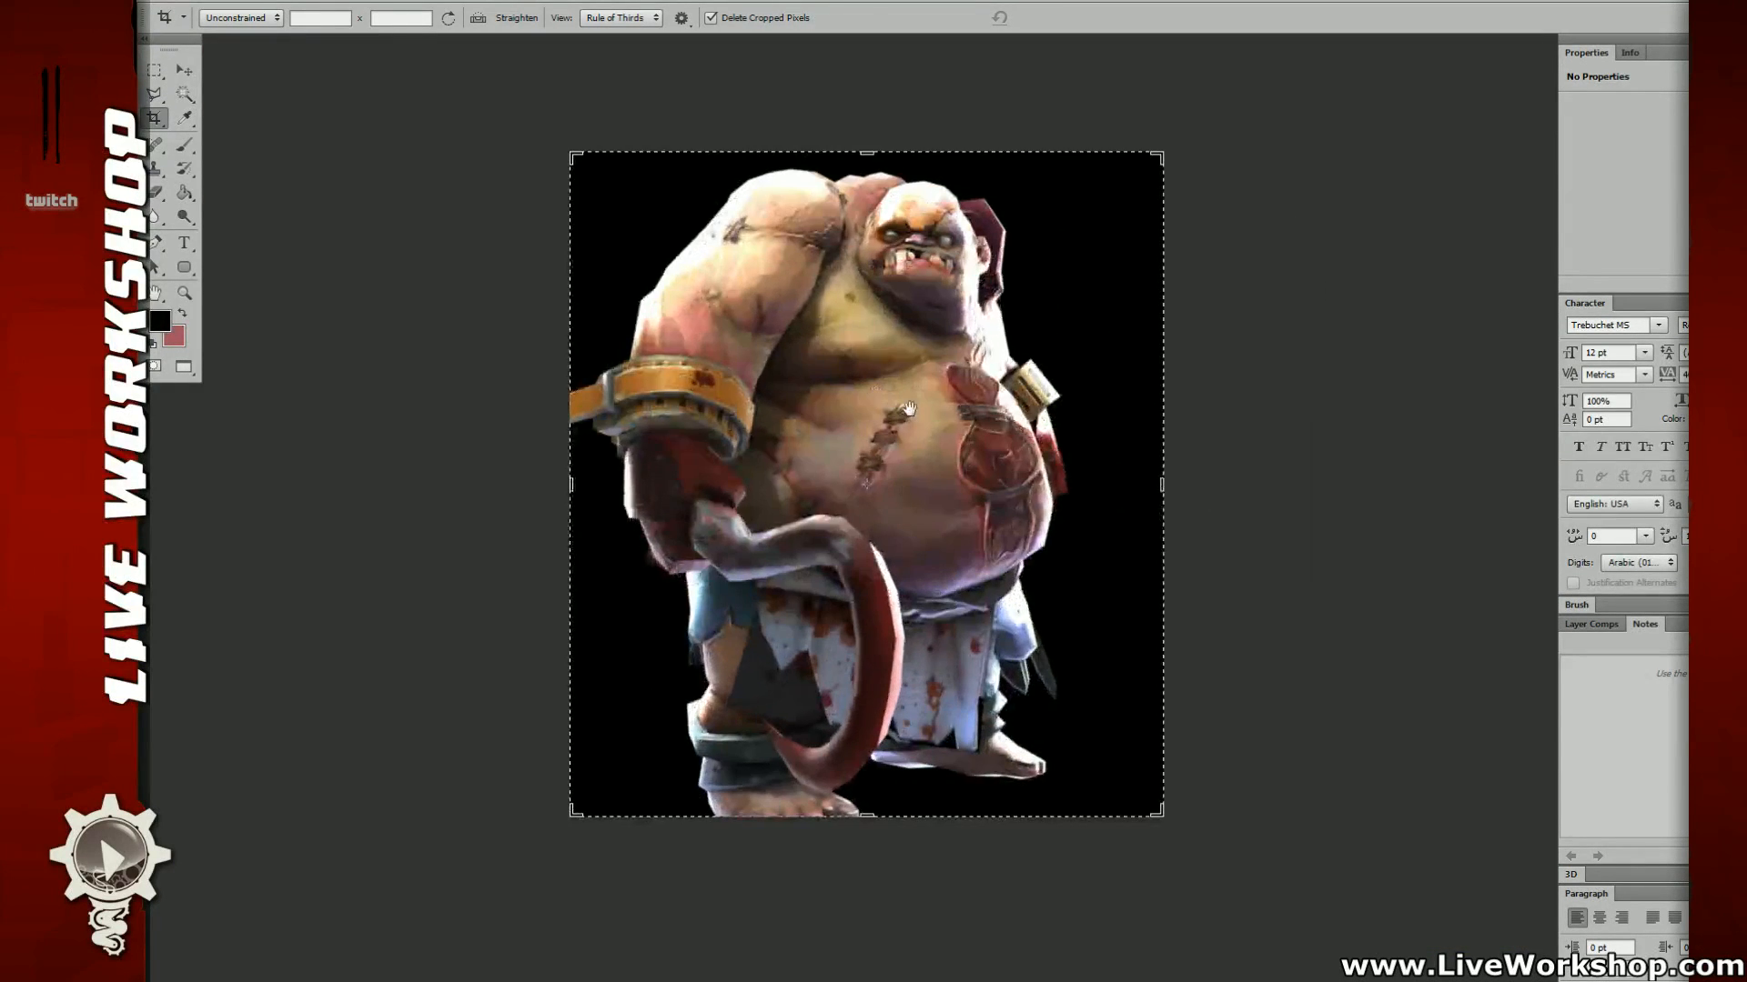
{"action": "key", "text": "m"}
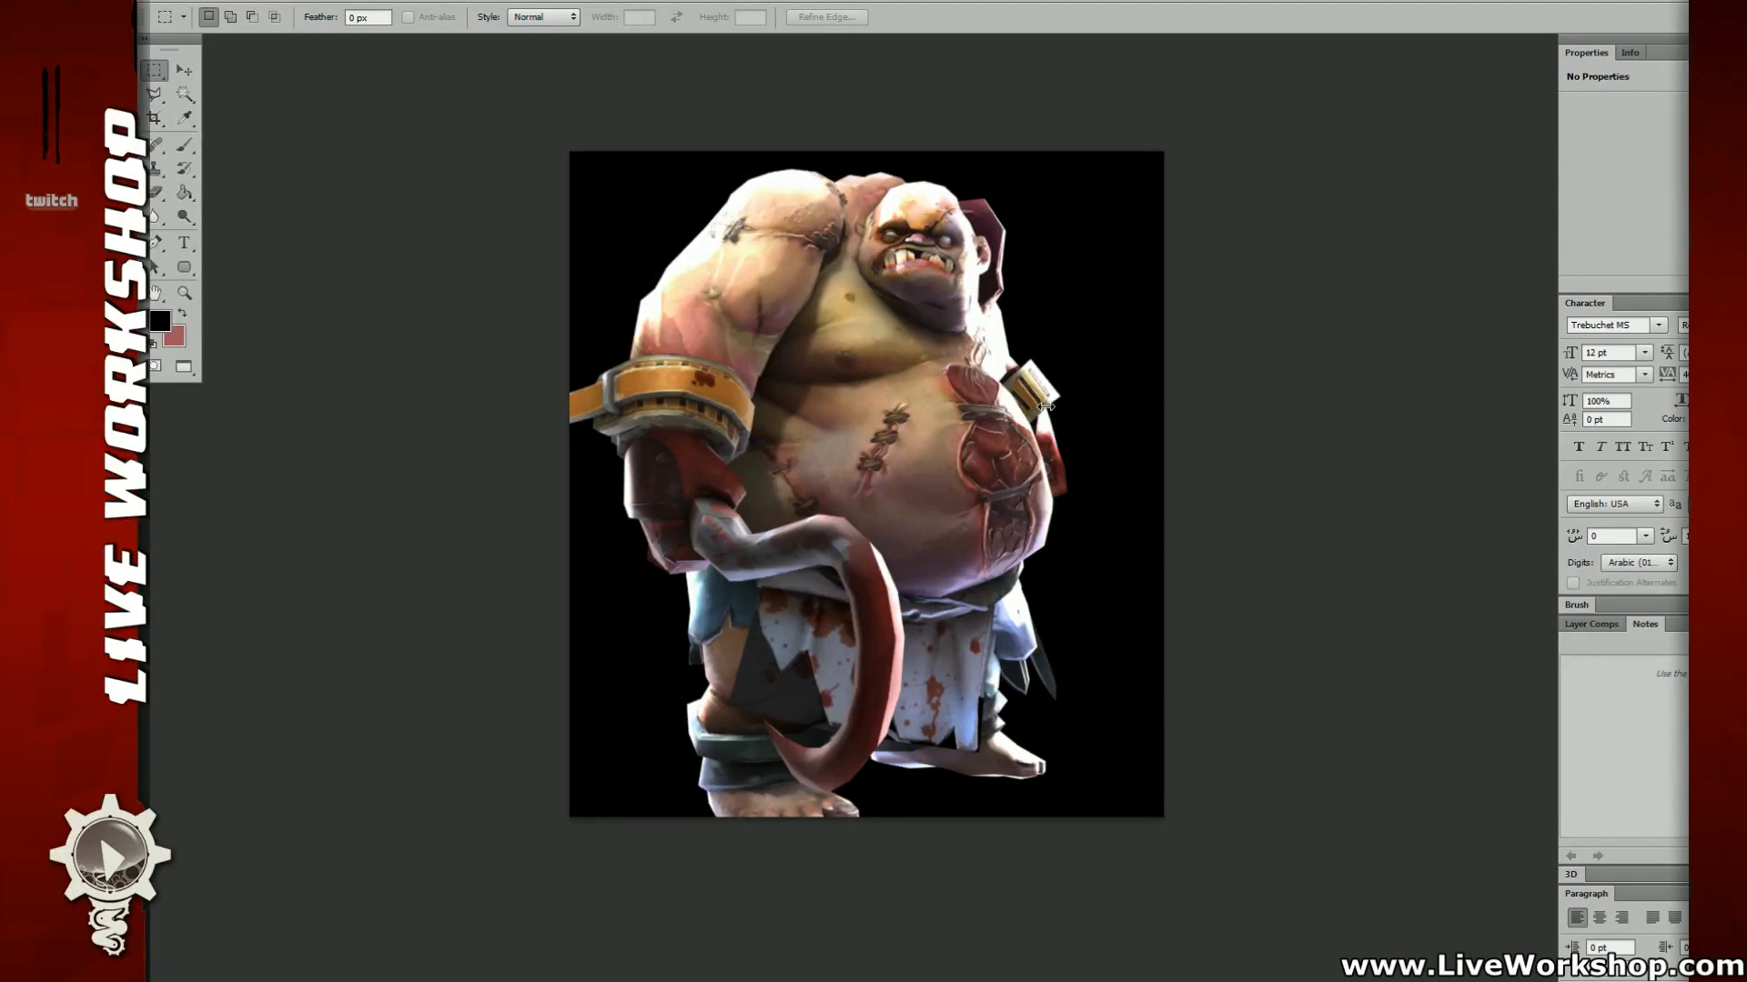
{"action": "left_click_drag", "start_coordinate": [1091, 384], "coordinate": [1109, 460]}
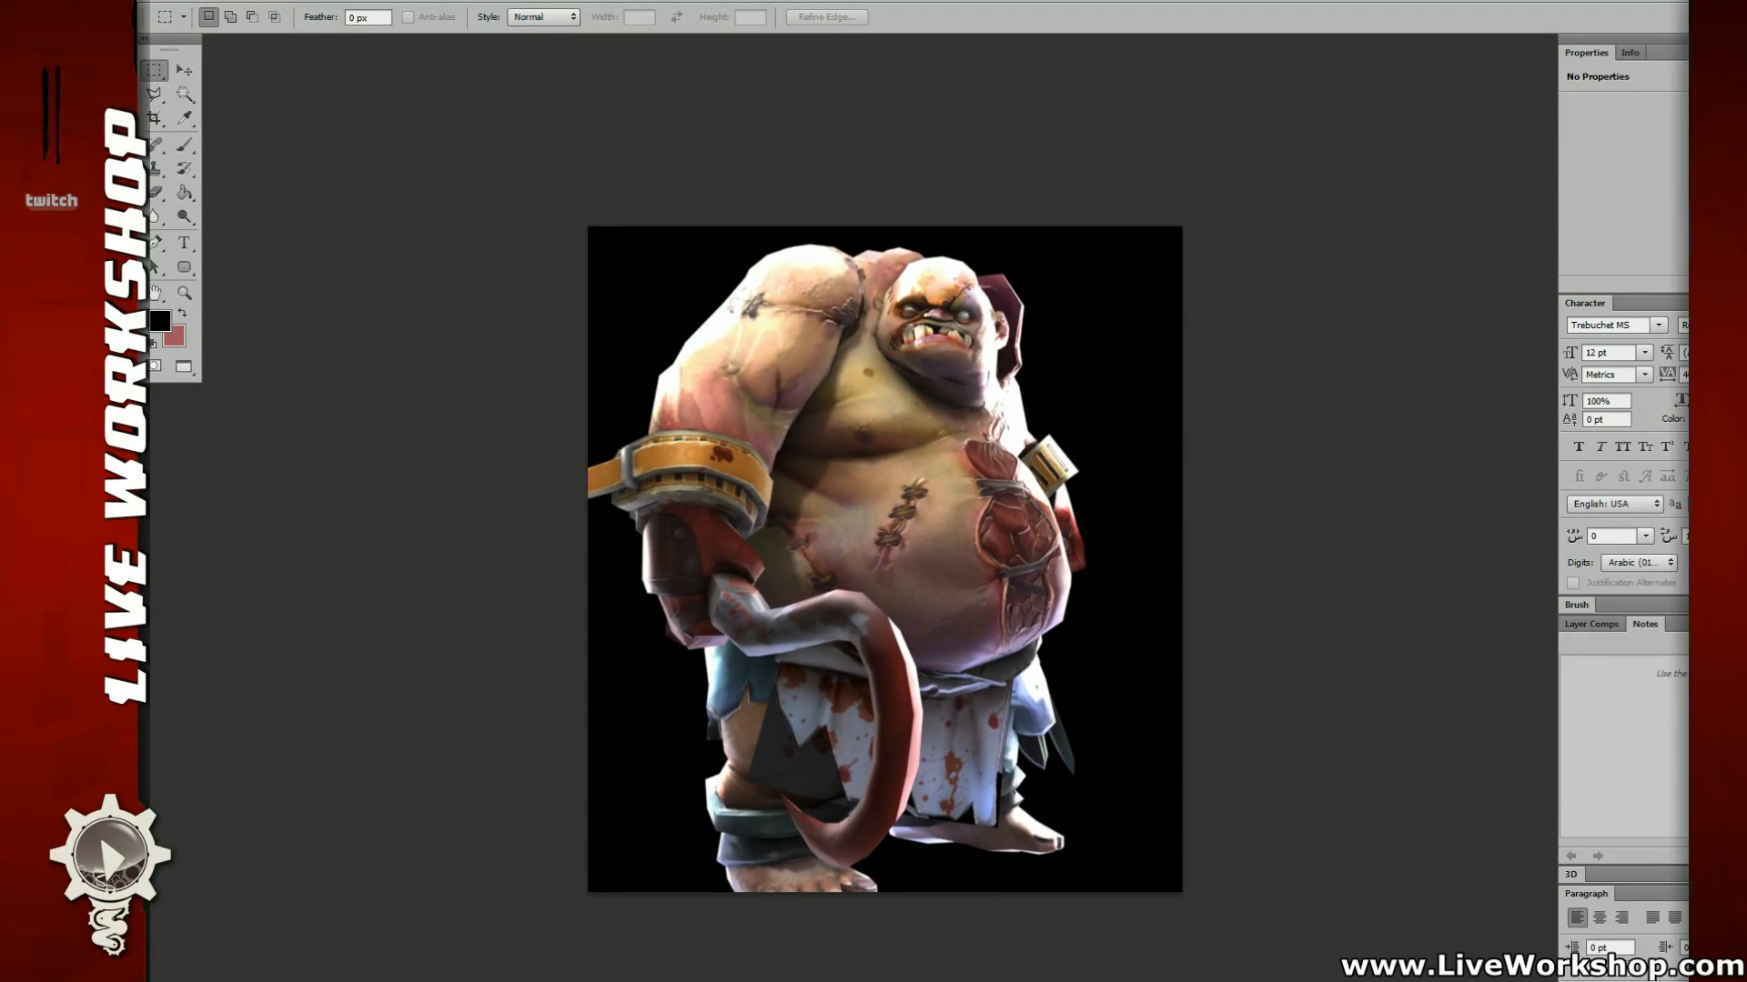
{"action": "left_click_drag", "start_coordinate": [1136, 397], "coordinate": [1145, 452]}
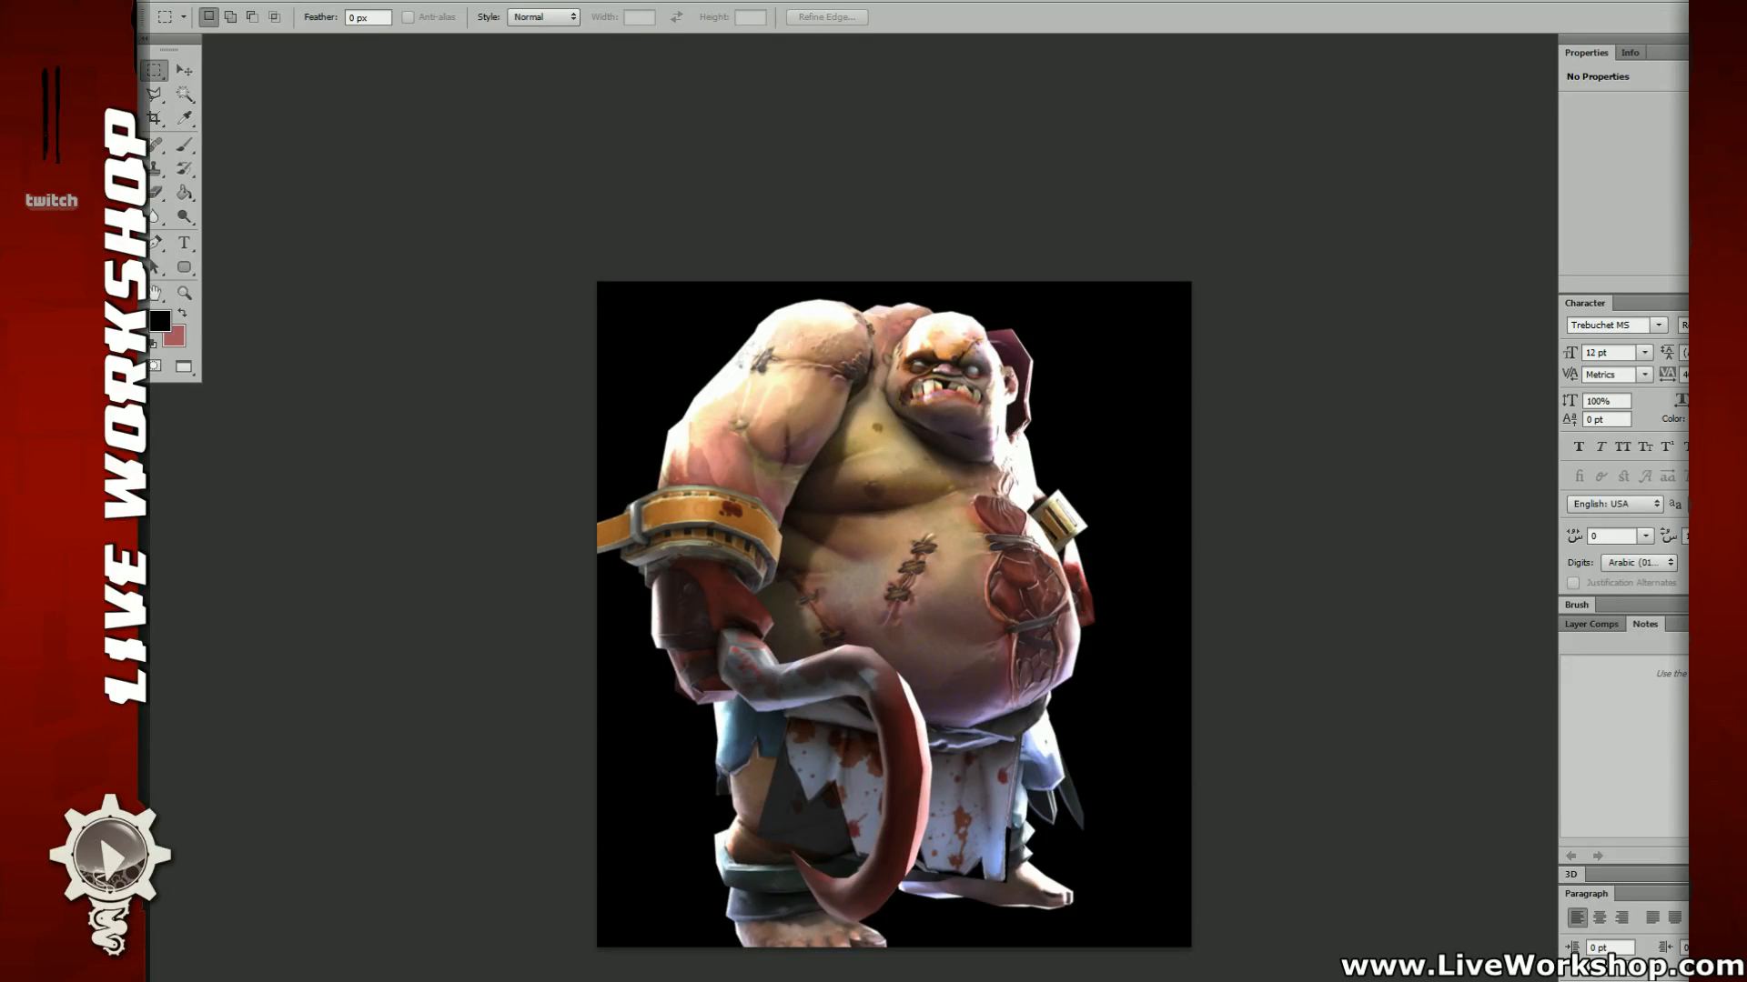
{"action": "mouse_move", "coordinate": [1110, 472]}
{"action": "left_mouse_down"}
{"action": "mouse_move", "coordinate": [1088, 472]}
{"action": "mouse_move", "coordinate": [1100, 456]}
{"action": "left_mouse_up"}
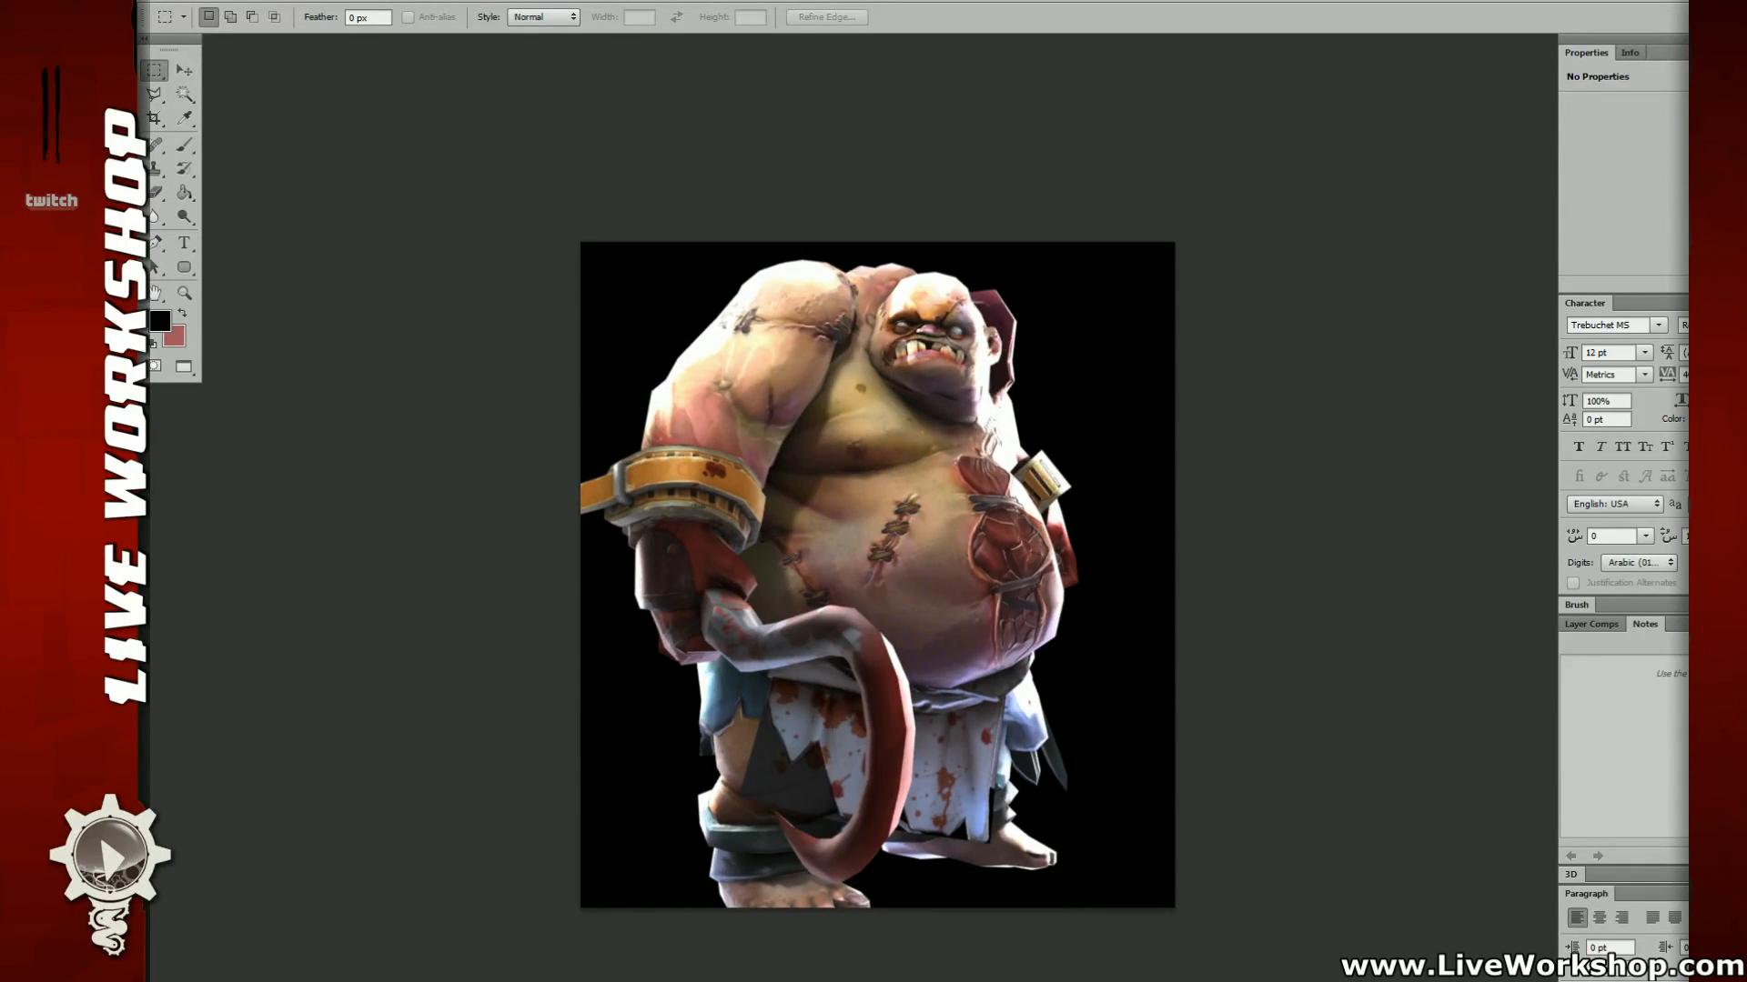
Step: Try Multiply blending on the render layer, undo it, and set the layer's blend mode to Overlay
{"action": "key", "text": "Return"}
{"action": "key", "text": "alt+shift+m"}
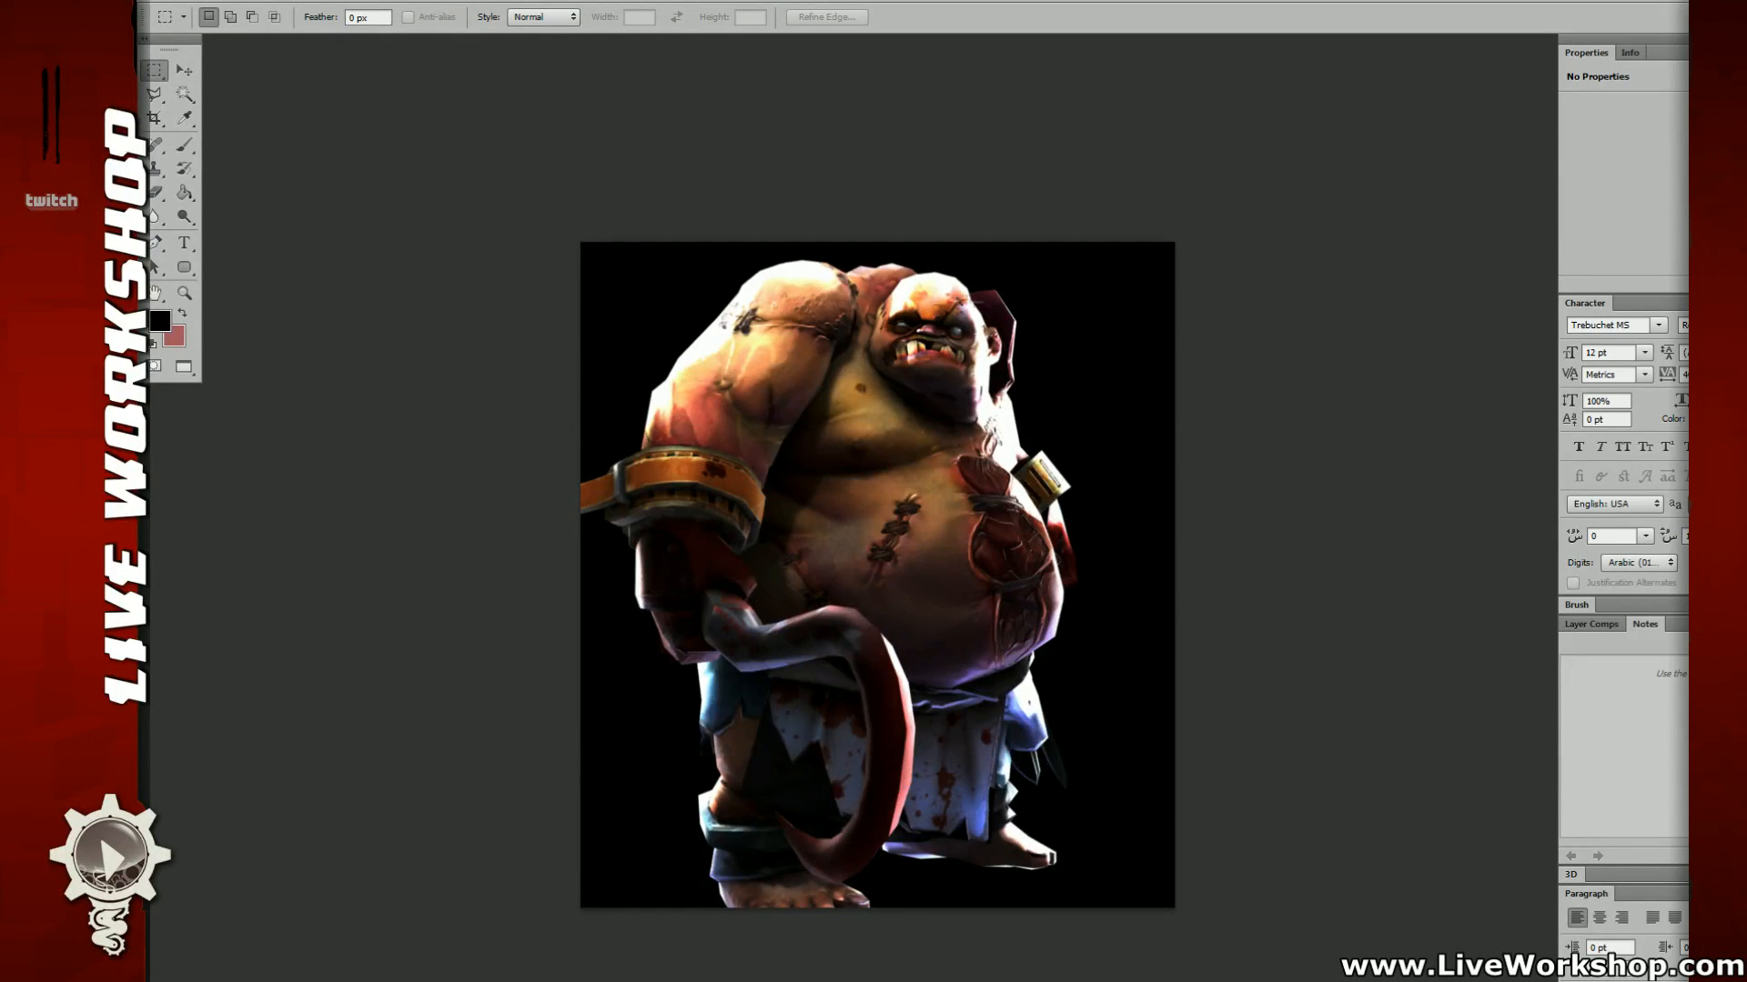
{"action": "key", "text": "ctrl+z"}
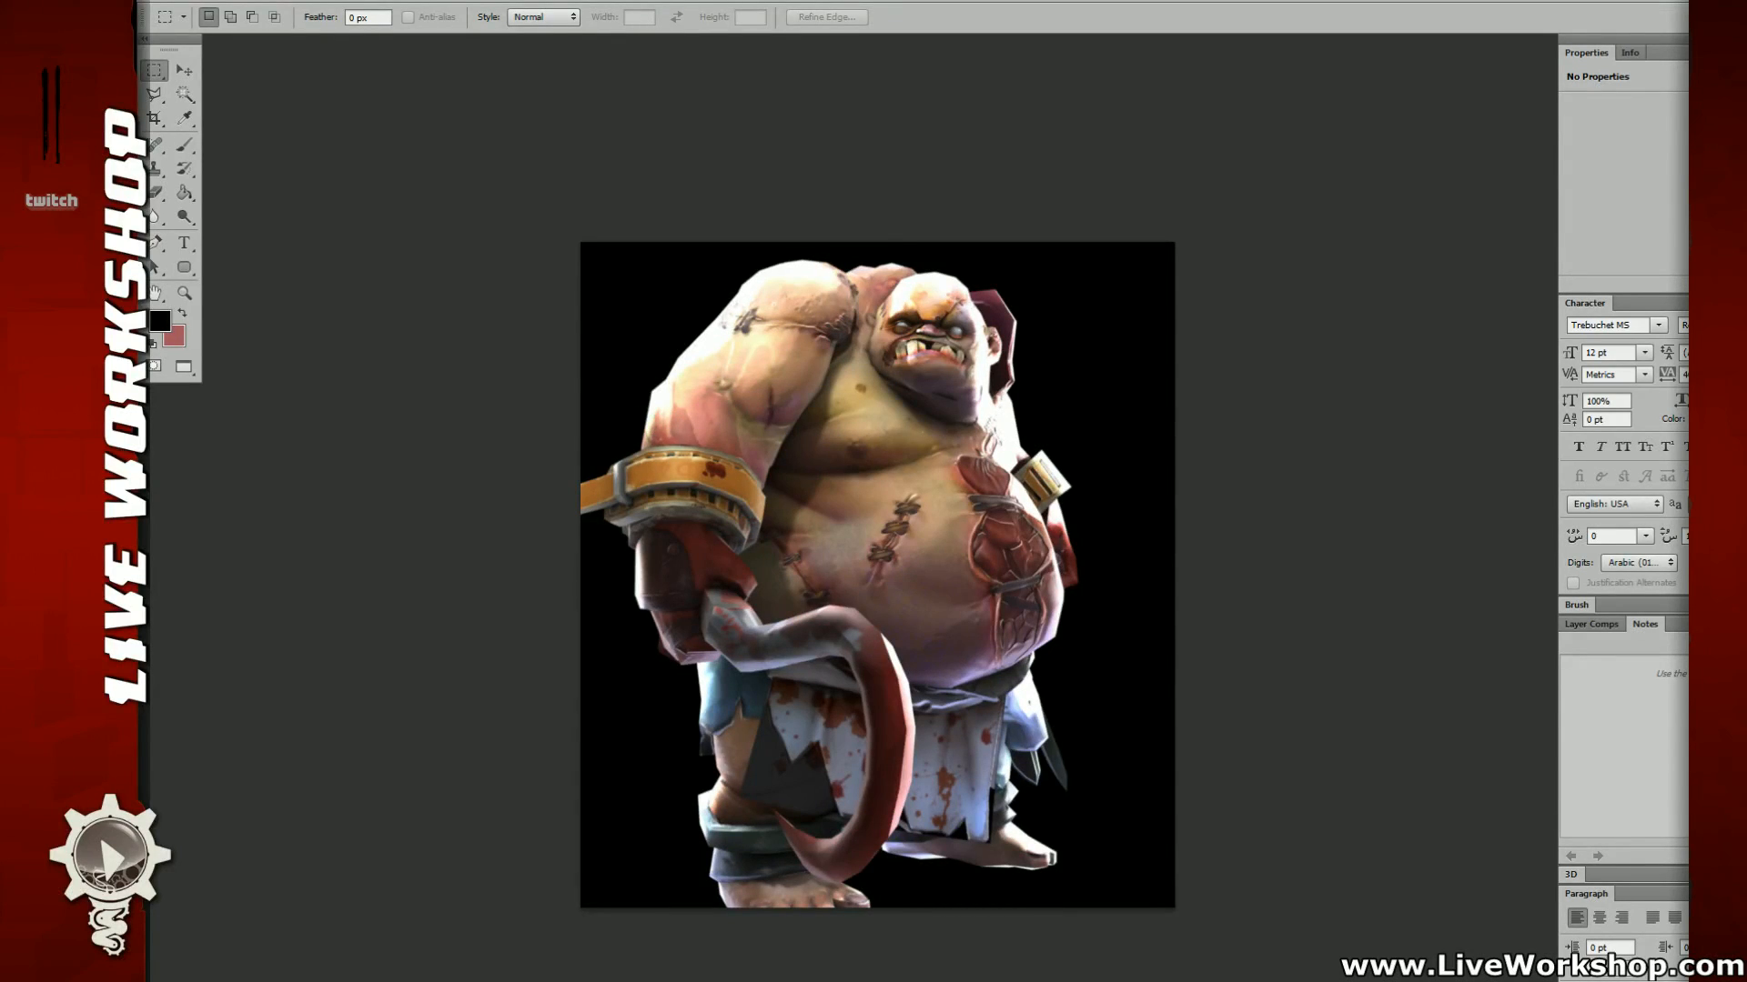
{"action": "key", "text": "alt+shift+o"}
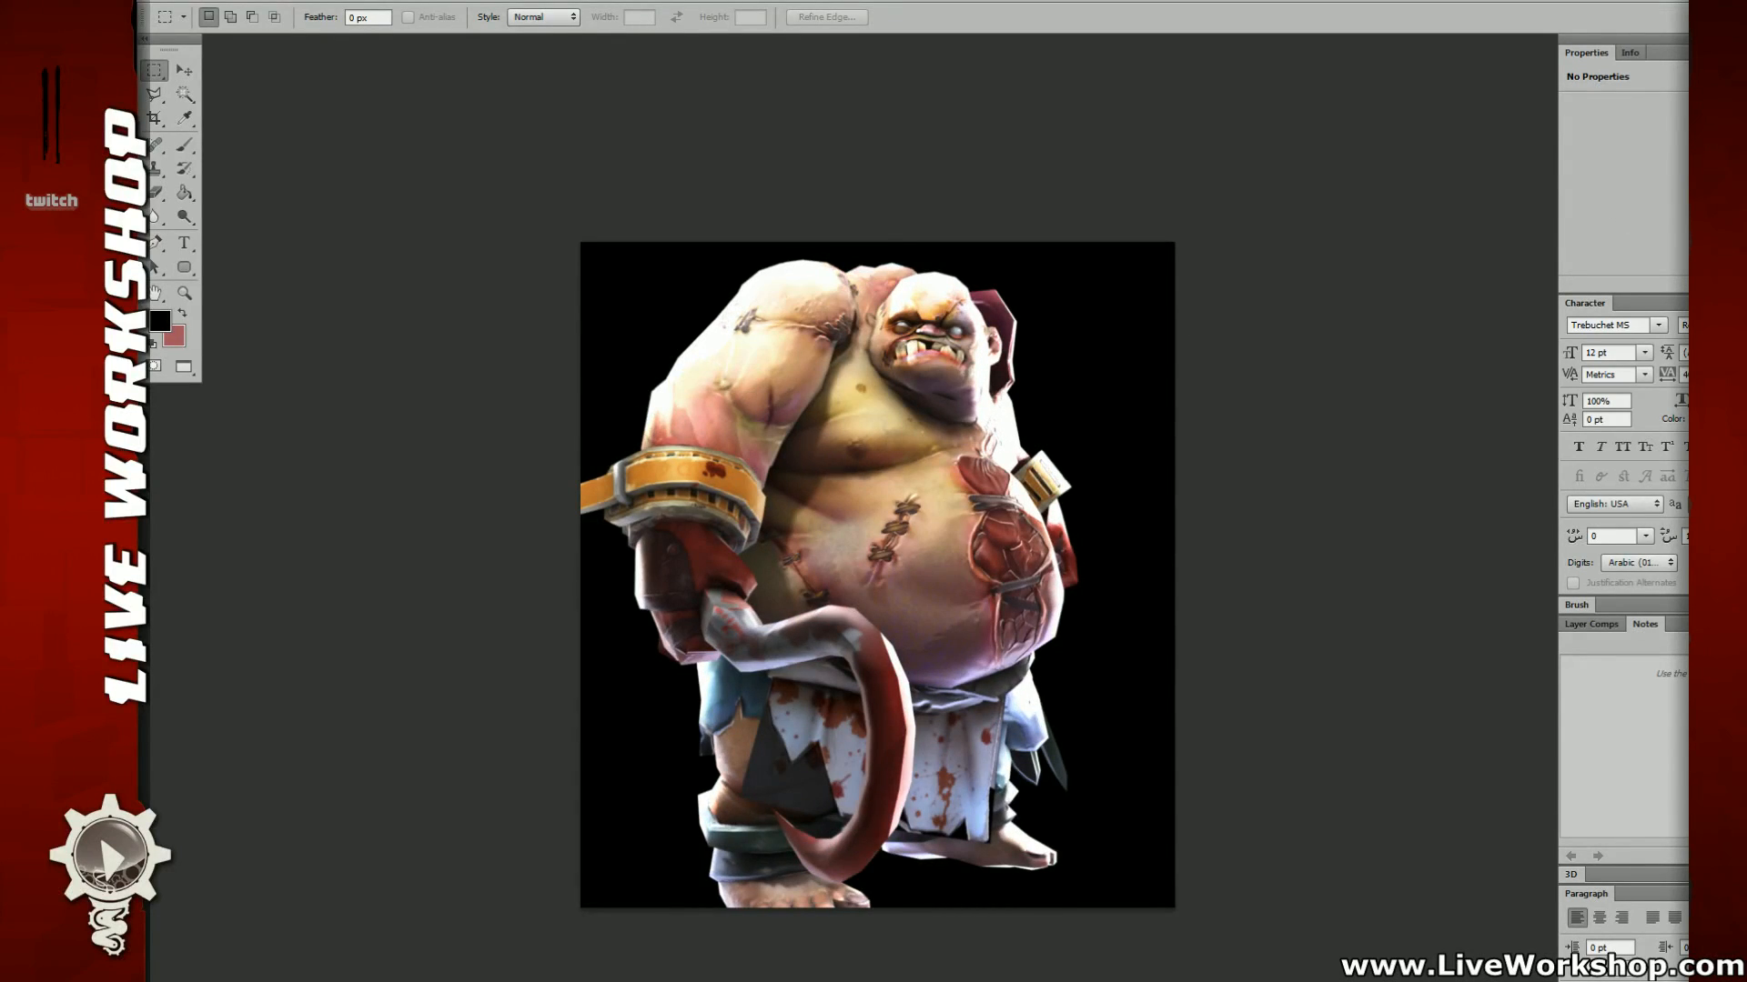
{"action": "key", "text": "alt+shift+o"}
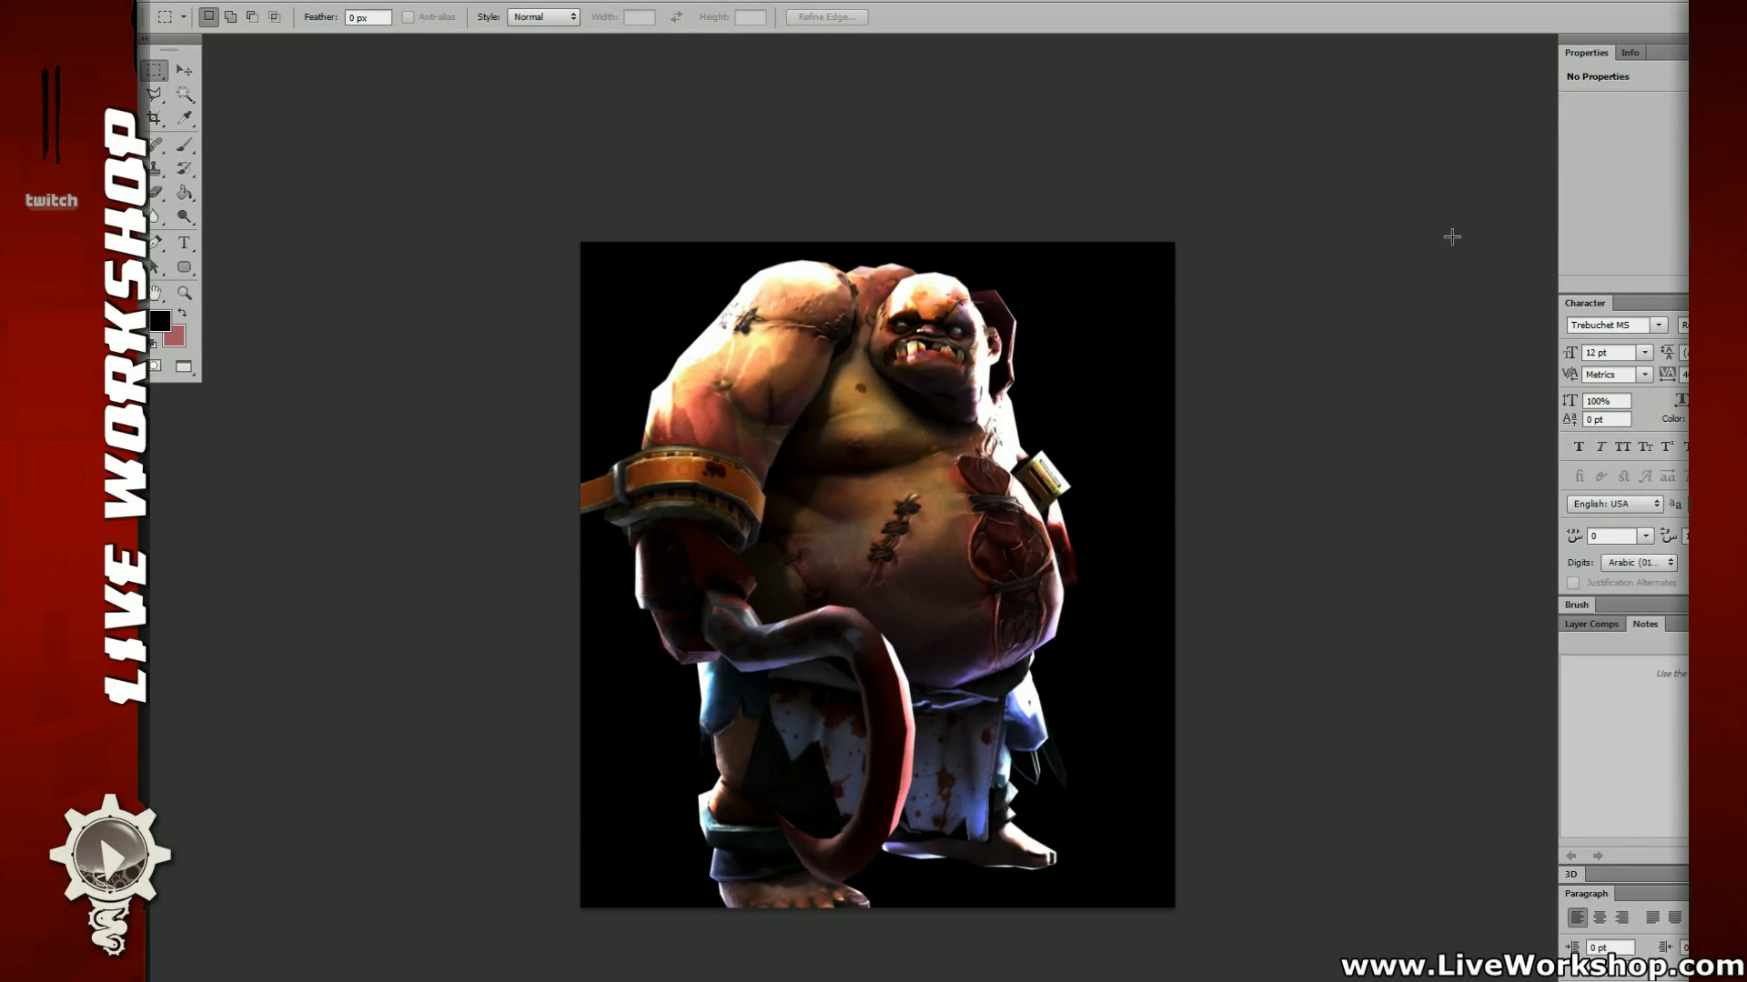
Step: Start a Levels adjustment on the layer with midtones at 1.72, input black at 59 and output black at 85
{"action": "key", "text": "ctrl+l"}
{"action": "left_click_drag", "start_coordinate": [1564, 366], "coordinate": [1323, 238]}
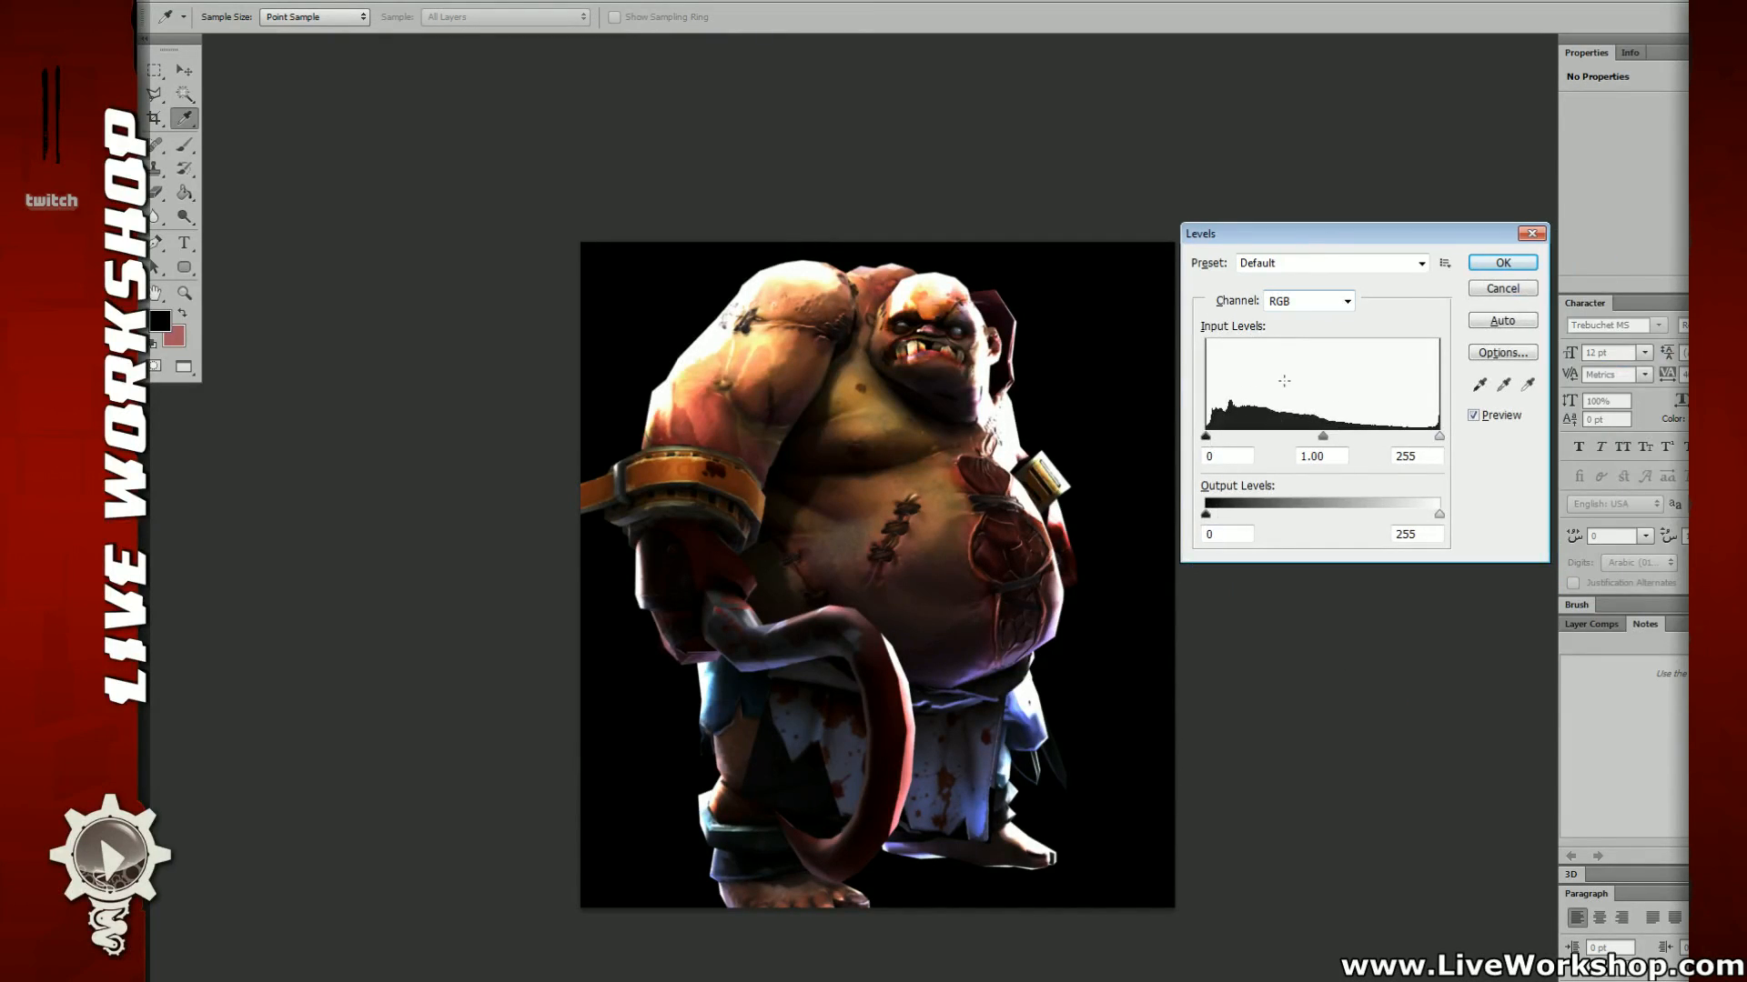
{"action": "left_click_drag", "start_coordinate": [1324, 437], "coordinate": [1392, 438]}
{"action": "left_click_drag", "start_coordinate": [1439, 514], "coordinate": [1477, 510]}
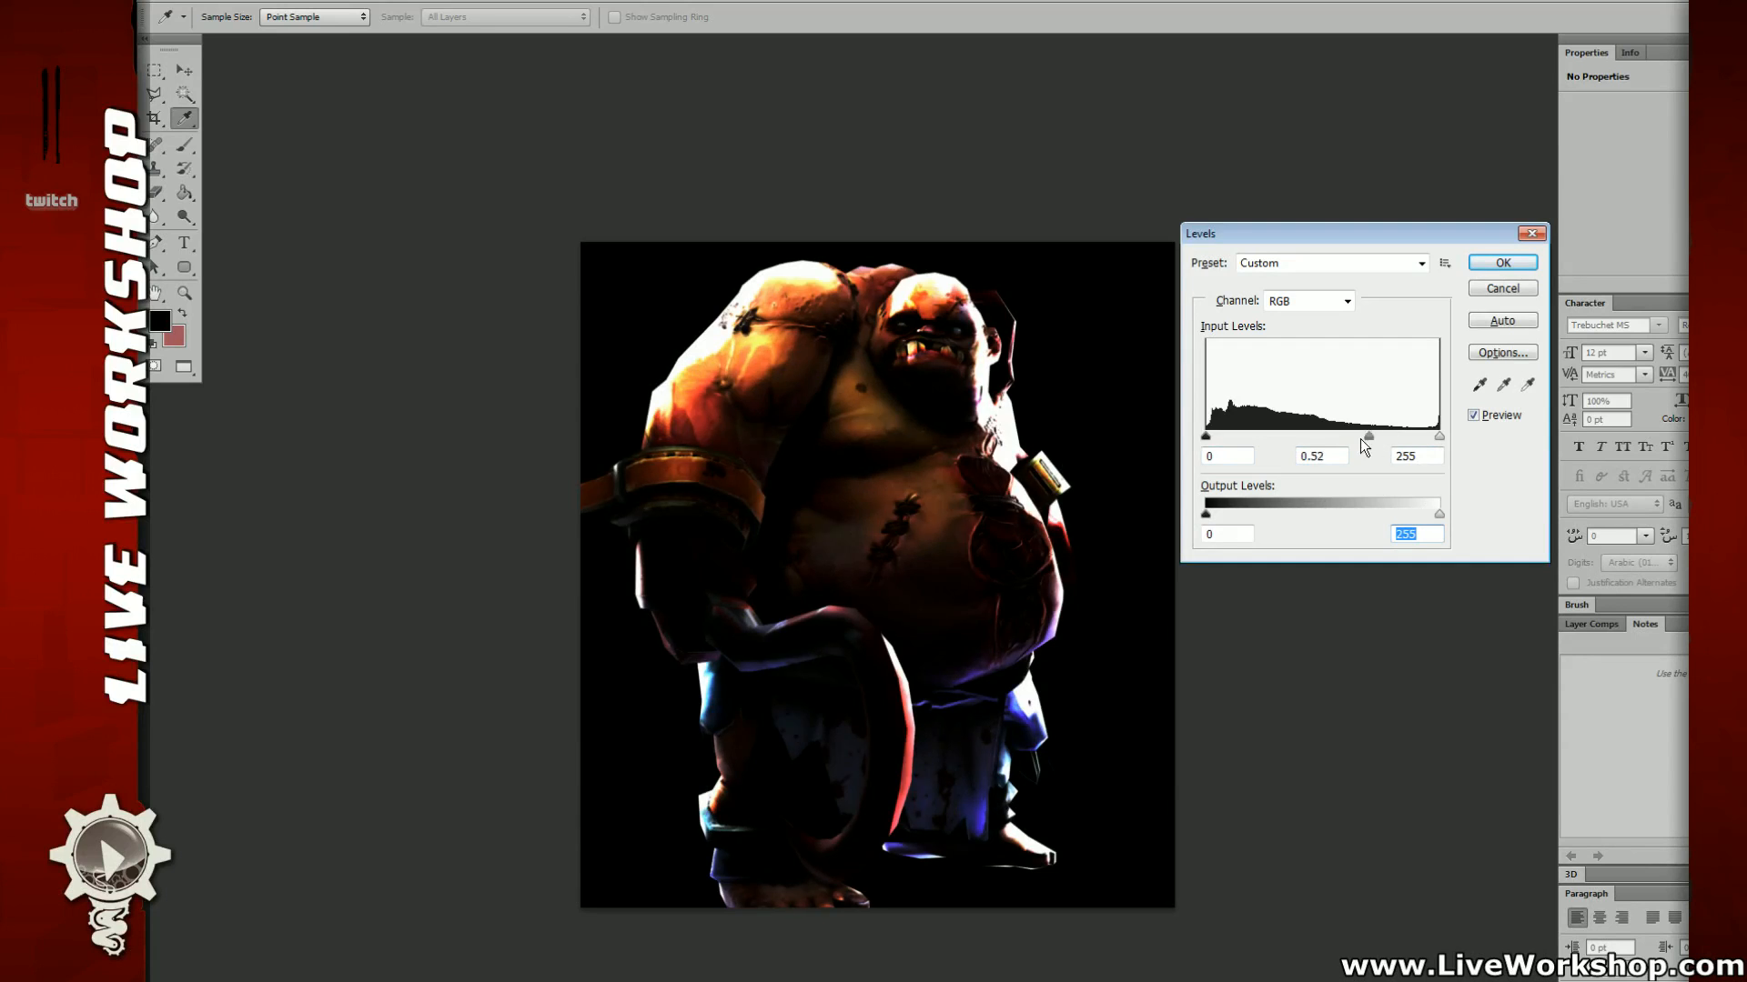
{"action": "left_click_drag", "start_coordinate": [1361, 439], "coordinate": [1277, 438]}
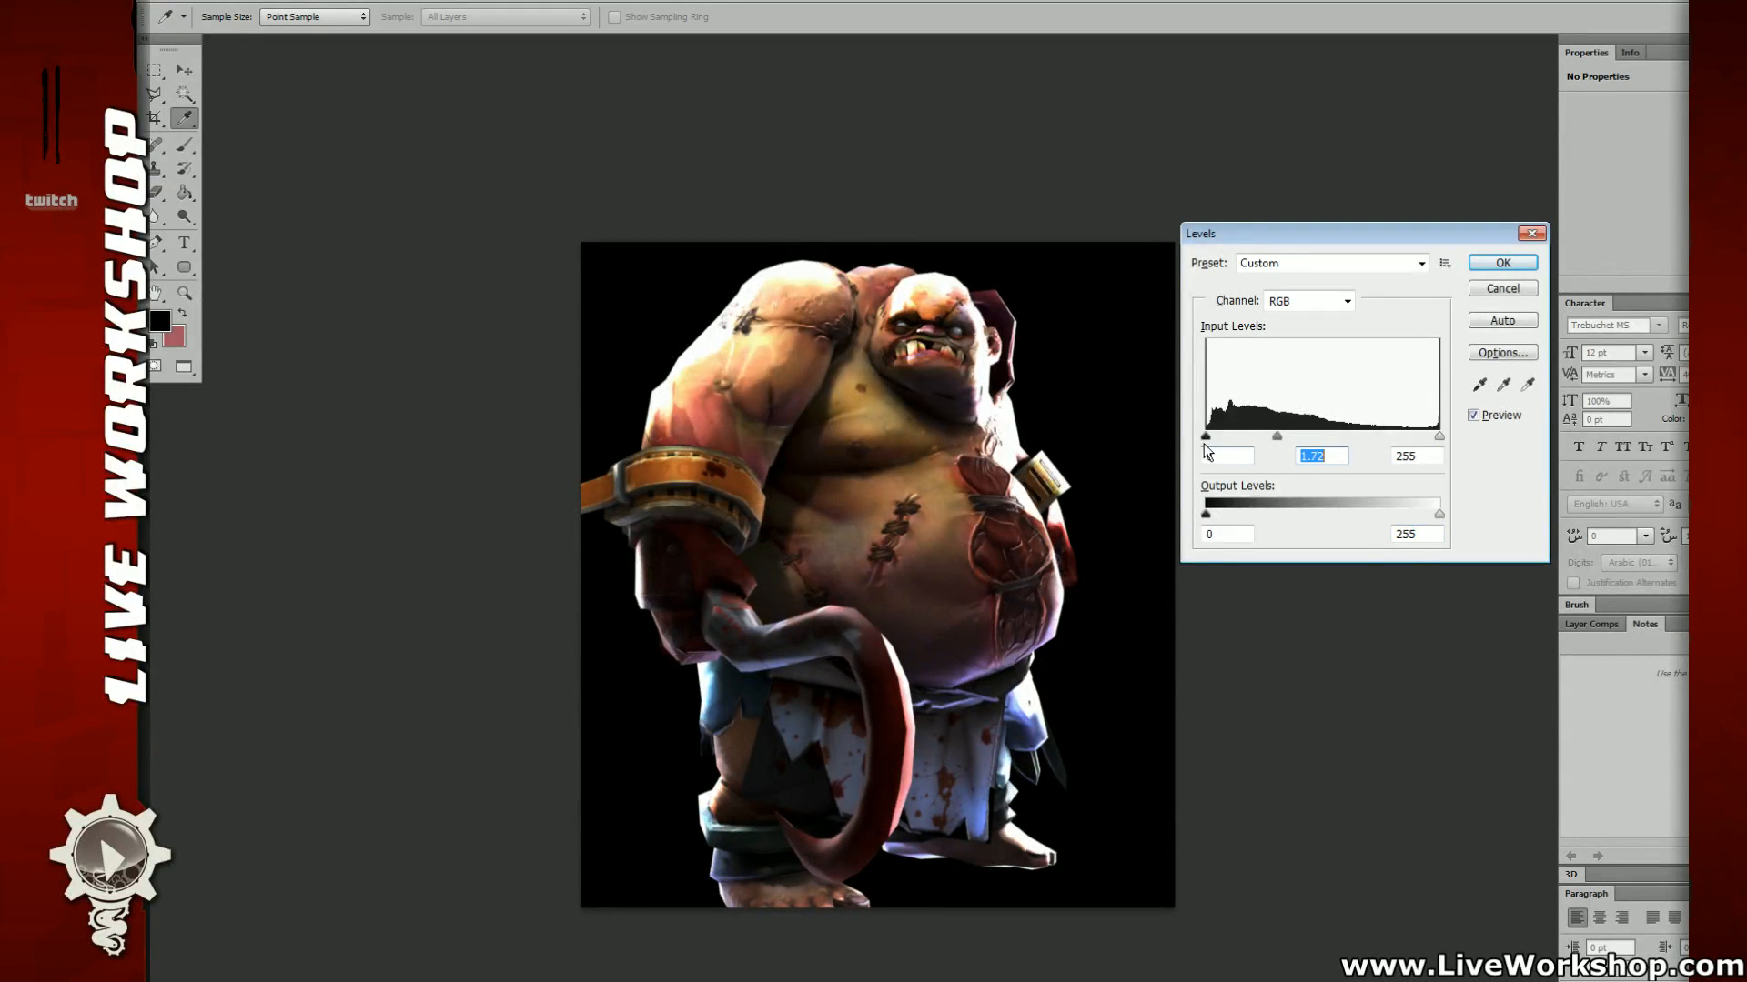
{"action": "left_click_drag", "start_coordinate": [1220, 515], "coordinate": [1285, 515]}
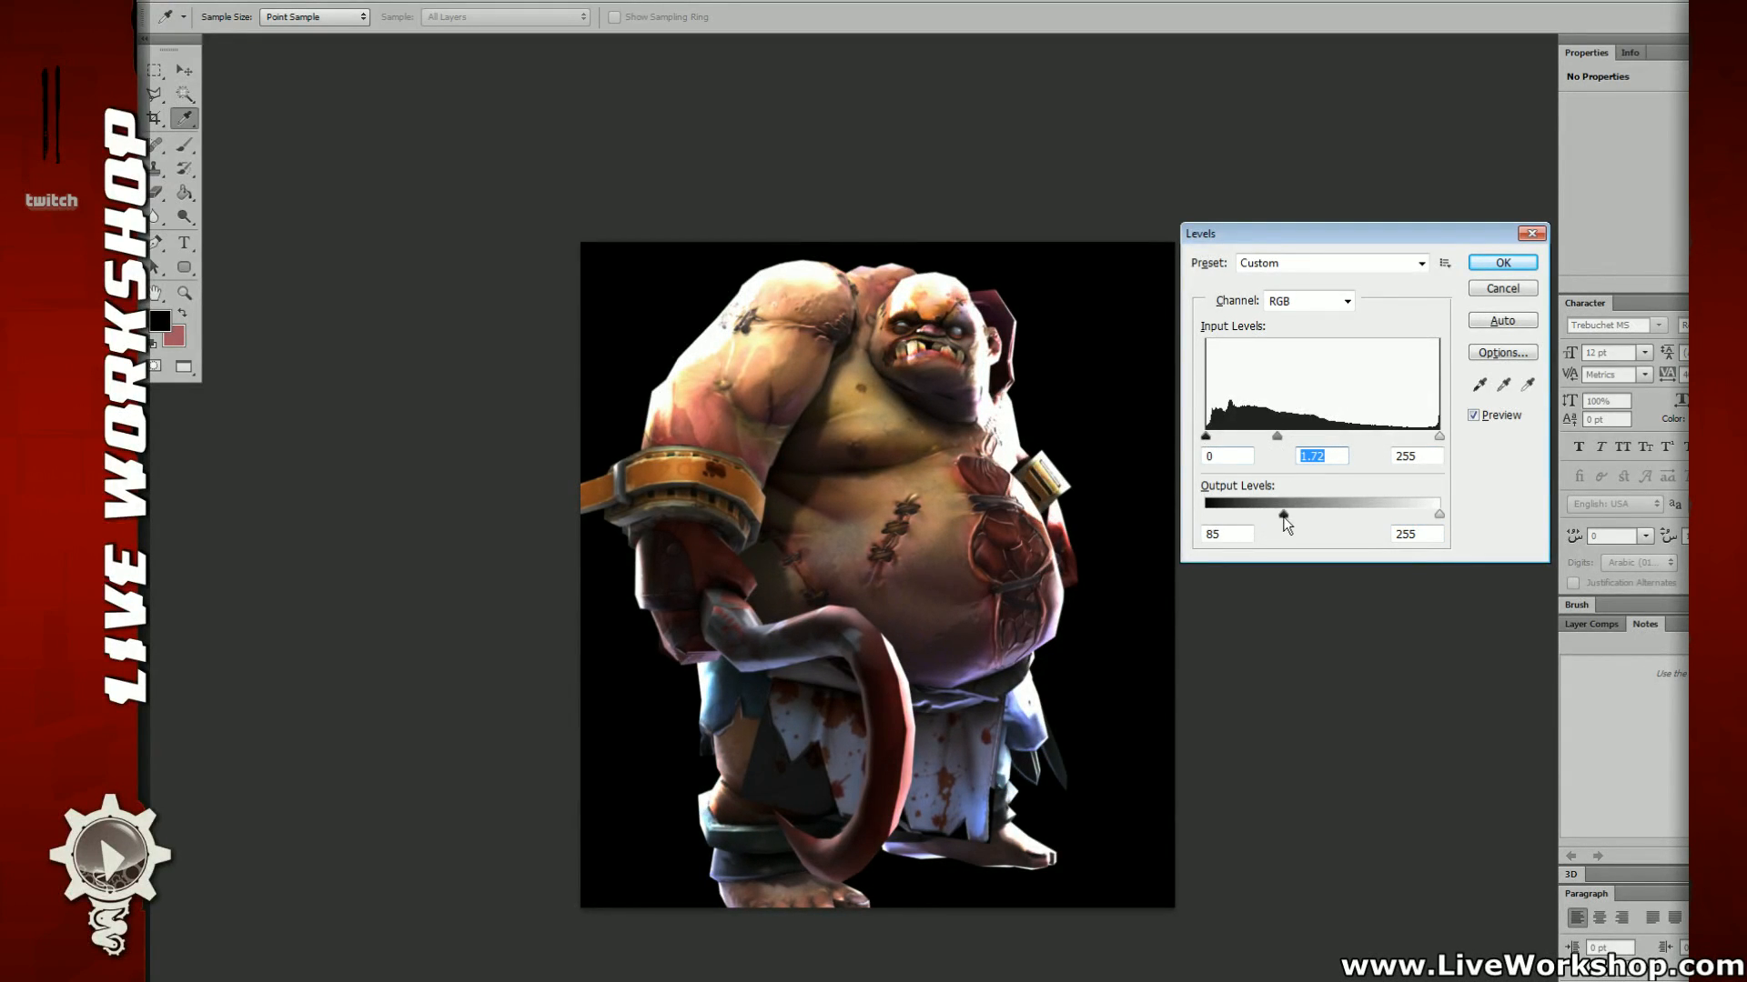
{"action": "left_click_drag", "start_coordinate": [1204, 434], "coordinate": [1259, 440]}
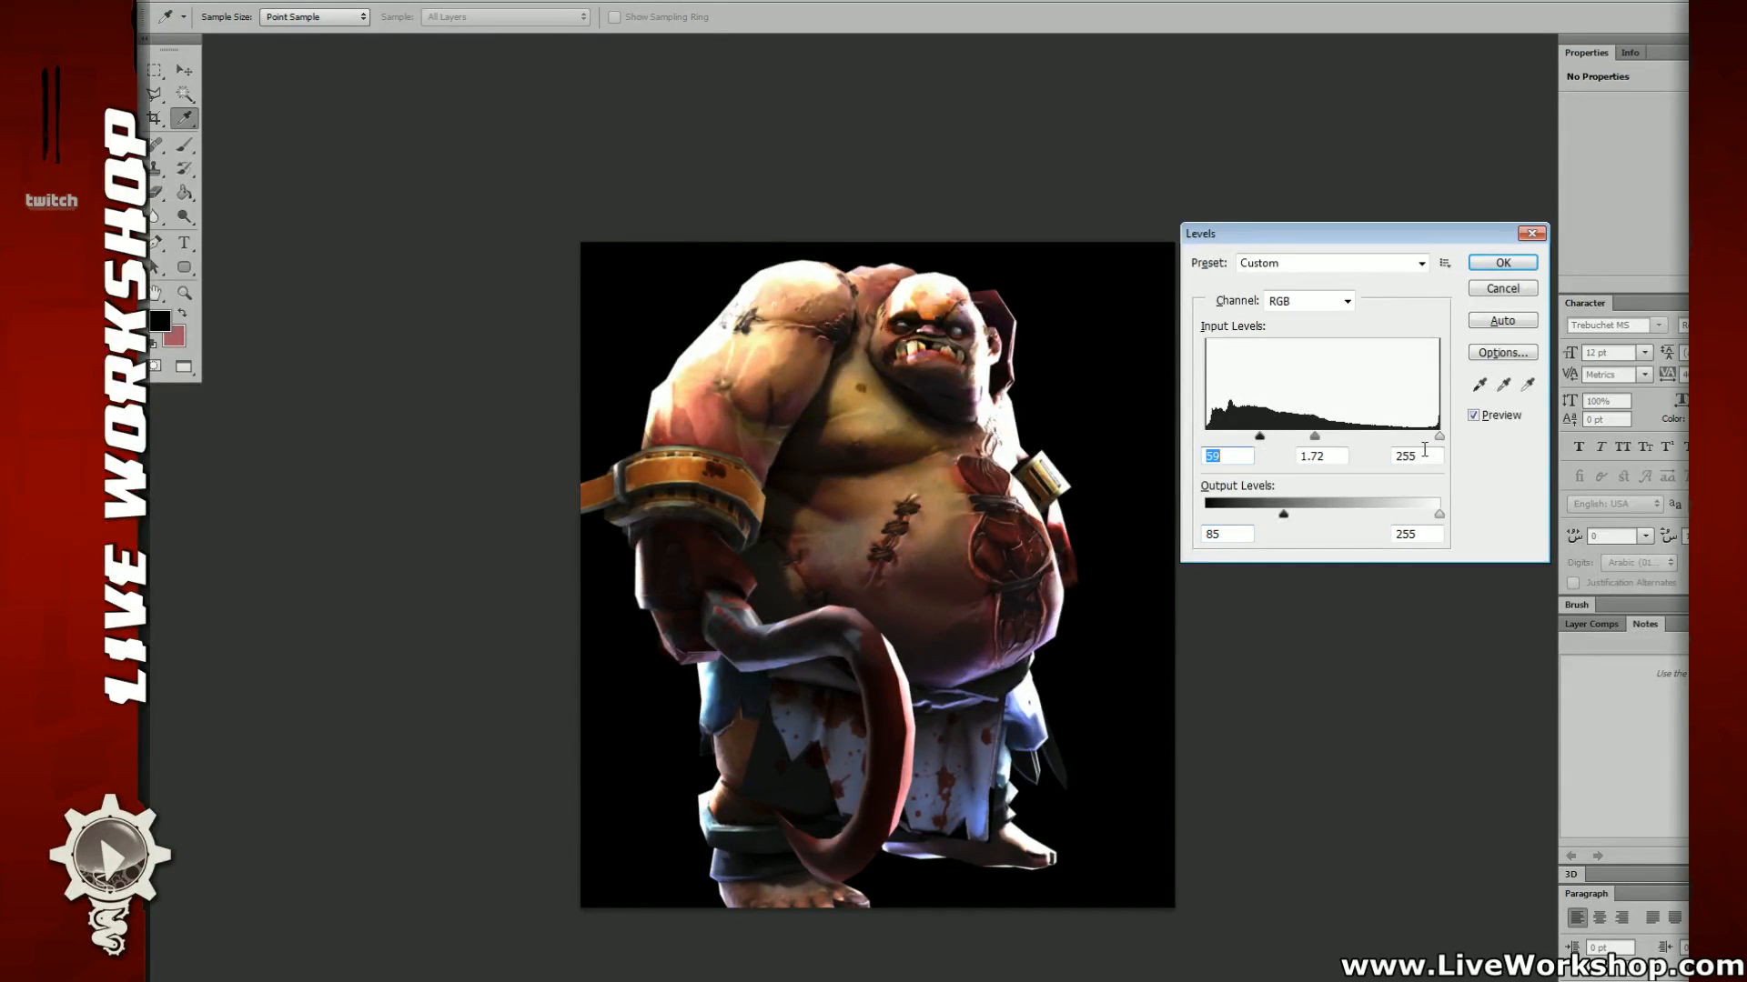
Step: Adjust Levels to input values 58, 4.14 and 252, with the output white at 255
{"action": "left_click_drag", "start_coordinate": [1438, 515], "coordinate": [1373, 517]}
{"action": "left_click_drag", "start_coordinate": [1324, 515], "coordinate": [1426, 514]}
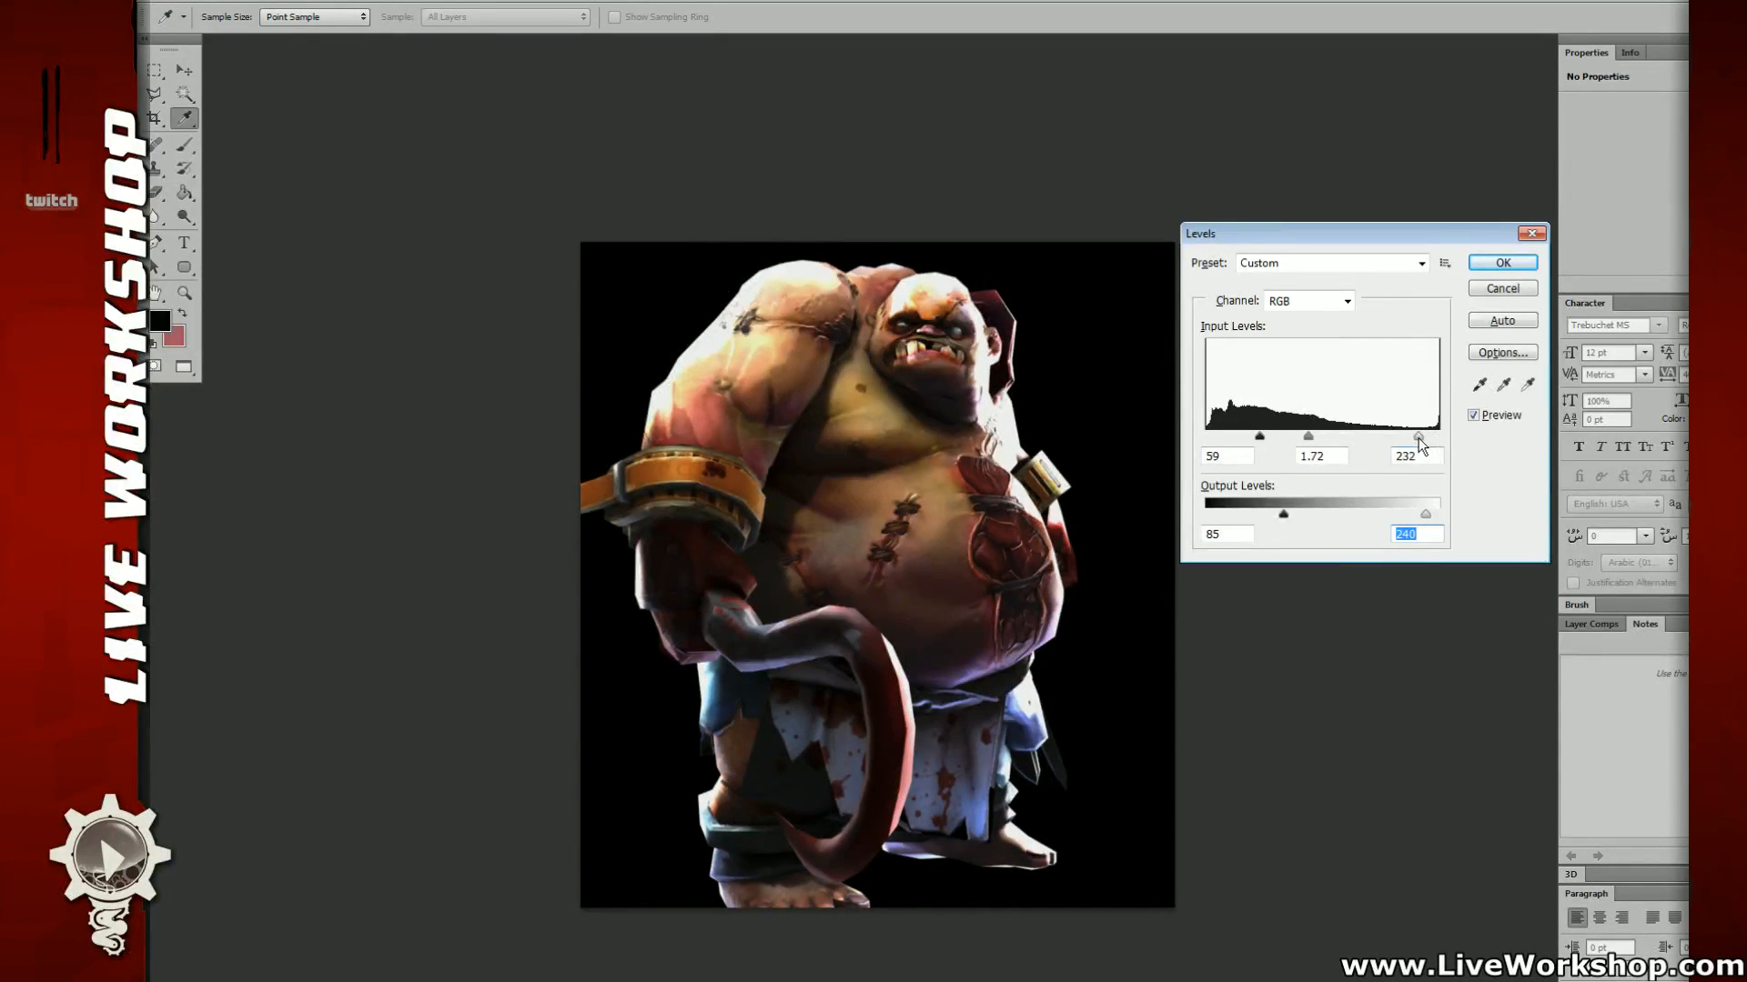
{"action": "left_click", "coordinate": [1438, 437]}
{"action": "left_click_drag", "start_coordinate": [1315, 437], "coordinate": [1259, 437]}
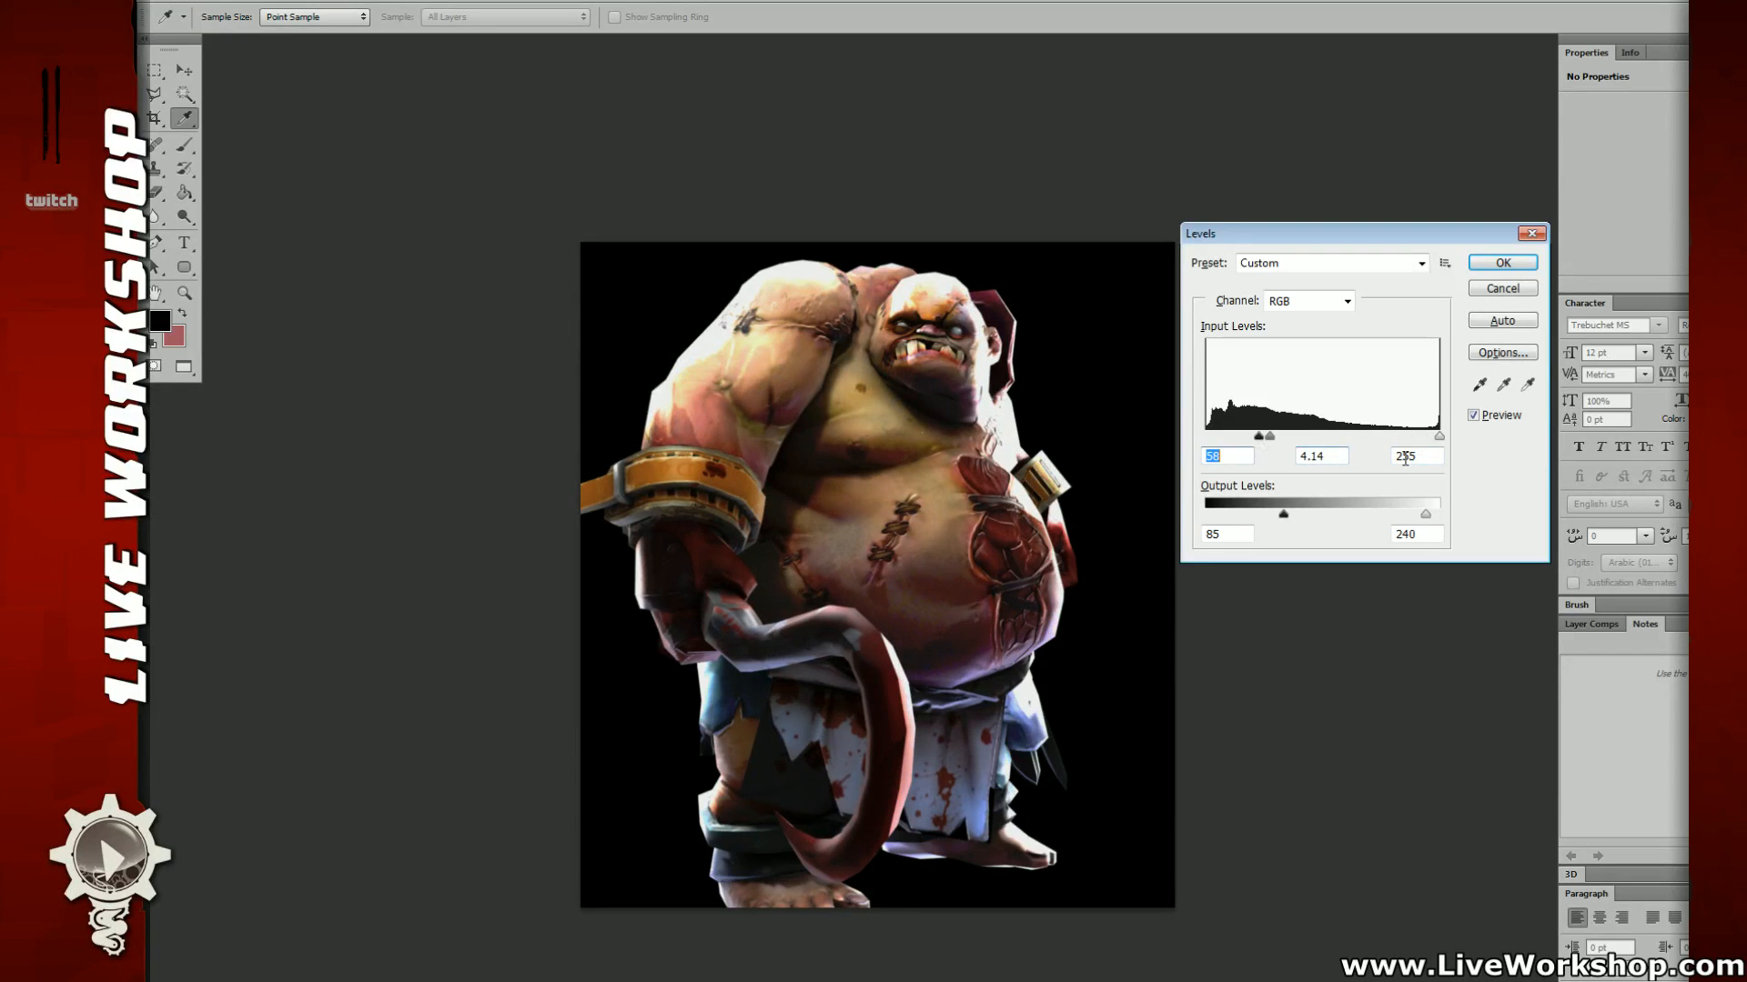
{"action": "mouse_move", "coordinate": [1427, 511]}
{"action": "left_mouse_down"}
{"action": "mouse_move", "coordinate": [1335, 511]}
{"action": "mouse_move", "coordinate": [1442, 510]}
{"action": "left_mouse_up"}
{"action": "left_click_drag", "start_coordinate": [1439, 437], "coordinate": [1436, 437]}
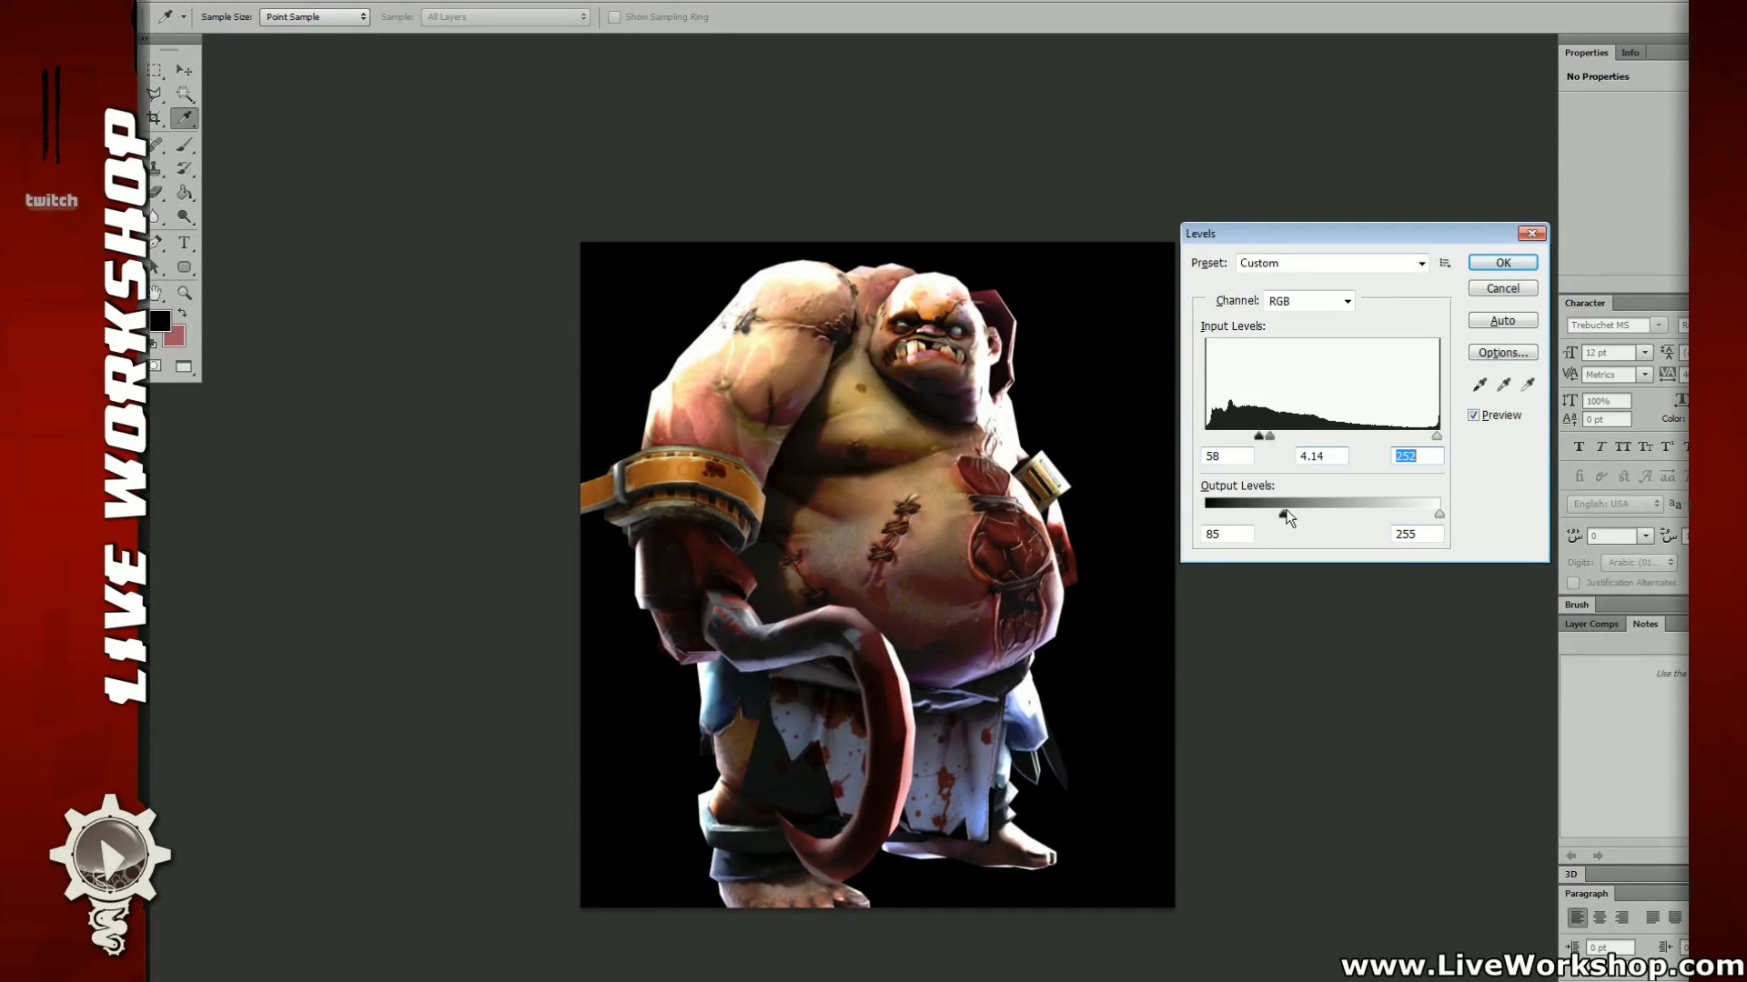
Step: Set the Levels output black to 52, input black to 49 and midtones to 1.40, slightly lower the output white, and apply
{"action": "mouse_move", "coordinate": [1283, 514]}
{"action": "left_mouse_down"}
{"action": "mouse_move", "coordinate": [1299, 517]}
{"action": "mouse_move", "coordinate": [1254, 514]}
{"action": "left_mouse_up"}
{"action": "mouse_move", "coordinate": [1270, 438]}
{"action": "left_mouse_down"}
{"action": "mouse_move", "coordinate": [1231, 440]}
{"action": "mouse_move", "coordinate": [1251, 441]}
{"action": "left_mouse_up"}
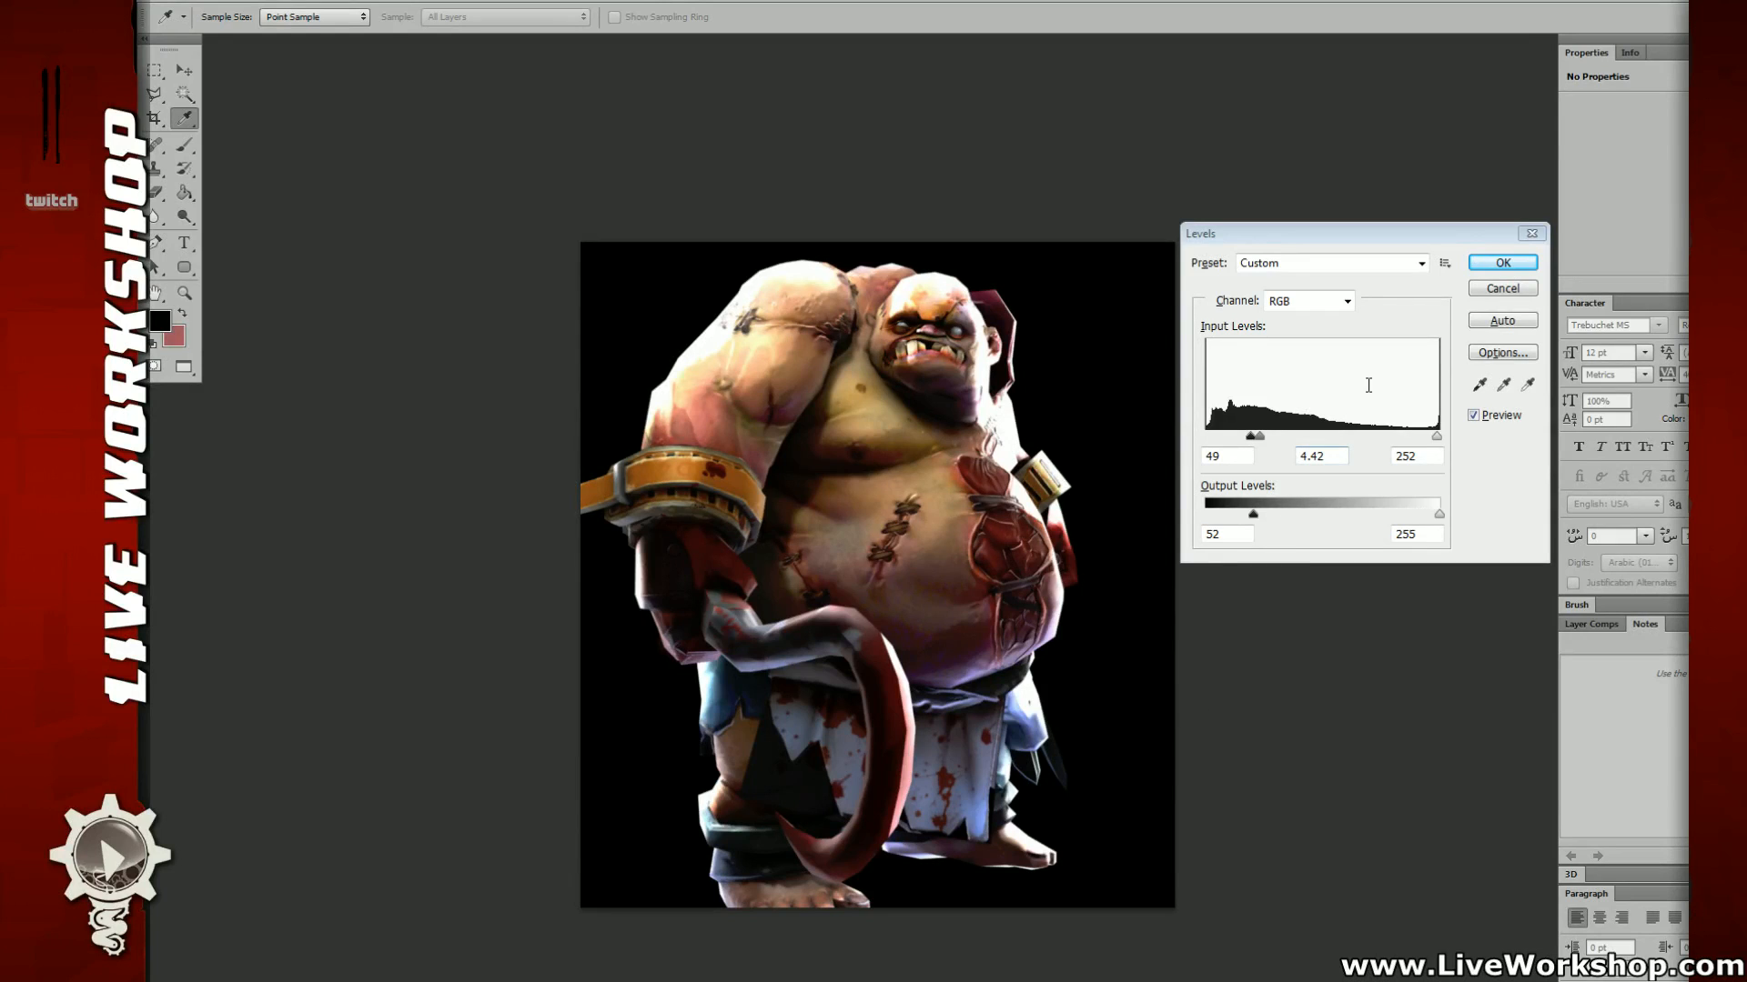
{"action": "left_click", "coordinate": [1296, 446]}
{"action": "left_click_drag", "start_coordinate": [1261, 435], "coordinate": [1321, 433]}
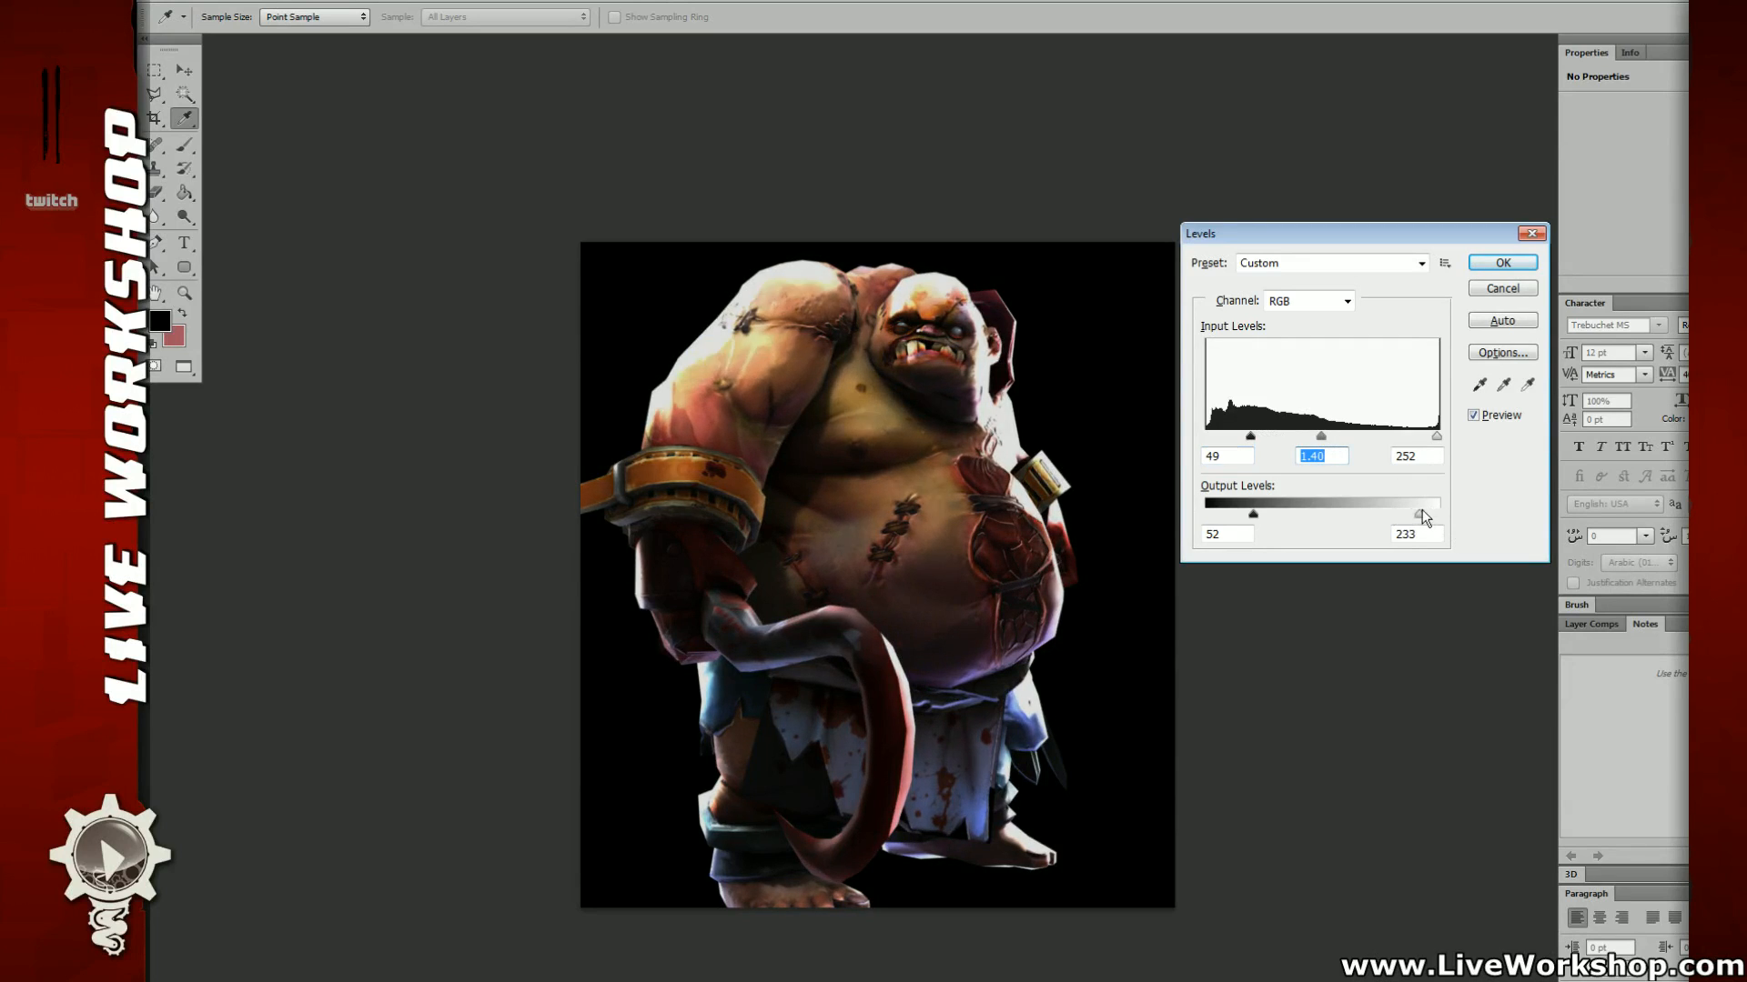
{"action": "left_click", "coordinate": [1499, 265]}
Step: Apply the artistic Cutout filter from the Filter Gallery to the layer with an increased number of levels
{"action": "left_click", "coordinate": [510, 1]}
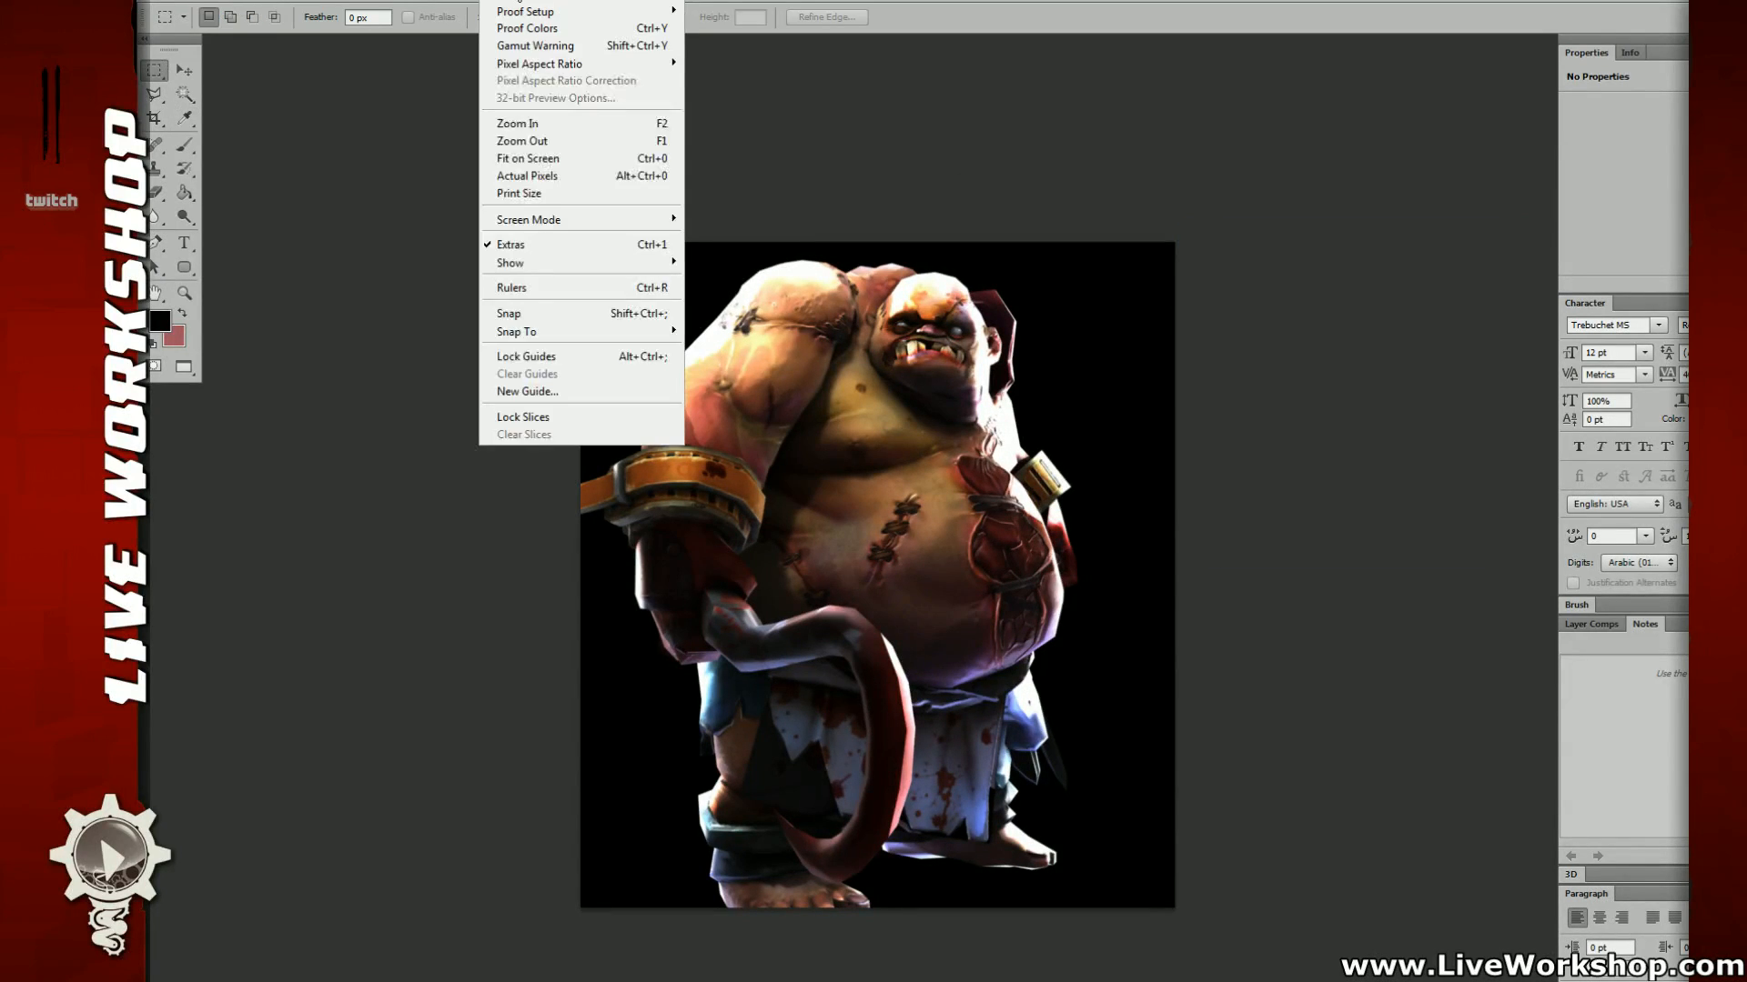
{"action": "left_click", "coordinate": [926, 125]}
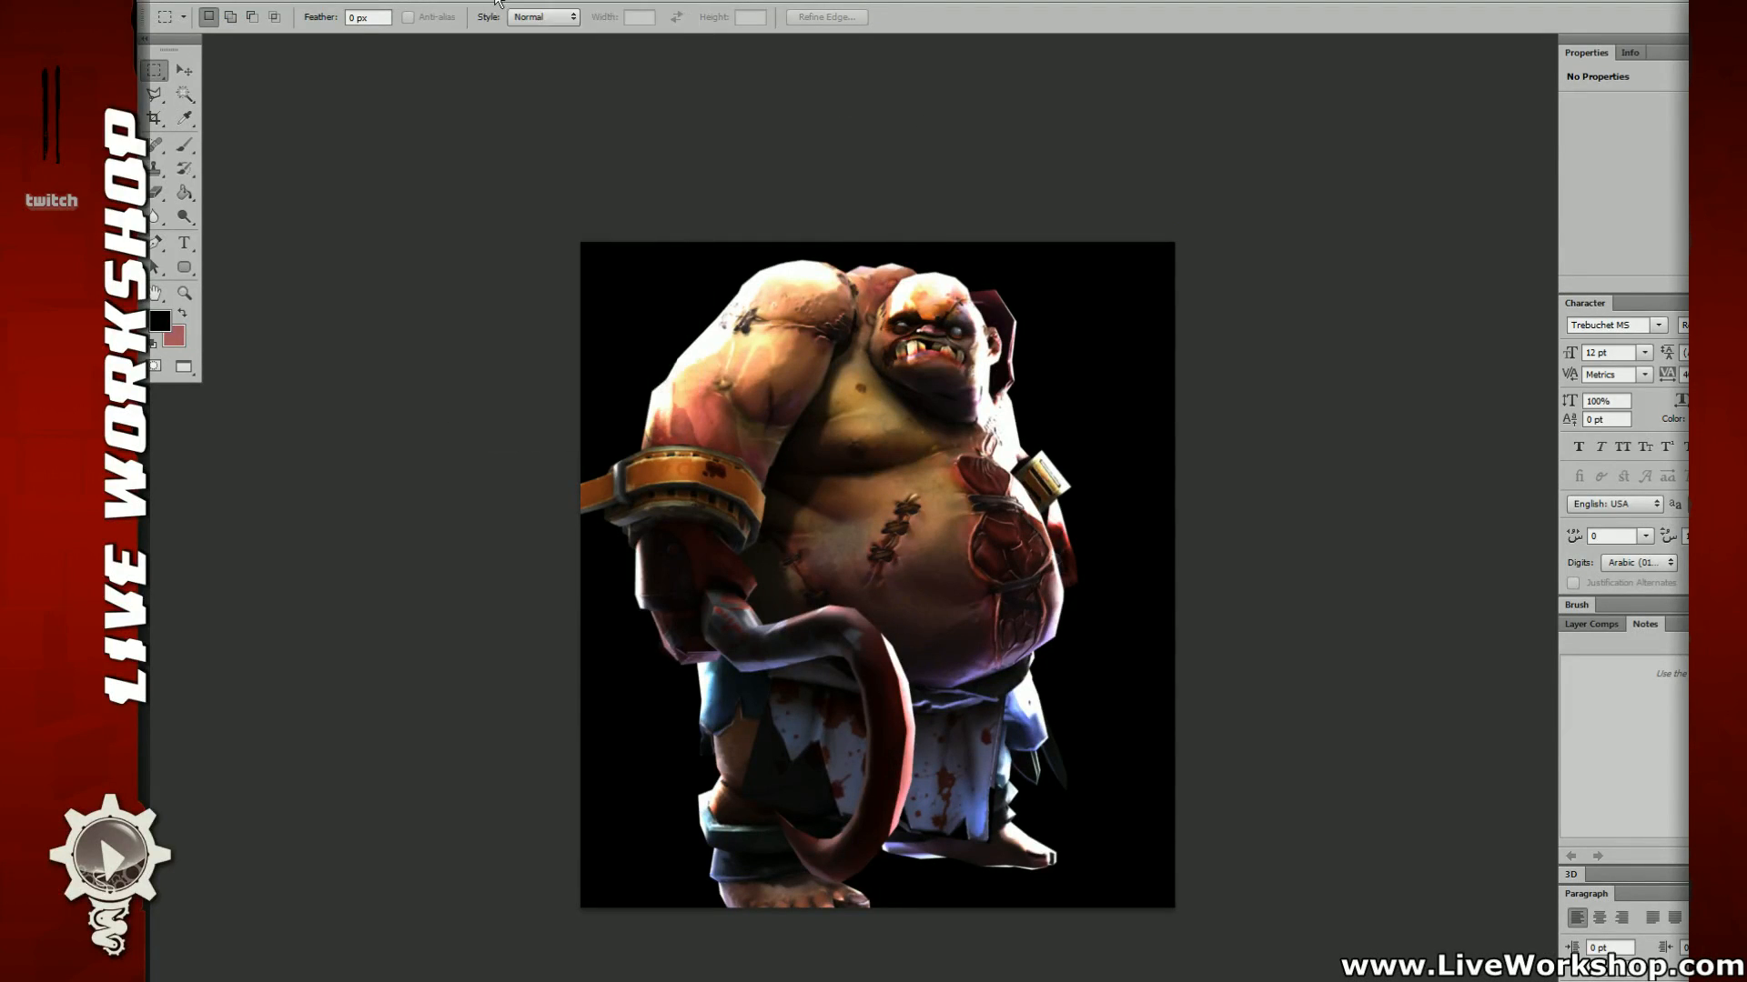
{"action": "left_click", "coordinate": [455, 1]}
{"action": "left_click", "coordinate": [455, 1]}
{"action": "left_click", "coordinate": [441, 2]}
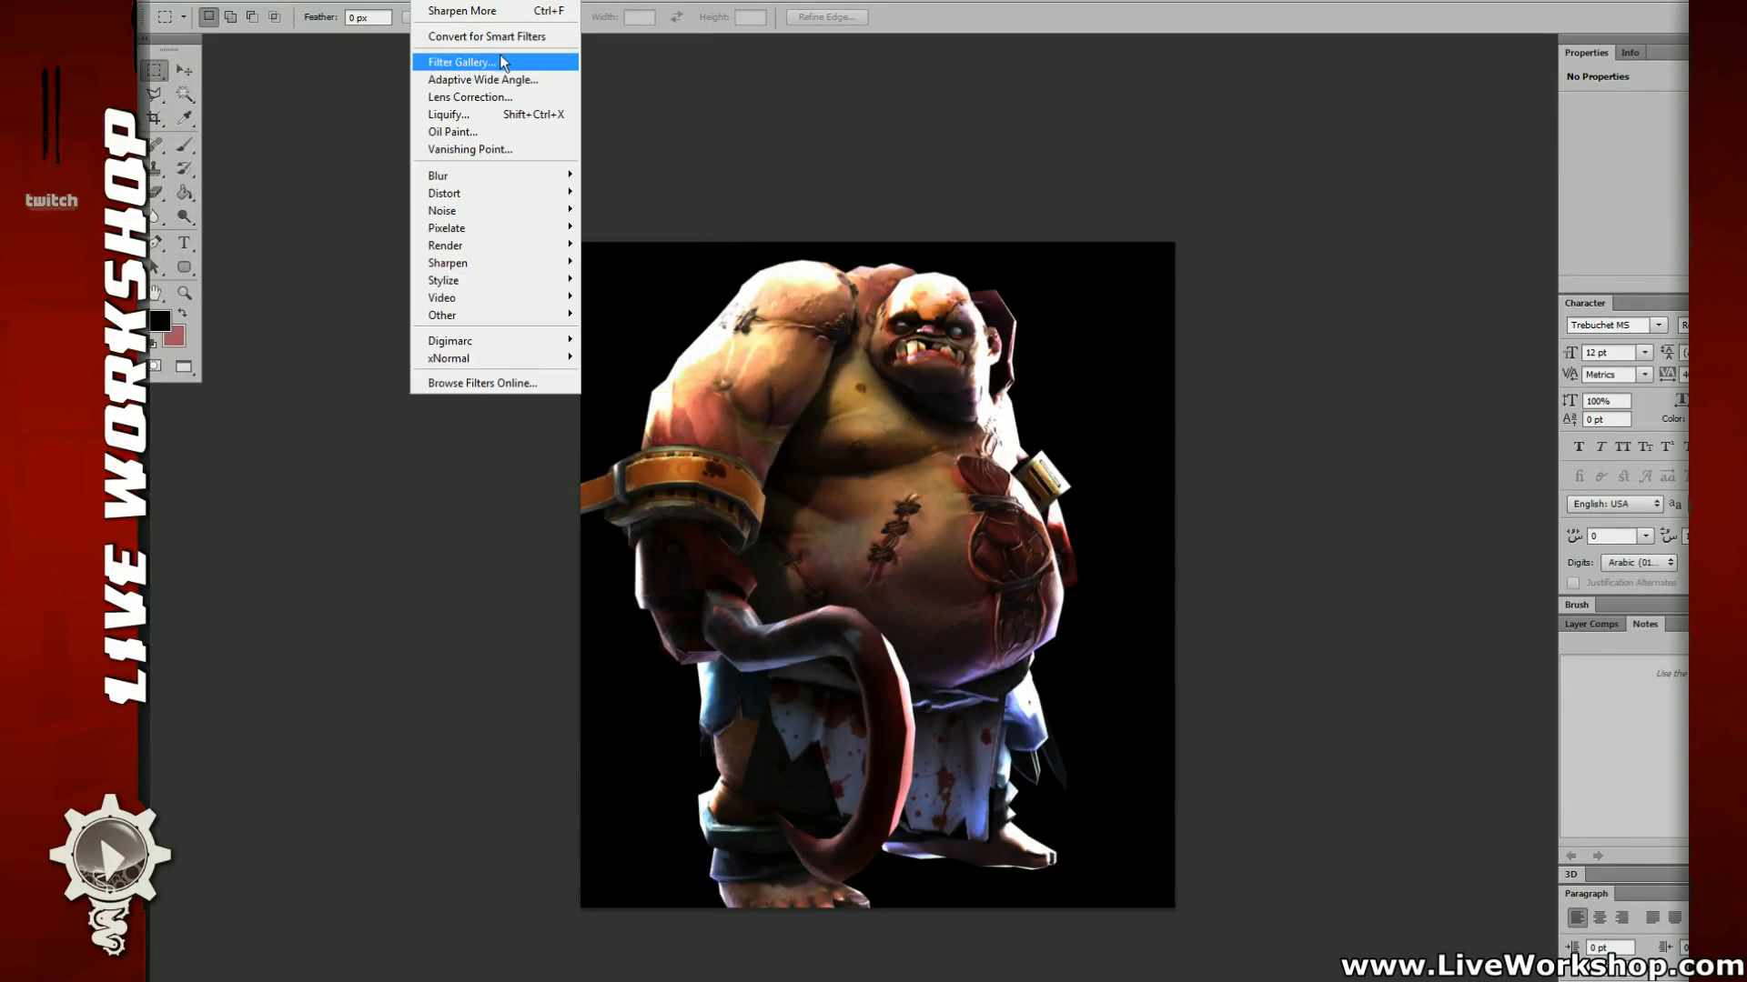
{"action": "left_click", "coordinate": [504, 60]}
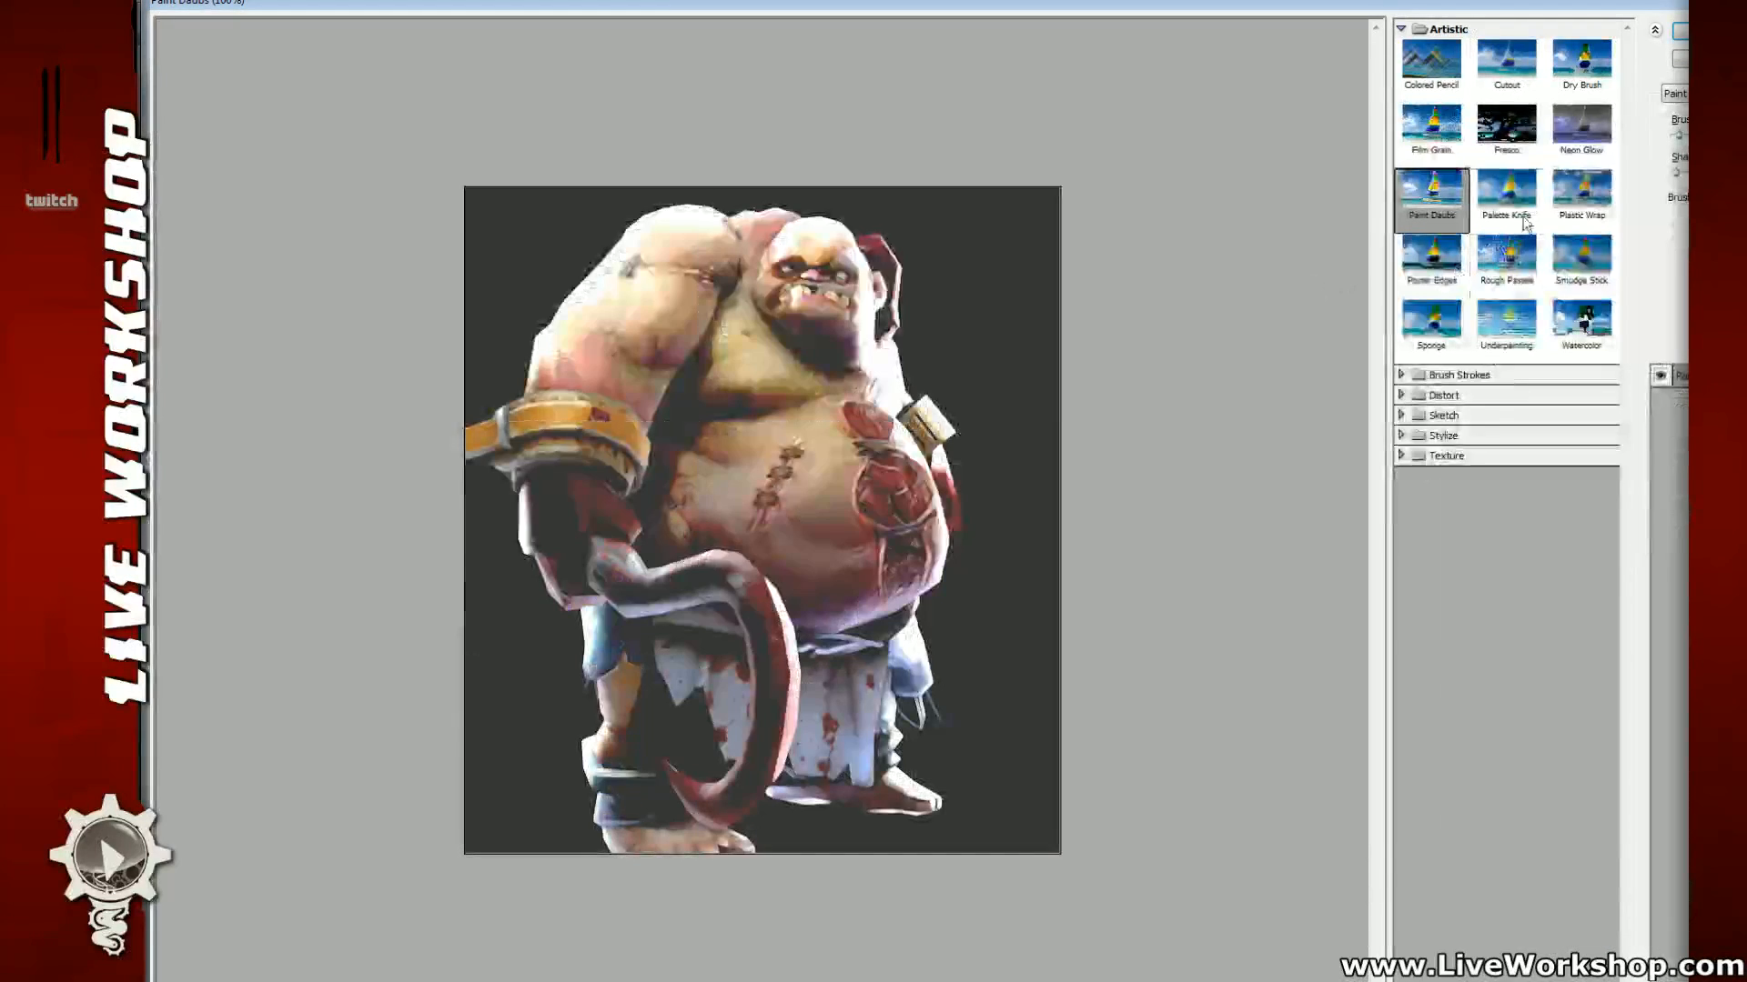
{"action": "left_click", "coordinate": [1497, 65]}
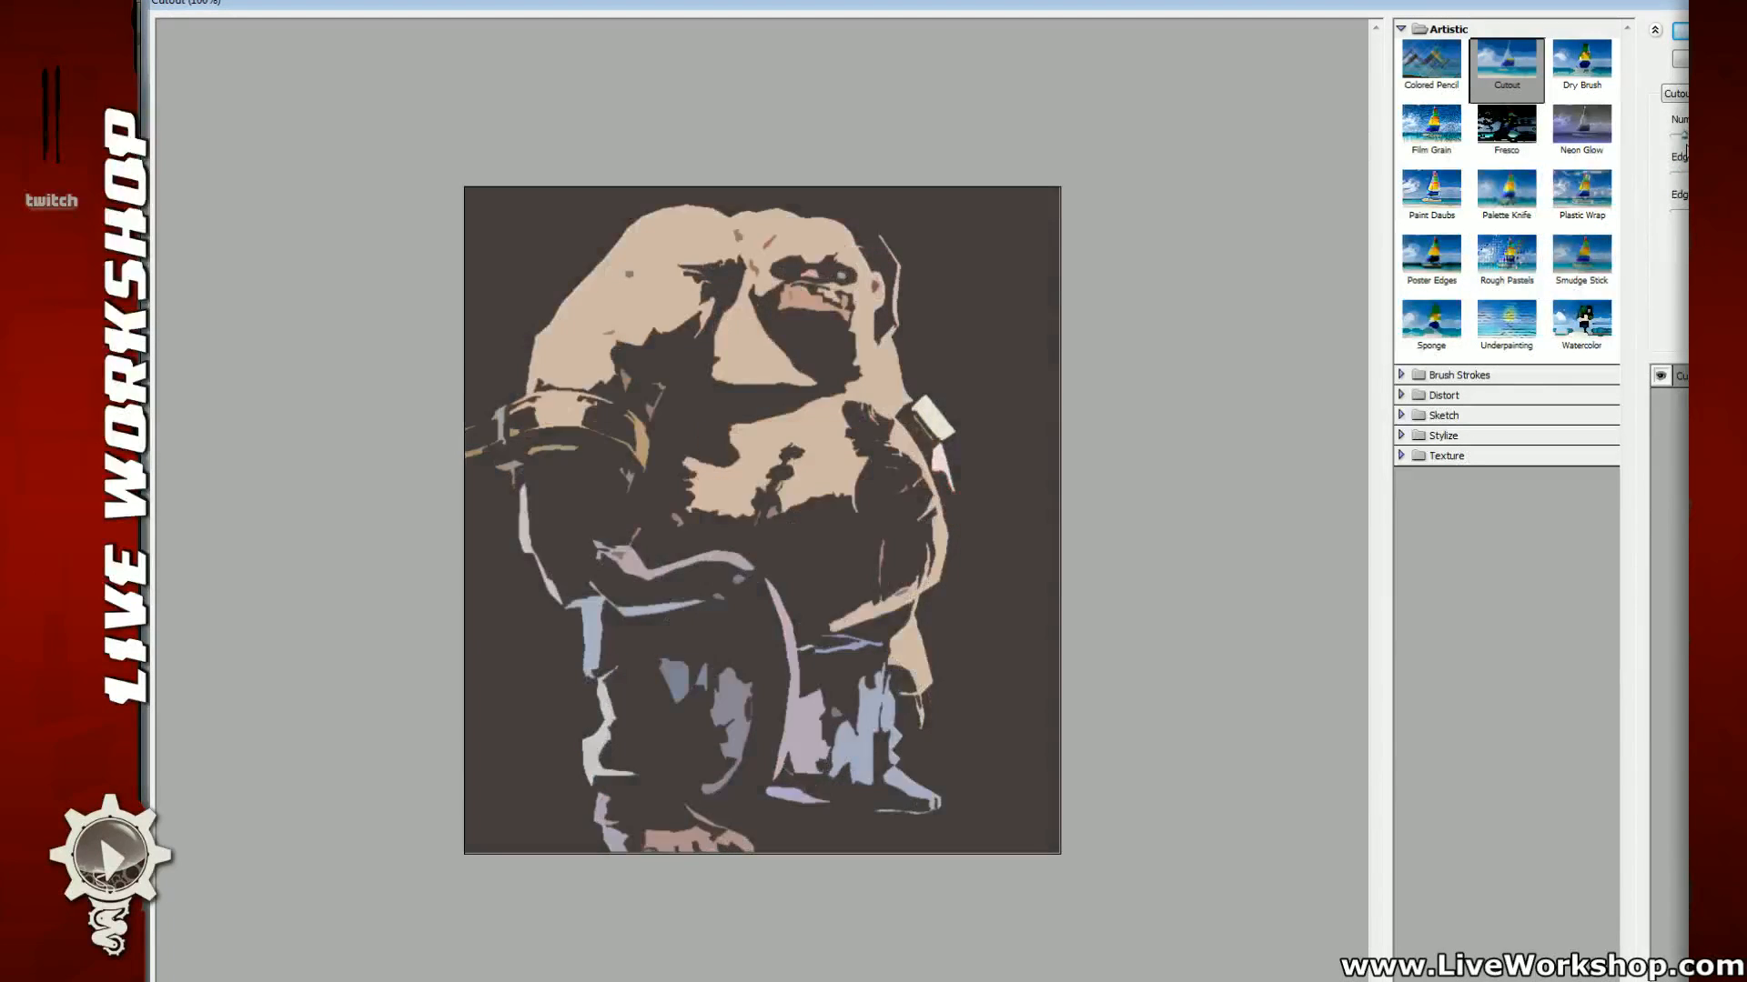
{"action": "mouse_move", "coordinate": [1710, 142]}
{"action": "left_mouse_down"}
{"action": "mouse_move", "coordinate": [1681, 142]}
{"action": "mouse_move", "coordinate": [1719, 174]}
{"action": "mouse_move", "coordinate": [1703, 173]}
{"action": "mouse_move", "coordinate": [1723, 138]}
{"action": "mouse_move", "coordinate": [1675, 138]}
{"action": "mouse_move", "coordinate": [1715, 138]}
{"action": "left_mouse_up"}
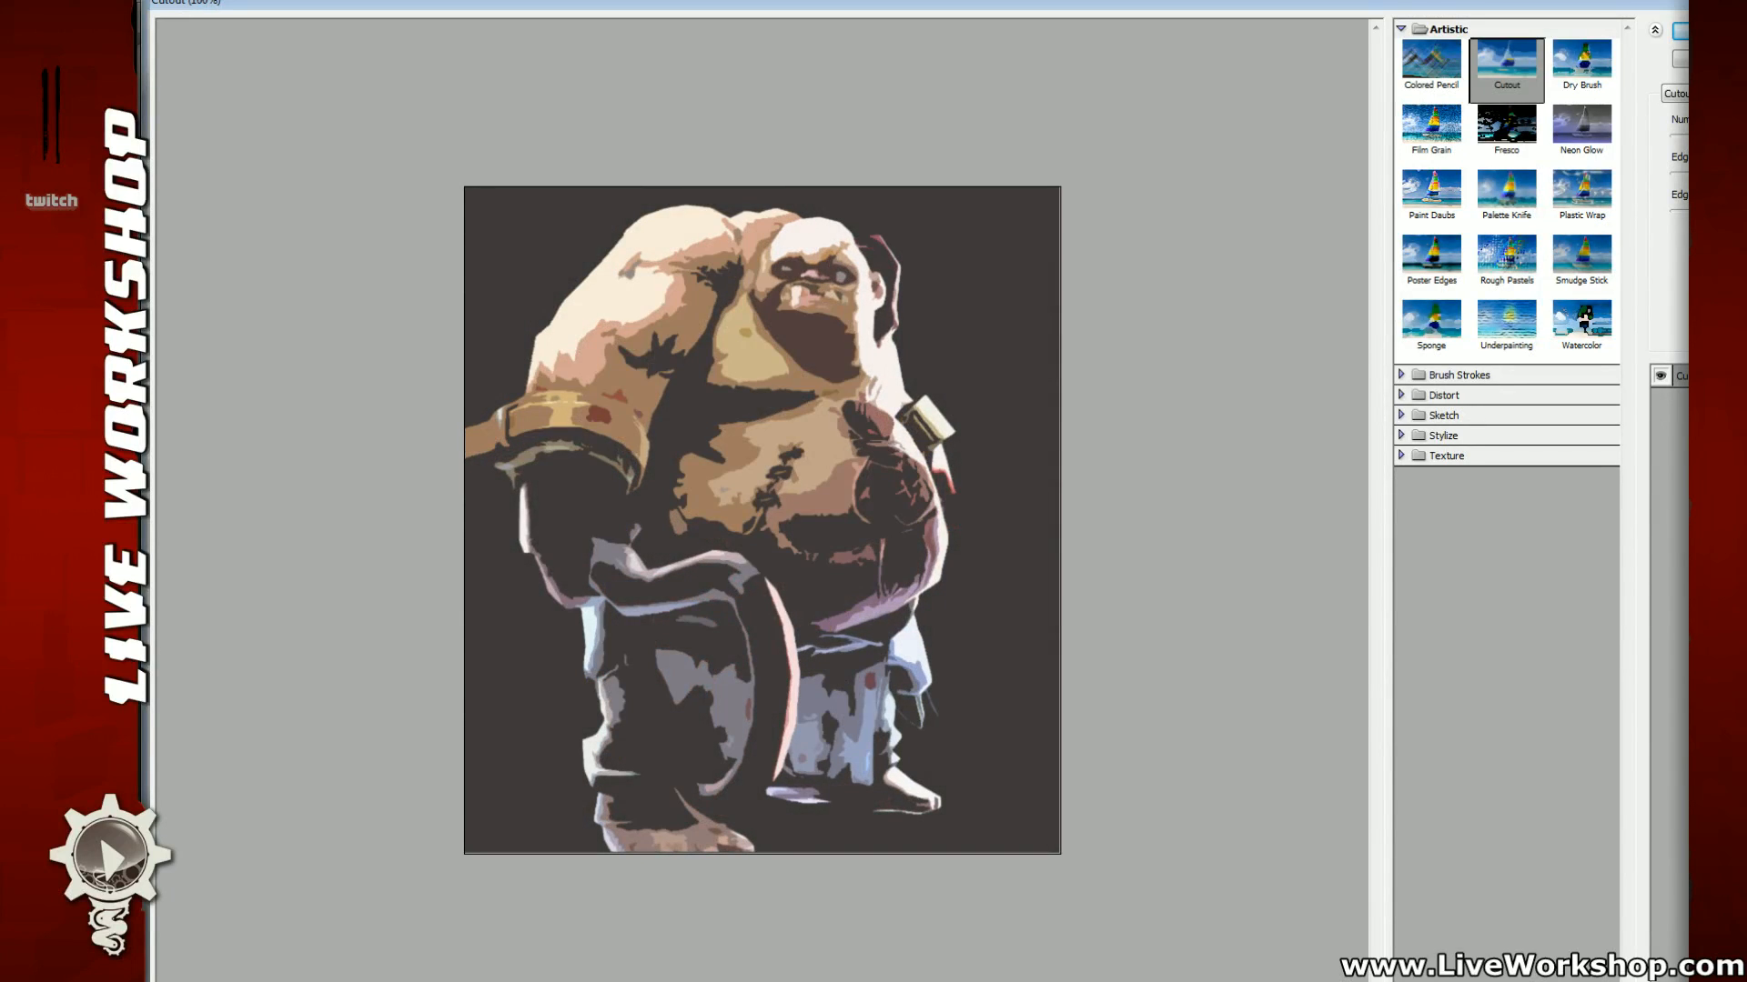
{"action": "left_click", "coordinate": [1682, 32]}
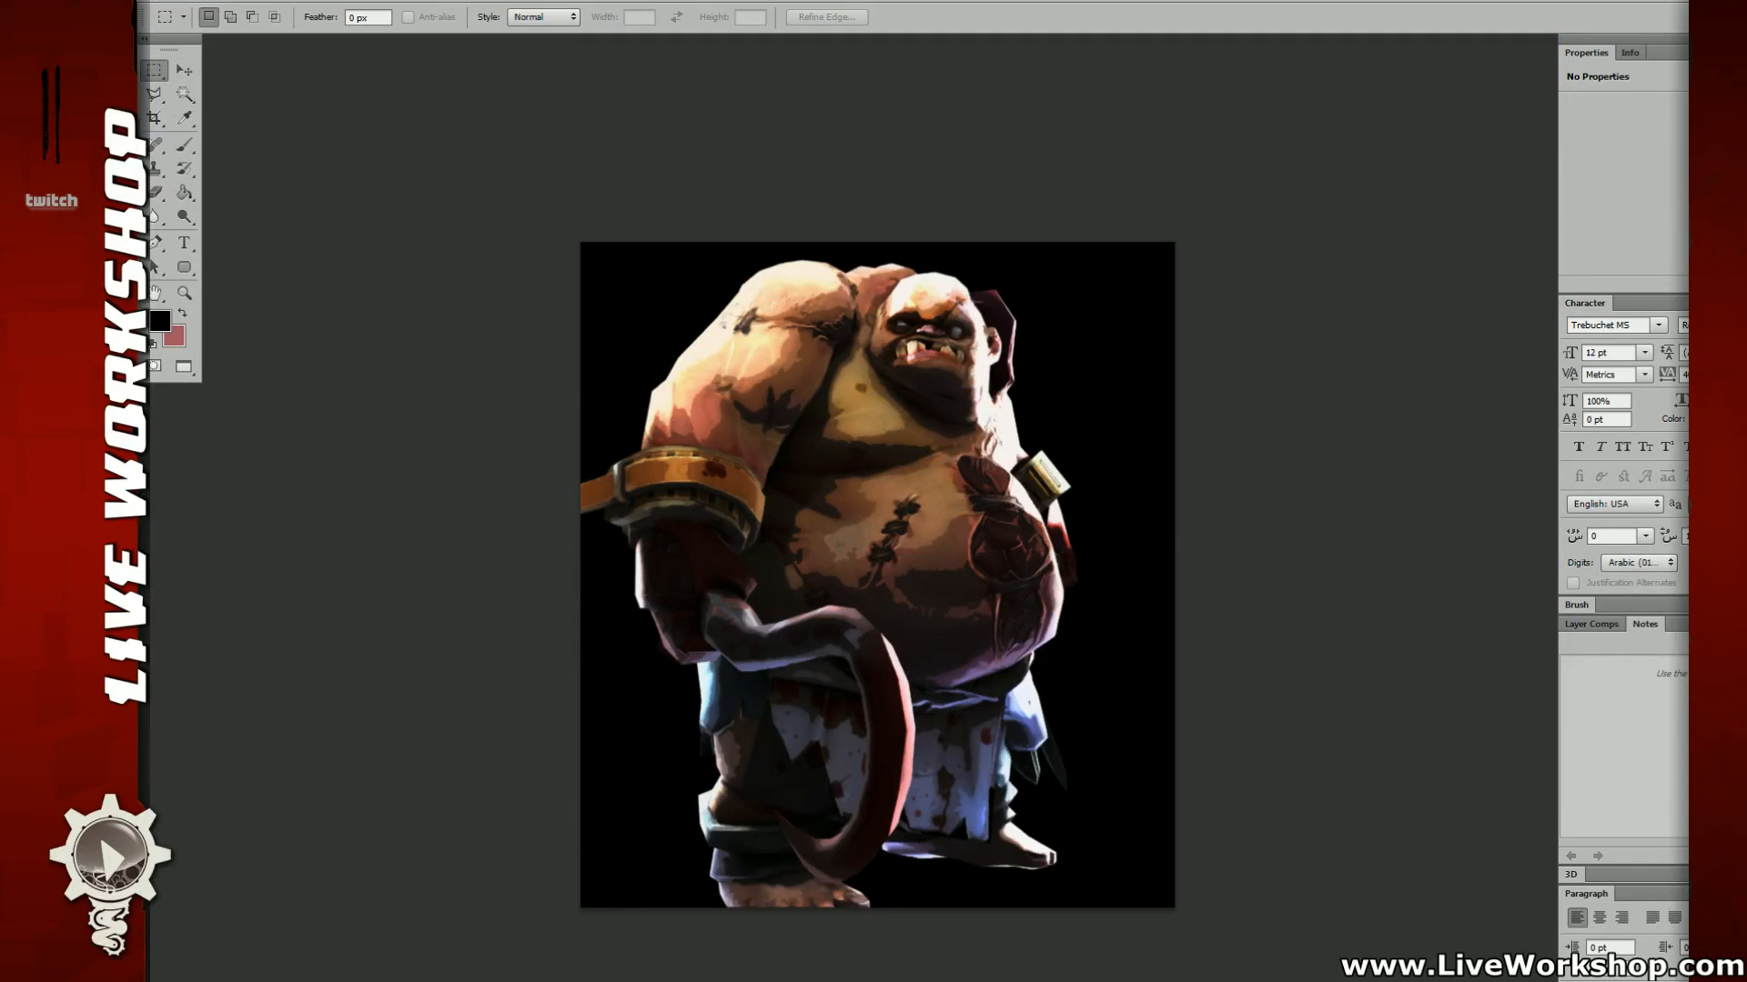
Step: Copy the whole Cutout result and undo the filter on the render layer
{"action": "key", "text": "ctrl+a"}
{"action": "key", "text": "ctrl+alt+z"}
{"action": "key", "text": "ctrl+alt+z"}
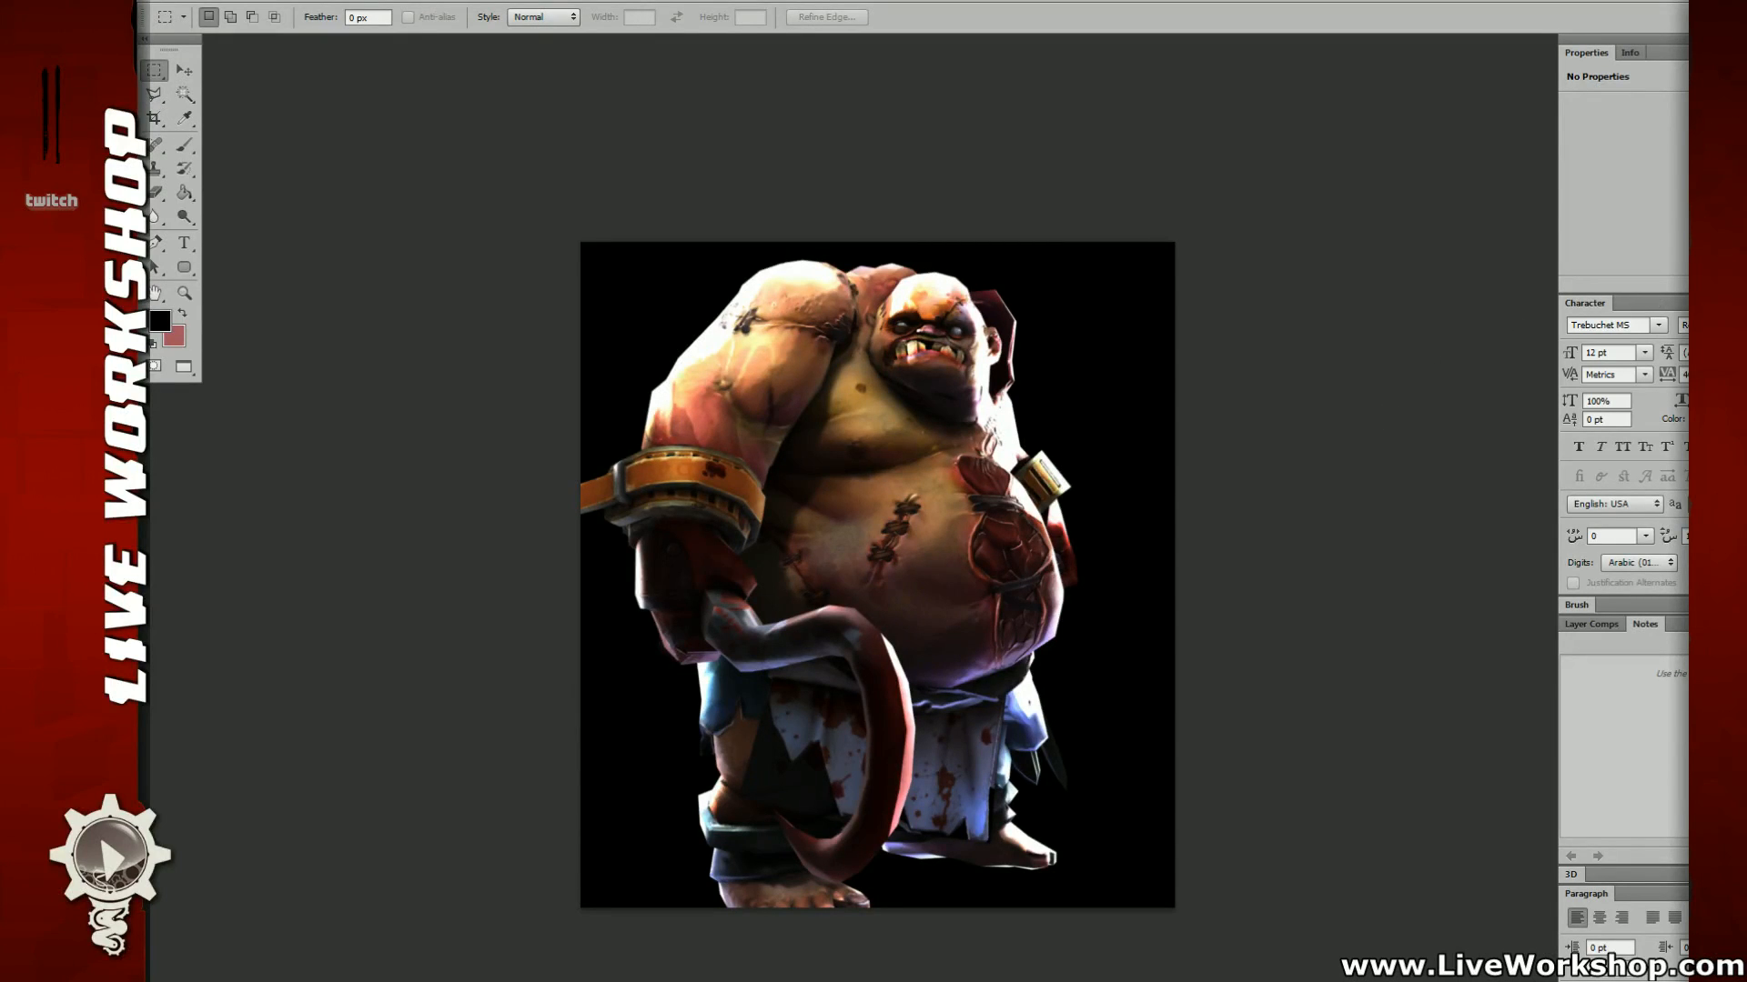
Step: Apply Brightness/Contrast to the layer with Use Legacy switched on, raising the brightness strongly and reducing the contrast
{"action": "key", "text": "alt+i"}
{"action": "key", "text": "a"}
{"action": "key", "text": "c"}
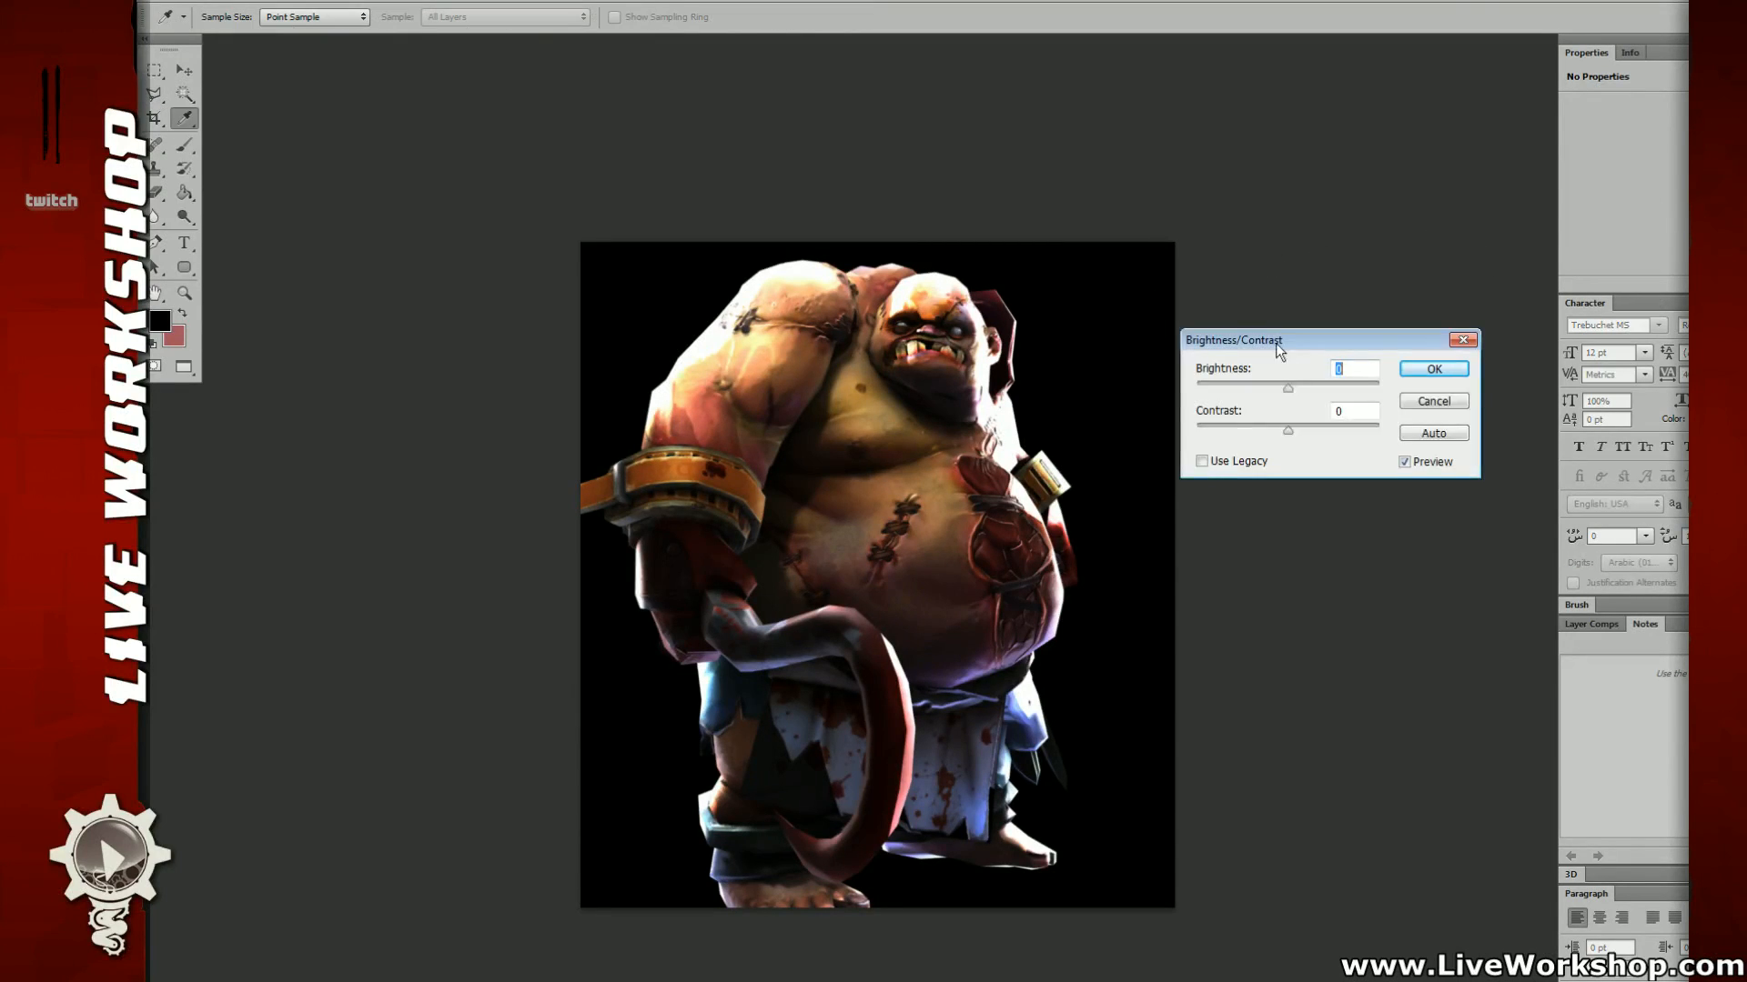
{"action": "left_click_drag", "start_coordinate": [1290, 388], "coordinate": [1410, 393]}
{"action": "left_click_drag", "start_coordinate": [1288, 430], "coordinate": [1297, 437]}
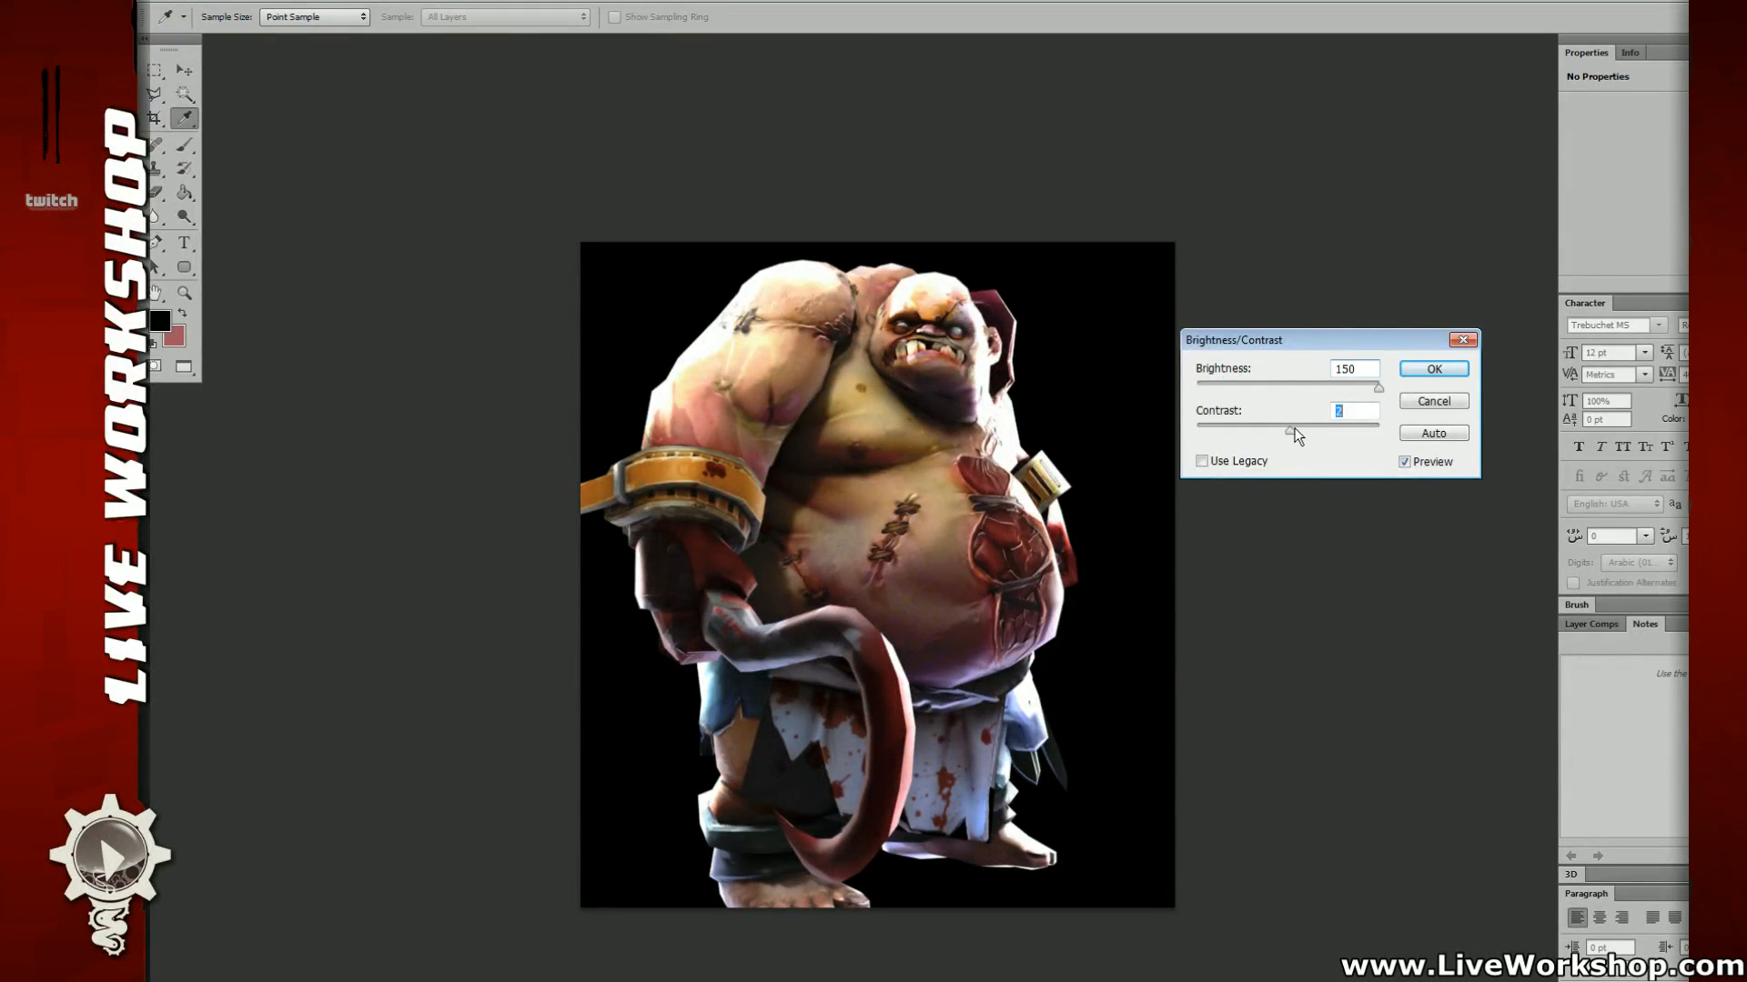
{"action": "left_click", "coordinate": [1215, 463]}
{"action": "left_click_drag", "start_coordinate": [1288, 389], "coordinate": [1379, 388]}
{"action": "mouse_move", "coordinate": [1263, 432]}
{"action": "left_mouse_down"}
{"action": "mouse_move", "coordinate": [1230, 430]}
{"action": "mouse_move", "coordinate": [1252, 429]}
{"action": "left_mouse_up"}
{"action": "left_click", "coordinate": [1445, 367]}
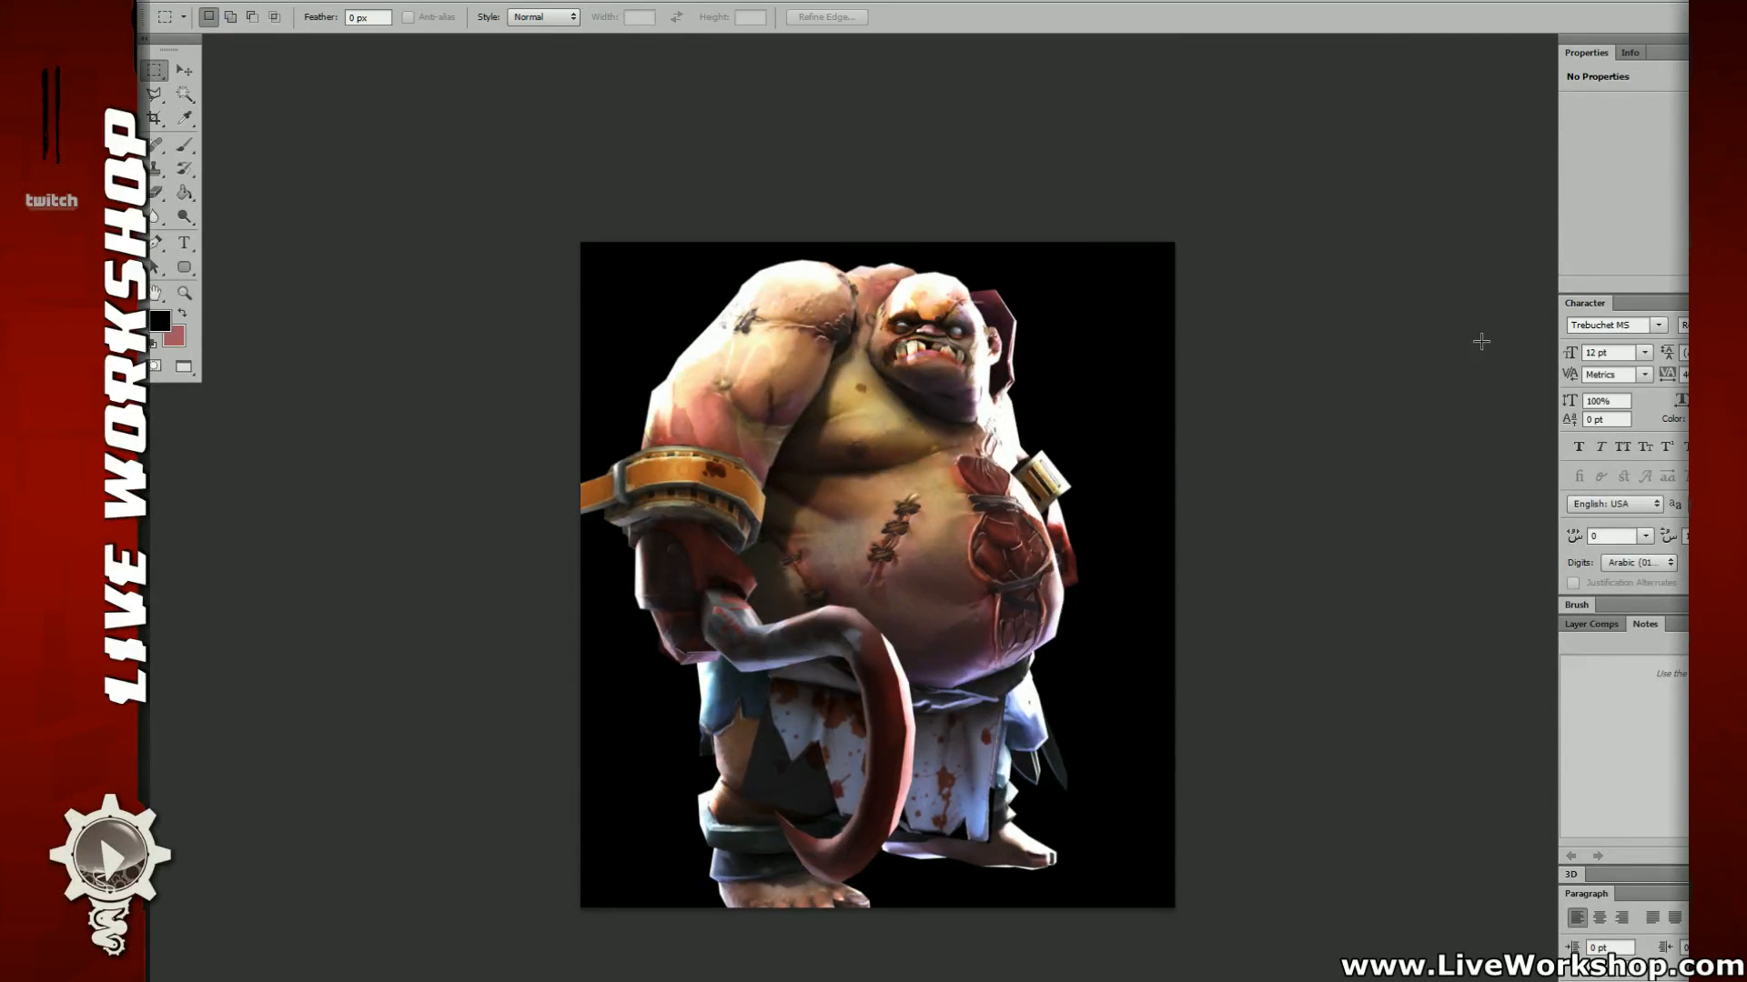
Step: Adjust the layer's shadows with Color Balance, trying -83 toward cyan and +59 toward blue before applying a weaker shift
{"action": "key", "text": "ctrl+b"}
{"action": "left_click_drag", "start_coordinate": [1171, 241], "coordinate": [1220, 244]}
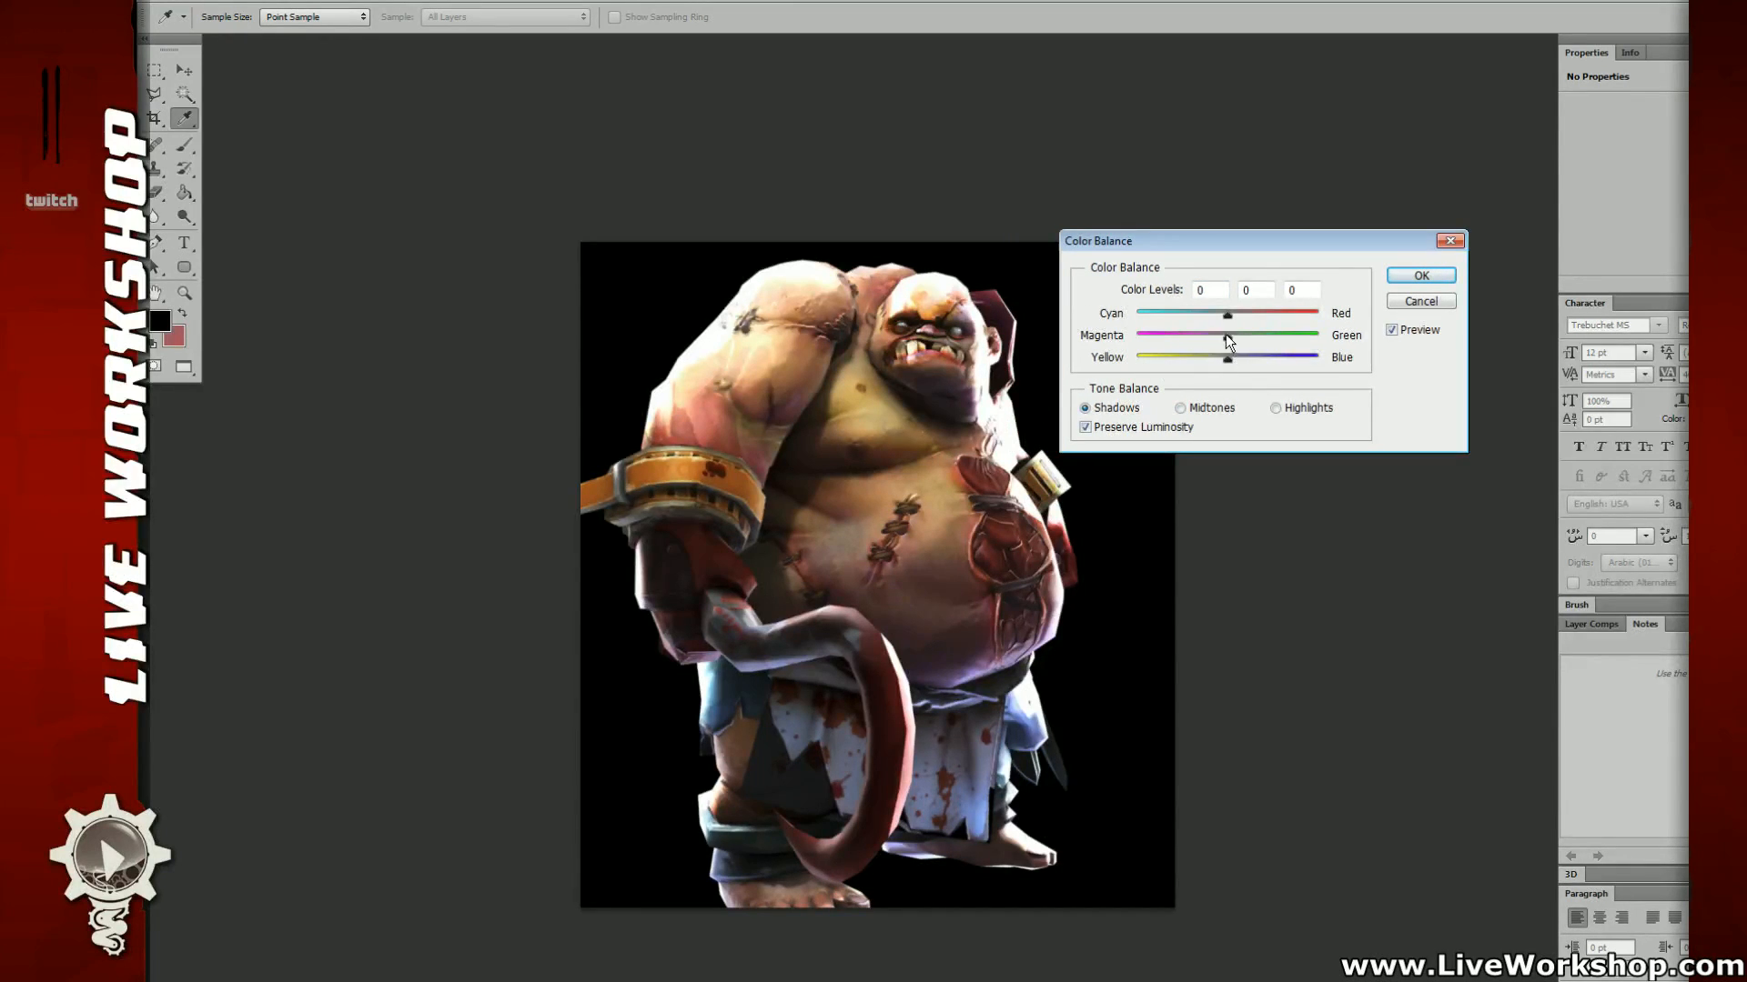
{"action": "left_click_drag", "start_coordinate": [1229, 358], "coordinate": [1281, 358]}
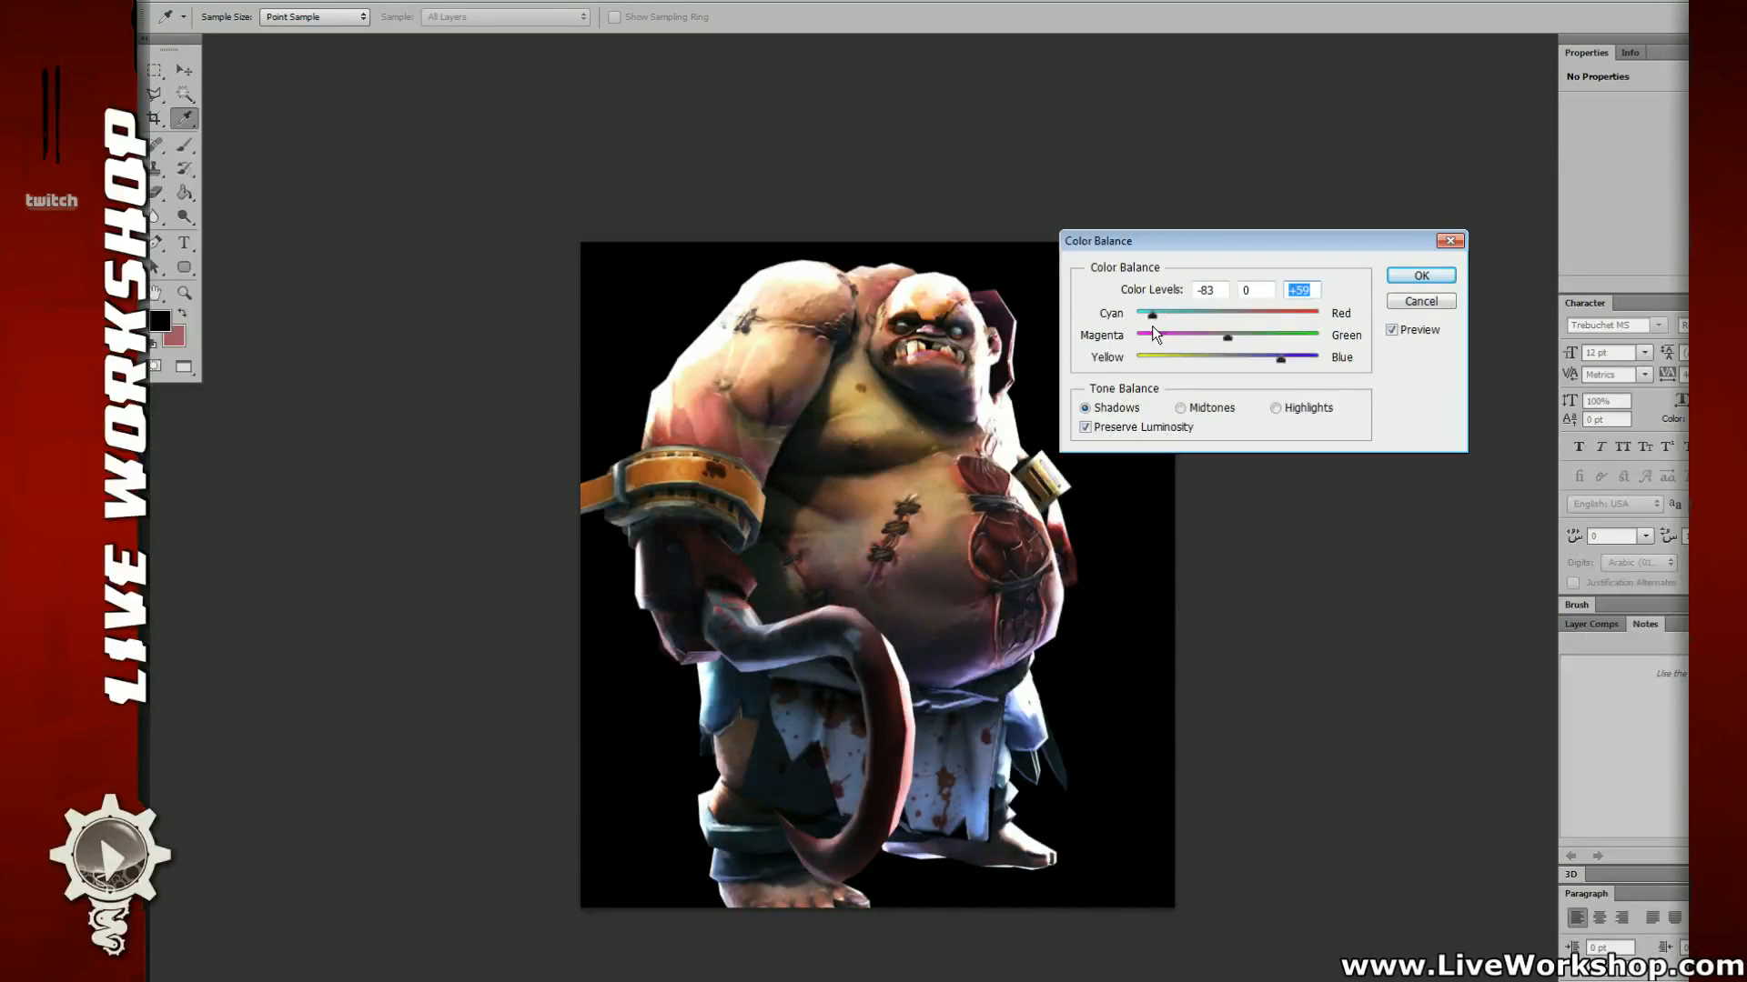
{"action": "left_click_drag", "start_coordinate": [1151, 326], "coordinate": [1170, 324]}
{"action": "left_click_drag", "start_coordinate": [1280, 359], "coordinate": [1204, 344]}
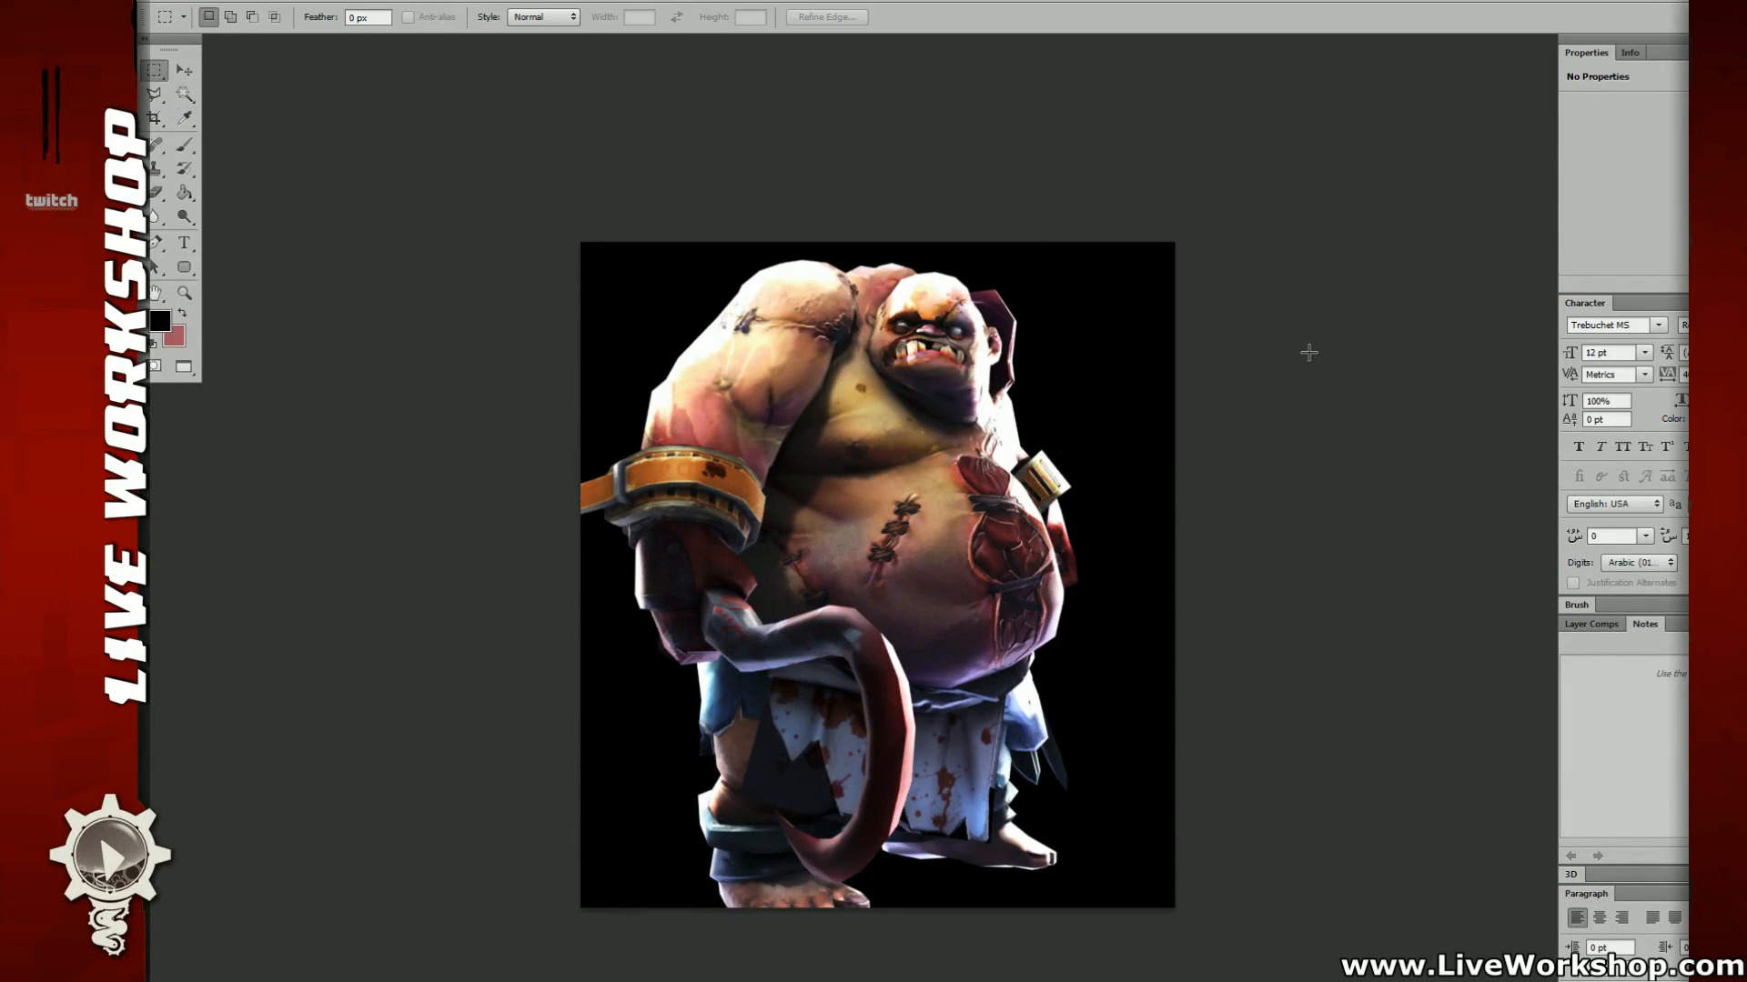
{"action": "left_click", "coordinate": [1424, 275]}
Step: Paste the copied Cutout image above the render and try darkening blend modes on it, including Linear Burn and Darker Color
{"action": "key", "text": "m"}
{"action": "key", "text": "v"}
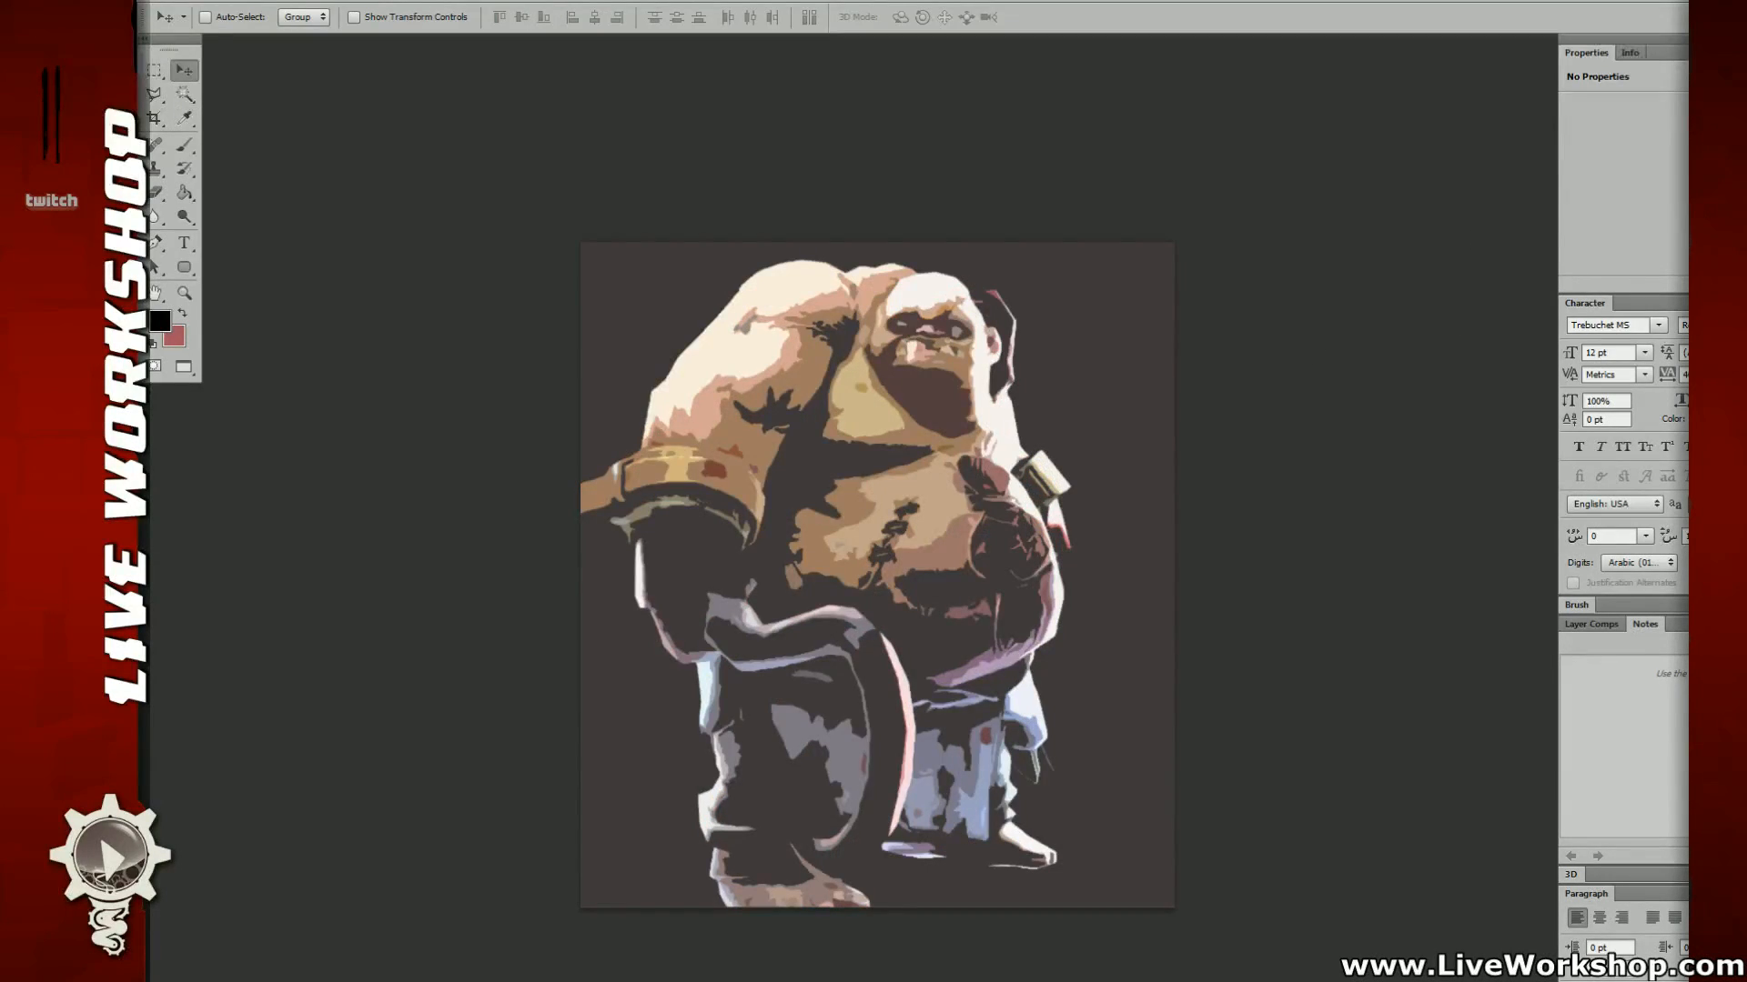
{"action": "double_click", "coordinate": [1544, 423]}
{"action": "key", "text": "Down"}
{"action": "key", "text": "Down"}
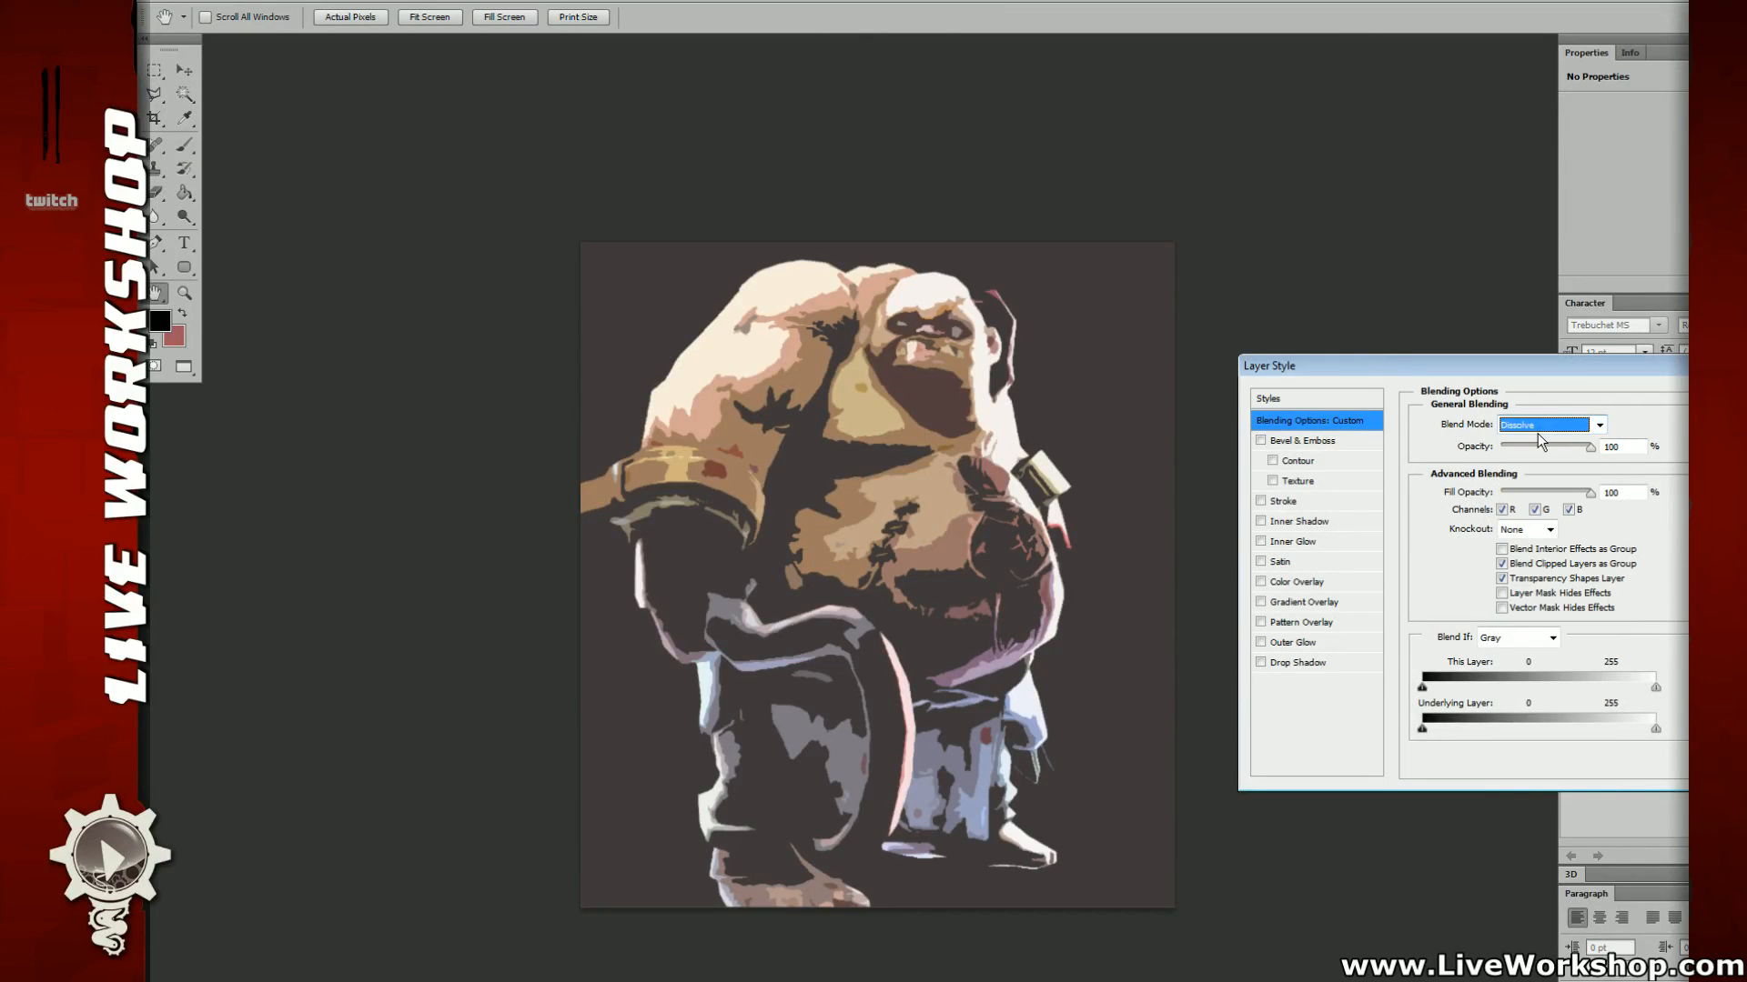
{"action": "key", "text": "Down"}
{"action": "key", "text": "Down"}
{"action": "key", "text": "Down"}
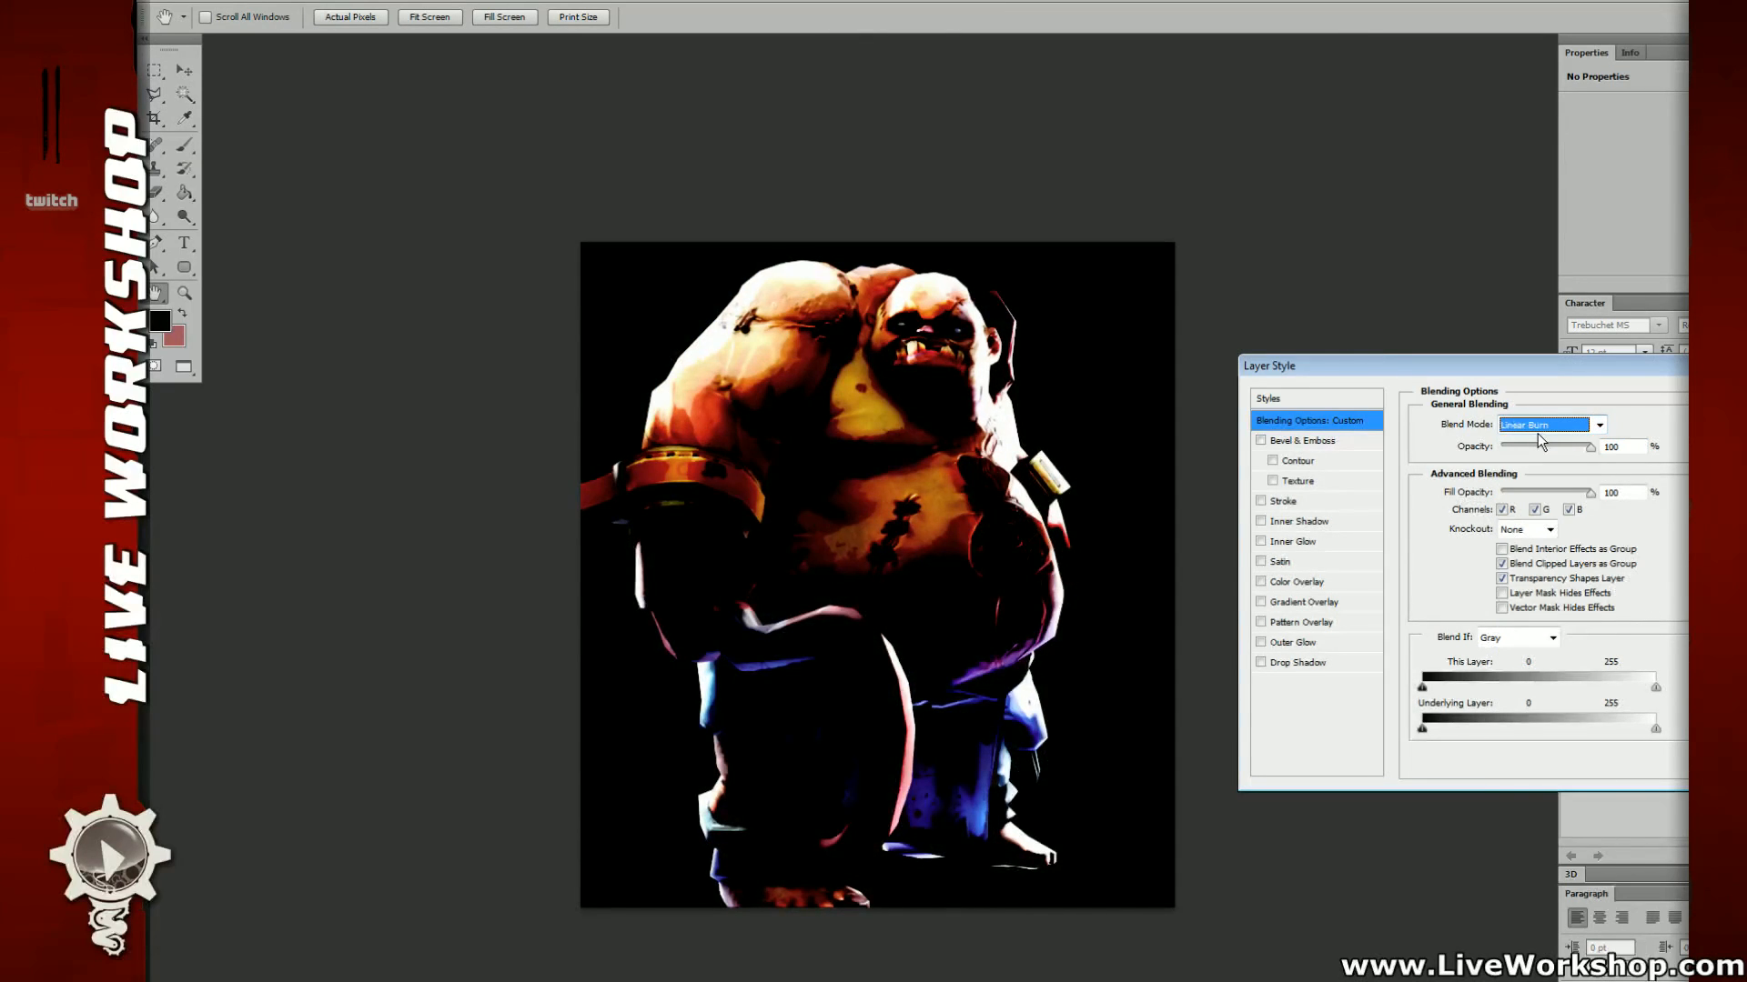
{"action": "key", "text": "Down"}
{"action": "key", "text": "Up"}
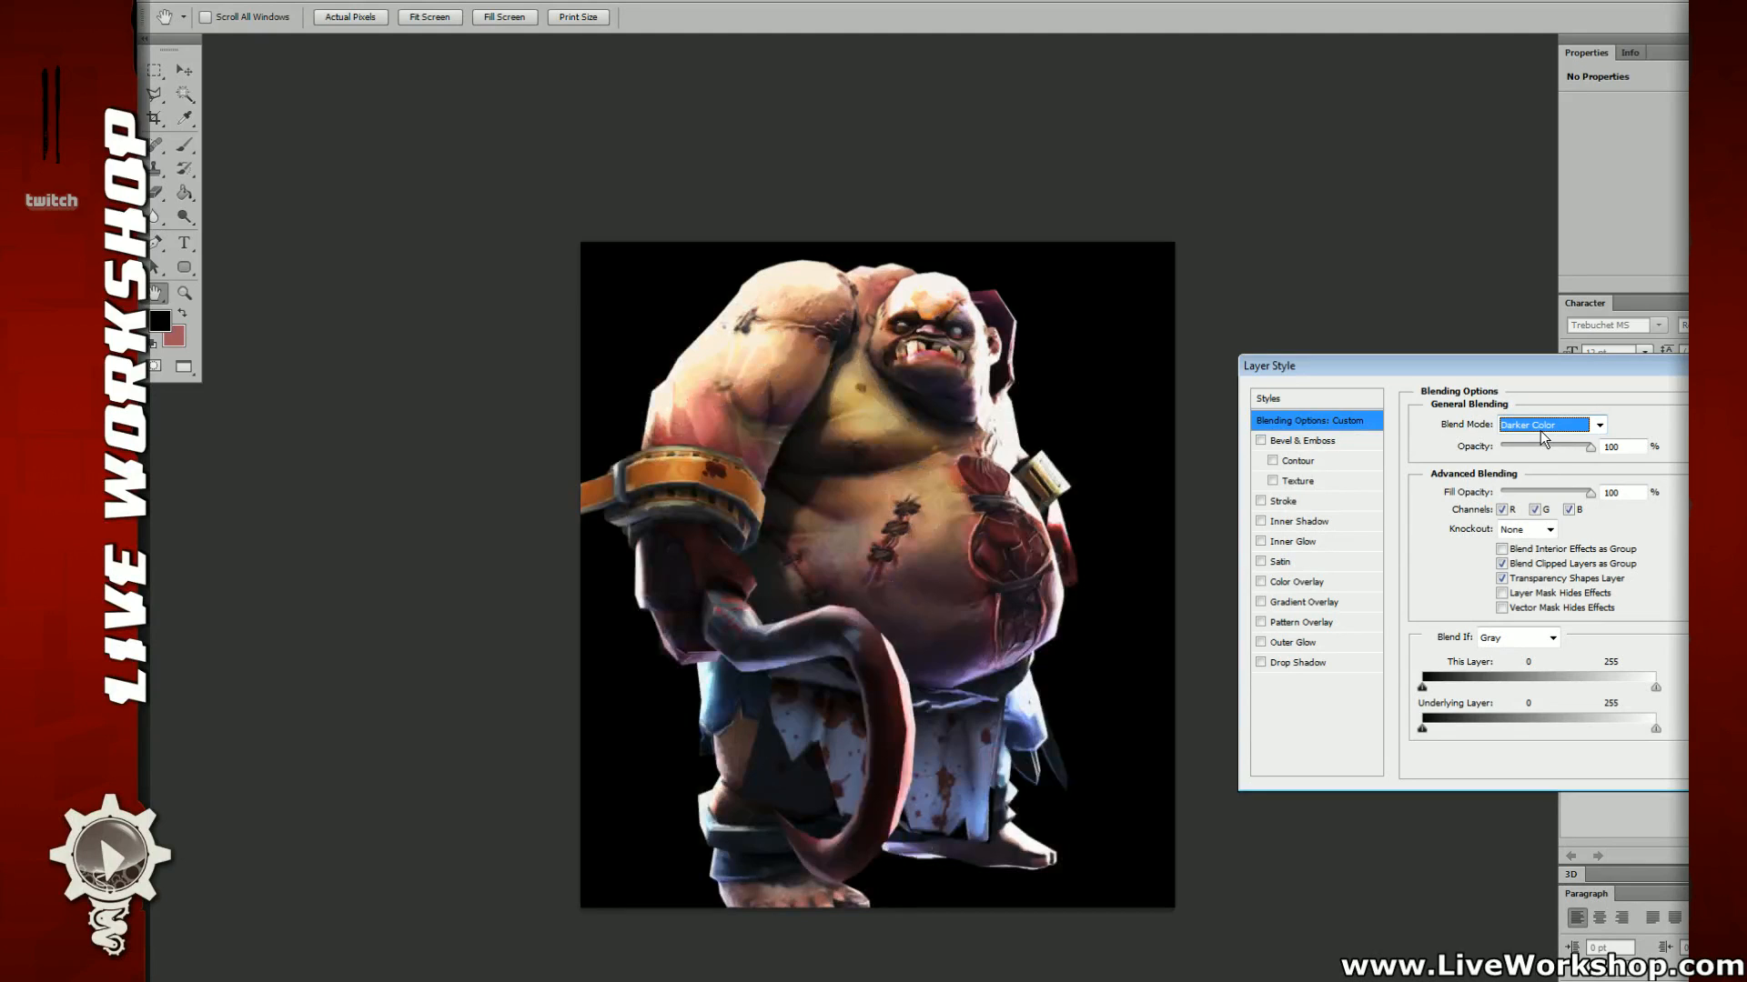
{"action": "mouse_move", "coordinate": [1588, 444]}
{"action": "left_mouse_down"}
{"action": "mouse_move", "coordinate": [1524, 453]}
{"action": "mouse_move", "coordinate": [1594, 449]}
{"action": "left_mouse_up"}
Step: Set the Cutout layer's blend mode to Overlay at 100% opacity
{"action": "double_click", "coordinate": [1550, 422]}
{"action": "key", "text": "Down"}
{"action": "key", "text": "Down"}
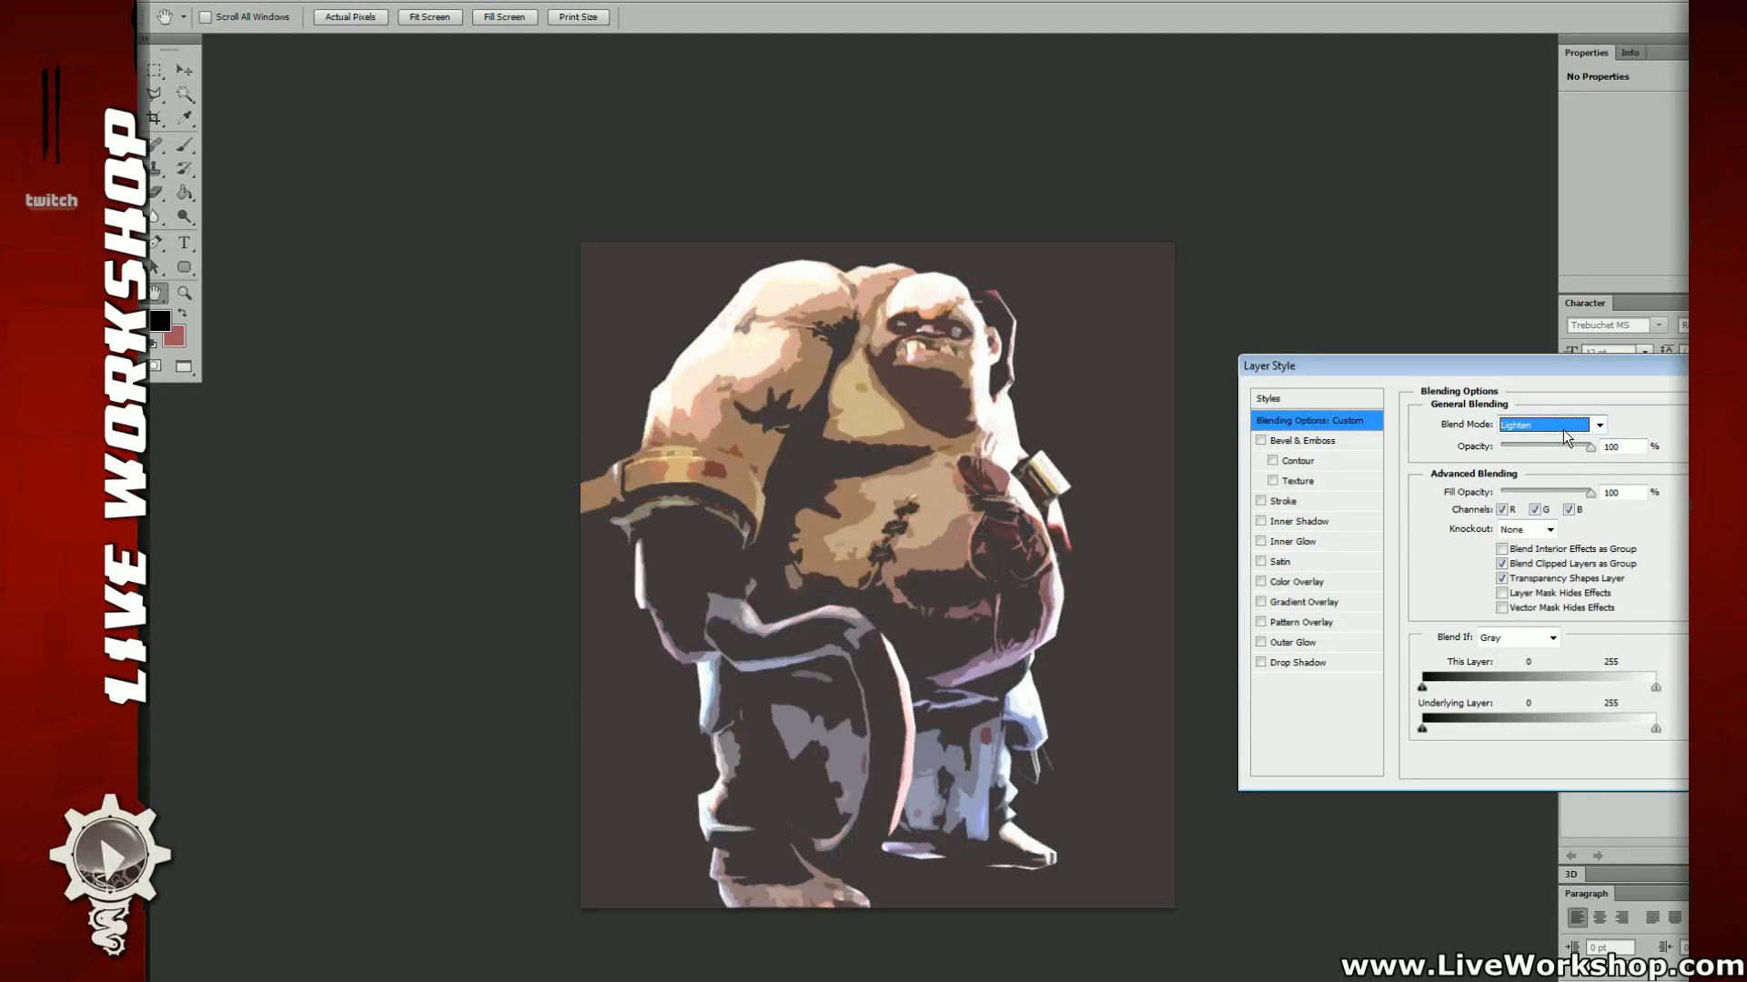
{"action": "key", "text": "Down"}
{"action": "key", "text": "Down"}
{"action": "key", "text": "Down"}
{"action": "key", "text": "Down"}
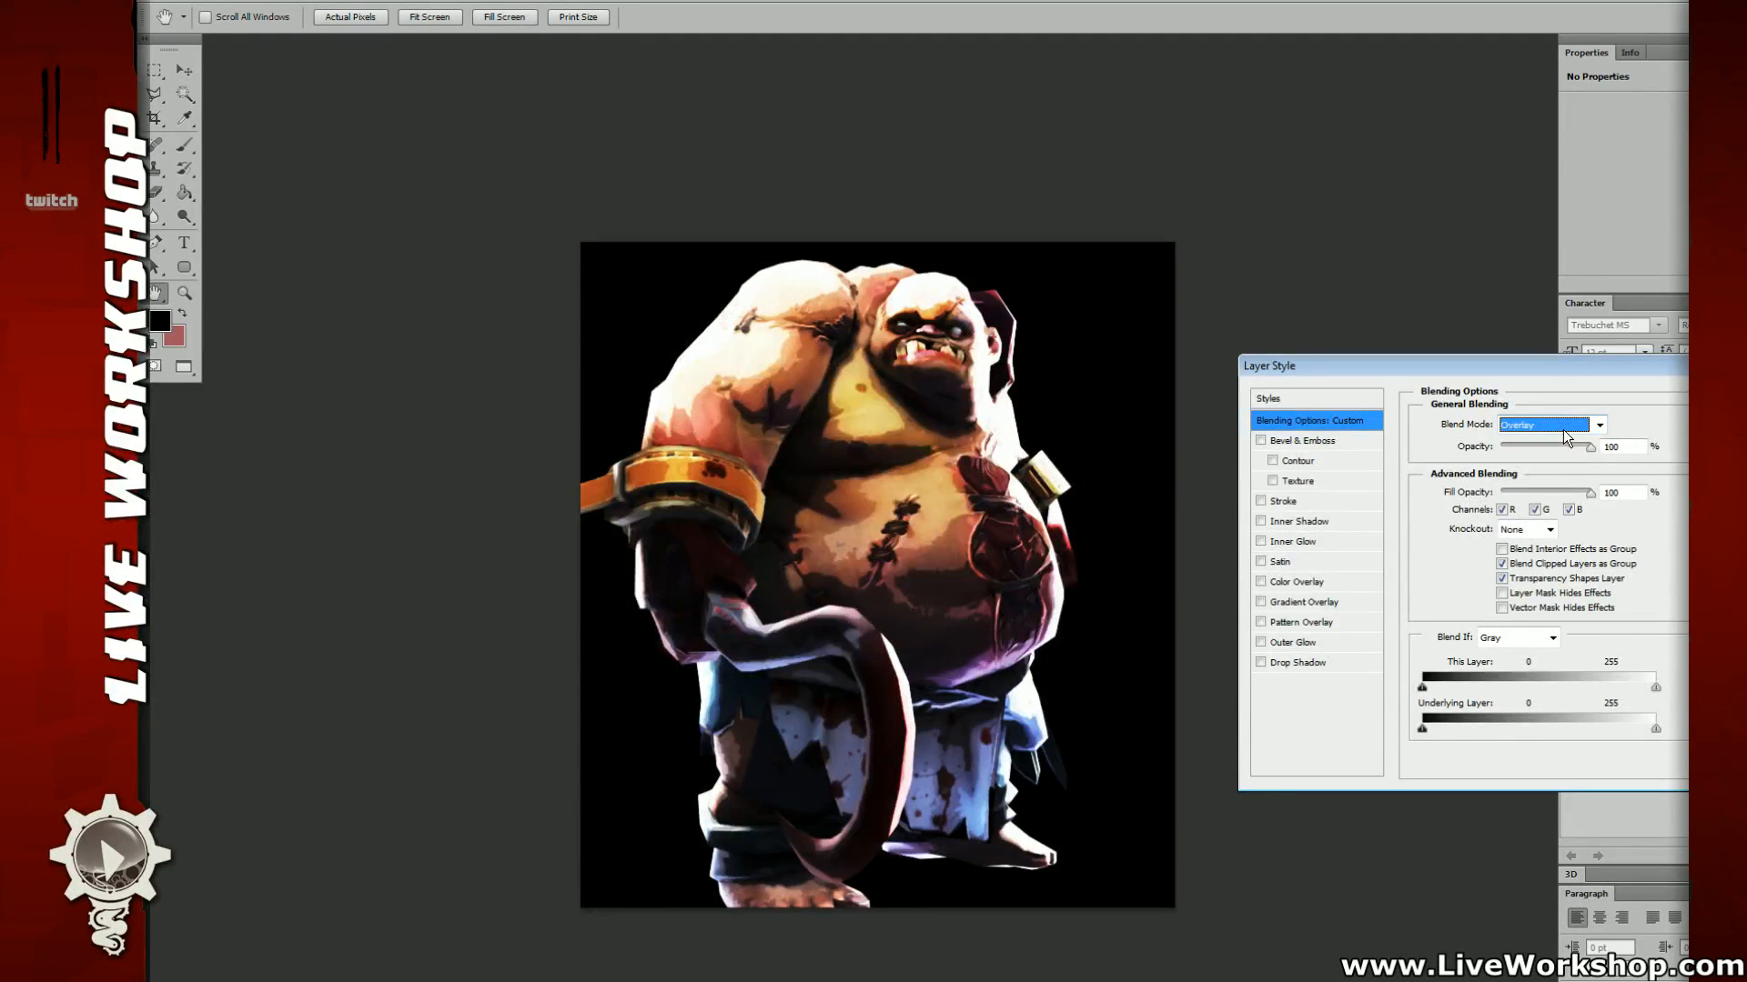
{"action": "key", "text": "Down"}
{"action": "key", "text": "Up"}
{"action": "key", "text": "Return"}
Step: Strongly desaturate the Cutout layer with Hue/Saturation
{"action": "key", "text": "ctrl+u"}
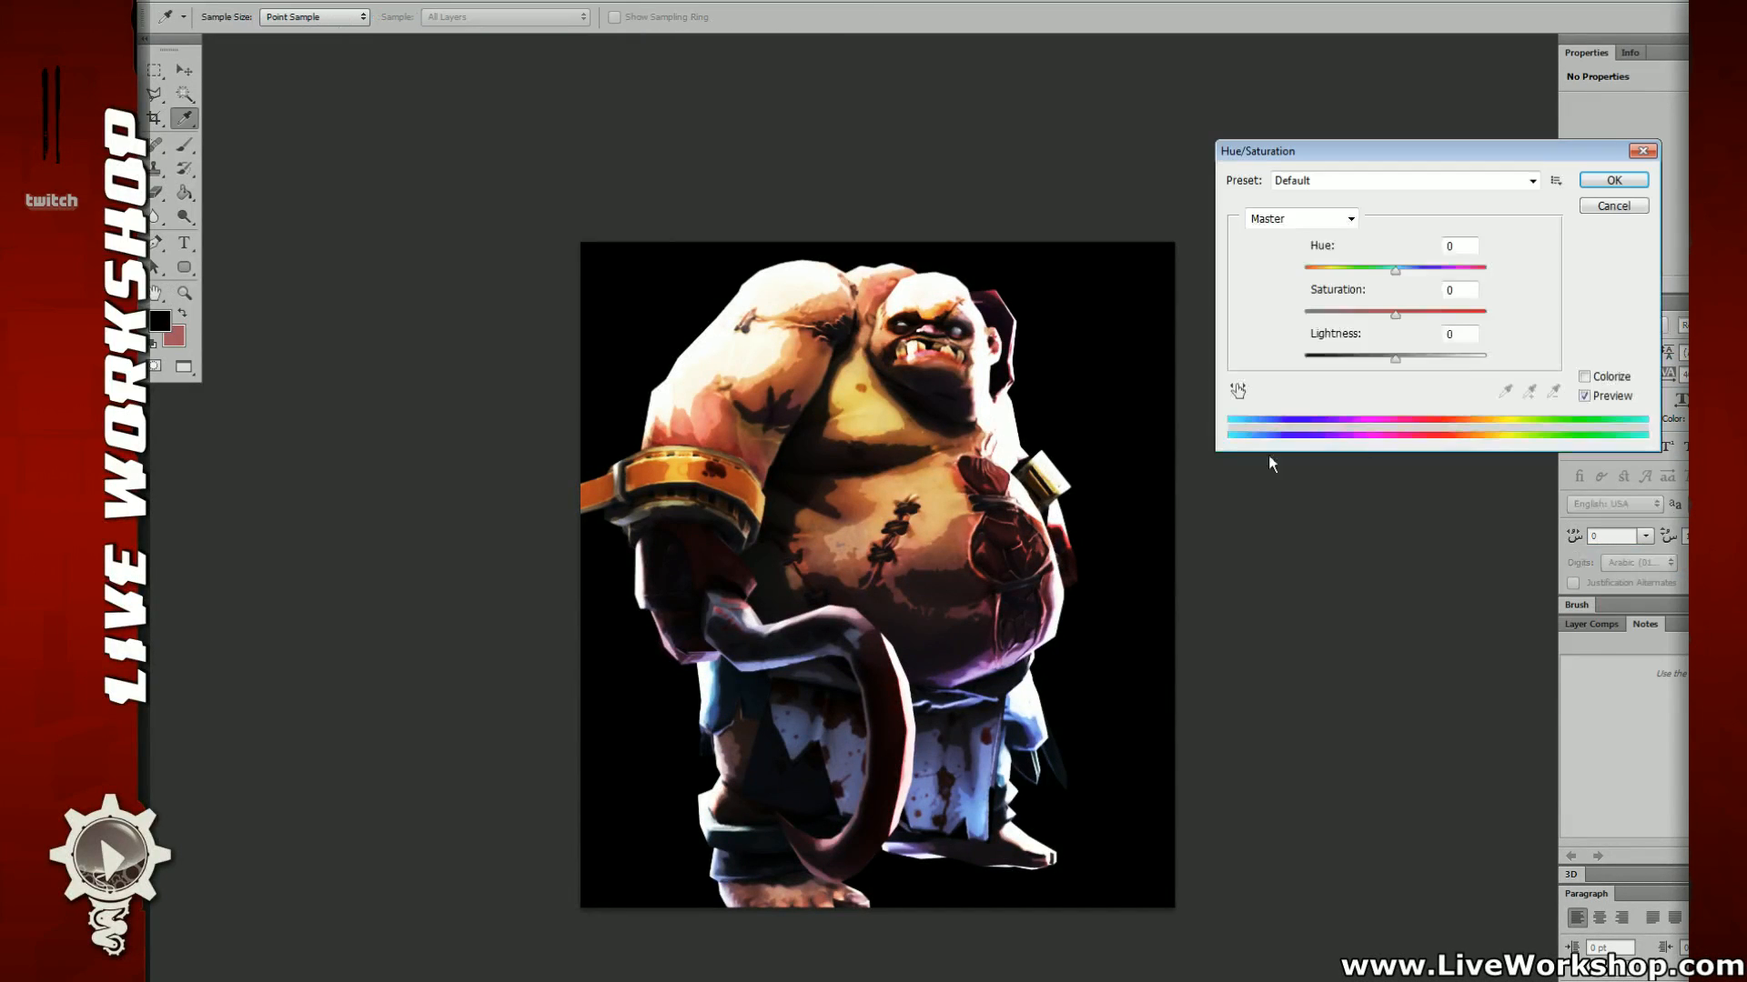
{"action": "left_click_drag", "start_coordinate": [1394, 315], "coordinate": [1281, 322]}
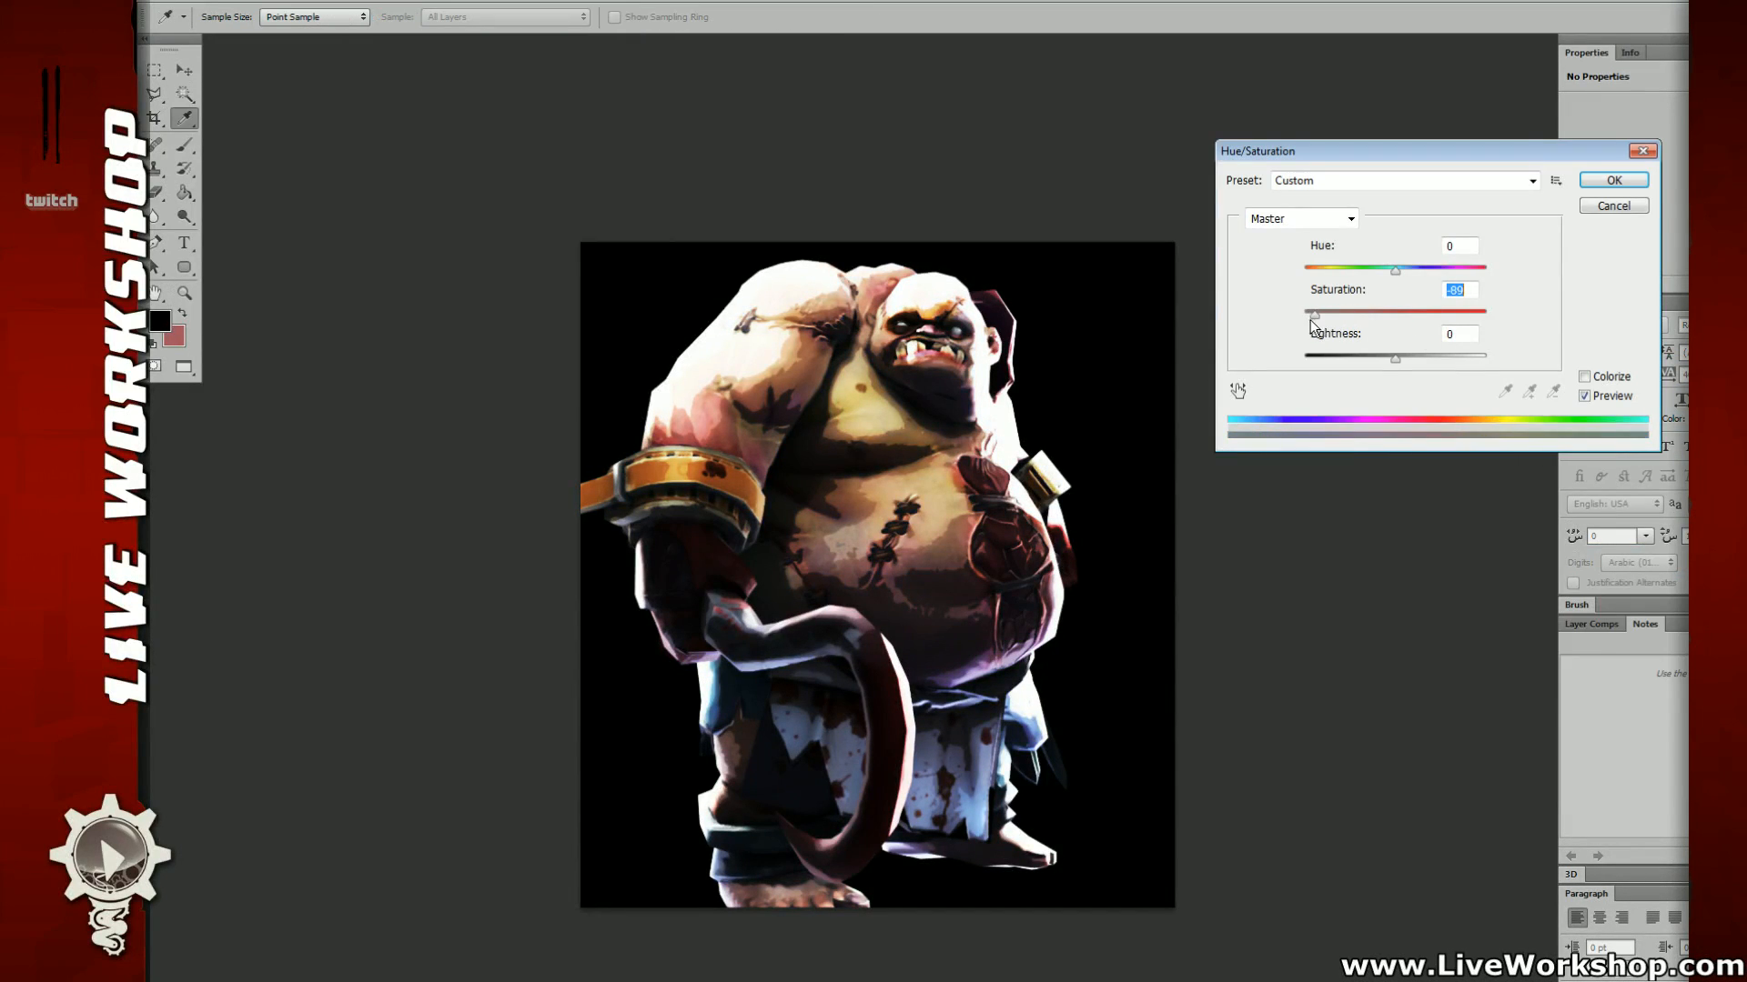
{"action": "left_click", "coordinate": [1601, 184]}
Step: Try a stronger contrast on the Cutout layer using Brightness/Contrast with Use Legacy switched on, and undo it
{"action": "key", "text": "ctrl+alt+b"}
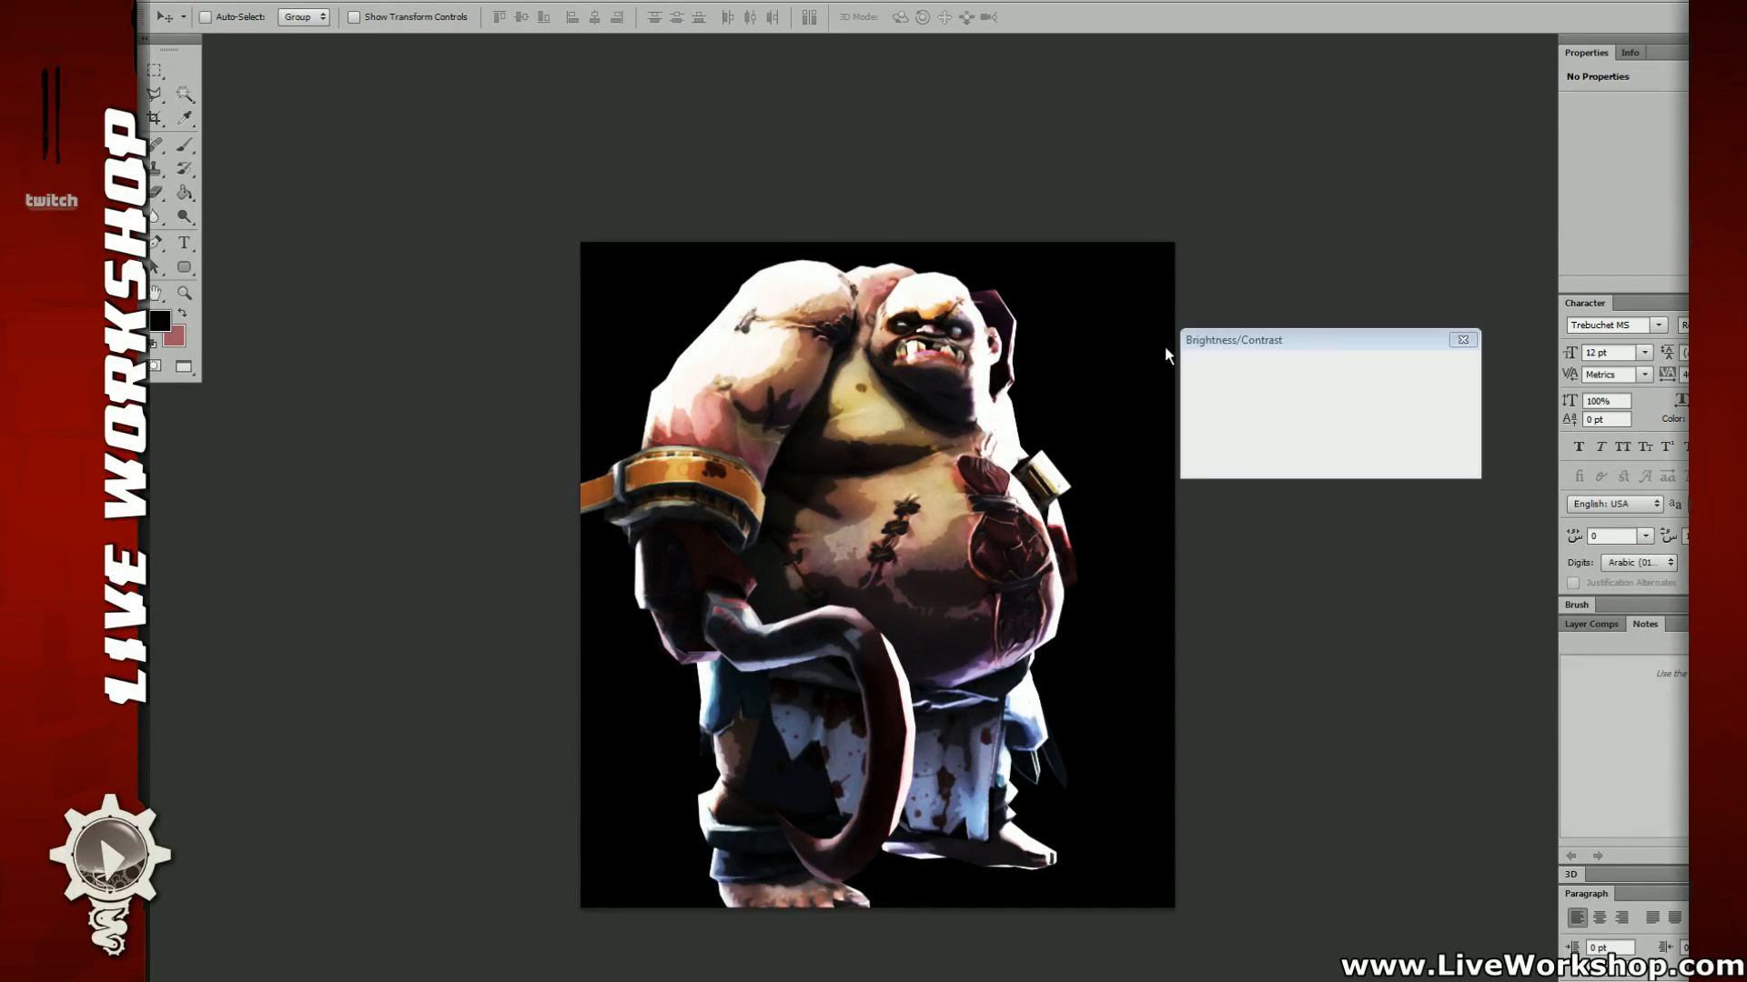
{"action": "left_click", "coordinate": [1237, 458]}
{"action": "left_click_drag", "start_coordinate": [1289, 430], "coordinate": [1324, 429]}
{"action": "left_click", "coordinate": [1432, 368]}
{"action": "key", "text": "v"}
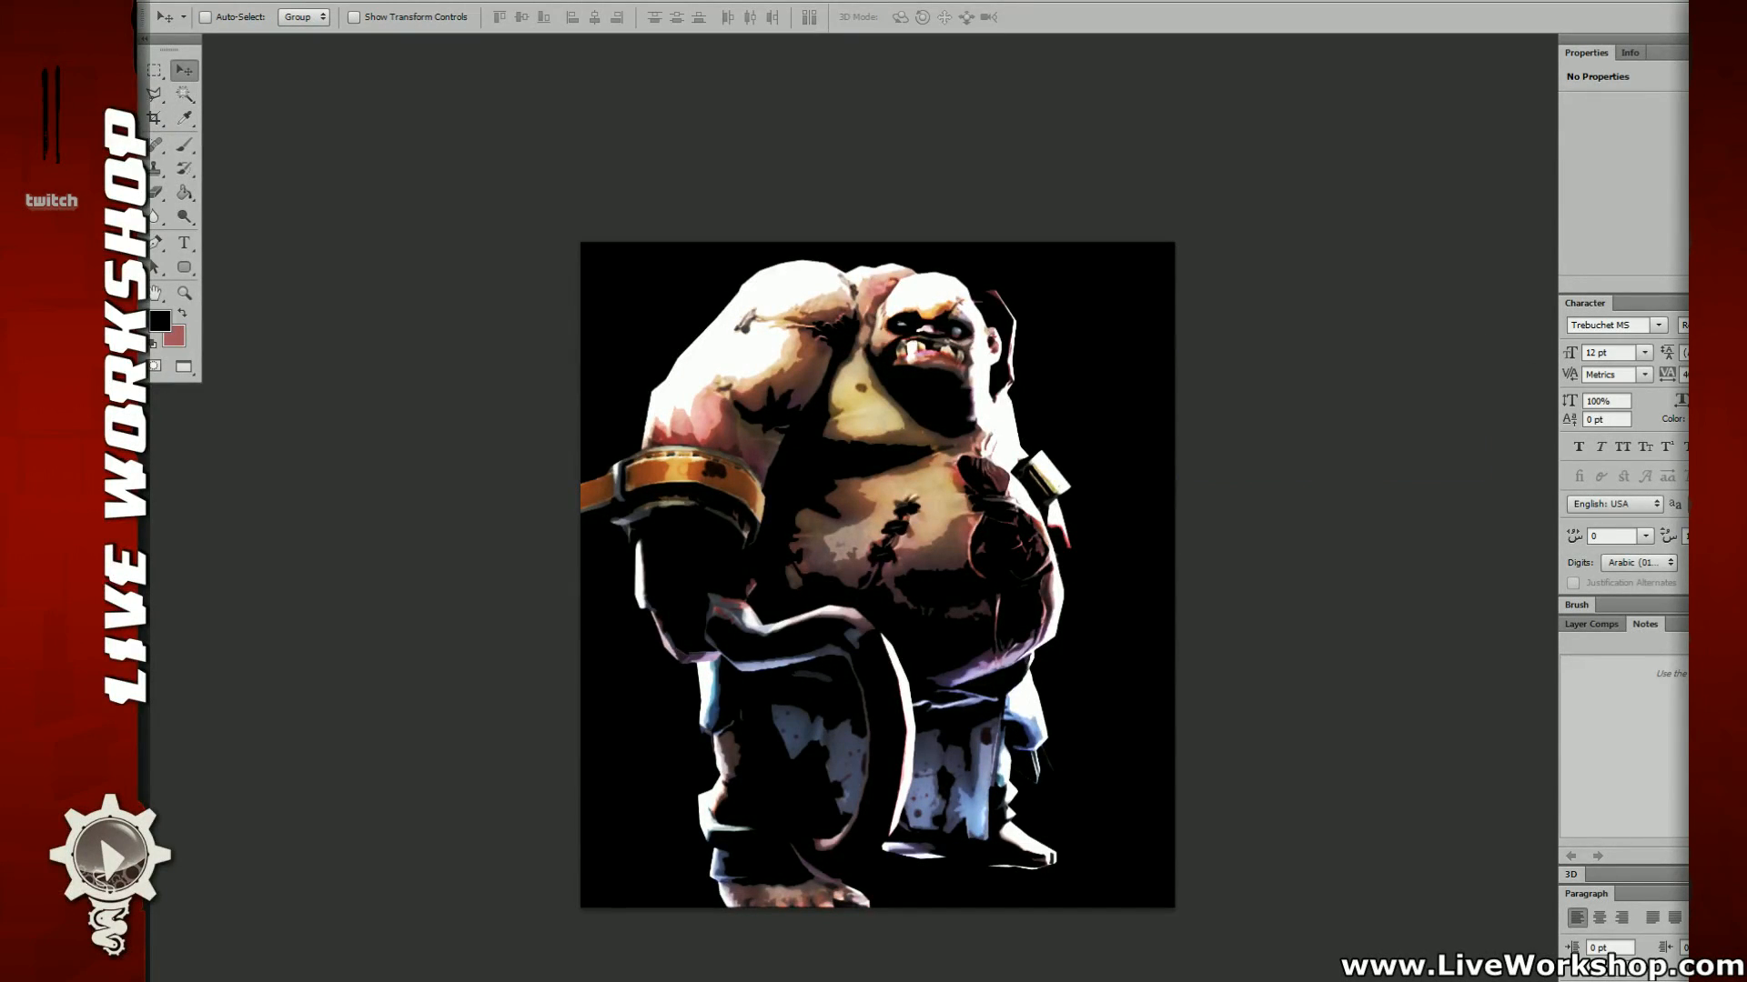
{"action": "key", "text": "ctrl+z"}
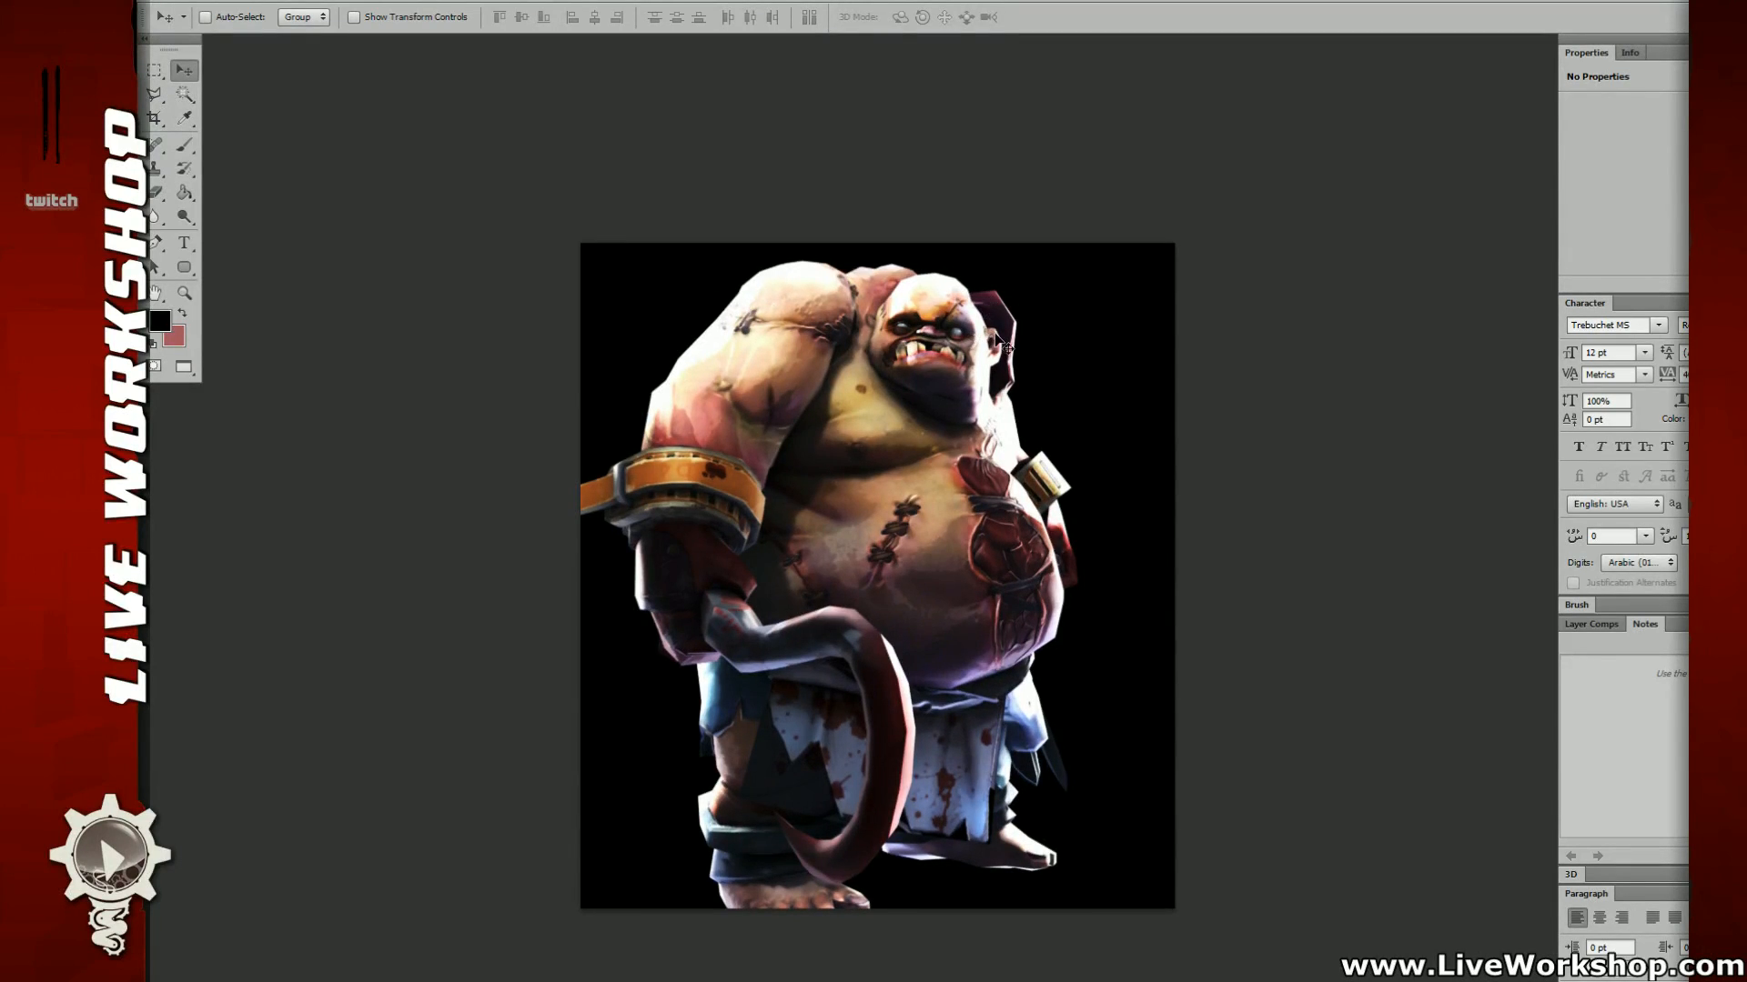
Step: Shift the render's shadows toward cyan and blue with Color Balance levels of -93, +3 and +60
{"action": "key", "text": "ctrl+b"}
{"action": "left_click", "coordinate": [1112, 410]}
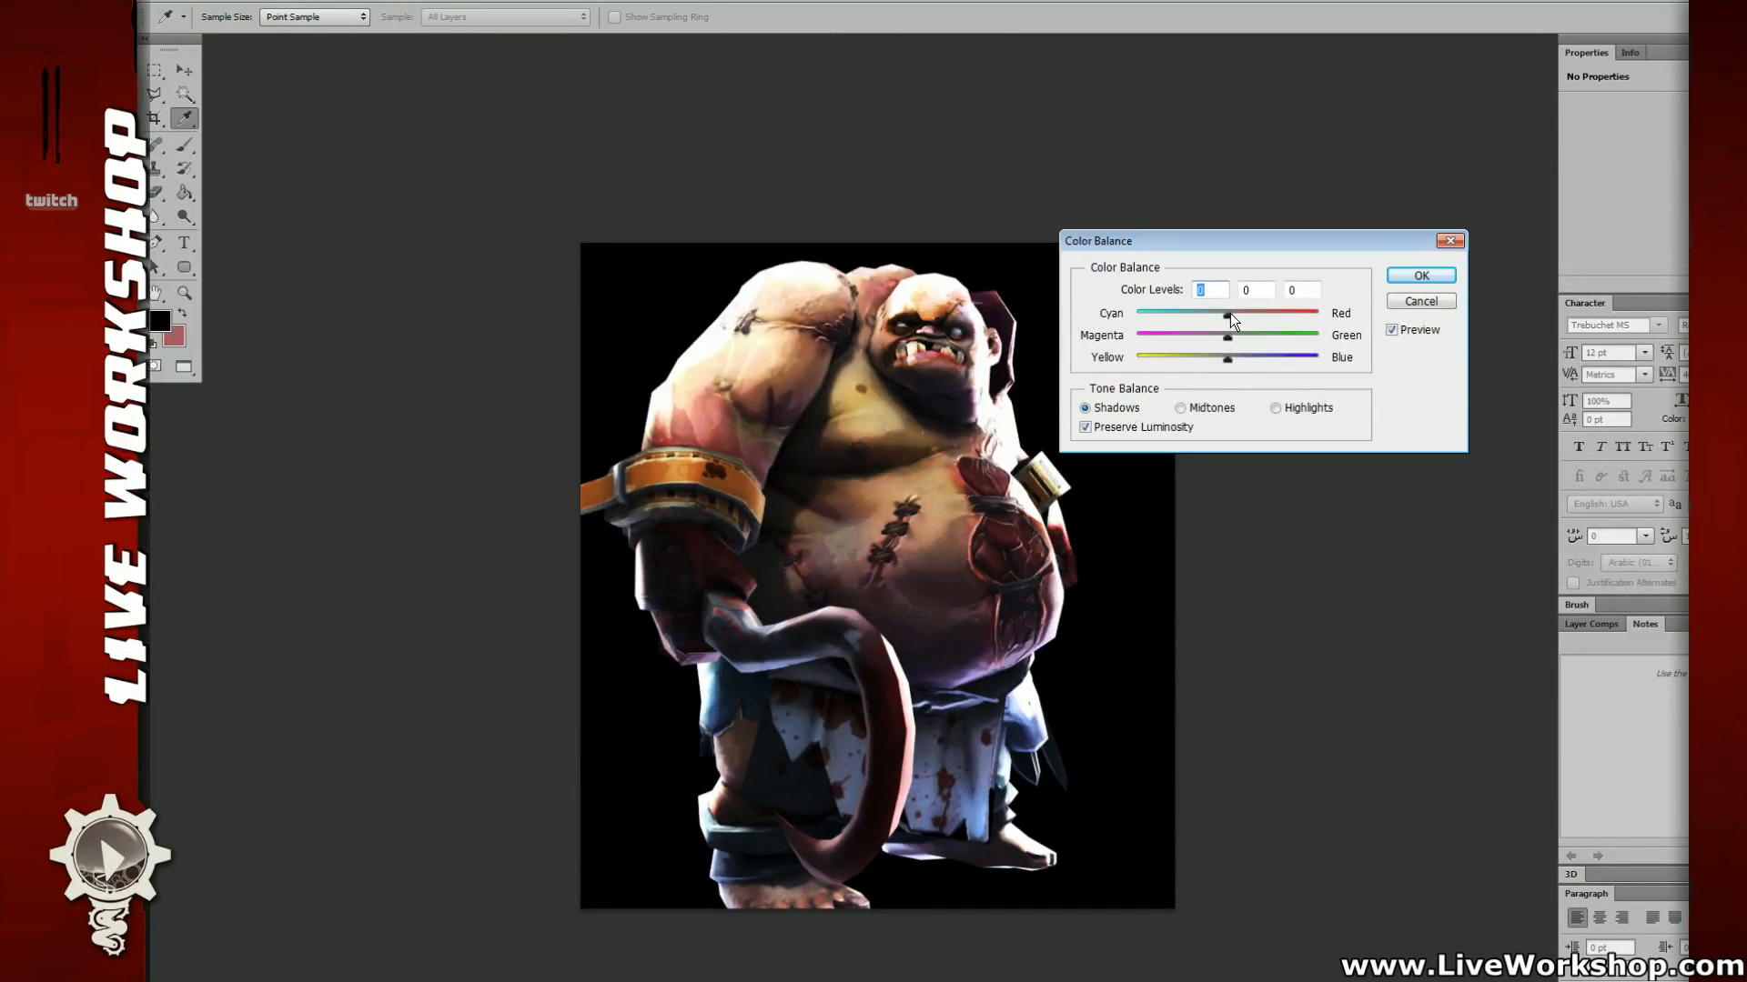
{"action": "left_click_drag", "start_coordinate": [1229, 313], "coordinate": [1144, 324]}
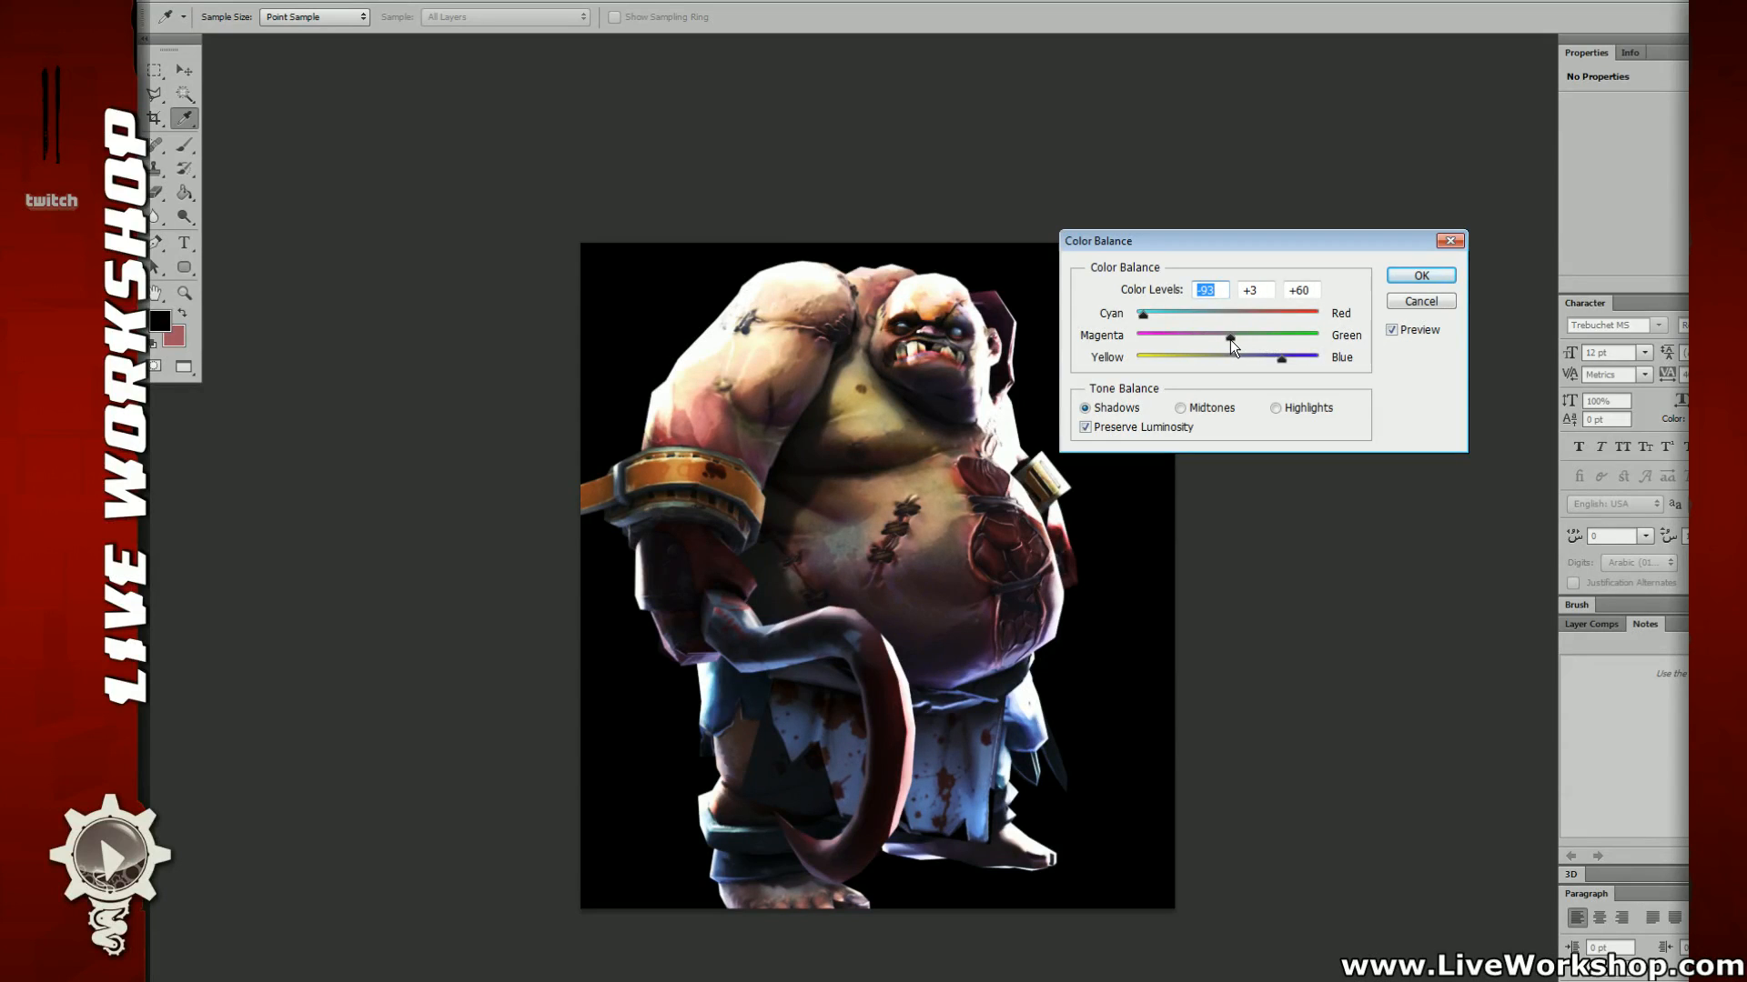
{"action": "left_click", "coordinate": [1421, 274]}
{"action": "key", "text": "v"}
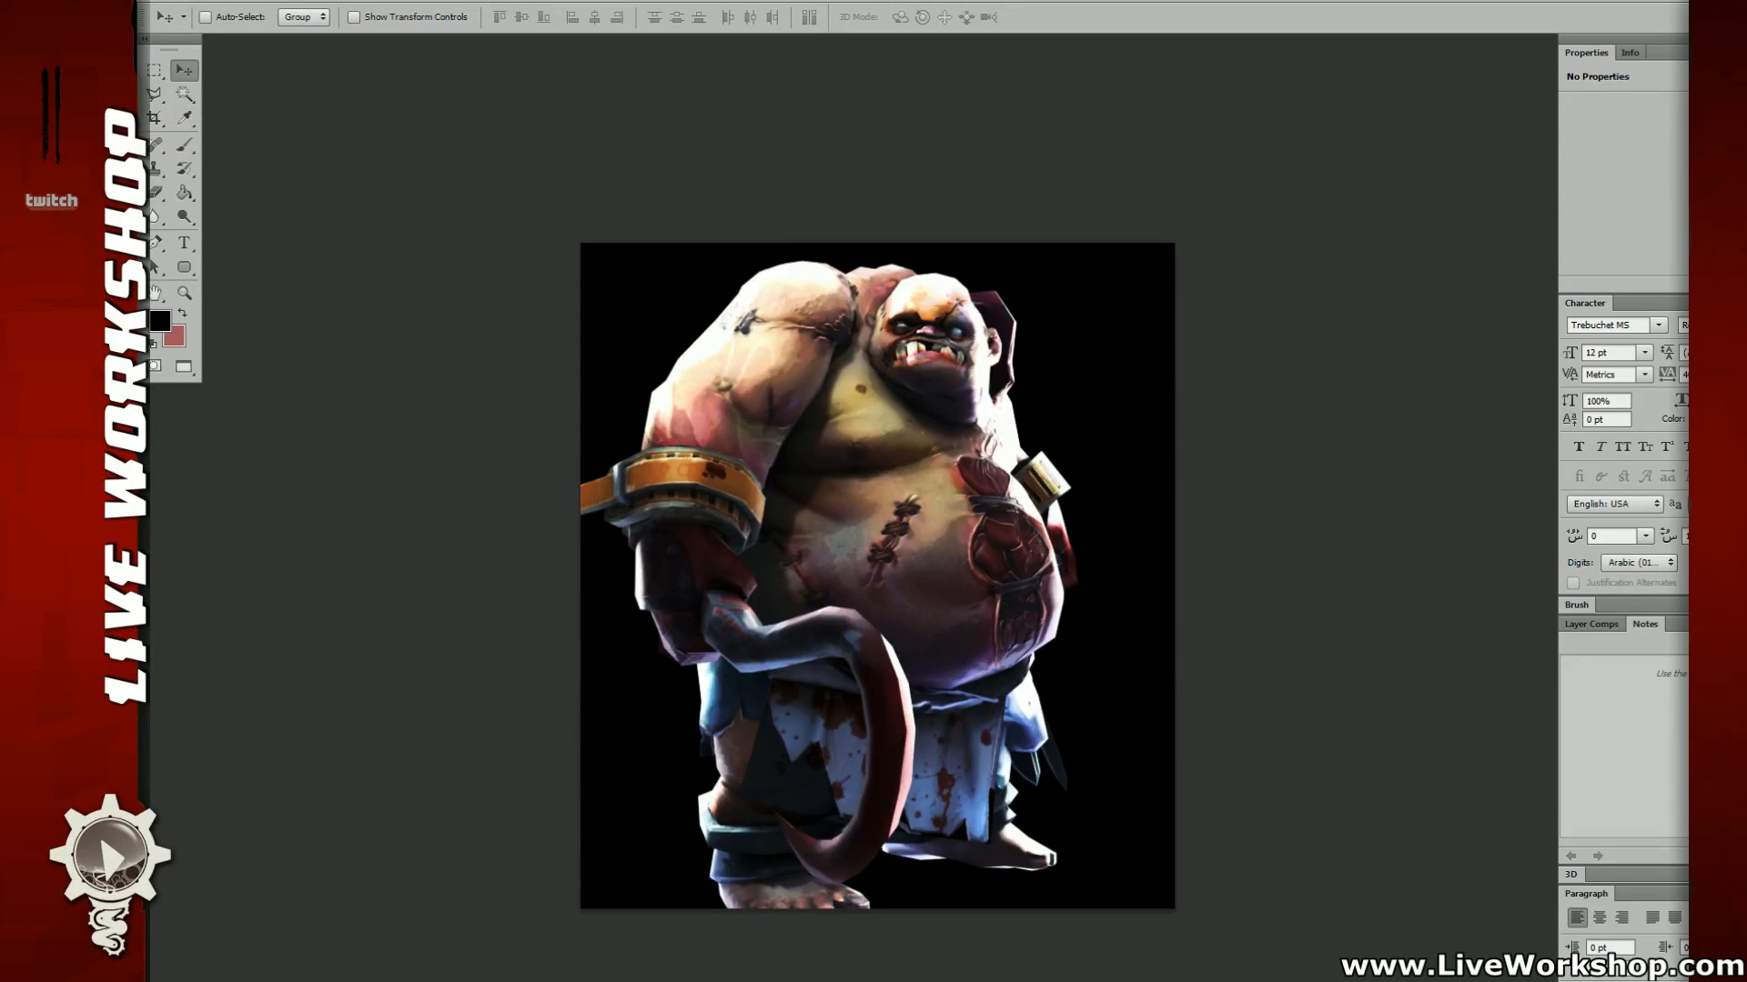
Step: Select the grey background of the plain Pudge render with the Magic Wand, fill it with black and deselect
{"action": "key", "text": "w"}
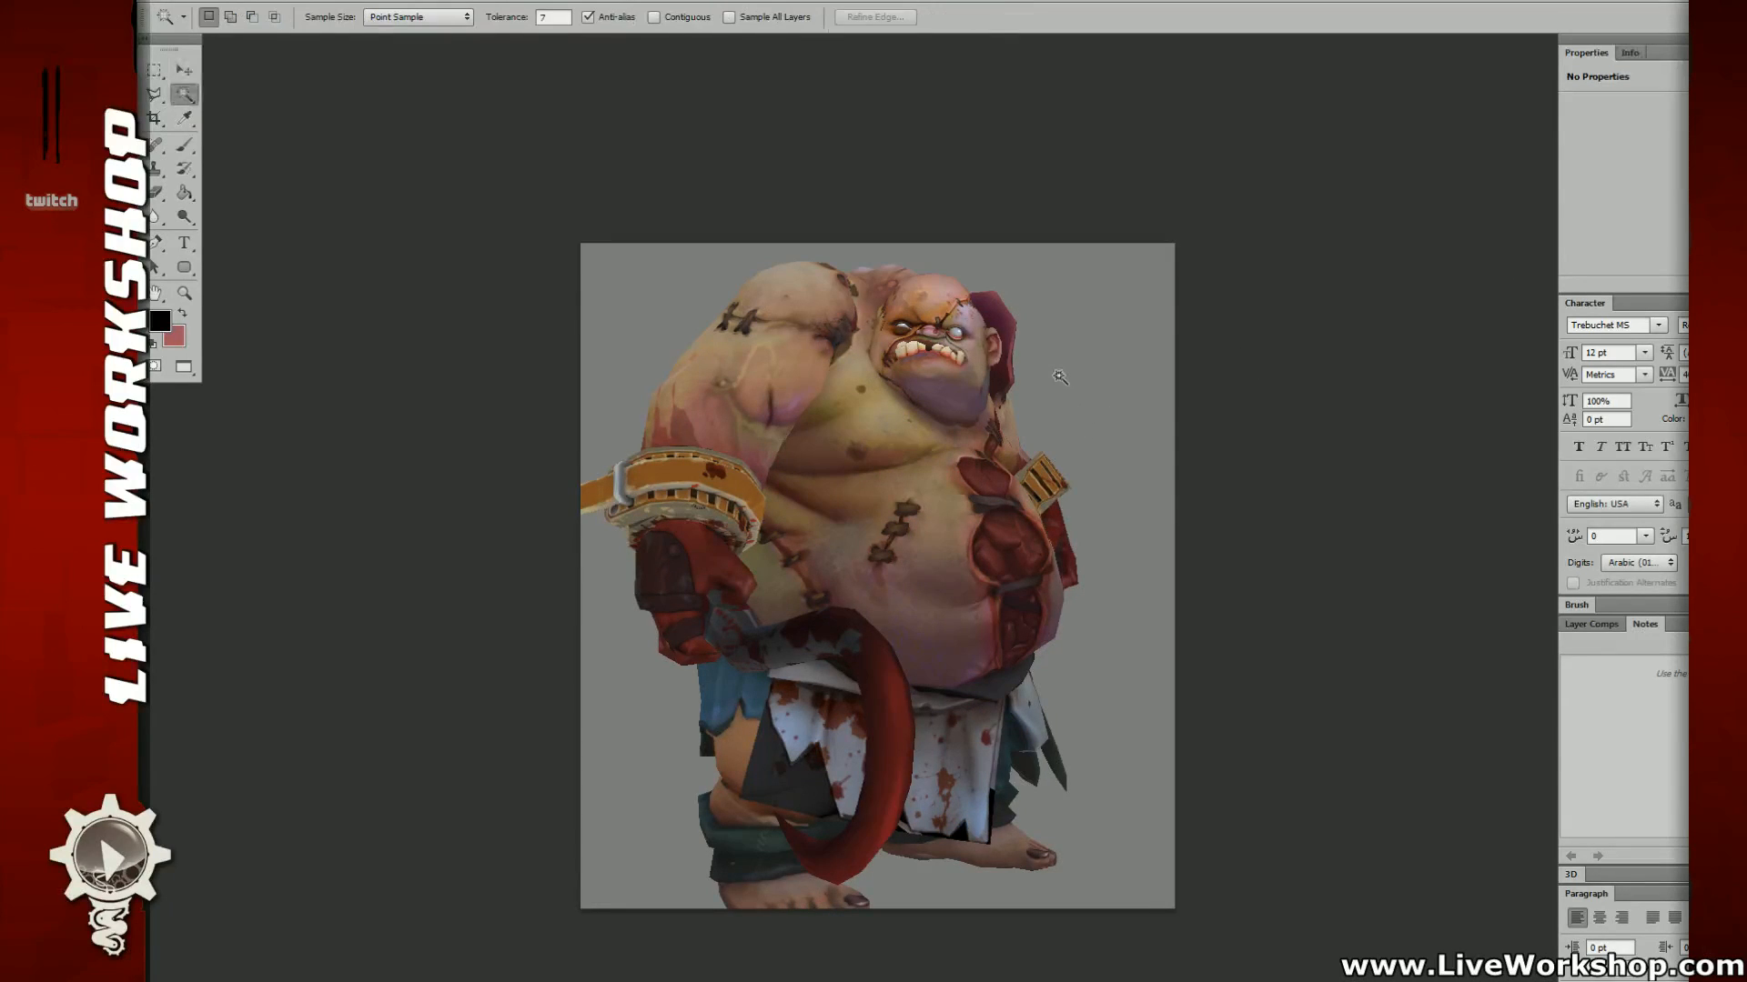
{"action": "left_click", "coordinate": [1062, 373]}
{"action": "key", "text": "alt+BackSpace"}
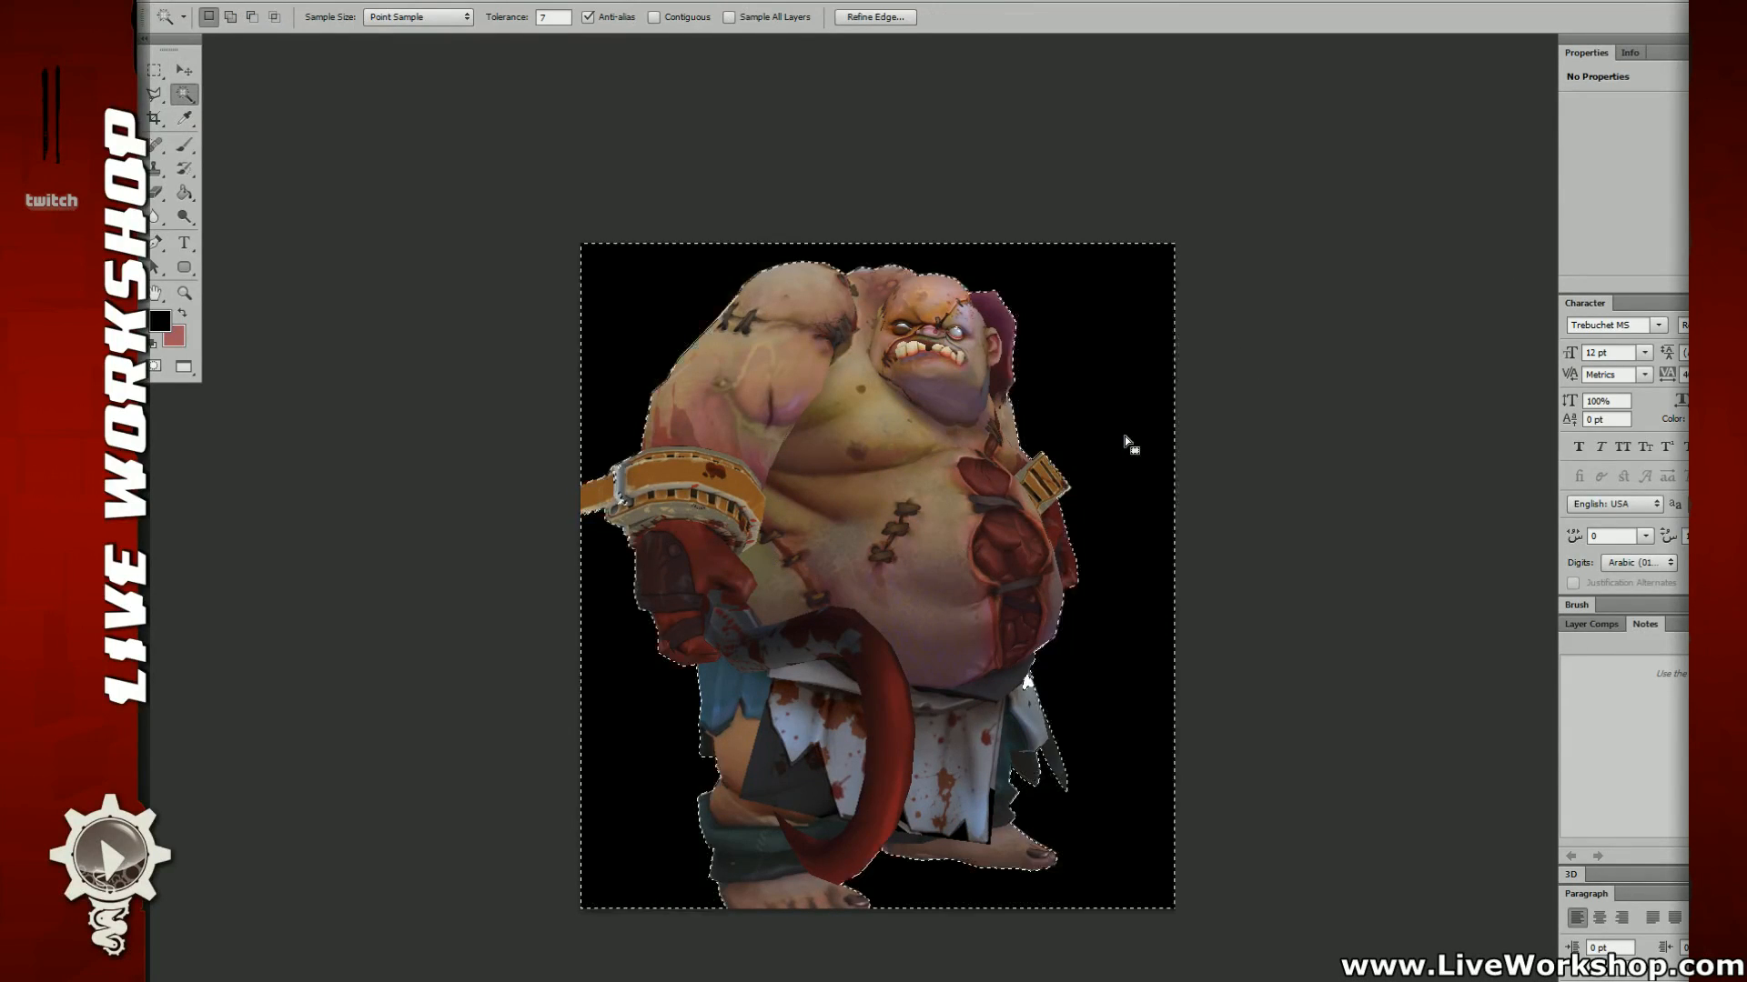
{"action": "key", "text": "m"}
{"action": "key", "text": "ctrl+d"}
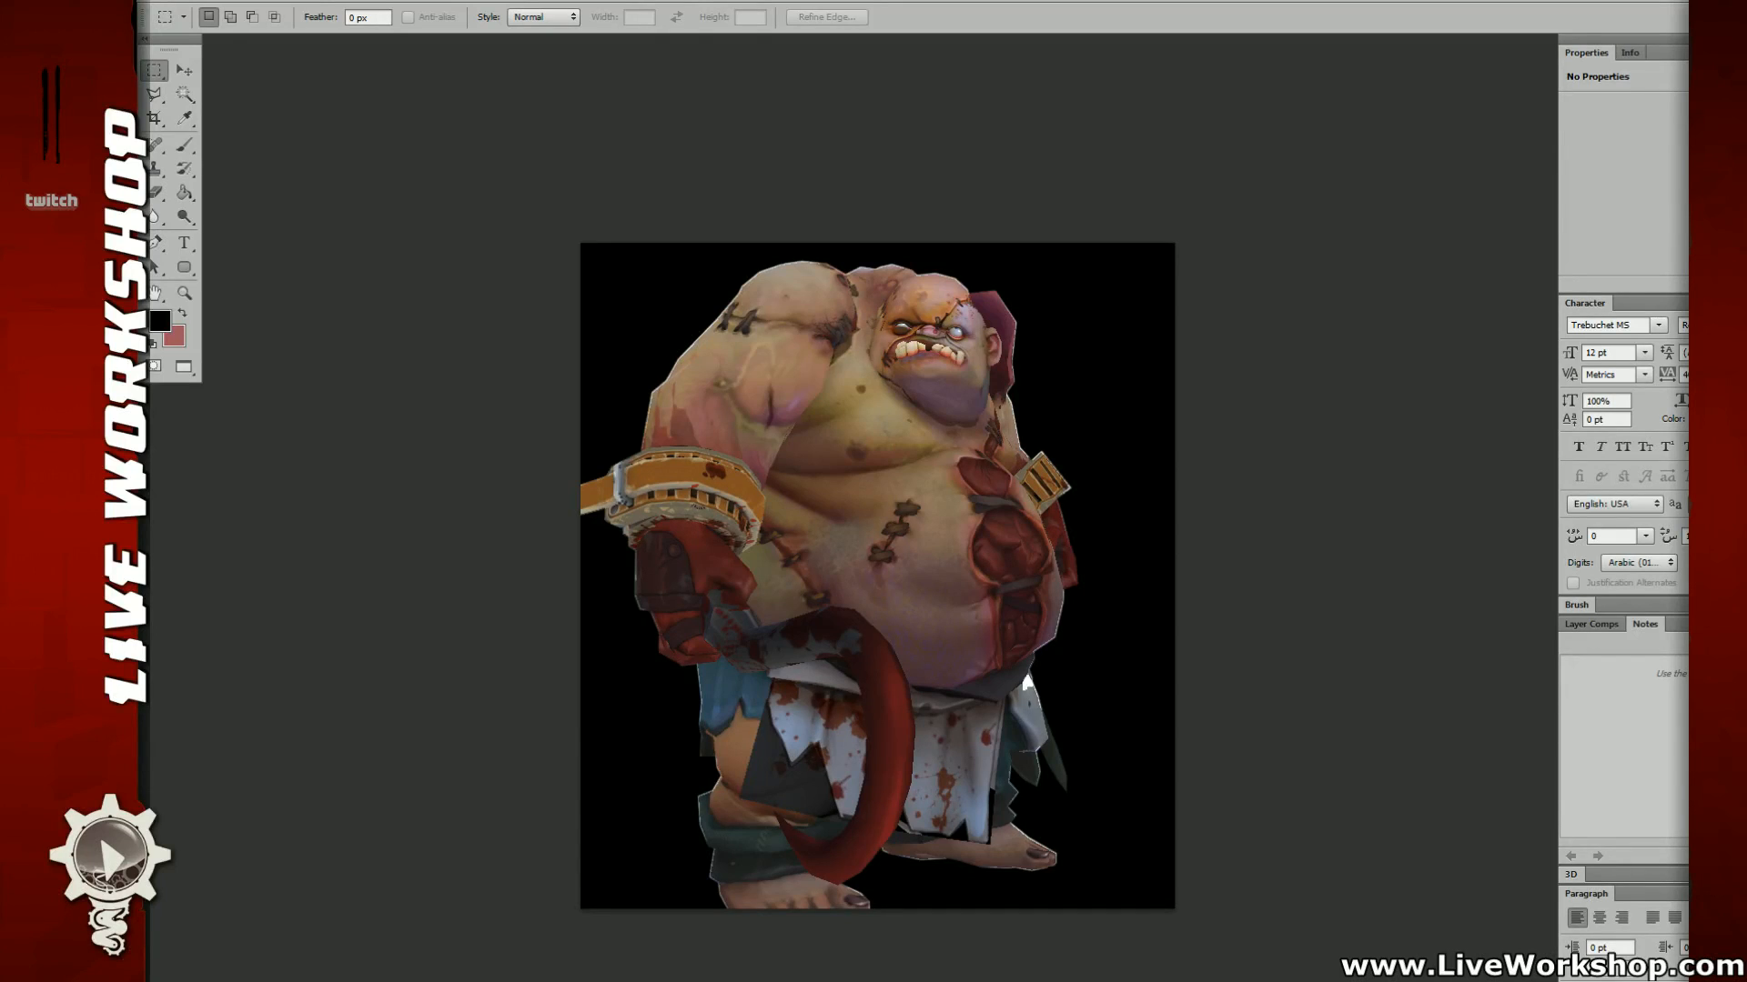
{"action": "key", "text": "ctrl+z"}
{"action": "key", "text": "ctrl+z"}
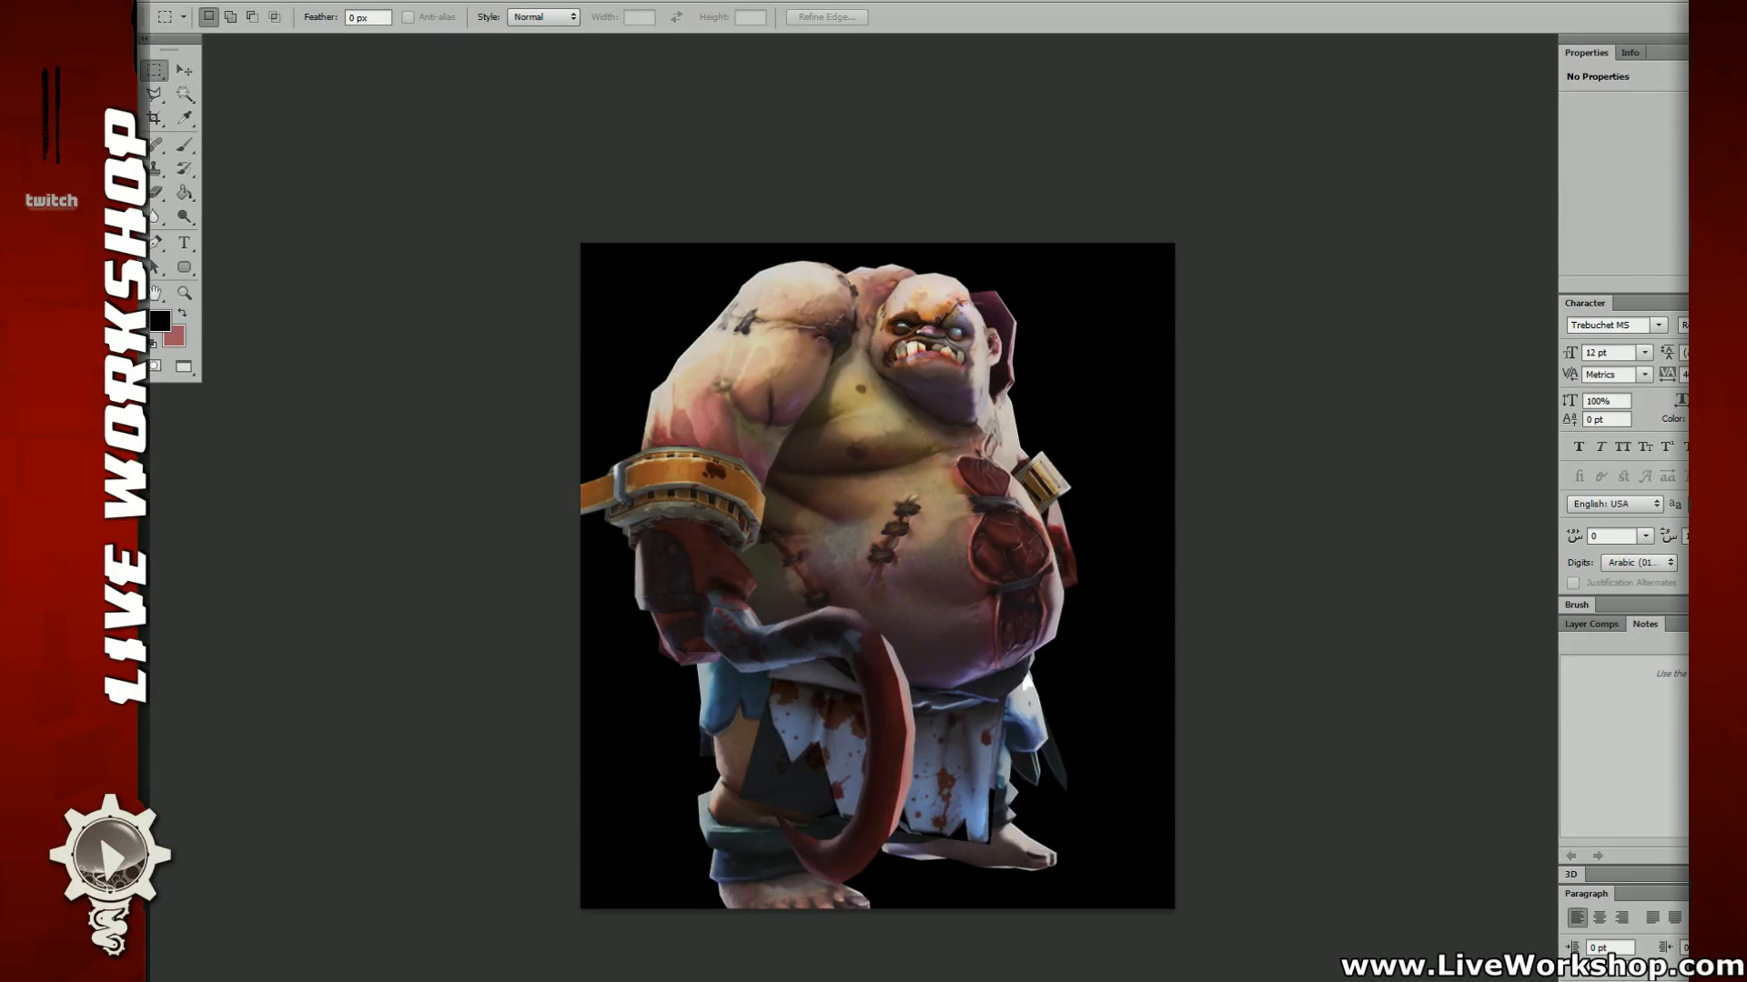
Step: Set the layer's blend mode to Lighten and lower its opacity to about 31%
{"action": "double_click", "coordinate": [1527, 426]}
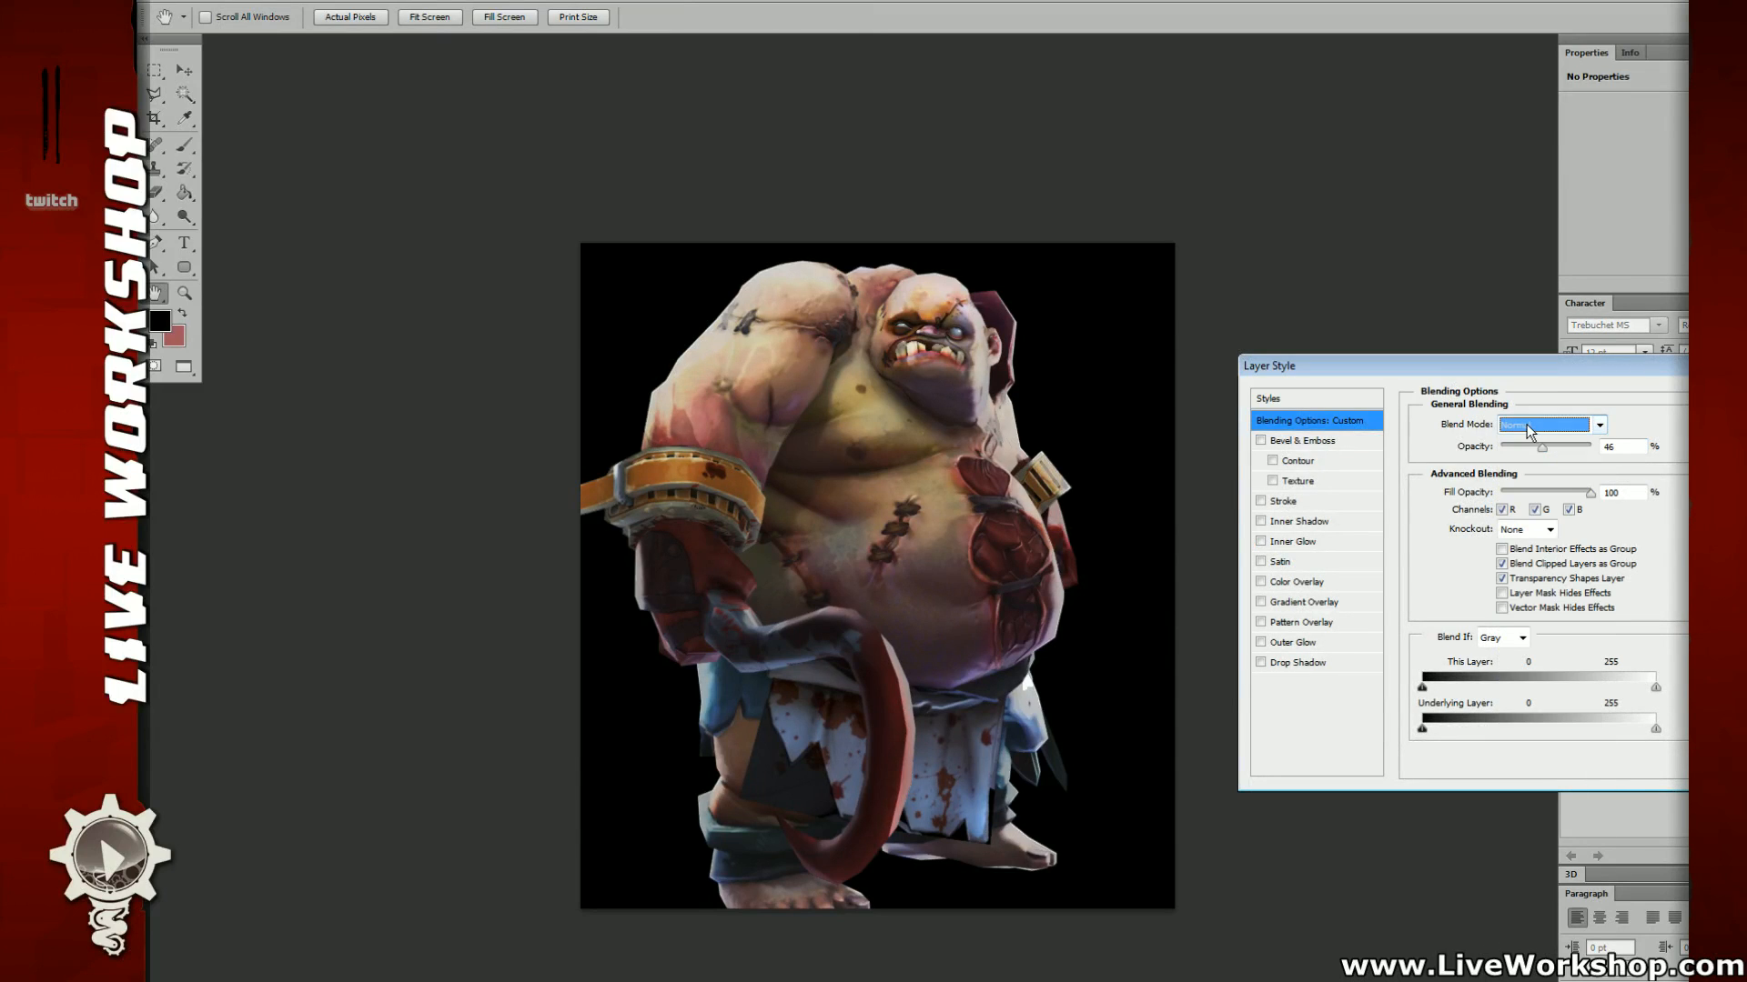
{"action": "scroll", "coordinate": [1527, 424], "scroll_direction": "down", "scroll_amount": 3}
{"action": "scroll", "coordinate": [1526, 425], "scroll_direction": "down", "scroll_amount": 4}
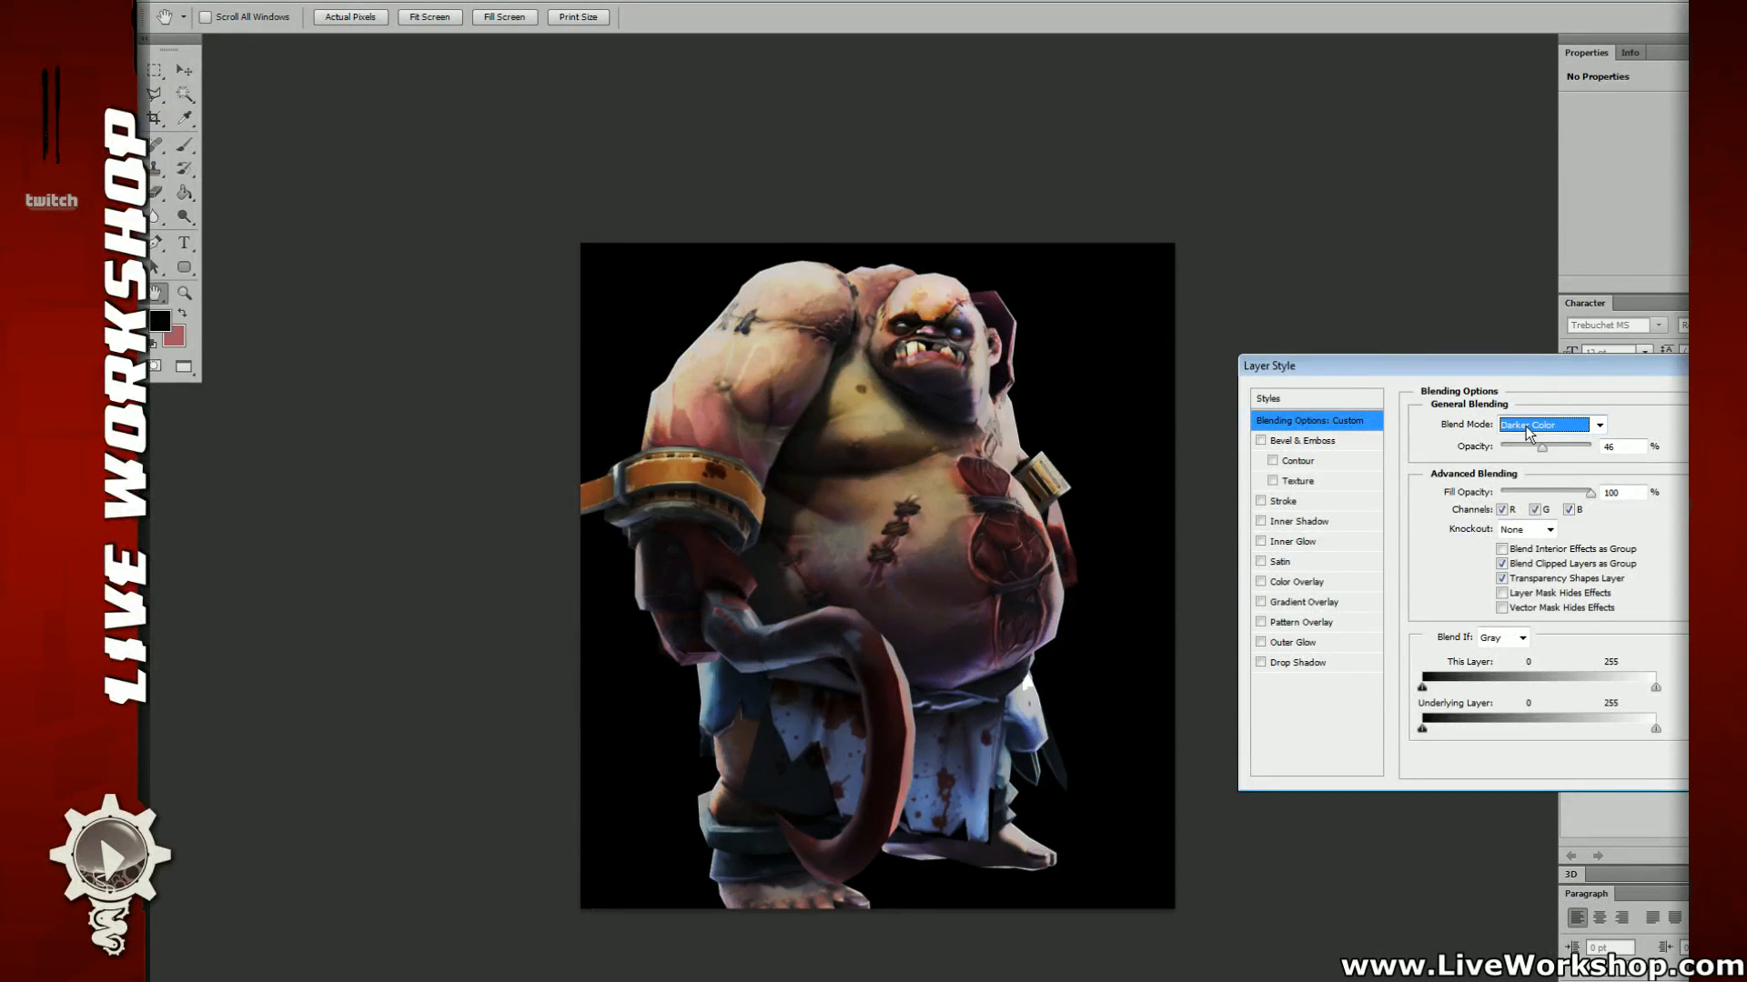
{"action": "scroll", "coordinate": [1525, 426], "scroll_direction": "down", "scroll_amount": 1}
{"action": "scroll", "coordinate": [1525, 425], "scroll_direction": "up", "scroll_amount": 1}
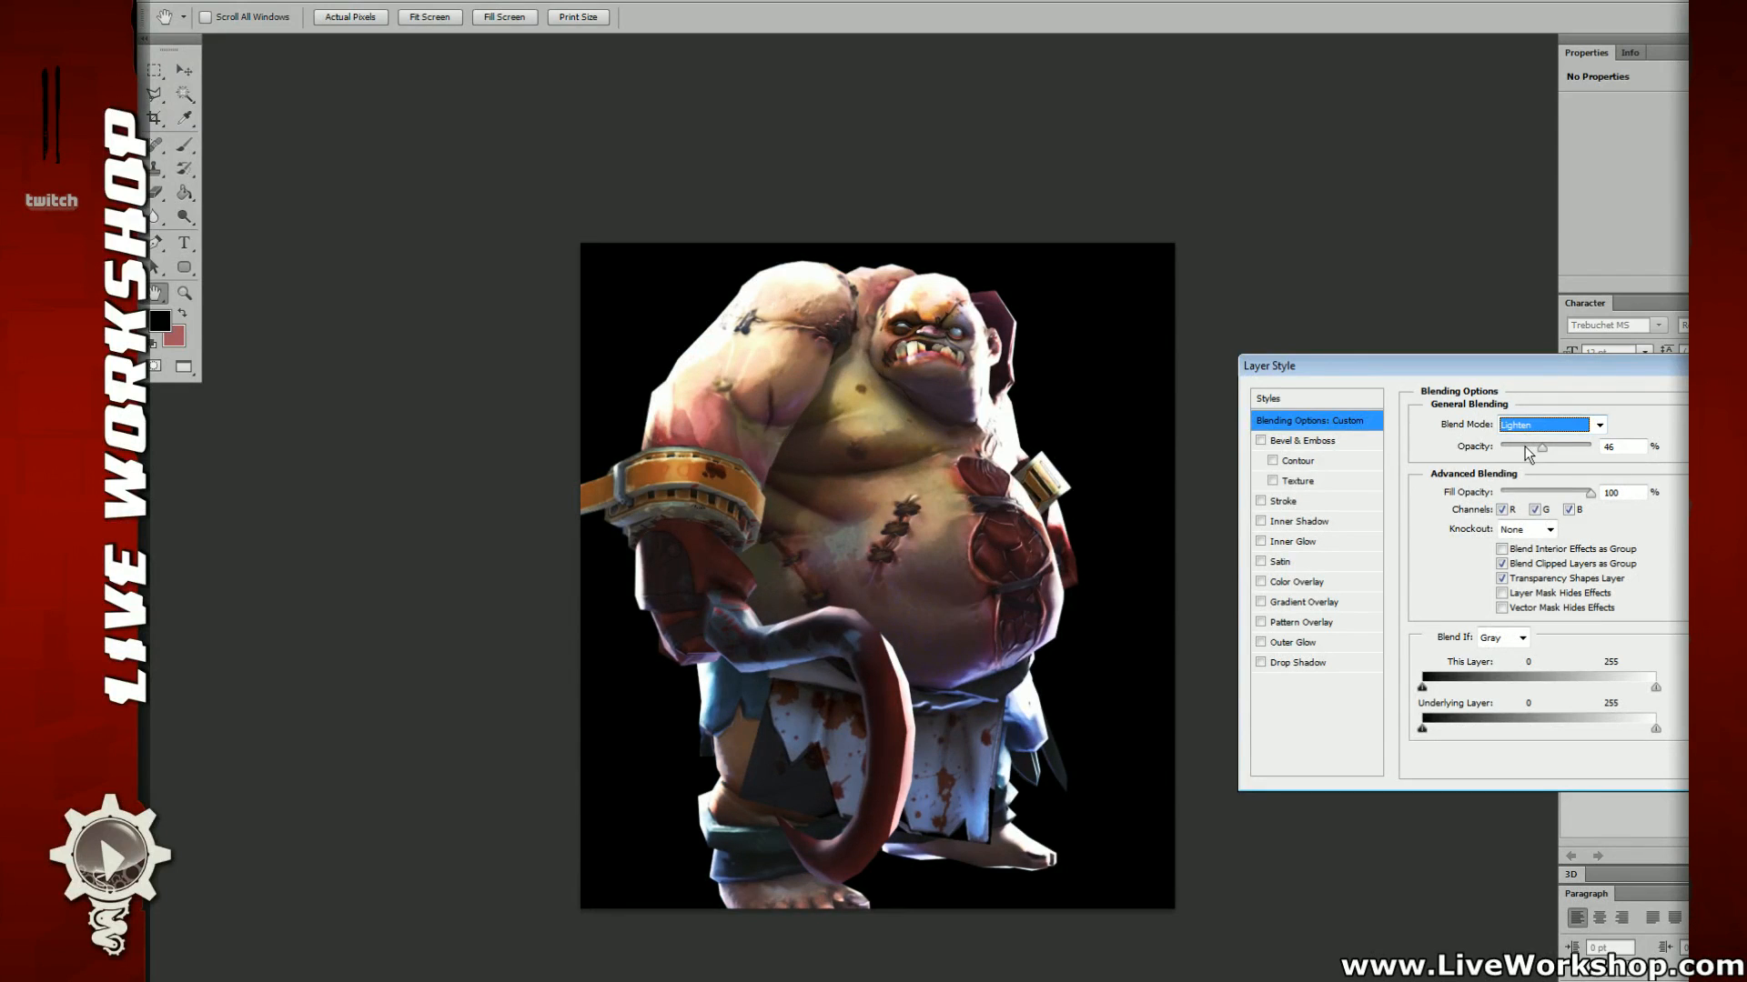
{"action": "left_click", "coordinate": [1536, 445]}
{"action": "mouse_move", "coordinate": [1536, 446]}
{"action": "left_mouse_down"}
{"action": "mouse_move", "coordinate": [1484, 449]}
{"action": "mouse_move", "coordinate": [1524, 451]}
{"action": "left_mouse_up"}
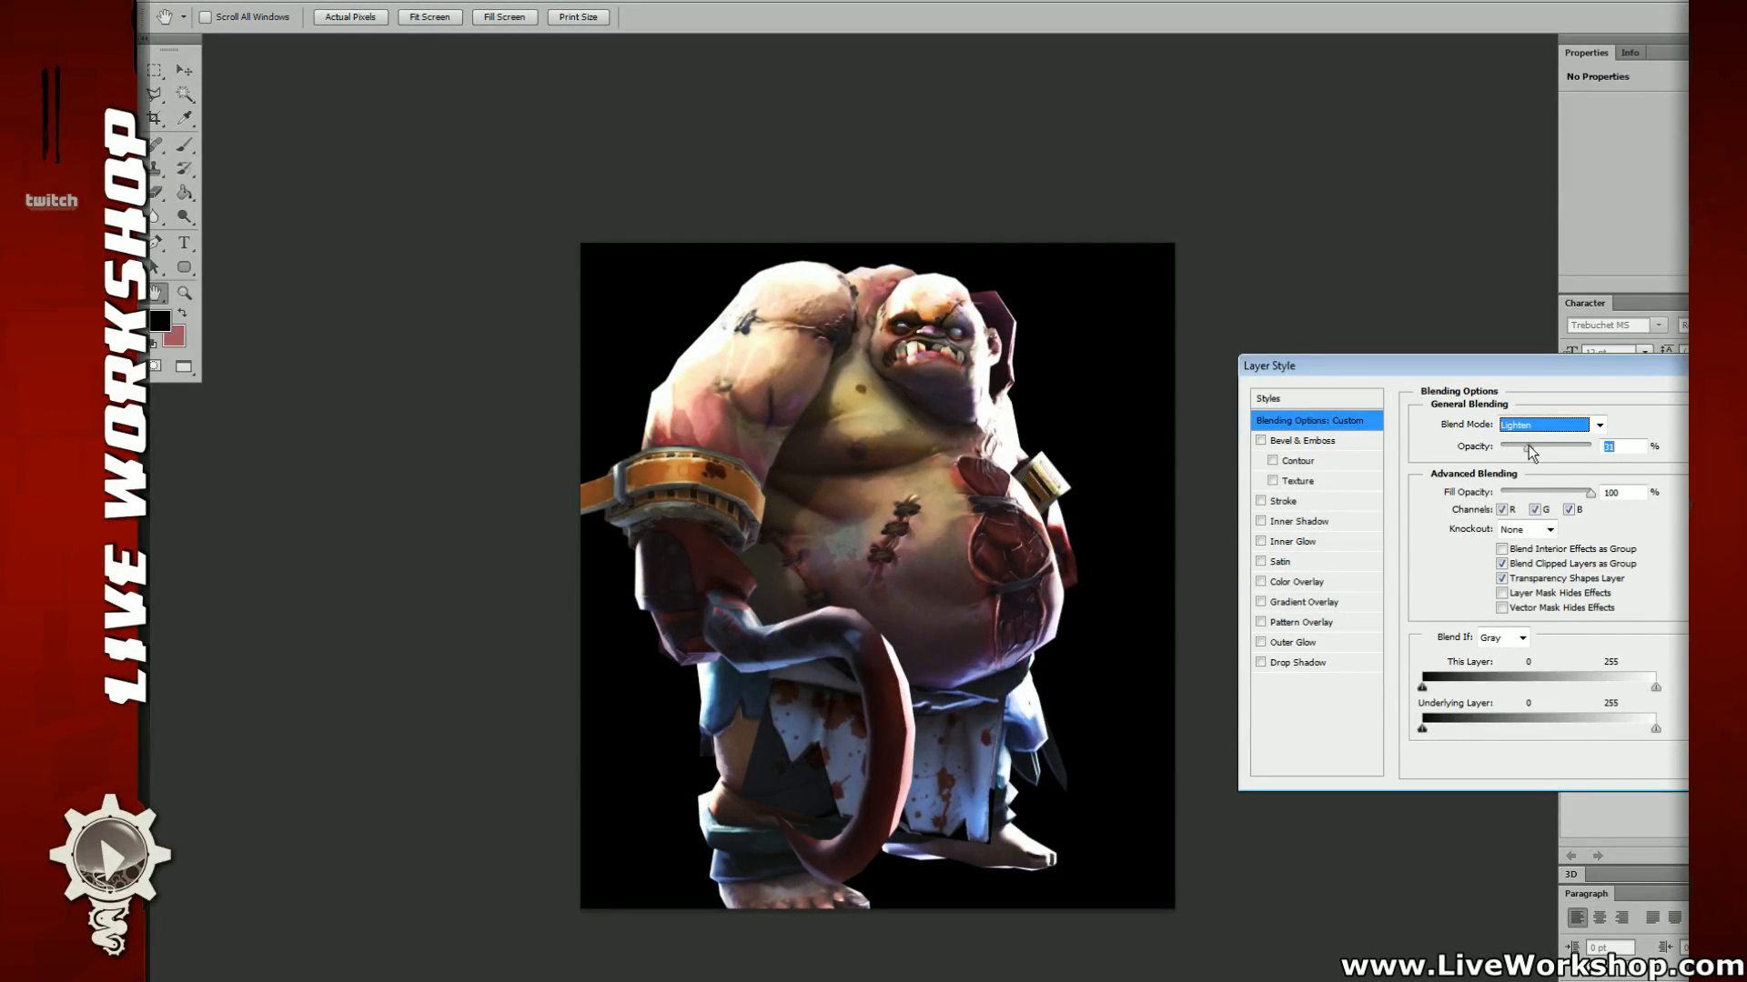
{"action": "key", "text": "Return"}
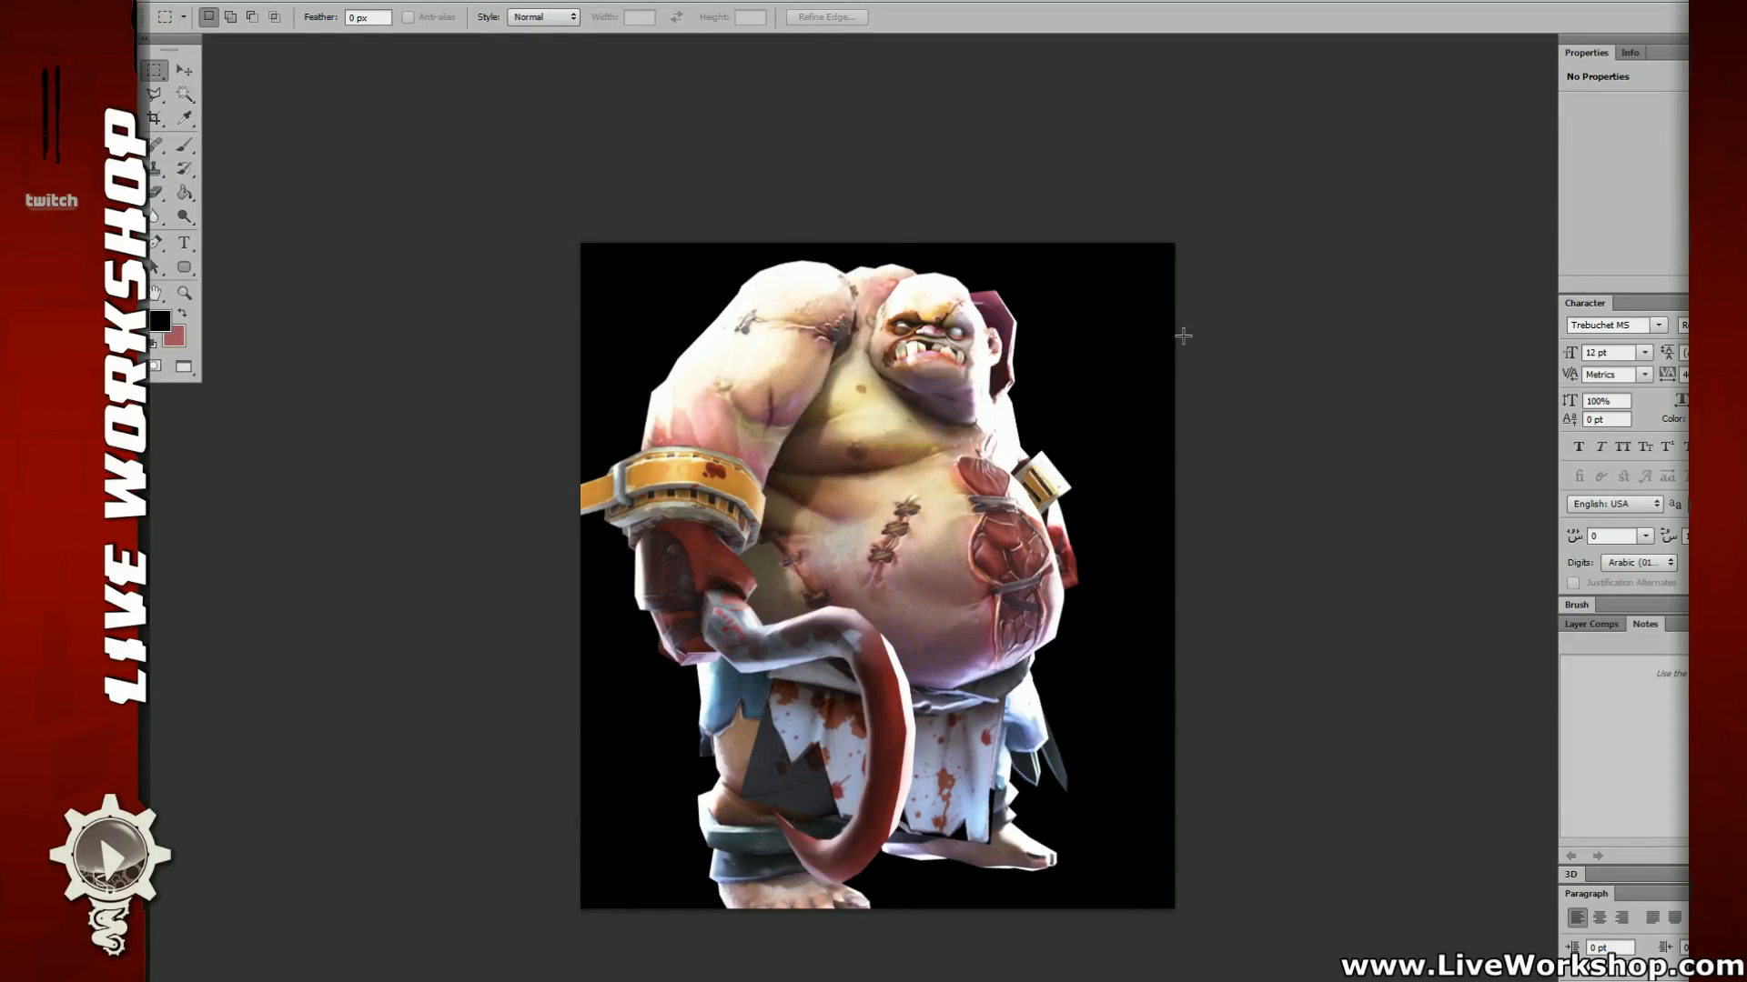
{"action": "key", "text": "ctrl+b"}
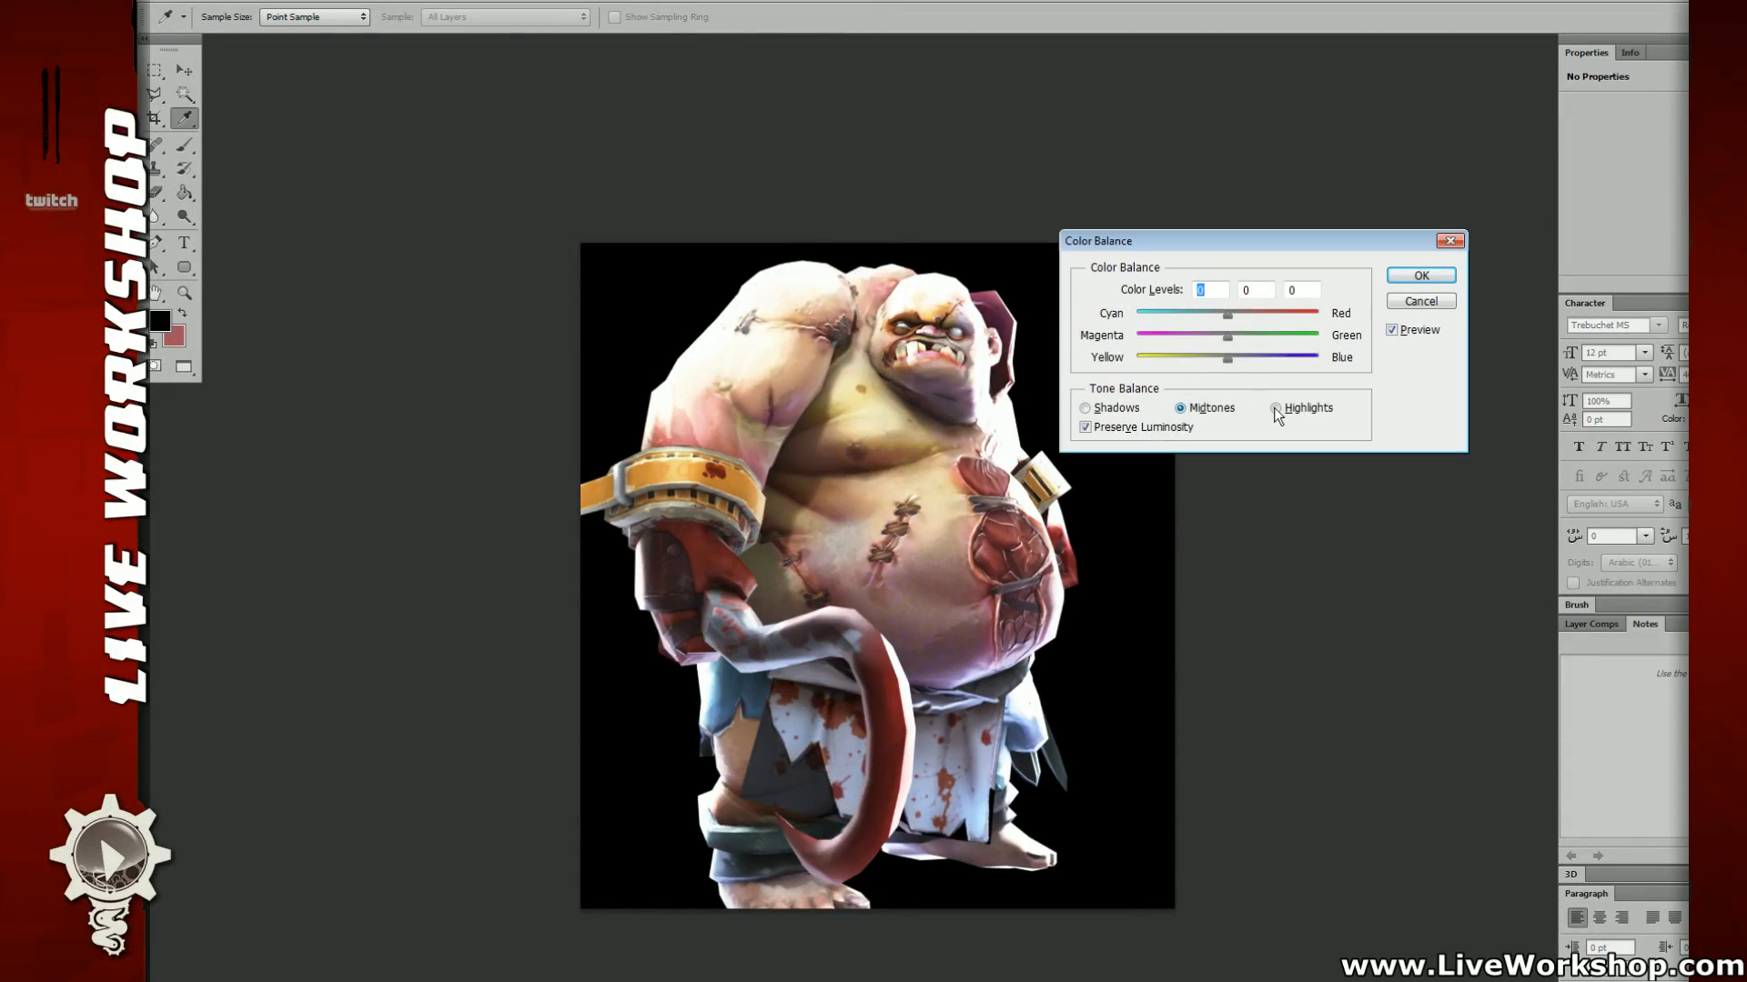
{"action": "left_click", "coordinate": [1274, 407]}
{"action": "left_click_drag", "start_coordinate": [1232, 359], "coordinate": [1238, 358]}
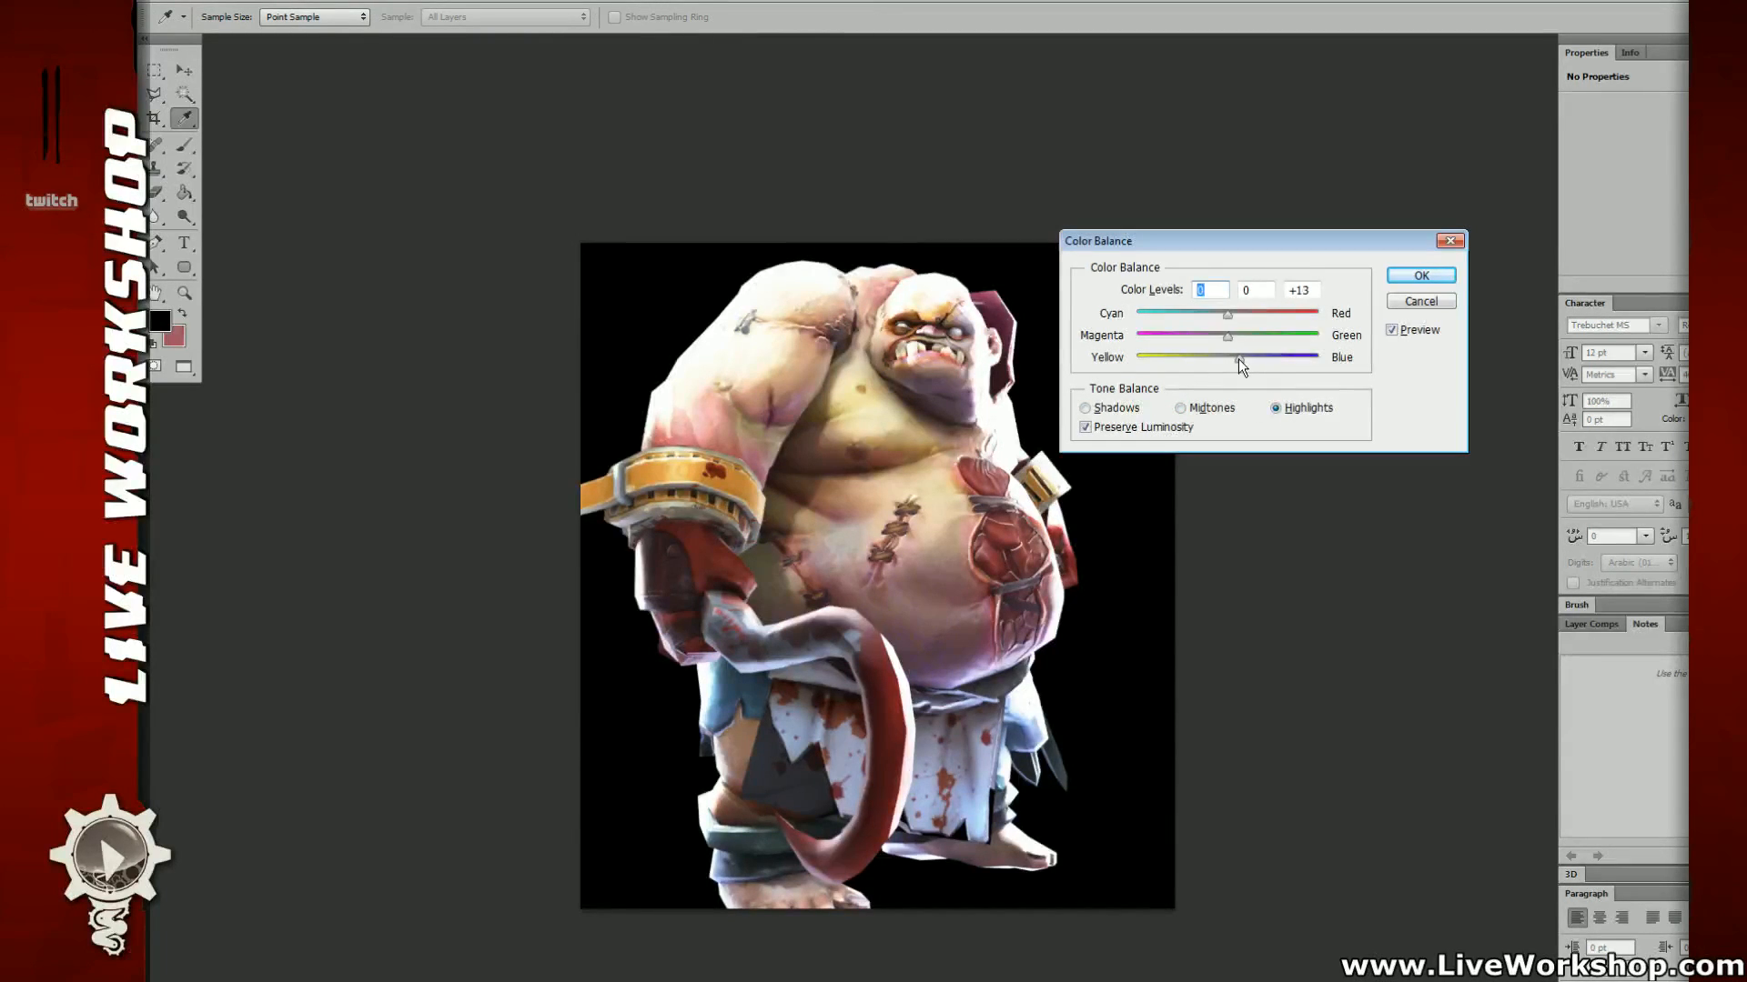
{"action": "left_click", "coordinate": [1431, 300]}
Step: Darken the layer with Levels, using a black input level of 143 and a midtone value of 0.32
{"action": "key", "text": "ctrl+l"}
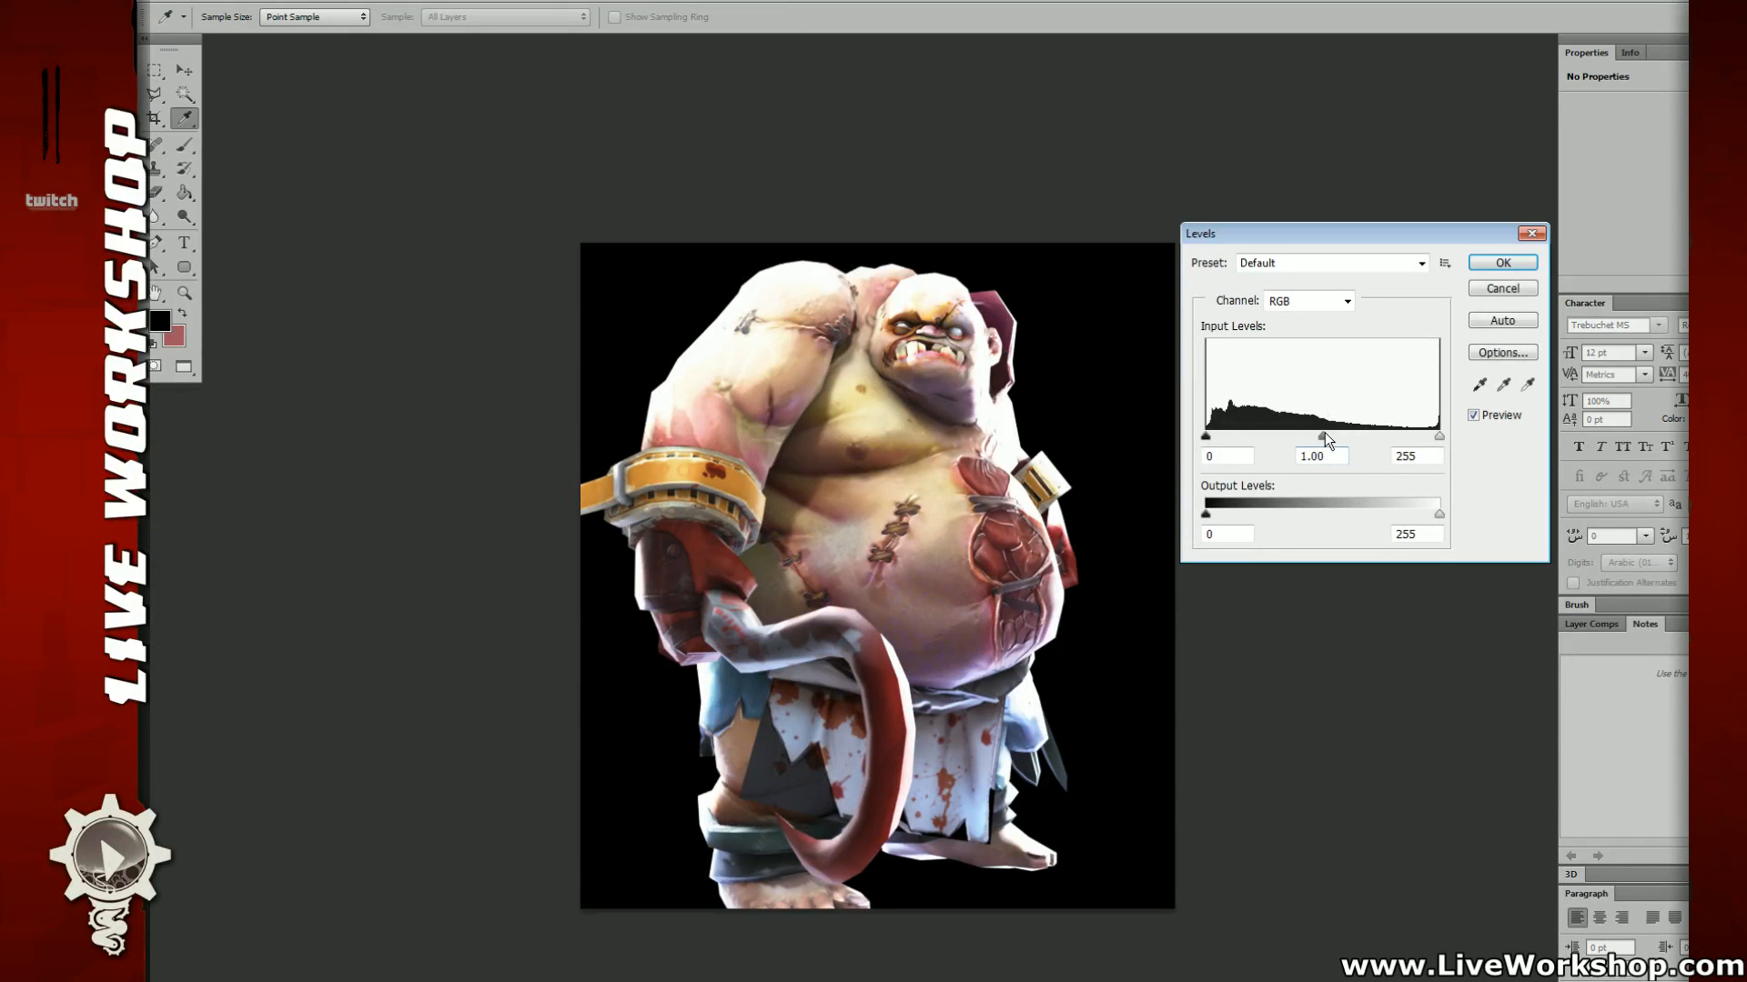
{"action": "left_click_drag", "start_coordinate": [1325, 435], "coordinate": [1362, 435]}
{"action": "left_click_drag", "start_coordinate": [1207, 437], "coordinate": [1339, 435]}
{"action": "left_click_drag", "start_coordinate": [1205, 513], "coordinate": [1208, 512]}
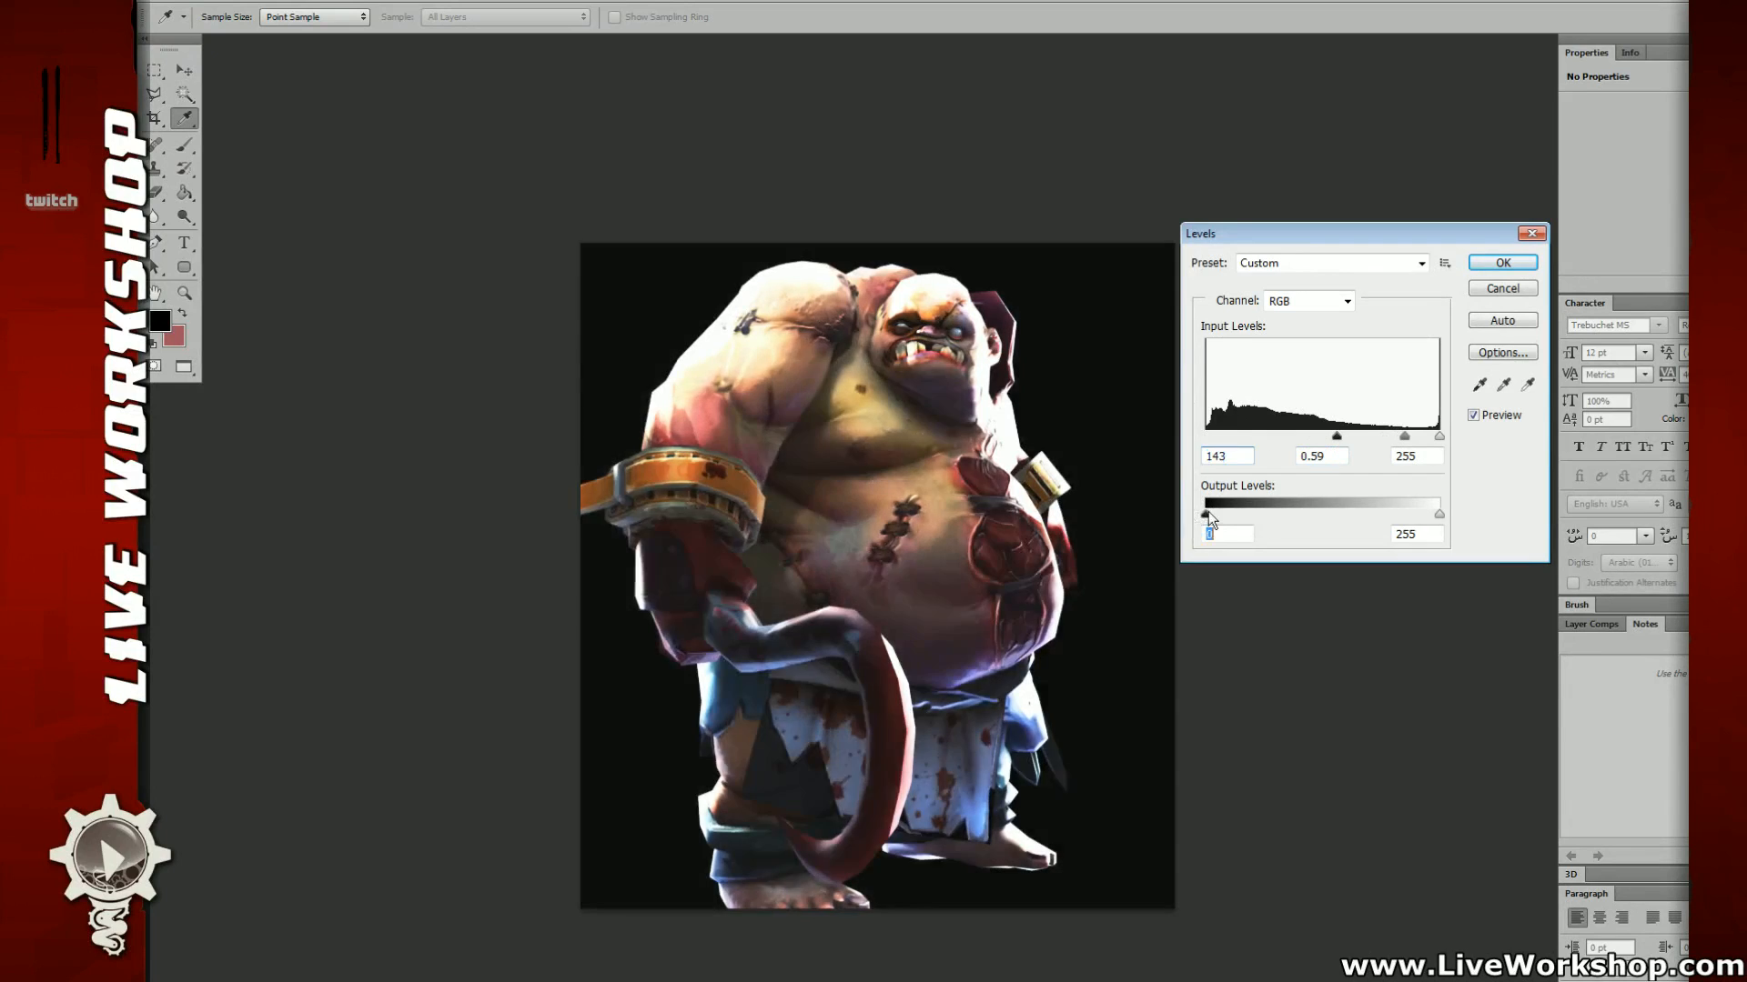
{"action": "left_click_drag", "start_coordinate": [1404, 436], "coordinate": [1419, 435]}
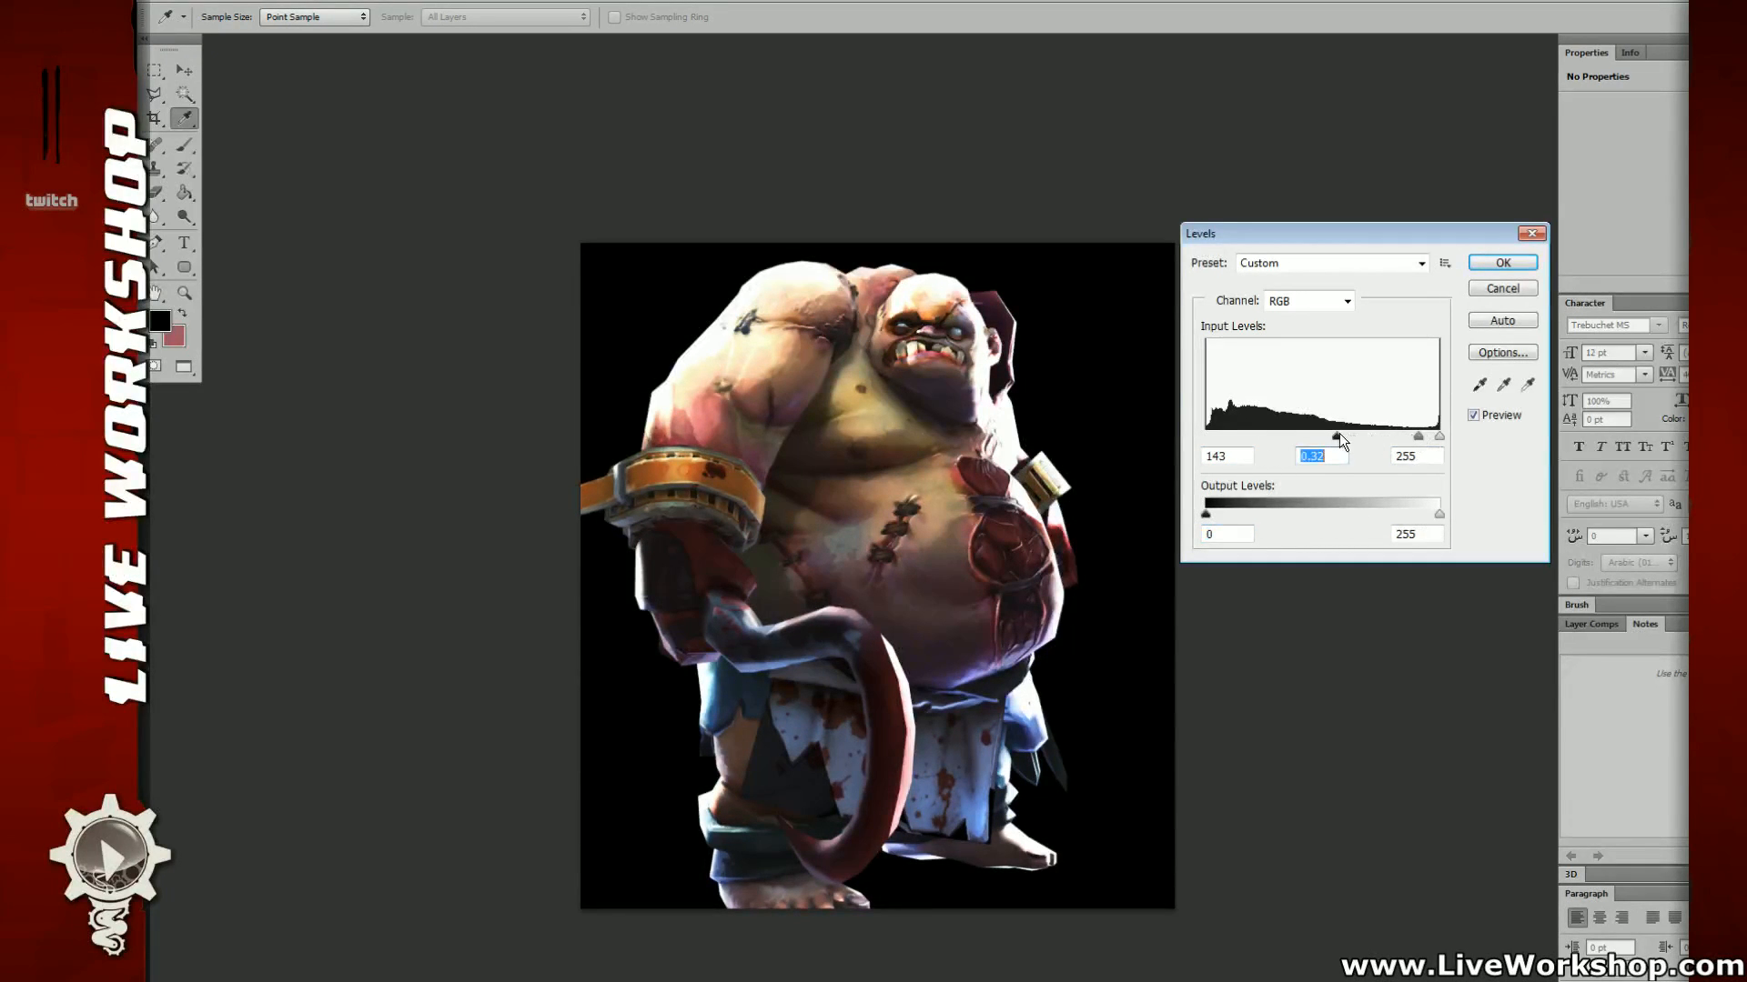
{"action": "left_click", "coordinate": [1503, 263]}
{"action": "key", "text": "m"}
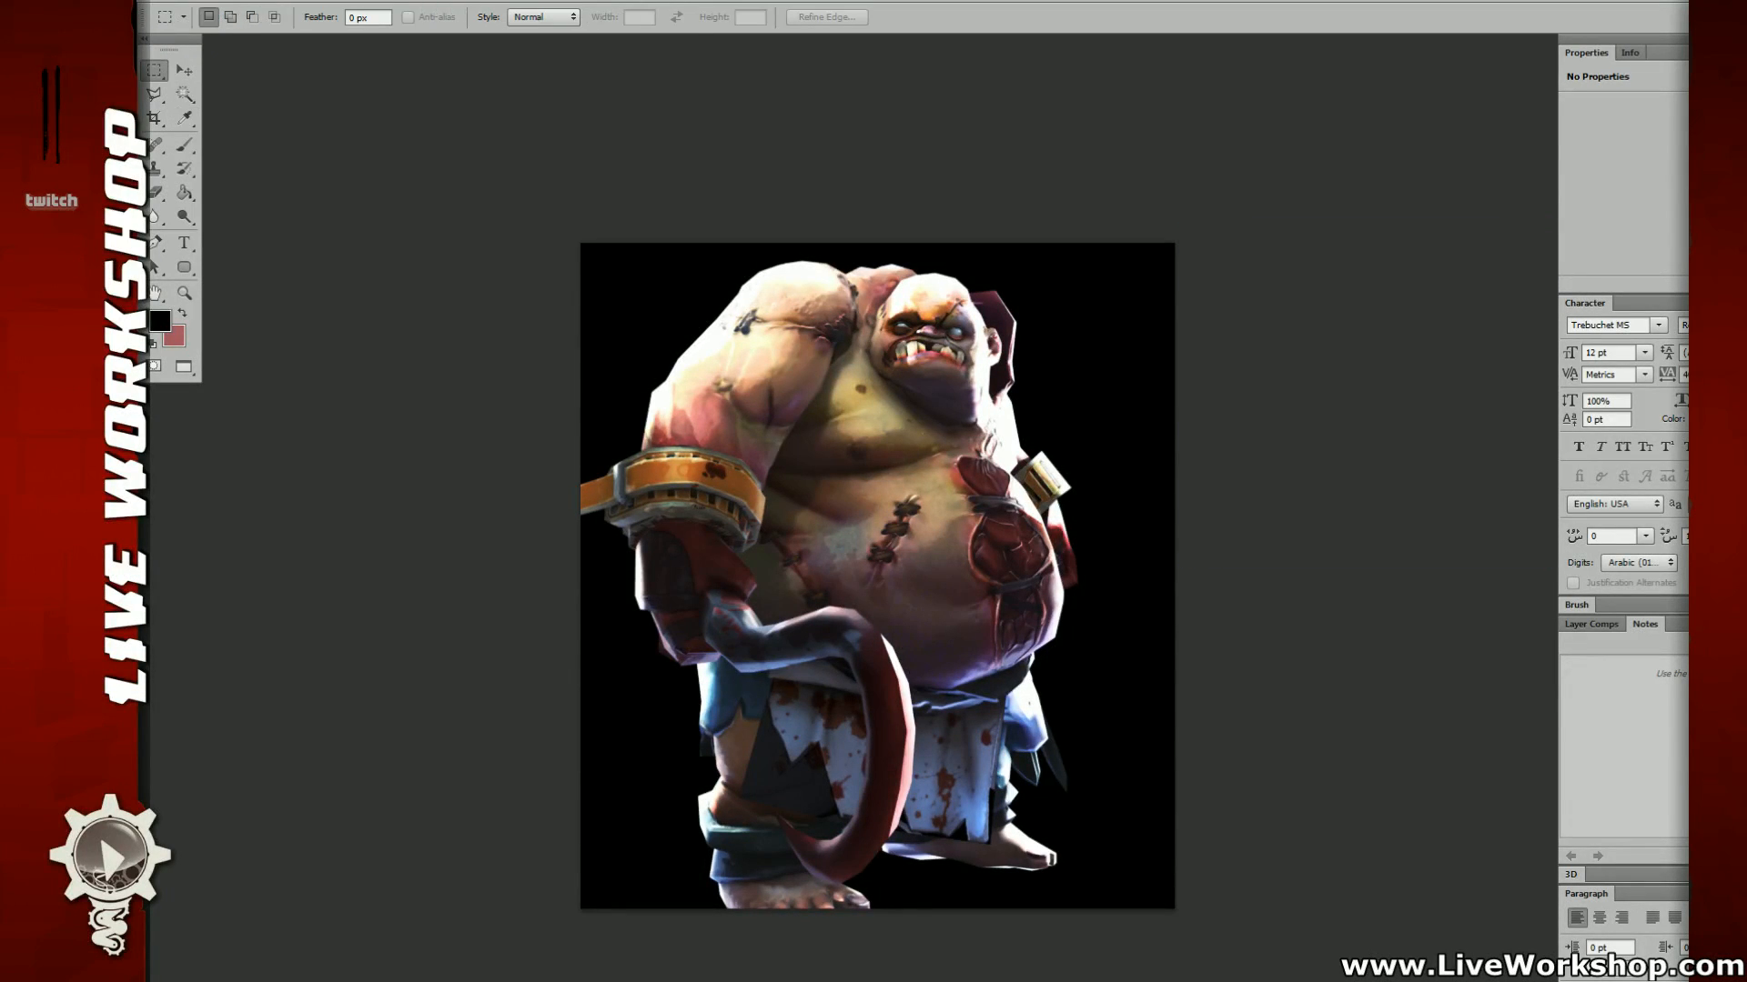
Step: Try lowering the layer's brightness strongly using Brightness/Contrast with Use Legacy switched on
{"action": "key", "text": "ctrl+shift+b"}
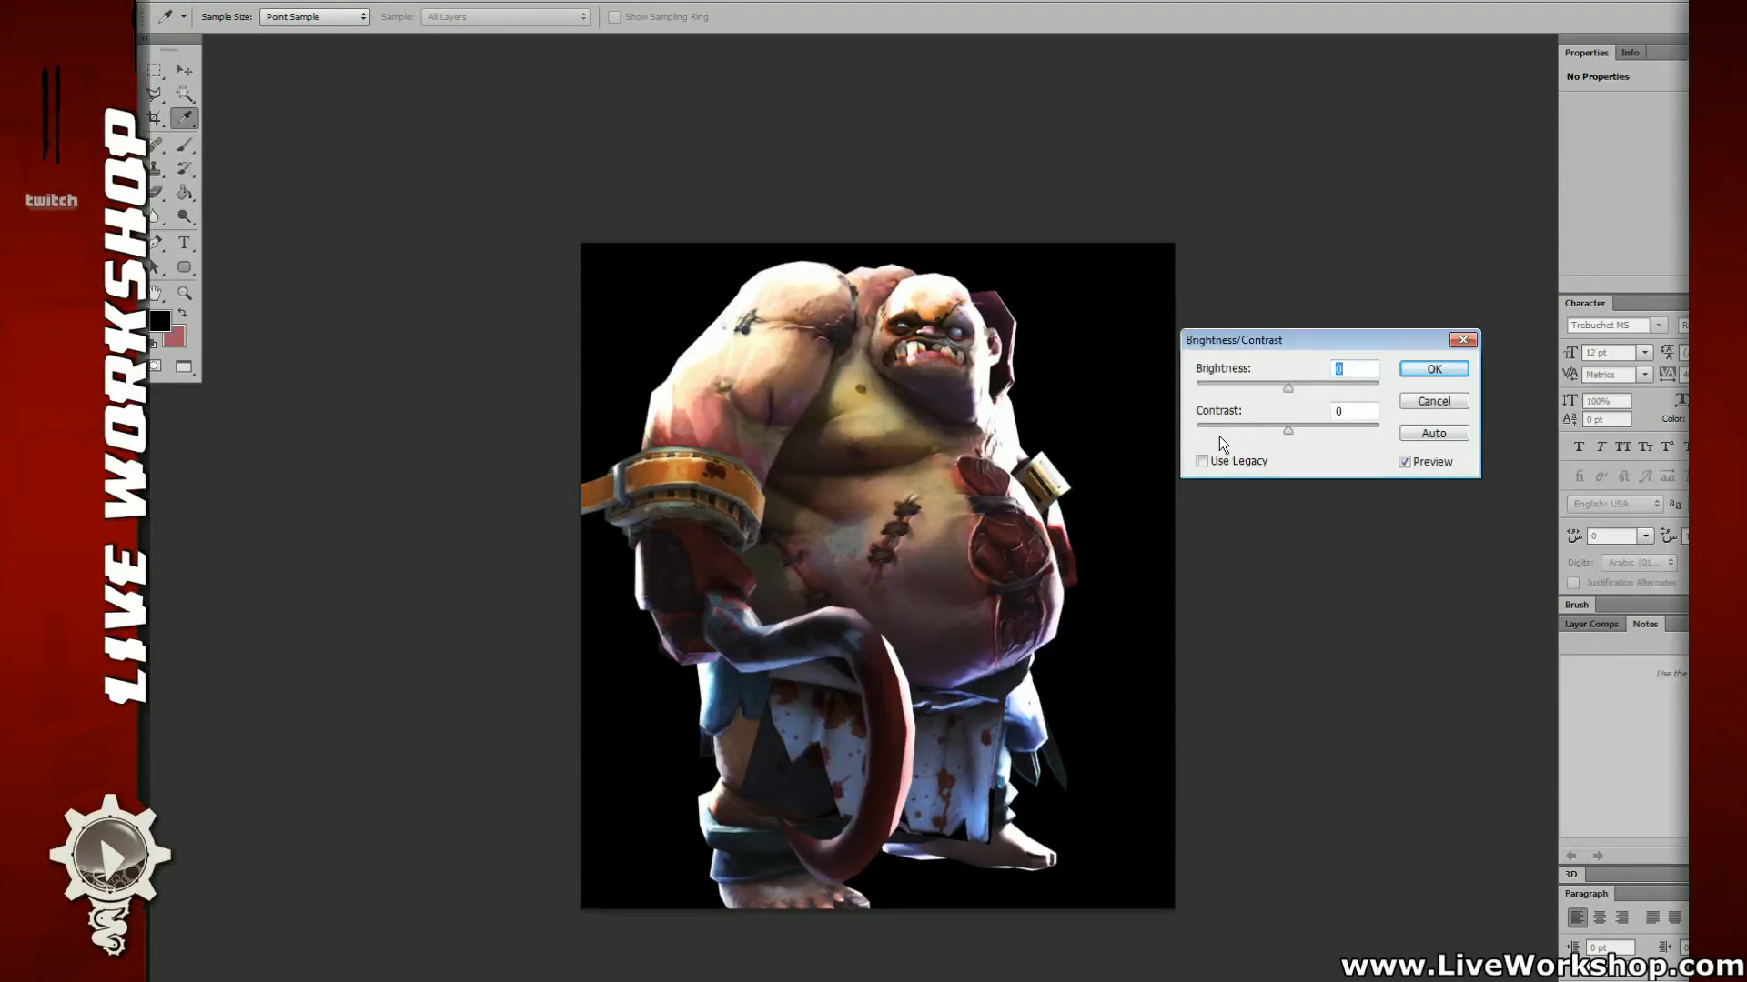
{"action": "left_click", "coordinate": [1203, 462]}
{"action": "left_click_drag", "start_coordinate": [1293, 389], "coordinate": [1226, 389]}
{"action": "left_click", "coordinate": [1426, 372]}
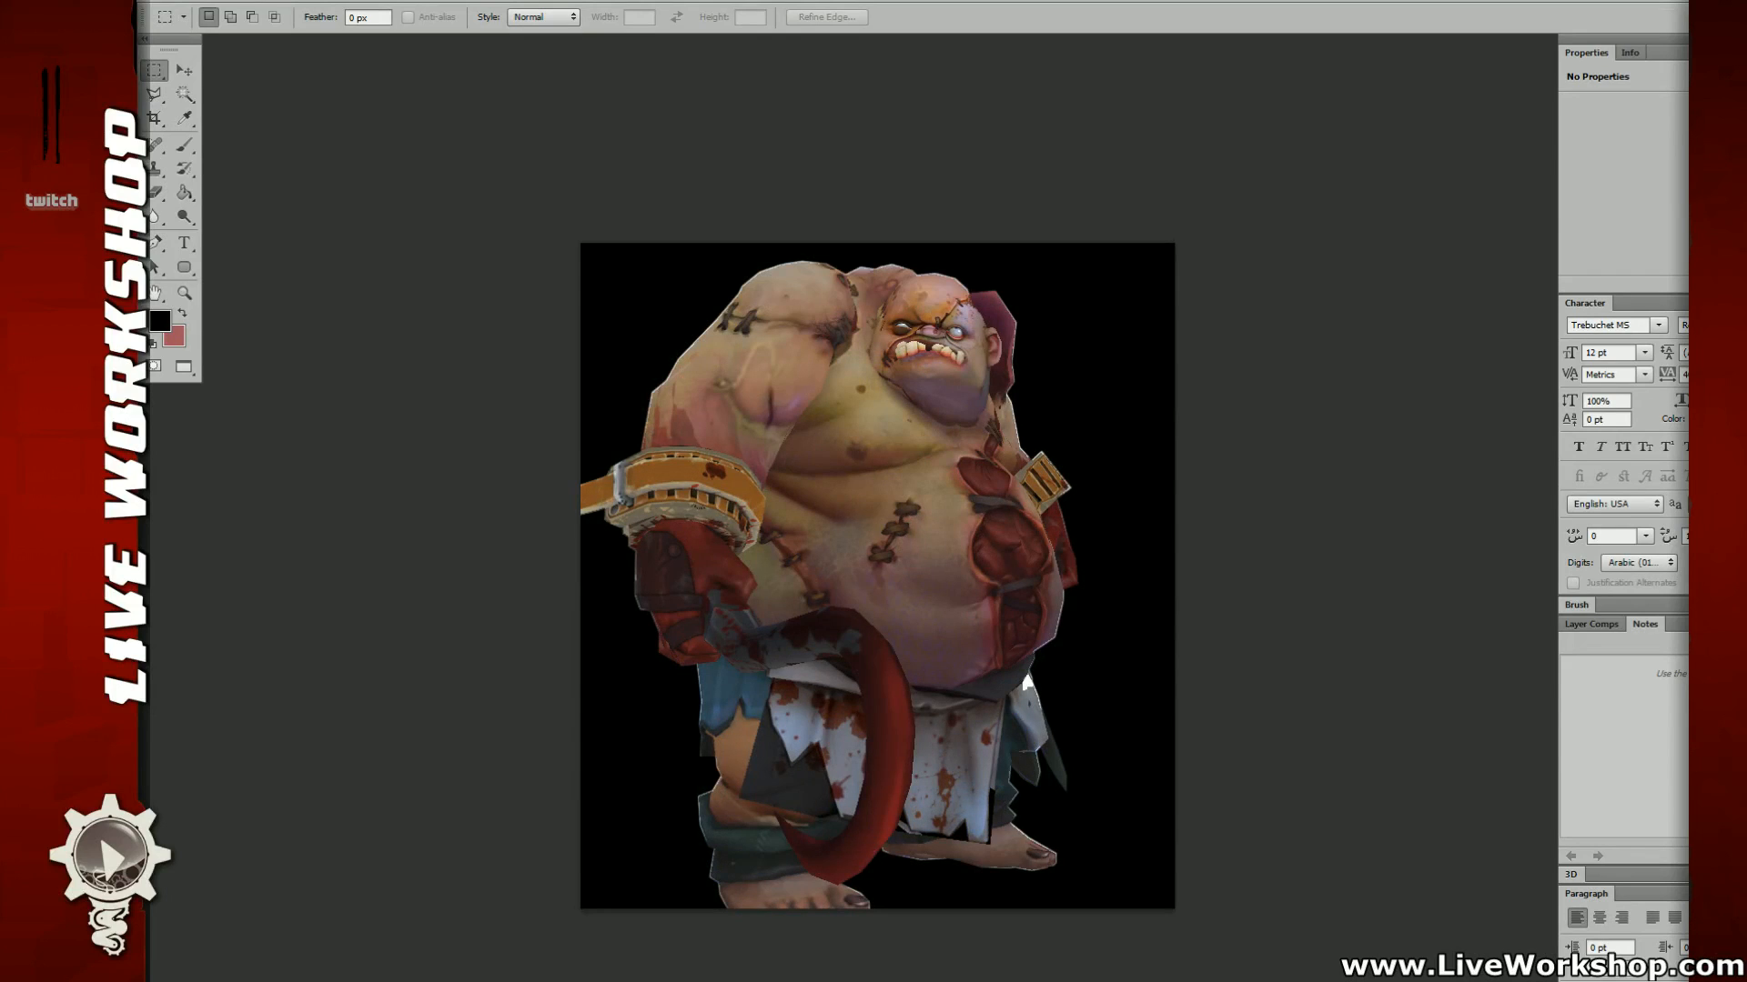
Step: Undo the Levels and Brightness/Contrast darkening of the layer
{"action": "key", "text": "Return"}
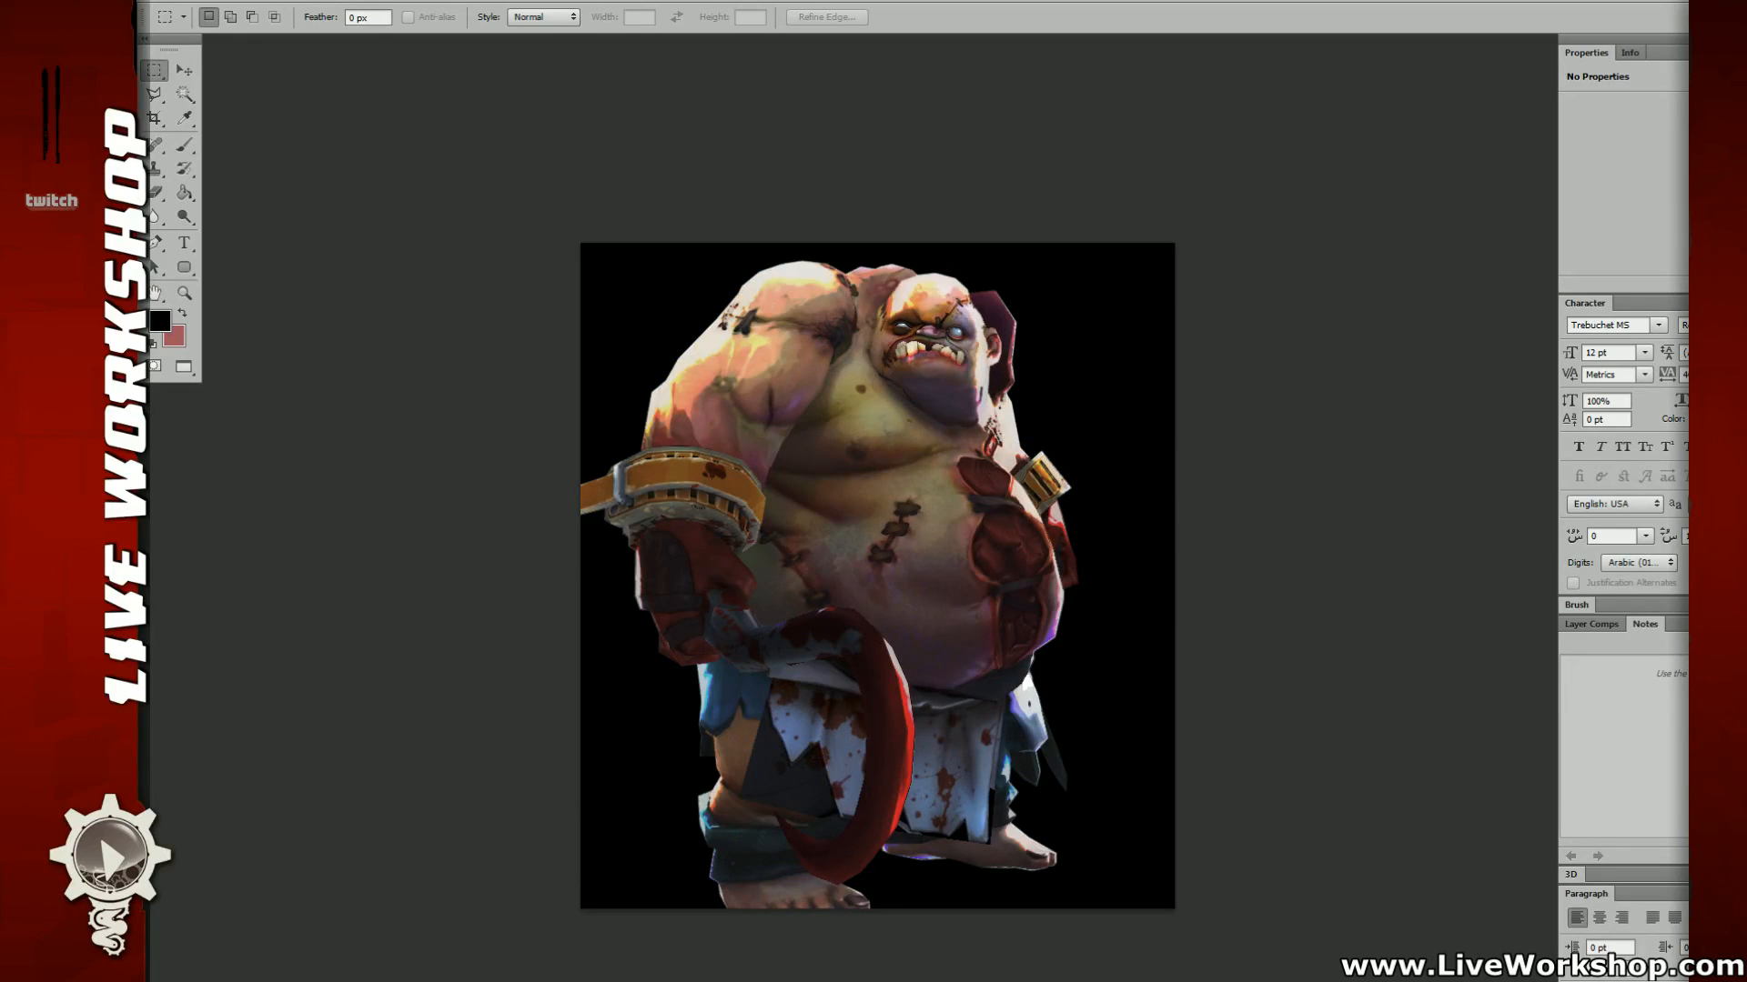
{"action": "key", "text": "ctrl+z"}
{"action": "key", "text": "ctrl+z"}
{"action": "key", "text": "ctrl+j"}
{"action": "key", "text": "Return"}
{"action": "key", "text": "ctrl+z"}
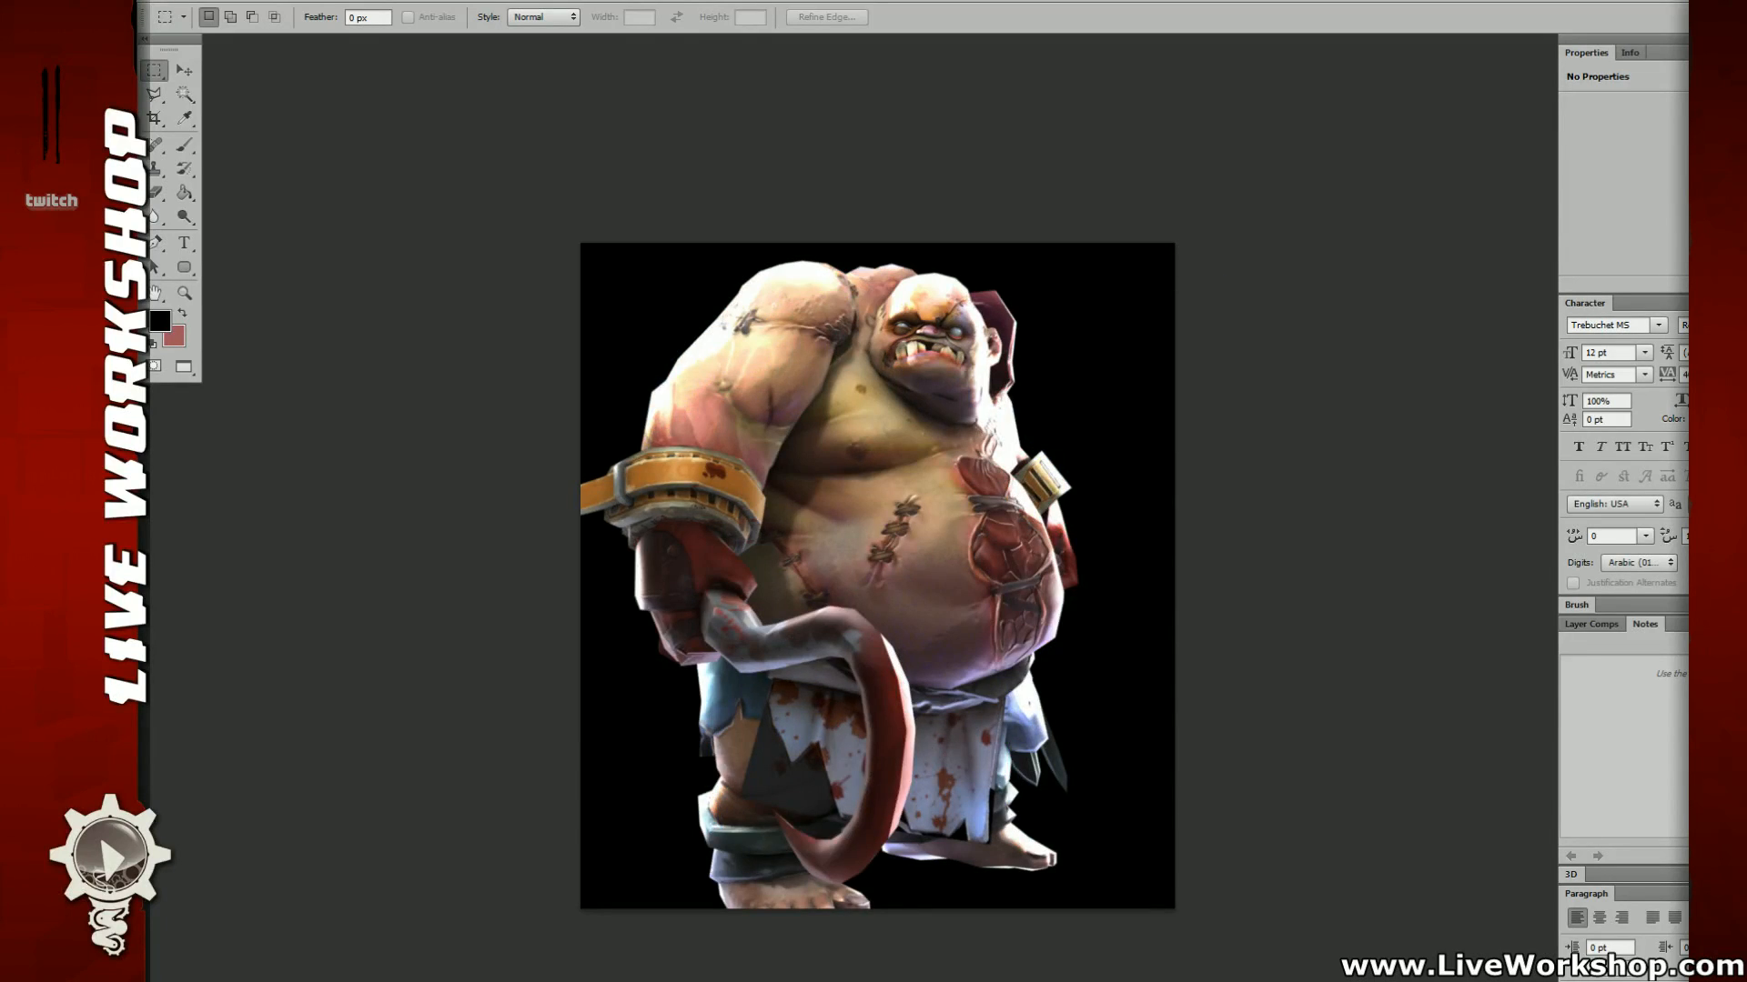
{"action": "key", "text": "ctrl+z"}
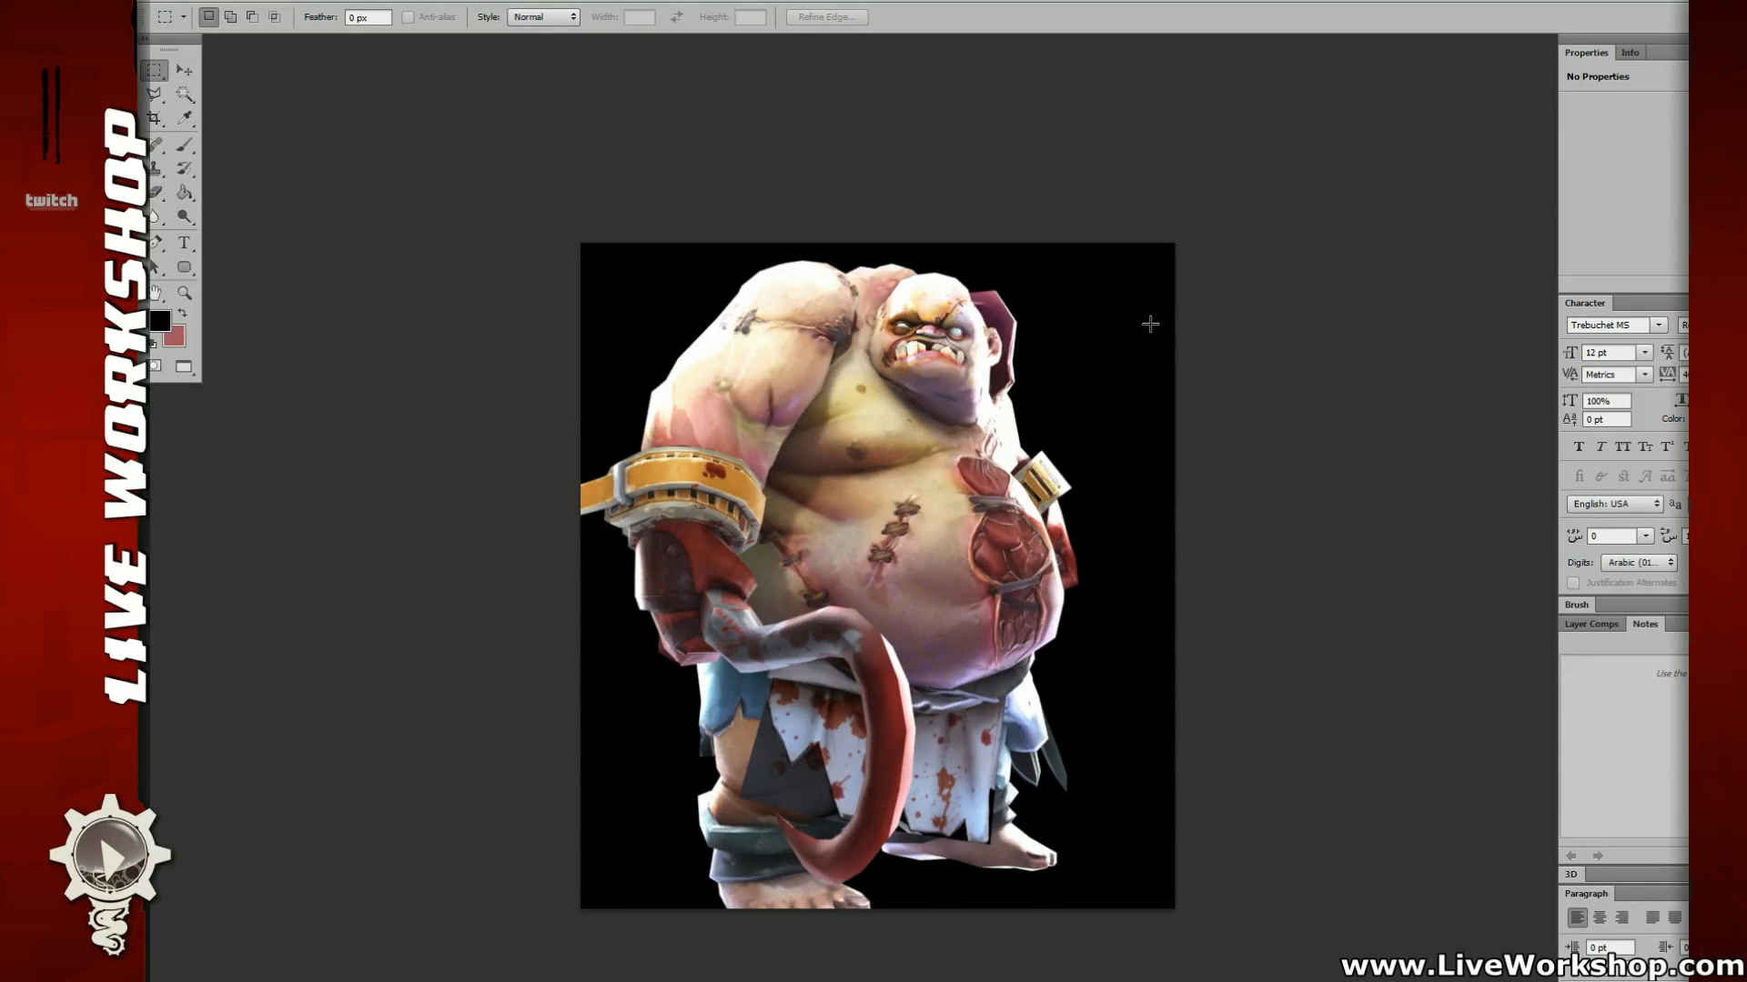
Step: Darken the layer with Levels, using a raised black input level, a midtone value of 0.27 and an output white level of 201
{"action": "key", "text": "ctrl+l"}
{"action": "left_click_drag", "start_coordinate": [1322, 437], "coordinate": [1382, 440]}
{"action": "left_click_drag", "start_coordinate": [1205, 438], "coordinate": [1274, 438]}
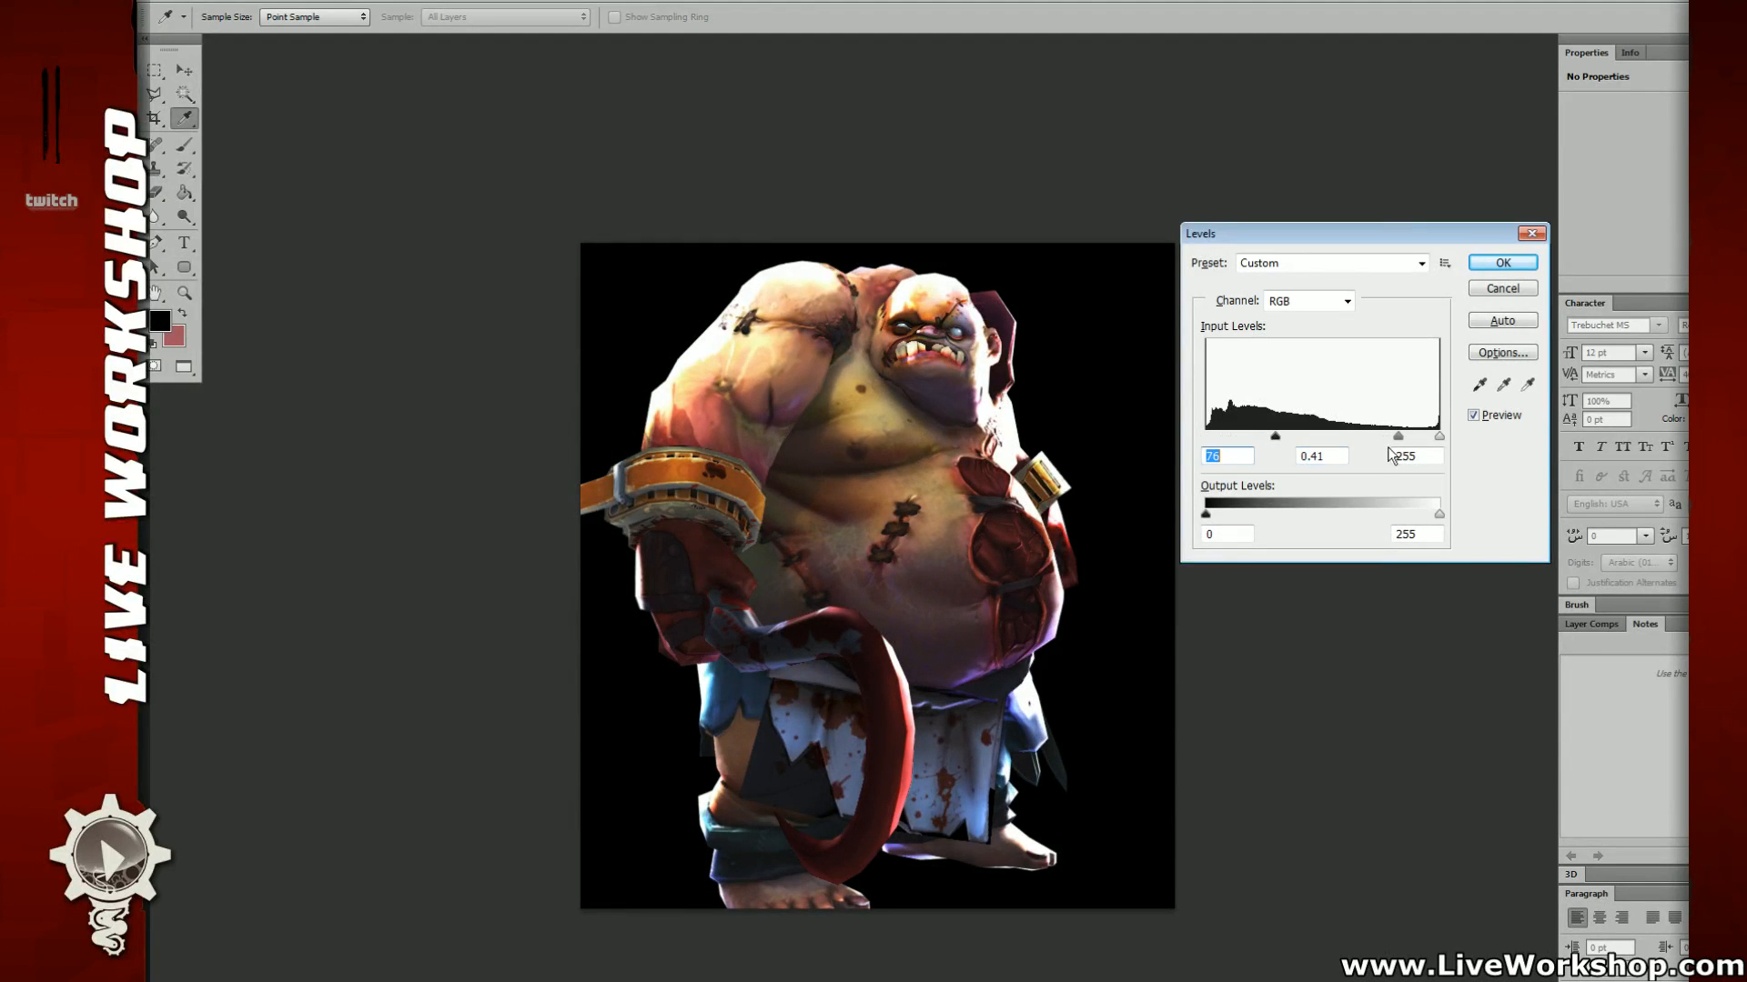
{"action": "left_click_drag", "start_coordinate": [1439, 515], "coordinate": [1389, 516]}
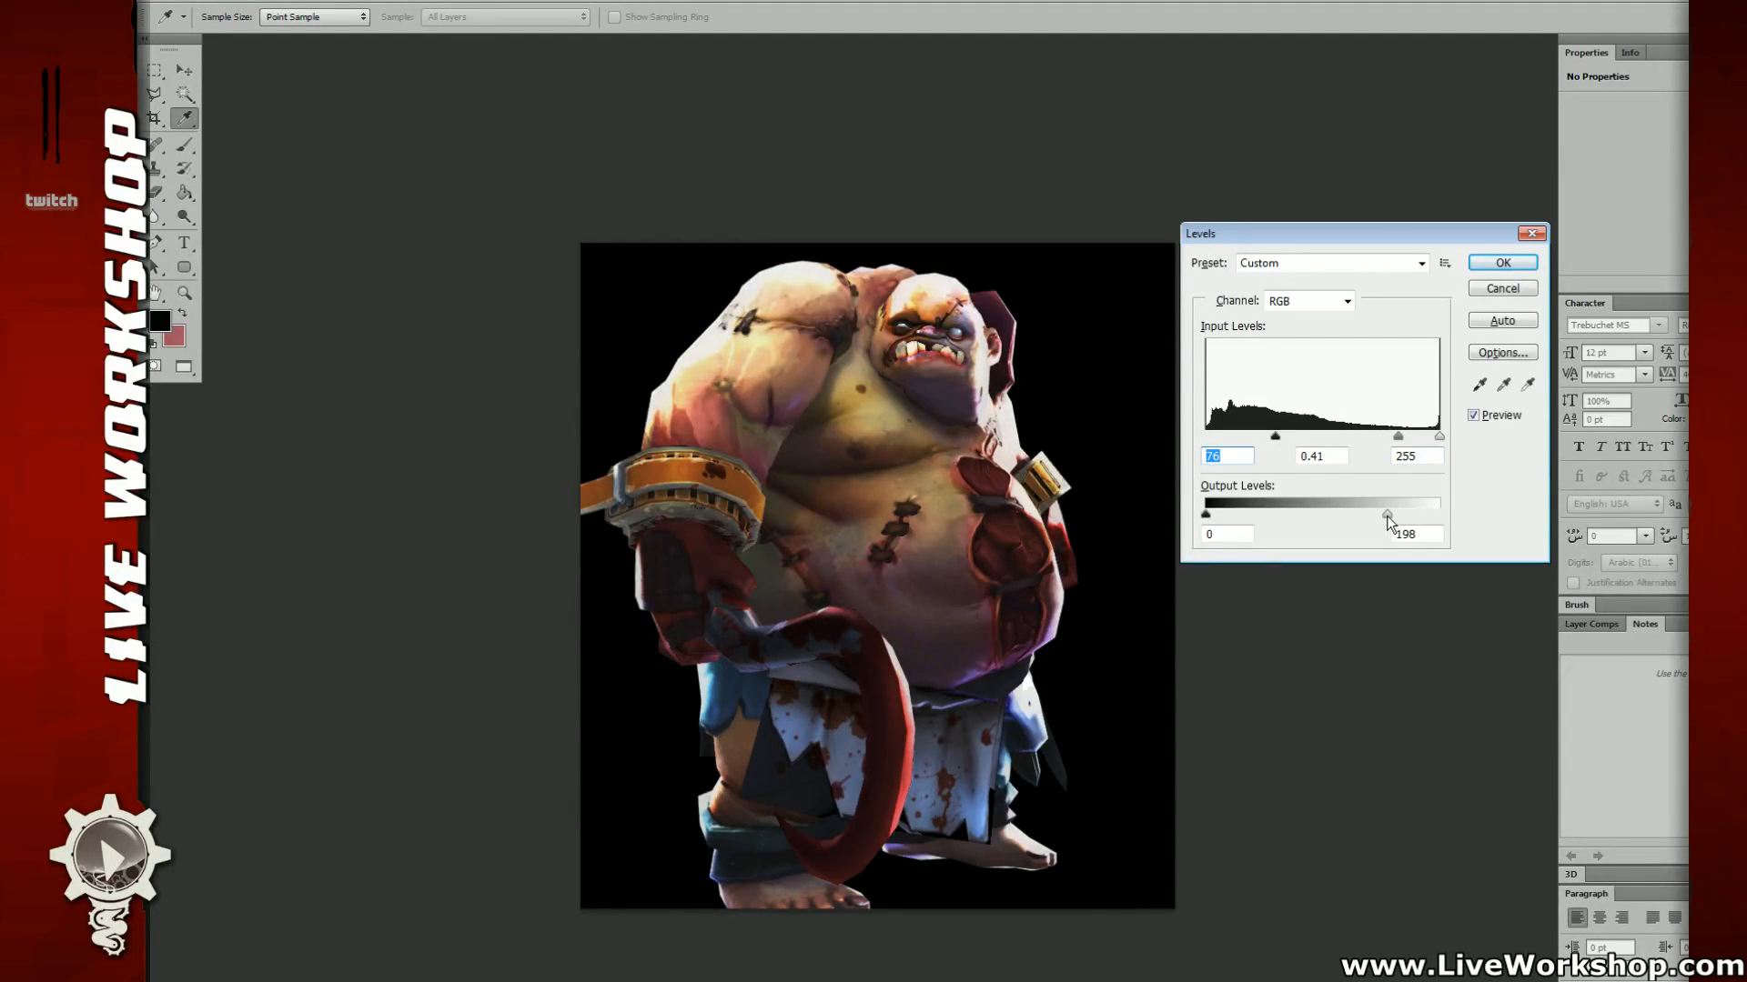
{"action": "left_click_drag", "start_coordinate": [1439, 437], "coordinate": [1400, 446]}
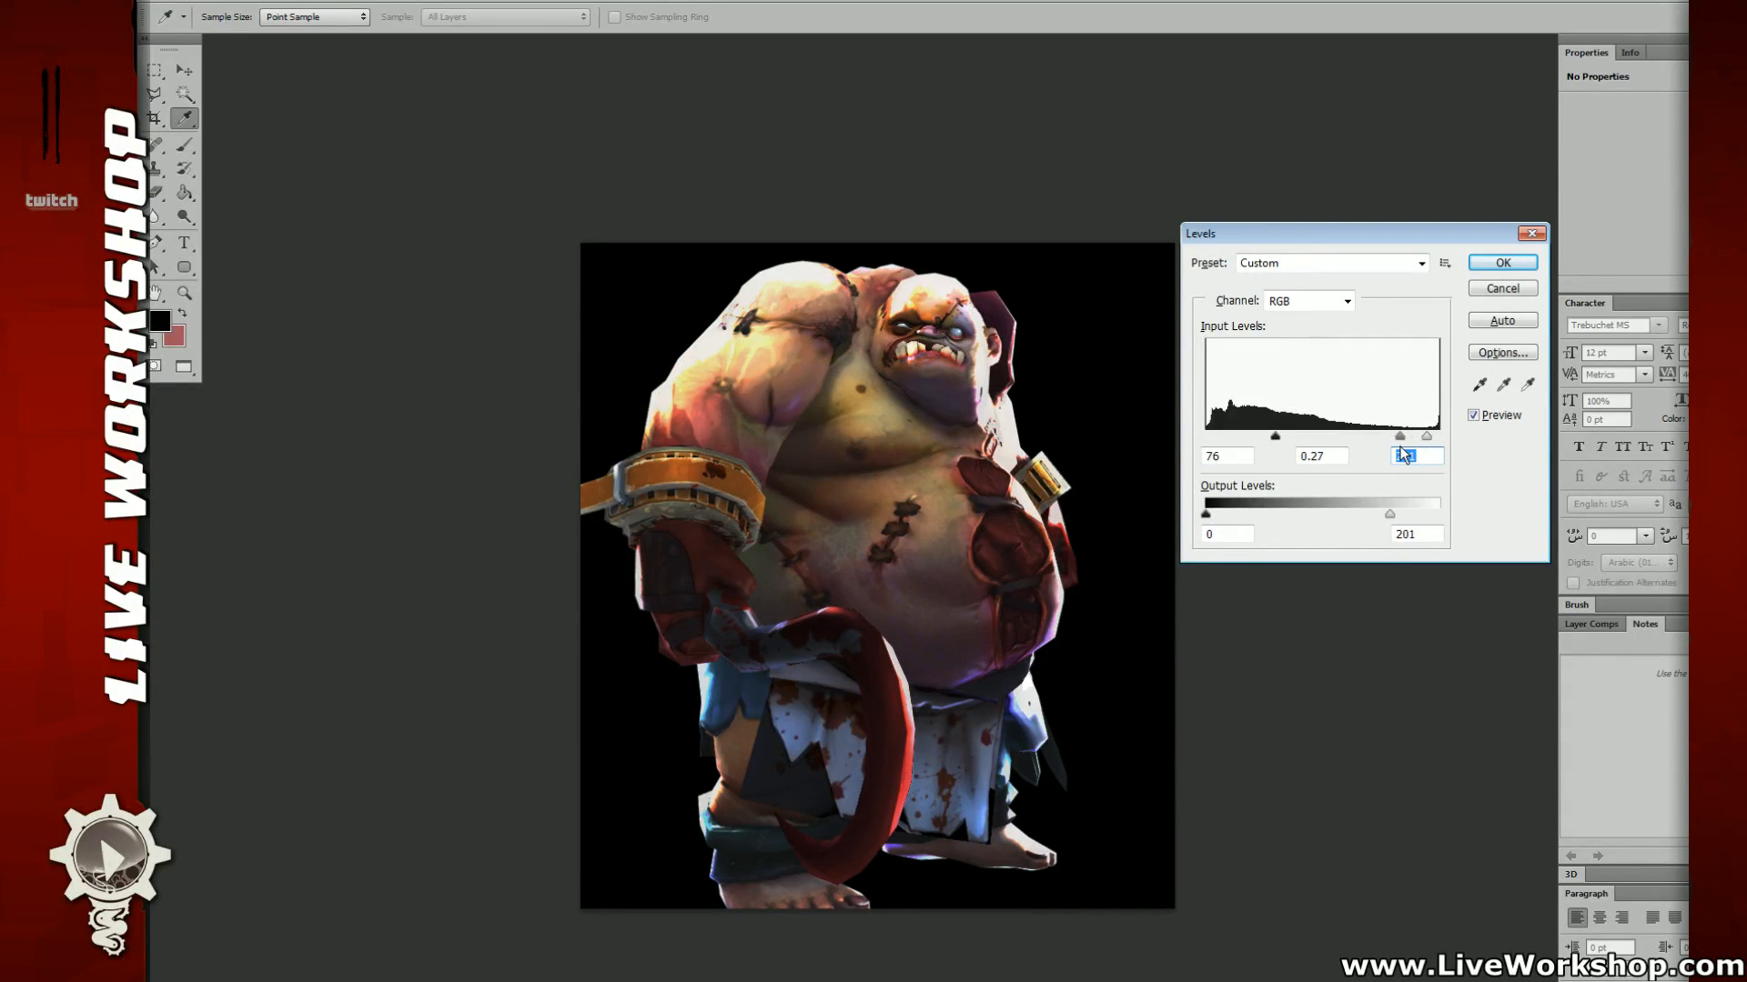
{"action": "mouse_move", "coordinate": [1207, 516]}
{"action": "left_mouse_down"}
{"action": "mouse_move", "coordinate": [1232, 511]}
{"action": "mouse_move", "coordinate": [1202, 506]}
{"action": "left_mouse_up"}
{"action": "left_click_drag", "start_coordinate": [1276, 439], "coordinate": [1301, 437]}
{"action": "left_click", "coordinate": [1501, 273]}
Step: Lower the layer's saturation to about -51 with Hue/Saturation
{"action": "key", "text": "ctrl+u"}
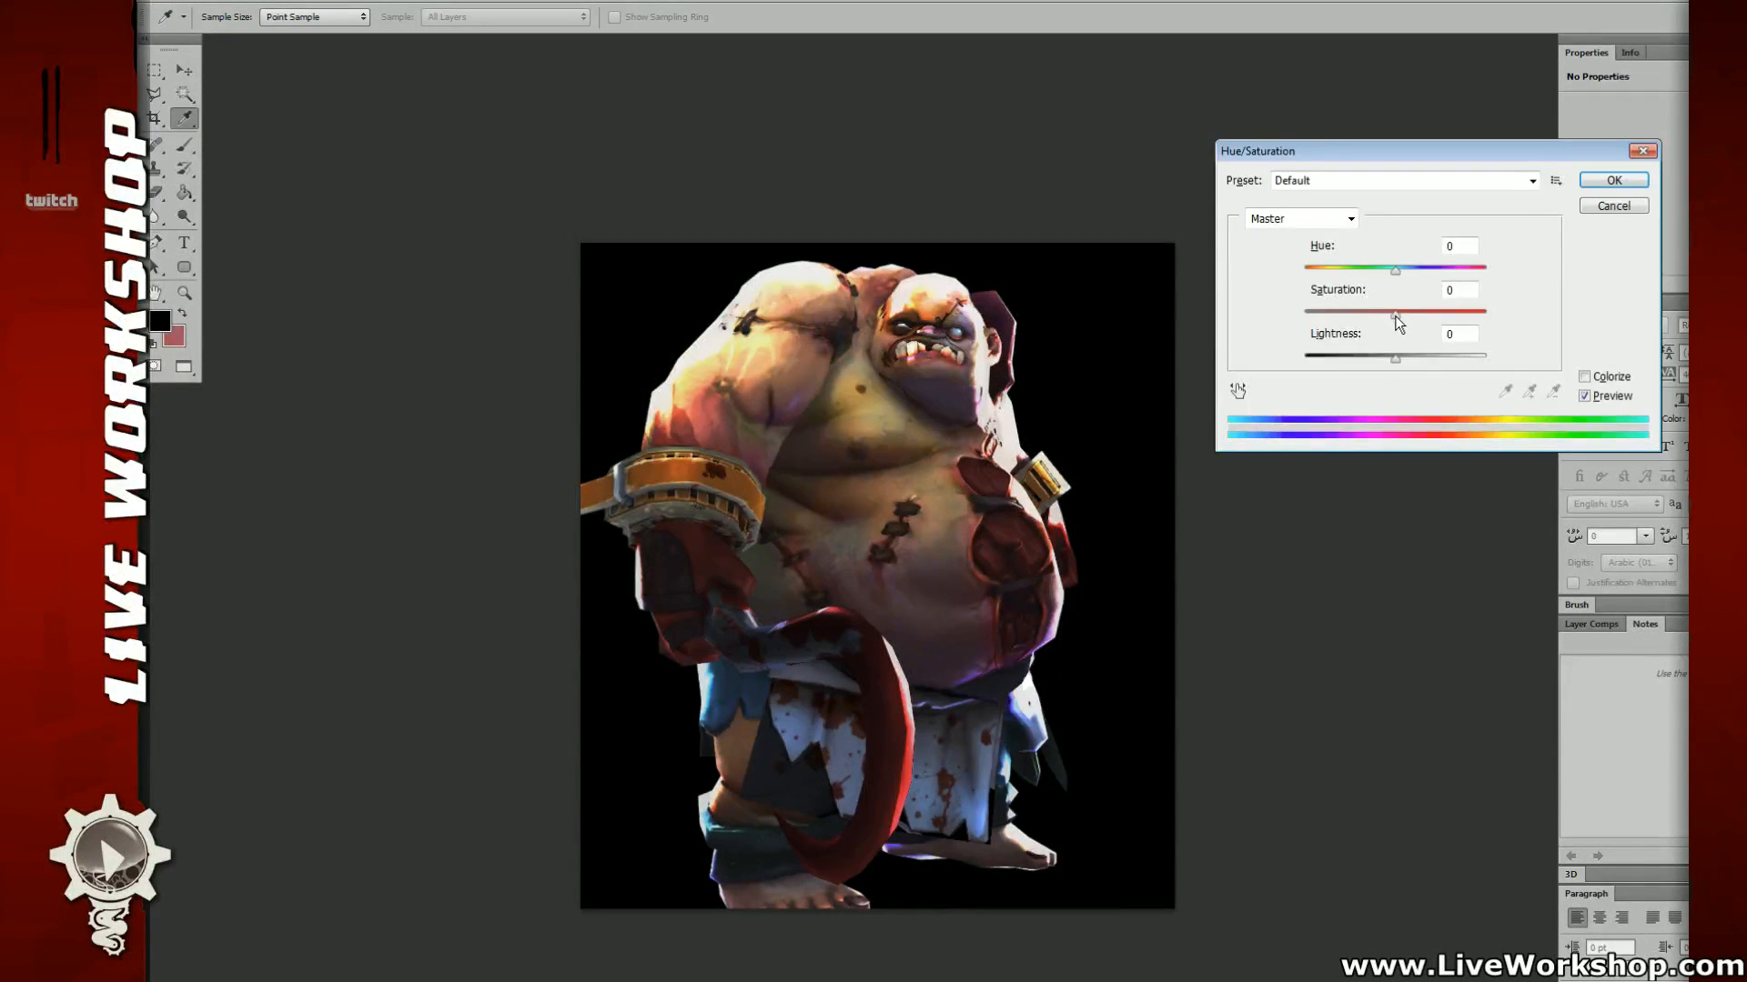
{"action": "left_click_drag", "start_coordinate": [1395, 315], "coordinate": [1330, 322]}
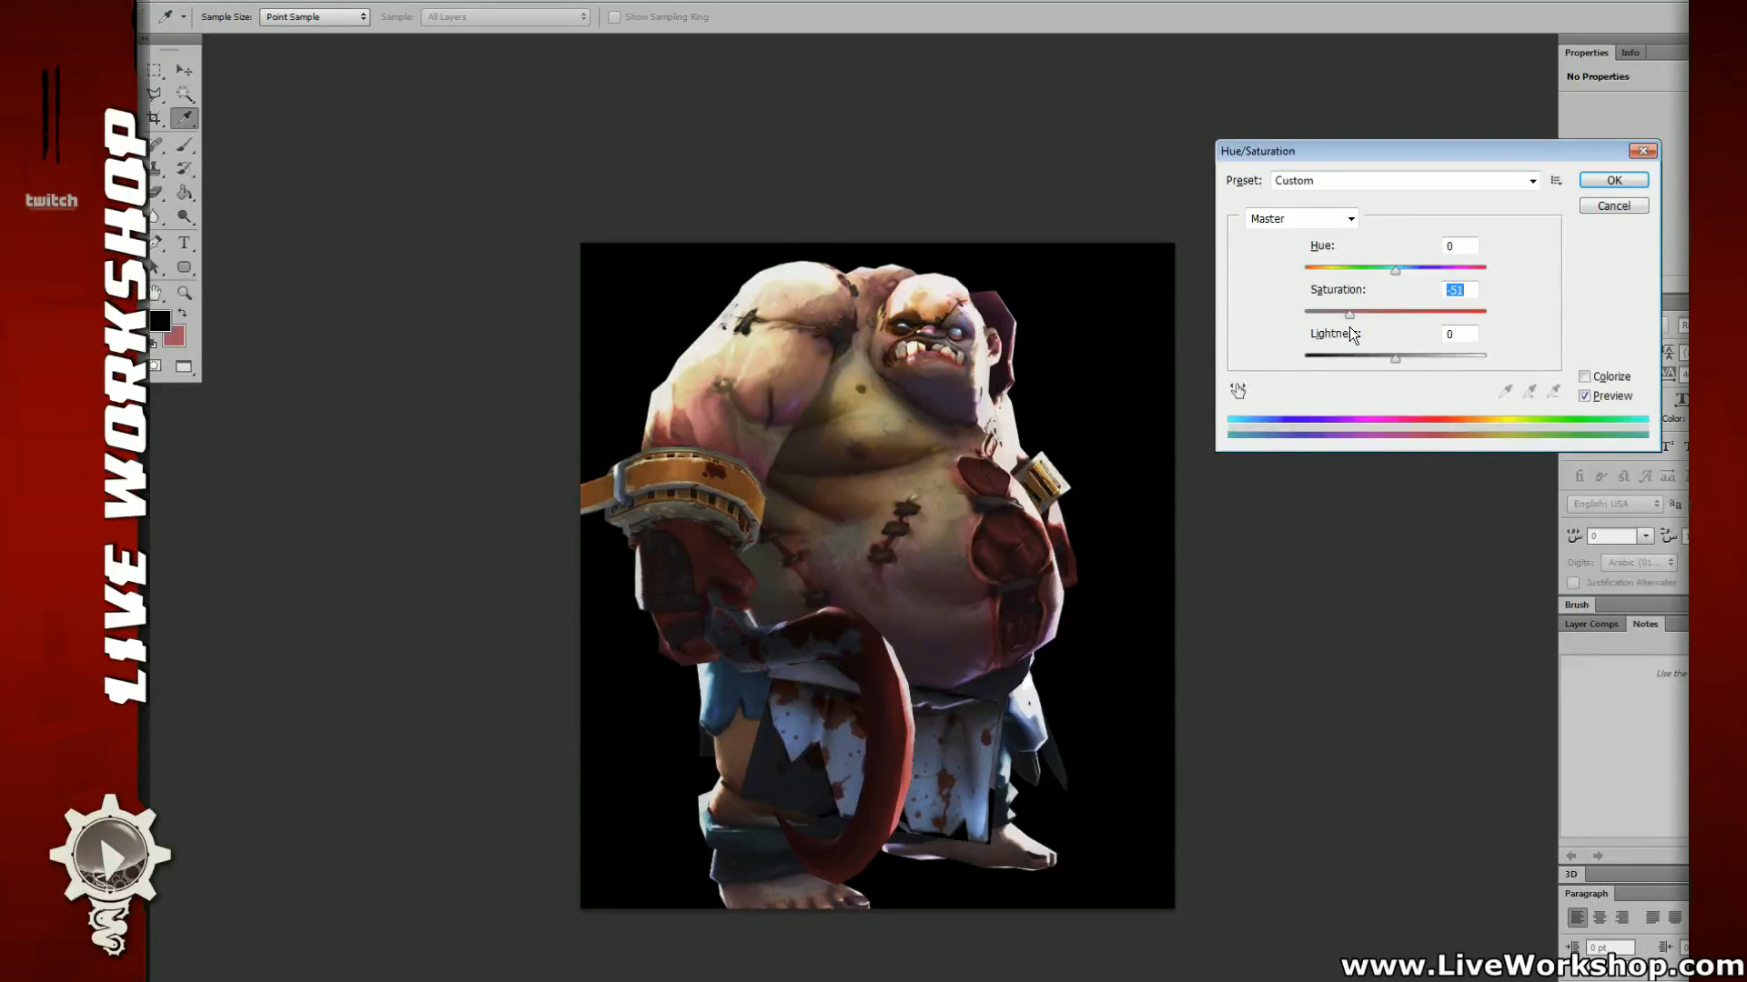
{"action": "left_click", "coordinate": [1601, 189]}
{"action": "key", "text": "m"}
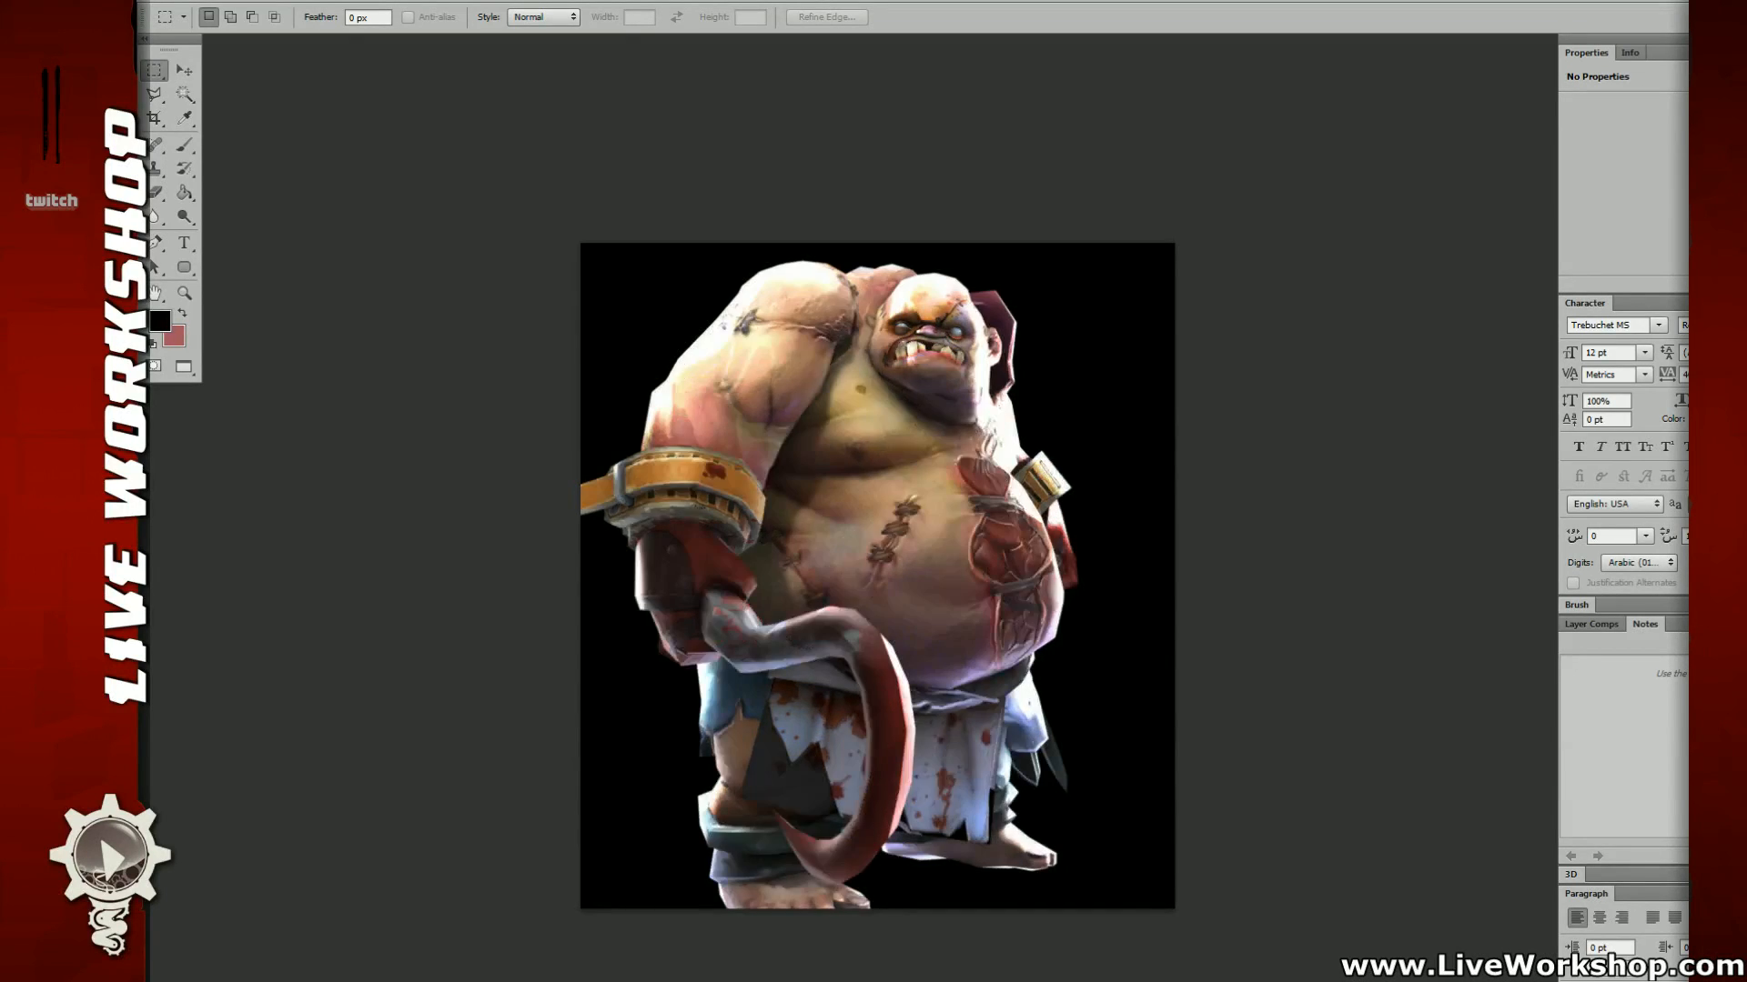
Step: Switch the latest adjustments off and on repeatedly to compare the character's look before and after
{"action": "key", "text": "ctrl+z"}
{"action": "key", "text": "ctrl+z"}
{"action": "key", "text": "ctrl+z"}
{"action": "key", "text": "ctrl+z"}
{"action": "key", "text": "ctrl+z"}
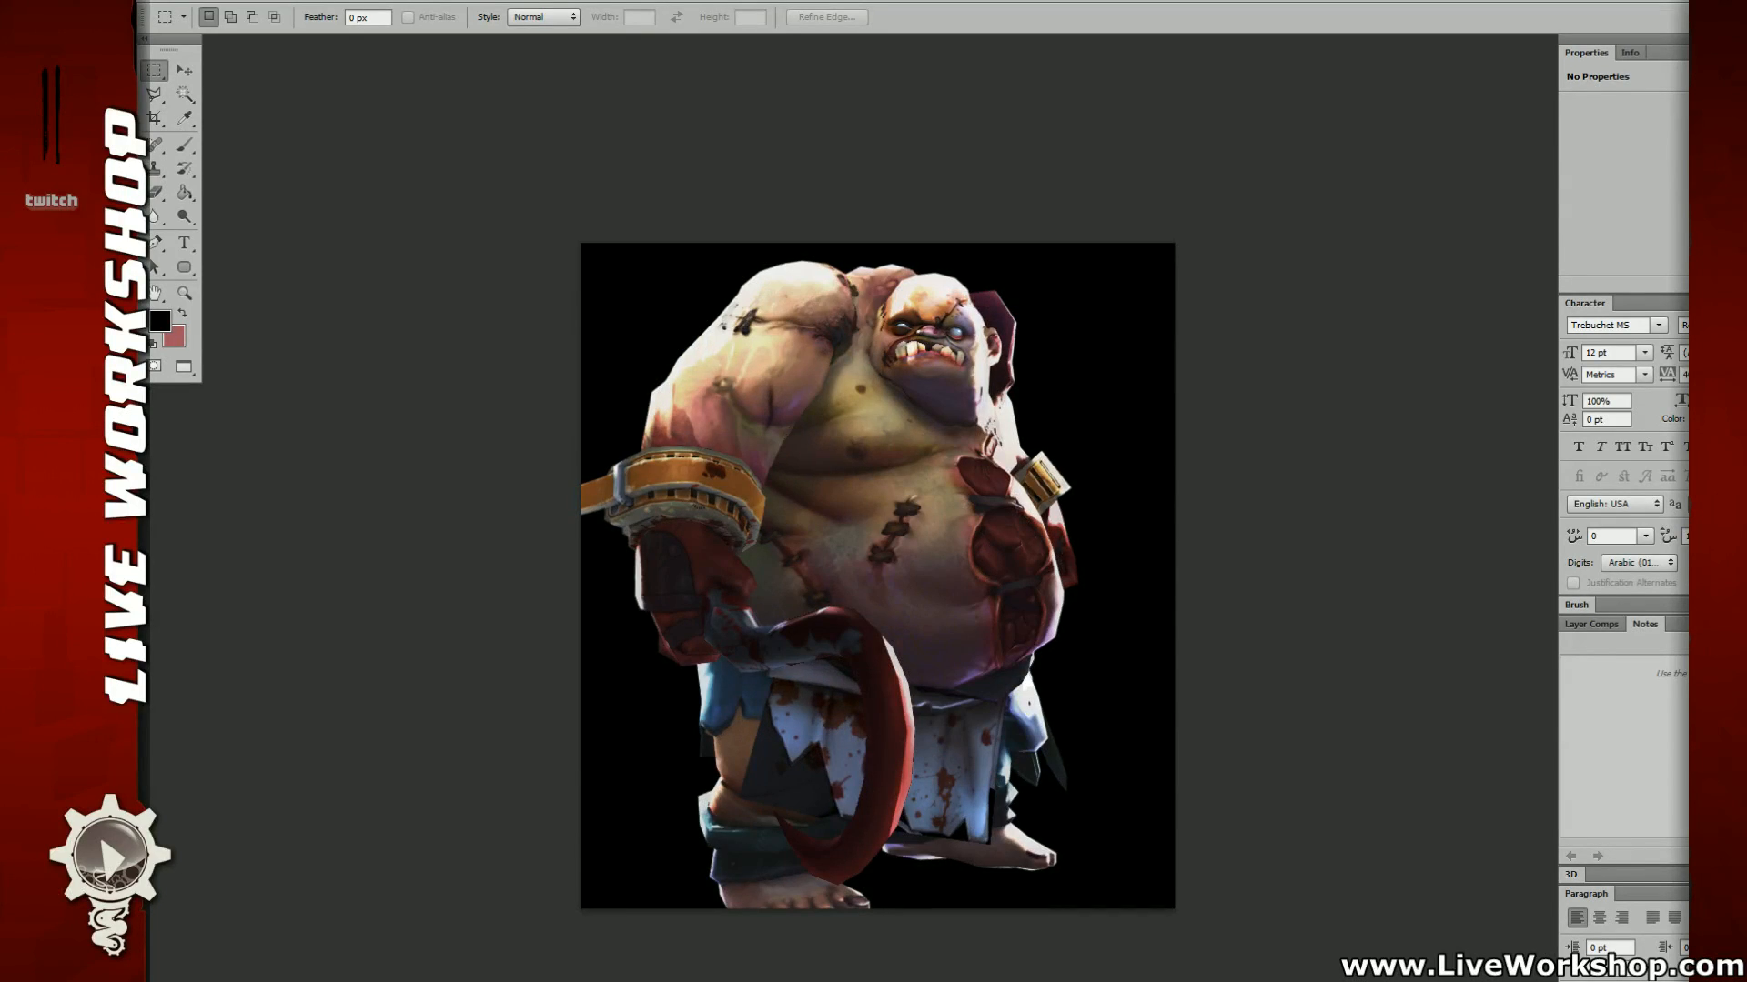
{"action": "key", "text": "ctrl+z"}
{"action": "key", "text": "ctrl+z"}
{"action": "key", "text": "ctrl+z"}
{"action": "key", "text": "ctrl+z"}
{"action": "key", "text": "ctrl+z"}
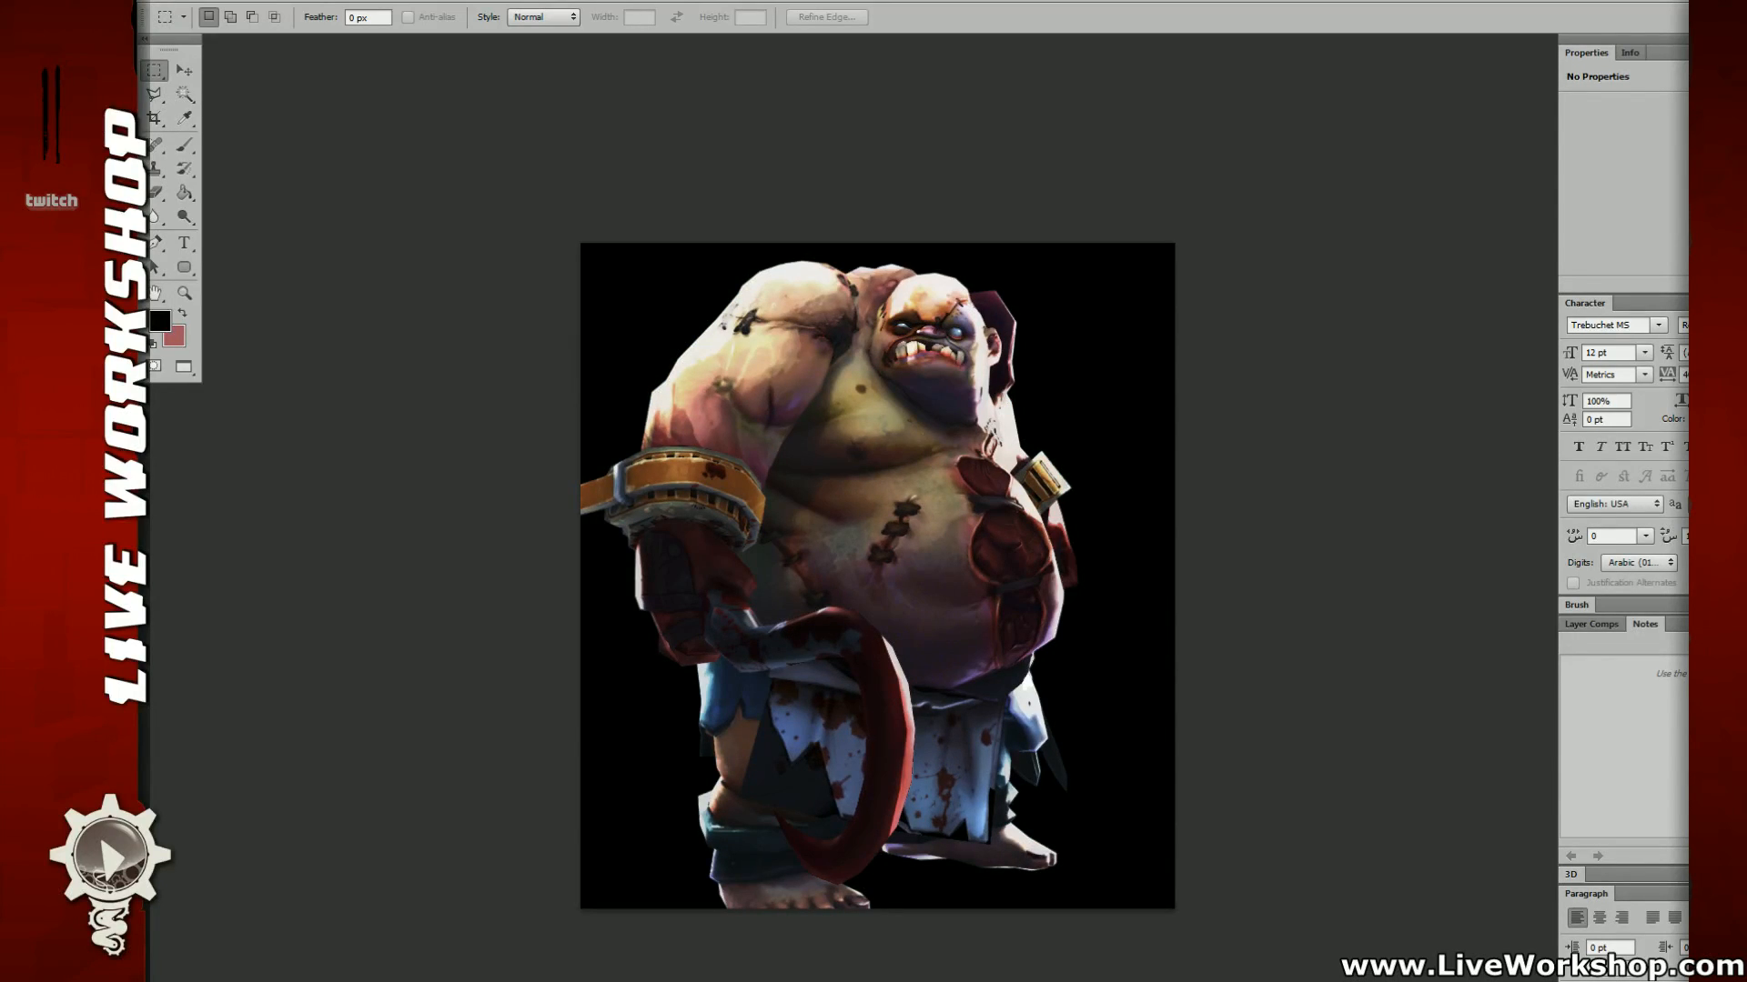
{"action": "key", "text": "ctrl+z"}
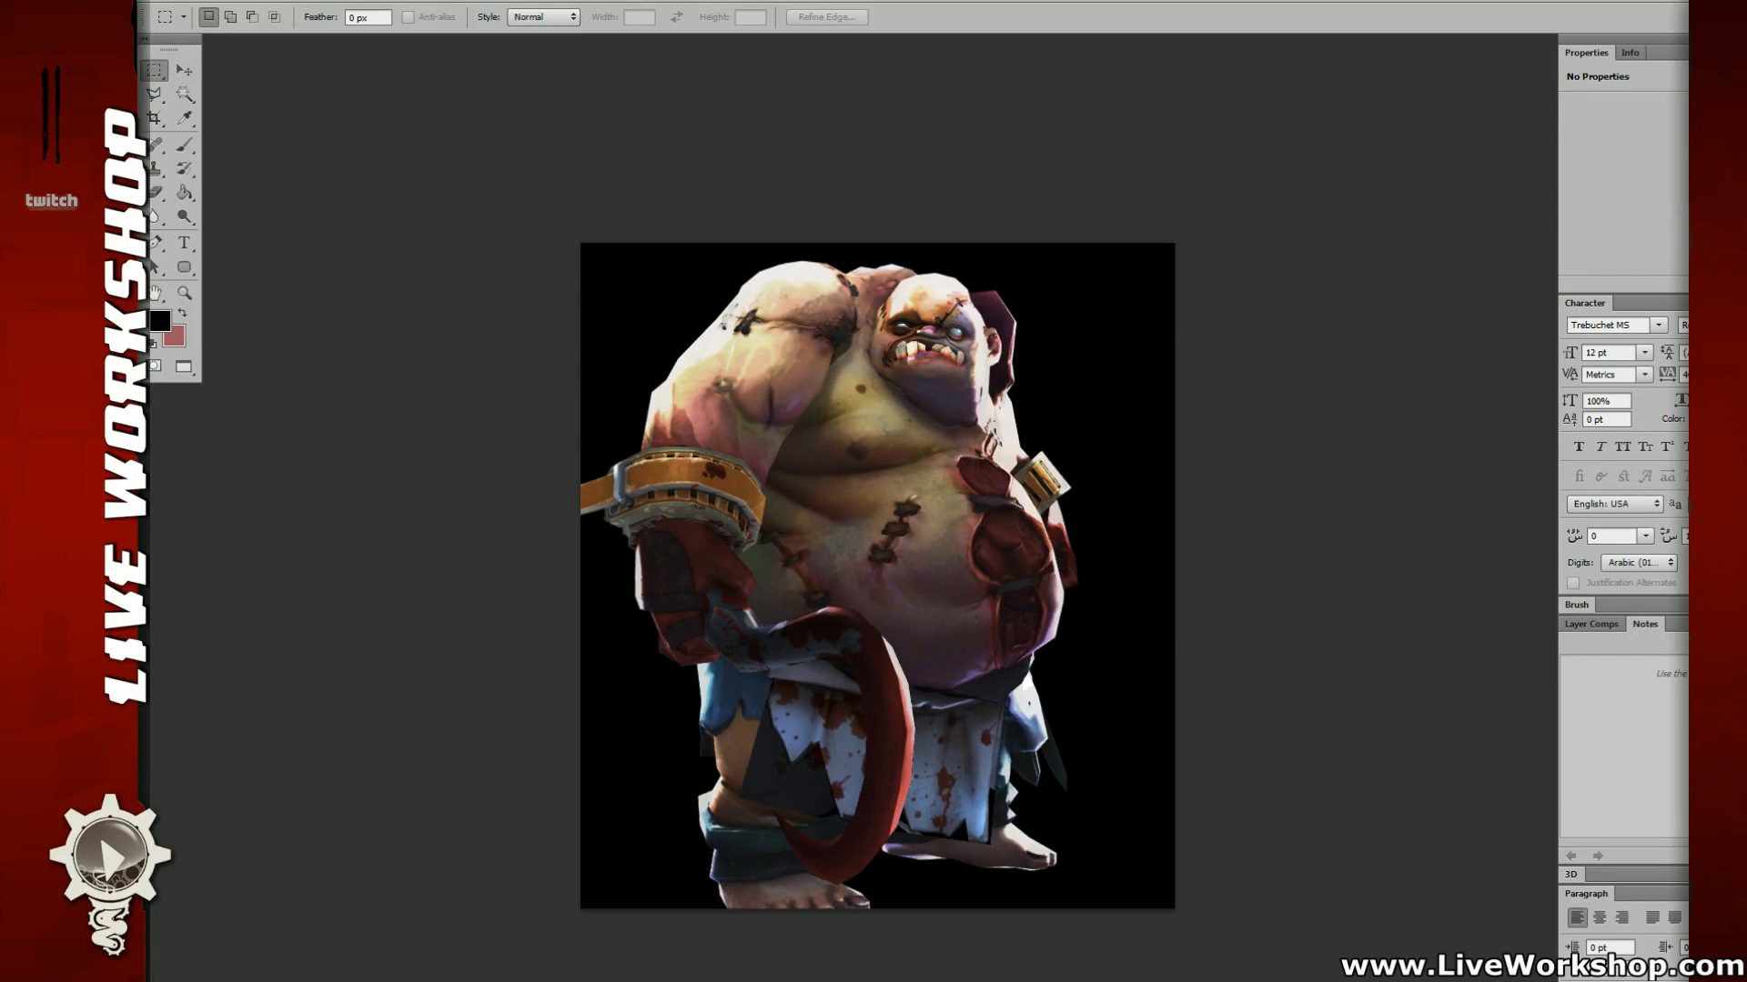
{"action": "key", "text": "ctrl+z"}
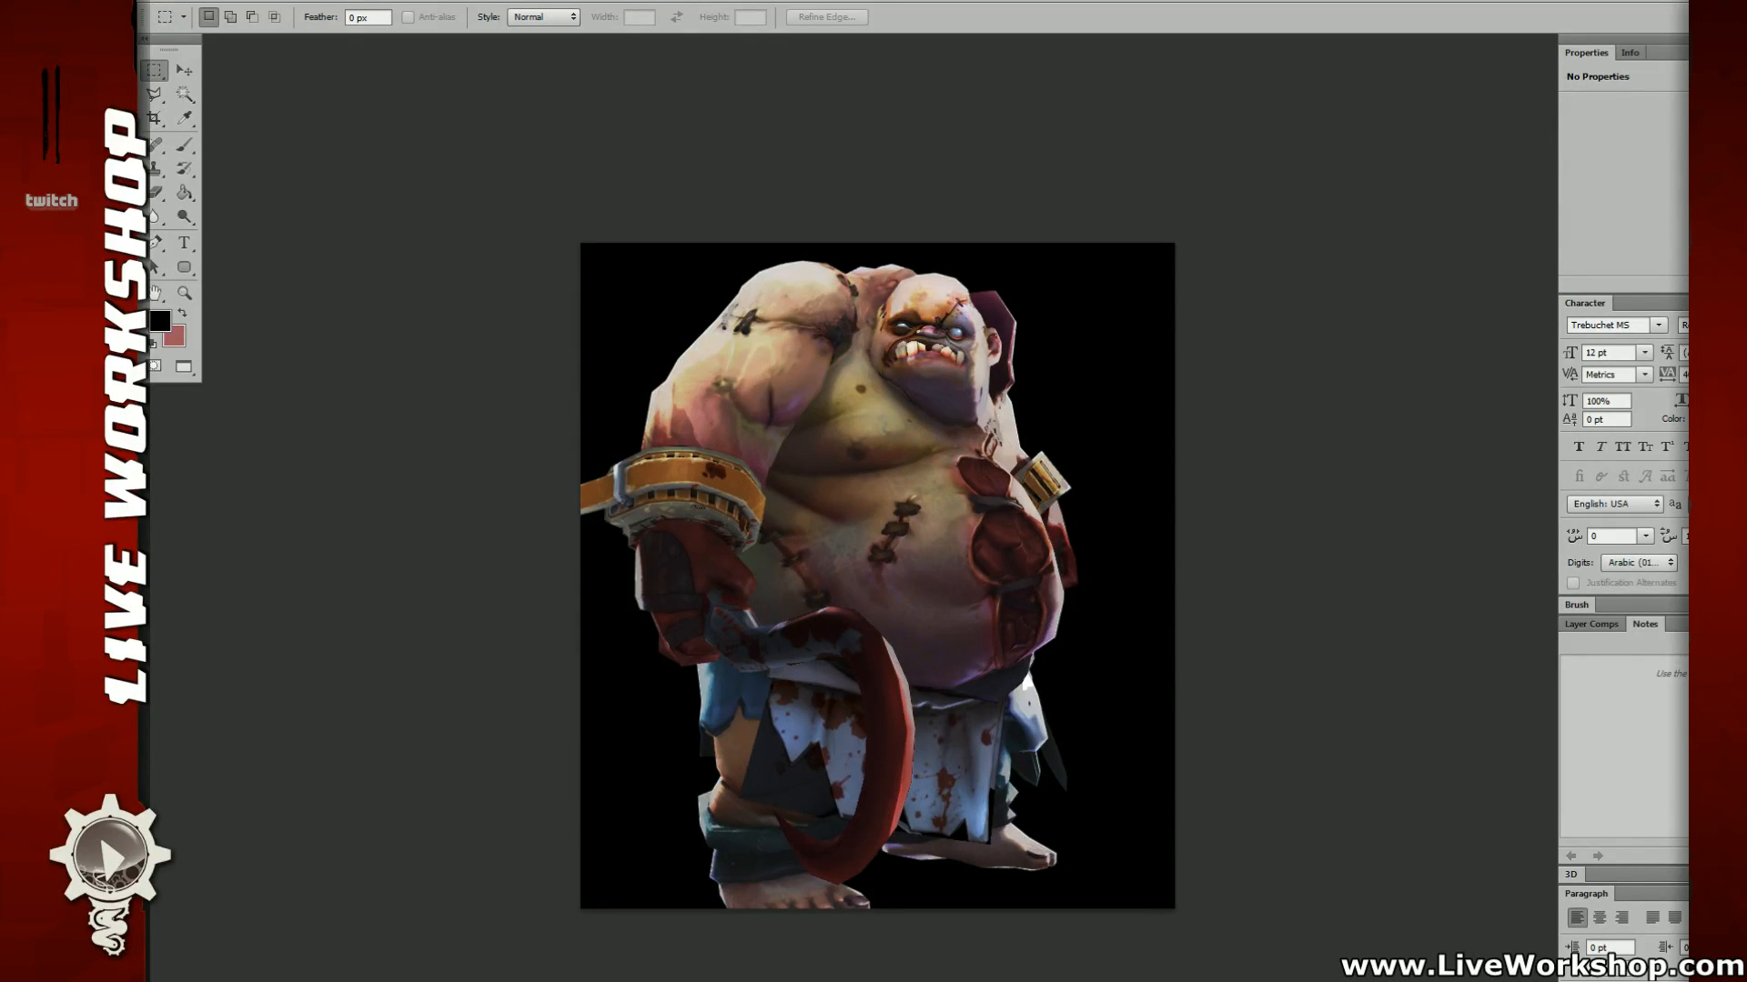
{"action": "key", "text": "ctrl+z"}
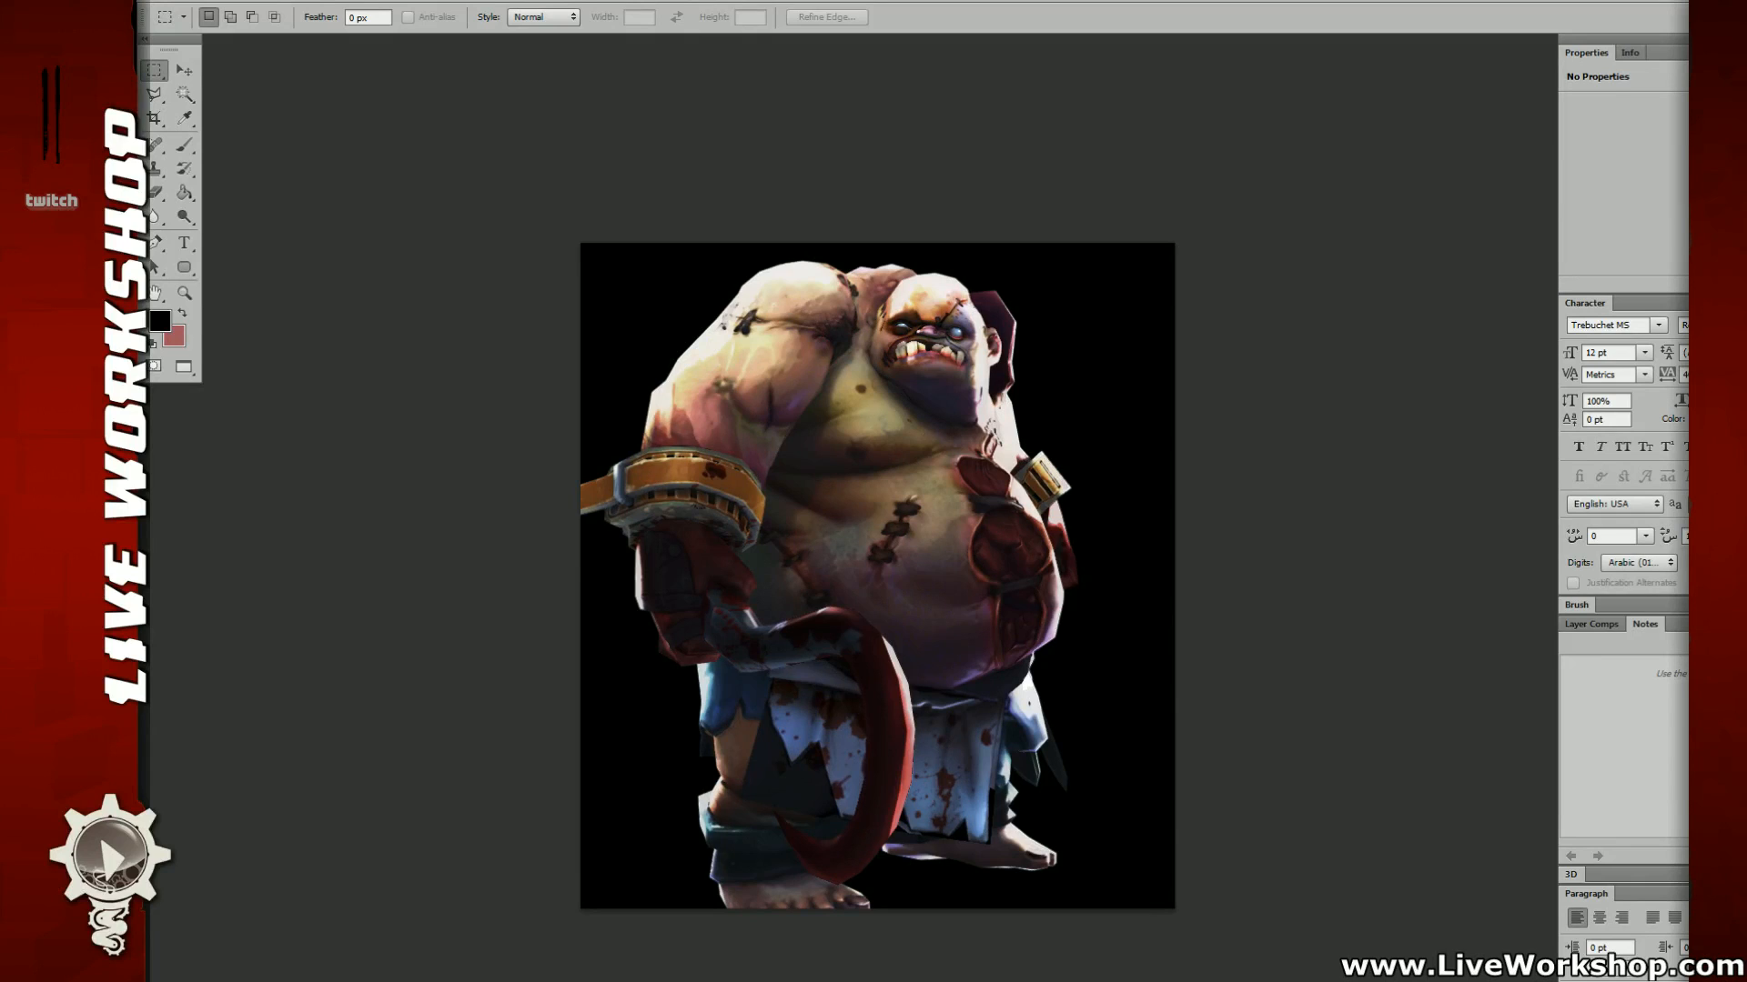
{"action": "key", "text": "ctrl+z"}
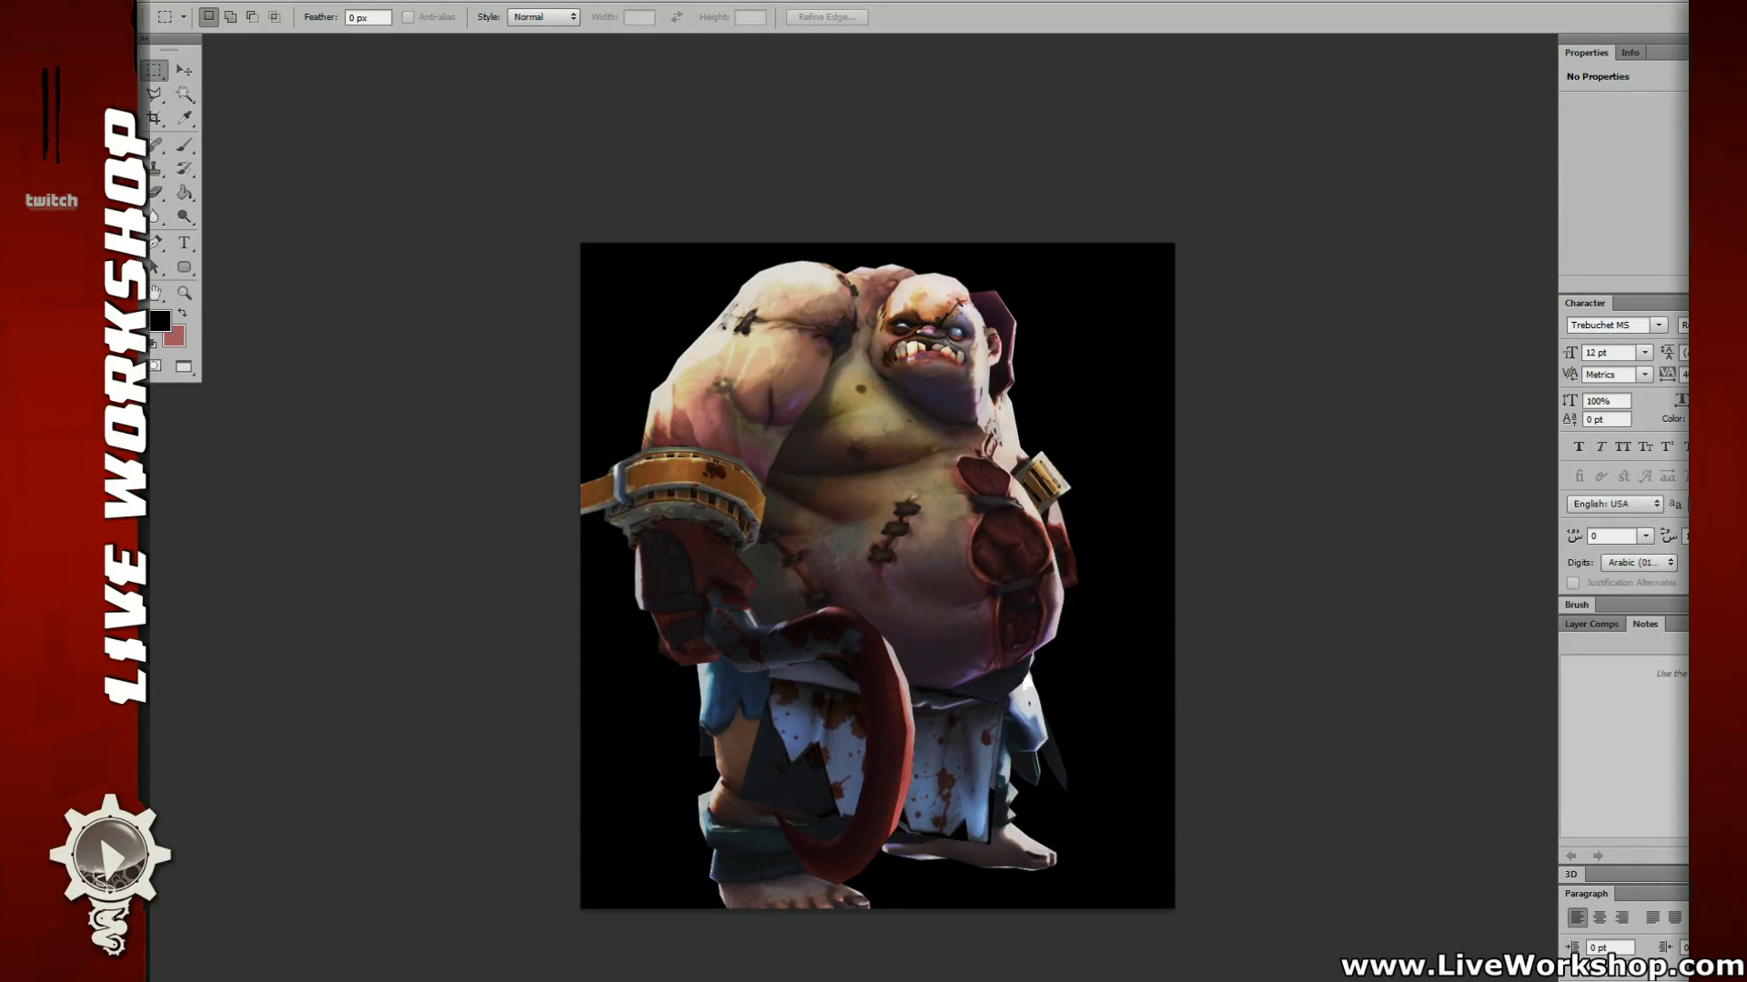
{"action": "key", "text": "ctrl+z"}
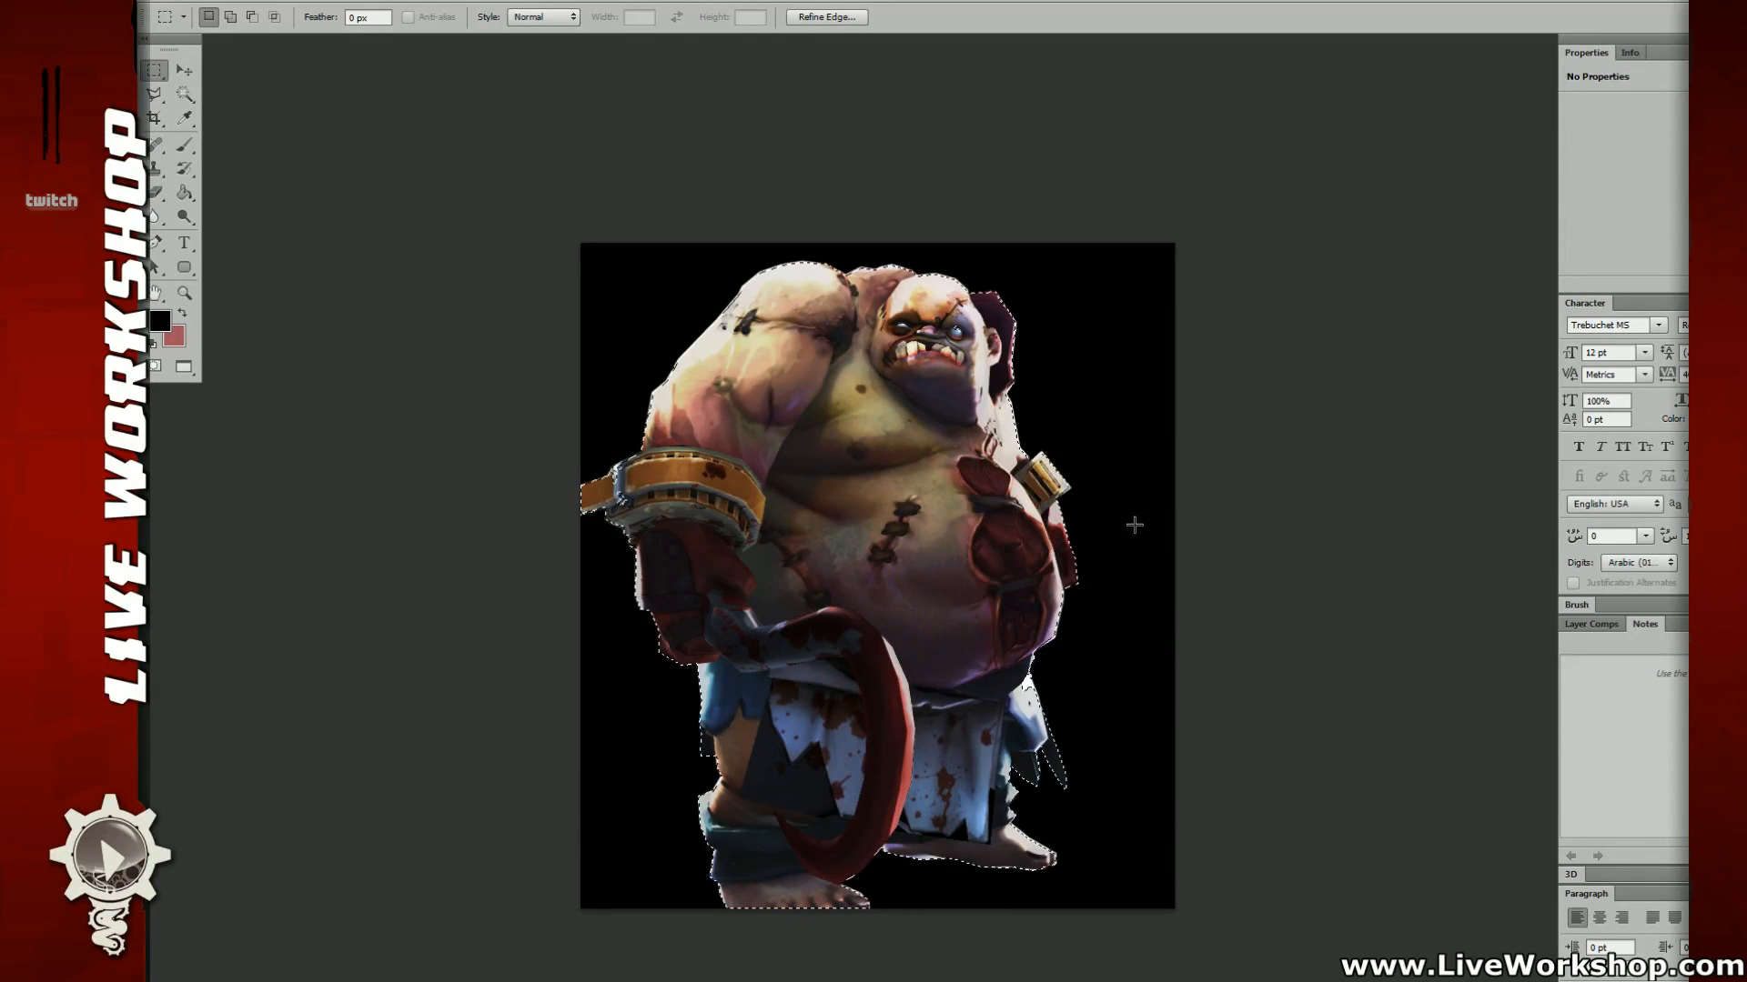
Step: Invert the selection of the character's outline, delete the surrounding backdrop down to transparency, and clear the selection
{"action": "key", "text": "ctrl+shift+i"}
{"action": "key", "text": "Delete"}
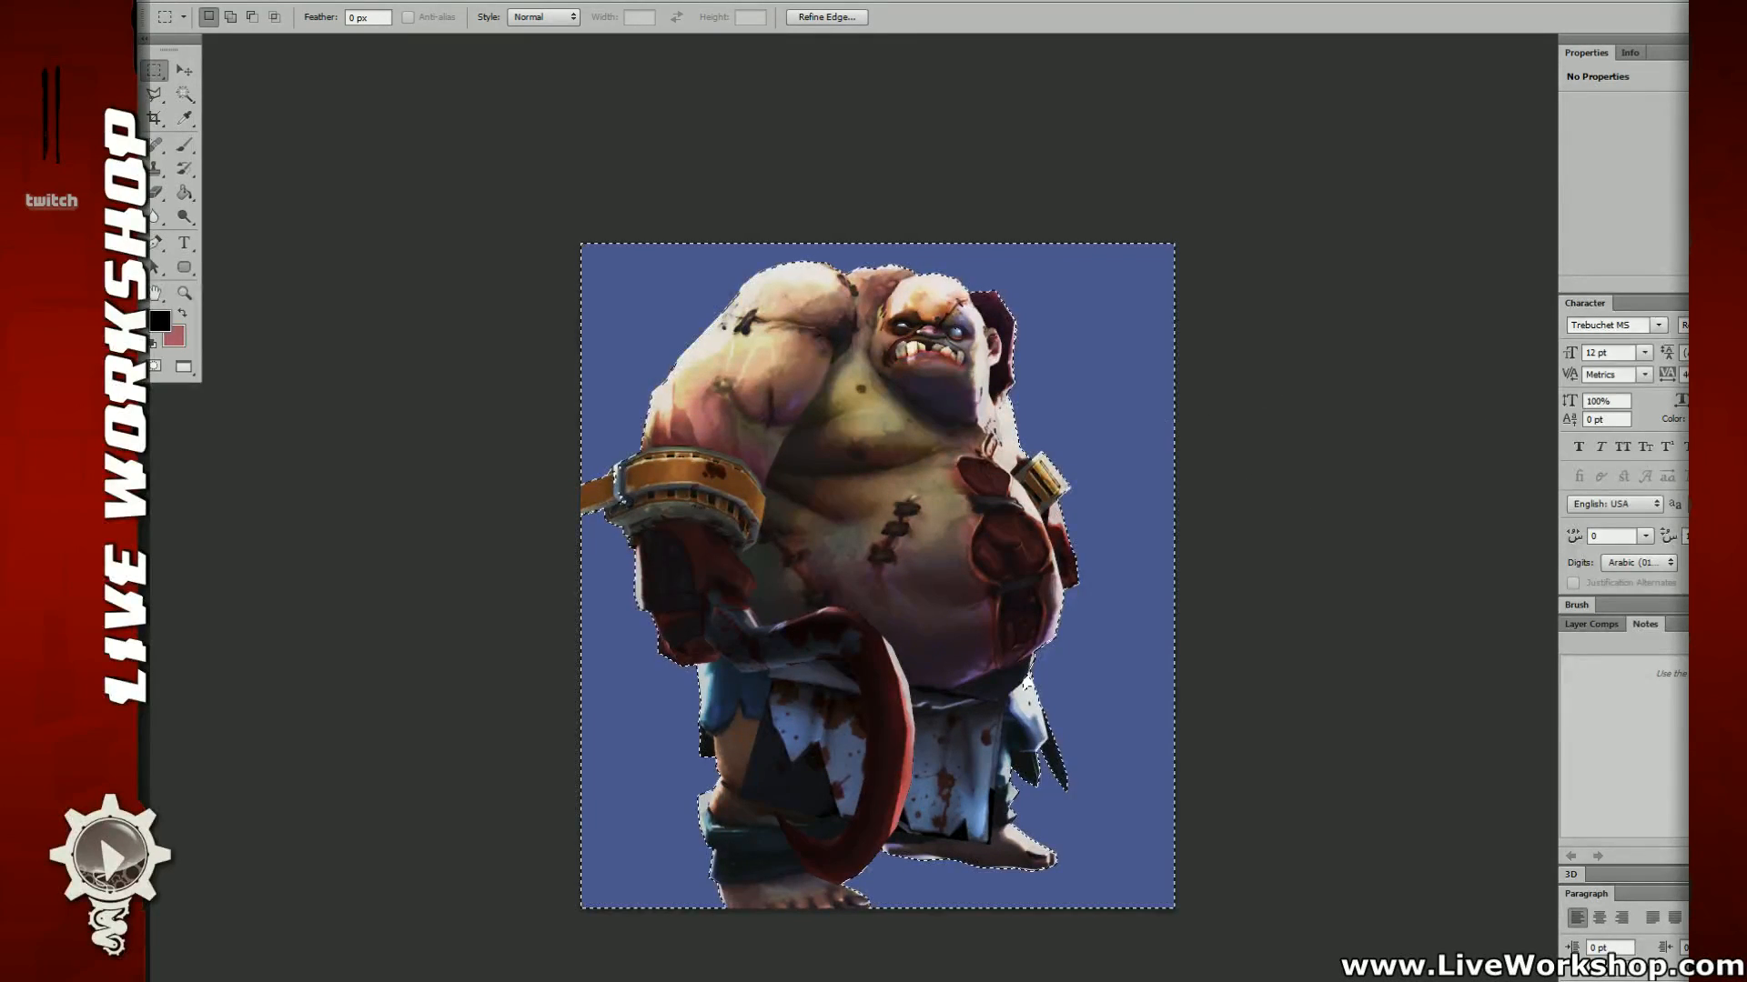
{"action": "key", "text": "ctrl+z"}
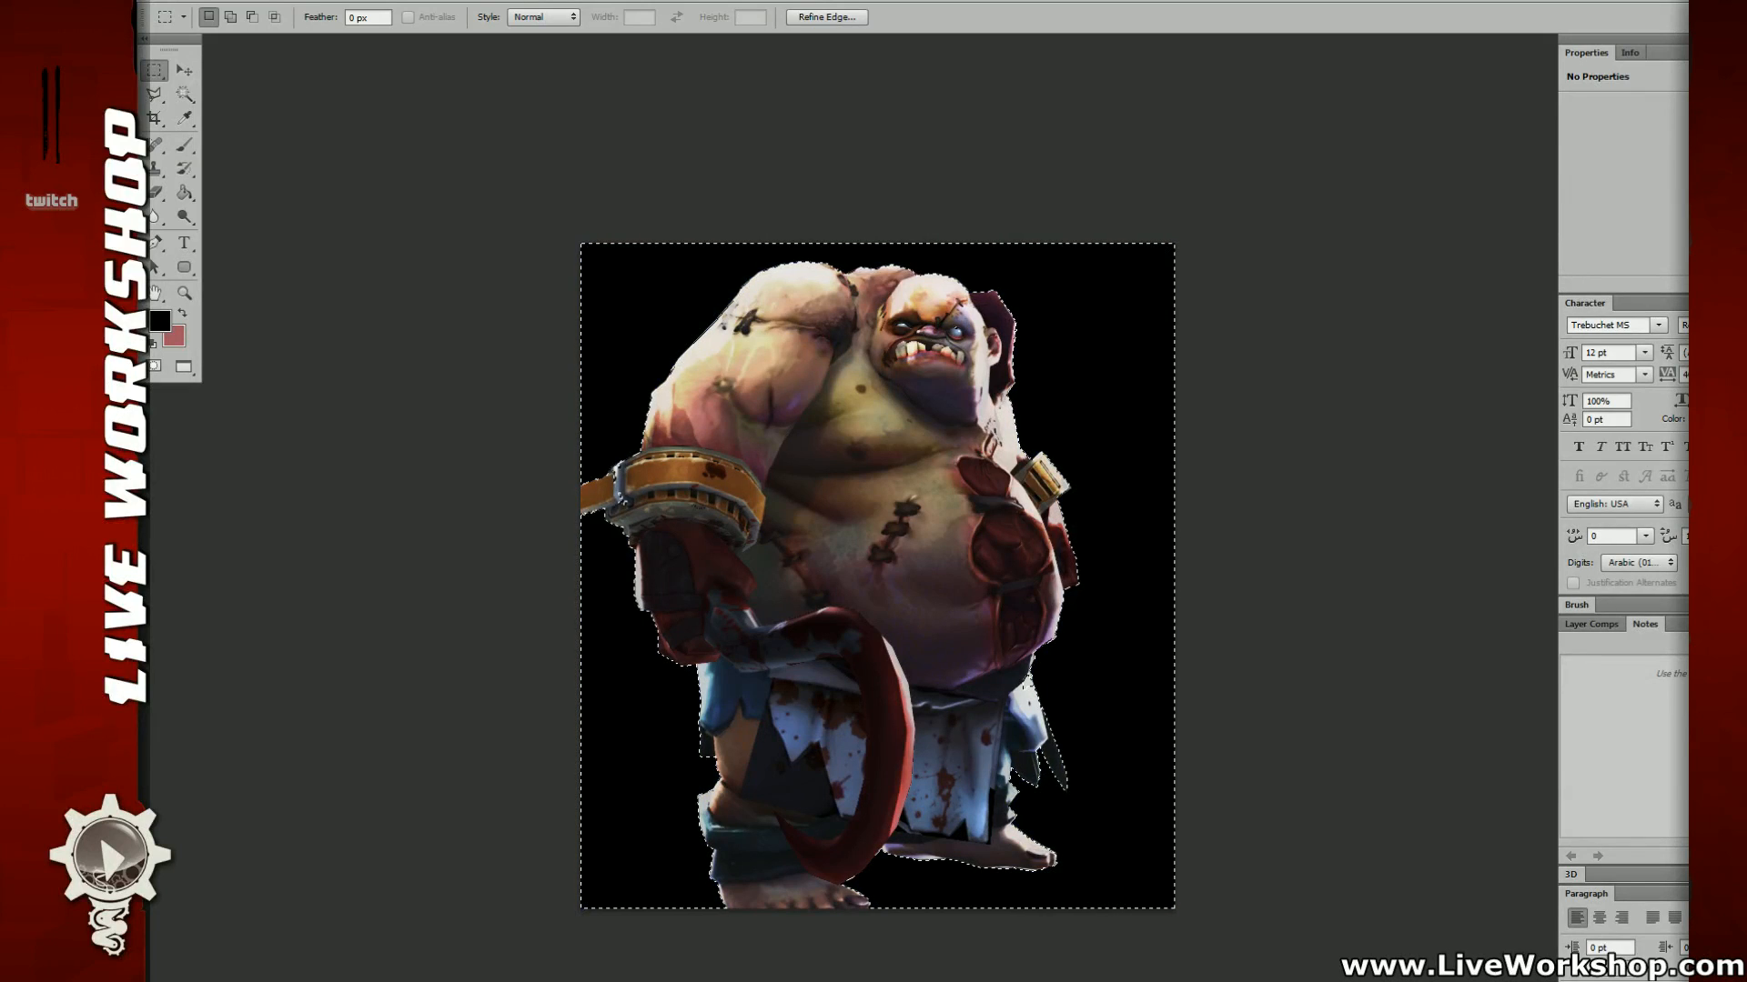
{"action": "key", "text": "Delete"}
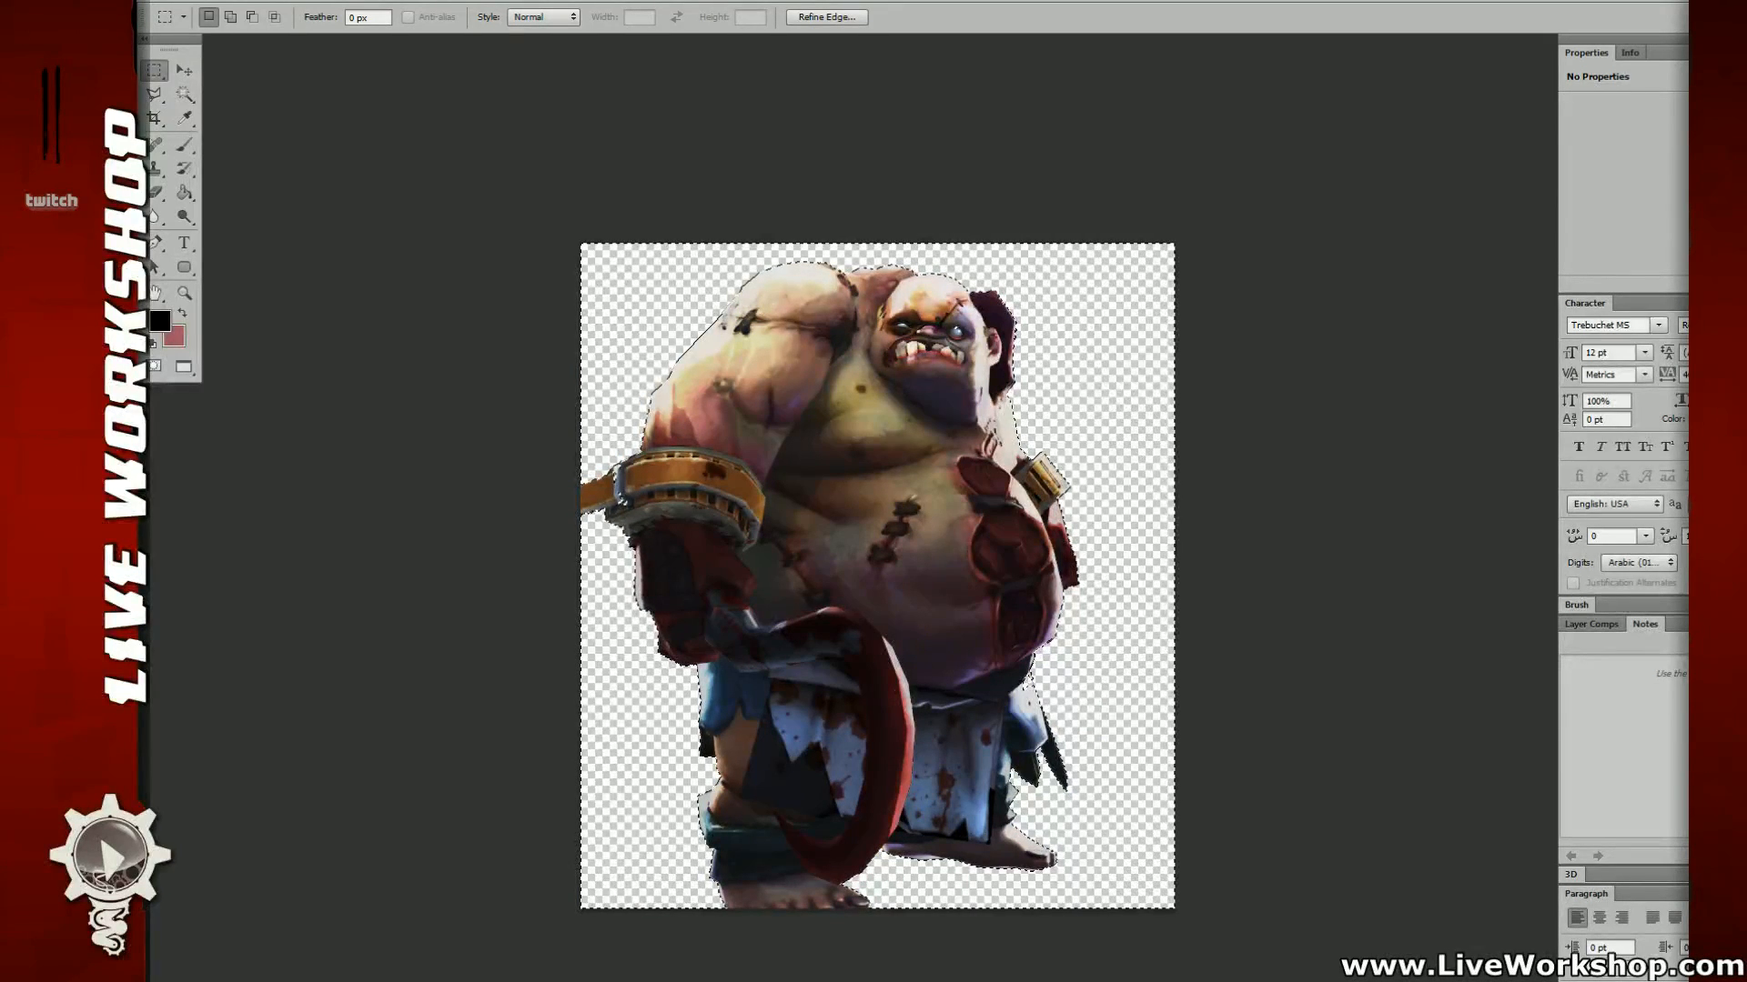
{"action": "key", "text": "ctrl+z"}
{"action": "key", "text": "Delete"}
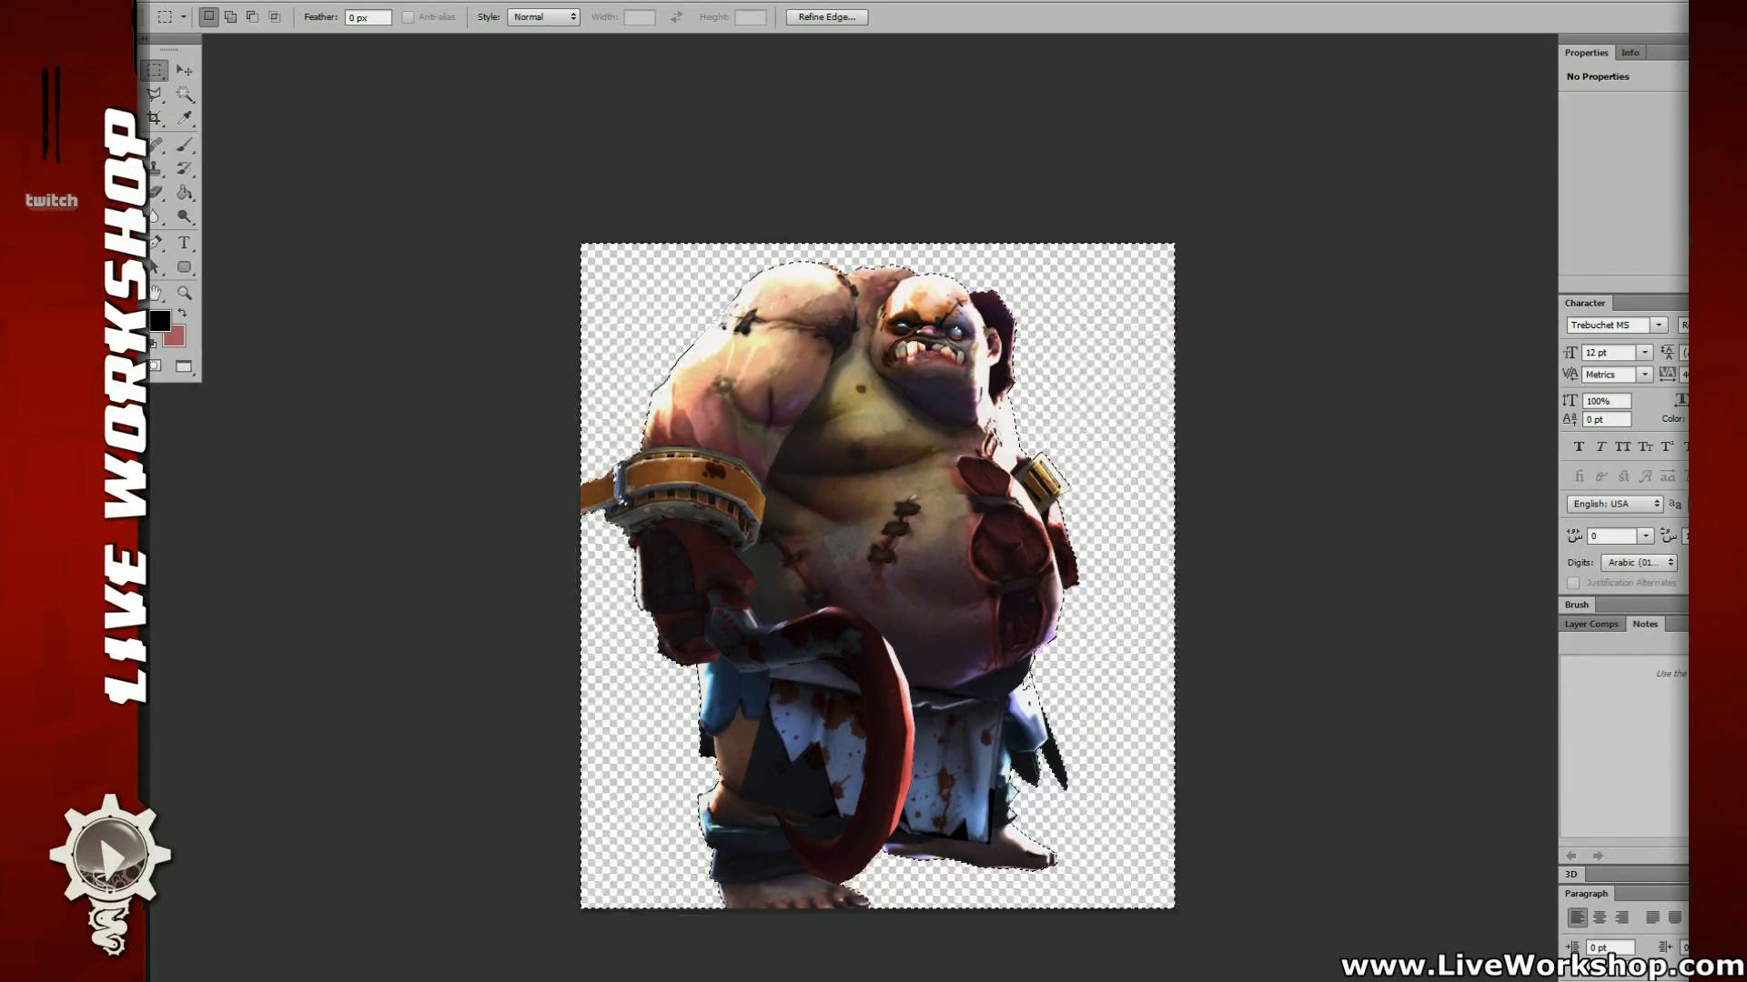
{"action": "key", "text": "ctrl+d"}
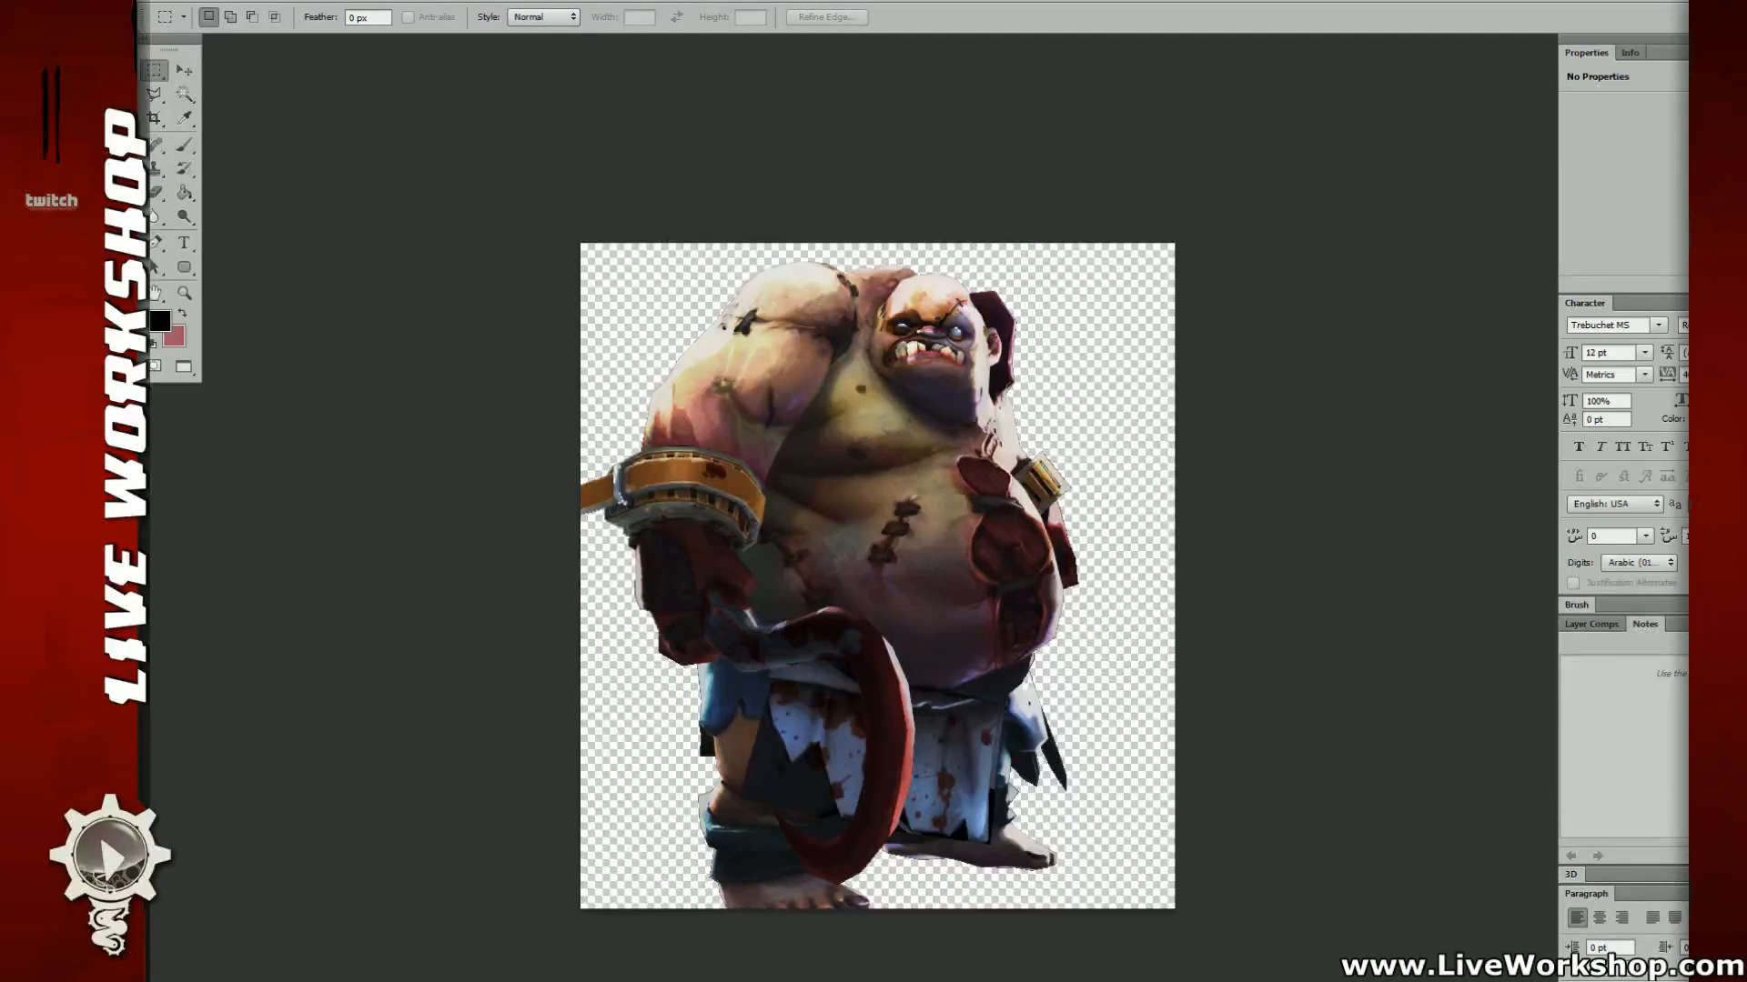
Step: Set the foreground colour to white and fill the backdrop behind the character with the Paint Bucket
{"action": "left_click_drag", "start_coordinate": [1219, 338], "coordinate": [1236, 376]}
{"action": "key", "text": "g"}
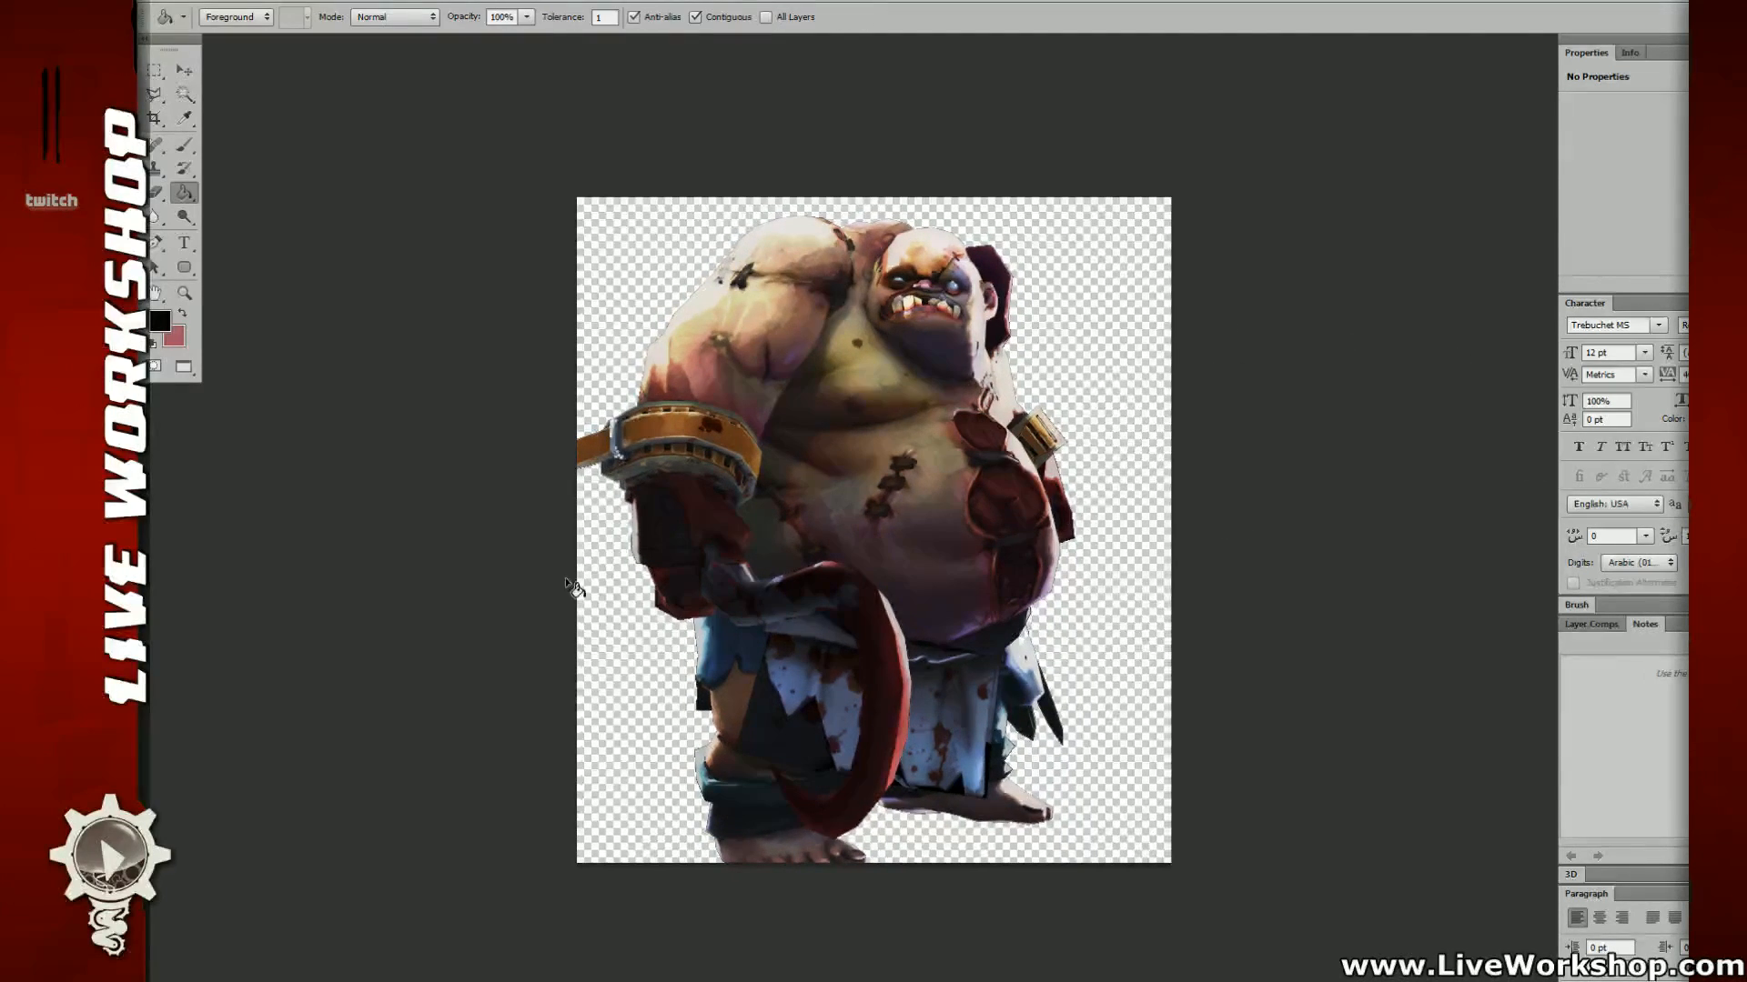
{"action": "left_click", "coordinate": [159, 323]}
{"action": "left_click_drag", "start_coordinate": [1142, 182], "coordinate": [1130, 135]}
{"action": "left_click", "coordinate": [1538, 126]}
{"action": "left_click", "coordinate": [999, 429]}
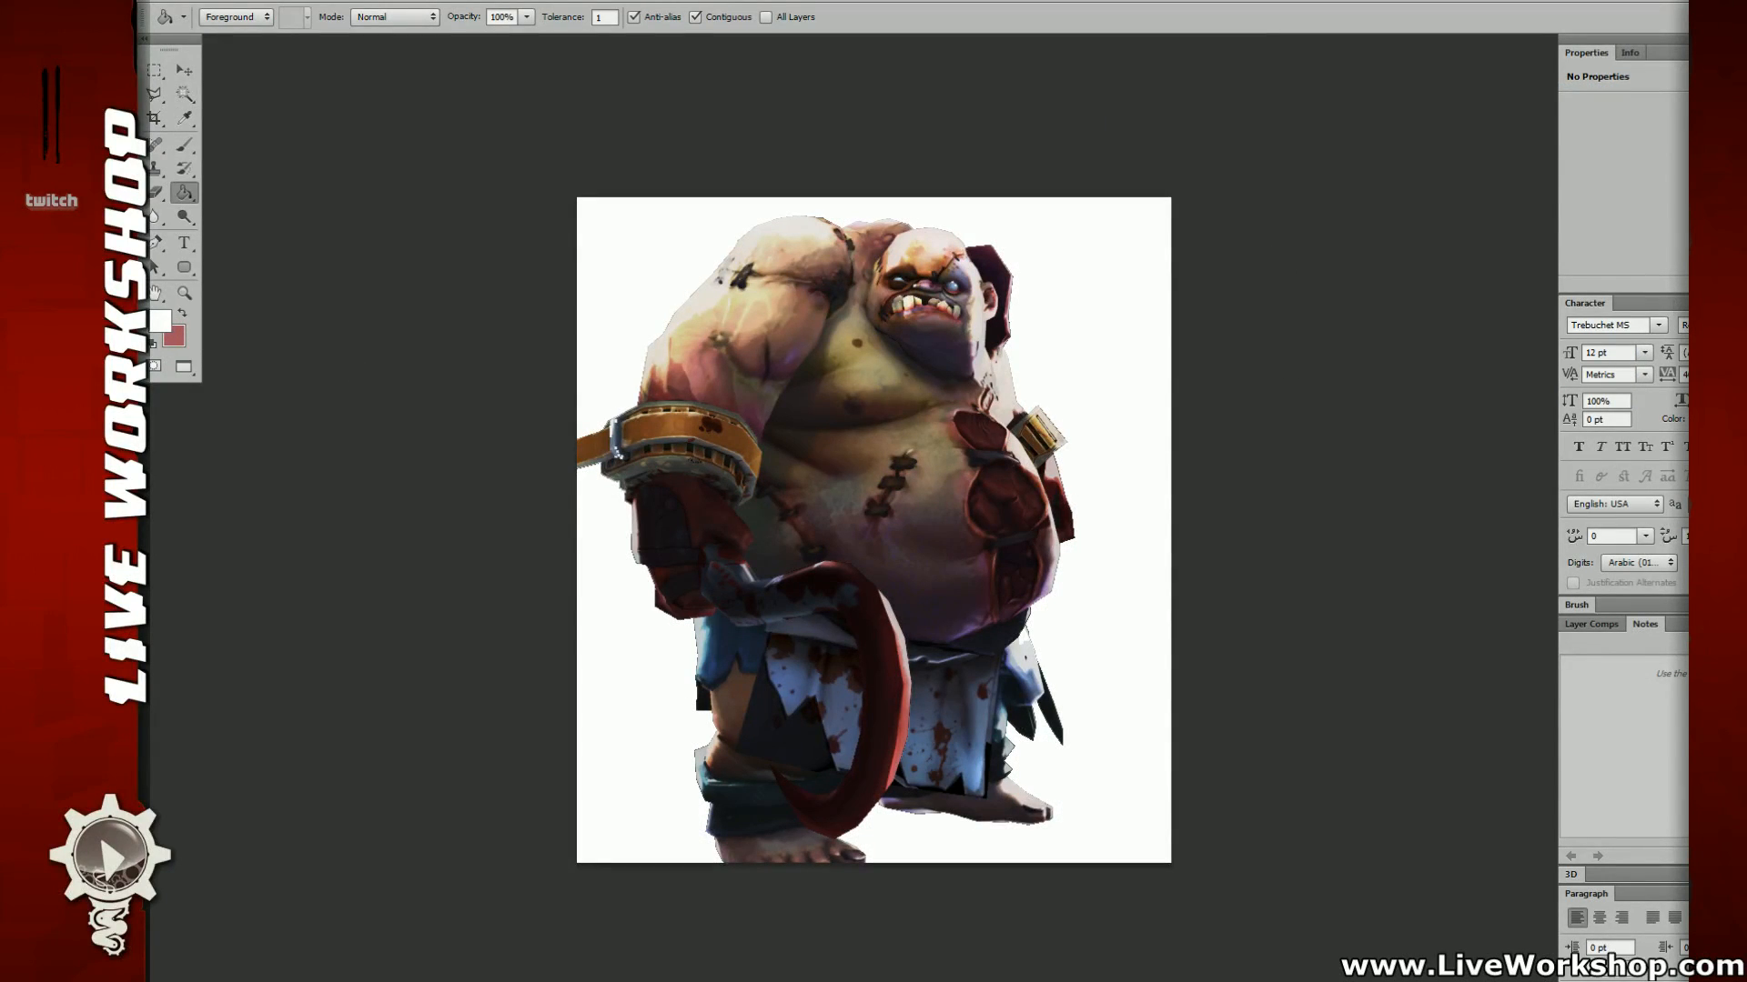
{"action": "key", "text": "Return"}
Step: Add an Inner Glow to the character layer and choose a light pinkish-red glow colour
{"action": "double_click", "coordinate": [1456, 239]}
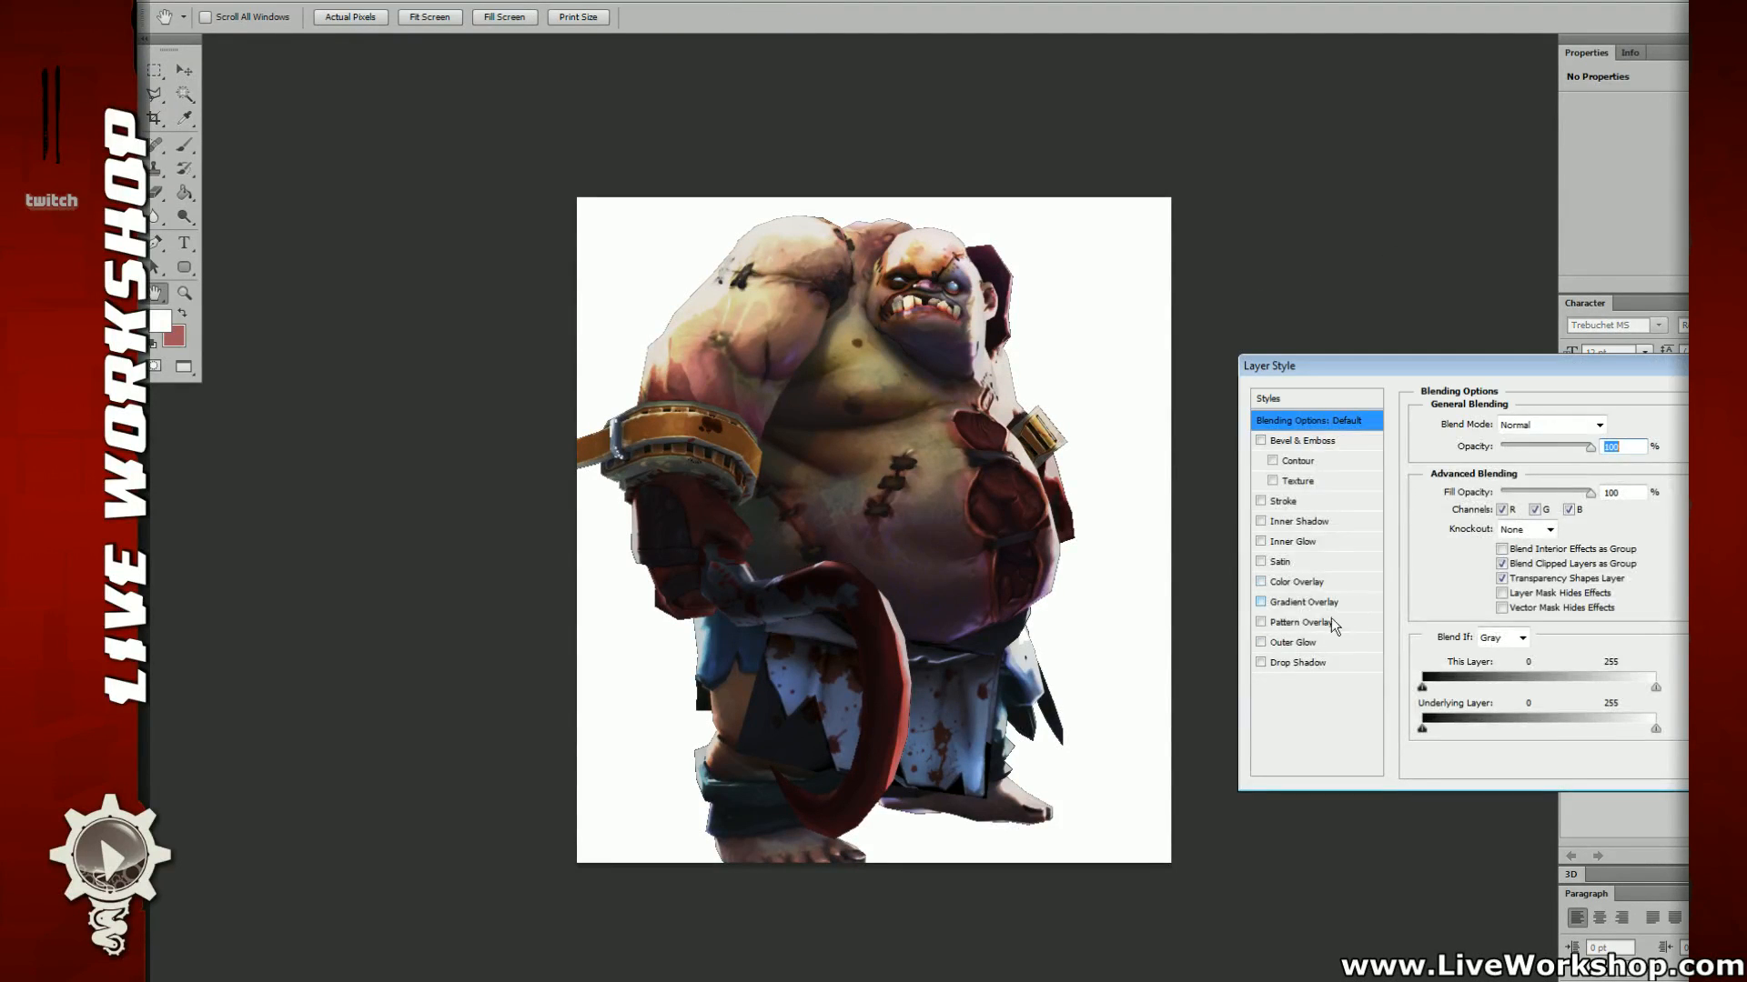
{"action": "left_click", "coordinate": [1261, 543]}
{"action": "left_click", "coordinate": [1276, 545]}
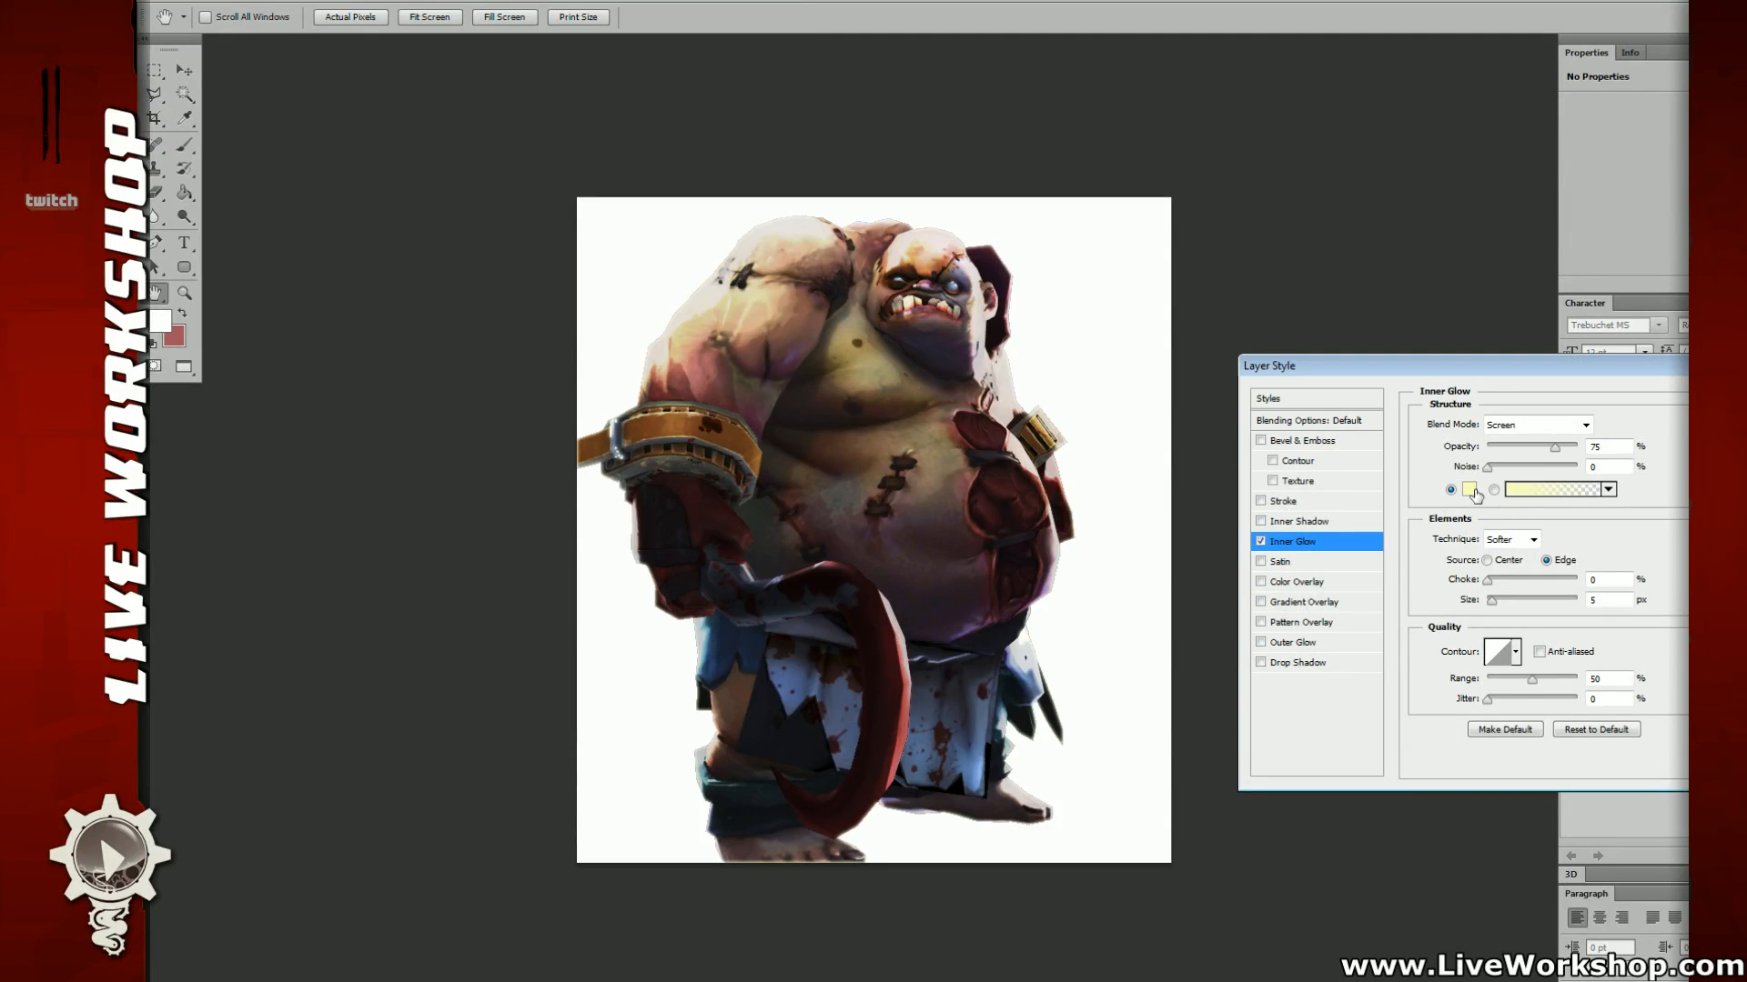
{"action": "left_click", "coordinate": [1469, 489]}
{"action": "left_click", "coordinate": [1390, 163]}
{"action": "mouse_move", "coordinate": [1392, 166]}
{"action": "left_mouse_down"}
{"action": "mouse_move", "coordinate": [1389, 328]}
{"action": "mouse_move", "coordinate": [1386, 142]}
{"action": "left_mouse_up"}
{"action": "left_click", "coordinate": [1163, 203]}
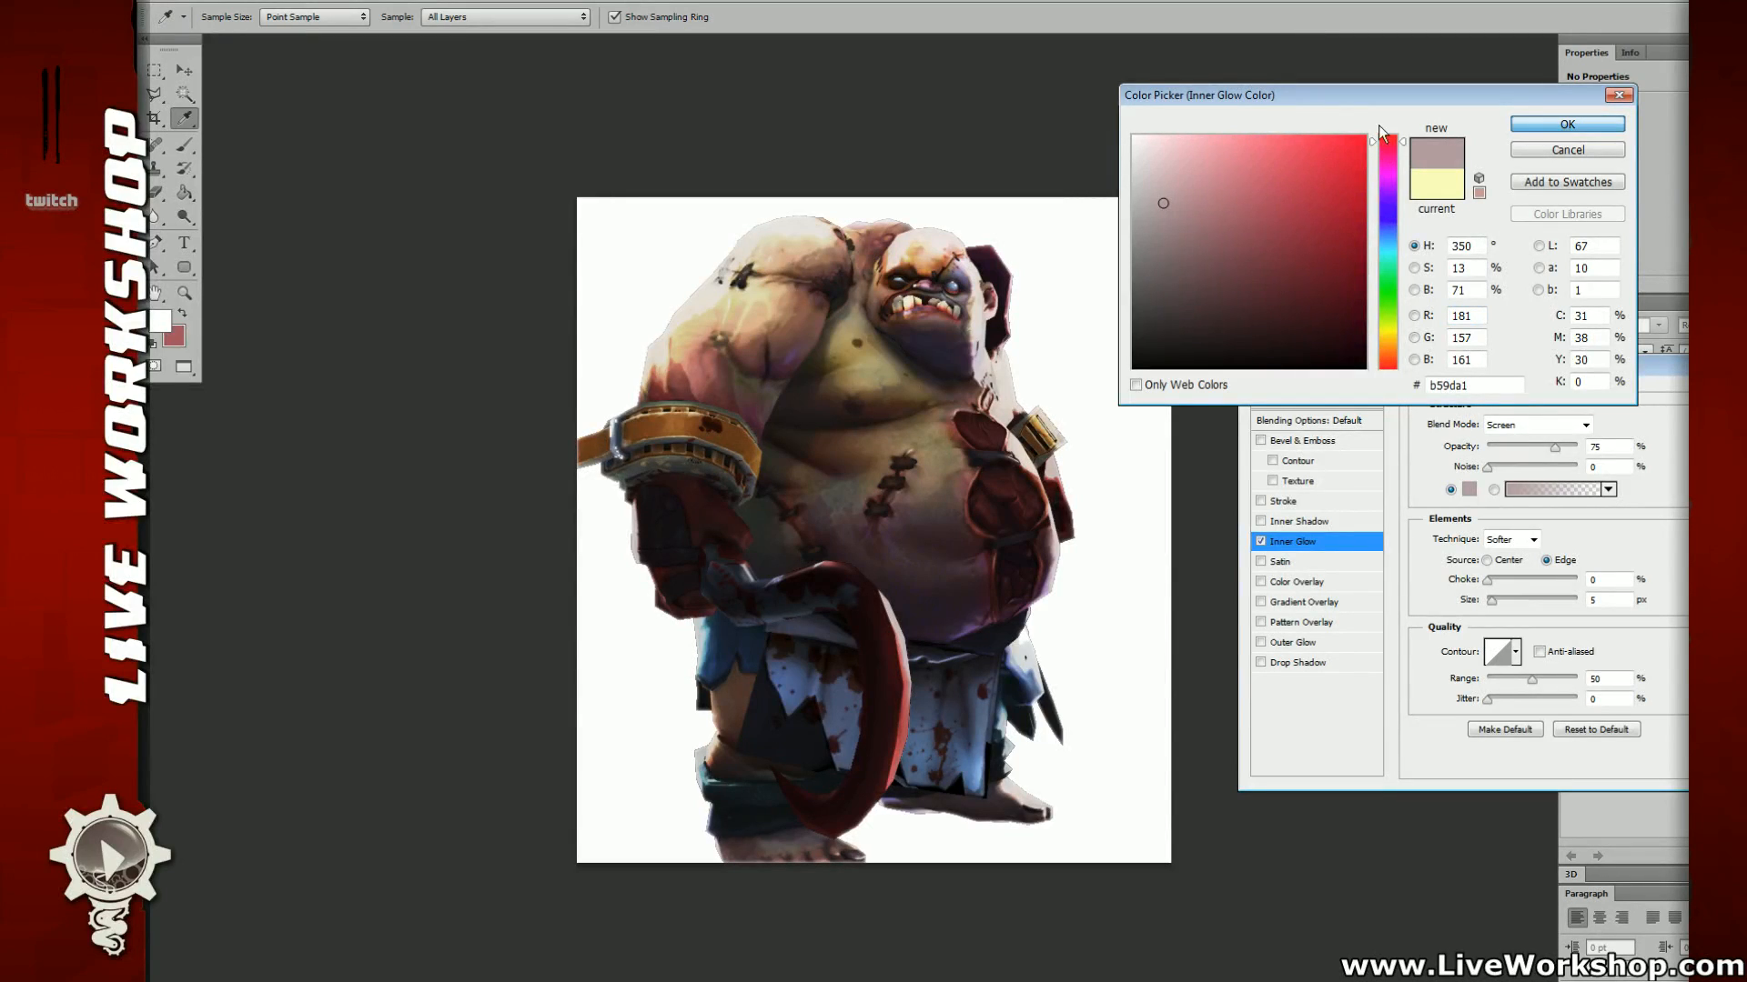
{"action": "left_click", "coordinate": [1194, 163]}
{"action": "left_click", "coordinate": [1544, 128]}
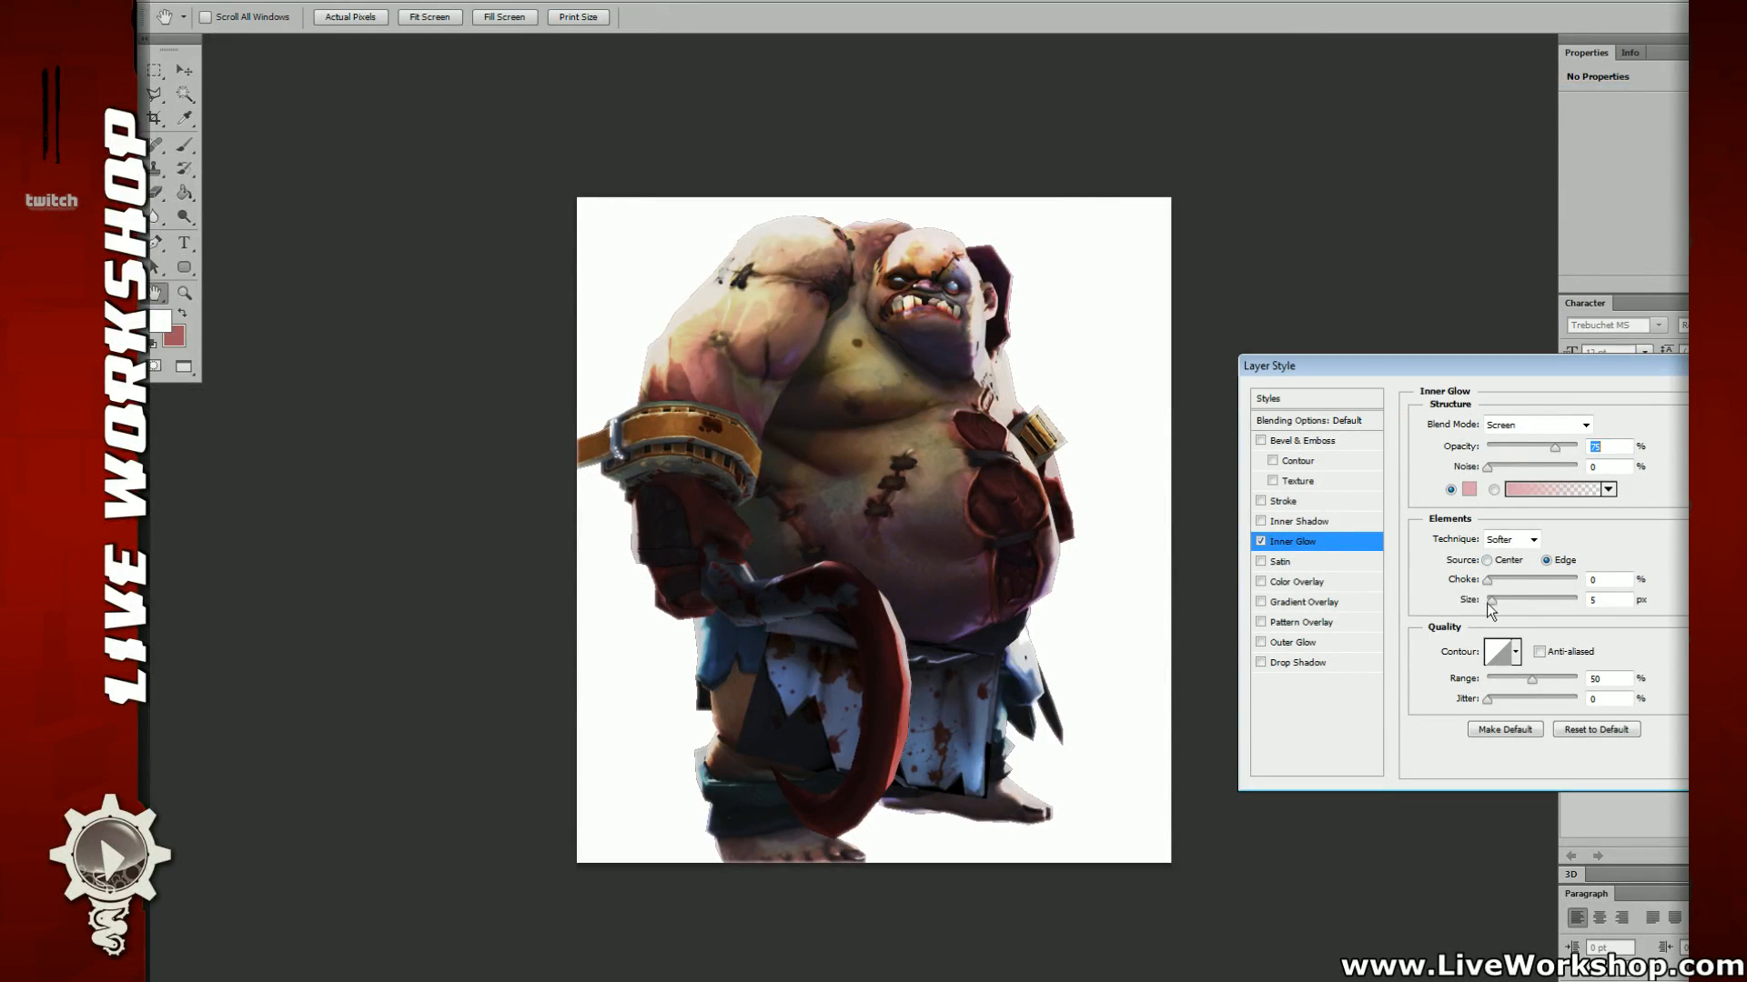
Step: Set the Inner Glow to 100% opacity, 4% choke and a size of 10 px
{"action": "left_click_drag", "start_coordinate": [1494, 598], "coordinate": [1497, 600]}
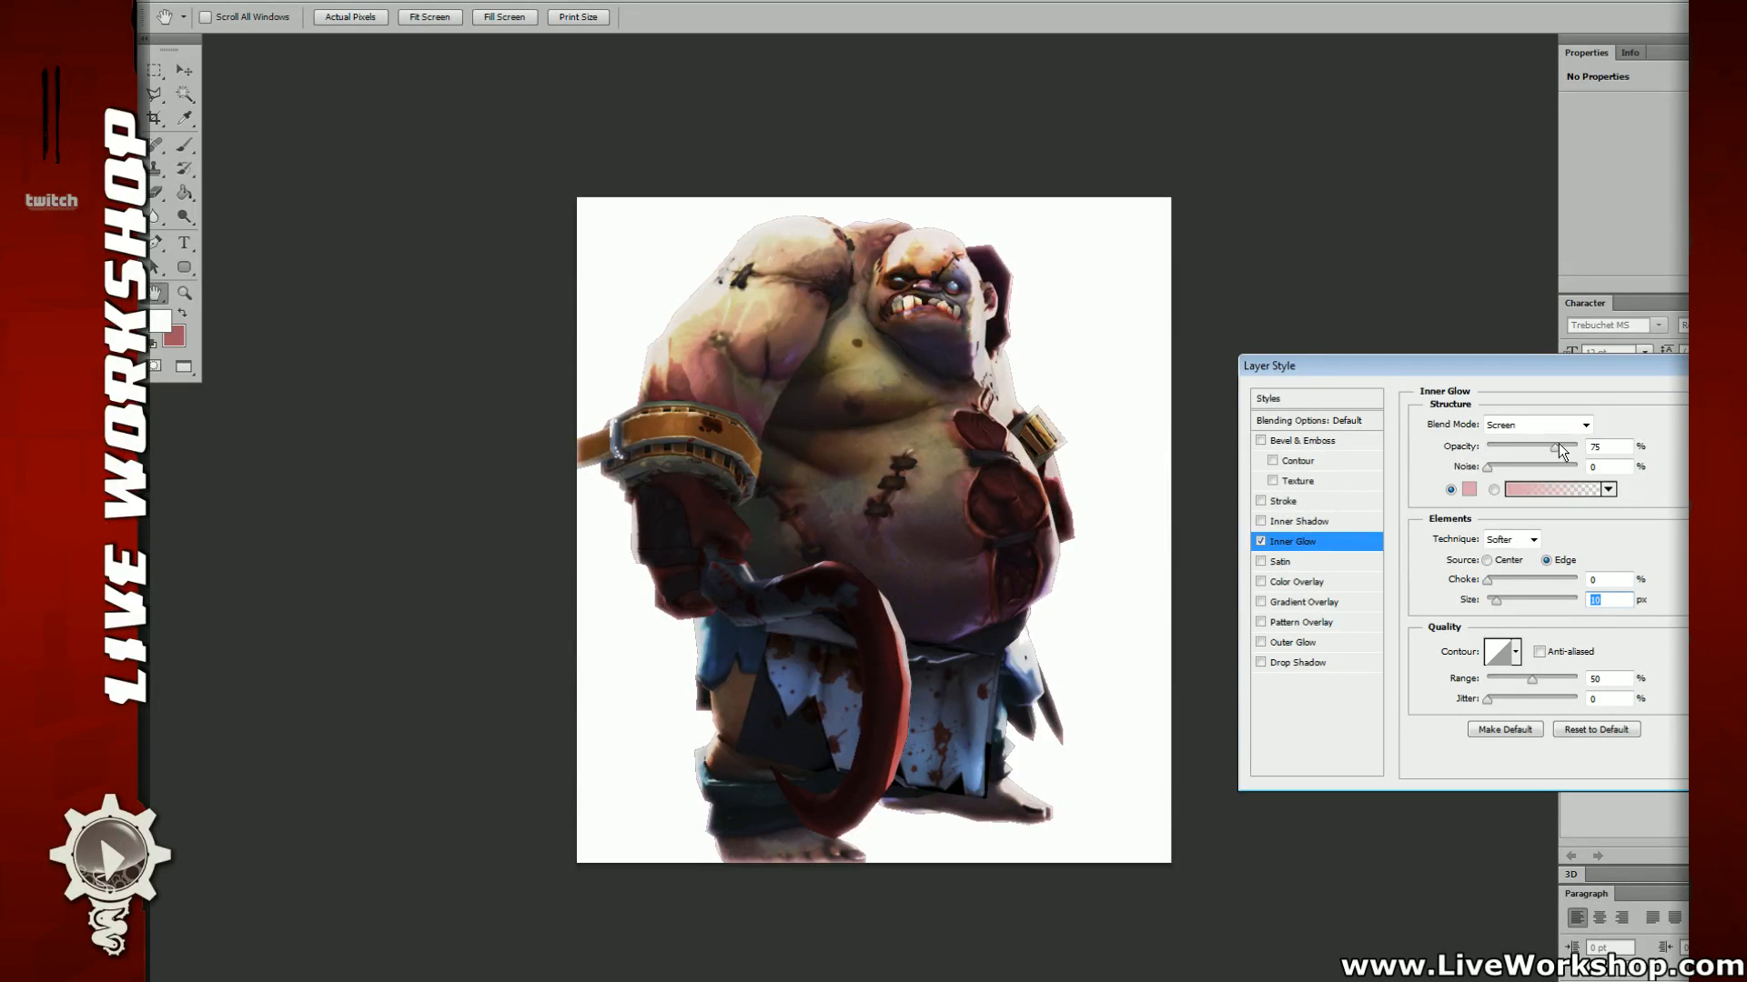
{"action": "left_click_drag", "start_coordinate": [1556, 445], "coordinate": [1579, 445]}
{"action": "left_click_drag", "start_coordinate": [1488, 582], "coordinate": [1499, 611]}
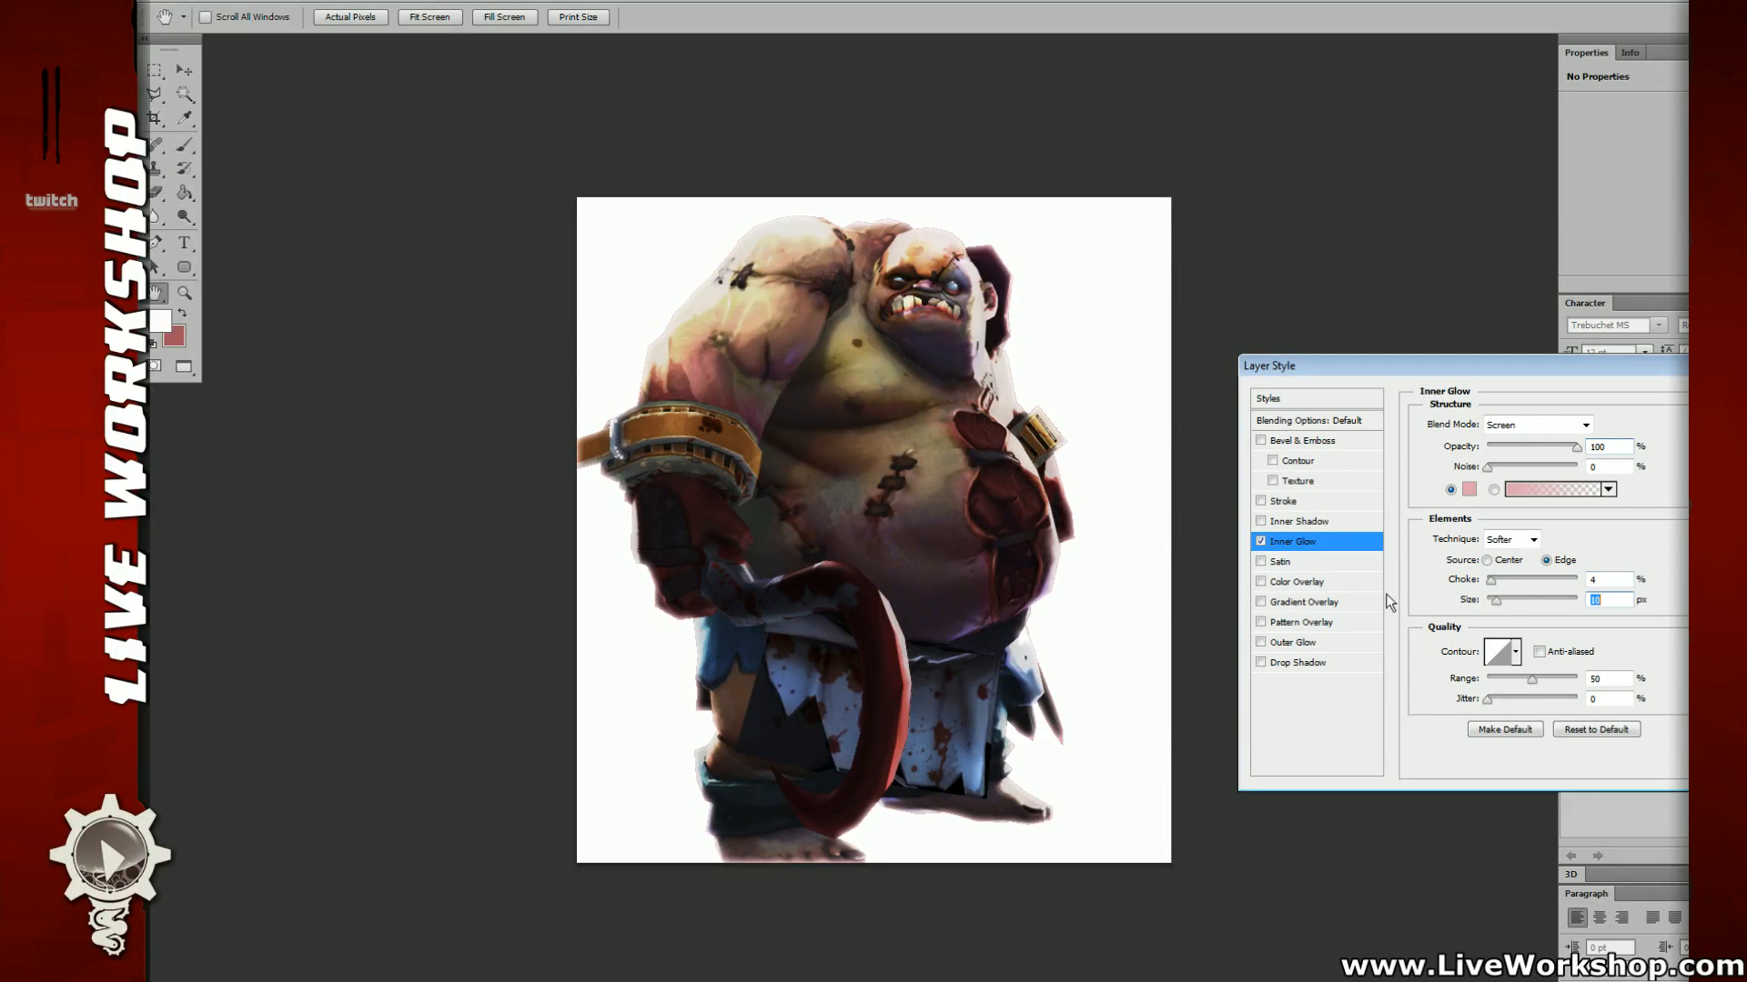
Step: Add an Outer Glow to the character layer and set its colour to the light blue 7baffe
{"action": "left_click", "coordinate": [1261, 642]}
{"action": "left_click", "coordinate": [1290, 642]}
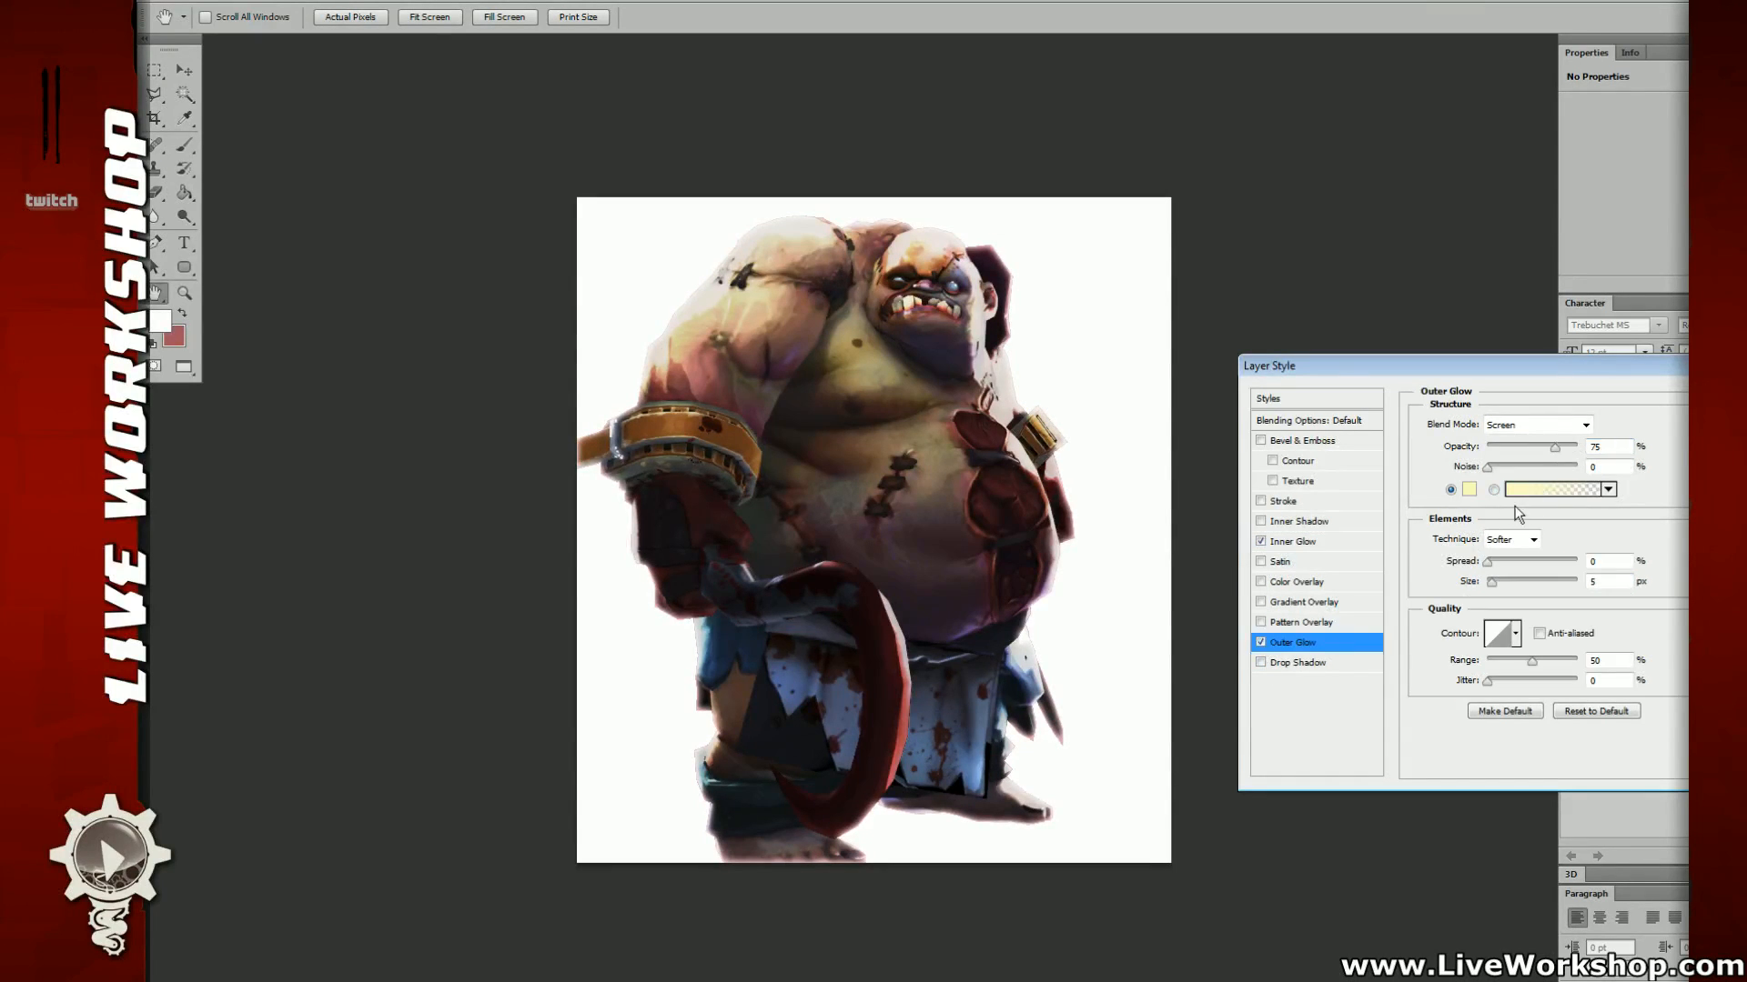
{"action": "left_click", "coordinate": [1470, 489]}
{"action": "left_click", "coordinate": [1386, 229]}
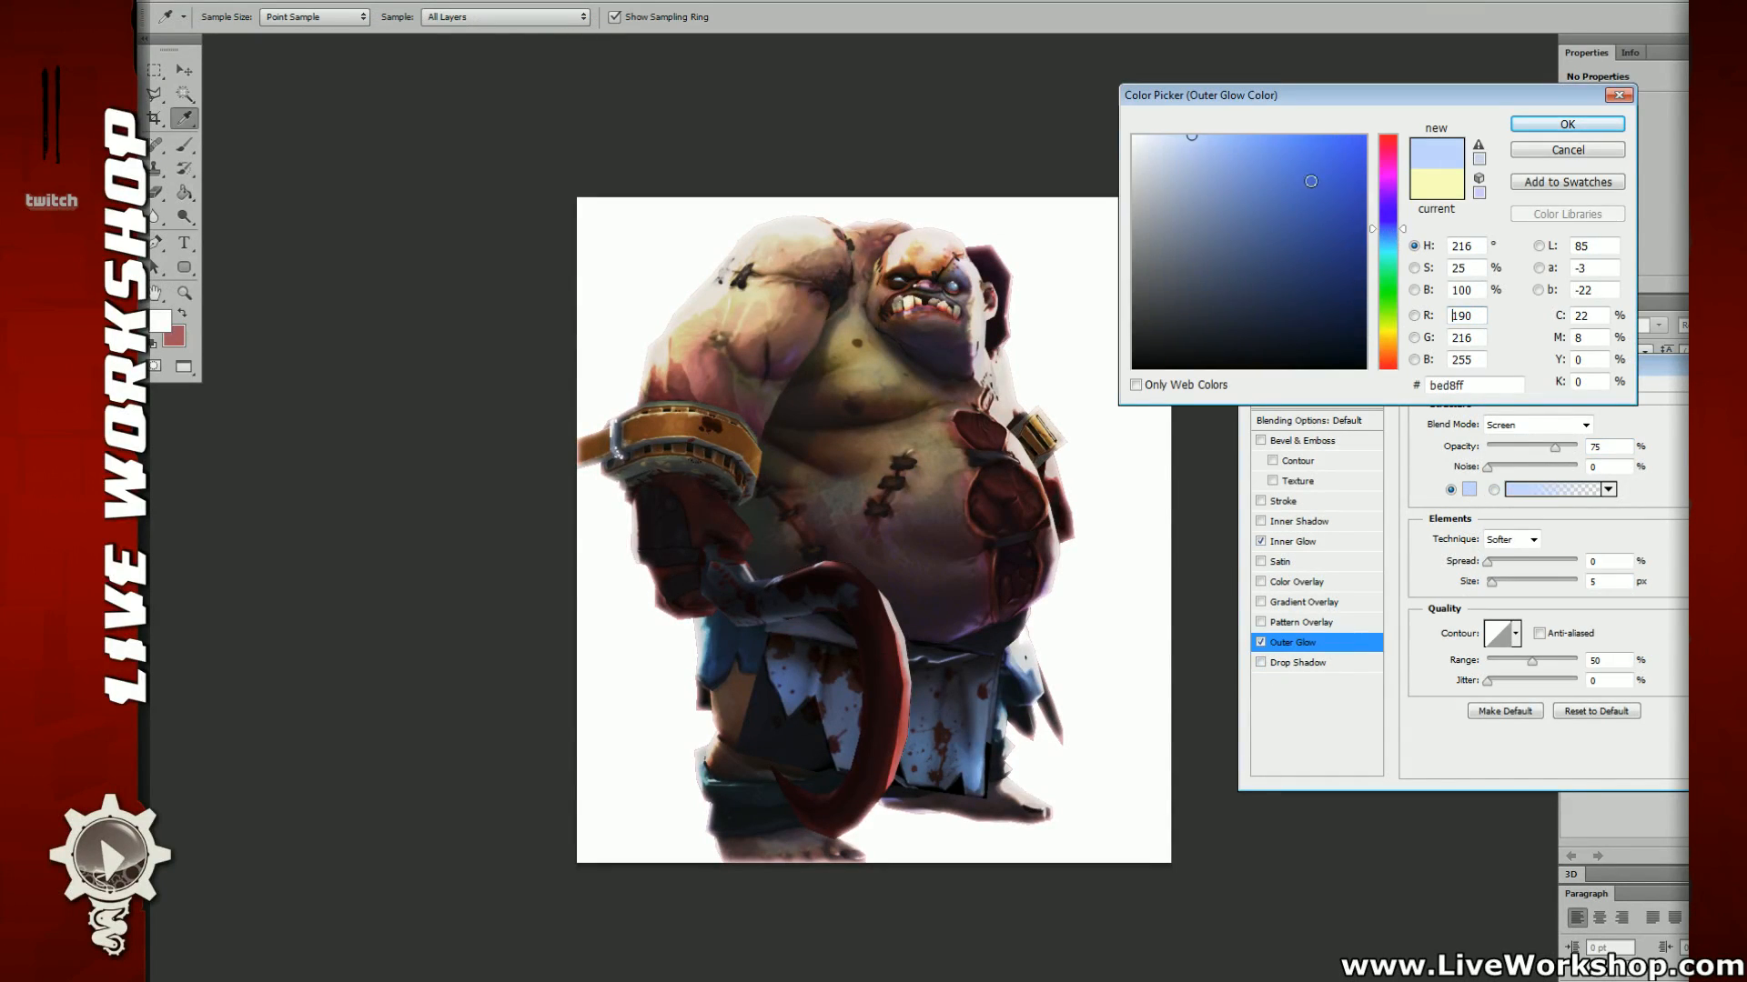
{"action": "left_click_drag", "start_coordinate": [1315, 140], "coordinate": [1252, 136]}
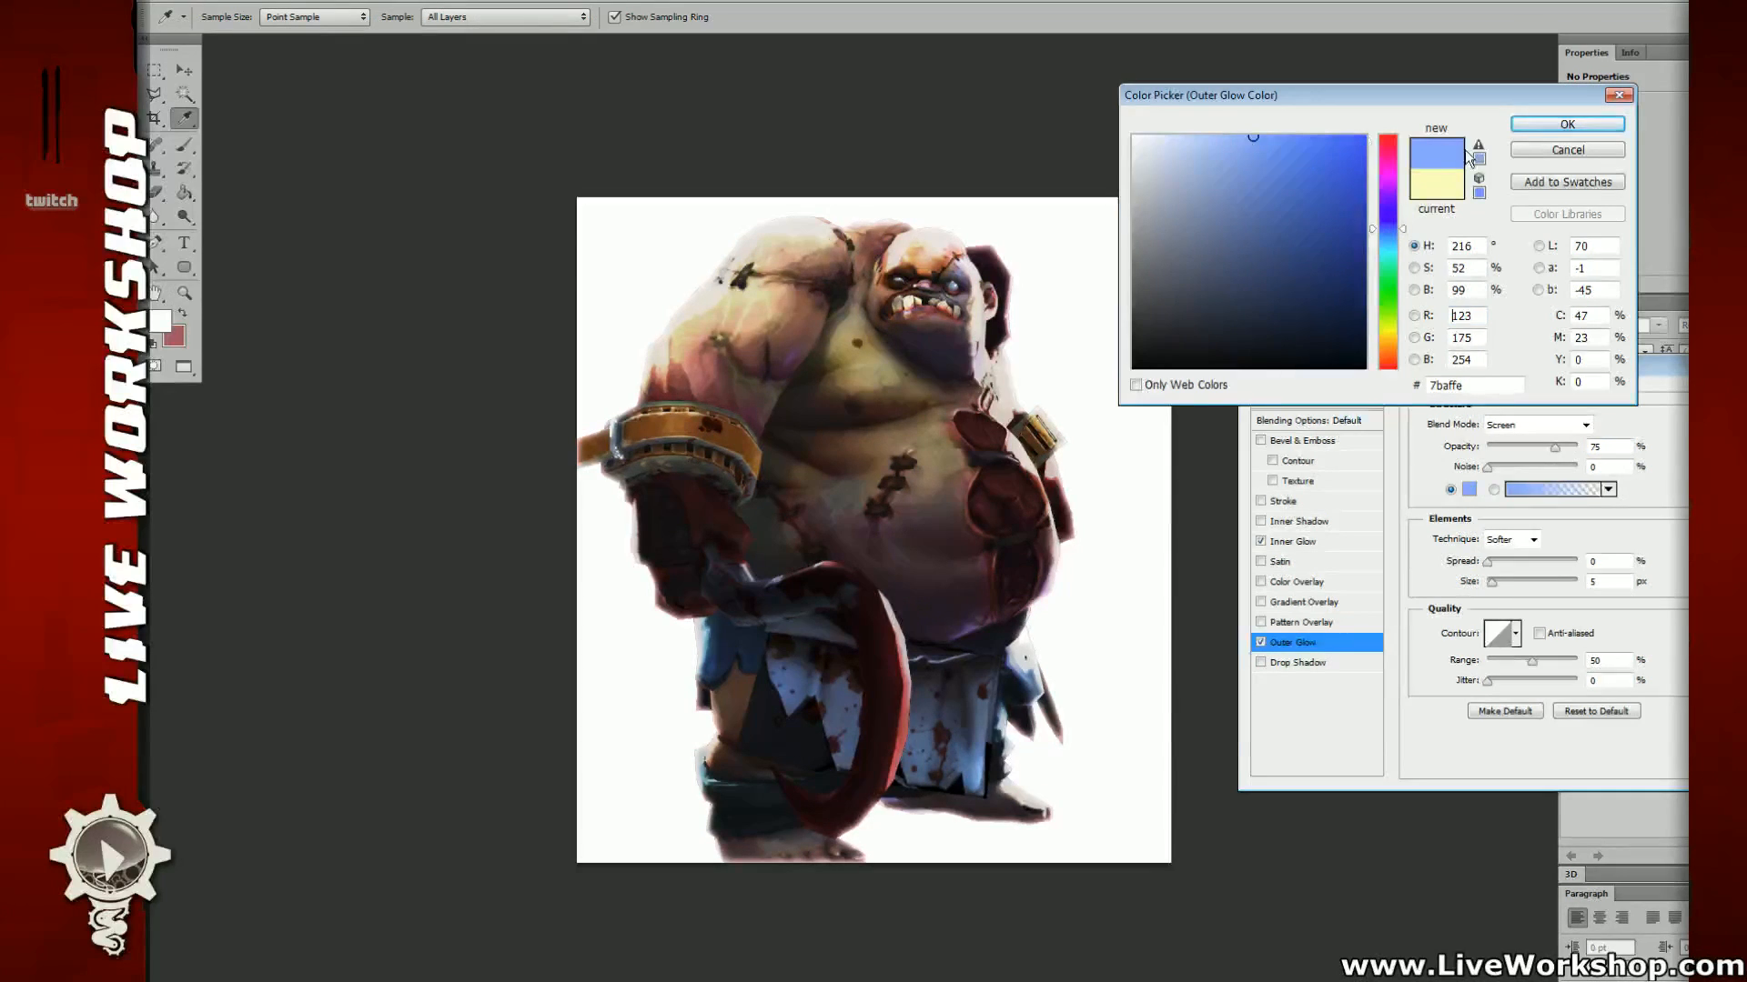
{"action": "left_click", "coordinate": [1536, 122]}
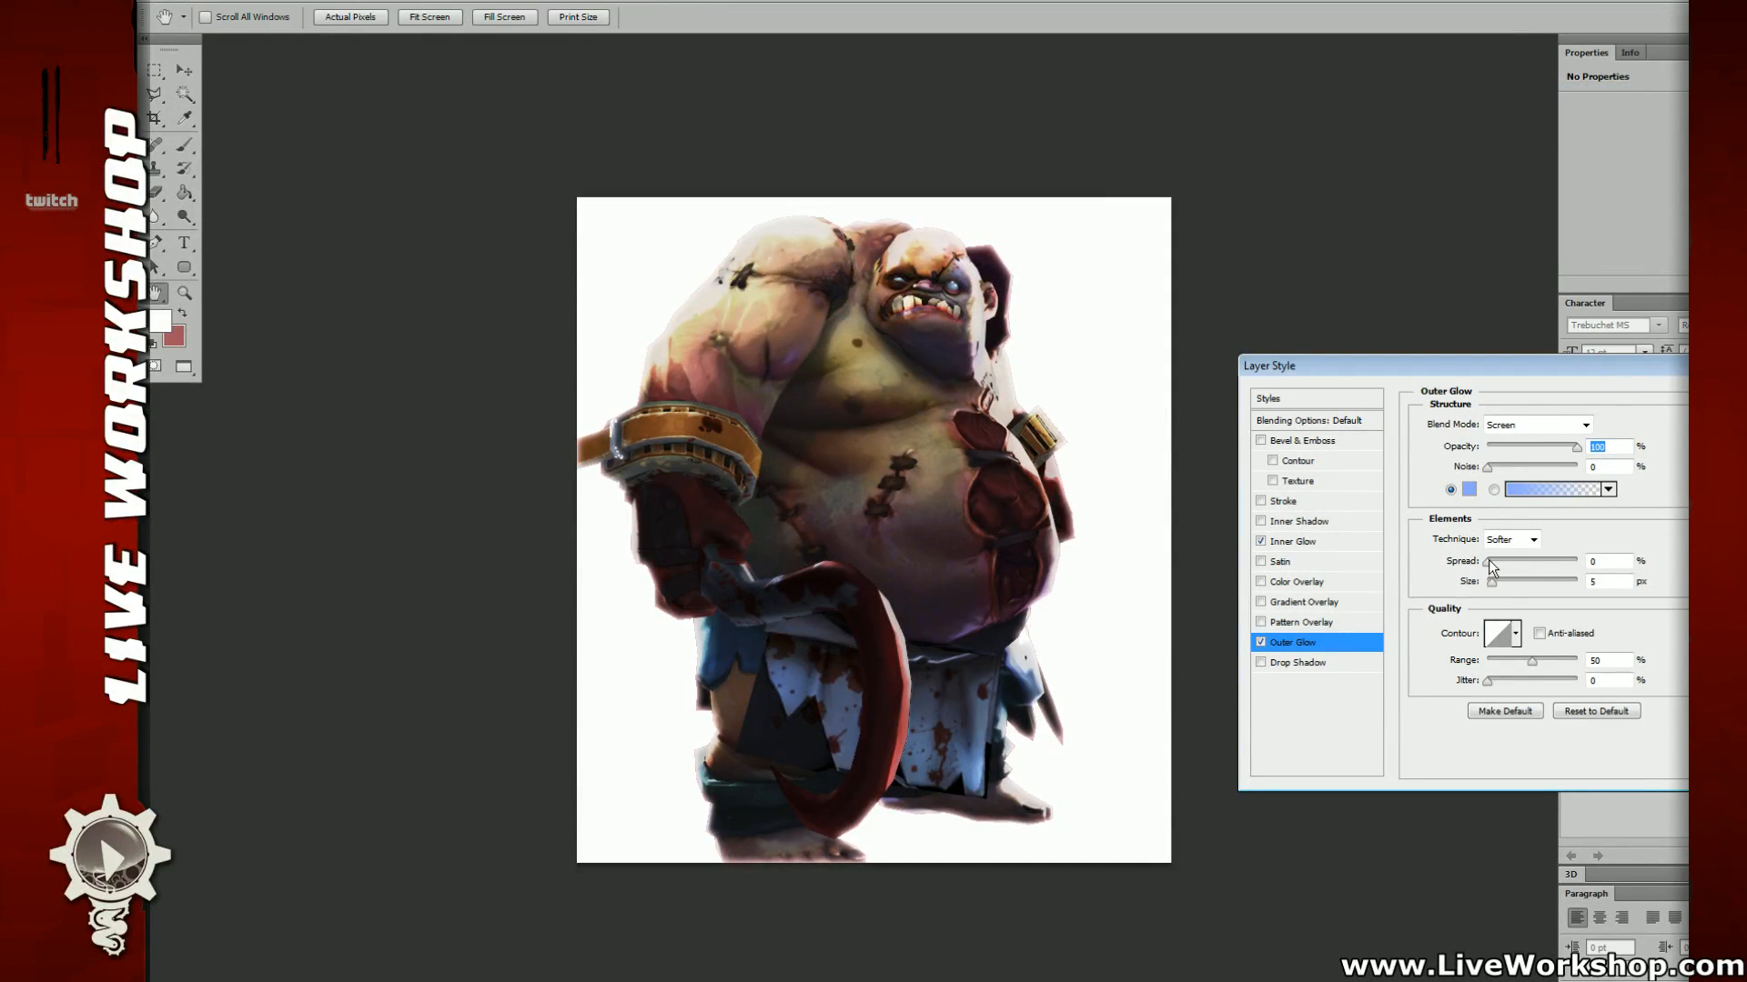
Step: Set the Outer Glow to 100% opacity, no spread, a size of 21 px and a range of 75%
{"action": "mouse_move", "coordinate": [1491, 561]}
{"action": "left_mouse_down"}
{"action": "mouse_move", "coordinate": [1541, 580]}
{"action": "mouse_move", "coordinate": [1500, 582]}
{"action": "left_mouse_up"}
{"action": "left_click_drag", "start_coordinate": [1535, 662], "coordinate": [1558, 661]}
{"action": "scroll", "coordinate": [1012, 492], "scroll_direction": "up", "scroll_amount": 1, "text": "alt"}
{"action": "left_click_drag", "start_coordinate": [1068, 227], "coordinate": [1122, 433]}
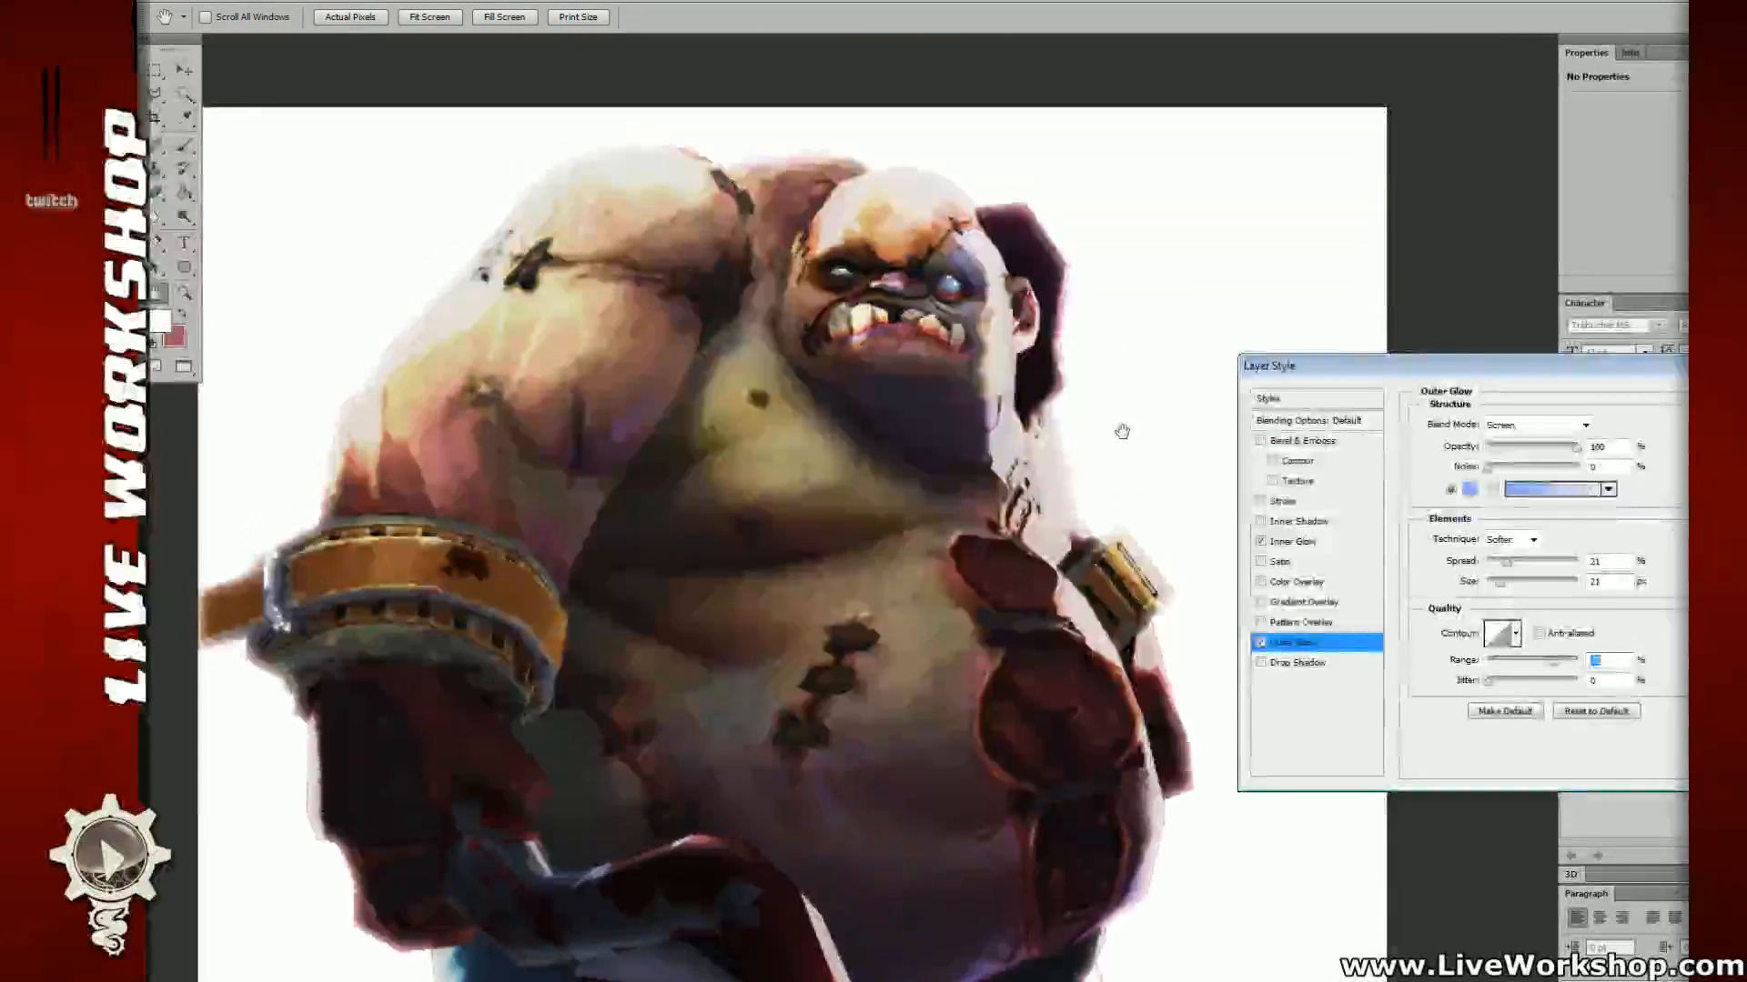
{"action": "left_click_drag", "start_coordinate": [1506, 564], "coordinate": [1511, 564]}
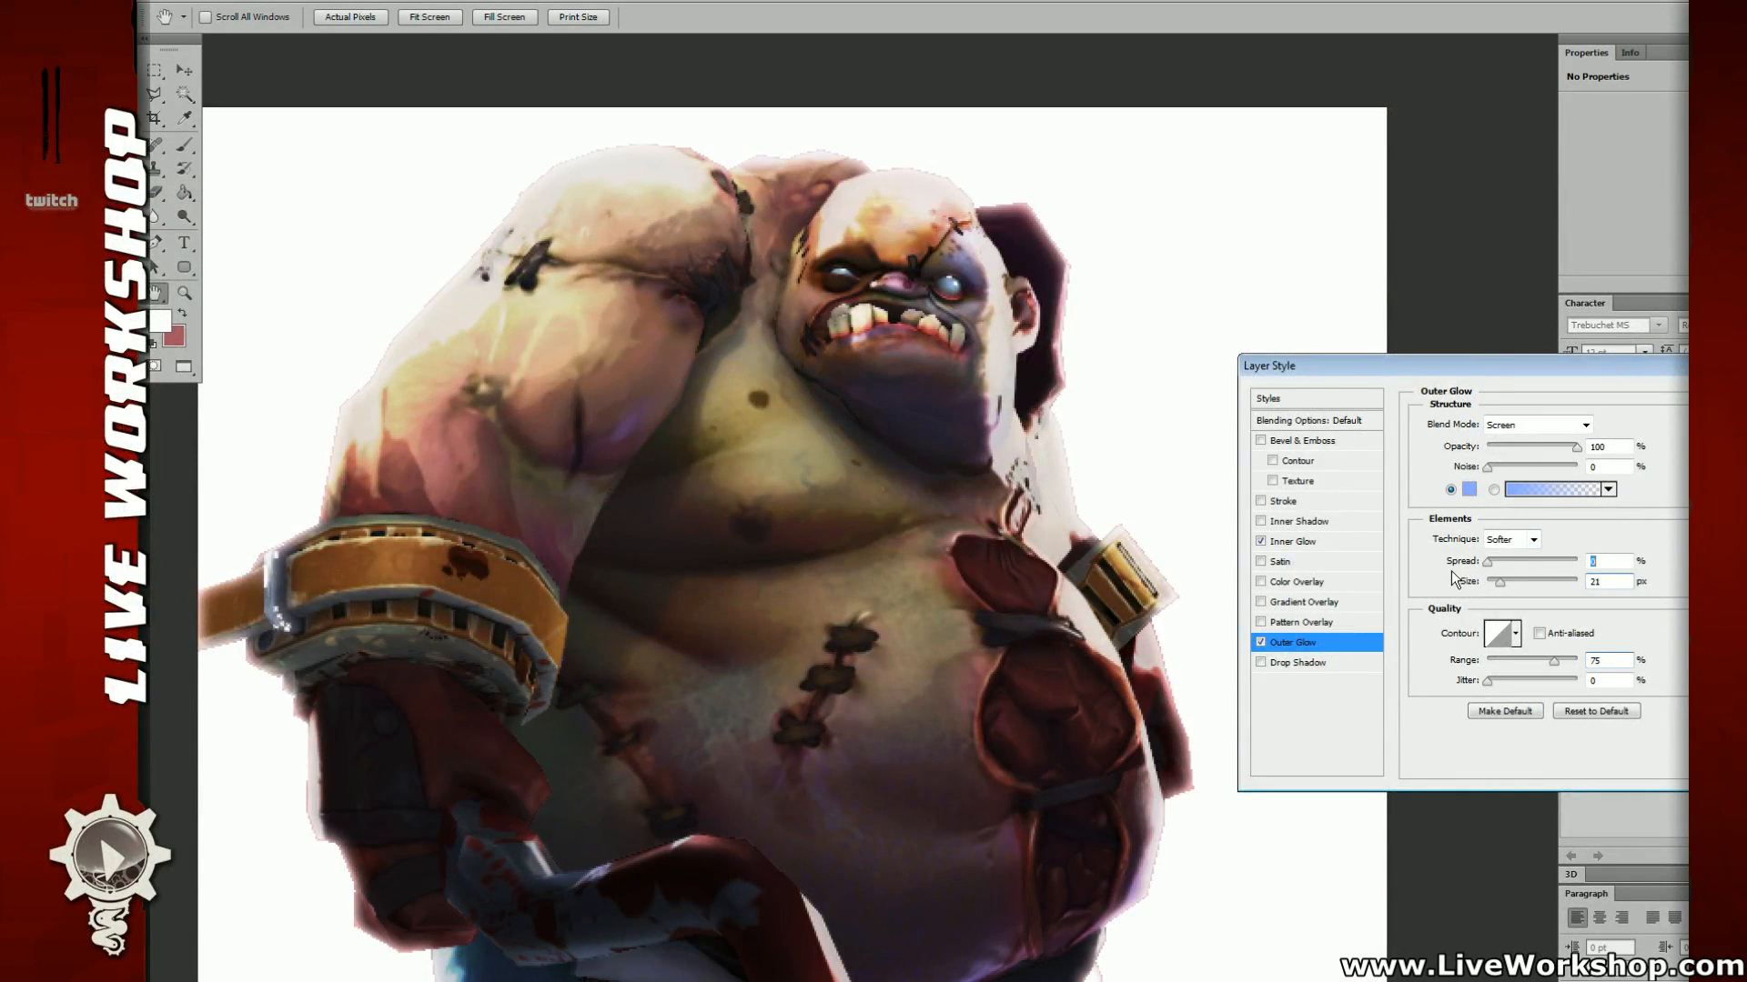
Step: Change the Inner Glow's blend mode to Normal
{"action": "left_click", "coordinate": [1262, 543]}
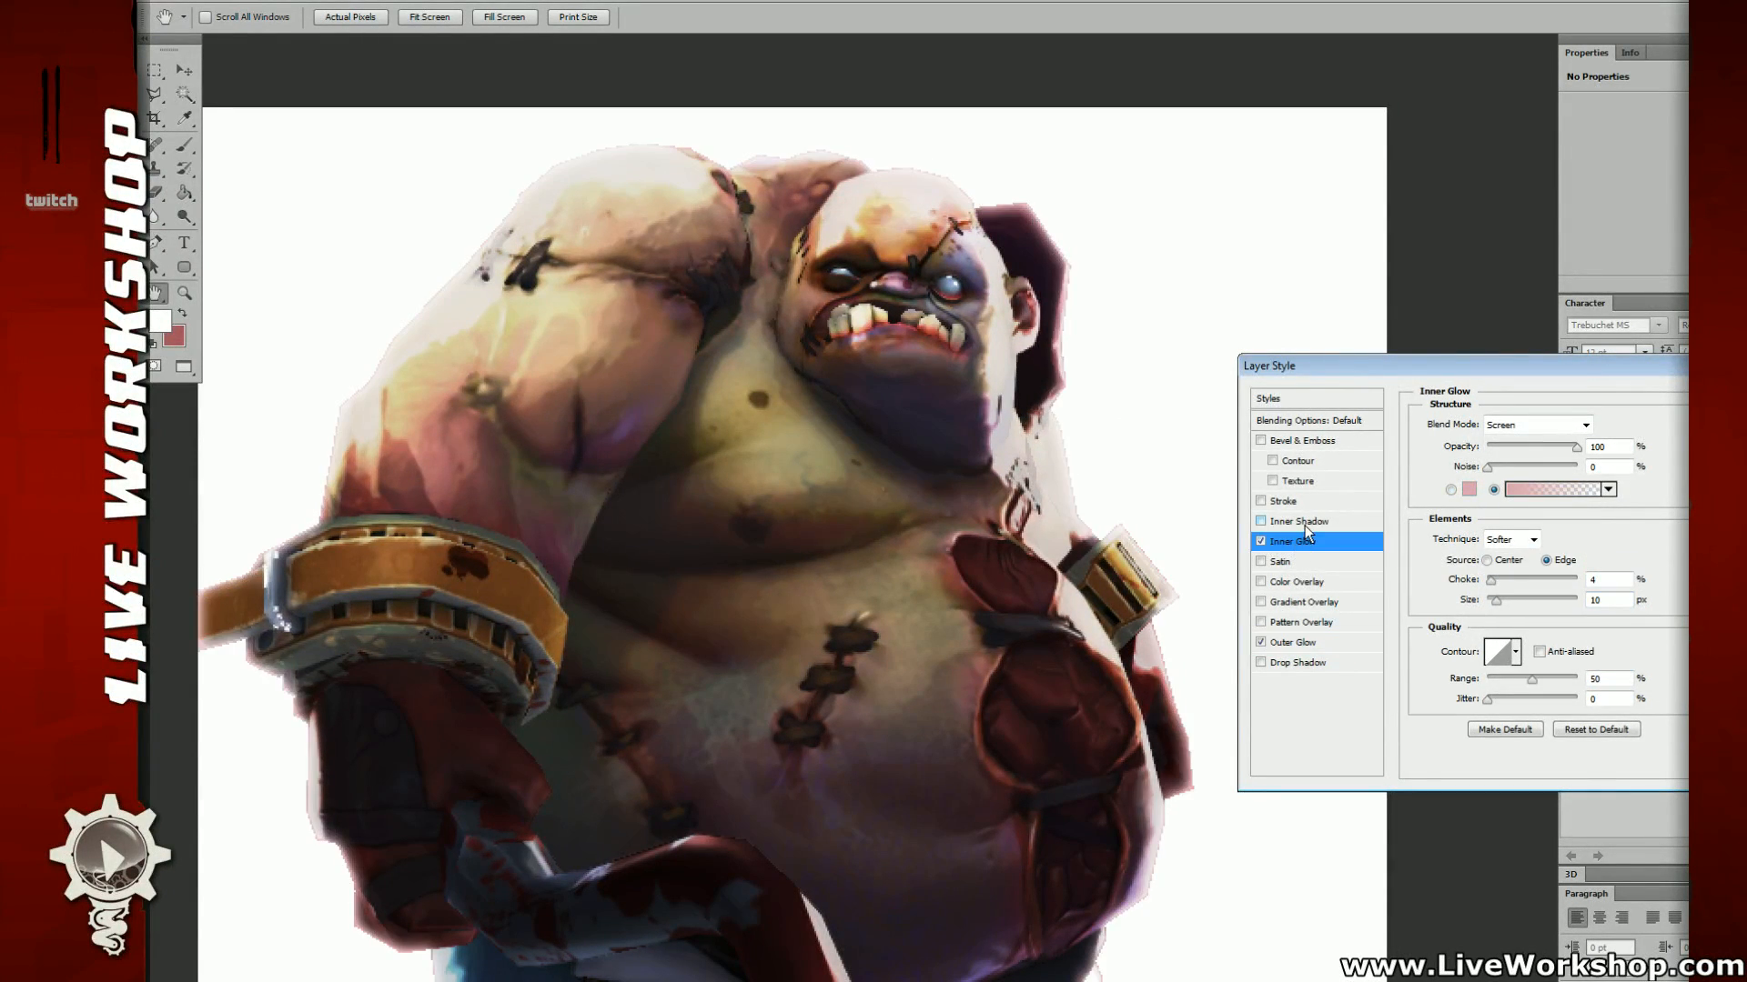
{"action": "left_click", "coordinate": [1536, 425]}
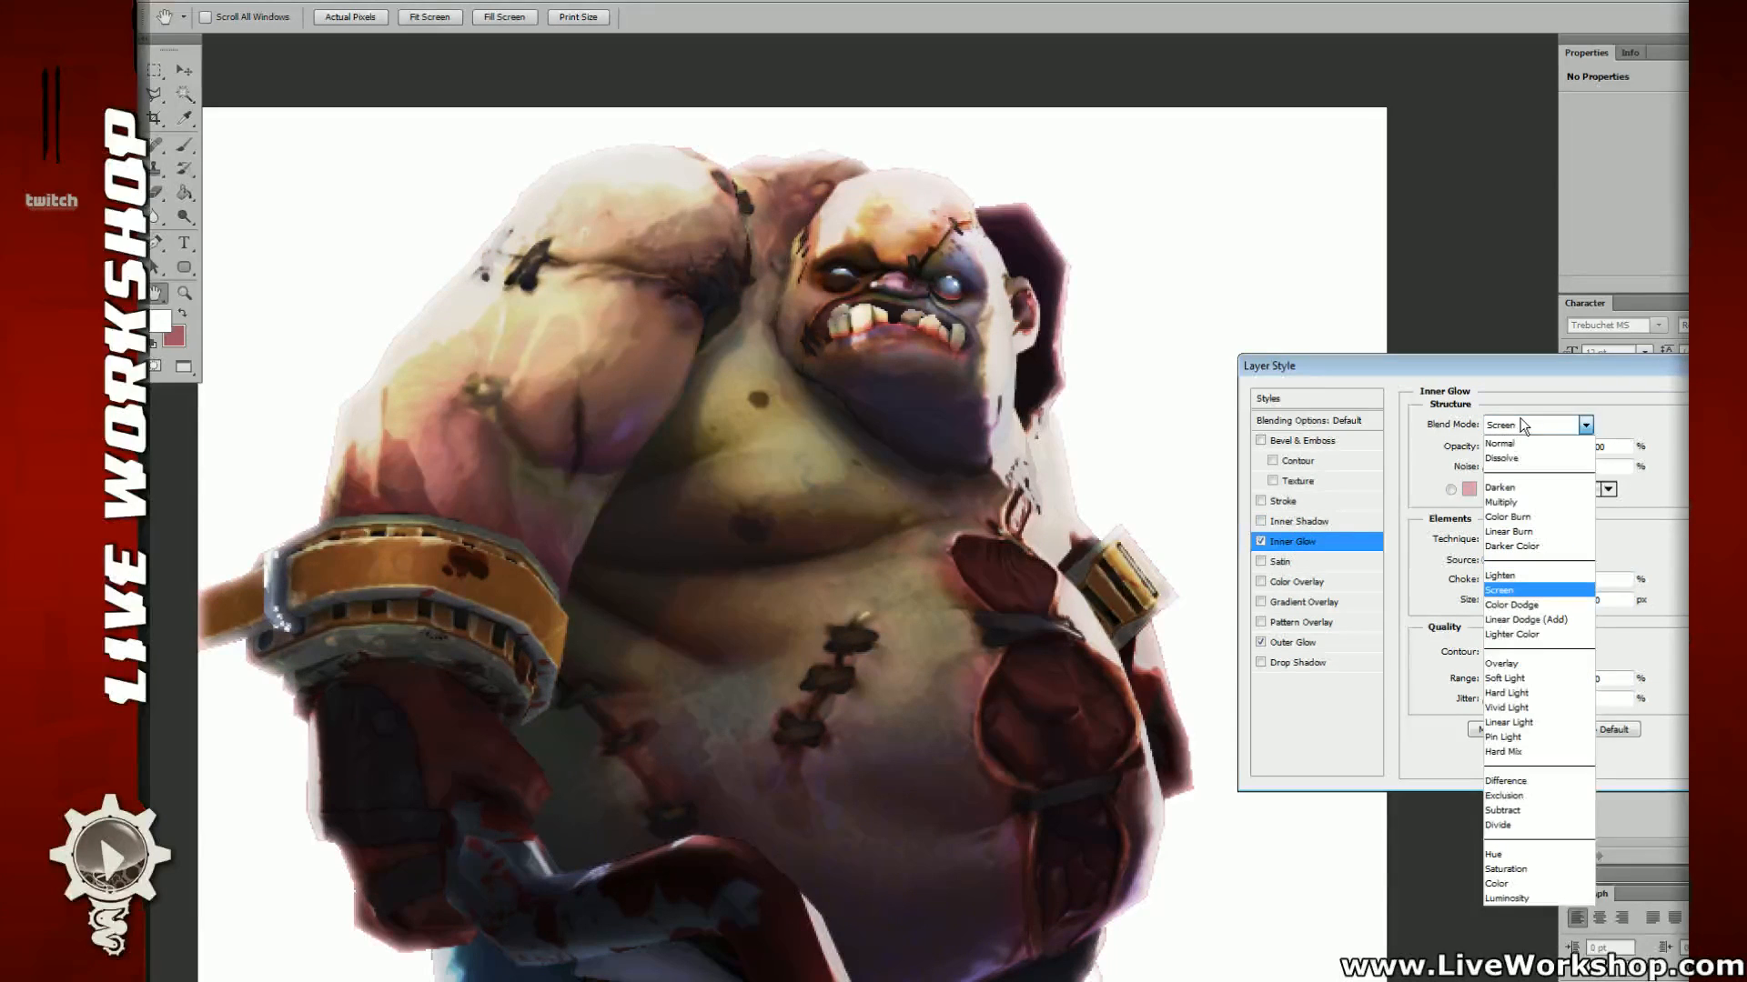
{"action": "left_click", "coordinate": [1517, 439]}
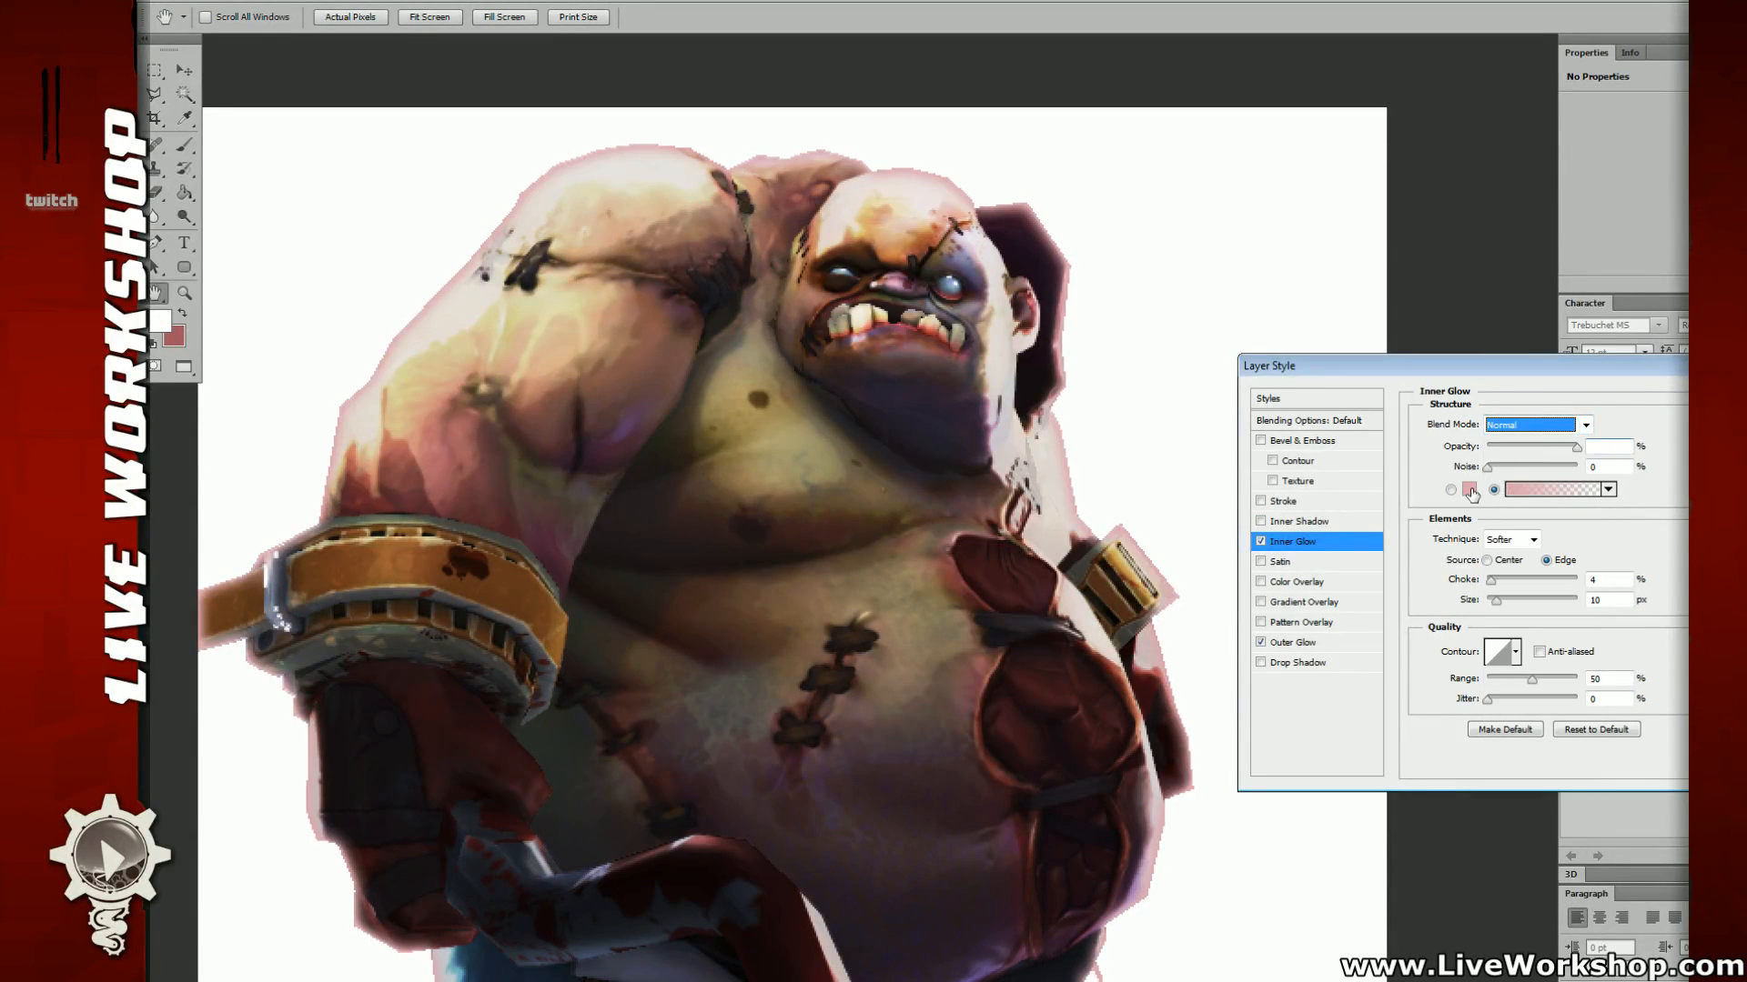
Step: Set the Inner Glow's colour to white
{"action": "left_click", "coordinate": [1469, 489]}
{"action": "left_click", "coordinate": [1134, 137]}
{"action": "left_click", "coordinate": [1567, 125]}
Step: Set the Inner Glow's blend mode to Screen, reduce its size slightly and apply the layer style
{"action": "left_click", "coordinate": [1535, 425]}
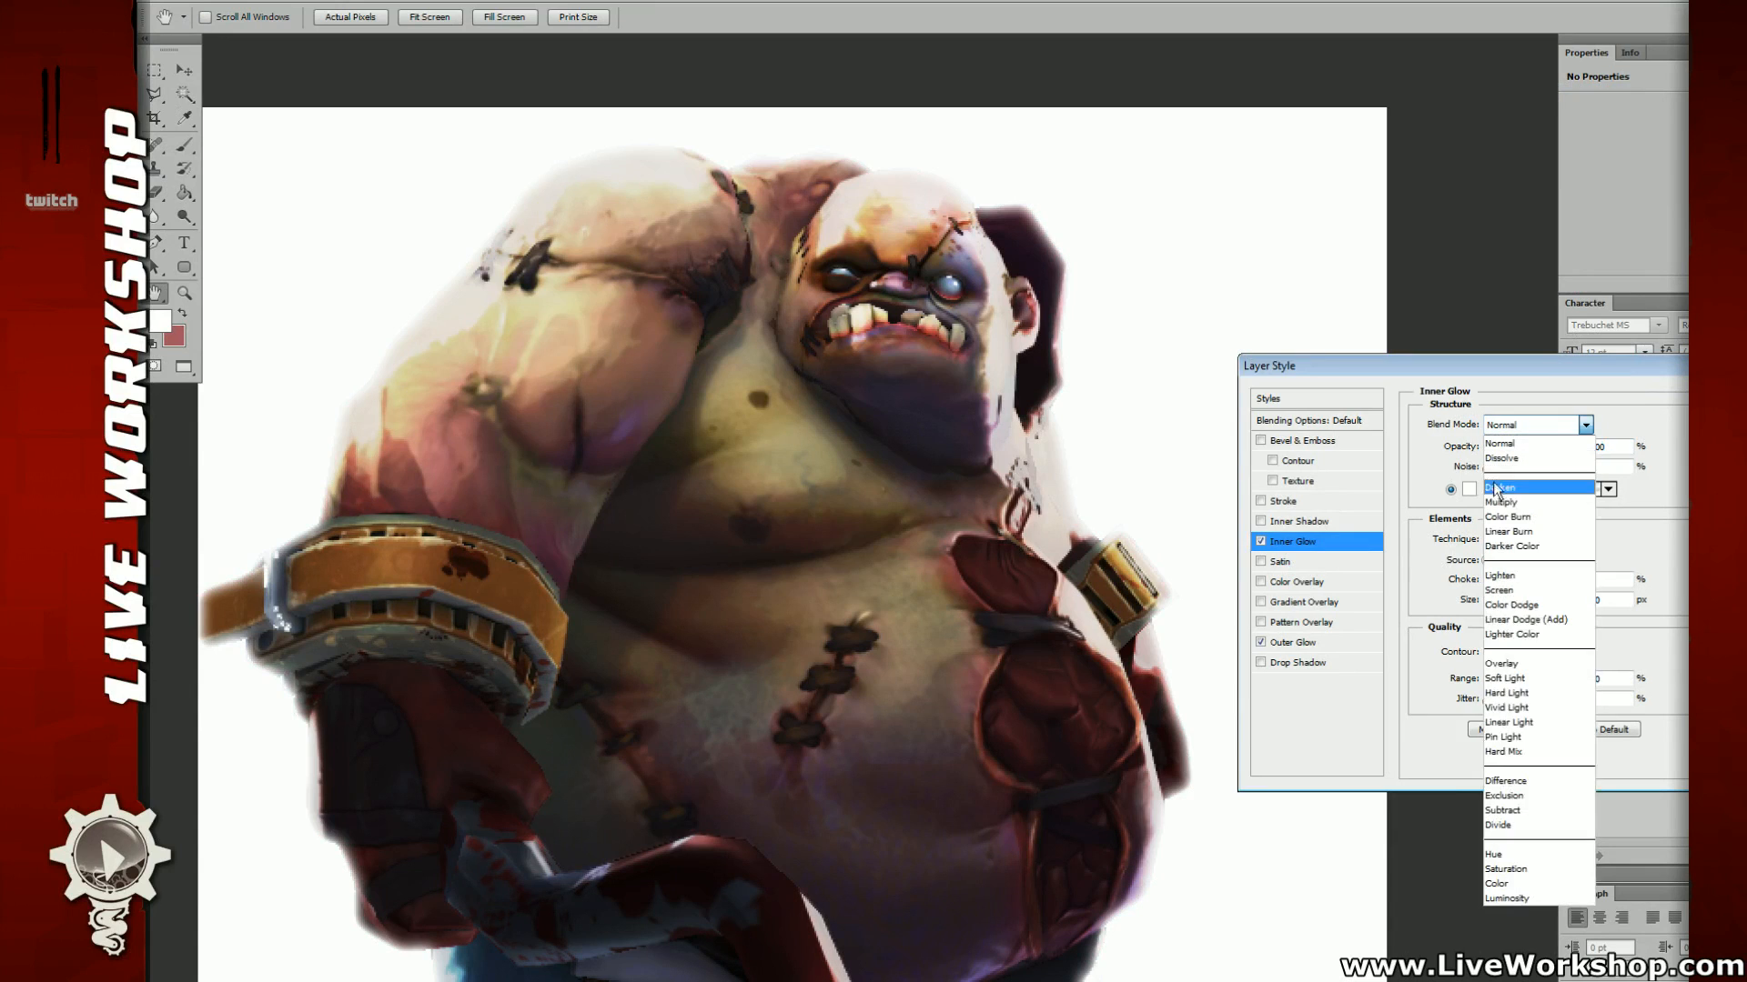
{"action": "left_click", "coordinate": [1508, 598]}
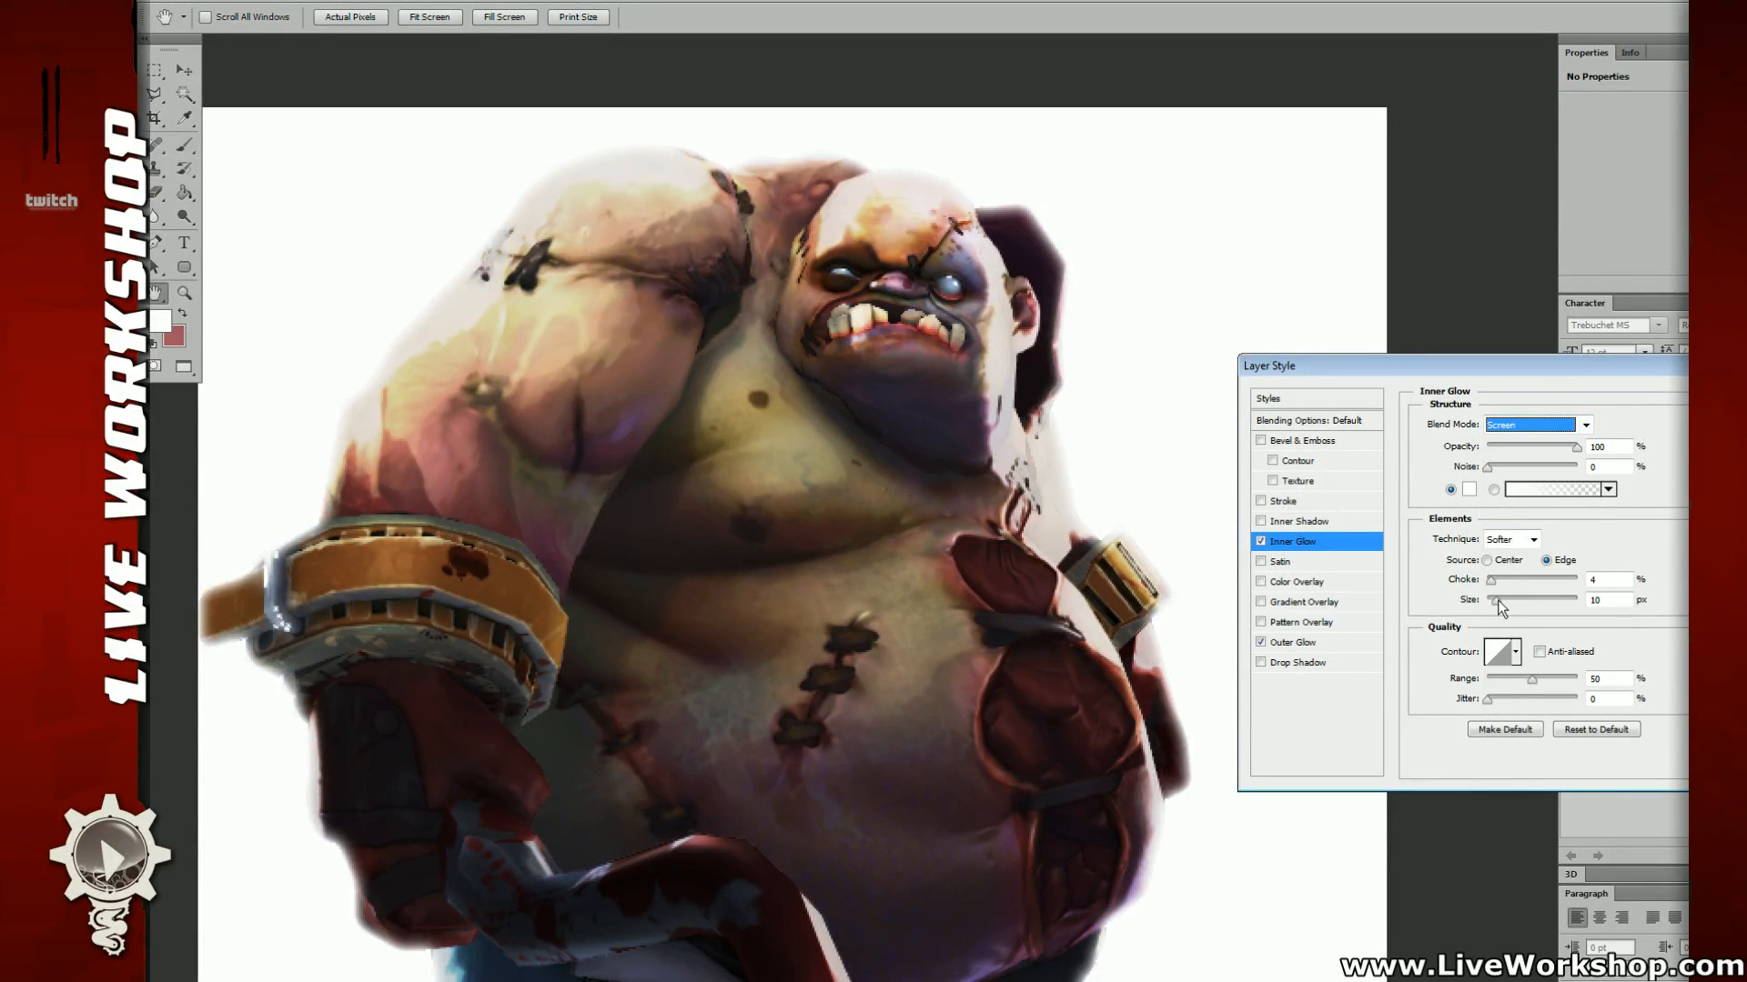
{"action": "left_click_drag", "start_coordinate": [1498, 604], "coordinate": [1490, 604]}
{"action": "key", "text": "Return"}
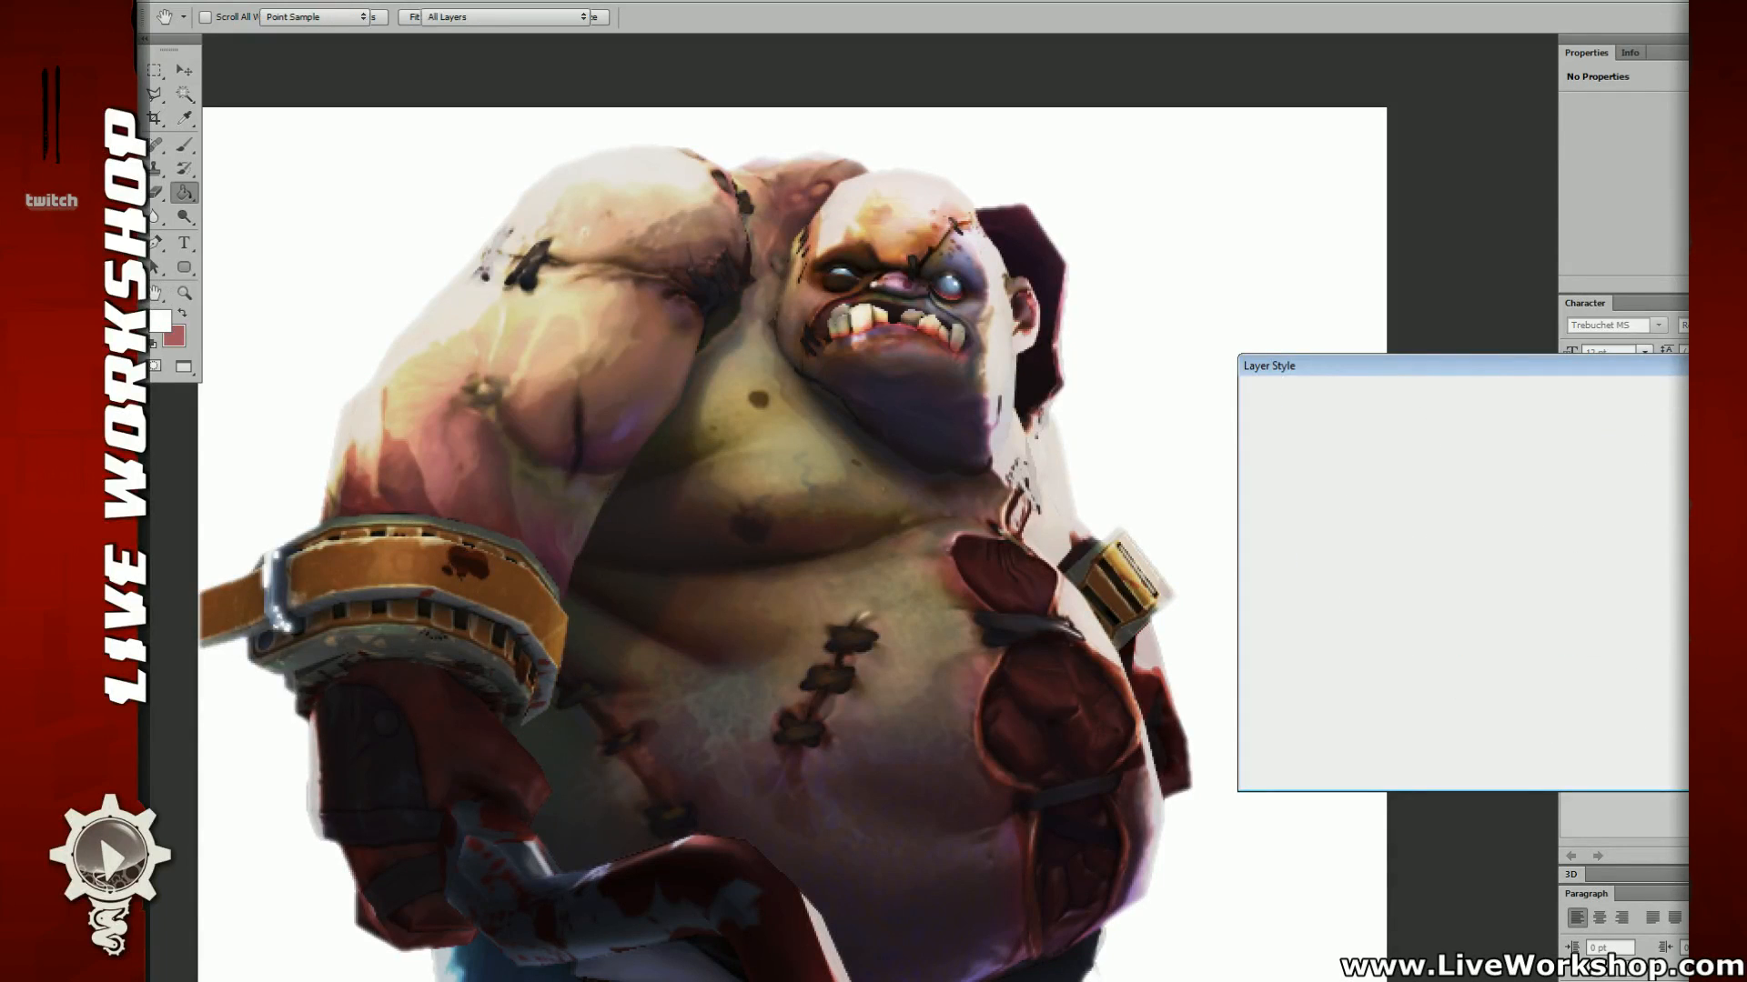
{"action": "scroll", "coordinate": [1244, 336], "scroll_direction": "down", "scroll_amount": 2}
{"action": "scroll", "coordinate": [1135, 387], "scroll_direction": "down", "scroll_amount": 1}
{"action": "scroll", "coordinate": [1139, 421], "scroll_direction": "up", "scroll_amount": 2}
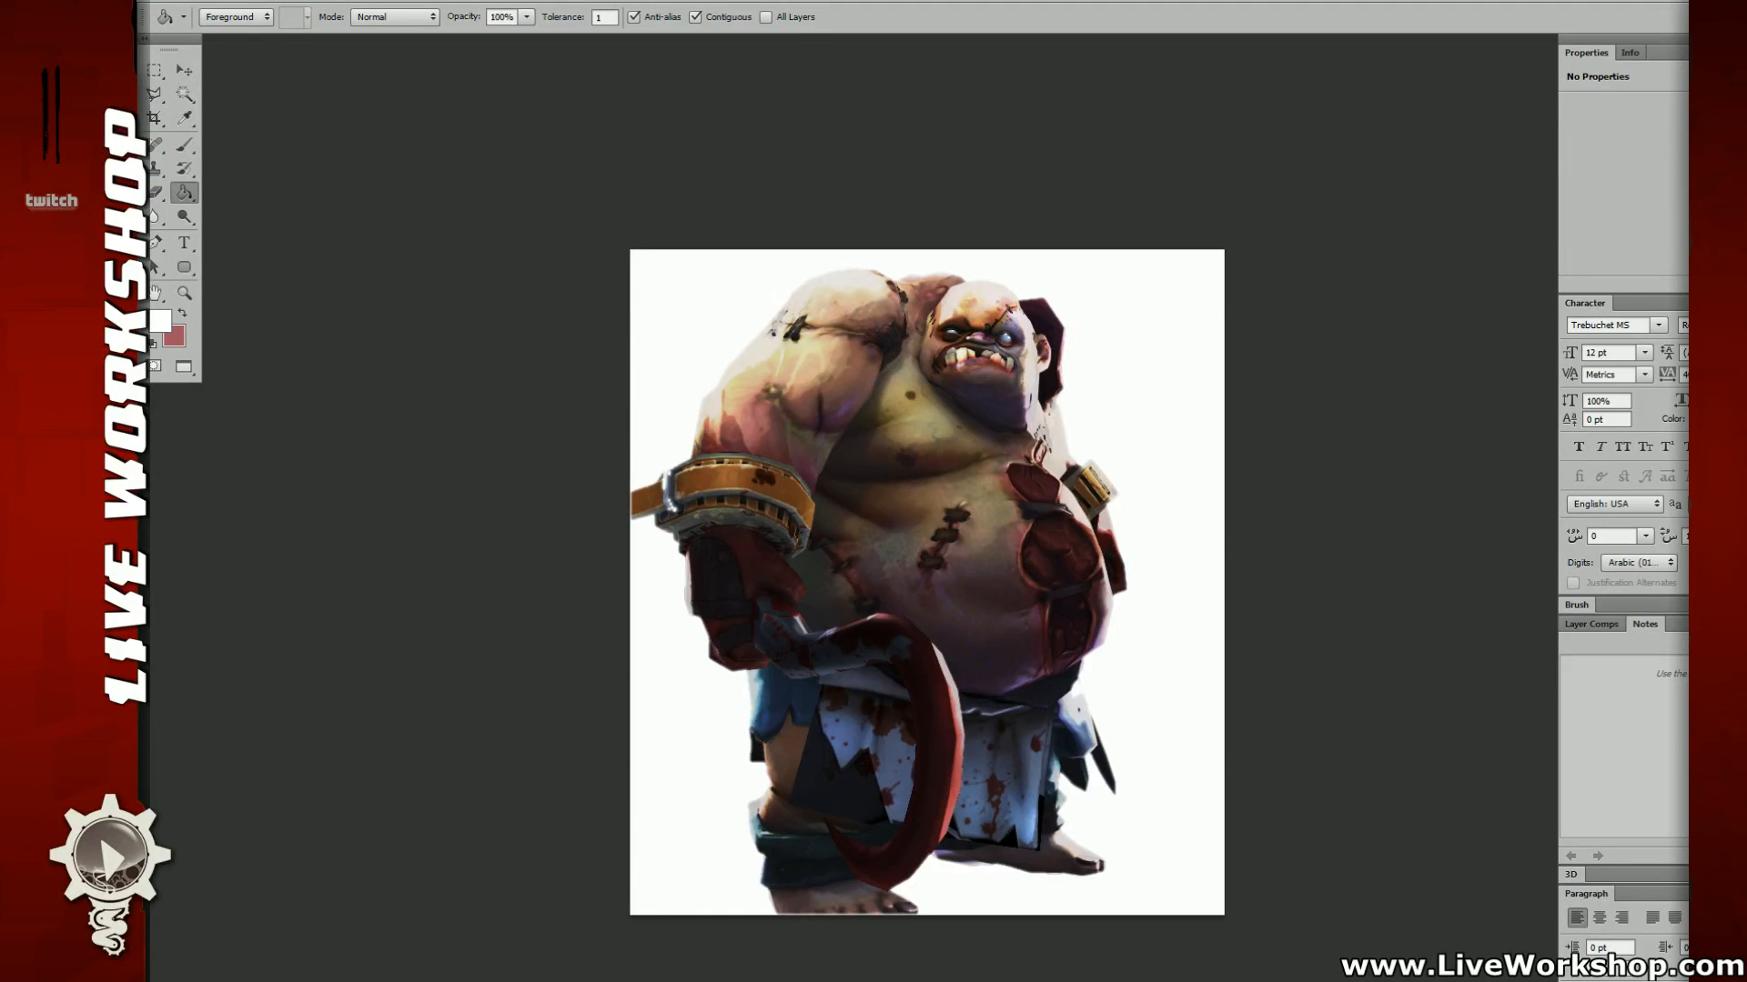
{"action": "left_click_drag", "start_coordinate": [1466, 508], "coordinate": [1453, 479]}
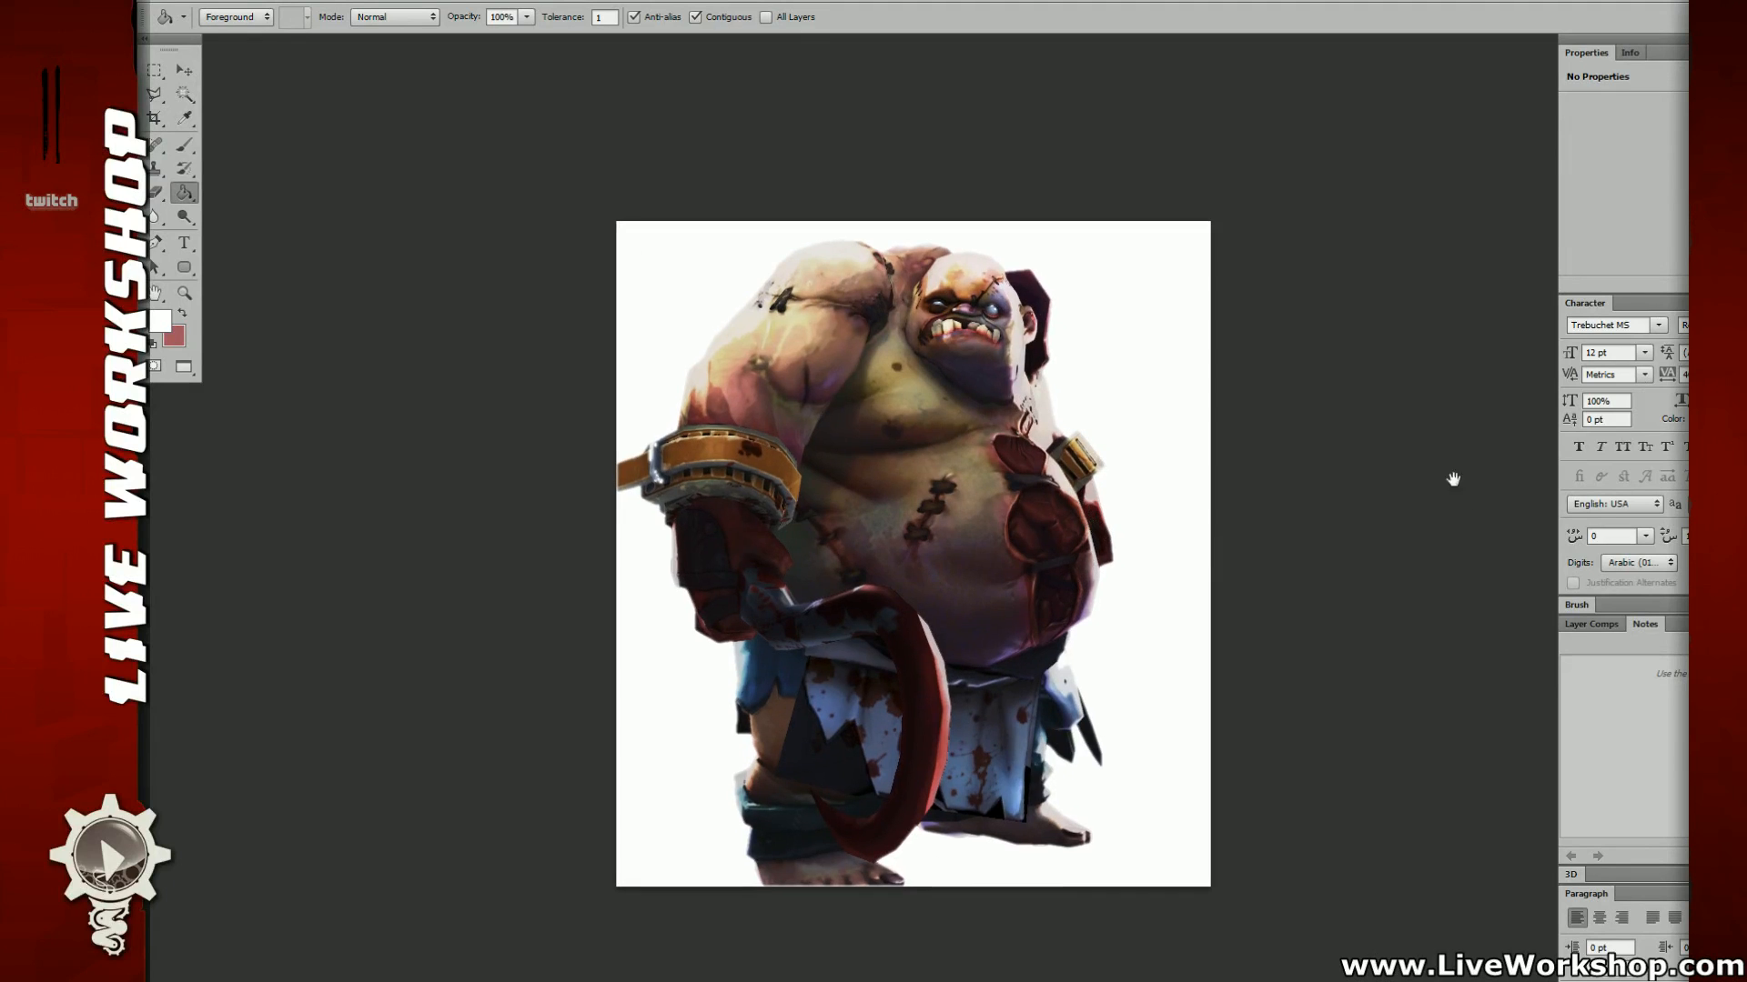
{"action": "key", "text": "l"}
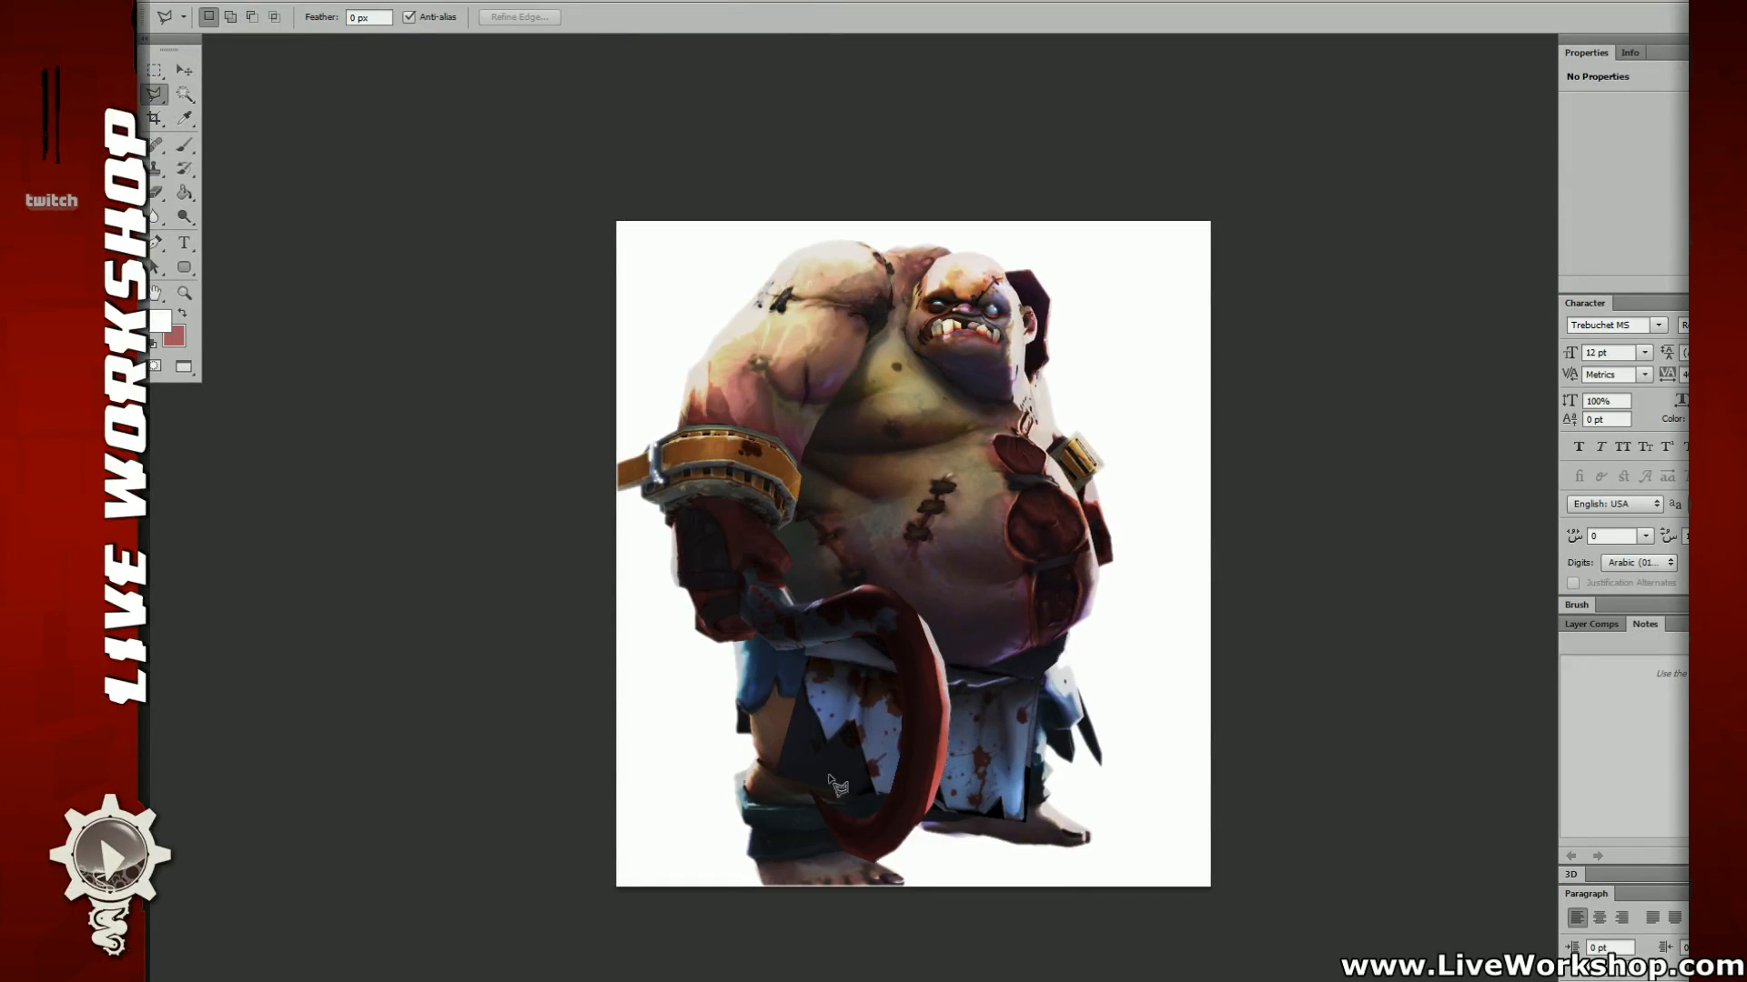
{"action": "scroll", "coordinate": [861, 727], "scroll_direction": "down", "scroll_amount": 1}
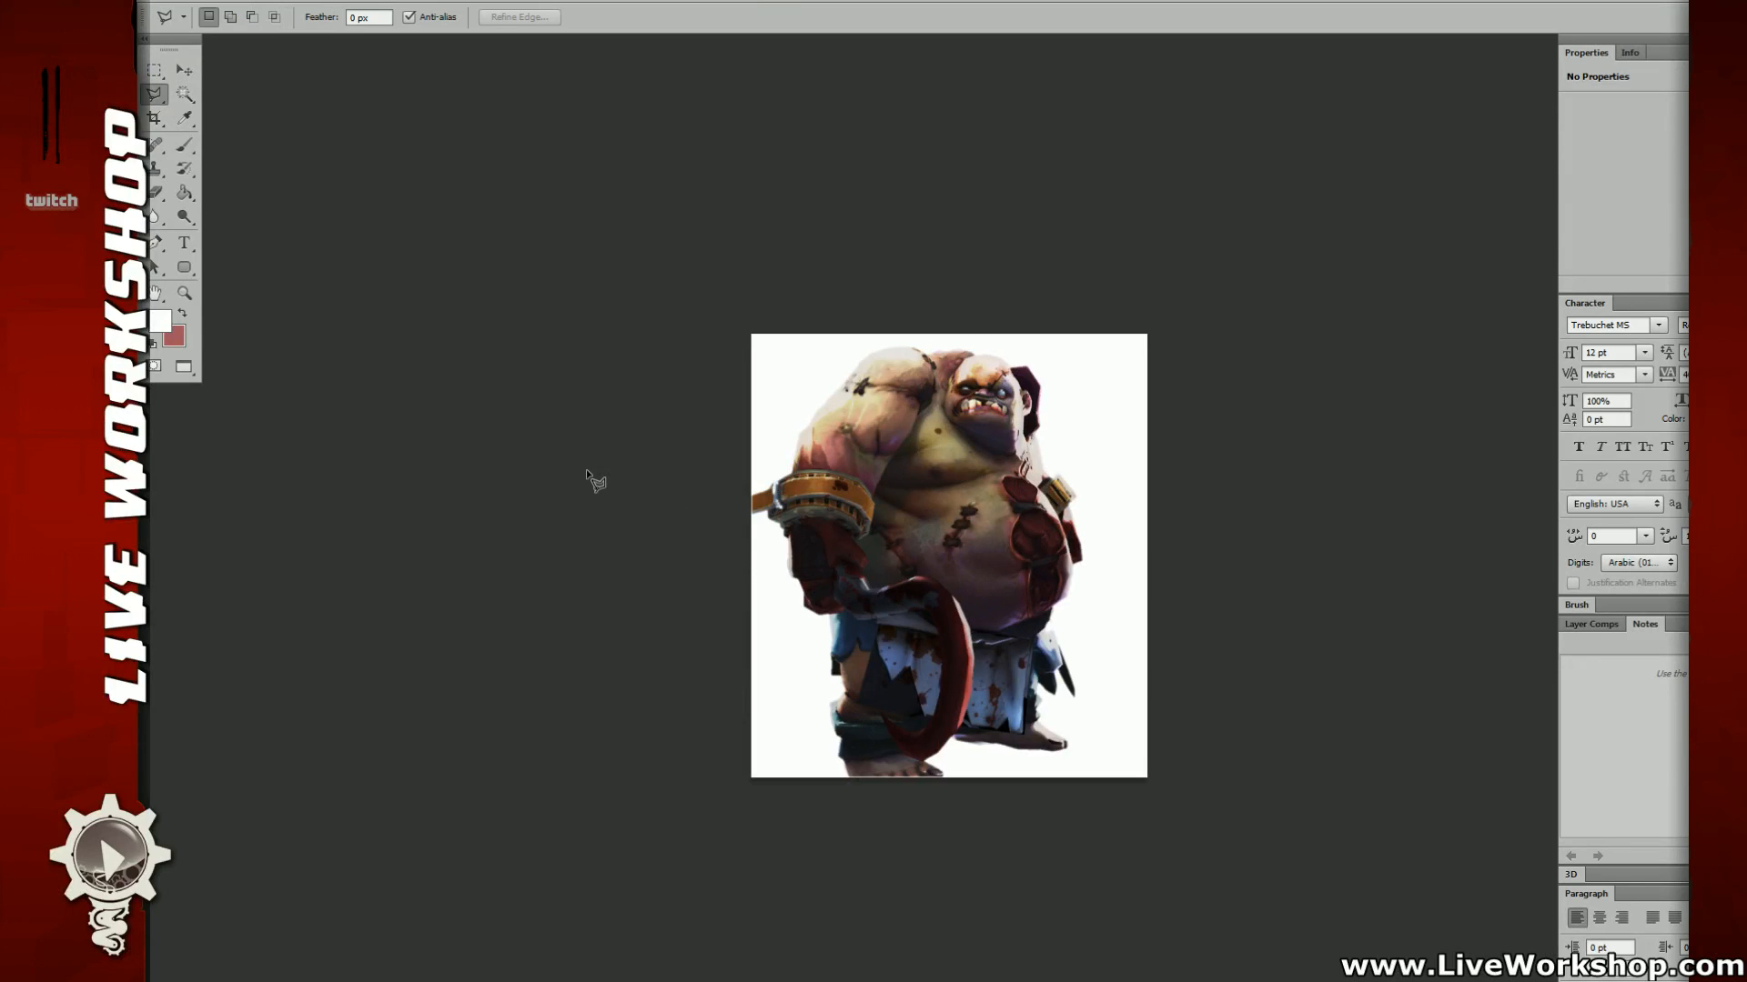
Step: Enlarge the floating document window so the whole character fits and move it higher in the workspace
{"action": "key", "text": "b"}
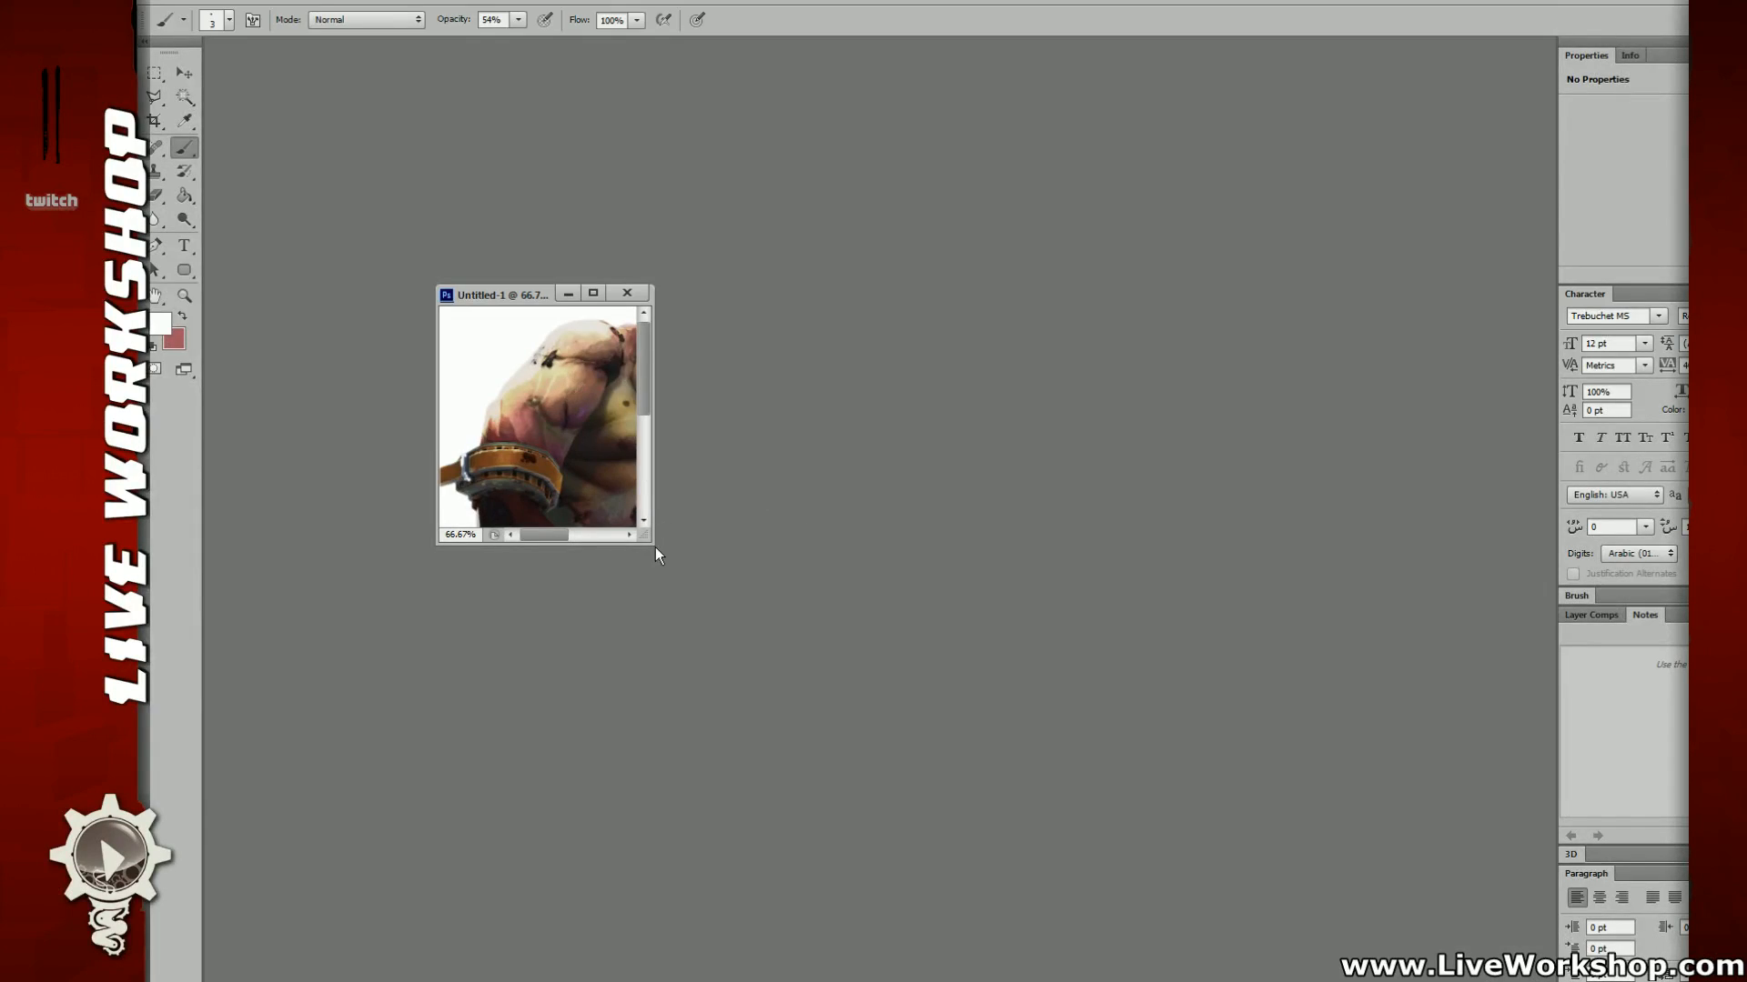
{"action": "left_click_drag", "start_coordinate": [649, 543], "coordinate": [1026, 968]}
{"action": "left_click_drag", "start_coordinate": [810, 296], "coordinate": [838, 190]}
Step: Save the document to the Desktop as Untitlesdsdd-1.psd in Photoshop format with its layers
{"action": "key", "text": "ctrl+s"}
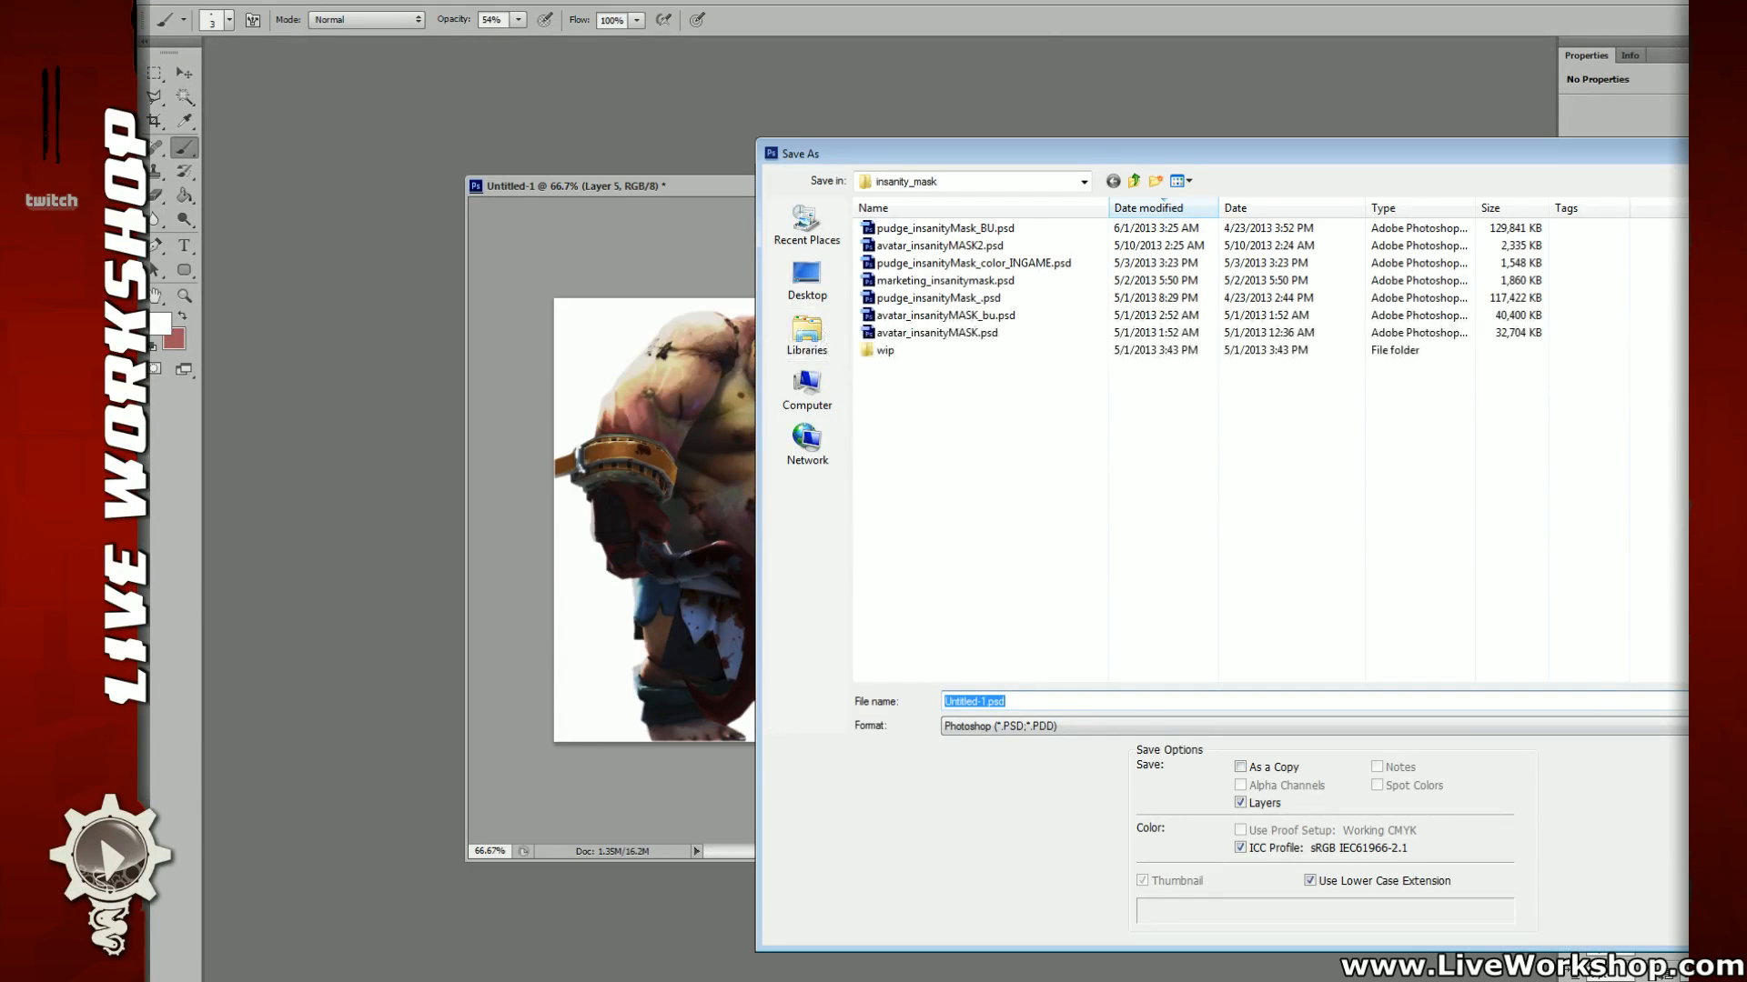
{"action": "key", "text": "Escape"}
{"action": "key", "text": "ctrl+s"}
{"action": "left_click", "coordinate": [807, 222]}
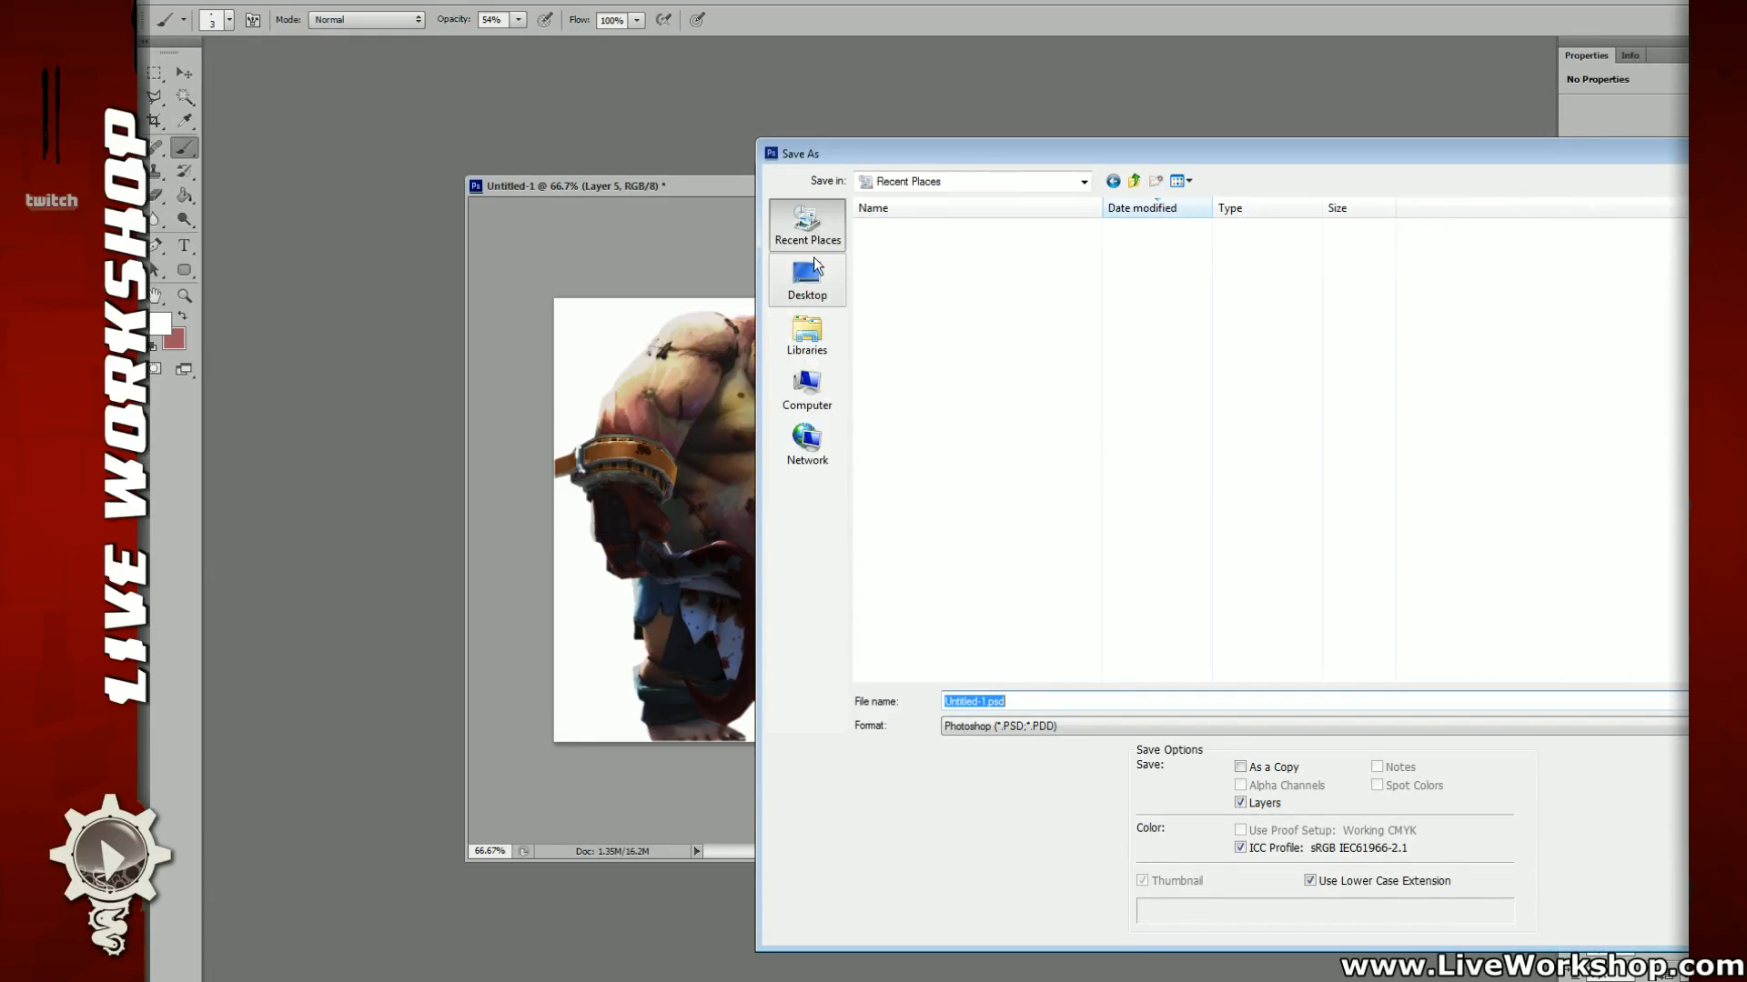
{"action": "left_click", "coordinate": [807, 278]}
{"action": "left_click", "coordinate": [973, 701]}
{"action": "type", "text": "sdd"}
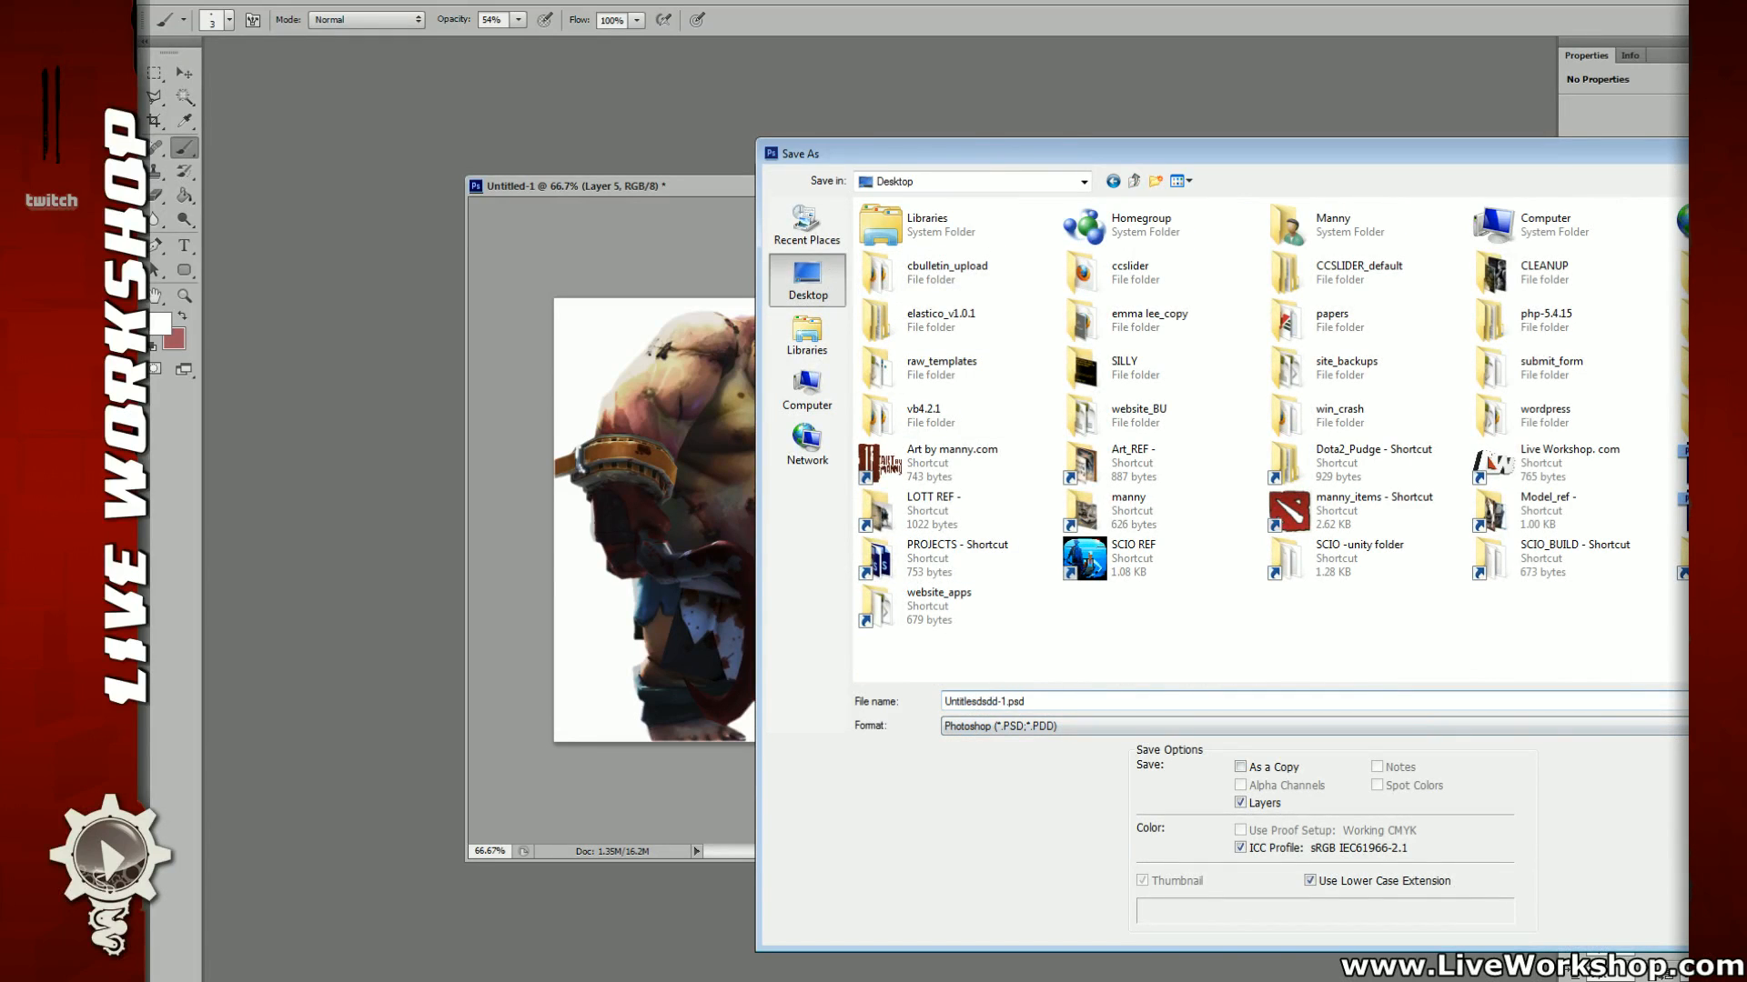
{"action": "key", "text": "Return"}
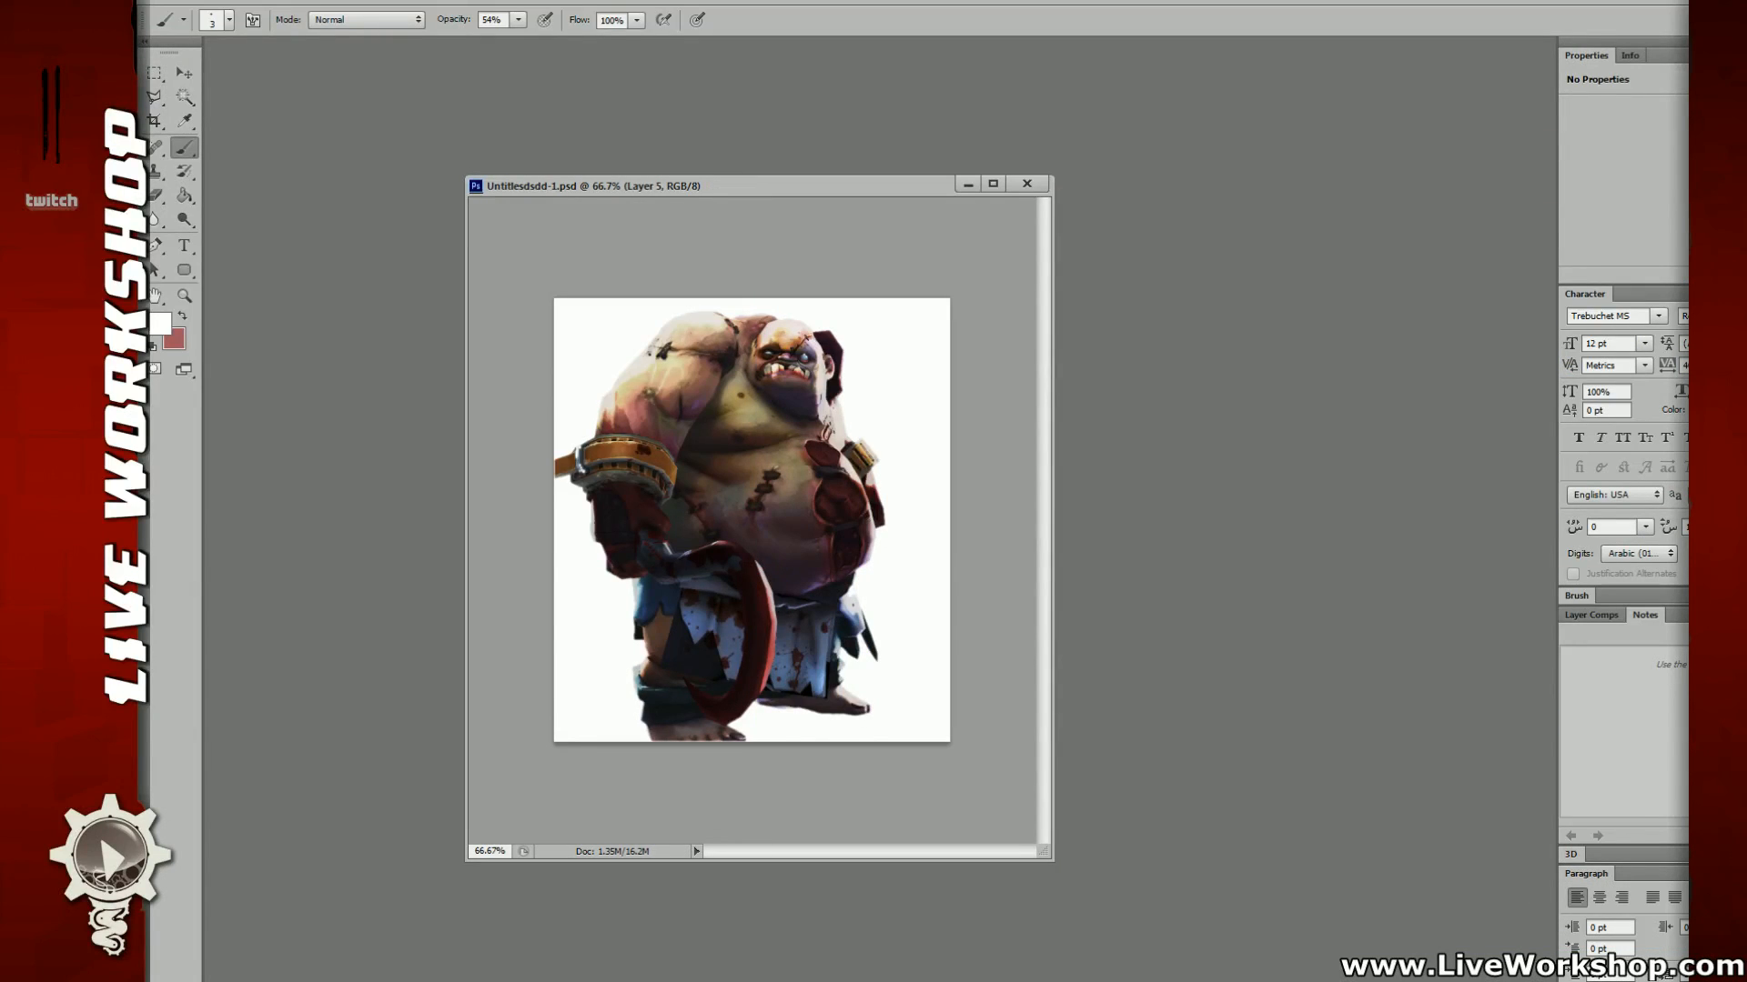
Step: Switch to Firefox, search Google for "clouds fog" and look through the image results
{"action": "key", "text": "super"}
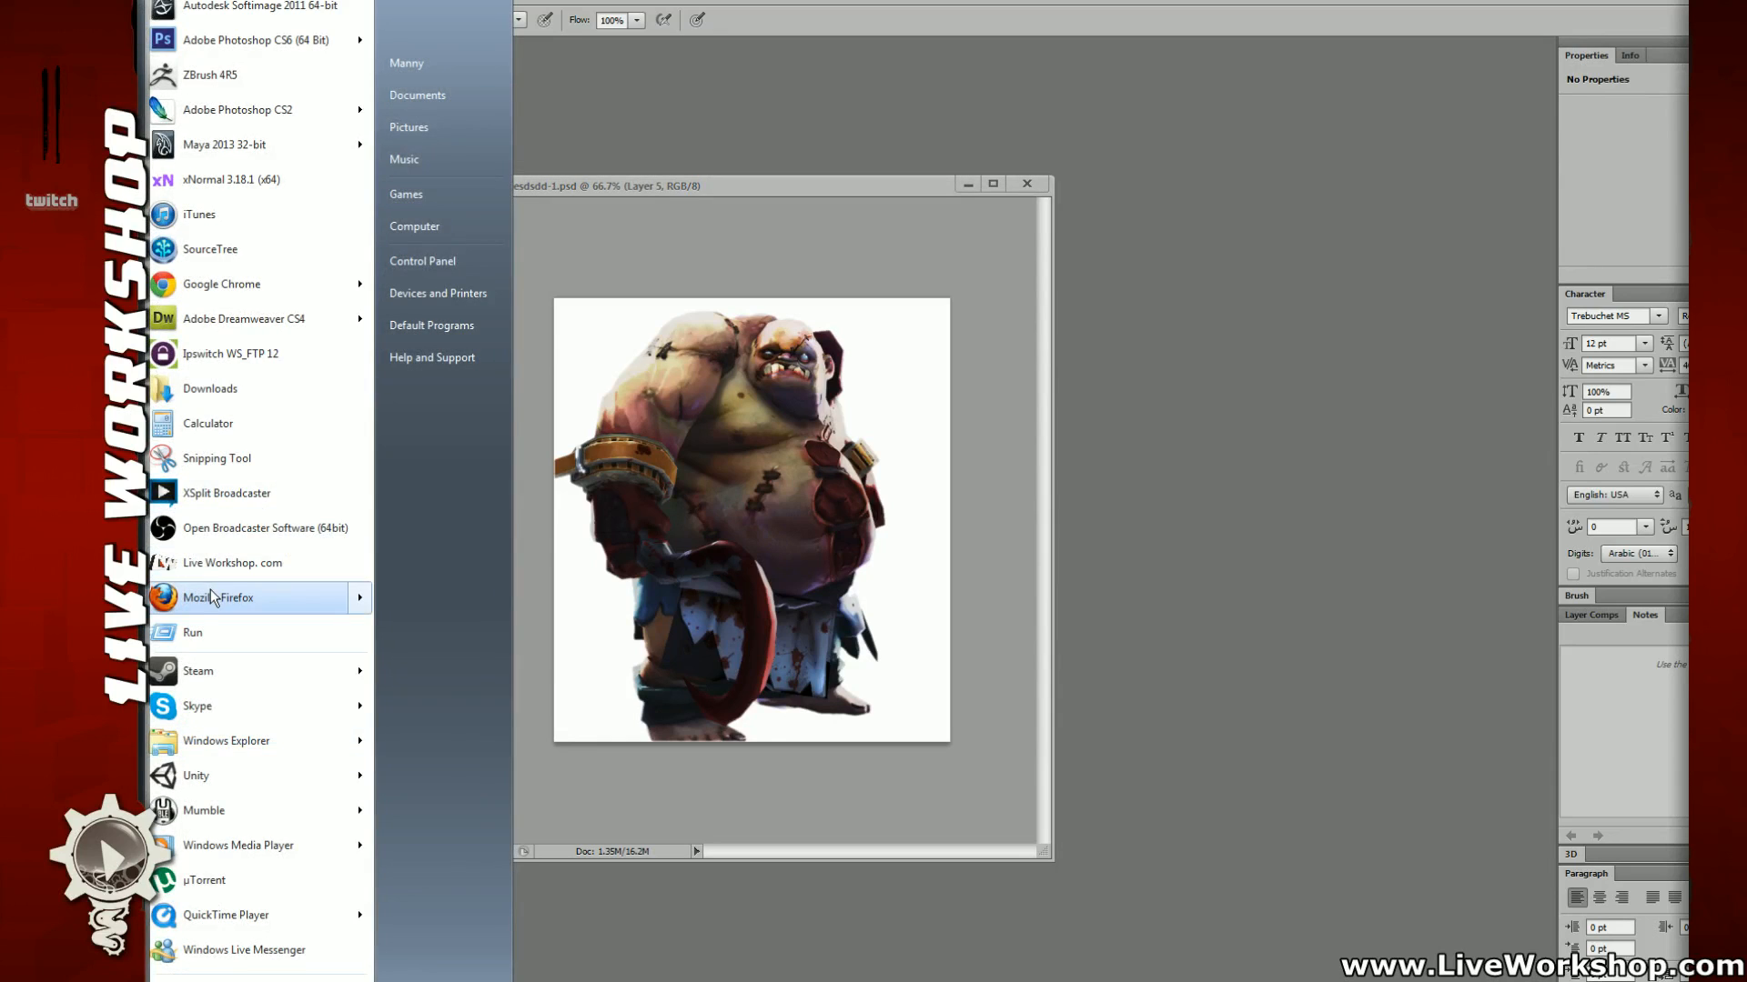
{"action": "left_click", "coordinate": [211, 593]}
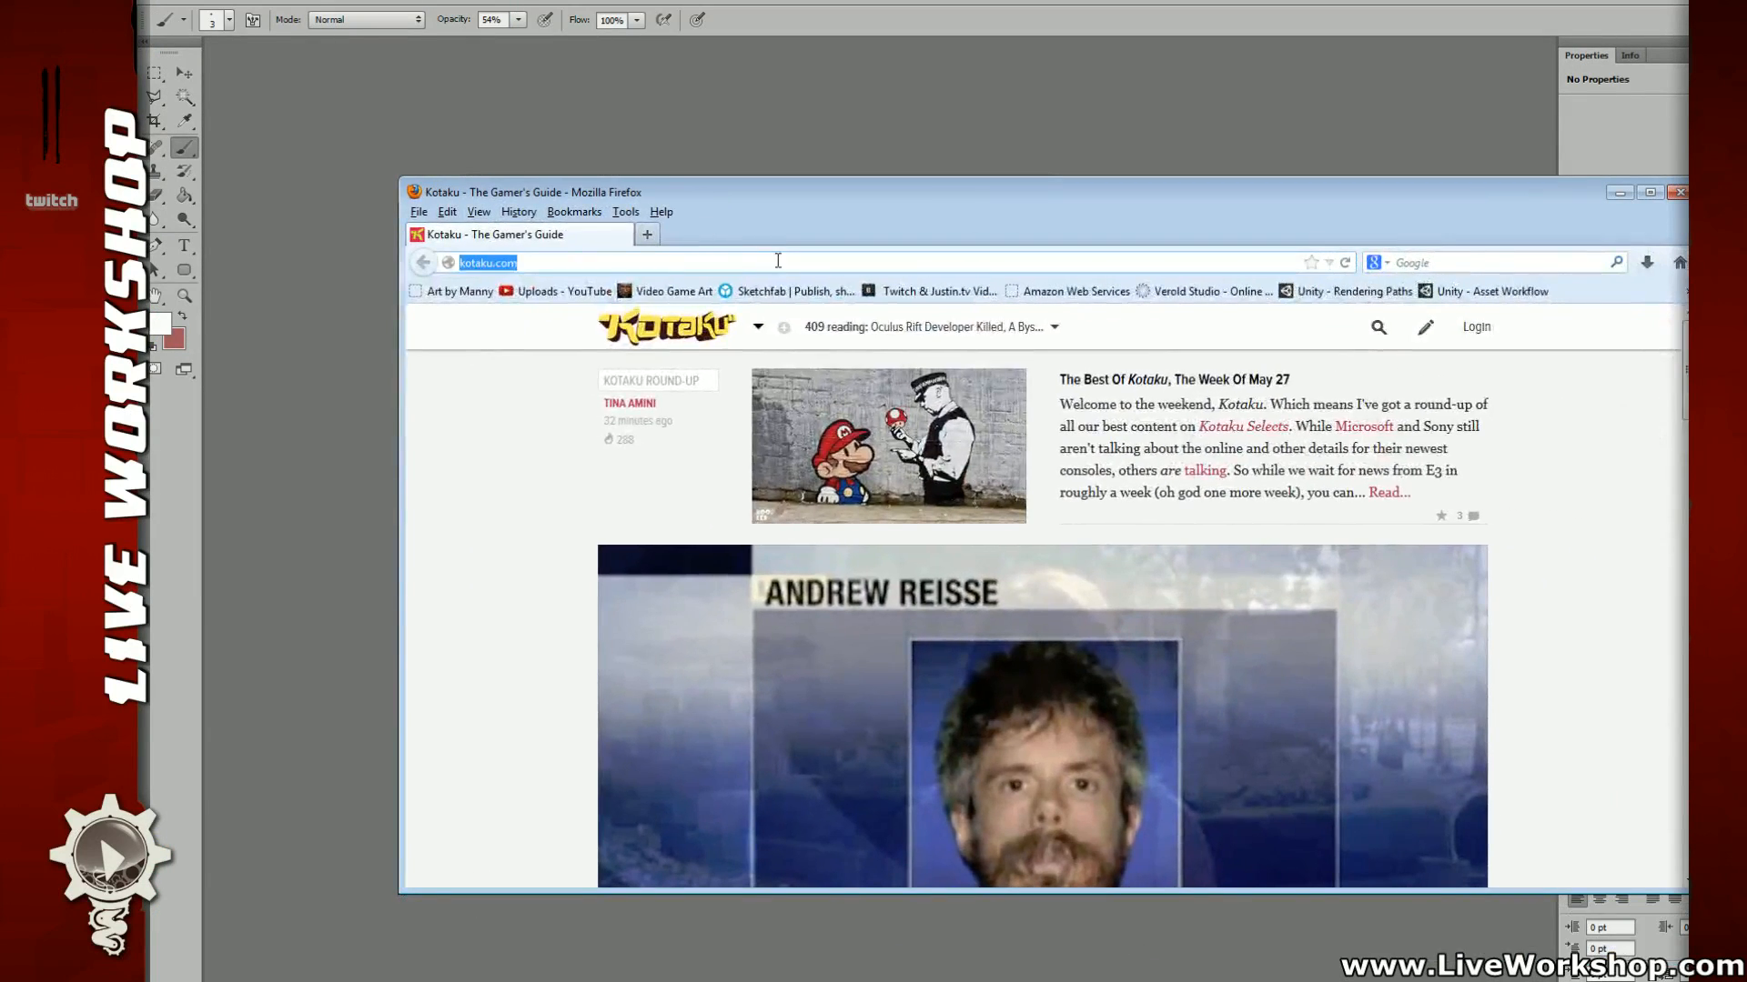
{"action": "left_click", "coordinate": [1514, 261]}
{"action": "type", "text": "clouds fog"}
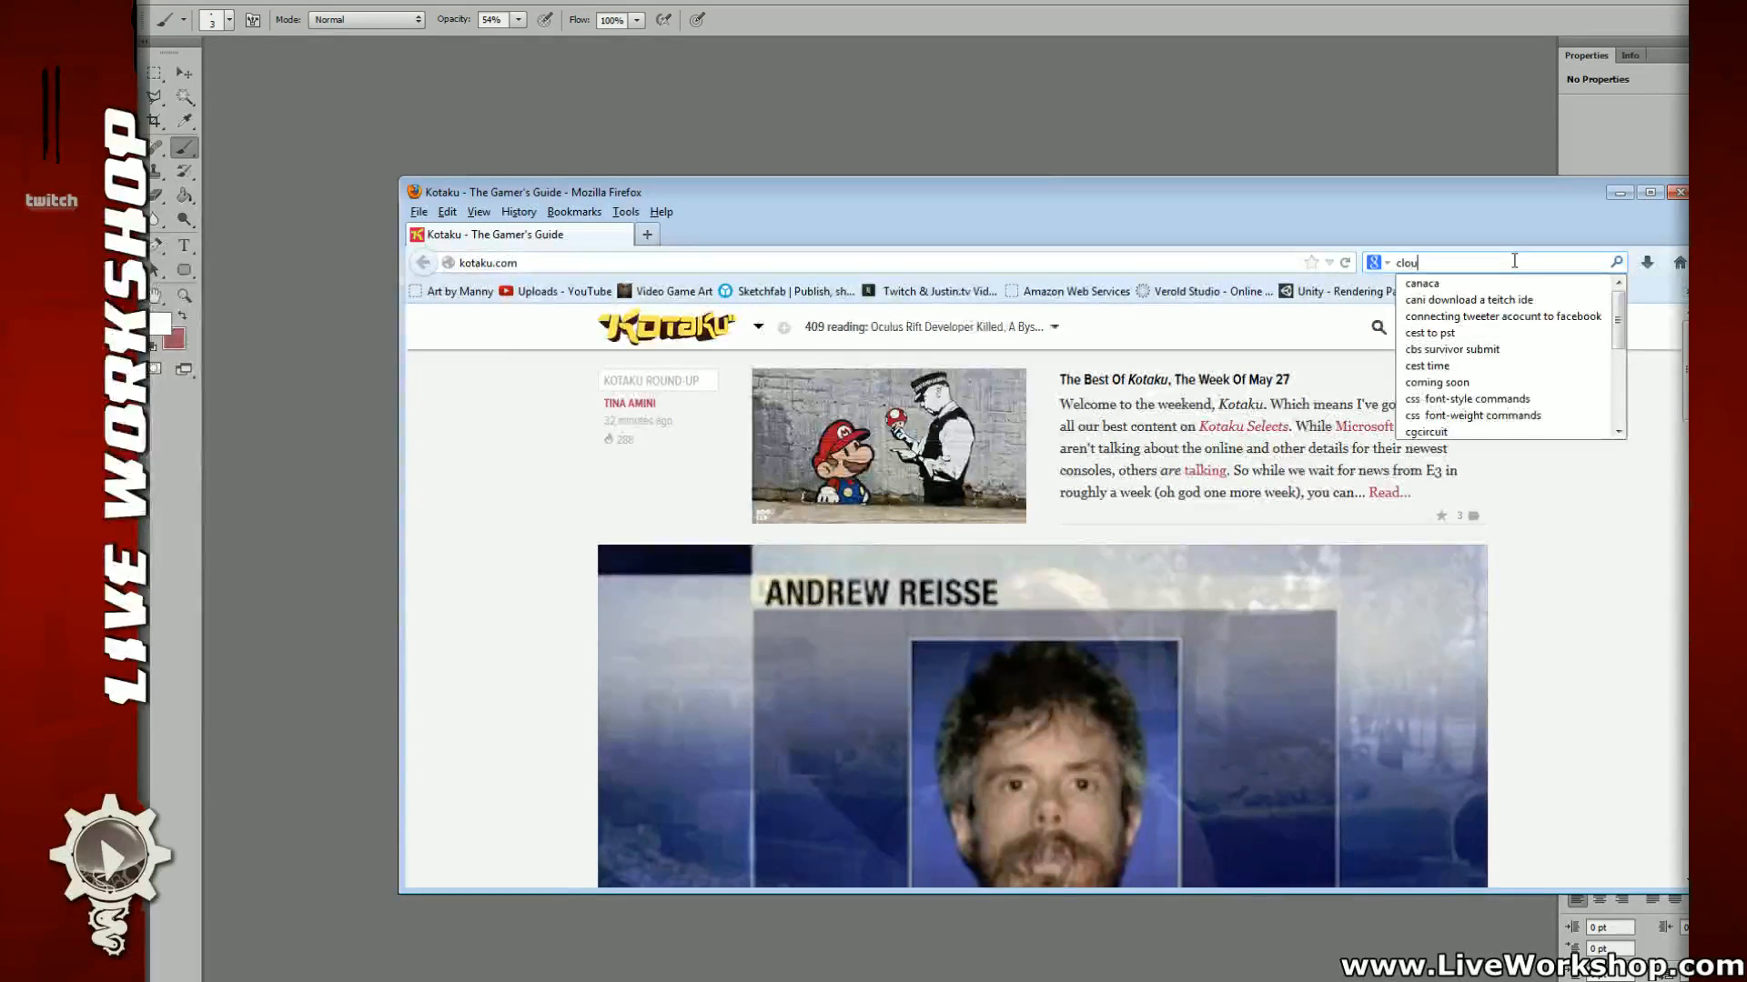
{"action": "key", "text": "Return"}
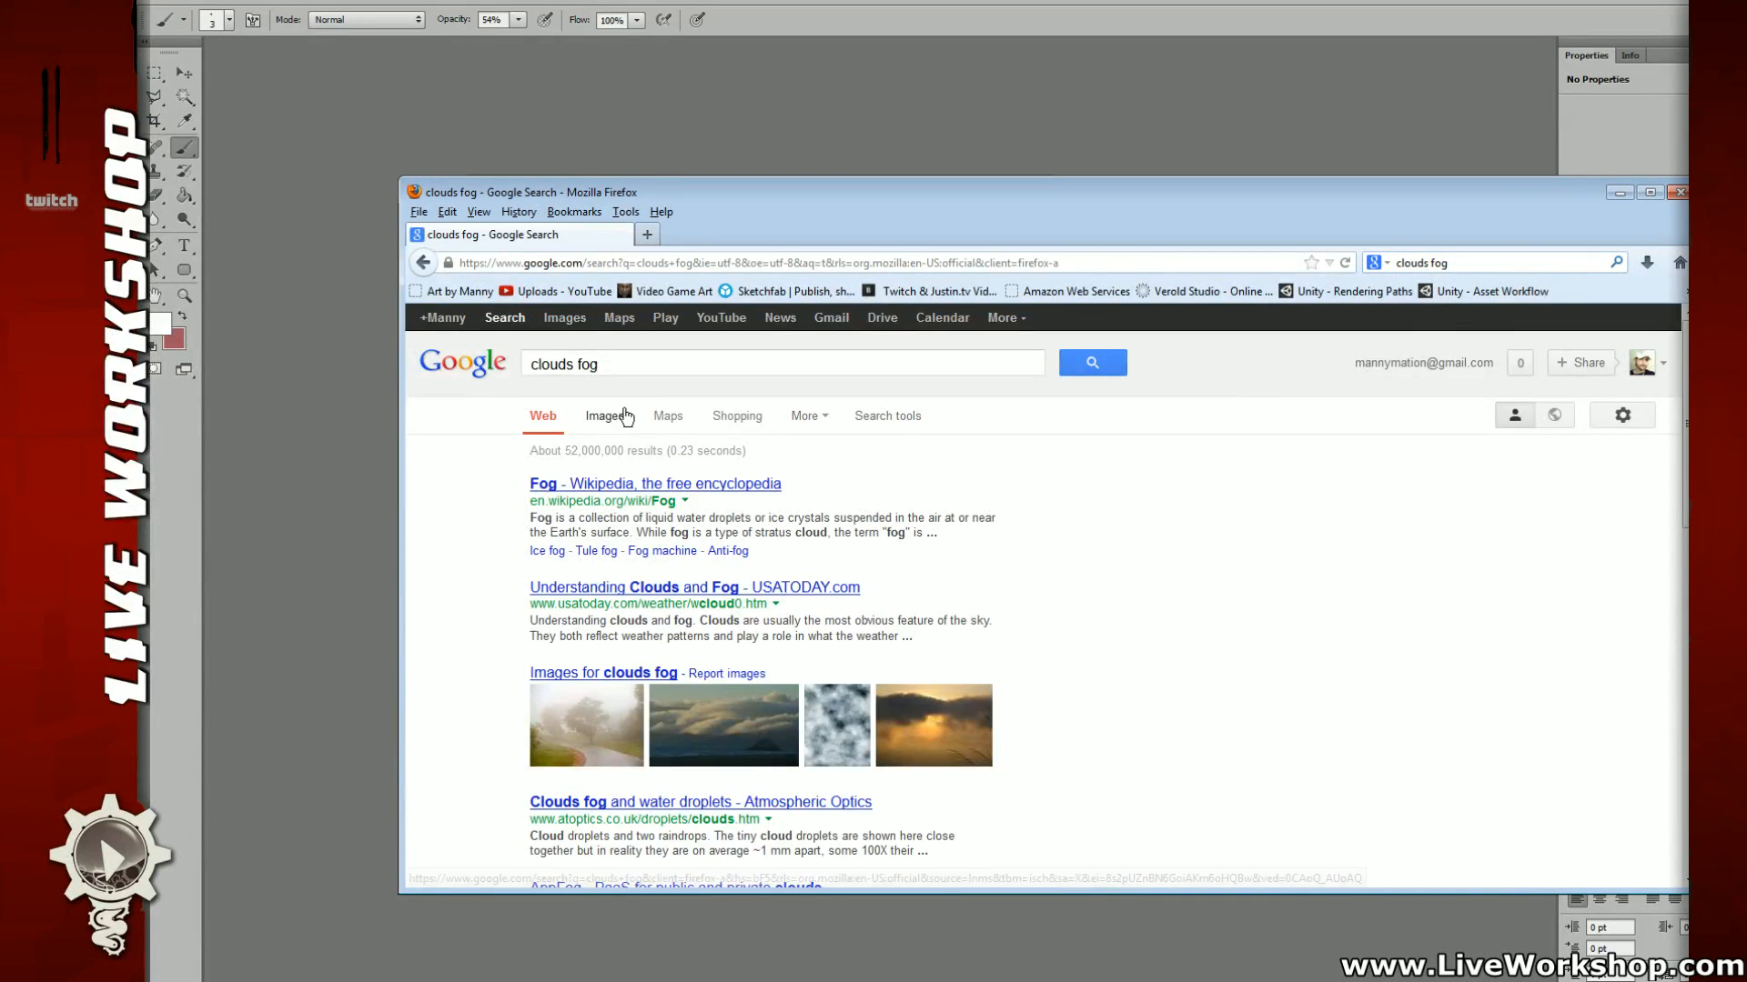
{"action": "left_click", "coordinate": [604, 410]}
{"action": "scroll", "coordinate": [952, 540], "scroll_direction": "down", "scroll_amount": 15}
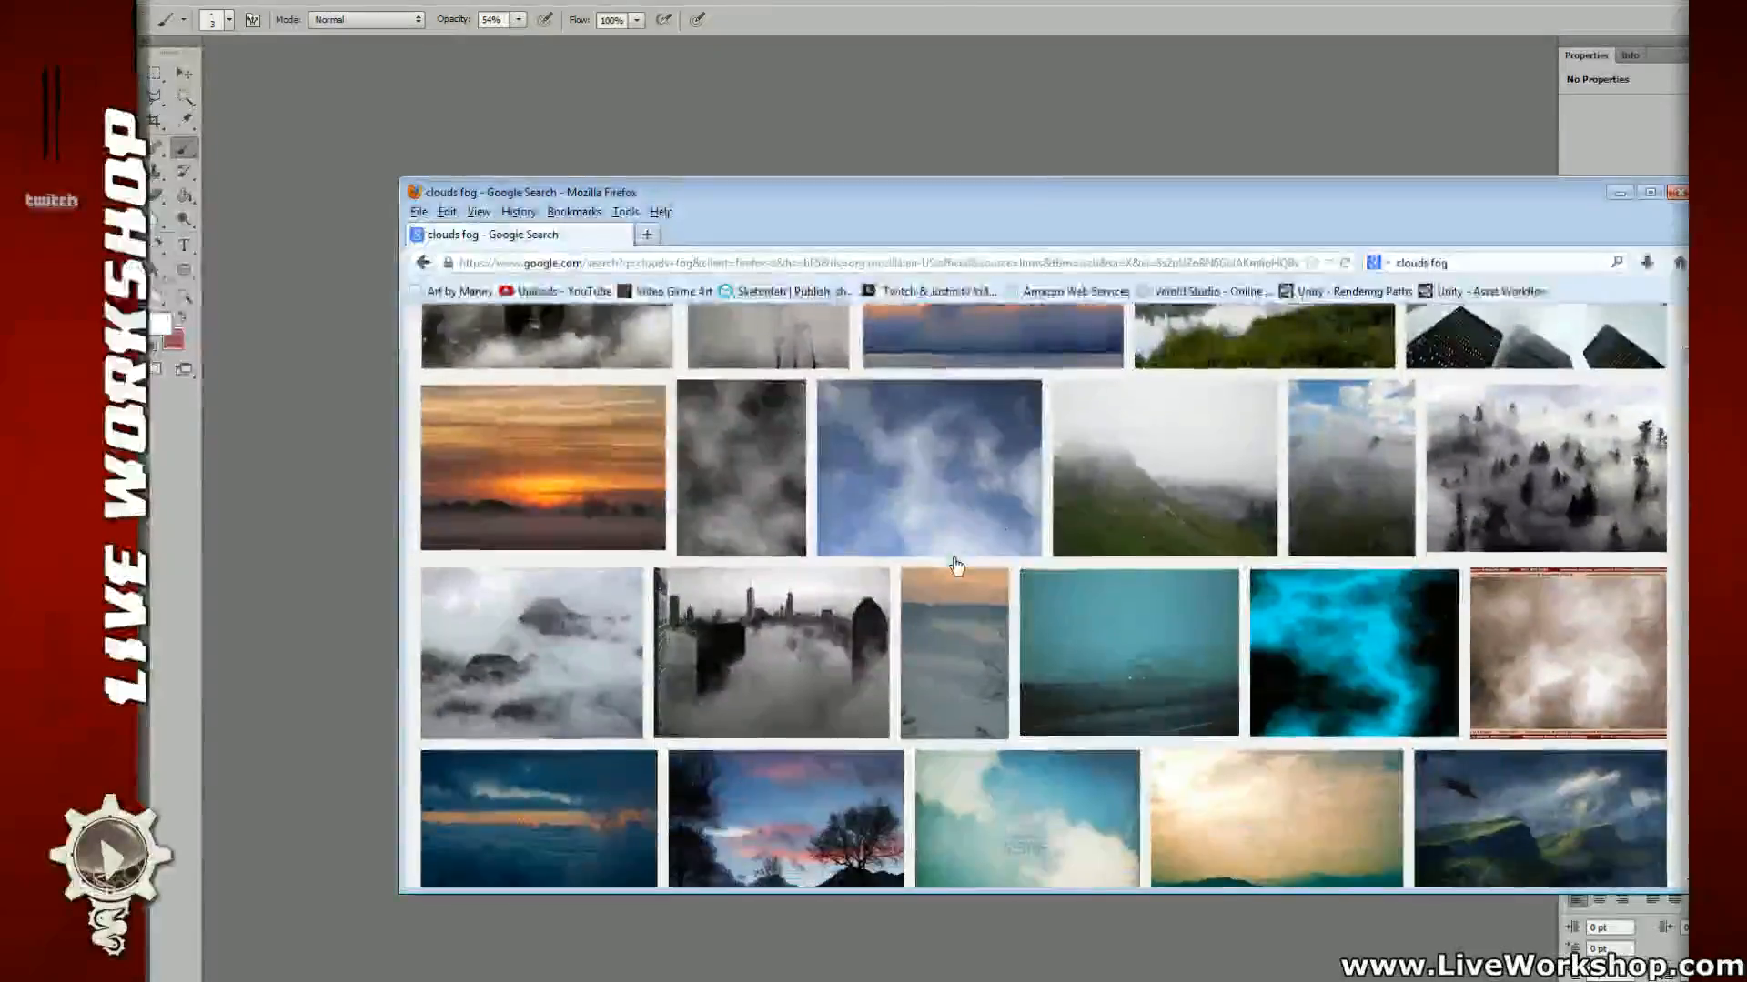
{"action": "scroll", "coordinate": [967, 572], "scroll_direction": "down", "scroll_amount": 15}
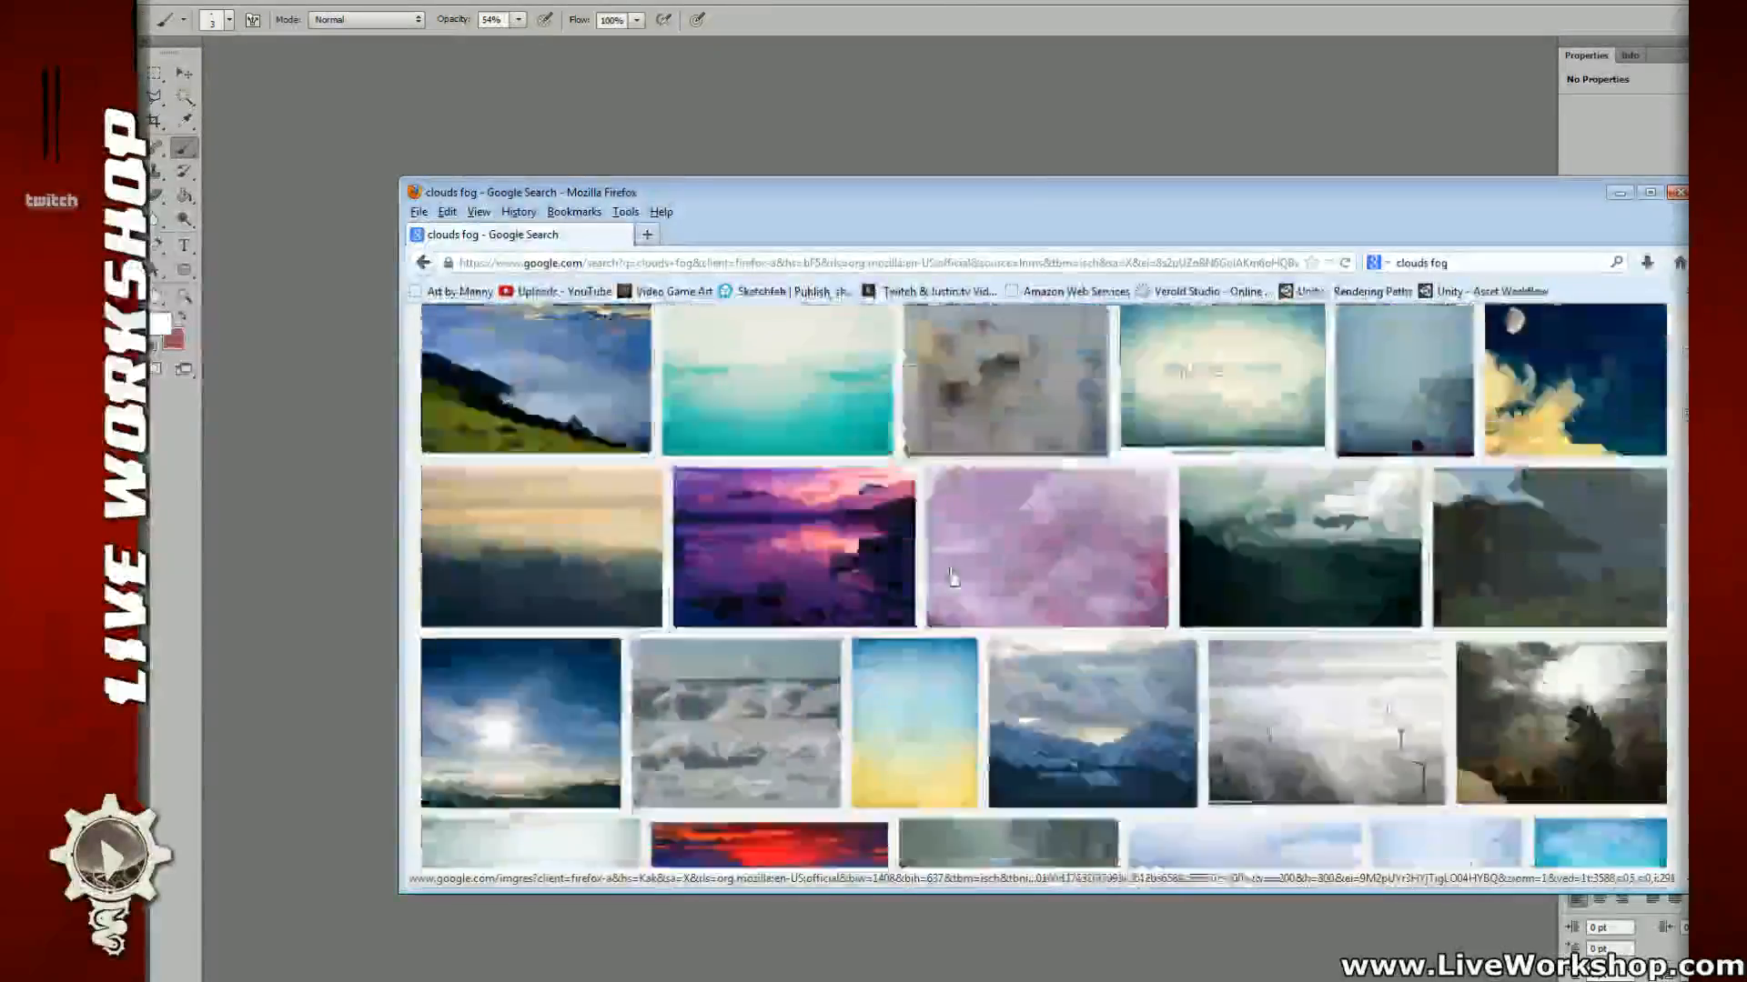
{"action": "scroll", "coordinate": [935, 578], "scroll_direction": "down", "scroll_amount": 15}
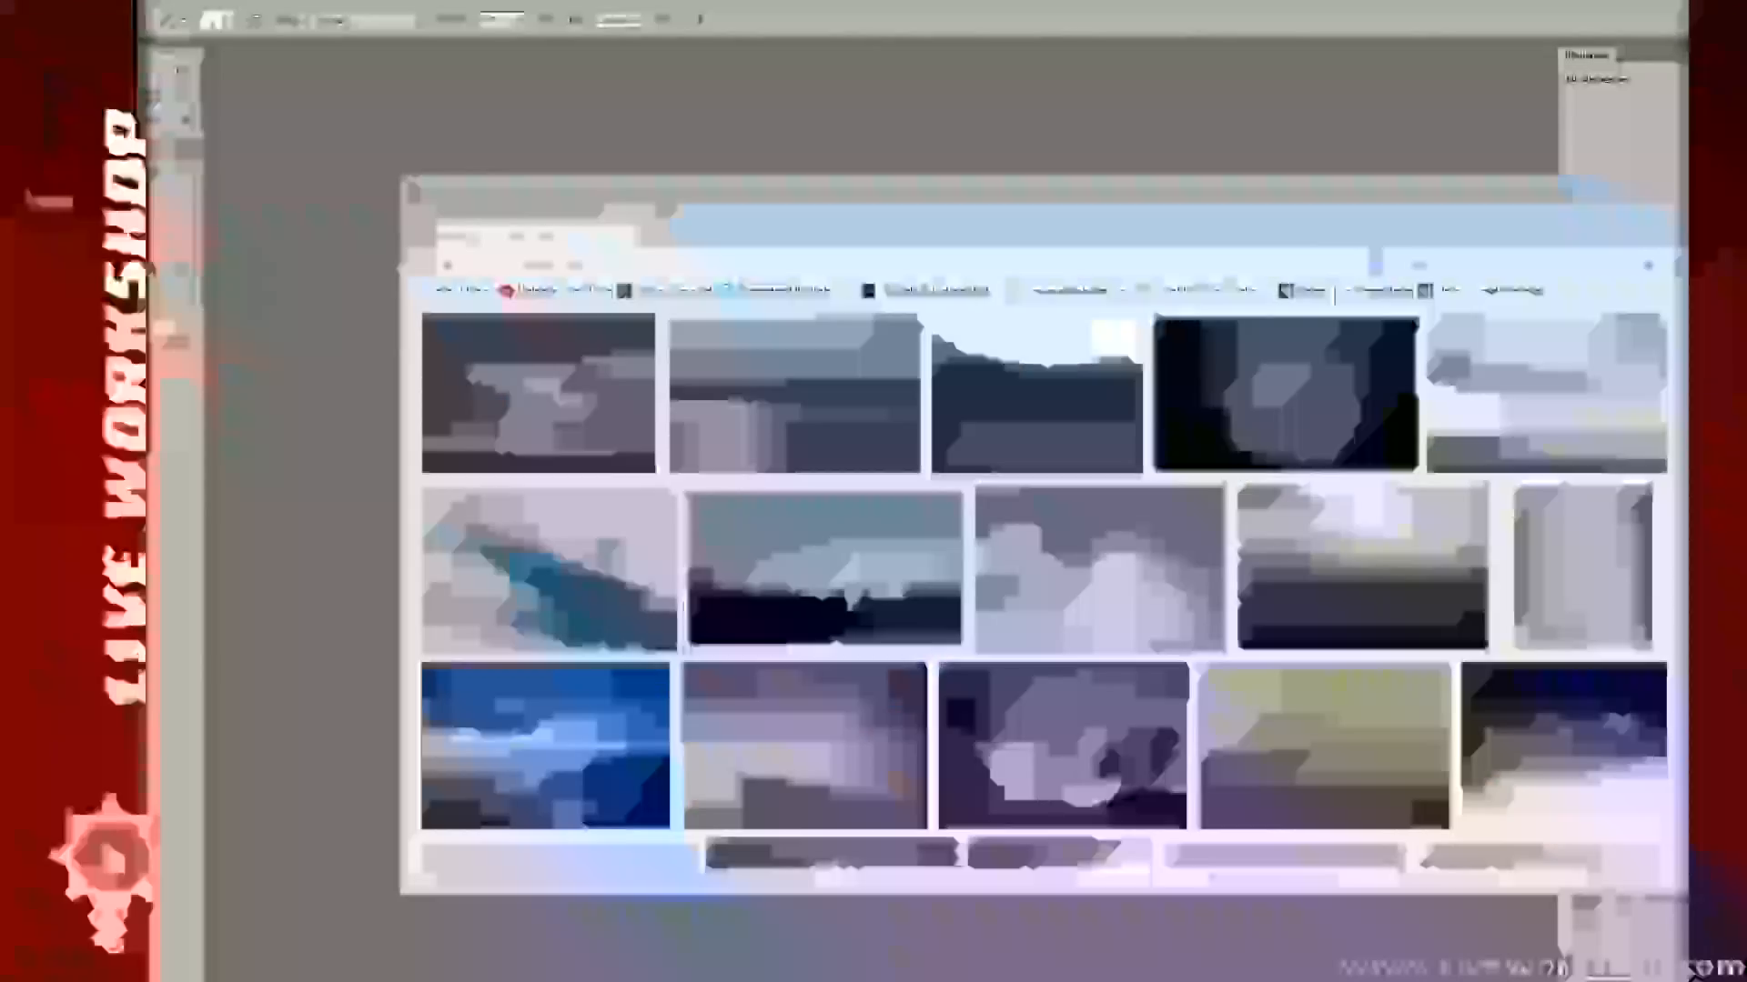
{"action": "scroll", "coordinate": [935, 578], "scroll_direction": "up", "scroll_amount": 4}
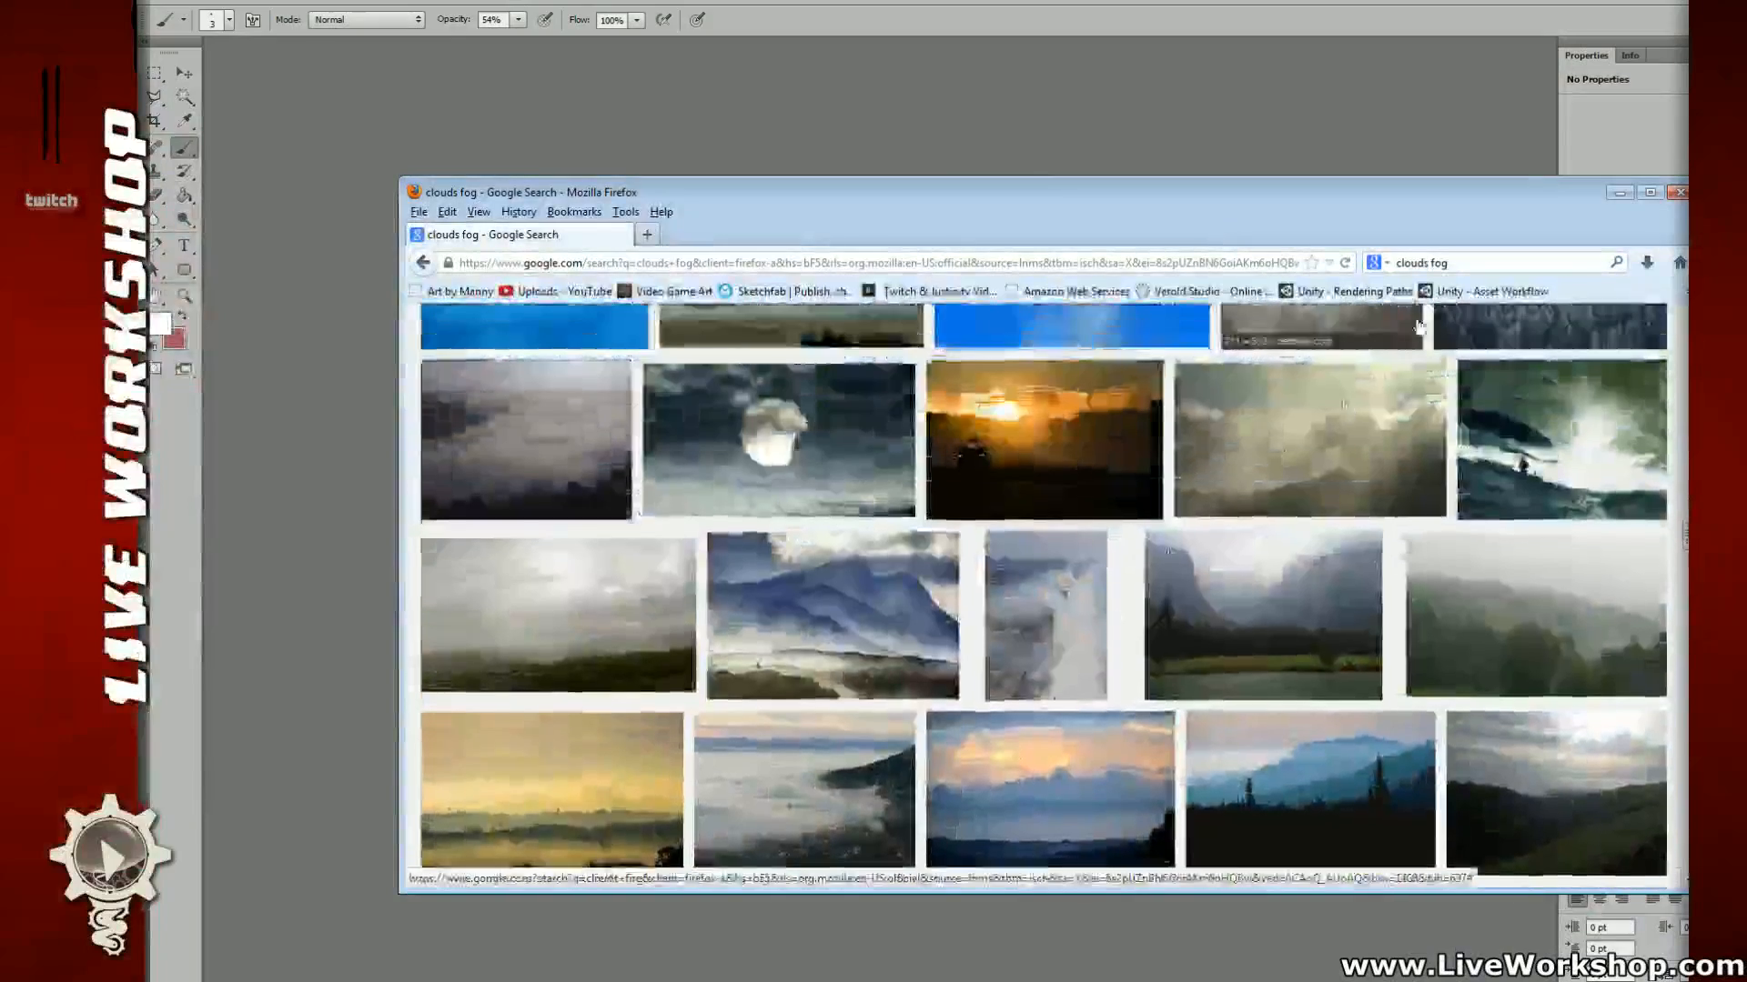
Step: Shorten the Google search to "fog" and show its image results
{"action": "left_click_drag", "start_coordinate": [1431, 263], "coordinate": [1394, 263]}
{"action": "key", "text": "BackSpace"}
{"action": "left_click", "coordinate": [1615, 265]}
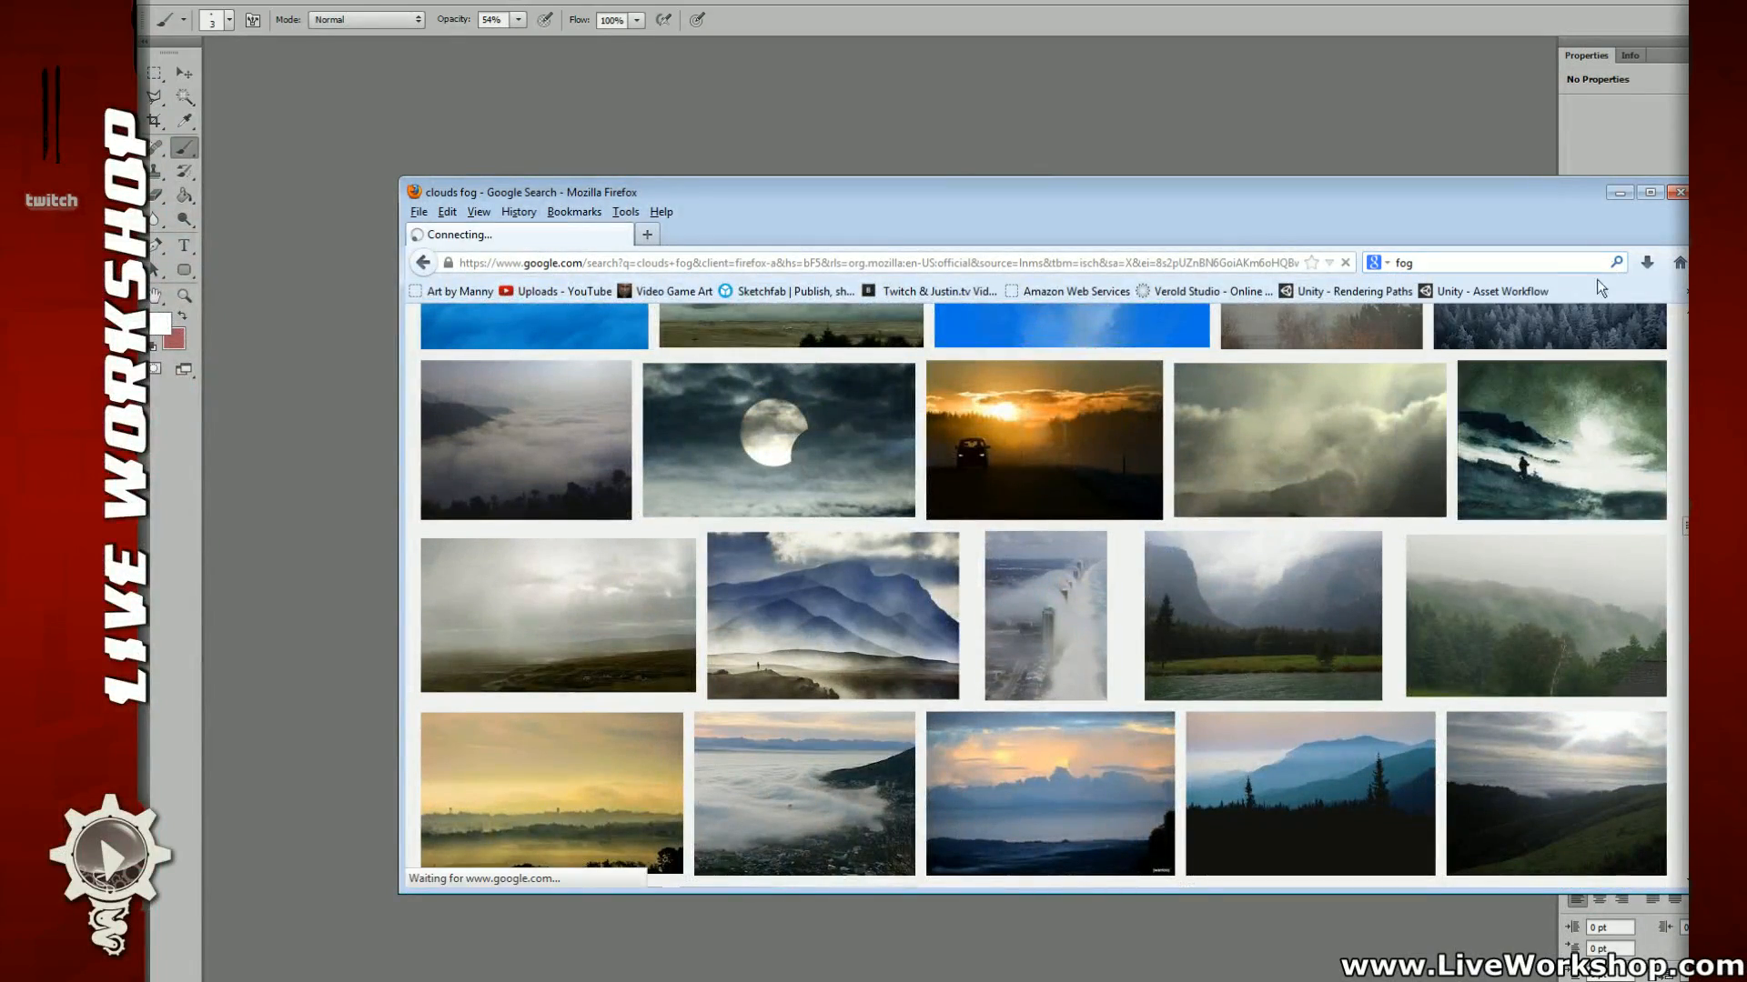
{"action": "scroll", "coordinate": [865, 414], "scroll_direction": "down", "scroll_amount": 3}
{"action": "scroll", "coordinate": [855, 410], "scroll_direction": "up", "scroll_amount": 3}
{"action": "left_click", "coordinate": [564, 318]}
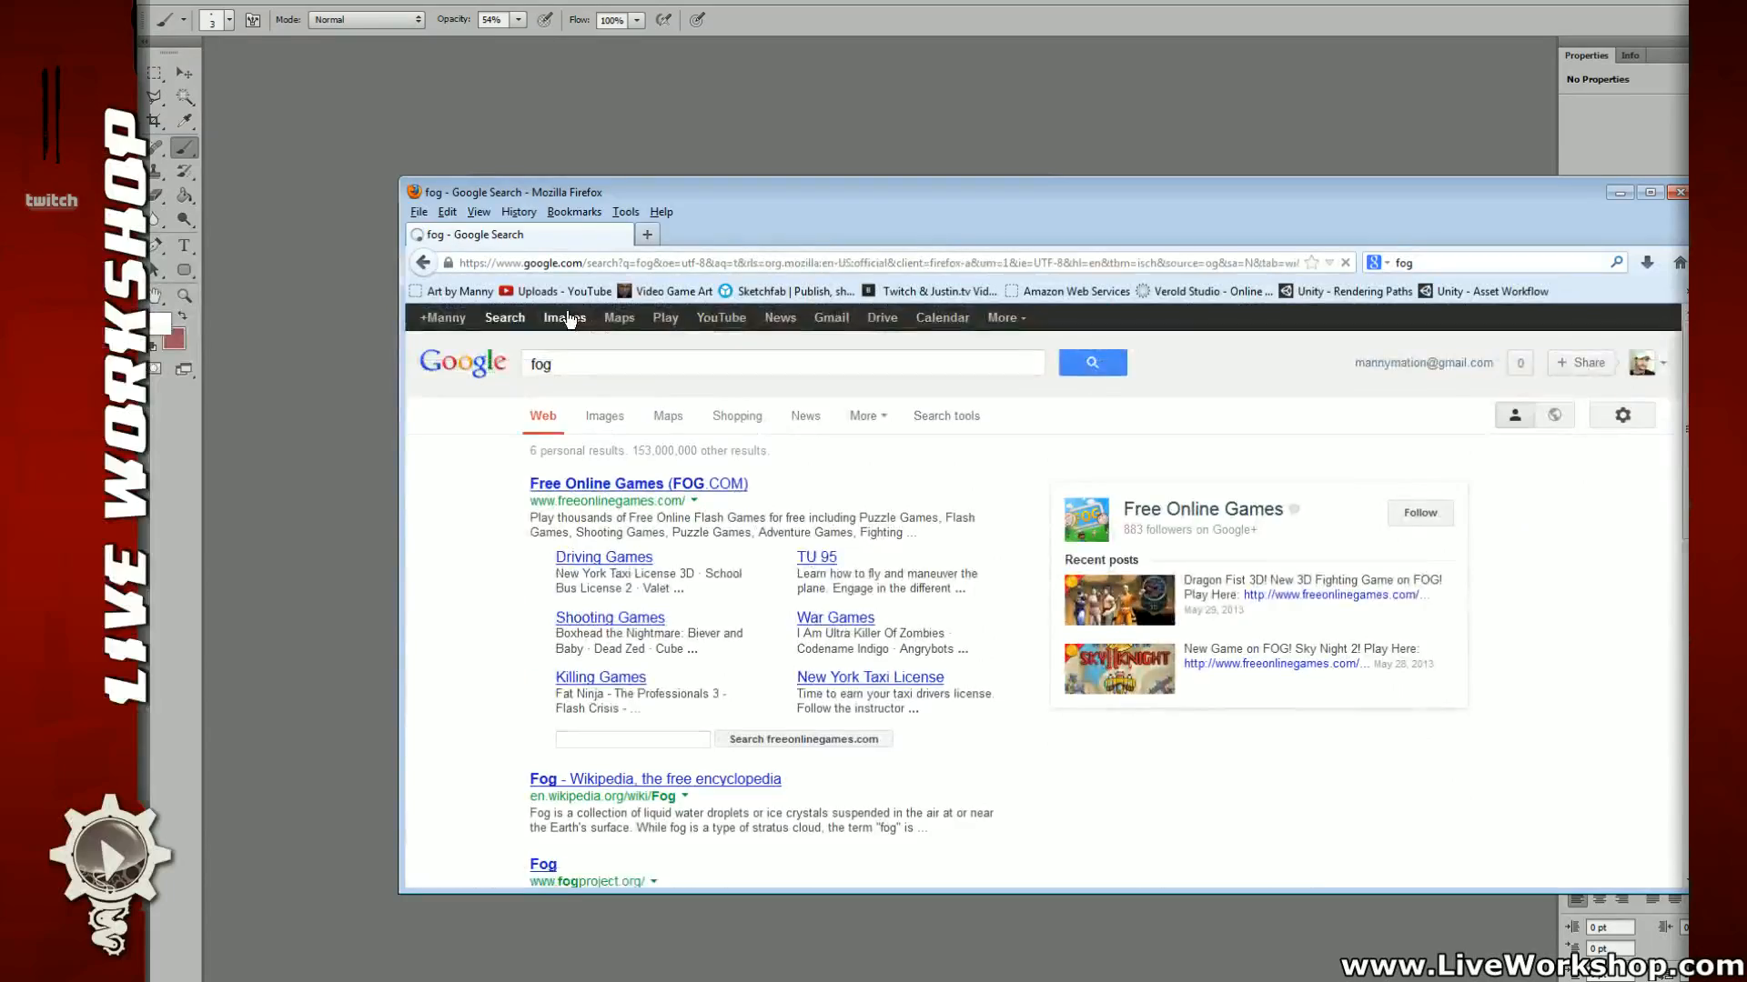
Step: Look through the fog image results and open the teal misty forest picture in a new tab
{"action": "scroll", "coordinate": [937, 500], "scroll_direction": "down", "scroll_amount": 3}
{"action": "scroll", "coordinate": [942, 517], "scroll_direction": "down", "scroll_amount": 3}
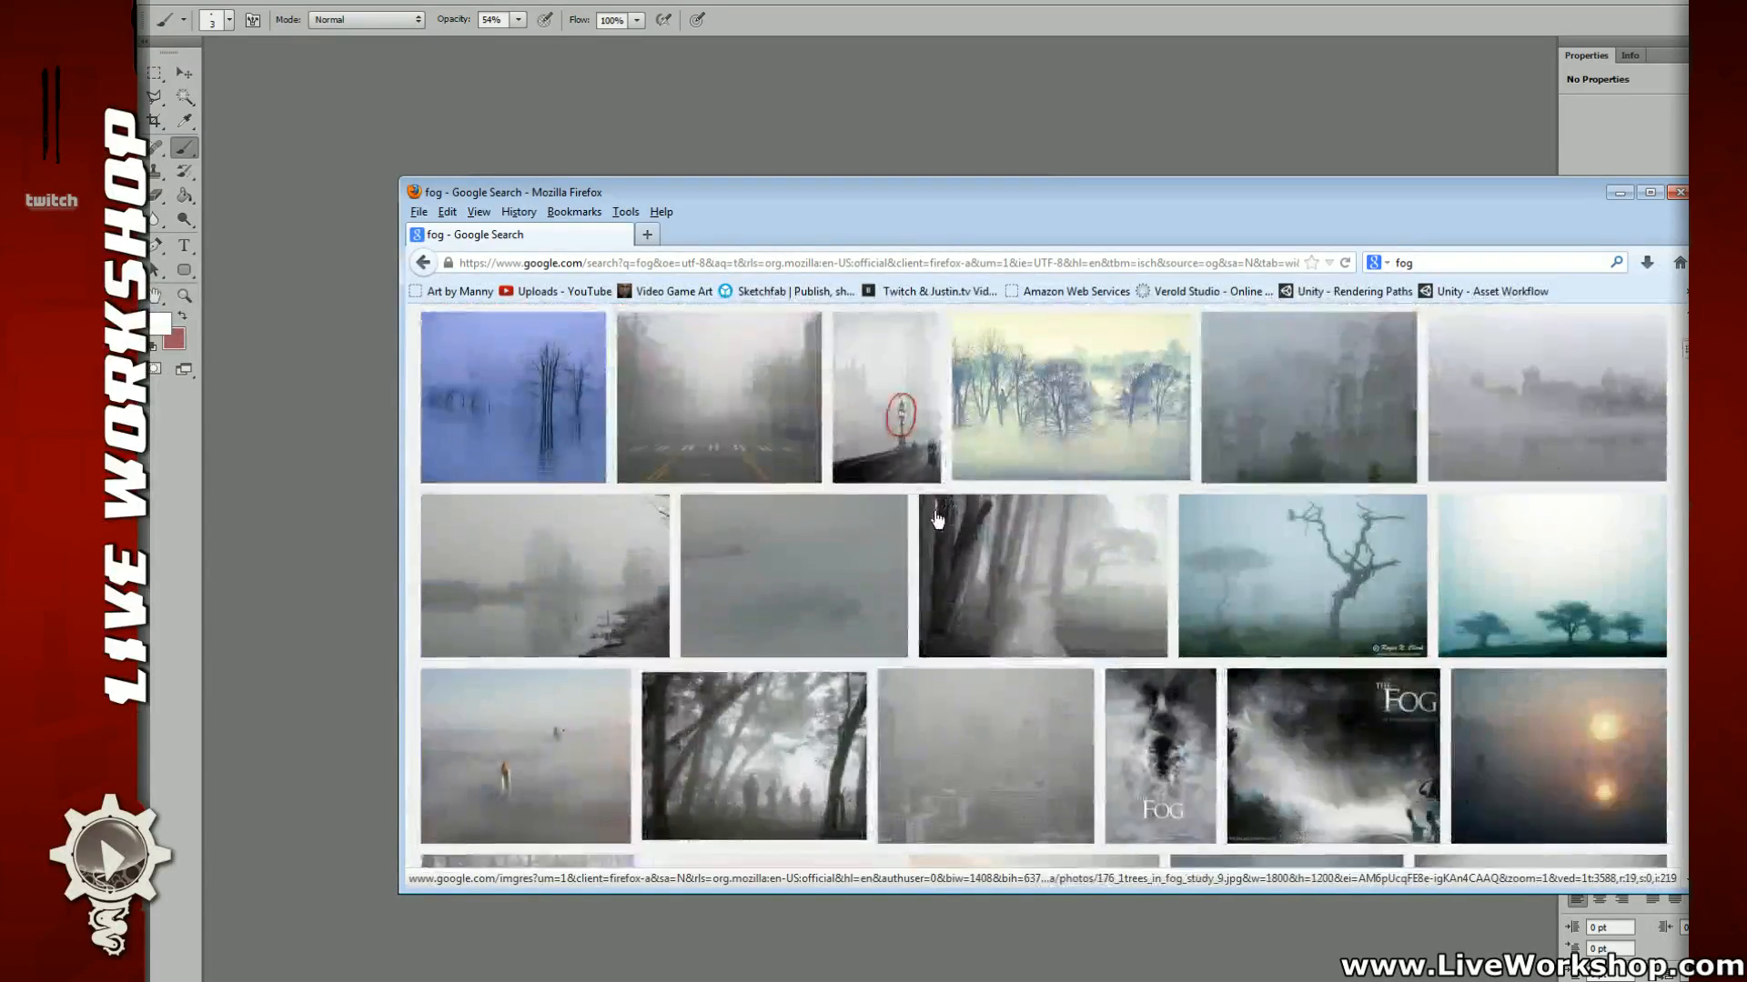
{"action": "scroll", "coordinate": [936, 520], "scroll_direction": "up", "scroll_amount": 5}
{"action": "scroll", "coordinate": [941, 520], "scroll_direction": "down", "scroll_amount": 15}
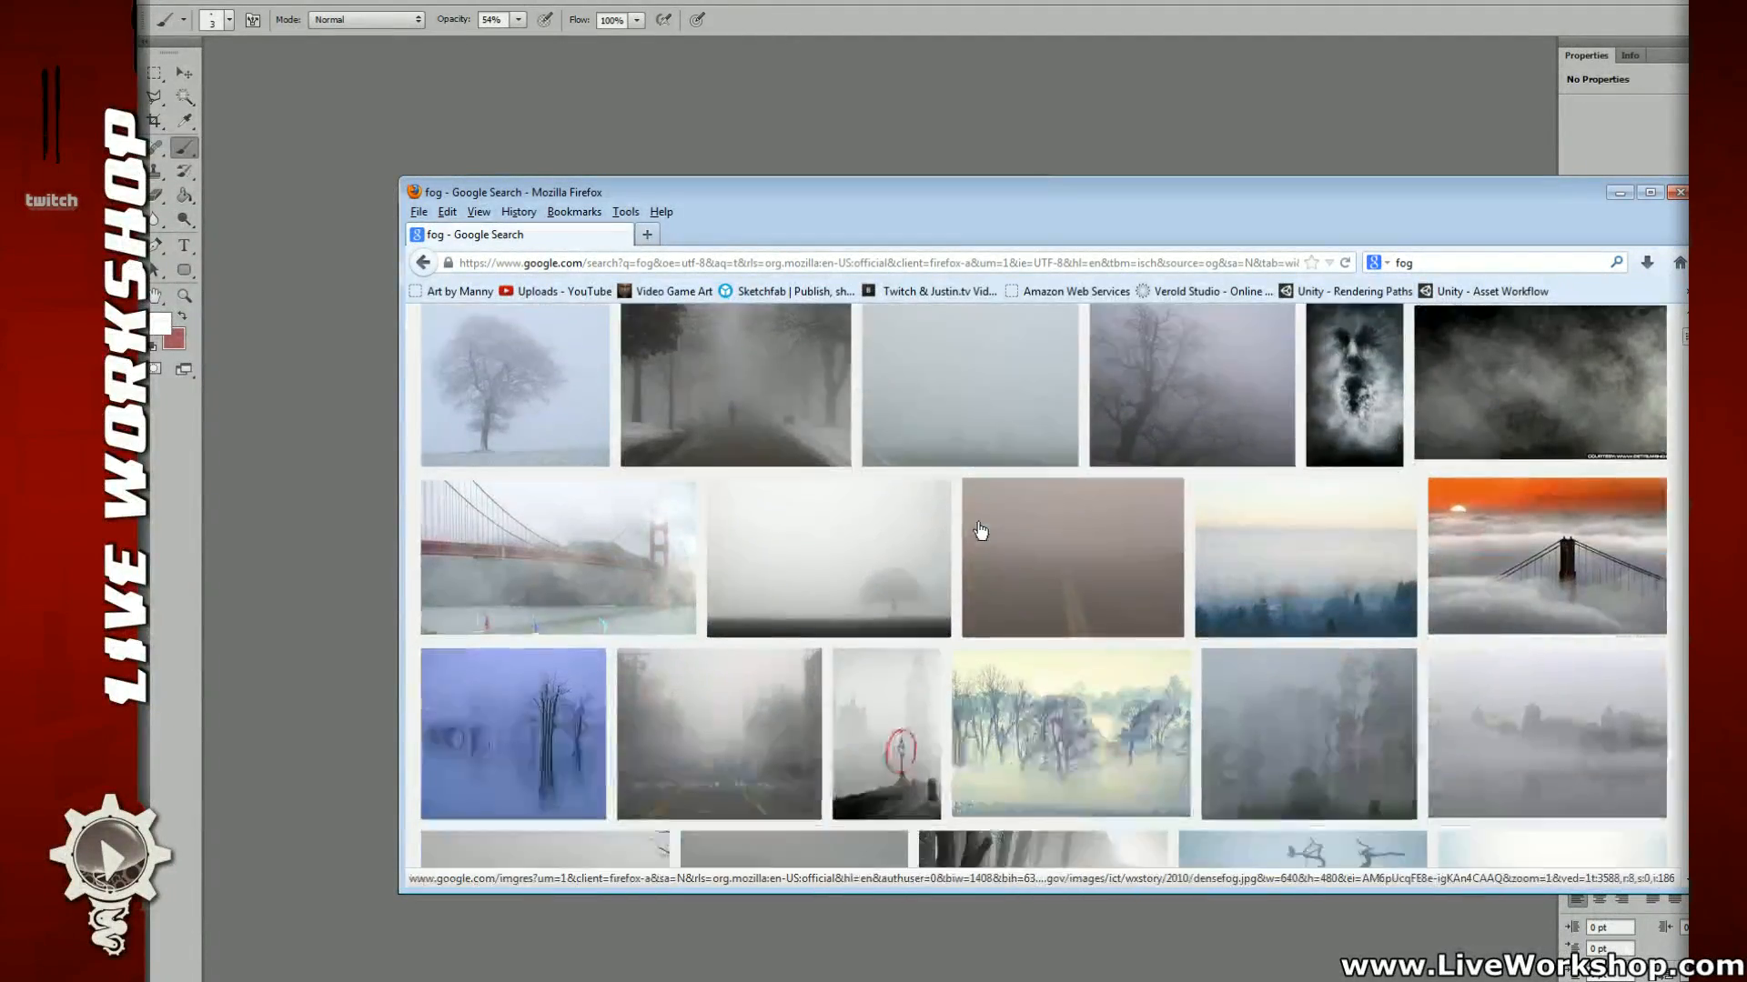
{"action": "scroll", "coordinate": [983, 533], "scroll_direction": "down", "scroll_amount": 15}
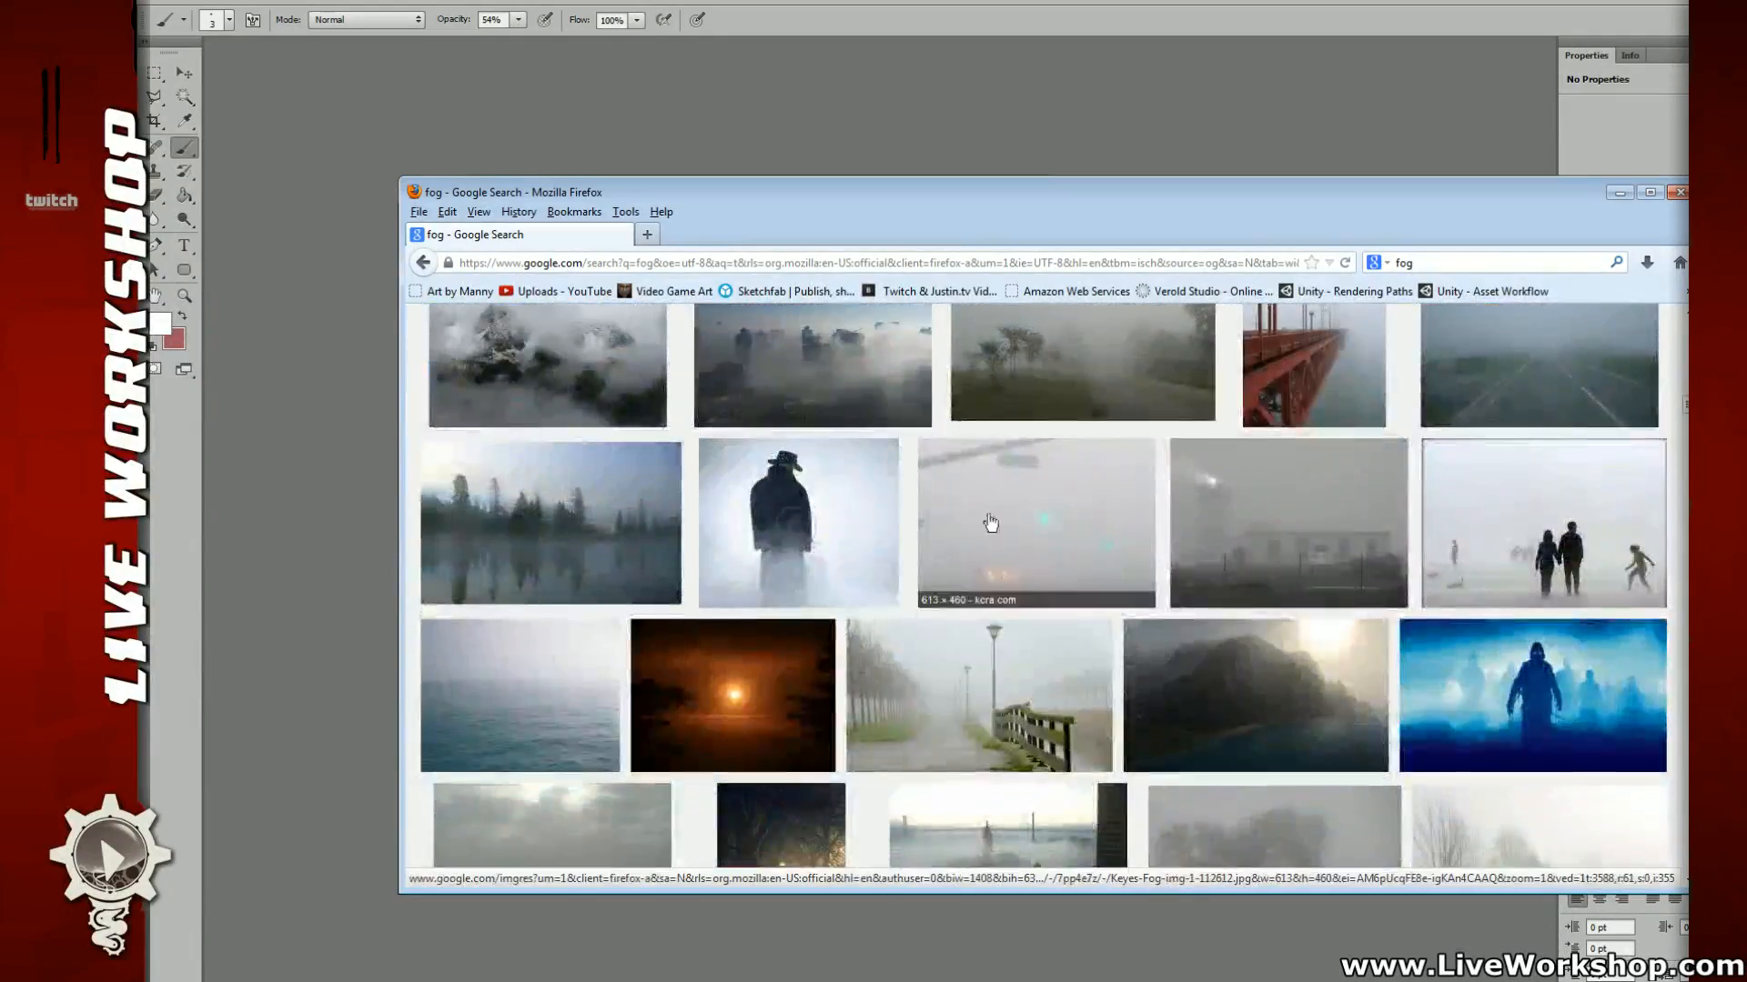
{"action": "scroll", "coordinate": [974, 526], "scroll_direction": "down", "scroll_amount": 15}
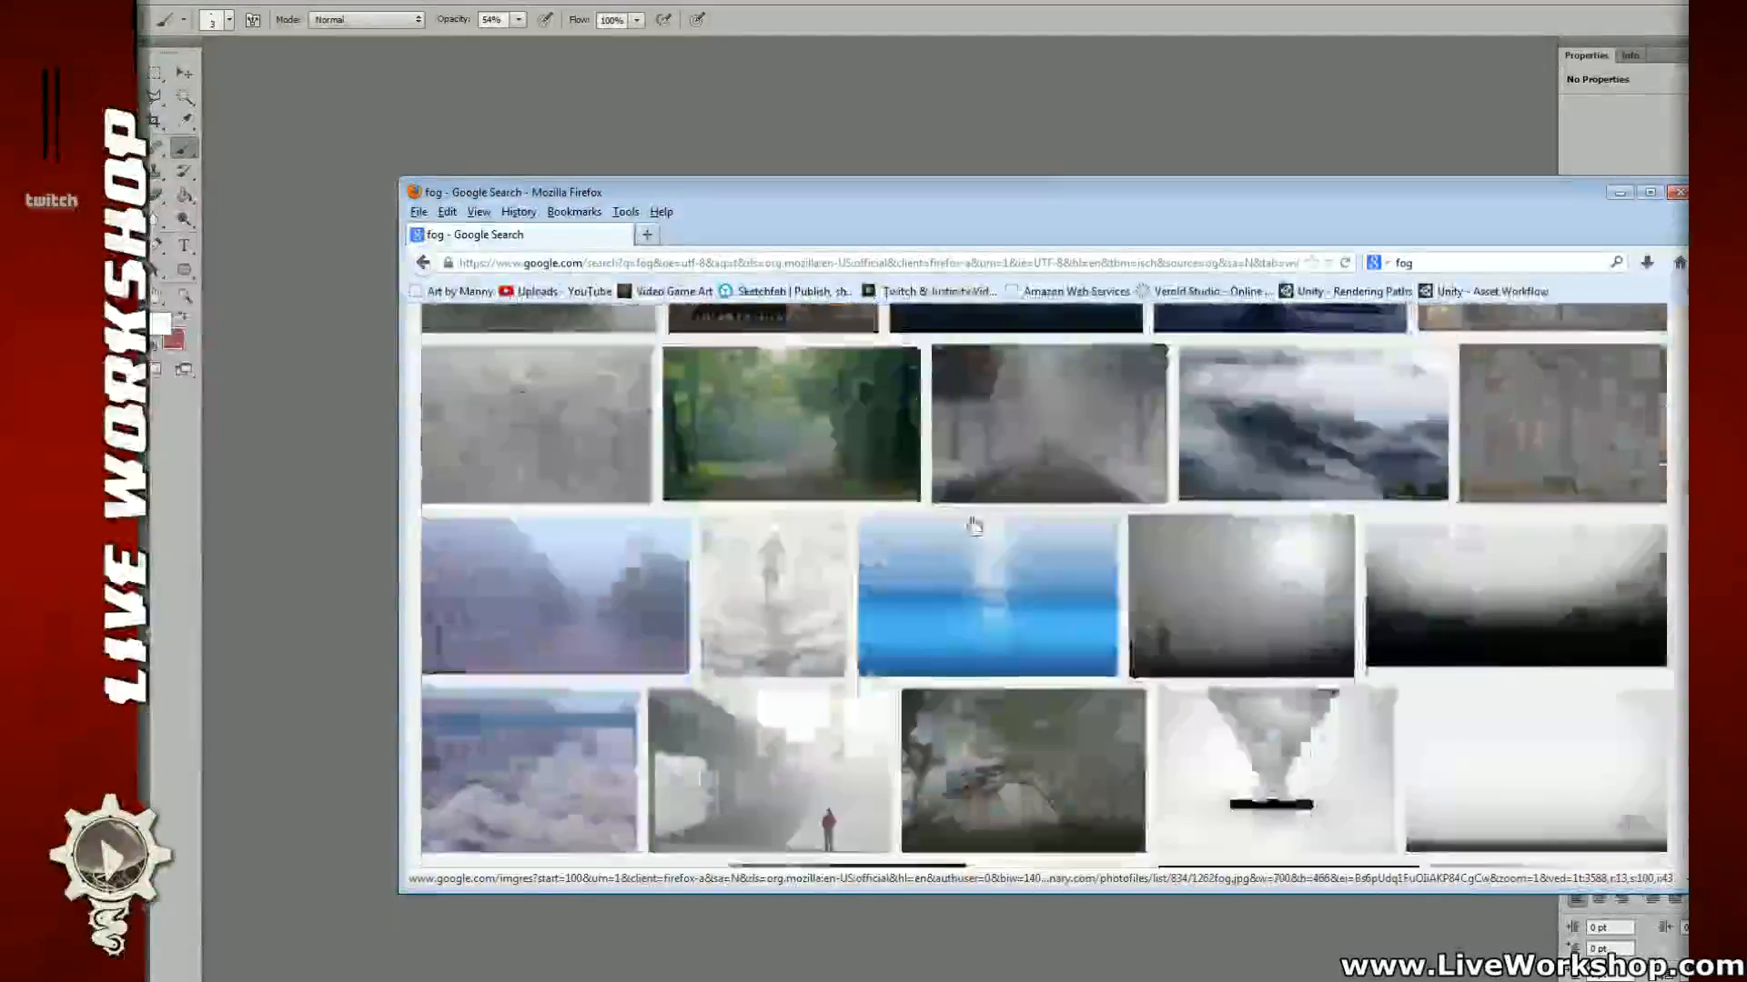
{"action": "scroll", "coordinate": [974, 527], "scroll_direction": "down", "scroll_amount": 15}
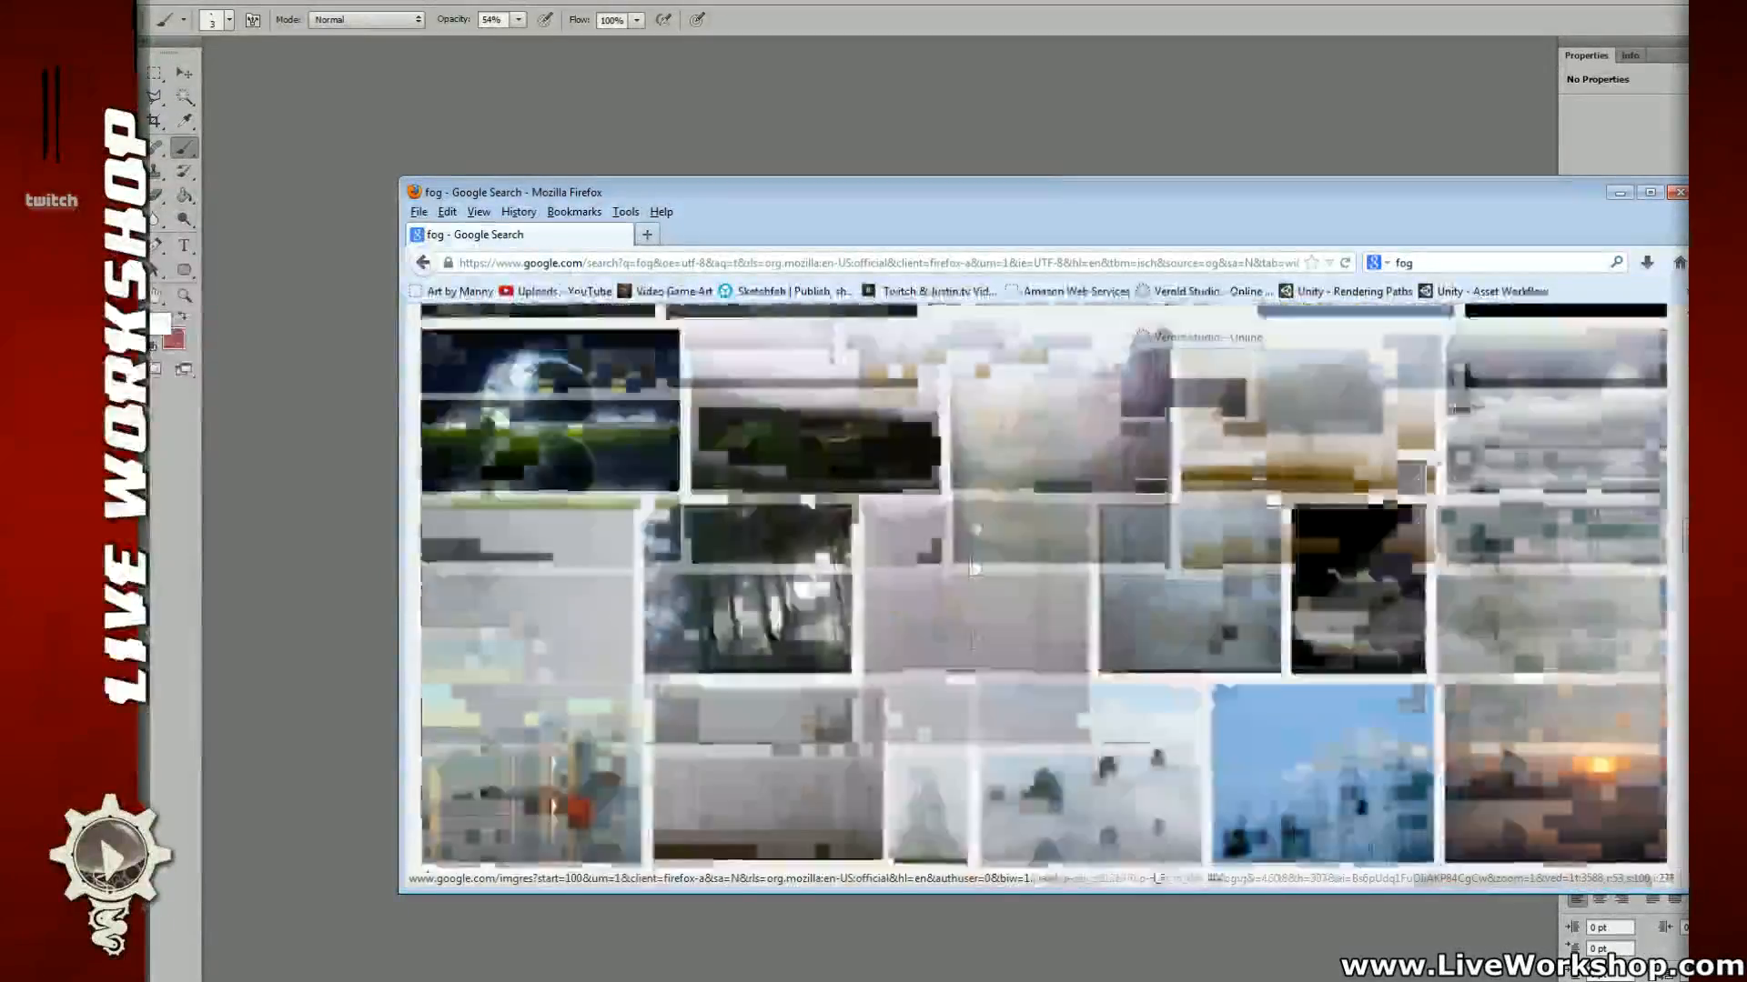
{"action": "scroll", "coordinate": [975, 528], "scroll_direction": "down", "scroll_amount": 15}
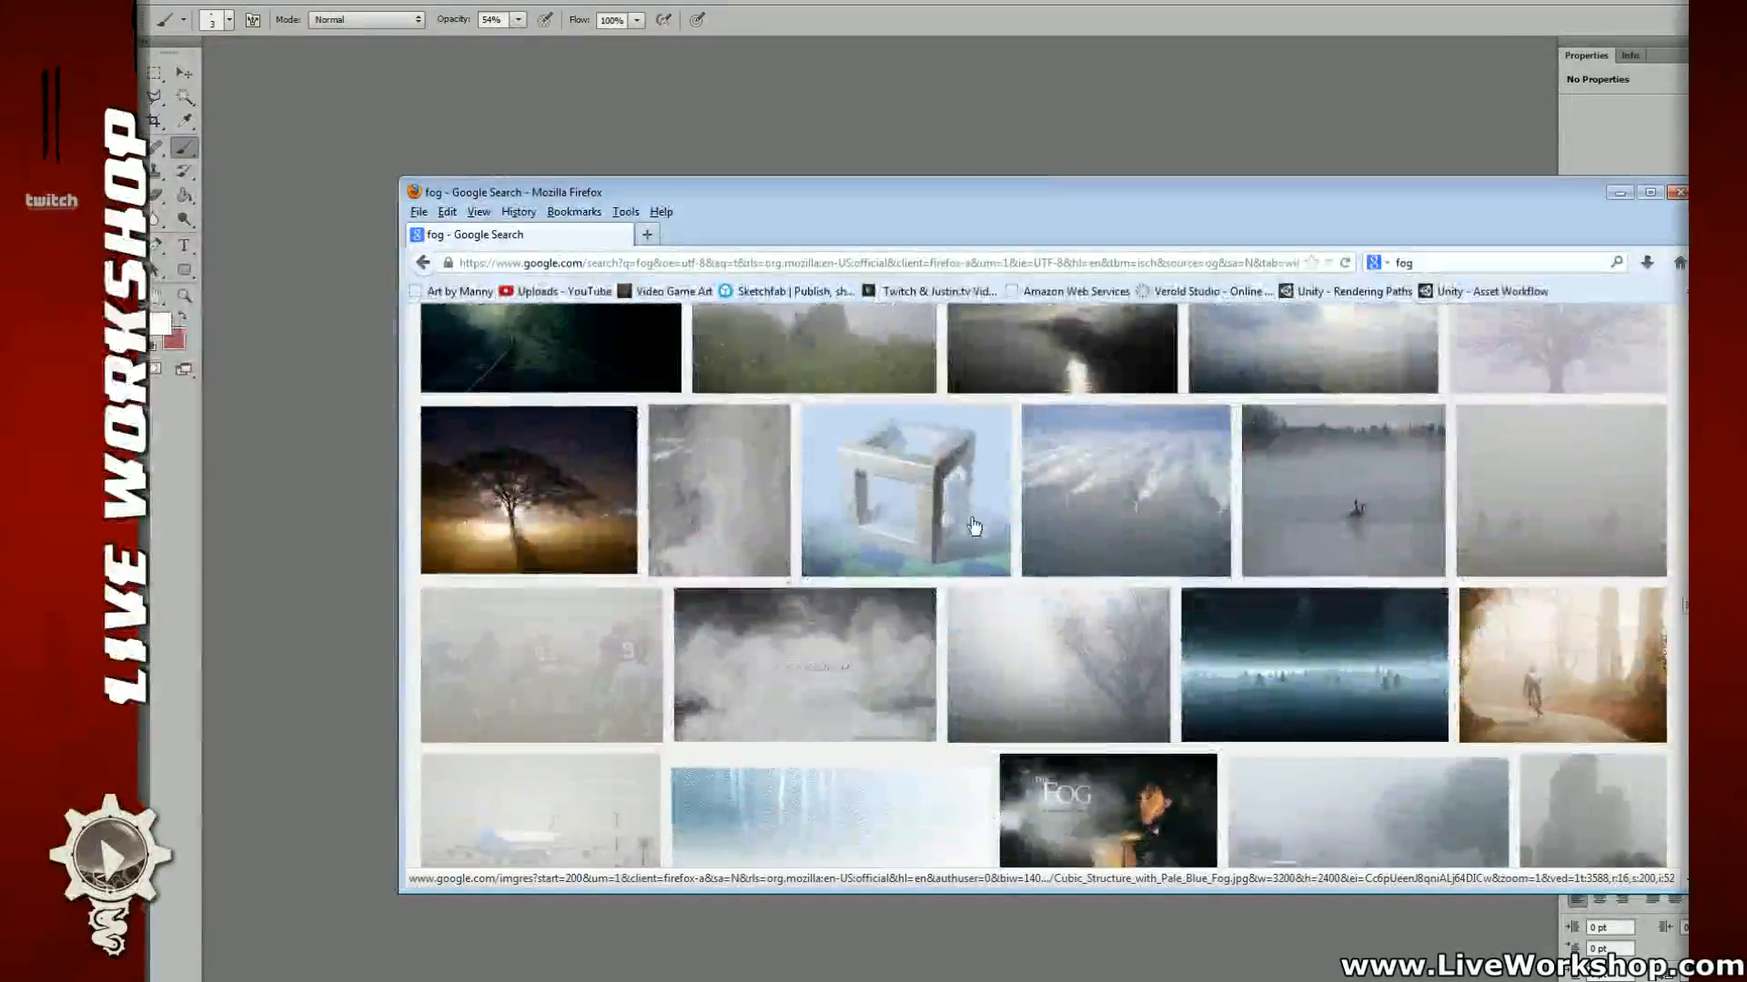
{"action": "scroll", "coordinate": [983, 523], "scroll_direction": "up", "scroll_amount": 1}
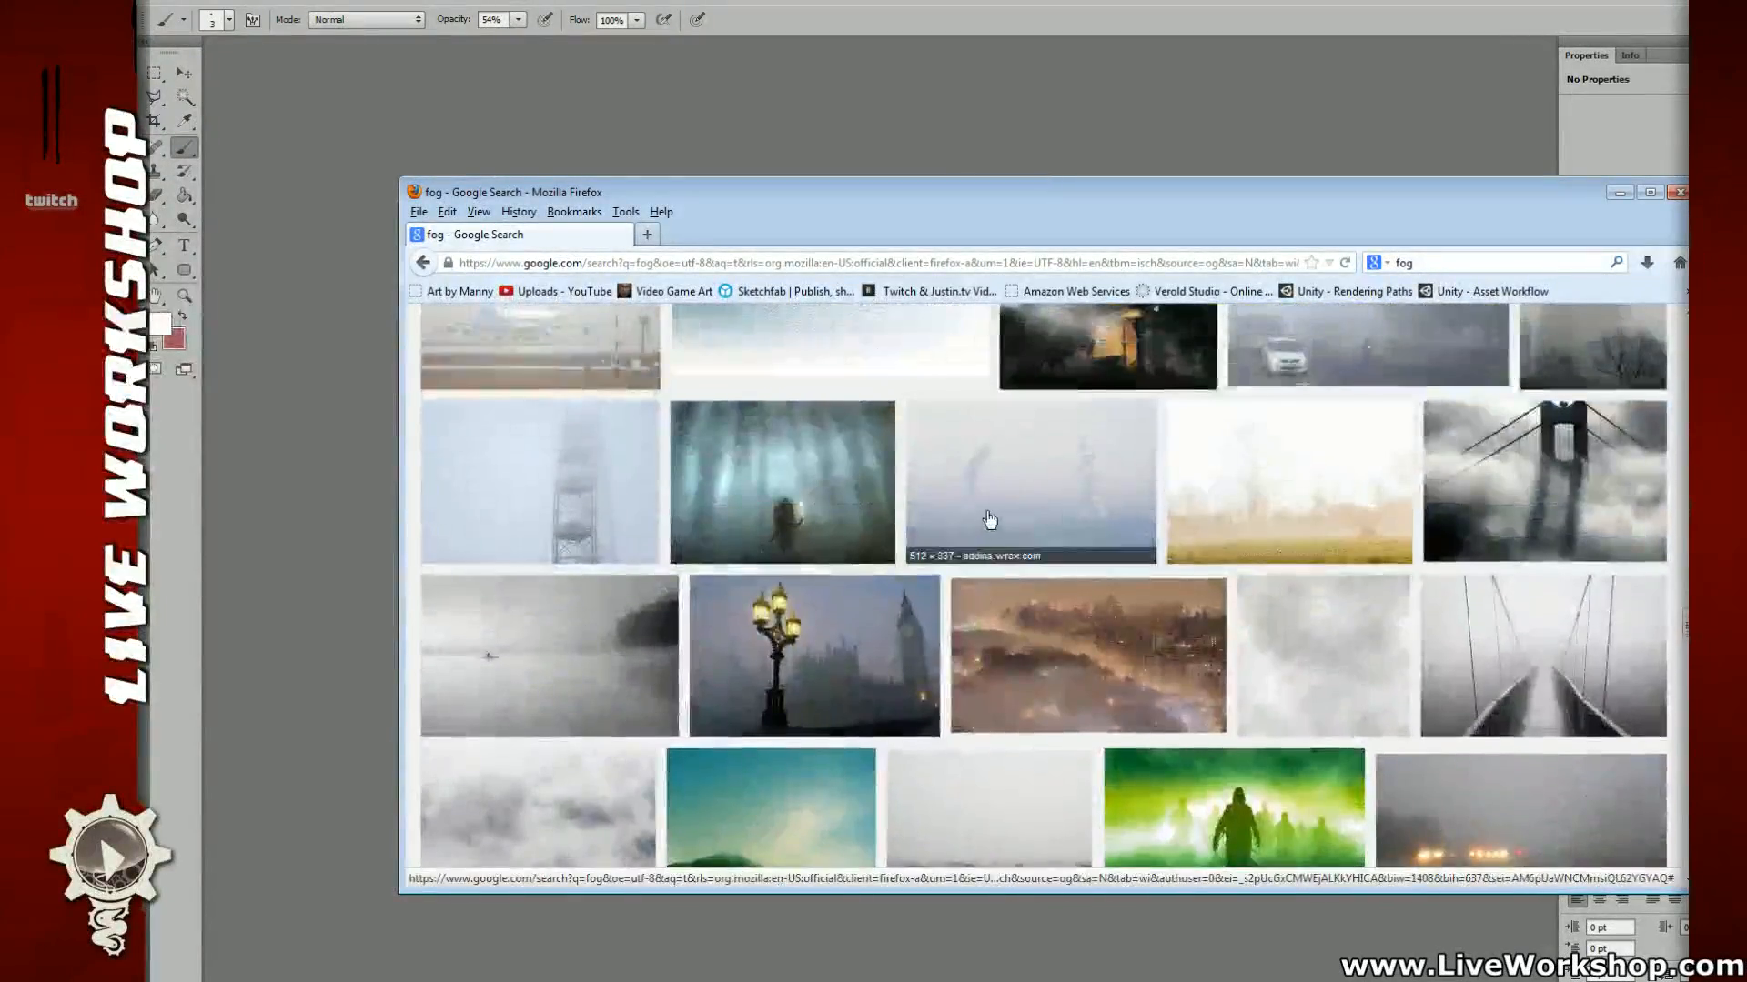
{"action": "middle_click", "coordinate": [823, 495]}
Step: Browse further down the fog image results for more usable pictures
{"action": "scroll", "coordinate": [1126, 533], "scroll_direction": "down", "scroll_amount": 10}
{"action": "scroll", "coordinate": [1126, 532], "scroll_direction": "down", "scroll_amount": 15}
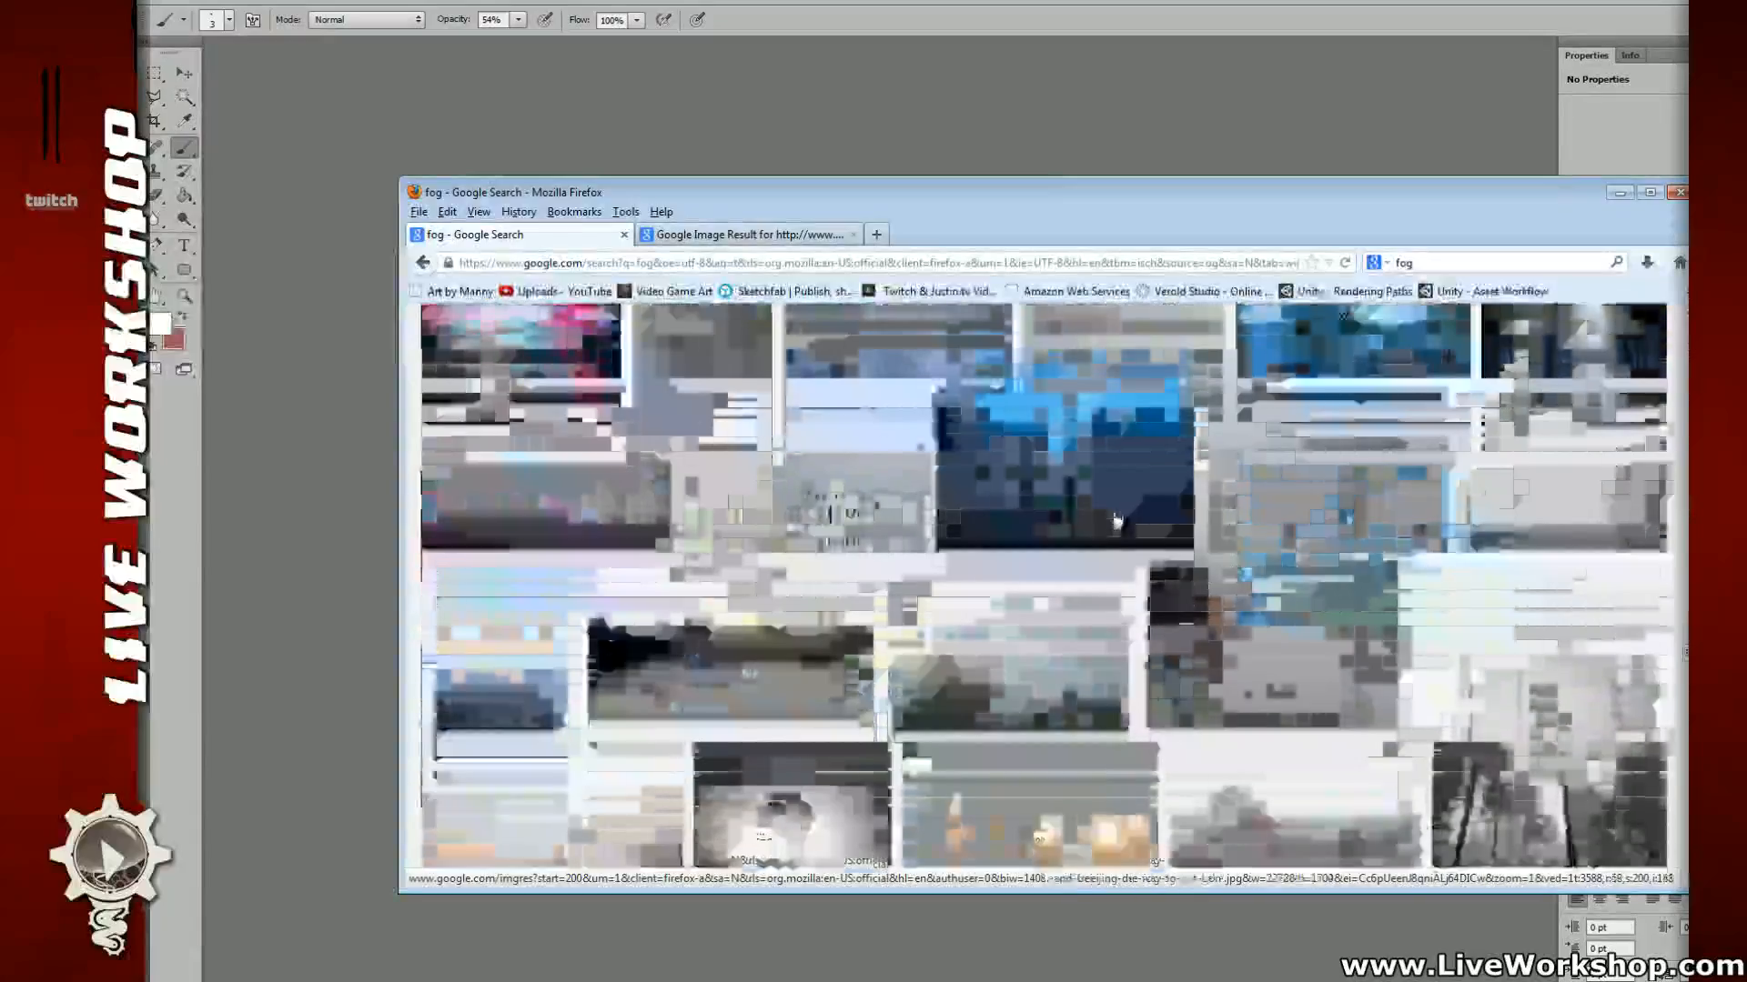
{"action": "scroll", "coordinate": [1110, 519], "scroll_direction": "down", "scroll_amount": 10}
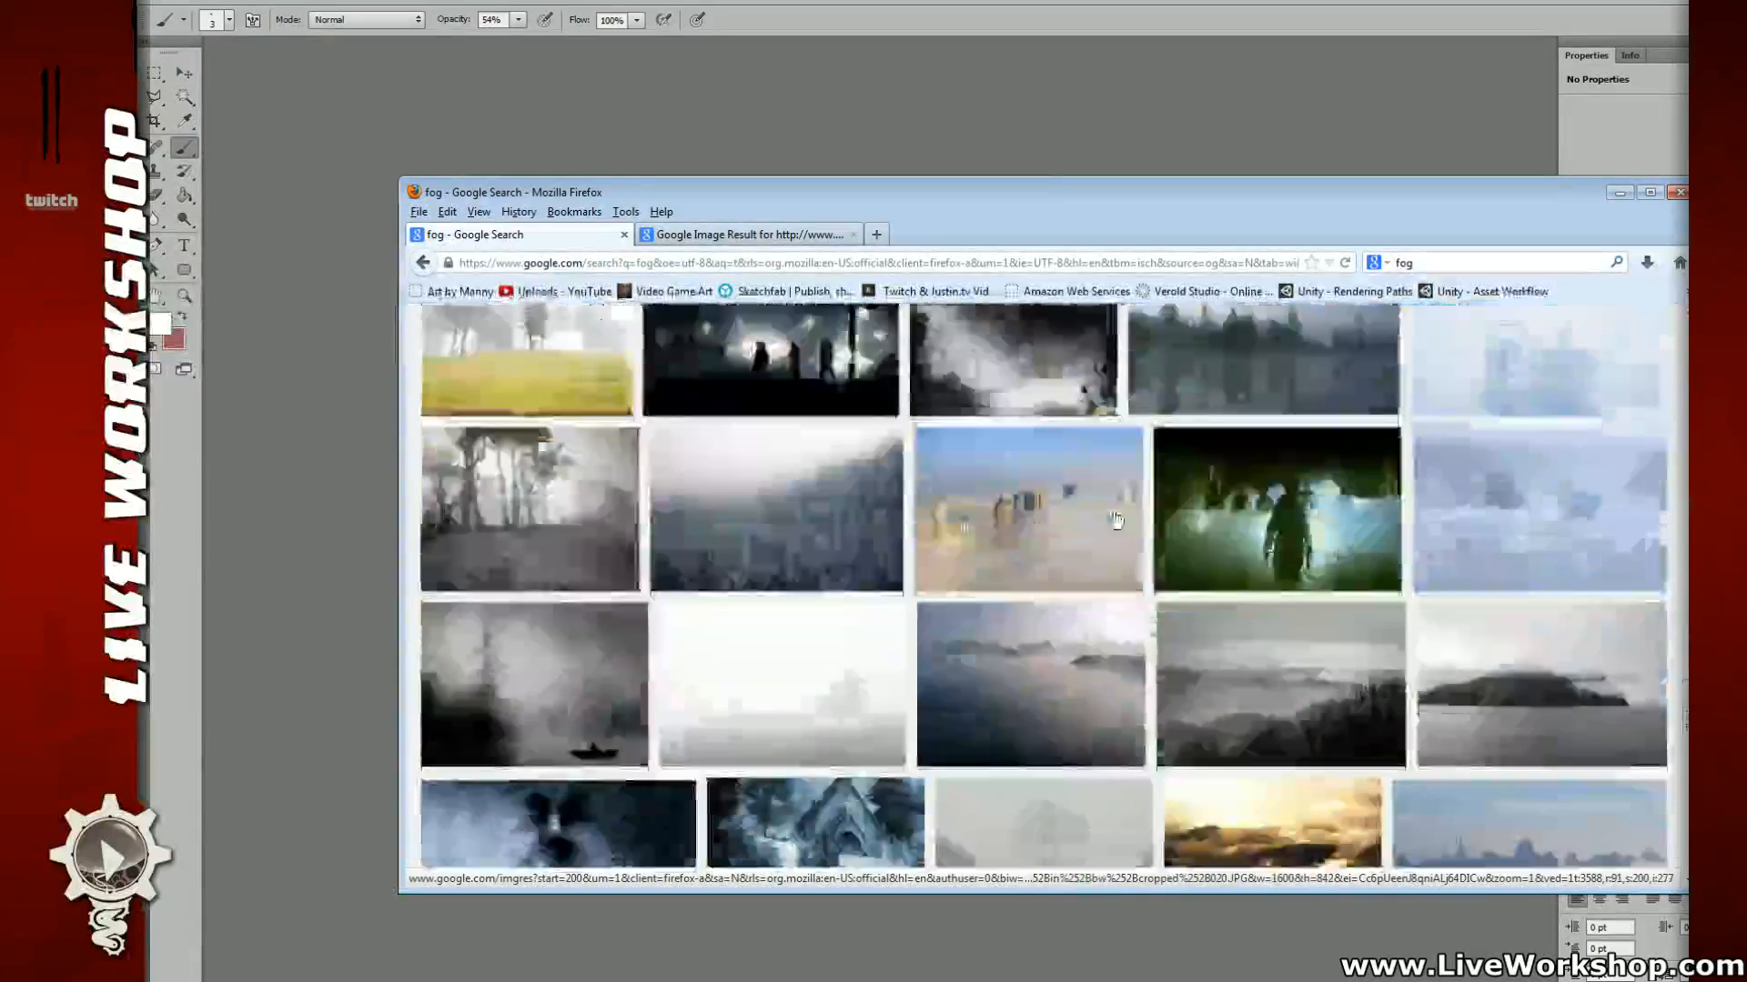
{"action": "scroll", "coordinate": [1102, 519], "scroll_direction": "down", "scroll_amount": 10}
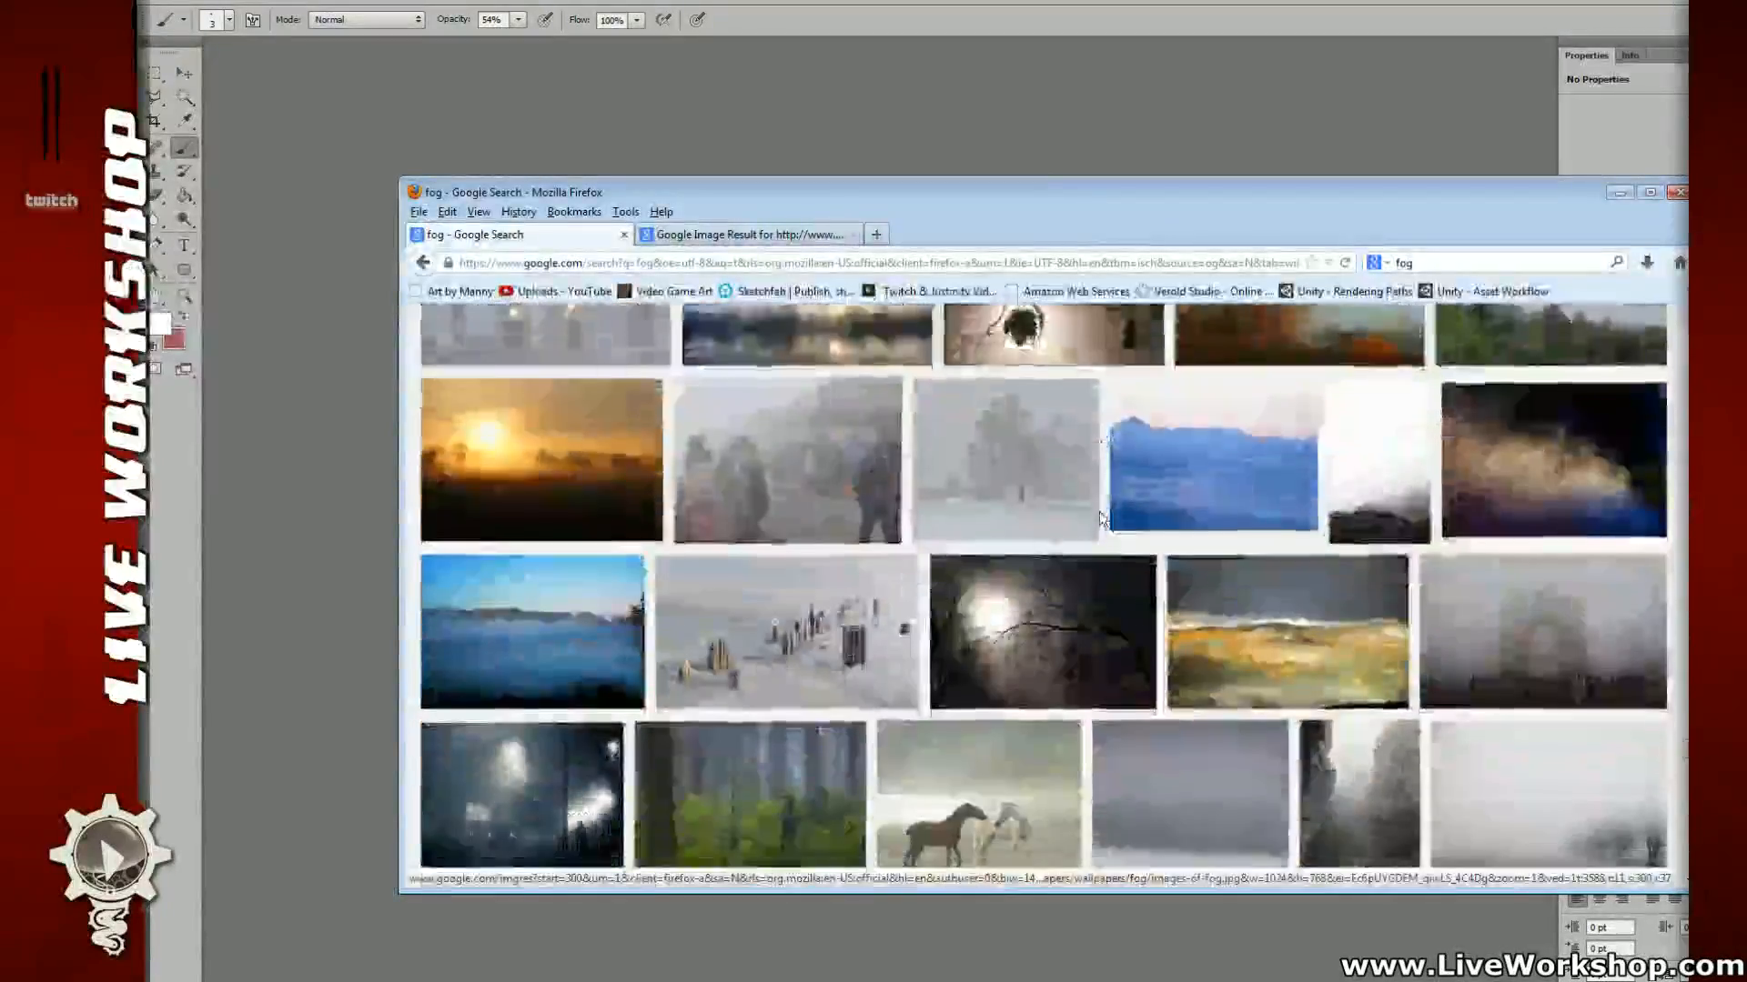
{"action": "scroll", "coordinate": [1102, 518], "scroll_direction": "down", "scroll_amount": 4}
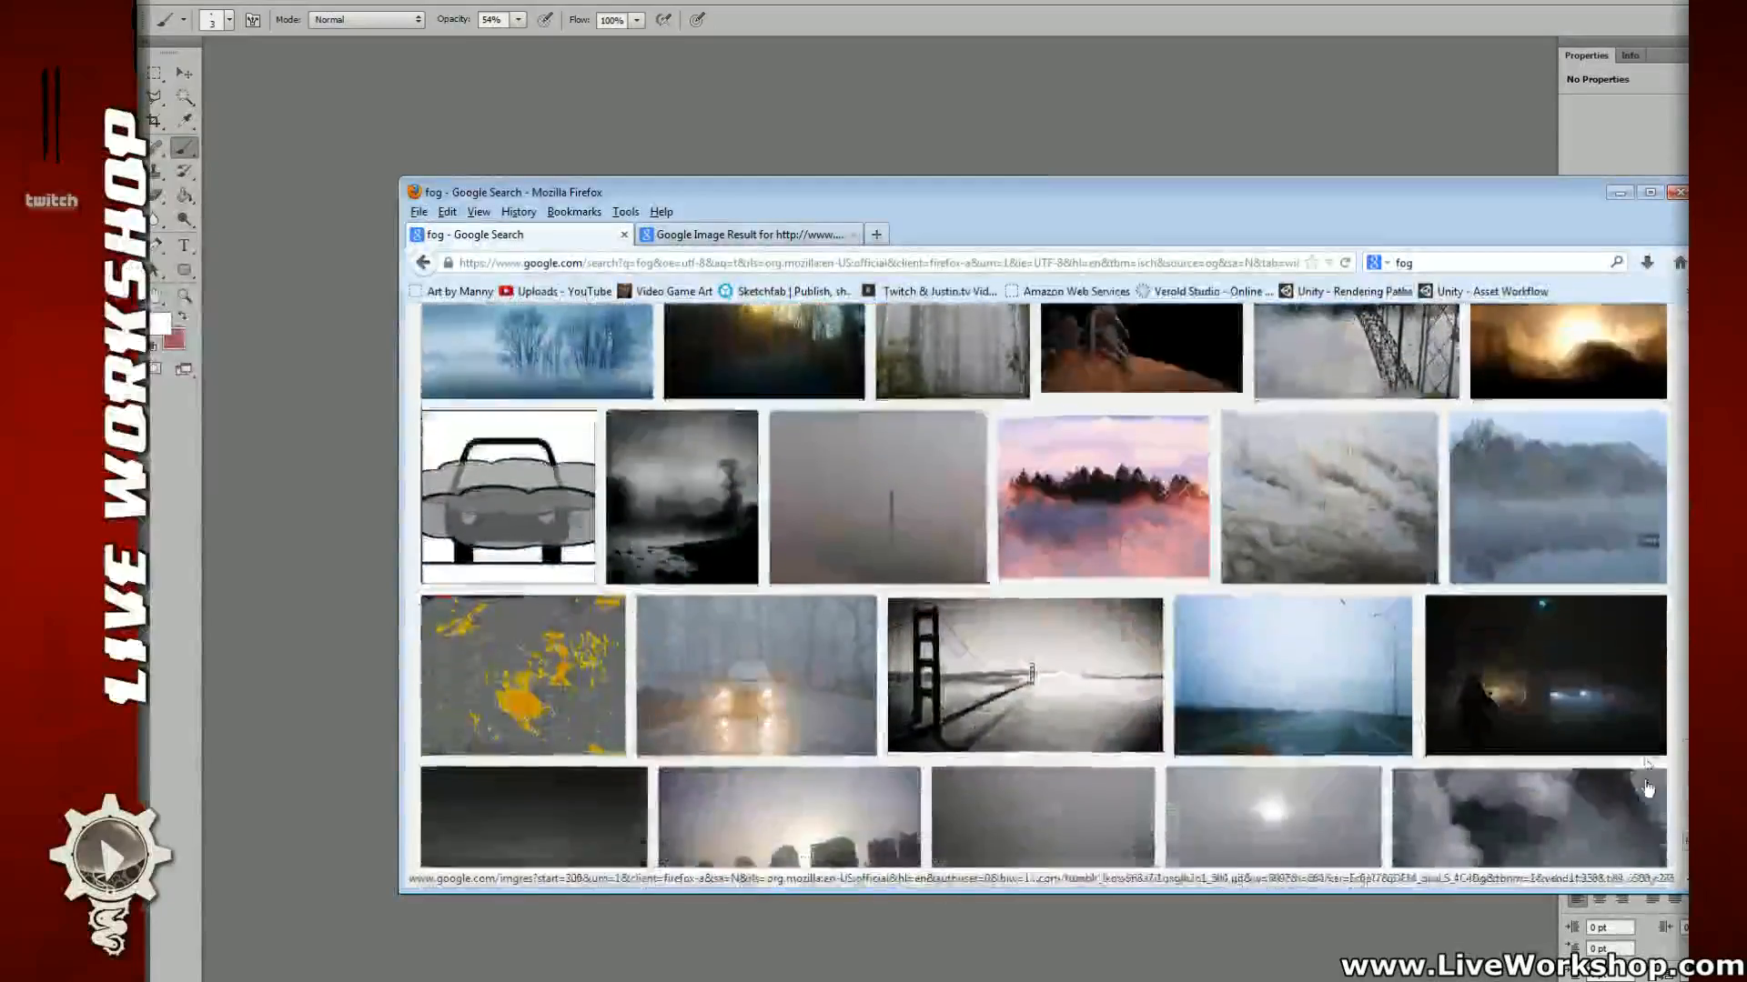
Step: Run a Google image search for "smoke" and open the white smoke puff on black in a new tab
{"action": "scroll", "coordinate": [1099, 519], "scroll_direction": "up", "scroll_amount": 20}
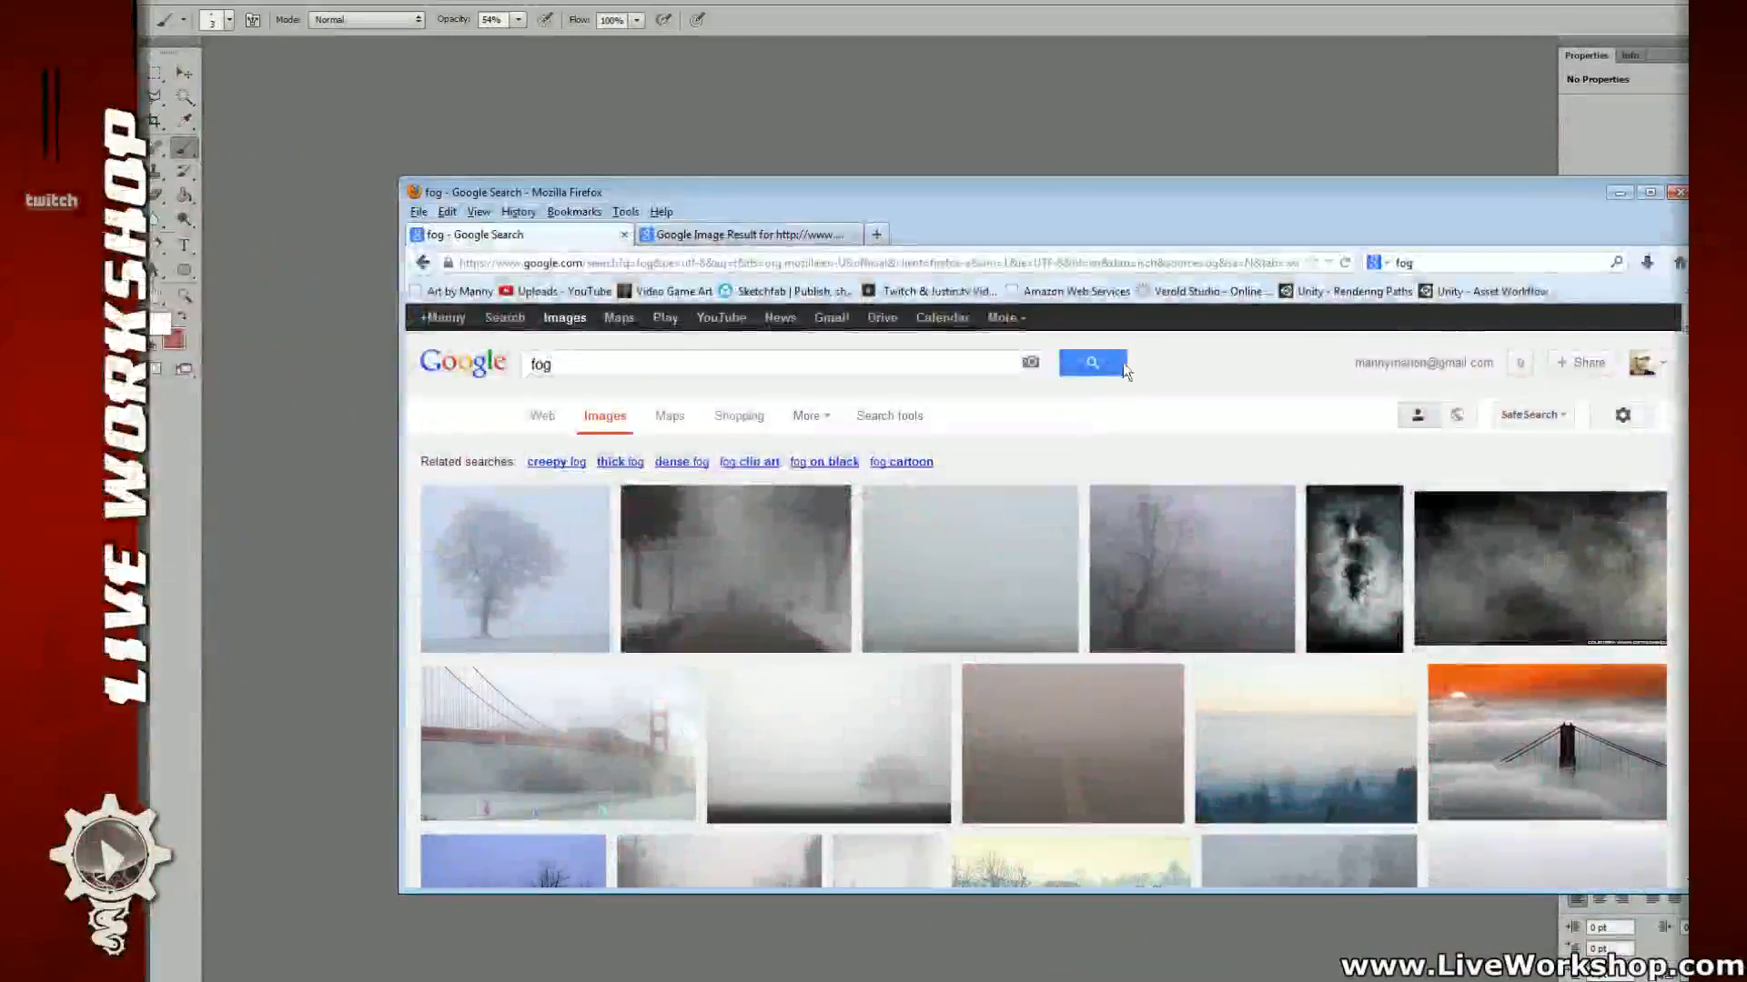
{"action": "left_click", "coordinate": [647, 371]}
{"action": "type", "text": "smoke"}
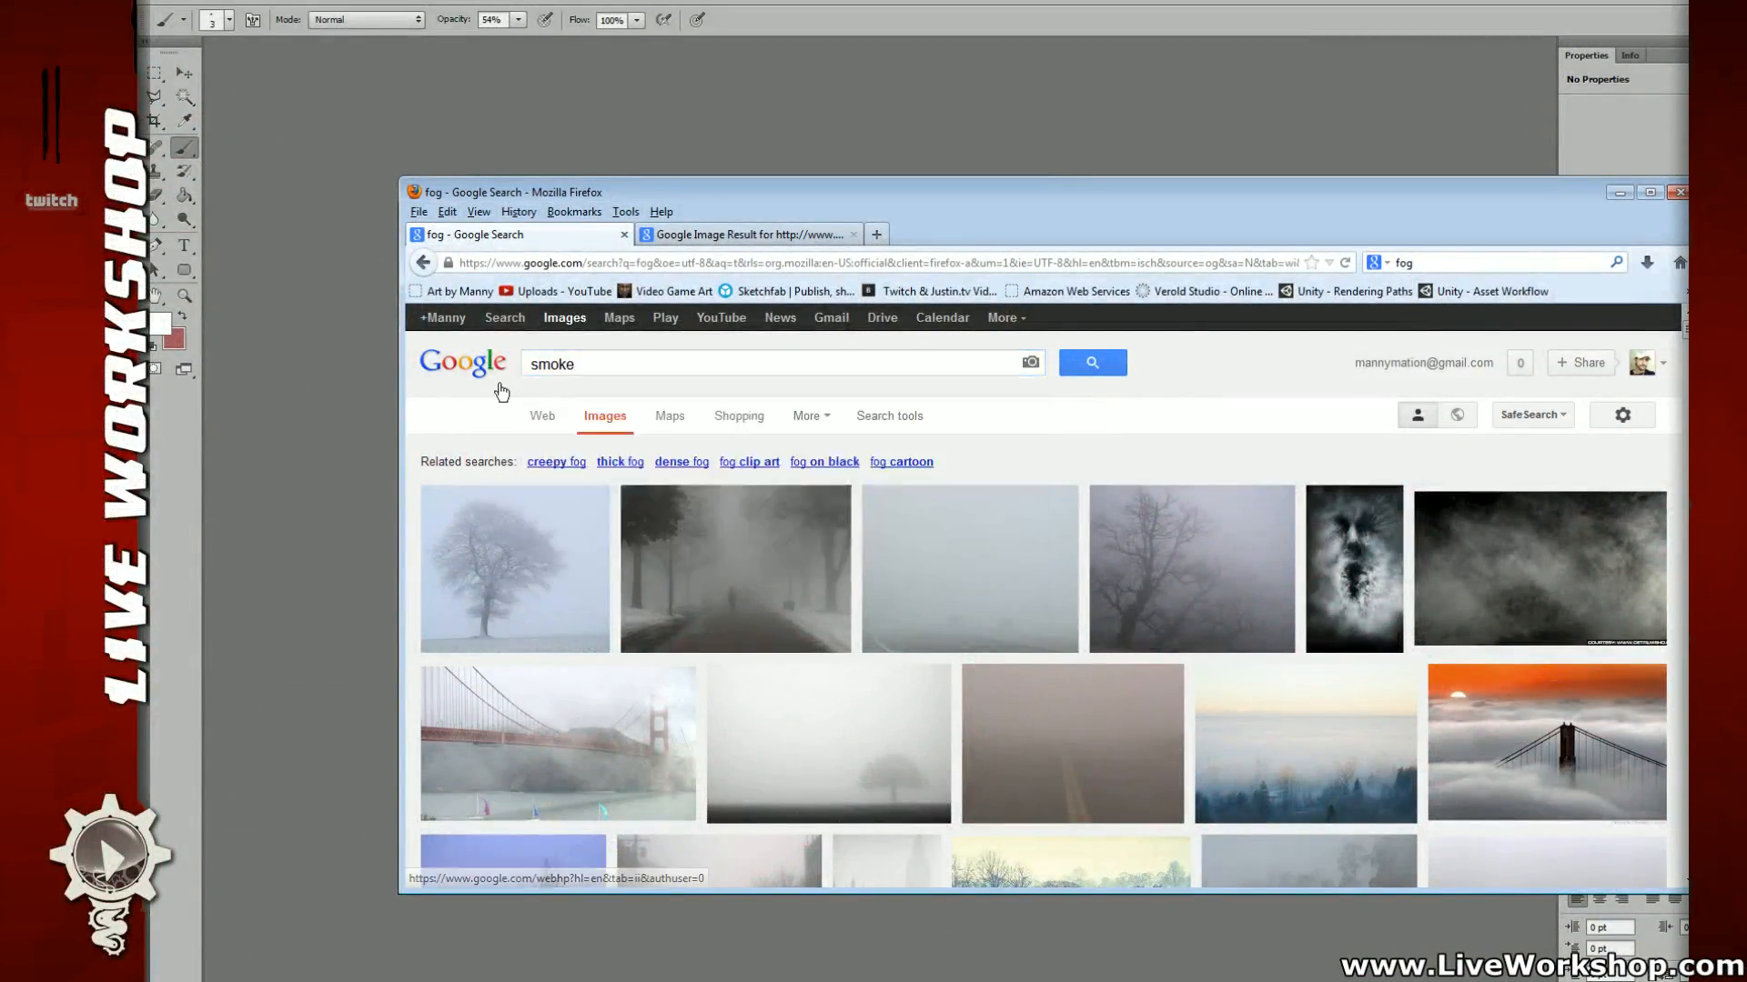
{"action": "key", "text": "Return"}
{"action": "scroll", "coordinate": [1089, 552], "scroll_direction": "down", "scroll_amount": 3}
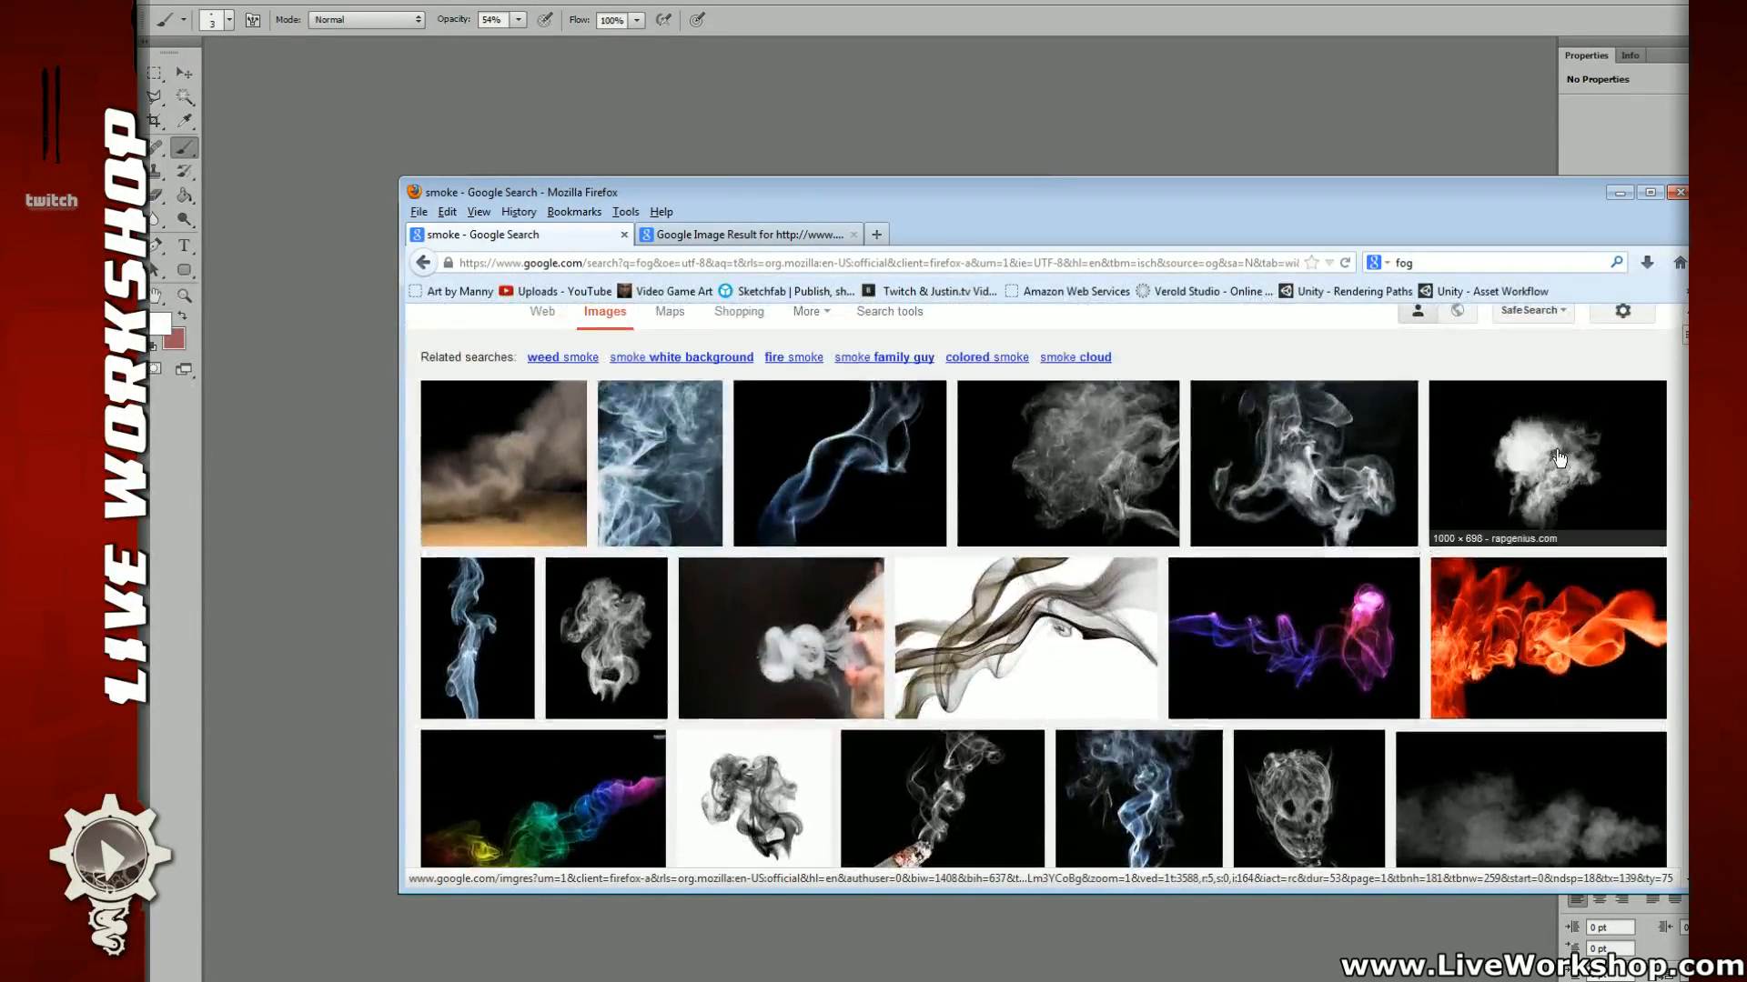
{"action": "middle_click", "coordinate": [1559, 471]}
Step: Bring the misty forest picture from its browser tab into Photoshop as a new document, and return to Firefox
{"action": "left_click", "coordinate": [784, 232]}
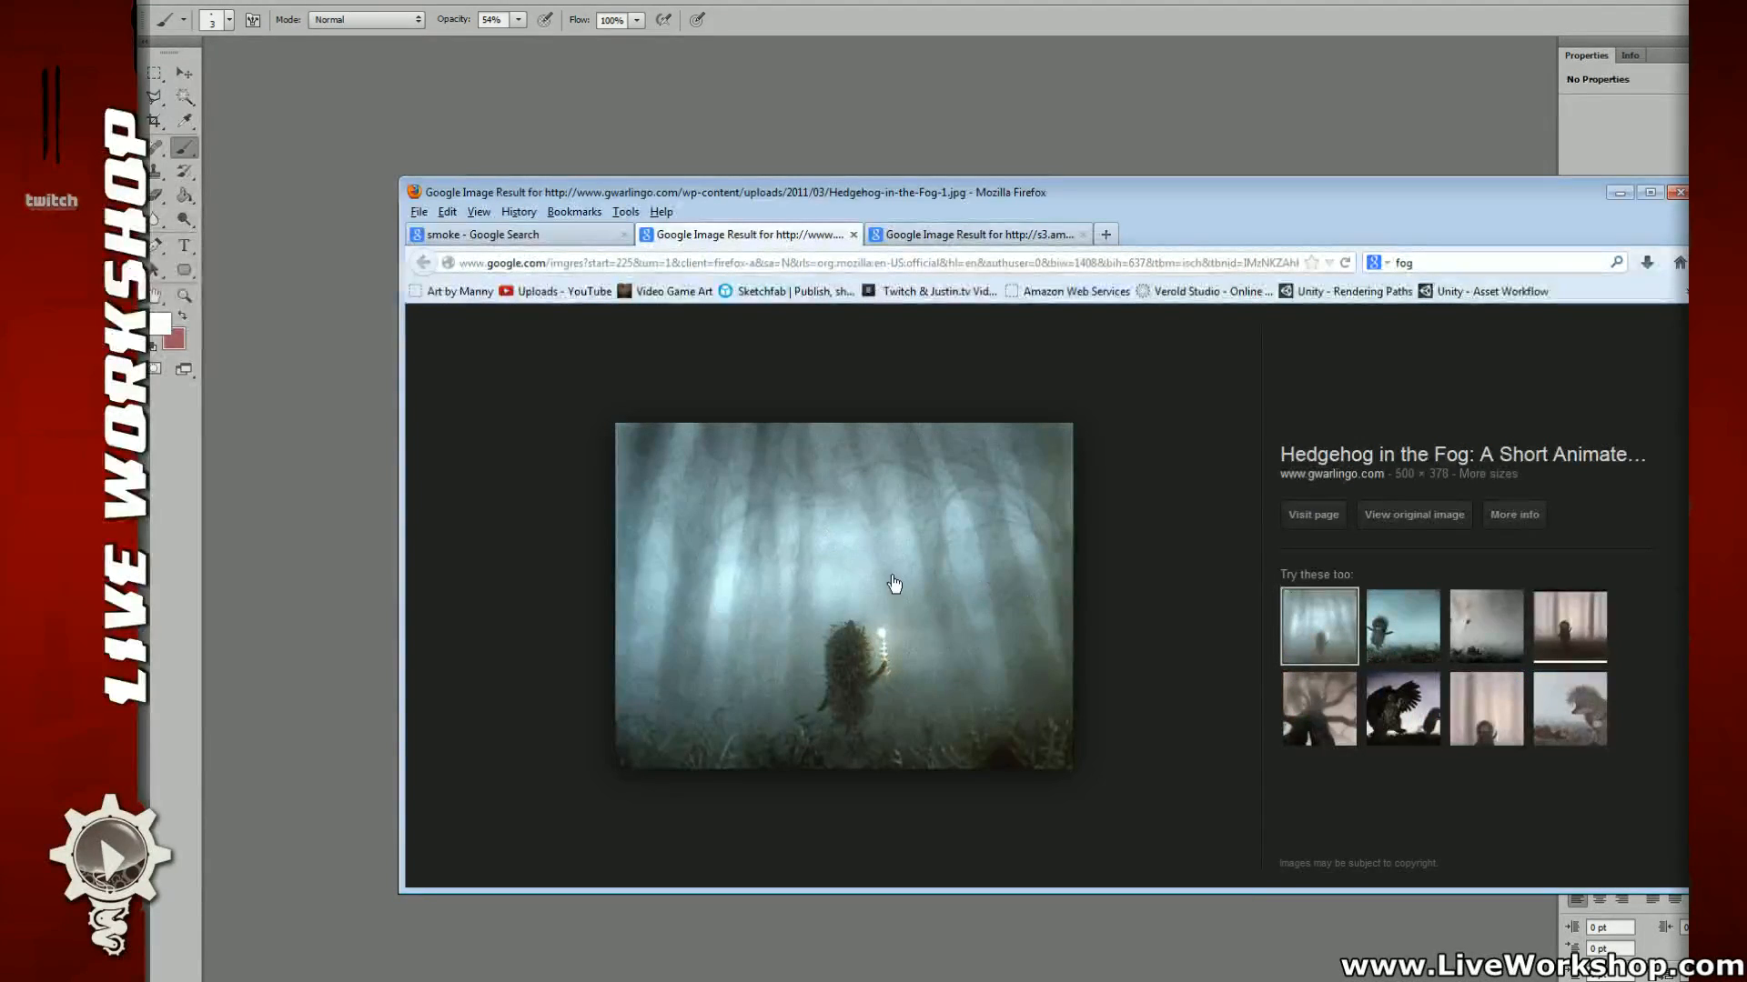
{"action": "left_click_drag", "start_coordinate": [895, 583], "coordinate": [417, 631]}
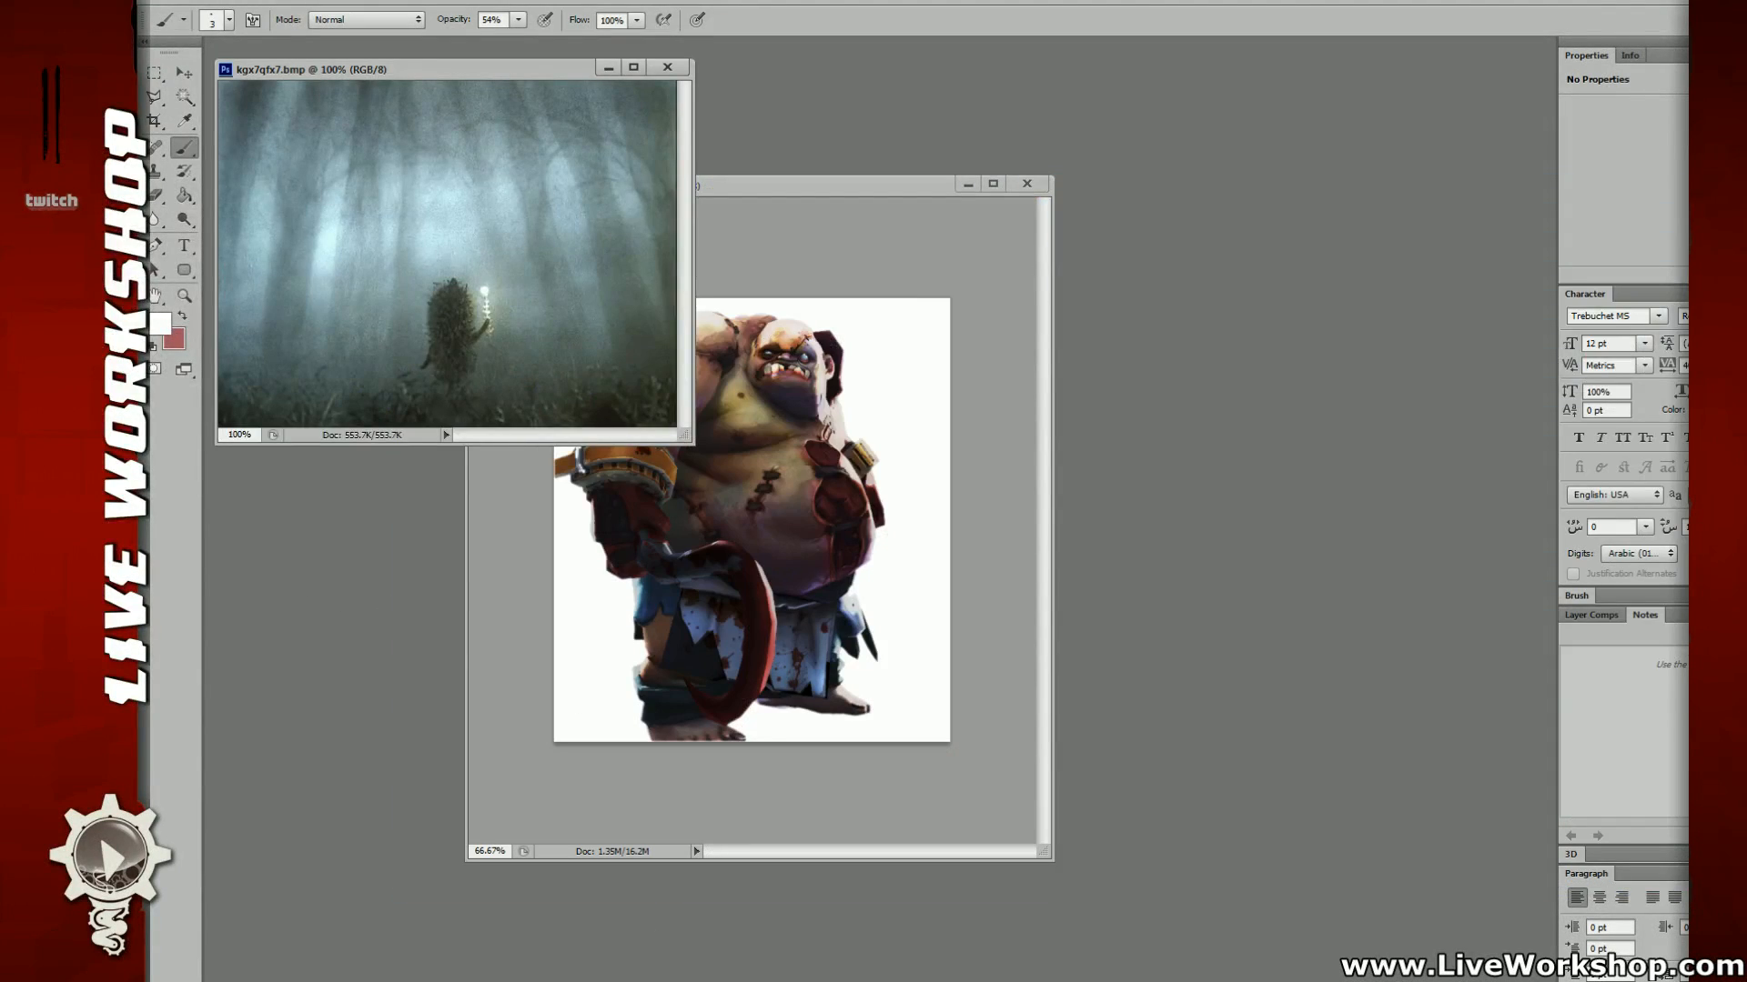
{"action": "key", "text": "alt+Tab"}
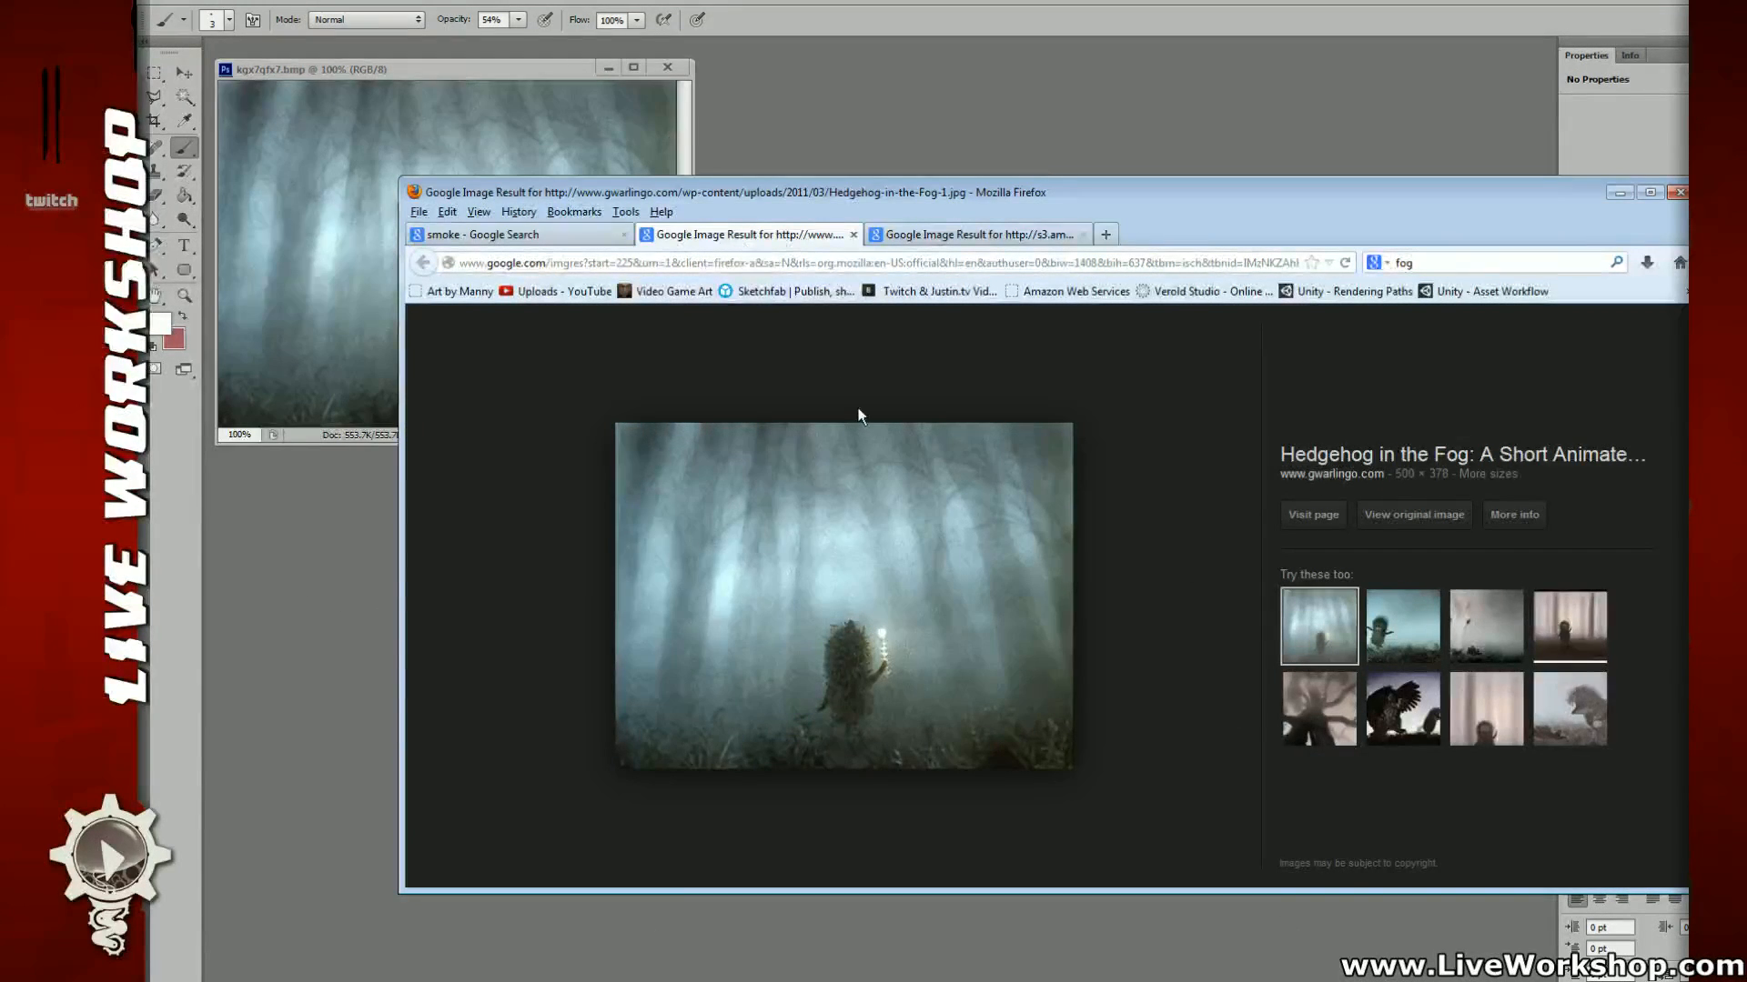
Step: Close the forest tab, bring the smoke puff picture into Photoshop and select a rectangular area around the smoke
{"action": "middle_click", "coordinate": [754, 236]}
{"action": "mouse_move", "coordinate": [846, 563]}
{"action": "left_mouse_down"}
{"action": "mouse_move", "coordinate": [891, 142]}
{"action": "mouse_move", "coordinate": [1204, 73]}
{"action": "left_mouse_up"}
{"action": "key", "text": "ctrl+minus"}
{"action": "key", "text": "m"}
{"action": "left_click_drag", "start_coordinate": [799, 225], "coordinate": [1208, 610]}
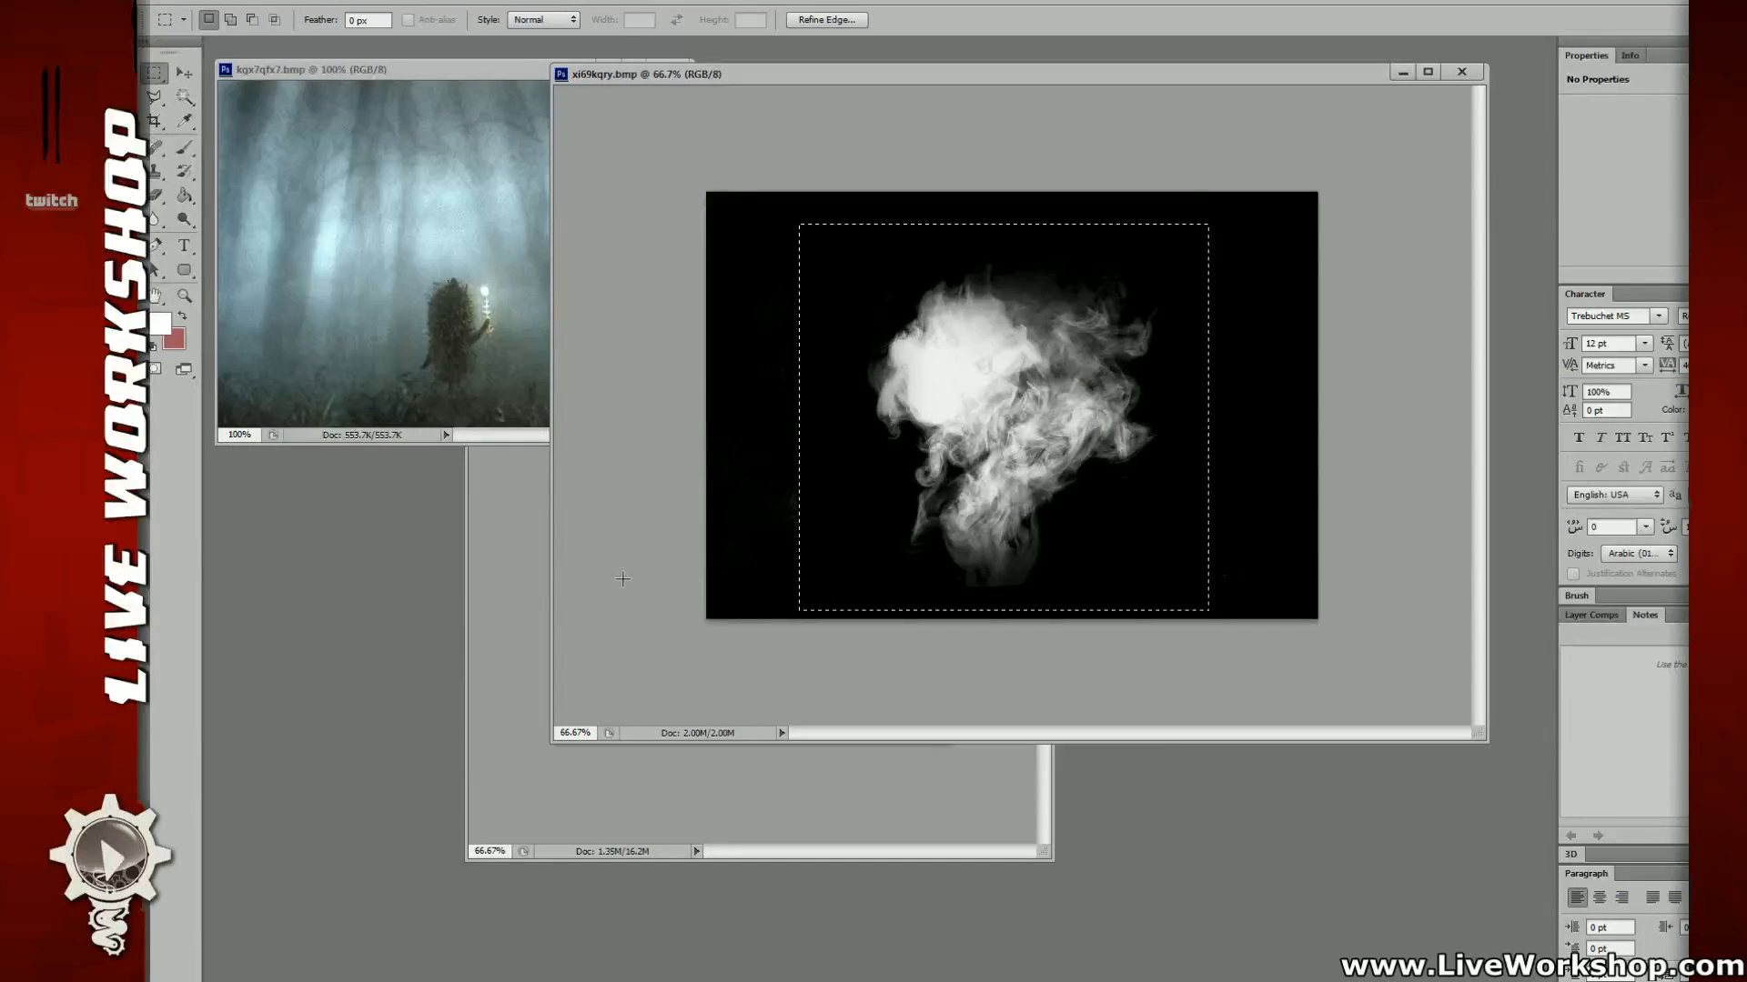
Step: Invert the Pudge document's white background to black and change the character's outer glow colour to white (ffffff)
{"action": "key", "text": "ctrl+Tab"}
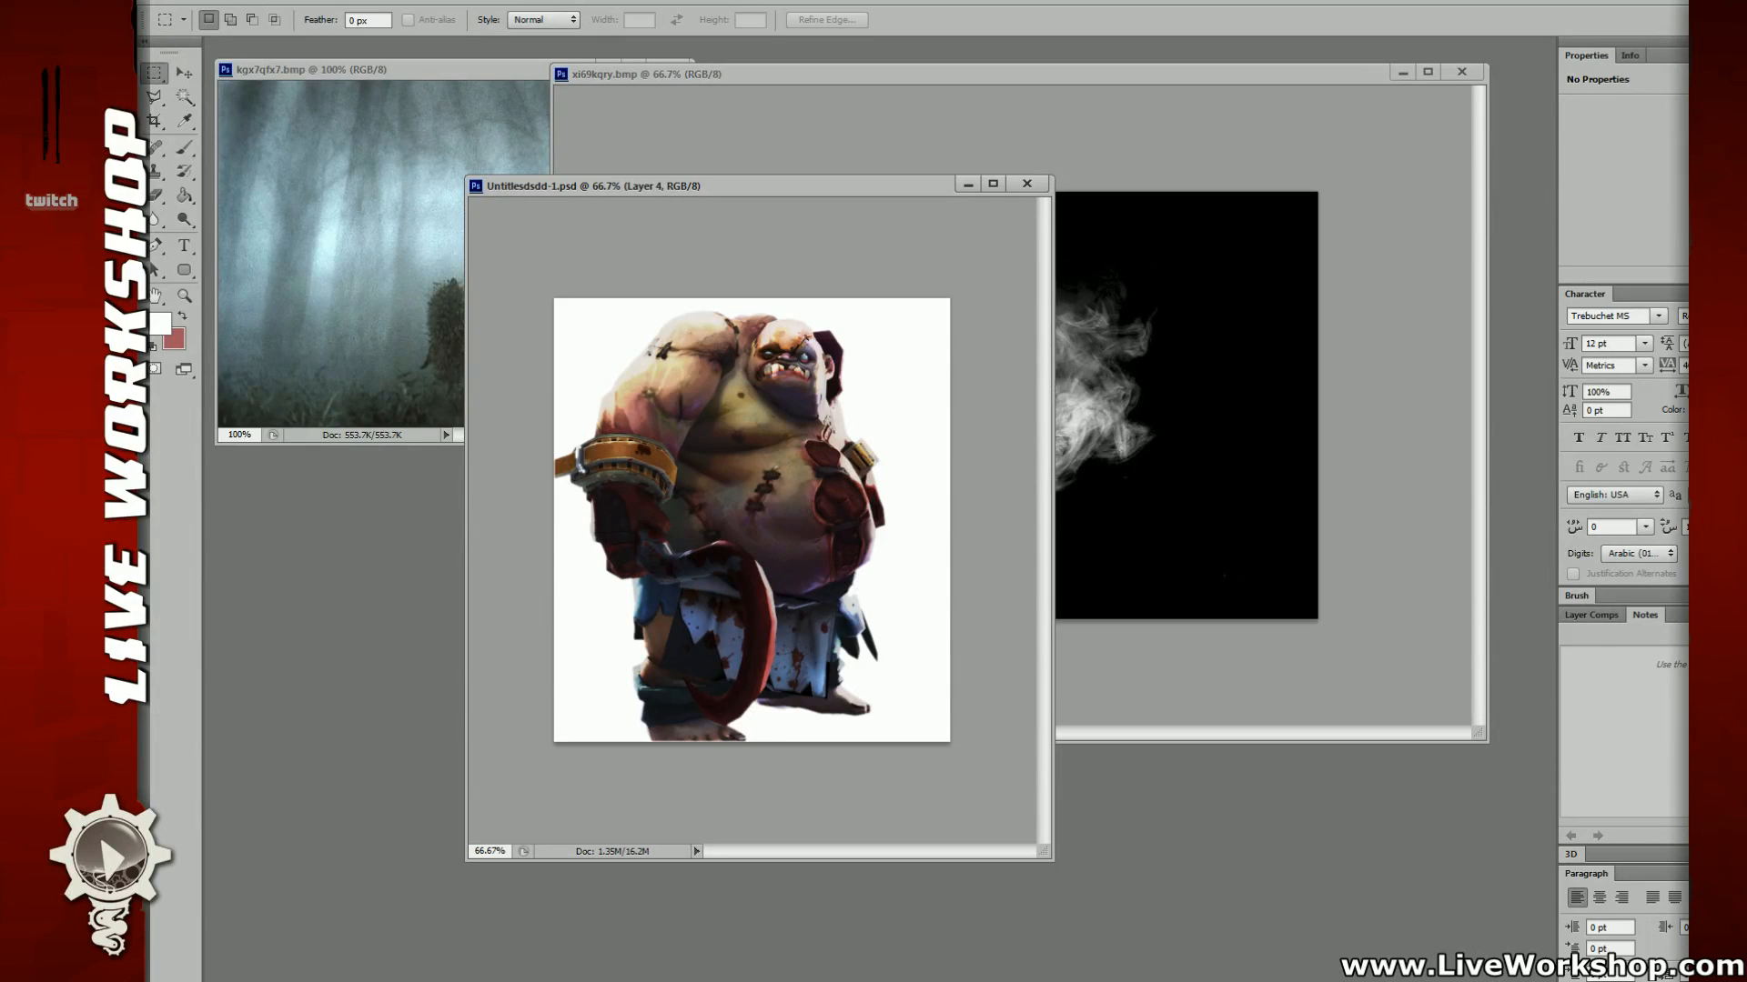
{"action": "key", "text": "ctrl+i"}
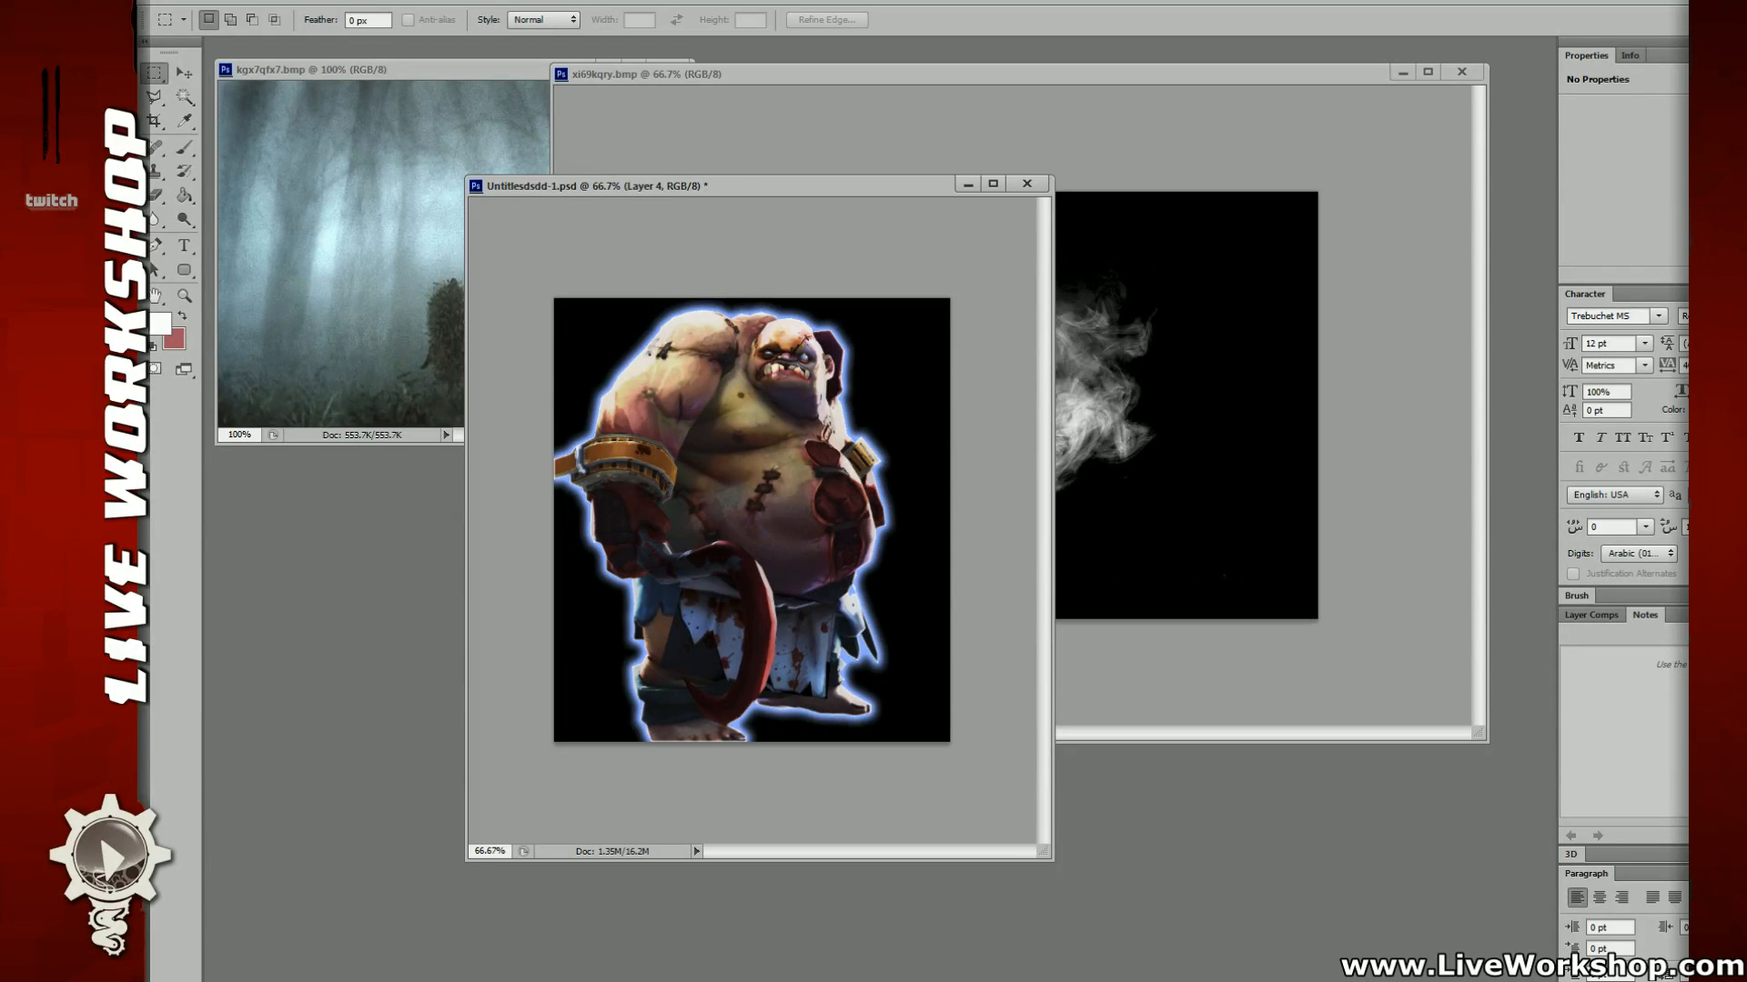
{"action": "double_click", "coordinate": [1728, 436]}
{"action": "left_click", "coordinate": [1292, 643]}
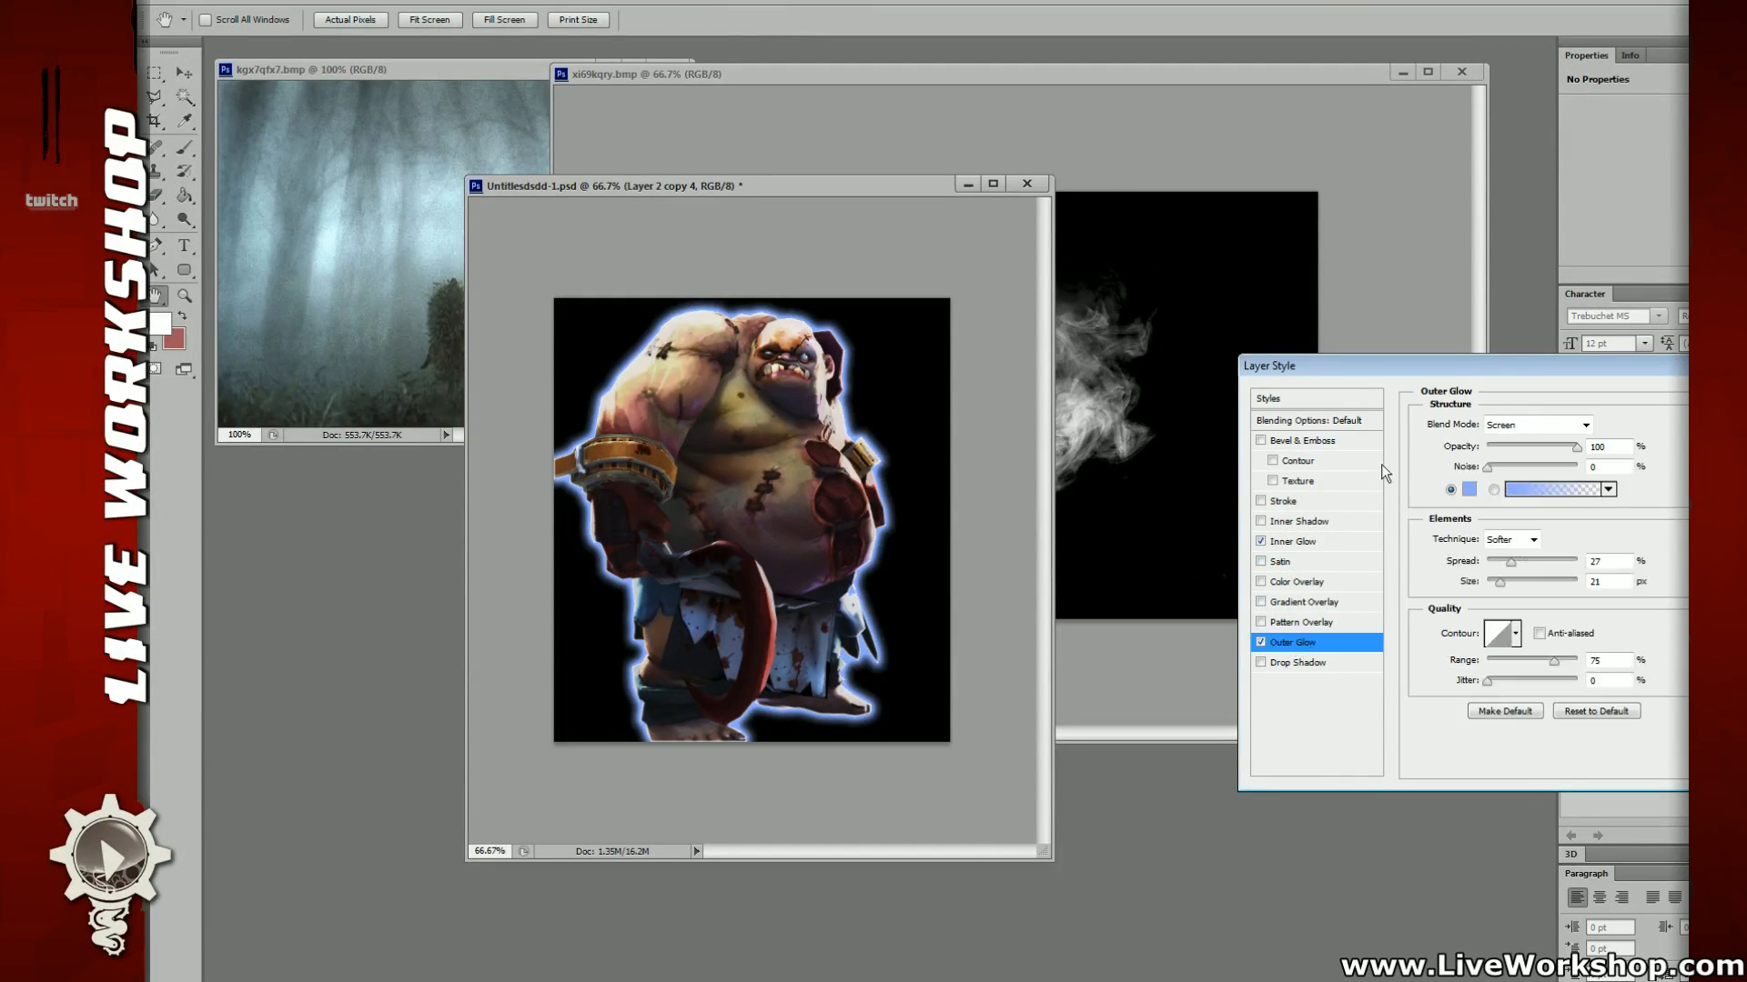
{"action": "left_click", "coordinate": [1261, 642]}
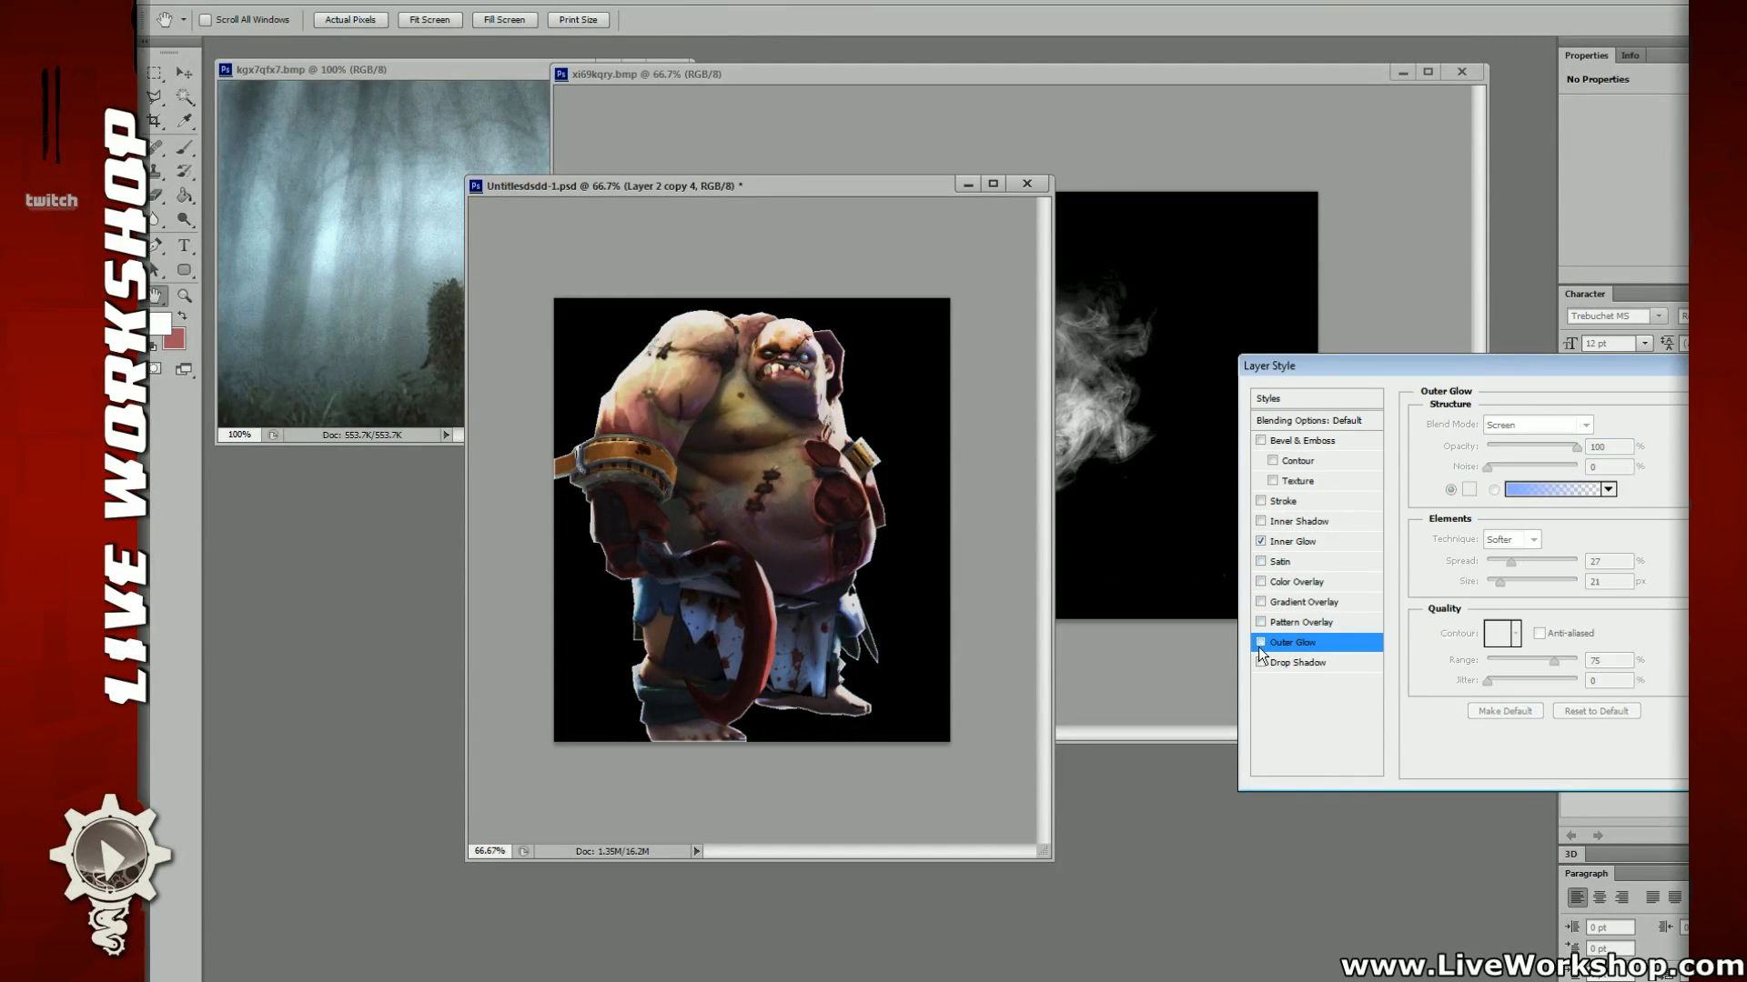
{"action": "left_click", "coordinate": [1261, 642]}
{"action": "left_click", "coordinate": [1470, 489]}
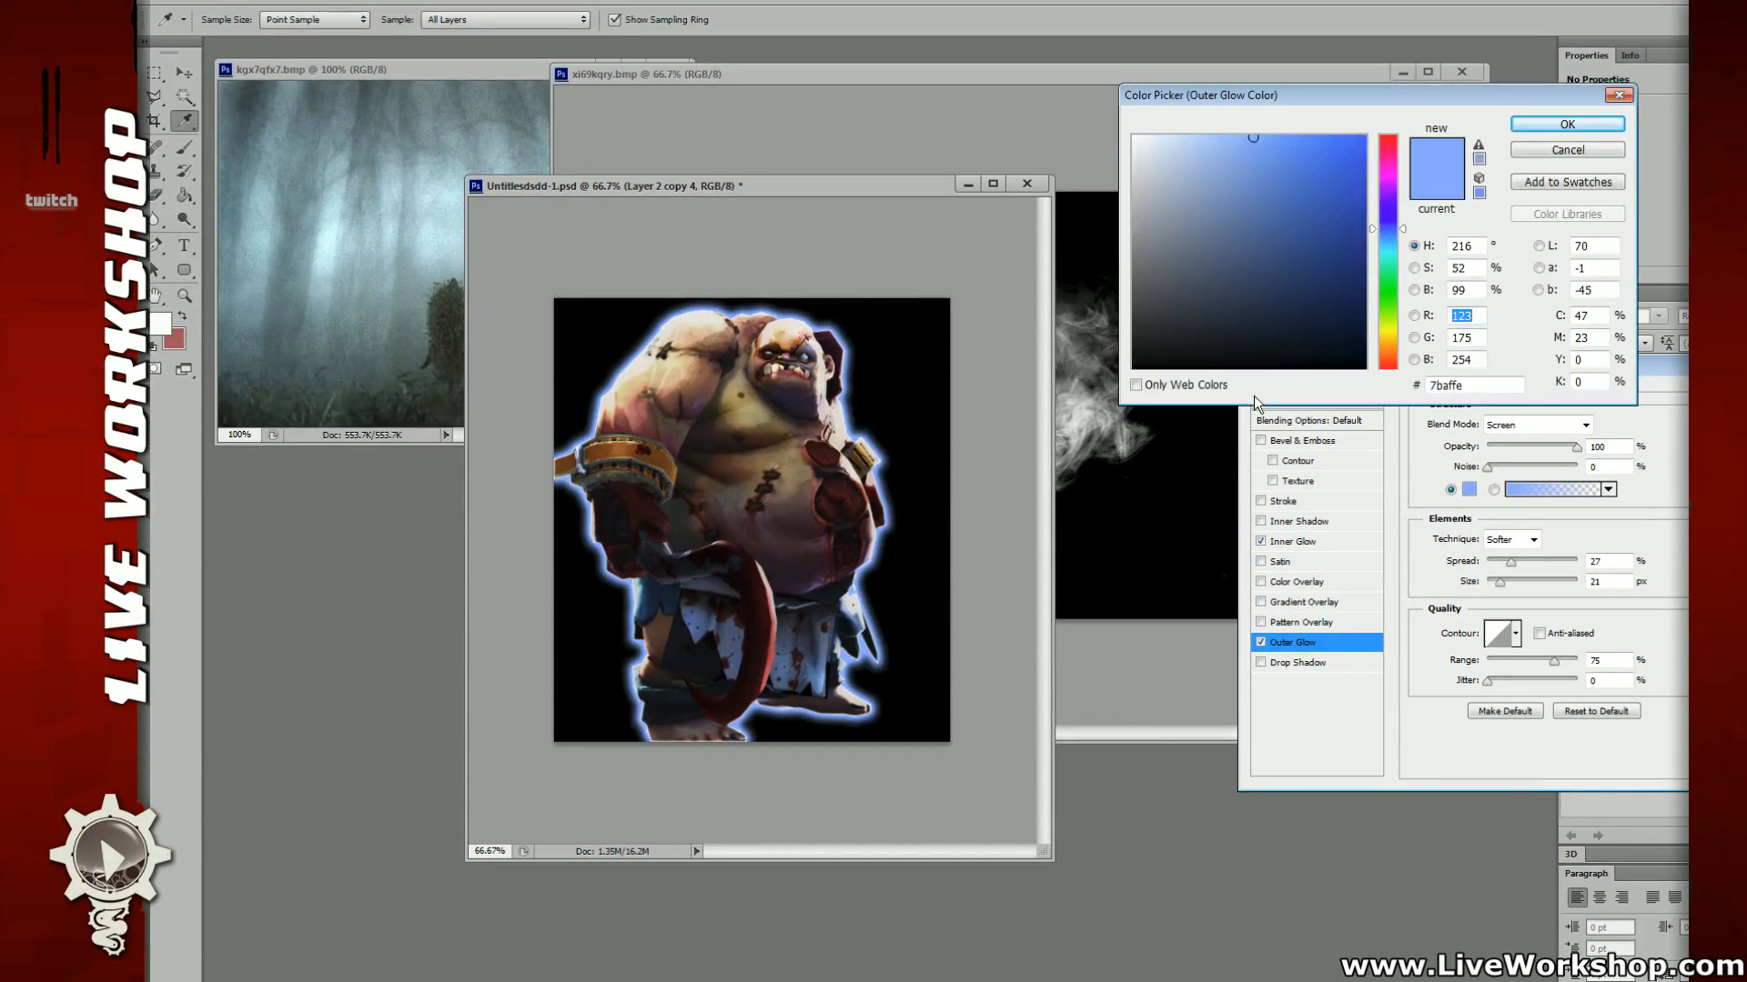
{"action": "left_click_drag", "start_coordinate": [1182, 156], "coordinate": [1128, 100]}
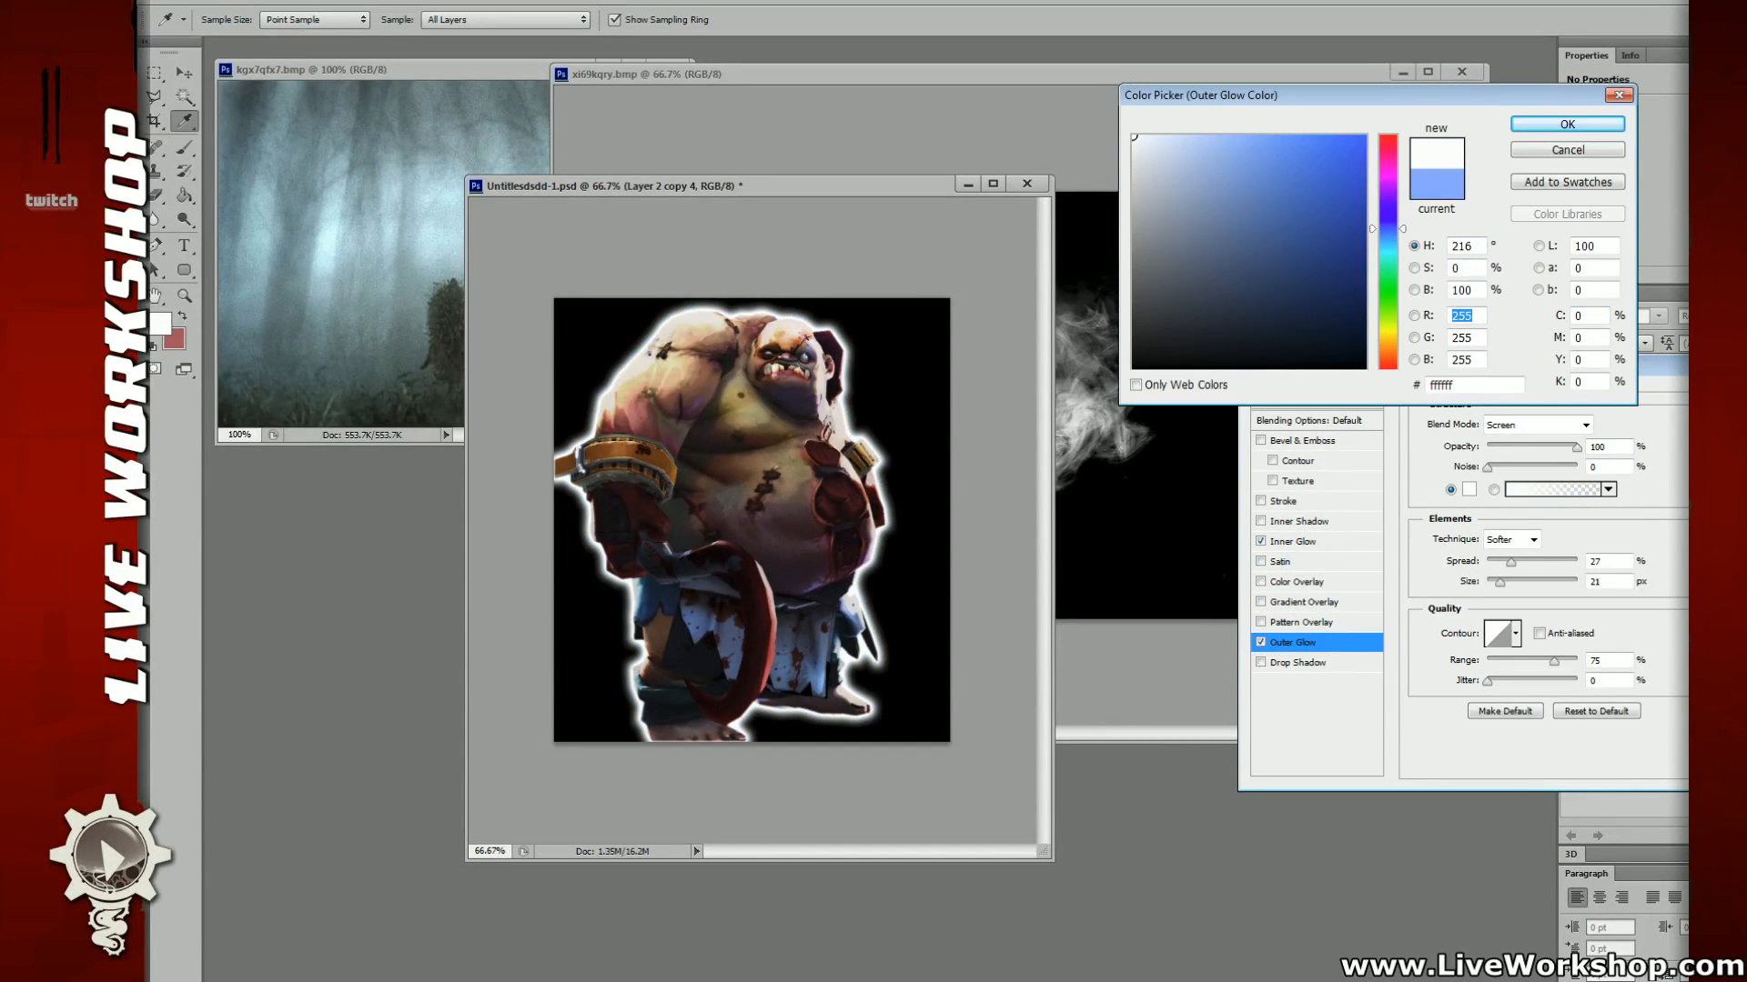
{"action": "key", "text": "Return"}
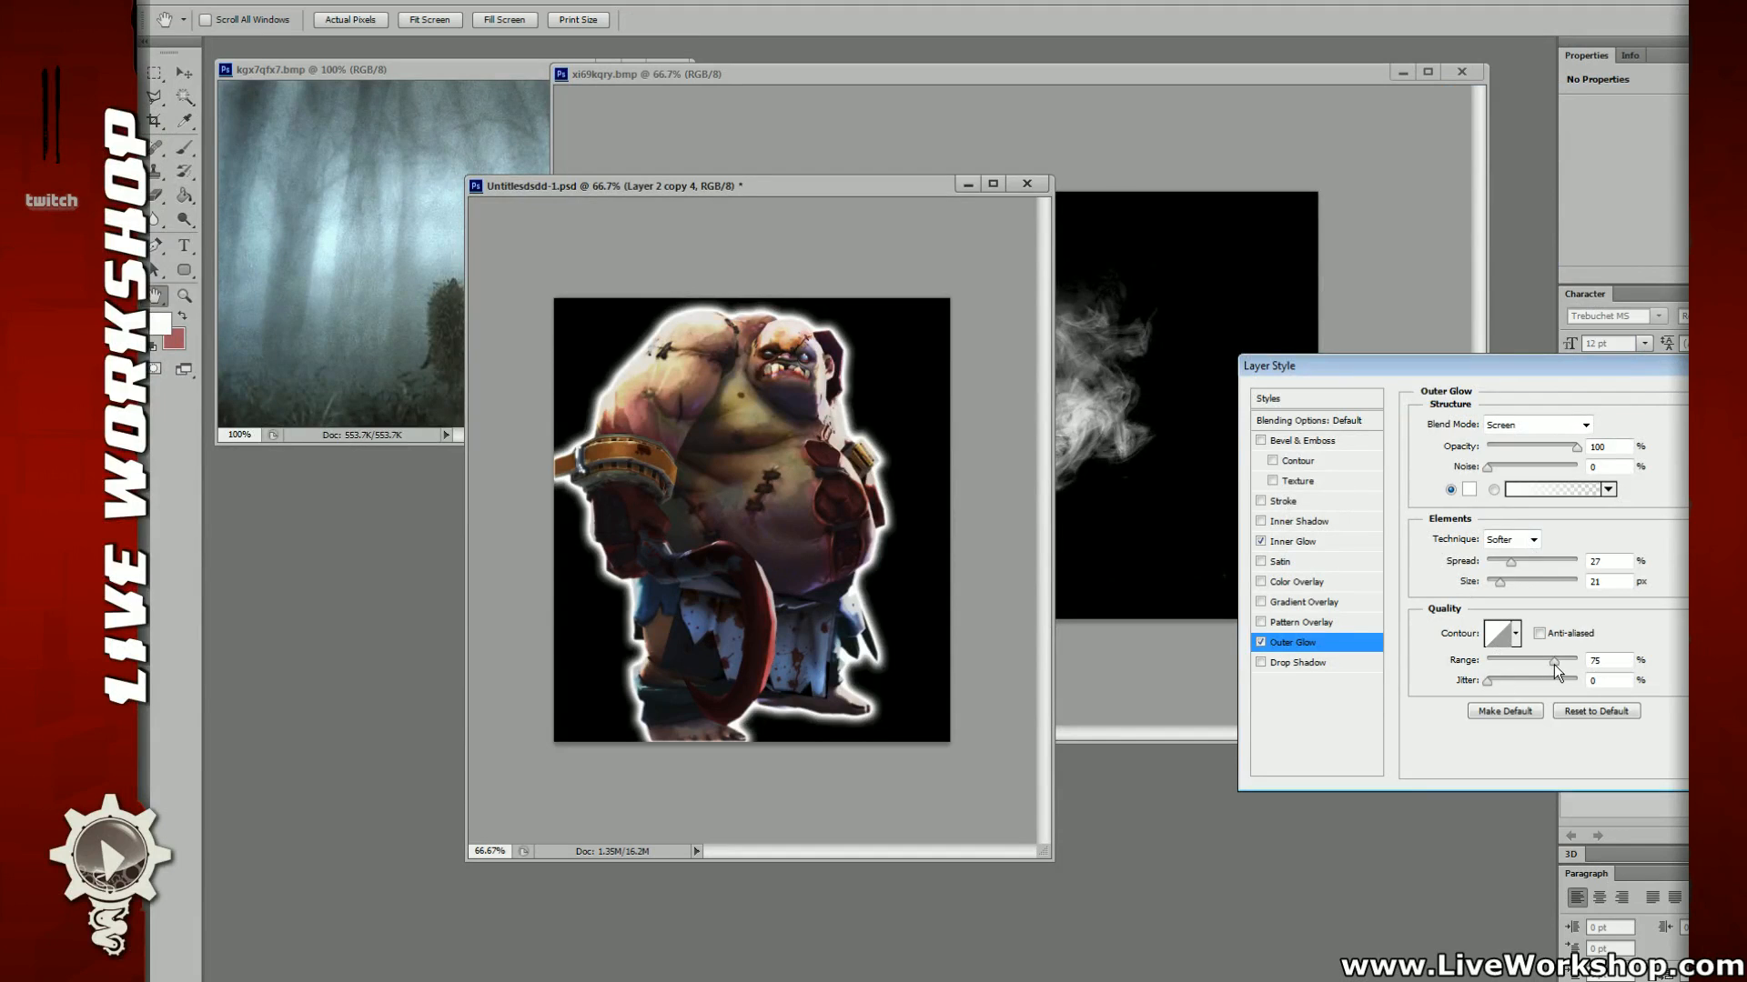
Step: Soften Pudge's outer glow with range 65%, size 24 px, minimum spread and a slightly lower opacity
{"action": "mouse_move", "coordinate": [1554, 664]}
{"action": "left_mouse_down"}
{"action": "mouse_move", "coordinate": [1520, 663]}
{"action": "mouse_move", "coordinate": [1544, 661]}
{"action": "left_mouse_up"}
{"action": "mouse_move", "coordinate": [1500, 582]}
{"action": "left_mouse_down"}
{"action": "mouse_move", "coordinate": [1492, 561]}
{"action": "mouse_move", "coordinate": [1502, 580]}
{"action": "left_mouse_up"}
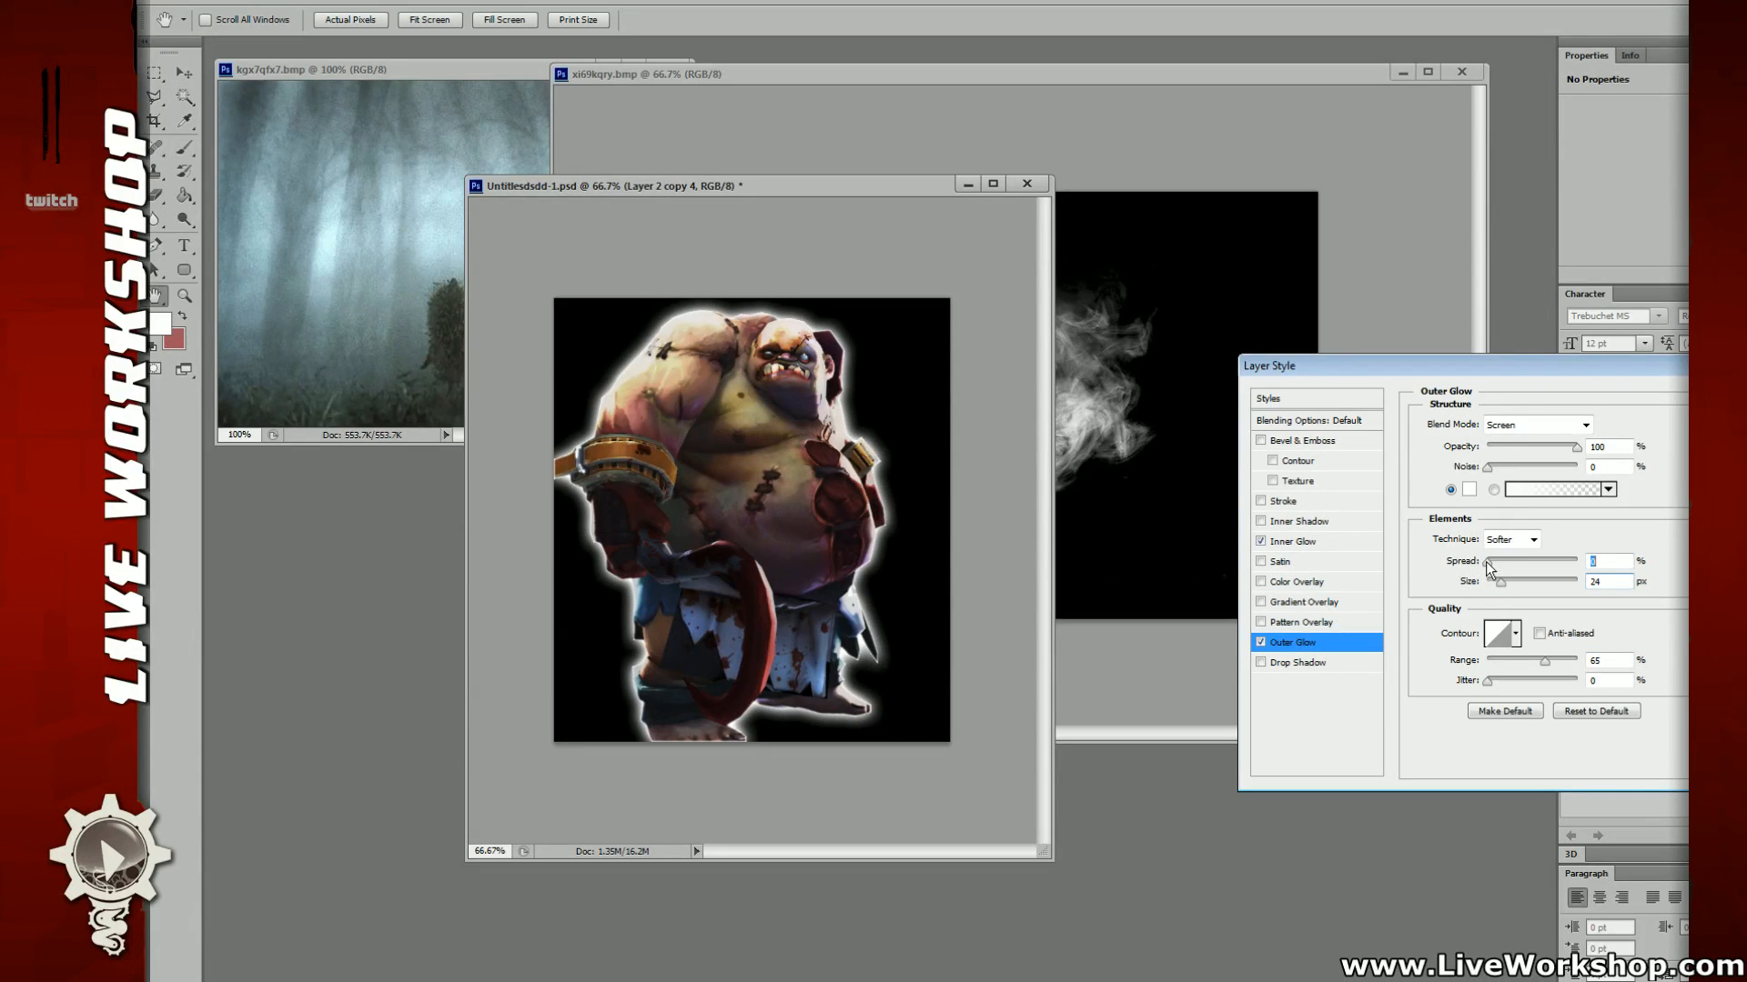
{"action": "left_click_drag", "start_coordinate": [1572, 447], "coordinate": [1563, 449]}
{"action": "key", "text": "Return"}
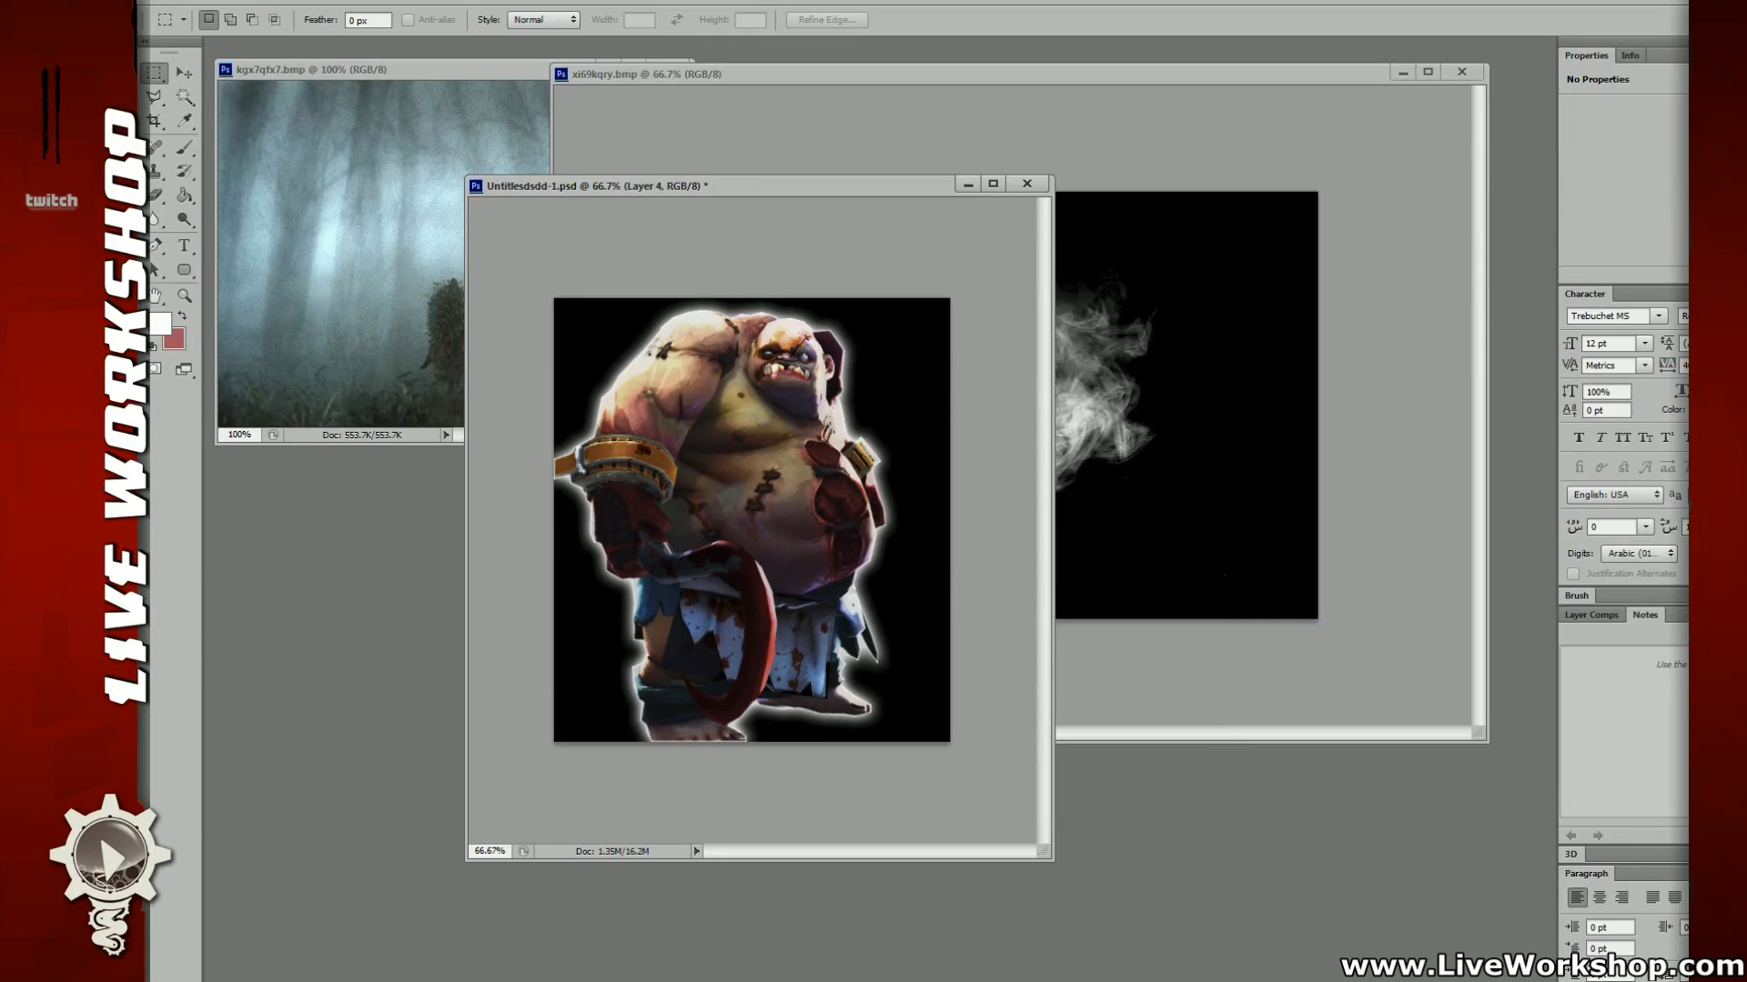
Step: Paste the smoke behind Pudge and scale it proportionally to about 166%, centred over the canvas
{"action": "key", "text": "ctrl+v"}
{"action": "key", "text": "v"}
{"action": "key", "text": "ctrl+t"}
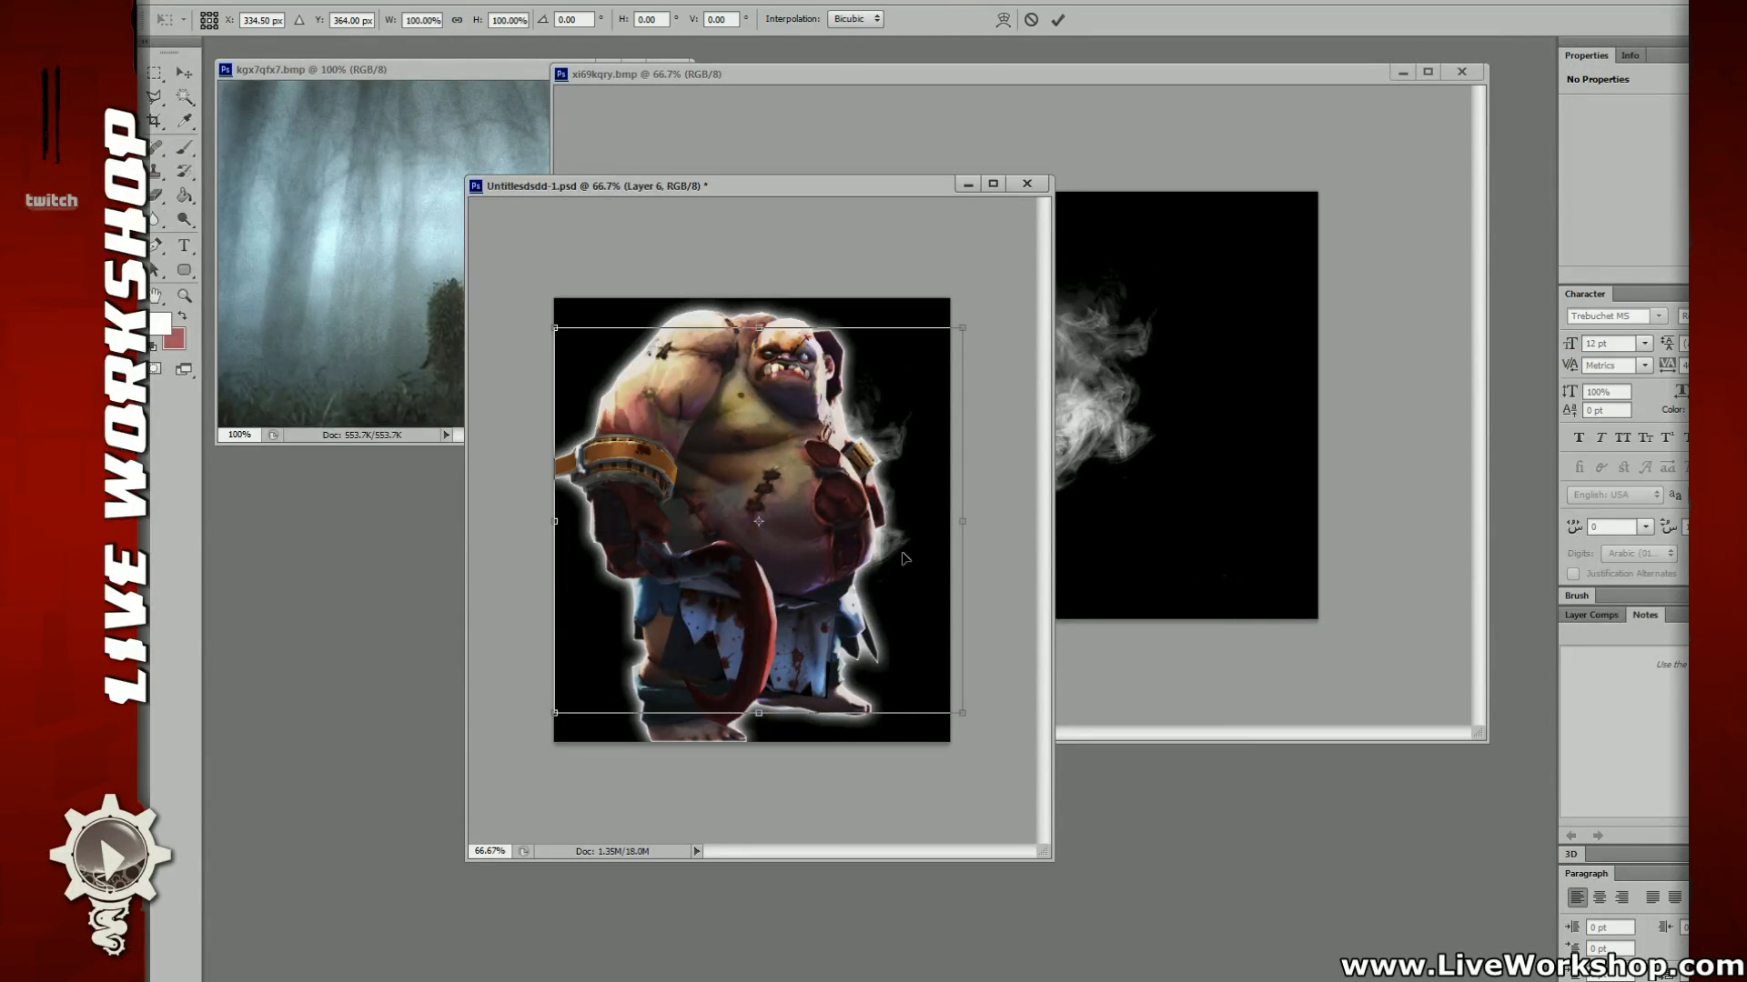
{"action": "left_click_drag", "start_coordinate": [964, 714], "coordinate": [1234, 964], "text": "shift"}
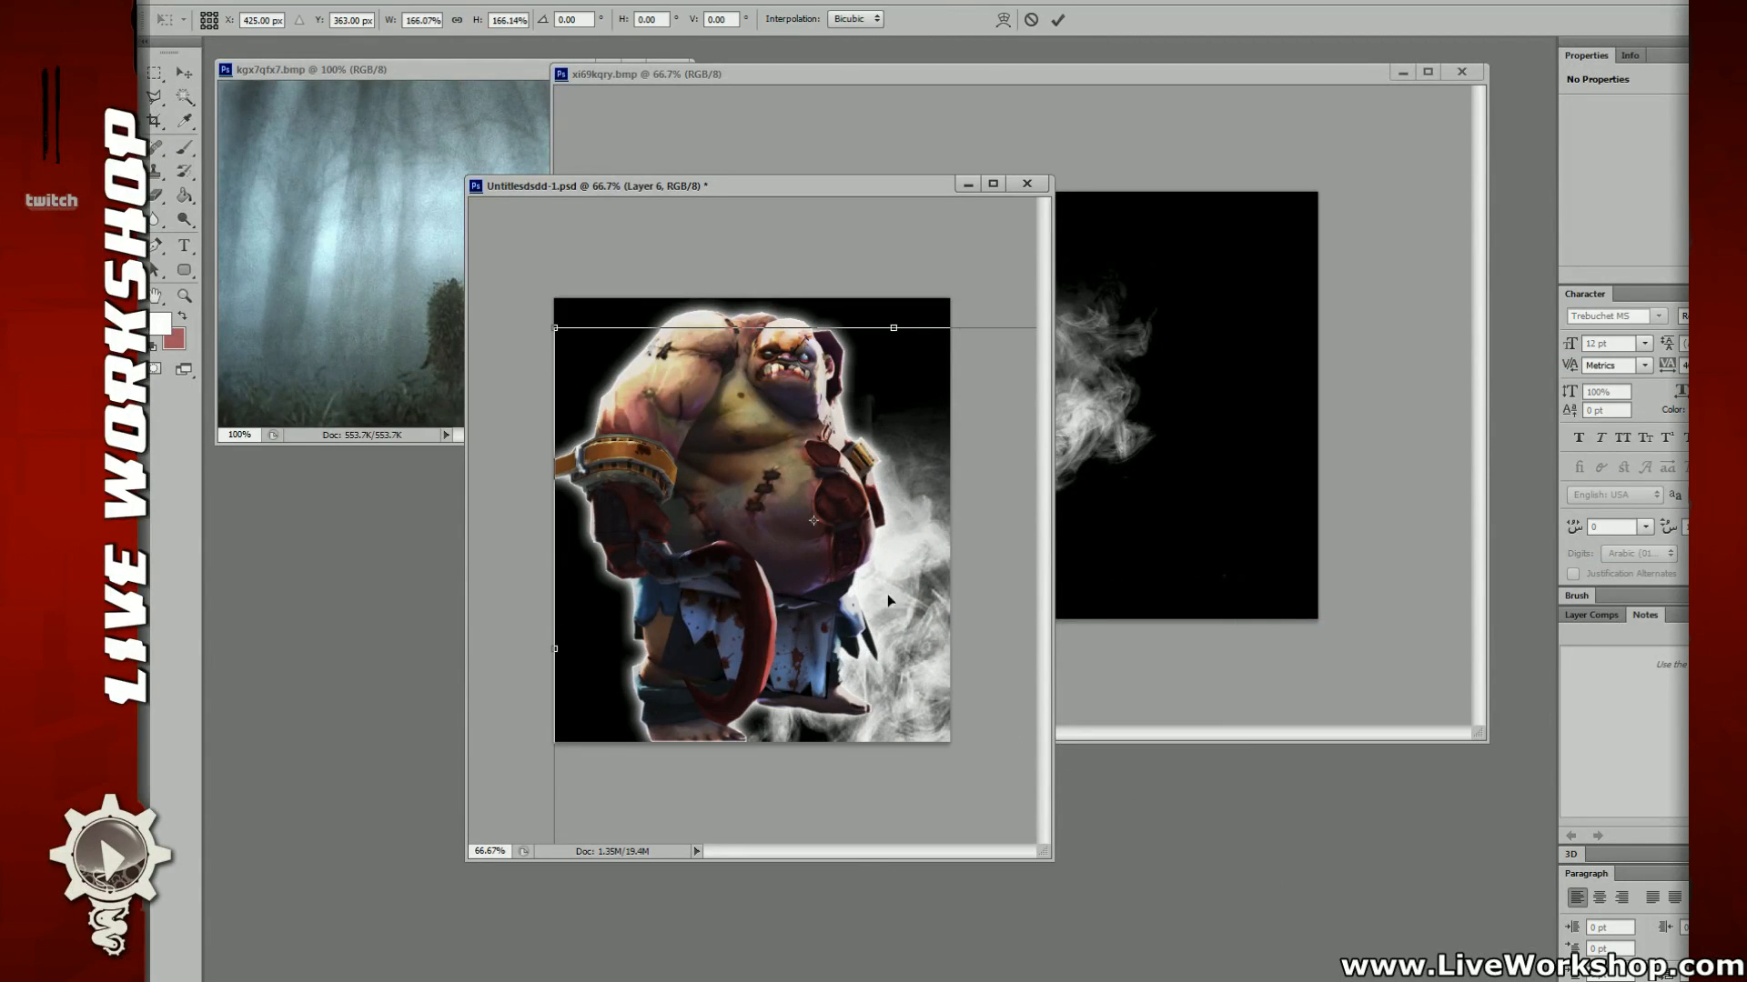
{"action": "left_click_drag", "start_coordinate": [889, 599], "coordinate": [753, 490]}
{"action": "key", "text": "ctrl+minus"}
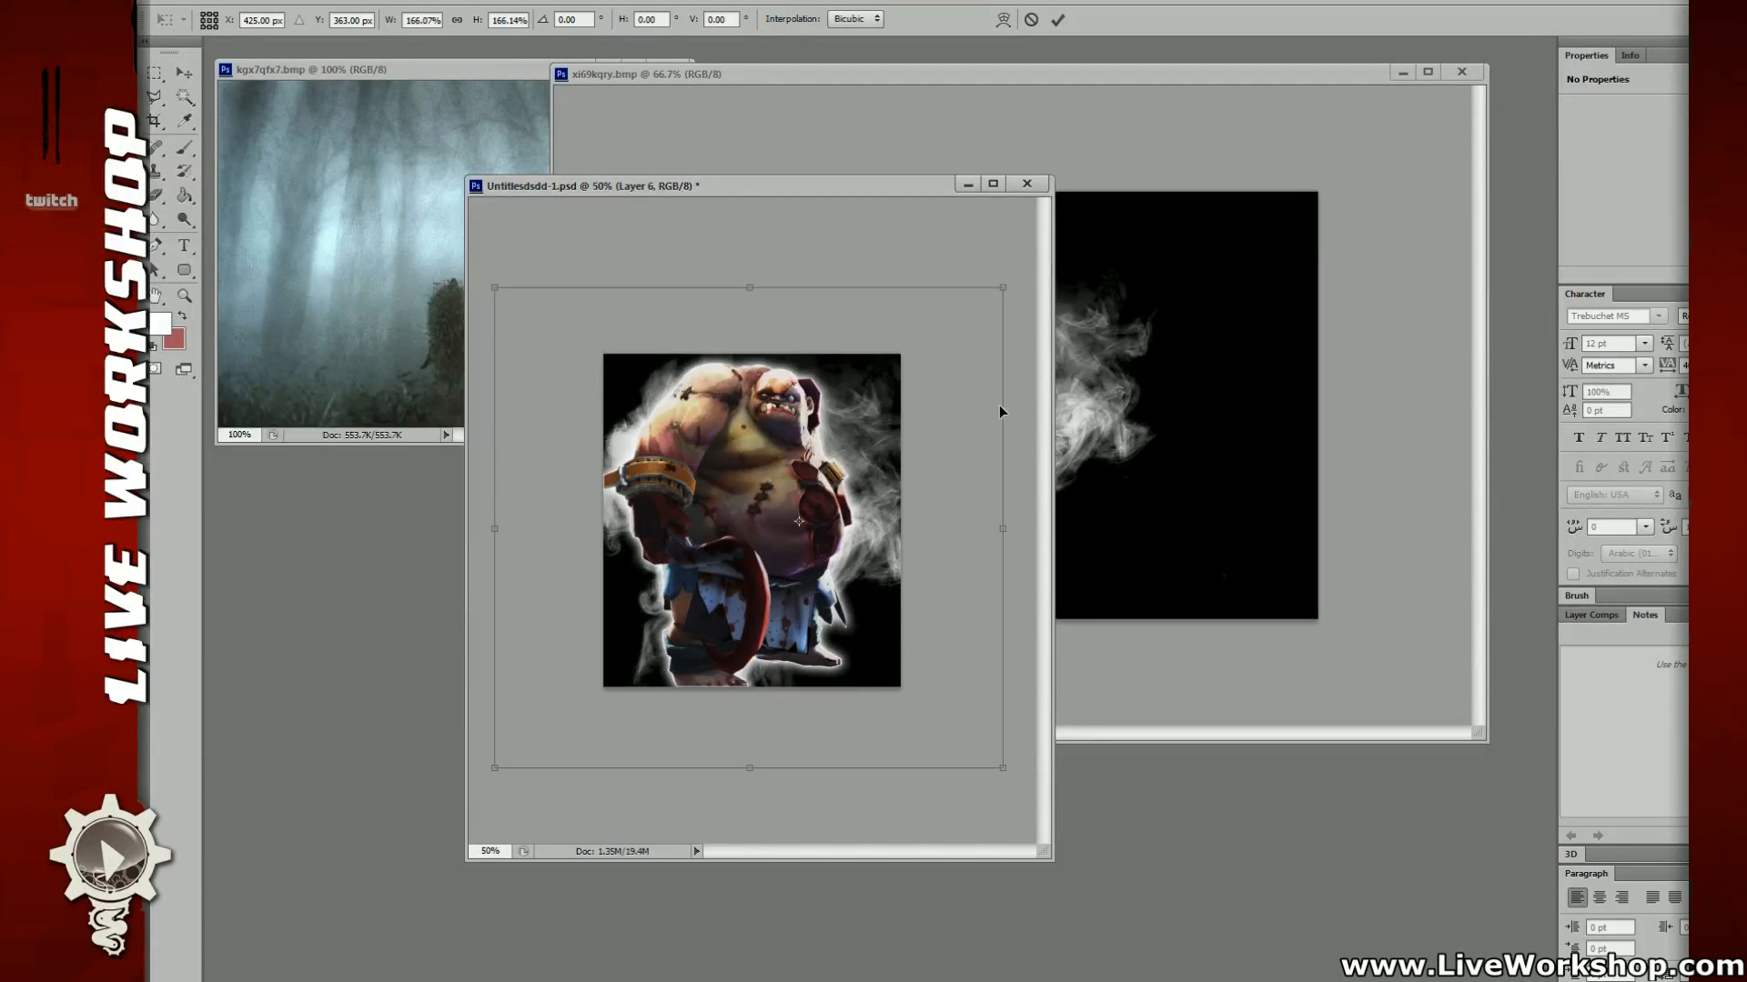
Step: Enlarge the document window, rotate the smoke layer clockwise and position it around Pudge's lower body
{"action": "left_click_drag", "start_coordinate": [1051, 685], "coordinate": [1370, 685]}
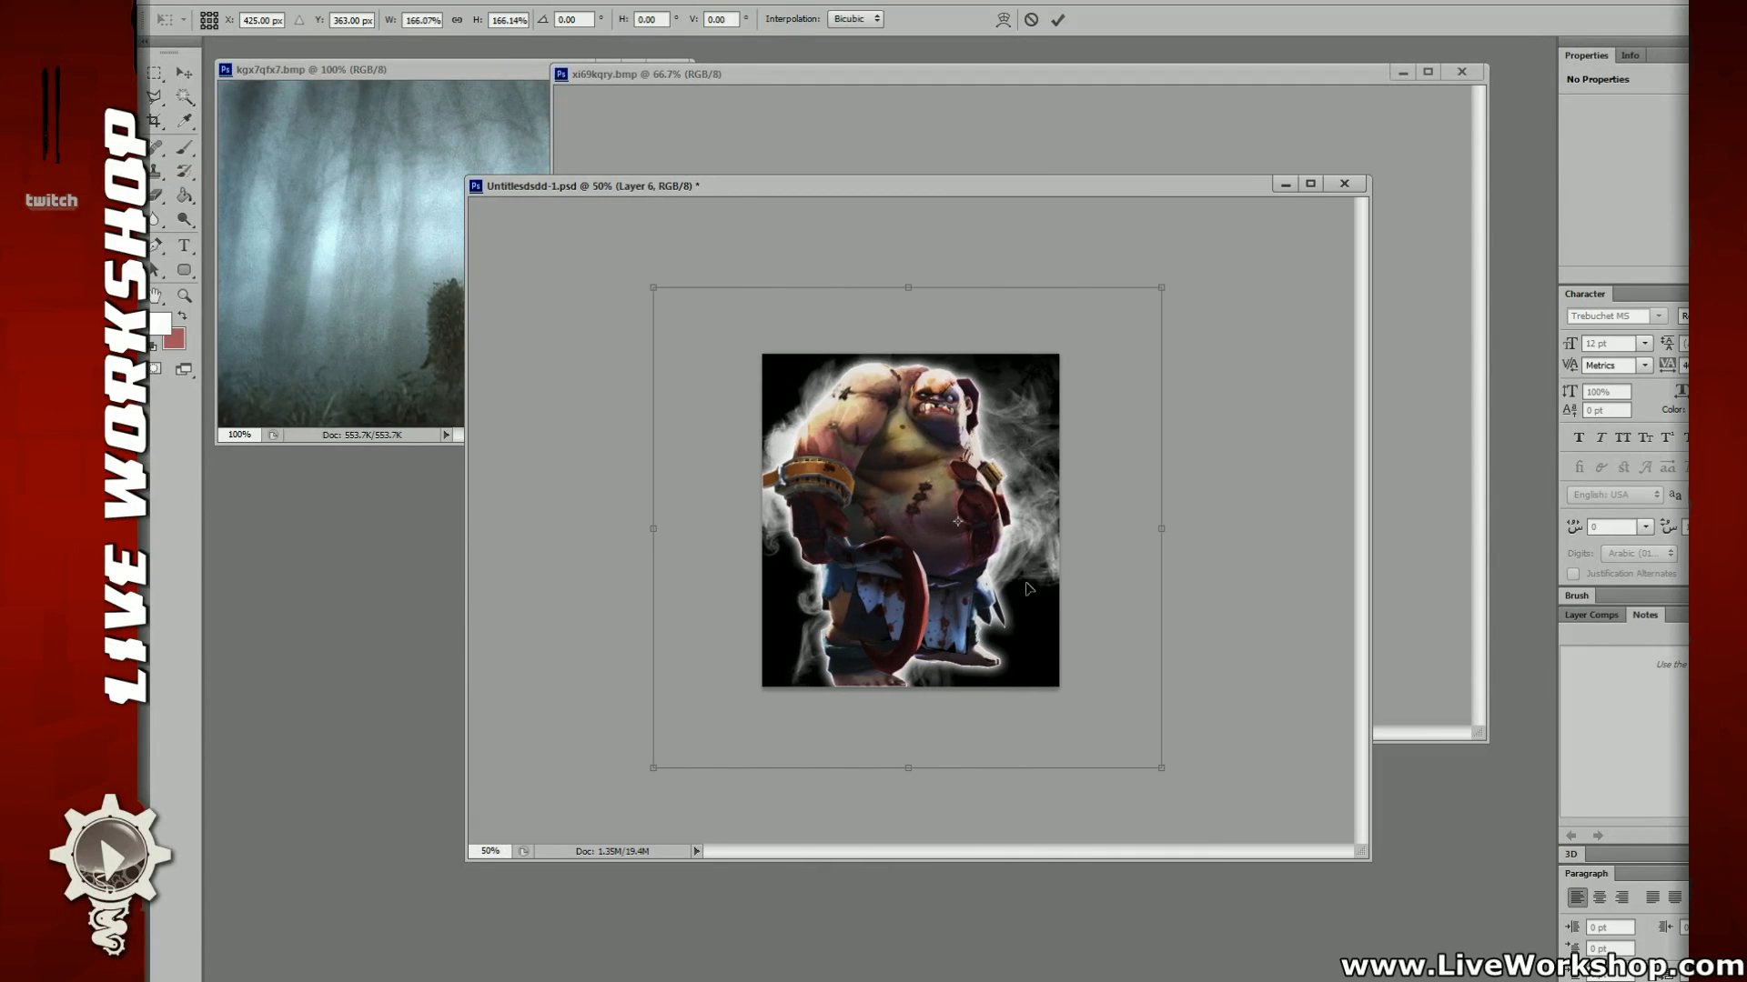
{"action": "left_click_drag", "start_coordinate": [1088, 325], "coordinate": [1042, 441]}
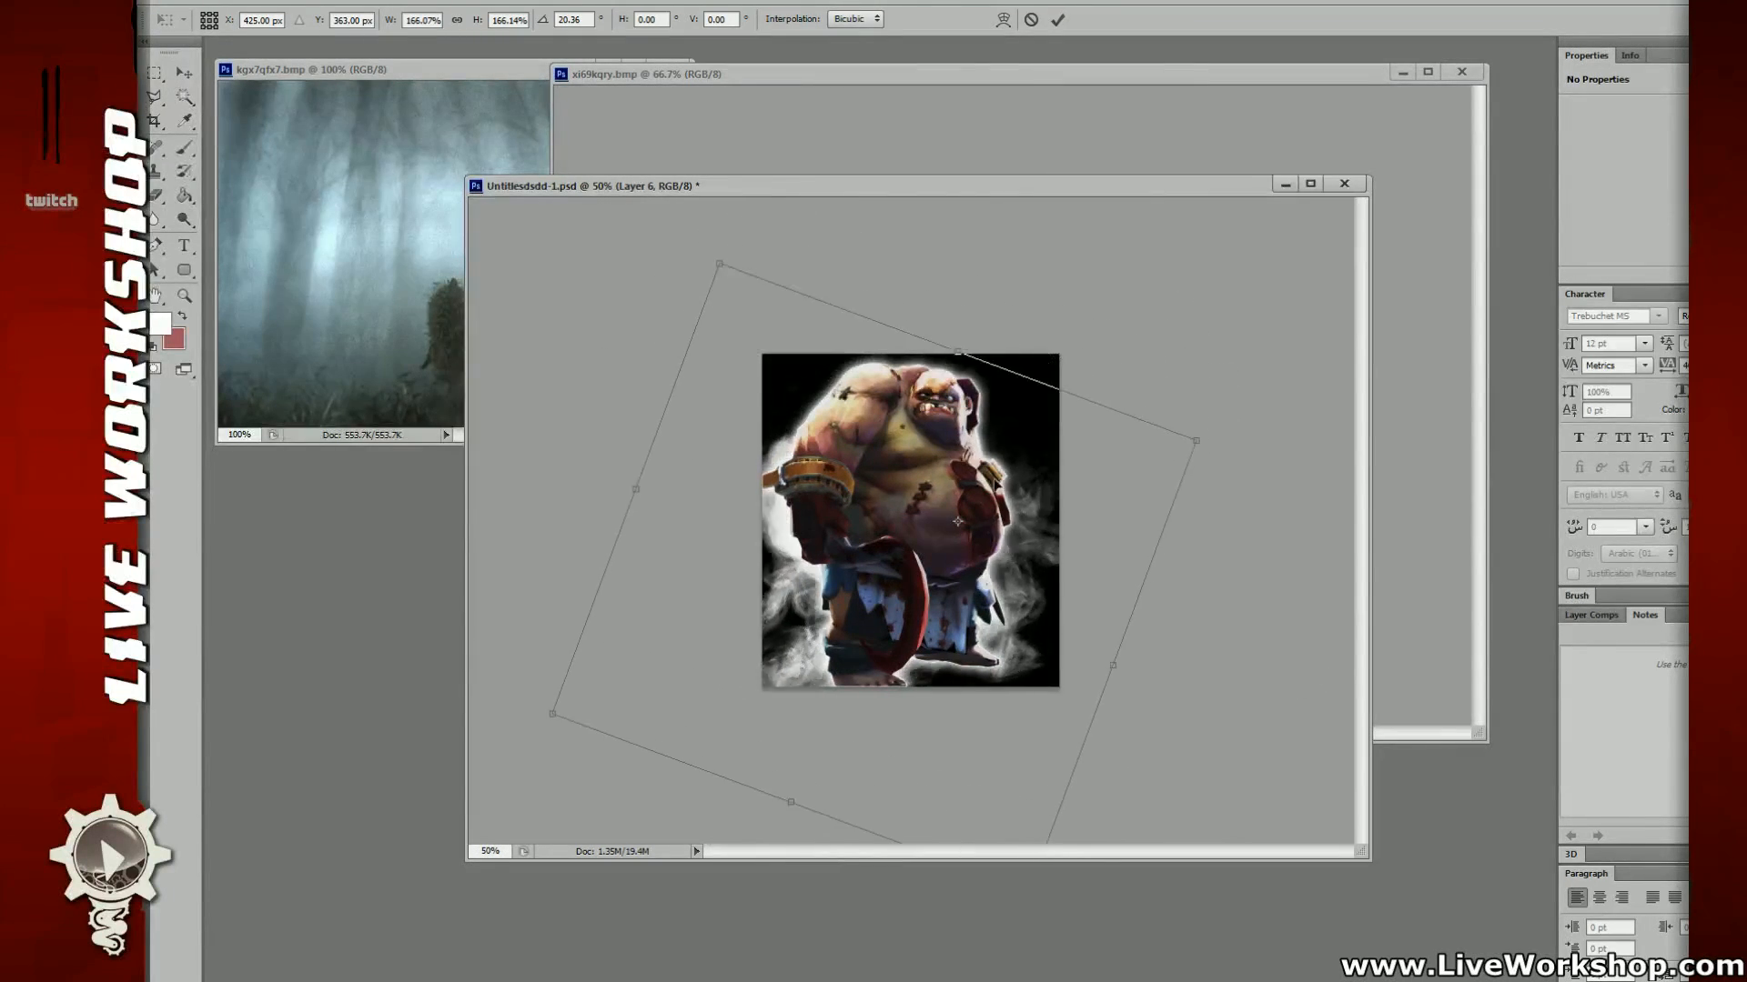
{"action": "left_click_drag", "start_coordinate": [984, 522], "coordinate": [1099, 535]}
{"action": "key", "text": "Return"}
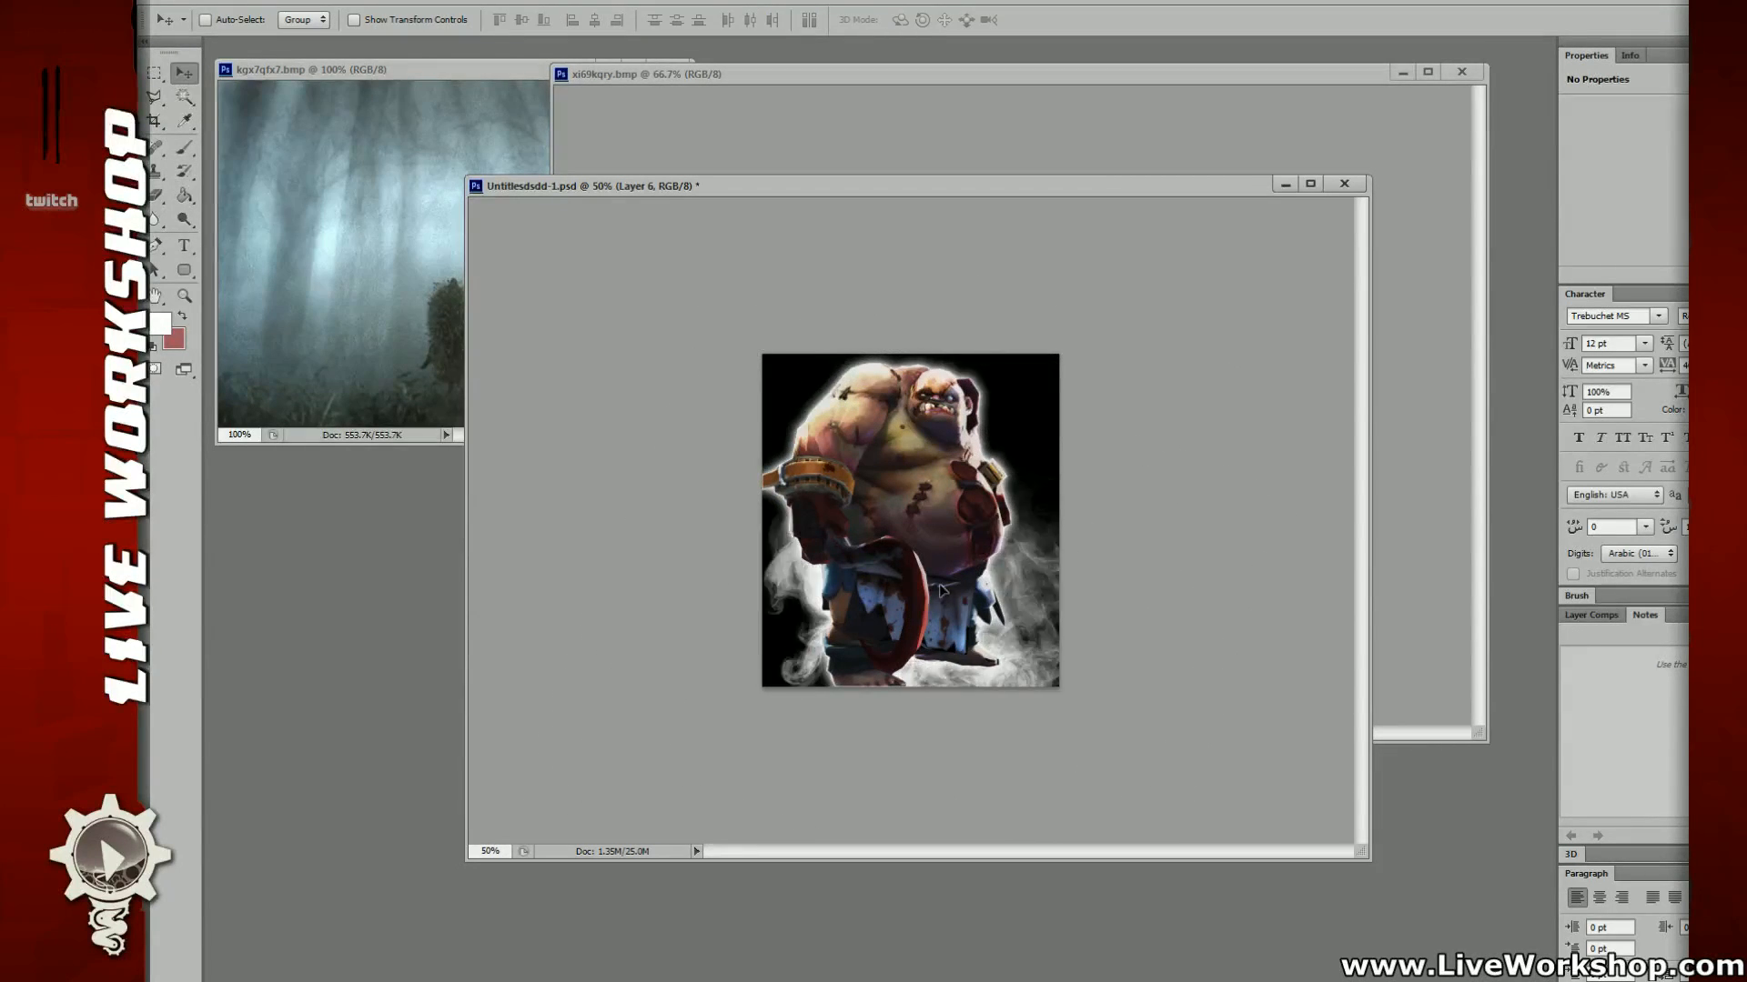
Step: Duplicate the smoke layer, adjust the copy's opacity and position it to thicken the smoke behind Pudge
{"action": "key", "text": "ctrl+j"}
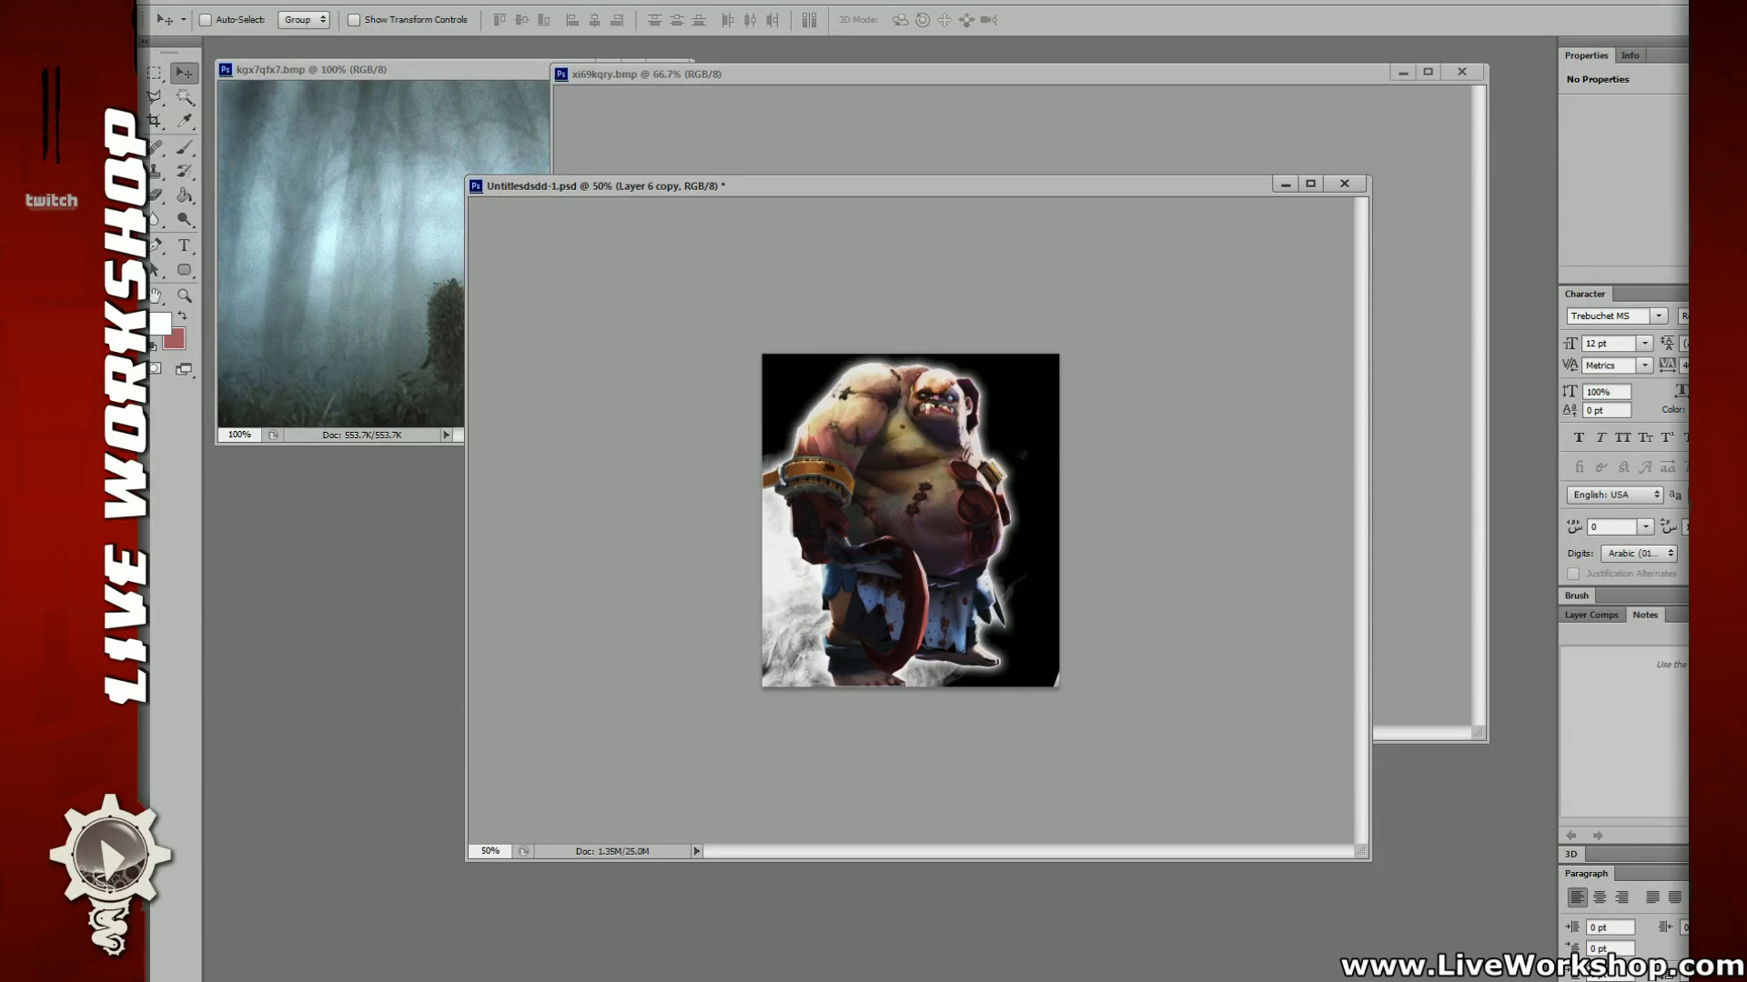
{"action": "left_click_drag", "start_coordinate": [914, 554], "coordinate": [900, 464]}
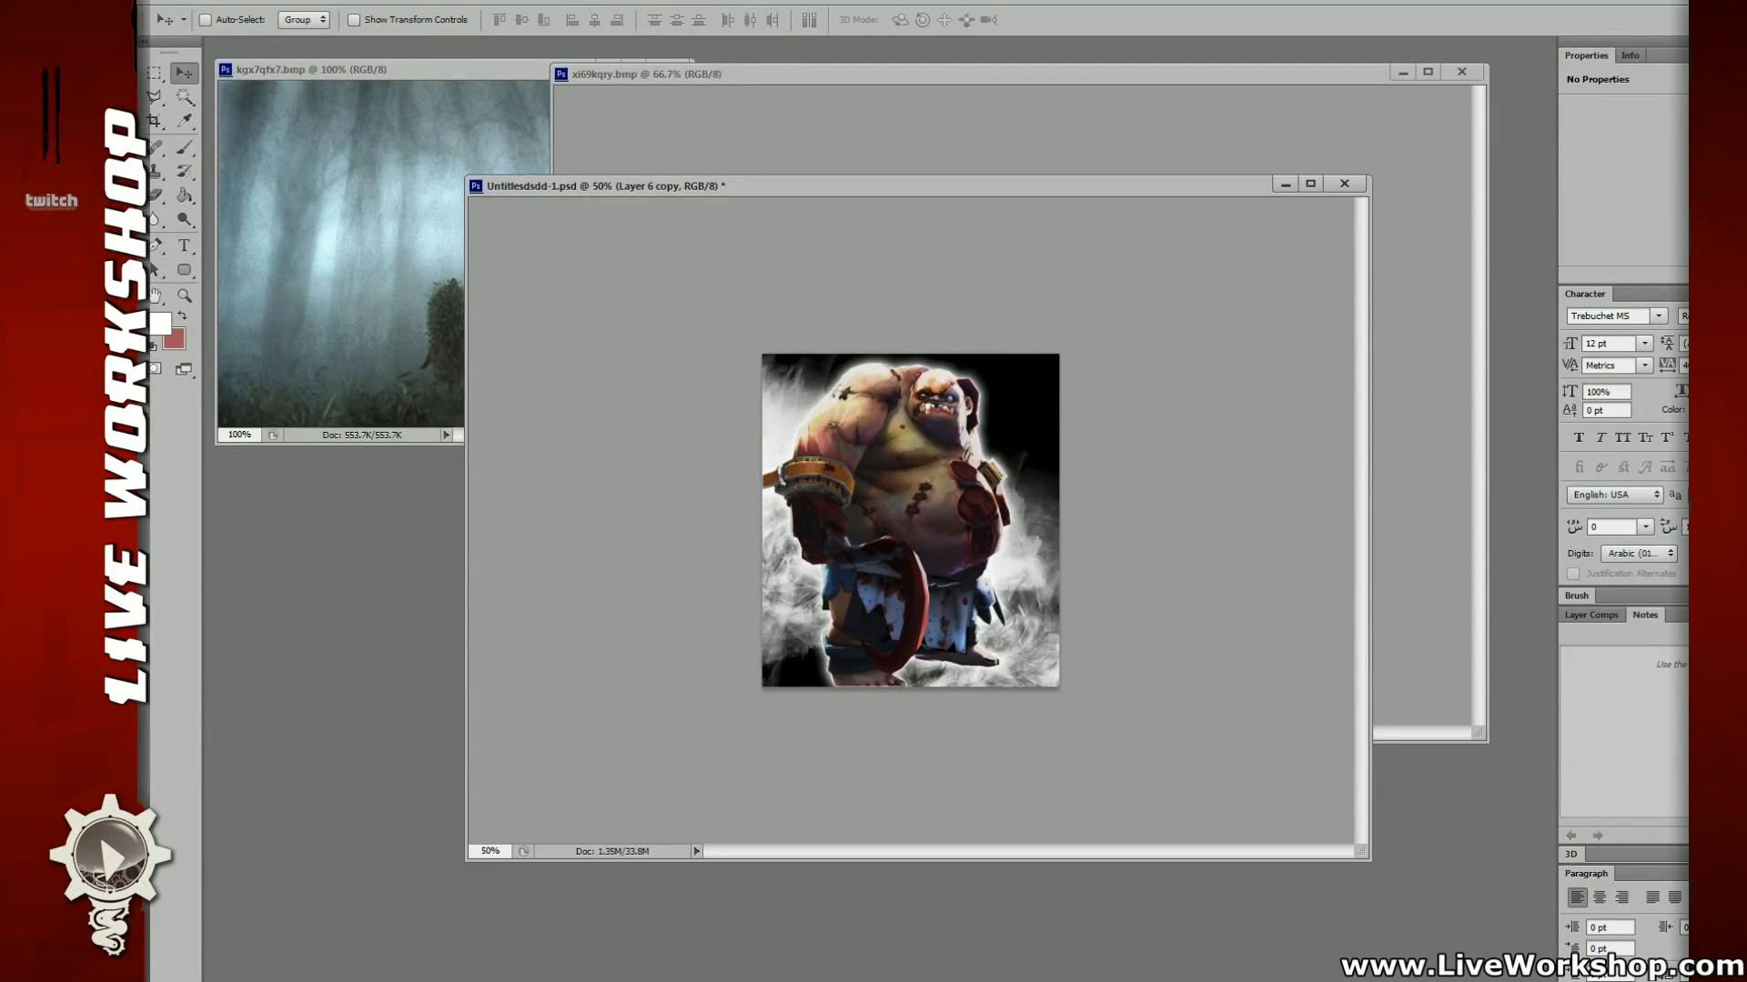
{"action": "key", "text": "3"}
{"action": "key", "text": "6"}
{"action": "key", "text": "0"}
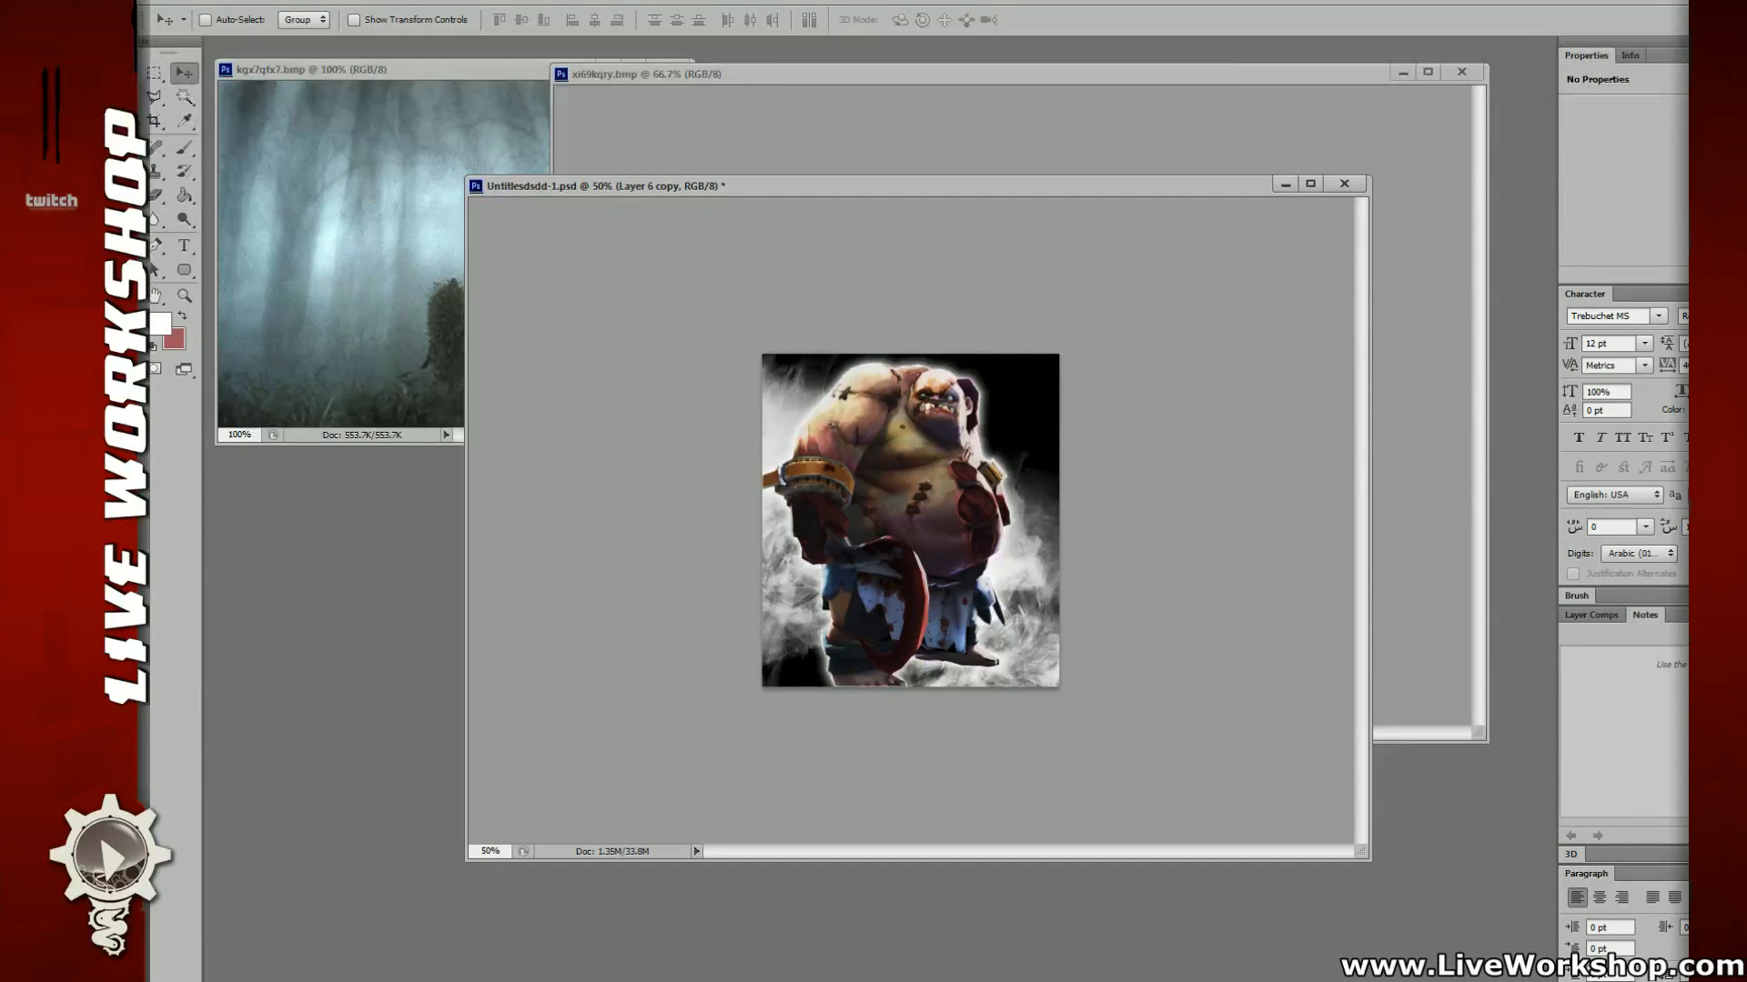
{"action": "left_click_drag", "start_coordinate": [991, 443], "coordinate": [1029, 673]}
Step: Make three more copies of the smoke layer and arrange them so that smoke covers Pudge's legs and feet
{"action": "key", "text": "ctrl+j"}
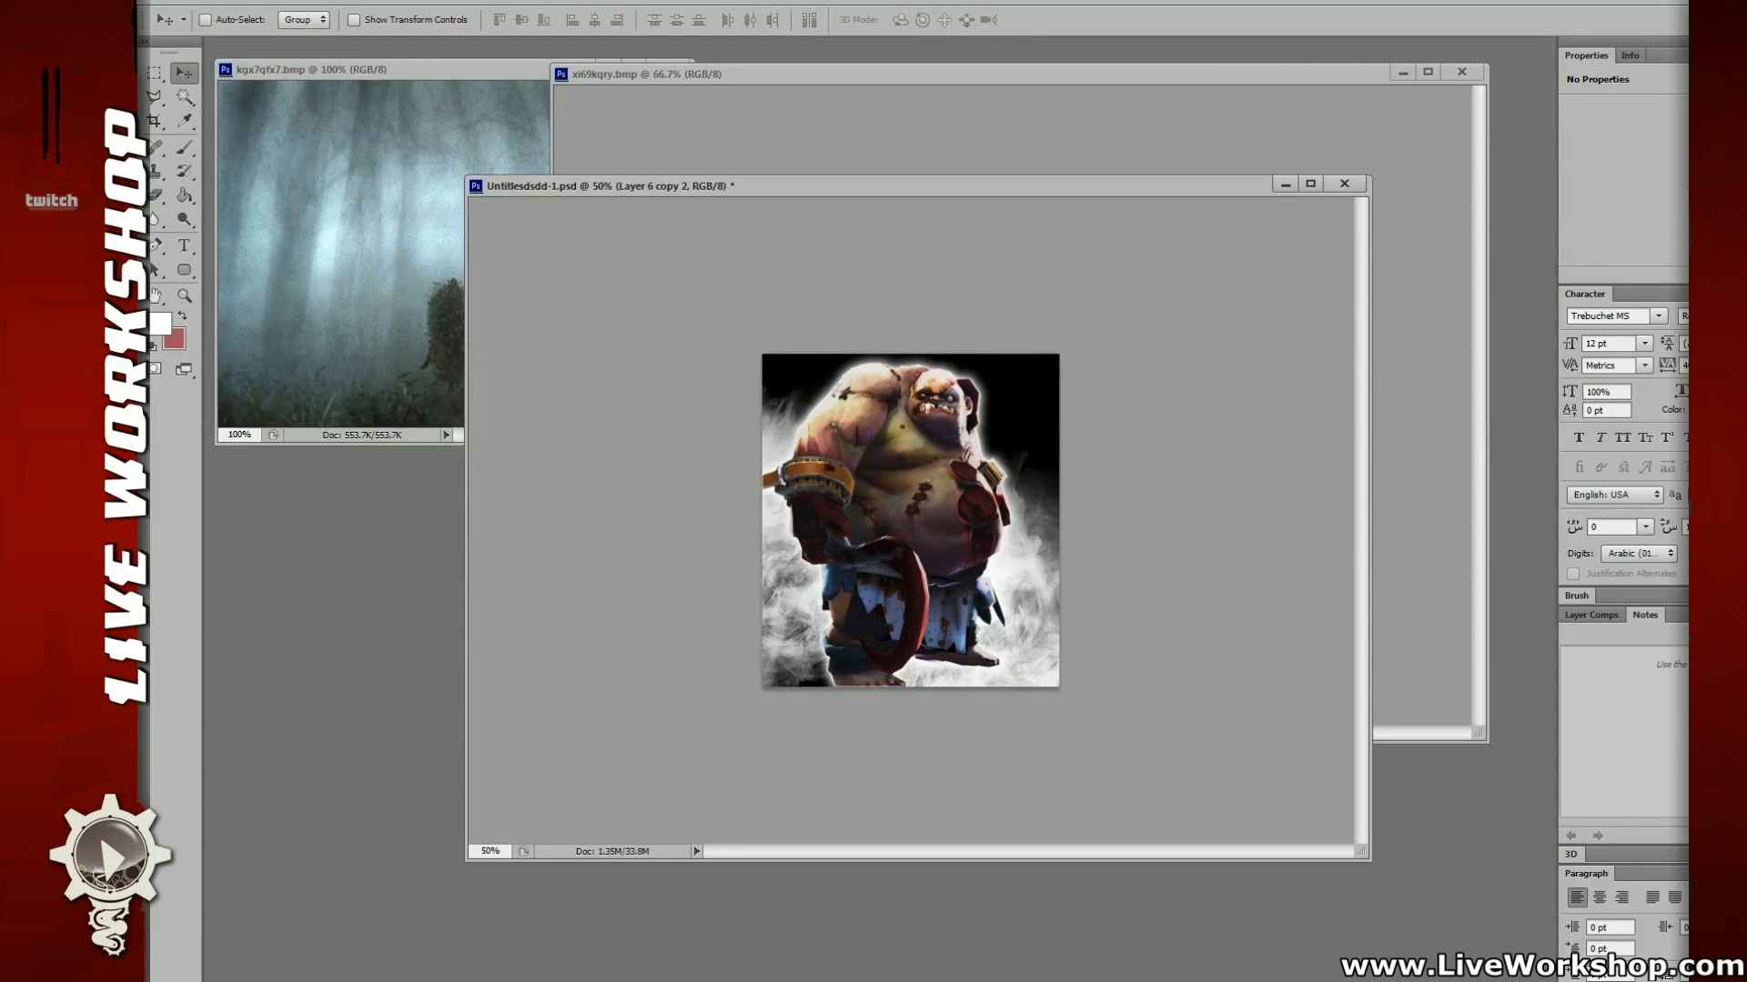
{"action": "left_click_drag", "start_coordinate": [1001, 673], "coordinate": [991, 614]}
{"action": "key", "text": "ctrl+j"}
{"action": "key", "text": "ctrl+j"}
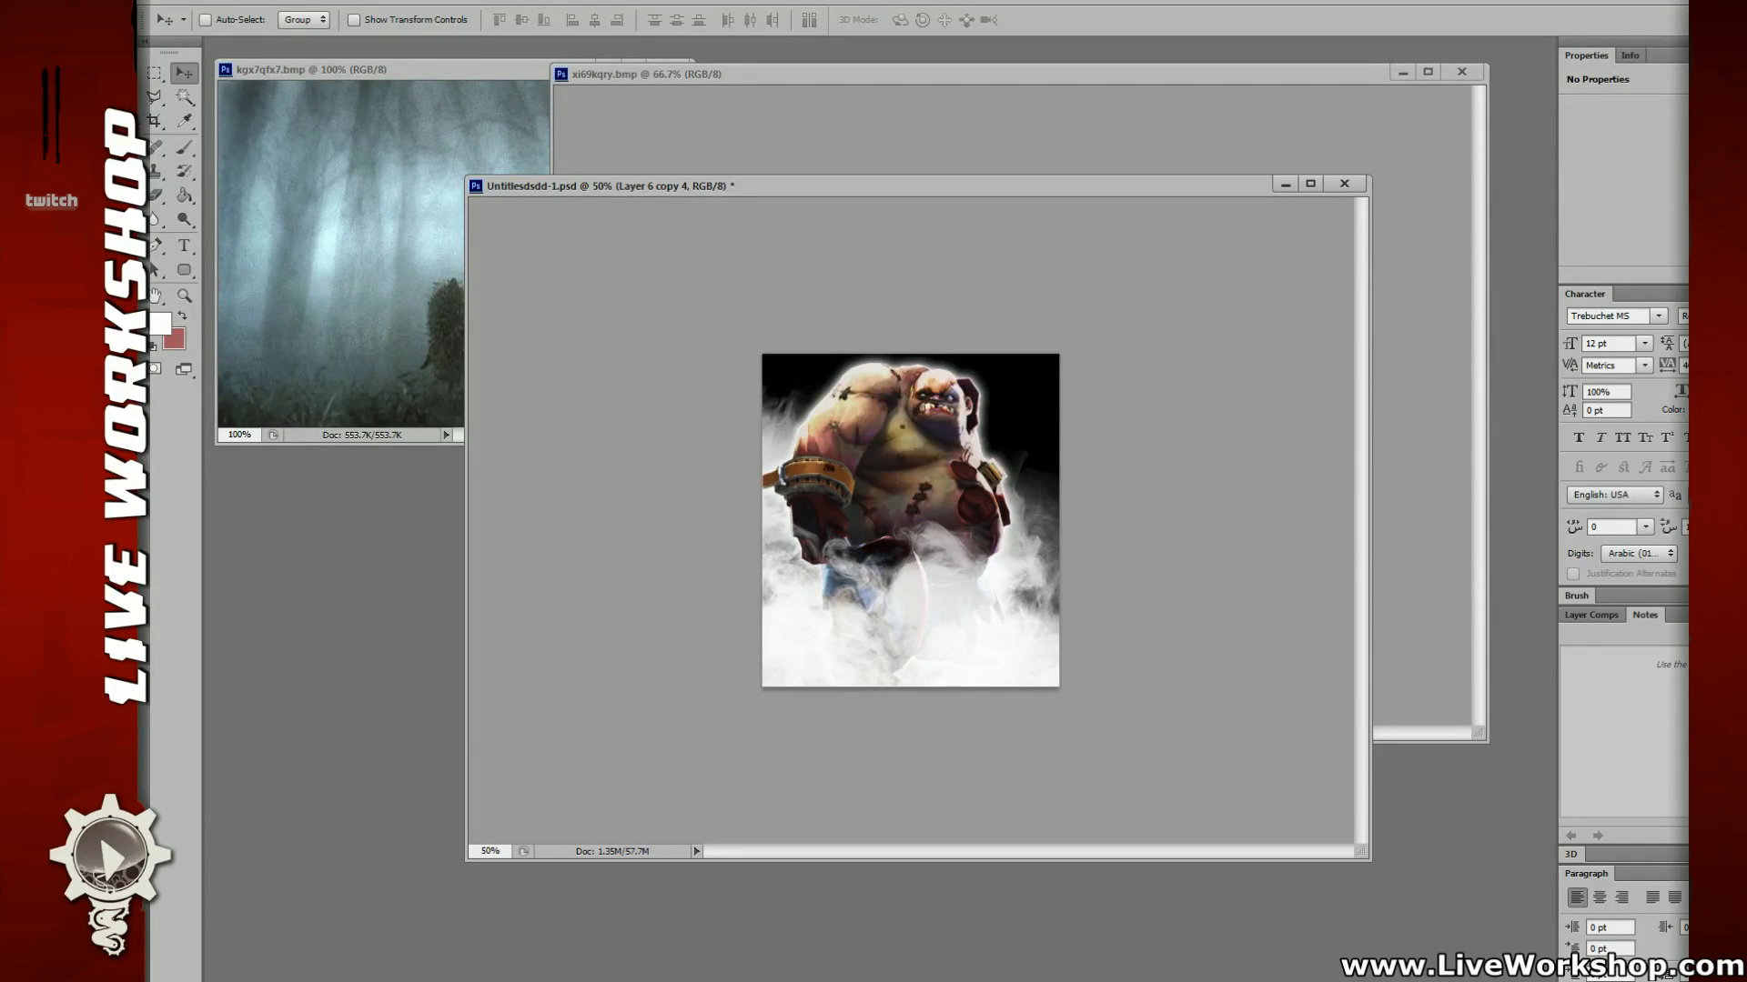
{"action": "left_click", "coordinate": [1082, 413], "text": "ctrl"}
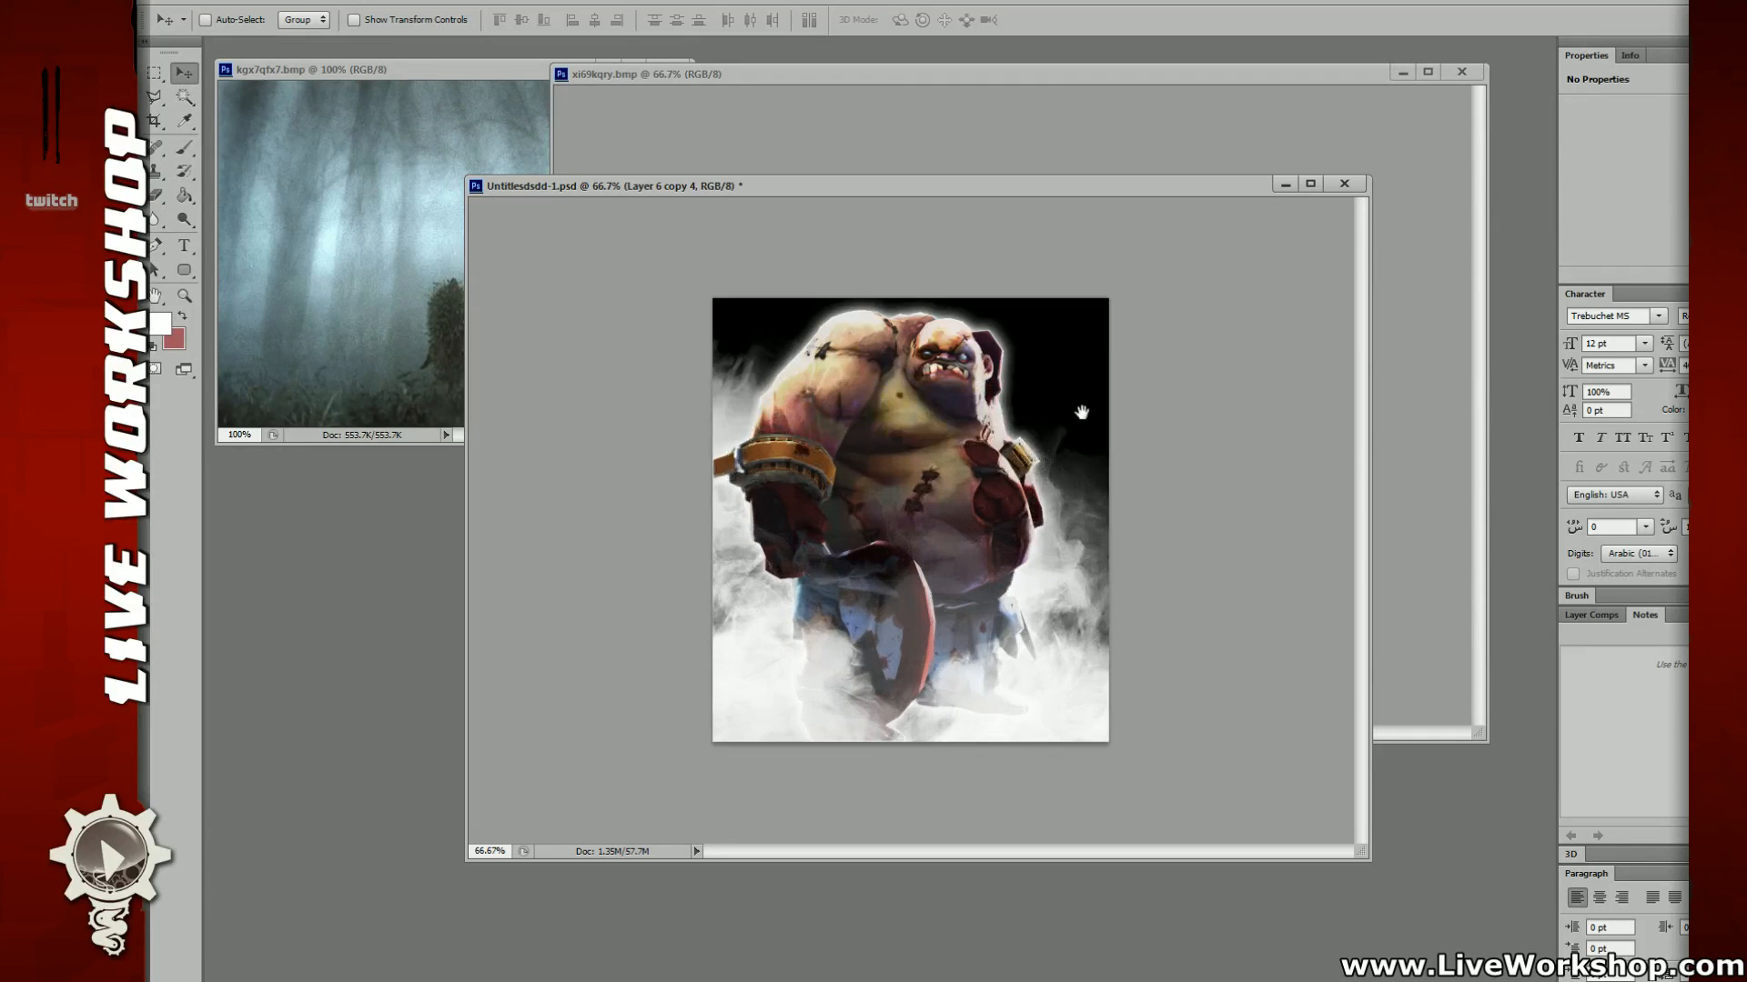
Step: Copy the whole misty forest picture into the Pudge document and move its layer behind the character
{"action": "left_click", "coordinate": [421, 213]}
{"action": "key", "text": "m"}
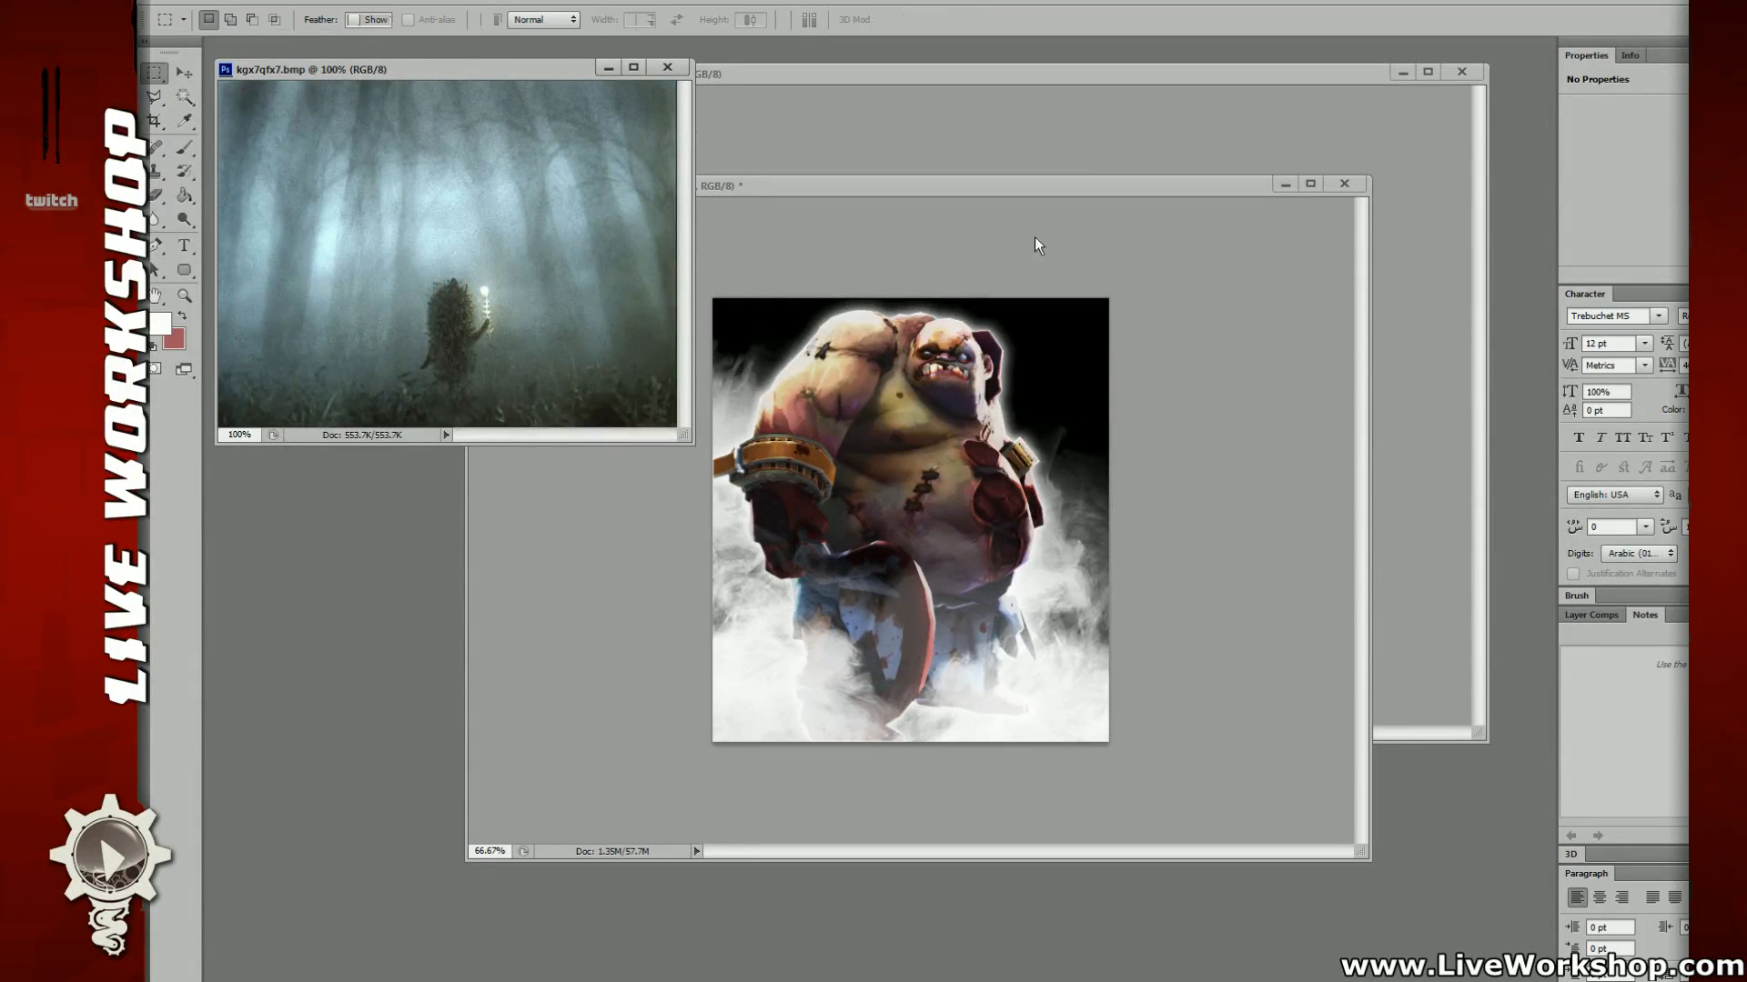
{"action": "key", "text": "ctrl+minus"}
{"action": "key", "text": "ctrl+a"}
{"action": "left_click", "coordinate": [1277, 433]}
{"action": "key", "text": "ctrl+v"}
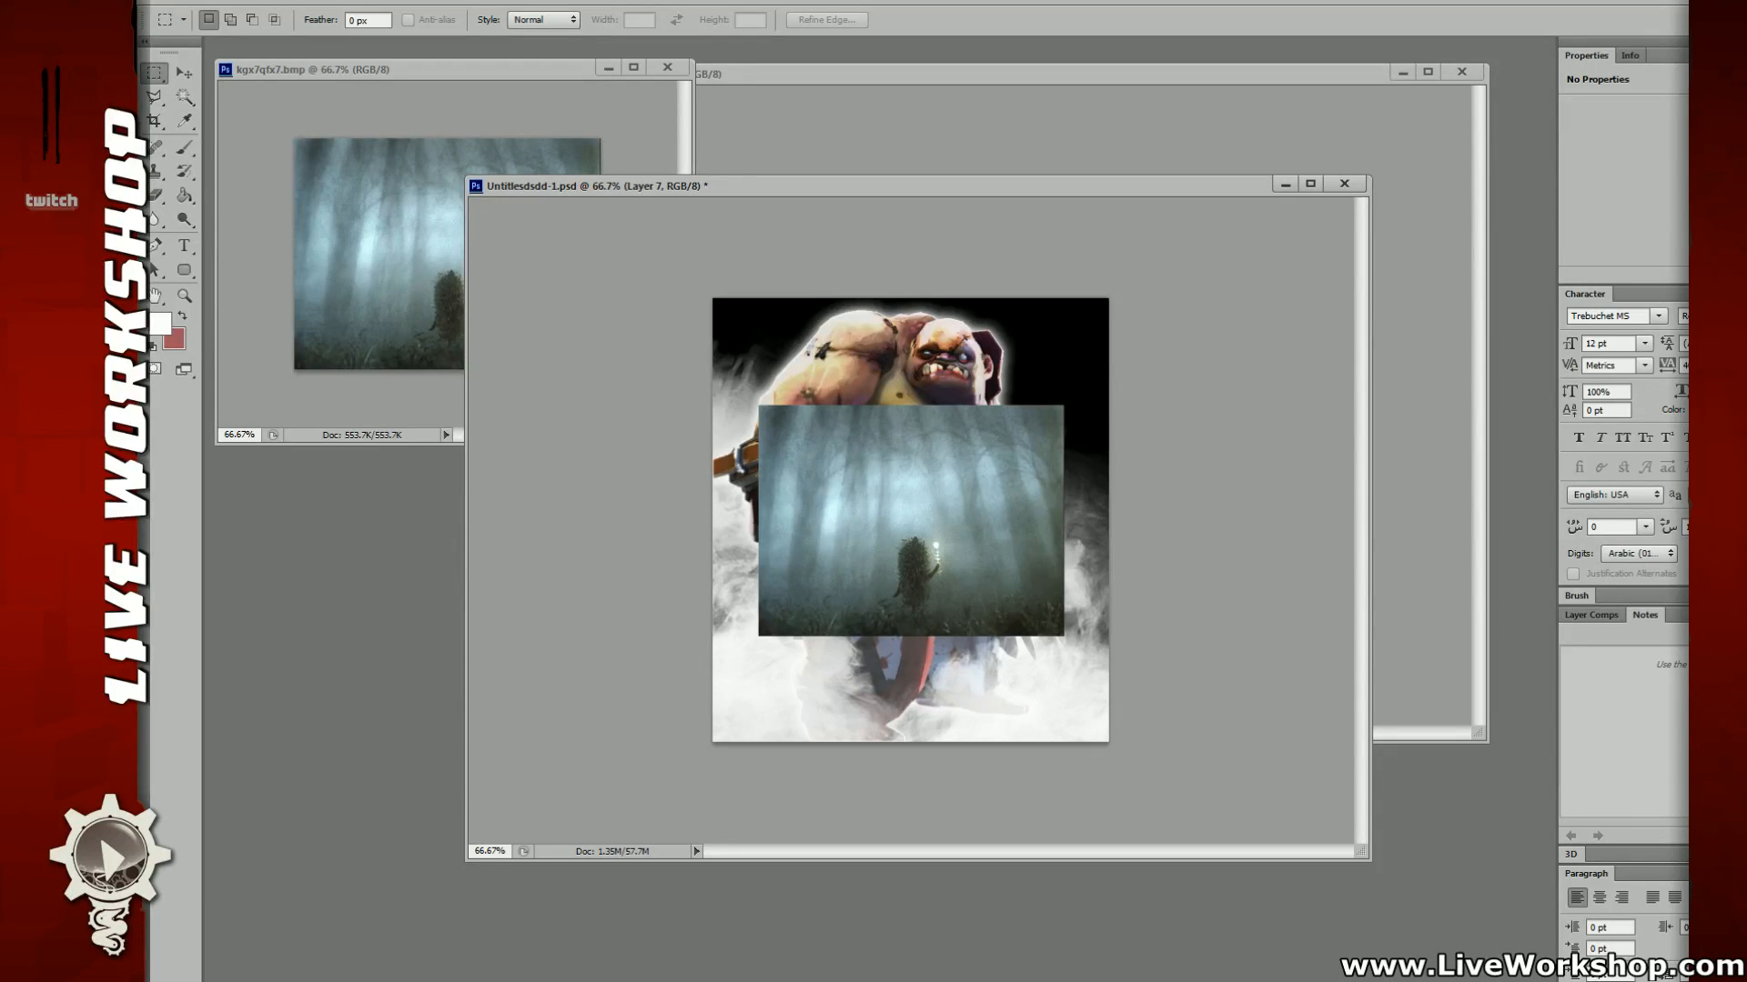
{"action": "key", "text": "ctrl+bracketleft"}
{"action": "key", "text": "ctrl+bracketleft"}
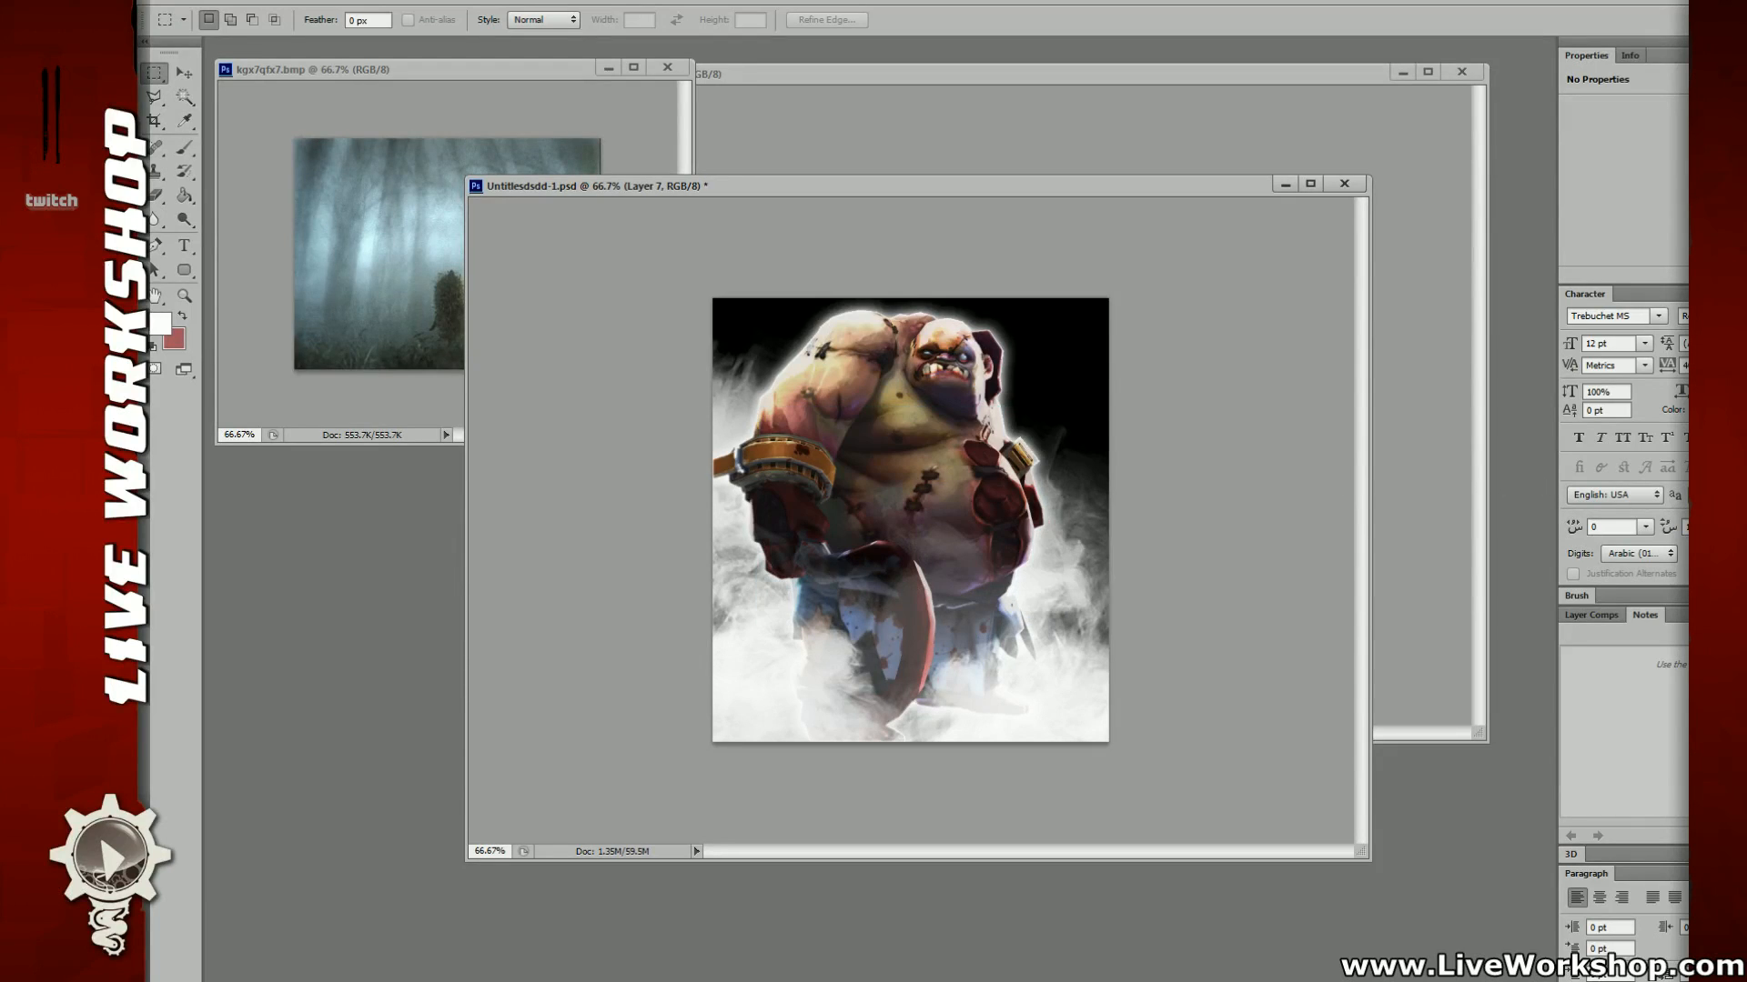
Step: Scale the forest layer to cover the upper background and remove the smoke layers' black areas that hide it
{"action": "key", "text": "ctrl+t"}
{"action": "left_click_drag", "start_coordinate": [1062, 405], "coordinate": [992, 455], "text": "shift"}
{"action": "key", "text": "Return"}
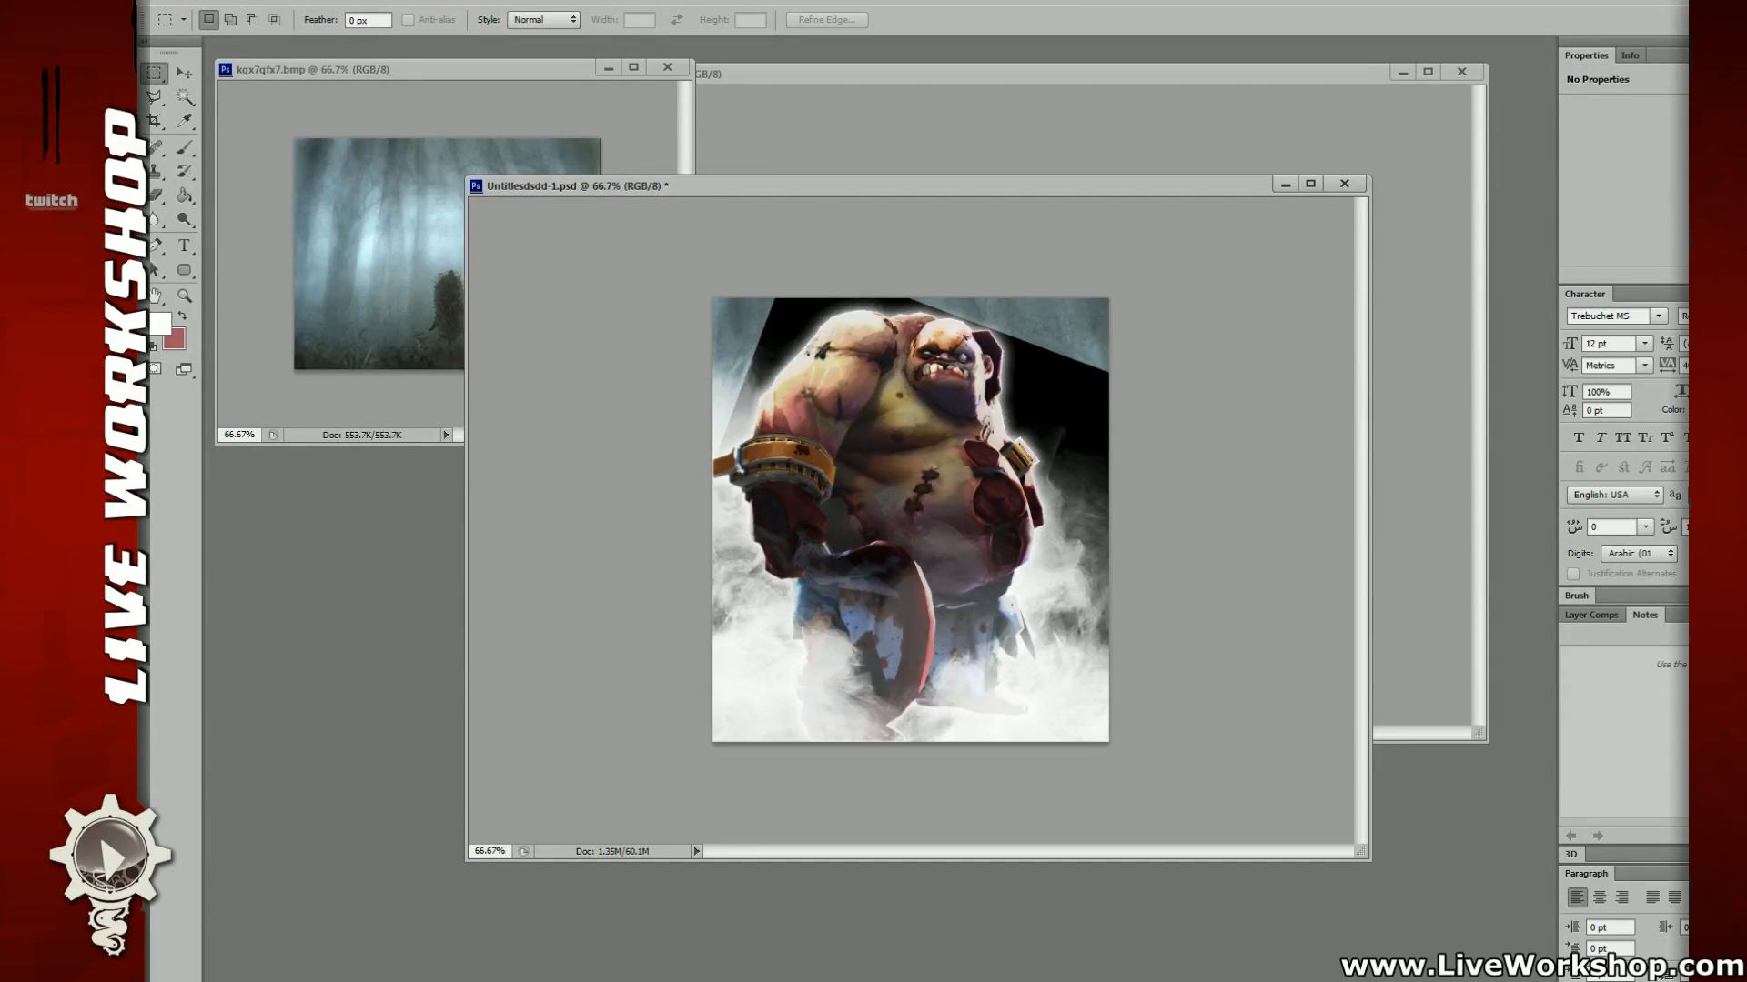
{"action": "key", "text": "Delete"}
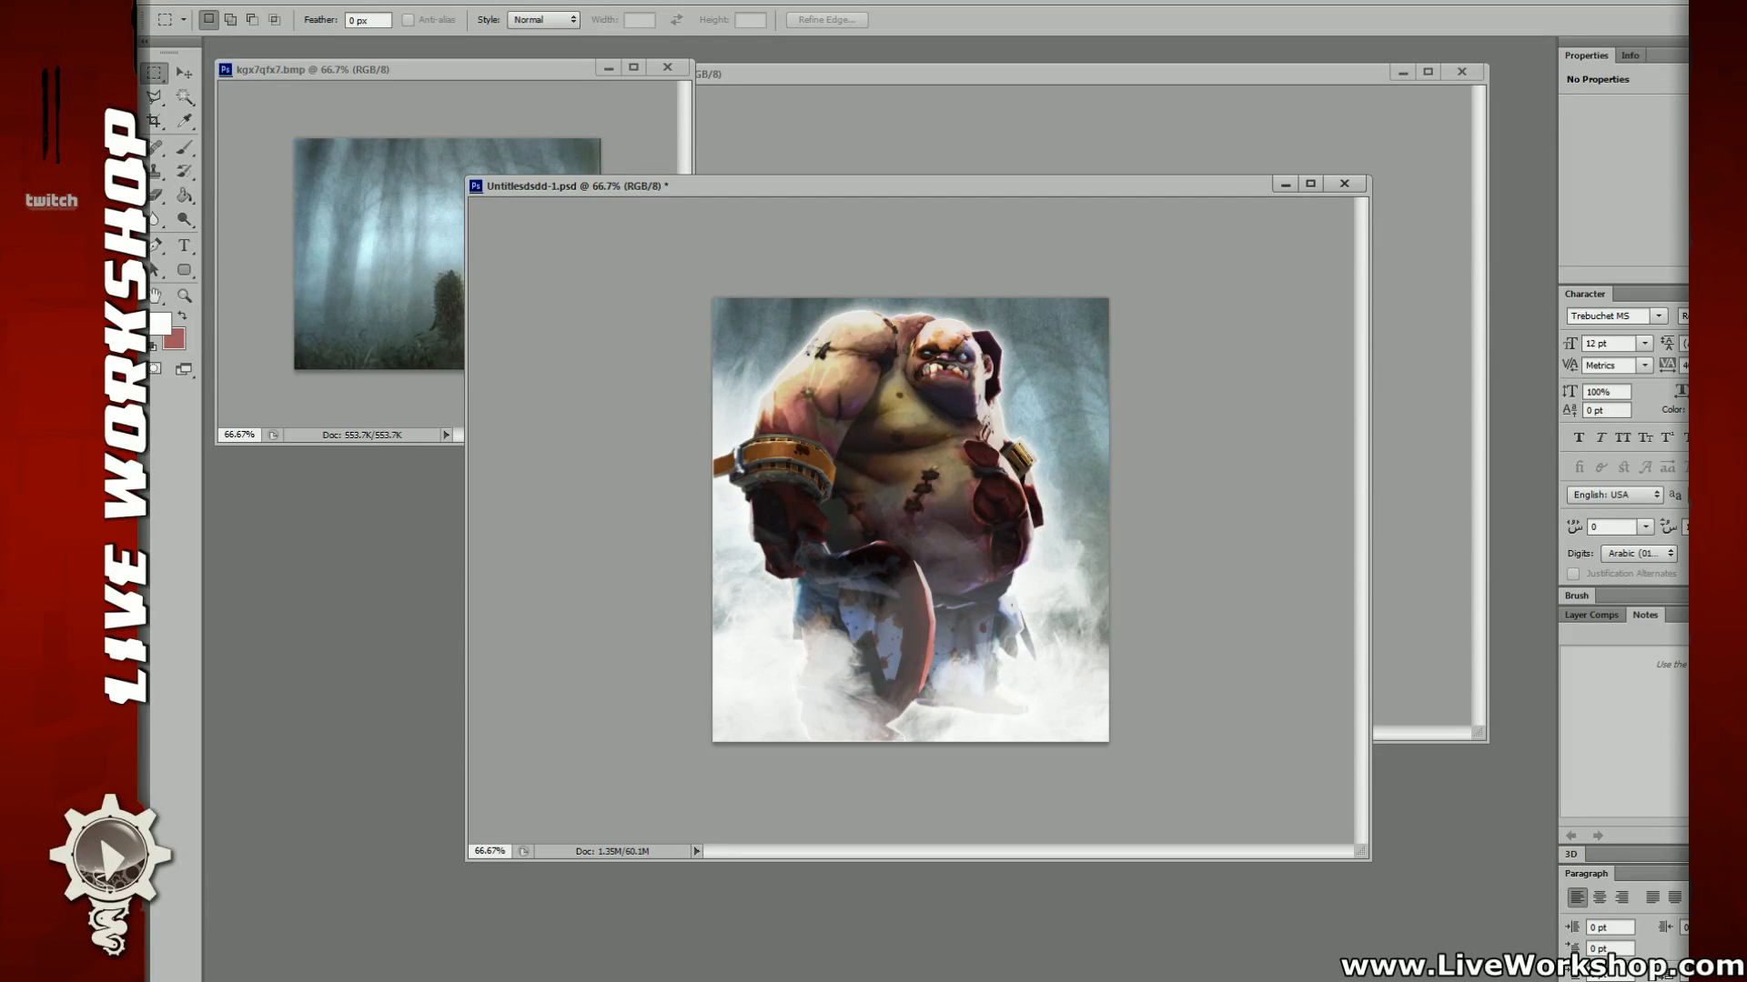
Step: Stretch the forest layer downward so that it covers more of the background behind Pudge and the smoke
{"action": "key", "text": "v"}
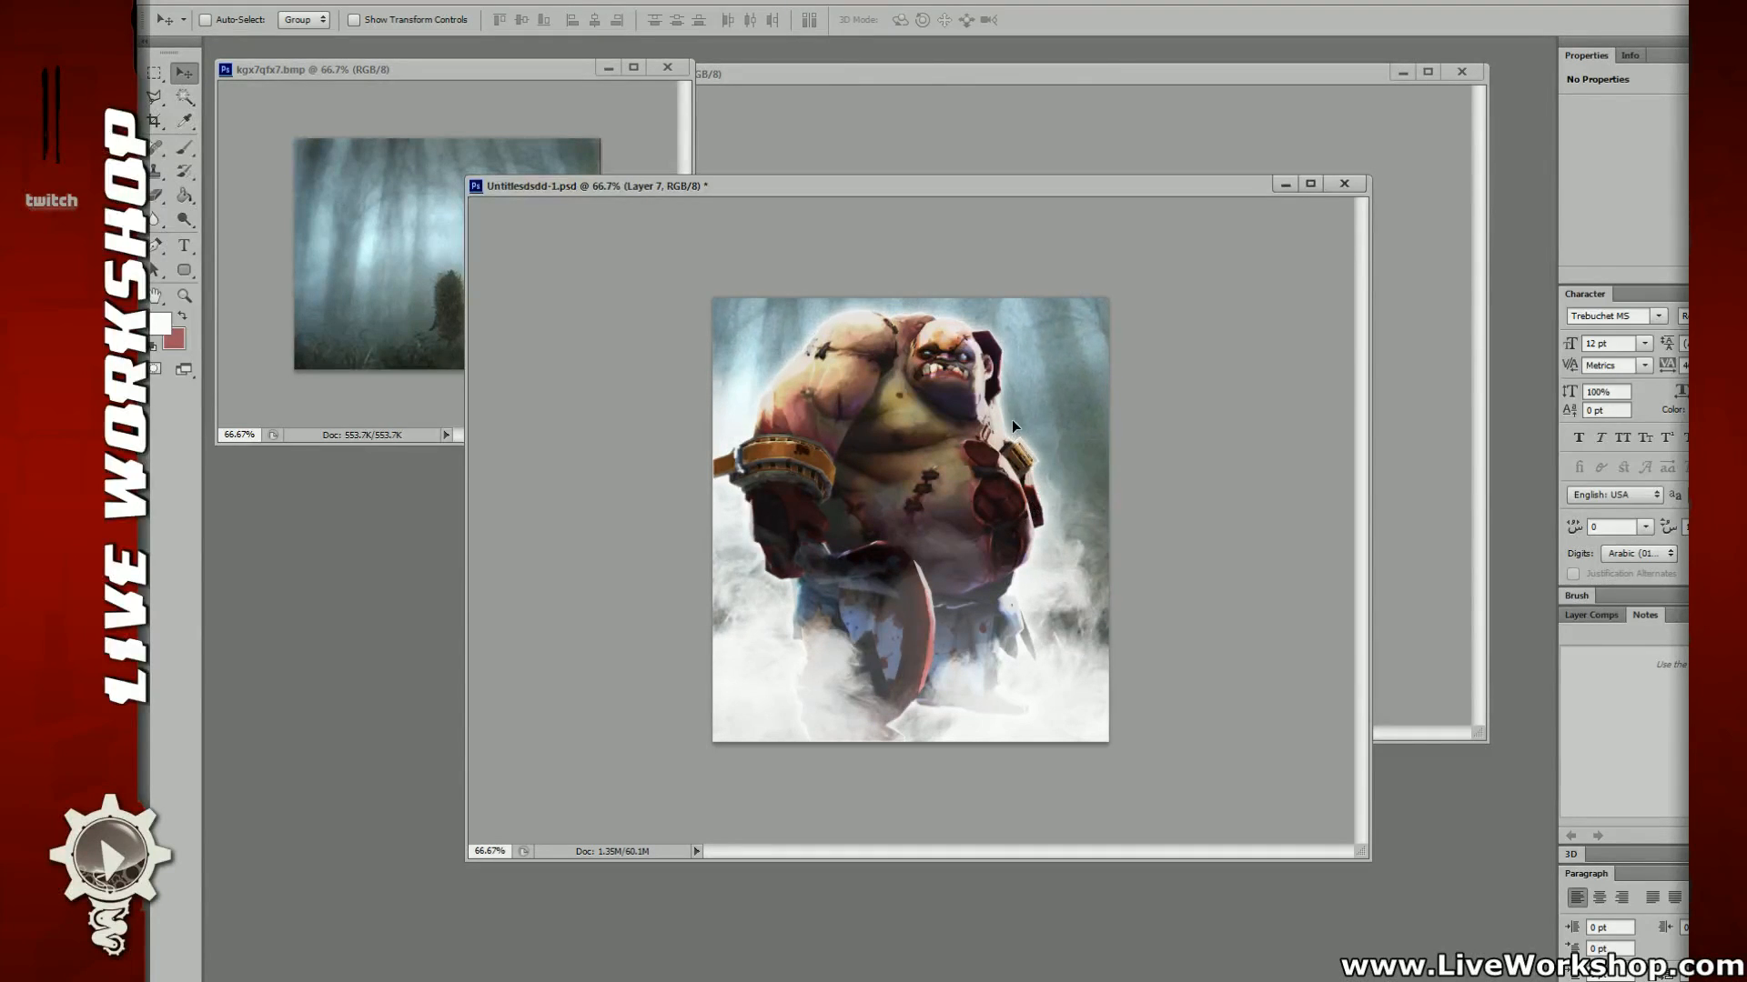
{"action": "key", "text": "ctrl+t"}
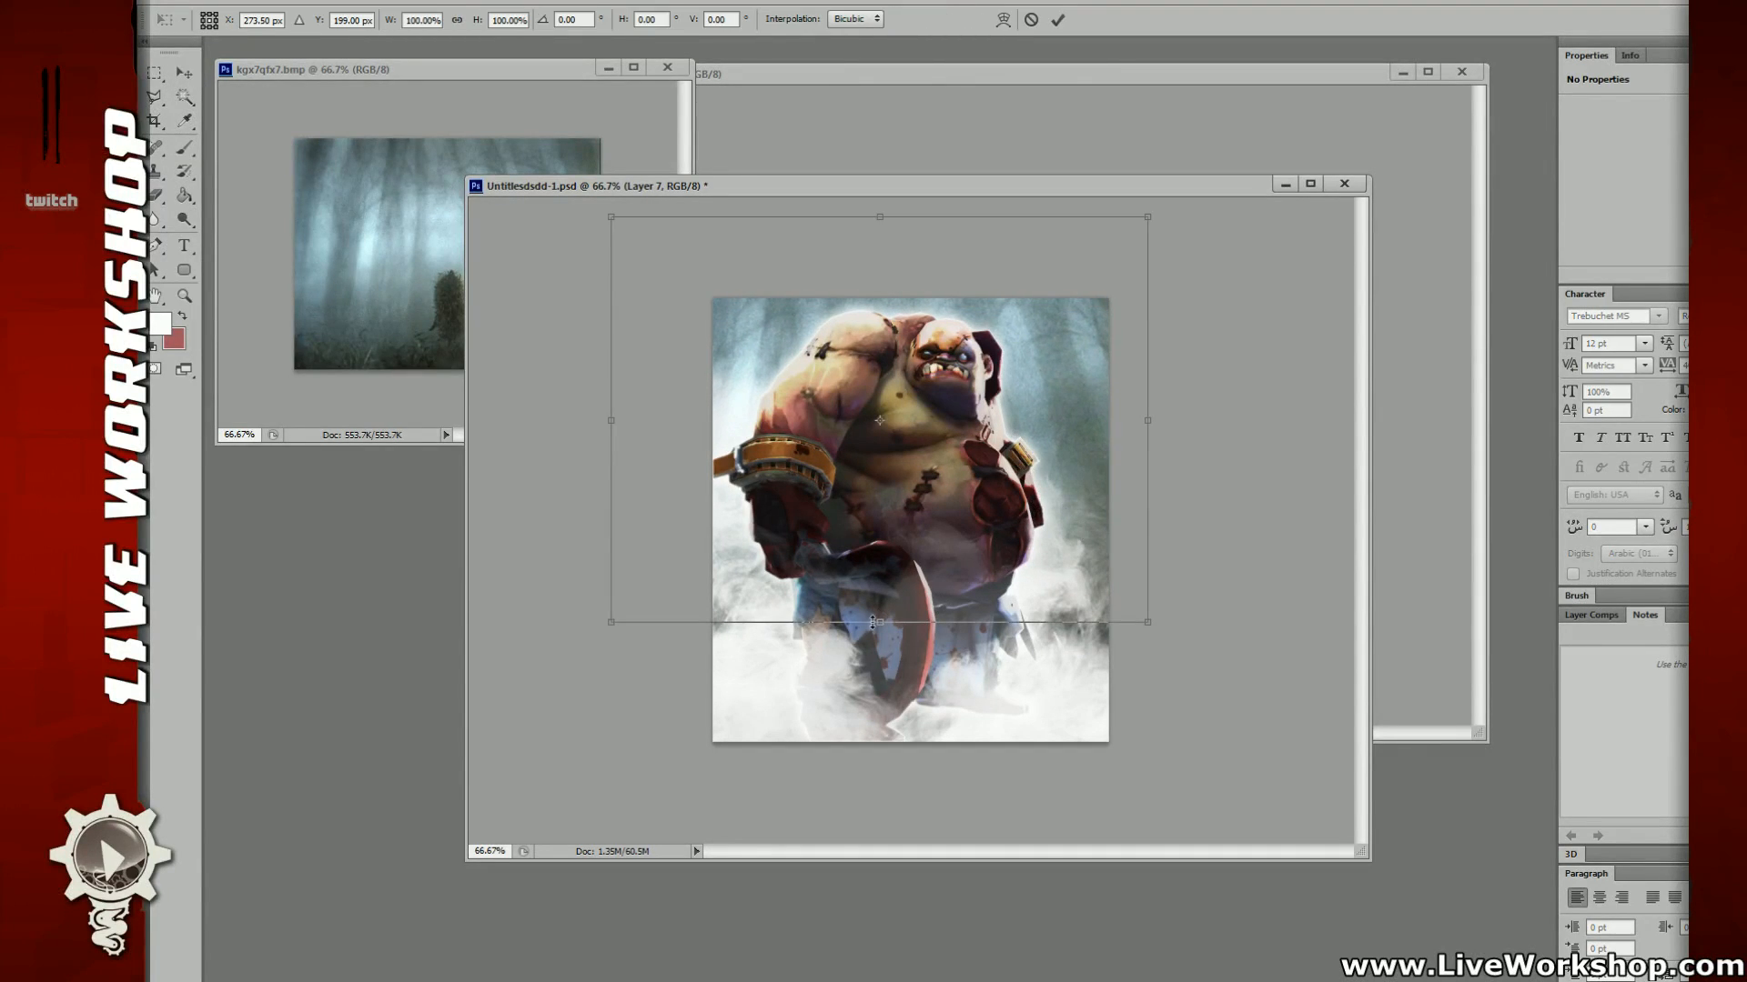
{"action": "left_click_drag", "start_coordinate": [873, 624], "coordinate": [884, 696]}
{"action": "key", "text": "Return"}
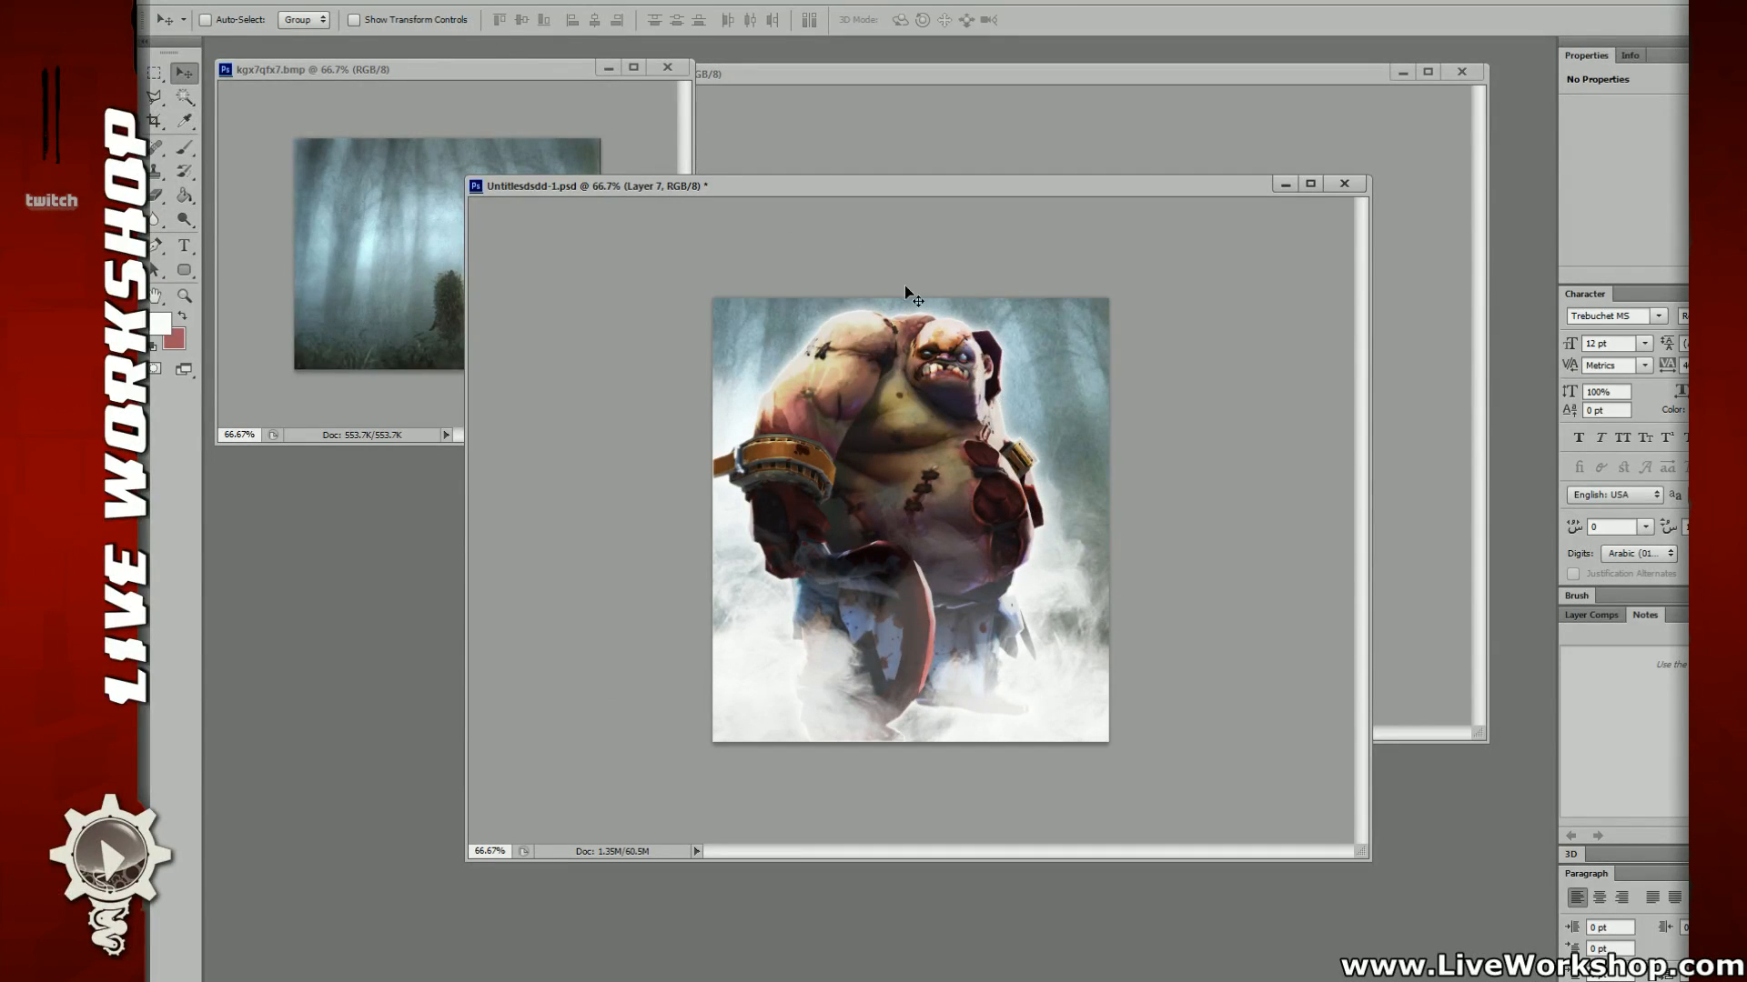
Step: Blur the forest layer behind Pudge so that its trees look soft and out of focus
{"action": "left_click", "coordinate": [467, 6]}
{"action": "mouse_move", "coordinate": [475, 179]}
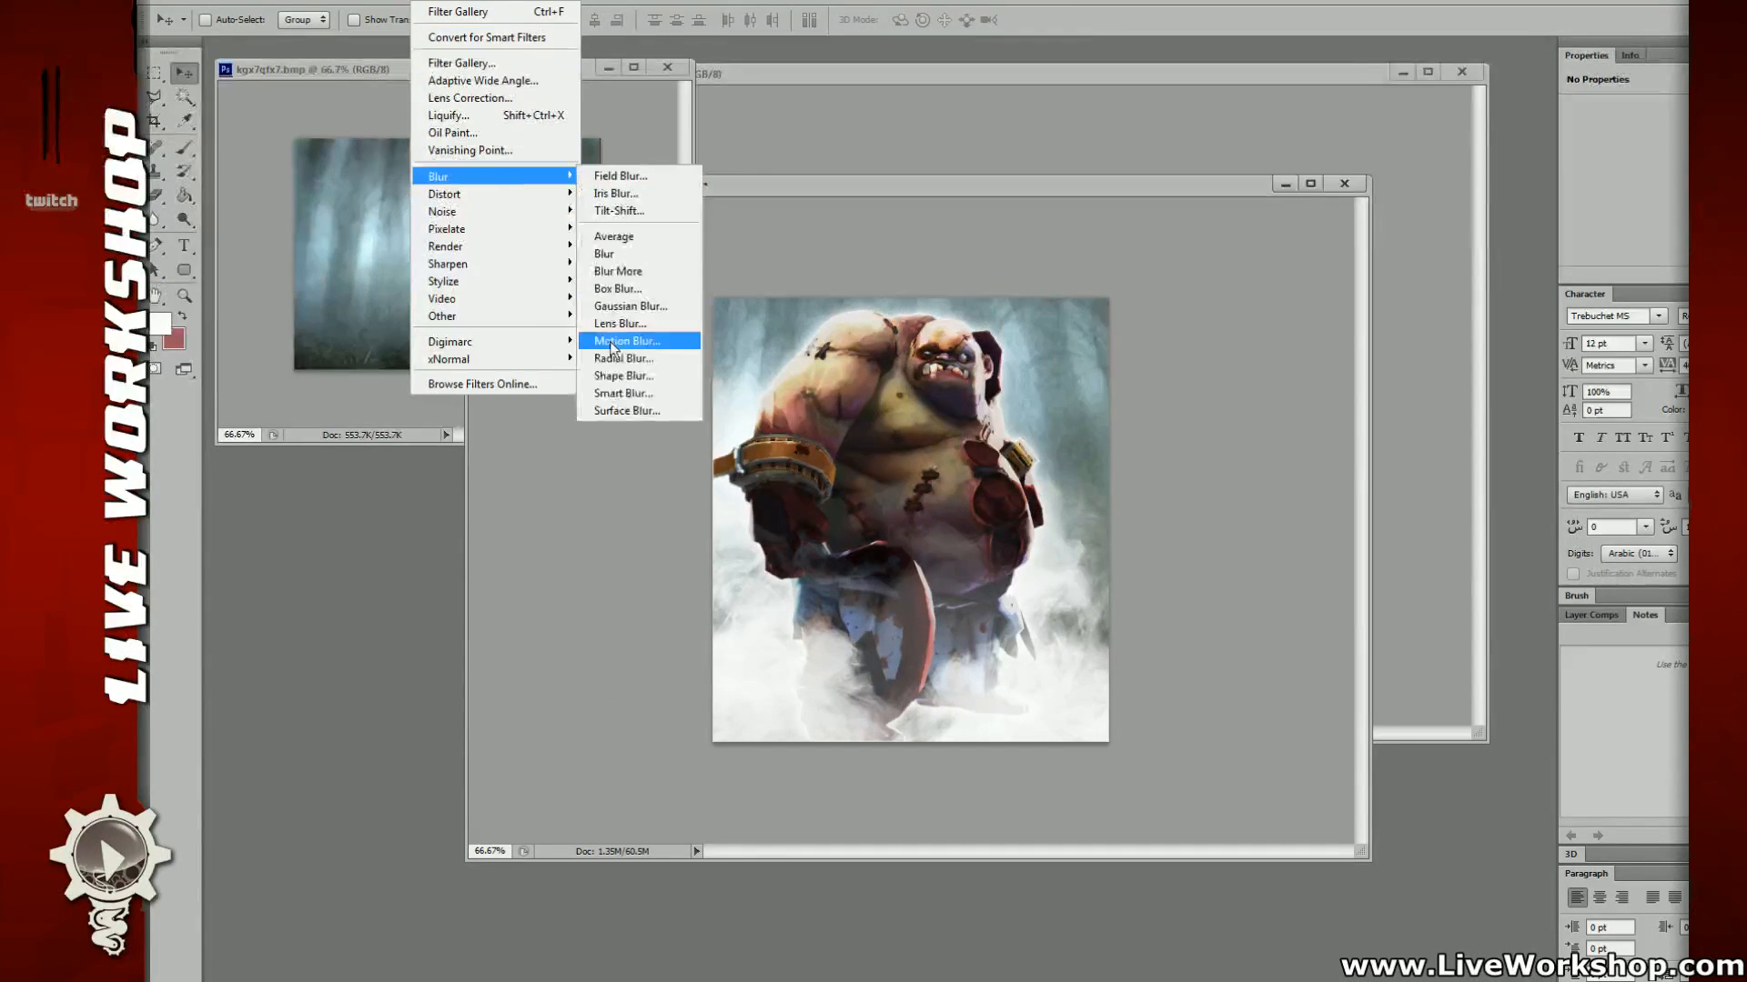
{"action": "left_click", "coordinate": [626, 394]}
{"action": "left_click_drag", "start_coordinate": [628, 489], "coordinate": [573, 469]}
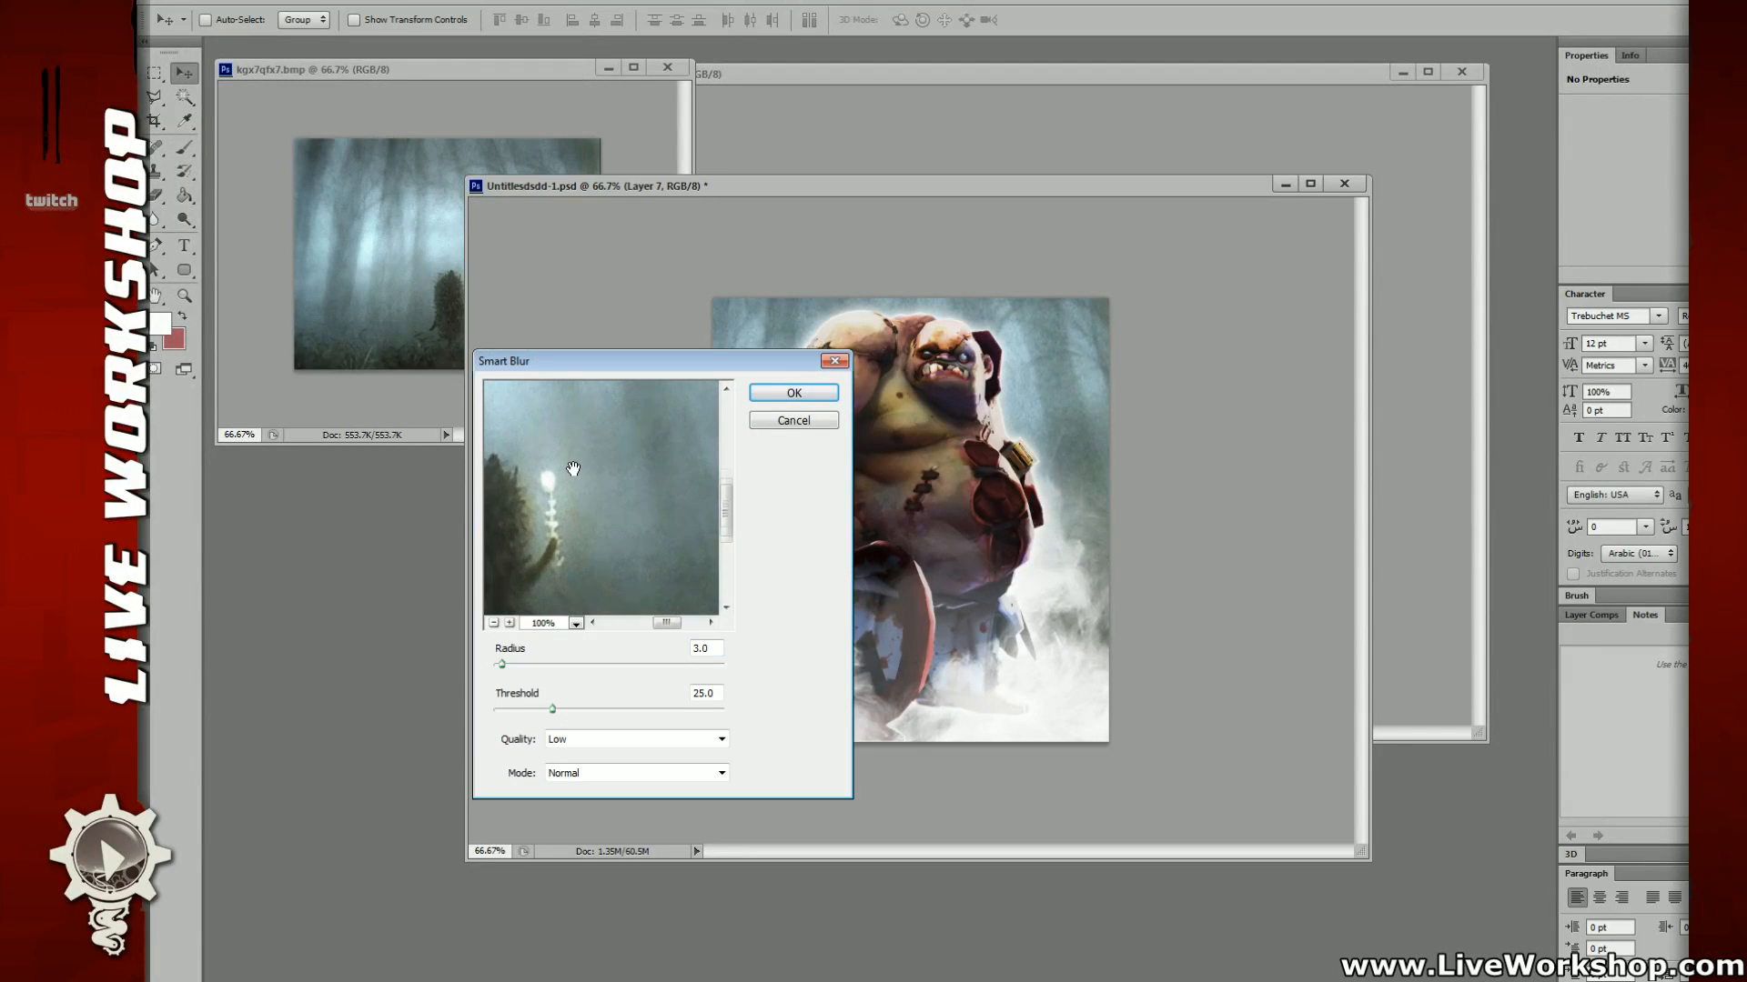
{"action": "left_click", "coordinate": [493, 624]}
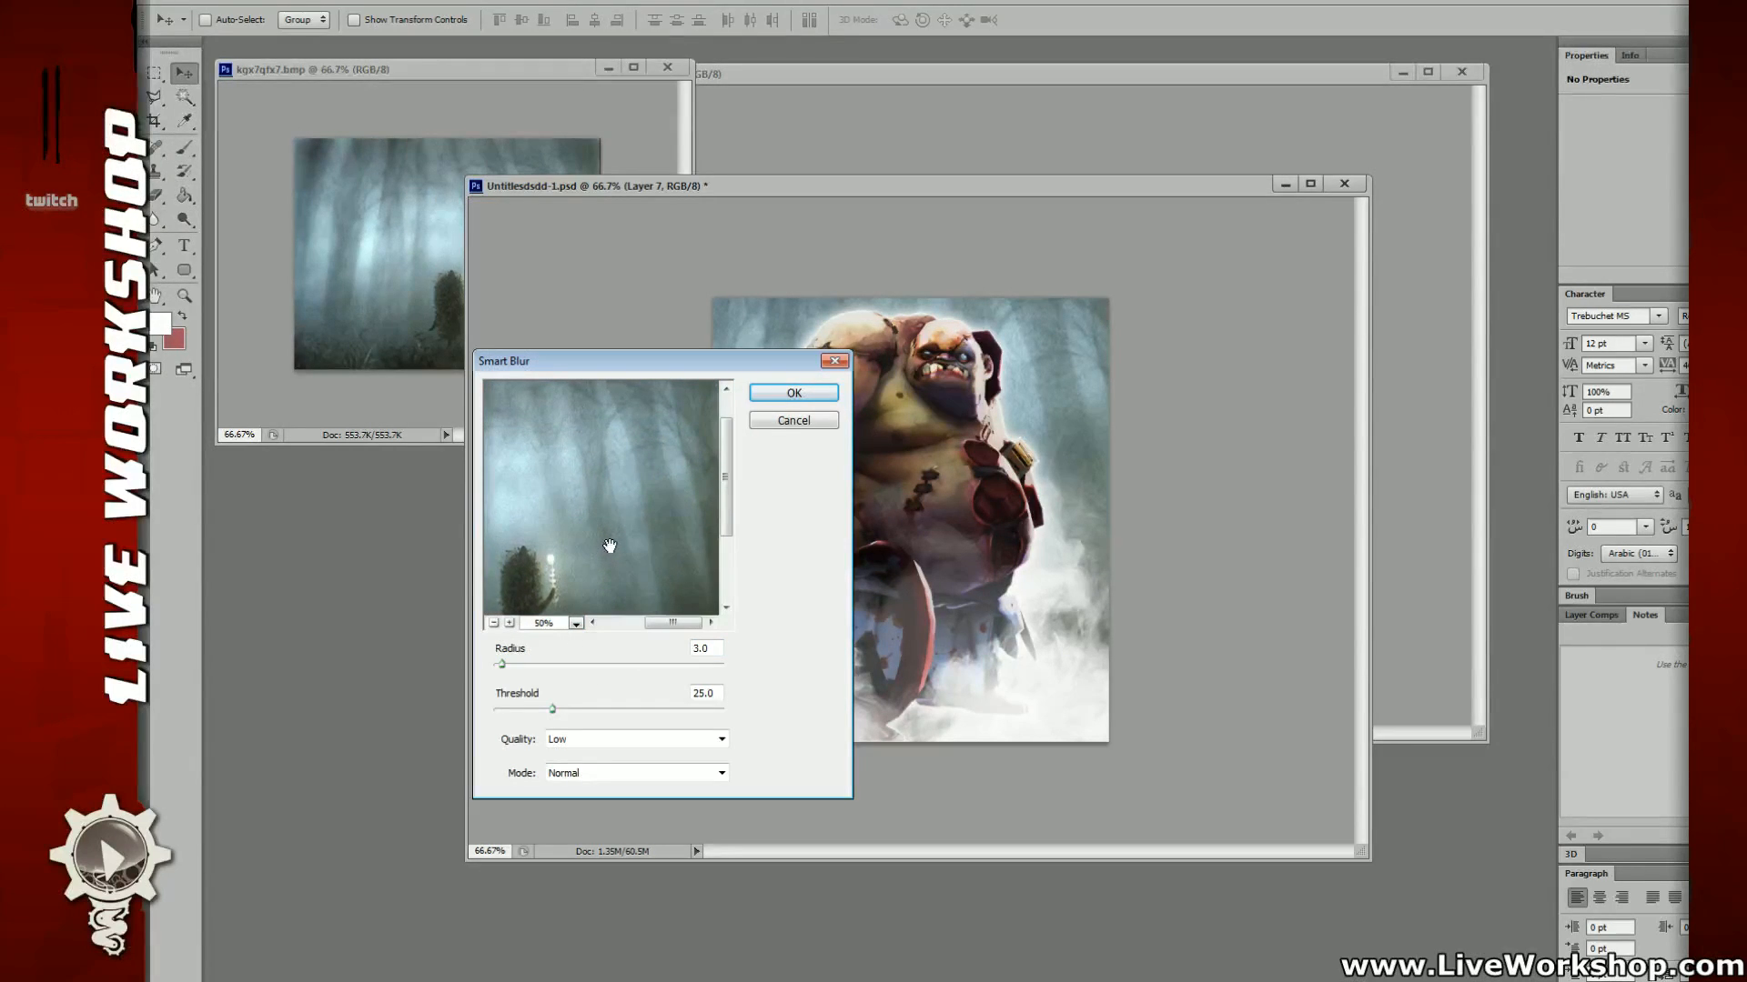
{"action": "left_click_drag", "start_coordinate": [553, 709], "coordinate": [509, 663]}
{"action": "left_click", "coordinate": [794, 422]}
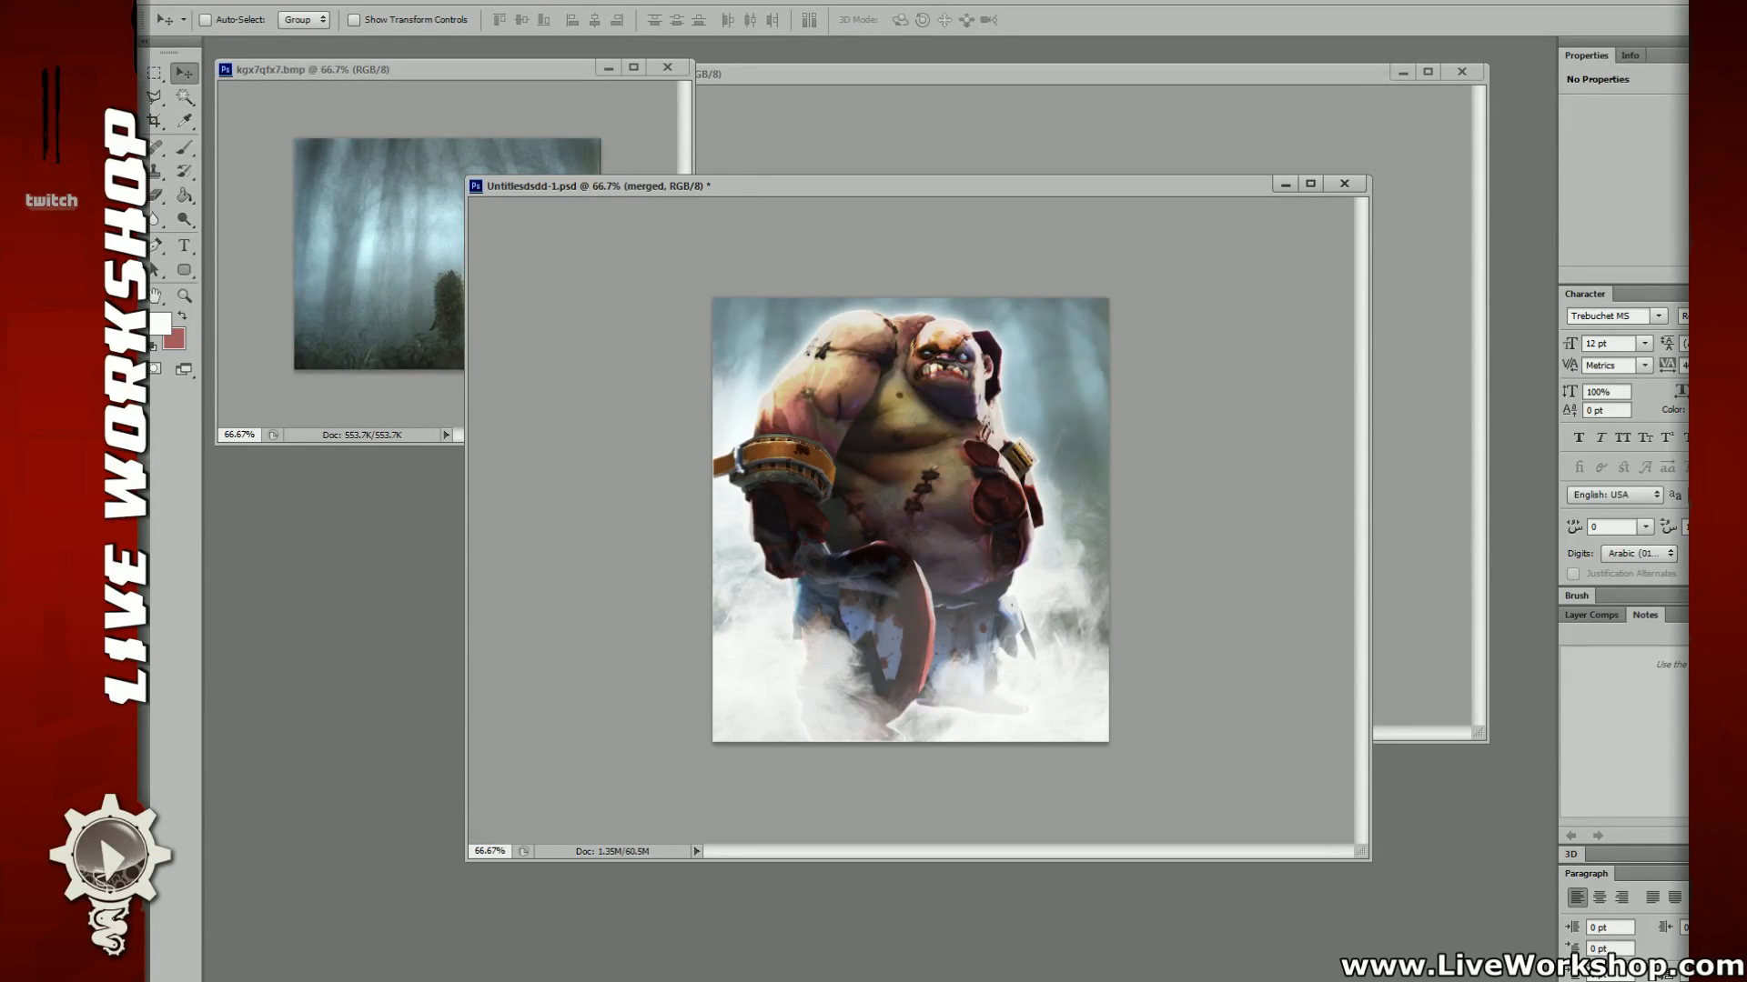
Step: Enlarge the view of Pudge's arm and belly and activate the Lasso tool on the merged character layer
{"action": "key", "text": "c"}
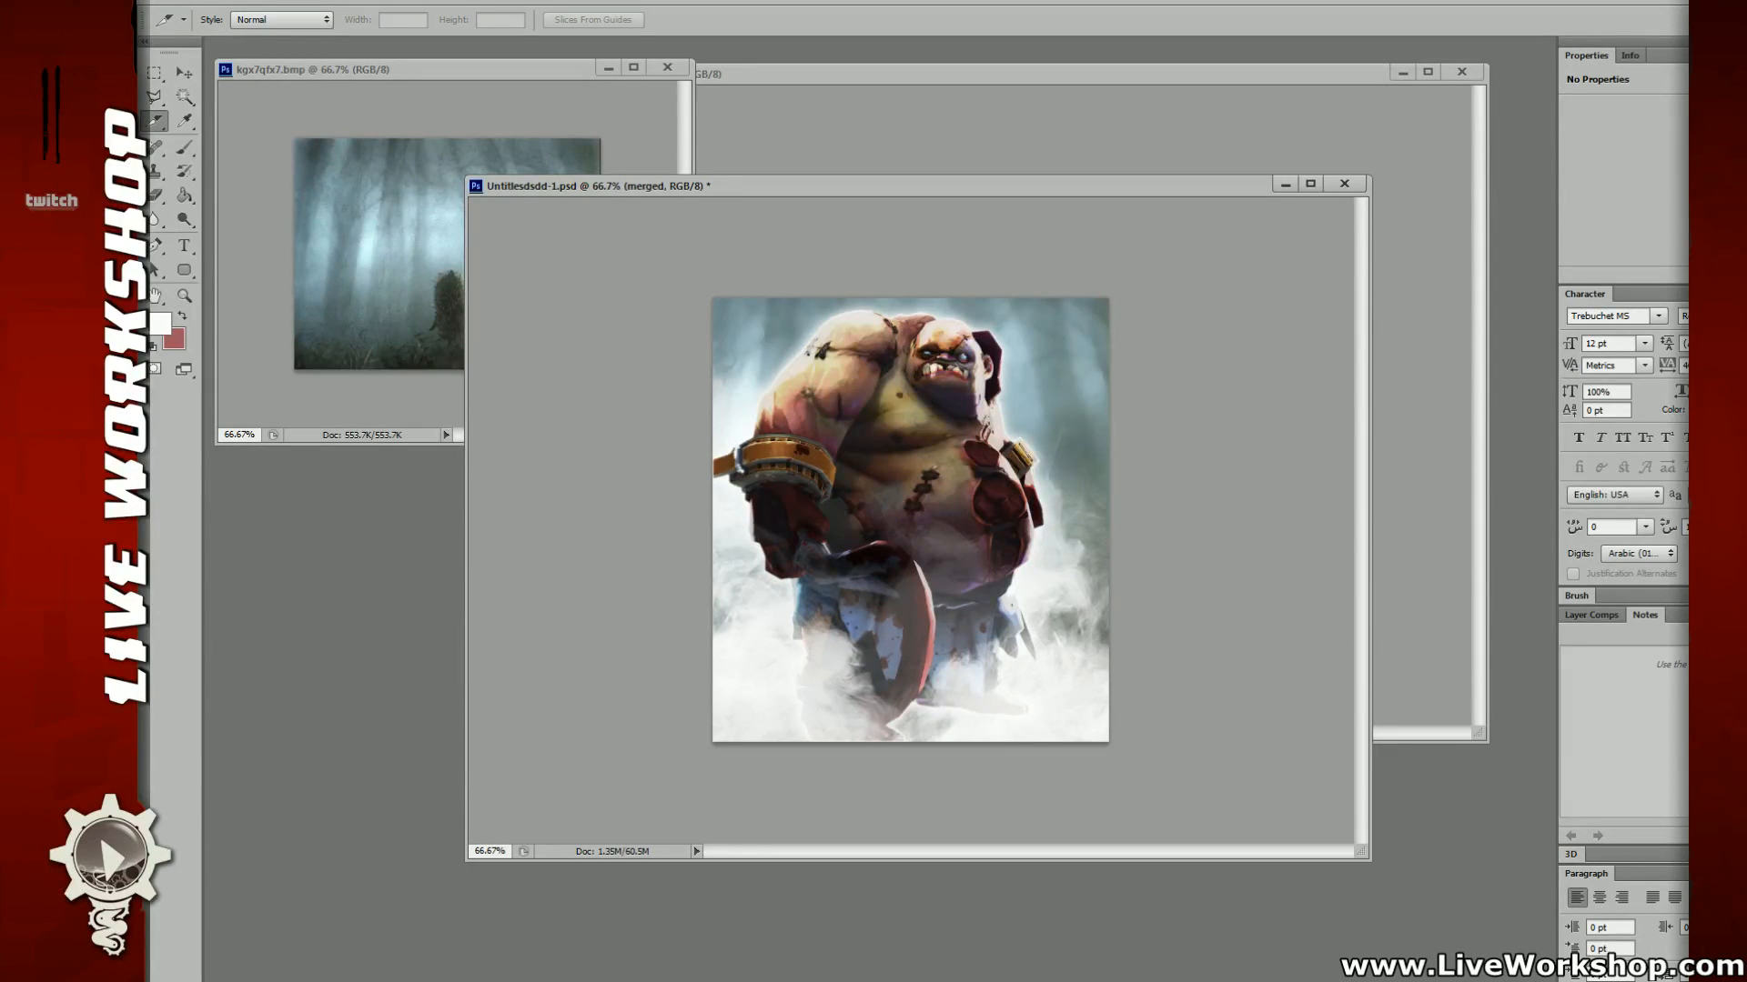
{"action": "key", "text": "ctrl+Tab"}
{"action": "left_click_drag", "start_coordinate": [837, 464], "coordinate": [1005, 319]}
{"action": "left_click_drag", "start_coordinate": [1025, 391], "coordinate": [1050, 534]}
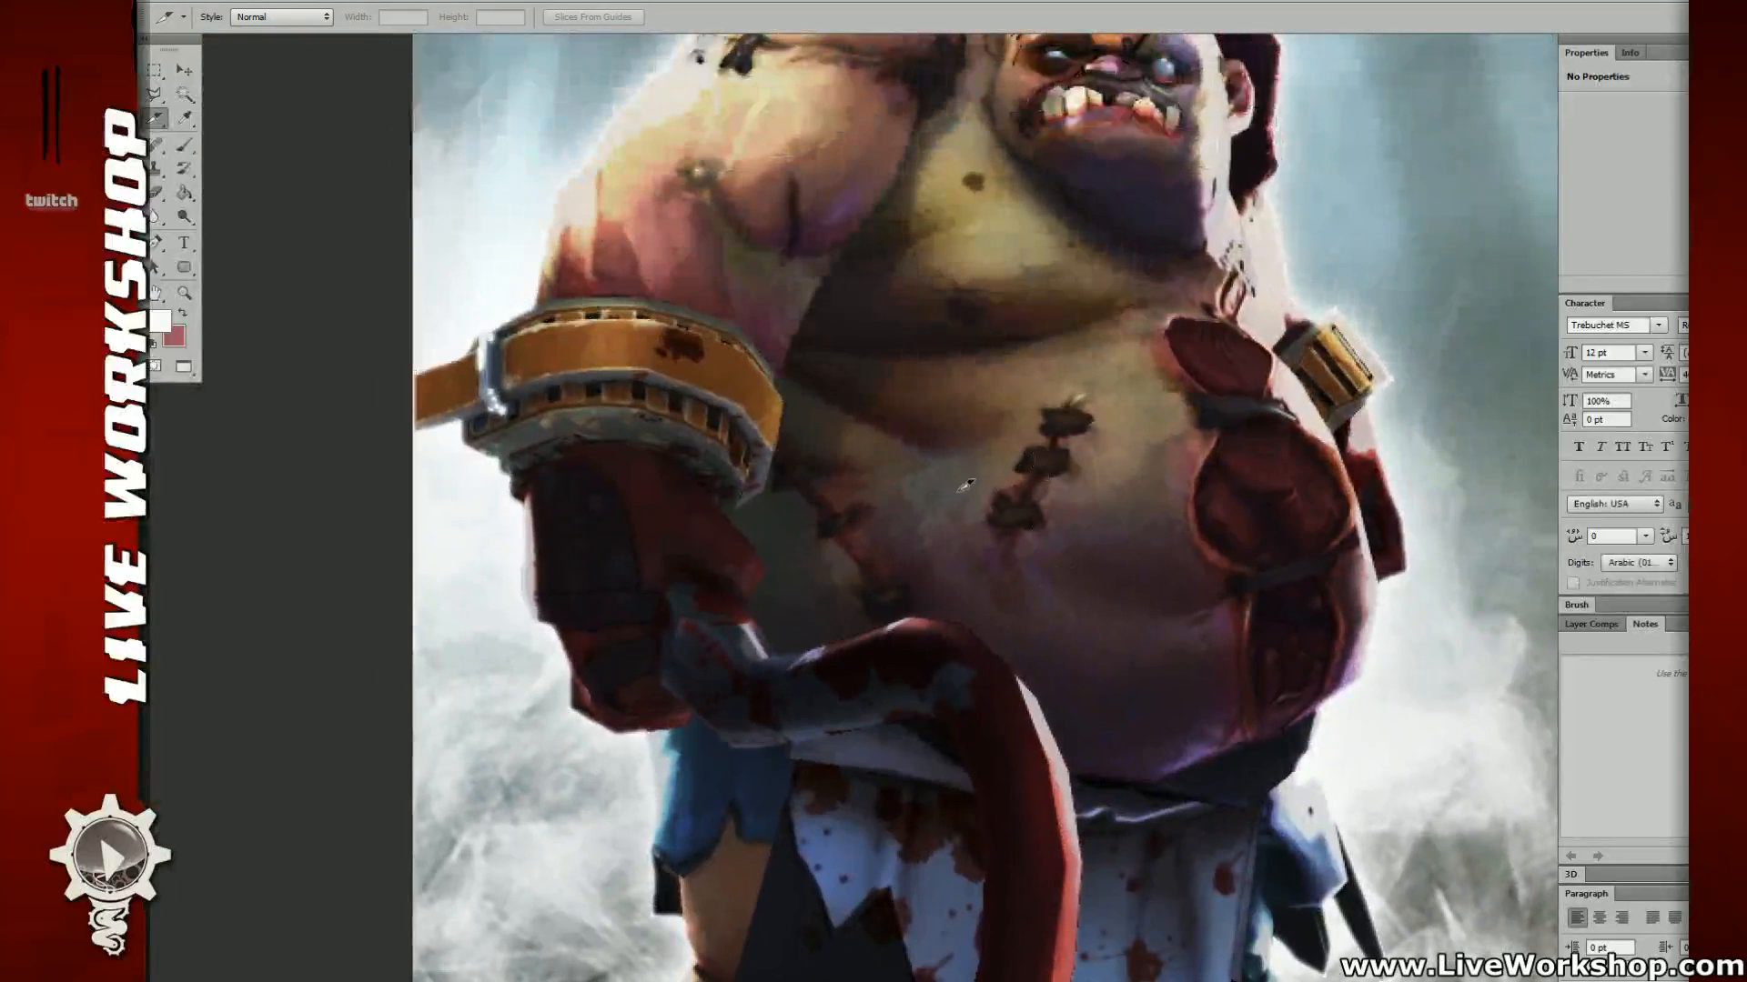
{"action": "key", "text": "l"}
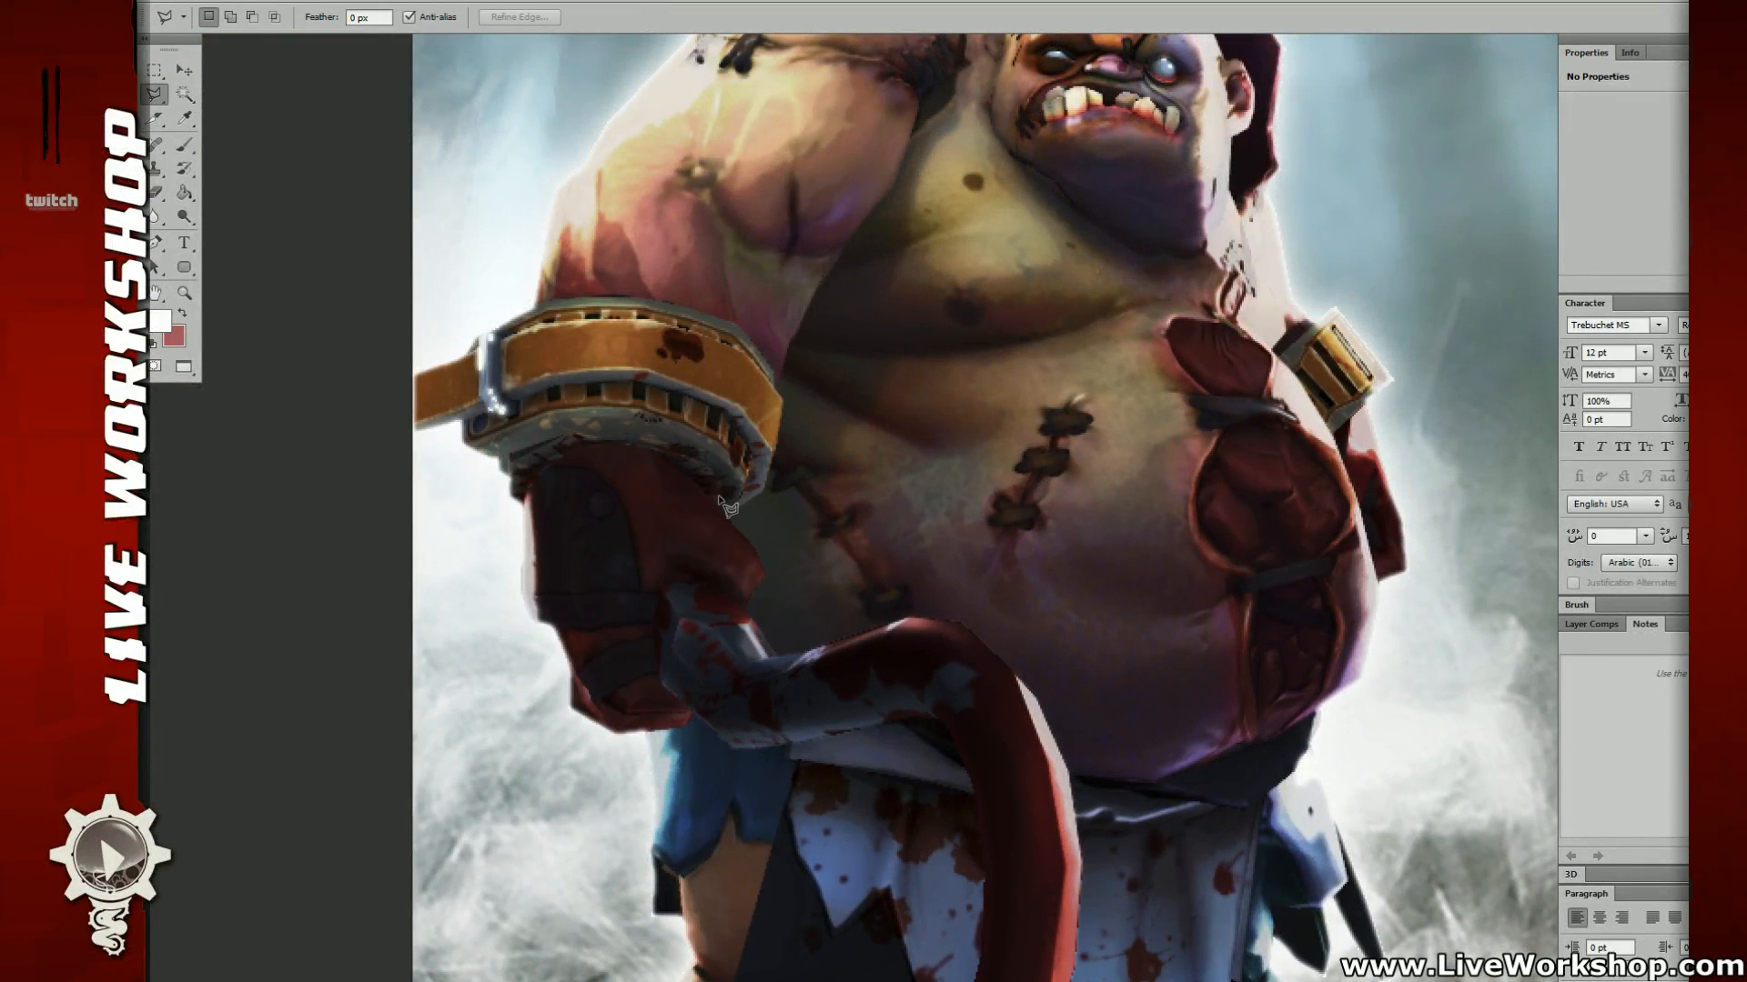
Step: Trace the inner glove edge, the top of the hook's handle and the hook's outer curve with the Polygonal Lasso
{"action": "left_click_drag", "start_coordinate": [755, 521], "coordinate": [746, 474]}
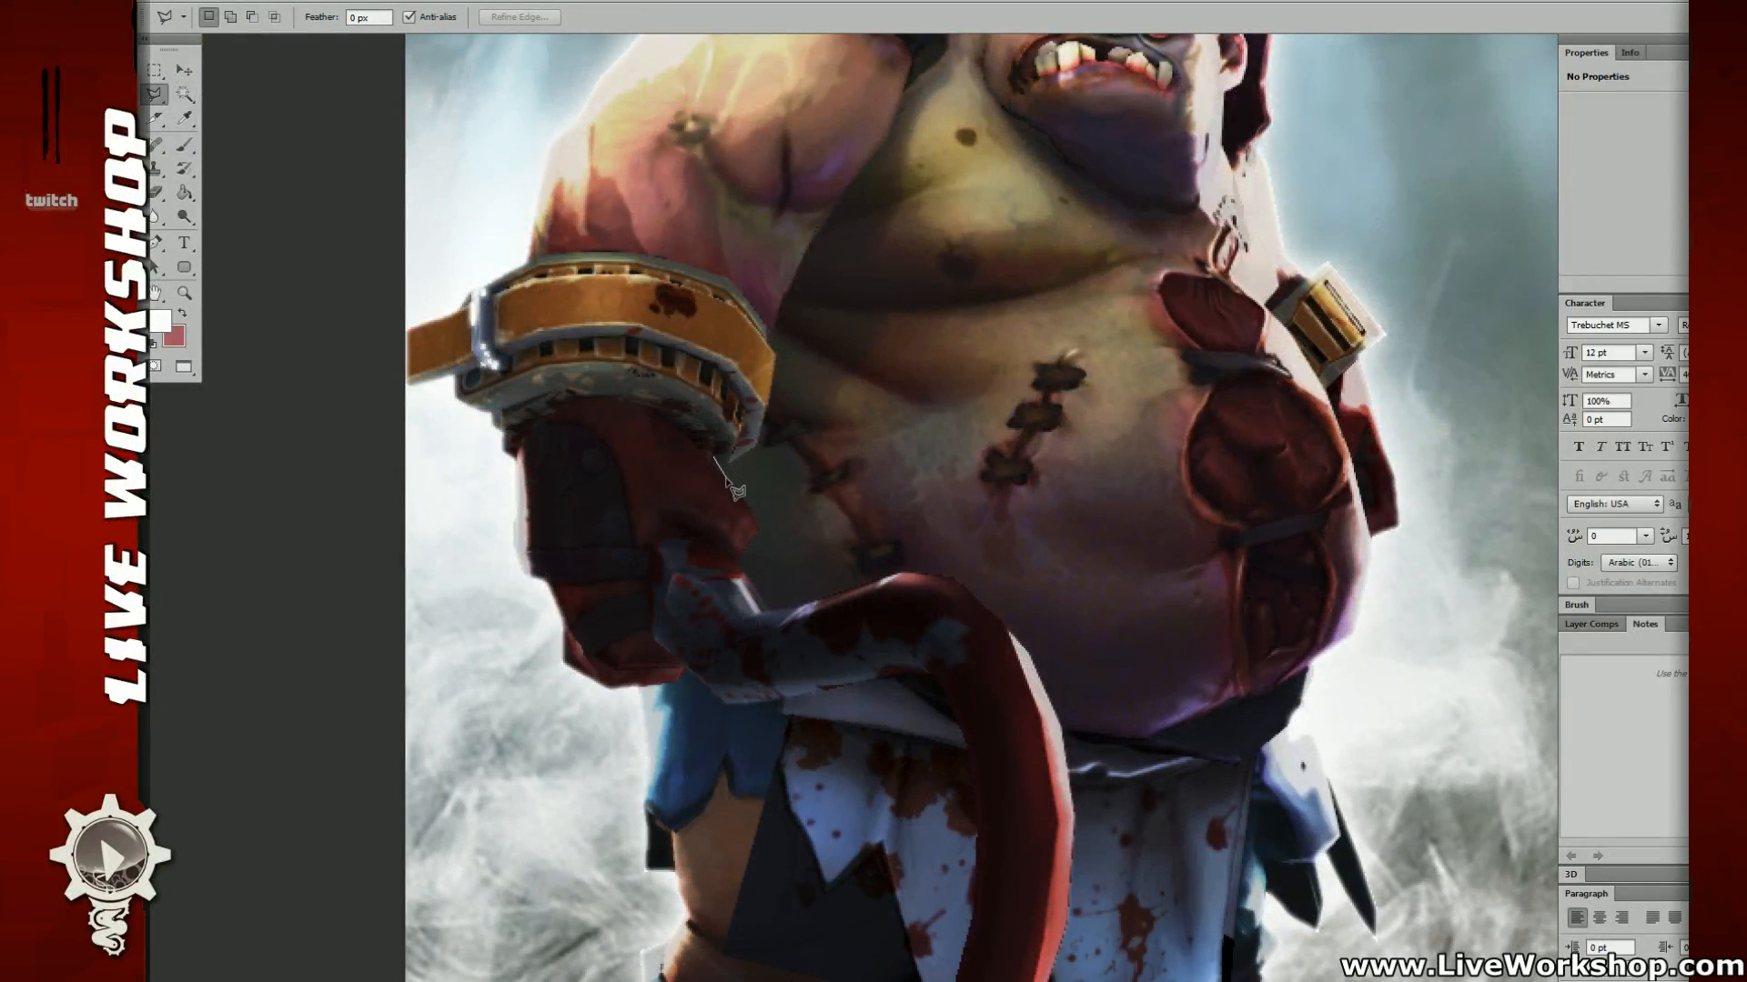
{"action": "left_click", "coordinate": [759, 531]}
{"action": "left_click", "coordinate": [740, 563]}
{"action": "left_click", "coordinate": [766, 614]}
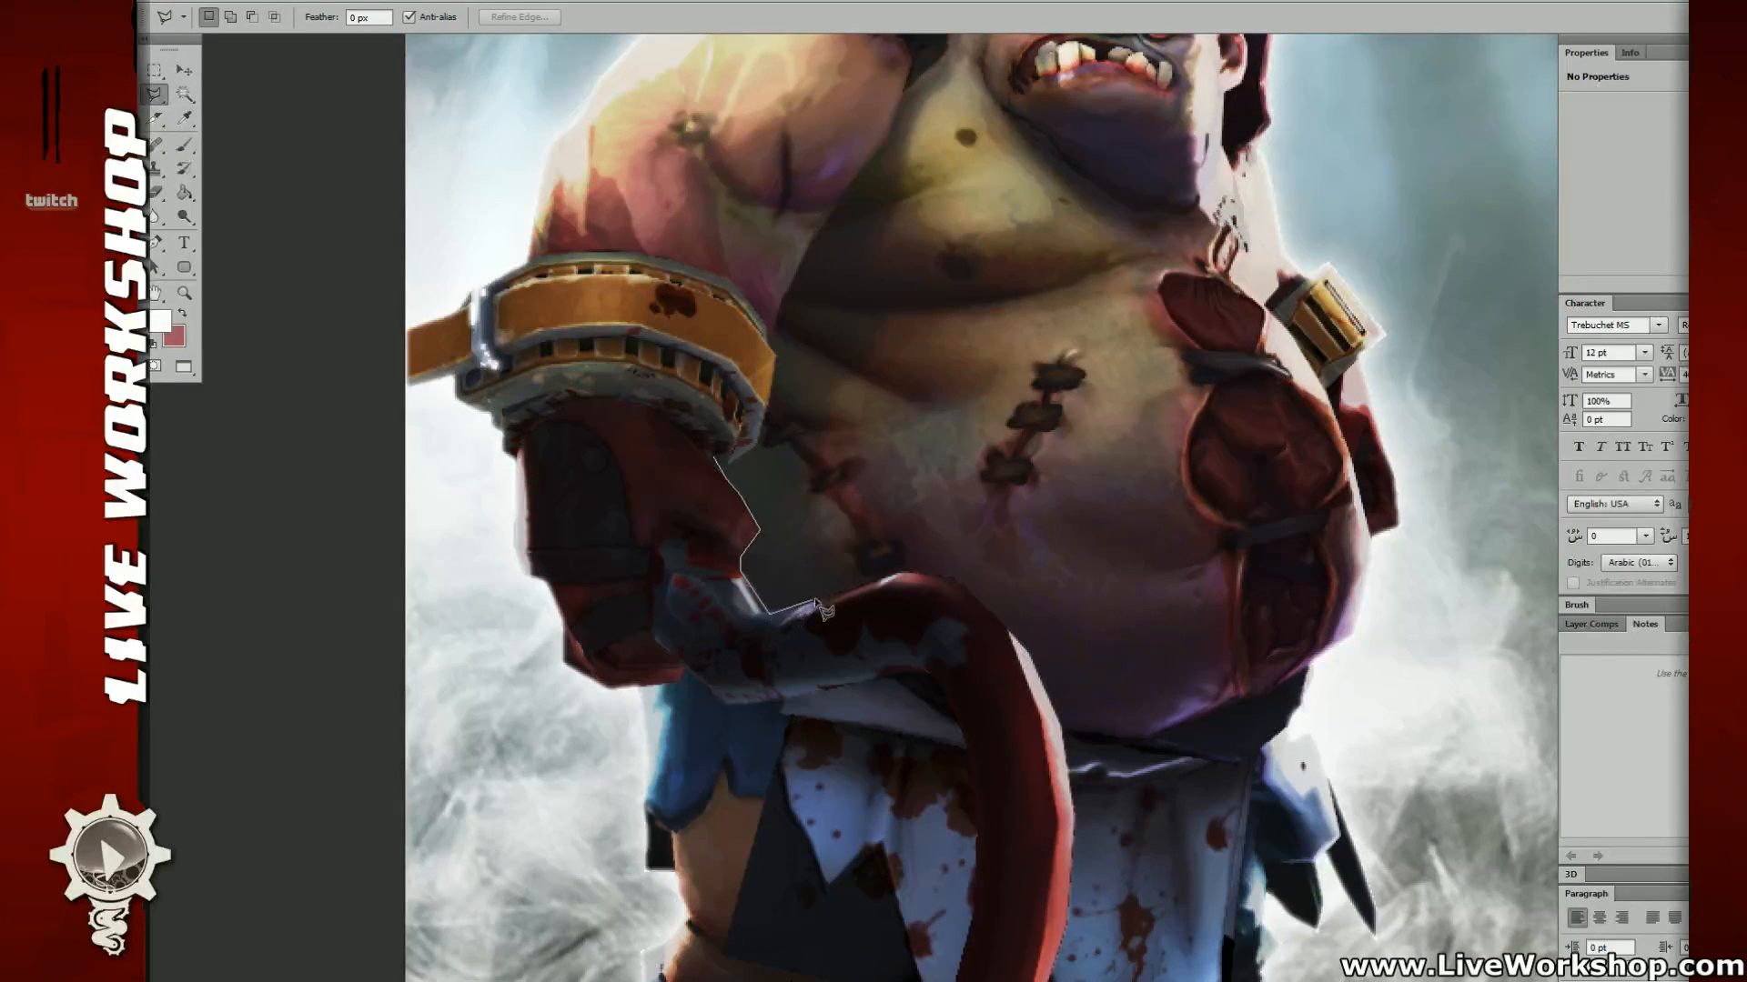
{"action": "left_click", "coordinate": [898, 573]}
{"action": "left_click", "coordinate": [951, 576]}
{"action": "left_click_drag", "start_coordinate": [1056, 668], "coordinate": [999, 445]}
{"action": "left_click", "coordinate": [1005, 500]}
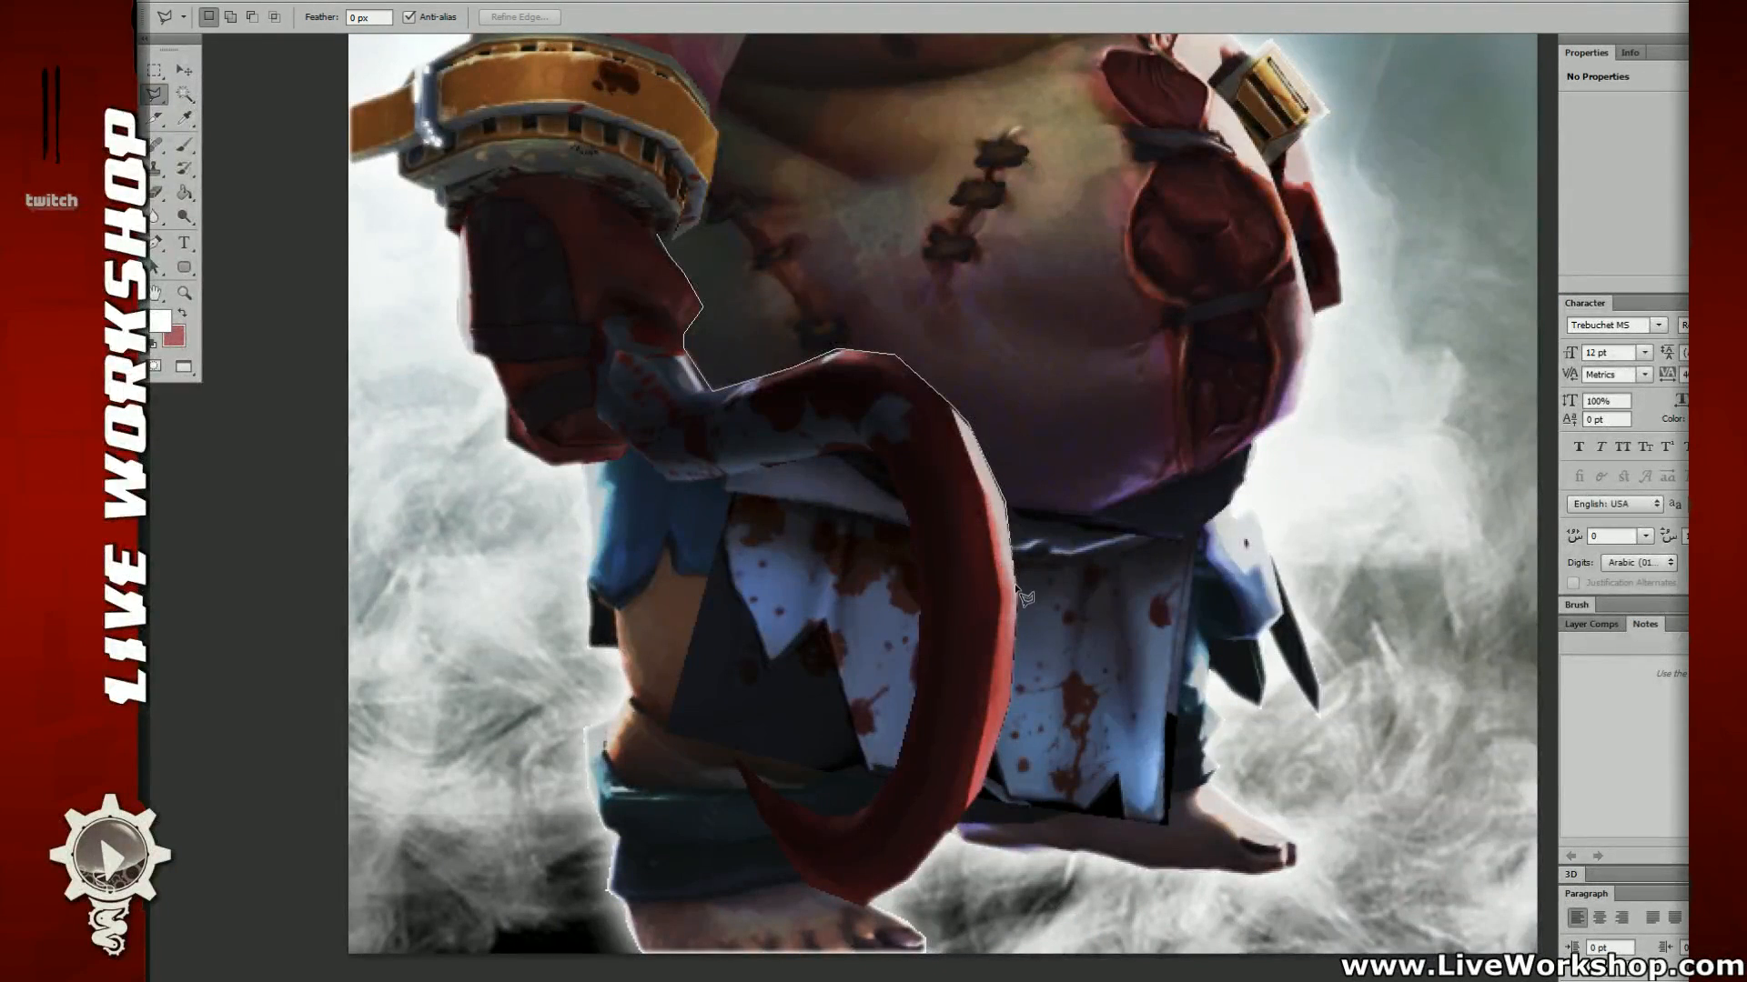
{"action": "left_click_drag", "start_coordinate": [1018, 602], "coordinate": [1082, 429]}
{"action": "left_click", "coordinate": [1081, 528]}
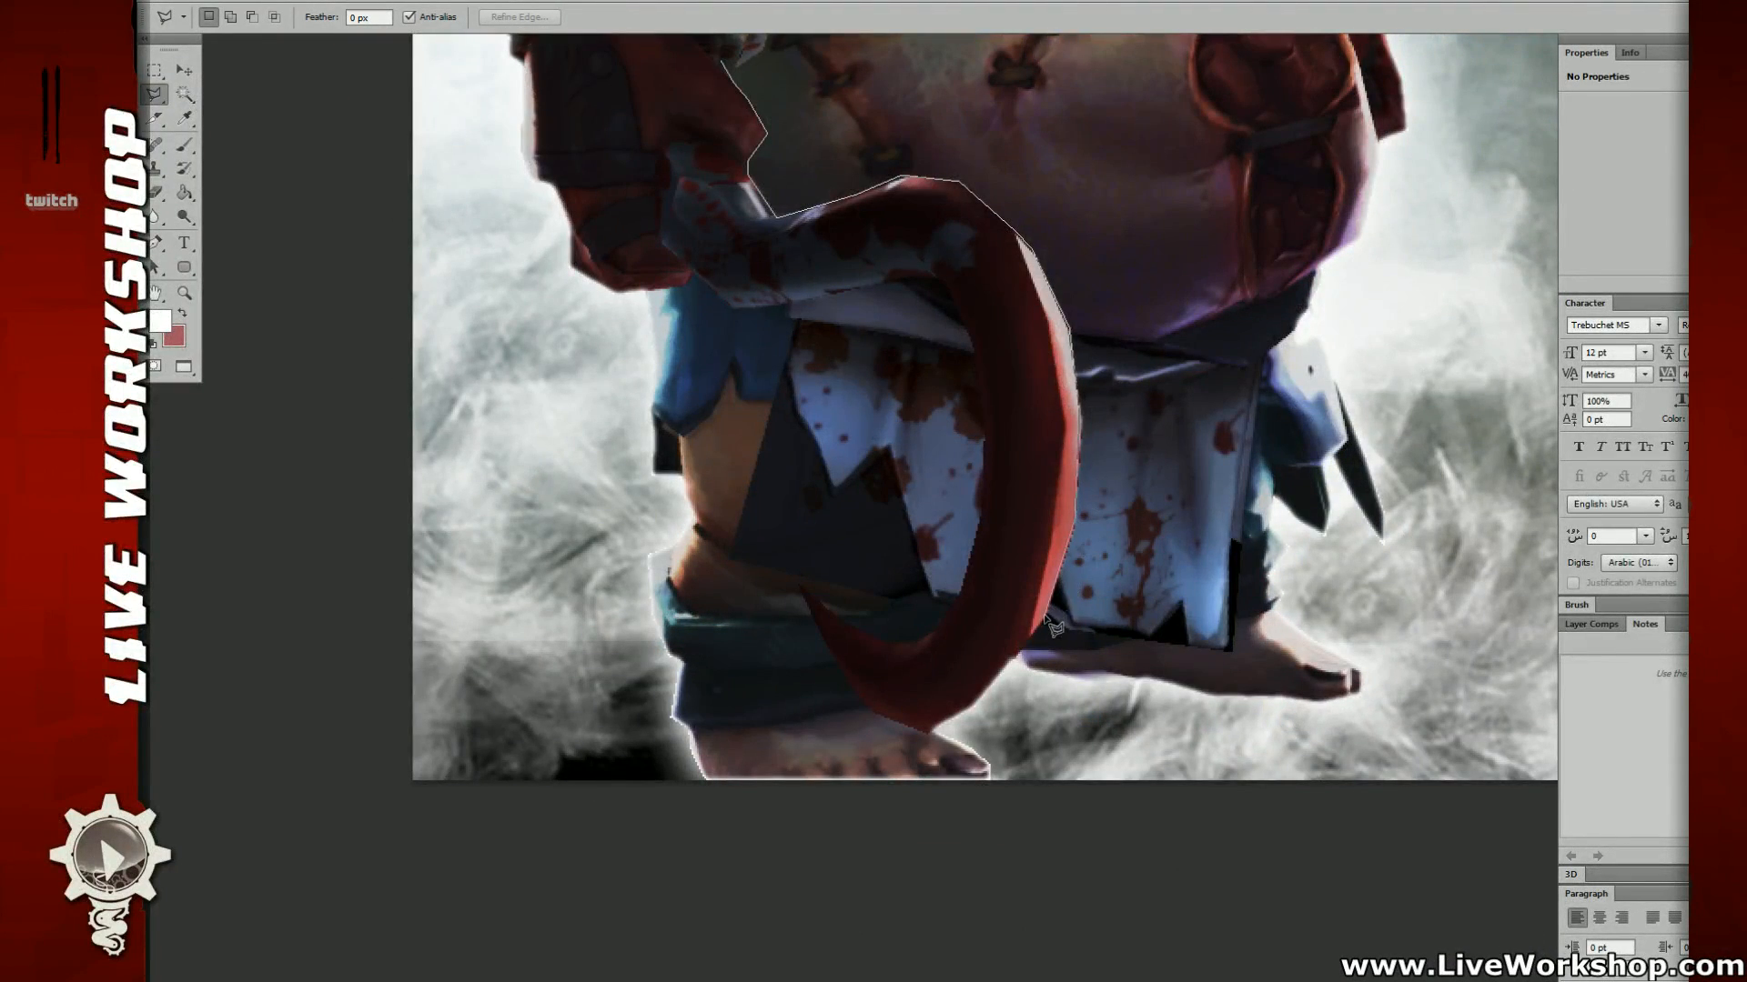
Step: Continue the lasso outline around the hook's pointed tip and up the inside of its curve
{"action": "left_click", "coordinate": [921, 729]}
{"action": "left_click", "coordinate": [871, 709]}
{"action": "left_click", "coordinate": [803, 586]}
{"action": "left_click", "coordinate": [873, 642]}
{"action": "left_click", "coordinate": [911, 643]}
{"action": "left_click", "coordinate": [964, 583]}
{"action": "left_click", "coordinate": [984, 507]}
{"action": "left_click", "coordinate": [982, 438]}
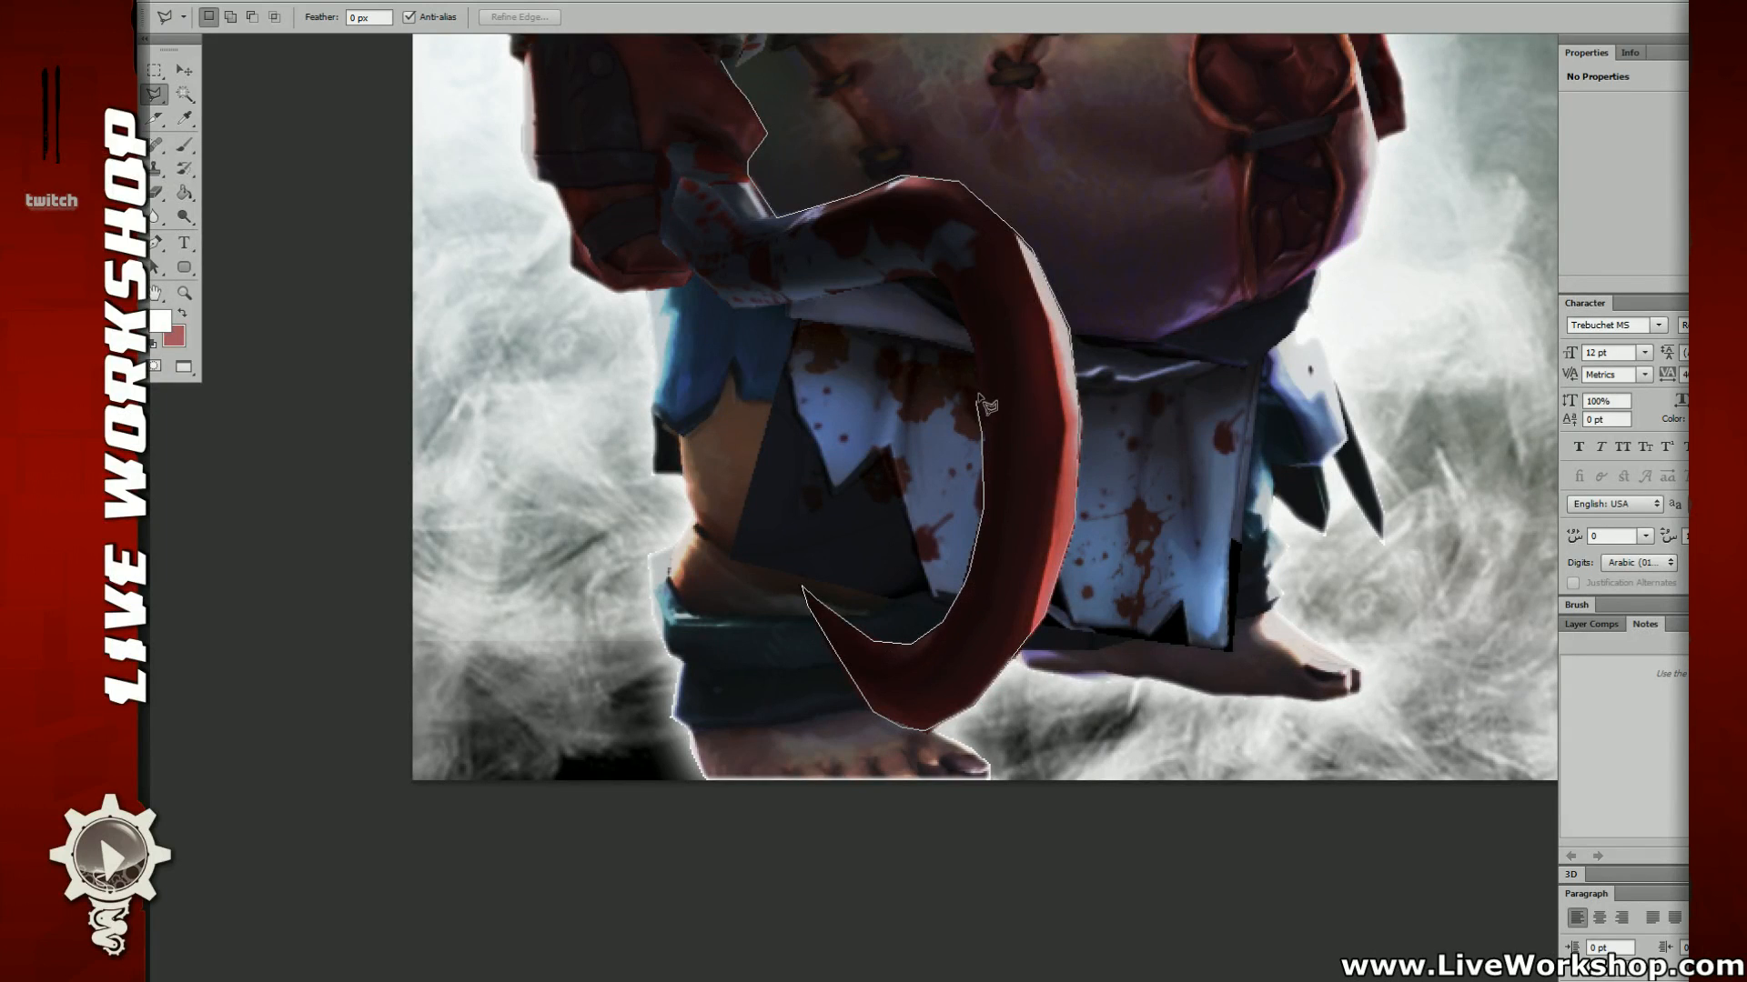
Step: Extend the outline along the underside of the hook's handle to the bottom of the gloved fist
{"action": "left_click", "coordinate": [971, 328]}
{"action": "left_click", "coordinate": [956, 297]}
{"action": "left_click", "coordinate": [936, 276]}
{"action": "left_click", "coordinate": [888, 275]}
{"action": "left_click", "coordinate": [813, 295]}
{"action": "left_click", "coordinate": [746, 306]}
{"action": "left_click", "coordinate": [718, 299]}
{"action": "left_click", "coordinate": [640, 288]}
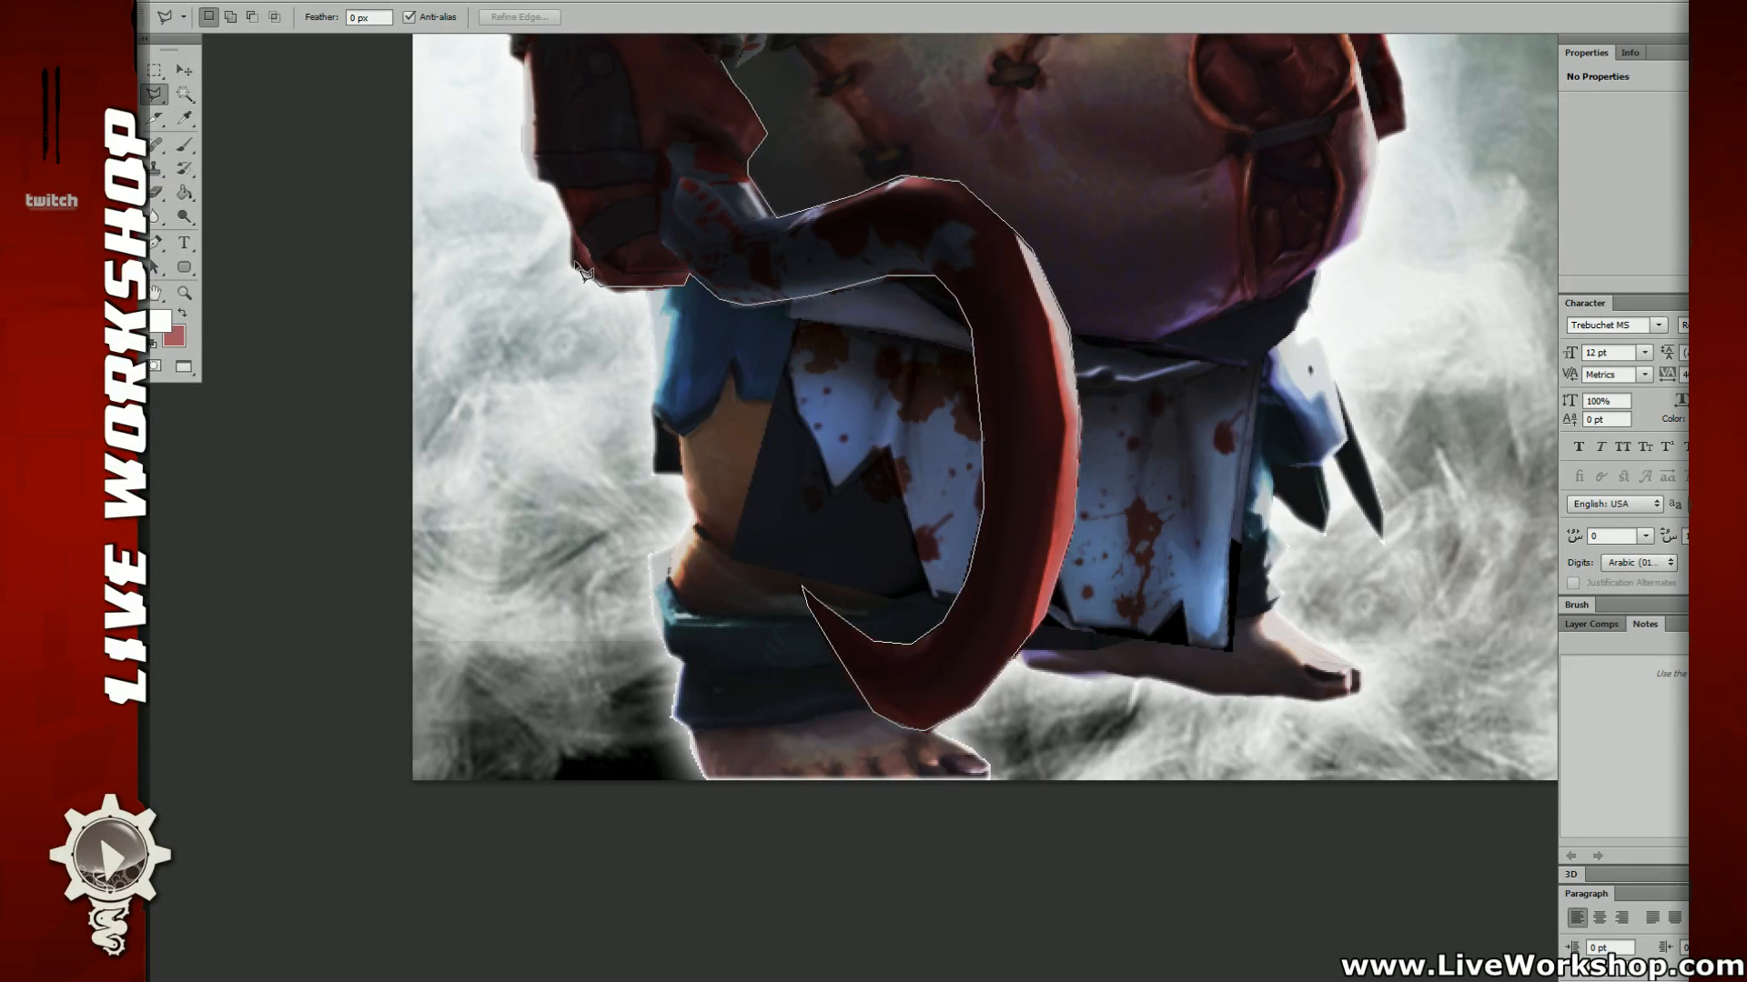
Step: Trace the outer edge of the gloved forearm and around the end of the armband's strap
{"action": "left_click_drag", "start_coordinate": [527, 118], "coordinate": [640, 478]}
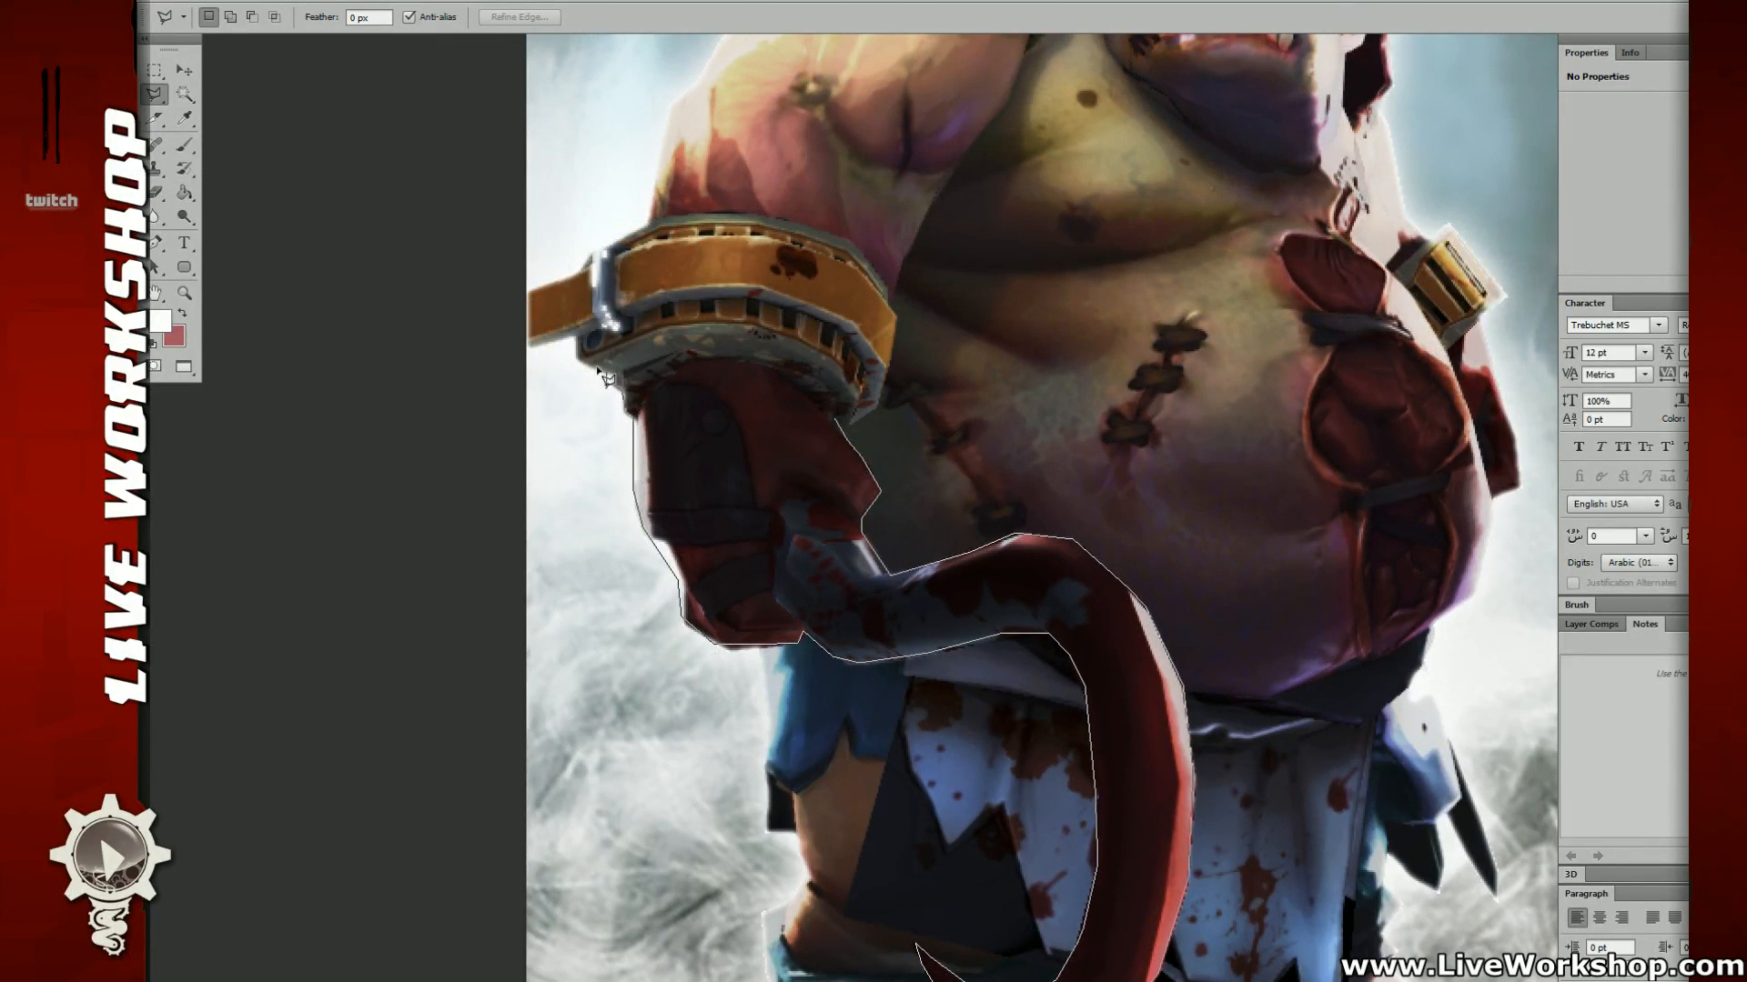
{"action": "left_click", "coordinate": [531, 343]}
{"action": "left_click", "coordinate": [514, 303]}
{"action": "left_click", "coordinate": [591, 255]}
Step: Outline the upper arm up to the shoulder and back down to the armband, closing the arm-and-hook selection
{"action": "left_click_drag", "start_coordinate": [692, 190], "coordinate": [622, 446]}
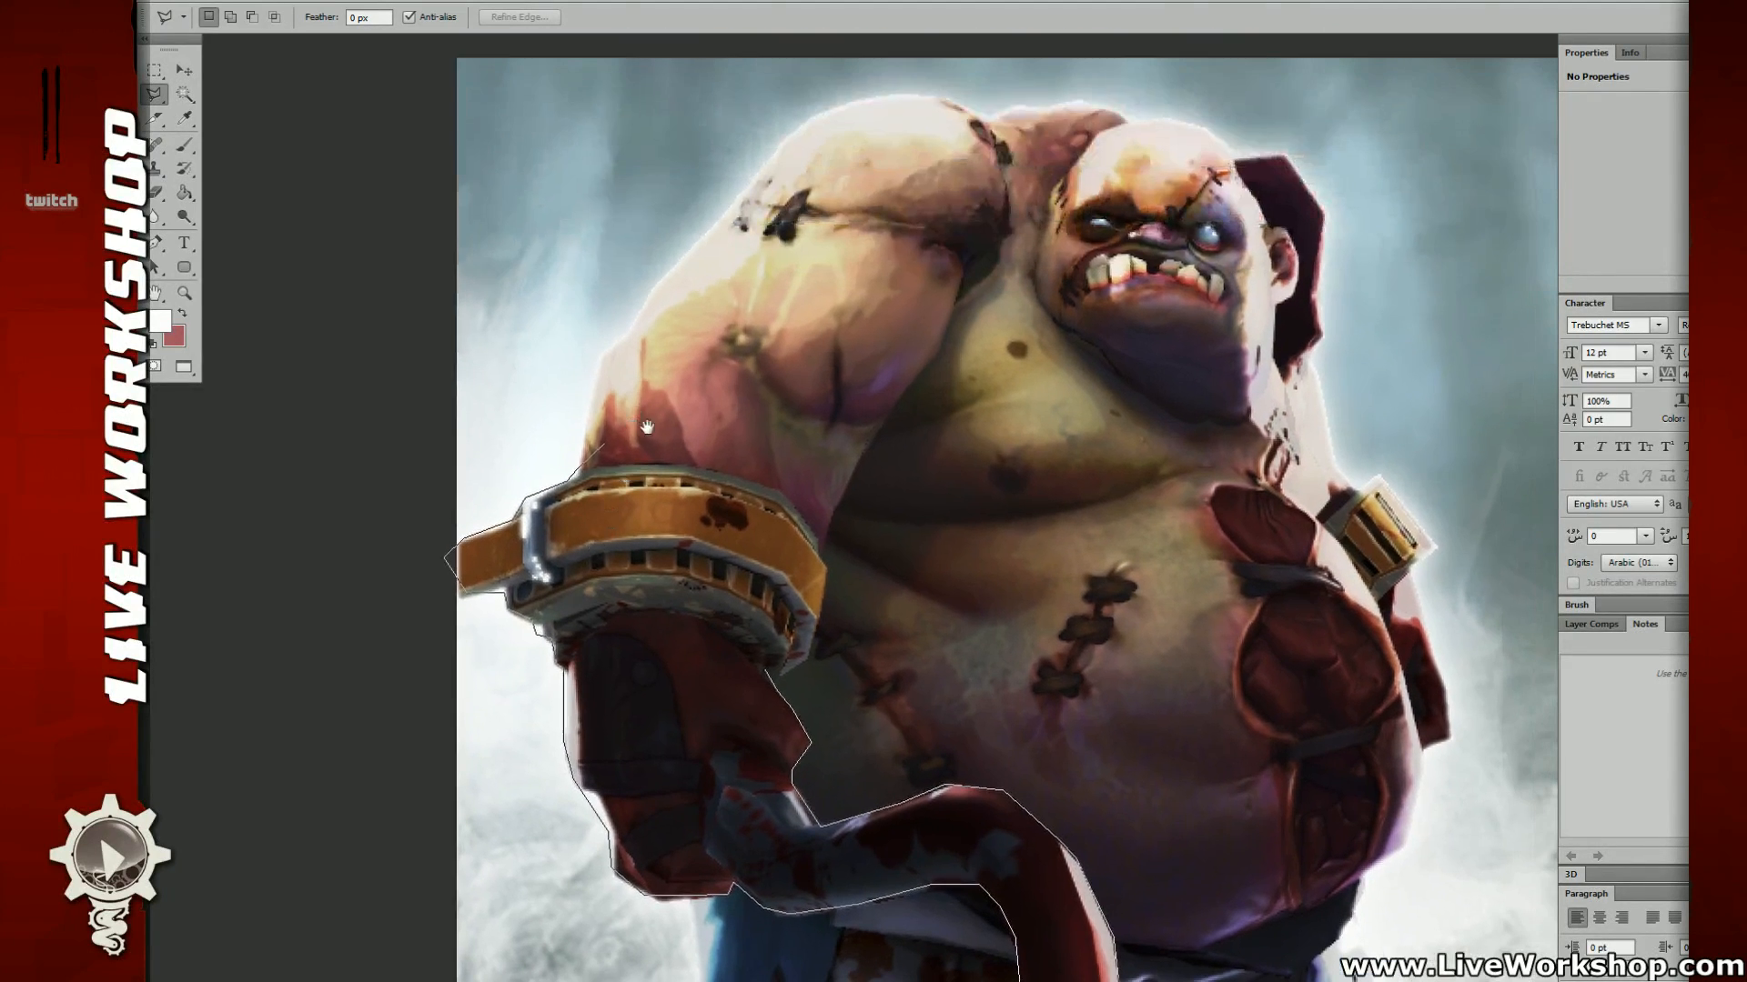
{"action": "left_click", "coordinate": [816, 151]}
{"action": "left_click", "coordinate": [925, 289]}
{"action": "left_click", "coordinate": [921, 358]}
{"action": "left_click", "coordinate": [845, 486]}
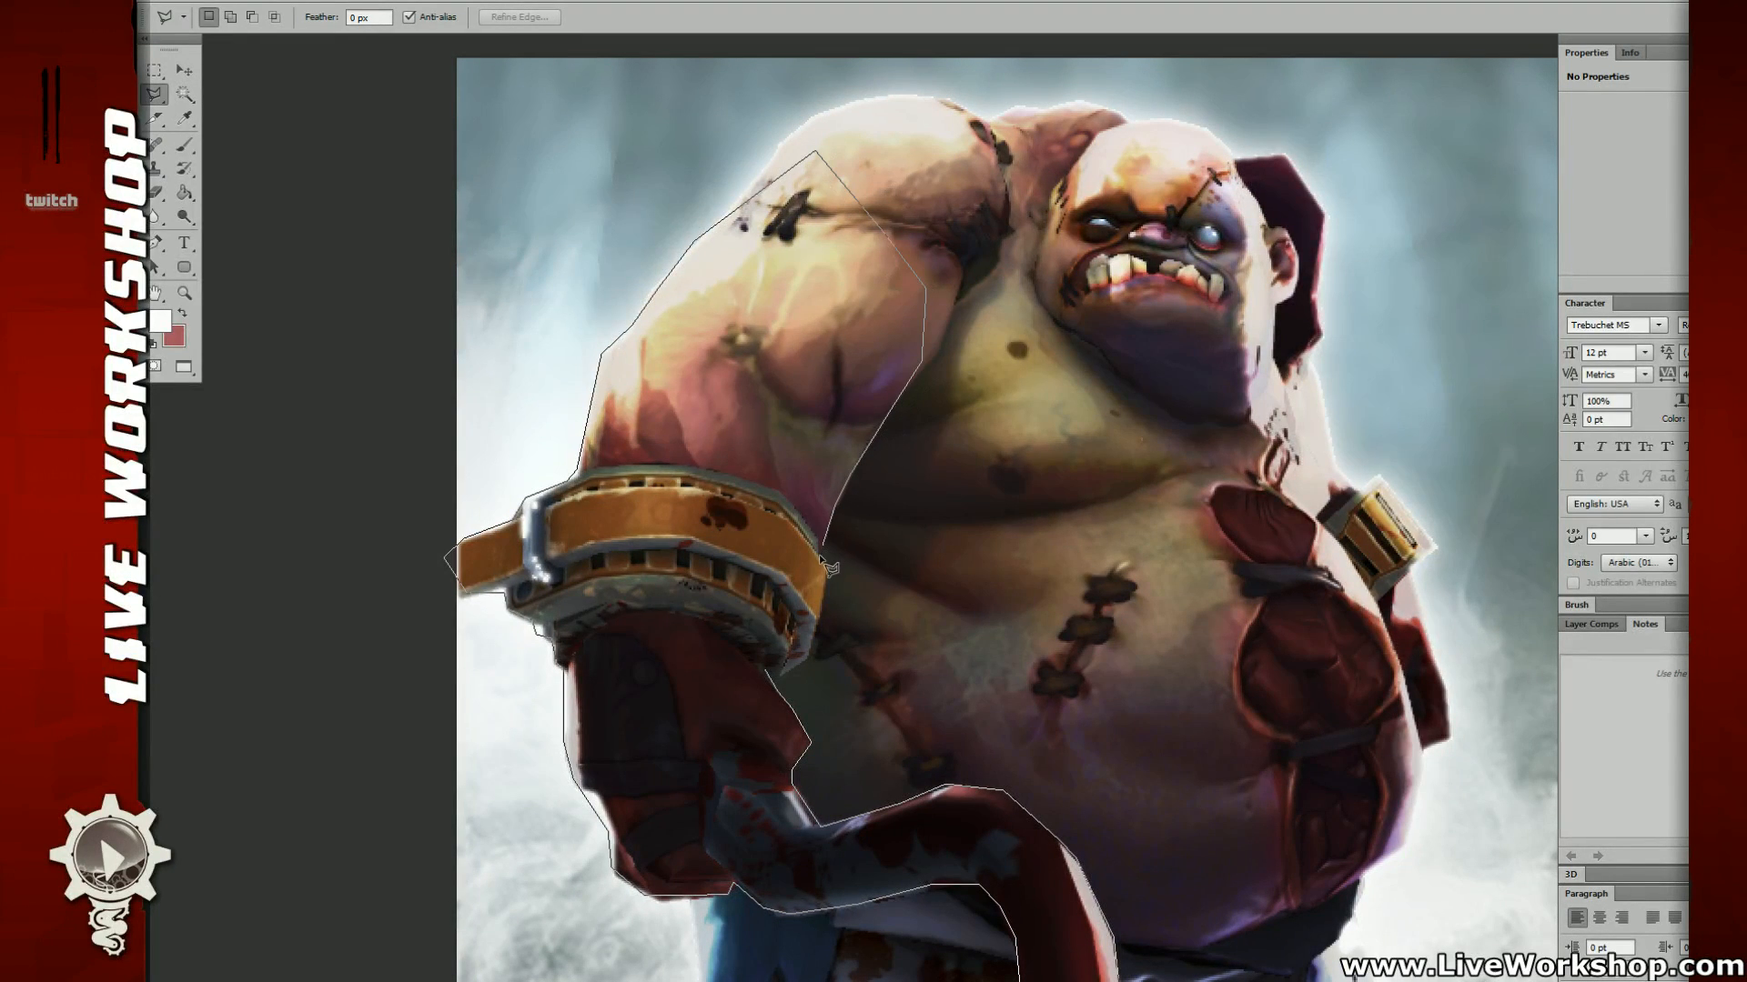
{"action": "left_click", "coordinate": [821, 554]}
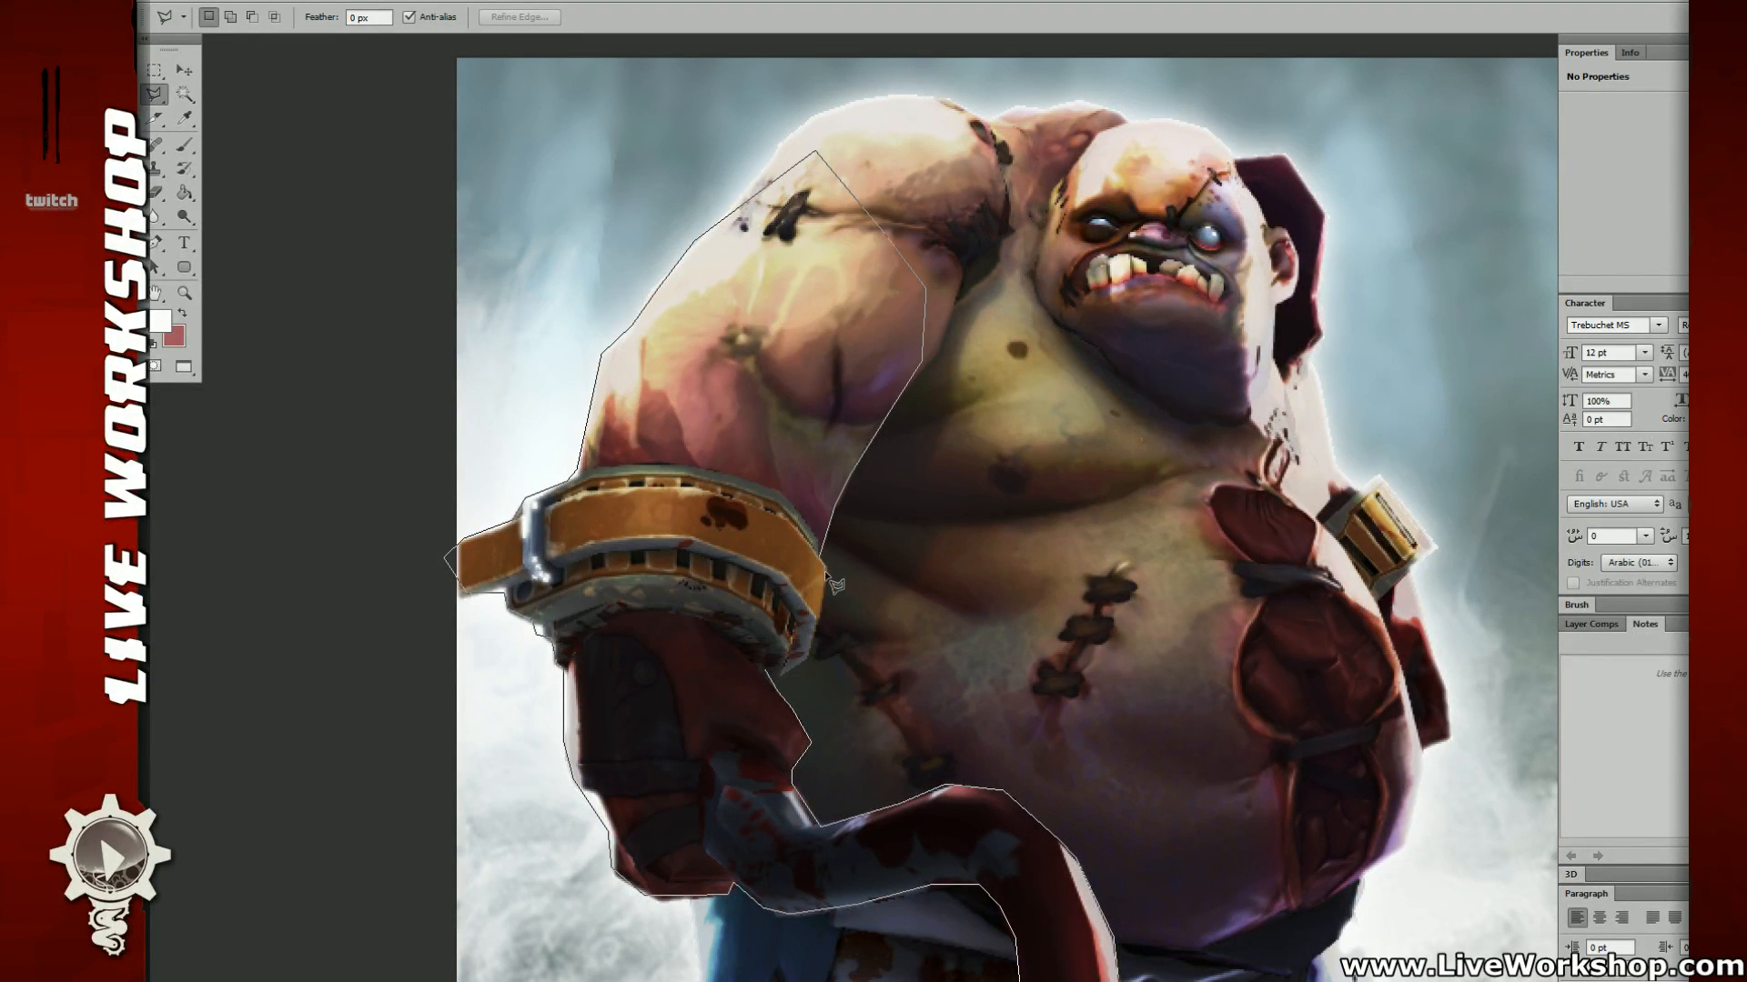
{"action": "left_click", "coordinate": [767, 671]}
{"action": "left_click_drag", "start_coordinate": [920, 612], "coordinate": [958, 374]}
{"action": "key", "text": "ctrl+minus"}
{"action": "key", "text": "ctrl+minus"}
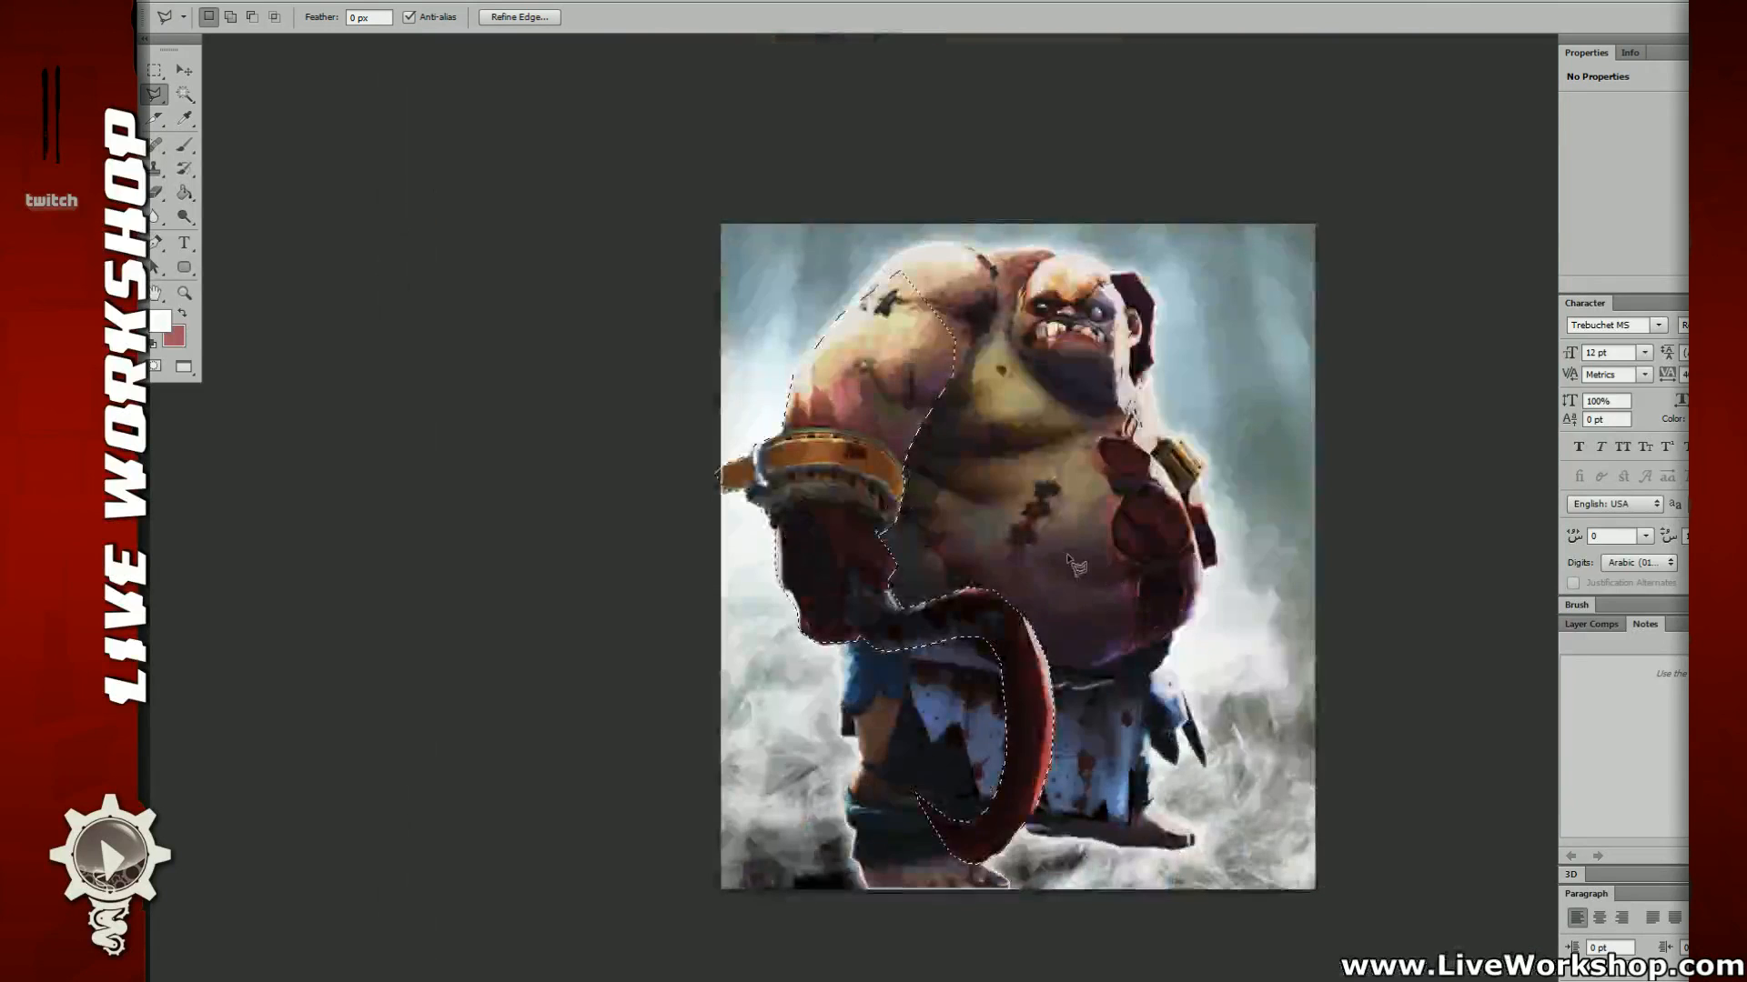
Step: Duplicate the merged layer, delete everything outside the arm-and-hook selection from the copy, and deselect
{"action": "left_click_drag", "start_coordinate": [1216, 459], "coordinate": [1150, 437]}
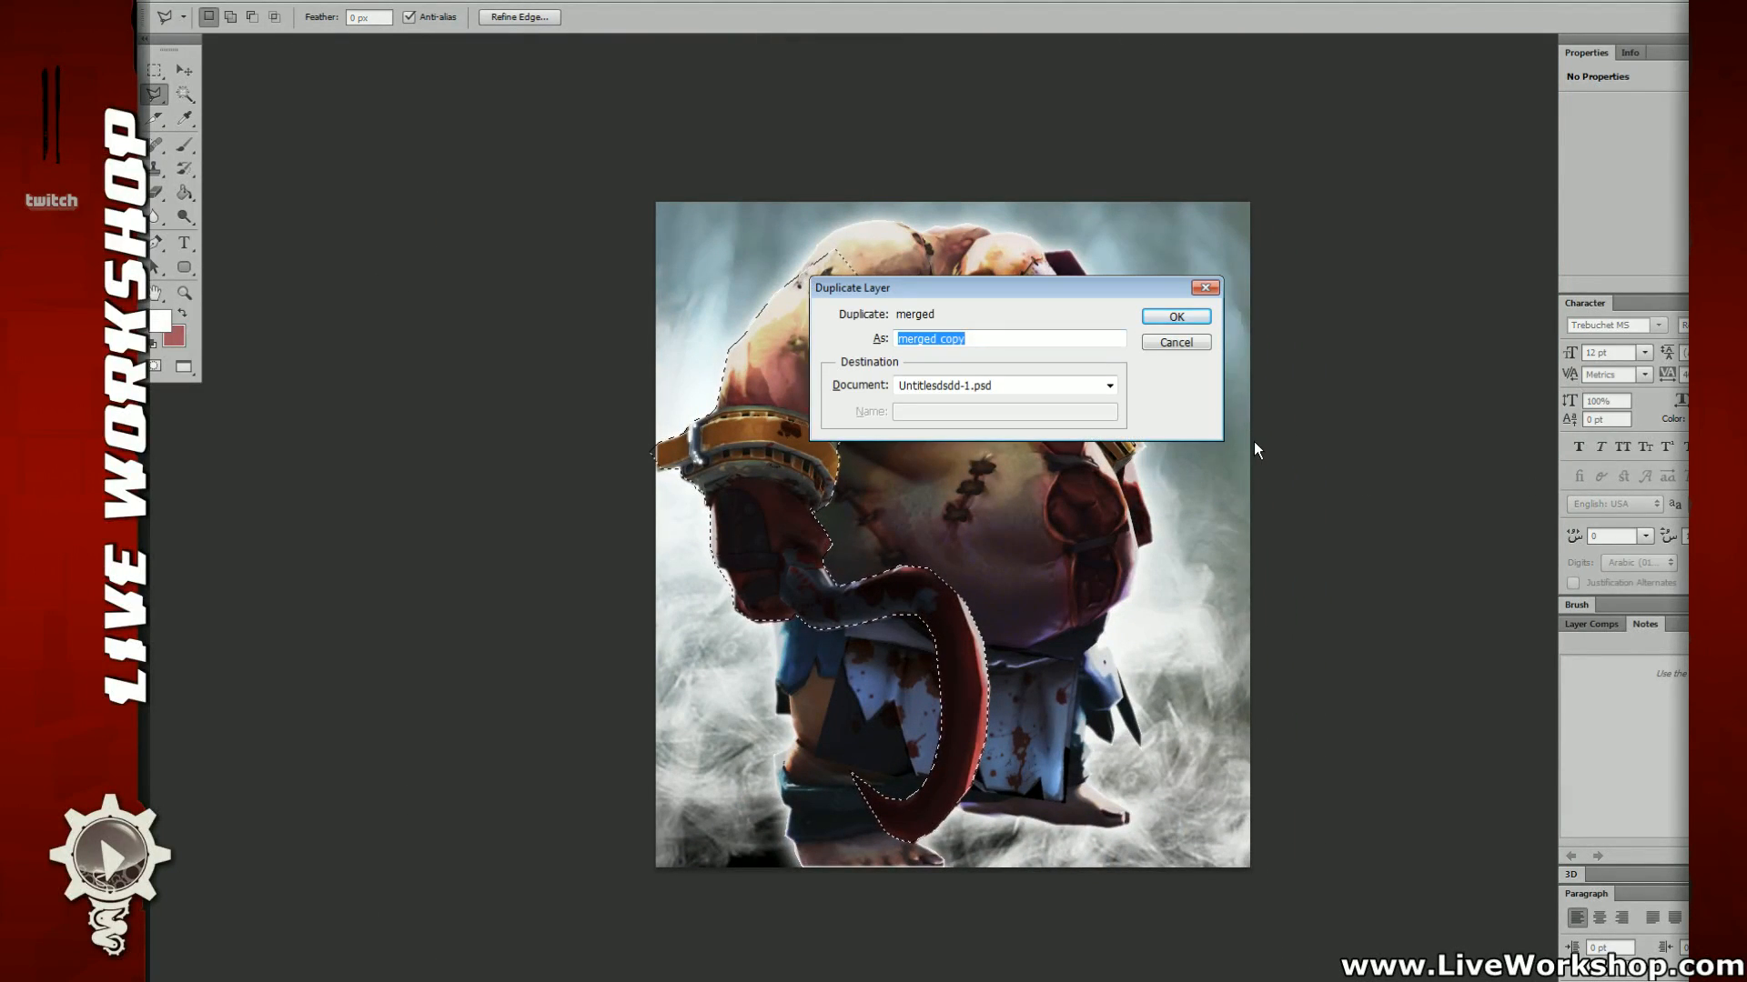
{"action": "key", "text": "Return"}
{"action": "key", "text": "ctrl+shift+i"}
{"action": "key", "text": "Delete"}
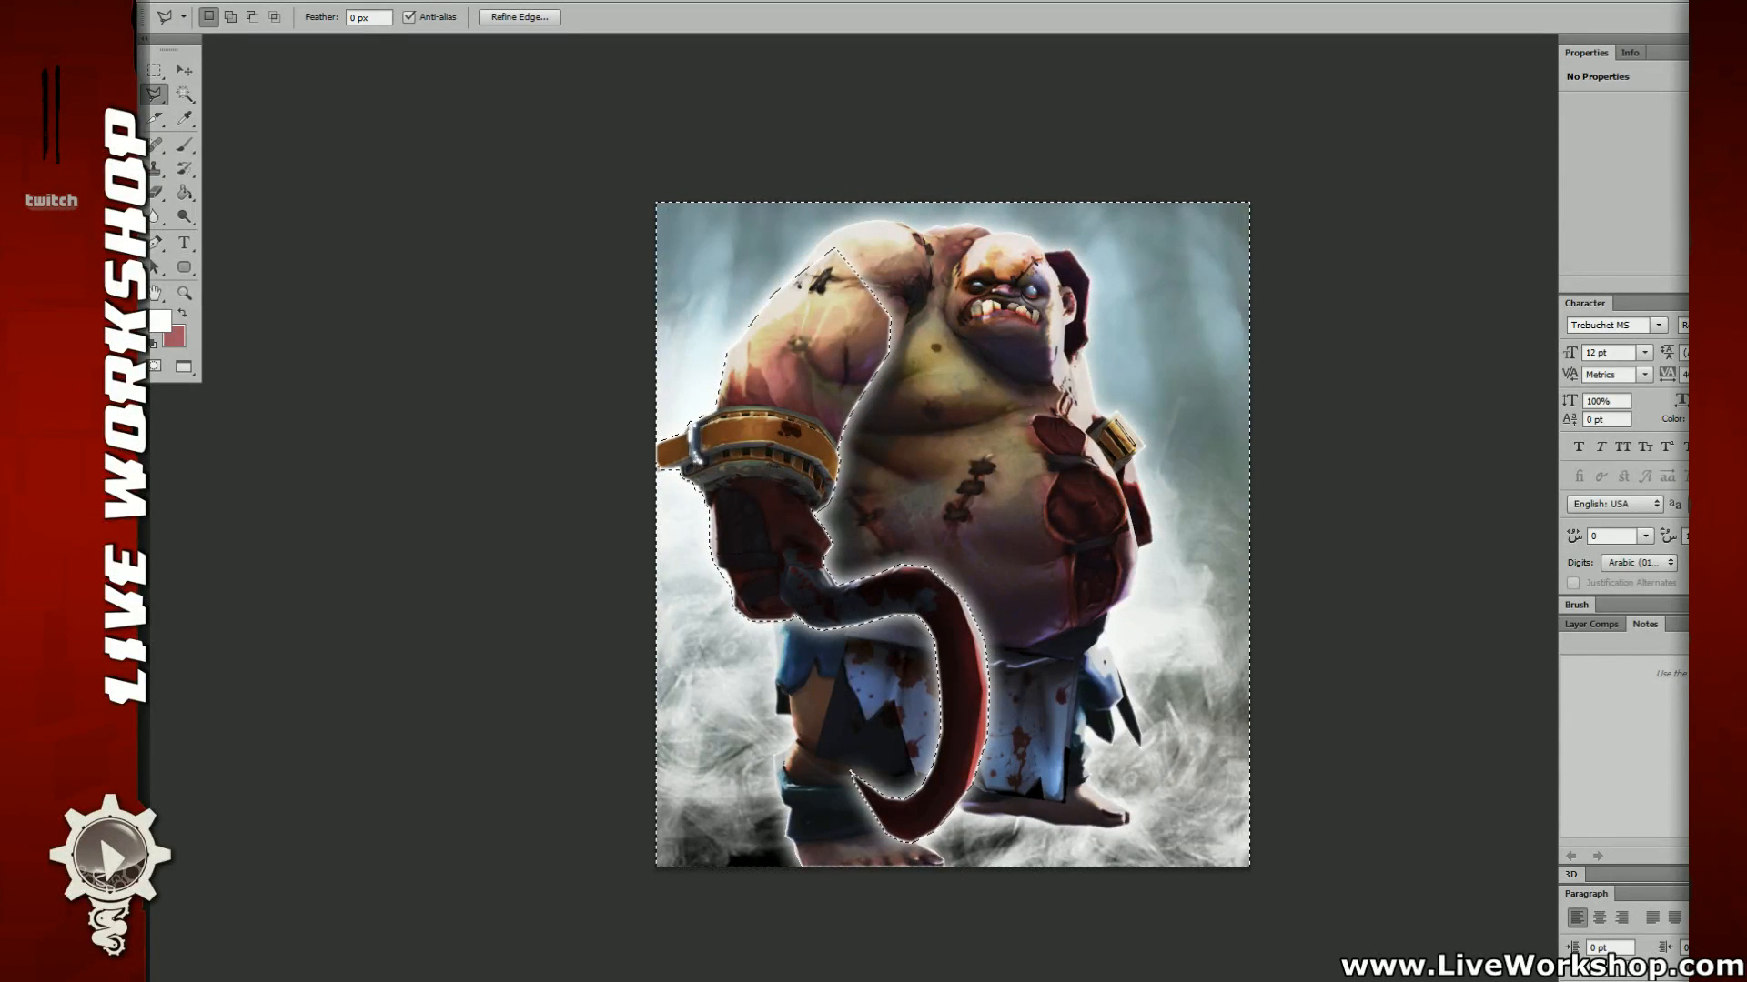
{"action": "key", "text": "ctrl+z"}
{"action": "key", "text": "m"}
{"action": "left_click", "coordinate": [1199, 397]}
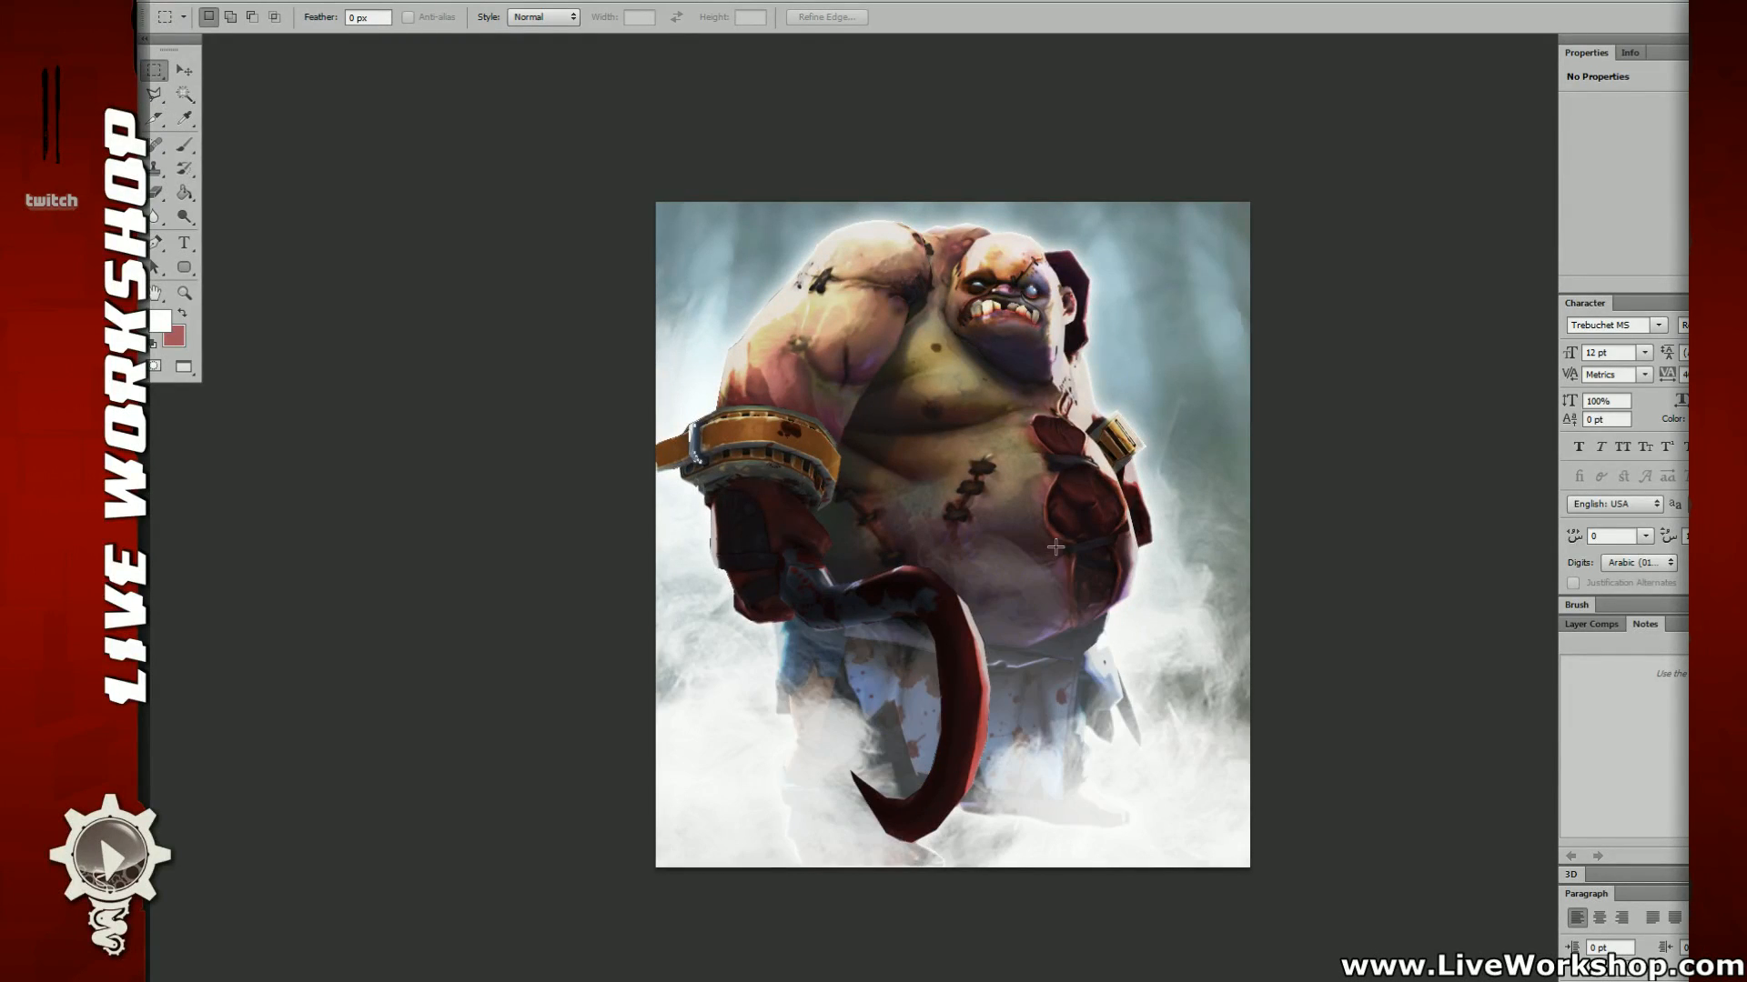
{"action": "left_click_drag", "start_coordinate": [1082, 457], "coordinate": [1037, 542]}
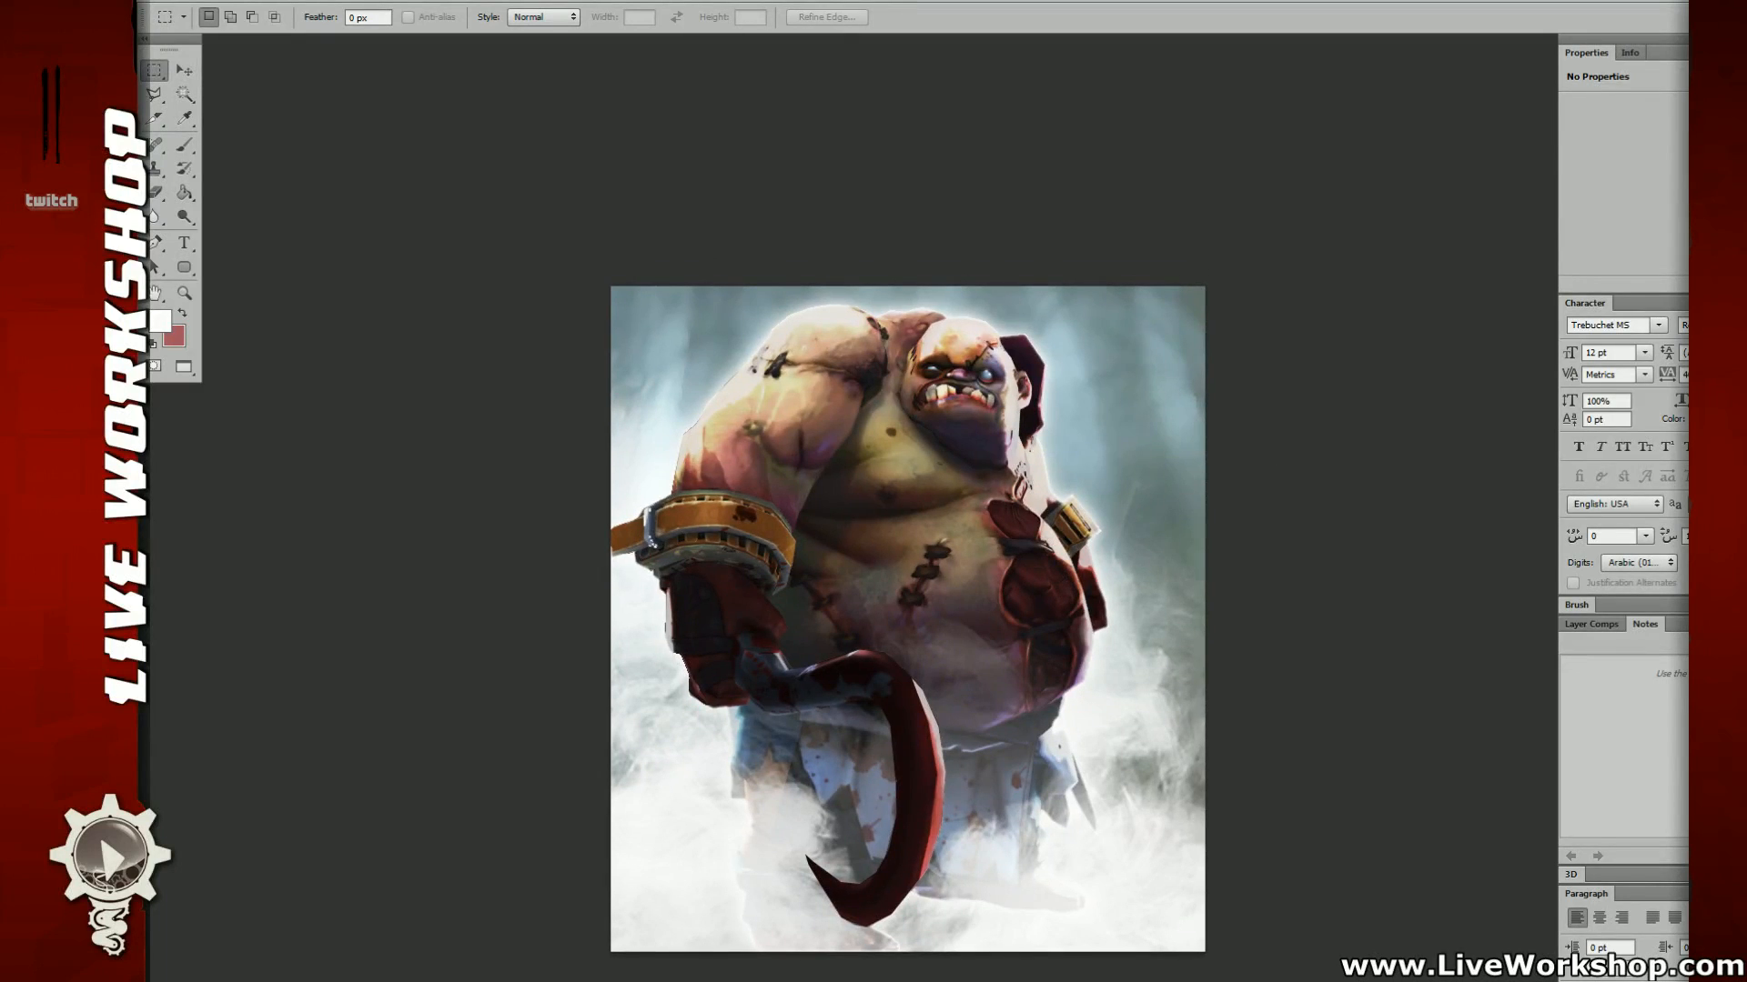
Step: Start a Polygonal Lasso outline along the back edge of the character's head and around the ear
{"action": "key", "text": "l"}
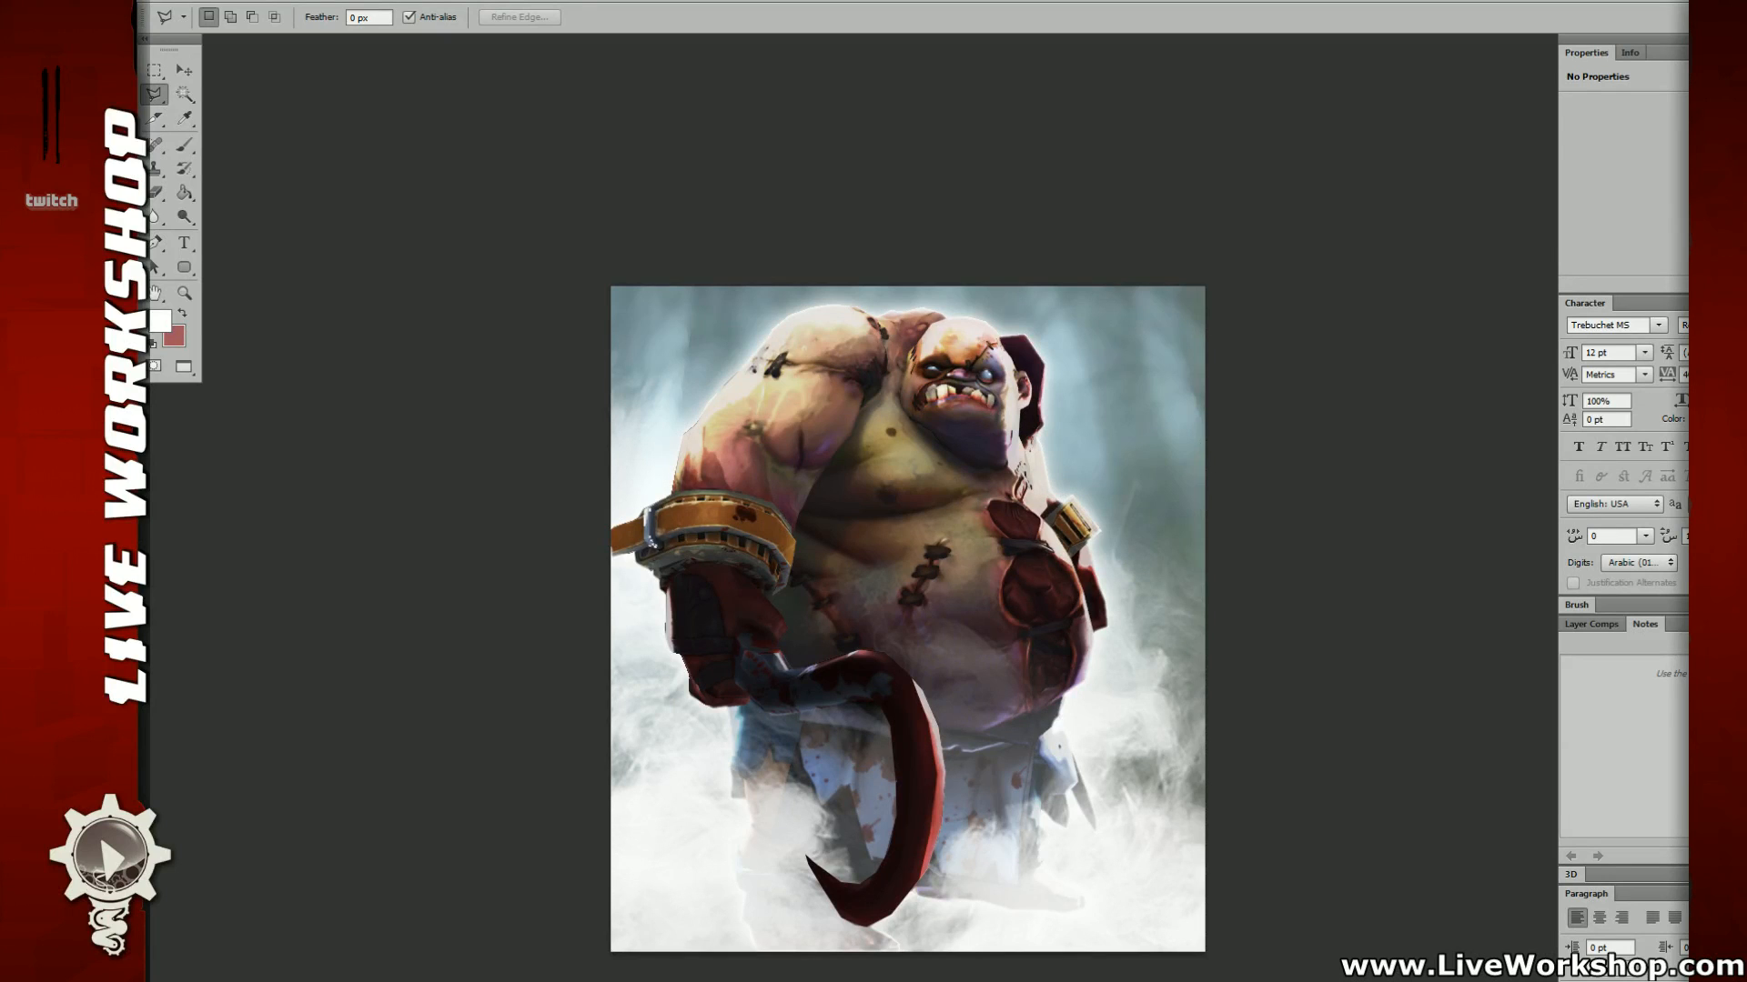
{"action": "left_click_drag", "start_coordinate": [1139, 535], "coordinate": [1069, 568]}
{"action": "key", "text": "ctrl+plus"}
{"action": "key", "text": "ctrl+plus"}
{"action": "left_click_drag", "start_coordinate": [1092, 666], "coordinate": [1149, 807]}
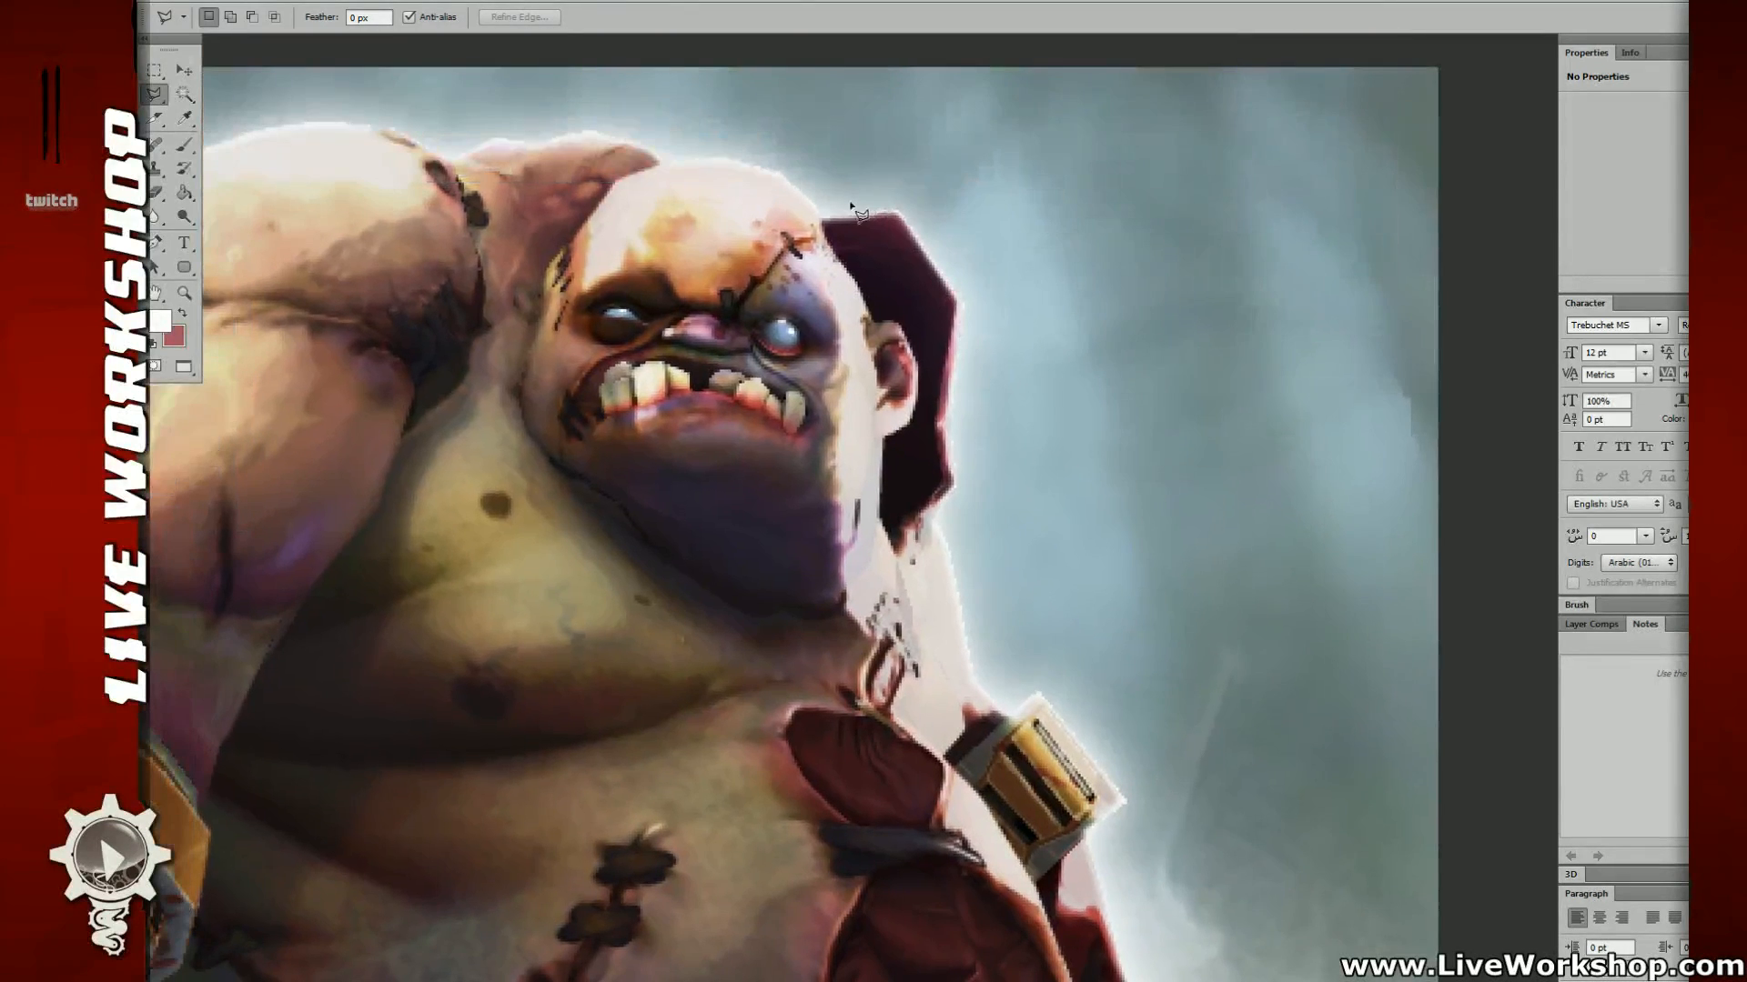
{"action": "left_click", "coordinate": [822, 239]}
{"action": "left_click", "coordinate": [875, 320]}
{"action": "left_click", "coordinate": [916, 366]}
{"action": "left_click", "coordinate": [916, 400]}
{"action": "left_click", "coordinate": [882, 439]}
Step: Continue the lasso outline down the neck and shoulder and along the outer edge of the belly to the waist
{"action": "mouse_move", "coordinate": [922, 521]}
{"action": "left_mouse_down"}
{"action": "mouse_move", "coordinate": [973, 218]}
{"action": "mouse_move", "coordinate": [1027, 232]}
{"action": "left_mouse_up"}
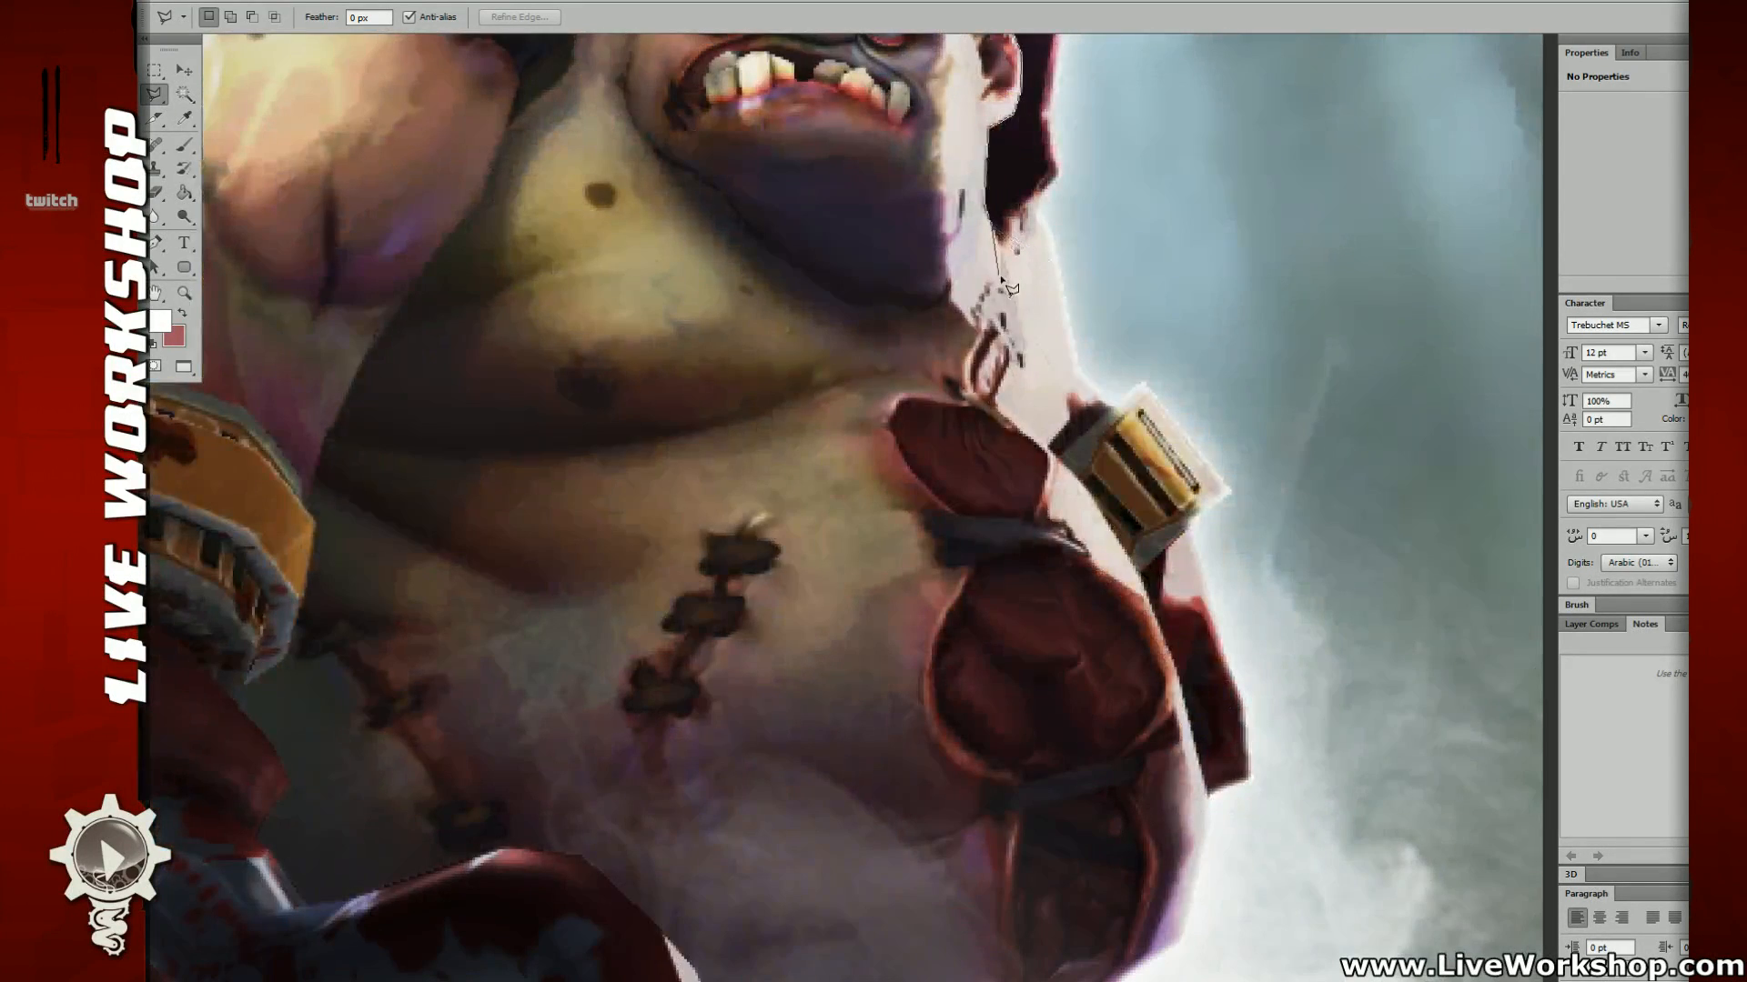
{"action": "left_click", "coordinate": [1026, 320]}
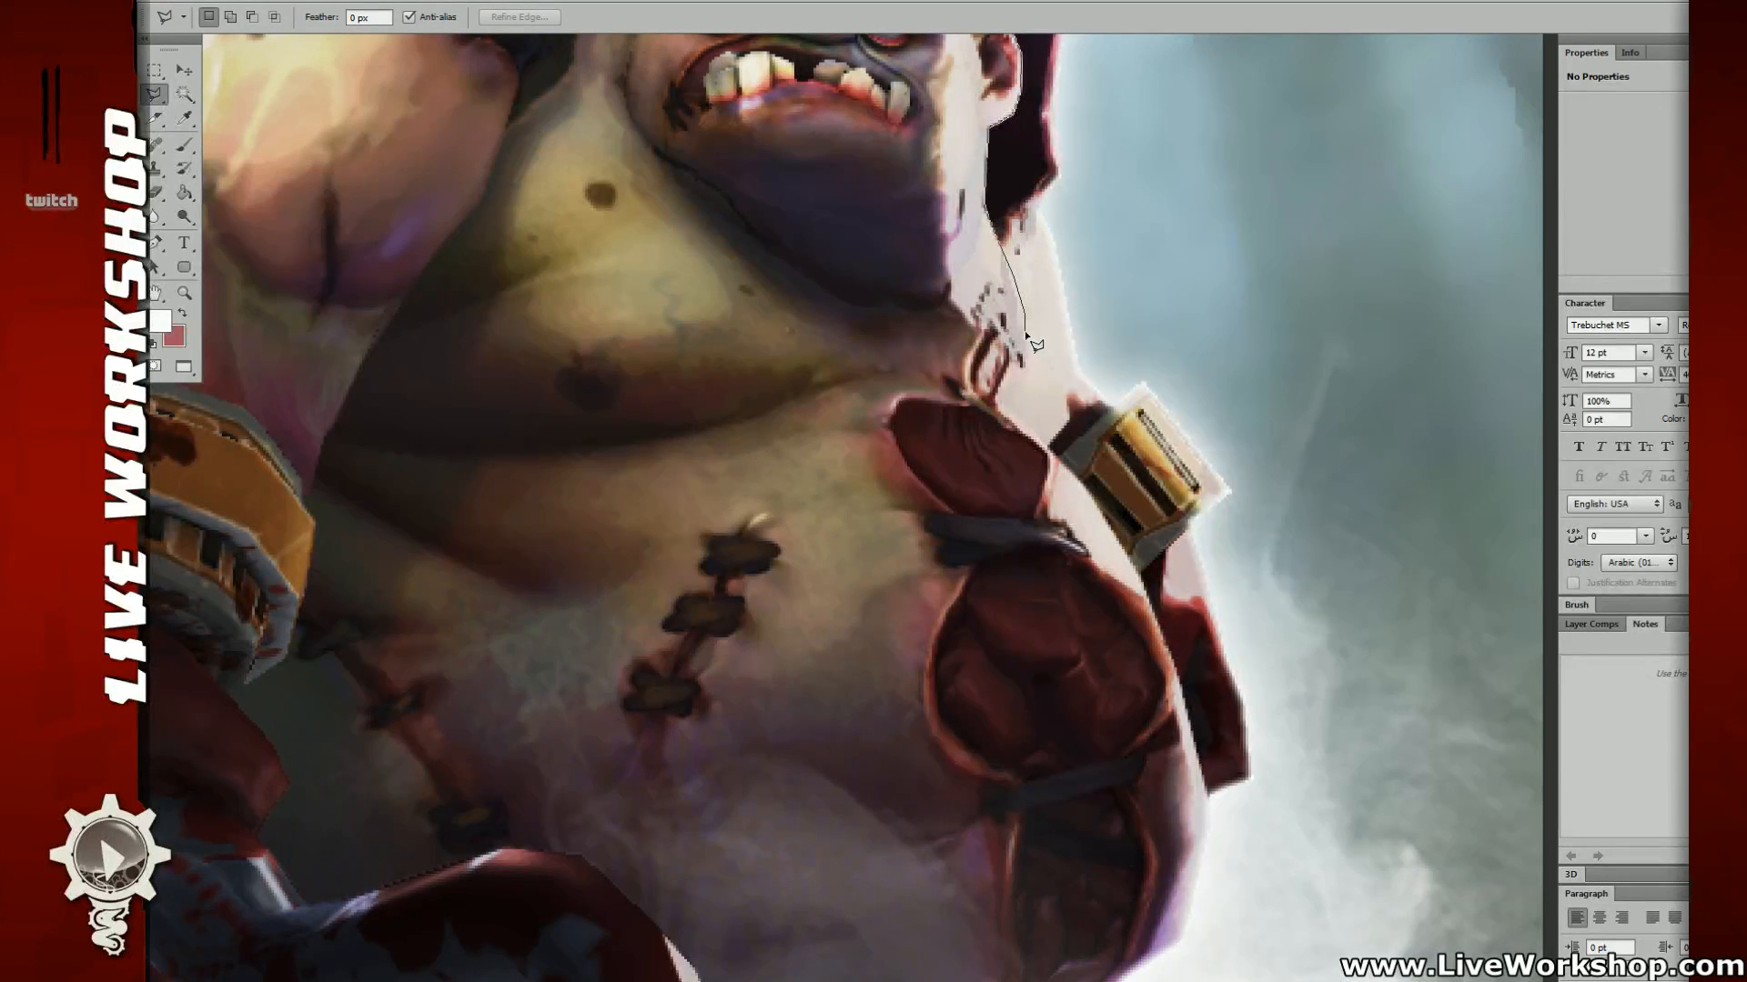
{"action": "left_click", "coordinate": [1069, 409]}
{"action": "left_click_drag", "start_coordinate": [1072, 460], "coordinate": [981, 260]}
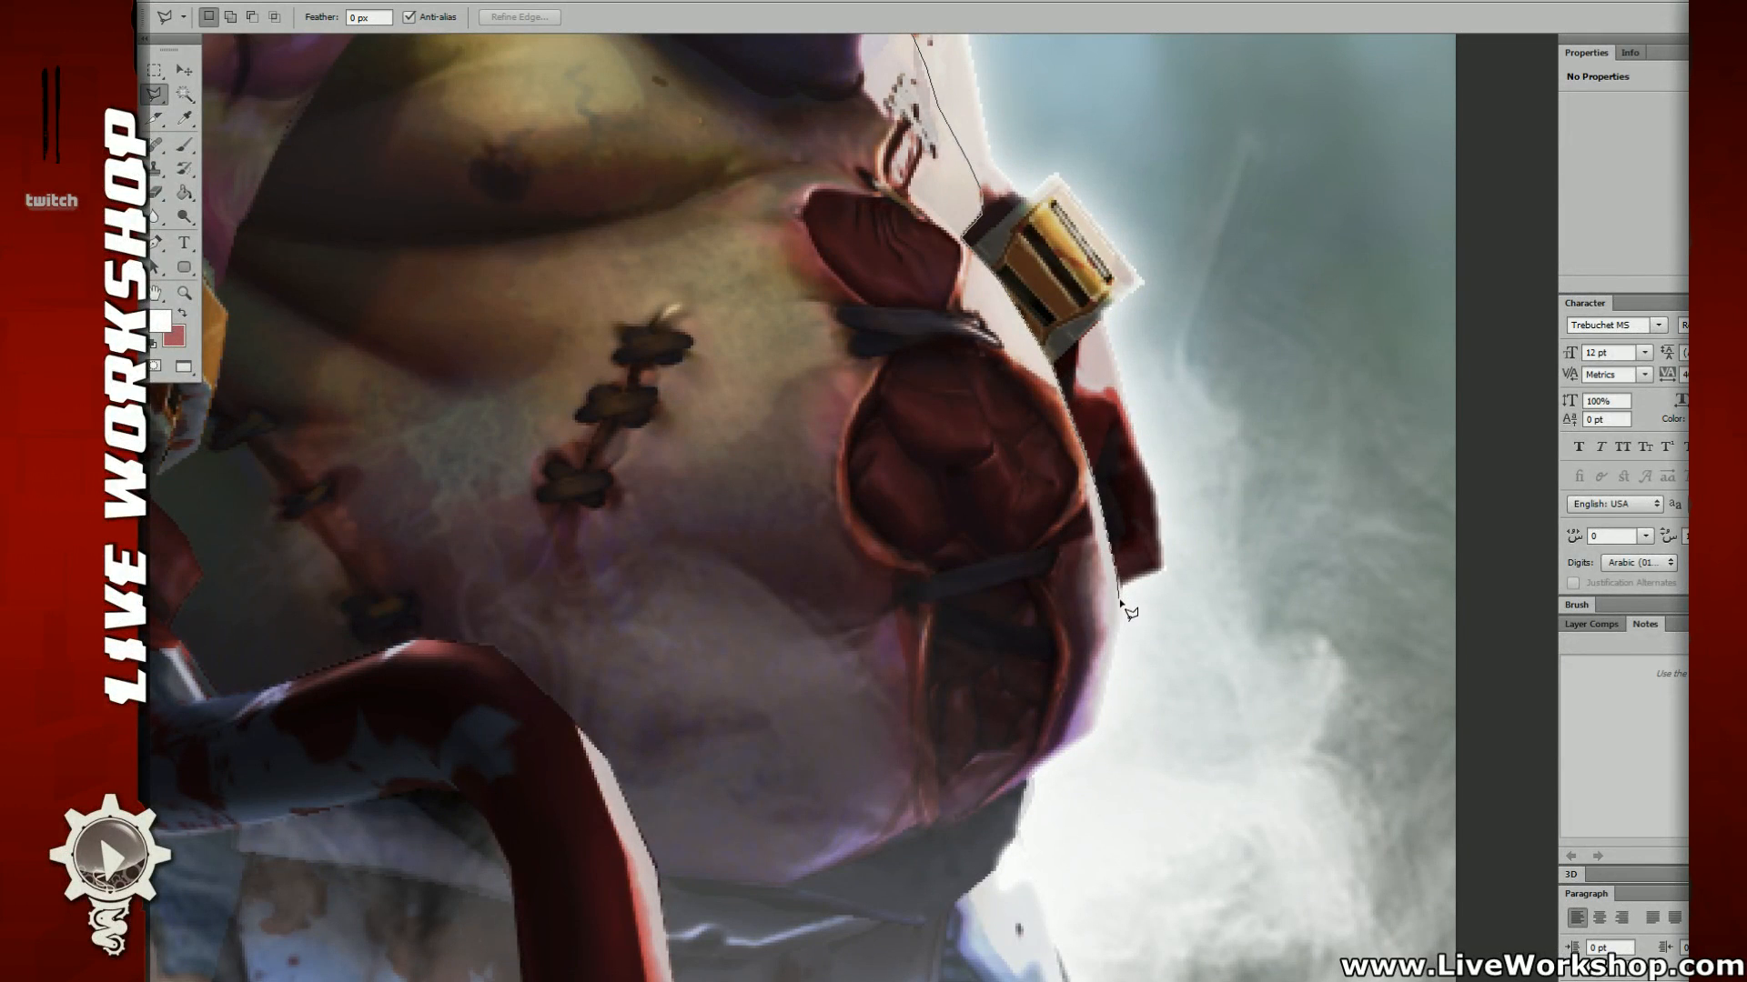
{"action": "mouse_move", "coordinate": [1120, 641]}
{"action": "left_mouse_down"}
{"action": "mouse_move", "coordinate": [1097, 729]}
{"action": "mouse_move", "coordinate": [1038, 754]}
{"action": "mouse_move", "coordinate": [1111, 512]}
{"action": "left_mouse_up"}
{"action": "left_click", "coordinate": [1032, 773]}
{"action": "left_click_drag", "start_coordinate": [1101, 576], "coordinate": [1132, 429]}
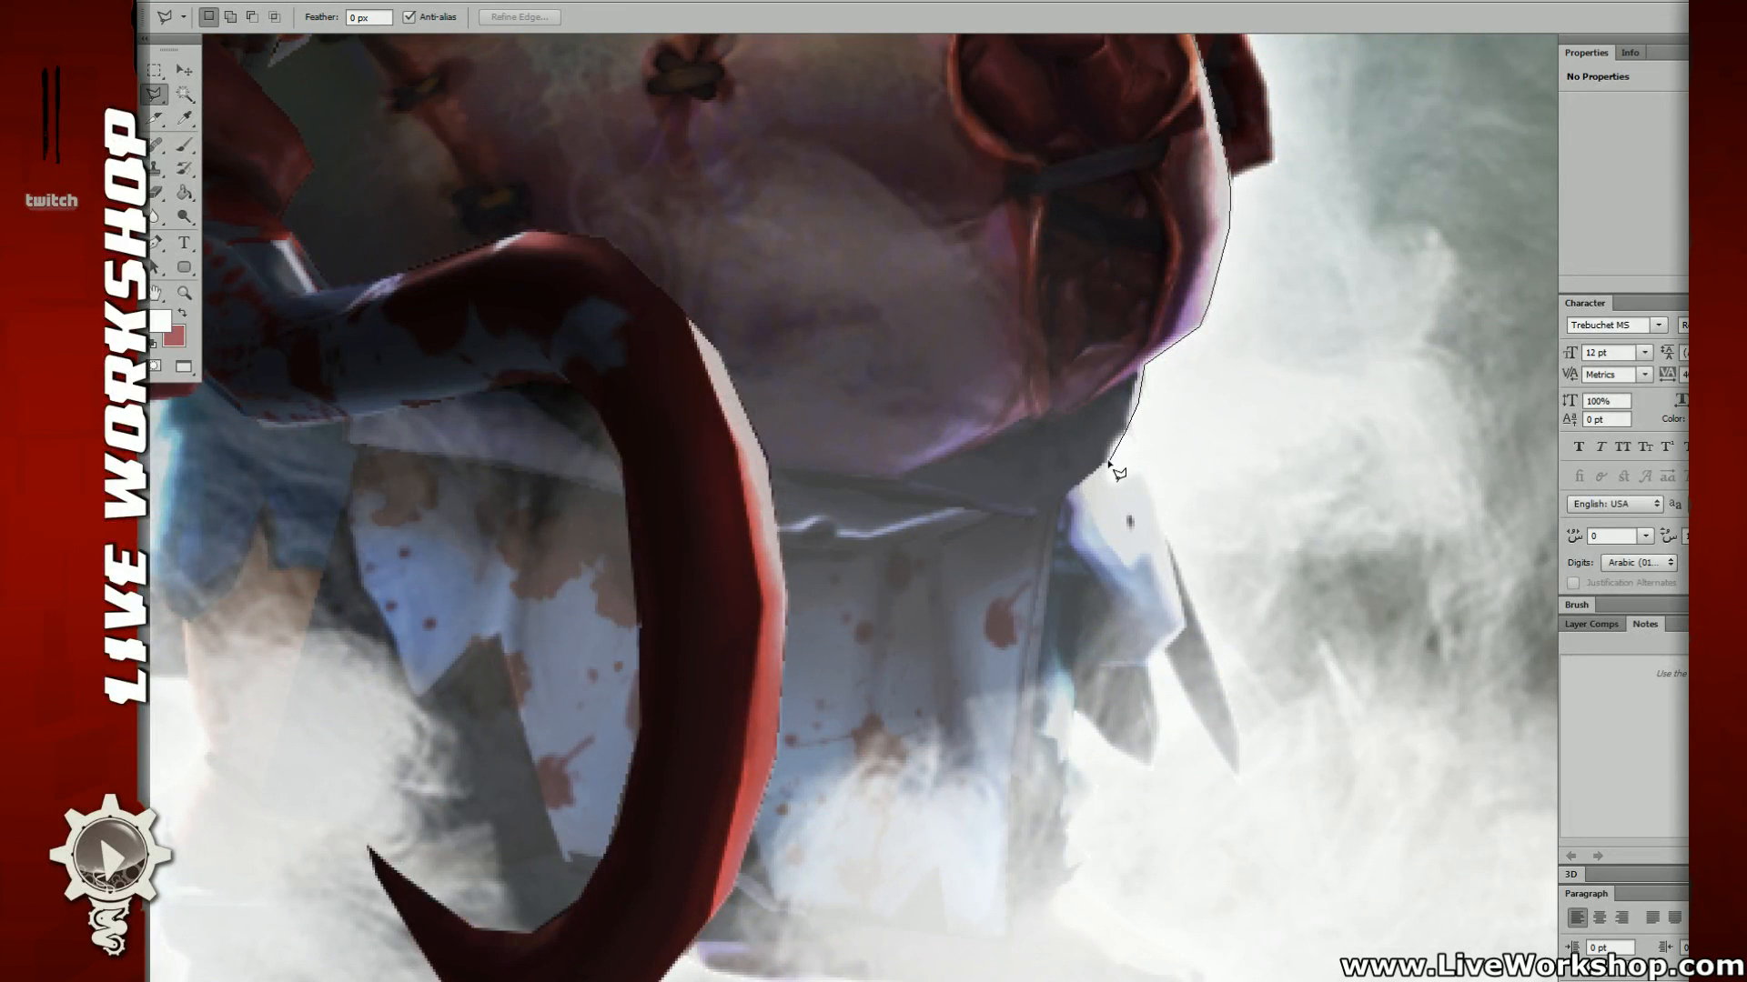
Step: Extend the outline down the apron's side edge and across the fog below the rear foot
{"action": "left_click_drag", "start_coordinate": [1060, 514], "coordinate": [1096, 323]}
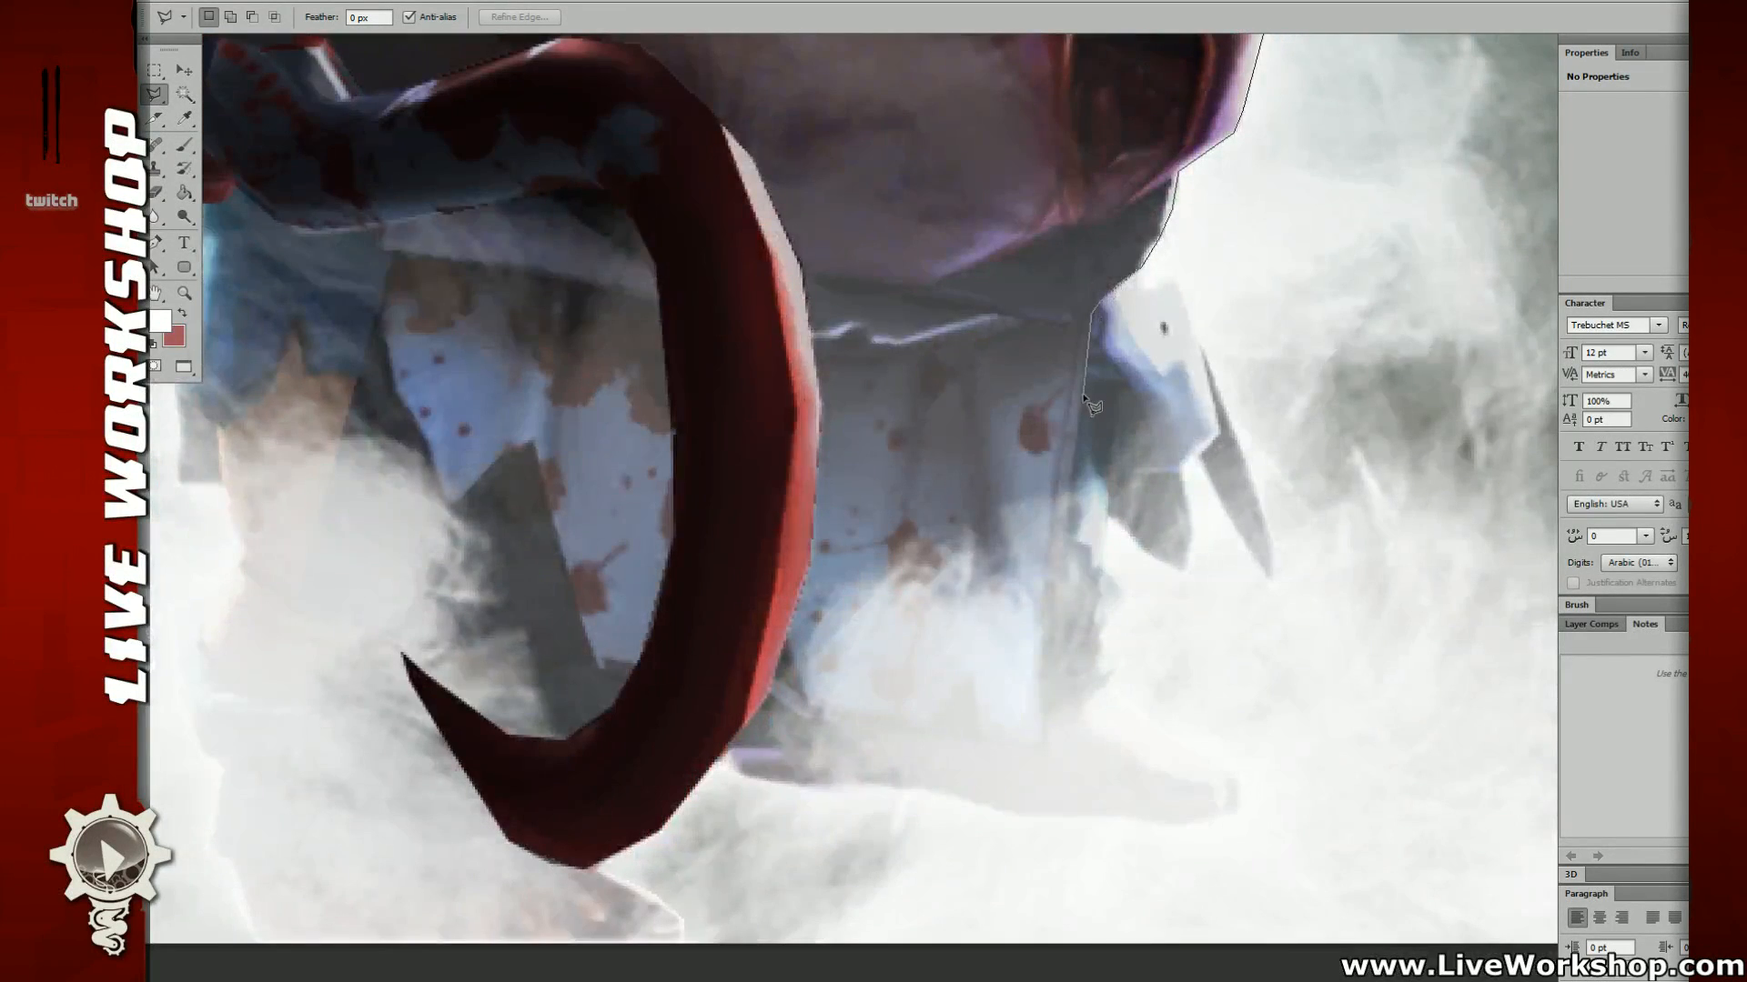
{"action": "left_click", "coordinate": [1052, 619]}
{"action": "left_click", "coordinate": [1039, 819]}
{"action": "left_click", "coordinate": [1244, 863]}
{"action": "left_click", "coordinate": [1381, 828]}
Step: Carry the outline up through the background beside the far arm and close the selection above the head
{"action": "left_click_drag", "start_coordinate": [1411, 415], "coordinate": [1203, 786]}
{"action": "left_click", "coordinate": [1321, 378]}
{"action": "left_click_drag", "start_coordinate": [1309, 252], "coordinate": [1302, 643]}
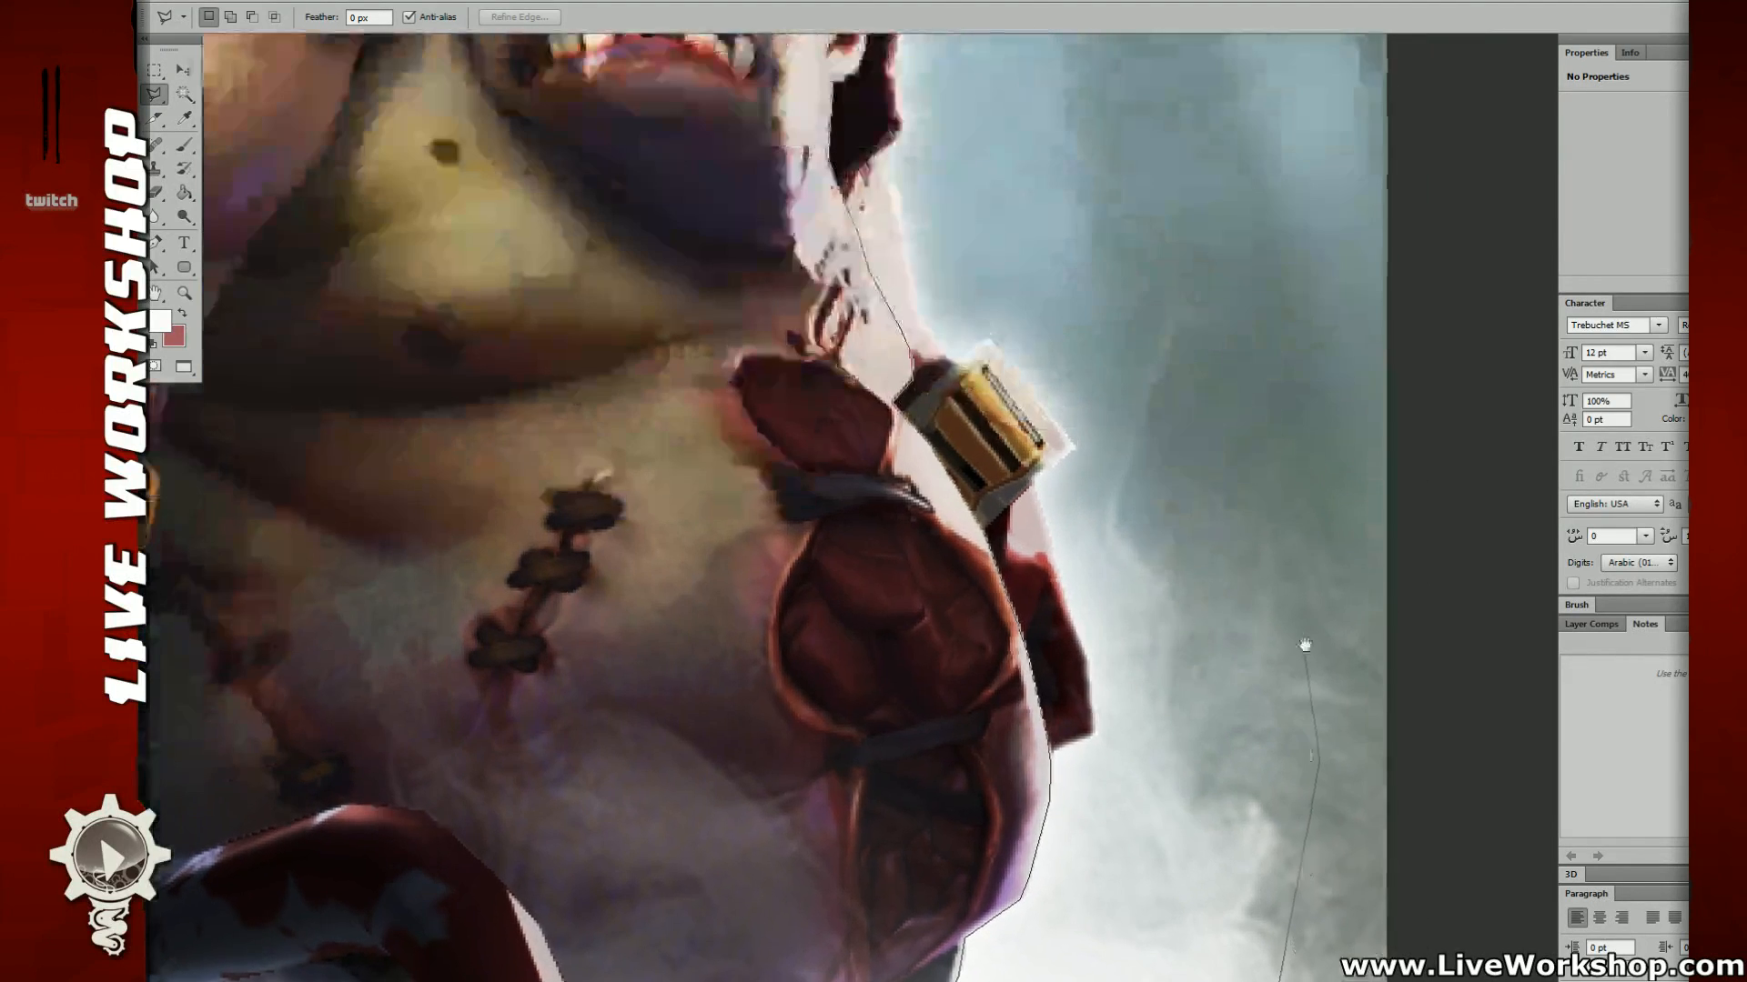
{"action": "left_click", "coordinate": [1259, 405]}
{"action": "left_click_drag", "start_coordinate": [1163, 326], "coordinate": [1304, 776]}
{"action": "left_click", "coordinate": [1206, 402]}
{"action": "left_click", "coordinate": [1105, 243]}
{"action": "double_click", "coordinate": [927, 243]}
{"action": "key", "text": "ctrl+minus"}
{"action": "key", "text": "ctrl+minus"}
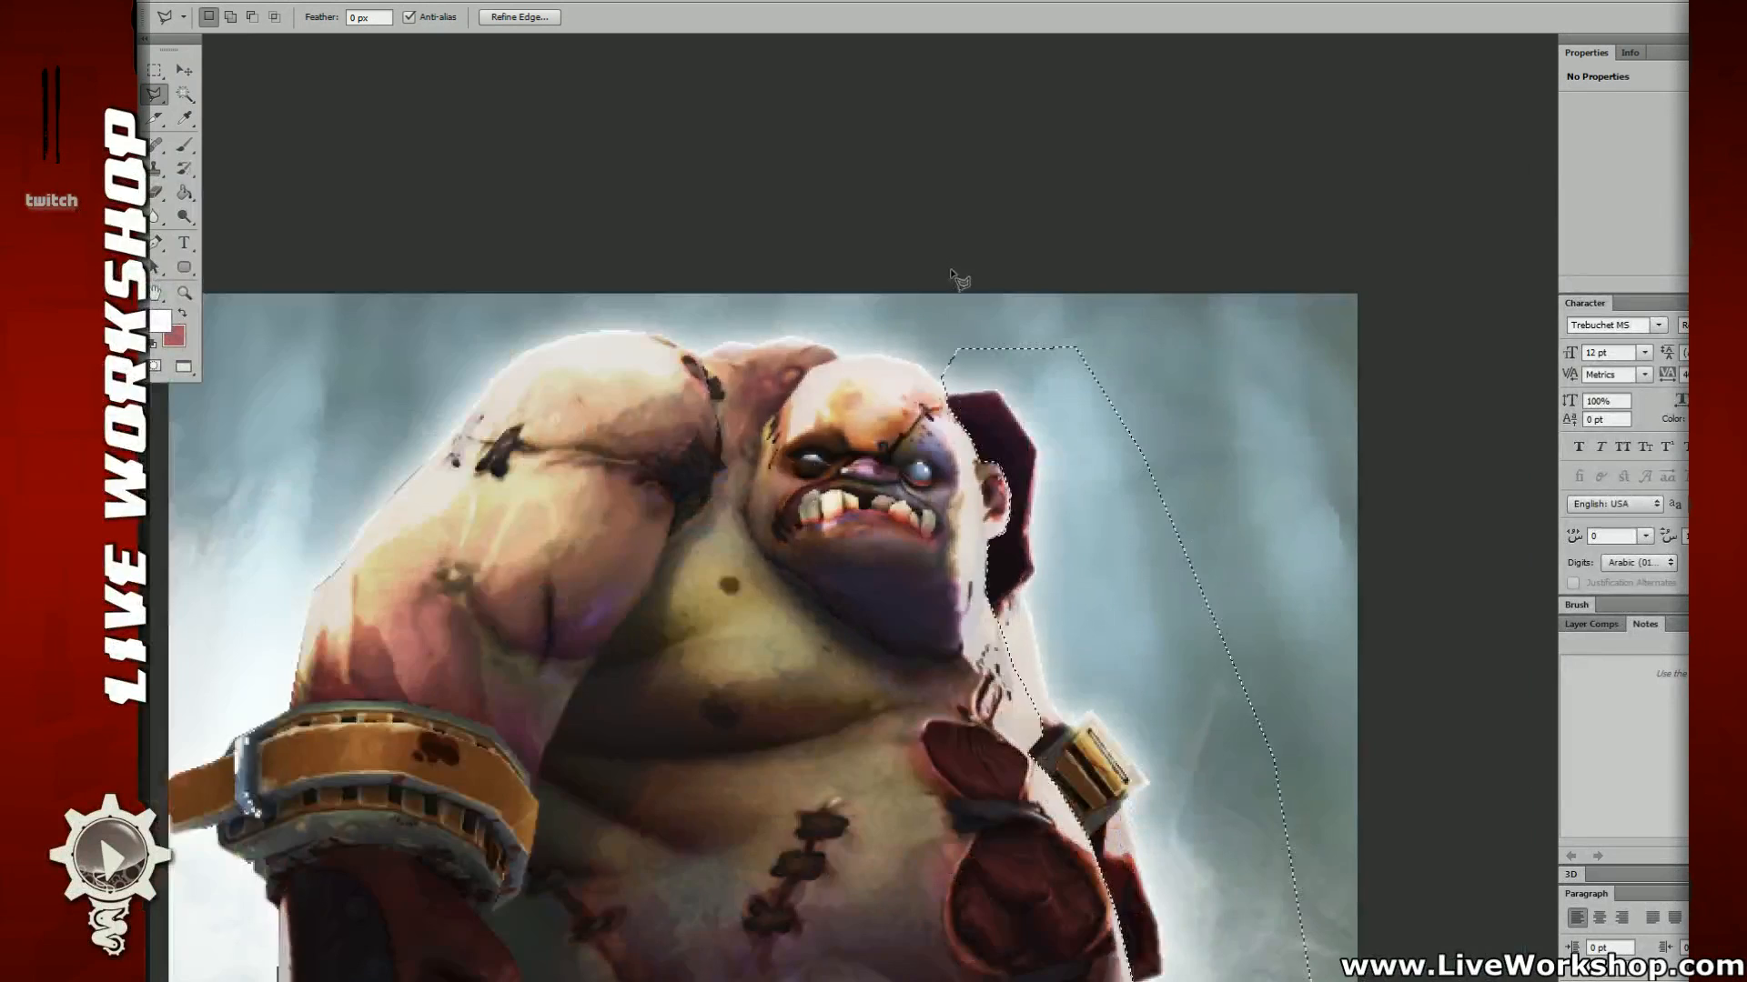
Step: Copy the selected far-arm area to a new layer and shift the copy sideways, away from the body
{"action": "mouse_move", "coordinate": [947, 632]}
{"action": "left_mouse_down"}
{"action": "mouse_move", "coordinate": [943, 456]}
{"action": "mouse_move", "coordinate": [914, 449]}
{"action": "left_mouse_up"}
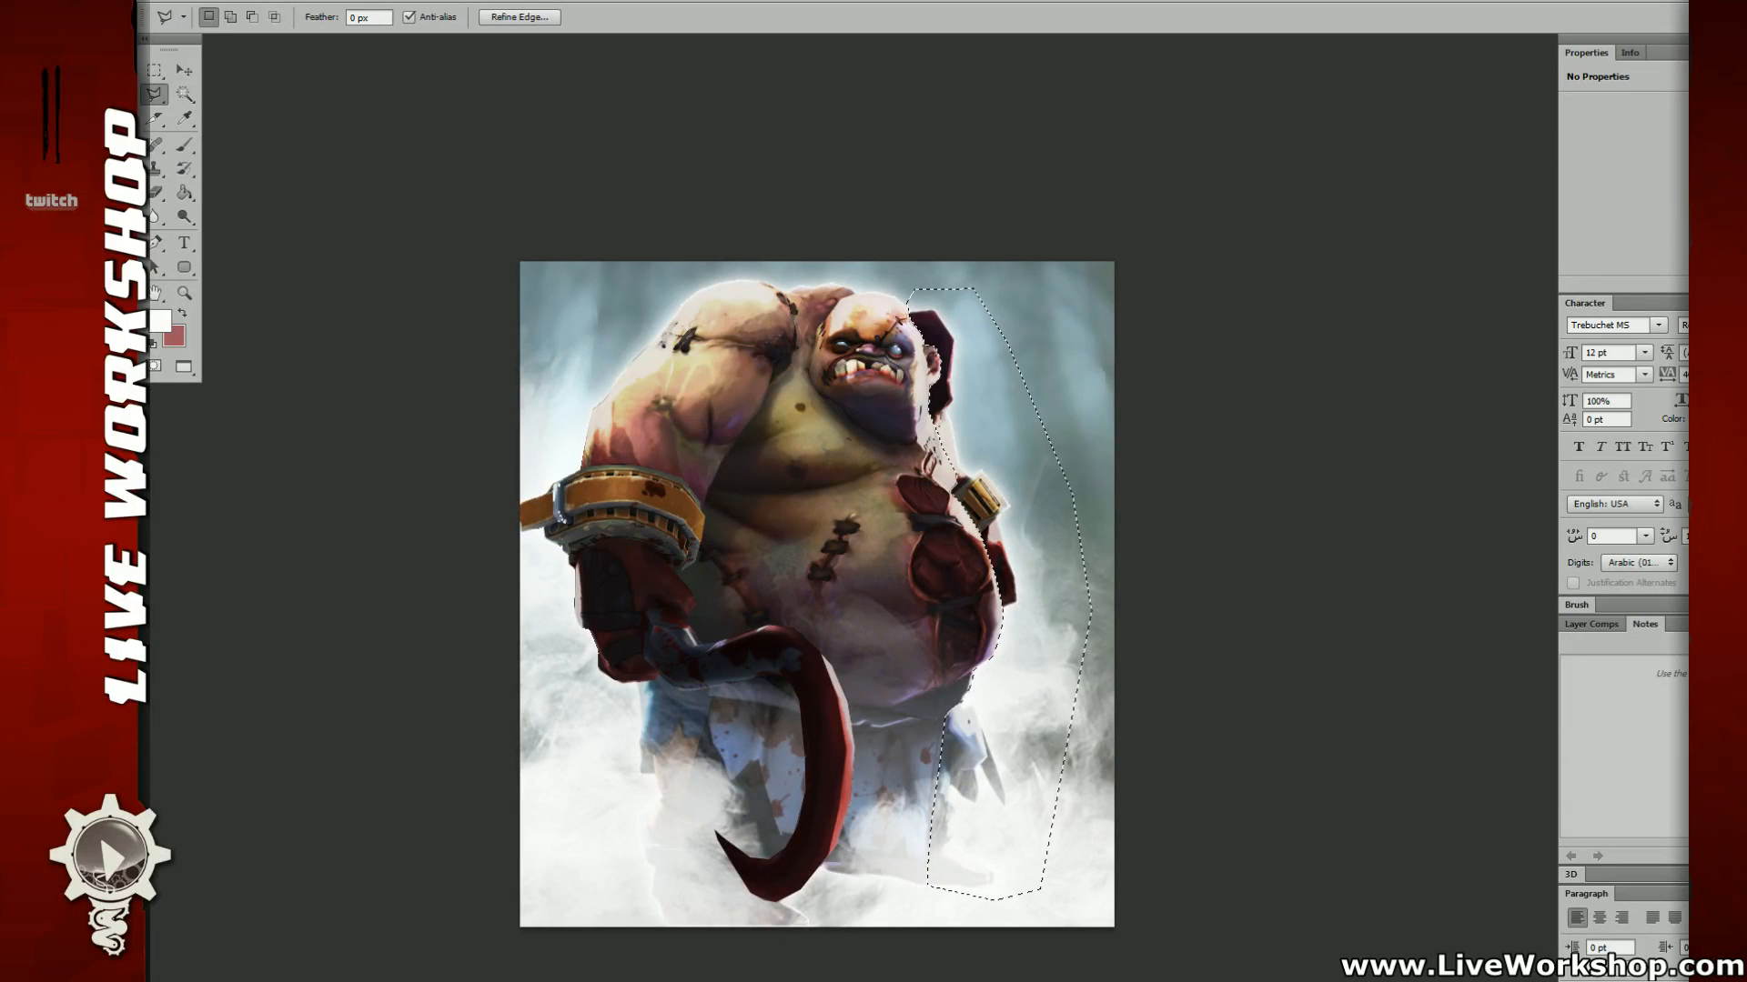
{"action": "key", "text": "ctrl+j"}
{"action": "key", "text": "v"}
{"action": "left_click_drag", "start_coordinate": [984, 500], "coordinate": [1023, 496]}
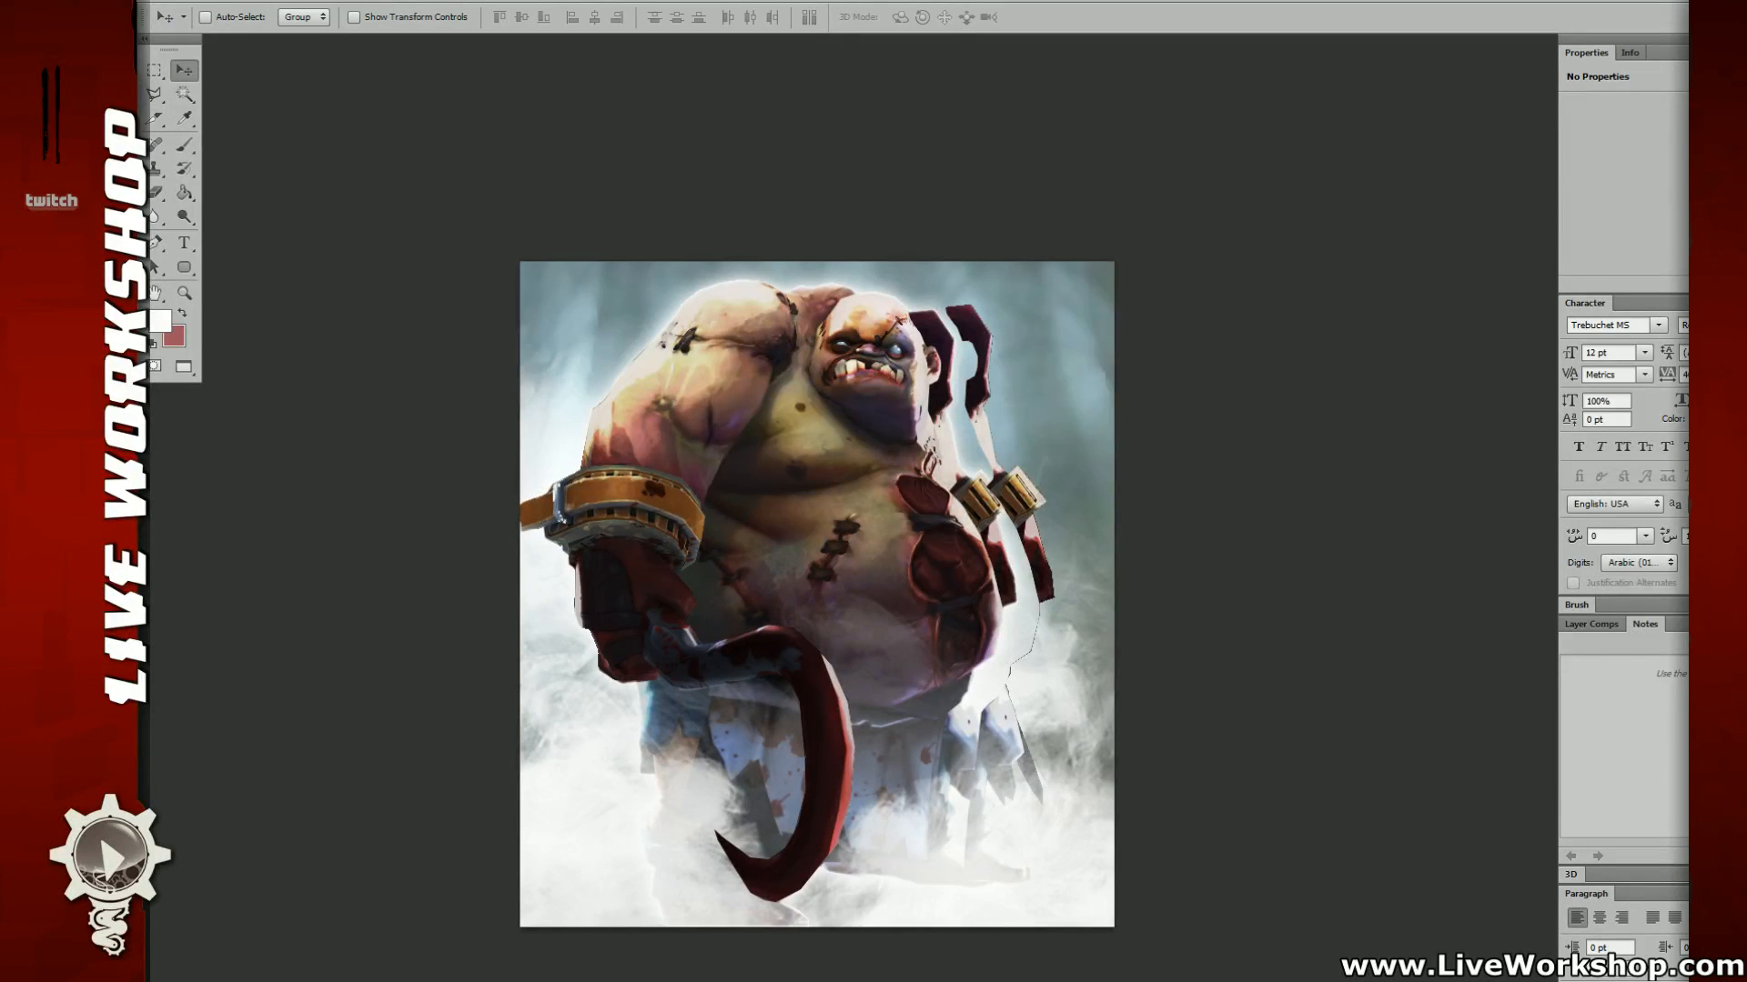
Step: Move the copied far arm back beside the body and nudge it into alignment with the original
{"action": "scroll", "coordinate": [918, 336], "scroll_direction": "up", "scroll_amount": 5, "text": "alt"}
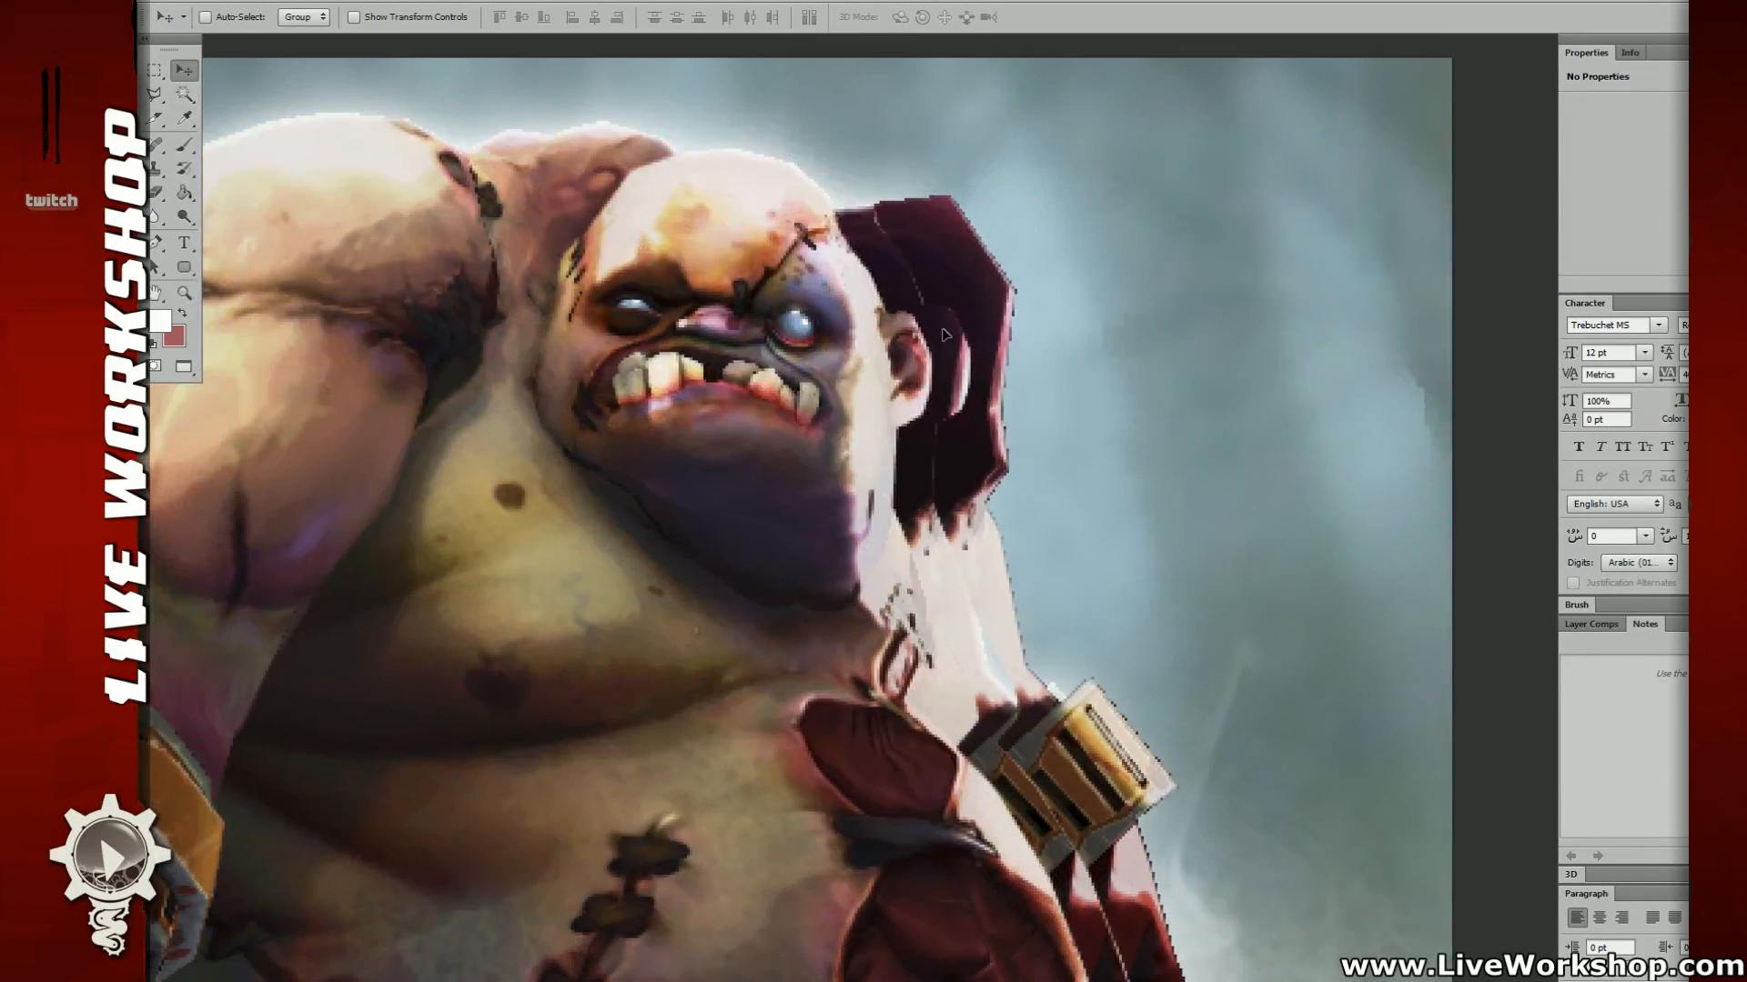
{"action": "key", "text": "Left"}
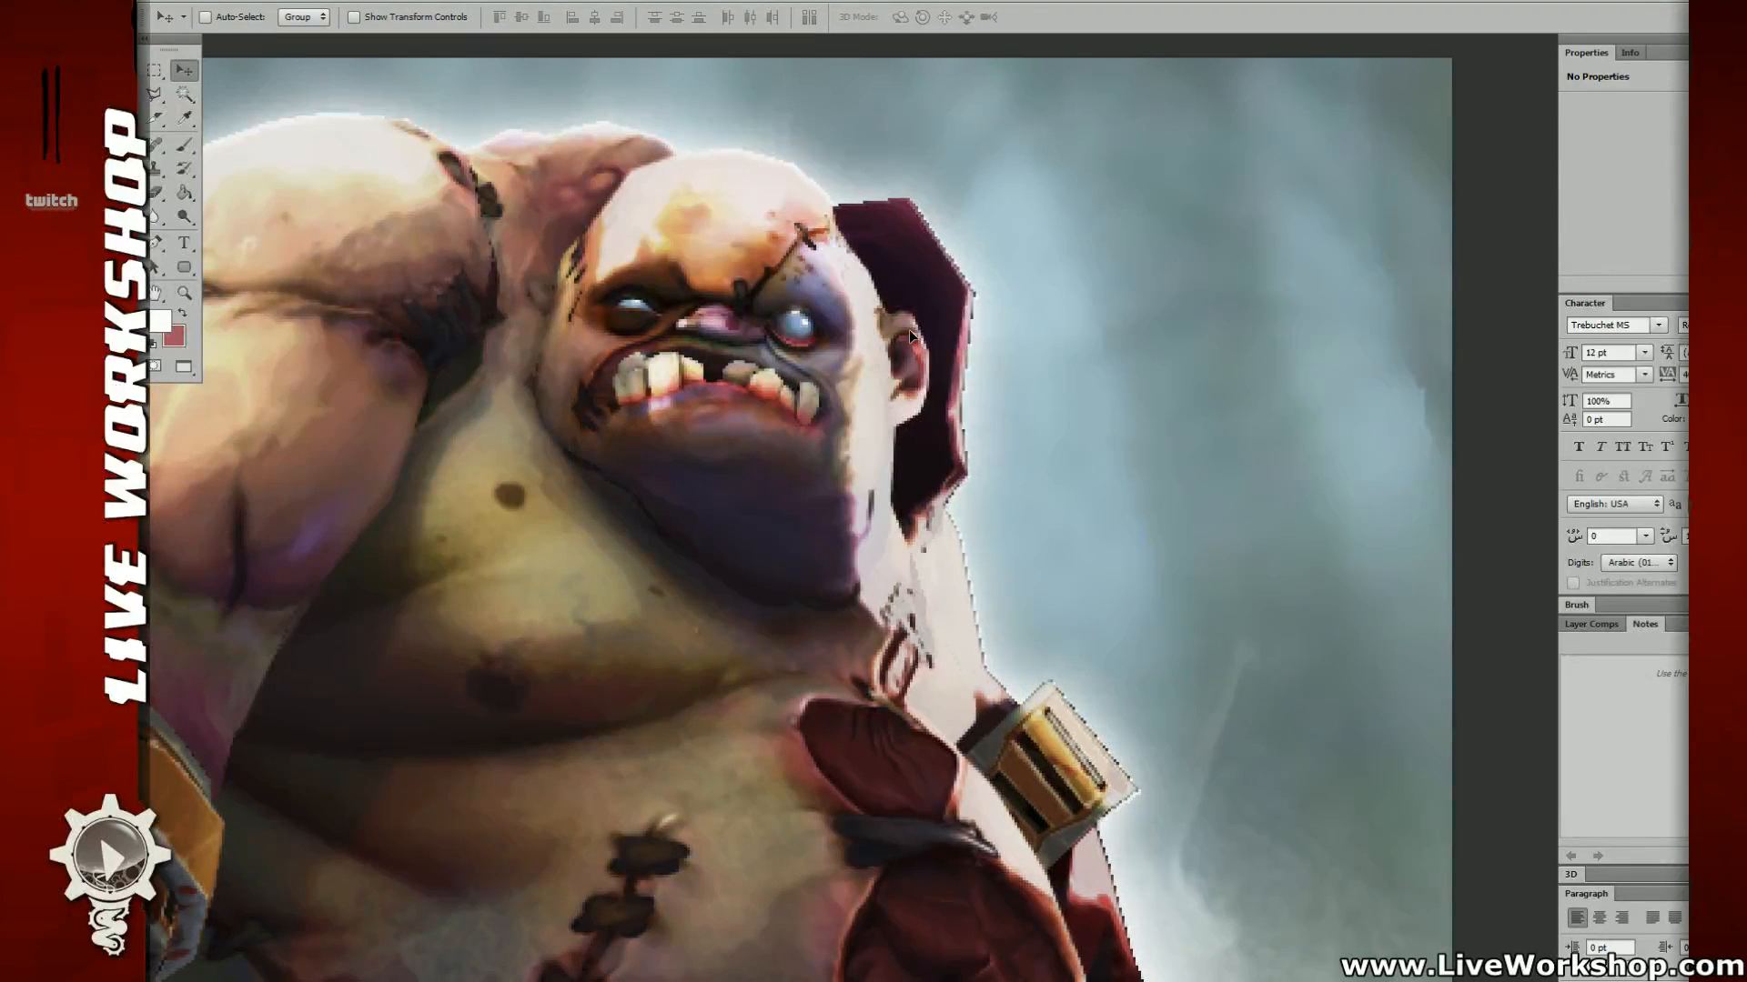
{"action": "key", "text": "Right"}
{"action": "key", "text": "Right"}
{"action": "key", "text": "Left"}
{"action": "key", "text": "Down"}
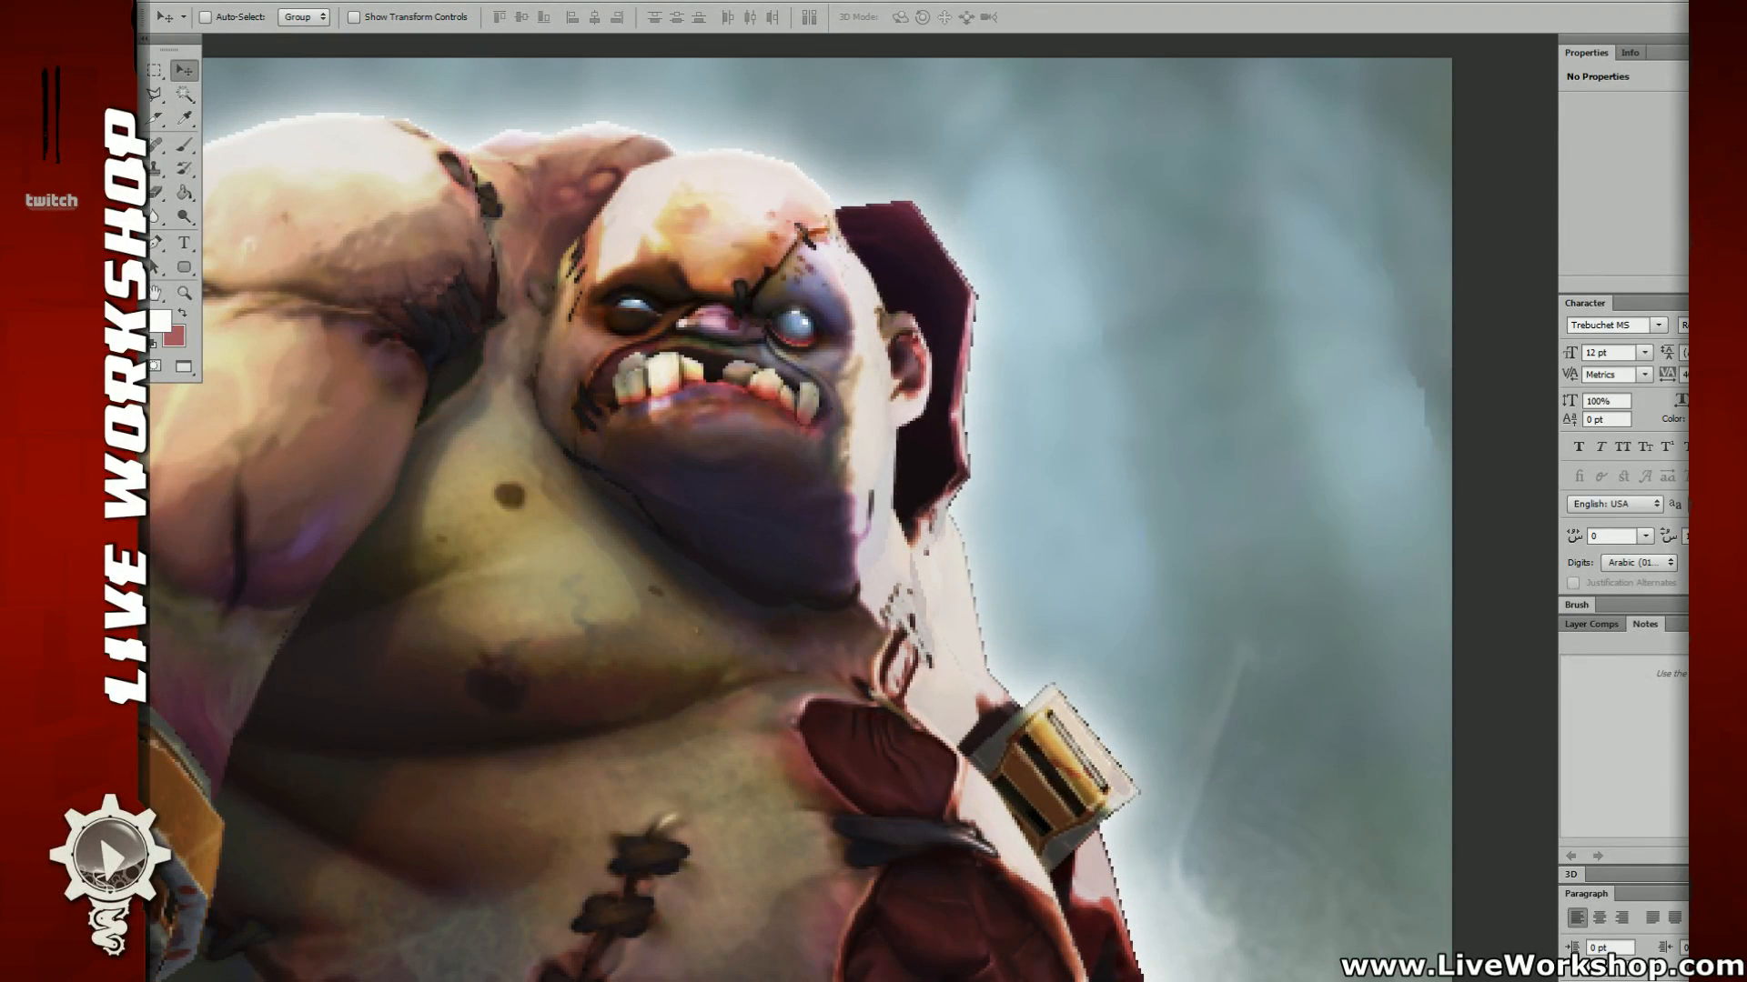
Step: Load the copied far arm's outline as a selection, invert it, and clear the selection
{"action": "left_click", "coordinate": [1715, 341], "text": "ctrl"}
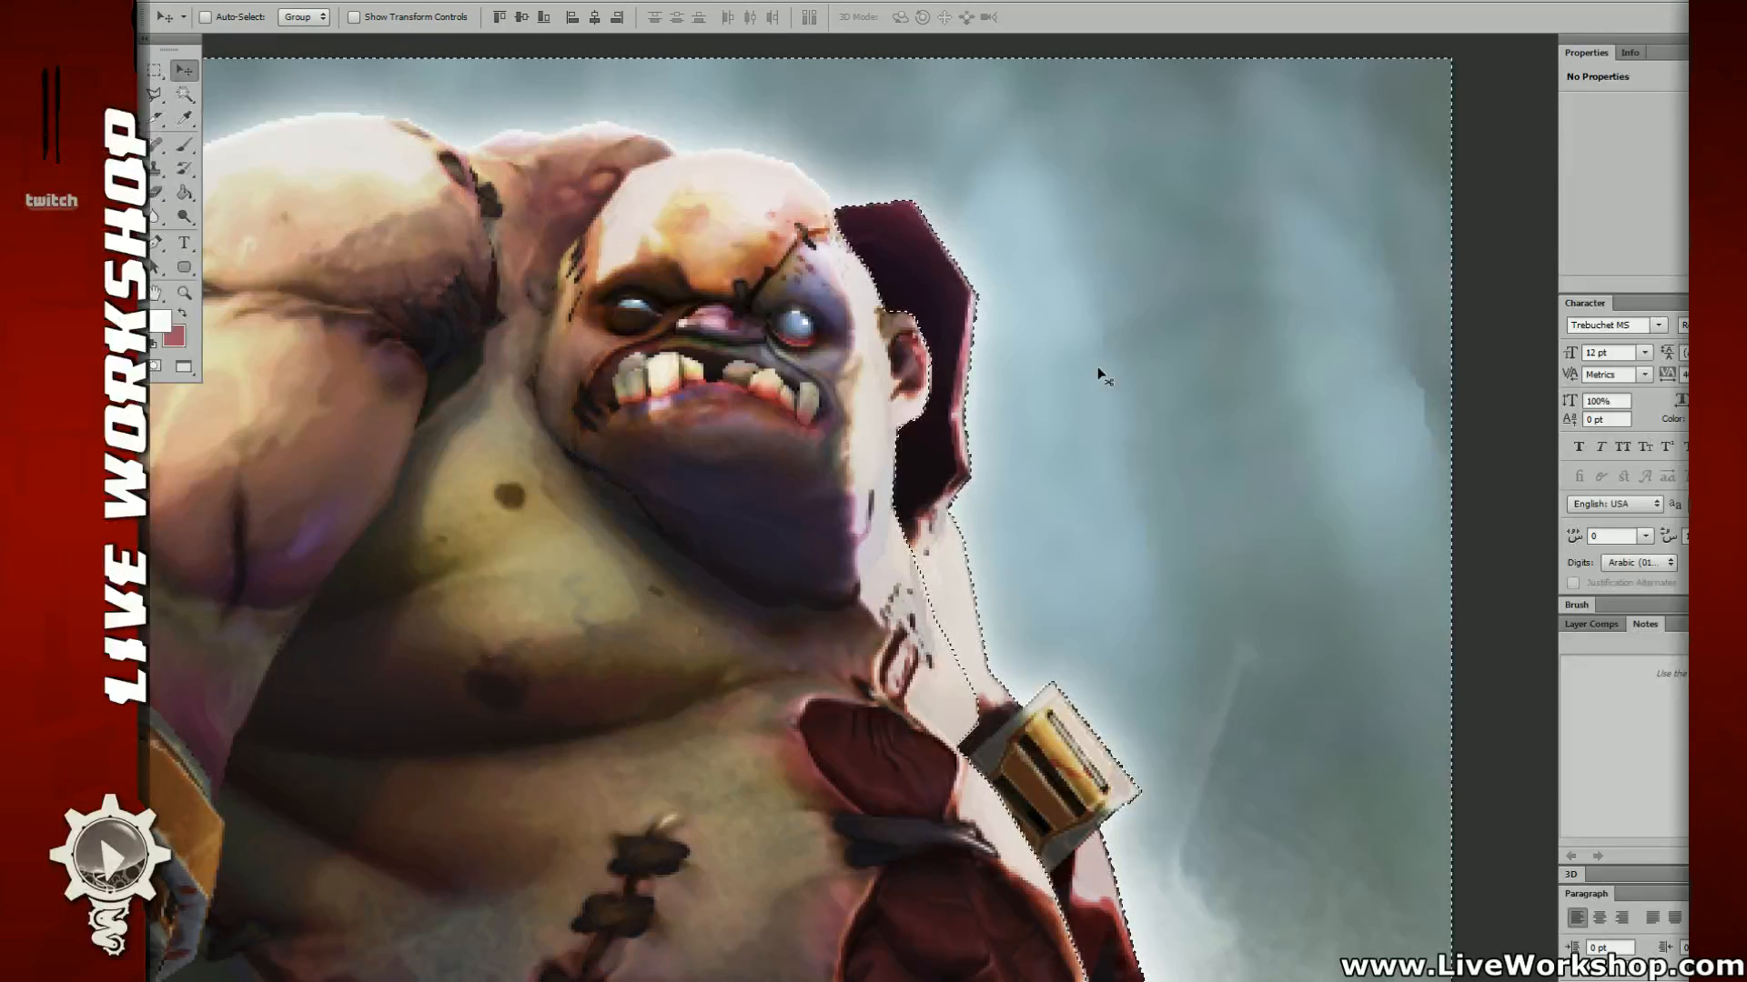
{"action": "key", "text": "ctrl+shift+i"}
{"action": "key", "text": "ctrl+shift+i"}
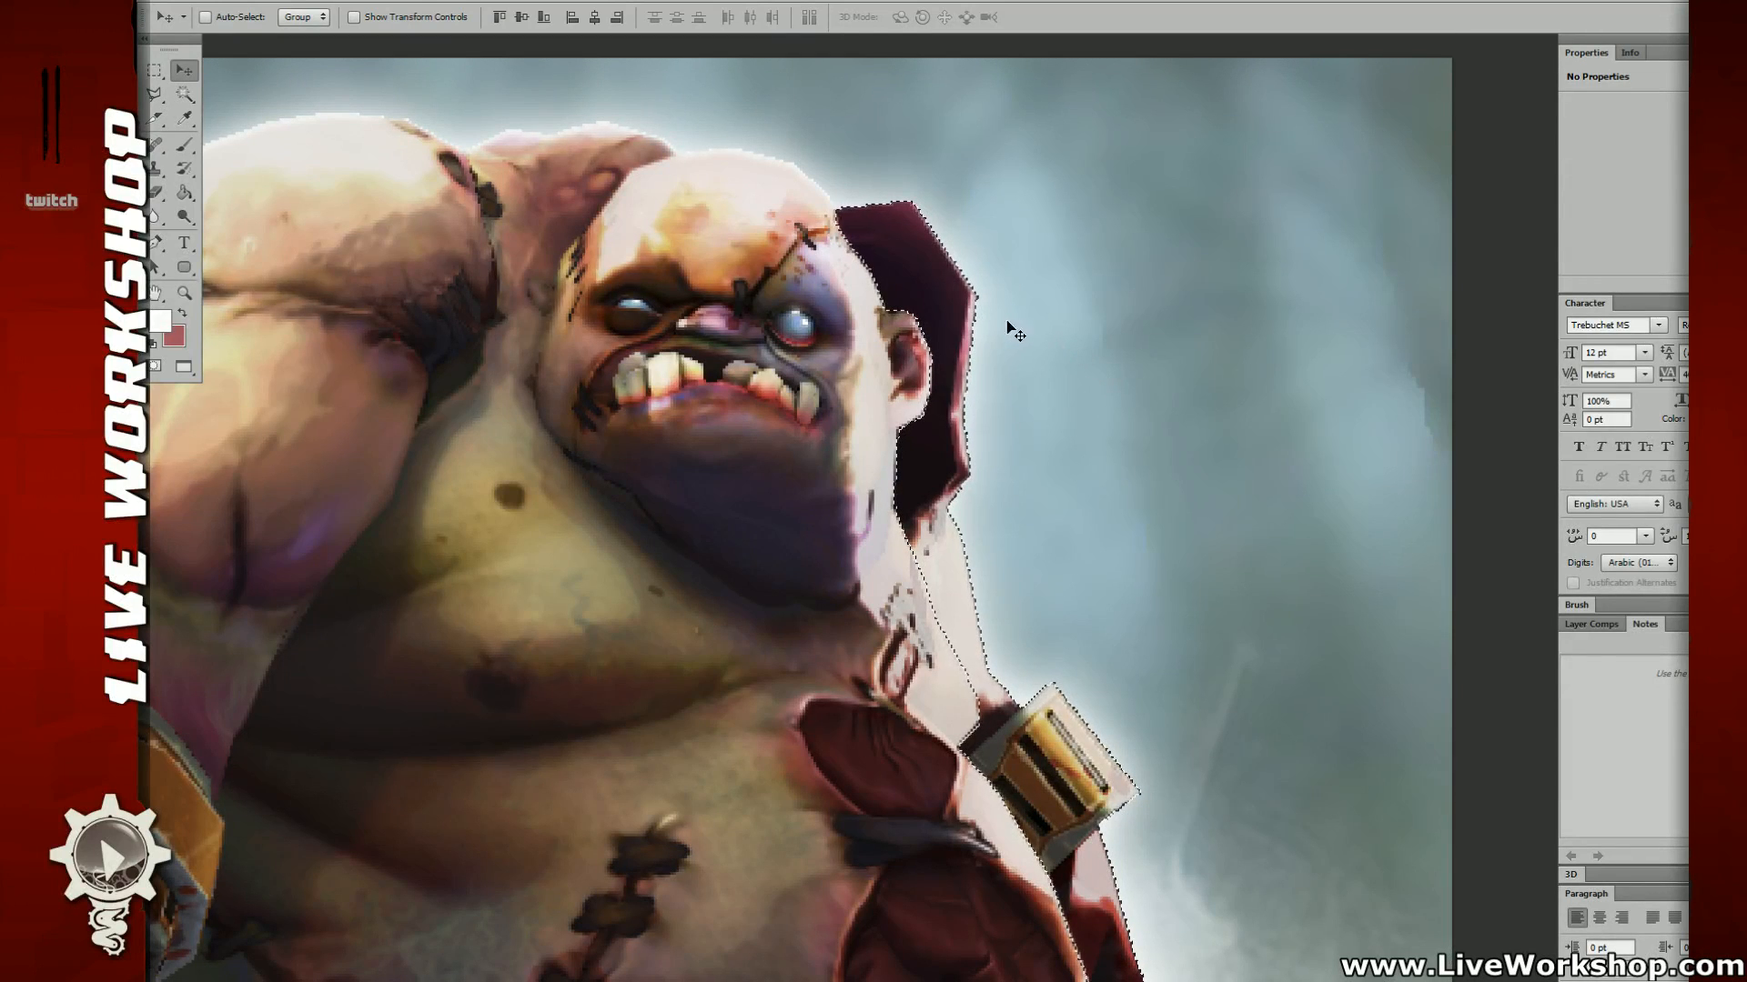
{"action": "key", "text": "m"}
{"action": "left_click", "coordinate": [1031, 301]}
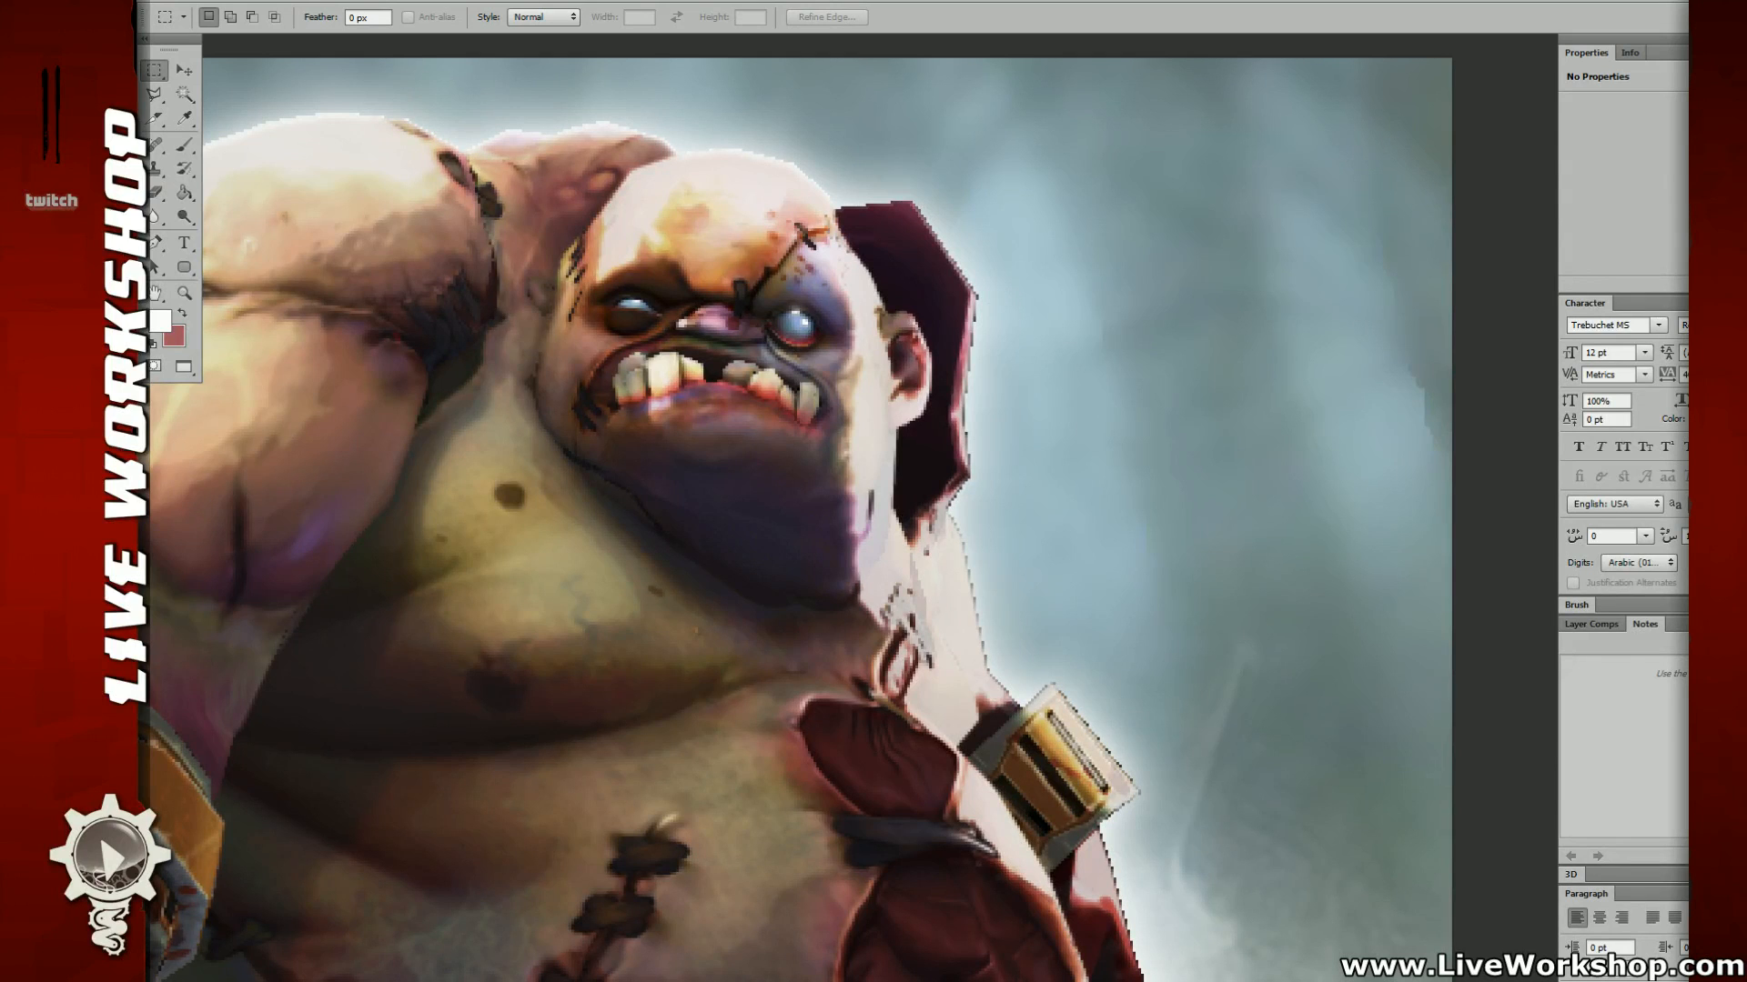
{"action": "key", "text": "ctrl+z"}
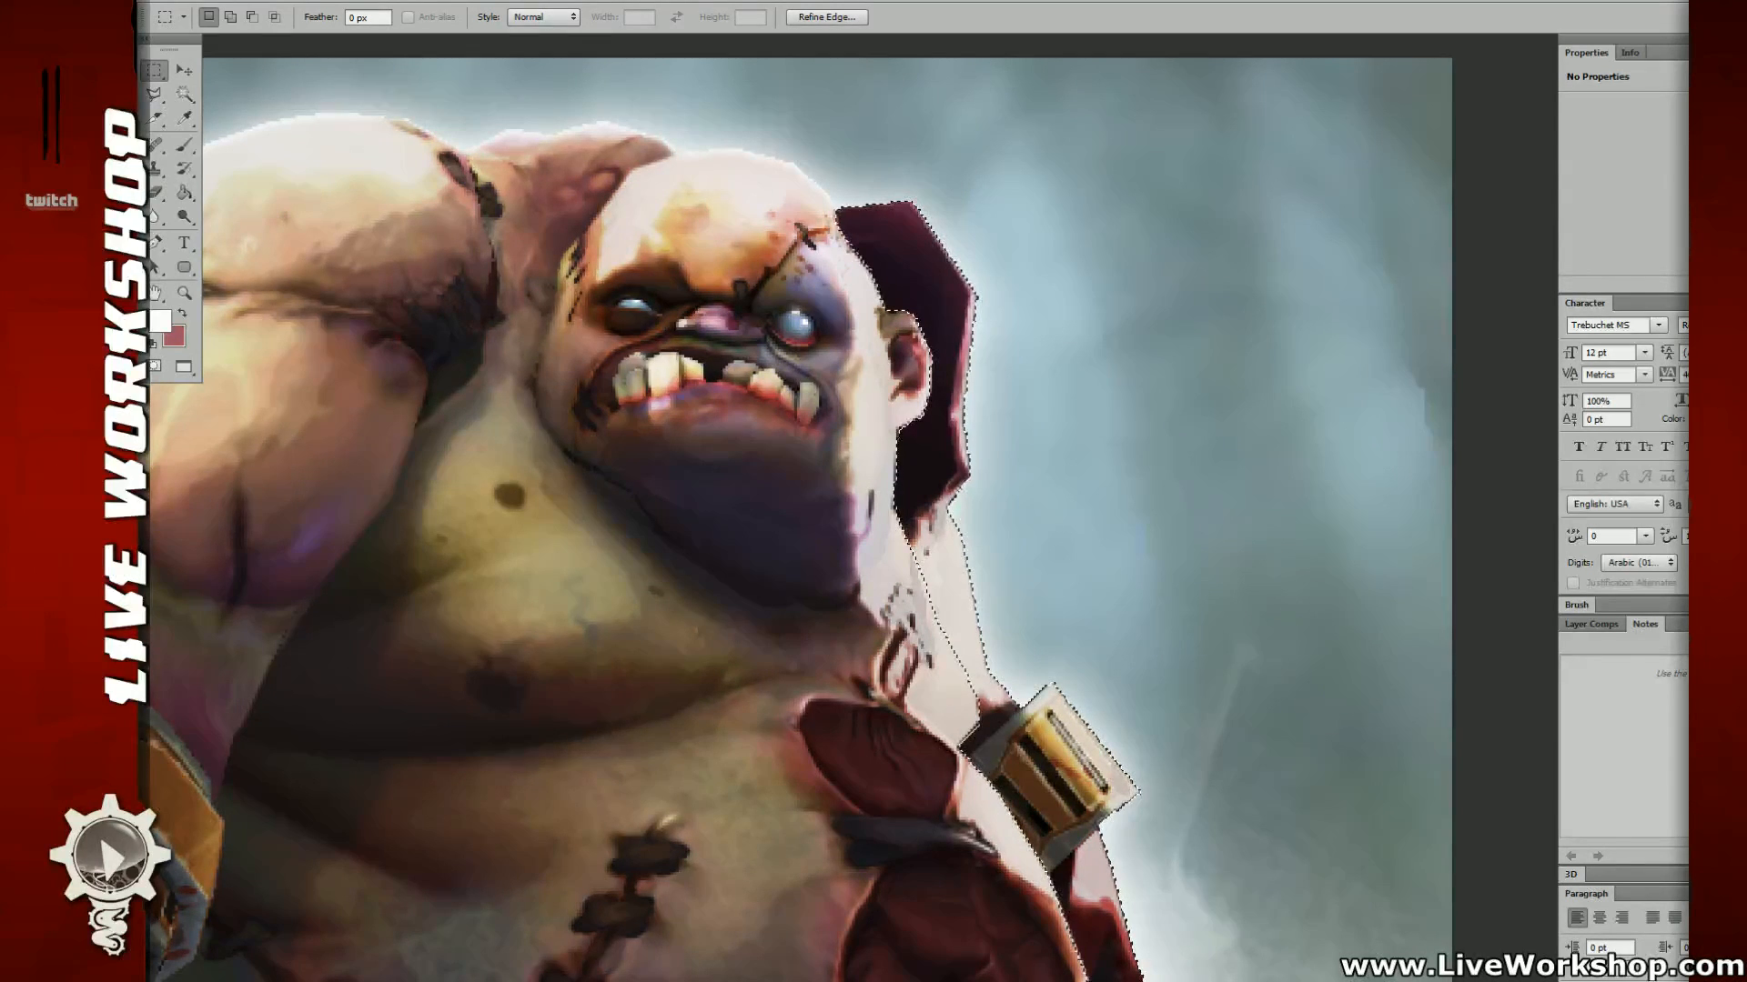
{"action": "left_click", "coordinate": [1103, 355]}
{"action": "scroll", "coordinate": [1250, 304], "scroll_direction": "down", "scroll_amount": 3, "text": "alt"}
{"action": "left_click_drag", "start_coordinate": [1250, 304], "coordinate": [1075, 359]}
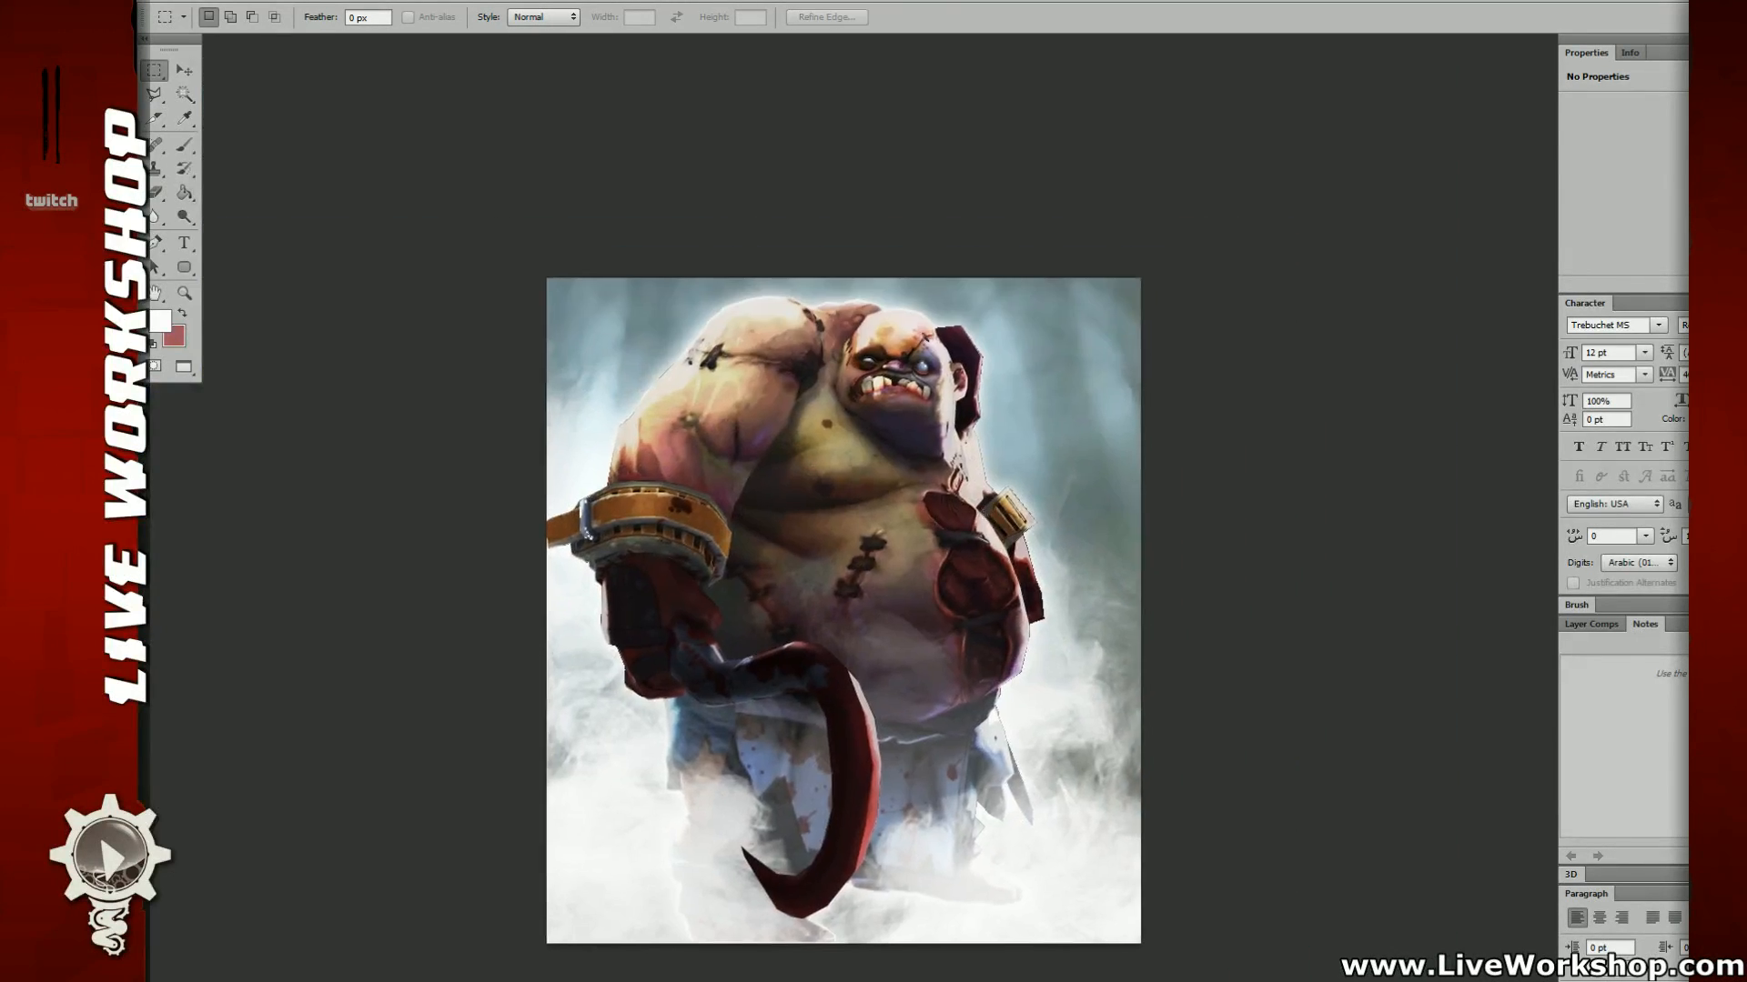
{"action": "scroll", "coordinate": [1298, 363], "scroll_direction": "up", "scroll_amount": 3, "text": "alt"}
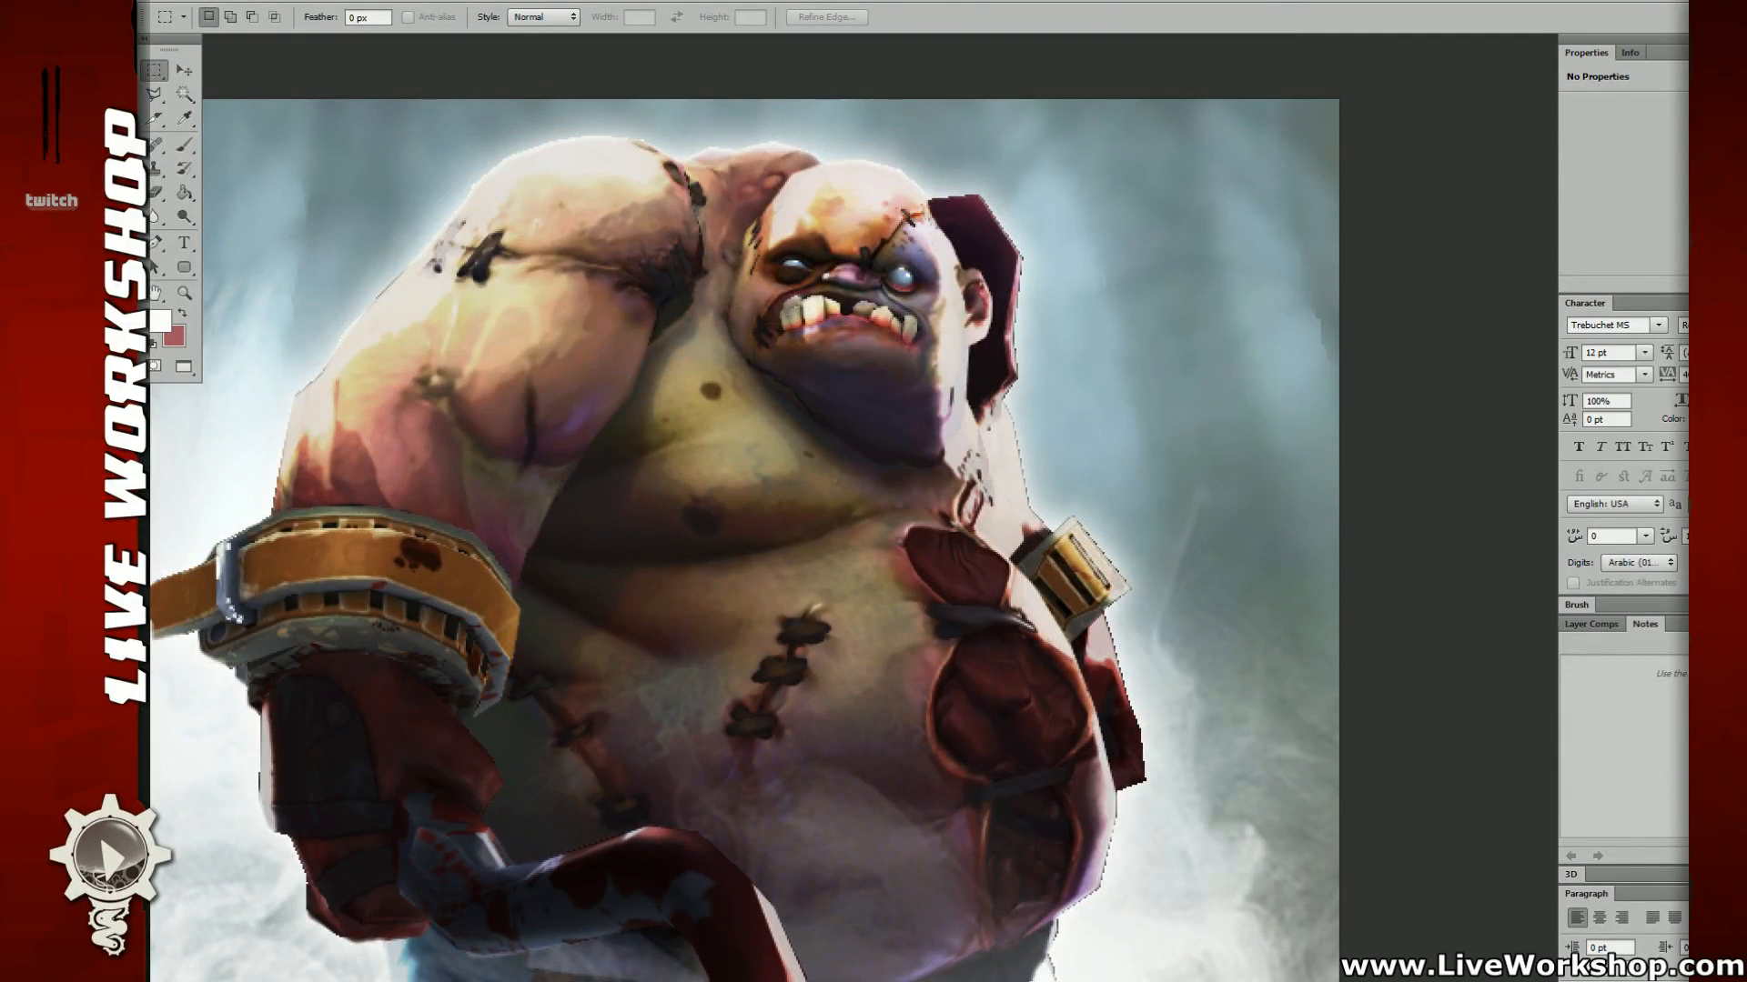
Step: Sample the pale colour beside the far shoulder for the brush and enlarge the brush to 5 px
{"action": "key", "text": "b"}
{"action": "left_click", "coordinate": [1012, 450], "text": "alt"}
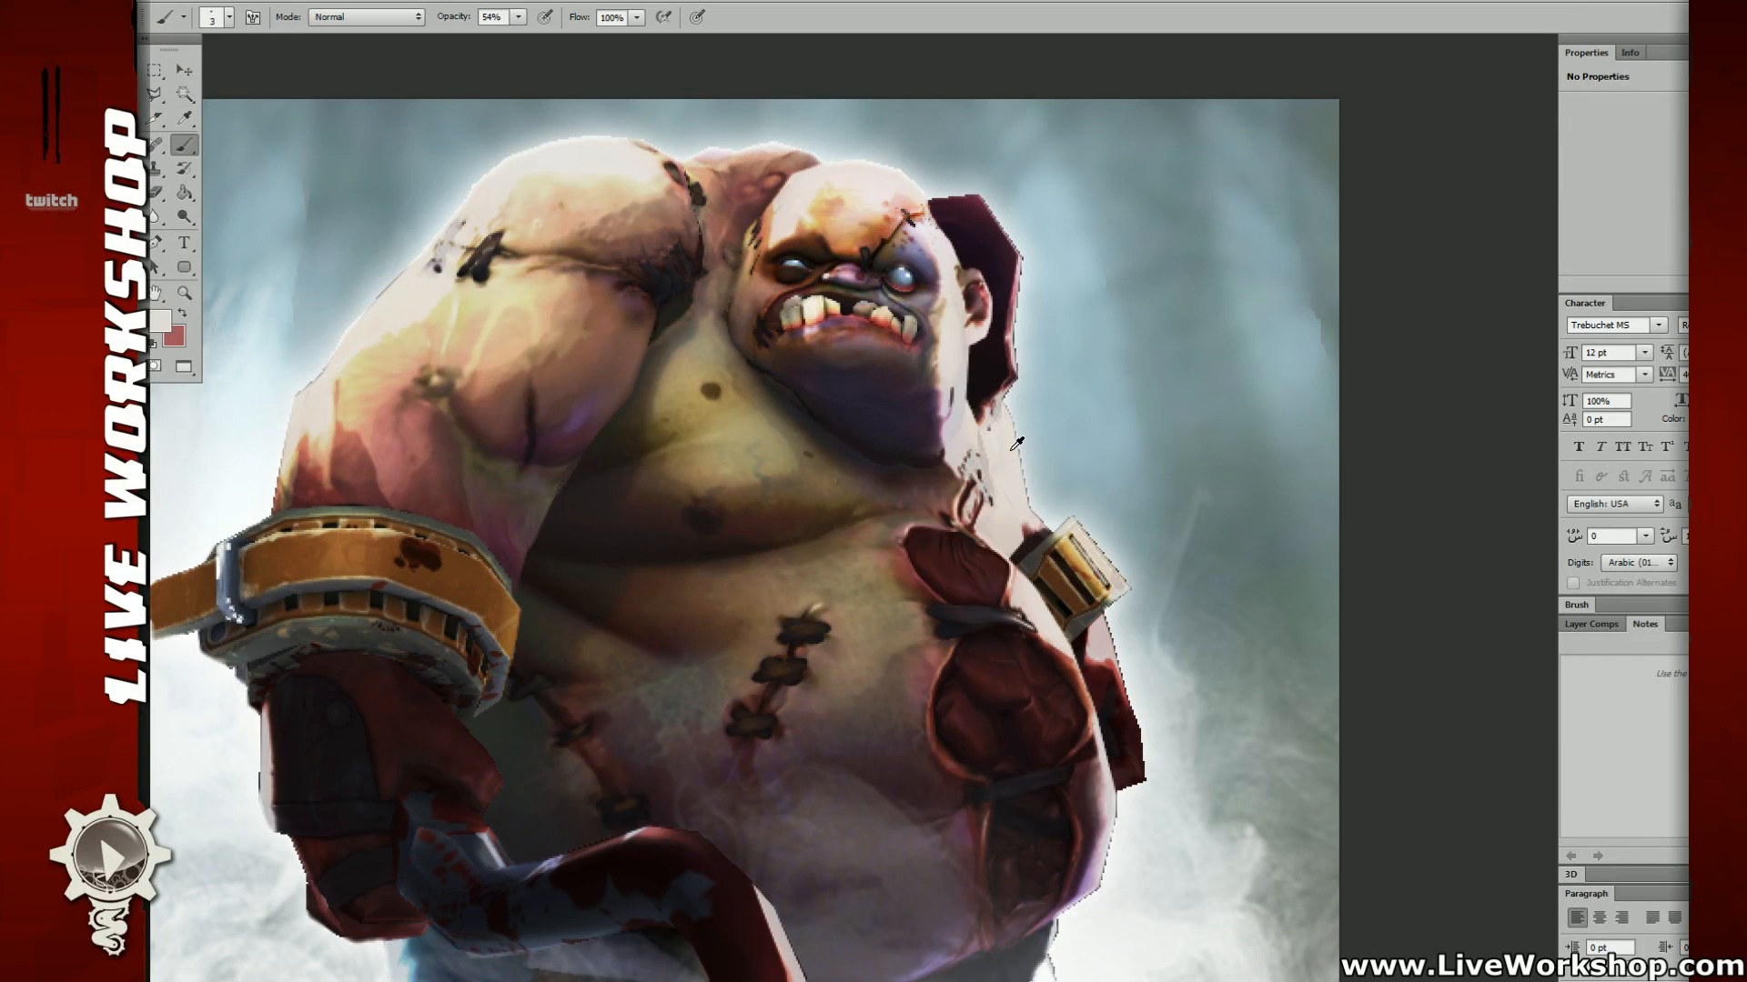
{"action": "key", "text": "bracketright"}
{"action": "key", "text": "bracketright"}
{"action": "left_click_drag", "start_coordinate": [1064, 344], "coordinate": [1022, 462]}
{"action": "scroll", "coordinate": [1015, 500], "scroll_direction": "up", "scroll_amount": 1, "text": "alt"}
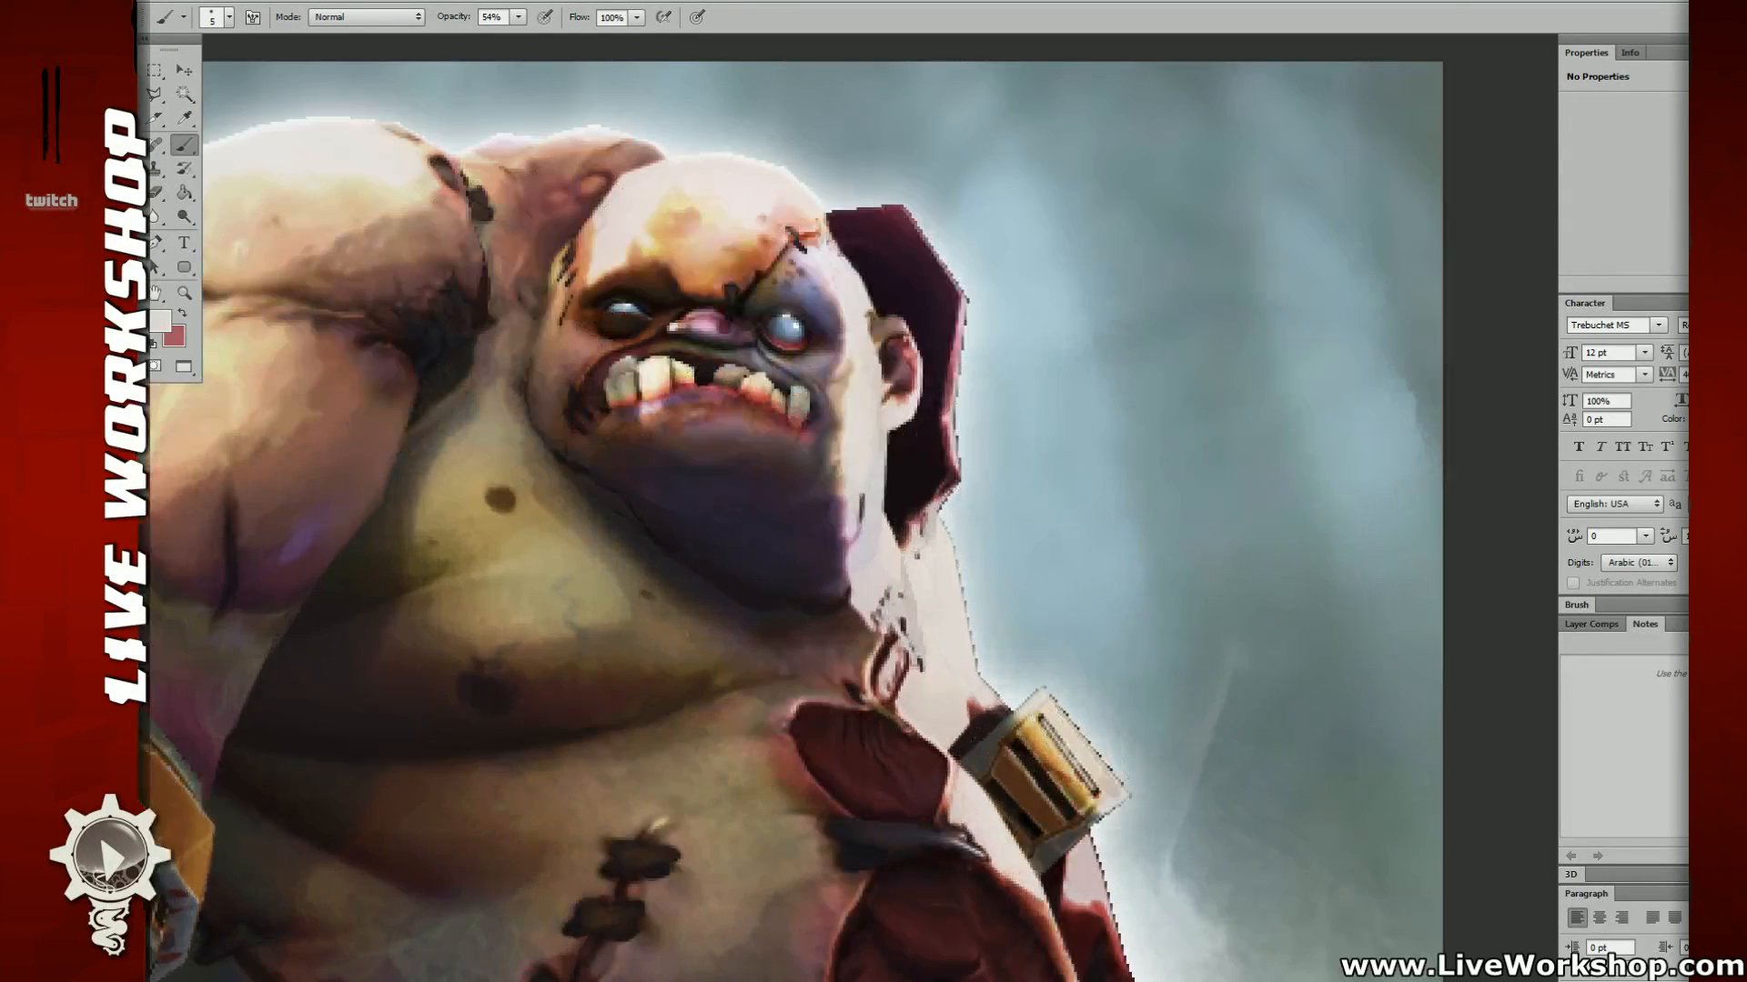
{"action": "left_click_drag", "start_coordinate": [969, 241], "coordinate": [1002, 285]}
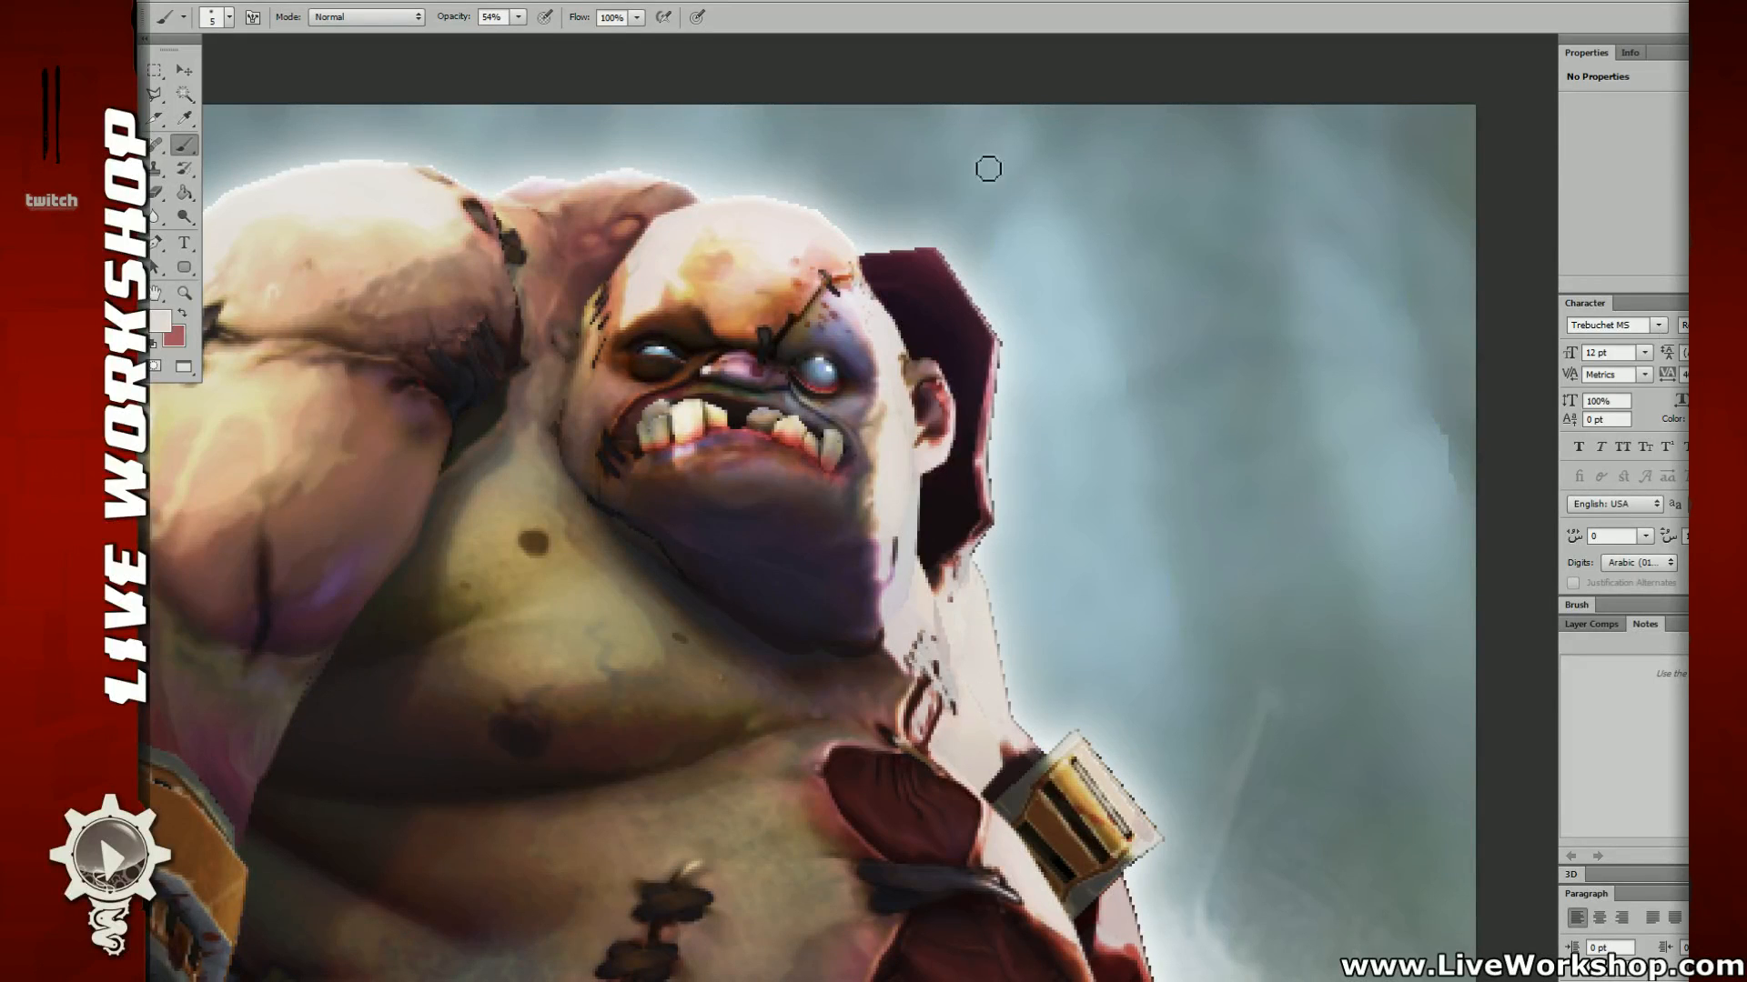
Step: Switch to the Eraser with a hard round tip and set its opacity to 100%
{"action": "key", "text": "e"}
{"action": "right_click", "coordinate": [1121, 379]}
{"action": "double_click", "coordinate": [1138, 414]}
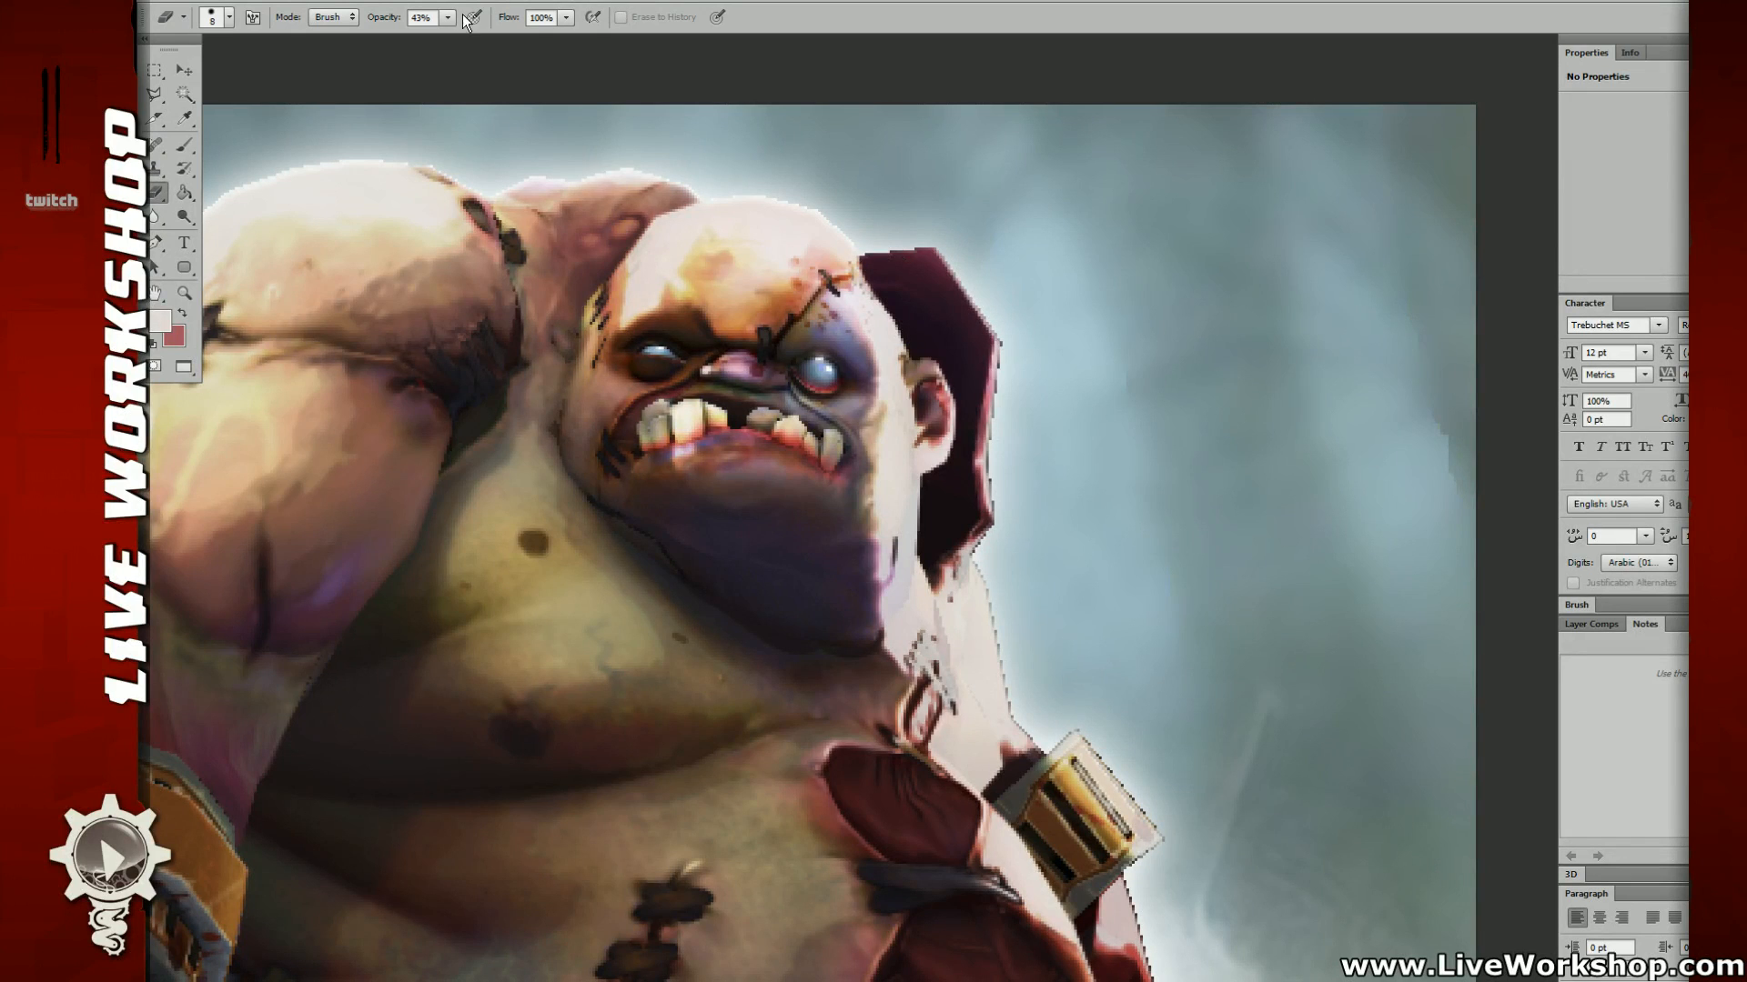
{"action": "left_click_drag", "start_coordinate": [448, 17], "coordinate": [507, 41]}
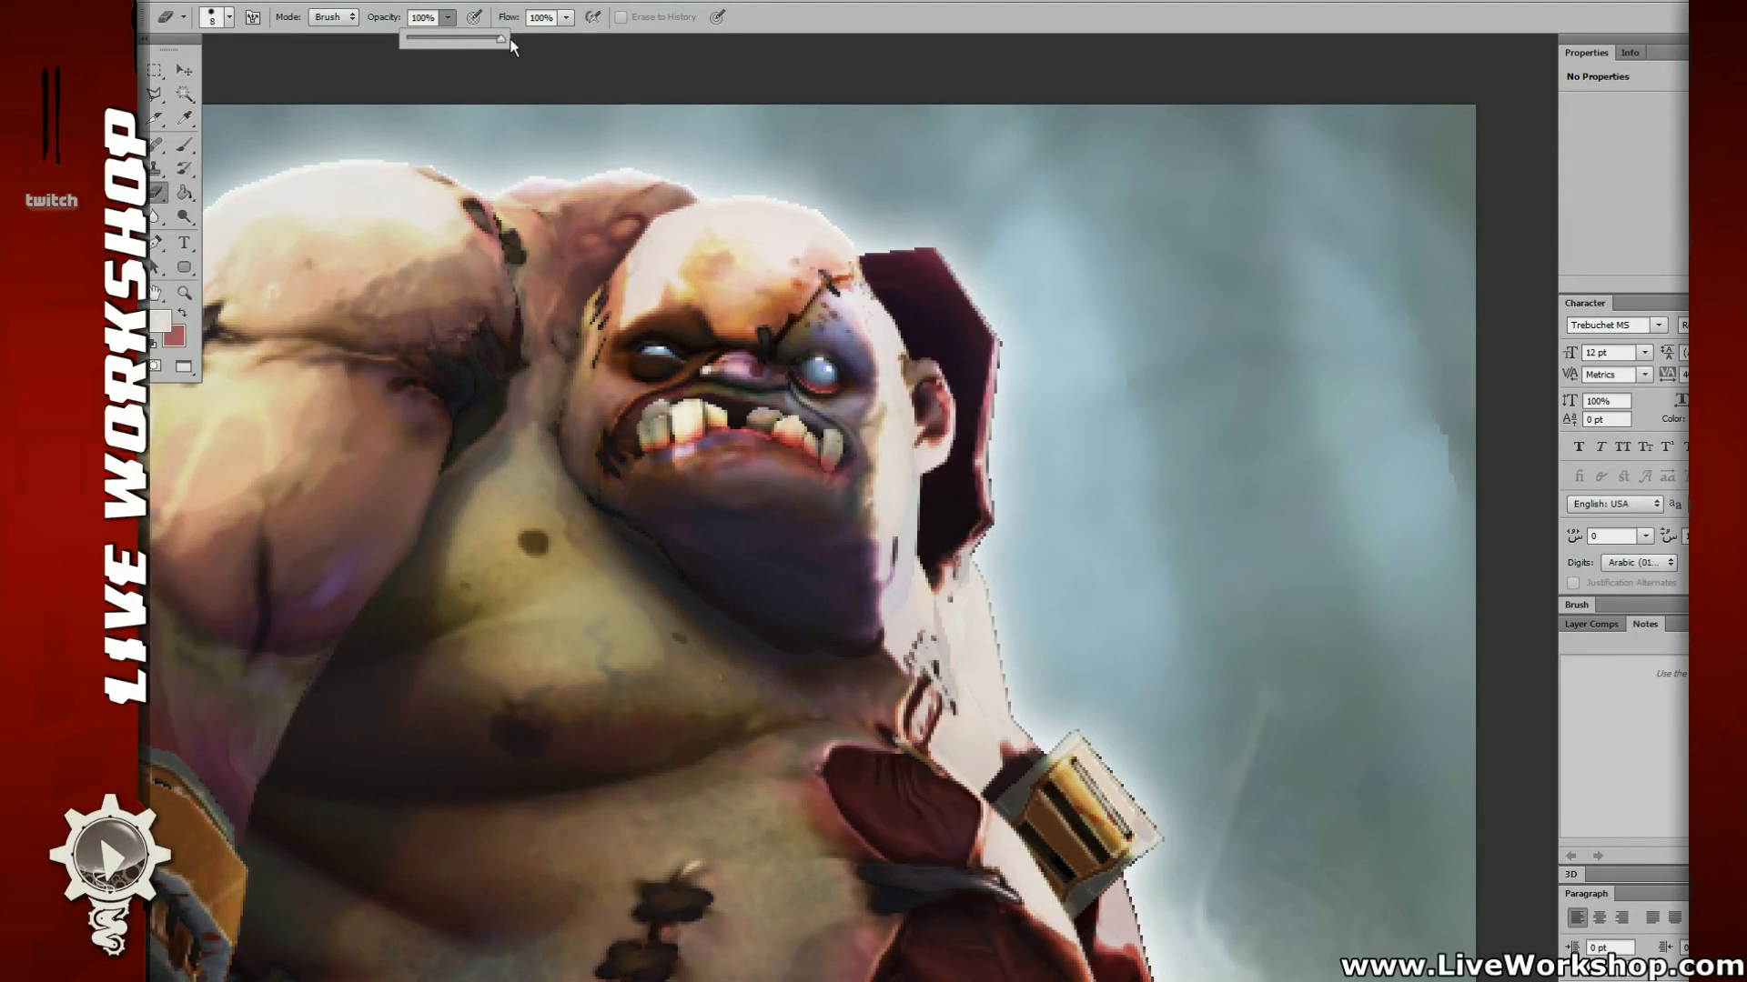
Step: Erase the fringe along the outer edge of the dark red shape behind the head, undoing the last stroke beside the belly
{"action": "left_click_drag", "start_coordinate": [931, 270], "coordinate": [898, 259]}
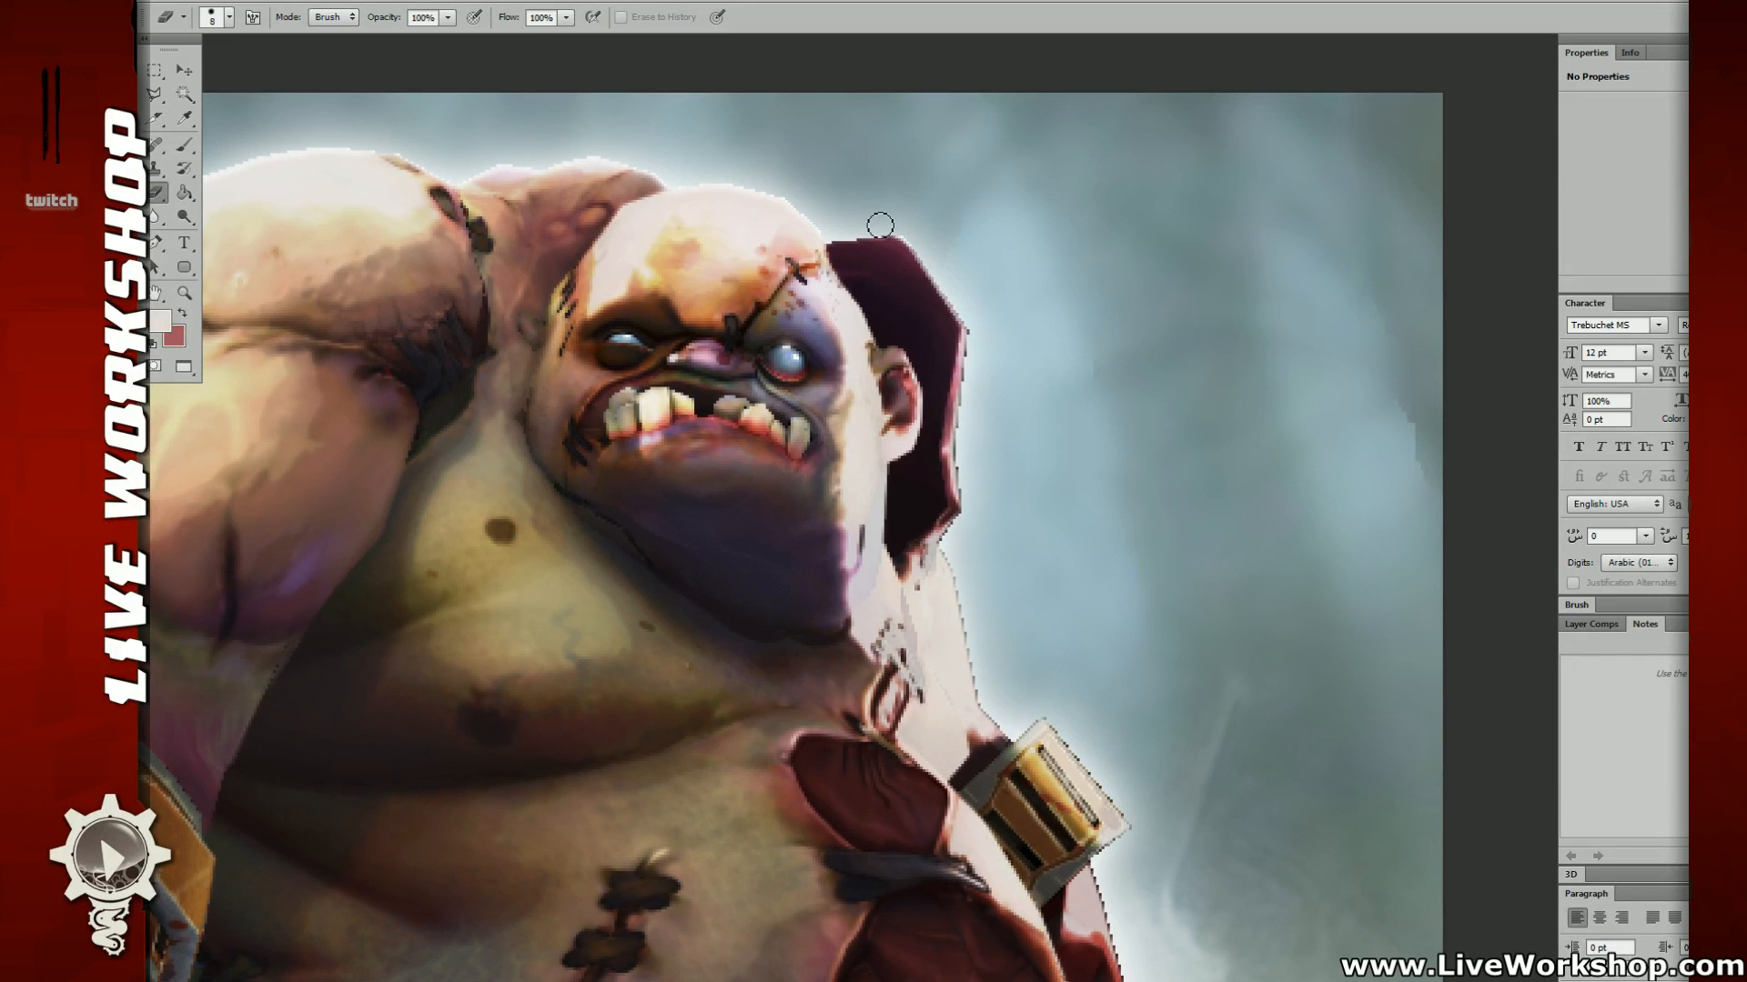
{"action": "left_click", "coordinate": [919, 246]}
{"action": "left_click", "coordinate": [976, 324], "text": "shift"}
{"action": "left_click", "coordinate": [962, 449], "text": "shift"}
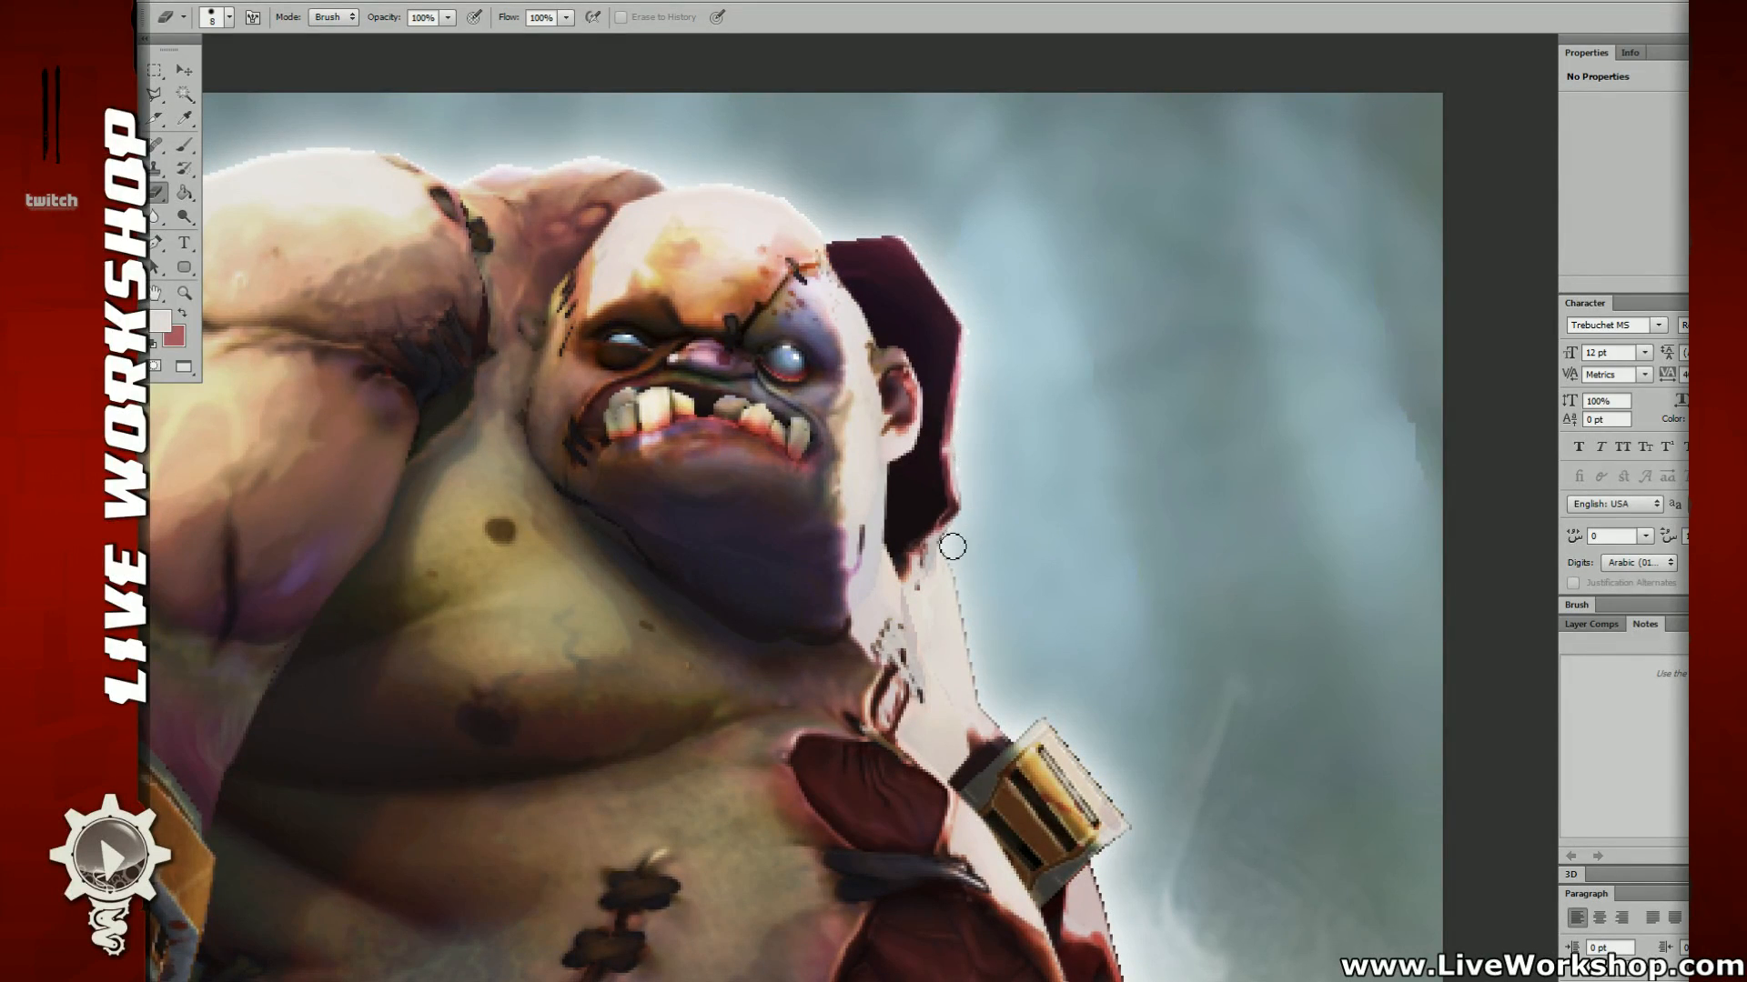
{"action": "scroll", "coordinate": [1017, 506], "scroll_direction": "down", "scroll_amount": 5}
{"action": "mouse_move", "coordinate": [970, 270]}
{"action": "left_mouse_down"}
{"action": "mouse_move", "coordinate": [1001, 407]}
{"action": "mouse_move", "coordinate": [1060, 419]}
{"action": "mouse_move", "coordinate": [1128, 514]}
{"action": "mouse_move", "coordinate": [1112, 592]}
{"action": "mouse_move", "coordinate": [1173, 184]}
{"action": "left_mouse_up"}
{"action": "left_click_drag", "start_coordinate": [1183, 322], "coordinate": [1150, 437]}
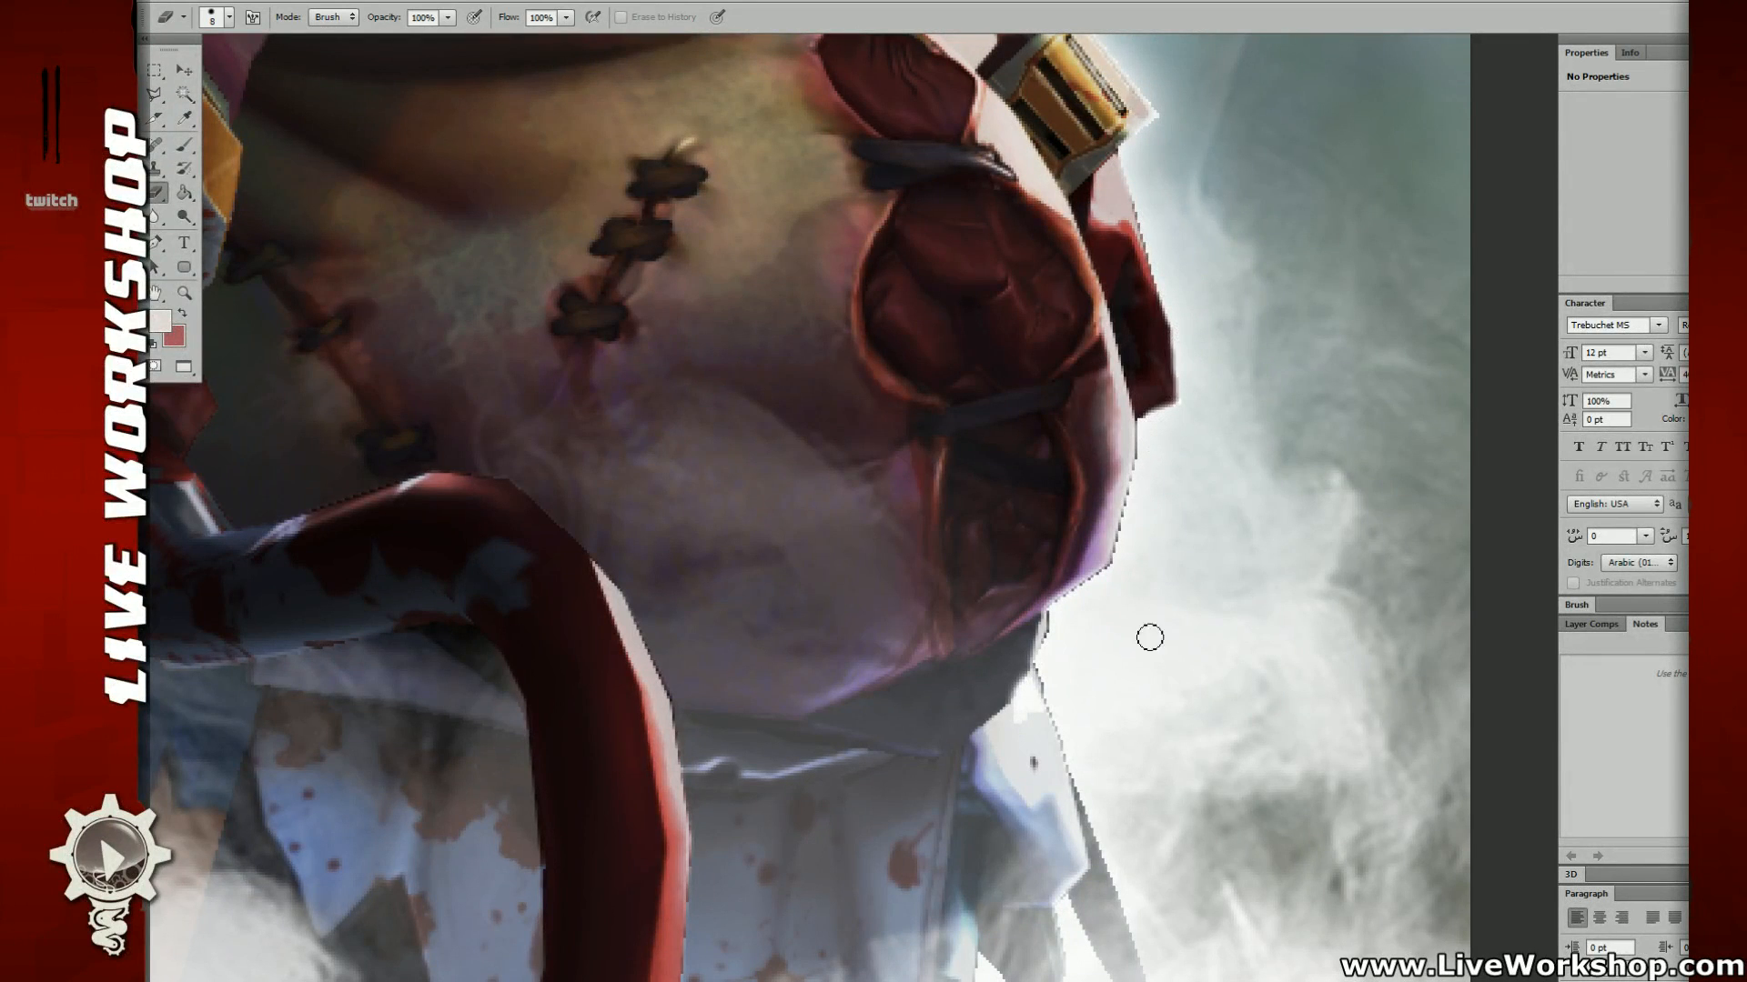
{"action": "left_click_drag", "start_coordinate": [1063, 609], "coordinate": [1128, 555]}
{"action": "key", "text": "ctrl+z"}
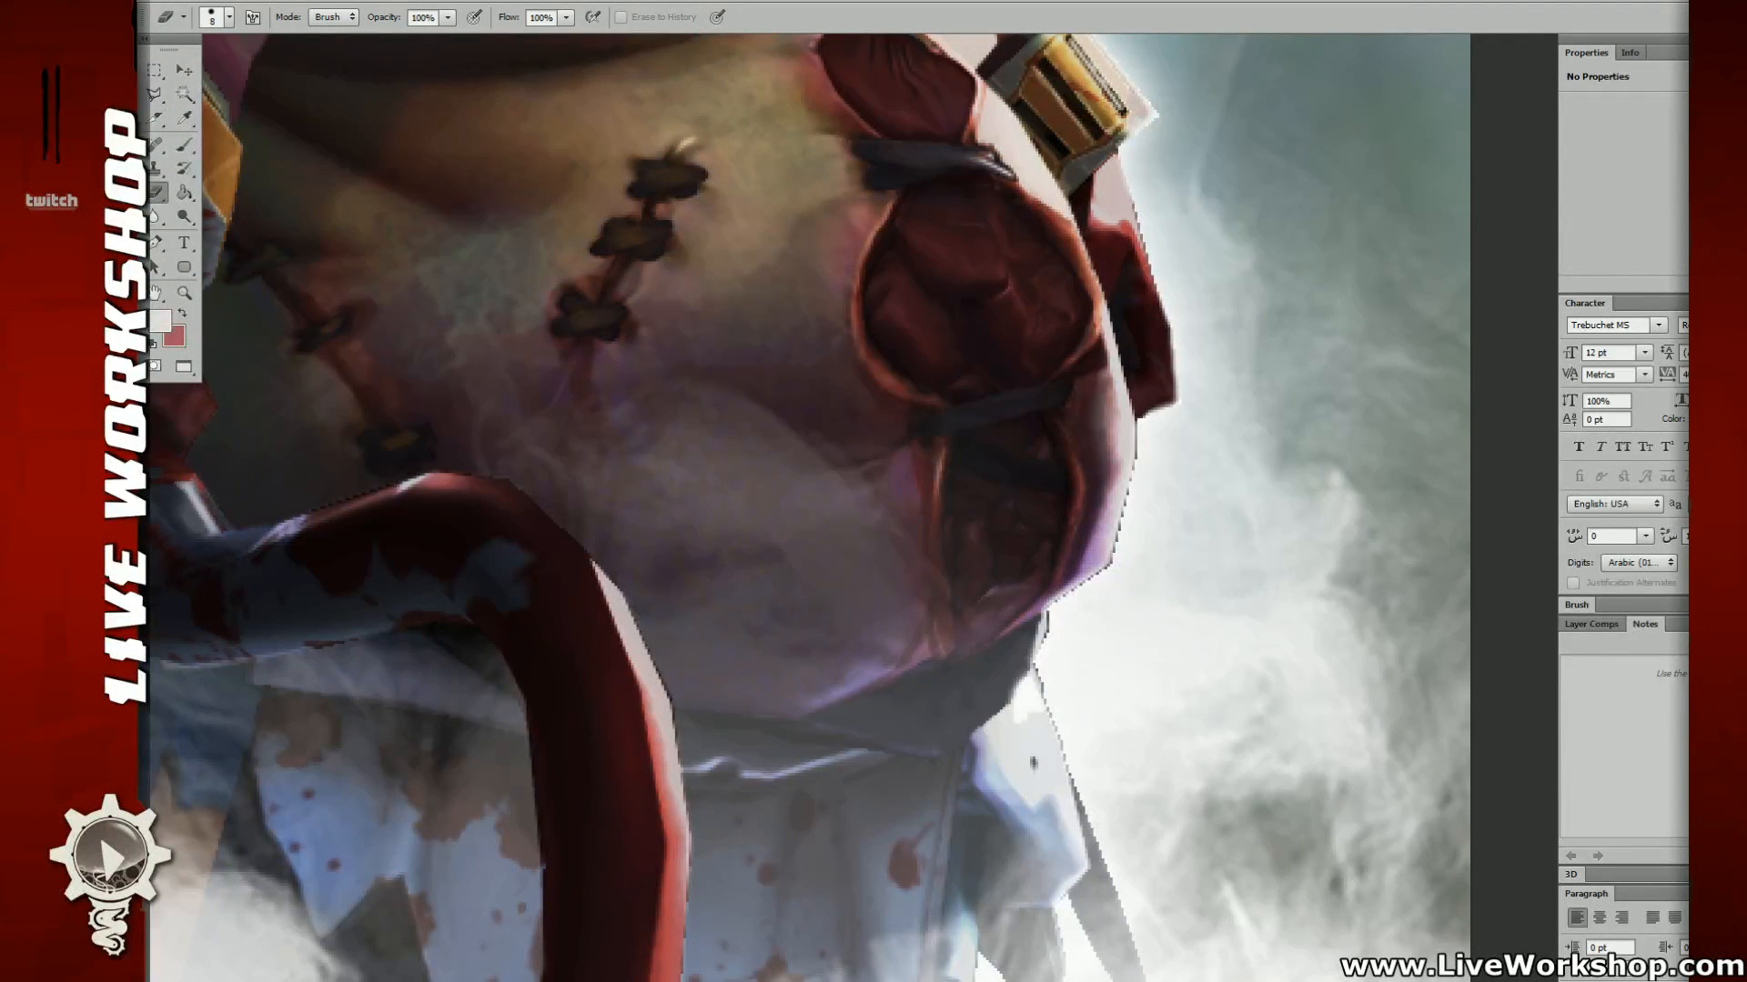
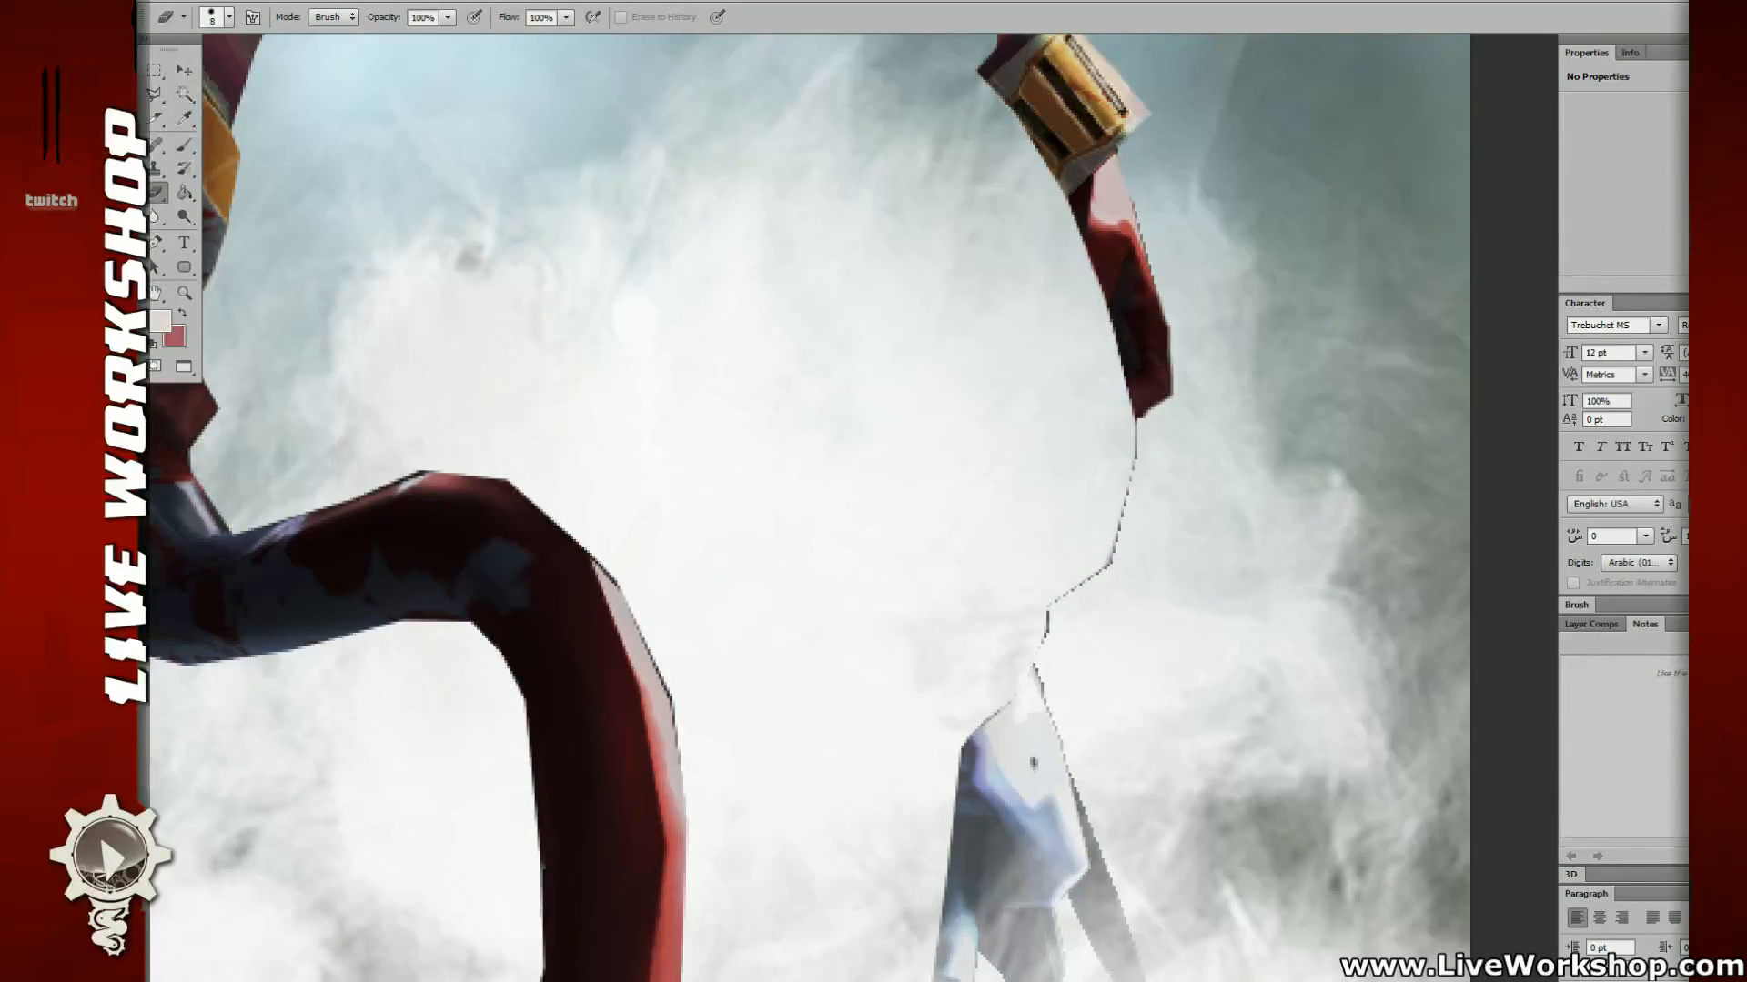
Step: Enlarge the eraser to 40 px and erase the stray outline between the far arm and the lower leg piece
{"action": "key", "text": "ctrl+minus"}
{"action": "key", "text": "ctrl+minus"}
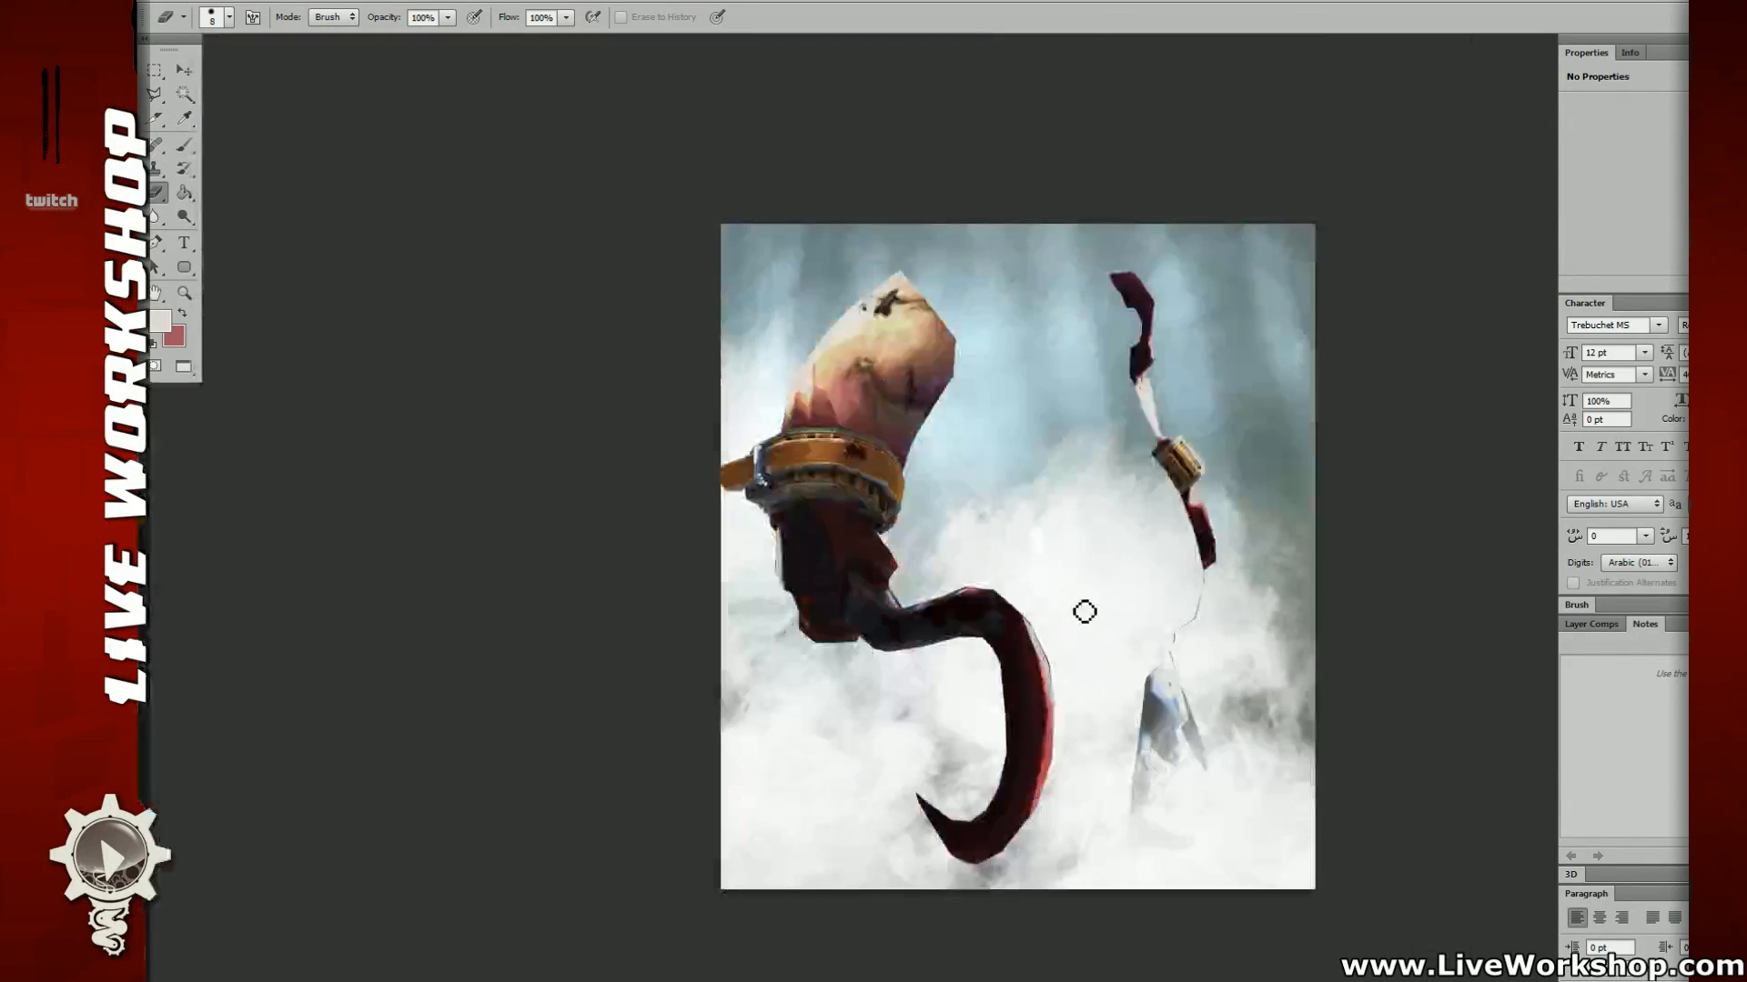
{"action": "key", "text": "bracketright"}
{"action": "key", "text": "bracketright"}
{"action": "key", "text": "bracketright"}
{"action": "key", "text": "bracketright"}
{"action": "key", "text": "bracketright"}
{"action": "left_click", "coordinate": [1182, 617]}
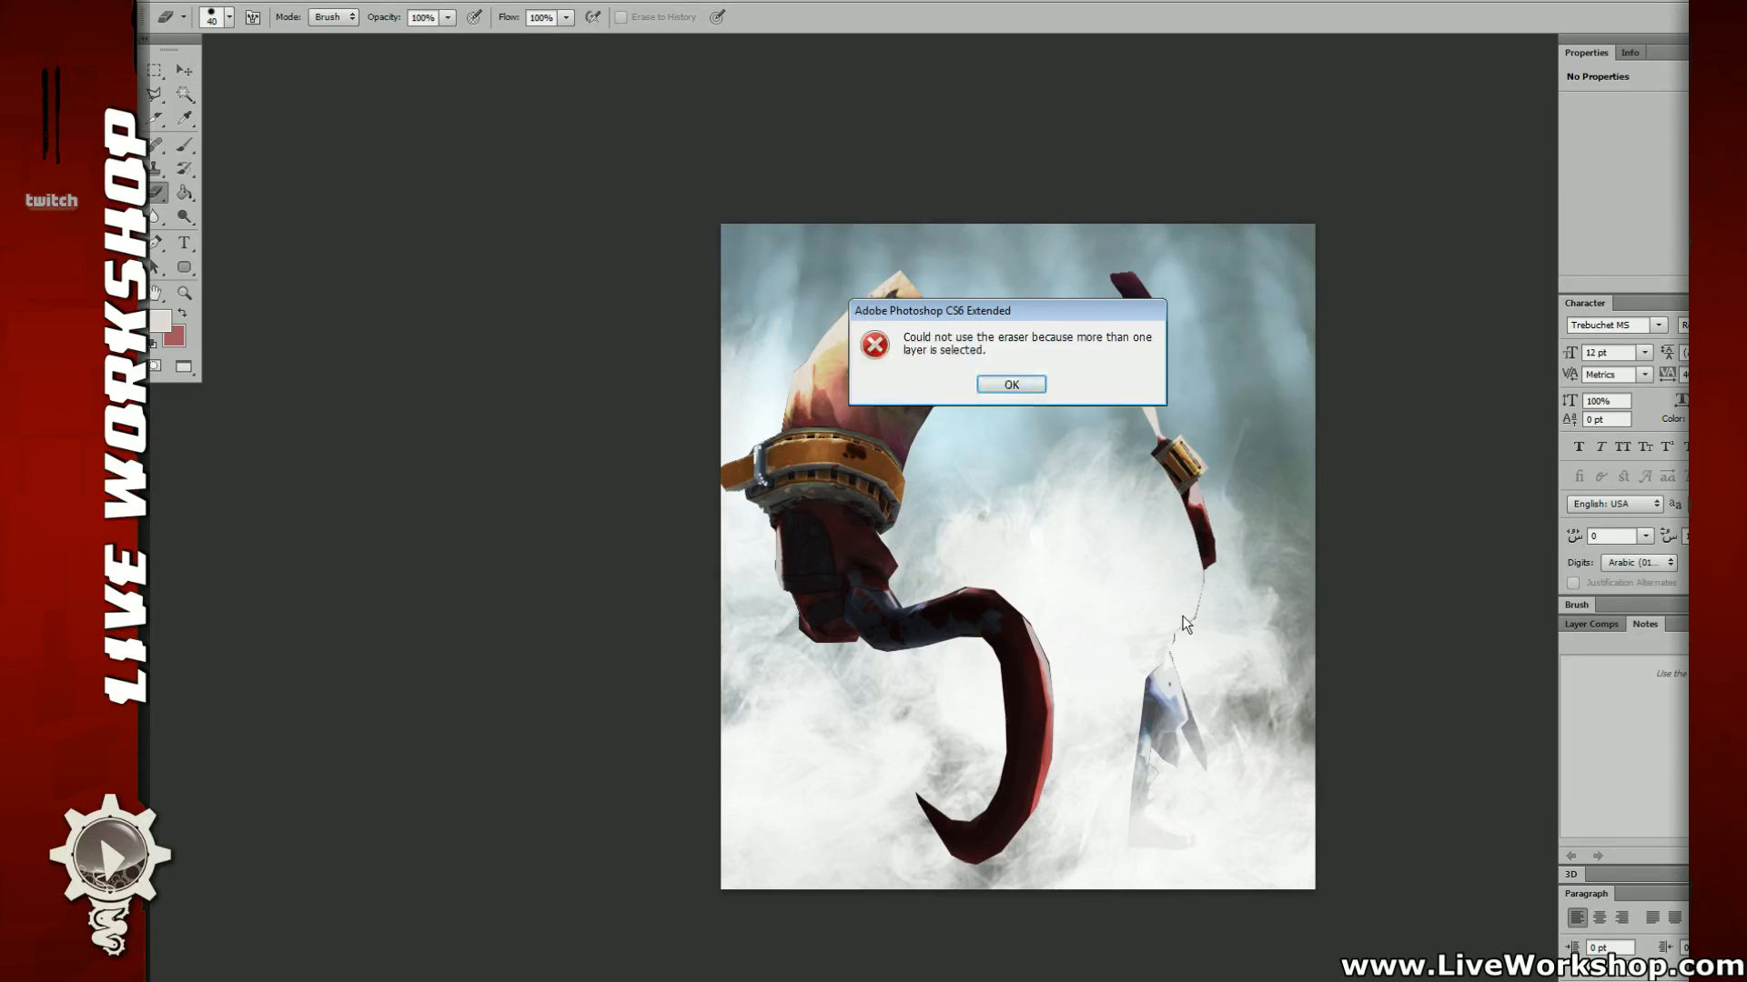
{"action": "key", "text": "Return"}
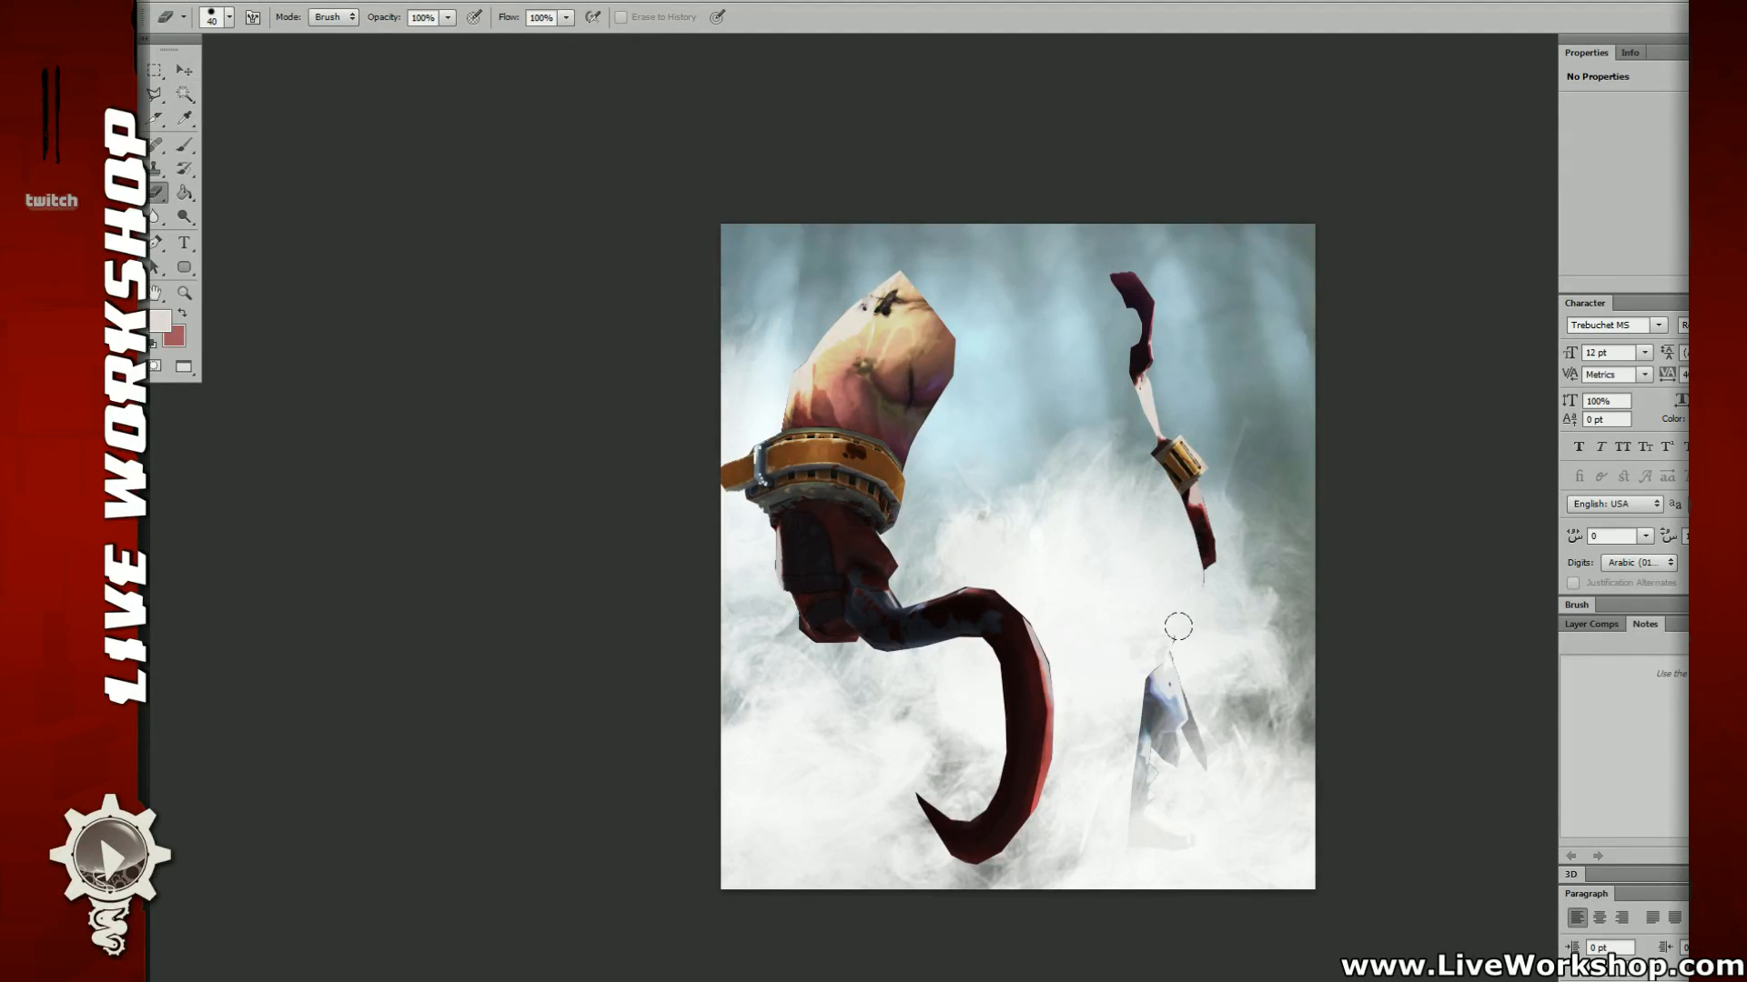
Step: Reduce the eraser to 6 px and erase the jagged fringe along the top edge of the butcher's head
{"action": "key", "text": "ctrl+plus"}
{"action": "left_click_drag", "start_coordinate": [1164, 556], "coordinate": [910, 565]}
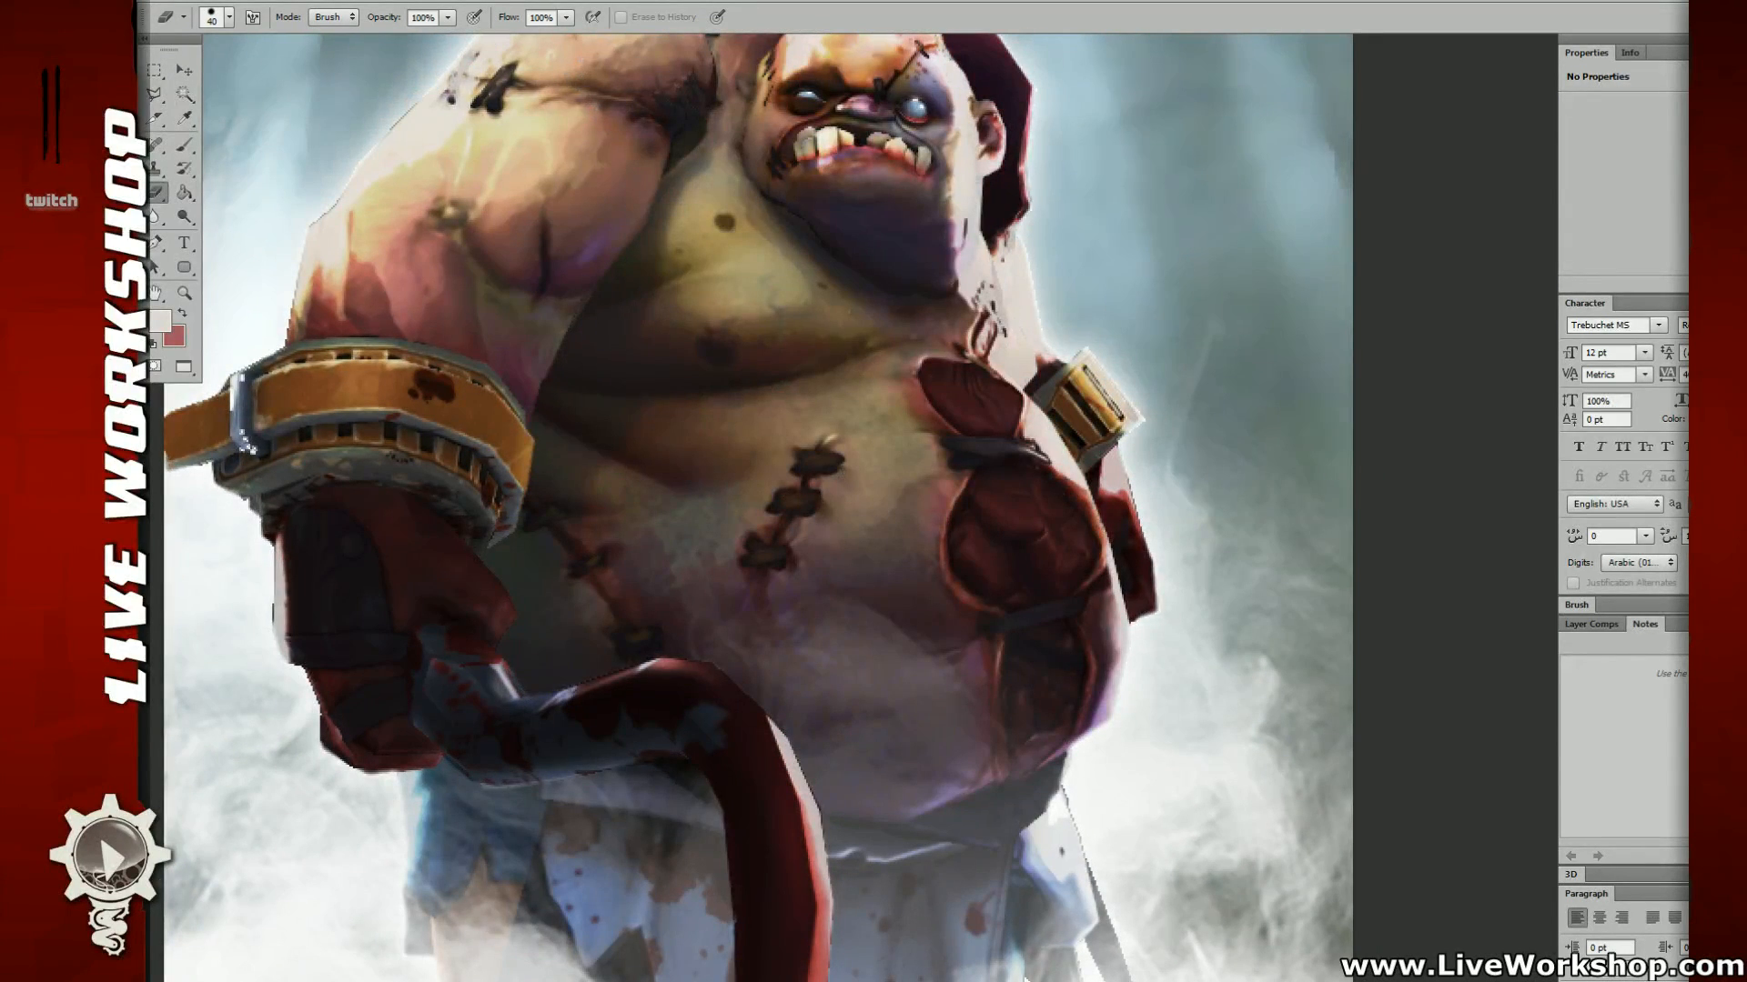
{"action": "left_click_drag", "start_coordinate": [1176, 557], "coordinate": [1162, 569]}
{"action": "left_click_drag", "start_coordinate": [1071, 287], "coordinate": [1088, 411]}
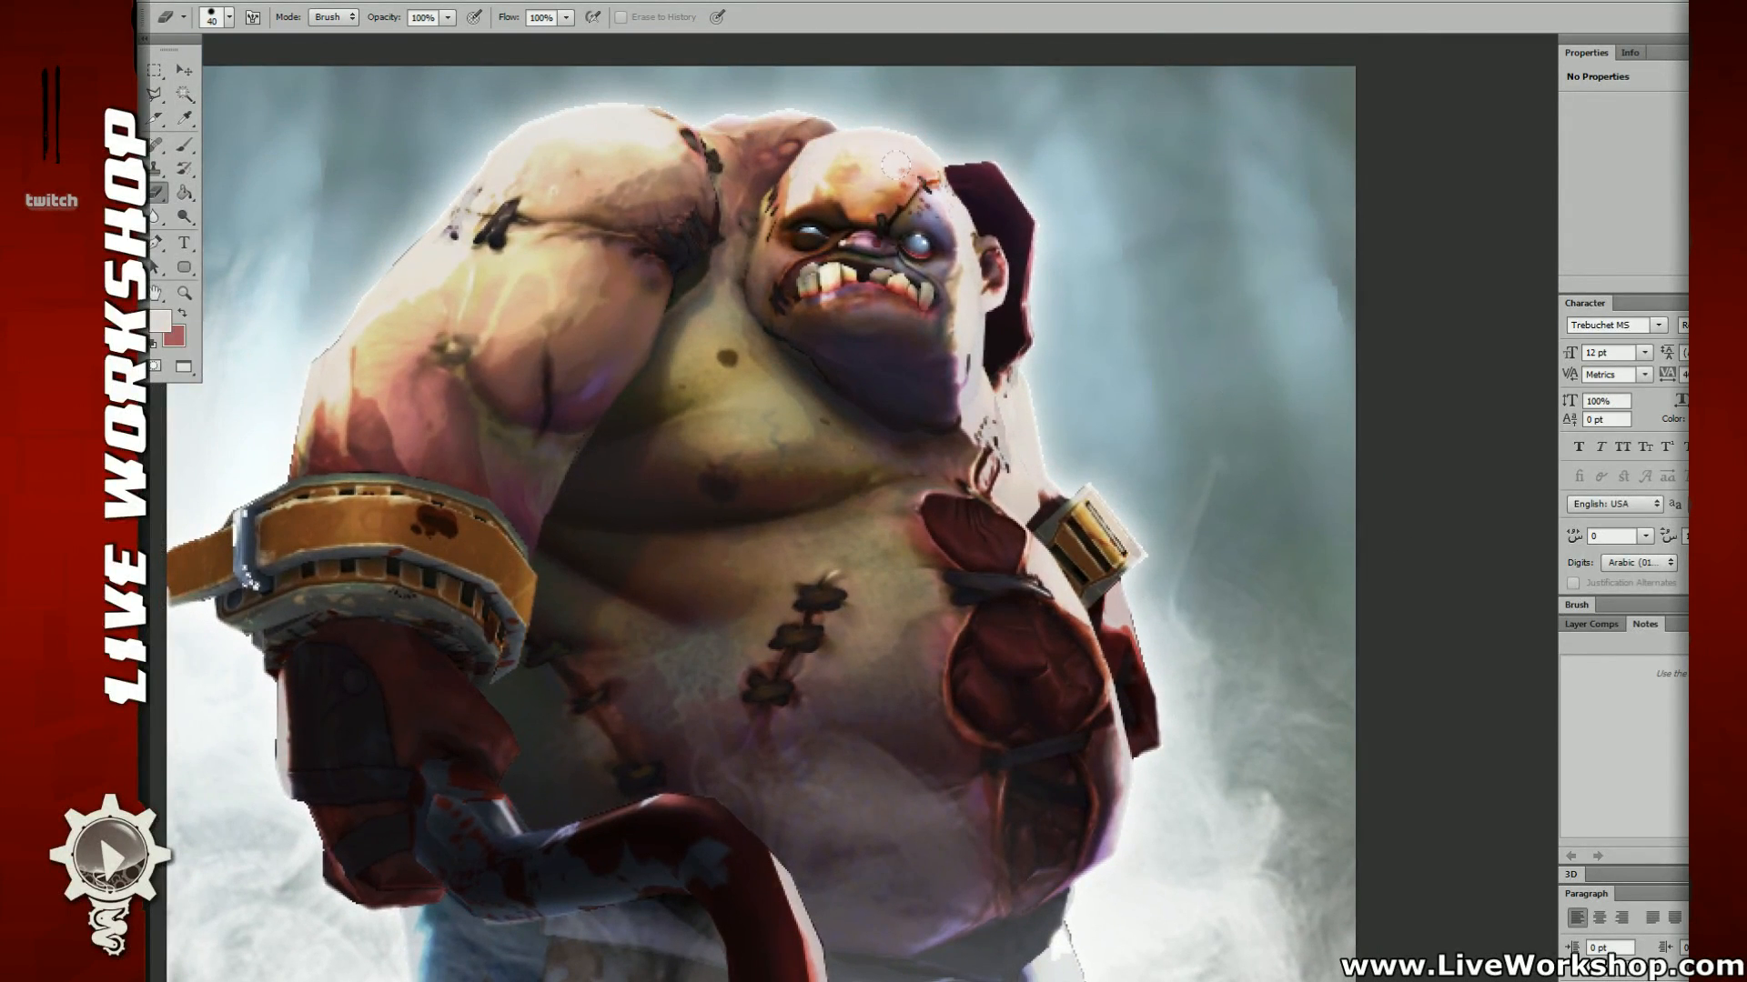
{"action": "left_click_drag", "start_coordinate": [896, 165], "coordinate": [1005, 336]}
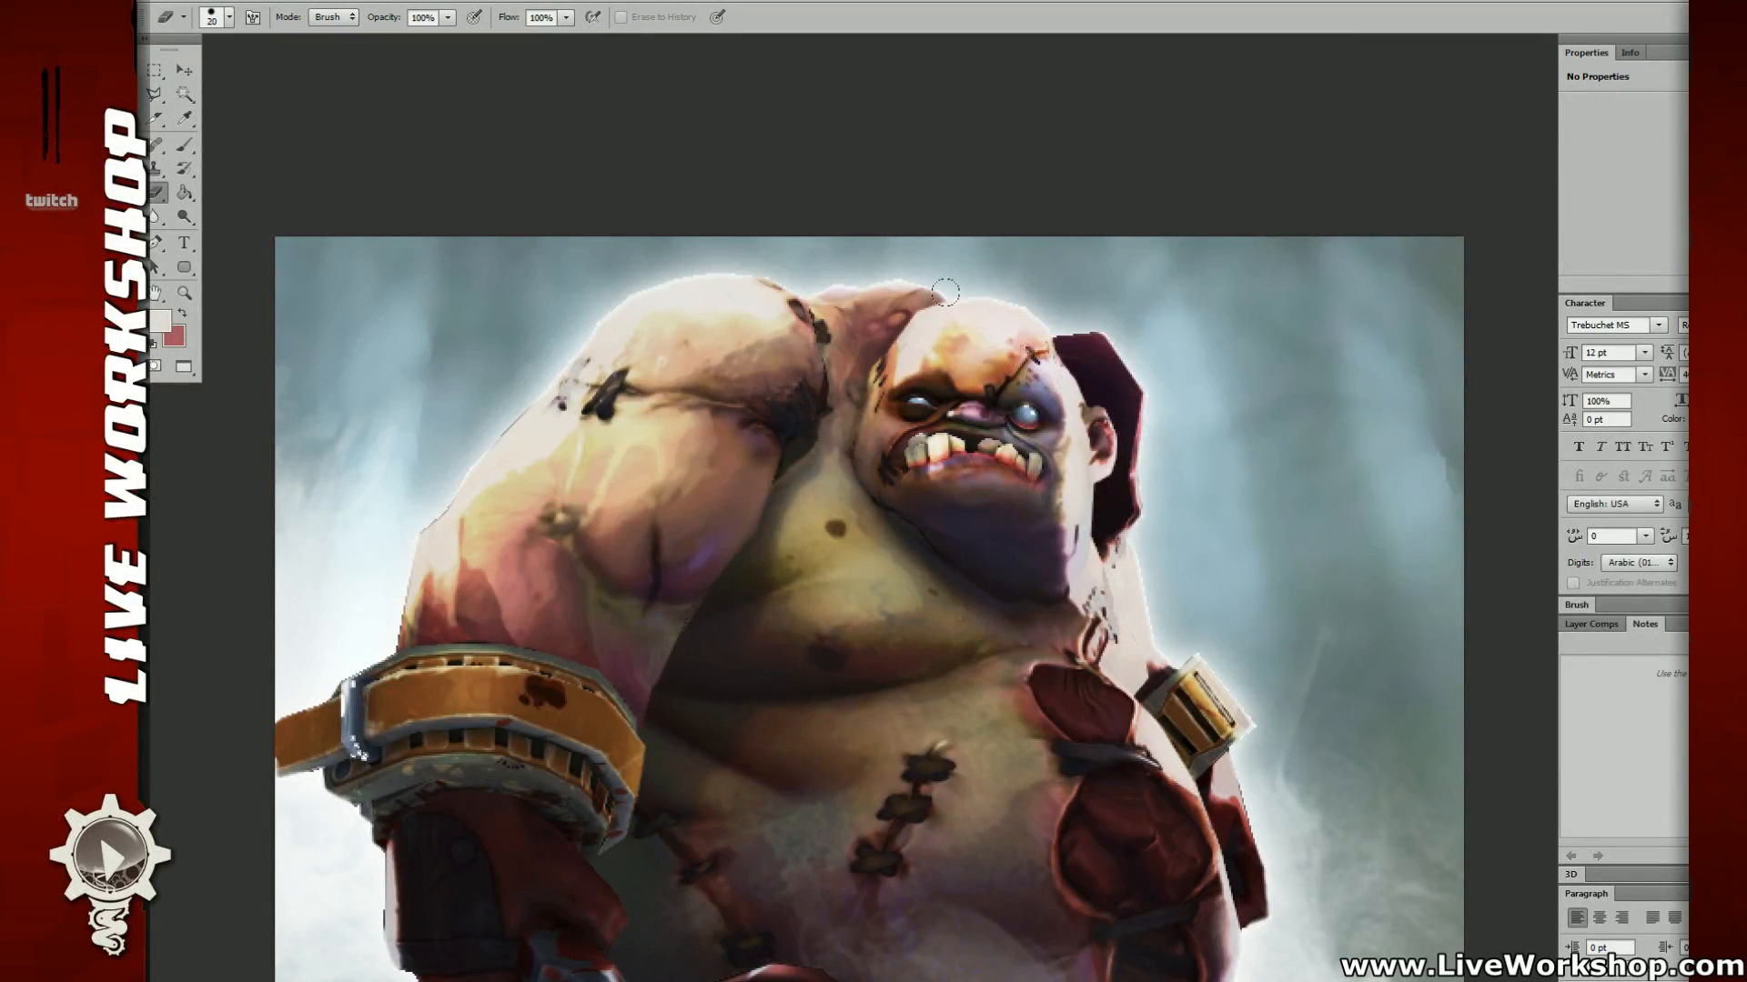
{"action": "key", "text": "ctrl+plus"}
{"action": "left_click_drag", "start_coordinate": [958, 108], "coordinate": [1034, 417]}
{"action": "key", "text": "ctrl+plus"}
{"action": "key", "text": "ctrl+plus"}
{"action": "left_click", "coordinate": [1043, 466]}
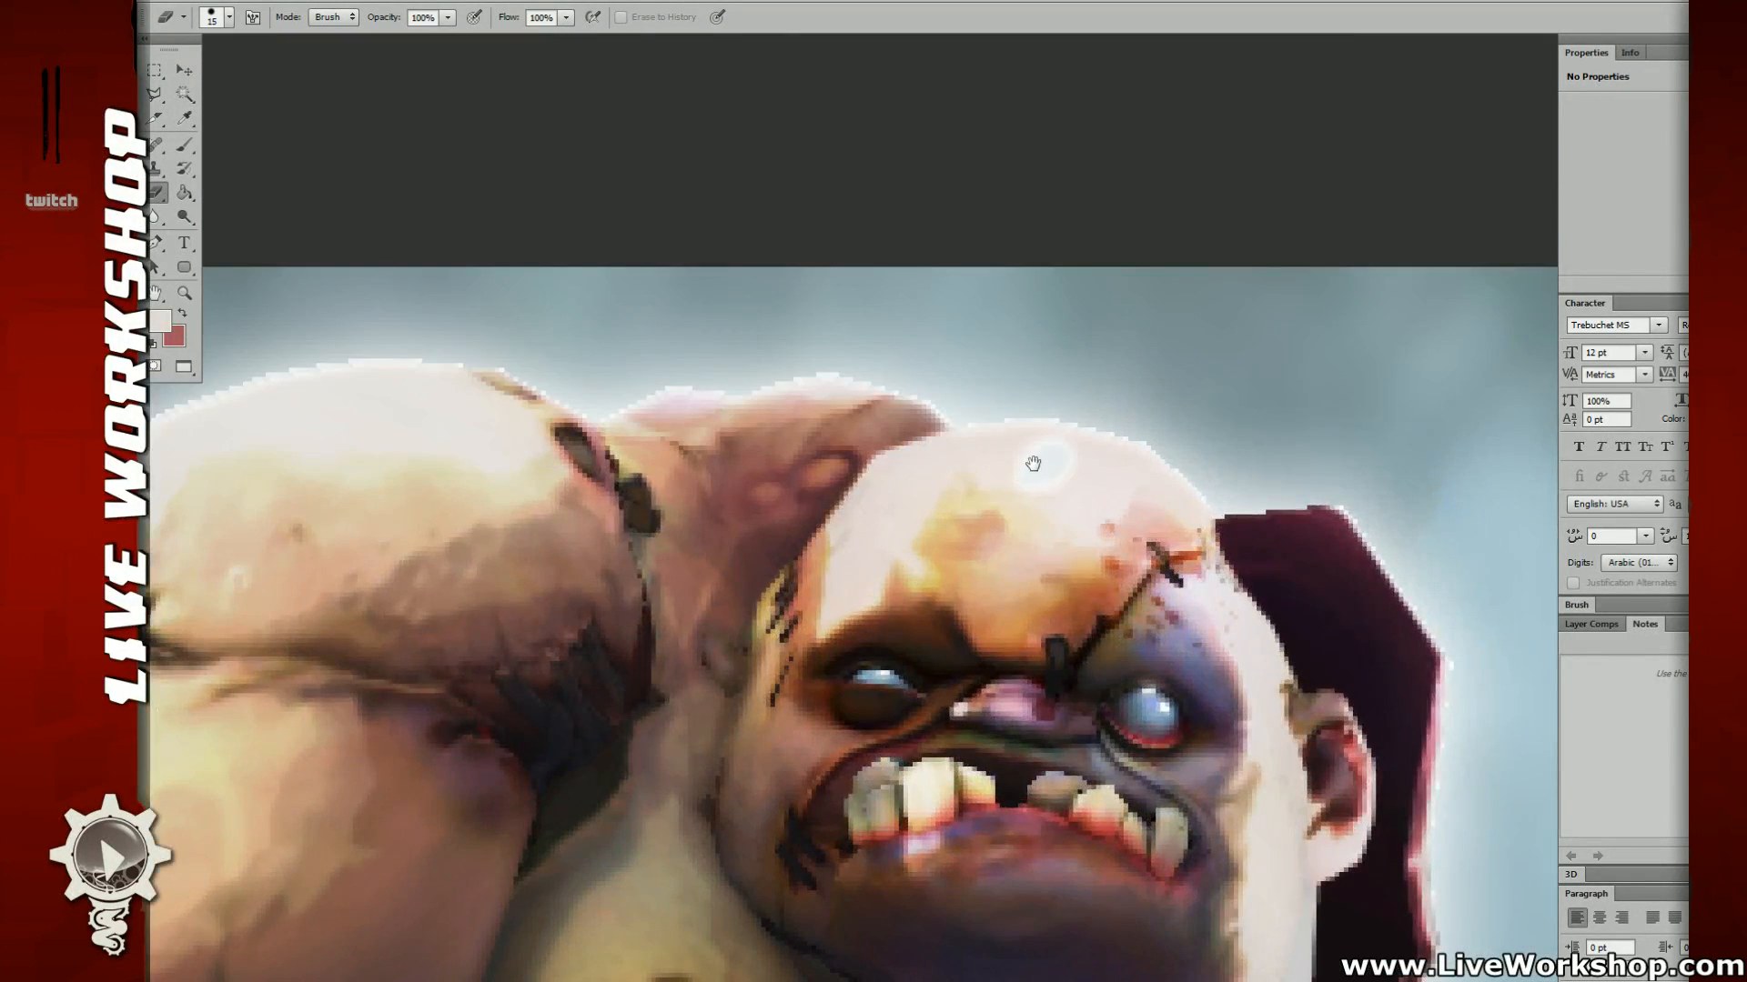
{"action": "key", "text": "bracketleft"}
{"action": "key", "text": "bracketleft"}
{"action": "key", "text": "bracketleft"}
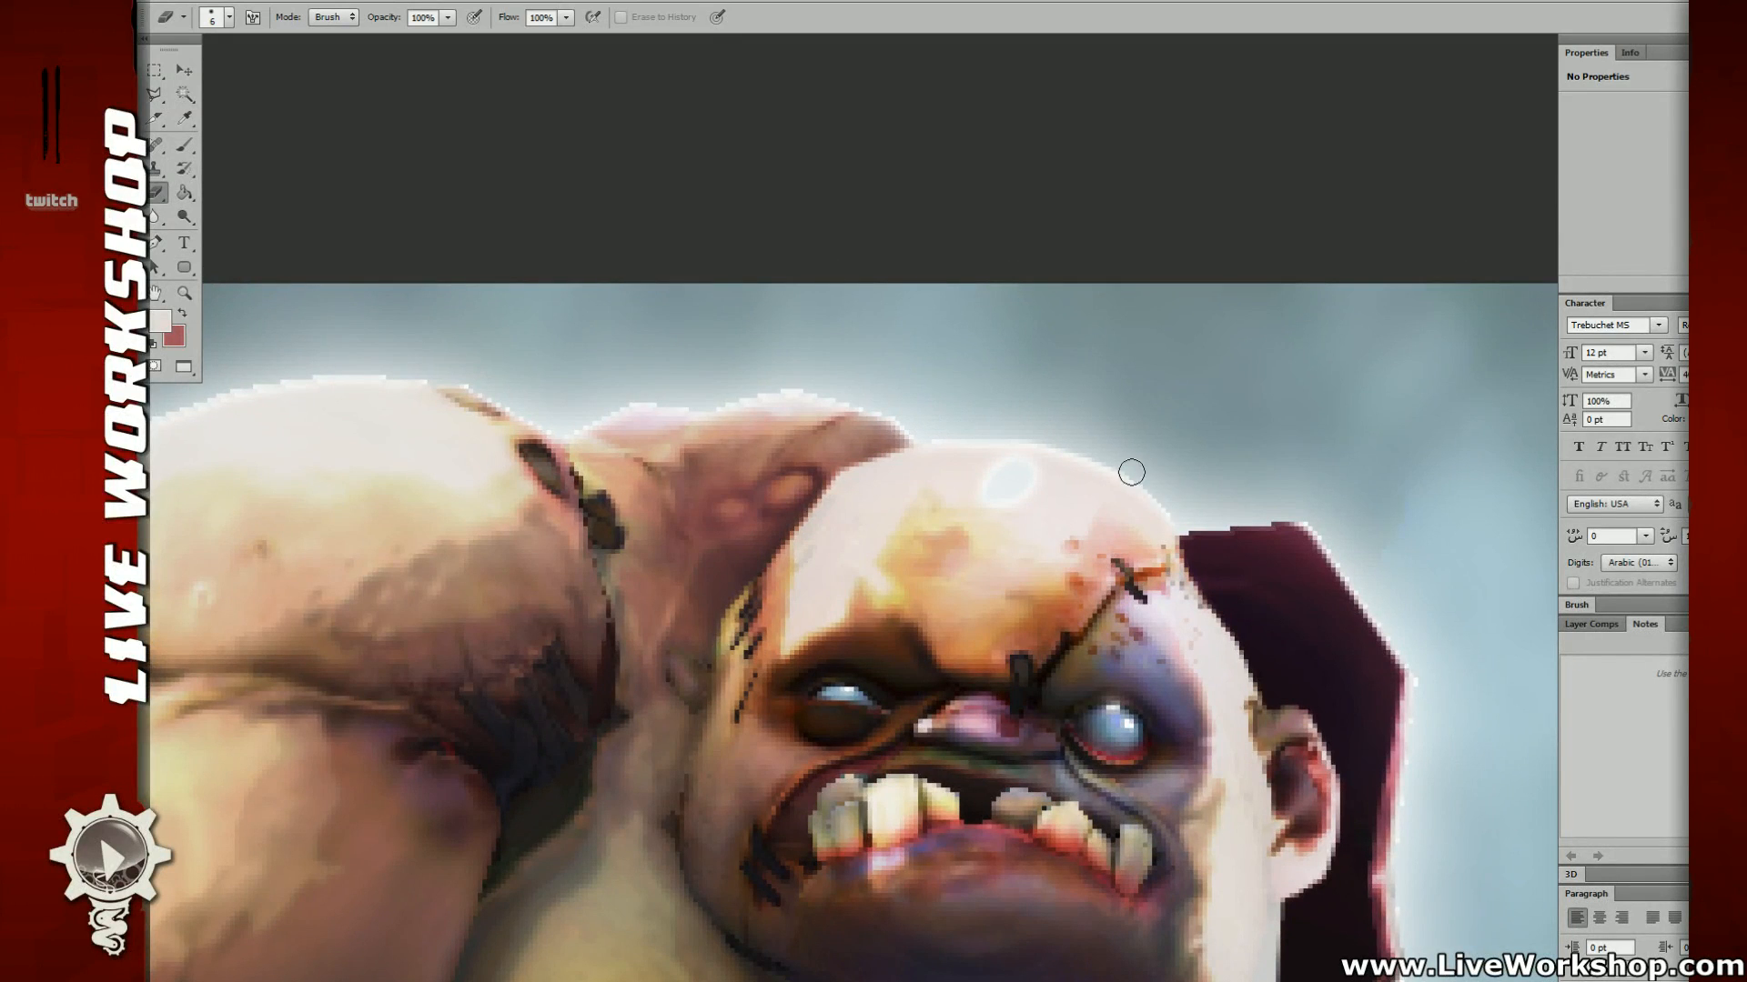
{"action": "left_click_drag", "start_coordinate": [1132, 472], "coordinate": [1156, 500]}
{"action": "mouse_move", "coordinate": [920, 396]}
{"action": "left_mouse_down"}
{"action": "mouse_move", "coordinate": [990, 422]}
{"action": "mouse_move", "coordinate": [936, 424]}
{"action": "left_mouse_up"}
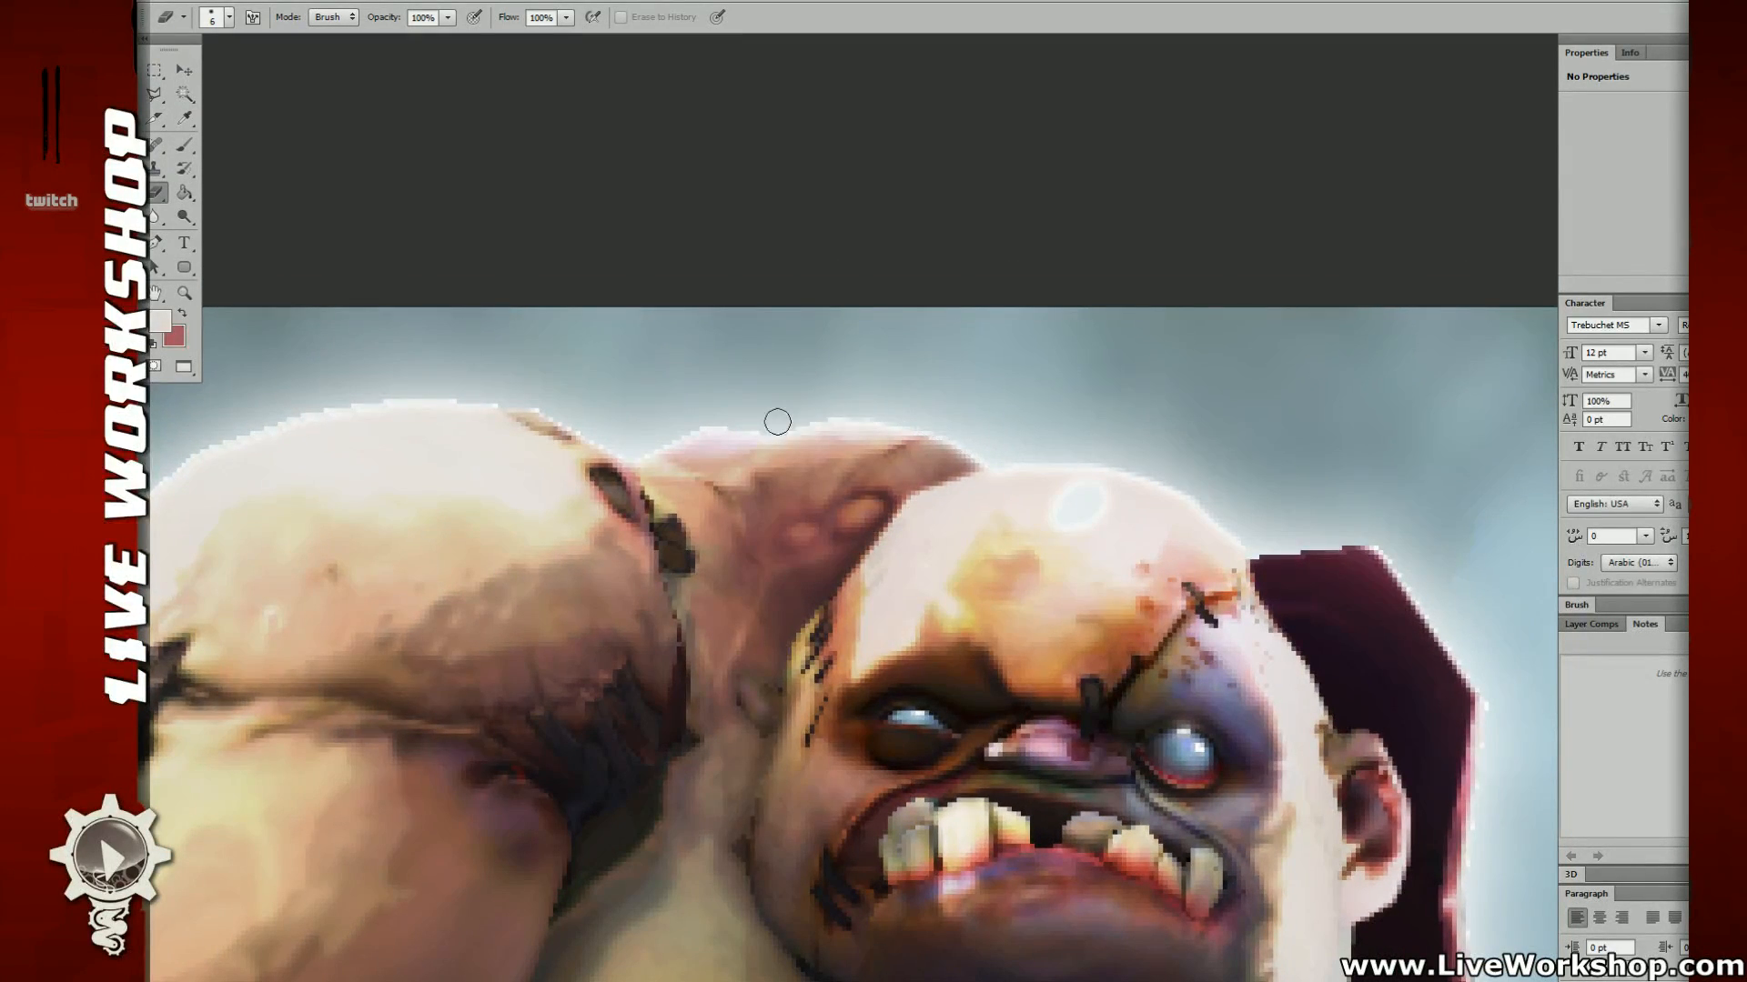
Step: Erase the fringe along the outer contour of the hook arm's shoulder
{"action": "mouse_move", "coordinate": [628, 440]}
{"action": "left_mouse_down"}
{"action": "mouse_move", "coordinate": [911, 426]}
{"action": "mouse_move", "coordinate": [710, 382]}
{"action": "mouse_move", "coordinate": [890, 427]}
{"action": "mouse_move", "coordinate": [765, 375]}
{"action": "mouse_move", "coordinate": [642, 383]}
{"action": "mouse_move", "coordinate": [454, 452]}
{"action": "mouse_move", "coordinate": [721, 307]}
{"action": "left_mouse_up"}
{"action": "key", "text": "ctrl+z"}
{"action": "key", "text": "ctrl+z"}
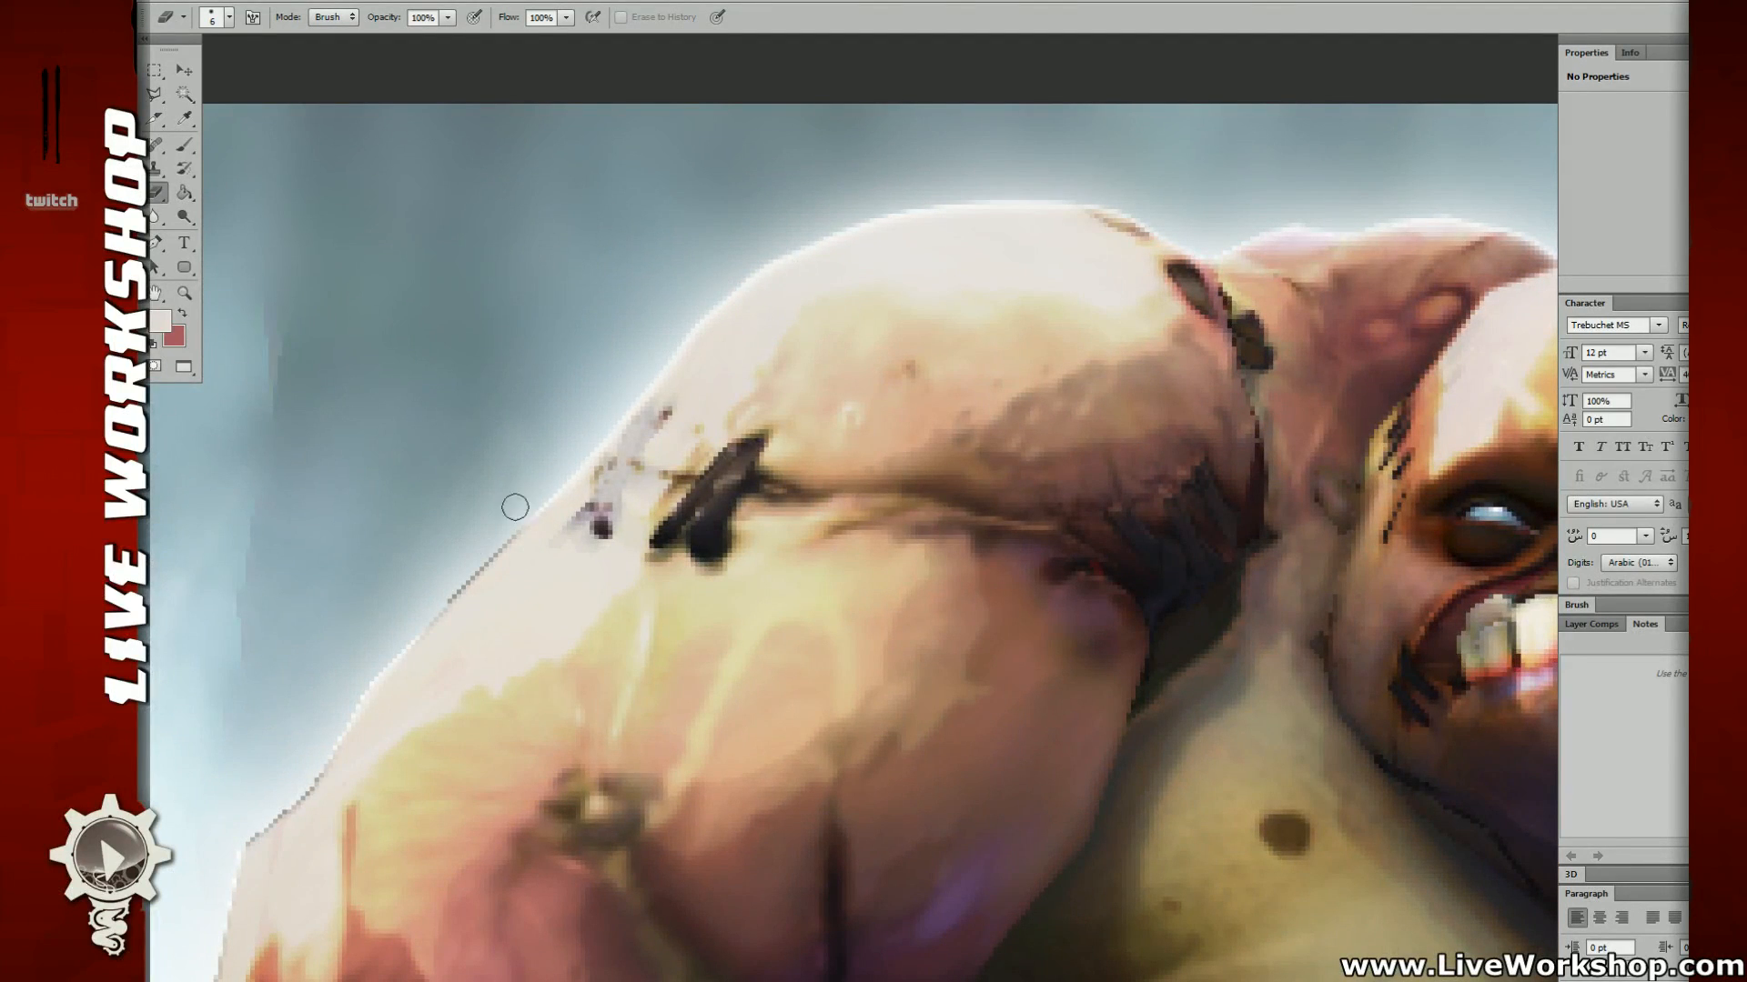
{"action": "left_click_drag", "start_coordinate": [604, 449], "coordinate": [748, 261]}
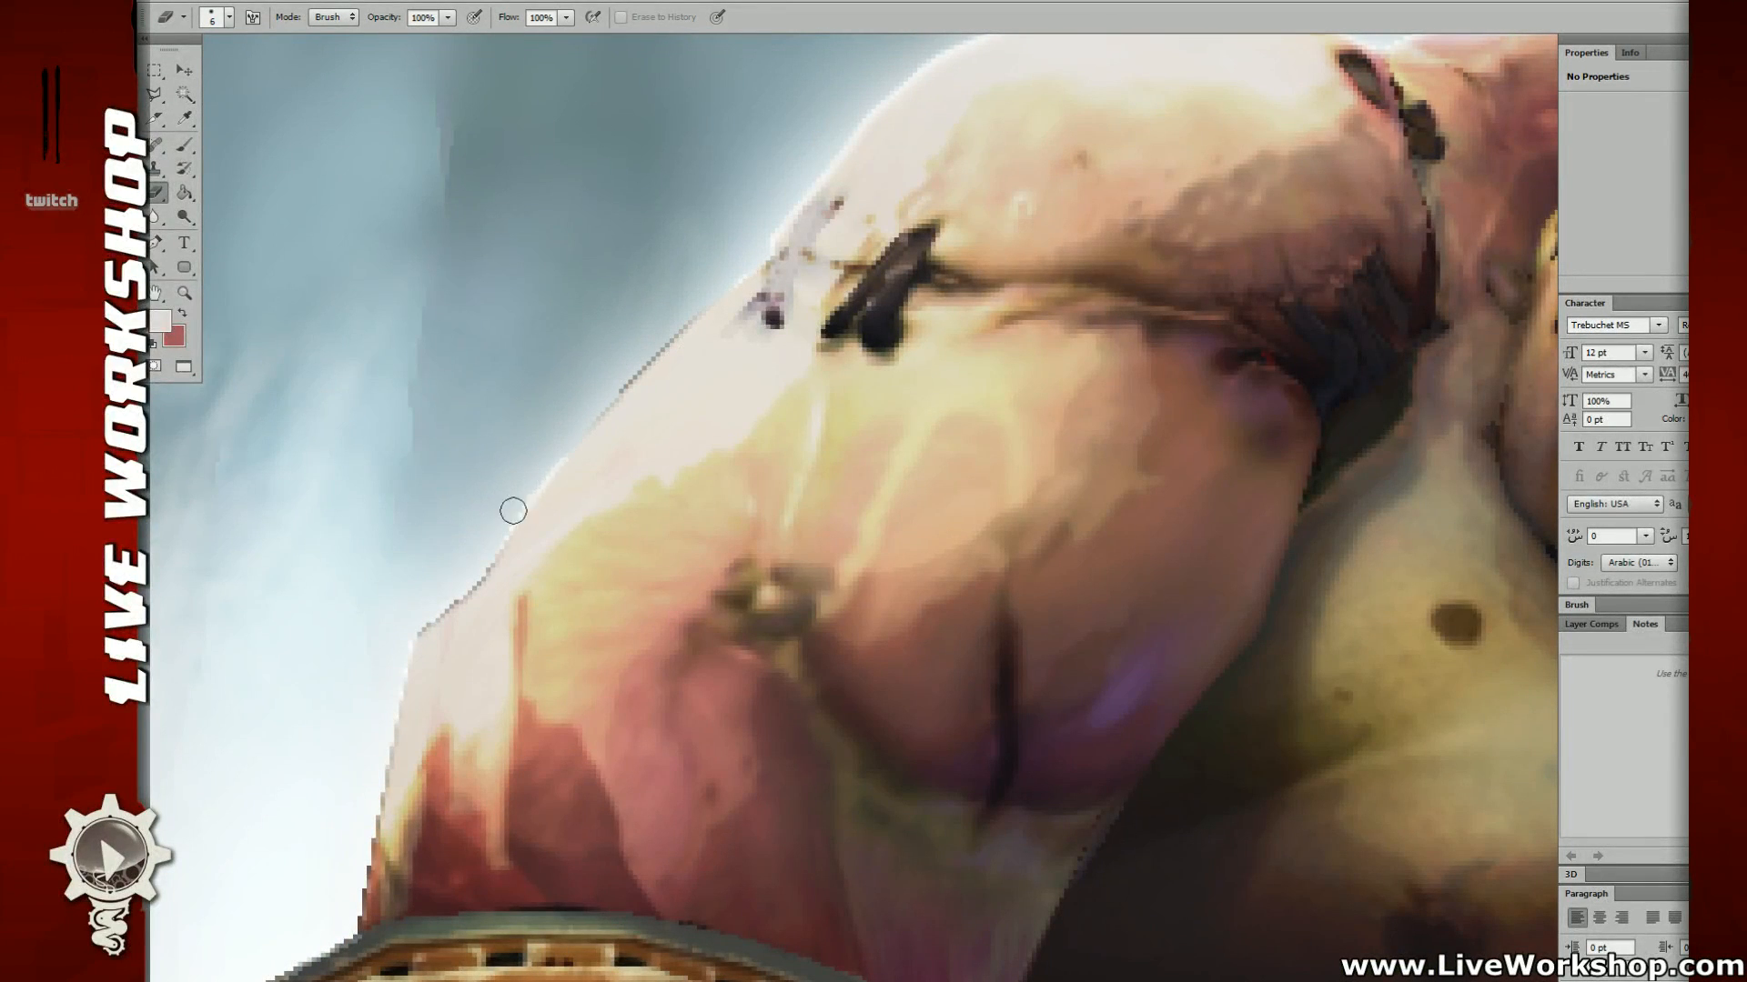
{"action": "left_click_drag", "start_coordinate": [1313, 585], "coordinate": [1374, 373]}
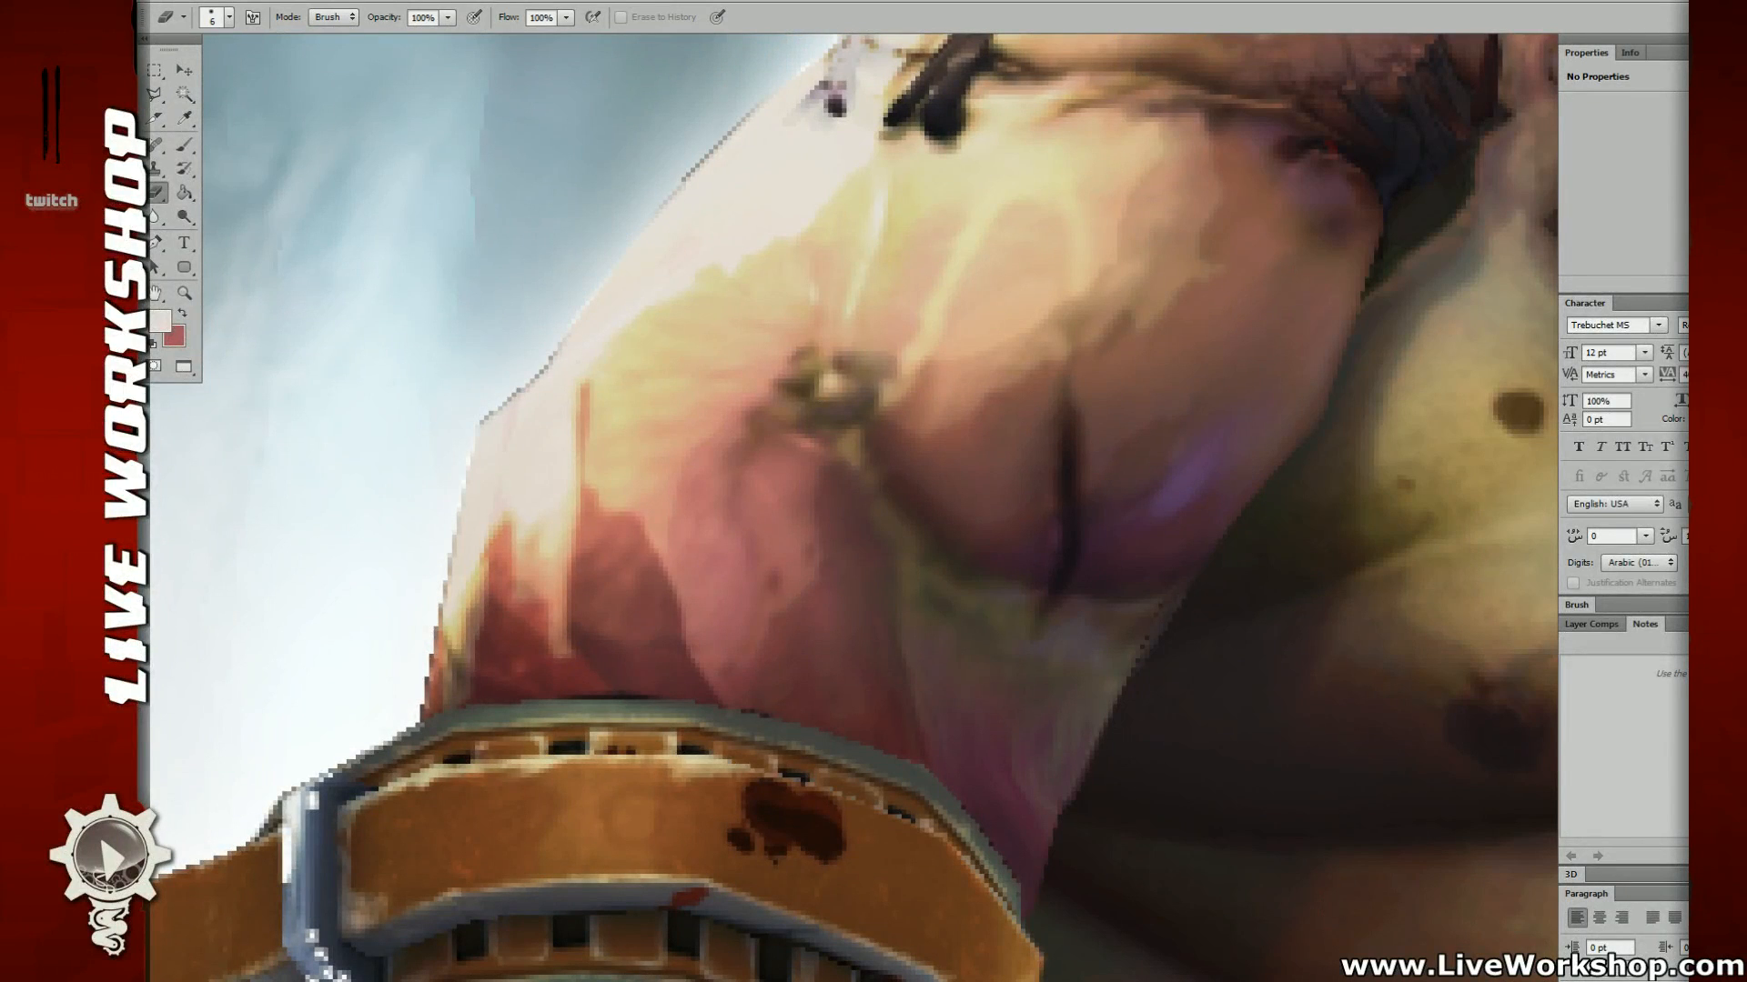
Step: Clean up the outer edge of the hook arm's upper arm down to the leather strap, undoing the last stroke
{"action": "mouse_move", "coordinate": [757, 281]}
{"action": "left_mouse_down"}
{"action": "mouse_move", "coordinate": [767, 300]}
{"action": "mouse_move", "coordinate": [653, 561]}
{"action": "left_mouse_up"}
{"action": "left_click_drag", "start_coordinate": [548, 493], "coordinate": [719, 327]}
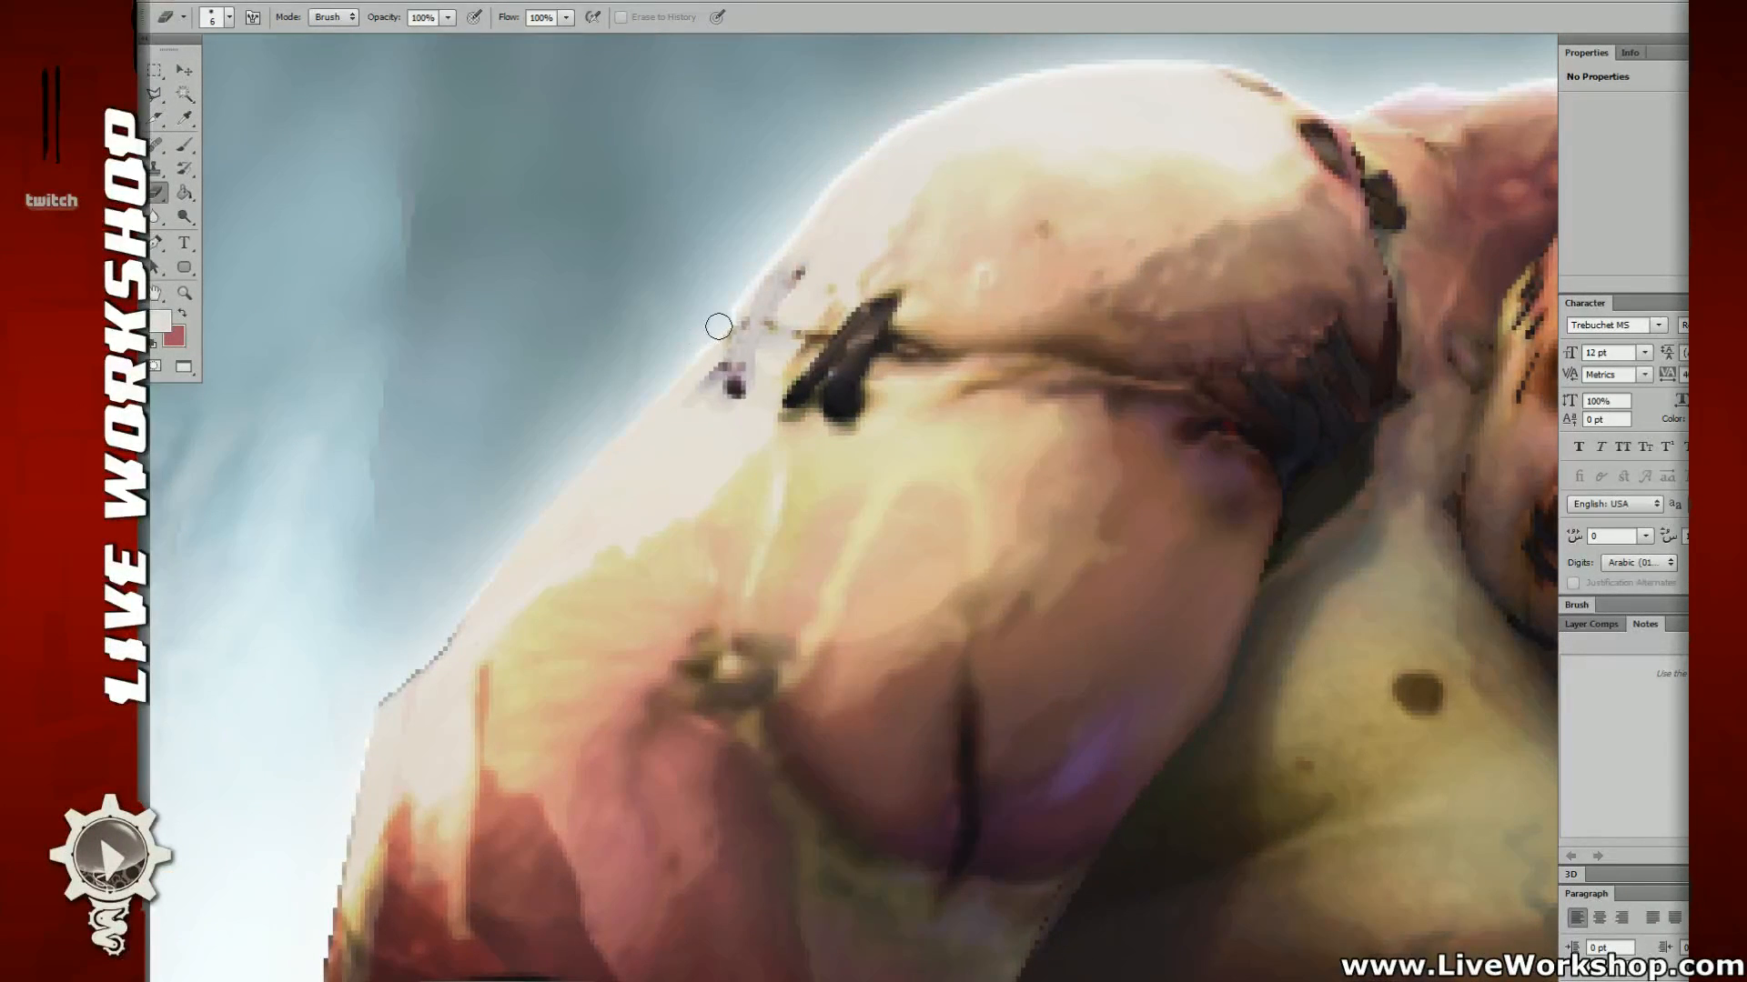
{"action": "mouse_move", "coordinate": [616, 374]}
{"action": "left_mouse_down"}
{"action": "mouse_move", "coordinate": [726, 162]}
{"action": "mouse_move", "coordinate": [525, 461]}
{"action": "mouse_move", "coordinate": [479, 485]}
{"action": "mouse_move", "coordinate": [442, 673]}
{"action": "left_mouse_up"}
{"action": "mouse_move", "coordinate": [550, 521]}
{"action": "left_mouse_down"}
{"action": "mouse_move", "coordinate": [554, 480]}
{"action": "mouse_move", "coordinate": [674, 270]}
{"action": "left_mouse_up"}
{"action": "mouse_move", "coordinate": [561, 437]}
{"action": "left_mouse_down"}
{"action": "mouse_move", "coordinate": [521, 539]}
{"action": "mouse_move", "coordinate": [420, 613]}
{"action": "left_mouse_up"}
{"action": "key", "text": "ctrl+z"}
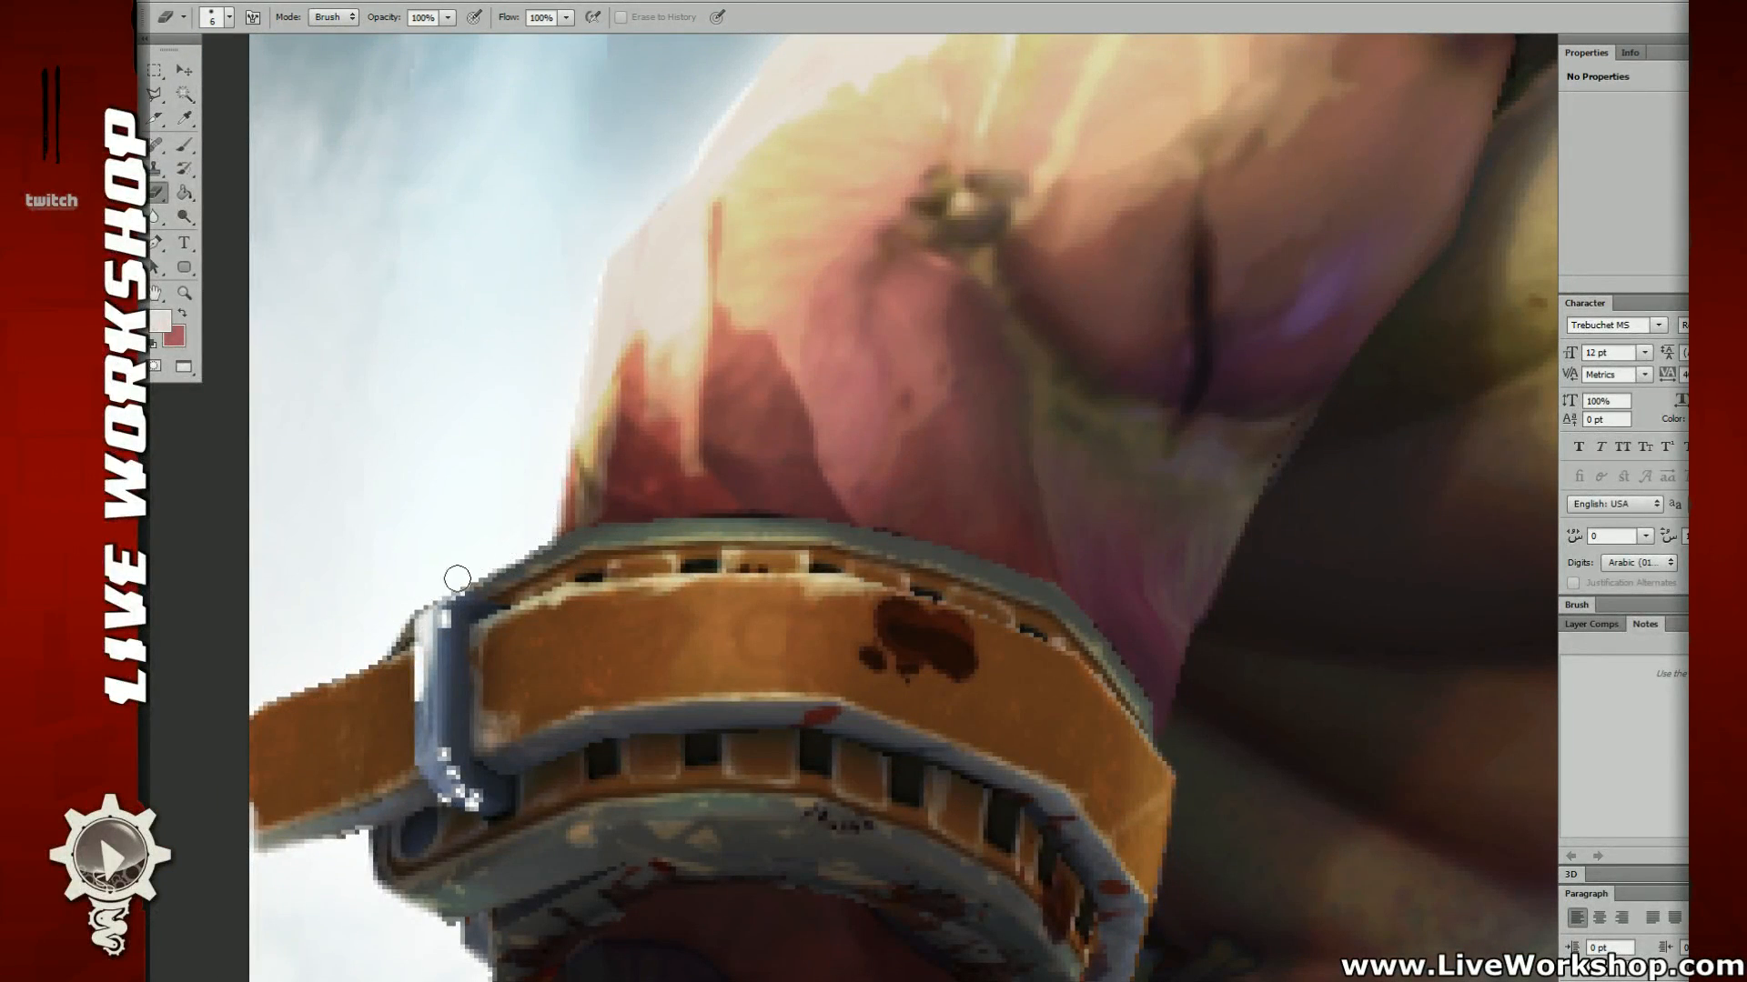
Step: Erase the fringe around the leather strap, the armband and the outer edge of the red glove
{"action": "left_click_drag", "start_coordinate": [443, 627], "coordinate": [506, 481]}
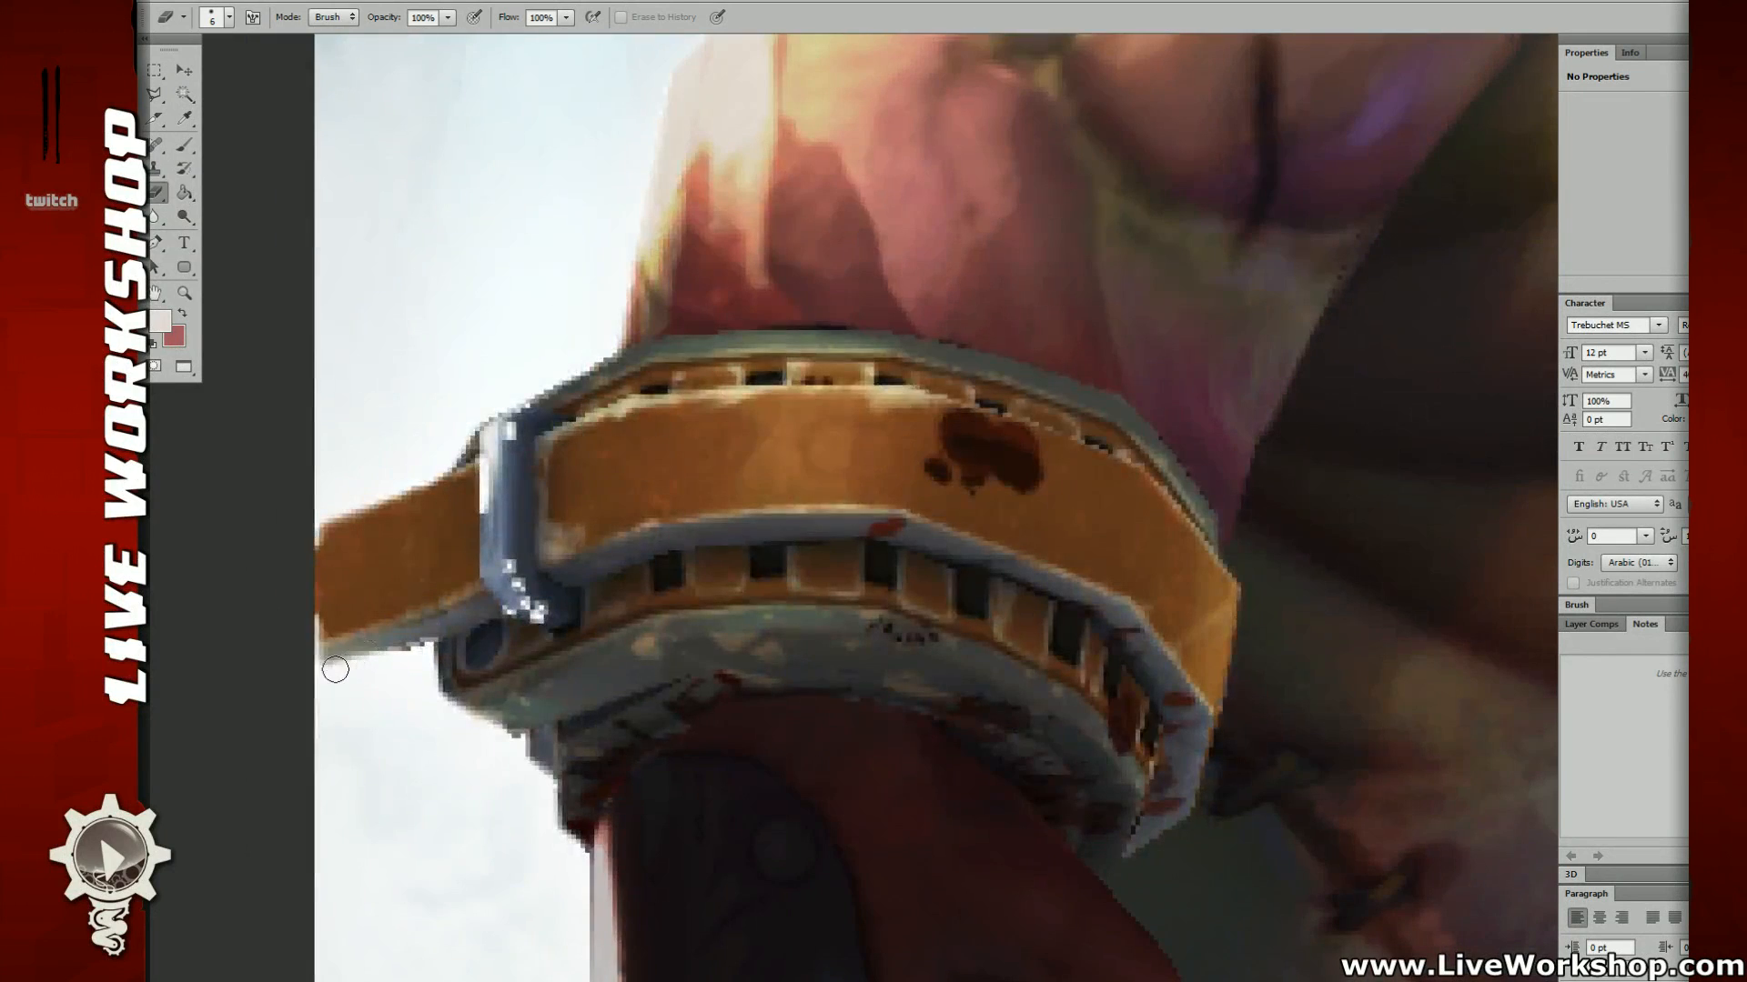
{"action": "left_click_drag", "start_coordinate": [551, 790], "coordinate": [524, 635]}
{"action": "left_click_drag", "start_coordinate": [593, 706], "coordinate": [557, 442]}
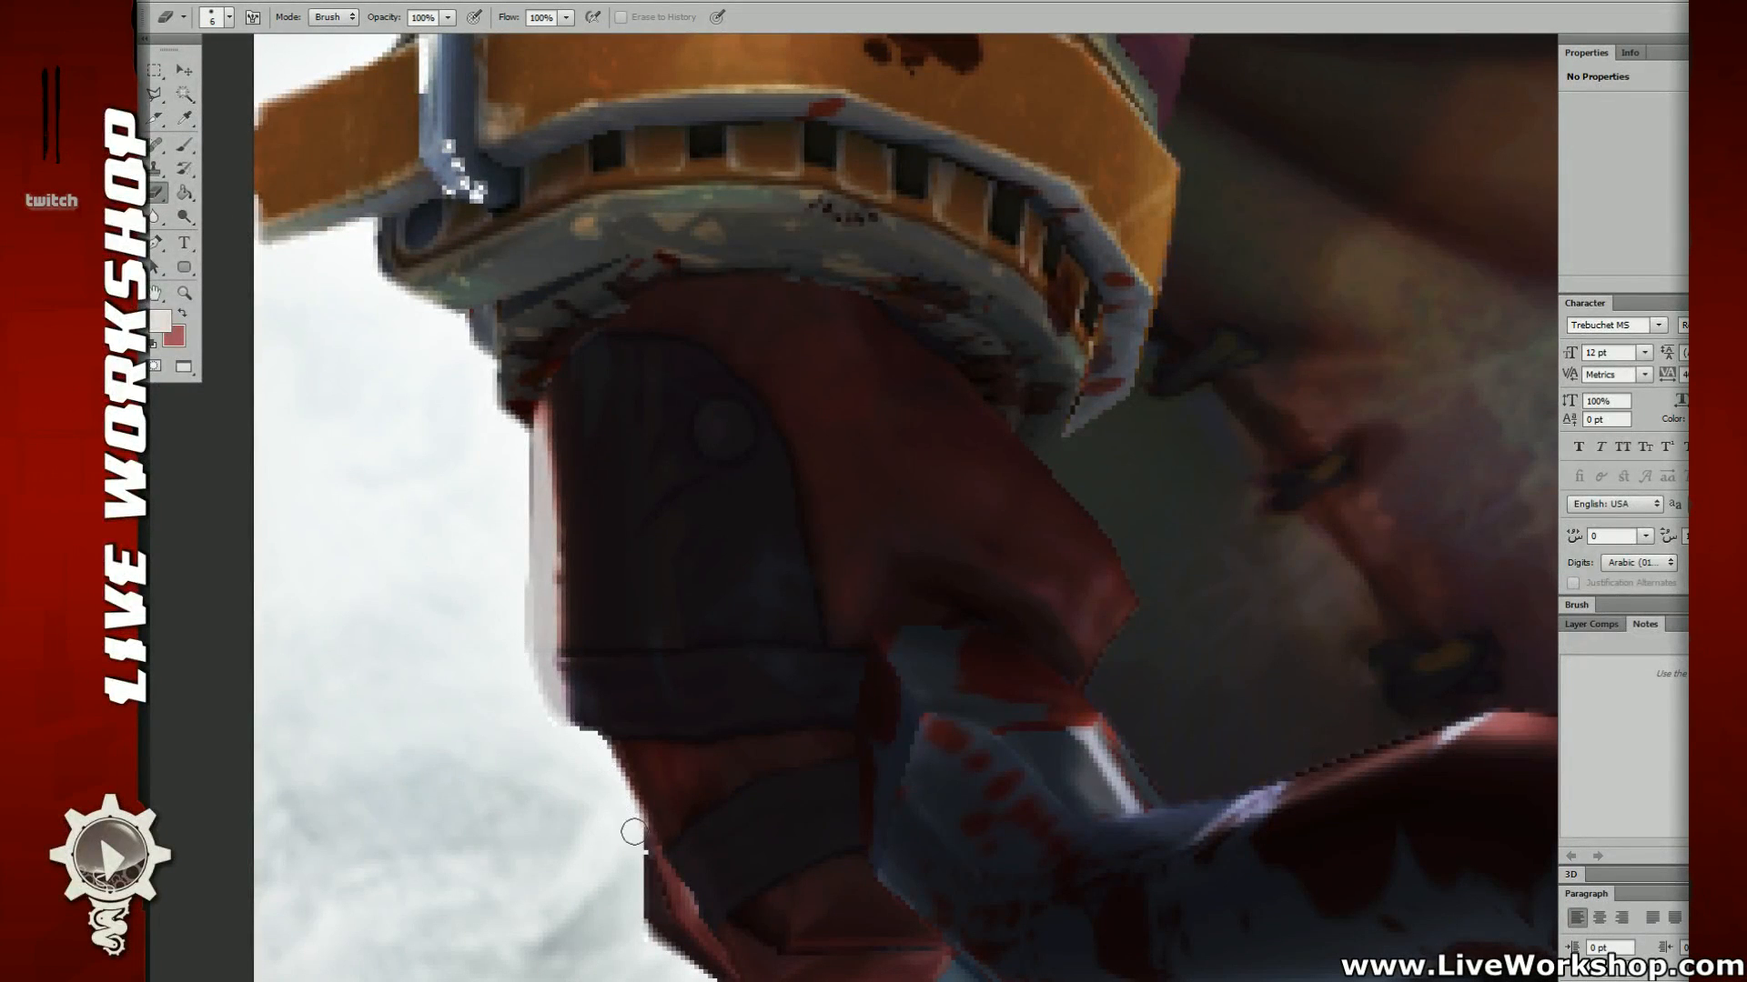
{"action": "left_click_drag", "start_coordinate": [631, 830], "coordinate": [530, 580]}
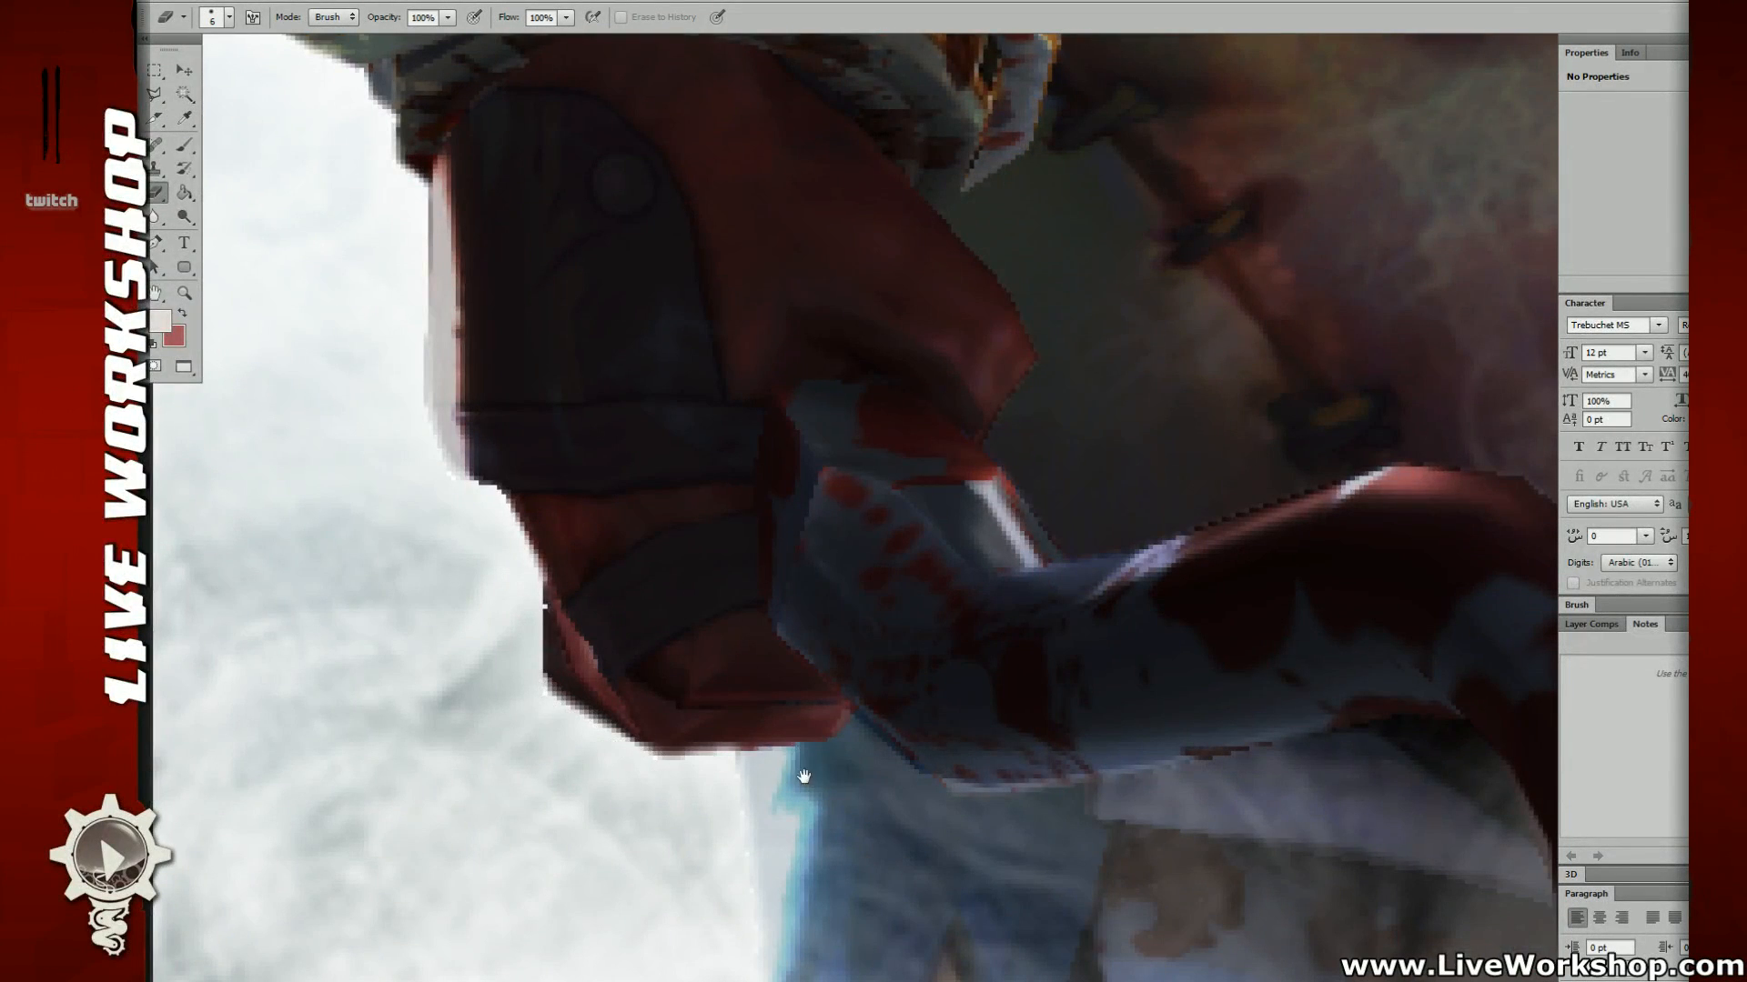
{"action": "left_click_drag", "start_coordinate": [804, 776], "coordinate": [566, 616]}
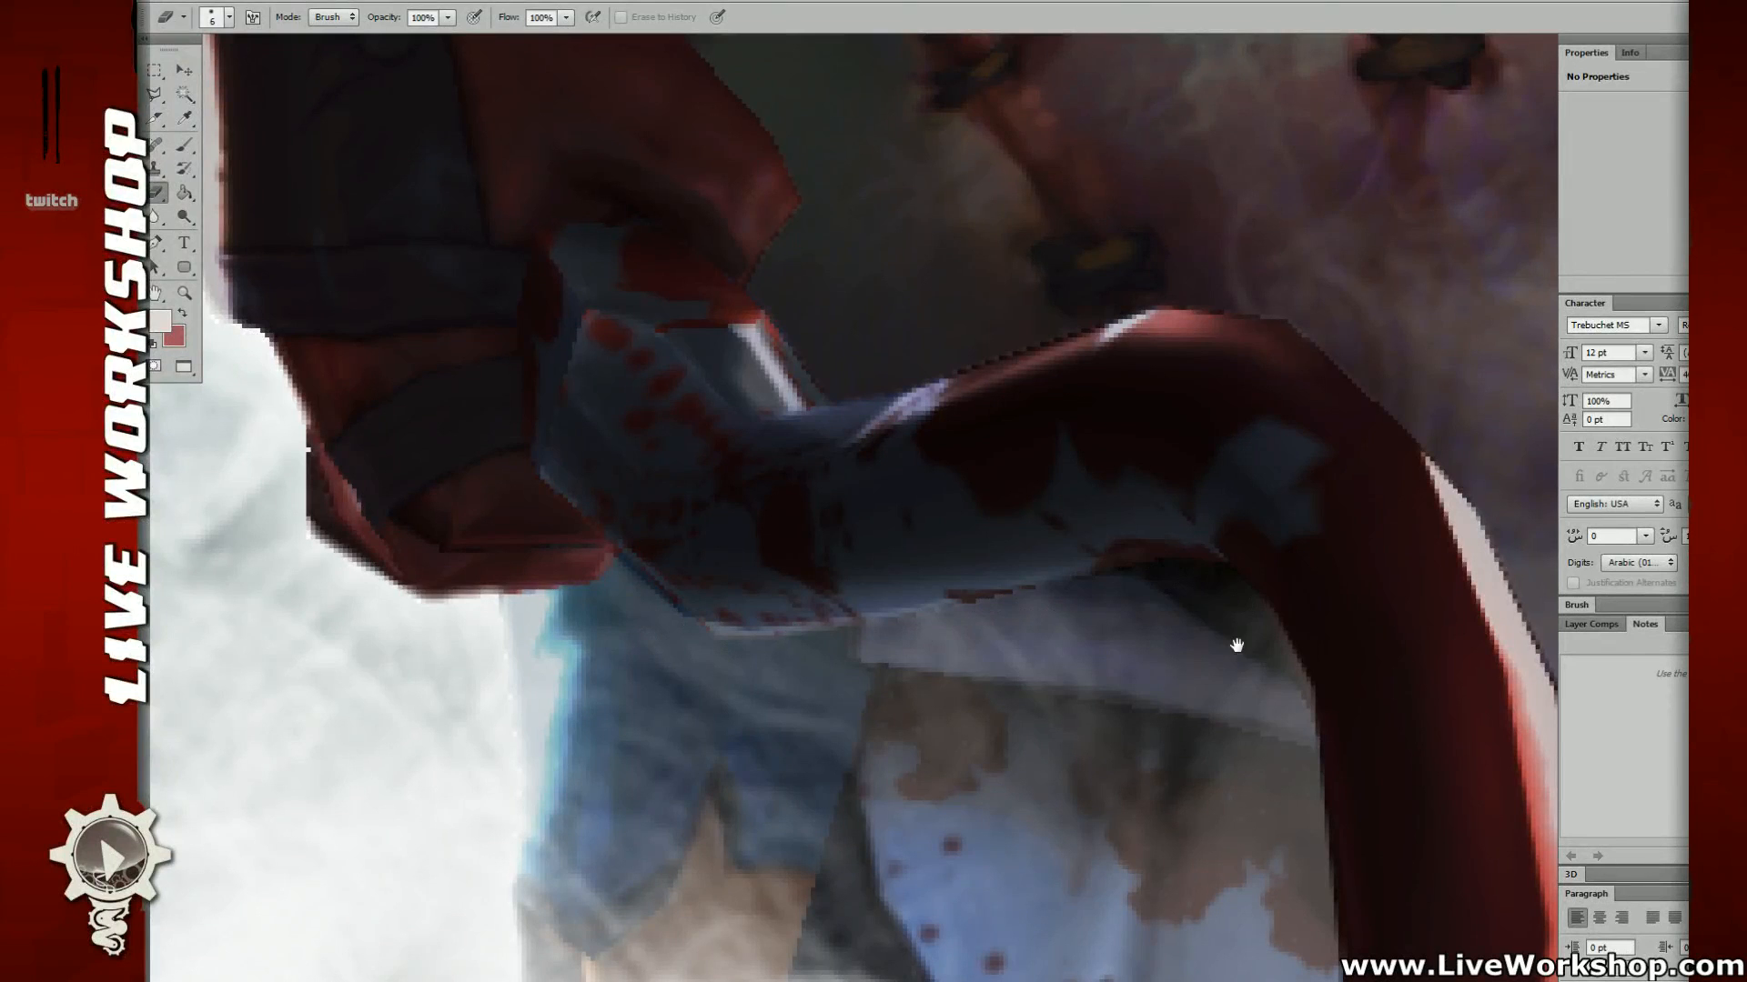
Step: Sample the dark belly colour above the hook and choose a hard round 9 px brush with 100% hardness
{"action": "left_click_drag", "start_coordinate": [1236, 645], "coordinate": [1040, 585]}
{"action": "scroll", "coordinate": [1040, 585], "scroll_direction": "down", "scroll_amount": 3}
{"action": "left_click_drag", "start_coordinate": [982, 483], "coordinate": [1002, 519]}
{"action": "scroll", "coordinate": [1002, 519], "scroll_direction": "up", "scroll_amount": 1}
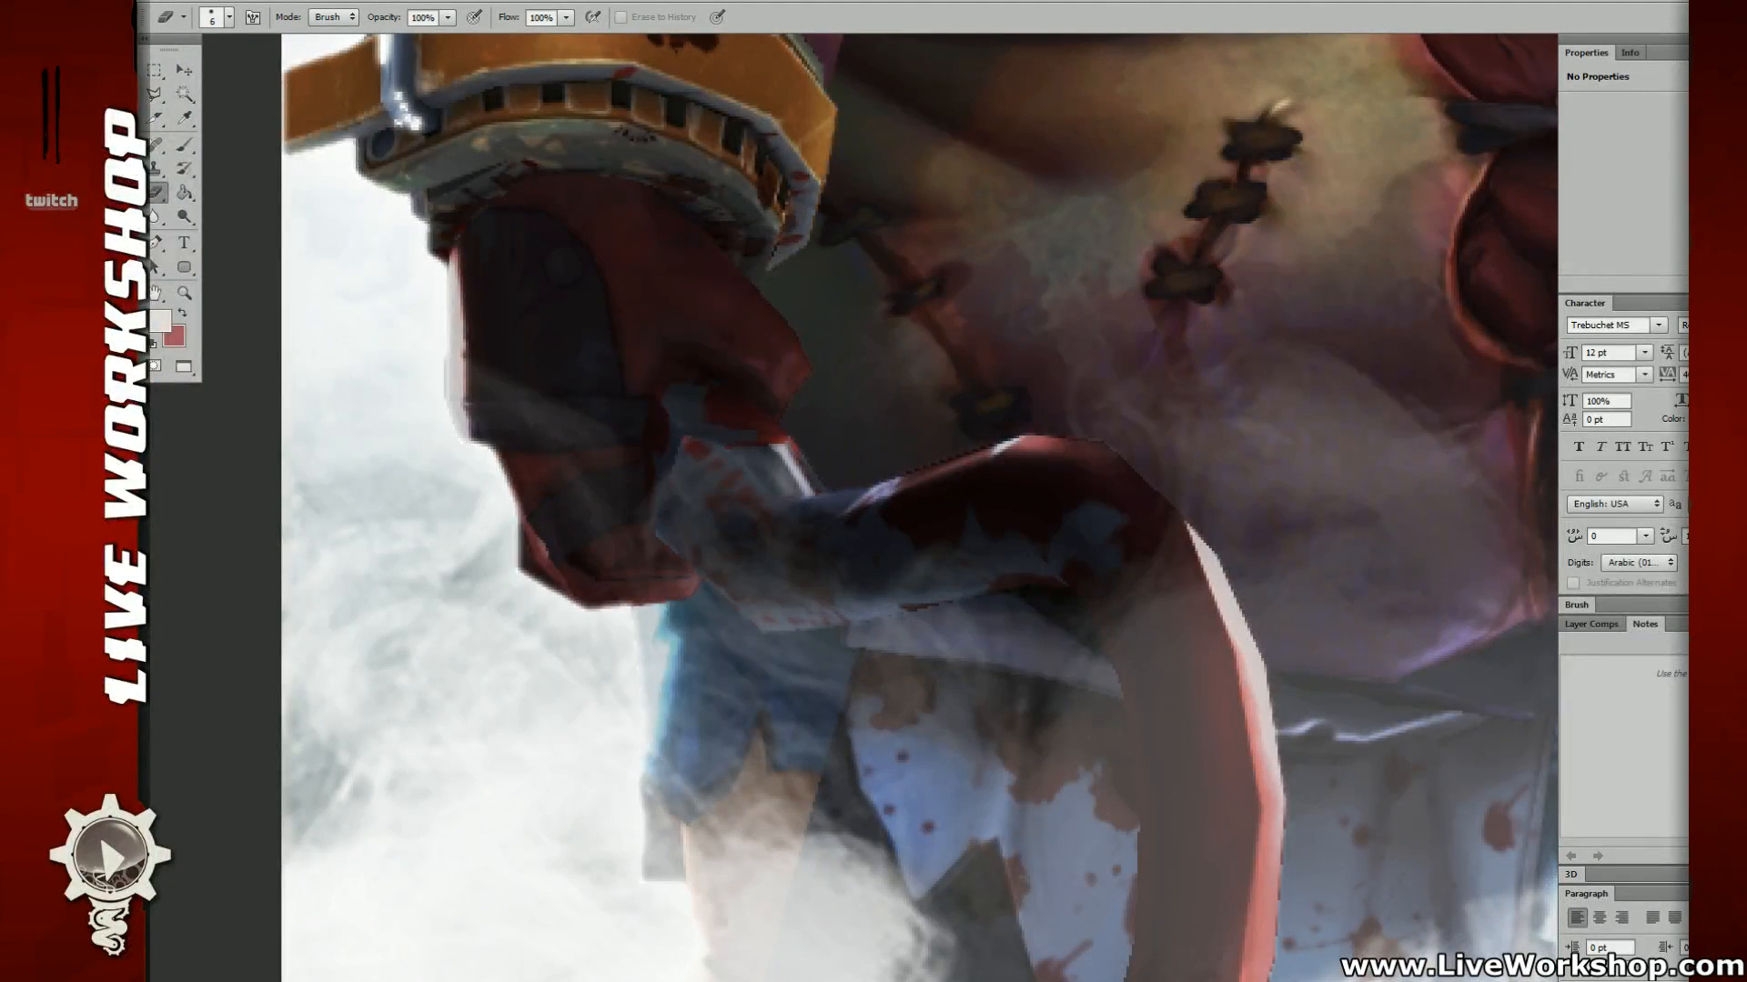
{"action": "key", "text": "b"}
{"action": "scroll", "coordinate": [1029, 409], "scroll_direction": "up", "scroll_amount": 2}
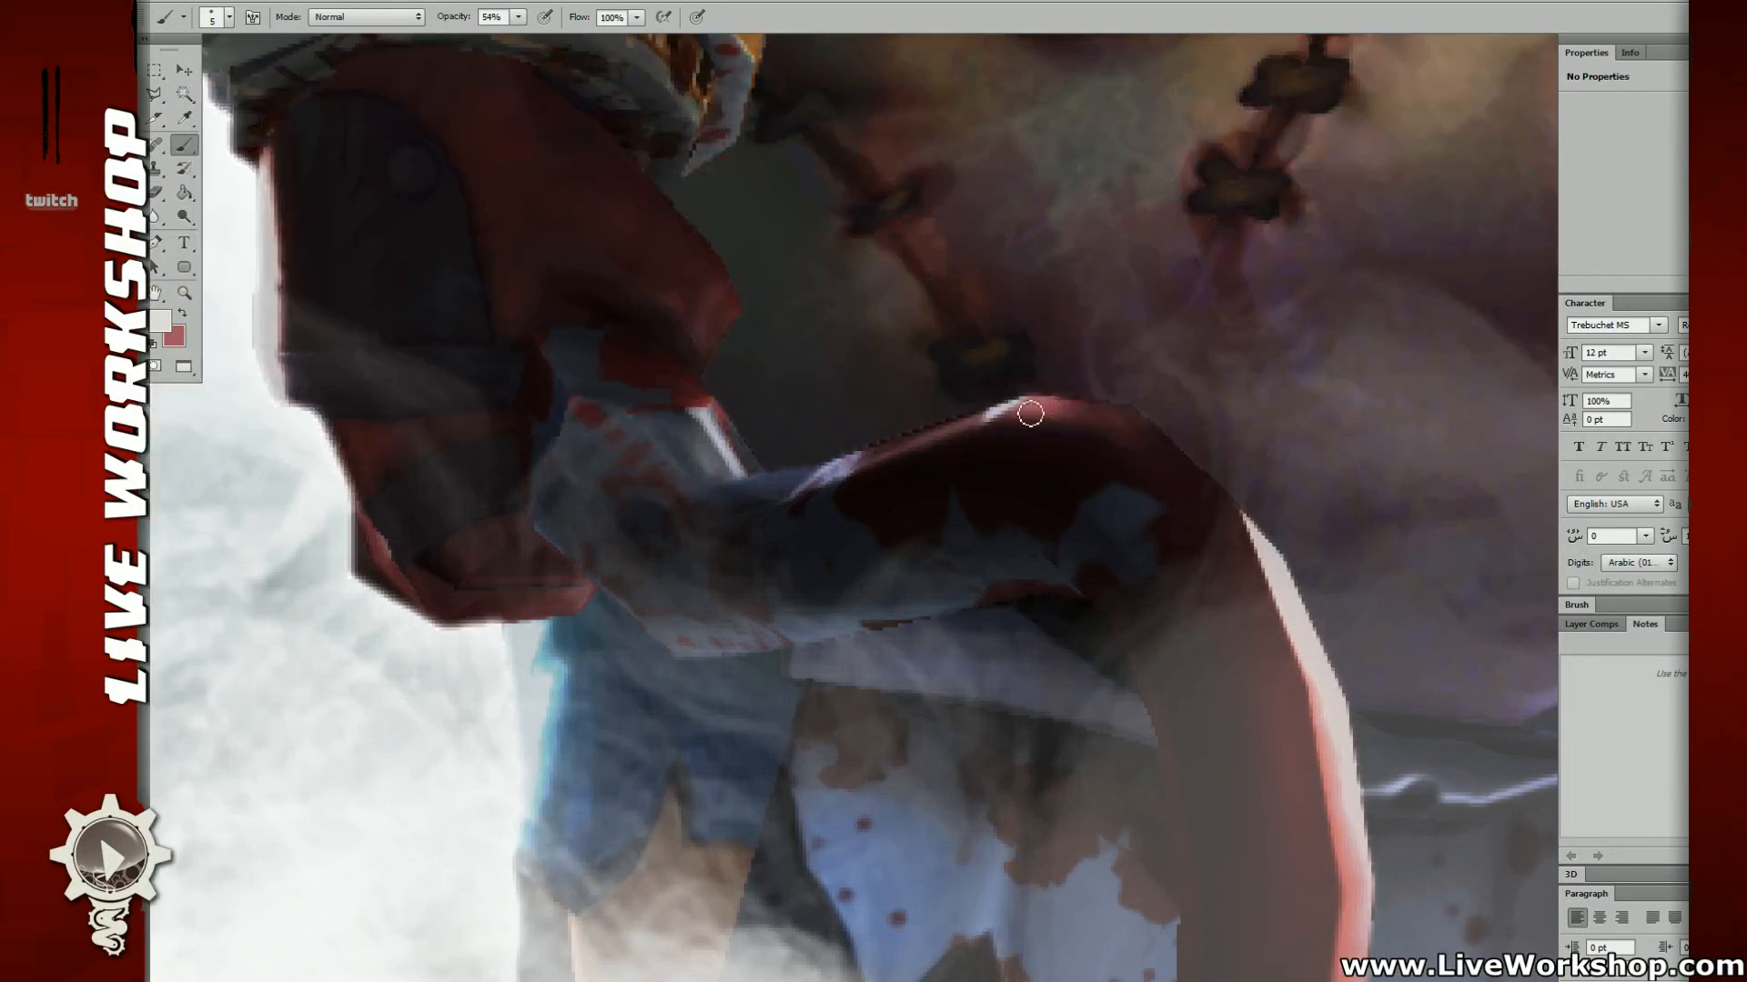
{"action": "left_click_drag", "start_coordinate": [1401, 331], "coordinate": [1442, 377]}
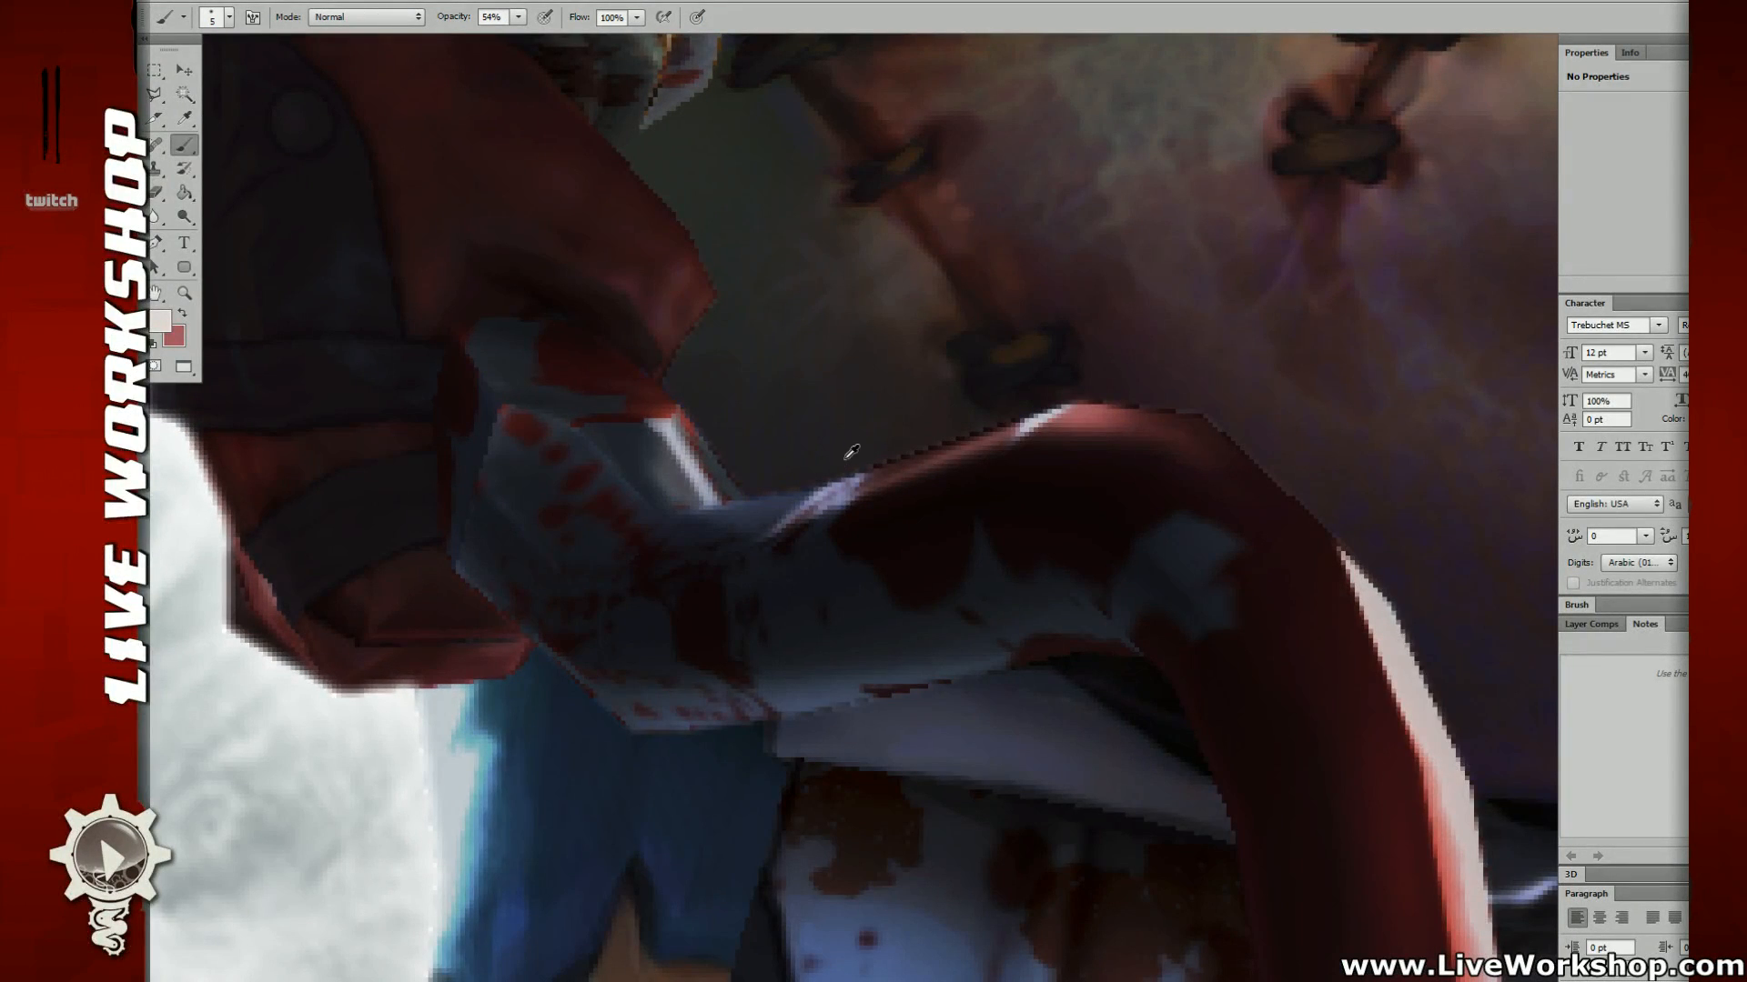
{"action": "left_click", "coordinate": [850, 458], "text": "alt"}
{"action": "right_click", "coordinate": [780, 459]}
{"action": "left_click", "coordinate": [905, 559]}
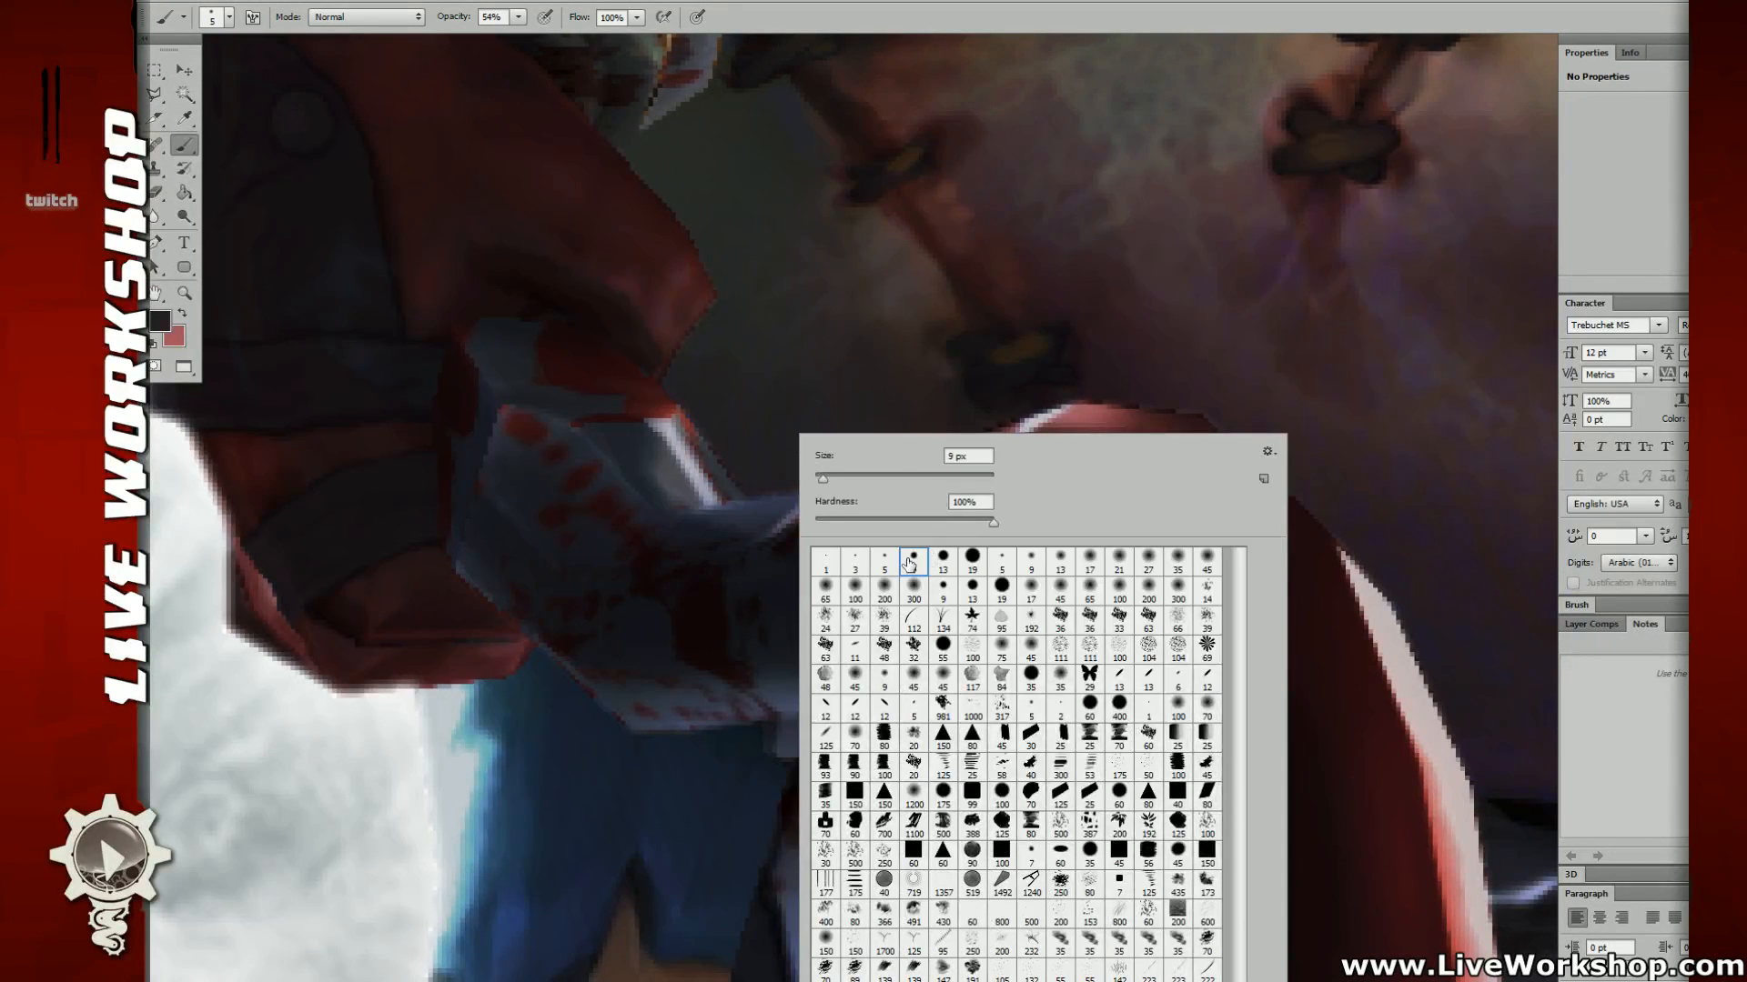
{"action": "left_click", "coordinate": [727, 402]}
Step: Set the brush opacity to 79% for touching up the hook's upper edge
{"action": "left_click", "coordinate": [521, 19]}
{"action": "left_click_drag", "start_coordinate": [522, 38], "coordinate": [557, 39]}
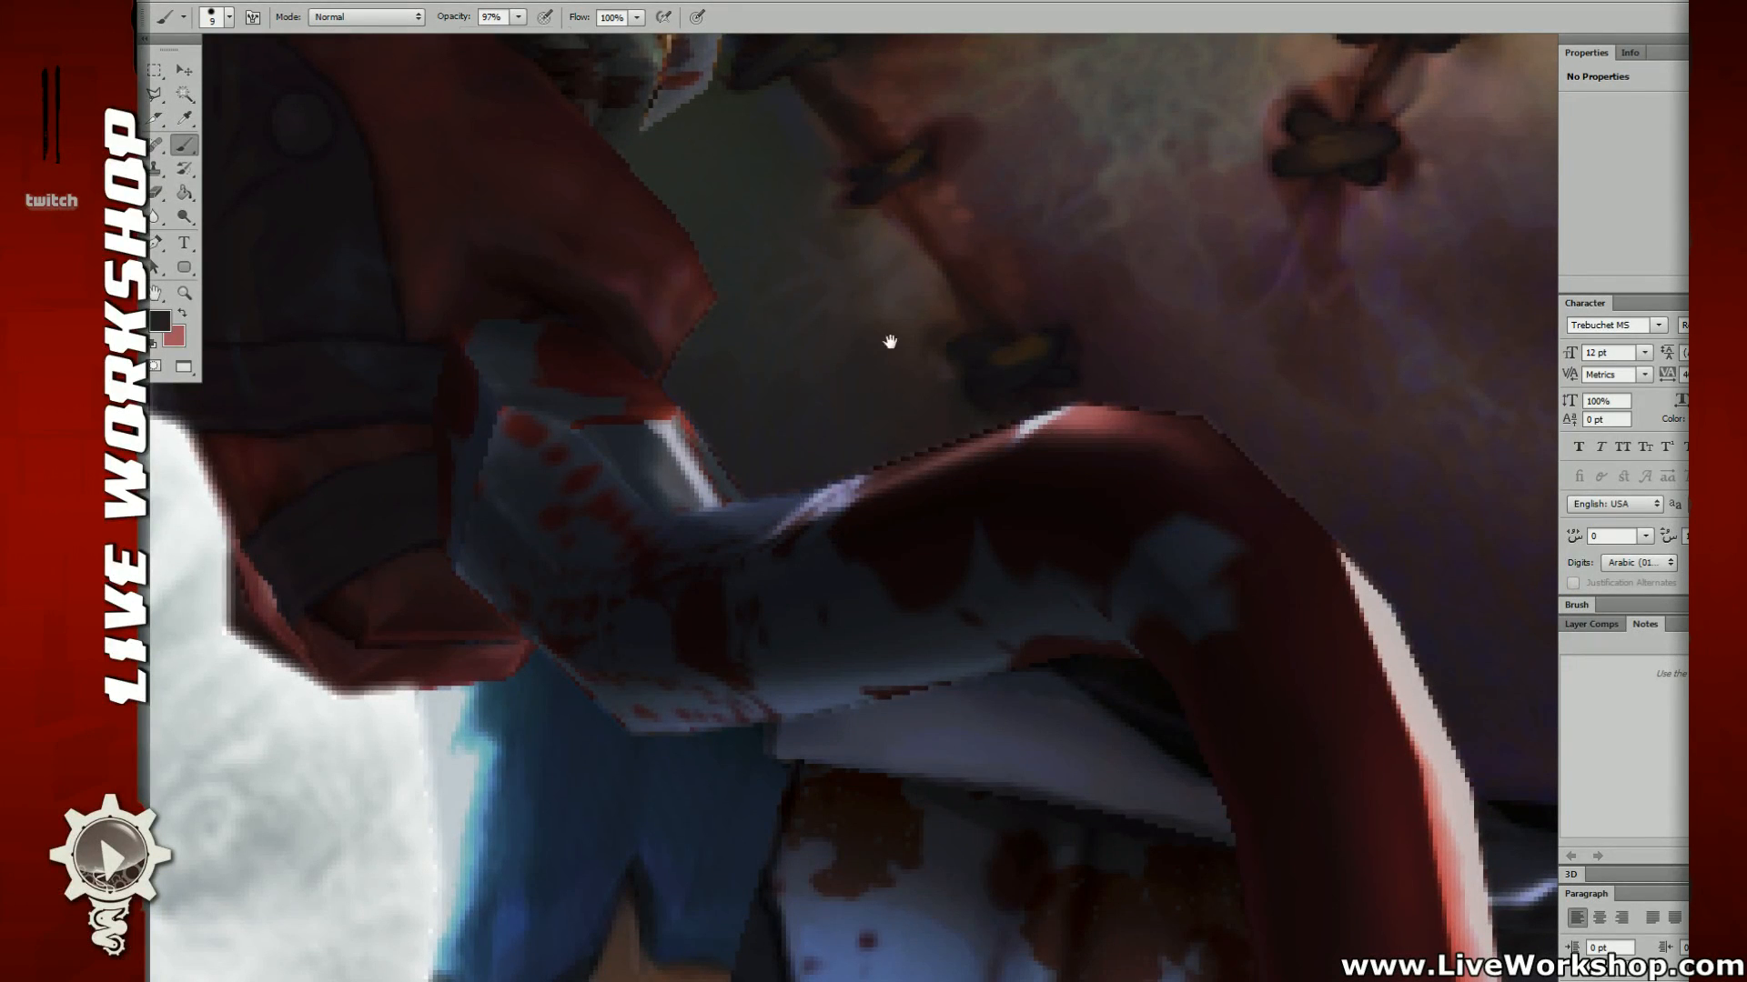
{"action": "left_click_drag", "start_coordinate": [889, 343], "coordinate": [820, 326]}
{"action": "left_click", "coordinate": [521, 19]}
{"action": "left_click_drag", "start_coordinate": [501, 44], "coordinate": [502, 44]}
{"action": "left_click_drag", "start_coordinate": [911, 358], "coordinate": [924, 378]}
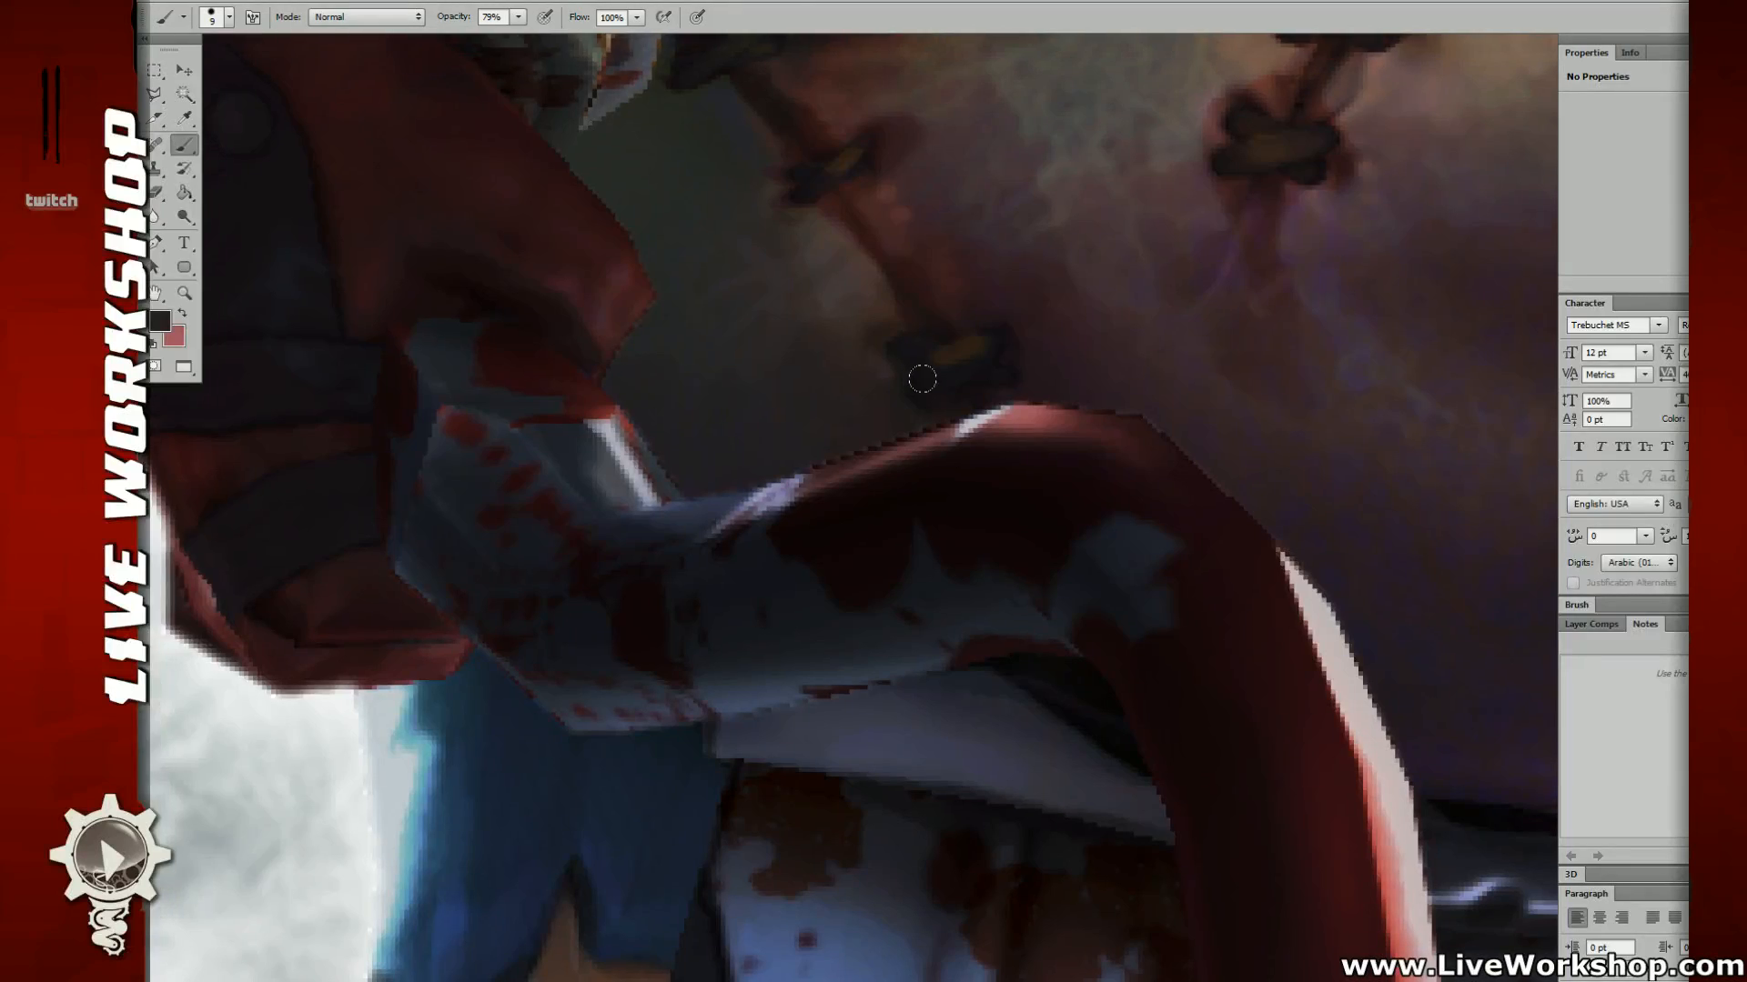
{"action": "key", "text": "ctrl+plus"}
{"action": "key", "text": "ctrl+plus"}
{"action": "key", "text": "ctrl+minus"}
{"action": "key", "text": "ctrl+minus"}
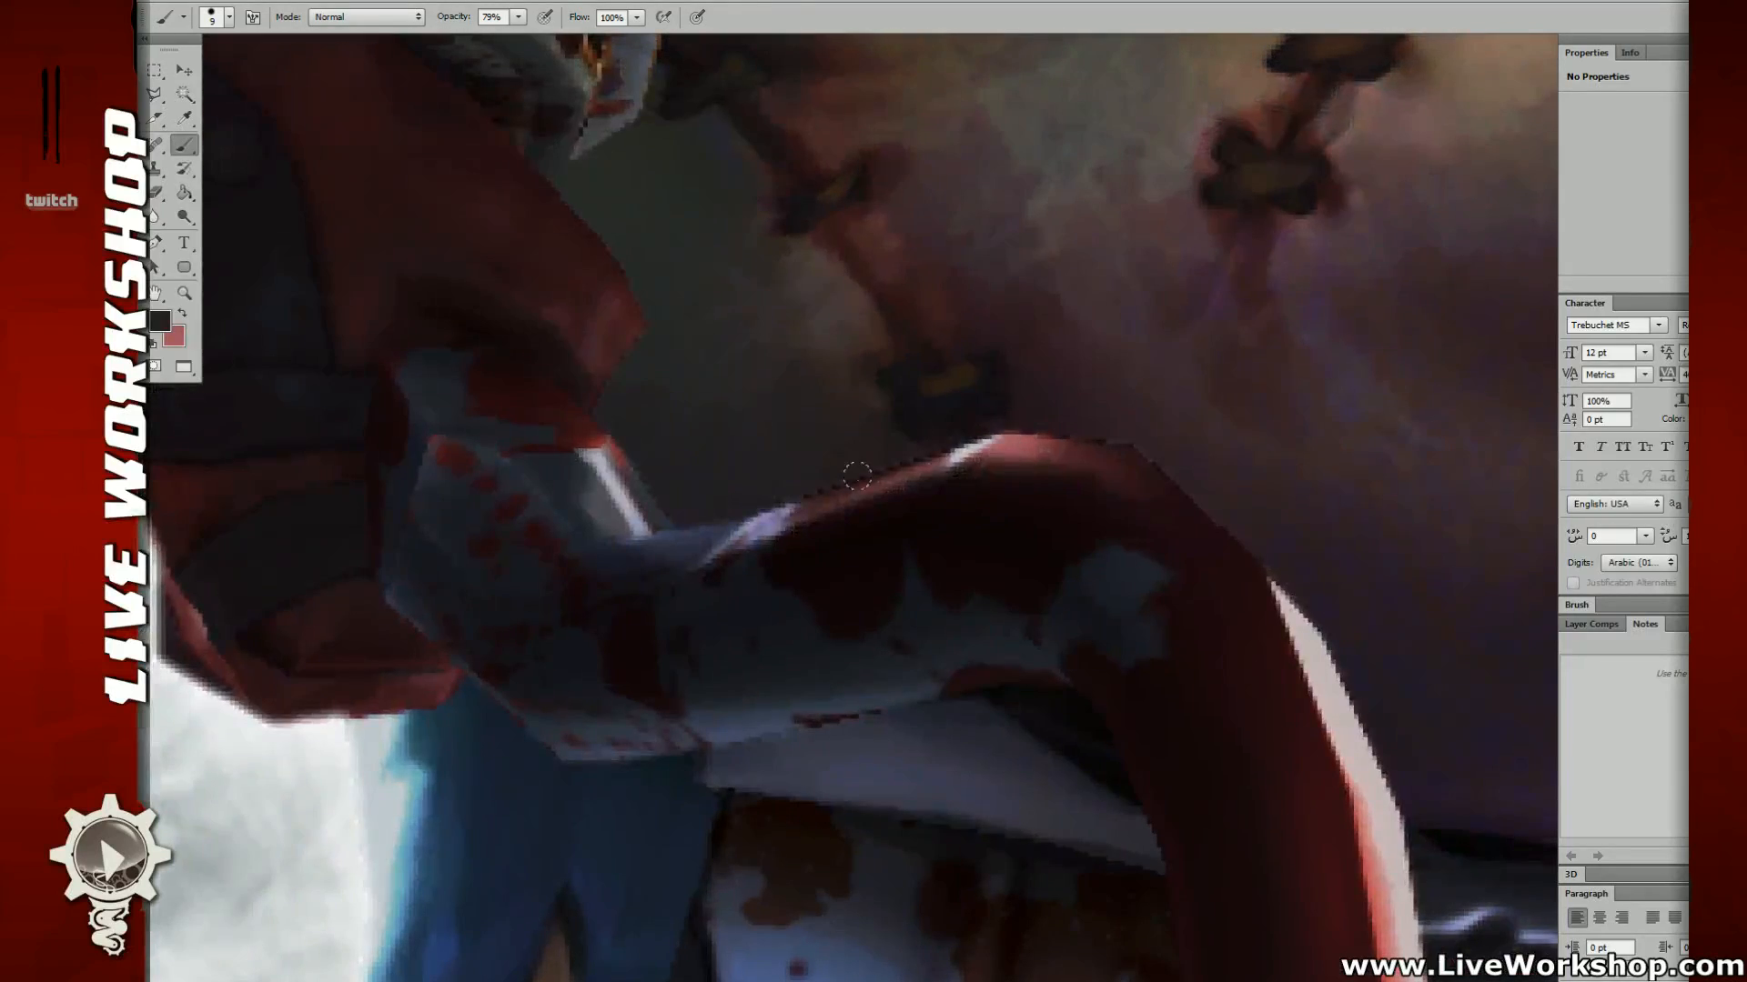
Step: Reduce the brush to 3 px and touch up the hook's outer curve with dark colour sampled from the belly
{"action": "key", "text": "bracketleft"}
{"action": "key", "text": "bracketleft"}
{"action": "left_click_drag", "start_coordinate": [1309, 488], "coordinate": [980, 411]}
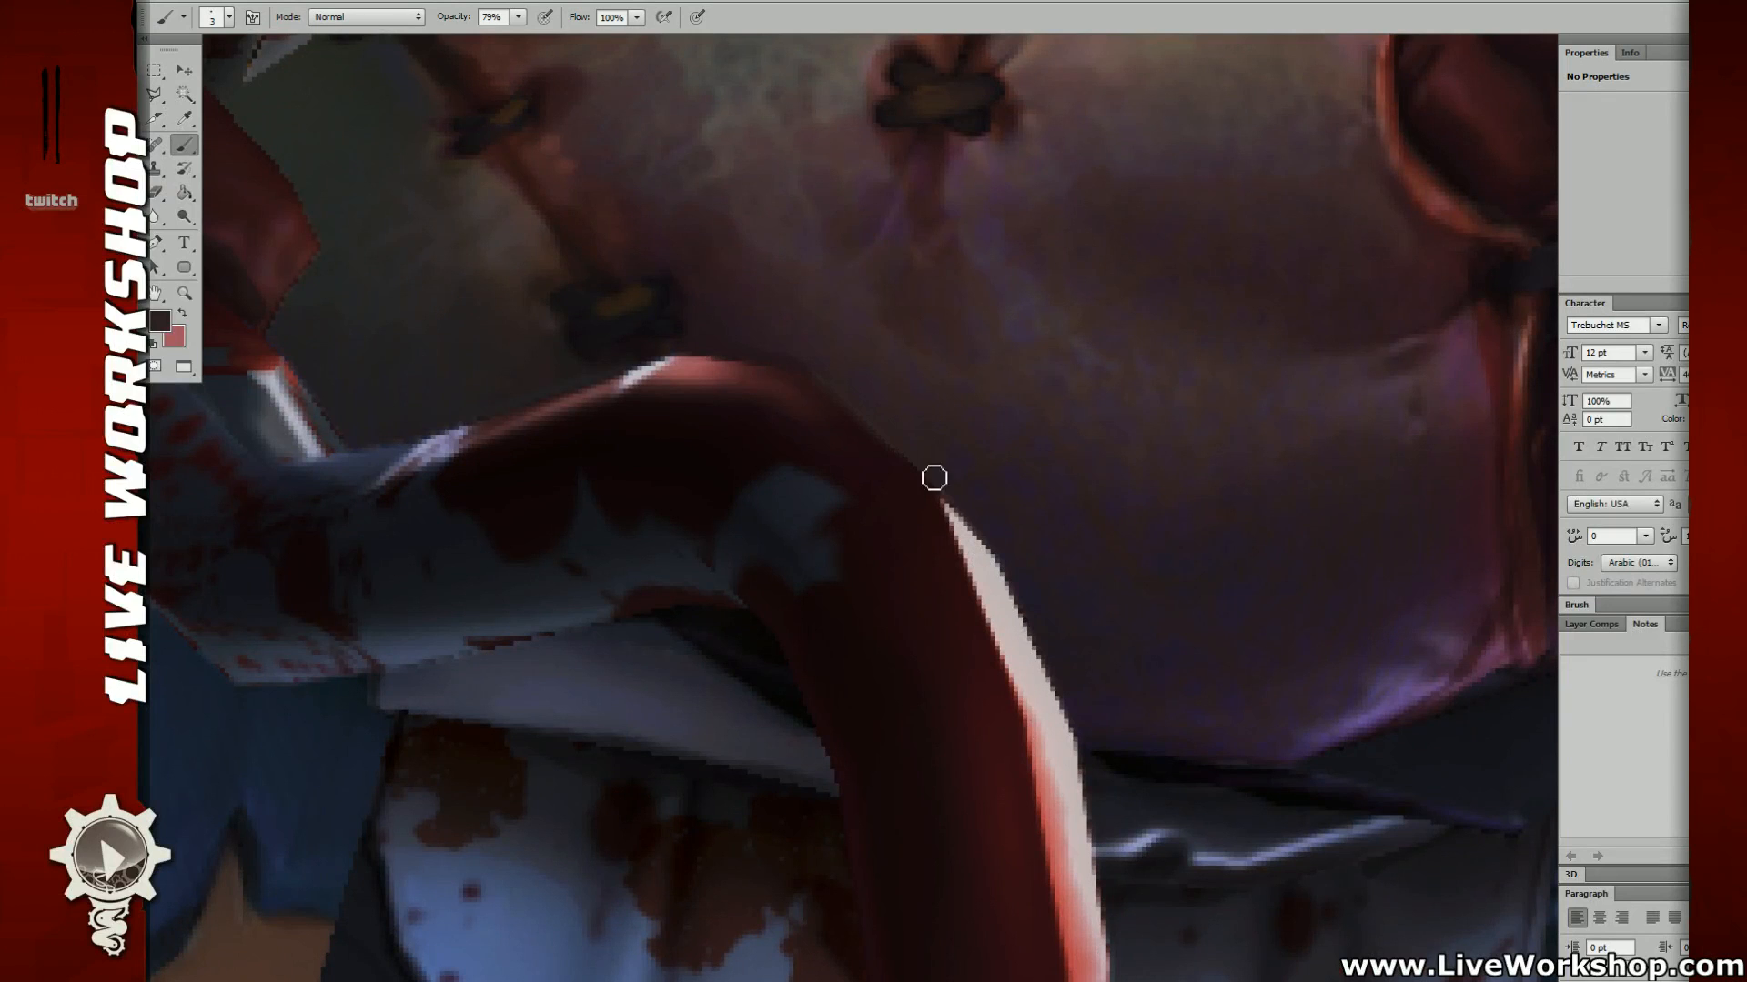
{"action": "left_click_drag", "start_coordinate": [958, 514], "coordinate": [1007, 554]}
{"action": "left_click_drag", "start_coordinate": [1068, 493], "coordinate": [985, 291]}
{"action": "left_click", "coordinate": [903, 344], "text": "alt"}
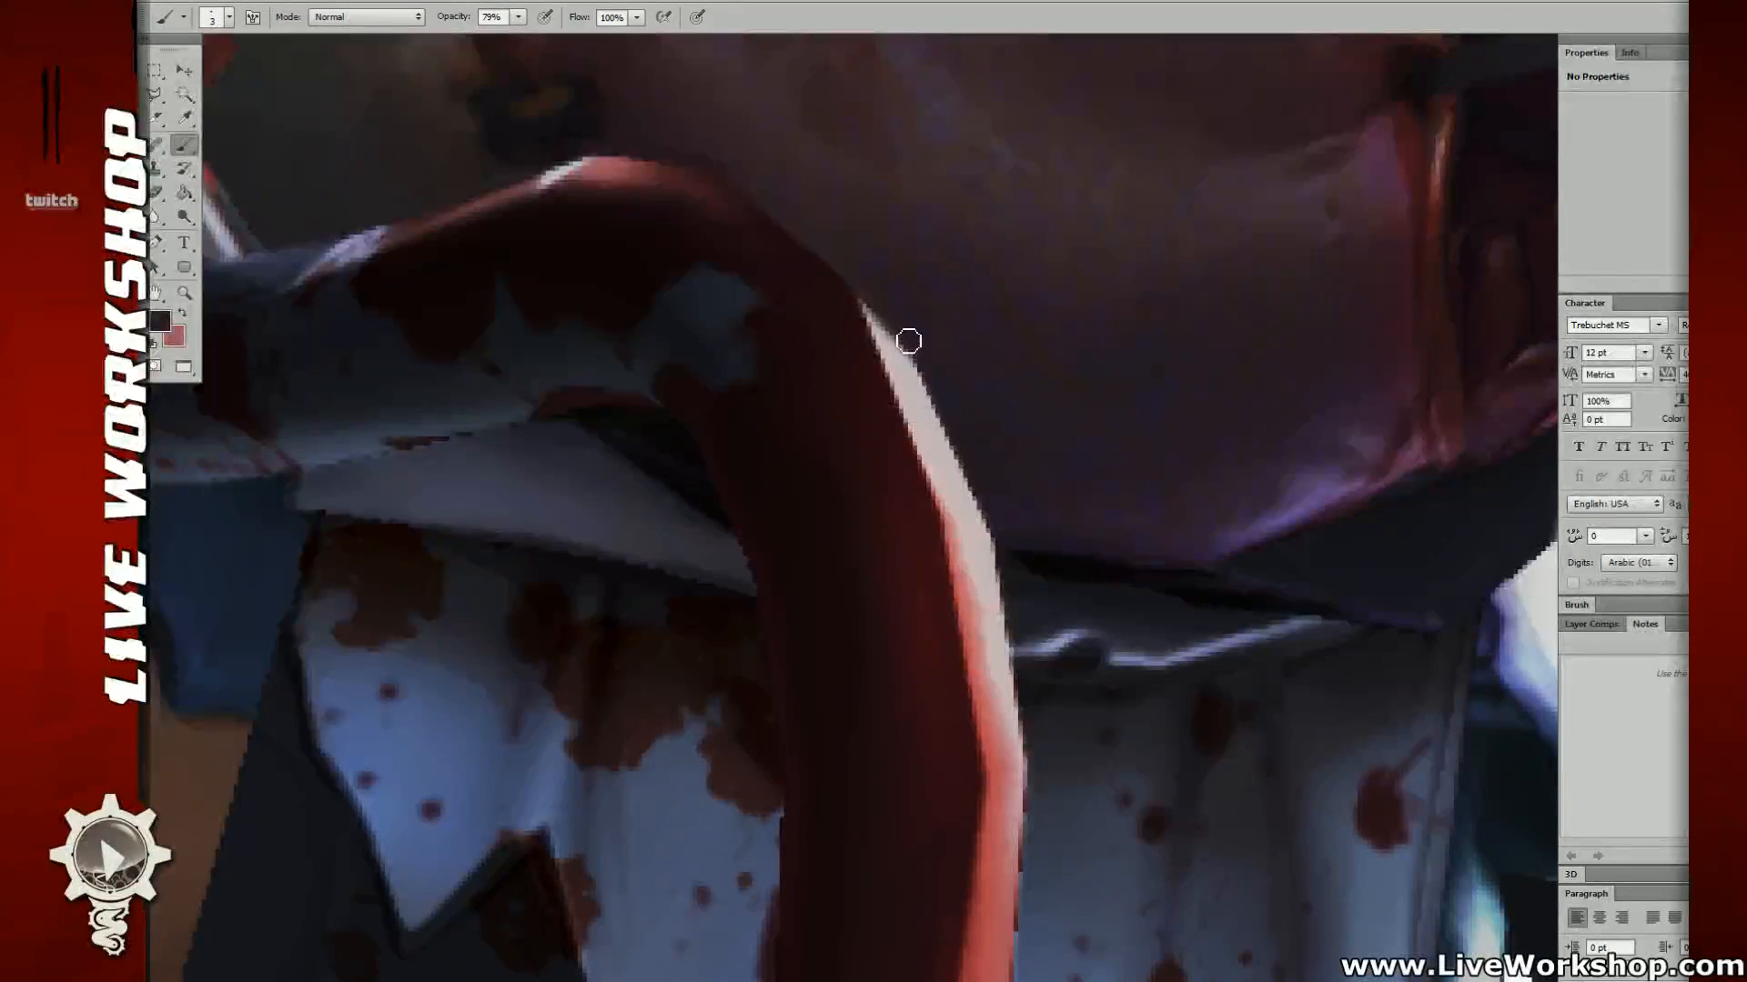
{"action": "left_click_drag", "start_coordinate": [922, 375], "coordinate": [994, 549]}
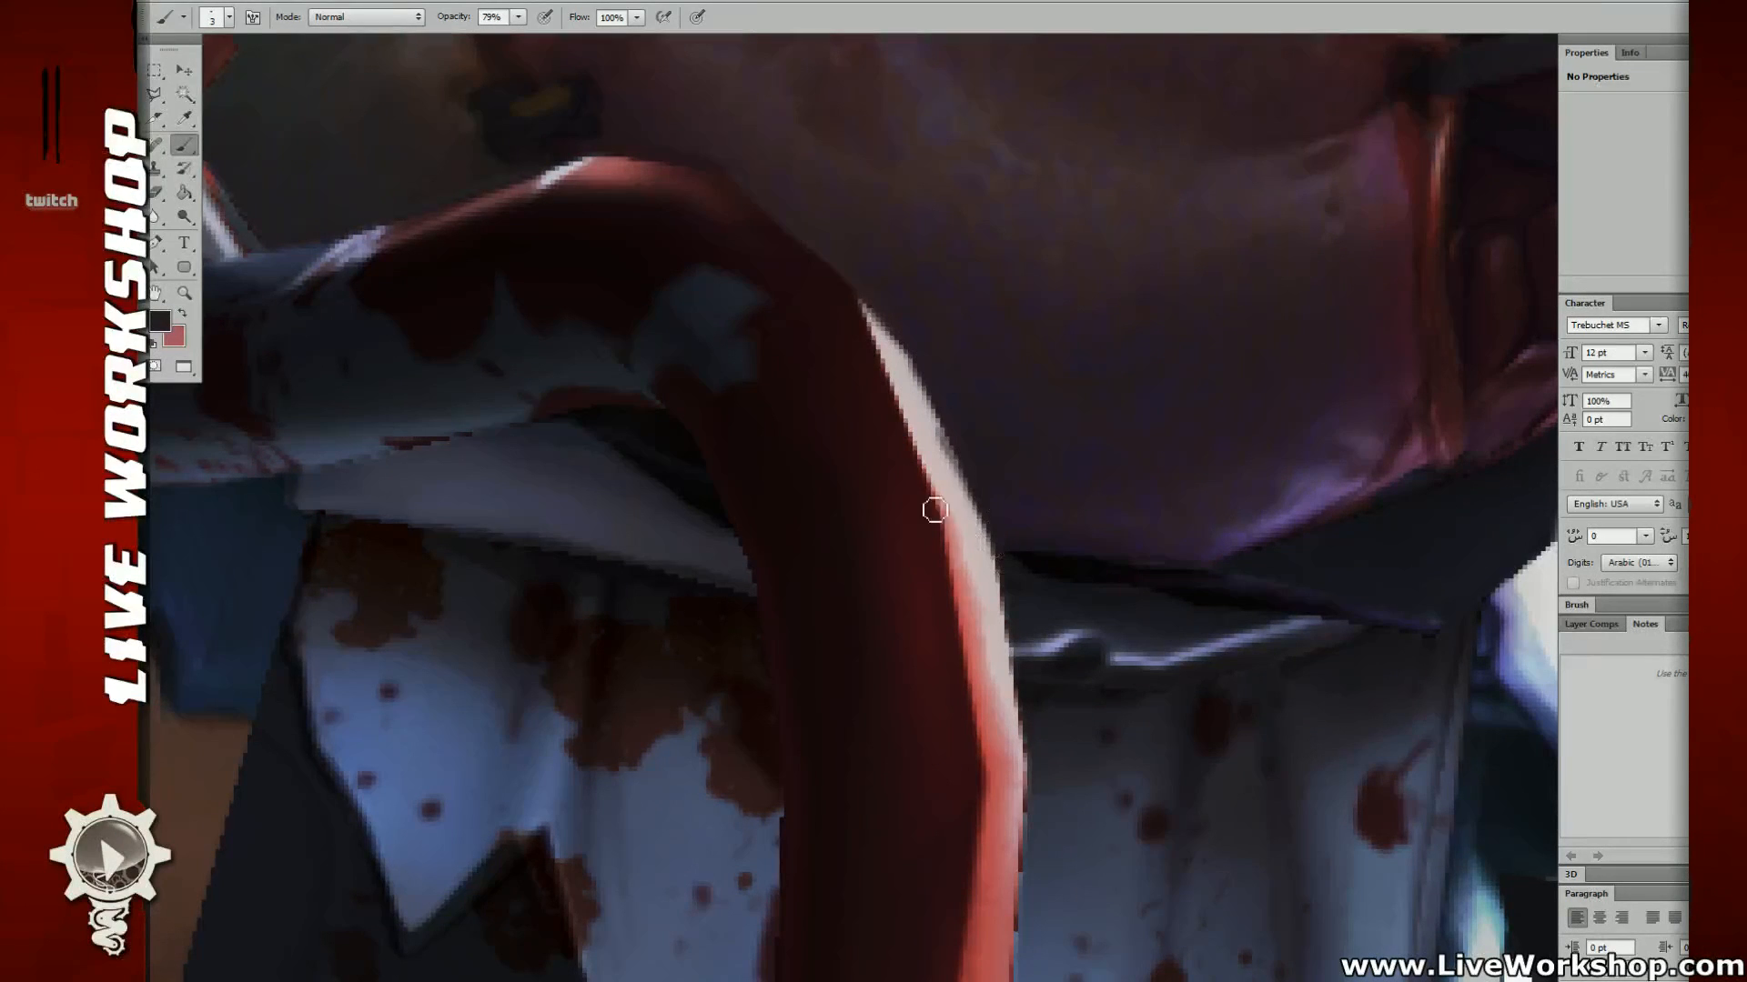
Step: Touch up the underside of the hook's shaft above the apron with colours sampled beside the edge
{"action": "left_click_drag", "start_coordinate": [786, 435], "coordinate": [1170, 414]}
{"action": "left_click", "coordinate": [791, 453], "text": "alt"}
{"action": "left_click_drag", "start_coordinate": [738, 454], "coordinate": [1047, 396]}
{"action": "left_click", "coordinate": [999, 409], "text": "alt"}
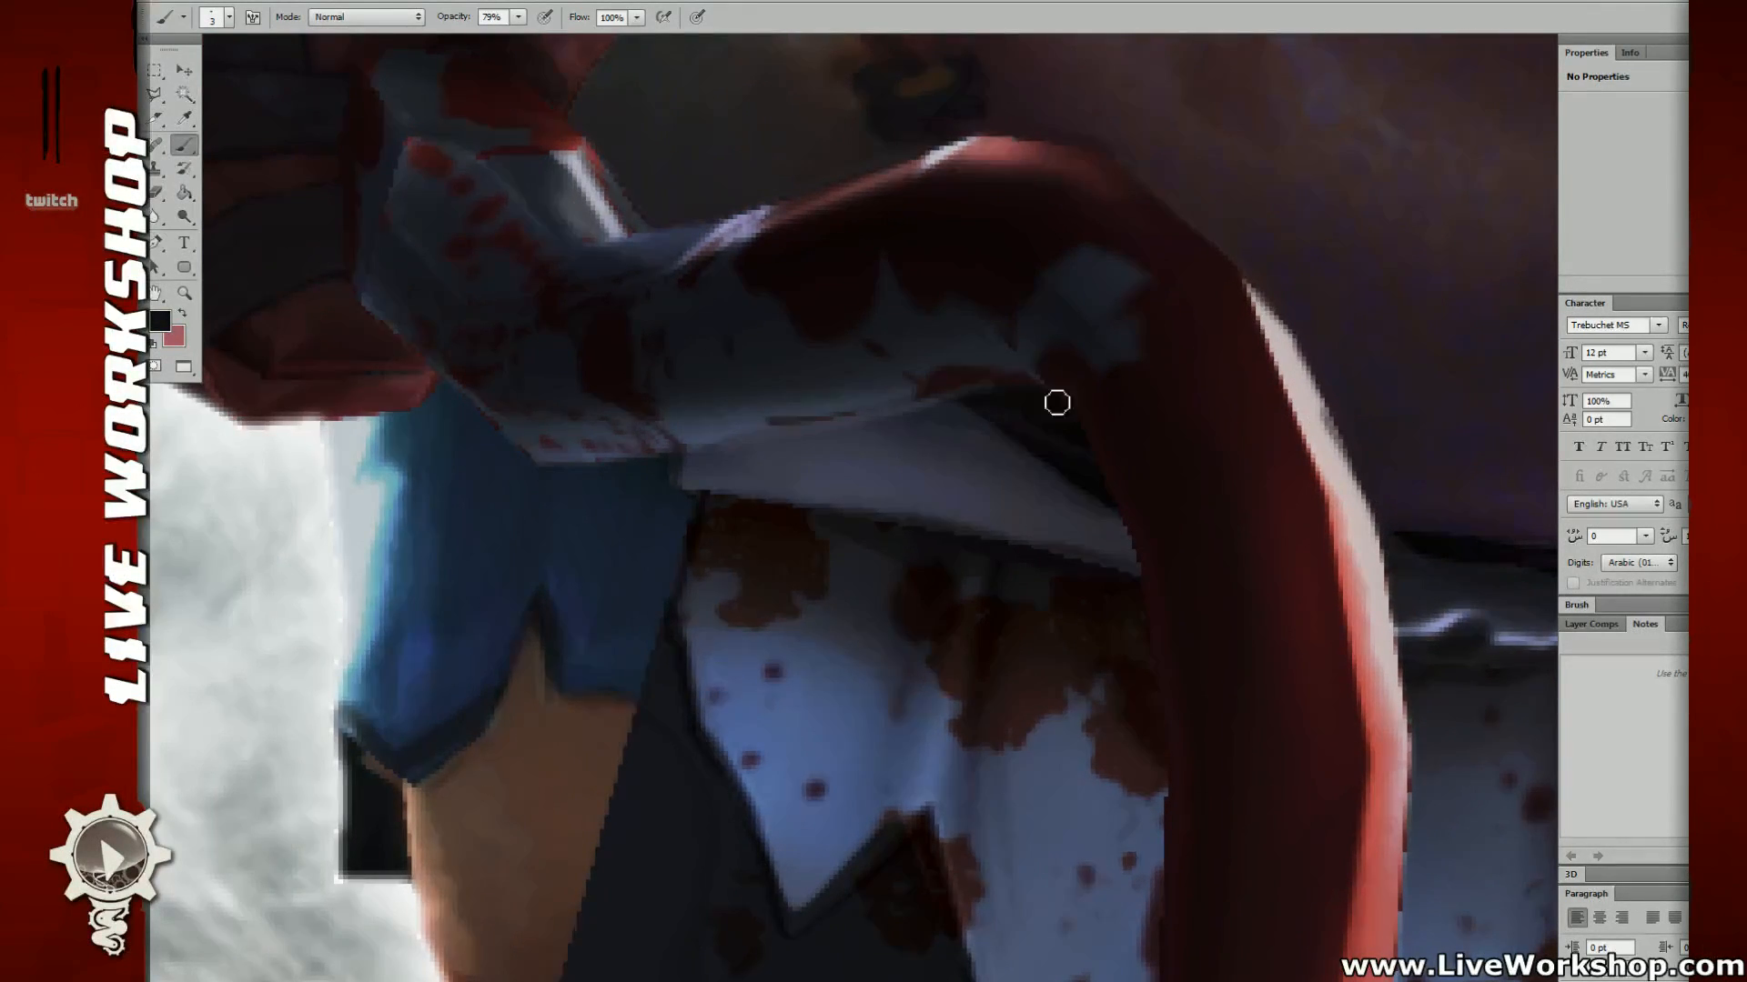
Step: Sample the dark belly tones above the hook's shaft and beside the red glove for blending their edges
{"action": "left_click_drag", "start_coordinate": [925, 400], "coordinate": [1052, 517]}
{"action": "left_click", "coordinate": [819, 305], "text": "alt"}
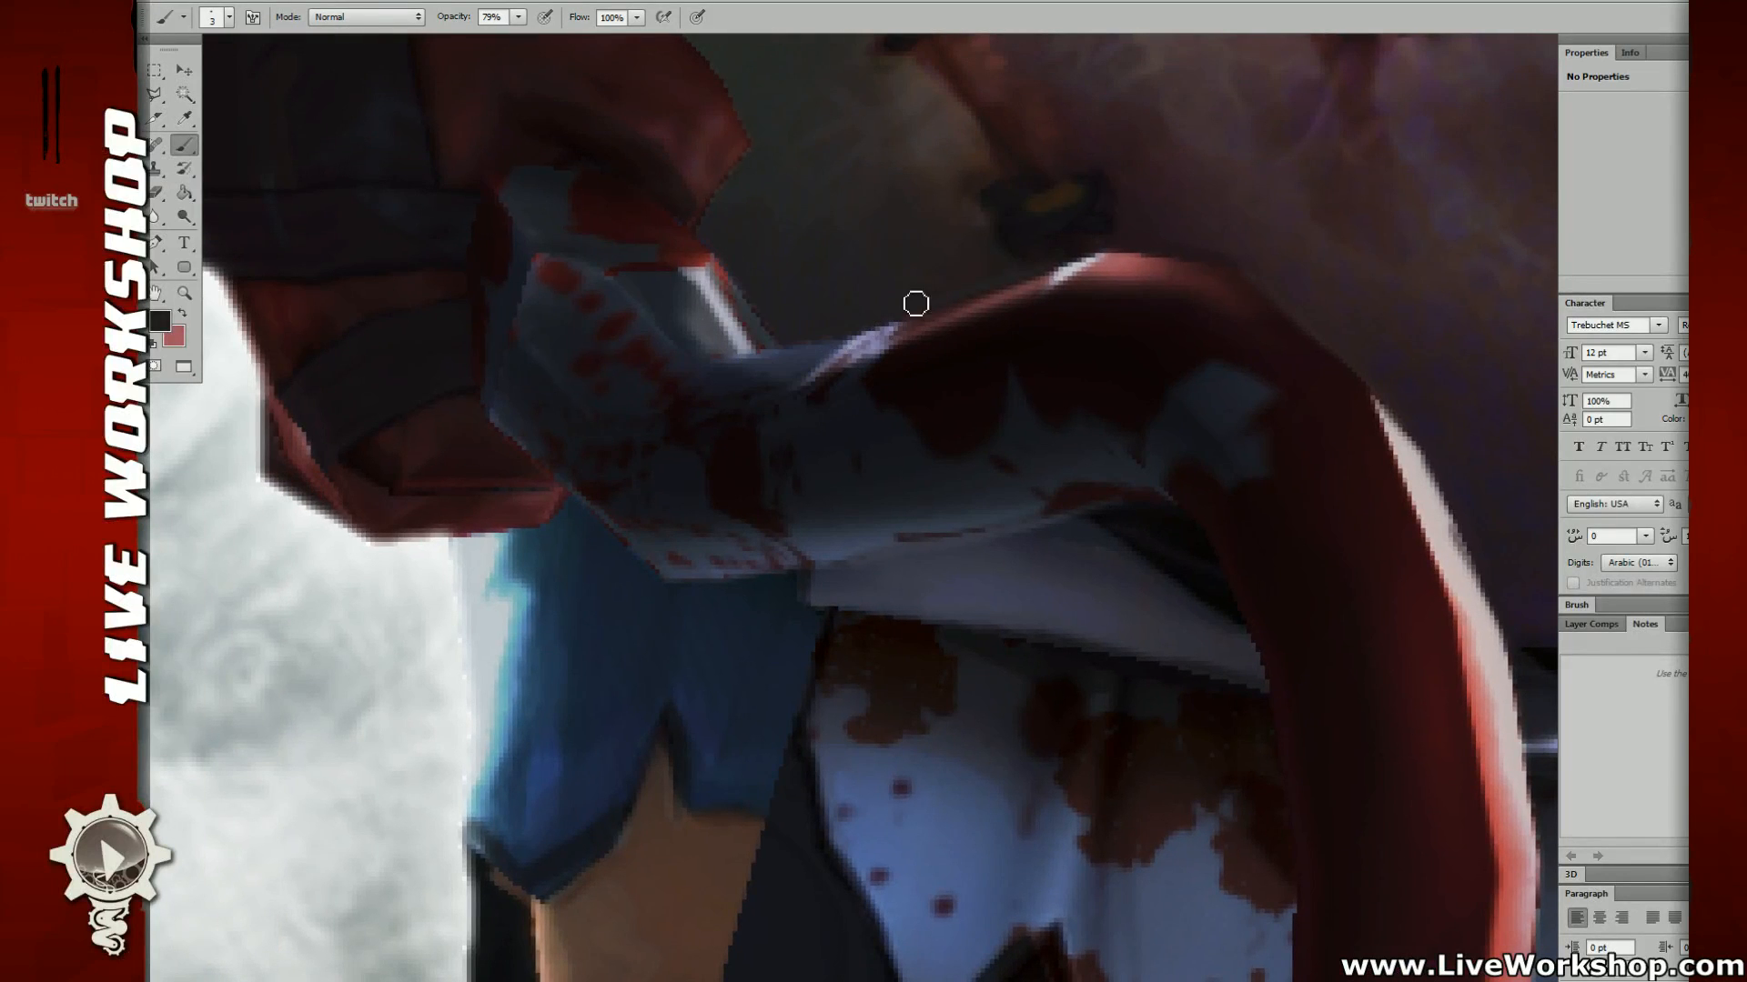
{"action": "left_click", "coordinate": [792, 292], "text": "alt"}
{"action": "left_click", "coordinate": [741, 390], "text": "alt"}
{"action": "left_click_drag", "start_coordinate": [761, 179], "coordinate": [795, 437]}
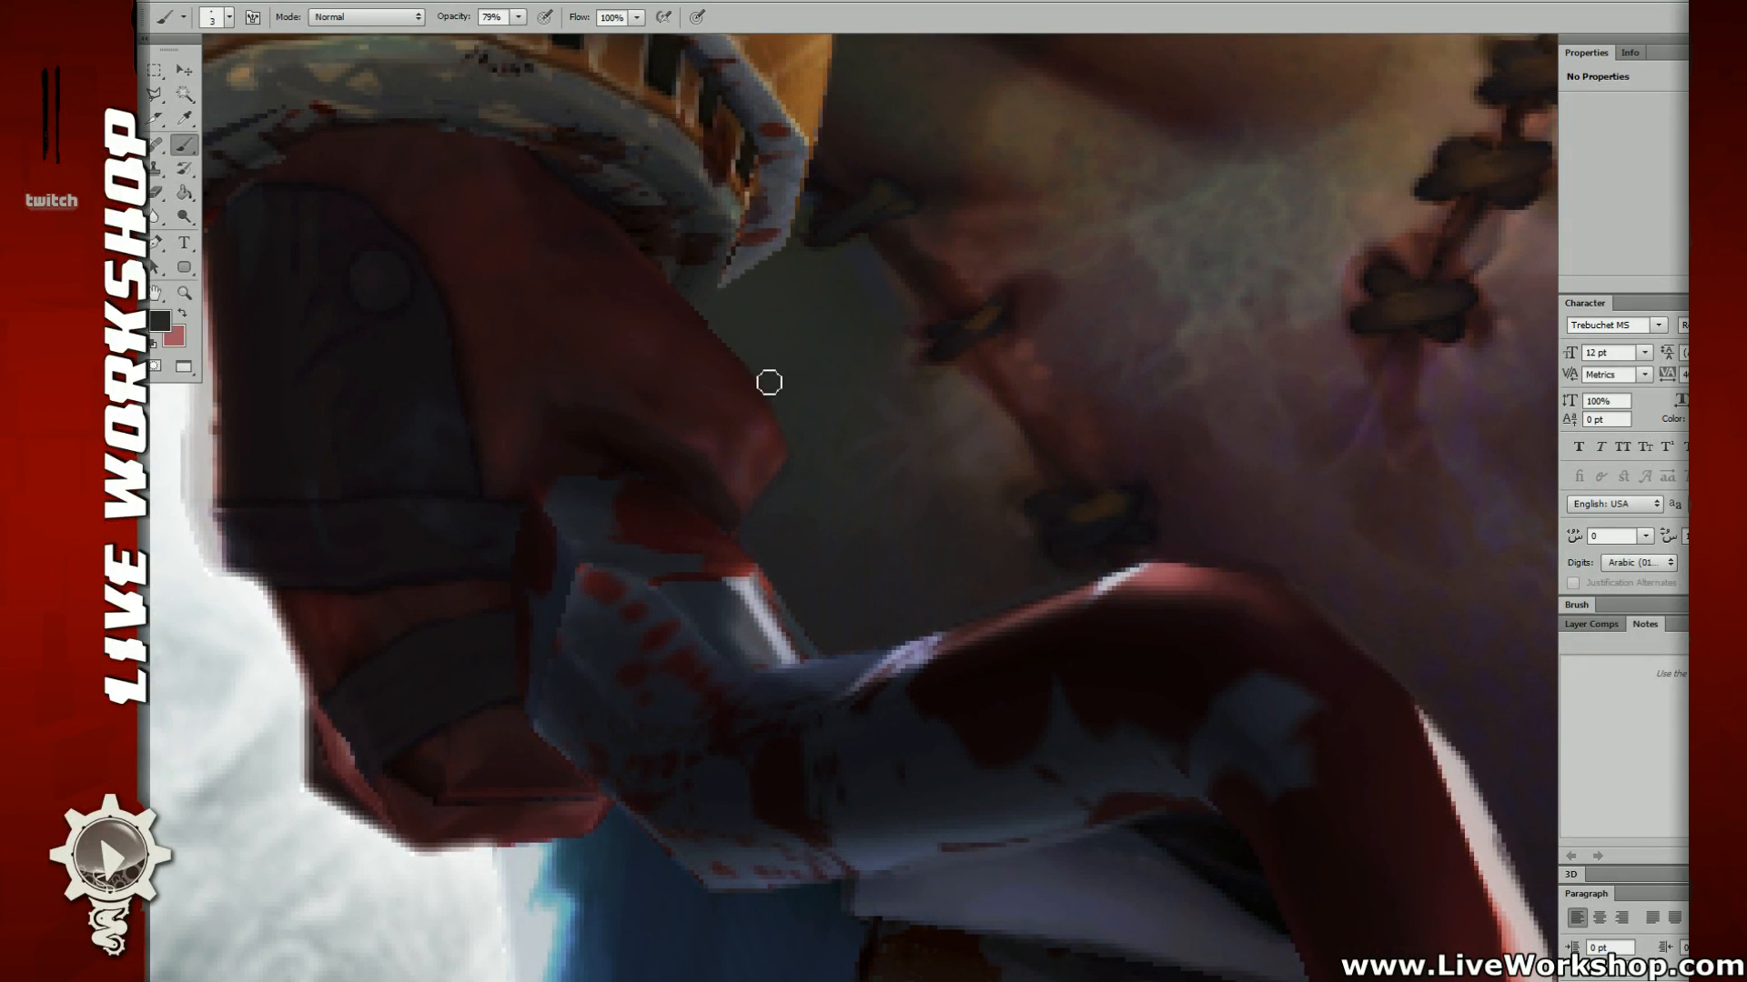
{"action": "left_click_drag", "start_coordinate": [734, 288], "coordinate": [952, 203]}
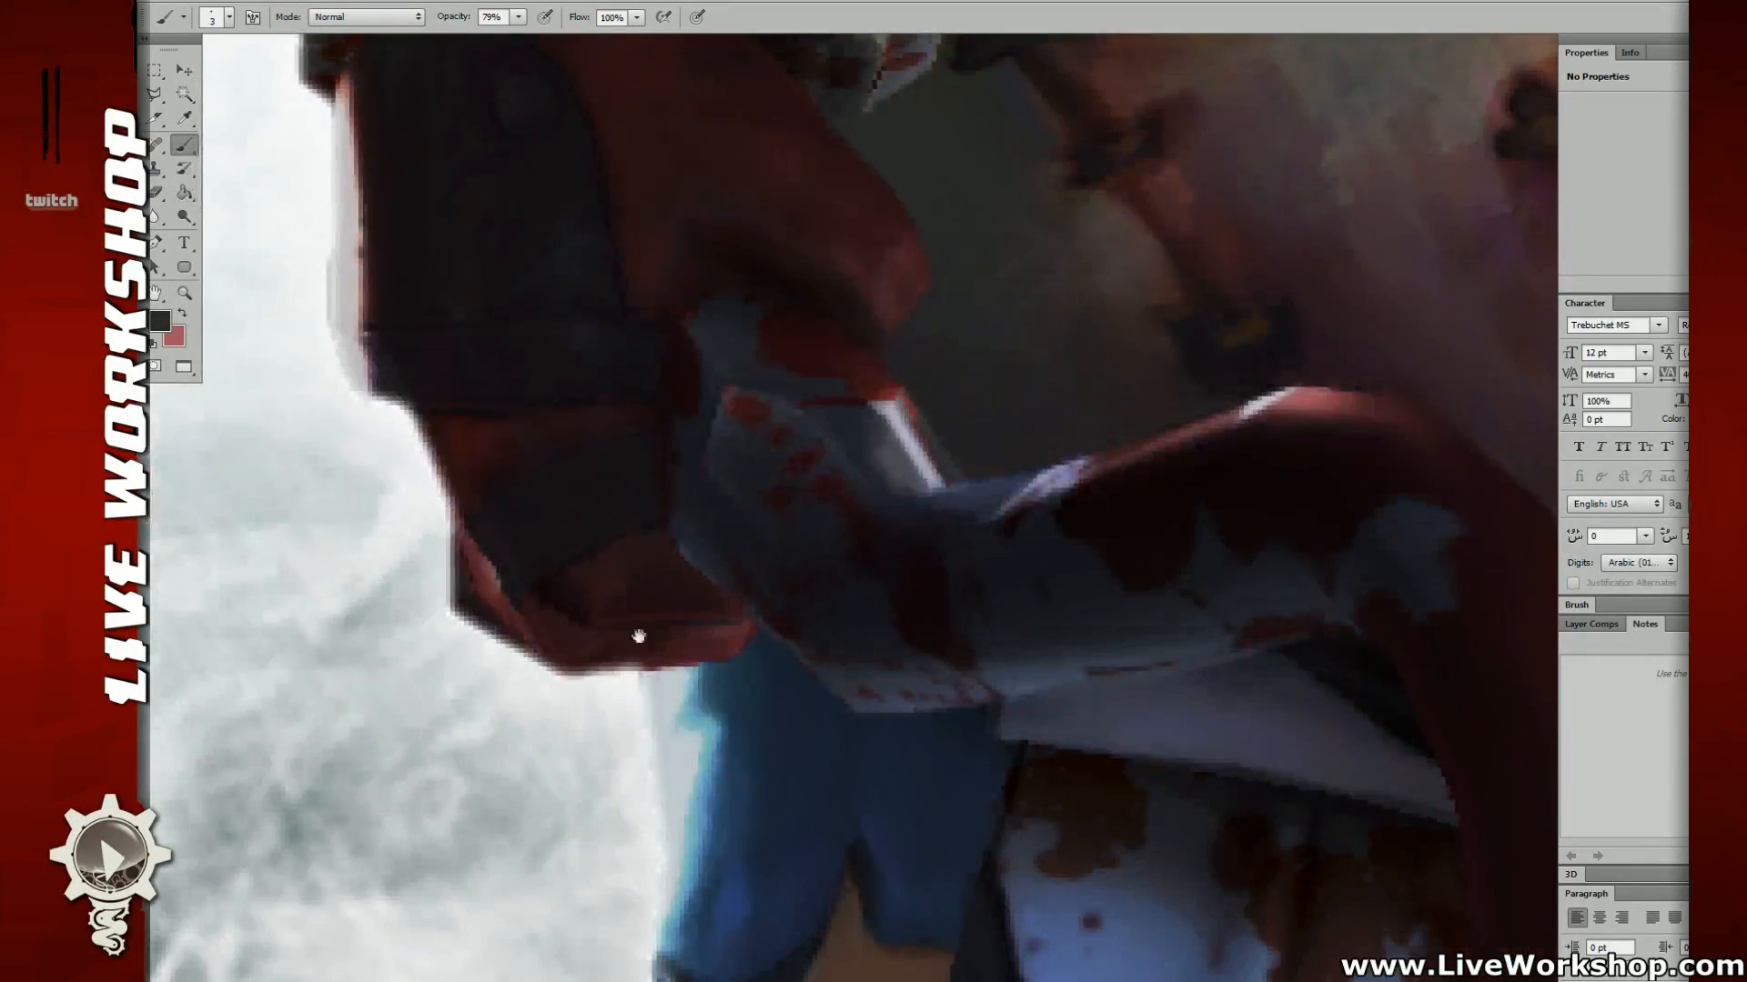
Step: Examine the hook's edges against the belly and apron, both in the whole picture and close up
{"action": "left_click_drag", "start_coordinate": [639, 637], "coordinate": [592, 500]}
{"action": "scroll", "coordinate": [1045, 413], "scroll_direction": "down", "scroll_amount": 5}
{"action": "left_click_drag", "start_coordinate": [1046, 413], "coordinate": [985, 448]}
{"action": "scroll", "coordinate": [946, 478], "scroll_direction": "up", "scroll_amount": 4}
{"action": "scroll", "coordinate": [927, 466], "scroll_direction": "down", "scroll_amount": 6}
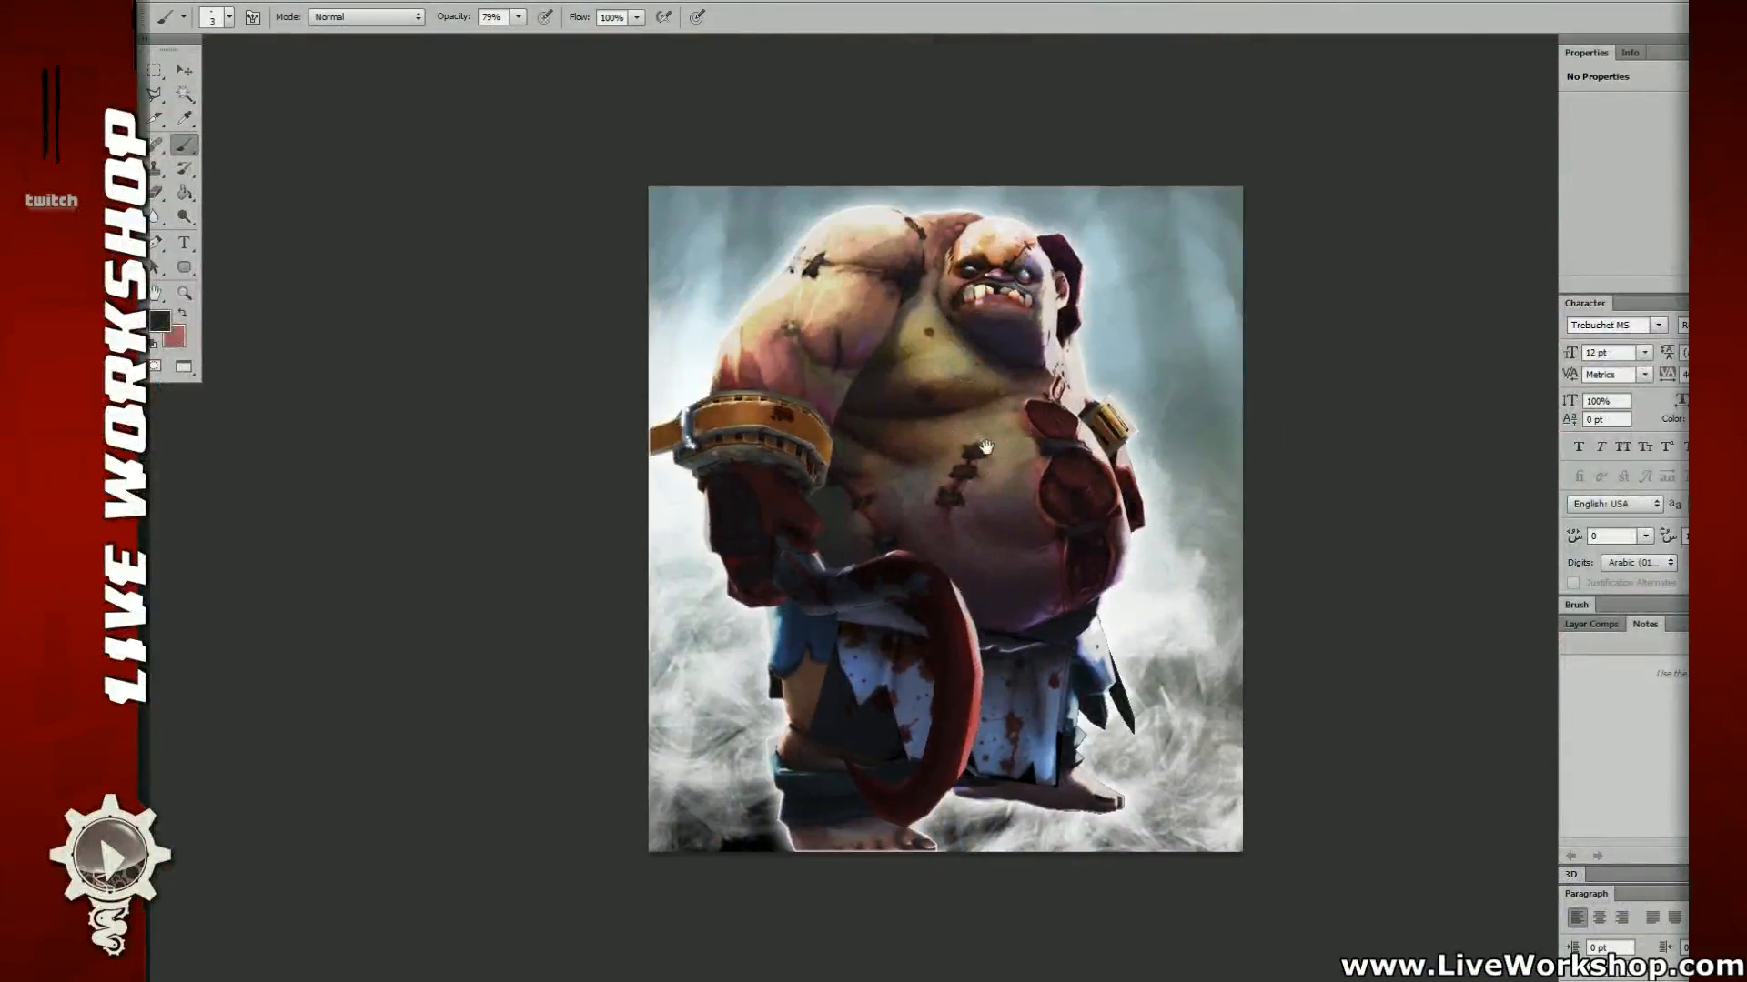
{"action": "scroll", "coordinate": [985, 448], "scroll_direction": "up", "scroll_amount": 4}
{"action": "scroll", "coordinate": [958, 503], "scroll_direction": "down", "scroll_amount": 2}
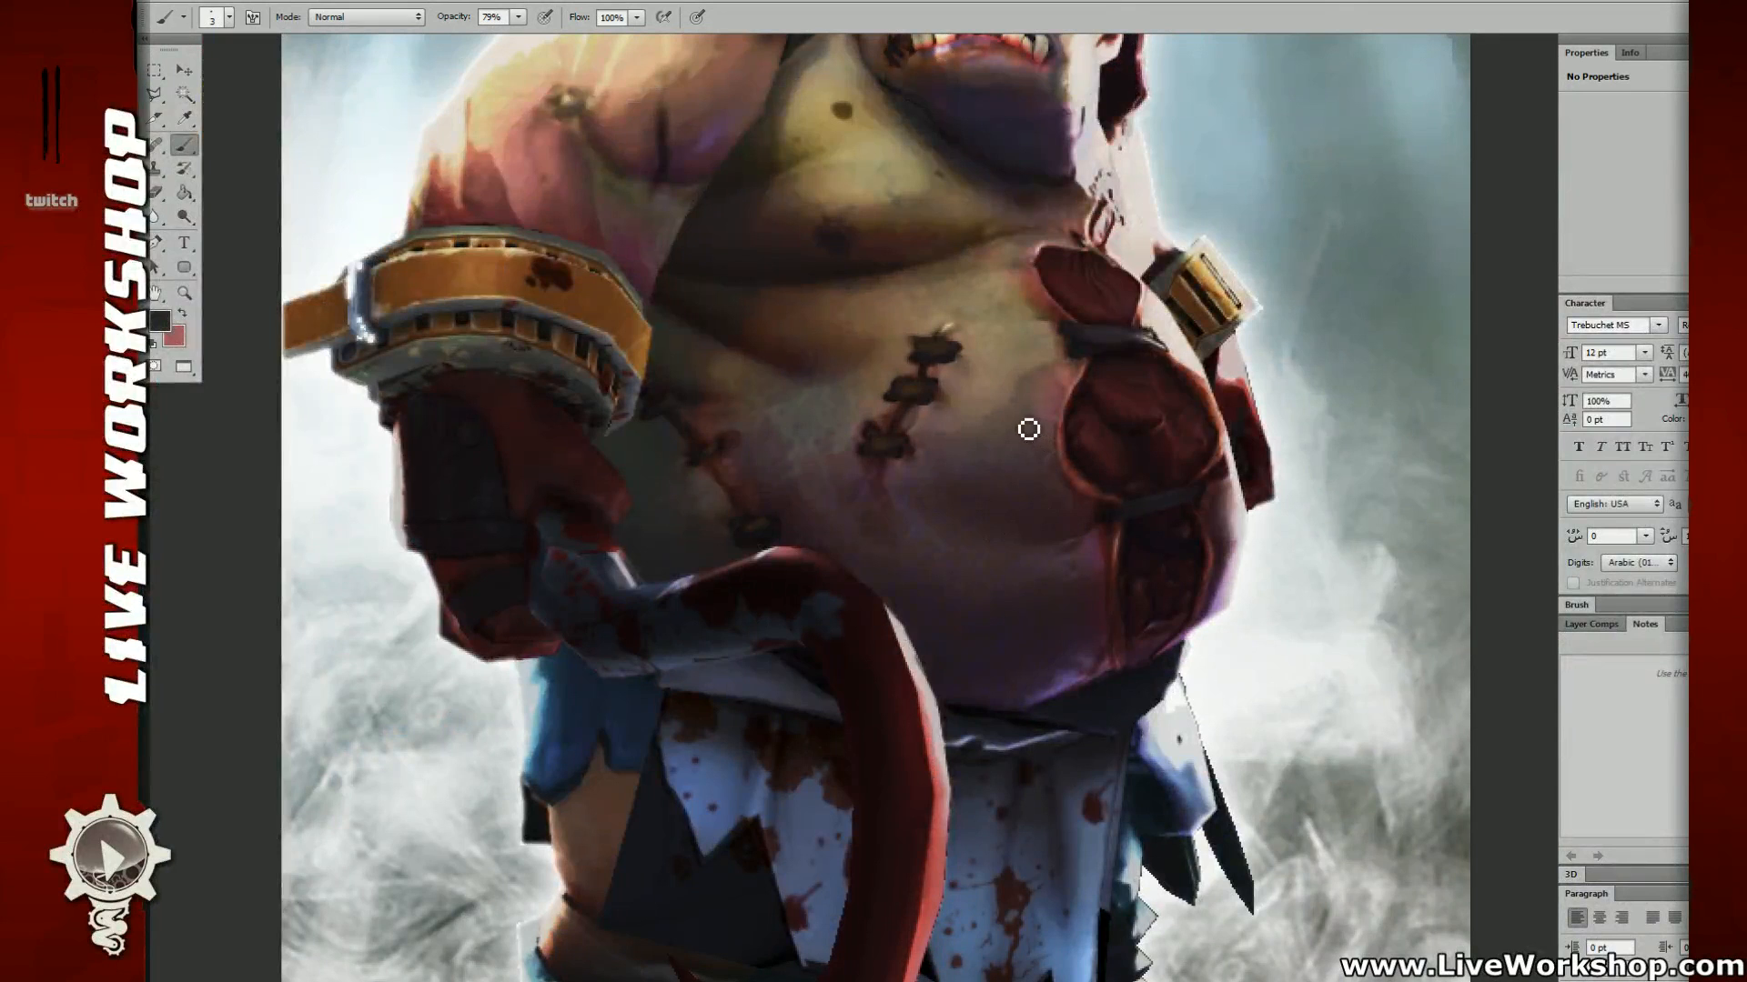
{"action": "scroll", "coordinate": [983, 413], "scroll_direction": "down", "scroll_amount": 5}
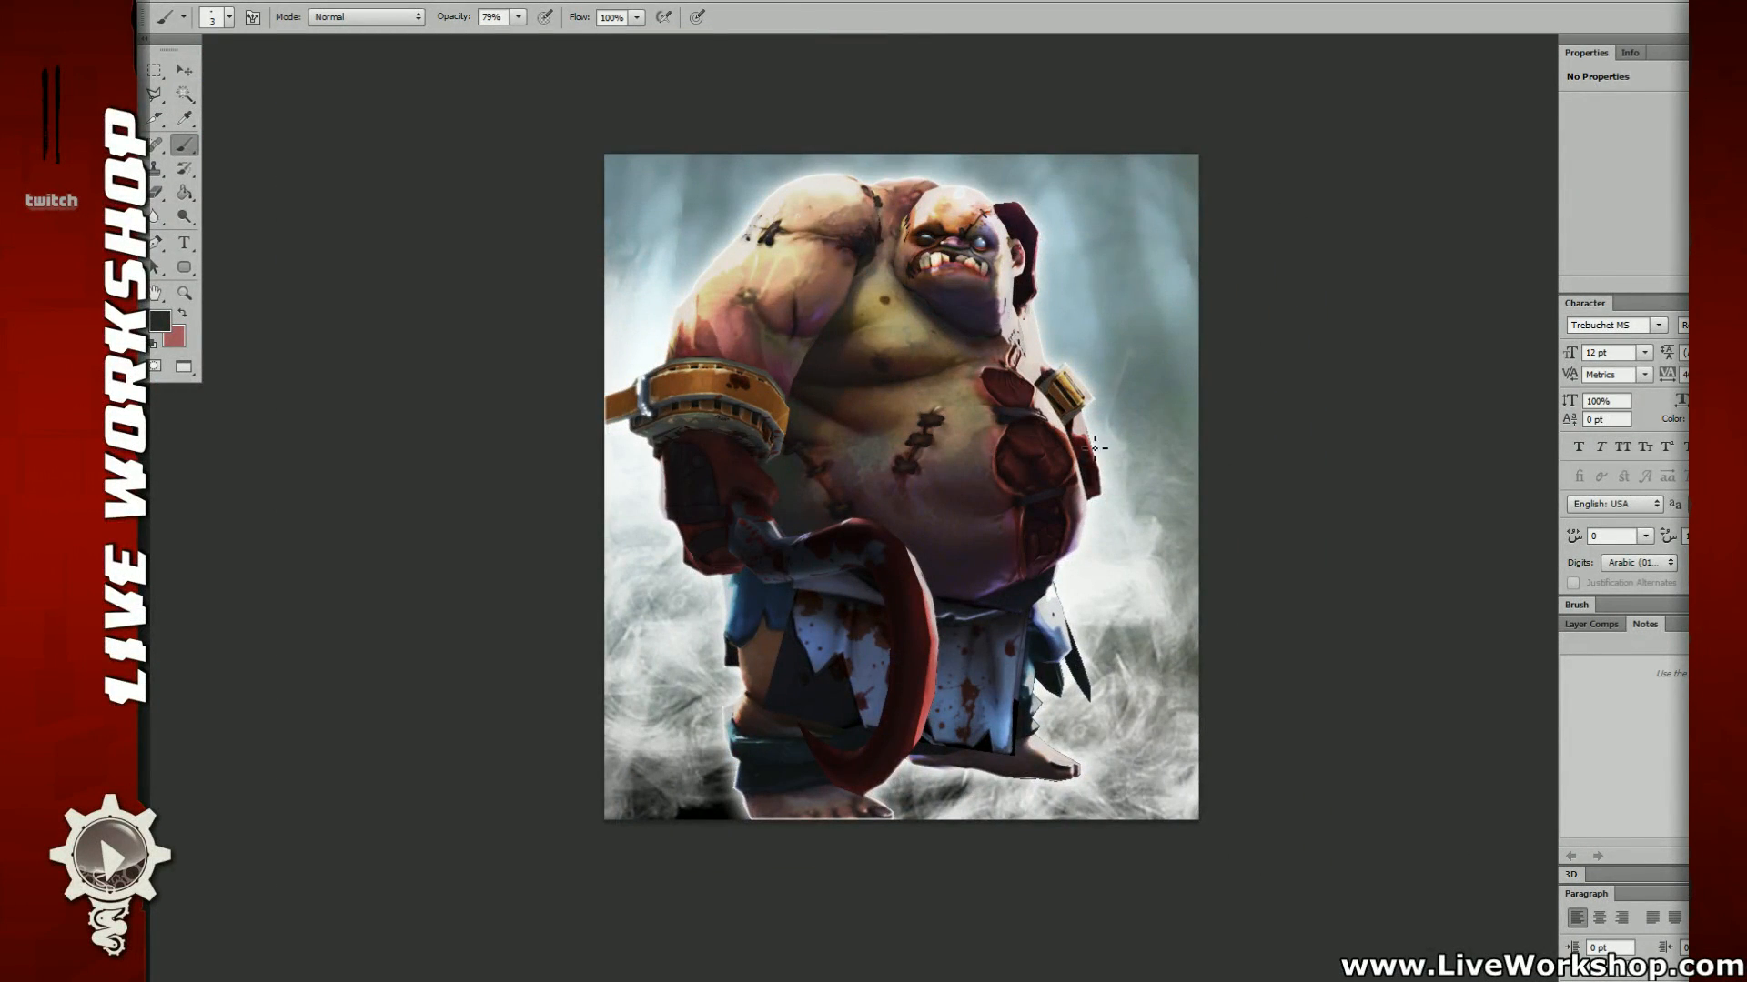
{"action": "scroll", "coordinate": [1094, 446], "scroll_direction": "up", "scroll_amount": 5}
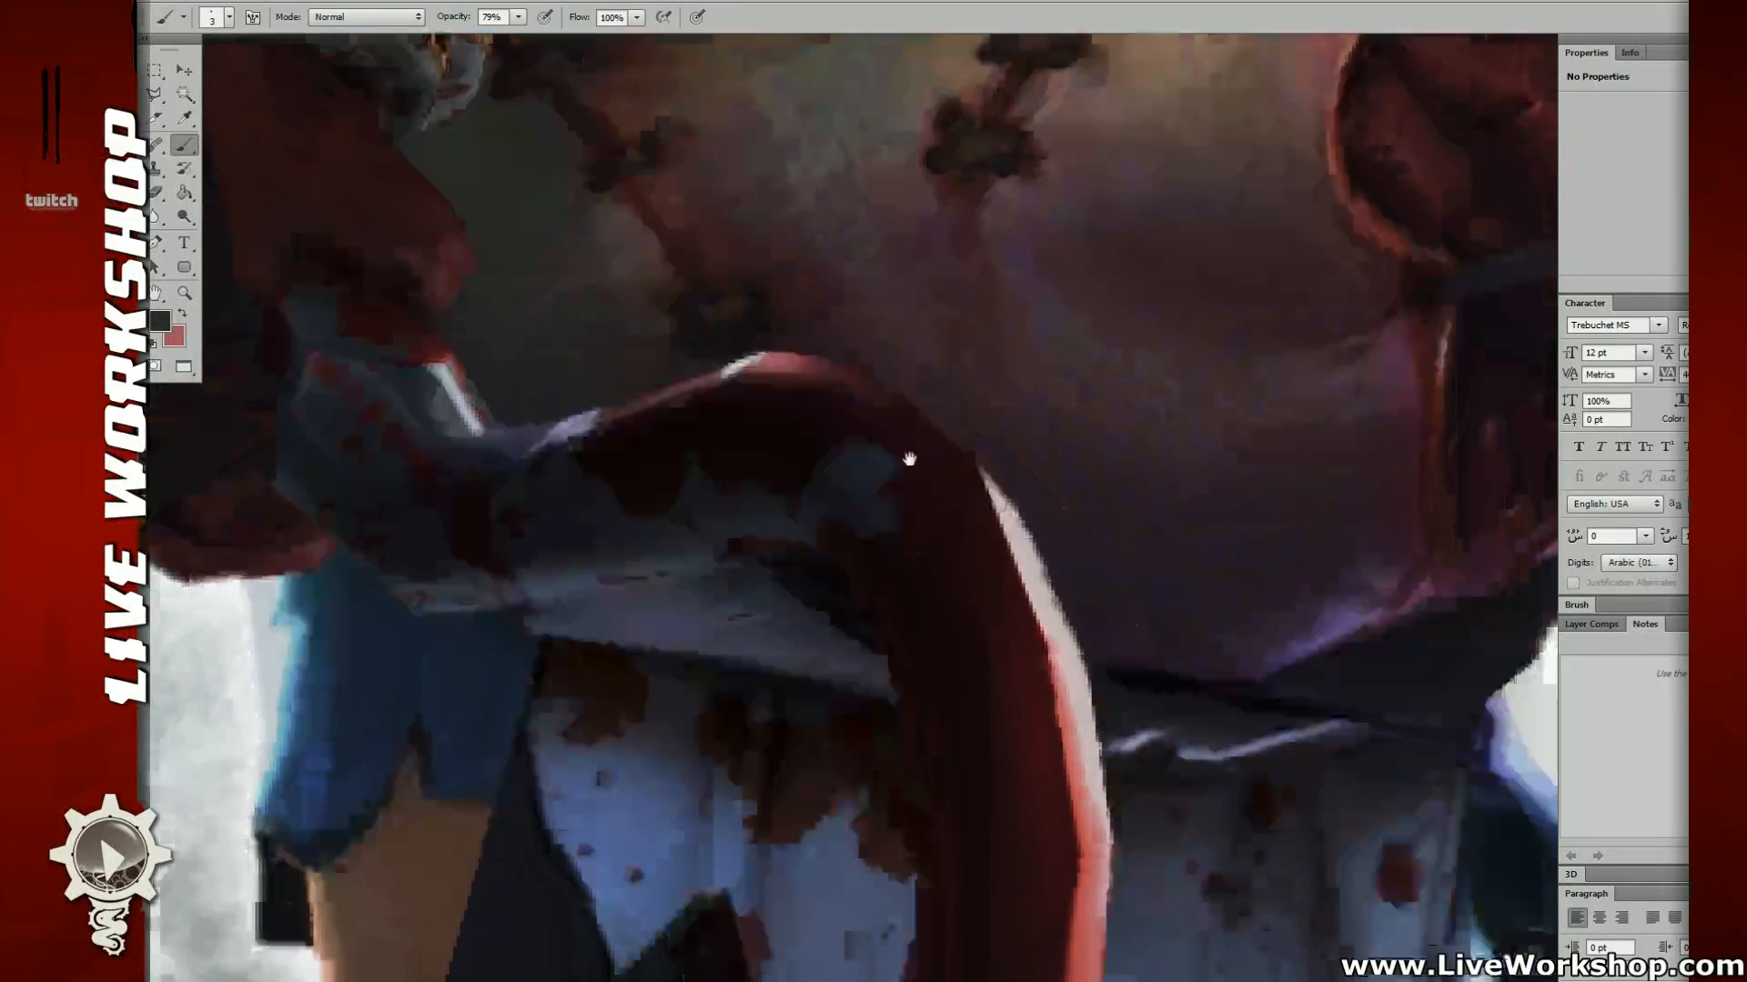
{"action": "left_click_drag", "start_coordinate": [910, 459], "coordinate": [671, 379]}
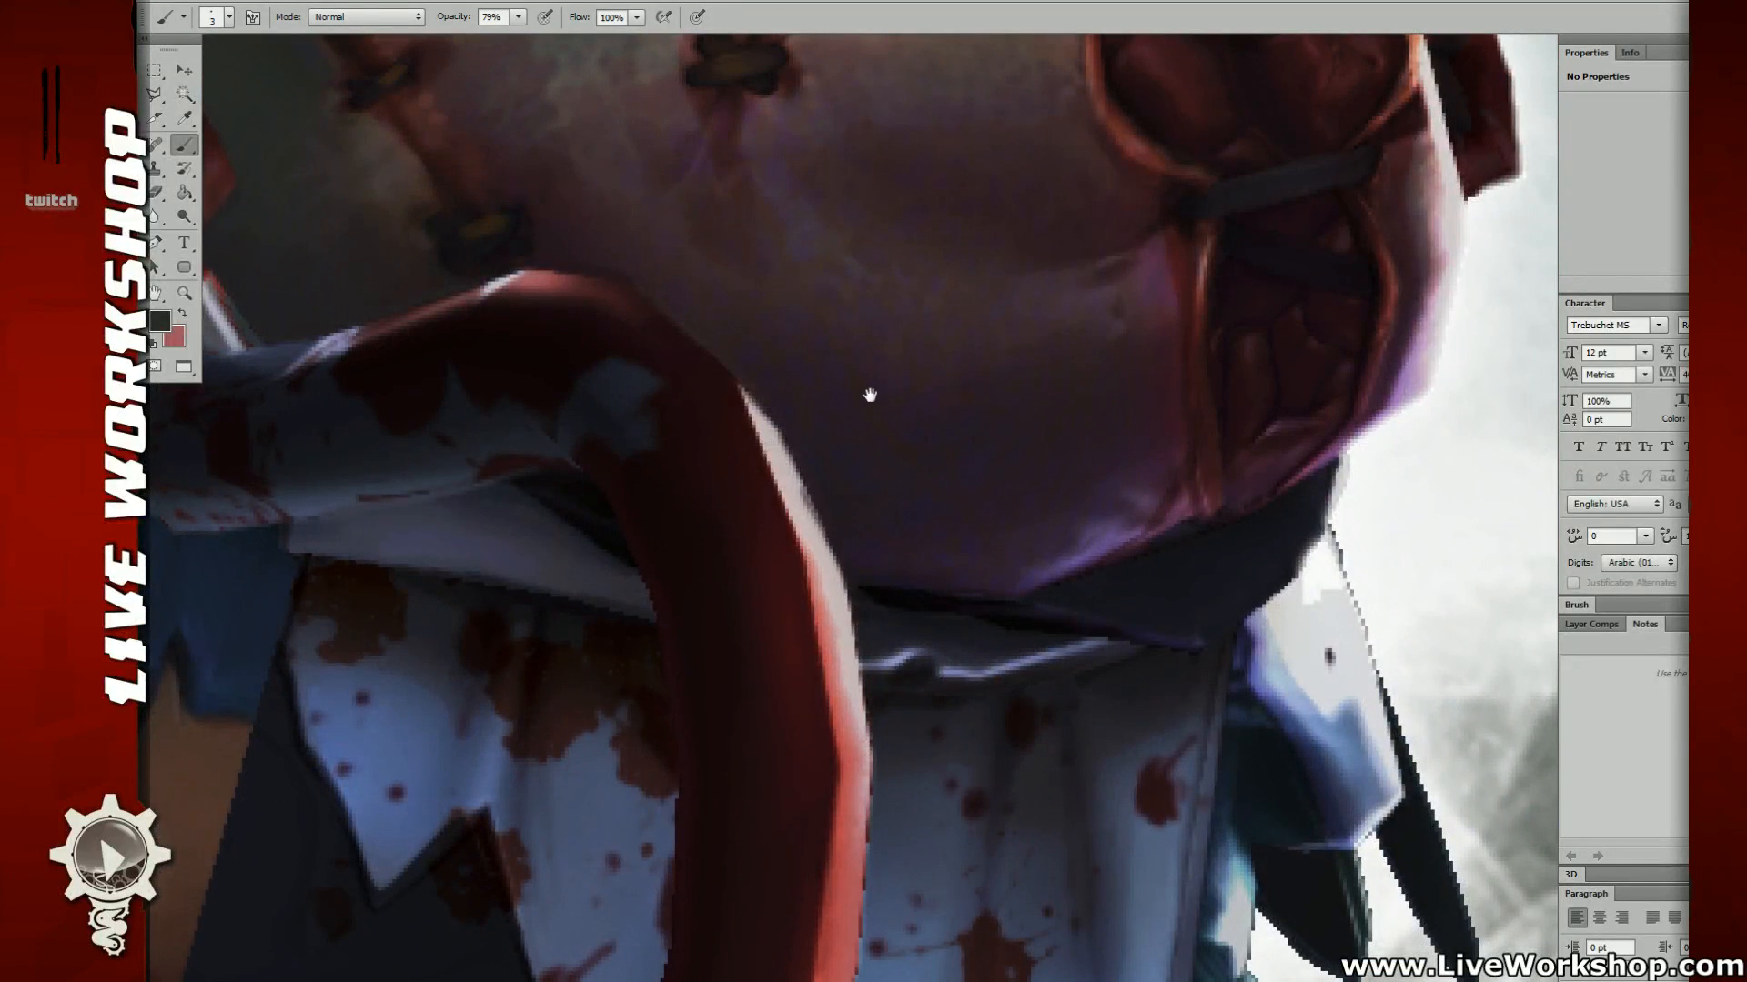
{"action": "left_click_drag", "start_coordinate": [869, 394], "coordinate": [901, 413]}
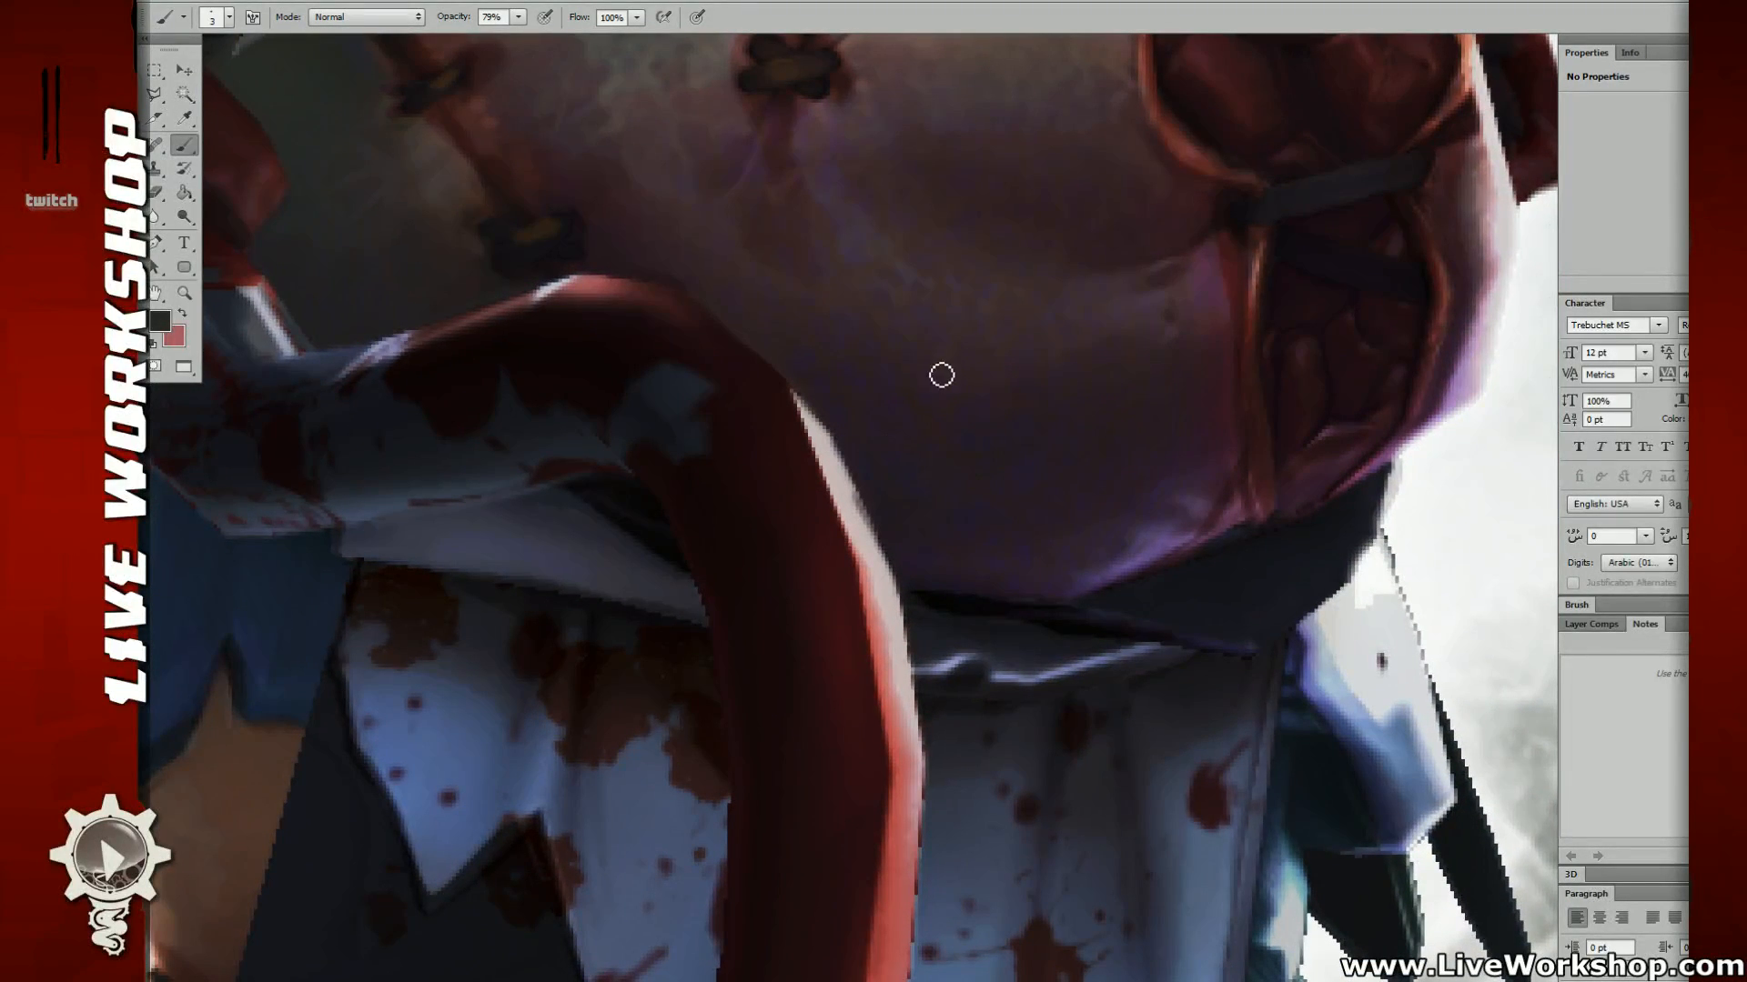
{"action": "scroll", "coordinate": [887, 428], "scroll_direction": "up", "scroll_amount": 1}
{"action": "left_click_drag", "start_coordinate": [899, 466], "coordinate": [914, 401]}
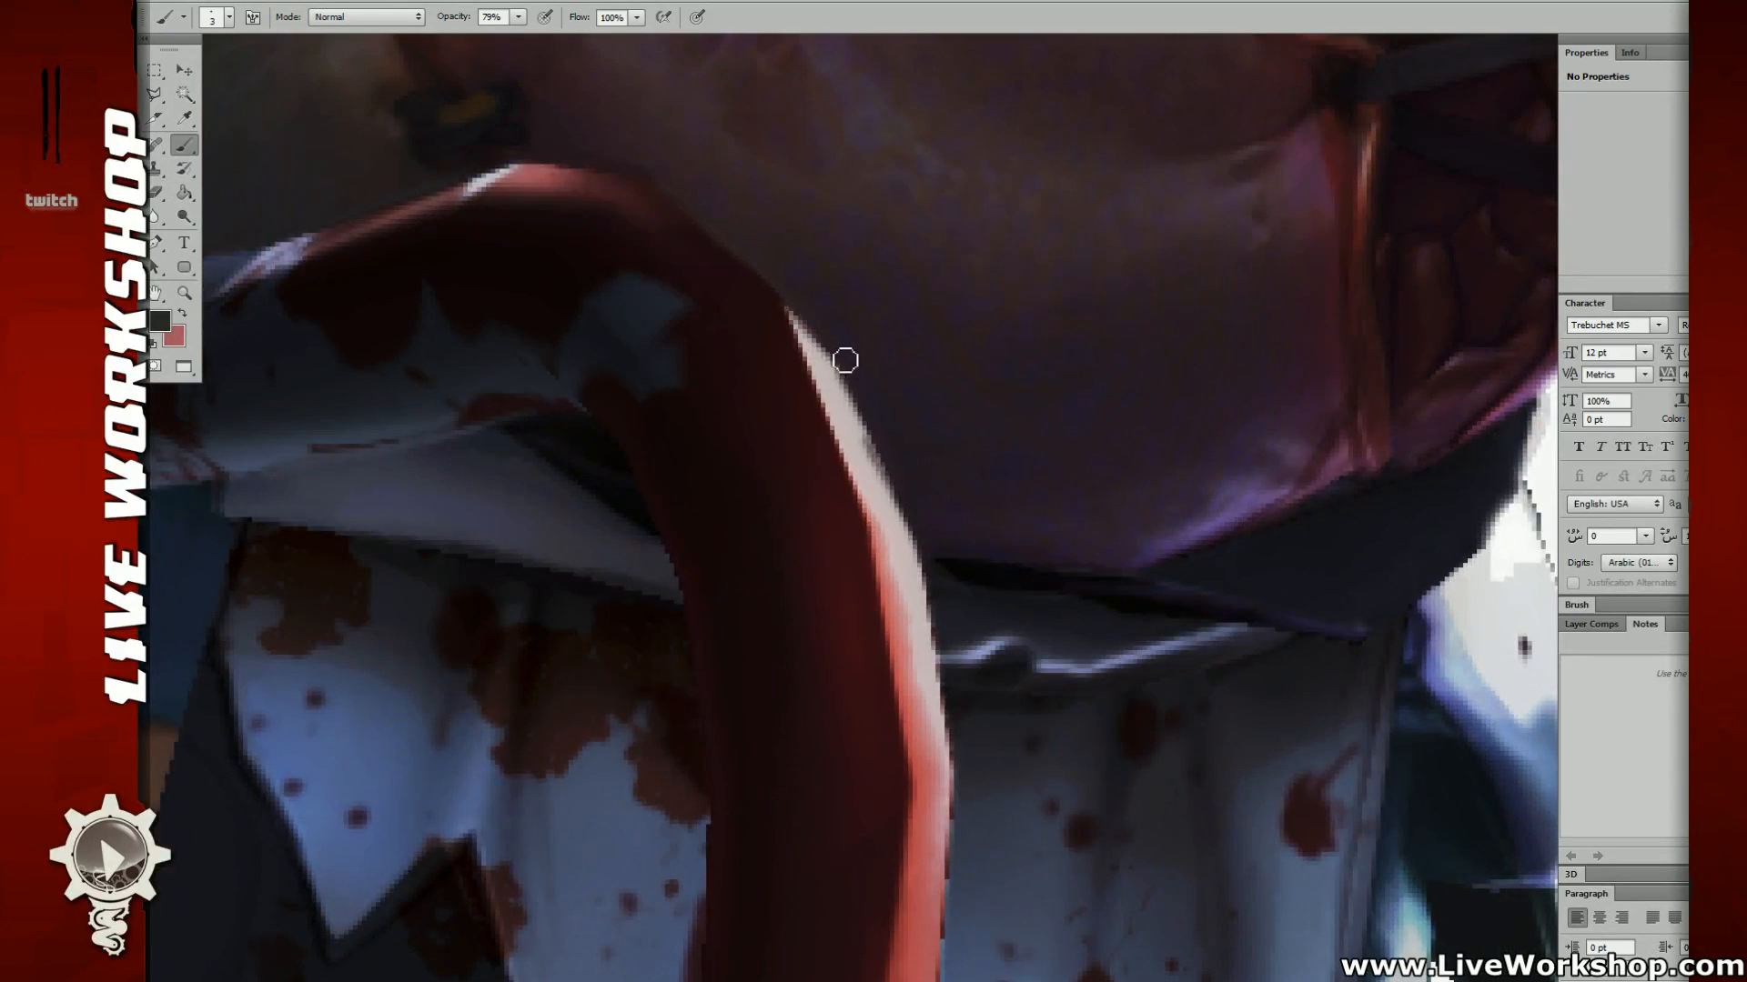
{"action": "scroll", "coordinate": [998, 447], "scroll_direction": "up", "scroll_amount": 2}
{"action": "scroll", "coordinate": [998, 447], "scroll_direction": "down", "scroll_amount": 2}
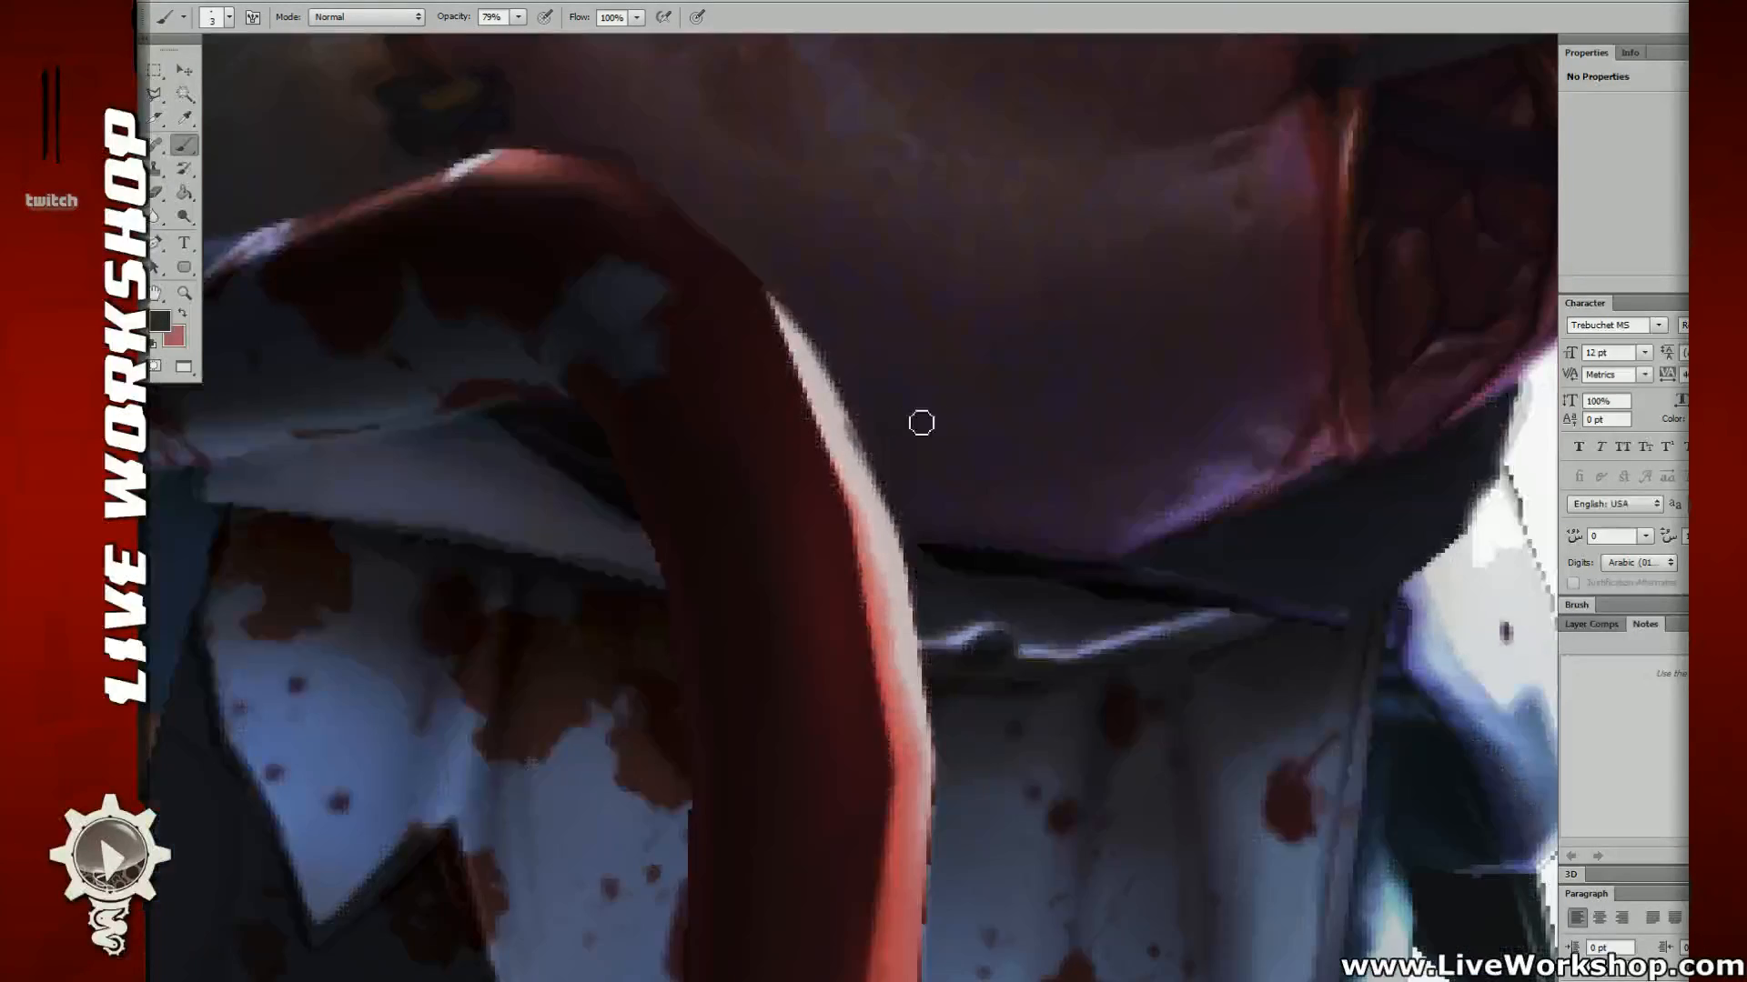
{"action": "left_click_drag", "start_coordinate": [920, 421], "coordinate": [706, 401]}
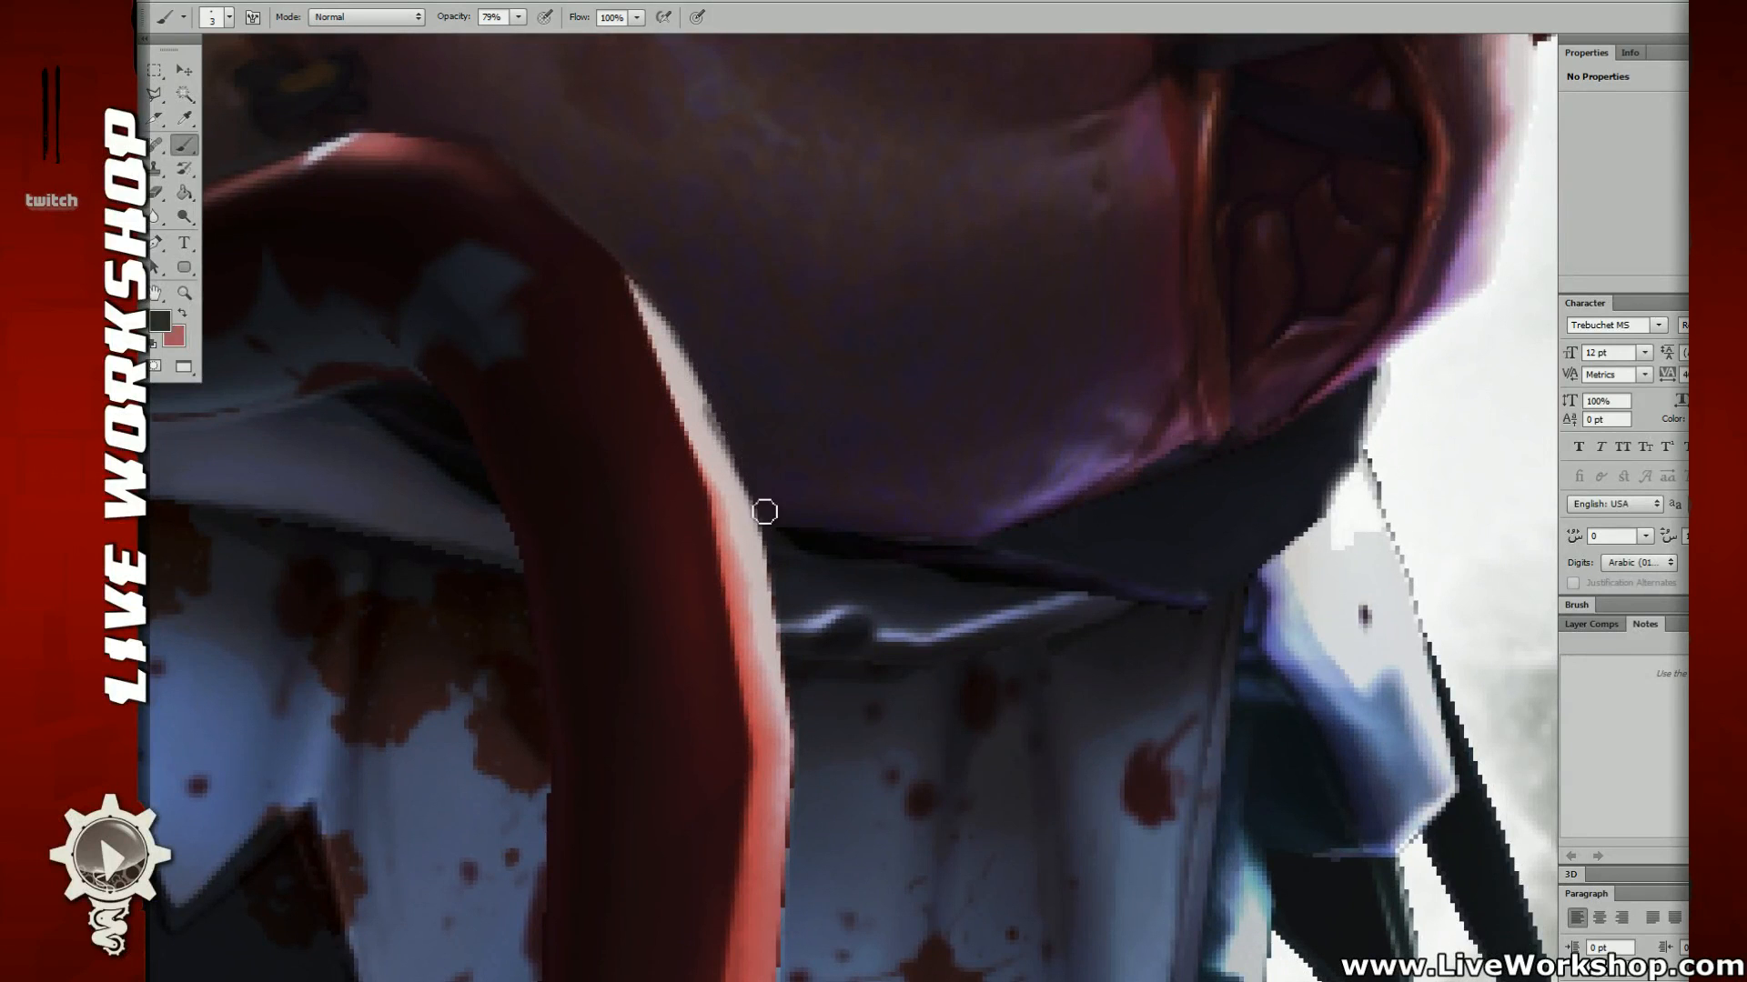
{"action": "scroll", "coordinate": [762, 500], "scroll_direction": "up", "scroll_amount": 2}
{"action": "scroll", "coordinate": [976, 510], "scroll_direction": "down", "scroll_amount": 2}
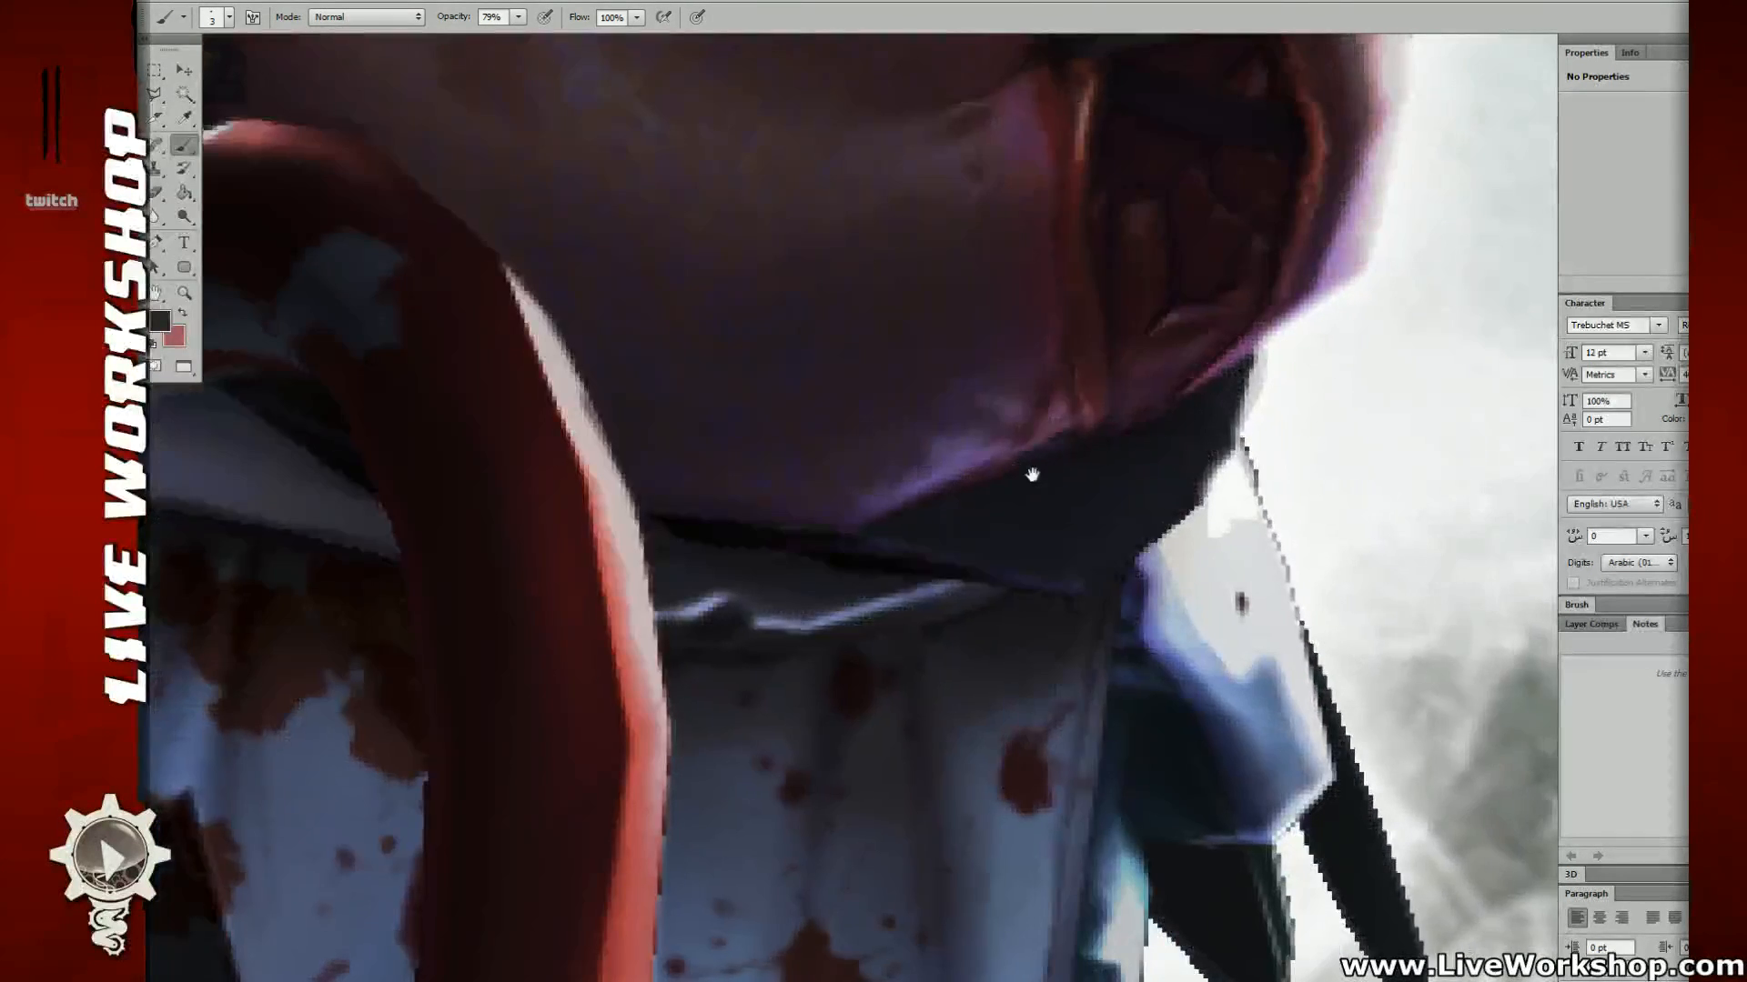
{"action": "key", "text": "super"}
{"action": "key", "text": "super"}
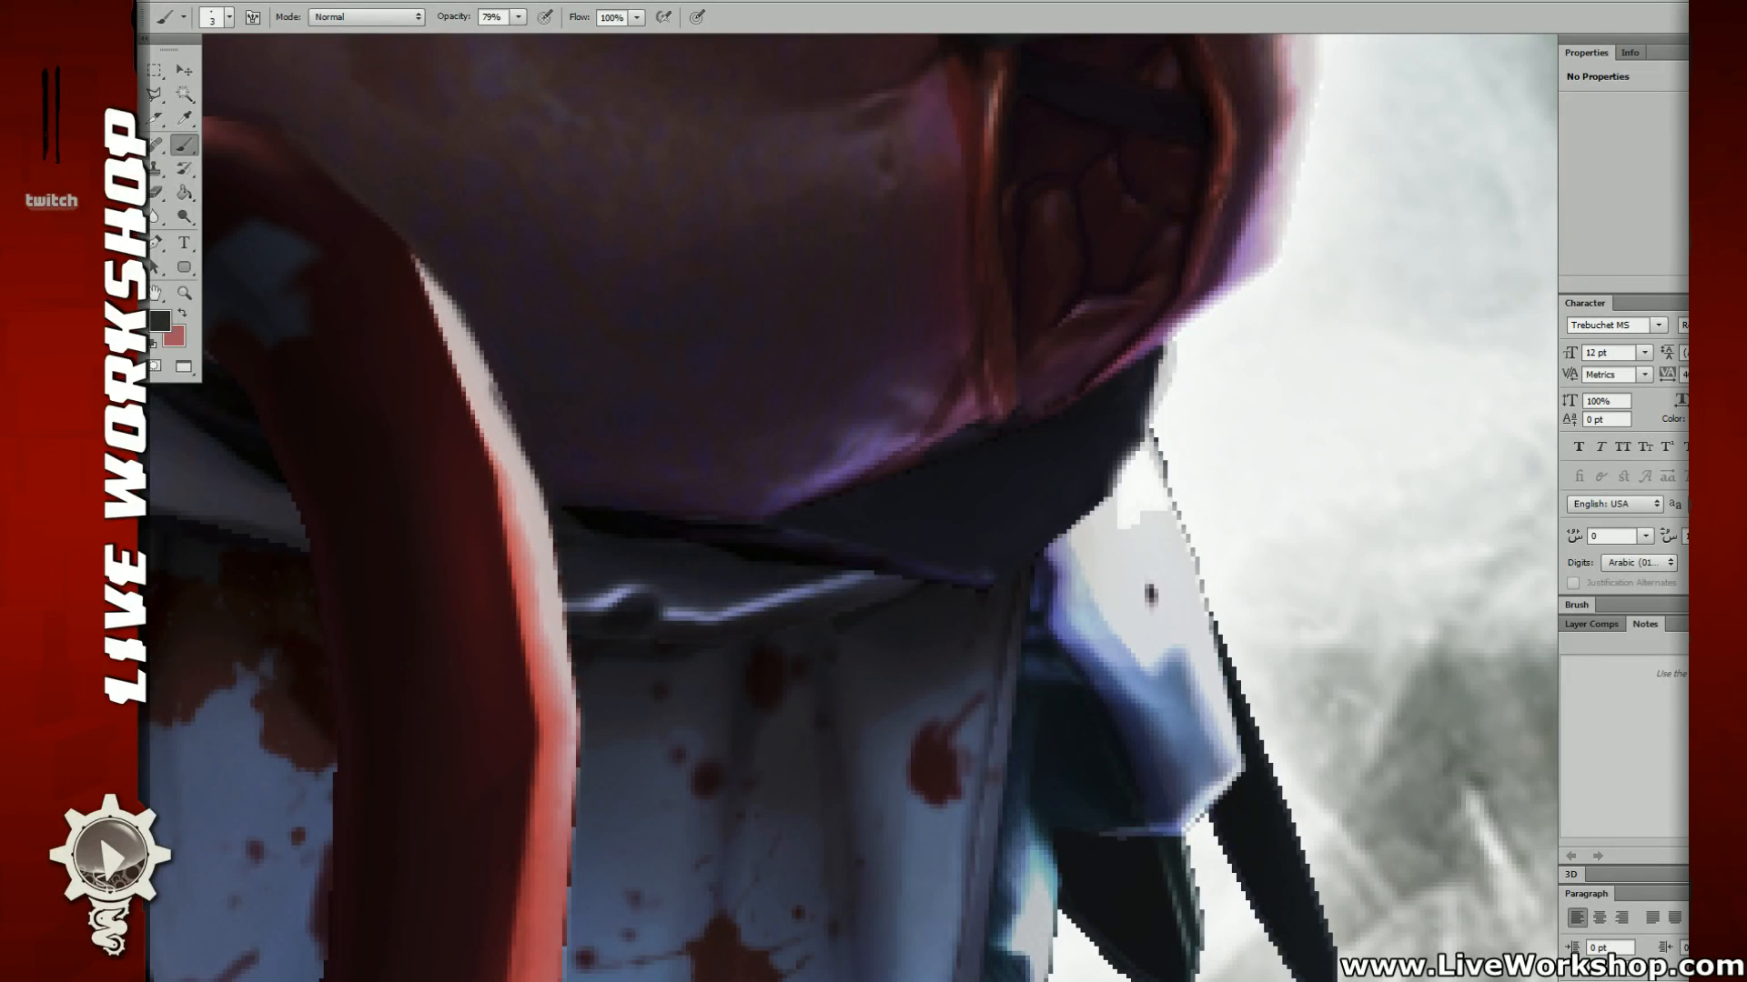
Step: Erase the jagged fringe along the hanging cloth and its dark pointed tips beside the apron
{"action": "left_click_drag", "start_coordinate": [1330, 402], "coordinate": [1093, 372]}
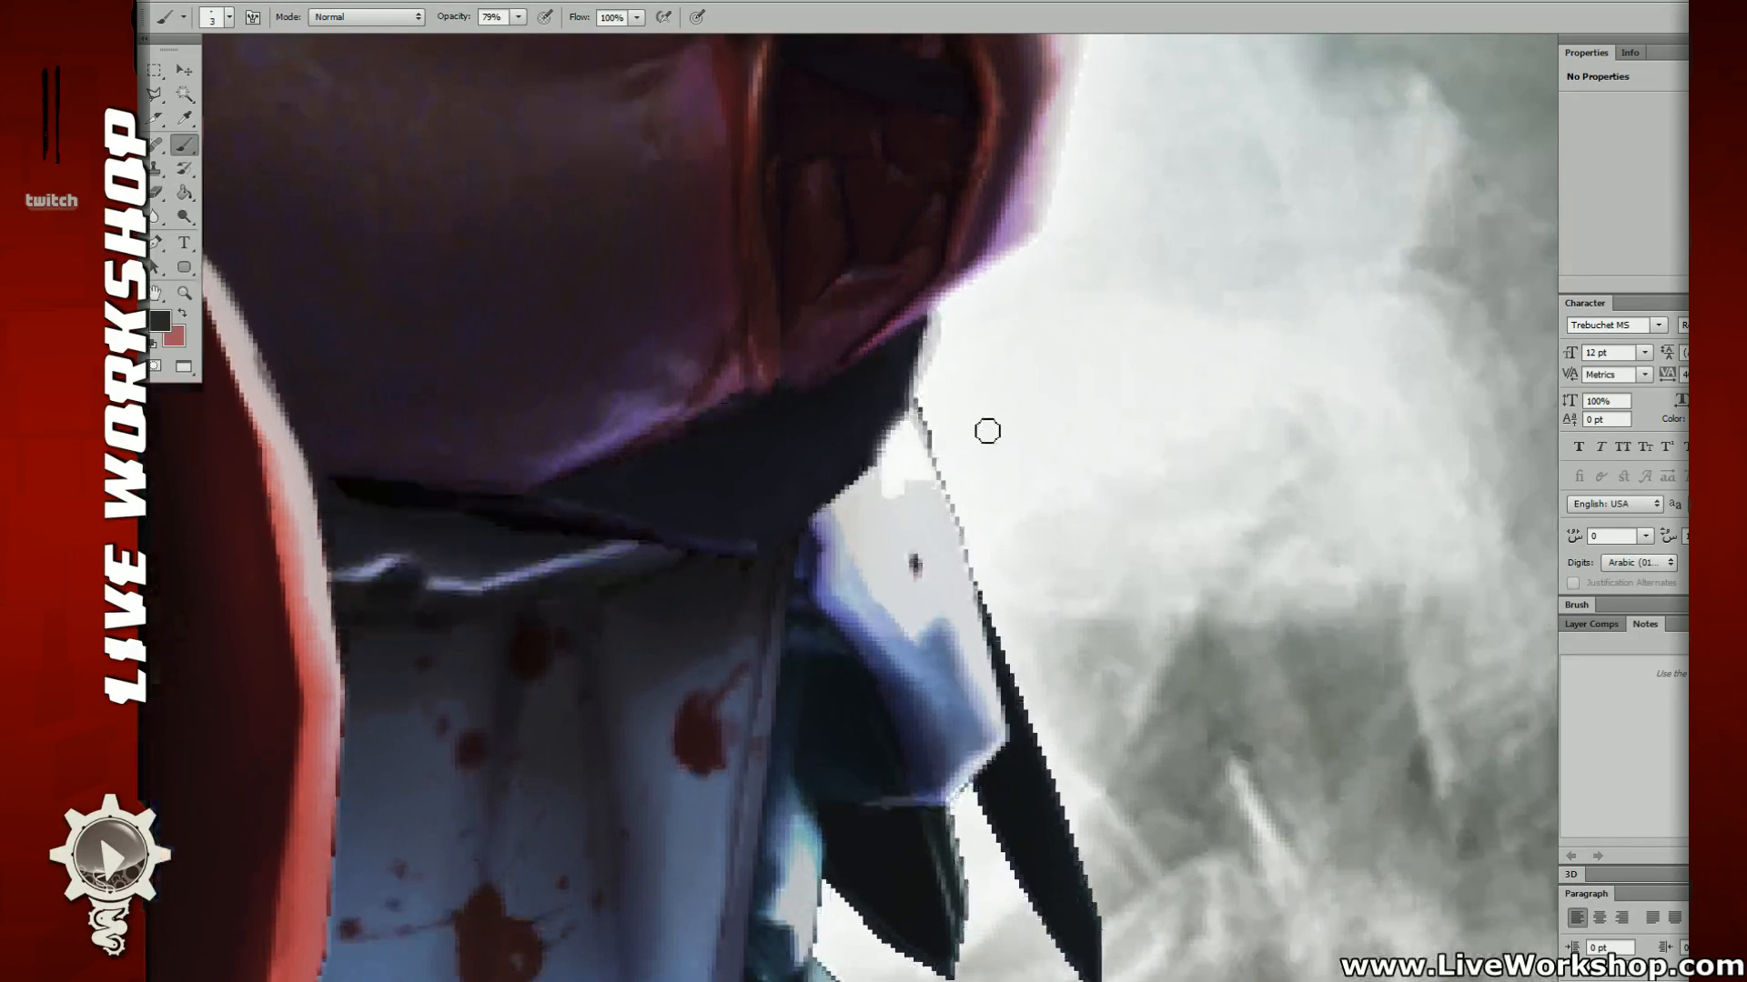
{"action": "left_click_drag", "start_coordinate": [1001, 449], "coordinate": [1001, 382]}
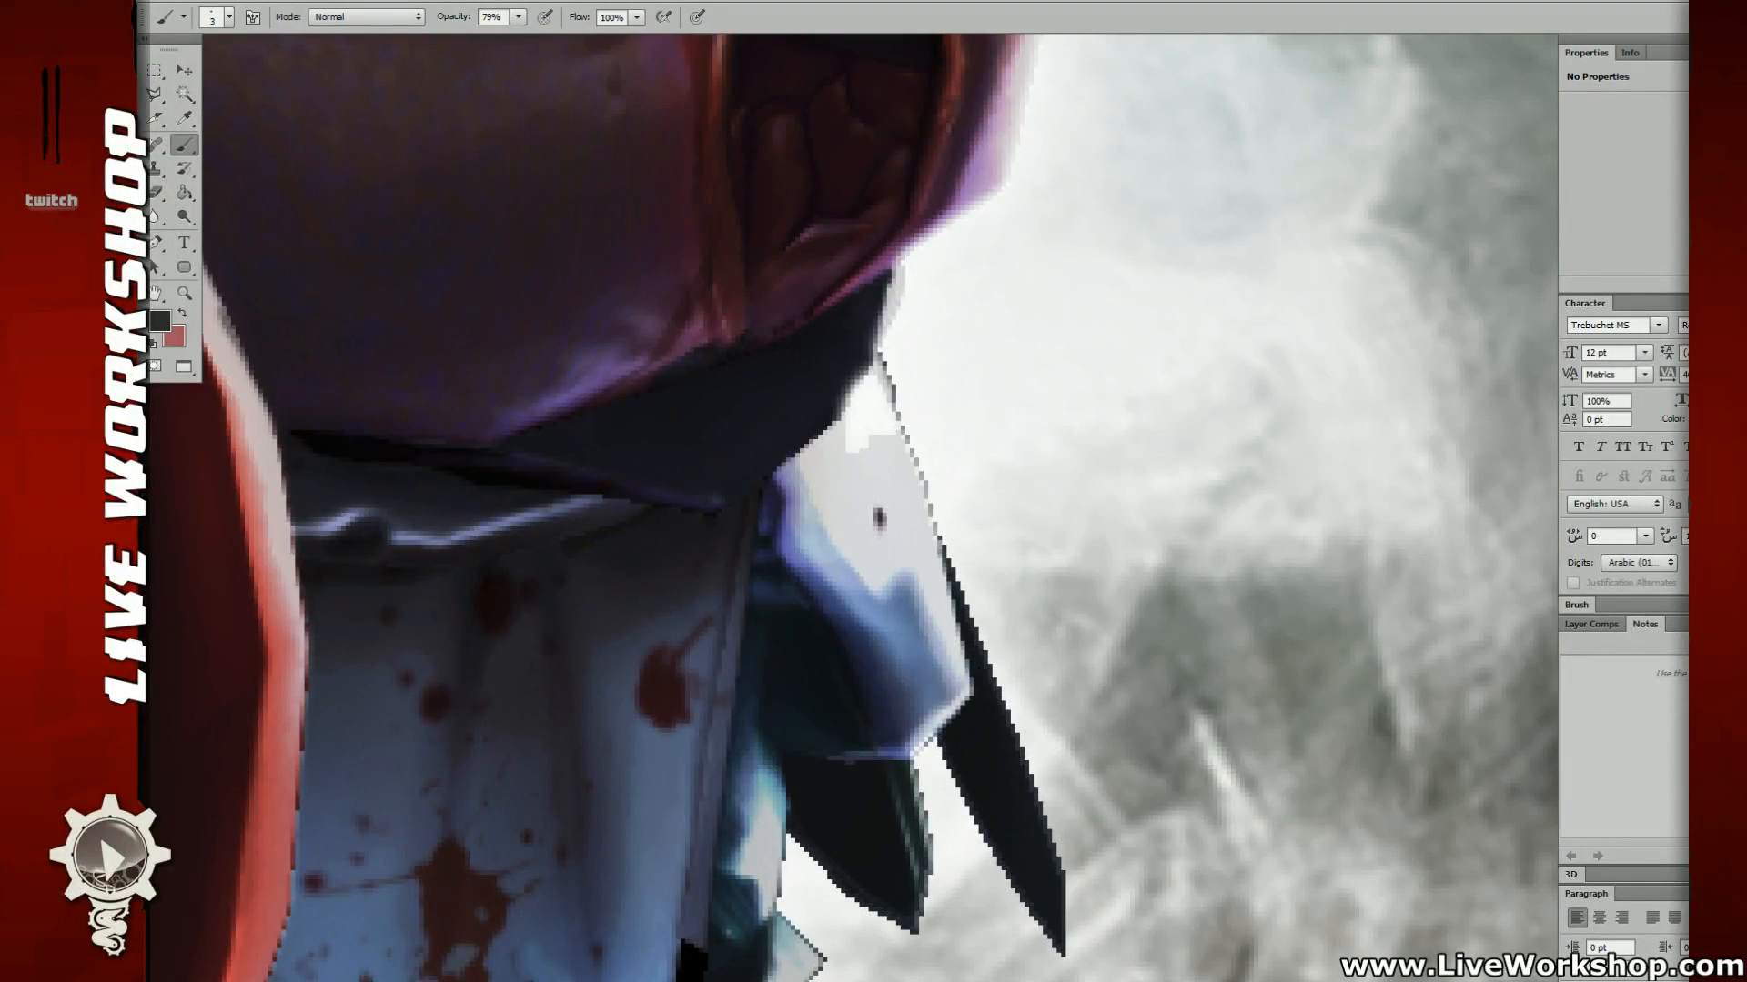
{"action": "key", "text": "e"}
{"action": "left_click_drag", "start_coordinate": [896, 373], "coordinate": [962, 583]}
{"action": "scroll", "coordinate": [965, 581], "scroll_direction": "down", "scroll_amount": 3}
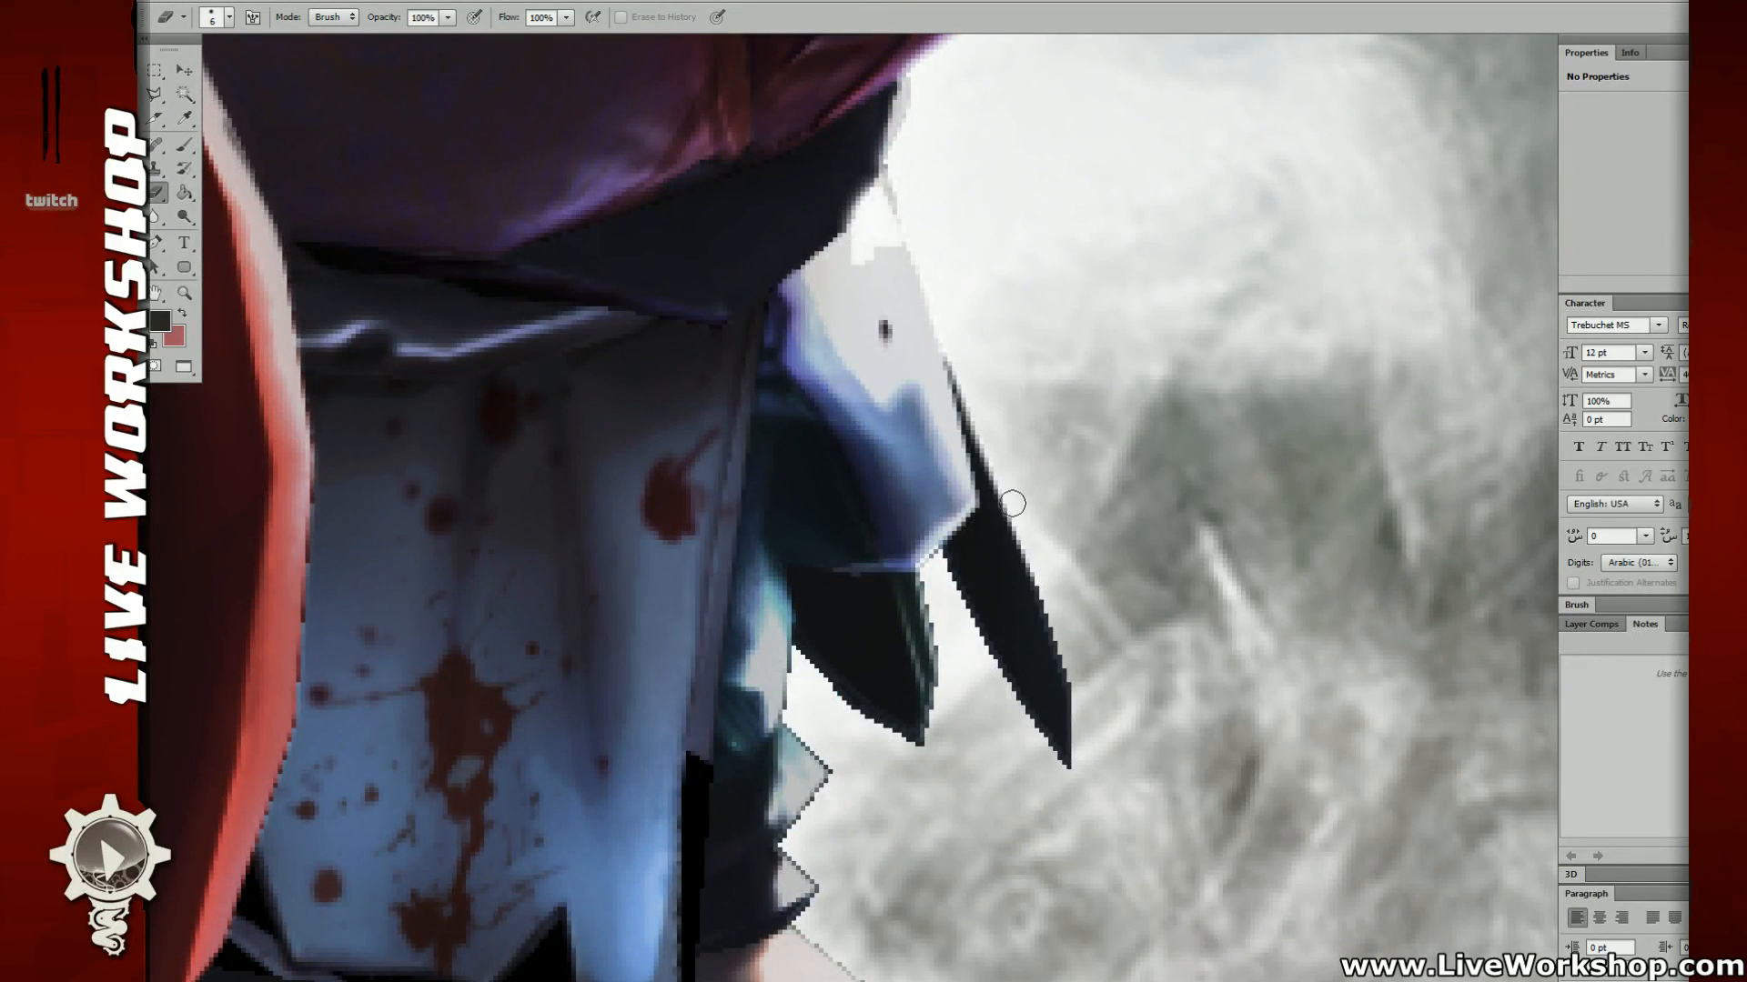
{"action": "mouse_move", "coordinate": [1093, 667]}
{"action": "left_mouse_down"}
{"action": "mouse_move", "coordinate": [1032, 470]}
{"action": "mouse_move", "coordinate": [1004, 577]}
{"action": "left_mouse_up"}
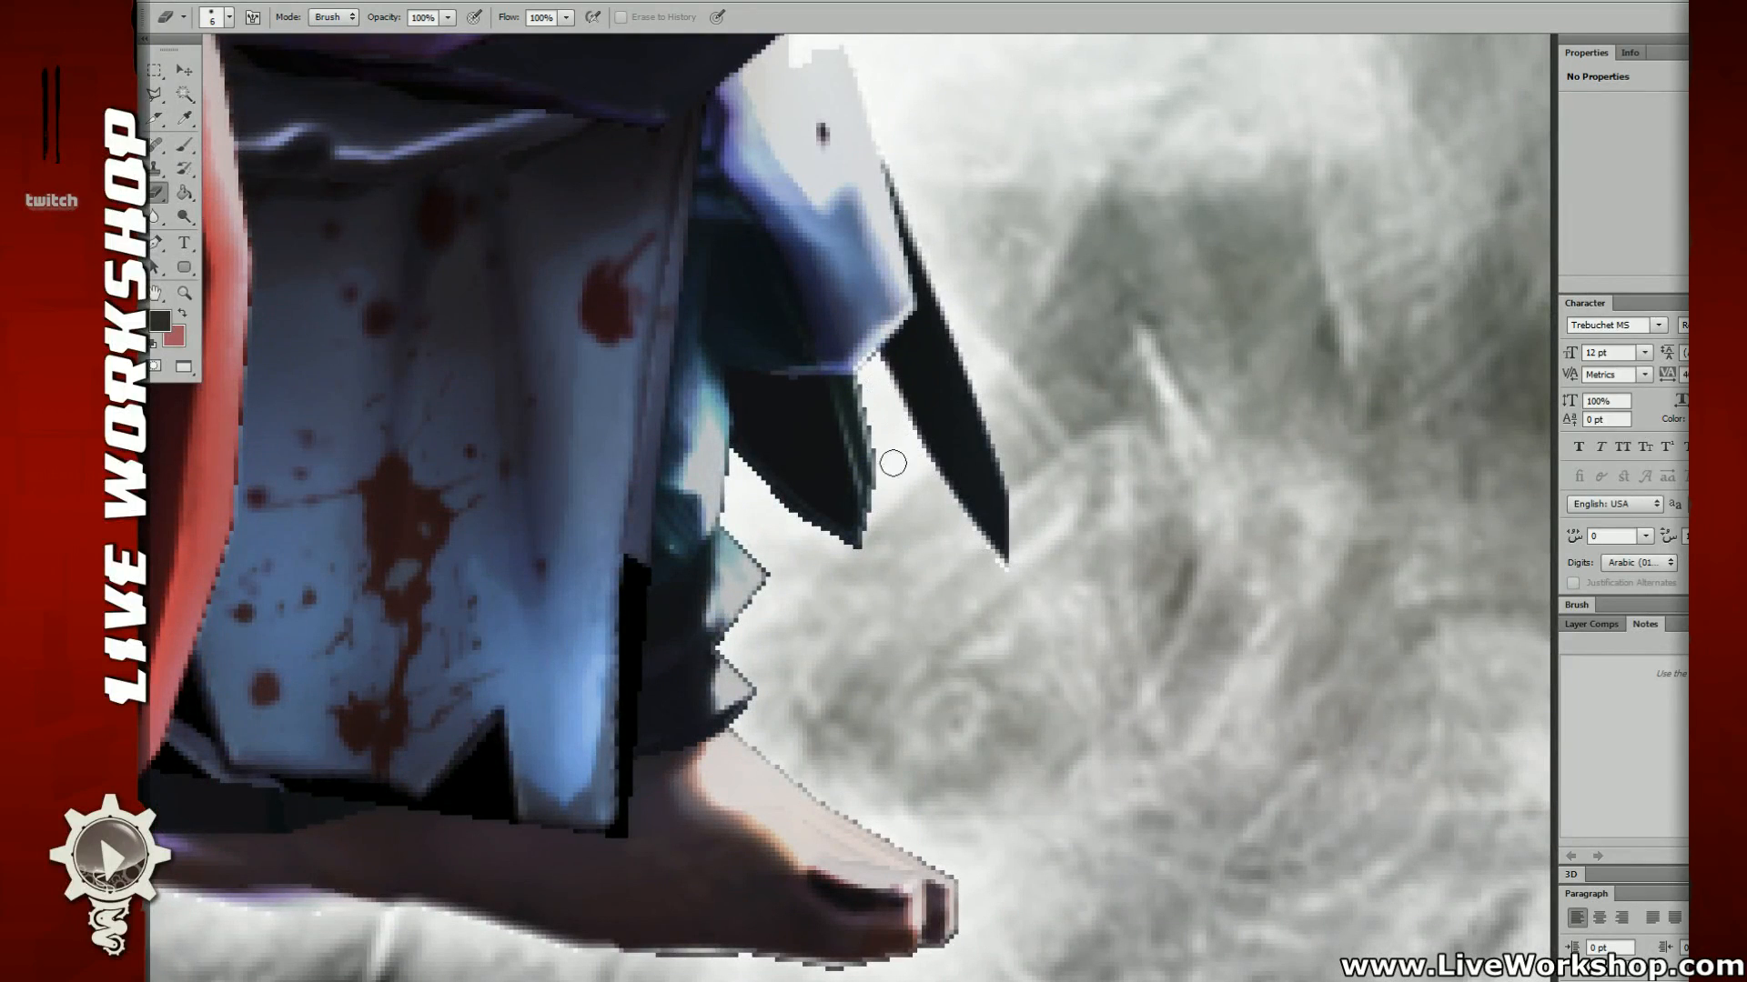
{"action": "left_click_drag", "start_coordinate": [873, 403], "coordinate": [864, 574]}
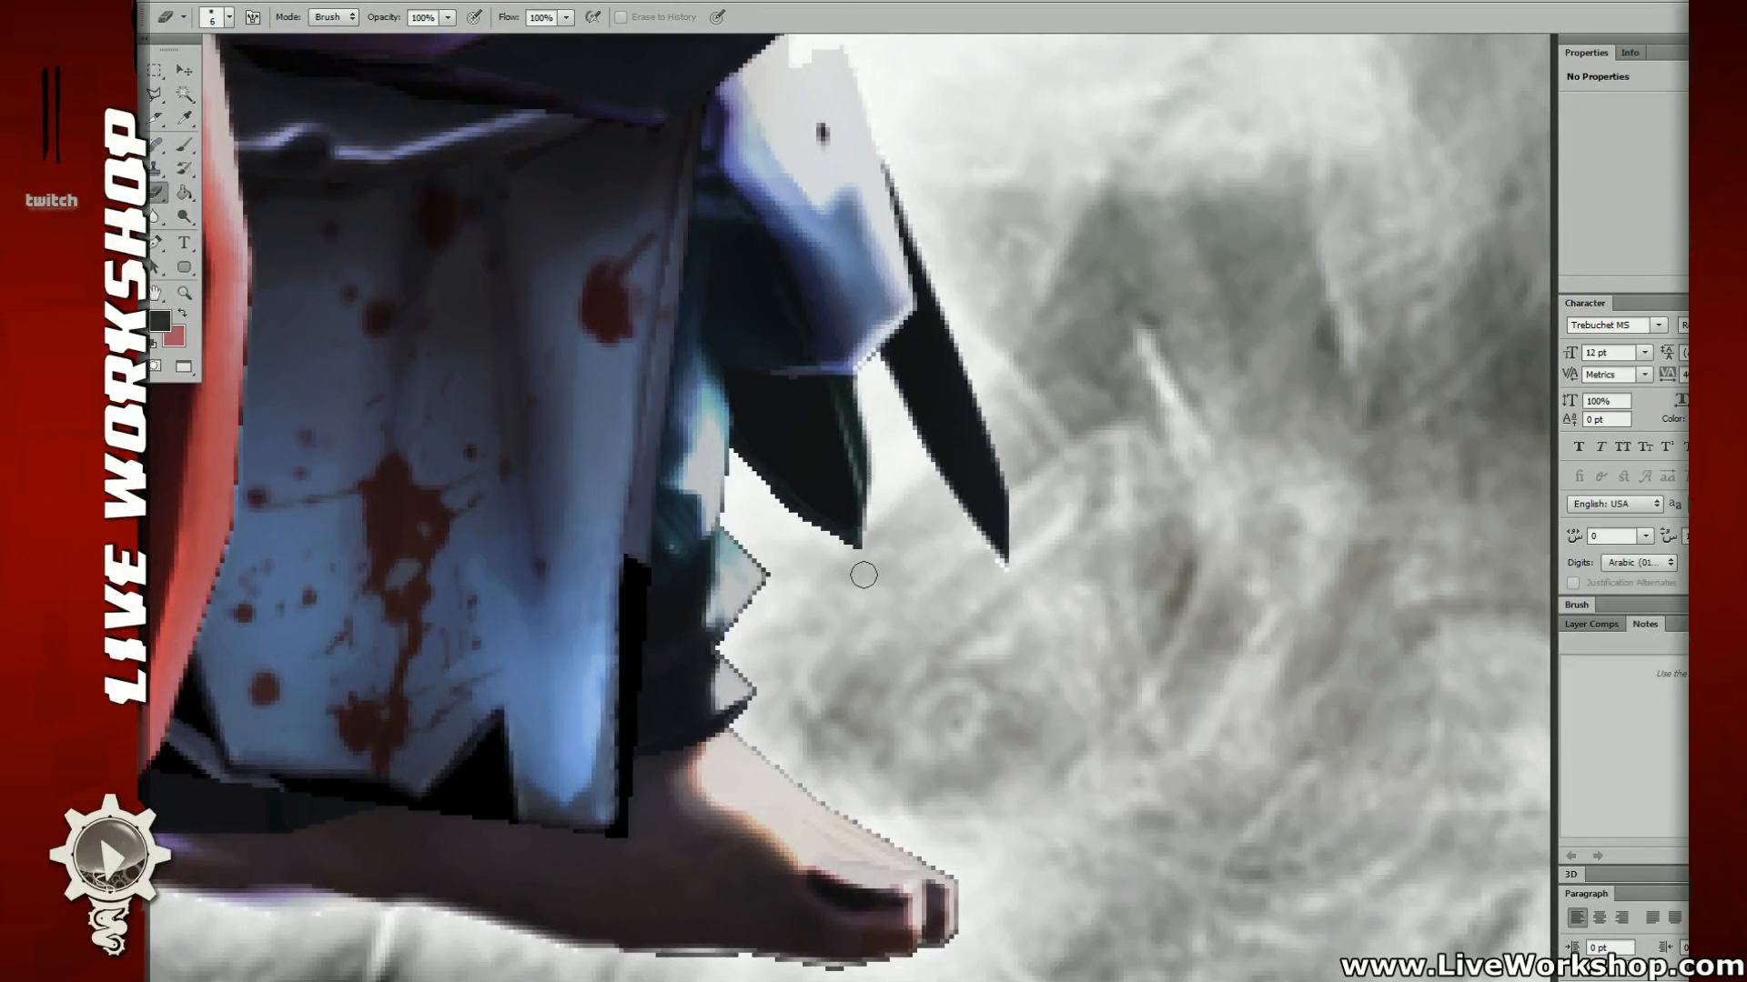
Step: Erase the fringe around the torn trouser hem and along the edge of the far foot
{"action": "mouse_move", "coordinate": [745, 470]}
{"action": "left_mouse_down"}
{"action": "mouse_move", "coordinate": [851, 544]}
{"action": "mouse_move", "coordinate": [940, 492]}
{"action": "left_mouse_up"}
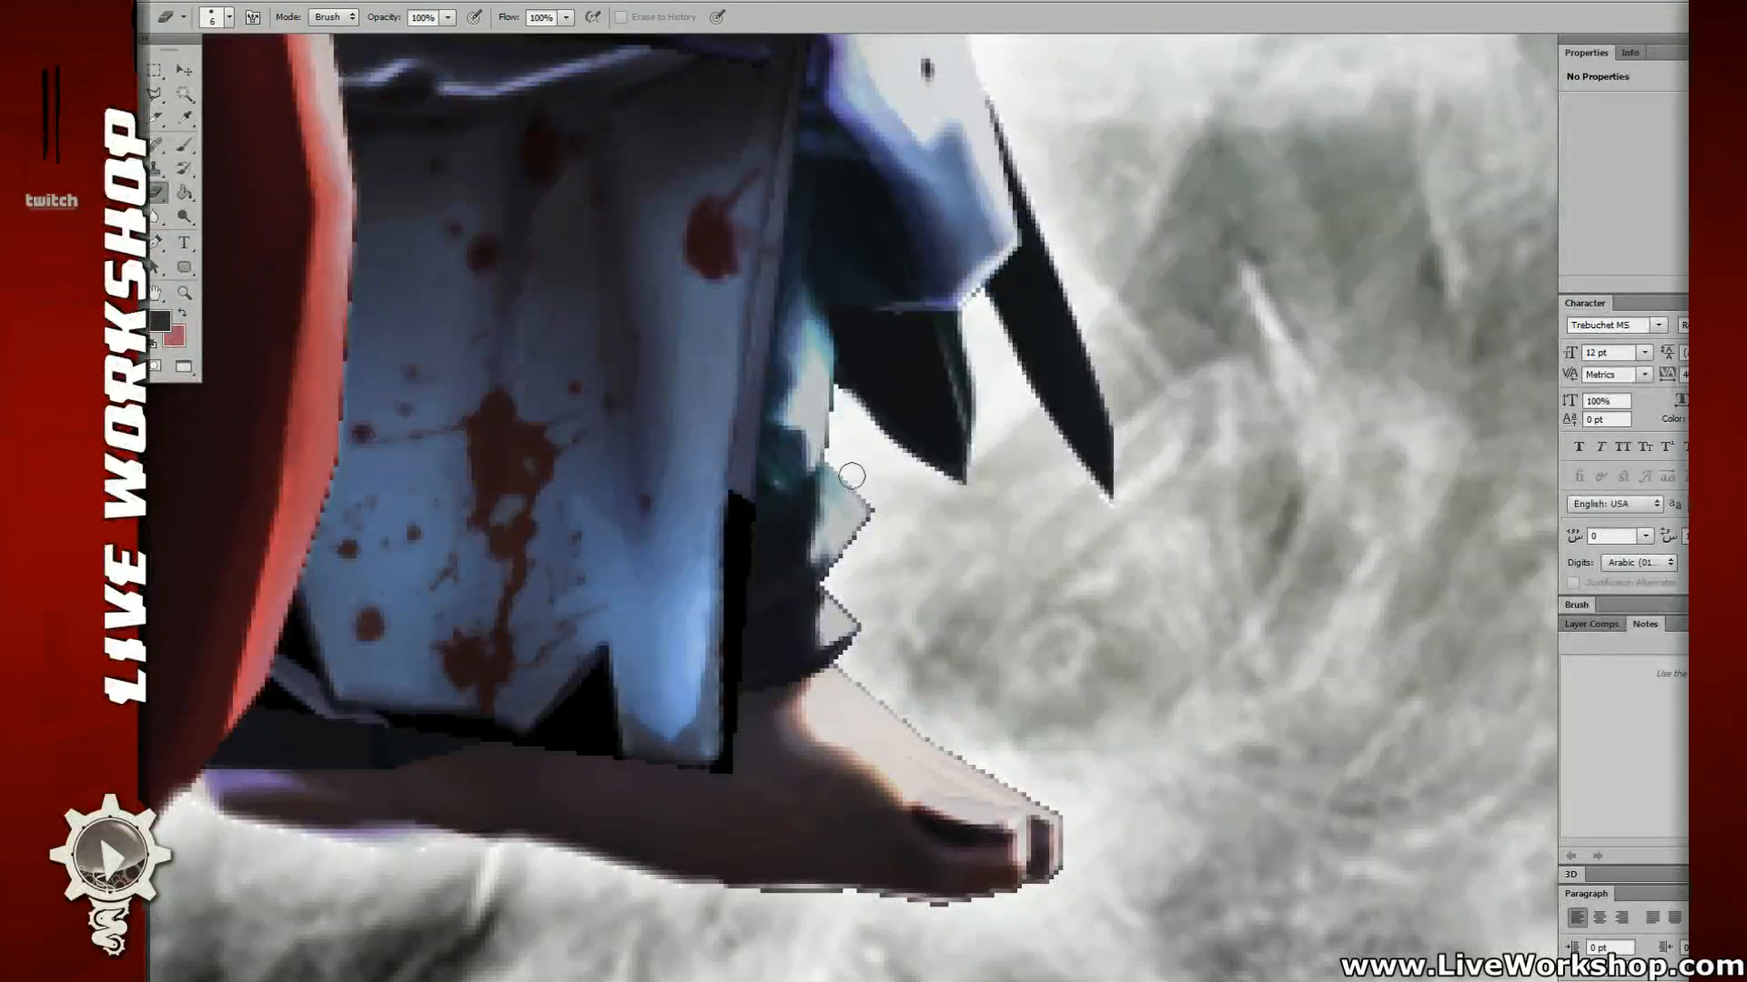
{"action": "left_click_drag", "start_coordinate": [843, 568], "coordinate": [863, 541]}
{"action": "left_click_drag", "start_coordinate": [844, 603], "coordinate": [842, 668]}
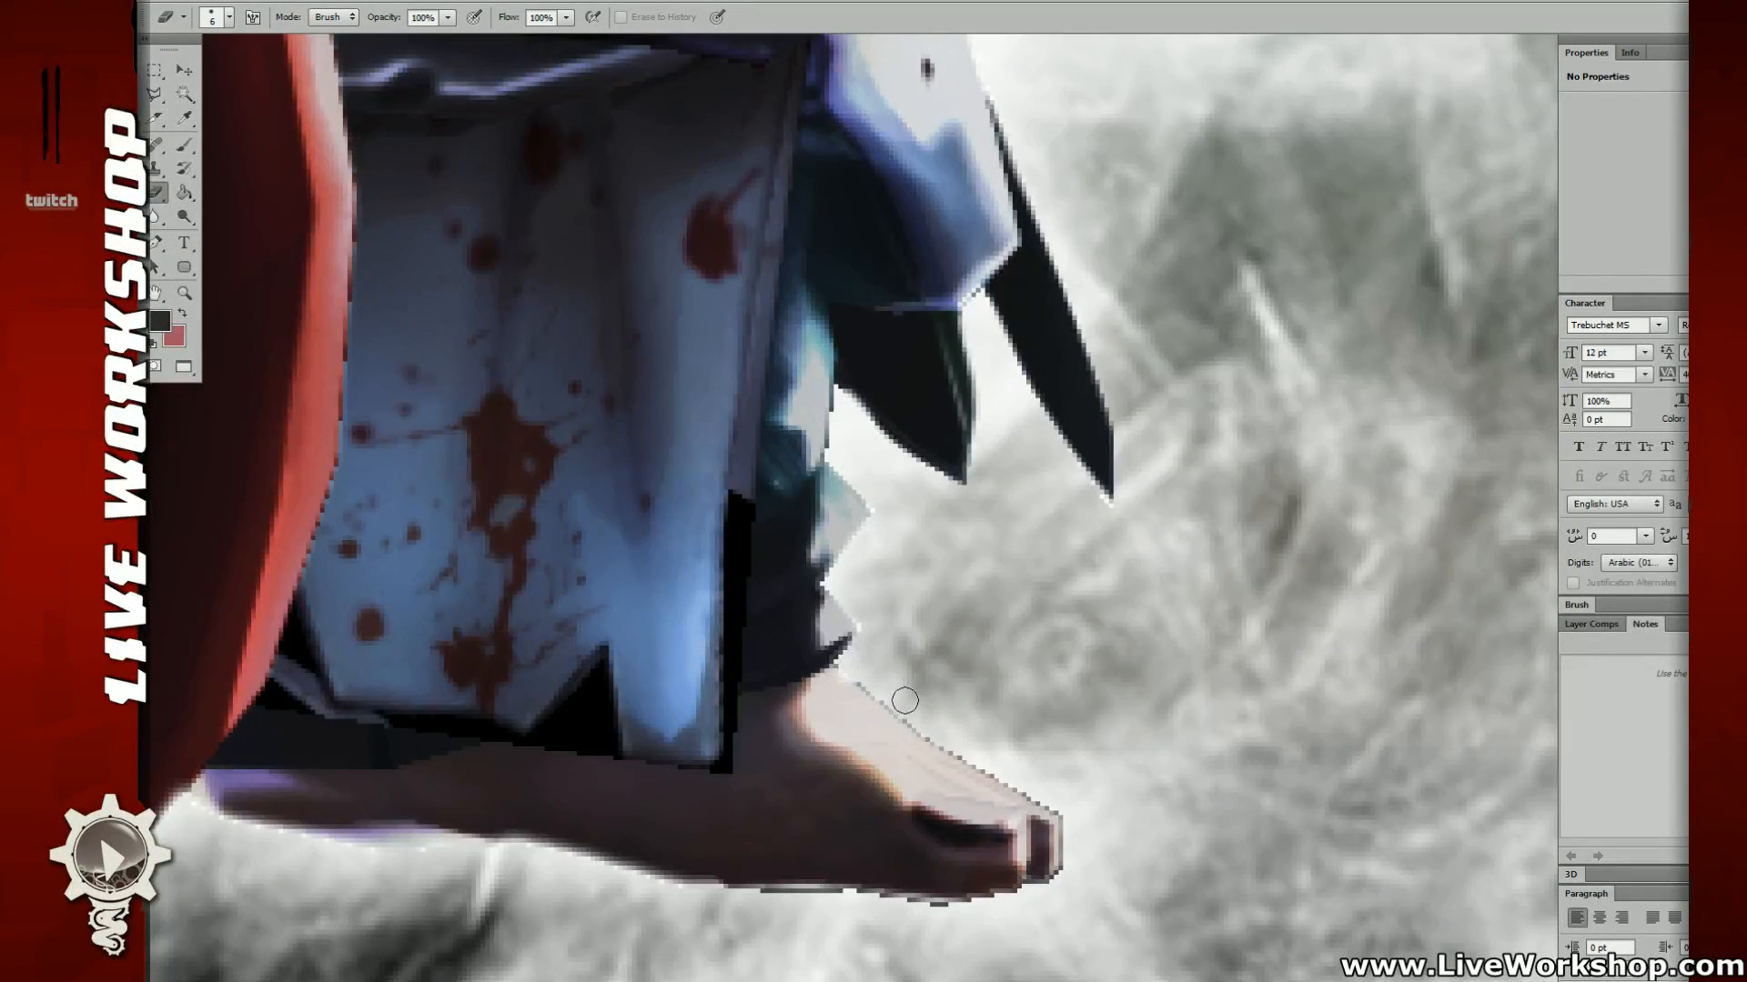
{"action": "scroll", "coordinate": [974, 752], "scroll_direction": "down", "scroll_amount": 3}
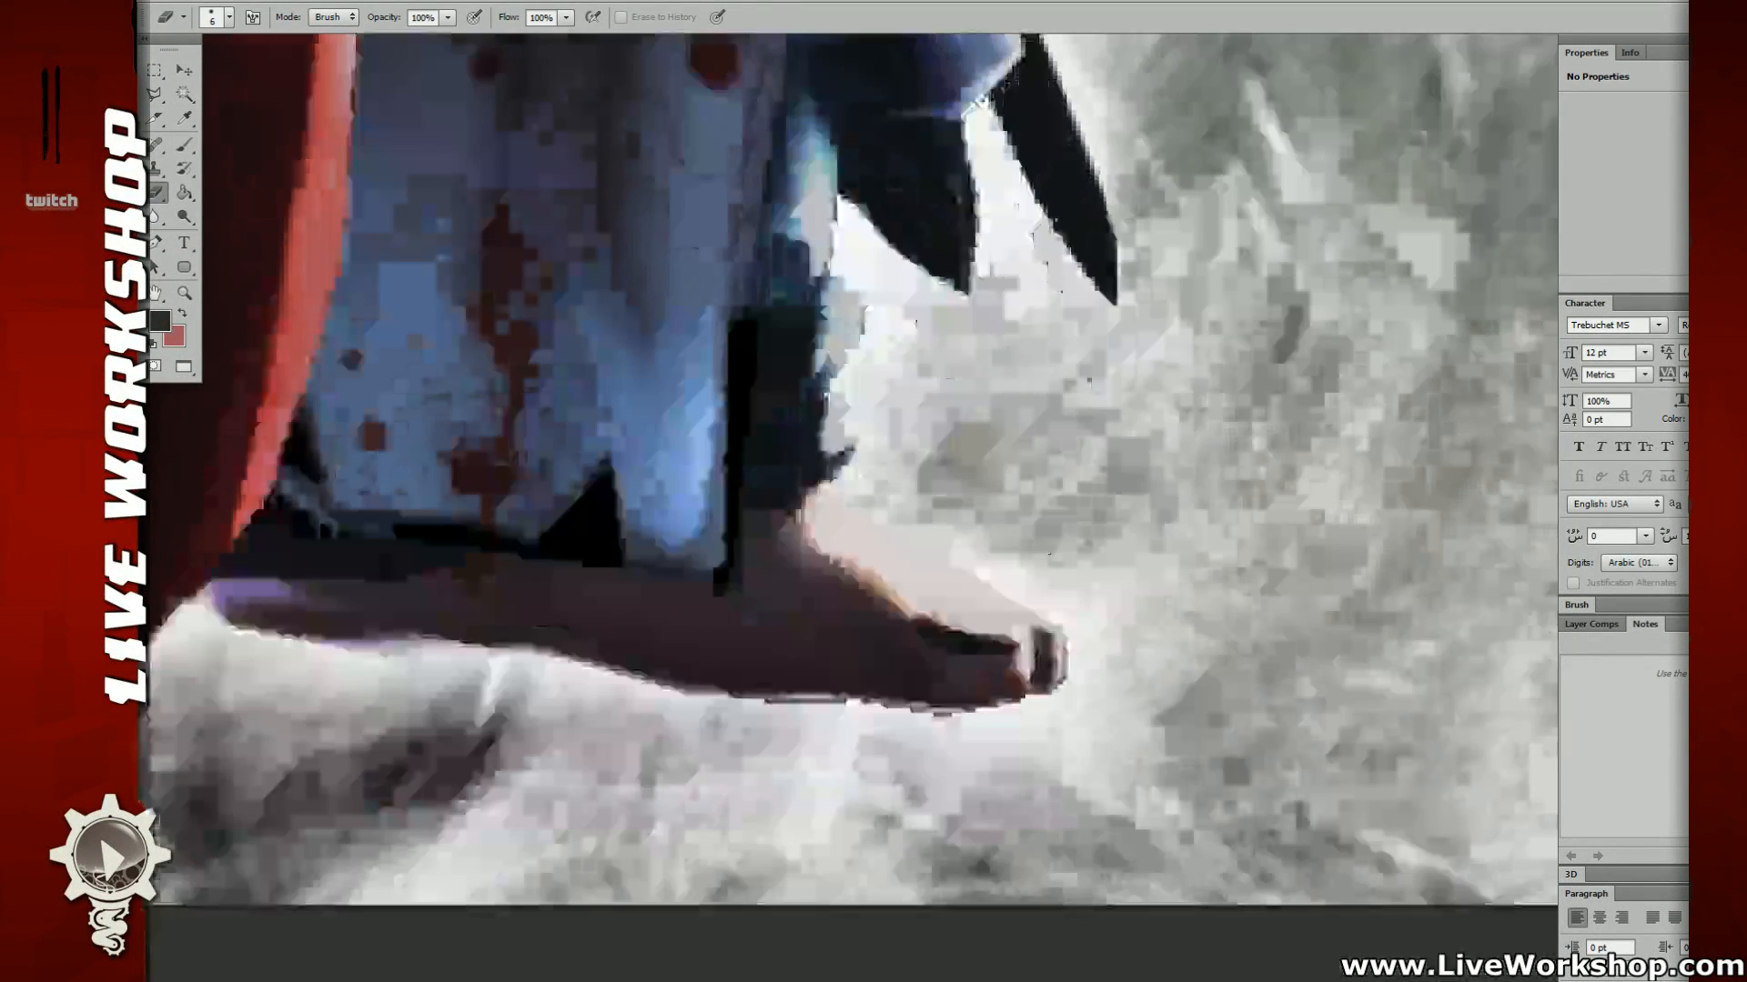
{"action": "mouse_move", "coordinate": [1064, 687]}
{"action": "left_mouse_down"}
{"action": "mouse_move", "coordinate": [963, 708]}
{"action": "mouse_move", "coordinate": [717, 699]}
{"action": "left_mouse_up"}
{"action": "left_click_drag", "start_coordinate": [622, 669], "coordinate": [950, 656]}
{"action": "left_click_drag", "start_coordinate": [671, 646], "coordinate": [999, 407]}
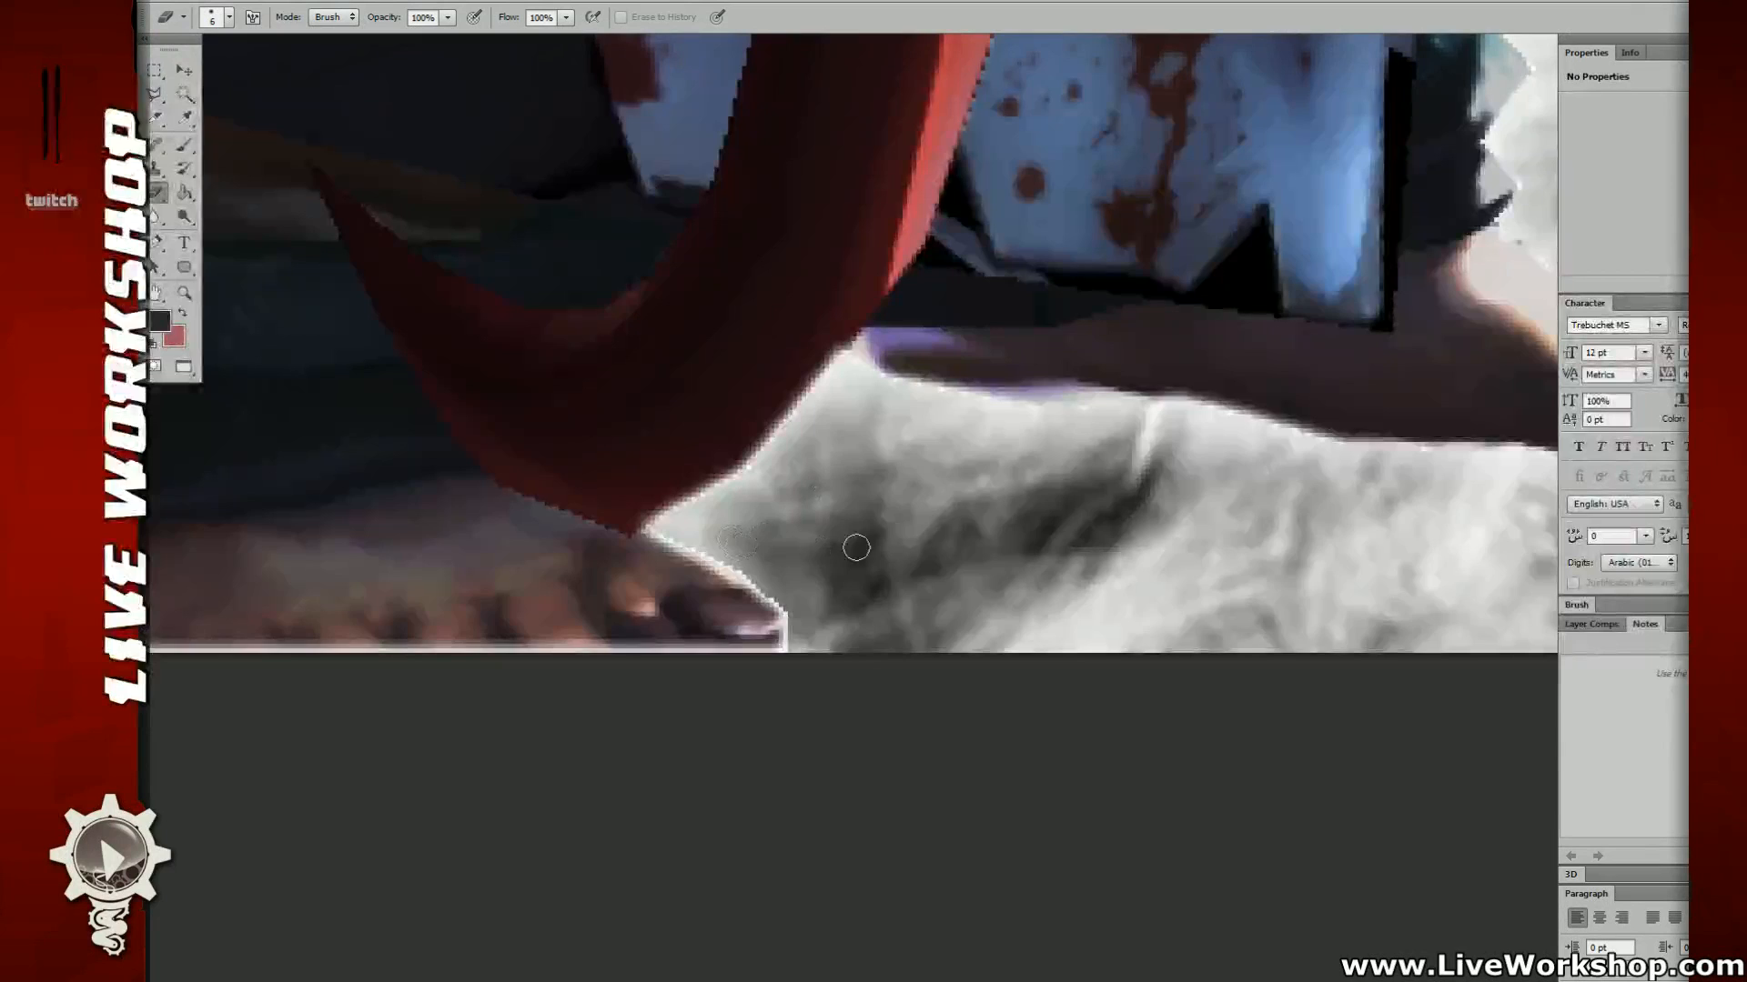
Step: Examine the hook tip, feet, apron and belly edges, and the whole figure with the fog around it
{"action": "left_click_drag", "start_coordinate": [1473, 314], "coordinate": [862, 573]}
{"action": "mouse_move", "coordinate": [883, 259]}
{"action": "left_mouse_down"}
{"action": "mouse_move", "coordinate": [886, 565]}
{"action": "mouse_move", "coordinate": [882, 498]}
{"action": "left_mouse_up"}
{"action": "left_click_drag", "start_coordinate": [913, 186], "coordinate": [1049, 491]}
{"action": "key", "text": "ctrl+minus"}
{"action": "key", "text": "ctrl+minus"}
{"action": "key", "text": "ctrl+minus"}
{"action": "key", "text": "ctrl+minus"}
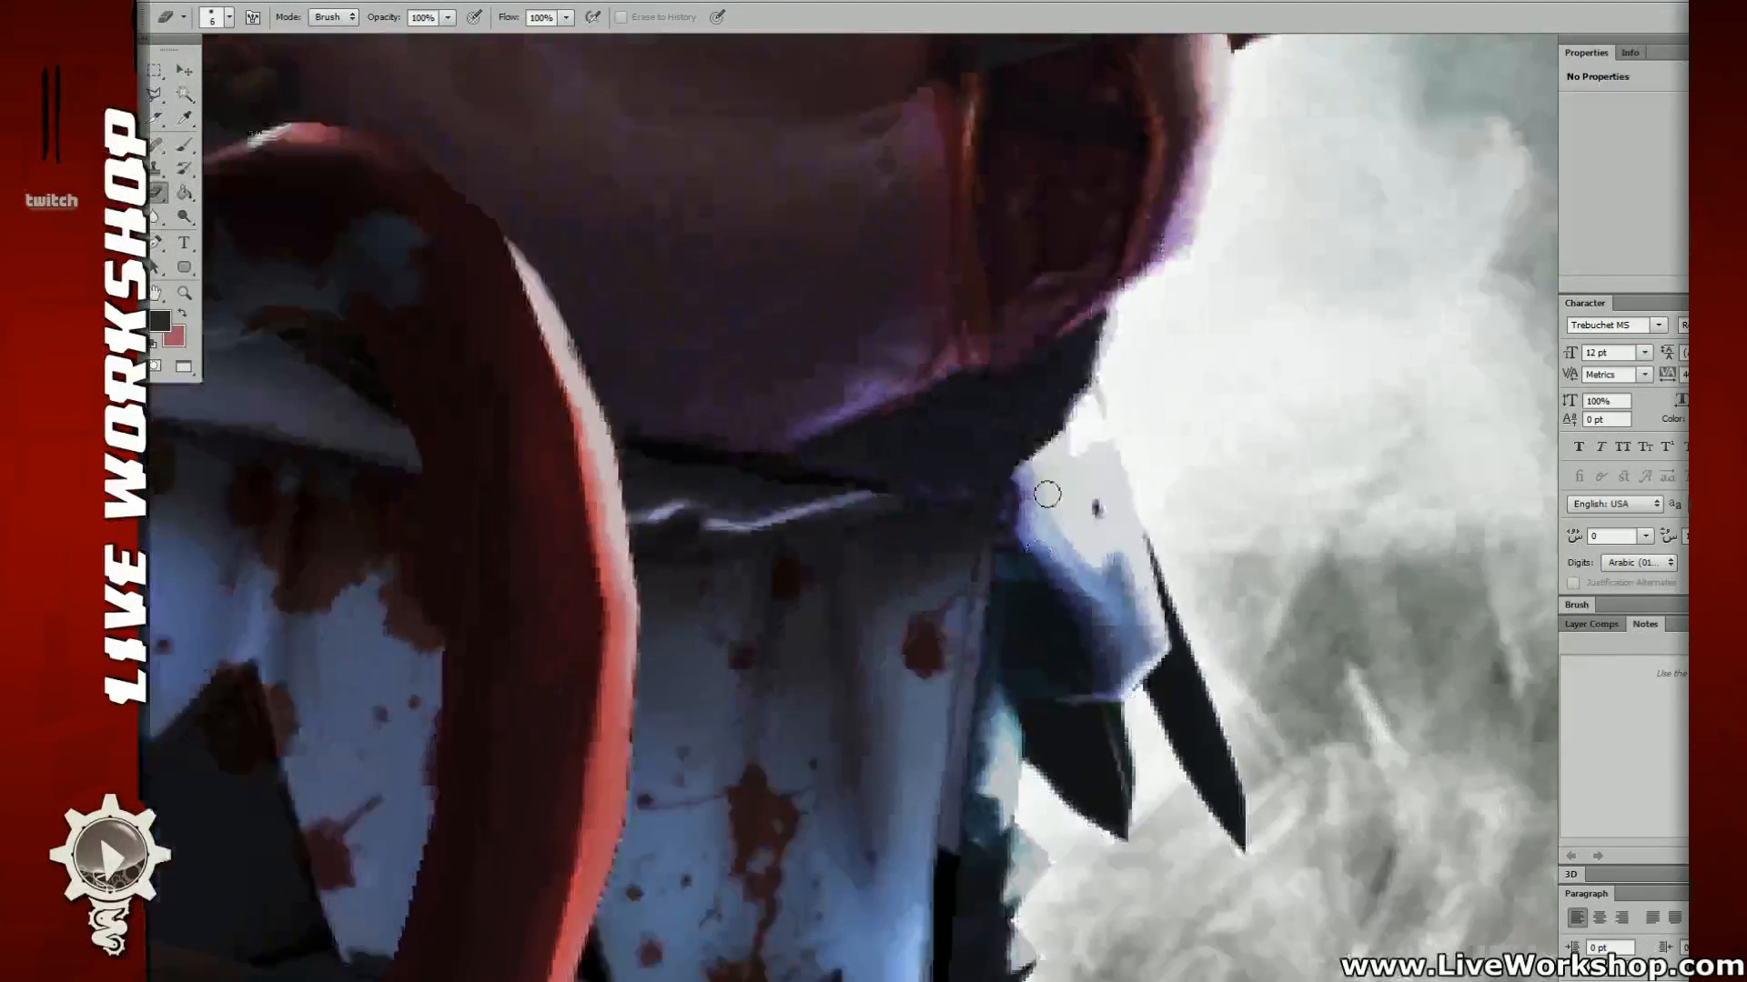
{"action": "left_click_drag", "start_coordinate": [1188, 385], "coordinate": [1087, 394]}
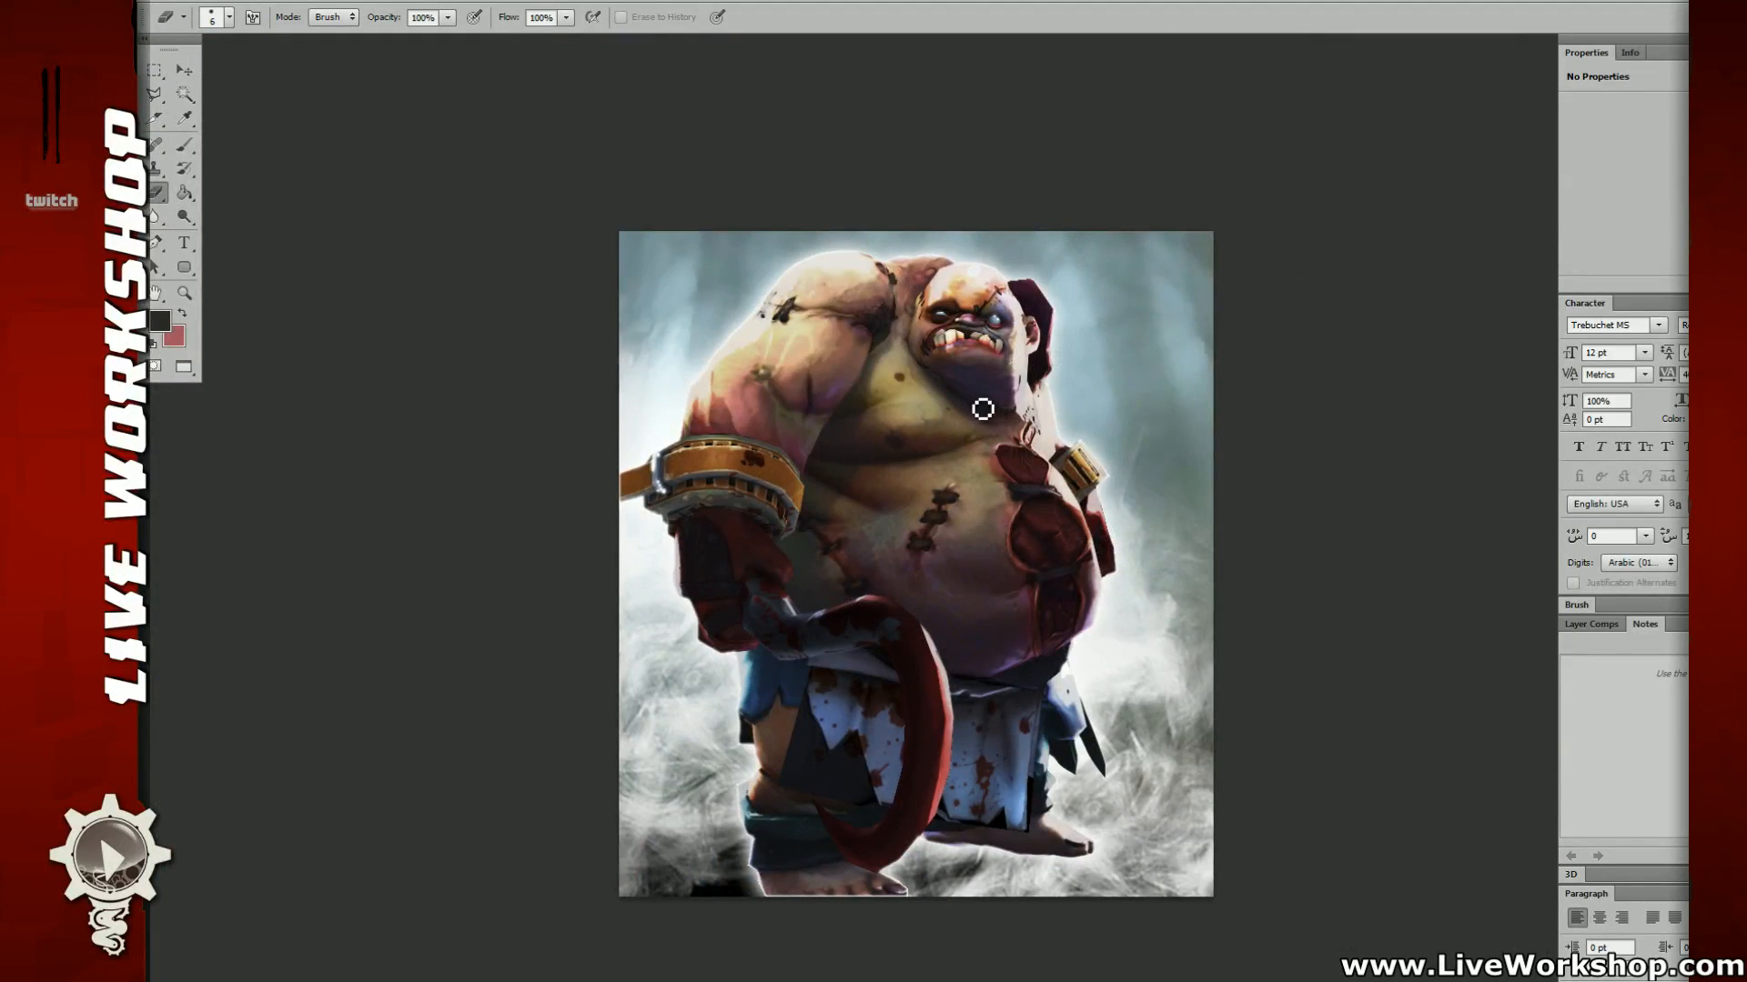
{"action": "mouse_move", "coordinate": [926, 427]}
{"action": "left_mouse_down"}
{"action": "mouse_move", "coordinate": [968, 398]}
{"action": "mouse_move", "coordinate": [930, 410]}
{"action": "left_mouse_up"}
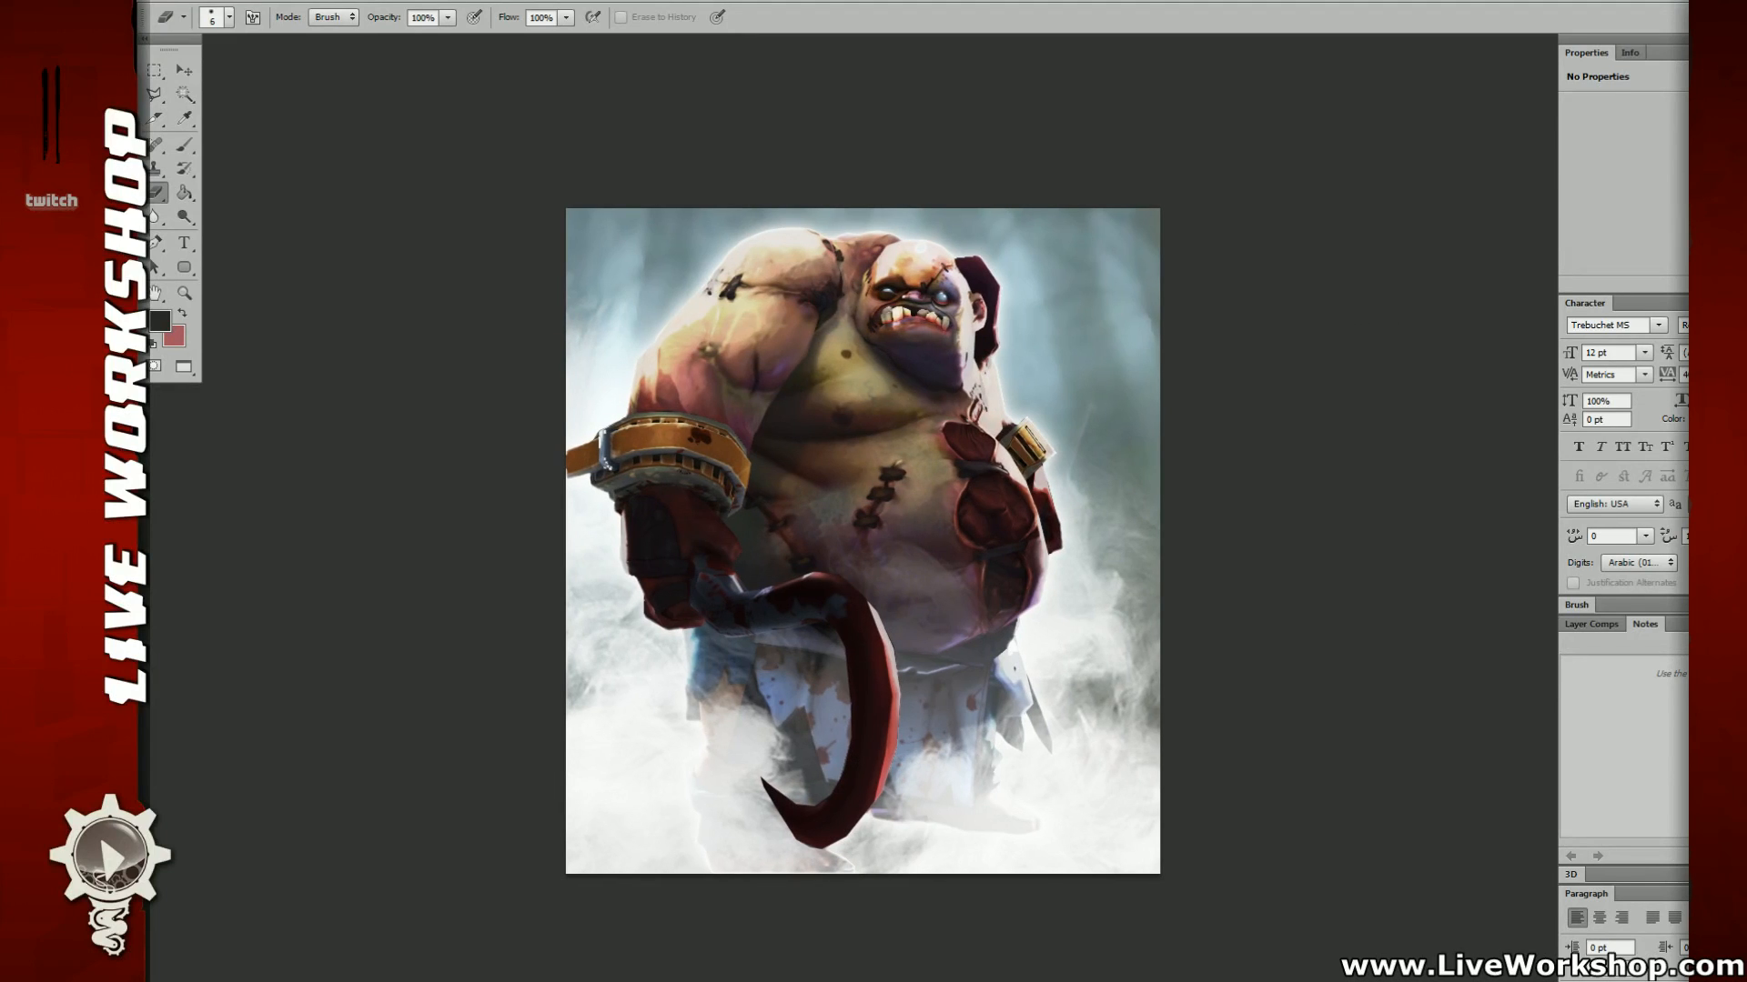
{"action": "left_click_drag", "start_coordinate": [1209, 442], "coordinate": [1073, 459]}
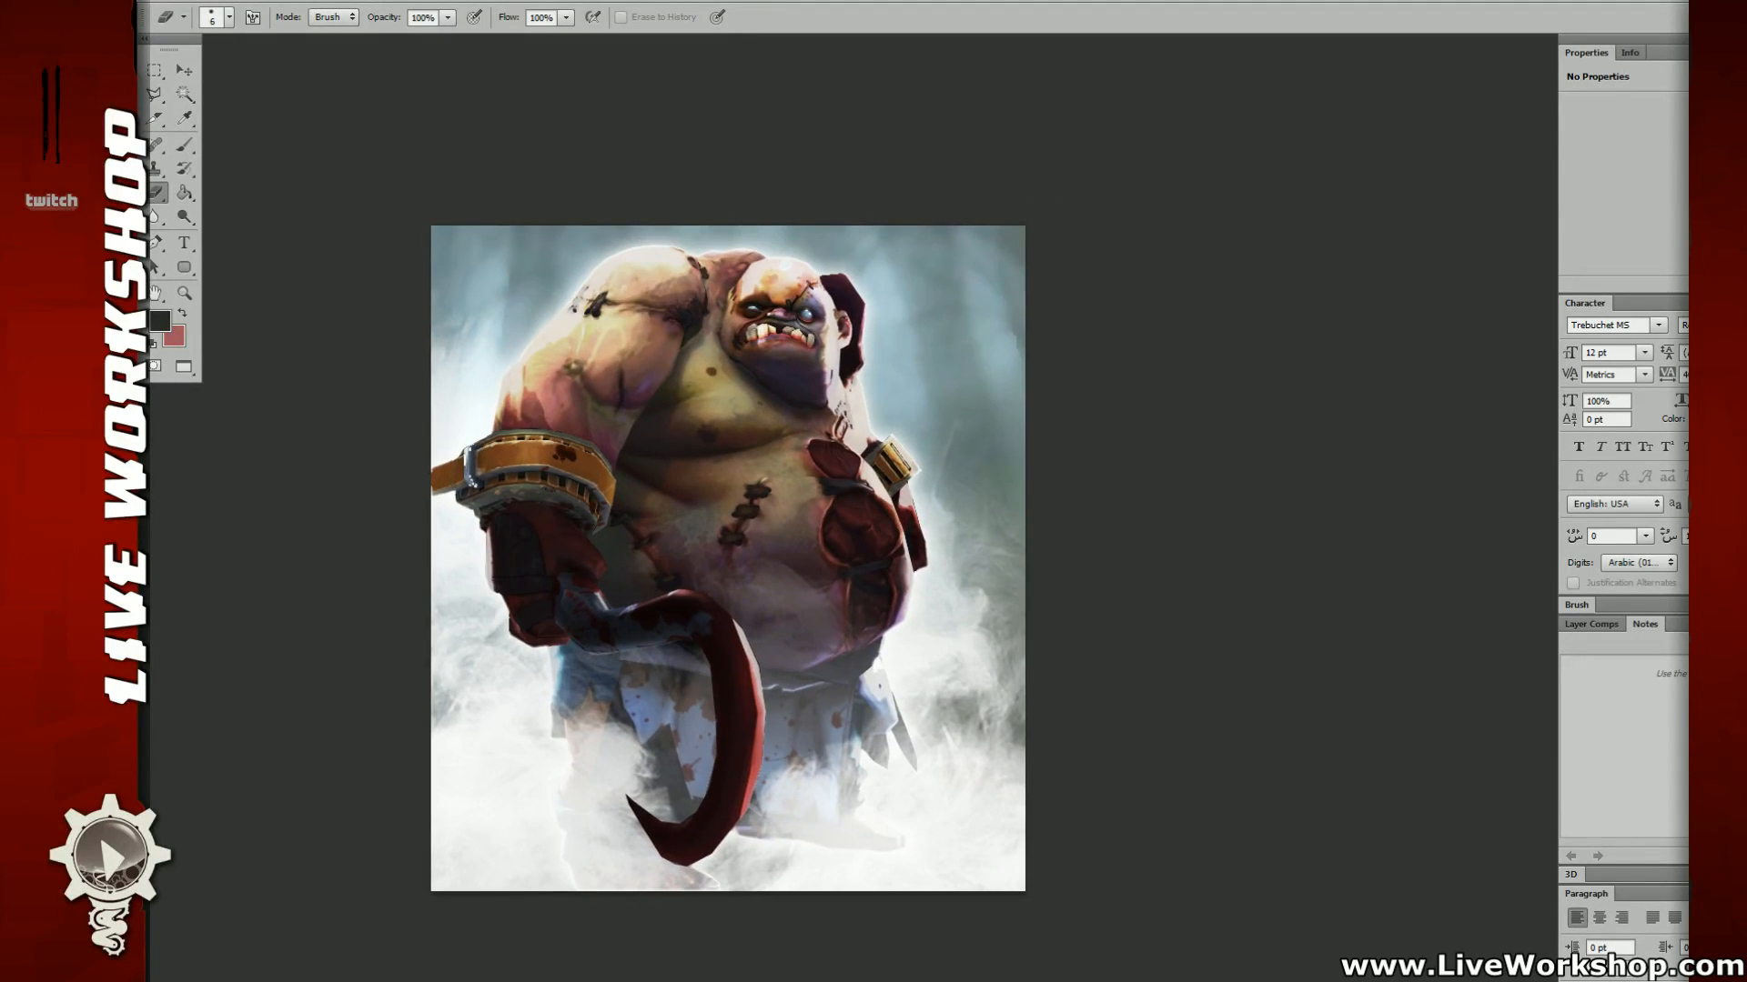
Step: Switch to the Brush tool, sample a grey tone from the fog and choose a 300 px brush
{"action": "key", "text": "b"}
{"action": "right_click", "coordinate": [818, 399]}
{"action": "left_click", "coordinate": [532, 754]}
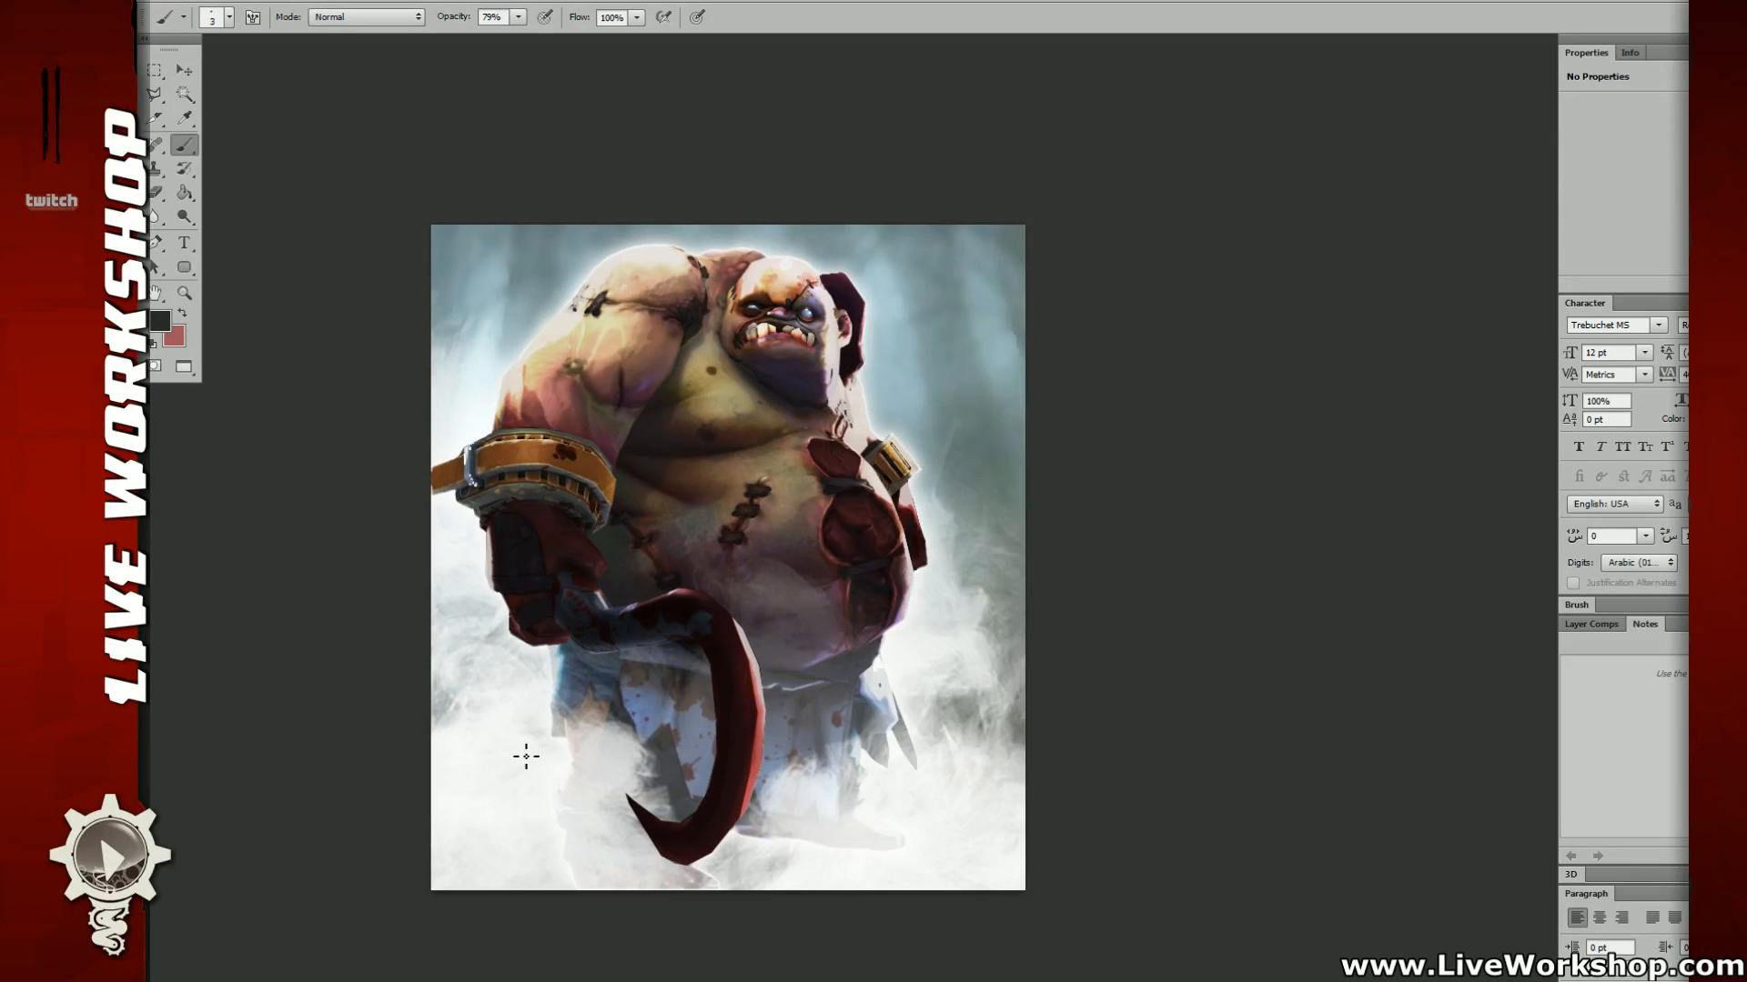
{"action": "left_click", "coordinate": [516, 694], "text": "alt"}
{"action": "left_click", "coordinate": [962, 701], "text": "alt"}
{"action": "right_click", "coordinate": [843, 561]}
{"action": "left_click", "coordinate": [952, 597]}
{"action": "left_click_drag", "start_coordinate": [712, 584], "coordinate": [719, 585]}
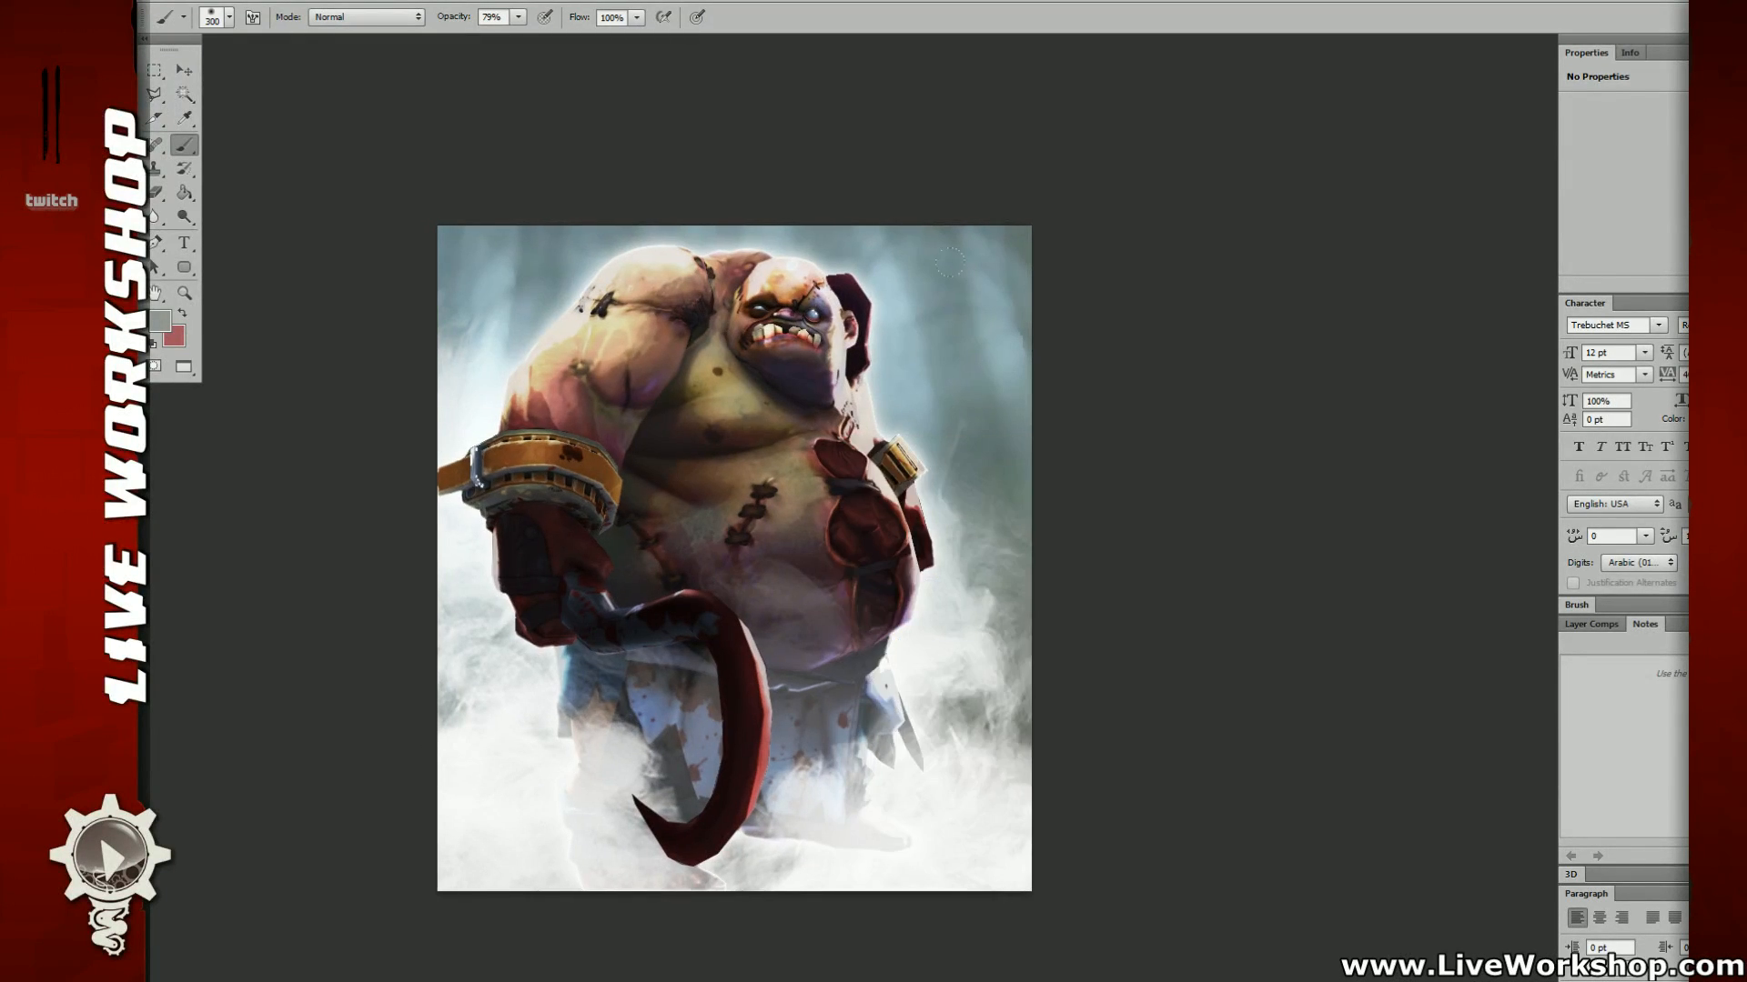
{"action": "left_click_drag", "start_coordinate": [1038, 339], "coordinate": [1174, 469]}
{"action": "key", "text": "ctrl+plus"}
{"action": "key", "text": "ctrl+plus"}
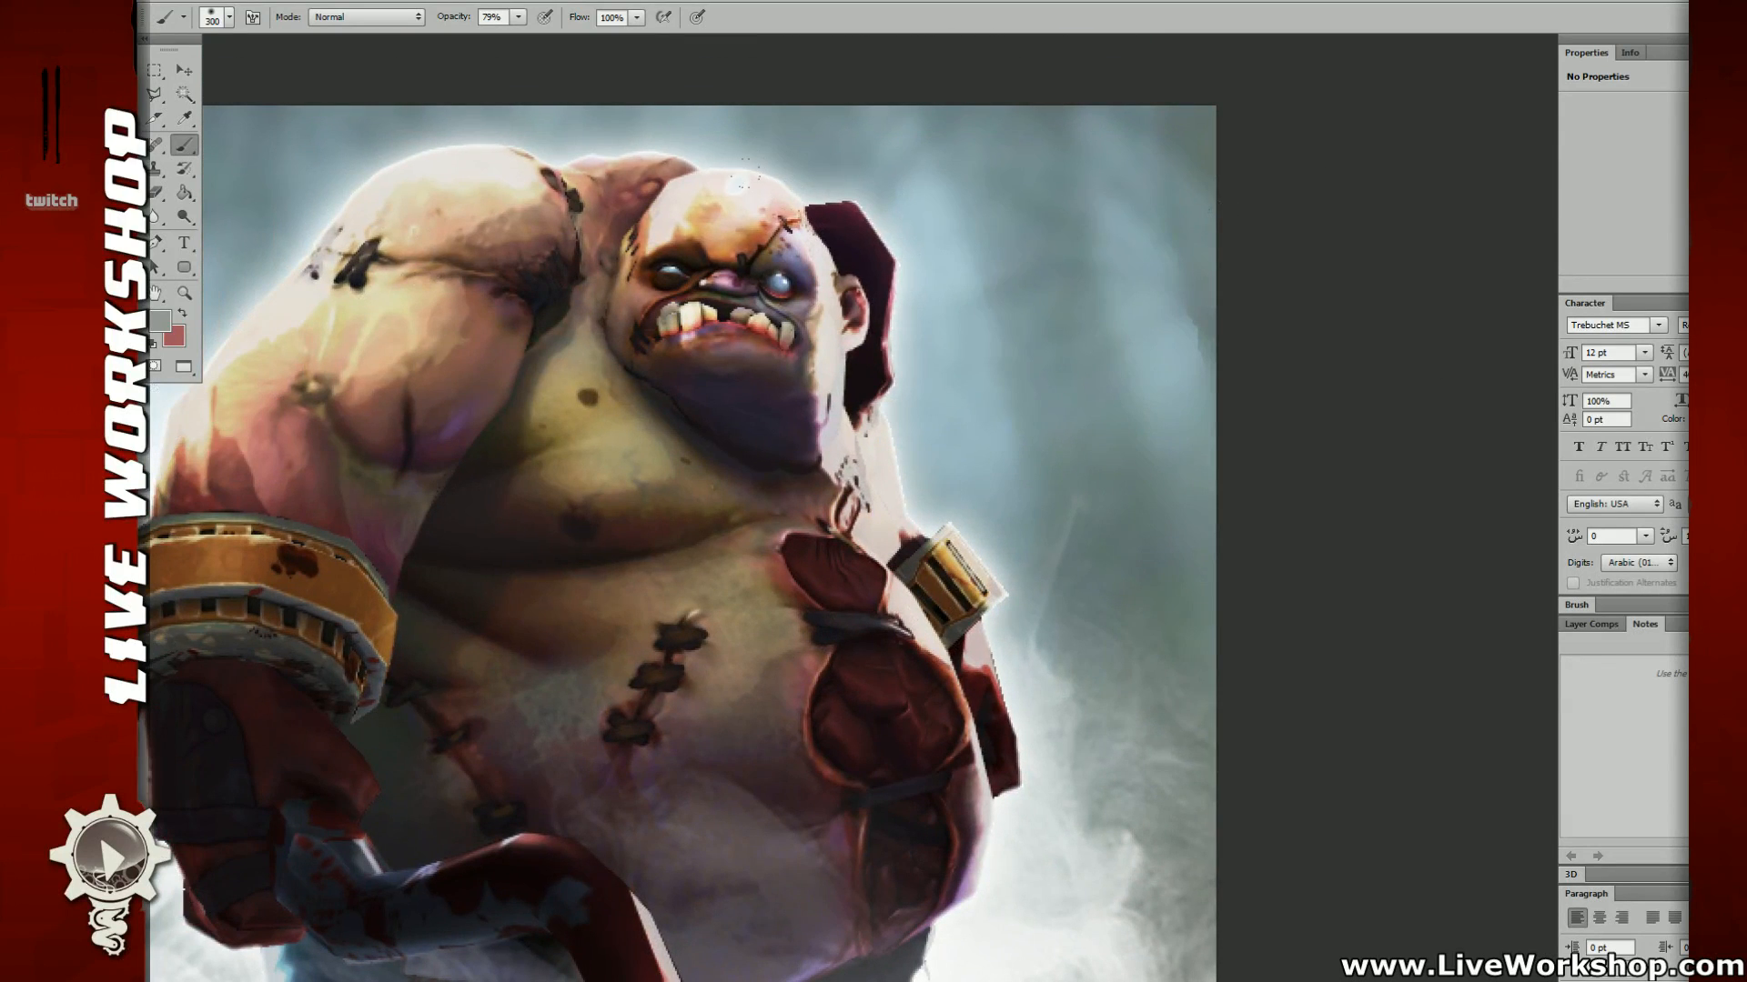
{"action": "key", "text": "ctrl+minus"}
{"action": "key", "text": "ctrl+minus"}
{"action": "left_click_drag", "start_coordinate": [938, 431], "coordinate": [734, 468]}
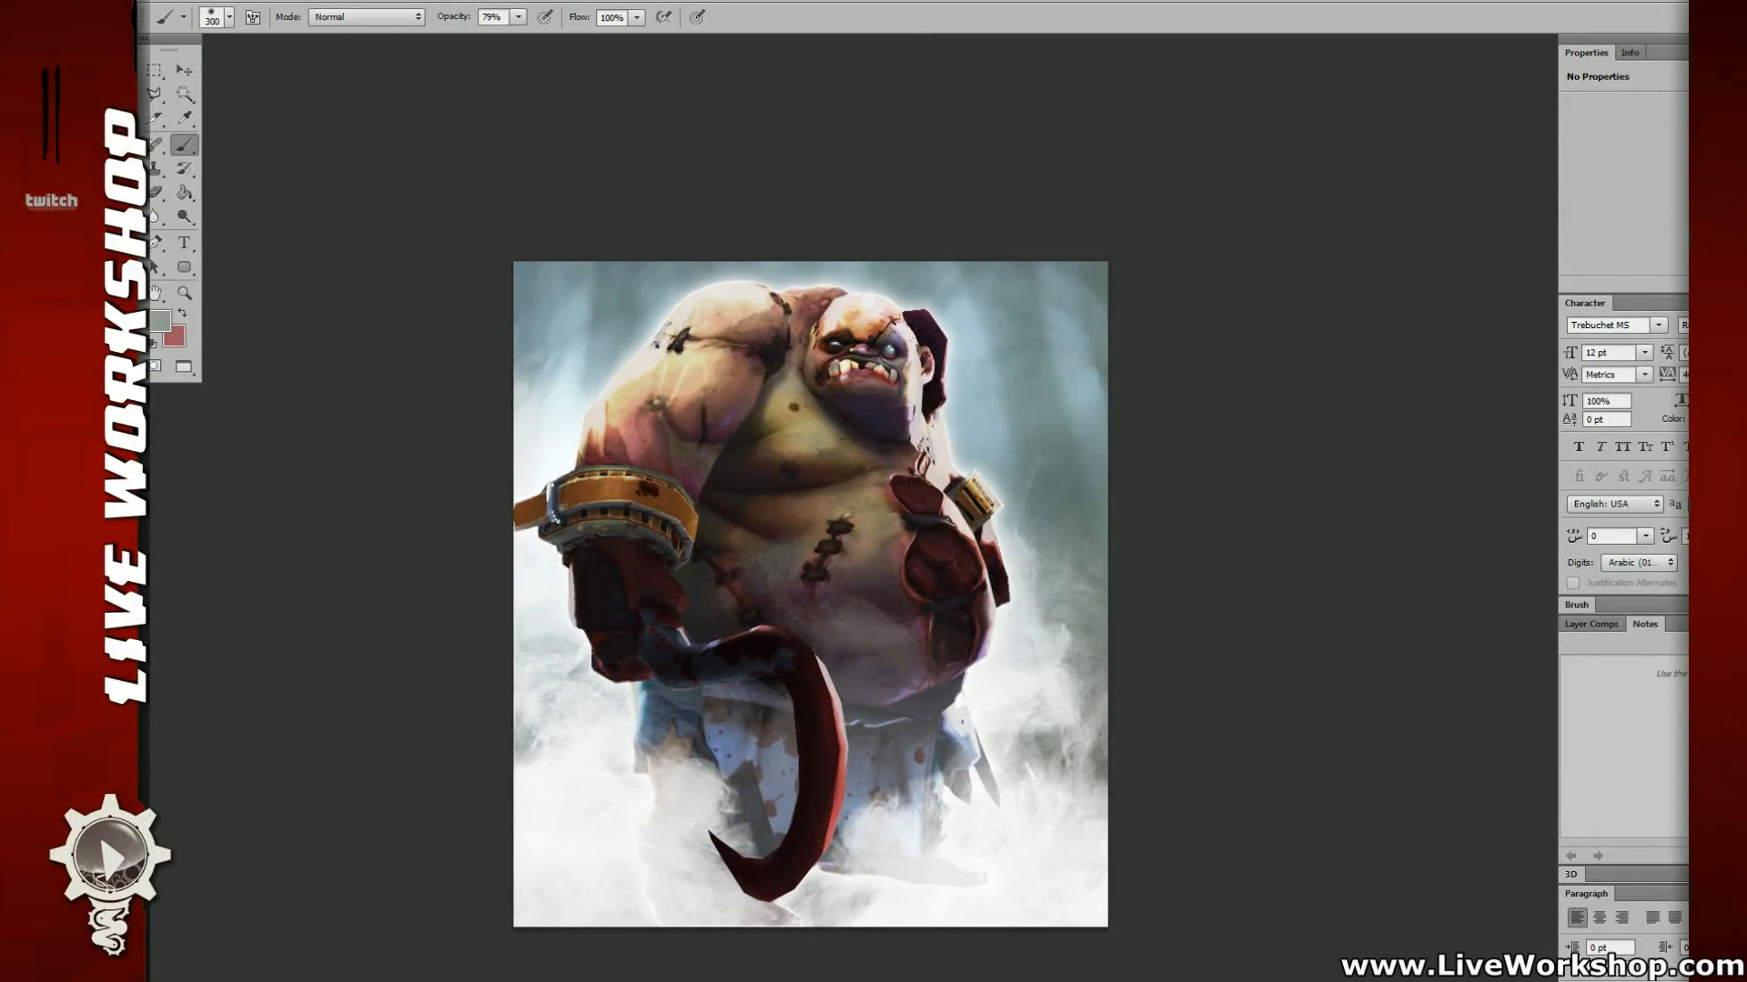
Step: Lower the brush opacity to 18% and paint grey haze over the pouch and strap behind the belly and the dark shape behind the head
{"action": "left_click_drag", "start_coordinate": [936, 233], "coordinate": [900, 315]}
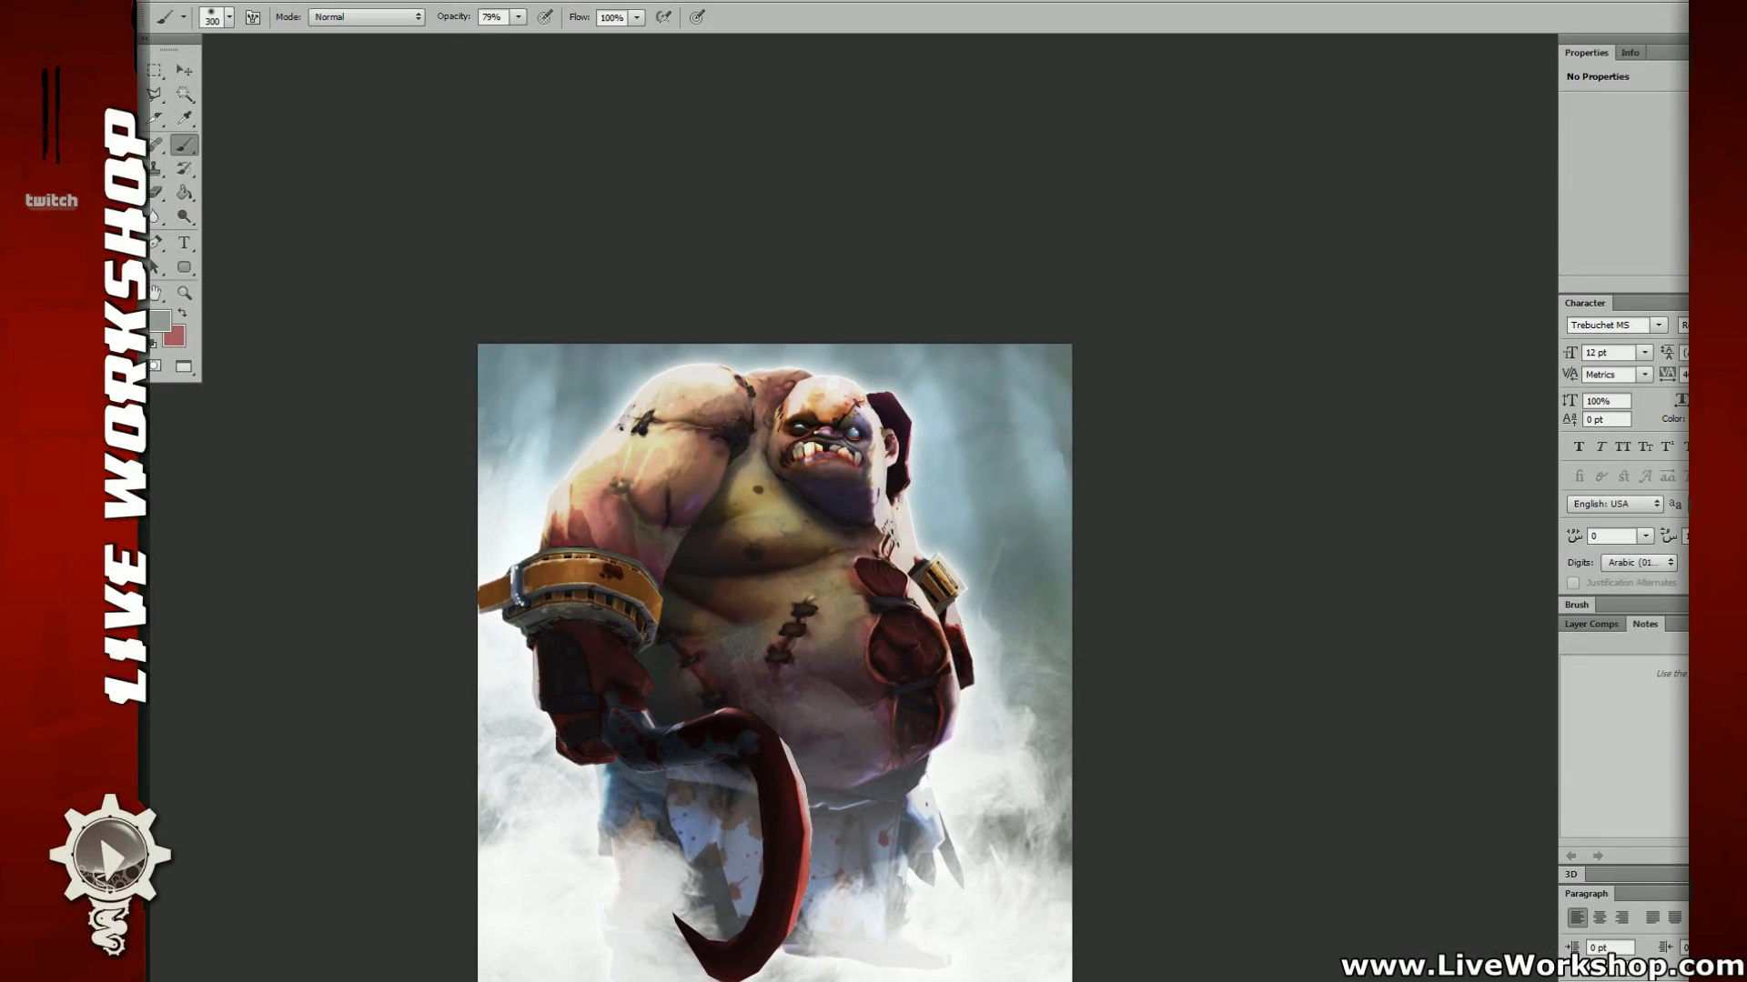
{"action": "left_click", "coordinate": [518, 17]}
{"action": "left_click_drag", "start_coordinate": [518, 34], "coordinate": [483, 32]}
{"action": "left_click_drag", "start_coordinate": [820, 403], "coordinate": [702, 259]}
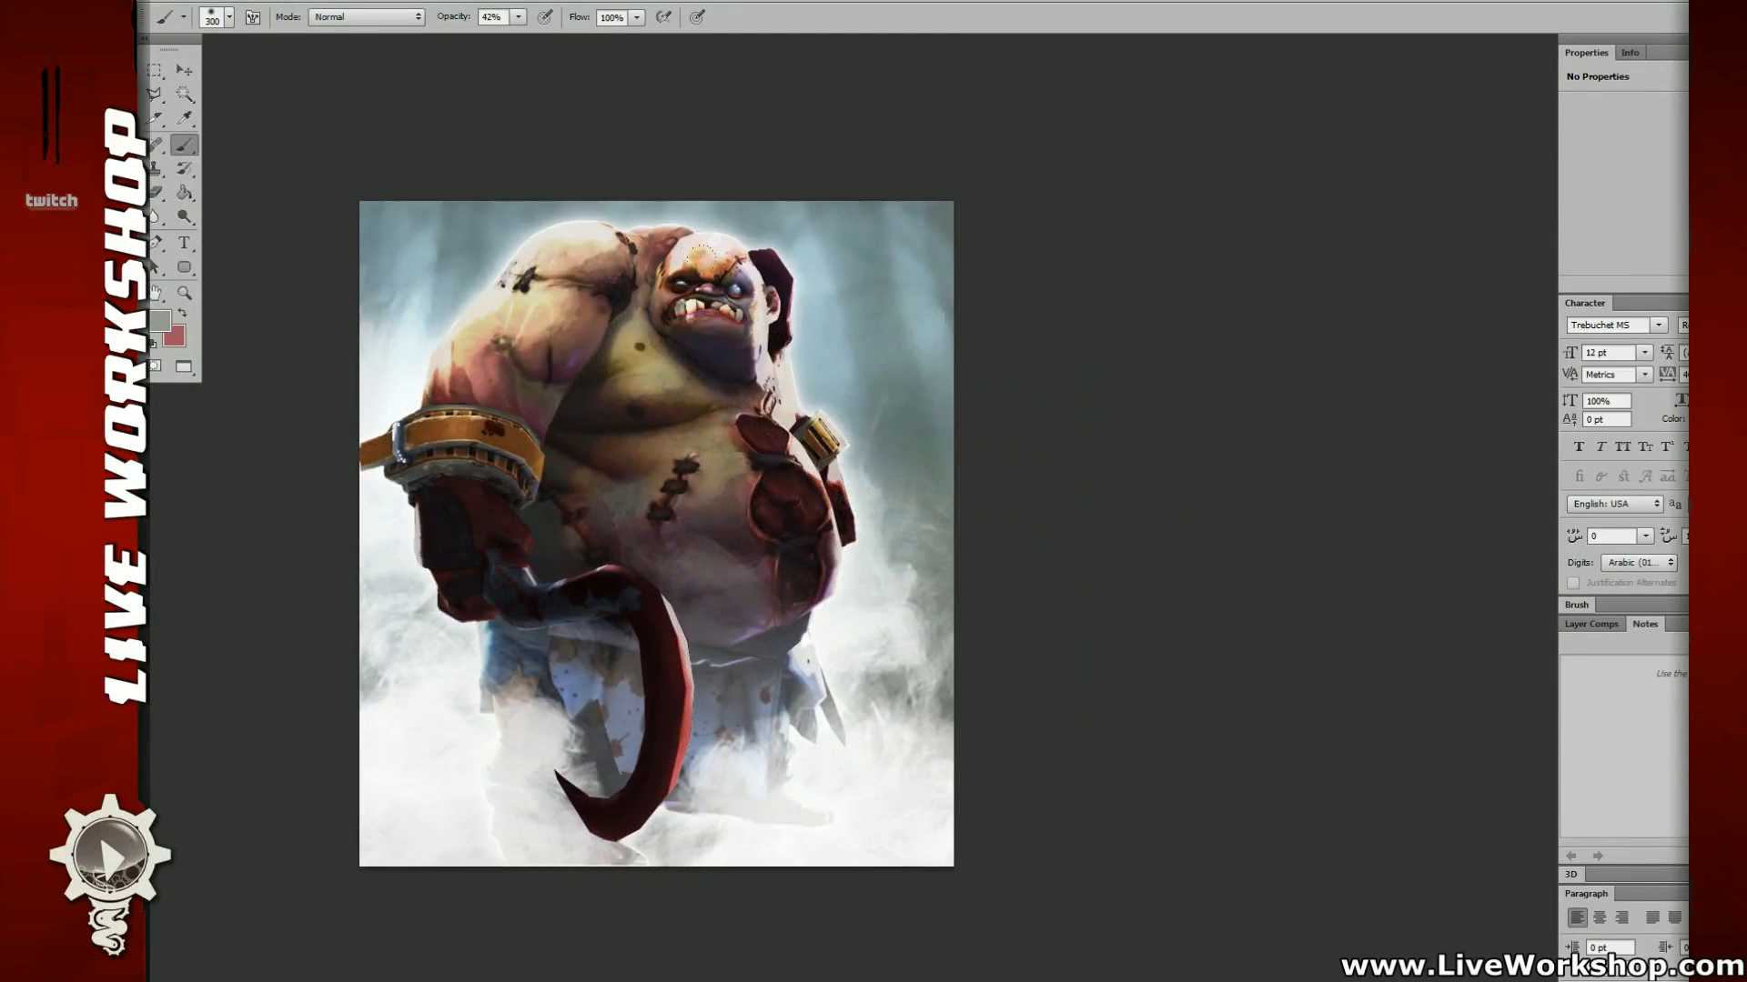
{"action": "left_click_drag", "start_coordinate": [858, 364], "coordinate": [889, 388]}
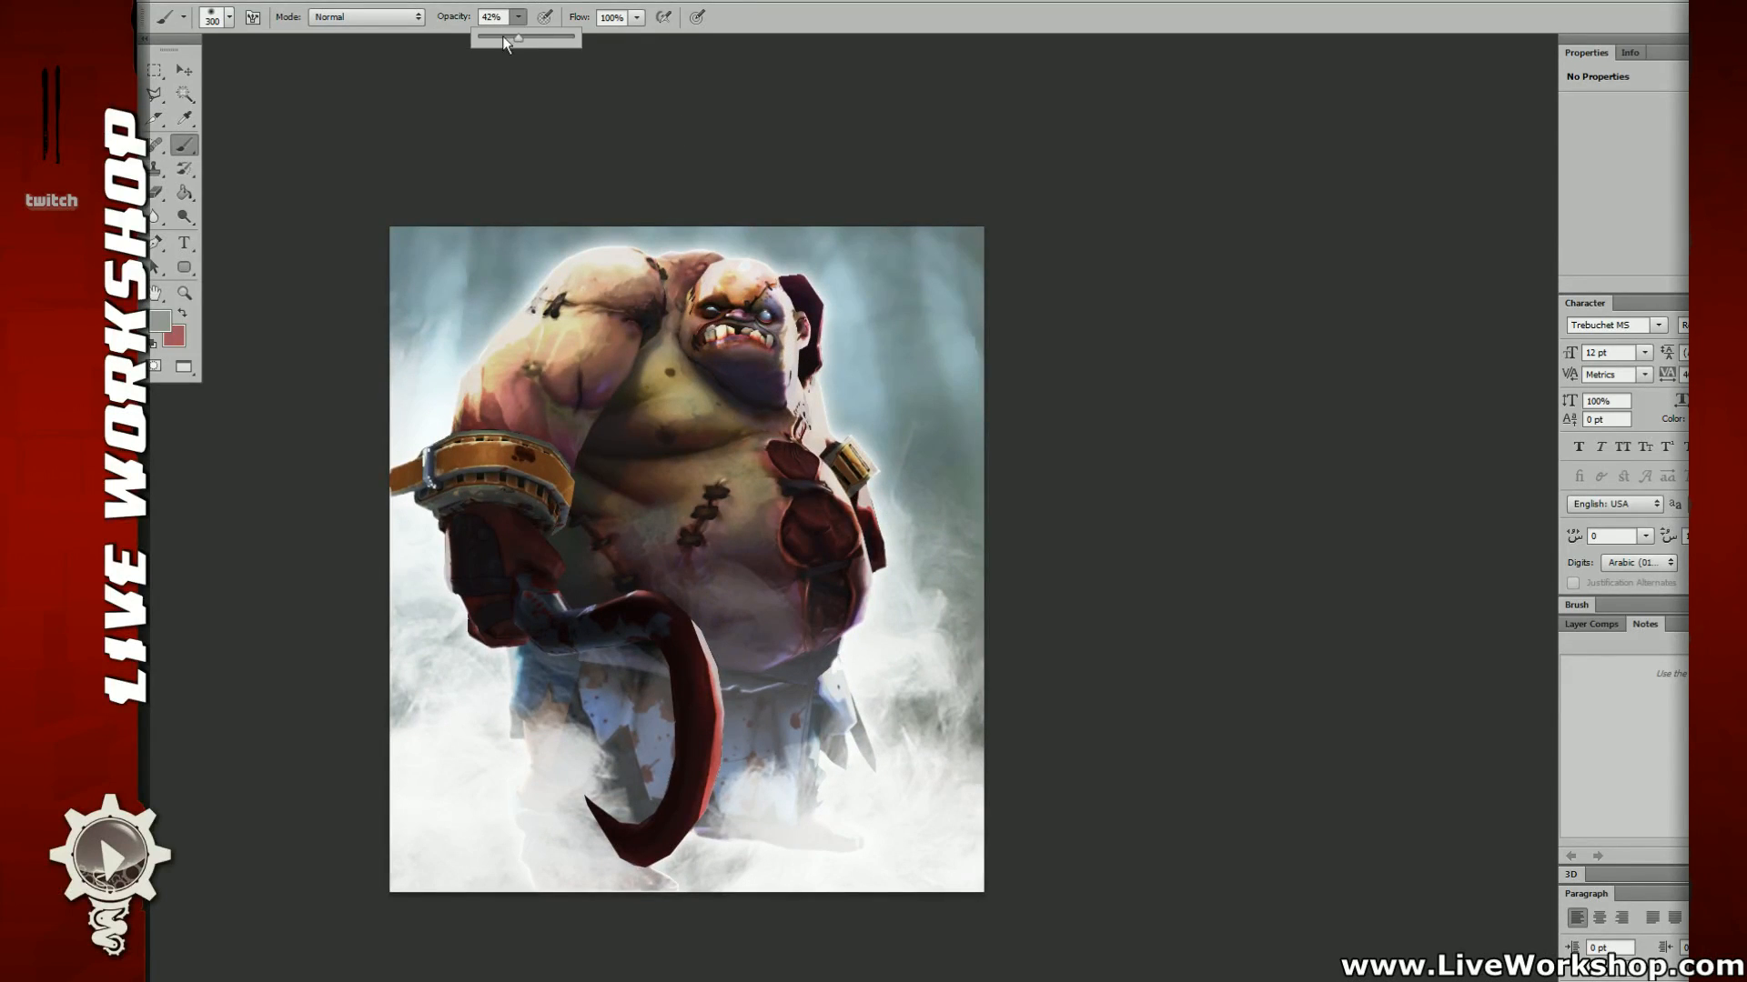
{"action": "left_click", "coordinate": [495, 36]}
{"action": "left_click_drag", "start_coordinate": [918, 486], "coordinate": [894, 505]}
{"action": "left_click_drag", "start_coordinate": [850, 564], "coordinate": [790, 446]}
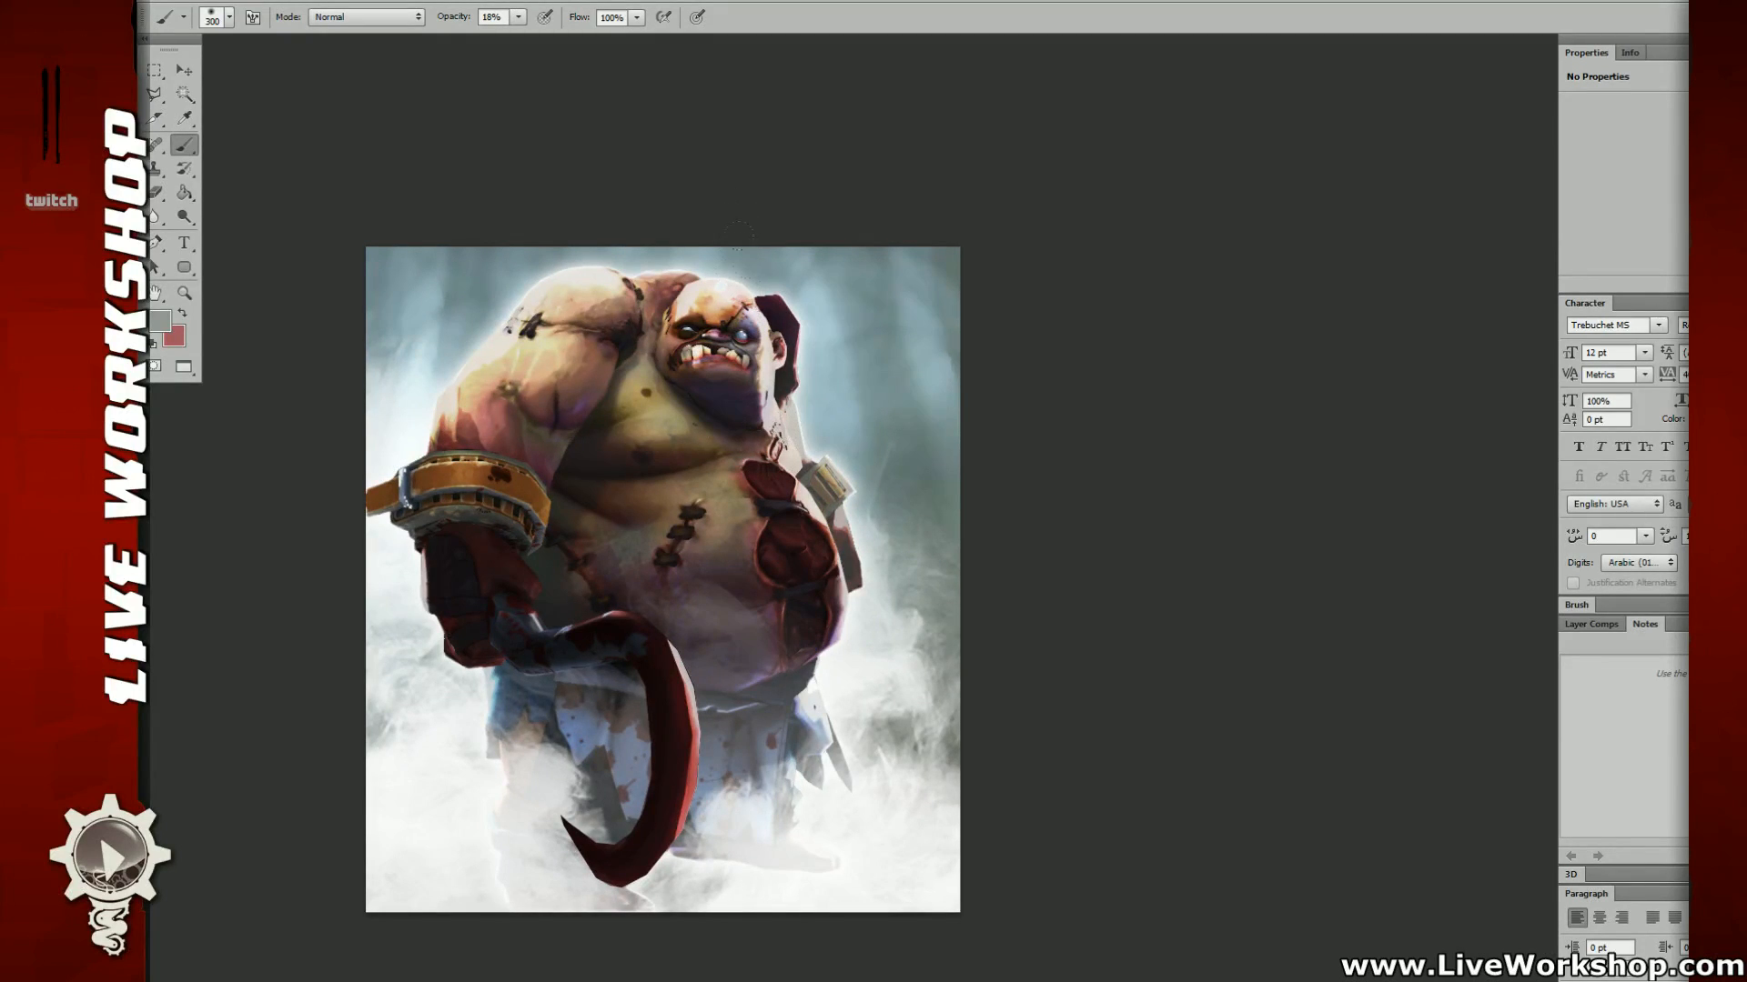
{"action": "left_click_drag", "start_coordinate": [769, 291], "coordinate": [790, 360]}
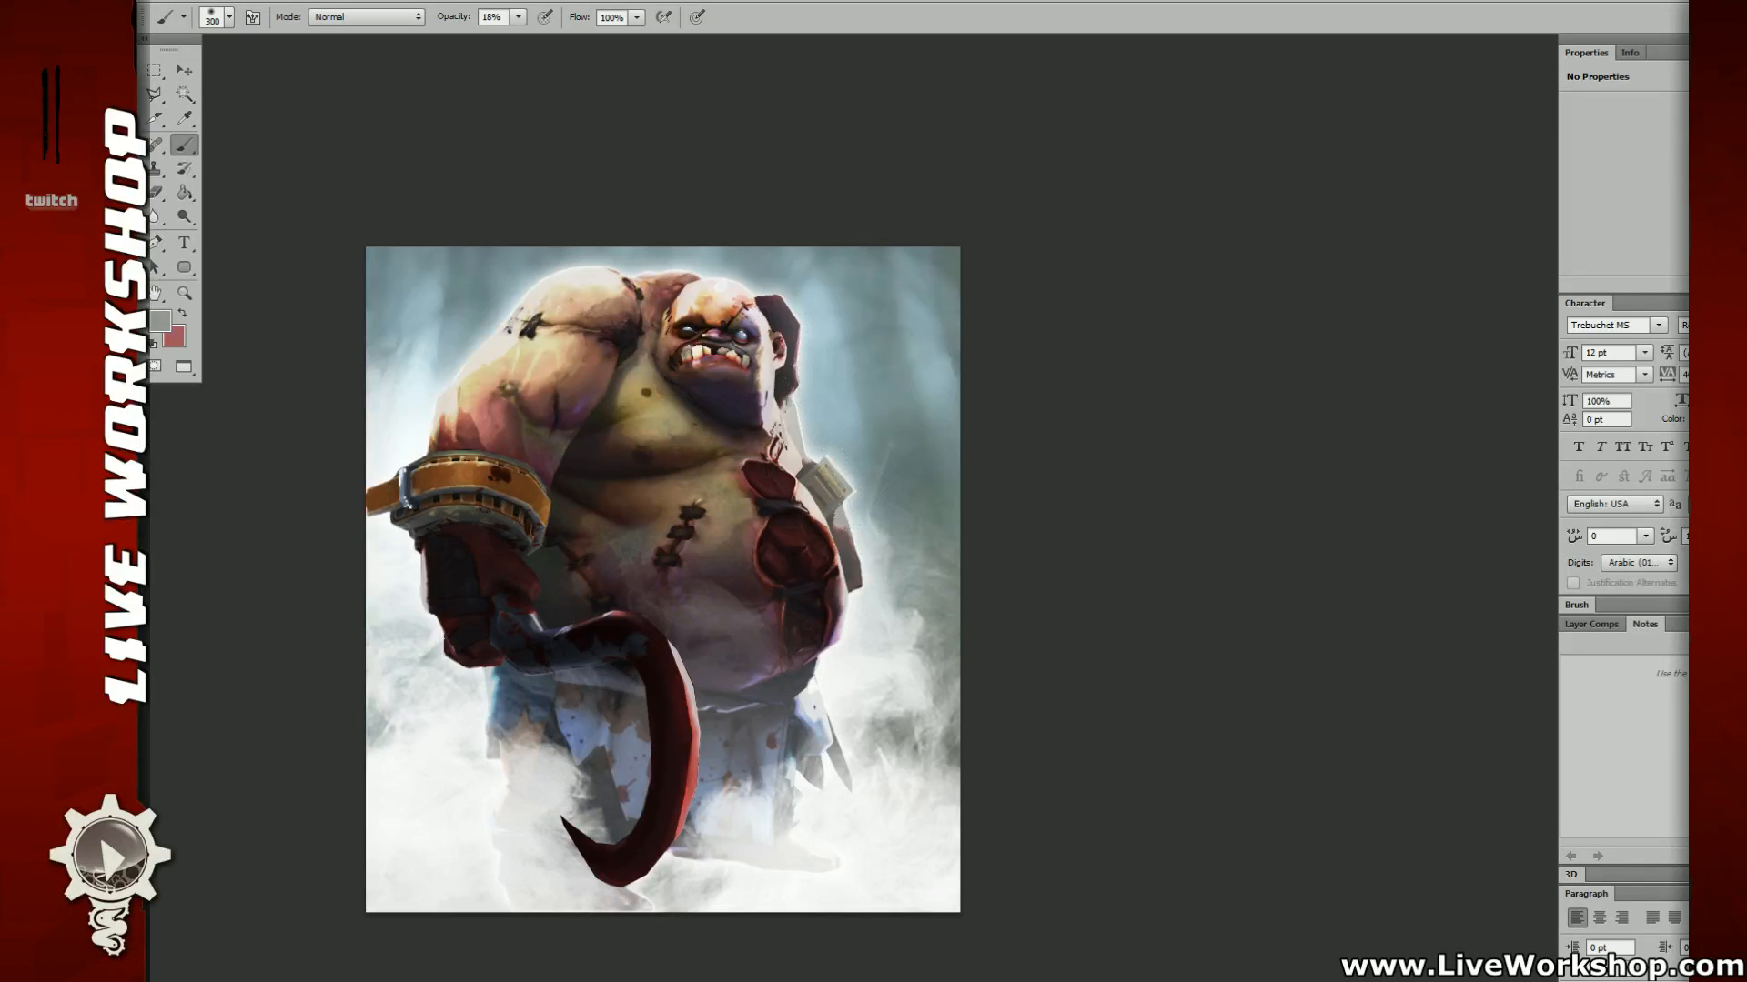
Step: Sample a lighter fog tone, paint it over the lower end of the strap behind the belly, and switch to the Eraser tool
{"action": "left_click", "coordinate": [876, 609], "text": "alt"}
{"action": "left_click_drag", "start_coordinate": [855, 587], "coordinate": [836, 562]}
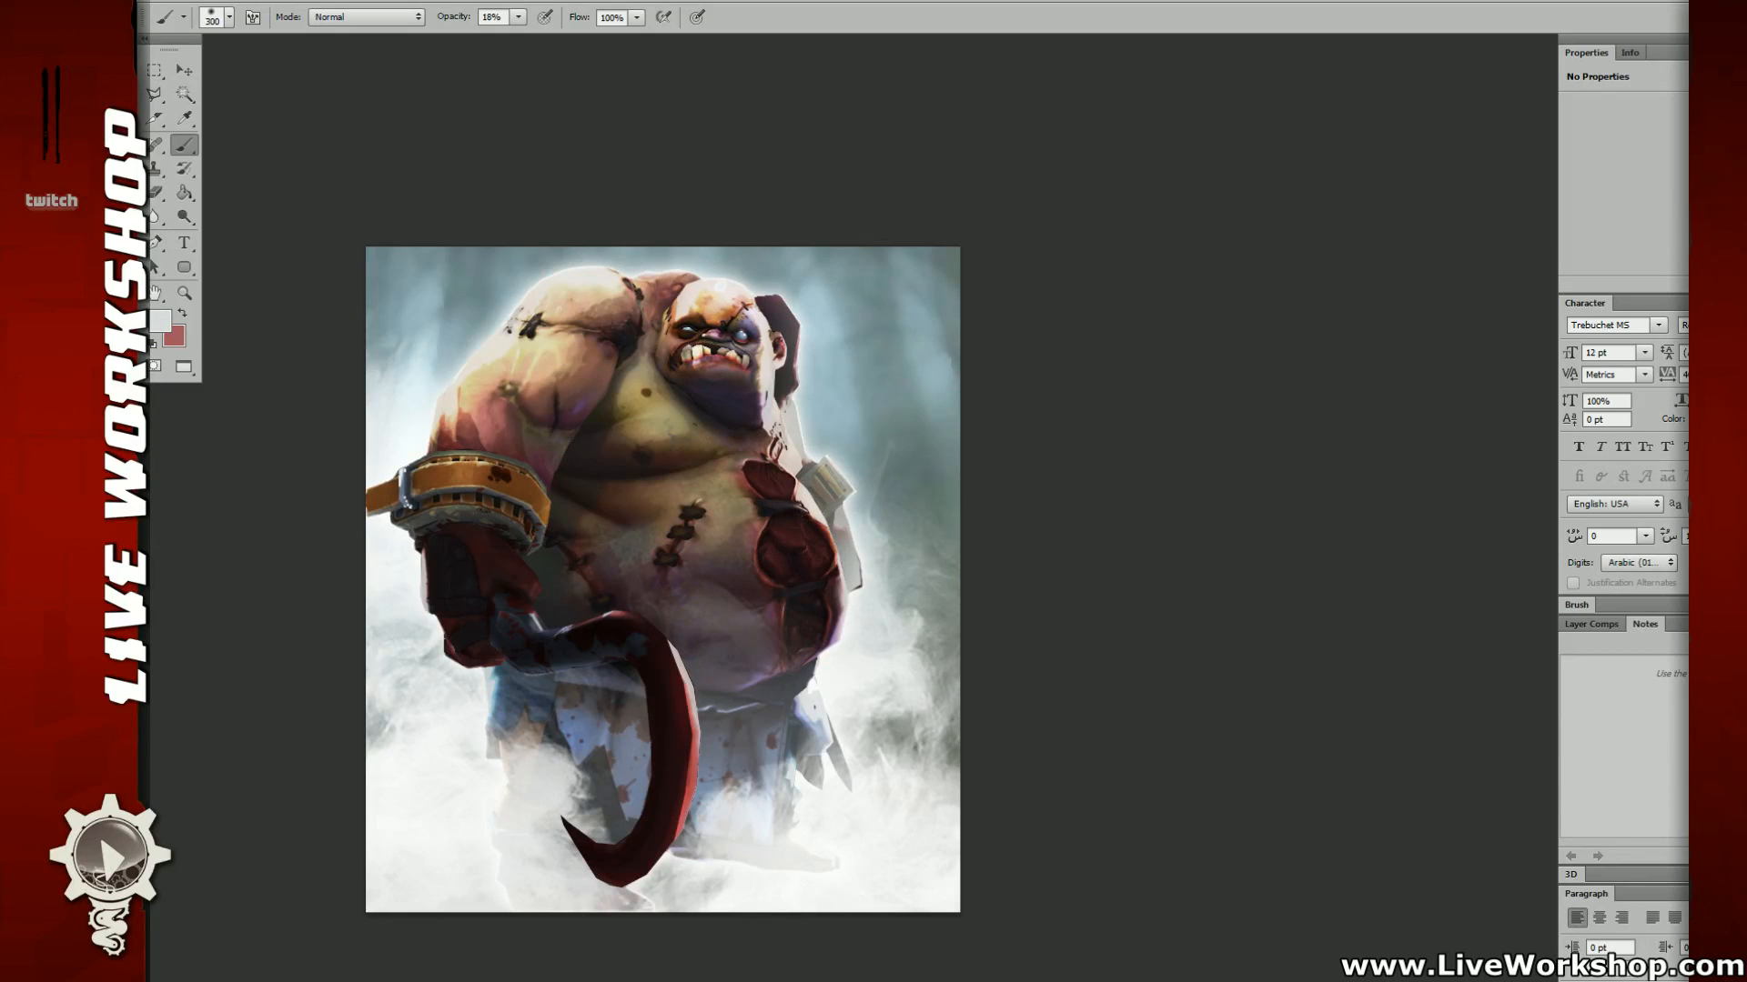
{"action": "key", "text": "e"}
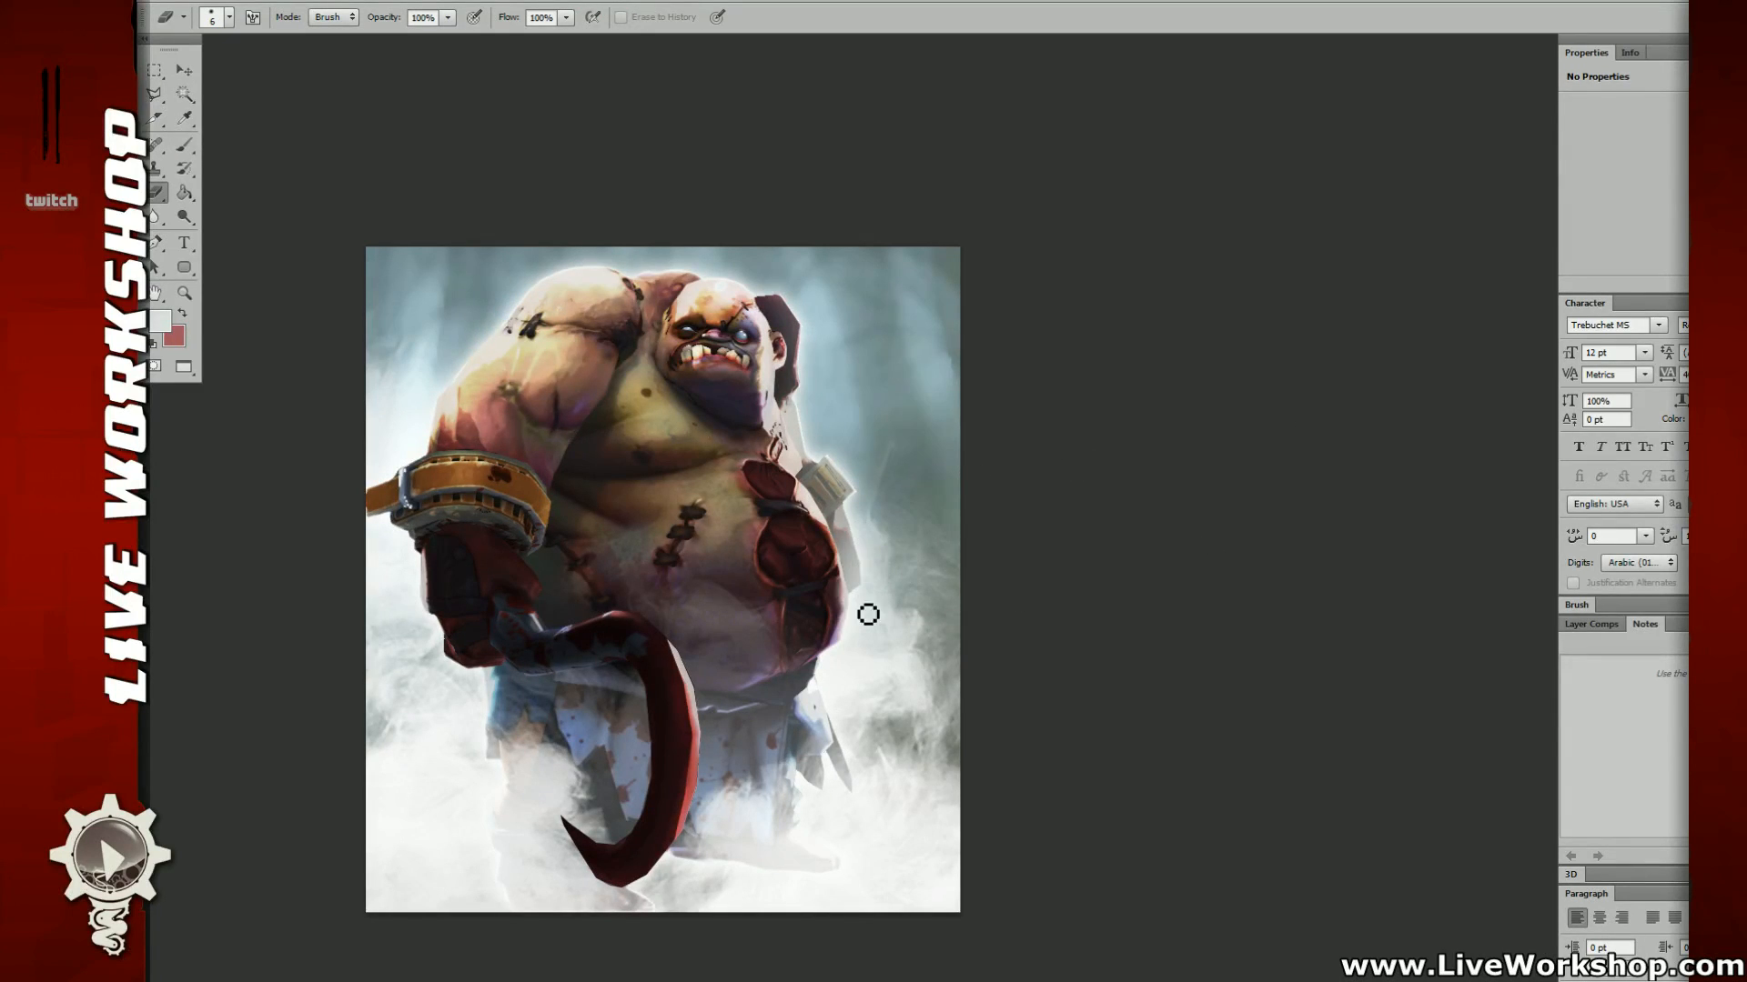
{"action": "left_click_drag", "start_coordinate": [876, 595], "coordinate": [902, 593]}
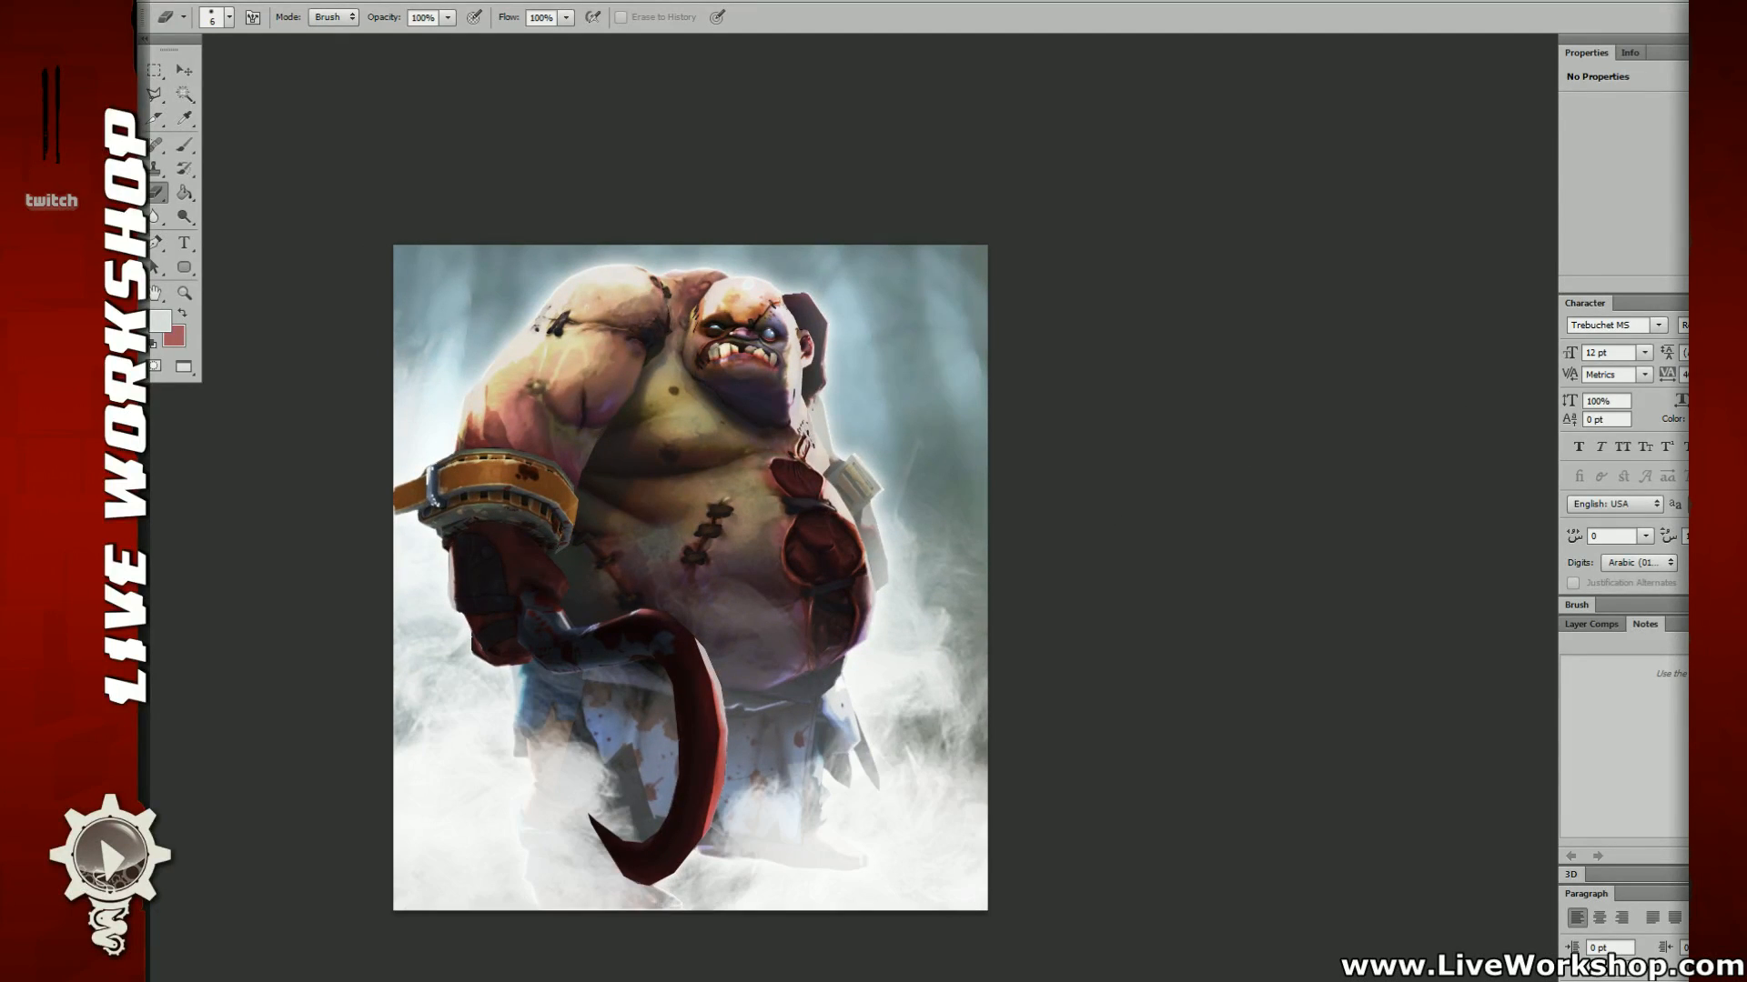
Step: Move the fog up over the belly and place a duplicate of it across the hook and lower body
{"action": "key", "text": "v"}
{"action": "mouse_move", "coordinate": [765, 663]}
{"action": "left_mouse_down"}
{"action": "mouse_move", "coordinate": [775, 638]}
{"action": "mouse_move", "coordinate": [801, 661]}
{"action": "mouse_move", "coordinate": [804, 588]}
{"action": "left_mouse_up"}
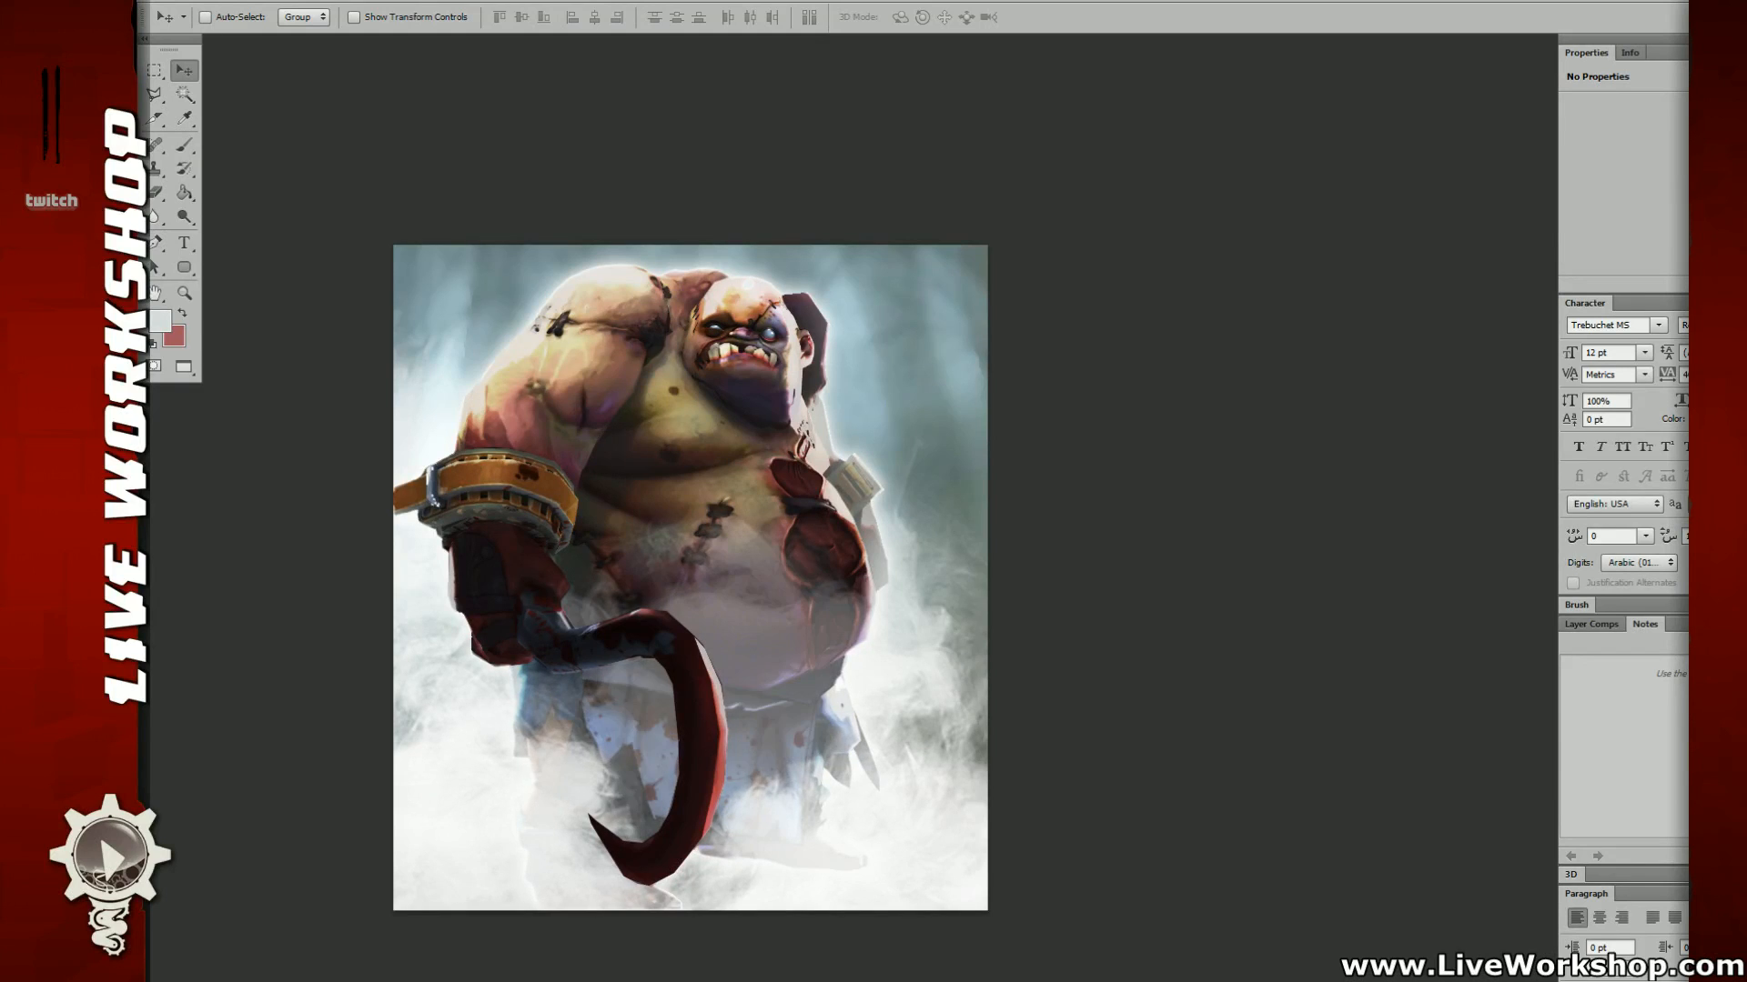
{"action": "left_click_drag", "start_coordinate": [793, 659], "coordinate": [990, 661], "text": "alt"}
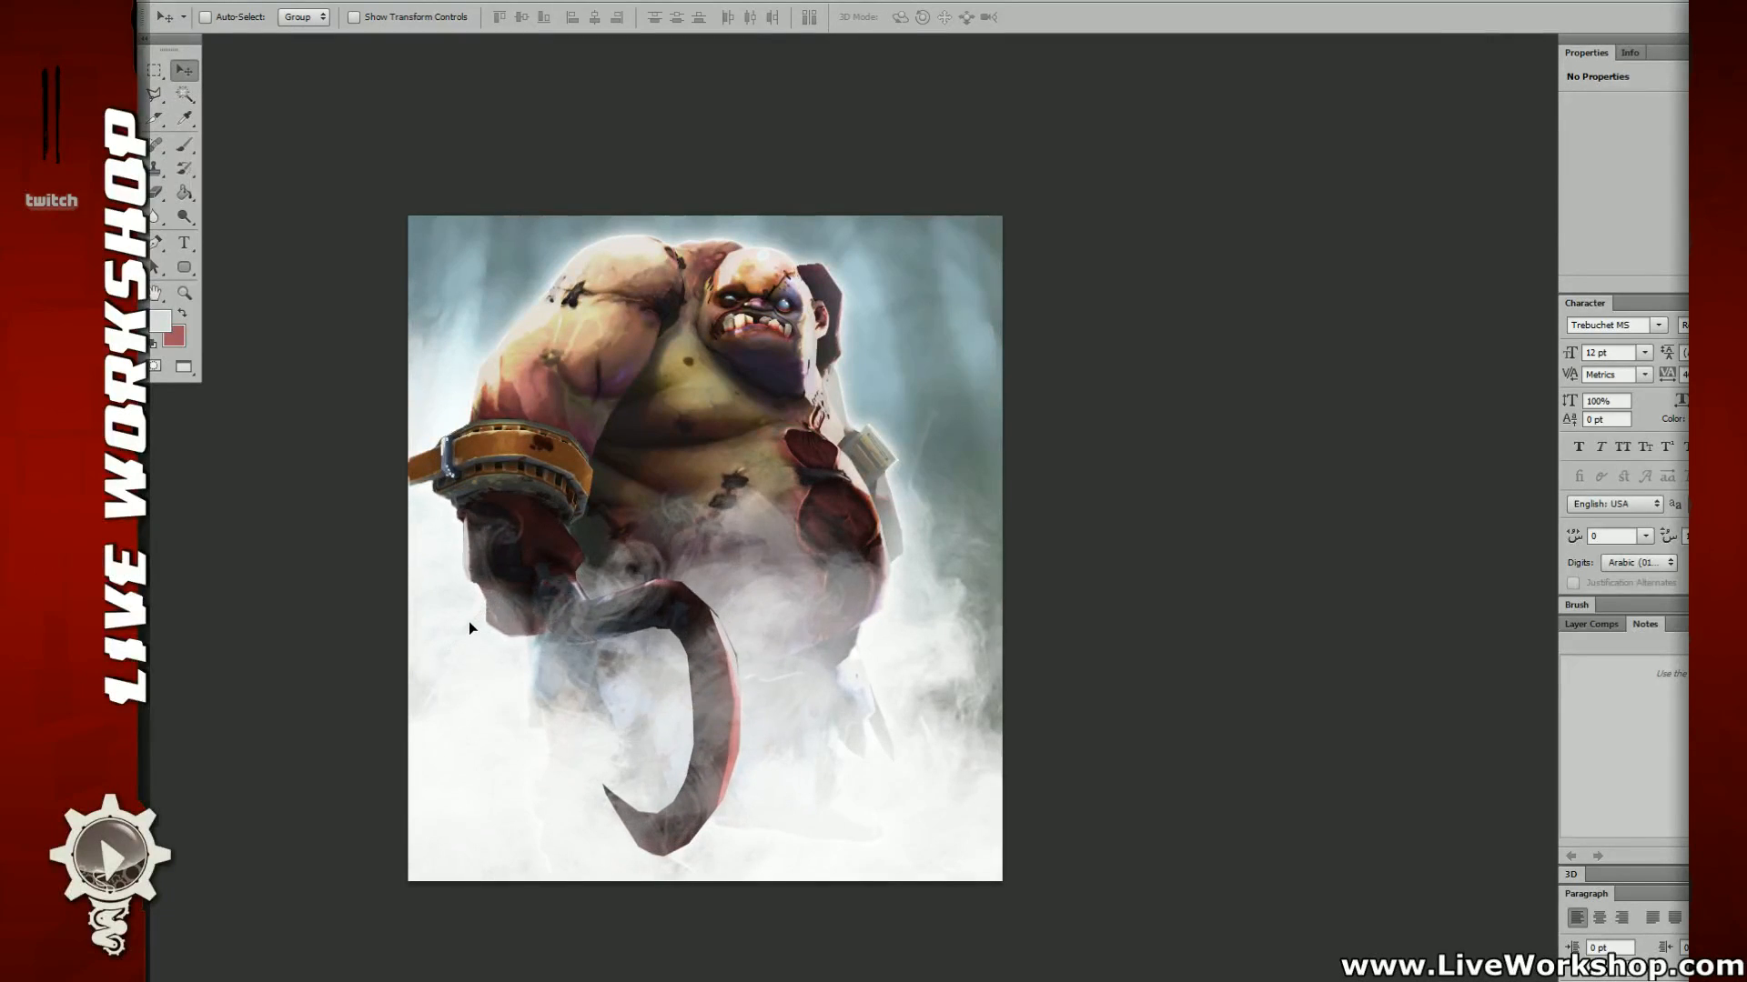
Step: Apply a Gaussian Blur with a 2.4 pixel radius to the fog layer
{"action": "key", "text": "e"}
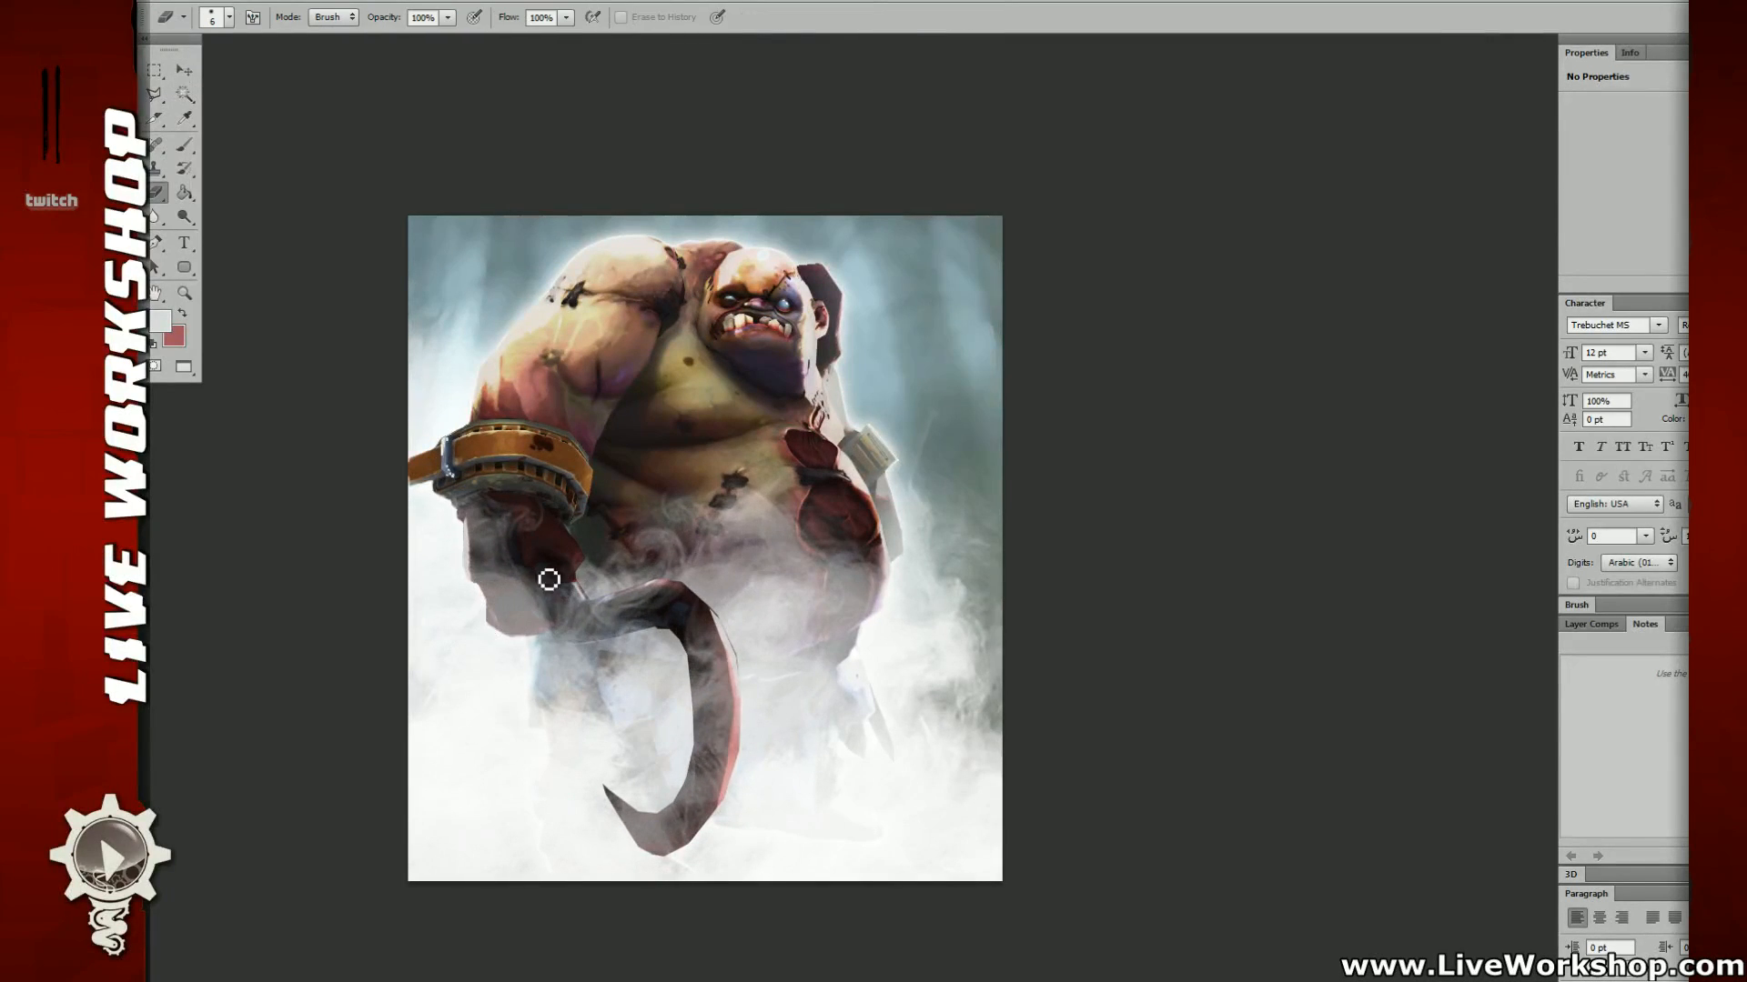
{"action": "left_click", "coordinate": [414, 1]}
{"action": "left_click", "coordinate": [414, 1]}
{"action": "left_click", "coordinate": [413, 1]}
{"action": "mouse_move", "coordinate": [491, 176]}
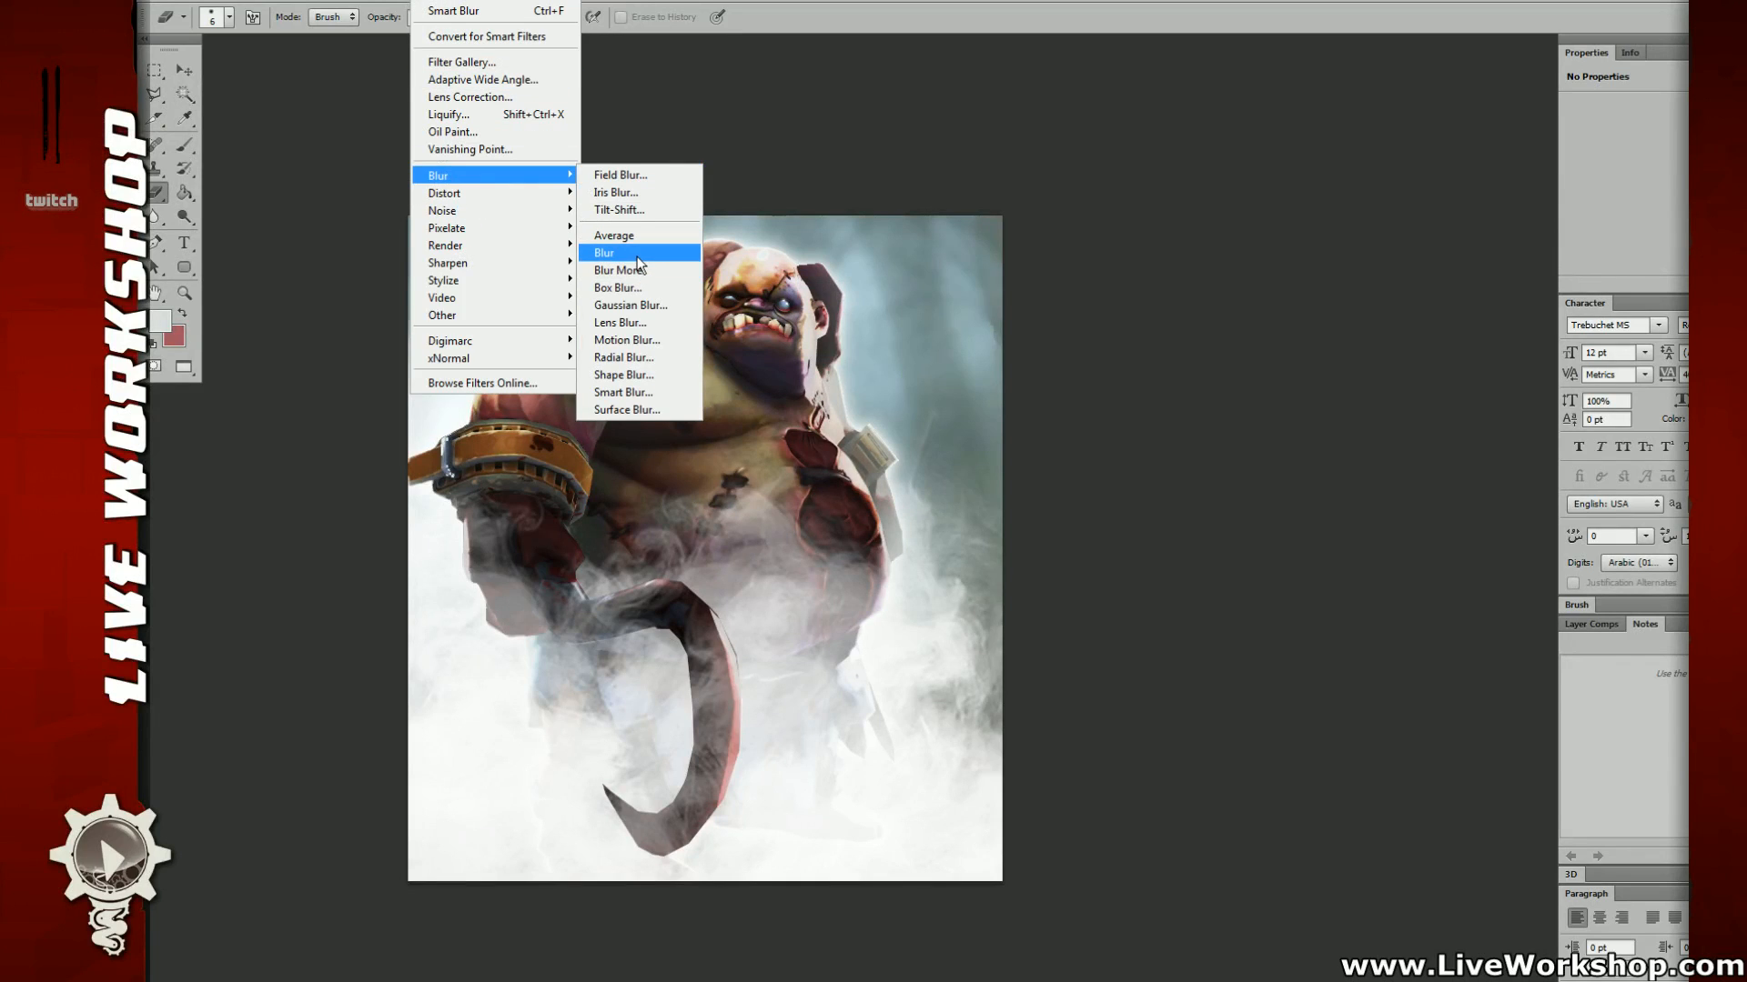
{"action": "left_click", "coordinate": [631, 304]}
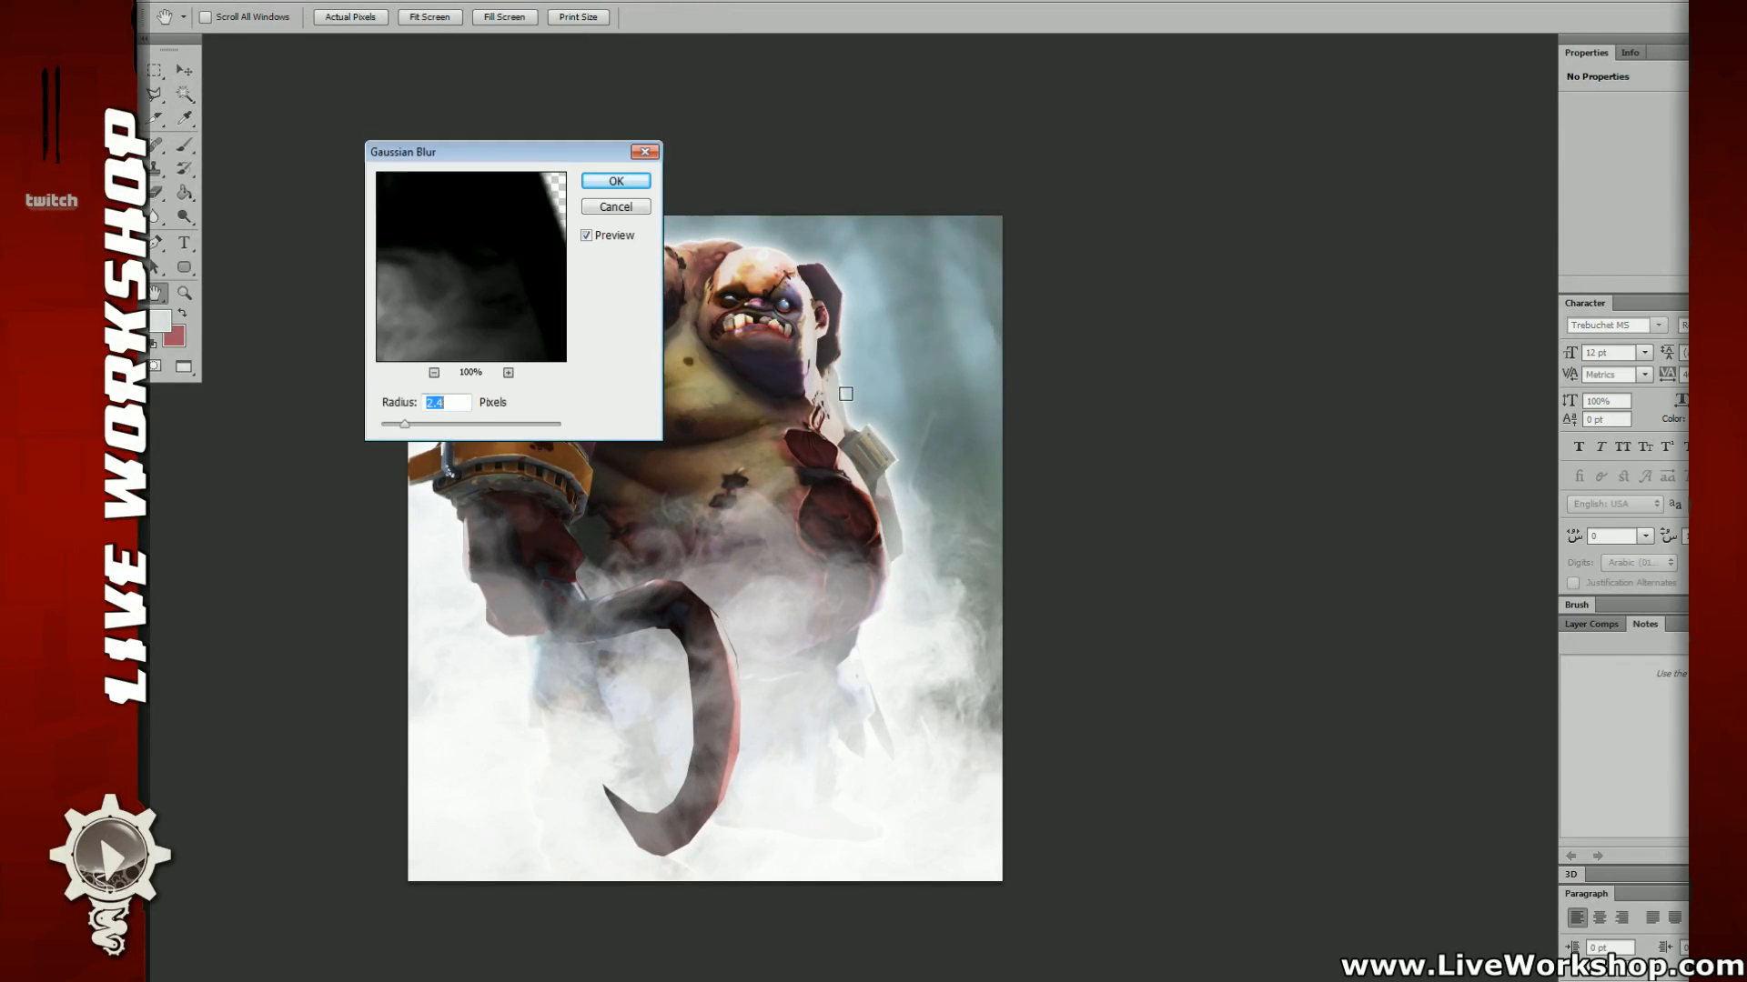
{"action": "left_click", "coordinate": [616, 182]}
Step: Thin the fog over the curved hook using a 300 px Eraser at 26% opacity
{"action": "right_click", "coordinate": [686, 600]}
{"action": "left_click", "coordinate": [757, 591]}
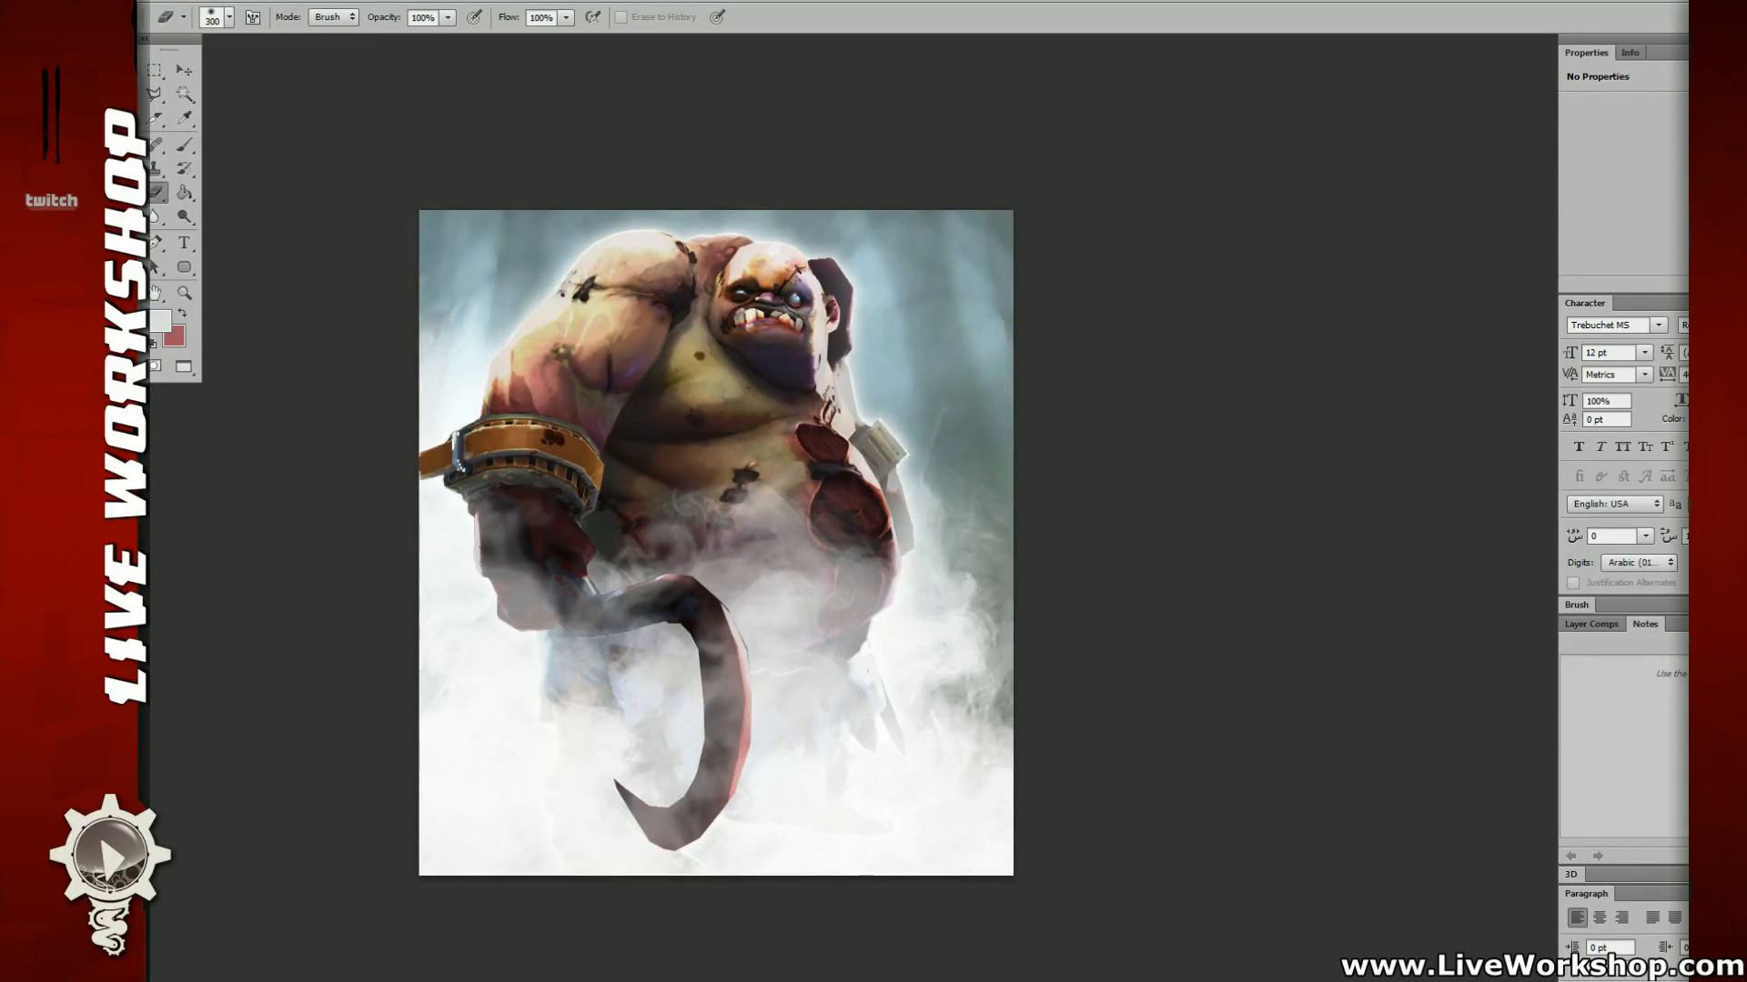
{"action": "left_click", "coordinate": [448, 18]}
{"action": "left_click_drag", "start_coordinate": [753, 497], "coordinate": [761, 483]}
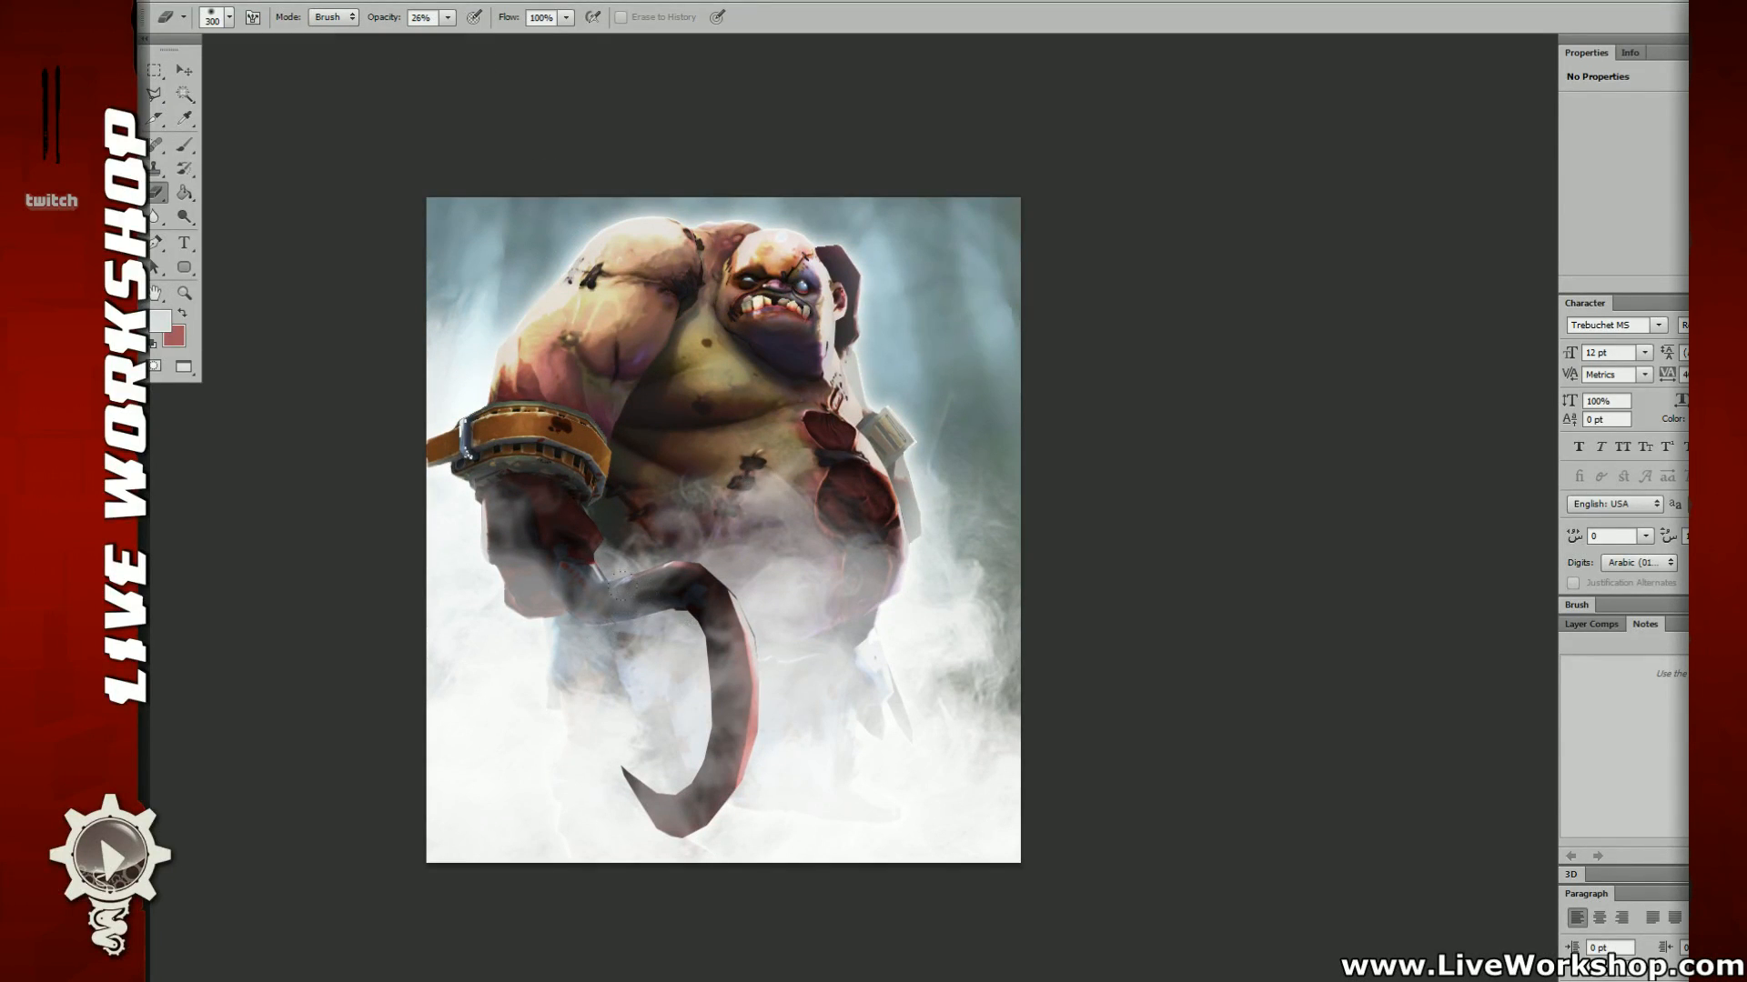
{"action": "left_click_drag", "start_coordinate": [733, 659], "coordinate": [662, 809]}
{"action": "mouse_move", "coordinate": [735, 754]}
{"action": "left_mouse_down"}
{"action": "mouse_move", "coordinate": [722, 650]}
{"action": "mouse_move", "coordinate": [671, 579]}
{"action": "mouse_move", "coordinate": [575, 593]}
{"action": "left_mouse_up"}
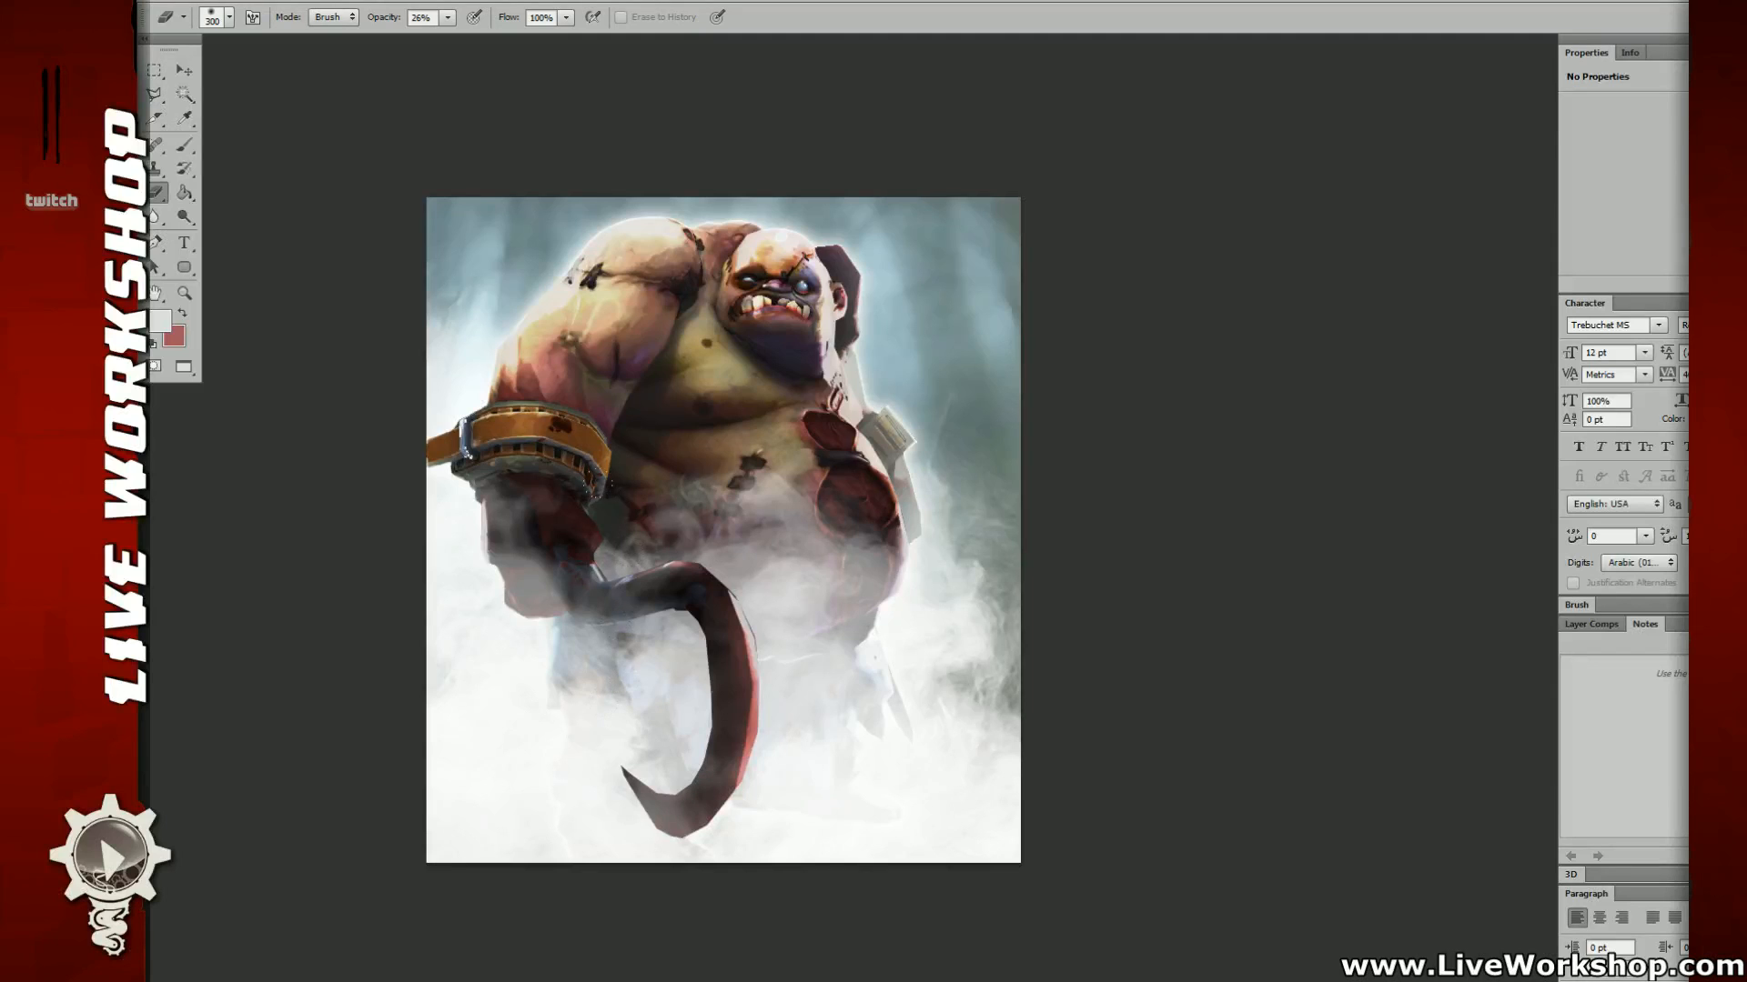
Step: Erase the pale fringe along the hook's upper bend with a 5 px Eraser, raising its opacity to 74%
{"action": "mouse_move", "coordinate": [1047, 478]}
{"action": "left_mouse_down"}
{"action": "mouse_move", "coordinate": [1042, 523]}
{"action": "mouse_move", "coordinate": [1100, 441]}
{"action": "mouse_move", "coordinate": [1282, 377]}
{"action": "left_mouse_up"}
{"action": "key", "text": "ctrl+plus"}
{"action": "key", "text": "ctrl+plus"}
{"action": "key", "text": "ctrl+plus"}
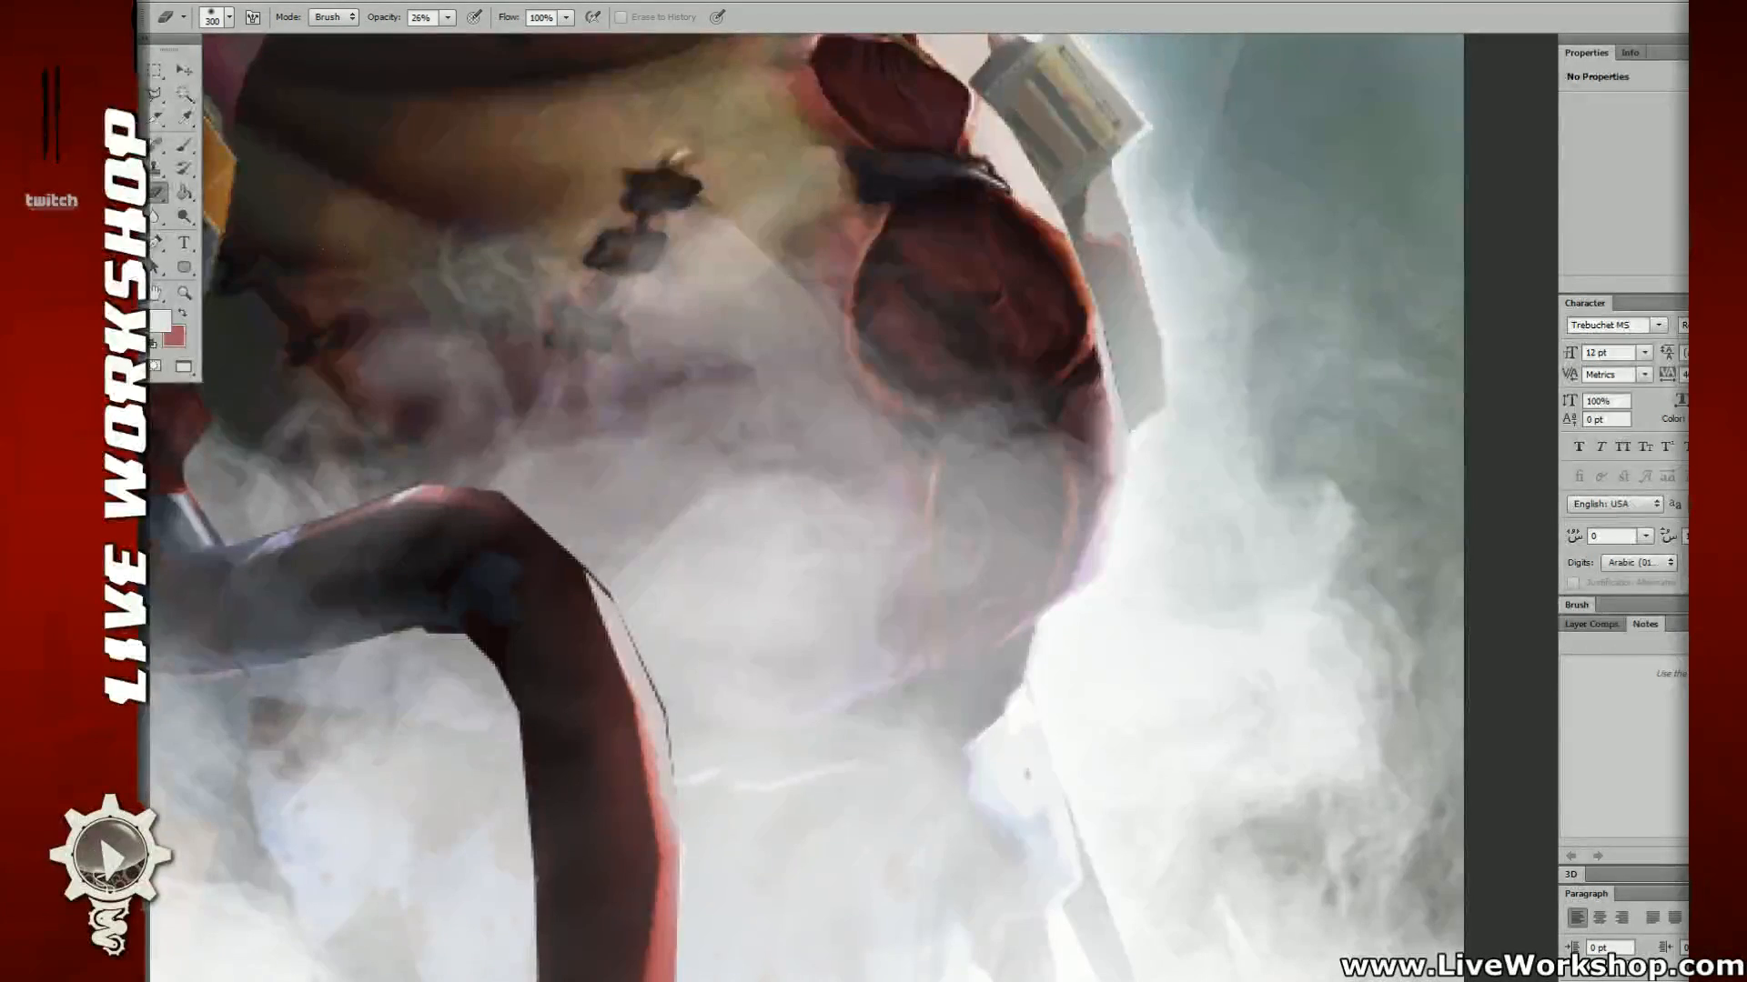
{"action": "right_click", "coordinate": [638, 437]}
{"action": "left_click", "coordinate": [721, 563]}
{"action": "mouse_move", "coordinate": [620, 584]}
{"action": "left_mouse_down"}
{"action": "mouse_move", "coordinate": [666, 667]}
{"action": "mouse_move", "coordinate": [685, 543]}
{"action": "left_mouse_up"}
{"action": "mouse_move", "coordinate": [643, 488]}
{"action": "left_mouse_down"}
{"action": "mouse_move", "coordinate": [694, 575]}
{"action": "mouse_move", "coordinate": [685, 543]}
{"action": "mouse_move", "coordinate": [701, 651]}
{"action": "mouse_move", "coordinate": [693, 592]}
{"action": "left_mouse_up"}
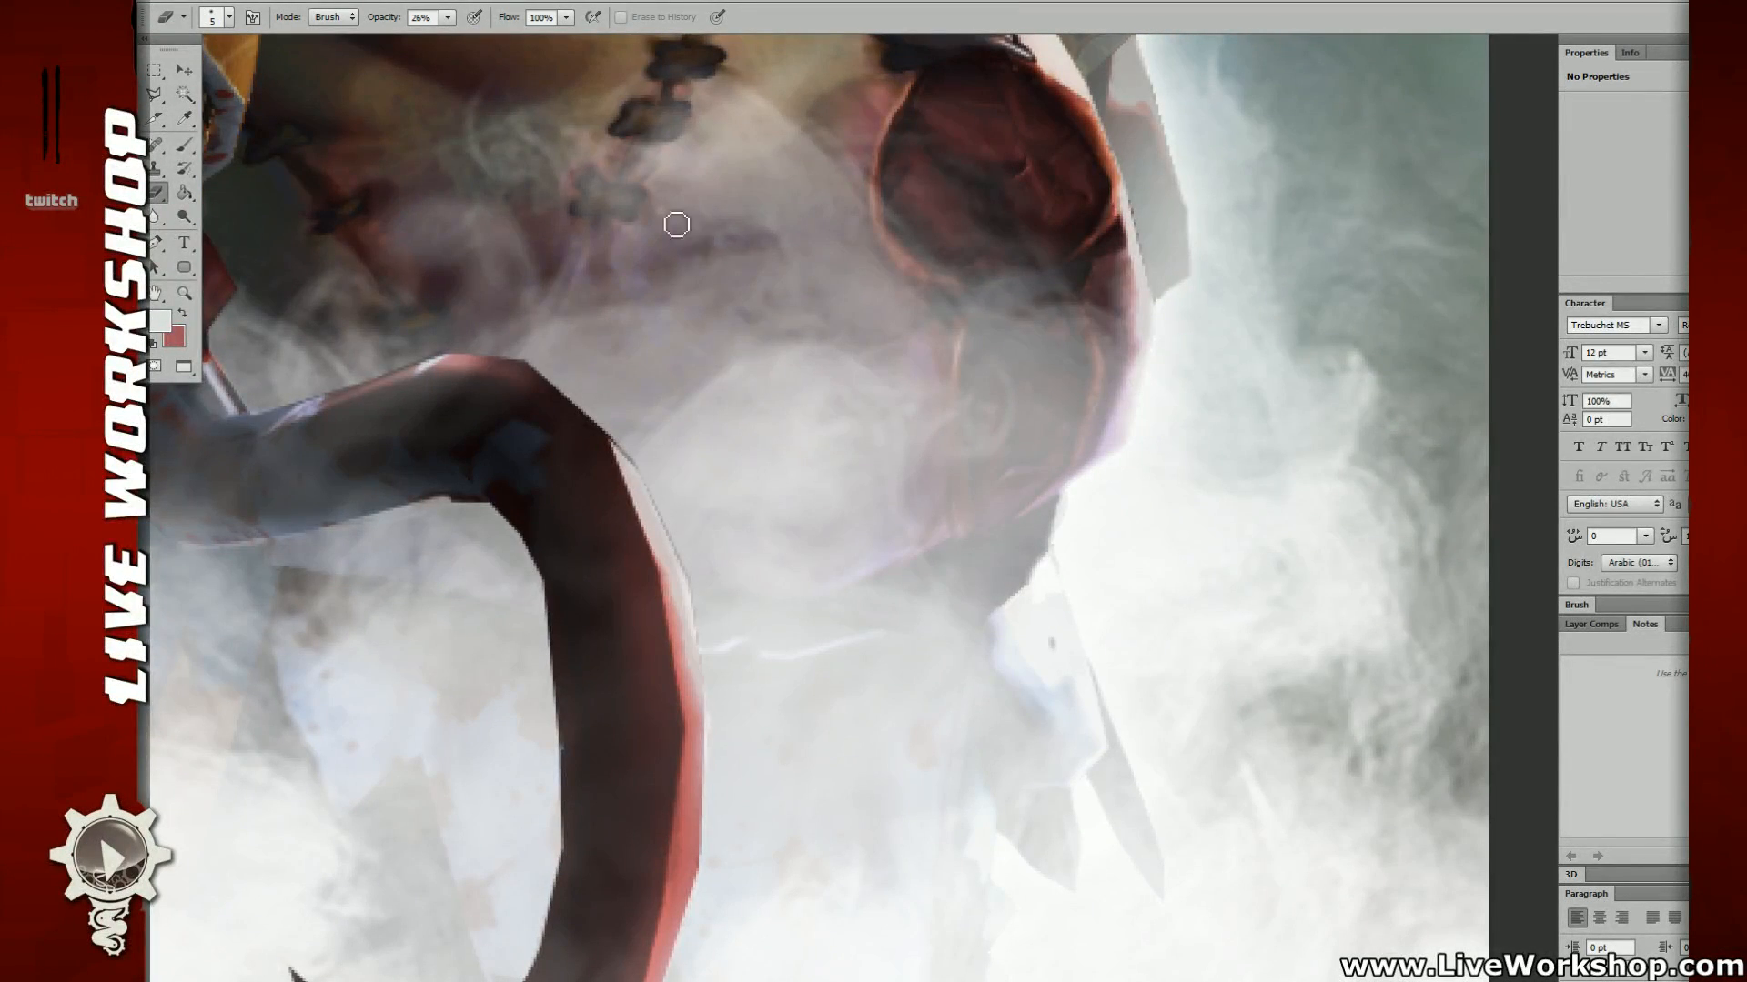
{"action": "left_click", "coordinate": [647, 468]}
{"action": "mouse_move", "coordinate": [647, 468]}
{"action": "left_mouse_down"}
{"action": "mouse_move", "coordinate": [619, 444]}
{"action": "mouse_move", "coordinate": [698, 589]}
{"action": "mouse_move", "coordinate": [695, 653]}
{"action": "left_mouse_up"}
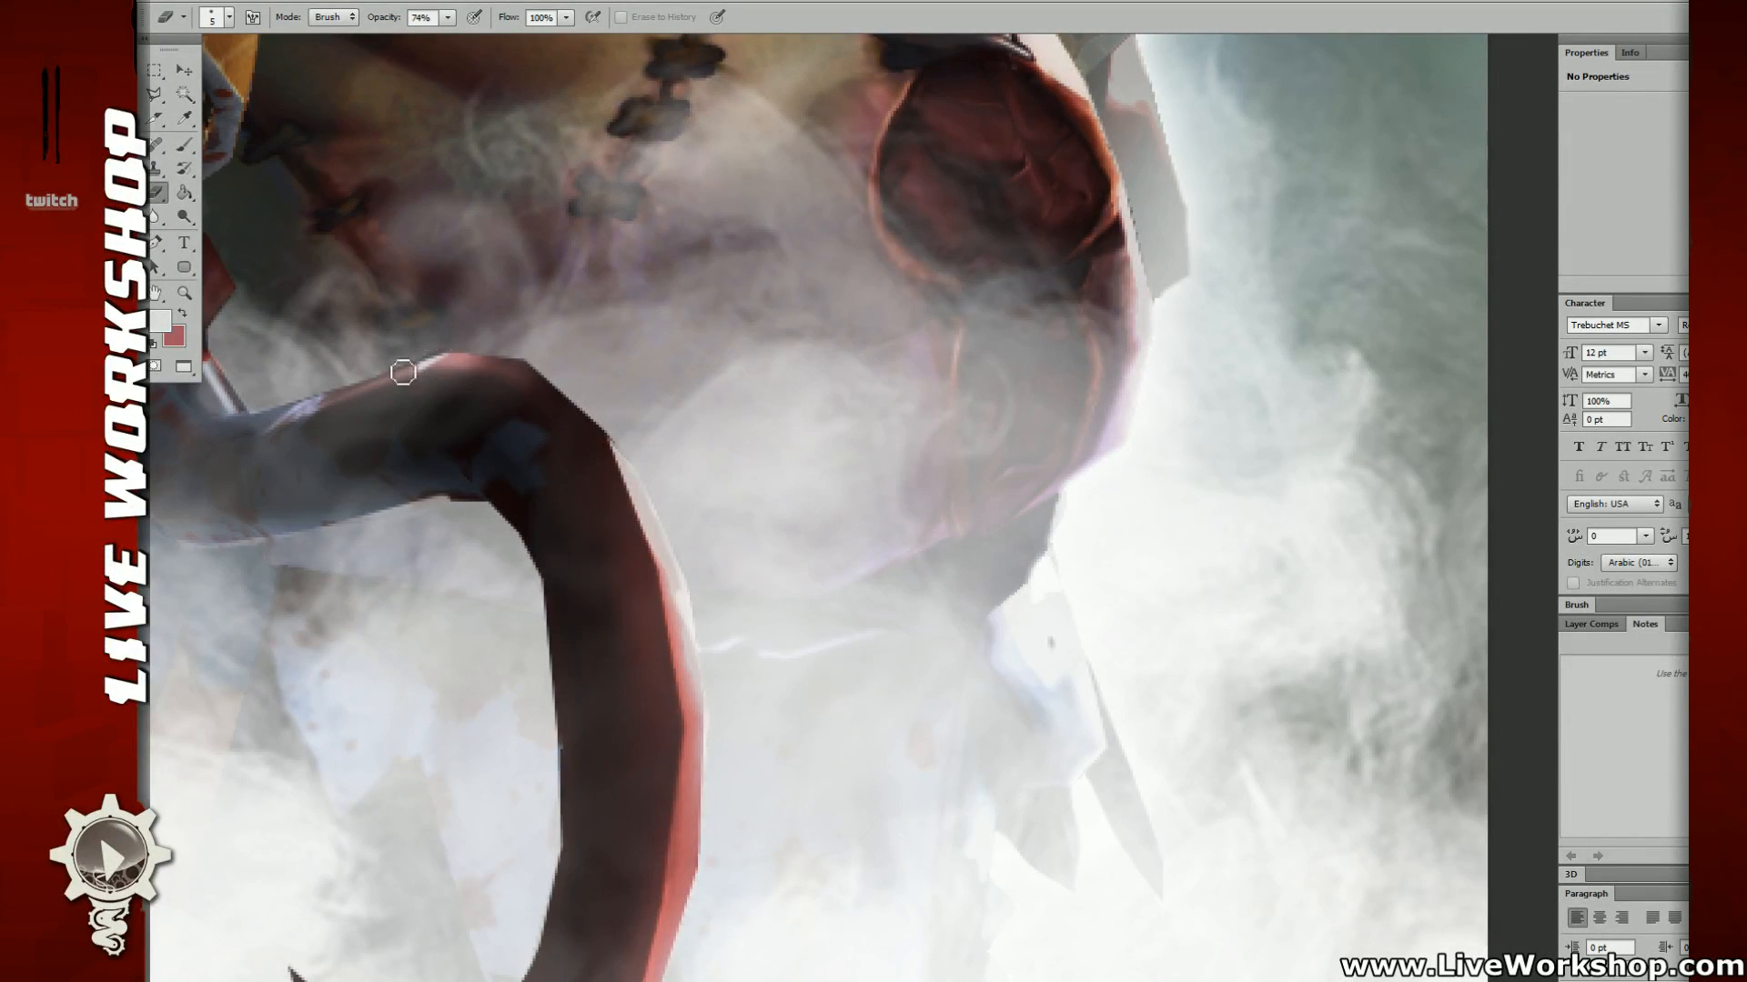
{"action": "mouse_move", "coordinate": [442, 360]}
{"action": "left_mouse_down"}
{"action": "mouse_move", "coordinate": [555, 384]}
{"action": "mouse_move", "coordinate": [611, 437]}
{"action": "left_mouse_up"}
Step: Erase the remaining fringe down the outer edge of the hook's lower curve and check the whole figure
{"action": "left_click_drag", "start_coordinate": [710, 434], "coordinate": [699, 255]}
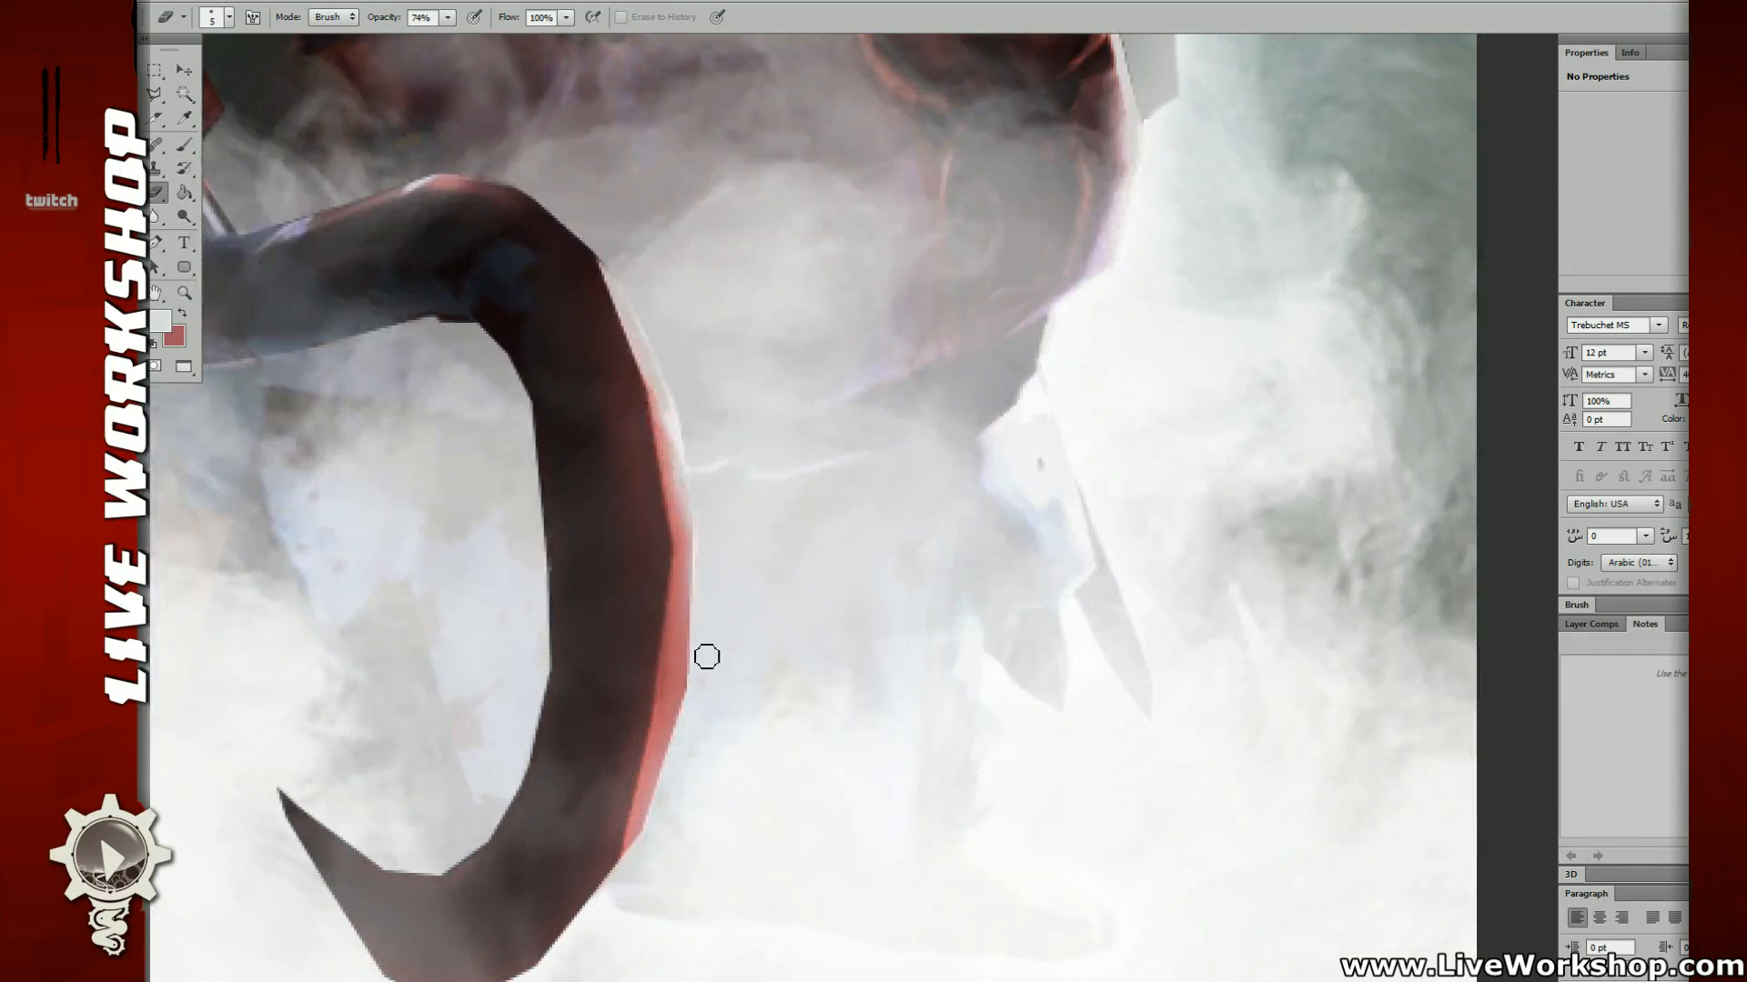
{"action": "left_click_drag", "start_coordinate": [695, 675], "coordinate": [688, 732]}
{"action": "left_click_drag", "start_coordinate": [784, 509], "coordinate": [893, 421]}
{"action": "left_click_drag", "start_coordinate": [846, 579], "coordinate": [832, 507]}
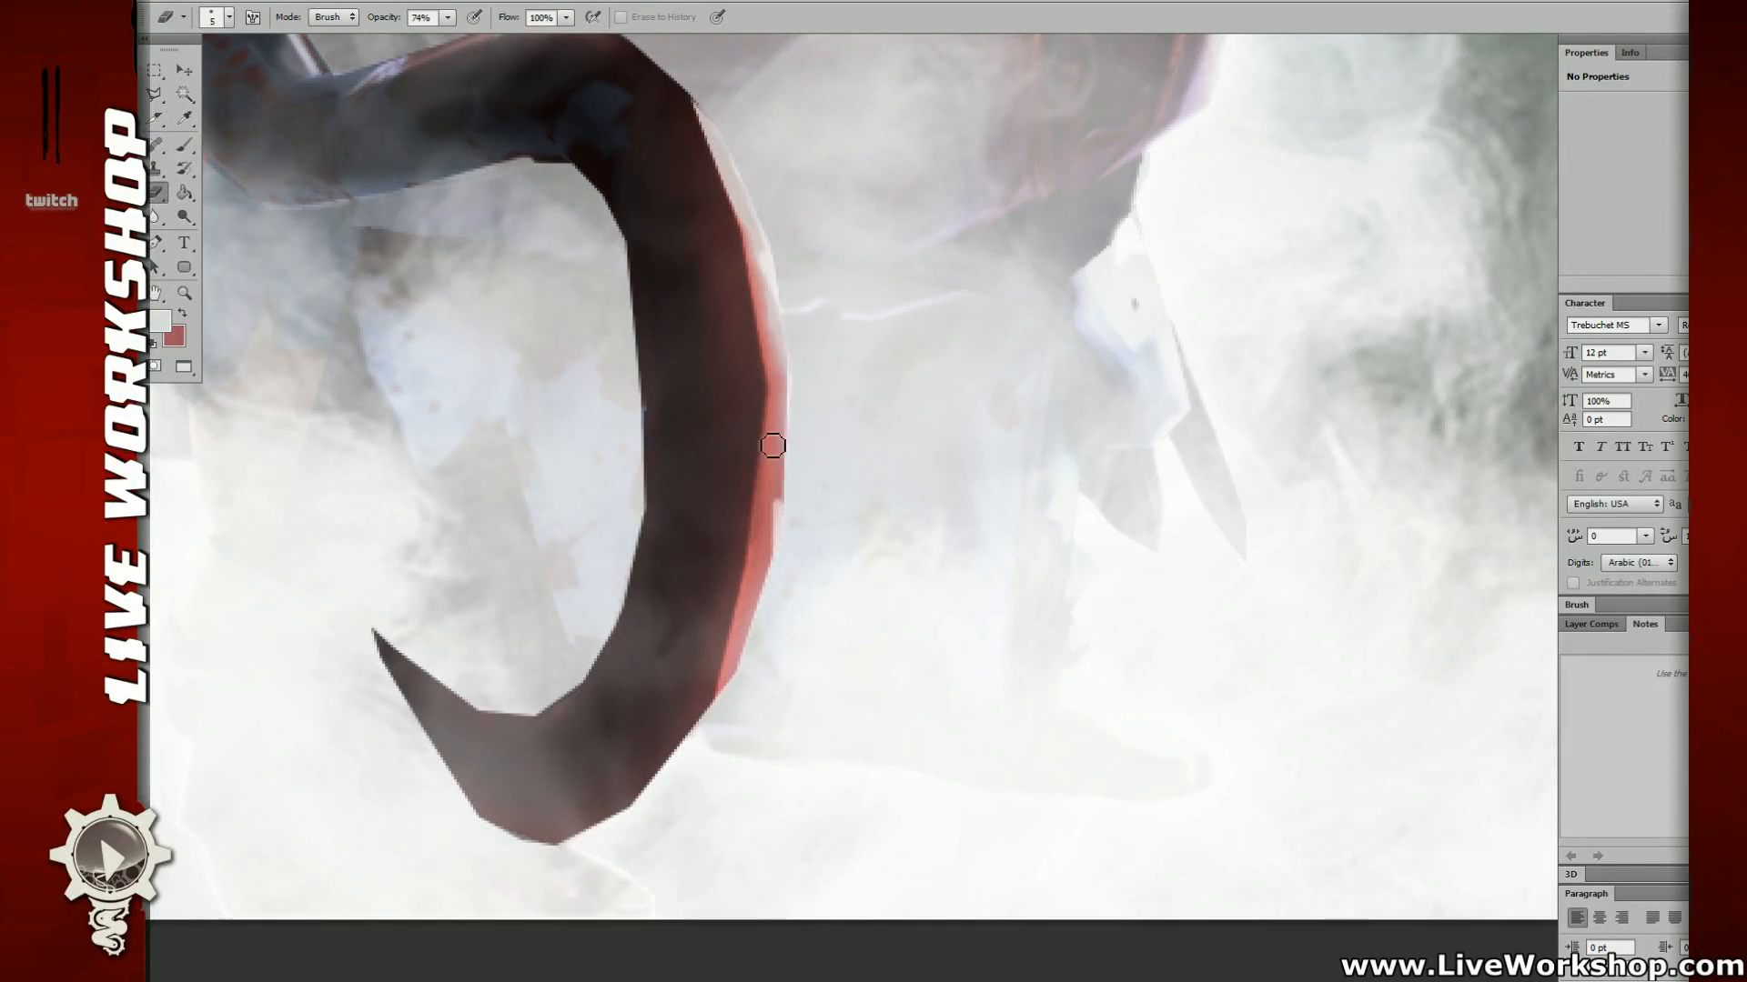
{"action": "left_click_drag", "start_coordinate": [773, 446], "coordinate": [906, 618]}
{"action": "left_click_drag", "start_coordinate": [812, 491], "coordinate": [777, 406]}
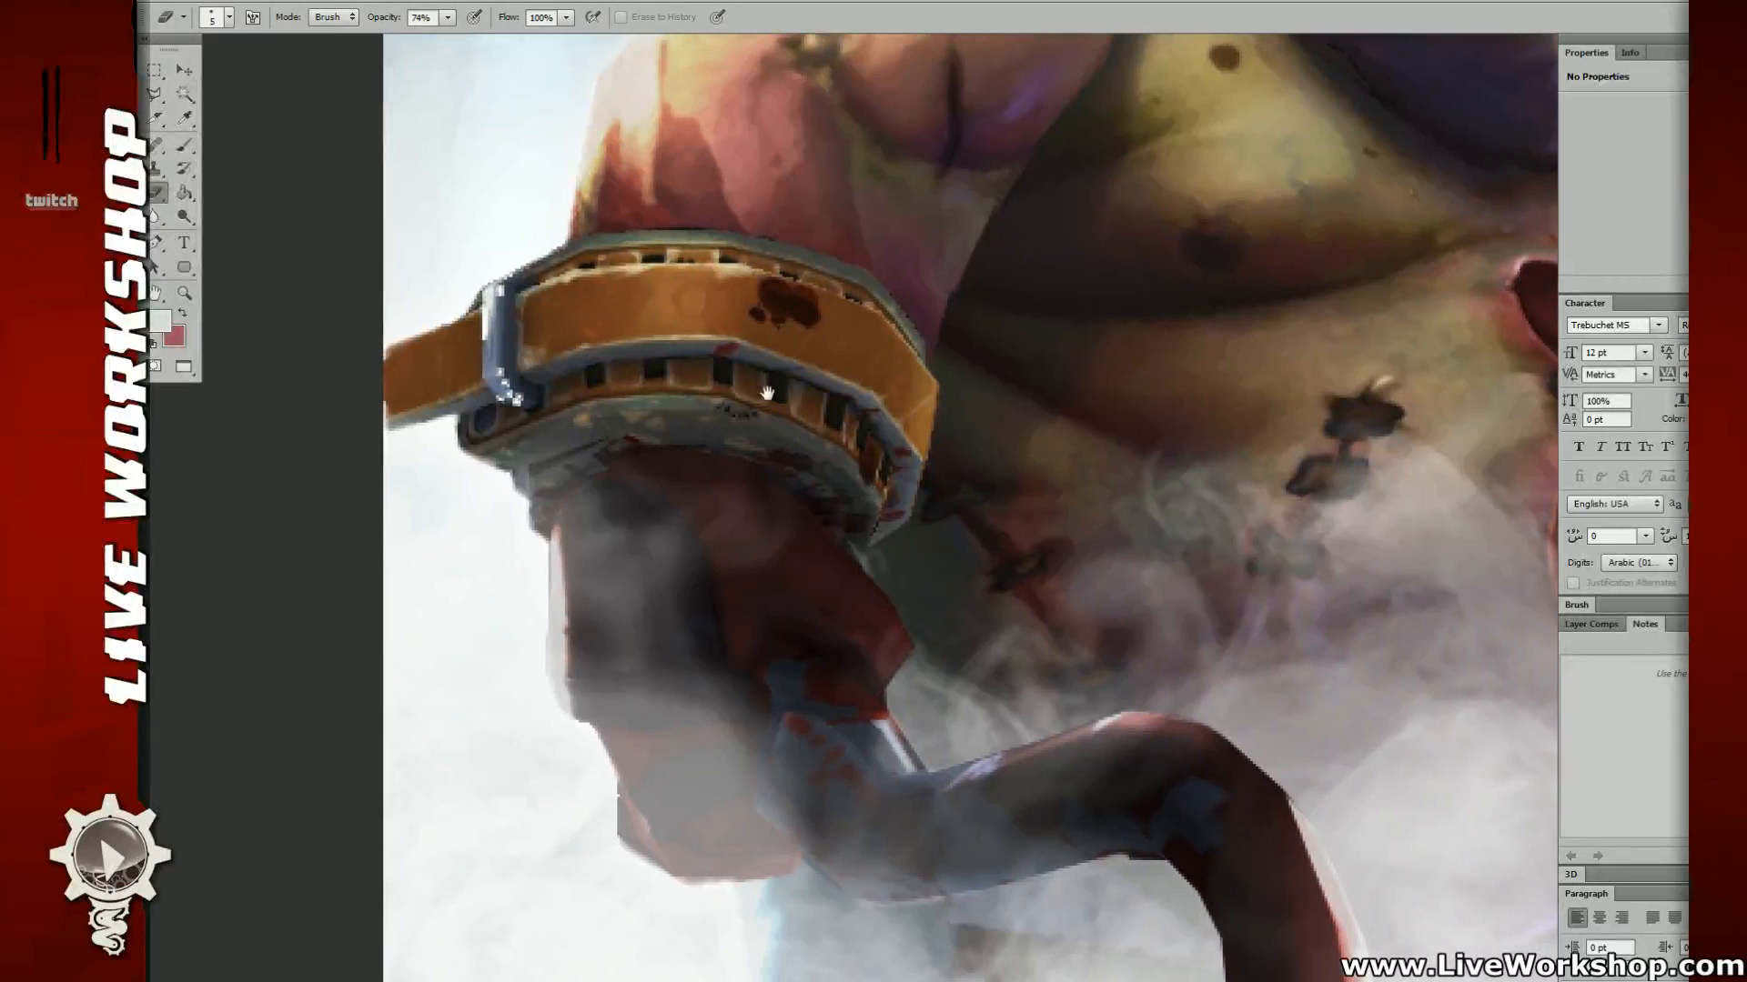
{"action": "key", "text": "ctrl+minus"}
{"action": "key", "text": "ctrl+minus"}
{"action": "mouse_move", "coordinate": [961, 444]}
{"action": "left_mouse_down"}
{"action": "mouse_move", "coordinate": [1006, 418]}
{"action": "mouse_move", "coordinate": [981, 402]}
{"action": "left_mouse_up"}
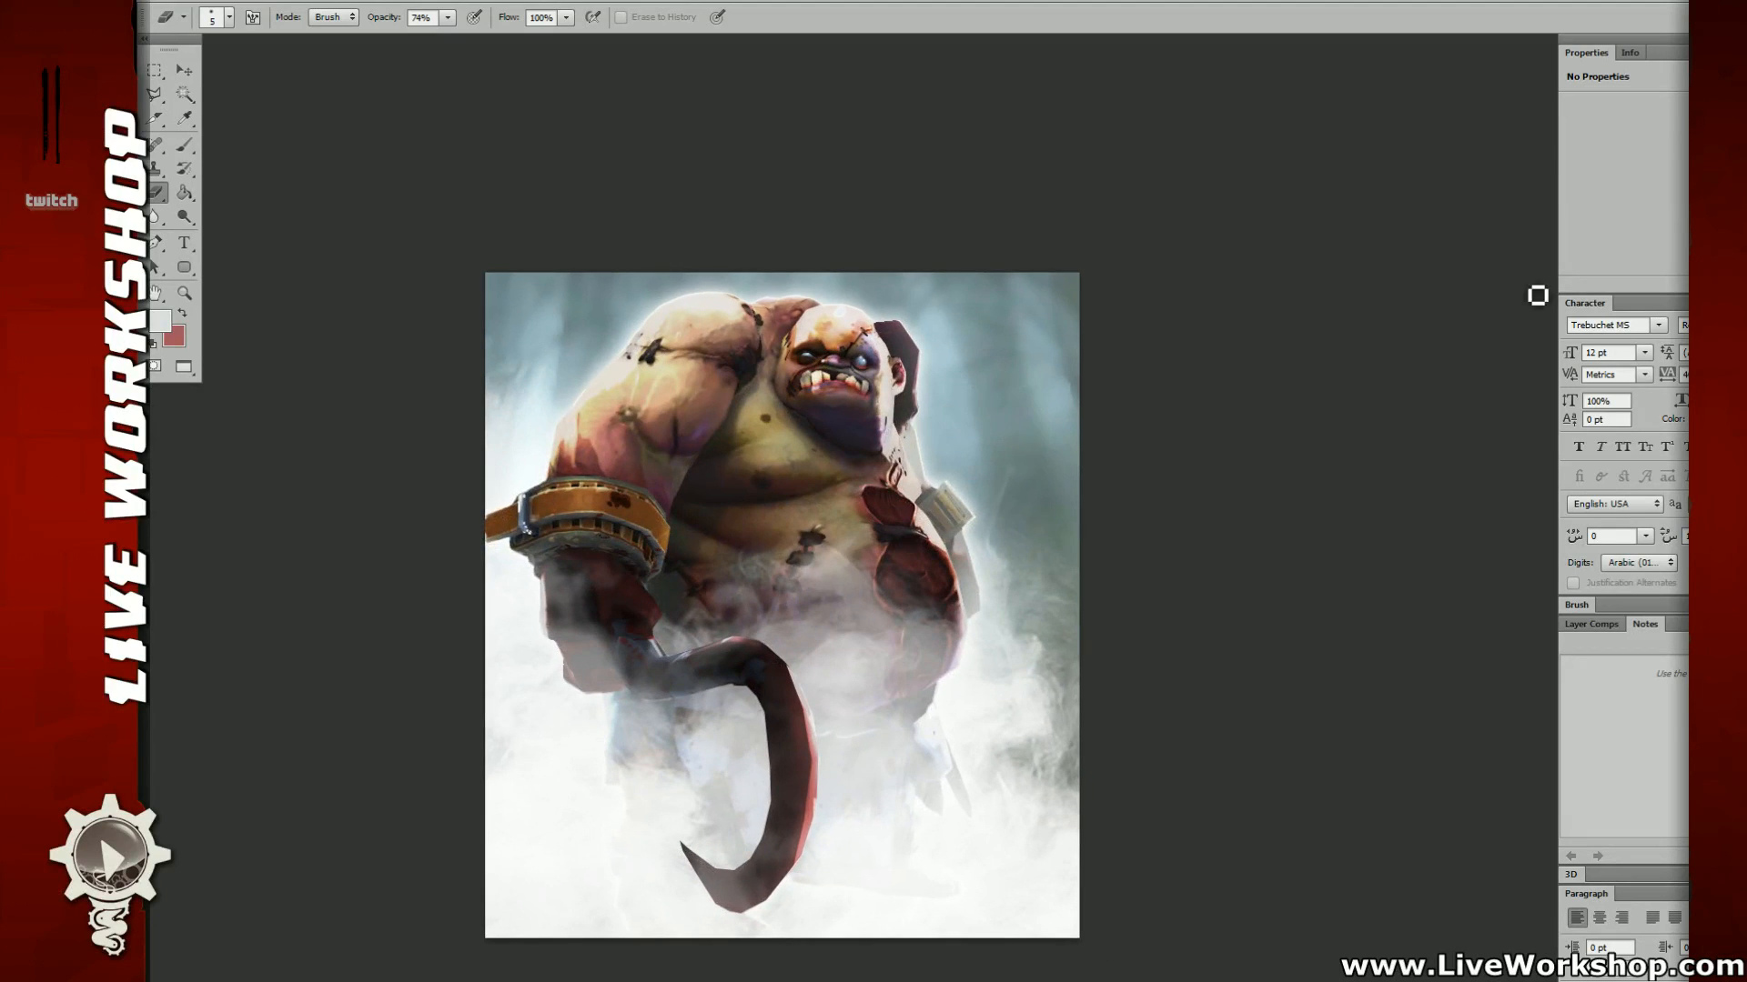
Step: Move a patch of fog up beside the butcher's raised shoulder in the upper background
{"action": "key", "text": "v"}
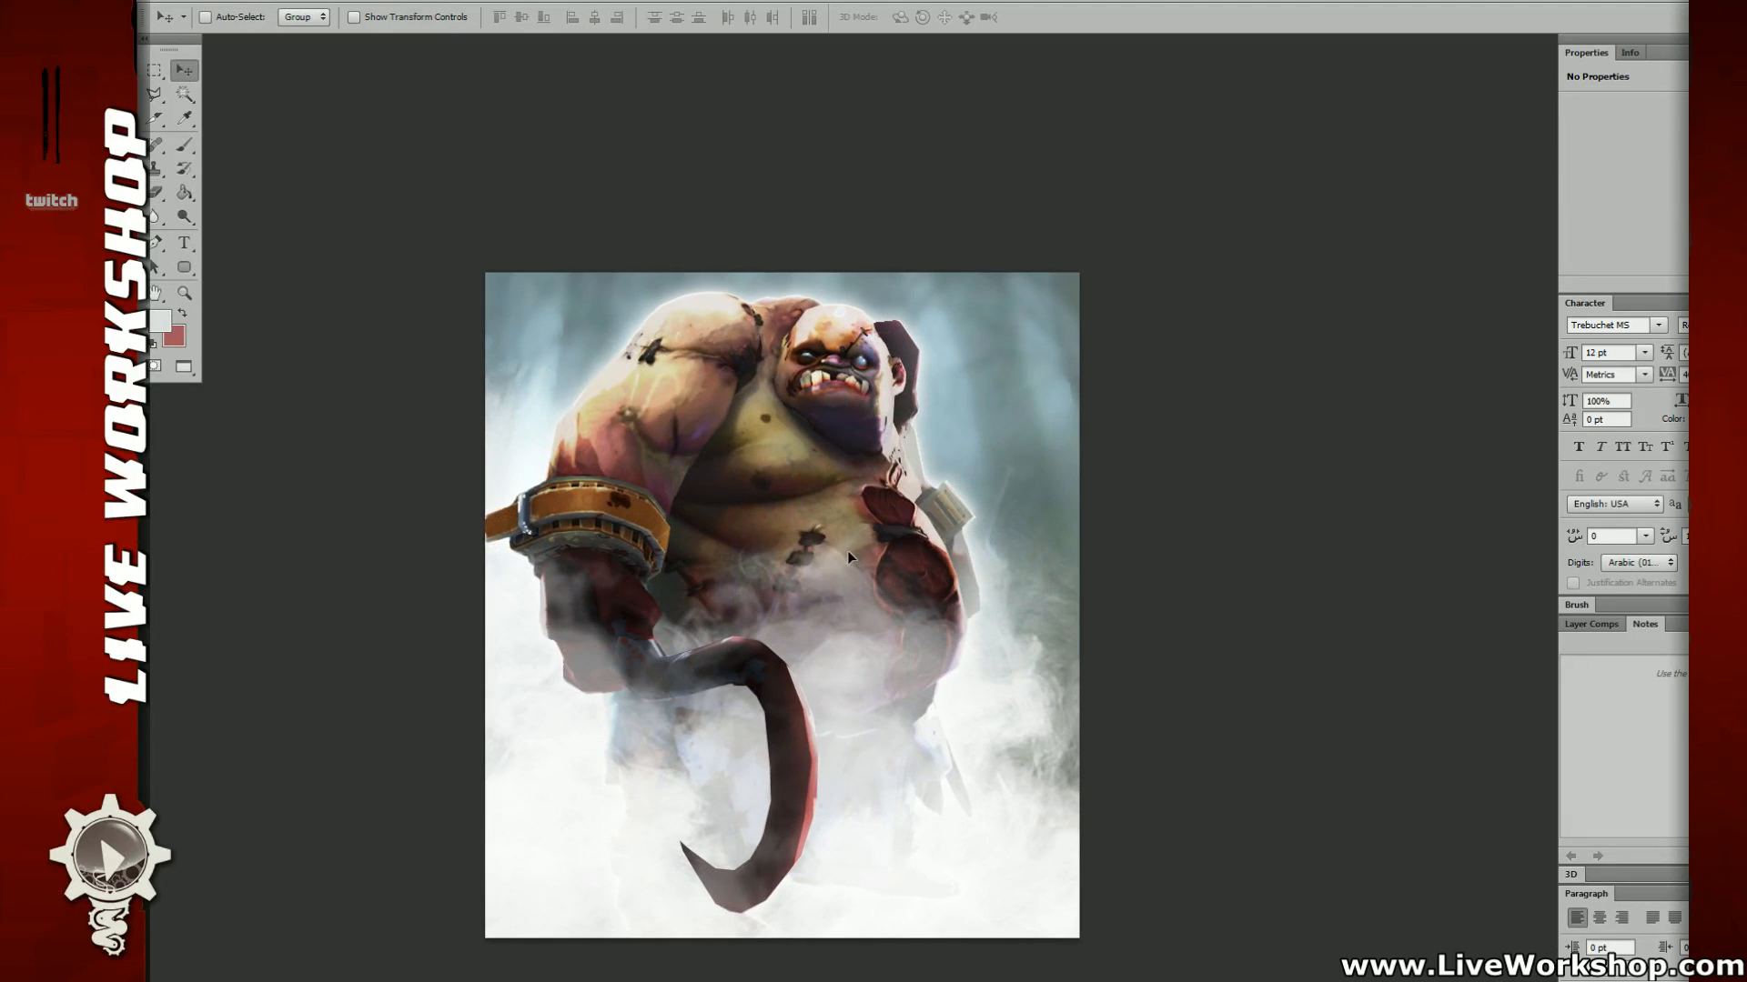
{"action": "mouse_move", "coordinate": [847, 549]}
{"action": "left_mouse_down"}
{"action": "mouse_move", "coordinate": [833, 509]}
{"action": "mouse_move", "coordinate": [810, 514]}
{"action": "mouse_move", "coordinate": [823, 592]}
{"action": "mouse_move", "coordinate": [793, 603]}
{"action": "mouse_move", "coordinate": [819, 593]}
{"action": "left_mouse_up"}
{"action": "left_click_drag", "start_coordinate": [628, 582], "coordinate": [649, 282]}
{"action": "mouse_move", "coordinate": [907, 393]}
{"action": "left_mouse_down"}
{"action": "mouse_move", "coordinate": [946, 422]}
{"action": "mouse_move", "coordinate": [1001, 418]}
{"action": "mouse_move", "coordinate": [935, 382]}
{"action": "left_mouse_up"}
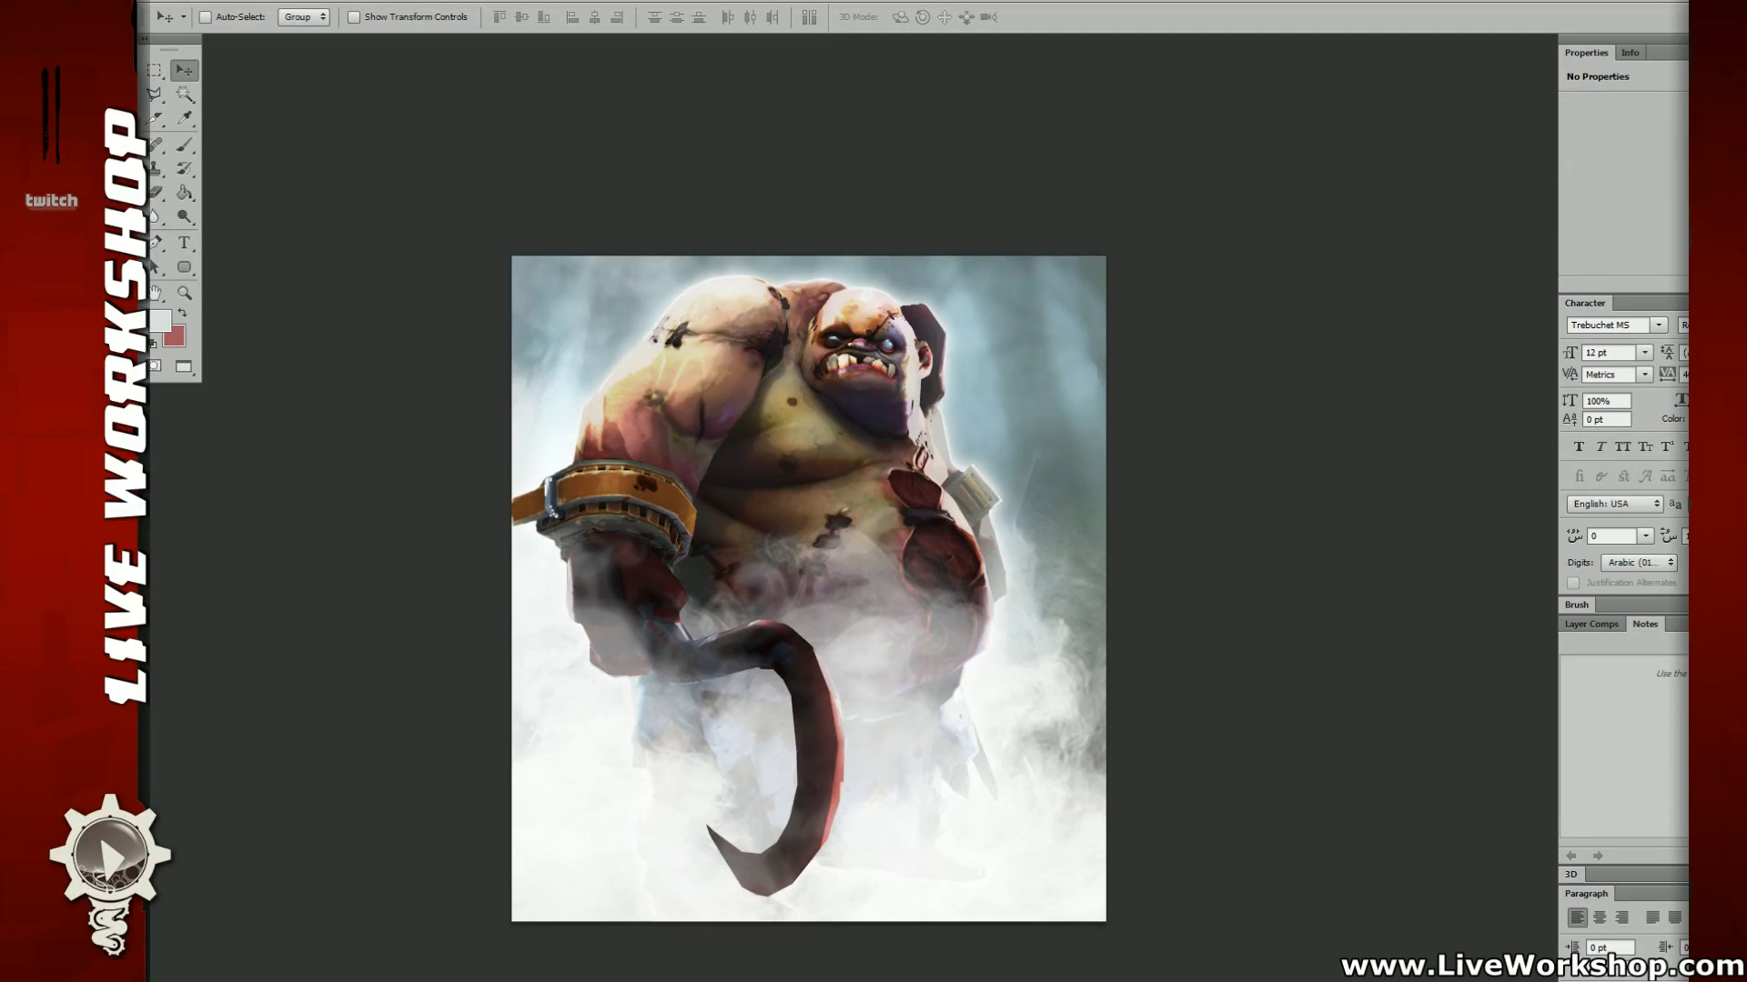
Step: Set the foreground colour to a pale yellow
{"action": "key", "text": "g"}
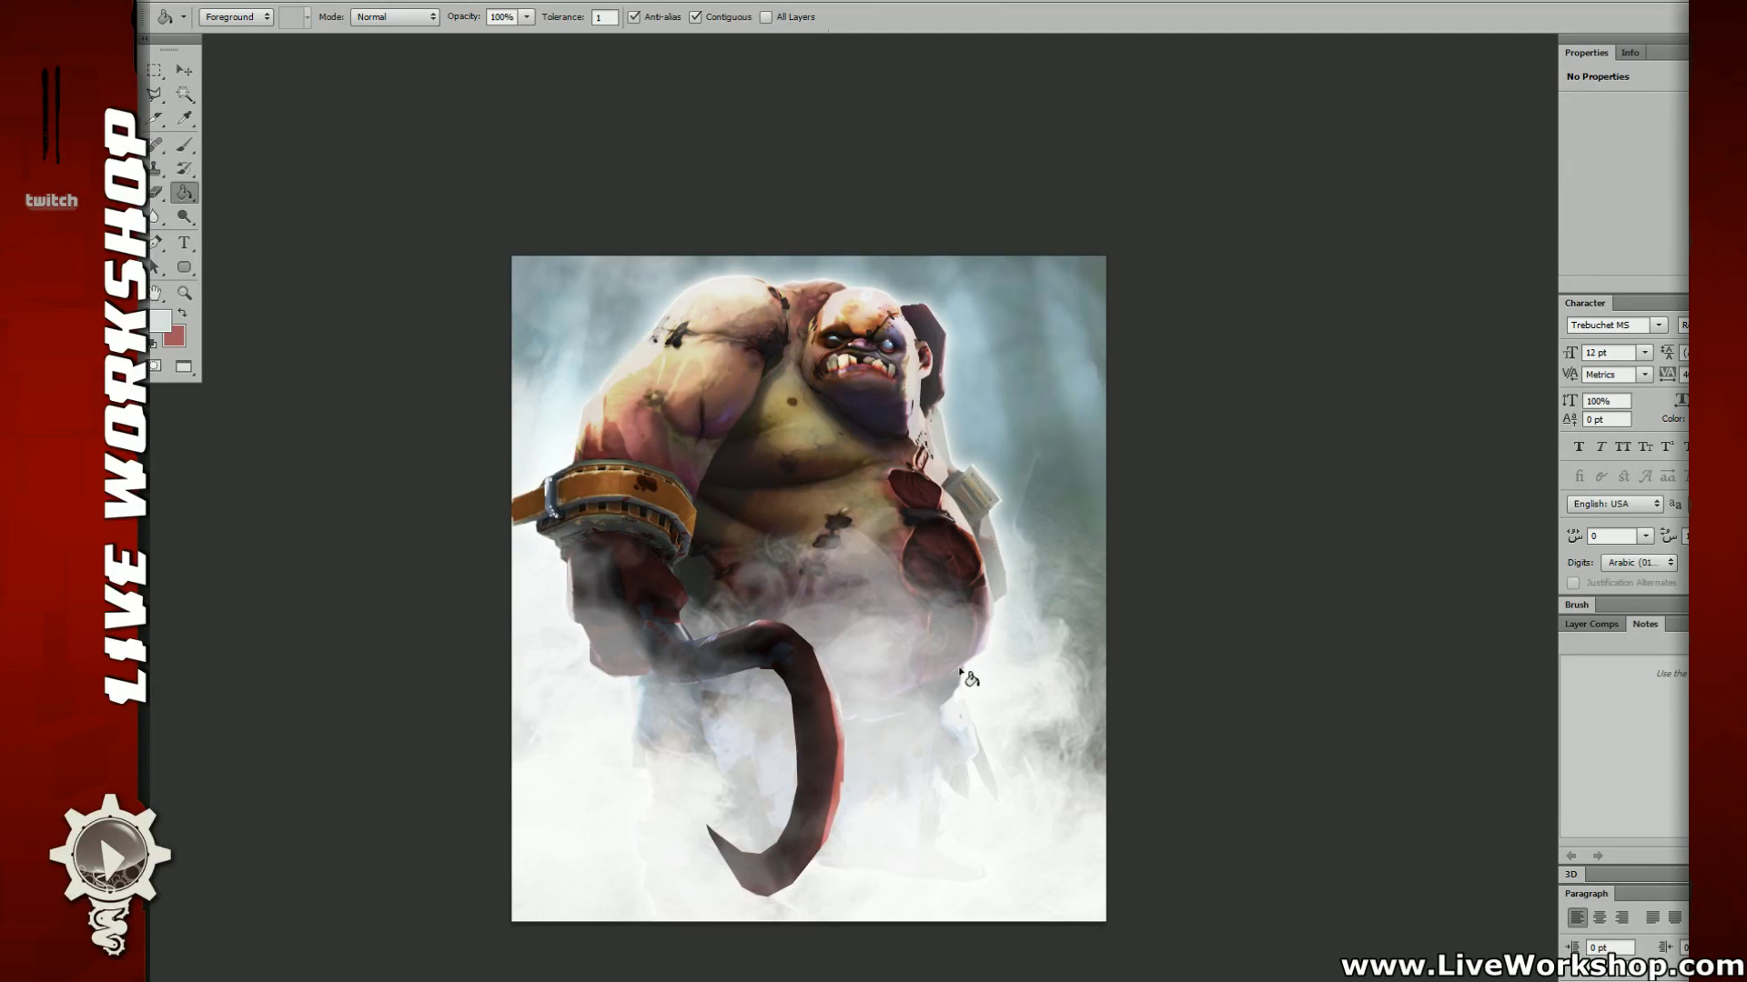
{"action": "left_click", "coordinate": [162, 313]}
{"action": "left_click_drag", "start_coordinate": [1385, 314], "coordinate": [1389, 348]}
{"action": "left_click", "coordinate": [1174, 133]}
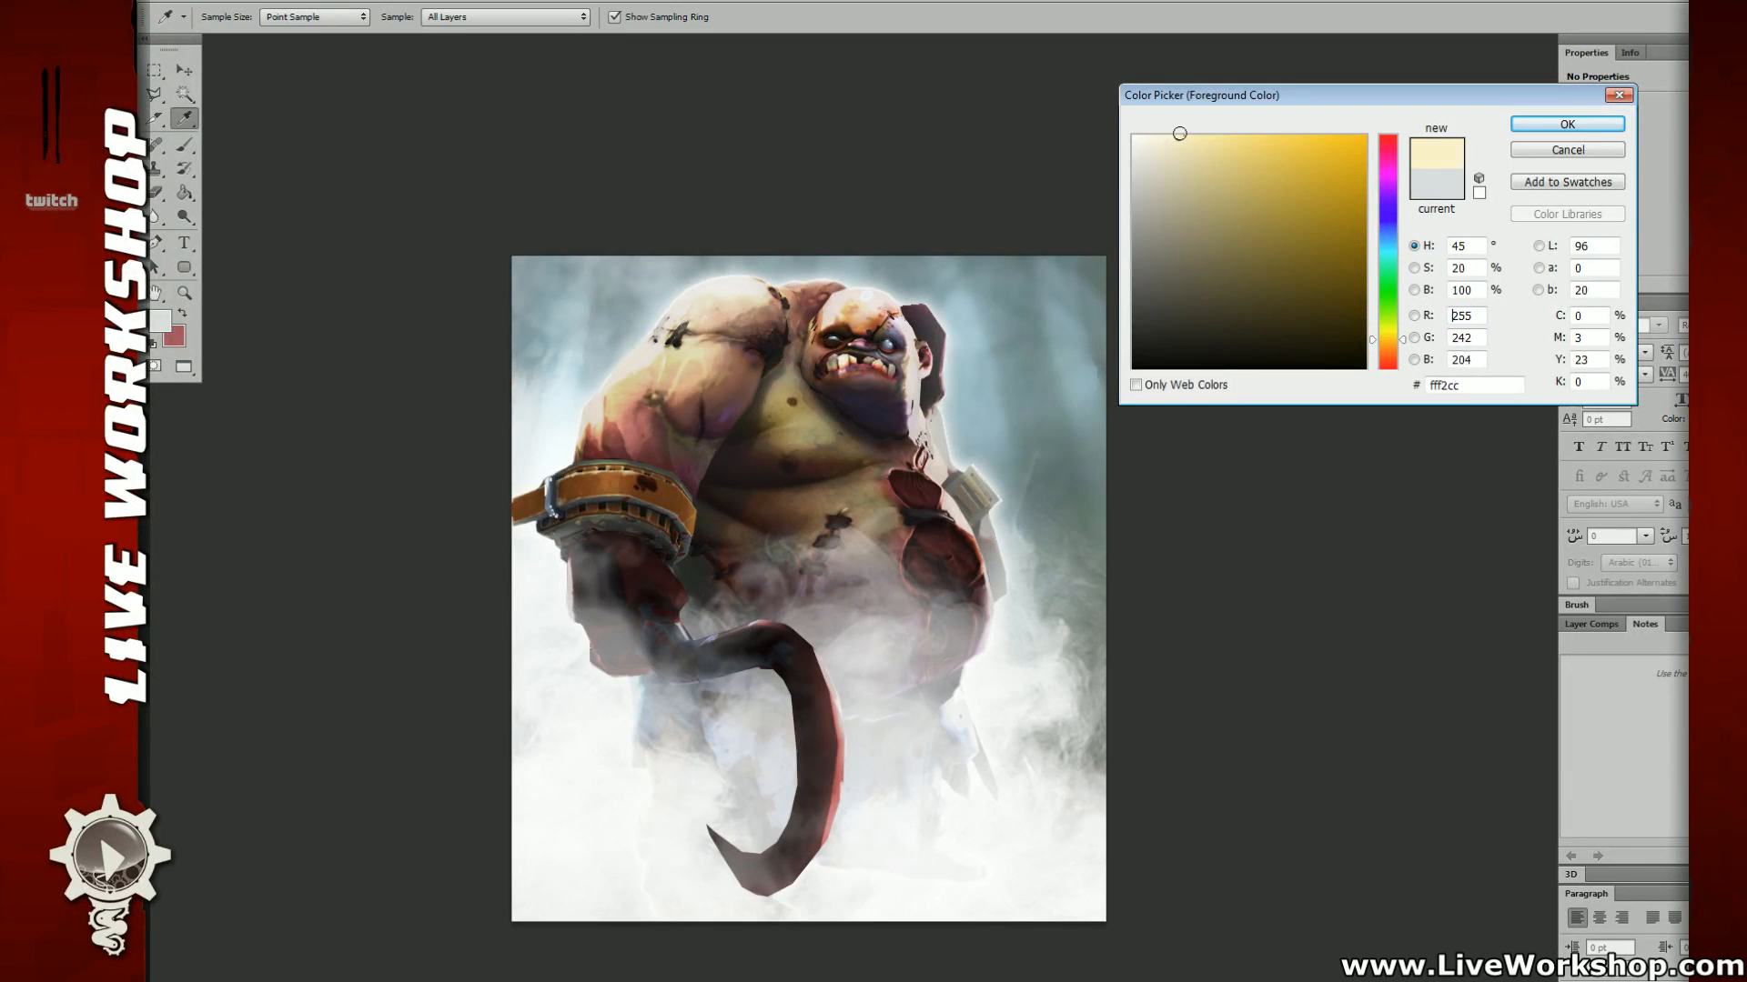
{"action": "left_click", "coordinate": [1561, 128]}
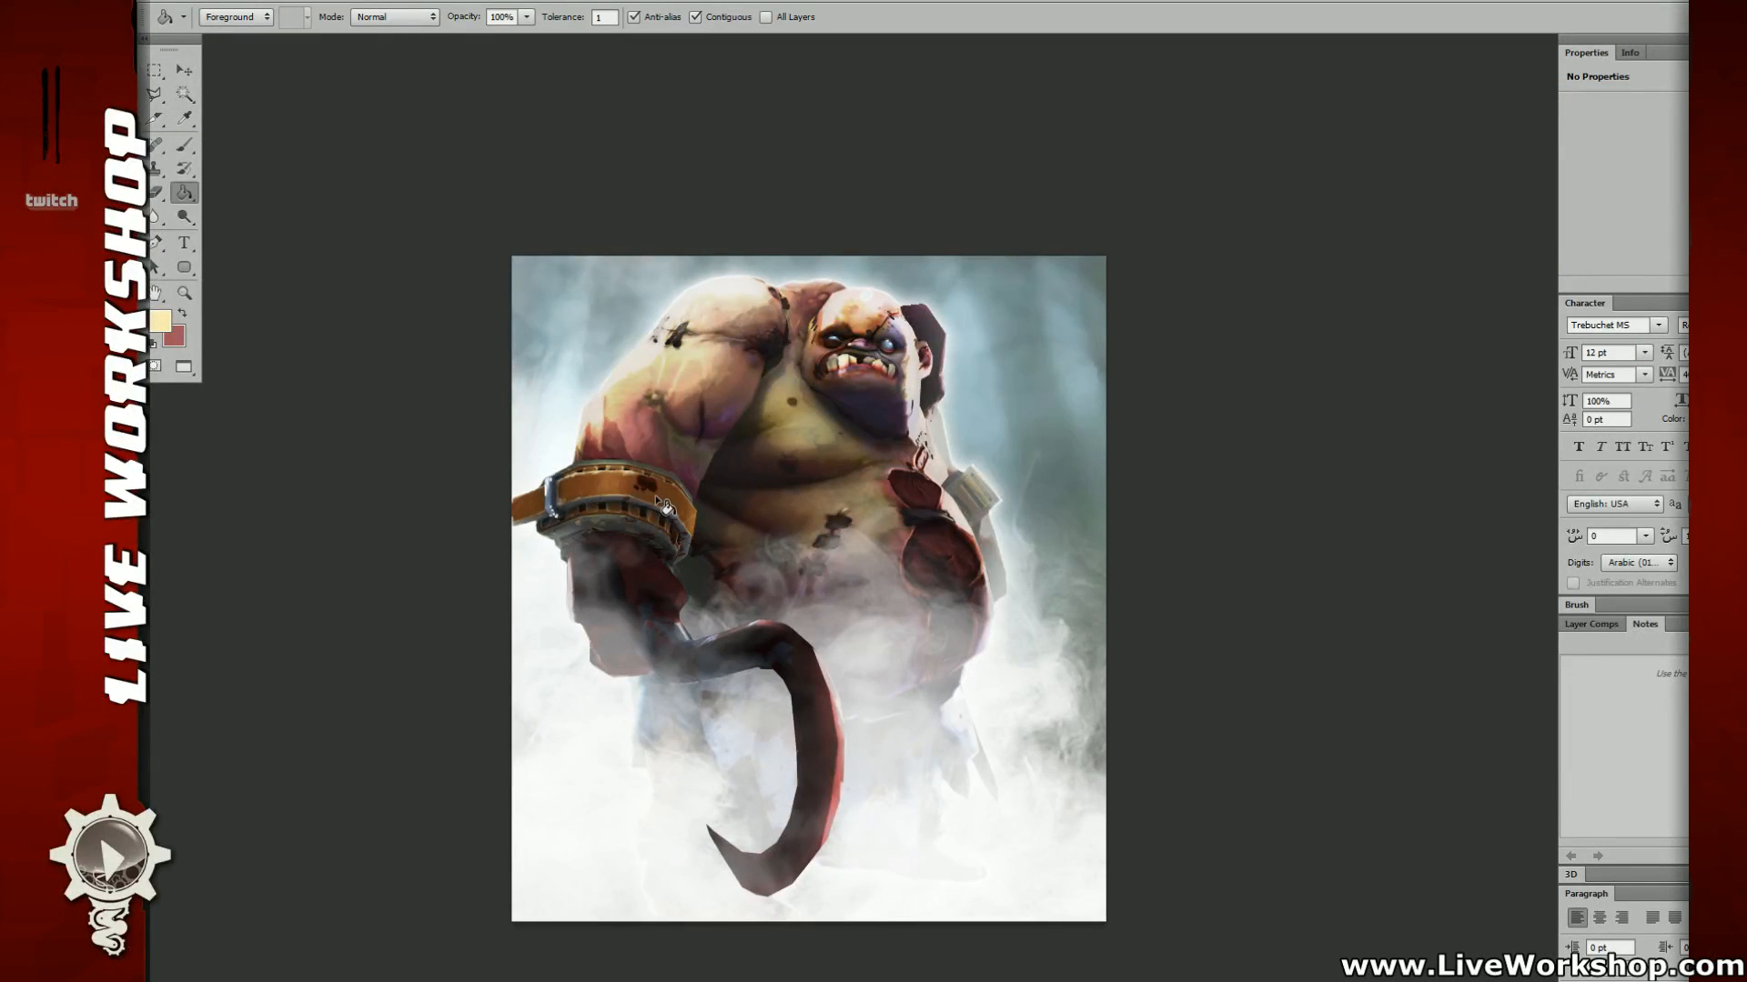
Step: Draw a diagonal gradient across the canvas running from red at the lower left to pale yellow at the upper right
{"action": "key", "text": "shift+g"}
{"action": "key", "text": "shift+g"}
{"action": "key", "text": "shift+g"}
{"action": "key", "text": "shift+g"}
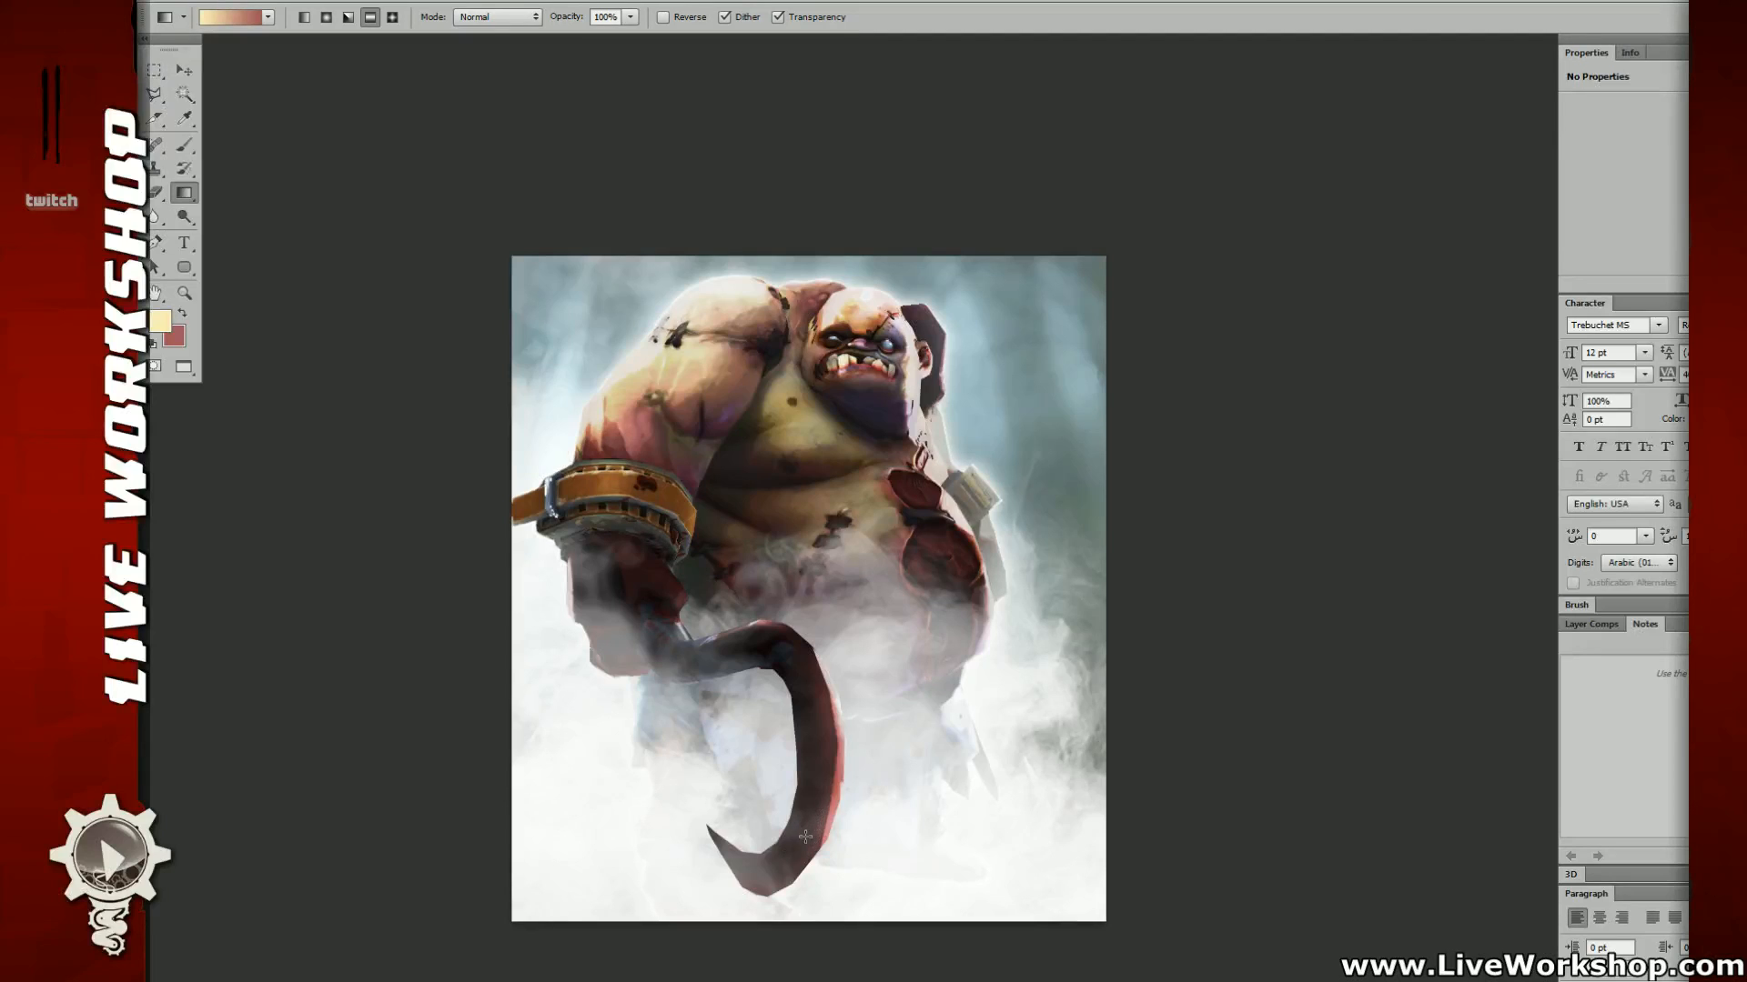
{"action": "left_click_drag", "start_coordinate": [668, 861], "coordinate": [860, 270]}
{"action": "key", "text": "ctrl+z"}
{"action": "key", "text": "x"}
{"action": "left_click_drag", "start_coordinate": [628, 864], "coordinate": [887, 296]}
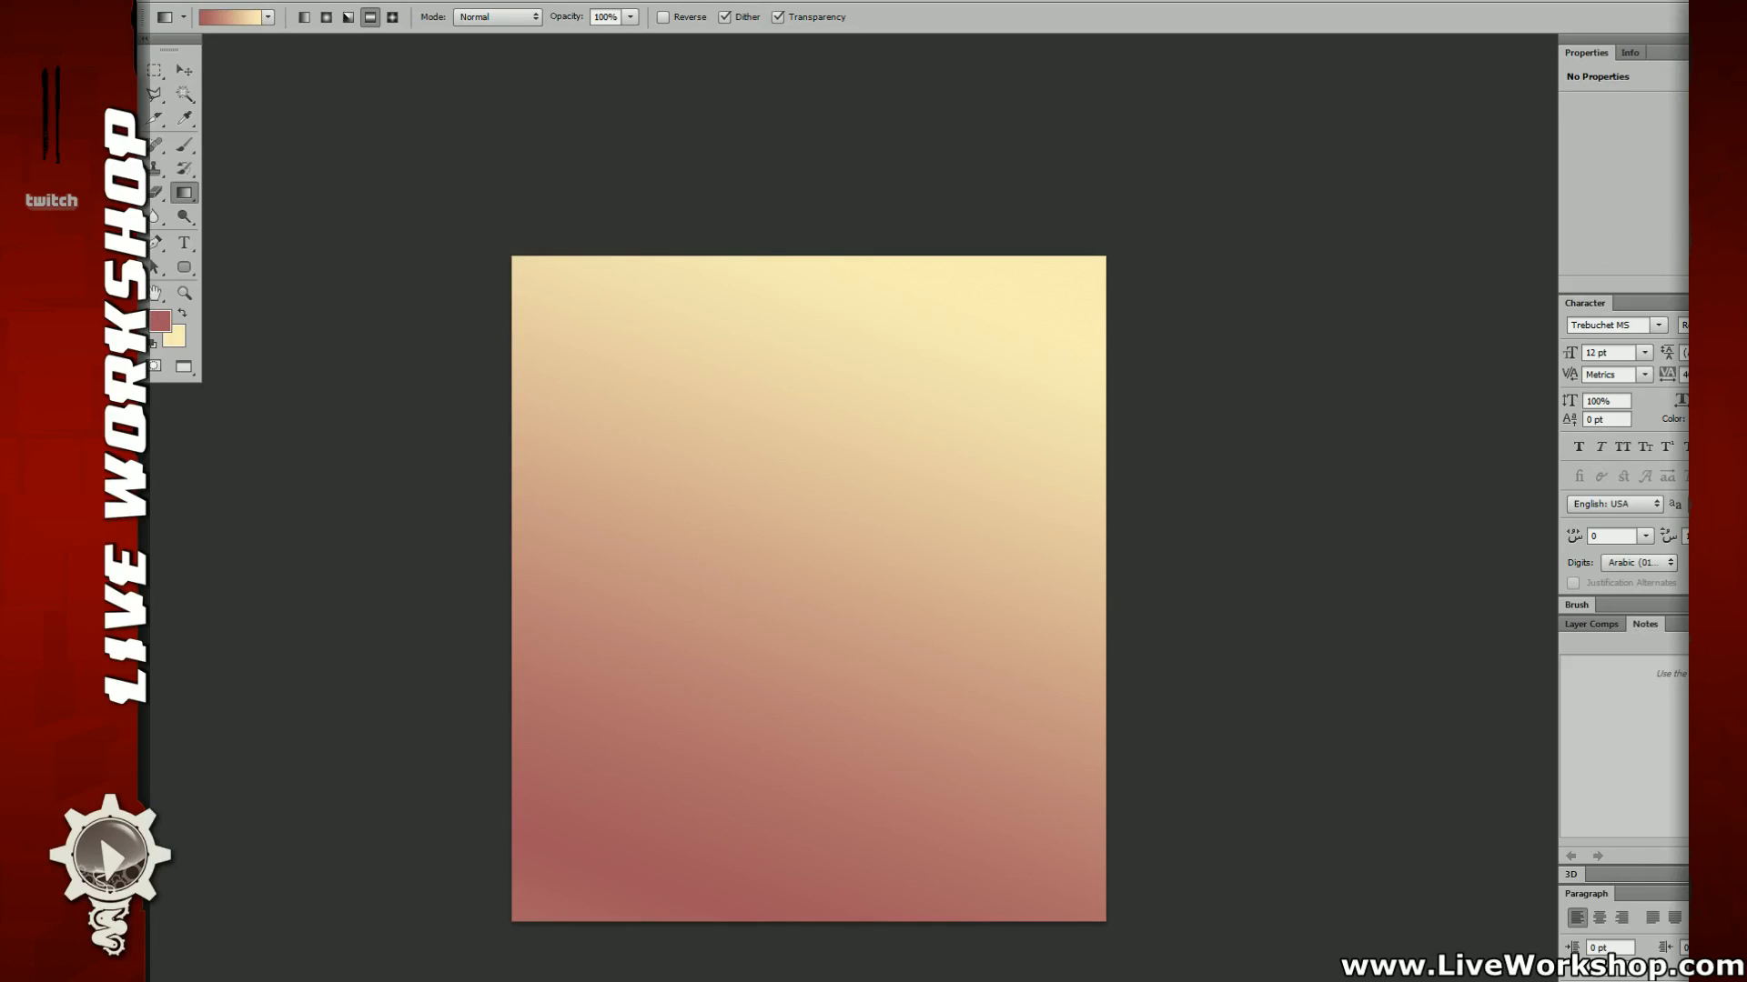
Step: Compare blend modes for the gradient layer, set it to Lighter Color and strongly reduce its opacity
{"action": "key", "text": "Escape"}
{"action": "scroll", "coordinate": [1546, 425], "scroll_direction": "down", "scroll_amount": 6}
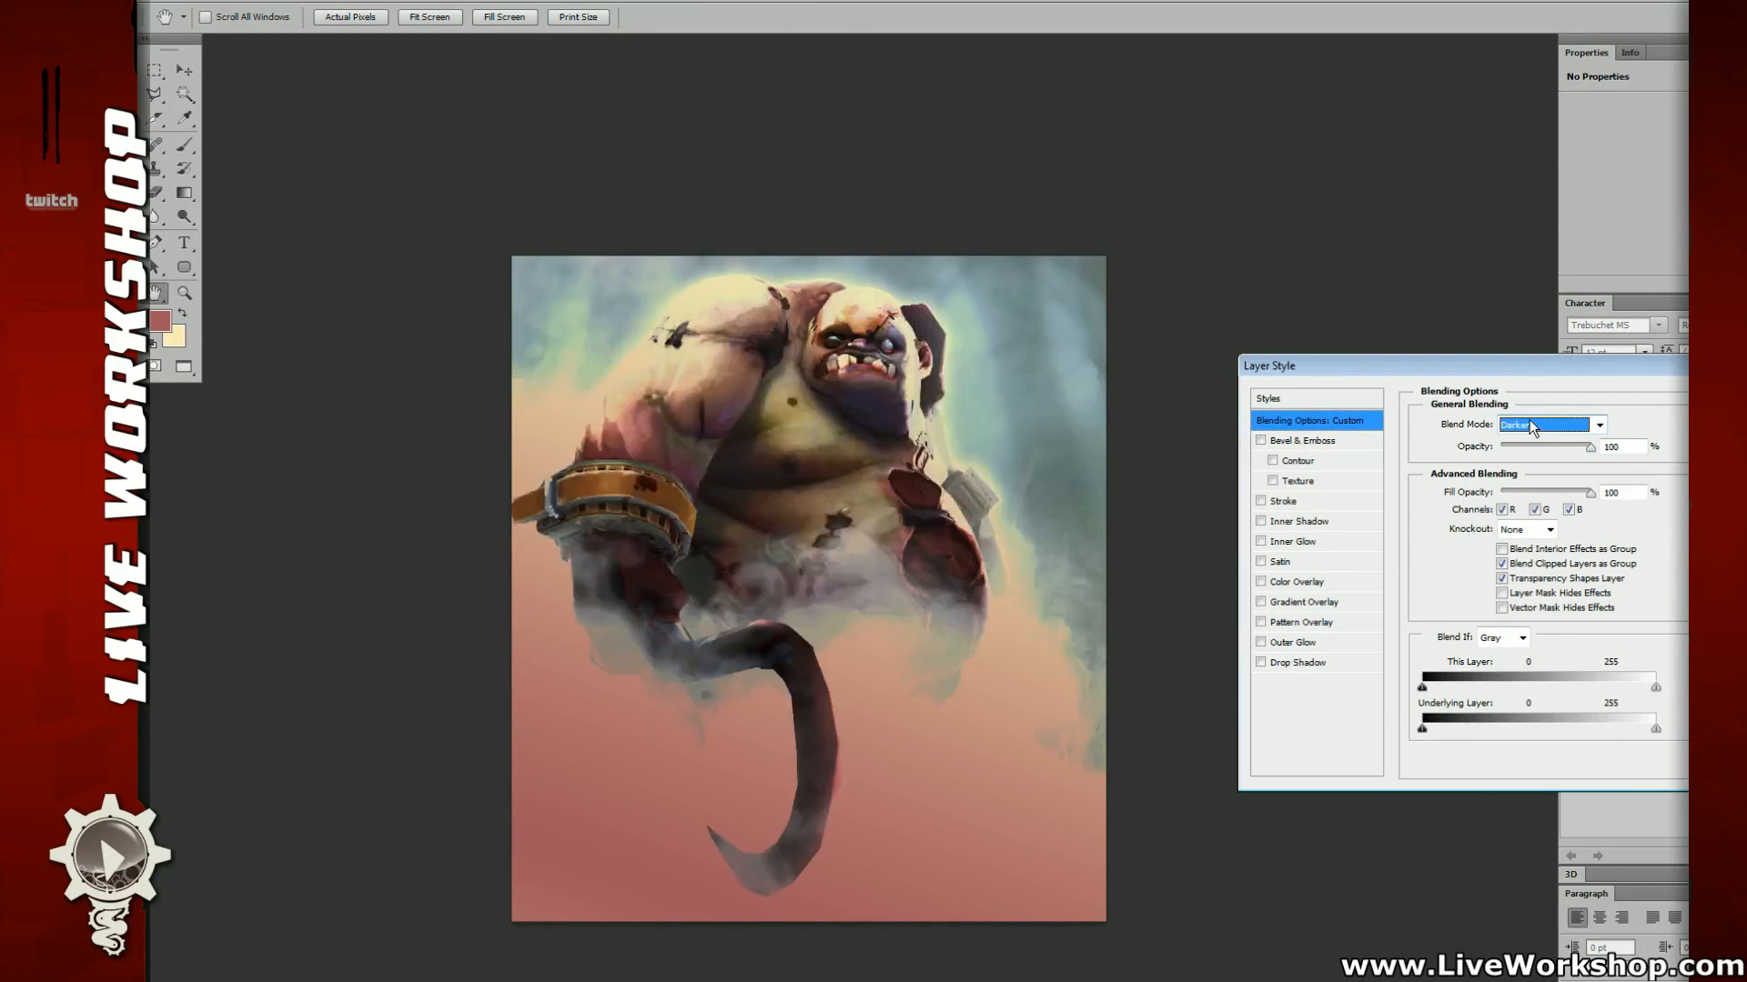
{"action": "scroll", "coordinate": [1536, 424], "scroll_direction": "down", "scroll_amount": 3}
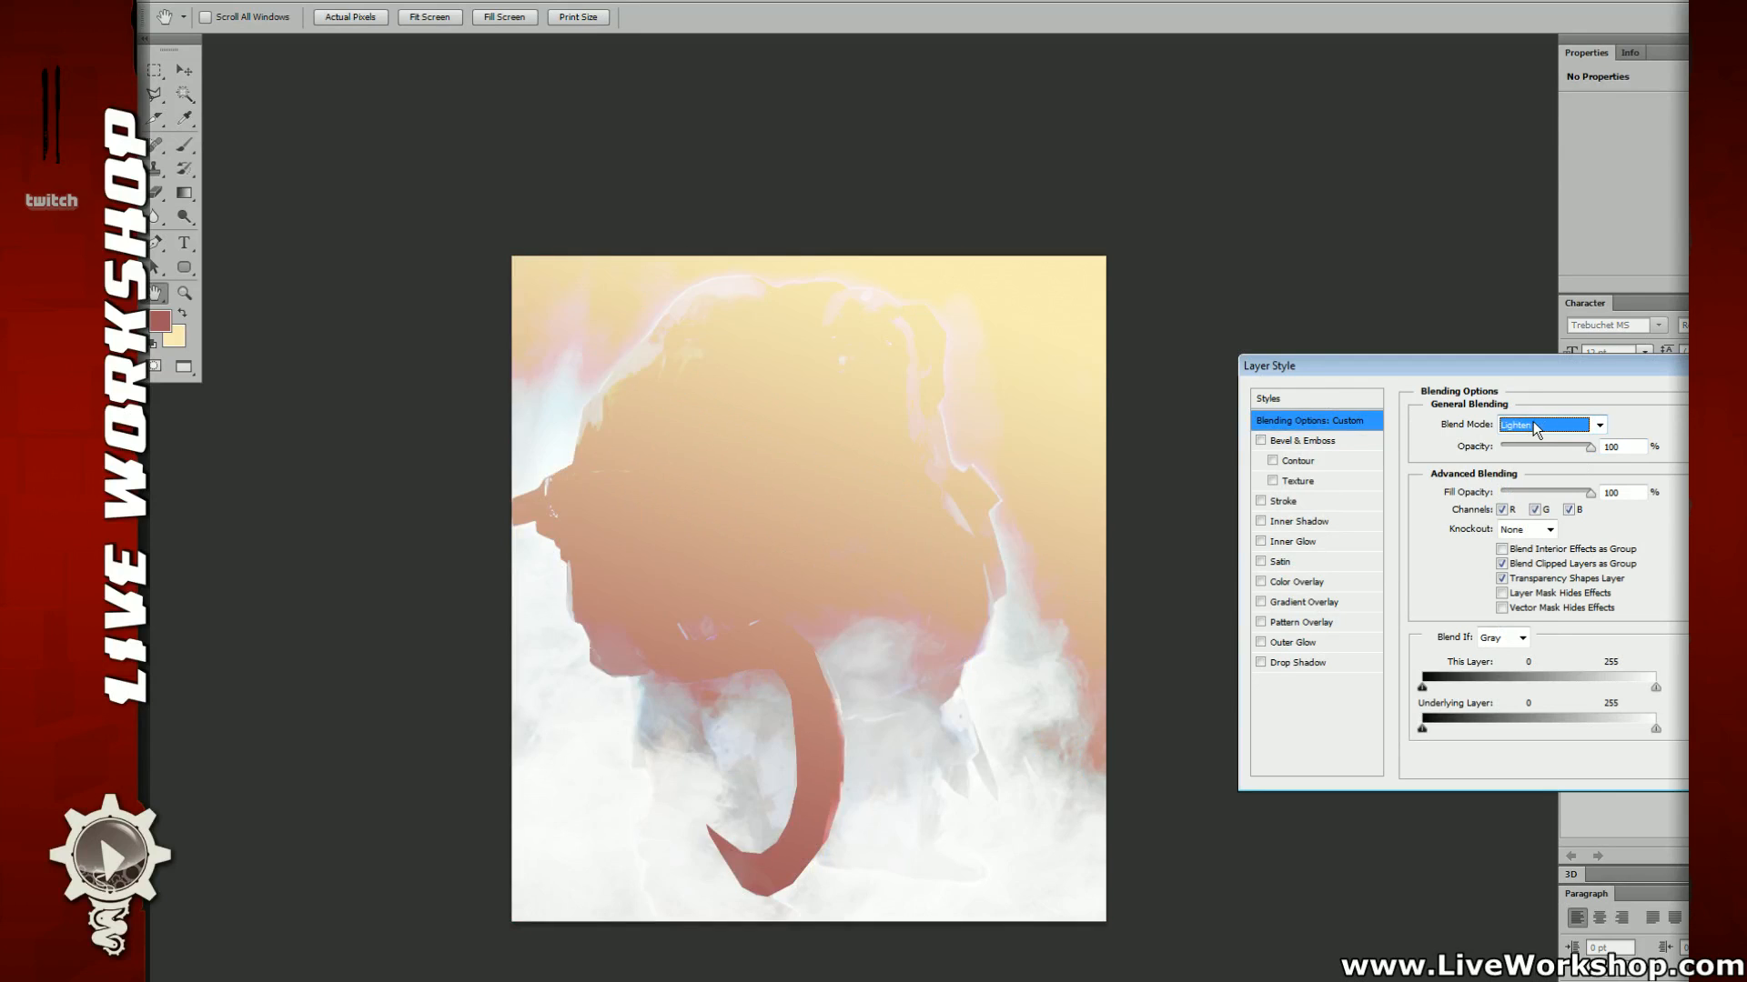
{"action": "scroll", "coordinate": [1537, 426], "scroll_direction": "up", "scroll_amount": 1}
{"action": "scroll", "coordinate": [1536, 429], "scroll_direction": "down", "scroll_amount": 2}
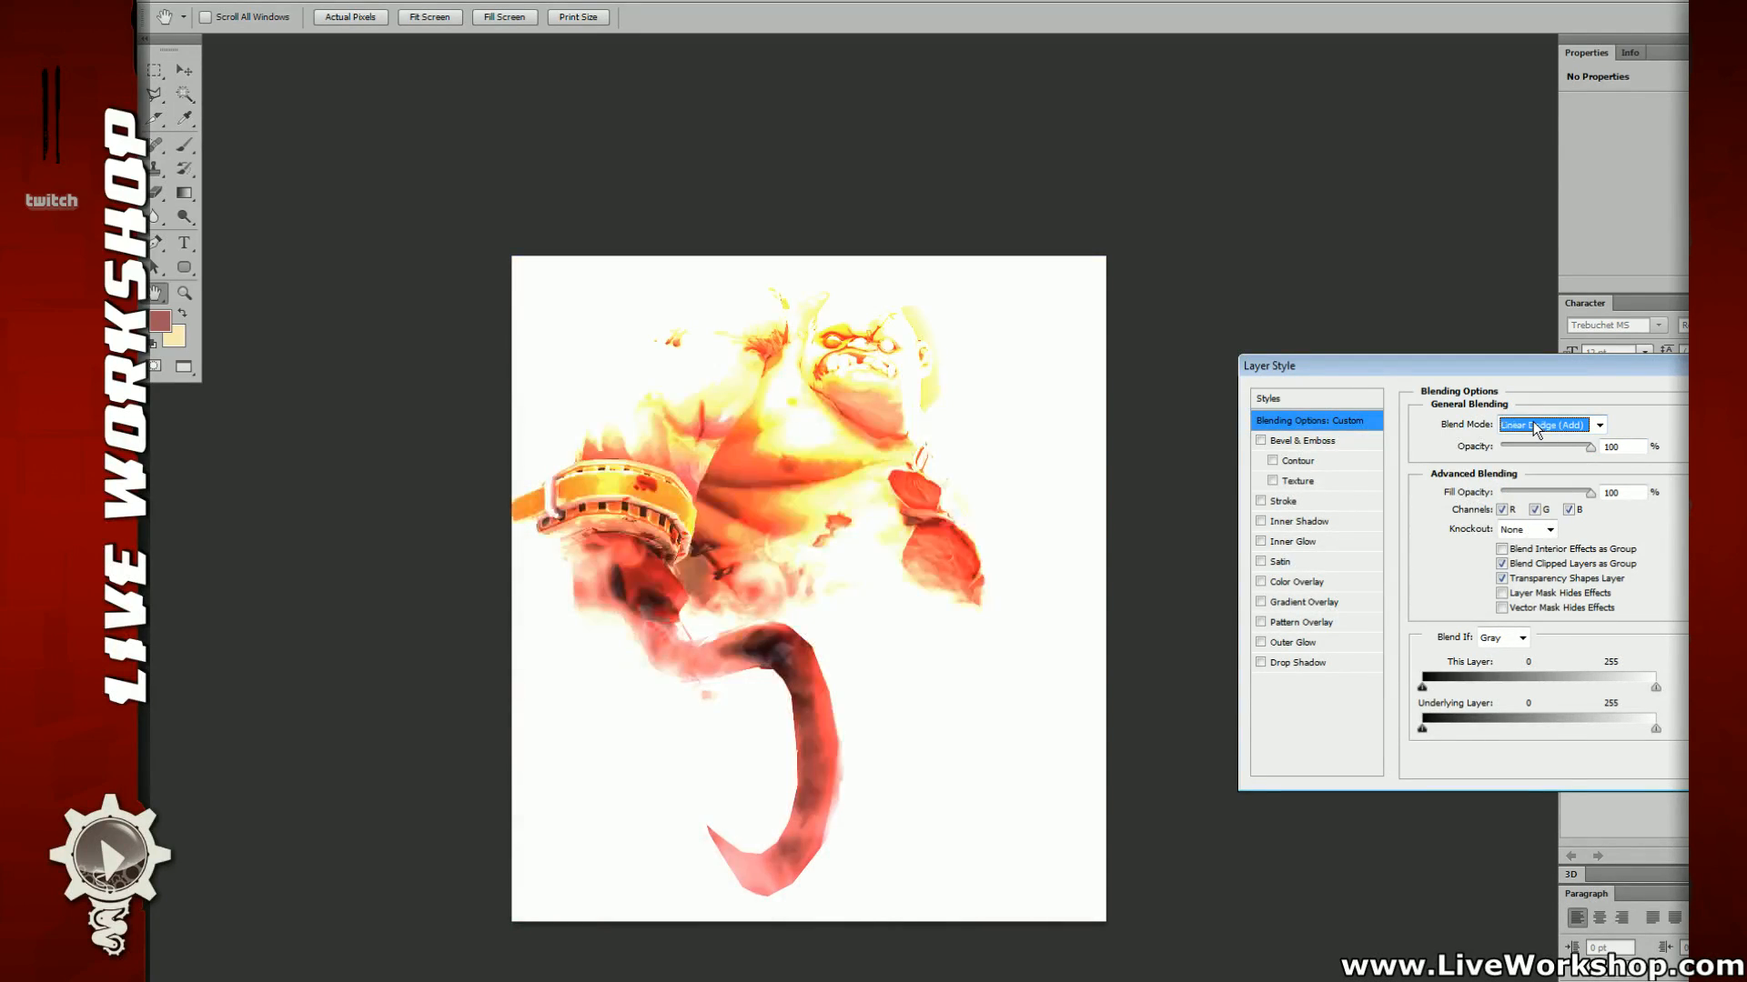
{"action": "mouse_move", "coordinate": [1539, 445]}
{"action": "left_mouse_down"}
{"action": "mouse_move", "coordinate": [1493, 451]}
{"action": "mouse_move", "coordinate": [1517, 459]}
{"action": "left_mouse_up"}
{"action": "scroll", "coordinate": [1539, 430], "scroll_direction": "down", "scroll_amount": 1}
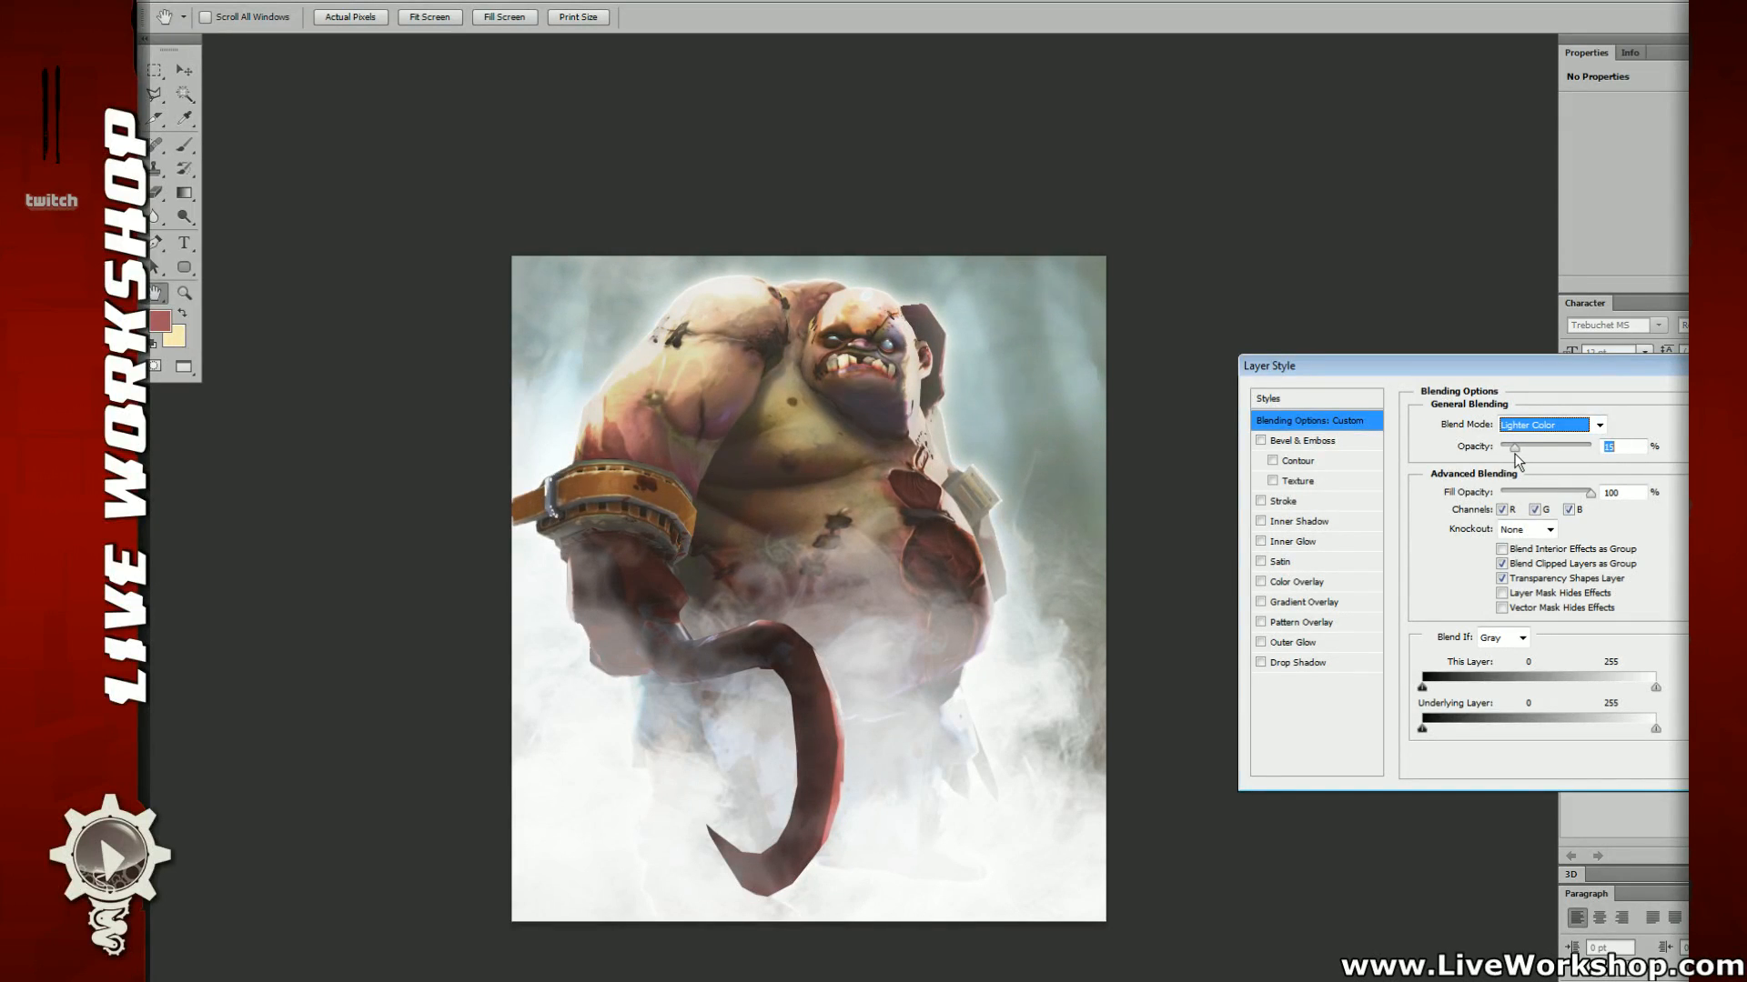
{"action": "key", "text": "Return"}
{"action": "key", "text": "g"}
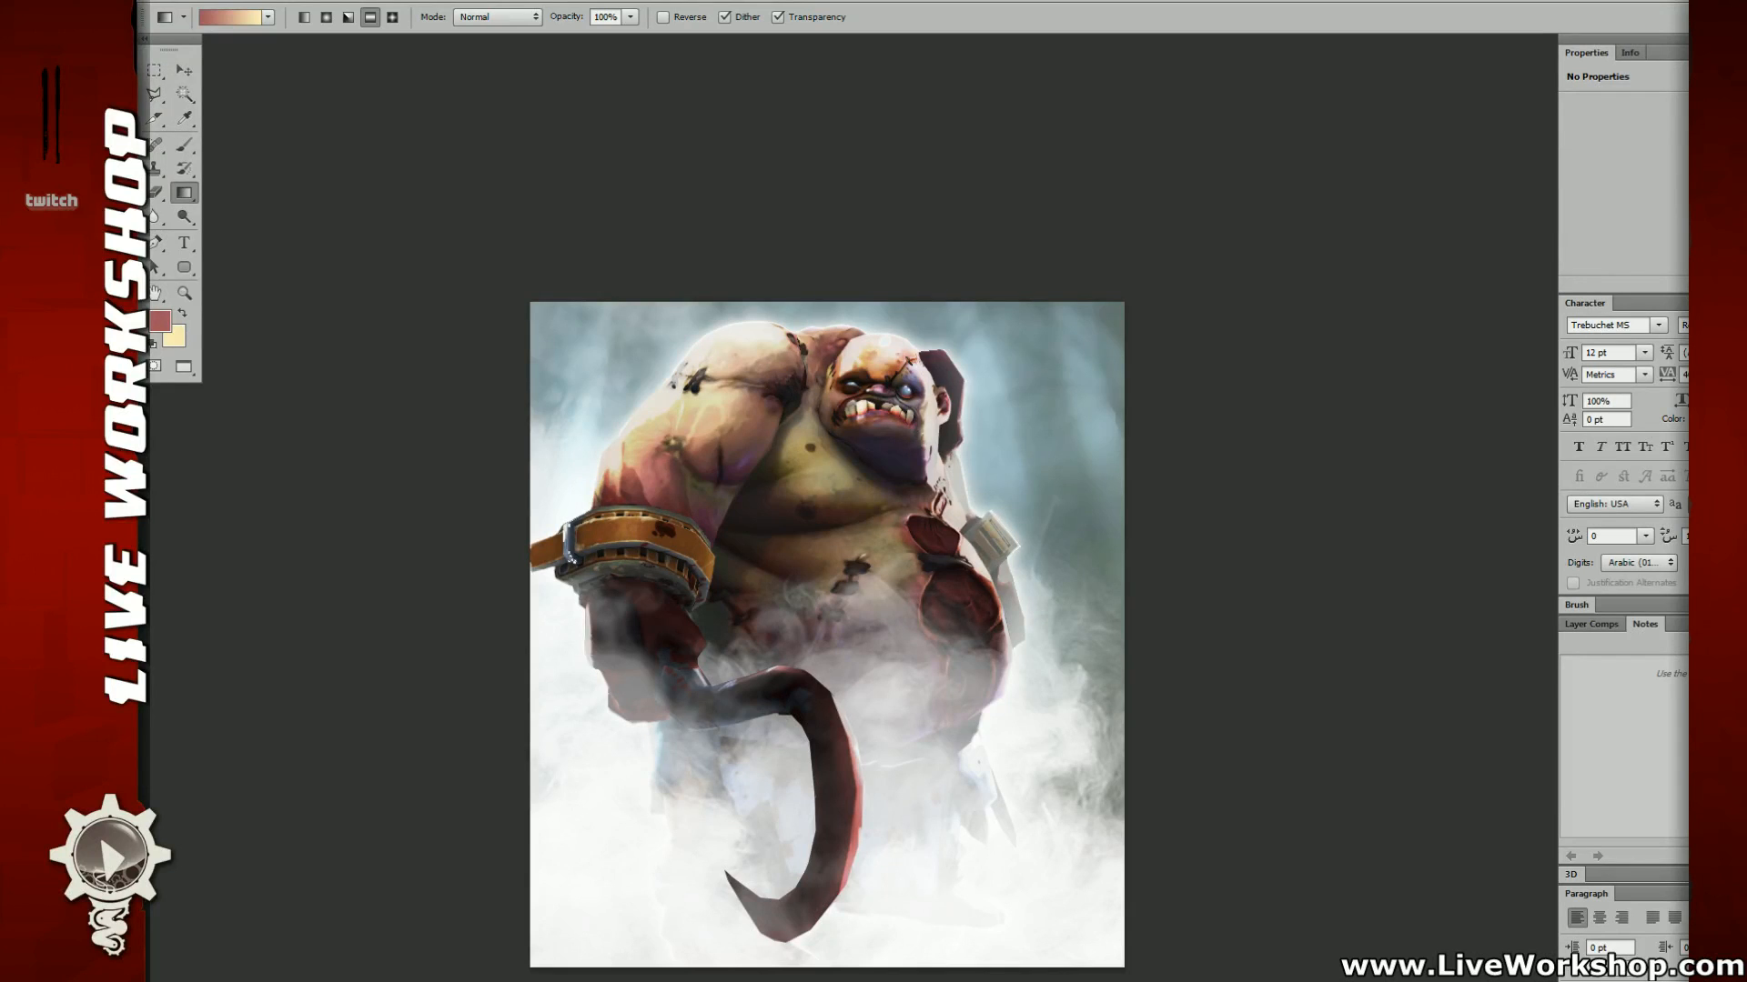
Step: Outline a polygonal shadow selection from the side of the butcher's head down his chest and belly, back across his lower jaw
{"action": "key", "text": "l"}
{"action": "key", "text": "ctrl+plus"}
{"action": "key", "text": "ctrl+plus"}
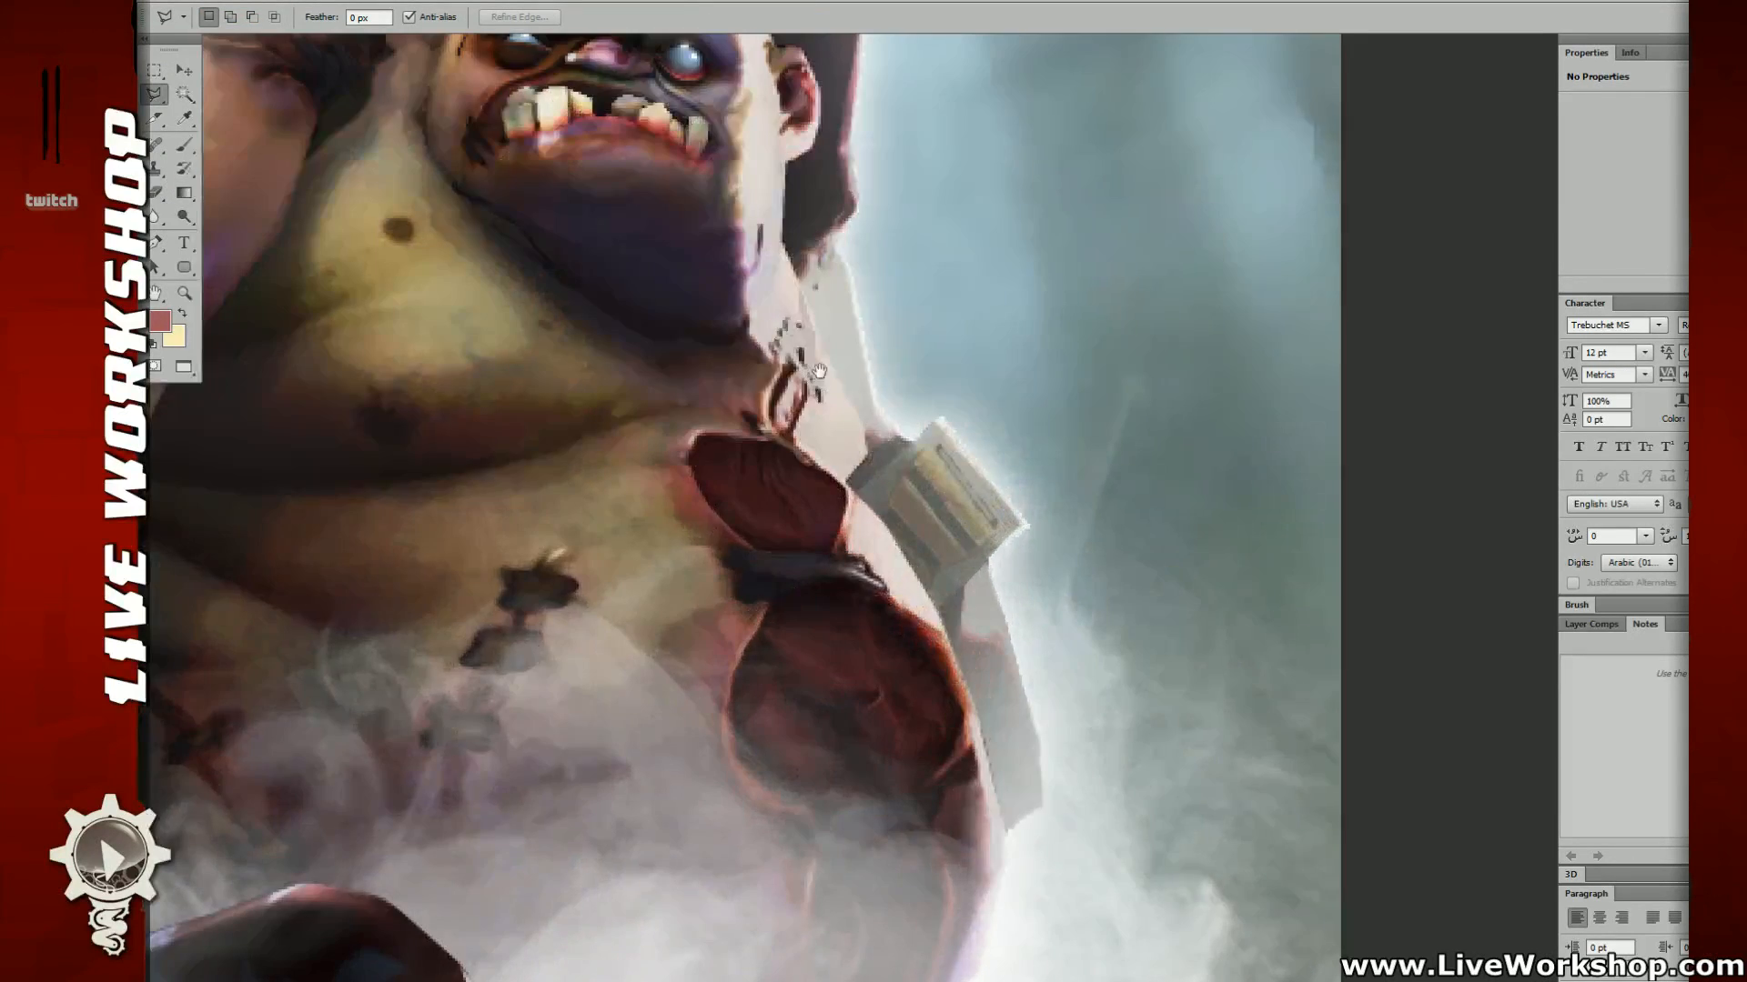
{"action": "left_click_drag", "start_coordinate": [714, 215], "coordinate": [1041, 472]}
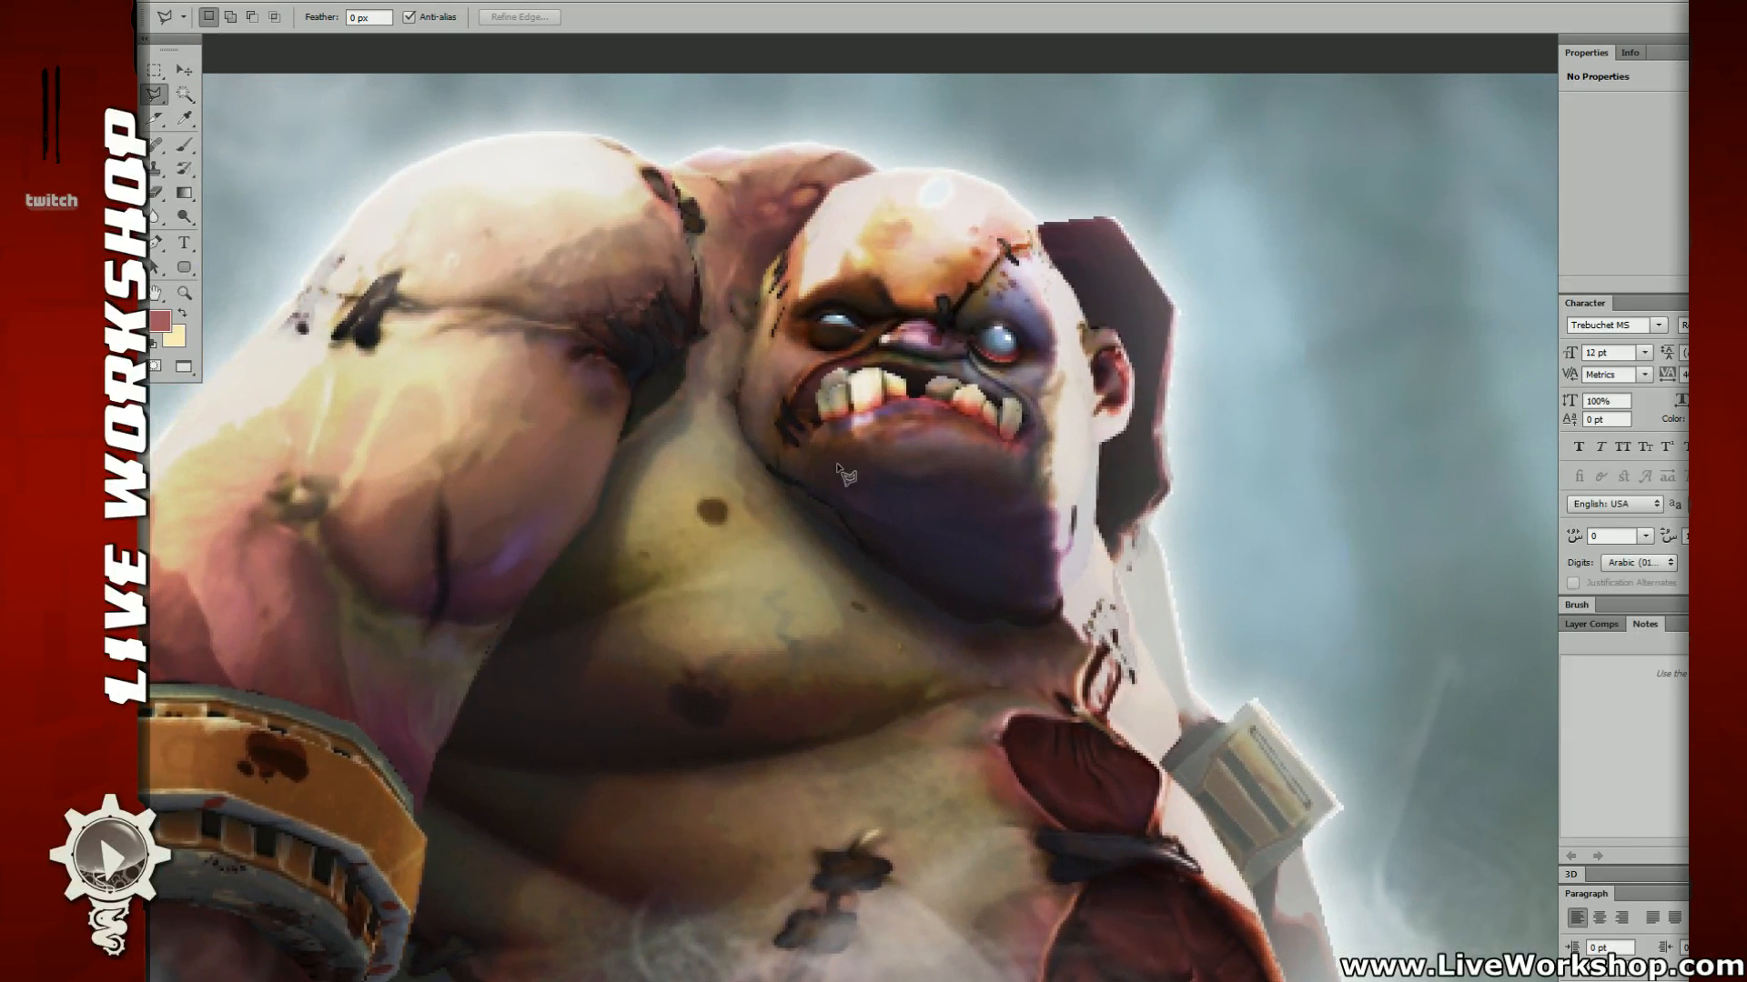
{"action": "left_click_drag", "start_coordinate": [836, 439], "coordinate": [938, 358]}
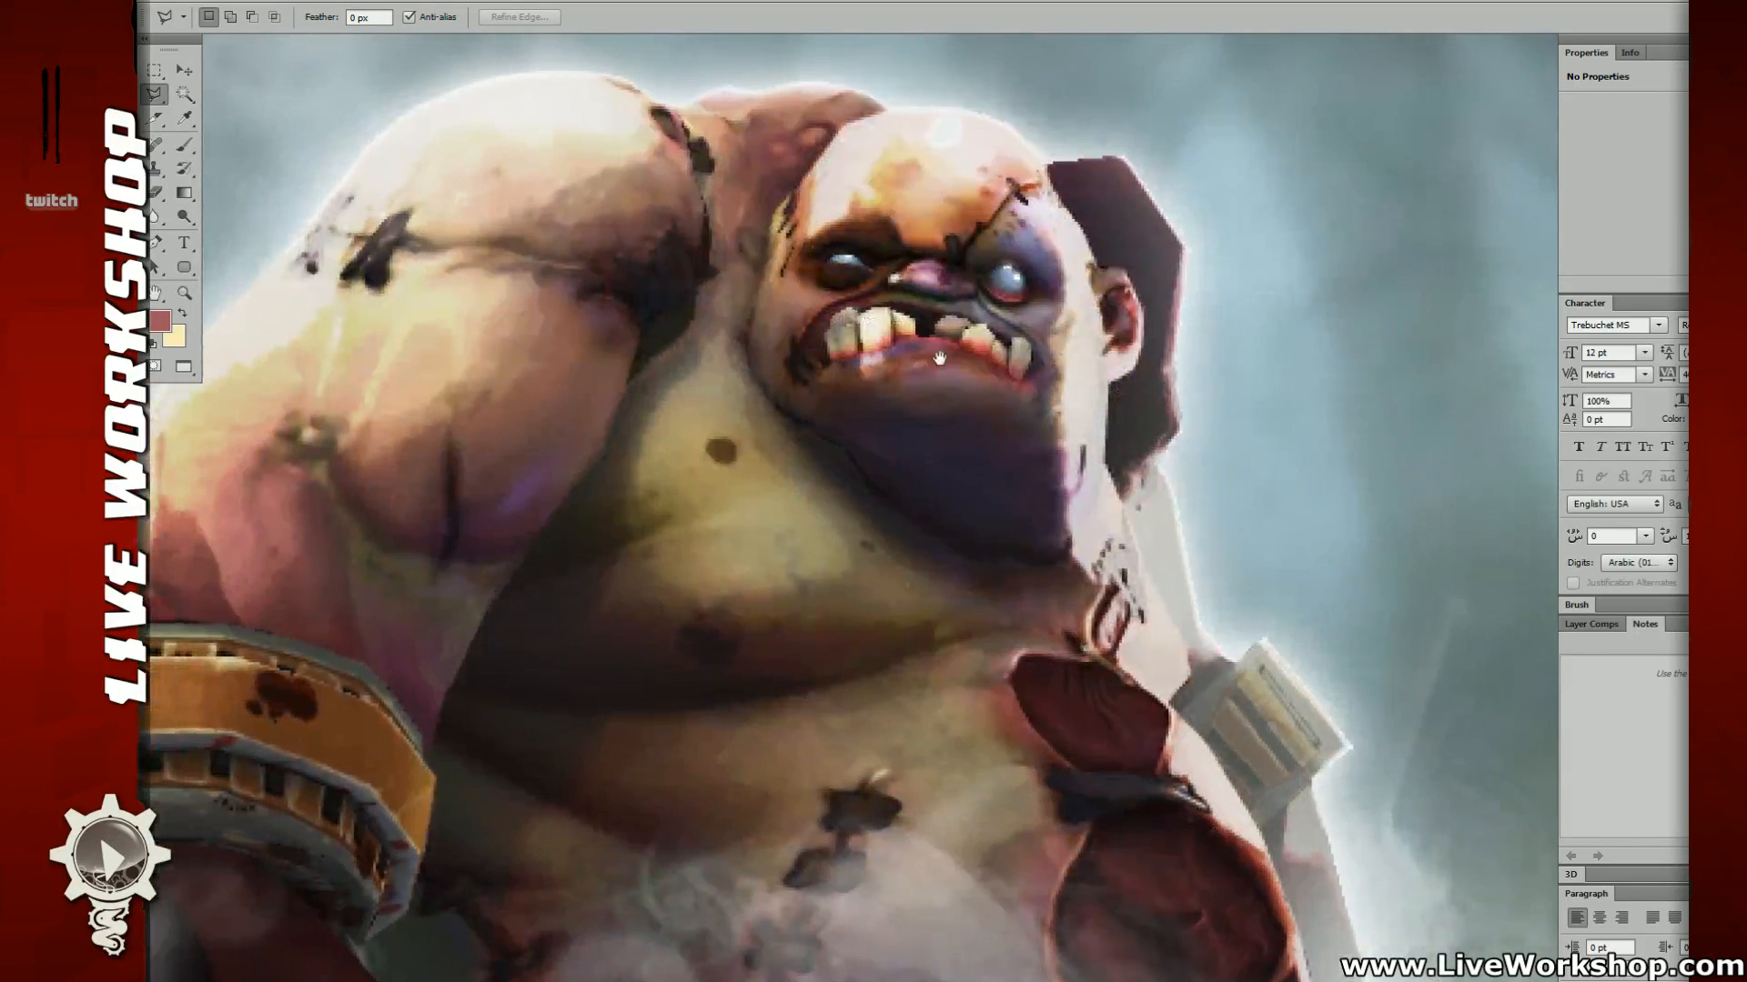
{"action": "left_click", "coordinate": [756, 270]}
{"action": "left_click", "coordinate": [744, 313]}
{"action": "left_click", "coordinate": [743, 344]}
{"action": "left_click", "coordinate": [751, 497]}
{"action": "left_click", "coordinate": [854, 631]}
{"action": "left_click", "coordinate": [835, 684]}
{"action": "left_click", "coordinate": [828, 715]}
{"action": "left_click_drag", "start_coordinate": [838, 690], "coordinate": [836, 444]}
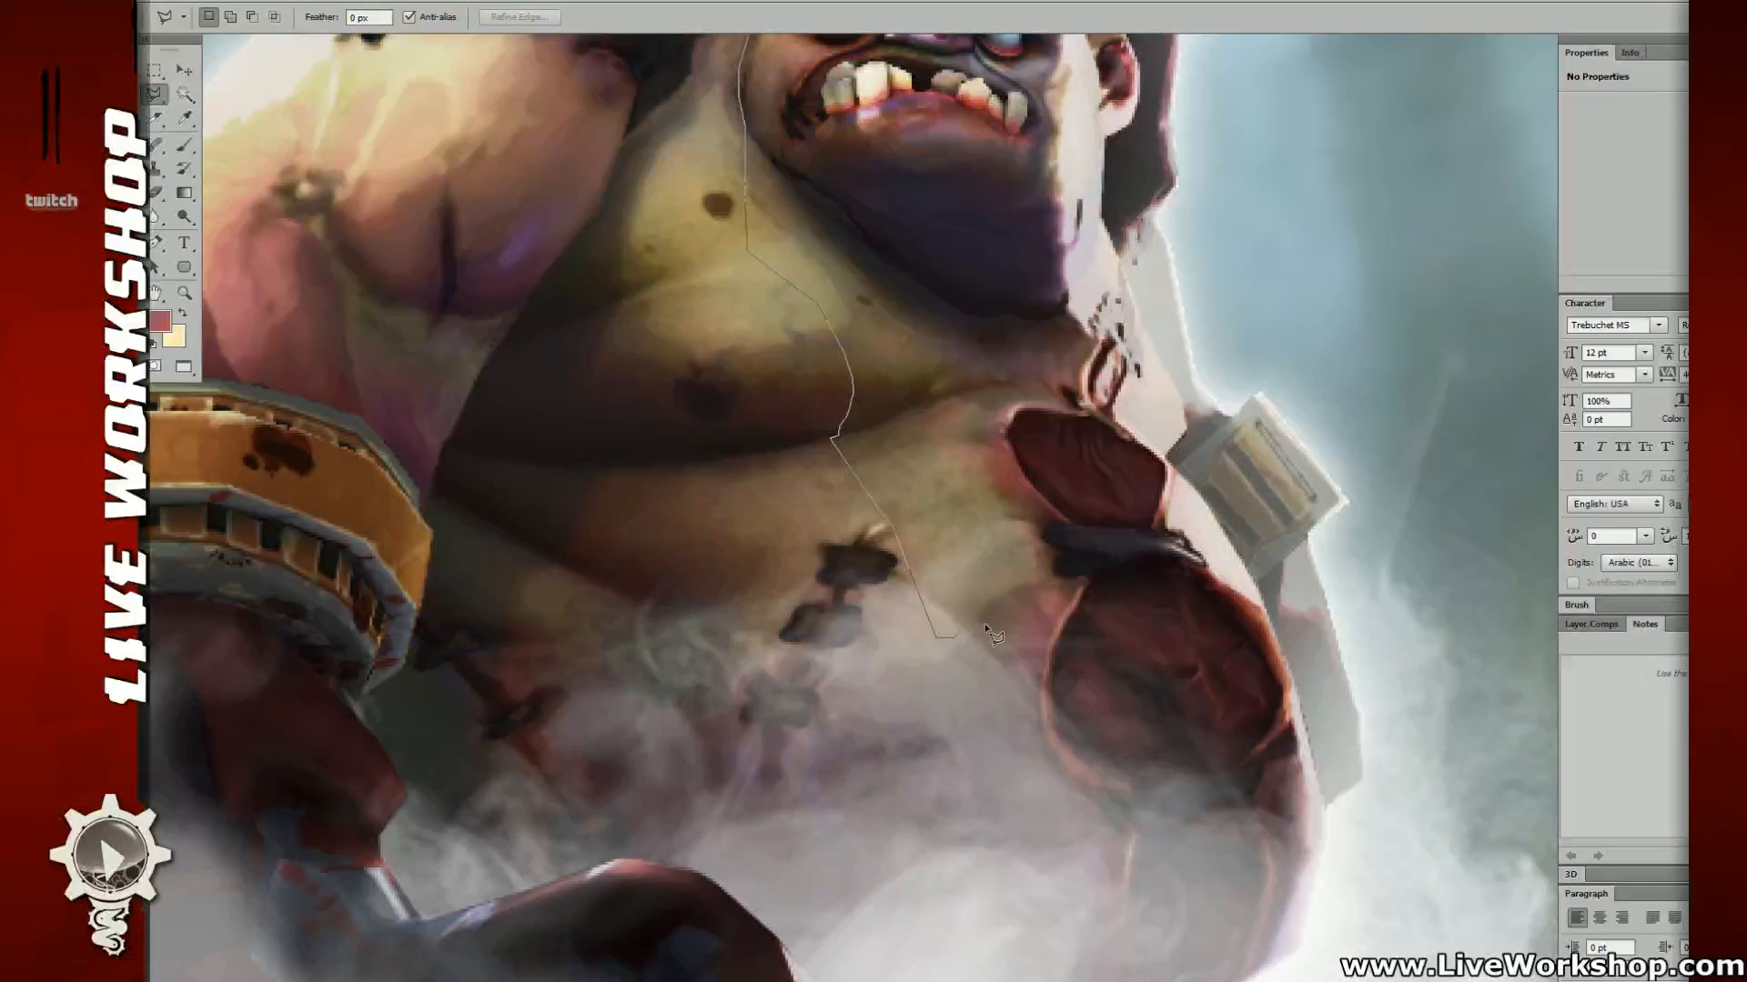
{"action": "left_click", "coordinate": [1055, 520]}
{"action": "left_click", "coordinate": [969, 438]}
{"action": "left_click", "coordinate": [967, 390]}
{"action": "left_click", "coordinate": [997, 375]}
{"action": "left_click", "coordinate": [1053, 379]}
{"action": "left_click", "coordinate": [1038, 368]}
{"action": "left_click", "coordinate": [1066, 308]}
{"action": "left_click", "coordinate": [997, 305]}
{"action": "left_click", "coordinate": [991, 284]}
{"action": "left_click", "coordinate": [966, 259]}
{"action": "left_click", "coordinate": [936, 244]}
{"action": "left_click", "coordinate": [980, 168]}
{"action": "left_click", "coordinate": [990, 162]}
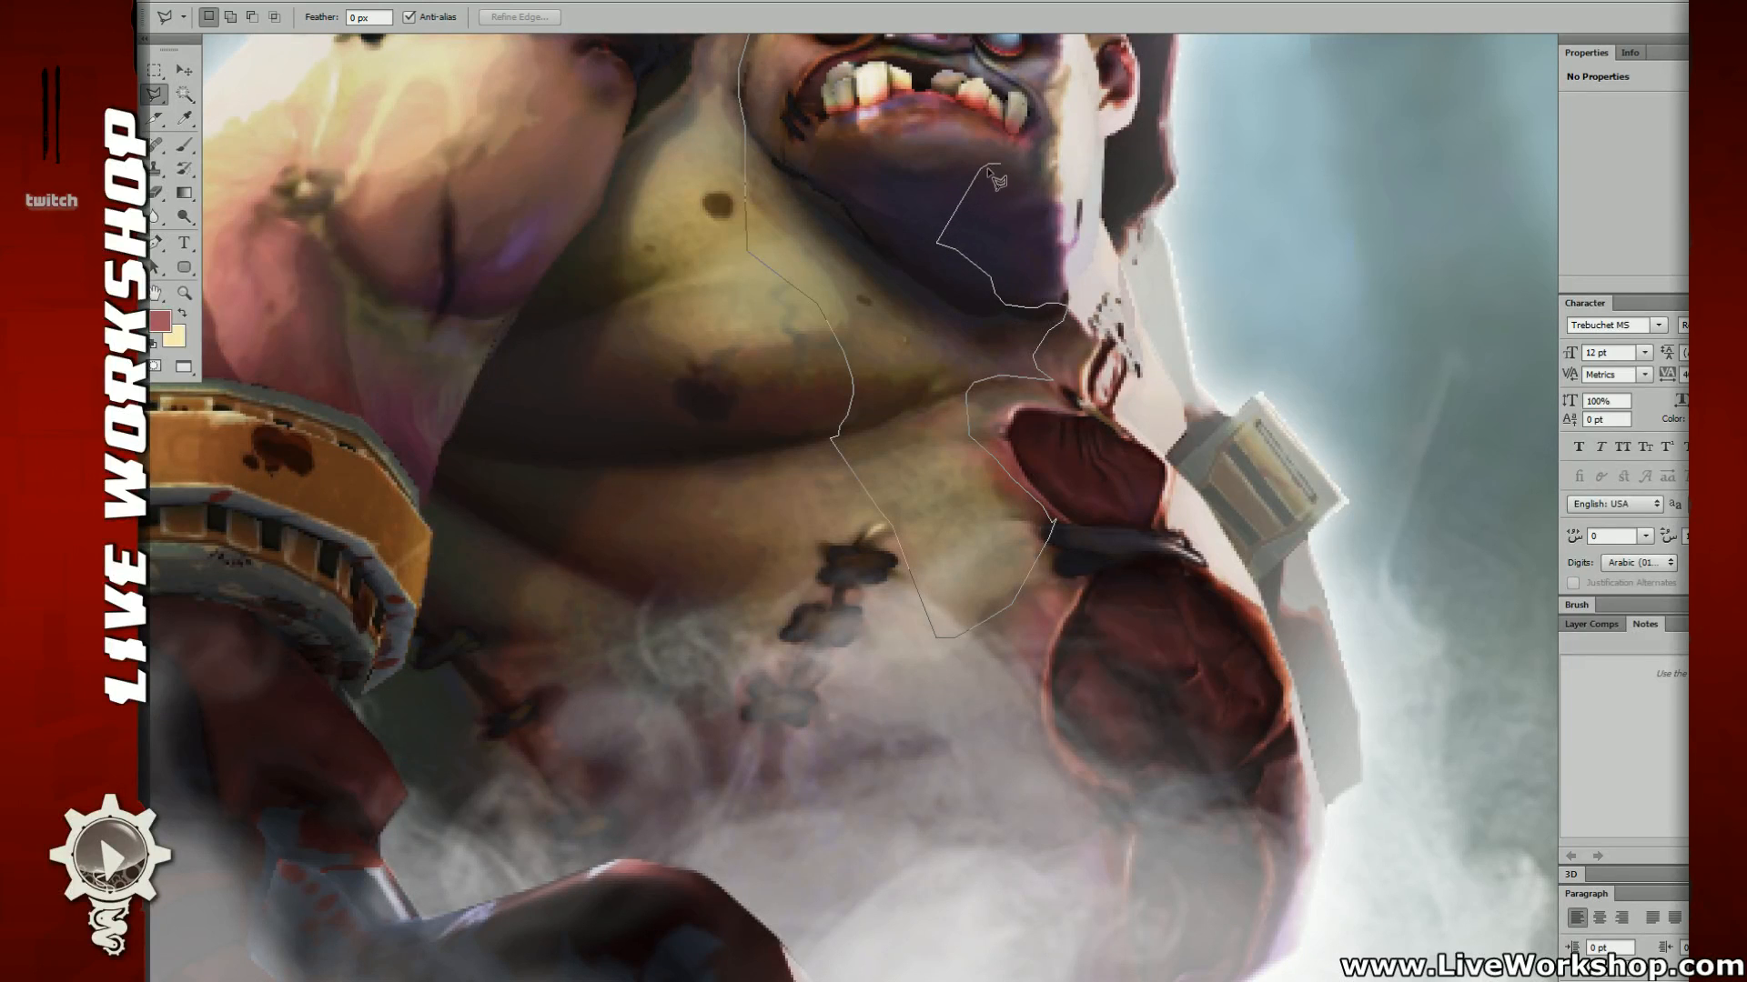
{"action": "left_click", "coordinate": [1002, 161]}
{"action": "left_click_drag", "start_coordinate": [1002, 160], "coordinate": [998, 366]}
{"action": "left_click", "coordinate": [966, 336]}
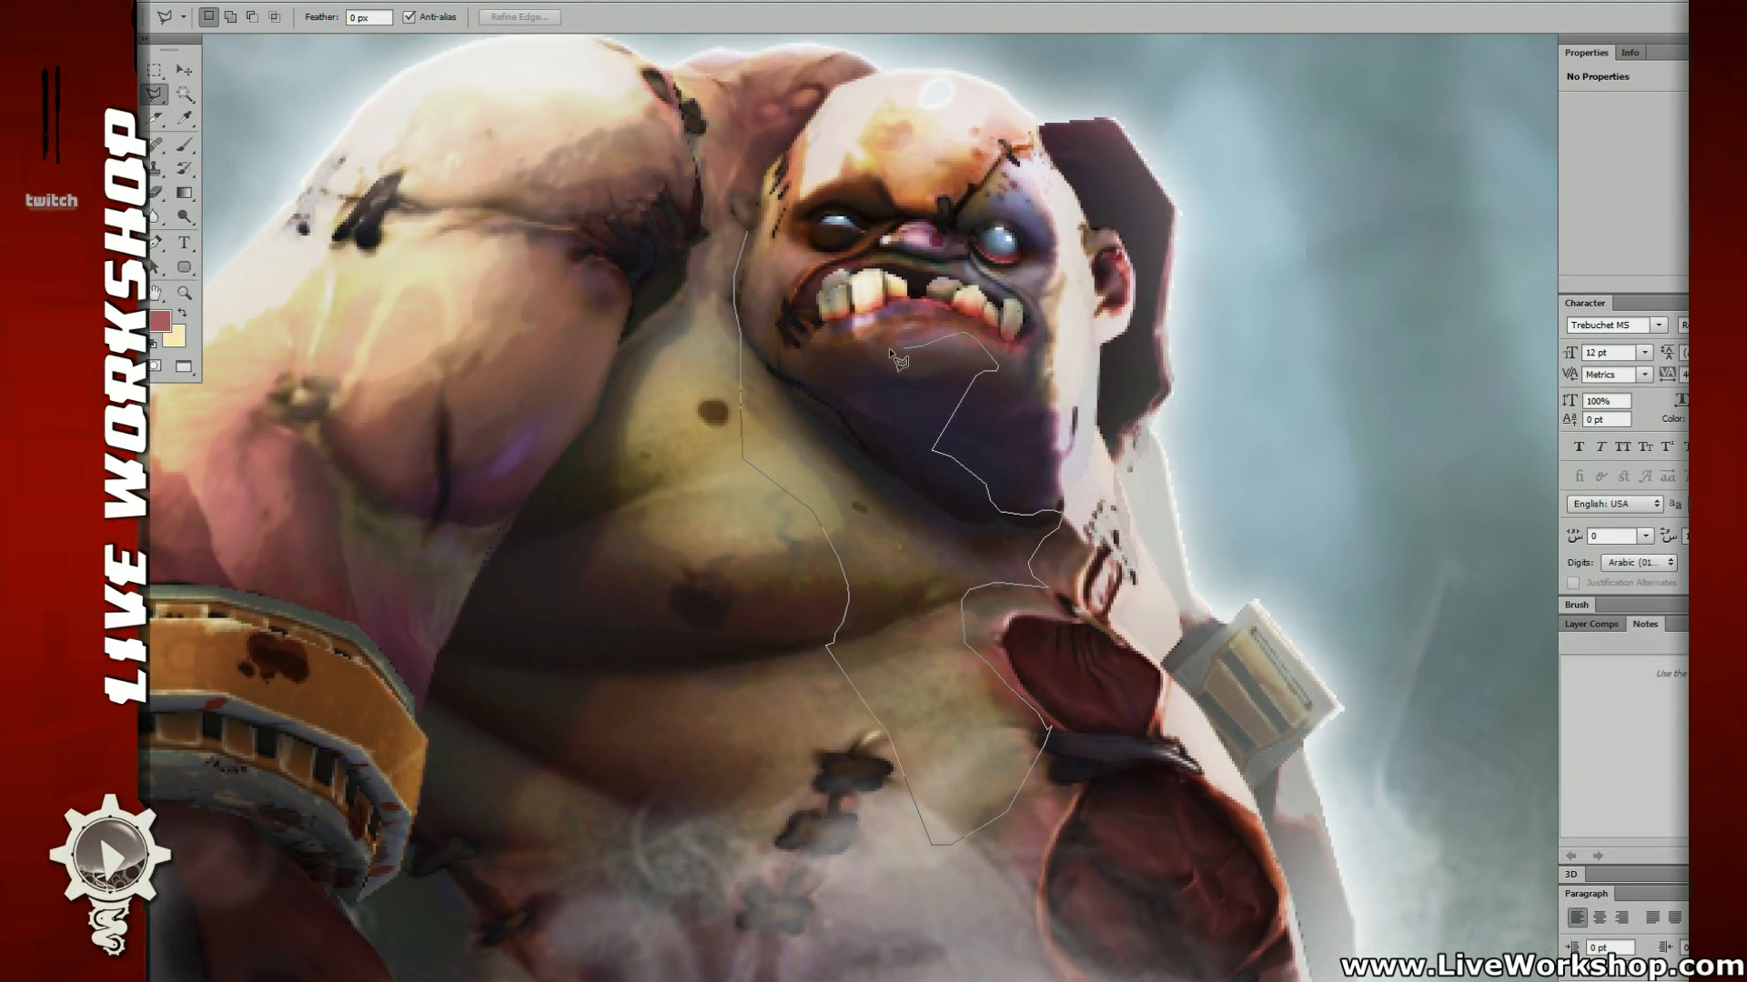
{"action": "left_click", "coordinate": [808, 319]}
{"action": "left_click", "coordinate": [753, 214]}
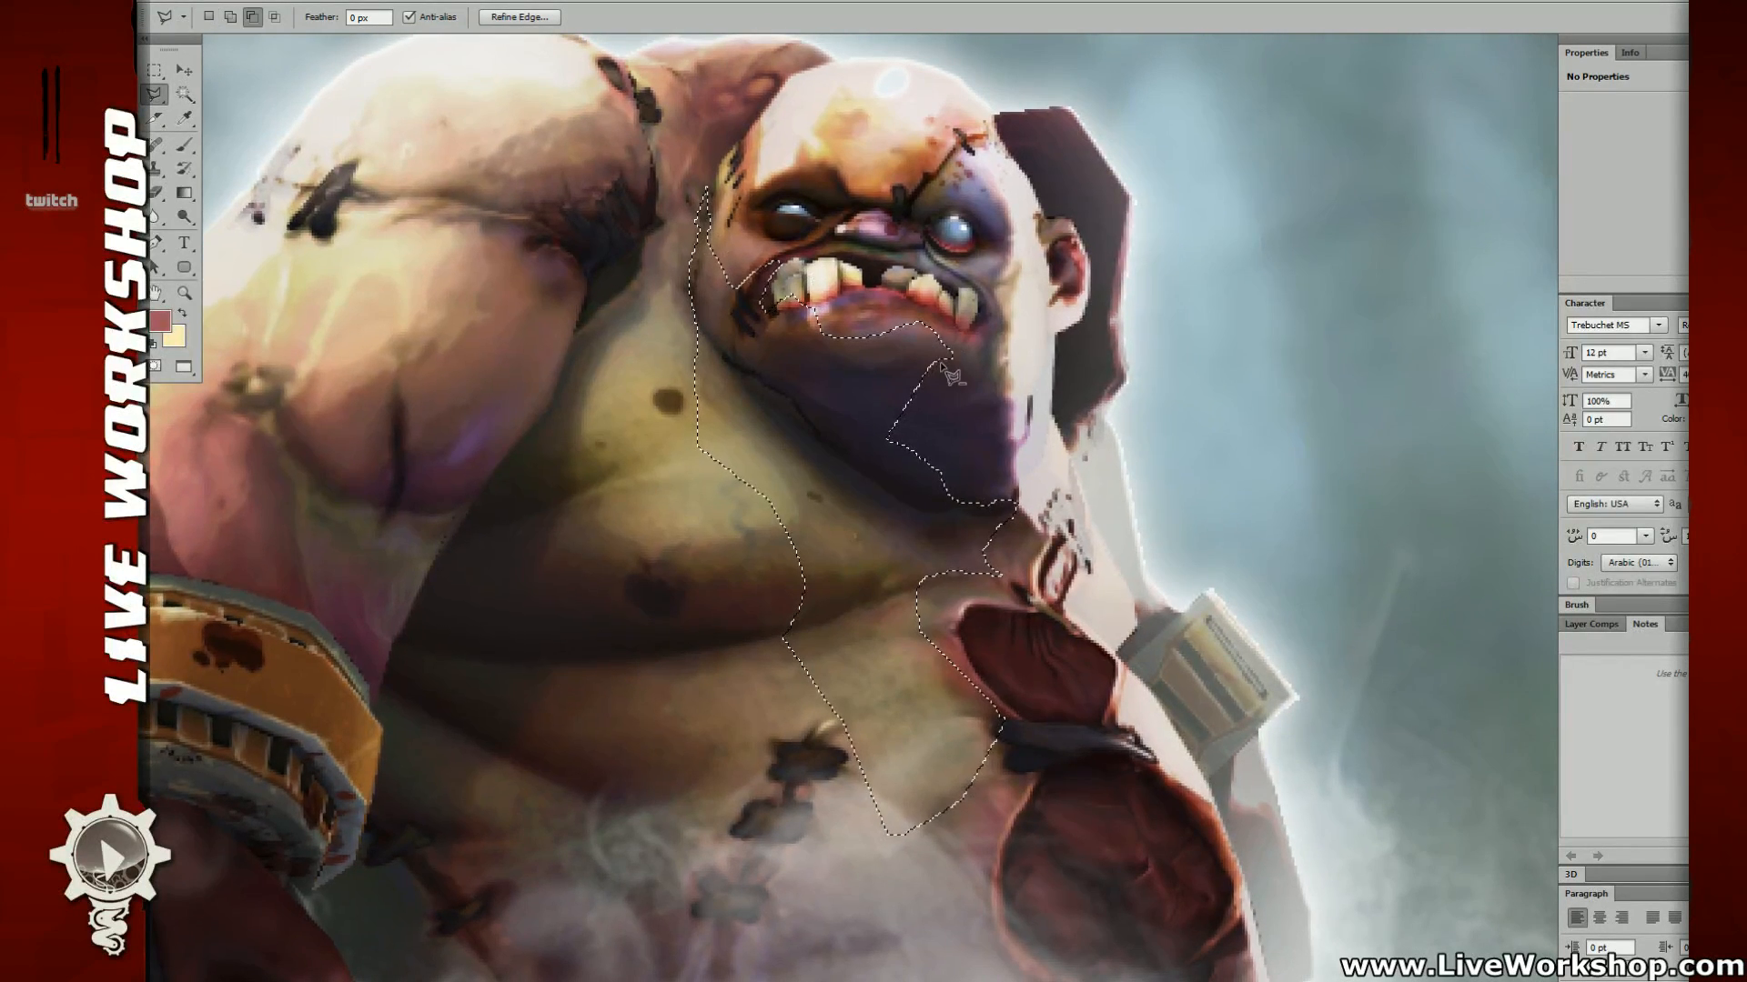
Step: Subtract a small rounded area of the butcher's chin from the shadow selection
{"action": "left_click", "coordinate": [944, 358]}
{"action": "left_click", "coordinate": [925, 371]}
{"action": "left_click", "coordinate": [900, 401]}
{"action": "left_click", "coordinate": [903, 424]}
{"action": "left_click", "coordinate": [919, 469]}
{"action": "left_click", "coordinate": [939, 474]}
{"action": "left_click", "coordinate": [958, 464]}
{"action": "left_click", "coordinate": [971, 391]}
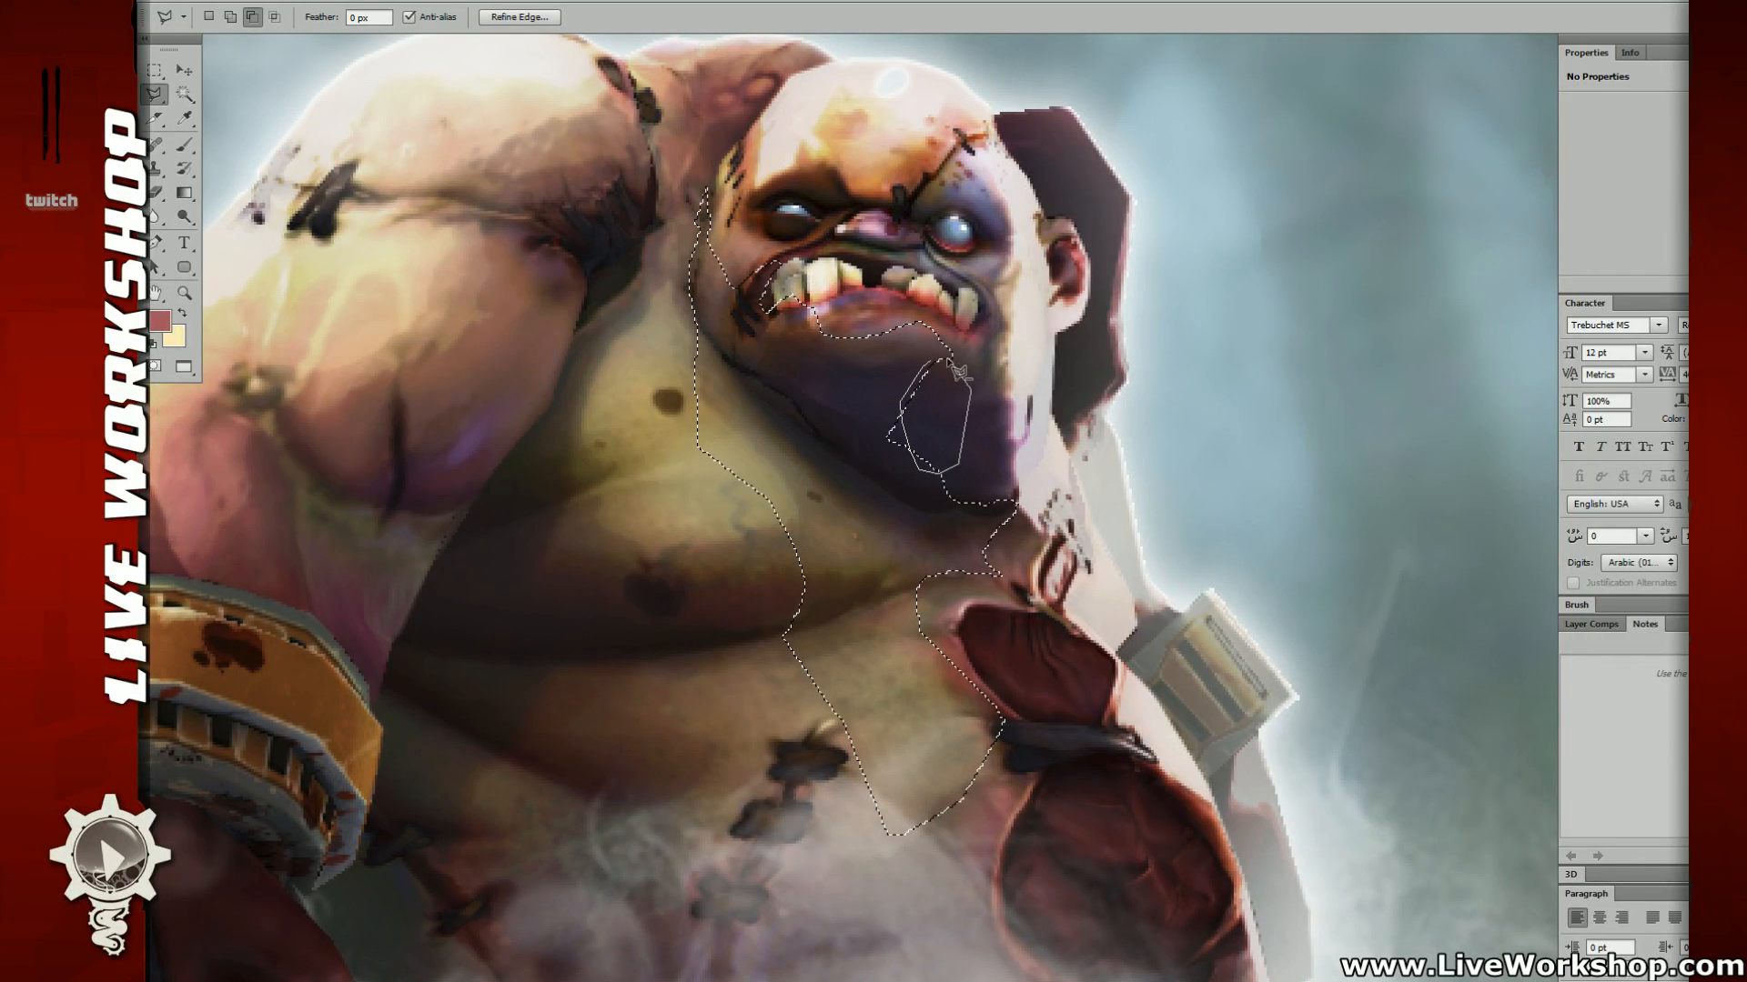
{"action": "left_click", "coordinate": [946, 362], "text": "alt"}
{"action": "mouse_move", "coordinate": [998, 412]}
{"action": "left_mouse_down"}
{"action": "mouse_move", "coordinate": [1033, 440]}
{"action": "mouse_move", "coordinate": [947, 335]}
{"action": "left_mouse_up"}
Step: Add a curved shadow strip along the upper and outer edge of the larger red wound to the selection
{"action": "left_click_drag", "start_coordinate": [990, 669], "coordinate": [1062, 465]}
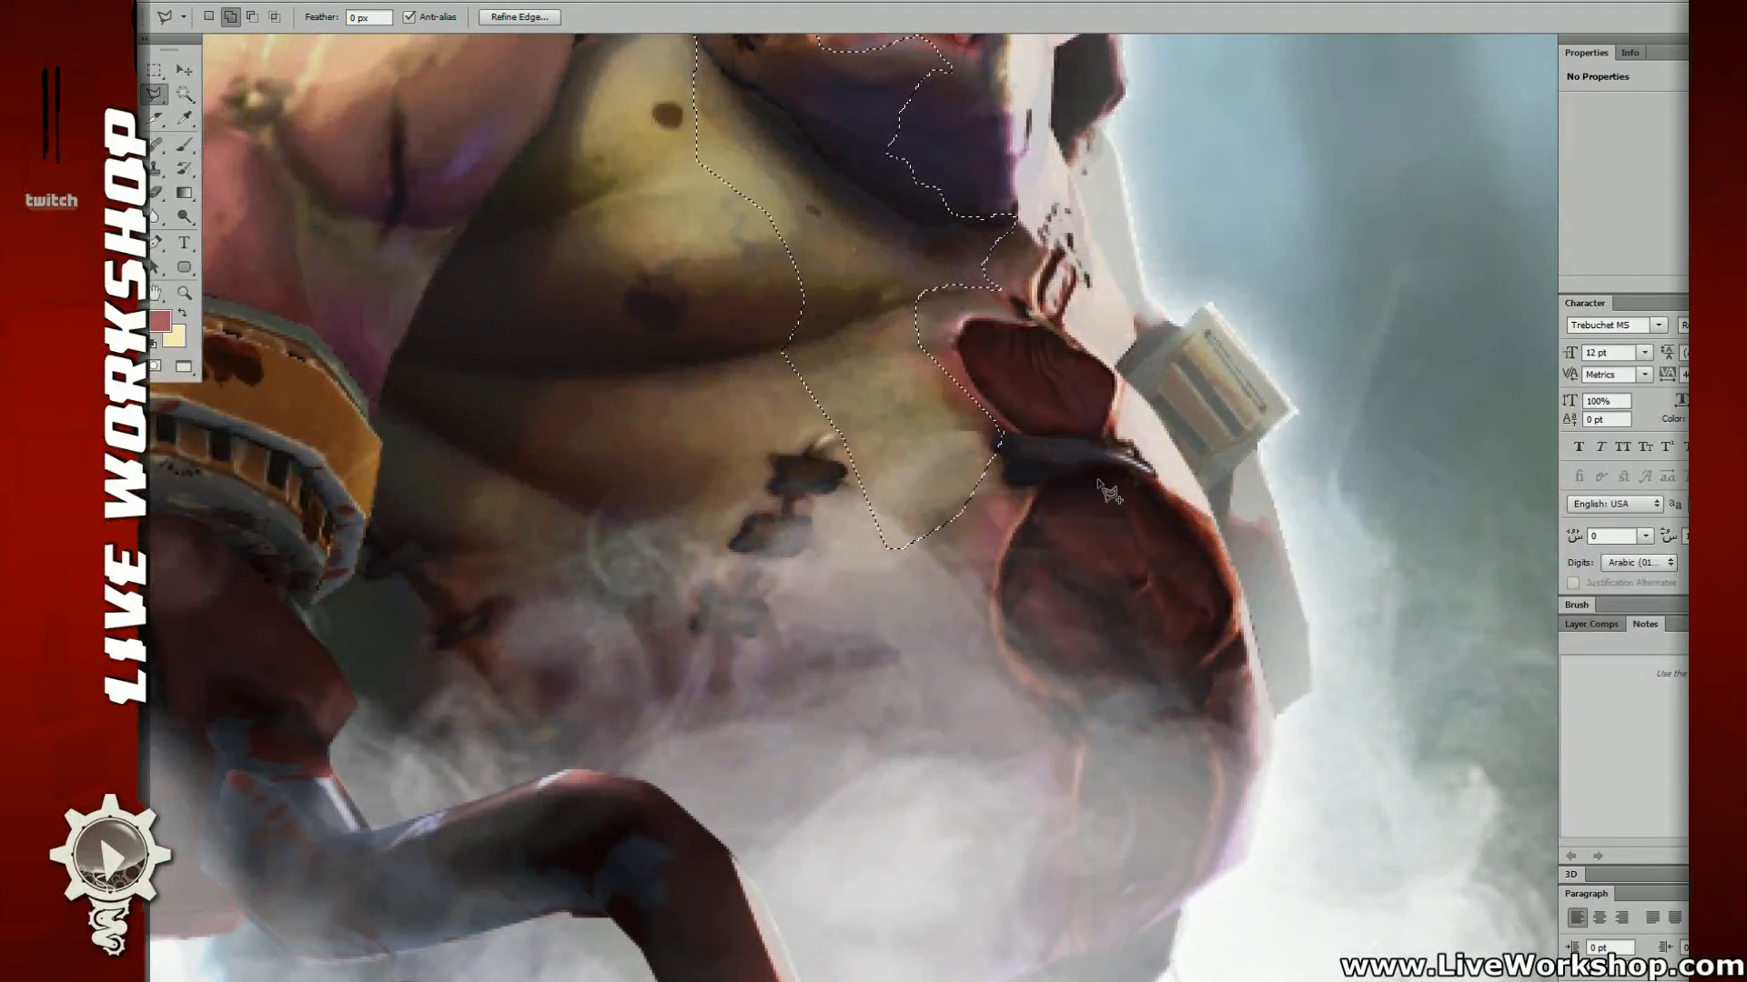
{"action": "left_click", "coordinate": [1103, 480]}
{"action": "left_click", "coordinate": [1142, 496]}
{"action": "left_click", "coordinate": [1178, 541]}
{"action": "left_click", "coordinate": [1230, 612]}
{"action": "left_click", "coordinate": [1187, 667]}
{"action": "left_click", "coordinate": [1169, 591]}
{"action": "left_click", "coordinate": [1132, 537]}
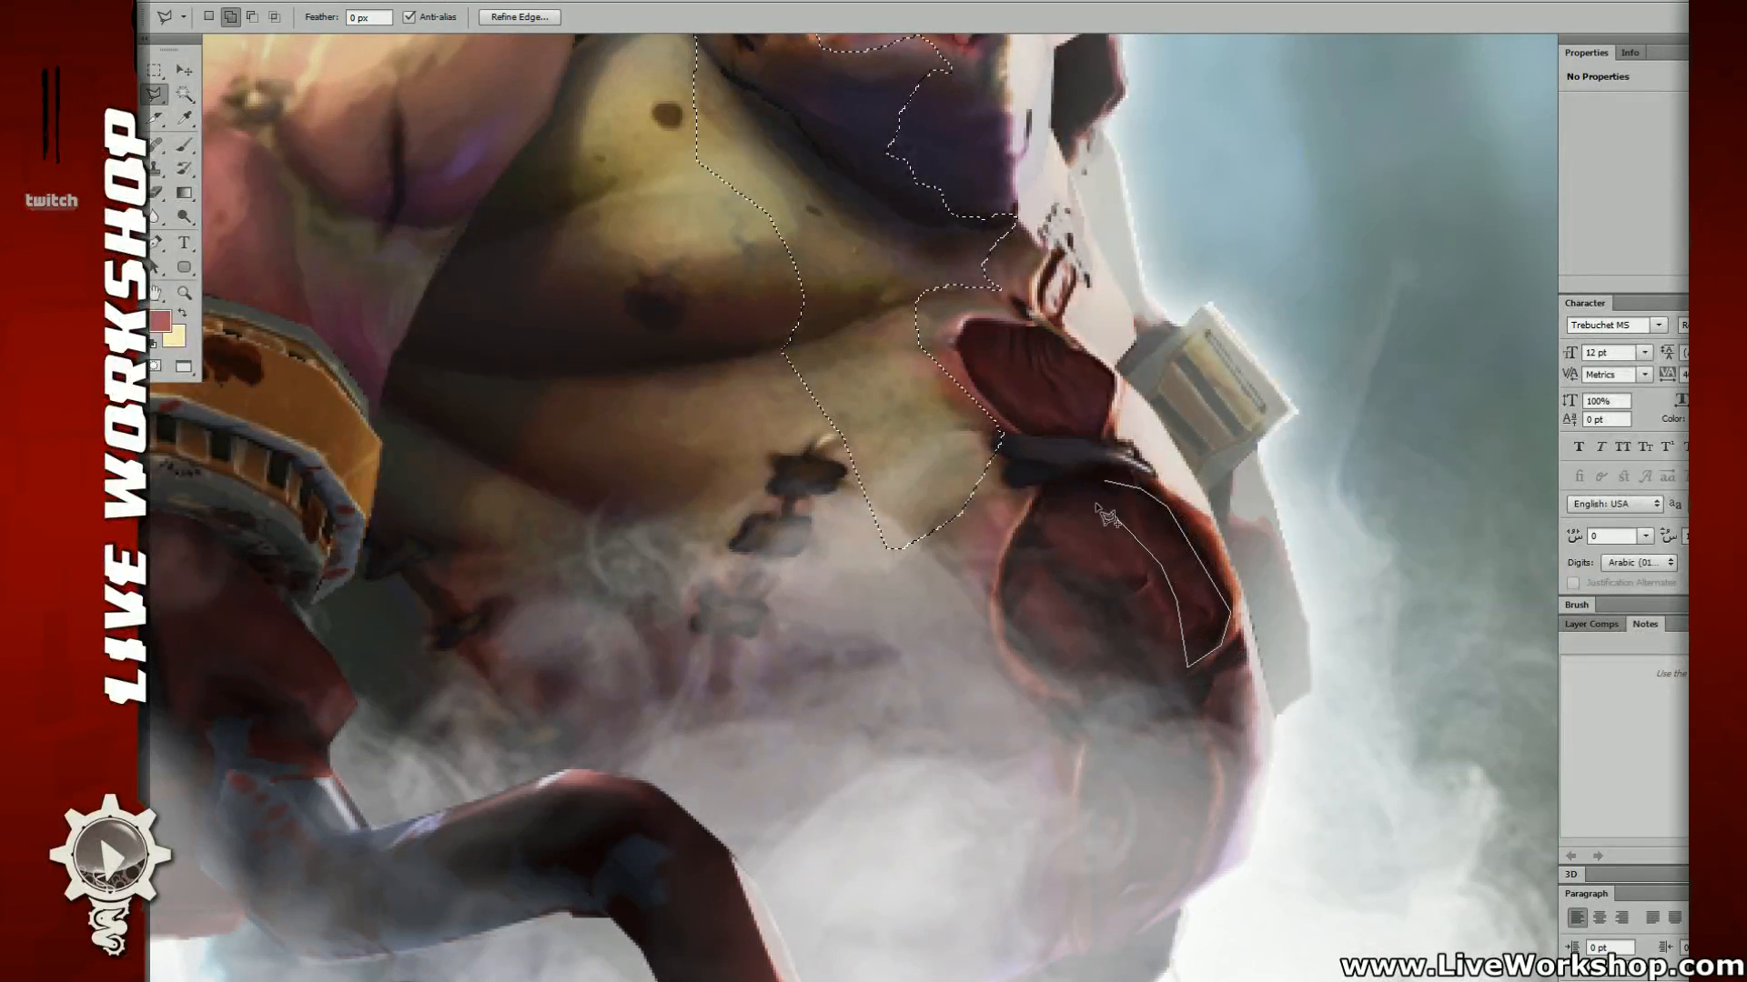
{"action": "left_click", "coordinate": [1082, 496]}
{"action": "left_click", "coordinate": [1056, 500]}
{"action": "left_click", "coordinate": [1031, 508]}
{"action": "left_click", "coordinate": [1046, 478]}
{"action": "left_click", "coordinate": [1096, 461]}
{"action": "left_click", "coordinate": [1110, 461]}
{"action": "left_click", "coordinate": [1131, 476]}
{"action": "left_click", "coordinate": [1155, 488]}
{"action": "double_click", "coordinate": [1188, 525]}
Step: Add a shadow strip along the upper edge of the smaller red wound to the selection
{"action": "left_click", "coordinate": [965, 322]}
{"action": "left_click", "coordinate": [1060, 337]}
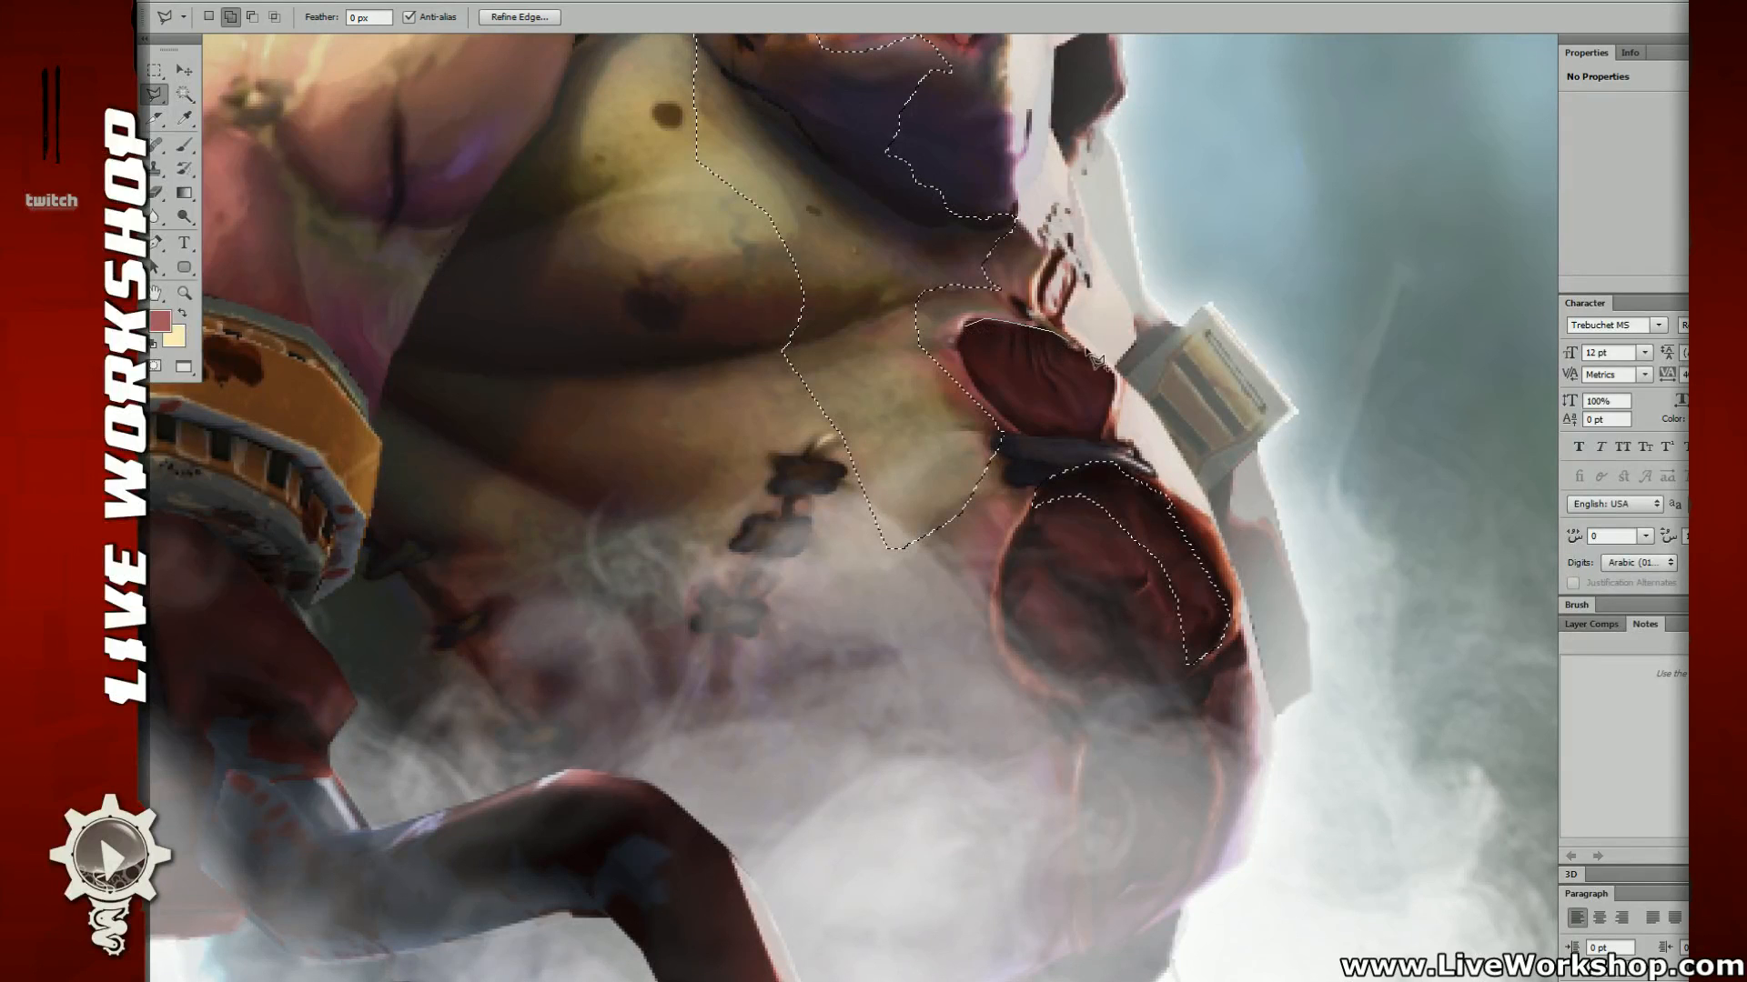
{"action": "left_click", "coordinate": [1086, 350]}
{"action": "left_click", "coordinate": [1114, 375]}
{"action": "left_click", "coordinate": [1101, 422]}
{"action": "left_click", "coordinate": [1099, 393]}
{"action": "left_click", "coordinate": [1050, 366]}
{"action": "left_click", "coordinate": [1003, 356]}
{"action": "left_click", "coordinate": [964, 366]}
{"action": "left_click", "coordinate": [964, 325]}
Step: Add a large shadow area to the selection, covering the torso beside the raised arm, the belly folds and the lower belly behind the hook
{"action": "left_click_drag", "start_coordinate": [1066, 583], "coordinate": [1053, 520]}
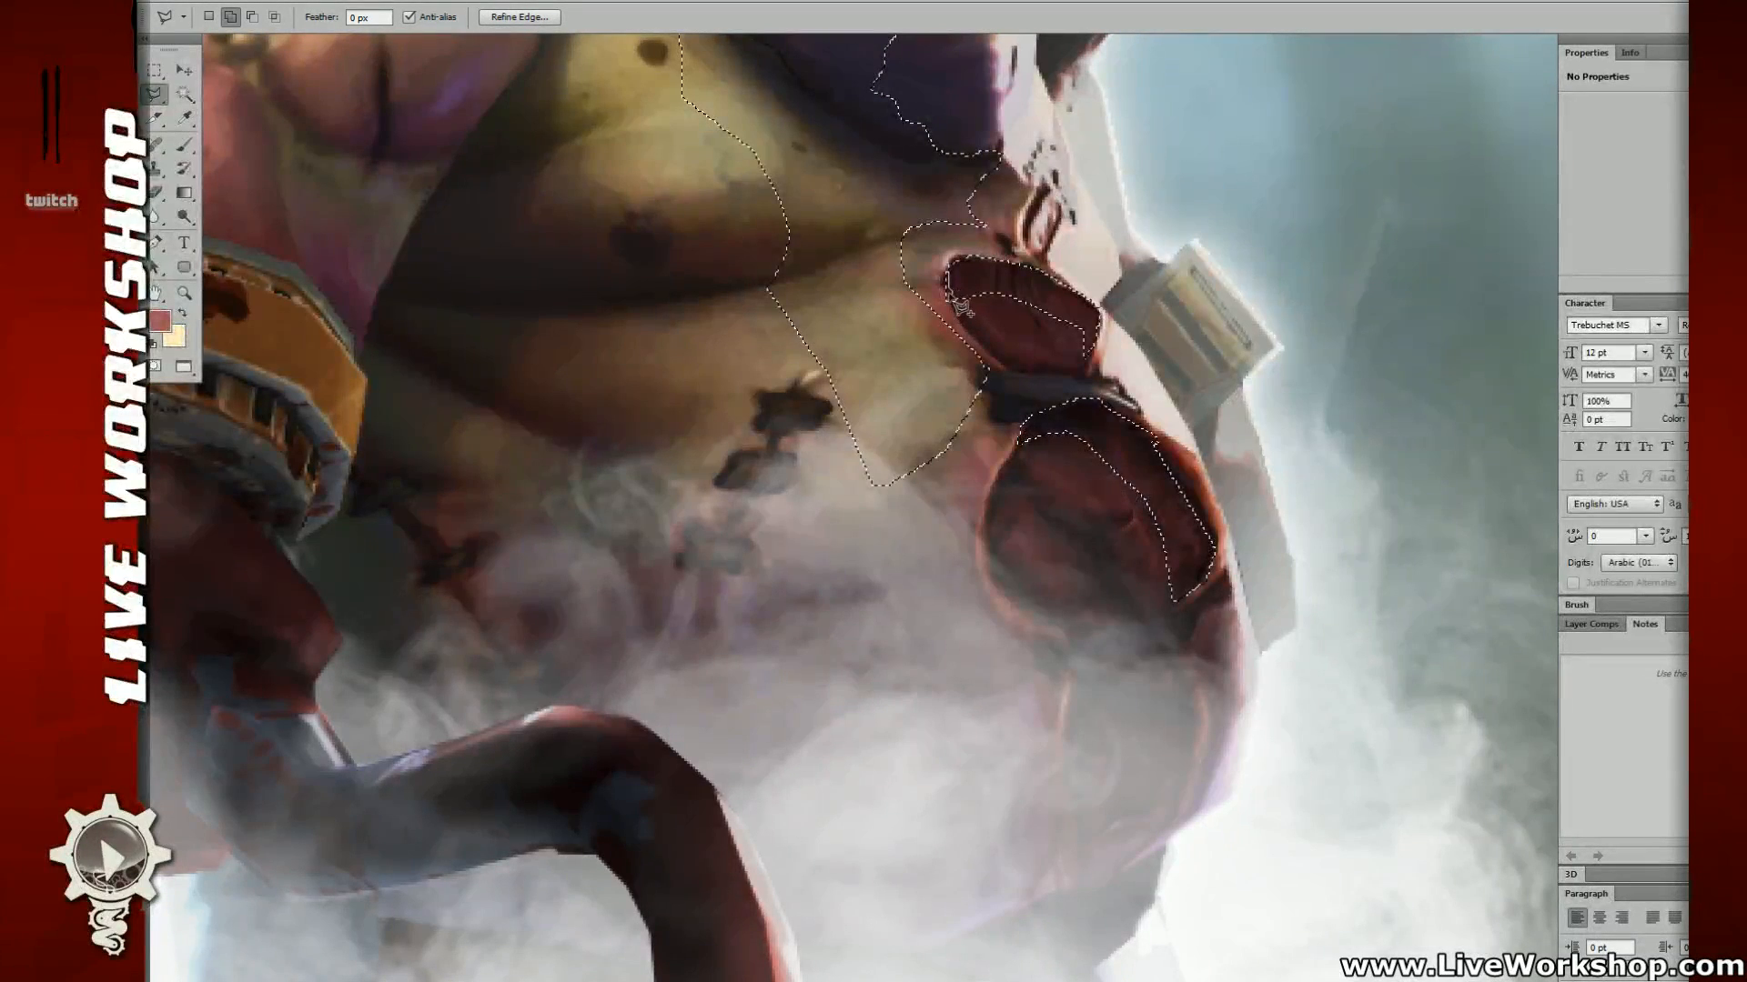
{"action": "mouse_move", "coordinate": [802, 261]}
{"action": "left_mouse_down"}
{"action": "mouse_move", "coordinate": [967, 433]}
{"action": "mouse_move", "coordinate": [994, 491]}
{"action": "mouse_move", "coordinate": [823, 447]}
{"action": "left_mouse_up"}
{"action": "key", "text": "ctrl+minus"}
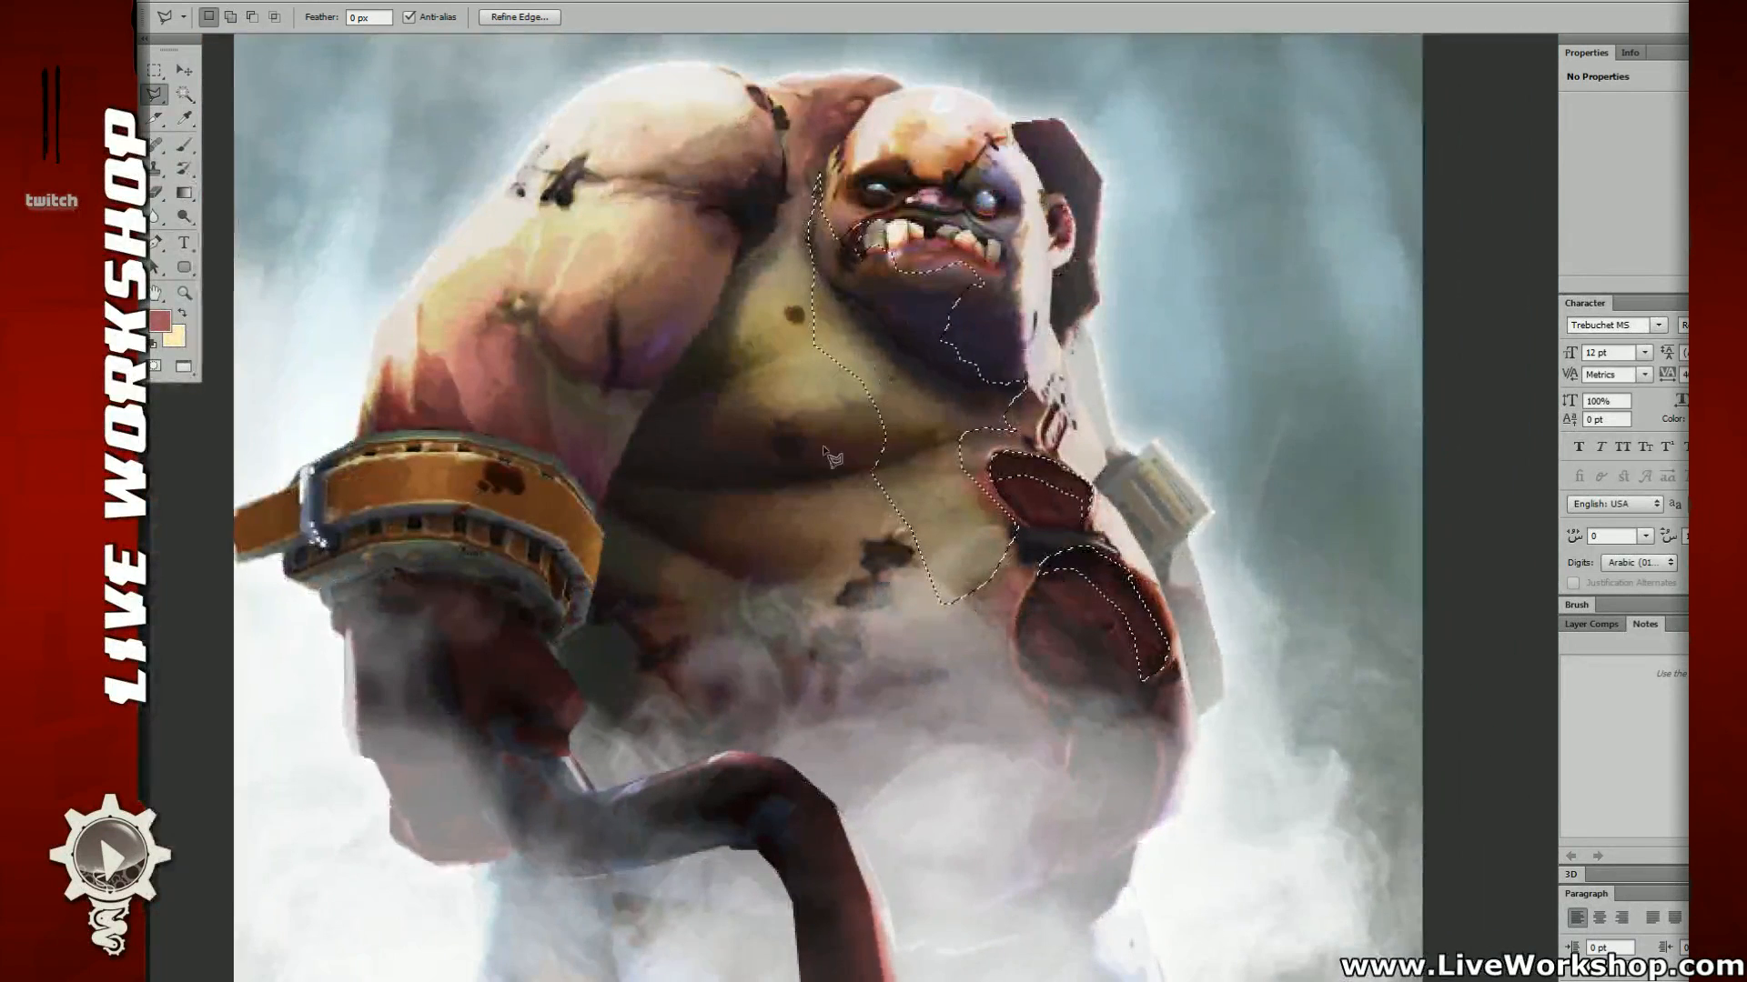
{"action": "left_click", "coordinate": [695, 343], "text": "shift"}
{"action": "left_click", "coordinate": [676, 389]}
{"action": "left_click", "coordinate": [702, 385]}
{"action": "left_click", "coordinate": [689, 406]}
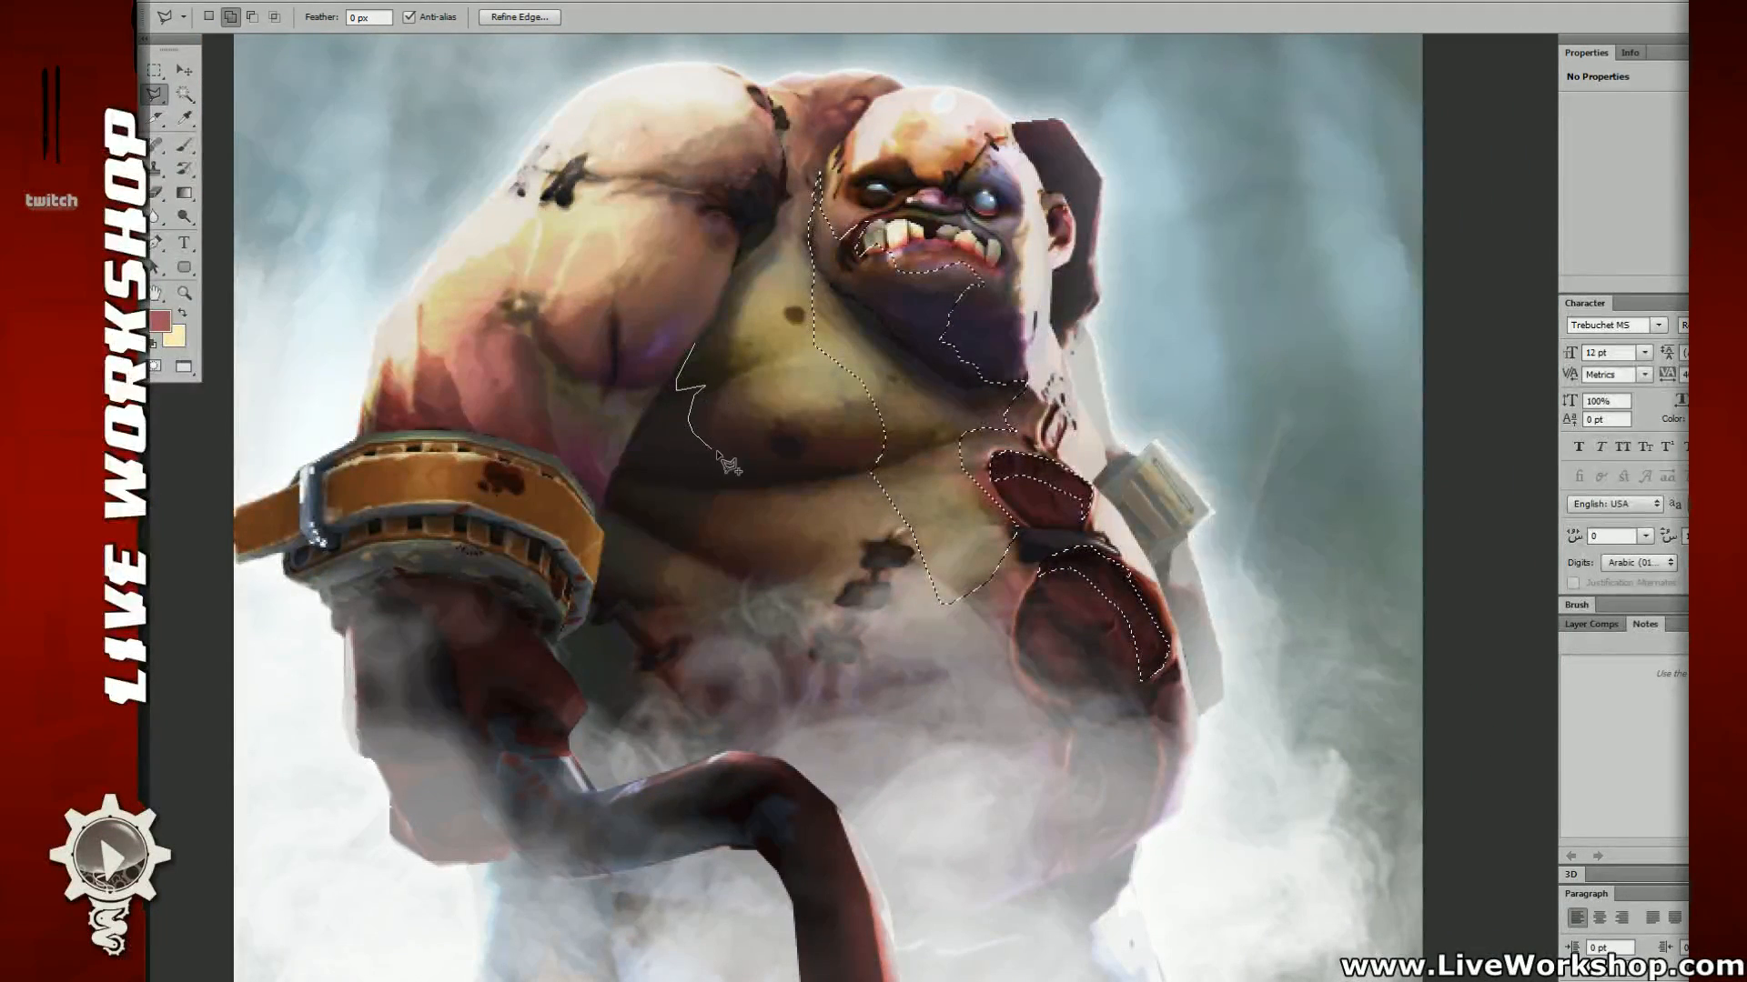
{"action": "left_click", "coordinate": [691, 433]}
{"action": "left_click", "coordinate": [771, 475]}
{"action": "left_click", "coordinate": [825, 480]}
{"action": "left_click", "coordinate": [704, 497]}
{"action": "left_click", "coordinate": [684, 519]}
{"action": "left_click", "coordinate": [709, 539]}
{"action": "left_click", "coordinate": [706, 561]}
{"action": "left_click", "coordinate": [680, 568]}
{"action": "left_click", "coordinate": [657, 593]}
{"action": "left_click", "coordinate": [881, 740]}
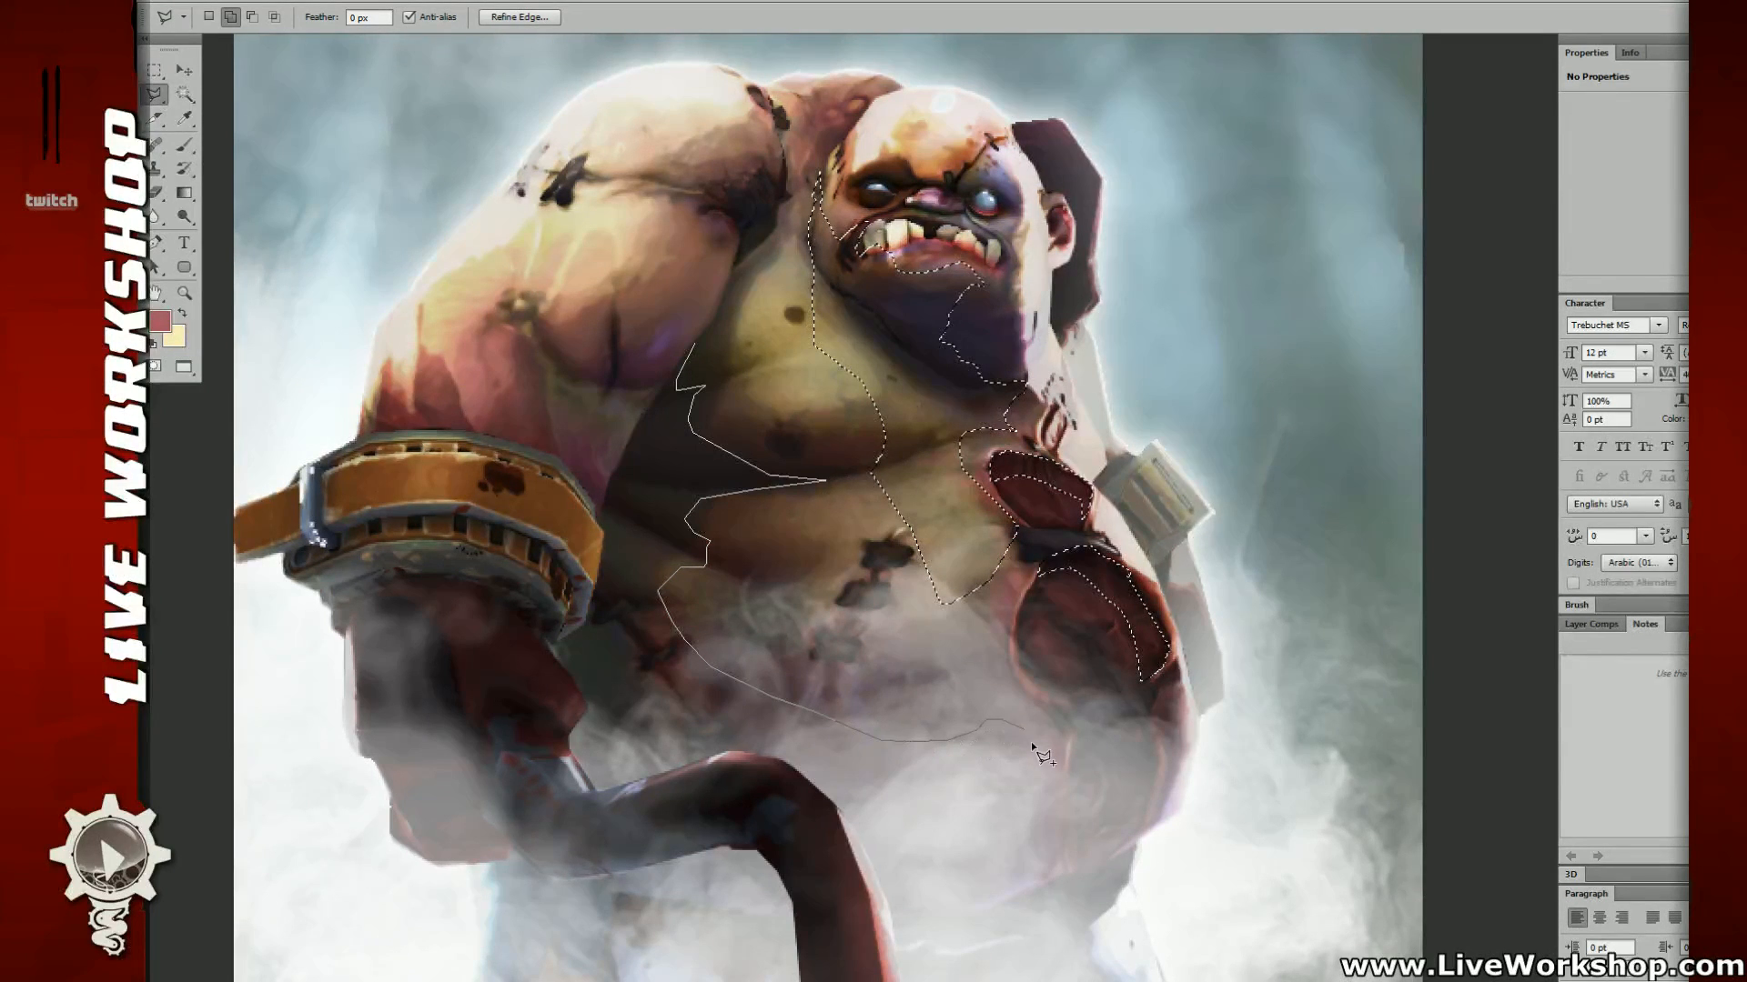
{"action": "left_click", "coordinate": [1107, 859]}
{"action": "left_click", "coordinate": [659, 933]}
{"action": "left_click", "coordinate": [670, 878]}
{"action": "left_click", "coordinate": [558, 659]}
{"action": "left_click", "coordinate": [546, 648]}
{"action": "left_click", "coordinate": [582, 624]}
{"action": "left_click", "coordinate": [592, 595]}
{"action": "left_click", "coordinate": [595, 550]}
{"action": "left_click", "coordinate": [596, 483]}
{"action": "left_click", "coordinate": [617, 430]}
{"action": "left_click", "coordinate": [650, 401]}
{"action": "left_click", "coordinate": [688, 387]}
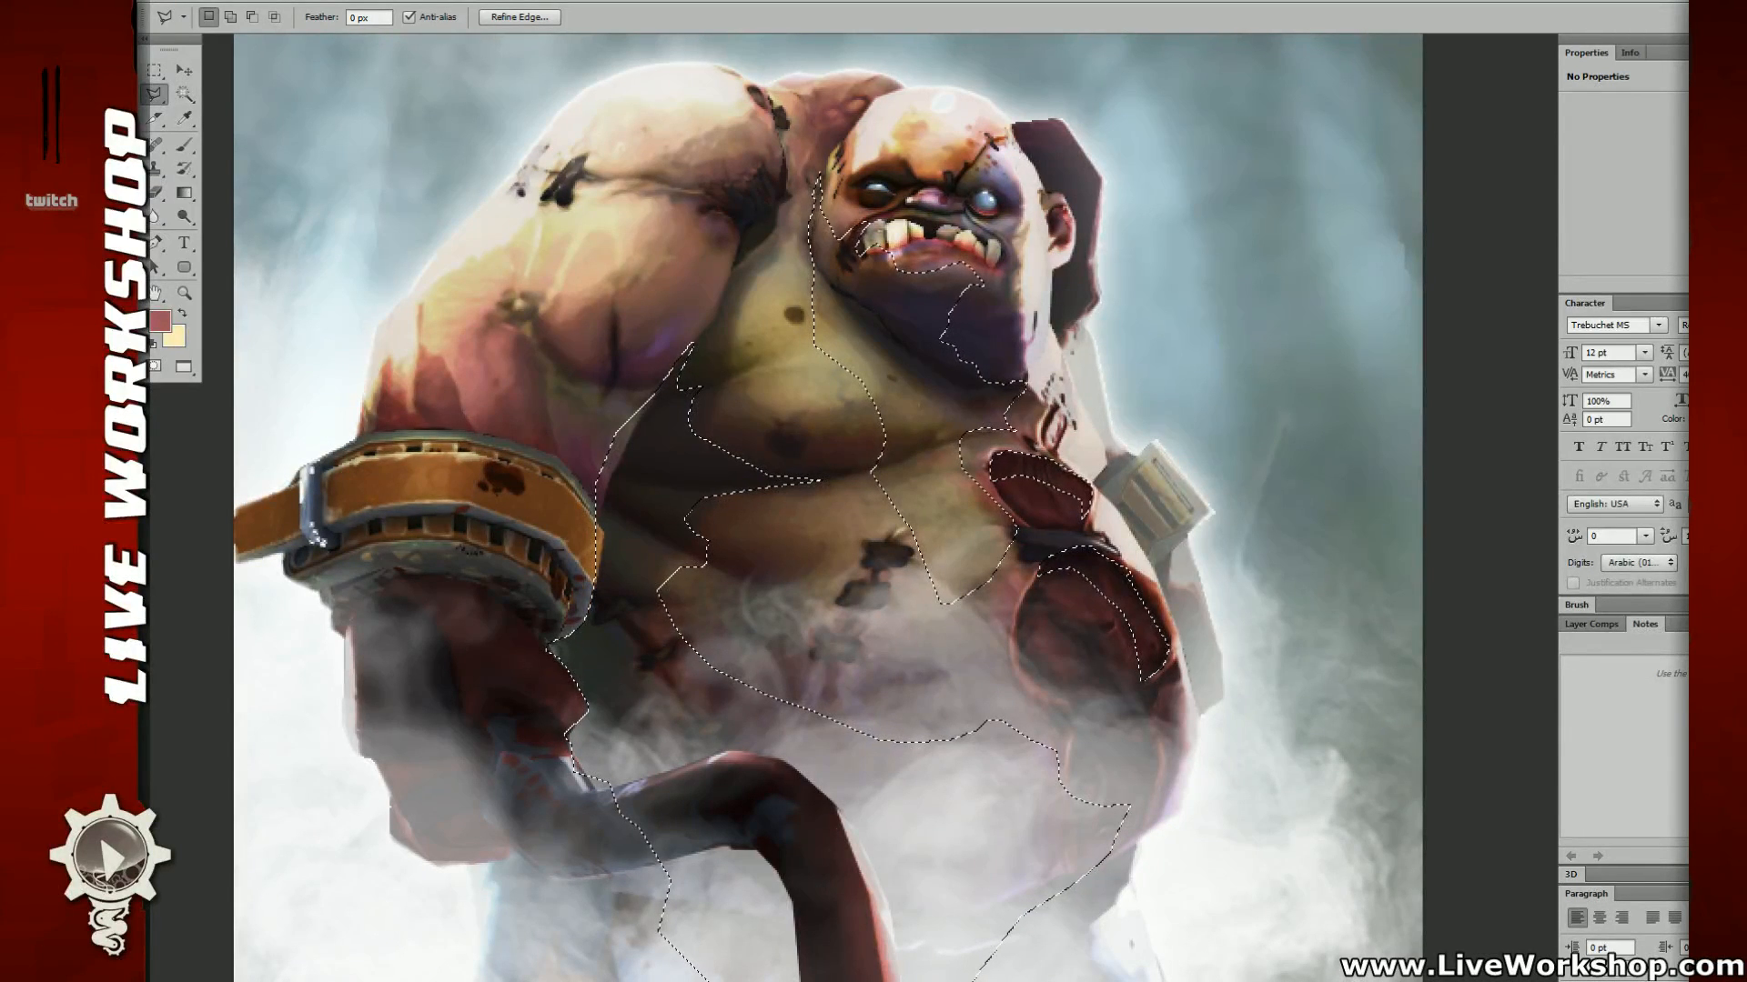
Step: Add the area directly beneath the butcher's orange arm band to the shadow selection
{"action": "left_click_drag", "start_coordinate": [590, 456], "coordinate": [631, 480]}
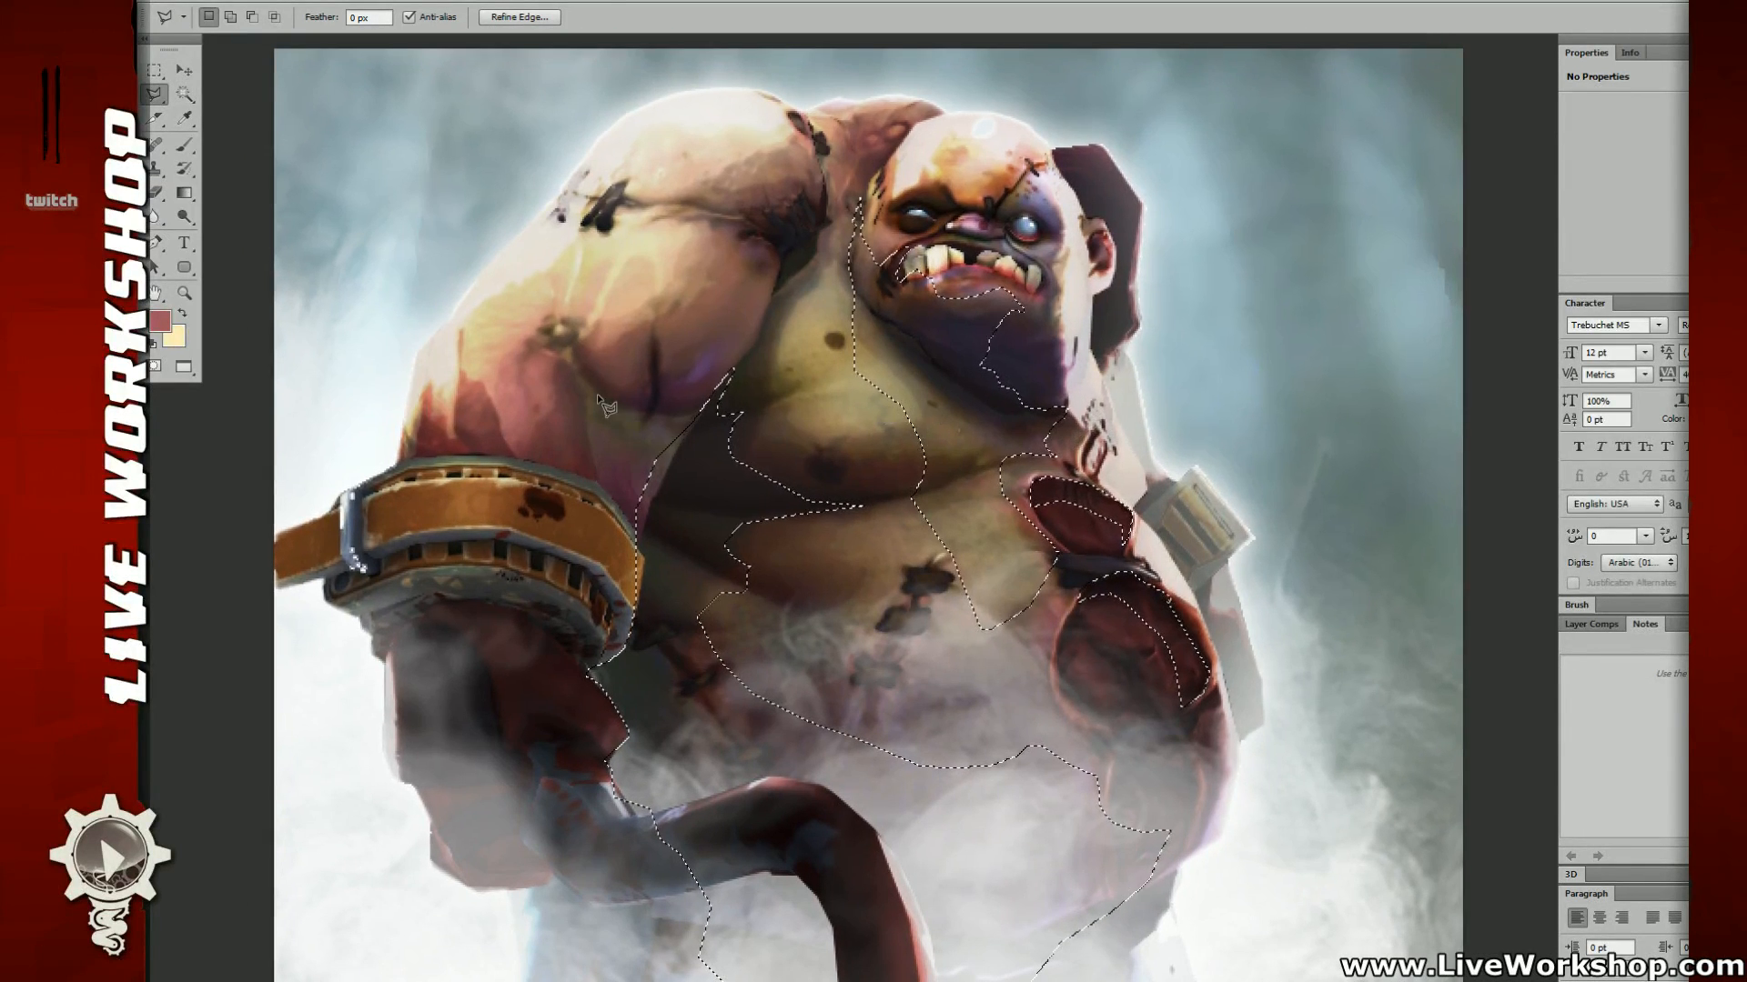
{"action": "key", "text": "shift"}
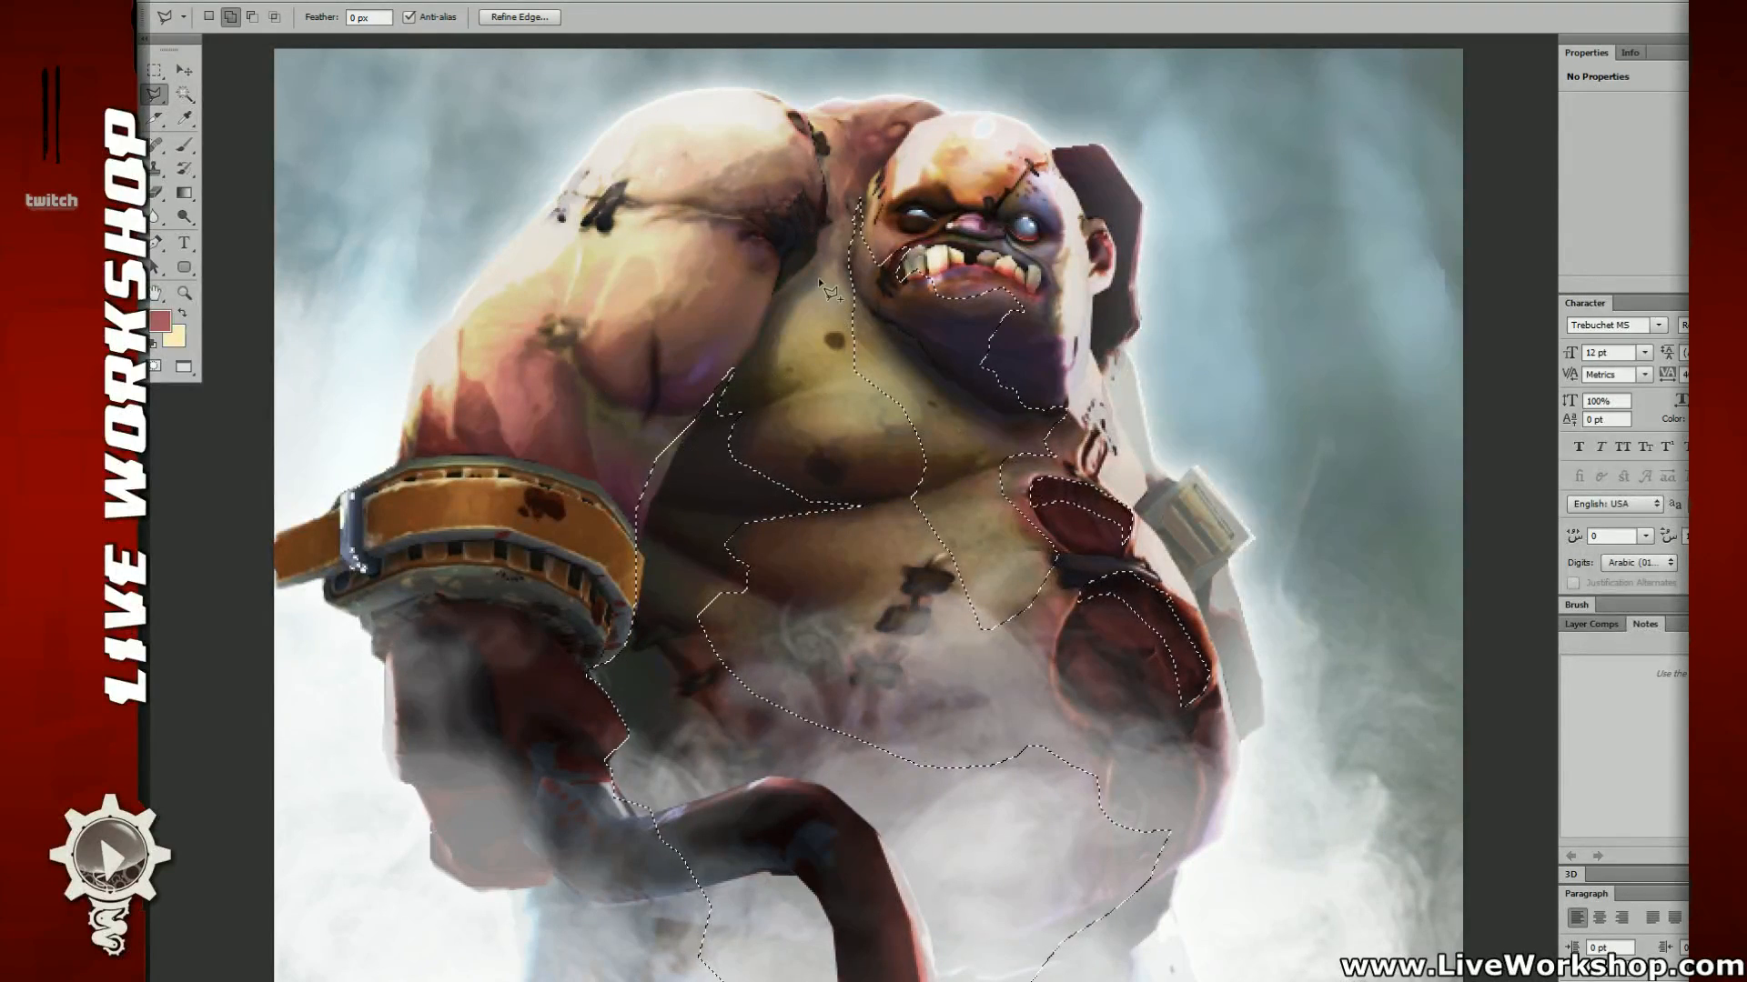
{"action": "left_click_drag", "start_coordinate": [1010, 548], "coordinate": [989, 476]}
{"action": "key", "text": "ctrl+minus"}
{"action": "key", "text": "ctrl+minus"}
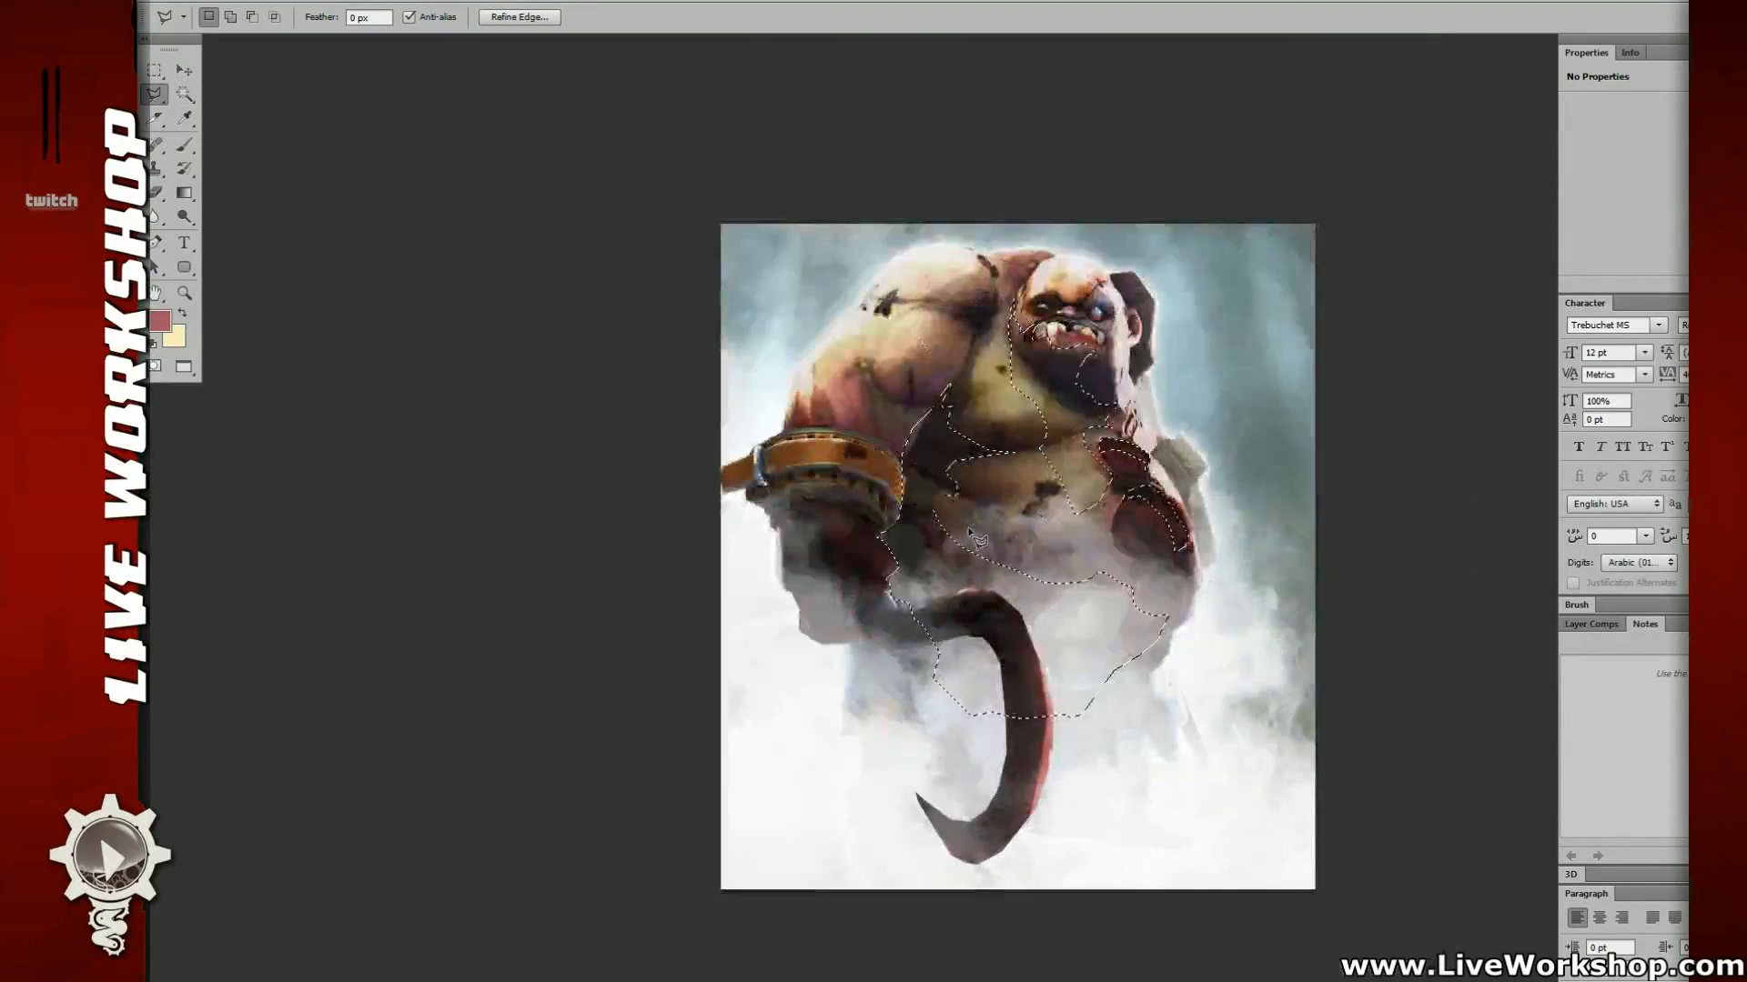
{"action": "key", "text": "ctrl+plus"}
{"action": "key", "text": "ctrl+plus"}
{"action": "left_click_drag", "start_coordinate": [589, 471], "coordinate": [661, 458]}
{"action": "key", "text": "shift"}
{"action": "left_click", "coordinate": [583, 432]}
{"action": "left_click", "coordinate": [640, 414]}
{"action": "left_click", "coordinate": [673, 414]}
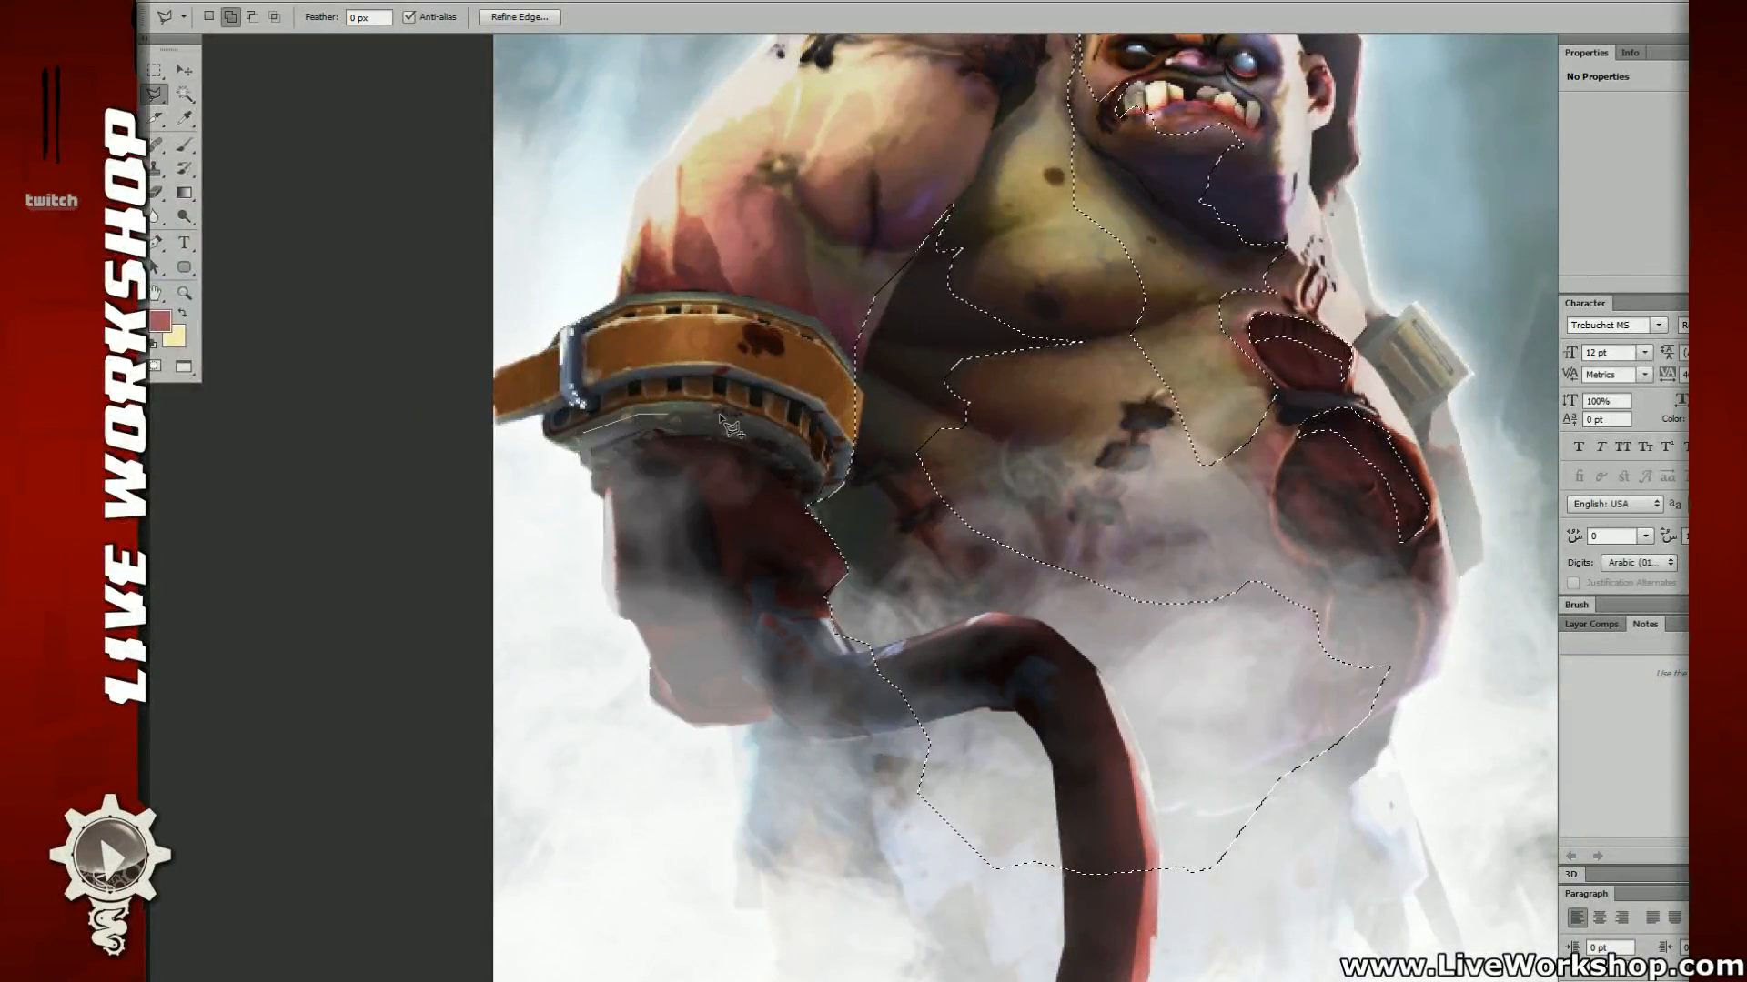
{"action": "left_click", "coordinate": [753, 423]}
{"action": "left_click", "coordinate": [794, 446]}
{"action": "left_click", "coordinate": [812, 471]}
{"action": "left_click", "coordinate": [812, 501]}
{"action": "double_click", "coordinate": [805, 505]}
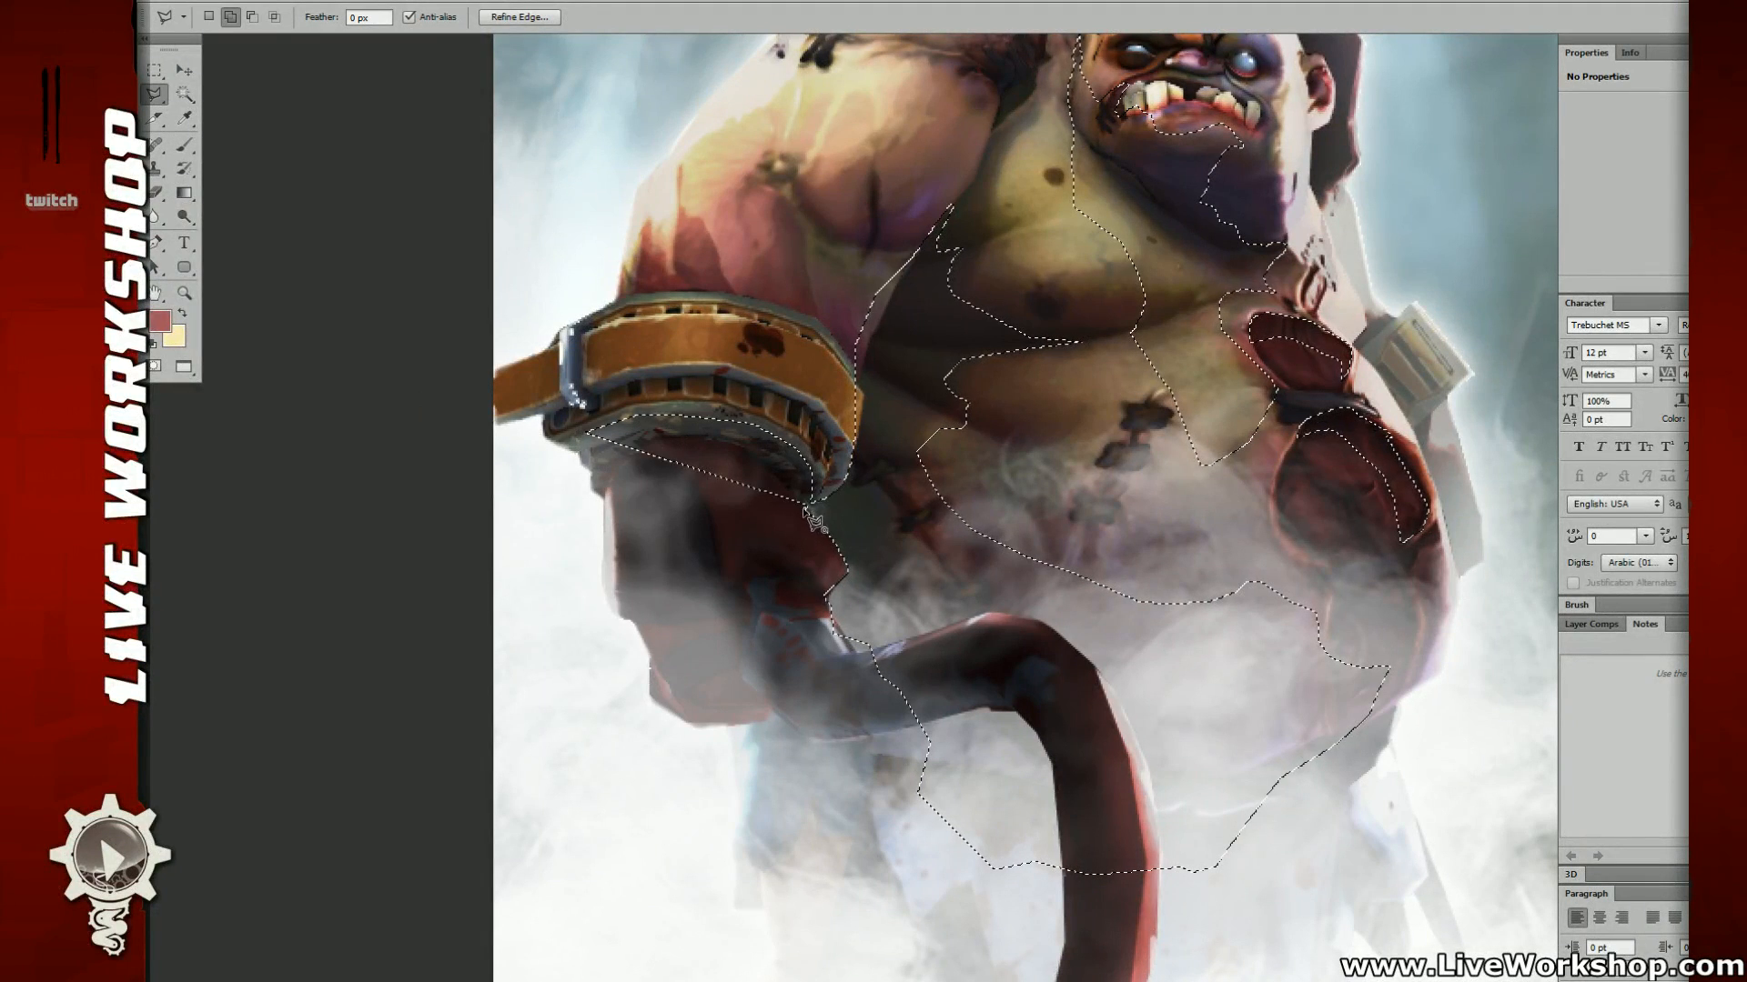
Step: Add shadow shapes on the forearm below the arm band and a narrow strip along the band's lower slots to the selection
{"action": "left_click", "coordinate": [799, 504]}
{"action": "left_click", "coordinate": [798, 518]}
{"action": "left_click", "coordinate": [761, 514]}
{"action": "left_click", "coordinate": [737, 546]}
{"action": "left_click", "coordinate": [768, 555]}
{"action": "left_click", "coordinate": [747, 620]}
{"action": "left_click", "coordinate": [707, 647]}
{"action": "left_click", "coordinate": [648, 634]}
{"action": "left_click", "coordinate": [649, 543]}
{"action": "left_click", "coordinate": [603, 465]}
{"action": "left_click", "coordinate": [586, 433]}
{"action": "left_click", "coordinate": [583, 425]}
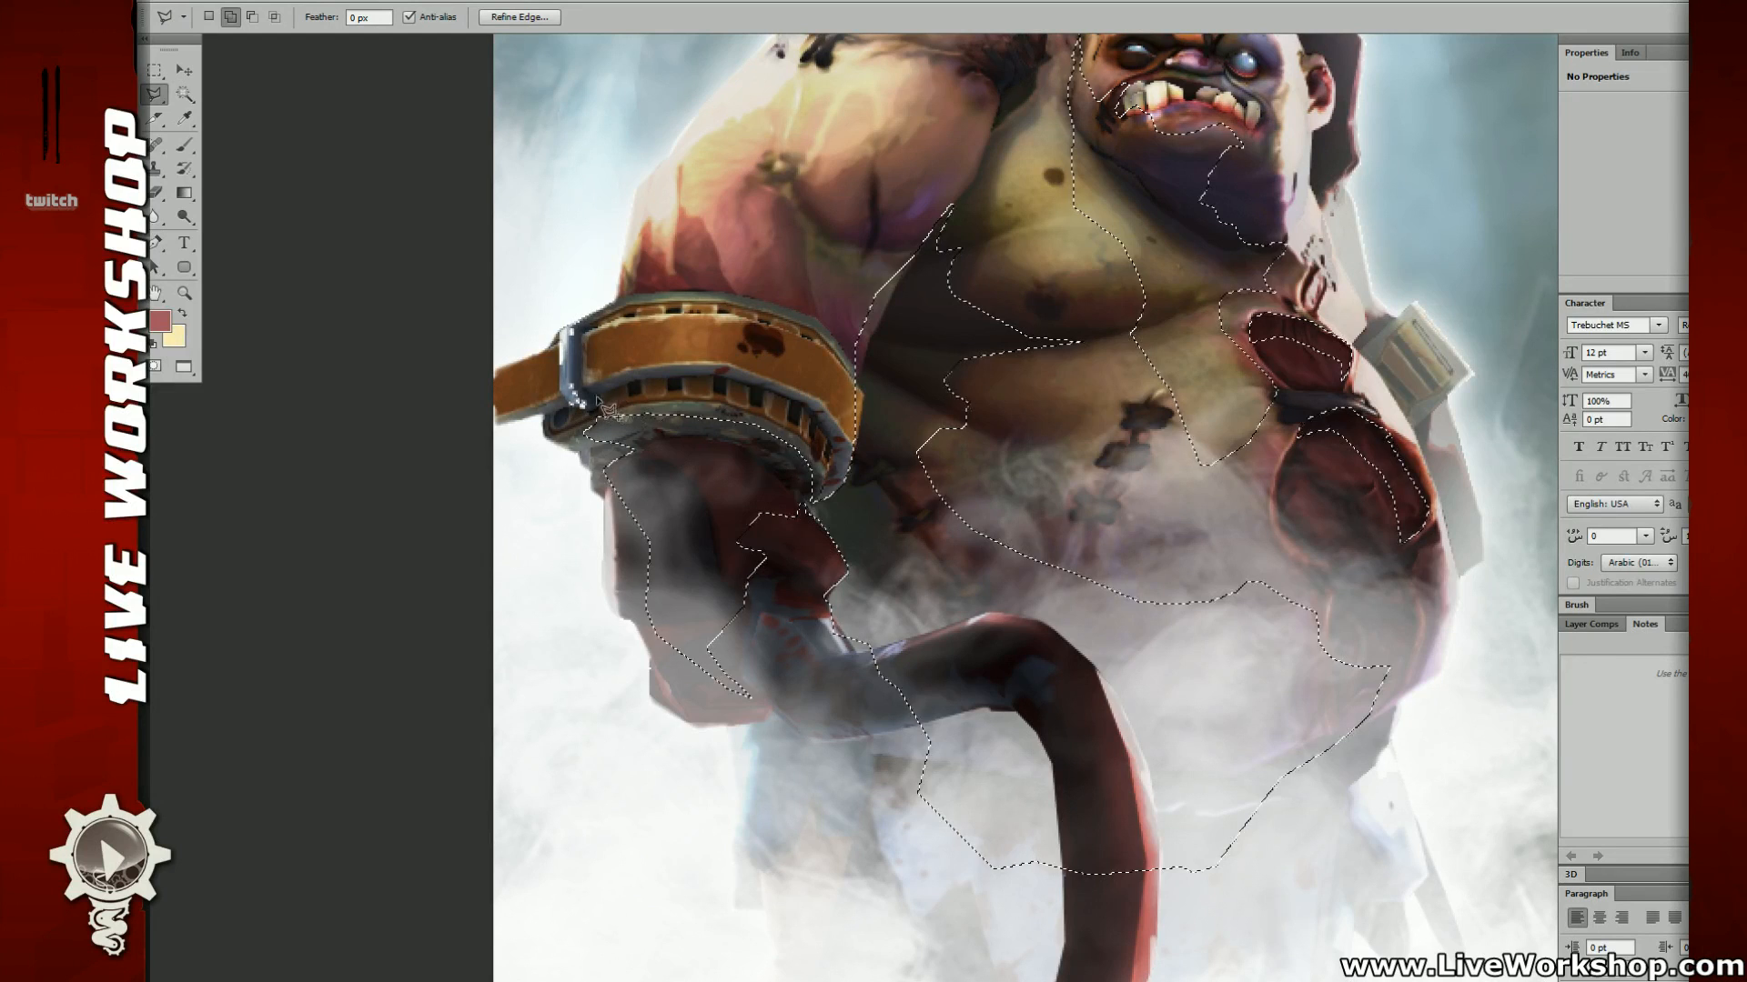
{"action": "mouse_move", "coordinate": [631, 396]}
{"action": "left_mouse_down", "text": "alt"}
{"action": "mouse_move", "coordinate": [767, 402]}
{"action": "mouse_move", "coordinate": [829, 464]}
{"action": "mouse_move", "coordinate": [828, 426]}
{"action": "mouse_move", "coordinate": [694, 374]}
{"action": "mouse_move", "coordinate": [586, 407]}
{"action": "mouse_move", "coordinate": [633, 407]}
{"action": "left_mouse_up", "text": "alt"}
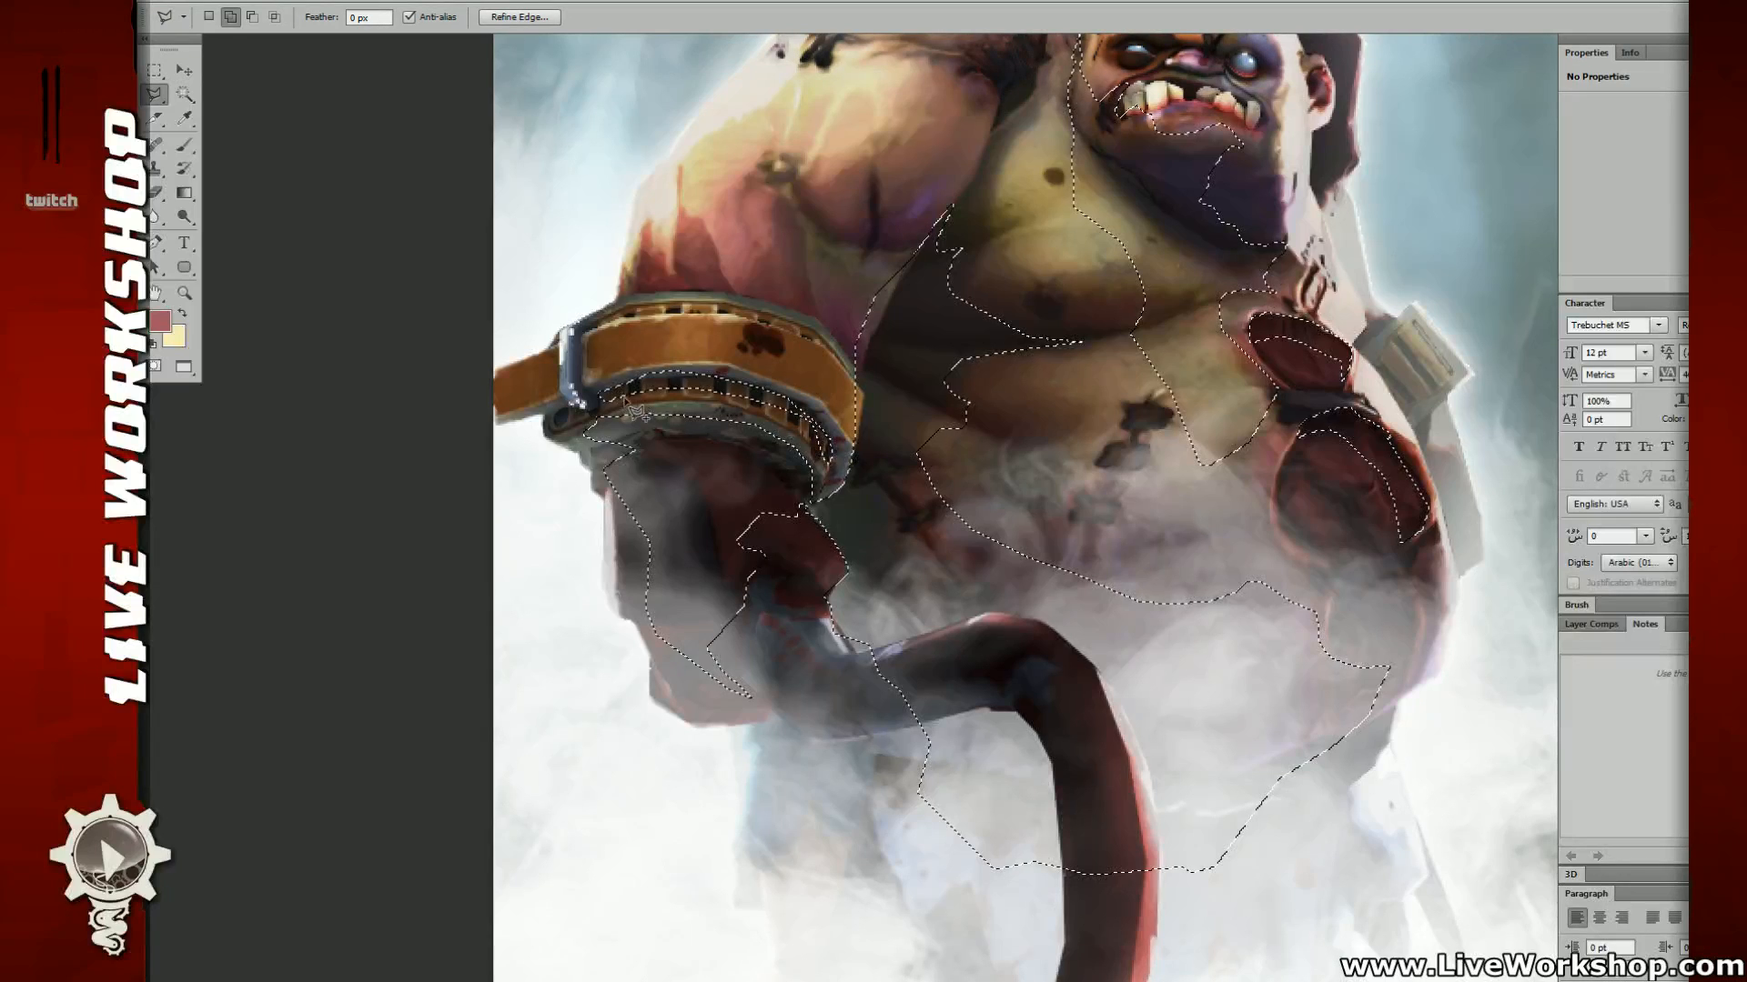
Step: Set the foreground colour to a dark, desaturated blue
{"action": "key", "text": "g"}
{"action": "left_click", "coordinate": [160, 321]}
{"action": "left_click", "coordinate": [1134, 324]}
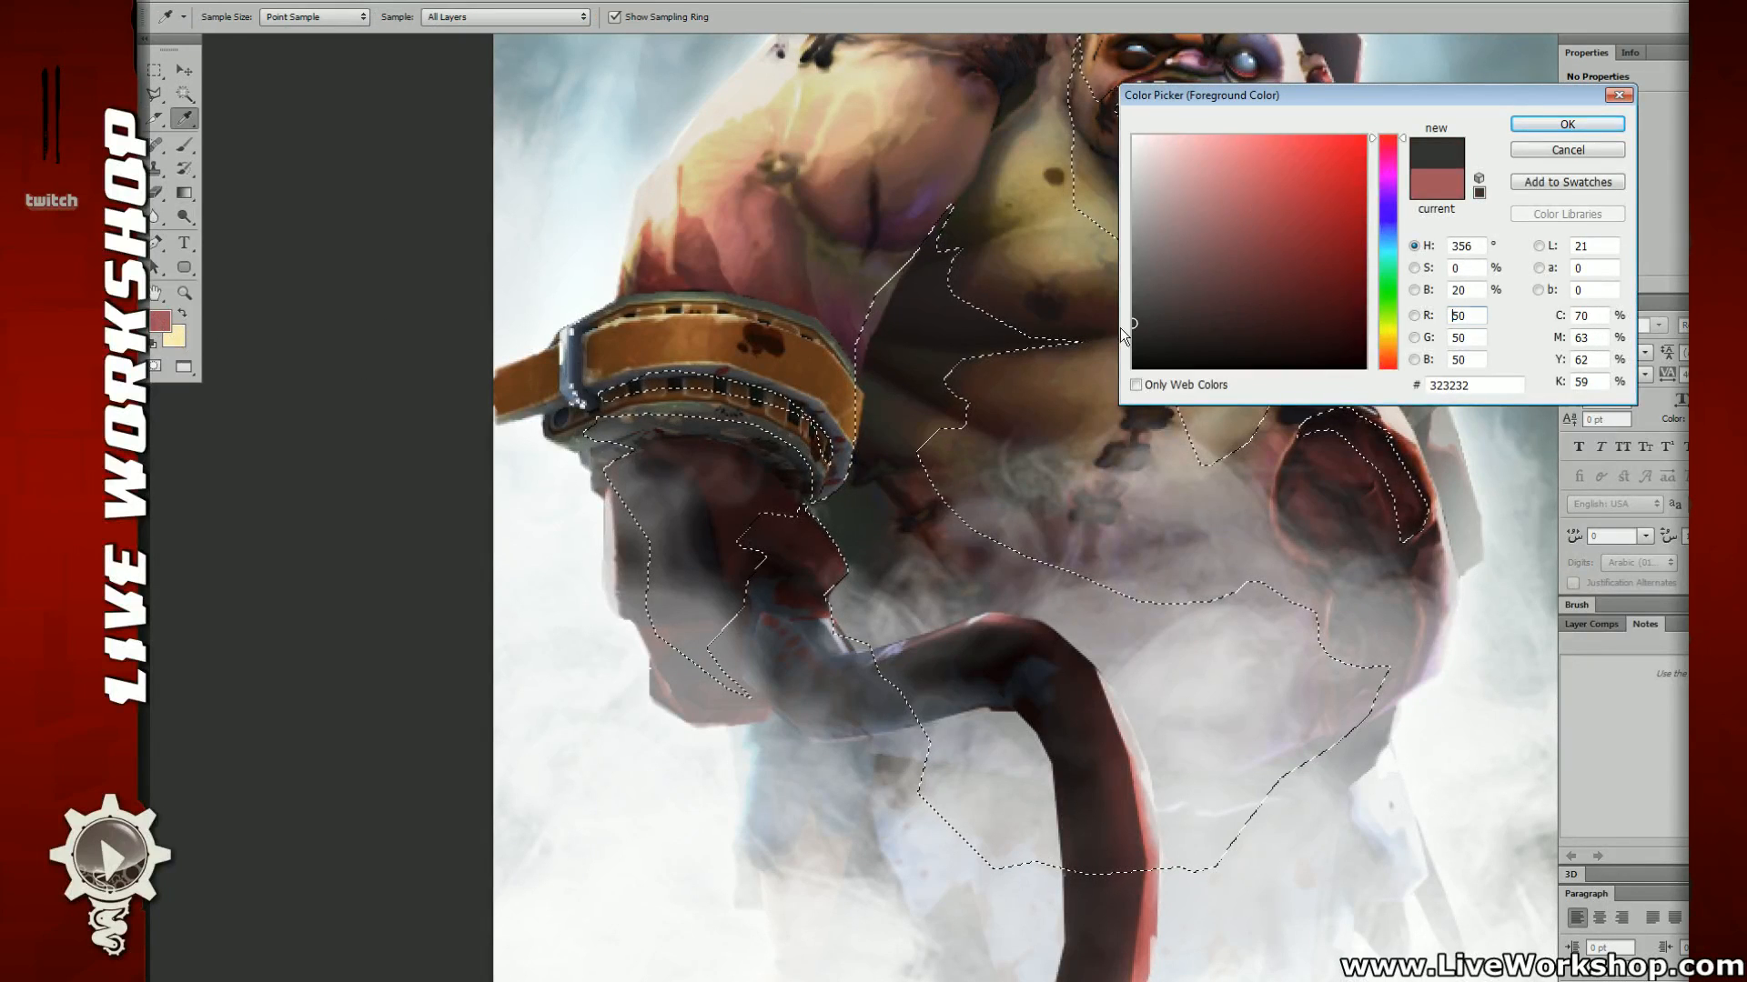
{"action": "left_click_drag", "start_coordinate": [1390, 251], "coordinate": [1383, 231]}
{"action": "mouse_move", "coordinate": [1322, 239]}
{"action": "left_mouse_down"}
{"action": "mouse_move", "coordinate": [1283, 321]}
{"action": "mouse_move", "coordinate": [1222, 303]}
{"action": "left_mouse_up"}
{"action": "left_click", "coordinate": [1567, 124]}
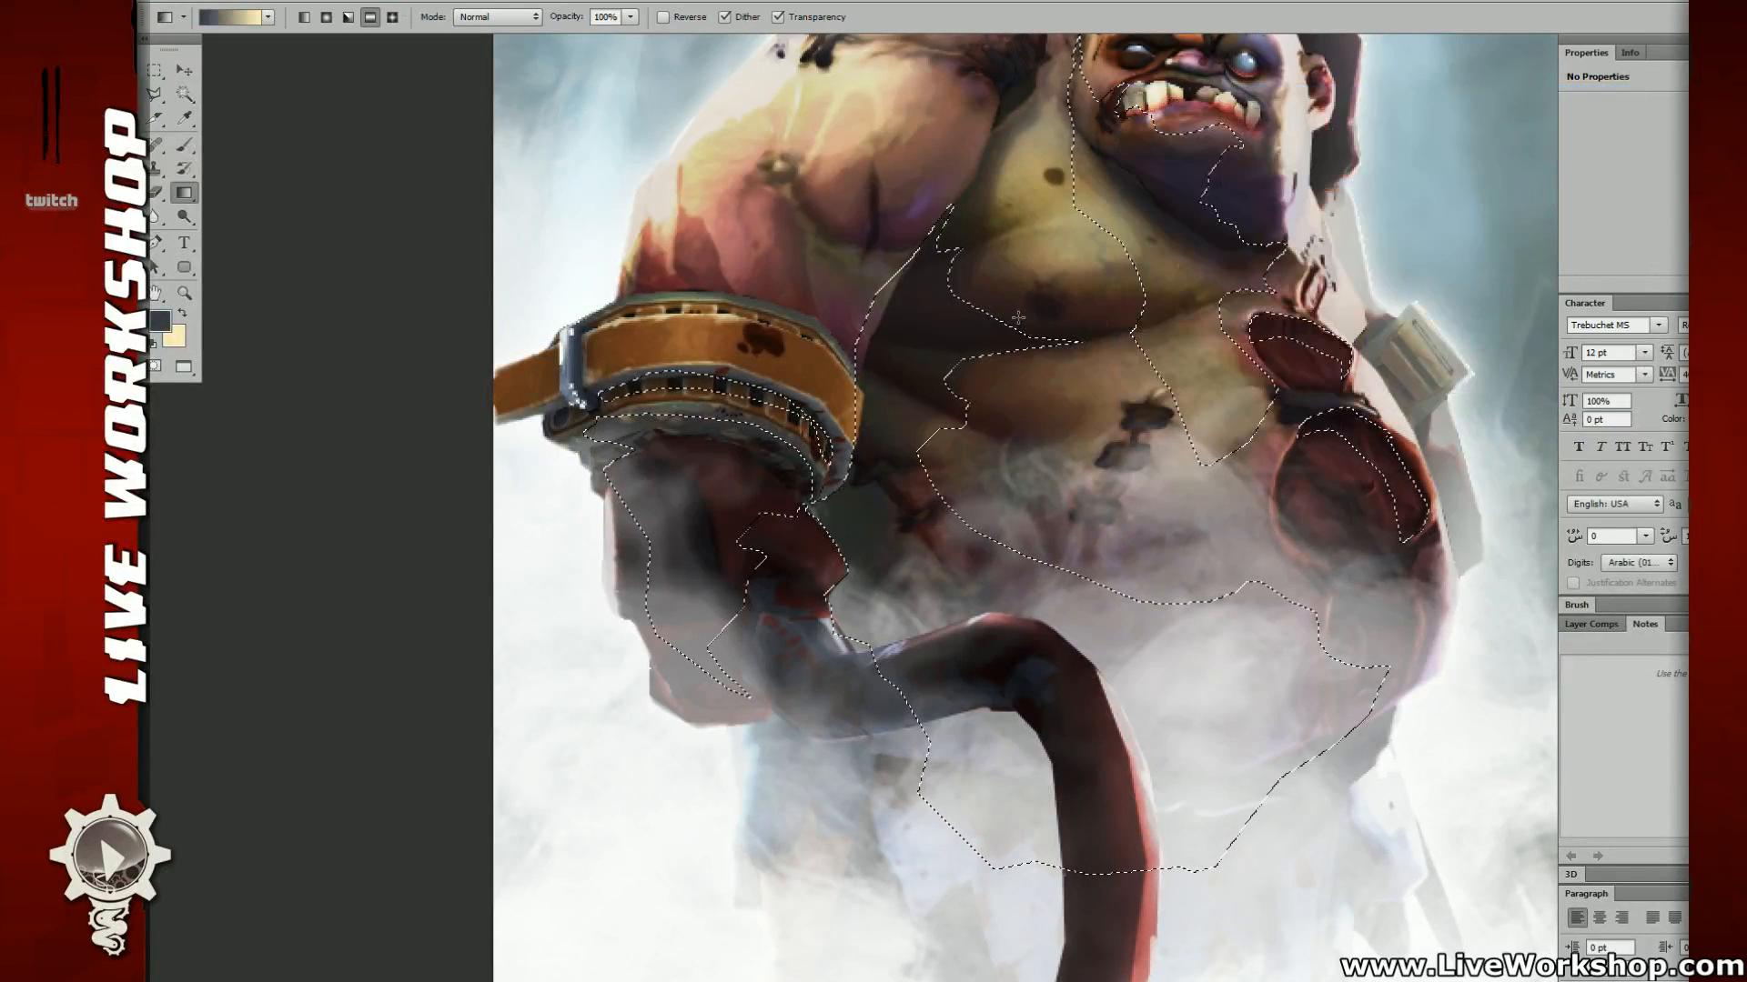
Step: Fill the selected shadow areas with the dark blue, blend the fill so it darkens the painting beneath, and clear the selection
{"action": "key", "text": "shift+g"}
{"action": "left_click", "coordinate": [914, 374]}
{"action": "mouse_move", "coordinate": [1060, 416]}
{"action": "left_mouse_down"}
{"action": "mouse_move", "coordinate": [858, 418]}
{"action": "mouse_move", "coordinate": [782, 539]}
{"action": "left_mouse_up"}
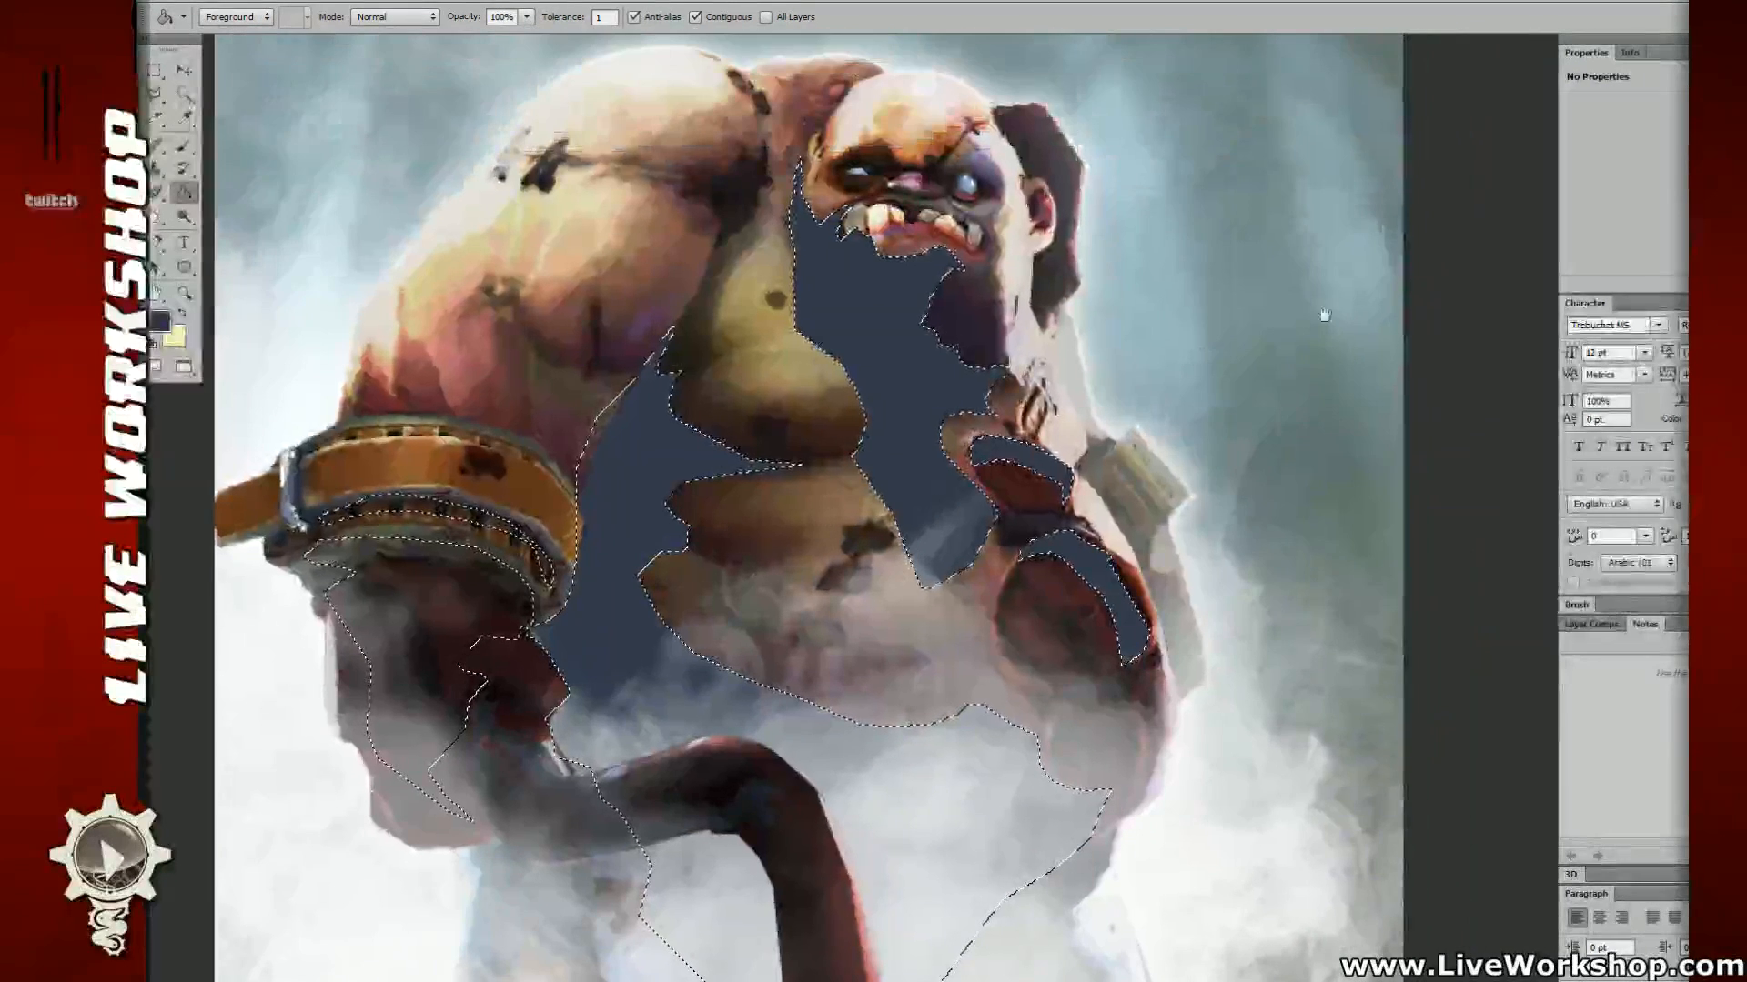
{"action": "key", "text": "ctrl+z"}
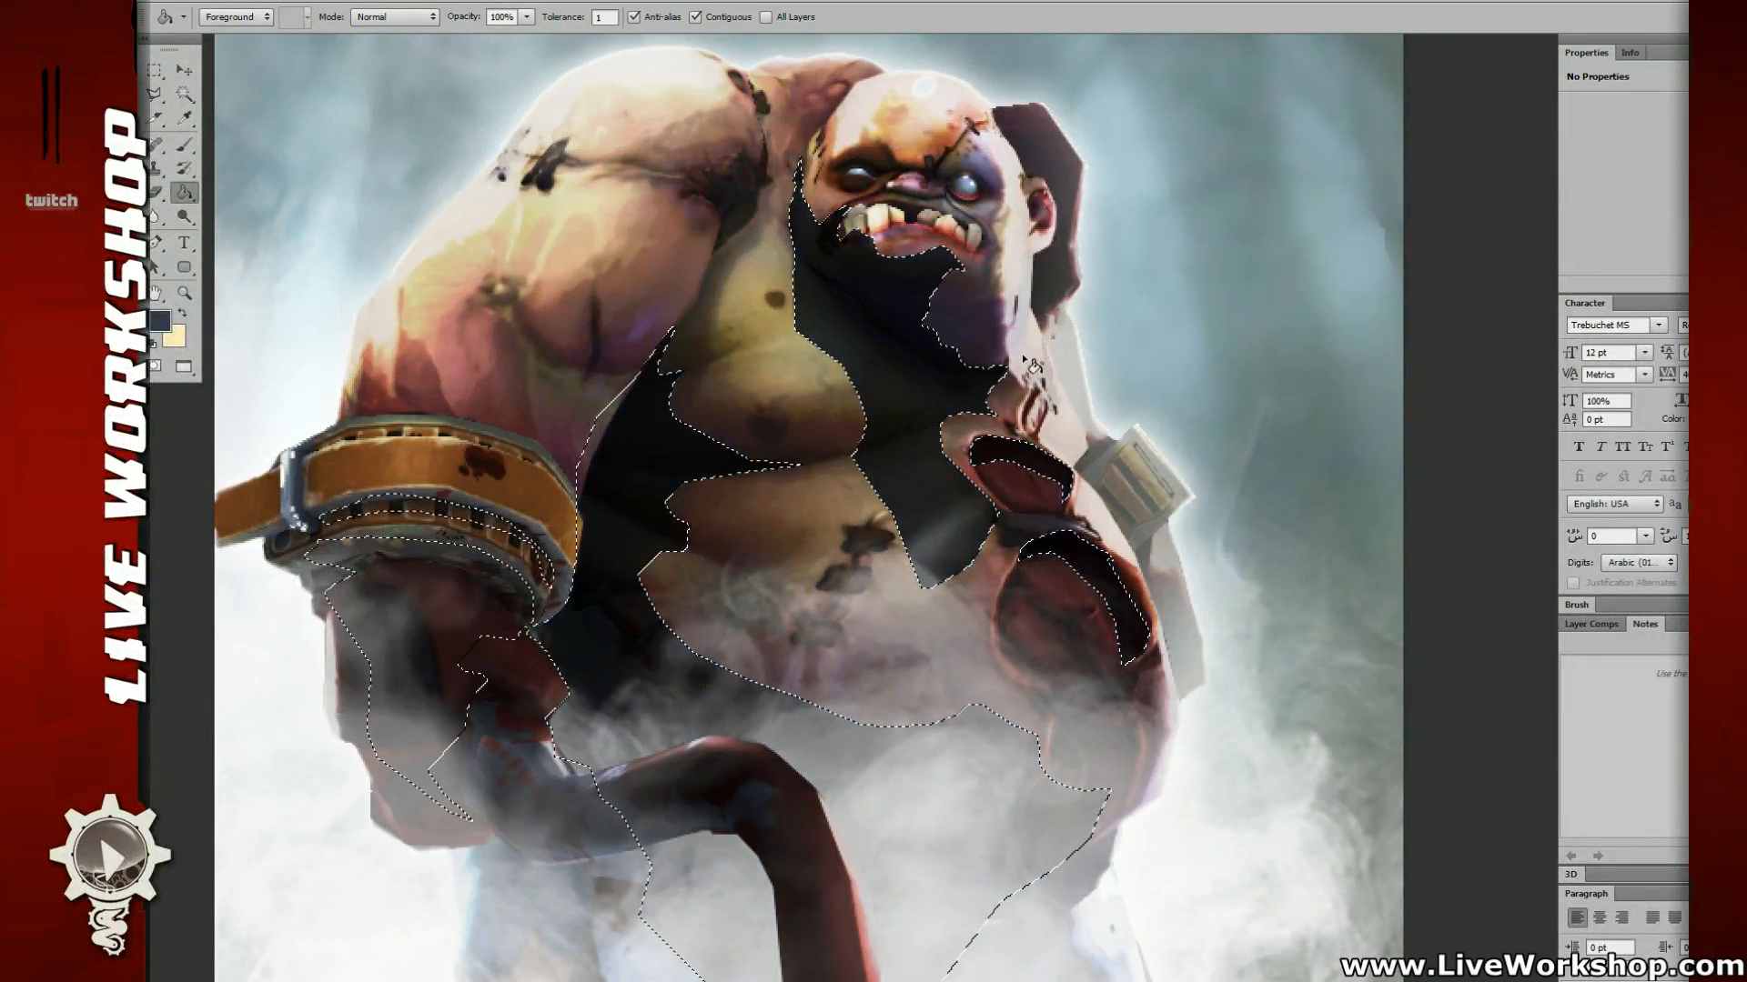
{"action": "key", "text": "ctrl+d"}
Step: Add a layer mask to the shadow layer and set the Eraser to a soft 300 px brush with 0% hardness and 20% opacity
{"action": "key", "text": "e"}
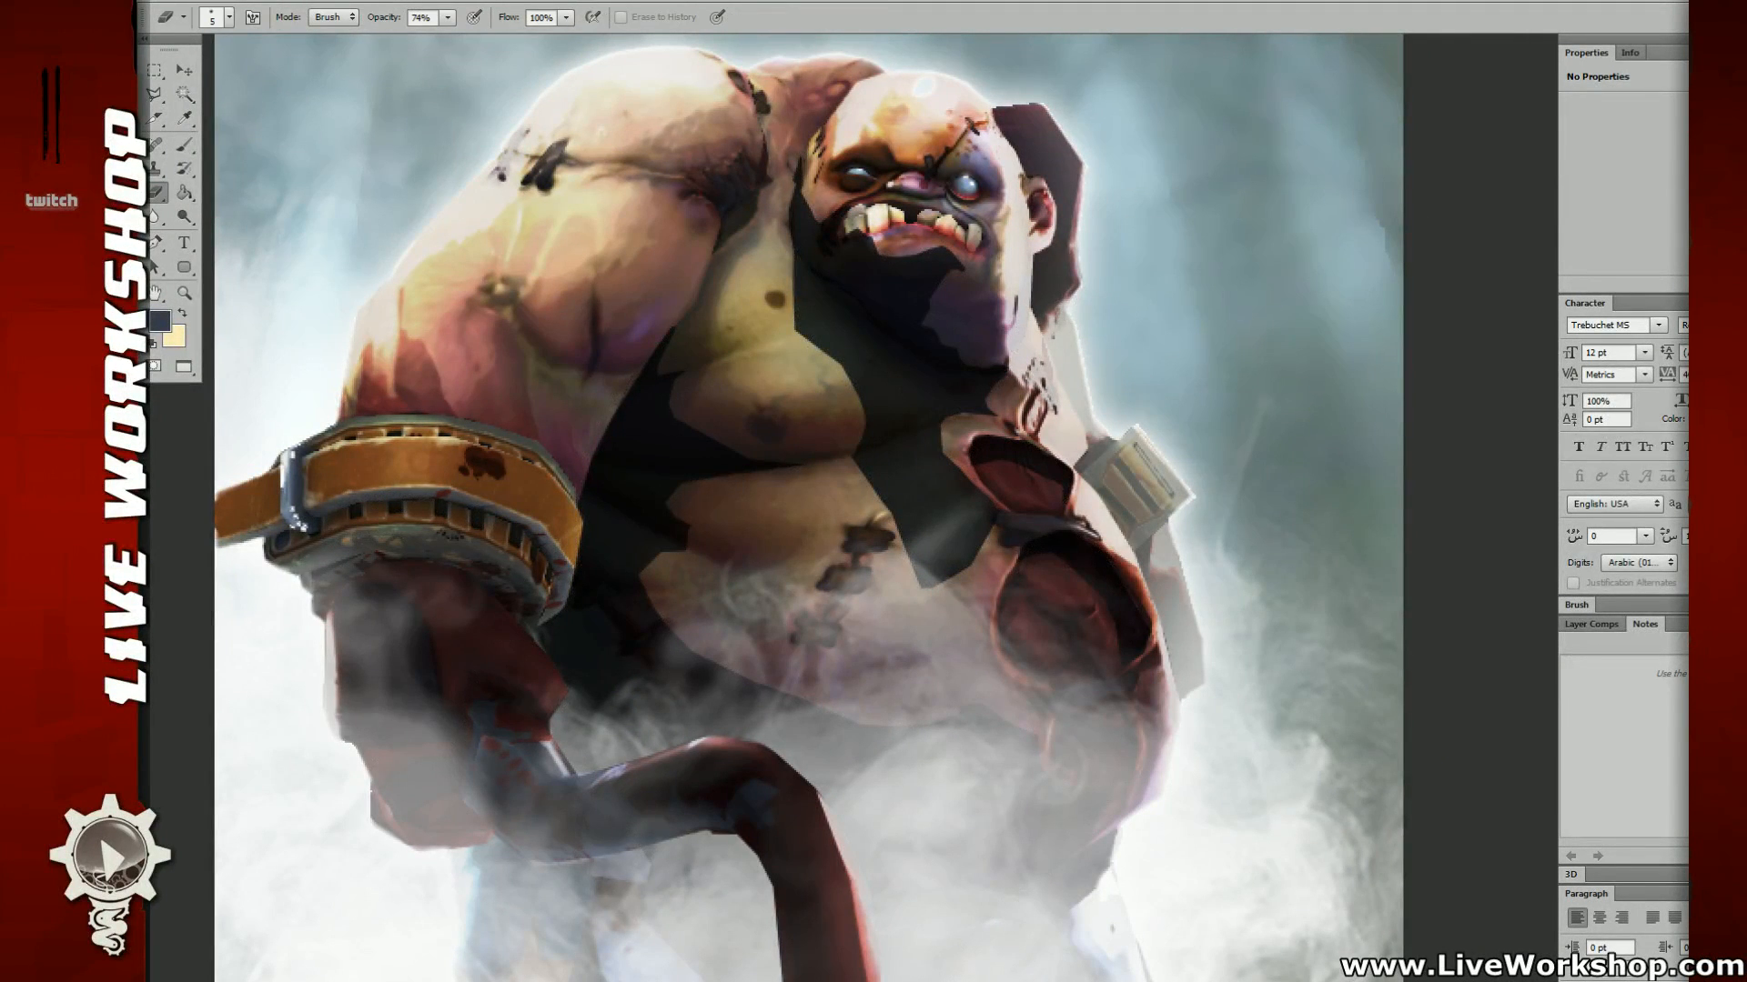
{"action": "key", "text": "d"}
{"action": "right_click", "coordinate": [810, 428]}
{"action": "left_click", "coordinate": [924, 559]}
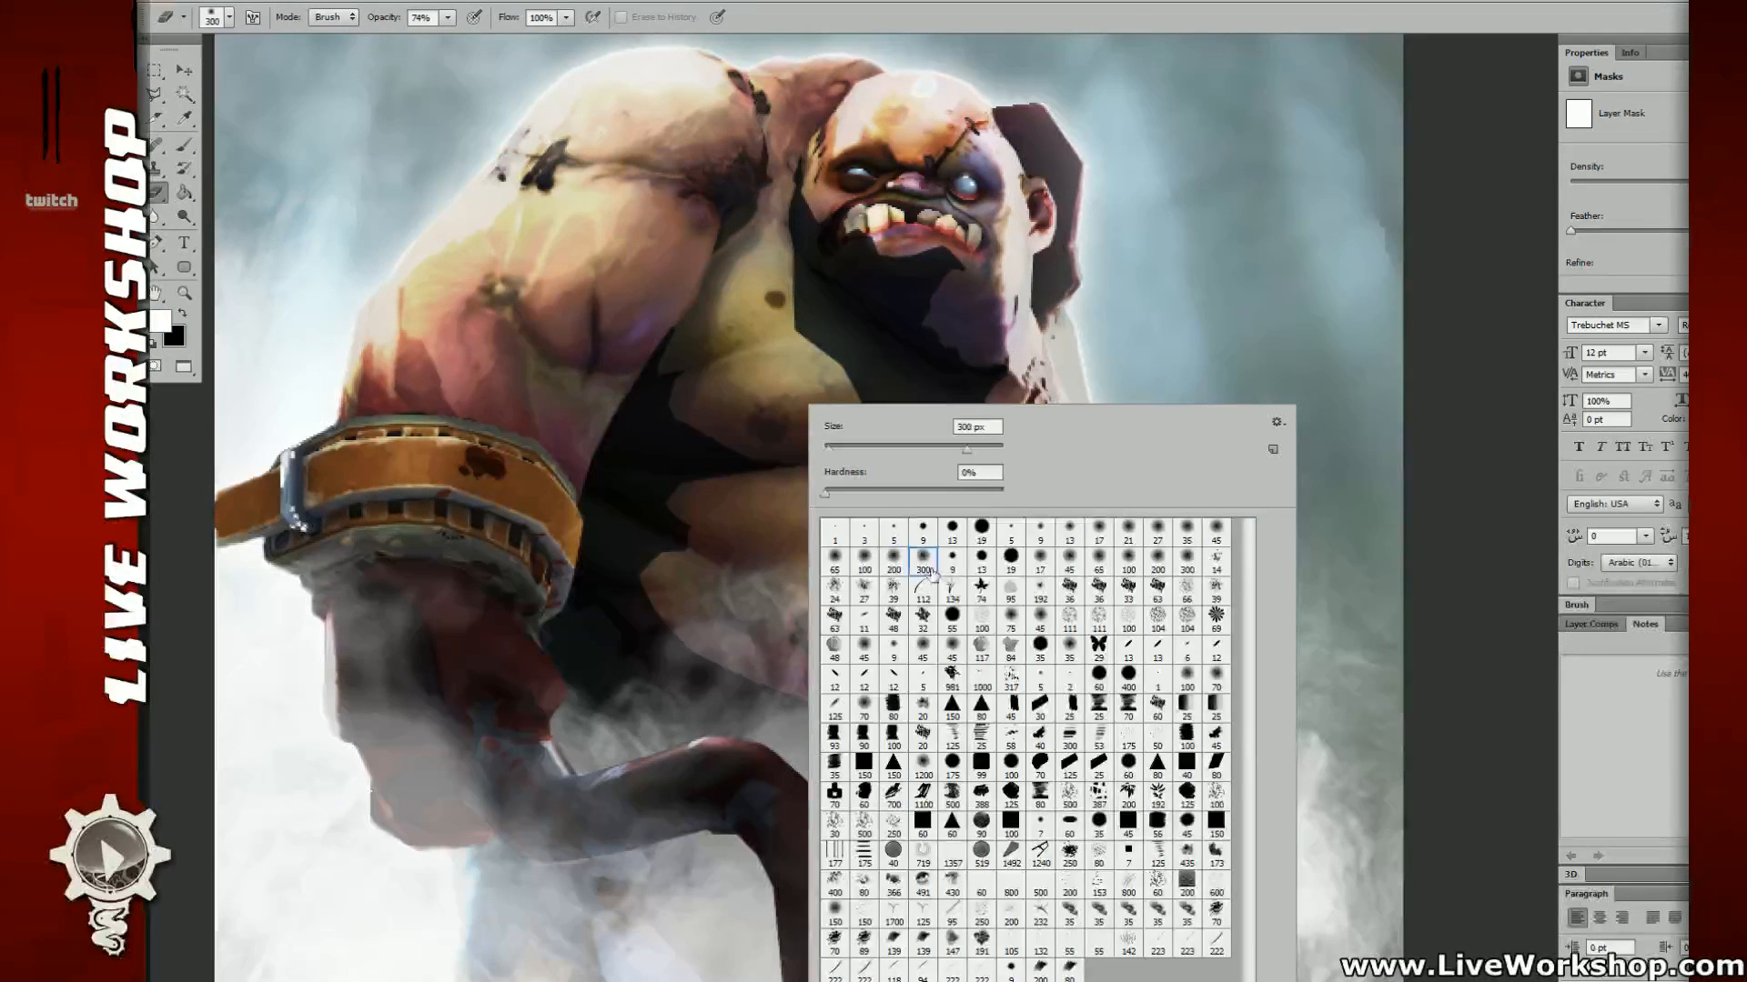
{"action": "left_click_drag", "start_coordinate": [830, 407], "coordinate": [826, 414]}
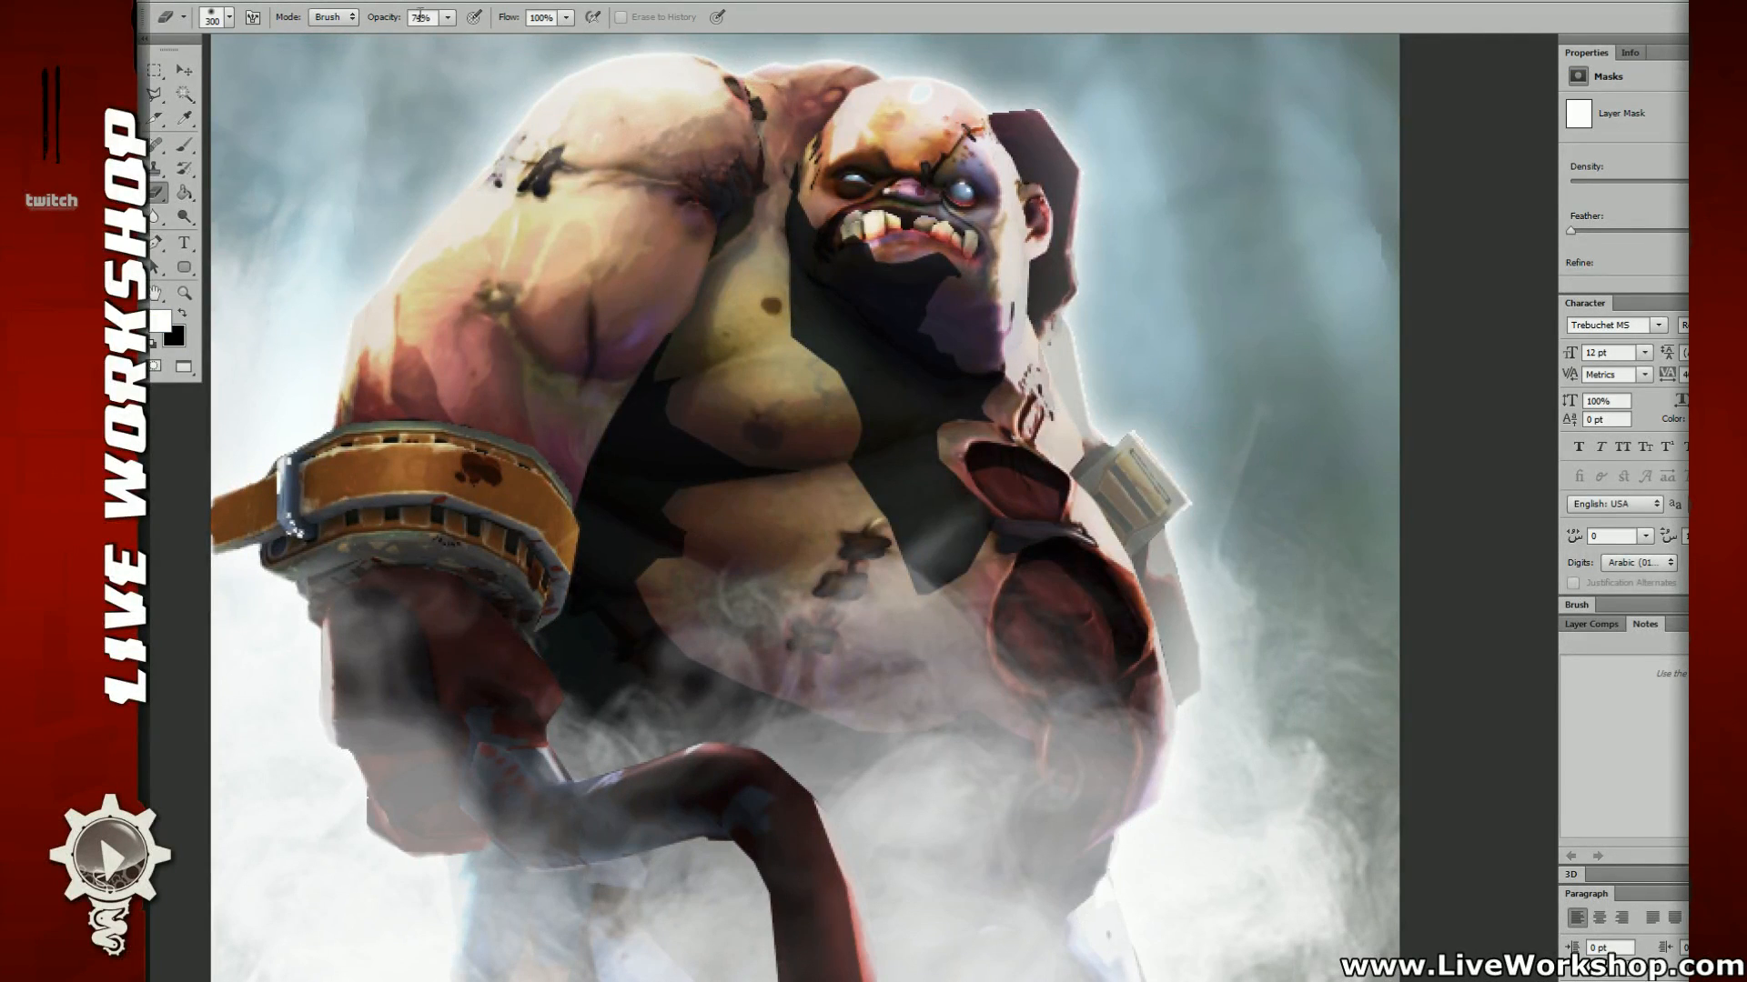
{"action": "left_click", "coordinate": [448, 17]}
{"action": "left_click_drag", "start_coordinate": [400, 37], "coordinate": [396, 38]}
Step: Reduce the Eraser to 175 px and fade the shadow mask over the jaw and beneath the mouth
{"action": "left_click_drag", "start_coordinate": [733, 348], "coordinate": [737, 368]}
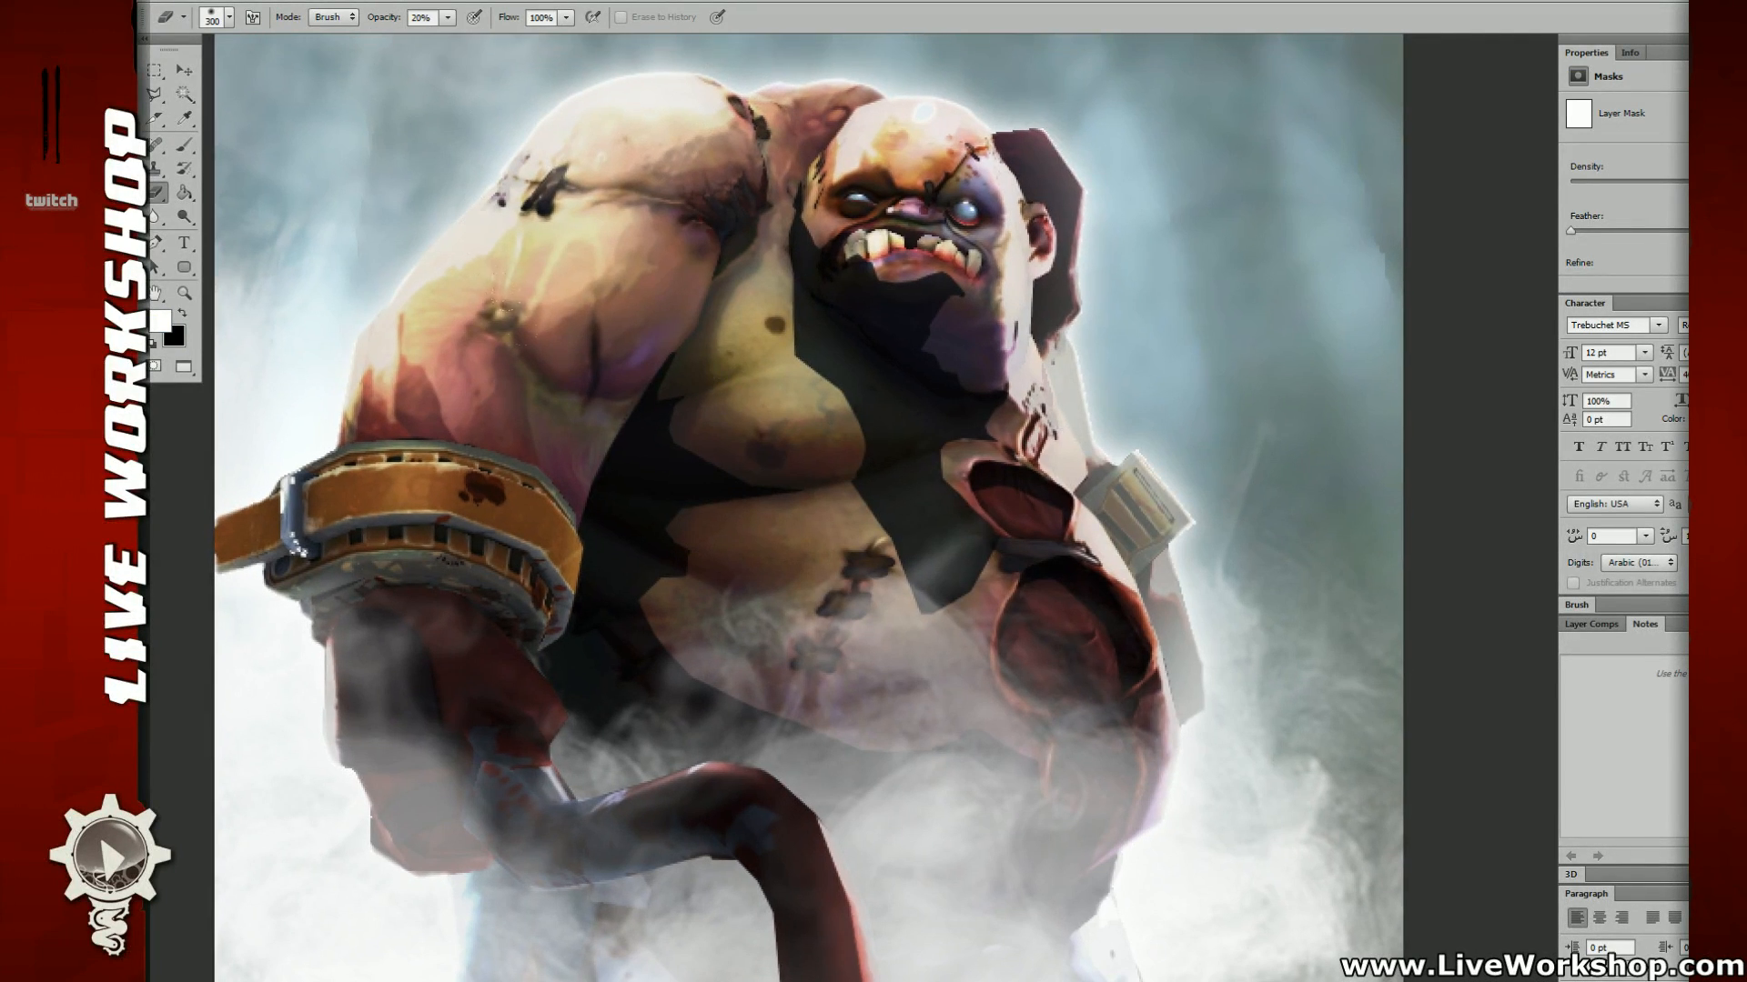
{"action": "key", "text": "ctrl+minus"}
{"action": "left_click_drag", "start_coordinate": [863, 597], "coordinate": [708, 637]}
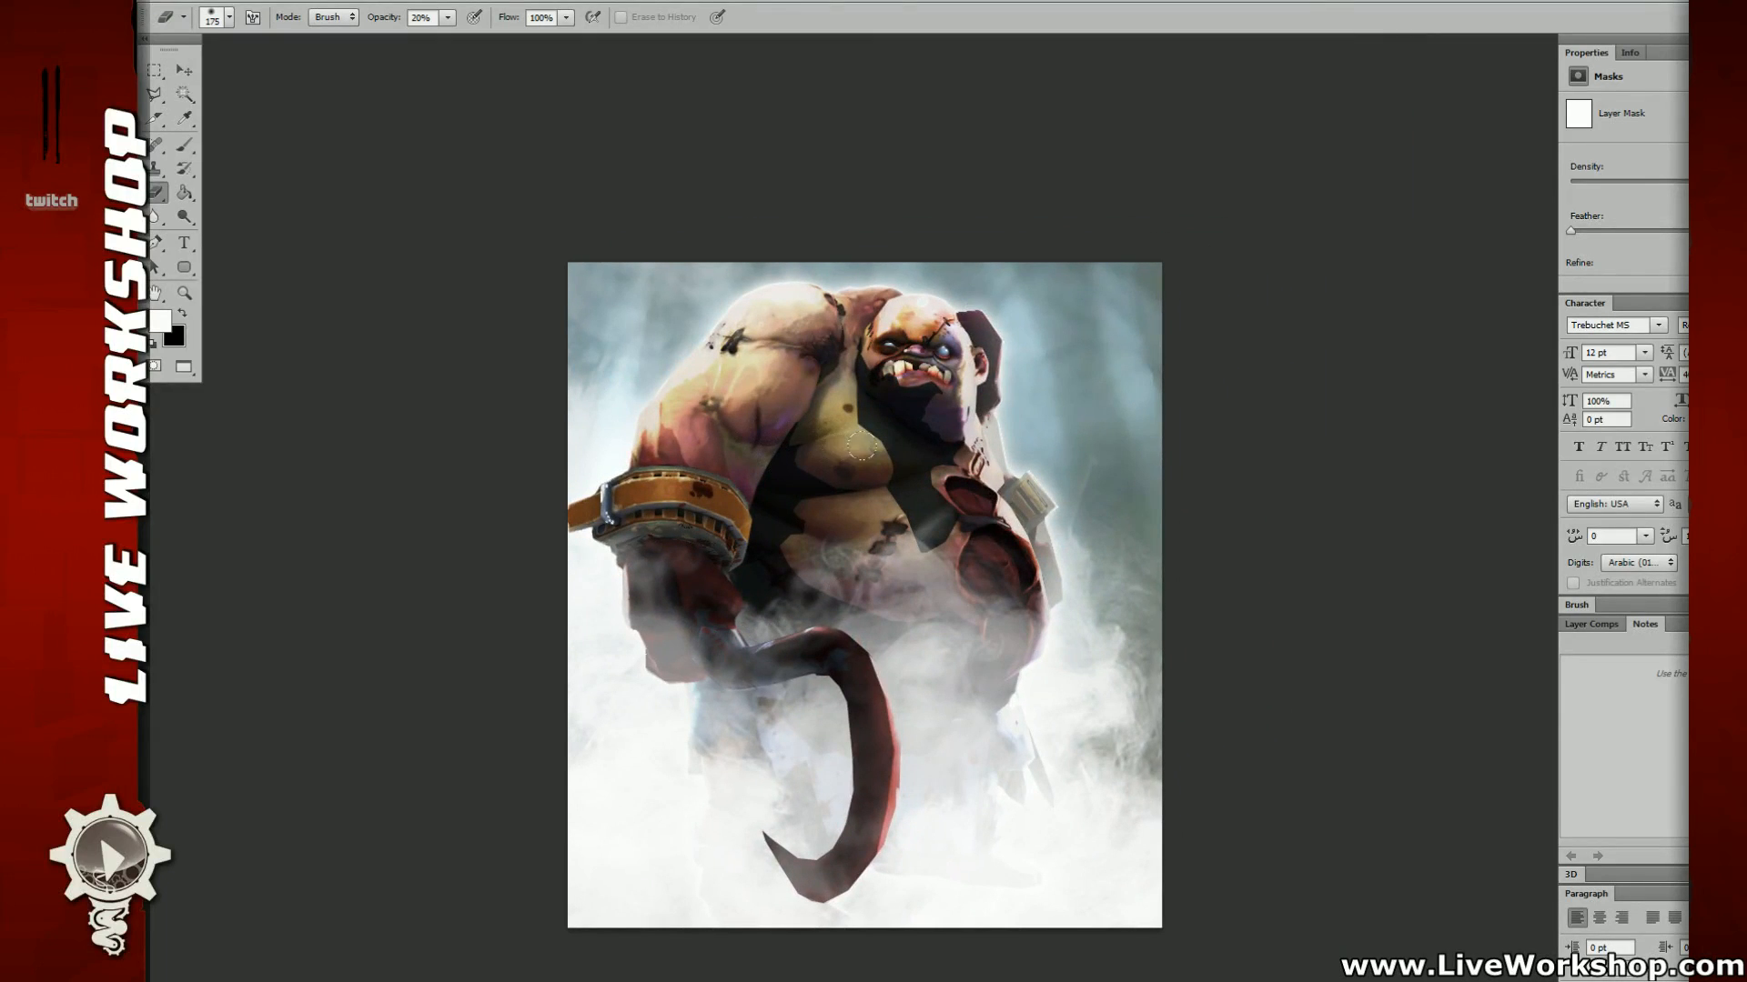
{"action": "key", "text": "ctrl+plus"}
{"action": "left_click_drag", "start_coordinate": [869, 402], "coordinate": [892, 461]}
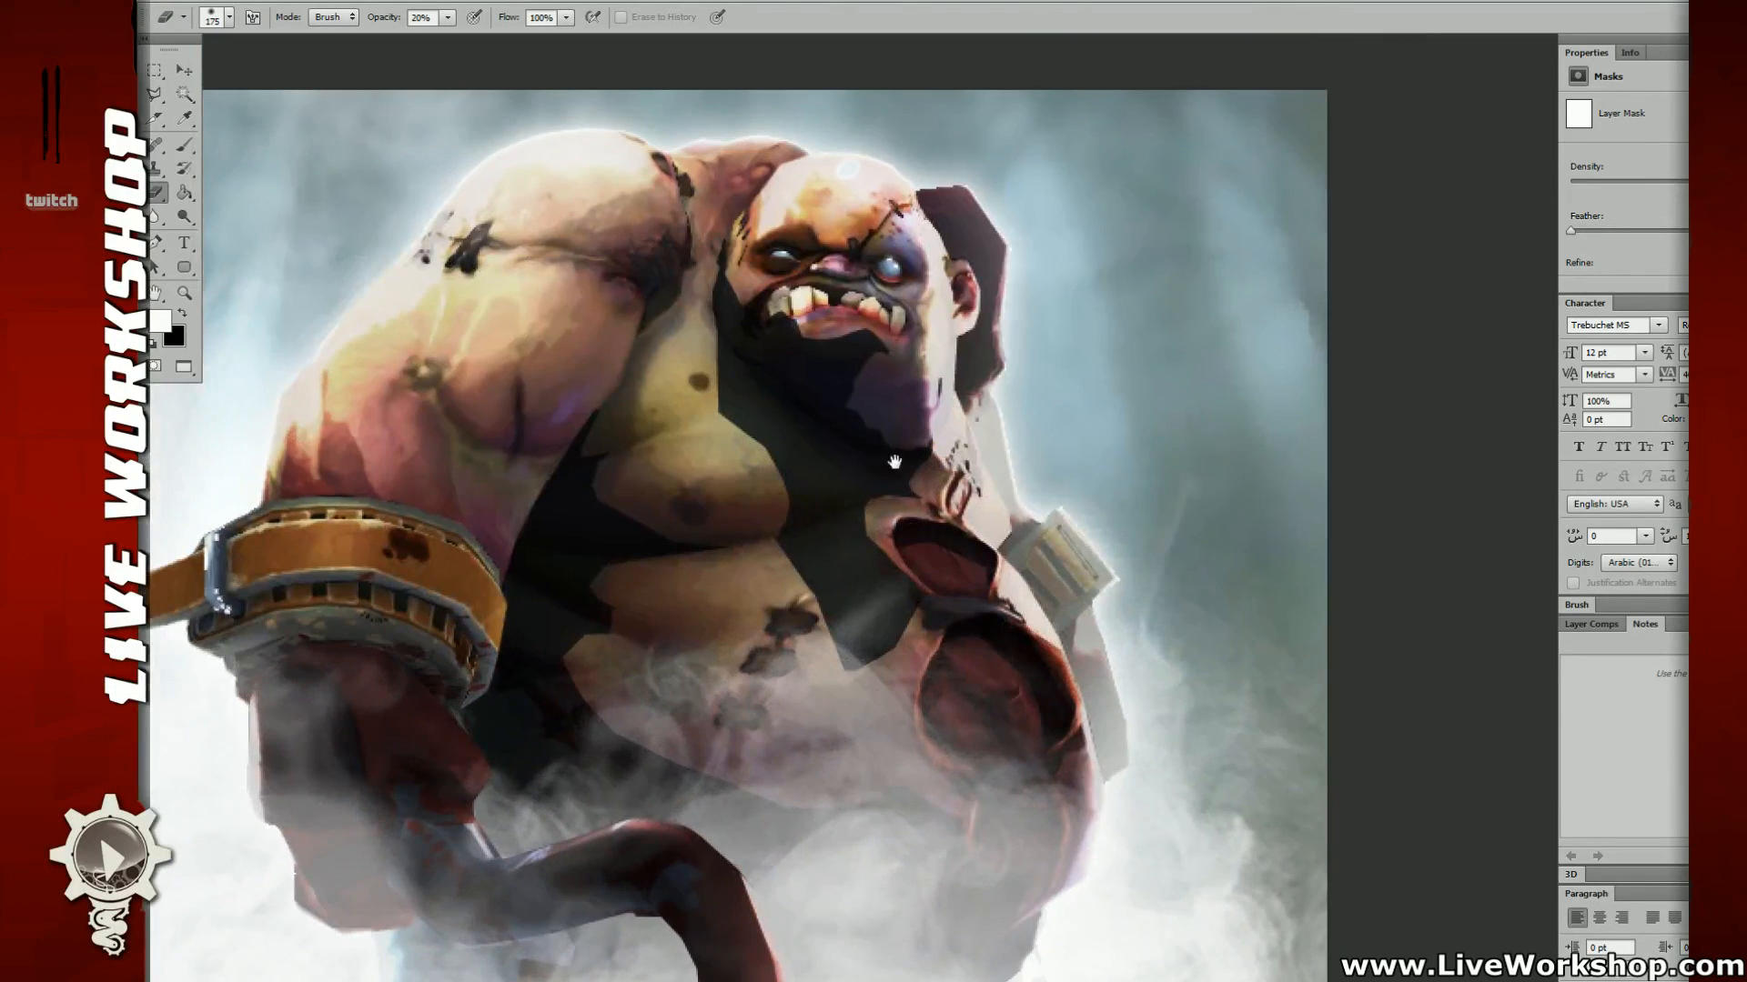
{"action": "left_click_drag", "start_coordinate": [859, 334], "coordinate": [828, 328]}
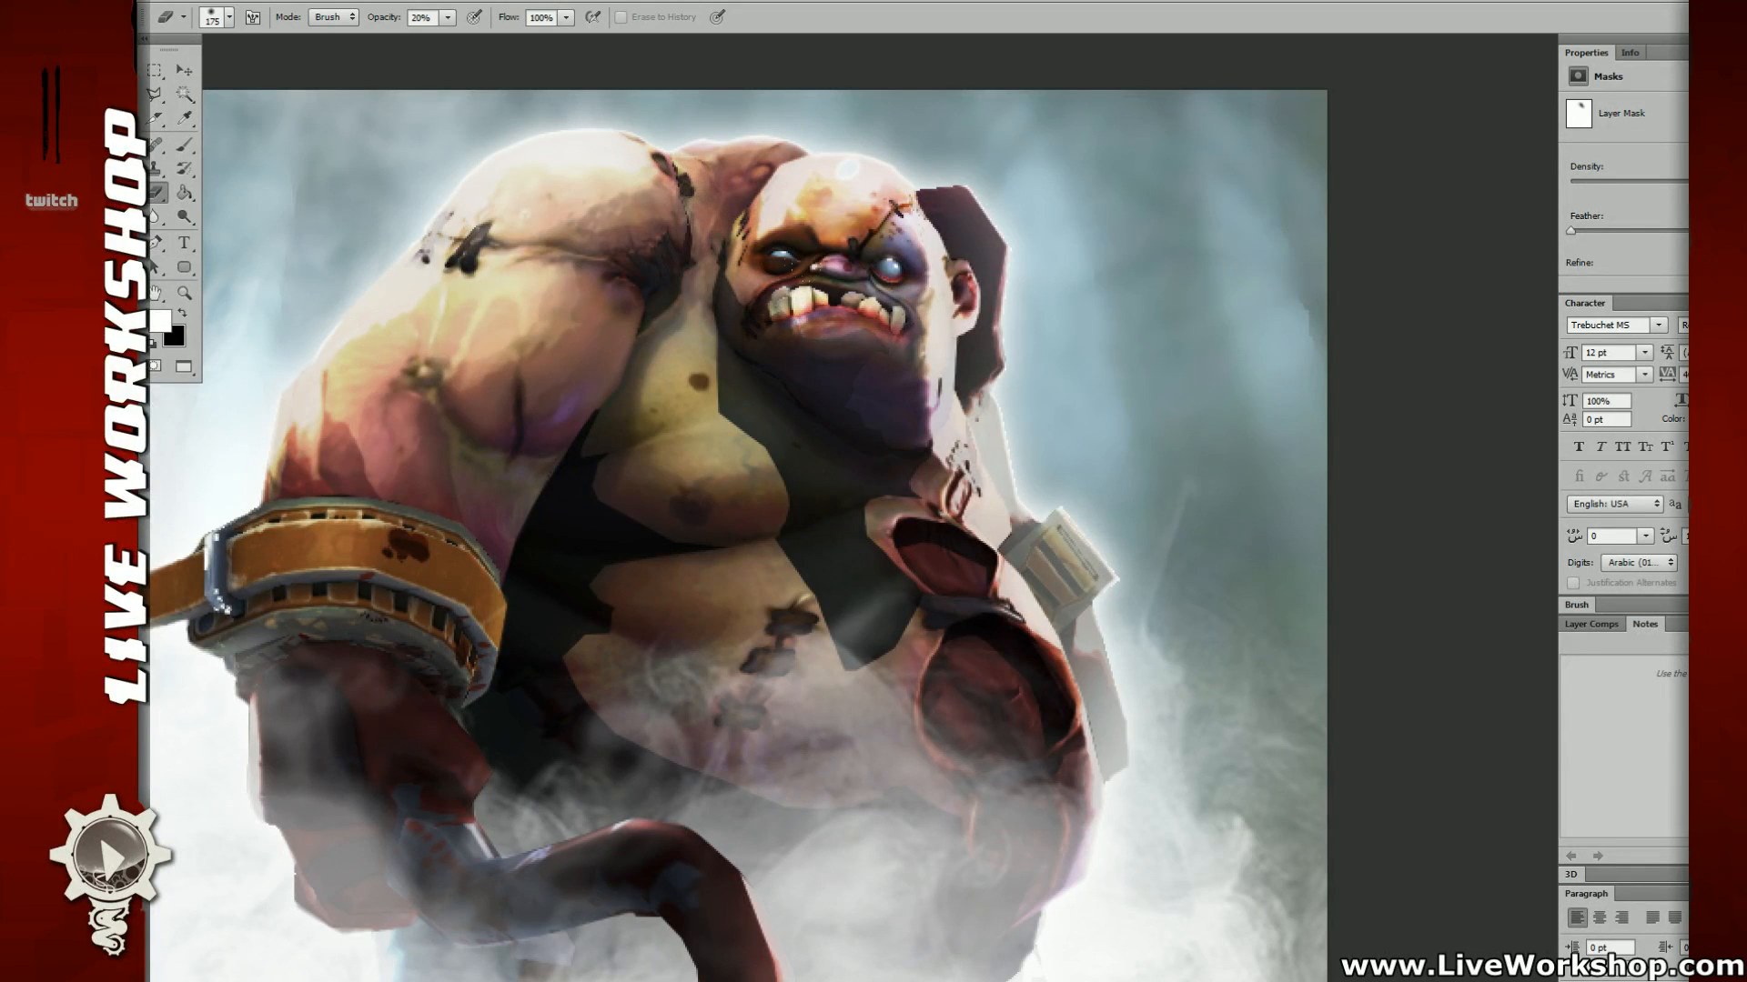
Step: Fade the shadow mask over the chest, belly and wound edges with the soft 175 px Eraser at 20% opacity
{"action": "mouse_move", "coordinate": [820, 398]}
{"action": "left_mouse_down"}
{"action": "mouse_move", "coordinate": [888, 591]}
{"action": "mouse_move", "coordinate": [877, 566]}
{"action": "mouse_move", "coordinate": [870, 618]}
{"action": "left_mouse_up"}
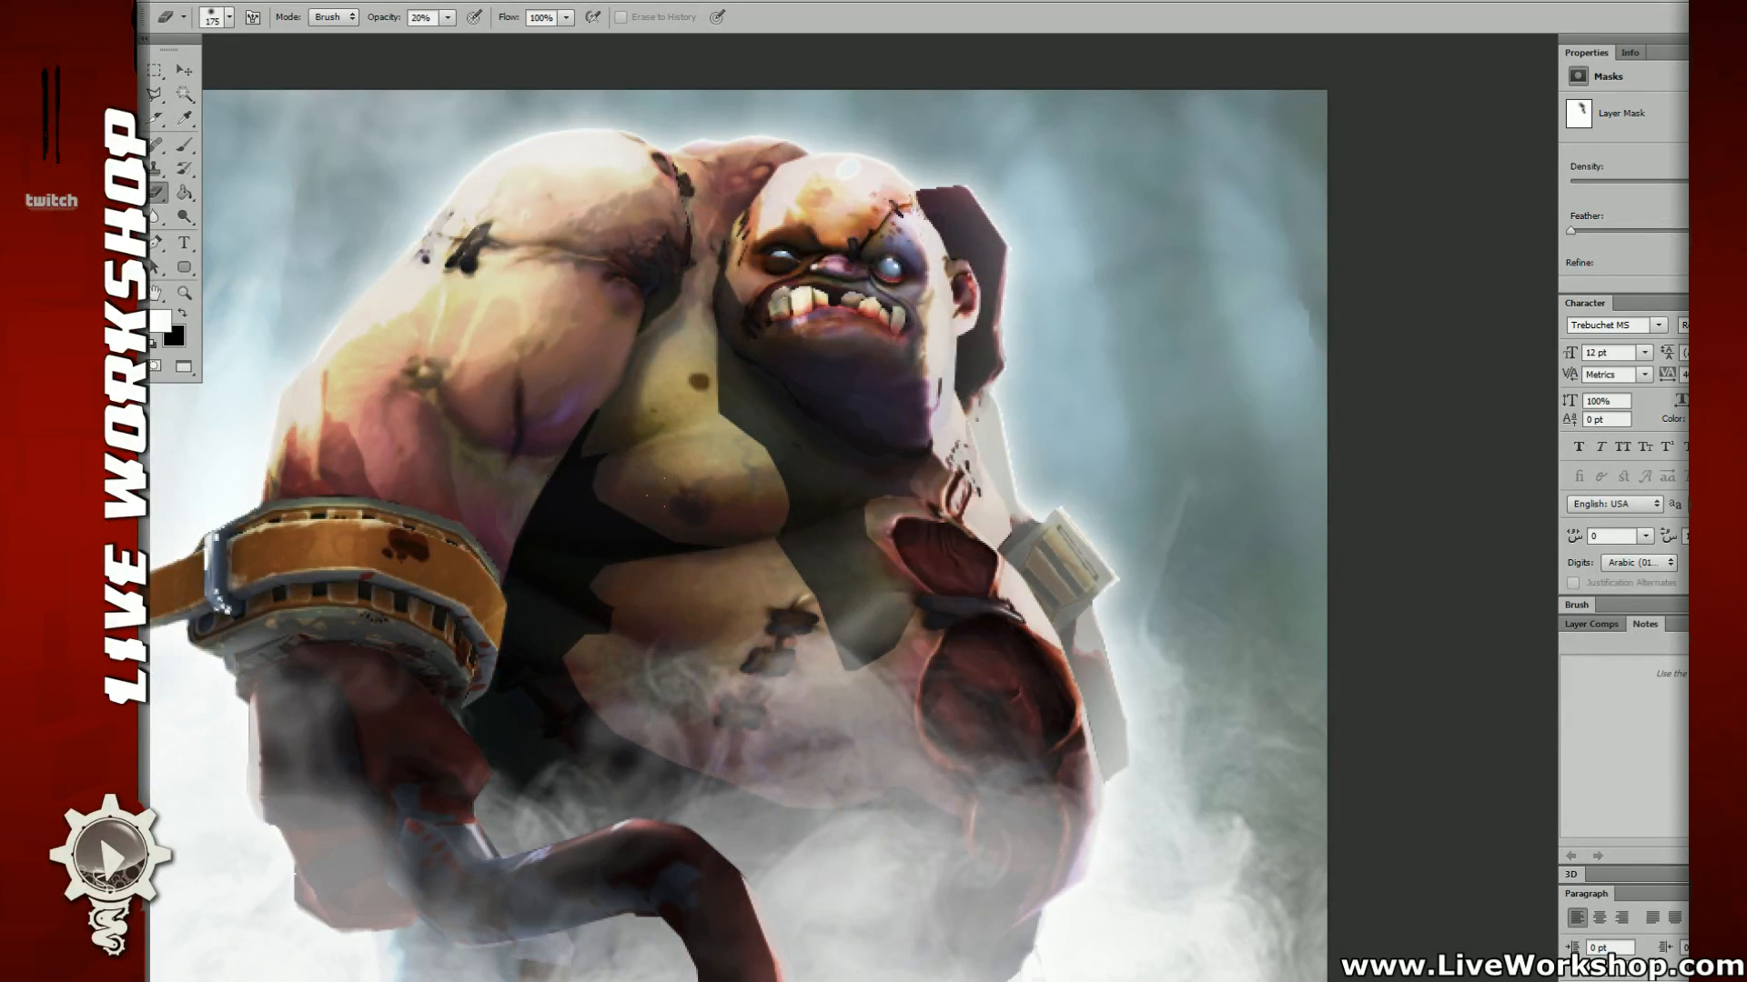
{"action": "mouse_move", "coordinate": [641, 415]}
{"action": "left_mouse_down"}
{"action": "mouse_move", "coordinate": [766, 441]}
{"action": "mouse_move", "coordinate": [683, 556]}
{"action": "left_mouse_up"}
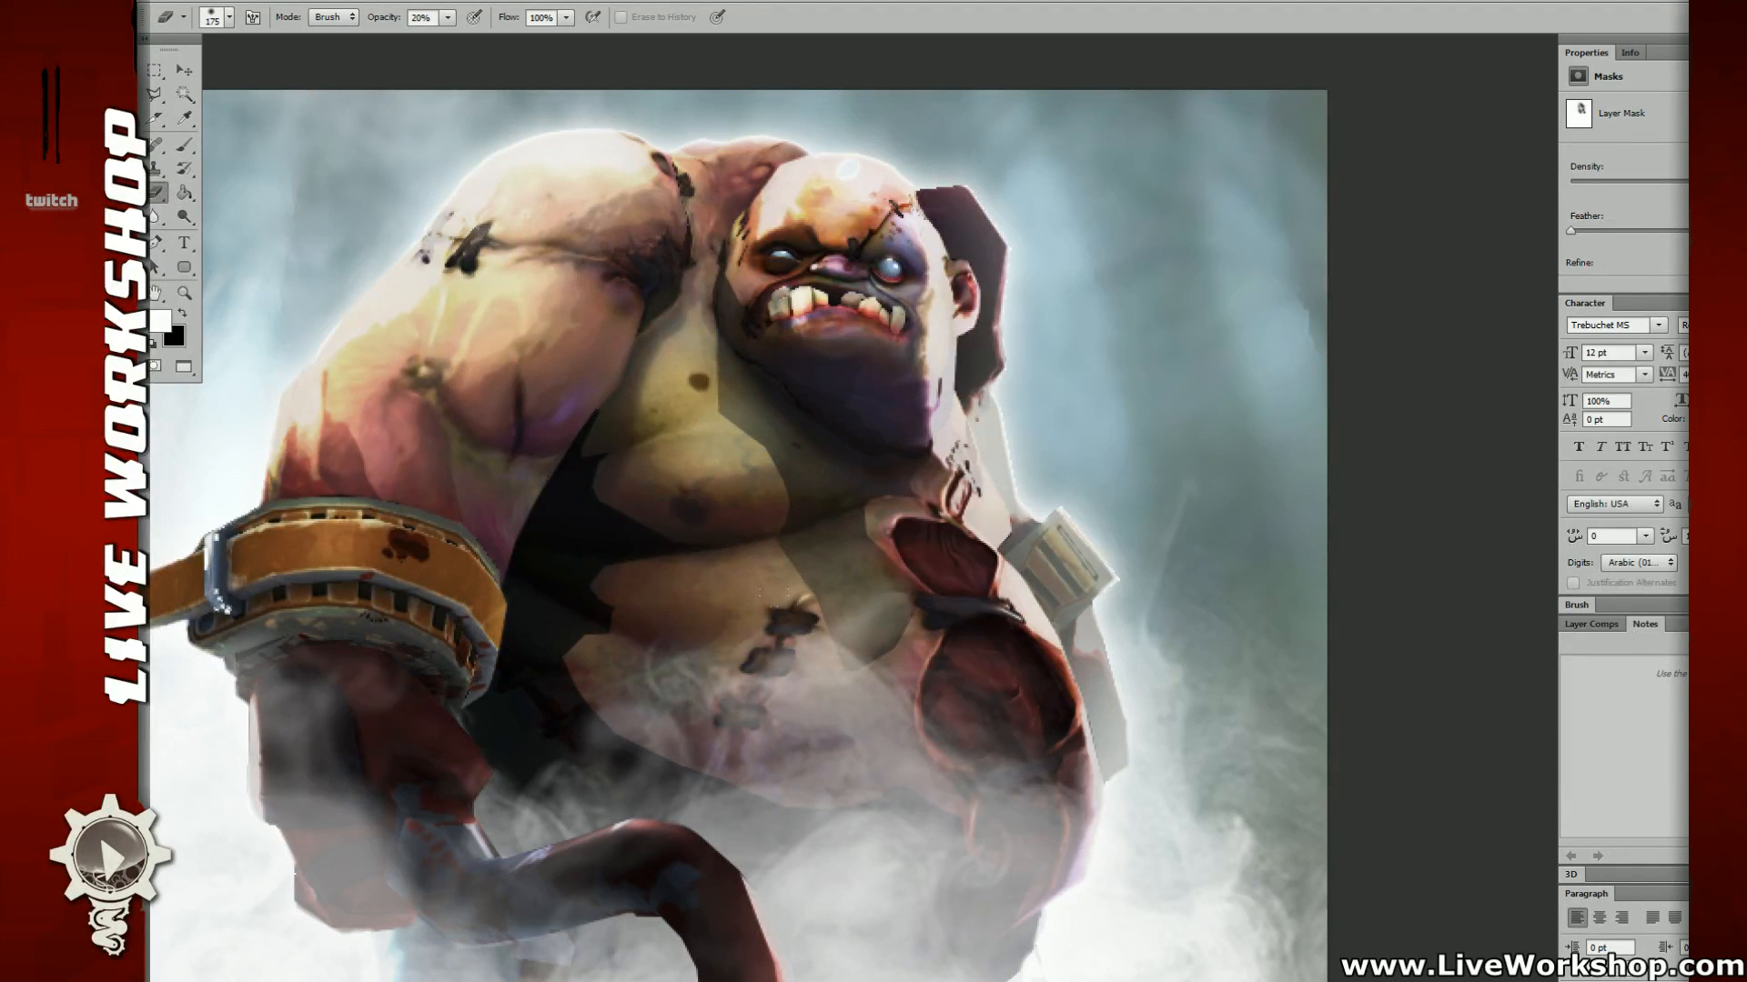
{"action": "left_click_drag", "start_coordinate": [802, 665], "coordinate": [954, 553]}
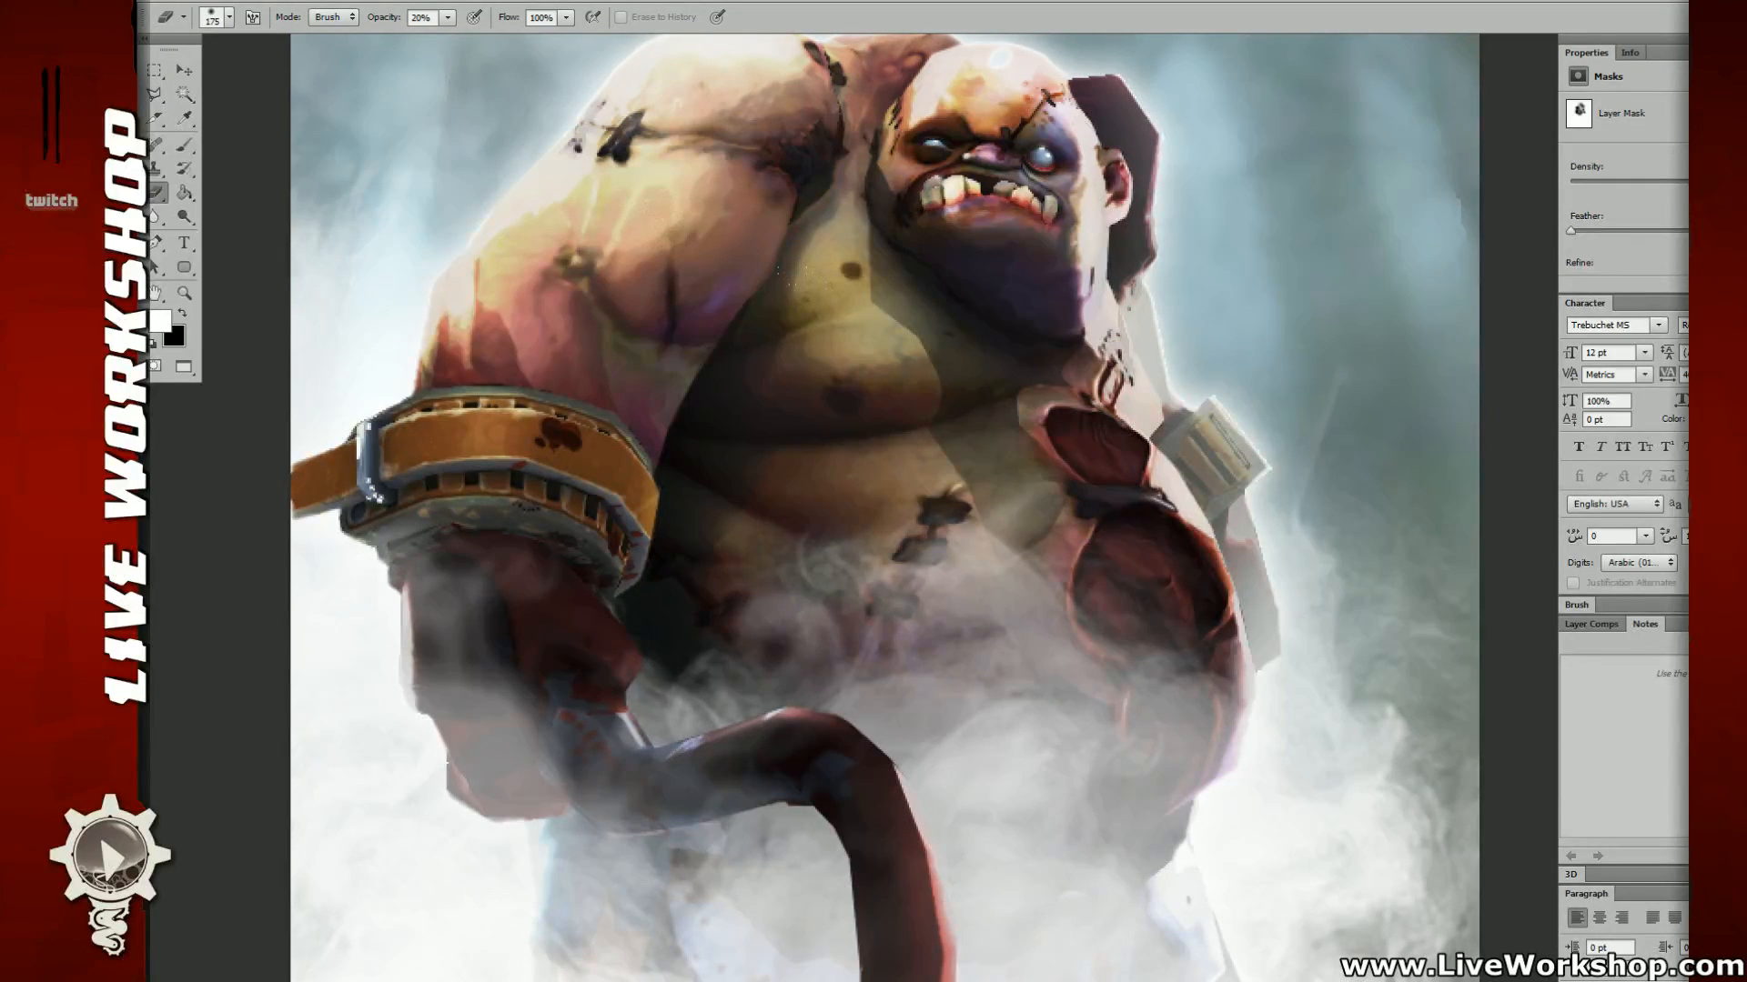
Step: Refine the shadow edges across the chest and belly with smaller soft Eraser sizes of 90 px and 50 px
{"action": "mouse_move", "coordinate": [791, 278]}
{"action": "left_mouse_down"}
{"action": "mouse_move", "coordinate": [762, 250]}
{"action": "mouse_move", "coordinate": [738, 301]}
{"action": "left_mouse_up"}
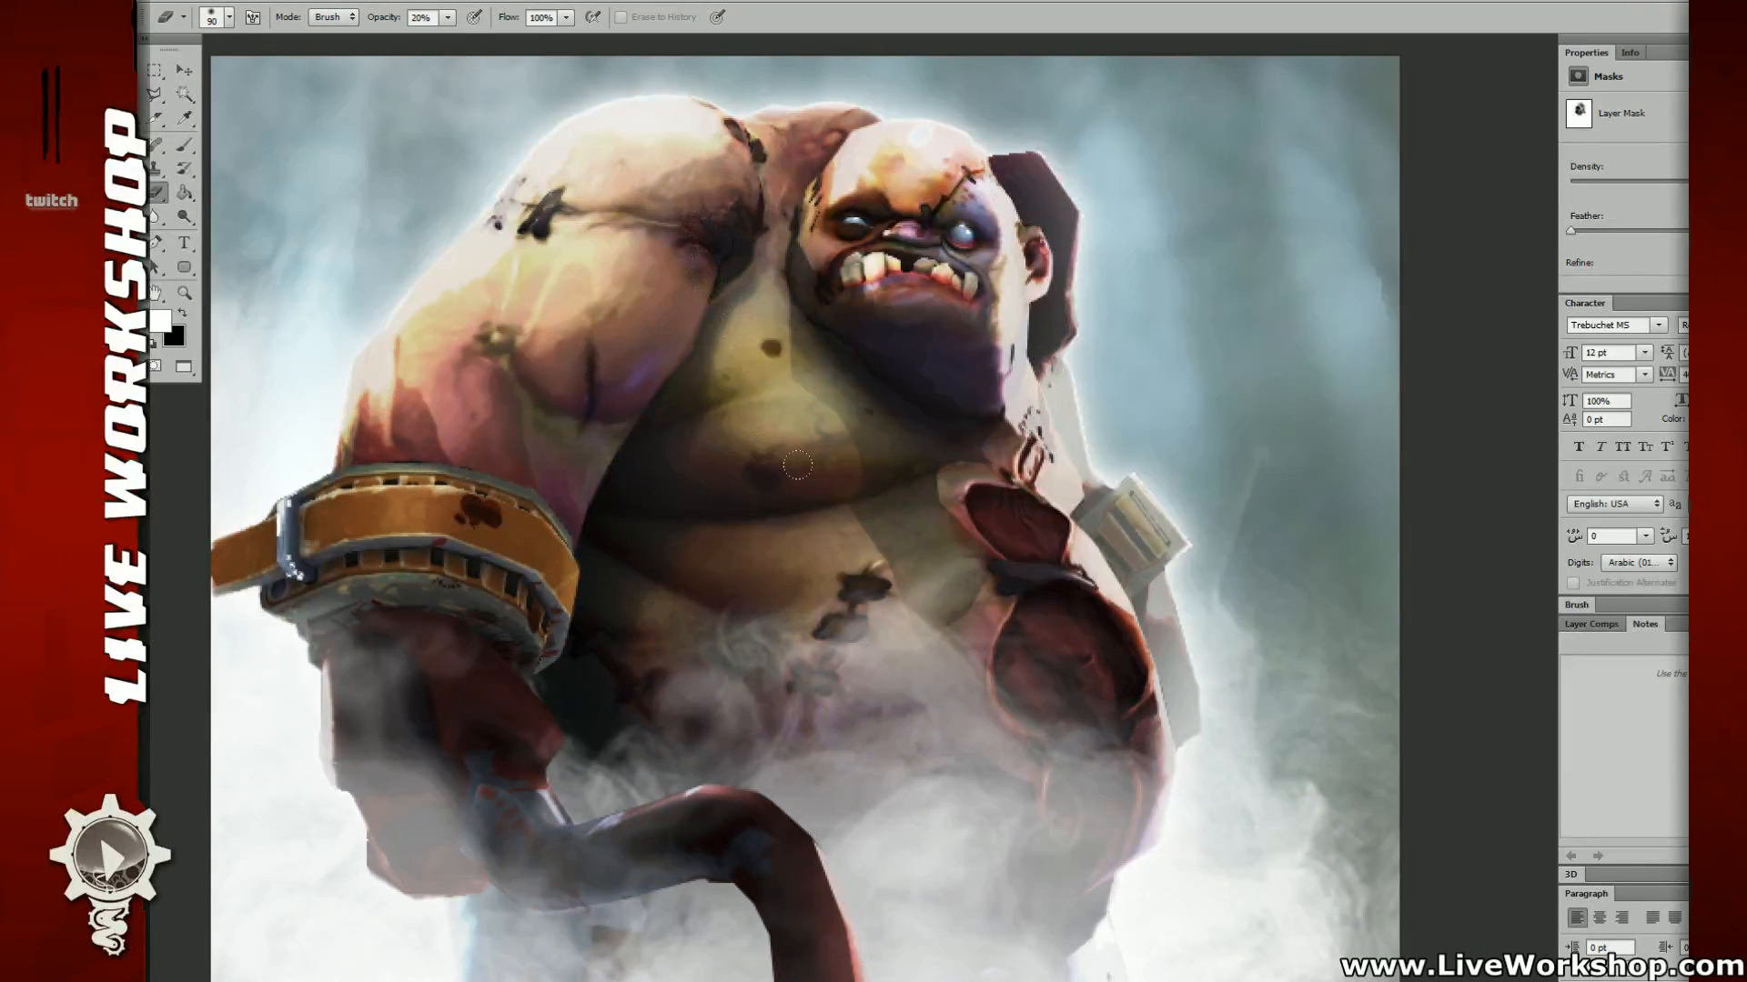
{"action": "key", "text": "bracketleft"}
{"action": "key", "text": "bracketleft"}
{"action": "key", "text": "bracketleft"}
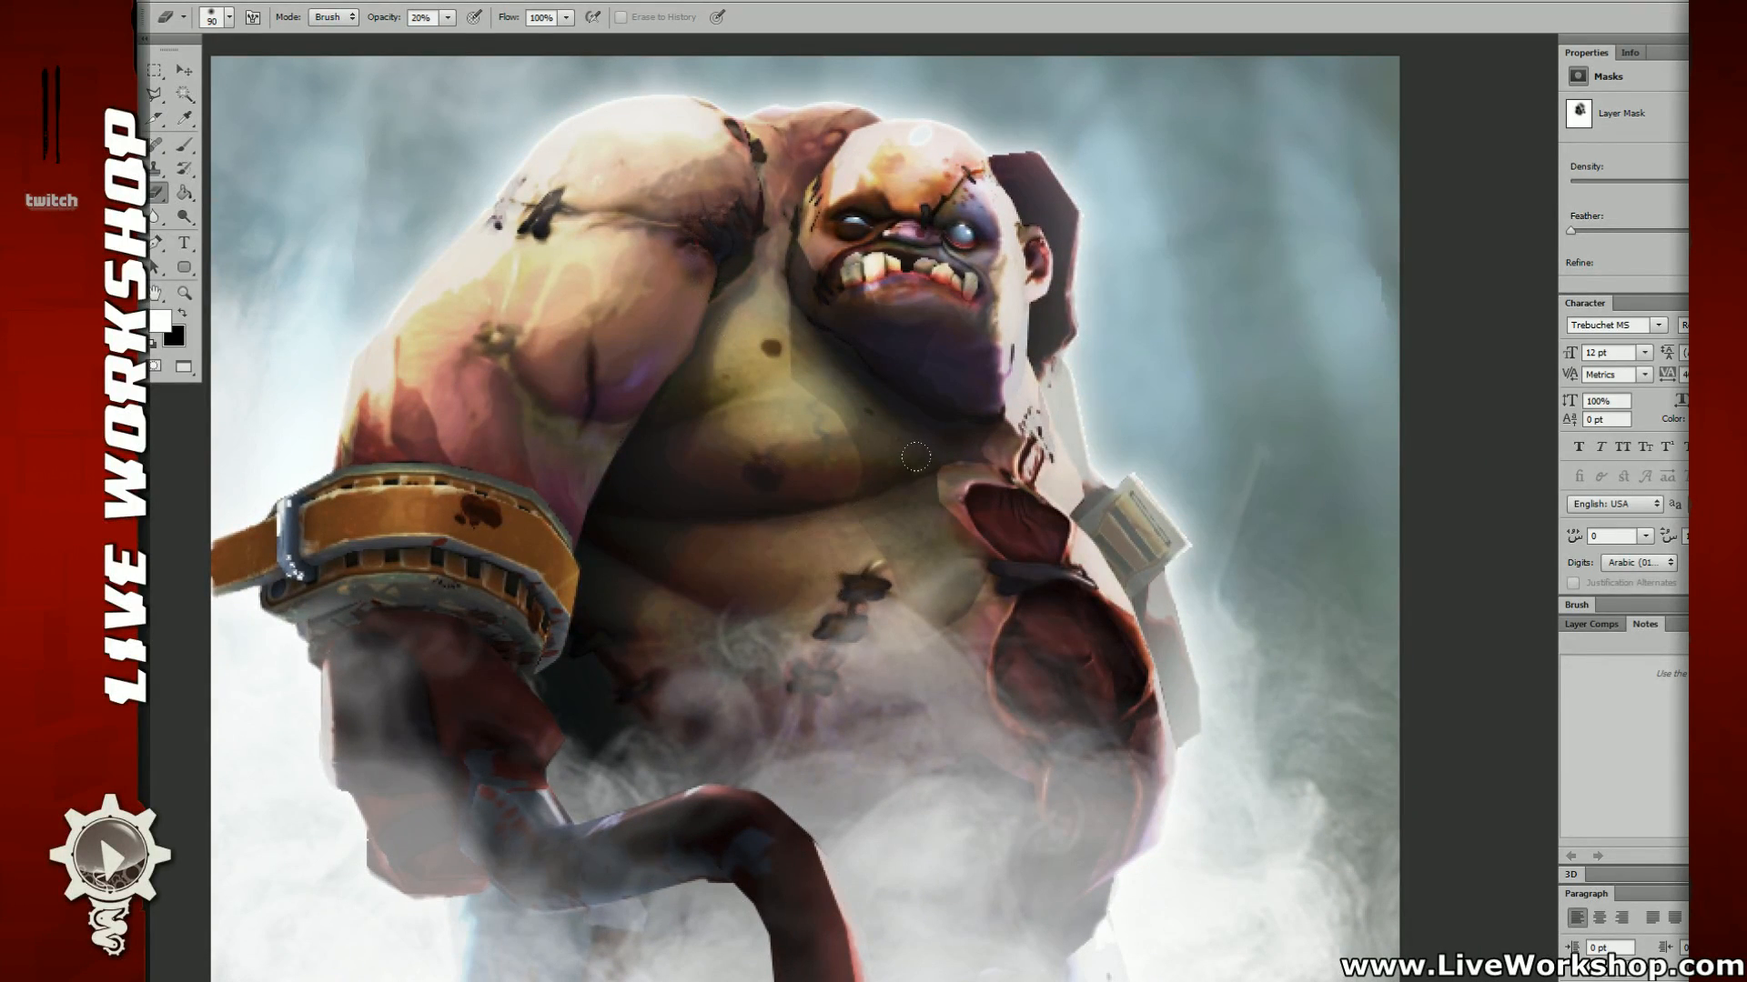
{"action": "key", "text": "bracketleft"}
{"action": "scroll", "coordinate": [1021, 512], "scroll_direction": "down", "scroll_amount": 4, "text": "alt"}
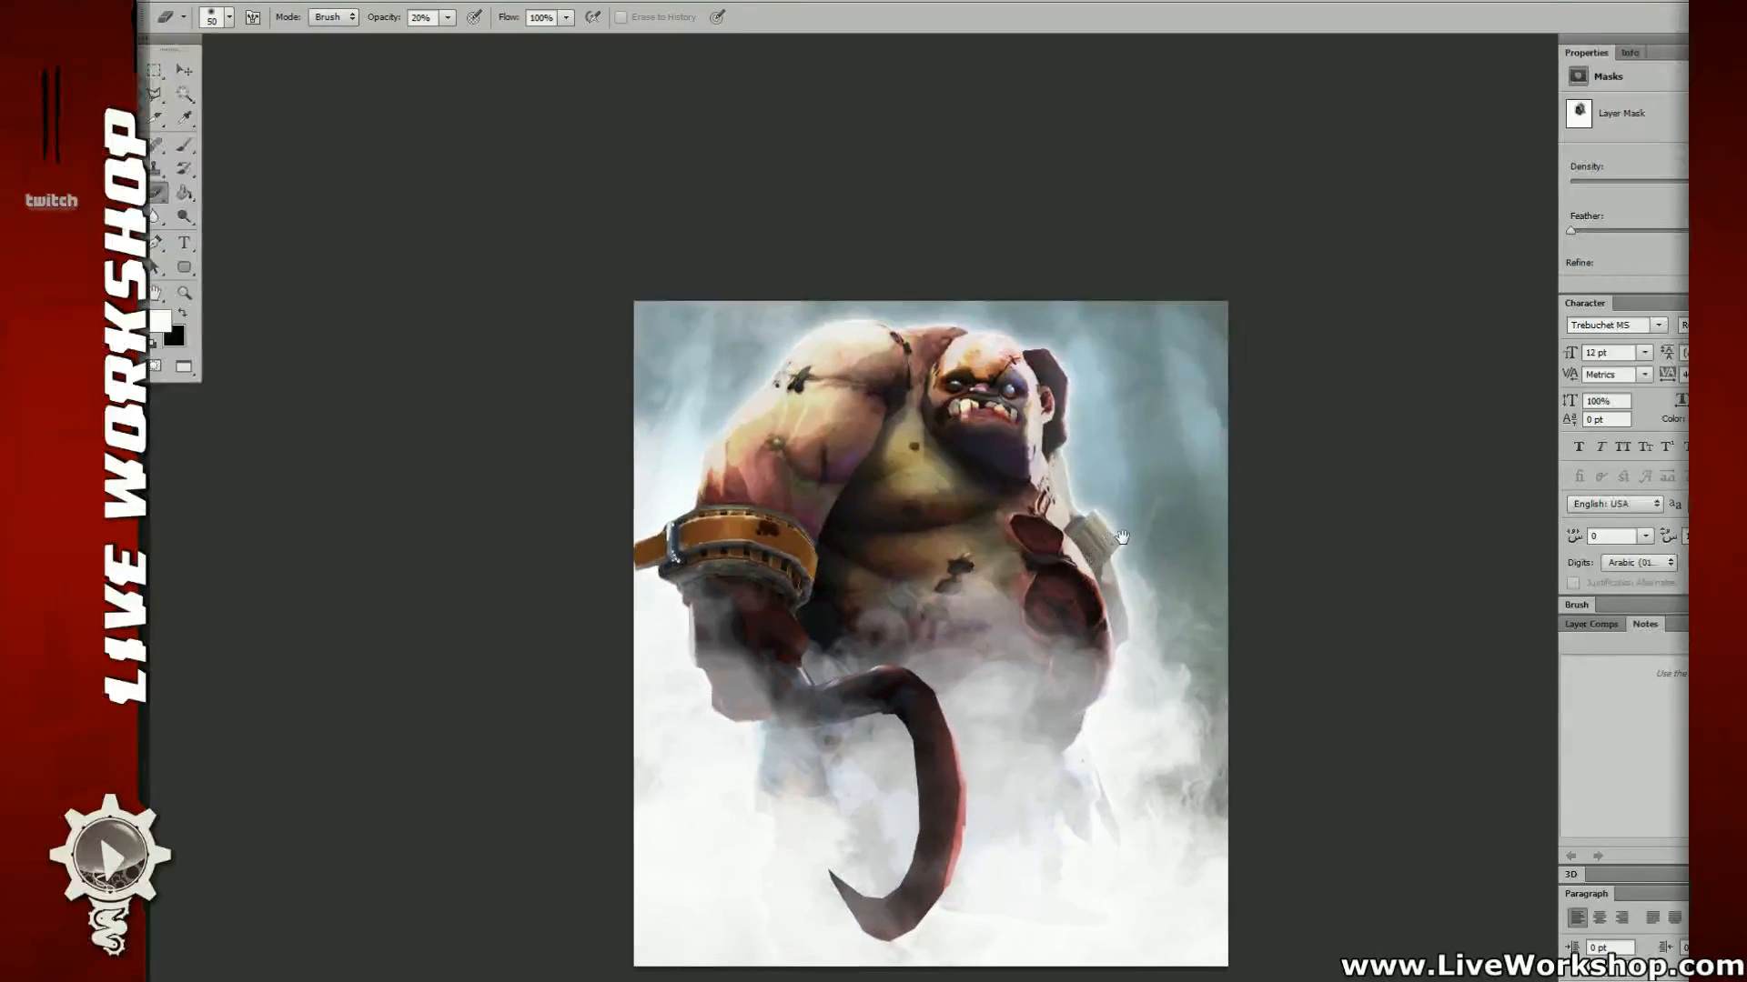
{"action": "scroll", "coordinate": [974, 480], "scroll_direction": "up", "scroll_amount": 4, "text": "alt"}
{"action": "left_click_drag", "start_coordinate": [942, 512], "coordinate": [997, 506]}
{"action": "left_click_drag", "start_coordinate": [668, 565], "coordinate": [692, 553]}
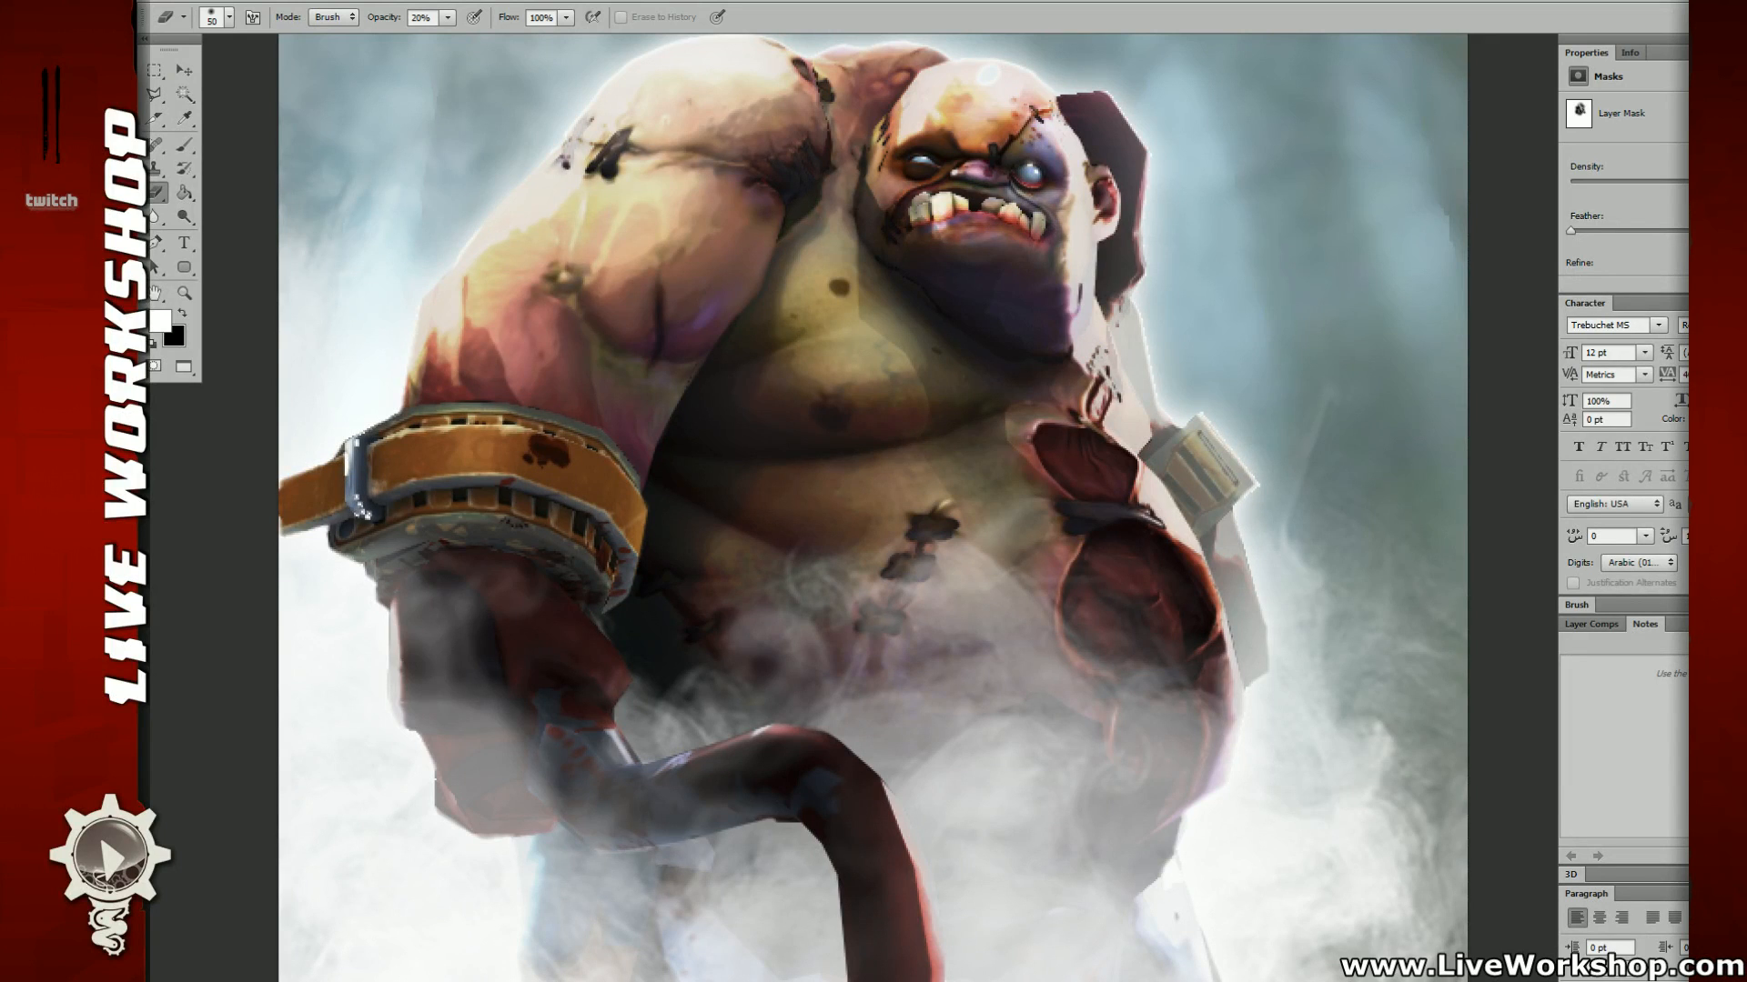
Step: Recall the arm-and-hook selection, darken the shadows on the forearm and hook within it, and clear the selection
{"action": "key", "text": "ctrl+shift+d"}
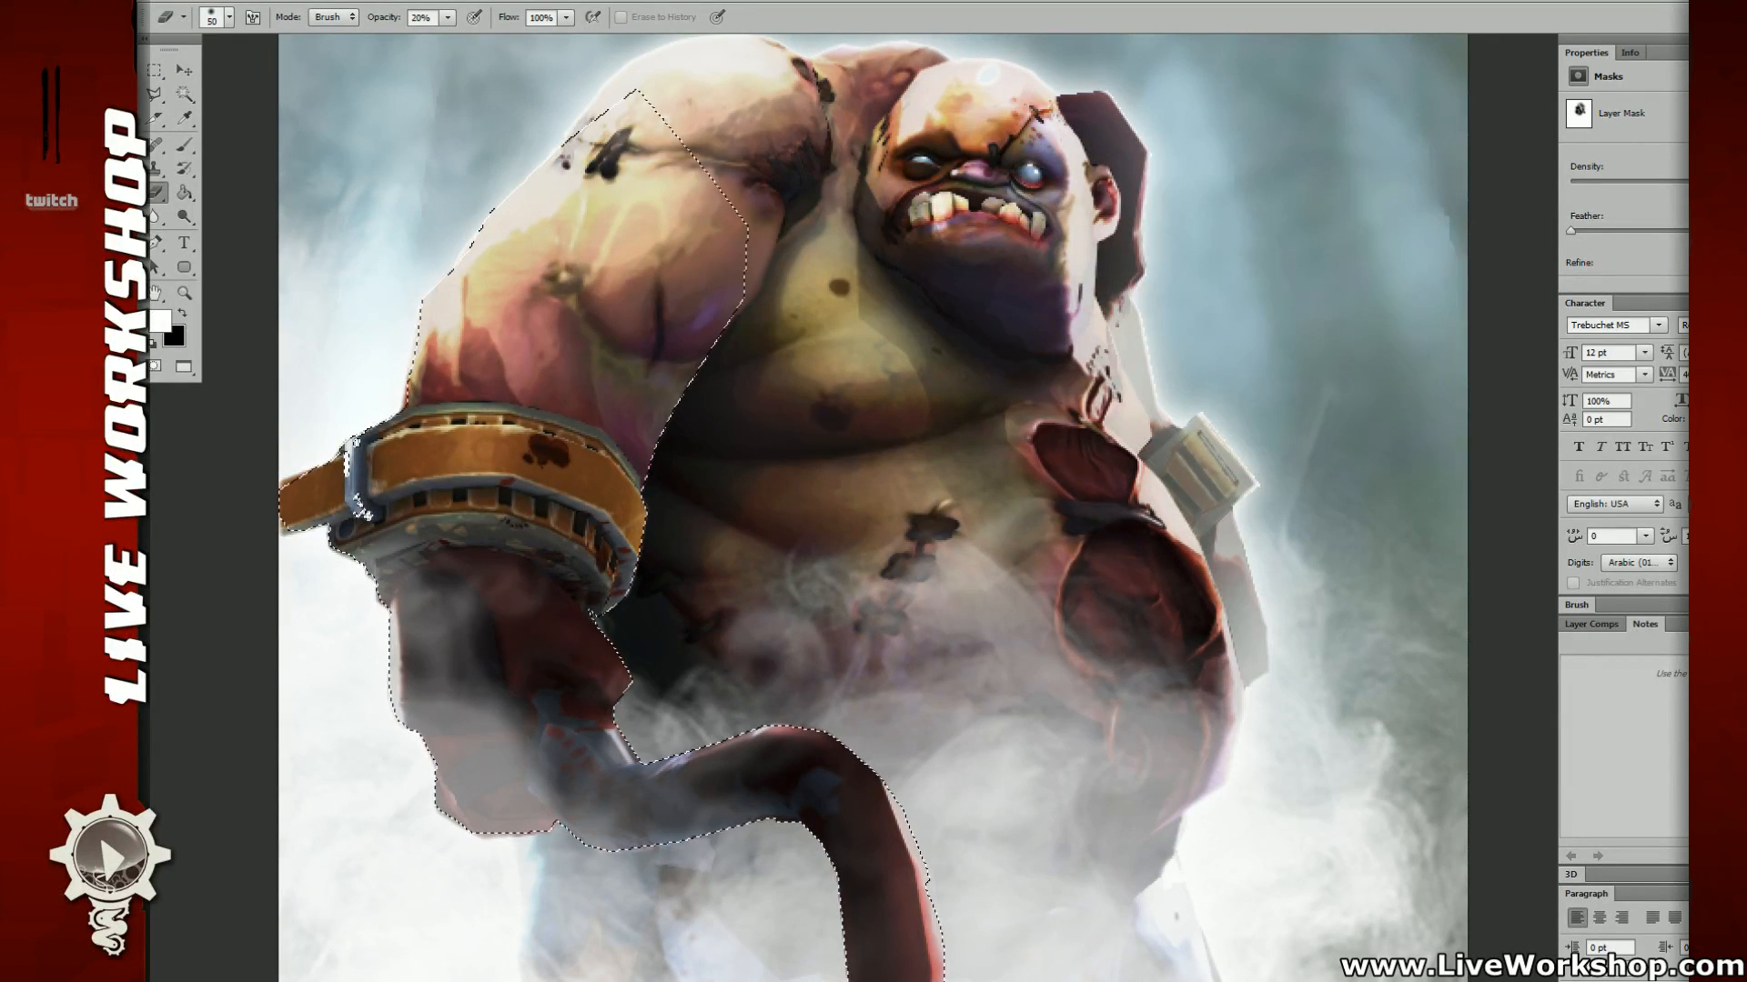
{"action": "key", "text": "ctrl+shift+n"}
{"action": "key", "text": "Return"}
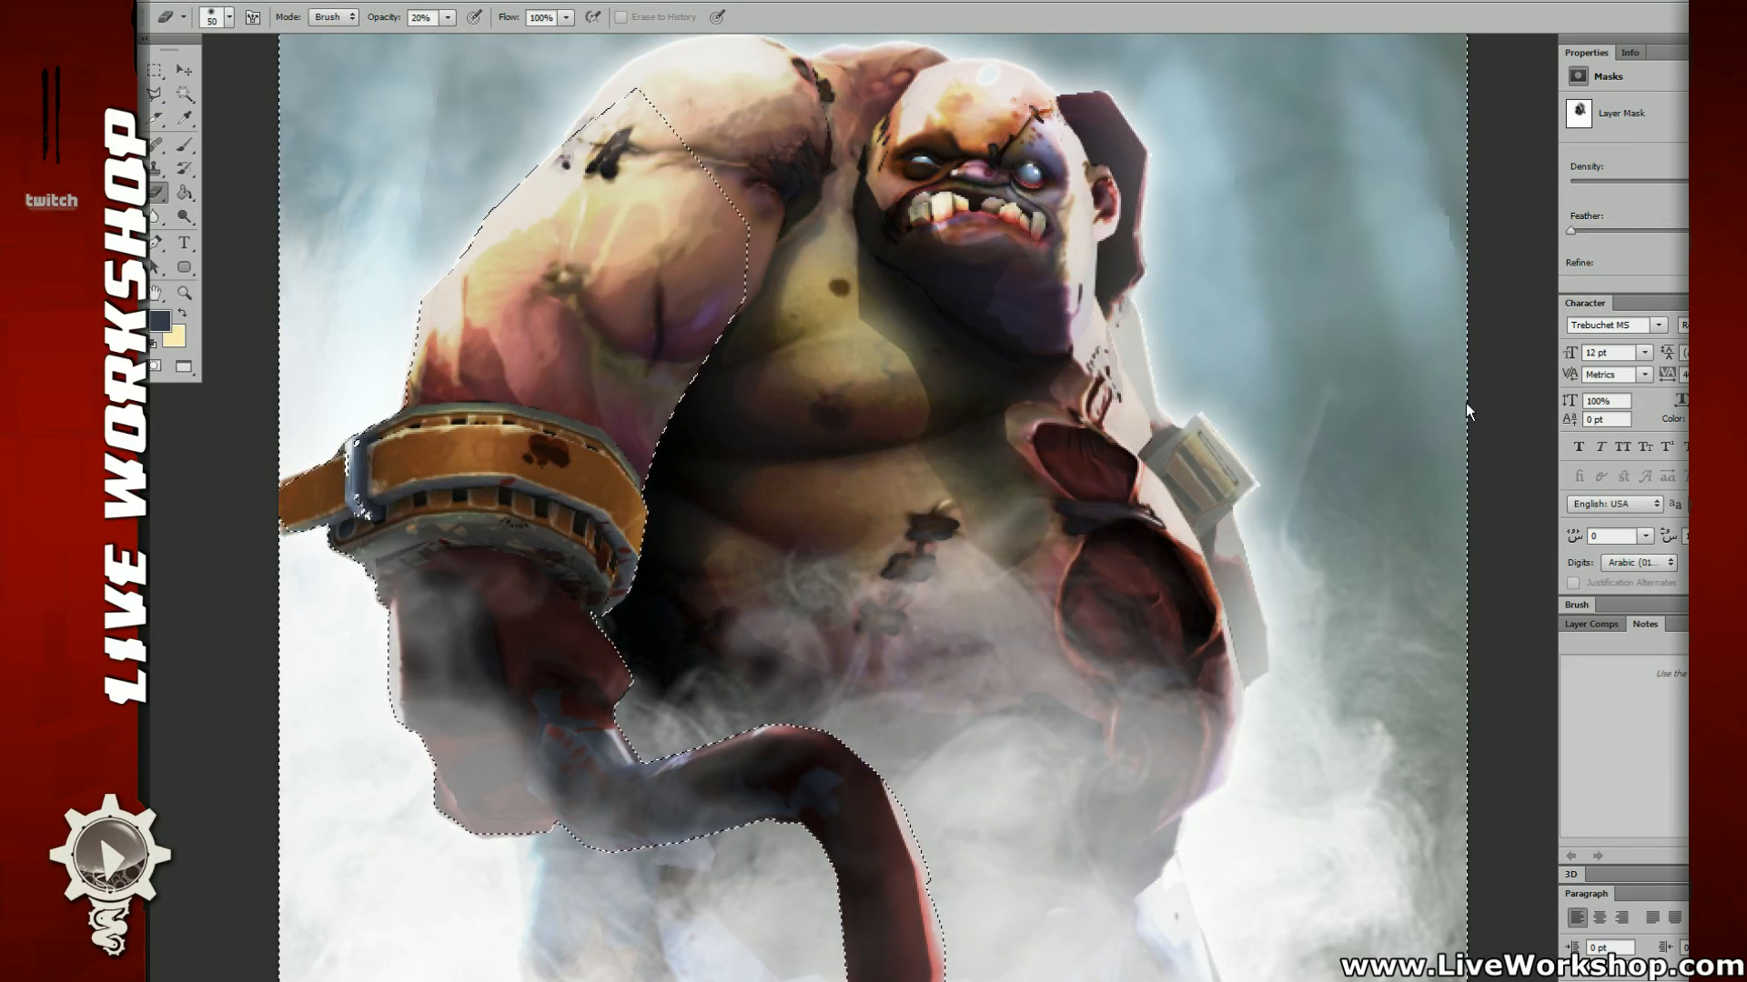
{"action": "key", "text": "ctrl+shift+i"}
{"action": "key", "text": "m"}
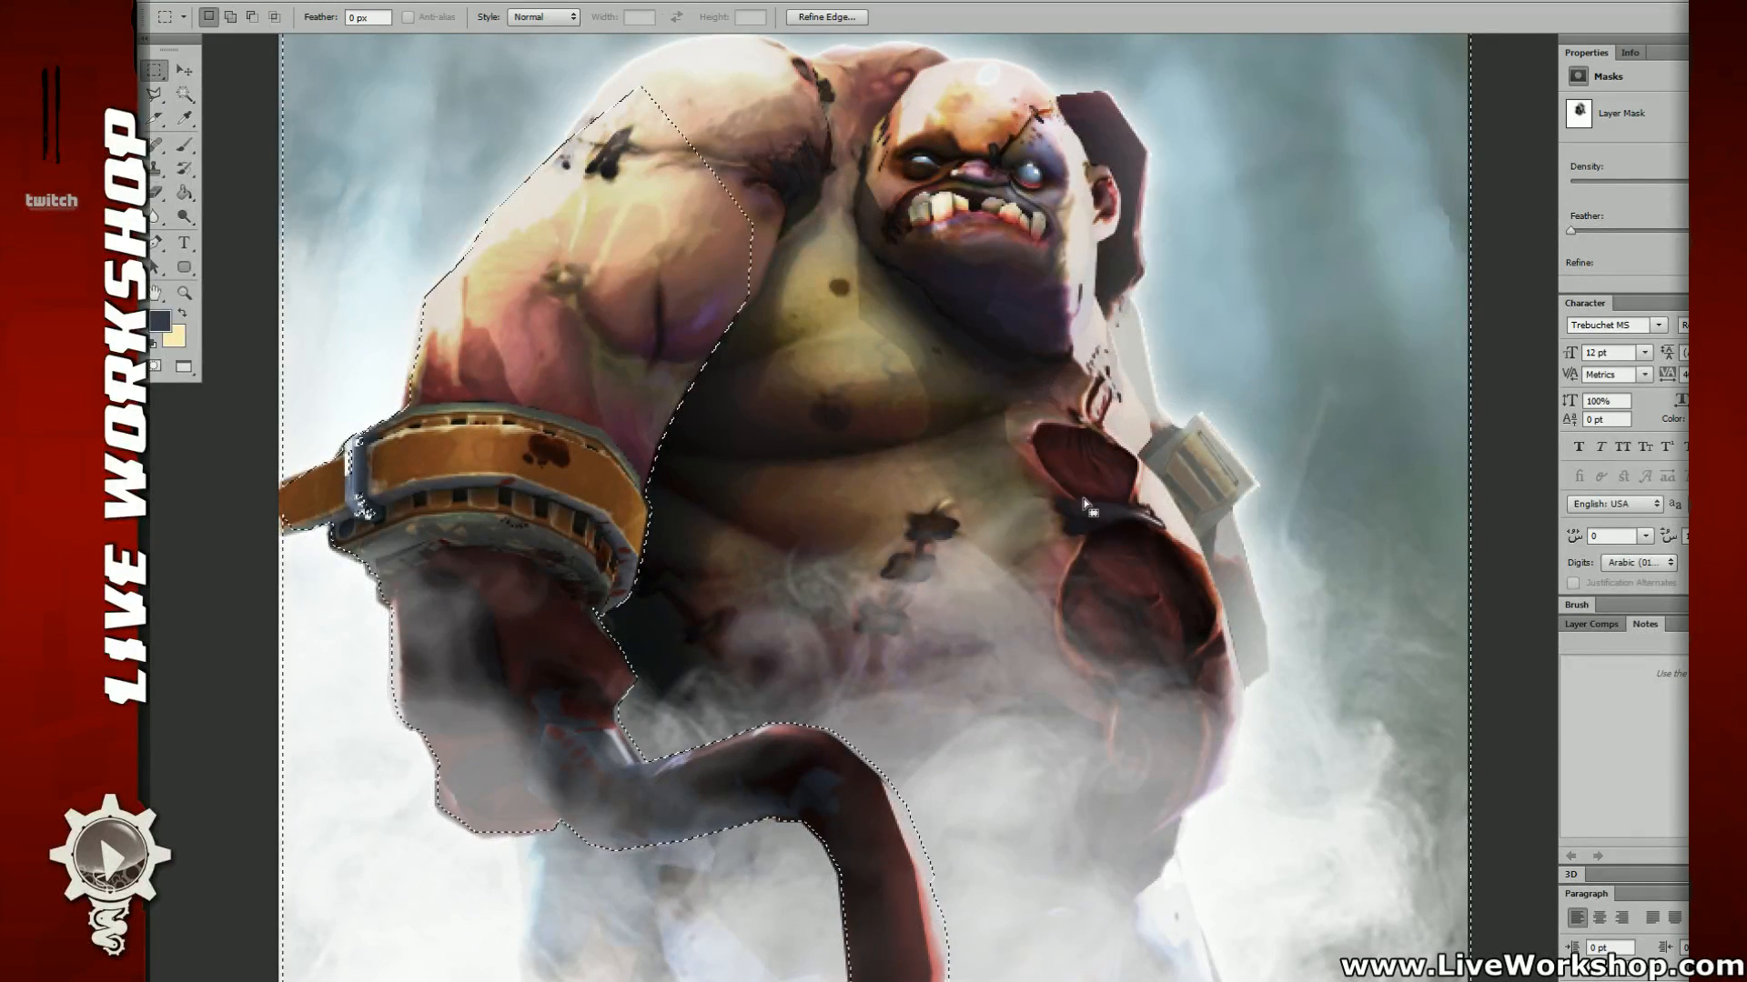
{"action": "key", "text": "ctrl+d"}
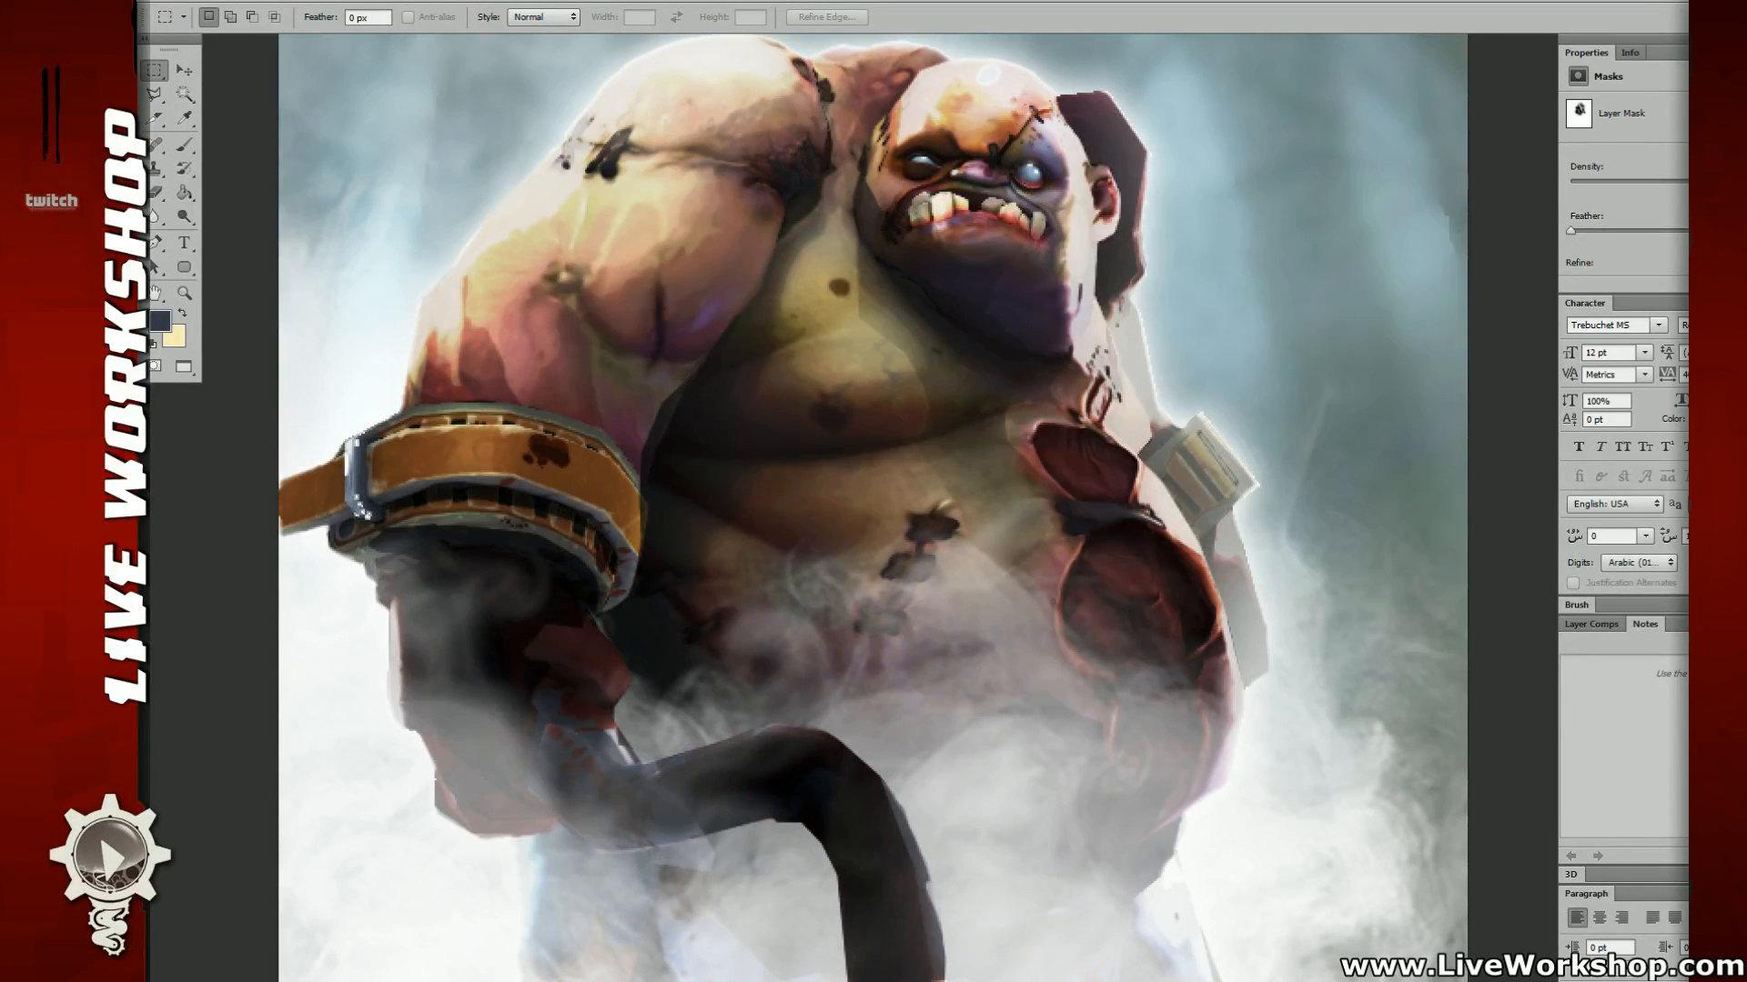
Step: Set the Eraser opacity to 100% and remove the extra dark shadow from the hook
{"action": "left_click_drag", "start_coordinate": [829, 587], "coordinate": [834, 512]}
{"action": "key", "text": "e"}
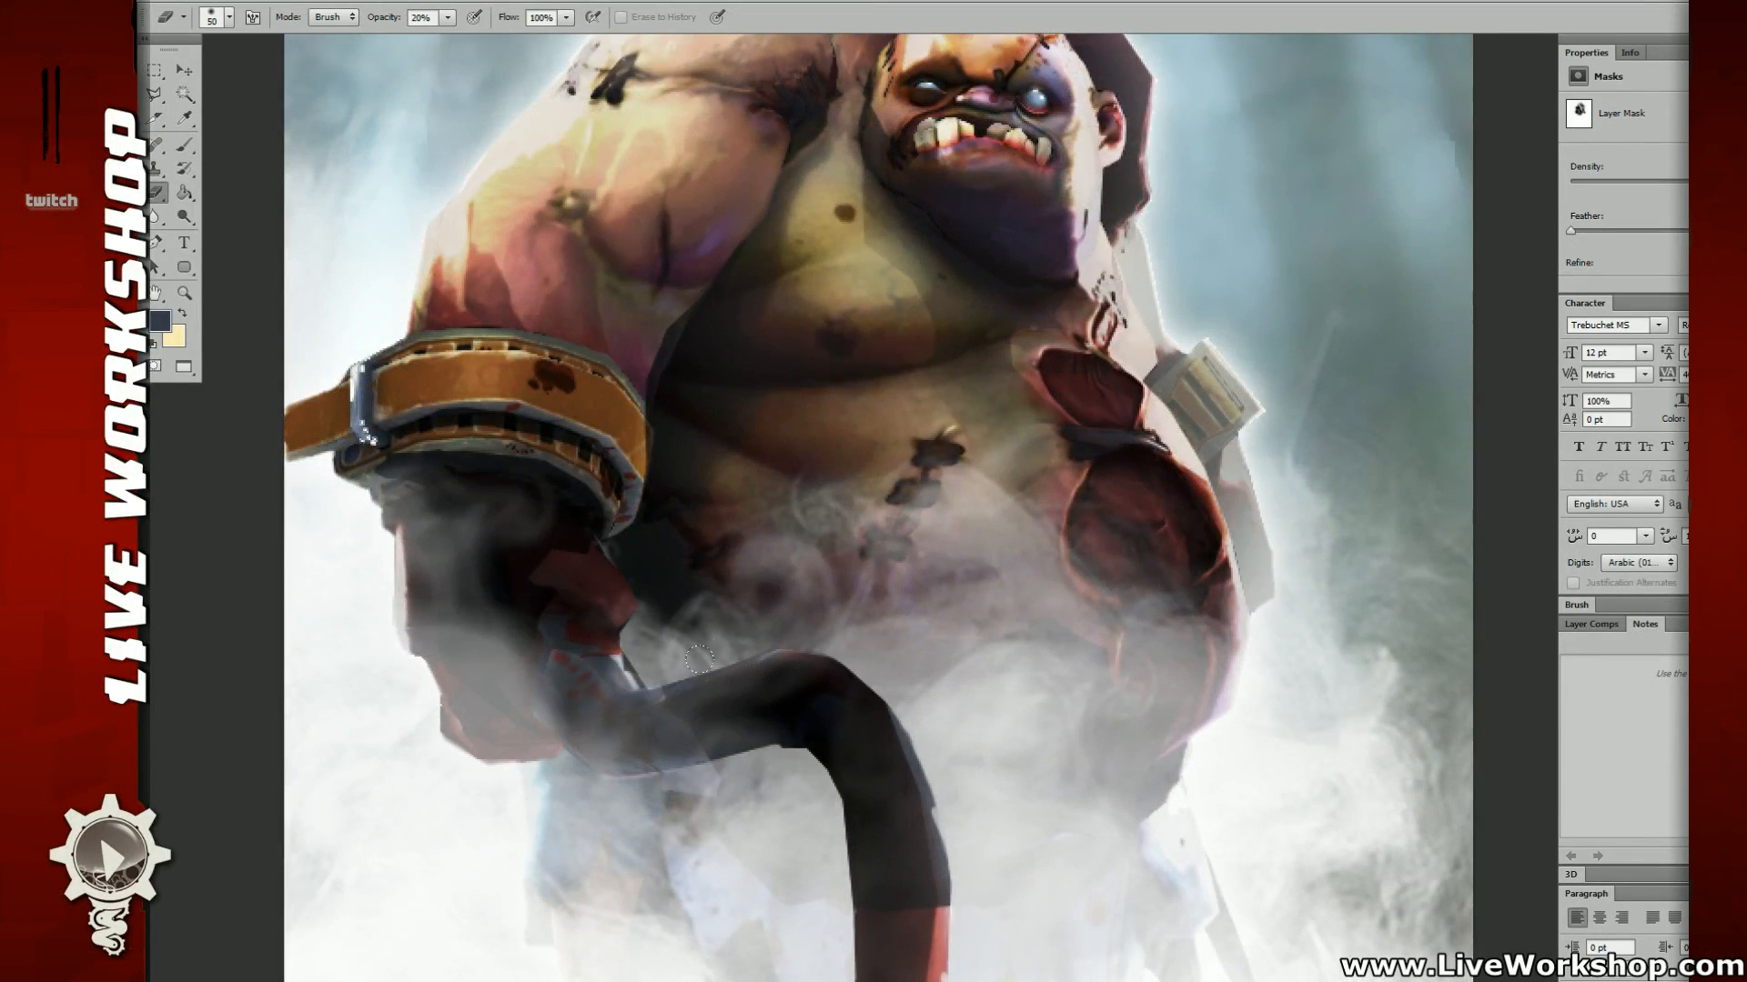
{"action": "mouse_move", "coordinate": [450, 18]}
{"action": "left_mouse_down"}
{"action": "mouse_move", "coordinate": [471, 41]}
{"action": "mouse_move", "coordinate": [529, 41]}
{"action": "left_mouse_up"}
{"action": "left_click_drag", "start_coordinate": [936, 358], "coordinate": [931, 284]}
{"action": "mouse_move", "coordinate": [643, 626]}
{"action": "left_mouse_down"}
{"action": "mouse_move", "coordinate": [887, 647]}
{"action": "mouse_move", "coordinate": [942, 833]}
{"action": "left_mouse_up"}
{"action": "left_click_drag", "start_coordinate": [735, 553], "coordinate": [815, 592]}
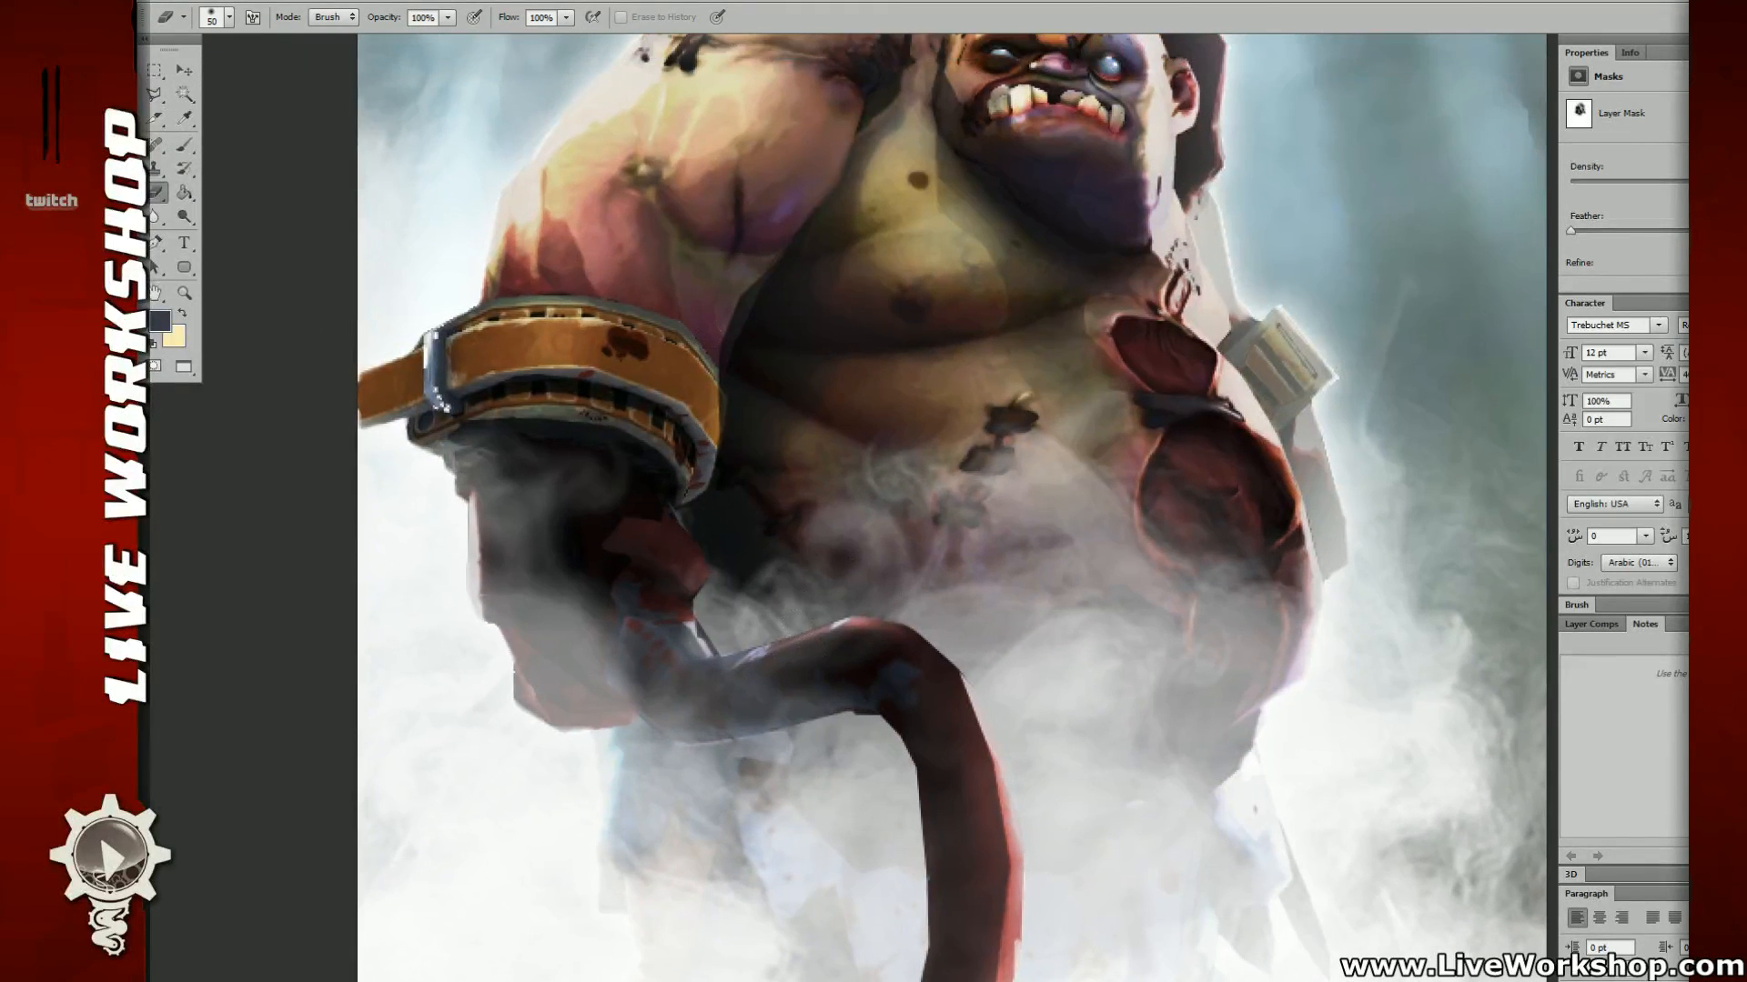
Step: Lower the Eraser opacity to 28% and soften the forearm shadow below the band with a 60 to 100 px brush
{"action": "left_click", "coordinate": [448, 17]}
{"action": "left_click_drag", "start_coordinate": [524, 189], "coordinate": [530, 138]}
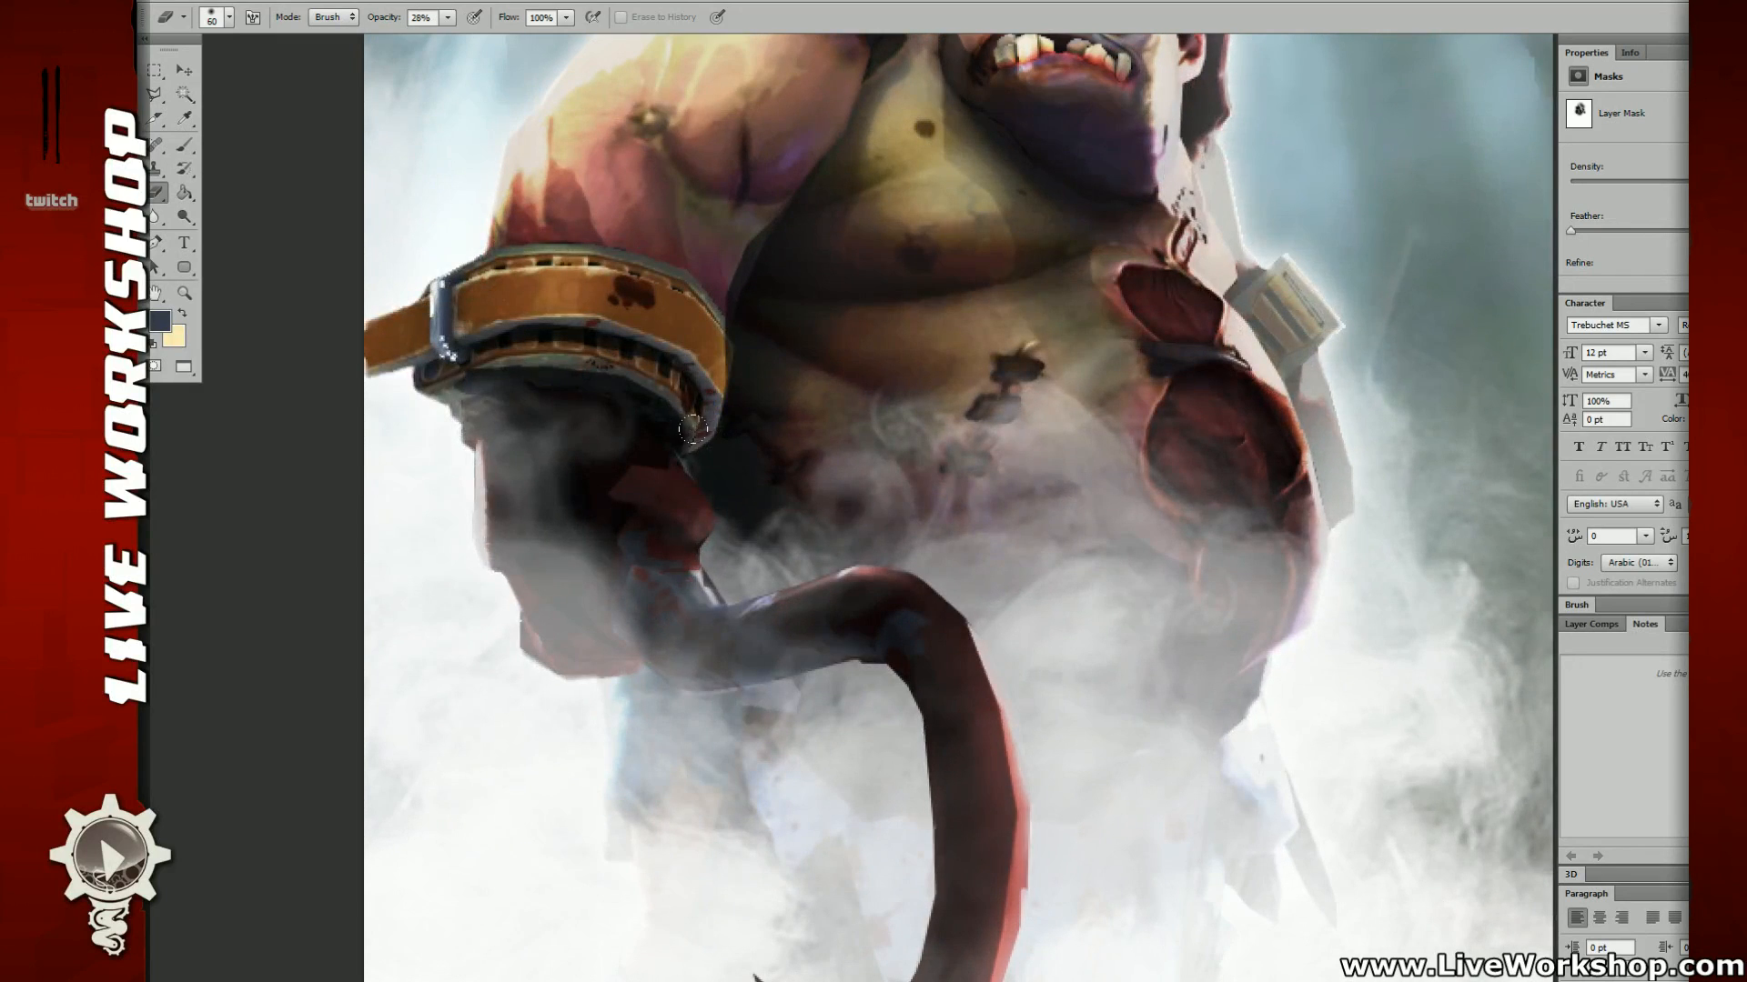
{"action": "key", "text": "bracketright"}
{"action": "key", "text": "bracketright"}
{"action": "key", "text": "bracketright"}
{"action": "key", "text": "bracketright"}
{"action": "key", "text": "bracketright"}
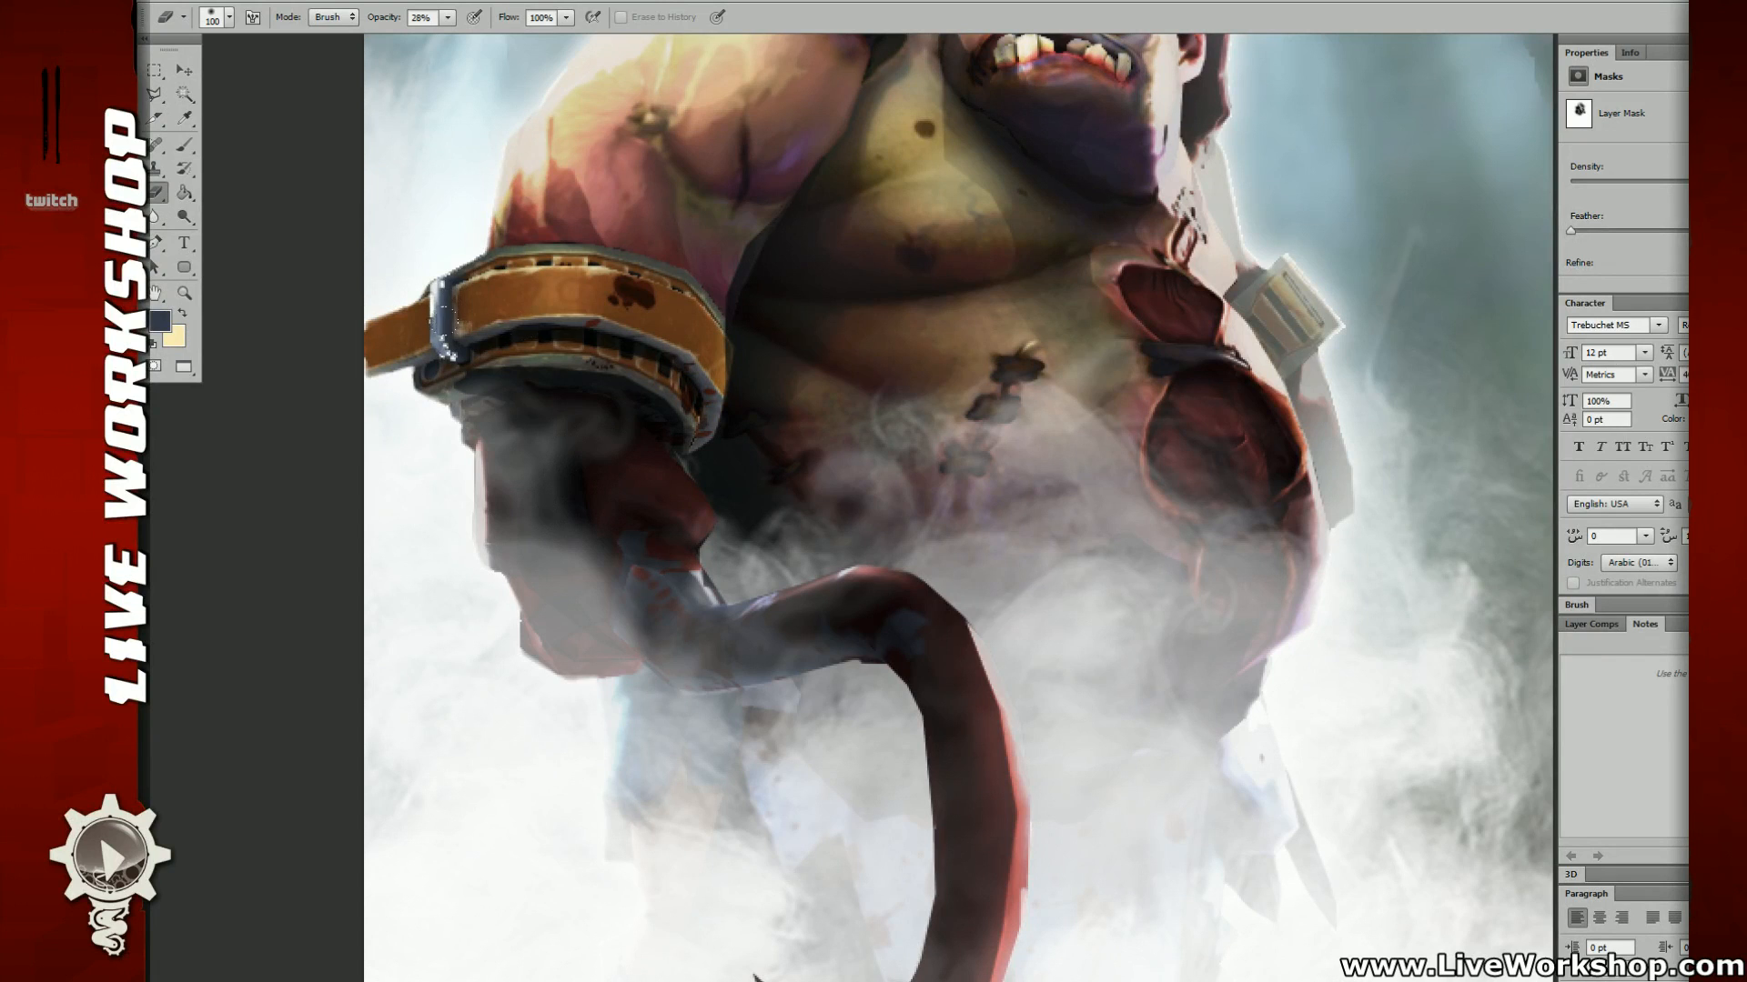
Step: Reduce the Eraser to 40 px and lighten the shadow along the arm band's lower slots
{"action": "key", "text": "bracketleft"}
{"action": "key", "text": "bracketleft"}
{"action": "key", "text": "bracketleft"}
{"action": "key", "text": "bracketleft"}
{"action": "key", "text": "bracketleft"}
{"action": "key", "text": "bracketleft"}
{"action": "mouse_move", "coordinate": [577, 345]}
{"action": "left_mouse_down"}
{"action": "mouse_move", "coordinate": [604, 369]}
{"action": "mouse_move", "coordinate": [627, 354]}
{"action": "mouse_move", "coordinate": [664, 395]}
{"action": "left_mouse_up"}
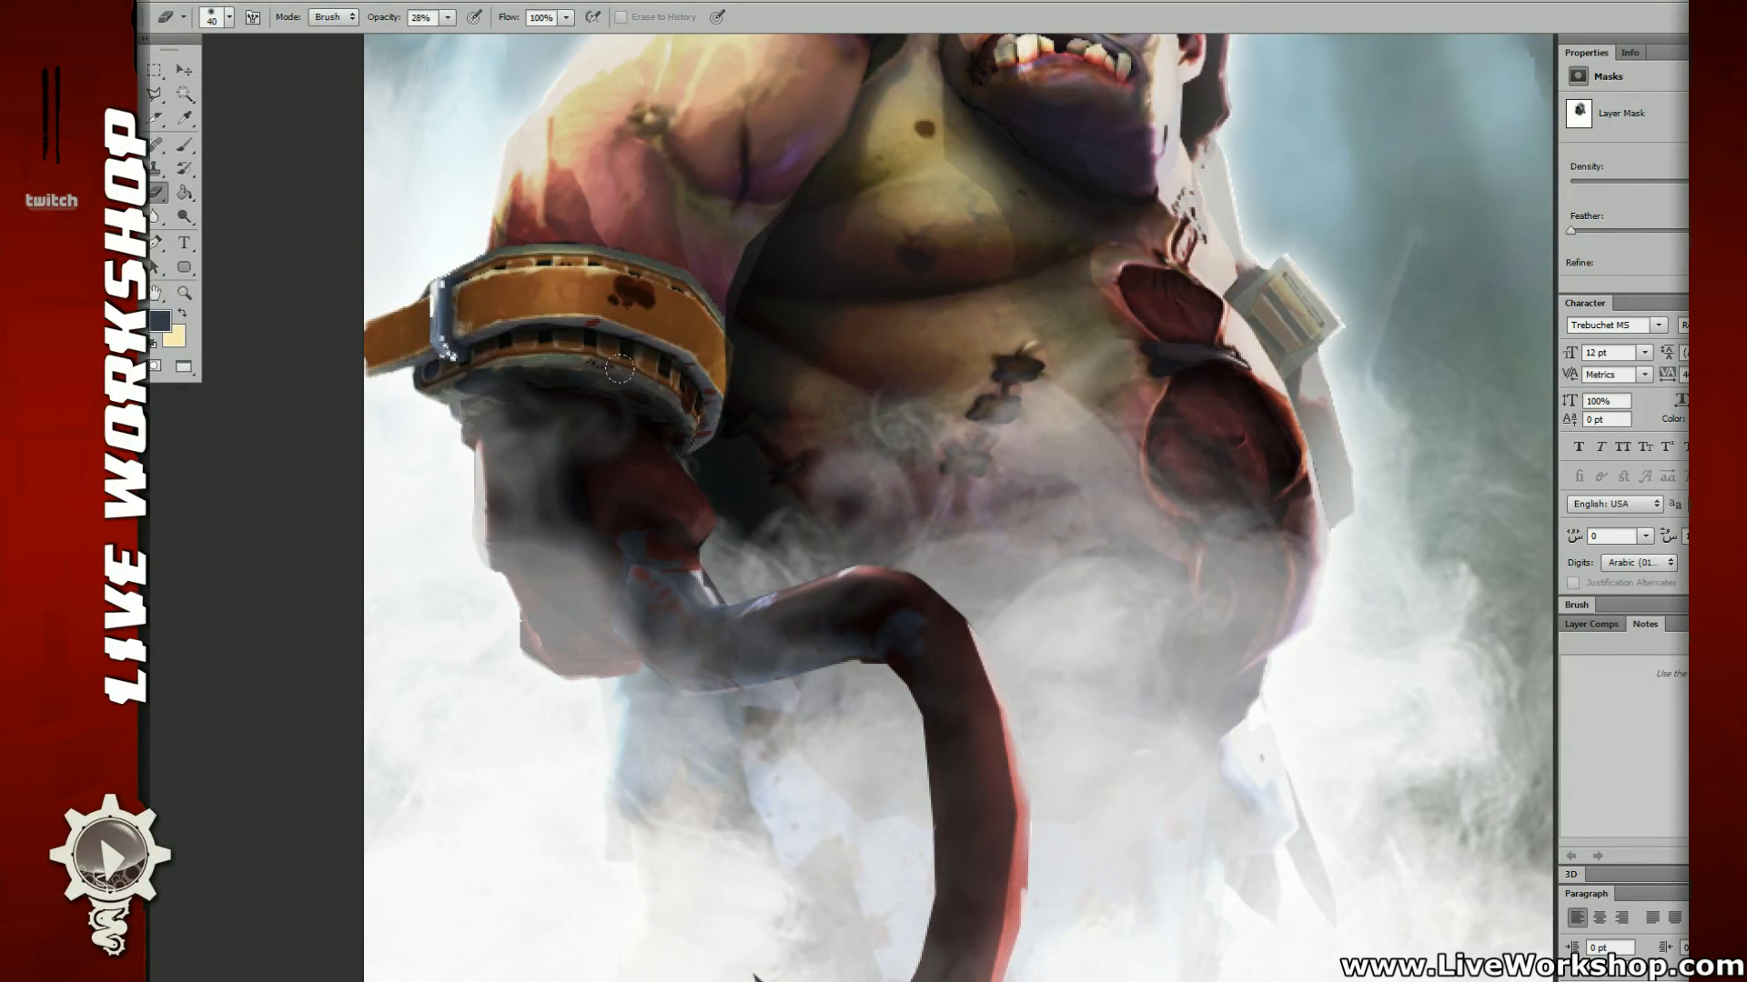
{"action": "key", "text": "ctrl+minus"}
{"action": "mouse_move", "coordinate": [1251, 427]}
{"action": "left_mouse_down"}
{"action": "mouse_move", "coordinate": [1142, 421]}
{"action": "mouse_move", "coordinate": [1158, 394]}
{"action": "mouse_move", "coordinate": [1167, 409]}
{"action": "left_mouse_up"}
{"action": "key", "text": "ctrl+minus"}
{"action": "key", "text": "ctrl+plus"}
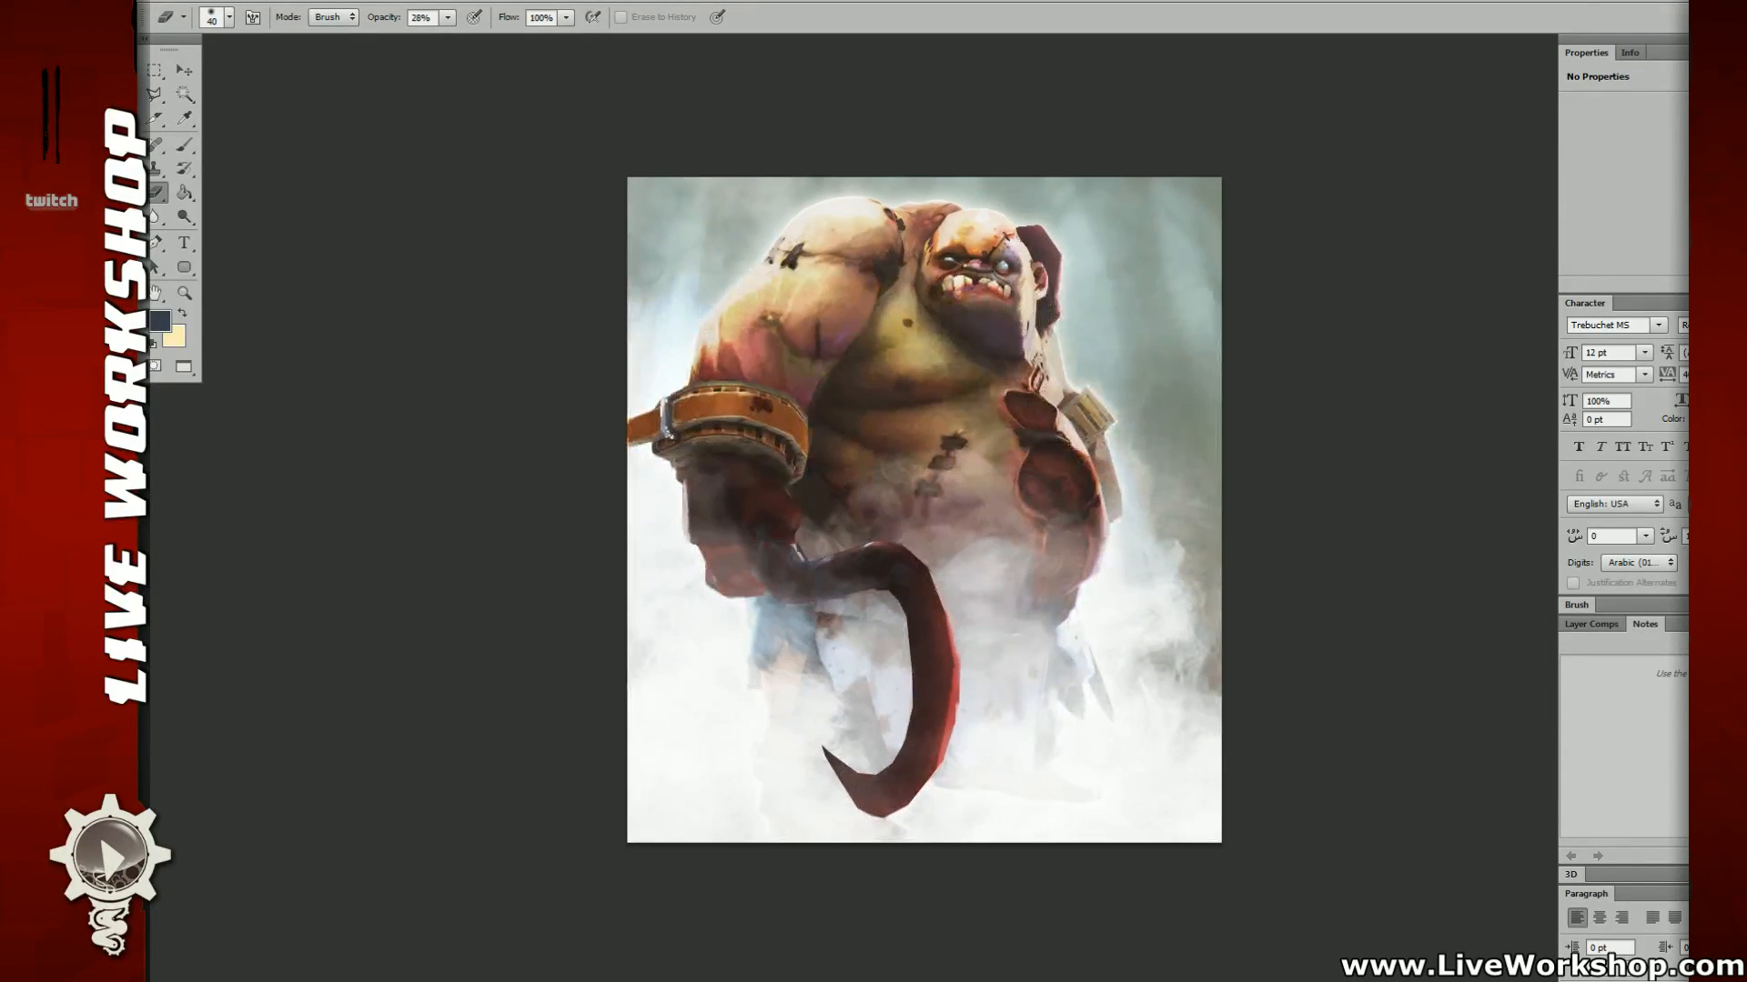
Step: Duplicate the fog layer downward, squash the copy to about 55% height, and place it over the lower part of the painting
{"action": "key", "text": "v"}
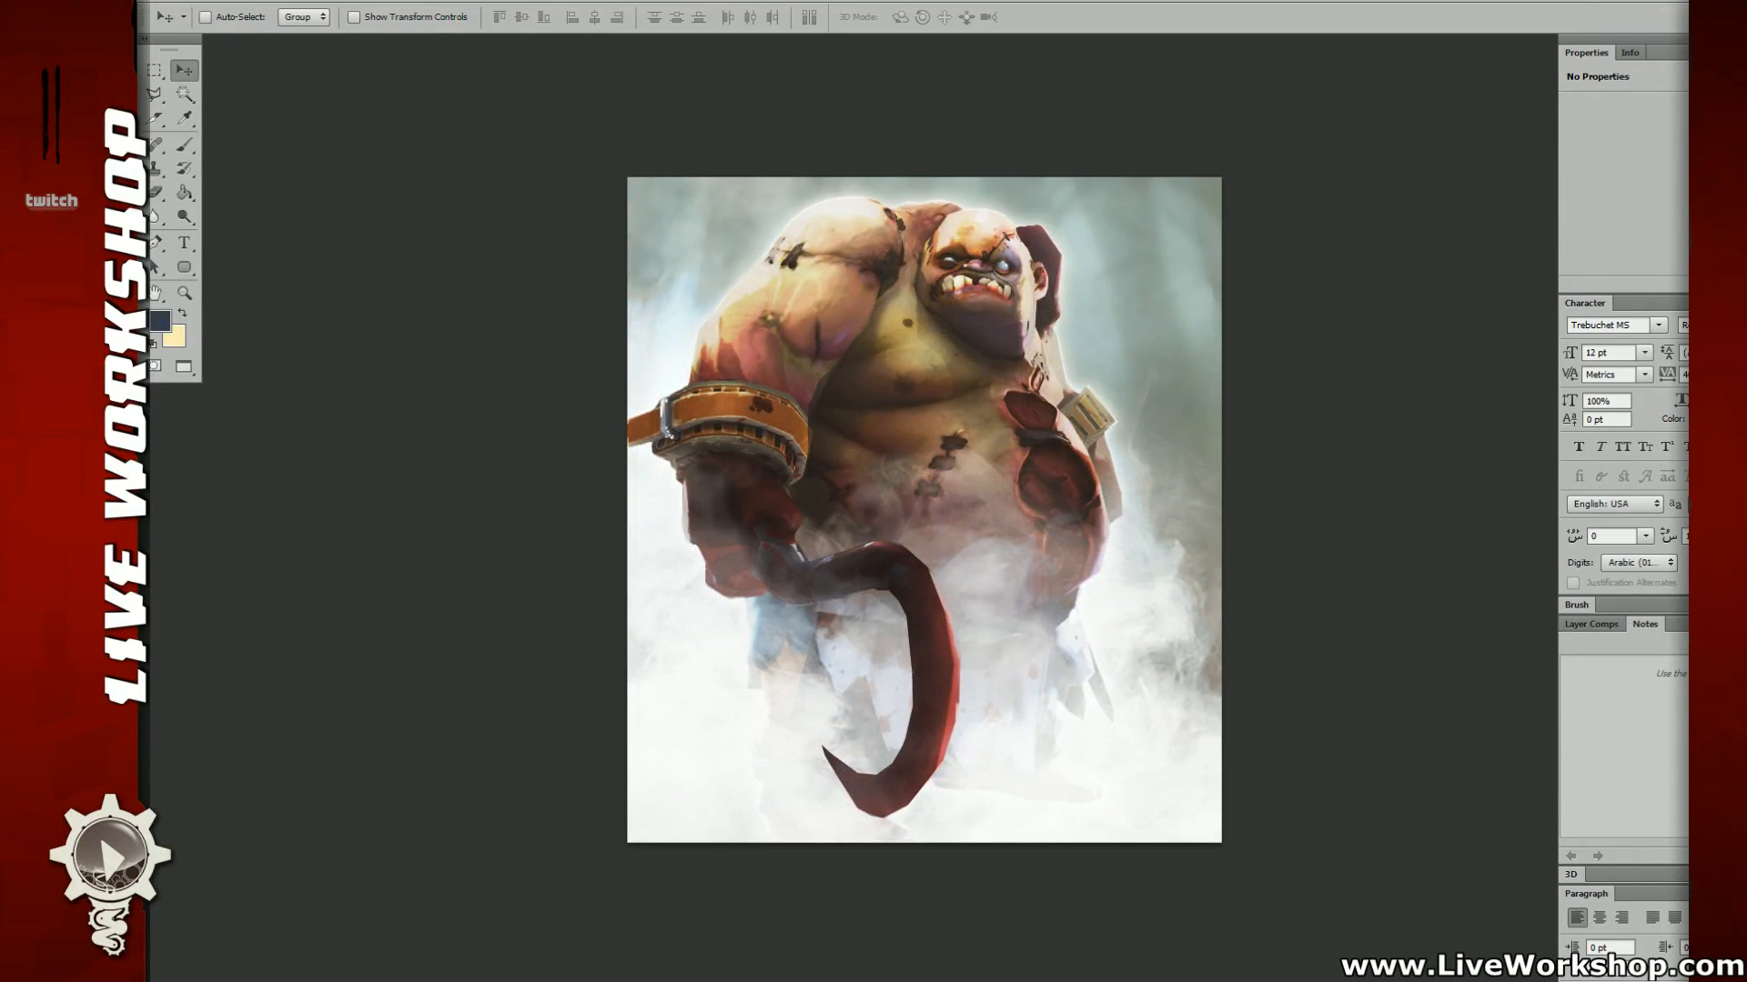
{"action": "mouse_move", "coordinate": [889, 595]}
{"action": "left_mouse_down", "text": "alt"}
{"action": "mouse_move", "coordinate": [852, 551]}
{"action": "mouse_move", "coordinate": [1022, 473]}
{"action": "mouse_move", "coordinate": [1053, 530]}
{"action": "mouse_move", "coordinate": [955, 482]}
{"action": "mouse_move", "coordinate": [857, 667]}
{"action": "mouse_move", "coordinate": [908, 729]}
{"action": "left_mouse_up", "text": "alt"}
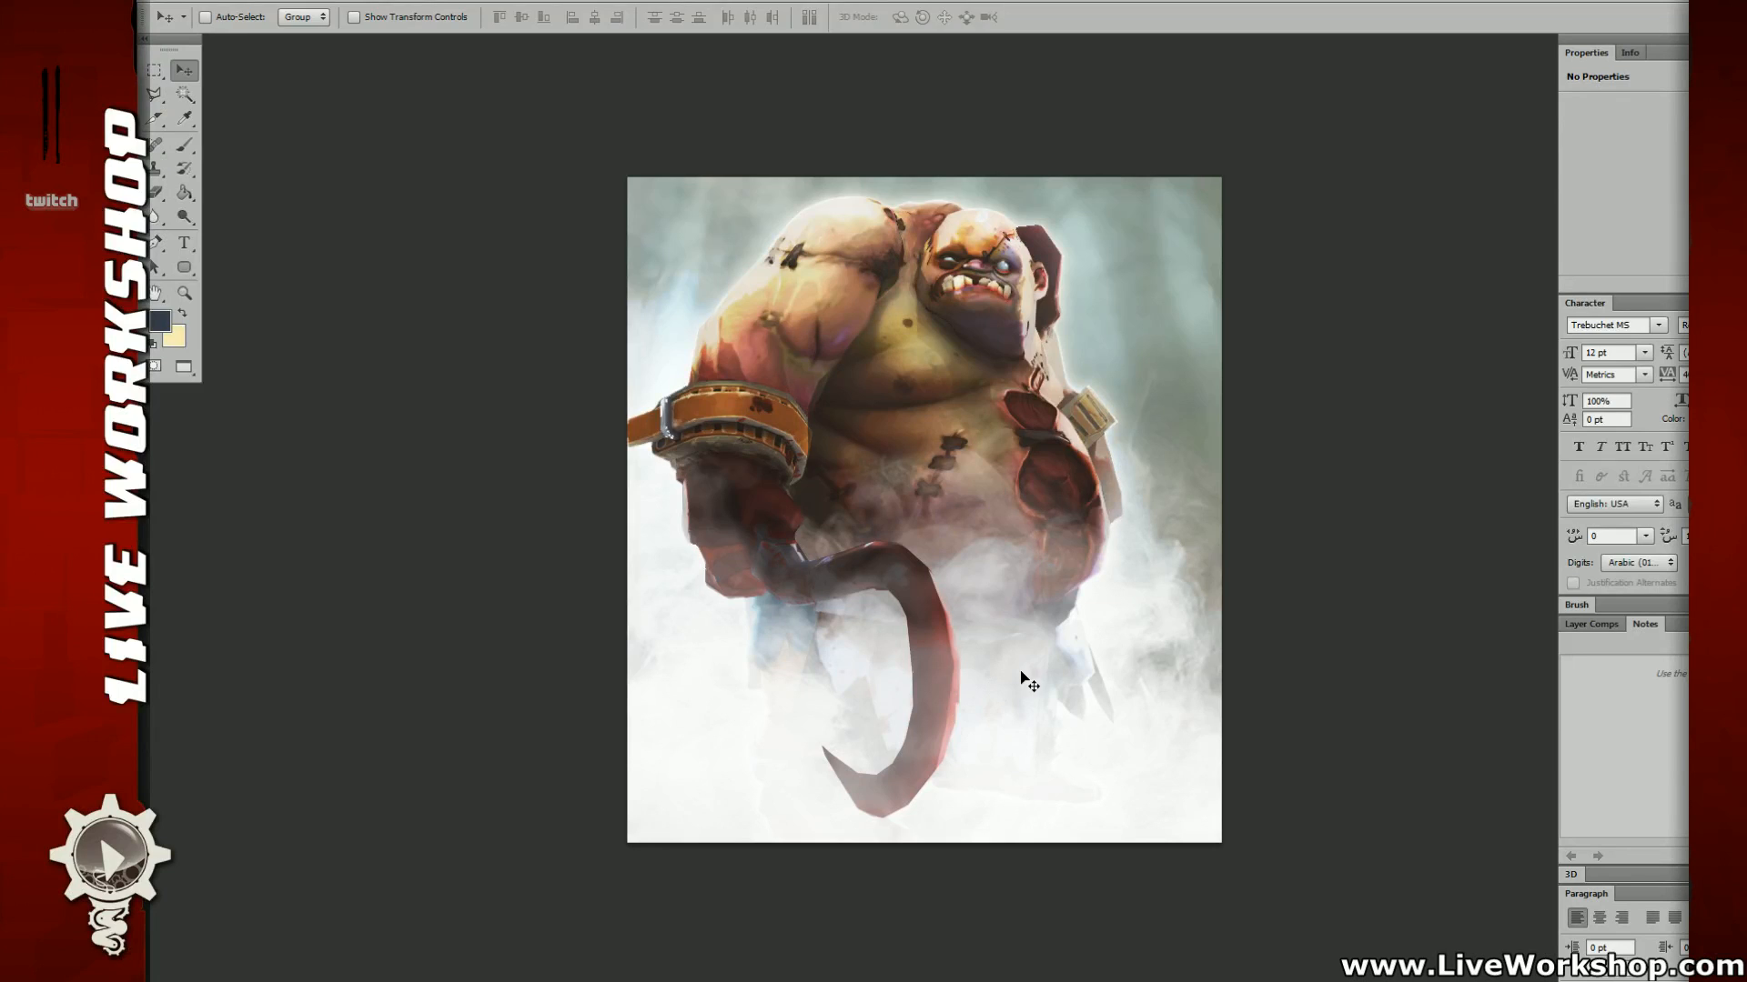
{"action": "key", "text": "ctrl+t"}
{"action": "left_click_drag", "start_coordinate": [1010, 191], "coordinate": [1017, 780]}
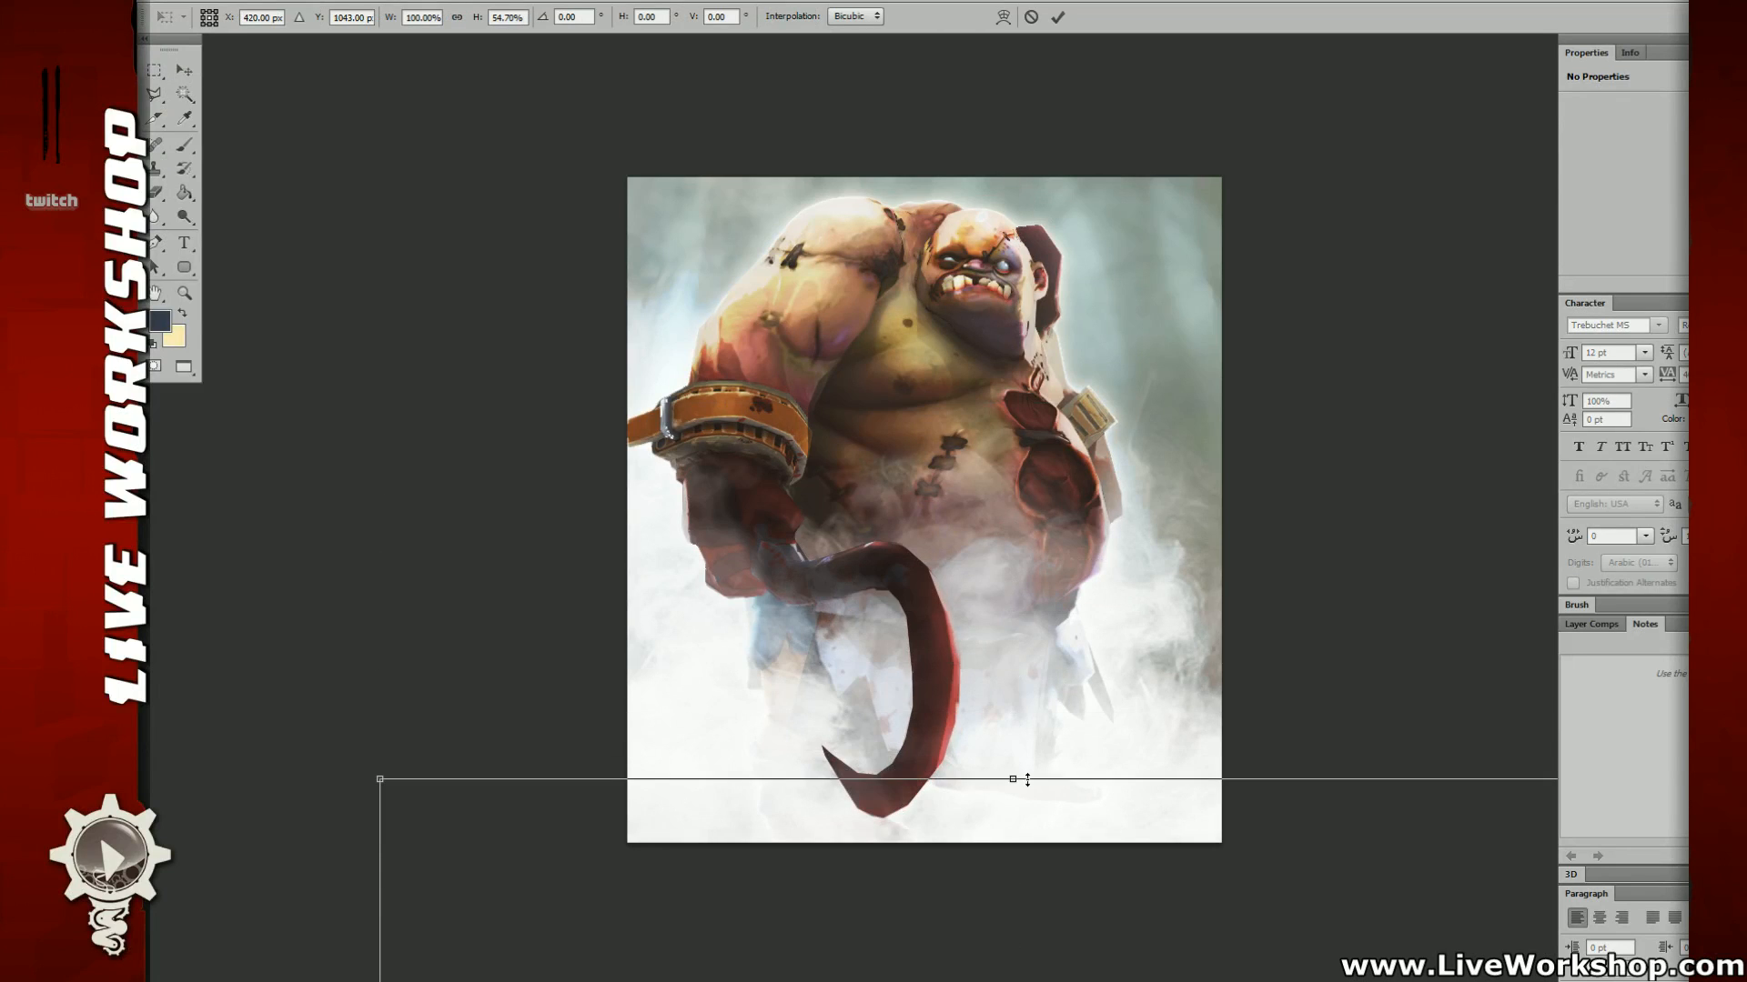
{"action": "left_click_drag", "start_coordinate": [1188, 919], "coordinate": [1170, 644]}
{"action": "key", "text": "Return"}
{"action": "key", "text": "c"}
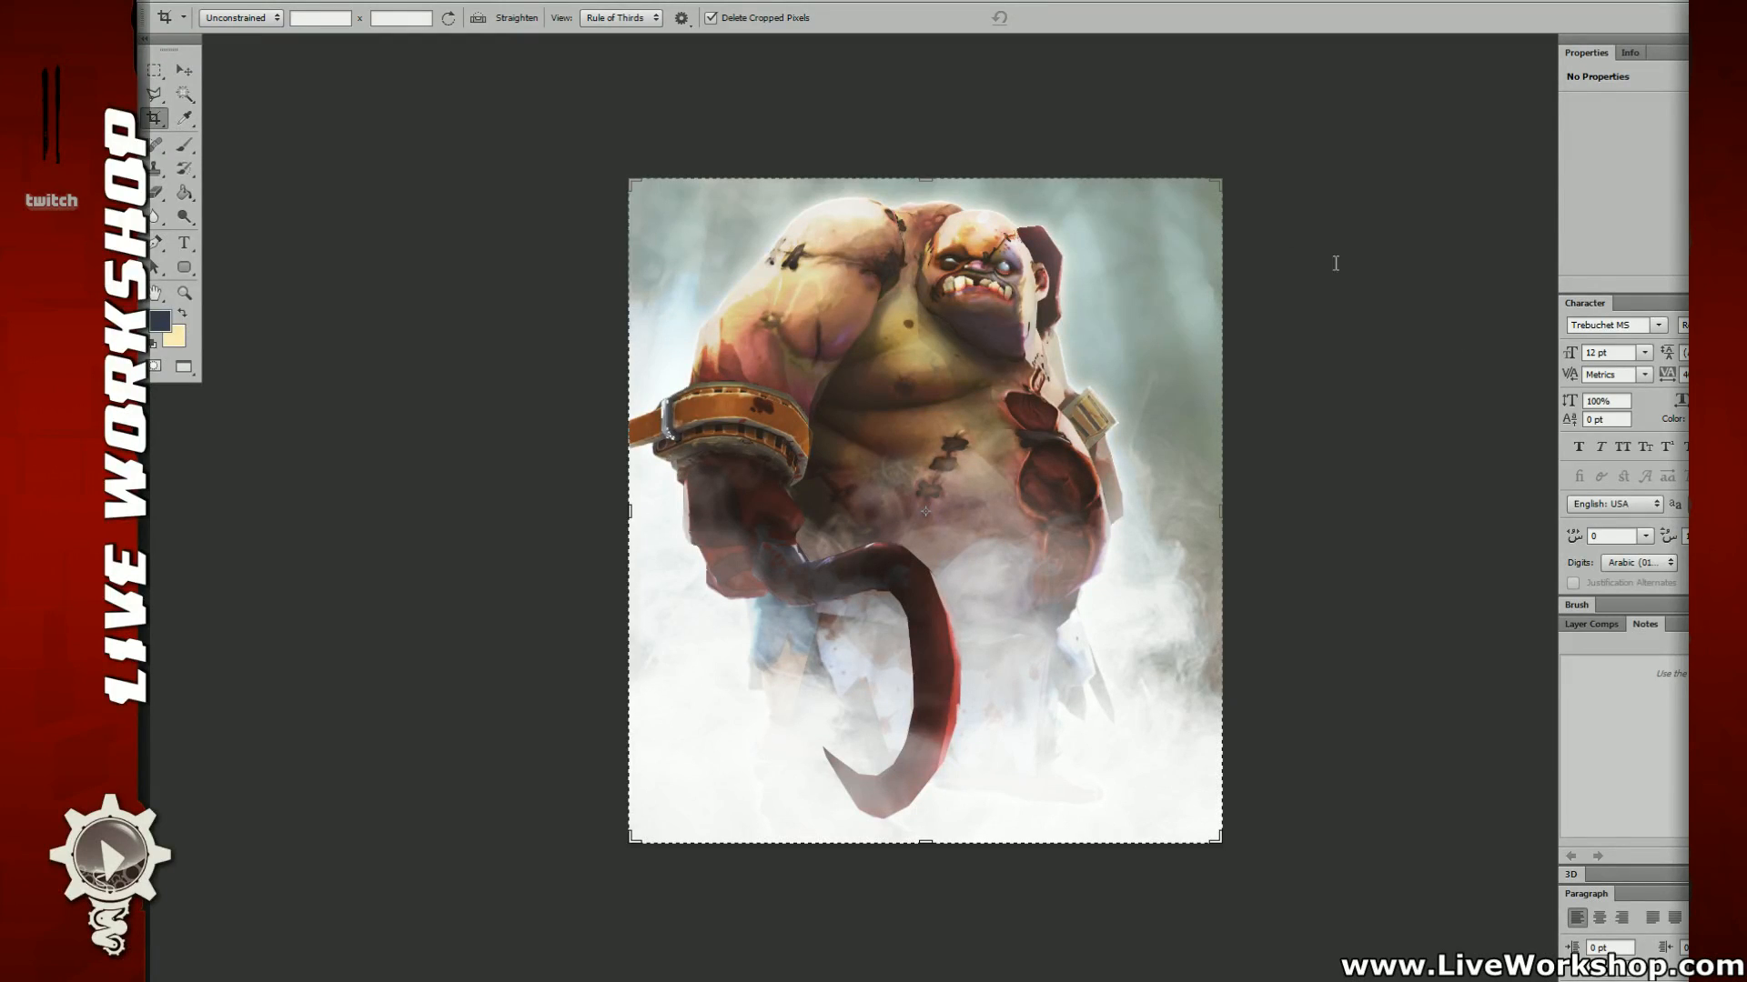
{"action": "left_click_drag", "start_coordinate": [1300, 317], "coordinate": [1229, 388]}
{"action": "key", "text": "m"}
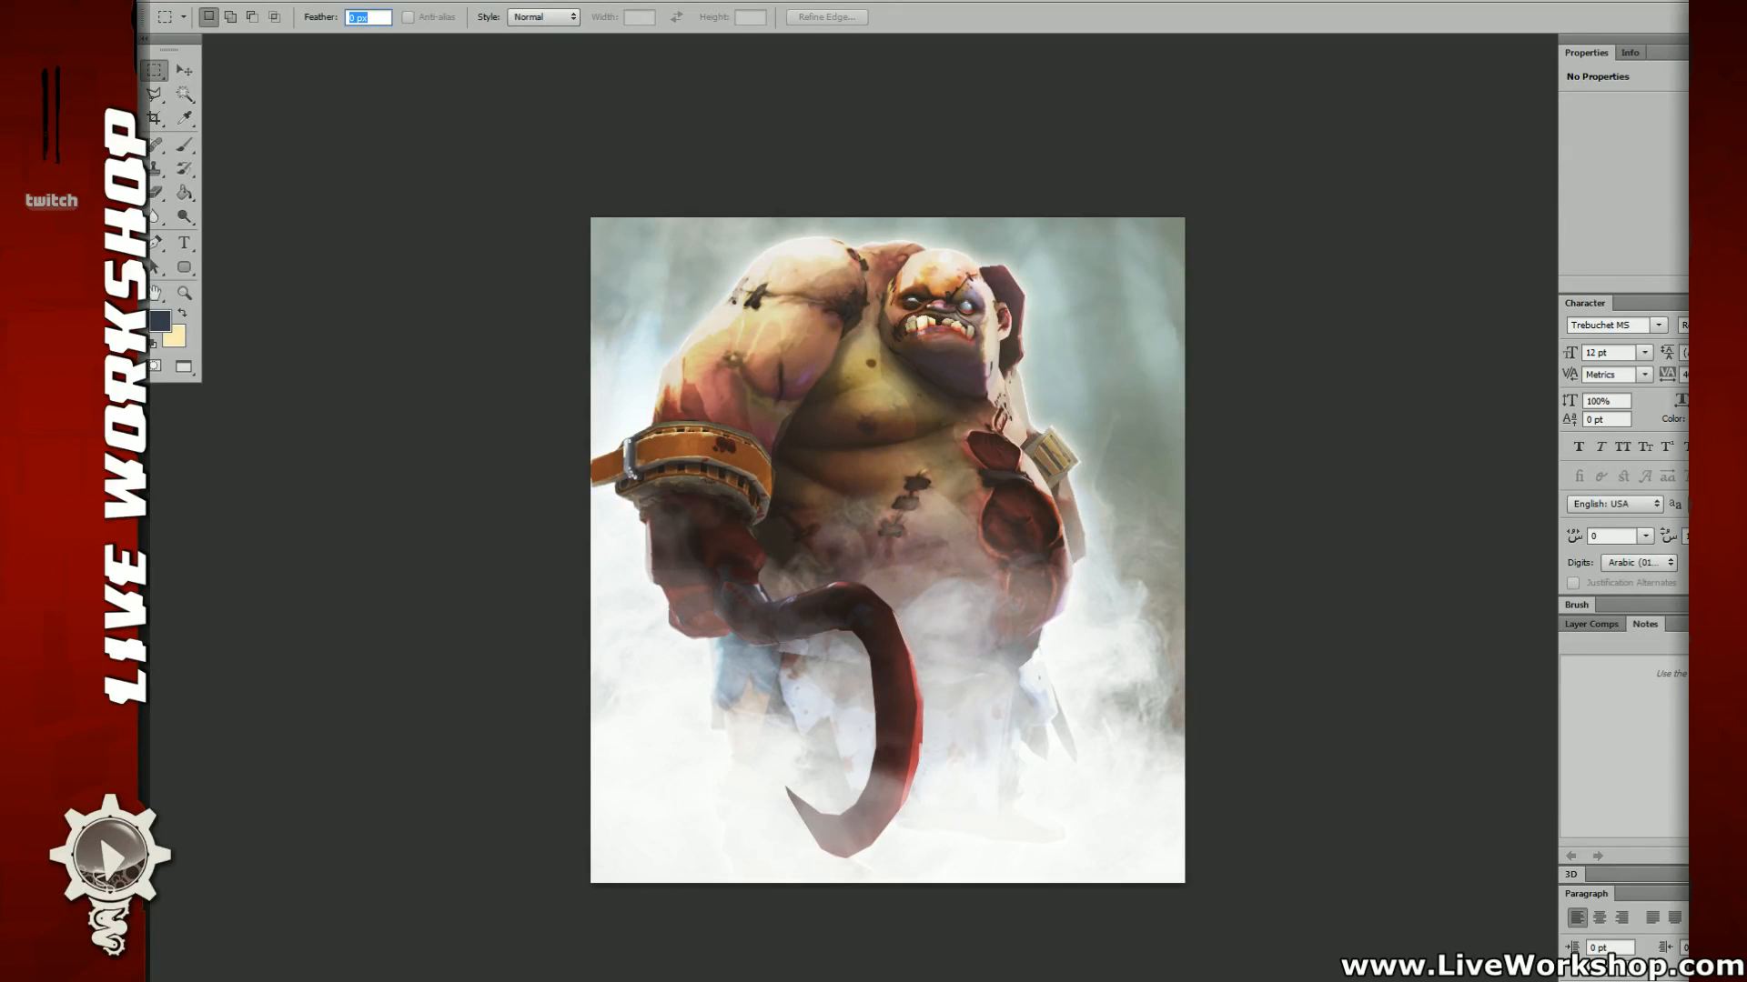
{"action": "left_click", "coordinate": [718, 298]}
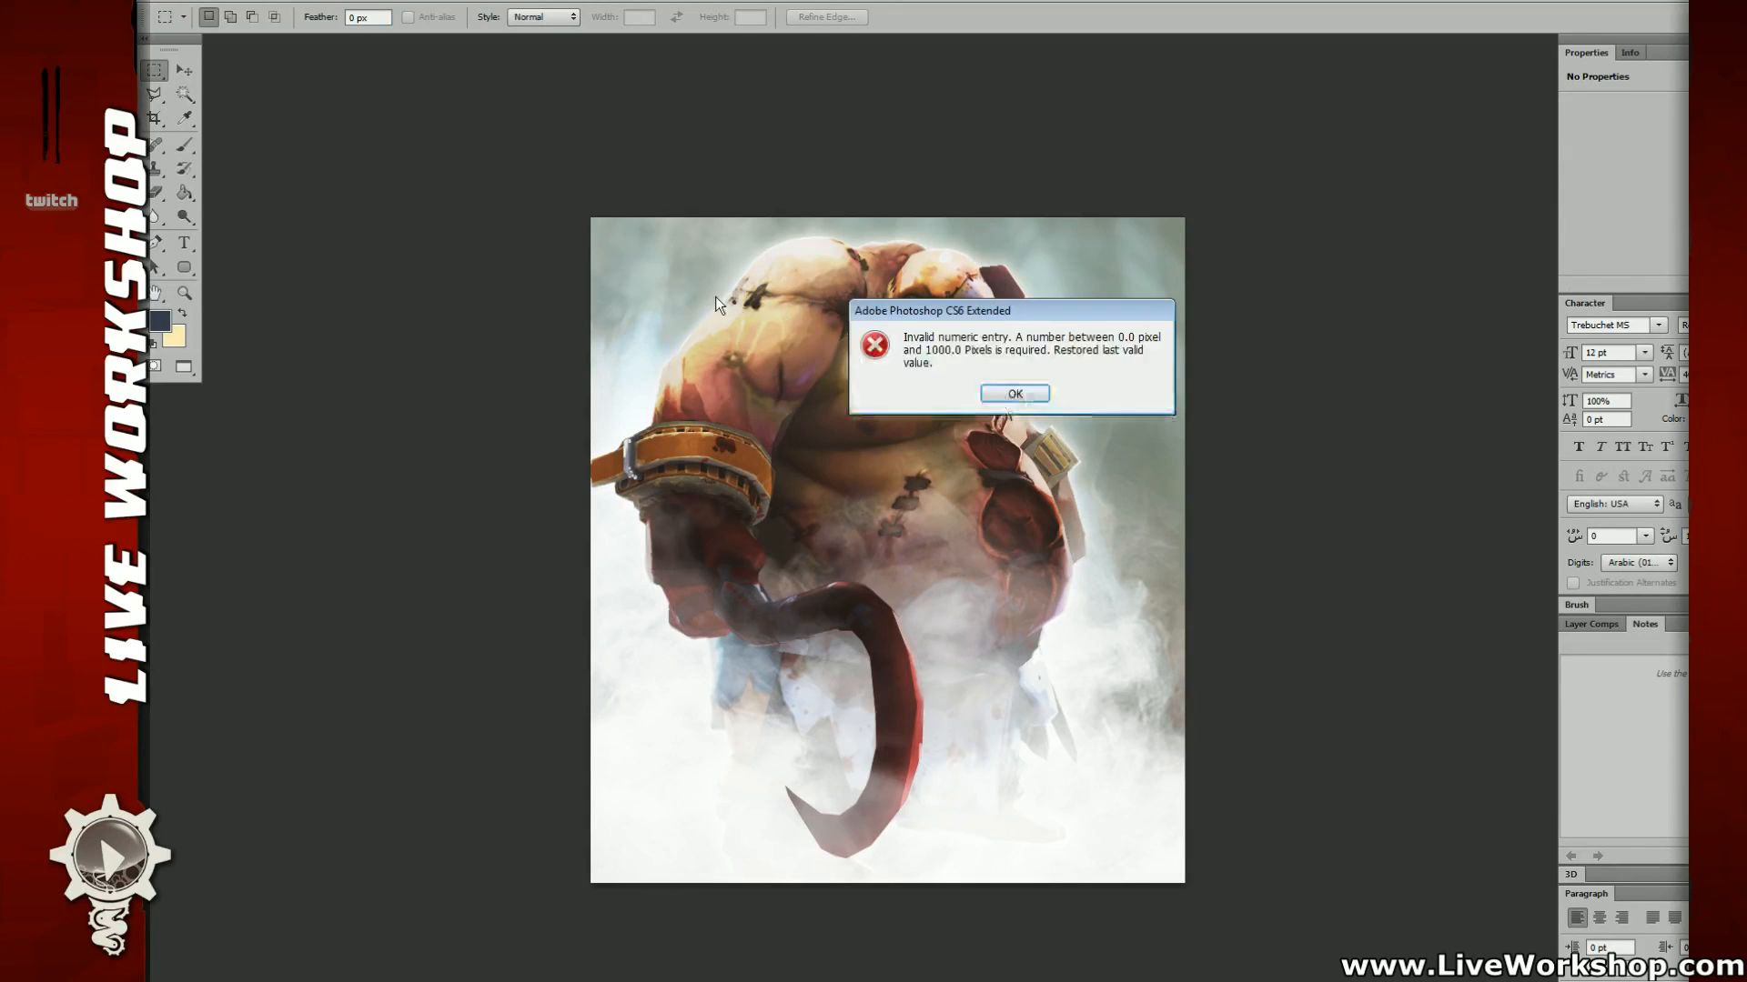
{"action": "left_click", "coordinate": [1017, 393]}
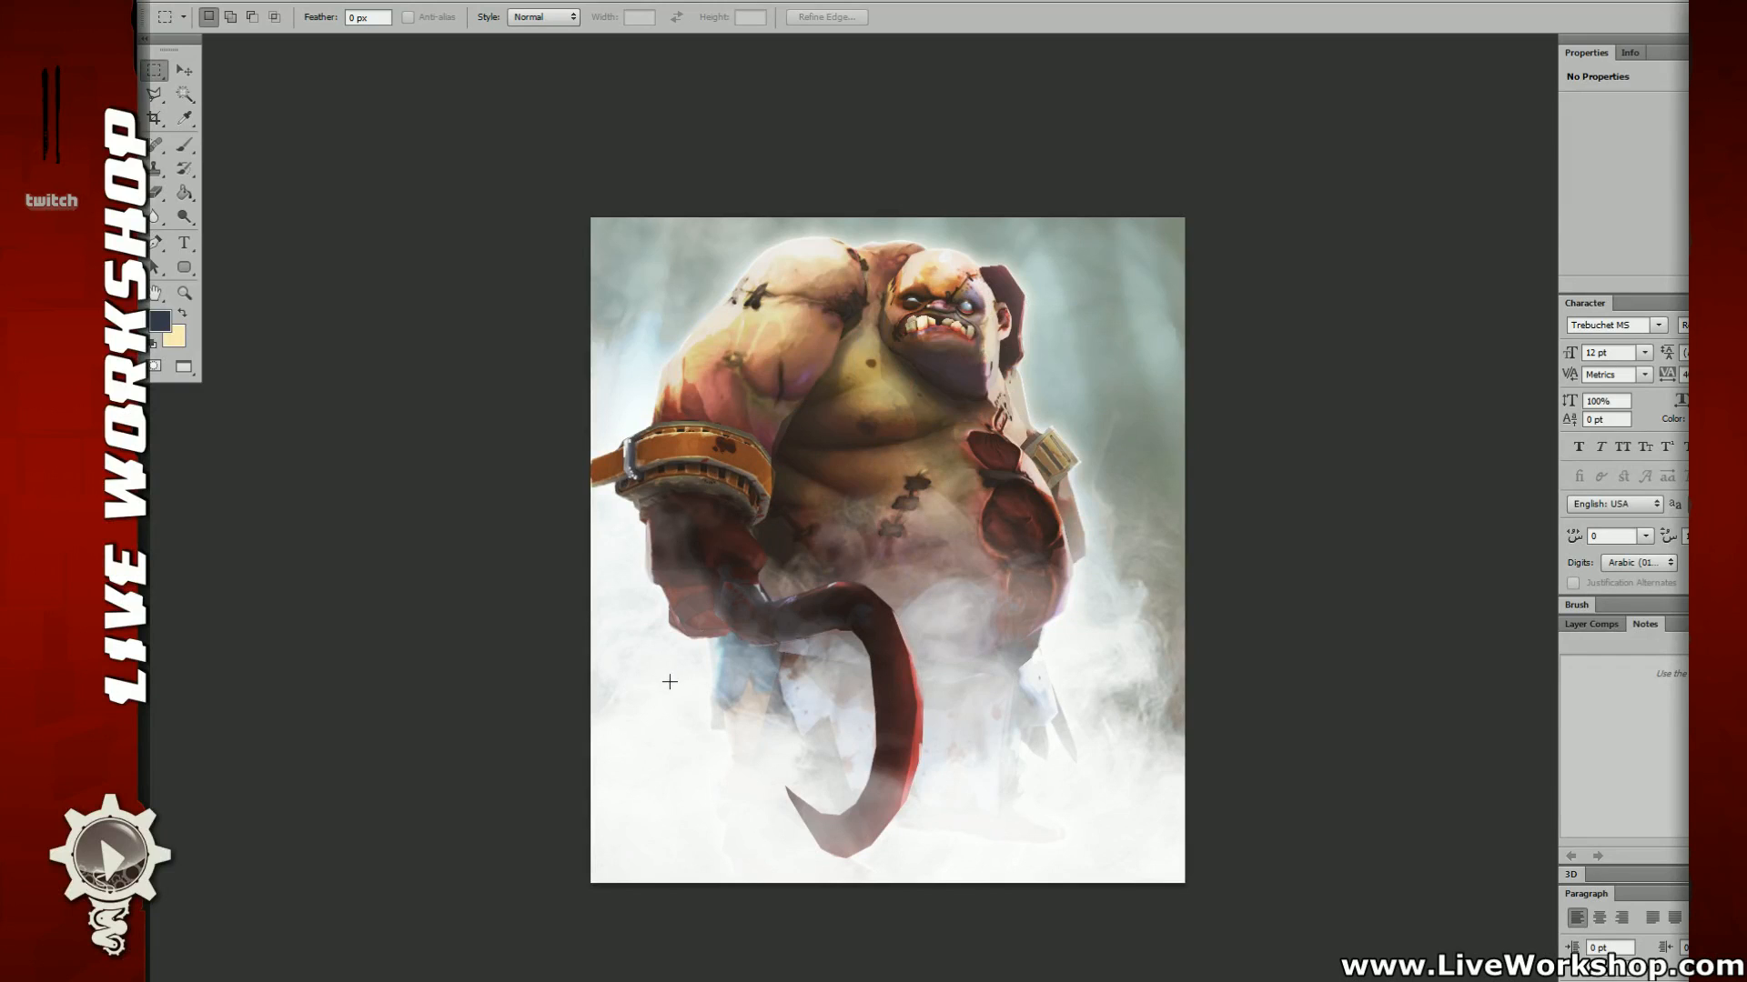
Step: Sample the near-white fog colour for the Brush, choose the 9 px hard round preset, and set its opacity to 75%
{"action": "key", "text": "b"}
{"action": "left_click", "coordinate": [637, 702], "text": "alt"}
{"action": "right_click", "coordinate": [759, 598]}
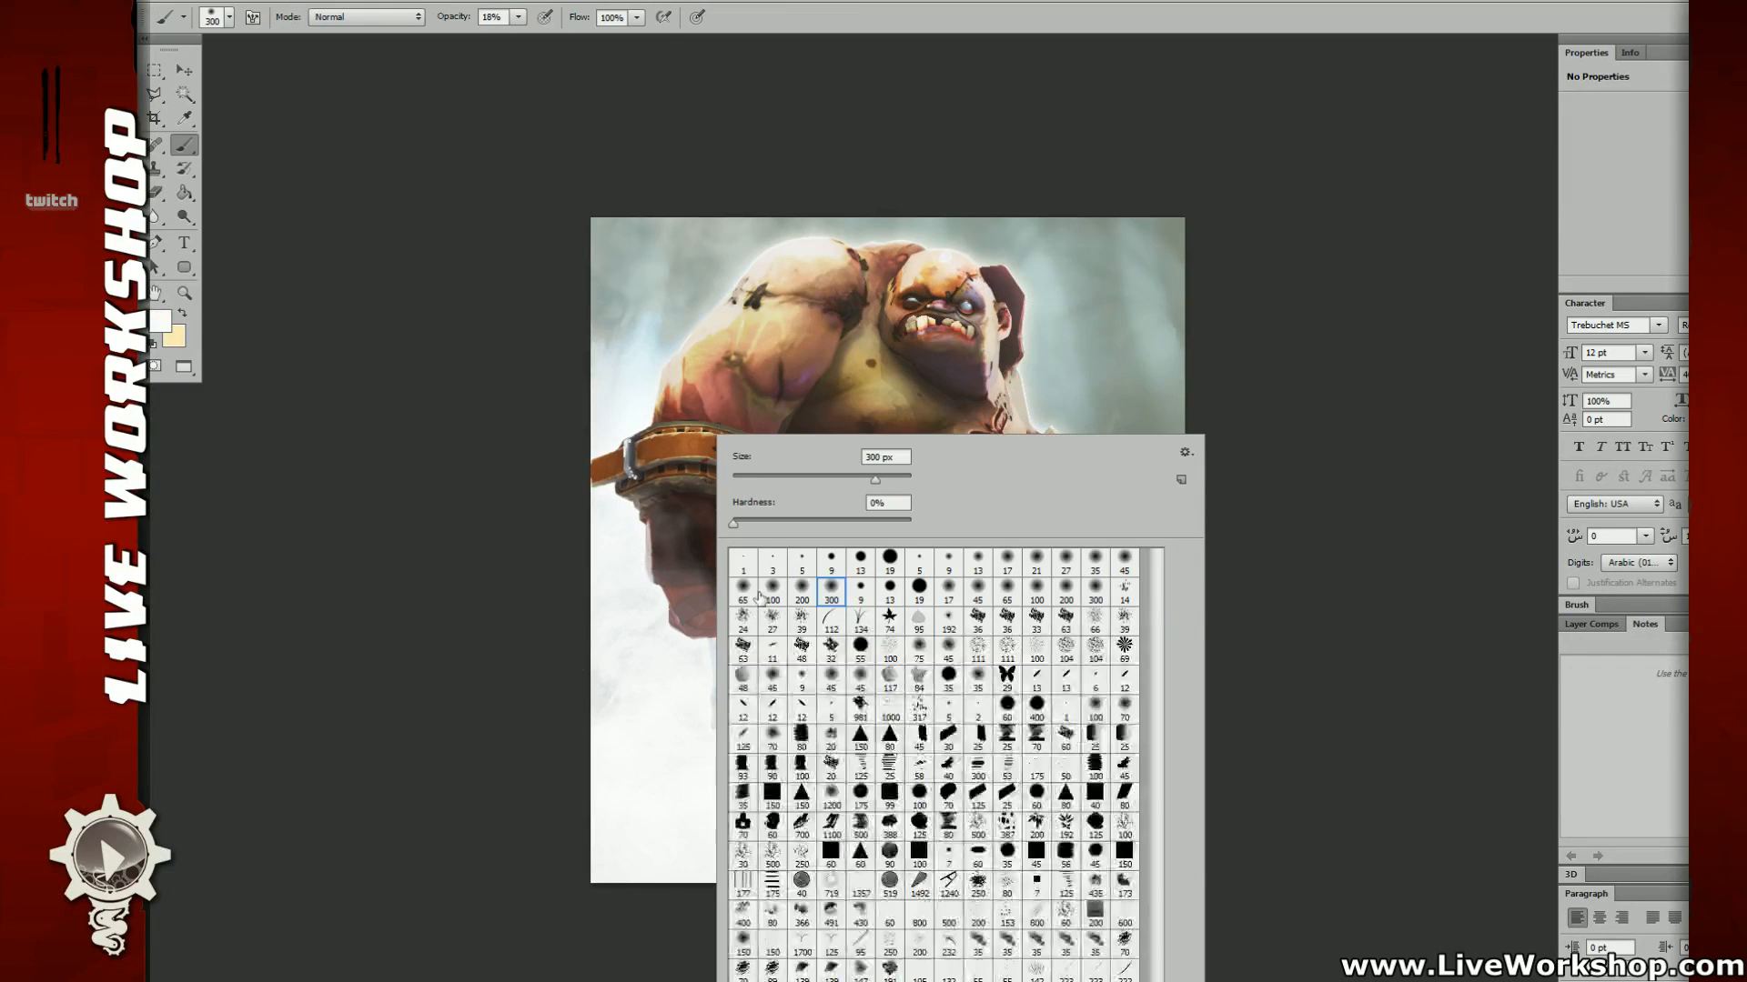
{"action": "left_click", "coordinate": [831, 562]}
{"action": "key", "text": "Return"}
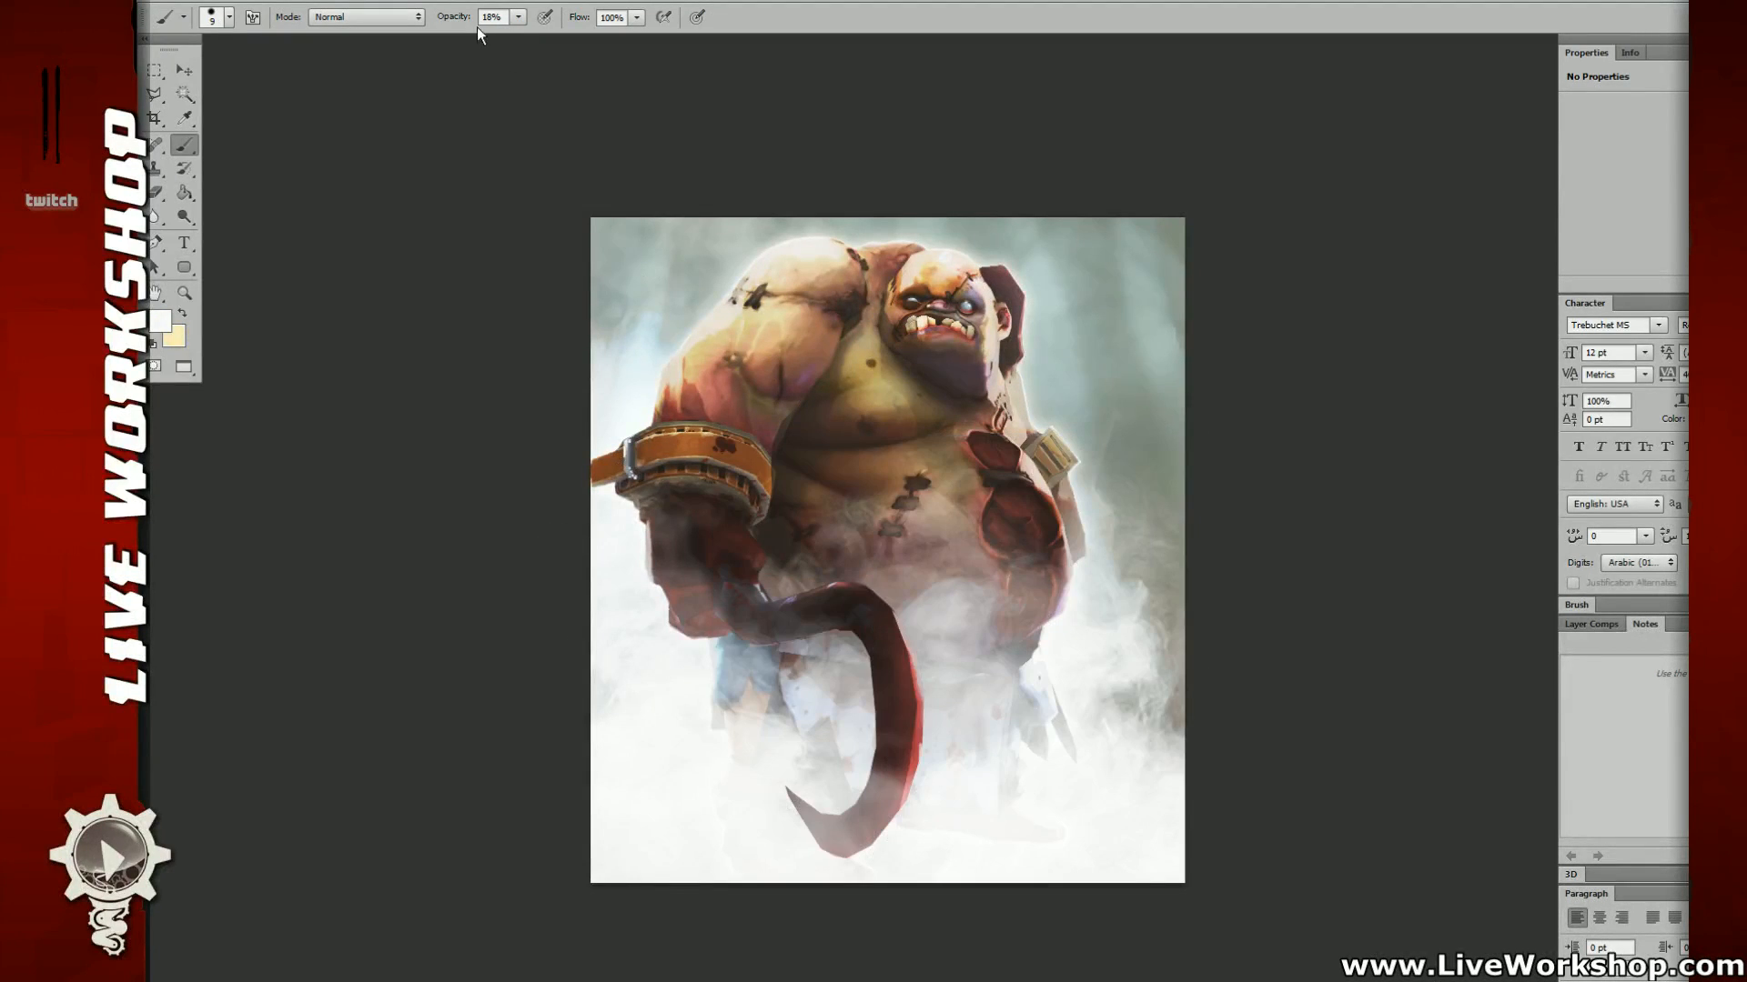
{"action": "left_click_drag", "start_coordinate": [570, 34], "coordinate": [574, 36]}
{"action": "left_click", "coordinate": [964, 423]}
Step: Reduce the brush to 2 px and set its opacity to 93% for fine detail on the face
{"action": "scroll", "coordinate": [1001, 400], "scroll_direction": "up", "scroll_amount": 1}
{"action": "scroll", "coordinate": [955, 391], "scroll_direction": "up", "scroll_amount": 2, "text": "alt"}
{"action": "scroll", "coordinate": [951, 386], "scroll_direction": "up", "scroll_amount": 2, "text": "alt"}
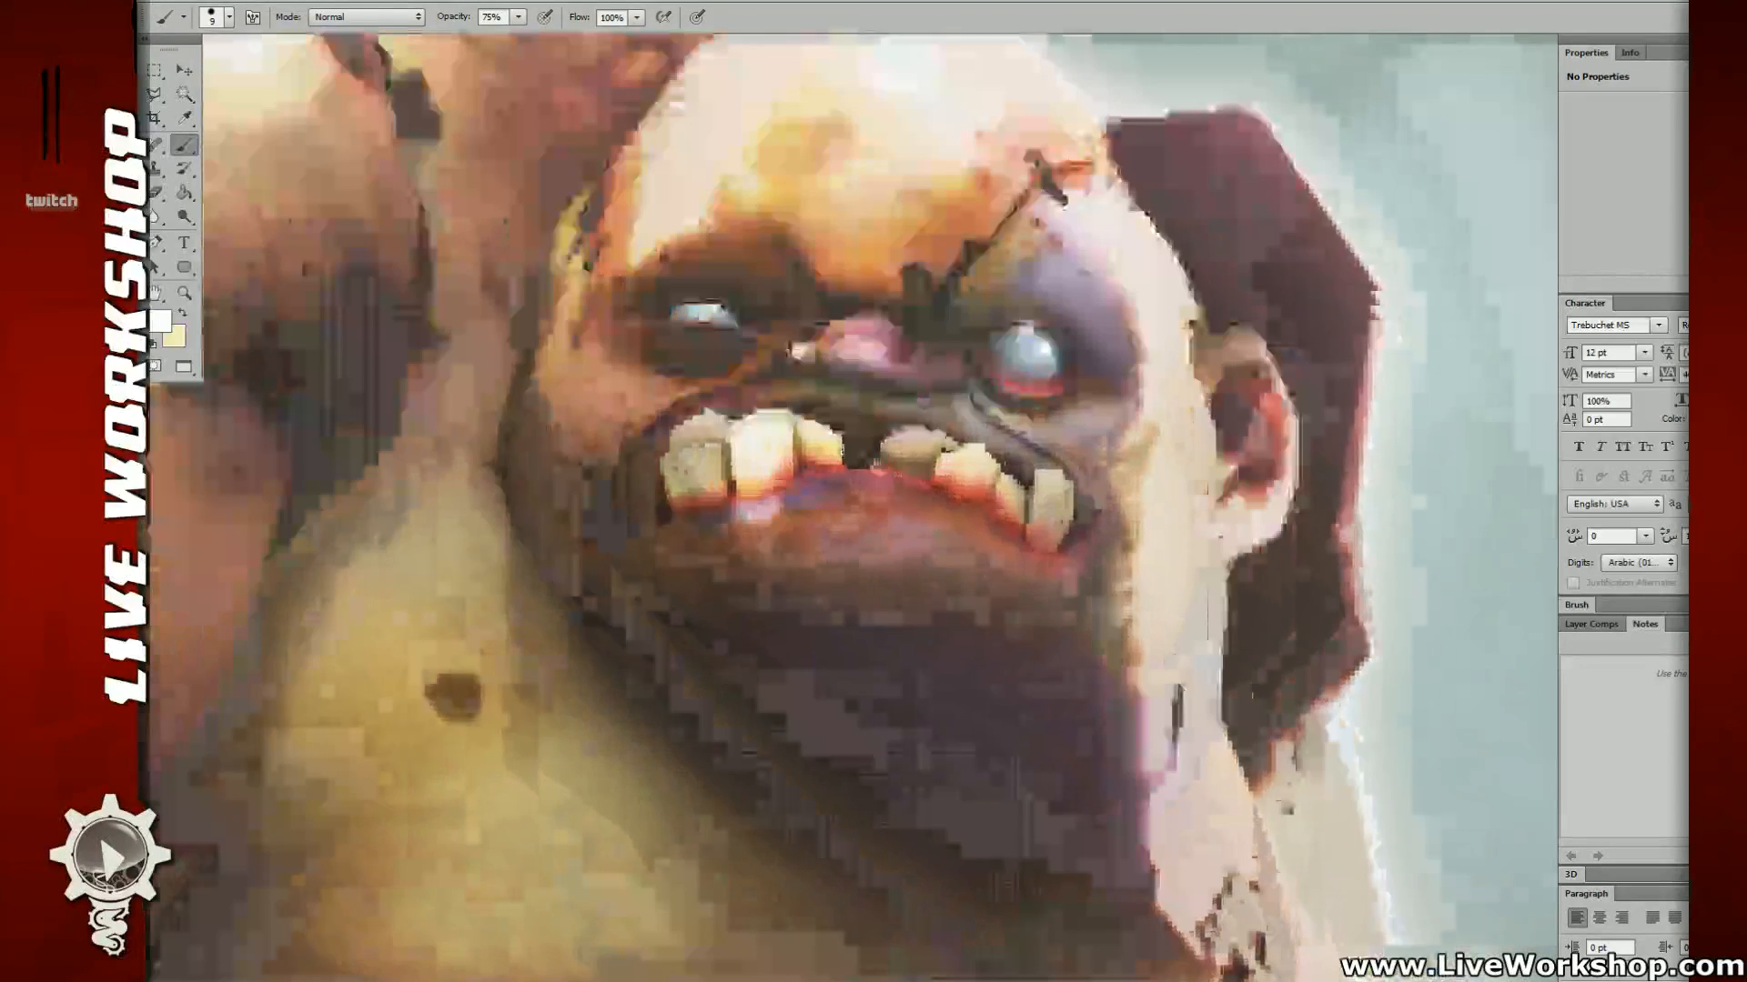
{"action": "key", "text": "bracketleft"}
{"action": "key", "text": "bracketleft"}
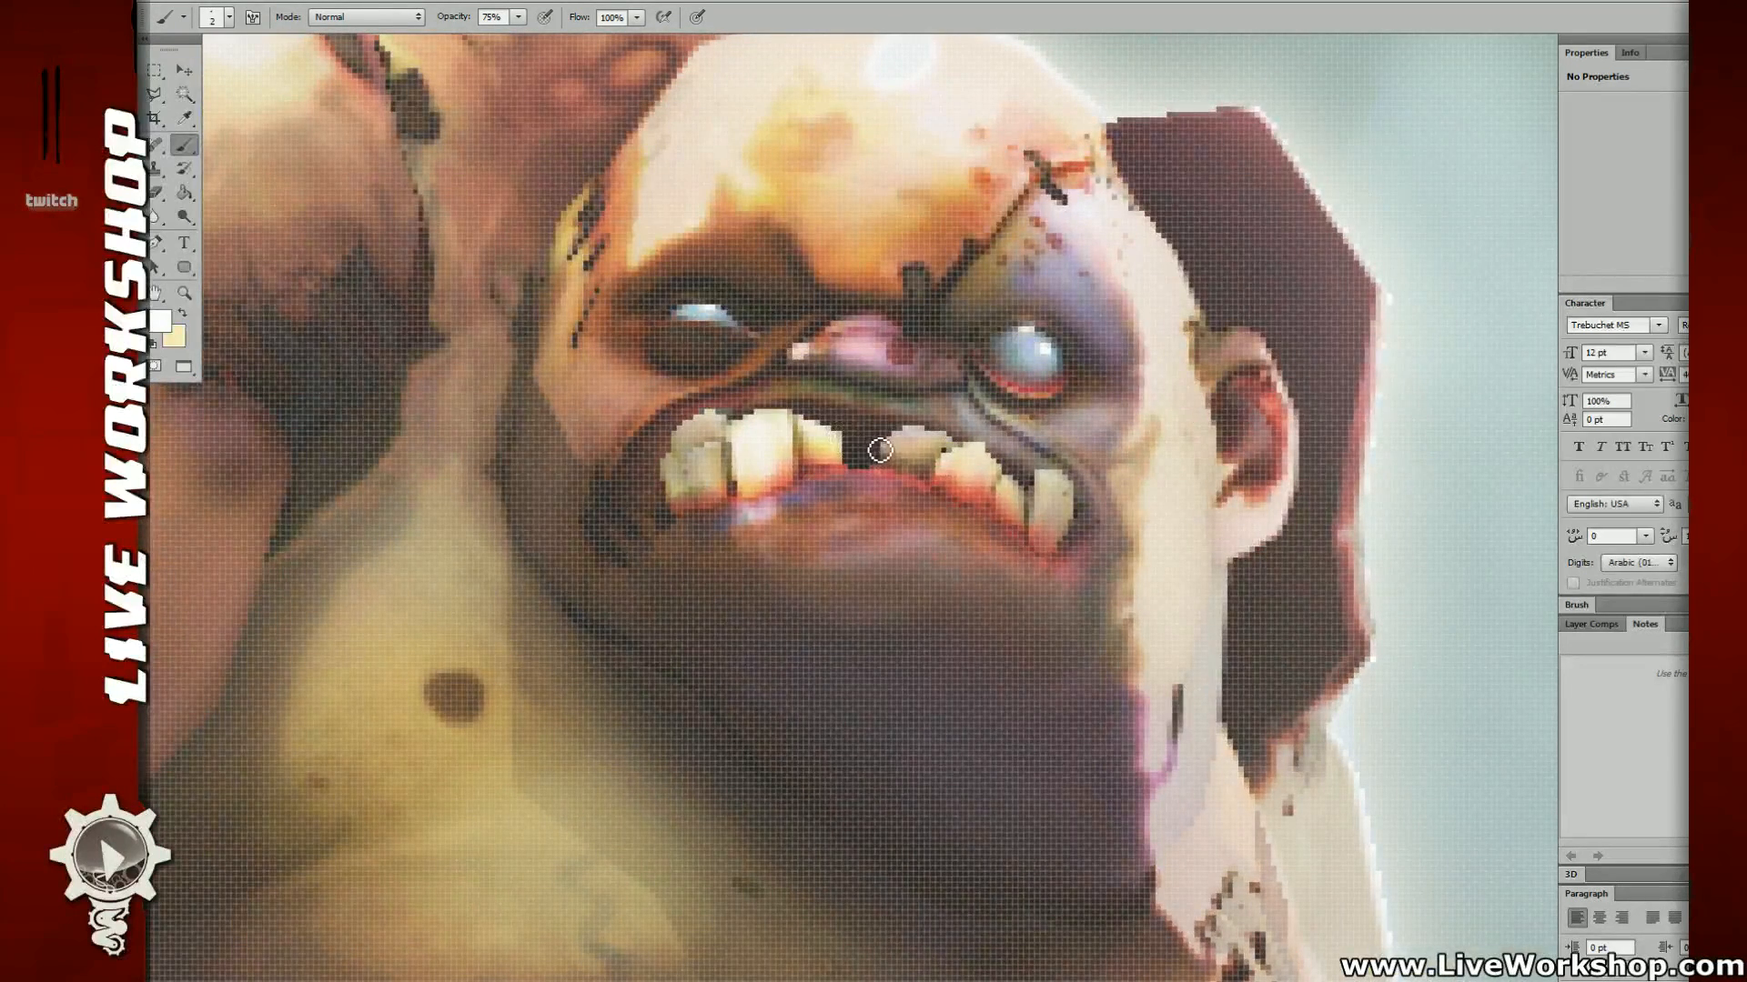
{"action": "scroll", "coordinate": [846, 437], "scroll_direction": "down", "scroll_amount": 3, "text": "alt"}
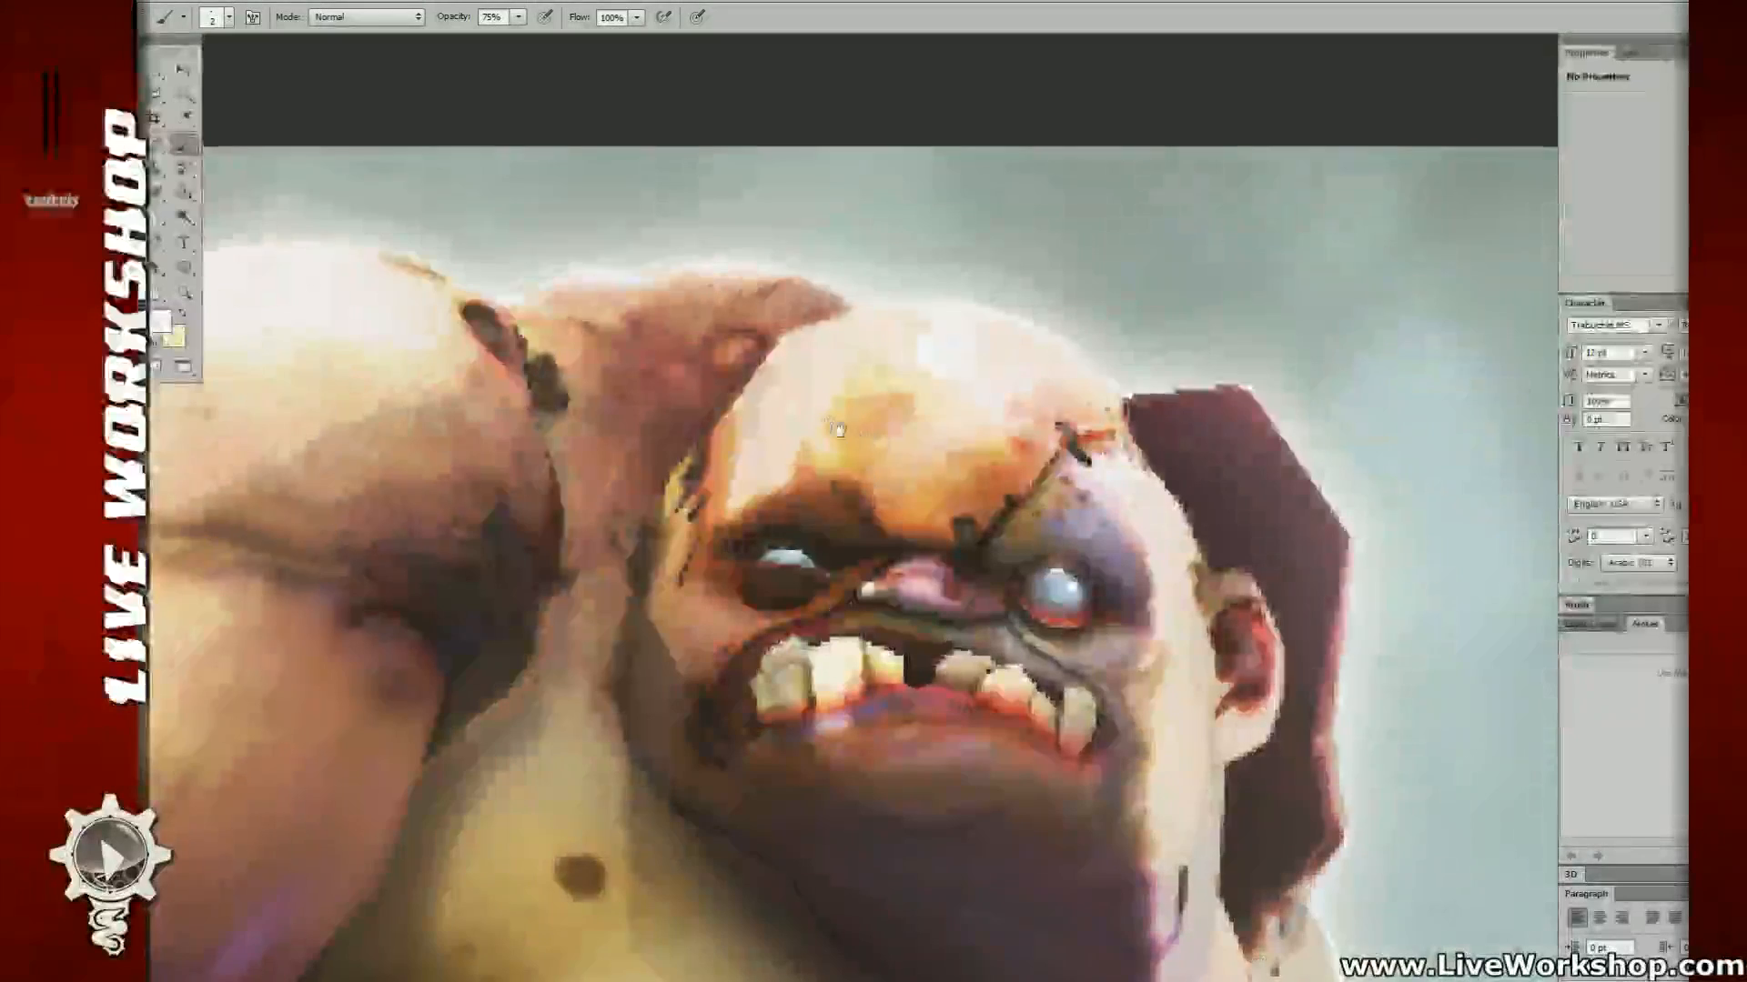
{"action": "left_click_drag", "start_coordinate": [838, 429], "coordinate": [783, 408]}
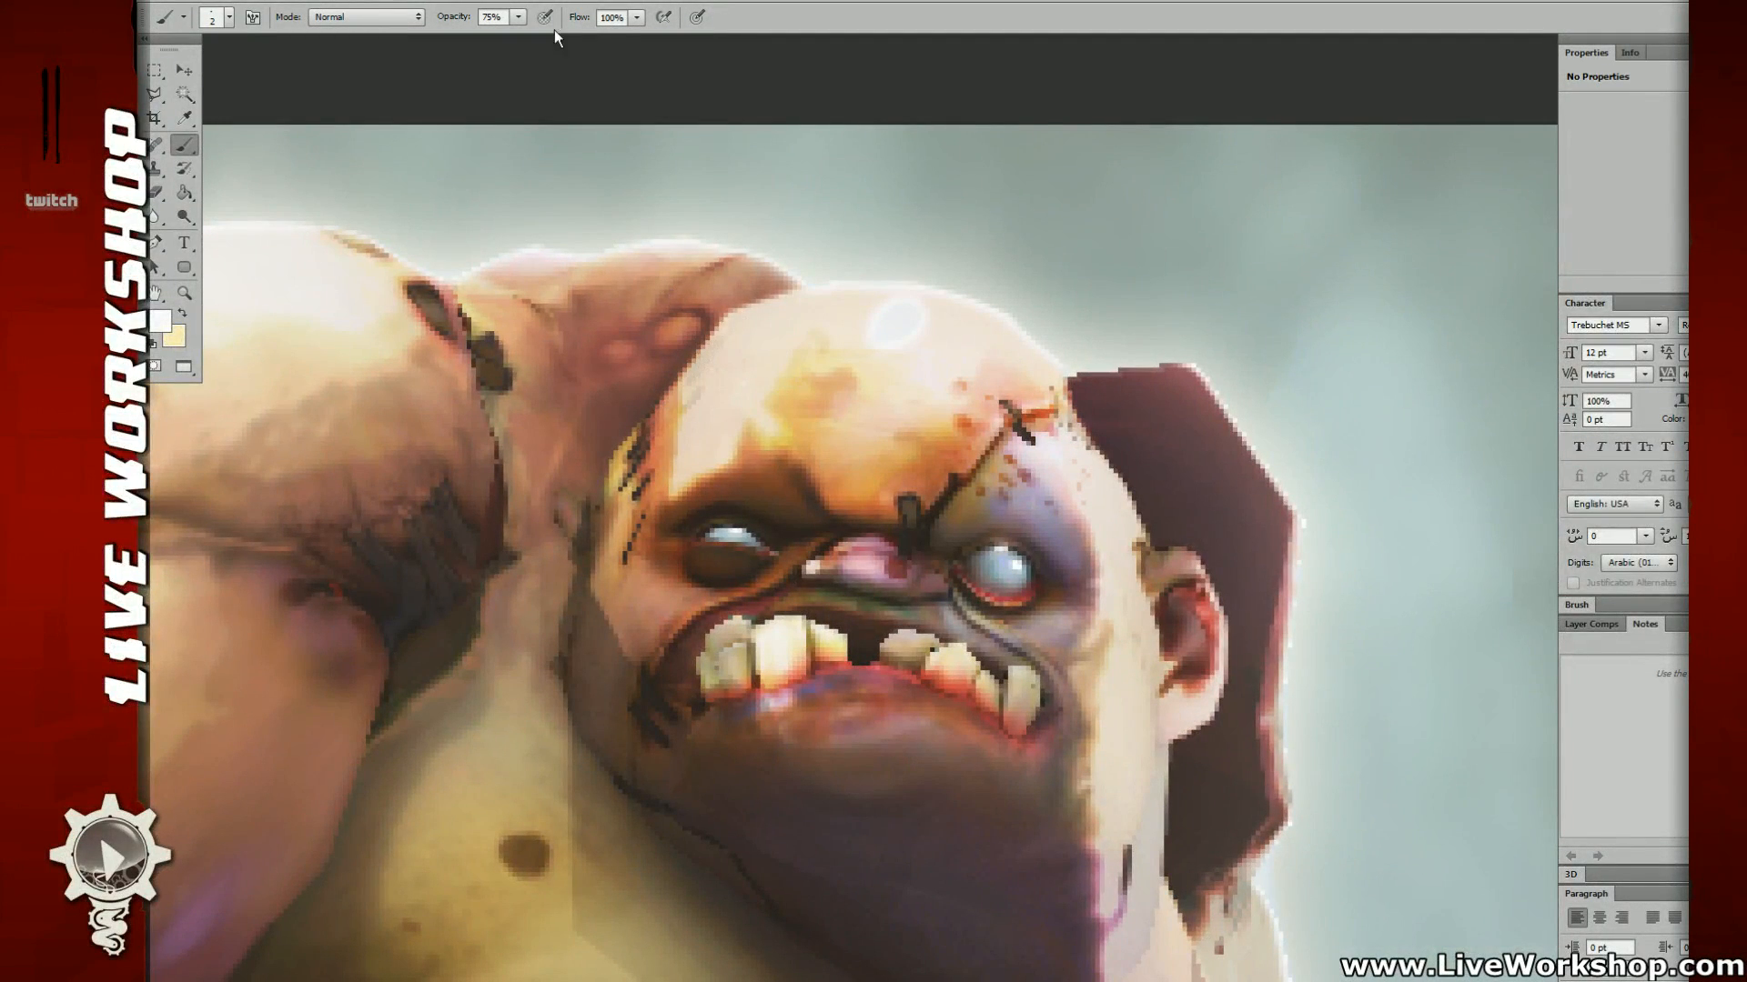
{"action": "left_click_drag", "start_coordinate": [531, 39], "coordinate": [536, 39]}
{"action": "left_click_drag", "start_coordinate": [799, 355], "coordinate": [774, 353]}
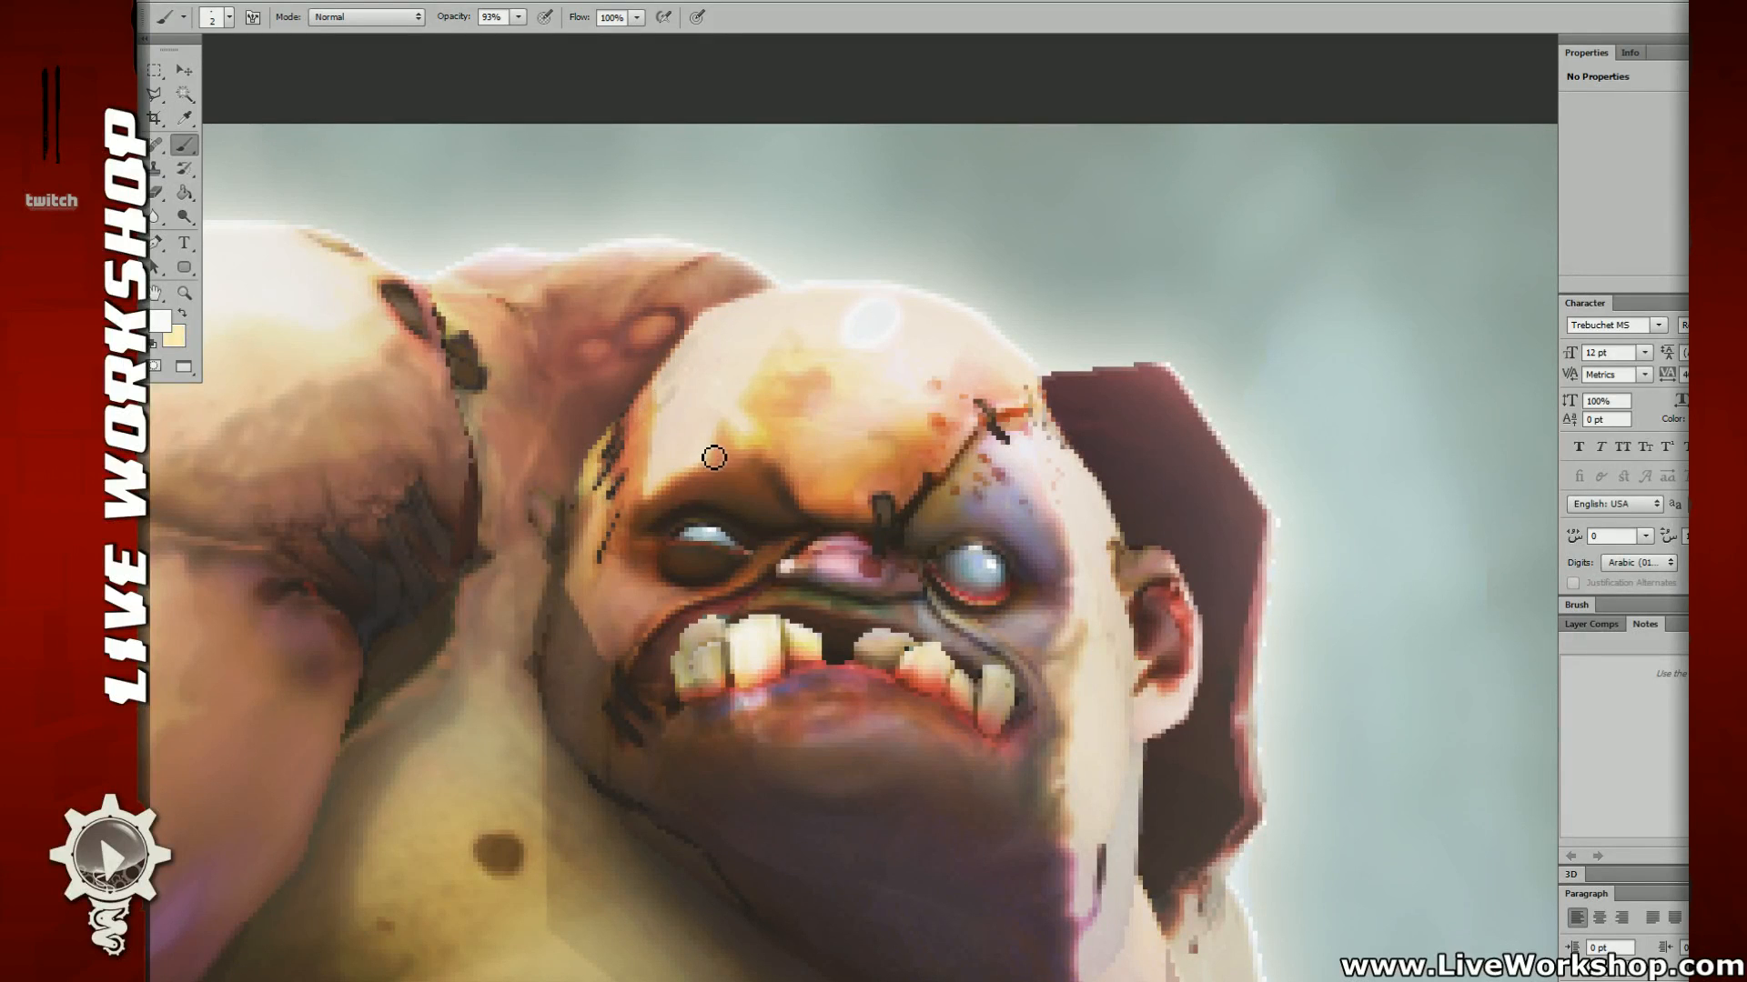
Step: Paint fine near-white highlight strokes across the forehead wrinkles and beside the stitched scar at the temple
{"action": "mouse_move", "coordinate": [590, 493]}
{"action": "left_mouse_down"}
{"action": "mouse_move", "coordinate": [607, 439]}
{"action": "mouse_move", "coordinate": [703, 331]}
{"action": "mouse_move", "coordinate": [795, 296]}
{"action": "mouse_move", "coordinate": [1019, 318]}
{"action": "left_mouse_up"}
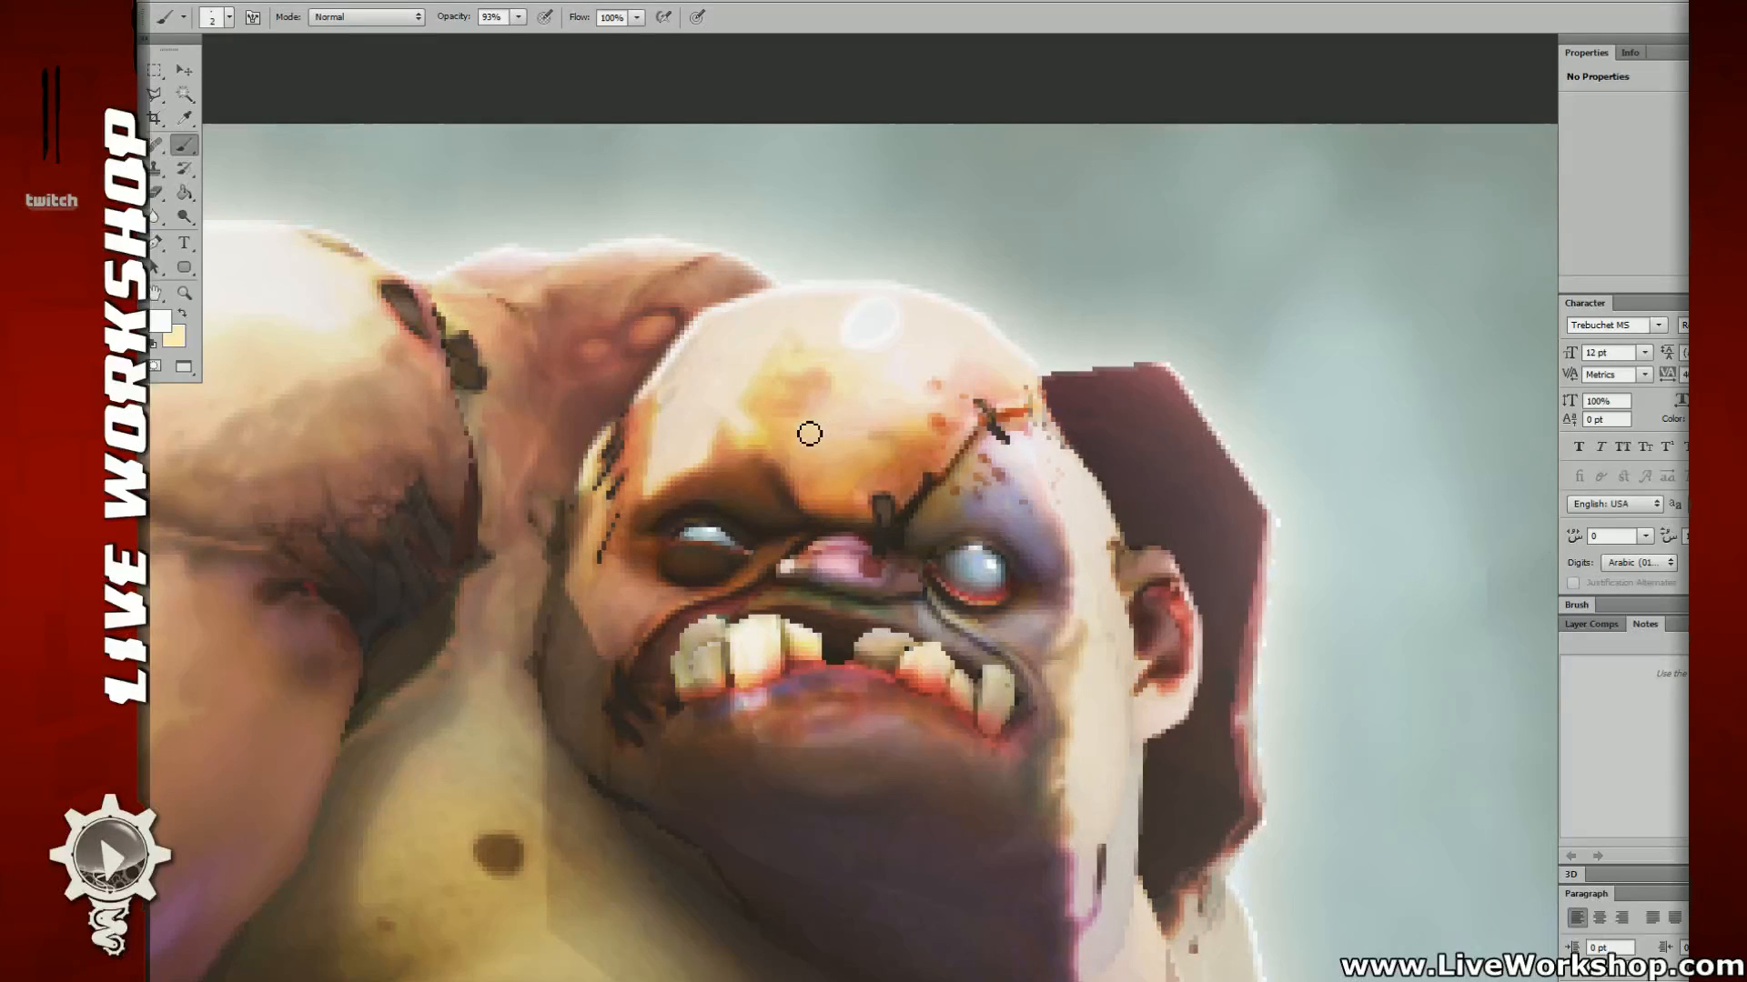
{"action": "left_click_drag", "start_coordinate": [809, 433], "coordinate": [790, 424]}
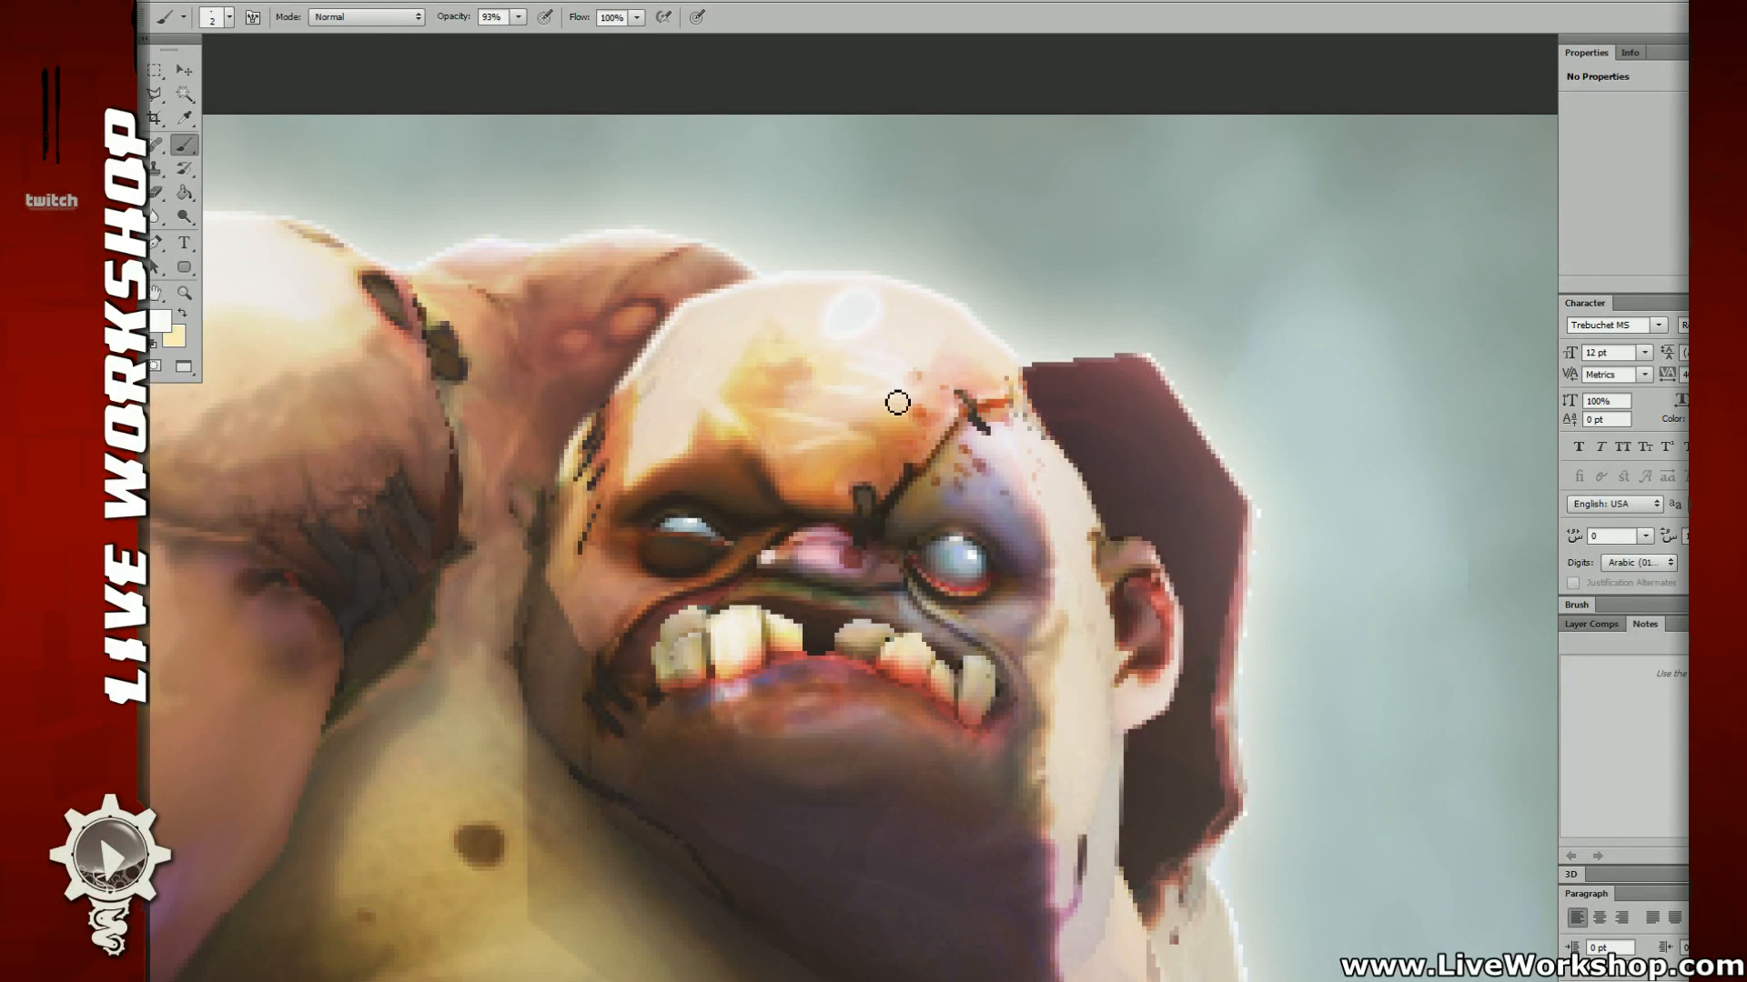
{"action": "left_click_drag", "start_coordinate": [986, 430], "coordinate": [916, 421]}
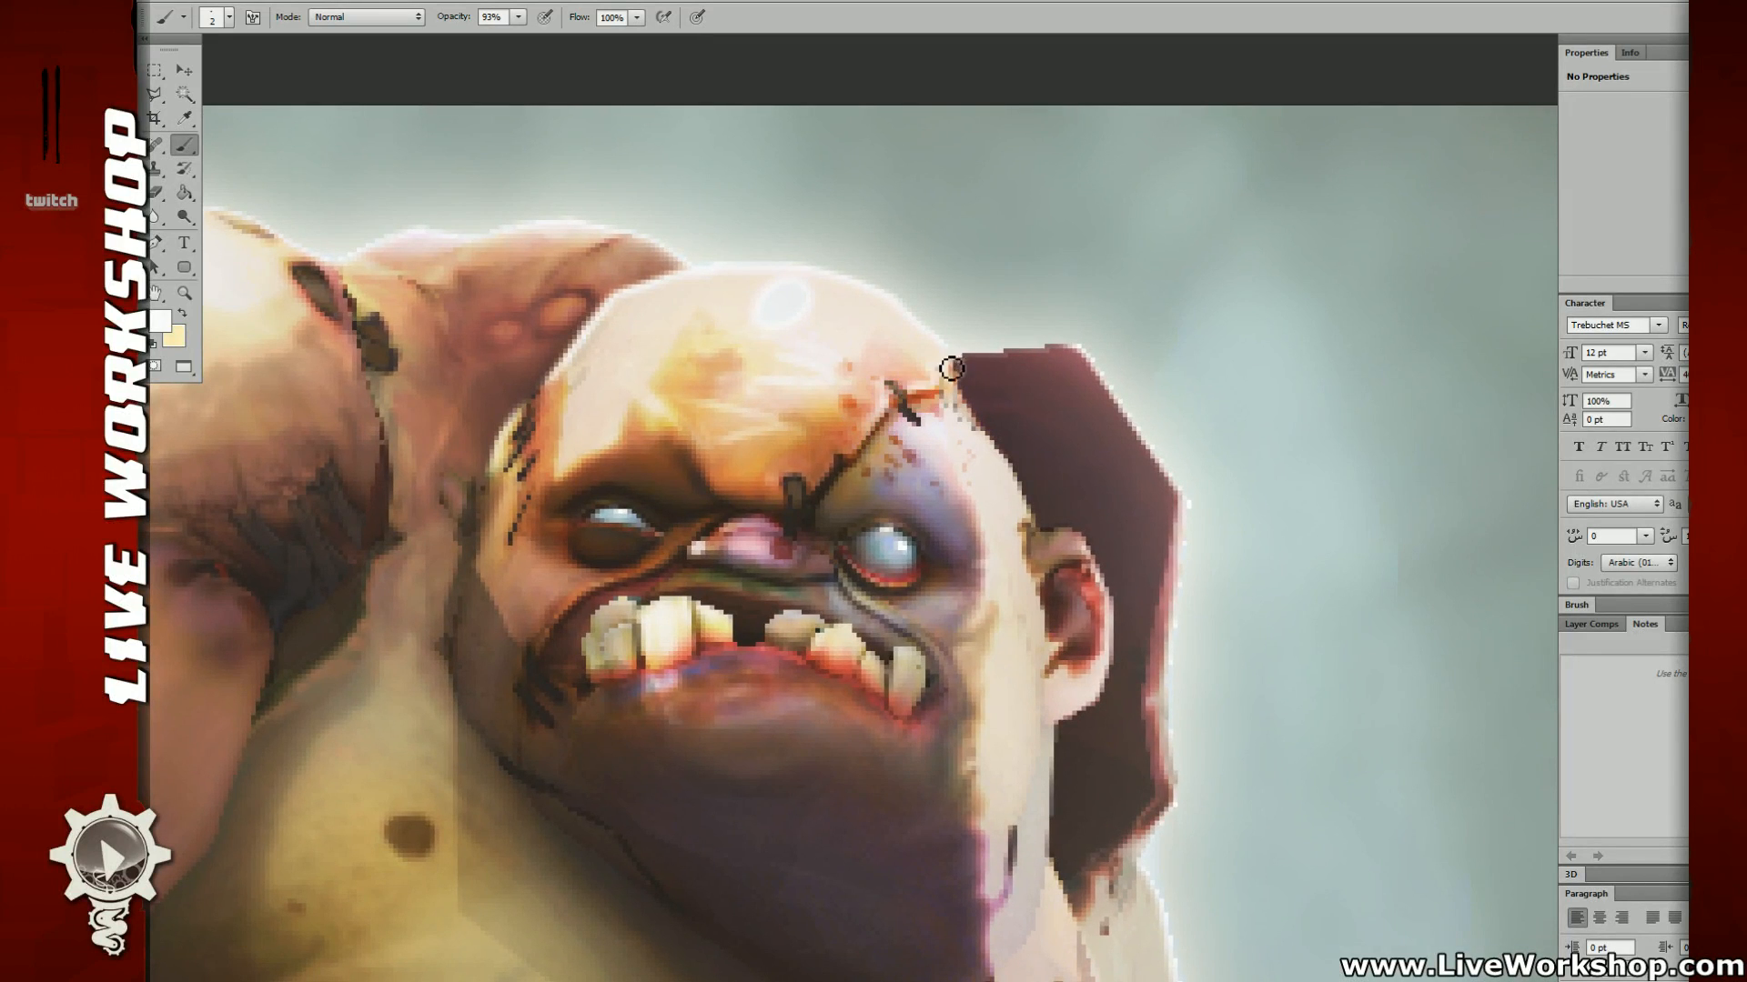
{"action": "left_click_drag", "start_coordinate": [994, 411], "coordinate": [1059, 351]}
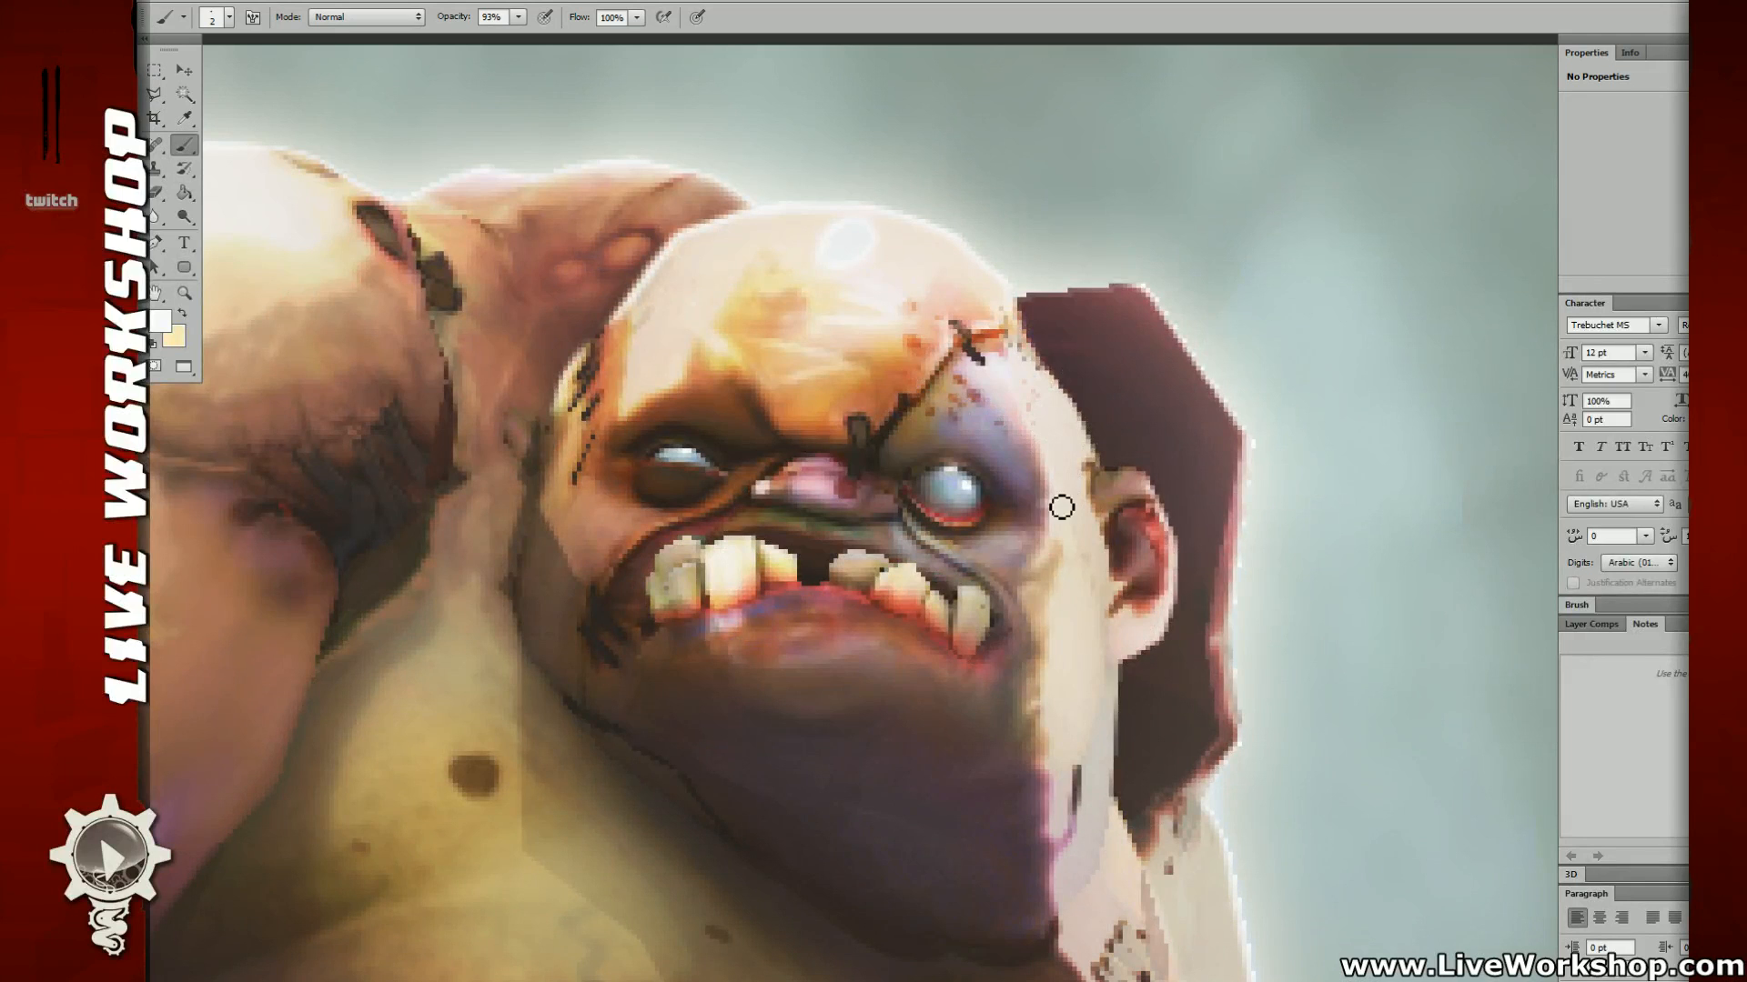
Step: Add thin bright strokes around both eyes, on the upper cheek beside the larger eye, and along the brow
{"action": "mouse_move", "coordinate": [1062, 507]}
{"action": "left_mouse_down"}
{"action": "mouse_move", "coordinate": [1033, 503]}
{"action": "mouse_move", "coordinate": [1033, 526]}
{"action": "left_mouse_up"}
{"action": "left_click_drag", "start_coordinate": [988, 463], "coordinate": [964, 471]}
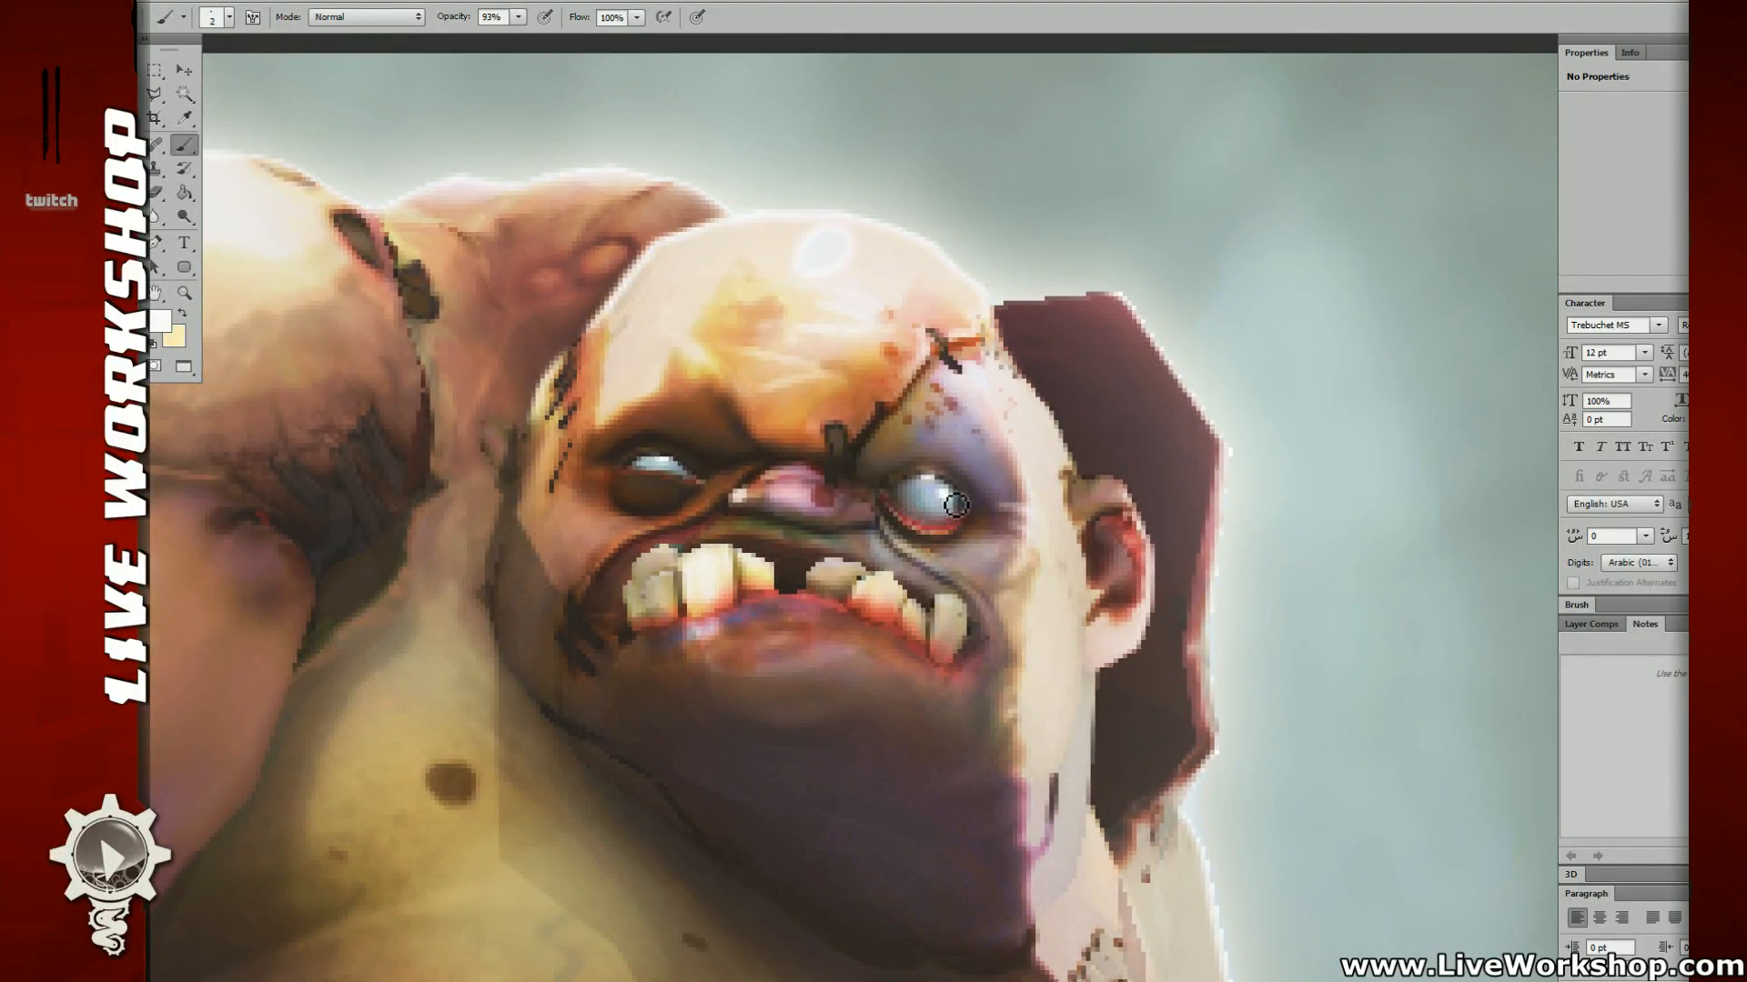
{"action": "left_click_drag", "start_coordinate": [844, 443], "coordinate": [869, 427]}
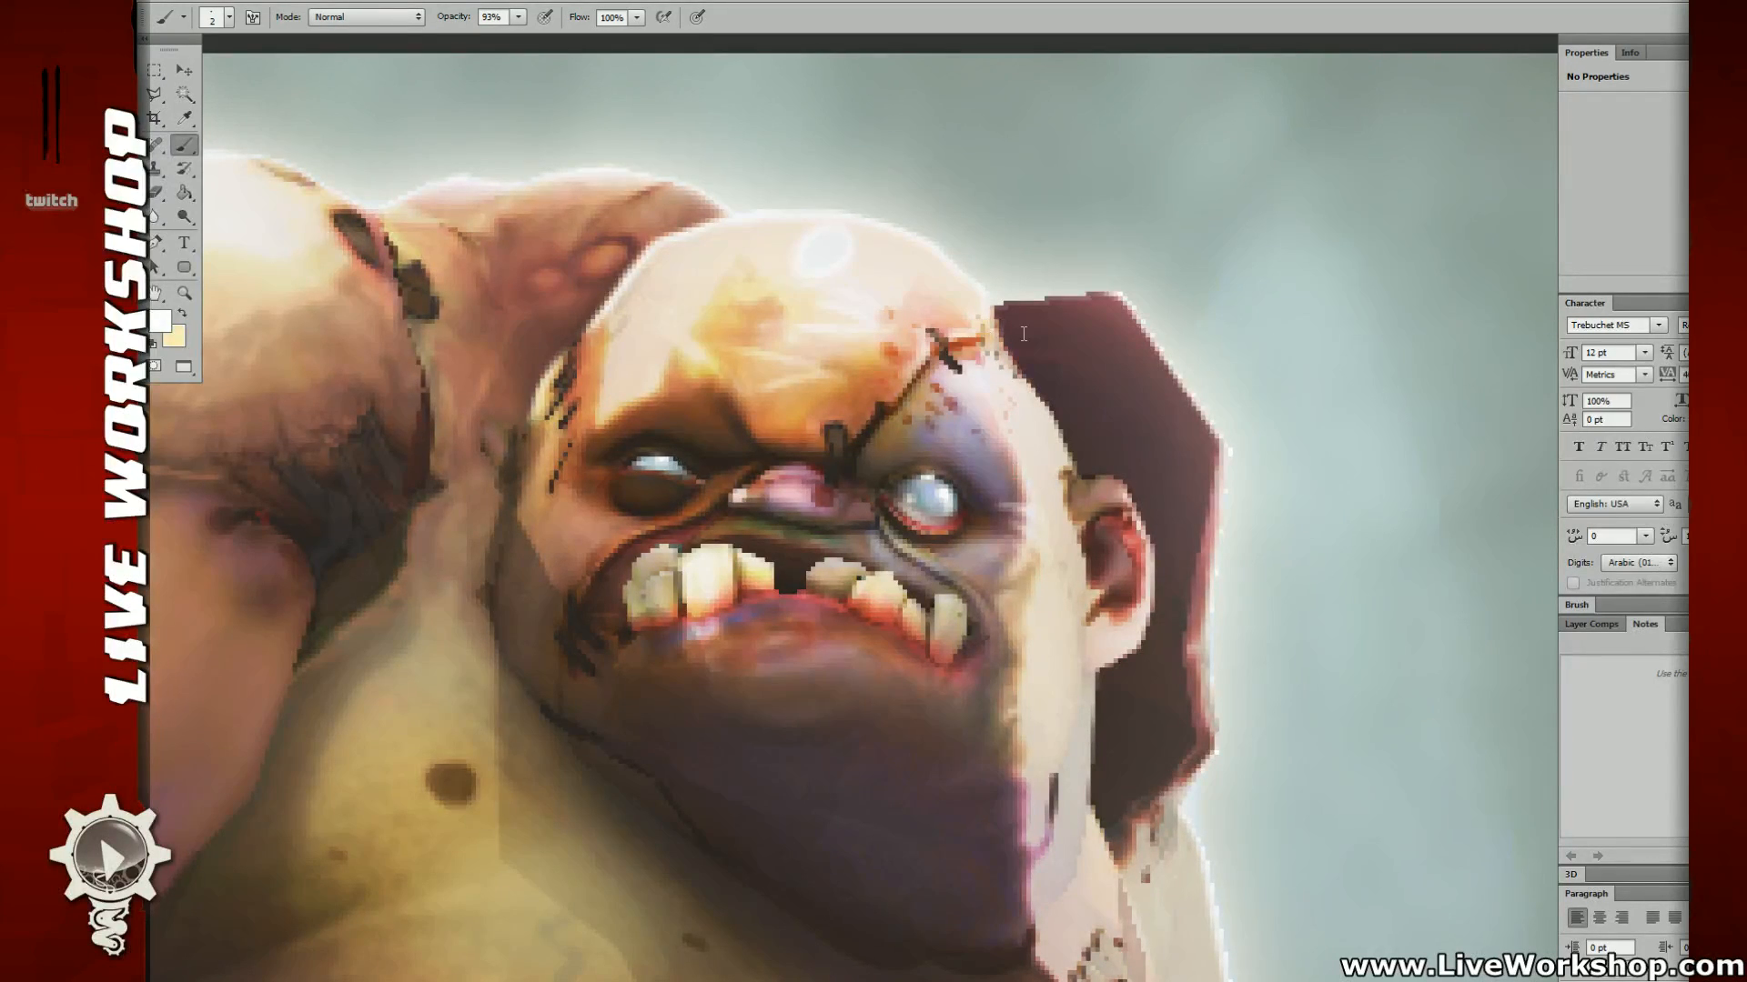
{"action": "left_click_drag", "start_coordinate": [1131, 426], "coordinate": [1157, 398]}
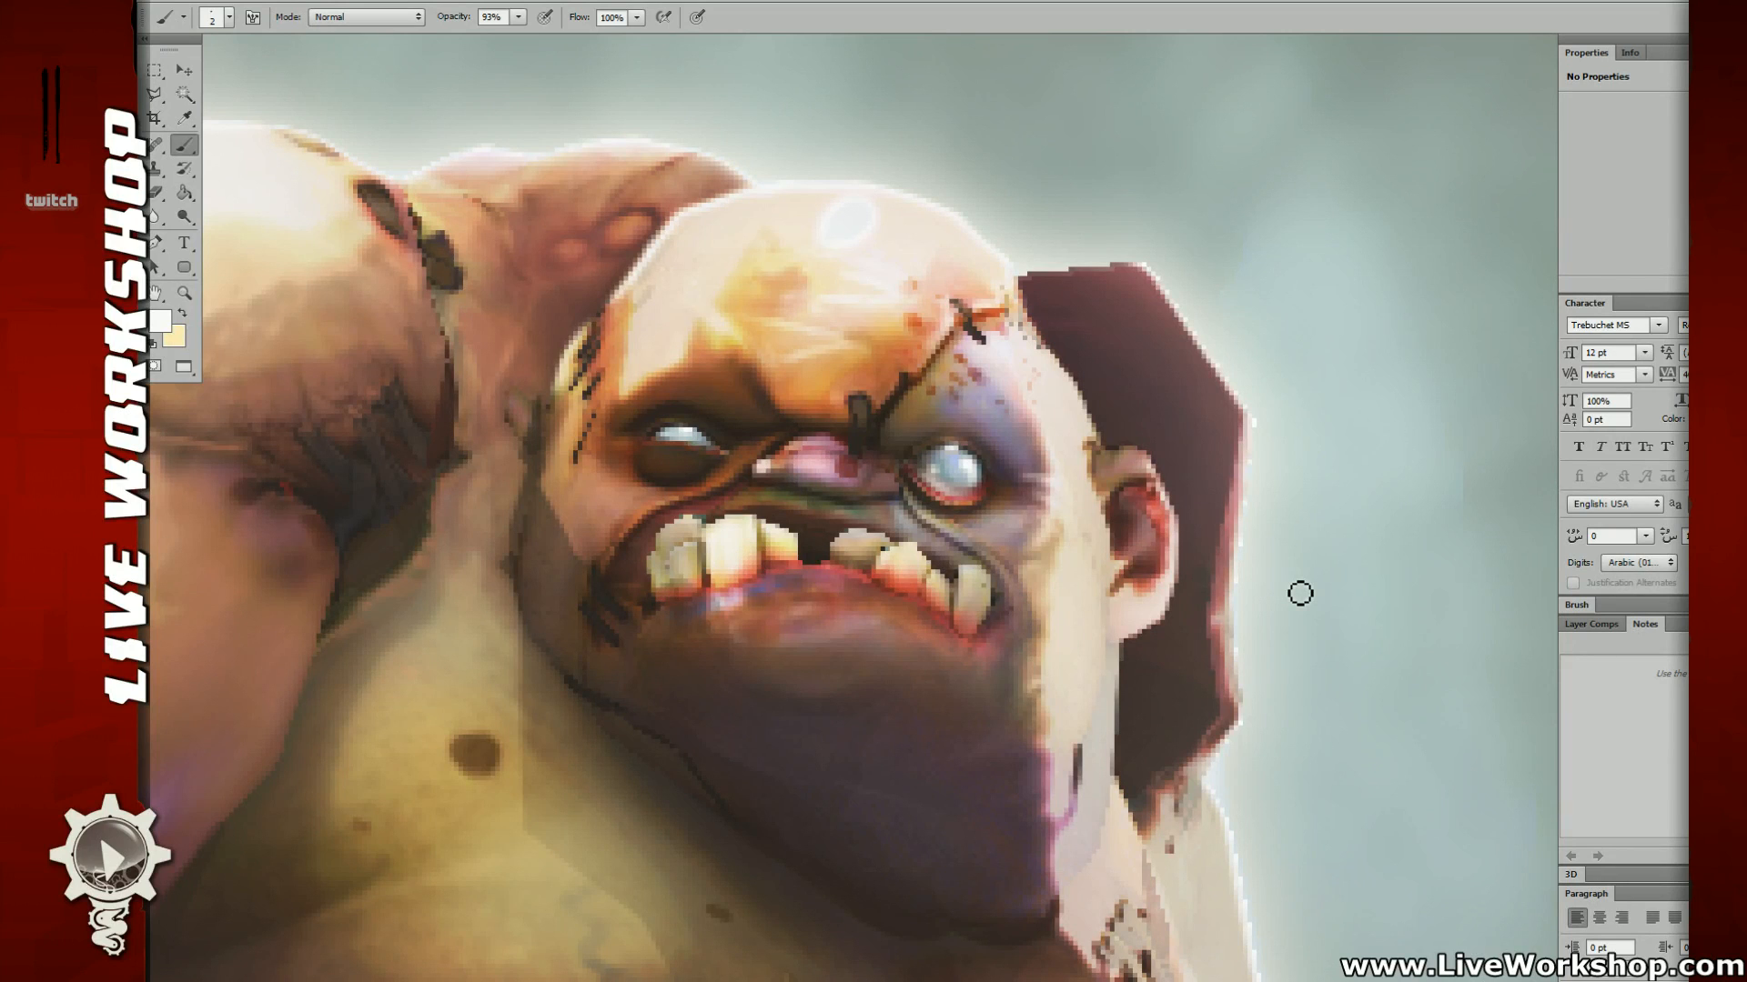
{"action": "left_click_drag", "start_coordinate": [833, 397], "coordinate": [866, 395]}
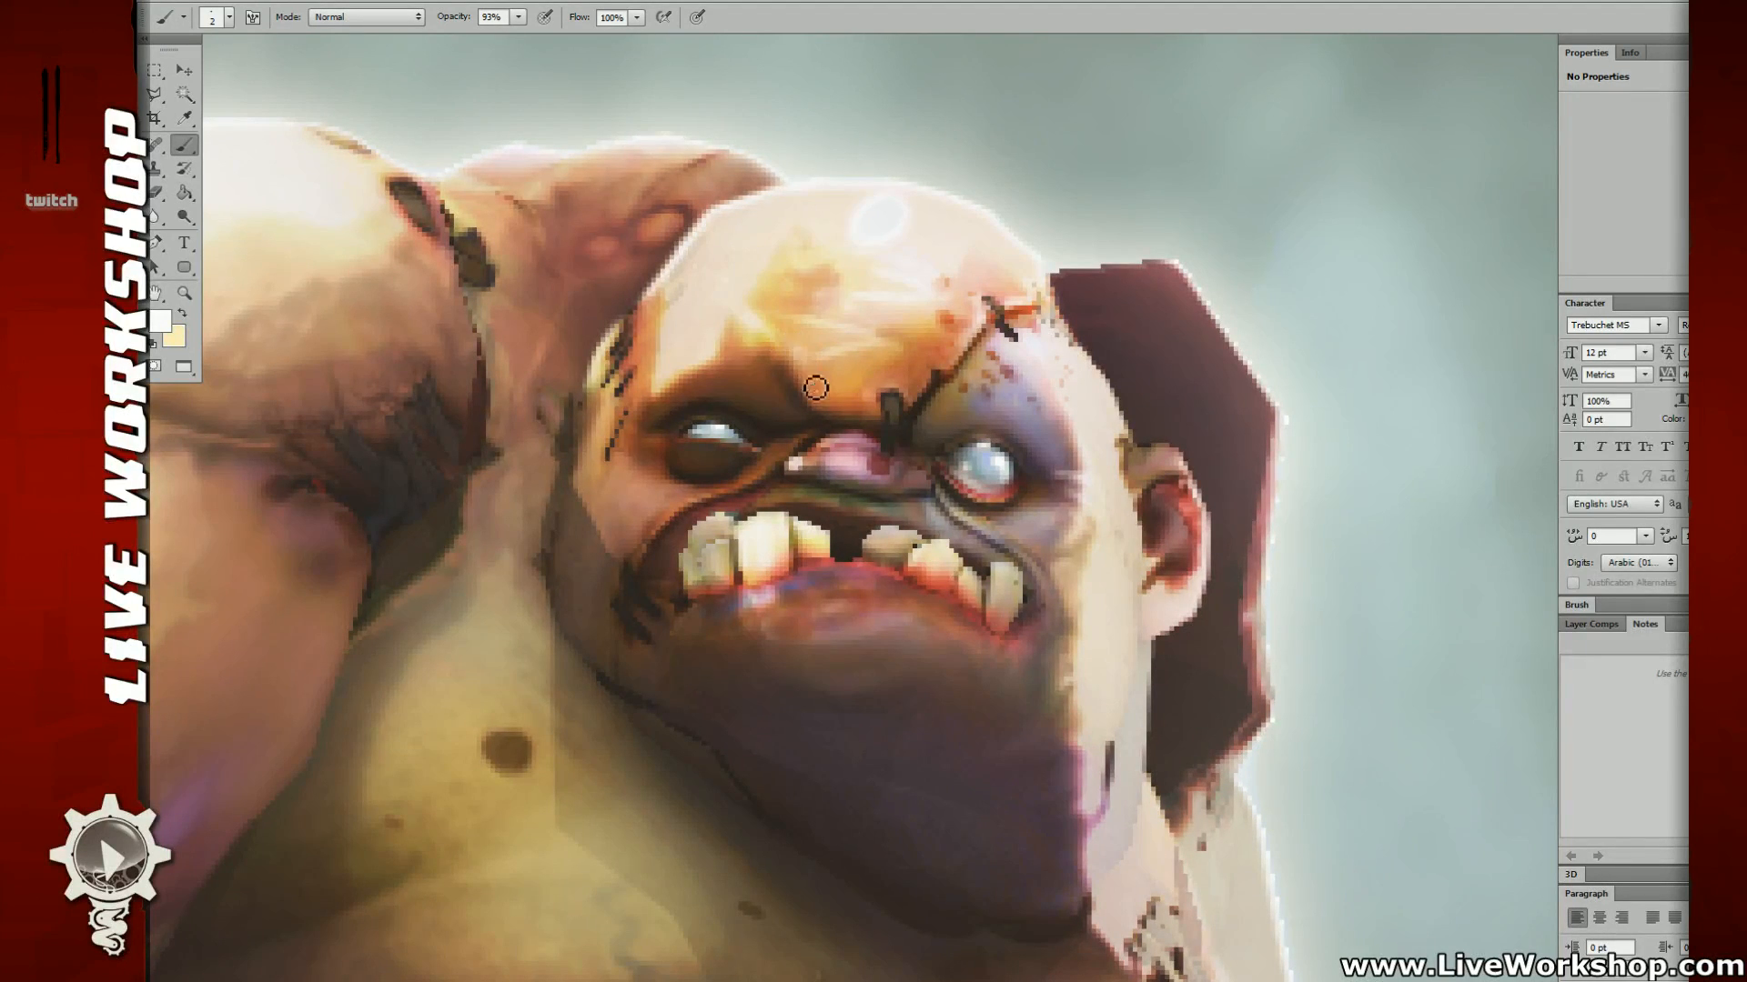
{"action": "left_click_drag", "start_coordinate": [671, 353], "coordinate": [699, 356]}
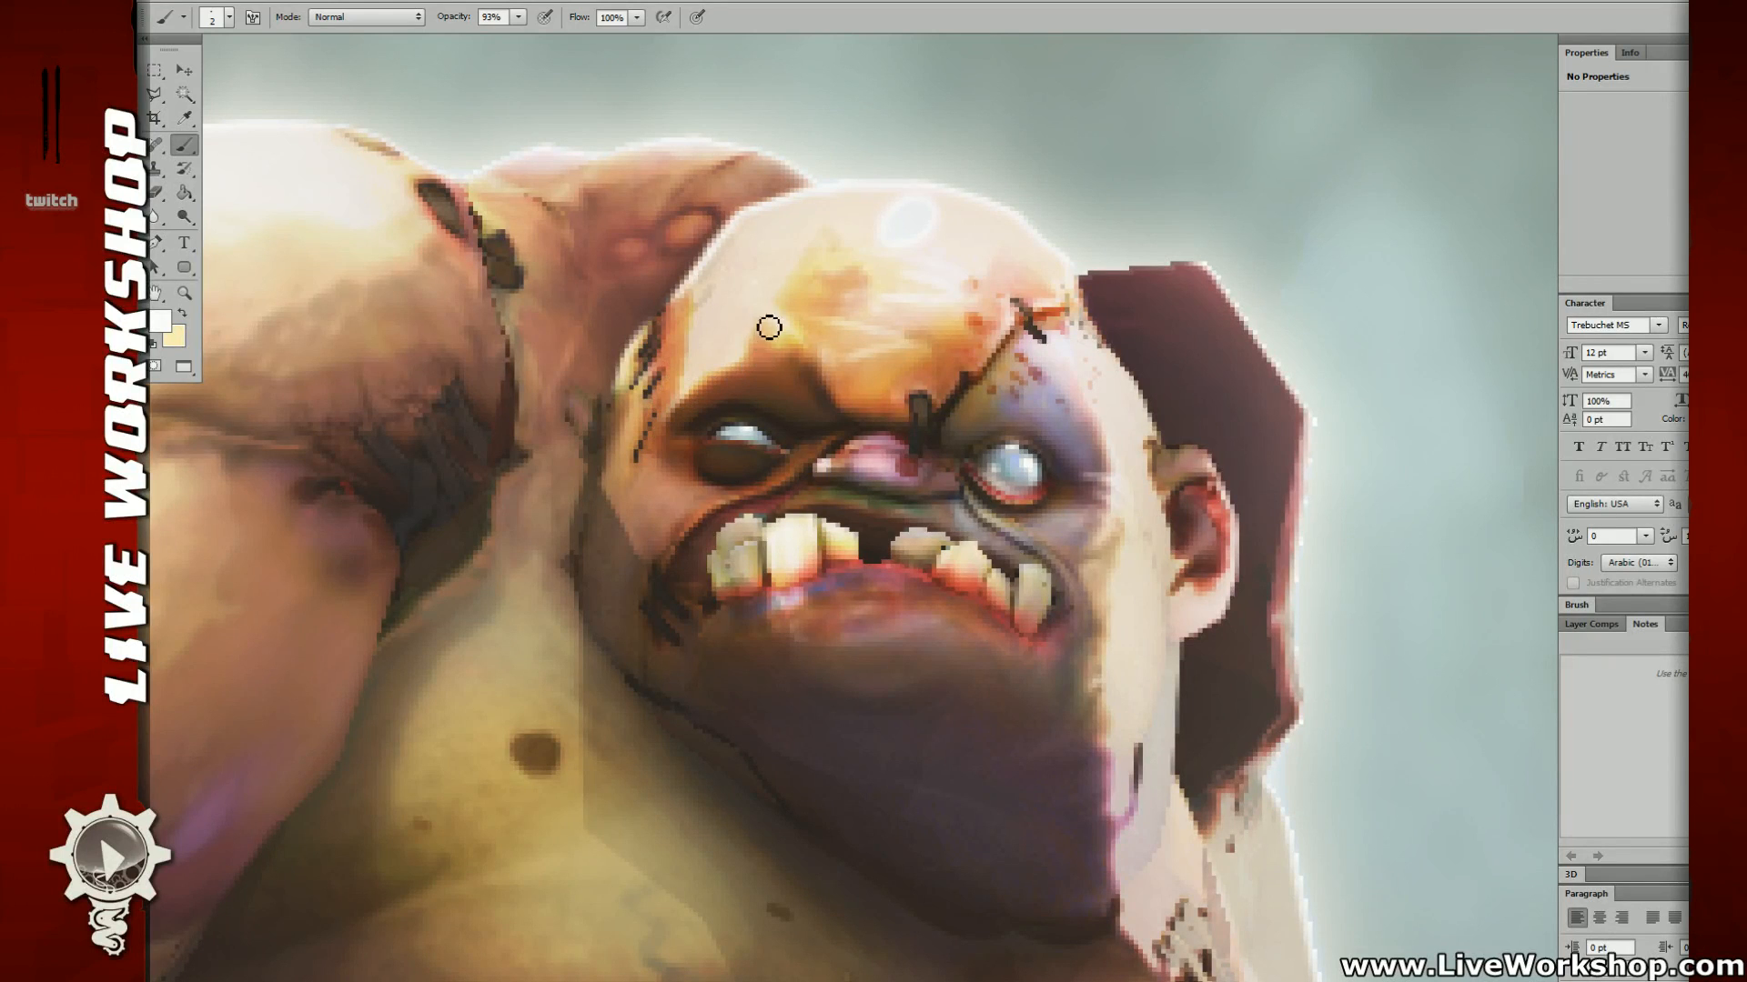
Step: Brighten the edges and tips of the butcher's teeth with fine near-white strokes
{"action": "scroll", "coordinate": [744, 443], "scroll_direction": "down", "scroll_amount": 1}
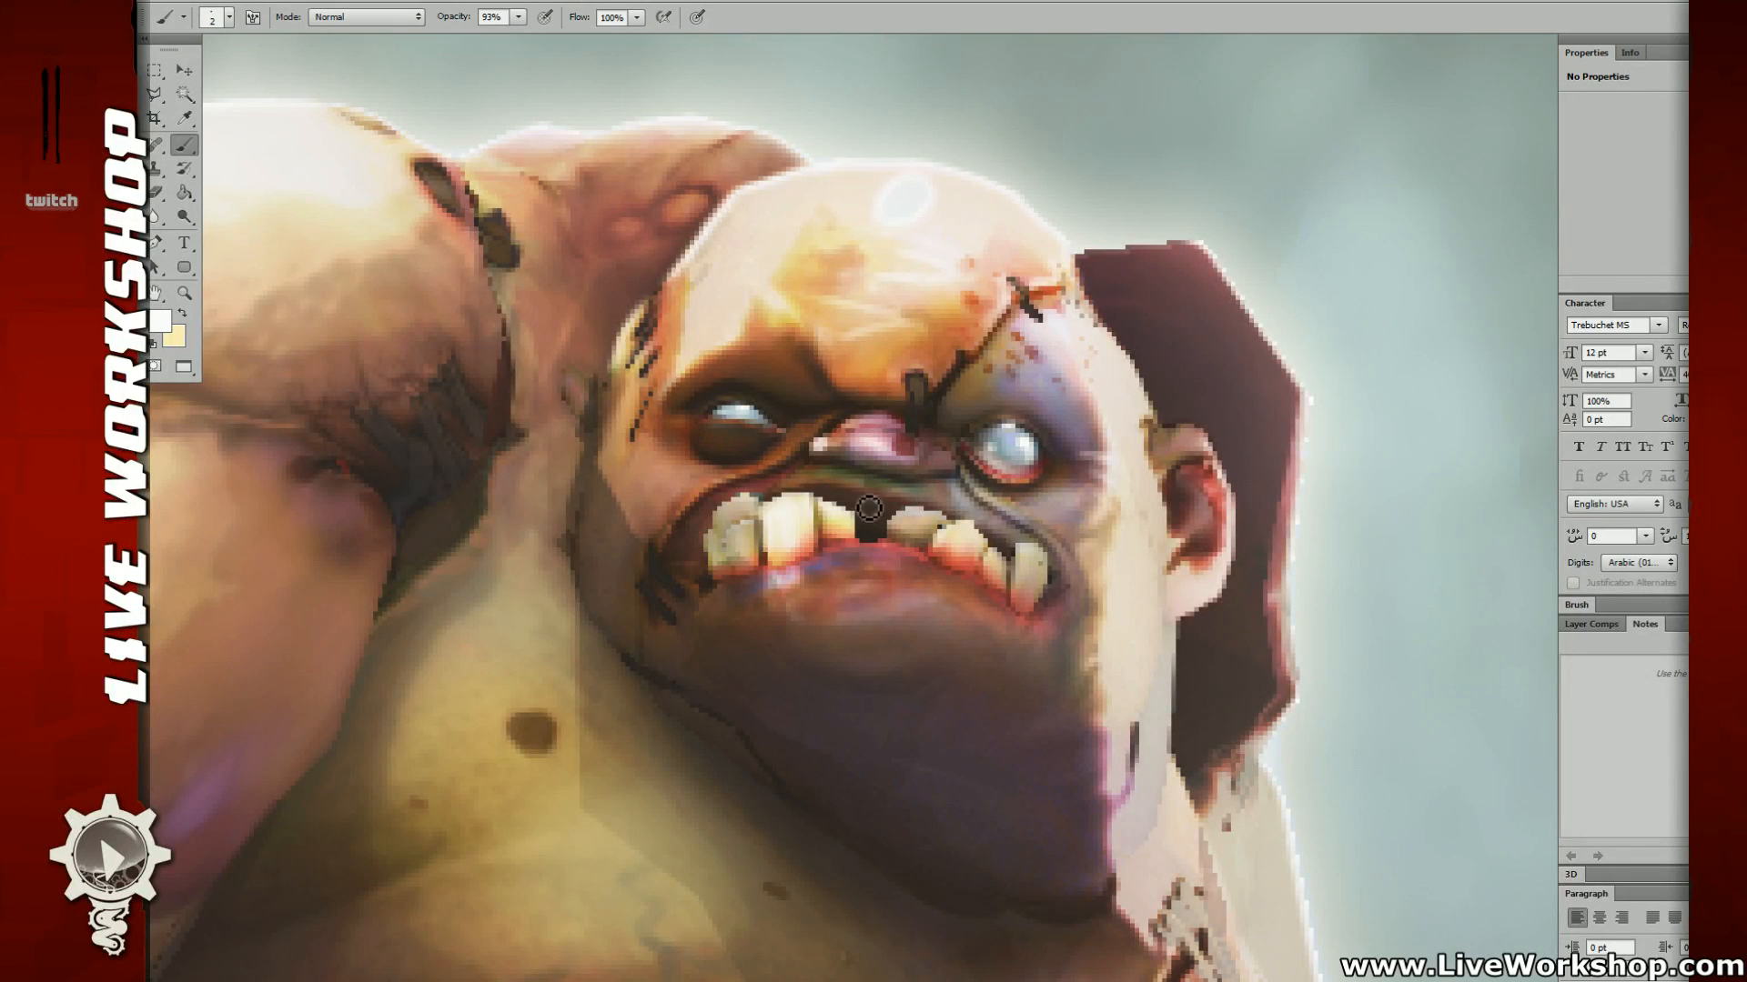
{"action": "left_click_drag", "start_coordinate": [869, 510], "coordinate": [863, 506]}
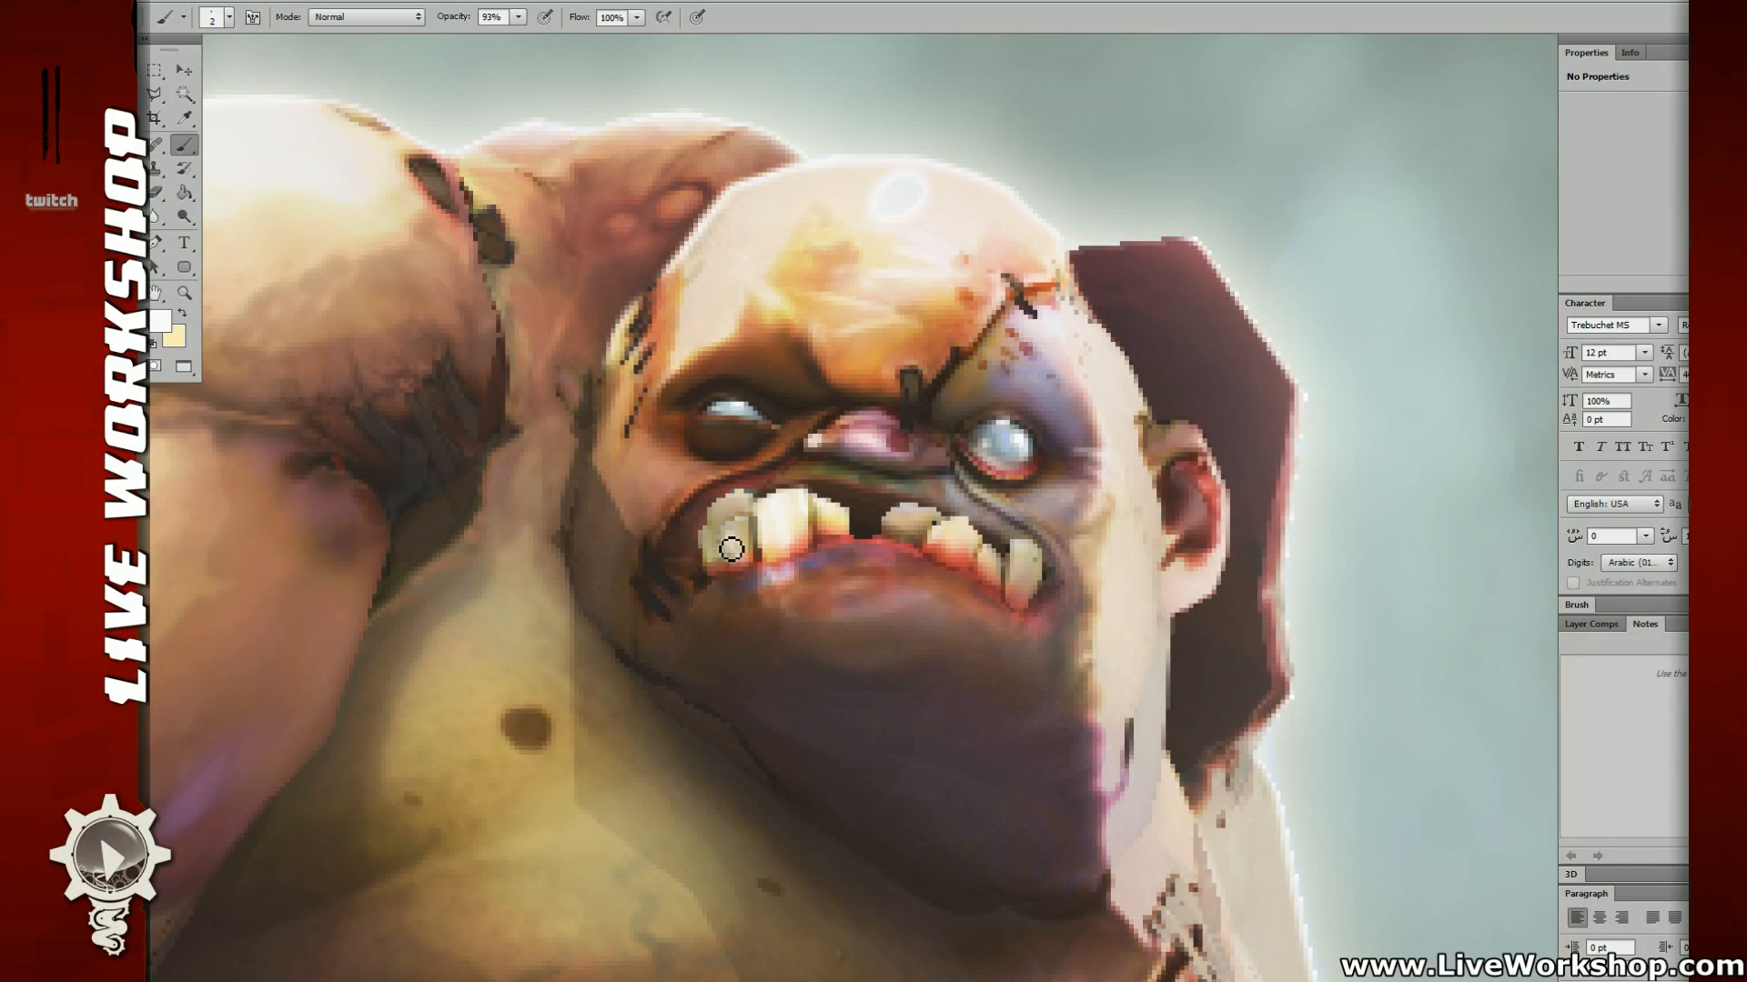
{"action": "mouse_move", "coordinate": [733, 509]}
{"action": "left_mouse_down"}
{"action": "mouse_move", "coordinate": [754, 505]}
{"action": "mouse_move", "coordinate": [714, 555]}
{"action": "mouse_move", "coordinate": [947, 518]}
{"action": "mouse_move", "coordinate": [1006, 583]}
{"action": "mouse_move", "coordinate": [1036, 562]}
{"action": "mouse_move", "coordinate": [1056, 503]}
{"action": "mouse_move", "coordinate": [1088, 507]}
{"action": "mouse_move", "coordinate": [1039, 514]}
{"action": "left_mouse_up"}
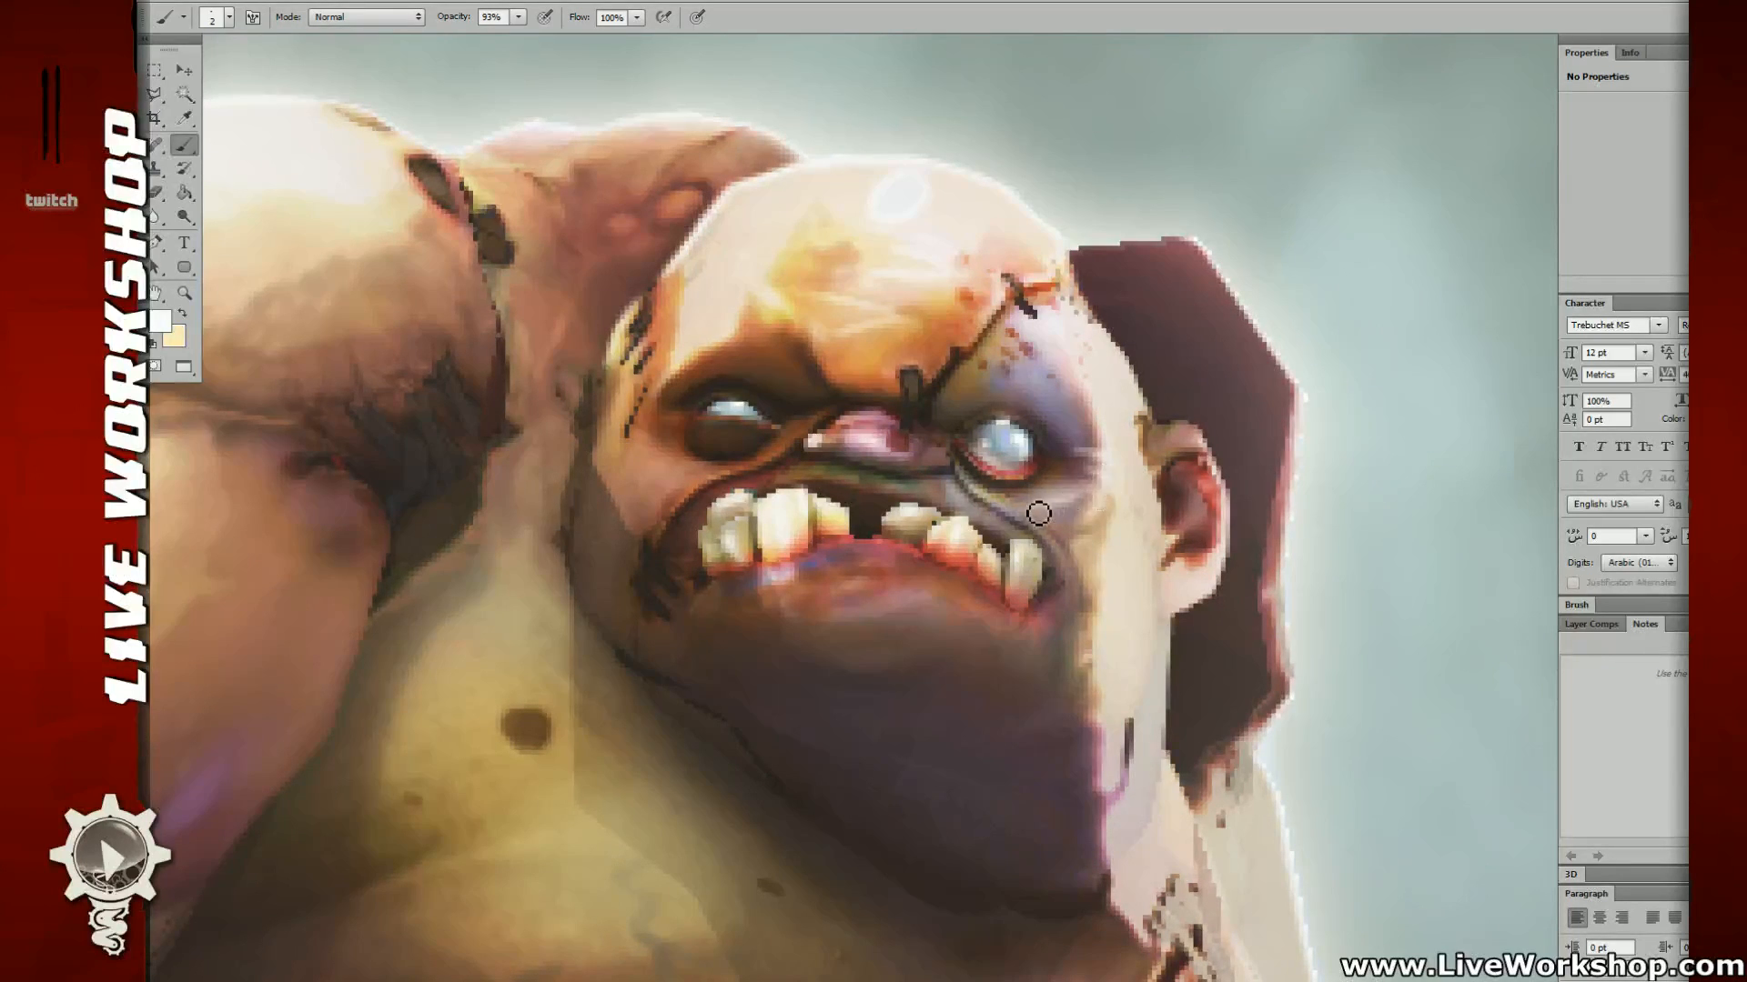
Step: Add fine highlights below the lower lip and short light wrinkles at the jaw's lit edge, undoing one stray stroke
{"action": "scroll", "coordinate": [1104, 429], "scroll_direction": "down", "scroll_amount": 1}
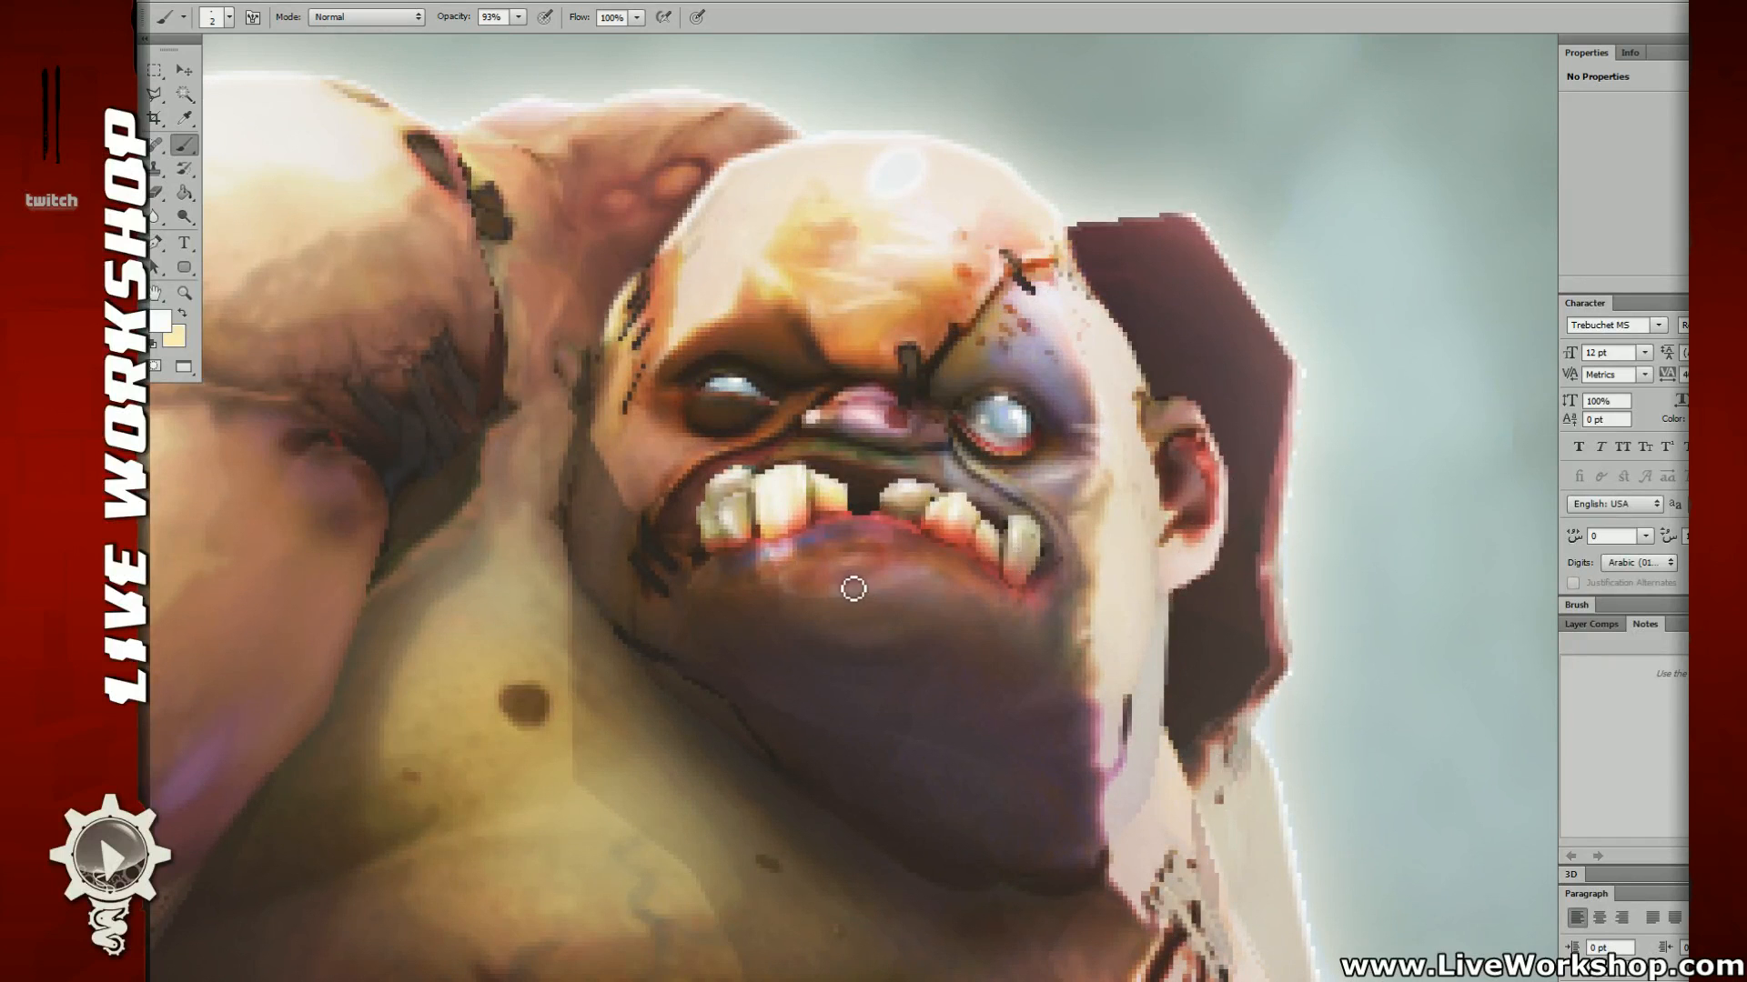
{"action": "mouse_move", "coordinate": [853, 589]}
{"action": "left_mouse_down"}
{"action": "mouse_move", "coordinate": [842, 601]}
{"action": "mouse_move", "coordinate": [924, 569]}
{"action": "mouse_move", "coordinate": [871, 597]}
{"action": "left_mouse_up"}
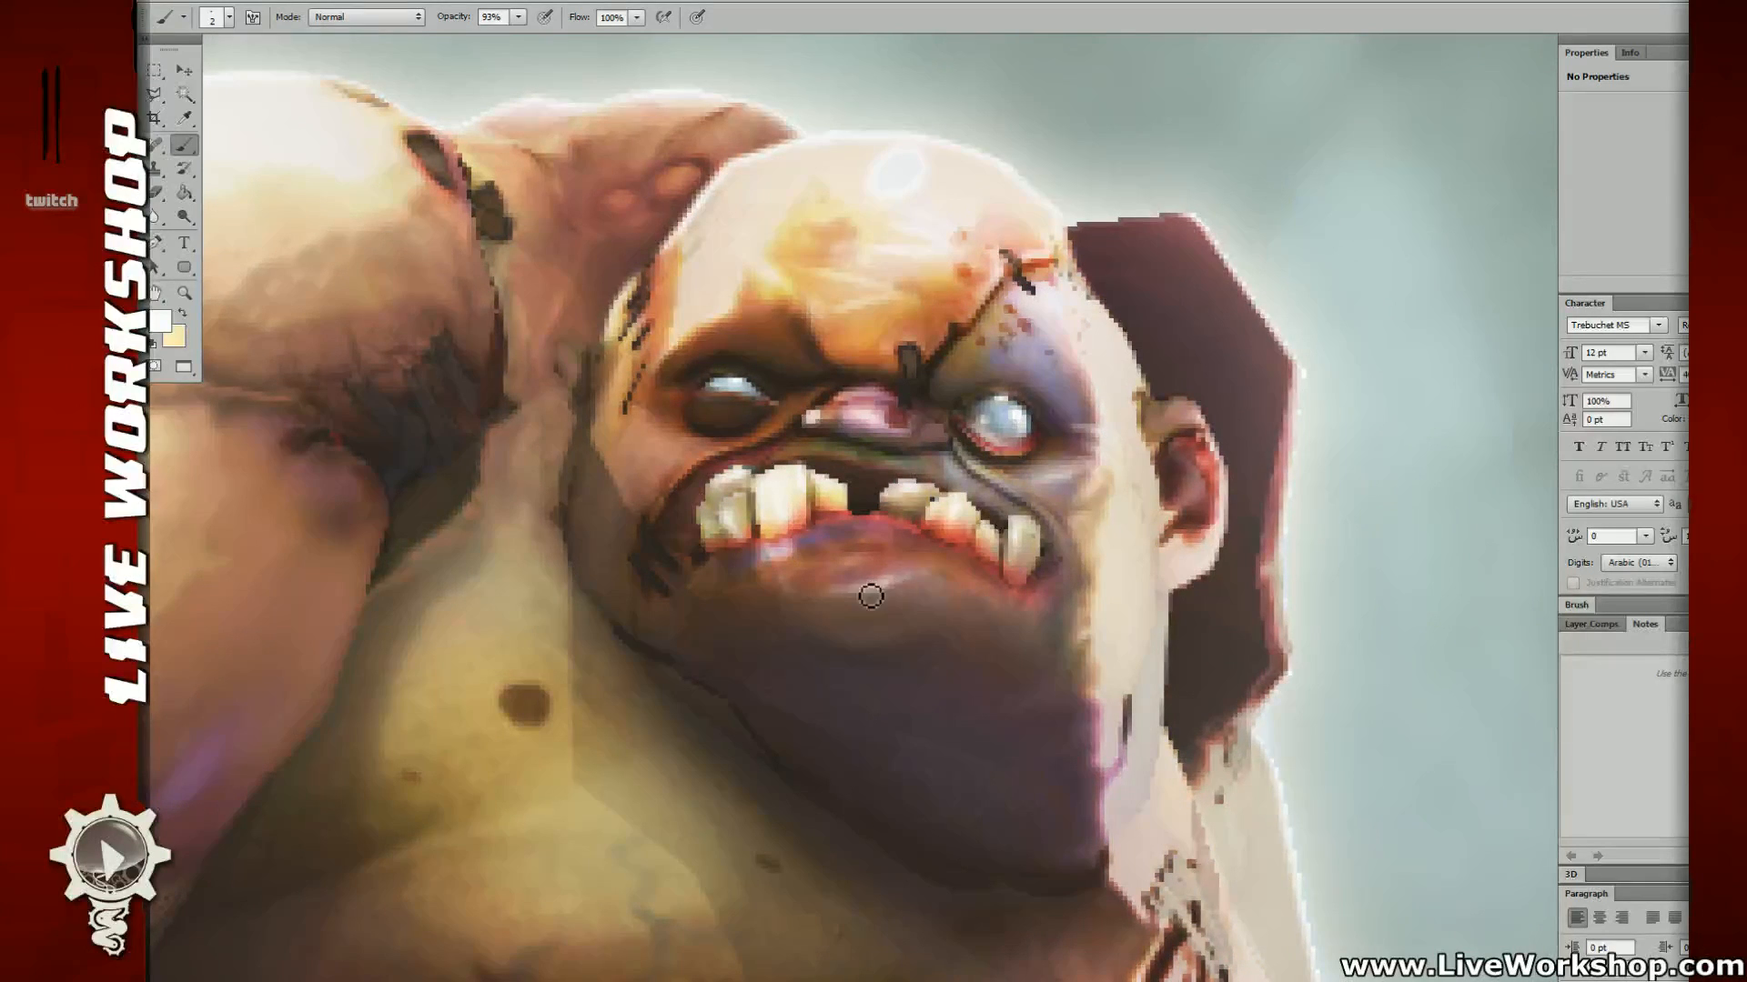
{"action": "left_click_drag", "start_coordinate": [1100, 682], "coordinate": [1103, 670]}
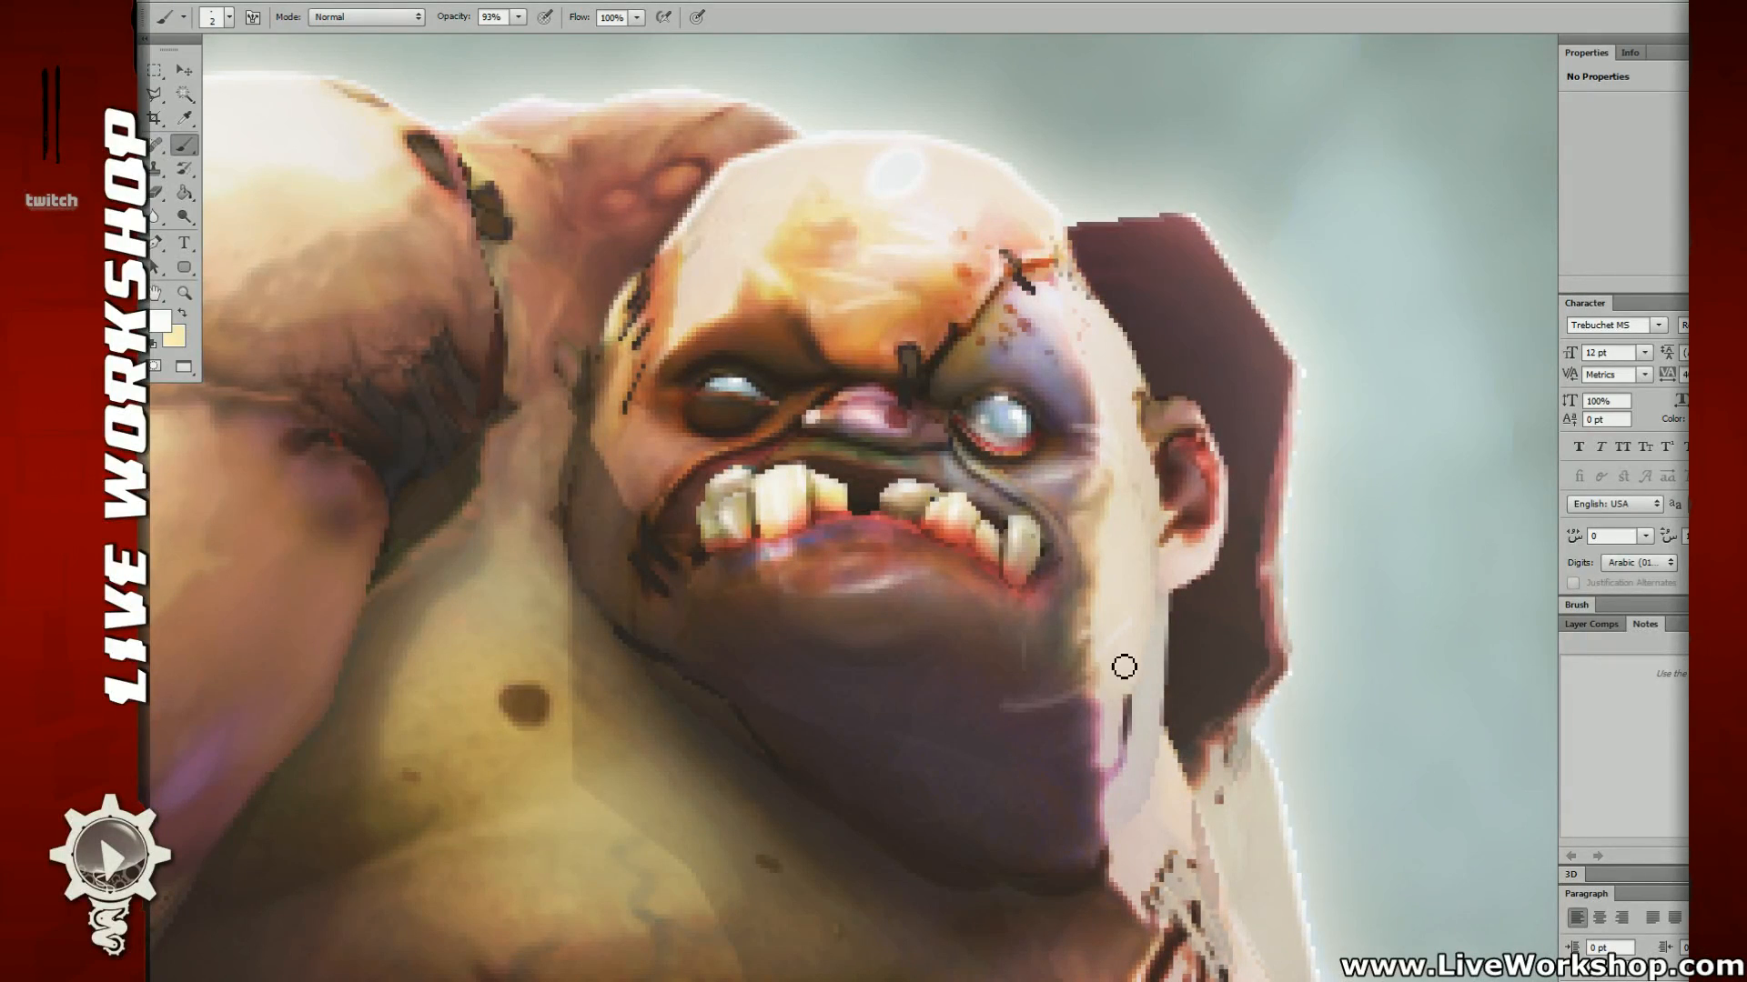
{"action": "key", "text": "ctrl+z"}
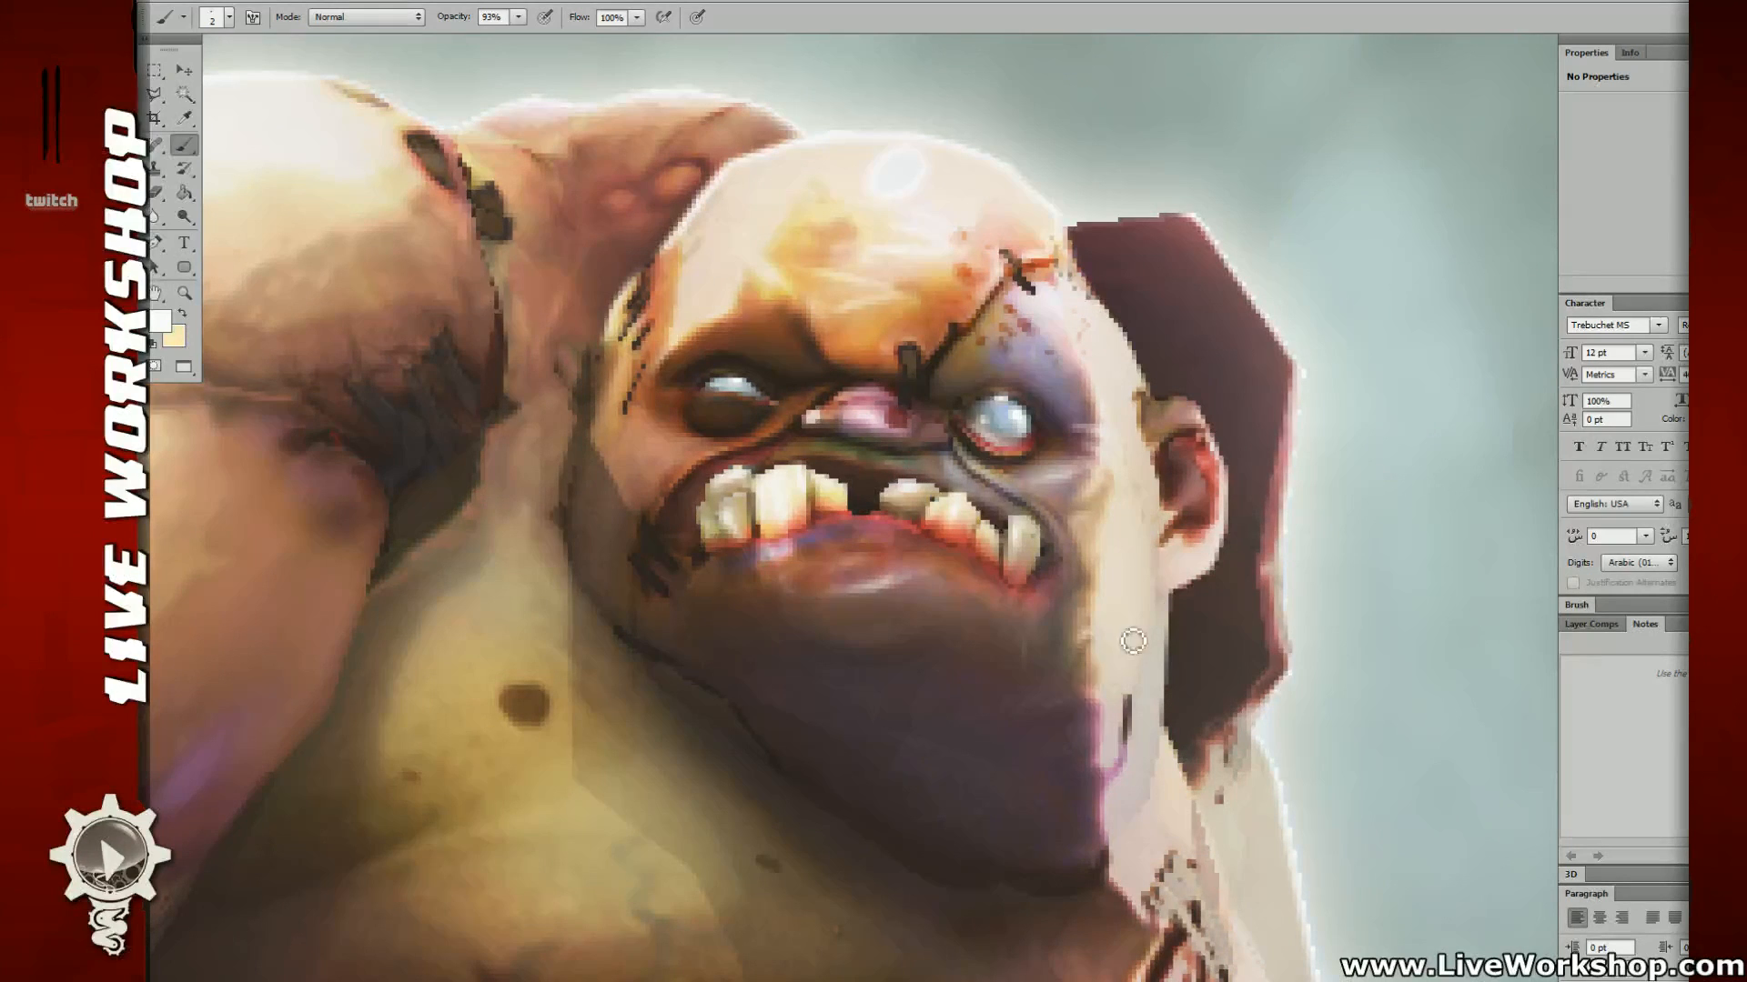
{"action": "mouse_move", "coordinate": [1126, 666]}
{"action": "left_mouse_down"}
{"action": "mouse_move", "coordinate": [1059, 703]}
{"action": "mouse_move", "coordinate": [1068, 757]}
{"action": "left_mouse_up"}
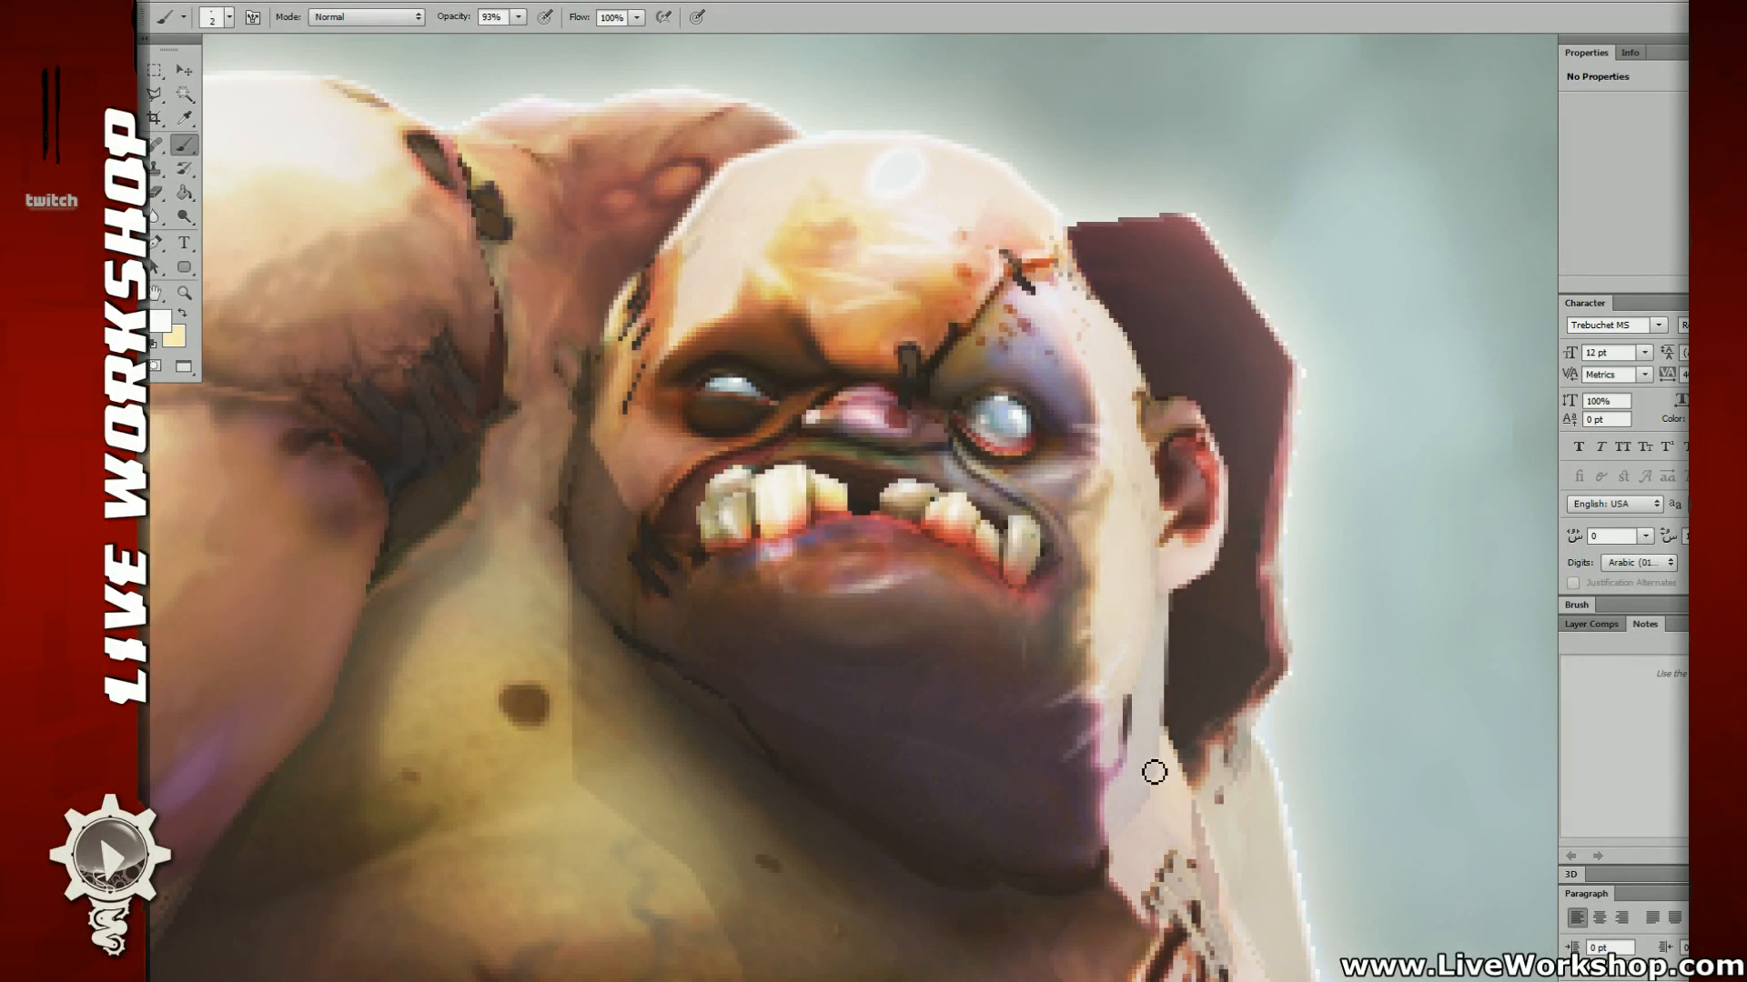
Step: Paint thin highlights along the stitched shoulder seam and around the dark staple wound on the shoulder
{"action": "left_click_drag", "start_coordinate": [666, 356], "coordinate": [797, 435]}
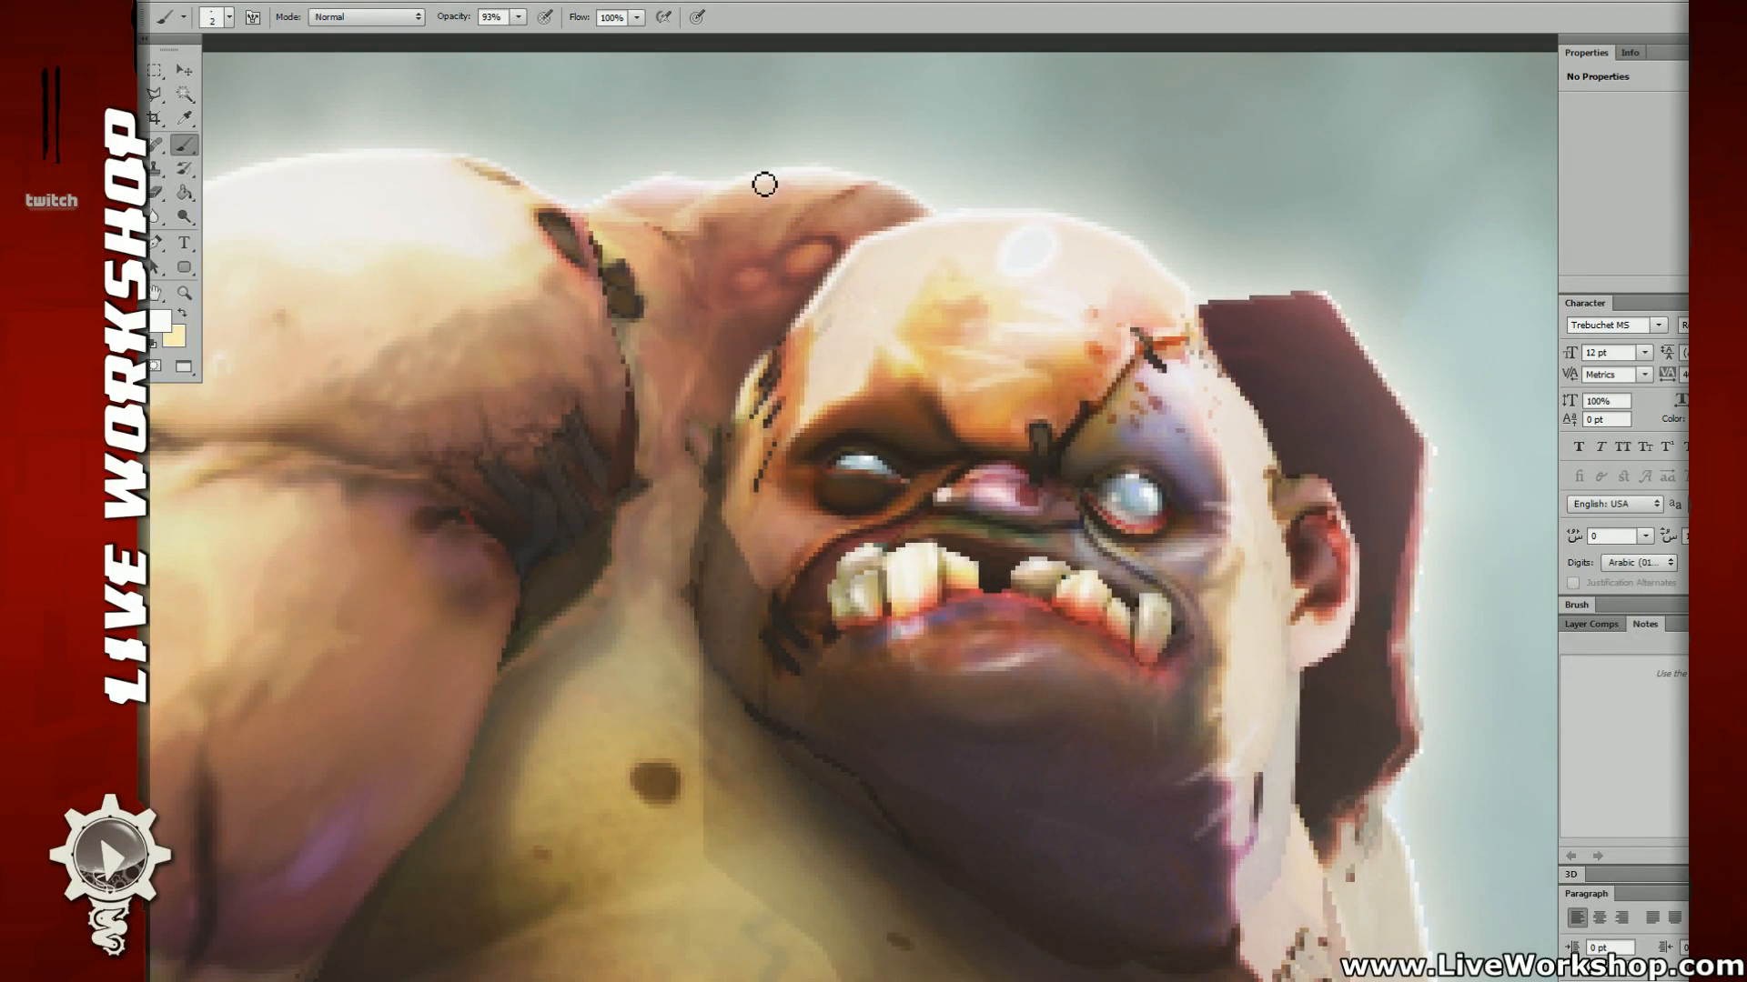
{"action": "left_click_drag", "start_coordinate": [384, 220], "coordinate": [632, 282]}
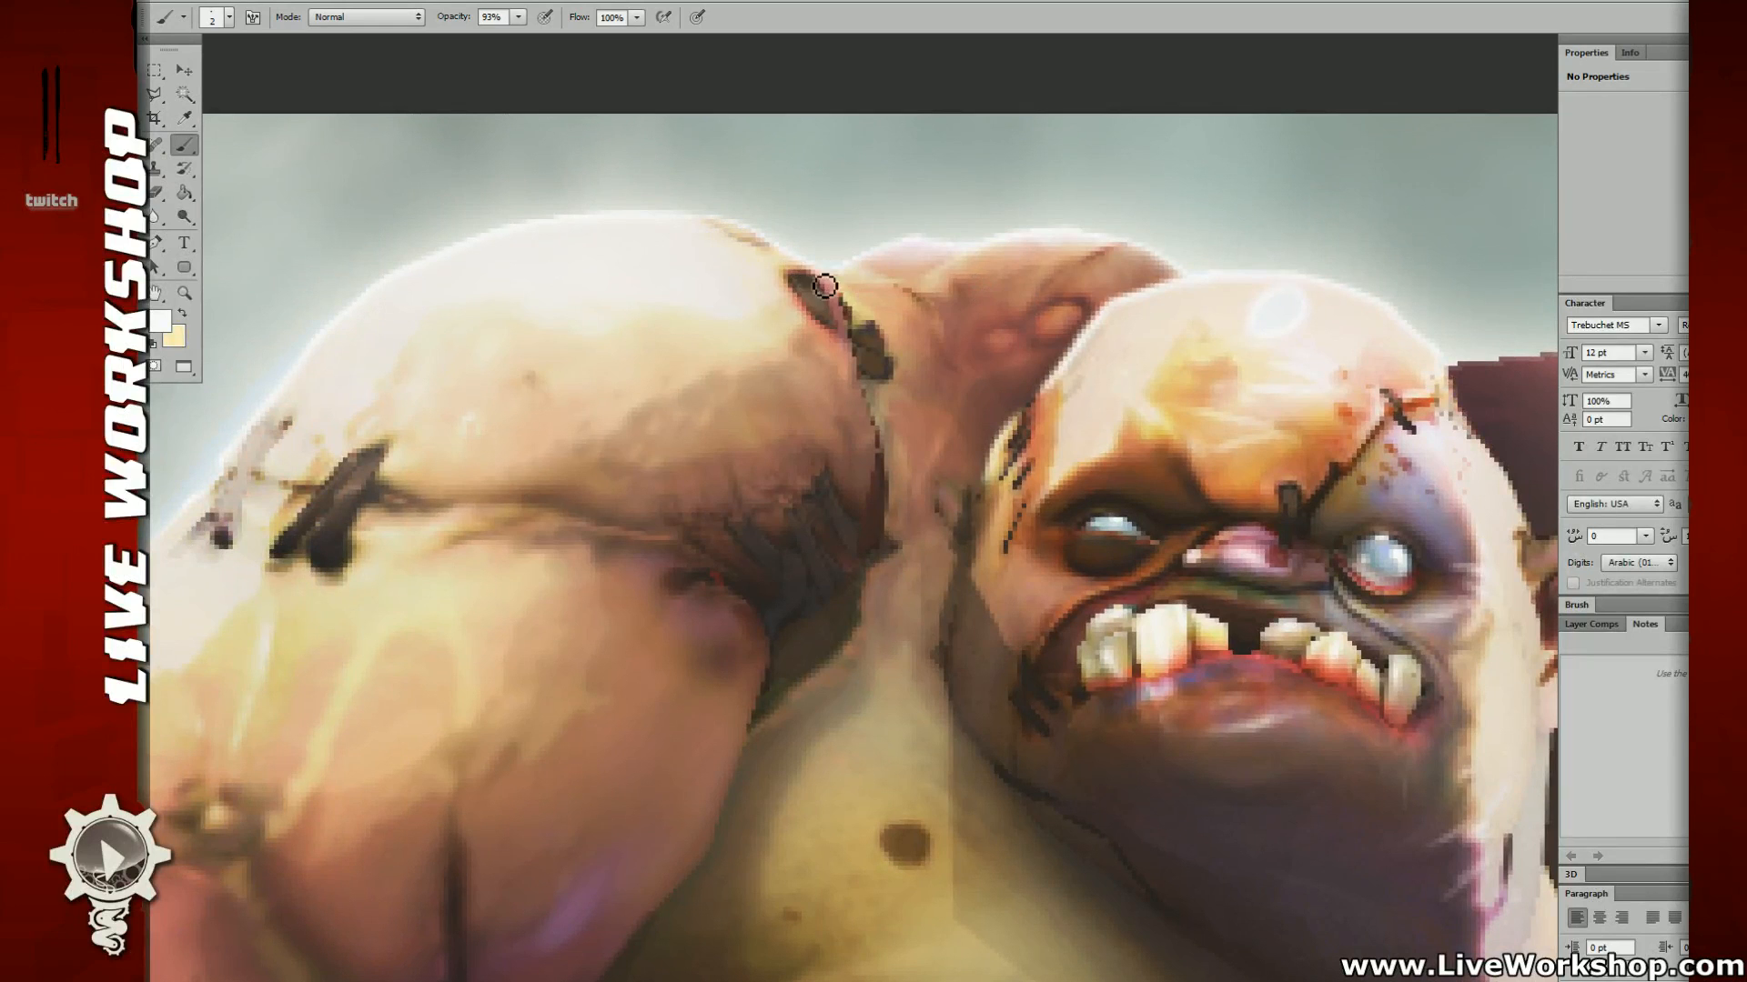
{"action": "mouse_move", "coordinate": [821, 279]}
{"action": "left_mouse_down"}
{"action": "mouse_move", "coordinate": [860, 365]}
{"action": "mouse_move", "coordinate": [847, 343]}
{"action": "mouse_move", "coordinate": [884, 503]}
{"action": "left_mouse_up"}
{"action": "mouse_move", "coordinate": [769, 474]}
{"action": "left_mouse_down"}
{"action": "mouse_move", "coordinate": [846, 398]}
{"action": "mouse_move", "coordinate": [993, 400]}
{"action": "left_mouse_up"}
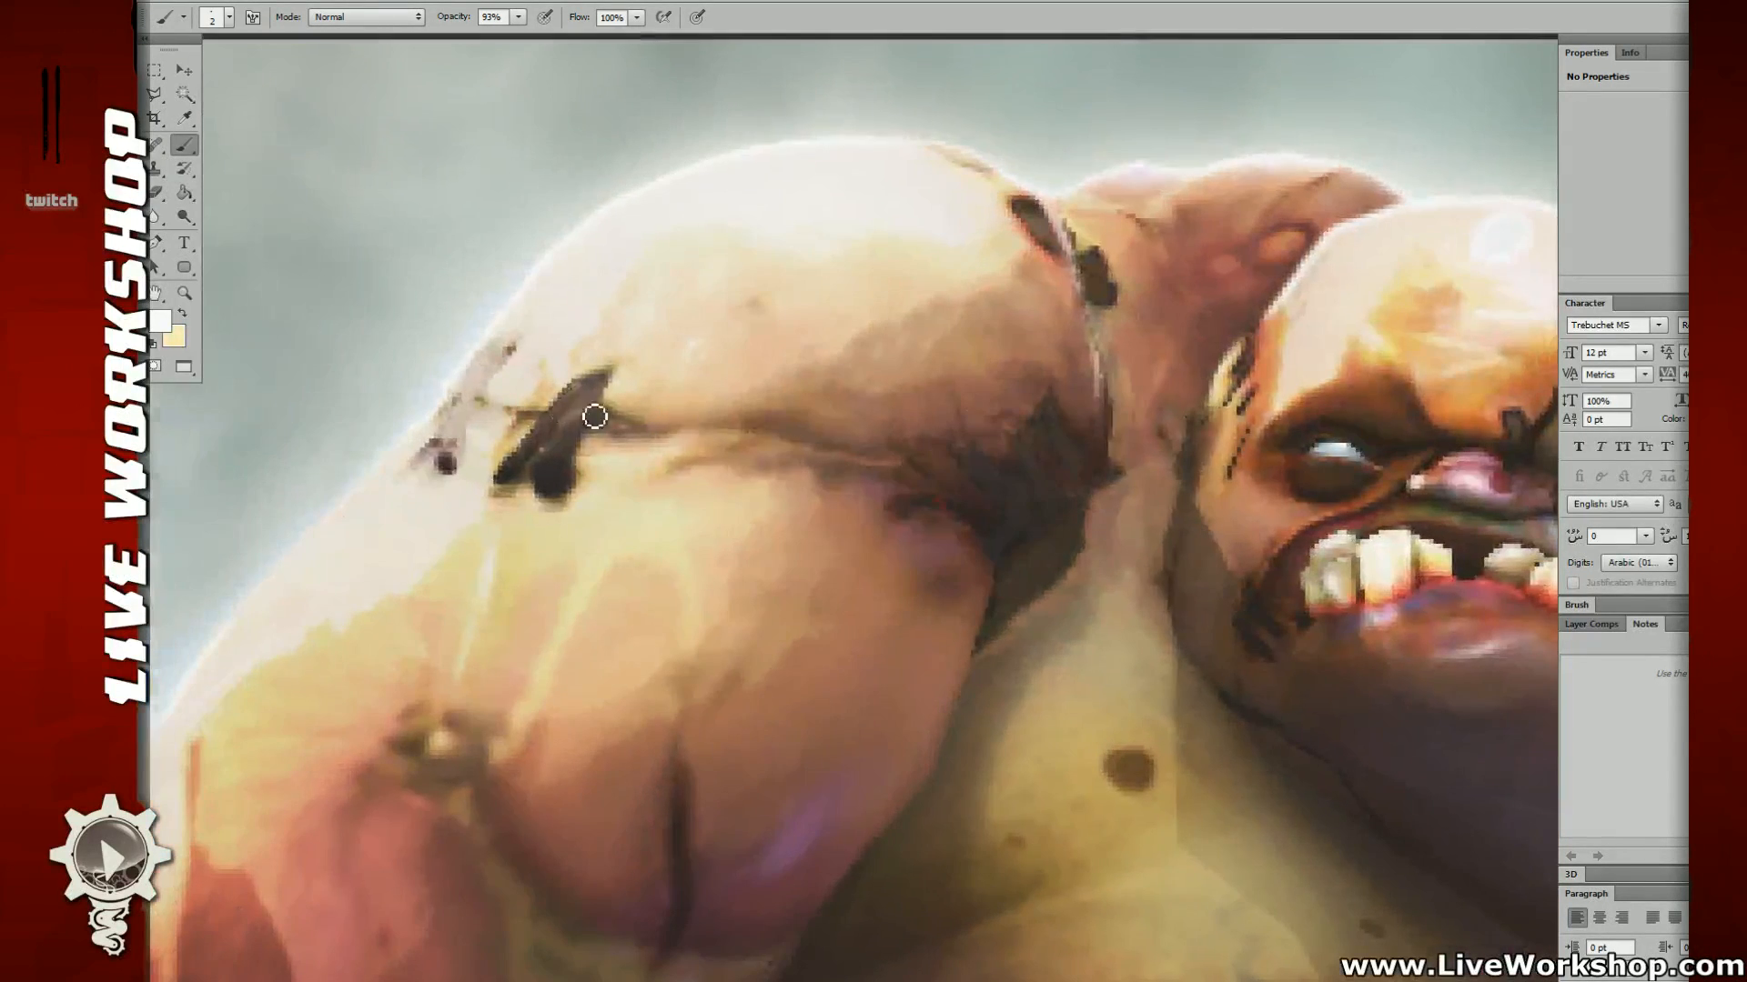
{"action": "mouse_move", "coordinate": [582, 406]}
{"action": "left_mouse_down"}
{"action": "mouse_move", "coordinate": [537, 434]}
{"action": "mouse_move", "coordinate": [524, 471]}
{"action": "mouse_move", "coordinate": [682, 351]}
{"action": "left_mouse_up"}
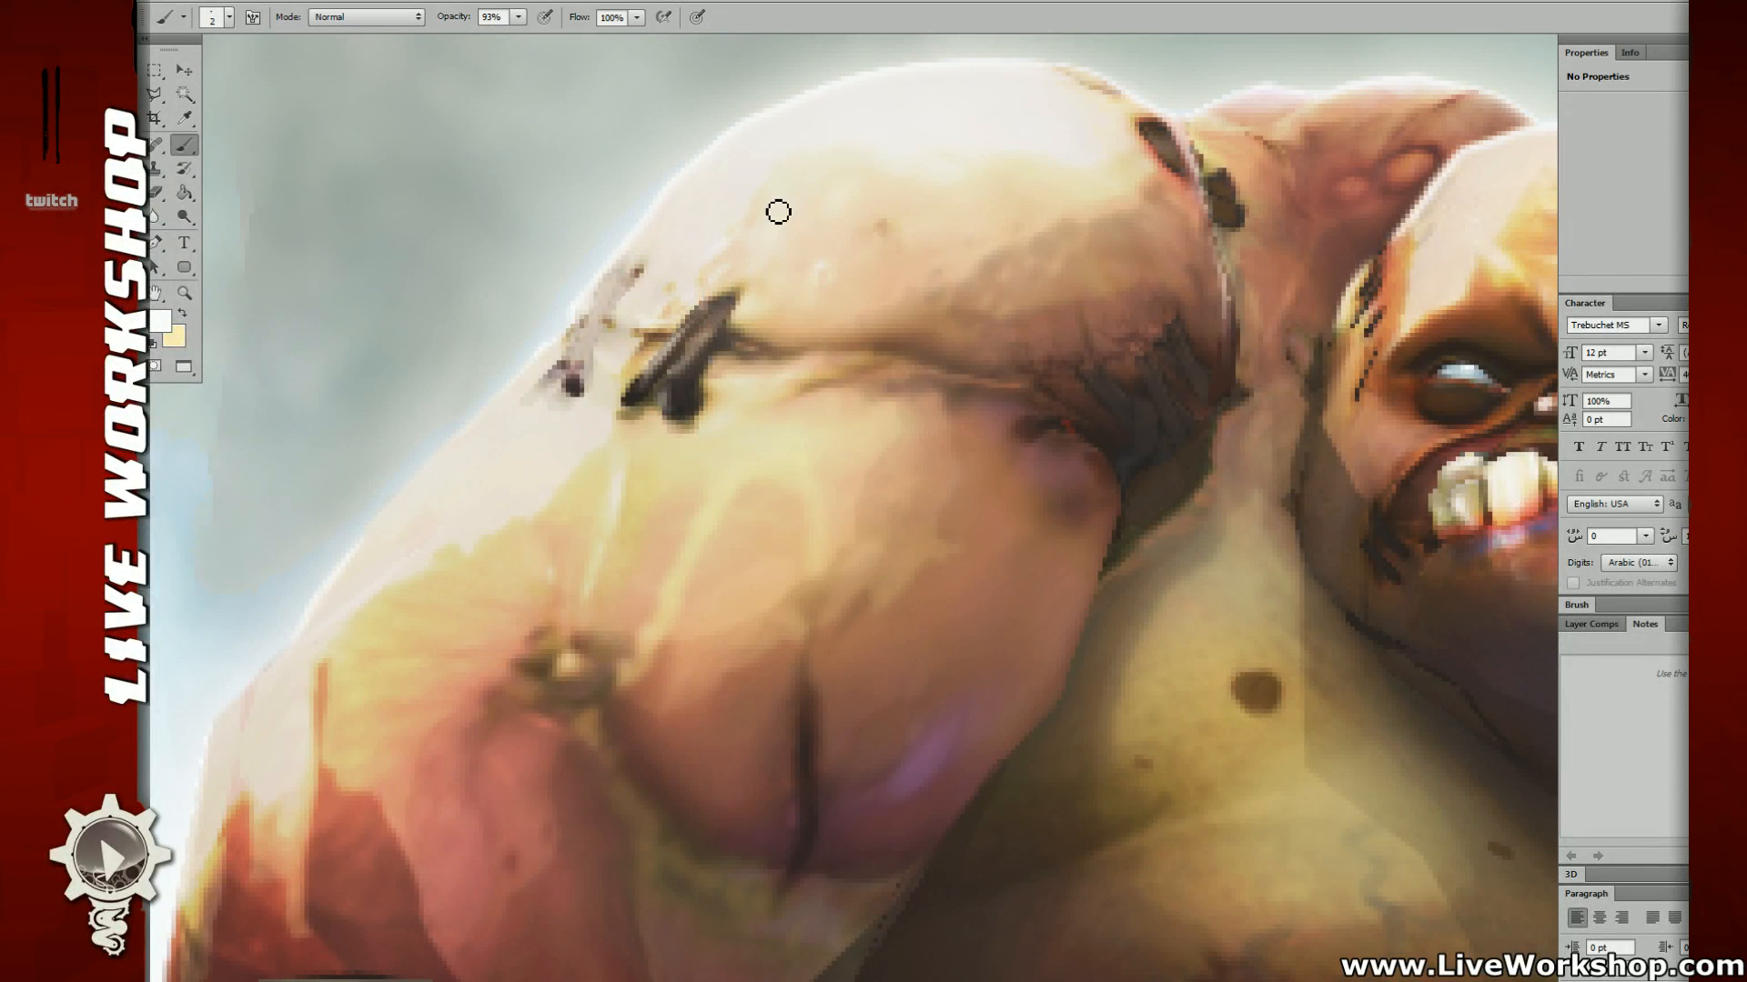
Step: Draw a thin bright rim light along the outer edge of the upper arm above the leather arm band
{"action": "mouse_move", "coordinate": [750, 504]}
{"action": "left_mouse_down"}
{"action": "mouse_move", "coordinate": [904, 357]}
{"action": "mouse_move", "coordinate": [914, 311]}
{"action": "left_mouse_up"}
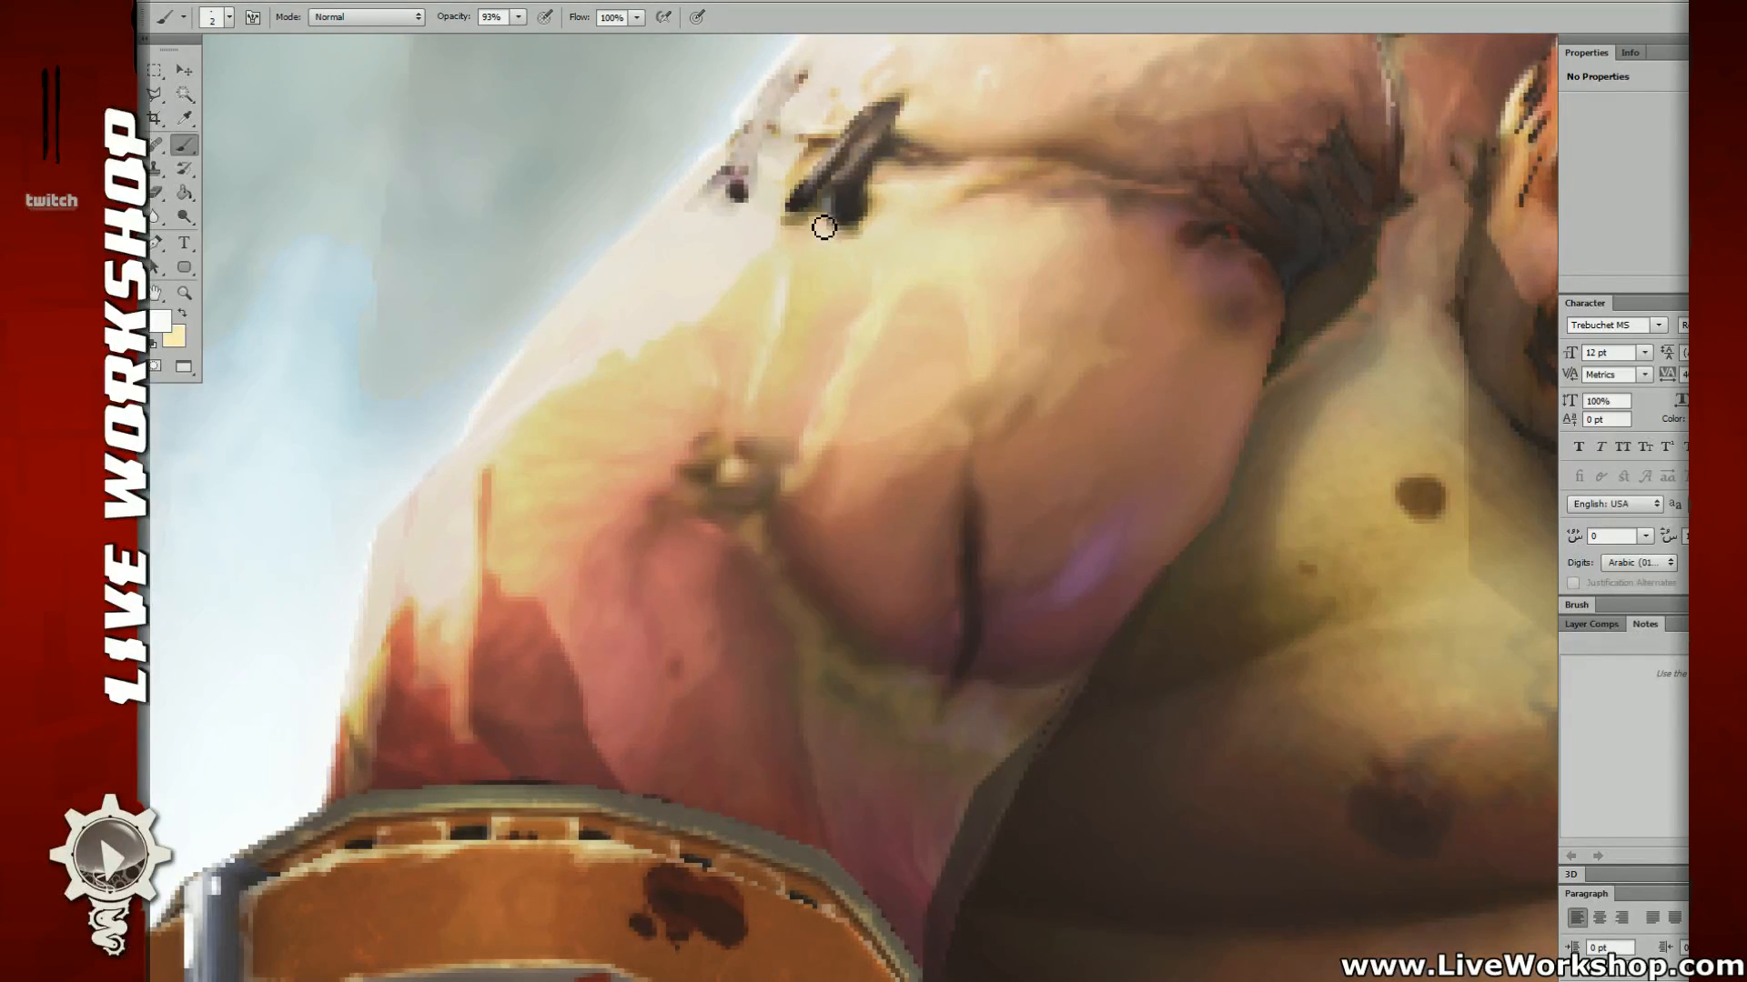
{"action": "left_click_drag", "start_coordinate": [772, 300], "coordinate": [829, 208]}
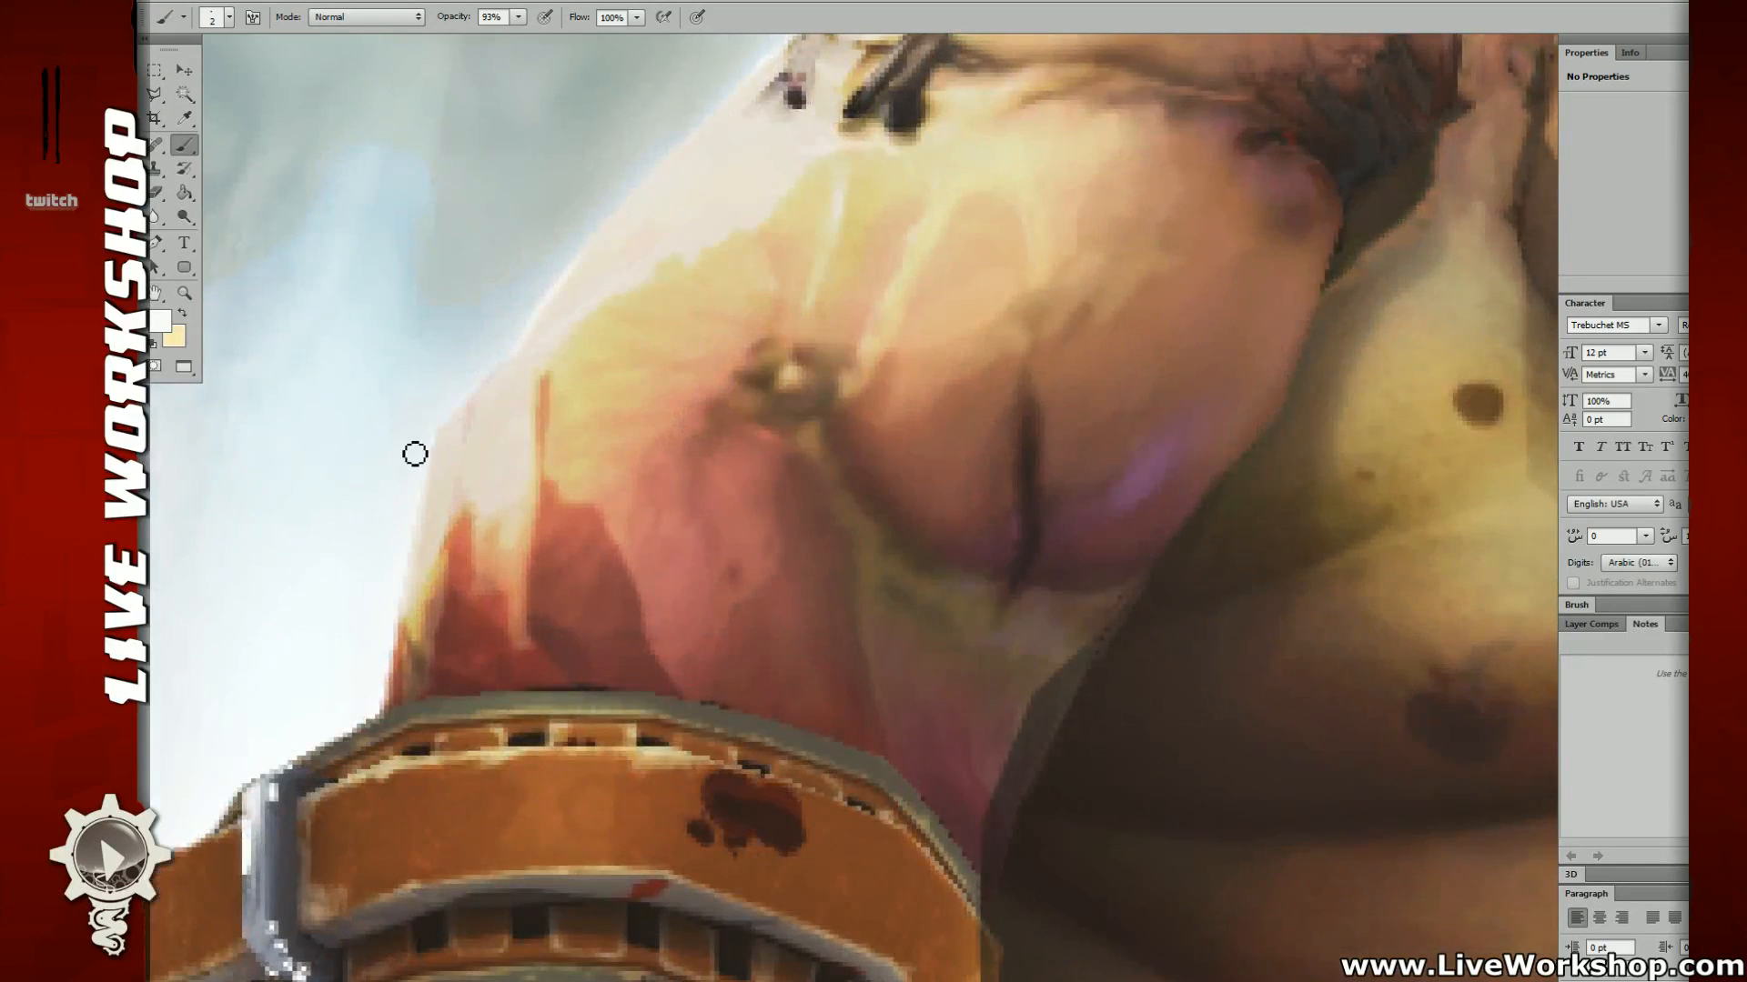
{"action": "left_click_drag", "start_coordinate": [523, 362], "coordinate": [681, 266]}
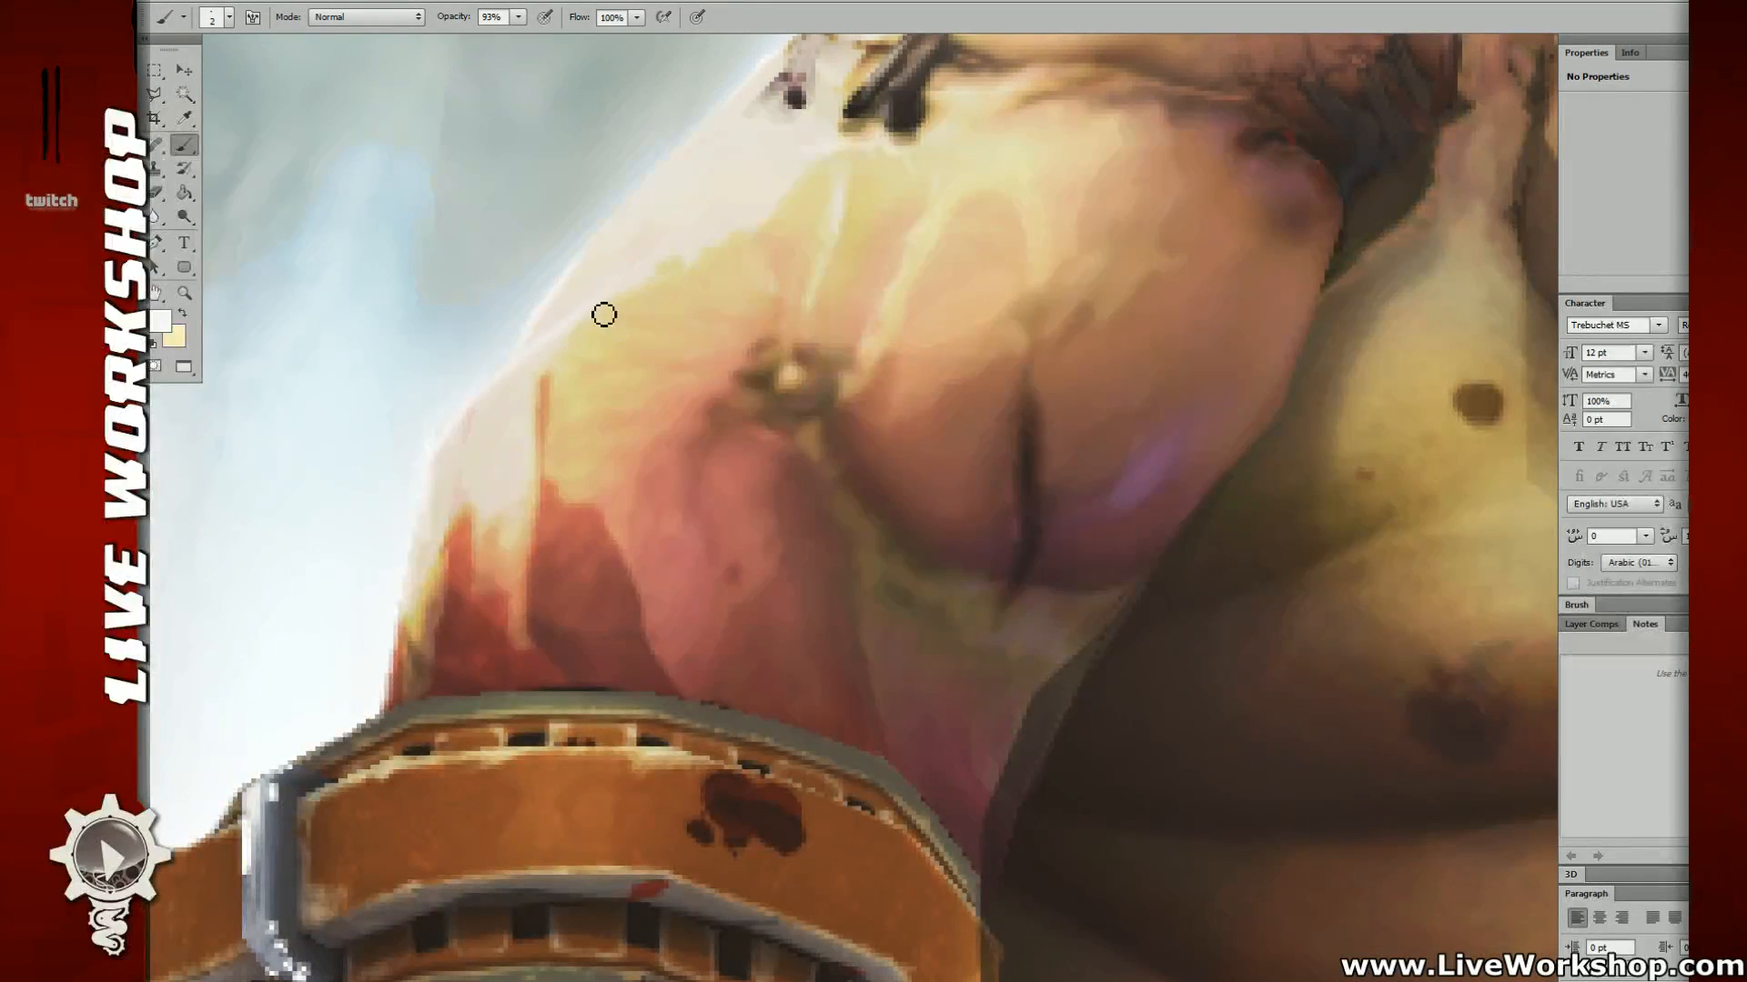
{"action": "left_click_drag", "start_coordinate": [456, 420], "coordinate": [696, 248]}
Step: Add fine near-white highlights to the arm band's upper rim and along both edges of its metal buckle
{"action": "left_click_drag", "start_coordinate": [435, 710], "coordinate": [616, 582]}
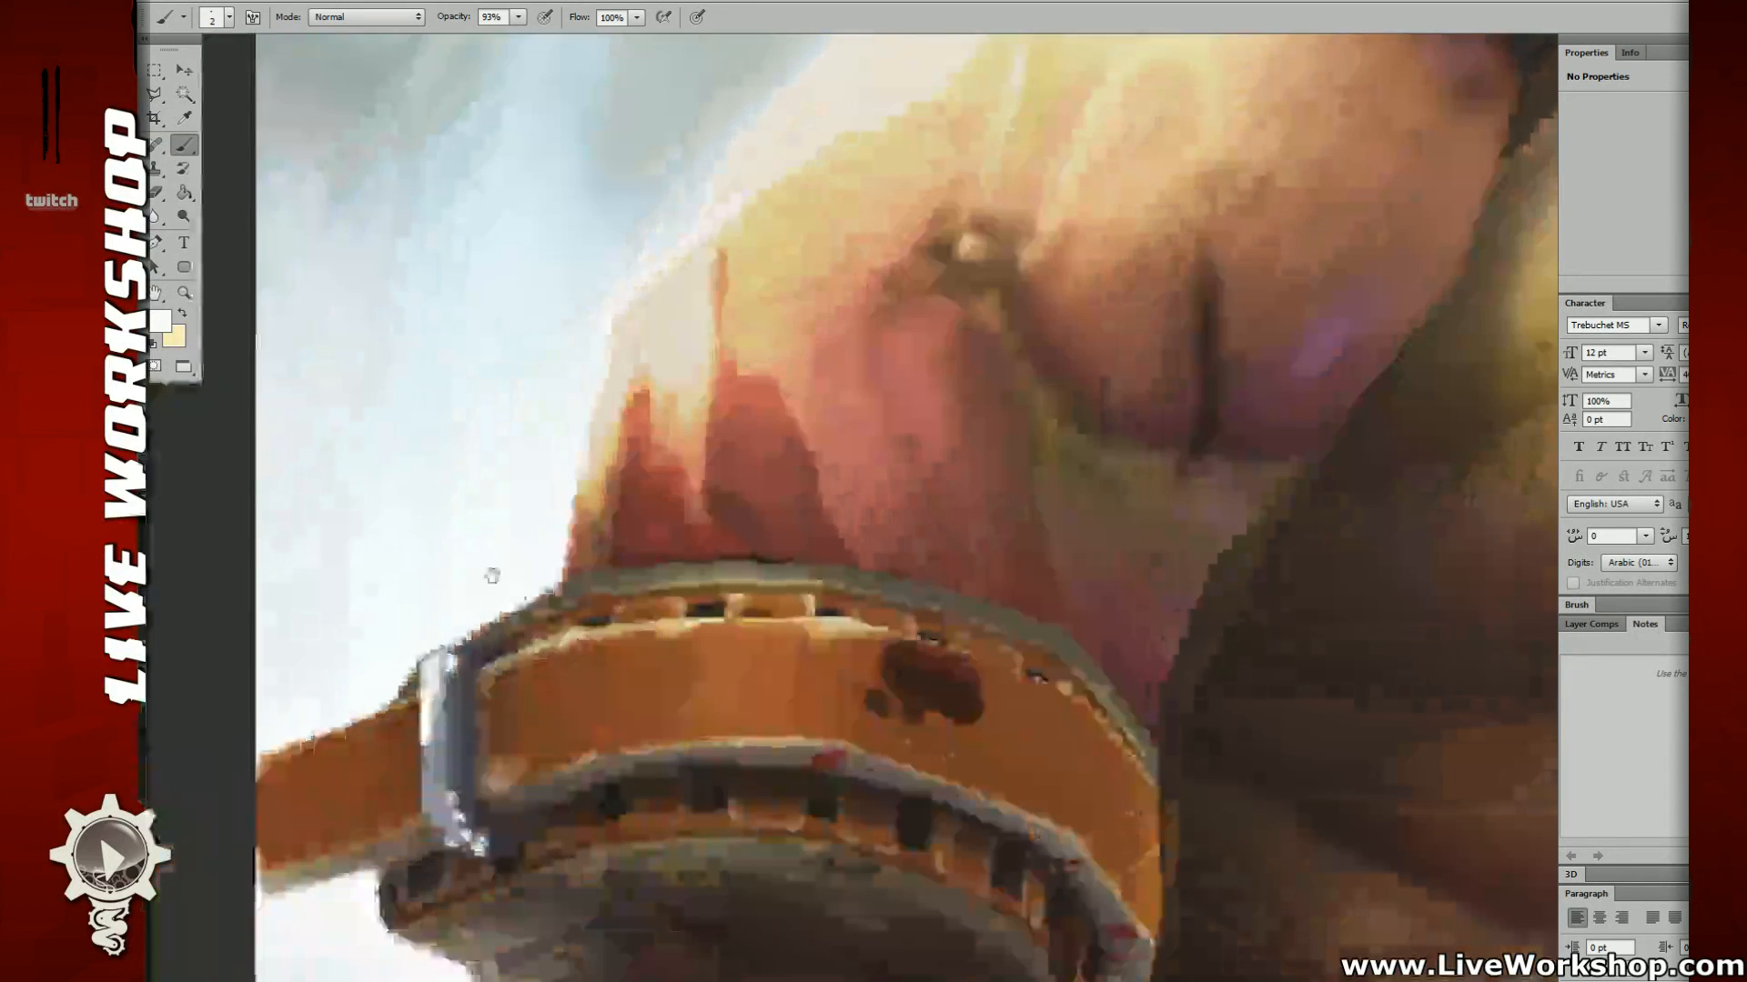
{"action": "mouse_move", "coordinate": [493, 638]}
{"action": "left_mouse_down"}
{"action": "mouse_move", "coordinate": [550, 601]}
{"action": "mouse_move", "coordinate": [703, 575]}
{"action": "left_mouse_up"}
{"action": "mouse_move", "coordinate": [770, 567]}
{"action": "left_mouse_down"}
{"action": "mouse_move", "coordinate": [694, 573]}
{"action": "mouse_move", "coordinate": [819, 567]}
{"action": "mouse_move", "coordinate": [975, 601]}
{"action": "mouse_move", "coordinate": [890, 543]}
{"action": "left_mouse_up"}
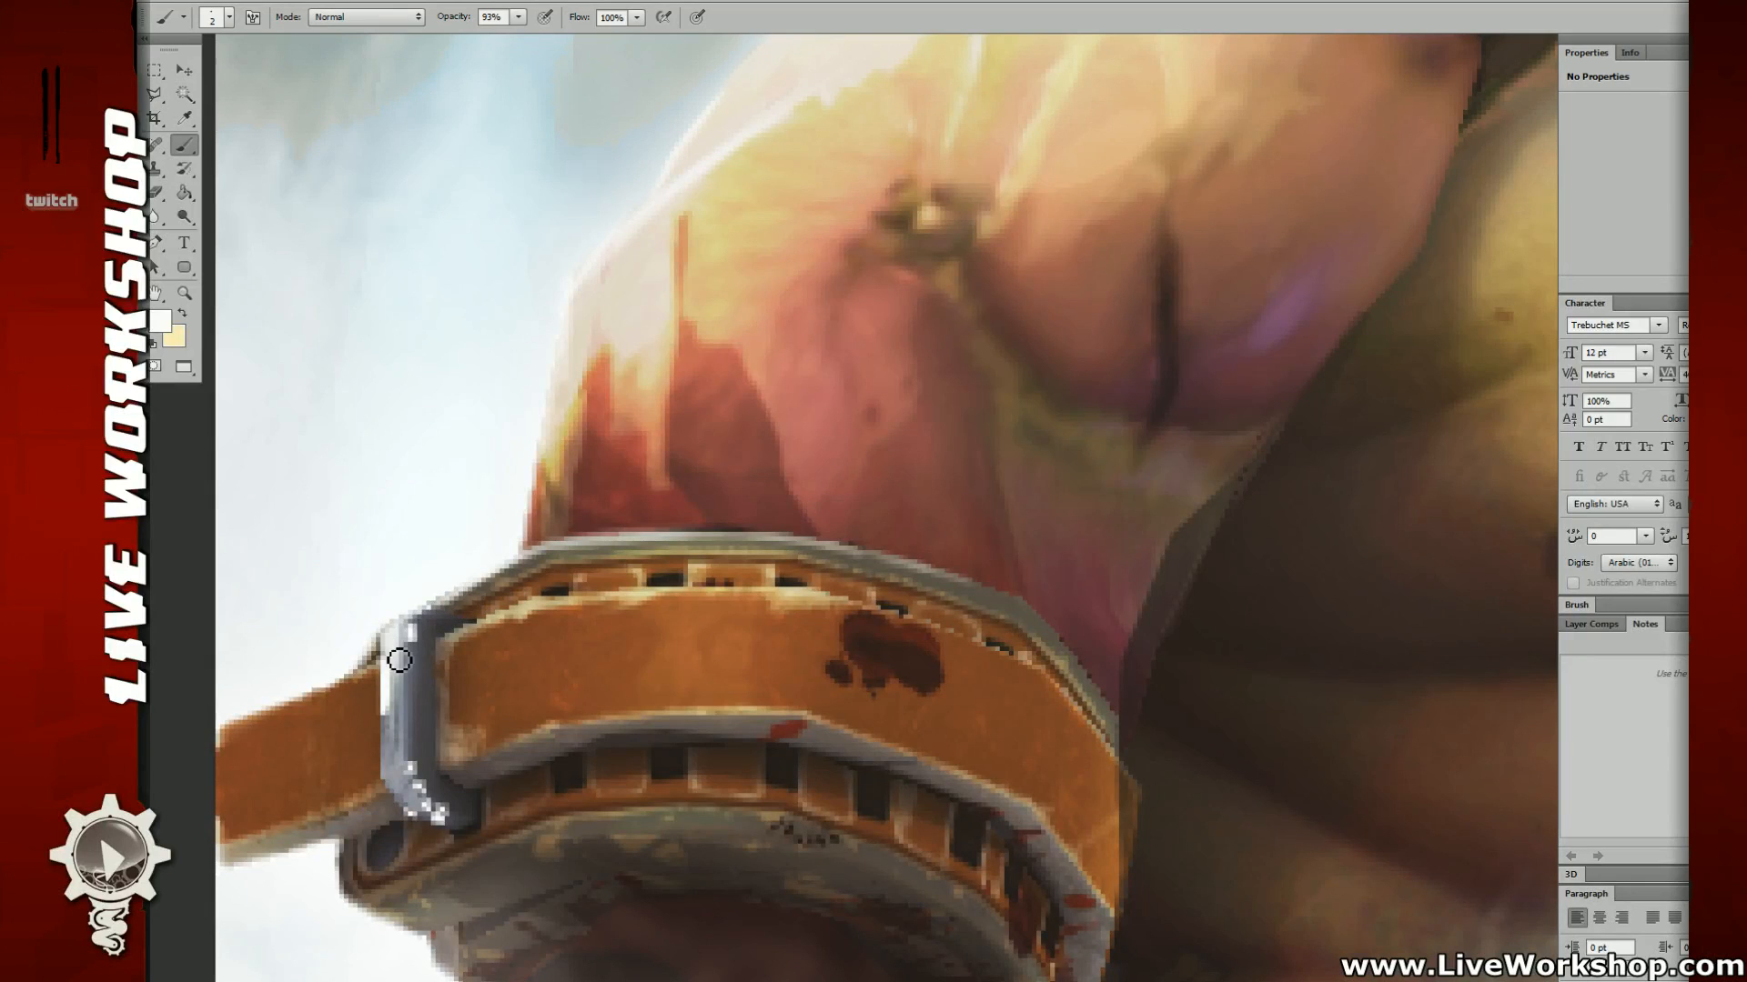
{"action": "mouse_move", "coordinate": [393, 693]}
{"action": "left_mouse_down"}
{"action": "mouse_move", "coordinate": [400, 806]}
{"action": "mouse_move", "coordinate": [459, 826]}
{"action": "left_mouse_up"}
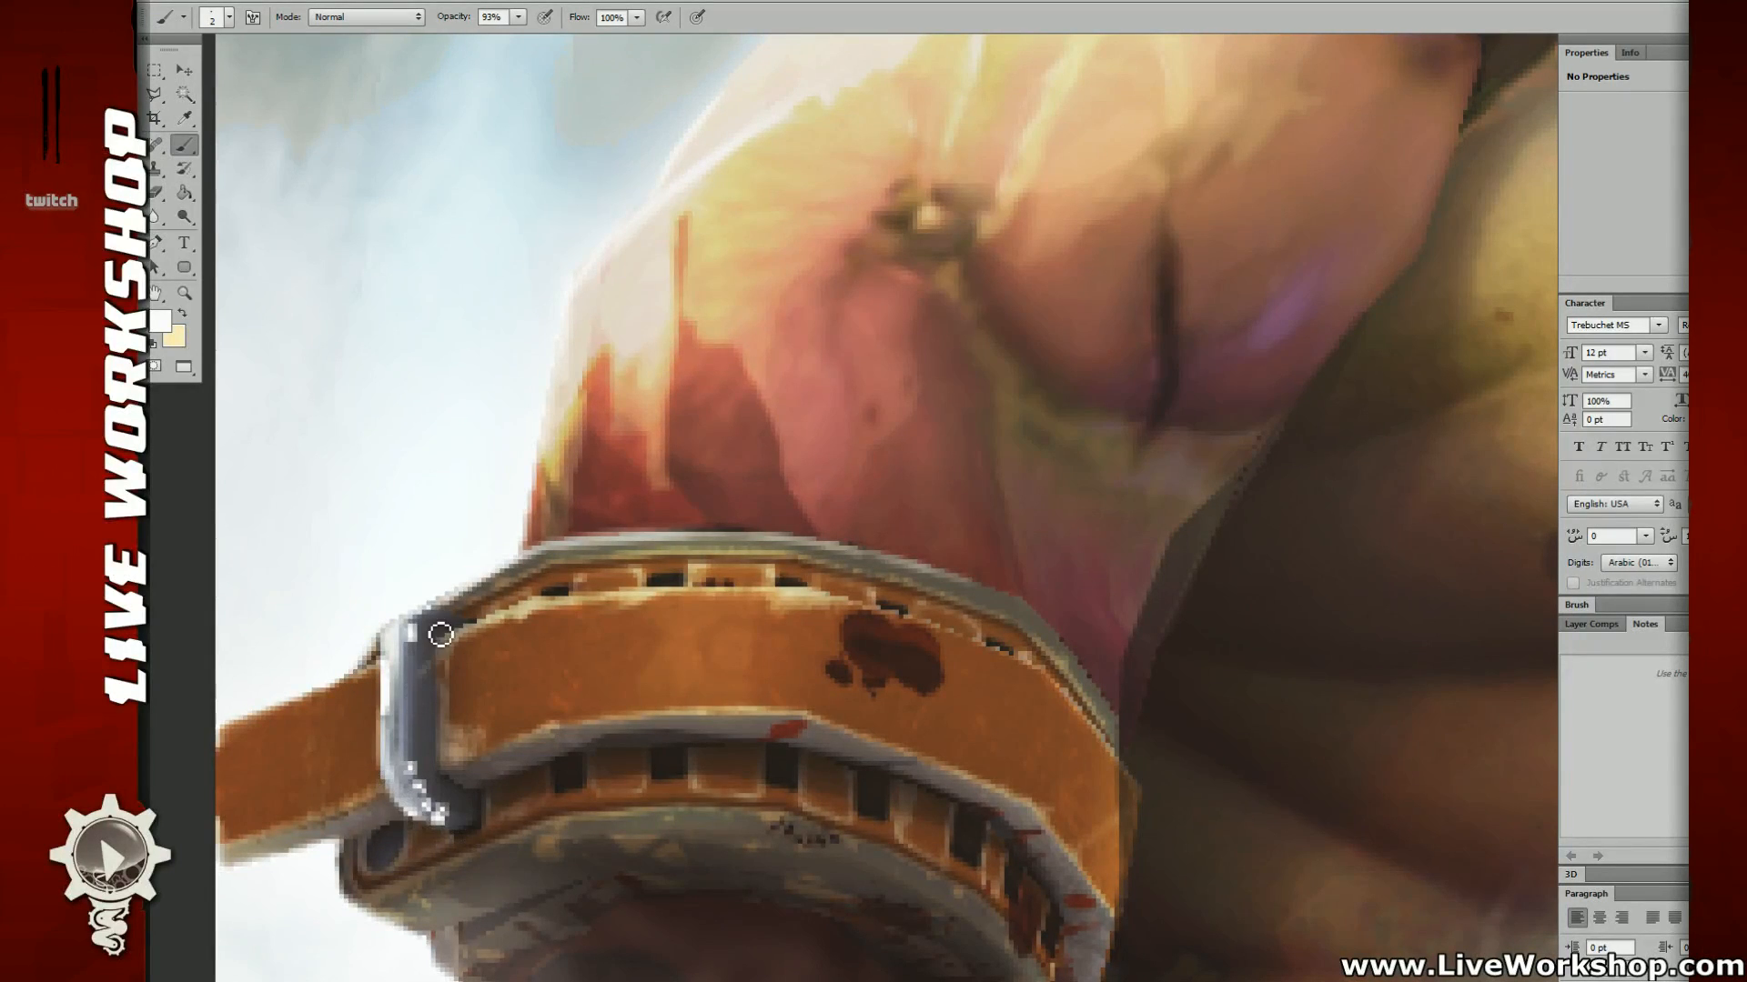
{"action": "left_click_drag", "start_coordinate": [438, 681], "coordinate": [445, 769]}
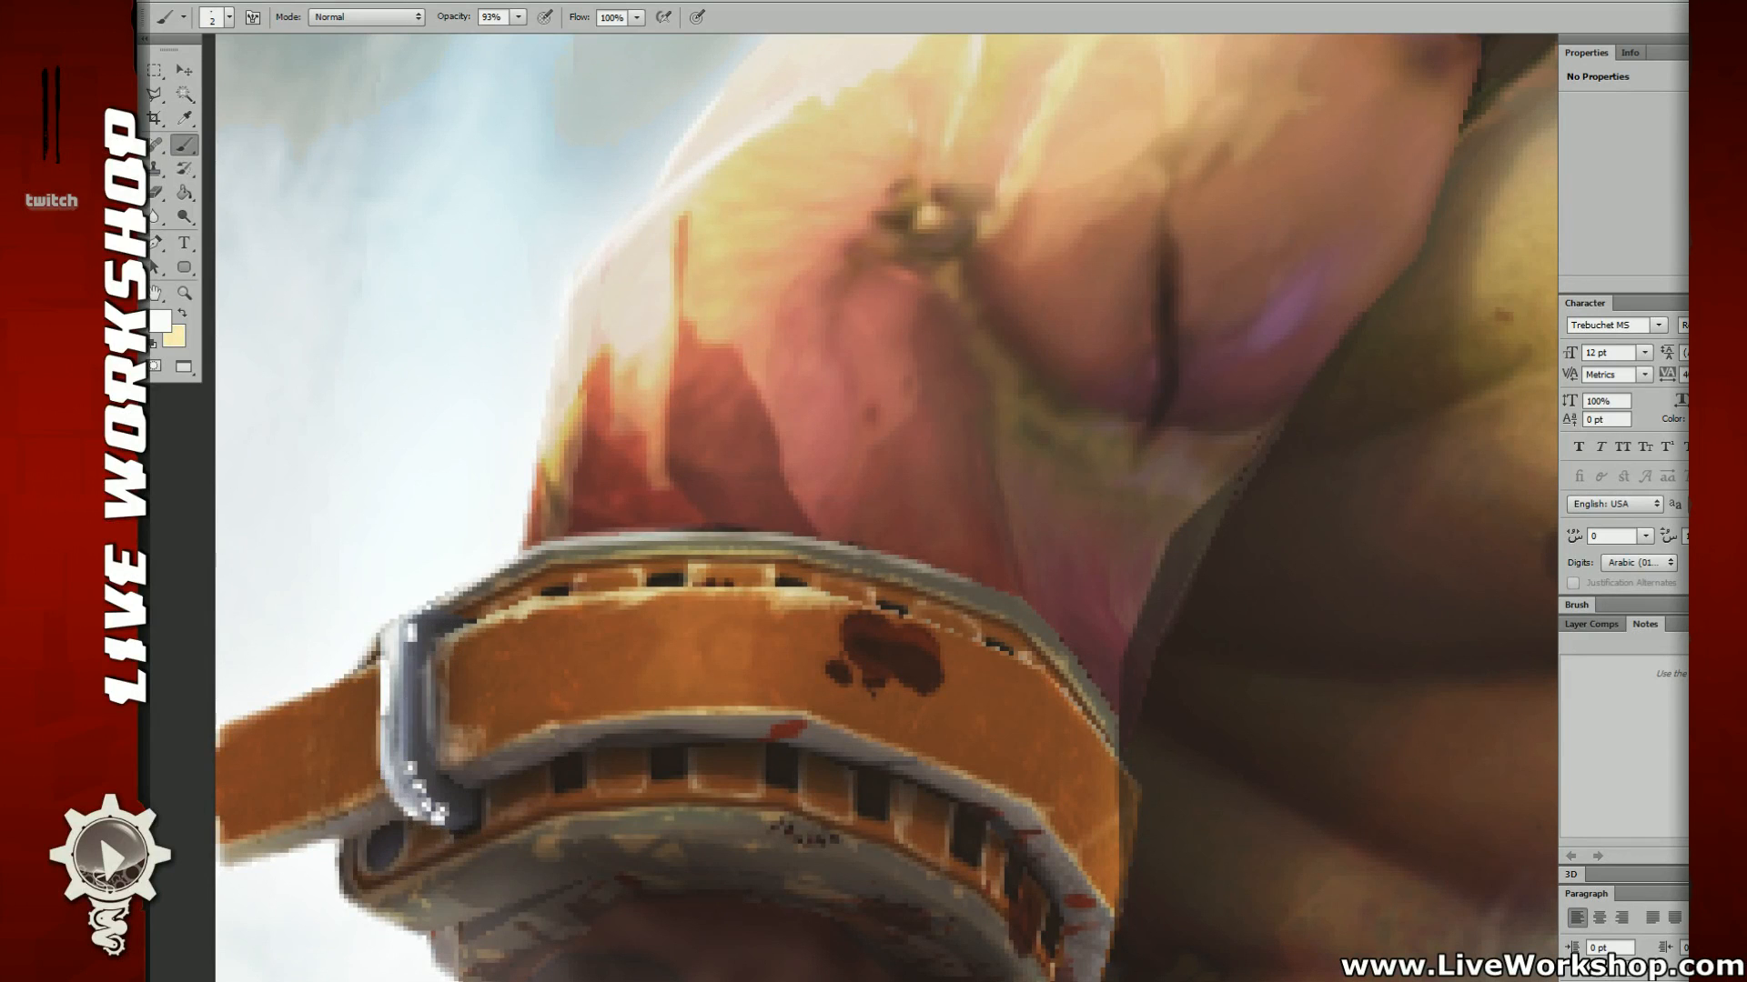
{"action": "mouse_move", "coordinate": [547, 608]}
{"action": "left_mouse_down"}
{"action": "mouse_move", "coordinate": [839, 597]}
{"action": "mouse_move", "coordinate": [754, 588]}
{"action": "left_mouse_up"}
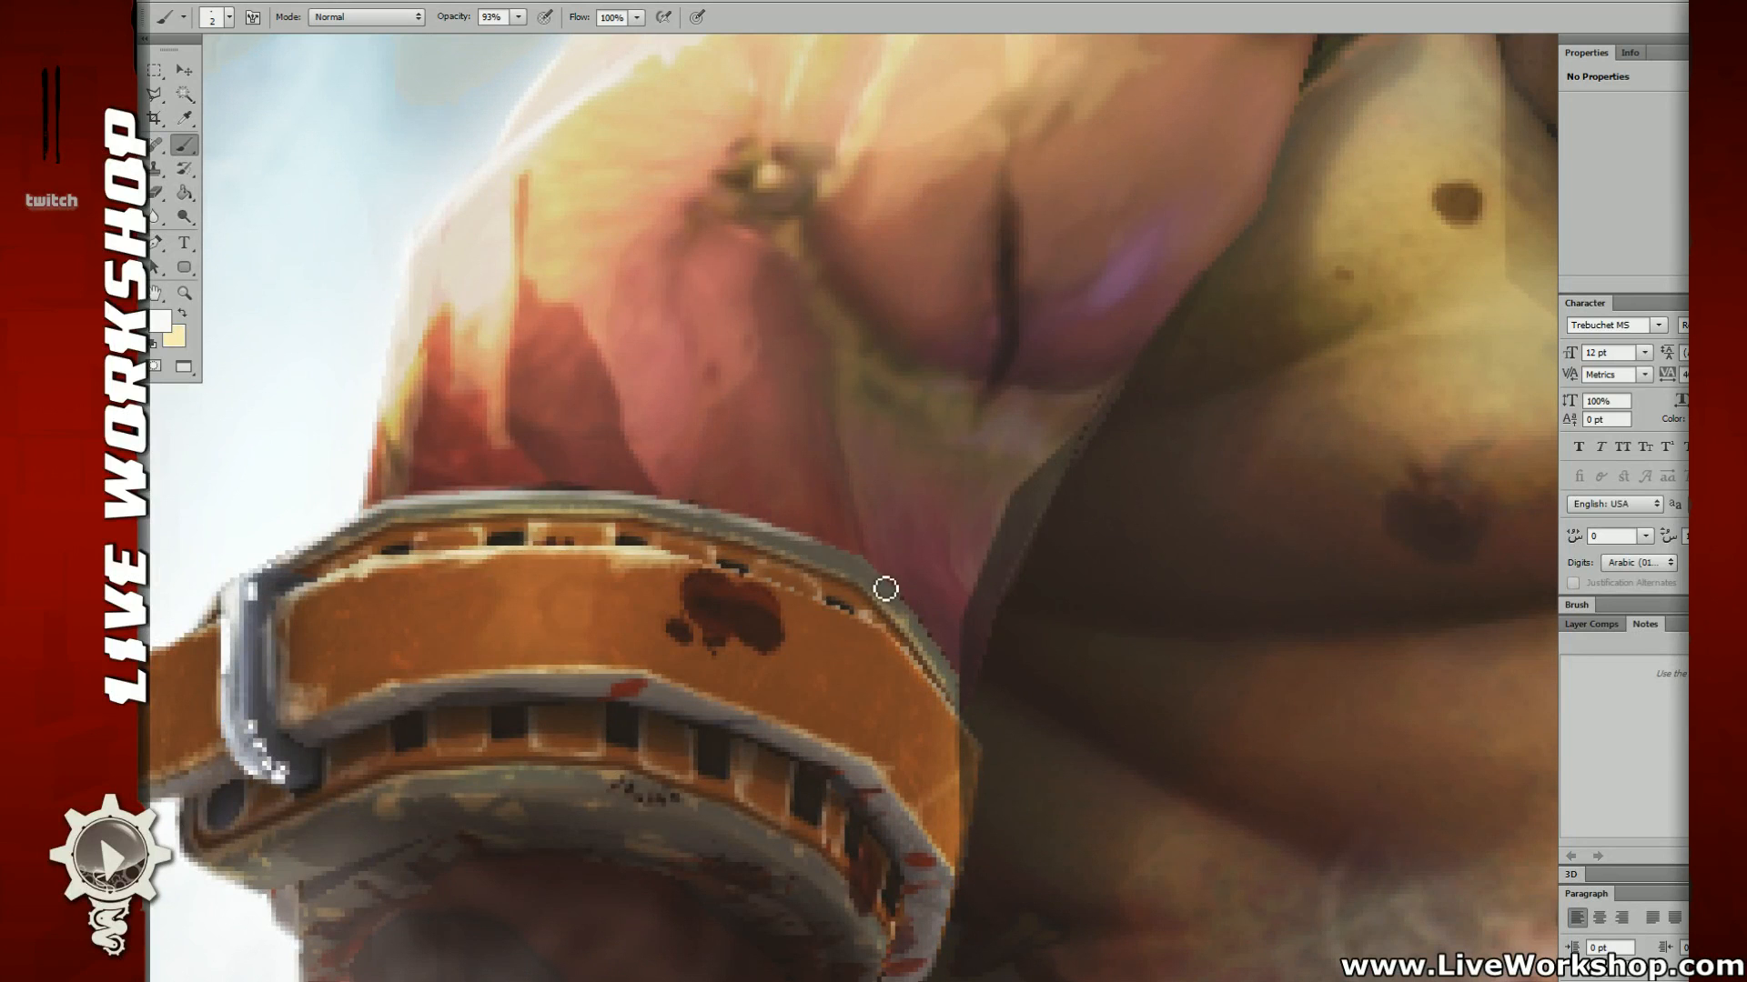
Step: Highlight the far upper edge of the arm band and its lower outer corner with thin bright strokes
{"action": "left_click_drag", "start_coordinate": [886, 590], "coordinate": [858, 569]}
{"action": "left_click_drag", "start_coordinate": [961, 586], "coordinate": [938, 360]}
{"action": "left_click_drag", "start_coordinate": [627, 571], "coordinate": [927, 568]}
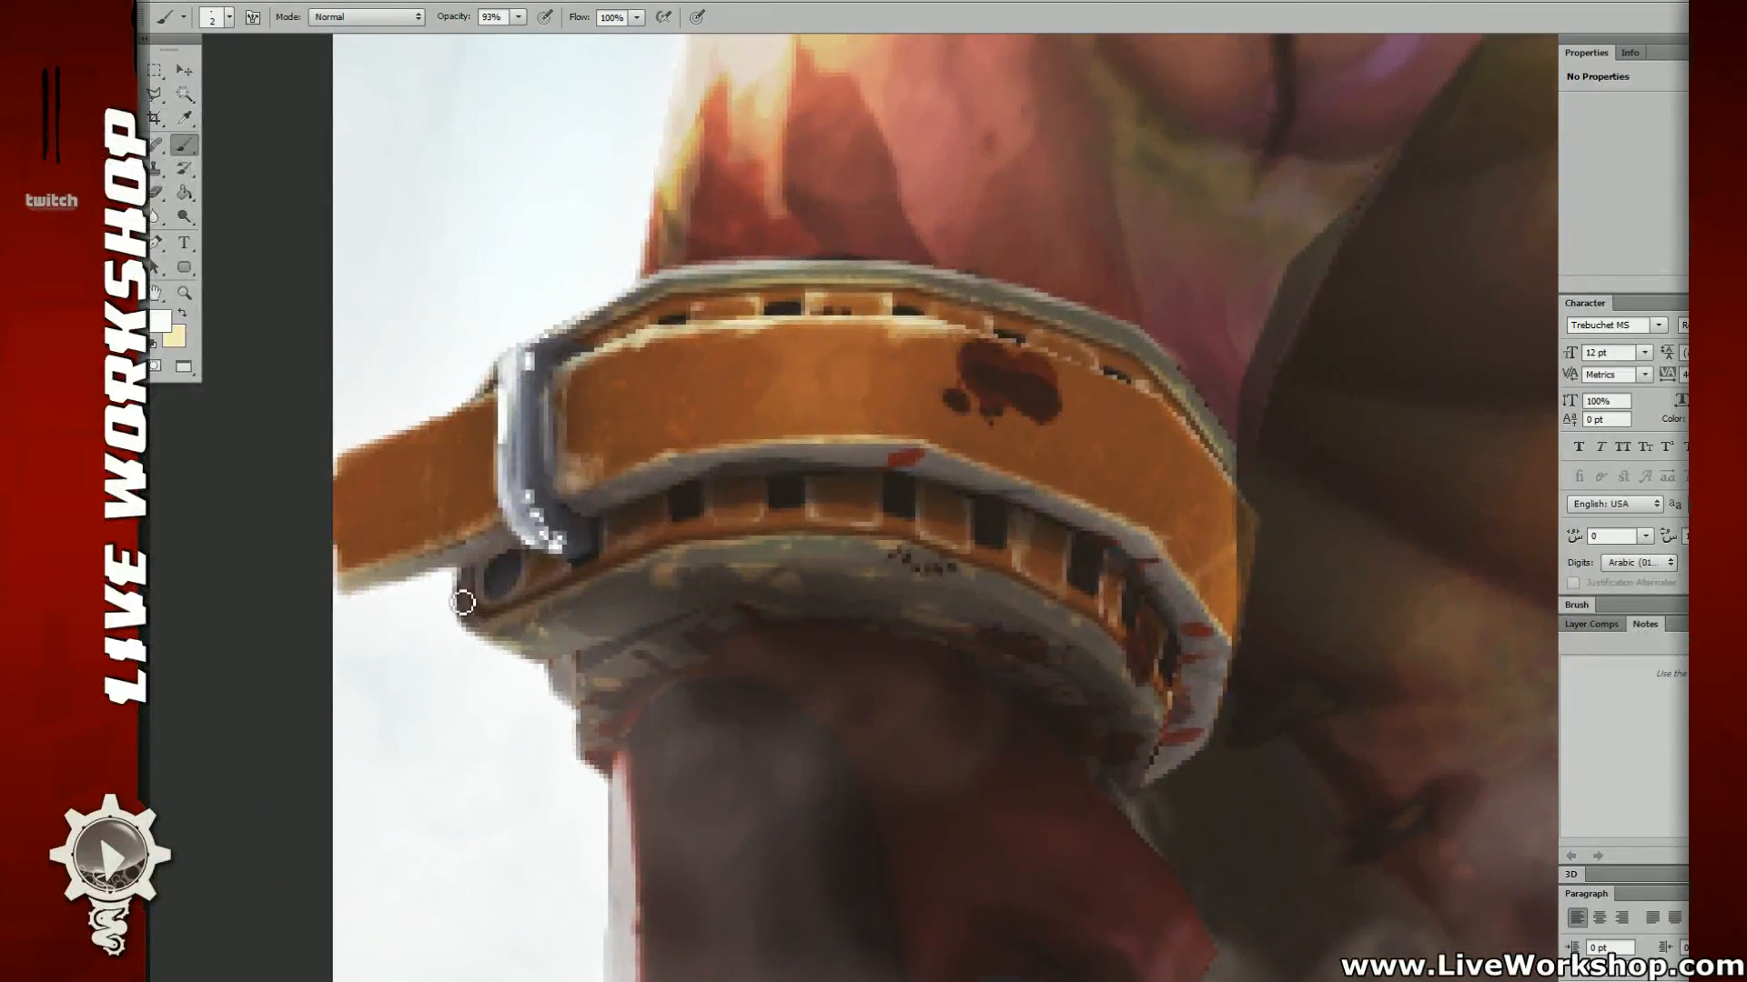
{"action": "left_click_drag", "start_coordinate": [463, 602], "coordinate": [495, 655]}
{"action": "left_click_drag", "start_coordinate": [611, 655], "coordinate": [689, 623]}
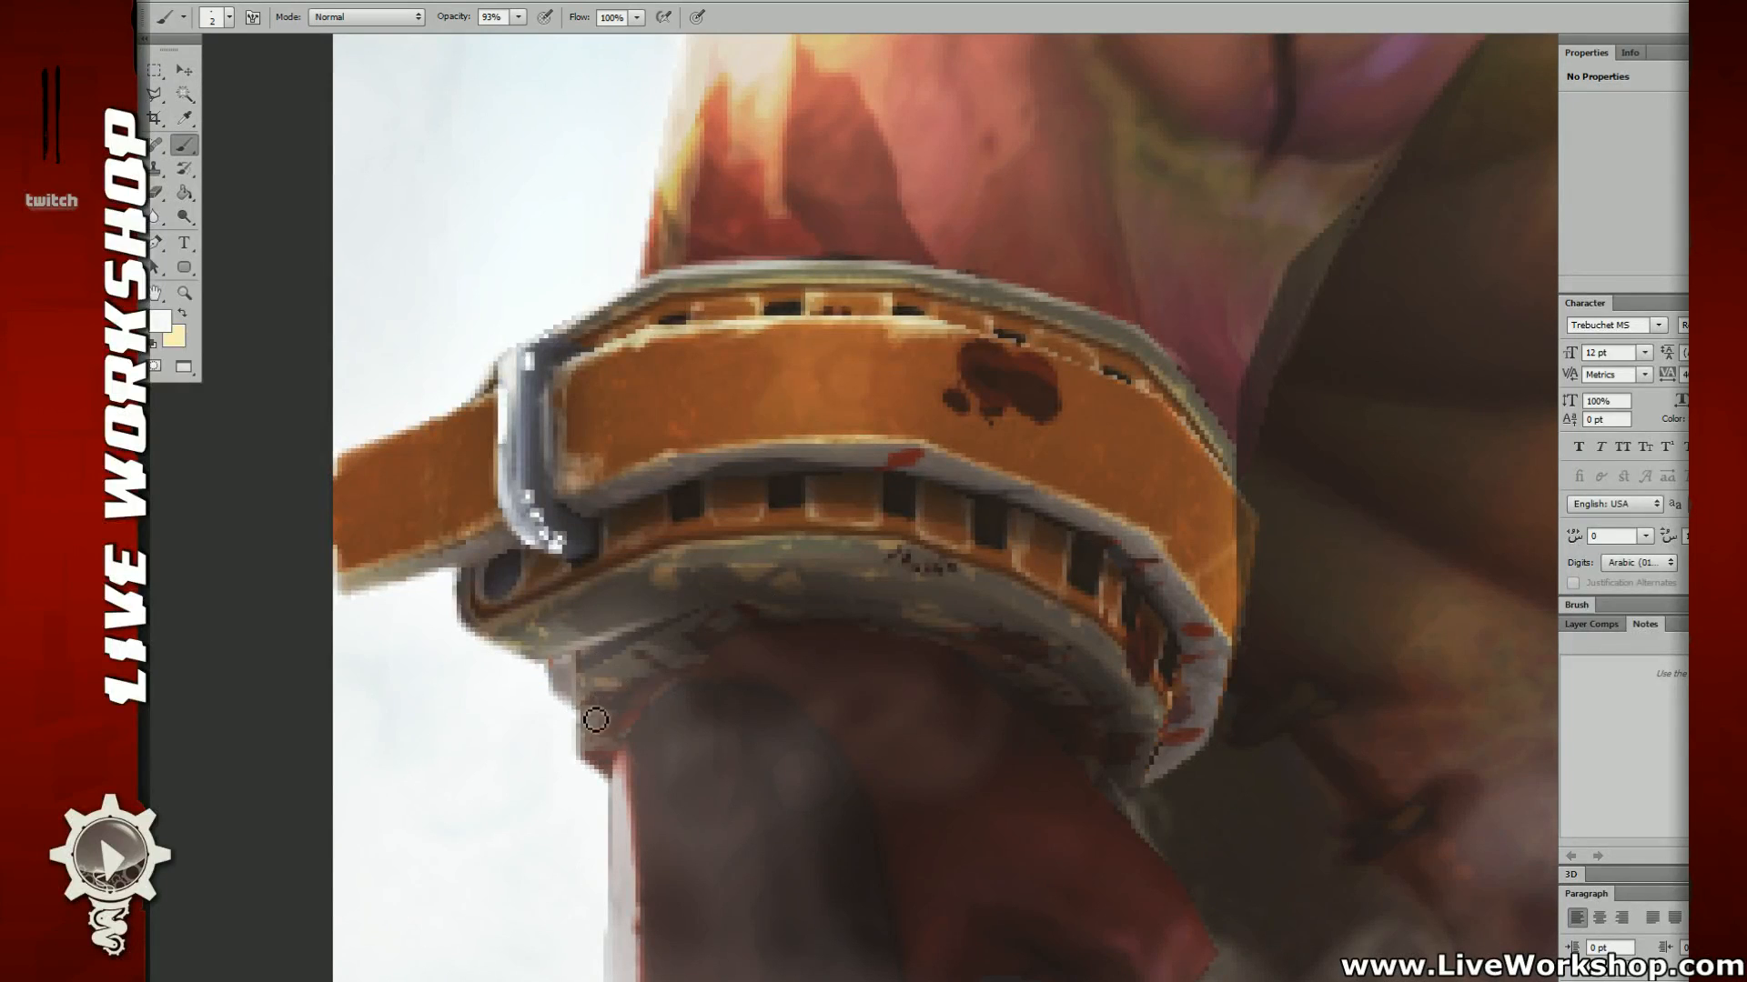
Step: Paint a thin light edge down the outer side of the dark red hand below the arm band
{"action": "mouse_move", "coordinate": [624, 779]}
{"action": "left_mouse_down"}
{"action": "mouse_move", "coordinate": [614, 588]}
{"action": "mouse_move", "coordinate": [709, 498]}
{"action": "mouse_move", "coordinate": [642, 506]}
{"action": "left_mouse_up"}
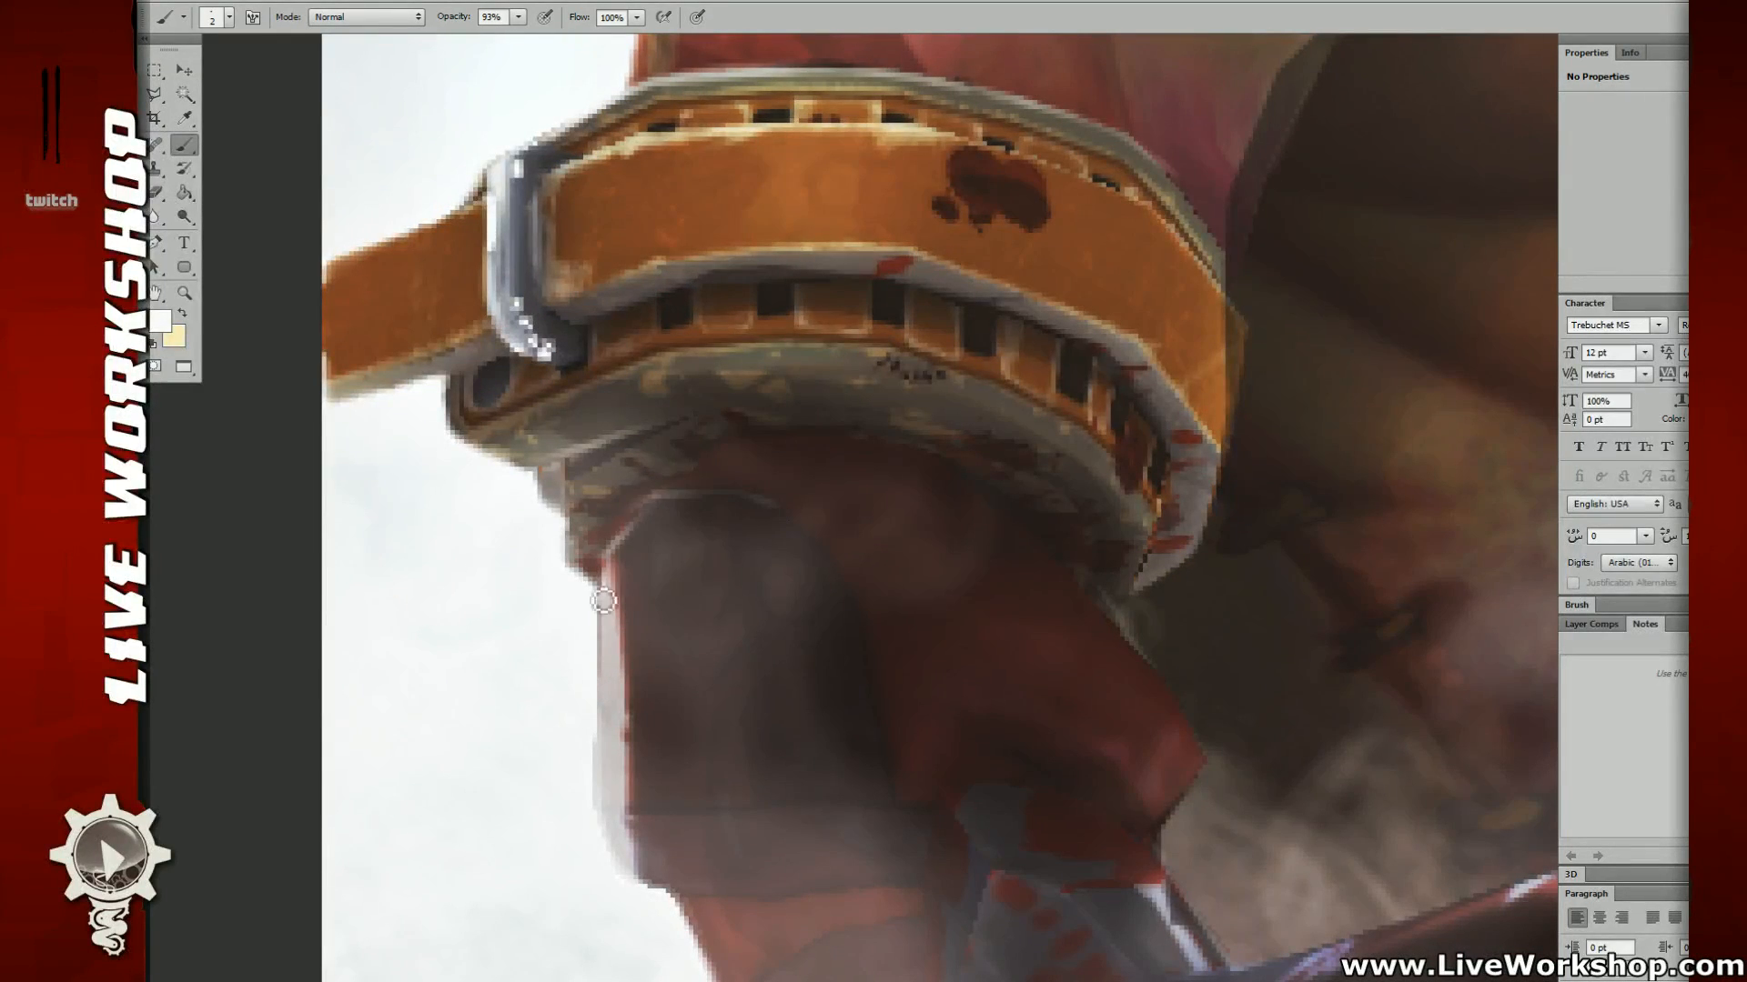
{"action": "mouse_move", "coordinate": [609, 645]}
{"action": "left_mouse_down"}
{"action": "mouse_move", "coordinate": [615, 616]}
{"action": "mouse_move", "coordinate": [598, 744]}
{"action": "left_mouse_up"}
{"action": "left_click_drag", "start_coordinate": [700, 808], "coordinate": [679, 689]}
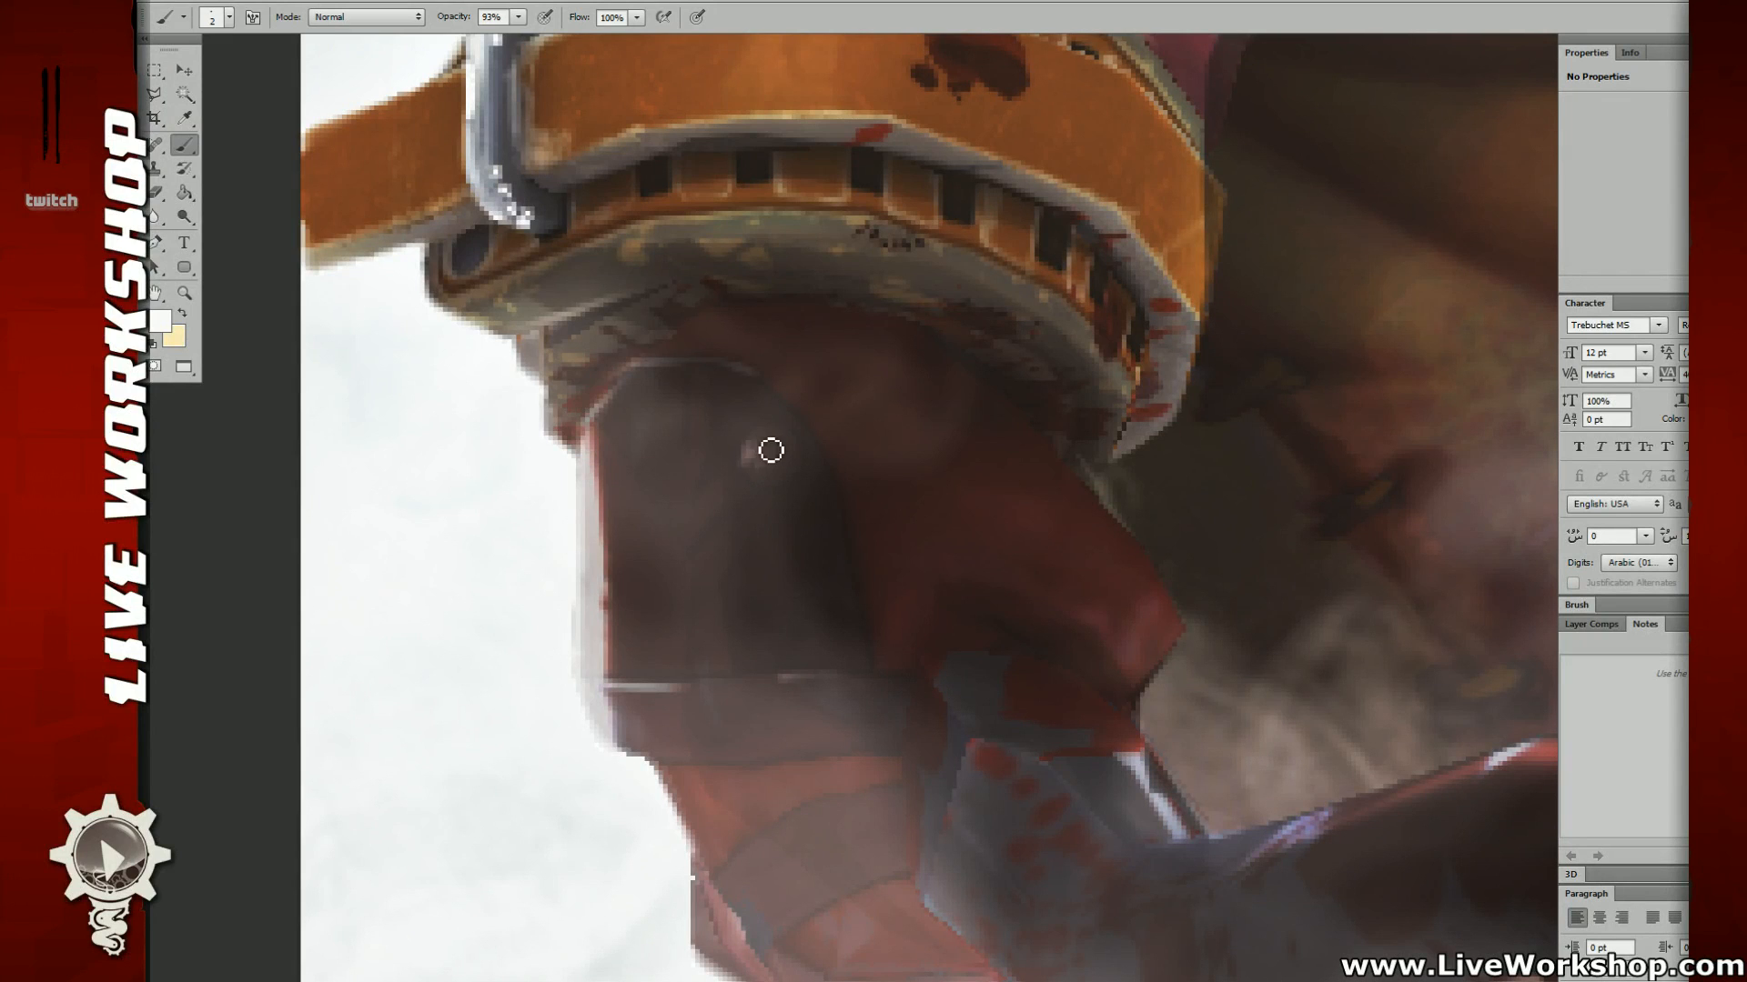
Step: Add fine highlights to the hand's knuckle, creases and finger folds, and to the edge where the curved hook begins
{"action": "left_click_drag", "start_coordinate": [771, 450], "coordinate": [743, 444]}
{"action": "left_click_drag", "start_coordinate": [729, 580], "coordinate": [699, 454]}
{"action": "mouse_move", "coordinate": [587, 623]}
{"action": "left_mouse_down"}
{"action": "mouse_move", "coordinate": [775, 634]}
{"action": "mouse_move", "coordinate": [728, 610]}
{"action": "left_mouse_up"}
{"action": "mouse_move", "coordinate": [669, 675]}
{"action": "left_mouse_down"}
{"action": "mouse_move", "coordinate": [719, 628]}
{"action": "mouse_move", "coordinate": [762, 732]}
{"action": "left_mouse_up"}
{"action": "left_click_drag", "start_coordinate": [799, 687], "coordinate": [605, 654]}
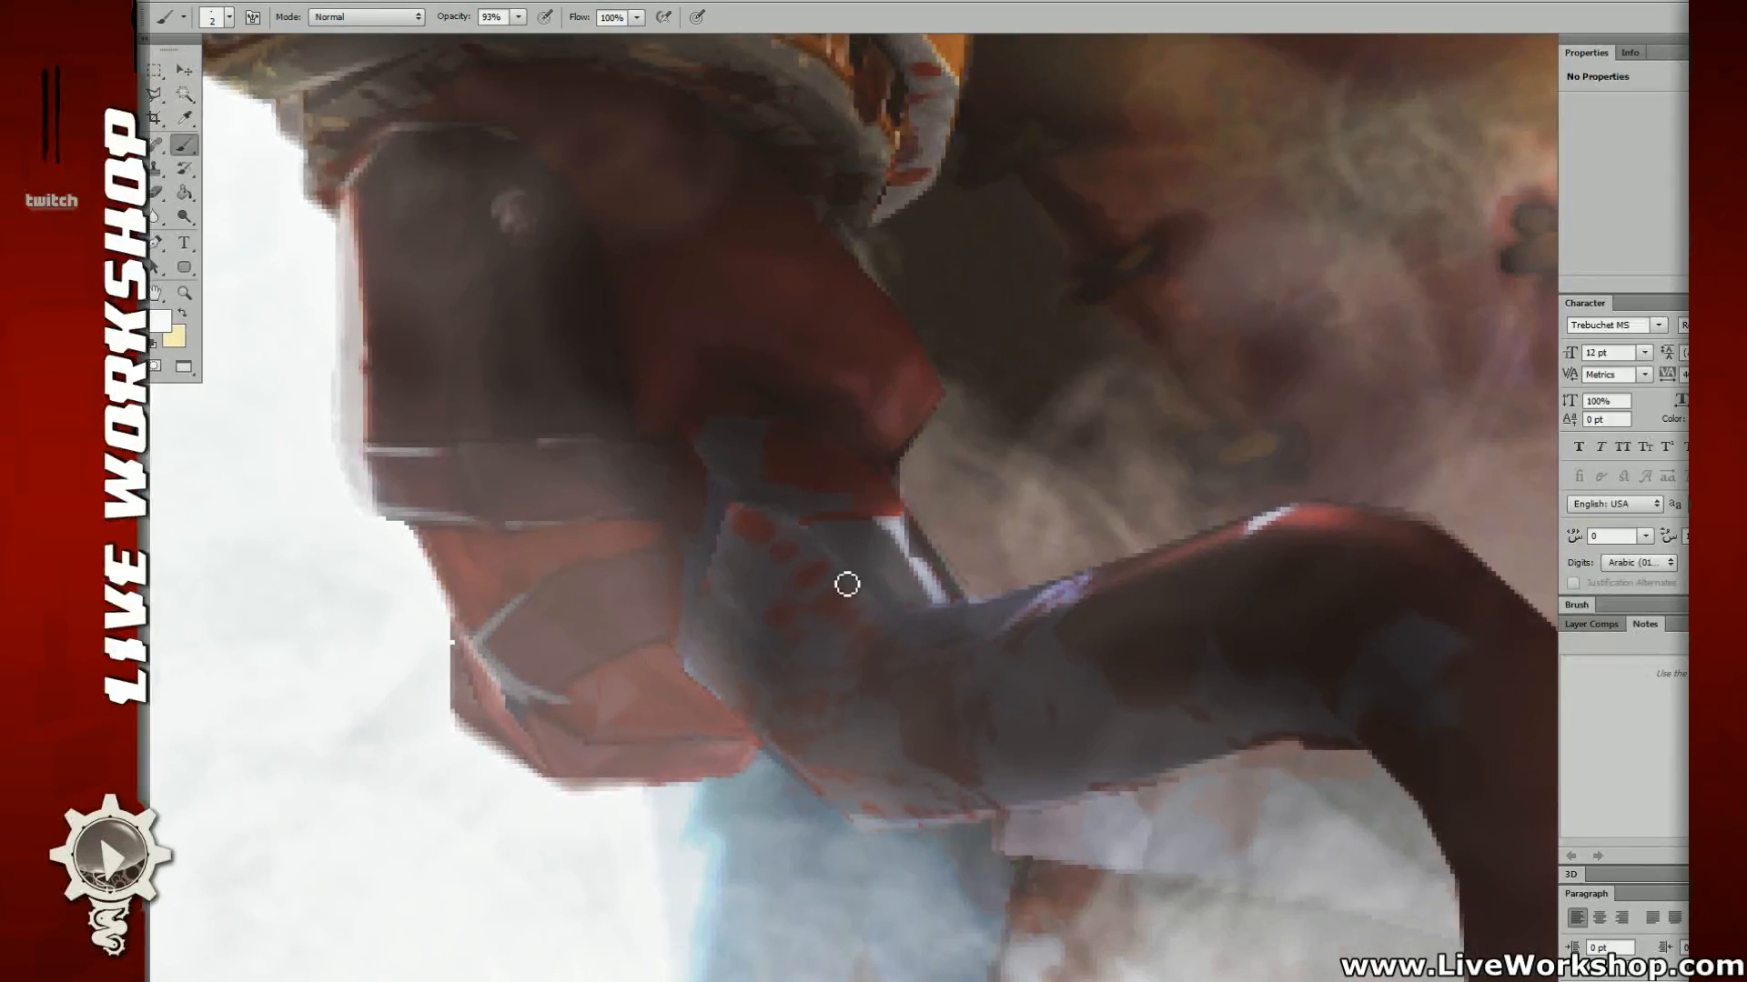
{"action": "mouse_move", "coordinate": [917, 633]}
{"action": "left_mouse_down"}
{"action": "mouse_move", "coordinate": [867, 596]}
{"action": "mouse_move", "coordinate": [1024, 540]}
{"action": "mouse_move", "coordinate": [966, 556]}
{"action": "left_mouse_up"}
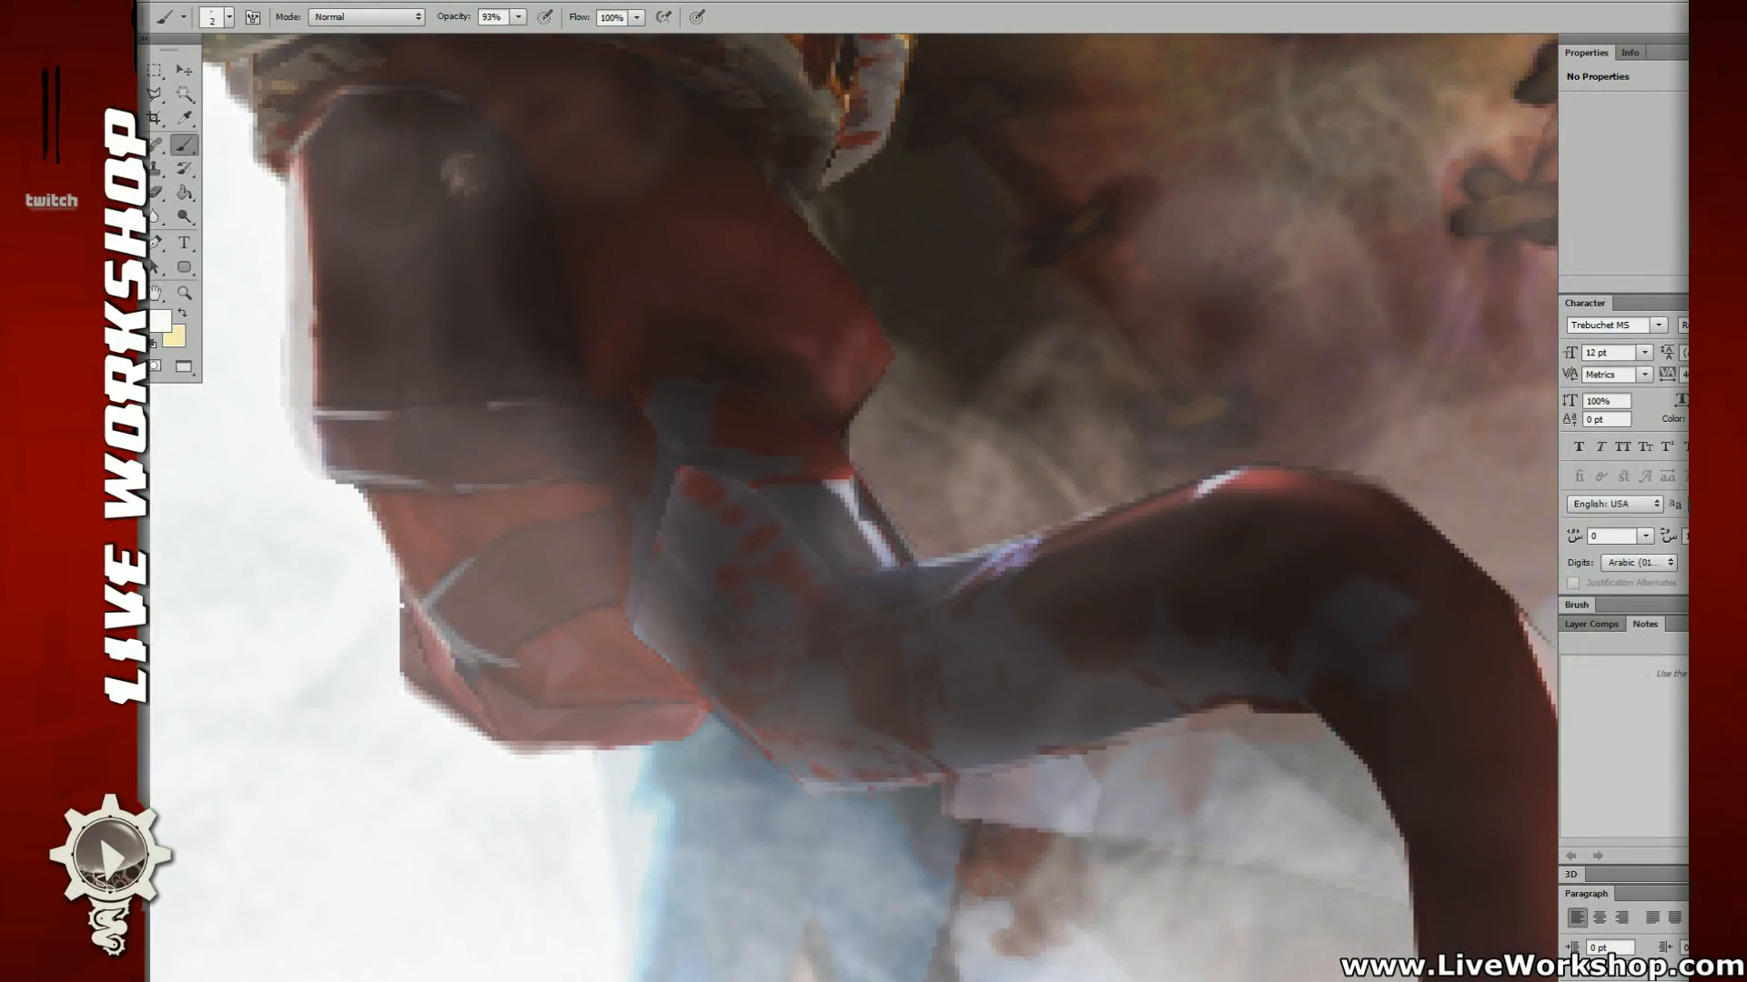
Step: Paint a thin bright edge along the hook's upper side, from the hand to the start of its bend
{"action": "mouse_move", "coordinate": [1195, 495]}
{"action": "left_mouse_down"}
{"action": "mouse_move", "coordinate": [1265, 468]}
{"action": "mouse_move", "coordinate": [1230, 478]}
{"action": "left_mouse_up"}
{"action": "mouse_move", "coordinate": [818, 820]}
{"action": "left_mouse_down"}
{"action": "mouse_move", "coordinate": [858, 655]}
{"action": "mouse_move", "coordinate": [1028, 603]}
{"action": "left_mouse_up"}
{"action": "key", "text": "ctrl+alt+z"}
{"action": "key", "text": "ctrl+alt+z"}
{"action": "left_click_drag", "start_coordinate": [846, 626], "coordinate": [1183, 571]}
{"action": "left_click_drag", "start_coordinate": [1210, 562], "coordinate": [1044, 597]}
Step: Add fine highlights to the protruding inner corner of the dark red hand below the arm band
{"action": "key", "text": "ctrl+minus"}
{"action": "key", "text": "ctrl+minus"}
{"action": "left_click_drag", "start_coordinate": [1102, 540], "coordinate": [1122, 728]}
{"action": "key", "text": "ctrl+plus"}
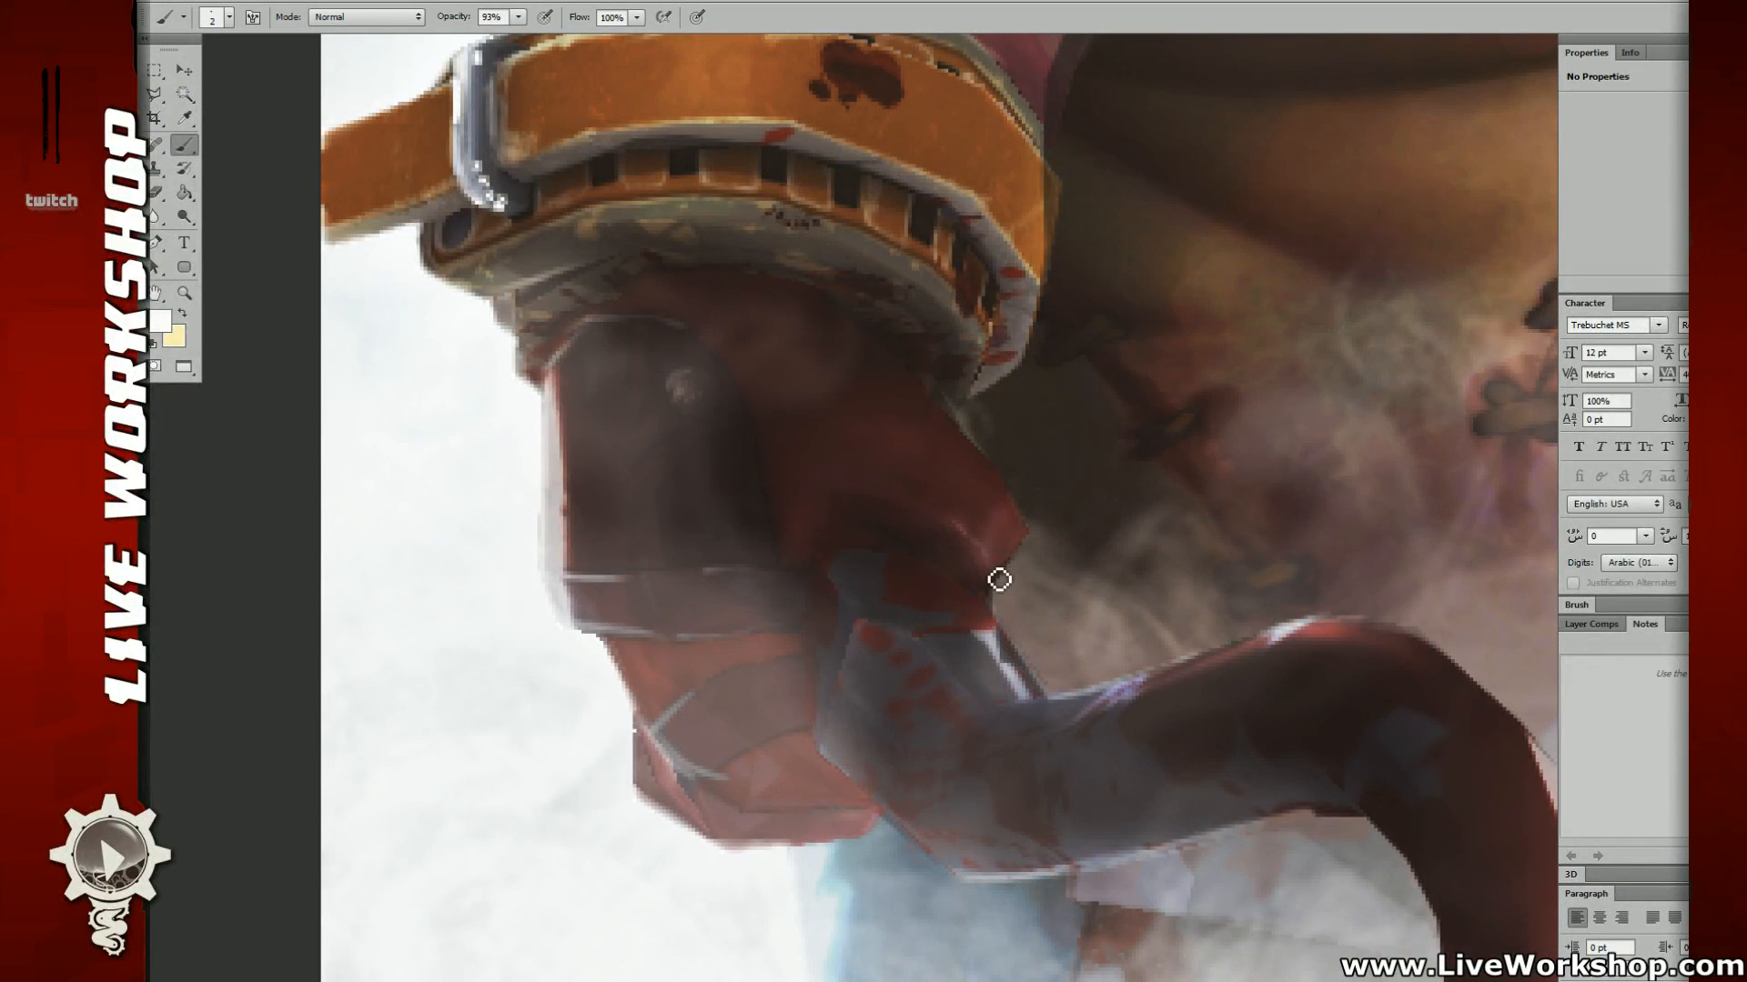
{"action": "left_click_drag", "start_coordinate": [1021, 546], "coordinate": [999, 584]}
{"action": "left_click_drag", "start_coordinate": [1037, 497], "coordinate": [937, 663]}
Step: Trace a thin light edge down the arm band's inner side, where it meets the belly
{"action": "mouse_move", "coordinate": [871, 569]}
{"action": "left_mouse_down"}
{"action": "mouse_move", "coordinate": [935, 517]}
{"action": "mouse_move", "coordinate": [941, 470]}
{"action": "mouse_move", "coordinate": [874, 609]}
{"action": "left_mouse_up"}
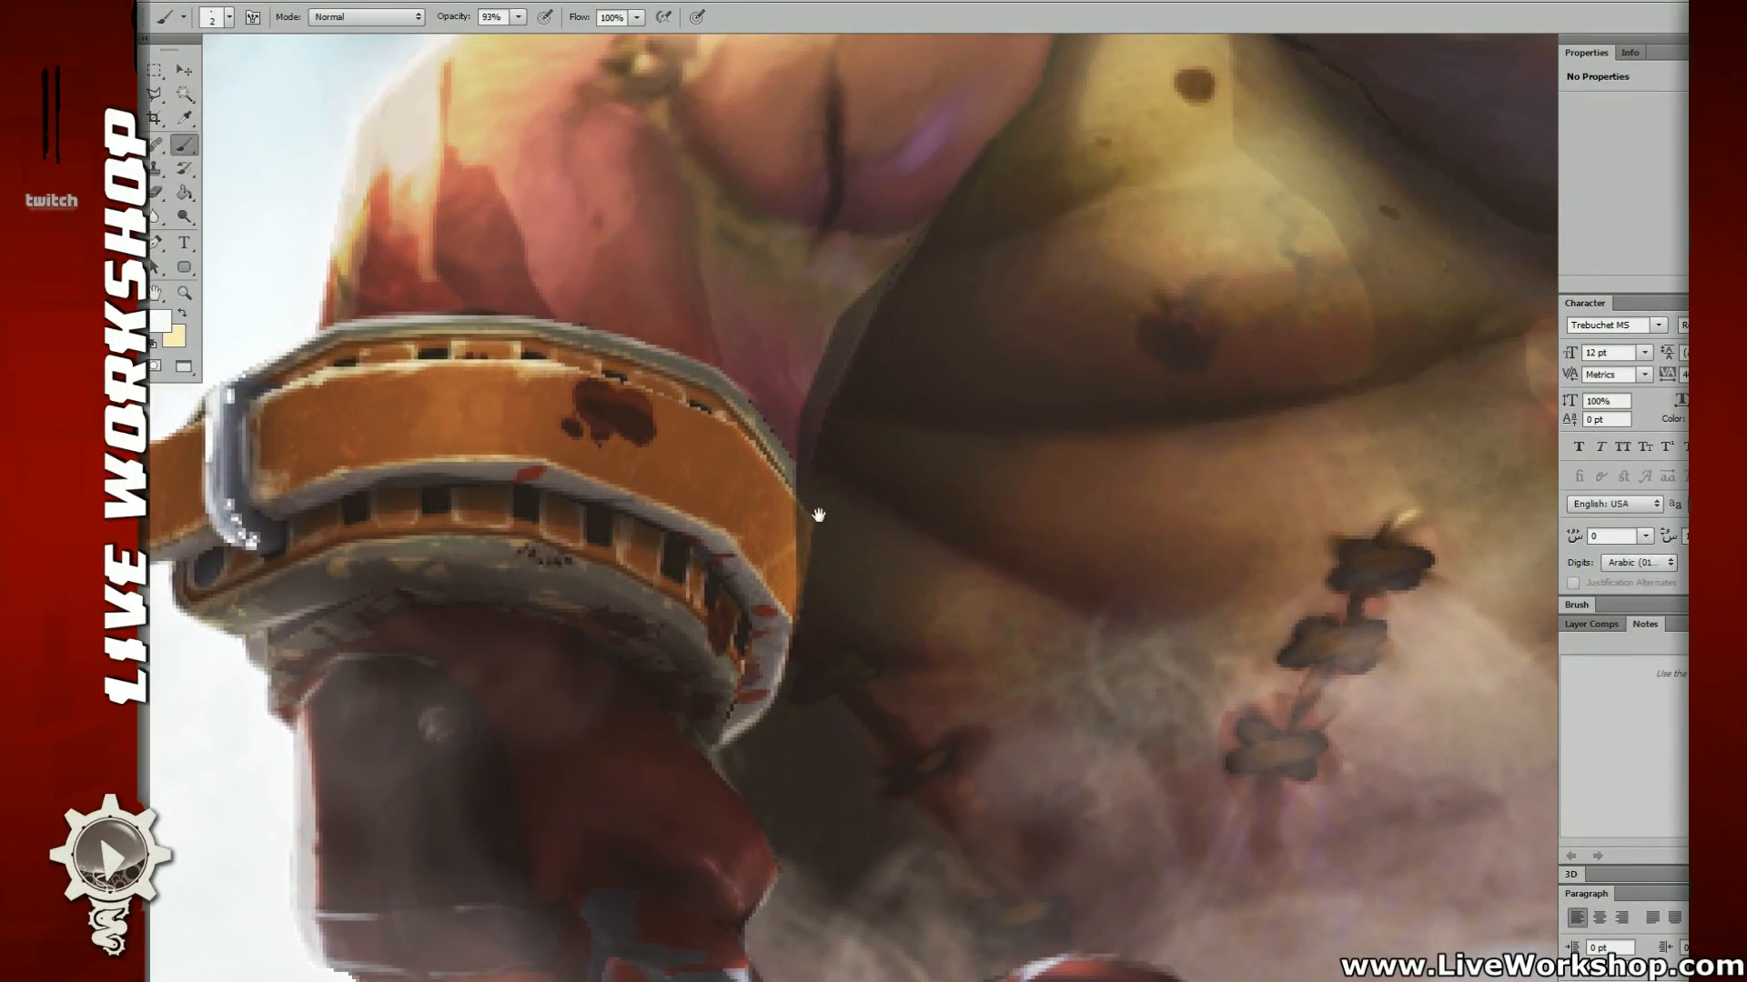
{"action": "left_click_drag", "start_coordinate": [813, 520], "coordinate": [775, 730]}
{"action": "left_click_drag", "start_coordinate": [792, 671], "coordinate": [754, 737]}
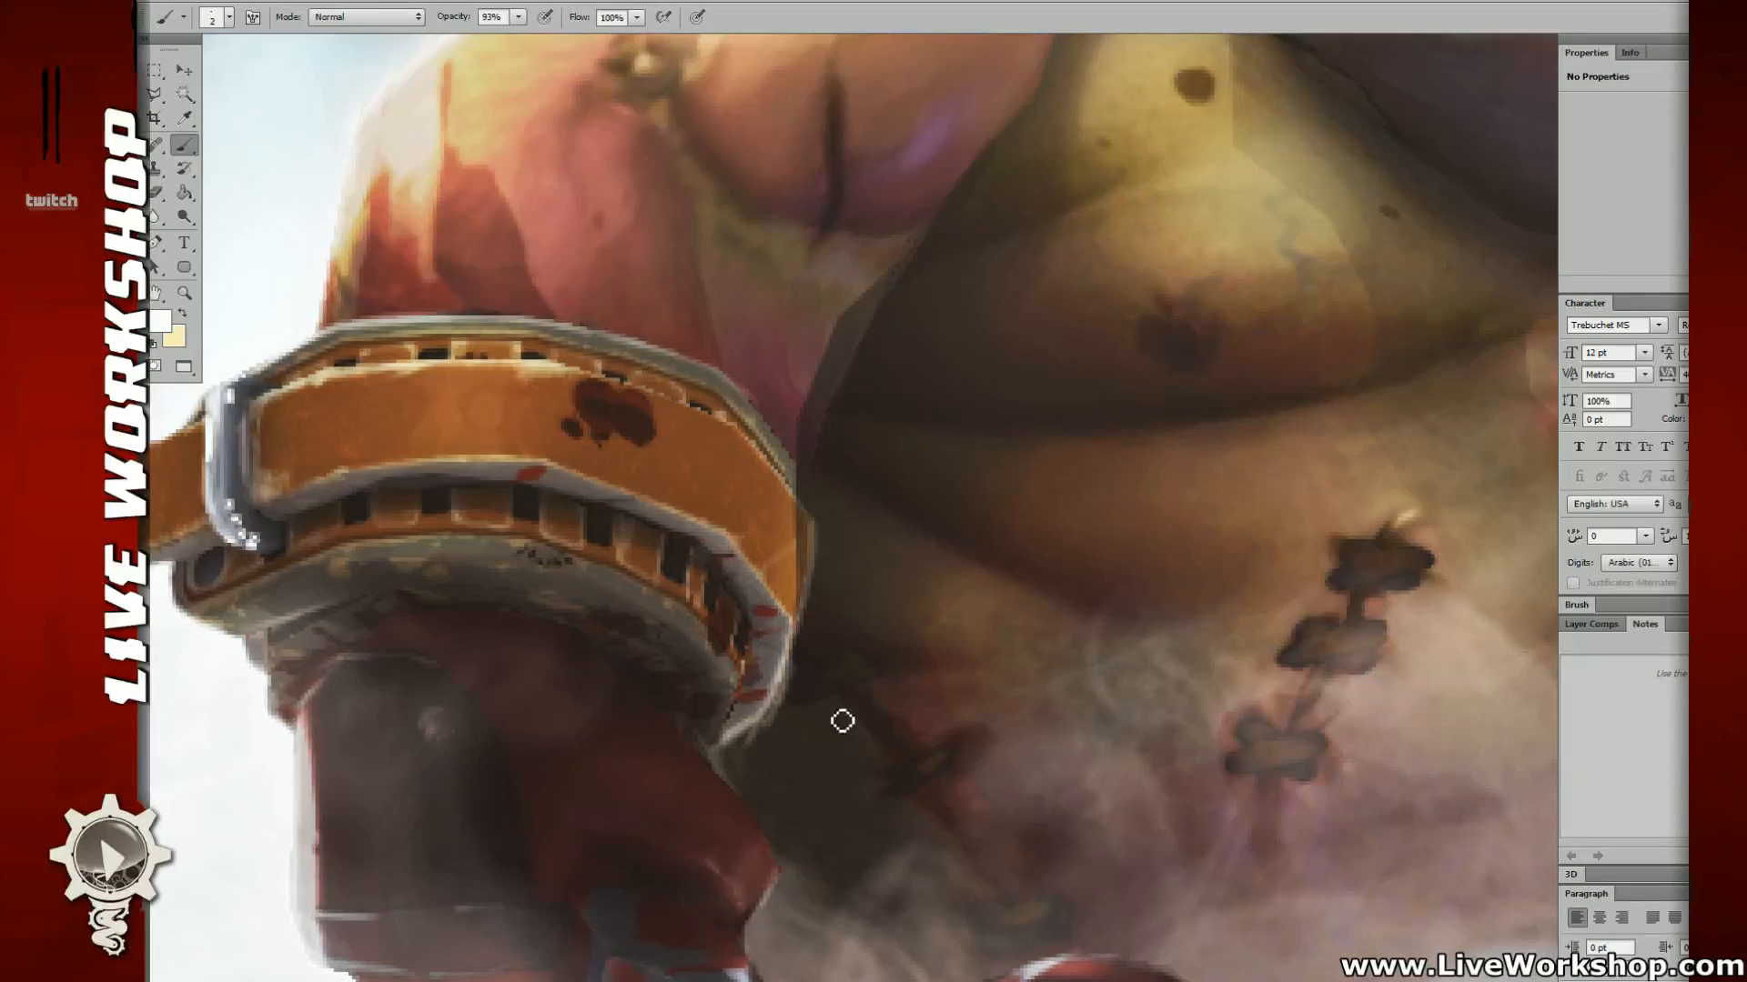
Step: Paint a thin near-white rim along the belly's outer edge beside the large open wound
{"action": "left_click_drag", "start_coordinate": [1123, 819], "coordinate": [925, 647]}
{"action": "scroll", "coordinate": [924, 646], "scroll_direction": "down", "scroll_amount": 3}
{"action": "left_click_drag", "start_coordinate": [1292, 419], "coordinate": [973, 491]}
{"action": "scroll", "coordinate": [973, 496], "scroll_direction": "up", "scroll_amount": 5}
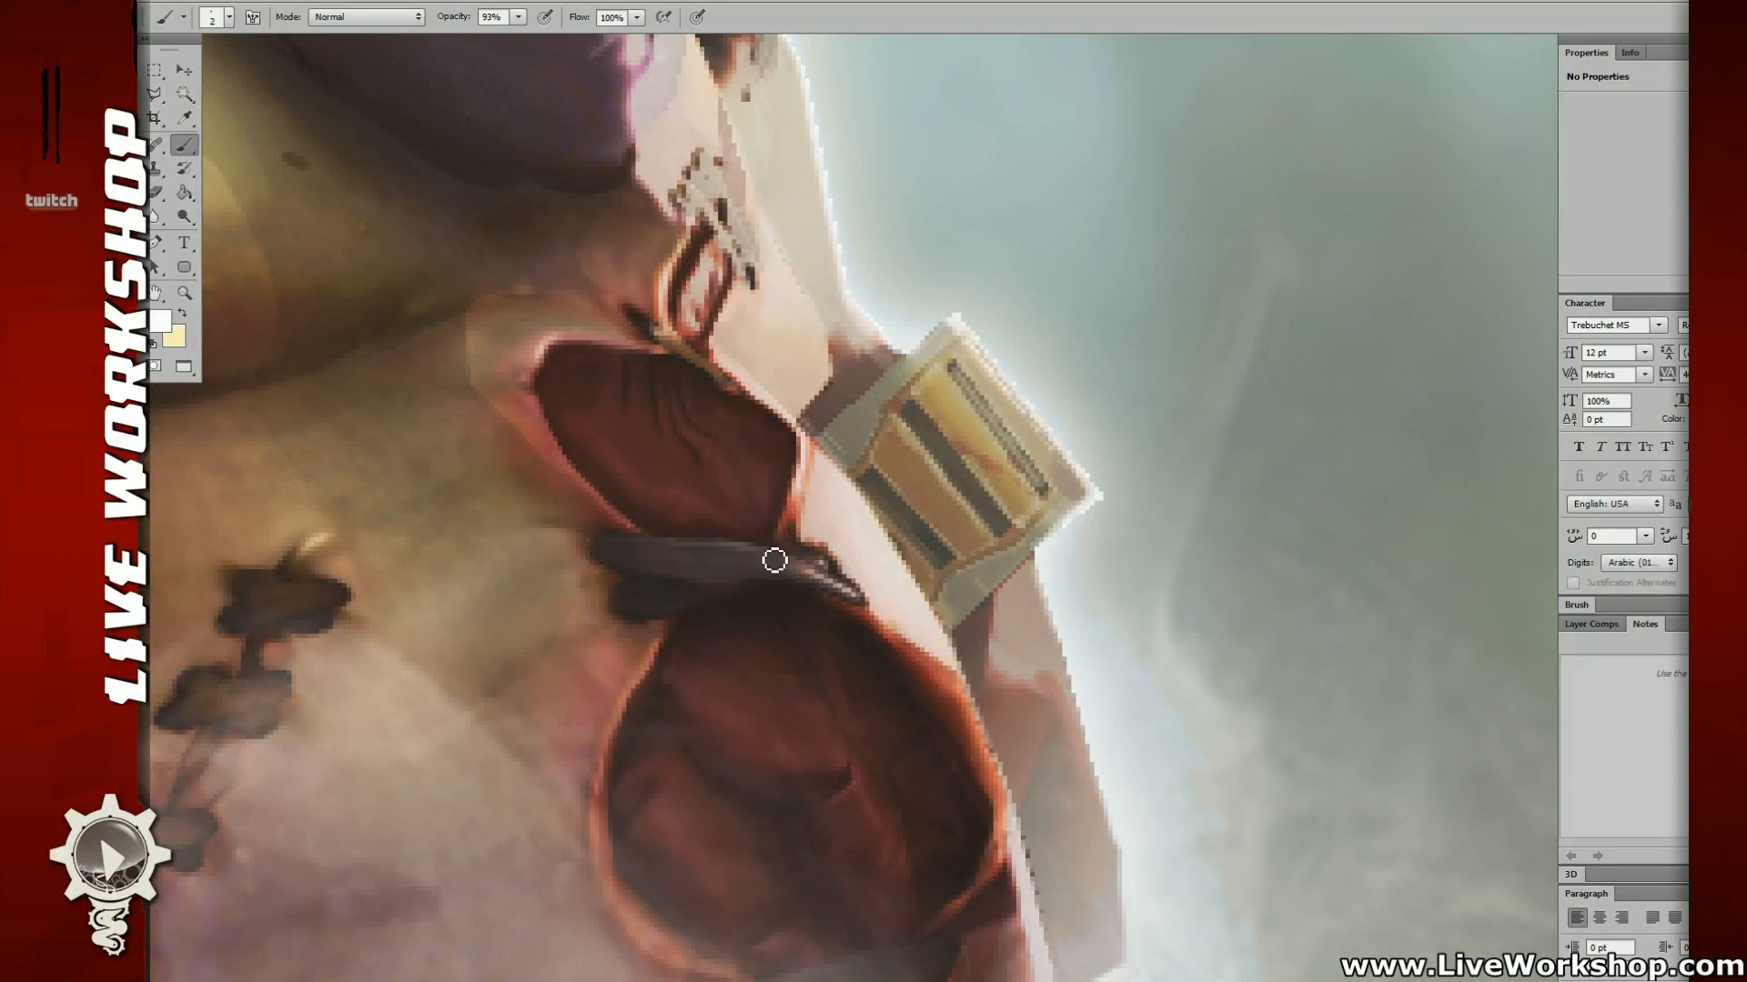
{"action": "mouse_move", "coordinate": [775, 561]}
{"action": "left_mouse_down"}
{"action": "mouse_move", "coordinate": [960, 645]}
{"action": "mouse_move", "coordinate": [976, 696]}
{"action": "mouse_move", "coordinate": [936, 499]}
{"action": "mouse_move", "coordinate": [983, 426]}
{"action": "left_mouse_up"}
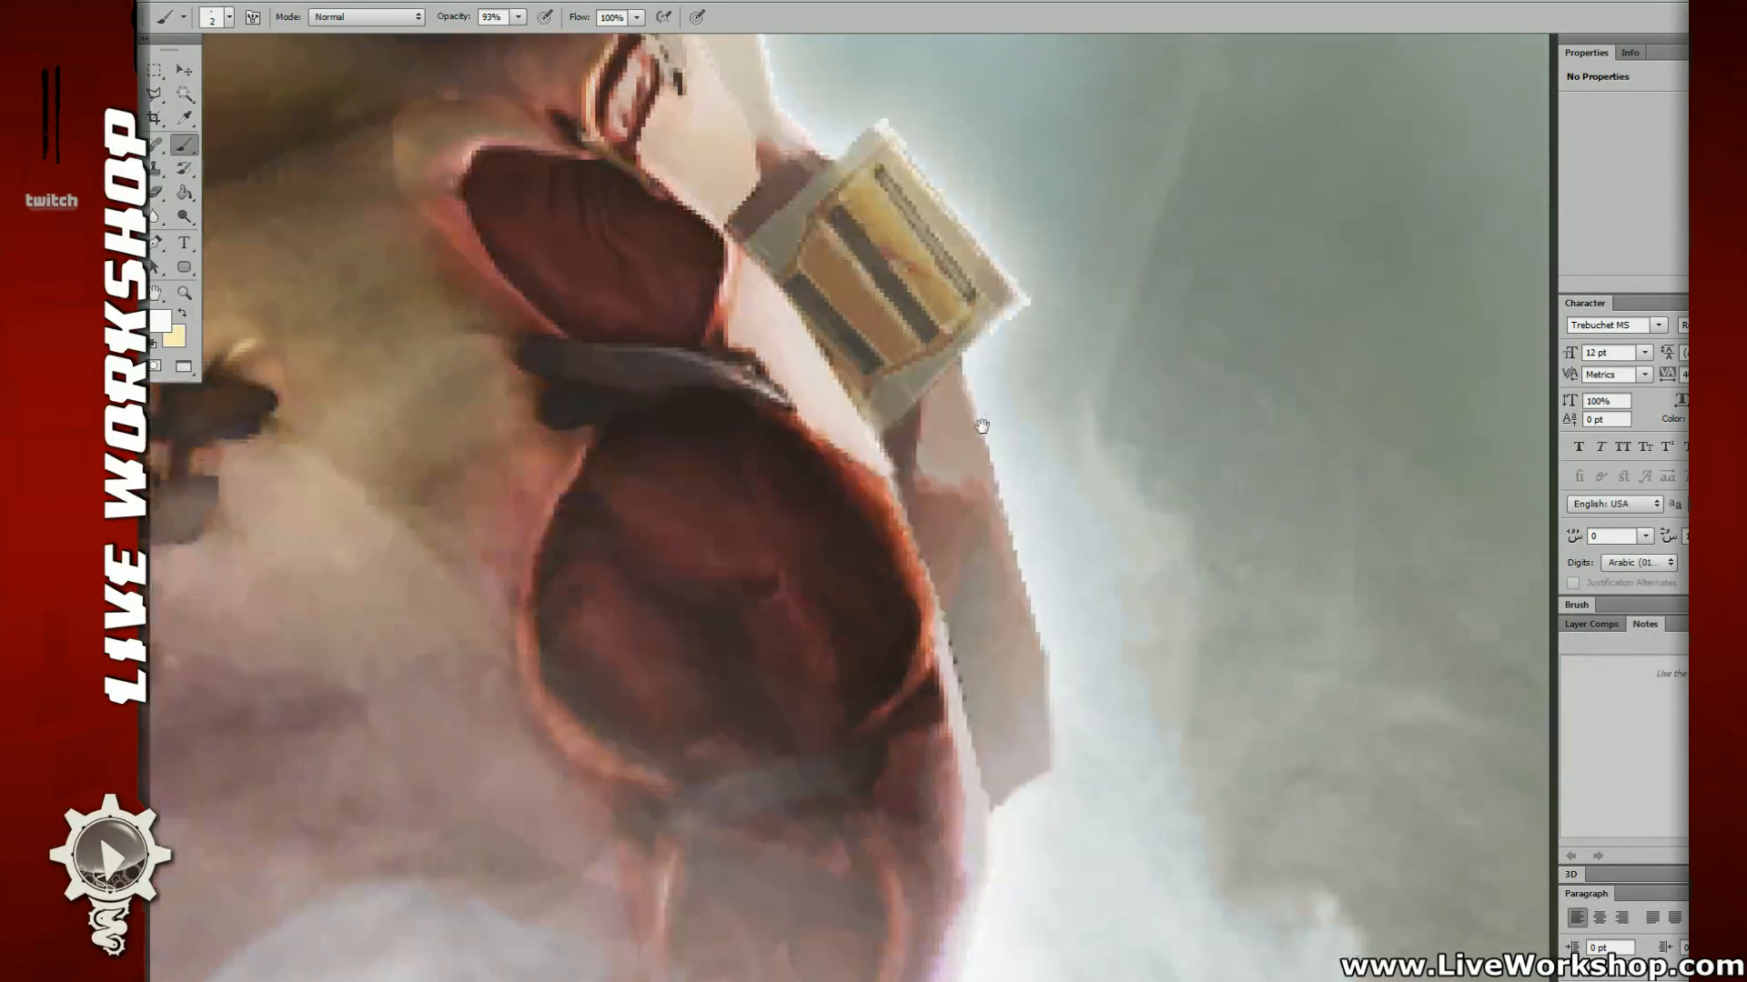
{"action": "left_click_drag", "start_coordinate": [960, 700], "coordinate": [955, 573]}
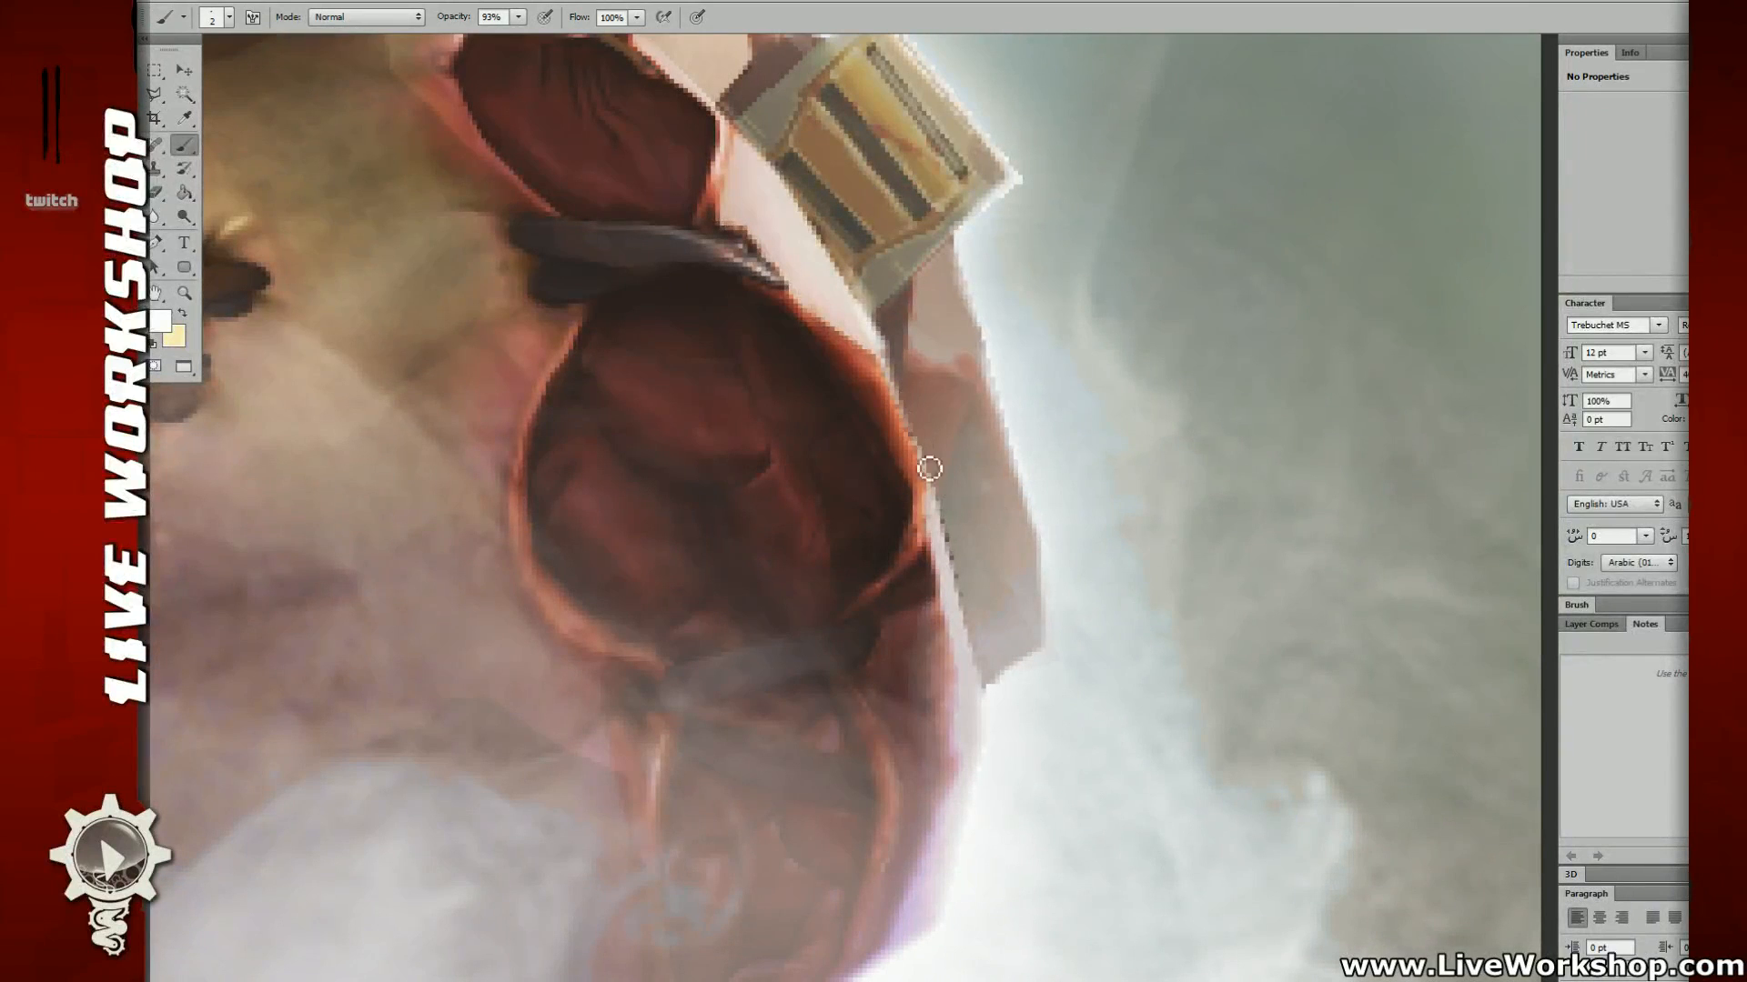
{"action": "left_click_drag", "start_coordinate": [903, 405], "coordinate": [965, 630]}
{"action": "left_click_drag", "start_coordinate": [952, 561], "coordinate": [971, 644]}
Step: Continue the near-white rim down the belly's outer edge below the wound toward the waist
{"action": "left_click_drag", "start_coordinate": [960, 533], "coordinate": [1016, 464]}
{"action": "left_click_drag", "start_coordinate": [1001, 498], "coordinate": [1018, 534]}
{"action": "mouse_move", "coordinate": [1004, 469]}
{"action": "left_mouse_down"}
{"action": "mouse_move", "coordinate": [1033, 608]}
{"action": "mouse_move", "coordinate": [1025, 728]}
{"action": "mouse_move", "coordinate": [1052, 497]}
{"action": "left_mouse_up"}
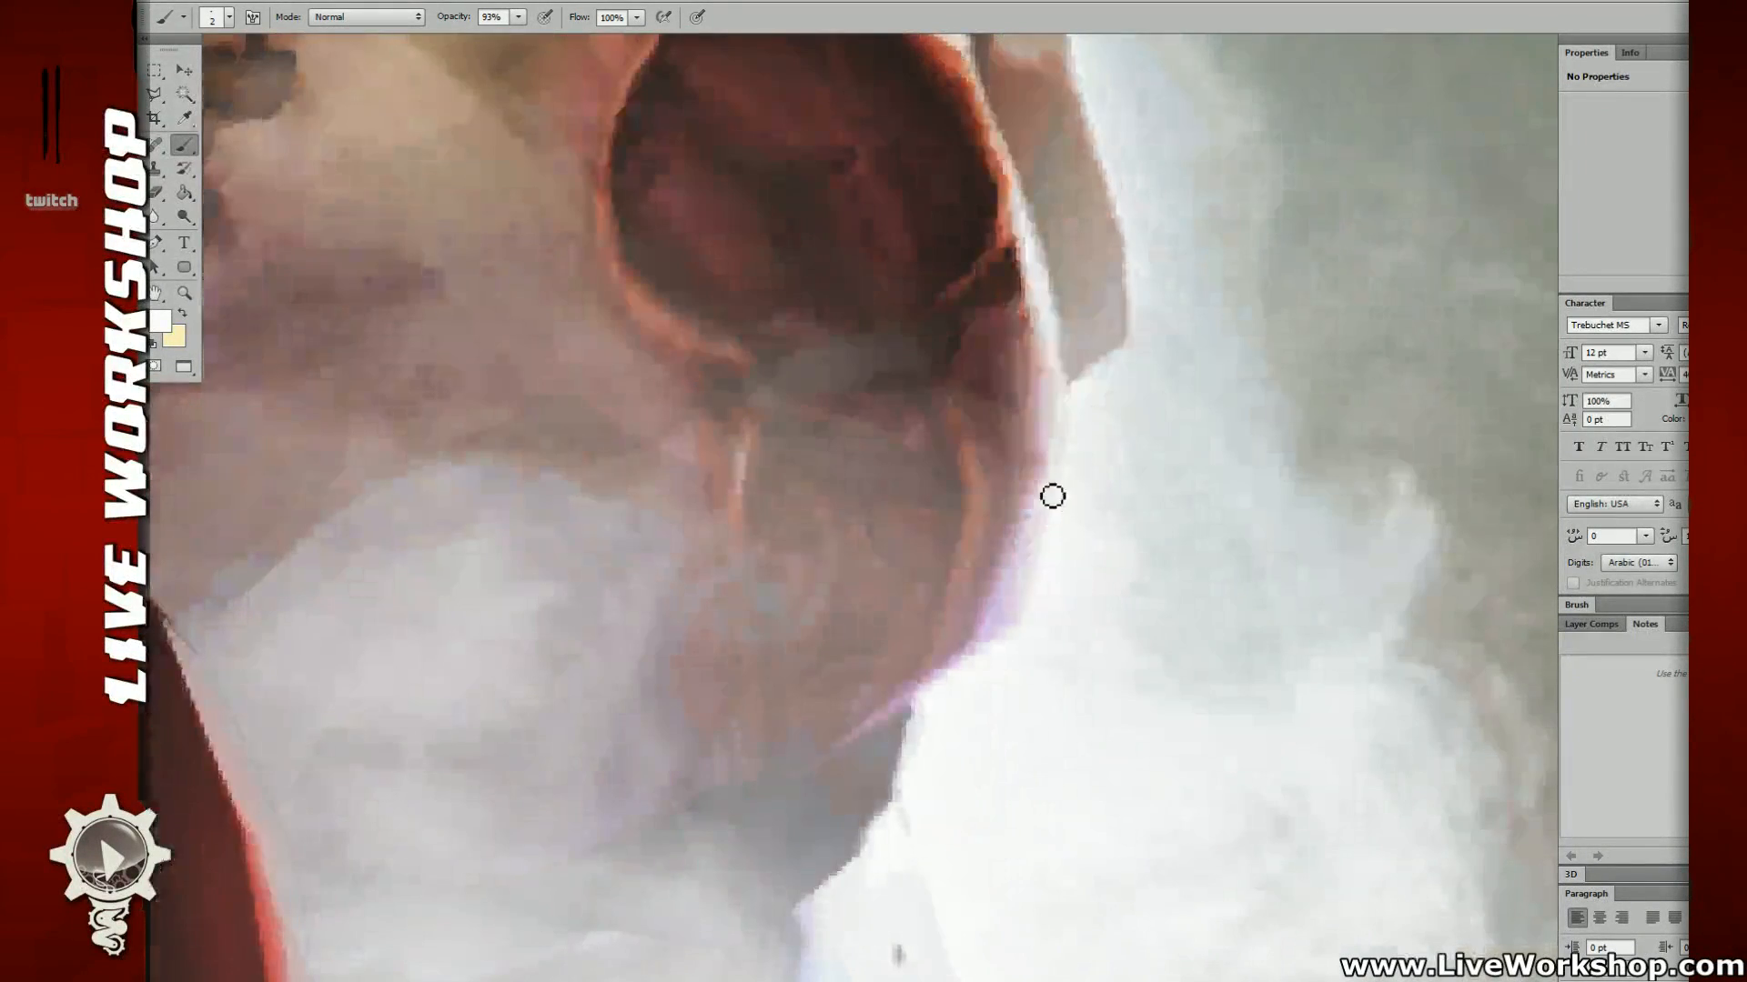
{"action": "mouse_move", "coordinate": [962, 699]}
{"action": "left_mouse_down"}
{"action": "mouse_move", "coordinate": [999, 658]}
{"action": "mouse_move", "coordinate": [996, 554]}
{"action": "mouse_move", "coordinate": [968, 633]}
{"action": "mouse_move", "coordinate": [992, 502]}
{"action": "left_mouse_up"}
{"action": "left_click_drag", "start_coordinate": [1037, 673], "coordinate": [966, 498]}
{"action": "left_click_drag", "start_coordinate": [977, 614], "coordinate": [954, 575]}
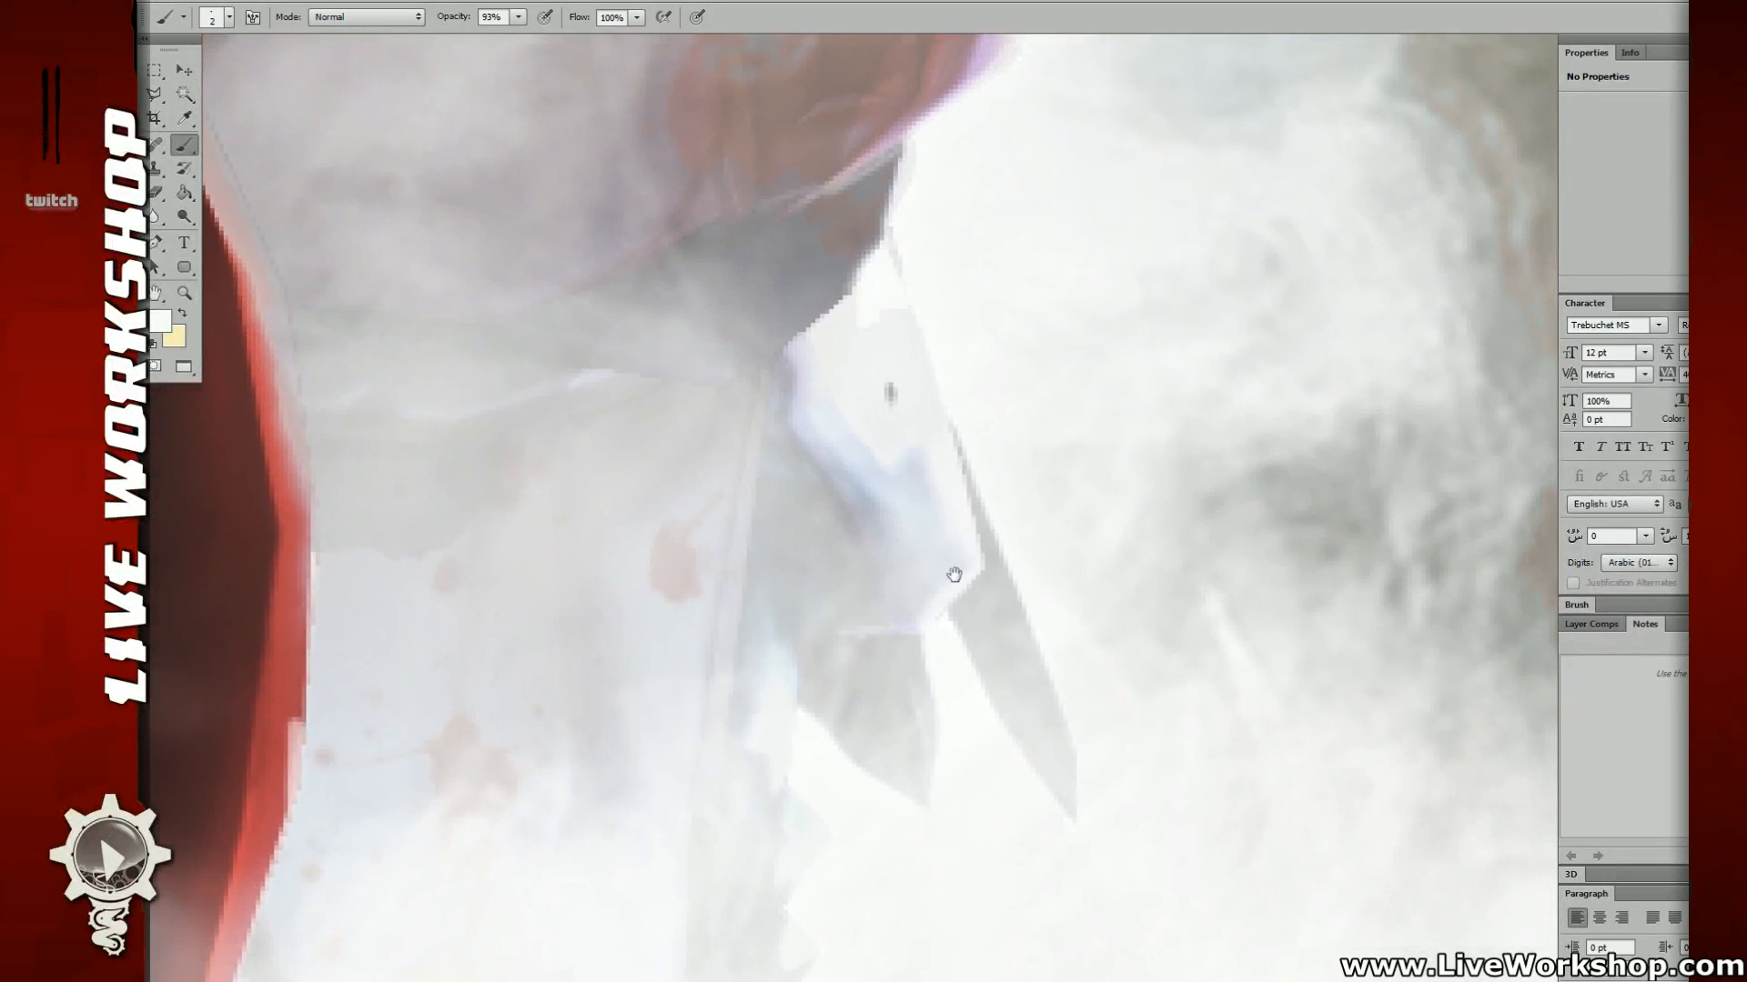
Step: Paint a light rim down the outer edge of the hook's long curve, beside its red side
{"action": "left_click_drag", "start_coordinate": [750, 389], "coordinate": [1076, 506]}
{"action": "key", "text": "ctrl+minus"}
{"action": "key", "text": "ctrl+minus"}
{"action": "key", "text": "ctrl+minus"}
{"action": "key", "text": "ctrl+plus"}
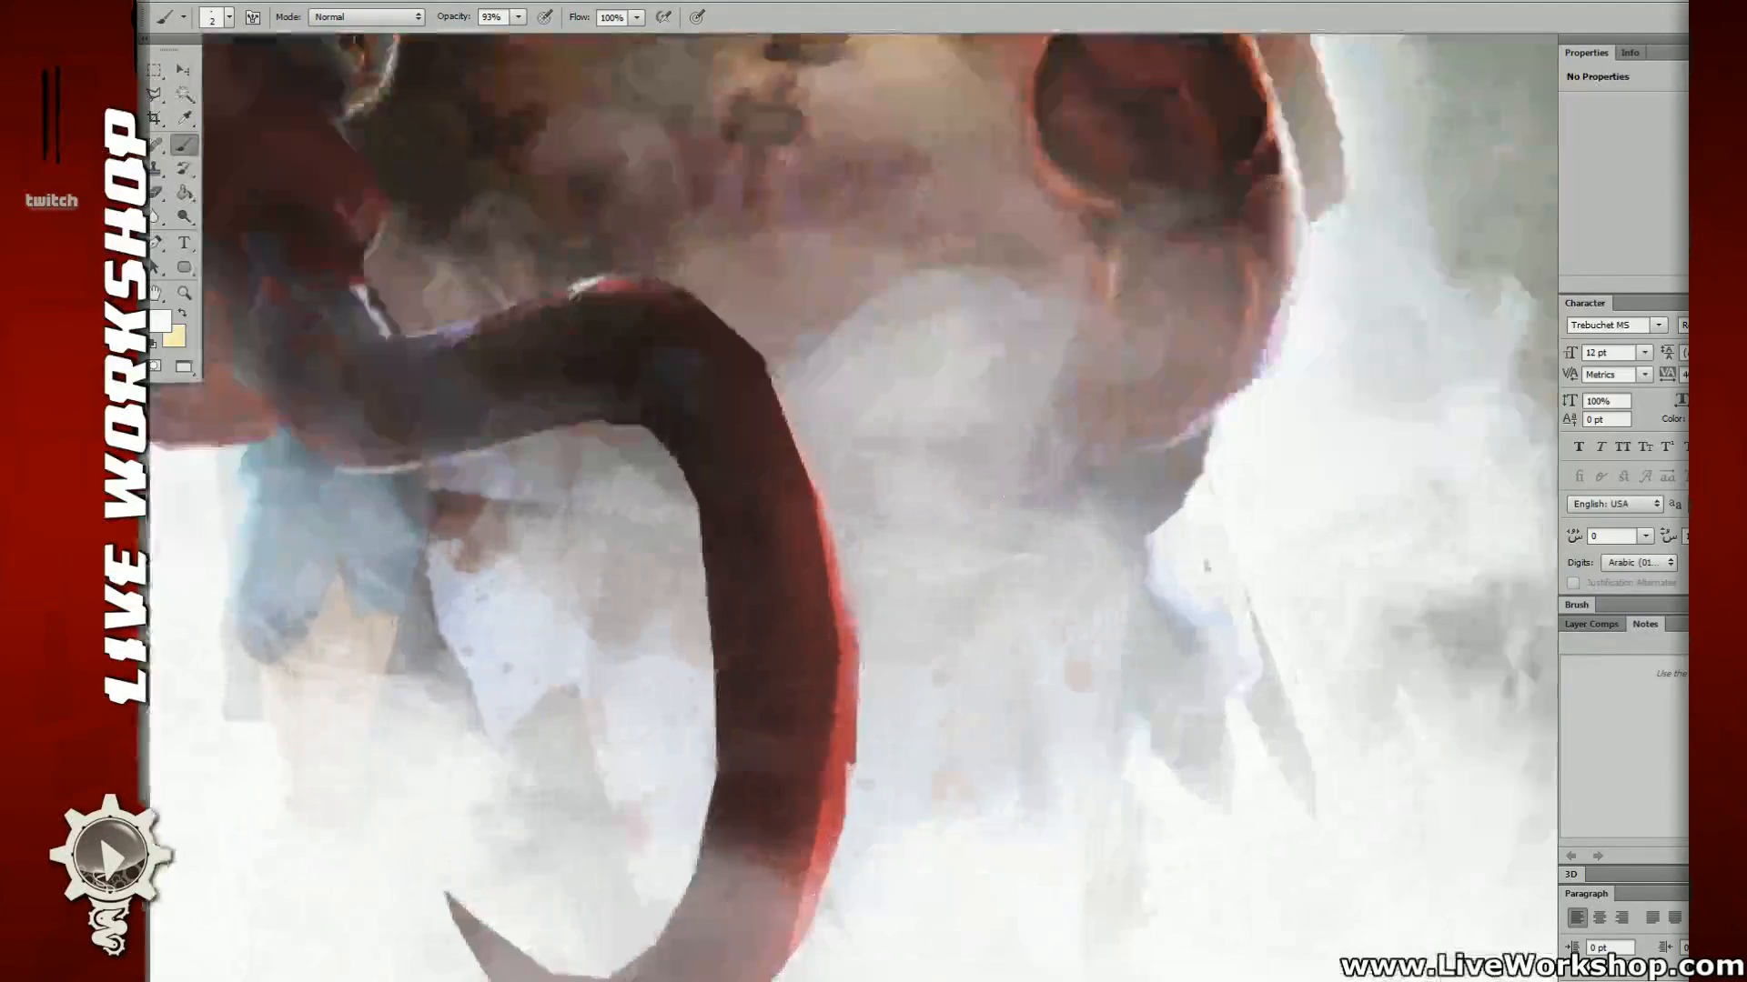
{"action": "key", "text": "ctrl+plus"}
{"action": "mouse_move", "coordinate": [656, 251]}
{"action": "left_mouse_down"}
{"action": "mouse_move", "coordinate": [835, 394]}
{"action": "mouse_move", "coordinate": [900, 498]}
{"action": "left_mouse_up"}
{"action": "left_click_drag", "start_coordinate": [896, 462], "coordinate": [833, 290]}
{"action": "left_click_drag", "start_coordinate": [882, 392], "coordinate": [912, 562]}
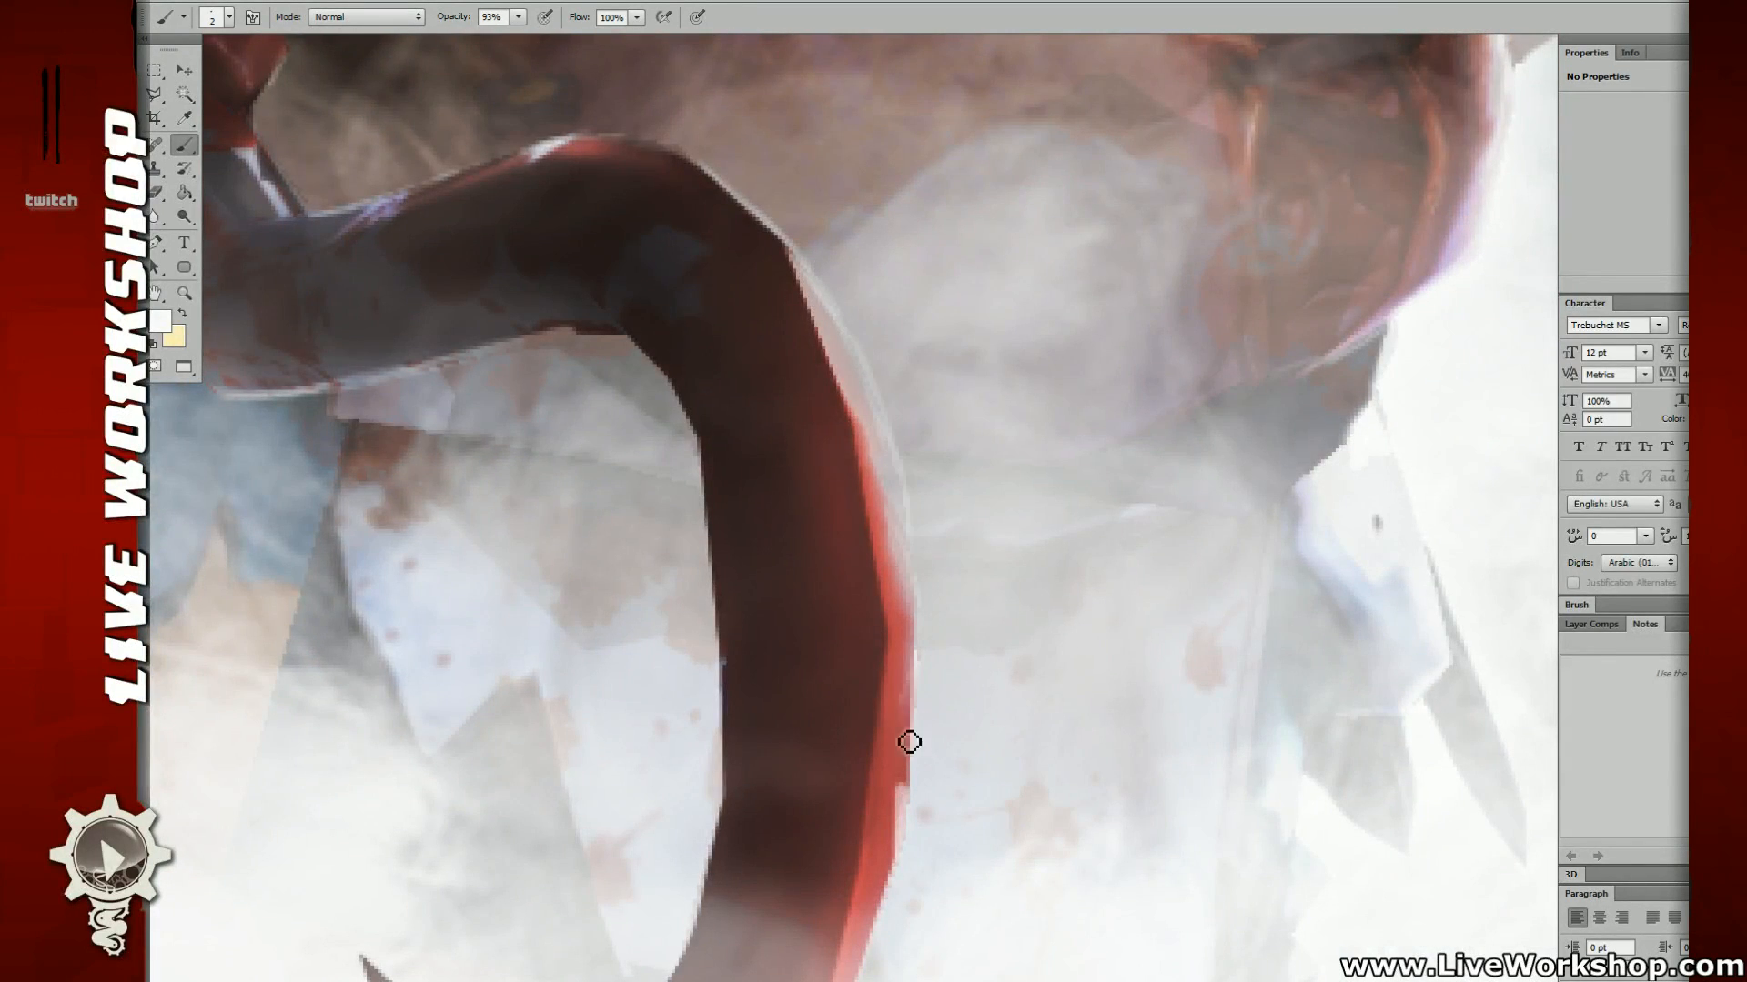
{"action": "left_click_drag", "start_coordinate": [820, 288], "coordinate": [945, 511]}
{"action": "left_click_drag", "start_coordinate": [852, 455], "coordinate": [948, 482]}
Step: Extend the thin light edge over the top of the hook's bend to join its outer rim
{"action": "mouse_move", "coordinate": [639, 450]}
{"action": "left_mouse_down"}
{"action": "mouse_move", "coordinate": [868, 394]}
{"action": "mouse_move", "coordinate": [951, 448]}
{"action": "left_mouse_up"}
{"action": "key", "text": "ctrl+z"}
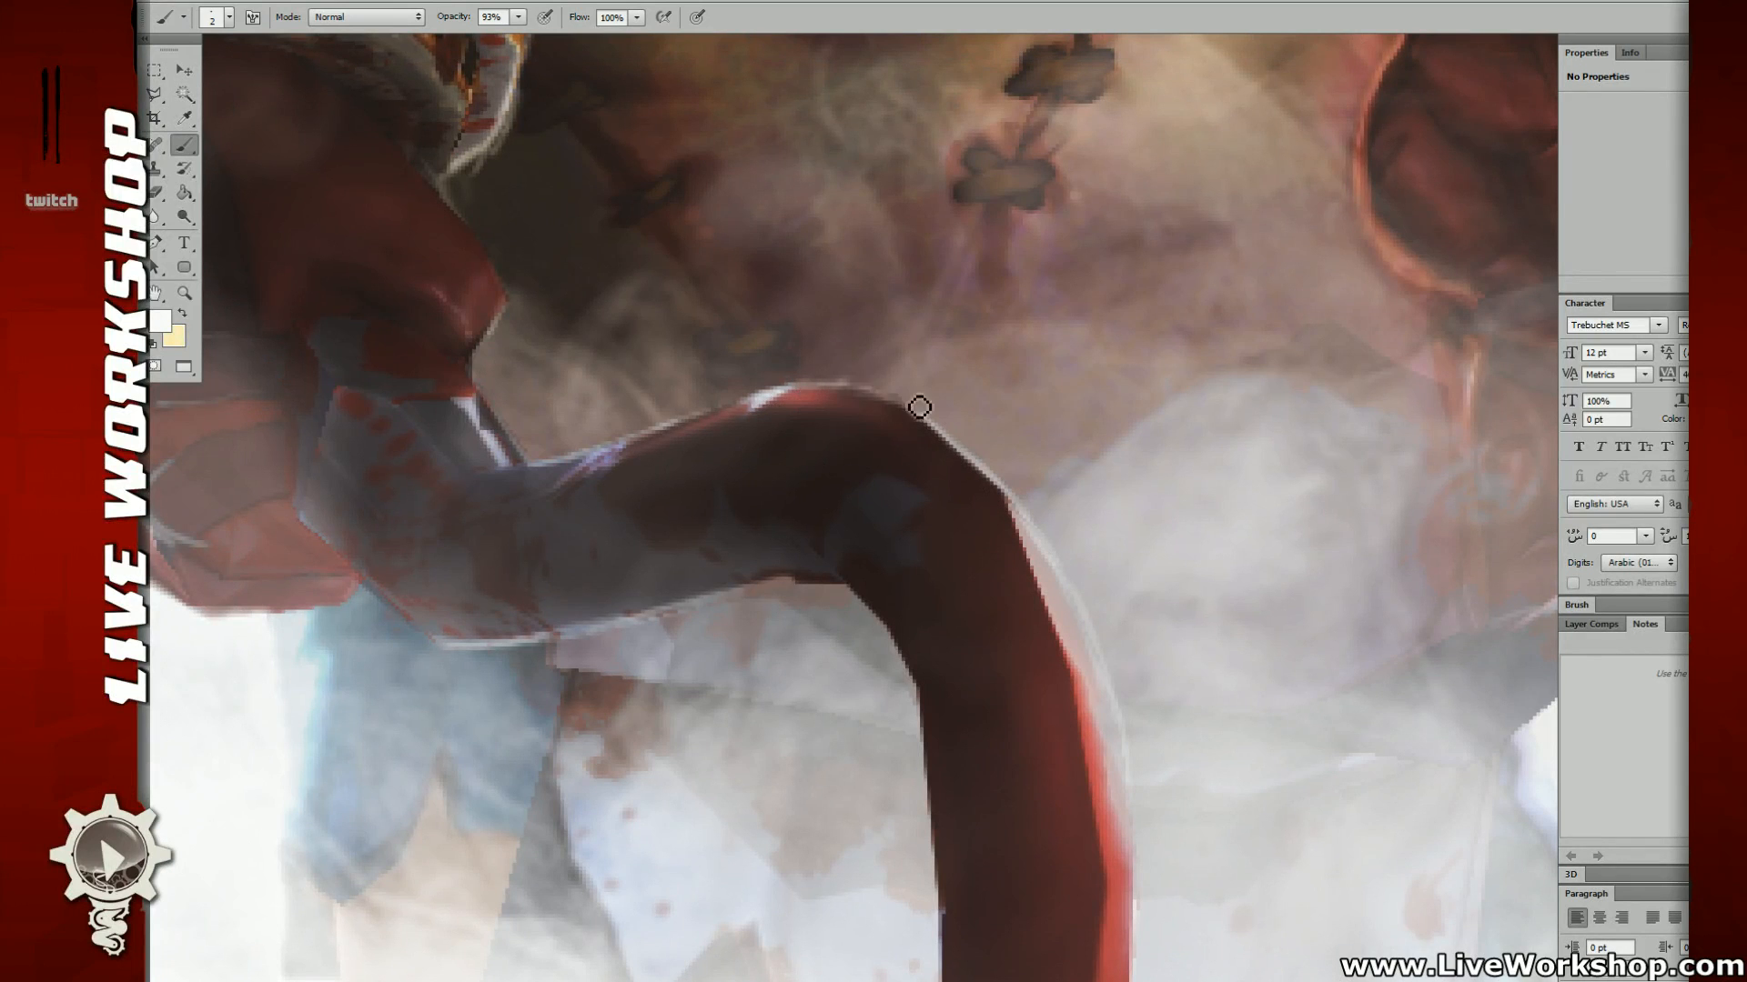
{"action": "left_click_drag", "start_coordinate": [856, 391], "coordinate": [982, 472]}
{"action": "left_click_drag", "start_coordinate": [923, 412], "coordinate": [954, 458]}
Step: Outline the hook's inner curve with a thin near-white edge, from the upper bend down to the pointed tip
{"action": "left_click_drag", "start_coordinate": [967, 519], "coordinate": [849, 214]}
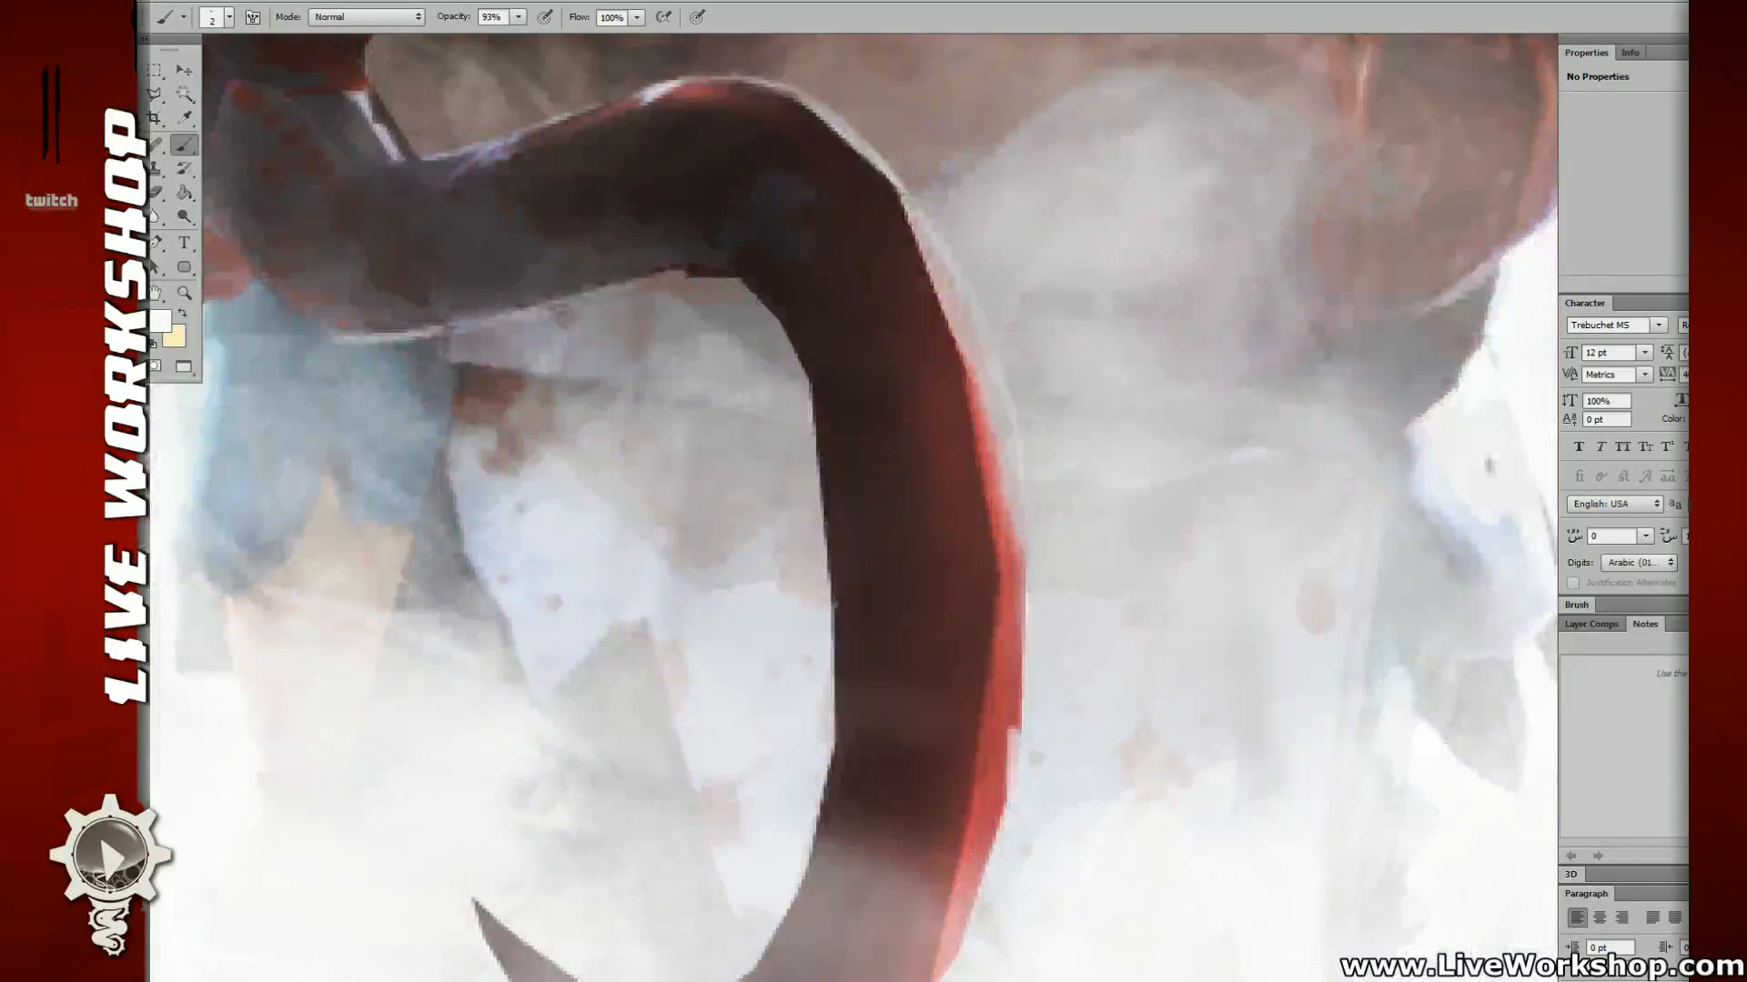
{"action": "left_click_drag", "start_coordinate": [727, 280], "coordinate": [810, 367]}
{"action": "key", "text": "ctrl+z"}
{"action": "left_click_drag", "start_coordinate": [724, 278], "coordinate": [813, 367]}
{"action": "key", "text": "ctrl+z"}
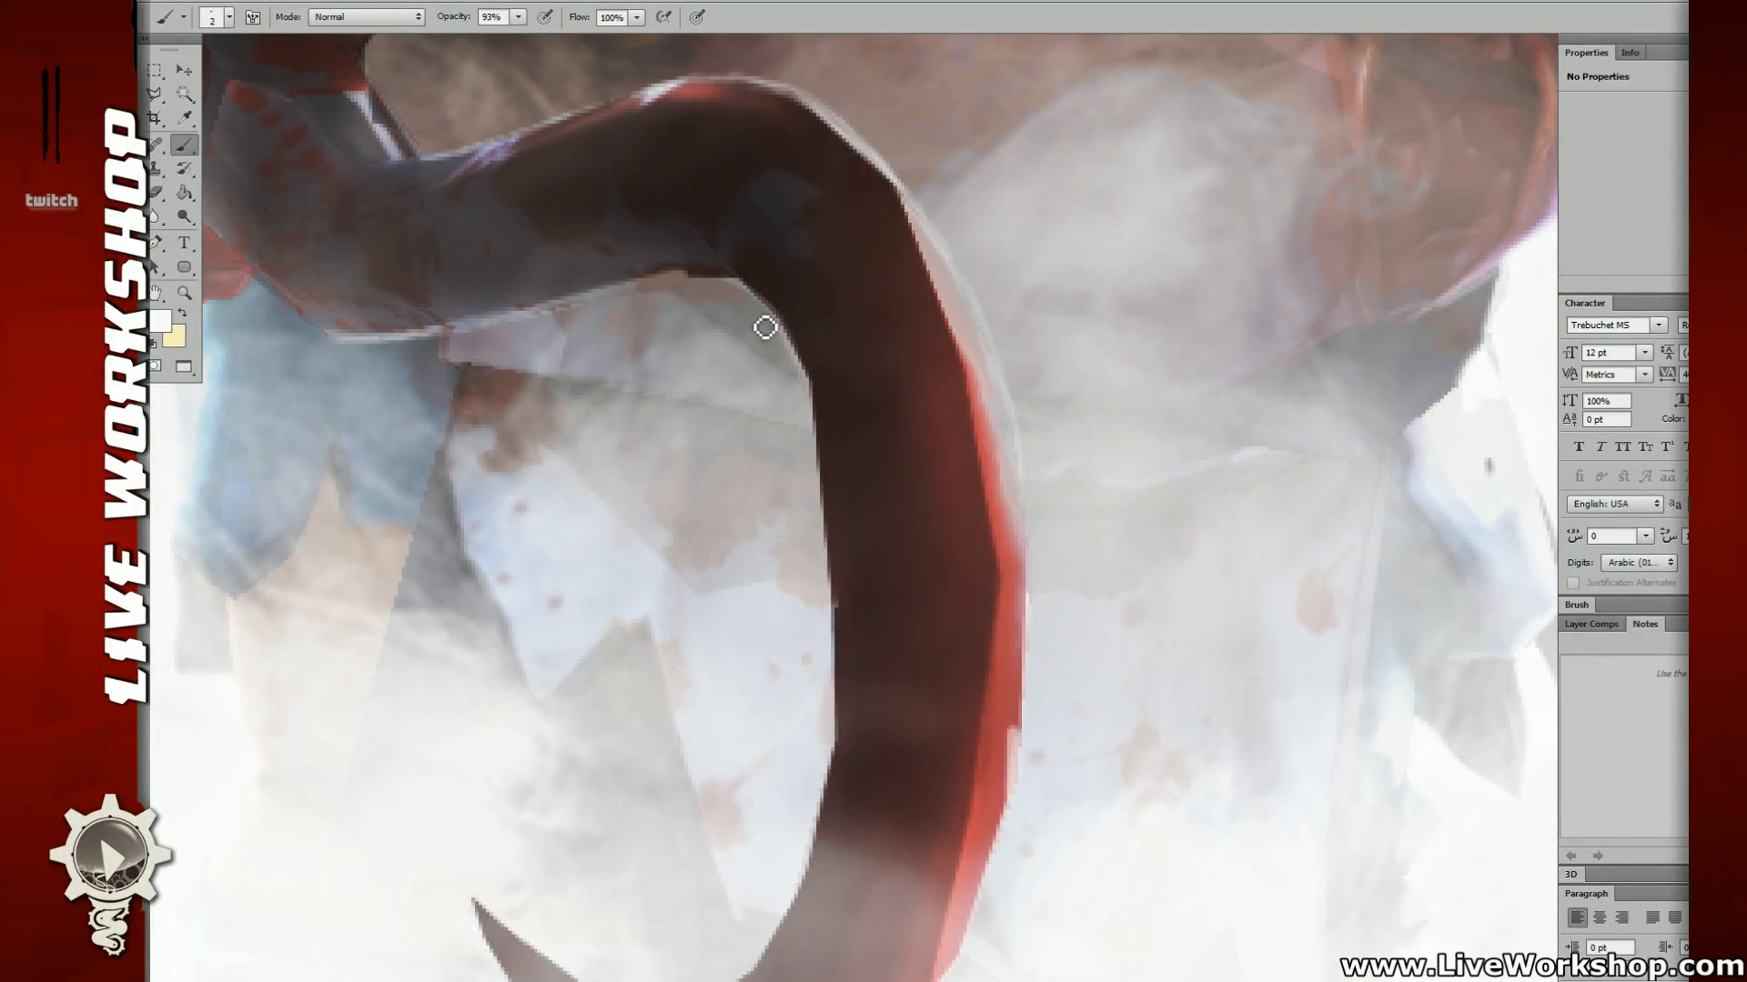
{"action": "scroll", "coordinate": [764, 324], "scroll_direction": "down", "scroll_amount": 3}
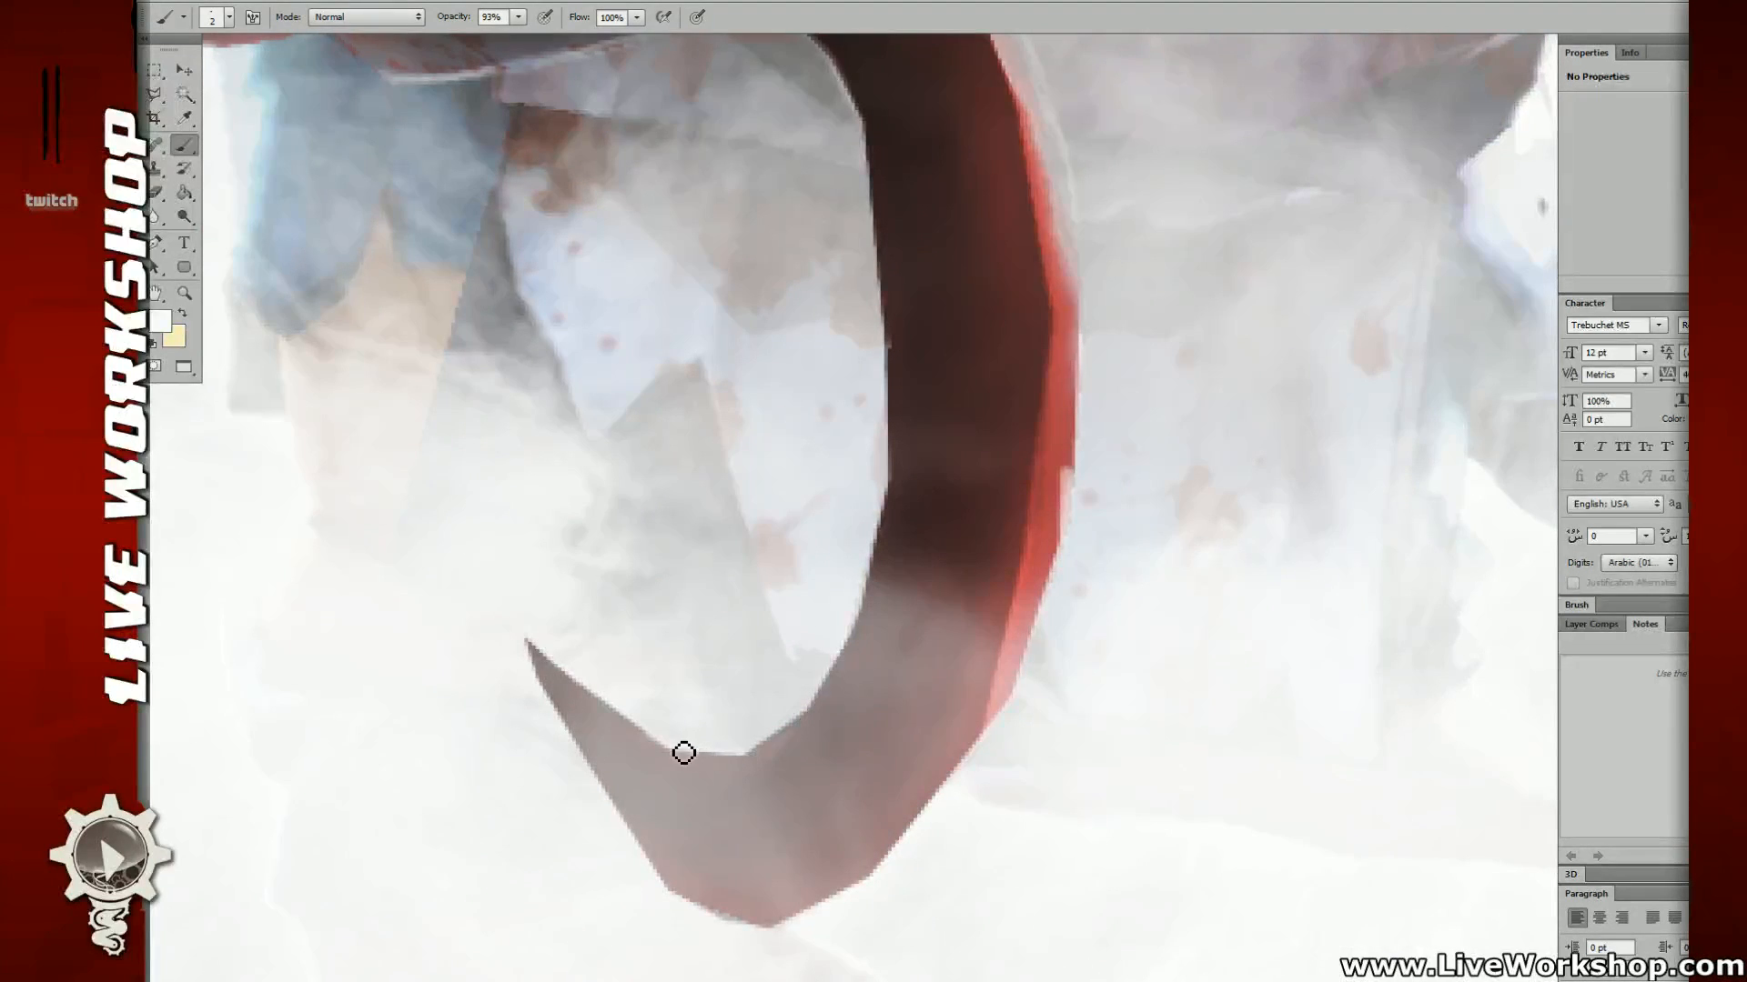
{"action": "mouse_move", "coordinate": [683, 752]}
{"action": "left_mouse_down"}
{"action": "mouse_move", "coordinate": [786, 729]}
{"action": "mouse_move", "coordinate": [846, 658]}
{"action": "left_mouse_up"}
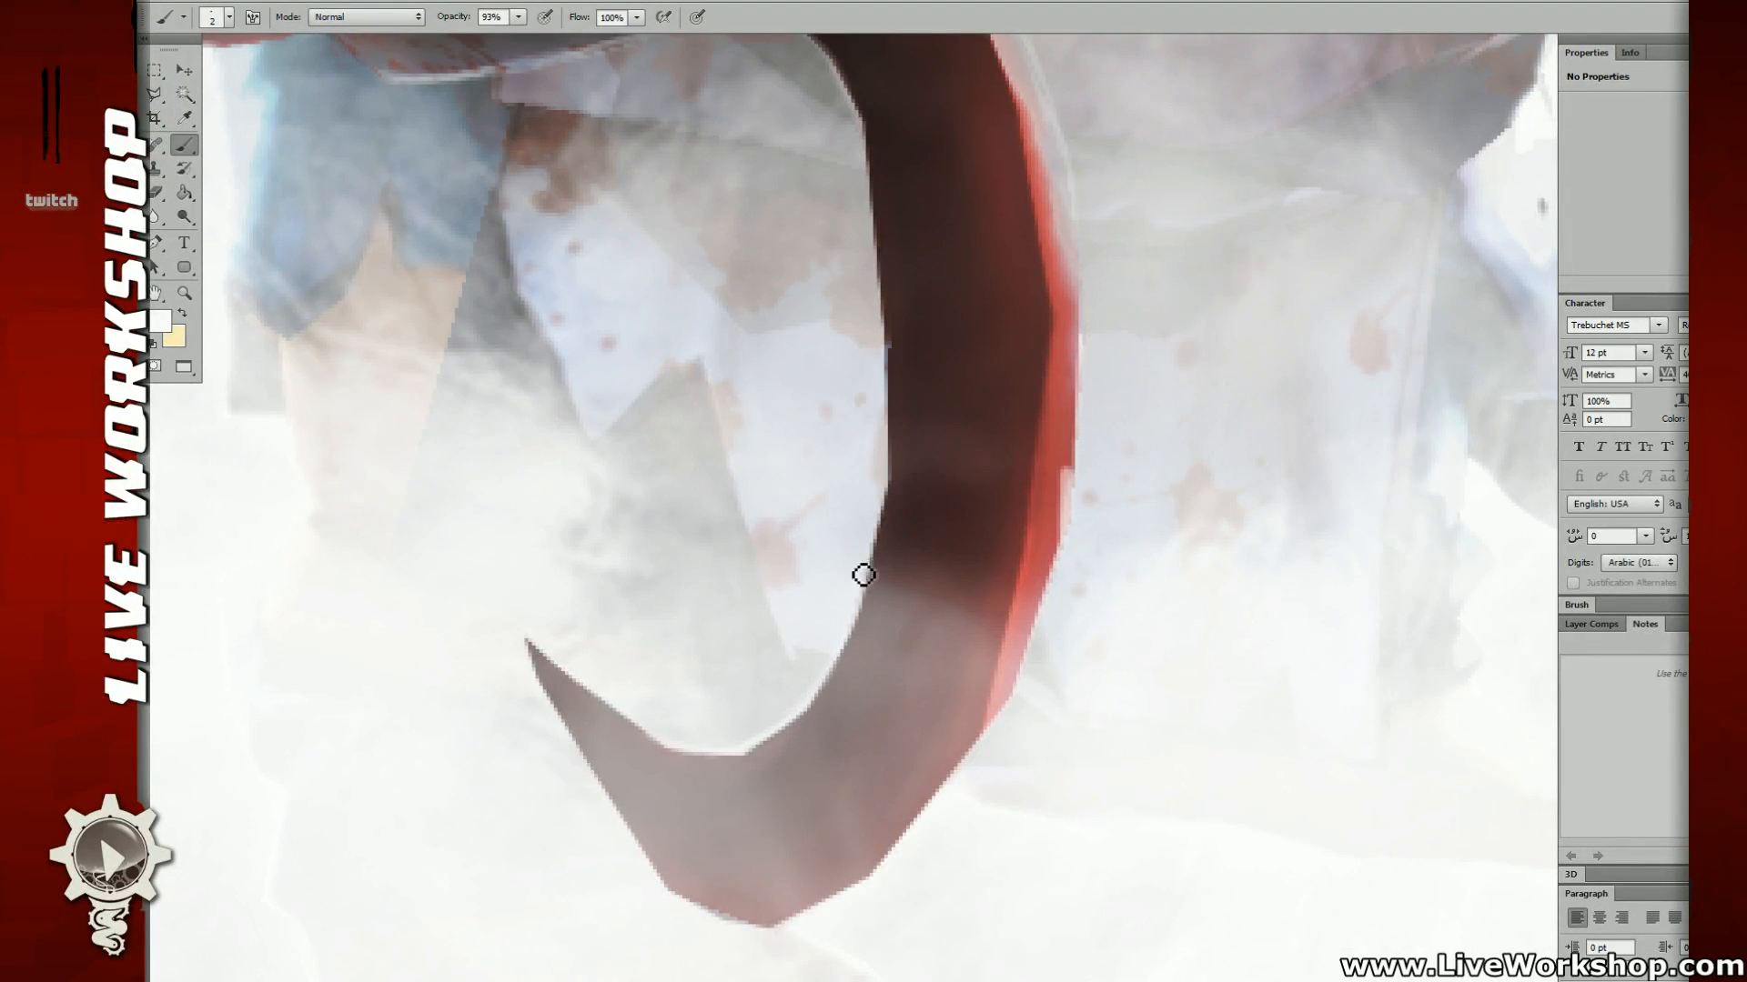
{"action": "left_click_drag", "start_coordinate": [617, 710], "coordinate": [670, 744]}
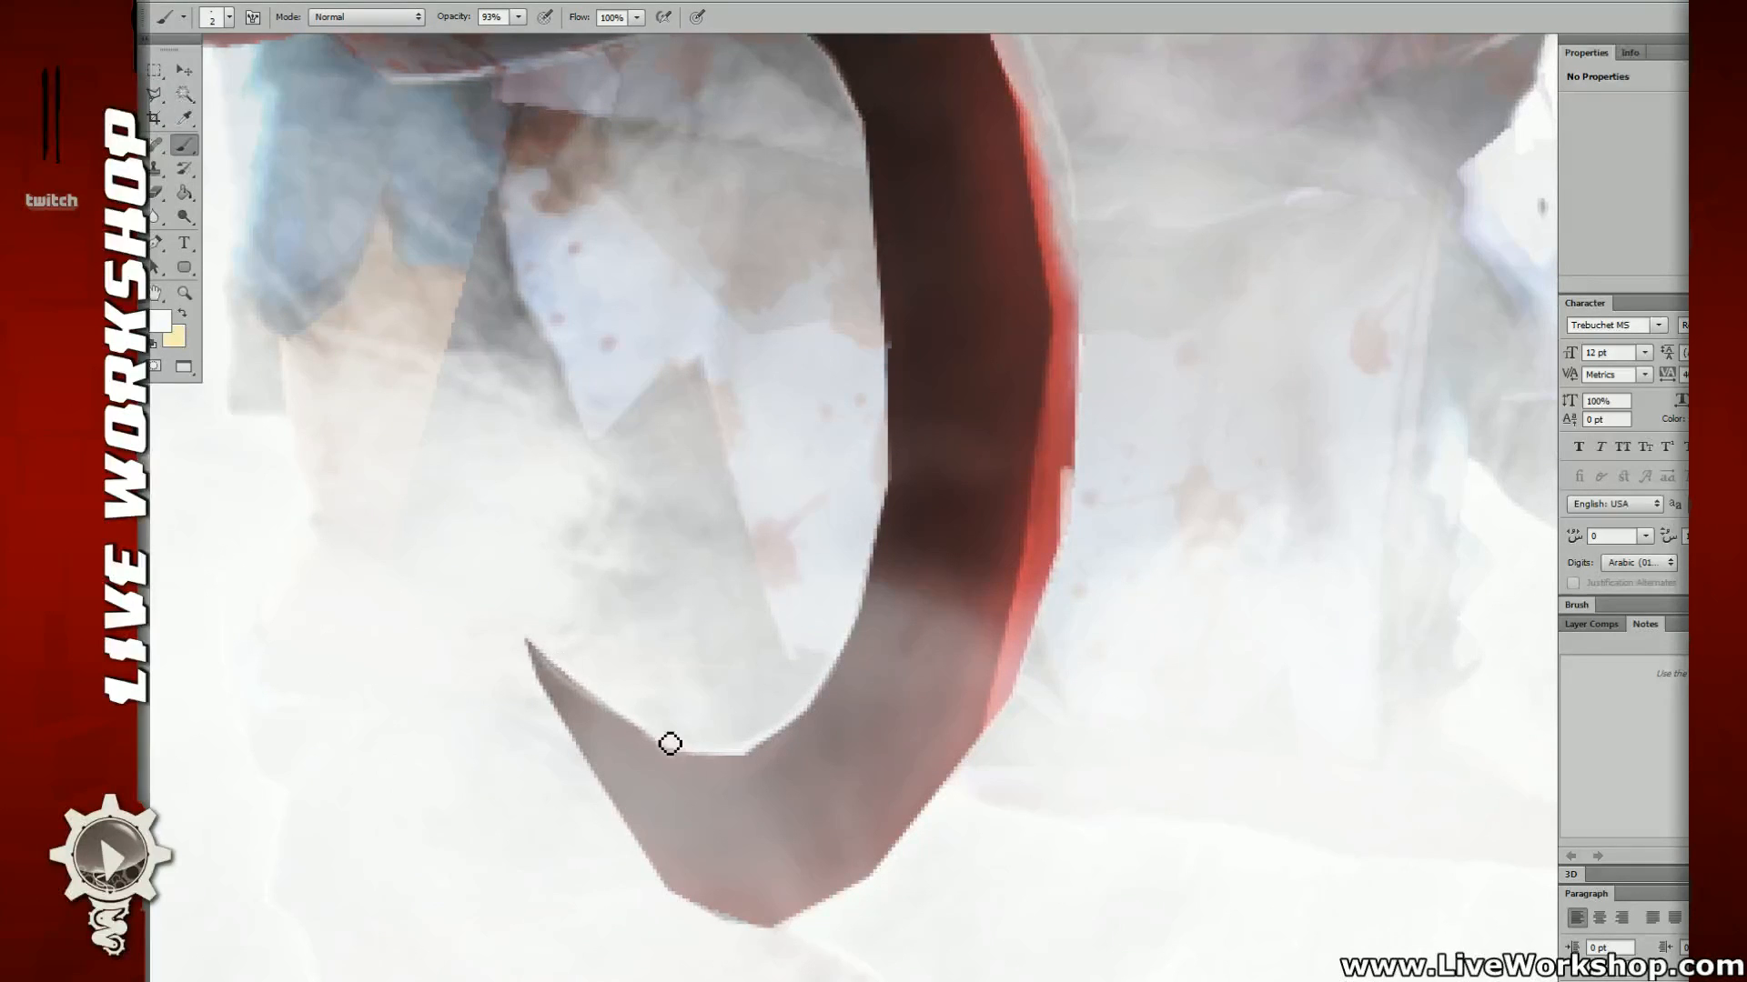
{"action": "left_click_drag", "start_coordinate": [560, 662], "coordinate": [674, 744]}
{"action": "mouse_move", "coordinate": [558, 665]}
{"action": "left_mouse_down"}
{"action": "mouse_move", "coordinate": [604, 714]}
{"action": "mouse_move", "coordinate": [537, 647]}
{"action": "mouse_move", "coordinate": [565, 704]}
{"action": "left_mouse_up"}
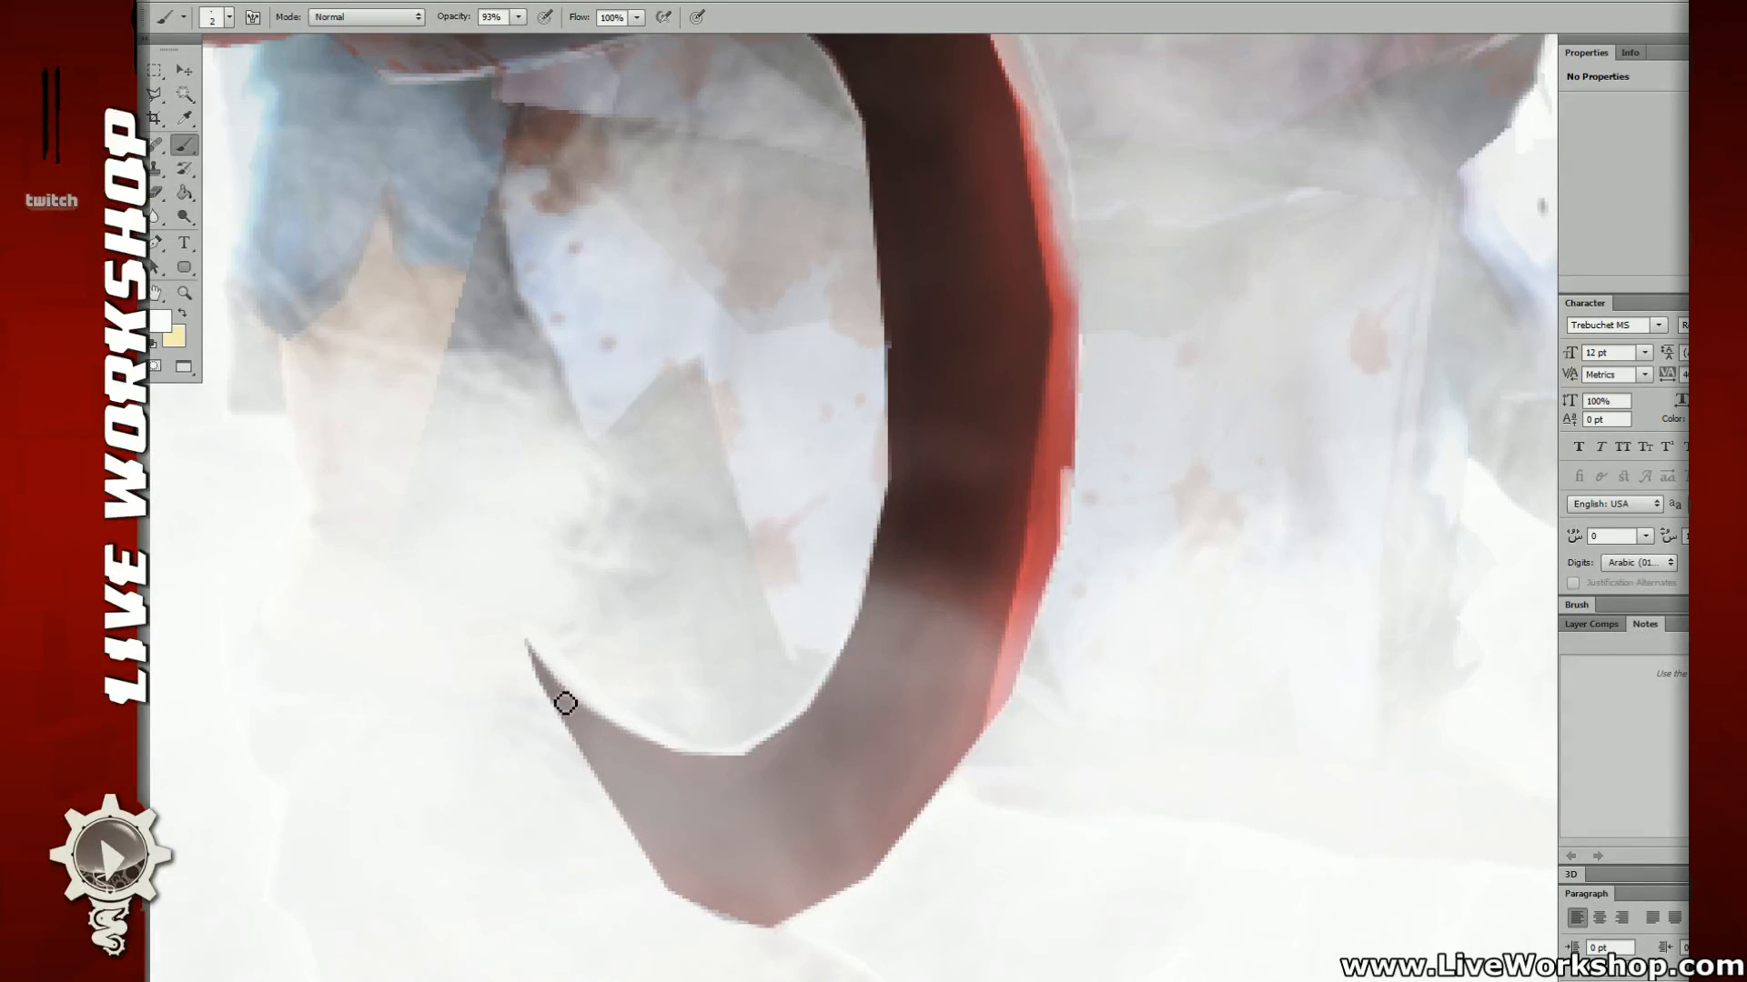
Step: Smooth and brighten the outer edge around the bottom of the hook and up its red side with near-white strokes
{"action": "mouse_move", "coordinate": [621, 835]}
{"action": "left_mouse_down"}
{"action": "mouse_move", "coordinate": [725, 928]}
{"action": "mouse_move", "coordinate": [674, 893]}
{"action": "mouse_move", "coordinate": [822, 940]}
{"action": "mouse_move", "coordinate": [793, 938]}
{"action": "mouse_move", "coordinate": [962, 839]}
{"action": "left_mouse_up"}
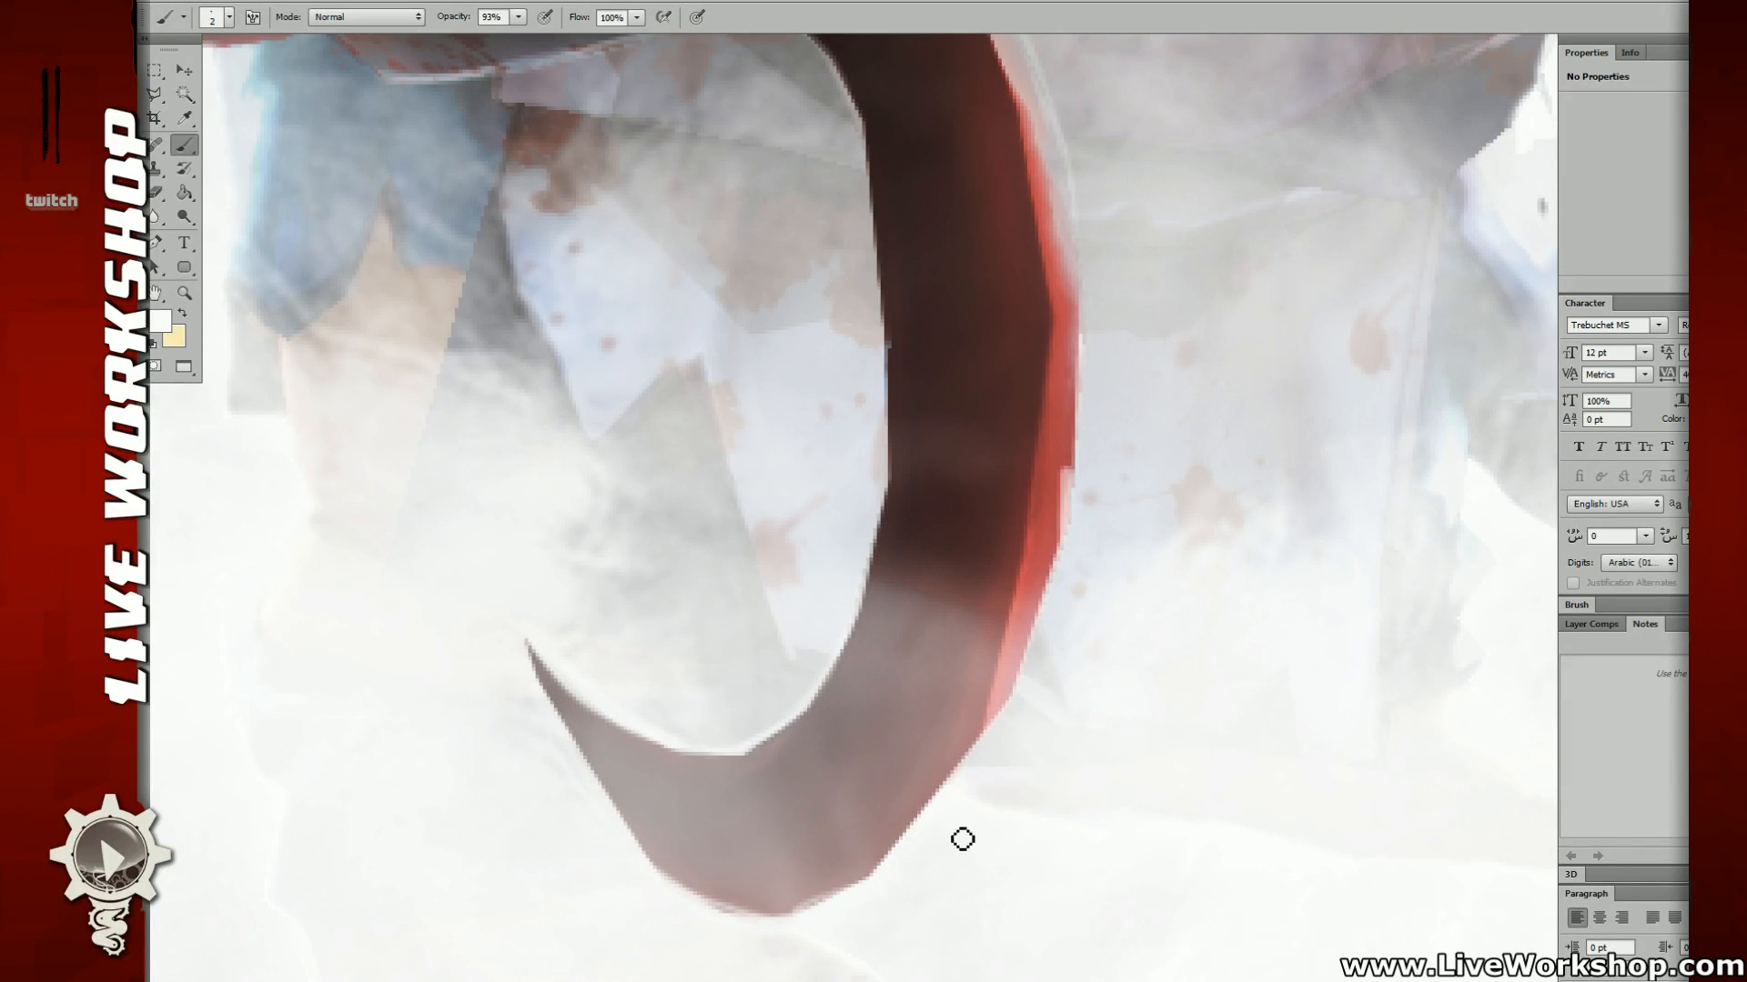
{"action": "left_click_drag", "start_coordinate": [755, 935], "coordinate": [904, 891]}
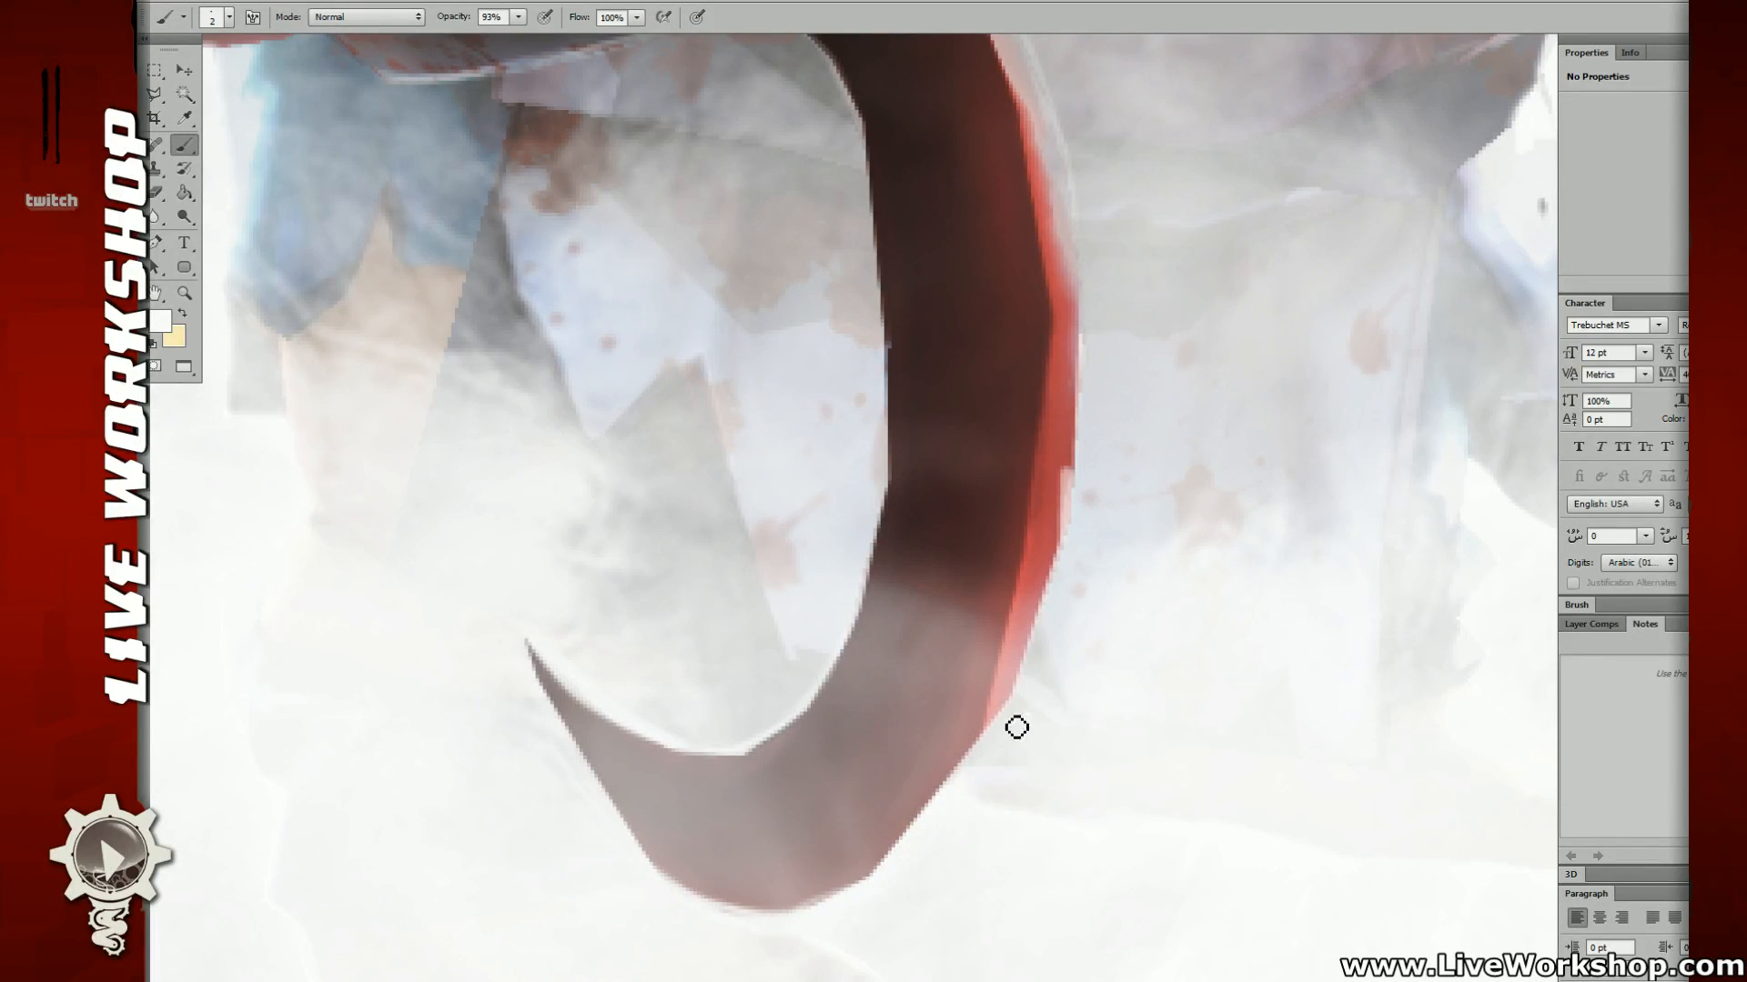
{"action": "left_click_drag", "start_coordinate": [1034, 652], "coordinate": [1007, 700]}
{"action": "left_click_drag", "start_coordinate": [1096, 505], "coordinate": [1069, 565]}
{"action": "left_click_drag", "start_coordinate": [1028, 634], "coordinate": [1009, 723]}
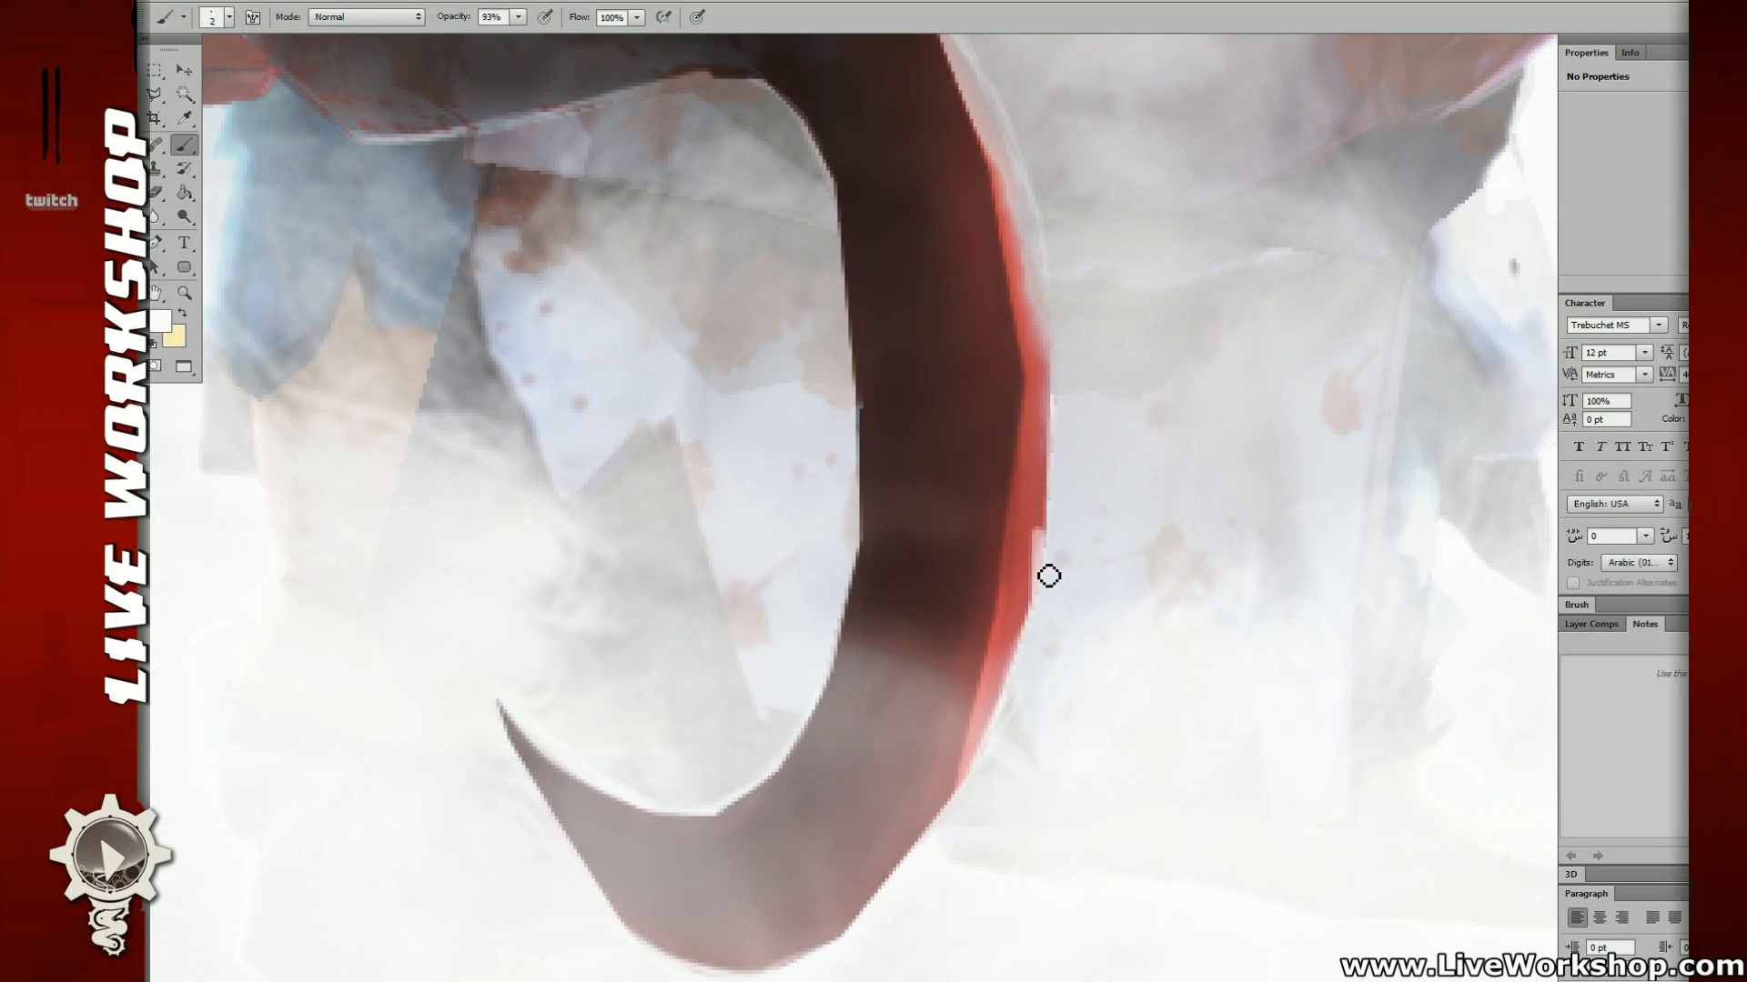
Step: Add a fine light edge to the straight middle section of the hook's inner side
{"action": "left_click_drag", "start_coordinate": [917, 286], "coordinate": [1038, 423]}
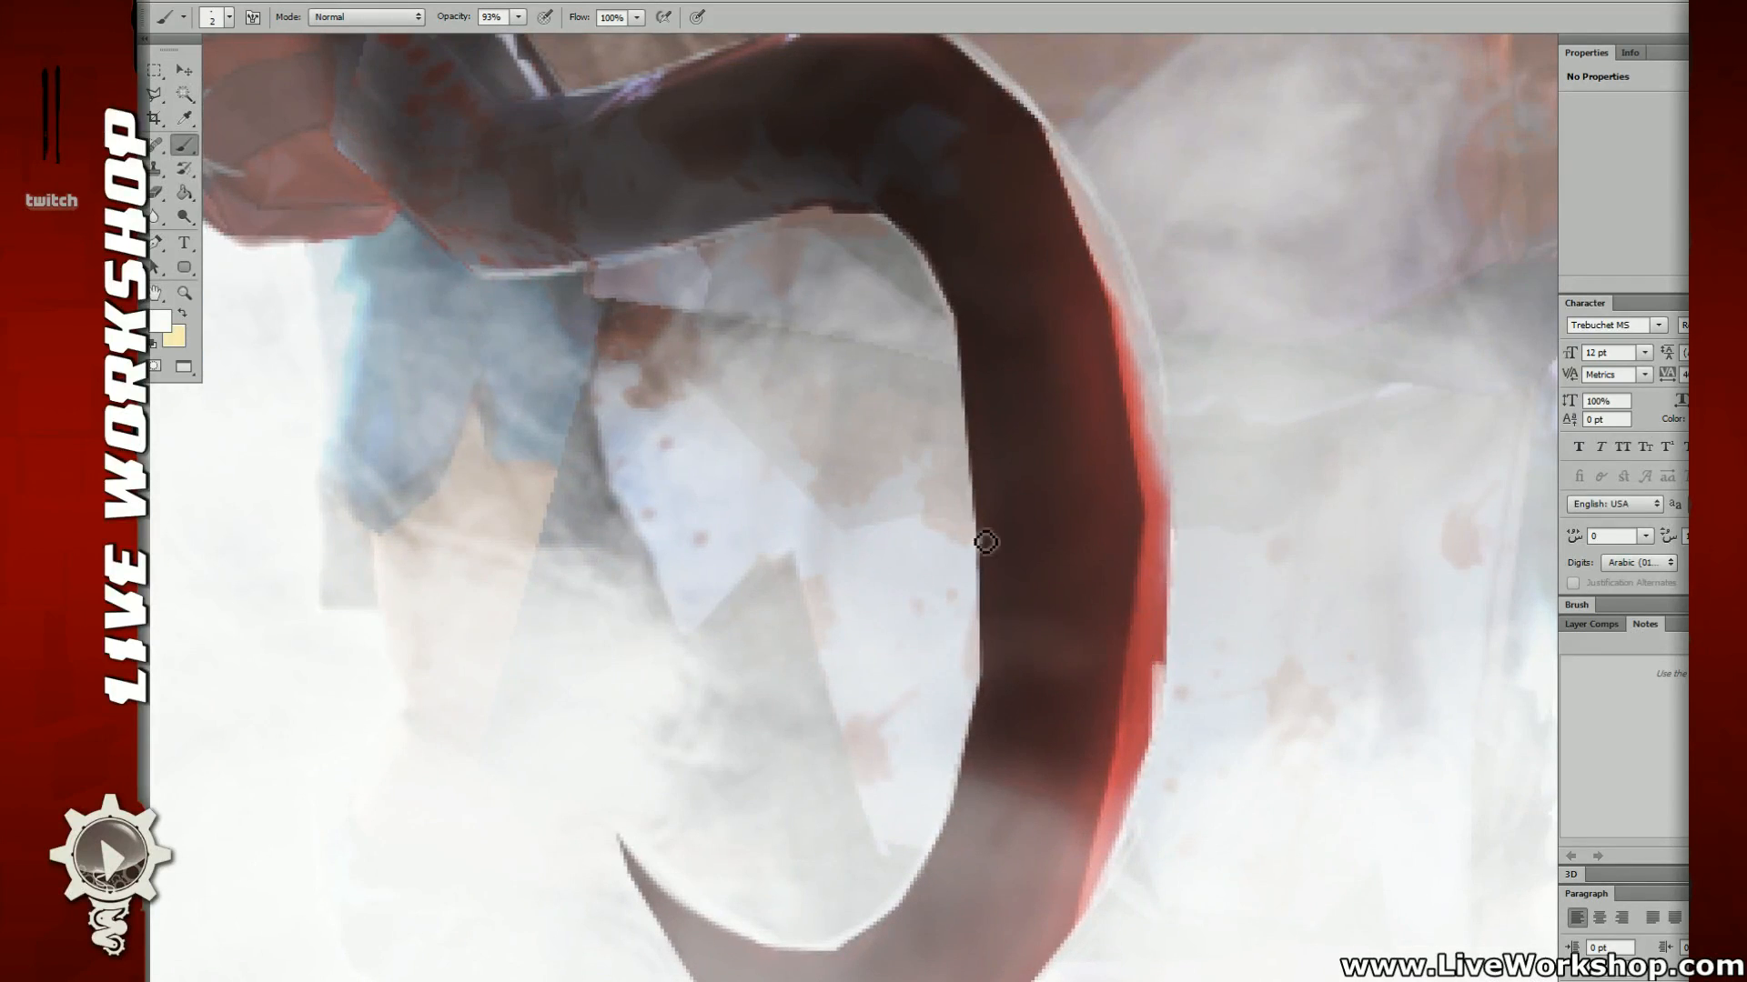
{"action": "left_click_drag", "start_coordinate": [982, 516], "coordinate": [983, 591]}
{"action": "left_click_drag", "start_coordinate": [970, 768], "coordinate": [968, 684]}
Step: Examine the highlights on the arm, chest and head at a wider view
{"action": "scroll", "coordinate": [1019, 559], "scroll_direction": "down", "scroll_amount": 1, "text": "alt"}
{"action": "left_click_drag", "start_coordinate": [1014, 382], "coordinate": [975, 758]}
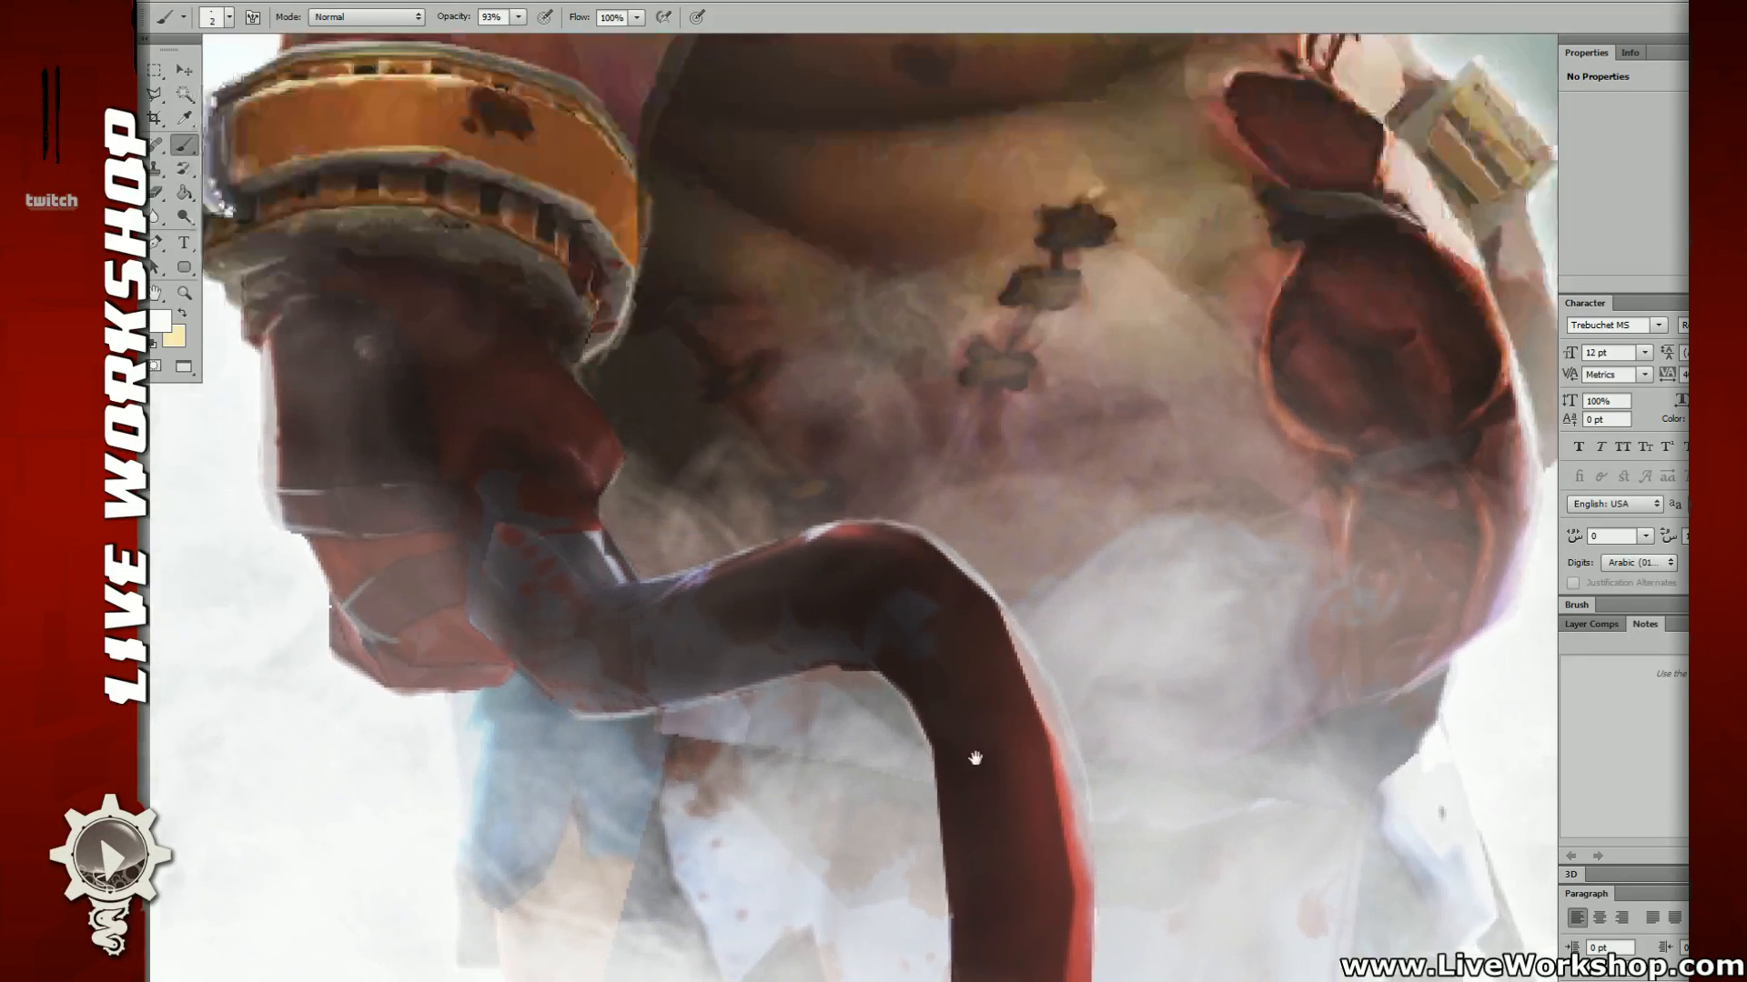
{"action": "scroll", "coordinate": [1019, 628], "scroll_direction": "down", "scroll_amount": 2, "text": "alt"}
{"action": "left_click_drag", "start_coordinate": [1020, 384], "coordinate": [815, 546]}
{"action": "scroll", "coordinate": [815, 546], "scroll_direction": "up", "scroll_amount": 2, "text": "alt"}
{"action": "left_click_drag", "start_coordinate": [553, 546], "coordinate": [694, 564]}
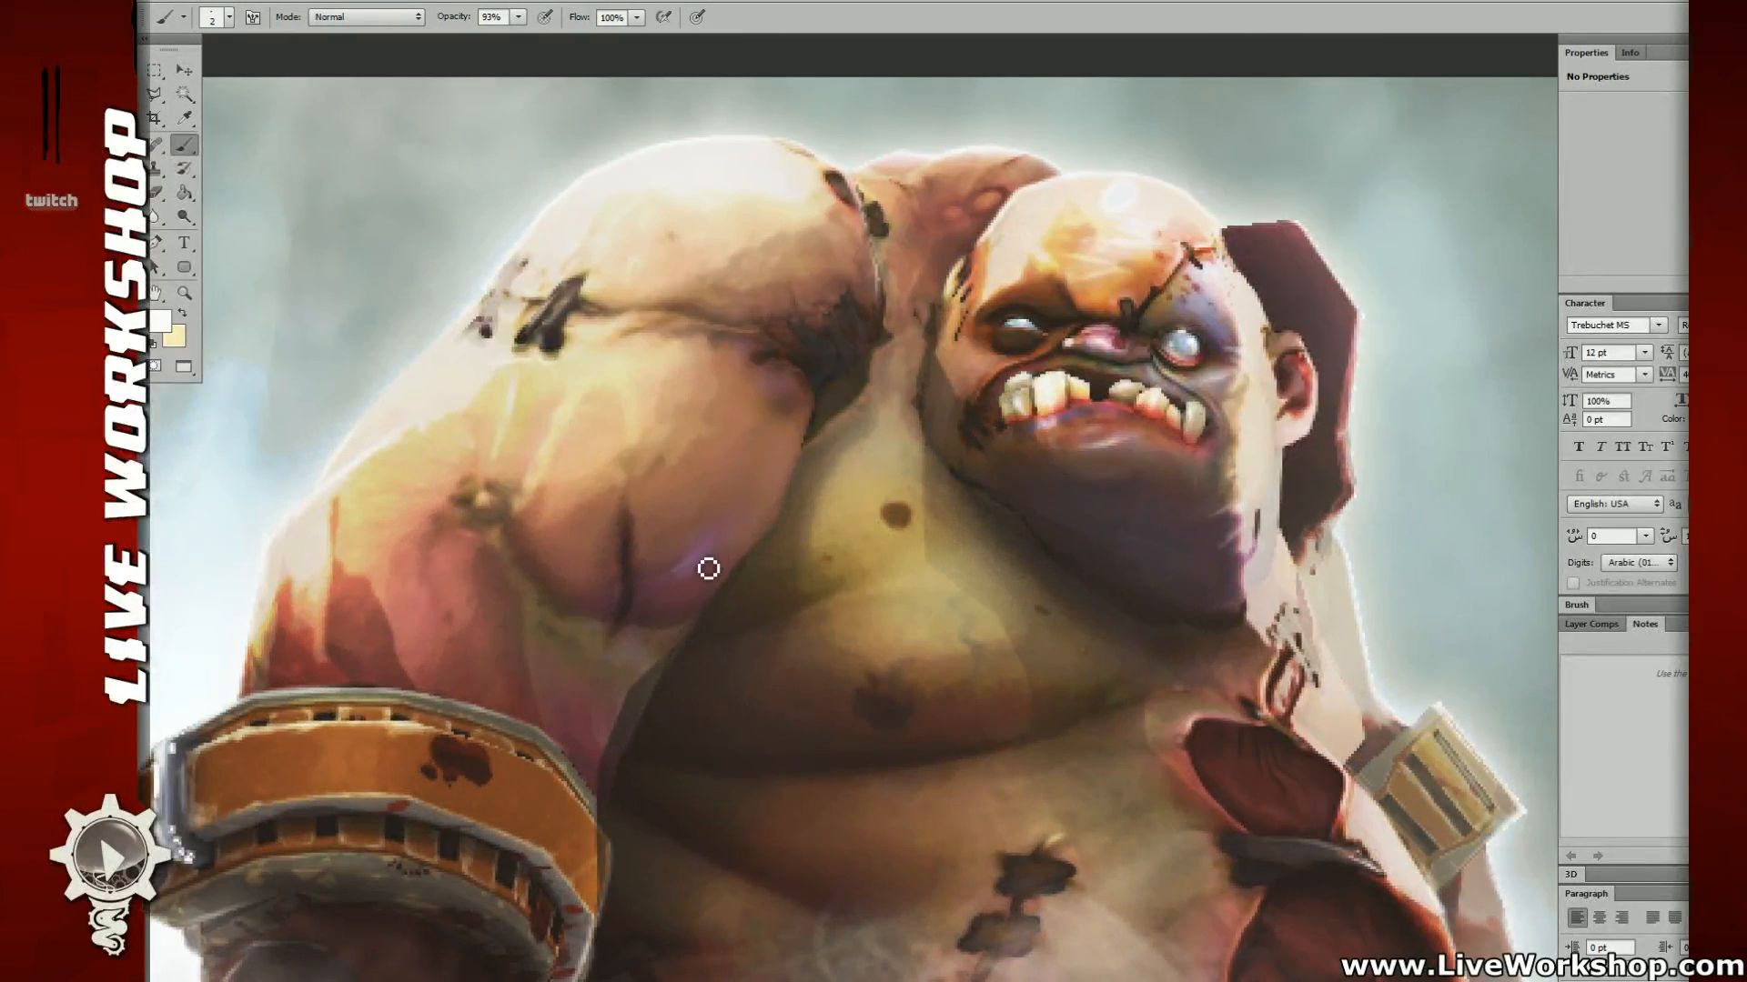
{"action": "left_click_drag", "start_coordinate": [826, 602], "coordinate": [746, 597]}
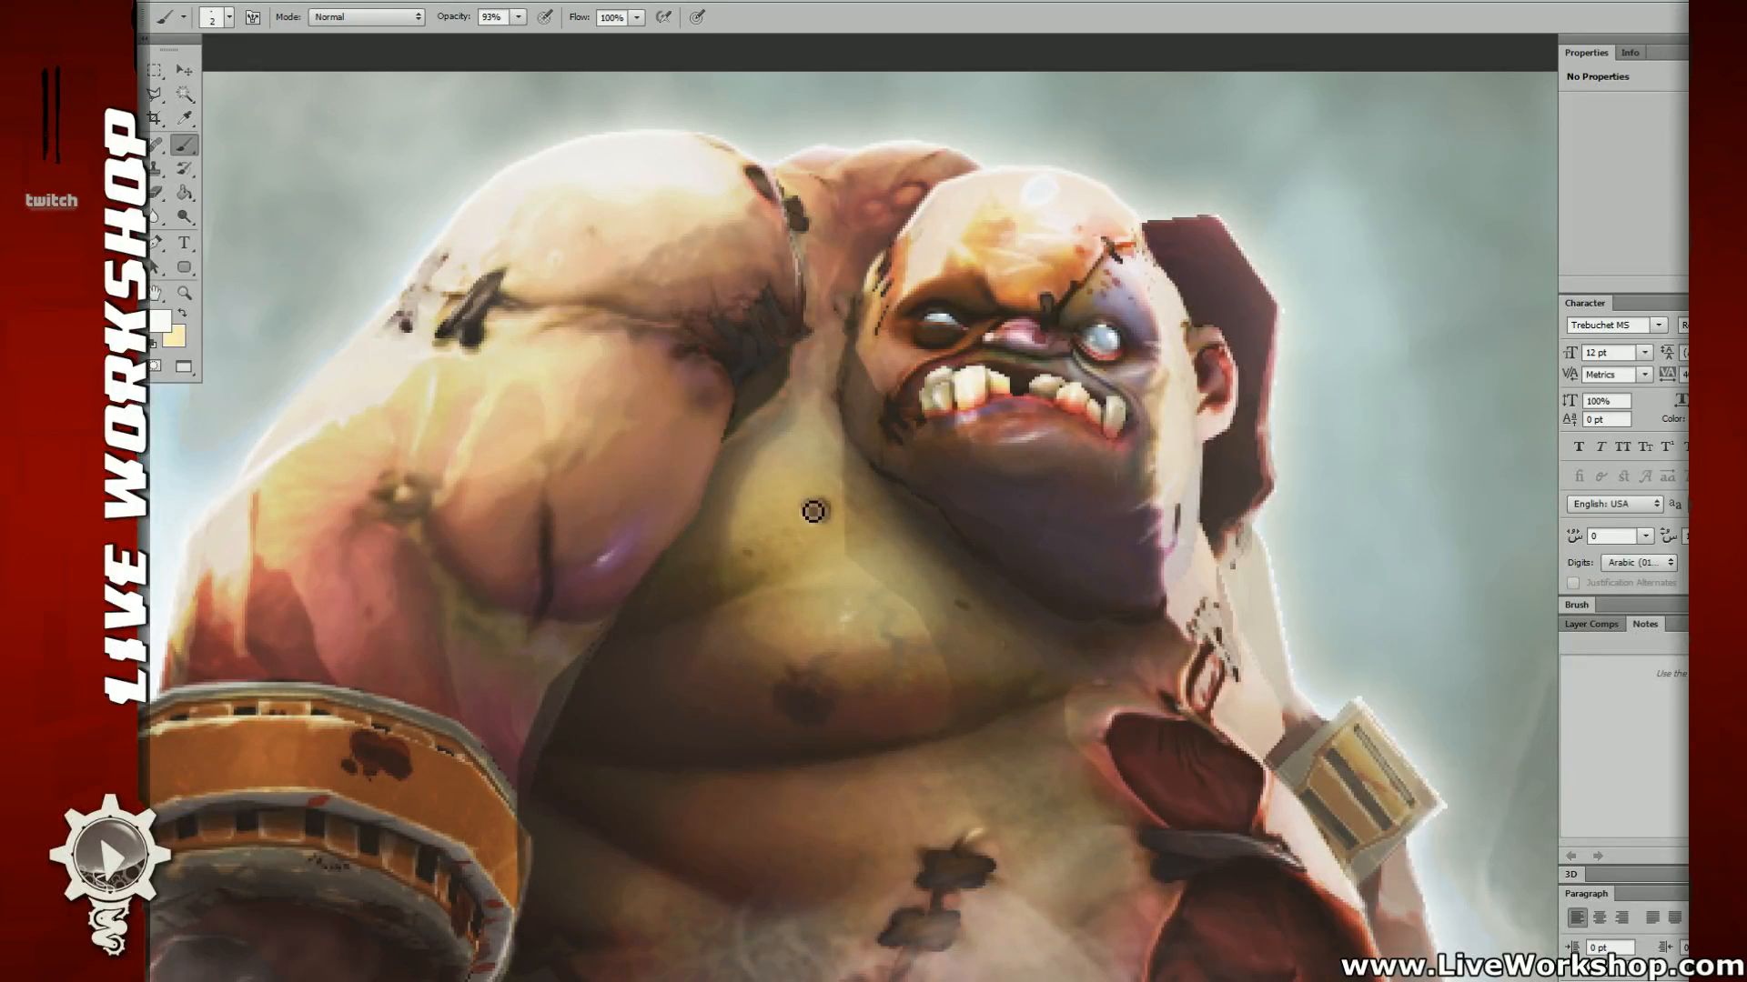
{"action": "left_click_drag", "start_coordinate": [786, 333], "coordinate": [819, 347]}
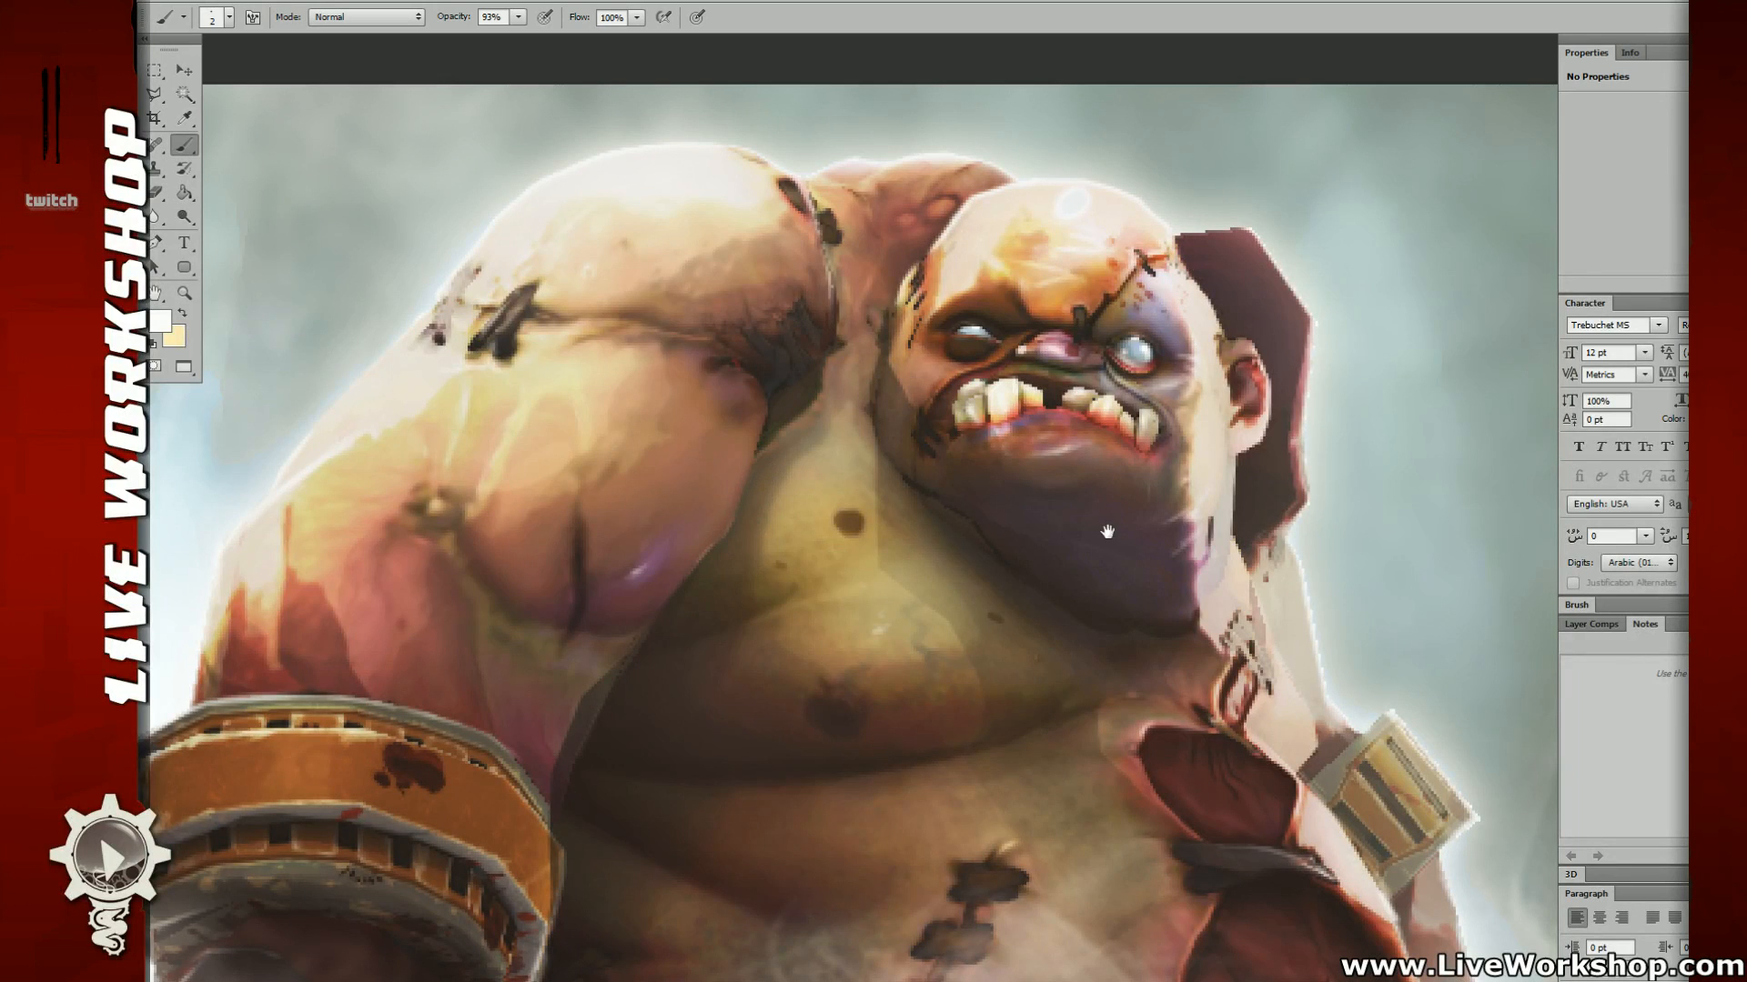
{"action": "left_click_drag", "start_coordinate": [1108, 532], "coordinate": [698, 551]}
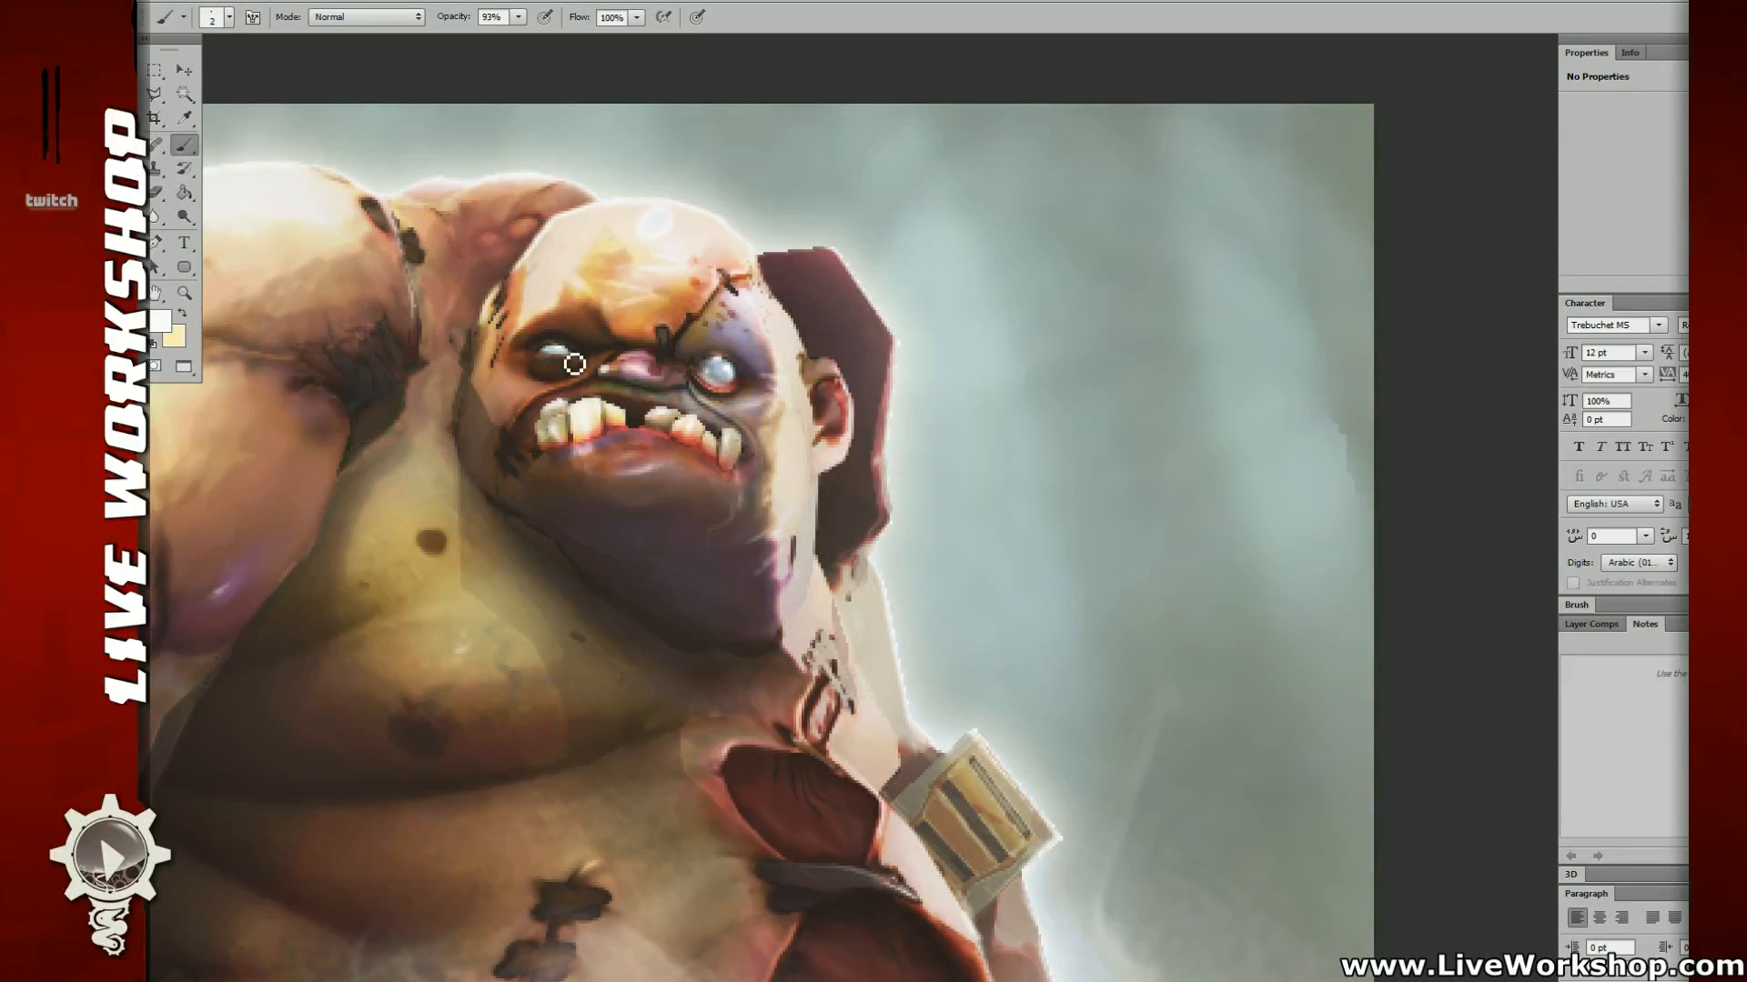
Step: Brighten the outer edge of the dark red shape behind the head, using a 4 px brush
{"action": "mouse_move", "coordinate": [728, 236]}
{"action": "left_mouse_down"}
{"action": "mouse_move", "coordinate": [742, 266]}
{"action": "mouse_move", "coordinate": [864, 294]}
{"action": "left_mouse_up"}
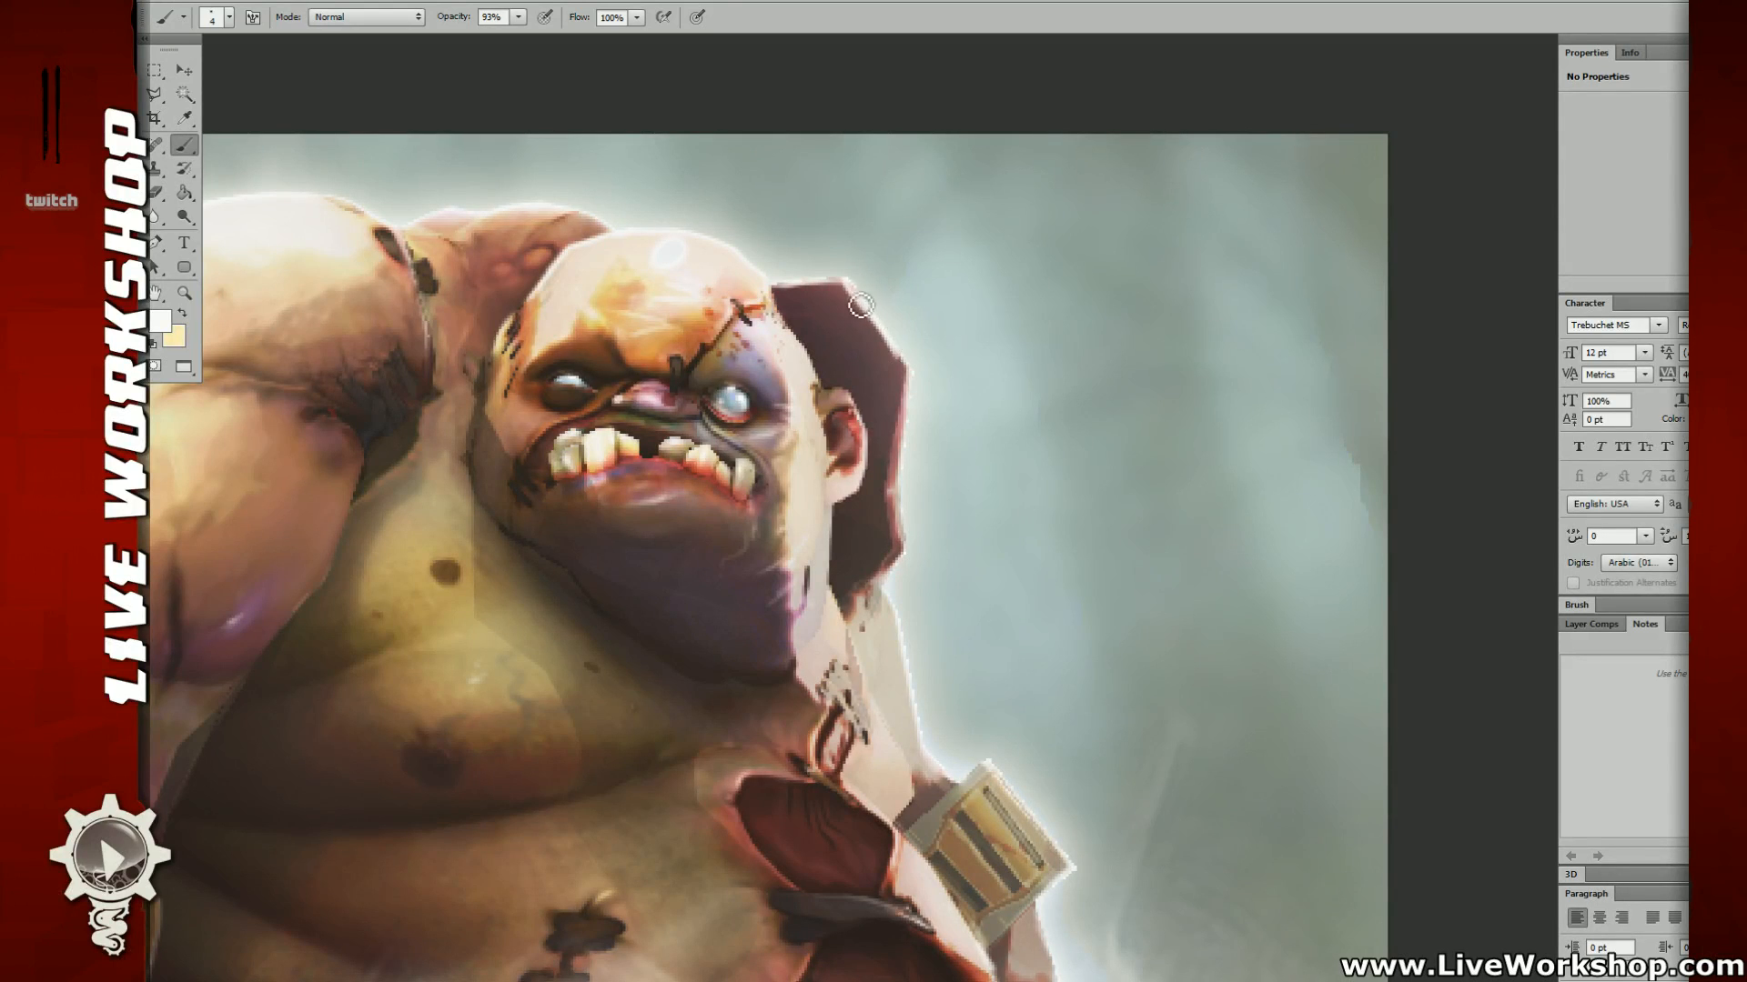
{"action": "mouse_move", "coordinate": [871, 307]}
{"action": "left_mouse_down"}
{"action": "mouse_move", "coordinate": [848, 288]}
{"action": "mouse_move", "coordinate": [902, 355]}
{"action": "mouse_move", "coordinate": [884, 409]}
{"action": "left_mouse_up"}
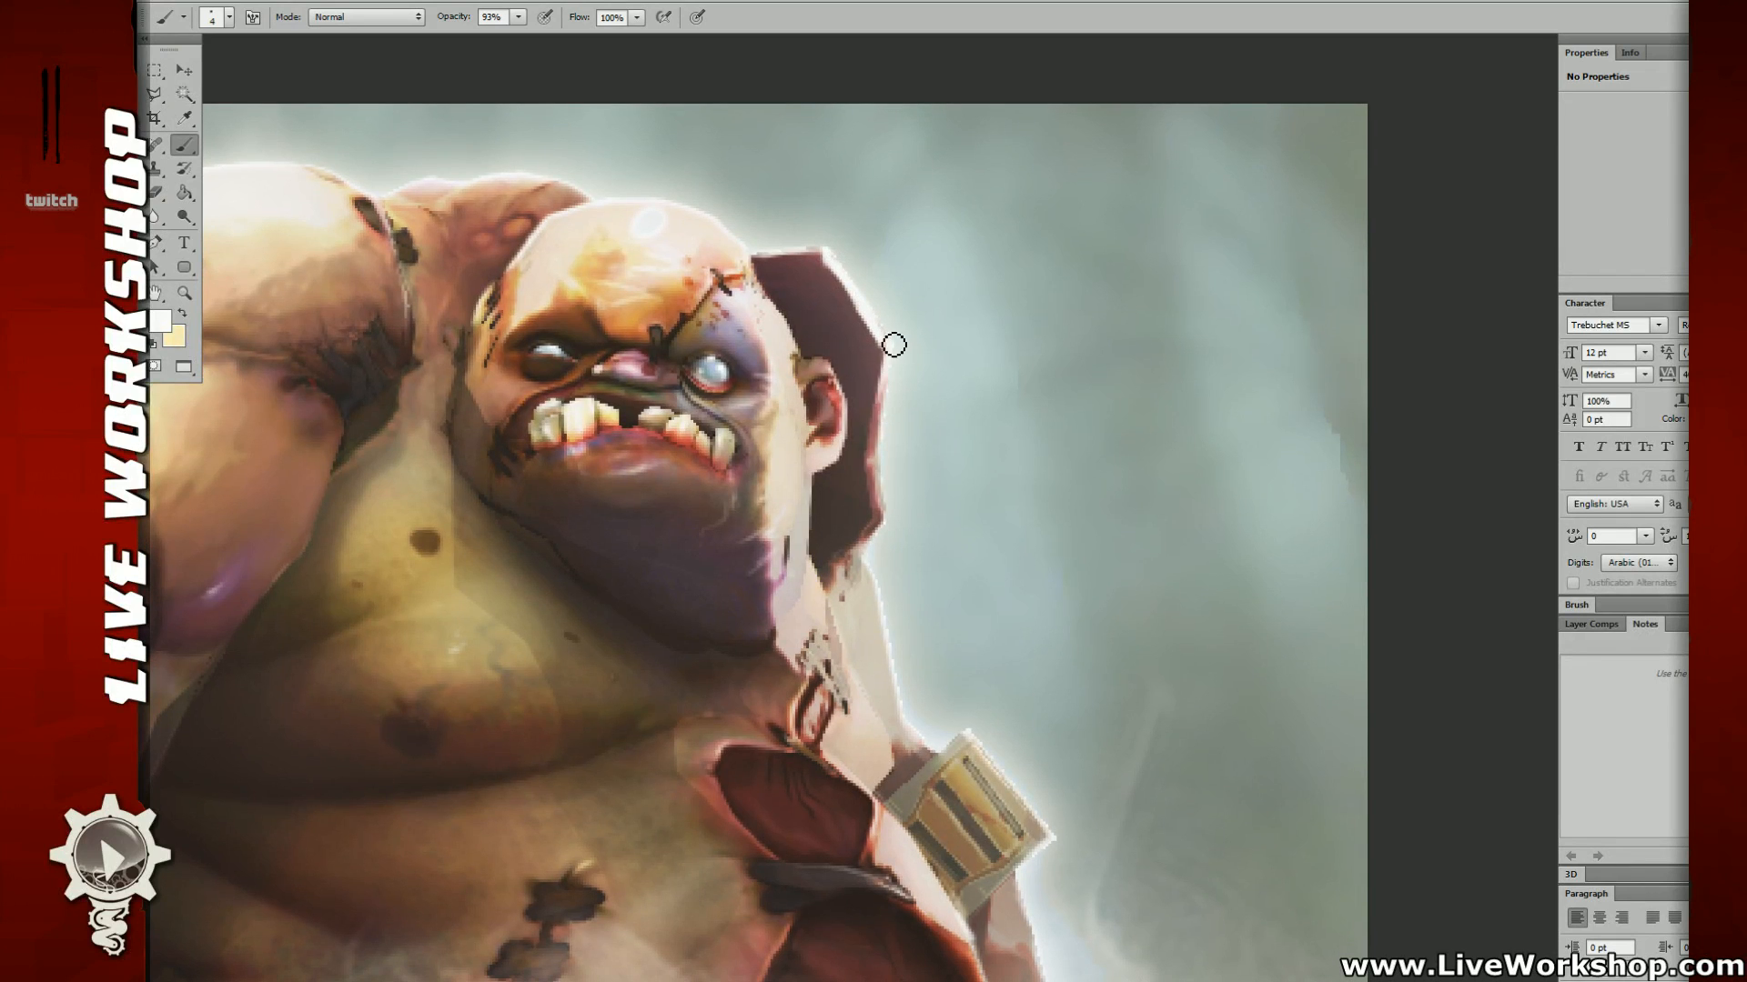
{"action": "mouse_move", "coordinate": [892, 344]}
{"action": "left_mouse_down"}
{"action": "mouse_move", "coordinate": [876, 426]}
{"action": "mouse_move", "coordinate": [931, 419]}
{"action": "left_mouse_up"}
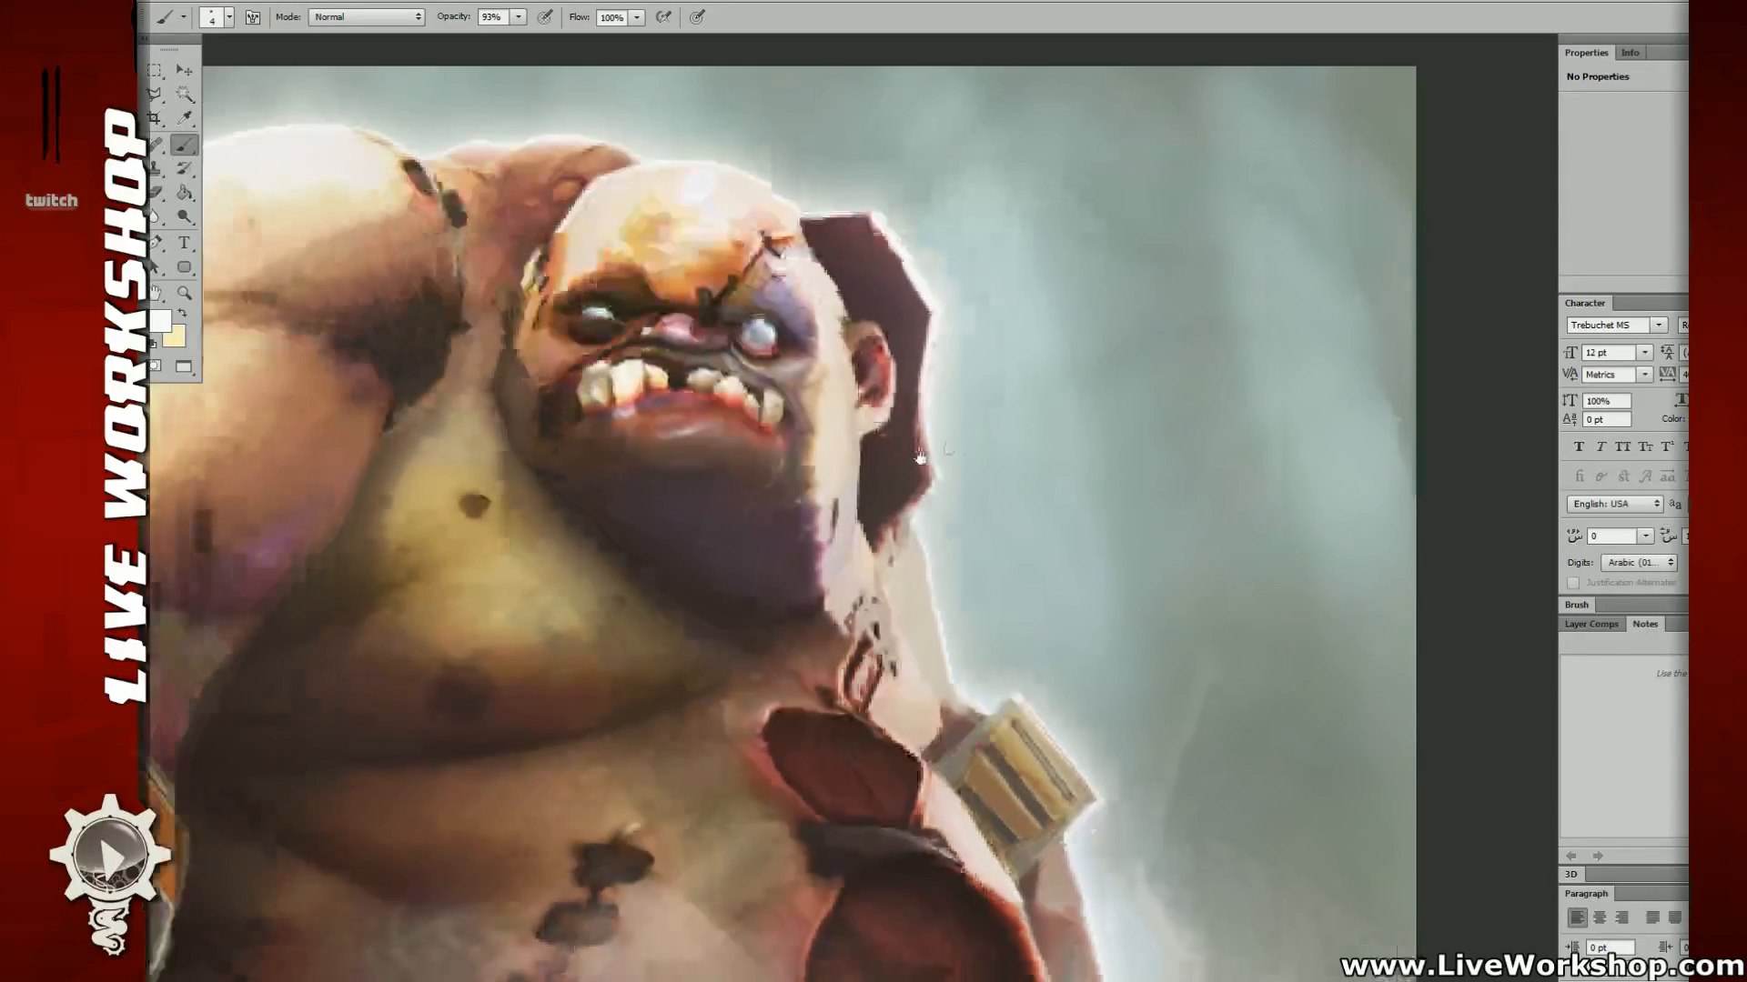
{"action": "left_click_drag", "start_coordinate": [930, 532], "coordinate": [926, 470]}
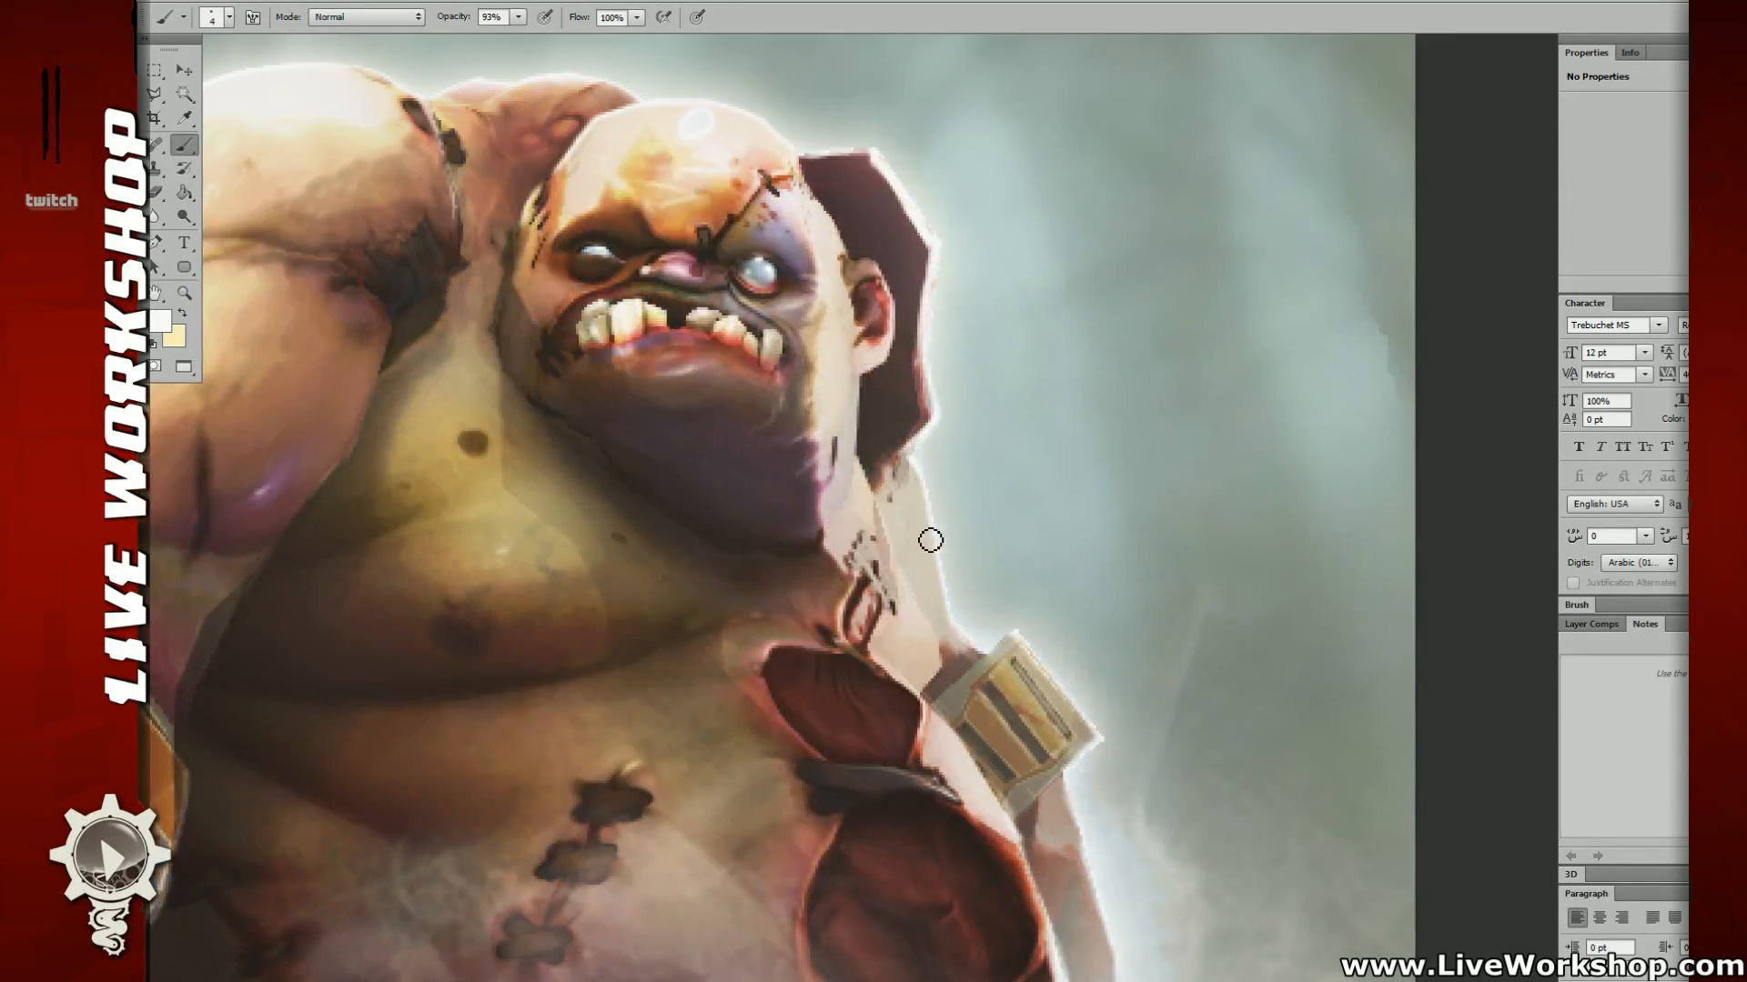
Step: Add light strokes around the stitched far shoulder and along the body edge beside the wooden arm brace
{"action": "mouse_move", "coordinate": [931, 540]}
{"action": "left_mouse_down"}
{"action": "mouse_move", "coordinate": [870, 454]}
{"action": "mouse_move", "coordinate": [823, 504]}
{"action": "mouse_move", "coordinate": [878, 547]}
{"action": "mouse_move", "coordinate": [890, 596]}
{"action": "left_mouse_up"}
{"action": "left_click_drag", "start_coordinate": [896, 597], "coordinate": [861, 496]}
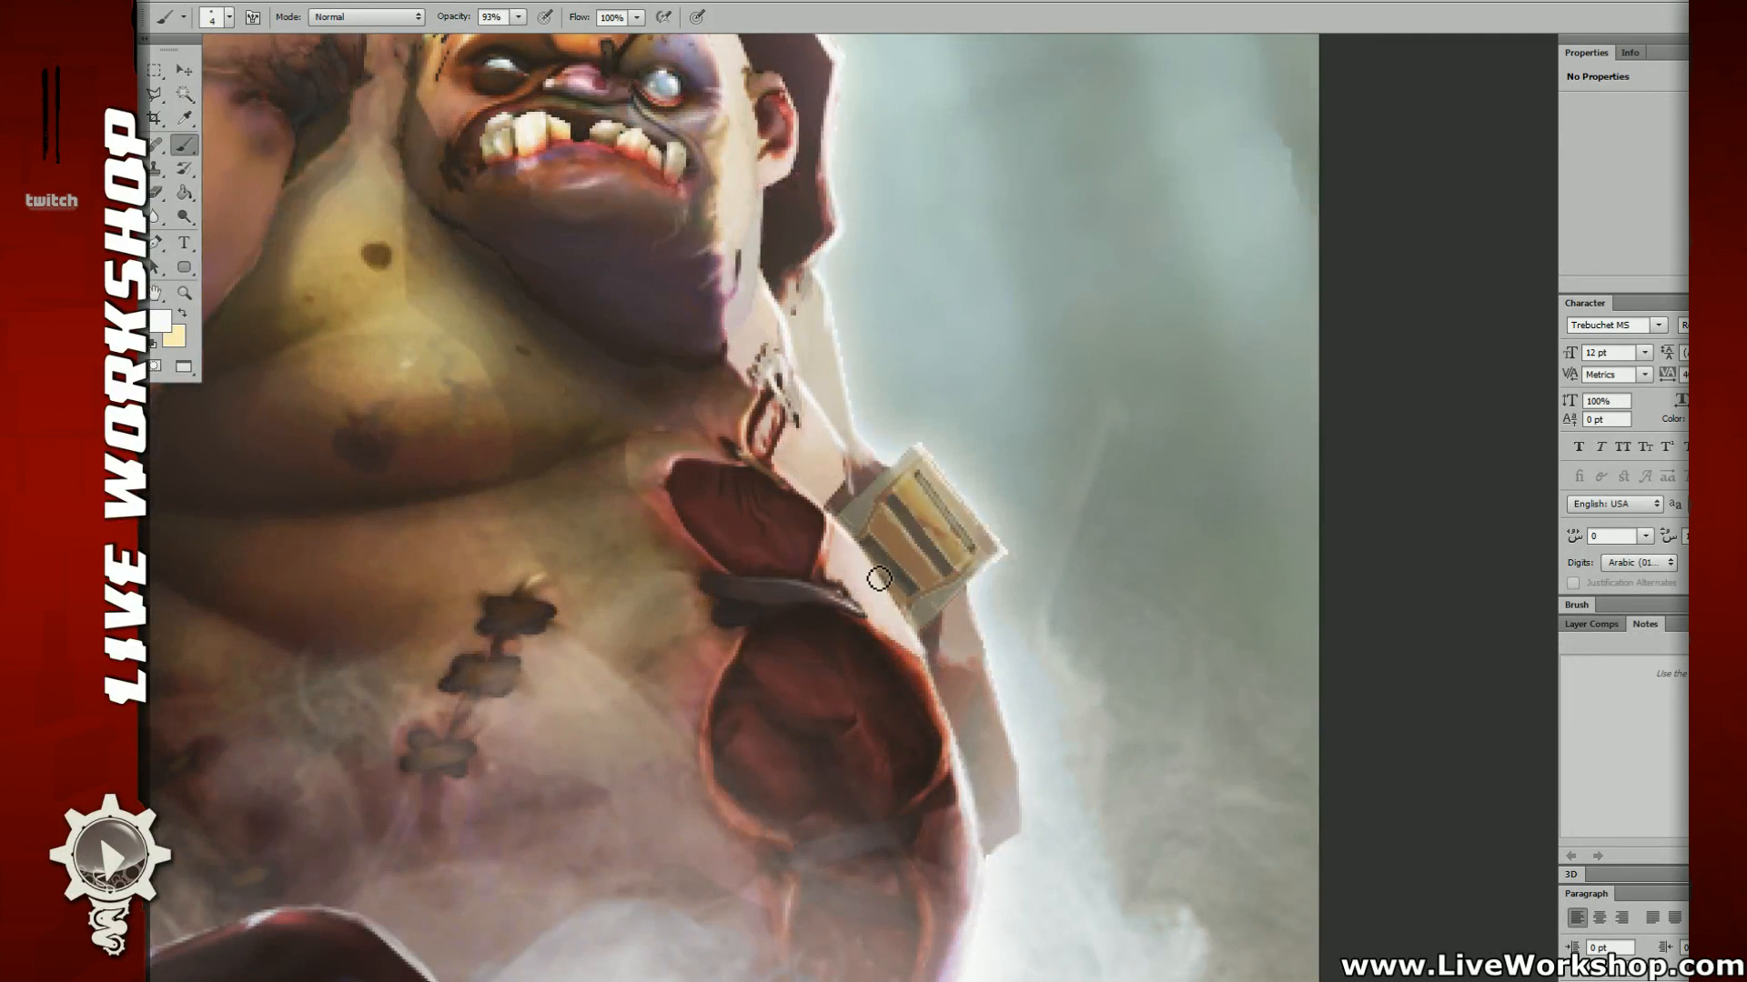
{"action": "left_click_drag", "start_coordinate": [864, 555], "coordinate": [916, 650]}
{"action": "mouse_move", "coordinate": [888, 476]}
{"action": "left_mouse_down"}
{"action": "mouse_move", "coordinate": [871, 466]}
{"action": "mouse_move", "coordinate": [943, 484]}
{"action": "mouse_move", "coordinate": [1028, 543]}
{"action": "left_mouse_up"}
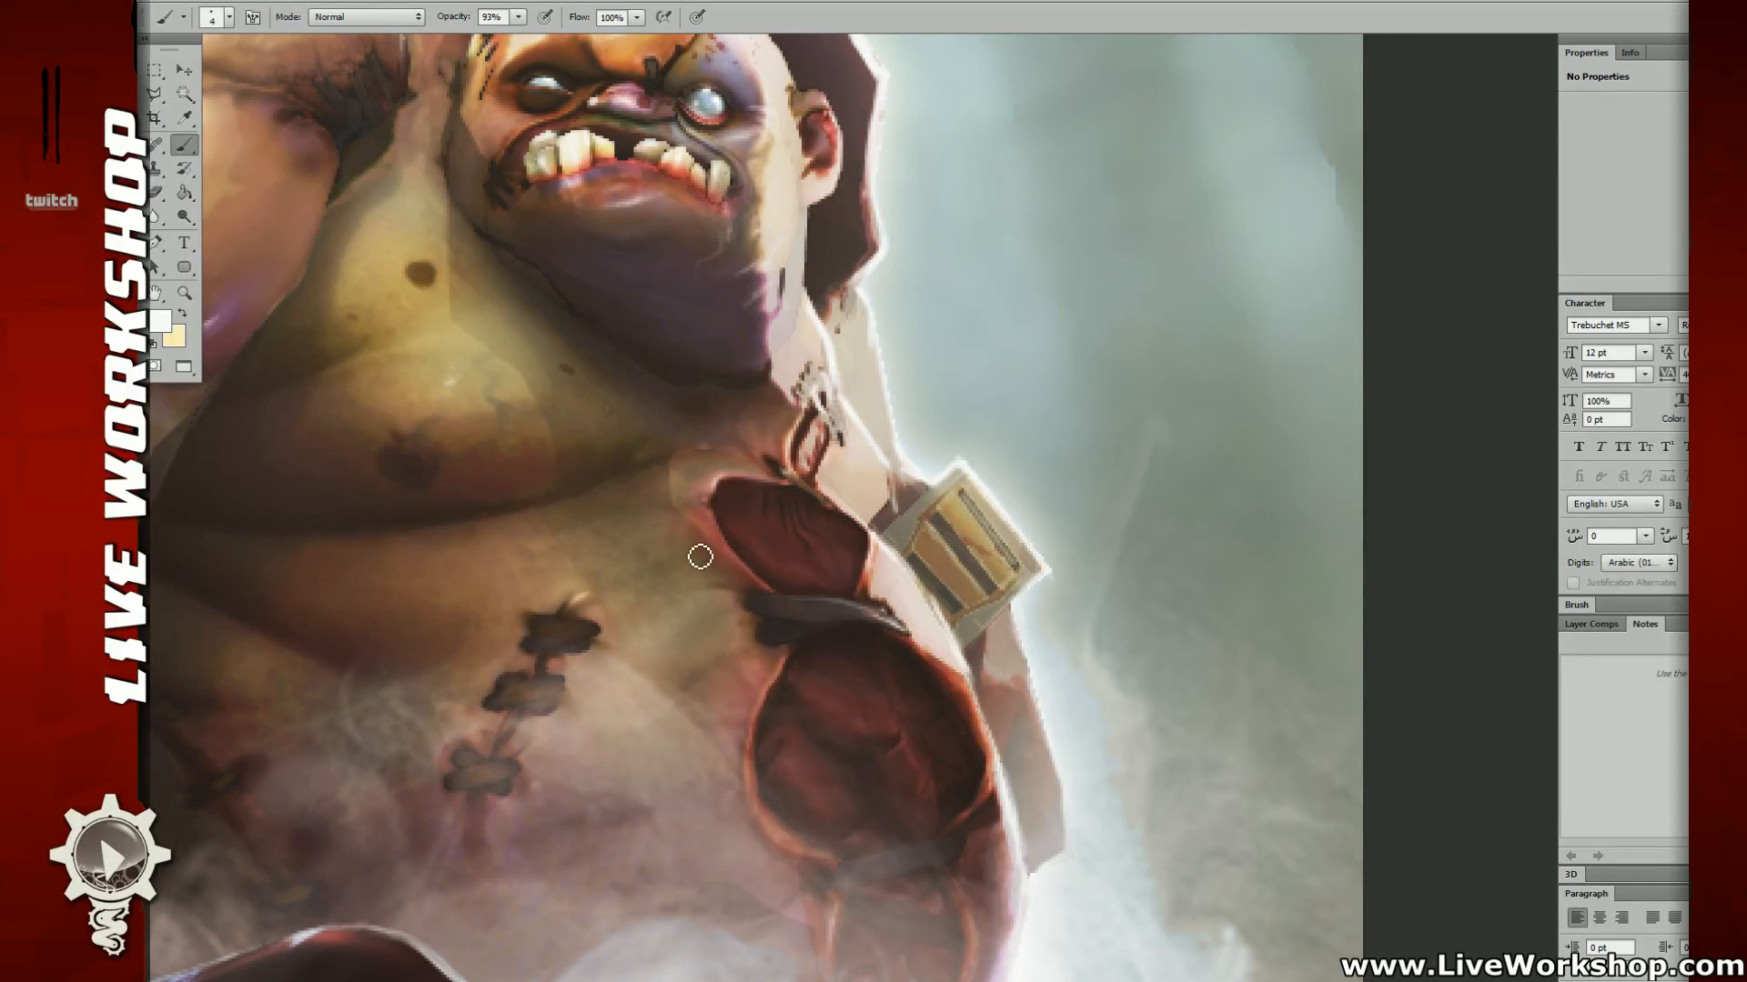
Step: Strengthen the light edge of the jaw and neck below the ear, and undo the extra stroke on the ear
{"action": "left_click_drag", "start_coordinate": [571, 601], "coordinate": [604, 616]}
{"action": "left_click_drag", "start_coordinate": [693, 477], "coordinate": [752, 585]}
{"action": "left_click_drag", "start_coordinate": [882, 439], "coordinate": [874, 452]}
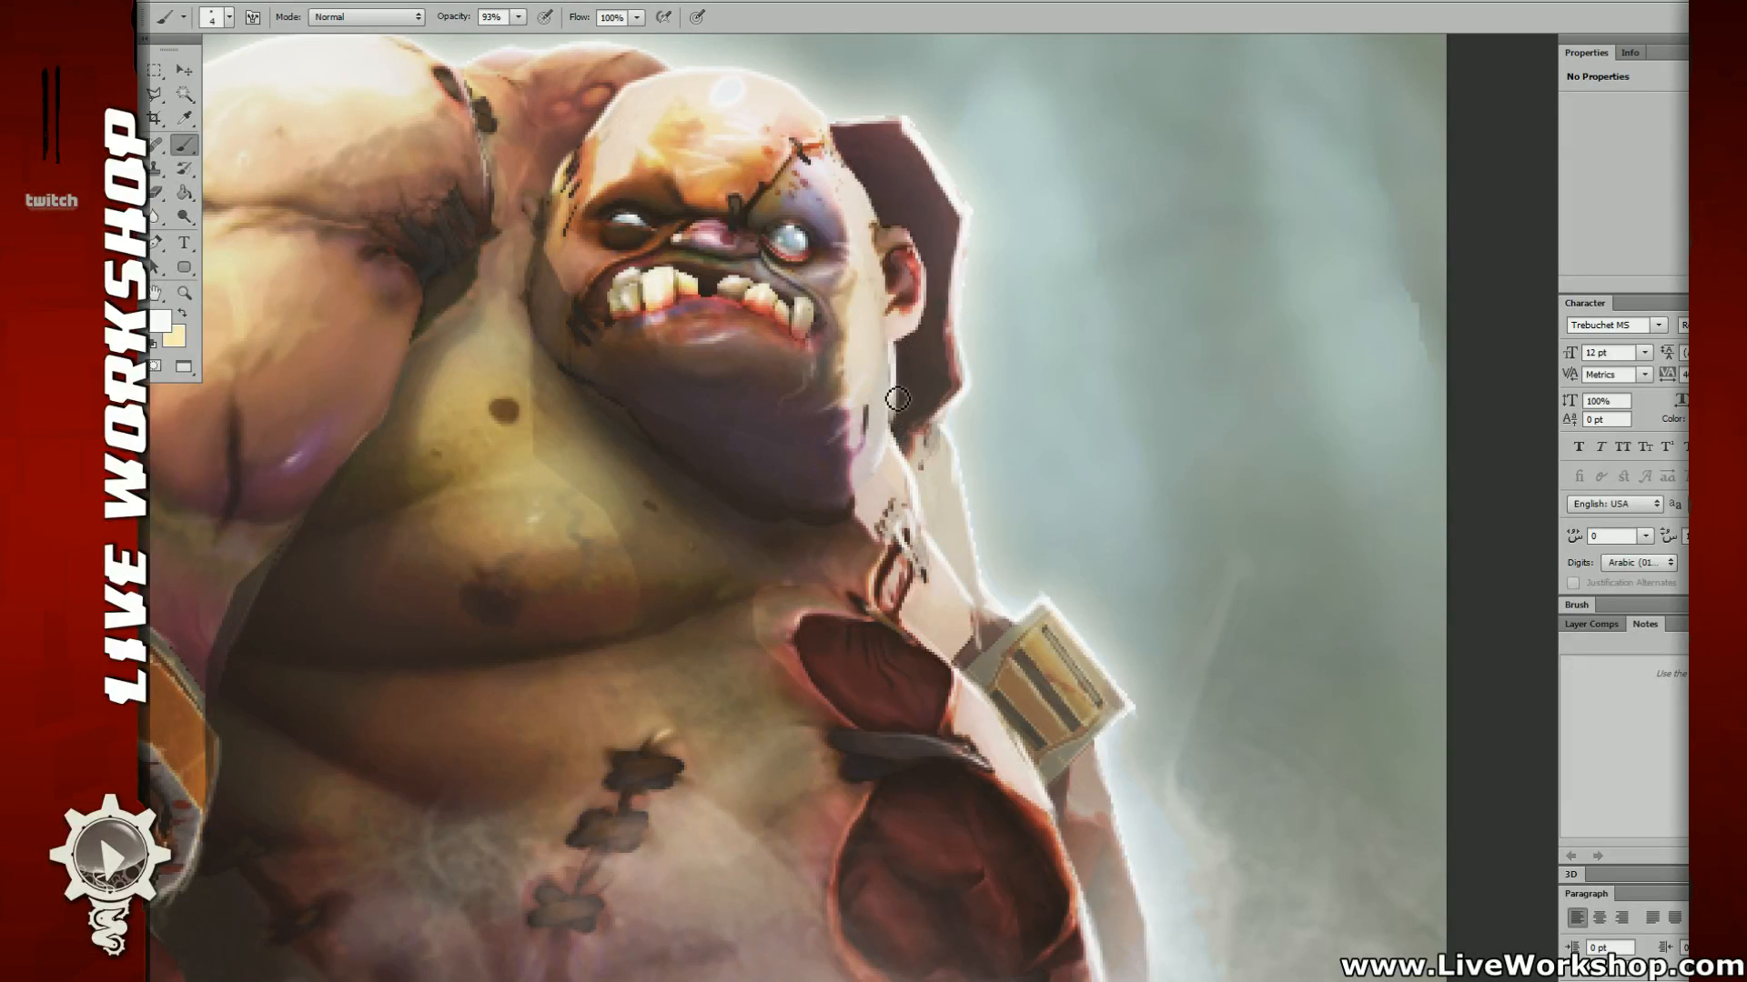
{"action": "left_click_drag", "start_coordinate": [881, 368], "coordinate": [873, 421]}
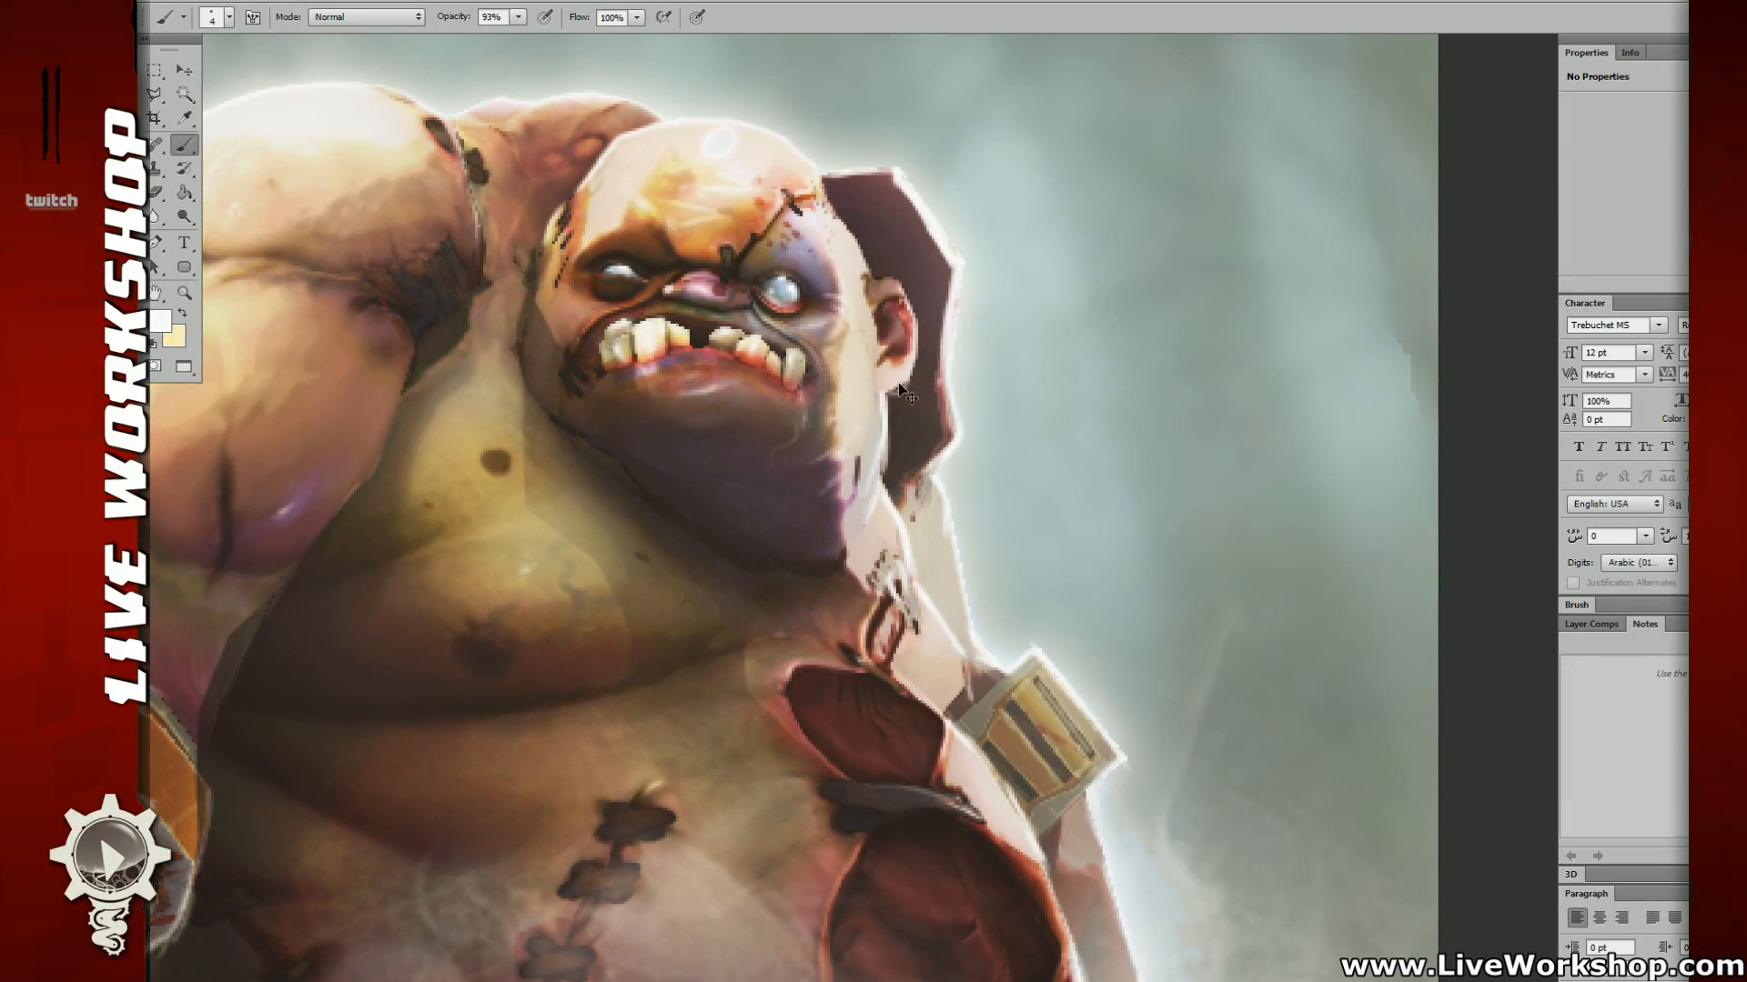
{"action": "left_click_drag", "start_coordinate": [920, 338], "coordinate": [915, 303]}
{"action": "key", "text": "ctrl+z"}
{"action": "left_click_drag", "start_coordinate": [860, 235], "coordinate": [871, 348]}
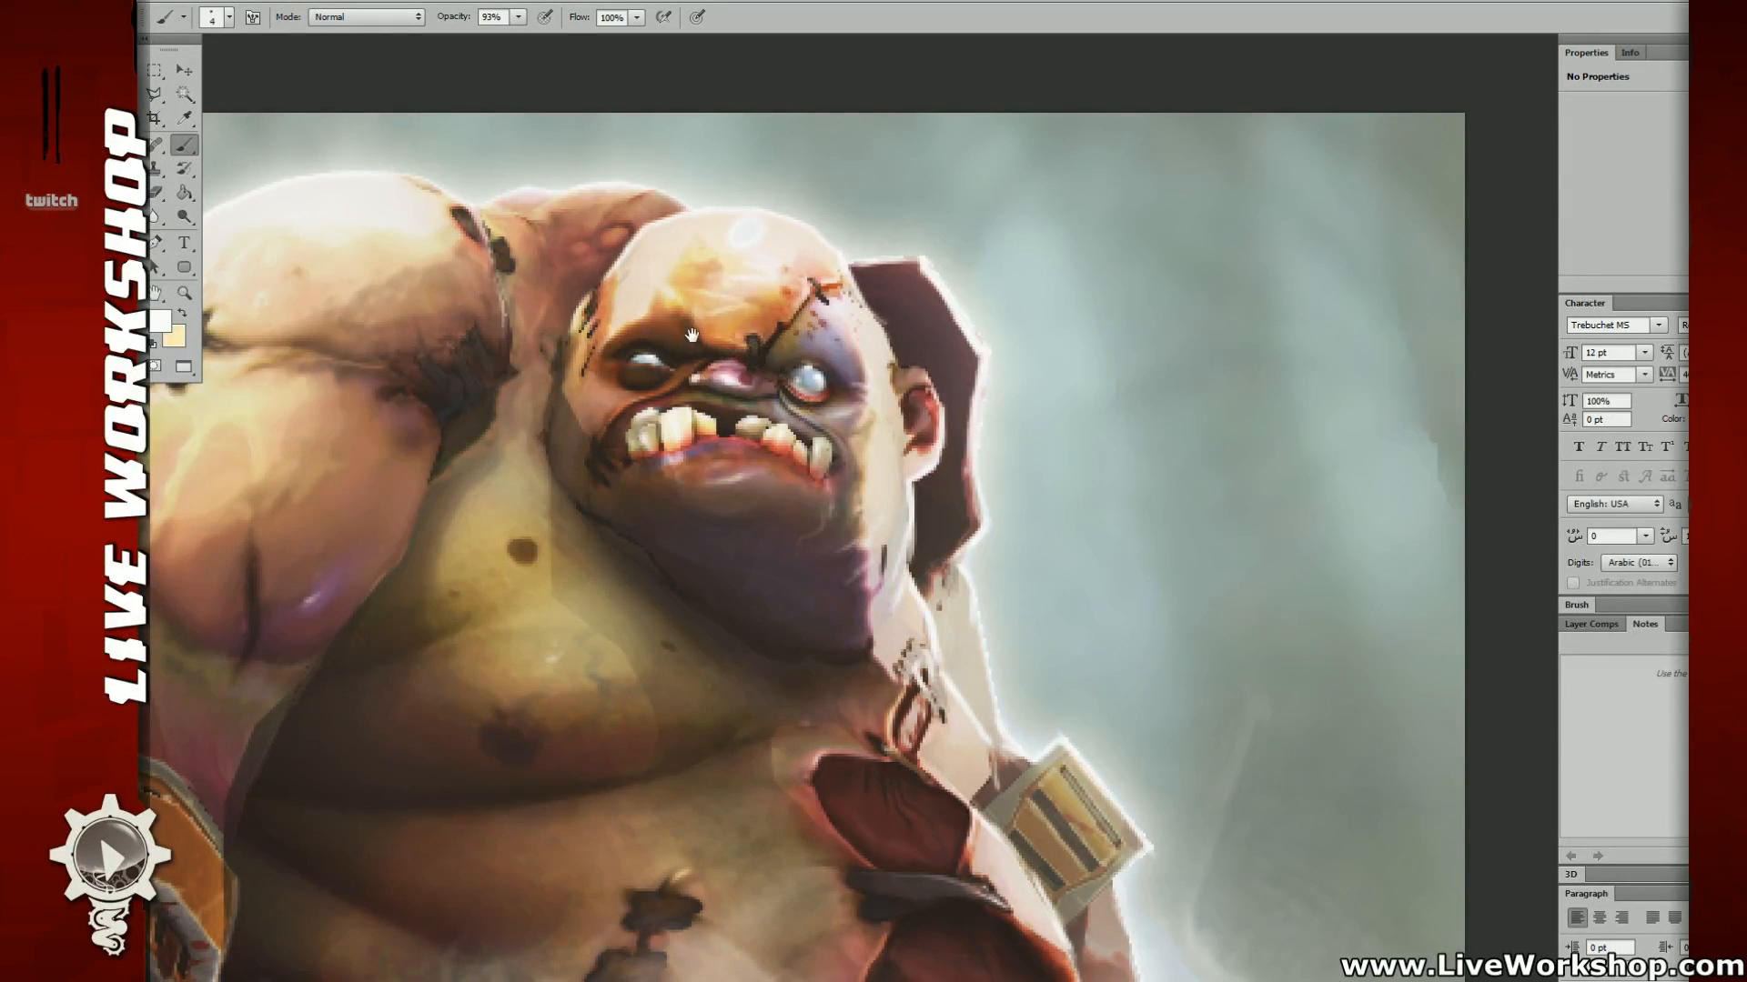
Step: Examine the rim light on the head, shoulders and arm band up close and across the whole figure
{"action": "left_click_drag", "start_coordinate": [755, 353], "coordinate": [897, 389]}
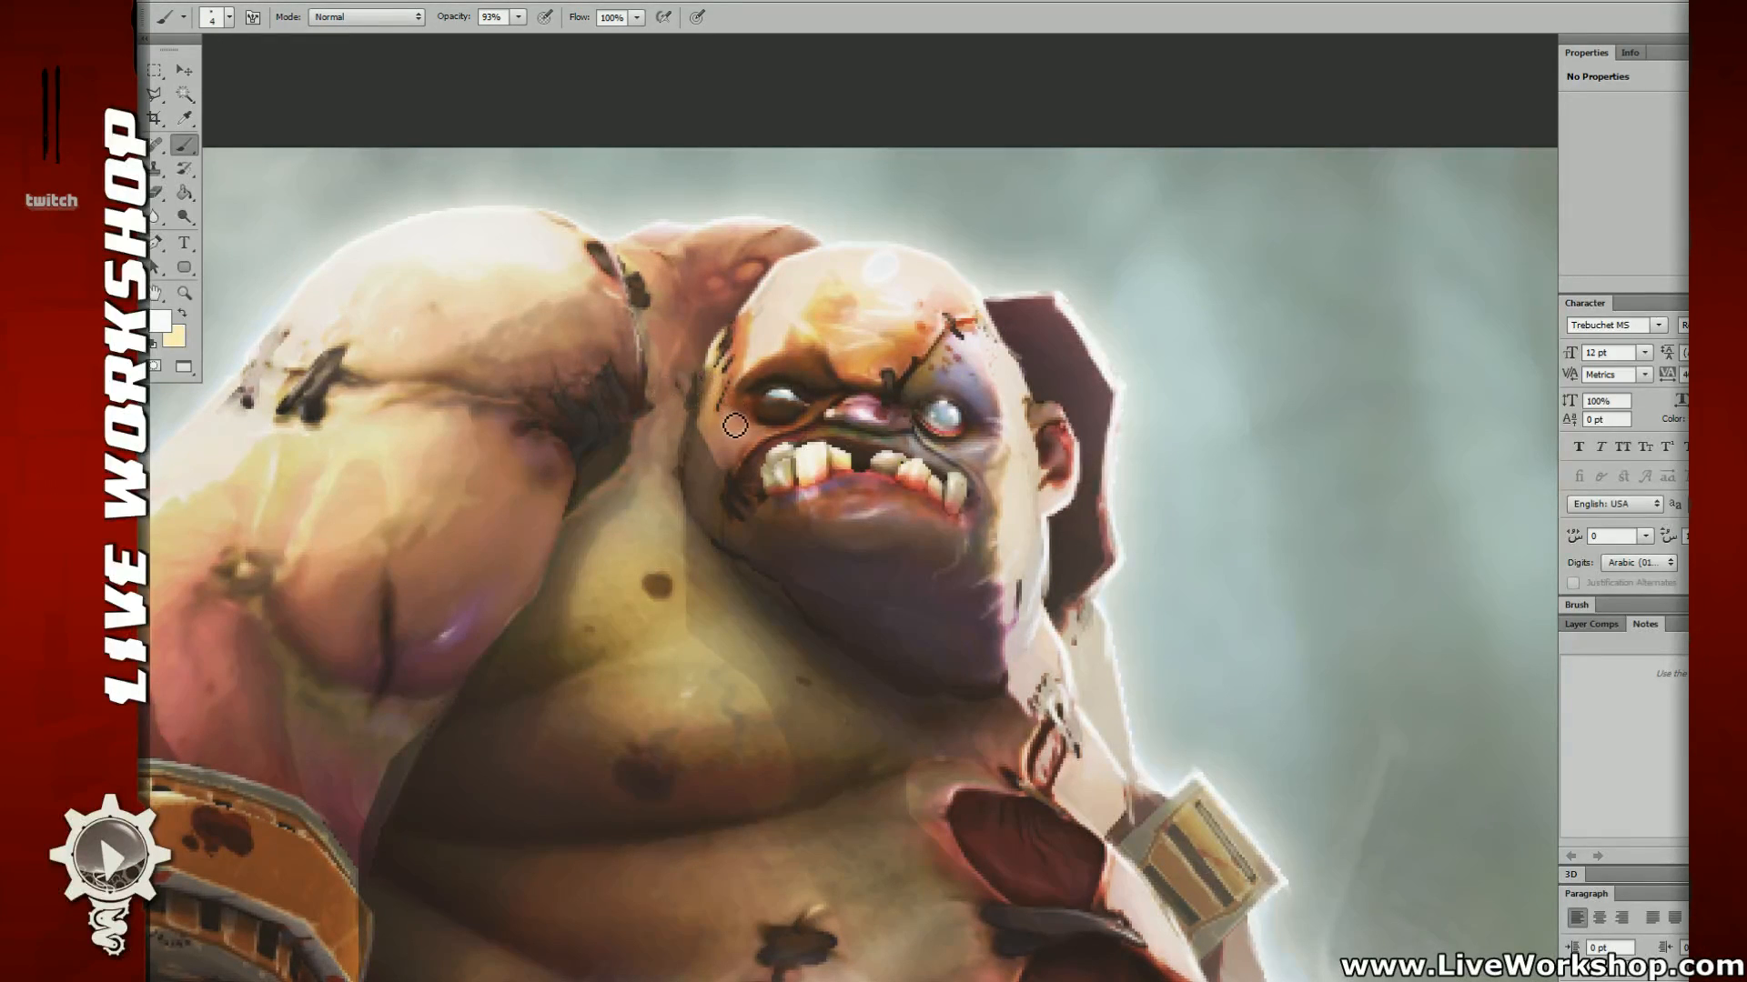
{"action": "scroll", "coordinate": [986, 497], "scroll_direction": "down", "scroll_amount": 3}
{"action": "left_click_drag", "start_coordinate": [1094, 422], "coordinate": [912, 528]}
{"action": "scroll", "coordinate": [1033, 491], "scroll_direction": "up", "scroll_amount": 2}
{"action": "scroll", "coordinate": [1005, 478], "scroll_direction": "down", "scroll_amount": 2}
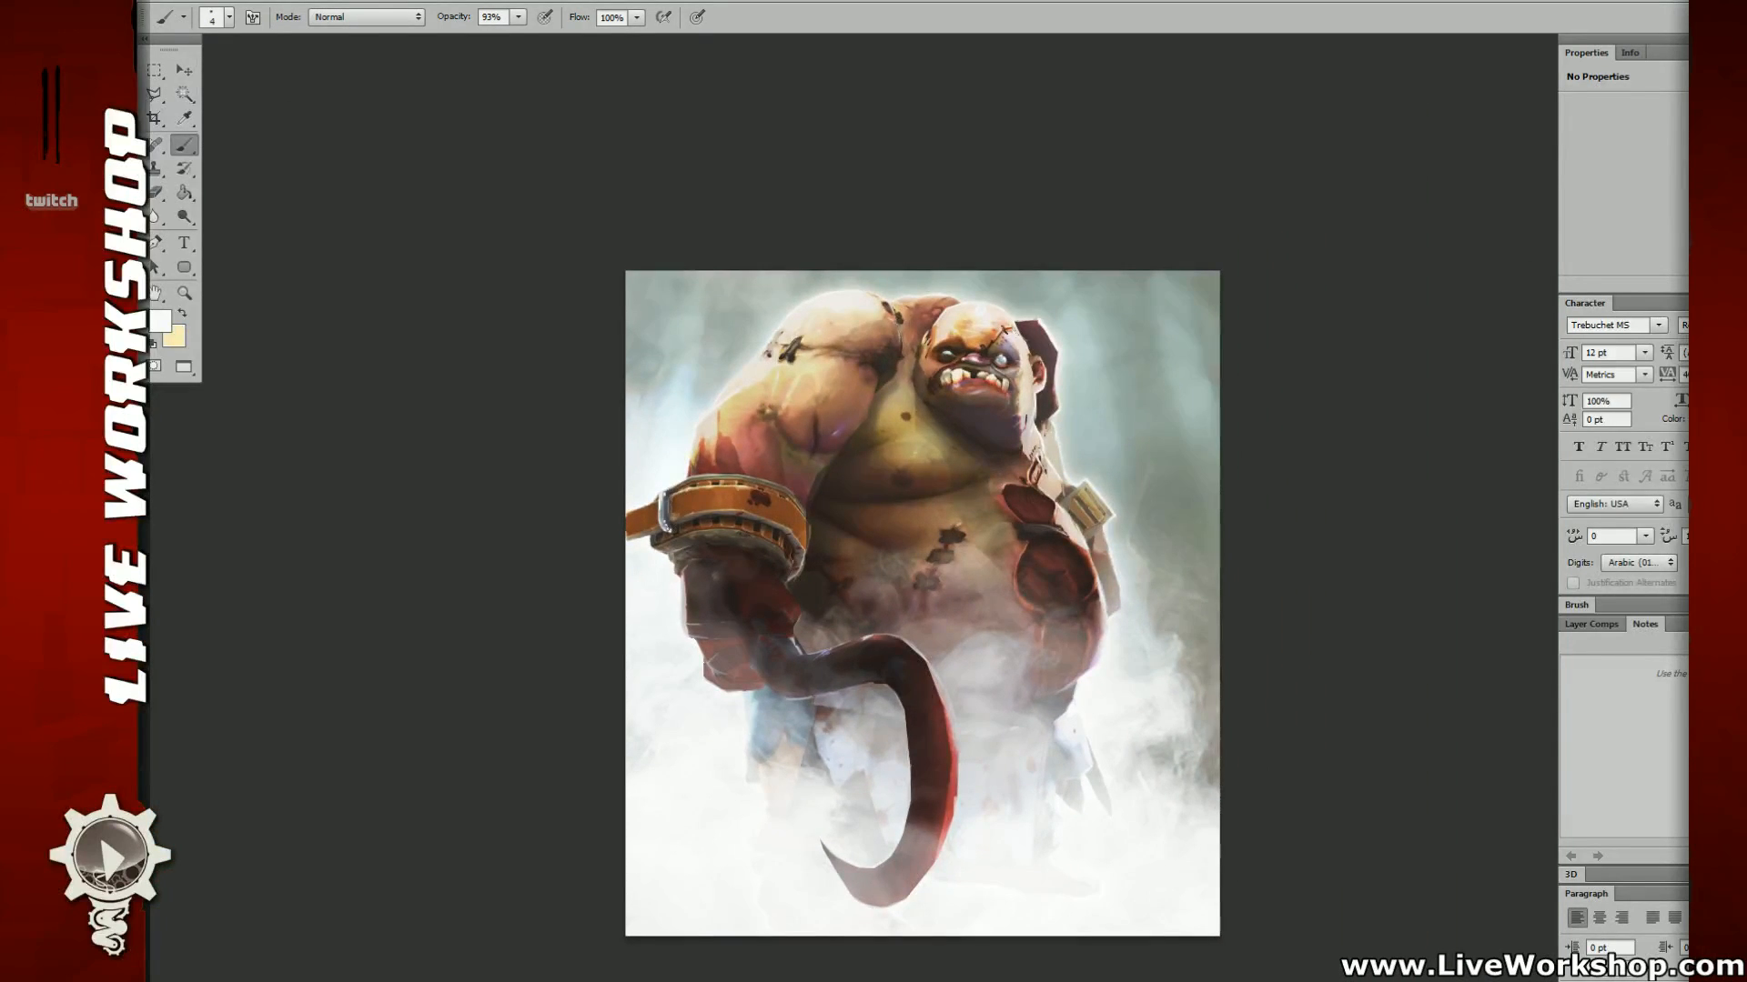
{"action": "left_click_drag", "start_coordinate": [1164, 411], "coordinate": [1135, 400]}
{"action": "key", "text": "ctrl+plus"}
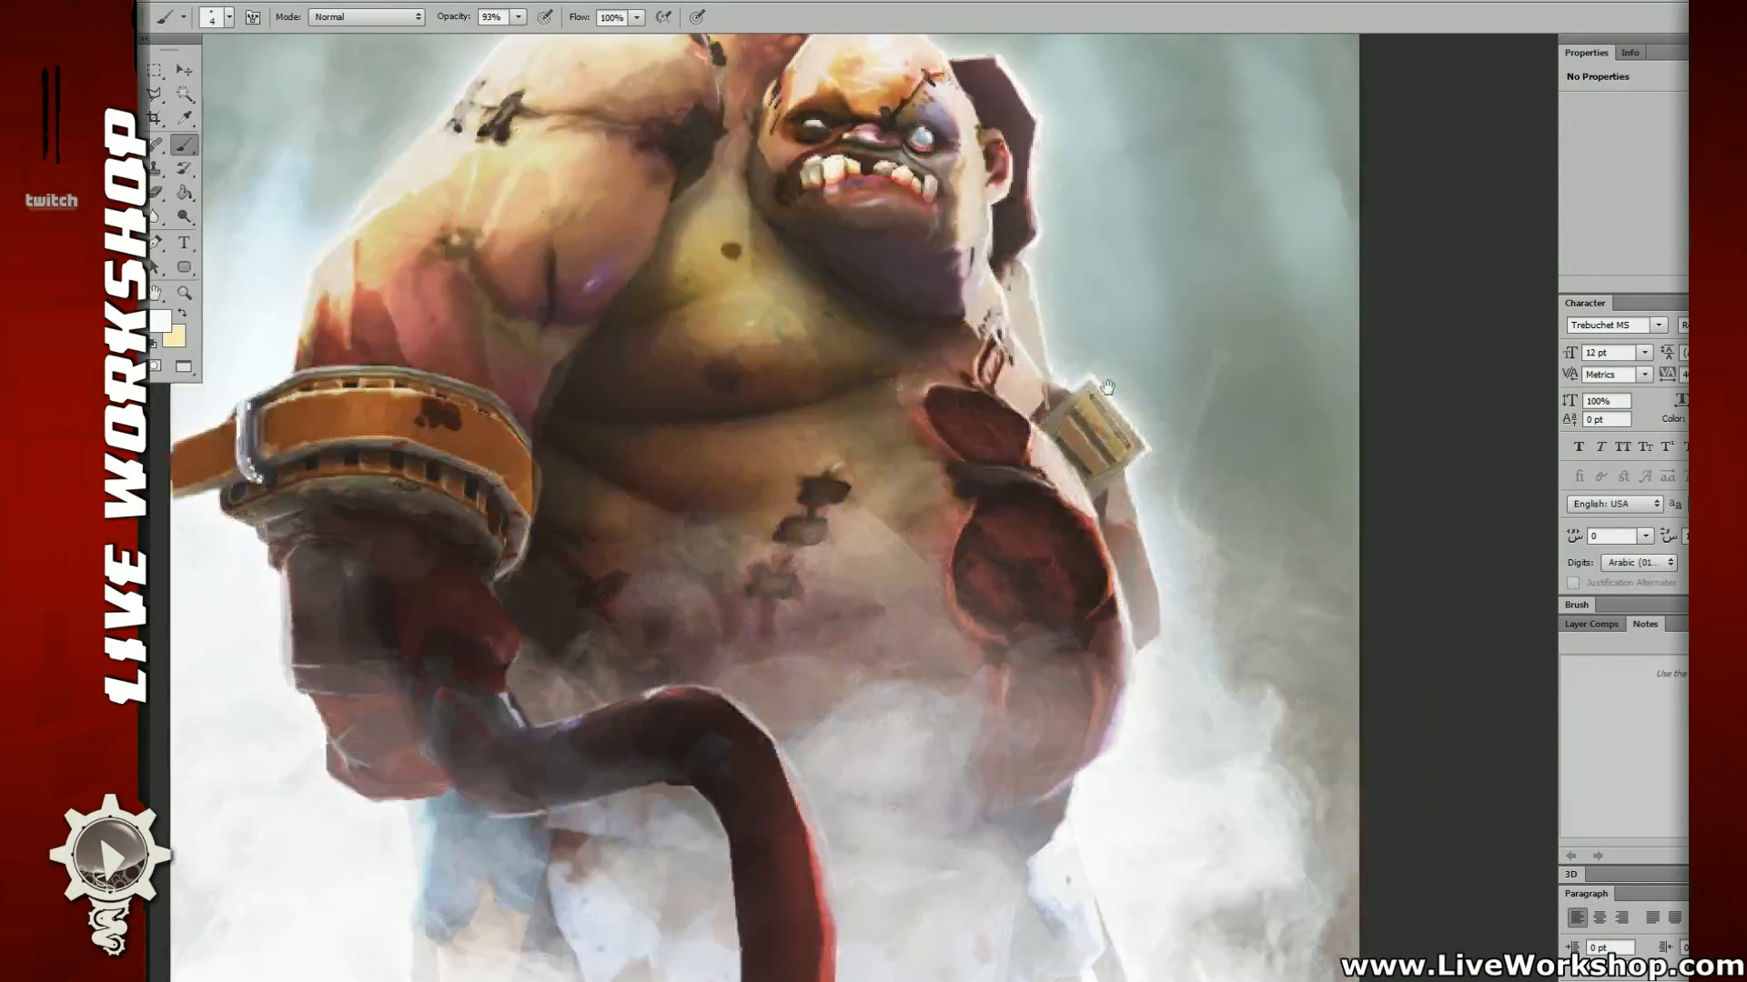
{"action": "left_click_drag", "start_coordinate": [915, 451], "coordinate": [1133, 427]}
{"action": "key", "text": "ctrl+minus"}
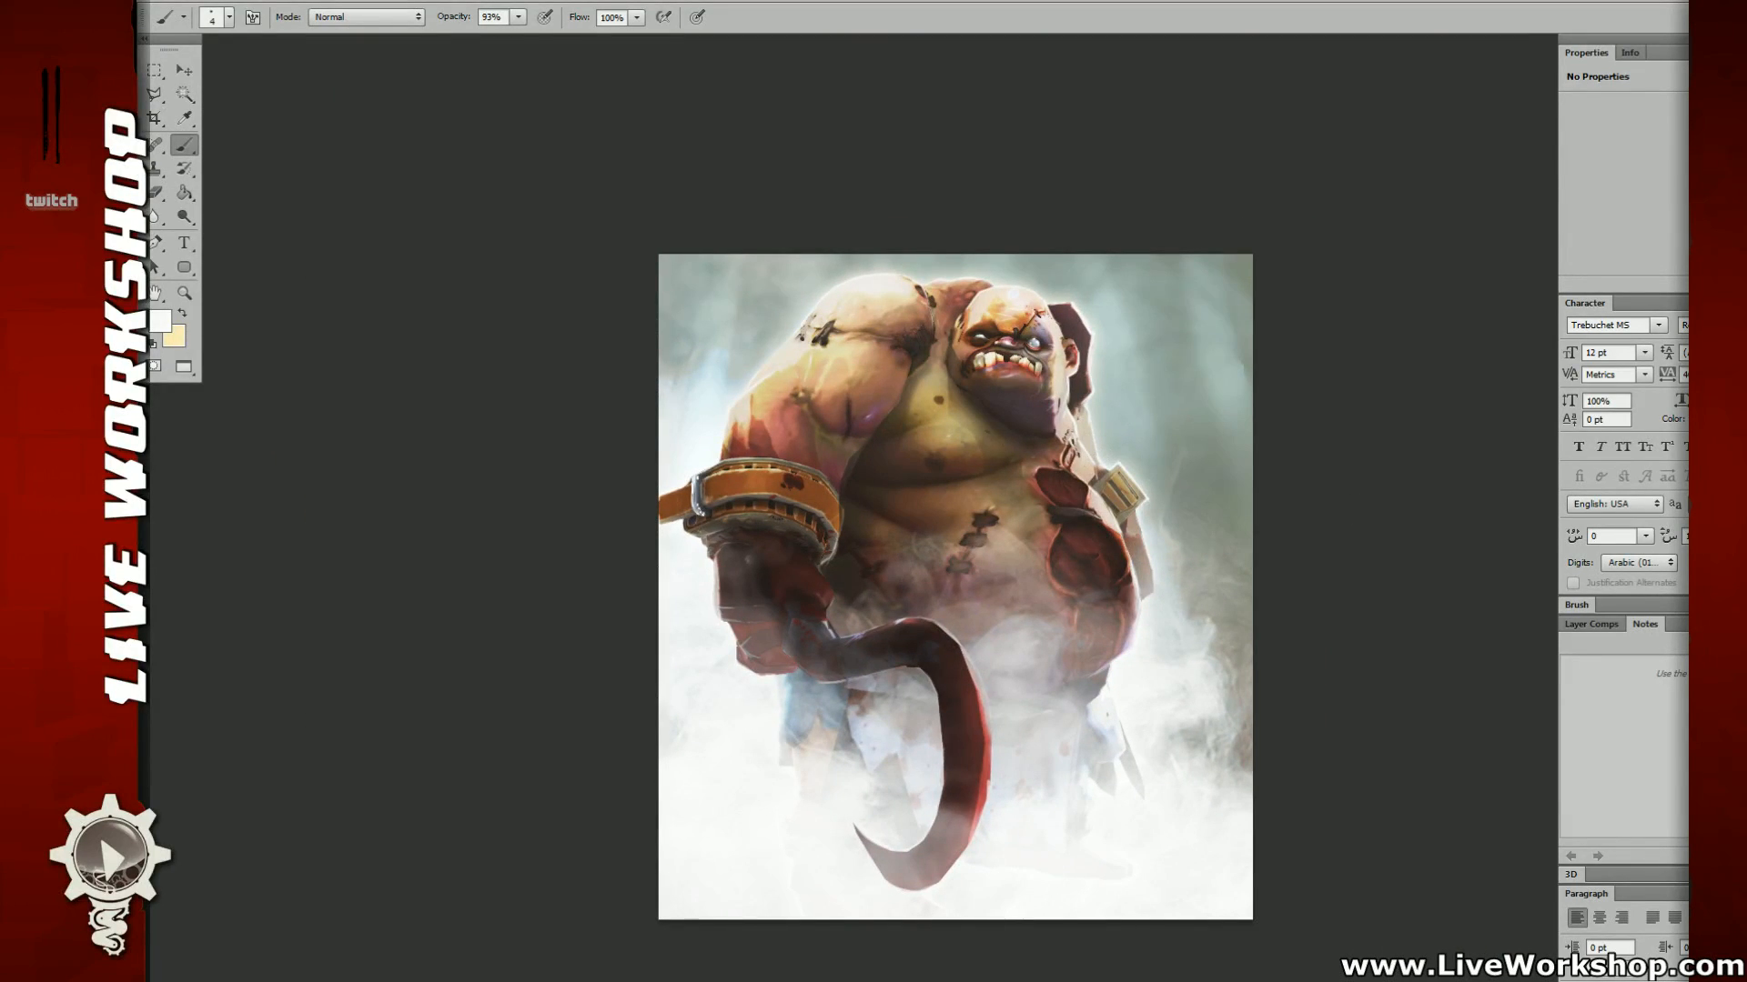
Step: Paint soft white haze over the belly beside the raised forearm, using a 300 px soft brush at 23% opacity
{"action": "right_click", "coordinate": [943, 581]}
{"action": "left_click", "coordinate": [1058, 595]}
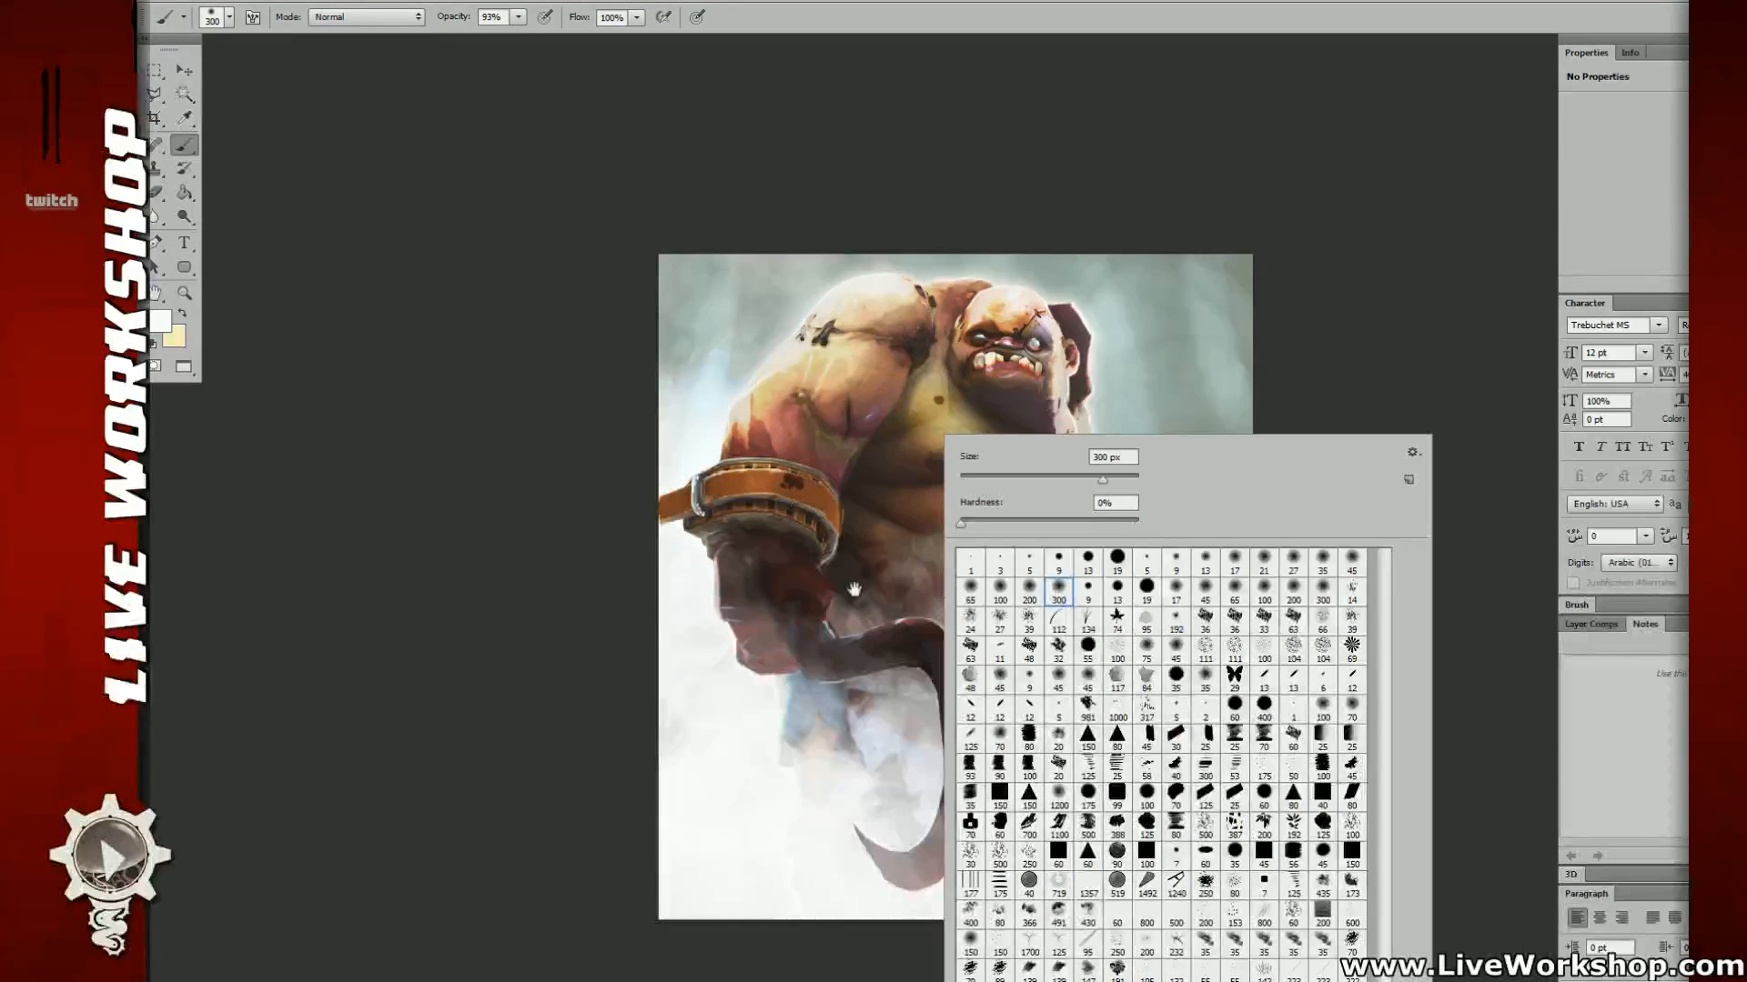
{"action": "left_click_drag", "start_coordinate": [854, 589], "coordinate": [837, 579]}
{"action": "left_click", "coordinate": [518, 18]}
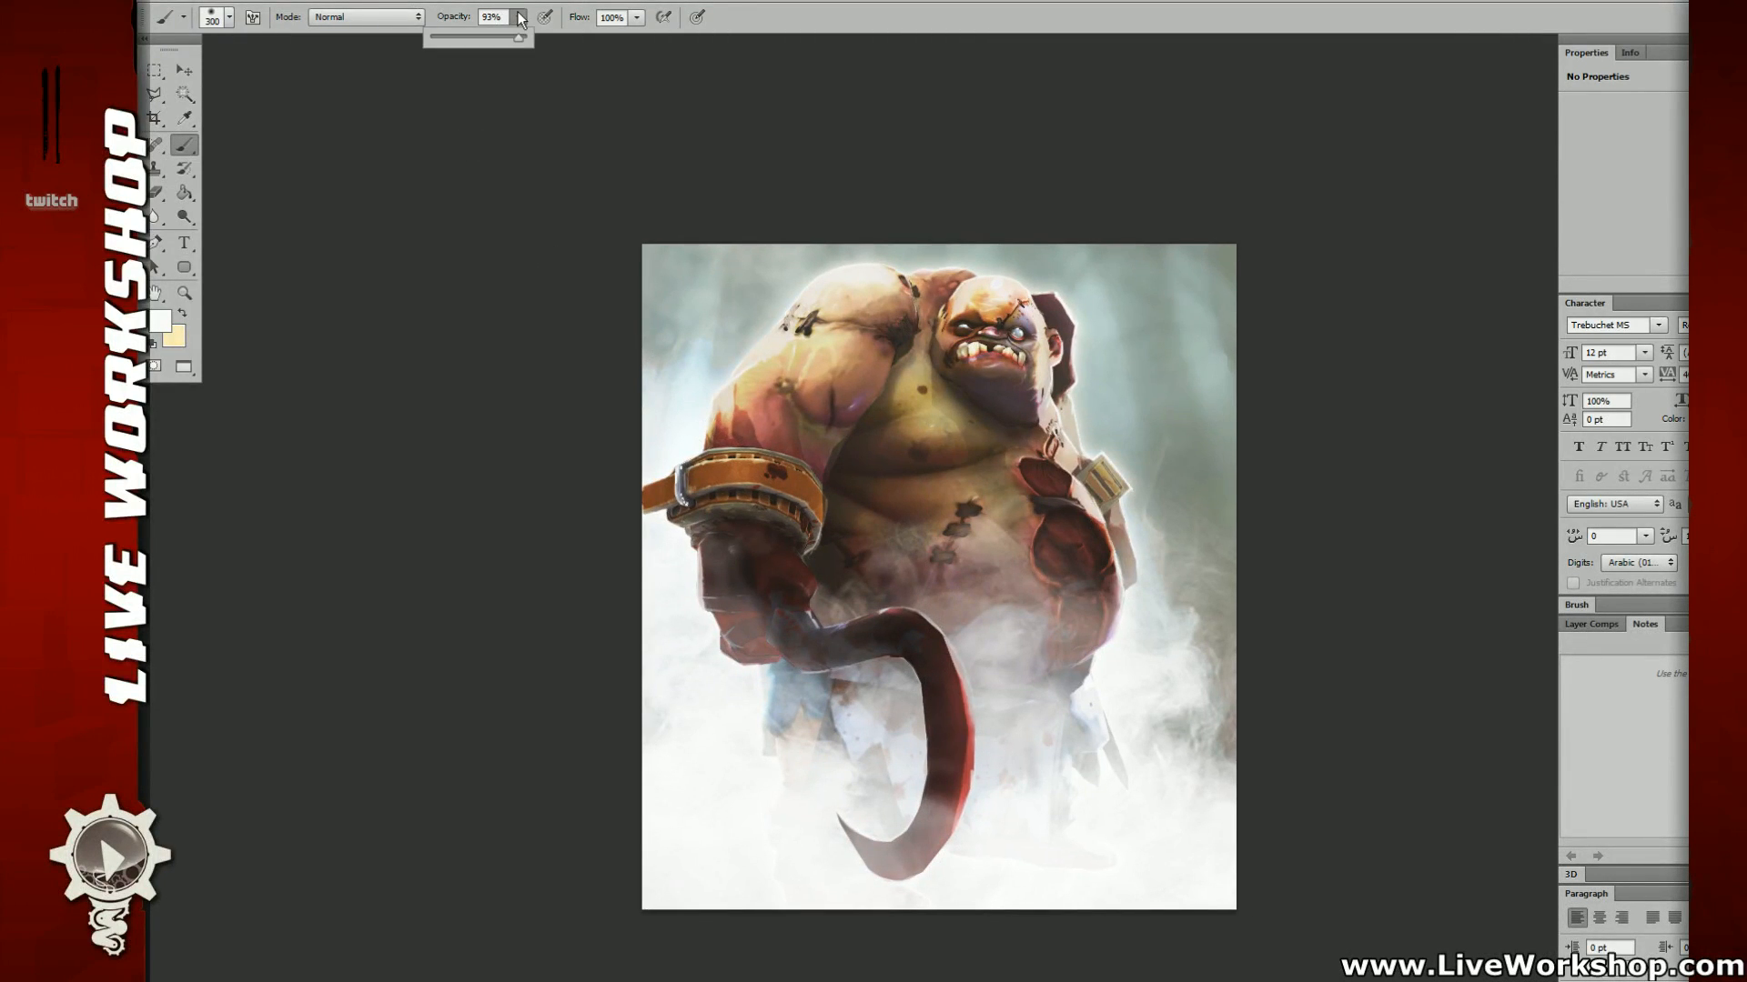
{"action": "left_click_drag", "start_coordinate": [455, 39], "coordinate": [453, 39]}
{"action": "left_click_drag", "start_coordinate": [994, 439], "coordinate": [945, 415]}
{"action": "mouse_move", "coordinate": [775, 510]}
{"action": "left_mouse_down"}
{"action": "mouse_move", "coordinate": [784, 548]}
{"action": "mouse_move", "coordinate": [791, 468]}
{"action": "left_mouse_up"}
{"action": "left_click_drag", "start_coordinate": [801, 559], "coordinate": [876, 575]}
{"action": "mouse_move", "coordinate": [778, 532]}
{"action": "left_mouse_down"}
{"action": "mouse_move", "coordinate": [799, 584]}
{"action": "mouse_move", "coordinate": [784, 577]}
{"action": "left_mouse_up"}
{"action": "mouse_move", "coordinate": [789, 496]}
{"action": "left_mouse_down"}
{"action": "mouse_move", "coordinate": [816, 414]}
{"action": "mouse_move", "coordinate": [860, 512]}
{"action": "mouse_move", "coordinate": [826, 468]}
{"action": "left_mouse_up"}
{"action": "key", "text": "ctrl+z"}
{"action": "key", "text": "ctrl+z"}
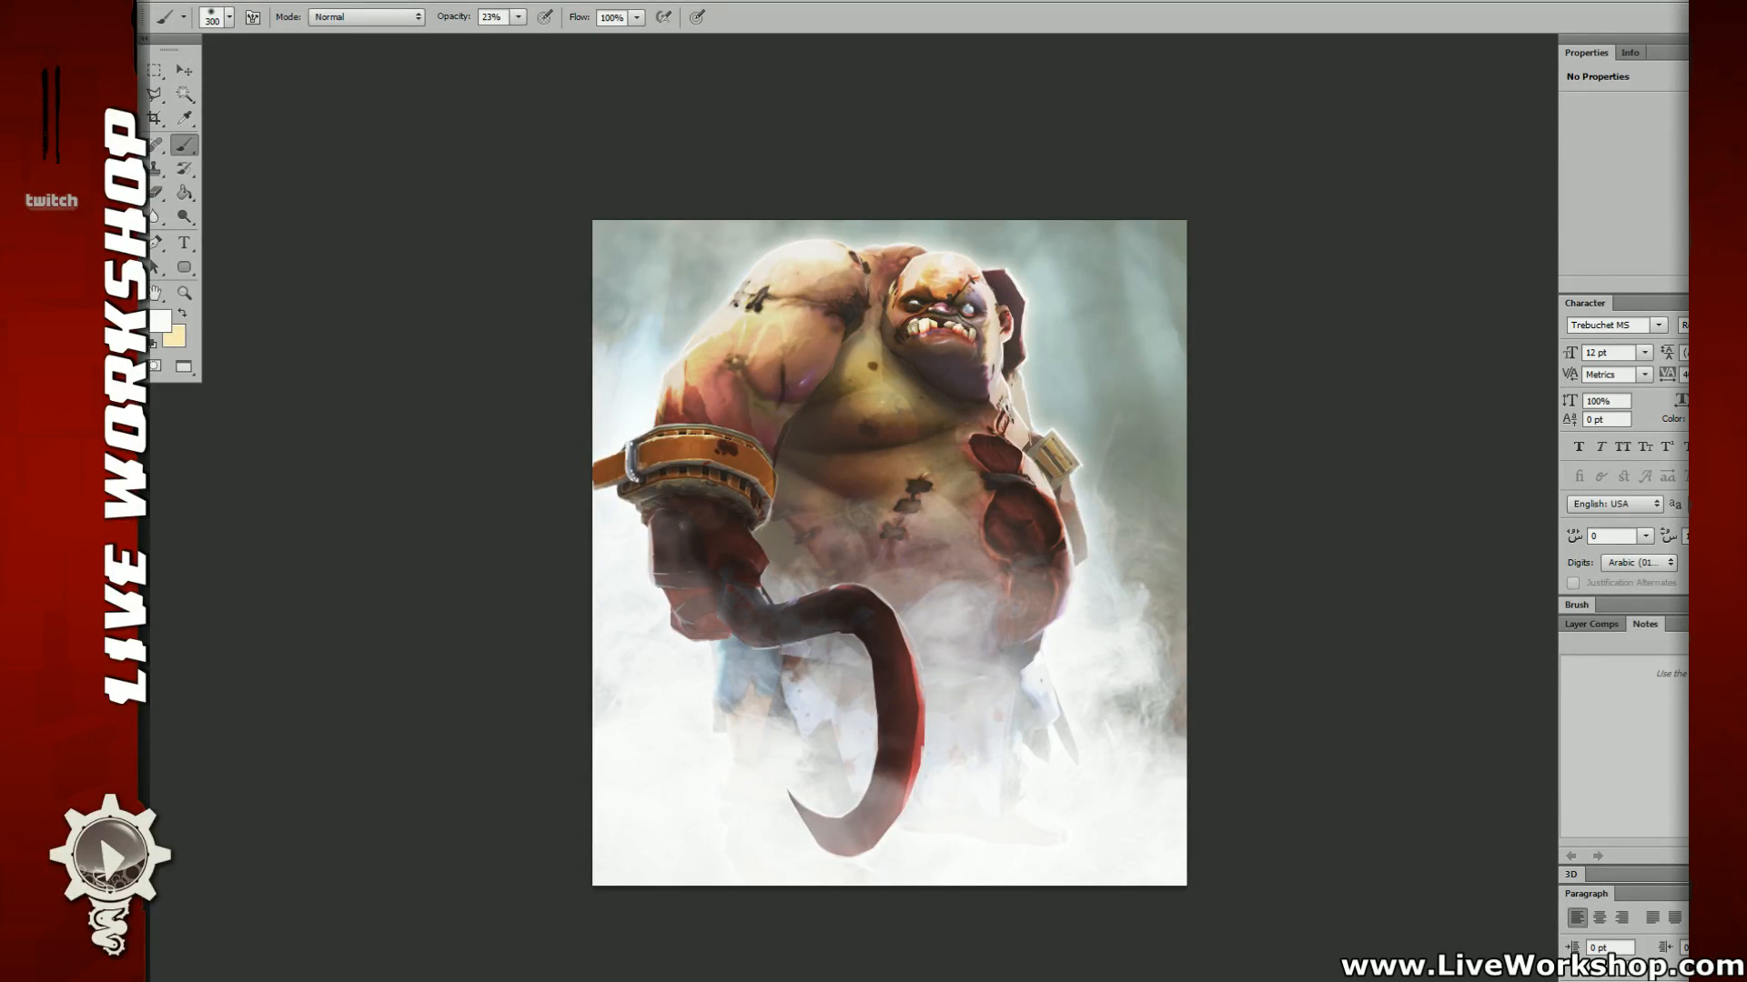
Step: Erase the haze spilling over the edge of the arm band with a 40 px eraser at 28% opacity
{"action": "key", "text": "e"}
{"action": "right_click", "coordinate": [842, 431]}
{"action": "left_click_drag", "start_coordinate": [771, 442], "coordinate": [774, 441]}
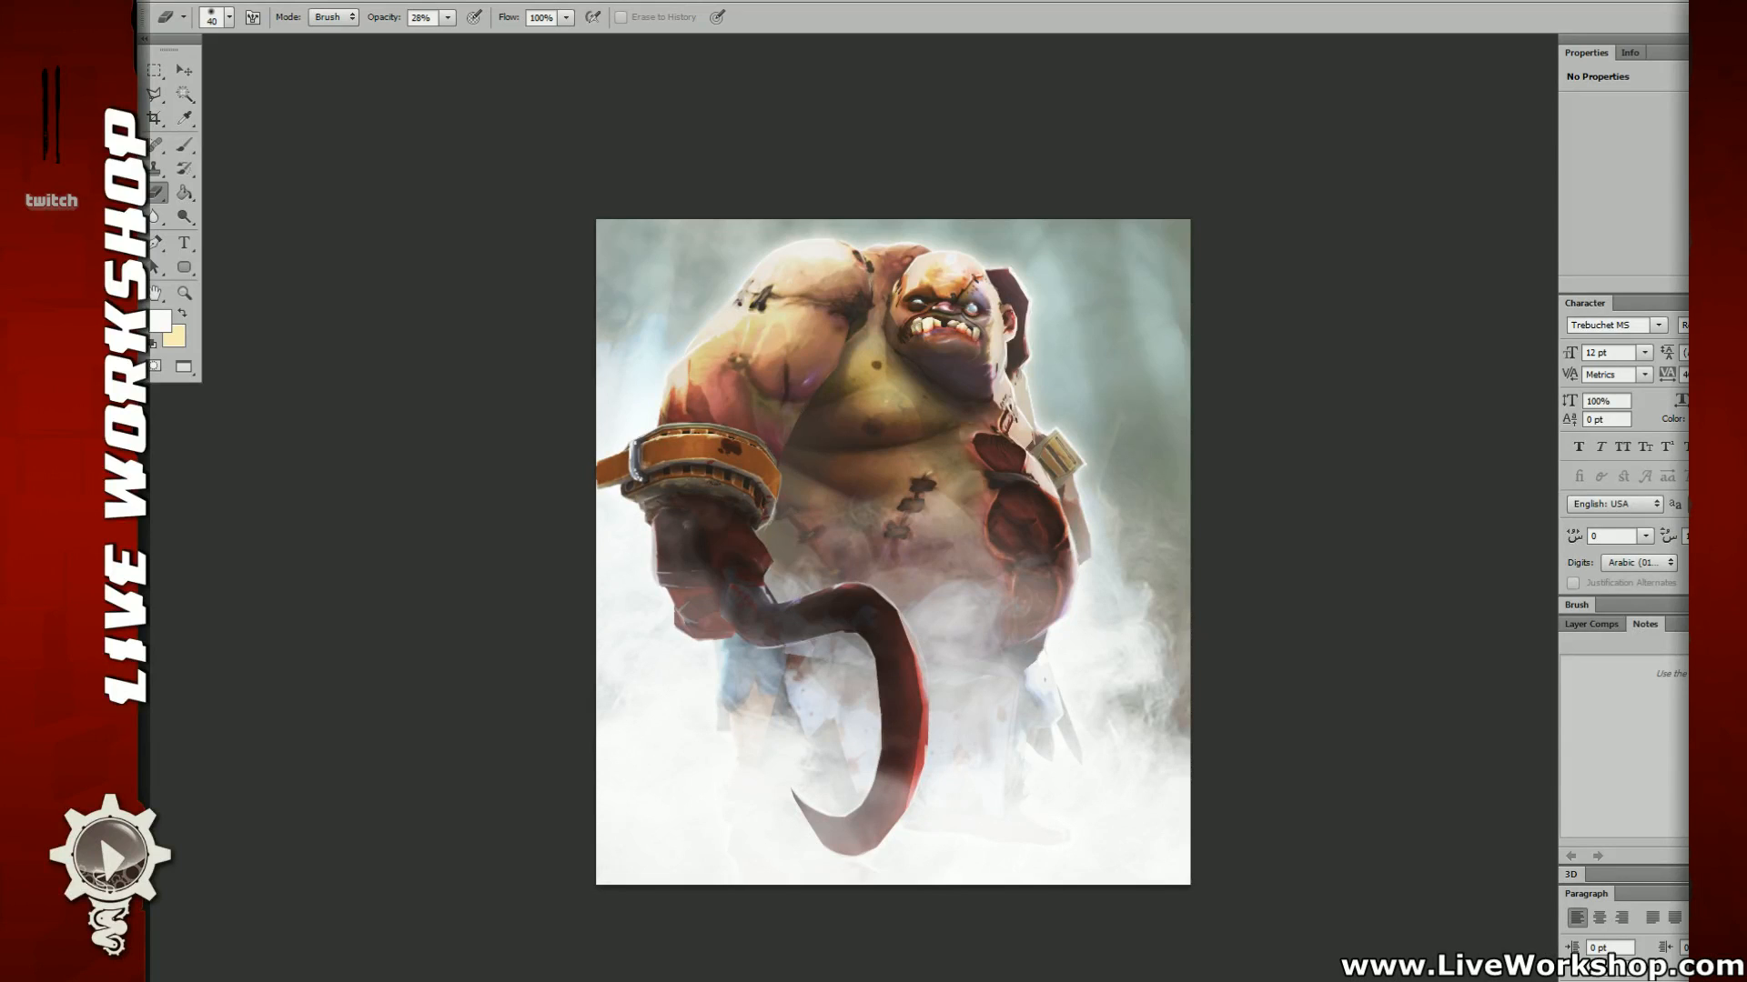
{"action": "key", "text": "v"}
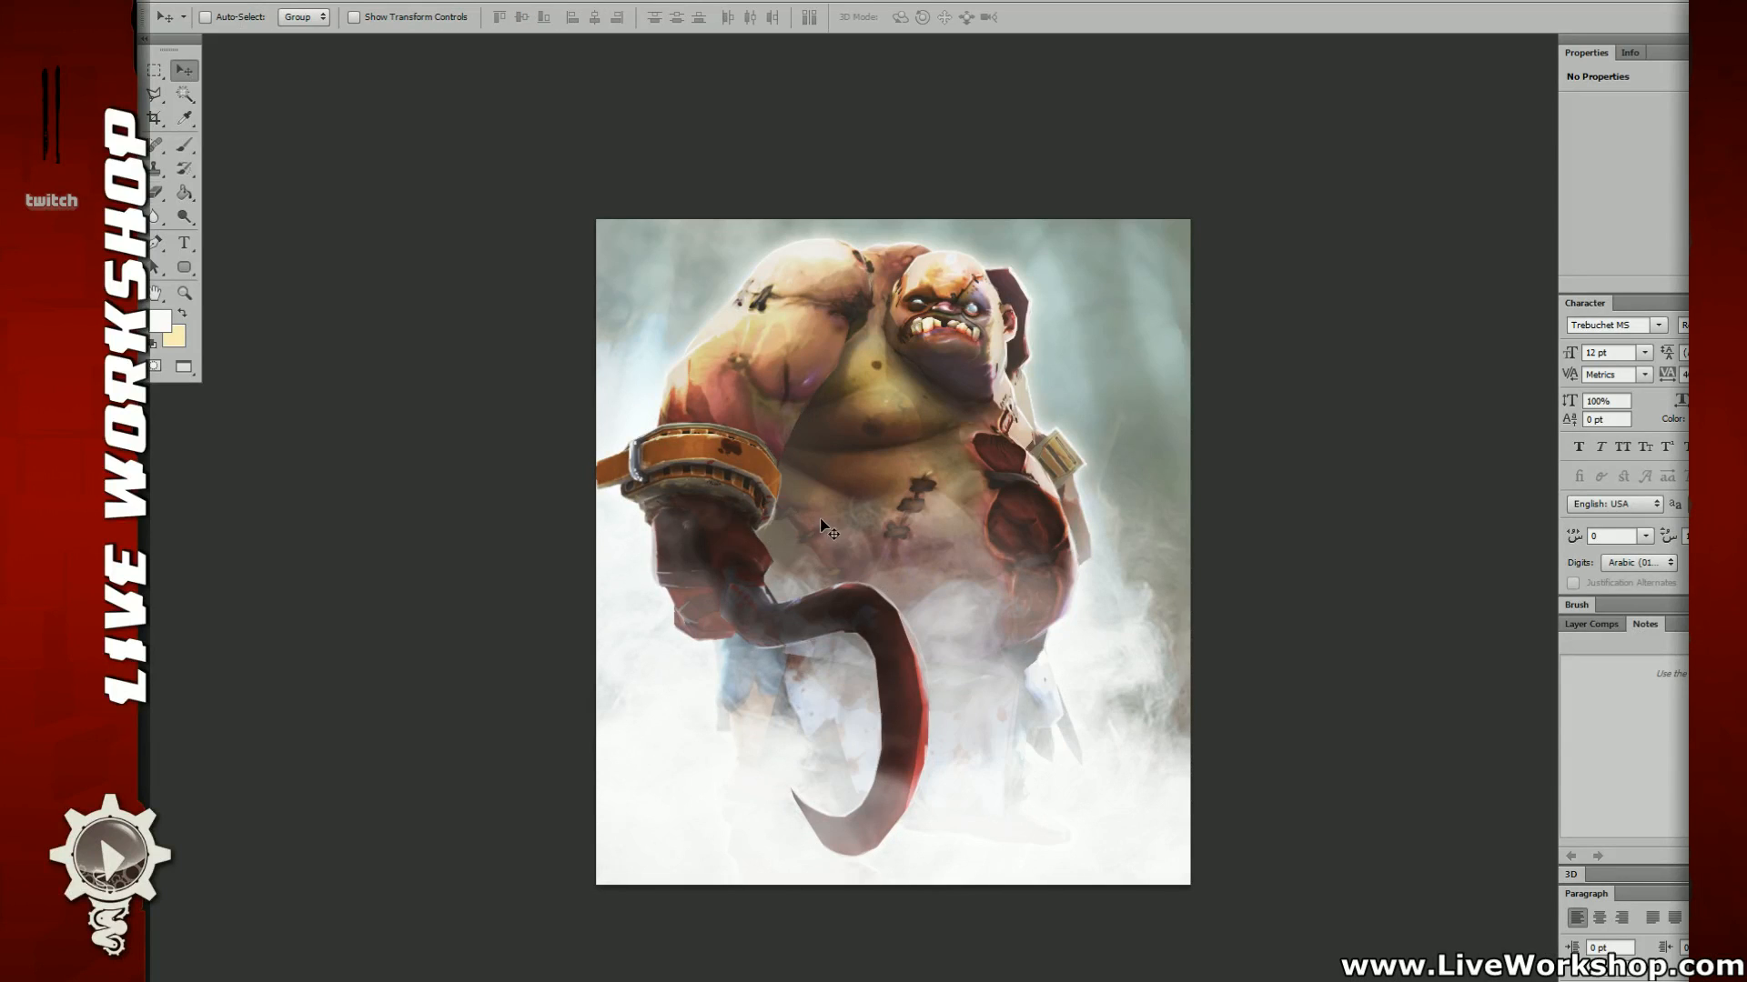
Step: Fade the wooden arm brace, far body edge and dark red shape behind the head with soft white haze
{"action": "key", "text": "b"}
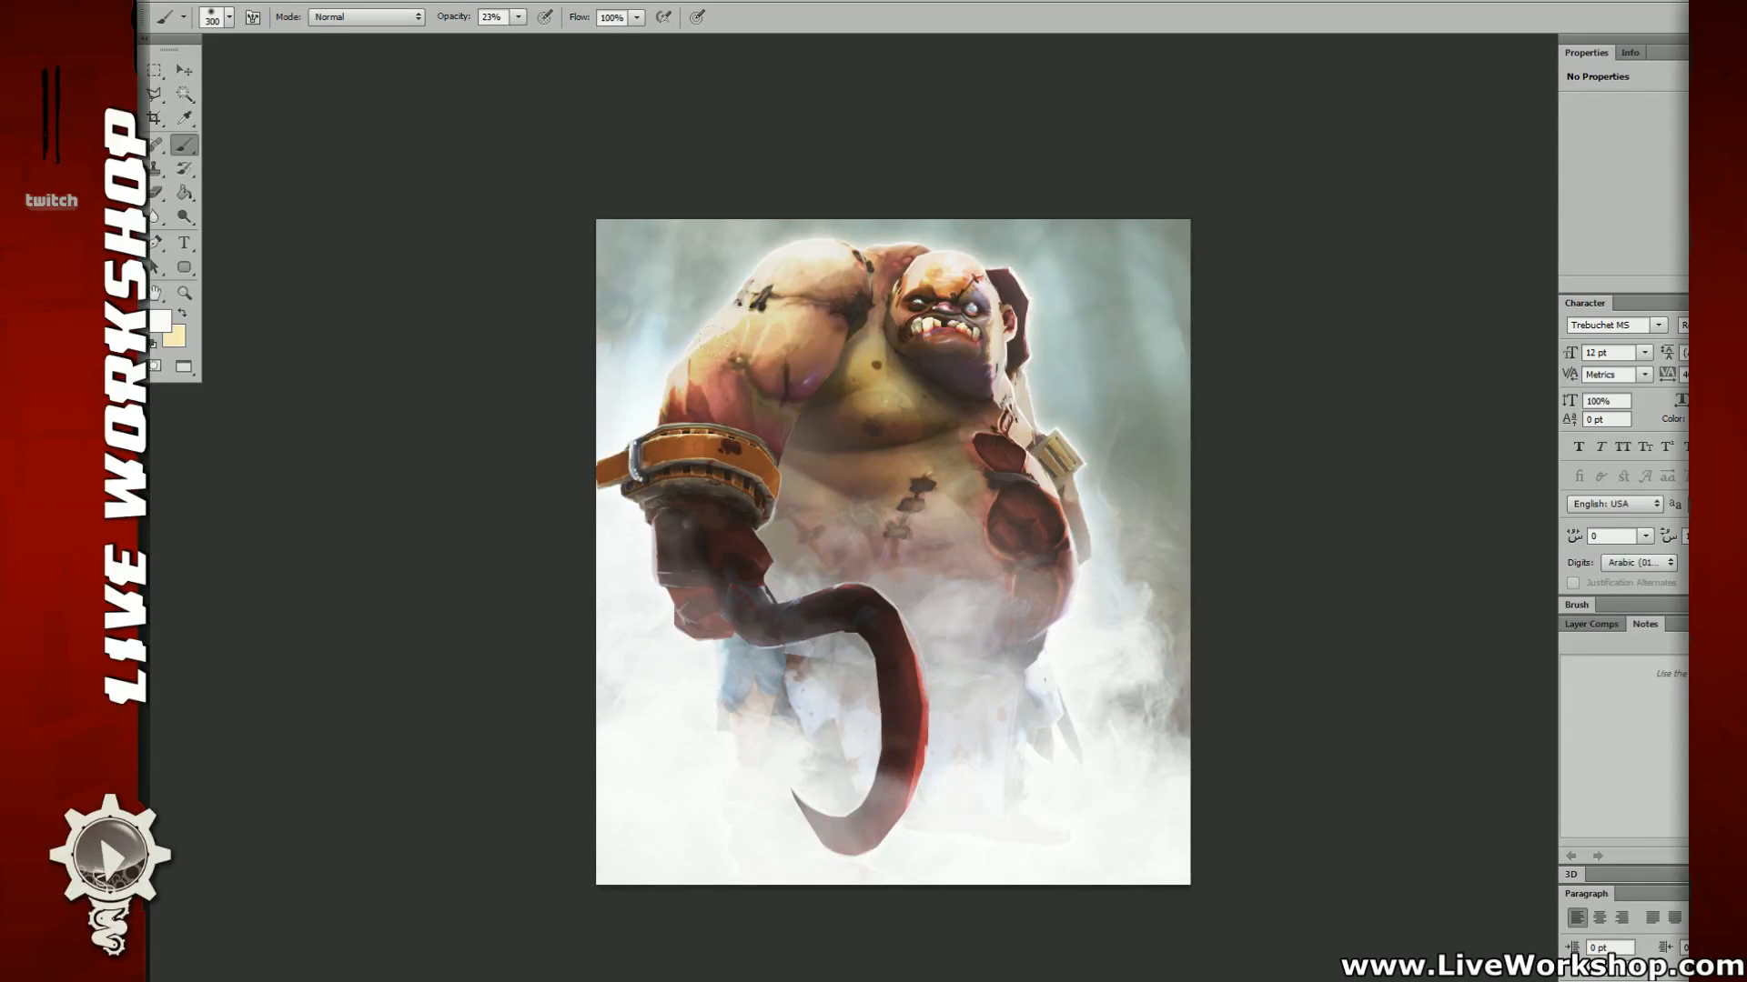
{"action": "mouse_move", "coordinate": [840, 337]}
{"action": "left_mouse_down"}
{"action": "mouse_move", "coordinate": [858, 346]}
{"action": "mouse_move", "coordinate": [818, 347]}
{"action": "left_mouse_up"}
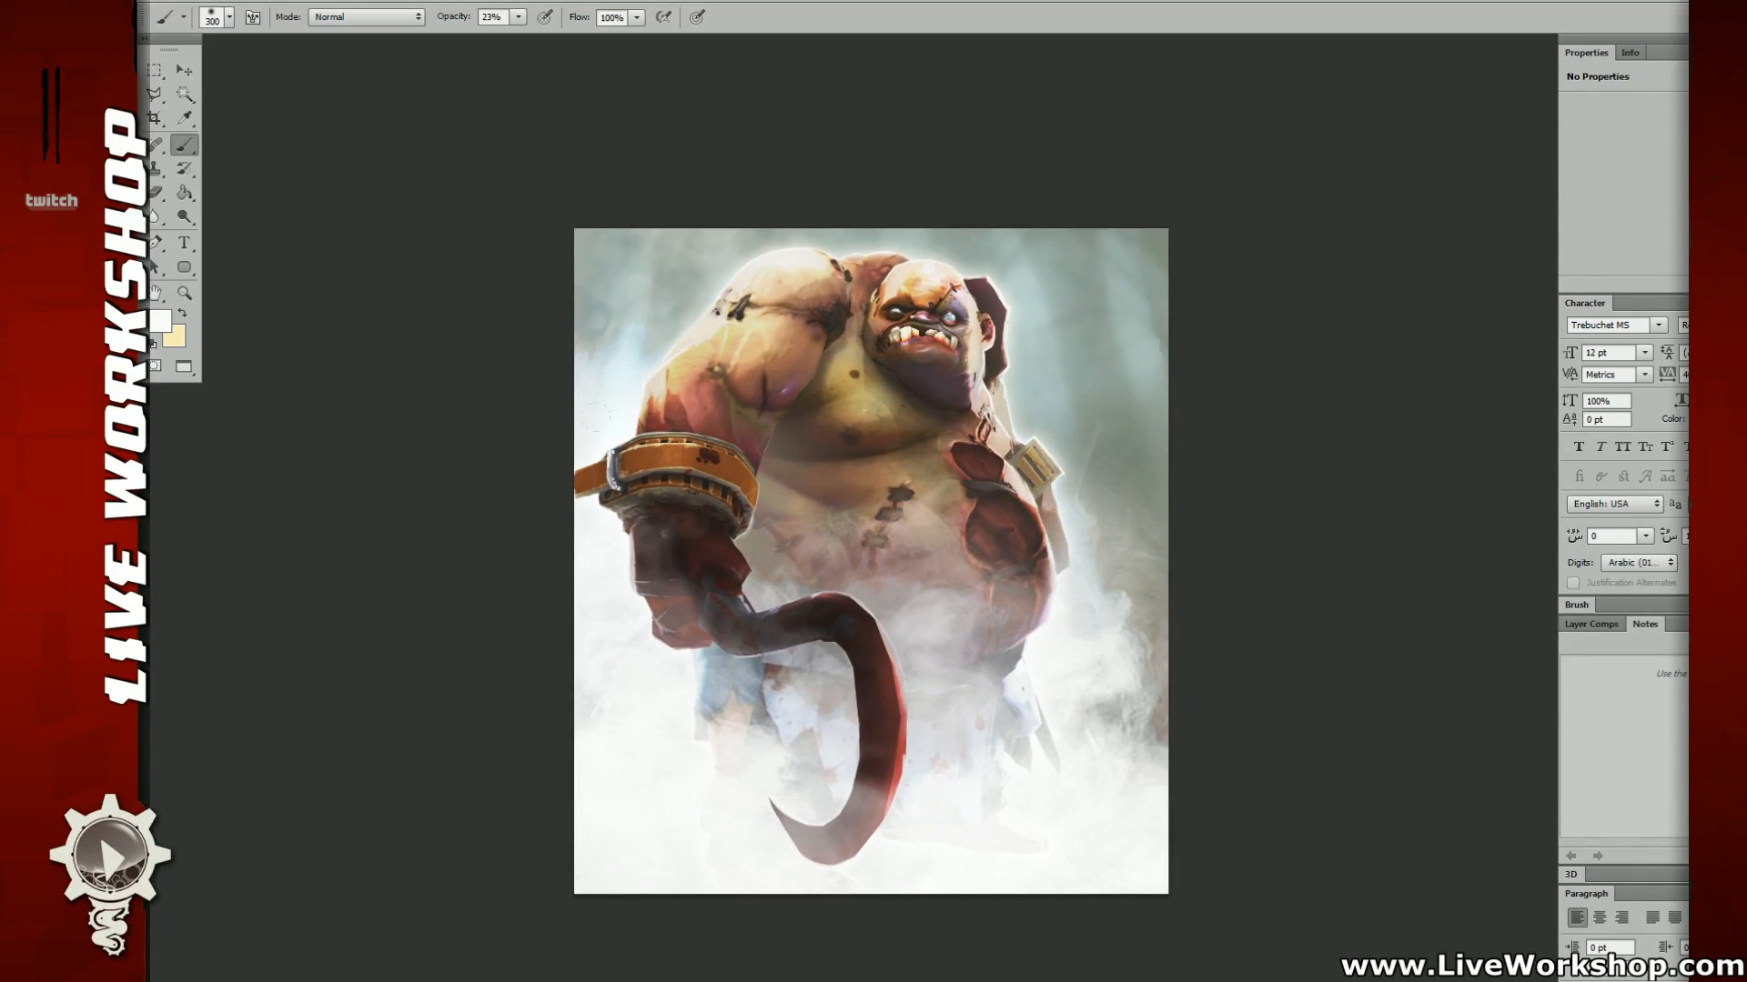
{"action": "left_click_drag", "start_coordinate": [666, 281], "coordinate": [627, 349]}
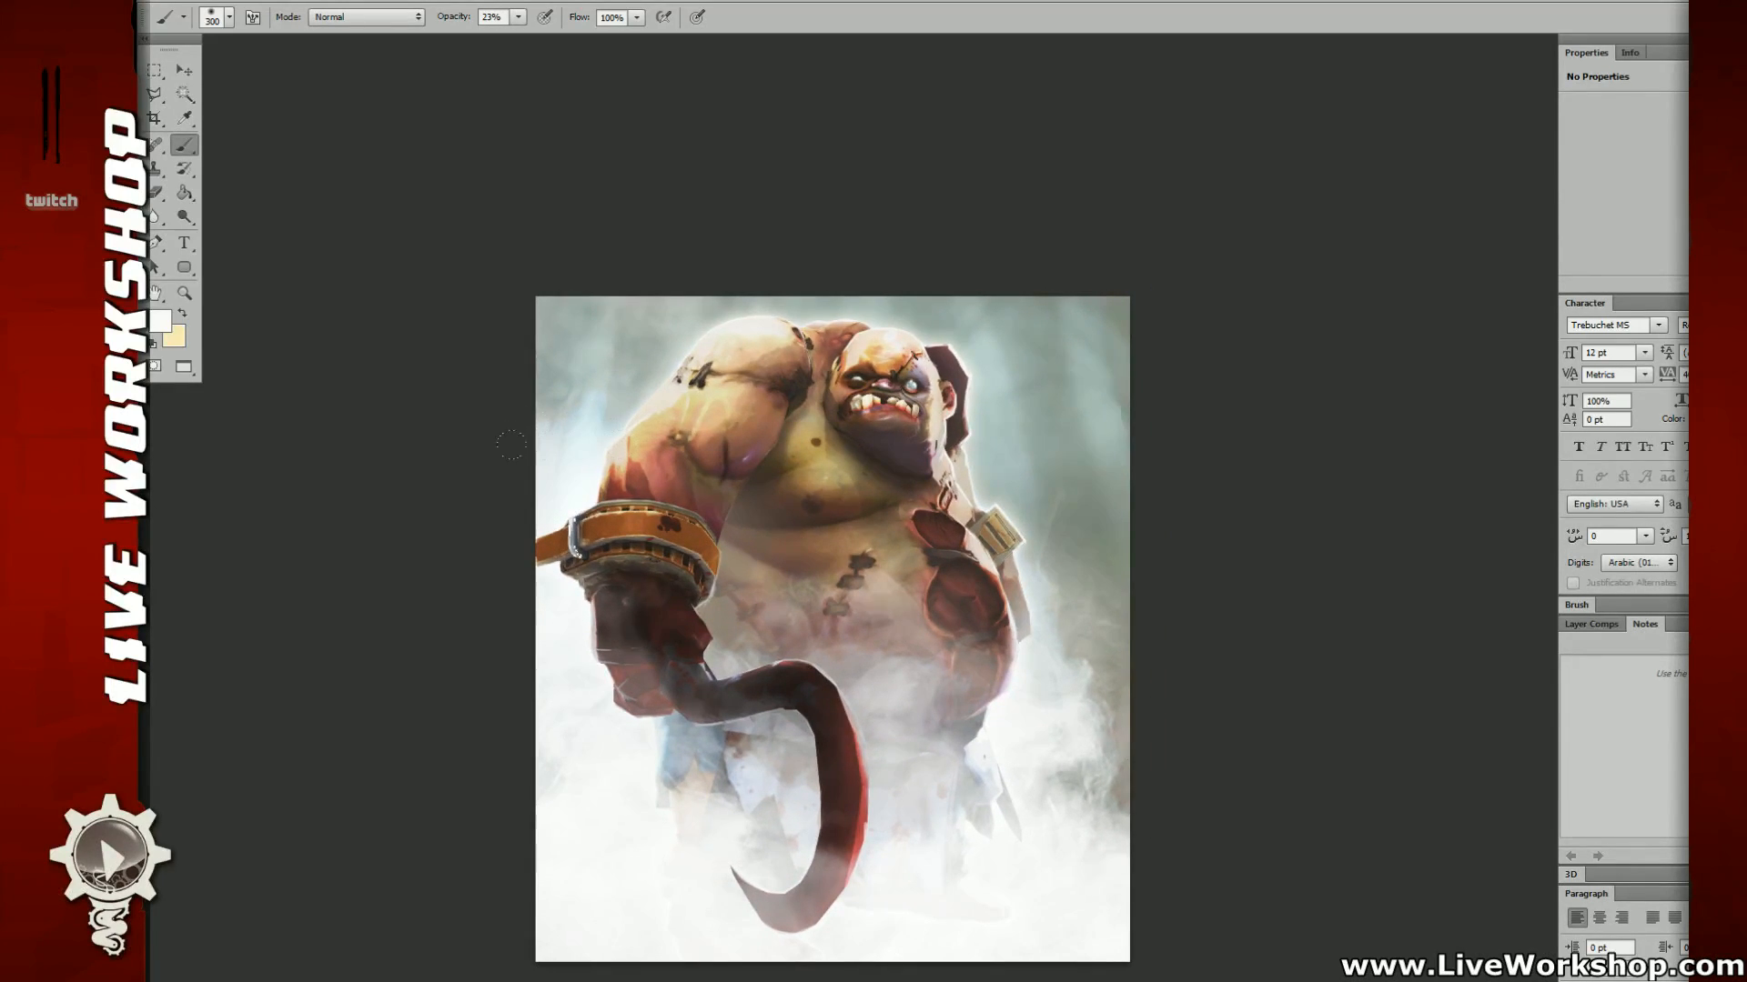
{"action": "left_click_drag", "start_coordinate": [665, 445], "coordinate": [612, 410]}
{"action": "left_click_drag", "start_coordinate": [955, 444], "coordinate": [949, 429]}
{"action": "left_click_drag", "start_coordinate": [1063, 464], "coordinate": [1022, 514]}
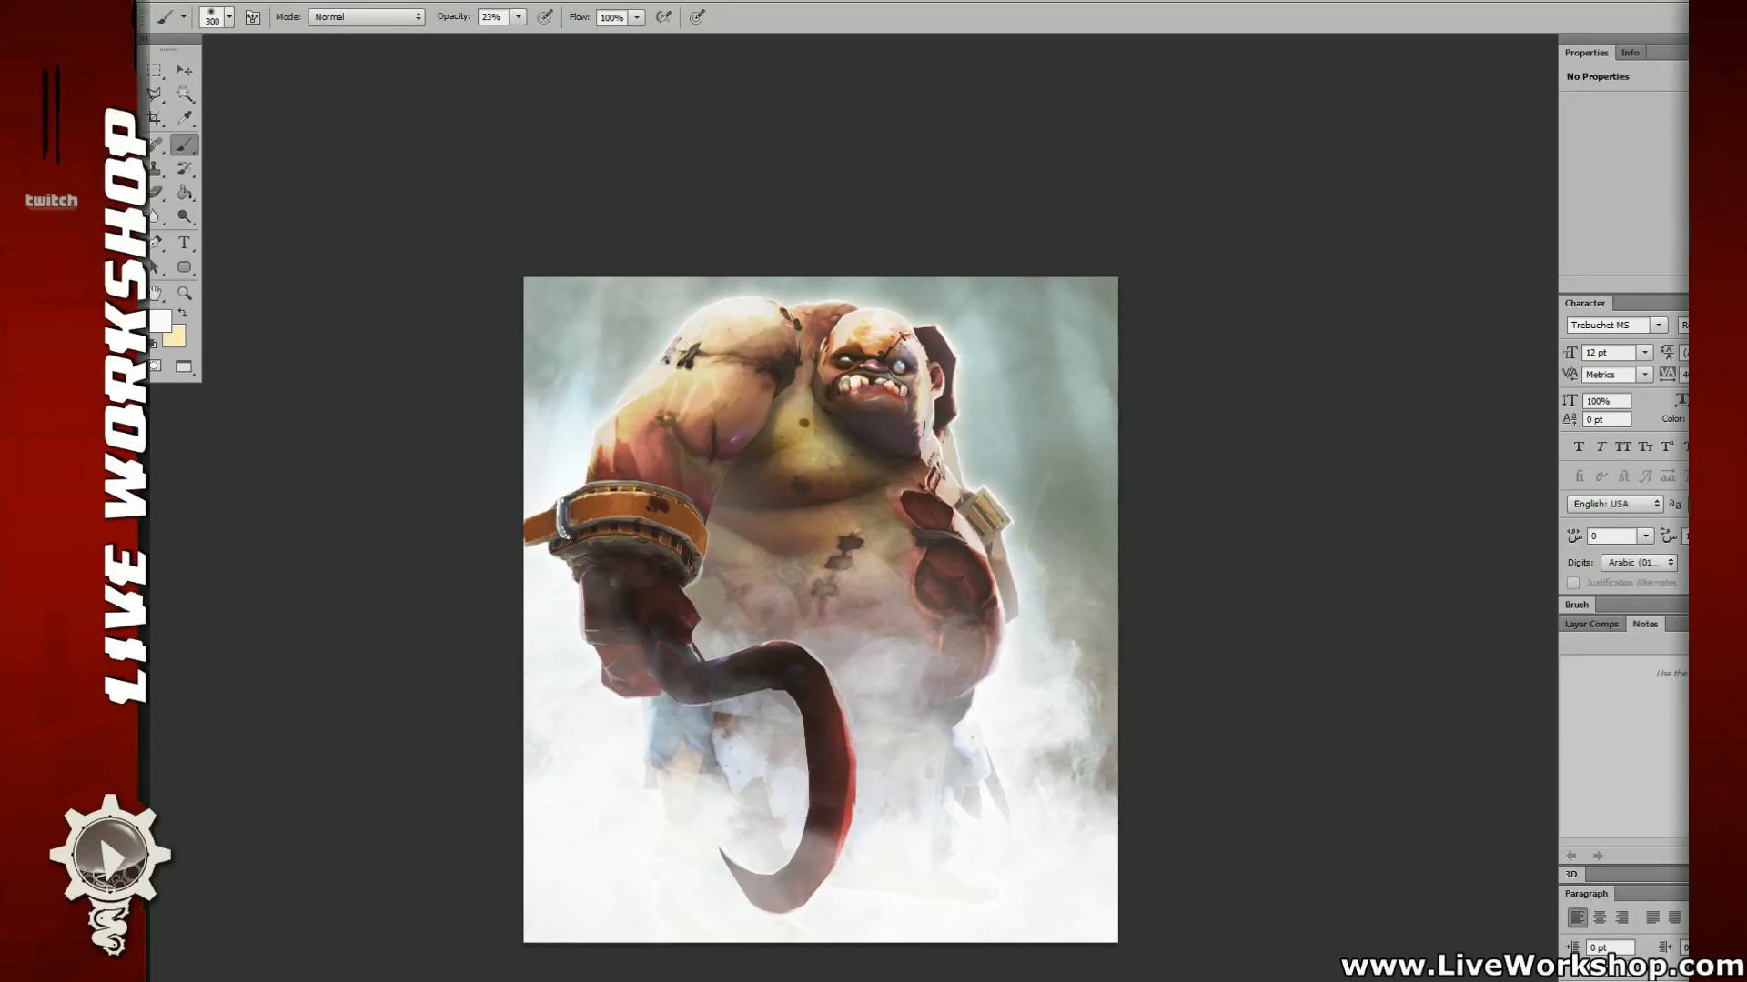
{"action": "left_click_drag", "start_coordinate": [988, 530], "coordinate": [1005, 596]}
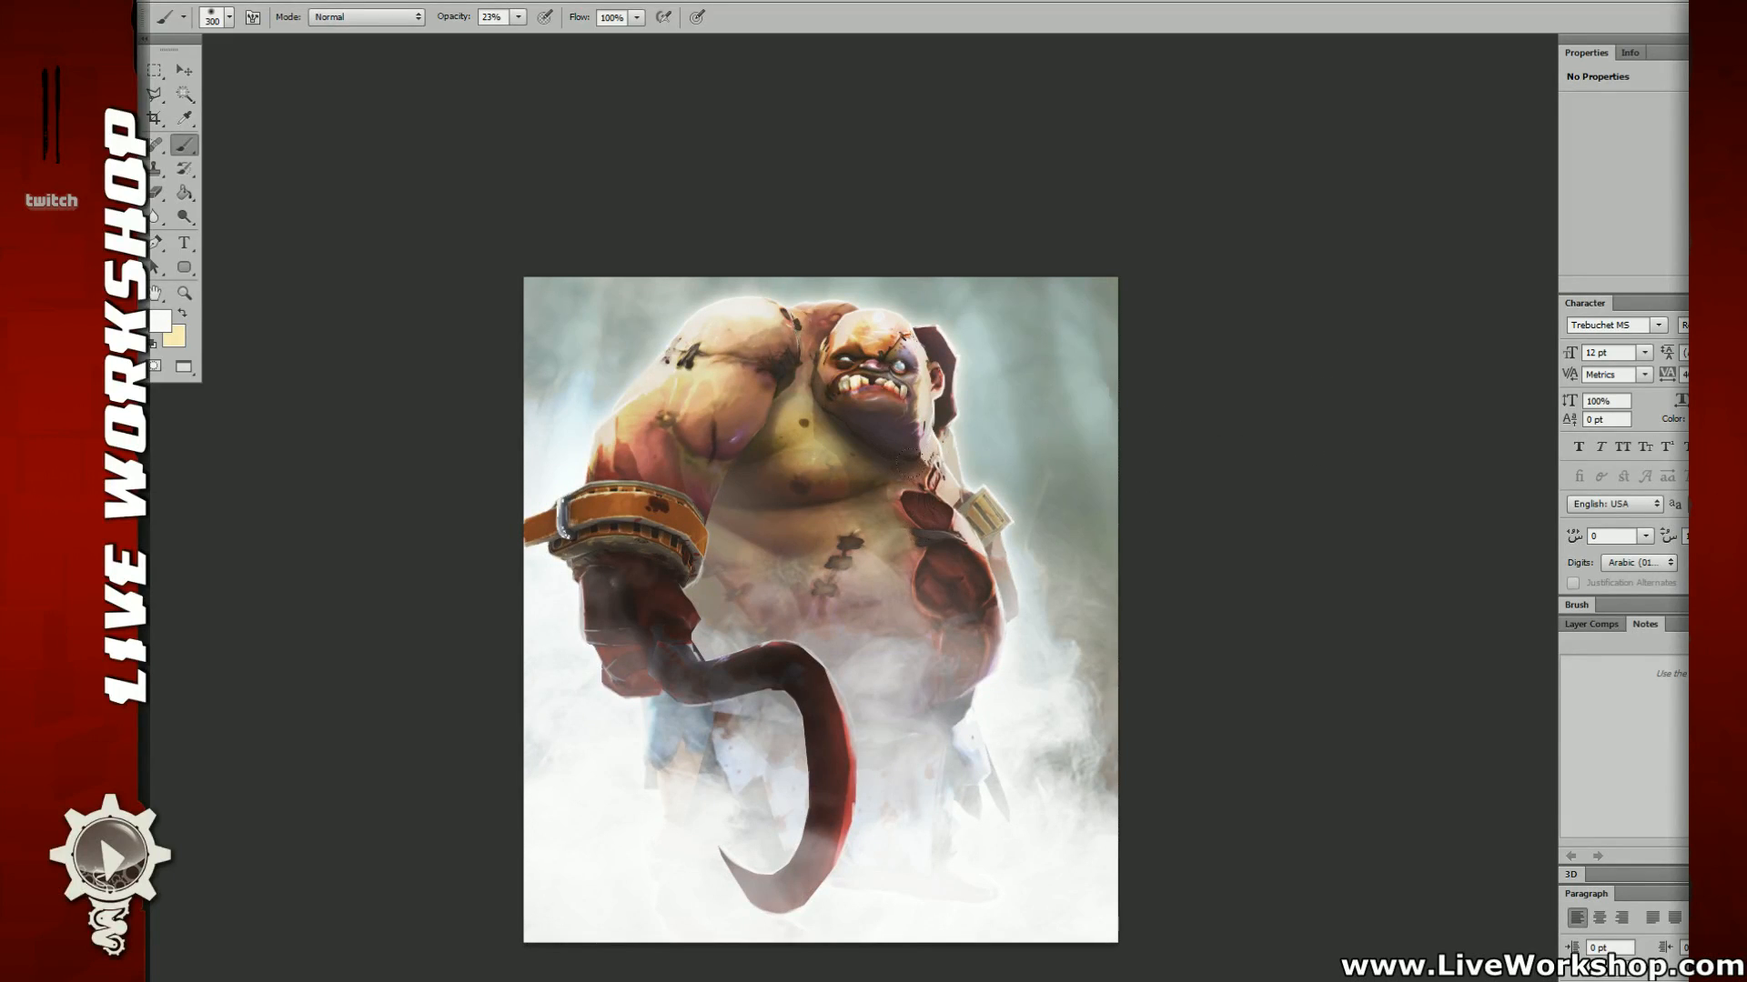
{"action": "left_click_drag", "start_coordinate": [993, 535], "coordinate": [1008, 609]}
{"action": "left_click_drag", "start_coordinate": [974, 500], "coordinate": [926, 335]}
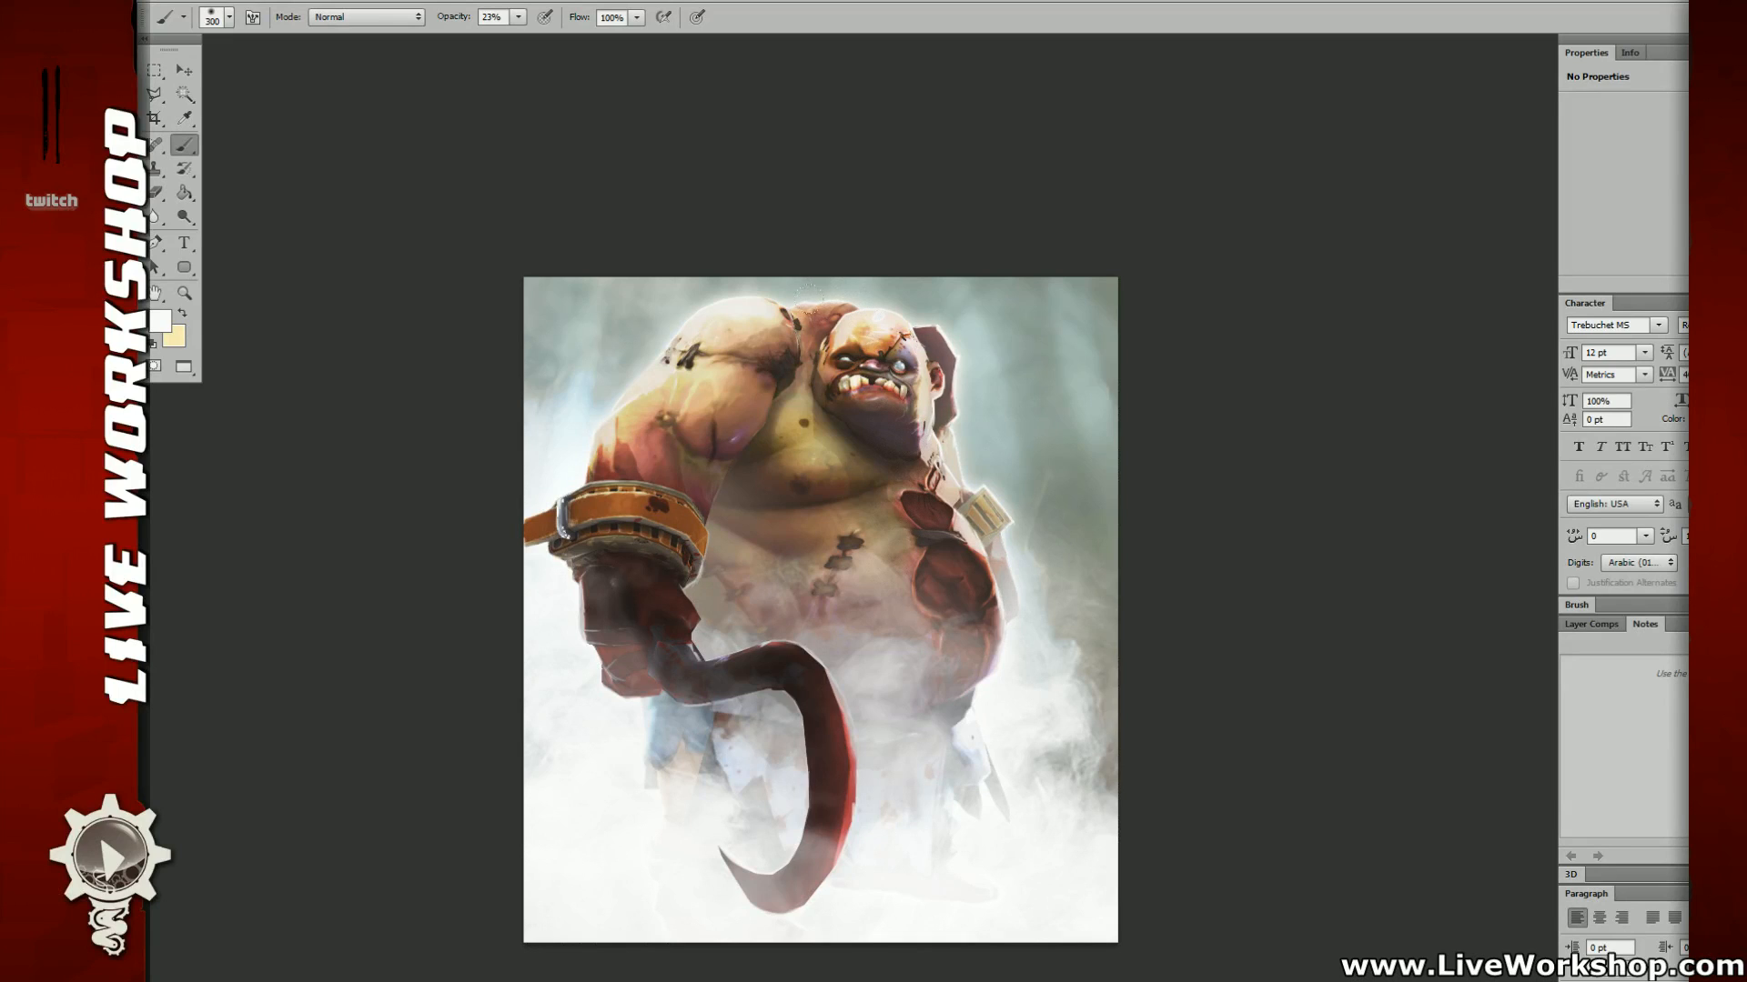
{"action": "left_click_drag", "start_coordinate": [946, 418], "coordinate": [926, 333]}
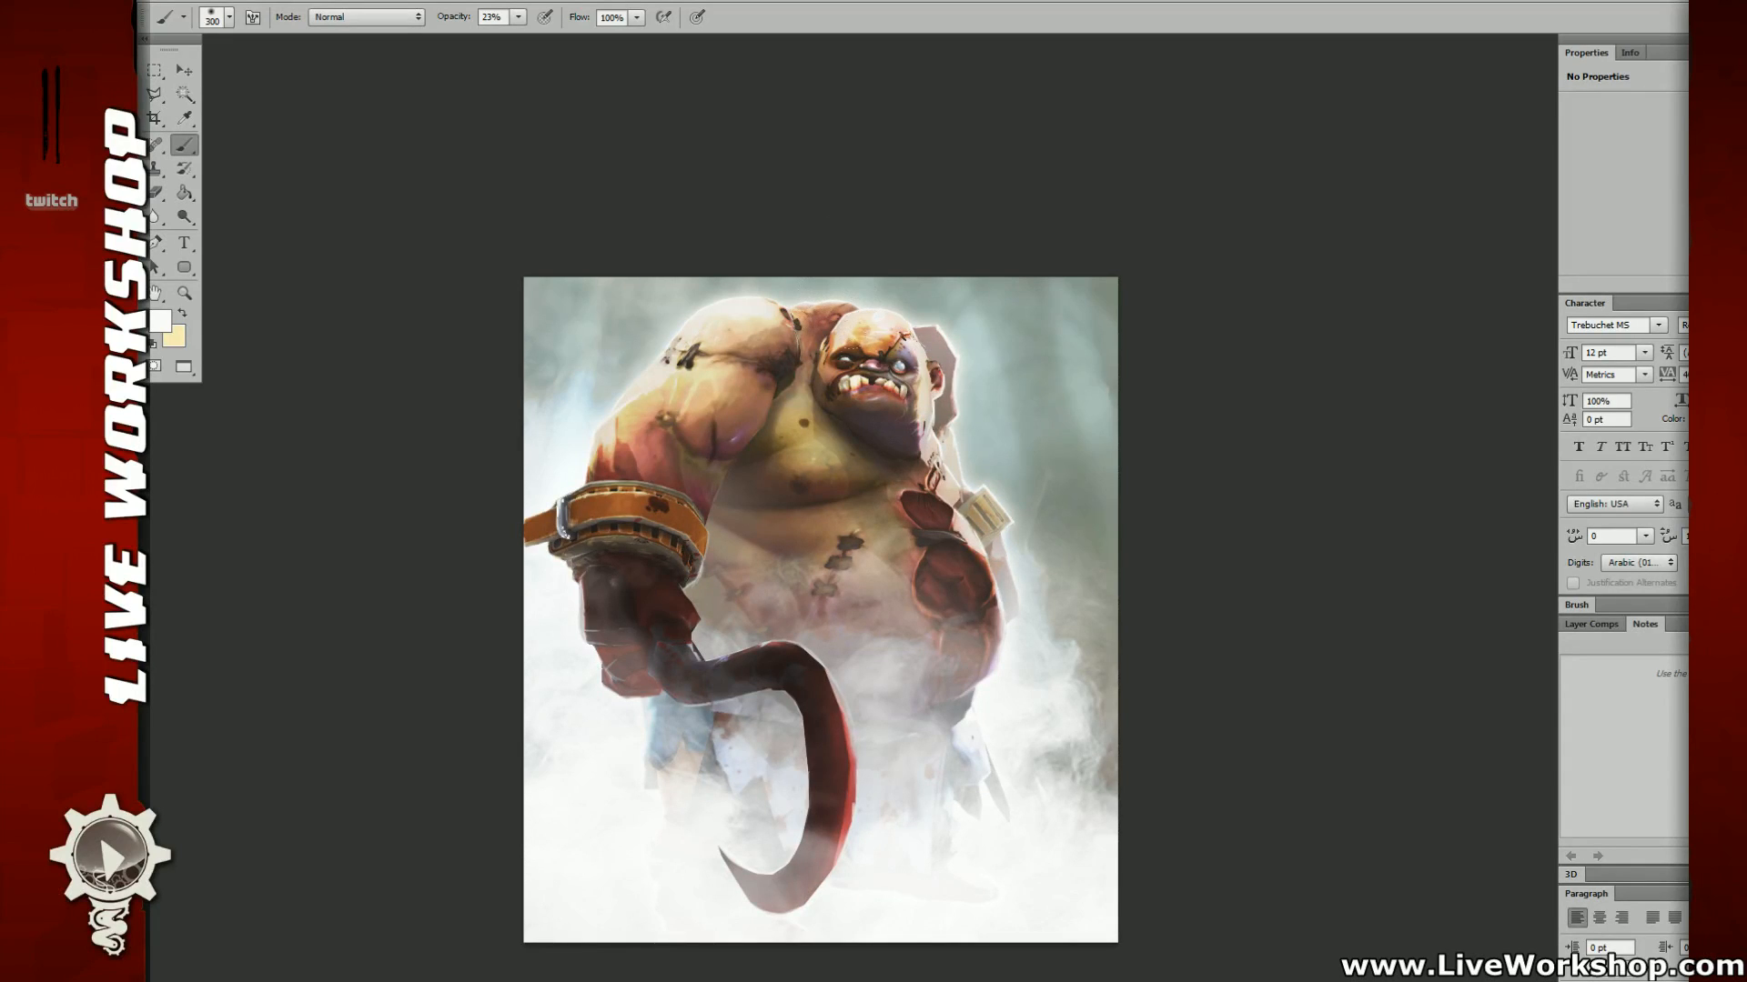
{"action": "mouse_move", "coordinate": [982, 502]}
{"action": "left_mouse_down"}
{"action": "mouse_move", "coordinate": [999, 523]}
{"action": "mouse_move", "coordinate": [978, 506]}
{"action": "left_mouse_up"}
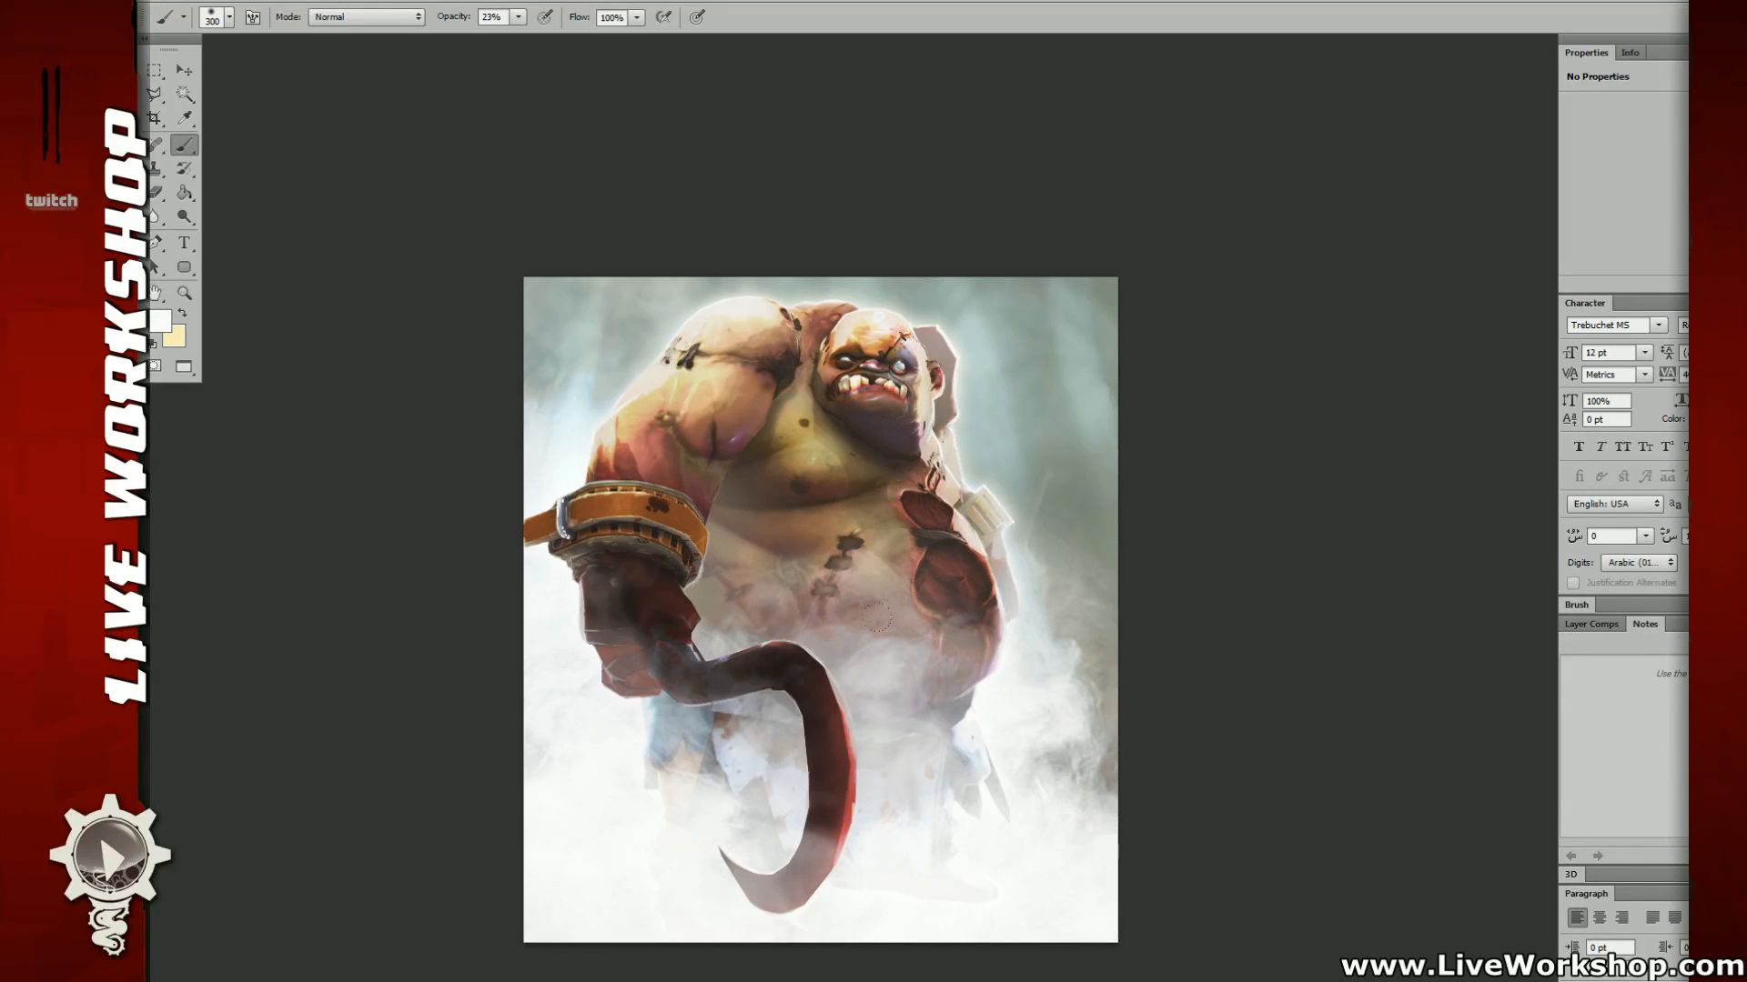
Step: Add soft haze around the far hip and leg and the fog beside them
{"action": "left_click_drag", "start_coordinate": [947, 682], "coordinate": [964, 712]}
{"action": "left_click_drag", "start_coordinate": [1102, 711], "coordinate": [1107, 785]}
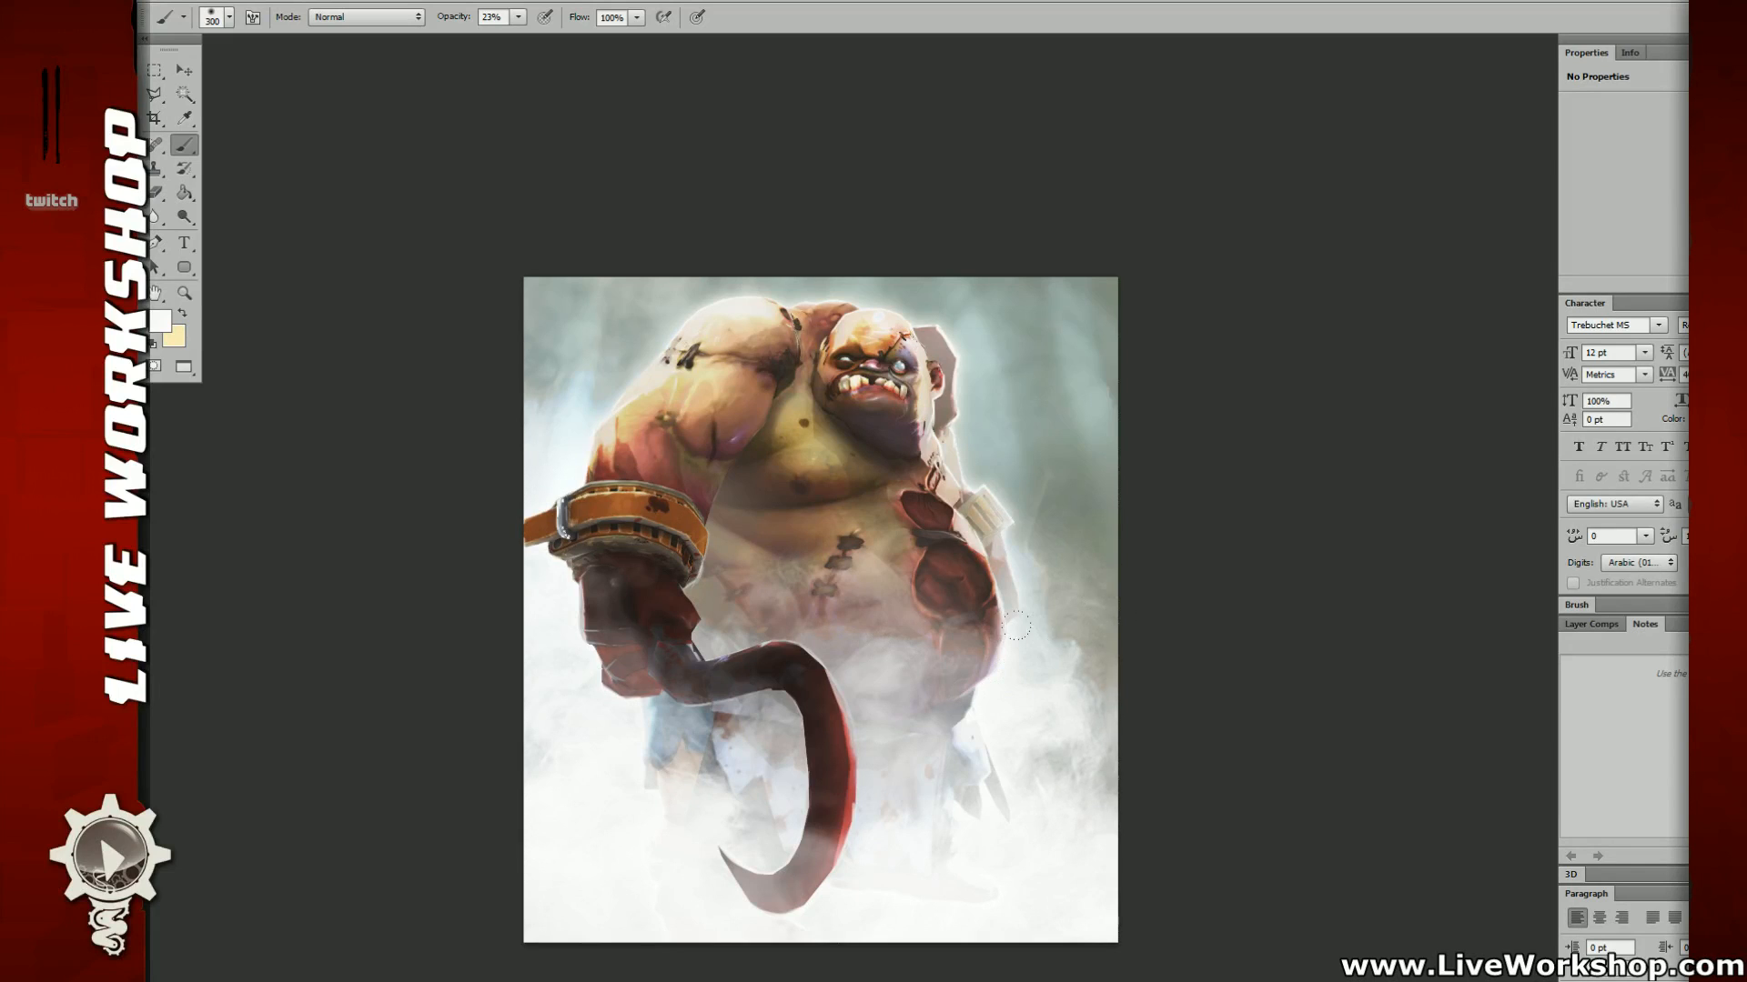
{"action": "mouse_move", "coordinate": [1103, 651]}
{"action": "left_mouse_down"}
{"action": "mouse_move", "coordinate": [1097, 517]}
{"action": "mouse_move", "coordinate": [1103, 608]}
{"action": "left_mouse_up"}
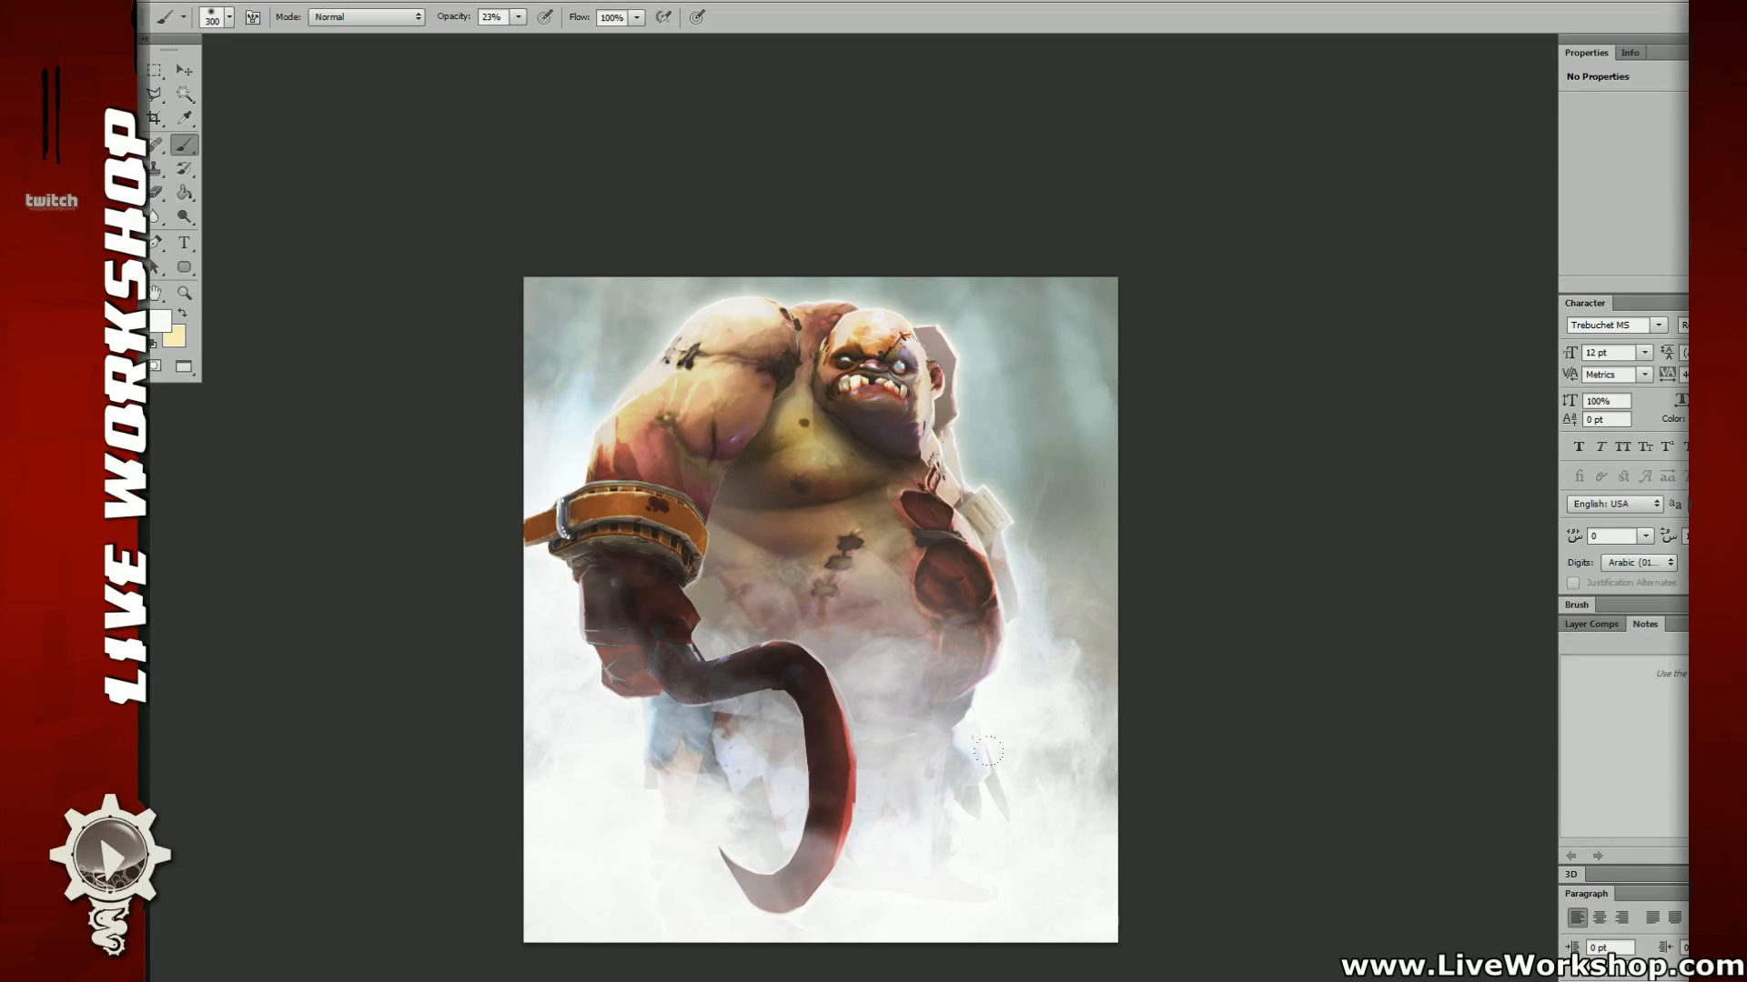
{"action": "left_click_drag", "start_coordinate": [980, 647], "coordinate": [984, 653]}
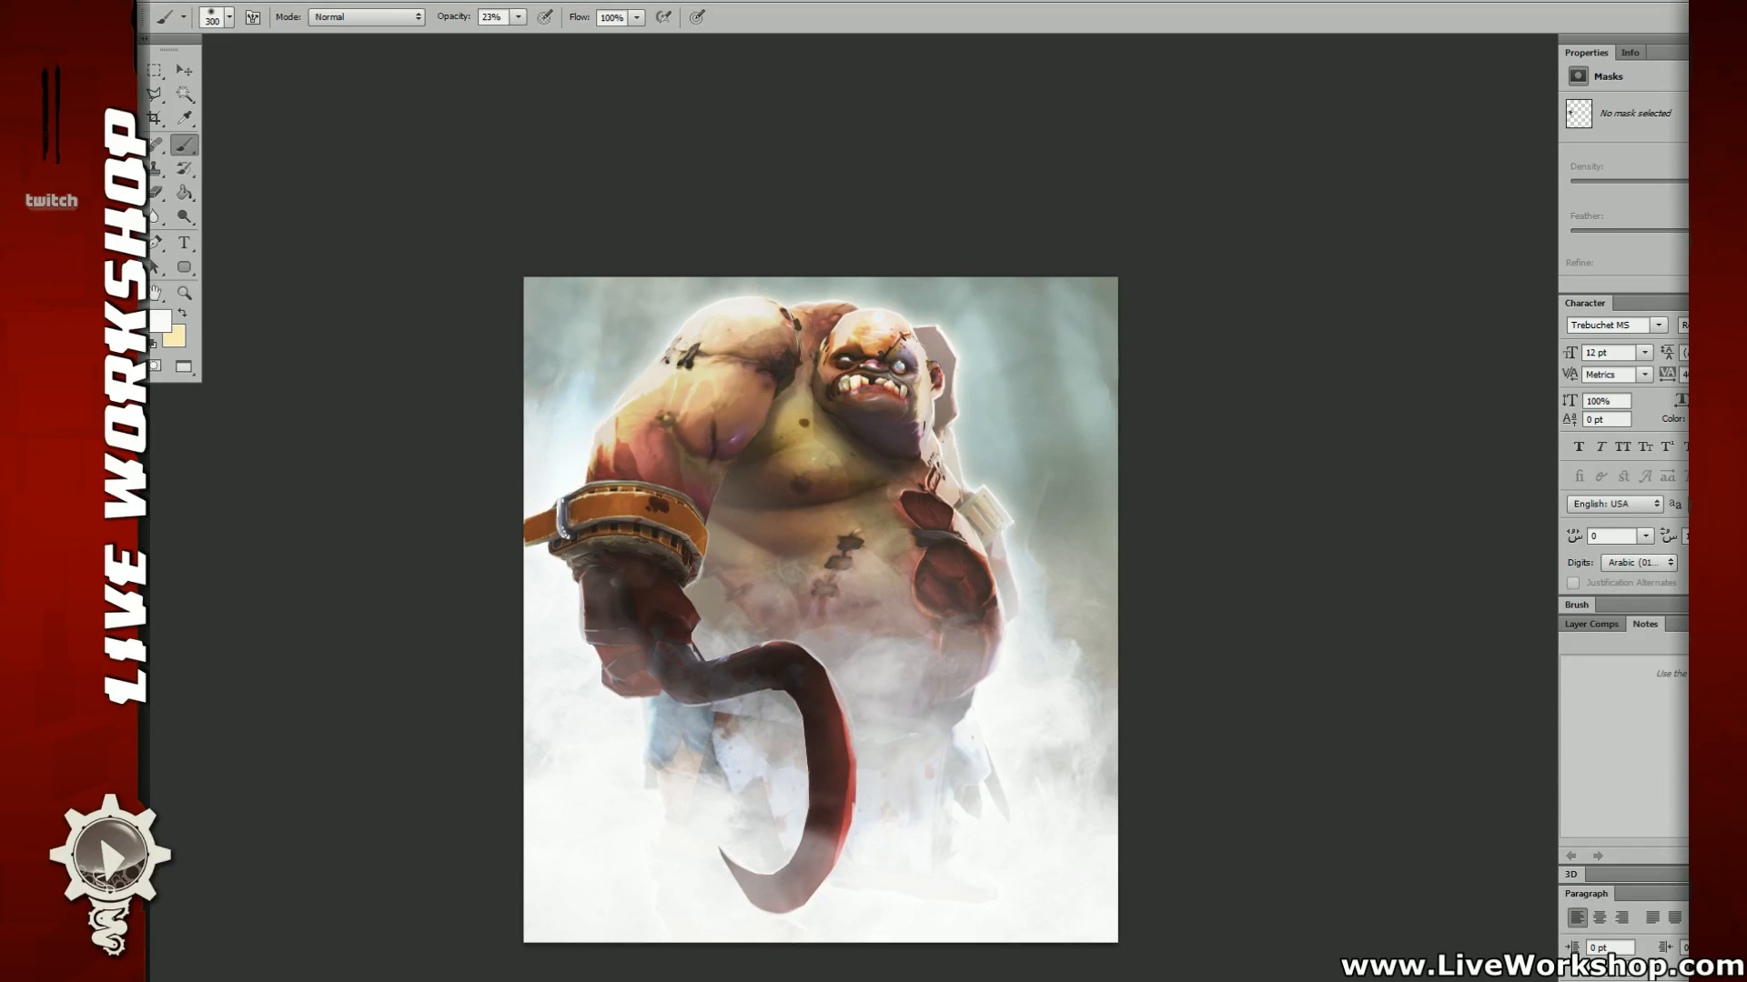
Step: Fade the lower curve and tip of the hook into the fog with soft white strokes
{"action": "mouse_move", "coordinate": [835, 786]}
{"action": "left_mouse_down"}
{"action": "mouse_move", "coordinate": [812, 855]}
{"action": "mouse_move", "coordinate": [833, 818]}
{"action": "mouse_move", "coordinate": [830, 835]}
{"action": "left_mouse_up"}
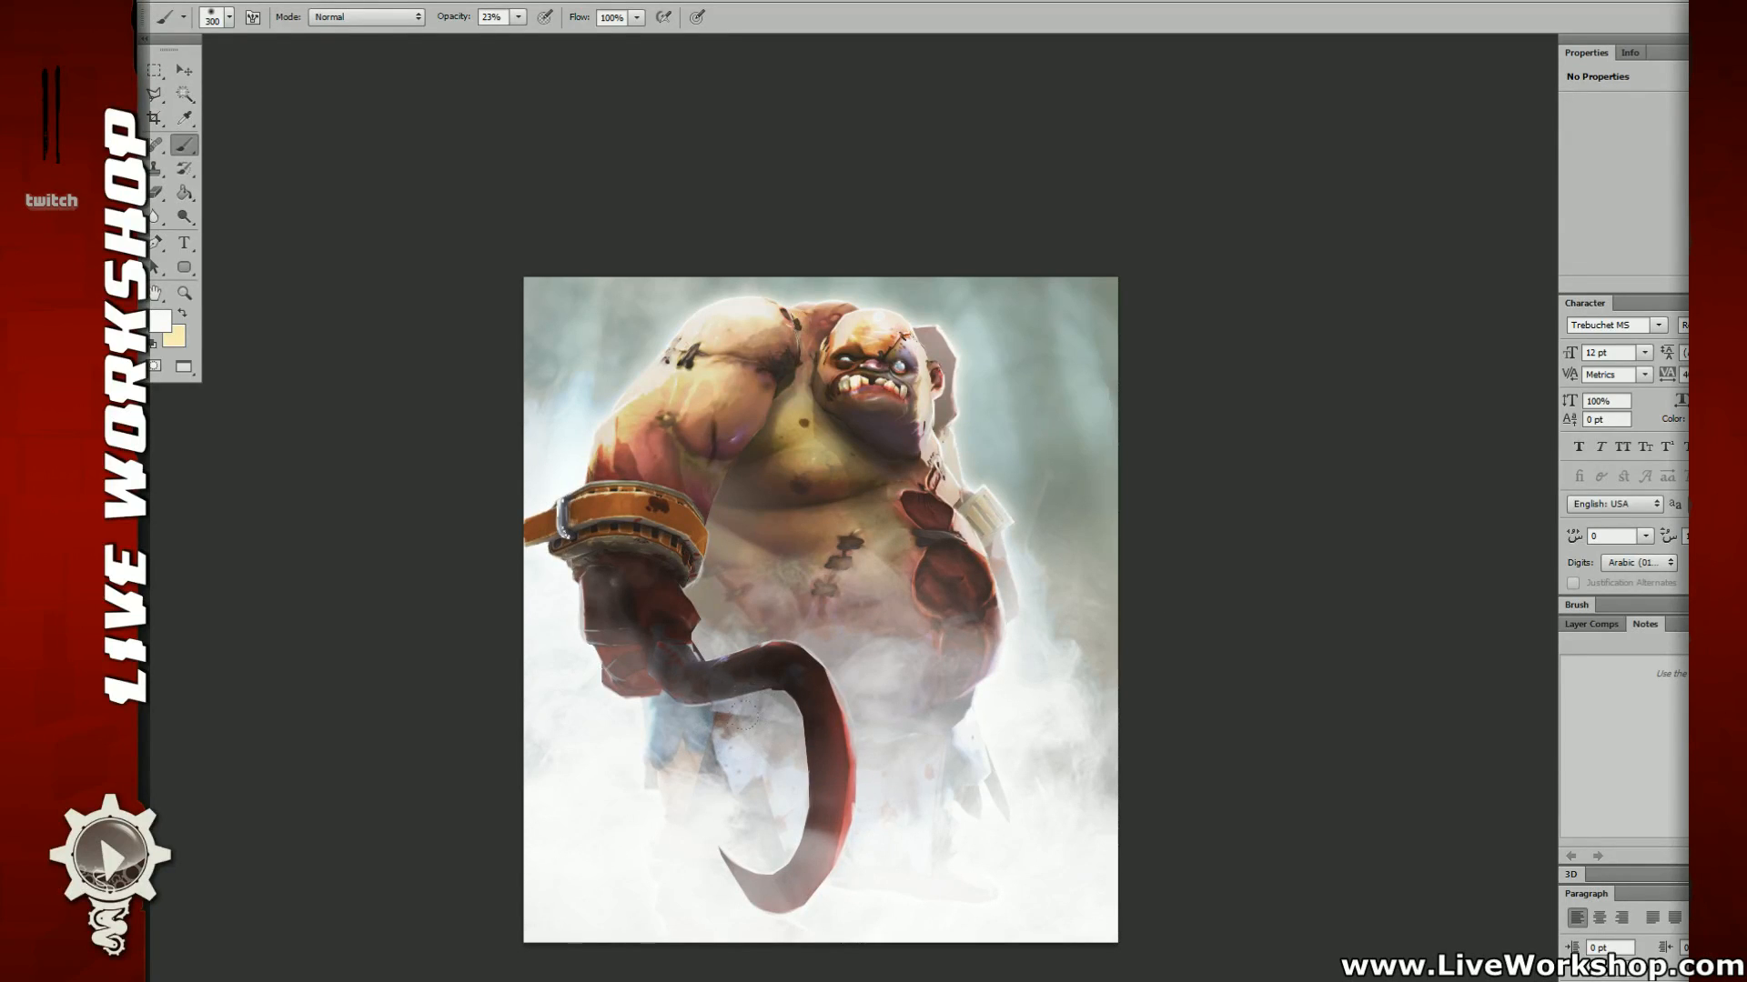
{"action": "mouse_move", "coordinate": [788, 695]}
{"action": "left_mouse_down"}
{"action": "mouse_move", "coordinate": [821, 741]}
{"action": "mouse_move", "coordinate": [798, 683]}
{"action": "mouse_move", "coordinate": [827, 736]}
{"action": "left_mouse_up"}
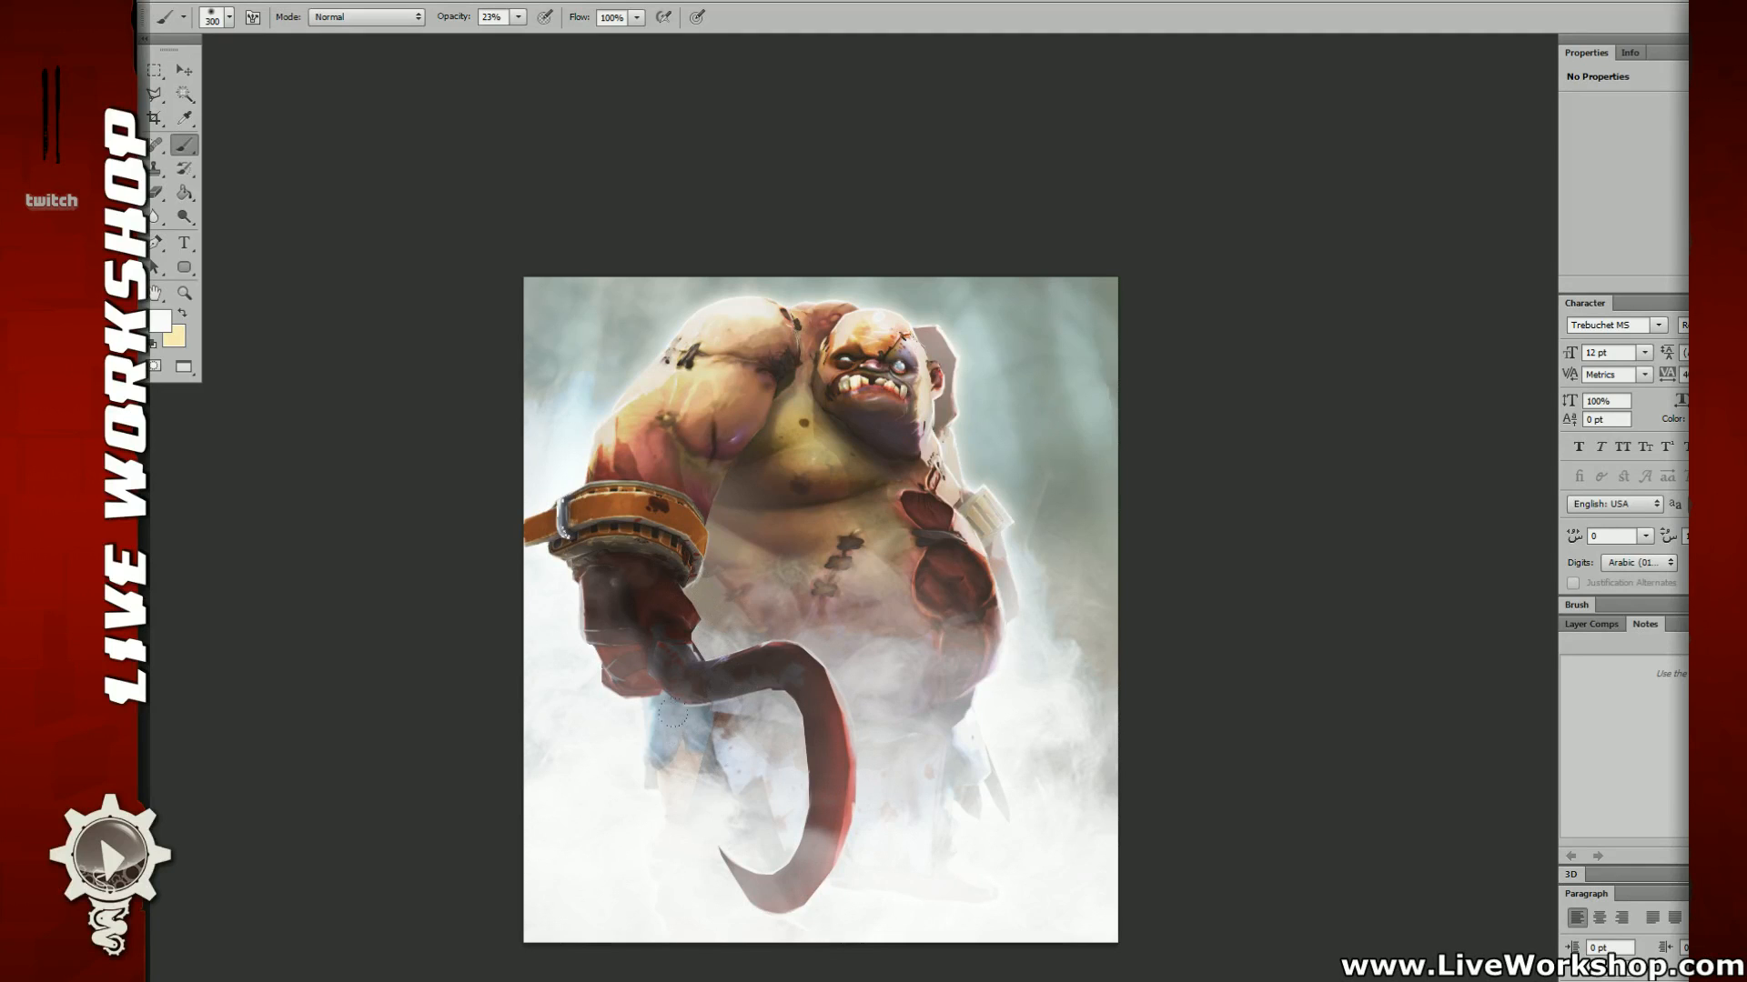
{"action": "left_click_drag", "start_coordinate": [806, 875], "coordinate": [777, 896]}
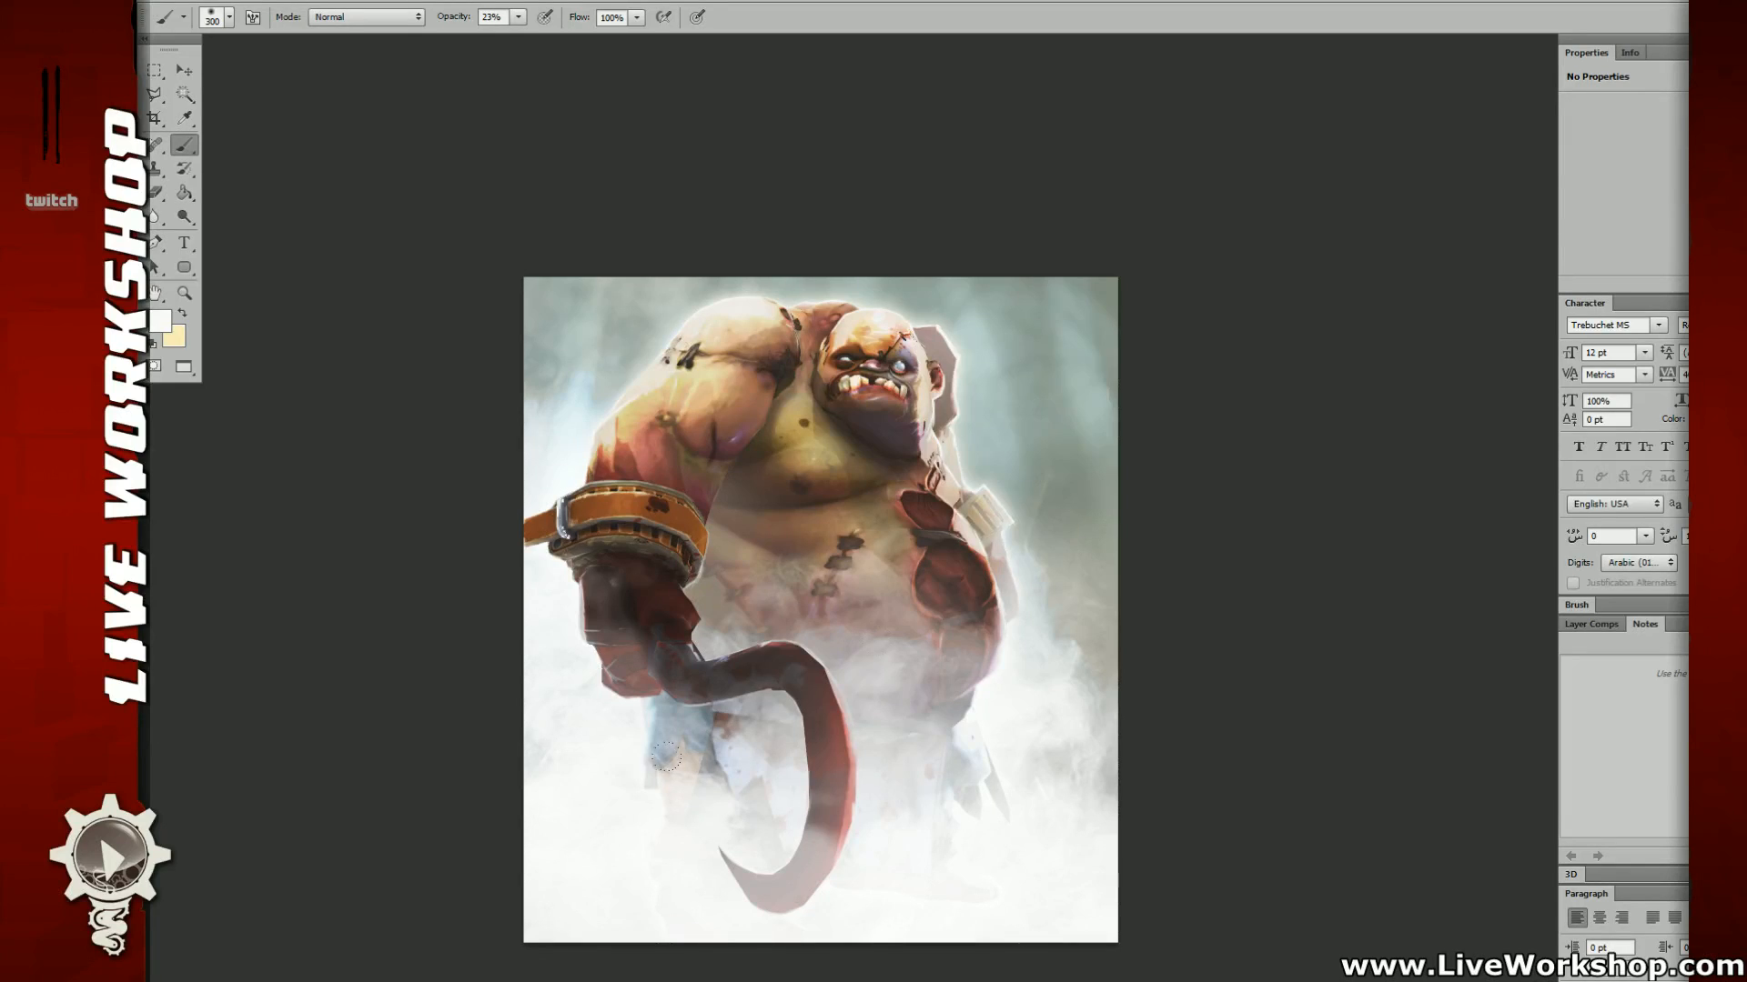
Step: Haze over the blue shorts and leg below the gripping hand, undoing the stroke that spills onto the hand
{"action": "left_click_drag", "start_coordinate": [669, 702], "coordinate": [697, 747]}
{"action": "left_click_drag", "start_coordinate": [684, 706], "coordinate": [638, 688]}
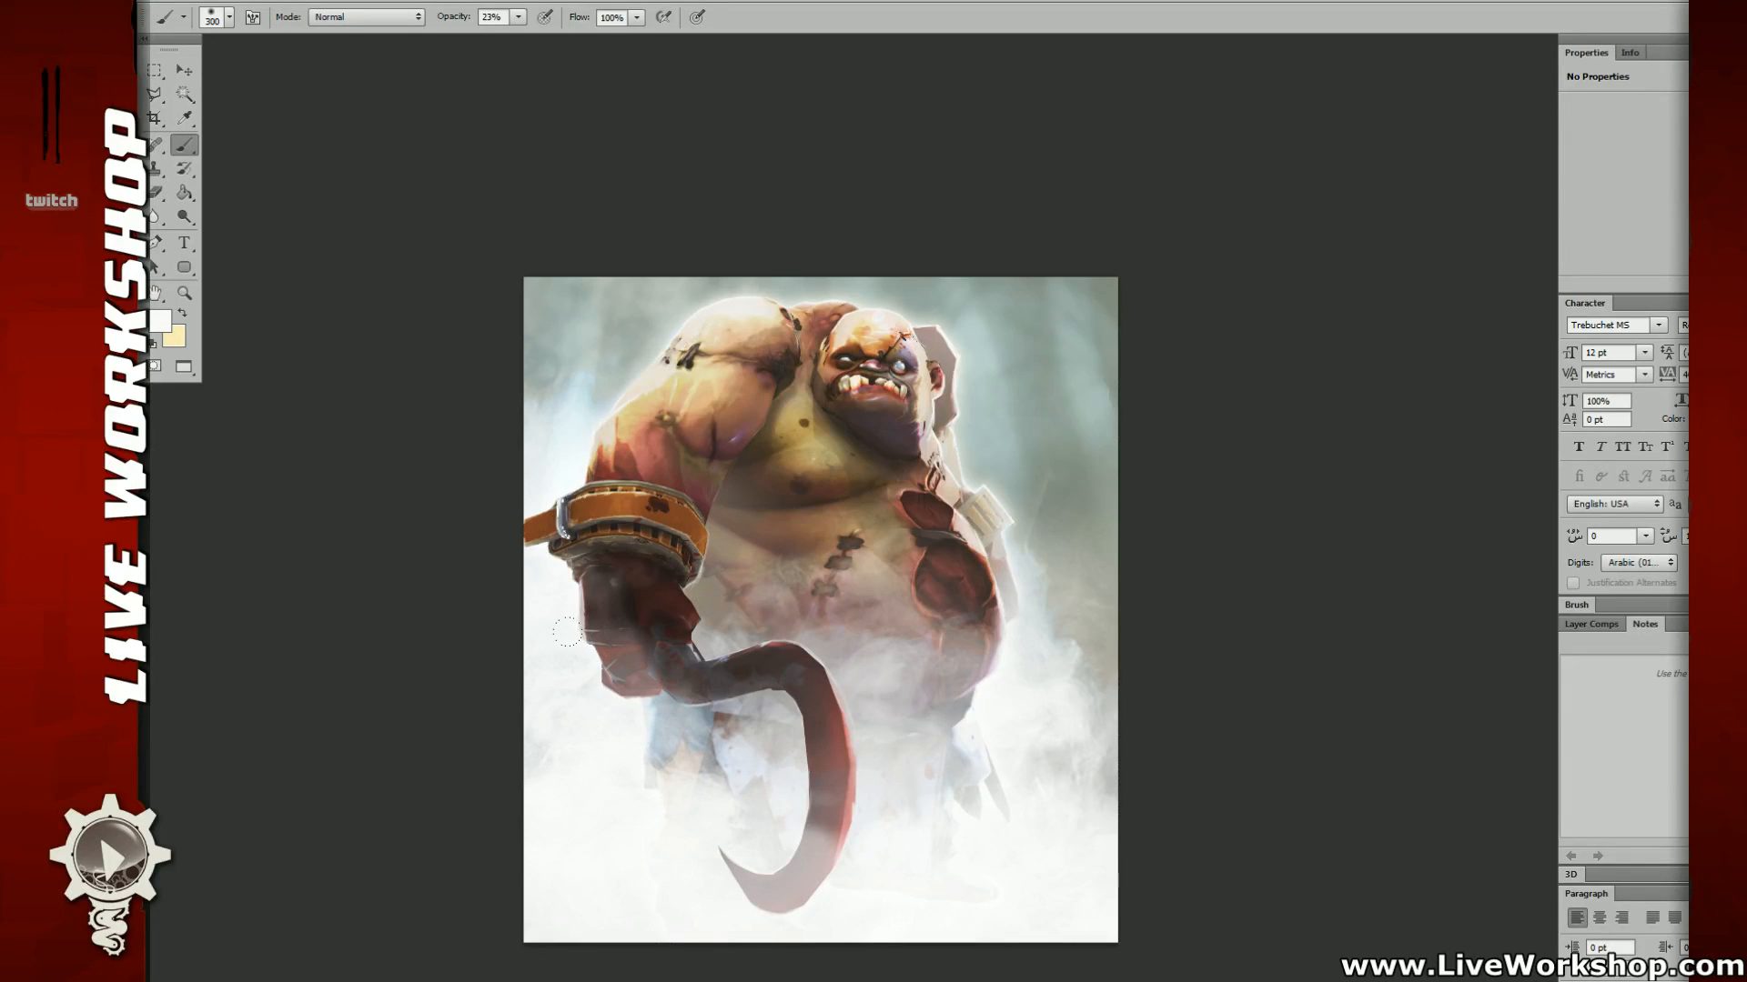
{"action": "key", "text": "ctrl+z"}
{"action": "left_click_drag", "start_coordinate": [706, 732], "coordinate": [681, 760]}
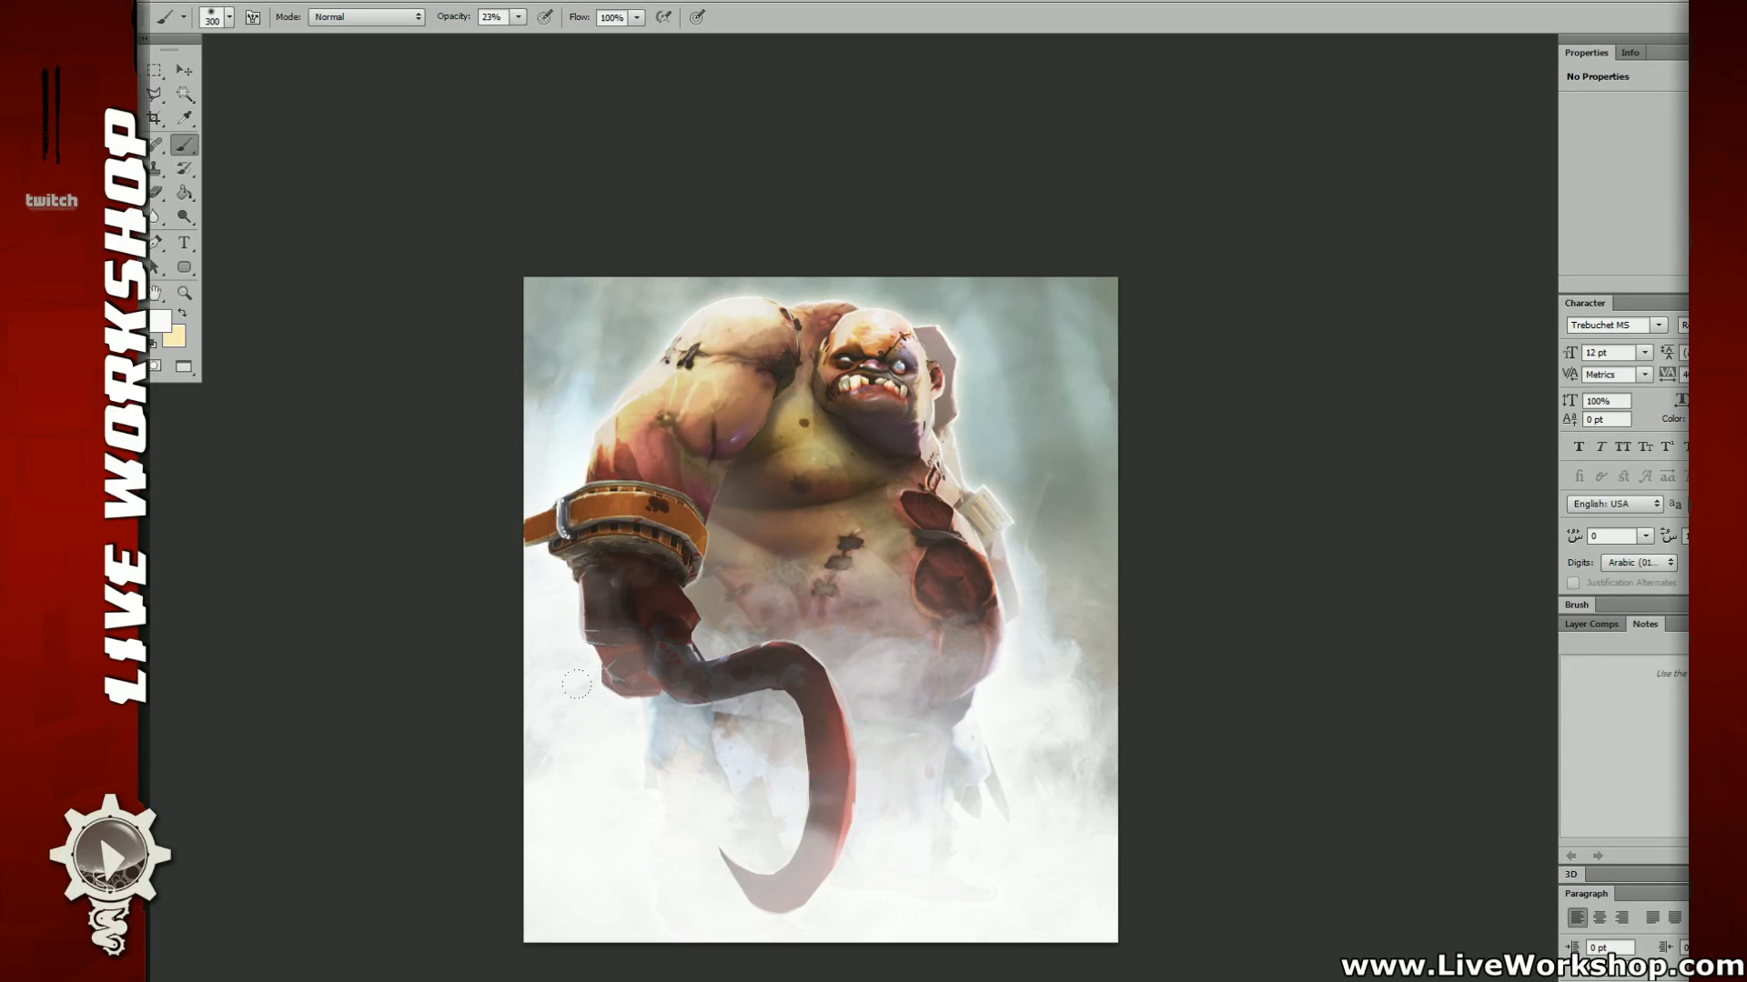
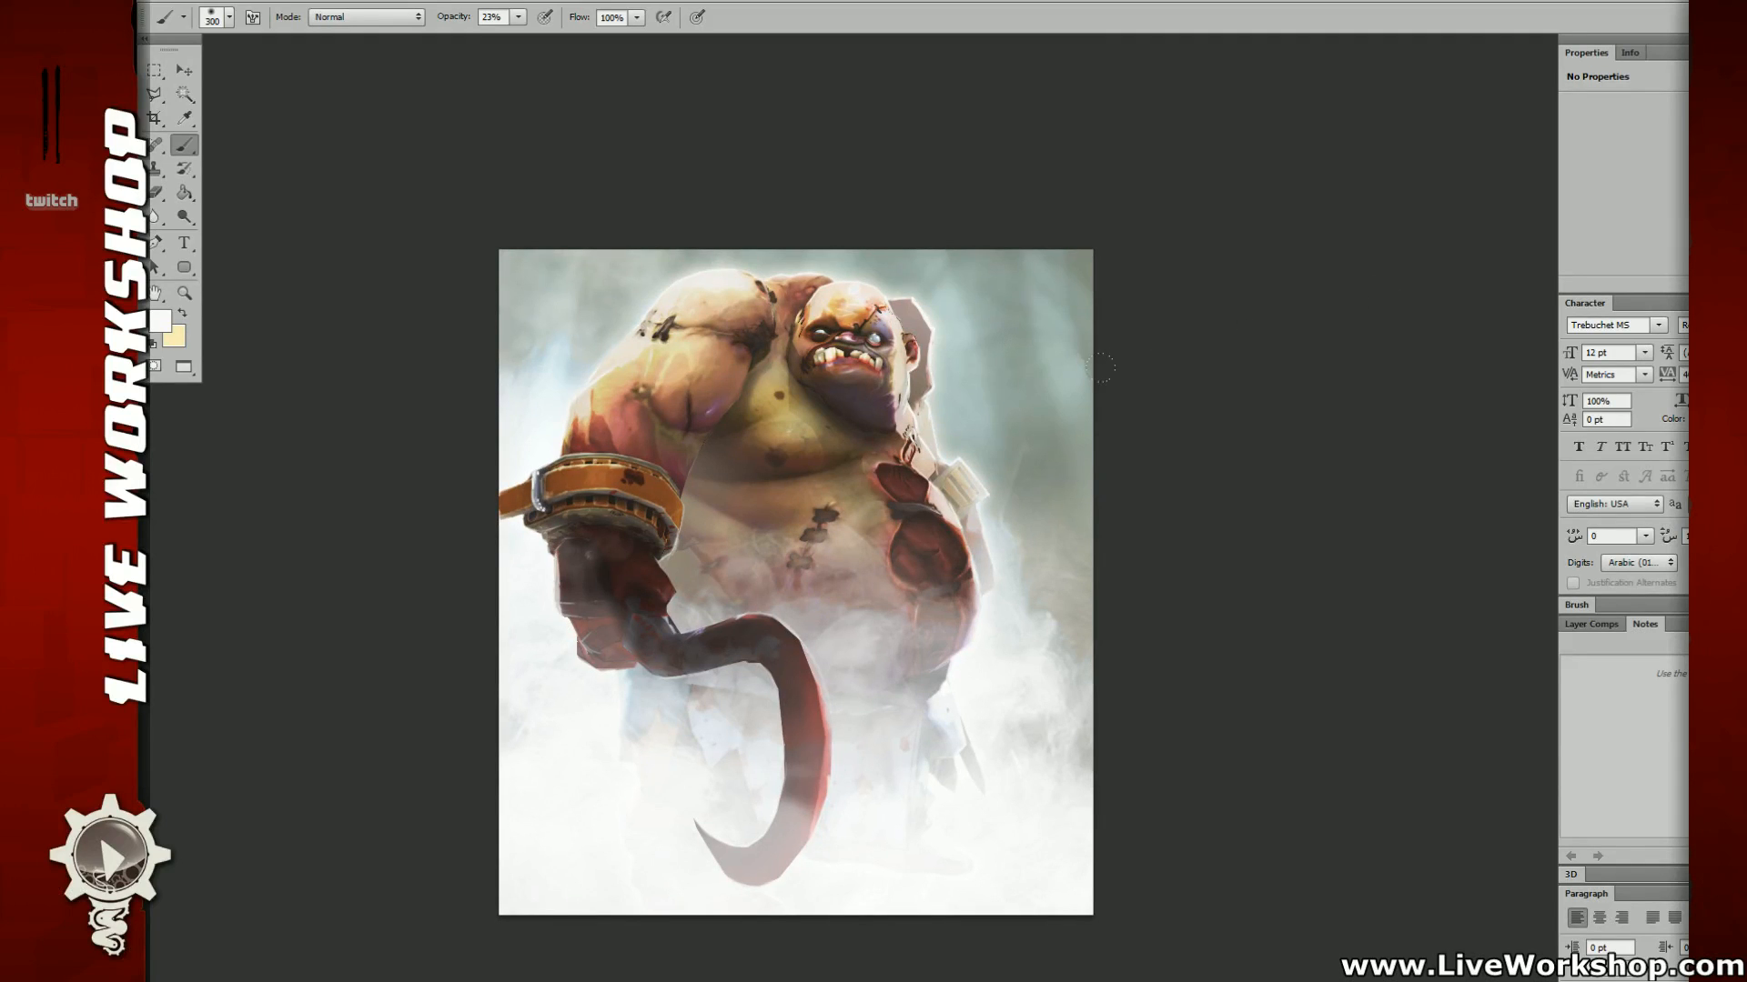
Step: Warm the painting's shadows with Color Balance levels of +17, 0 and -11
{"action": "key", "text": "ctrl+b"}
{"action": "left_click", "coordinate": [1089, 408]}
{"action": "left_click_drag", "start_coordinate": [1228, 356], "coordinate": [1243, 313]}
{"action": "left_click", "coordinate": [1235, 357]}
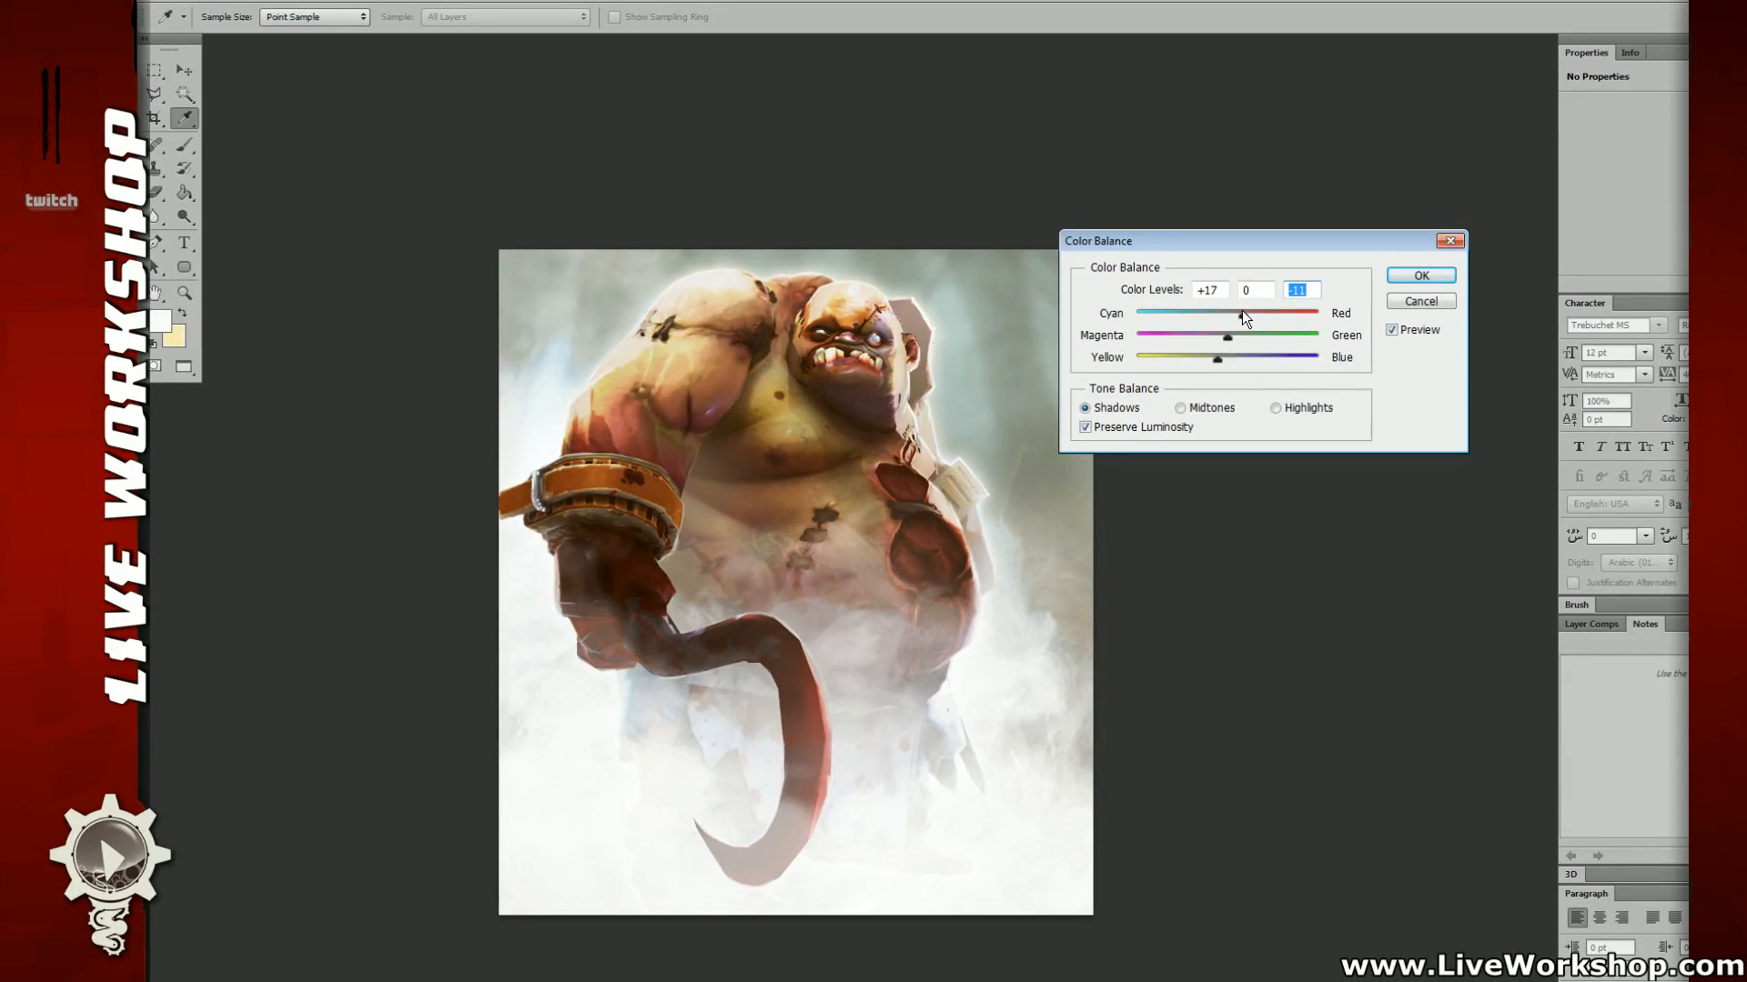
Step: Set the Color Balance highlights to -23, +1 and +6, apply the adjustment and compare it with the previous version
{"action": "left_click", "coordinate": [1276, 407]}
{"action": "left_click_drag", "start_coordinate": [1230, 355], "coordinate": [1207, 313]}
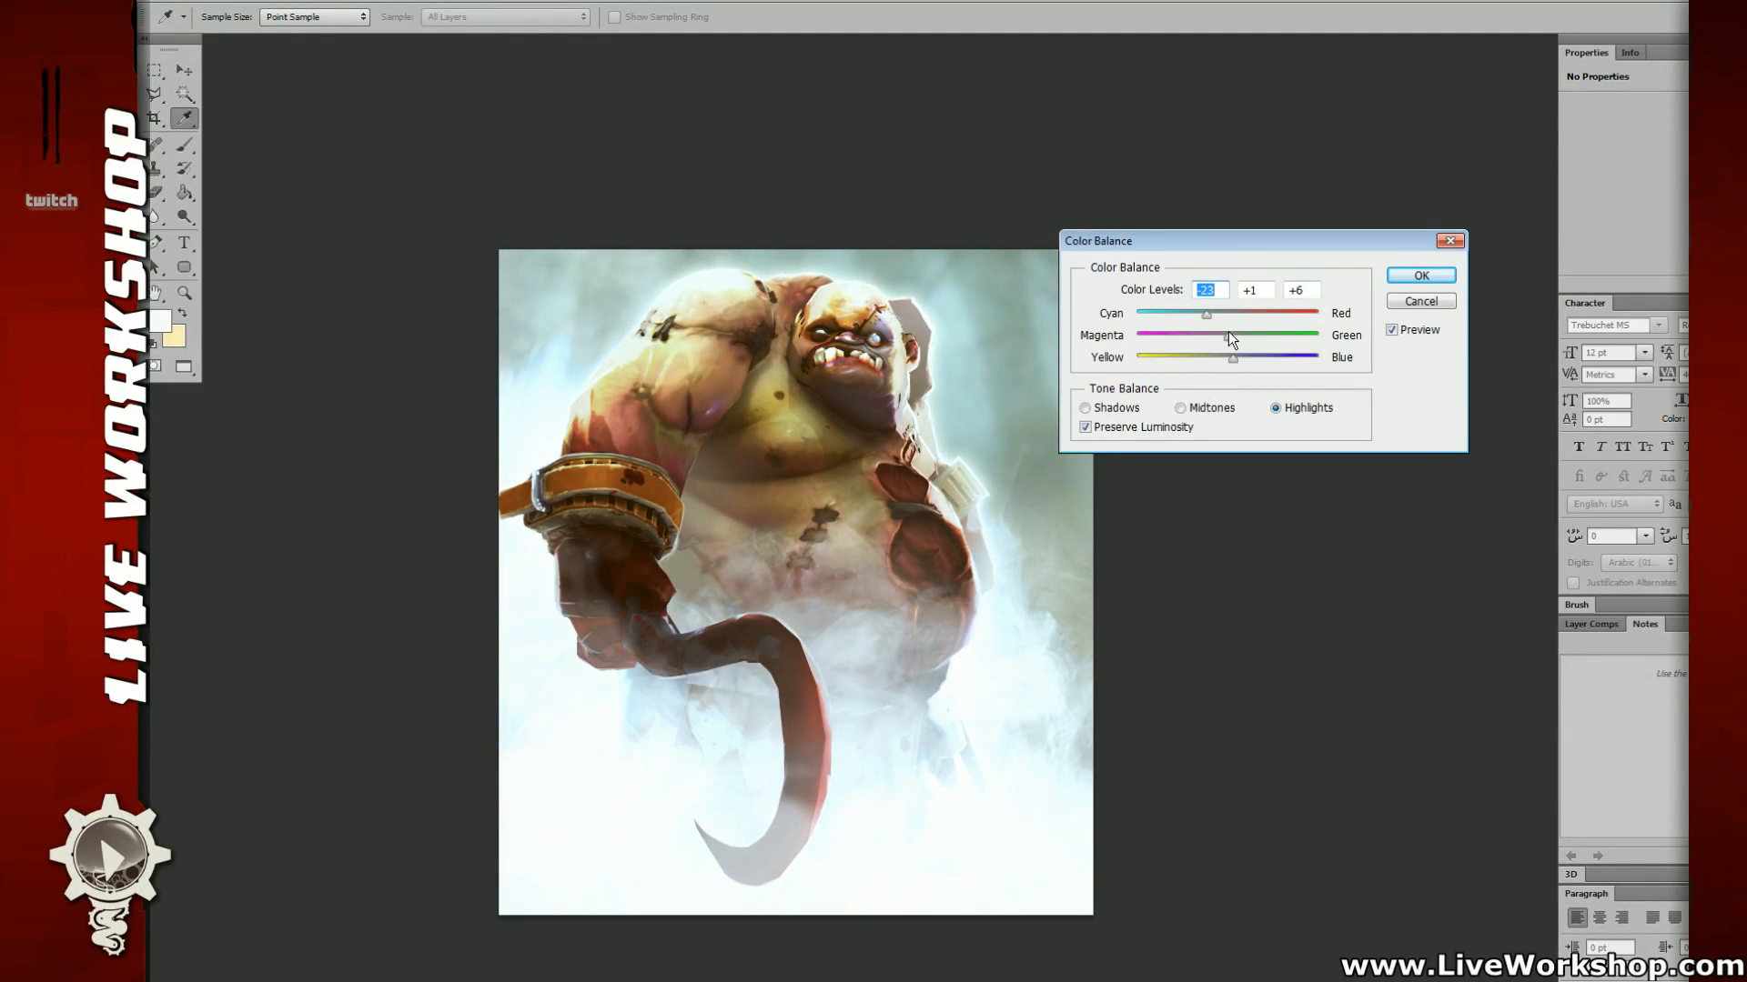
{"action": "left_click", "coordinate": [1421, 274]}
{"action": "key", "text": "b"}
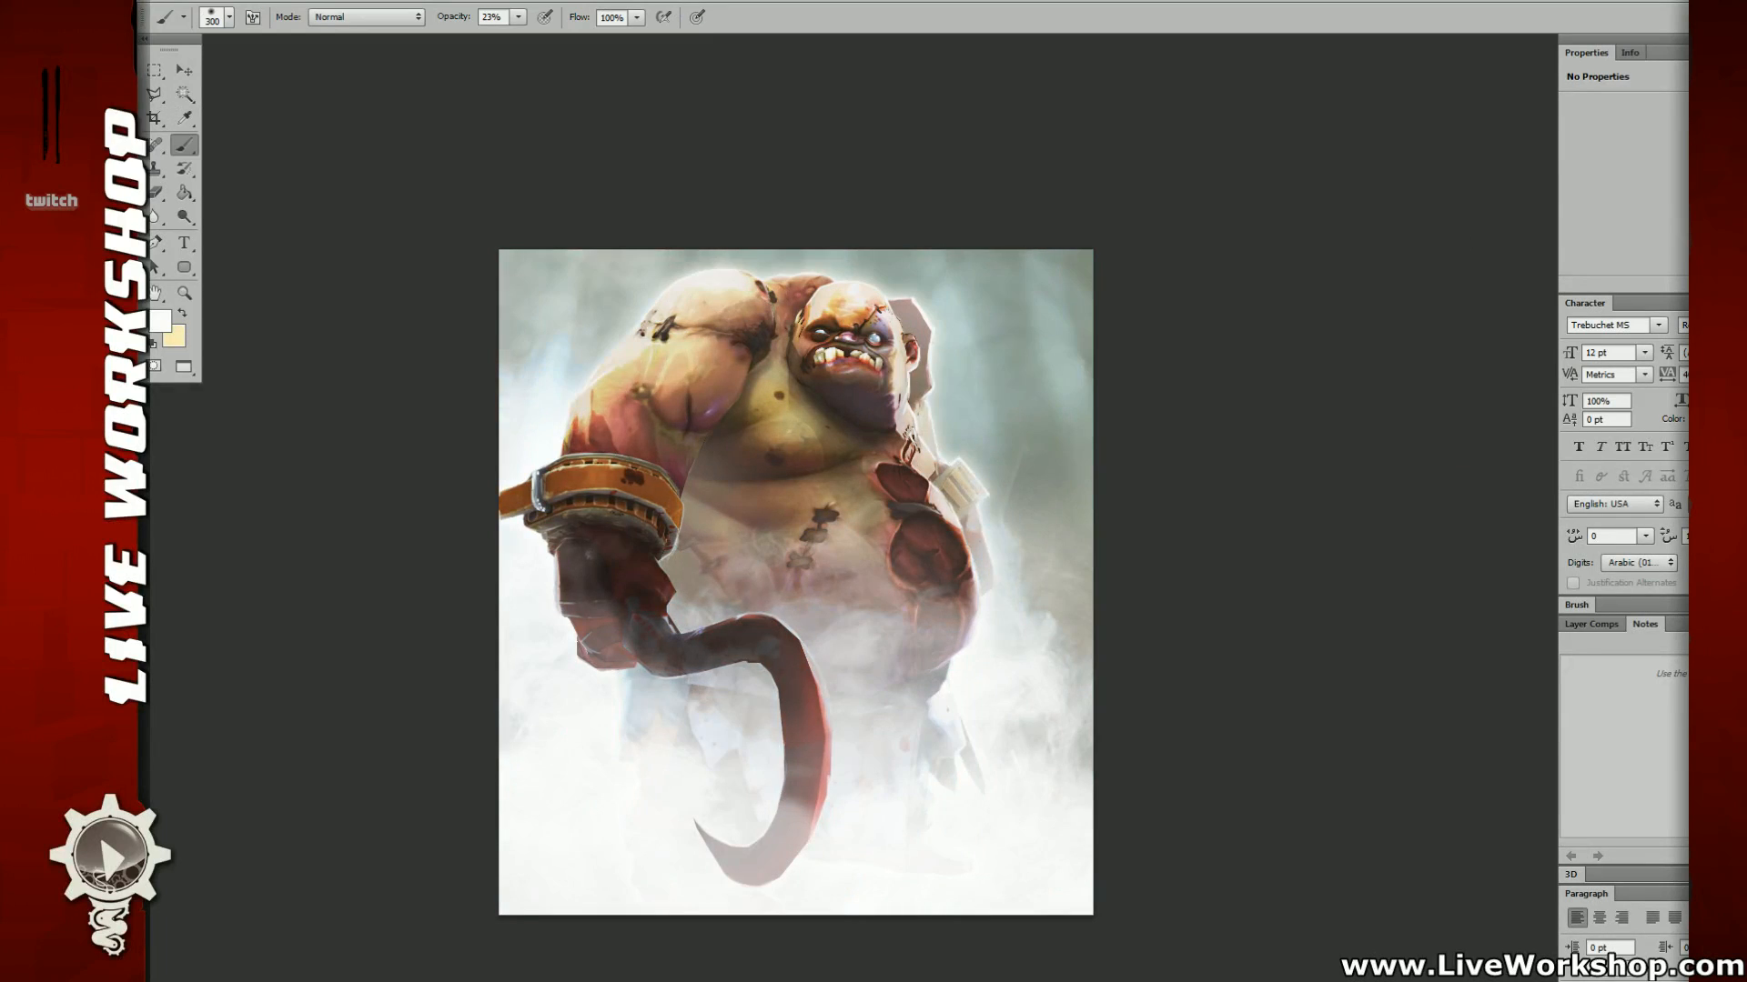
{"action": "key", "text": "ctrl+z"}
{"action": "key", "text": "ctrl+z"}
{"action": "key", "text": "ctrl+z"}
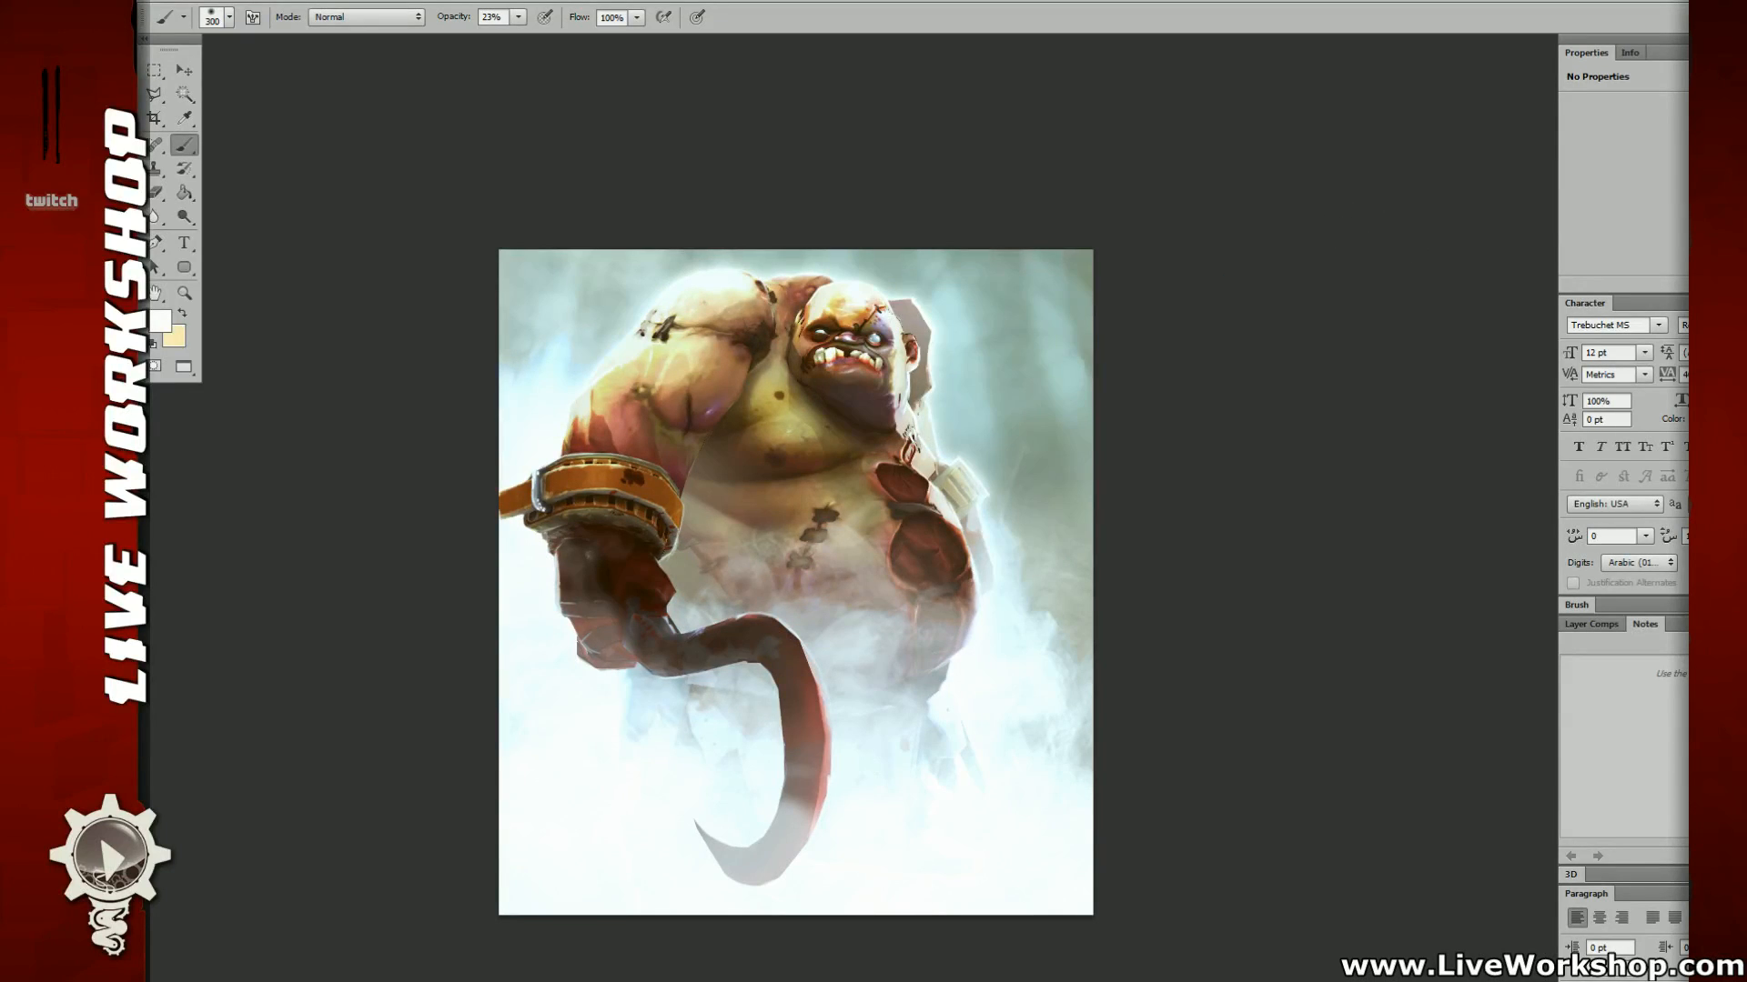
Step: Apply the Filter Gallery's Cutout filter to the painting with more colour levels for finer shapes
{"action": "left_click", "coordinate": [445, 4]}
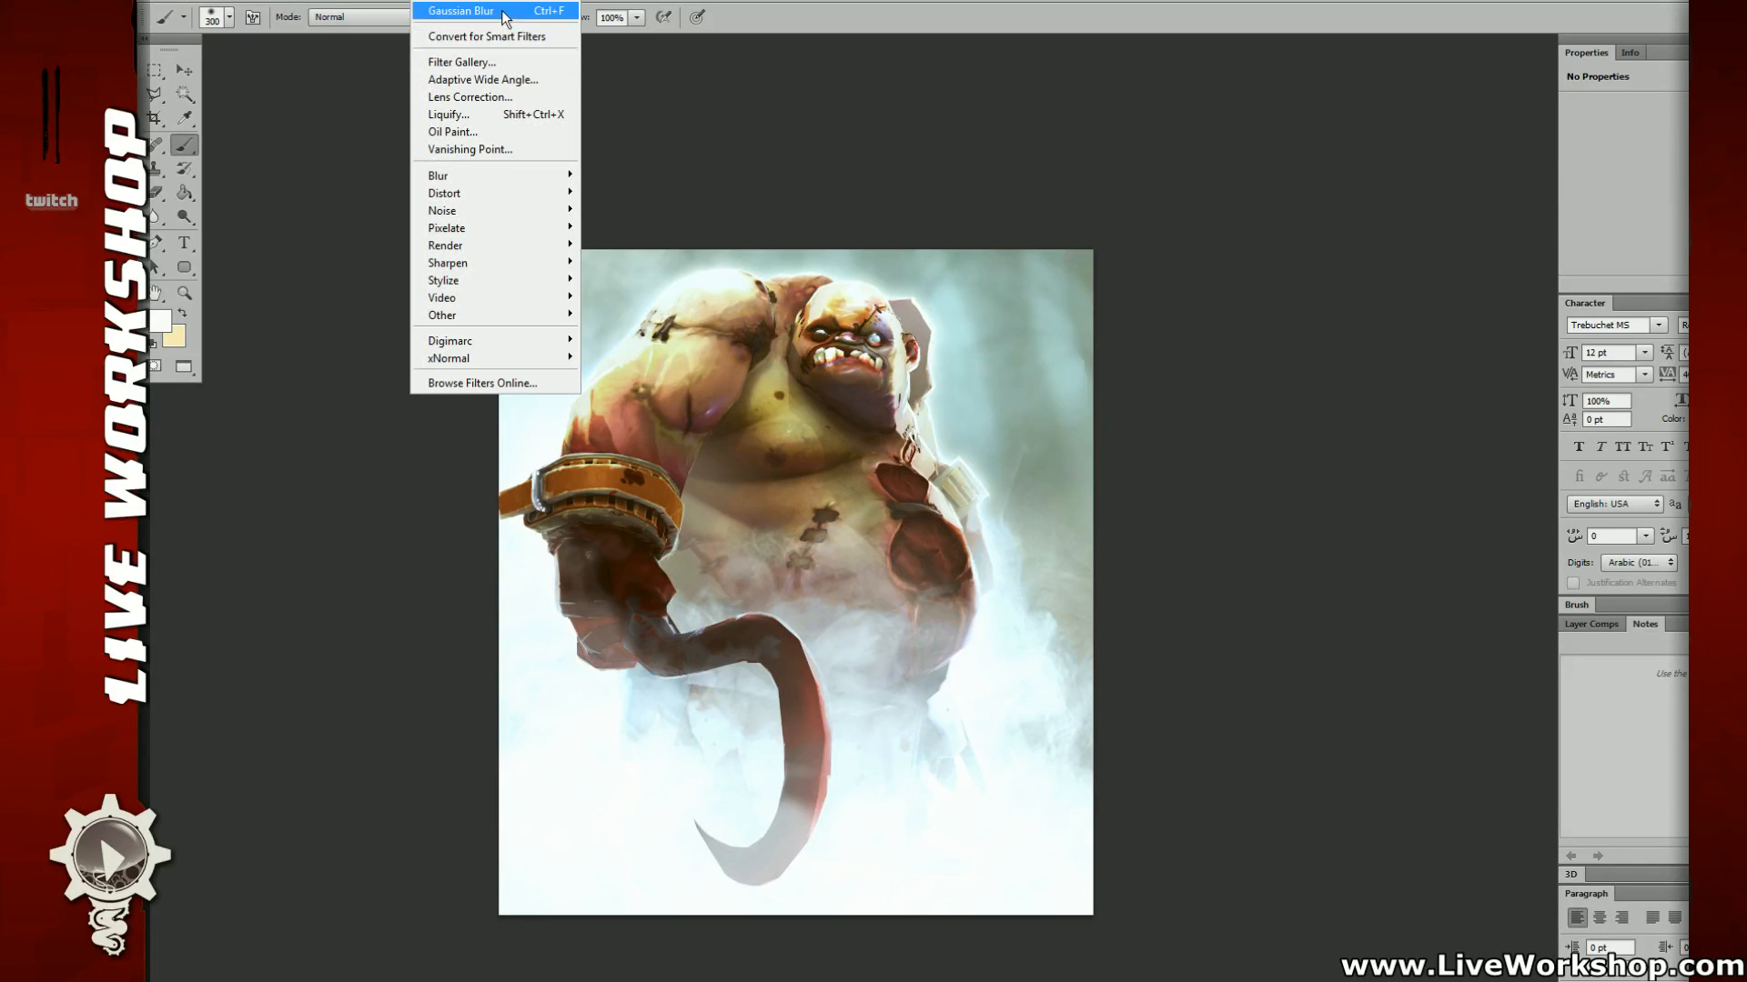
{"action": "left_click", "coordinate": [460, 61]}
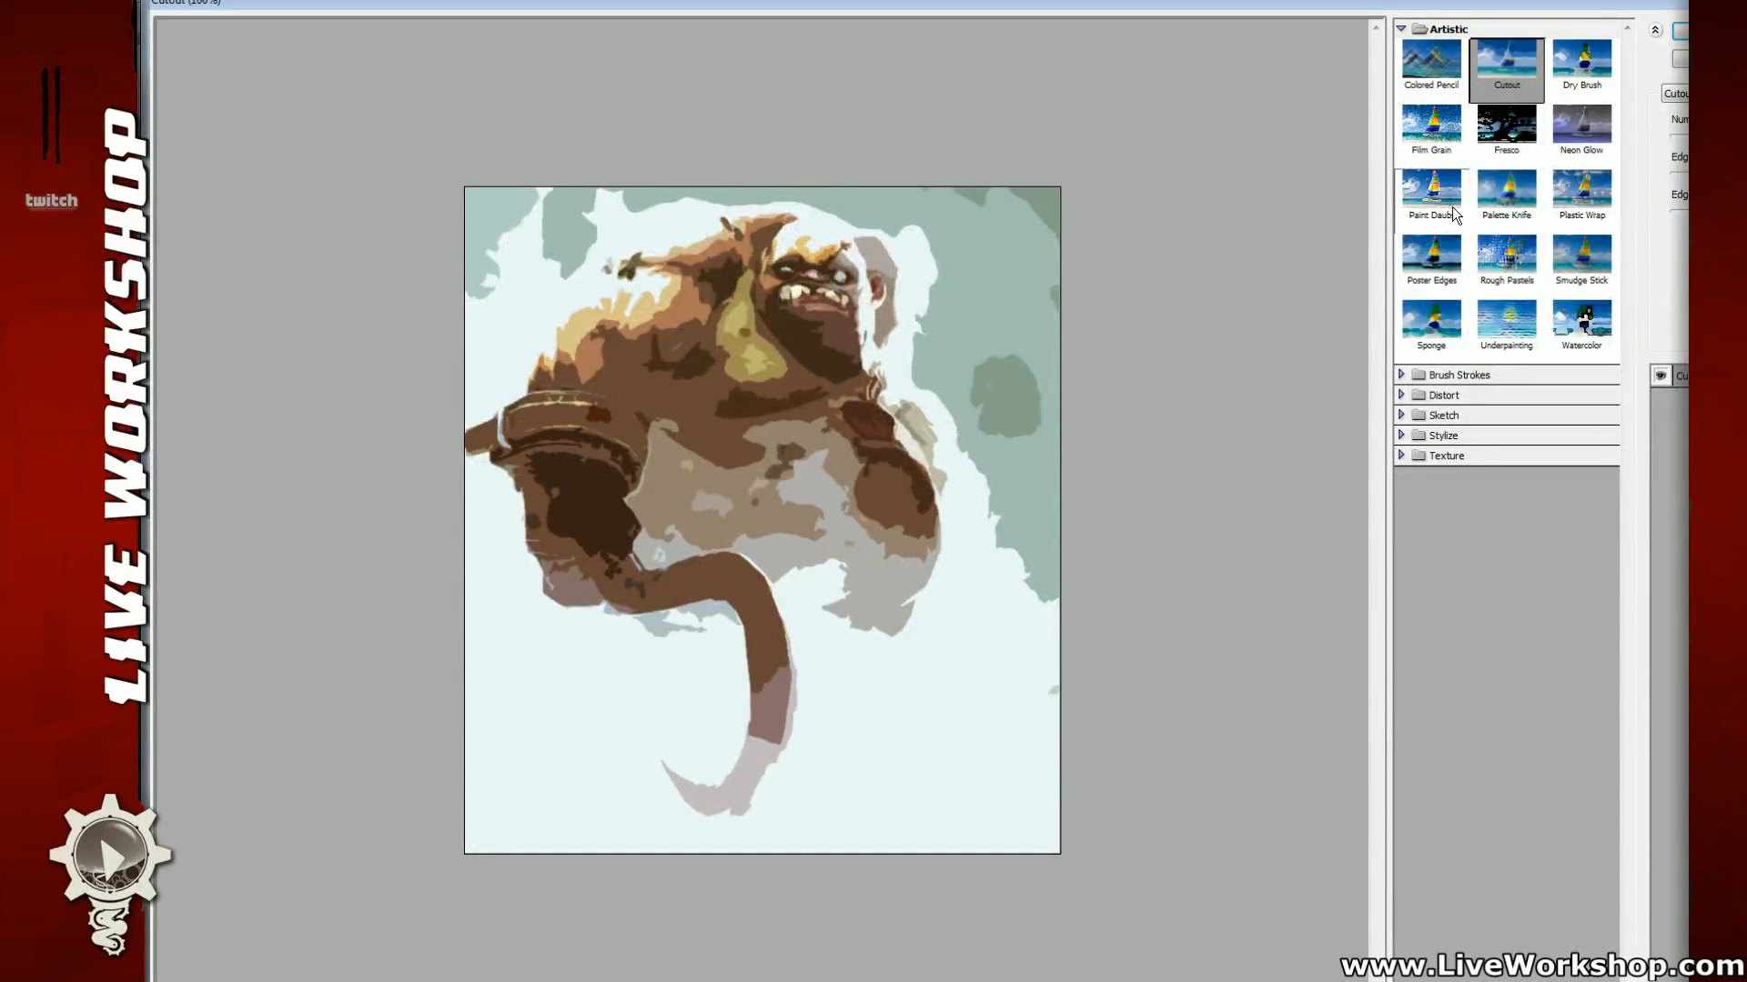
{"action": "left_click_drag", "start_coordinate": [1733, 136], "coordinate": [1714, 136]}
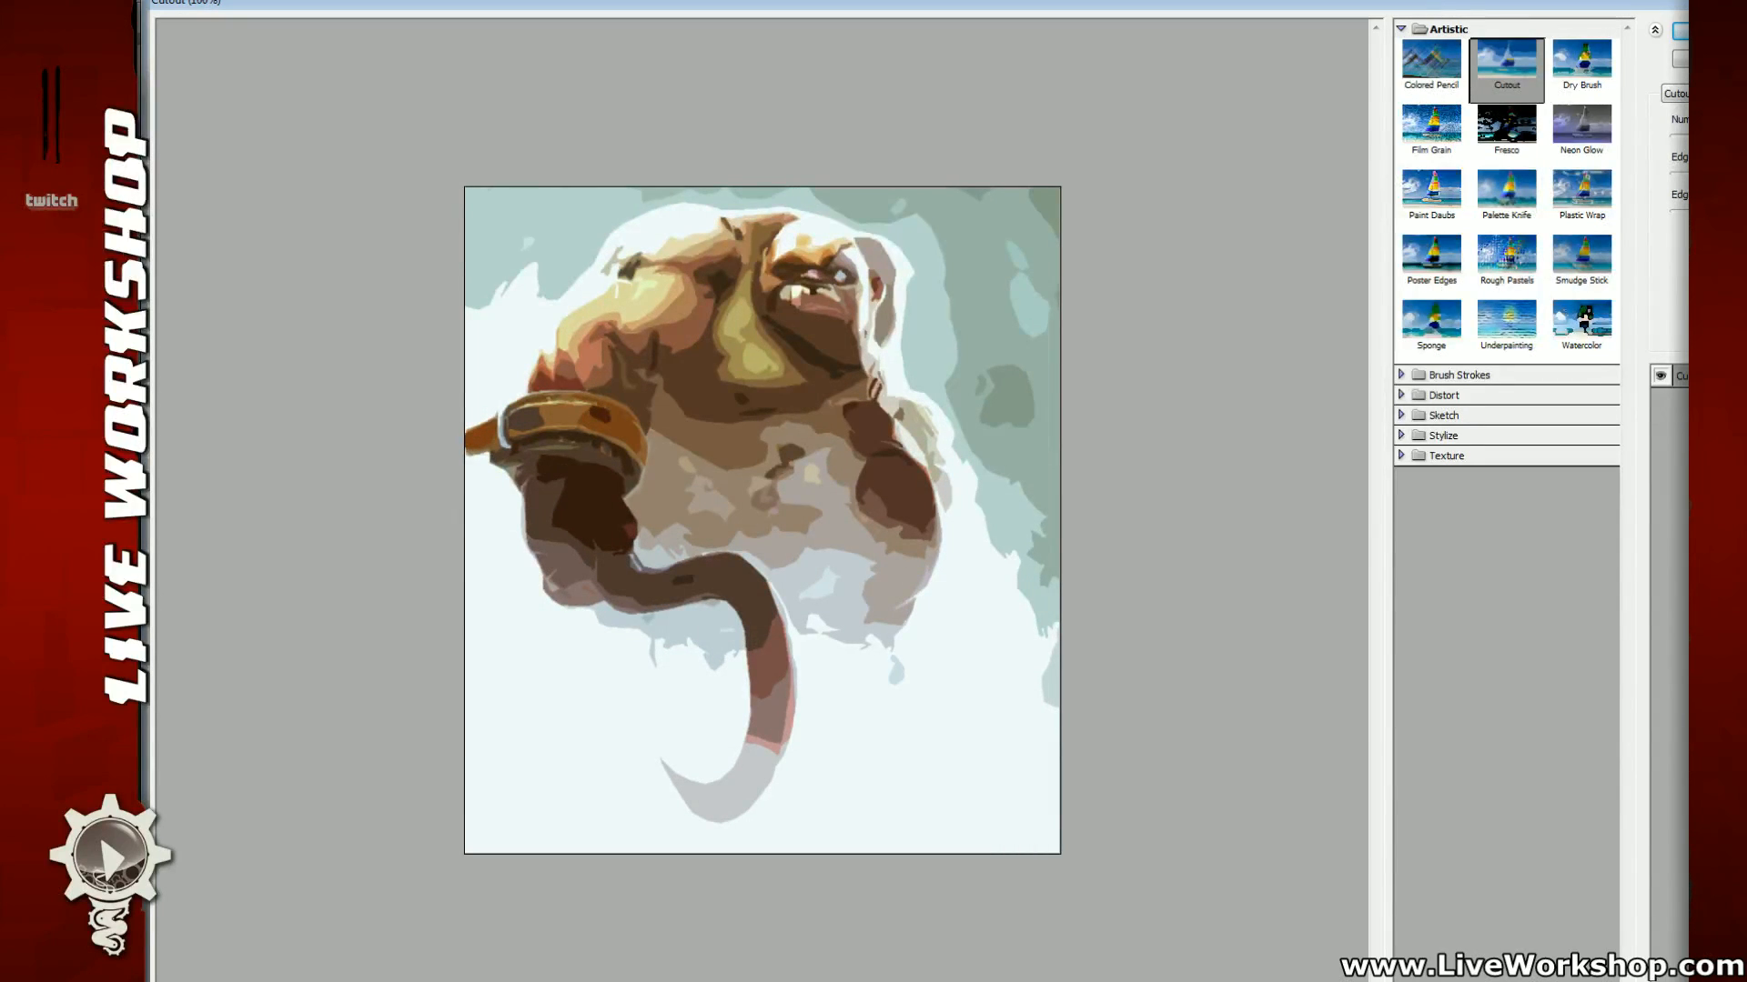
{"action": "left_click", "coordinate": [1681, 32]}
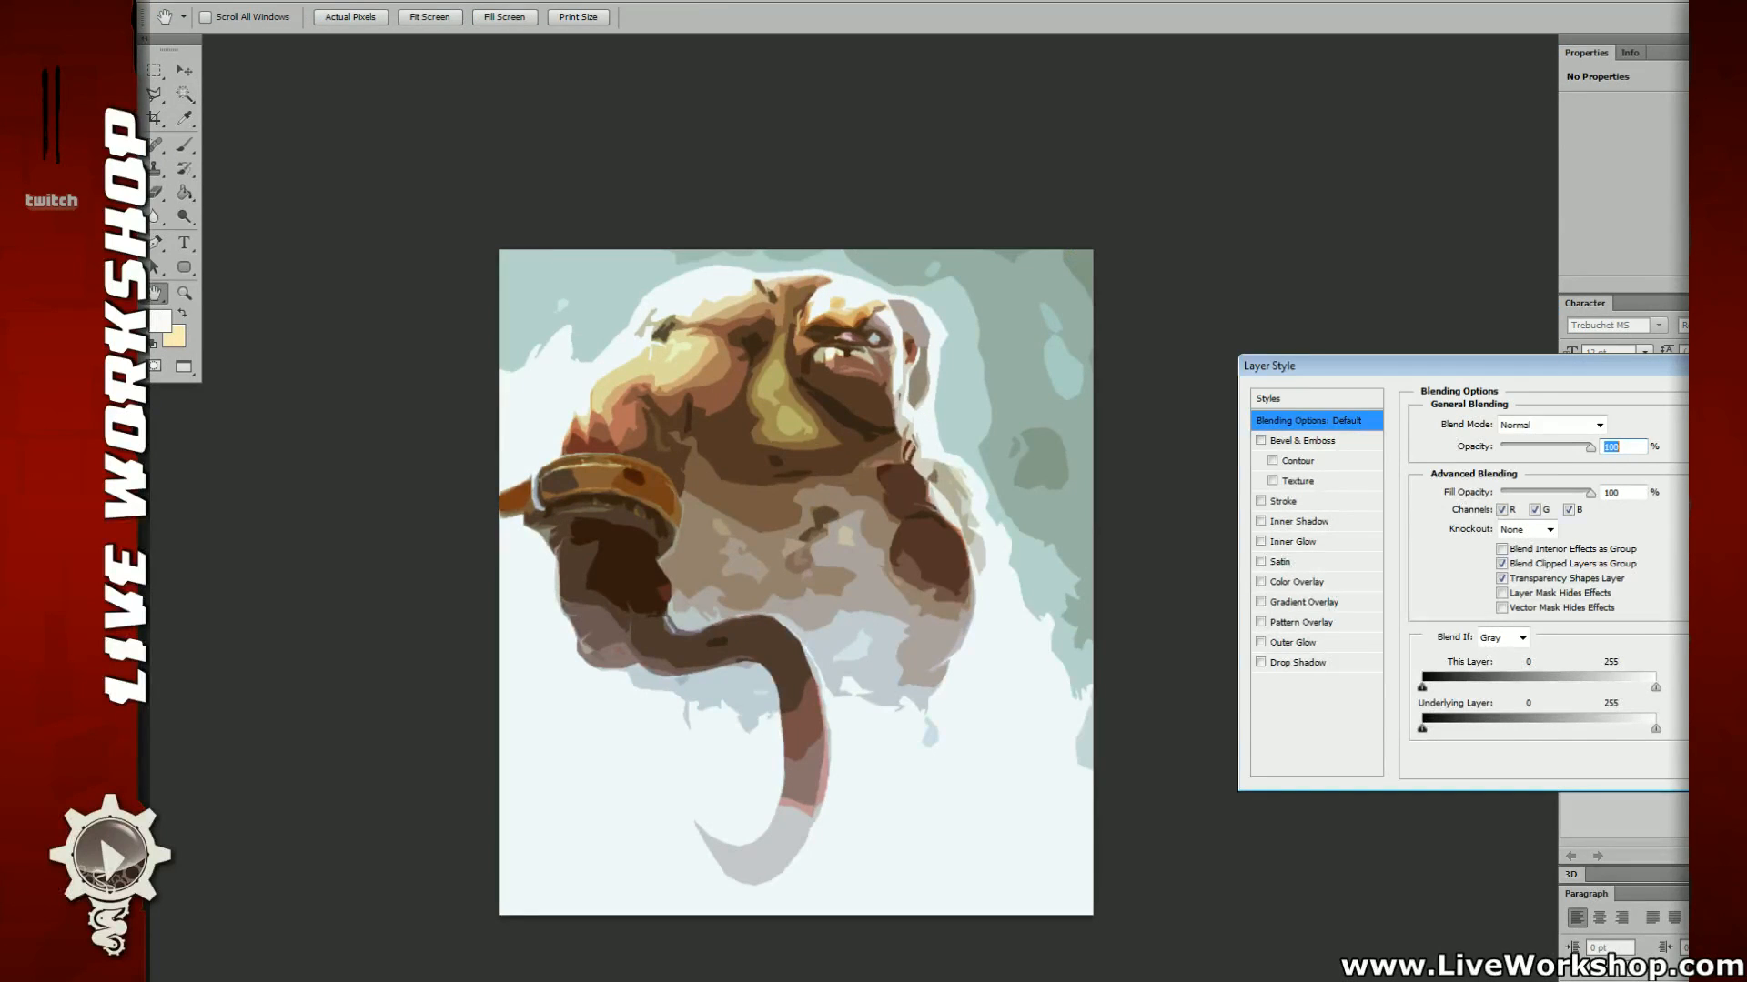
Step: Blend the Cutout layer over the painting in Lighten mode at roughly one-third opacity and apply the layer style
{"action": "left_click", "coordinate": [1549, 424]}
{"action": "left_click", "coordinate": [1547, 478]}
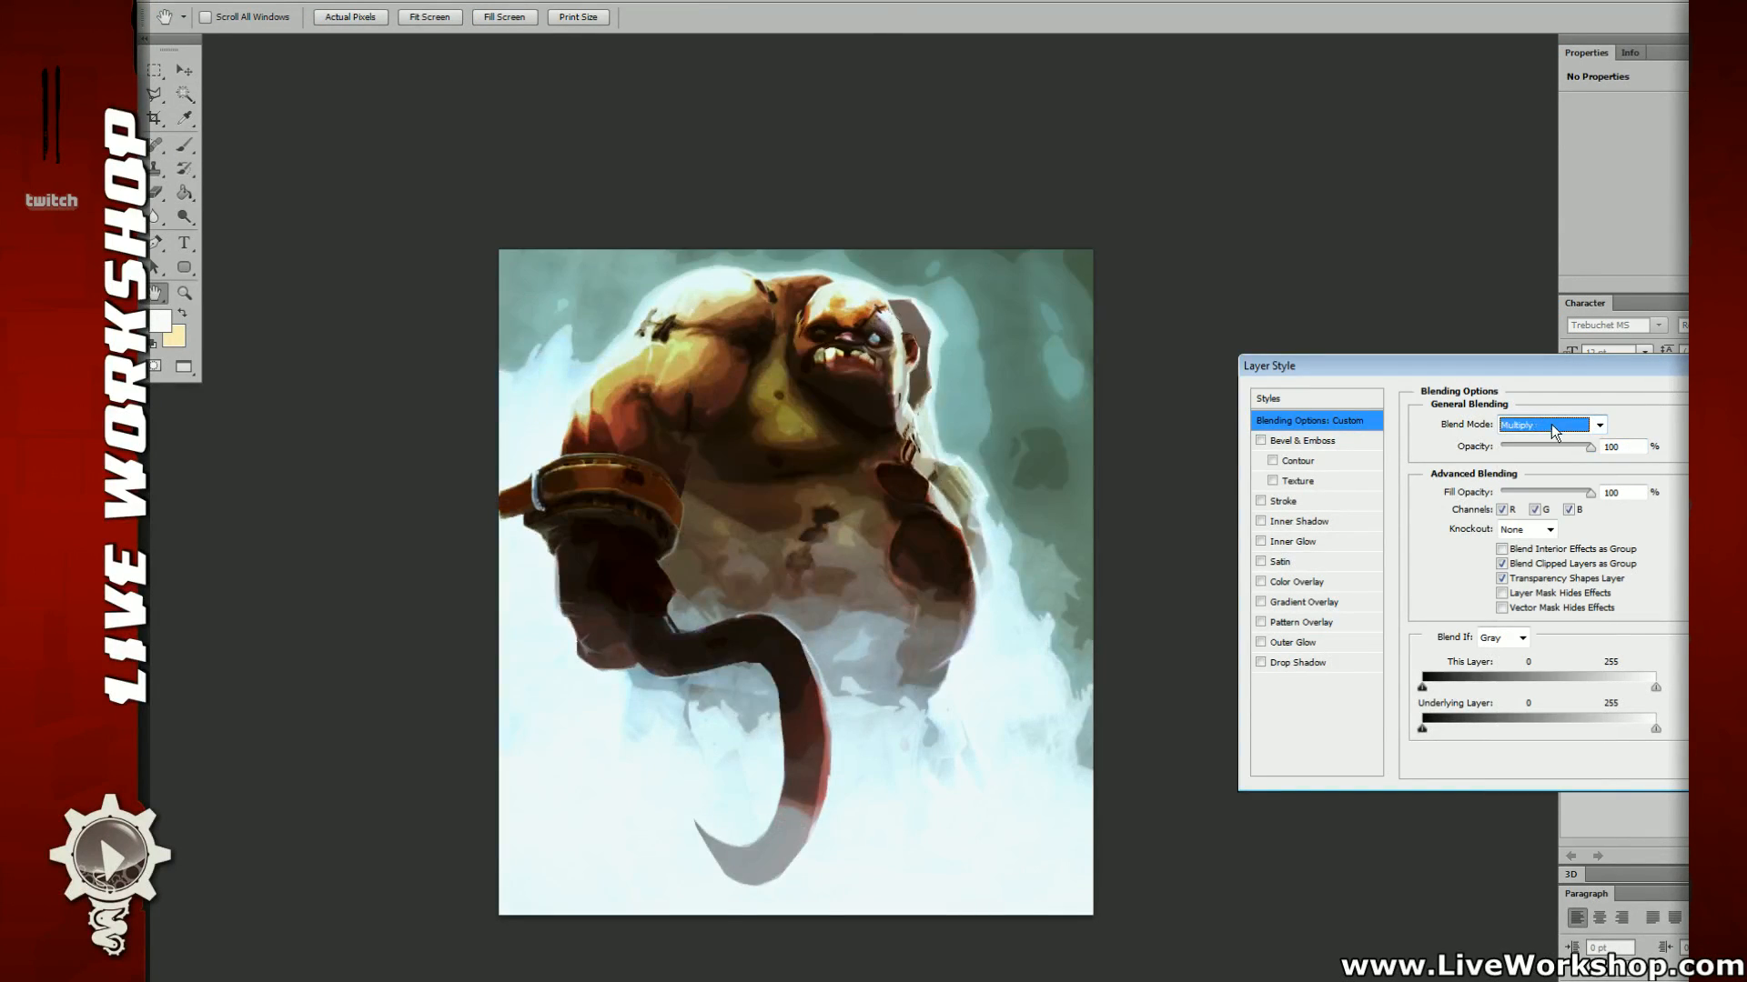
{"action": "key", "text": "Down"}
{"action": "key", "text": "Down"}
{"action": "key", "text": "Down"}
{"action": "key", "text": "Down"}
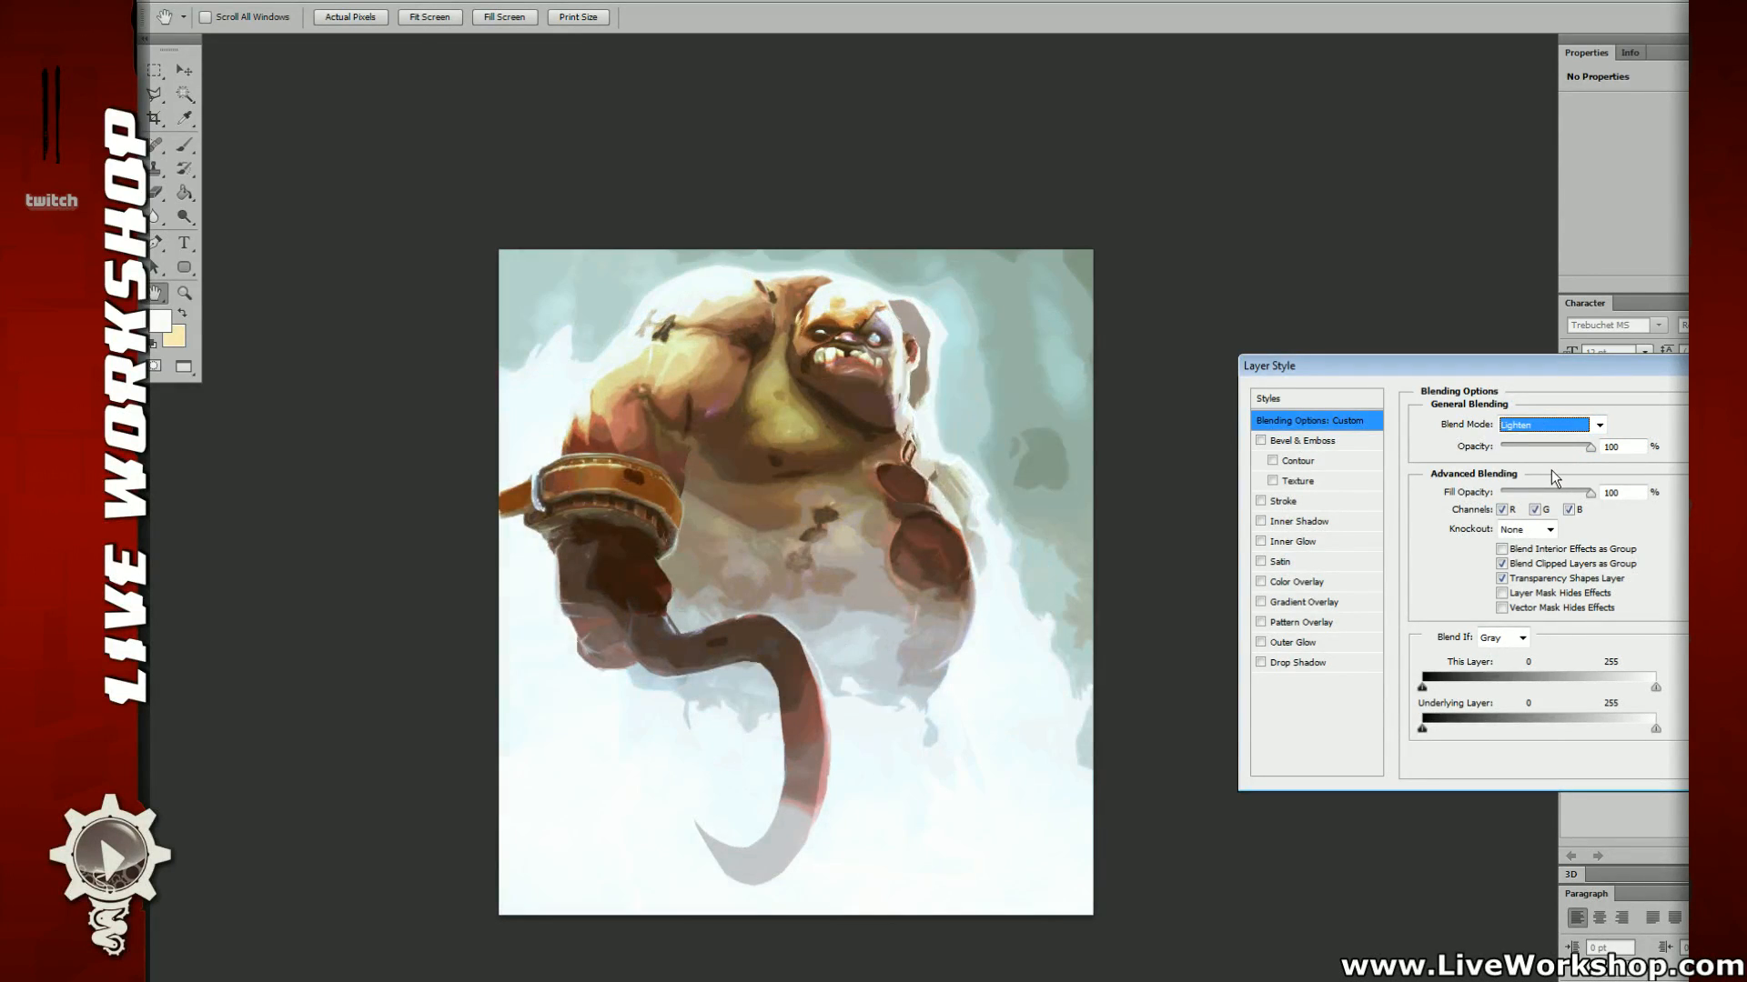
{"action": "key", "text": "Down"}
{"action": "left_click_drag", "start_coordinate": [1594, 446], "coordinate": [1531, 470]}
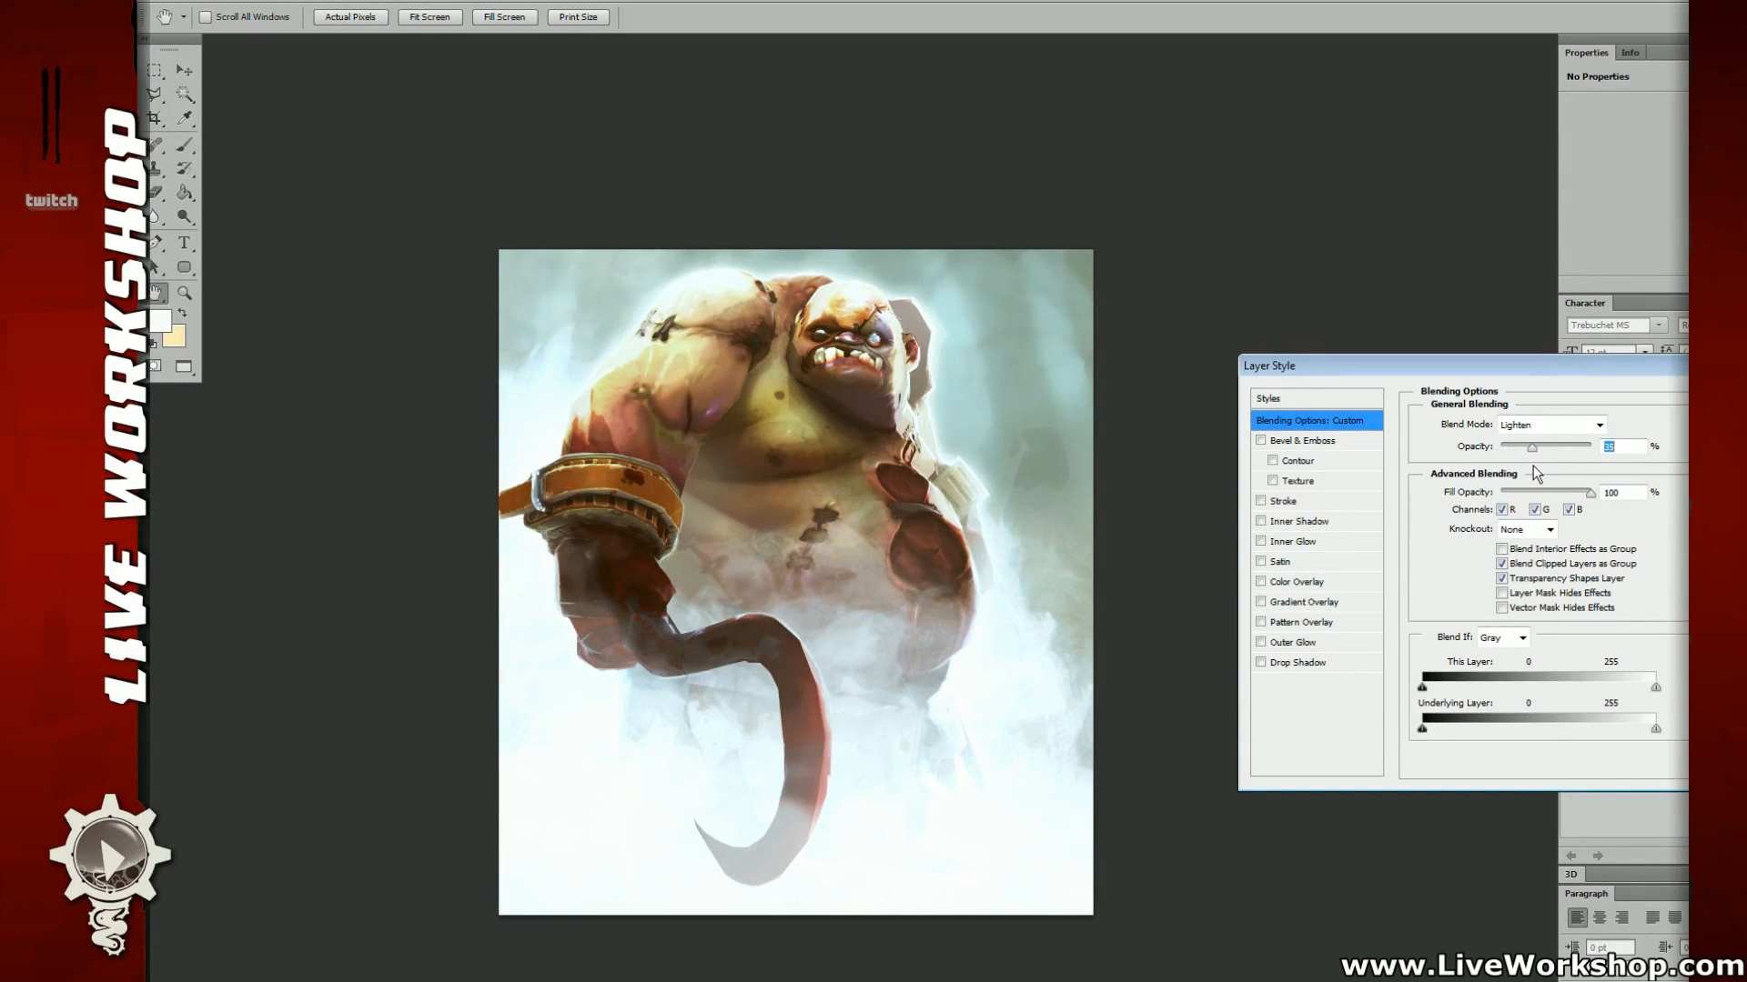
{"action": "left_click", "coordinate": [1731, 398]}
{"action": "mouse_move", "coordinate": [1114, 433]}
{"action": "left_mouse_down"}
{"action": "mouse_move", "coordinate": [1187, 440]}
{"action": "mouse_move", "coordinate": [1196, 478]}
{"action": "left_mouse_up"}
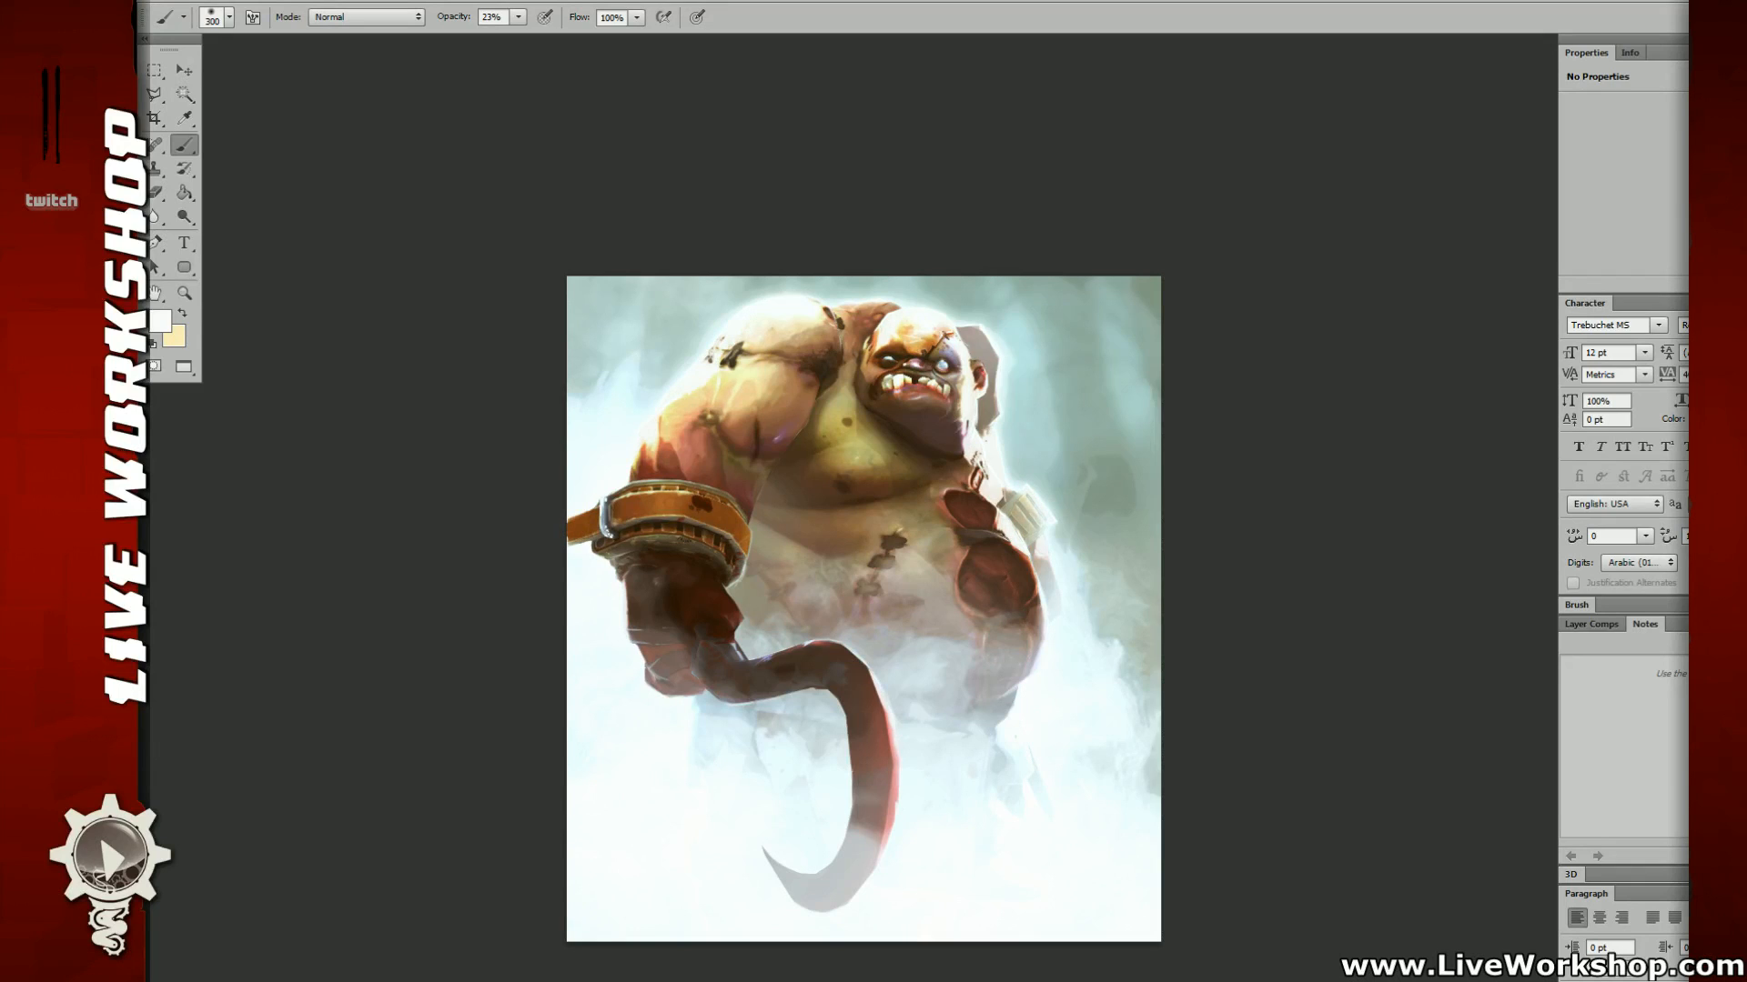
{"action": "left_click_drag", "start_coordinate": [1166, 428], "coordinate": [1177, 382]}
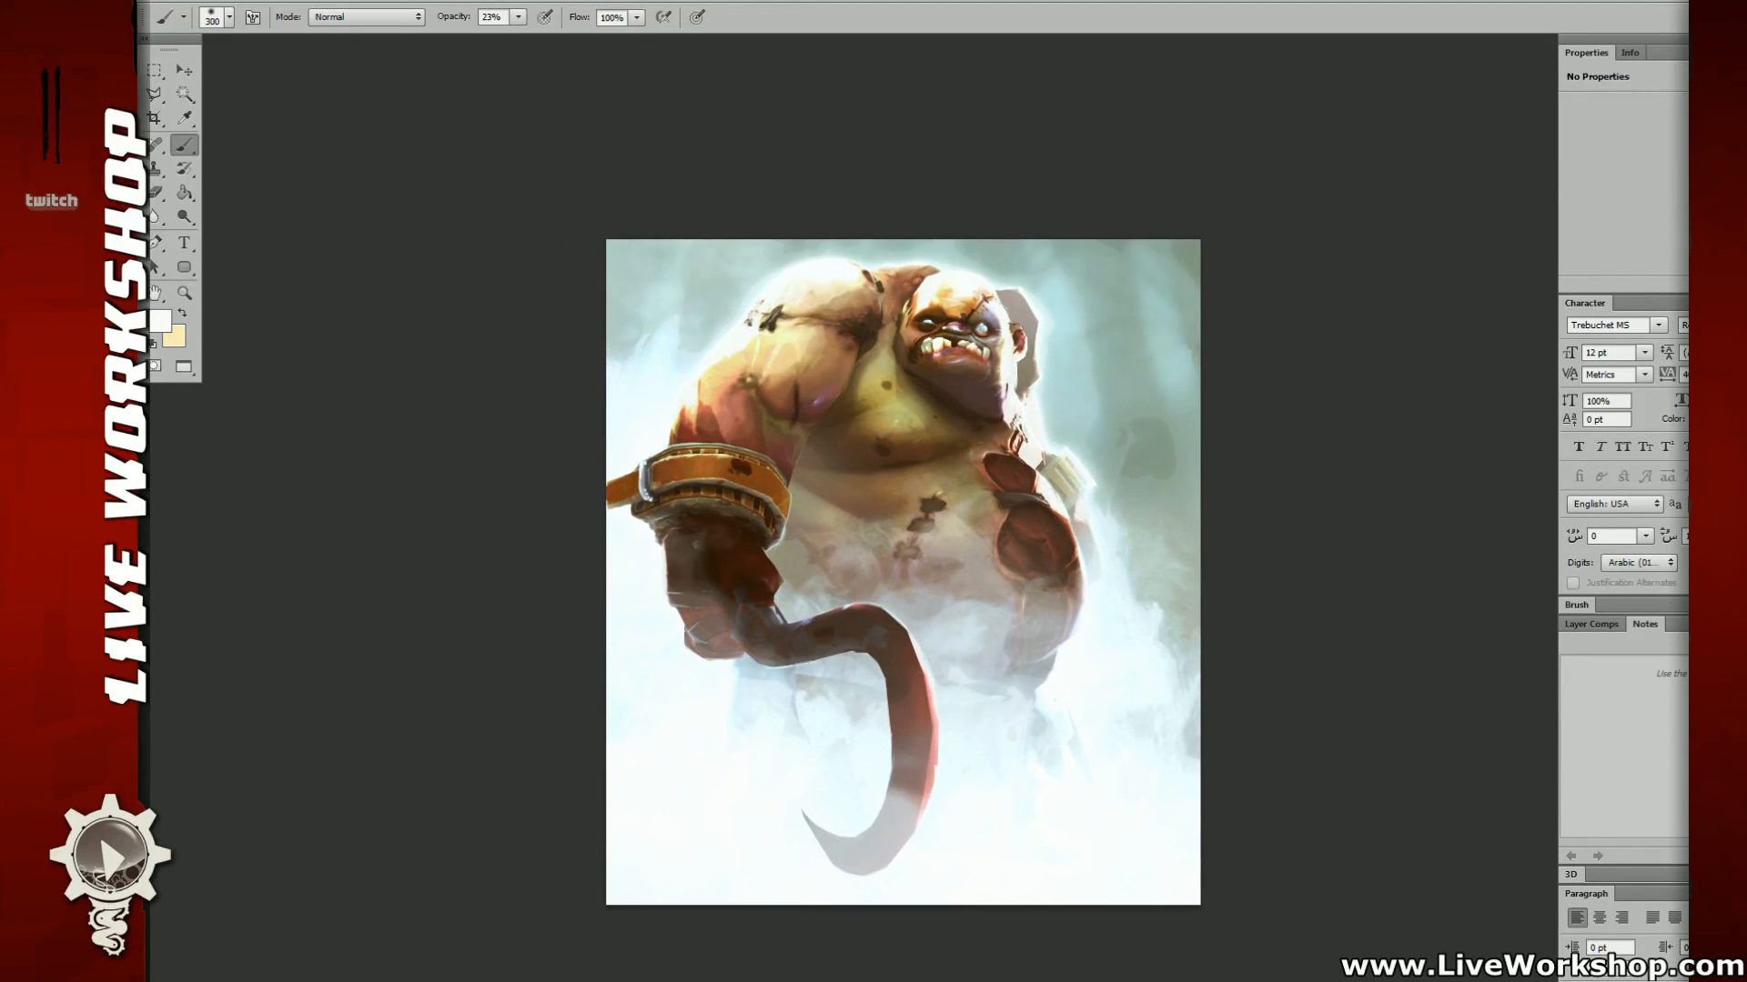
Step: Set up the Eraser with a 125 px brush at 14% opacity for working on the butcher's upper body
{"action": "key", "text": "e"}
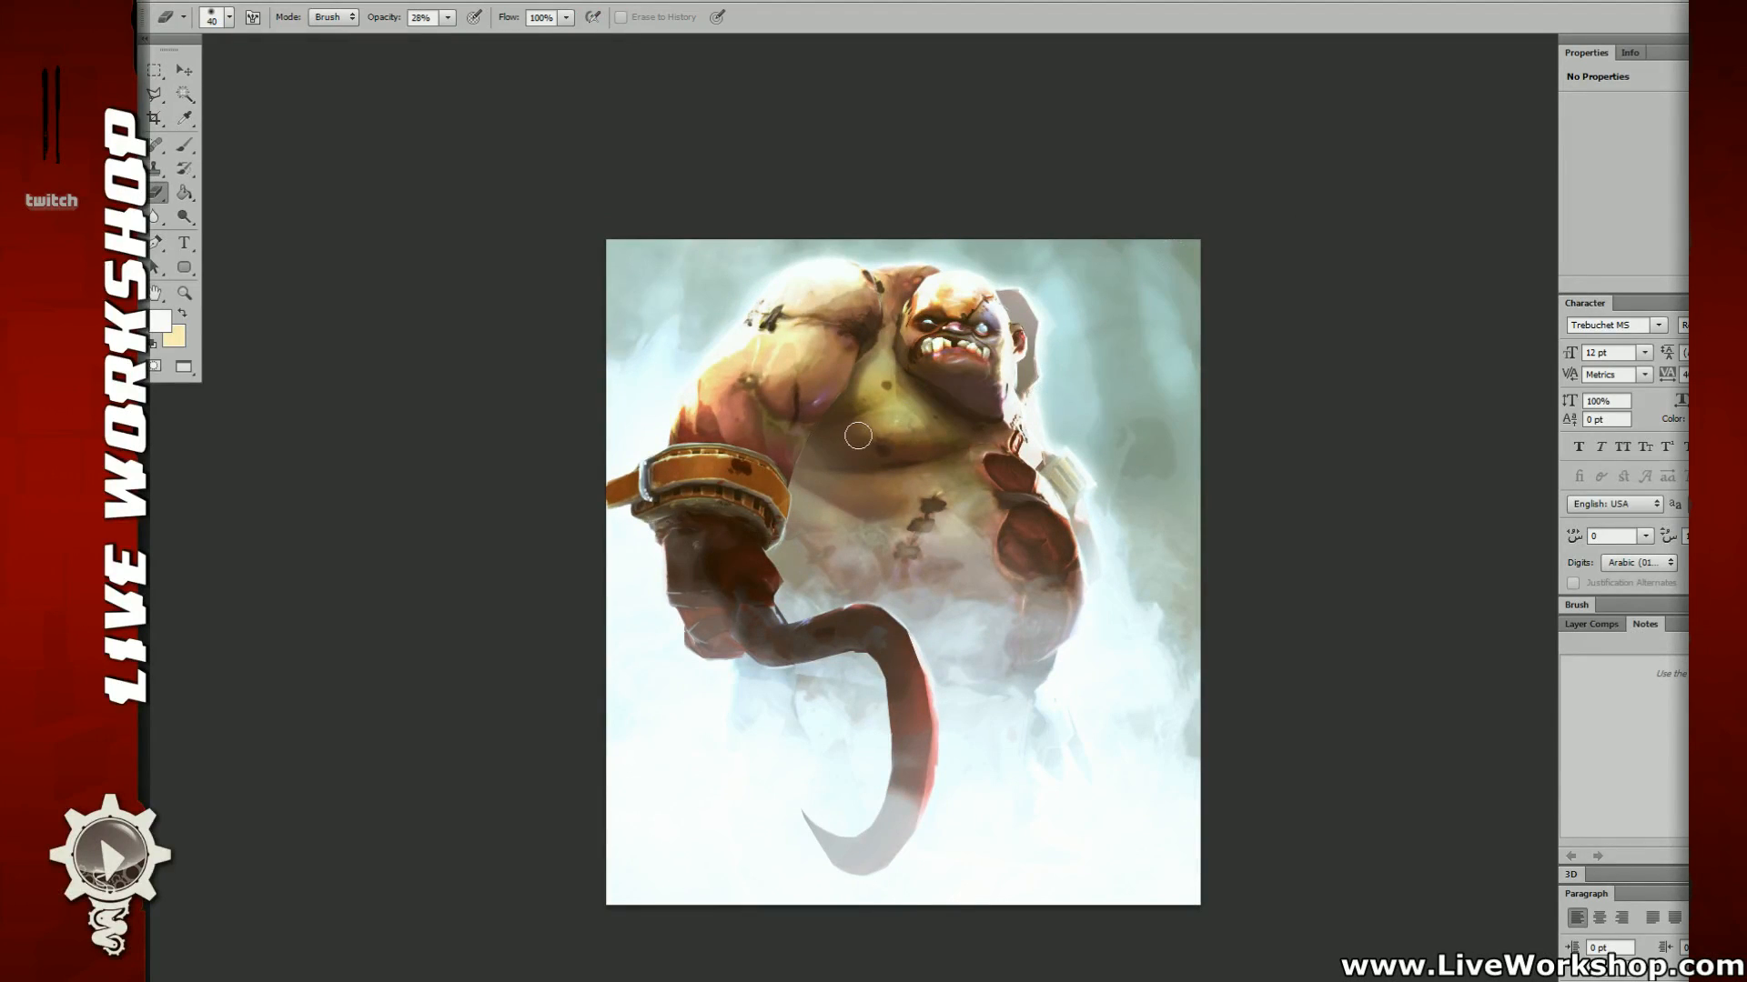
{"action": "right_click", "coordinate": [858, 435]}
{"action": "left_click", "coordinate": [959, 594]}
{"action": "left_click", "coordinate": [826, 483]}
{"action": "key", "text": "bracketleft"}
{"action": "key", "text": "bracketleft"}
{"action": "key", "text": "bracketleft"}
{"action": "left_click", "coordinate": [448, 17]}
{"action": "left_click_drag", "start_coordinate": [447, 38], "coordinate": [434, 38]}
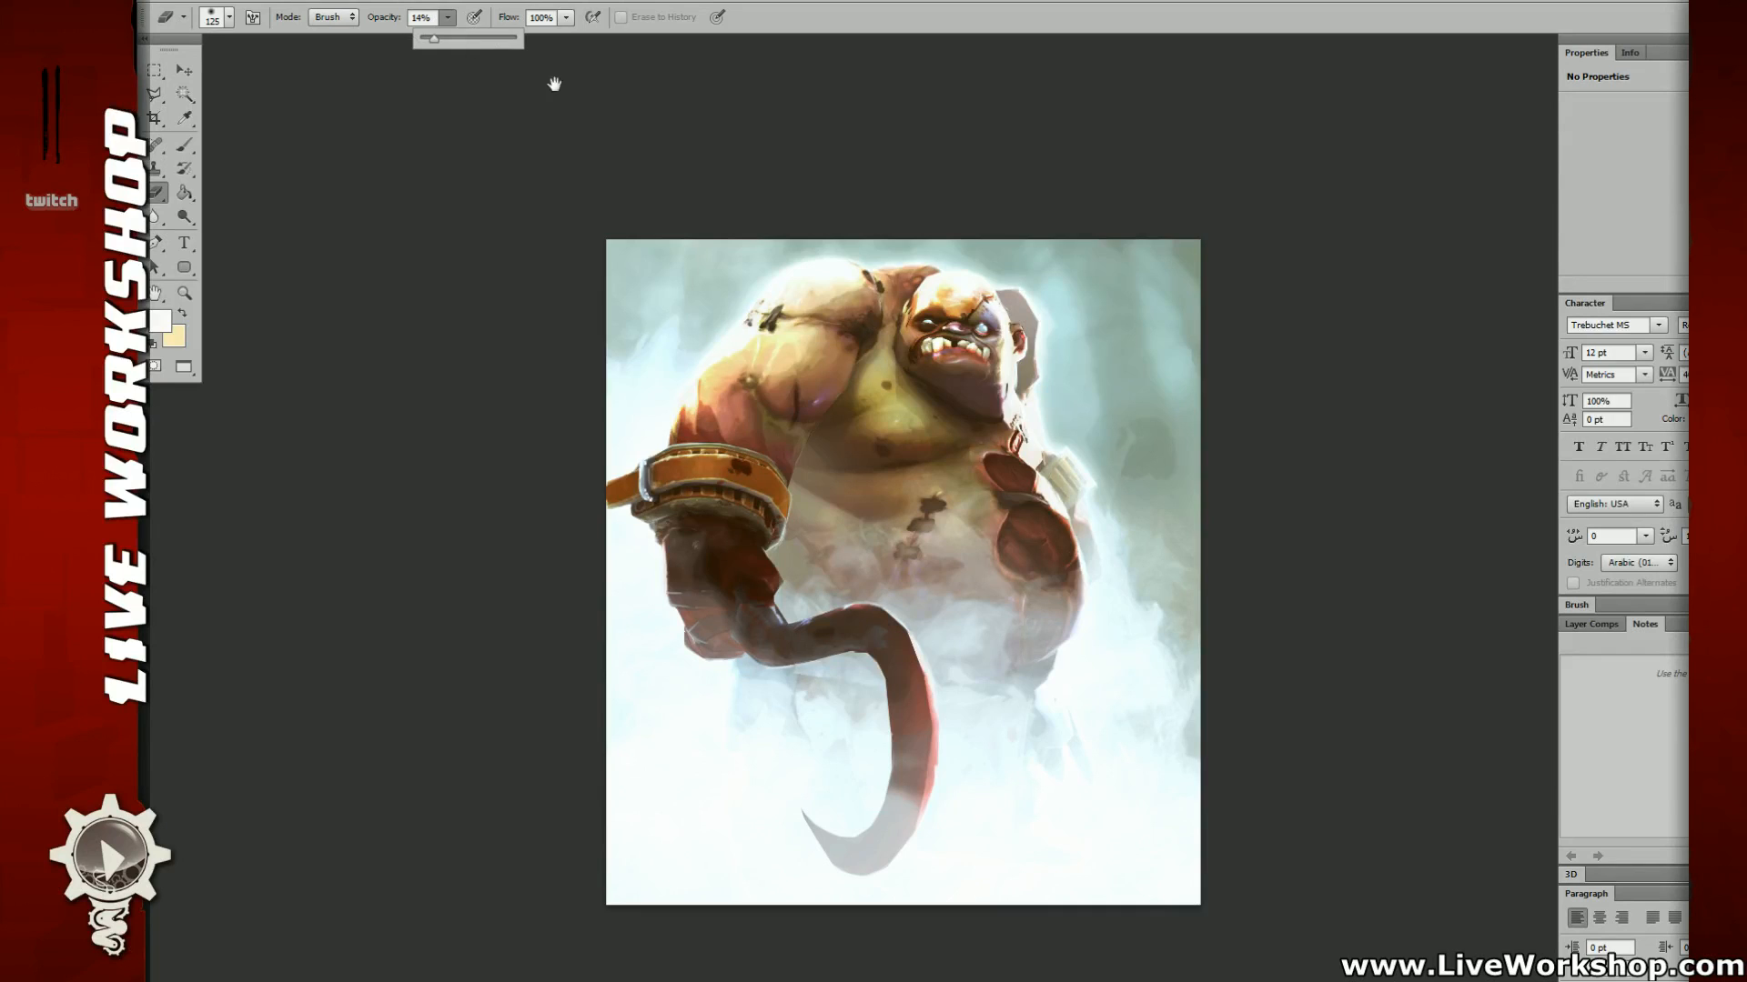
{"action": "left_click_drag", "start_coordinate": [554, 83], "coordinate": [545, 99]}
{"action": "key", "text": "ctrl+plus"}
{"action": "key", "text": "ctrl+plus"}
{"action": "left_click_drag", "start_coordinate": [806, 308], "coordinate": [828, 412]}
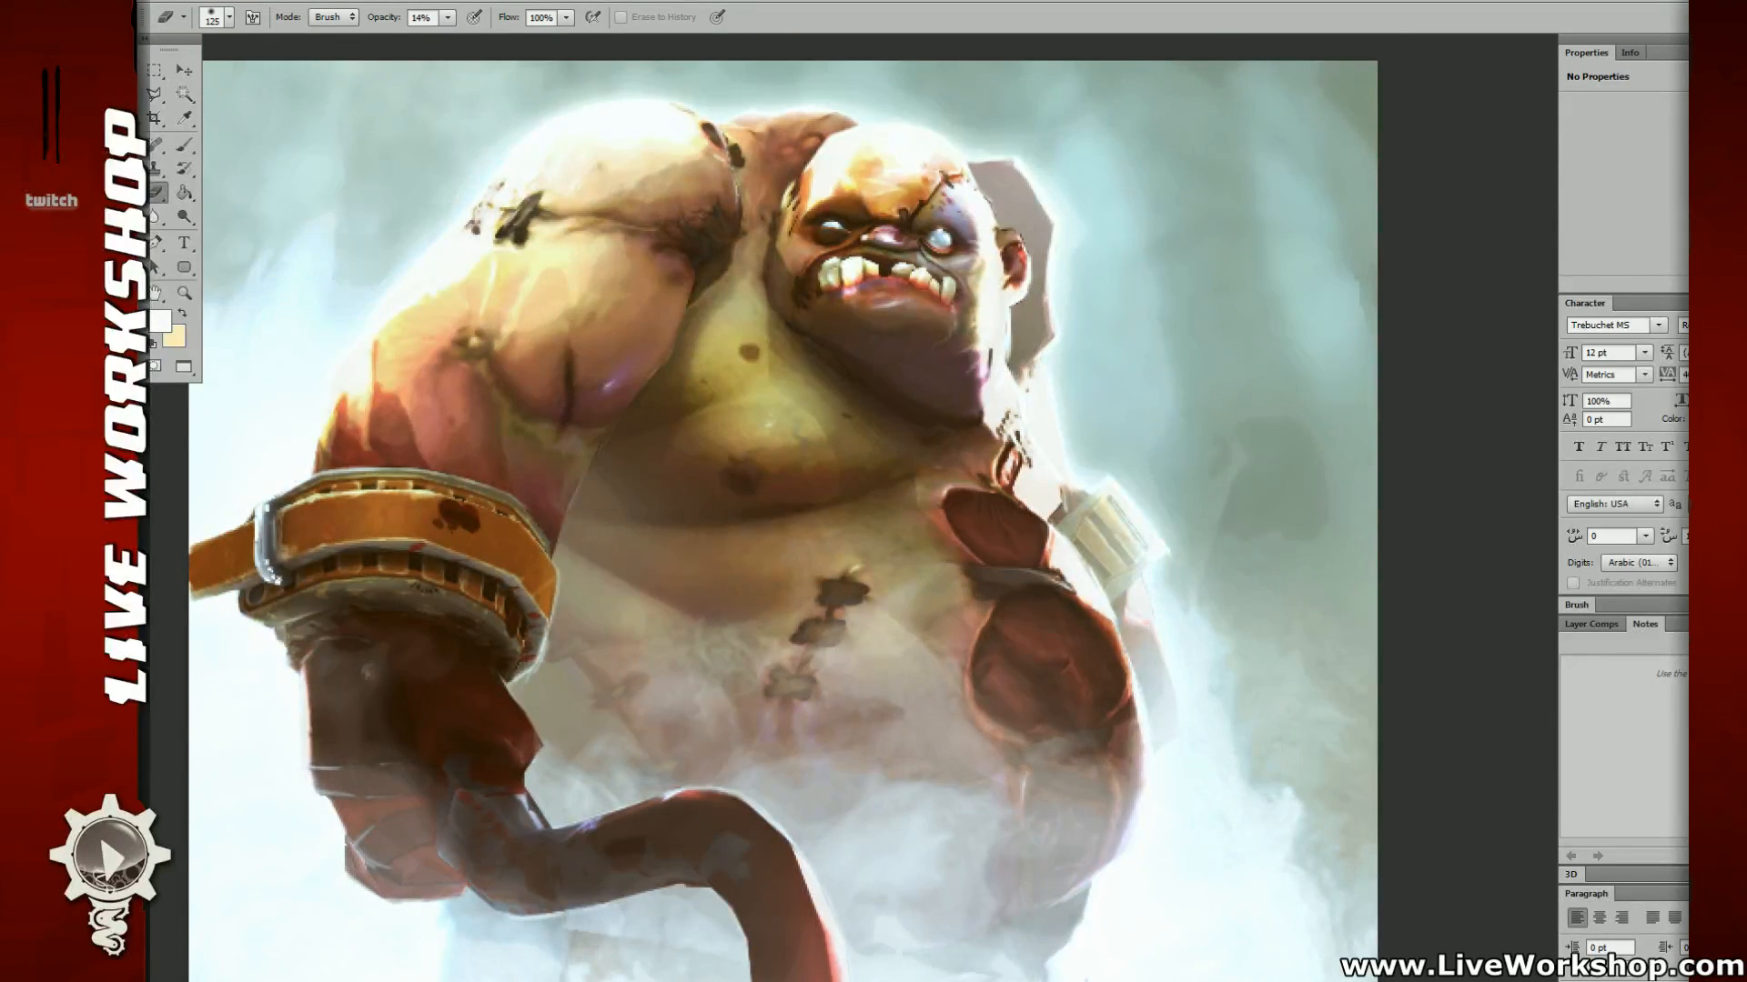
Step: Reduce the Eraser's brush to 60 px and raise its opacity to 65%
{"action": "key", "text": "bracketleft"}
{"action": "left_click", "coordinate": [446, 20]}
{"action": "left_click_drag", "start_coordinate": [450, 40], "coordinate": [471, 40]}
{"action": "left_click_drag", "start_coordinate": [702, 503], "coordinate": [686, 499]}
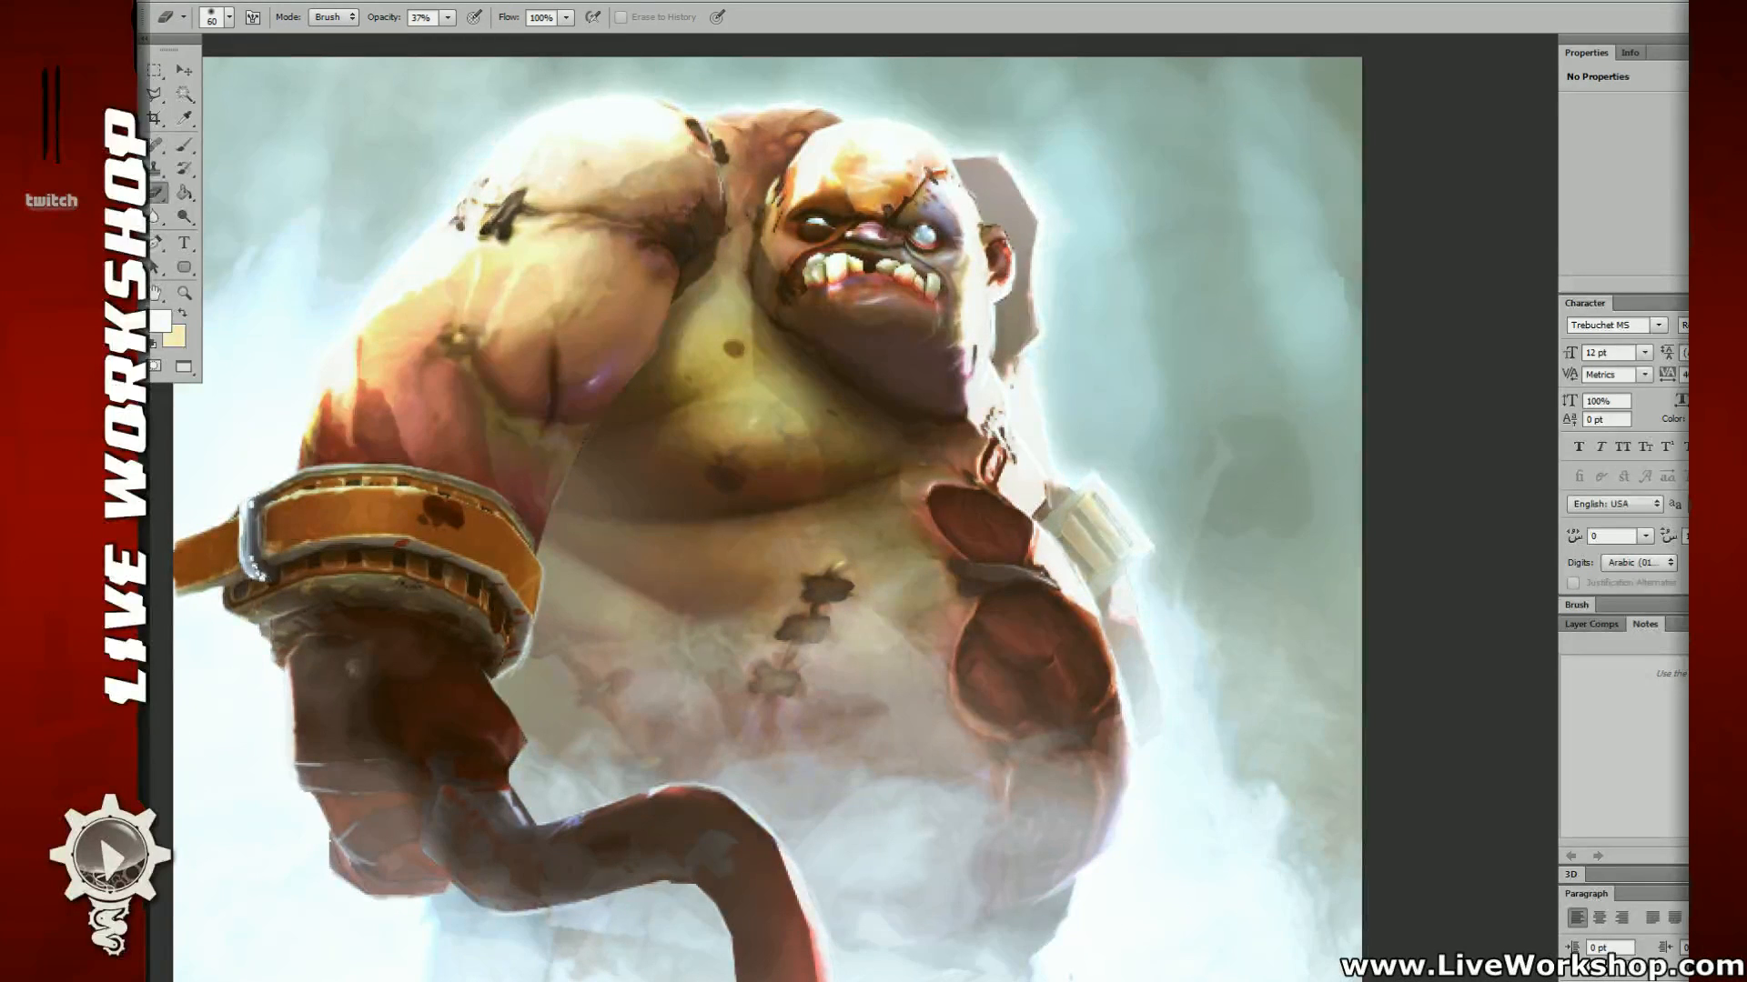
{"action": "key", "text": "ctrl+minus"}
{"action": "key", "text": "ctrl+minus"}
{"action": "key", "text": "ctrl+plus"}
{"action": "key", "text": "ctrl+plus"}
{"action": "left_click_drag", "start_coordinate": [833, 102], "coordinate": [718, 278]}
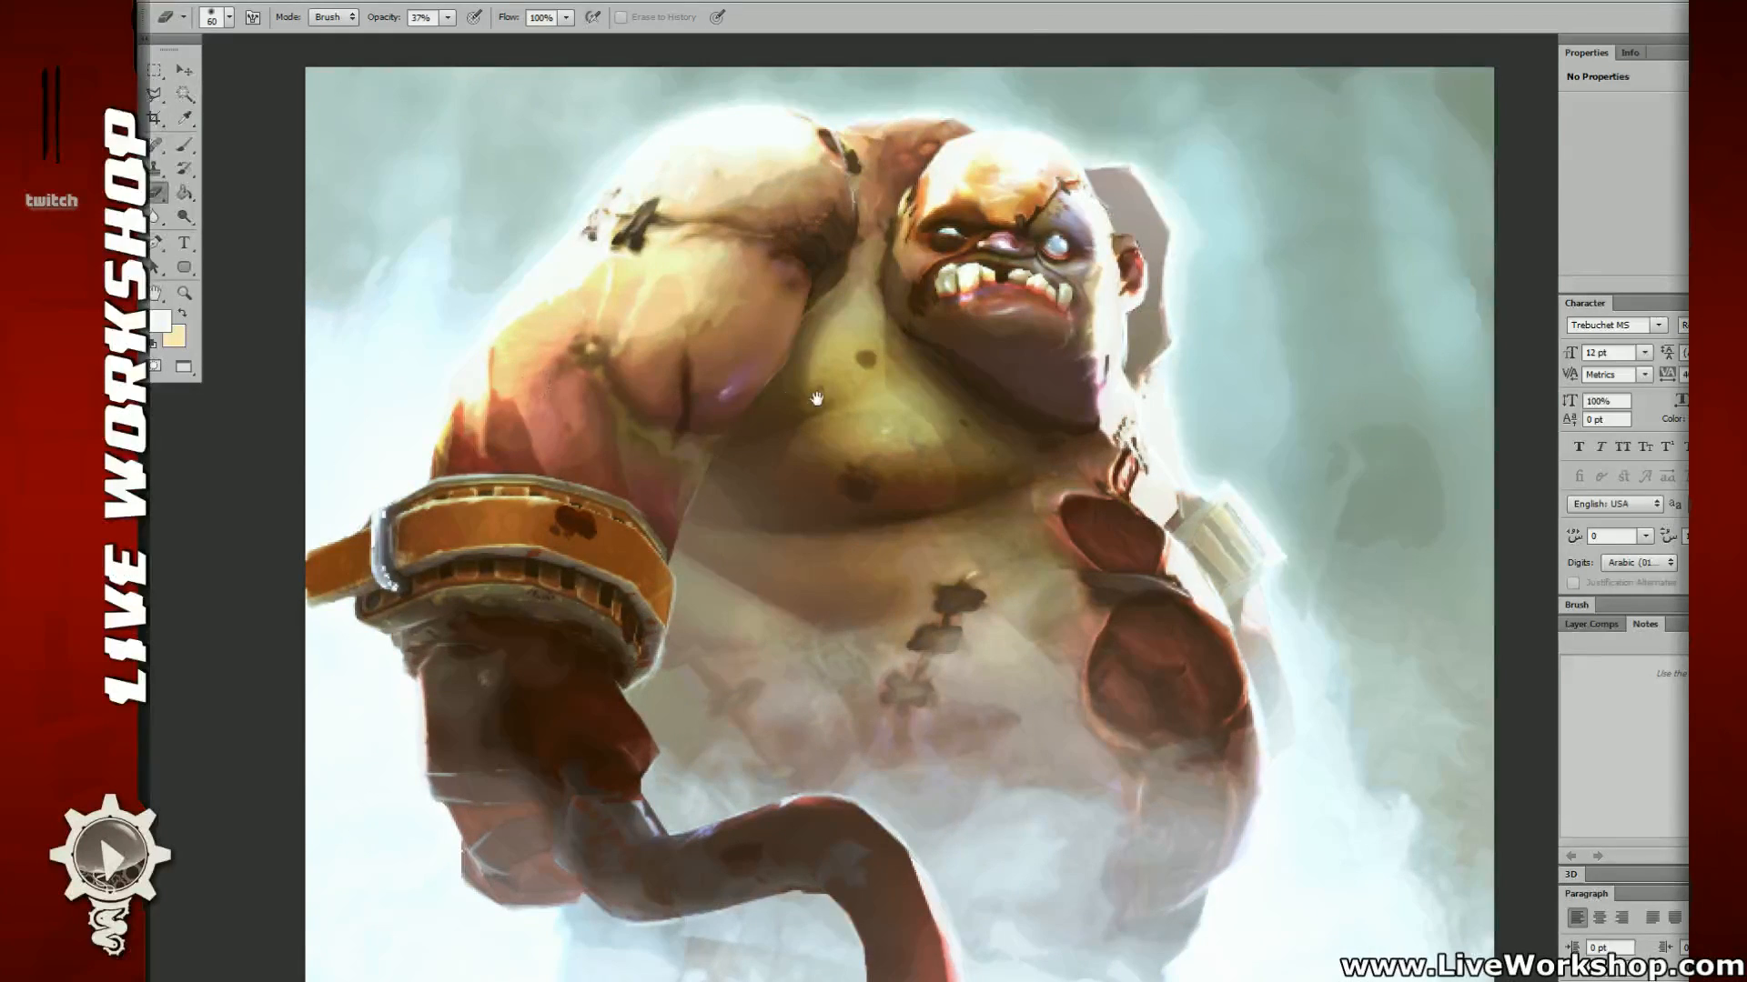
{"action": "key", "text": "ctrl+minus"}
{"action": "left_click", "coordinate": [446, 18]}
{"action": "left_click_drag", "start_coordinate": [446, 24], "coordinate": [466, 38]}
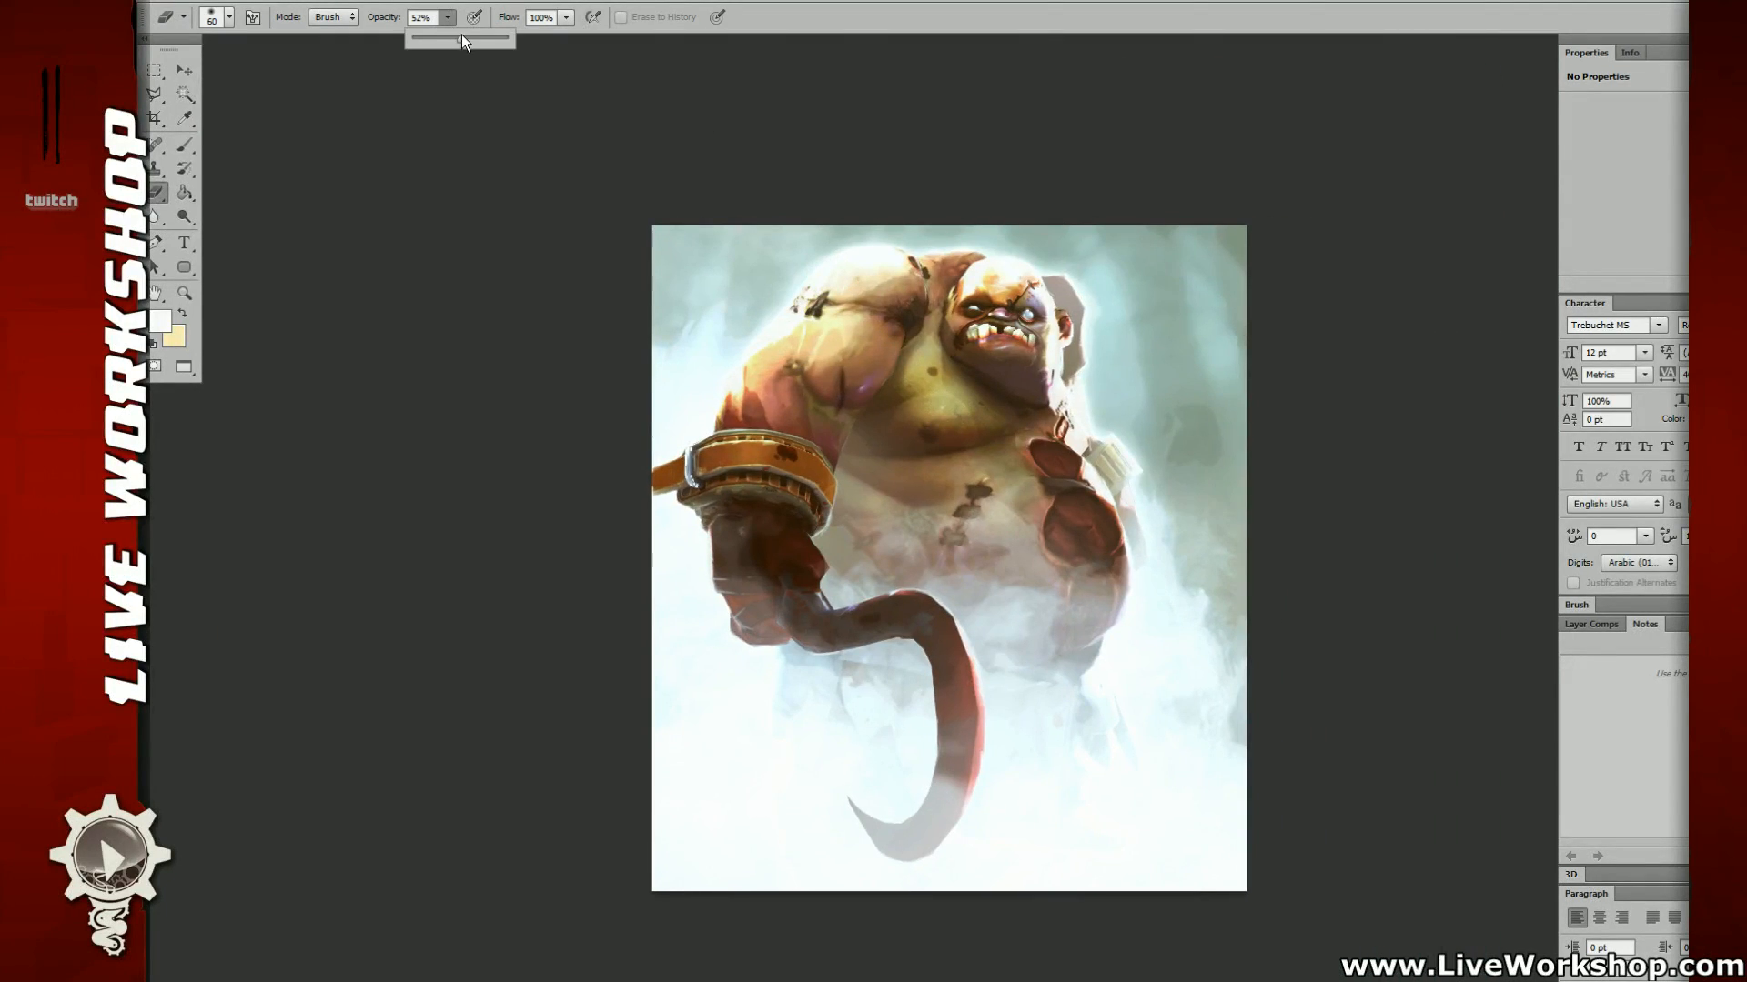
{"action": "left_click_drag", "start_coordinate": [1012, 270], "coordinate": [980, 286]}
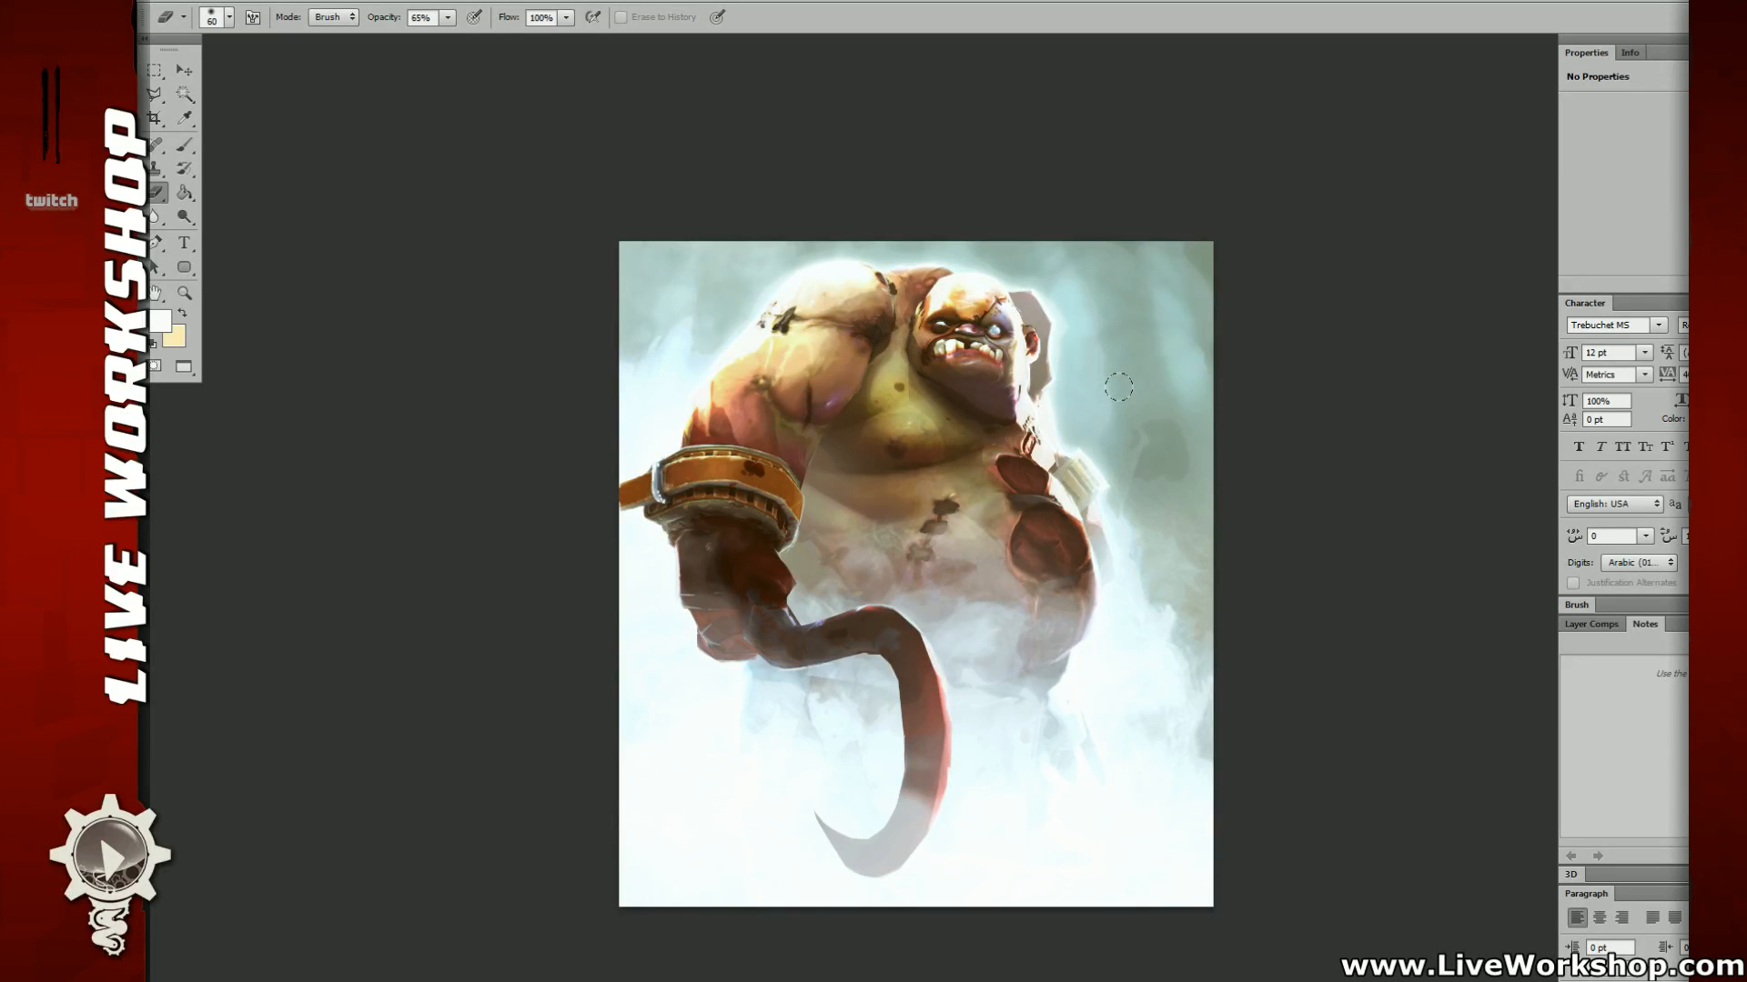
Step: Examine the blended painting up close and as a whole, checking the face, arm, belly and hook
{"action": "key", "text": "ctrl+plus"}
{"action": "left_click_drag", "start_coordinate": [944, 333], "coordinate": [995, 508]}
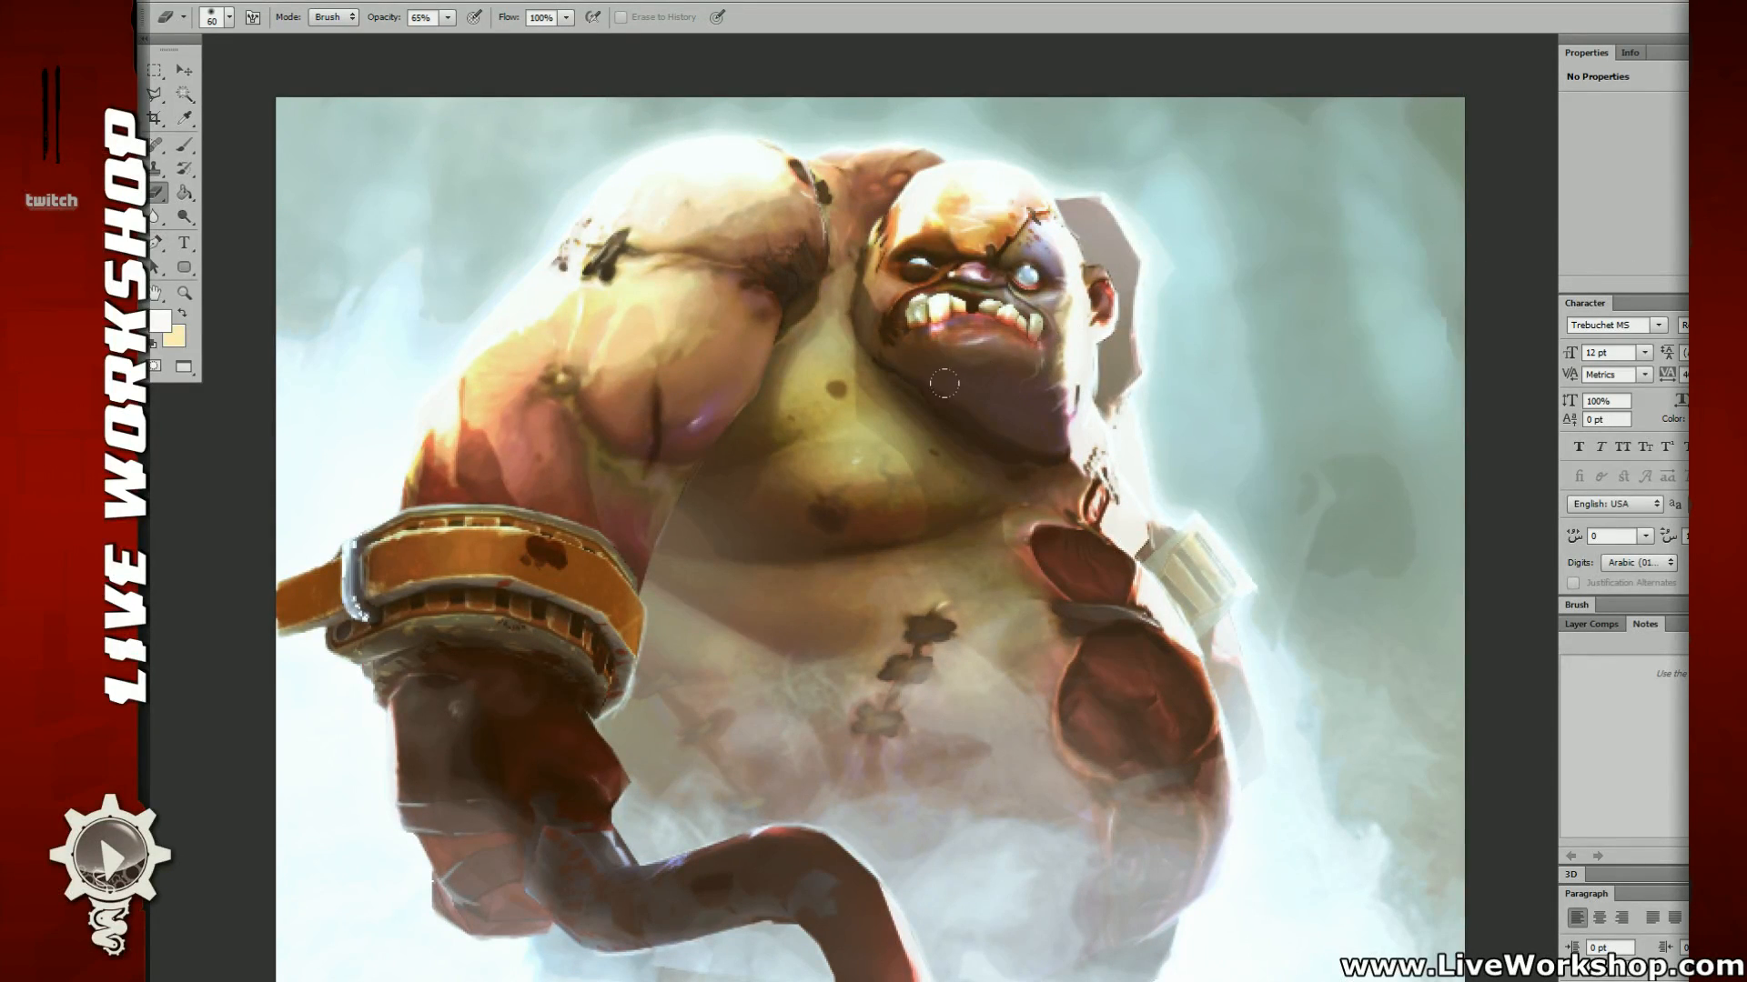
{"action": "left_click_drag", "start_coordinate": [969, 455], "coordinate": [945, 449]}
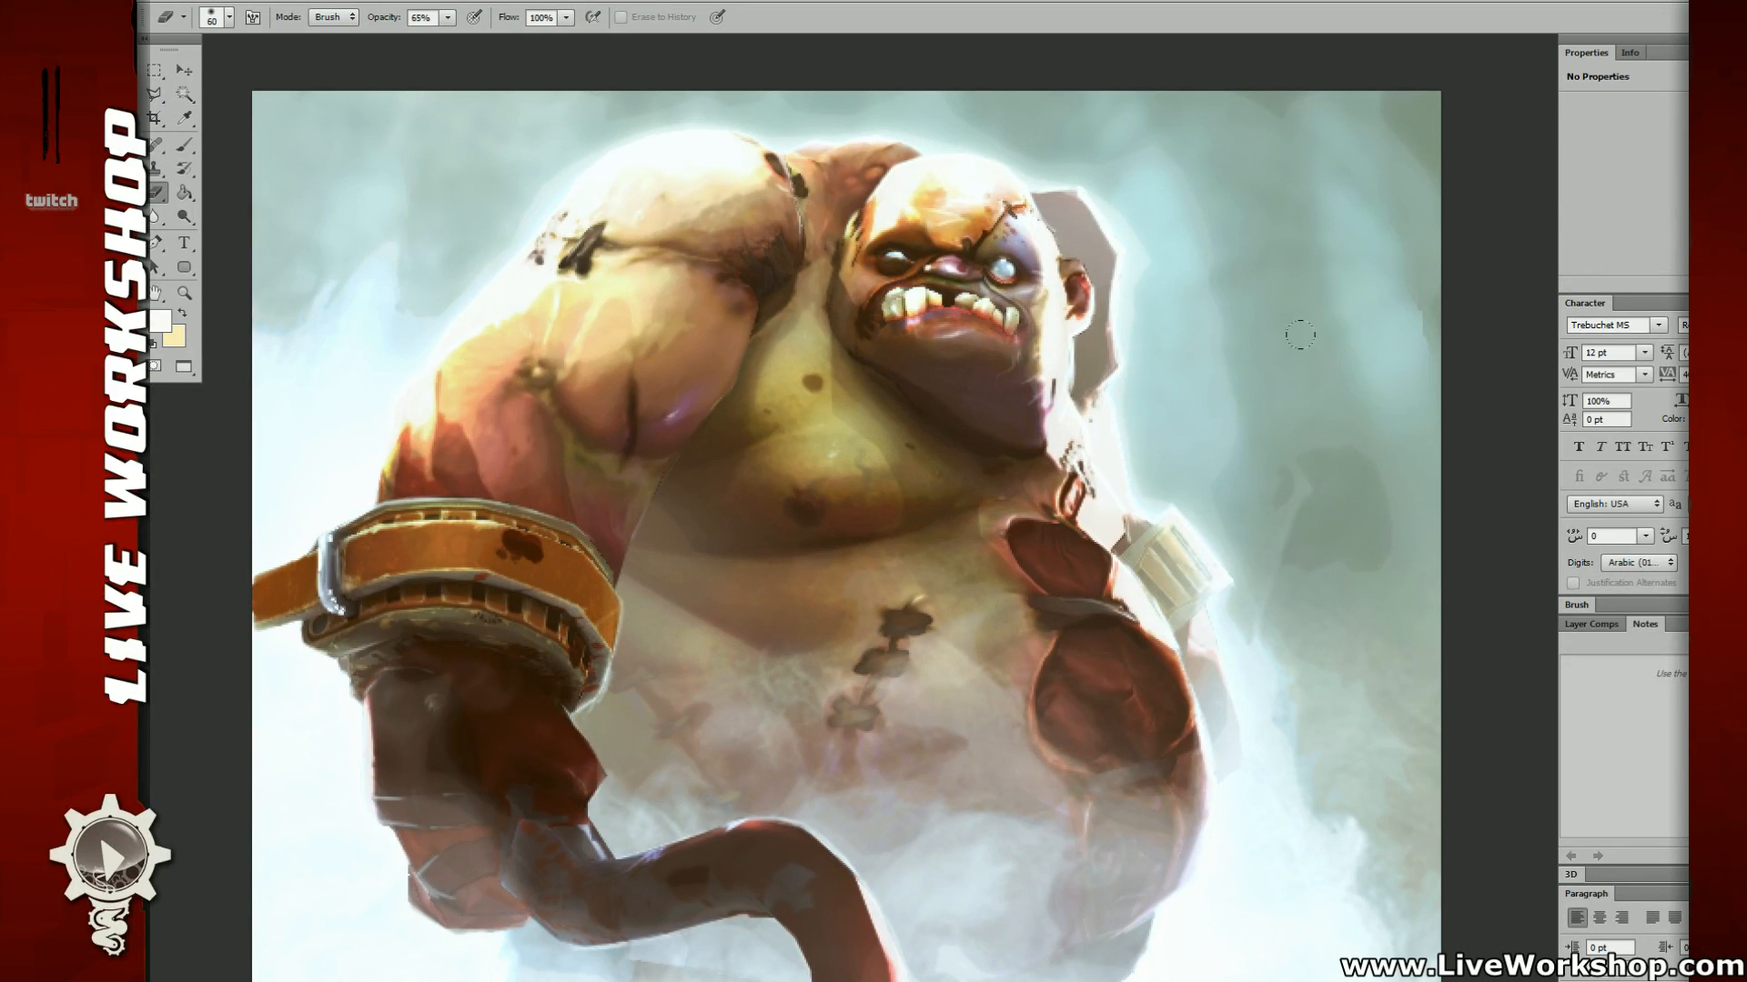
{"action": "key", "text": "ctrl+minus"}
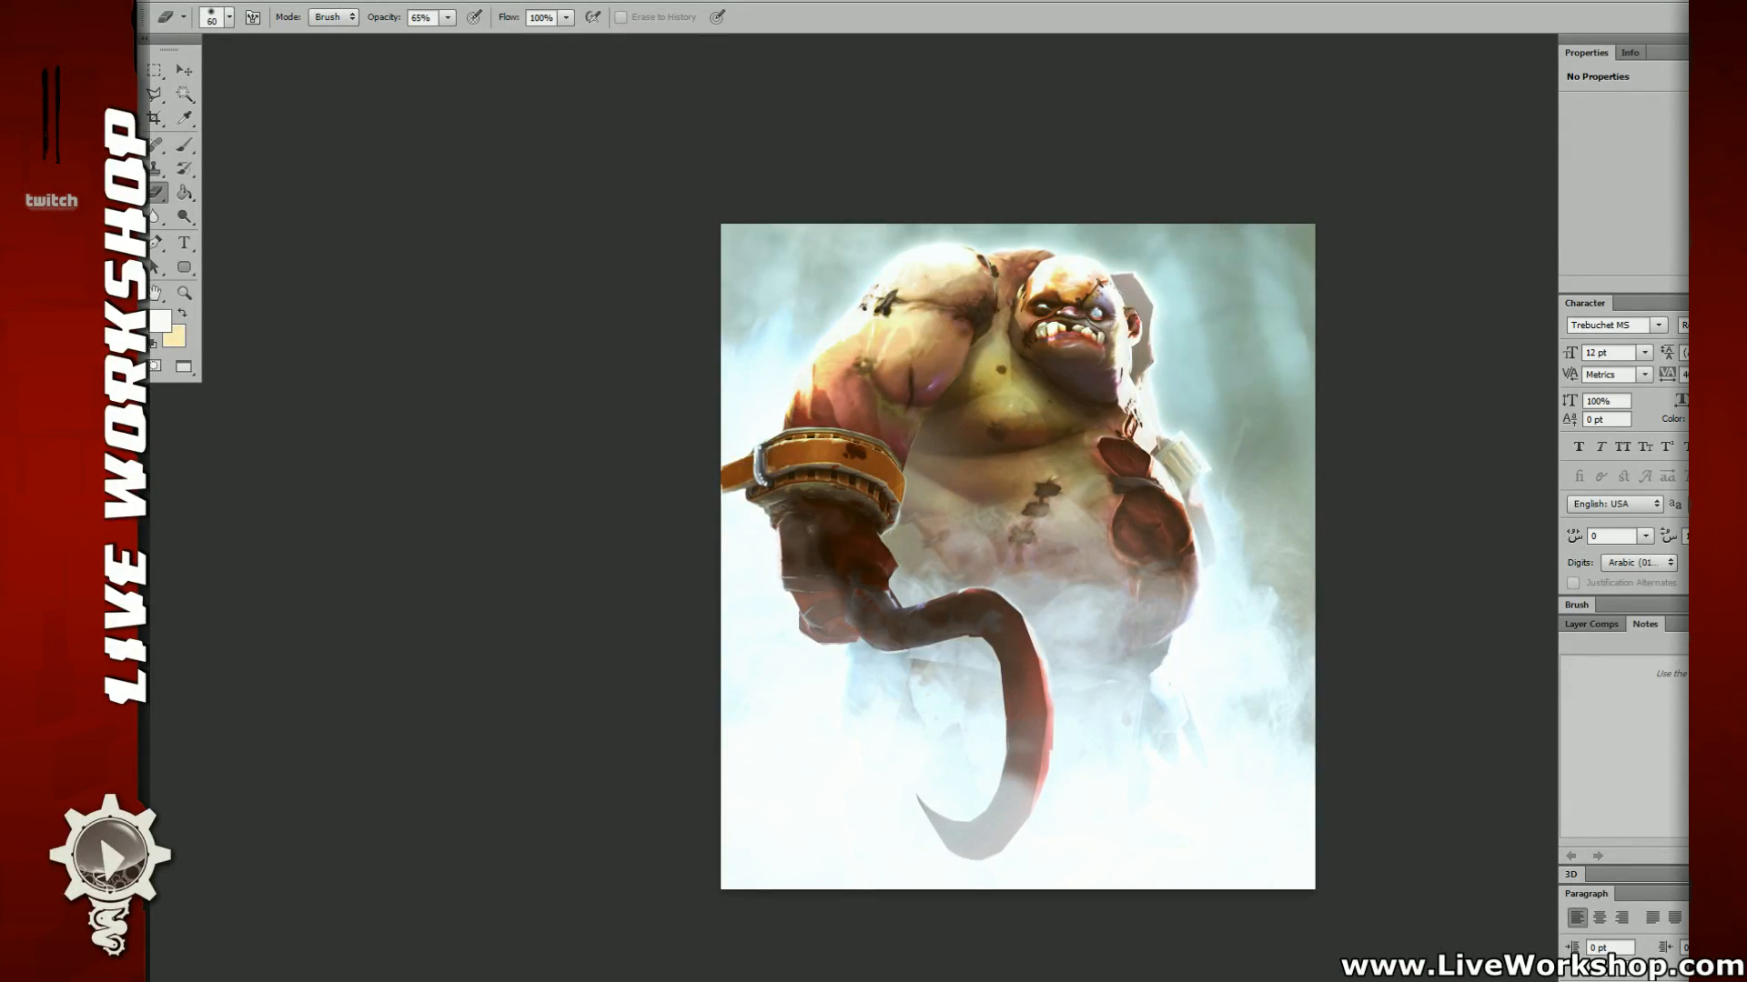
{"action": "left_click_drag", "start_coordinate": [1186, 339], "coordinate": [1091, 436]}
{"action": "key", "text": "ctrl+plus"}
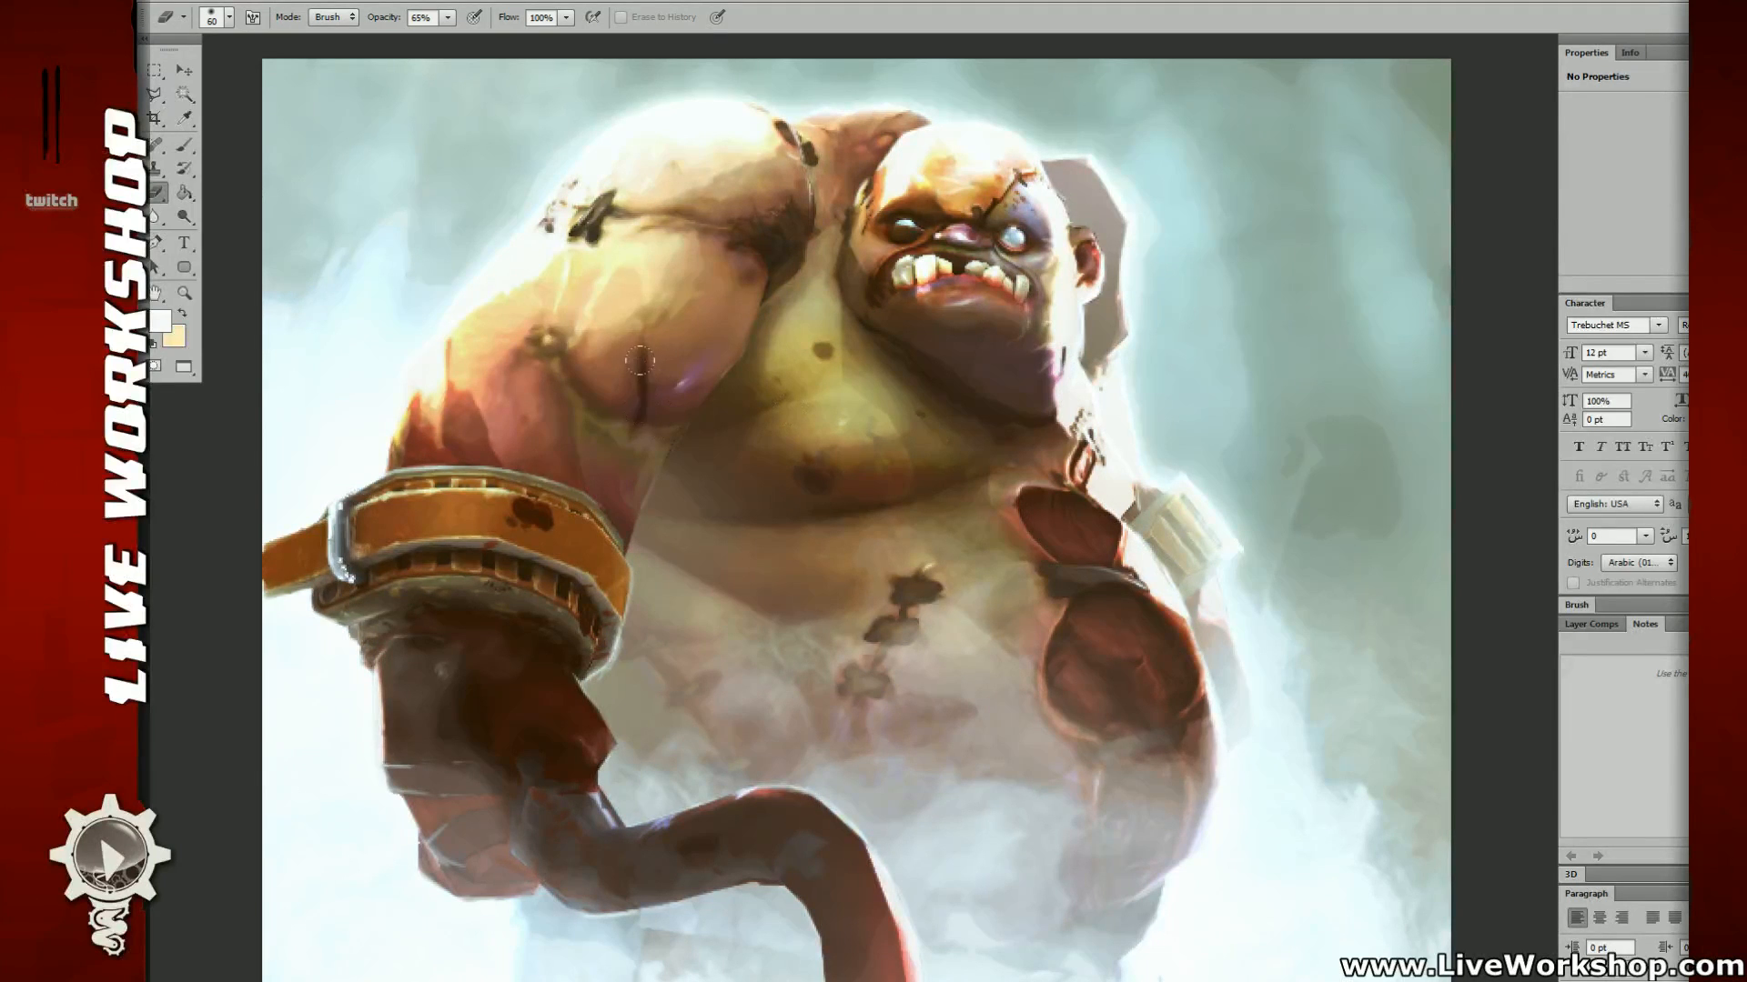
{"action": "left_click_drag", "start_coordinate": [704, 443], "coordinate": [750, 438]}
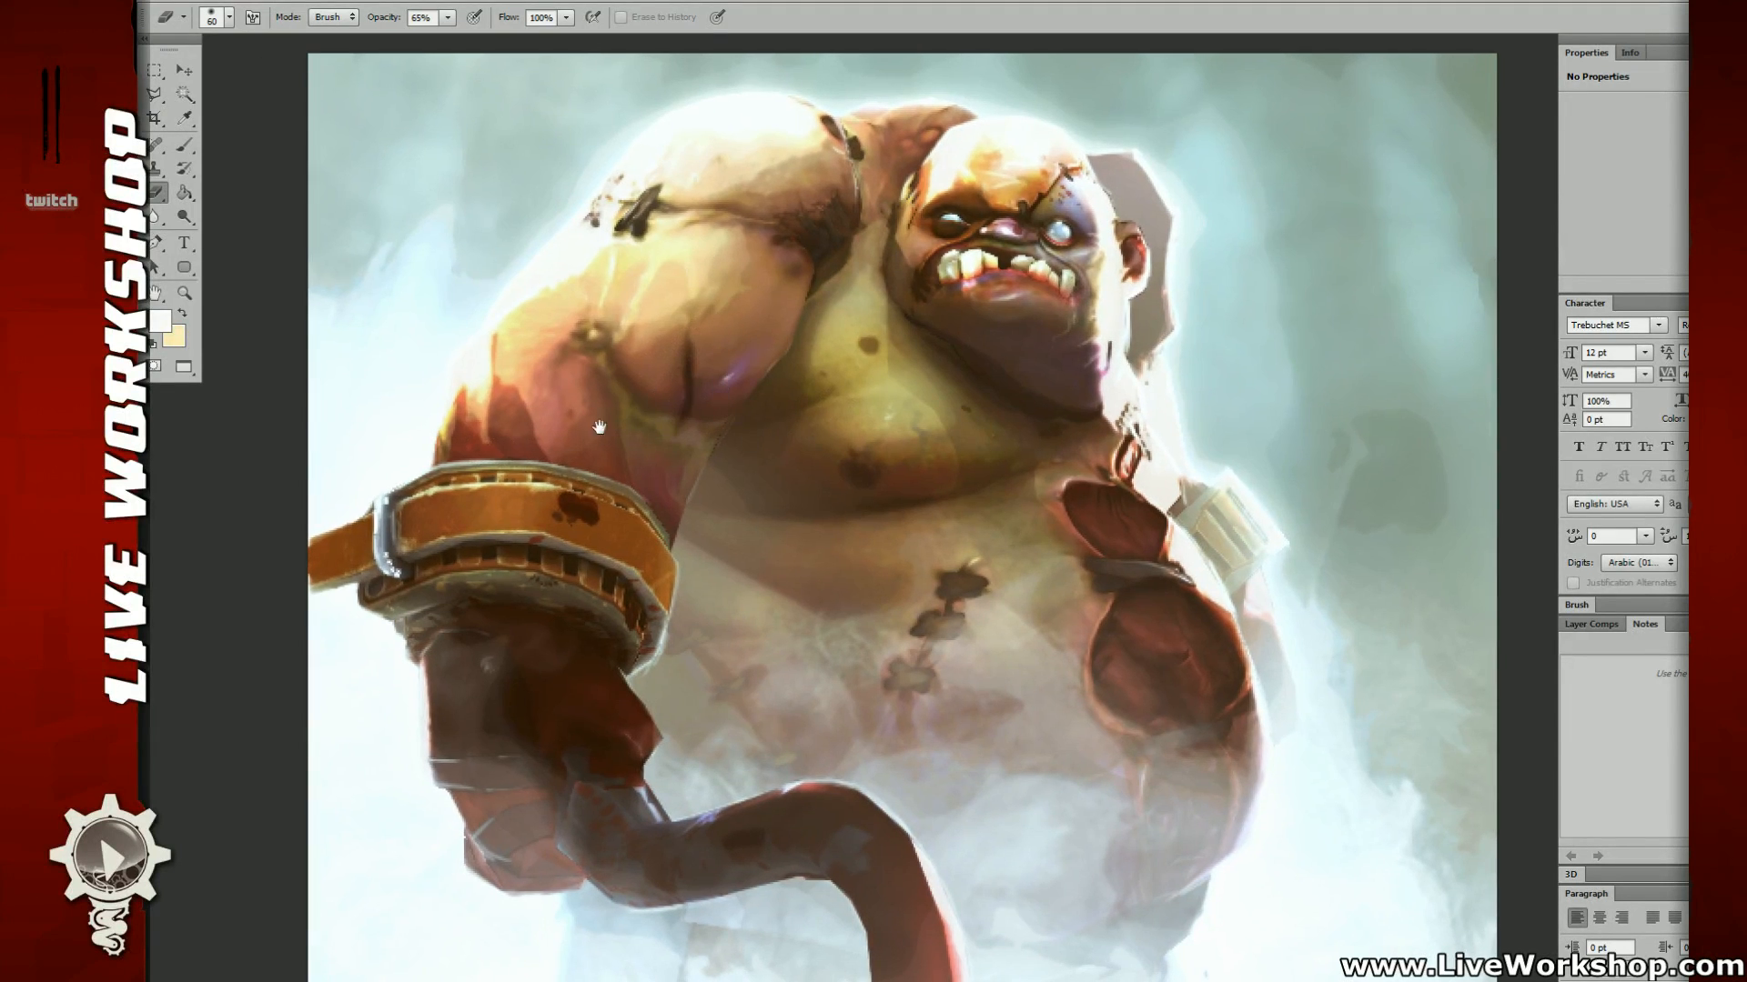
{"action": "left_click_drag", "start_coordinate": [633, 435], "coordinate": [630, 439]}
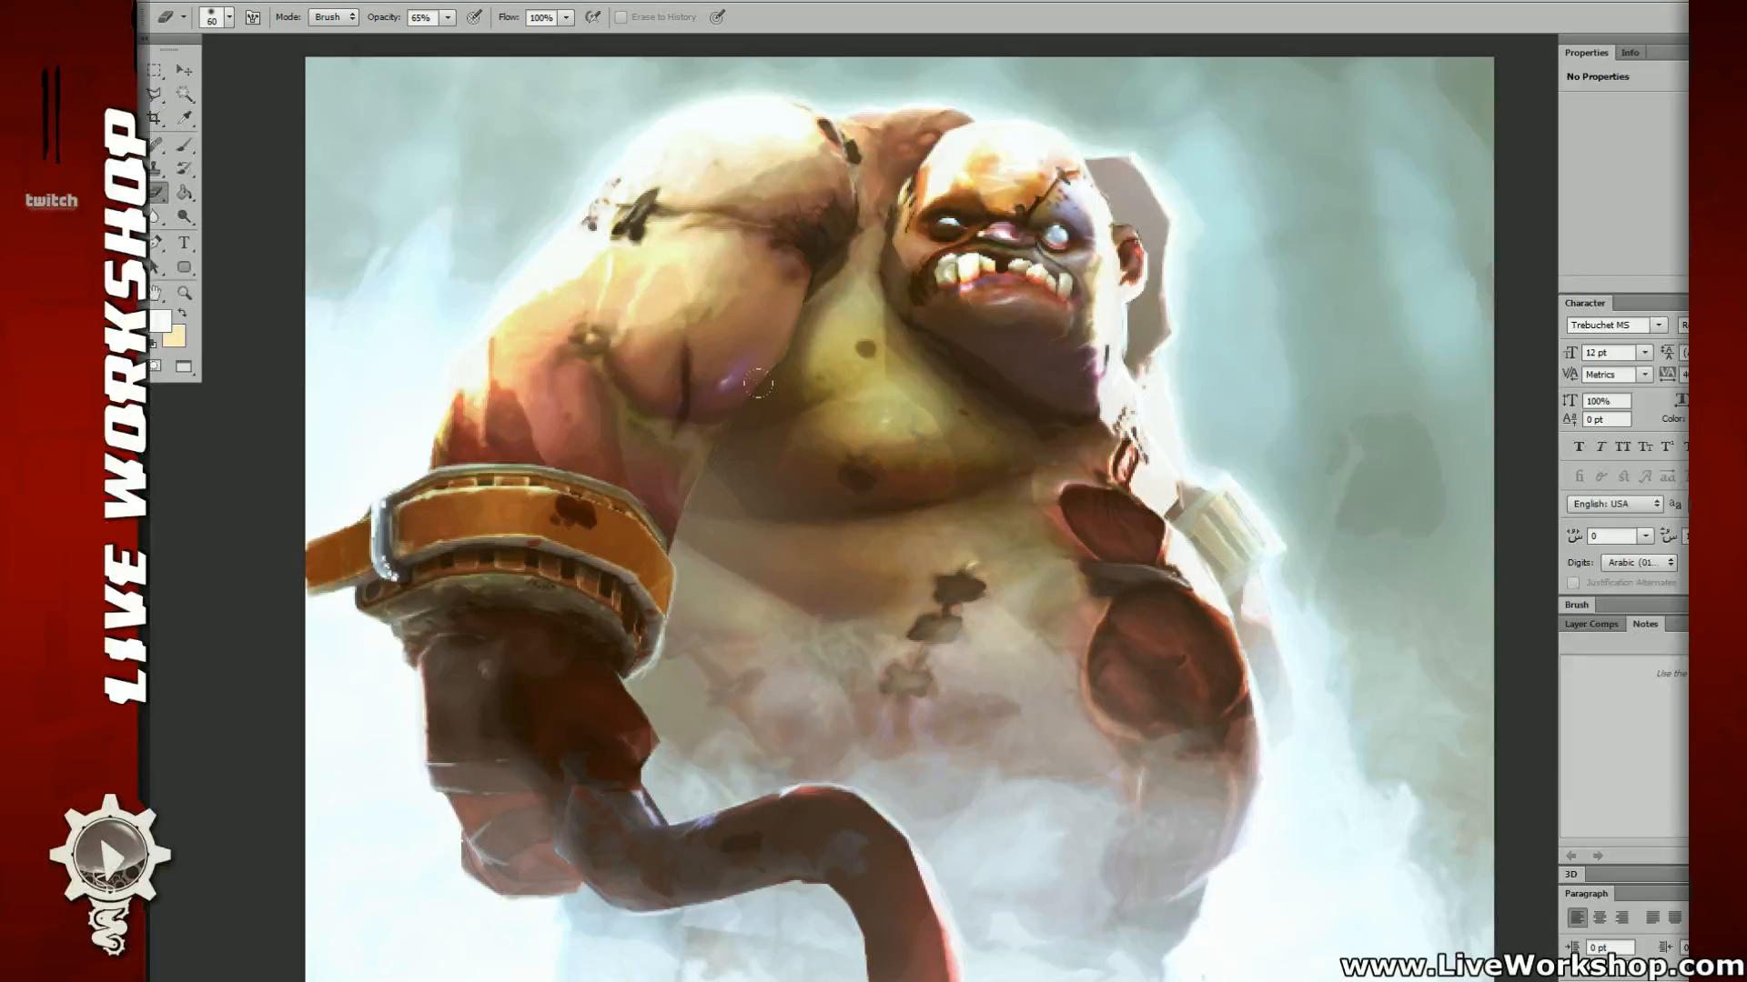
{"action": "left_click_drag", "start_coordinate": [780, 401], "coordinate": [769, 418]}
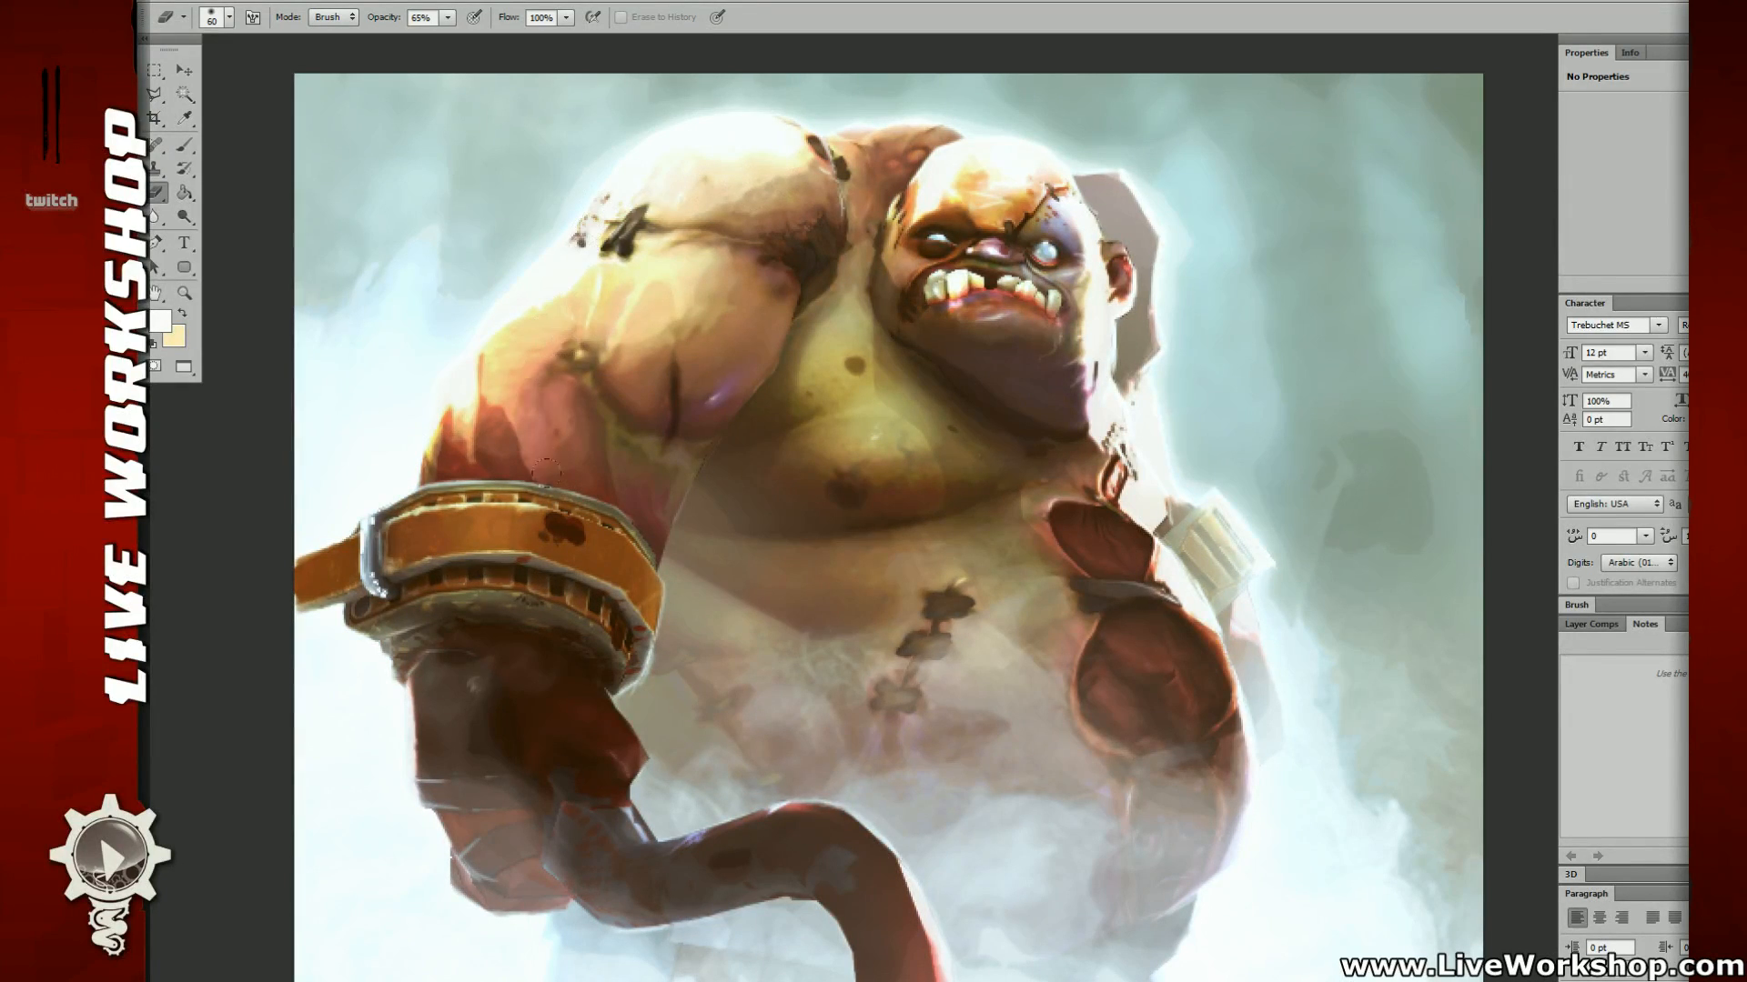
{"action": "left_click_drag", "start_coordinate": [815, 835], "coordinate": [788, 665]}
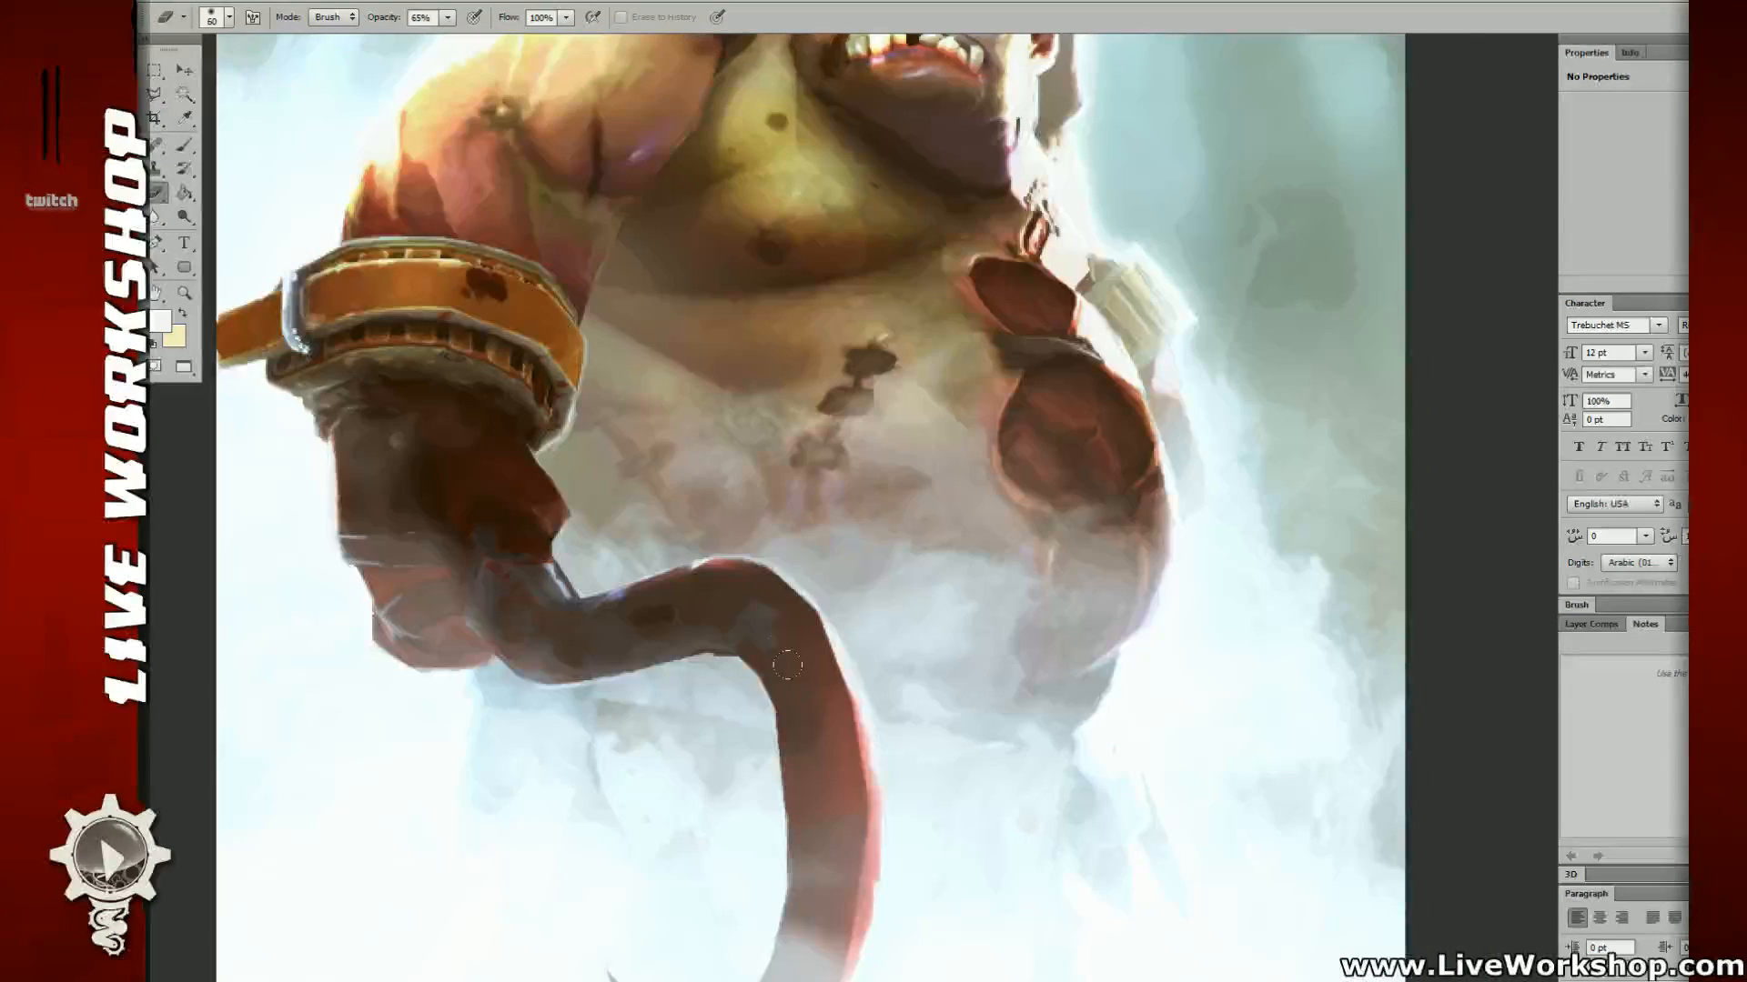
{"action": "left_click_drag", "start_coordinate": [868, 152], "coordinate": [904, 545]}
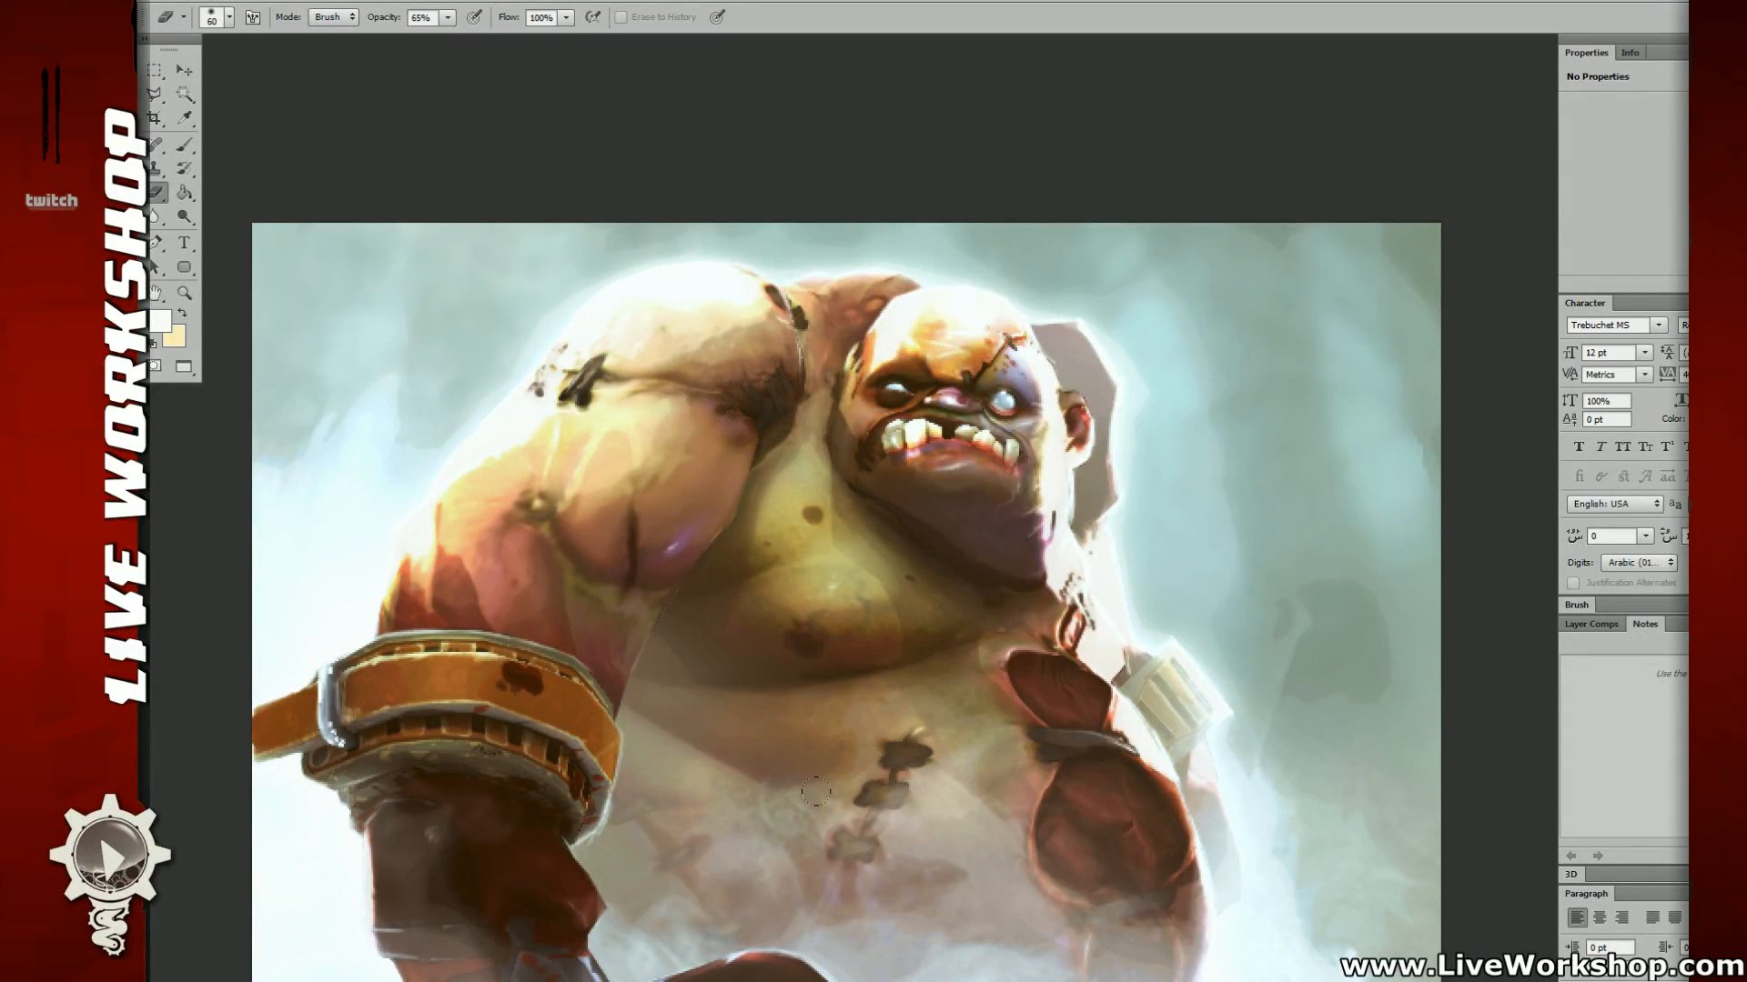
{"action": "mouse_move", "coordinate": [1097, 810]}
{"action": "left_mouse_down"}
{"action": "mouse_move", "coordinate": [1020, 712]}
{"action": "mouse_move", "coordinate": [1057, 734]}
{"action": "mouse_move", "coordinate": [883, 570]}
{"action": "mouse_move", "coordinate": [771, 592]}
{"action": "mouse_move", "coordinate": [757, 553]}
{"action": "left_mouse_up"}
{"action": "key", "text": "ctrl+minus"}
{"action": "key", "text": "ctrl+minus"}
{"action": "left_click_drag", "start_coordinate": [990, 494], "coordinate": [1022, 513]}
{"action": "key", "text": "ctrl+plus"}
{"action": "key", "text": "ctrl+plus"}
{"action": "left_click_drag", "start_coordinate": [1021, 513], "coordinate": [880, 465]}
{"action": "key", "text": "ctrl+minus"}
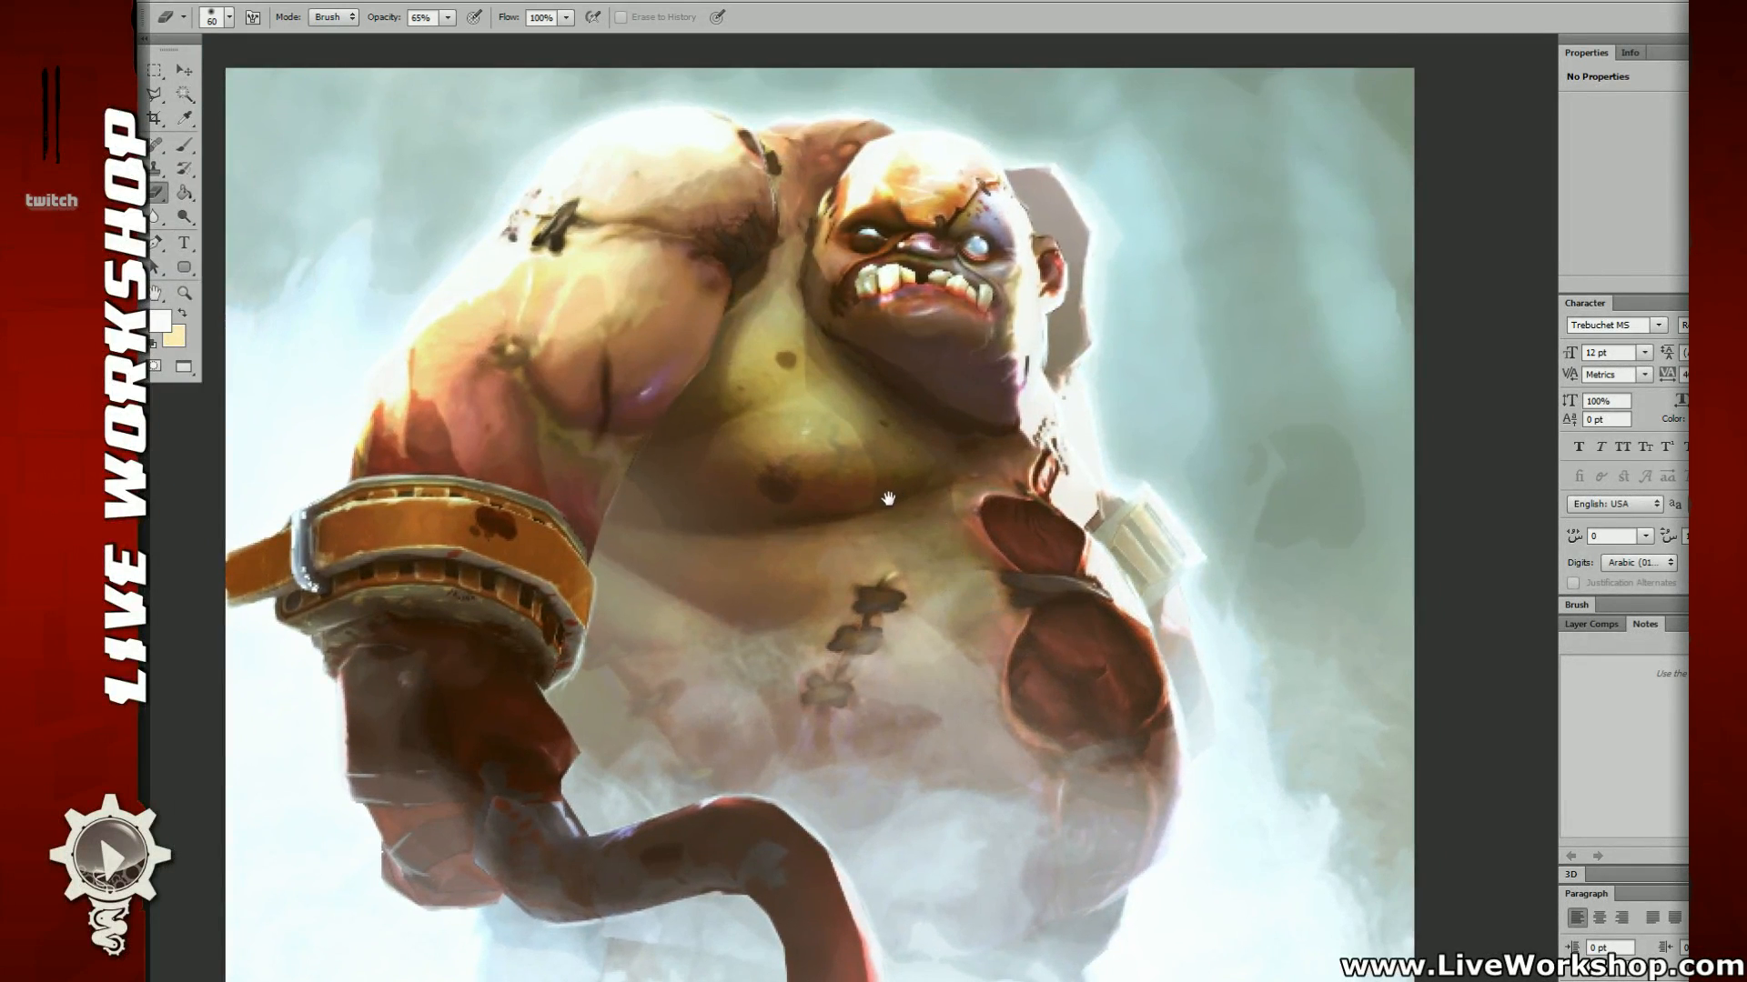
{"action": "key", "text": "ctrl+minus"}
{"action": "key", "text": "ctrl+minus"}
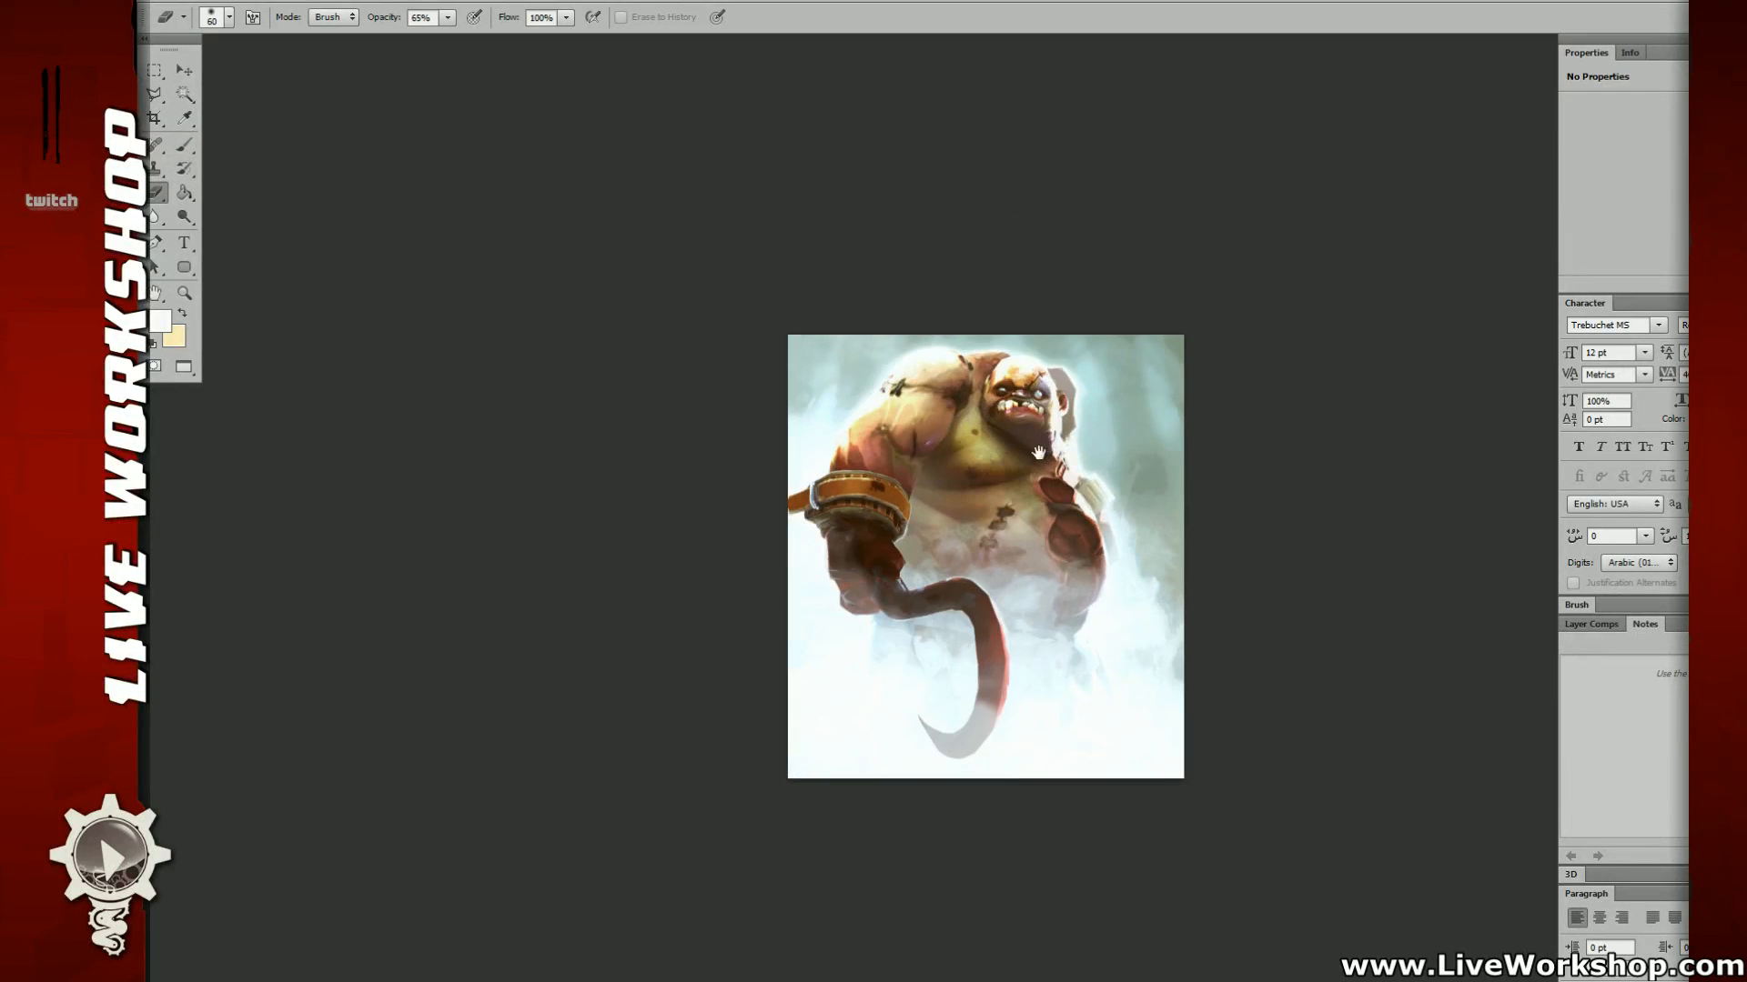
Step: Try to touch up the edge of the shape behind the head with a 9 px brush in a sampled pale blue, undoing the attempt
{"action": "left_click_drag", "start_coordinate": [1067, 479], "coordinate": [914, 587]}
{"action": "key", "text": "ctrl+plus"}
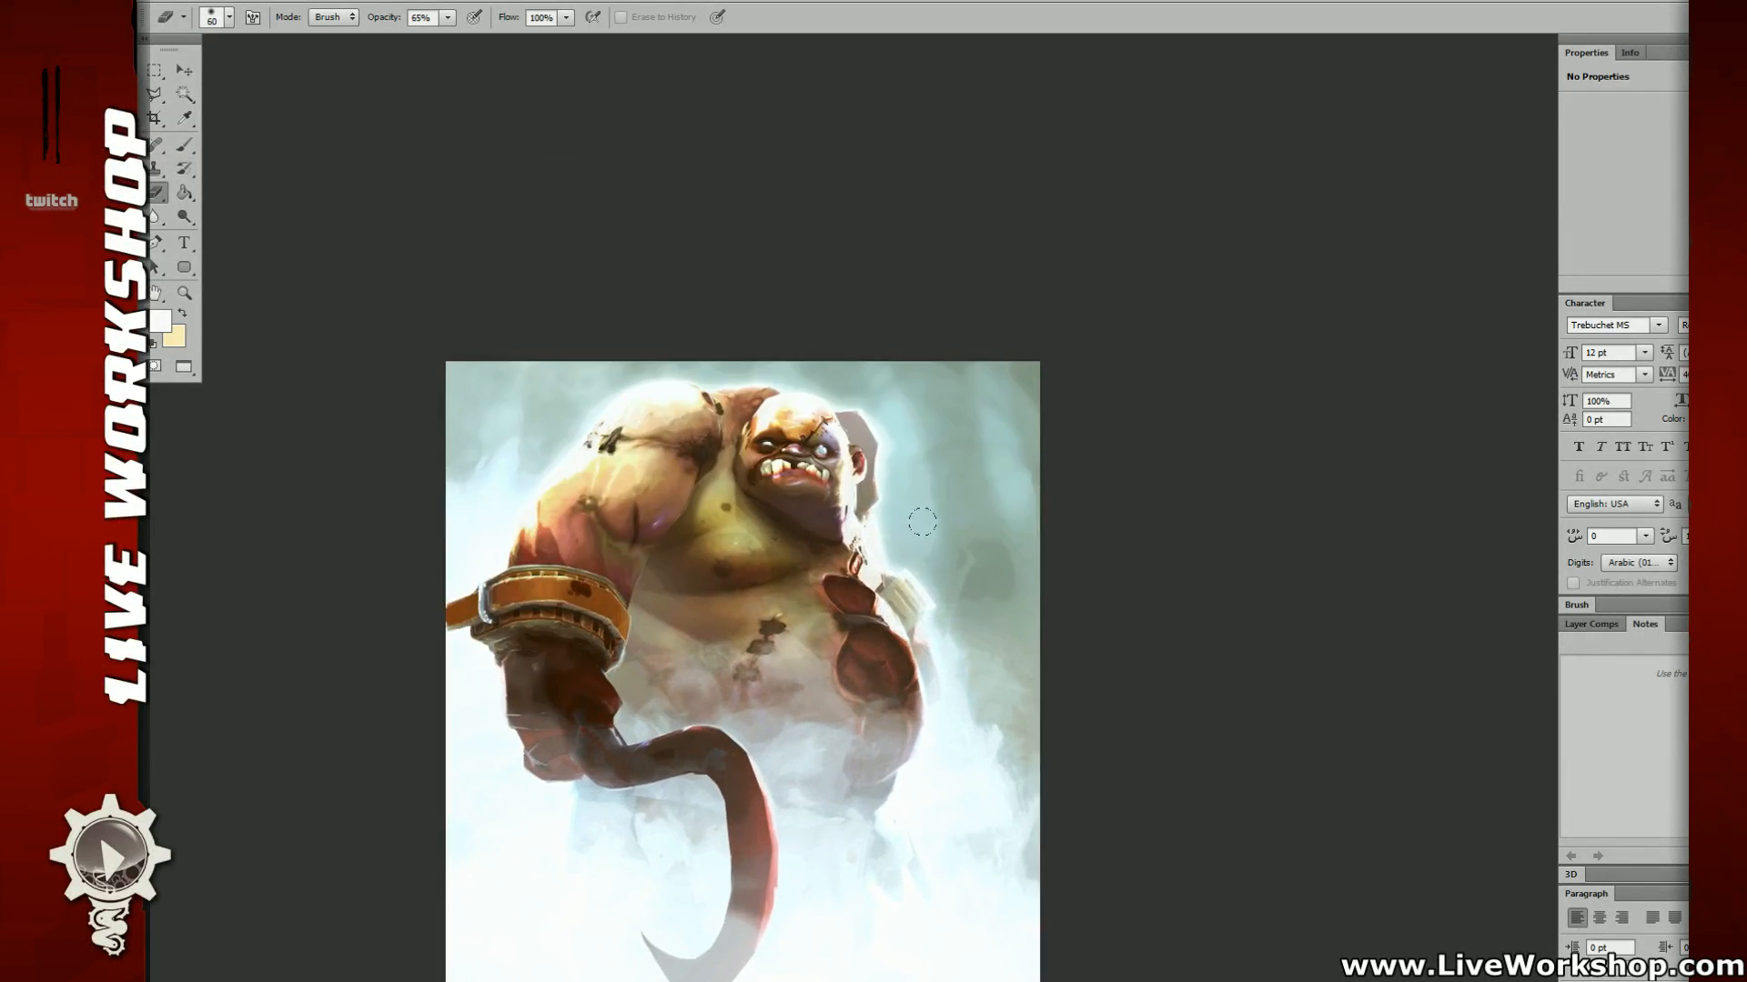
{"action": "key", "text": "ctrl+plus"}
{"action": "key", "text": "ctrl+plus"}
{"action": "left_click_drag", "start_coordinate": [937, 492], "coordinate": [1046, 479]}
{"action": "left_click_drag", "start_coordinate": [809, 359], "coordinate": [1026, 445]}
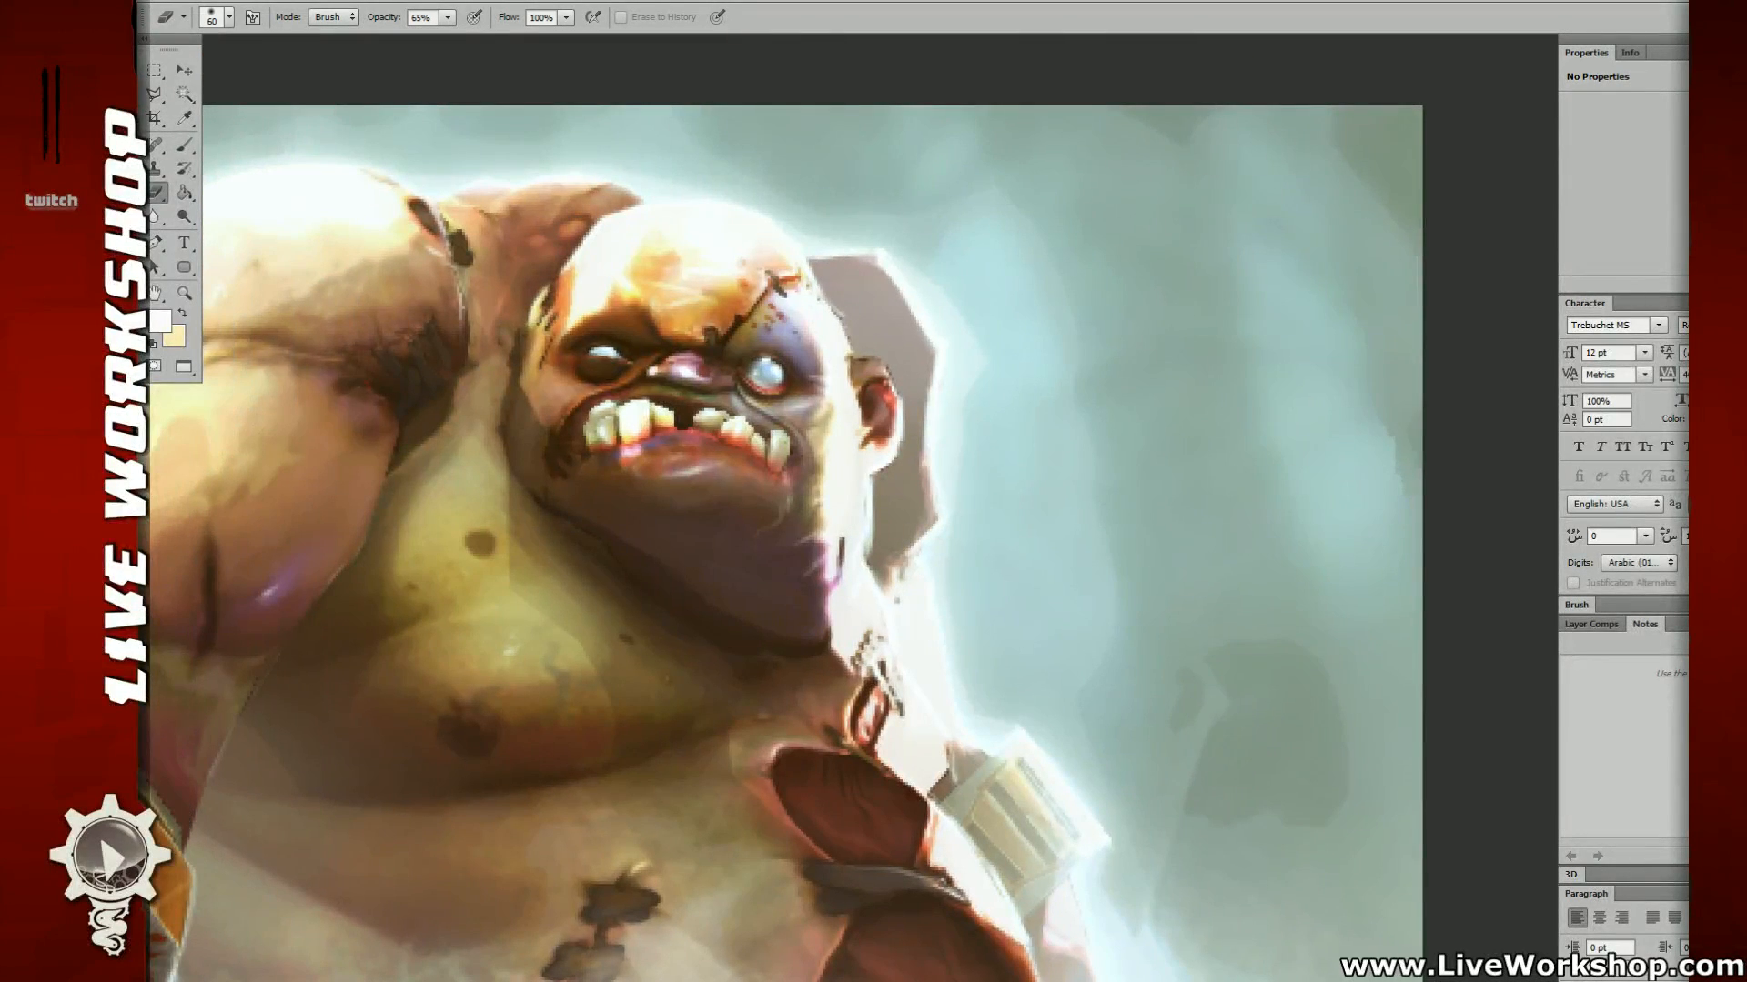
{"action": "key", "text": "b"}
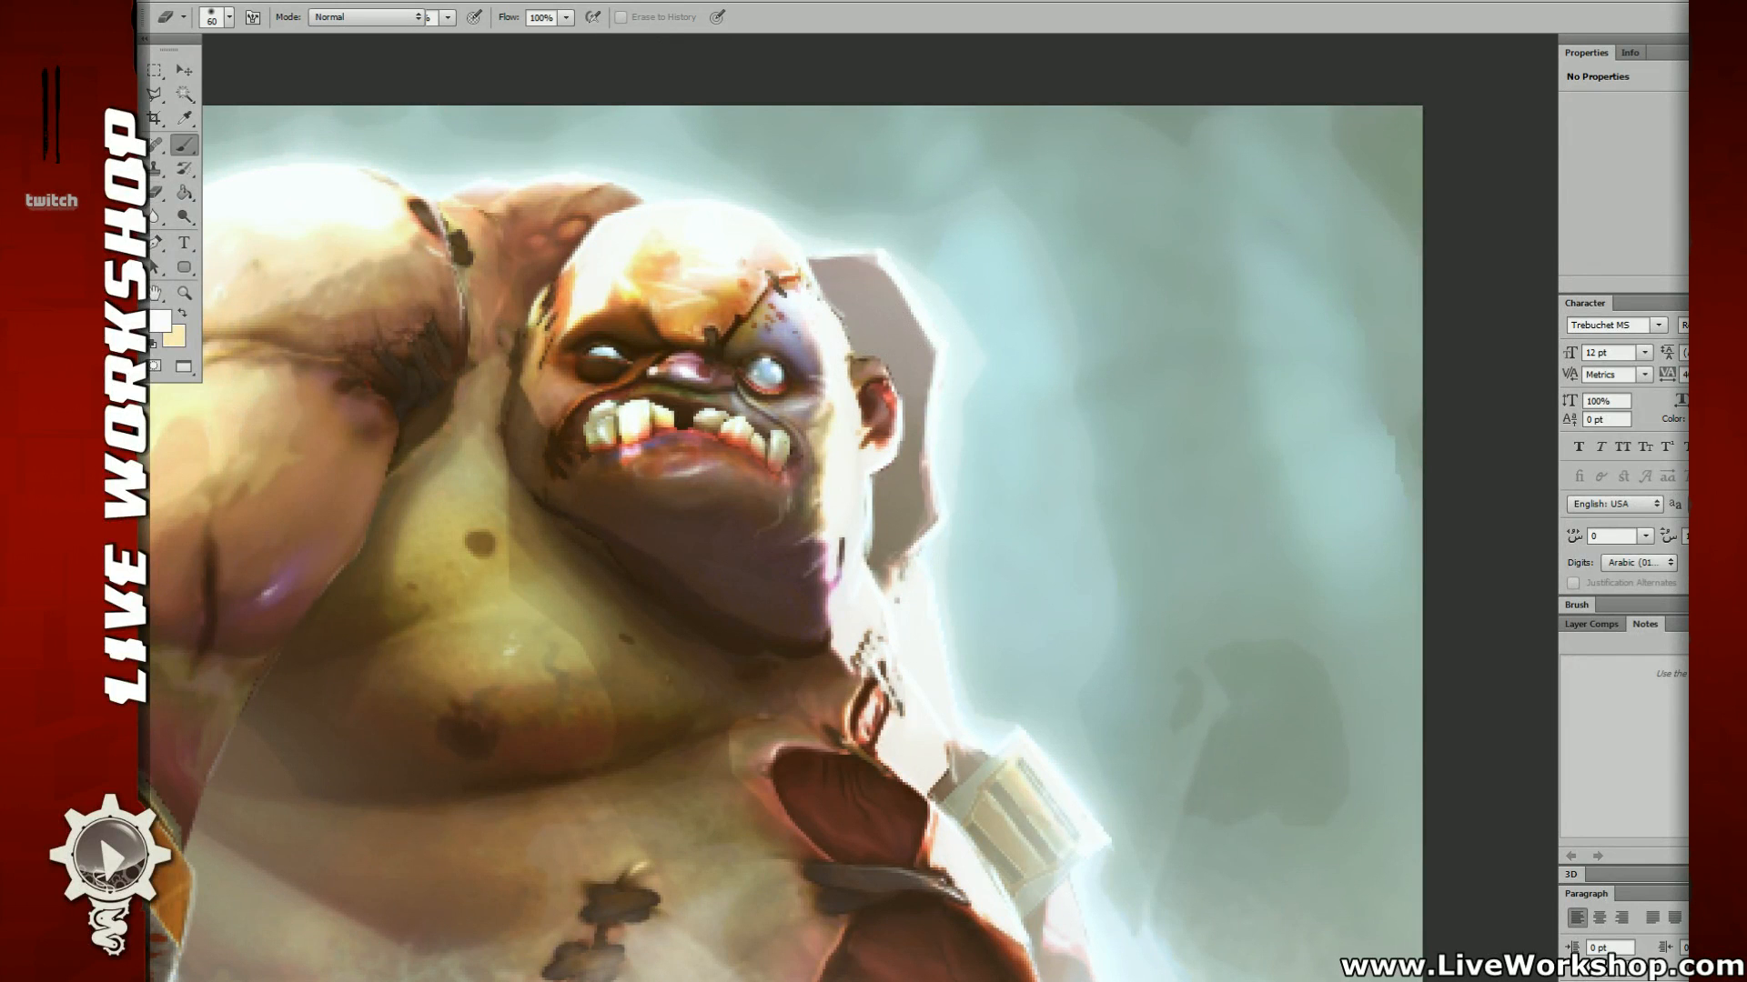
{"action": "right_click", "coordinate": [1034, 451]}
{"action": "left_click", "coordinate": [1075, 486]}
{"action": "left_click_drag", "start_coordinate": [1157, 358], "coordinate": [1156, 351]}
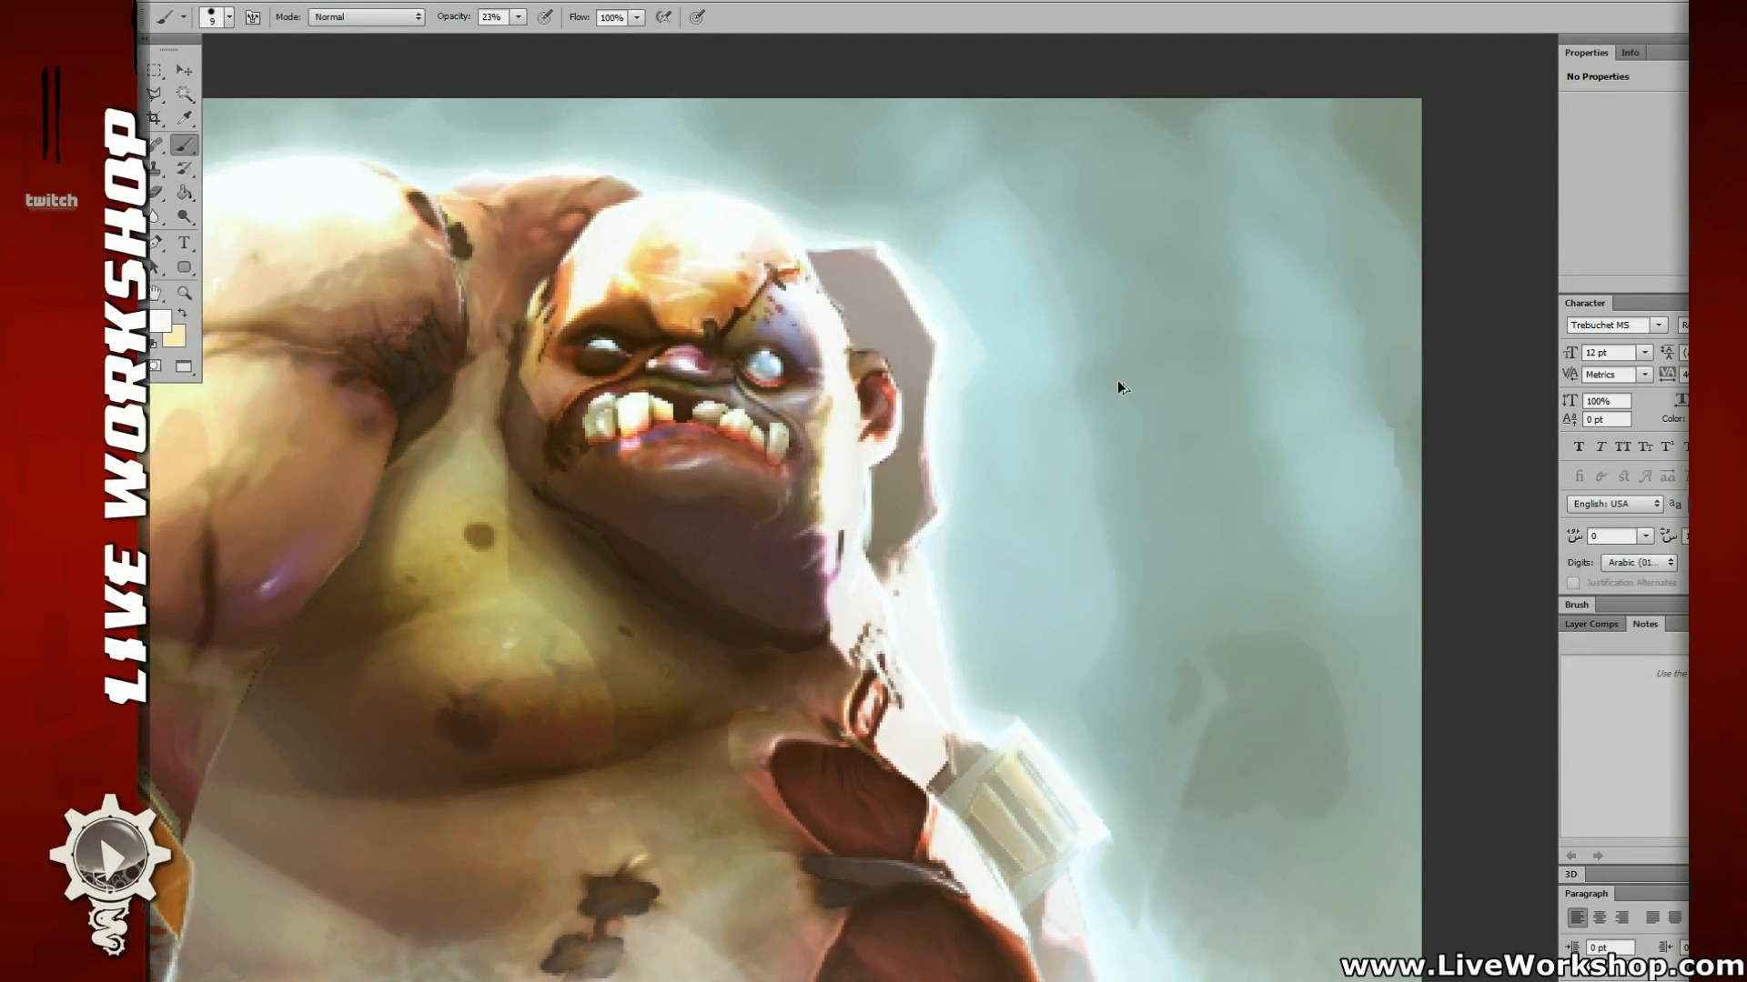
{"action": "left_click_drag", "start_coordinate": [987, 310], "coordinate": [905, 424]}
{"action": "key", "text": "ctrl+plus"}
{"action": "left_click", "coordinate": [899, 429], "text": "alt"}
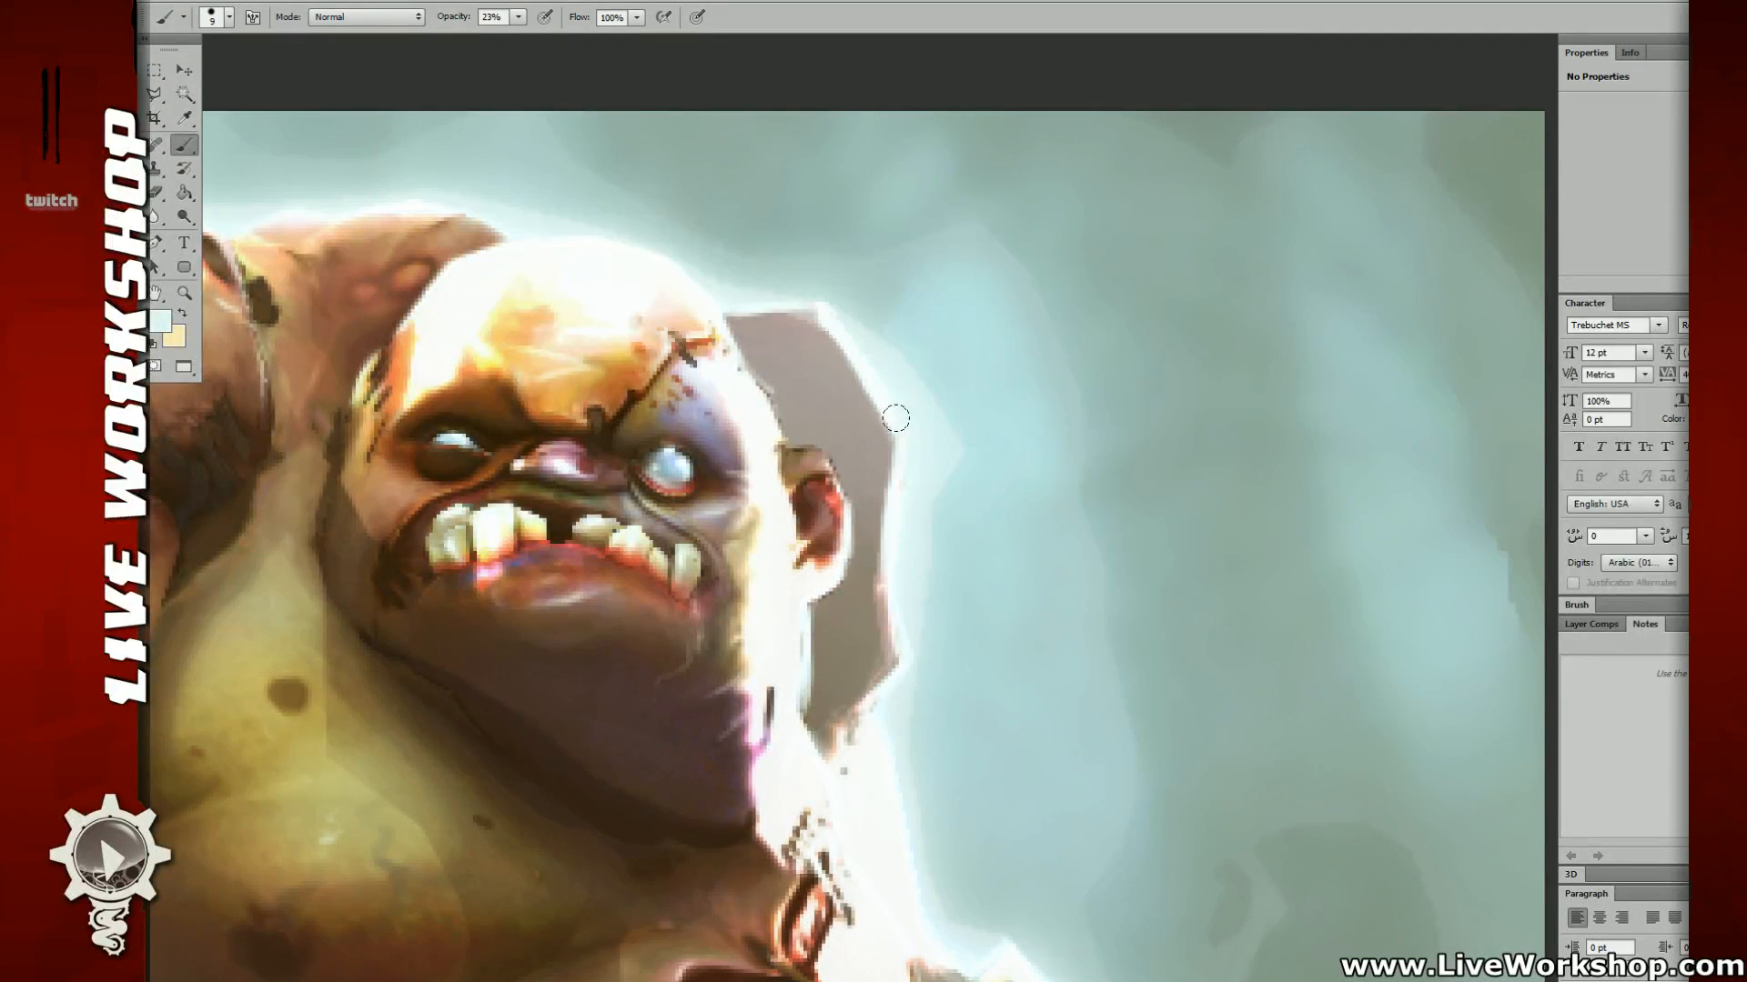
{"action": "key", "text": "ctrl+z"}
{"action": "key", "text": "ctrl+minus"}
{"action": "key", "text": "ctrl+minus"}
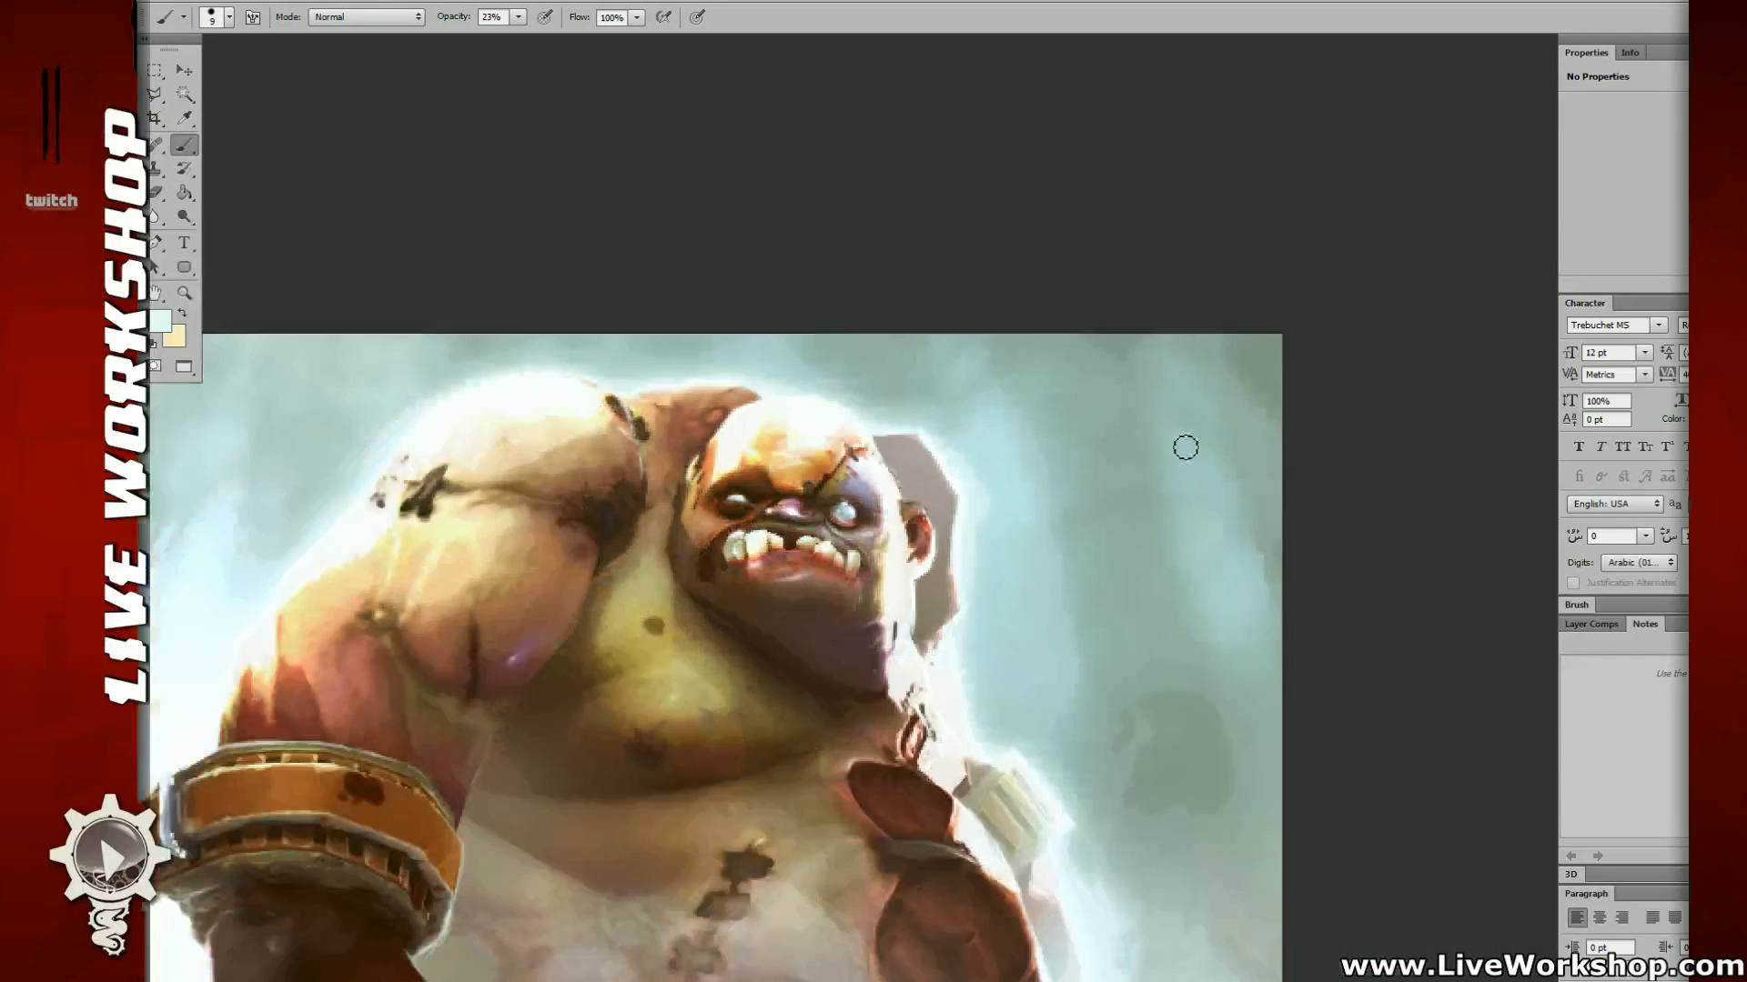
Step: Switch back to the 60 px Eraser, raise its opacity to 100% and review the whole painting
{"action": "left_click_drag", "start_coordinate": [1185, 448], "coordinate": [1106, 356]}
{"action": "key", "text": "e"}
{"action": "left_click_drag", "start_coordinate": [448, 18], "coordinate": [496, 55]}
{"action": "left_click_drag", "start_coordinate": [896, 382], "coordinate": [904, 355]}
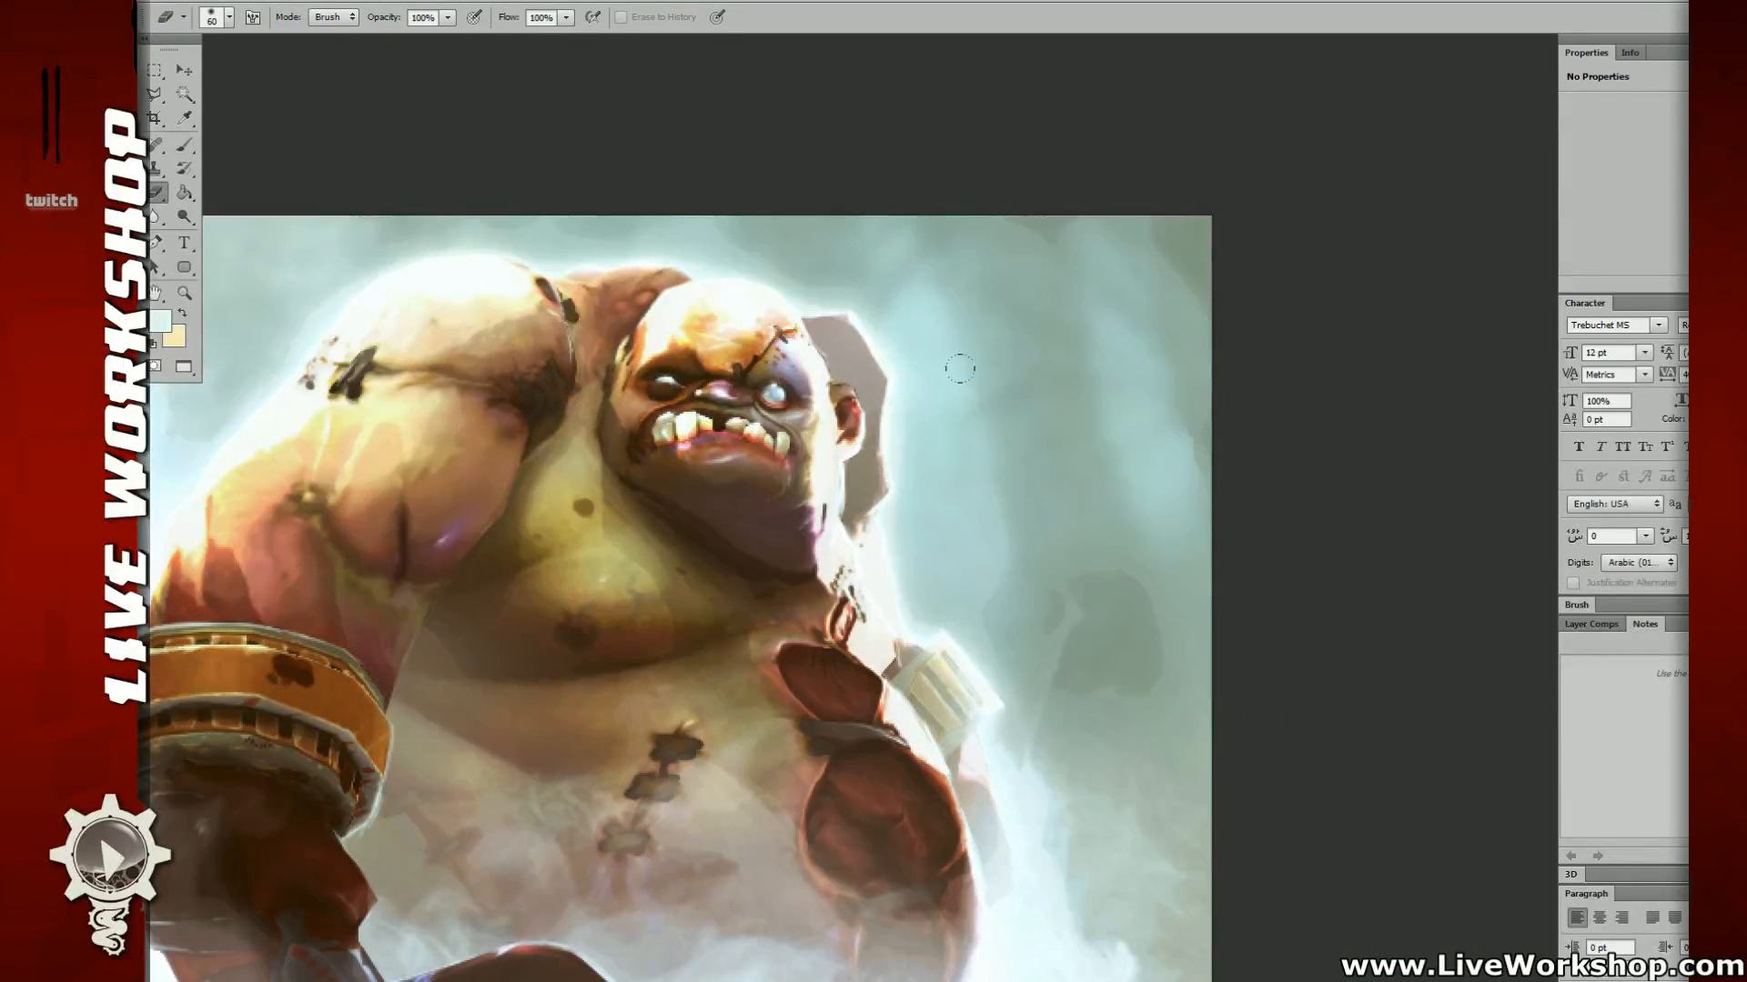
{"action": "left_click_drag", "start_coordinate": [1194, 469], "coordinate": [1124, 391]}
{"action": "key", "text": "ctrl+minus"}
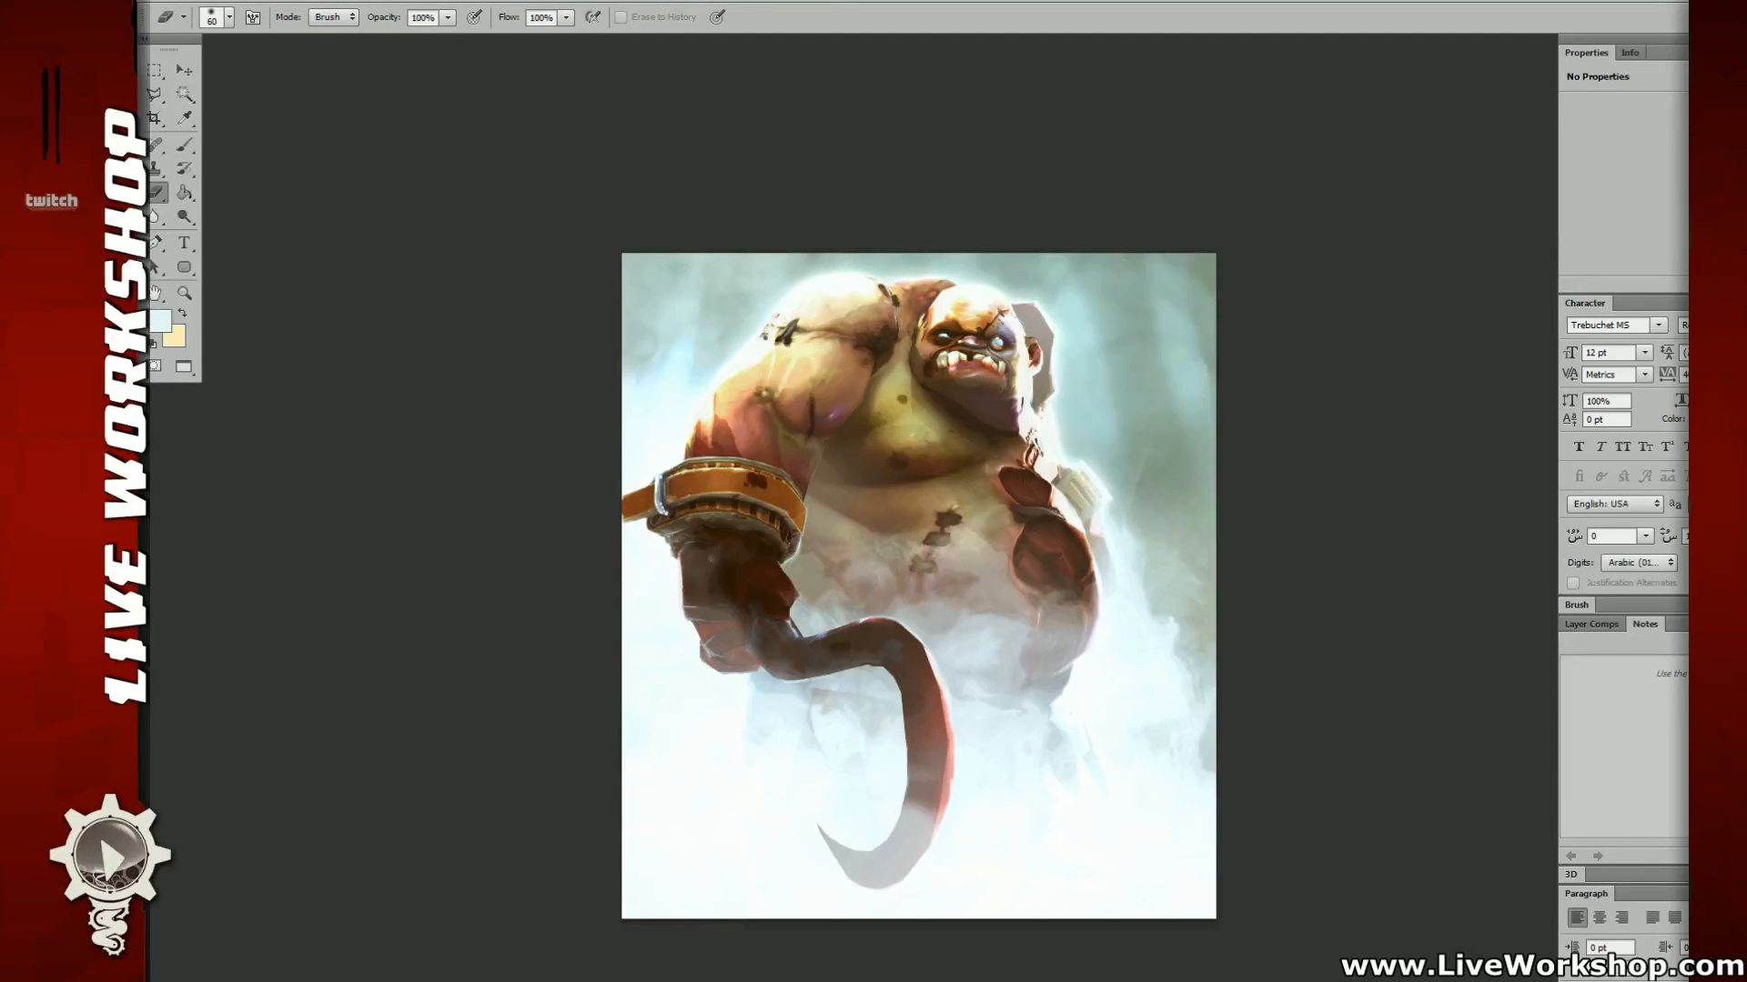
{"action": "left_click_drag", "start_coordinate": [1194, 348], "coordinate": [1135, 361]}
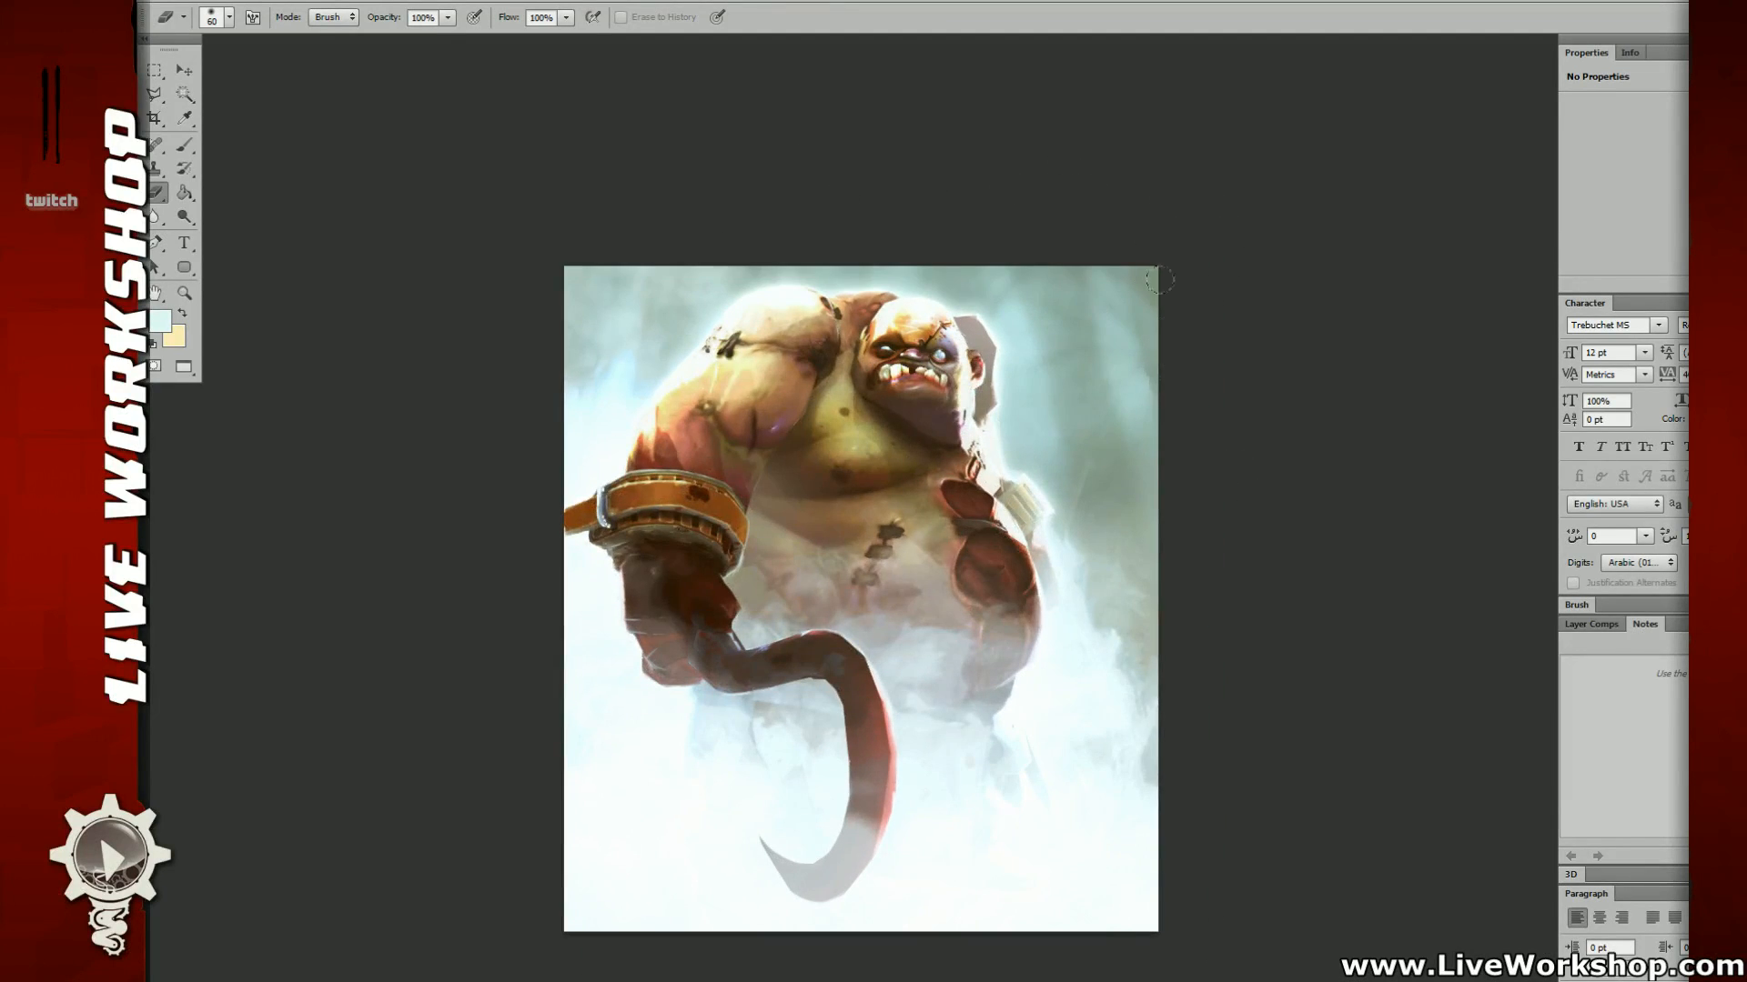
Step: Try a haze stroke around the wristband with a soft 300 px brush at 0% hardness and 23% opacity, undoing it
{"action": "key", "text": "b"}
{"action": "right_click", "coordinate": [625, 641]}
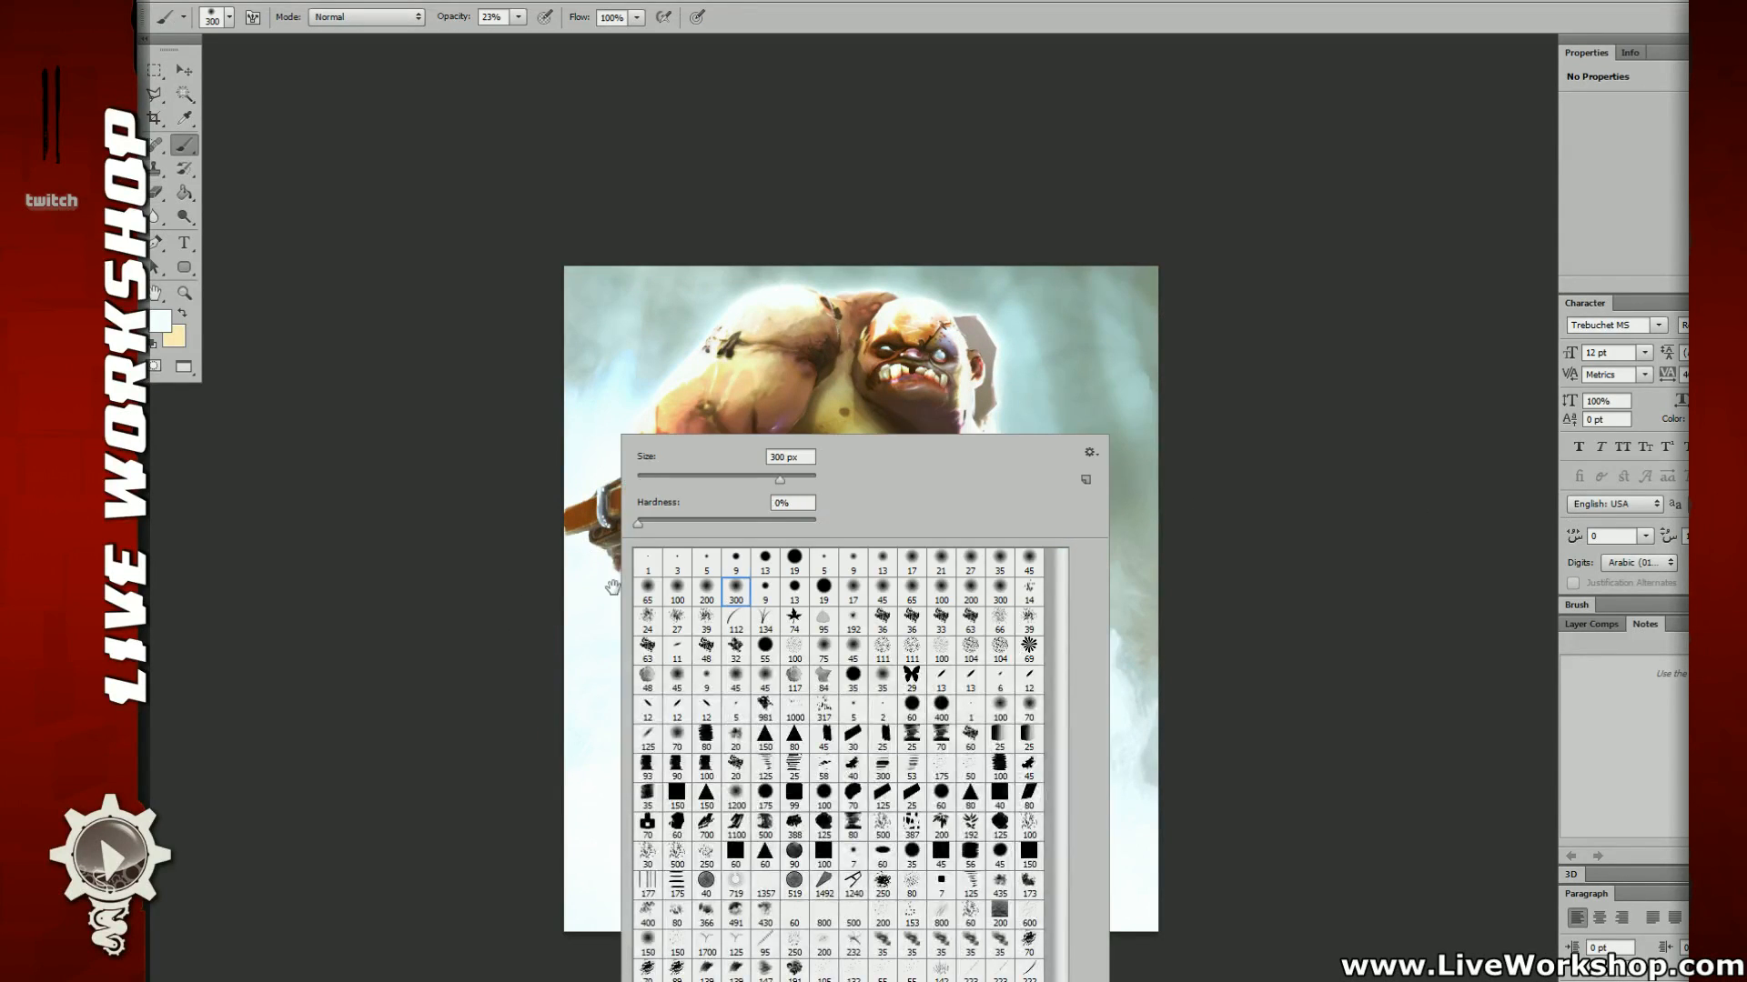
{"action": "double_click", "coordinate": [736, 586]}
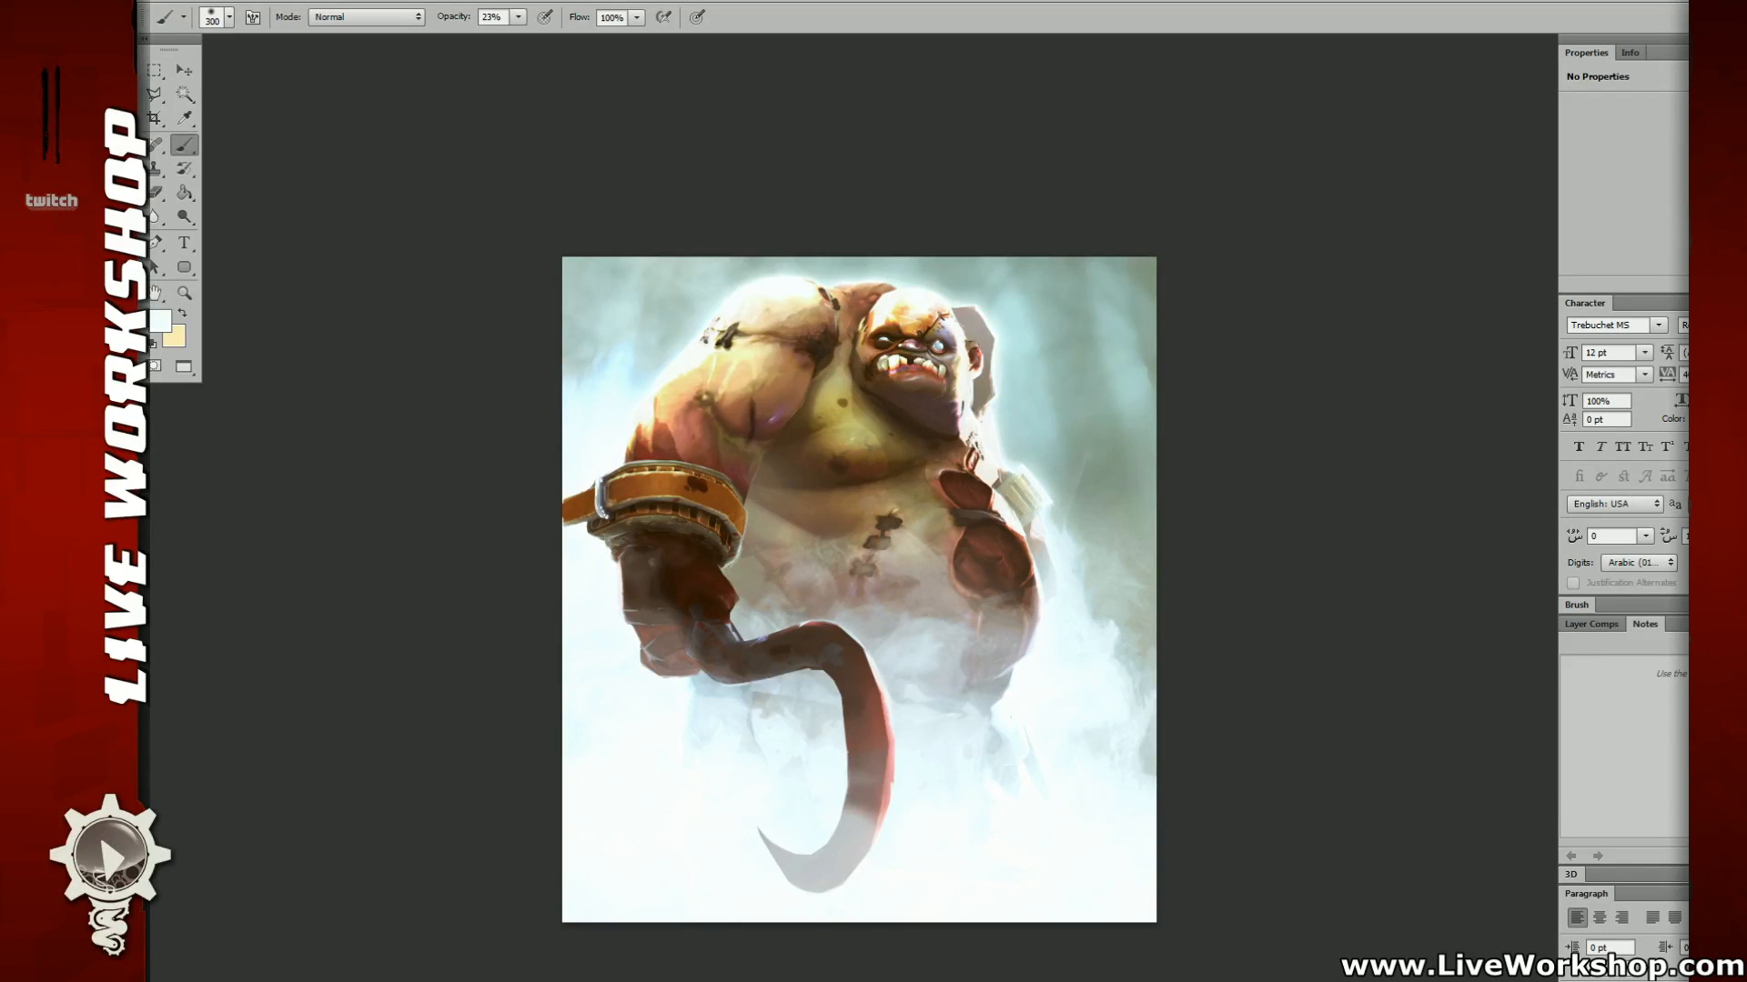
{"action": "left_click_drag", "start_coordinate": [916, 607], "coordinate": [938, 591]}
{"action": "left_click_drag", "start_coordinate": [627, 518], "coordinate": [596, 492]}
{"action": "key", "text": "ctrl+z"}
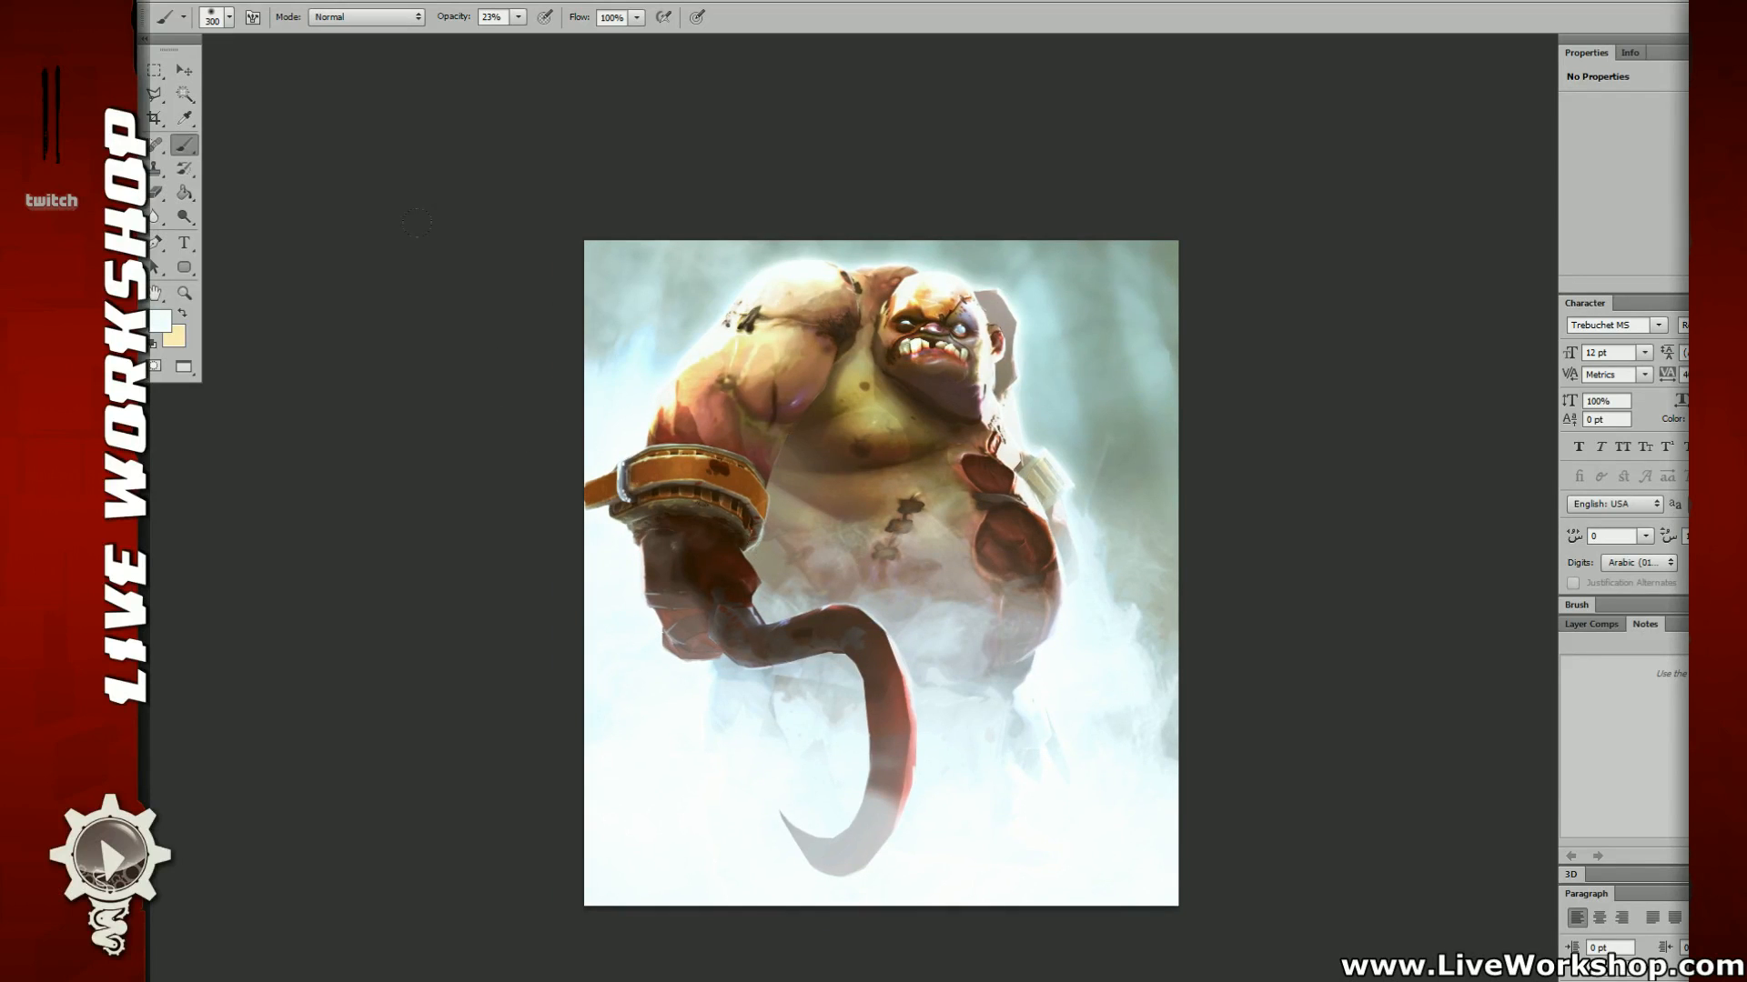
Step: Brush light haze over the forearm with a soft 250 px brush at 15% opacity, undoing the stroke across the wristband
{"action": "left_click", "coordinate": [518, 18]}
{"action": "left_click_drag", "start_coordinate": [518, 40], "coordinate": [509, 41]}
{"action": "left_click_drag", "start_coordinate": [755, 377], "coordinate": [739, 371]}
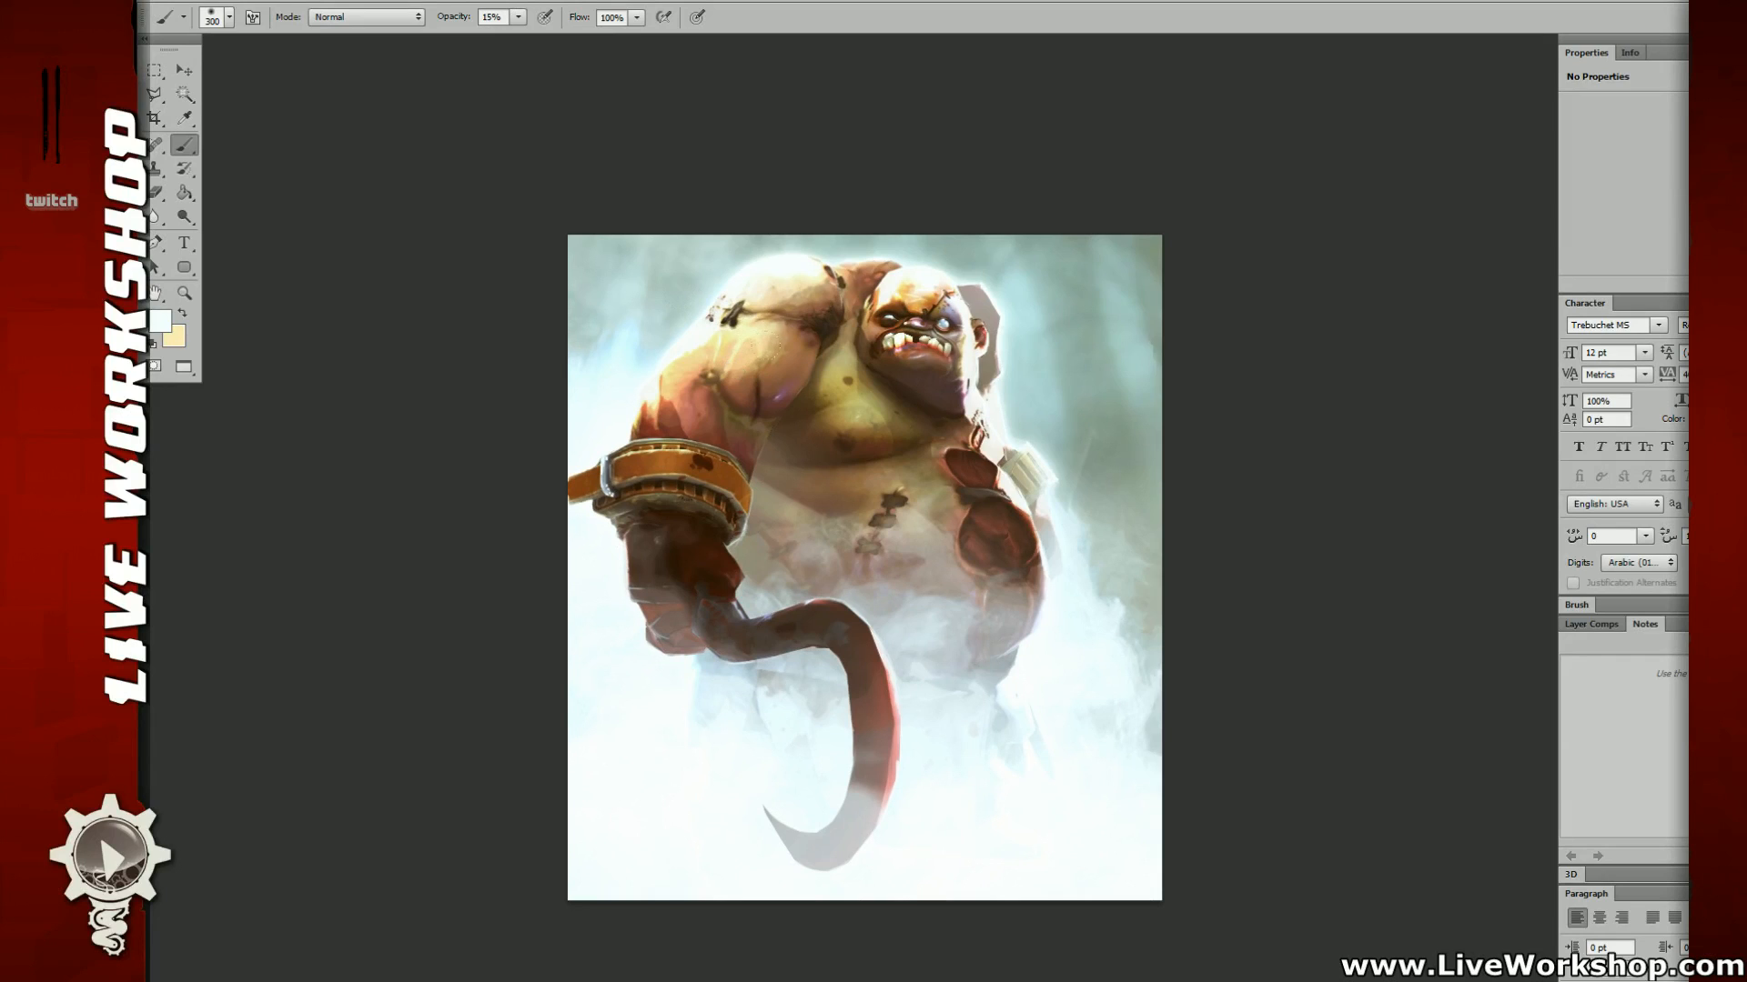
{"action": "left_click_drag", "start_coordinate": [857, 492], "coordinate": [847, 443]}
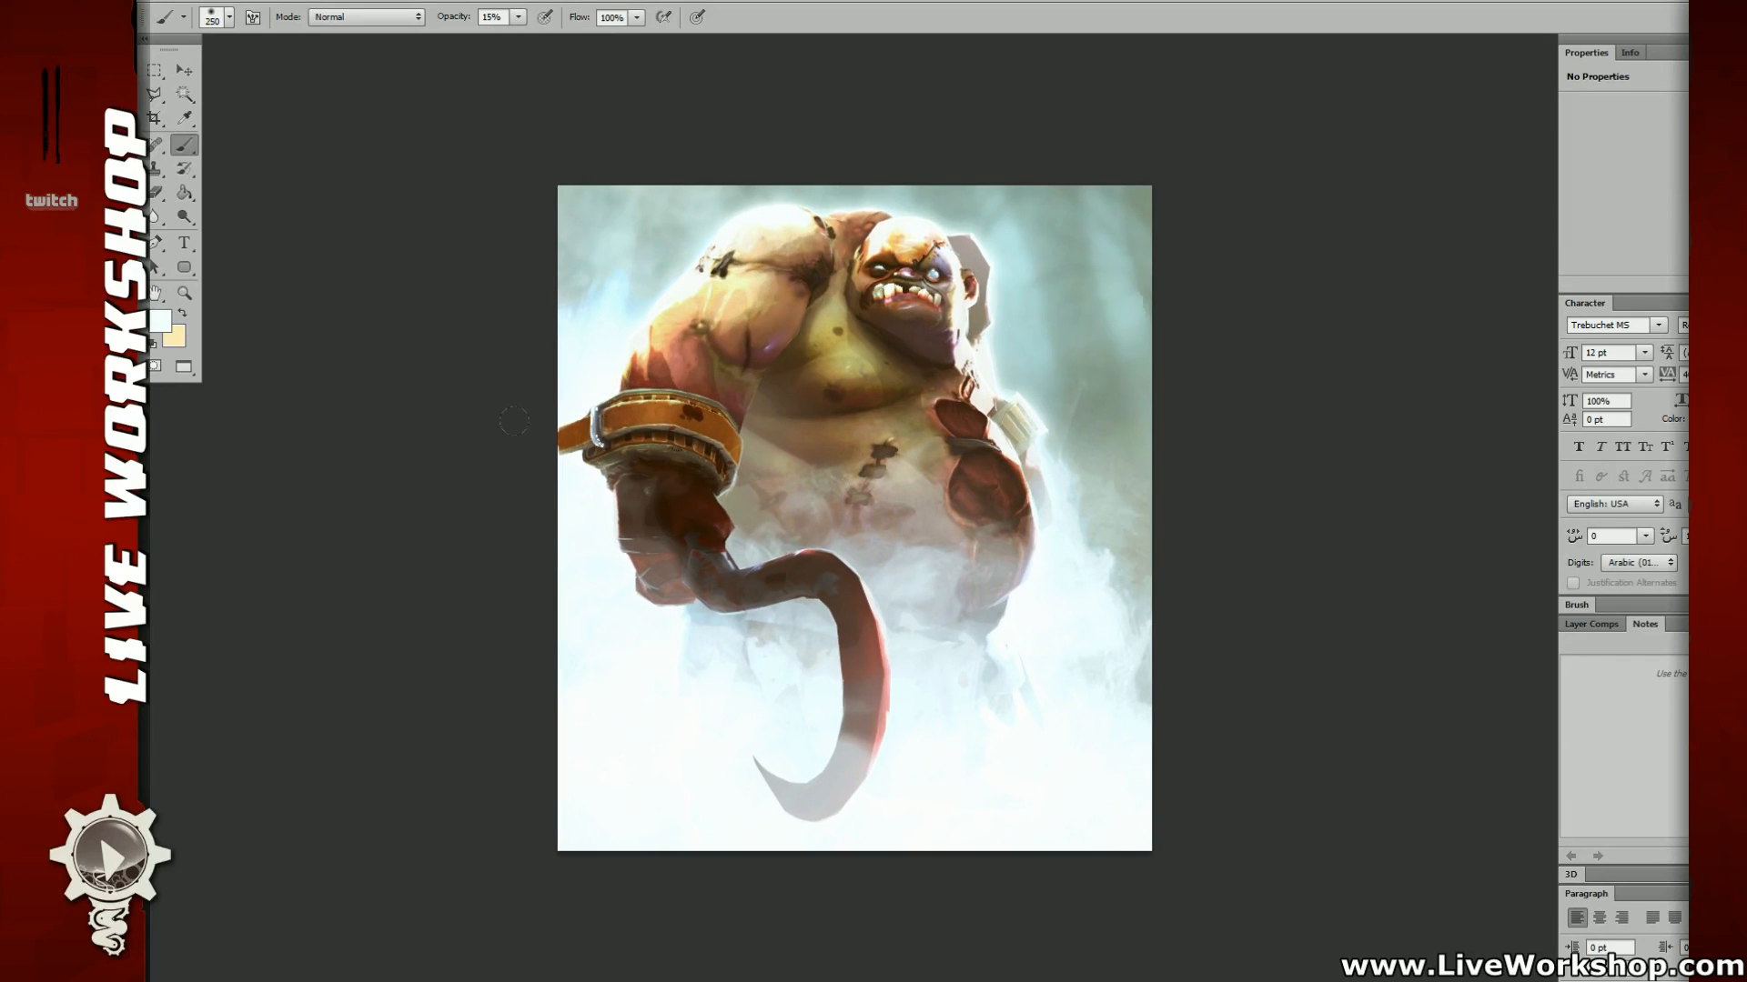
{"action": "left_click_drag", "start_coordinate": [602, 455], "coordinate": [552, 440]}
{"action": "key", "text": "ctrl+z"}
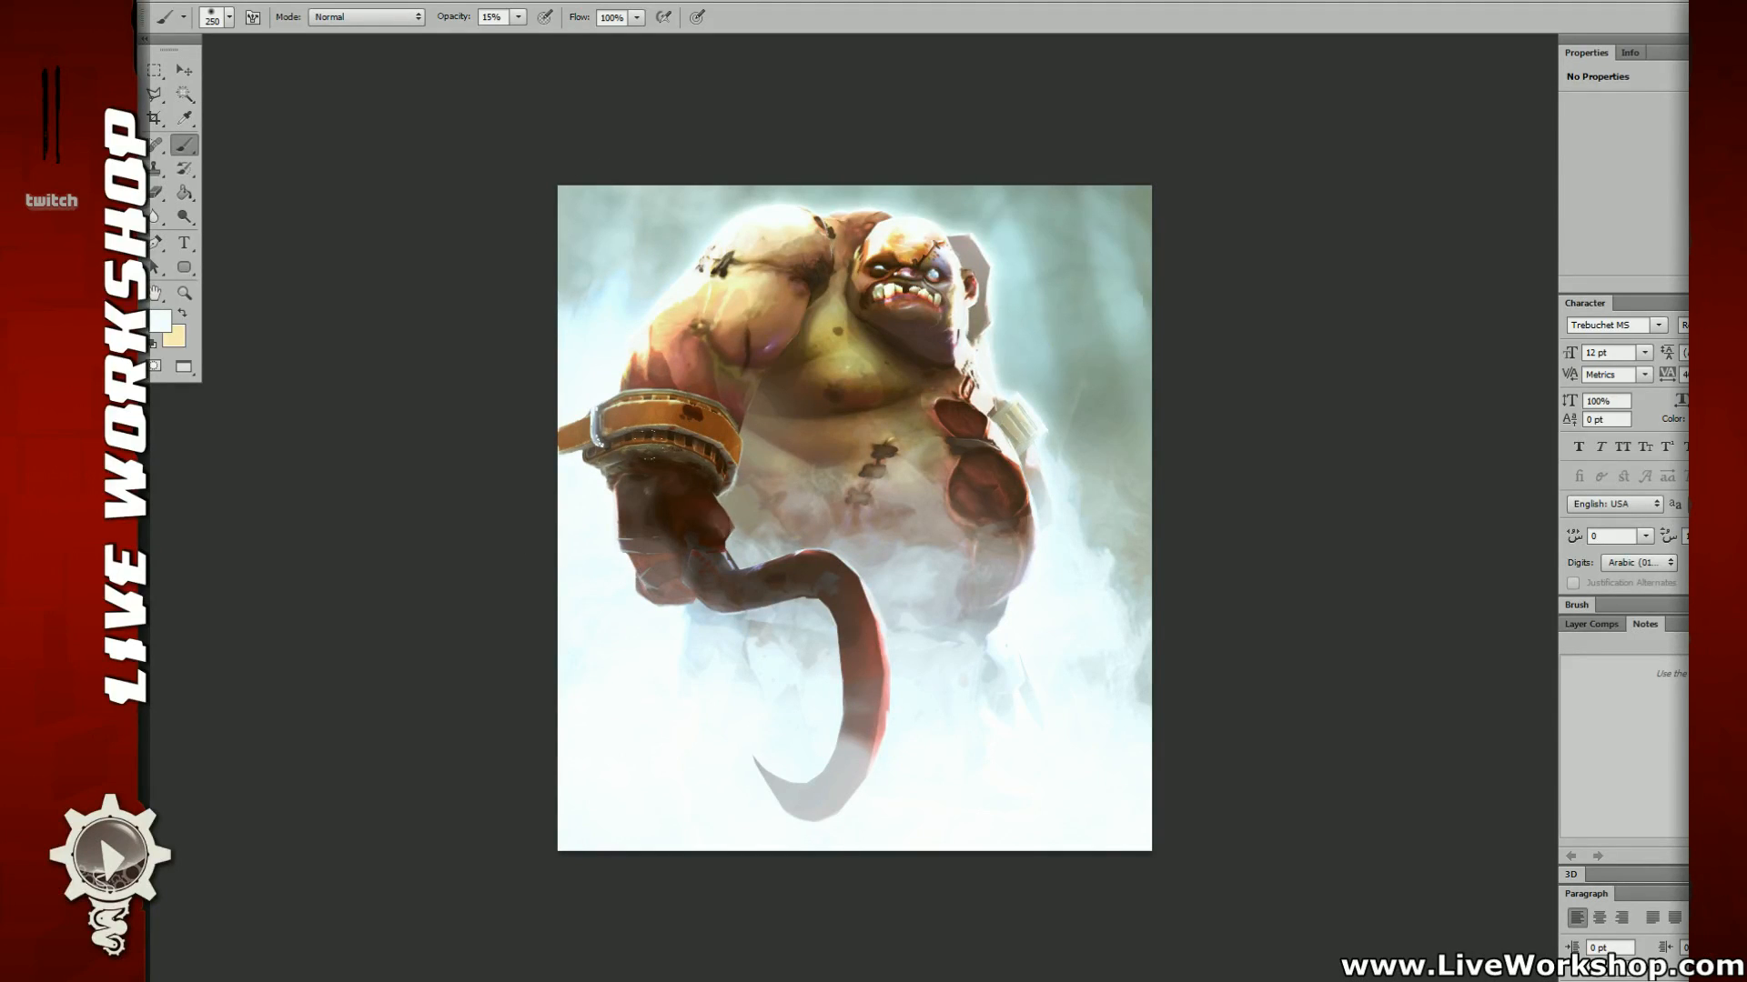
{"action": "left_click_drag", "start_coordinate": [723, 523], "coordinate": [650, 525]}
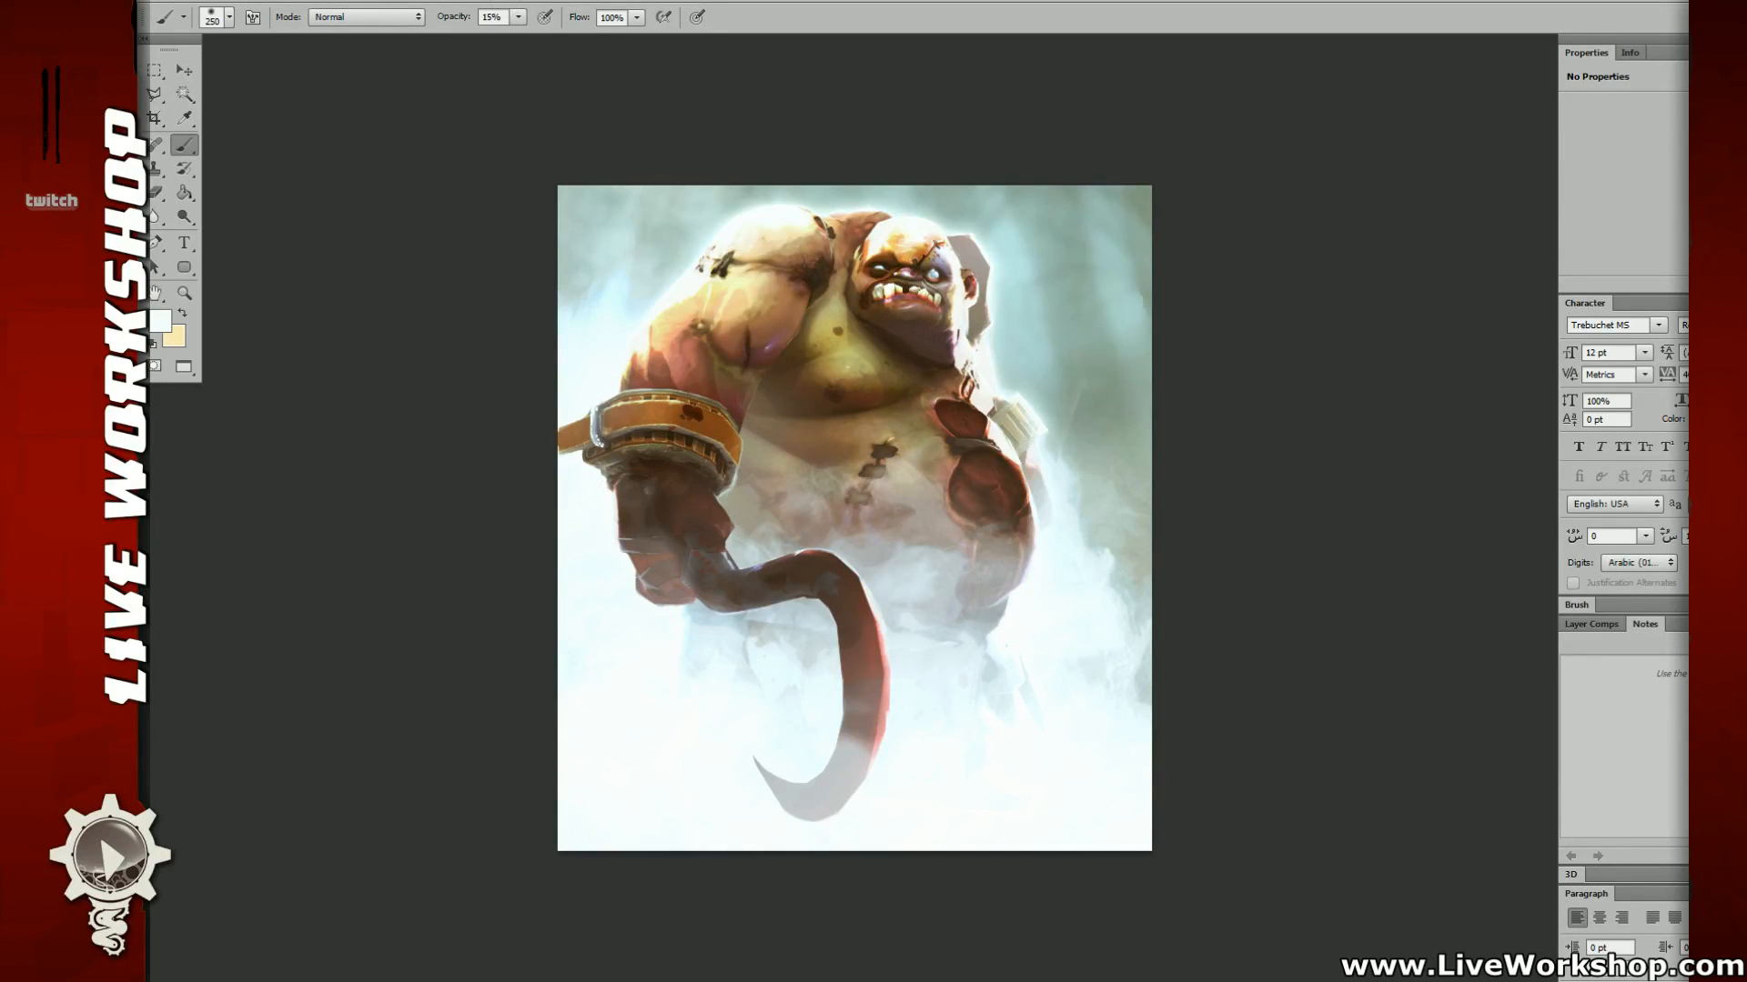
Step: Lower the brush opacity to 9% and test faint haze strokes on the forearm and upper arm, undoing unwanted ones
{"action": "left_click", "coordinate": [516, 17]}
{"action": "left_click_drag", "start_coordinate": [519, 39], "coordinate": [512, 38]}
{"action": "mouse_move", "coordinate": [665, 450]}
{"action": "left_mouse_down"}
{"action": "mouse_move", "coordinate": [655, 465]}
{"action": "mouse_move", "coordinate": [708, 481]}
{"action": "mouse_move", "coordinate": [639, 571]}
{"action": "mouse_move", "coordinate": [721, 561]}
{"action": "mouse_move", "coordinate": [678, 598]}
{"action": "left_mouse_up"}
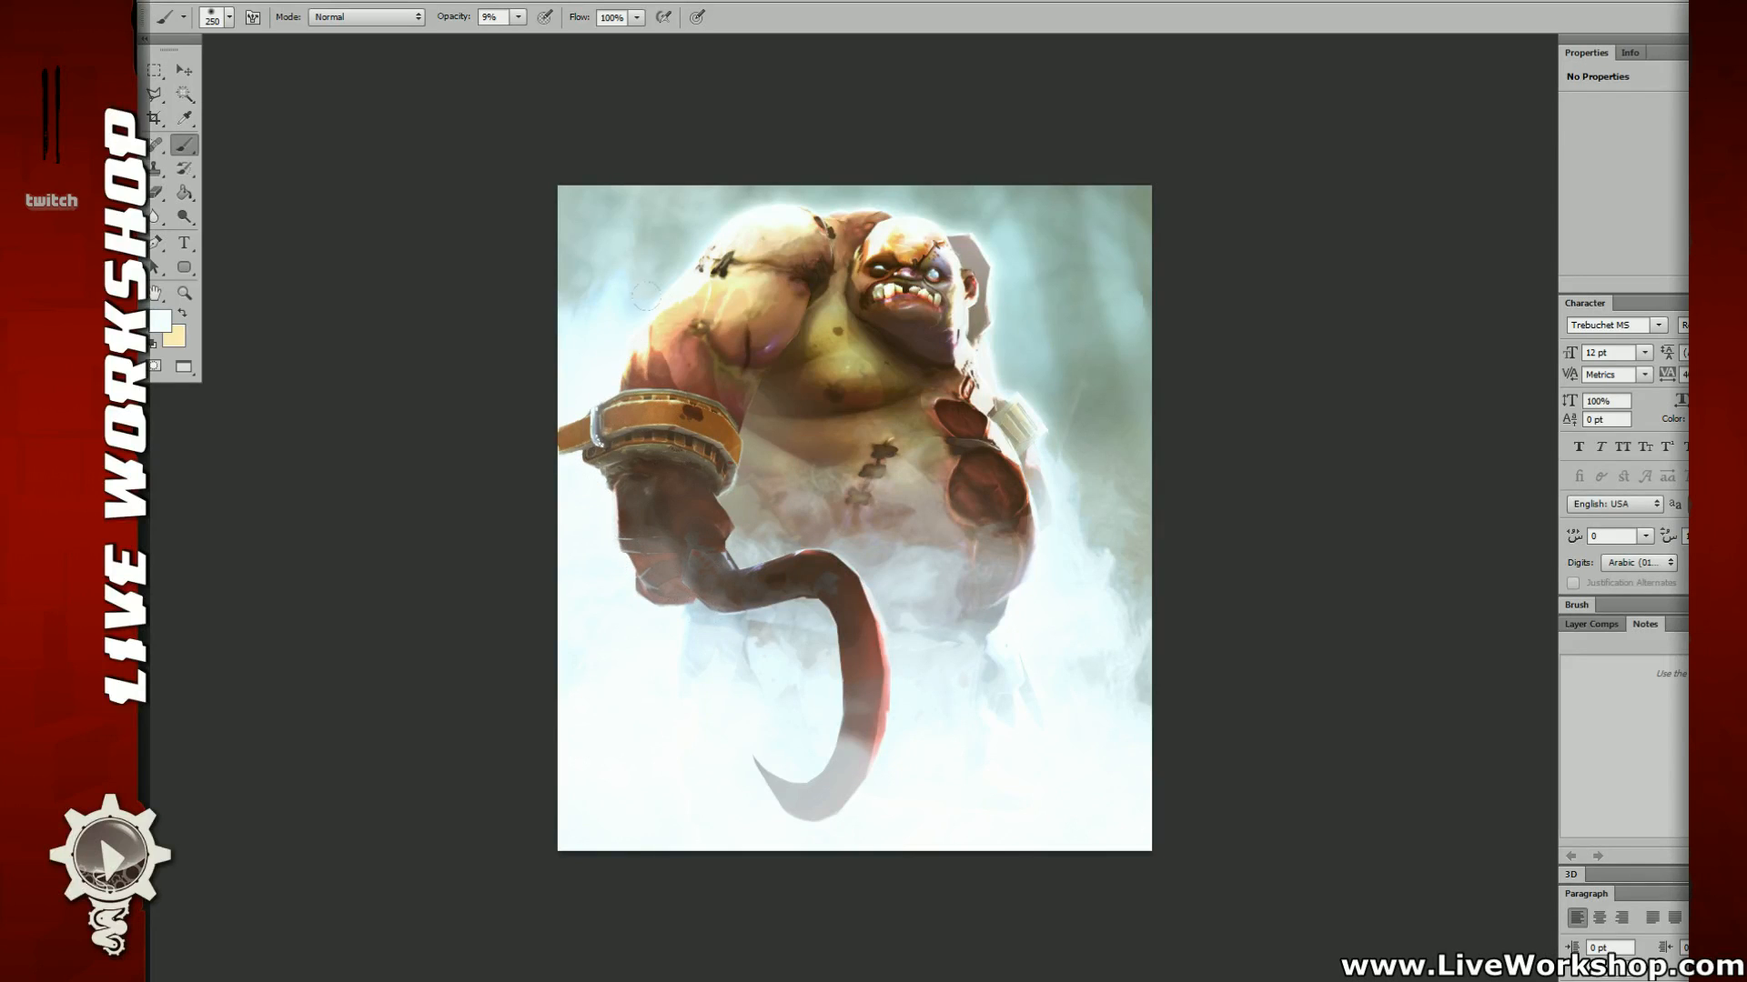
{"action": "mouse_move", "coordinate": [708, 352]}
{"action": "left_mouse_down"}
{"action": "mouse_move", "coordinate": [770, 404]}
{"action": "mouse_move", "coordinate": [741, 423]}
{"action": "left_mouse_up"}
{"action": "key", "text": "ctrl+z"}
{"action": "key", "text": "ctrl+z"}
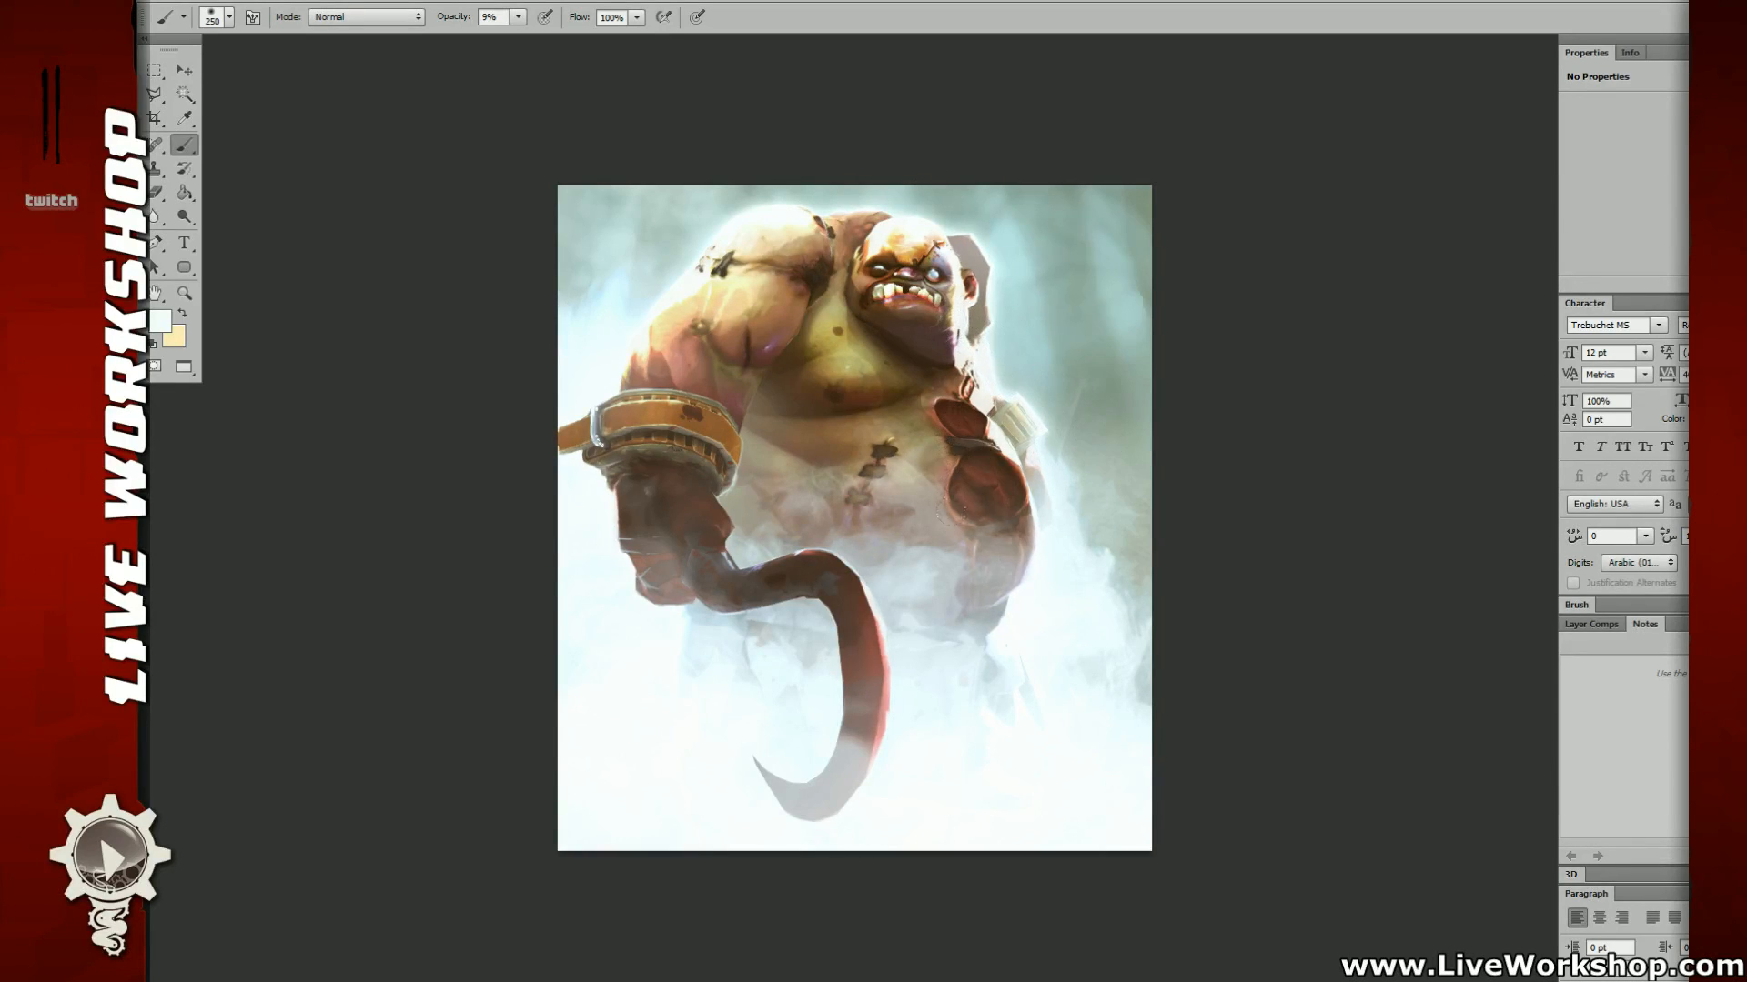
{"action": "key", "text": "ctrl+z"}
{"action": "key", "text": "ctrl+z"}
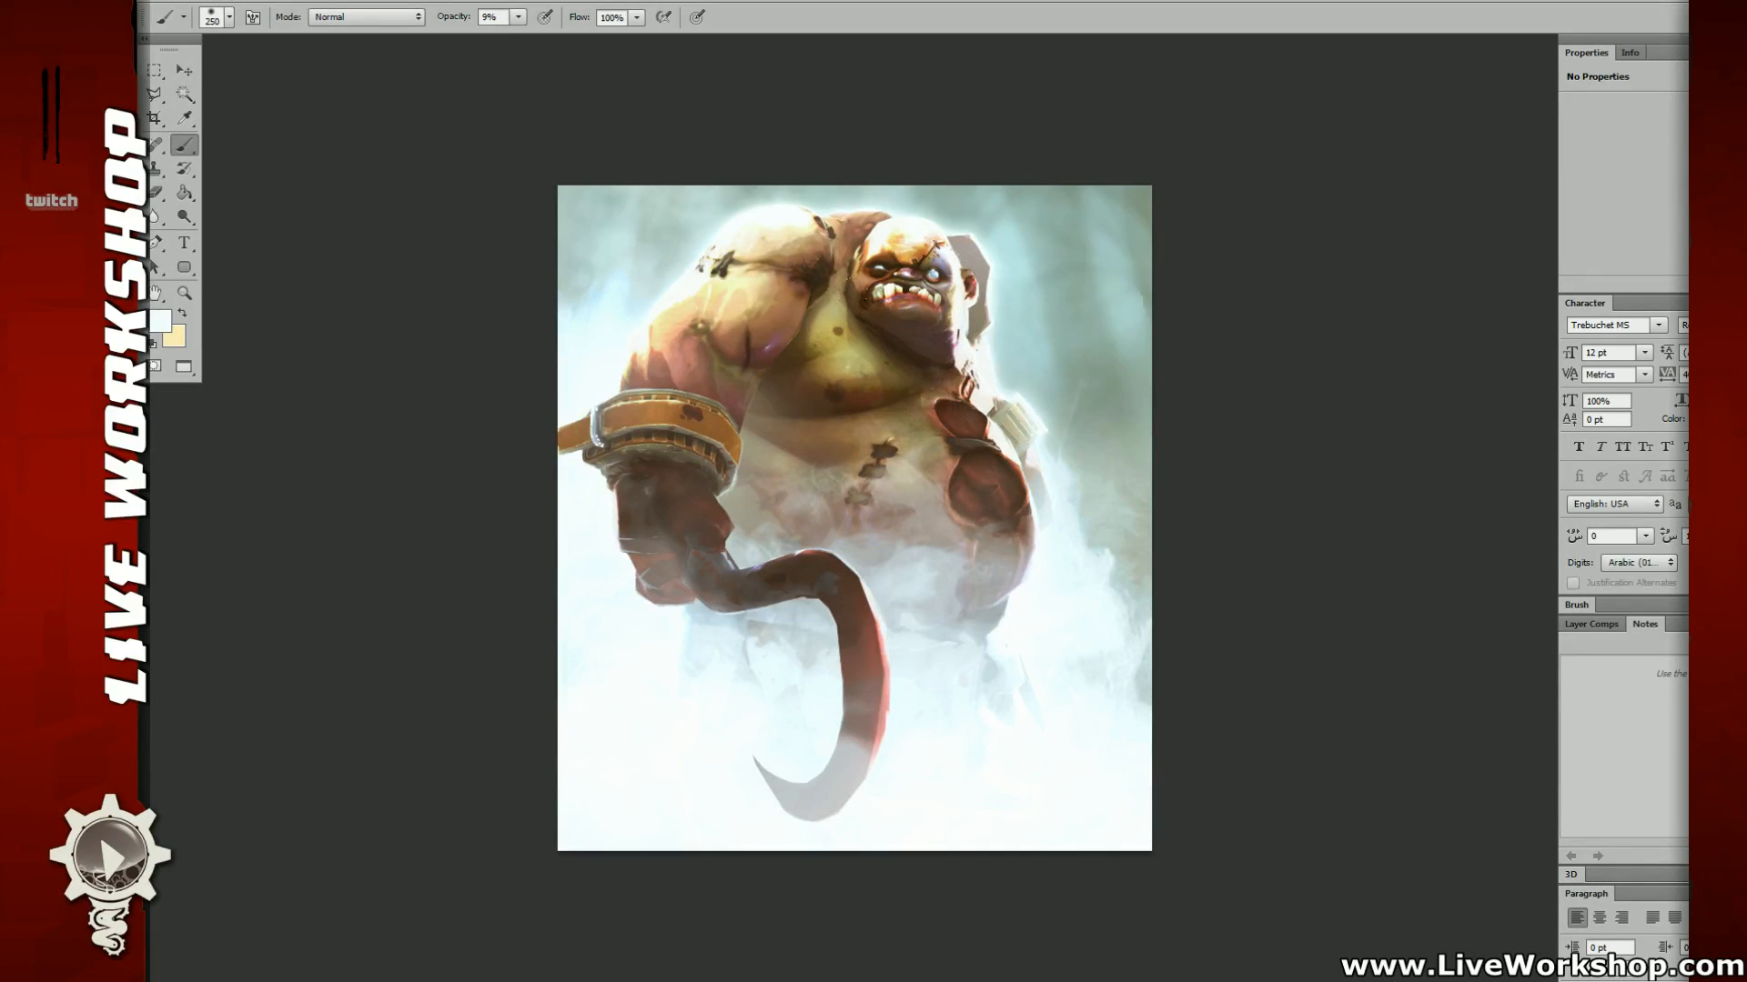
{"action": "key", "text": "ctrl+z"}
Step: Brush very faint haze over the belly, chest and hook hand at 9% opacity, undoing unwanted strokes
{"action": "mouse_move", "coordinate": [915, 352]}
{"action": "left_mouse_down"}
{"action": "mouse_move", "coordinate": [950, 390]}
{"action": "mouse_move", "coordinate": [921, 355]}
{"action": "left_mouse_up"}
{"action": "mouse_move", "coordinate": [792, 424]}
{"action": "left_mouse_down"}
{"action": "mouse_move", "coordinate": [809, 445]}
{"action": "mouse_move", "coordinate": [774, 388]}
{"action": "mouse_move", "coordinate": [786, 366]}
{"action": "left_mouse_up"}
{"action": "key", "text": "ctrl+z"}
{"action": "key", "text": "ctrl+z"}
{"action": "left_click_drag", "start_coordinate": [816, 451], "coordinate": [790, 380]}
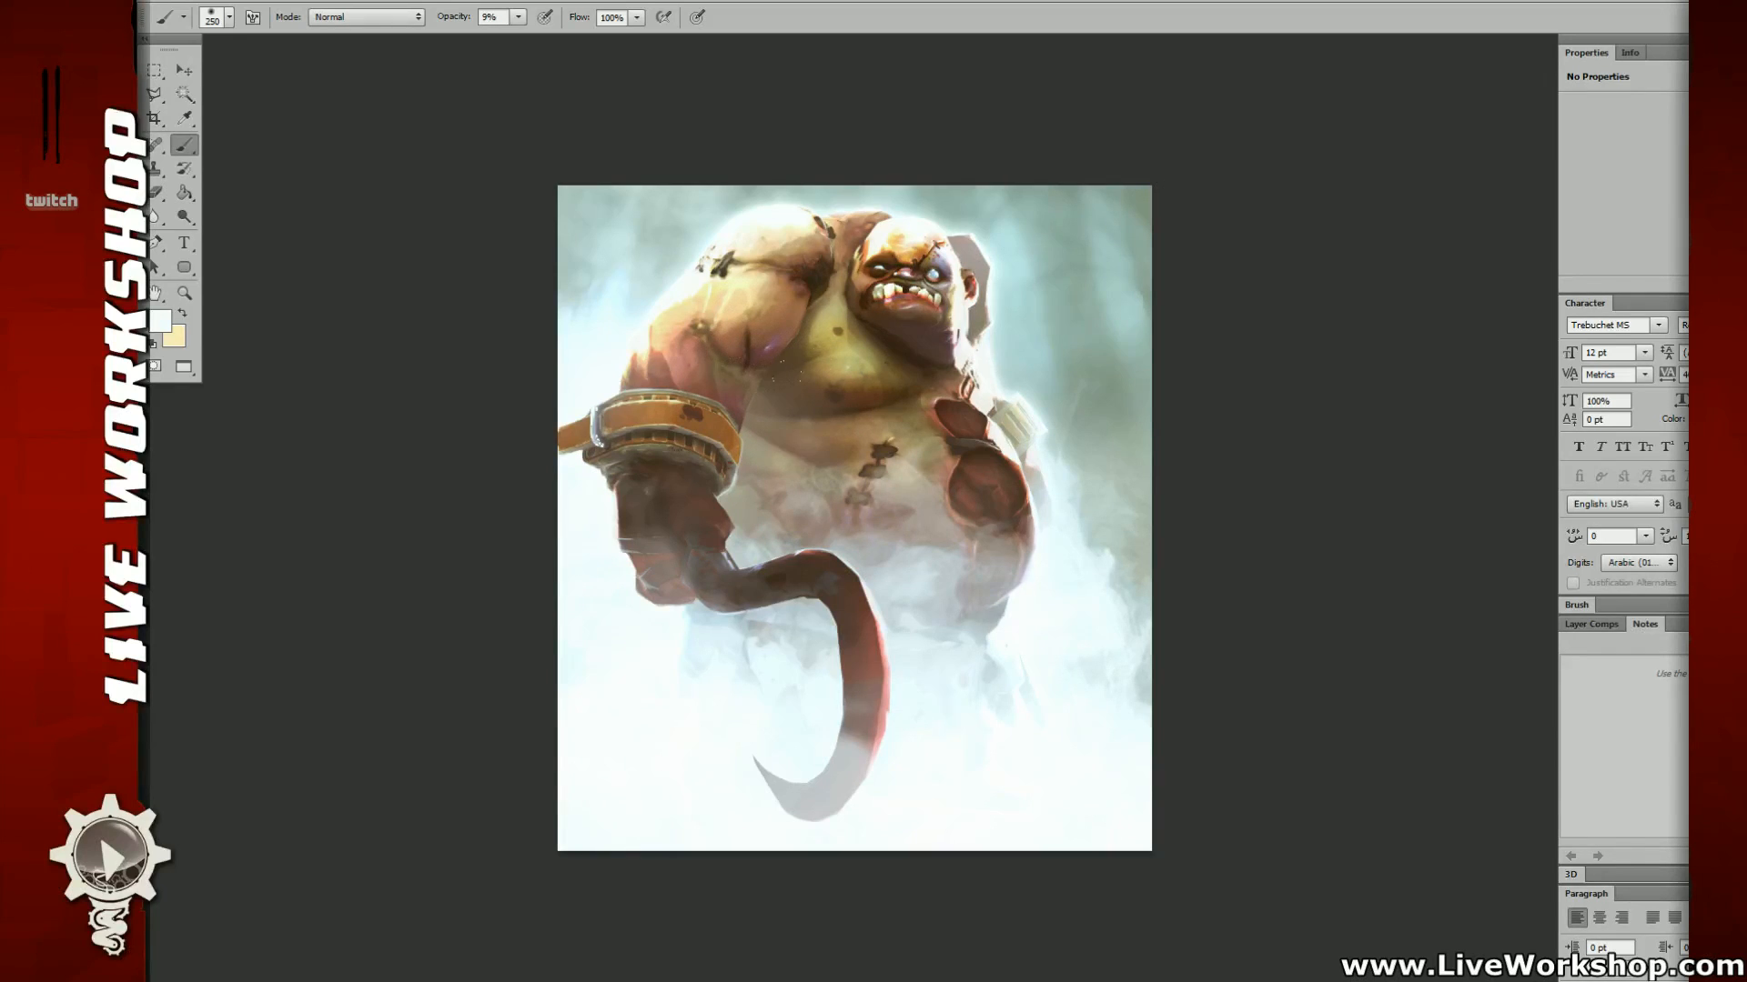
{"action": "mouse_move", "coordinate": [789, 546]}
{"action": "left_mouse_down"}
{"action": "mouse_move", "coordinate": [811, 575]}
{"action": "mouse_move", "coordinate": [780, 539]}
{"action": "left_mouse_up"}
{"action": "key", "text": "ctrl+z"}
{"action": "left_click_drag", "start_coordinate": [647, 511], "coordinate": [666, 538]}
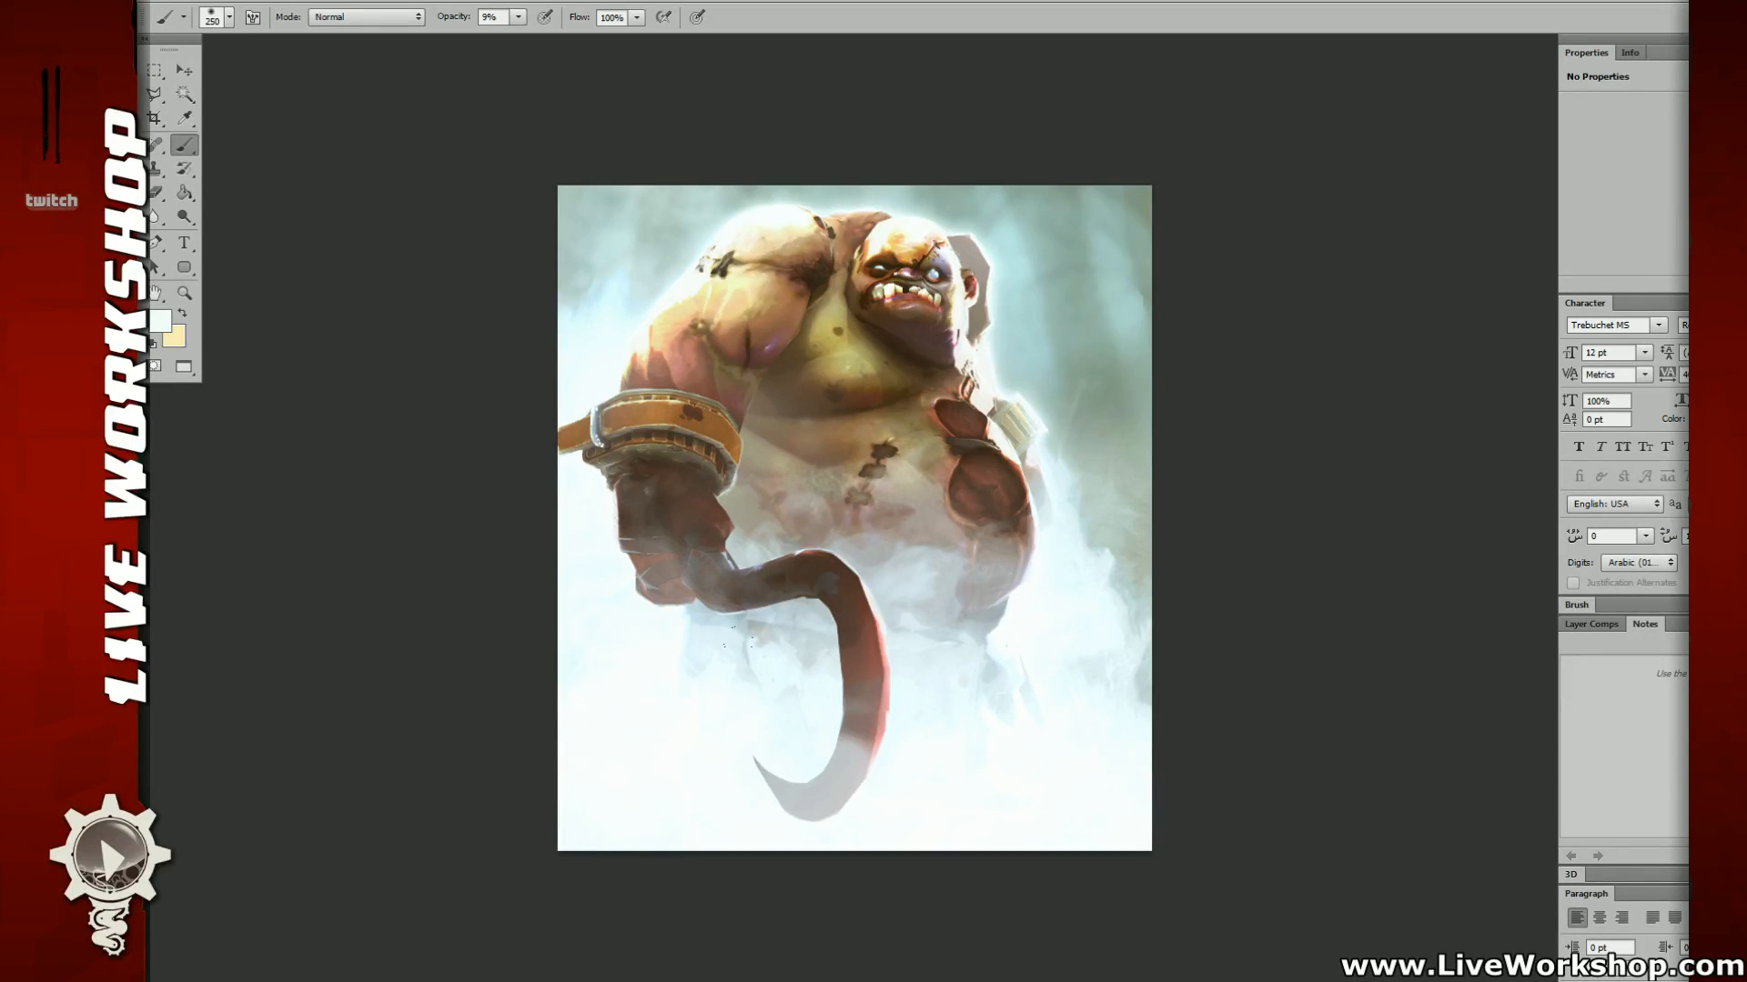
{"action": "left_click_drag", "start_coordinate": [937, 459], "coordinate": [932, 473]}
{"action": "left_click_drag", "start_coordinate": [698, 557], "coordinate": [678, 540]}
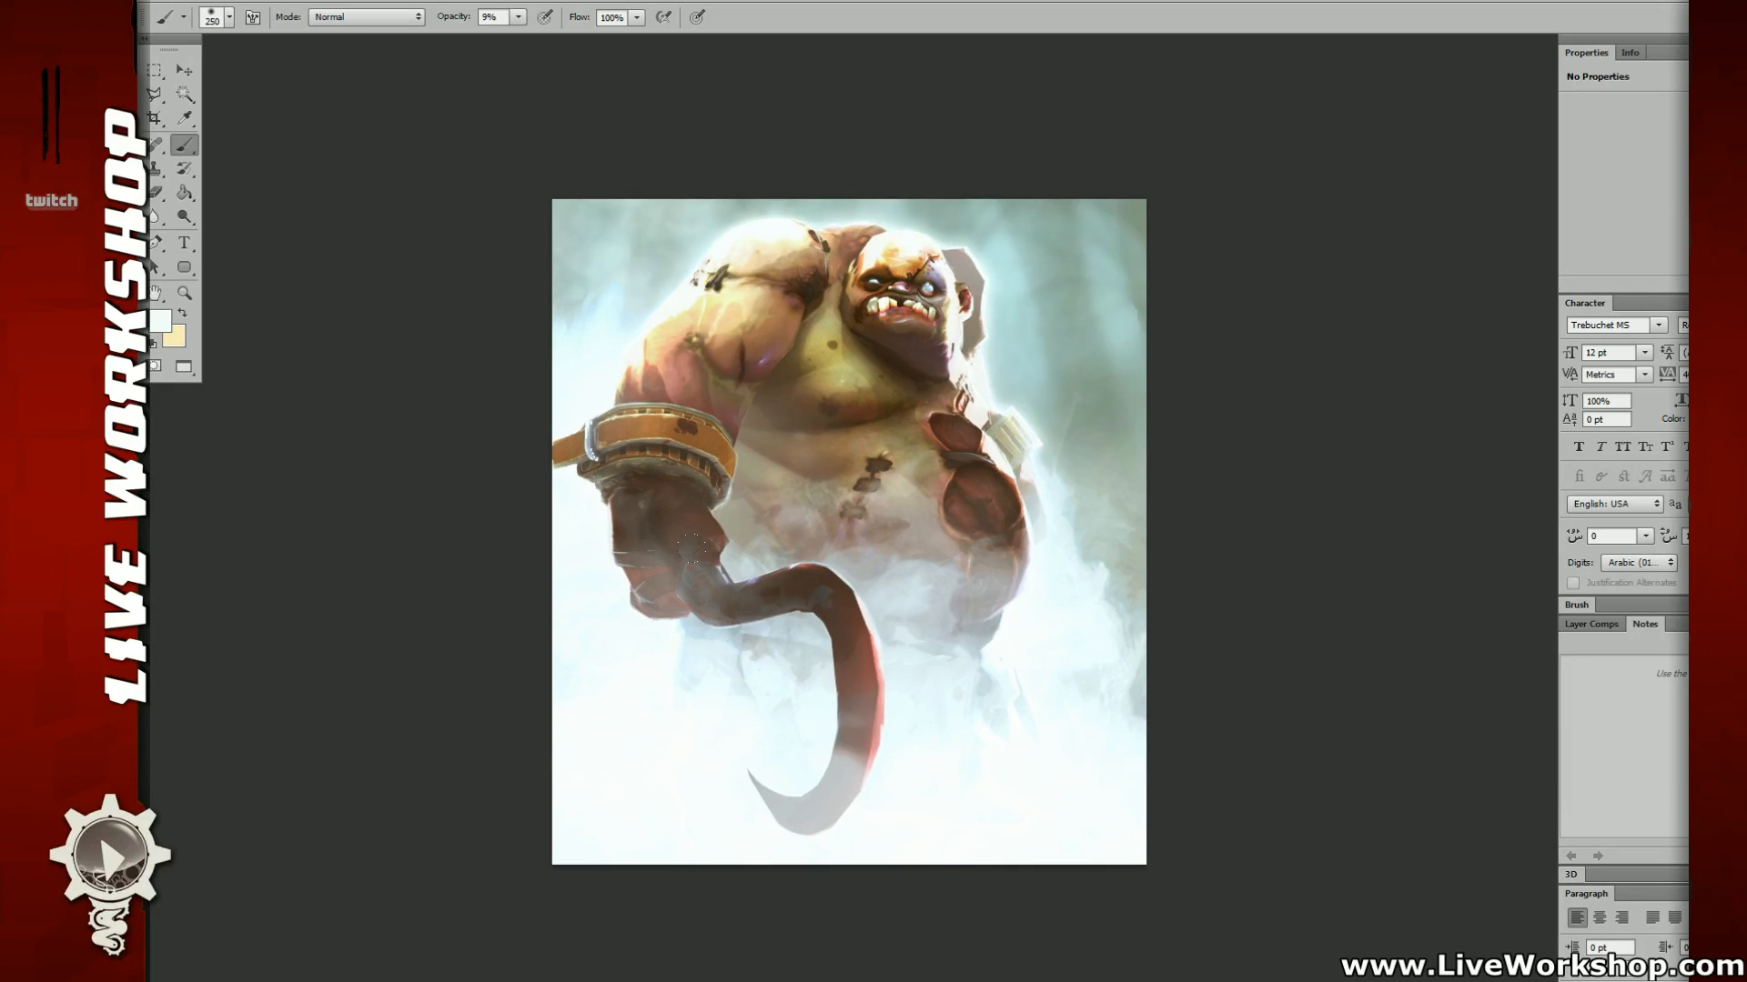
{"action": "left_click_drag", "start_coordinate": [928, 524], "coordinate": [915, 535]}
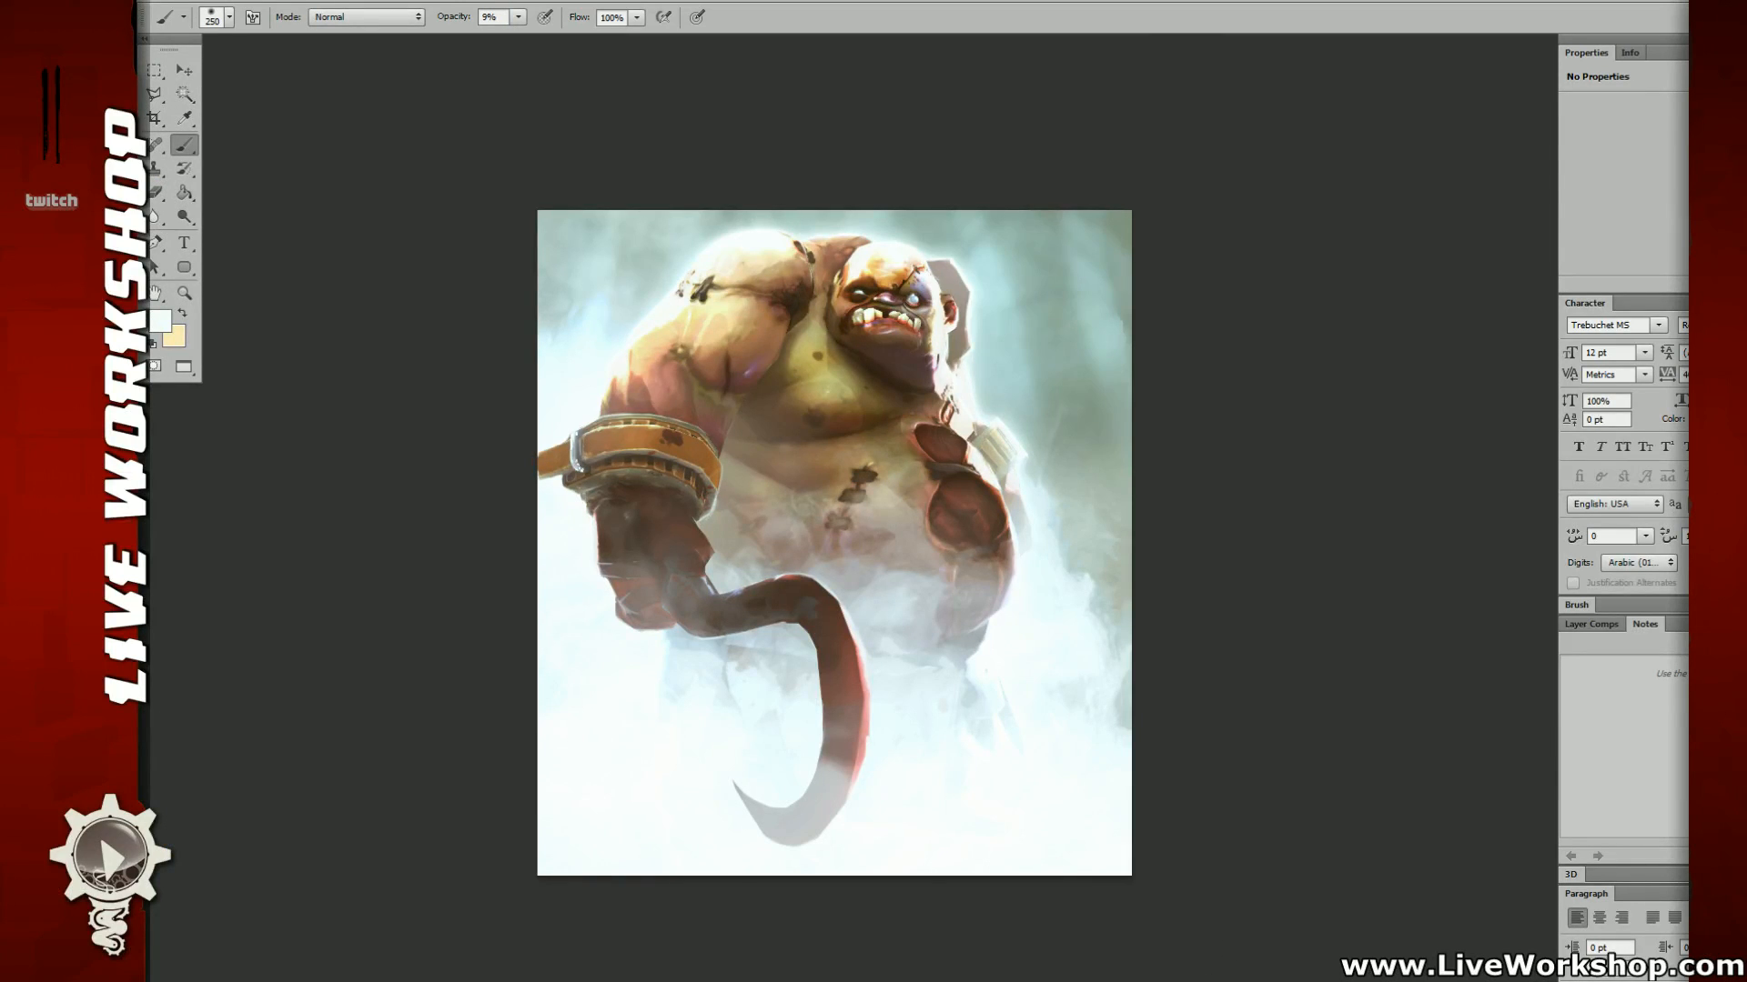
Step: Check the smoke reference in Firefox, return to Photoshop and examine the painting up close and as a whole
{"action": "key", "text": "alt+Tab"}
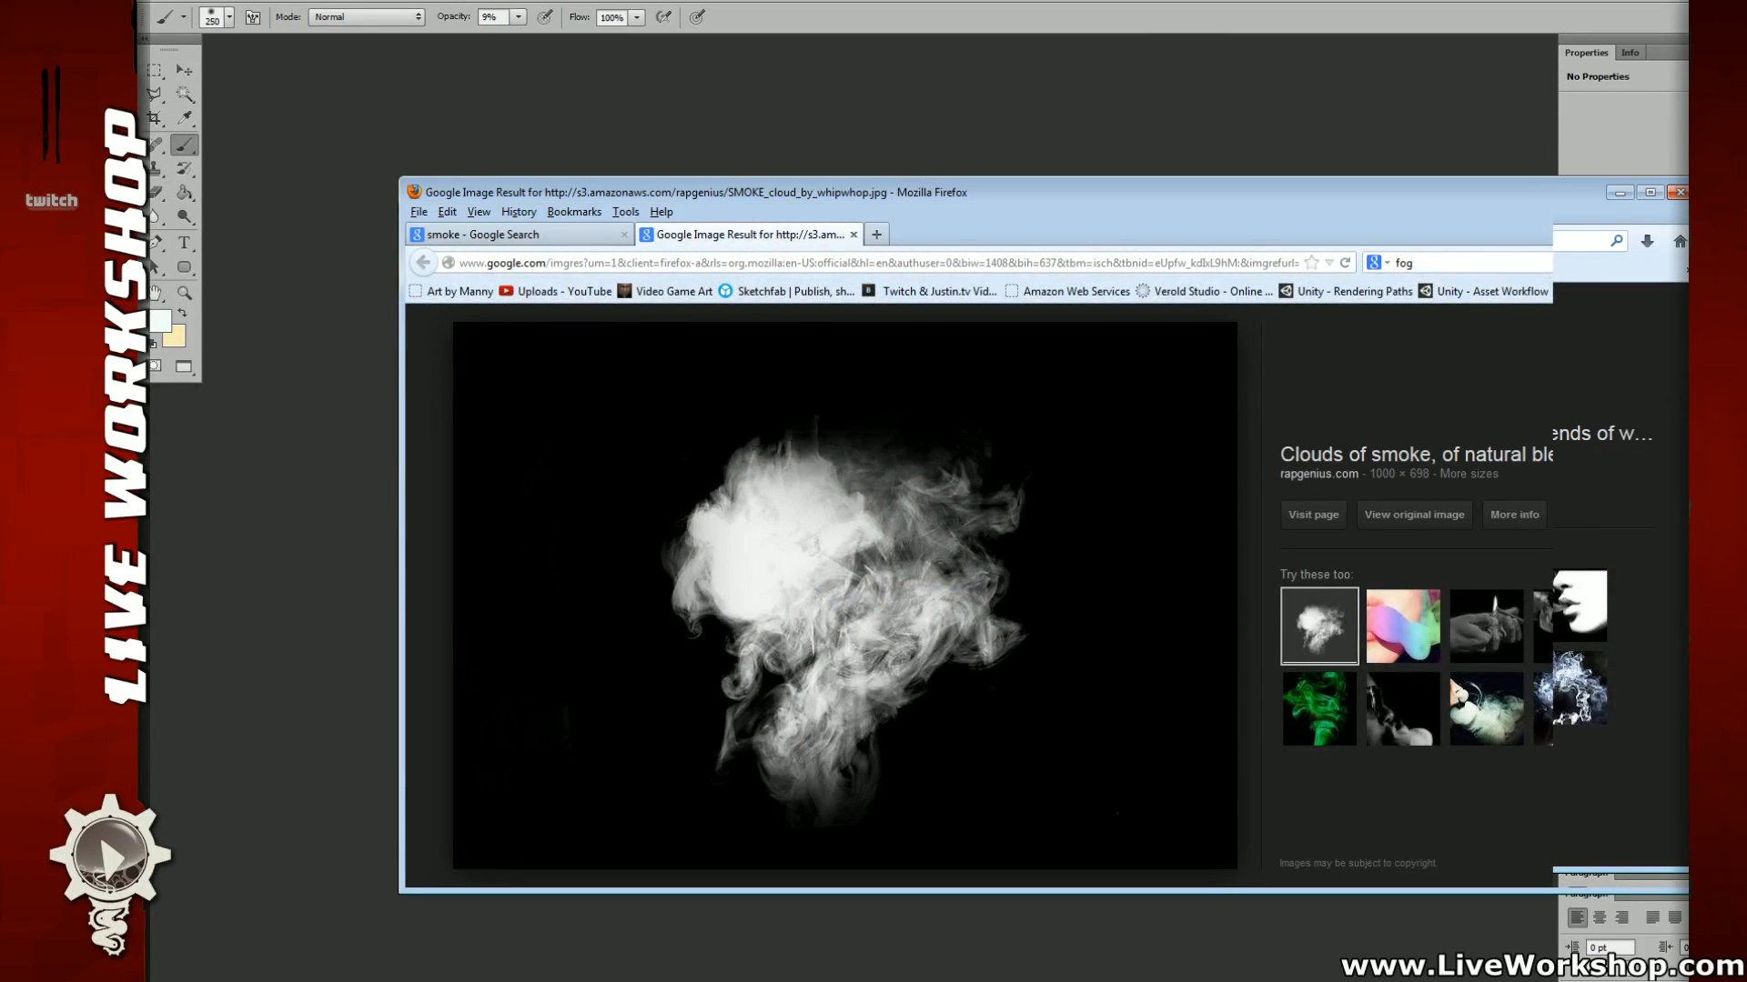
{"action": "key", "text": "alt+Tab"}
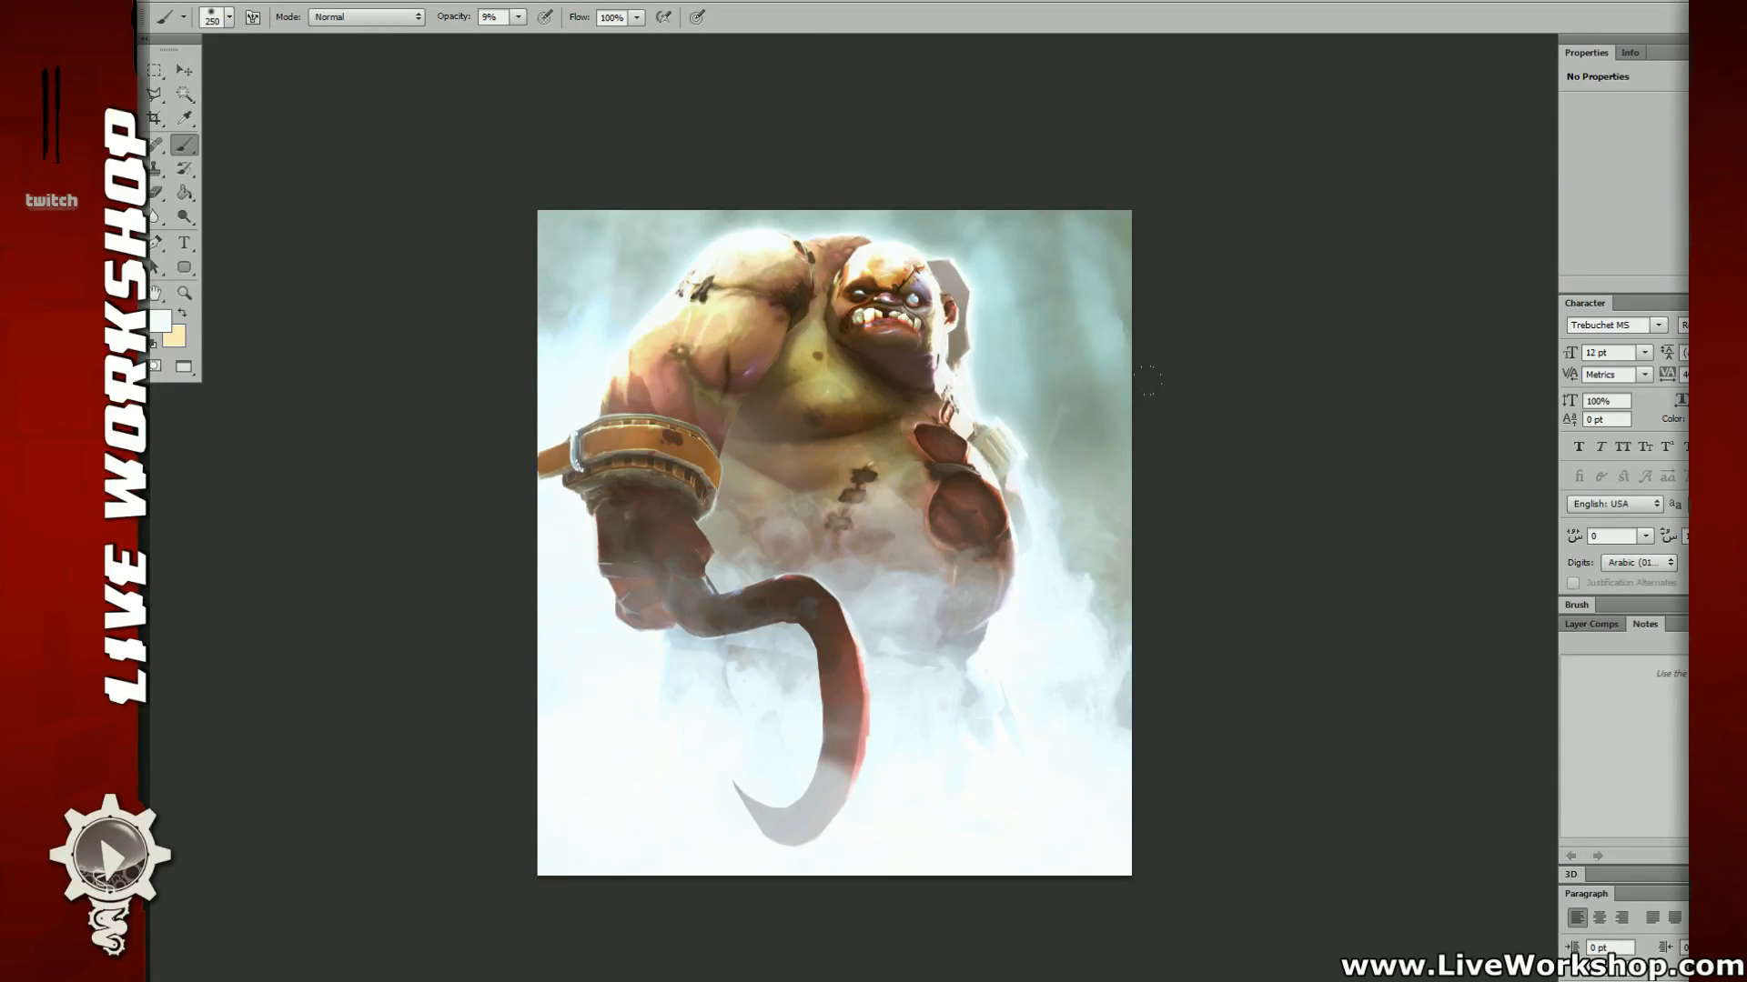
{"action": "key", "text": "ctrl+plus"}
{"action": "key", "text": "ctrl+plus"}
{"action": "left_click_drag", "start_coordinate": [1150, 363], "coordinate": [1318, 639]}
{"action": "key", "text": "ctrl+minus"}
{"action": "key", "text": "ctrl+minus"}
{"action": "left_click_drag", "start_coordinate": [1252, 480], "coordinate": [1137, 521]}
{"action": "key", "text": "ctrl+plus"}
{"action": "key", "text": "ctrl+plus"}
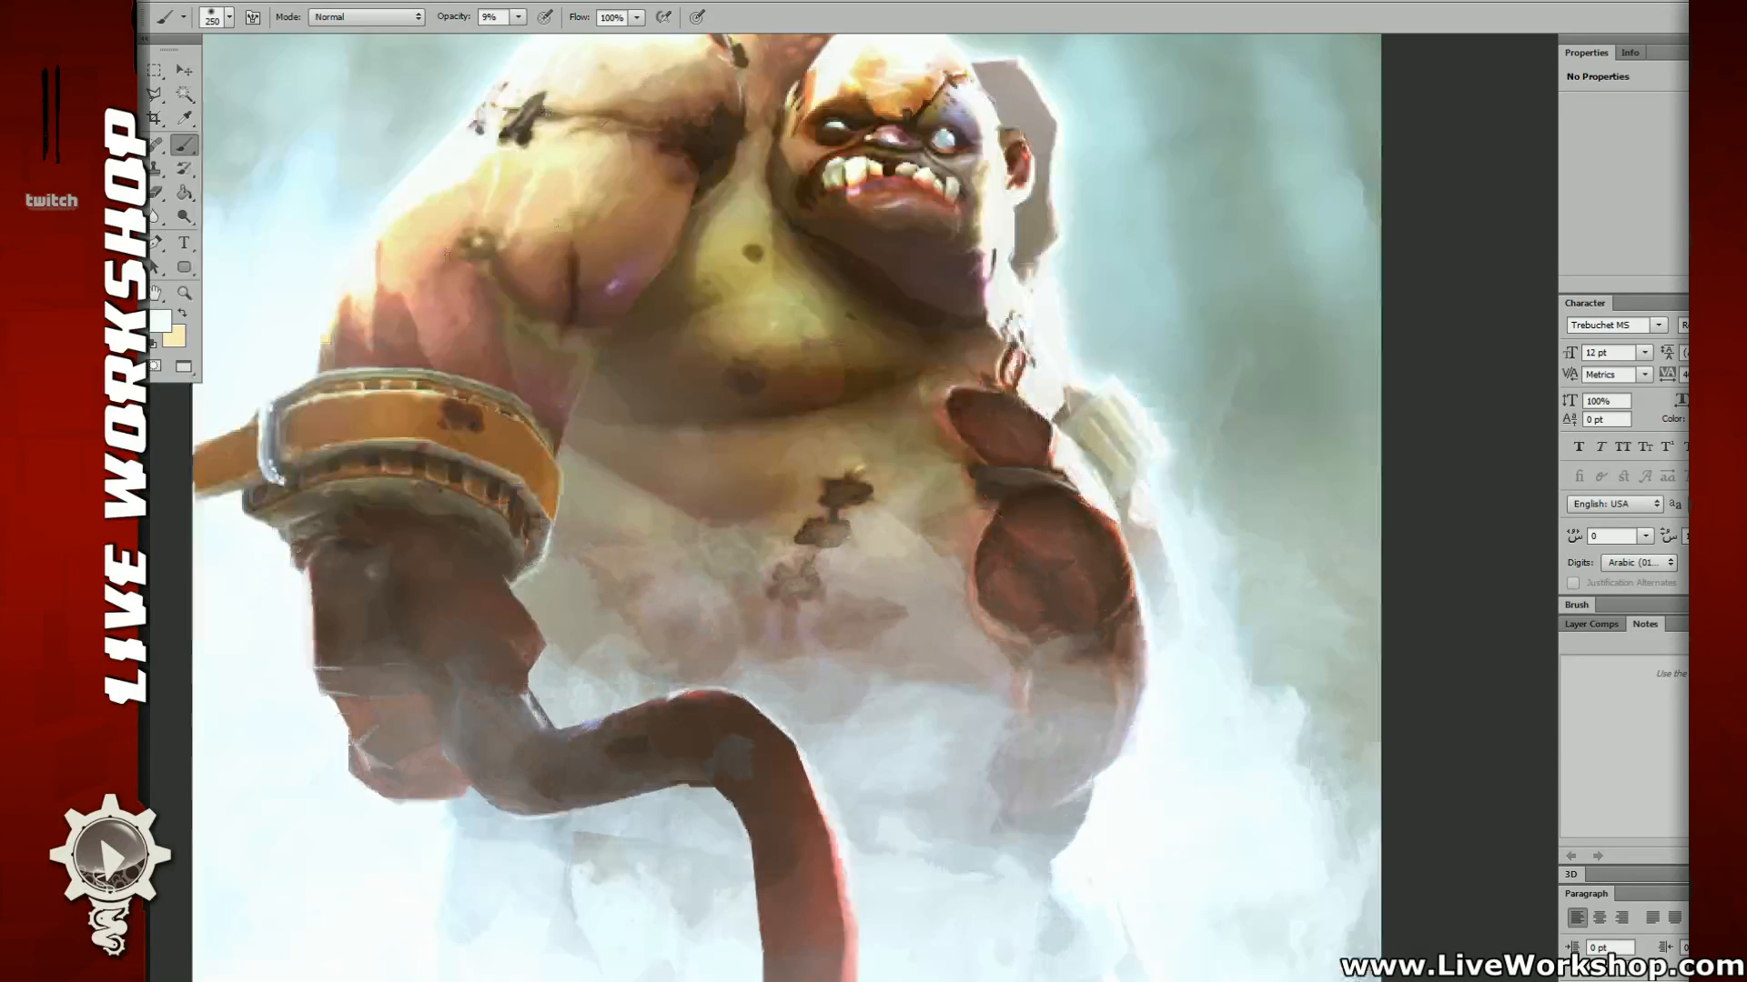
{"action": "left_click_drag", "start_coordinate": [919, 364], "coordinate": [984, 459]}
{"action": "mouse_move", "coordinate": [755, 364]}
{"action": "left_mouse_down"}
{"action": "mouse_move", "coordinate": [864, 514]}
{"action": "mouse_move", "coordinate": [1046, 551]}
{"action": "left_mouse_up"}
{"action": "key", "text": "ctrl+minus"}
{"action": "key", "text": "ctrl+minus"}
{"action": "left_click_drag", "start_coordinate": [1170, 506], "coordinate": [988, 569]}
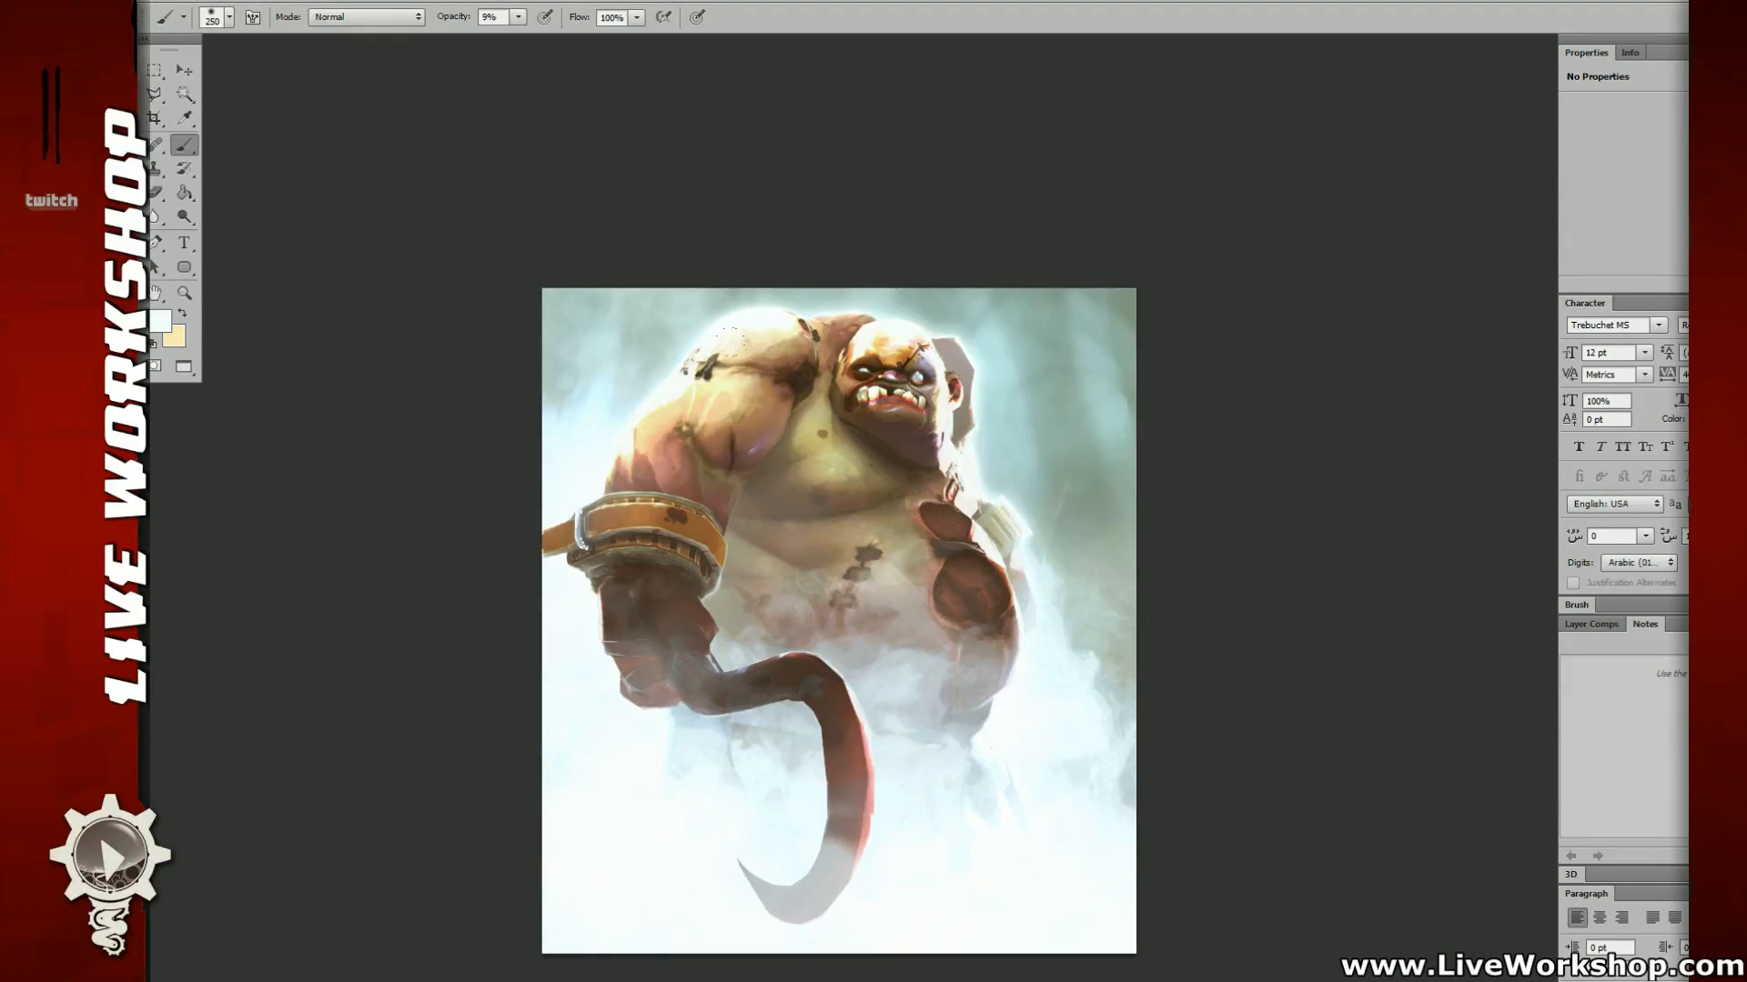
Step: Add faint haze strokes around the shoulder with the 250 px brush at 9% opacity
{"action": "left_click_drag", "start_coordinate": [789, 365], "coordinate": [783, 426]}
{"action": "left_click_drag", "start_coordinate": [815, 337], "coordinate": [808, 359]}
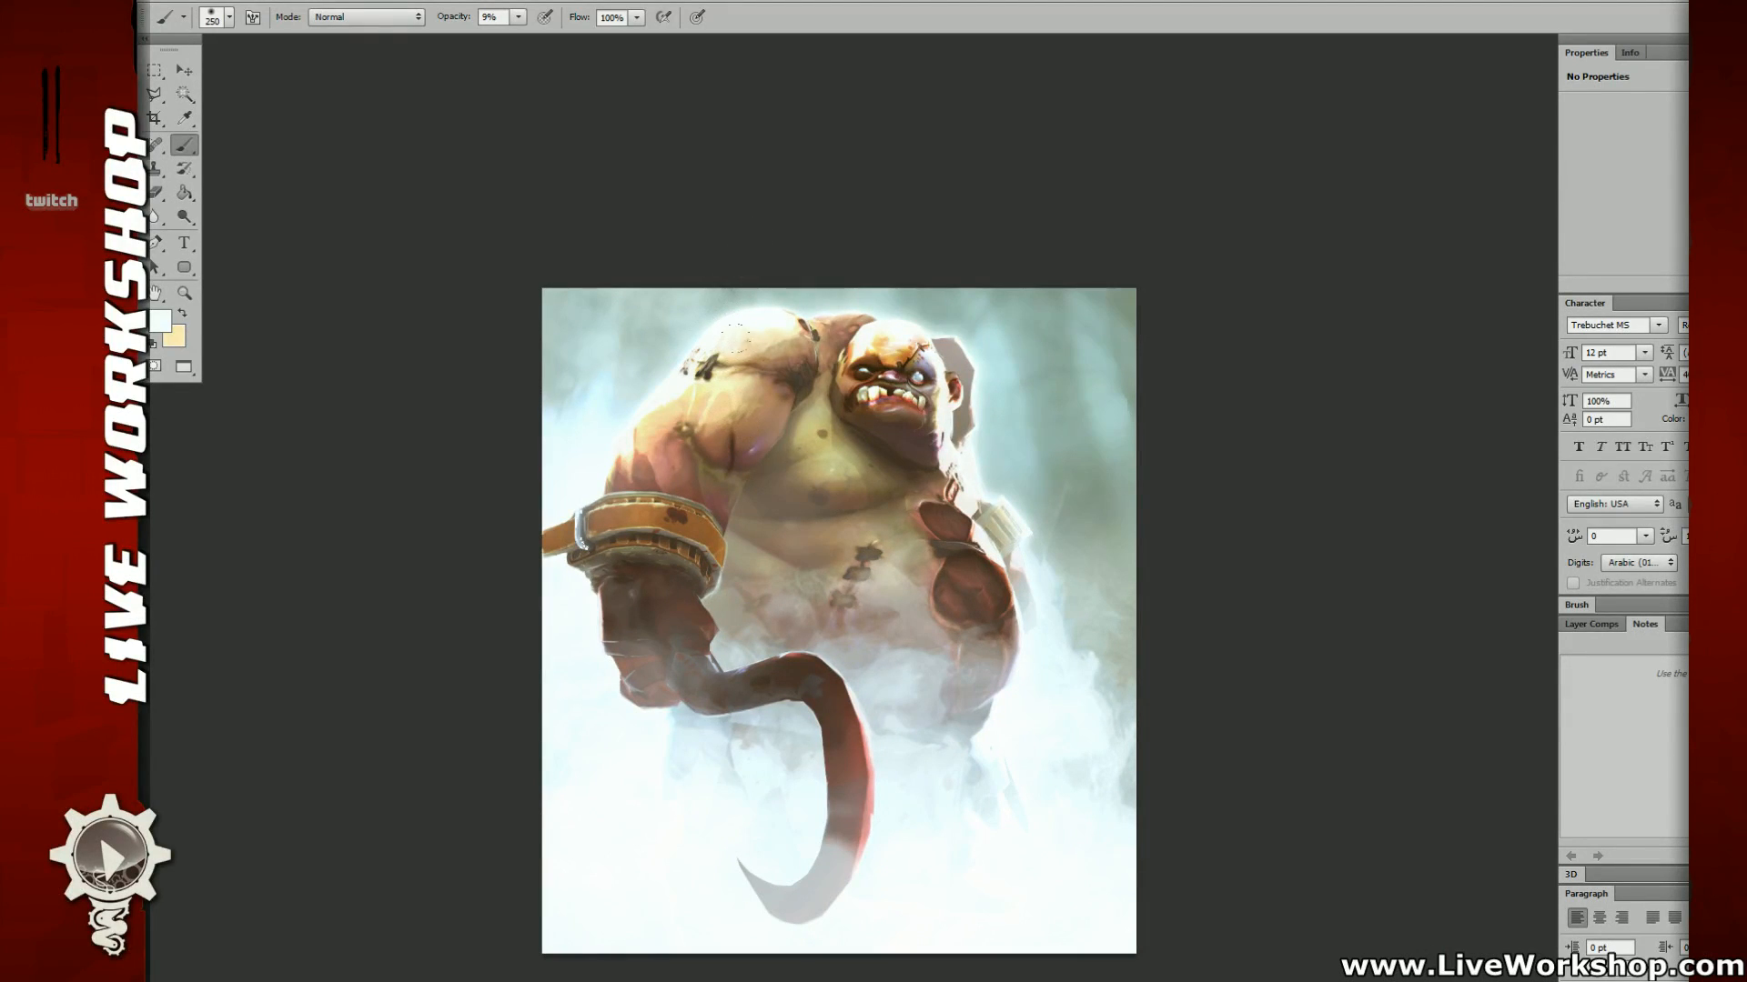
{"action": "left_click_drag", "start_coordinate": [1469, 355], "coordinate": [1462, 332]}
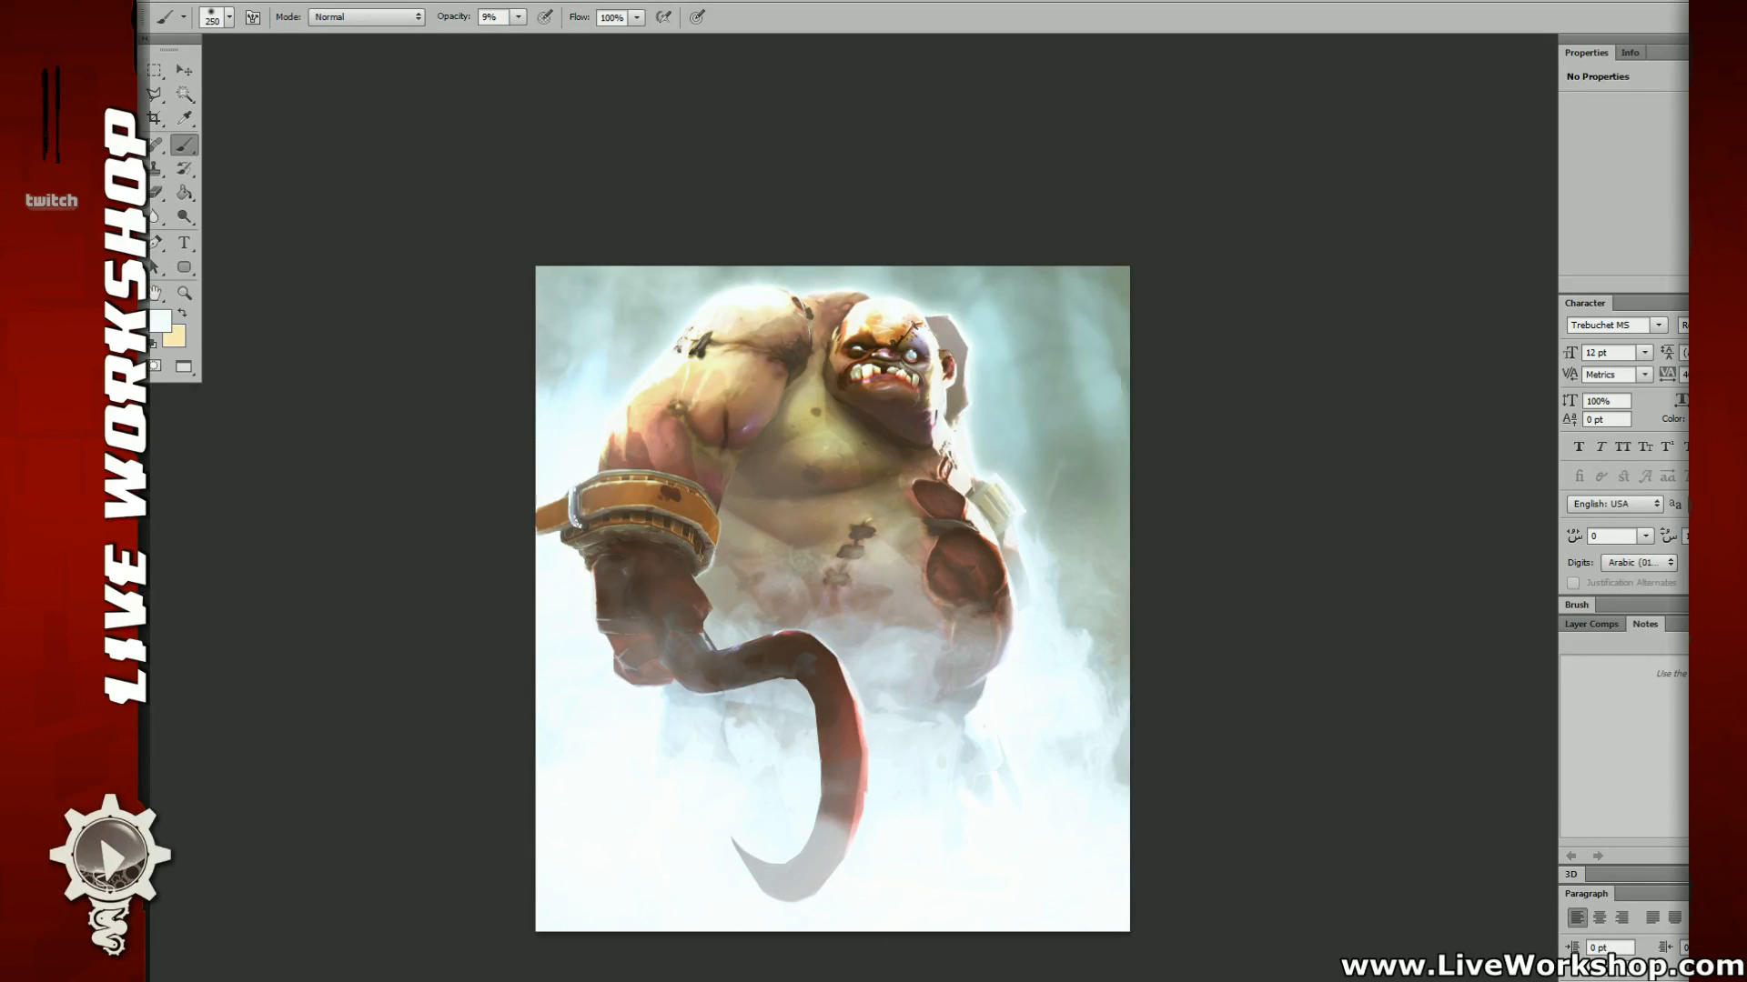
Step: Show the hidden selection outline around the figure, invert the selection and then clear it
{"action": "key", "text": "ctrl+h"}
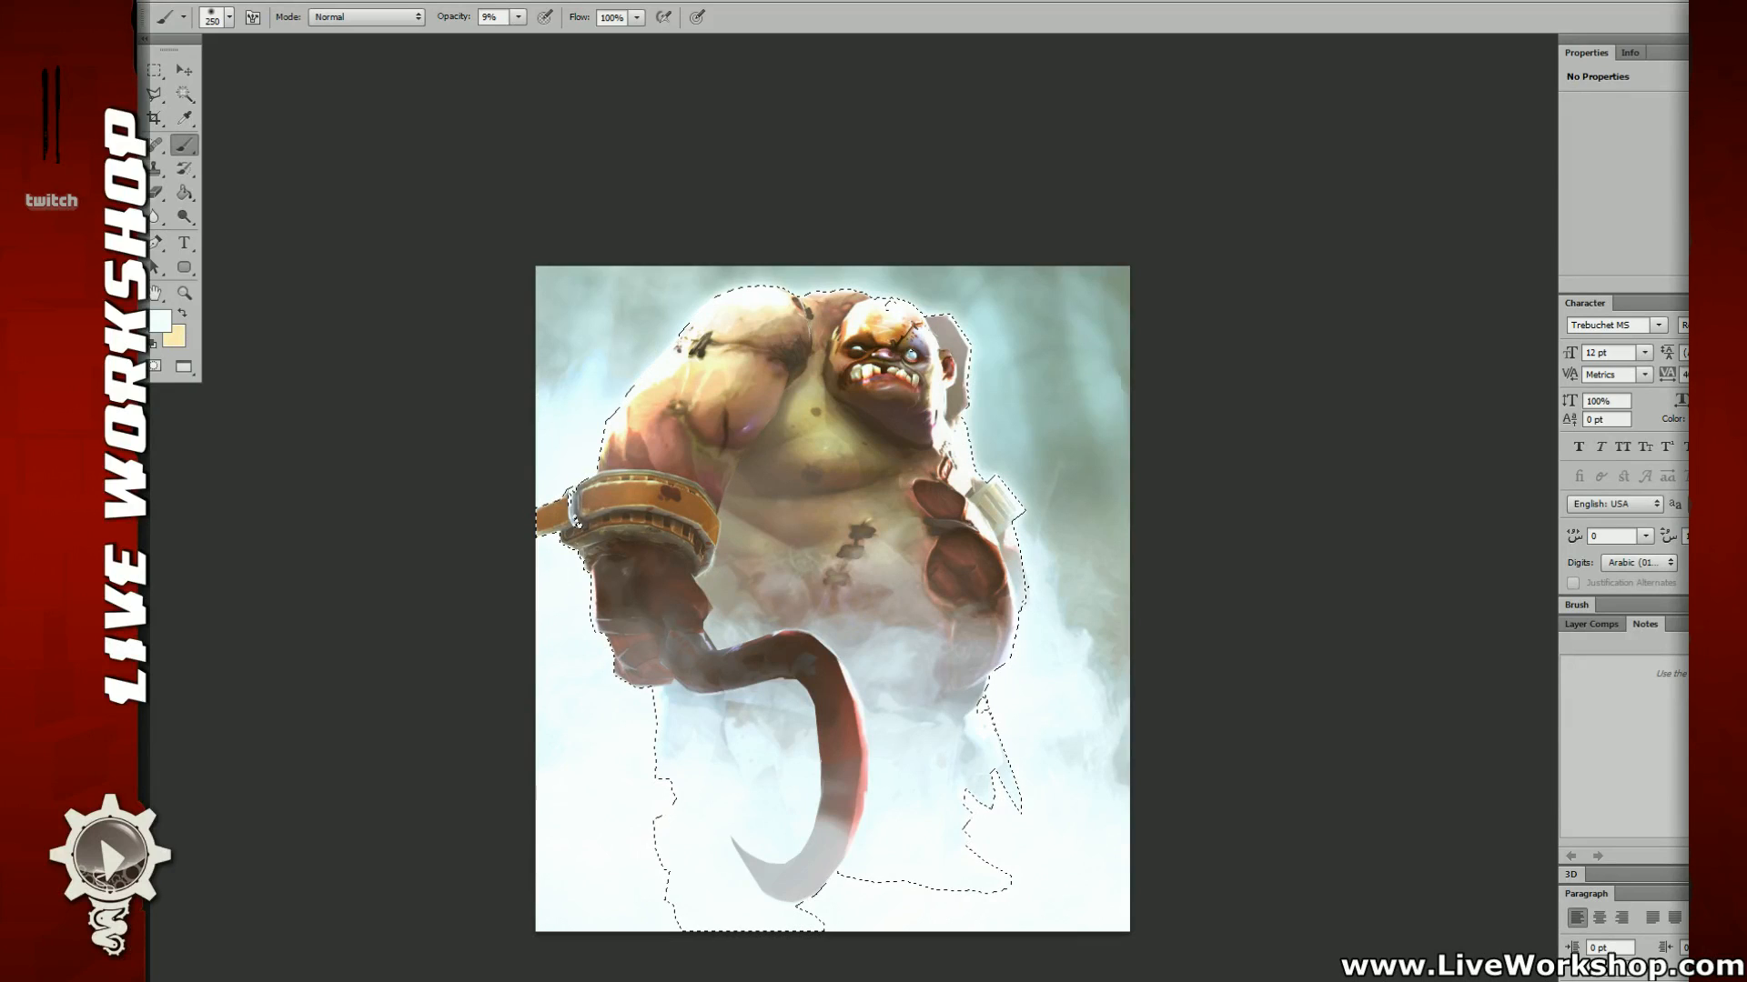
{"action": "key", "text": "ctrl+shift+i"}
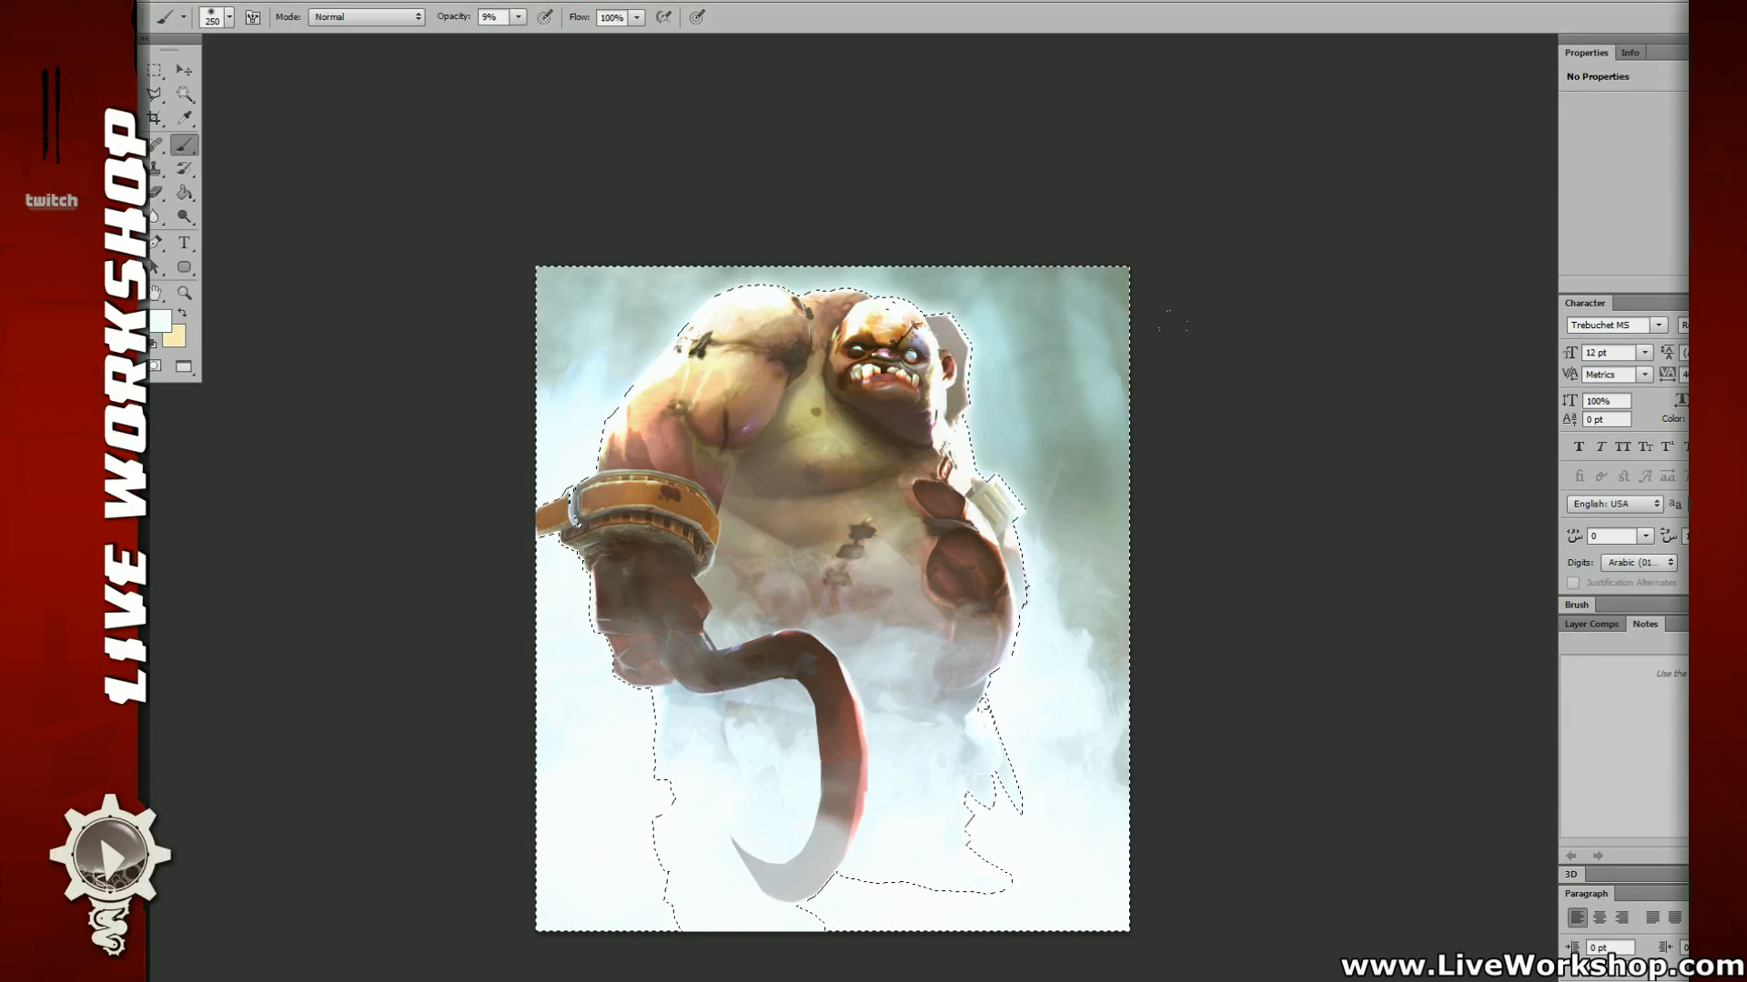
{"action": "key", "text": "m"}
{"action": "key", "text": "ctrl+d"}
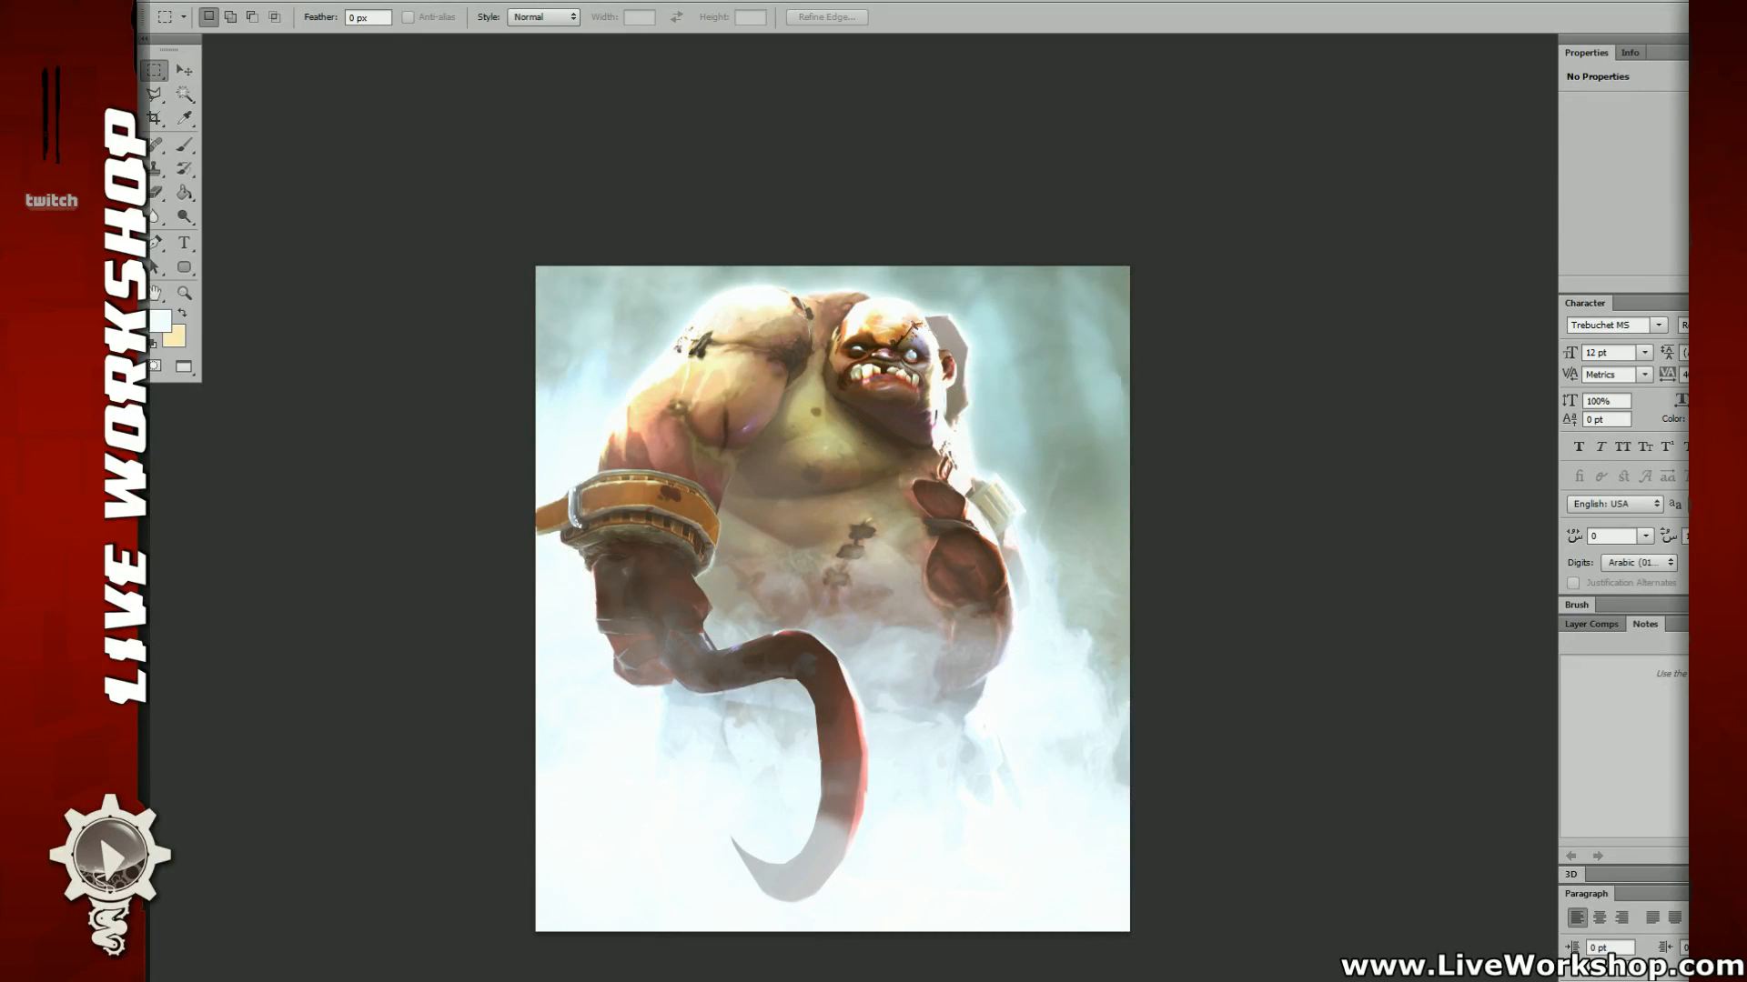
Step: Create a Gaussian Blur version of the figure and put a layer mask on the sharp version
{"action": "left_click", "coordinate": [428, 0]}
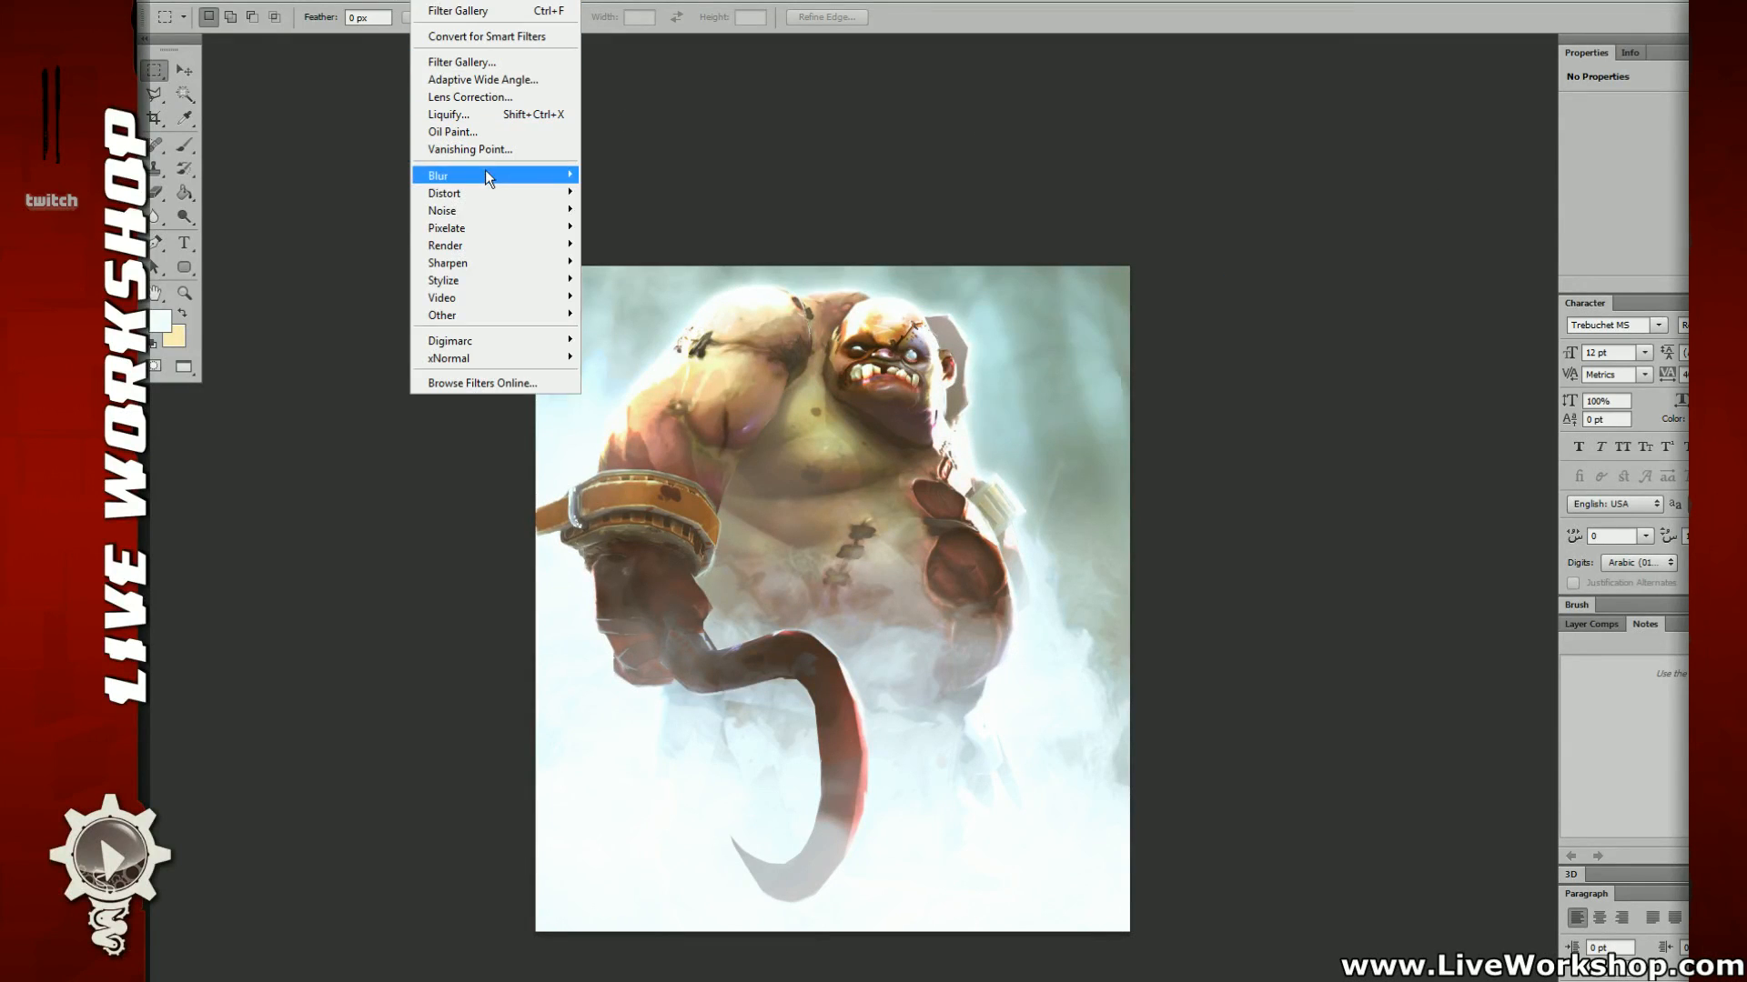
{"action": "mouse_move", "coordinate": [484, 169]}
{"action": "left_click", "coordinate": [630, 305]}
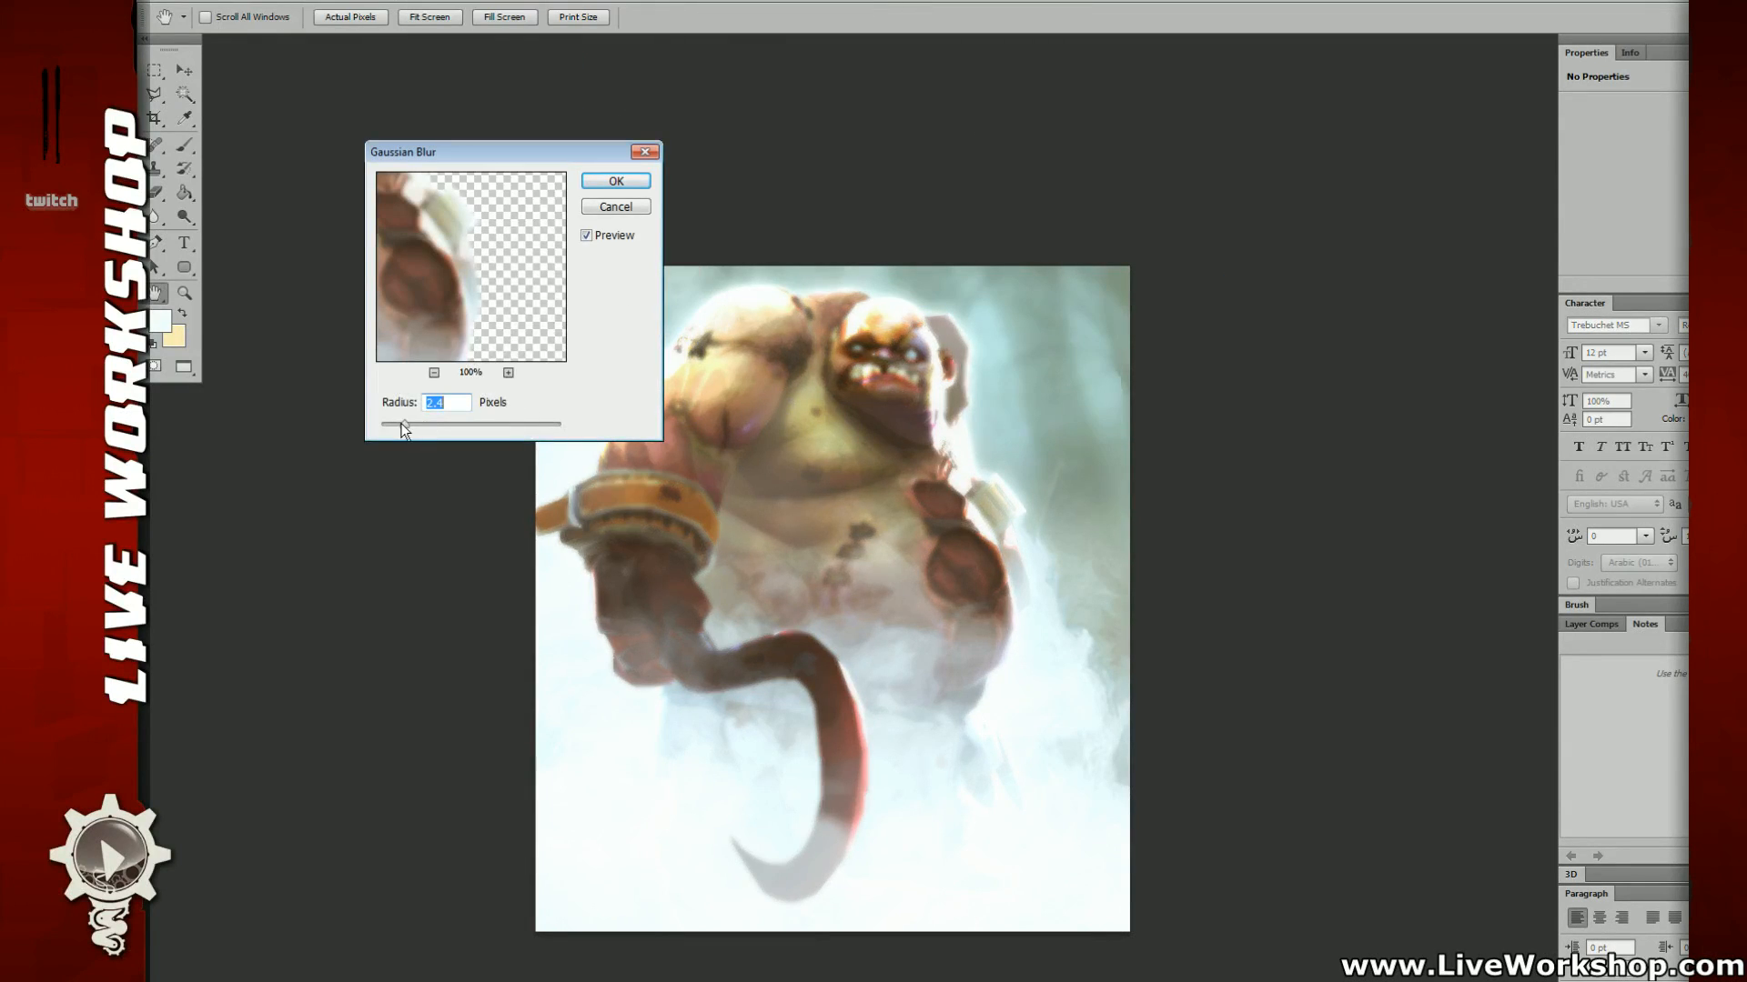
{"action": "left_click_drag", "start_coordinate": [405, 428], "coordinate": [413, 430]}
{"action": "left_click", "coordinate": [612, 183]}
{"action": "key", "text": "ctrl+z"}
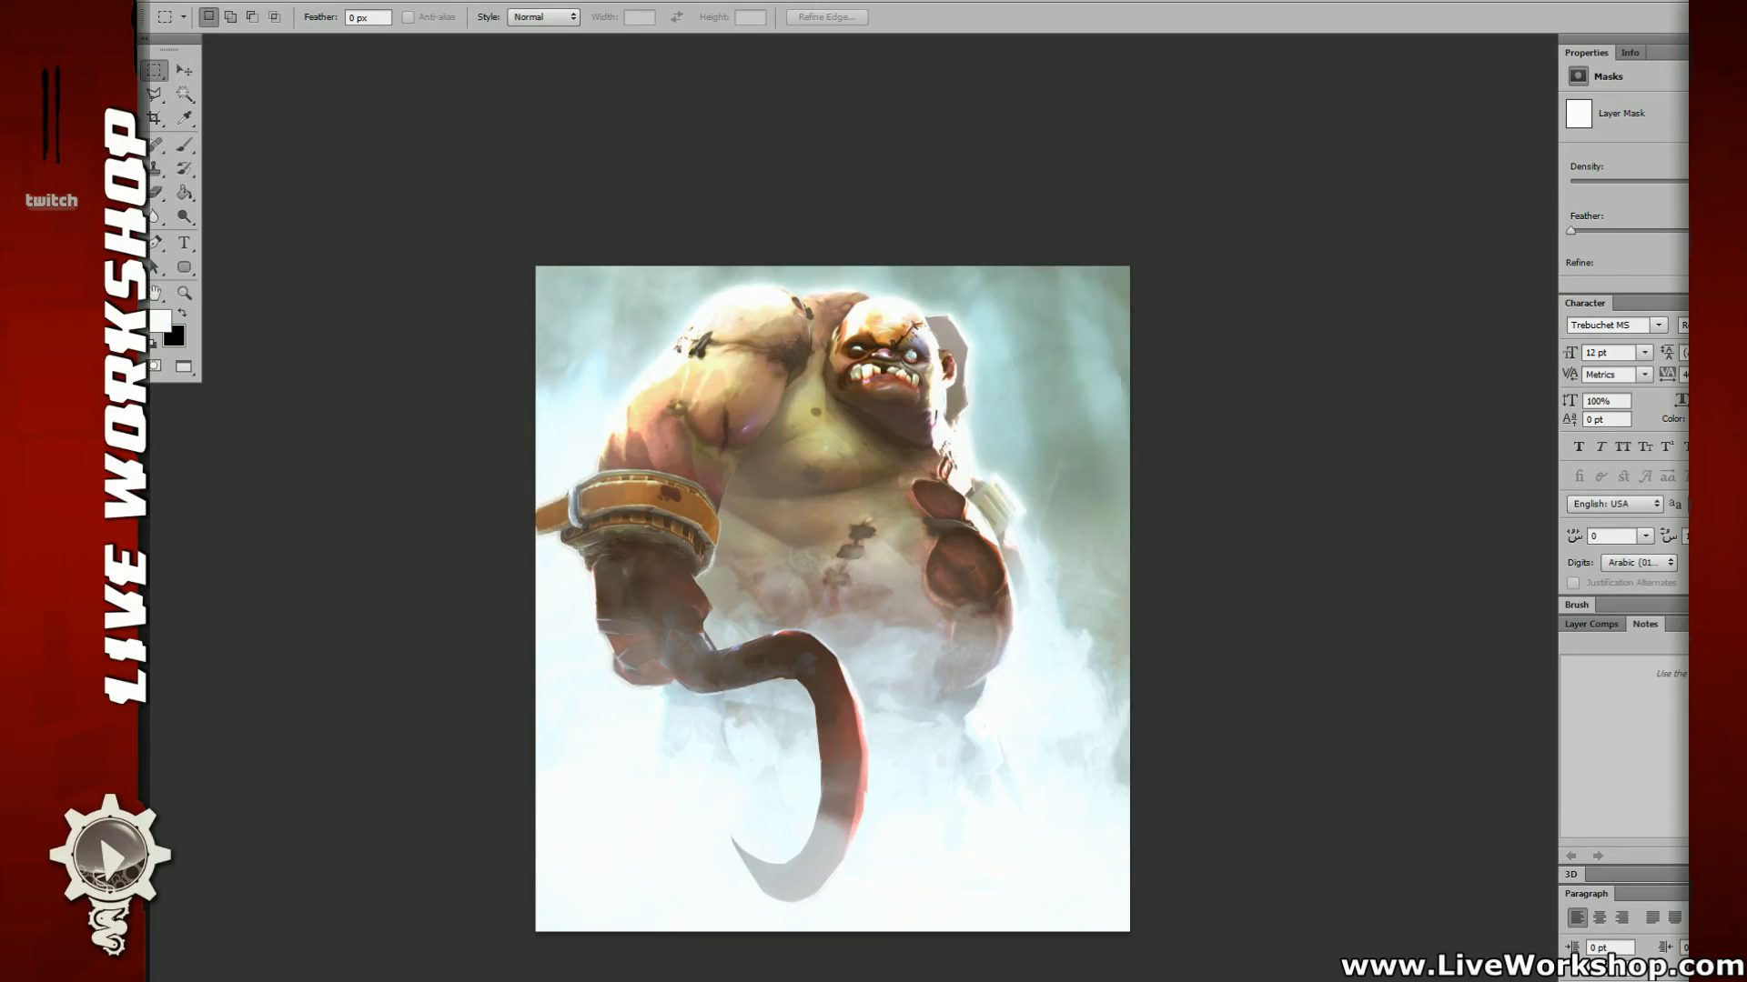
Step: Switch to the Eraser at 56% opacity and invert the layer mask to black to hide the sharp figure
{"action": "scroll", "coordinate": [959, 357], "scroll_direction": "up", "scroll_amount": 3, "text": "alt"}
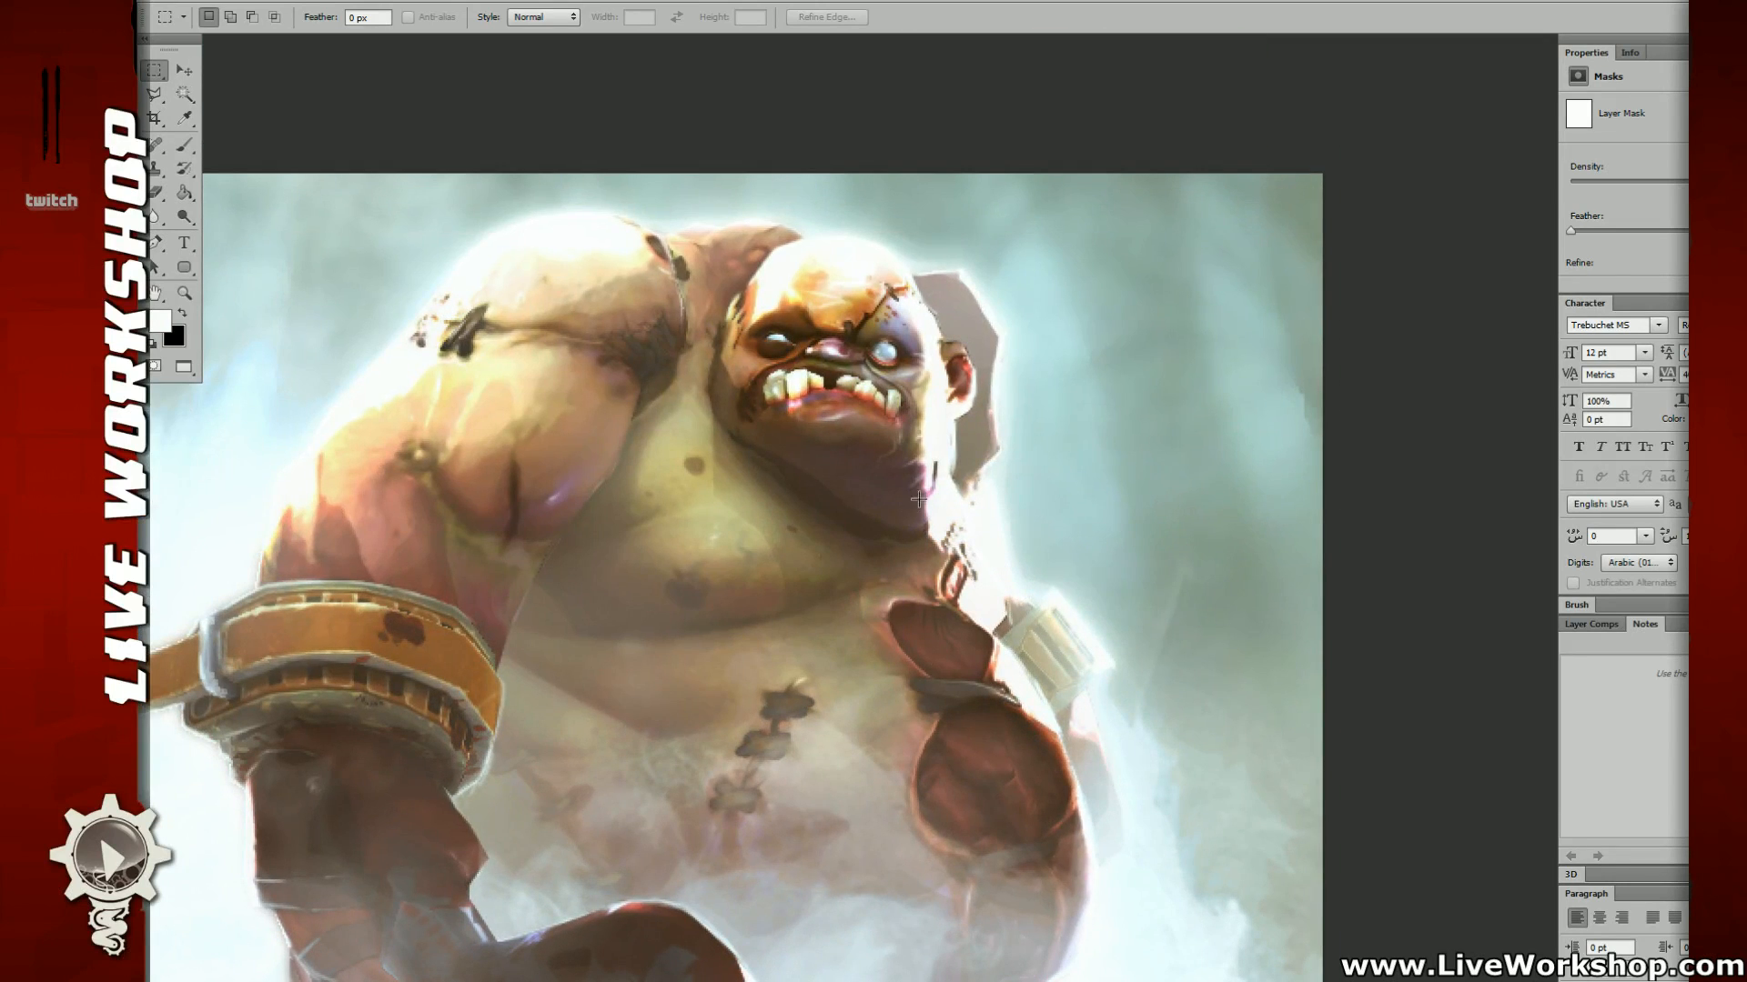
{"action": "key", "text": "e"}
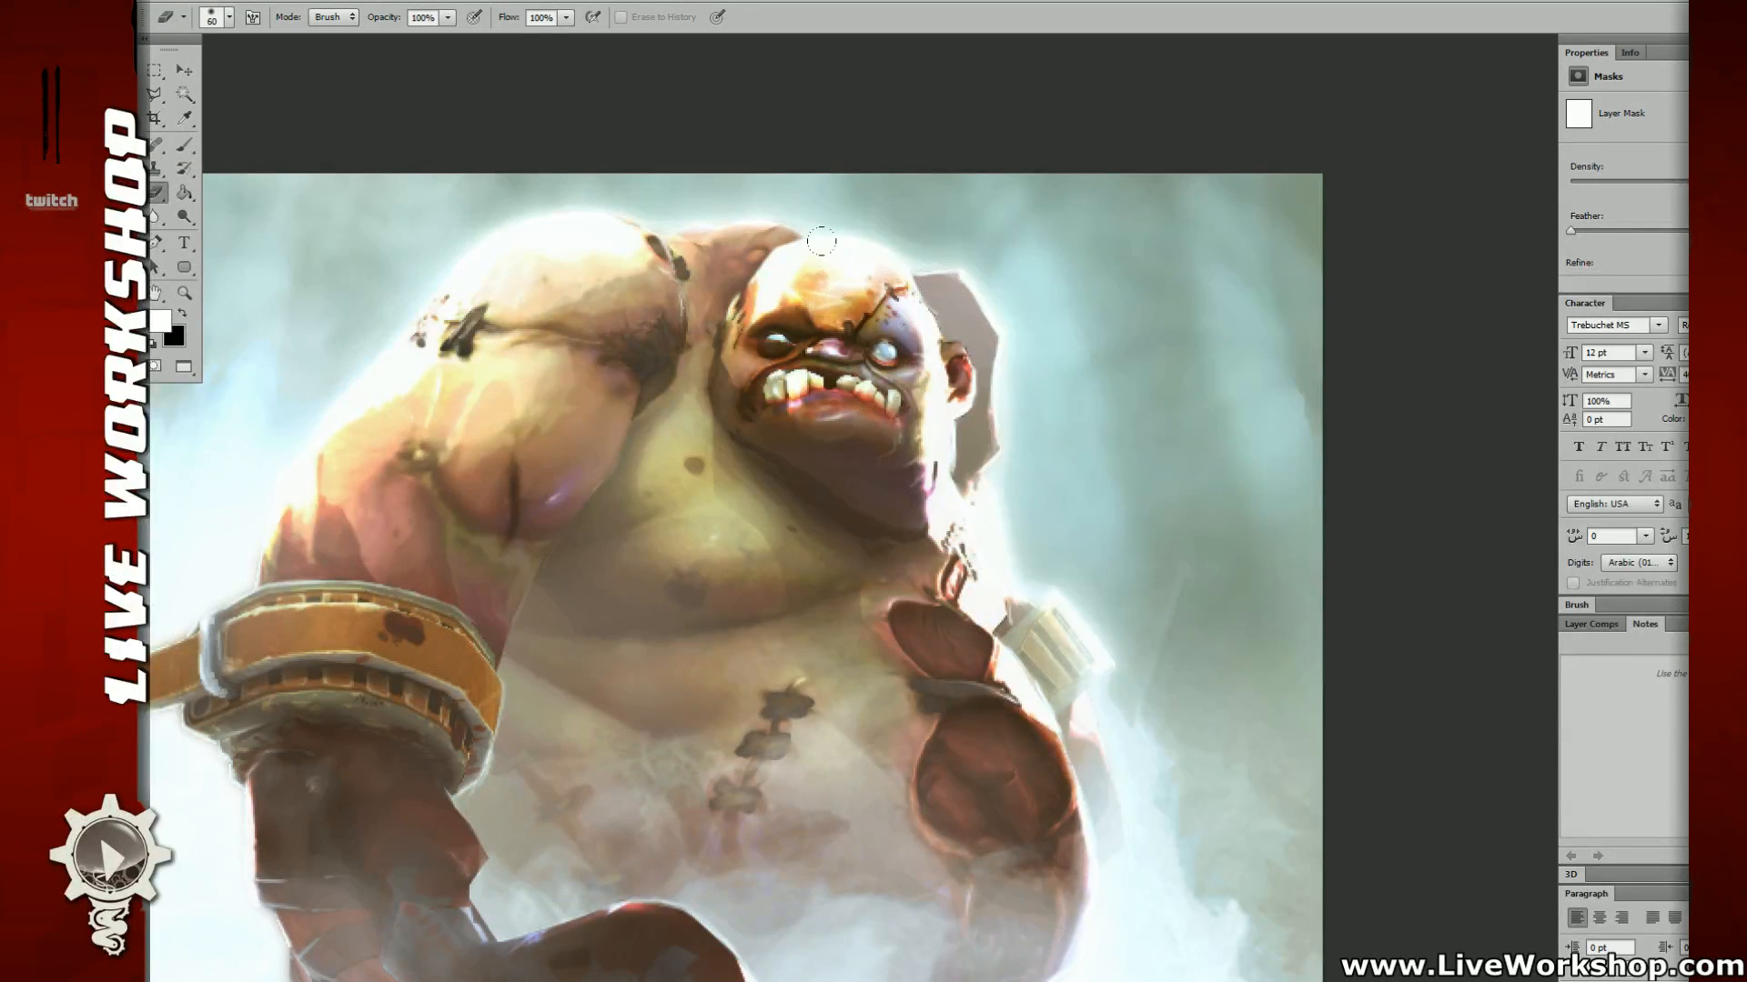
{"action": "left_click_drag", "start_coordinate": [449, 22], "coordinate": [406, 41]}
{"action": "scroll", "coordinate": [932, 295], "scroll_direction": "down", "scroll_amount": 2, "text": "alt"}
{"action": "scroll", "coordinate": [1095, 335], "scroll_direction": "up", "scroll_amount": 2, "text": "alt"}
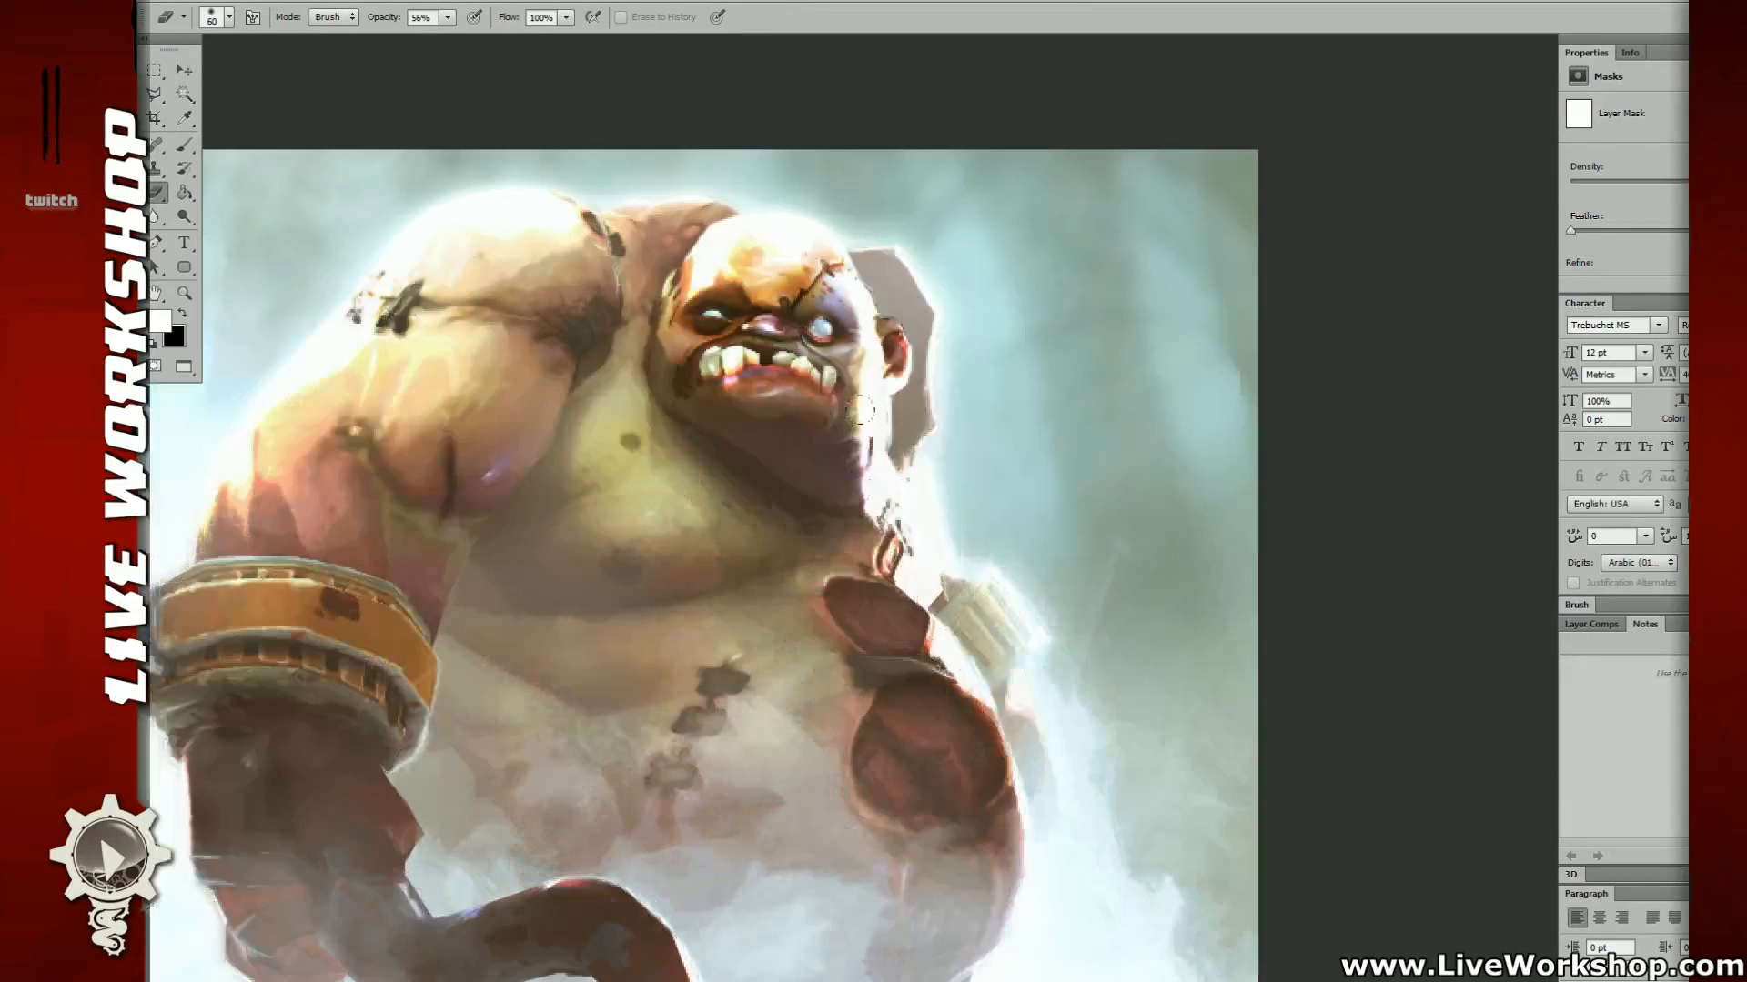
{"action": "left_click_drag", "start_coordinate": [1095, 336], "coordinate": [1160, 330]}
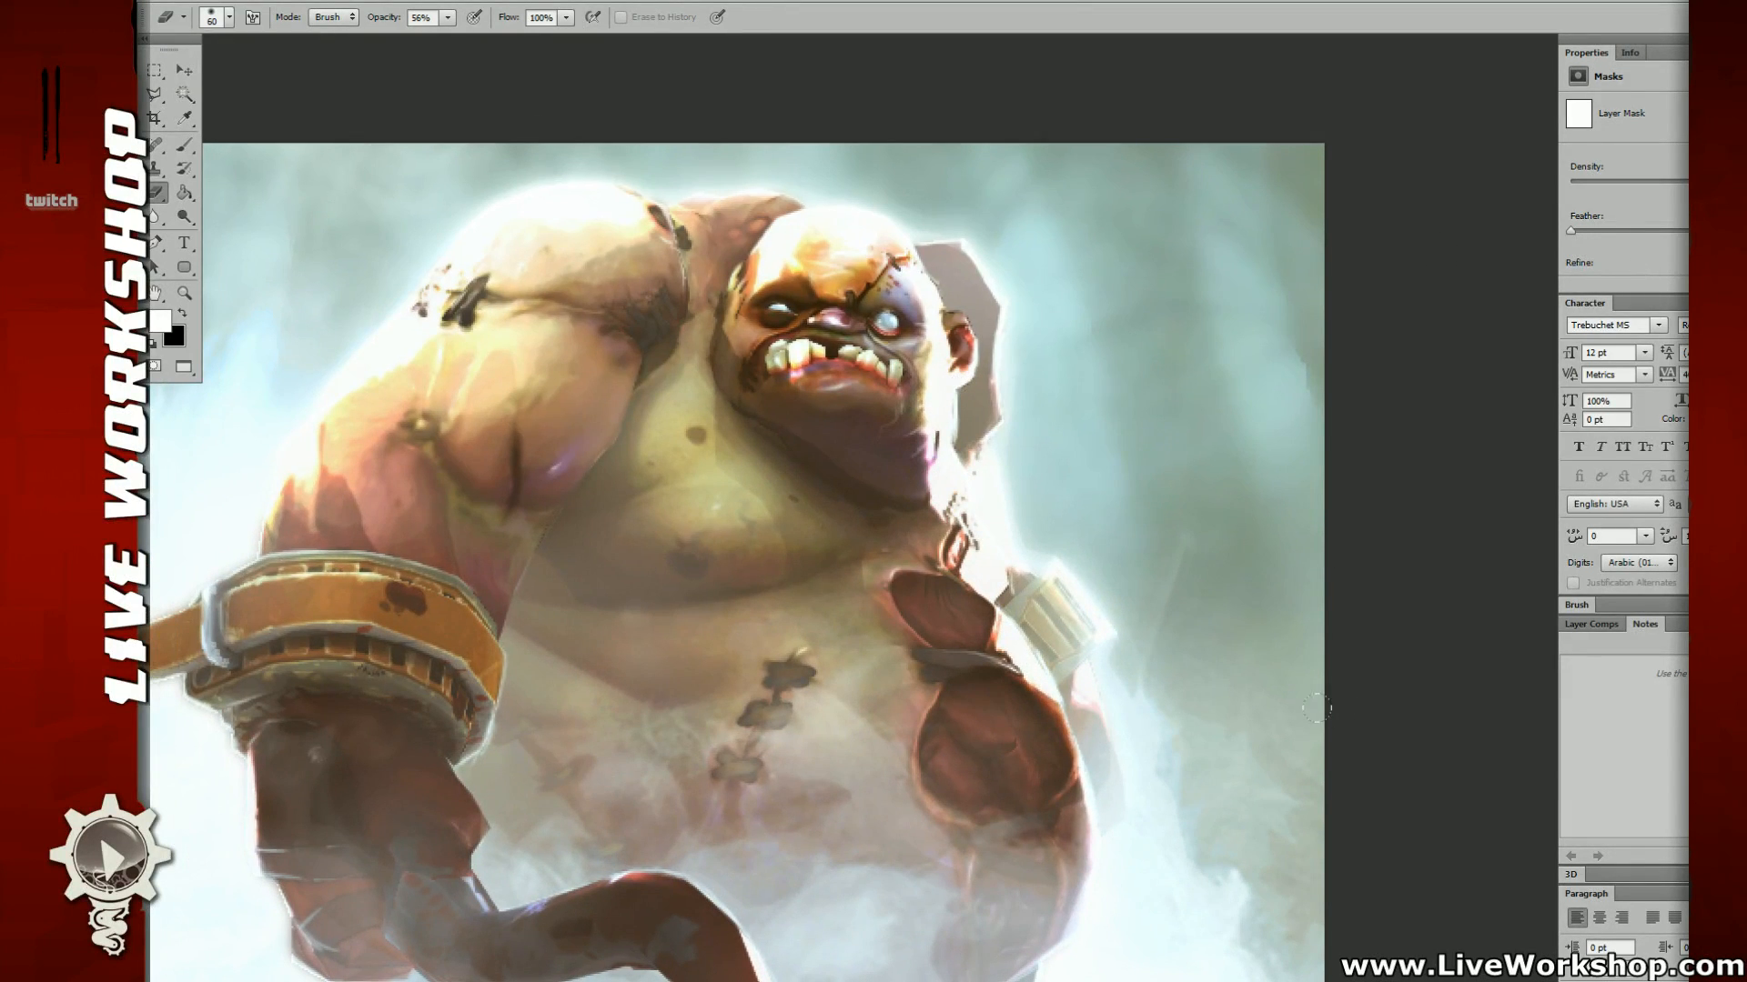
{"action": "key", "text": "ctrl+i"}
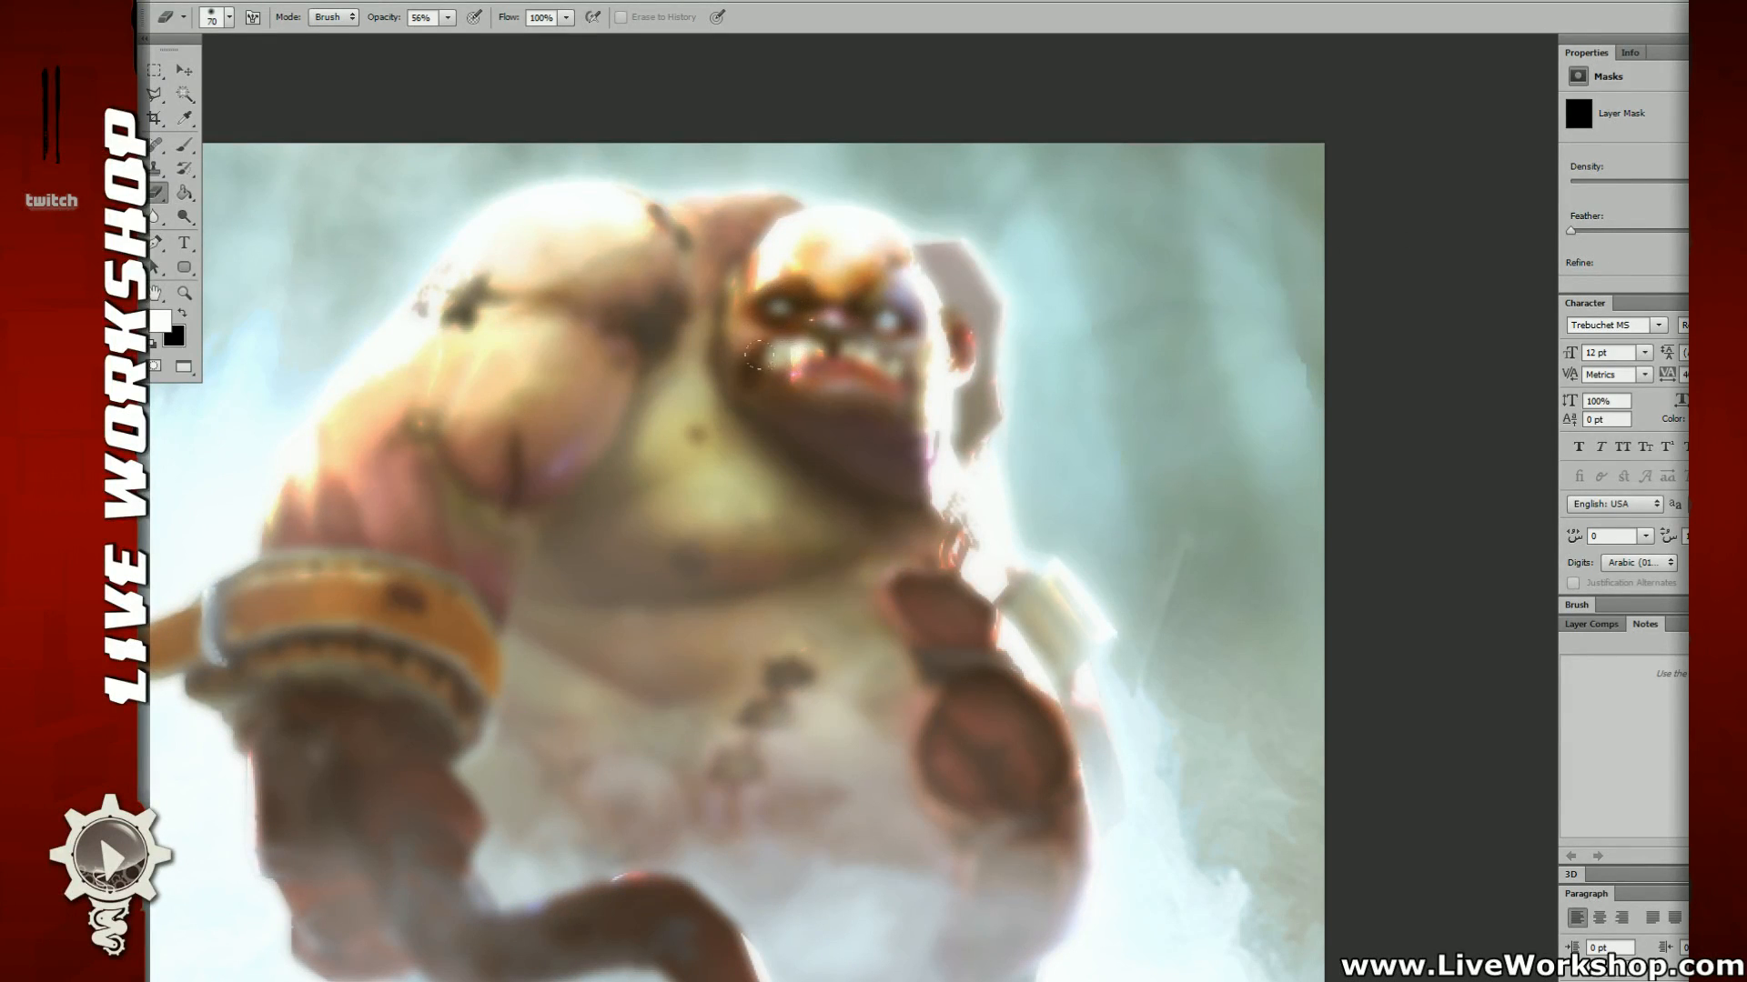
Step: Swap the foreground and background colours and try revealing the sharp face through the mask with the 70 px Eraser
{"action": "key", "text": "ctrl+minus"}
{"action": "key", "text": "ctrl+minus"}
{"action": "left_click_drag", "start_coordinate": [828, 516], "coordinate": [783, 464]}
{"action": "key", "text": "ctrl+plus"}
{"action": "key", "text": "ctrl+plus"}
{"action": "left_click_drag", "start_coordinate": [877, 377], "coordinate": [975, 452]}
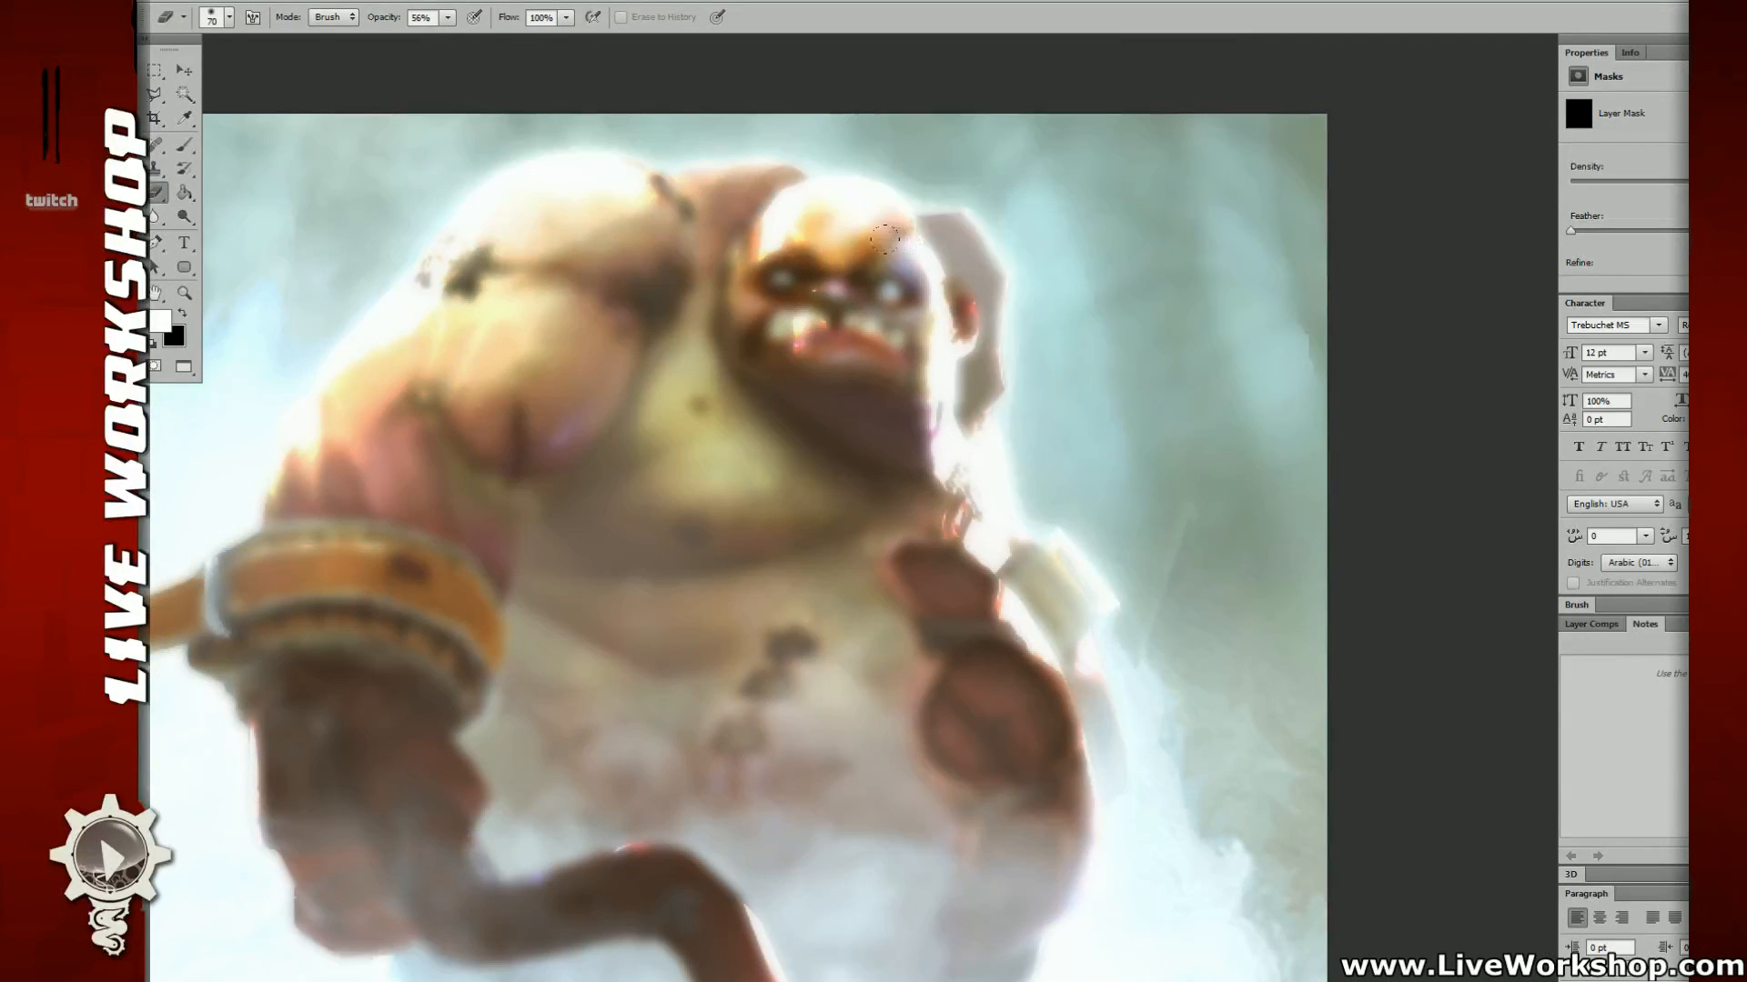
{"action": "key", "text": "x"}
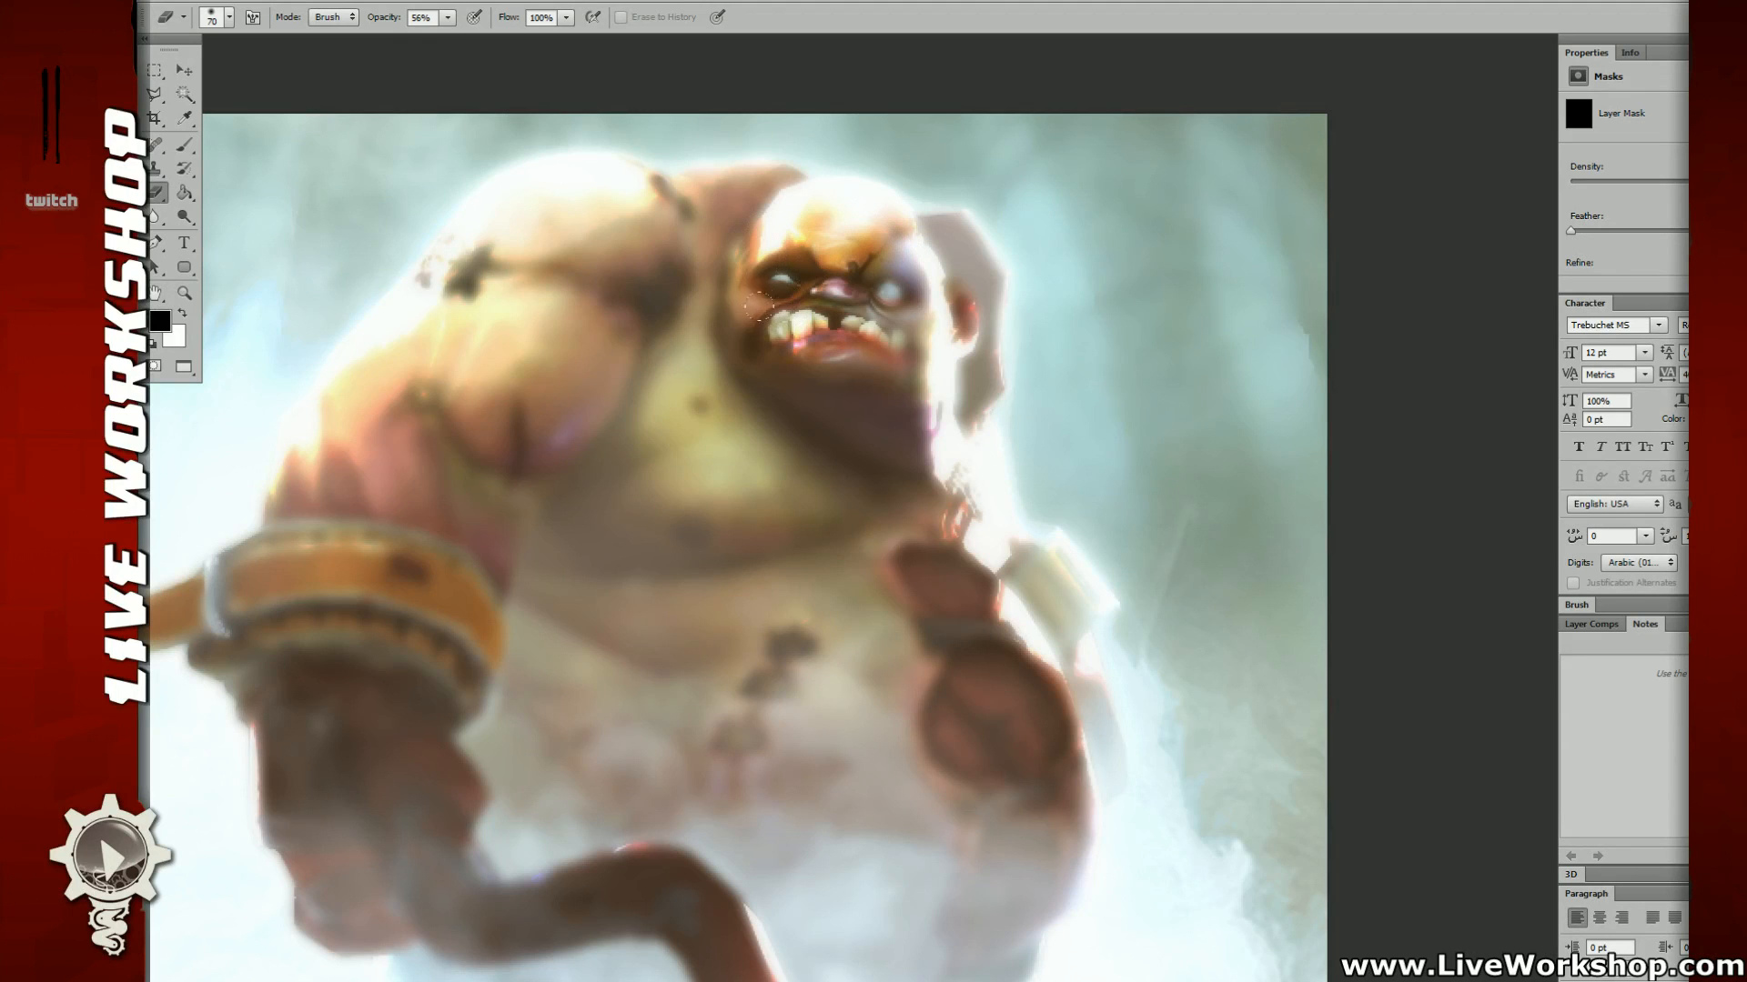
Step: Reveal sharp facial detail through the mask with the Eraser at 33% opacity, enlarging it to 100 px
{"action": "left_click", "coordinate": [446, 17]}
{"action": "left_click_drag", "start_coordinate": [448, 38], "coordinate": [428, 37]}
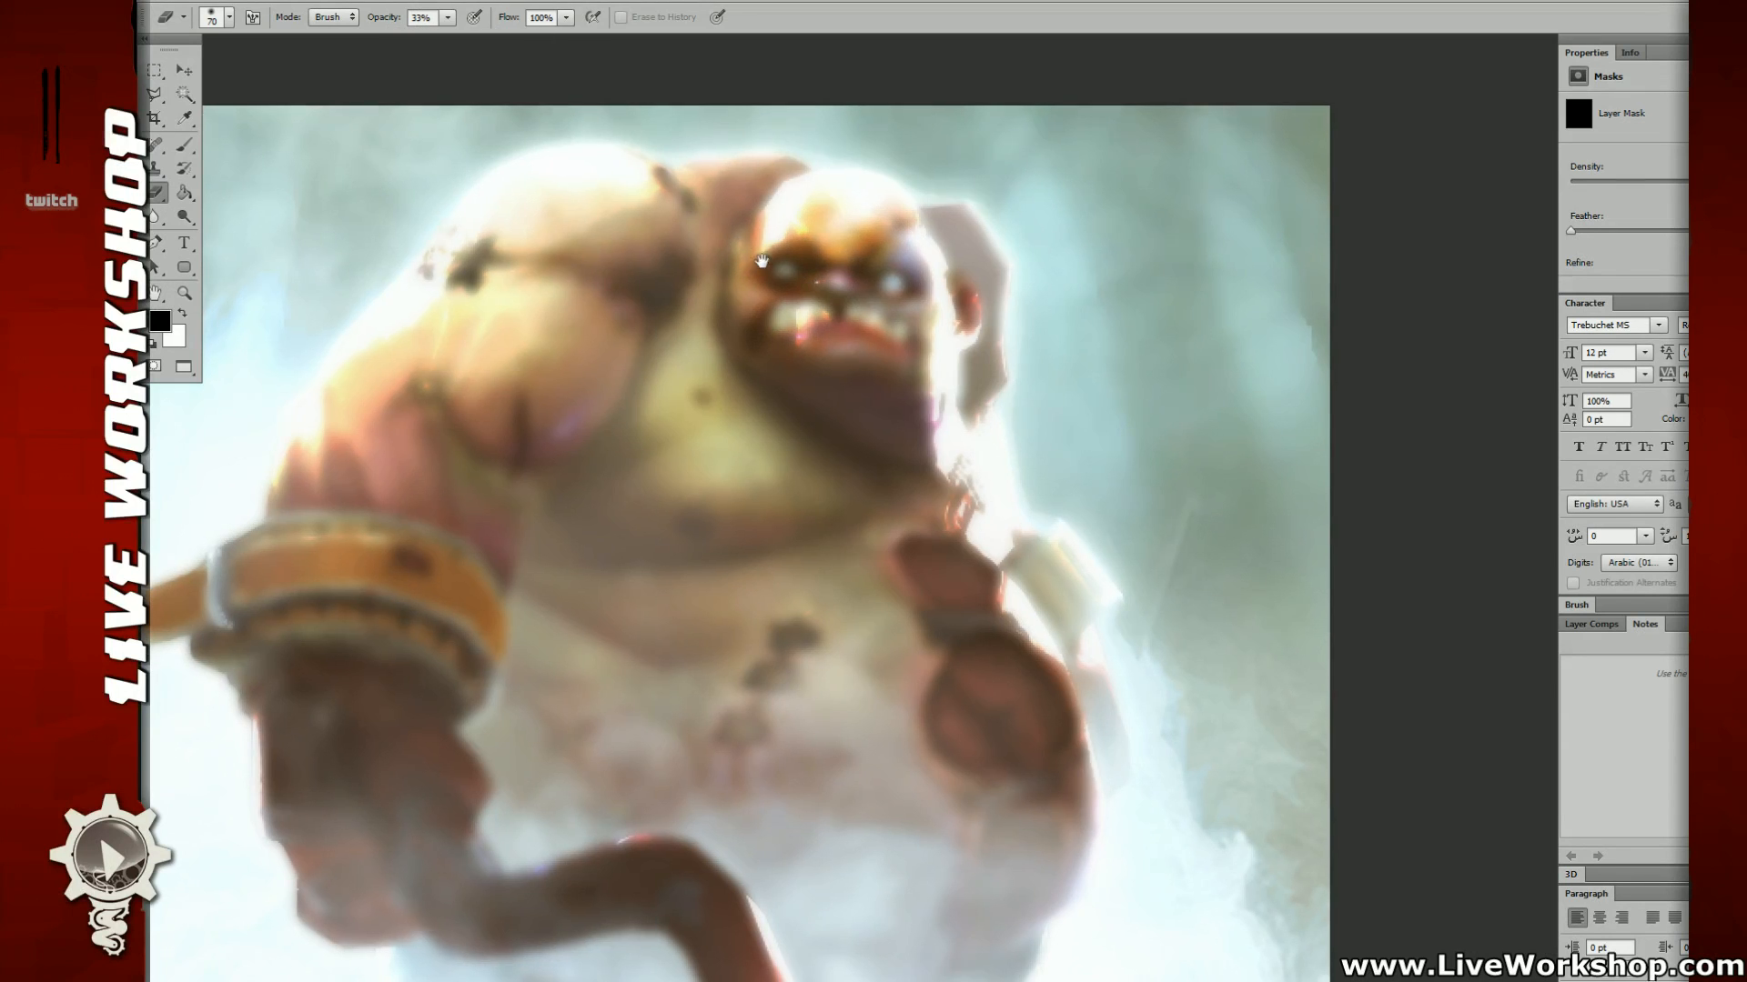
{"action": "key", "text": "ctrl+minus"}
{"action": "key", "text": "ctrl+minus"}
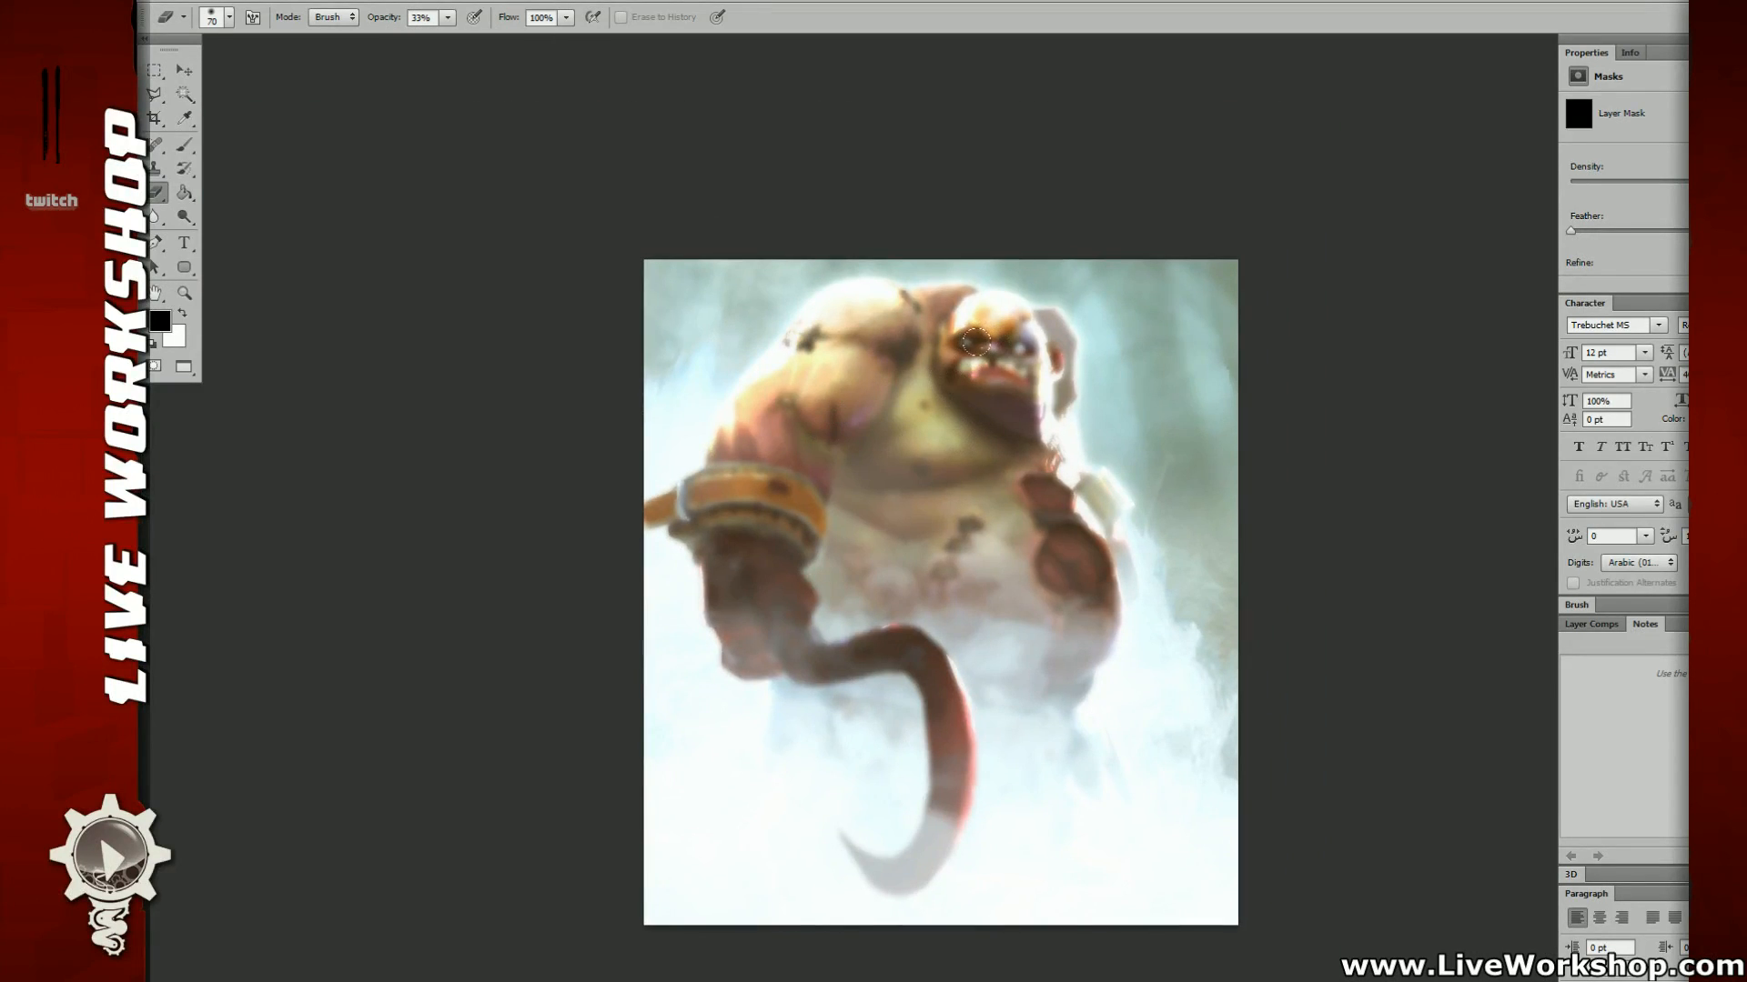
{"action": "left_click_drag", "start_coordinate": [980, 346], "coordinate": [975, 356]}
{"action": "key", "text": "bracketright"}
{"action": "key", "text": "bracketright"}
{"action": "key", "text": "bracketright"}
{"action": "scroll", "coordinate": [973, 364], "scroll_direction": "up", "scroll_amount": 2, "text": "alt"}
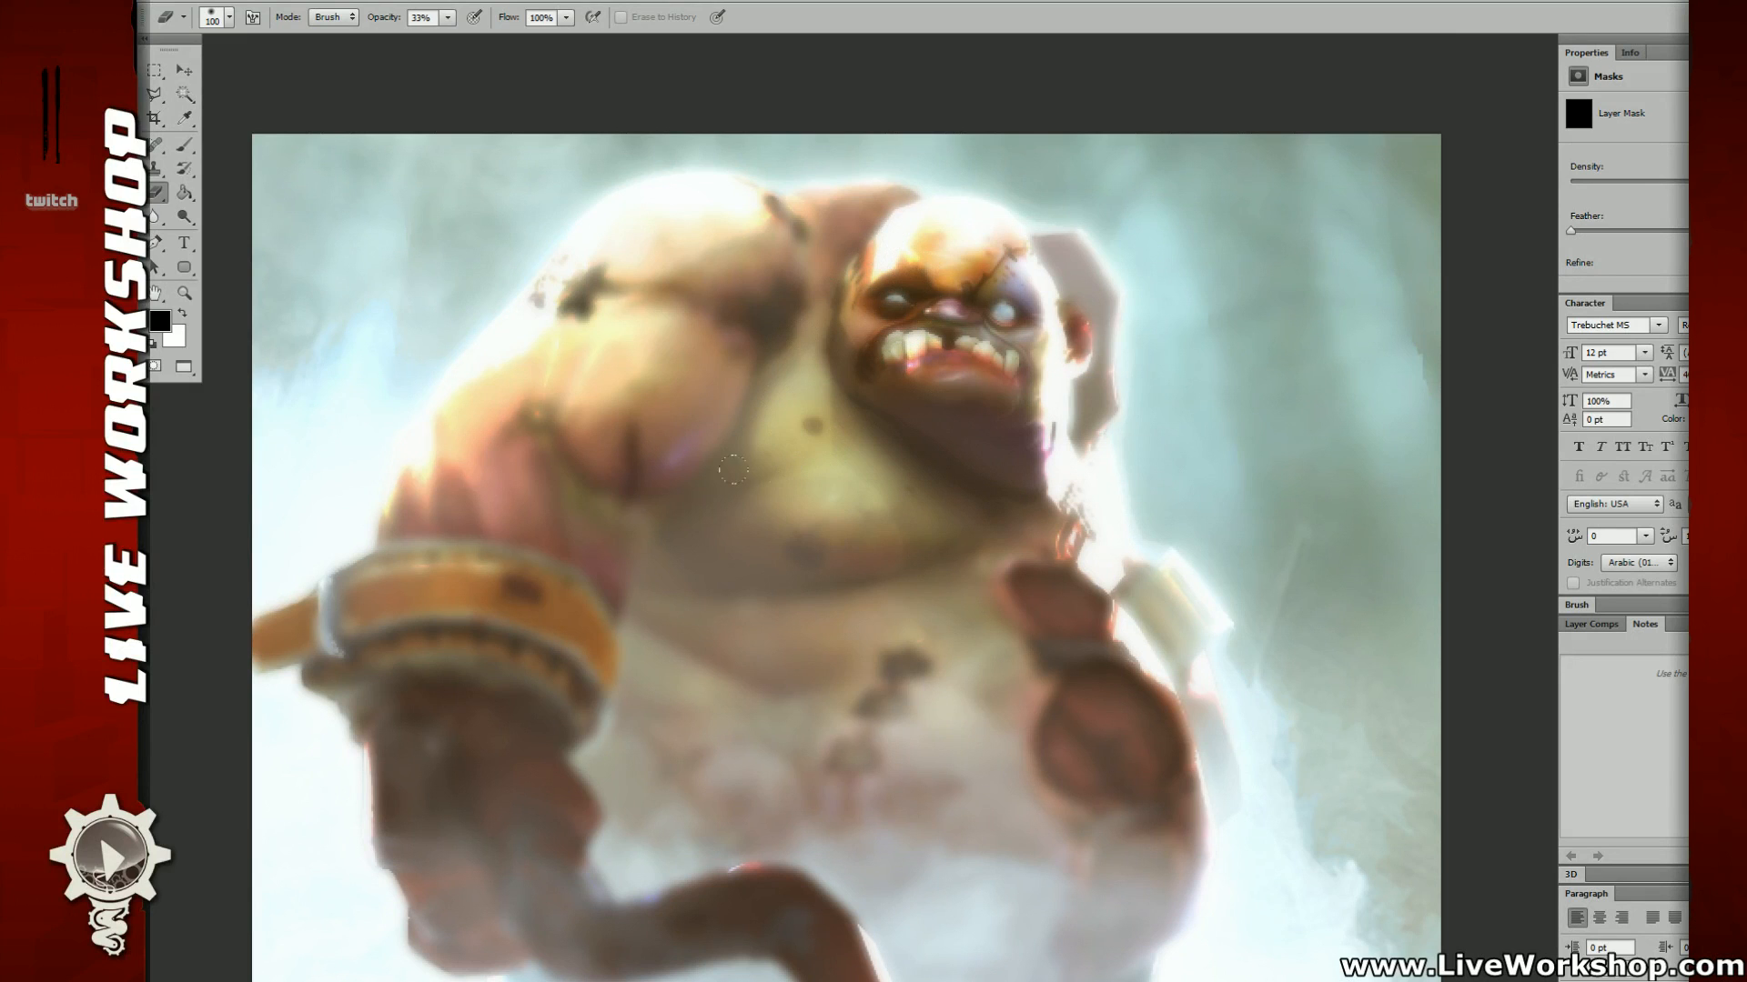
Step: Reveal sharp detail on the chest, arm and wristband through the mask with the 100 px Eraser at 33% opacity
{"action": "left_click_drag", "start_coordinate": [960, 524], "coordinate": [1112, 727]}
{"action": "left_click_drag", "start_coordinate": [926, 701], "coordinate": [965, 423]}
{"action": "left_click_drag", "start_coordinate": [773, 542], "coordinate": [827, 636]}
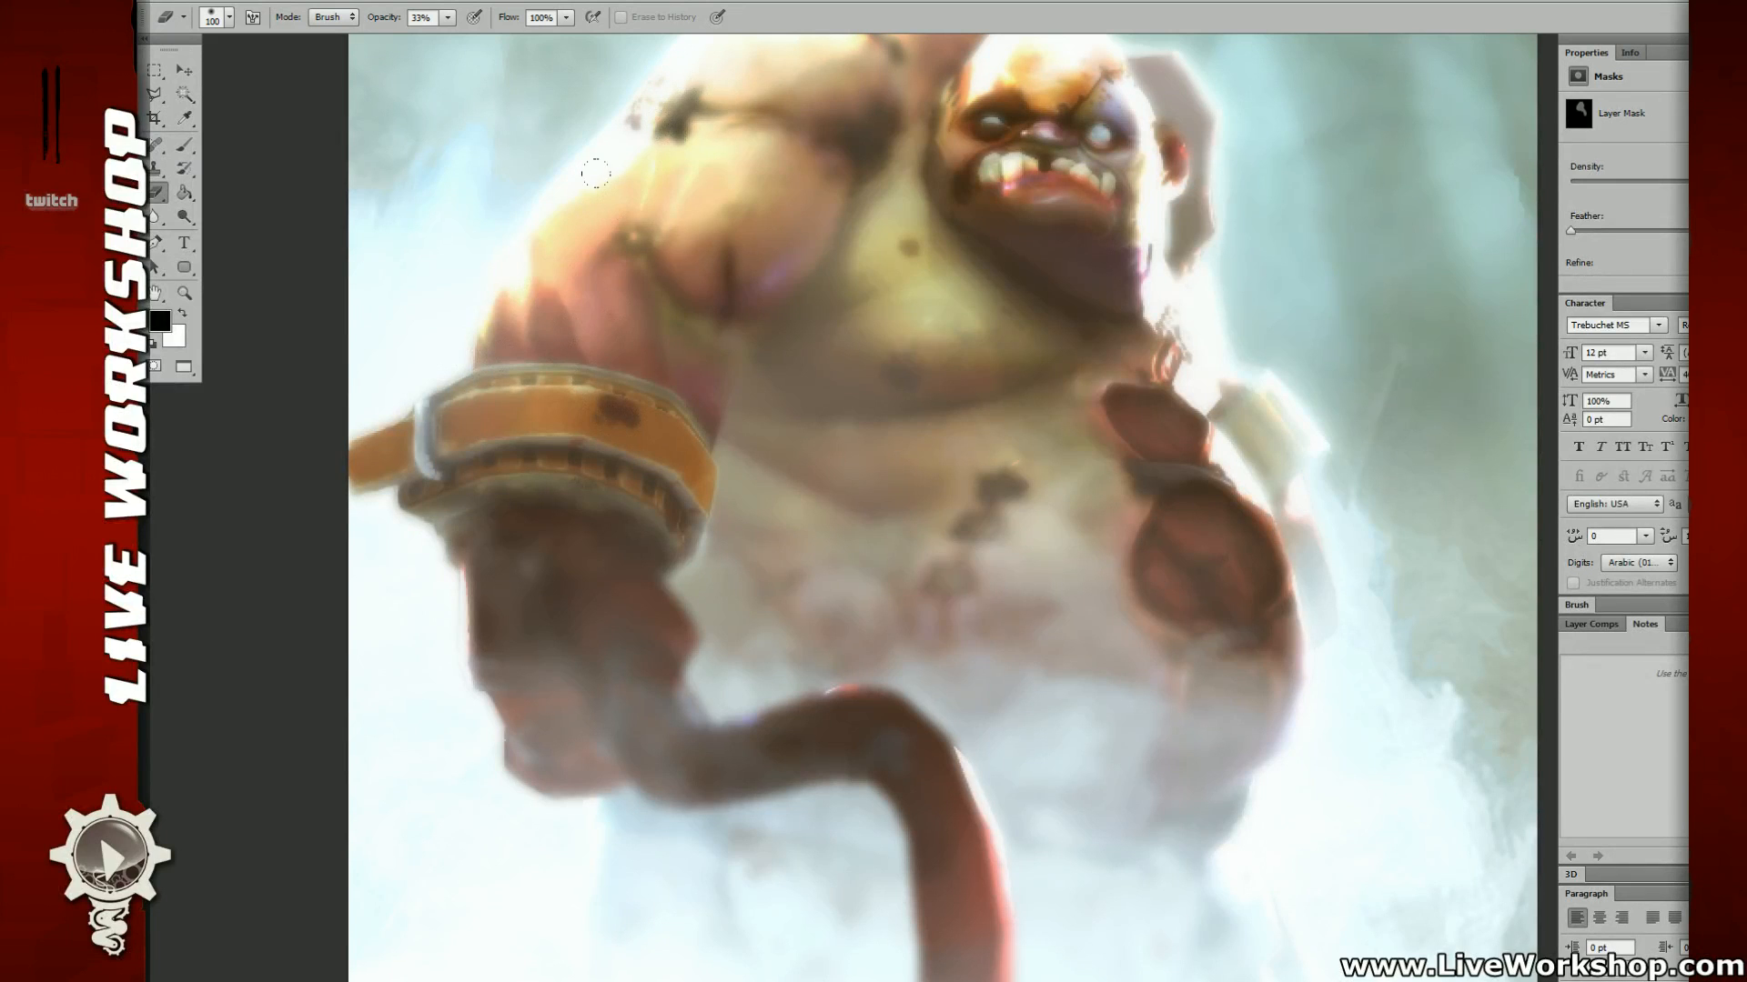
{"action": "left_click_drag", "start_coordinate": [592, 683], "coordinate": [891, 809]}
{"action": "left_click_drag", "start_coordinate": [1041, 772], "coordinate": [993, 507]}
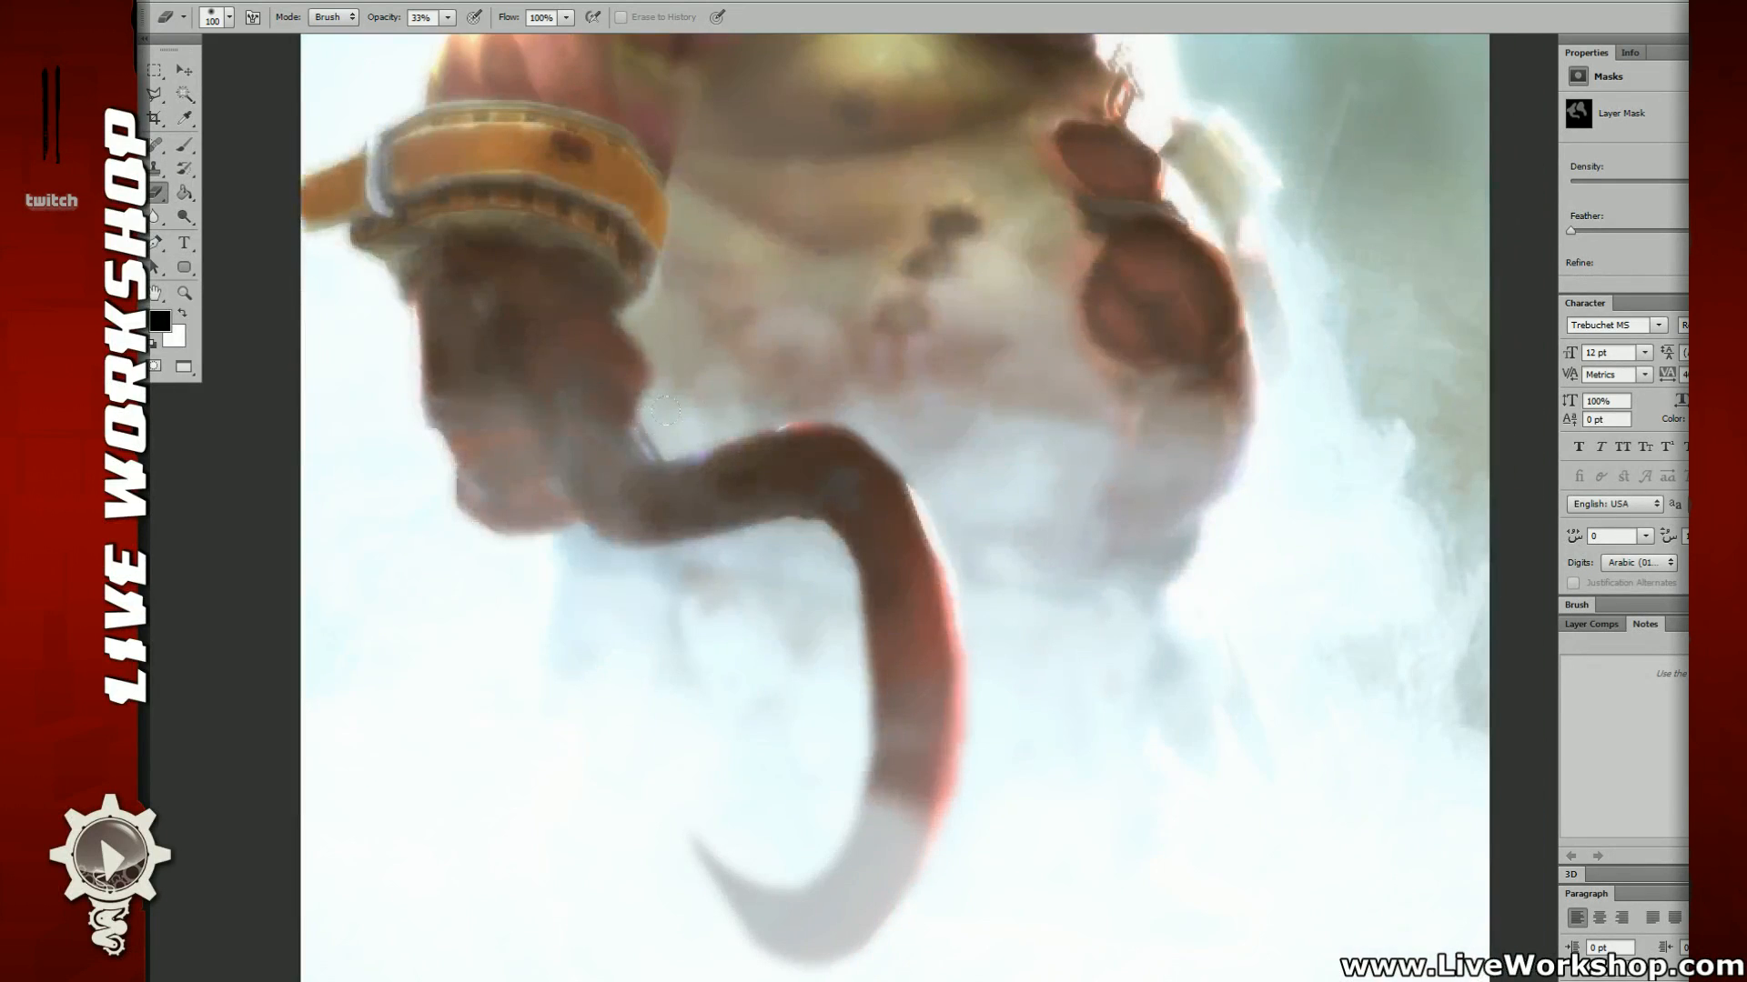
Step: Inspect the masked softening on the character's torso, arms and hook, both close up and in the full picture
{"action": "left_click_drag", "start_coordinate": [1024, 355], "coordinate": [1025, 842]}
{"action": "left_click_drag", "start_coordinate": [983, 616], "coordinate": [917, 533]}
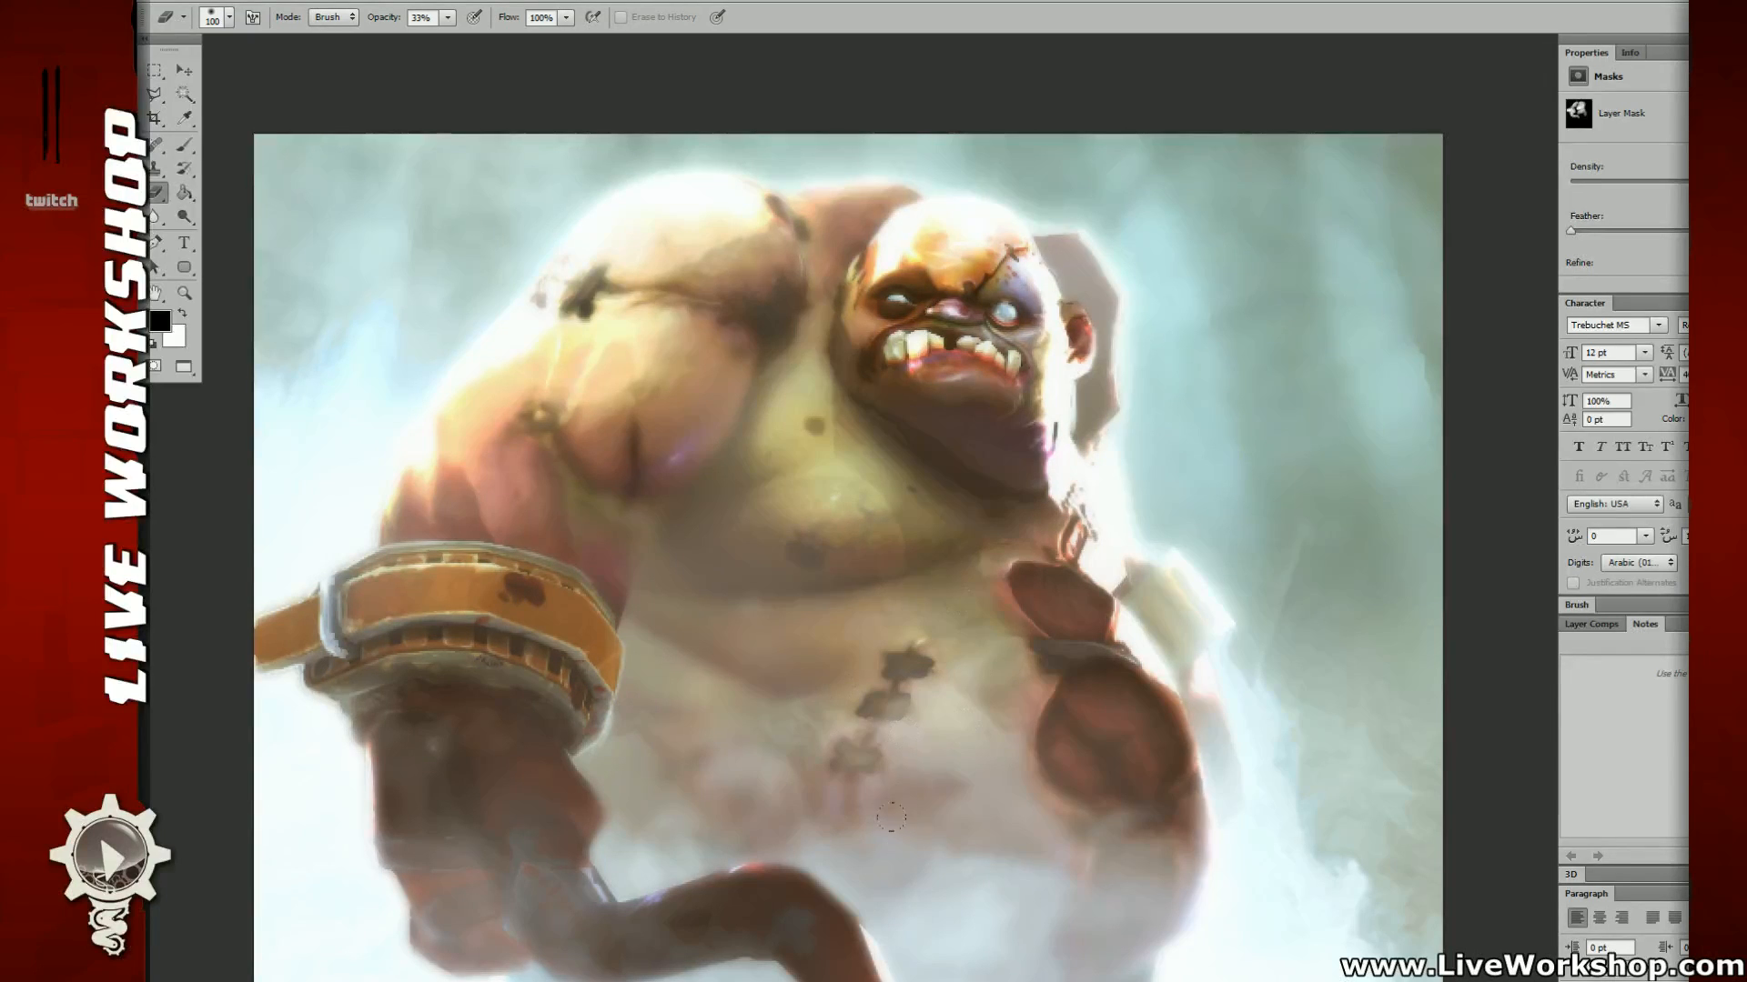
{"action": "key", "text": "ctrl+minus"}
{"action": "key", "text": "ctrl+minus"}
{"action": "left_click_drag", "start_coordinate": [1070, 624], "coordinate": [1023, 570]}
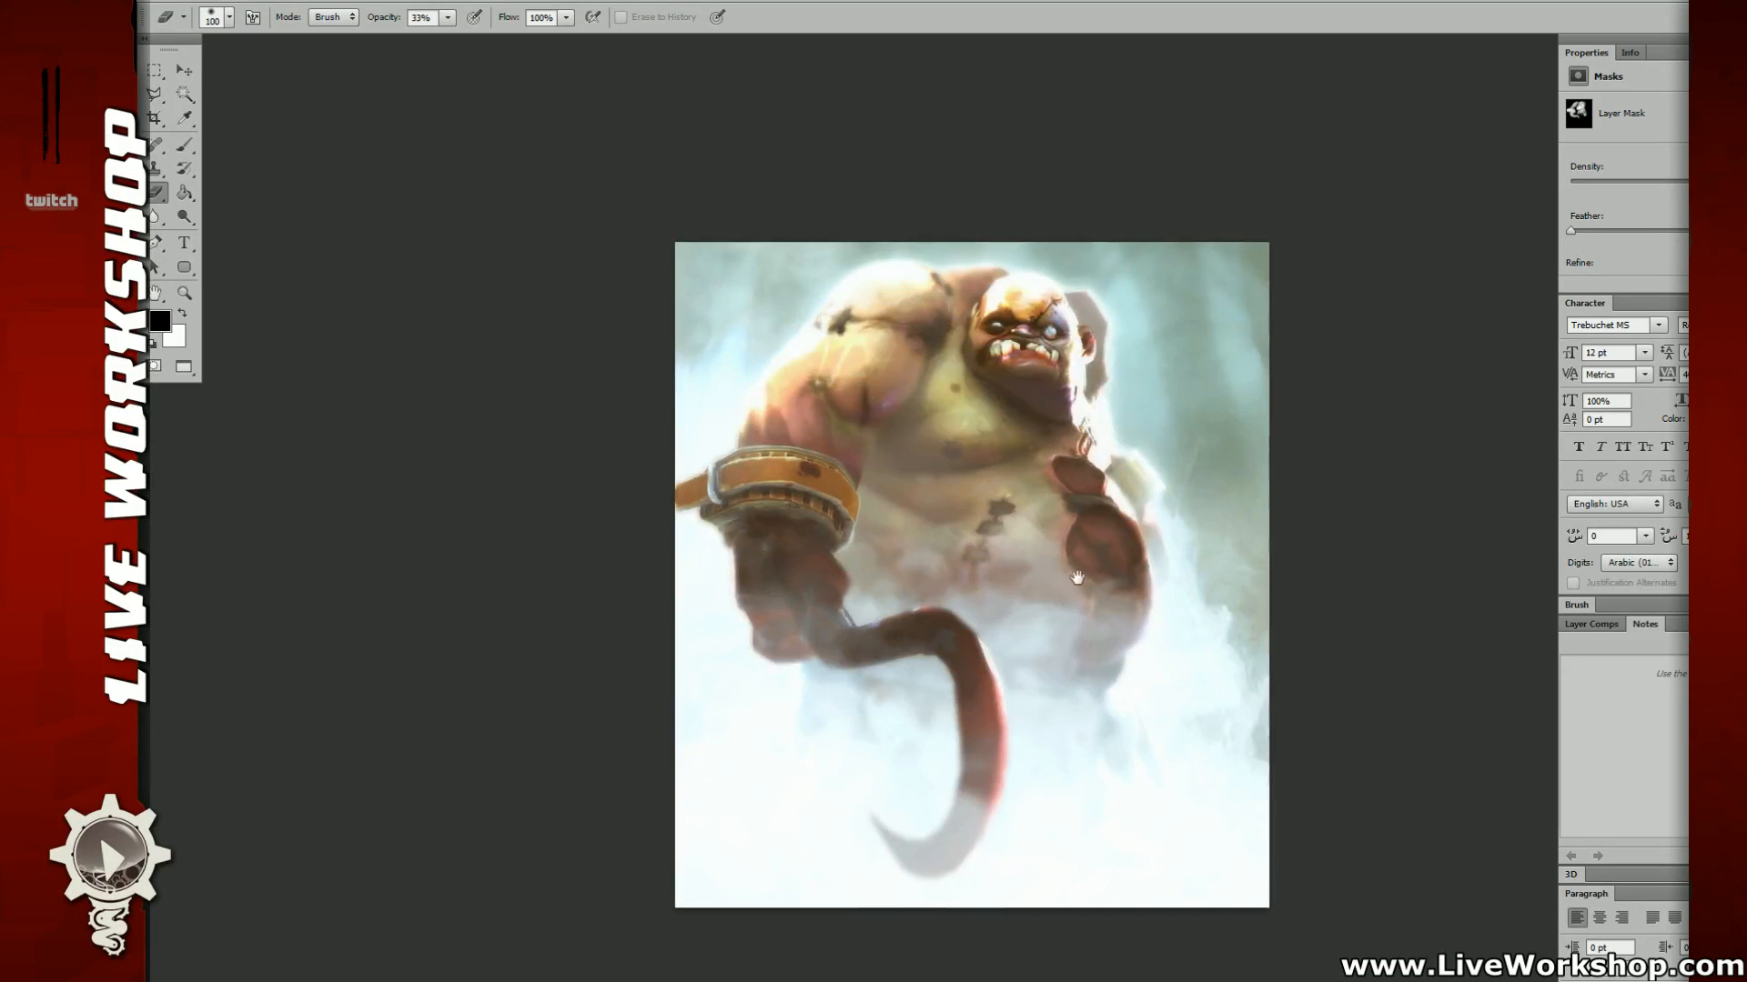
{"action": "key", "text": "ctrl+plus"}
{"action": "key", "text": "ctrl+plus"}
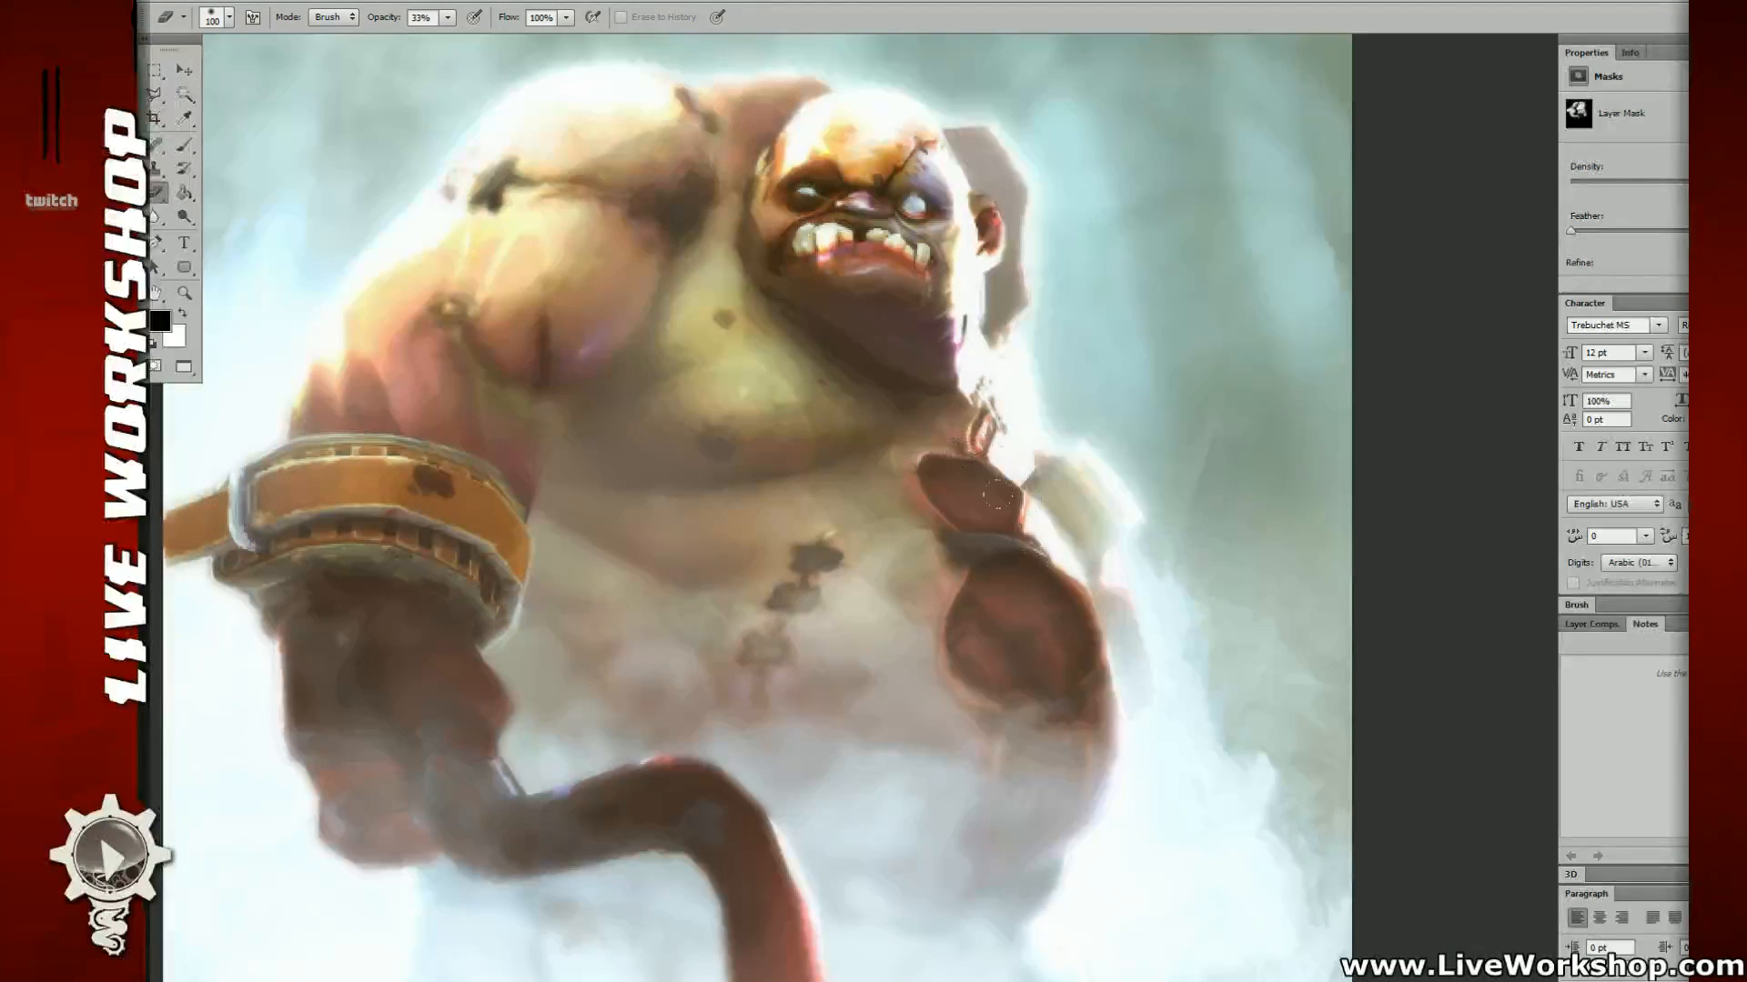
{"action": "key", "text": "ctrl+minus"}
{"action": "key", "text": "ctrl+minus"}
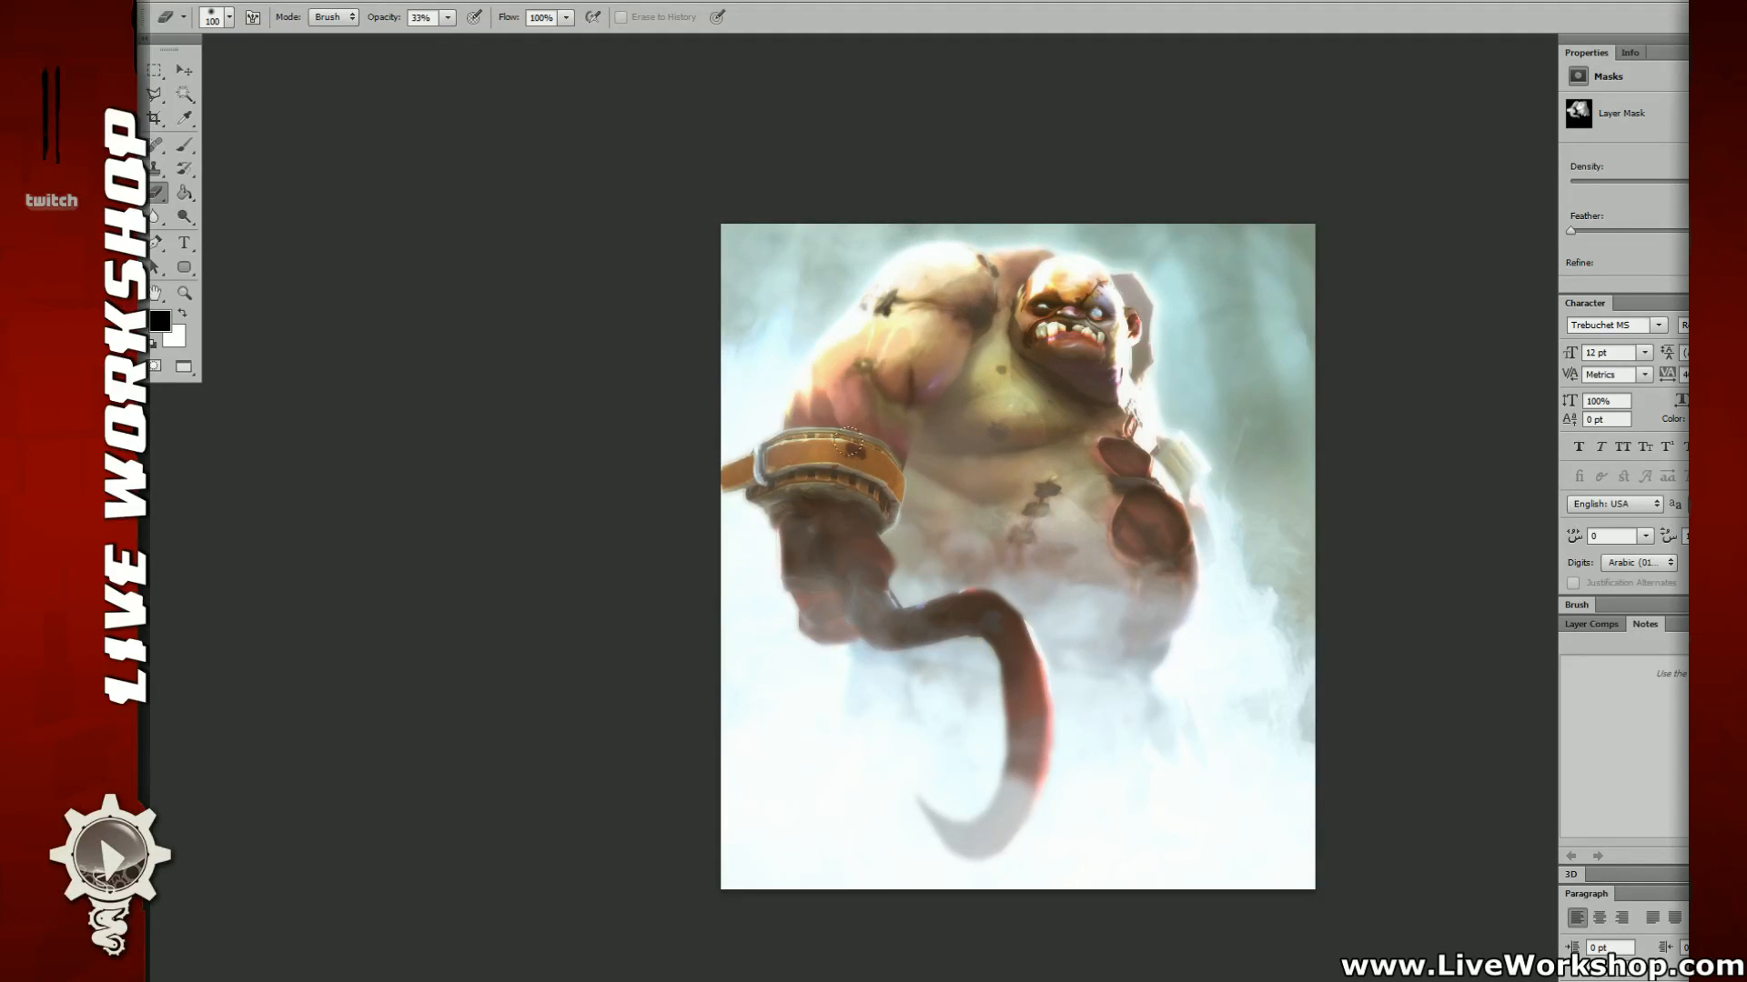
{"action": "left_click_drag", "start_coordinate": [1078, 442], "coordinate": [988, 442]}
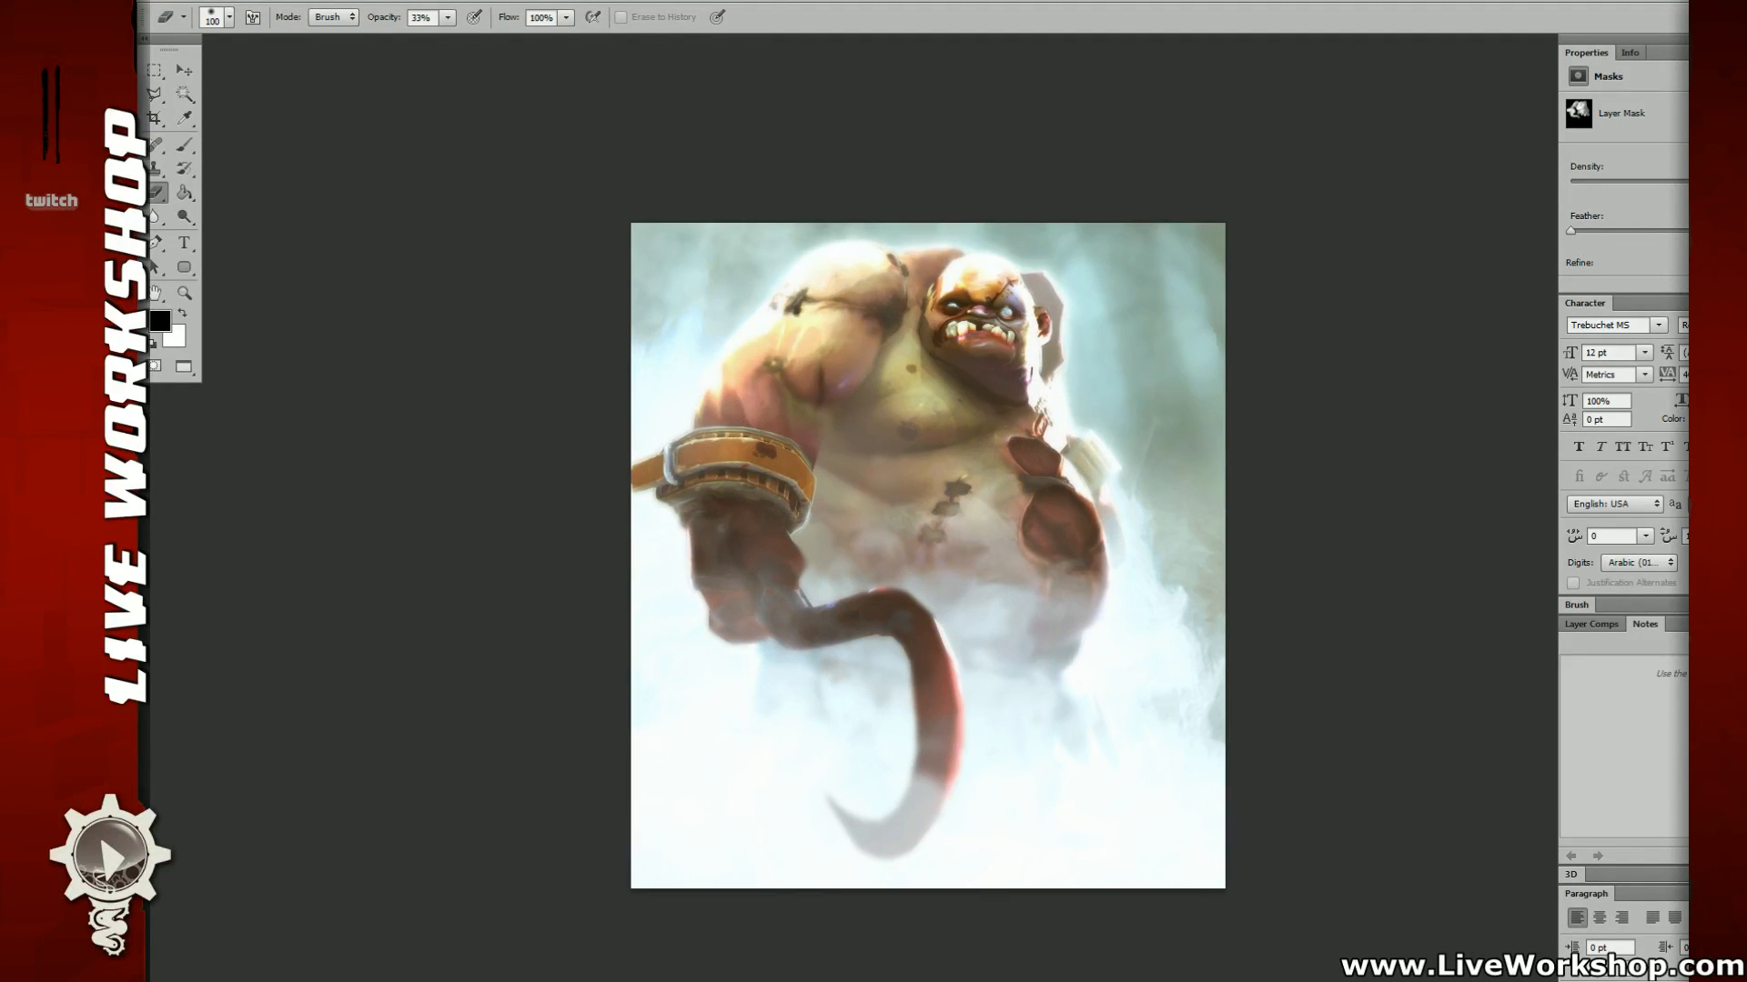
Step: Compare the full painting with and without the last layer mask edit
{"action": "key", "text": "ctrl+z"}
{"action": "key", "text": "ctrl+z"}
{"action": "key", "text": "ctrl+z"}
{"action": "left_click_drag", "start_coordinate": [1150, 393], "coordinate": [1128, 385]}
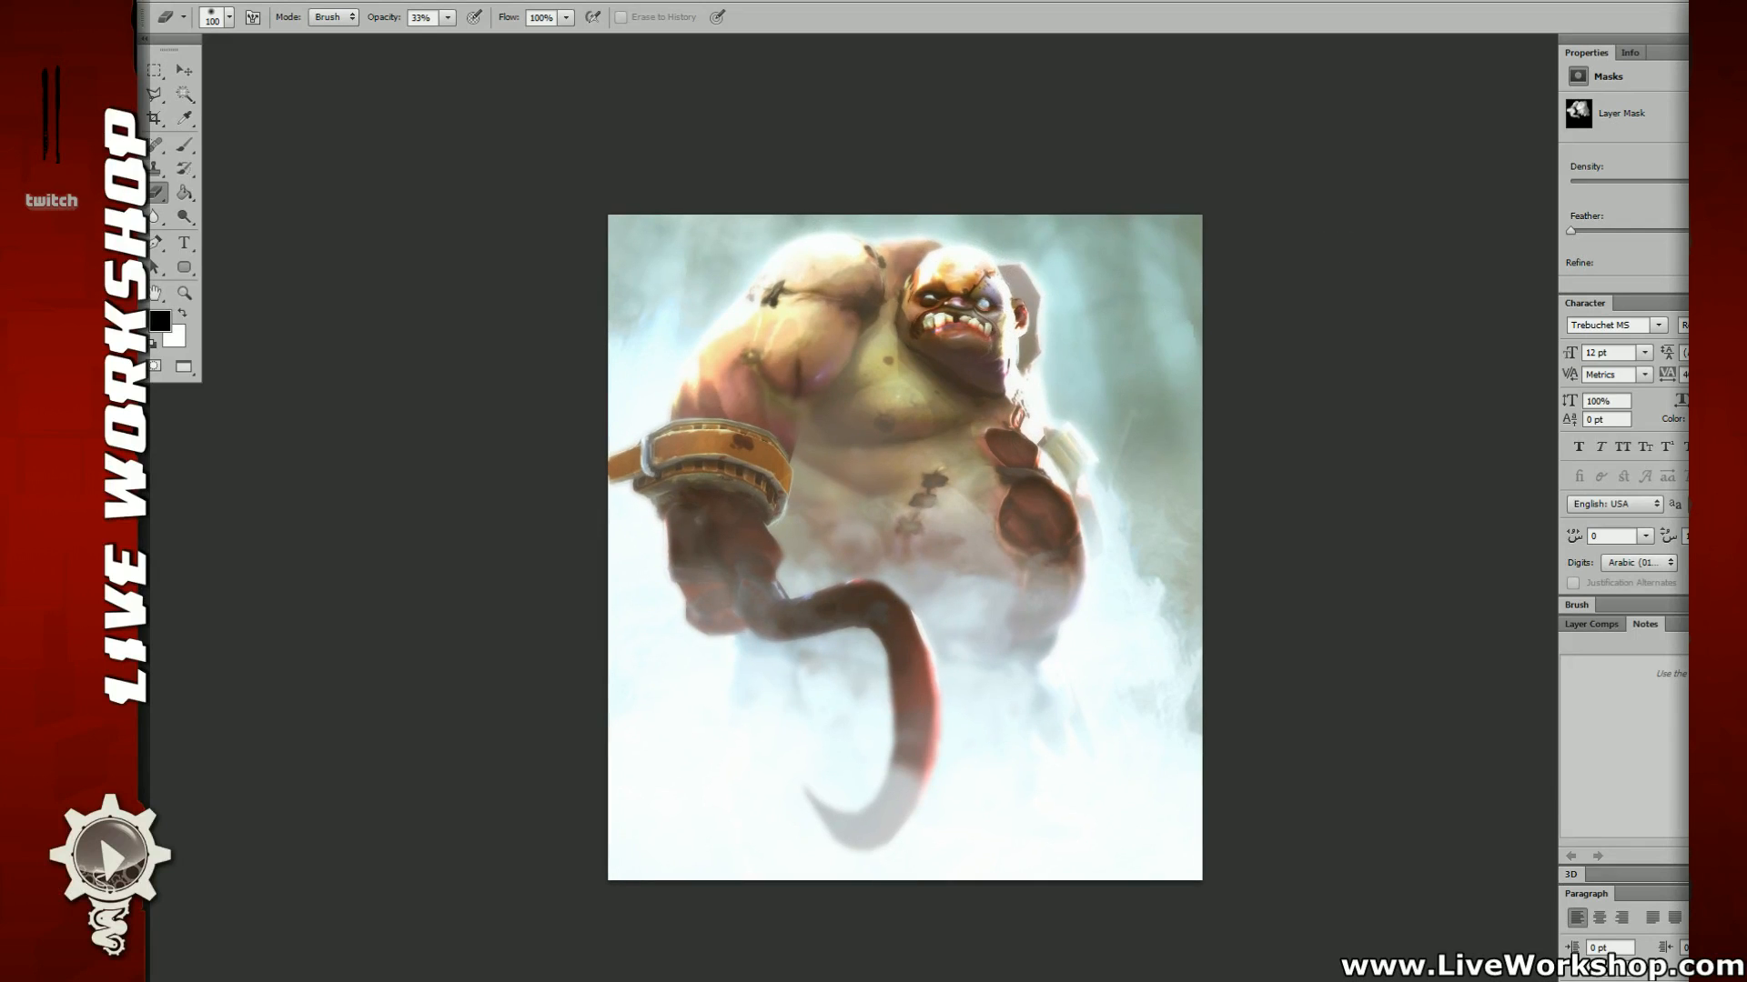
{"action": "key", "text": "ctrl+z"}
{"action": "key", "text": "ctrl+z"}
{"action": "key", "text": "ctrl+z"}
{"action": "key", "text": "ctrl+z"}
Step: Reduce the eraser size to 60 for finer layer mask work around the character's head
{"action": "key", "text": "ctrl+plus"}
{"action": "key", "text": "ctrl+plus"}
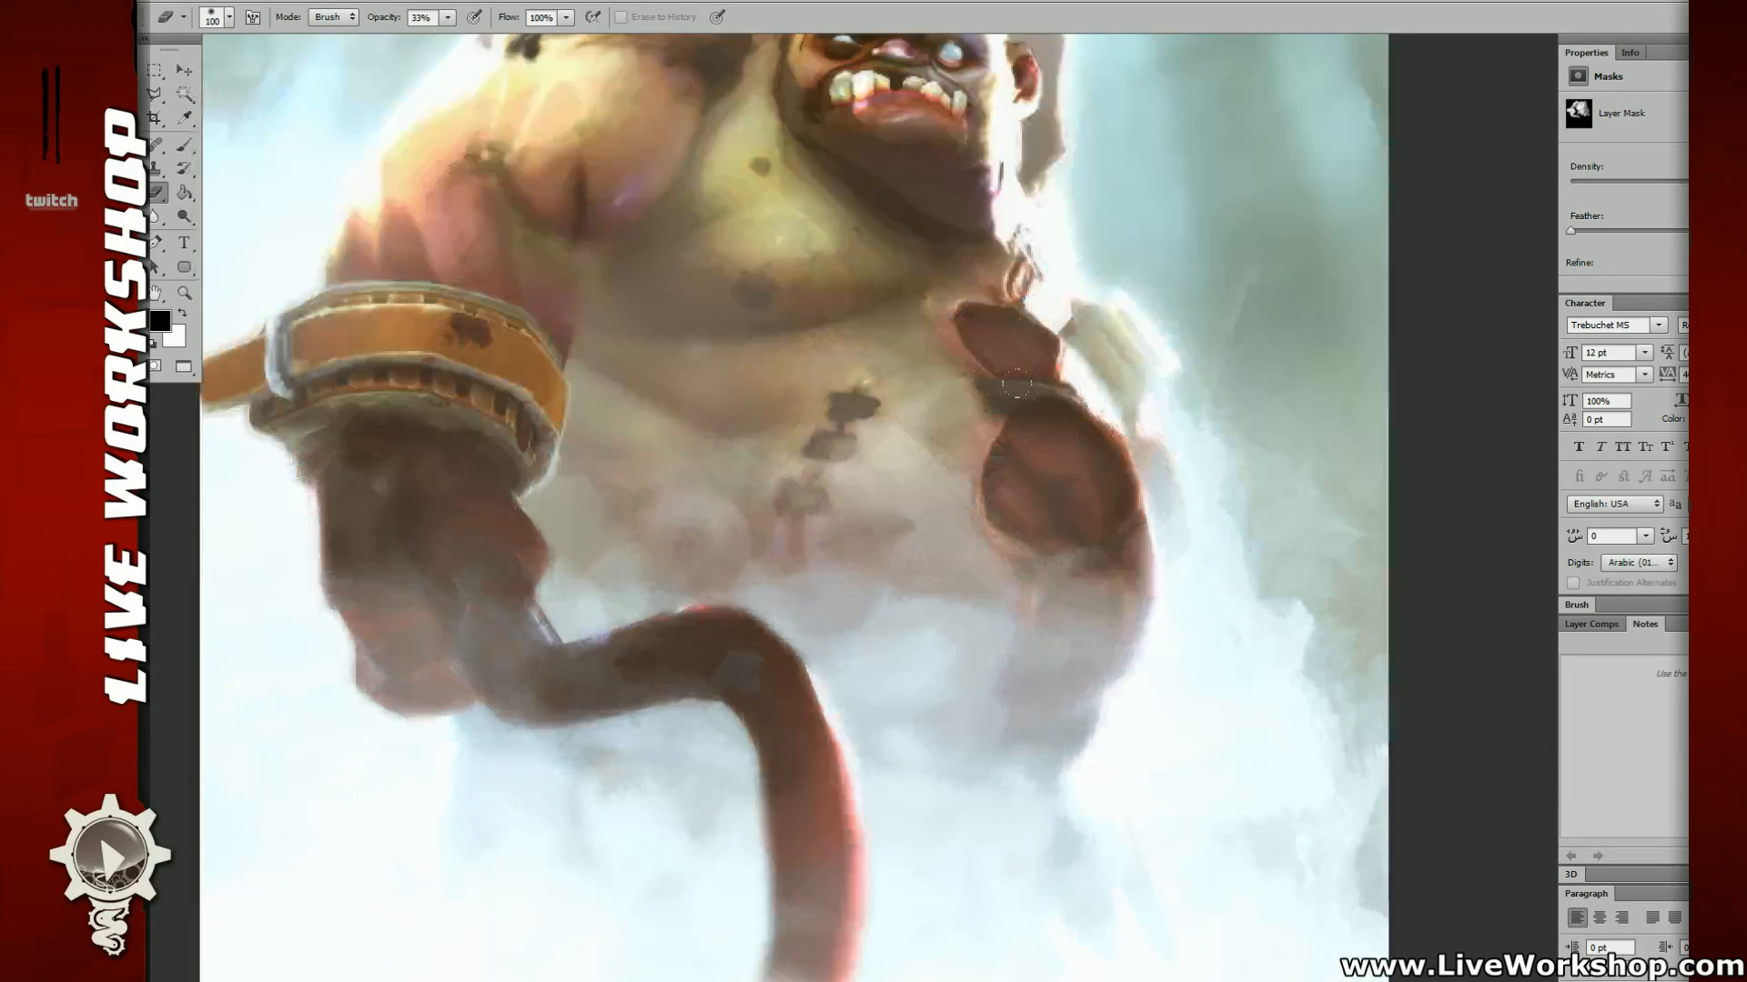
{"action": "left_click_drag", "start_coordinate": [1159, 413], "coordinate": [941, 450]}
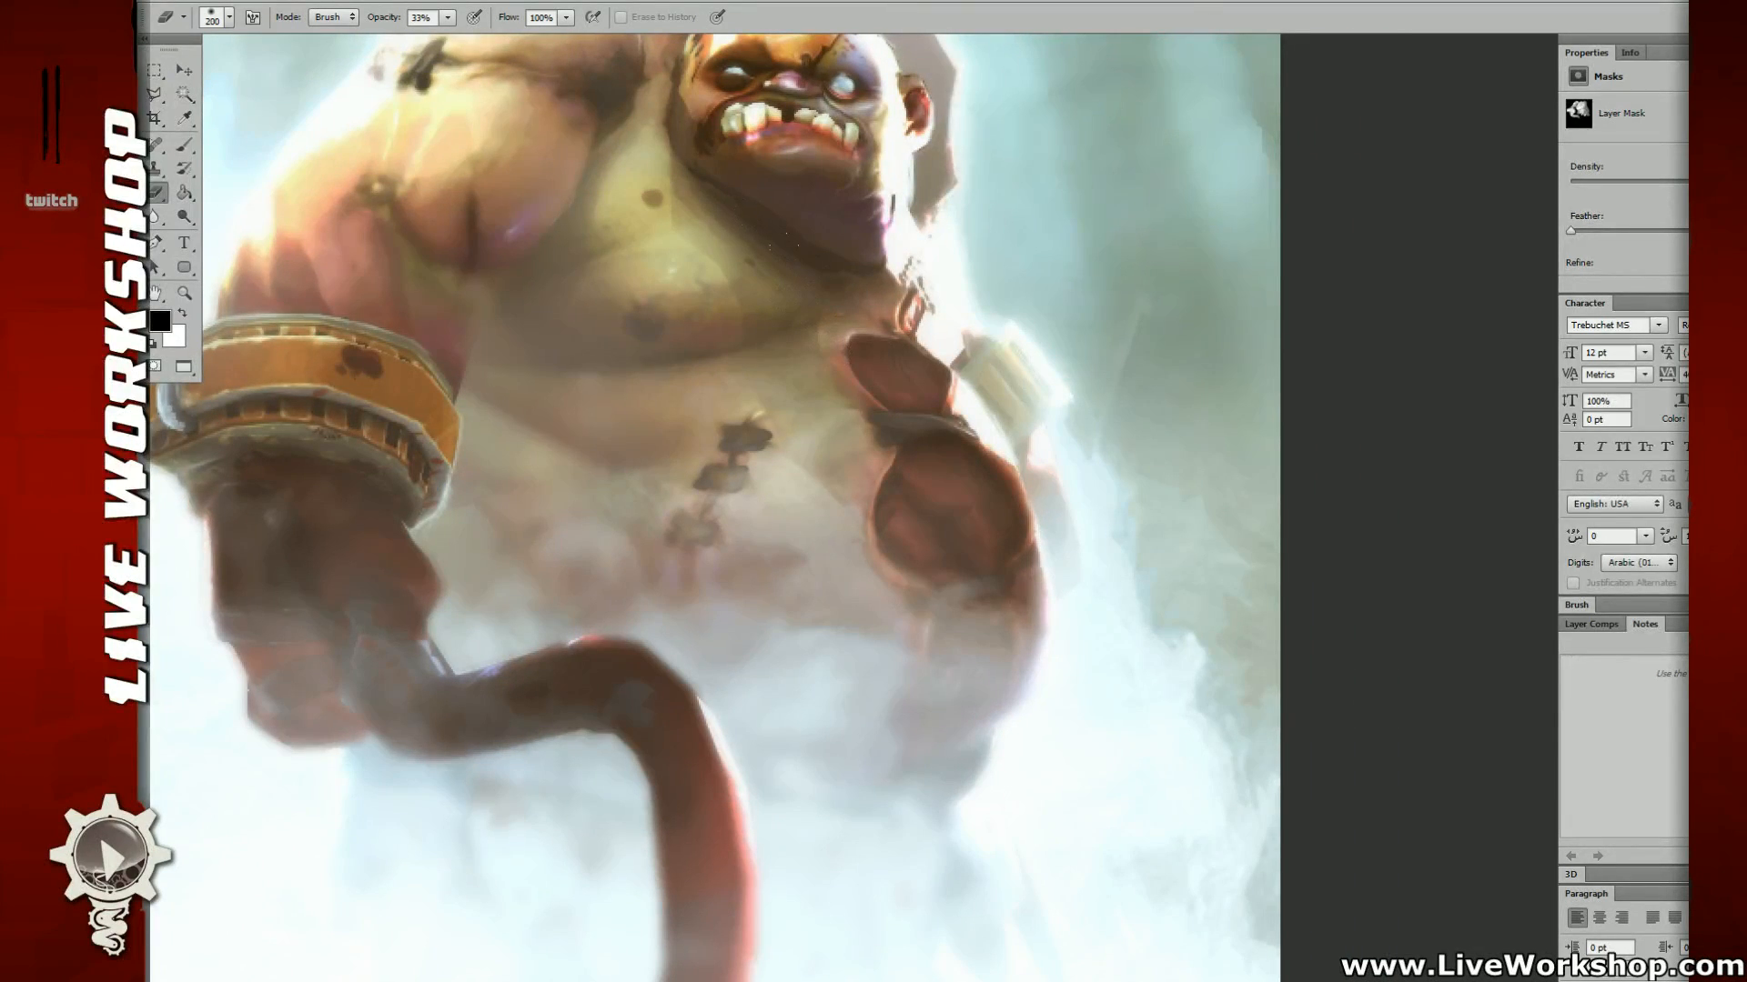
{"action": "key", "text": "bracketleft"}
{"action": "key", "text": "bracketleft"}
{"action": "key", "text": "bracketleft"}
{"action": "left_click_drag", "start_coordinate": [774, 132], "coordinate": [843, 291]}
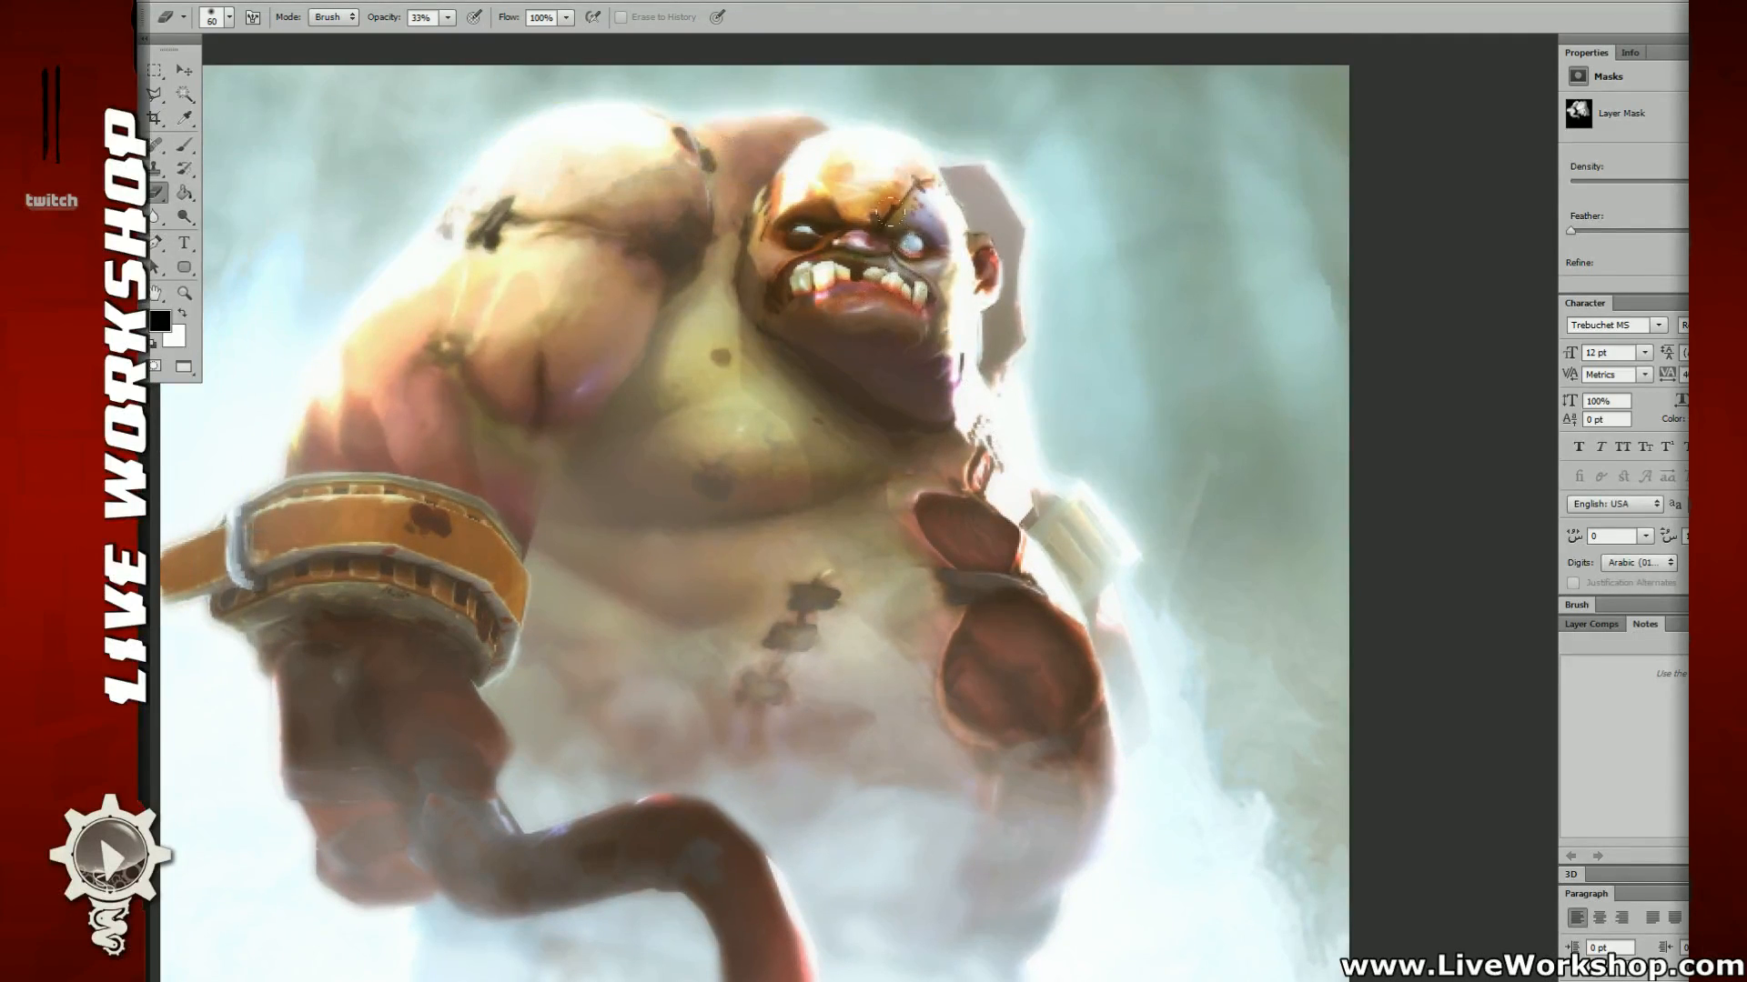
{"action": "scroll", "coordinate": [934, 254], "scroll_direction": "up", "scroll_amount": 3}
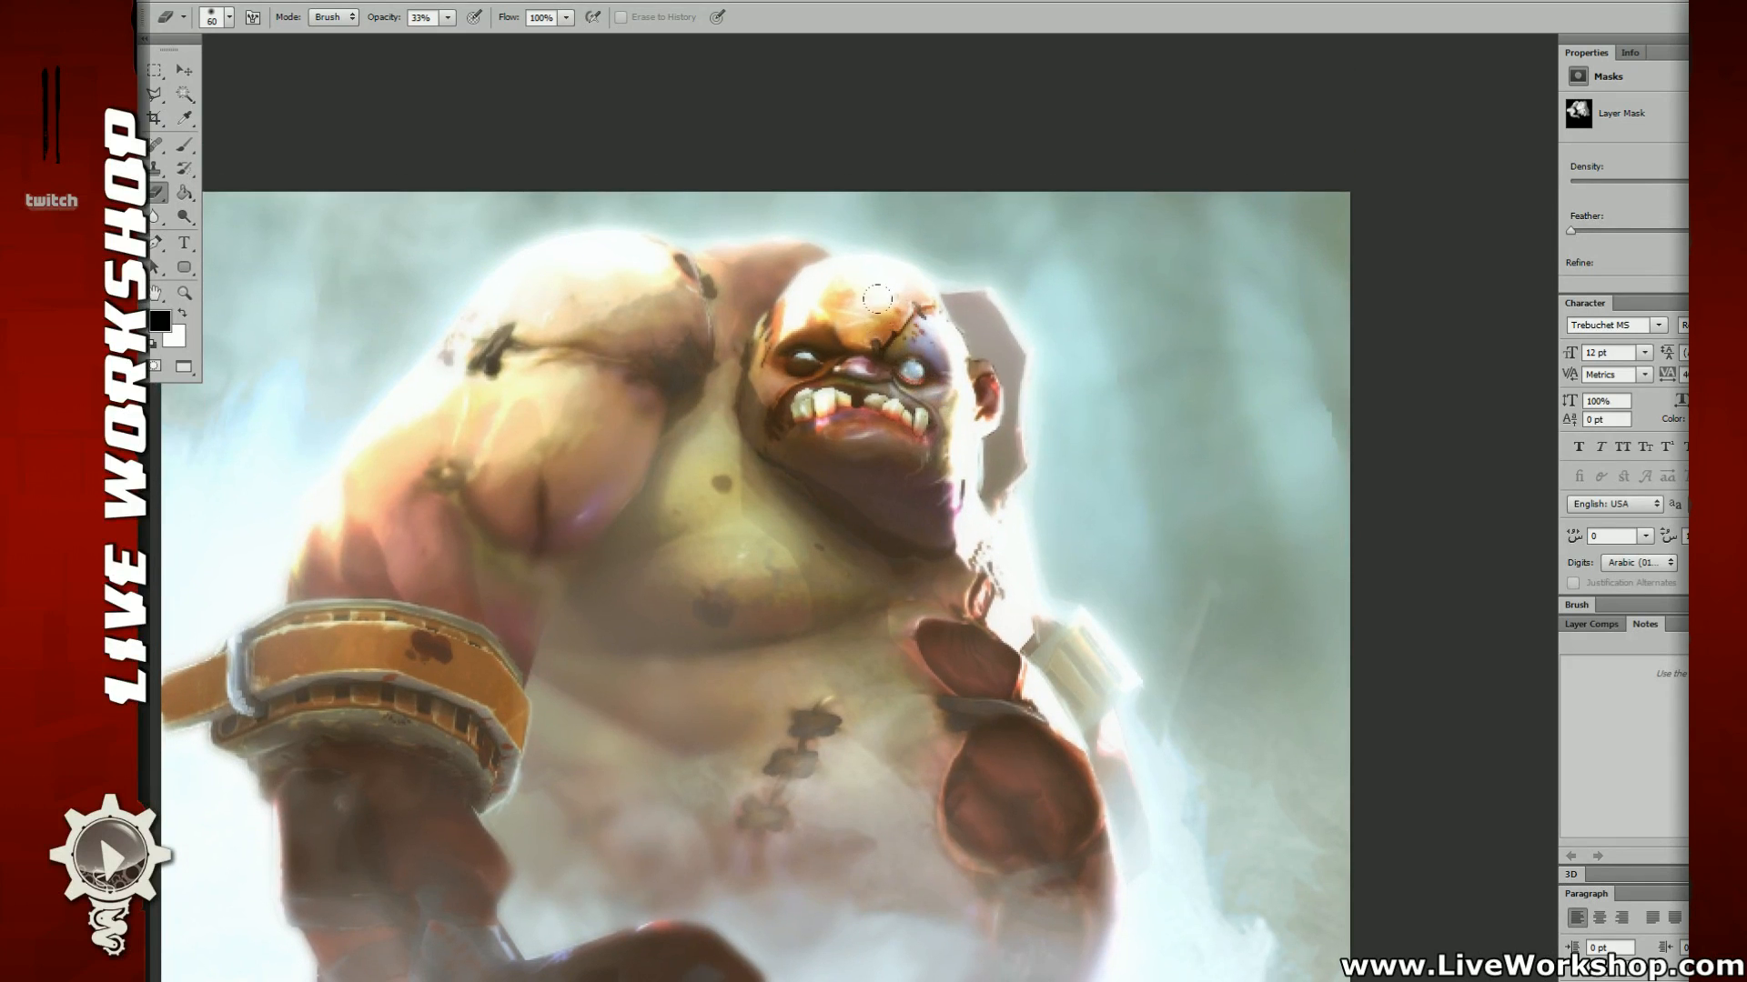
Step: Check the whole figure by switching between the states before and after the latest change
{"action": "key", "text": "ctrl+minus"}
{"action": "key", "text": "ctrl+minus"}
{"action": "left_click_drag", "start_coordinate": [956, 599], "coordinate": [1105, 462]}
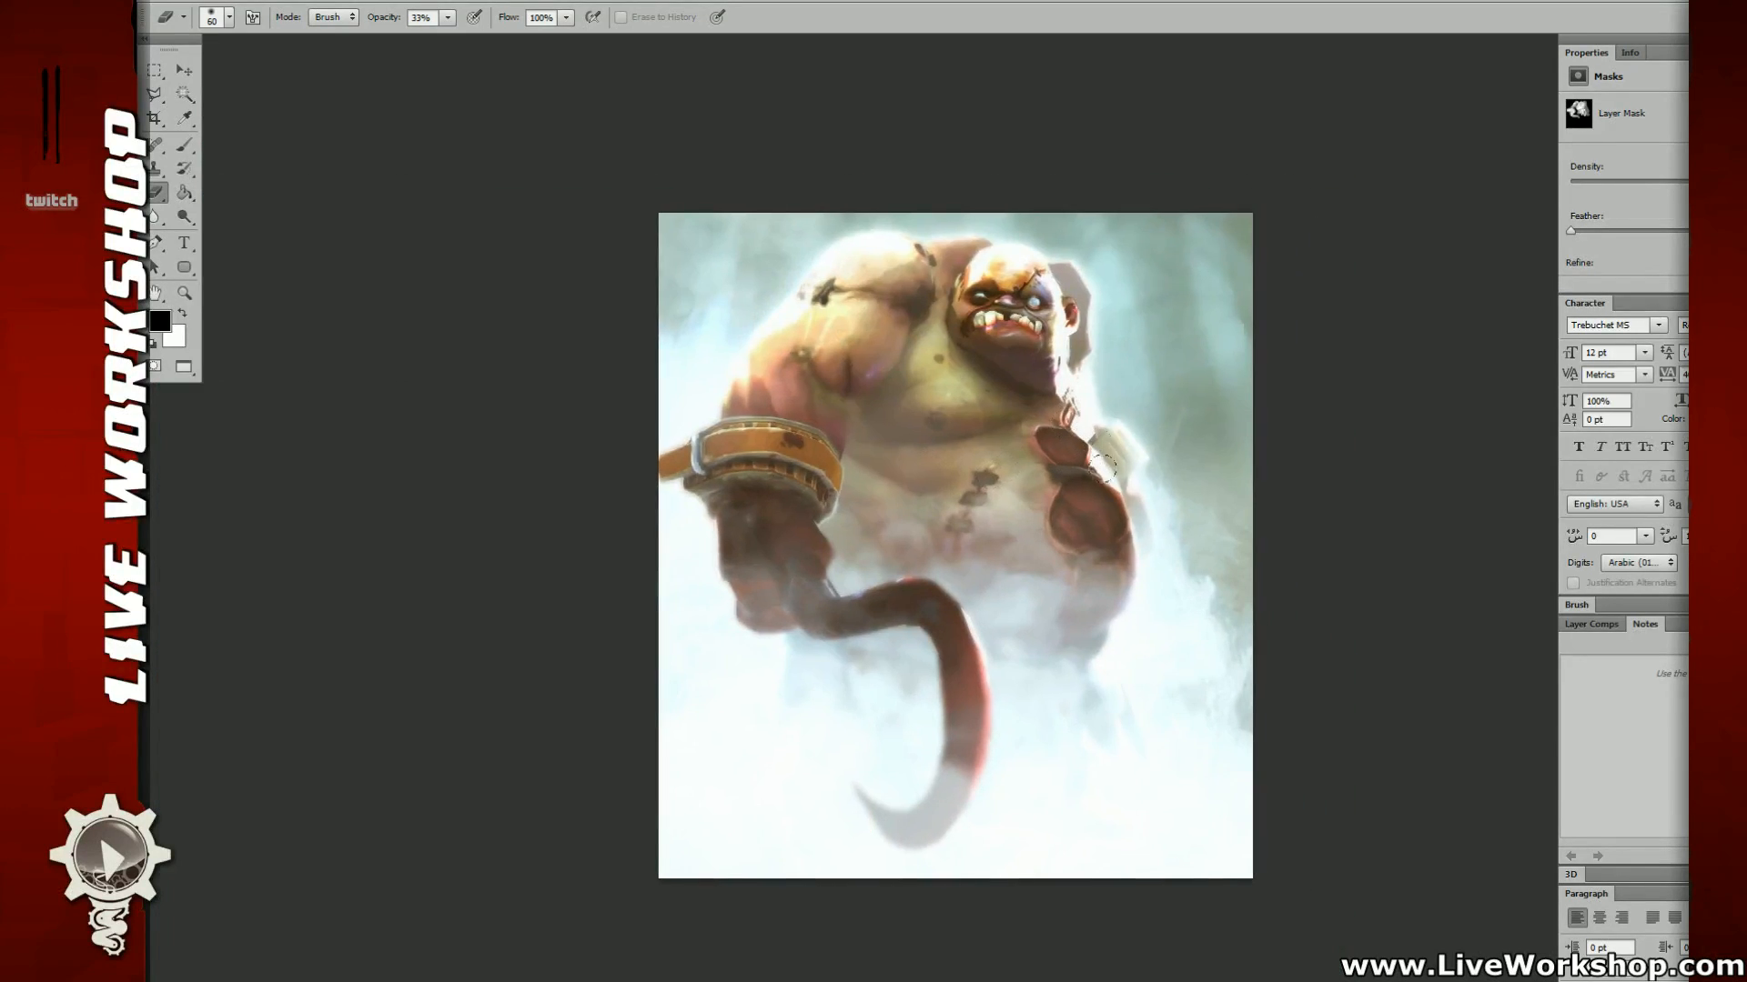
{"action": "key", "text": "ctrl+z"}
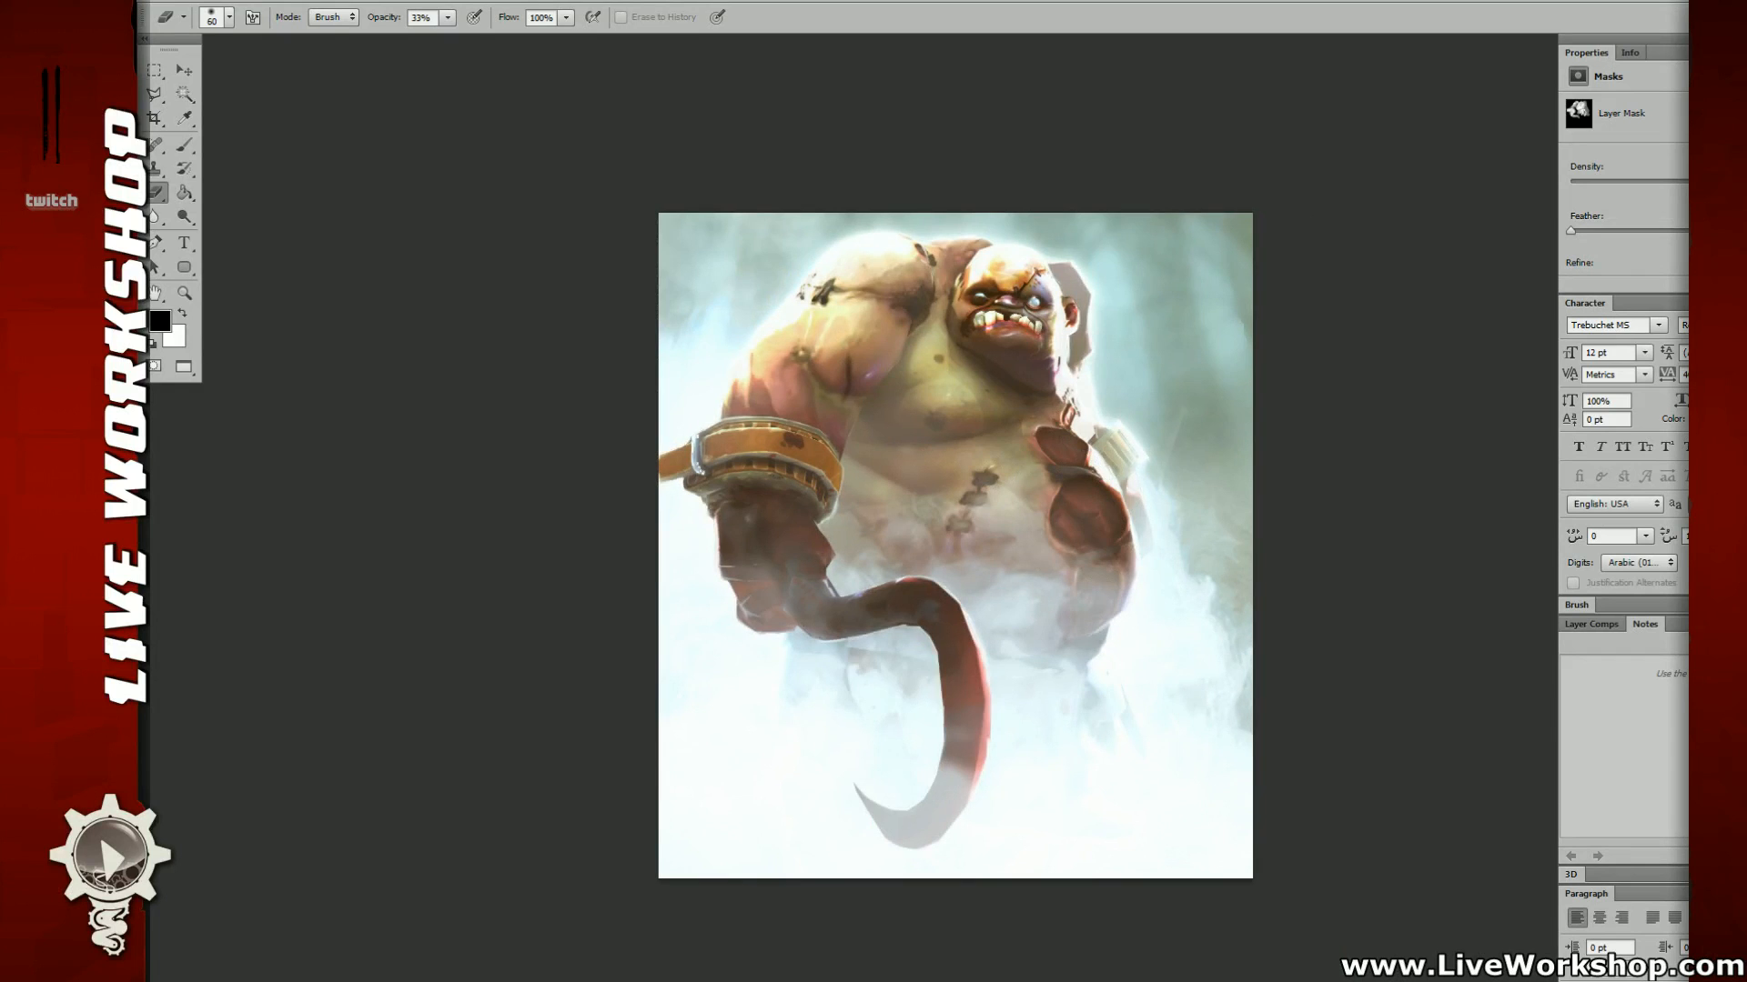
{"action": "key", "text": "ctrl+z"}
{"action": "left_click_drag", "start_coordinate": [973, 276], "coordinate": [974, 452]}
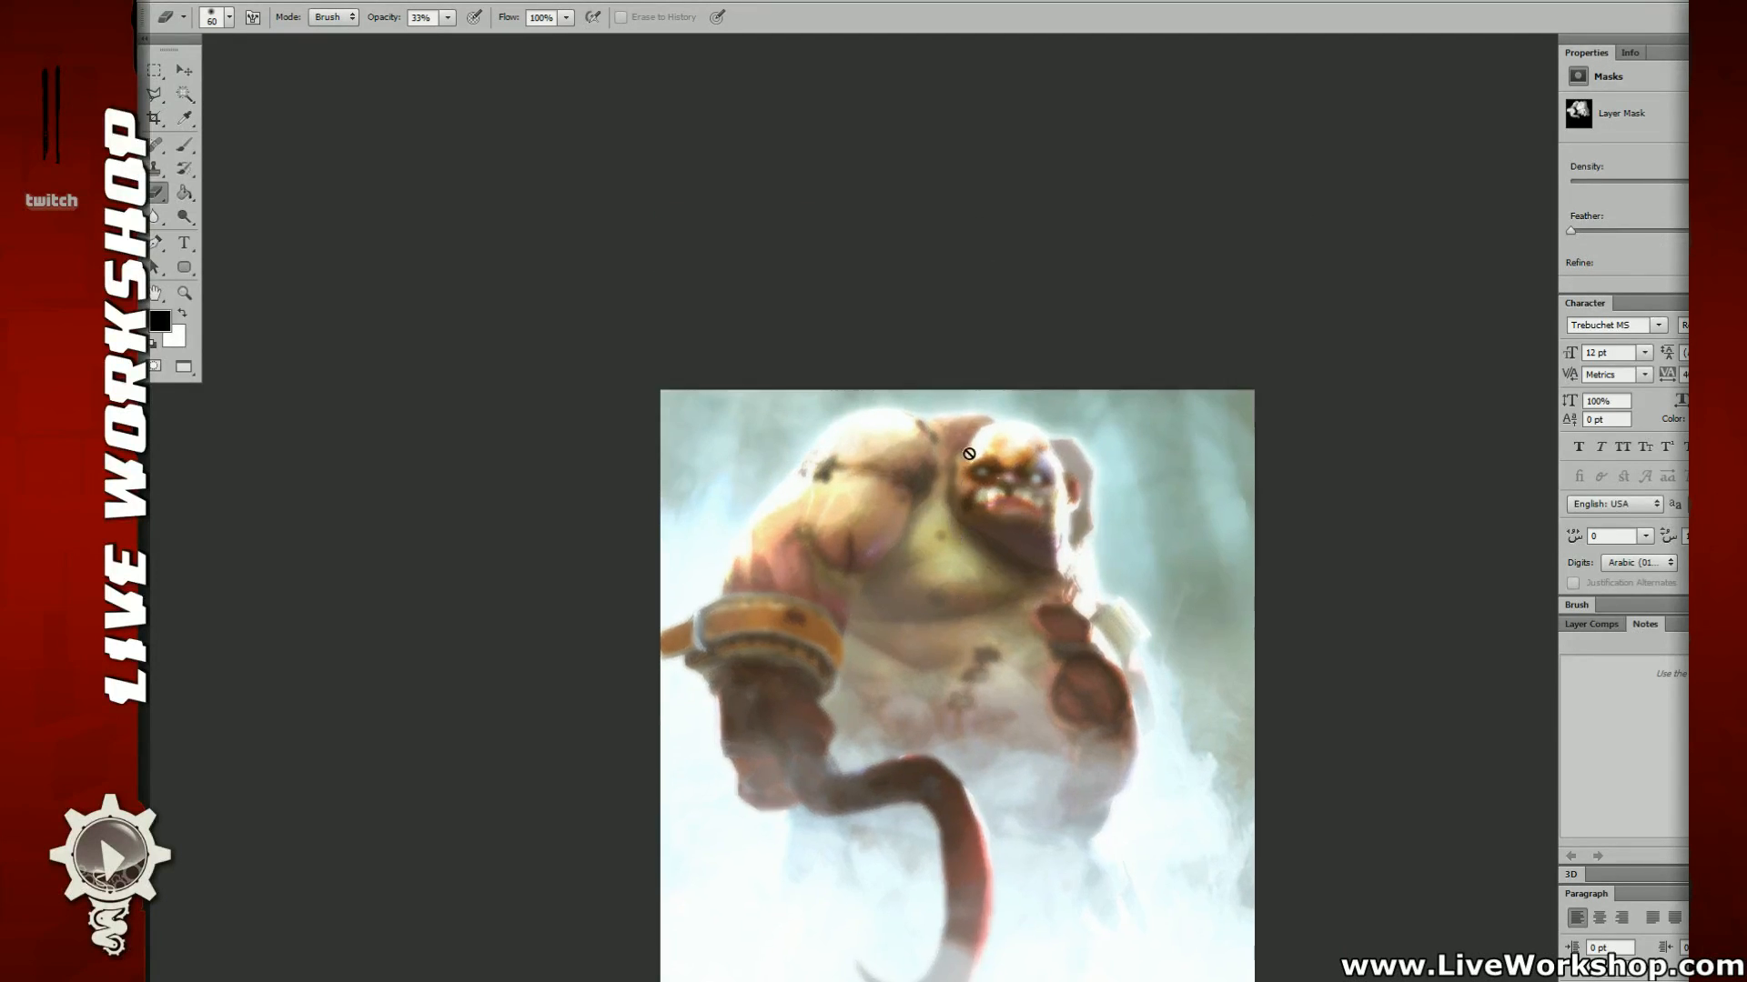
Step: Refine the layer mask over the neck and shoulder area with the eraser at size 60 and 33% opacity
{"action": "key", "text": "ctrl+plus"}
{"action": "key", "text": "ctrl+plus"}
{"action": "left_click_drag", "start_coordinate": [971, 338], "coordinate": [980, 352]}
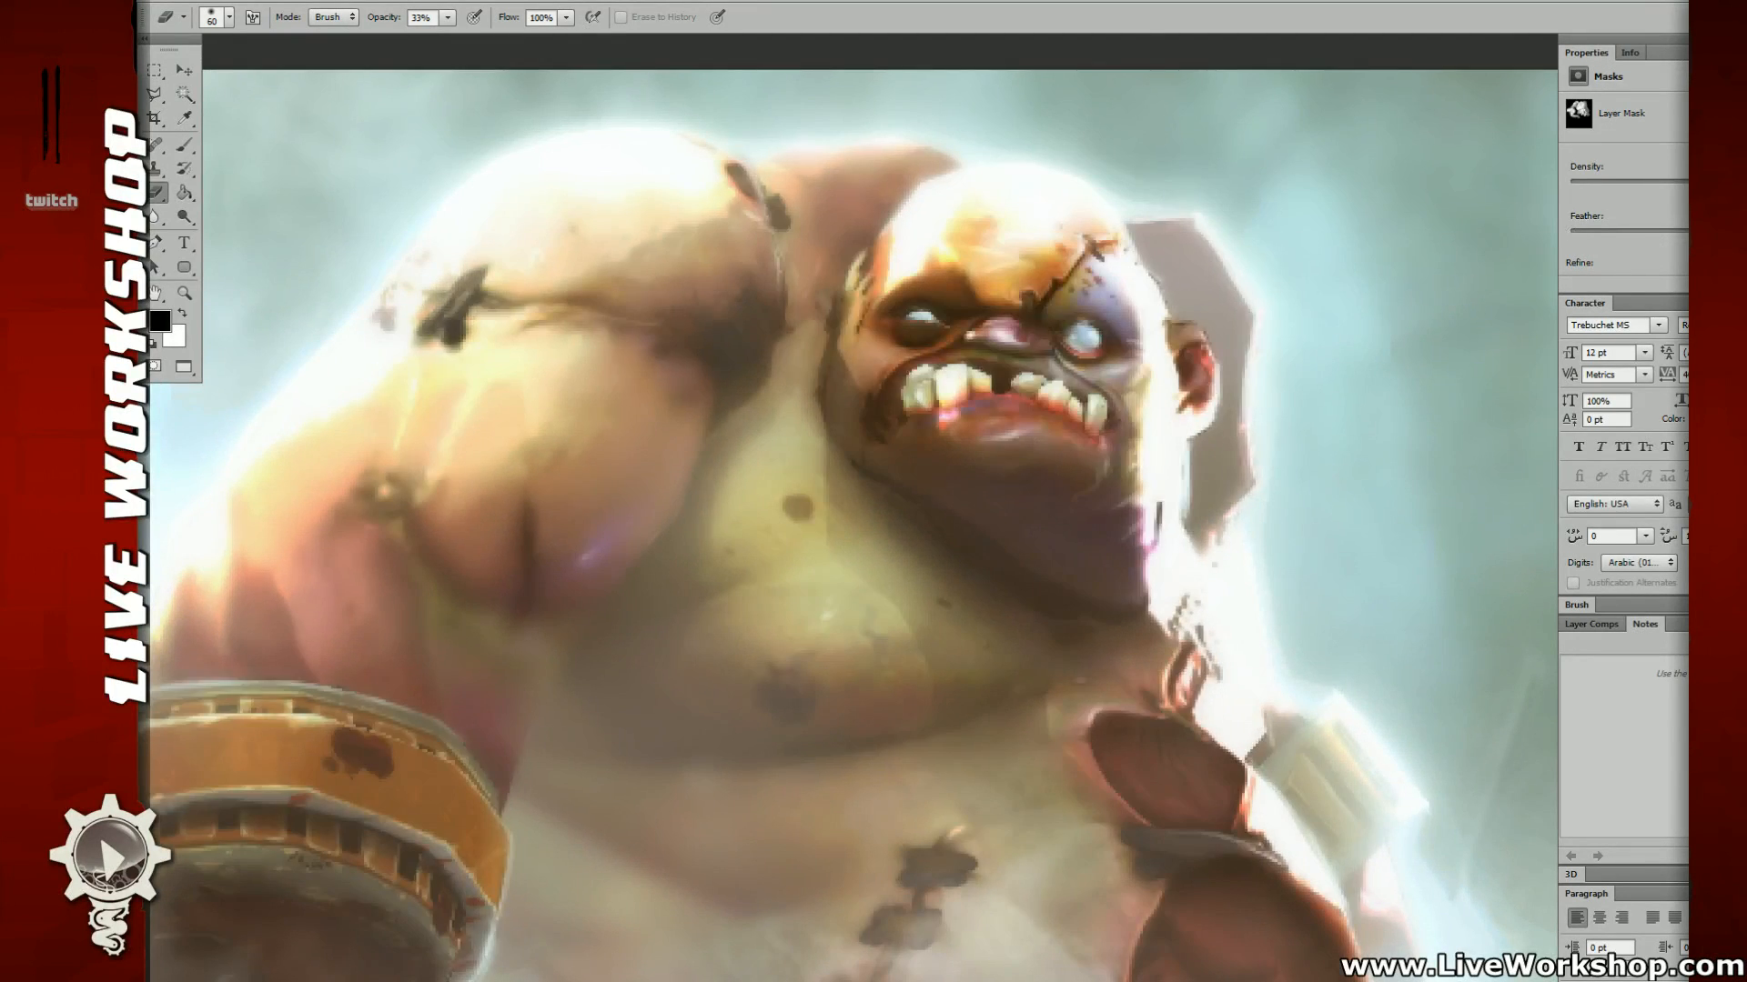
{"action": "mouse_move", "coordinate": [807, 157]}
{"action": "left_mouse_down"}
{"action": "mouse_move", "coordinate": [757, 153]}
{"action": "mouse_move", "coordinate": [842, 182]}
{"action": "left_mouse_up"}
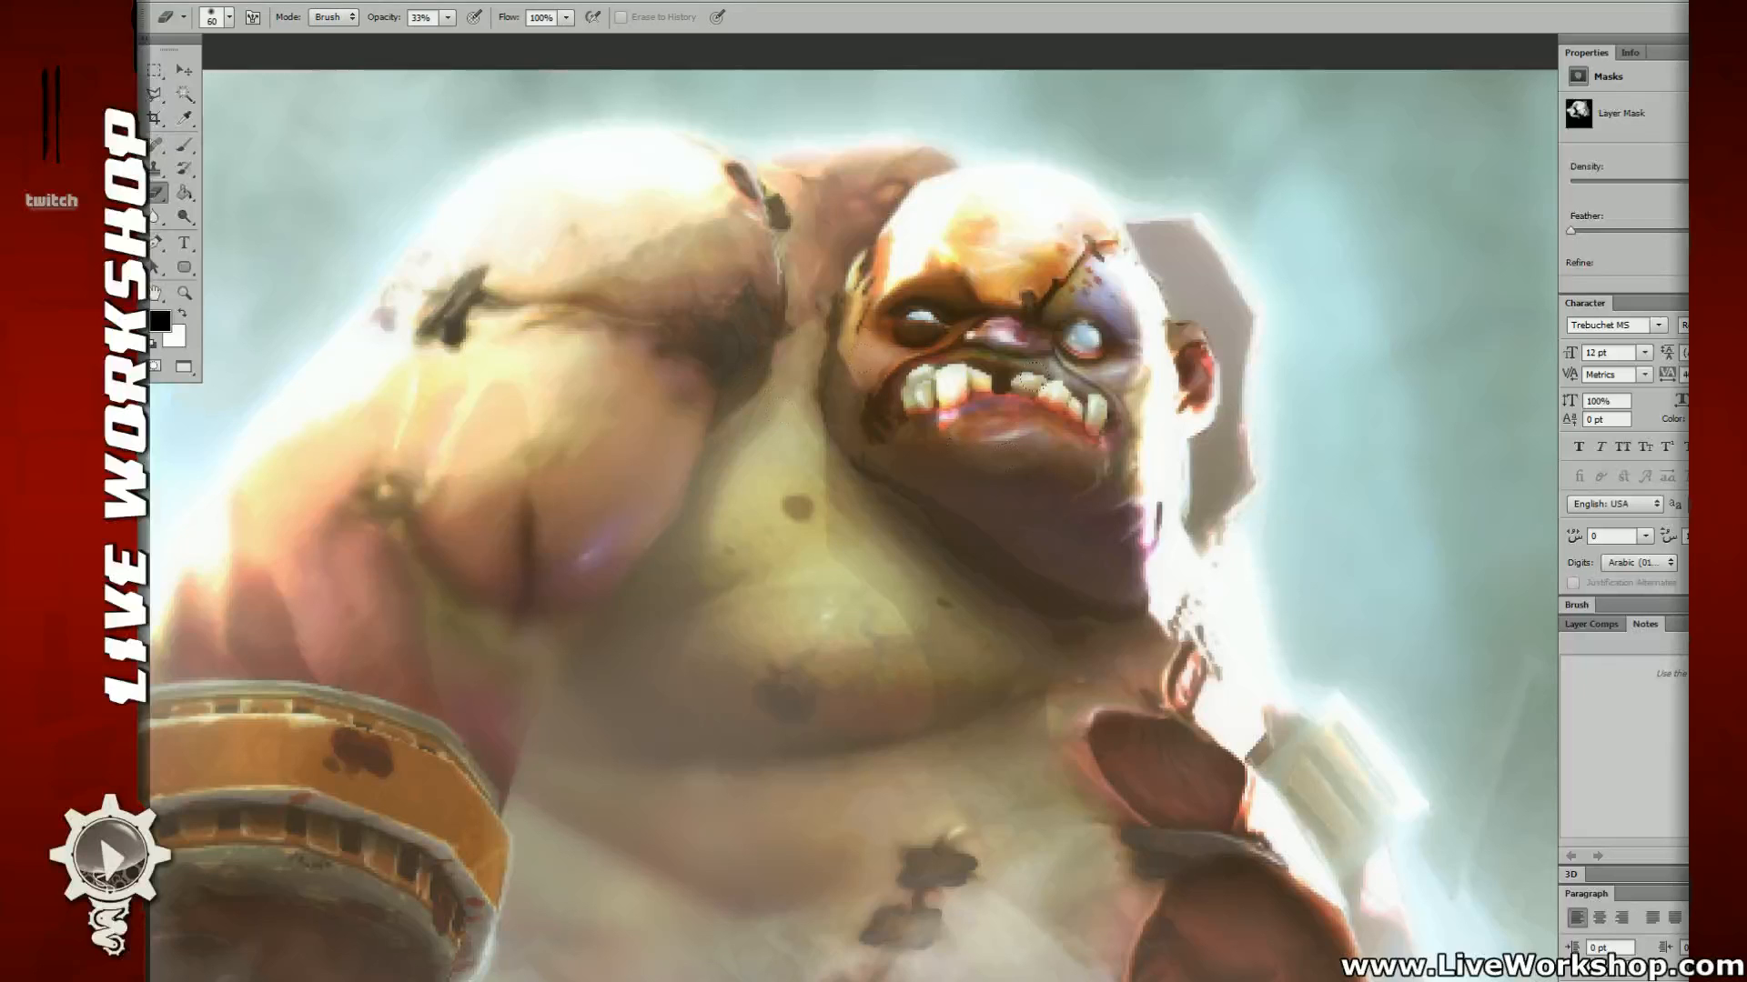
{"action": "left_click_drag", "start_coordinate": [866, 602], "coordinate": [890, 526]}
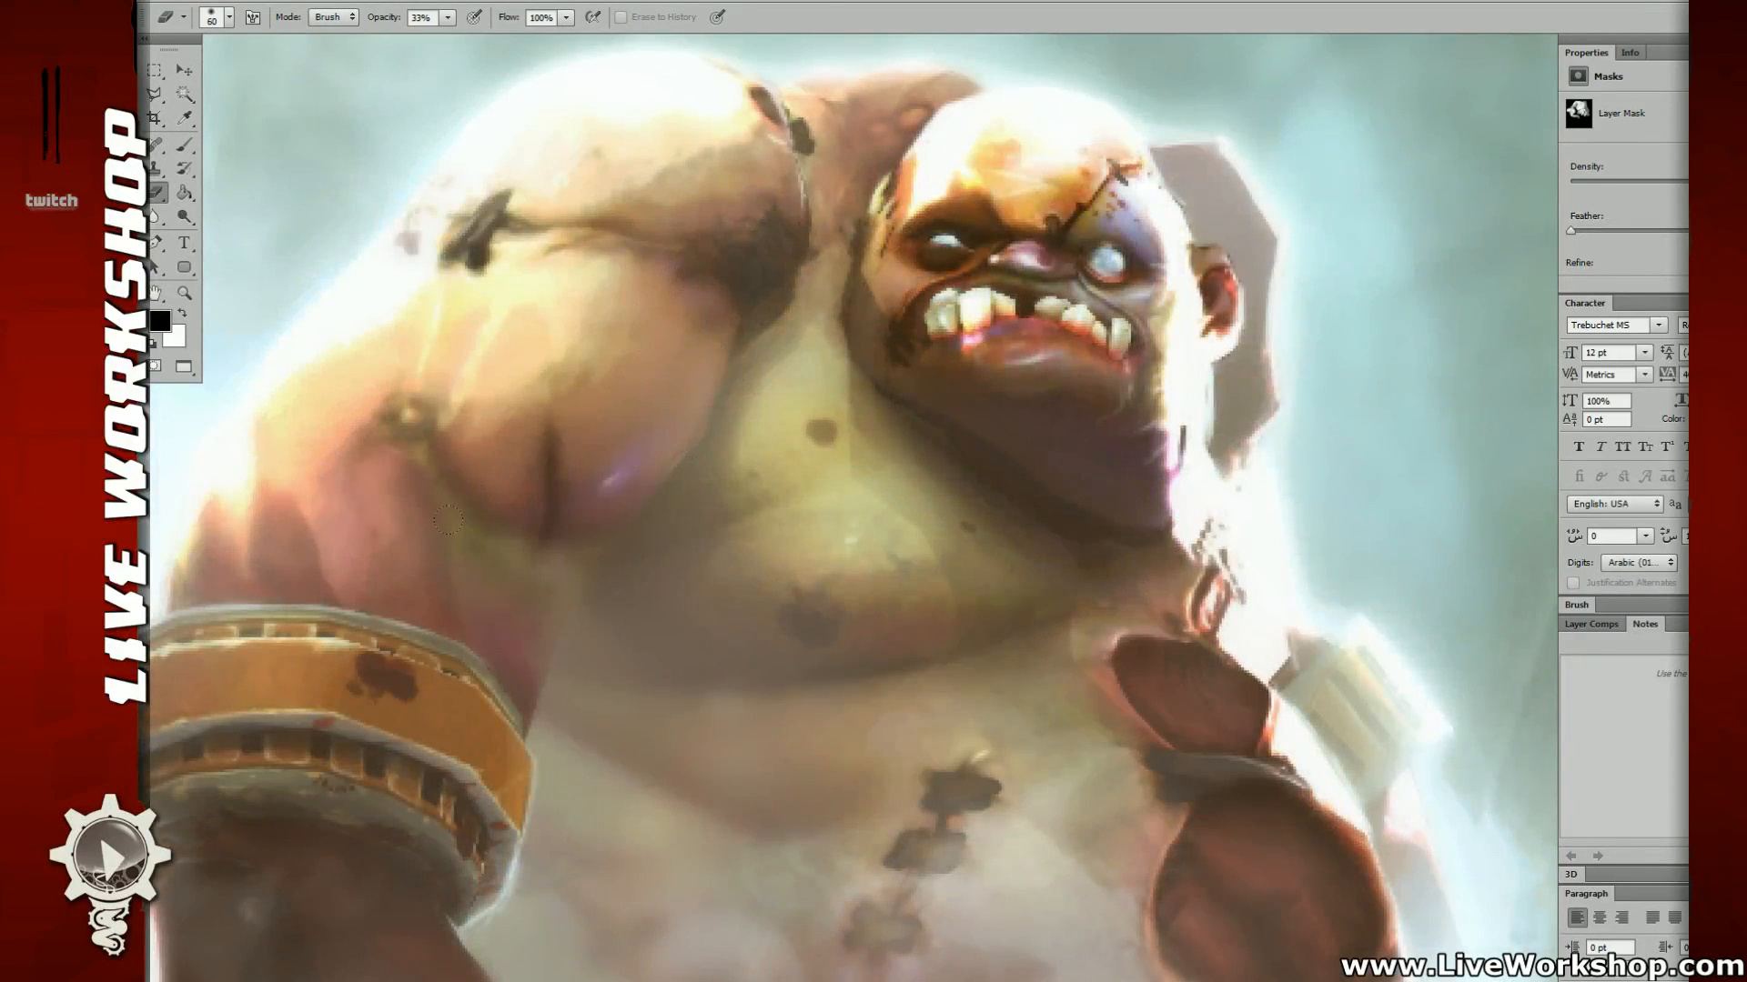
{"action": "key", "text": "ctrl+minus"}
{"action": "left_click_drag", "start_coordinate": [447, 520], "coordinate": [360, 481]}
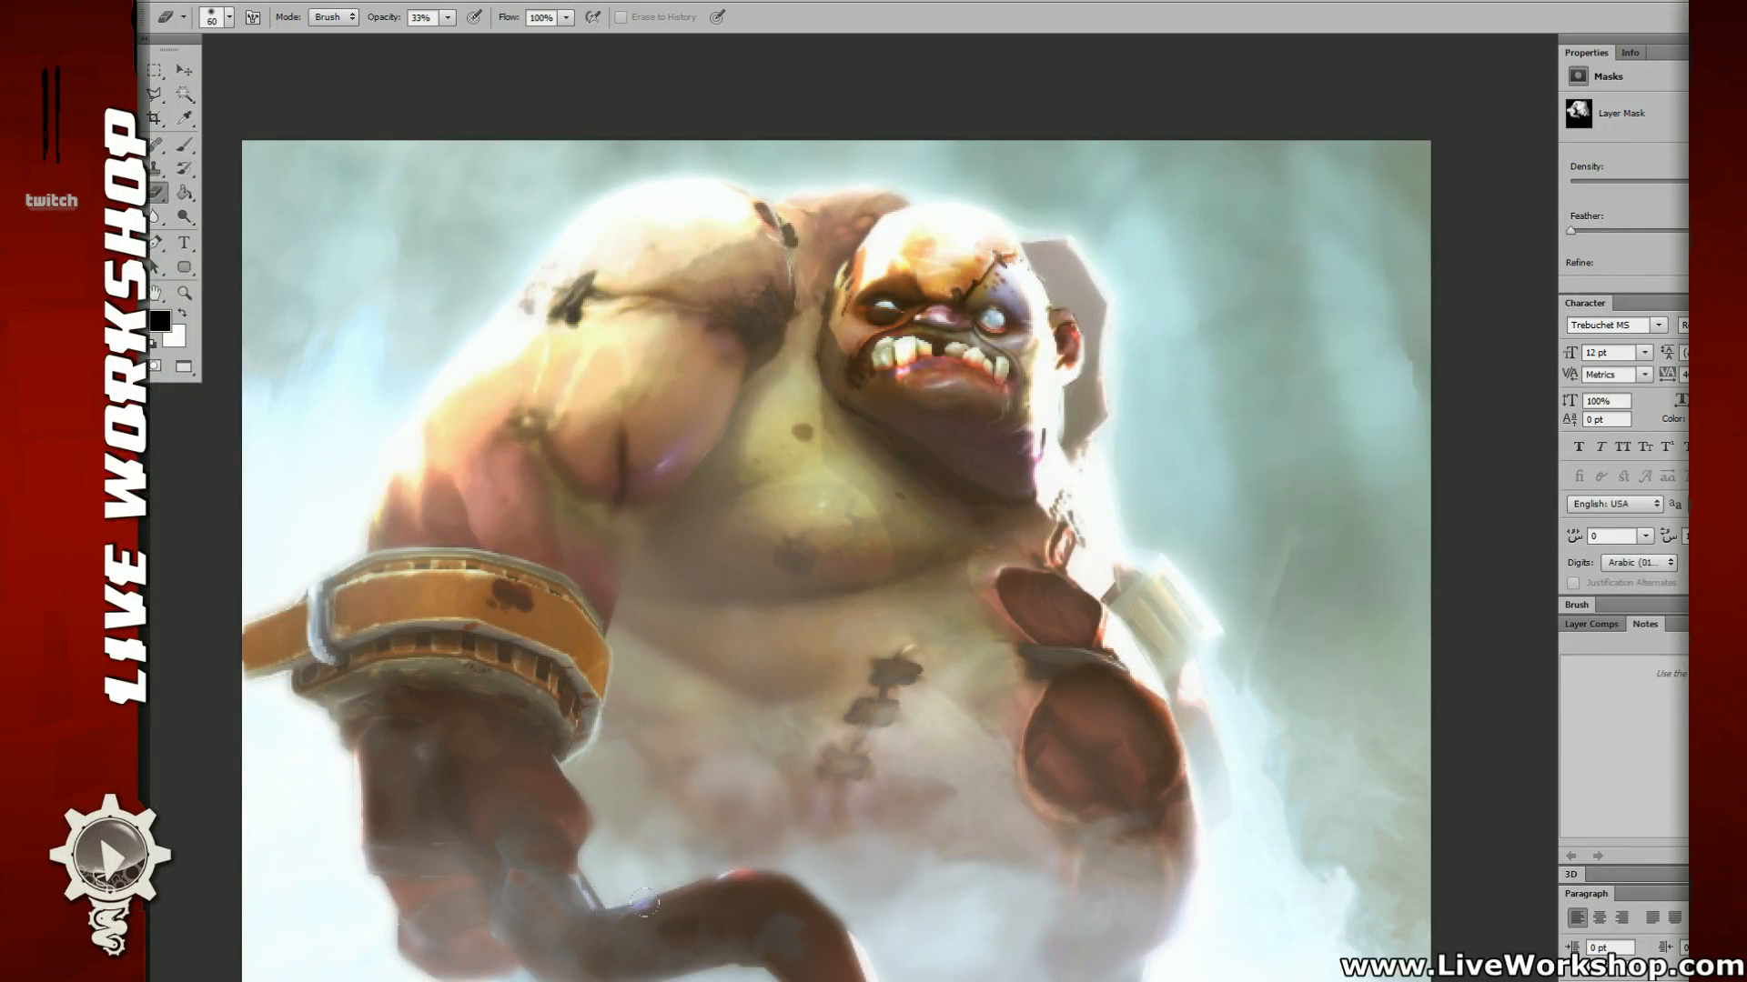
{"action": "left_click_drag", "start_coordinate": [759, 874], "coordinate": [709, 628]}
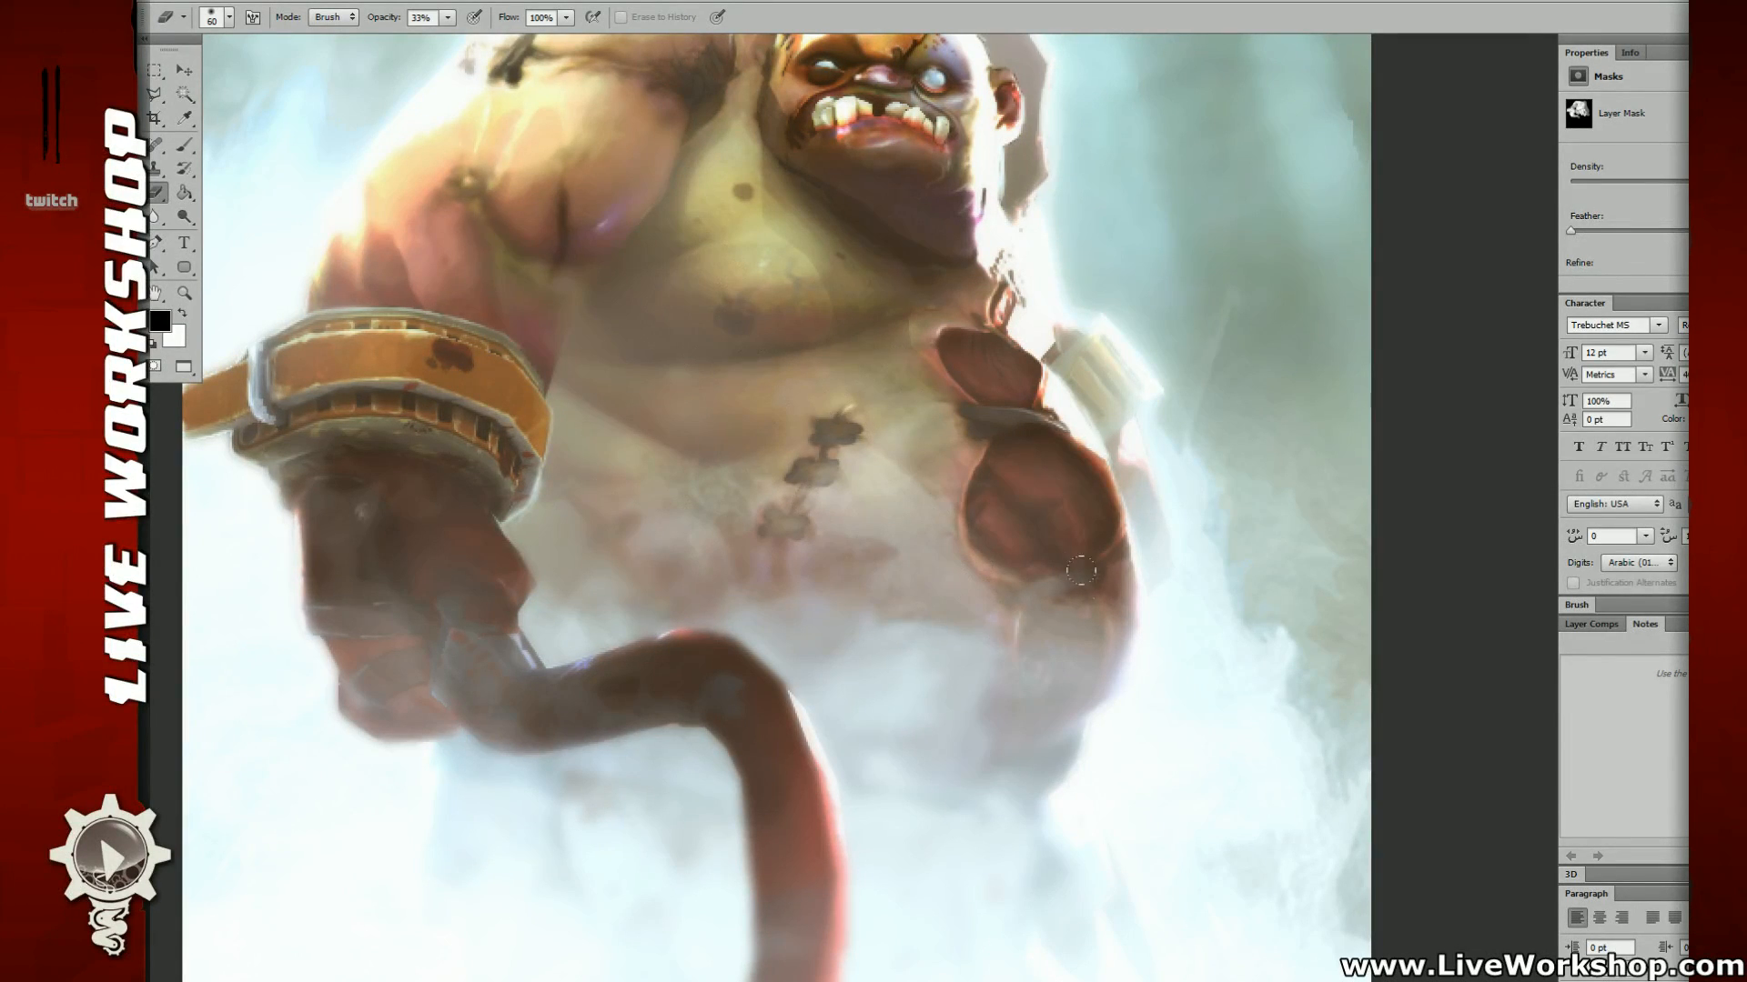
Step: Leave the layer mask and select a different layer of the painting
{"action": "key", "text": "ctrl+minus"}
{"action": "key", "text": "ctrl+minus"}
{"action": "left_click_drag", "start_coordinate": [1035, 448], "coordinate": [846, 463]}
{"action": "key", "text": "ctrl+minus"}
{"action": "left_click_drag", "start_coordinate": [1201, 491], "coordinate": [1114, 467]}
{"action": "left_click_drag", "start_coordinate": [1108, 440], "coordinate": [1112, 440]}
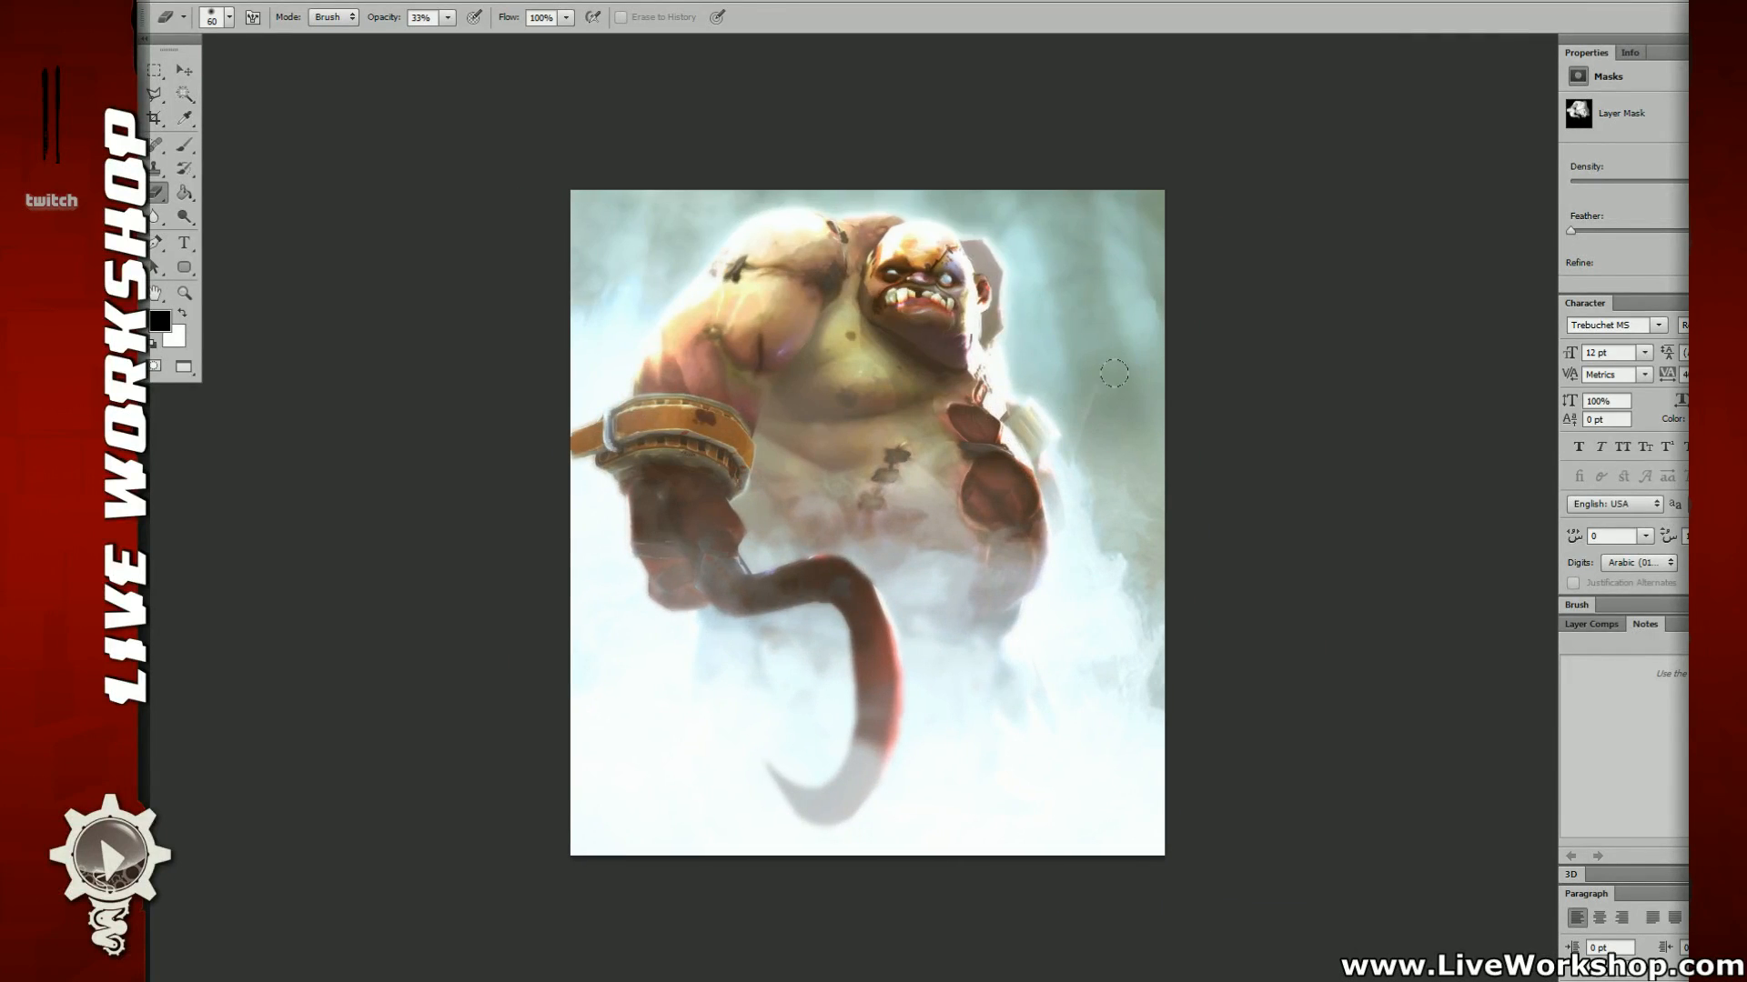
{"action": "left_click", "coordinate": [1077, 297], "text": "ctrl"}
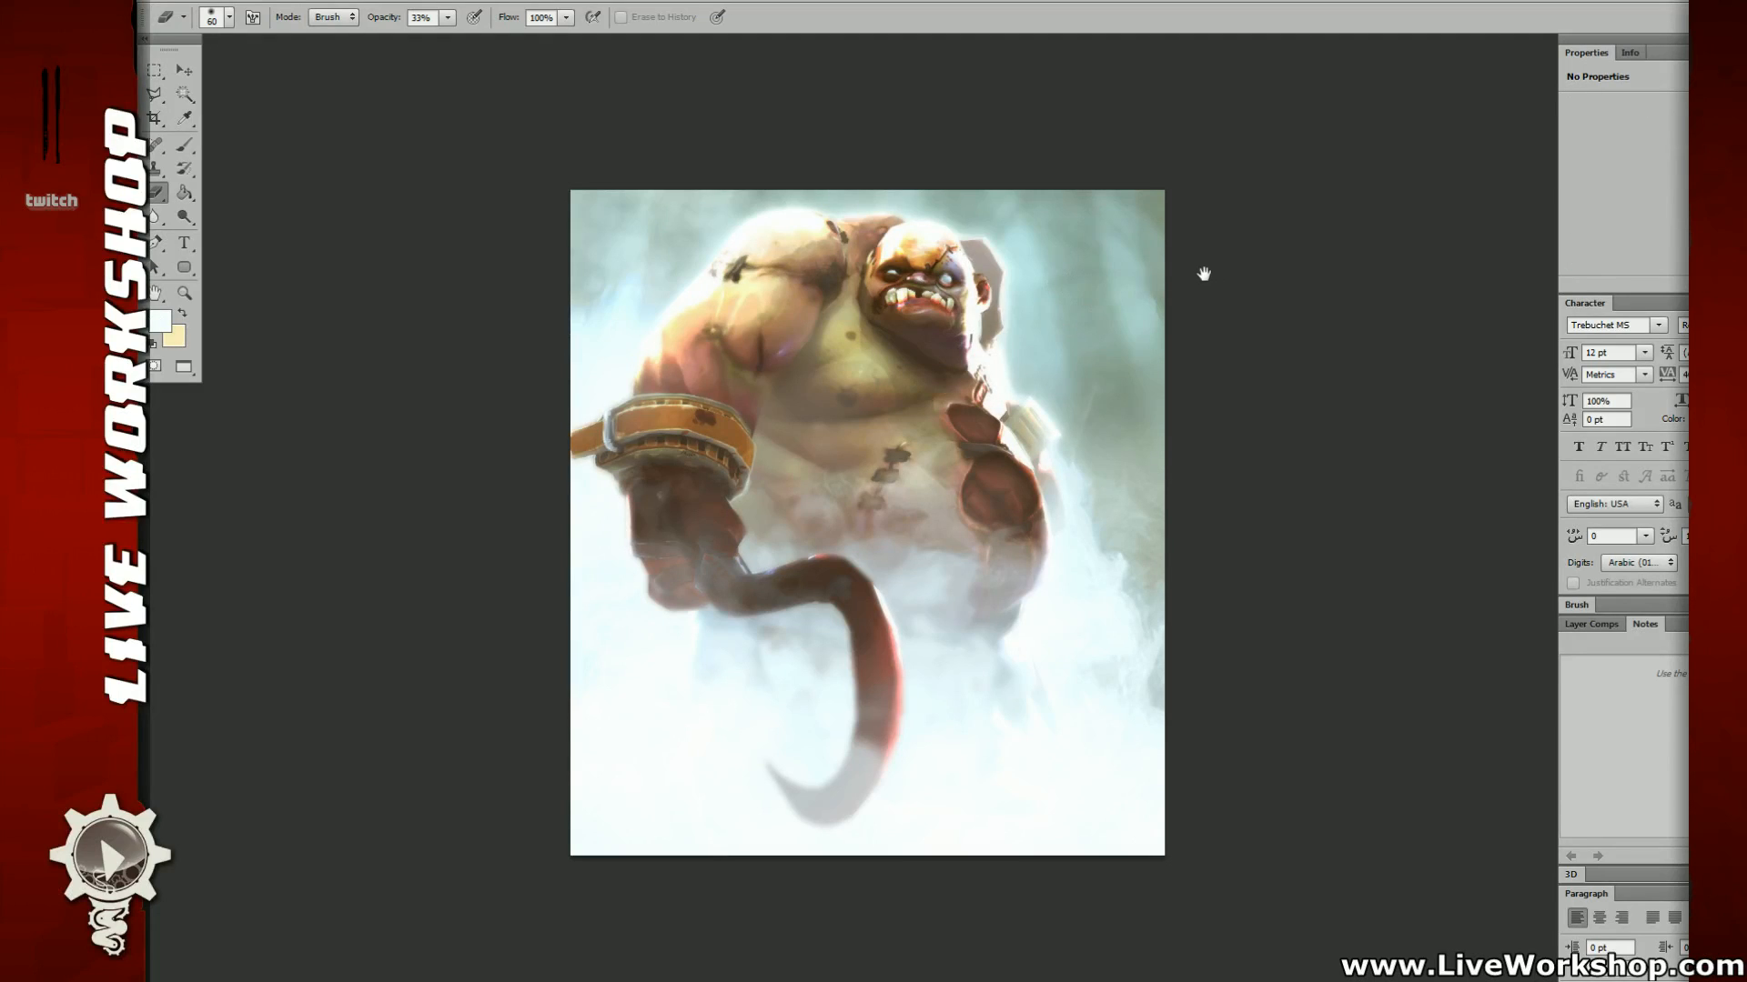
{"action": "left_click_drag", "start_coordinate": [1204, 274], "coordinate": [1212, 282]}
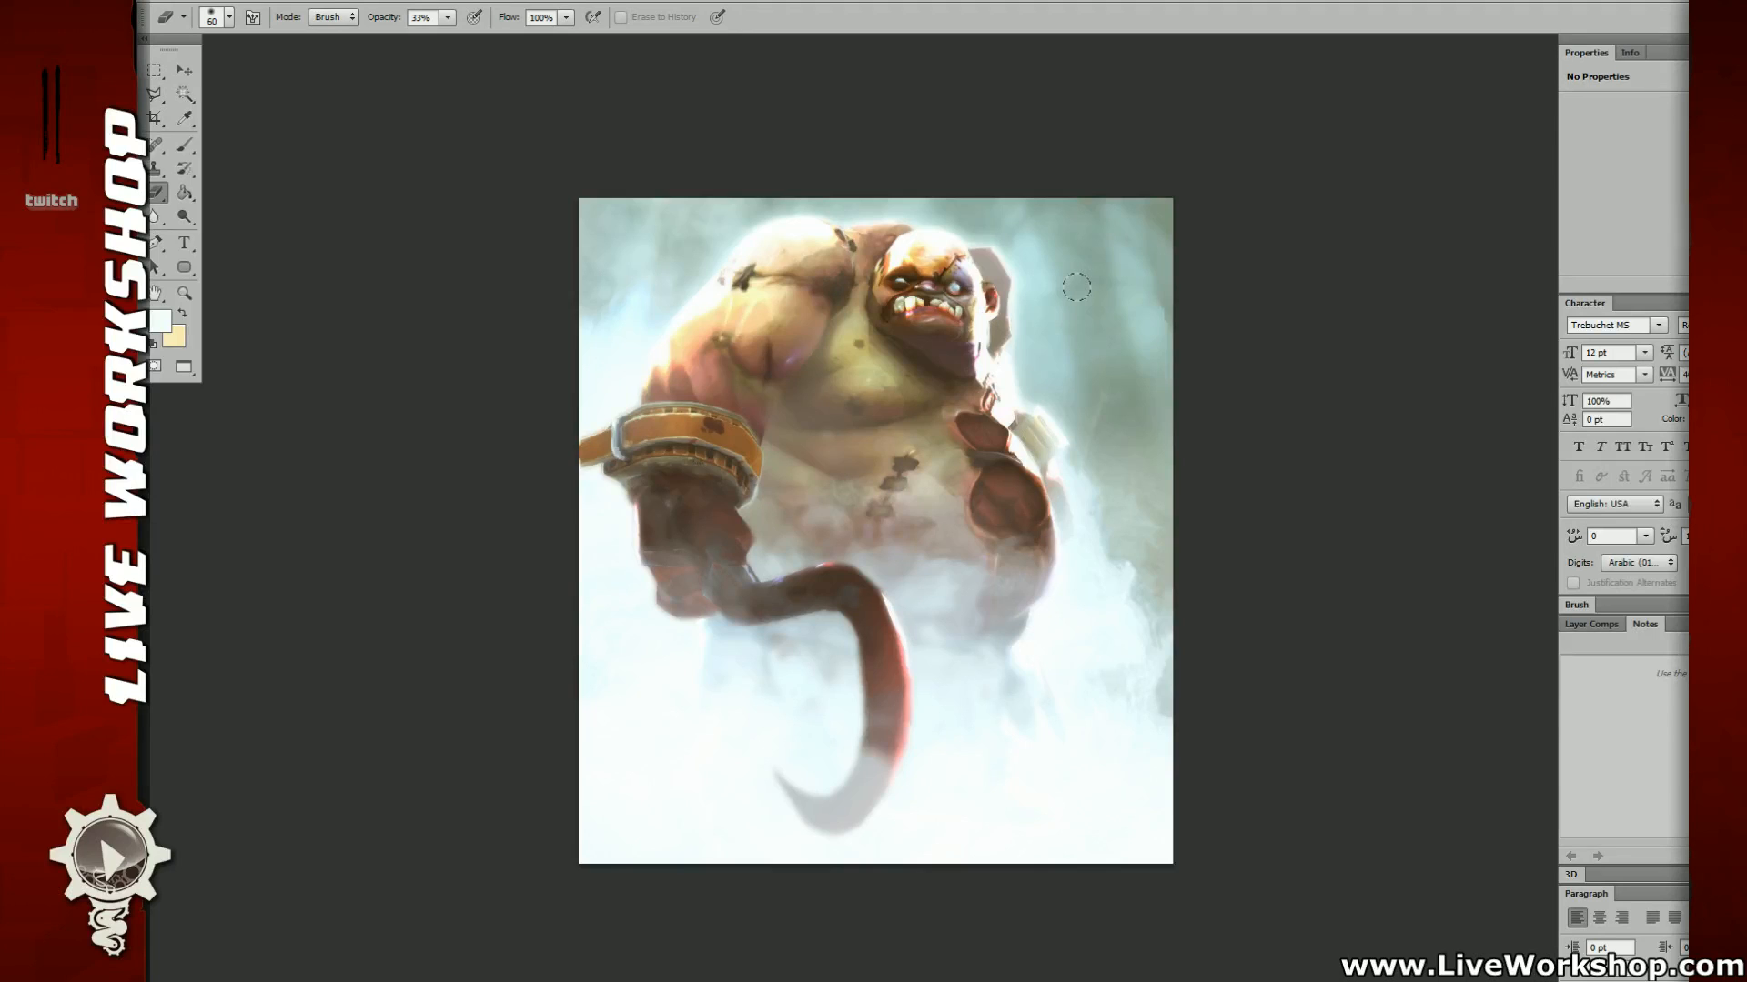
Step: Examine the head and upper body close up and against the full composition
{"action": "key", "text": "ctrl+plus"}
{"action": "left_click_drag", "start_coordinate": [1037, 189], "coordinate": [1092, 440], "text": "space"}
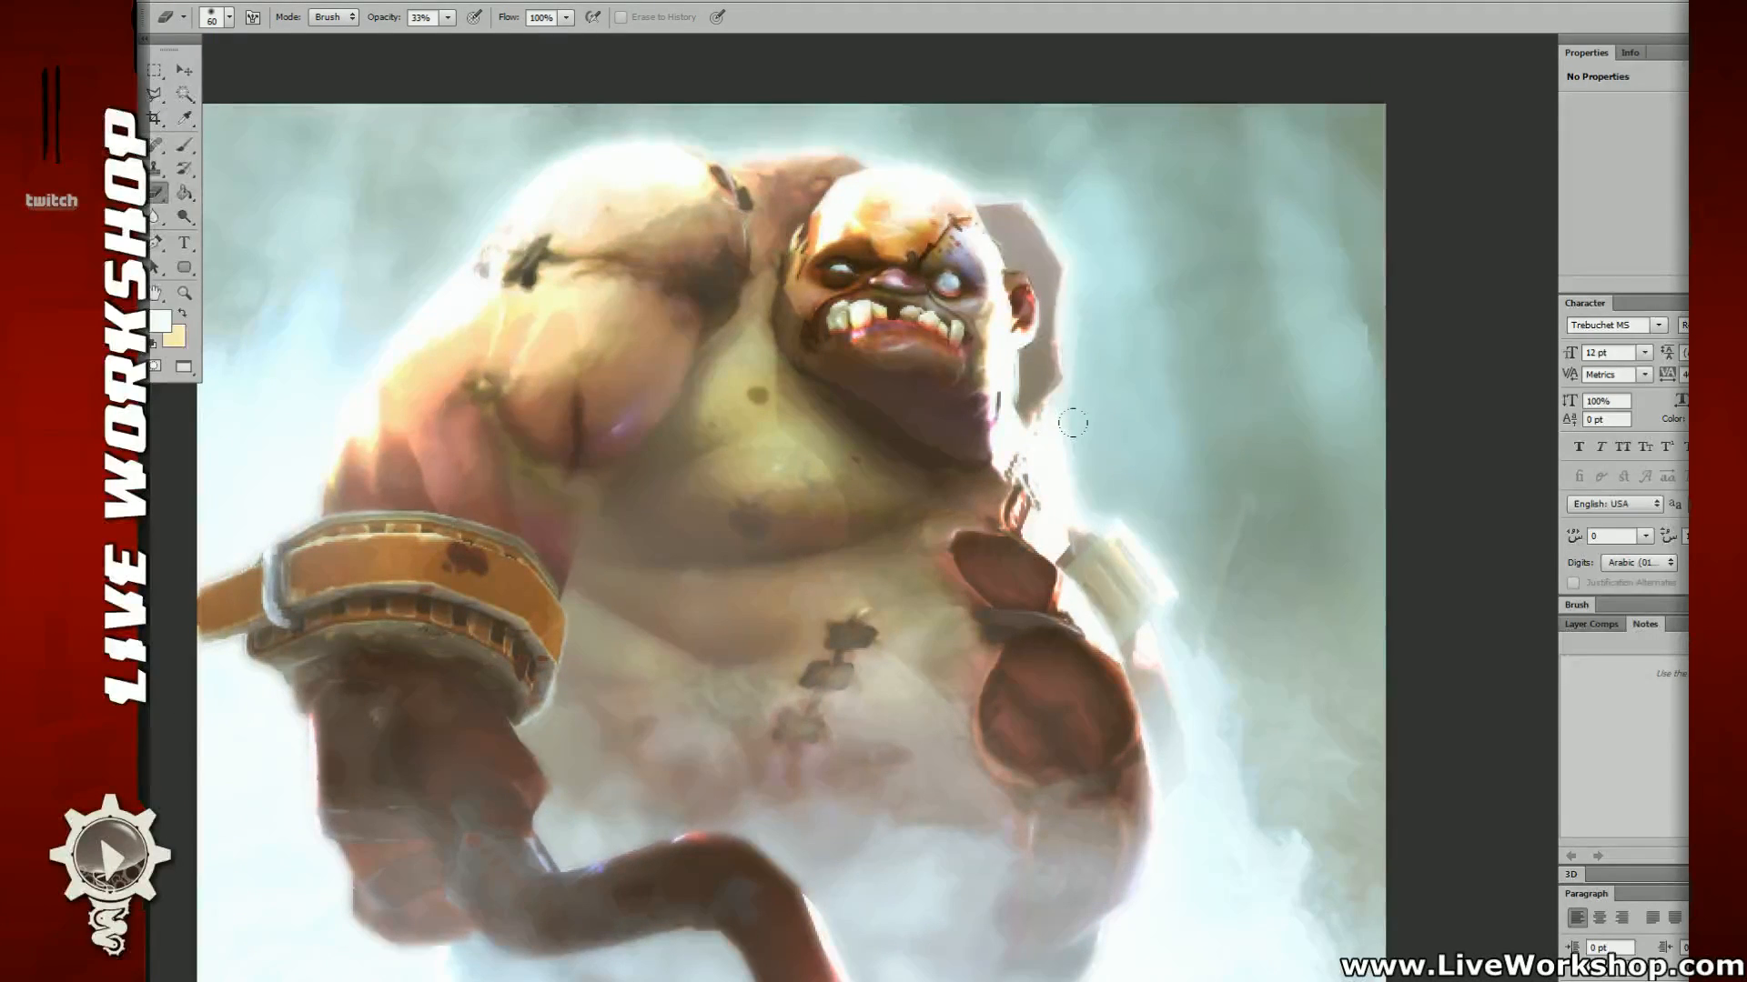
{"action": "left_click_drag", "start_coordinate": [1087, 412], "coordinate": [1122, 430]}
{"action": "key", "text": "ctrl+minus"}
{"action": "key", "text": "ctrl+plus"}
{"action": "left_click_drag", "start_coordinate": [1120, 371], "coordinate": [1176, 445]}
{"action": "mouse_move", "coordinate": [1130, 345]}
{"action": "left_mouse_down"}
{"action": "mouse_move", "coordinate": [1156, 375]}
{"action": "mouse_move", "coordinate": [1167, 351]}
{"action": "left_mouse_up"}
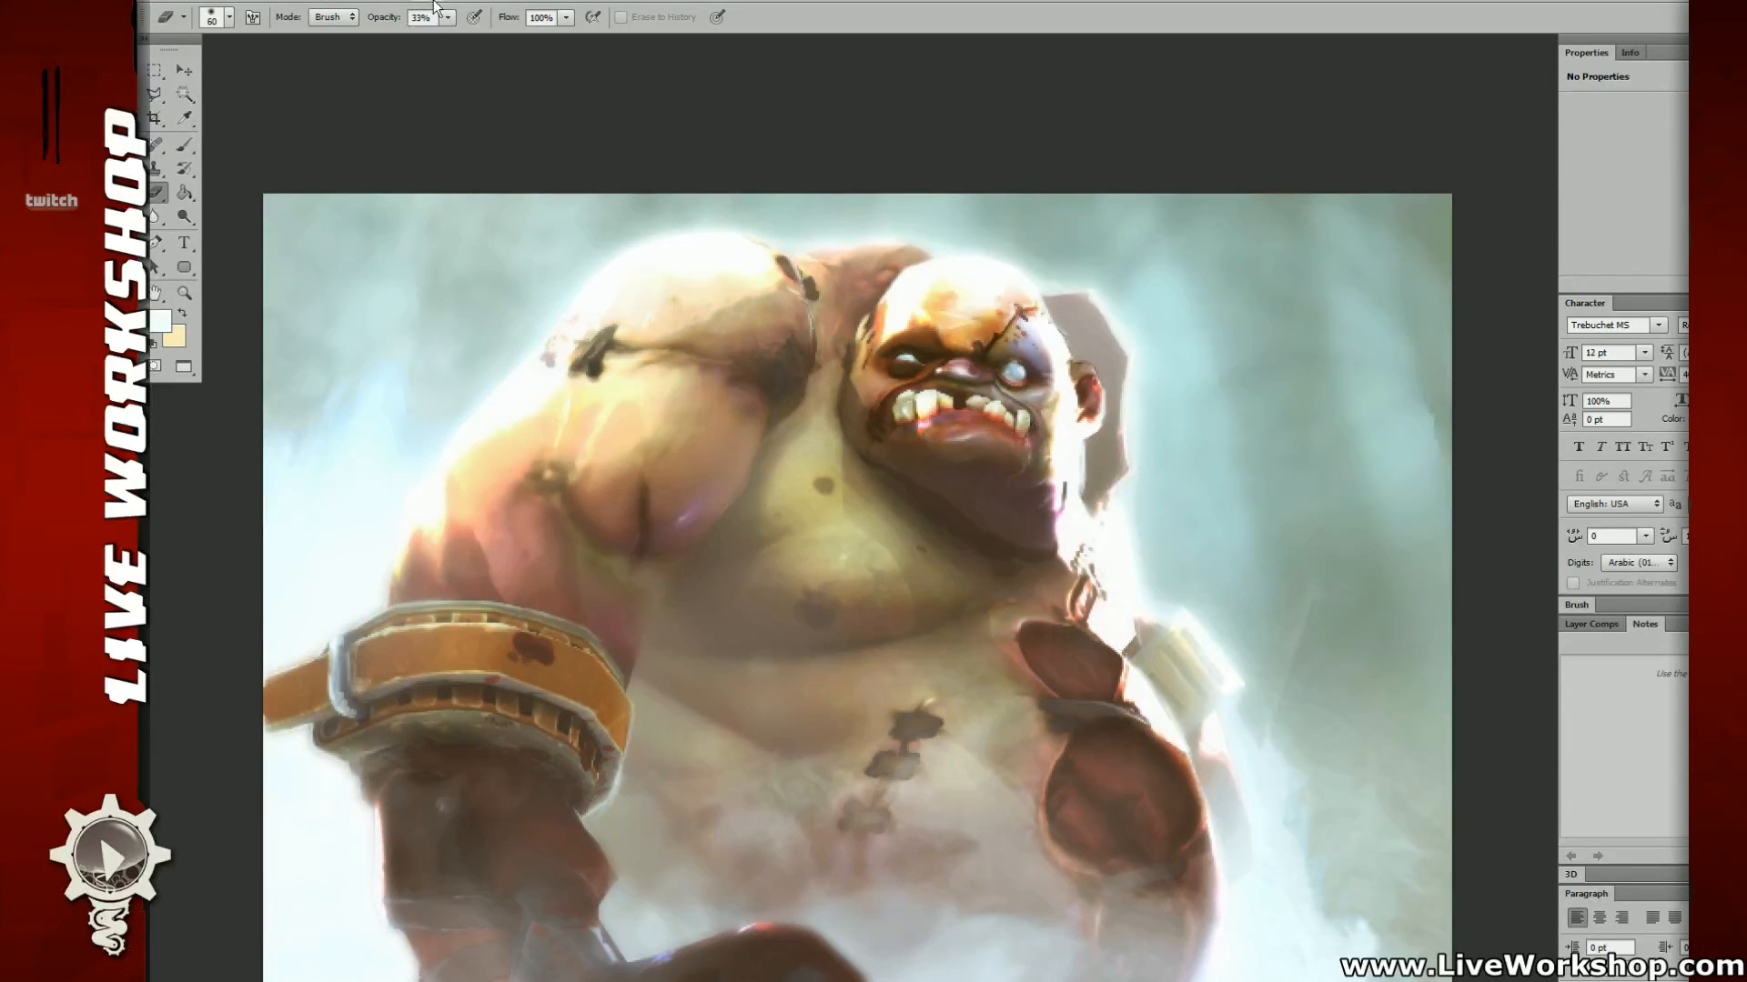
{"action": "key", "text": "ctrl+minus"}
{"action": "left_click_drag", "start_coordinate": [1108, 432], "coordinate": [979, 421]}
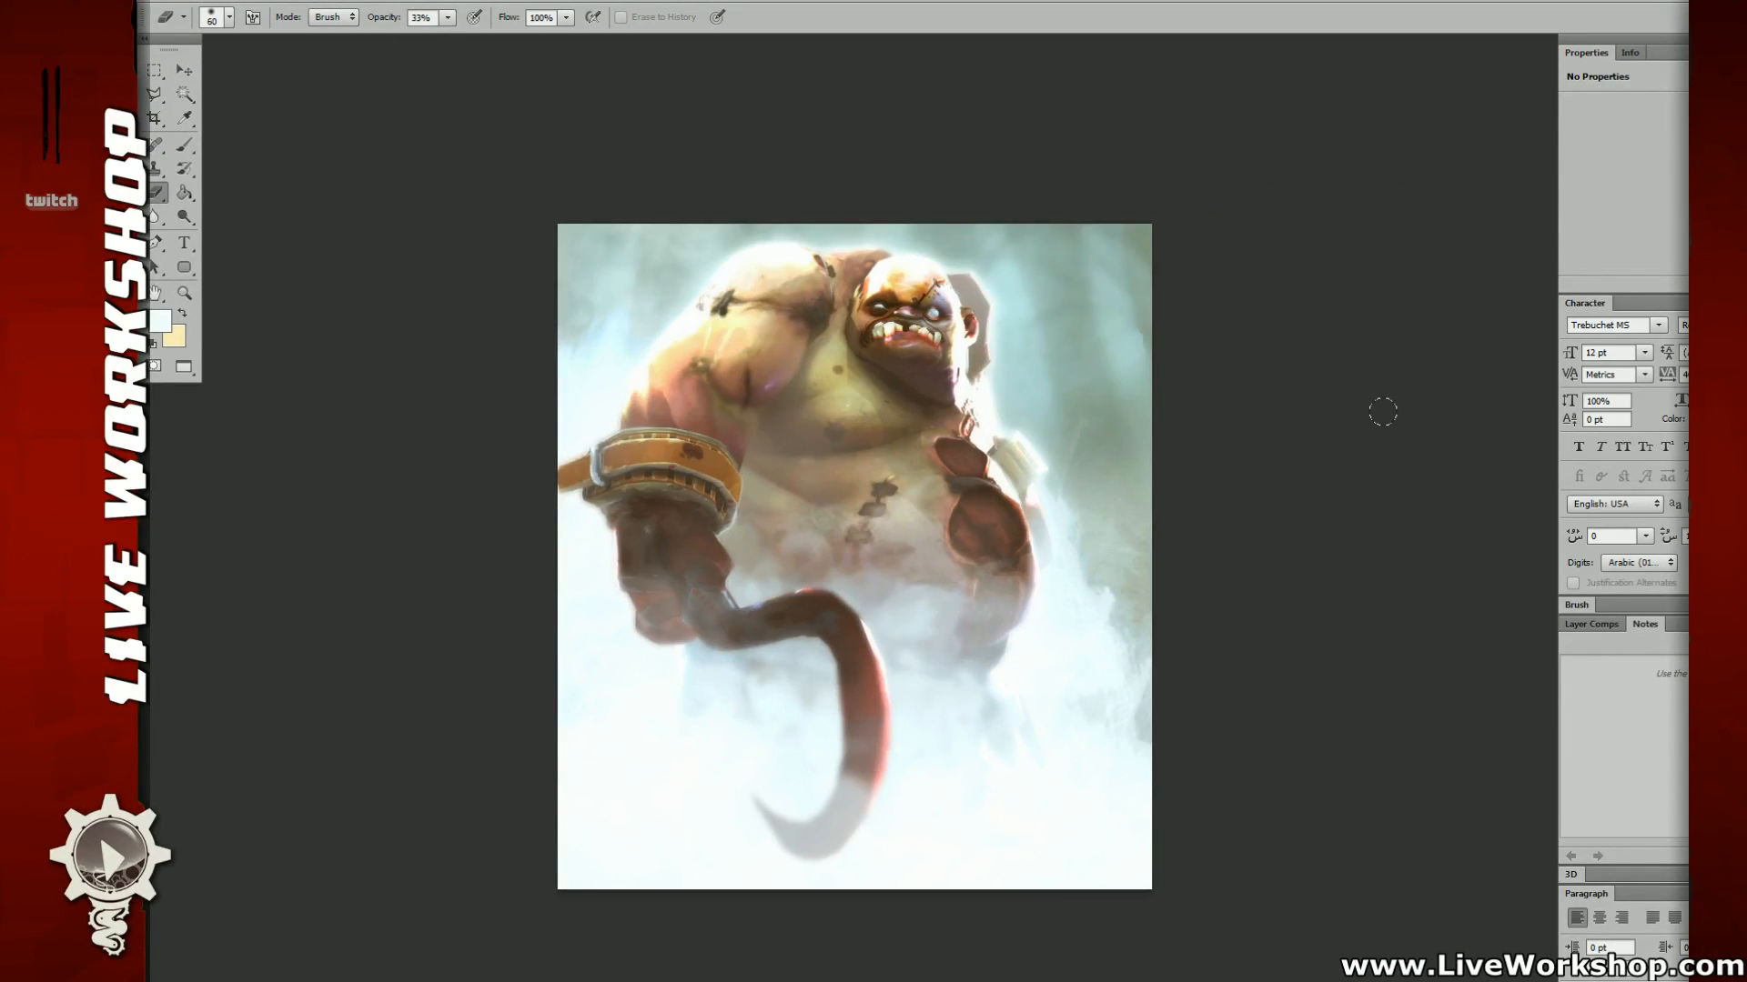
Step: Duplicate the layer and shift its shadows with Color Balance to -31 cyan–red and about +14 yellow–blue
{"action": "key", "text": "ctrl+j"}
{"action": "key", "text": "Return"}
{"action": "key", "text": "ctrl+b"}
{"action": "left_click", "coordinate": [1124, 407]}
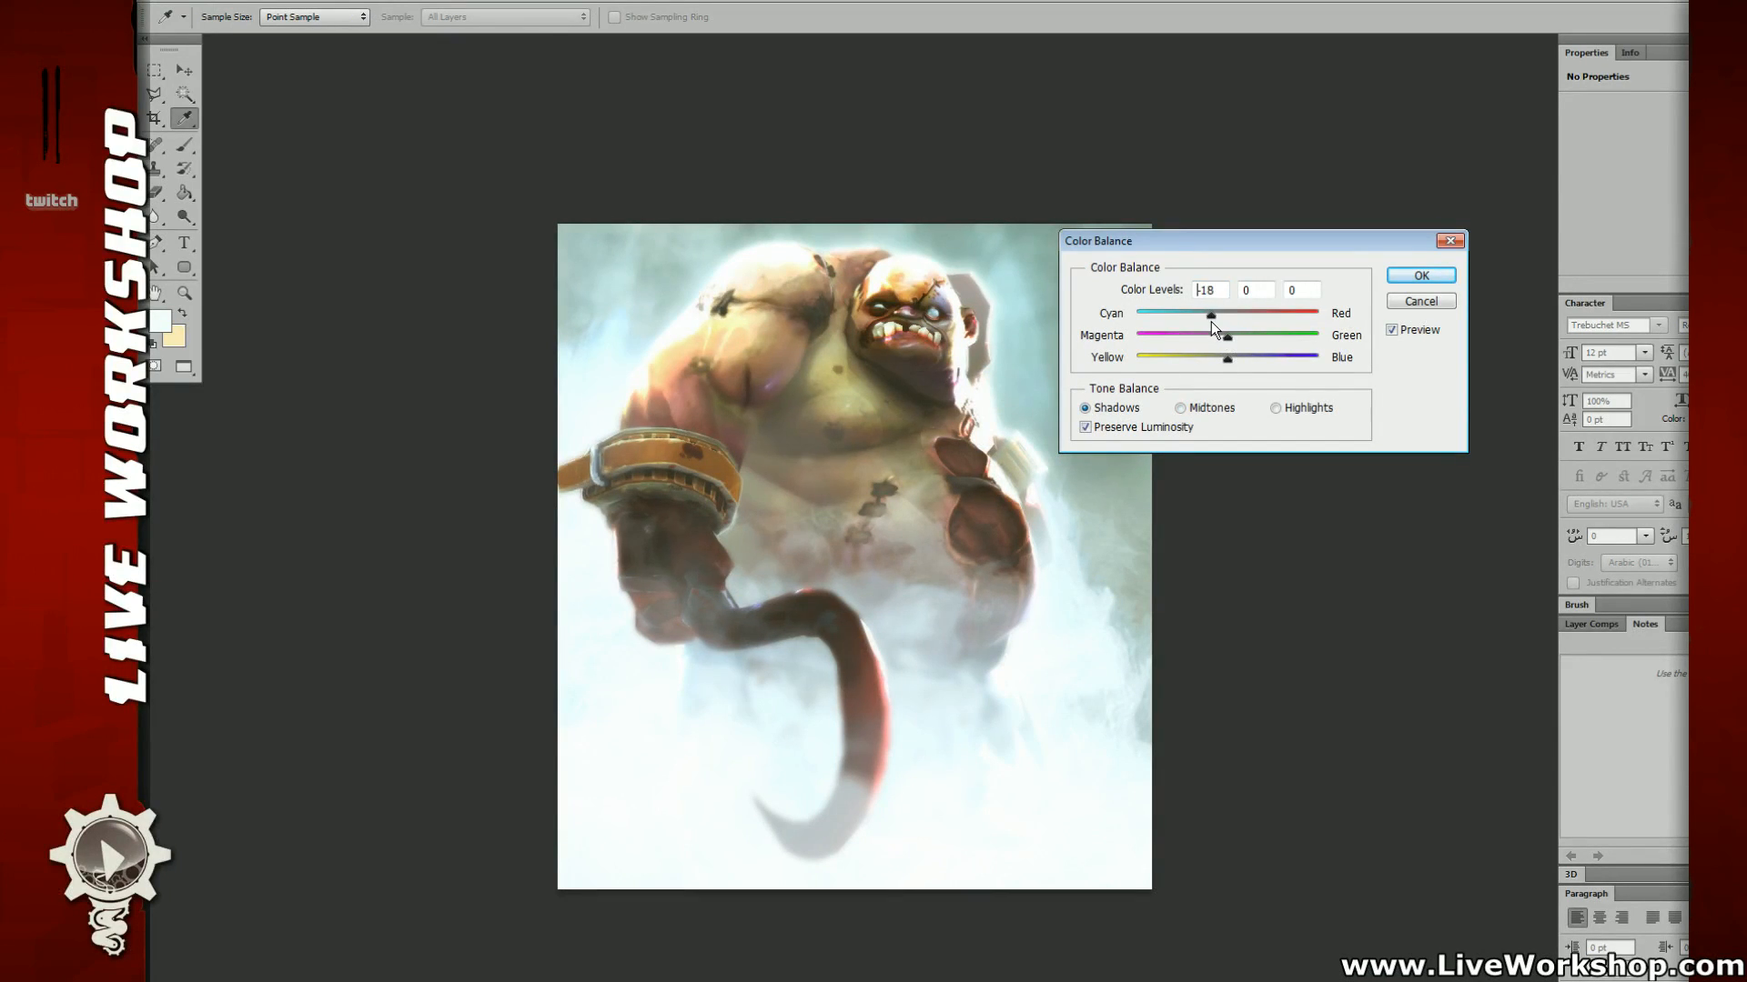
{"action": "left_click_drag", "start_coordinate": [1227, 359], "coordinate": [1240, 360]}
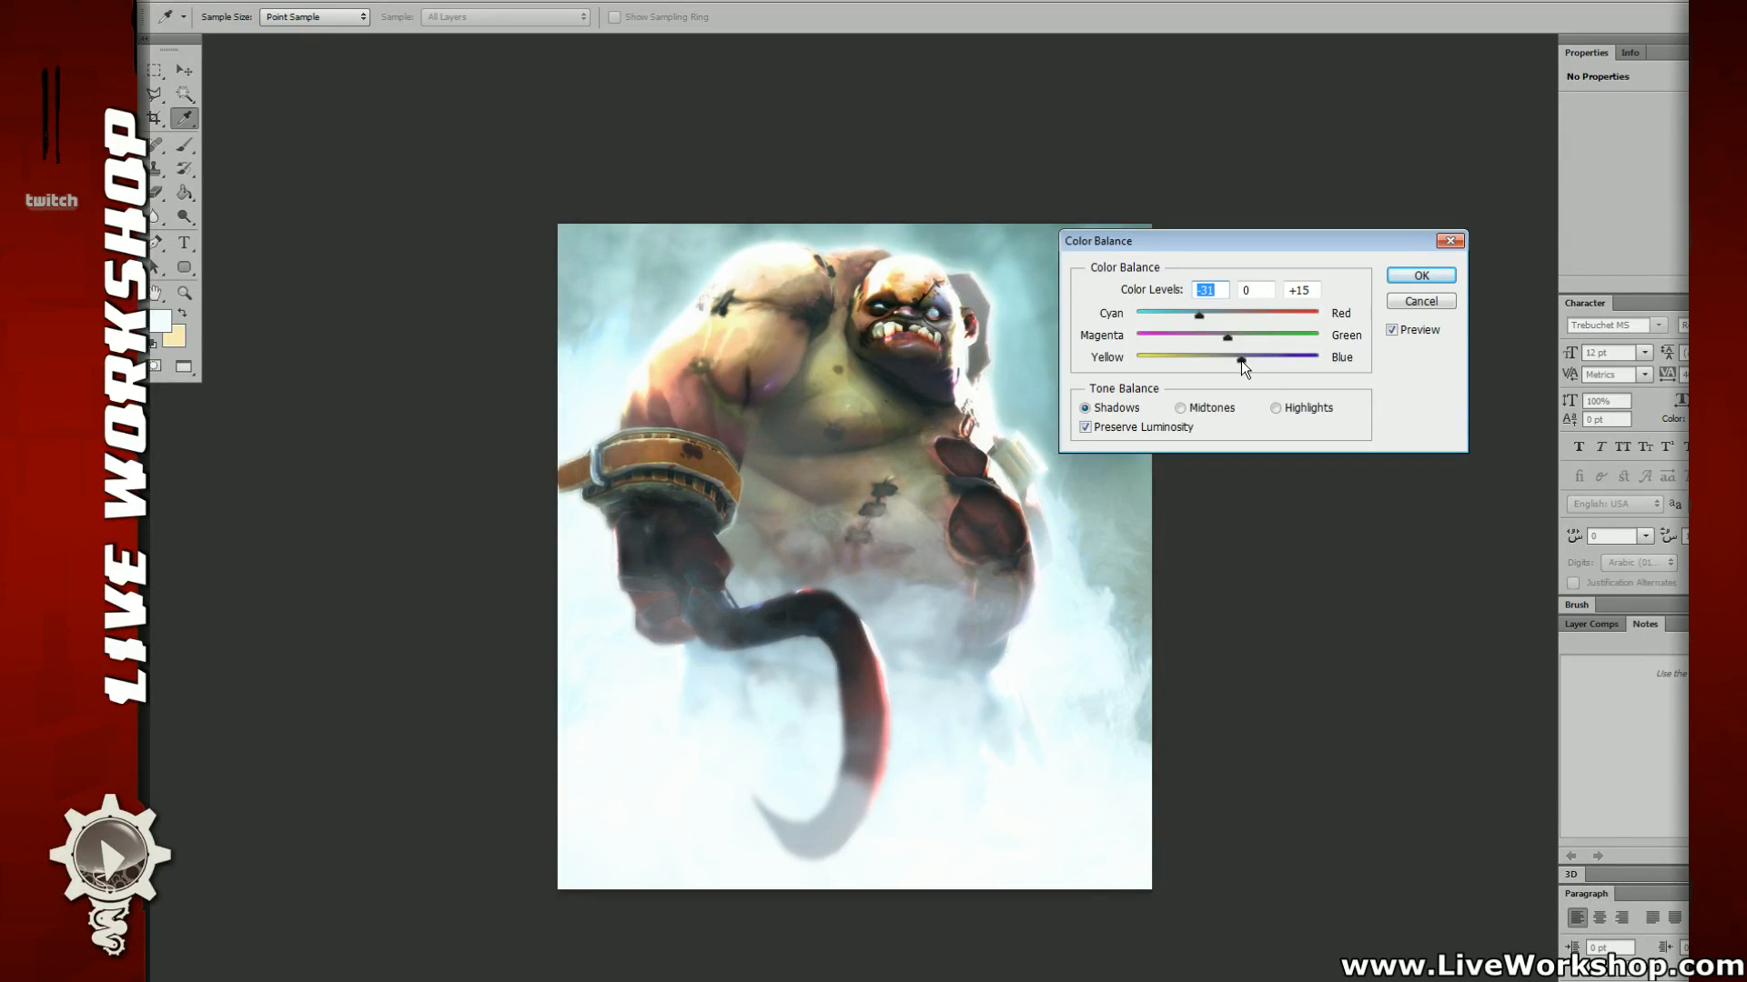
Step: Set the Color Balance highlights to -9, -1 and +3, and apply the adjustment
{"action": "left_click", "coordinate": [1182, 407]}
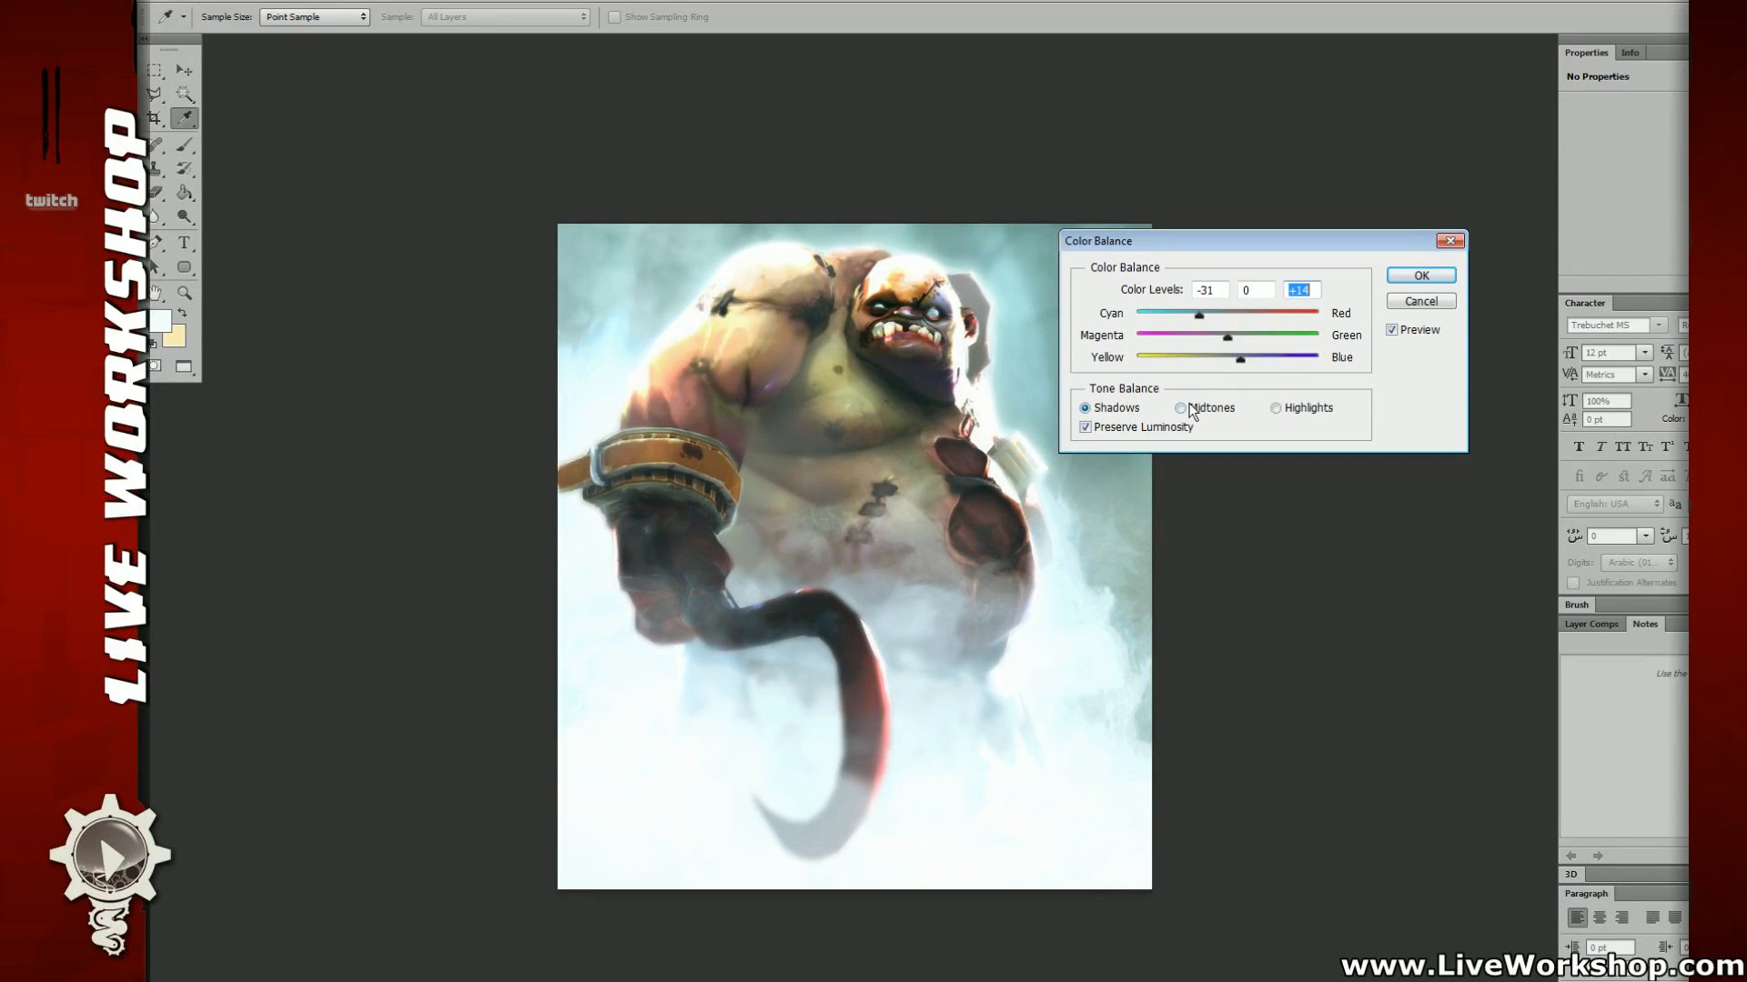
{"action": "left_click", "coordinate": [1277, 408]}
{"action": "left_click_drag", "start_coordinate": [1228, 314], "coordinate": [1236, 313]}
{"action": "left_click", "coordinate": [1219, 318]}
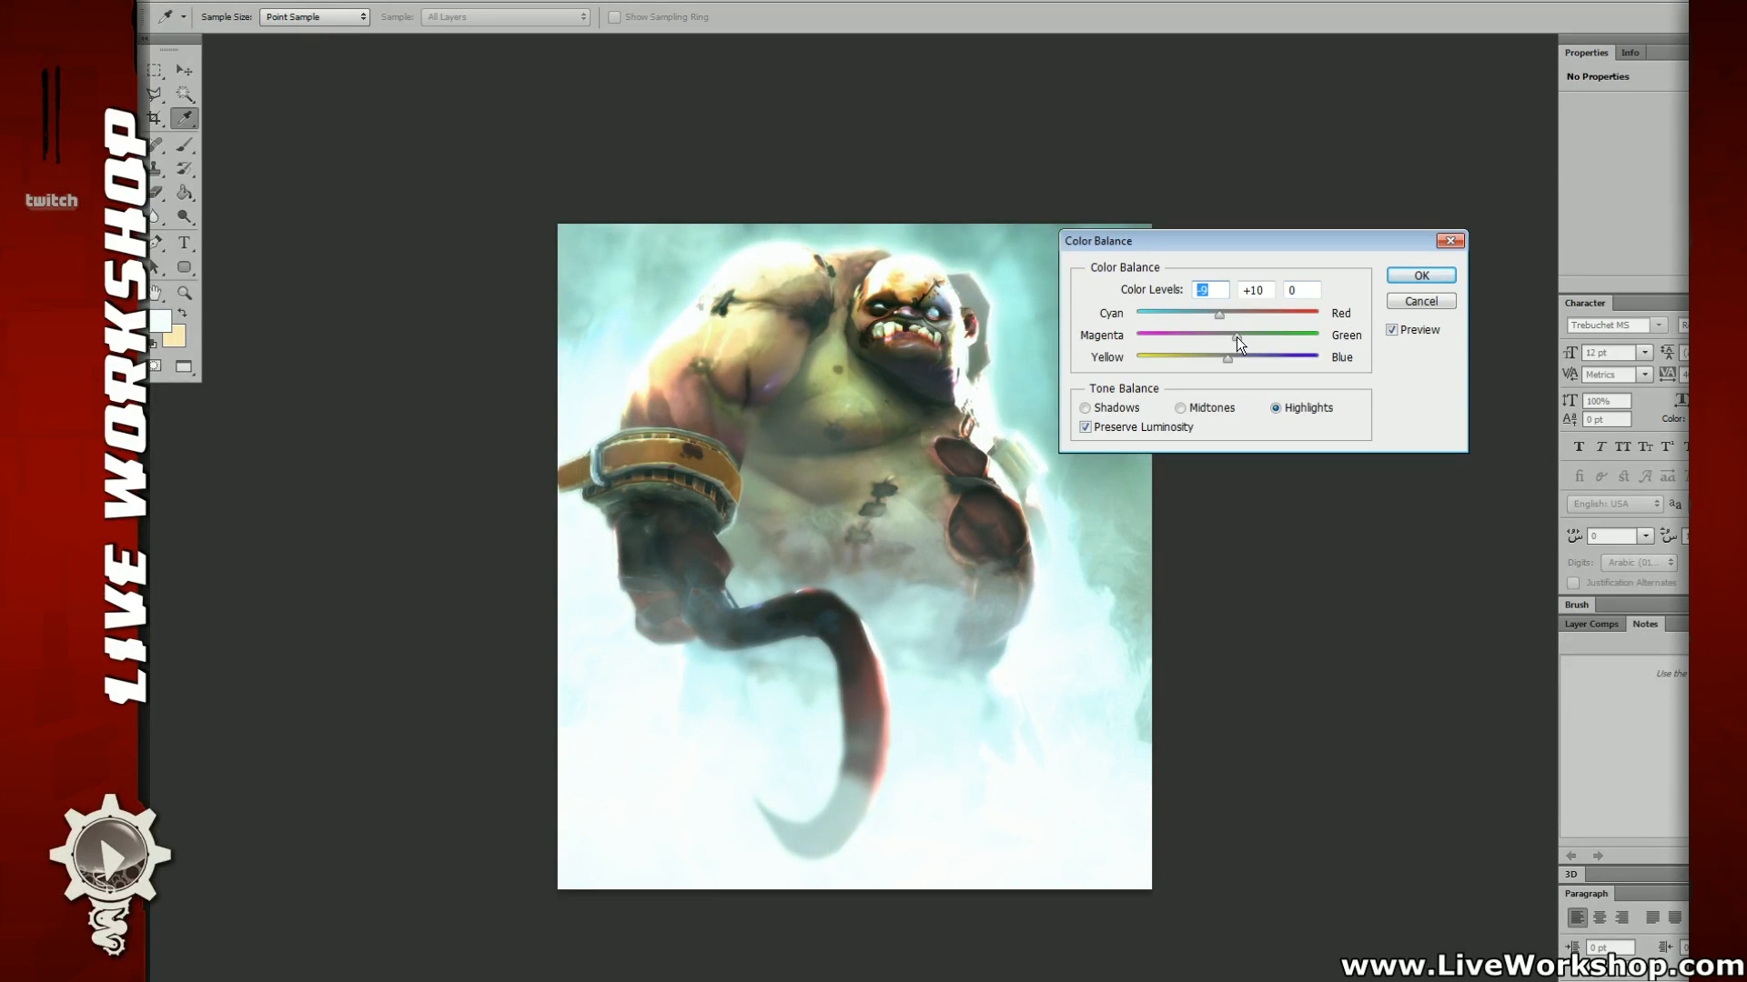
{"action": "left_click_drag", "start_coordinate": [1238, 337], "coordinate": [1240, 360]}
{"action": "left_click_drag", "start_coordinate": [919, 515], "coordinate": [786, 483]}
{"action": "key", "text": "Up"}
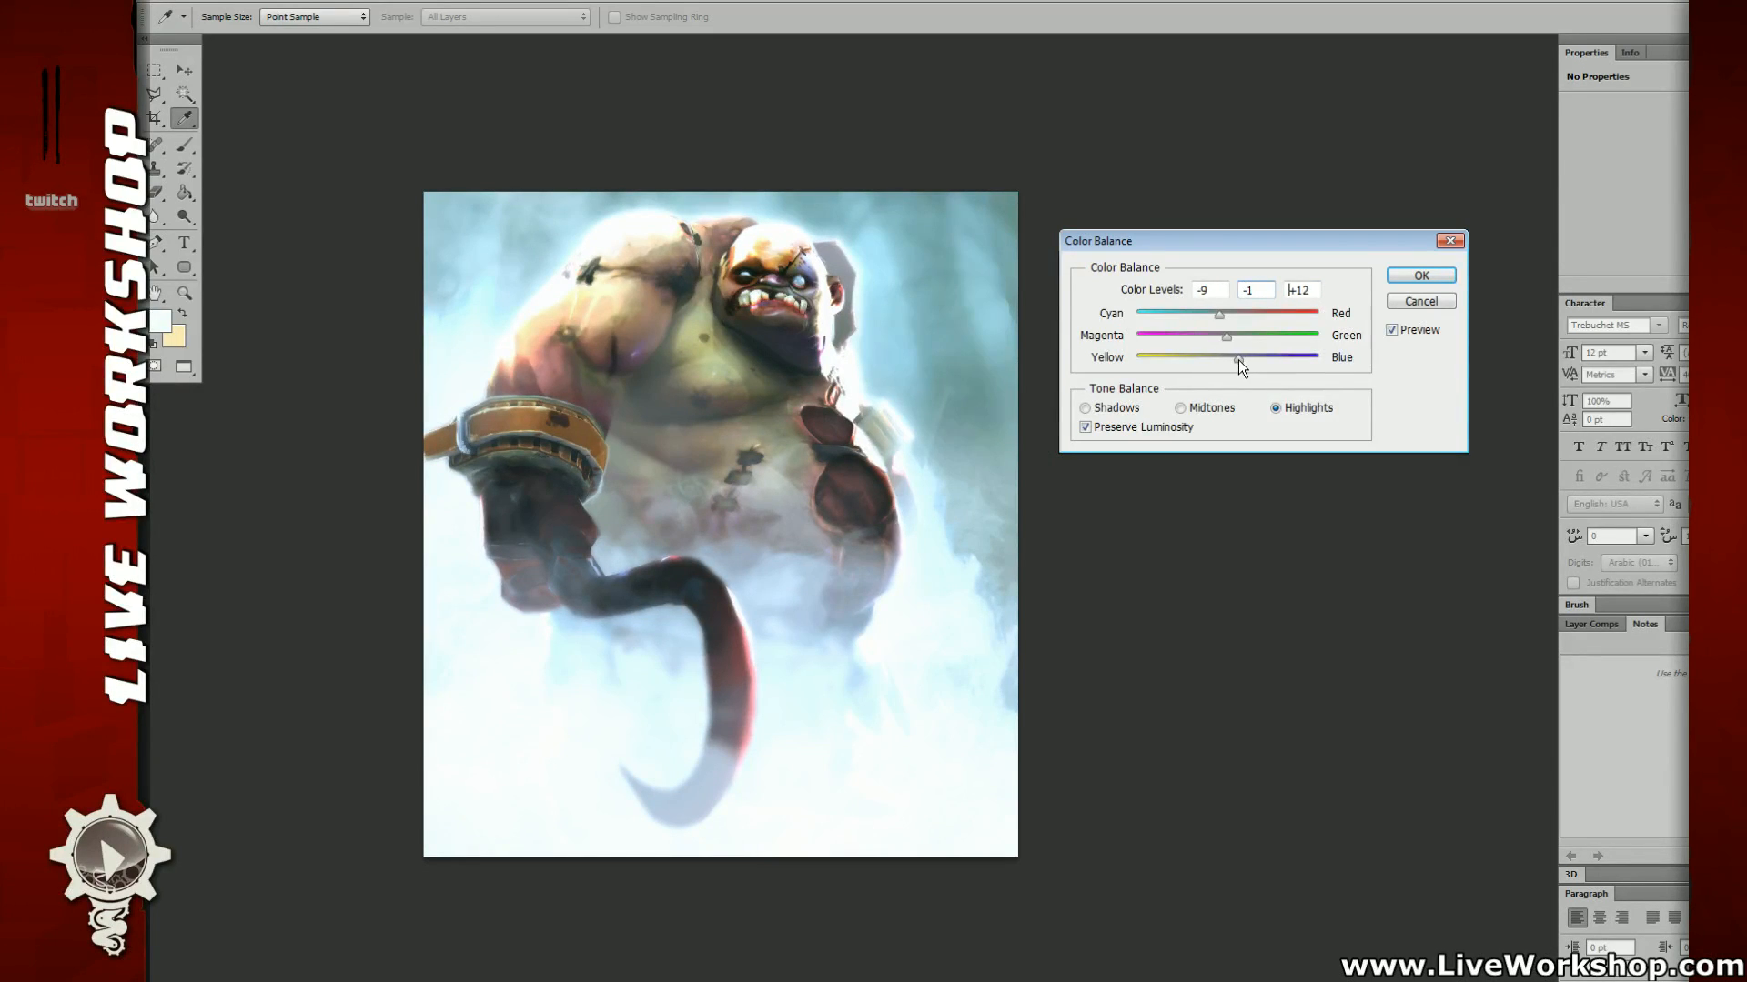
{"action": "mouse_move", "coordinate": [1237, 359]}
{"action": "left_mouse_down"}
{"action": "mouse_move", "coordinate": [1195, 376]}
{"action": "mouse_move", "coordinate": [1257, 373]}
{"action": "mouse_move", "coordinate": [1231, 374]}
{"action": "left_mouse_up"}
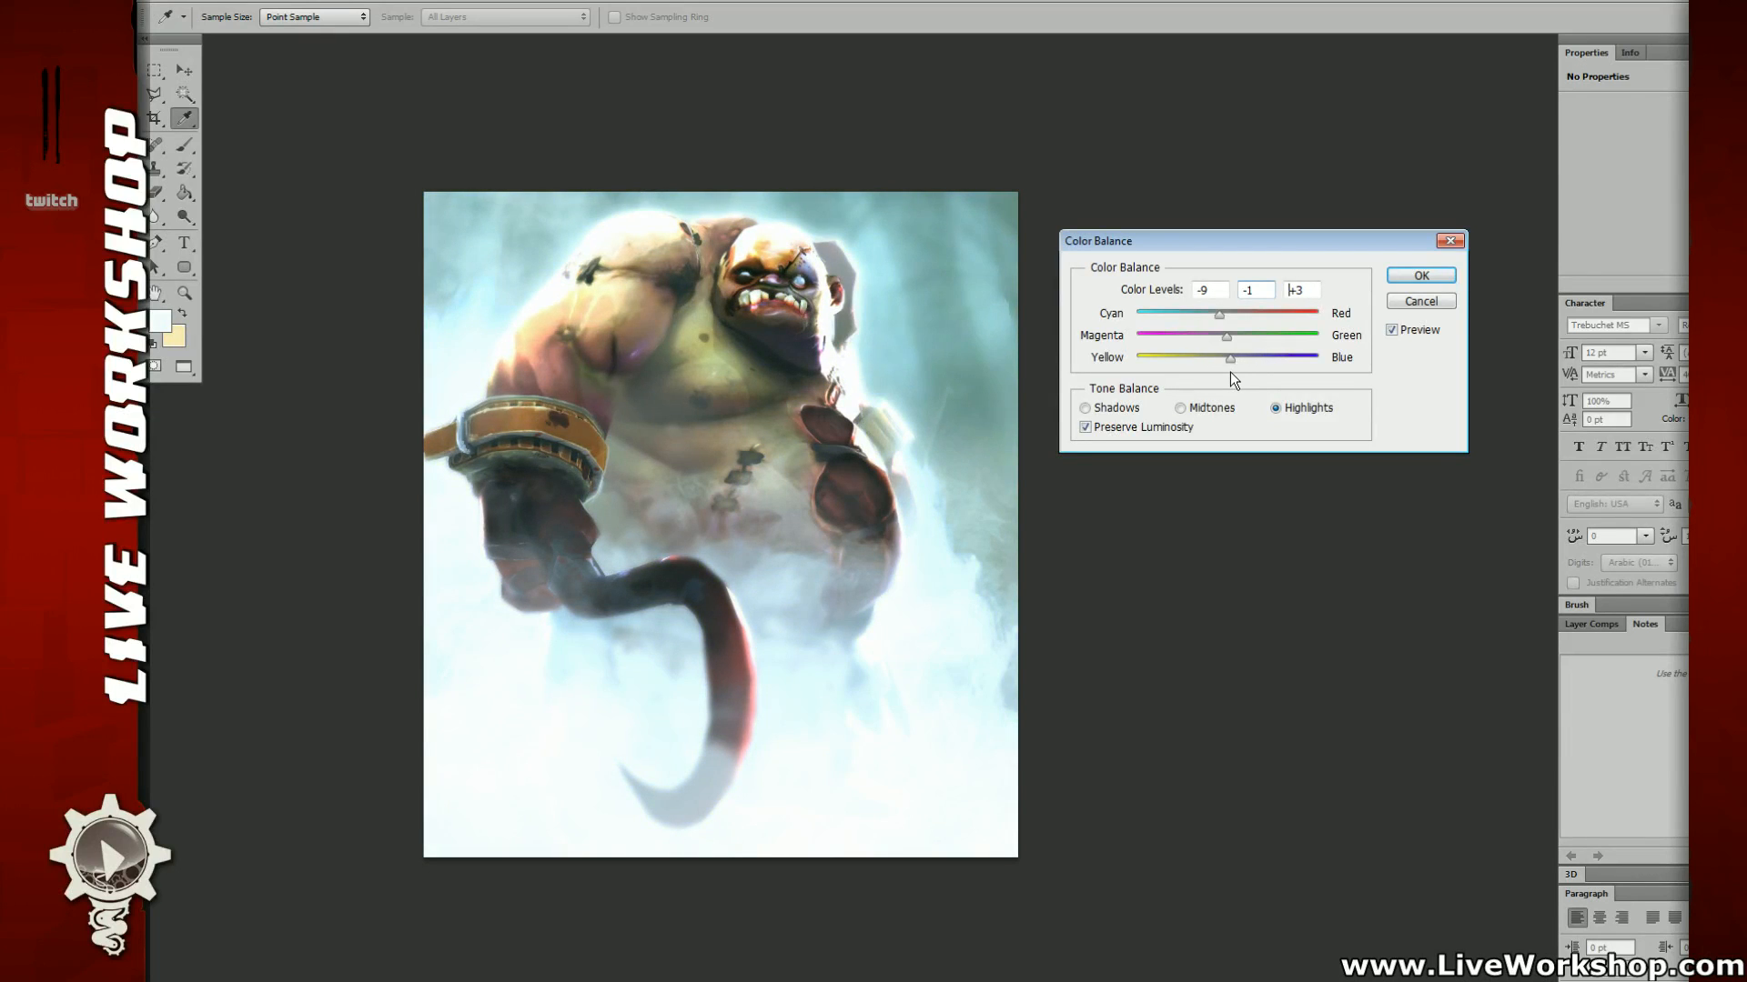
{"action": "left_click", "coordinate": [1443, 281]}
Step: Set the adjusted layer's blend mode to Darker Color and its opacity to about 50%
{"action": "key", "text": "e"}
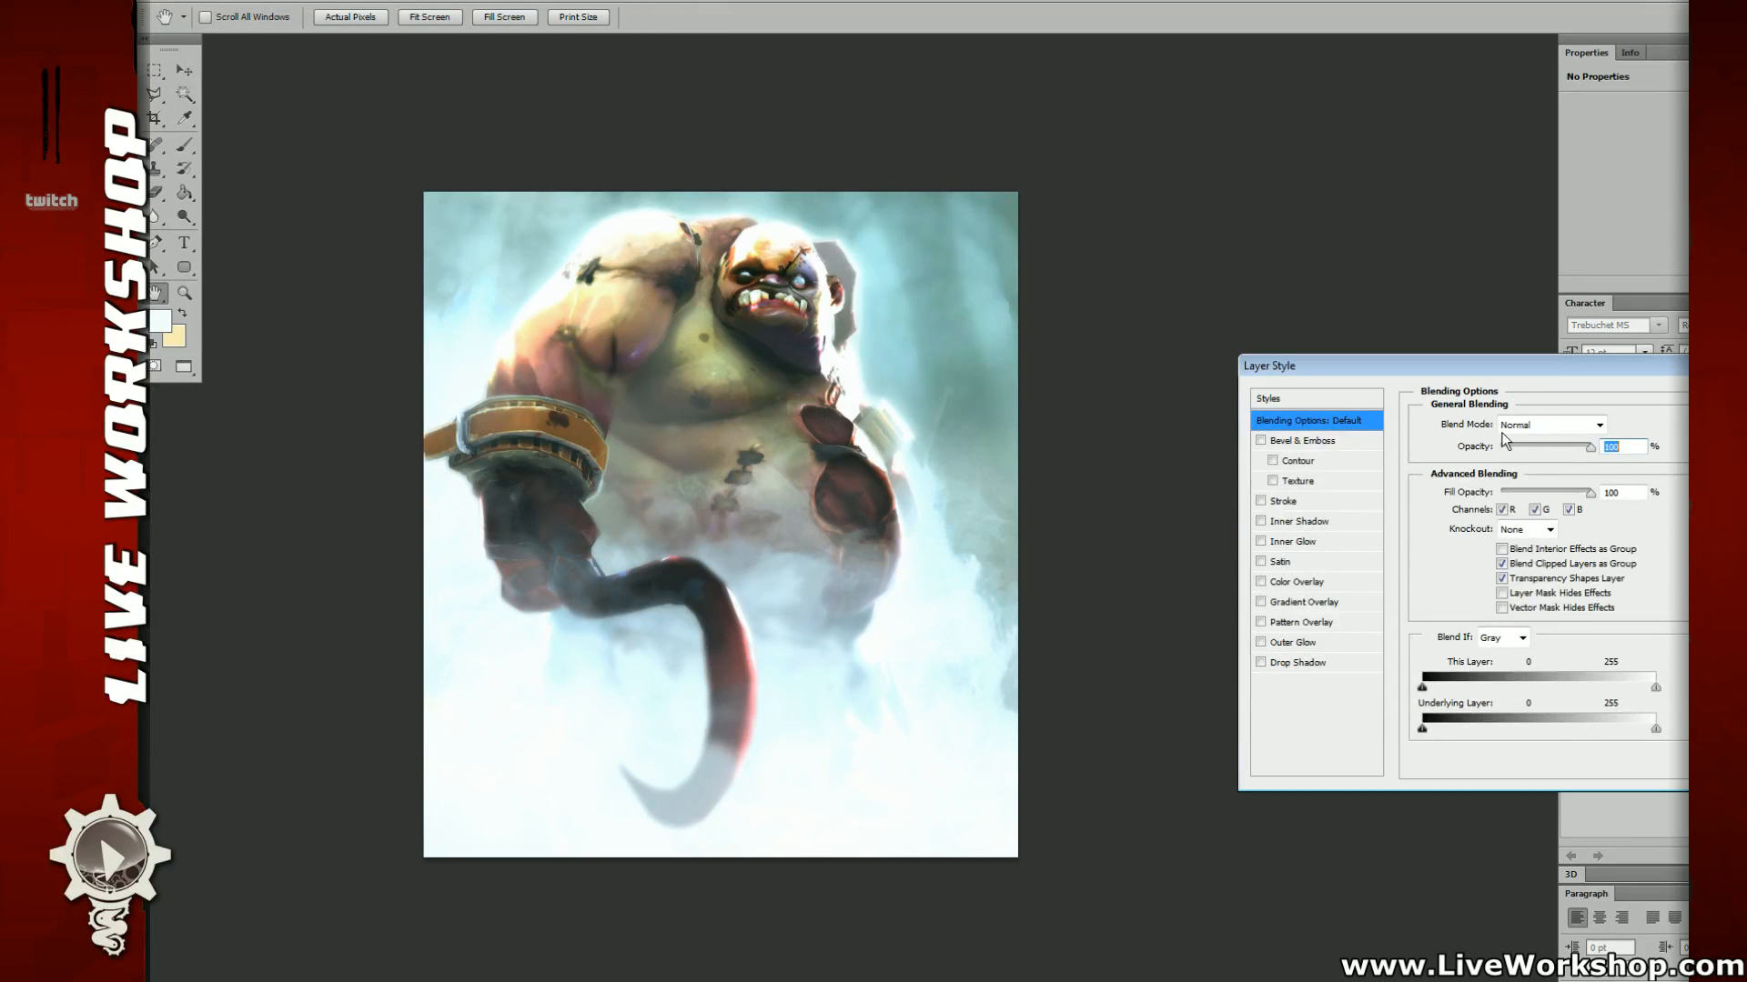
{"action": "double_click", "coordinate": [1535, 420]}
{"action": "key", "text": "Down"}
{"action": "key", "text": "Down"}
{"action": "key", "text": "Down"}
{"action": "key", "text": "Down"}
{"action": "key", "text": "Down"}
{"action": "key", "text": "Down"}
{"action": "left_click_drag", "start_coordinate": [1590, 449], "coordinate": [1520, 452]}
{"action": "left_click_drag", "start_coordinate": [1572, 445], "coordinate": [1525, 452]}
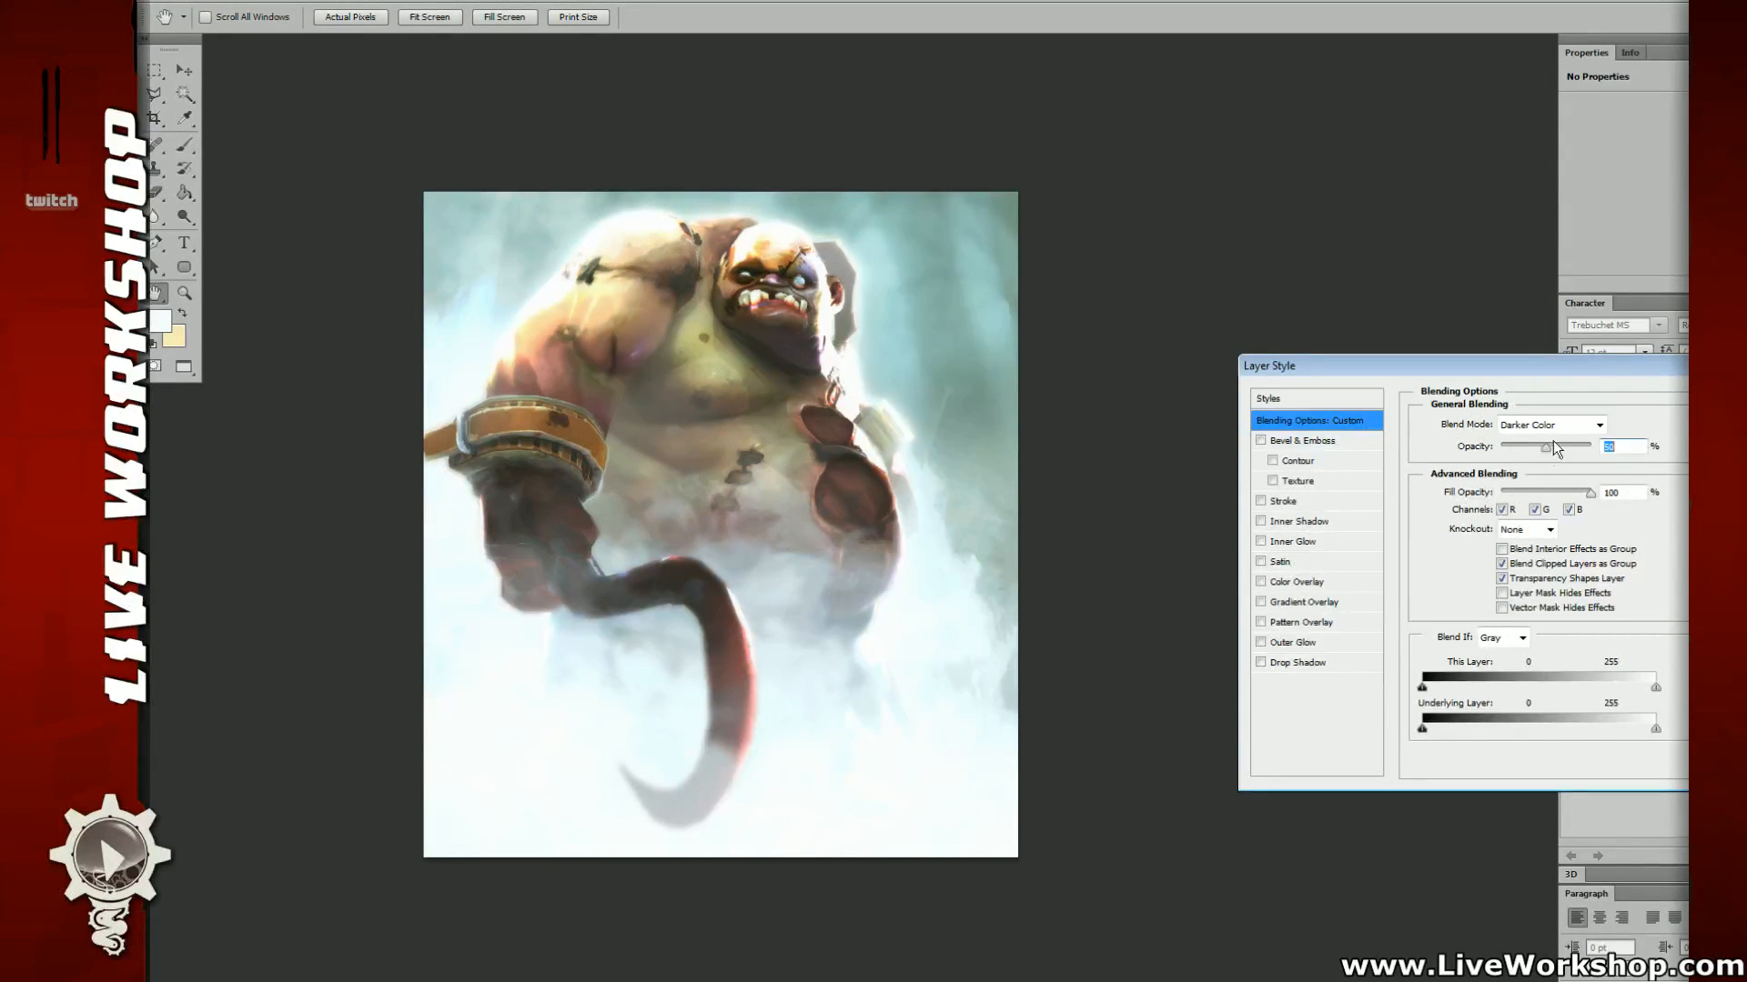
{"action": "left_click", "coordinate": [1714, 399]}
{"action": "left_click_drag", "start_coordinate": [1115, 359], "coordinate": [1243, 374]}
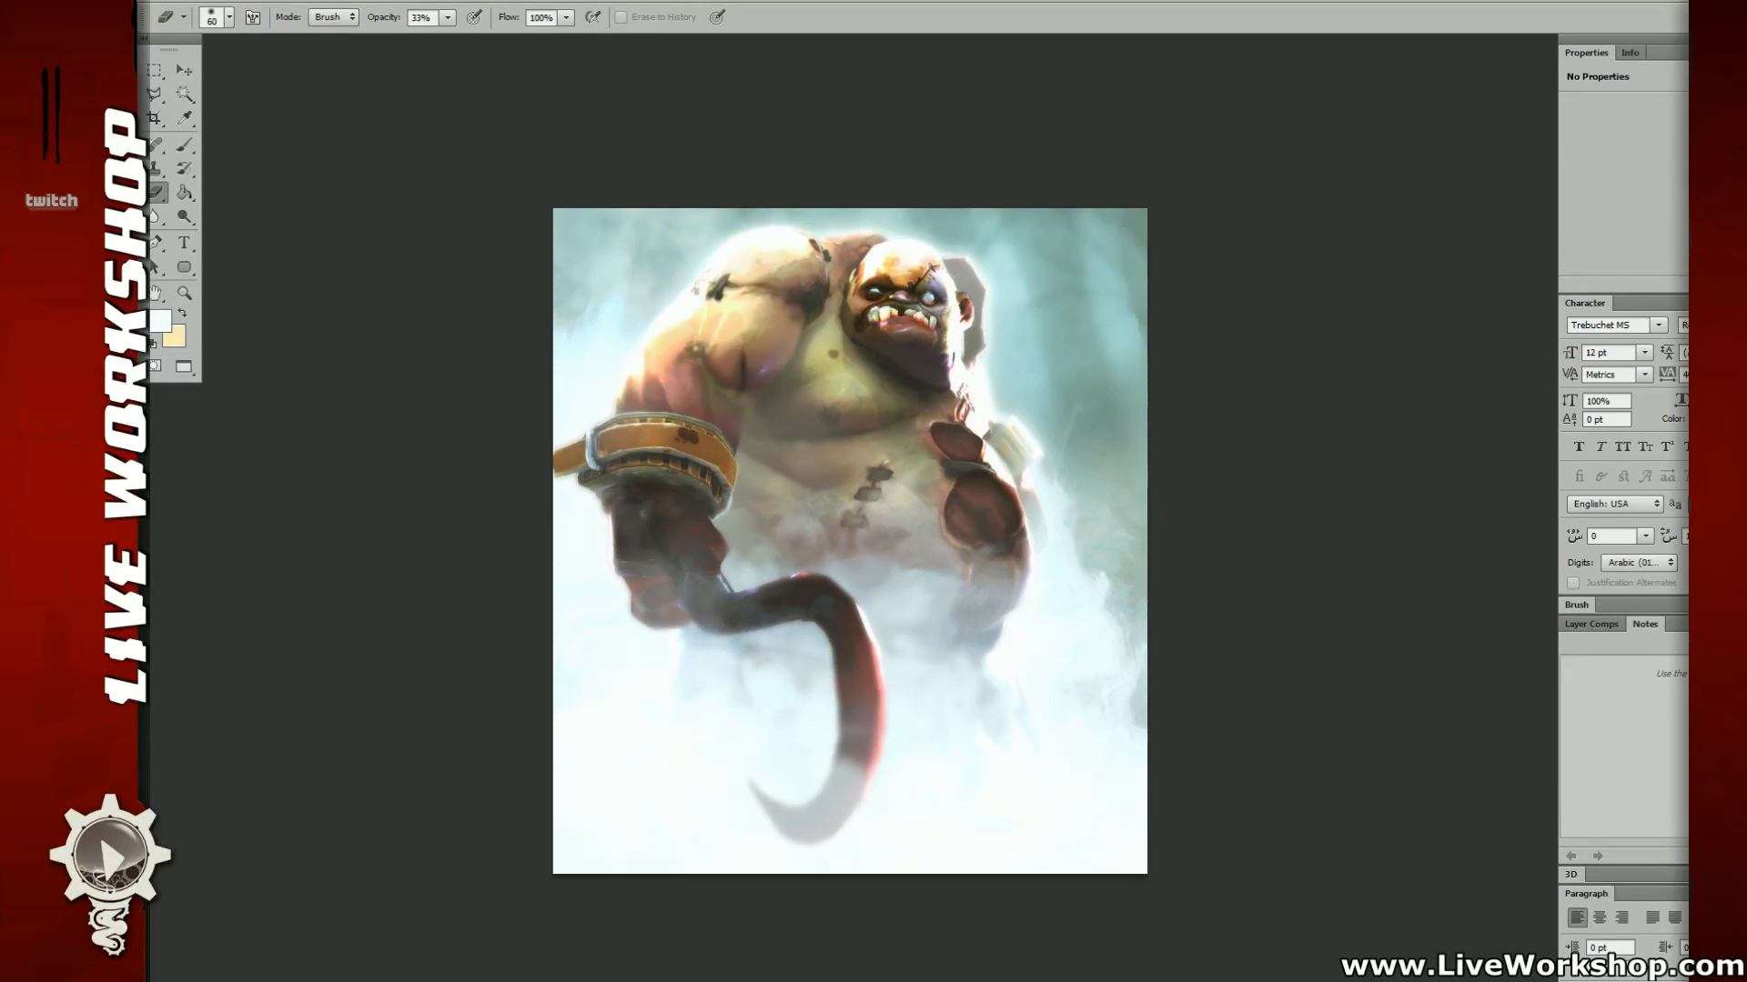
{"action": "left_click_drag", "start_coordinate": [1263, 307], "coordinate": [1274, 348]}
{"action": "key", "text": "ctrl+minus"}
{"action": "key", "text": "ctrl+plus"}
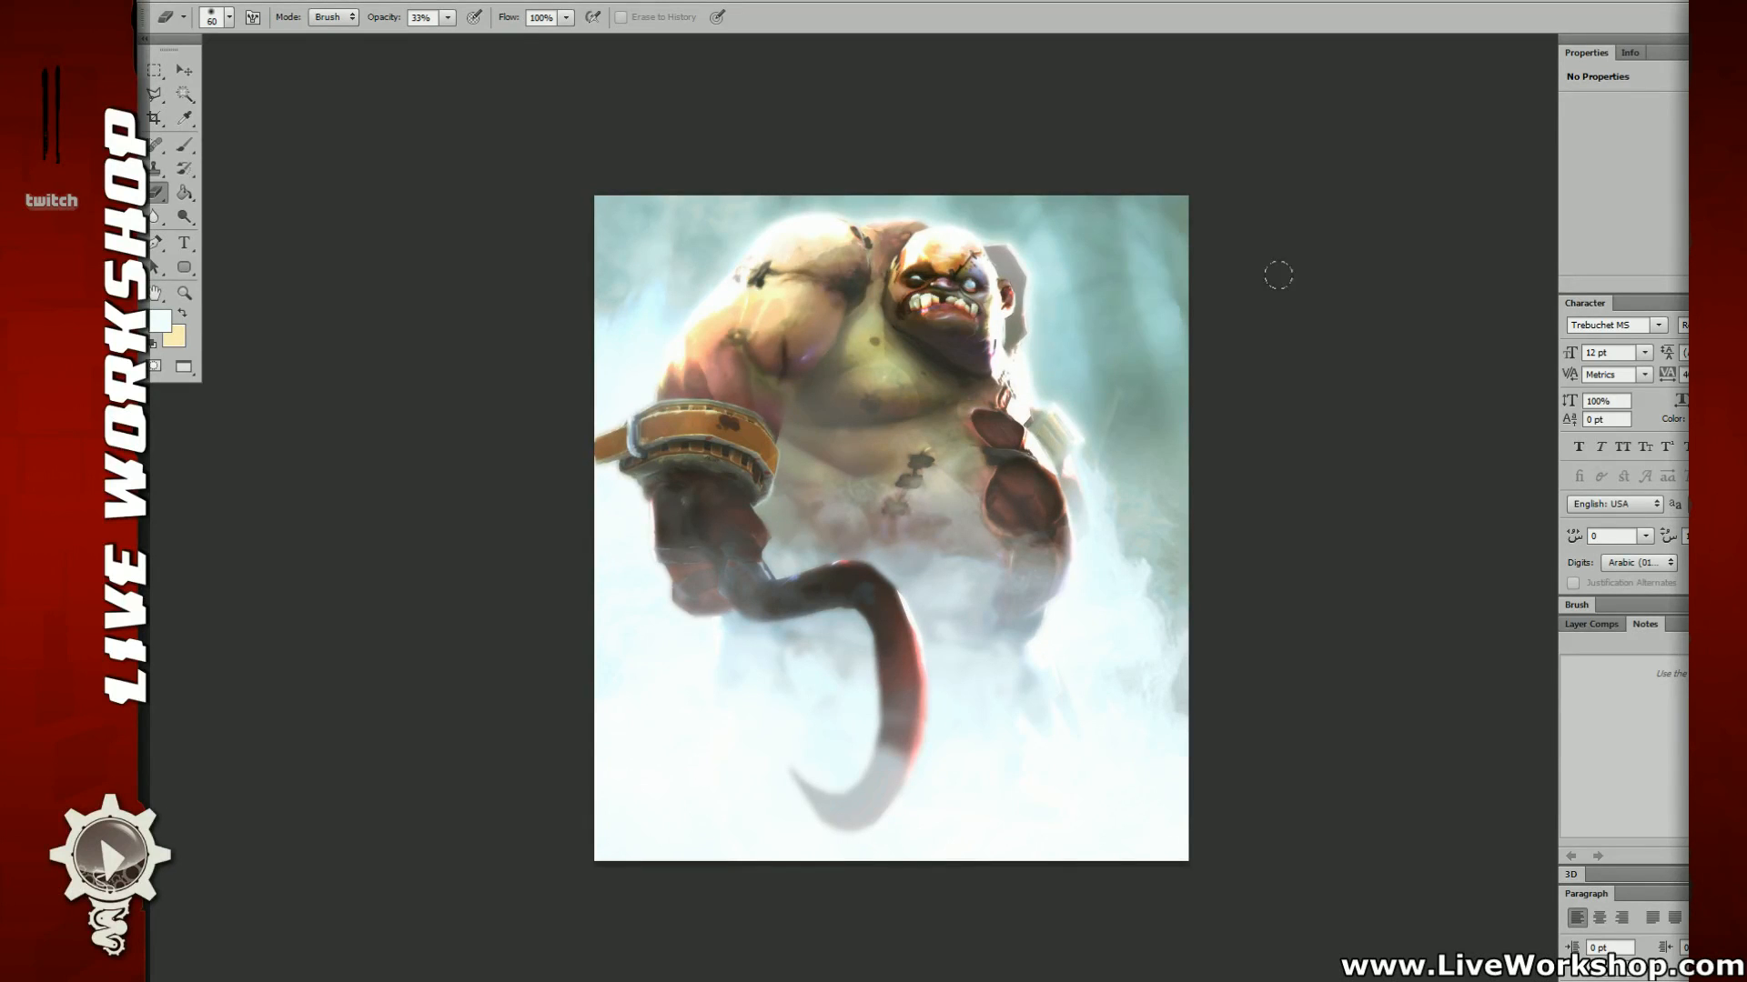
{"action": "left_click_drag", "start_coordinate": [1100, 273], "coordinate": [1122, 331]}
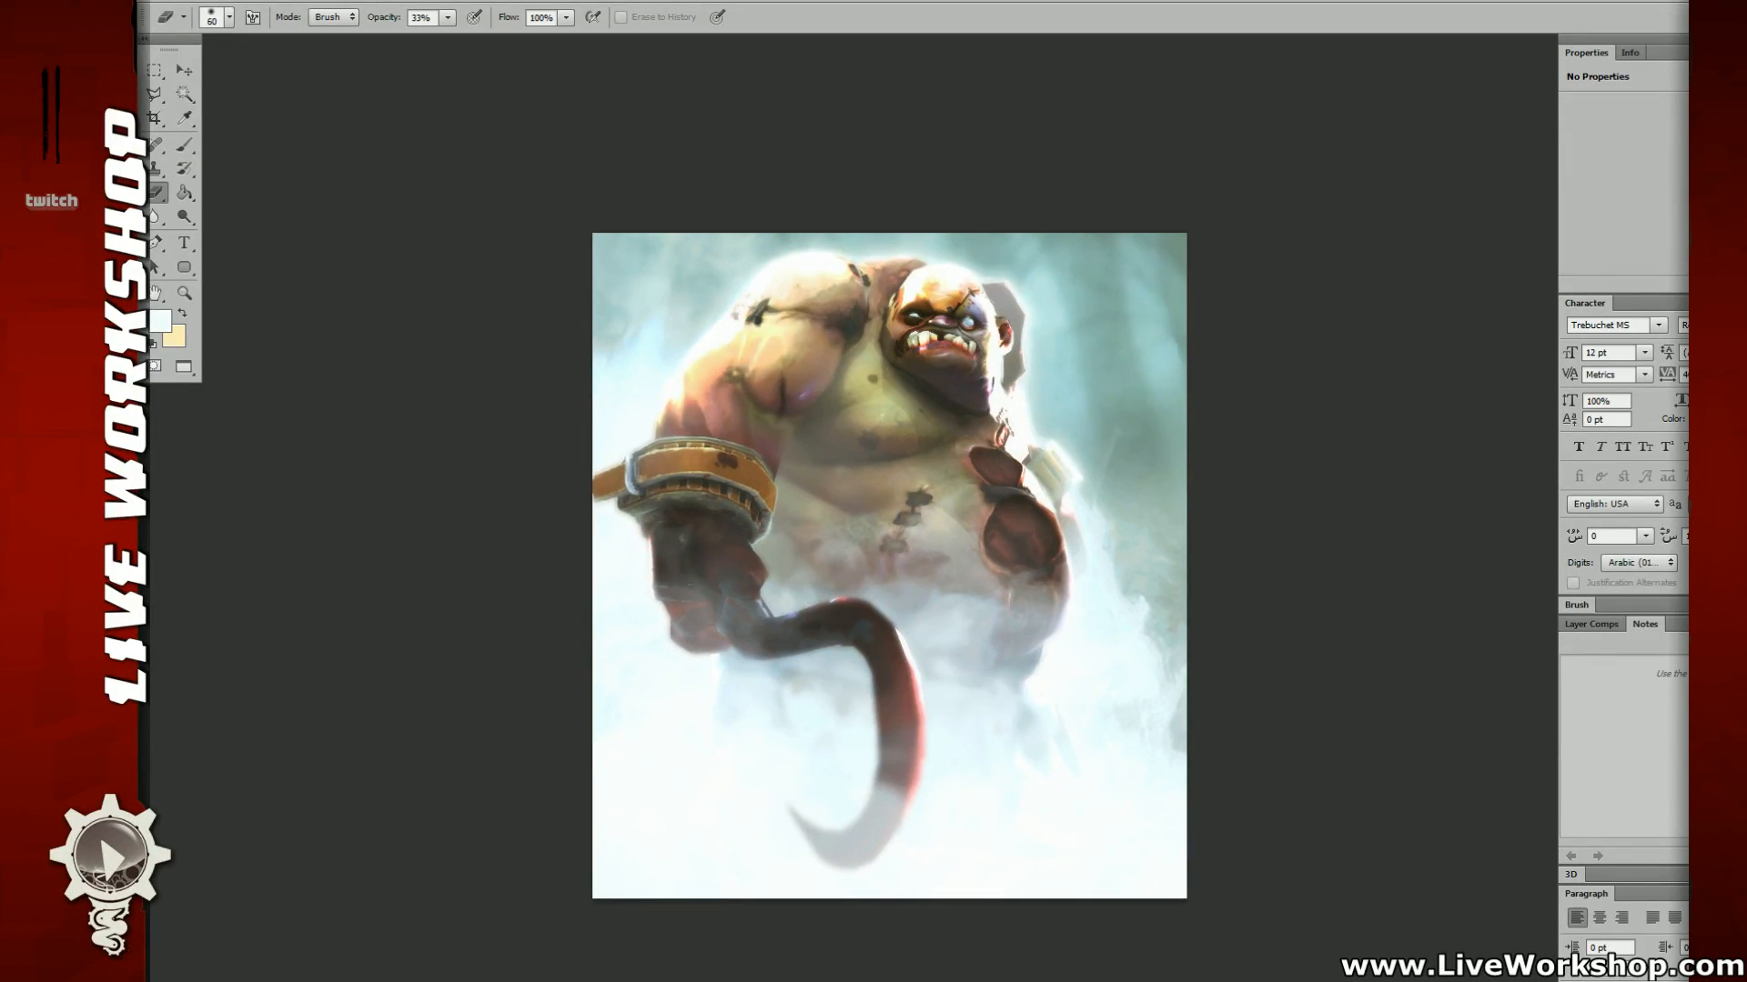
Step: Start a custom Lens Correction on the painting layer and shift its blue/yellow fringe to give the edges chromatic aberration
{"action": "key", "text": "ctrl+plus"}
{"action": "key", "text": "ctrl+plus"}
{"action": "key", "text": "ctrl+minus"}
{"action": "key", "text": "ctrl+minus"}
{"action": "left_click_drag", "start_coordinate": [938, 350], "coordinate": [997, 353]}
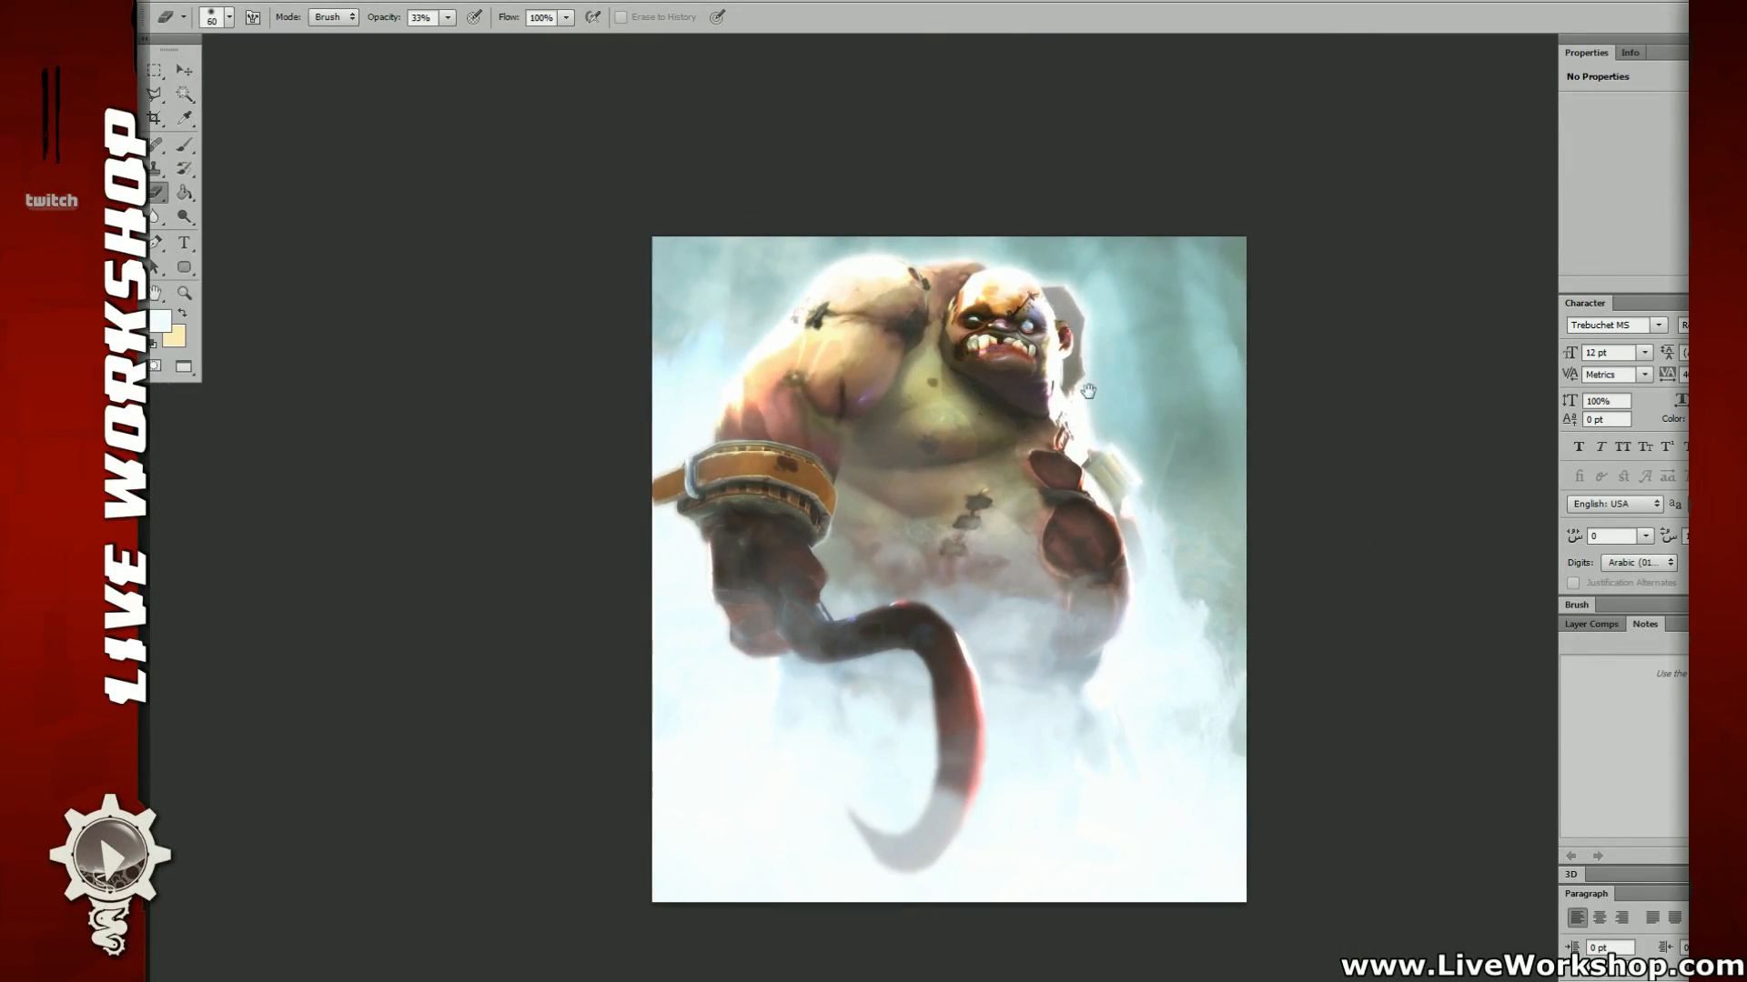
{"action": "left_click", "coordinate": [428, 2]}
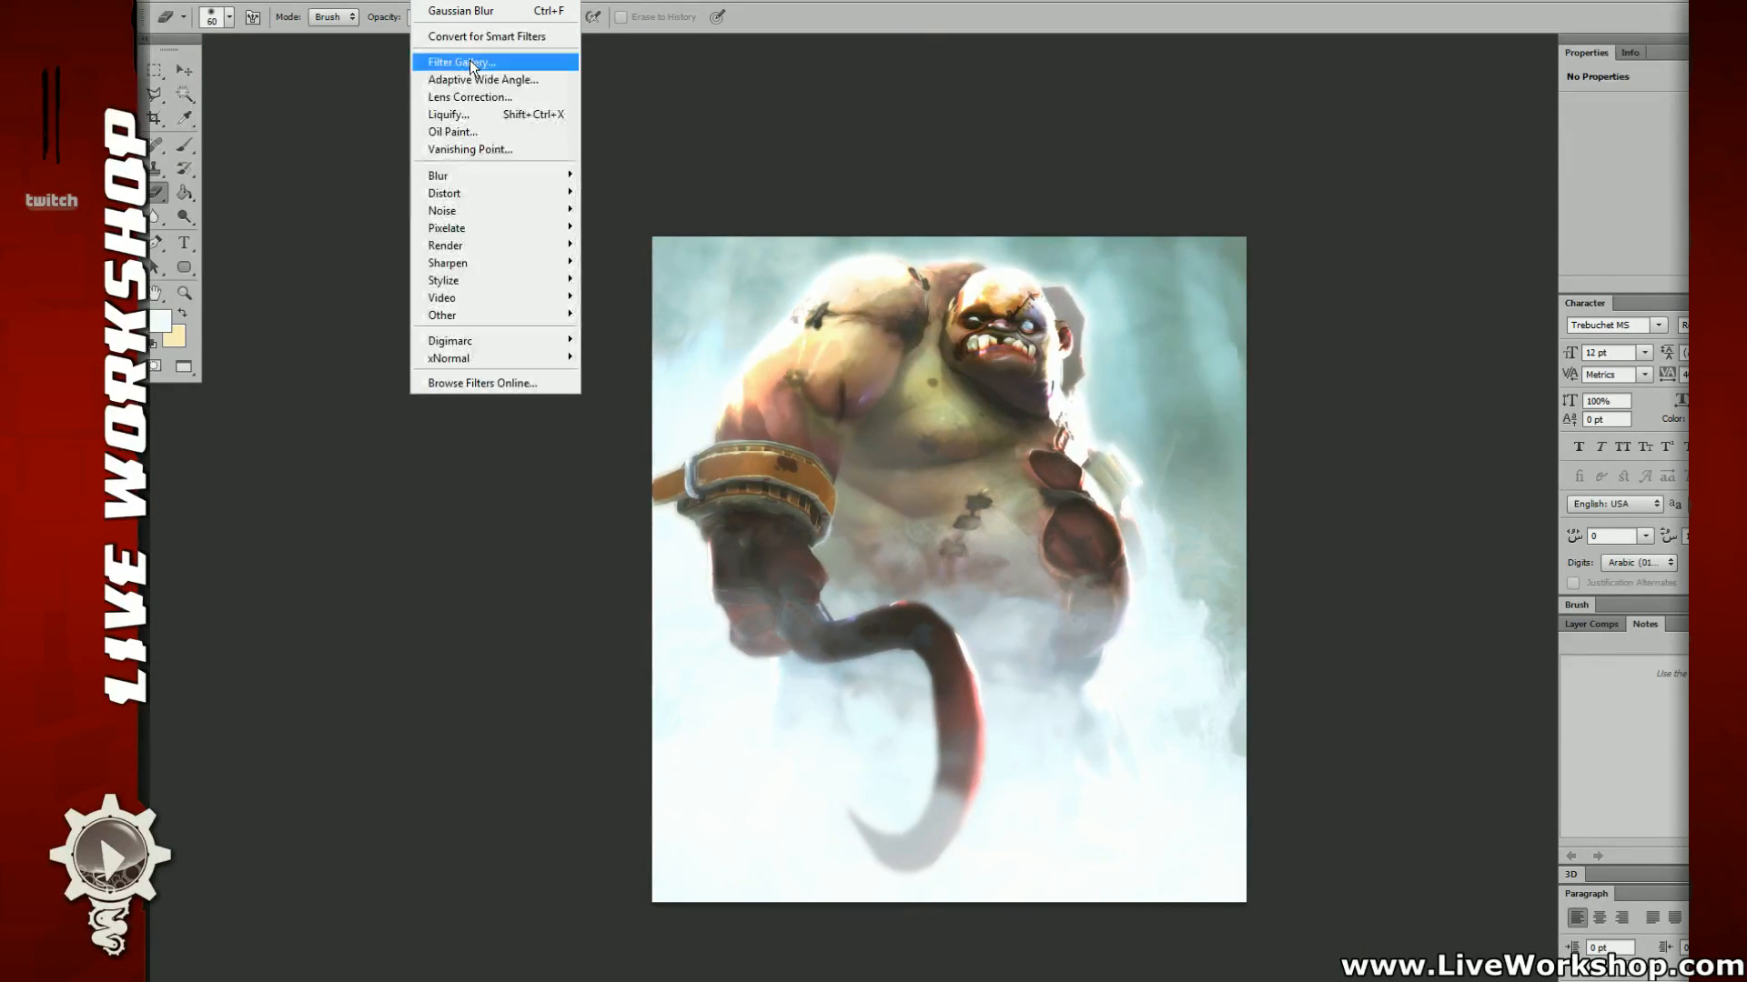
{"action": "left_click", "coordinate": [499, 97]}
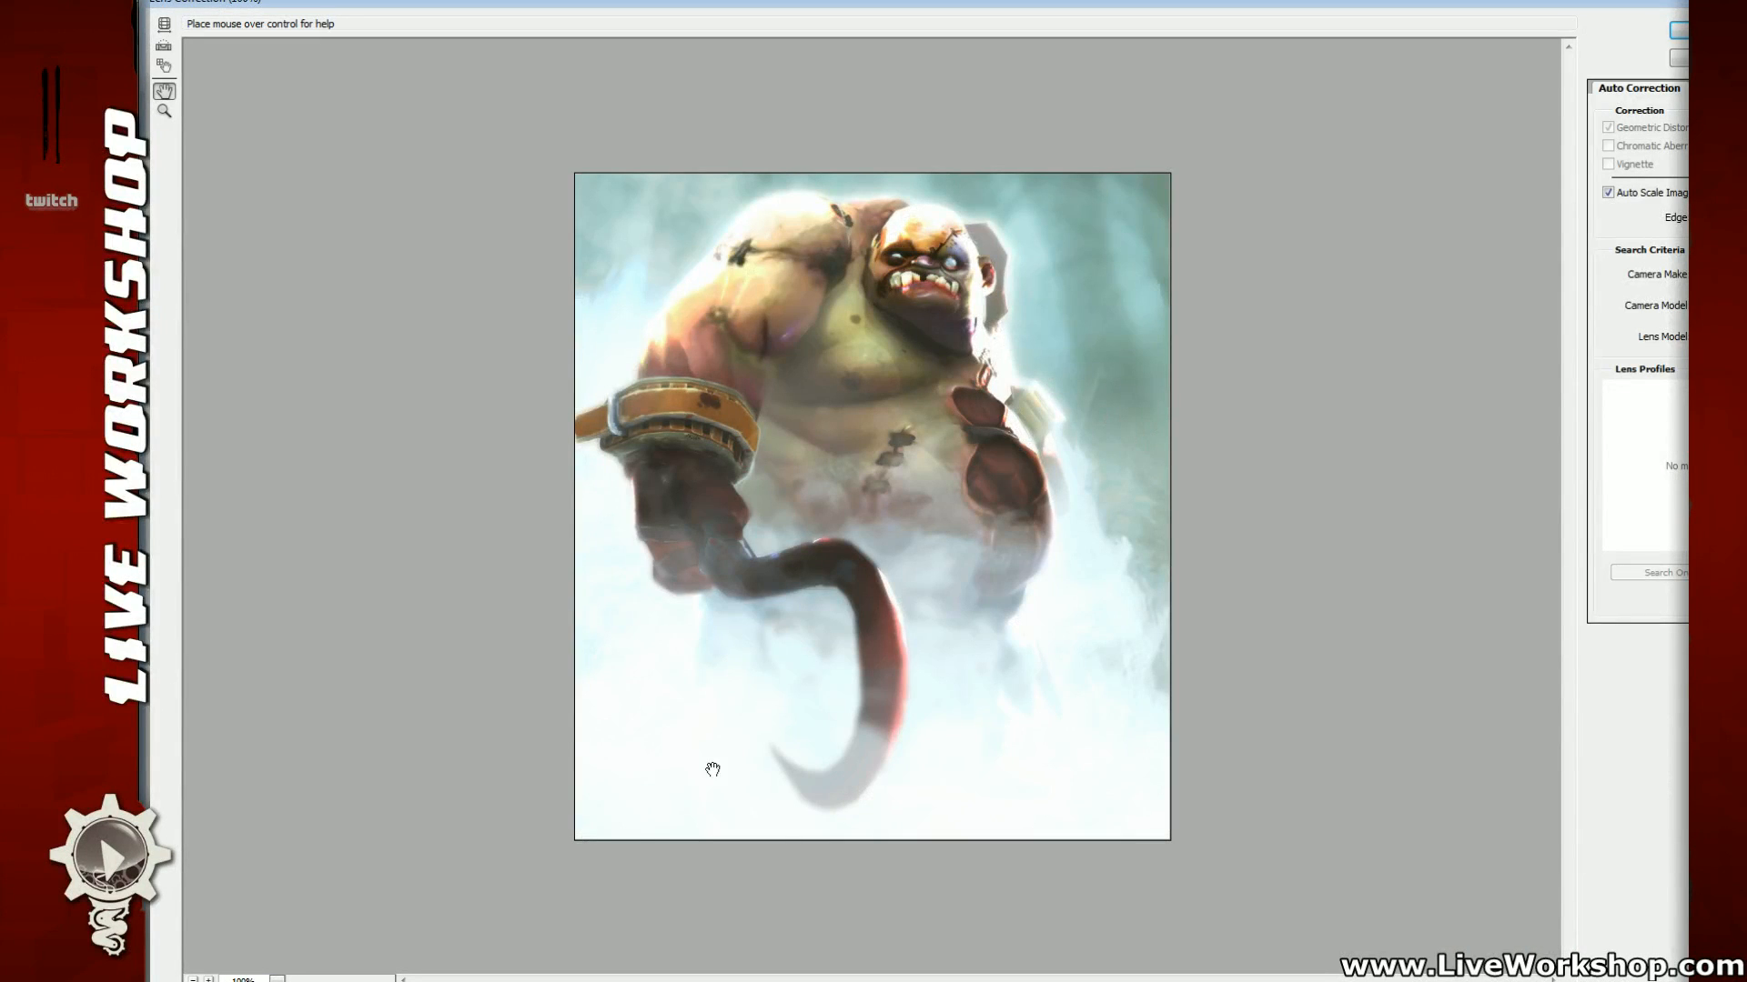
{"action": "key", "text": "ctrl+plus"}
{"action": "key", "text": "ctrl+plus"}
{"action": "left_click_drag", "start_coordinate": [923, 127], "coordinate": [955, 418]}
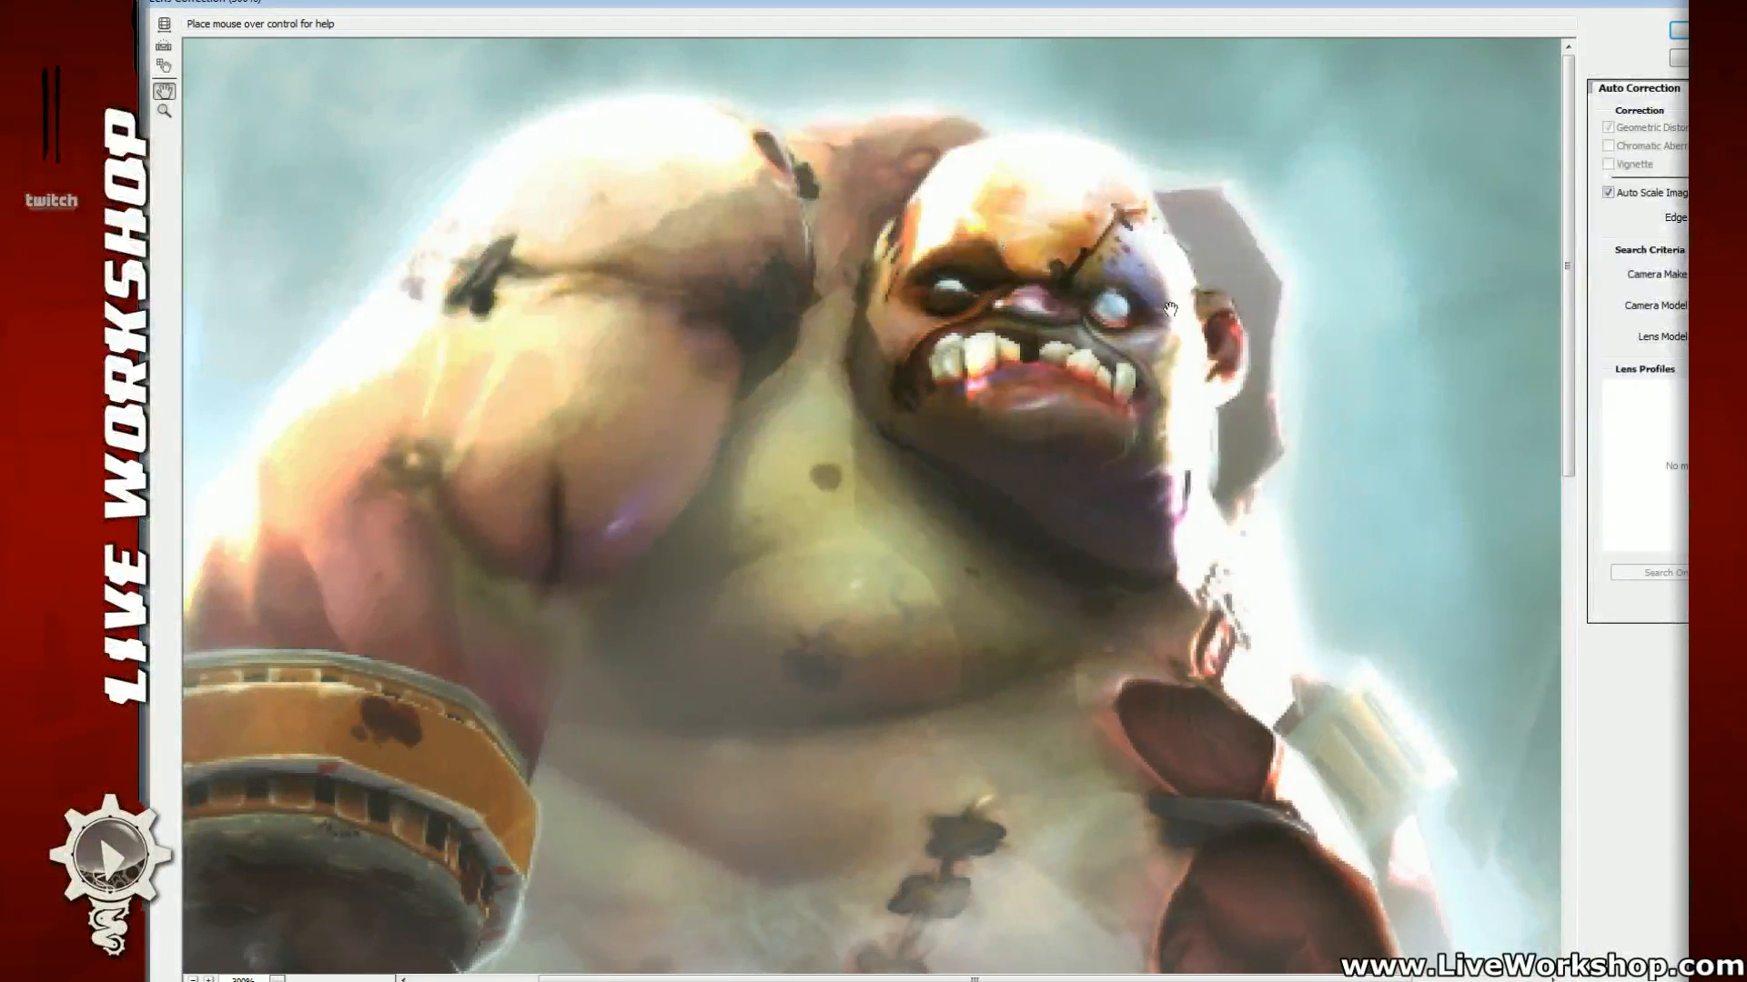
{"action": "left_click", "coordinate": [1702, 89]}
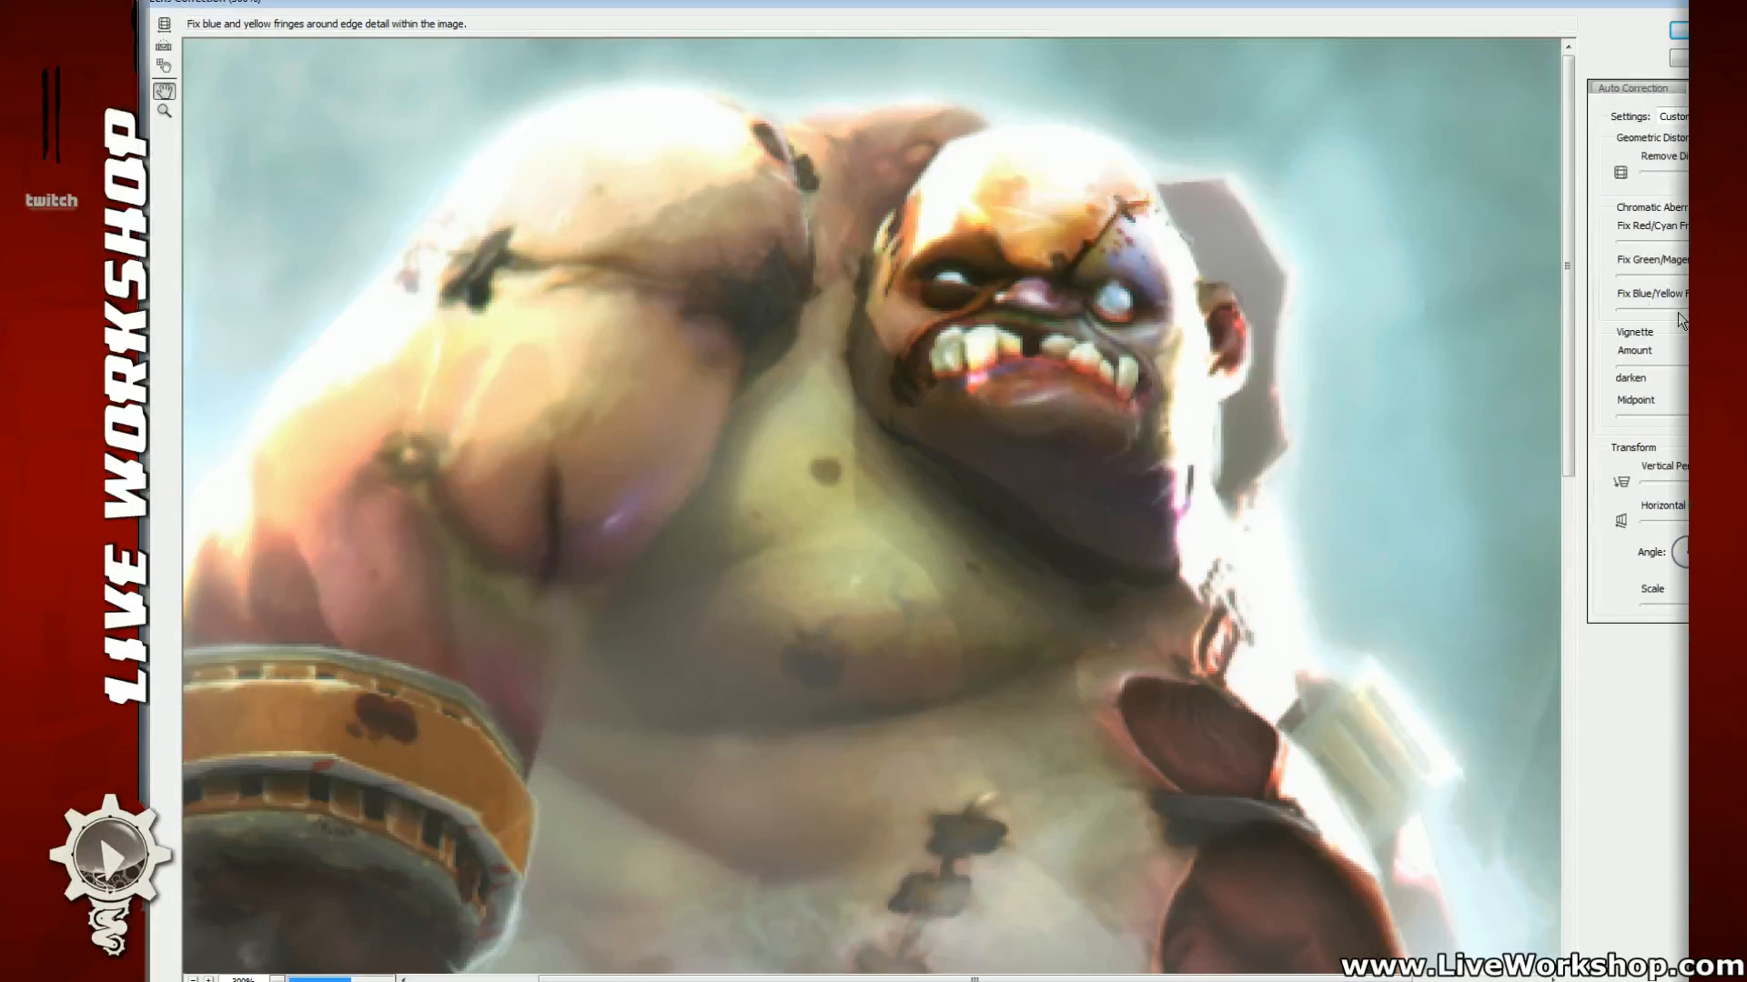
{"action": "left_click_drag", "start_coordinate": [1628, 311], "coordinate": [1614, 315]}
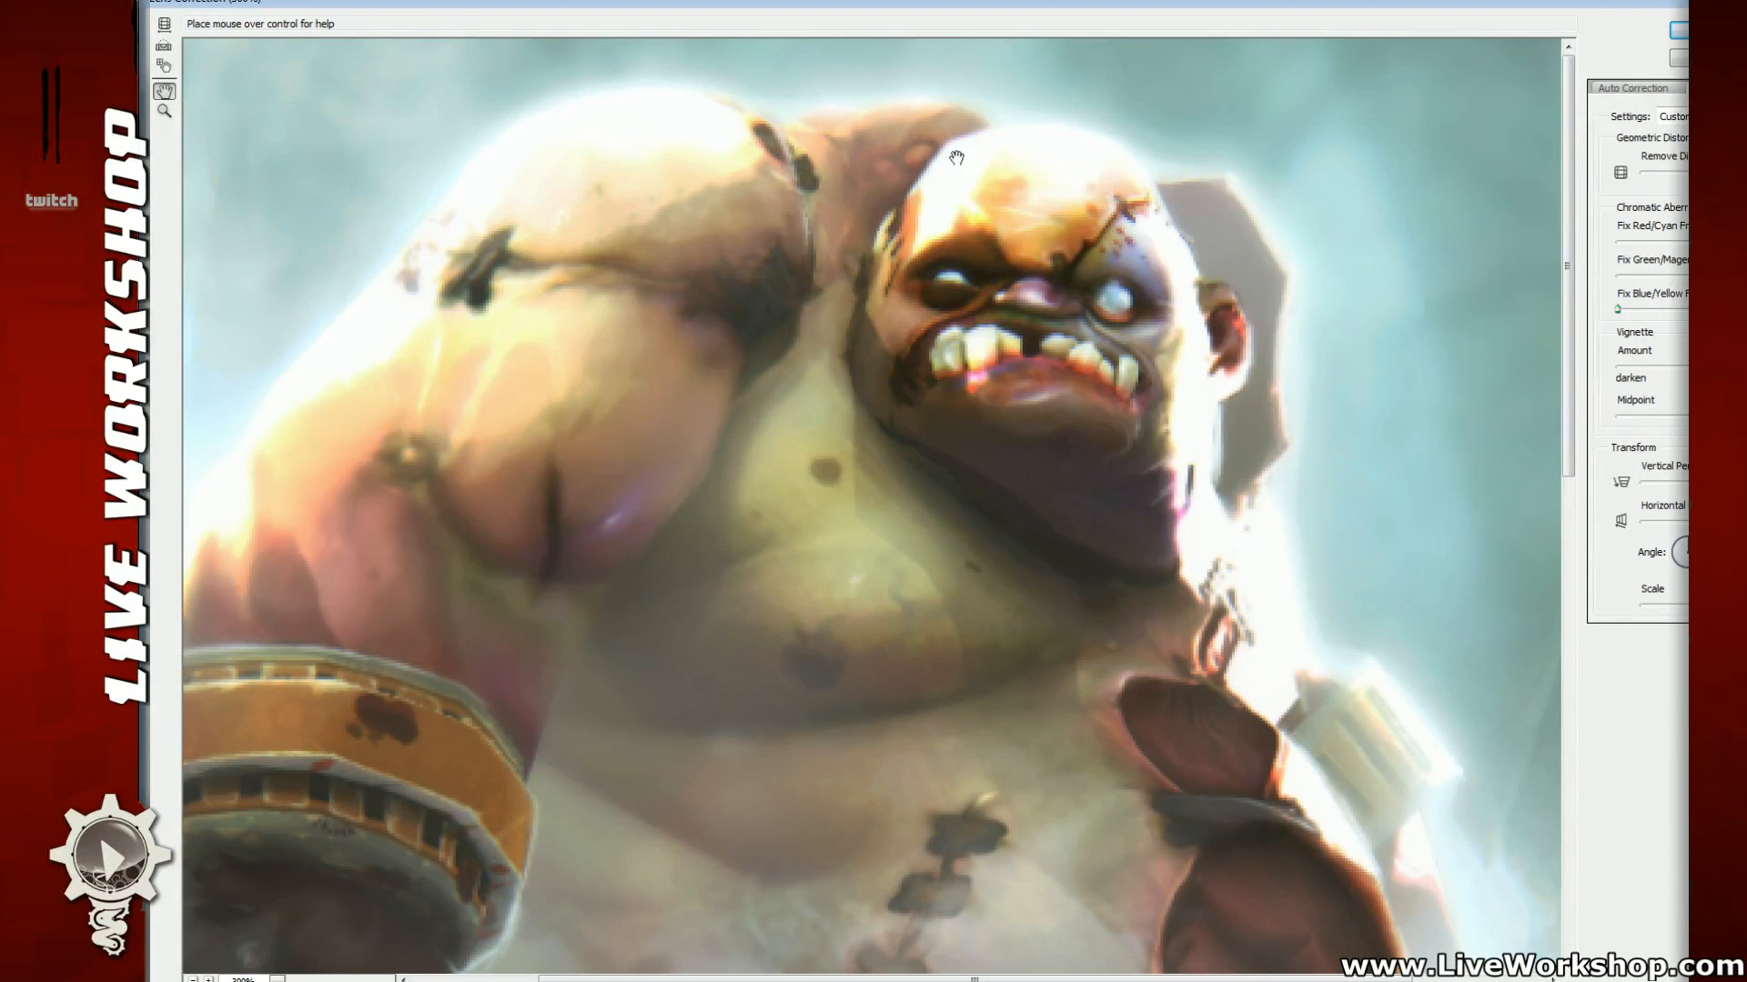
Step: Slightly adjust the geometric distortion, darken the corners with a vignette, and apply the Lens Correction
{"action": "left_click_drag", "start_coordinate": [979, 206], "coordinate": [943, 401]}
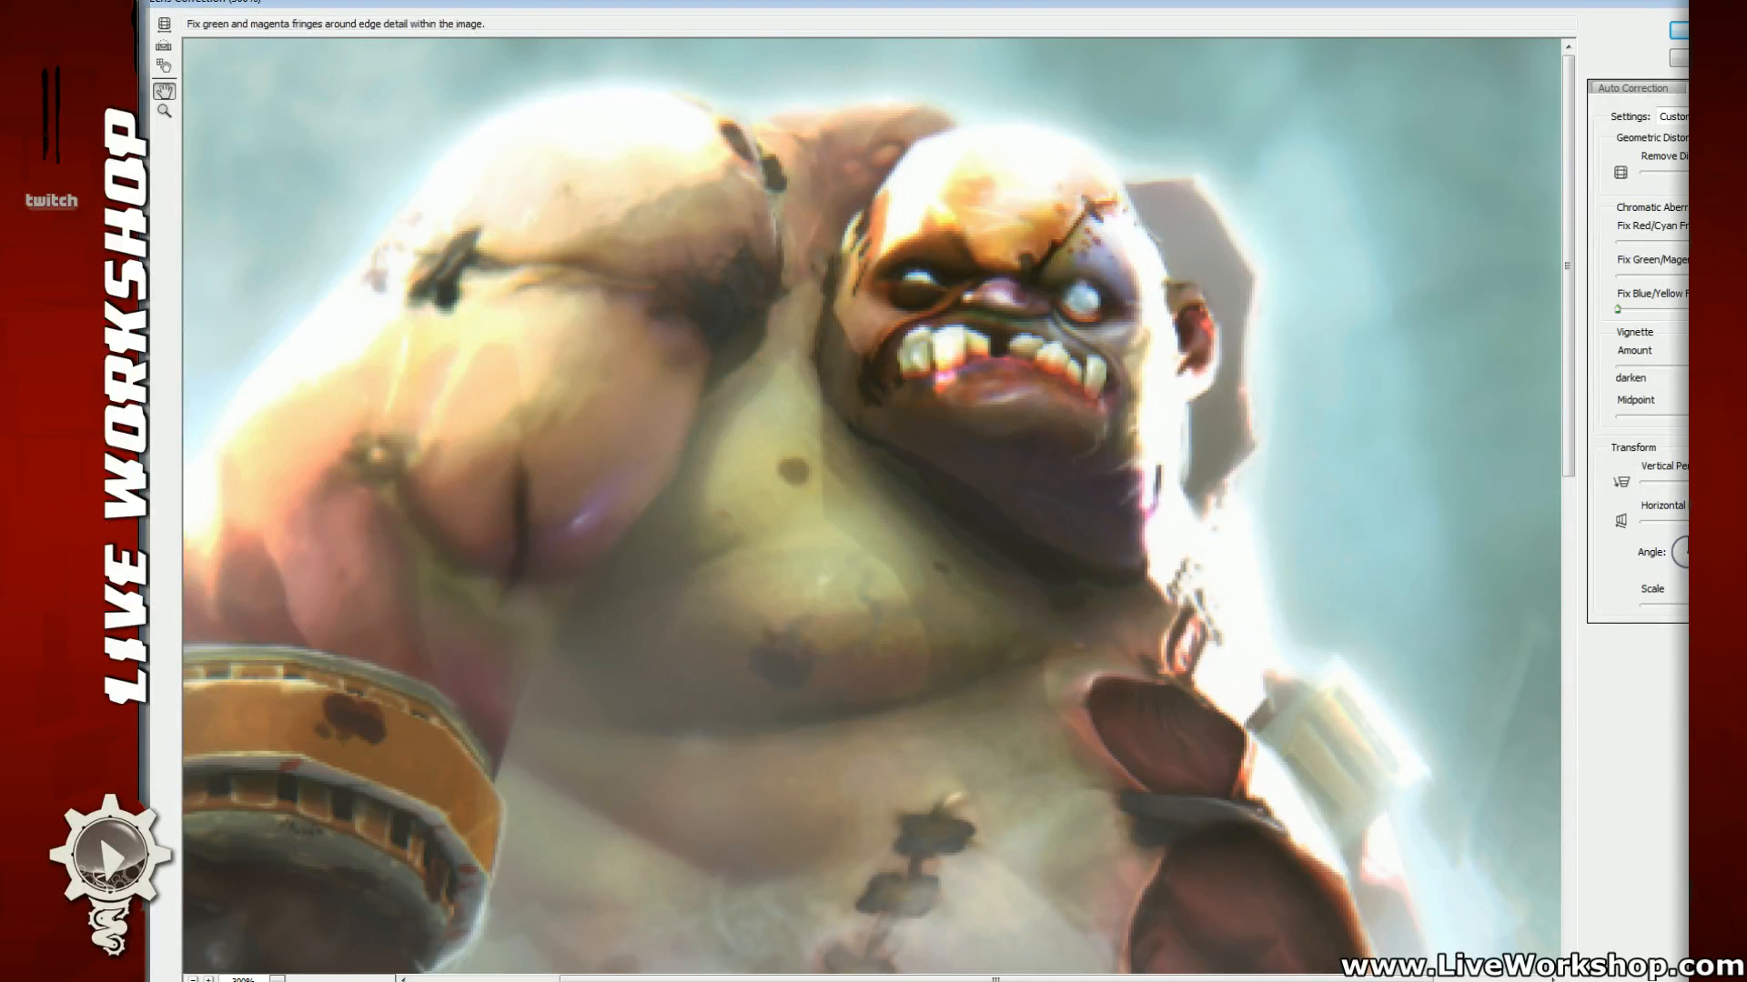
{"action": "left_click_drag", "start_coordinate": [1356, 456], "coordinate": [1354, 426]}
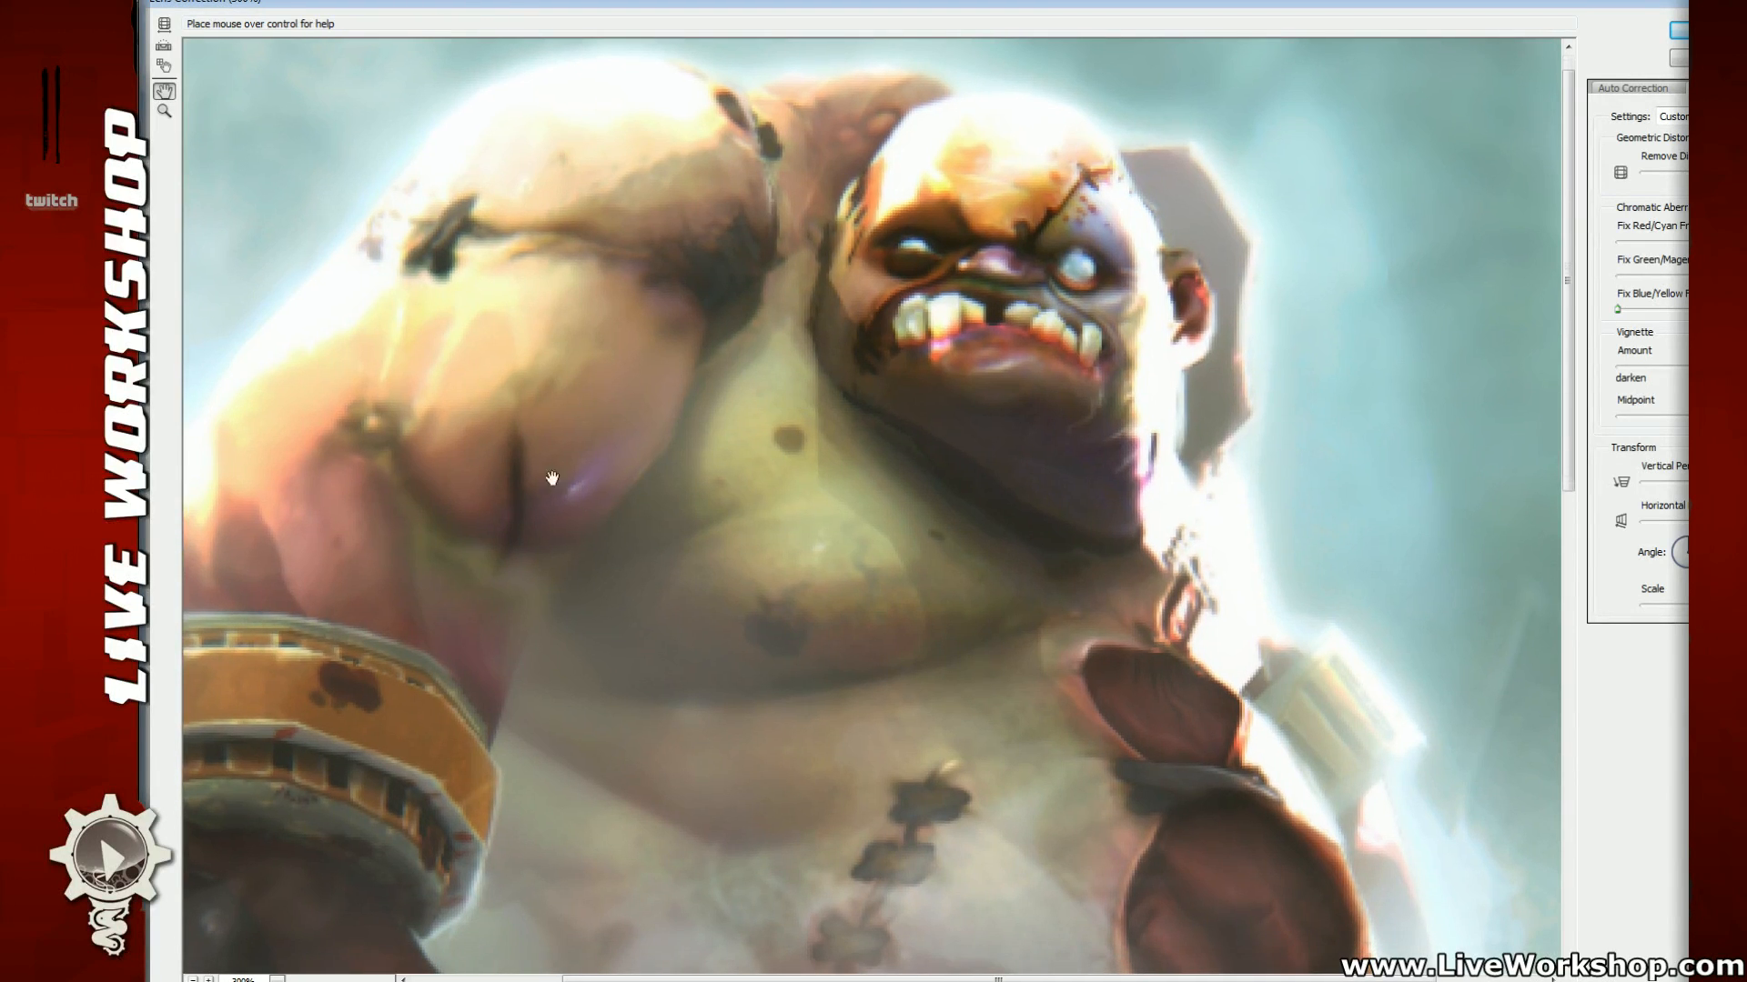
{"action": "left_click", "coordinate": [193, 980]}
{"action": "left_click", "coordinate": [193, 980]}
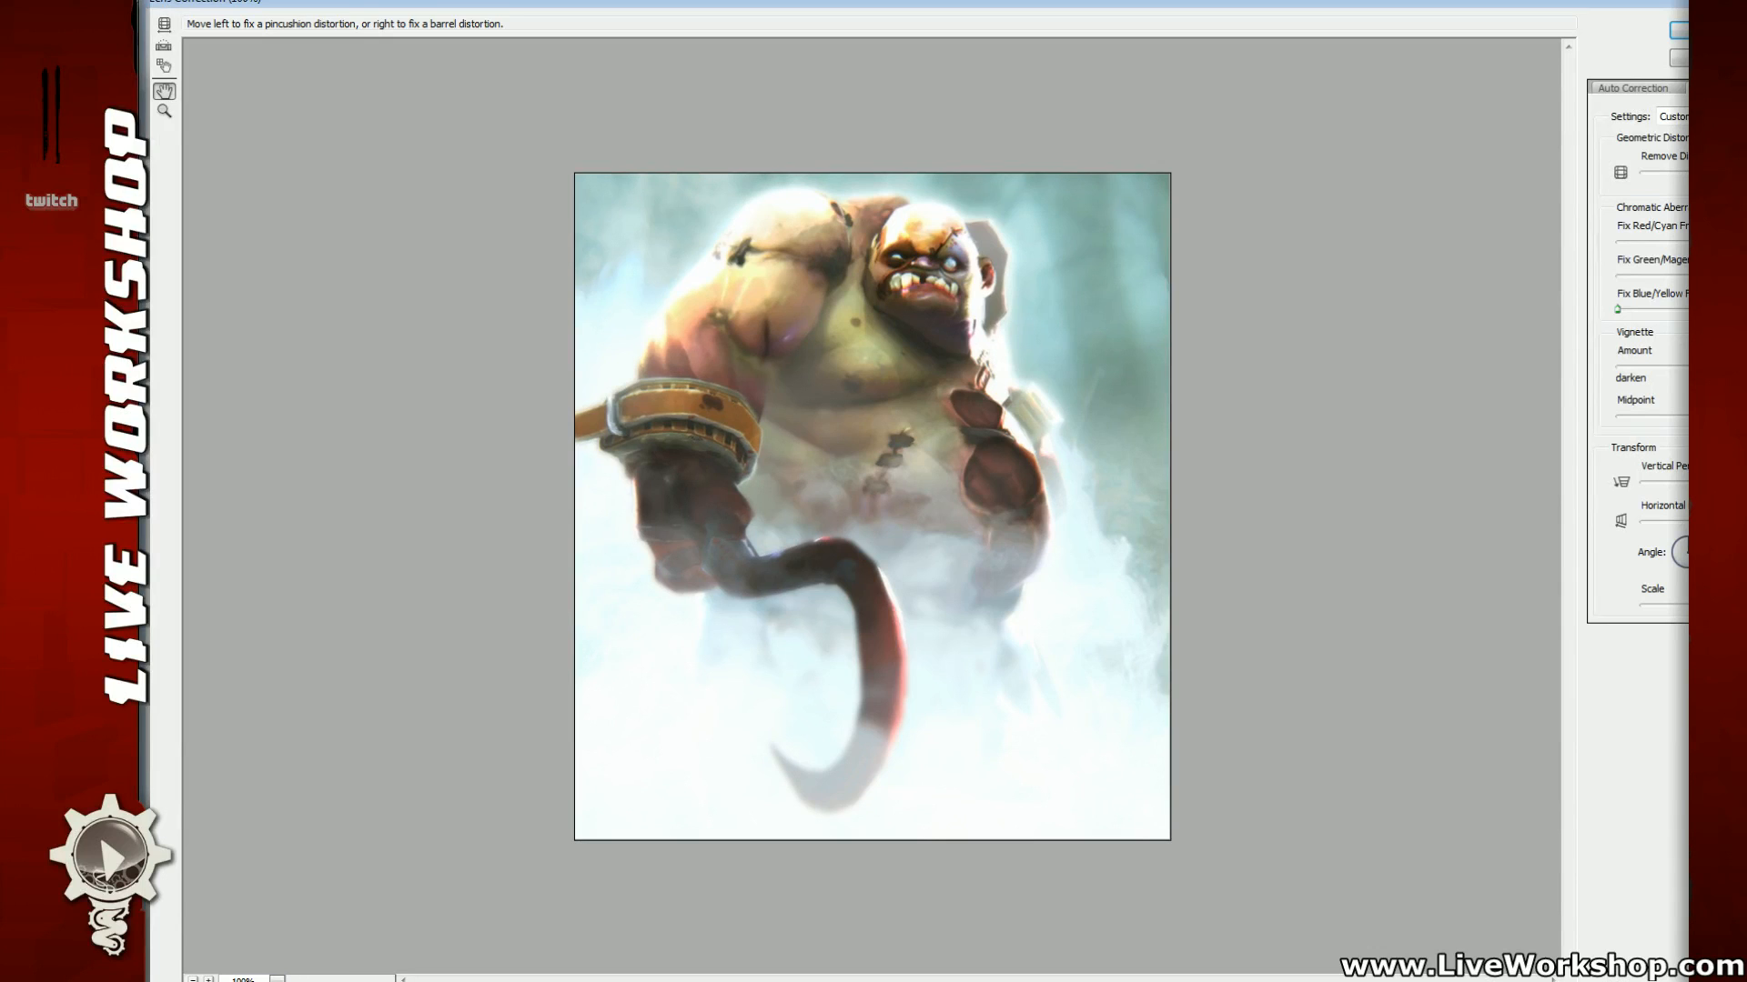
{"action": "mouse_move", "coordinate": [1725, 174]}
{"action": "left_mouse_down"}
{"action": "mouse_move", "coordinate": [1676, 174]}
{"action": "mouse_move", "coordinate": [1721, 174]}
{"action": "left_mouse_up"}
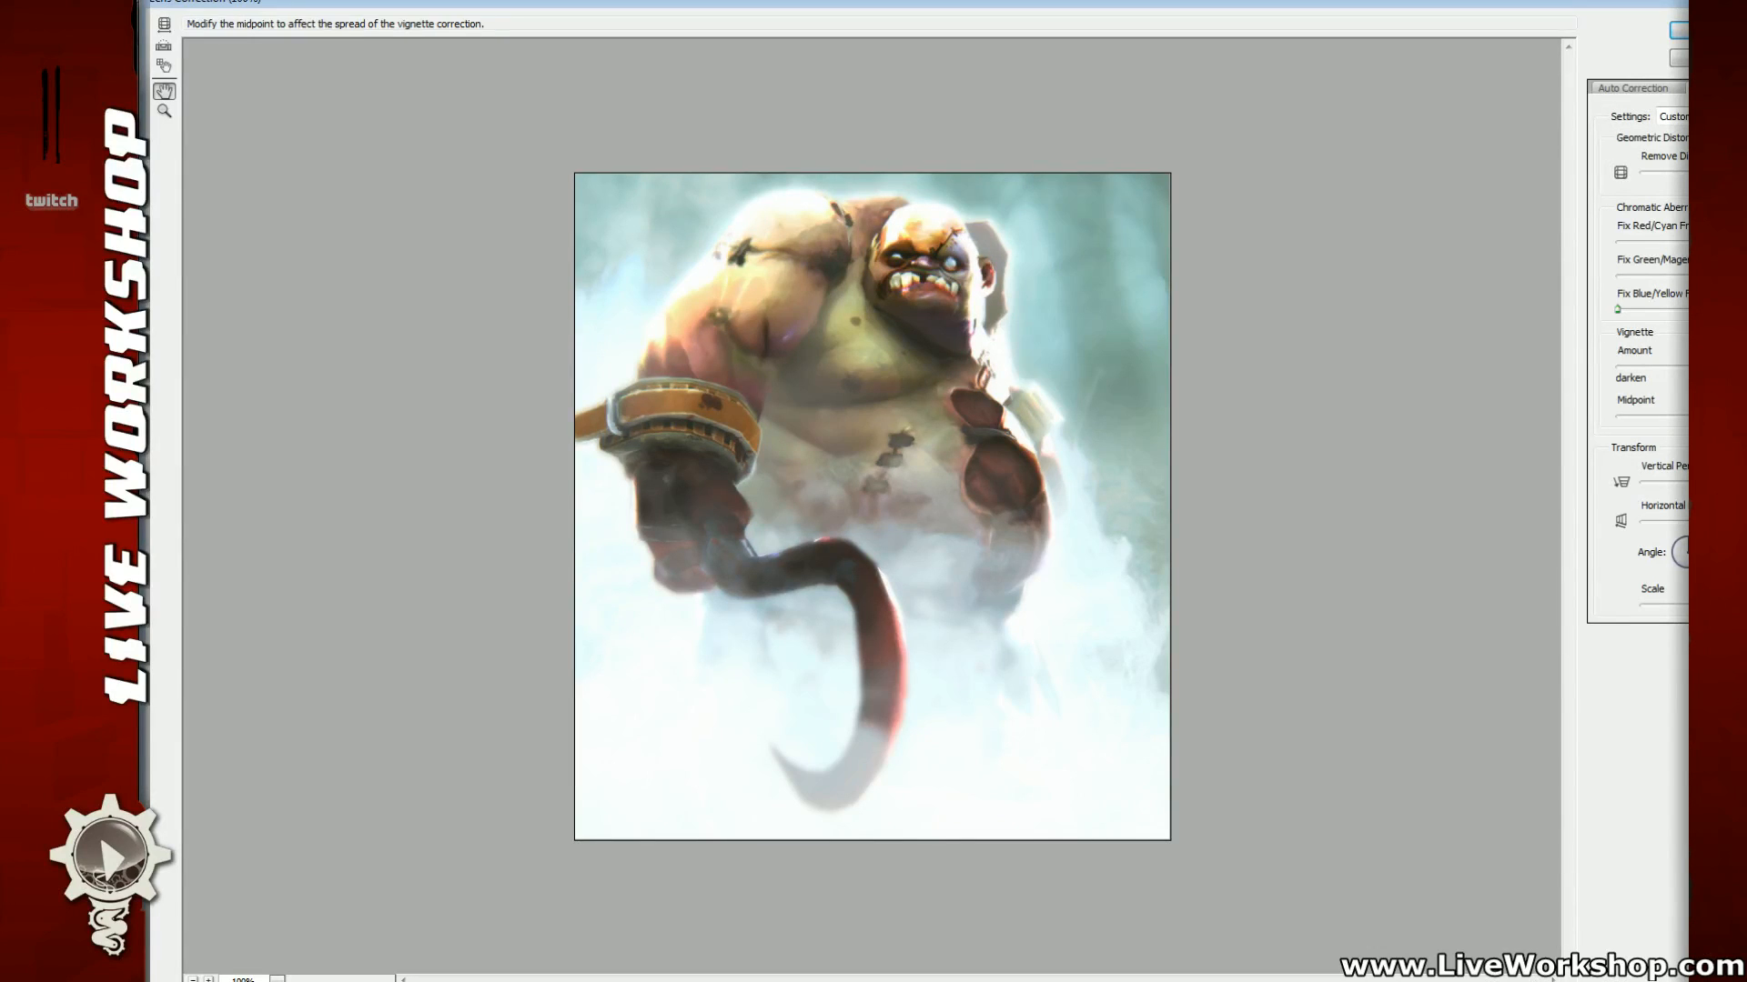
{"action": "mouse_move", "coordinate": [1720, 368]}
{"action": "left_mouse_down"}
{"action": "mouse_move", "coordinate": [1707, 424]}
{"action": "mouse_move", "coordinate": [1627, 428]}
{"action": "mouse_move", "coordinate": [1715, 424]}
{"action": "mouse_move", "coordinate": [1723, 369]}
{"action": "left_mouse_up"}
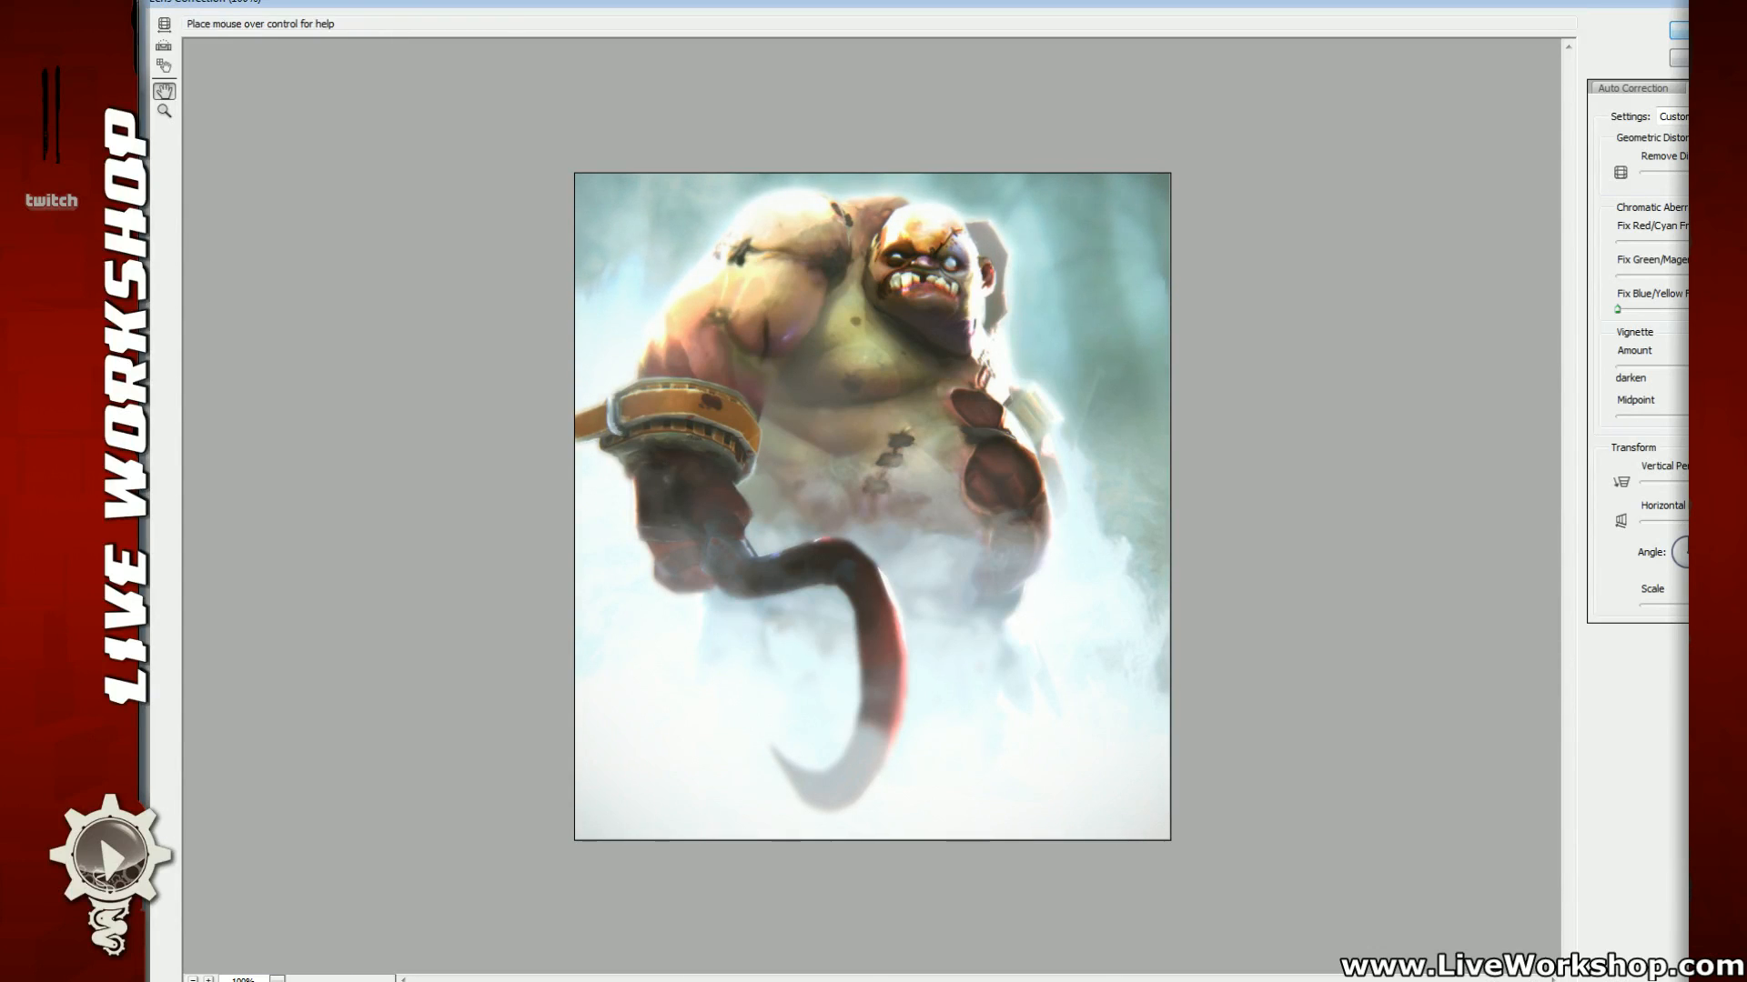
{"action": "left_click", "coordinate": [1707, 30]}
Step: Compare the head and upper body with and without the lens correction, close up and against the full composition
{"action": "key", "text": "ctrl+plus"}
{"action": "key", "text": "ctrl+plus"}
{"action": "left_click_drag", "start_coordinate": [1085, 395], "coordinate": [1028, 708]}
{"action": "key", "text": "ctrl+plus"}
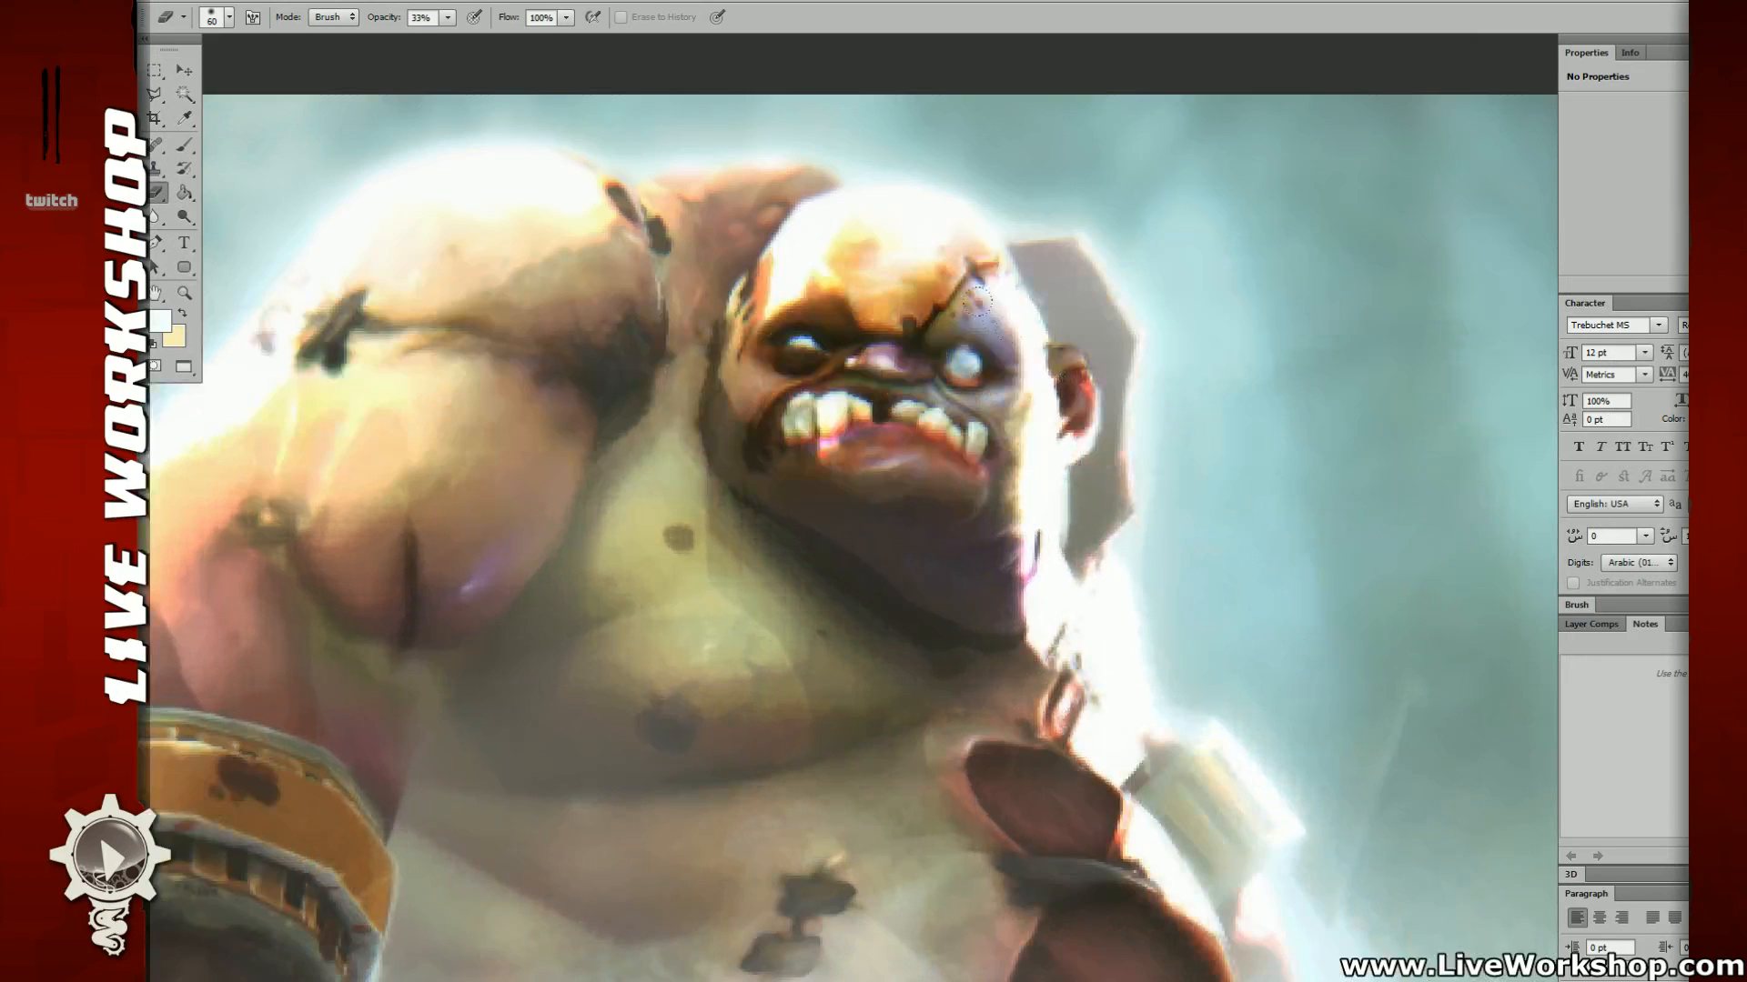
{"action": "left_click_drag", "start_coordinate": [1070, 350], "coordinate": [1123, 432]}
{"action": "key", "text": "ctrl+z"}
{"action": "key", "text": "ctrl+z"}
{"action": "key", "text": "ctrl+z"}
{"action": "key", "text": "ctrl+z"}
{"action": "key", "text": "ctrl+z"}
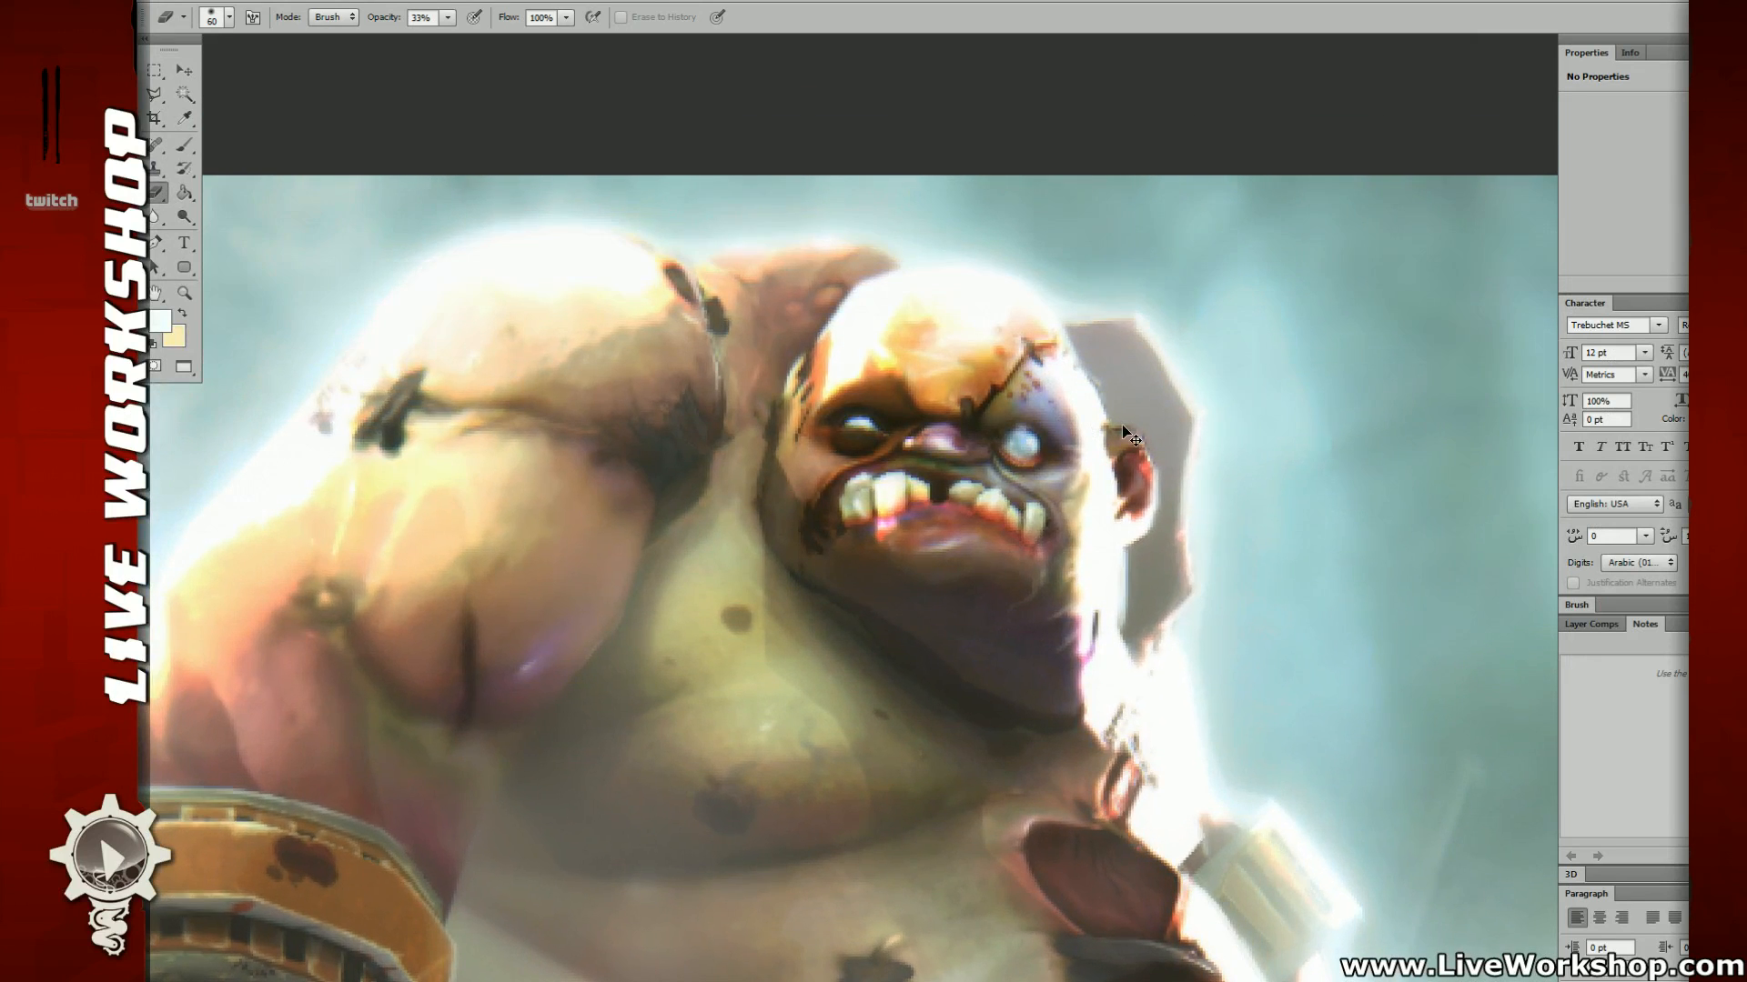
{"action": "key", "text": "ctrl+z"}
{"action": "key", "text": "ctrl+z"}
{"action": "key", "text": "ctrl+z"}
{"action": "key", "text": "ctrl+z"}
{"action": "key", "text": "ctrl+z"}
{"action": "key", "text": "ctrl+z"}
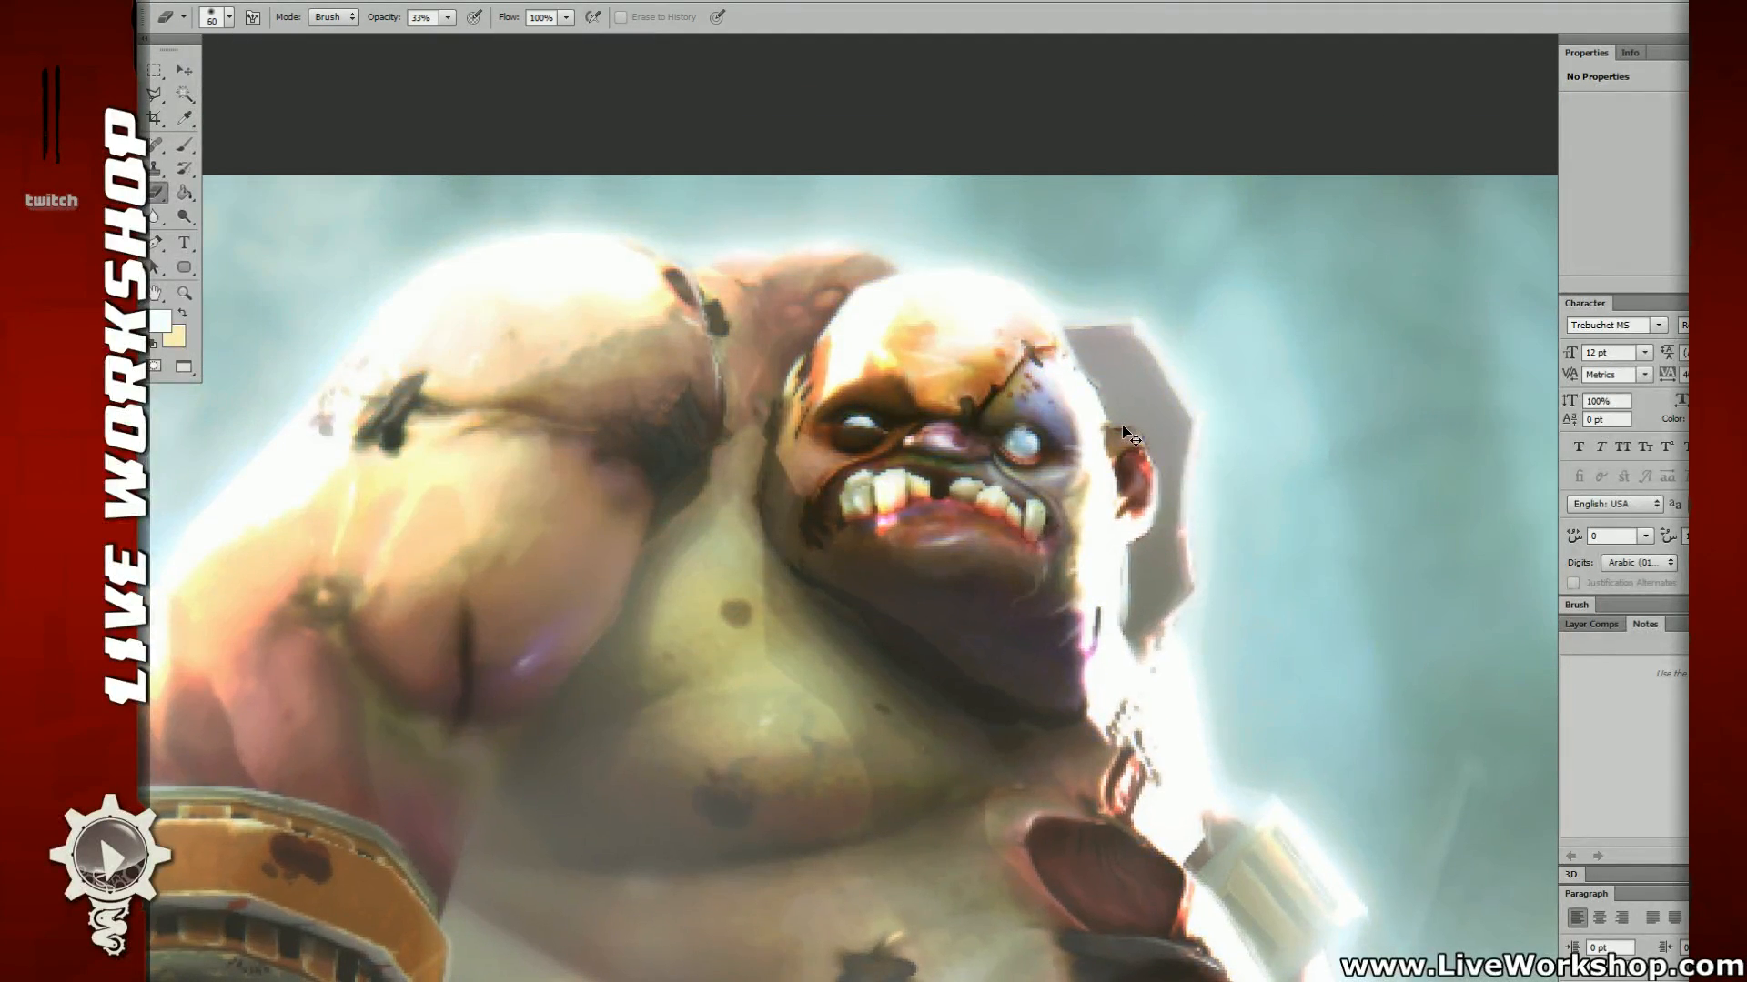
{"action": "key", "text": "ctrl+z"}
{"action": "key", "text": "ctrl+z"}
{"action": "key", "text": "ctrl+z"}
{"action": "key", "text": "ctrl+z"}
{"action": "key", "text": "ctrl+minus"}
{"action": "key", "text": "ctrl+minus"}
{"action": "key", "text": "ctrl+minus"}
{"action": "left_click_drag", "start_coordinate": [1118, 457], "coordinate": [1023, 513]}
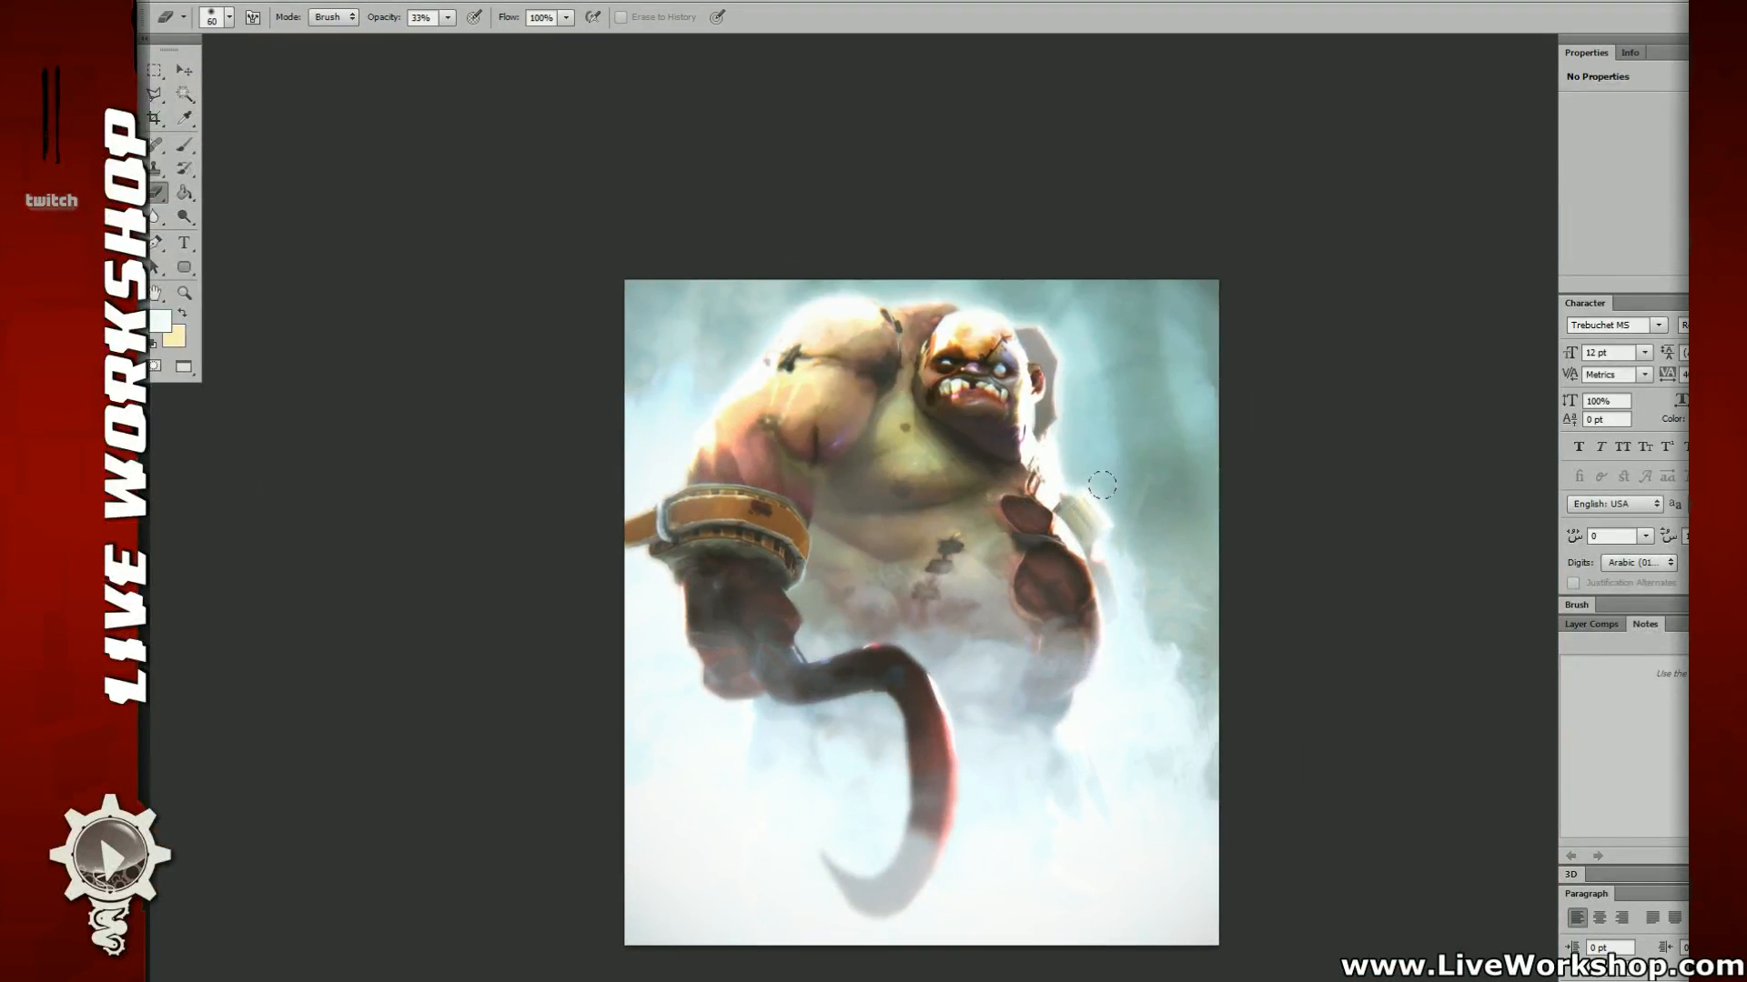
Step: Apply Add Noise to the layer with an amount of 1.5% and uniform distribution
{"action": "key", "text": "ctrl+plus"}
{"action": "key", "text": "ctrl+plus"}
{"action": "left_click_drag", "start_coordinate": [1150, 314], "coordinate": [1165, 474]}
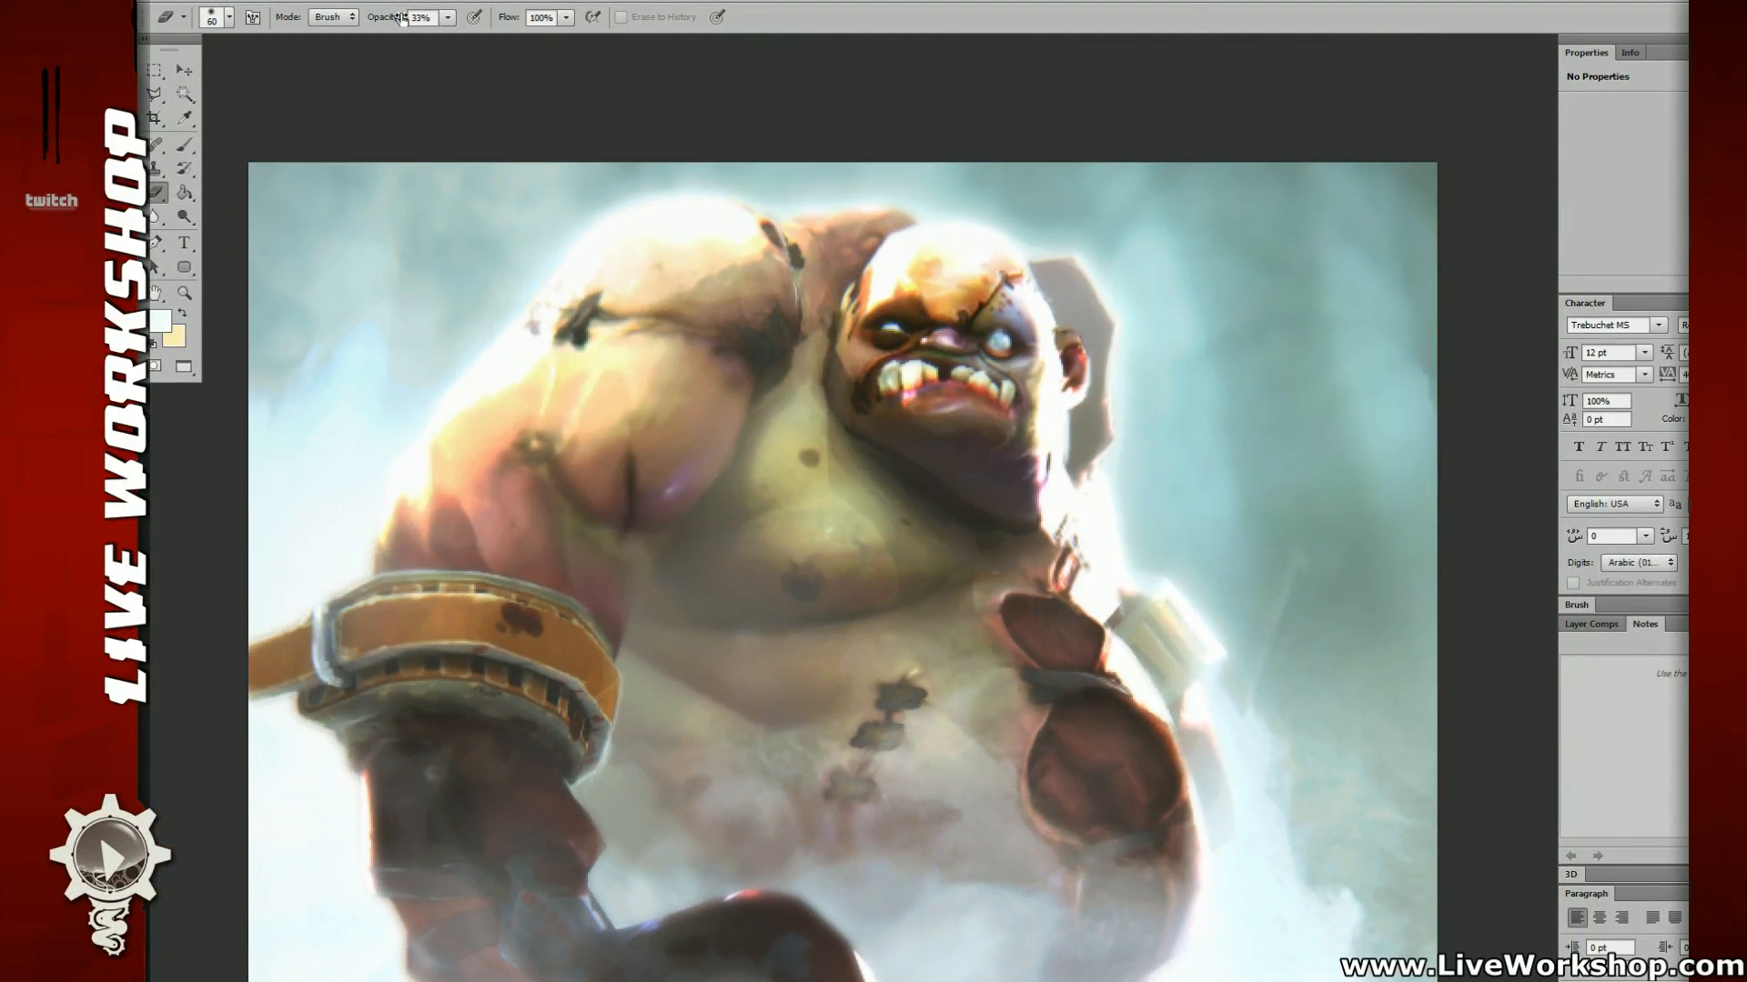
{"action": "left_click", "coordinate": [416, 2]}
{"action": "mouse_move", "coordinate": [477, 210]}
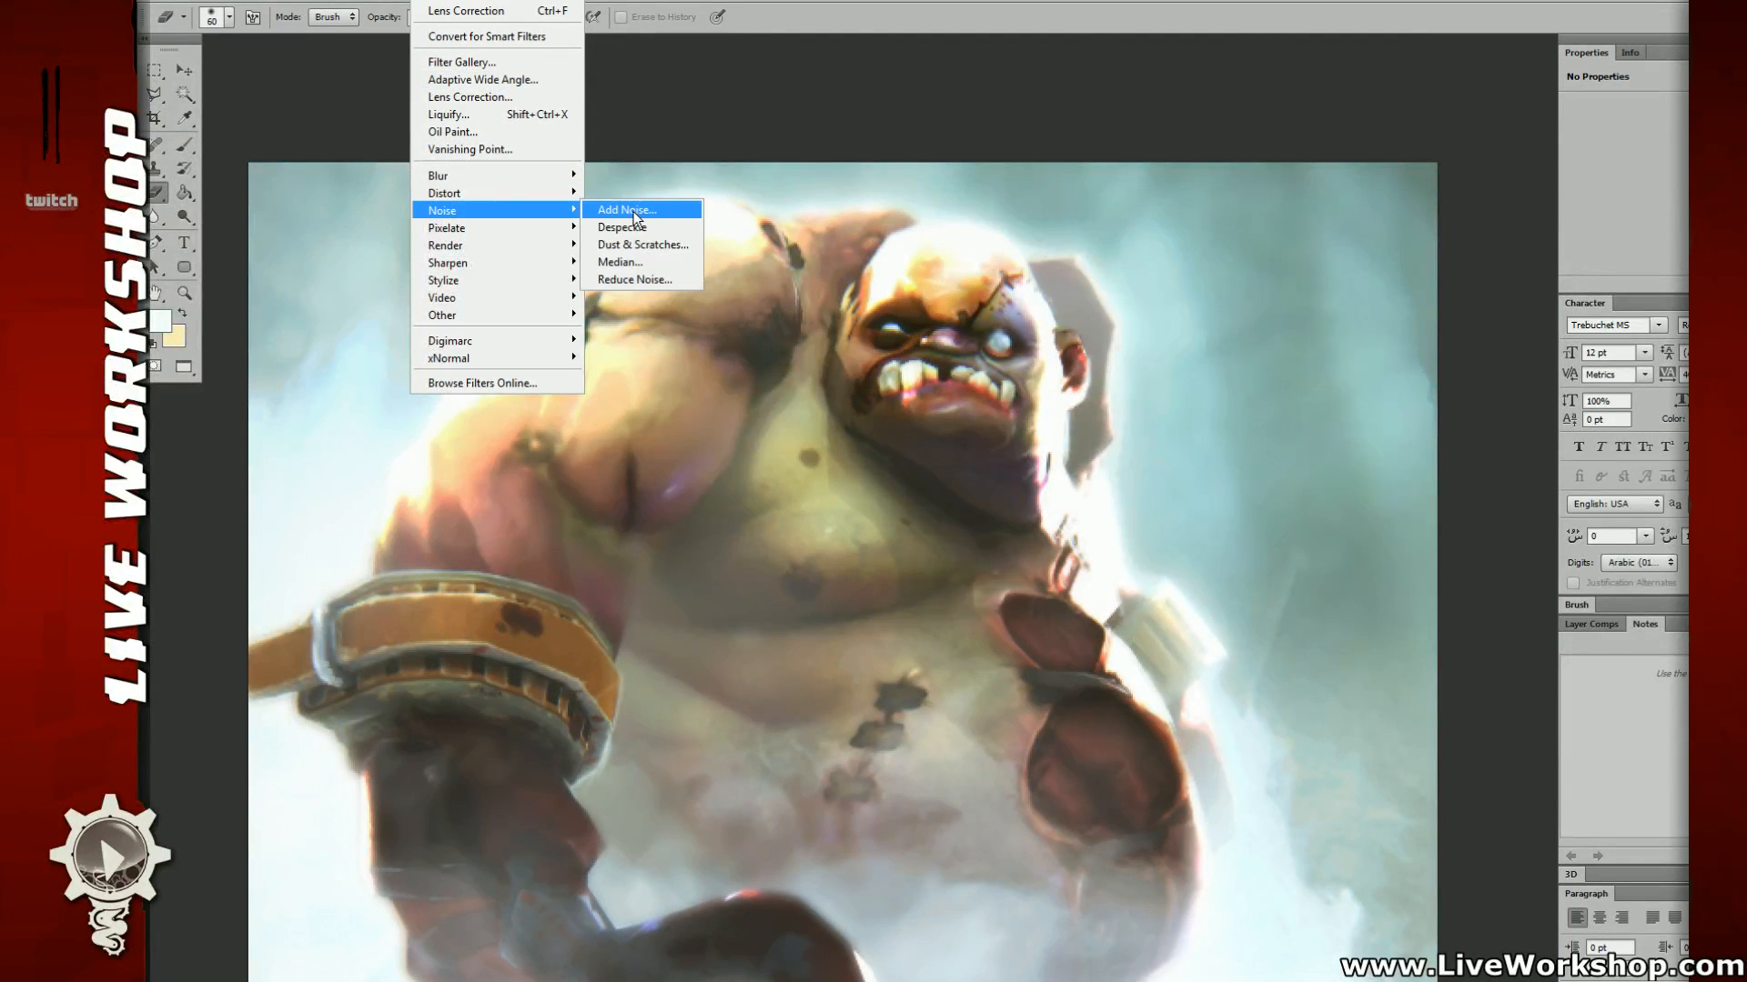
{"action": "left_click", "coordinate": [633, 206]}
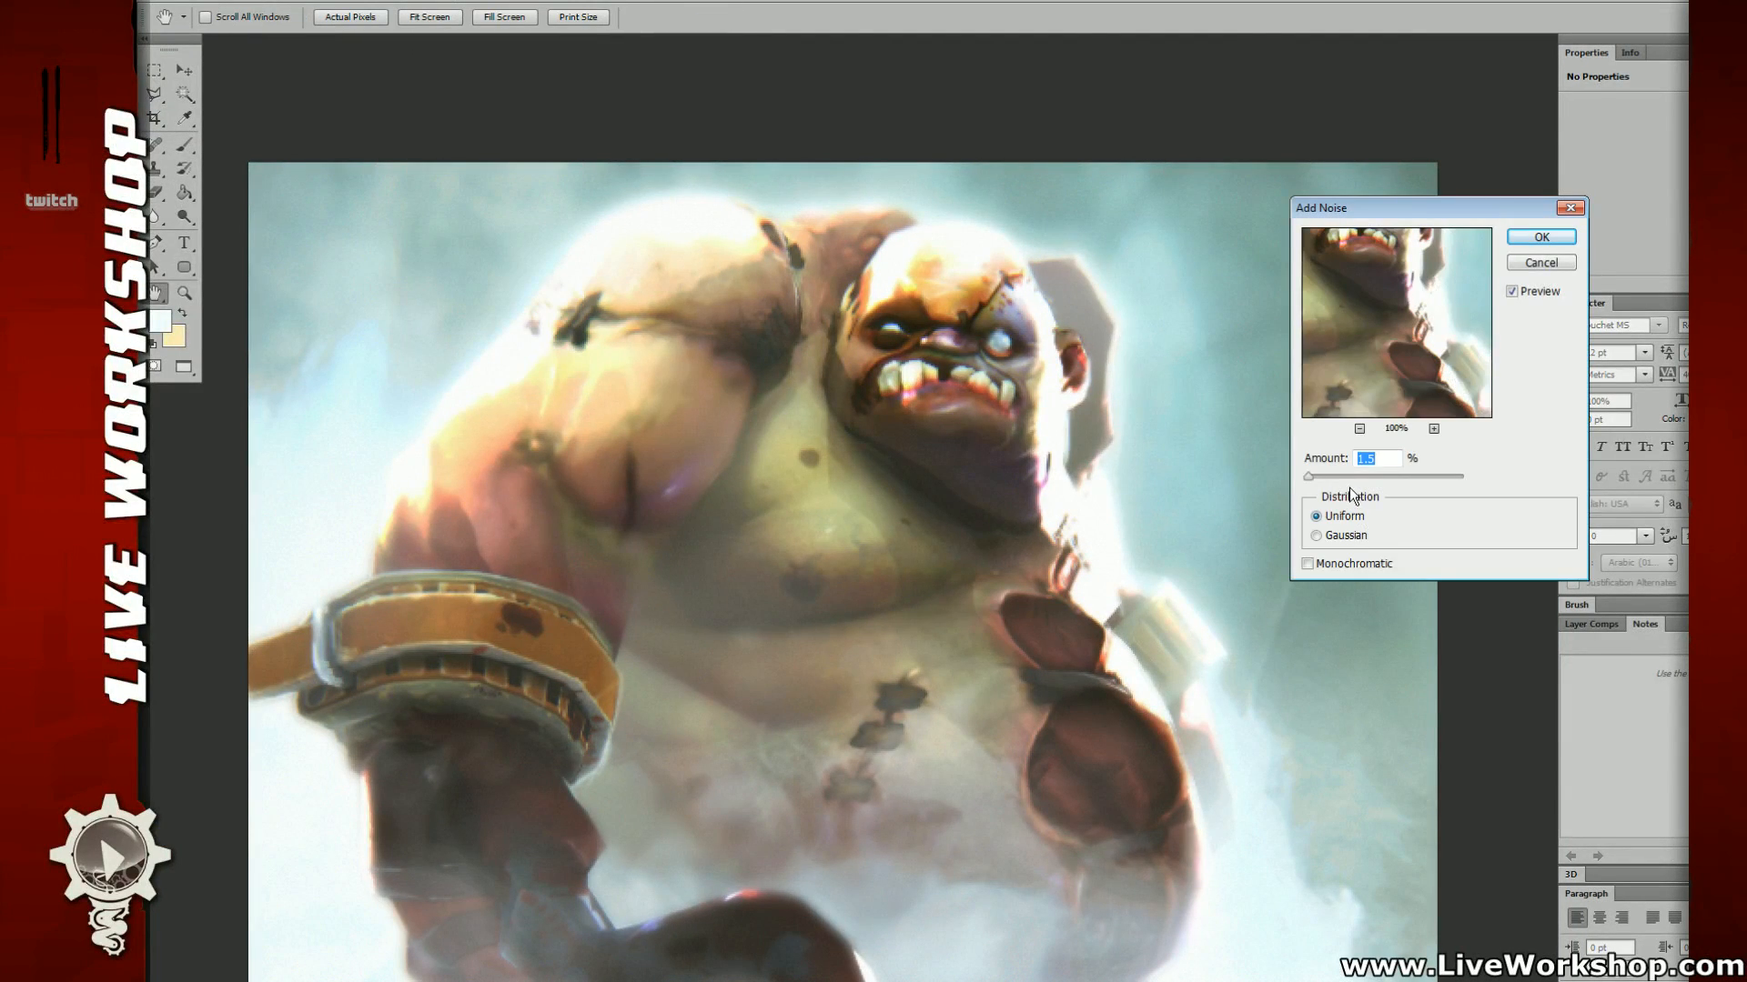
{"action": "left_click", "coordinate": [1525, 239]}
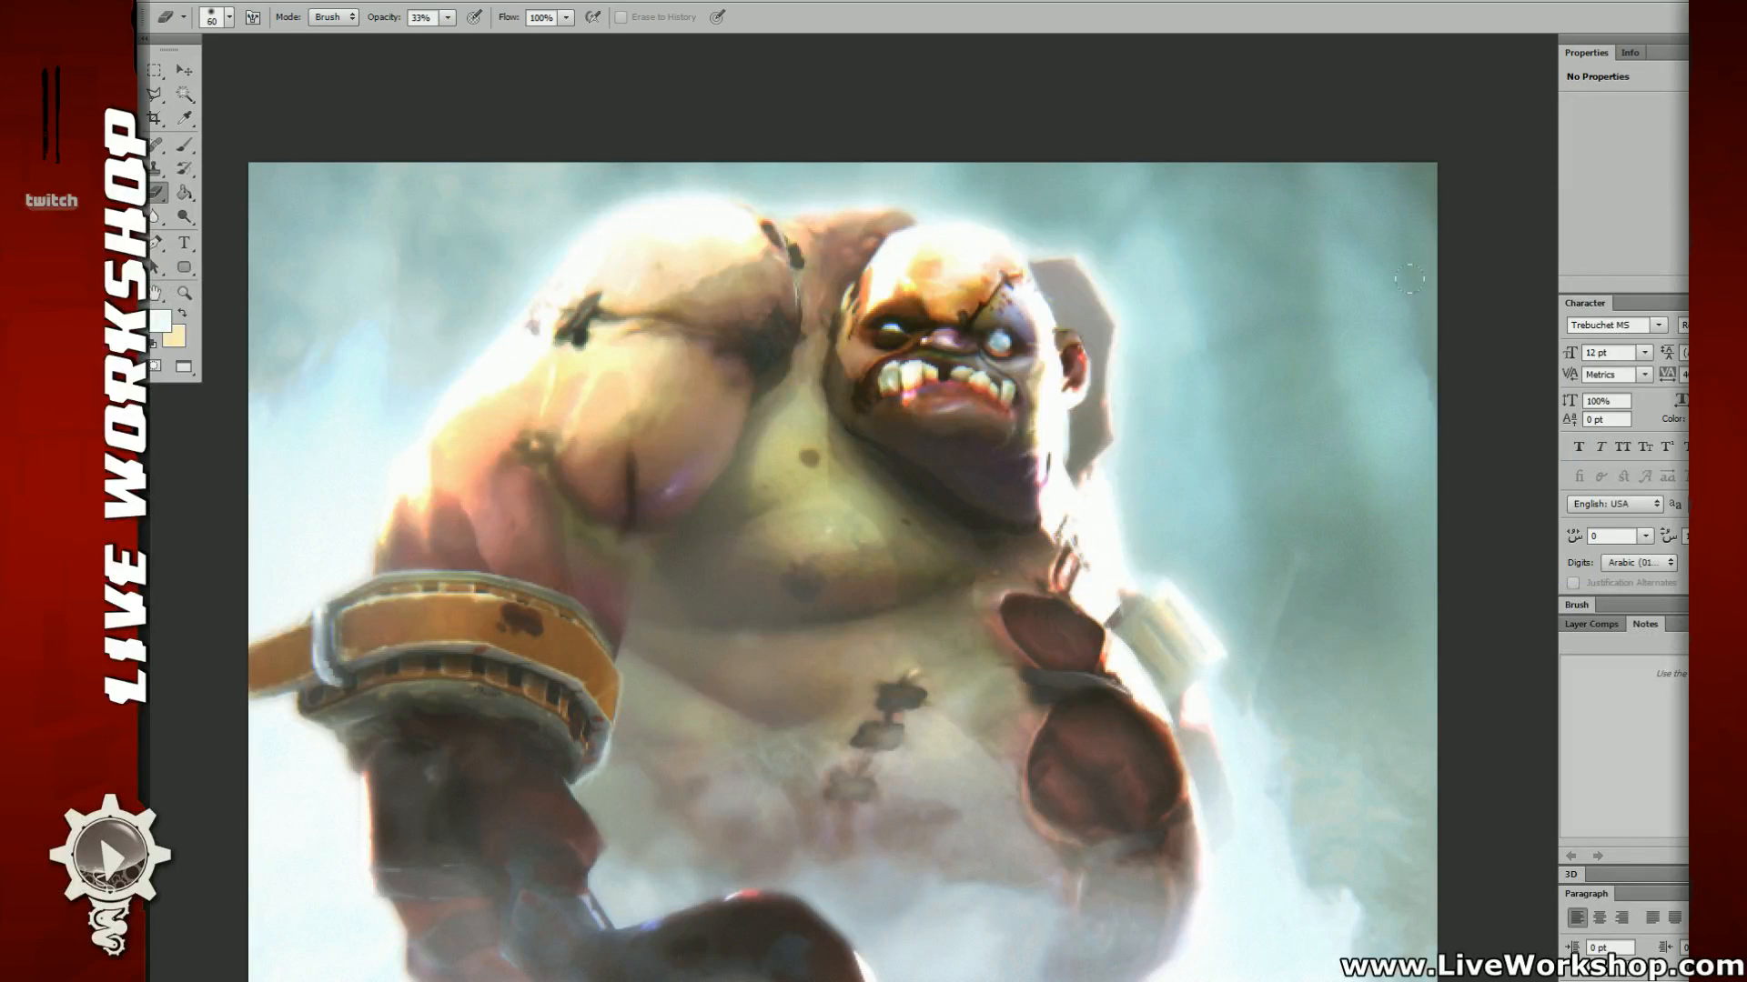
Step: Examine the noise on the ogre close up and against the full composition
{"action": "key", "text": "ctrl+minus"}
{"action": "left_click_drag", "start_coordinate": [1244, 379], "coordinate": [1174, 401]}
{"action": "key", "text": "ctrl+plus"}
{"action": "left_click_drag", "start_coordinate": [1157, 315], "coordinate": [1191, 416]}
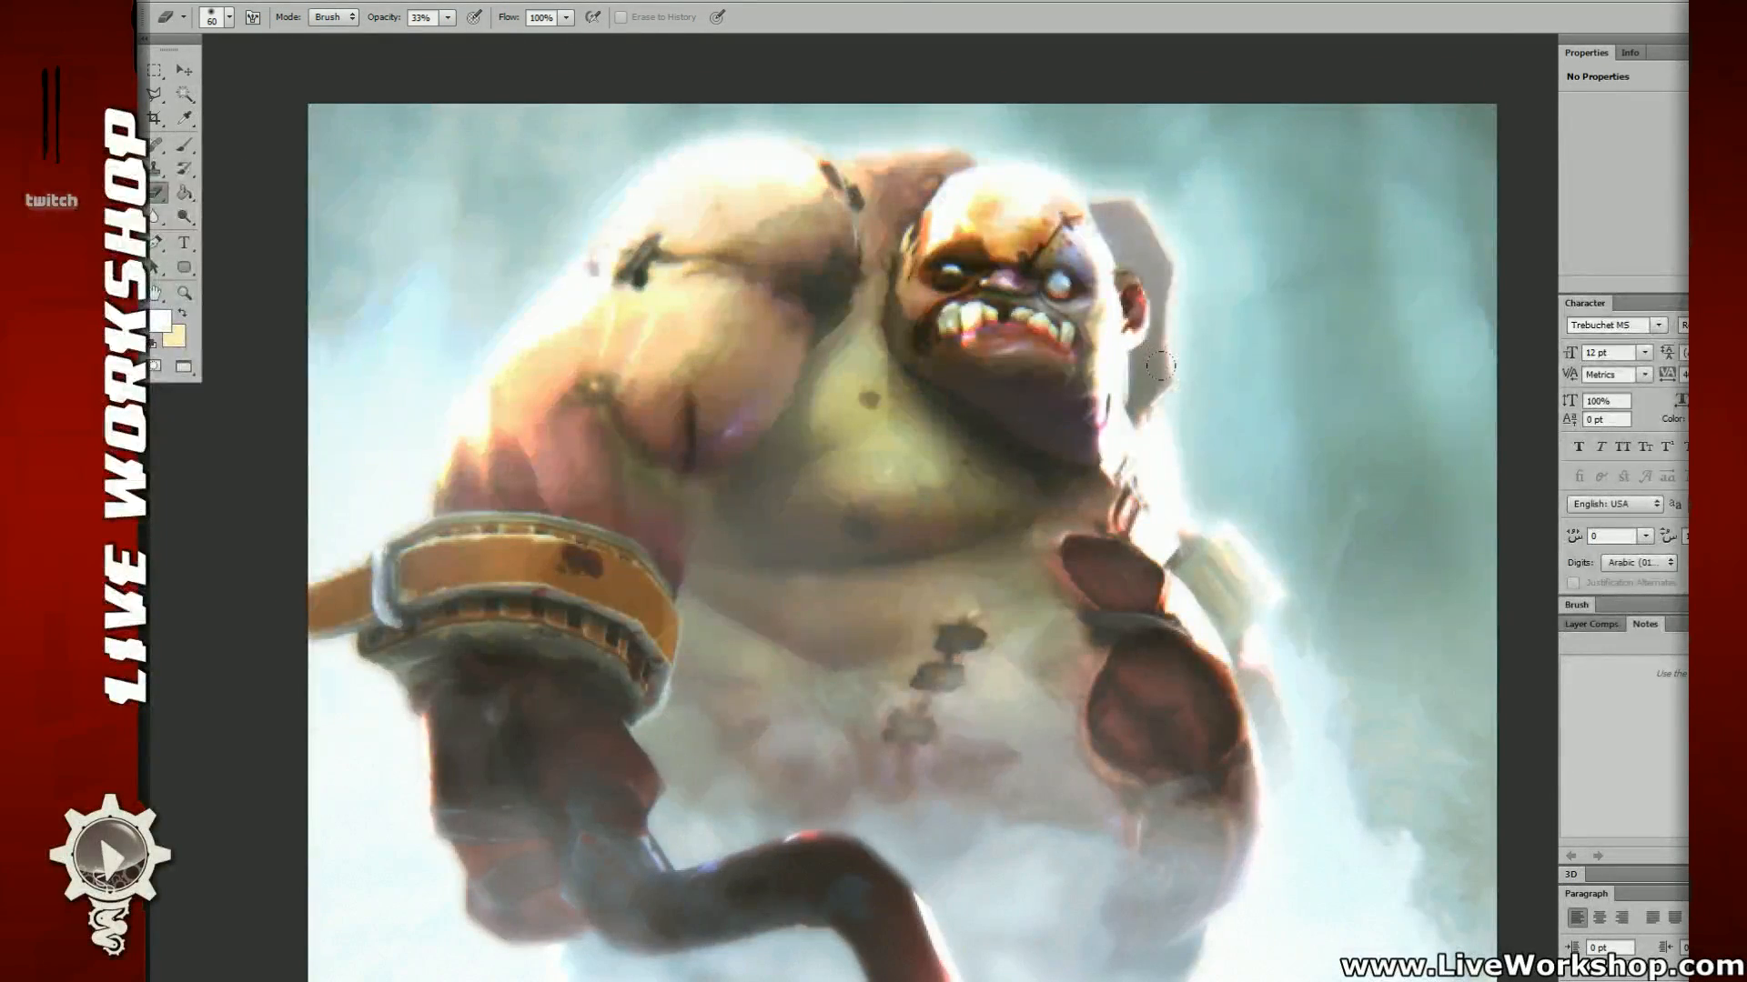
{"action": "key", "text": "ctrl+minus"}
{"action": "key", "text": "ctrl+plus"}
{"action": "key", "text": "ctrl+minus"}
{"action": "left_click_drag", "start_coordinate": [1189, 324], "coordinate": [1159, 362]}
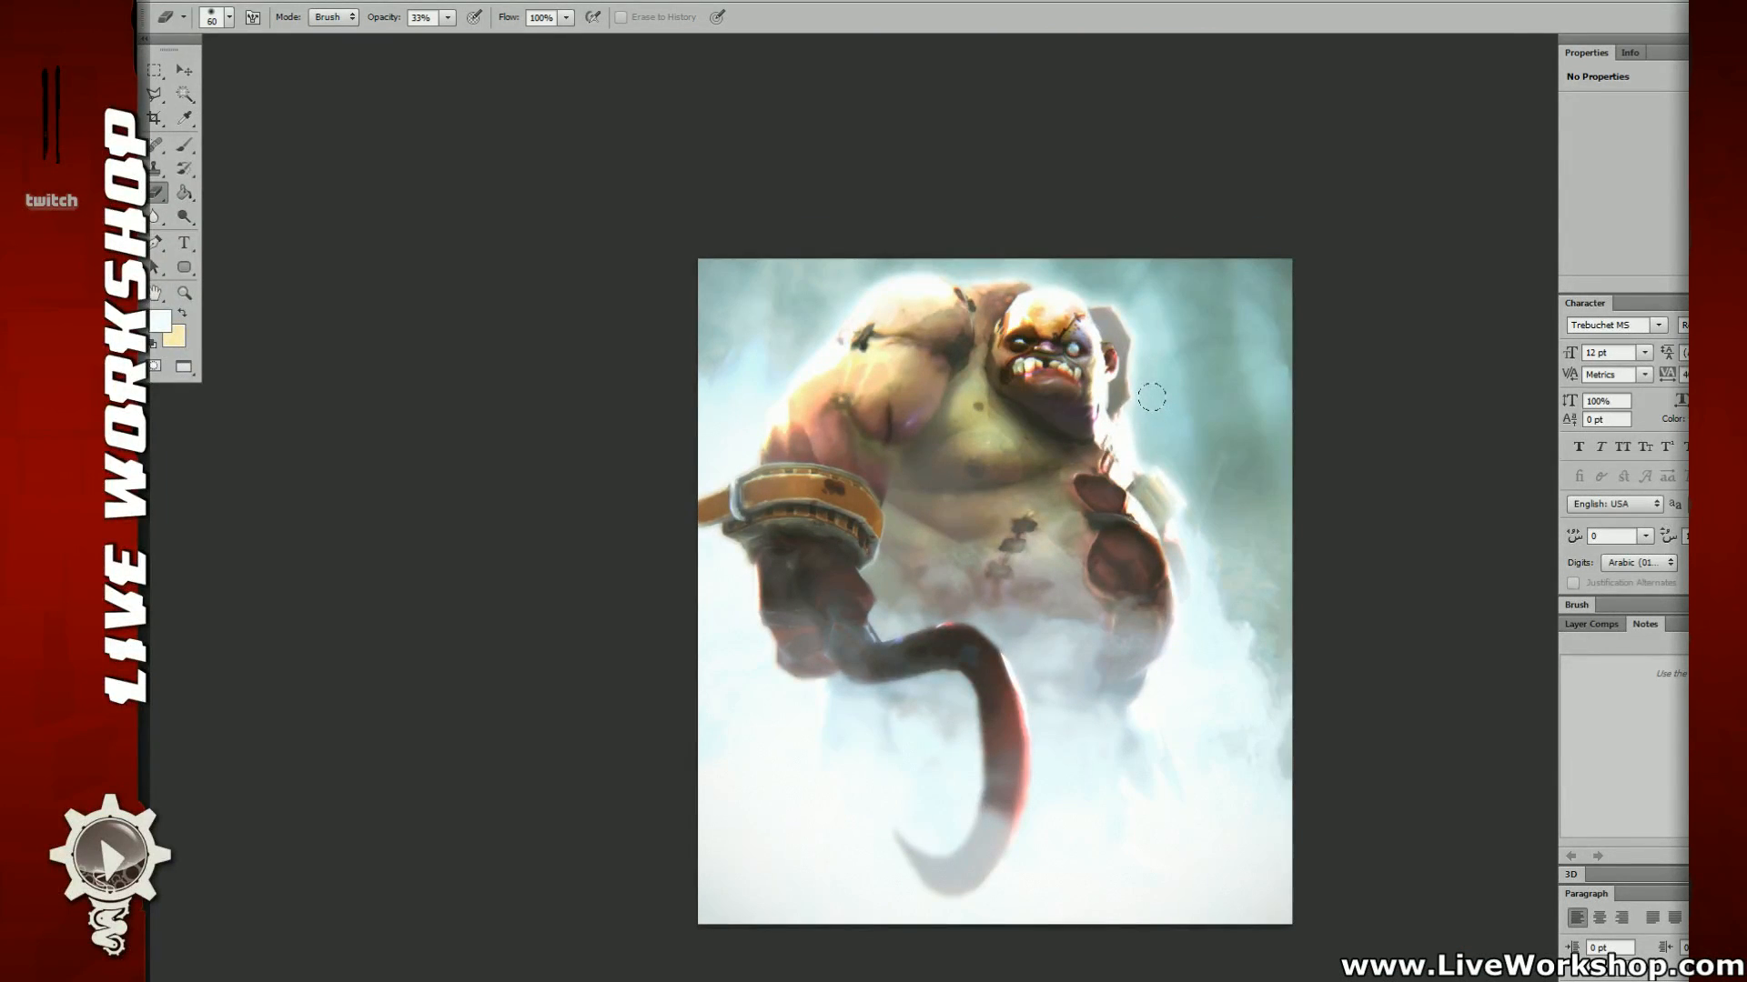
{"action": "left_click_drag", "start_coordinate": [1181, 418], "coordinate": [1106, 389]}
Step: Switch to floating document windows and browse the desktop and the G: drive for the signature file to open
{"action": "key", "text": "f"}
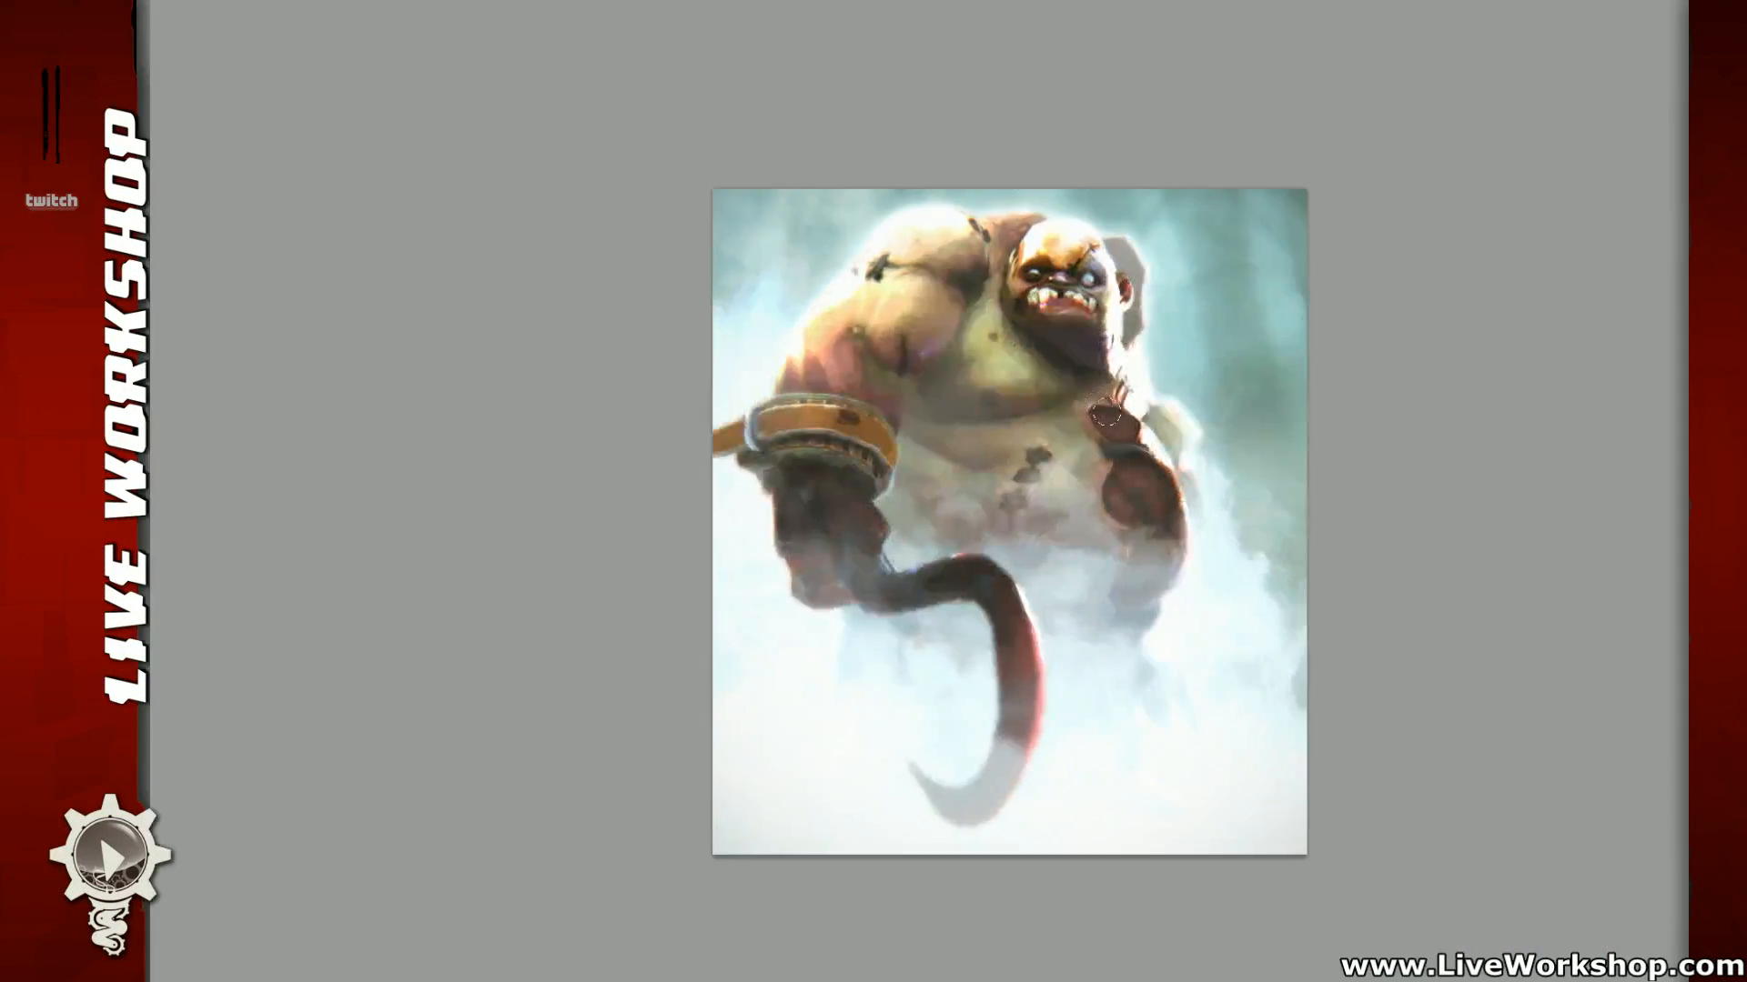
{"action": "key", "text": "ctrl+o"}
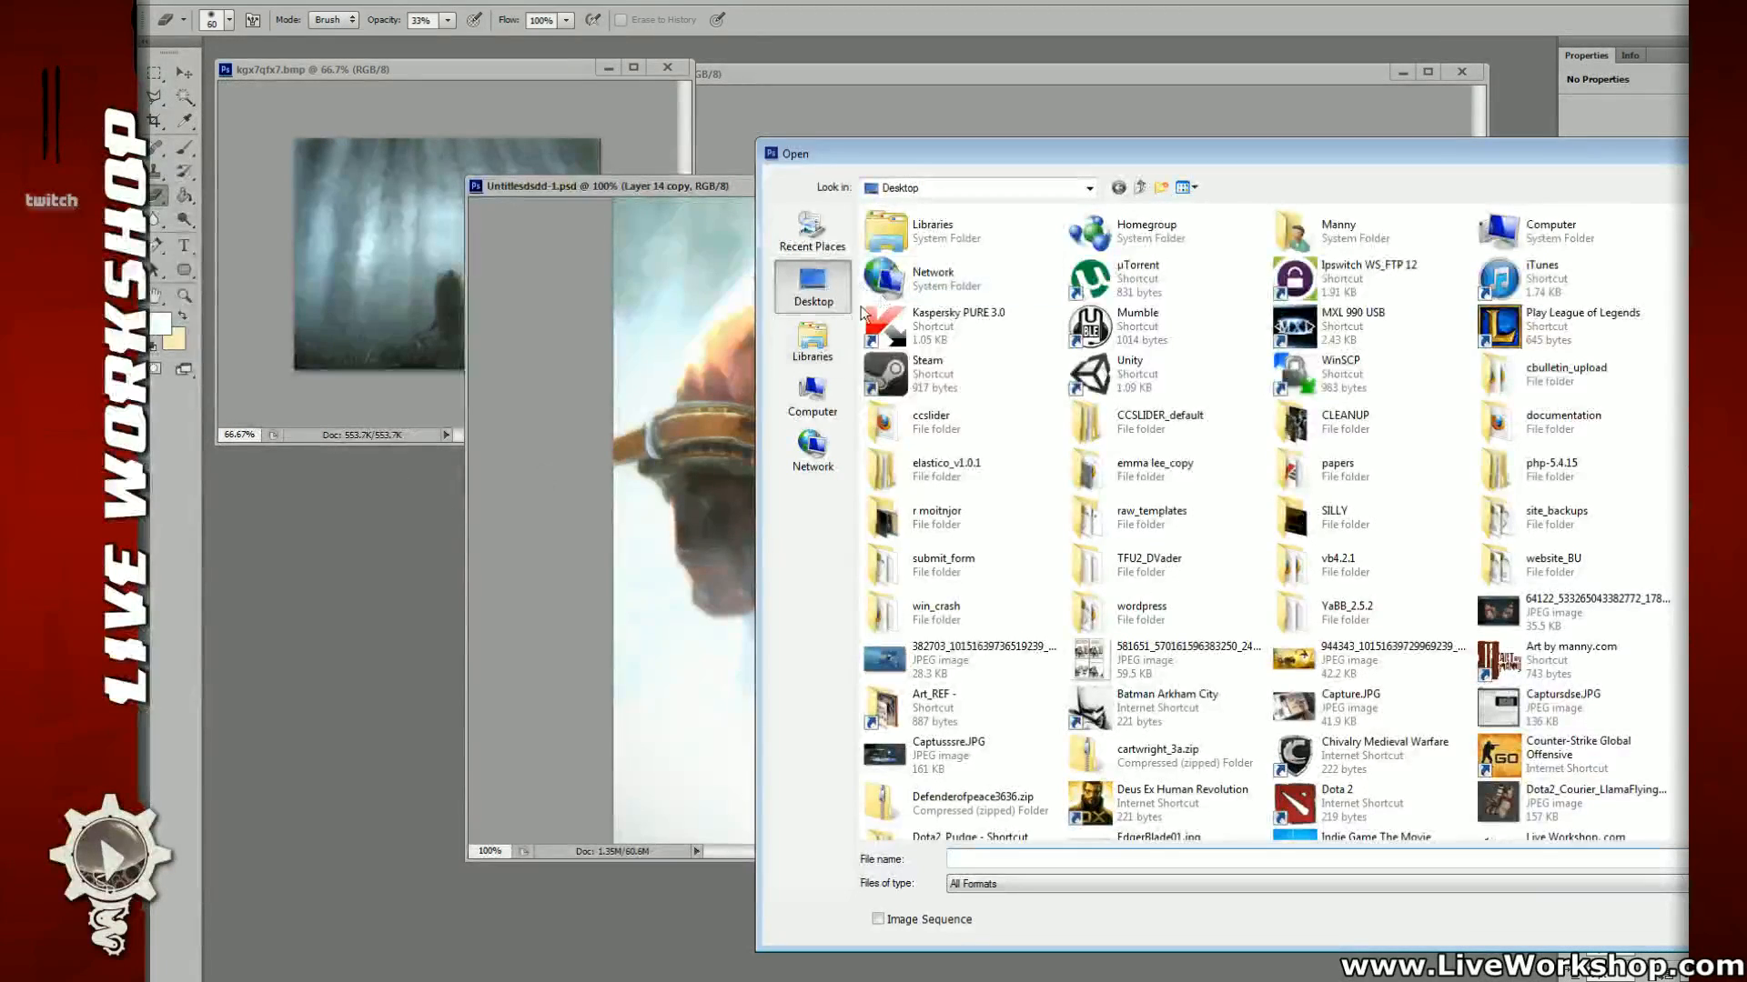
{"action": "scroll", "coordinate": [1008, 466], "scroll_direction": "down", "scroll_amount": 9}
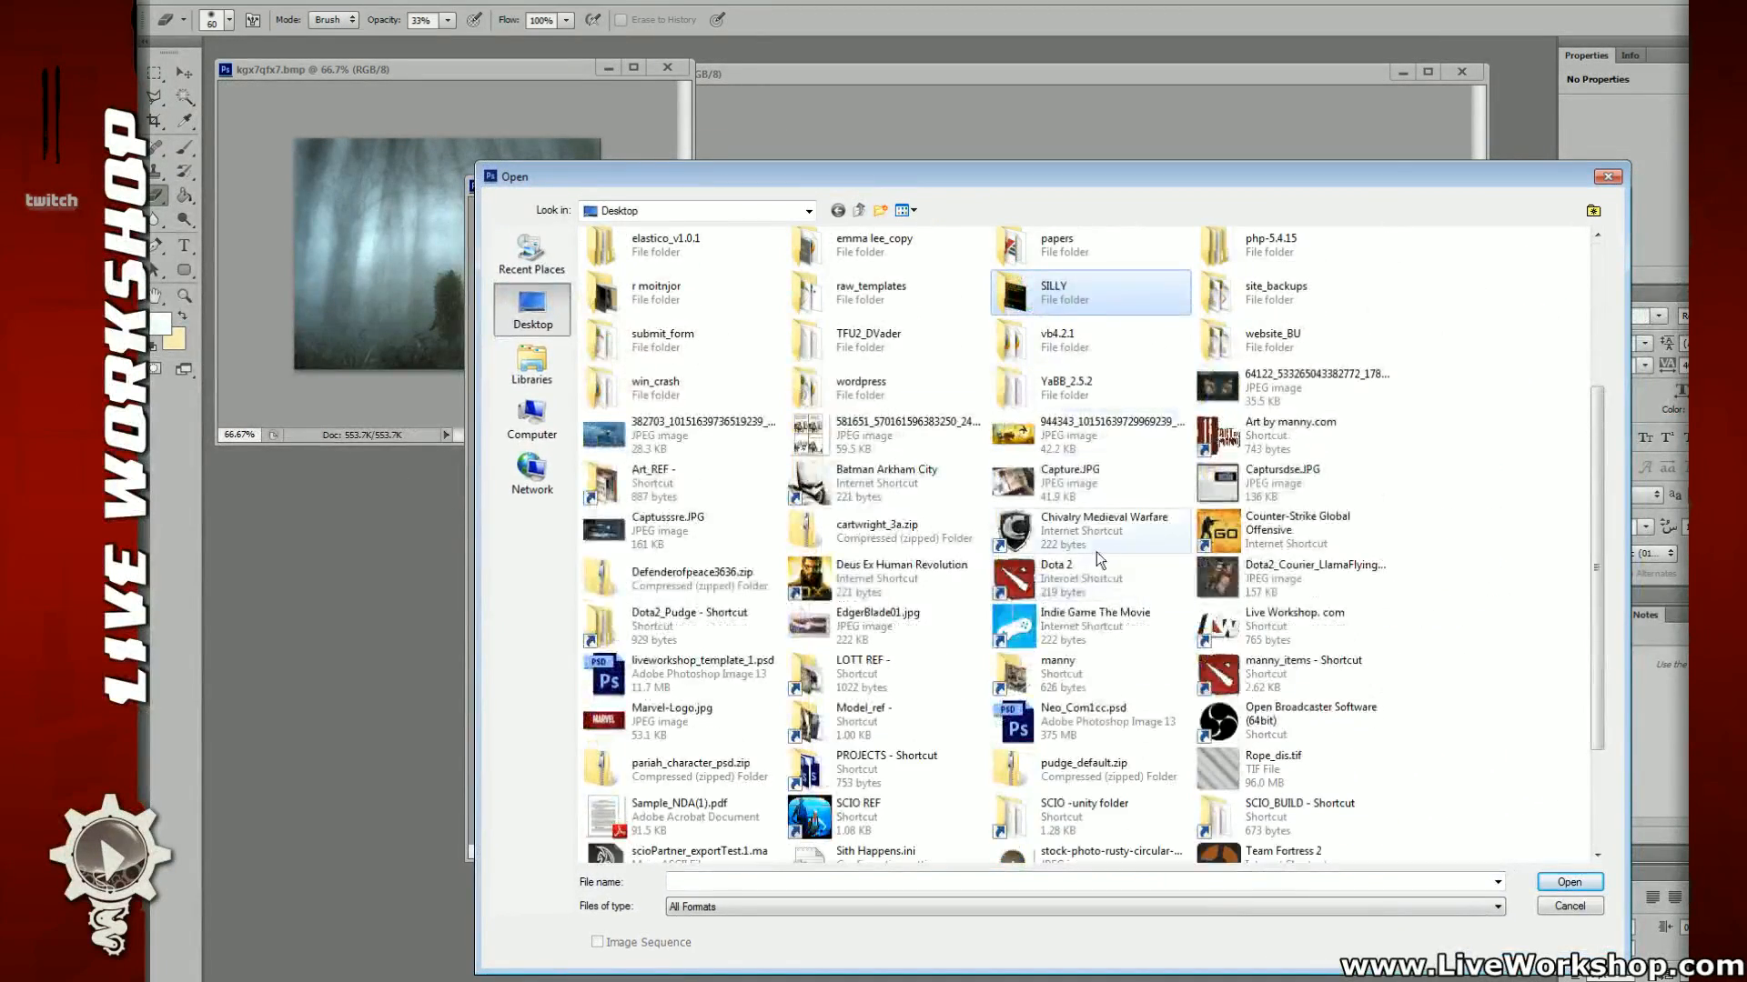
{"action": "scroll", "coordinate": [1021, 617], "scroll_direction": "up", "scroll_amount": 7}
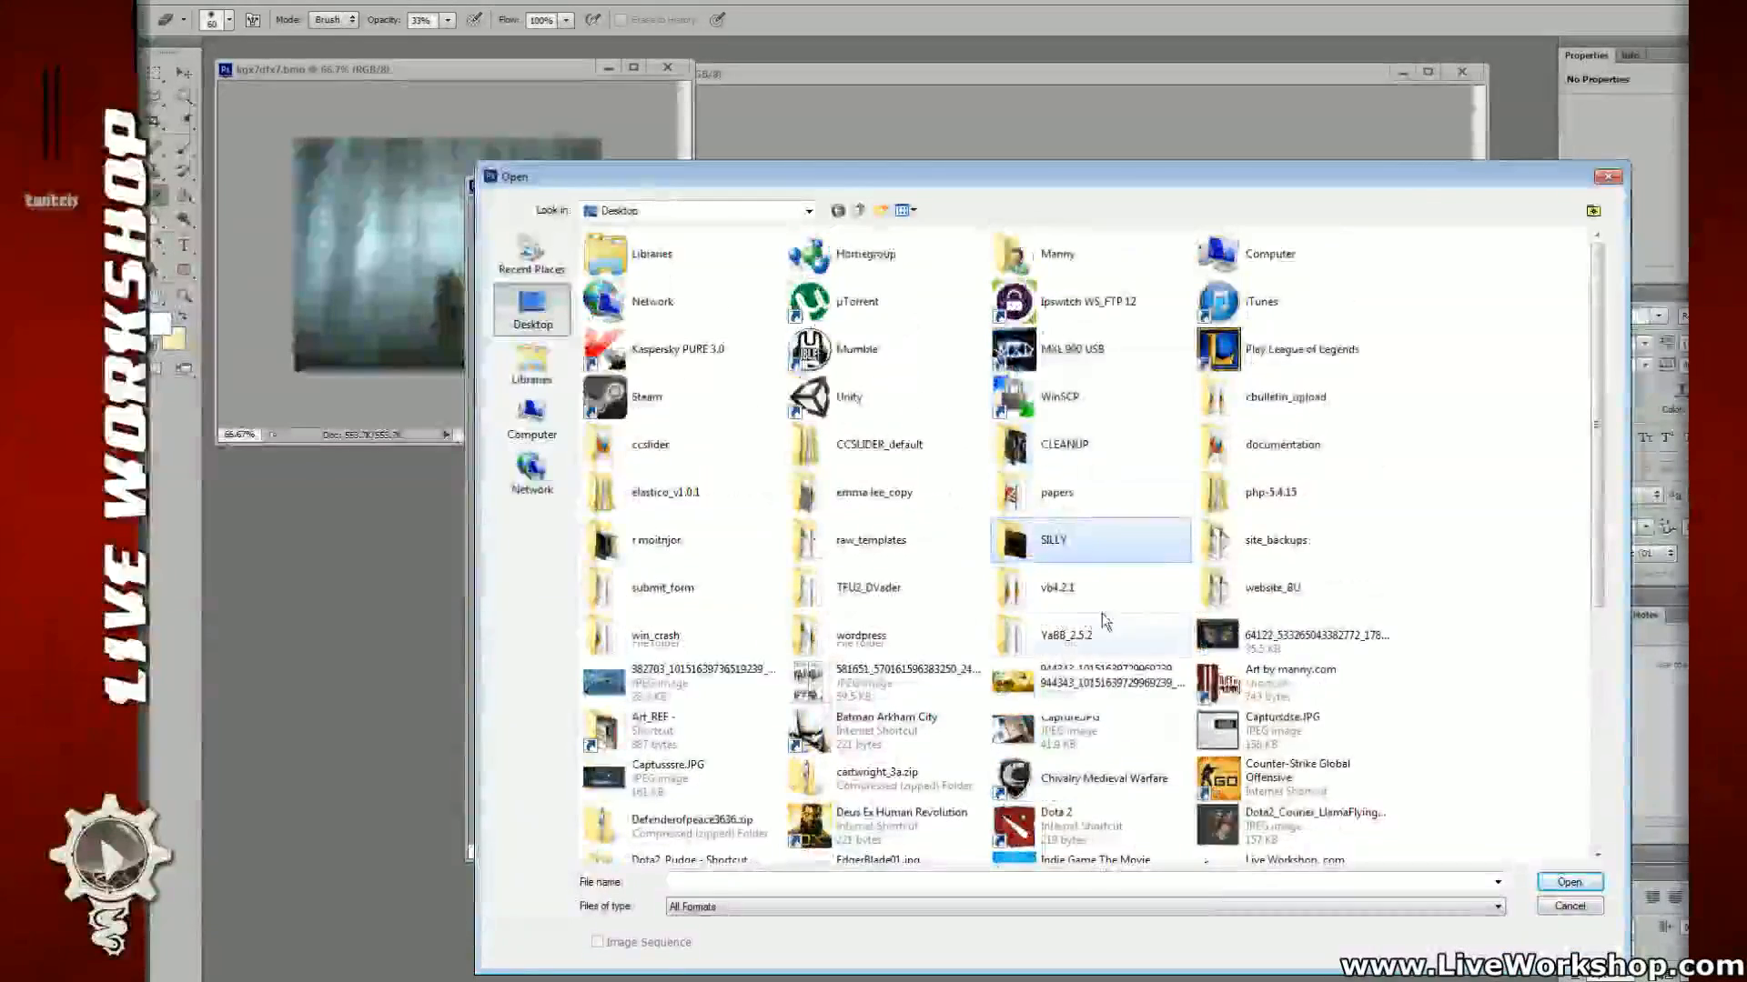
{"action": "double_click", "coordinate": [1259, 671]}
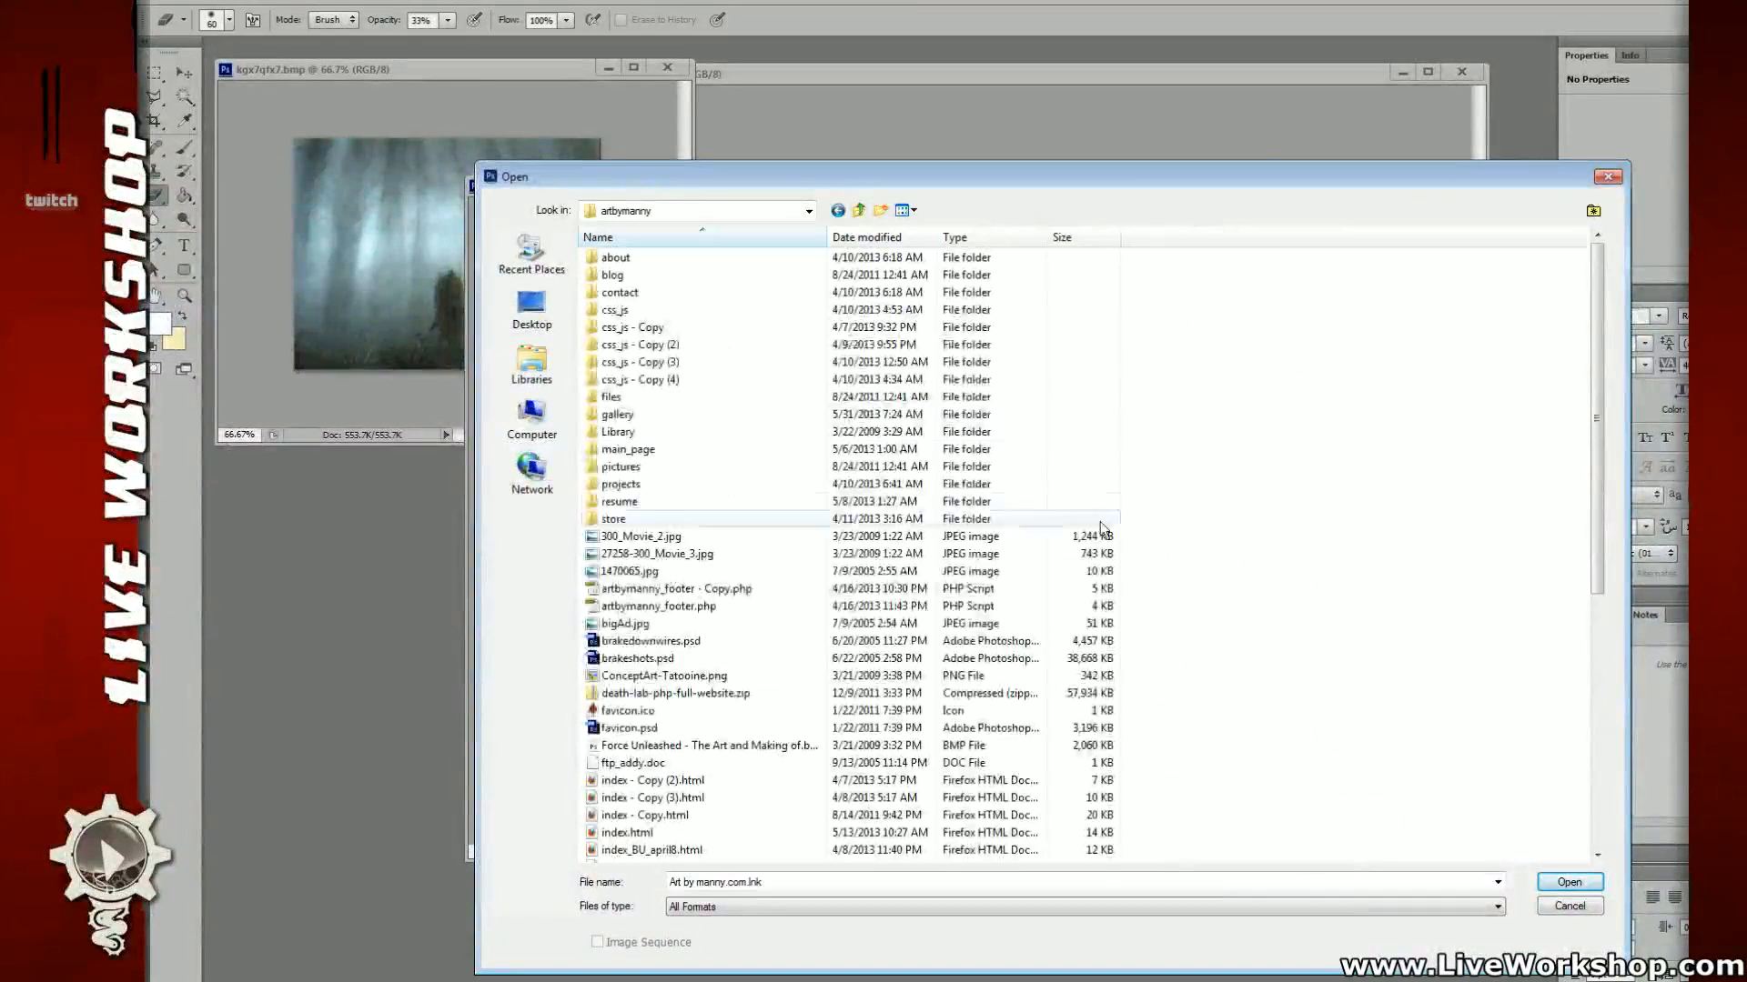
{"action": "left_click", "coordinate": [861, 215]}
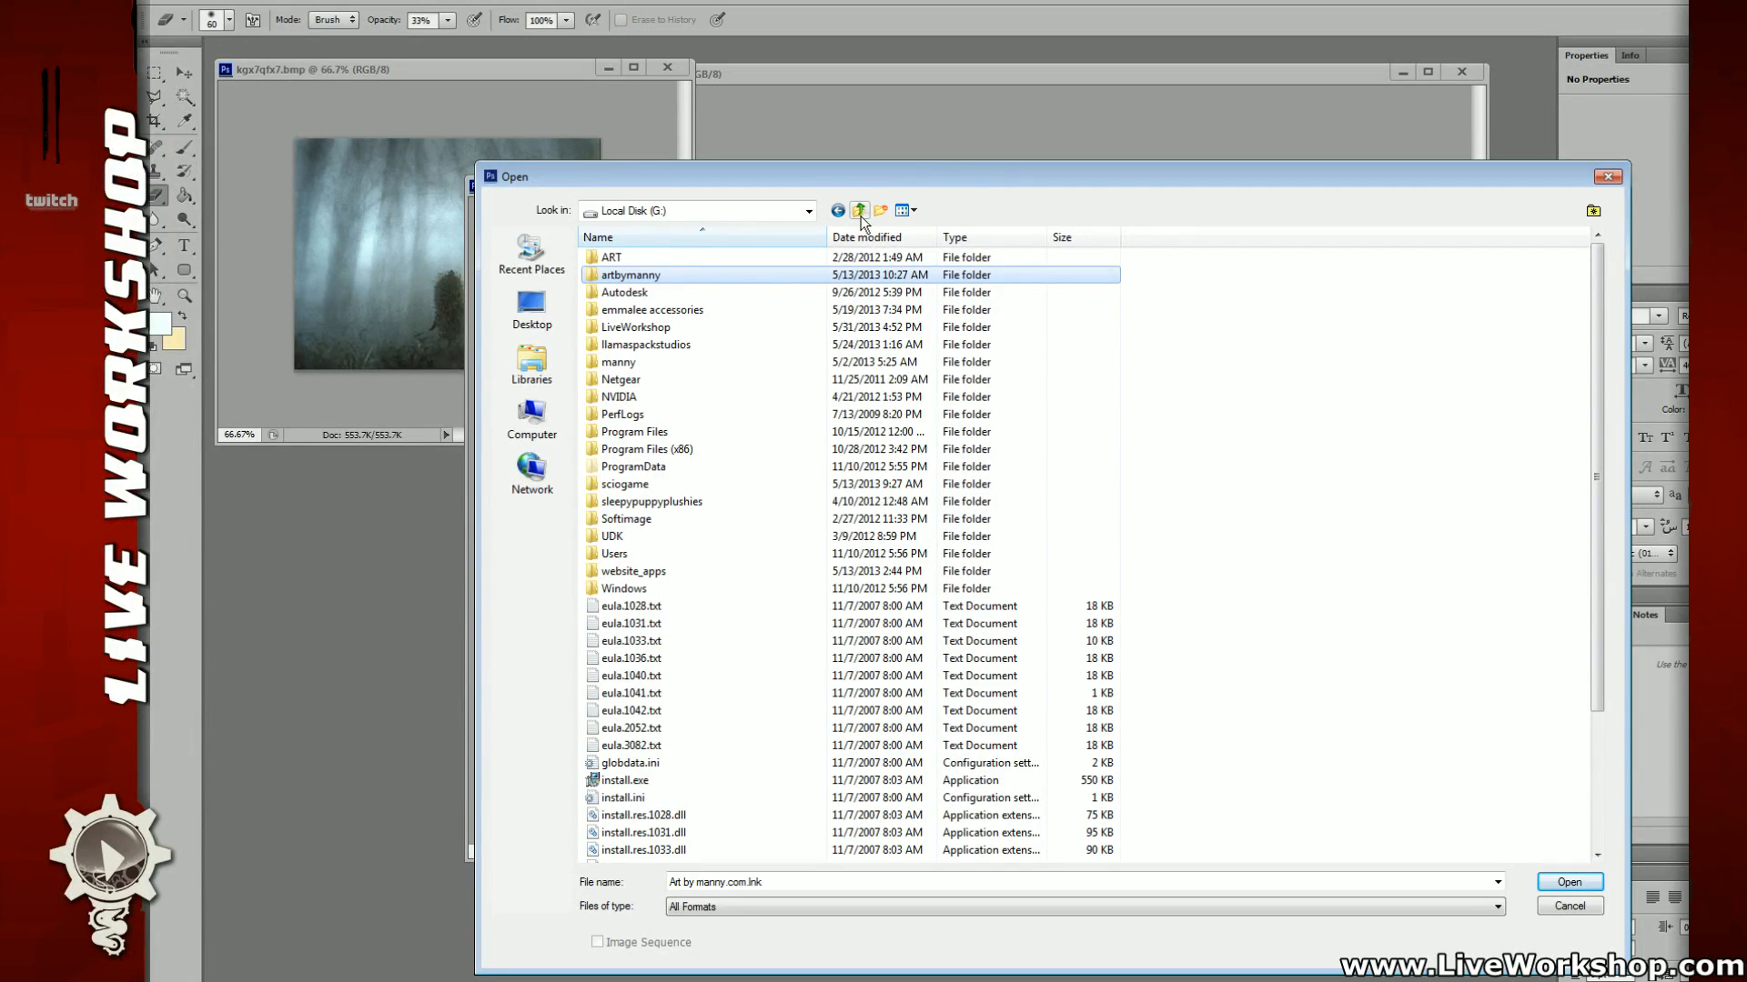
{"action": "left_click", "coordinate": [531, 255]}
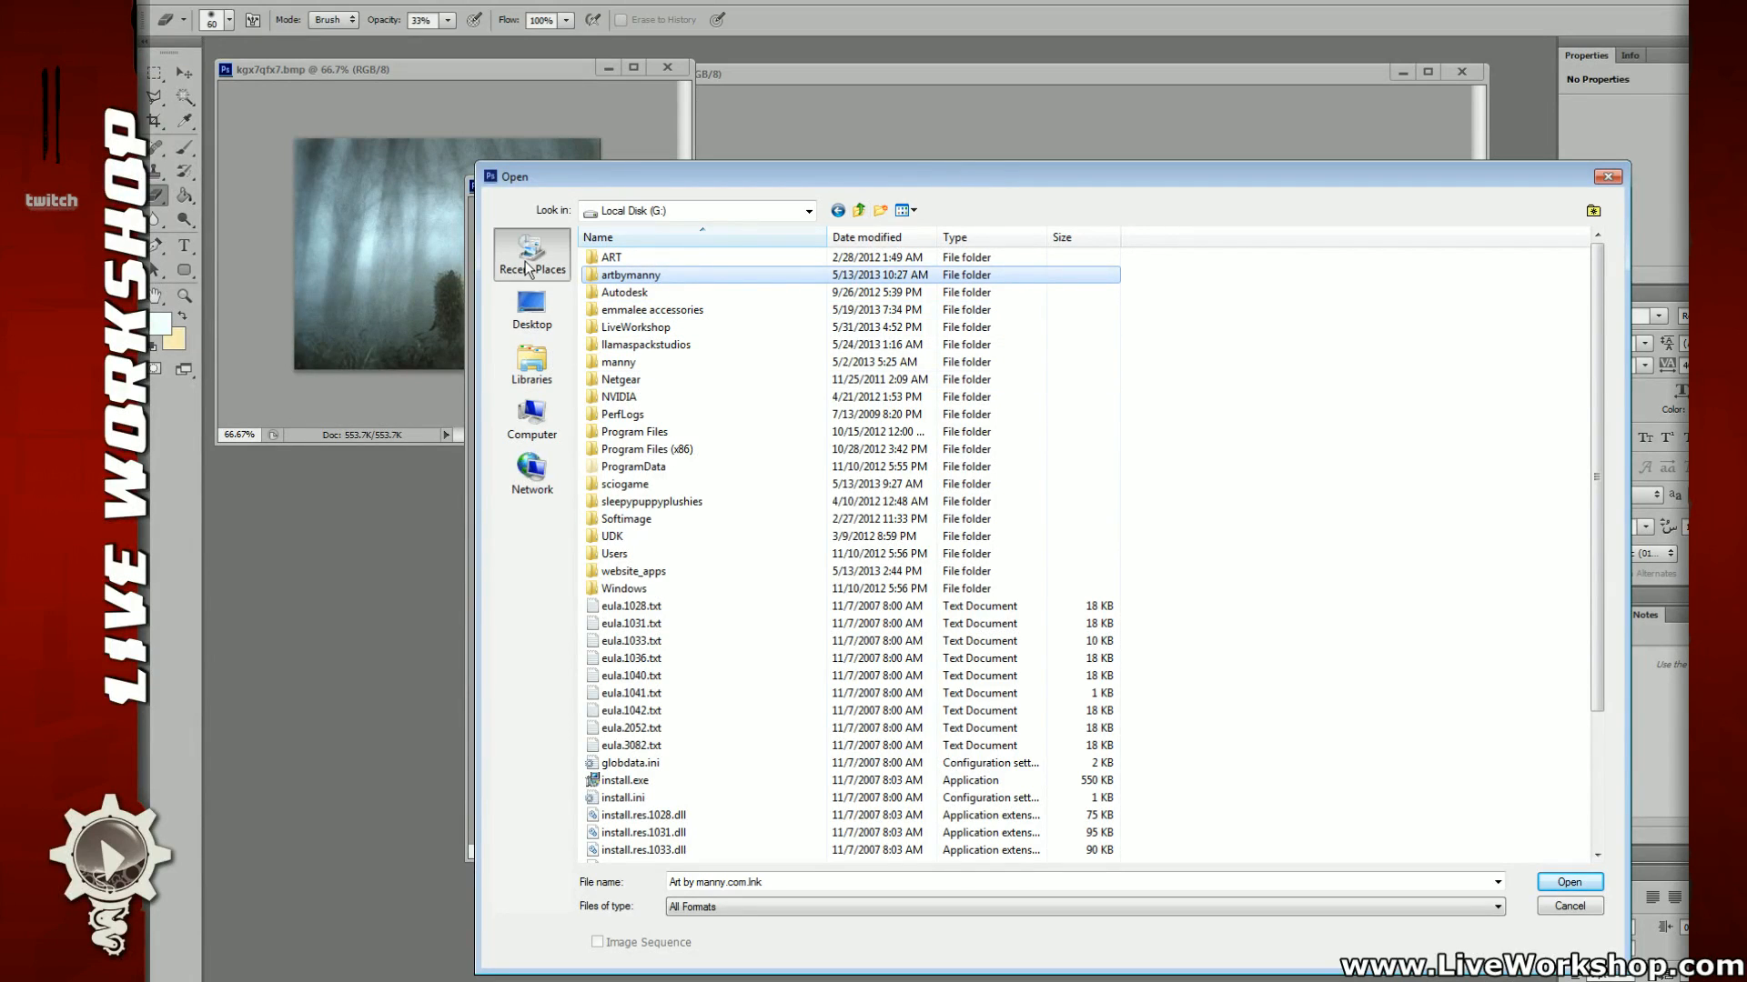
{"action": "left_click", "coordinate": [532, 361]}
Step: Open SIGNATURE1a.psd from the PROJECTS folder inside XSI on the ART HIVE (D:) drive
{"action": "left_click", "coordinate": [531, 418]}
{"action": "double_click", "coordinate": [881, 275]}
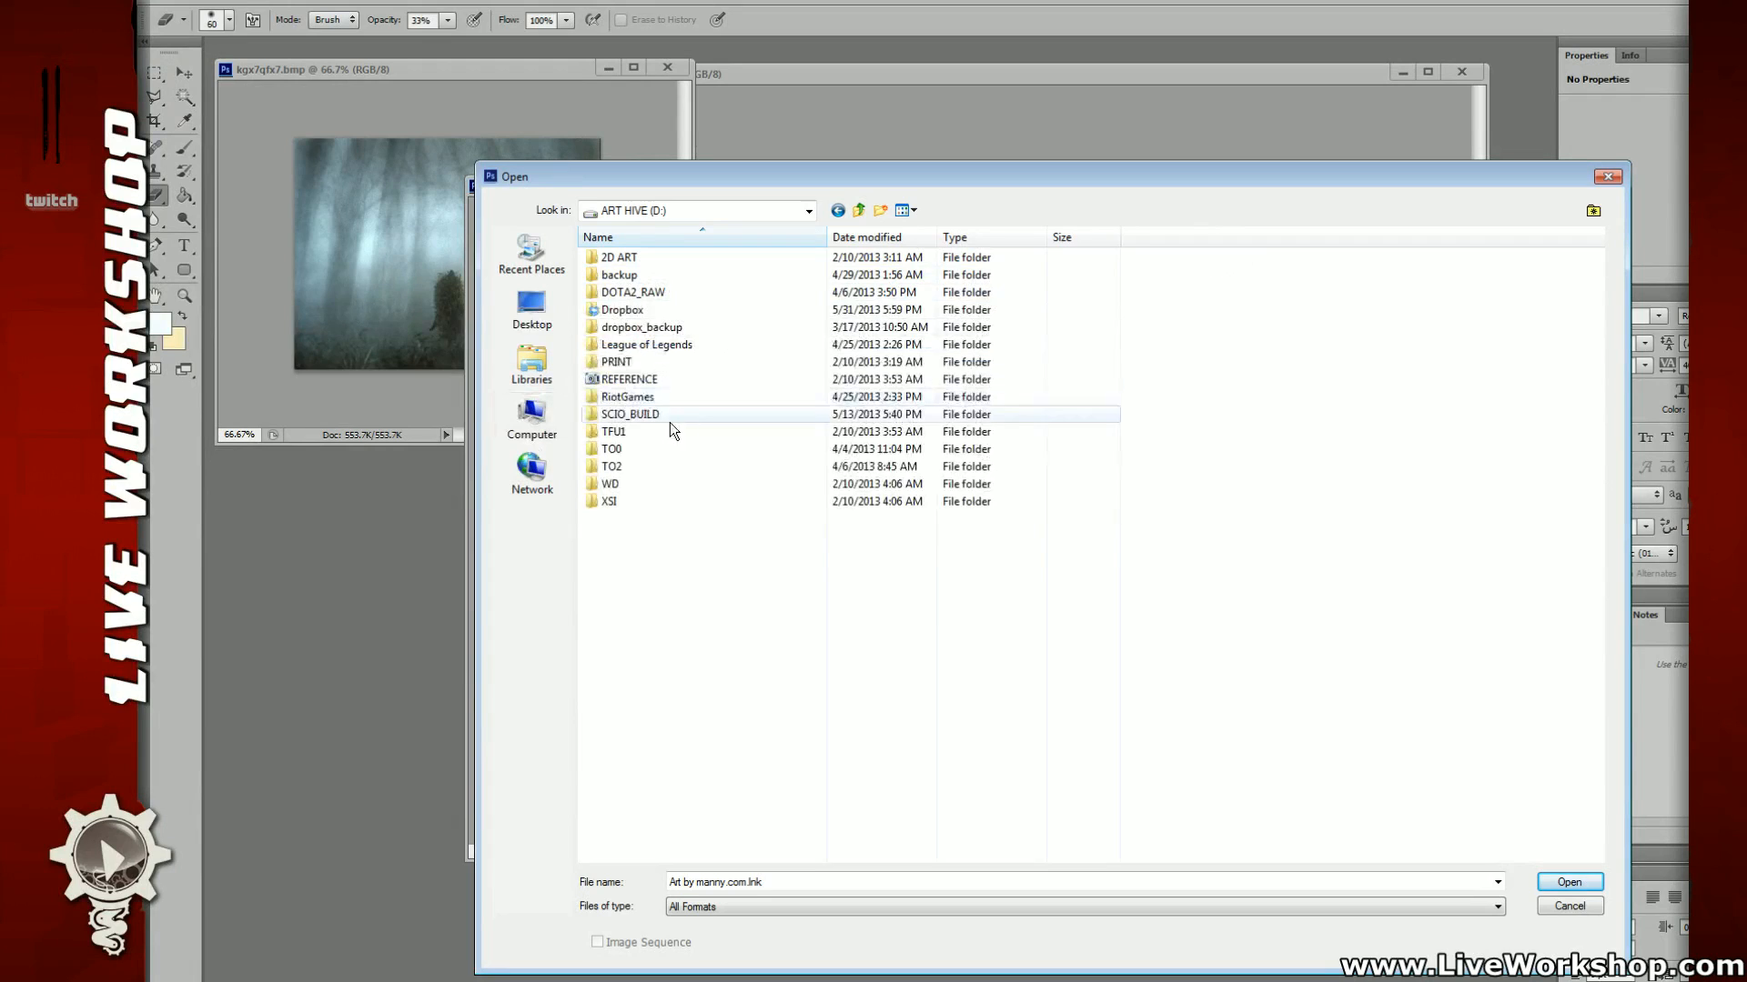
{"action": "double_click", "coordinate": [609, 503]}
{"action": "double_click", "coordinate": [637, 257]}
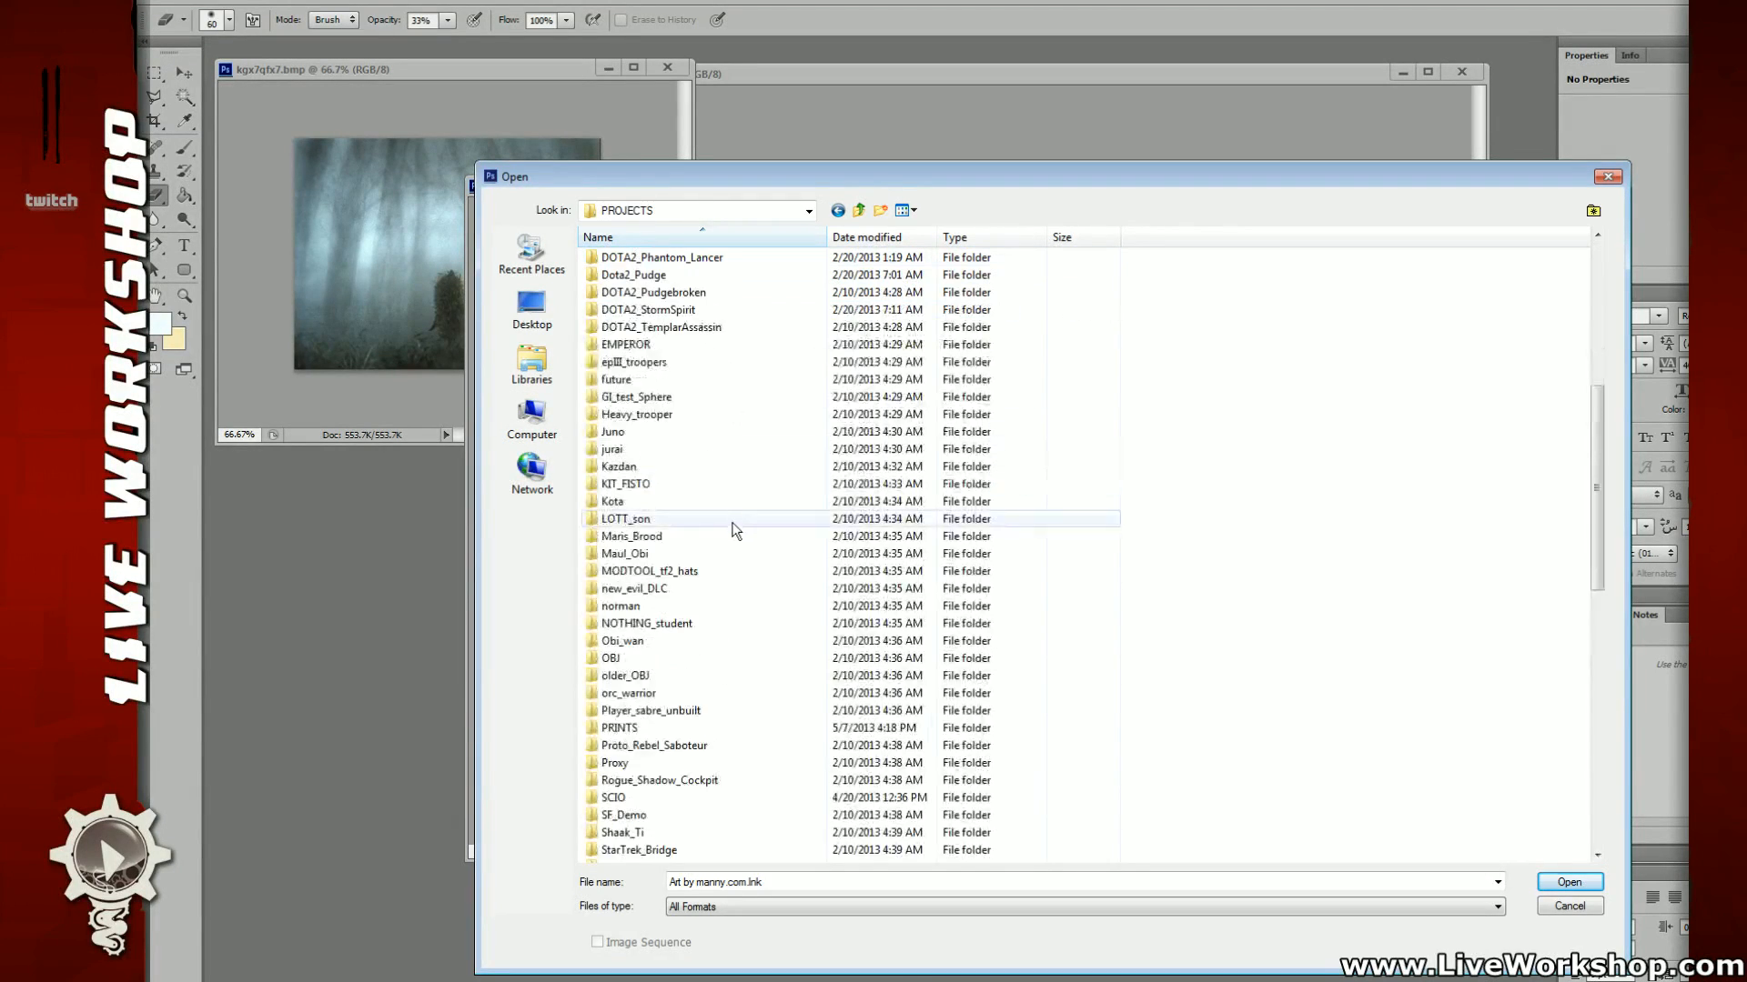
{"action": "scroll", "coordinate": [735, 529], "scroll_direction": "down", "scroll_amount": 15}
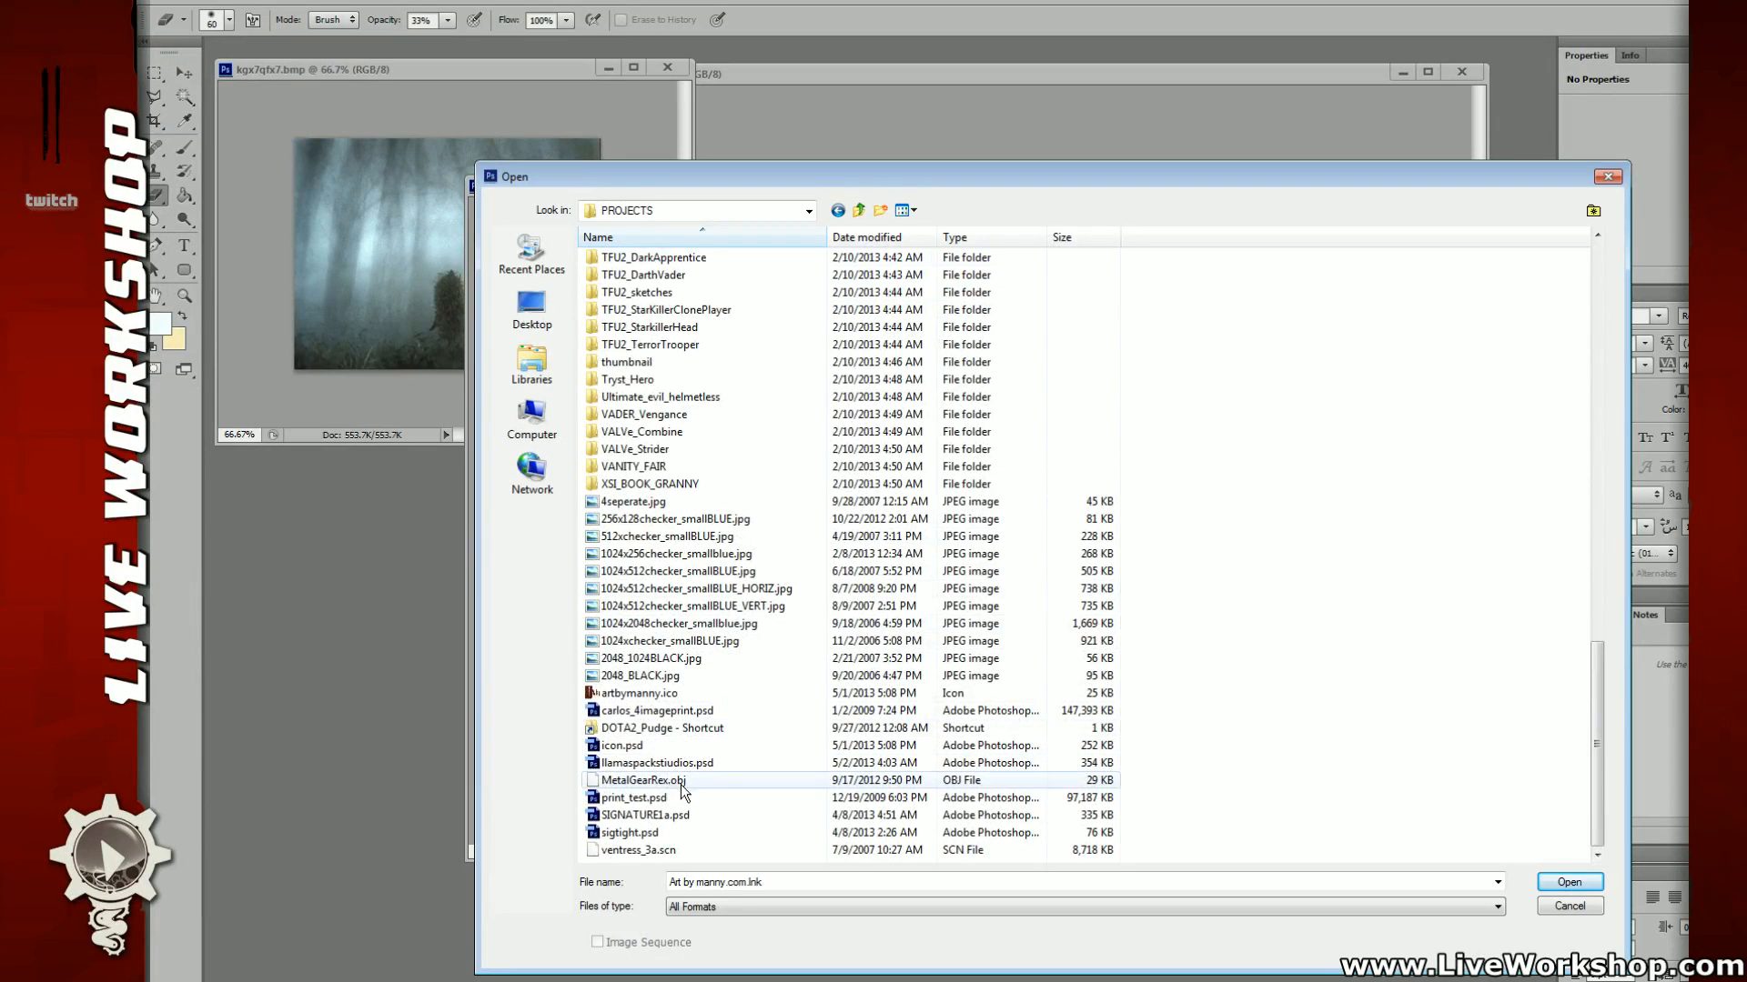
{"action": "double_click", "coordinate": [693, 814]}
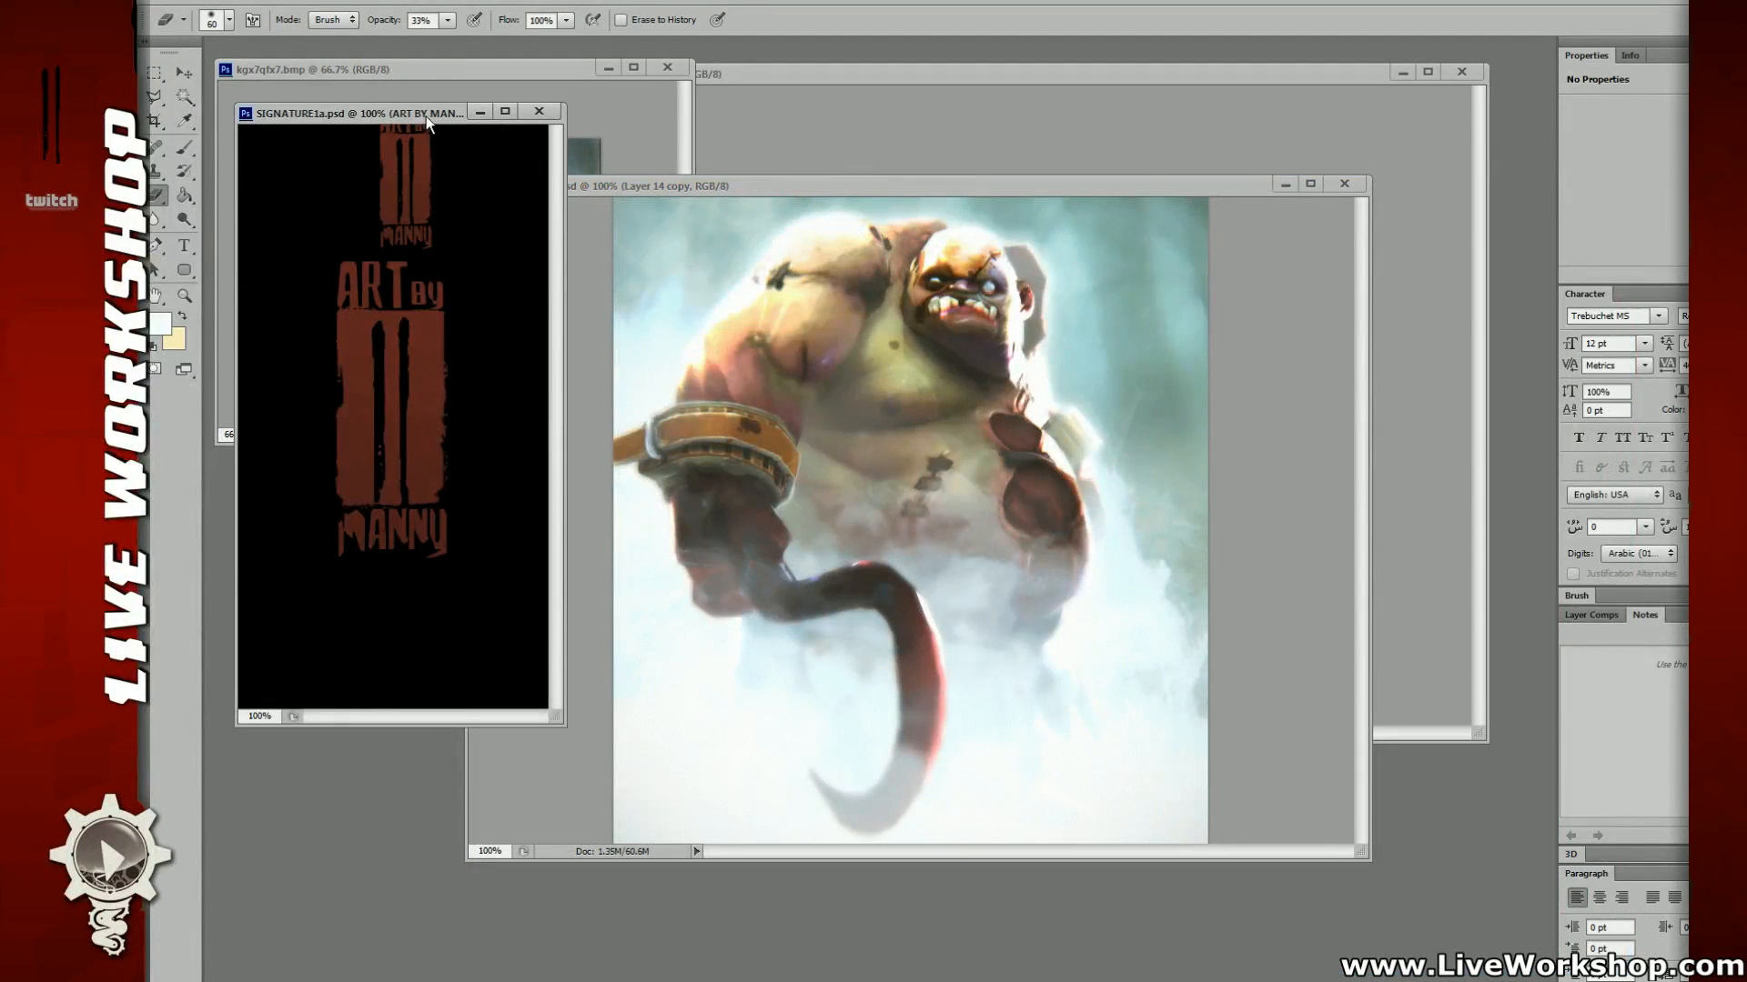
Step: Copy the red signature logo from SIGNATURE1a.psd into the ogre painting as a new layer
{"action": "left_click_drag", "start_coordinate": [426, 116], "coordinate": [1746, 117]}
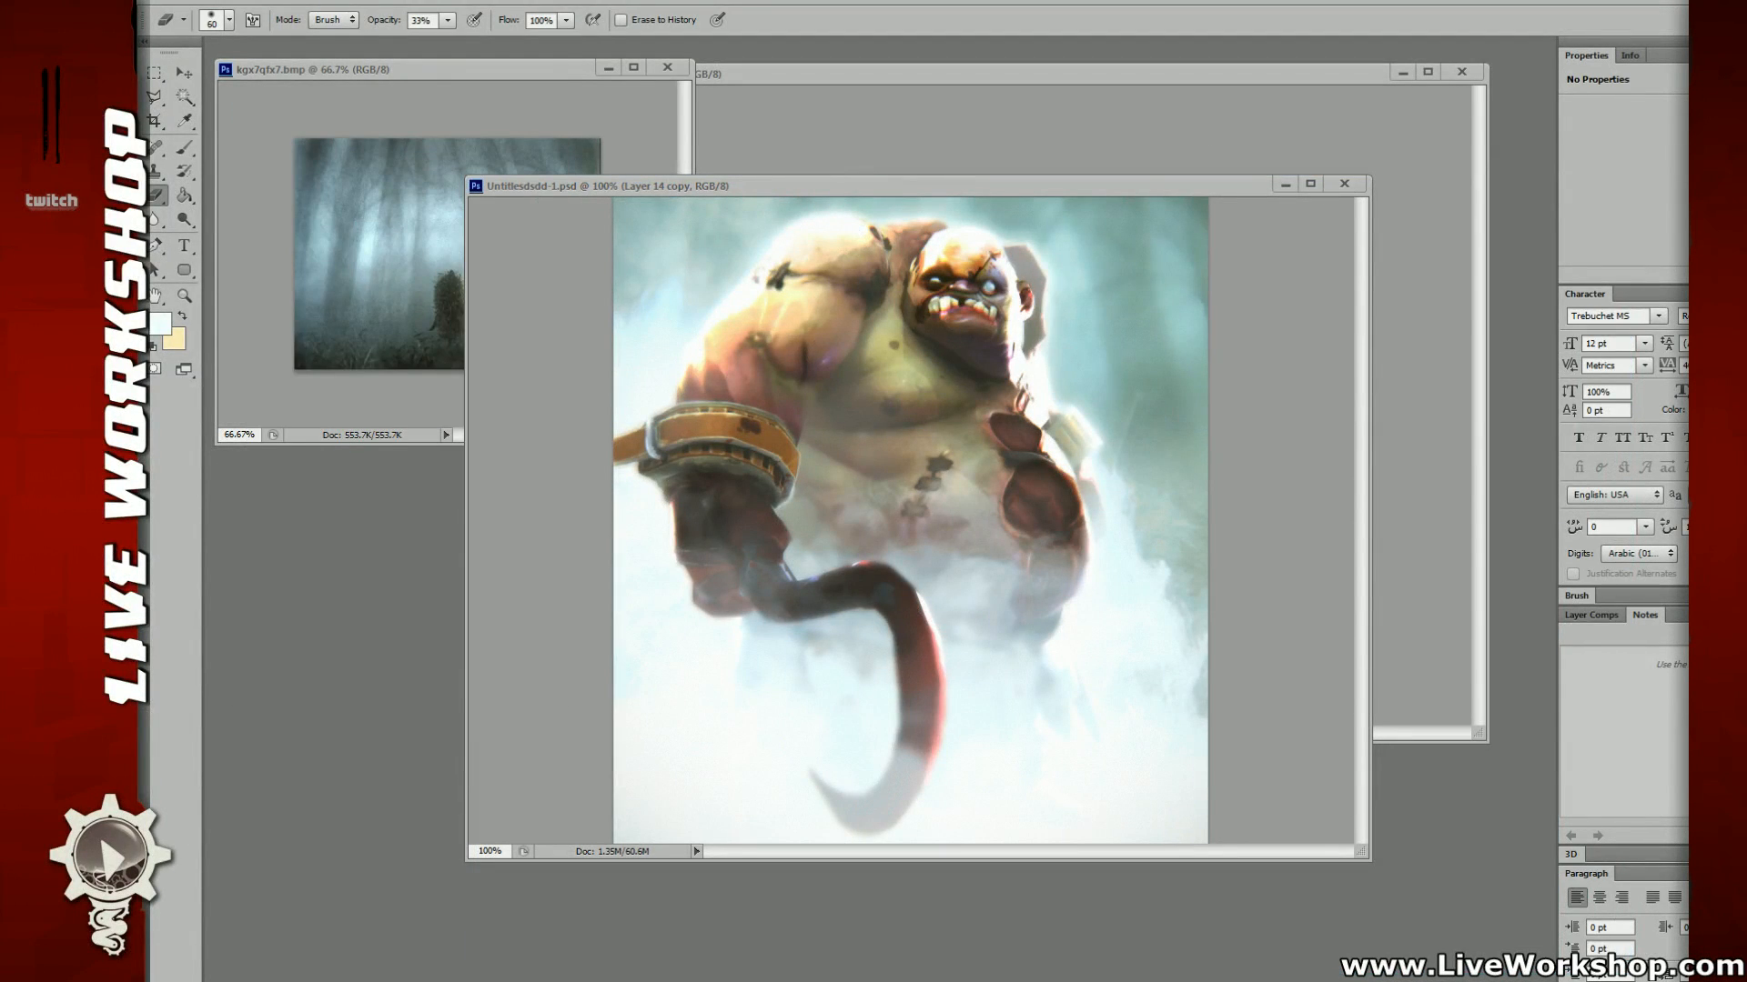
{"action": "left_click_drag", "start_coordinate": [1688, 273], "coordinate": [1214, 505]}
{"action": "key", "text": "v"}
{"action": "key", "text": "ctrl+t"}
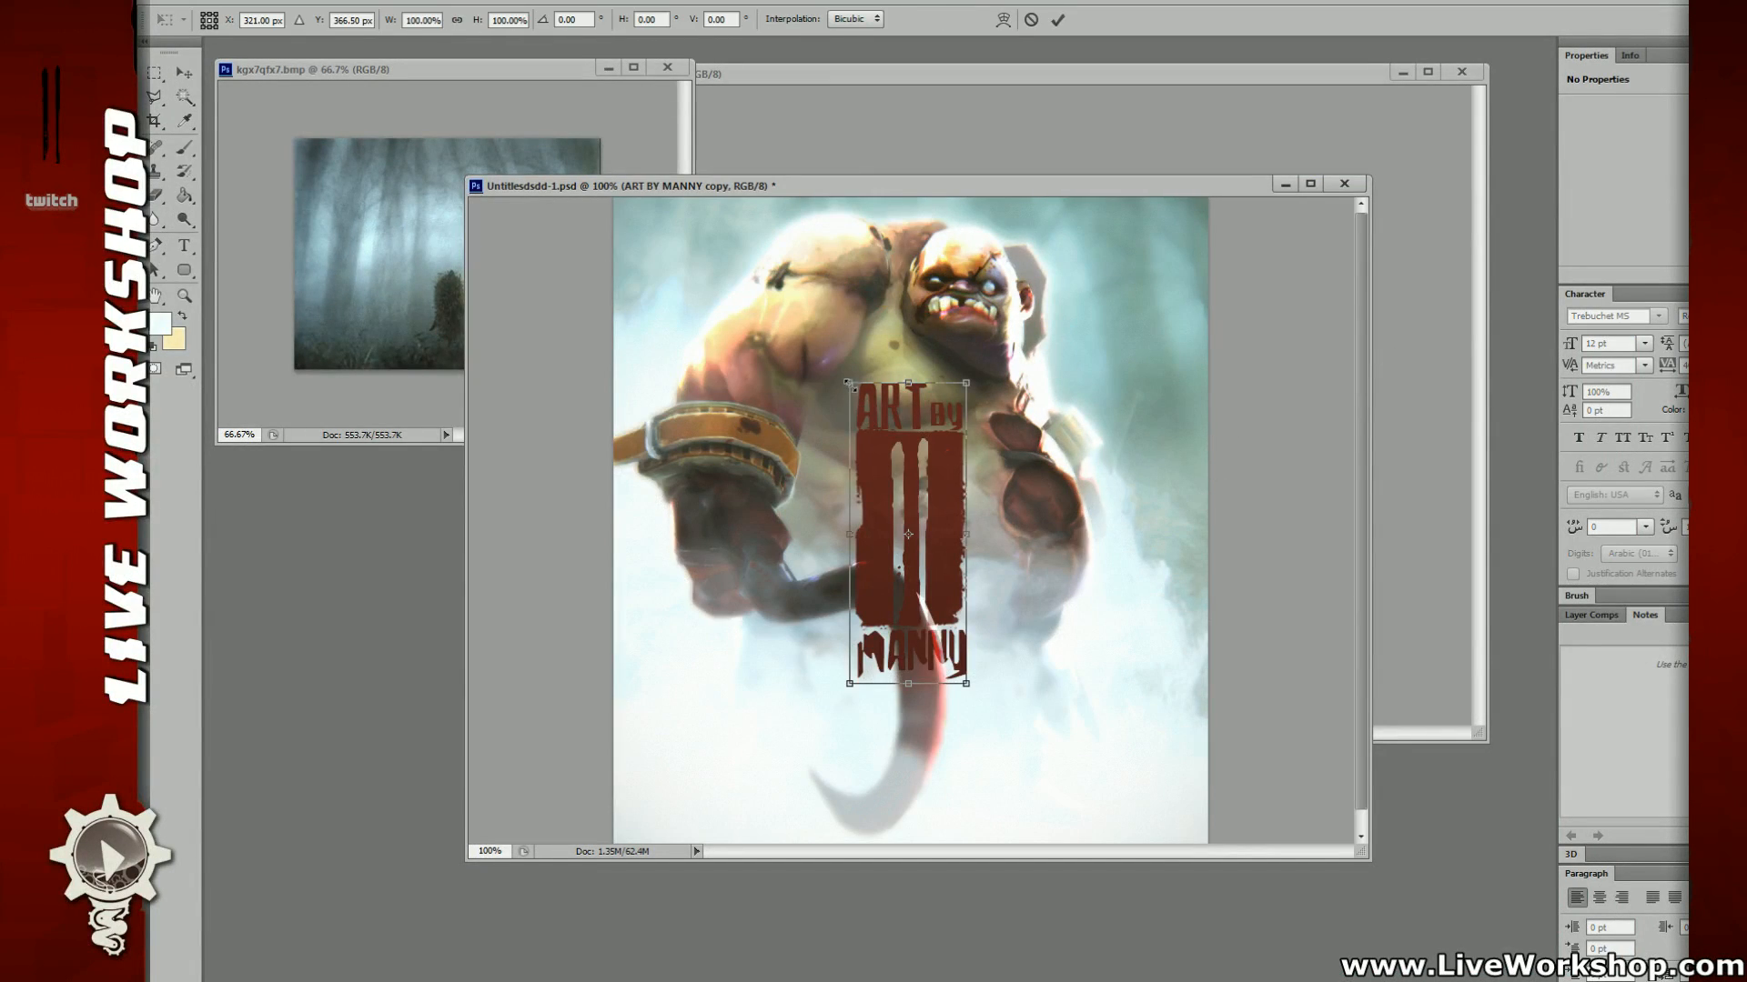
{"action": "left_click_drag", "start_coordinate": [849, 382], "coordinate": [873, 446], "text": "alt+shift"}
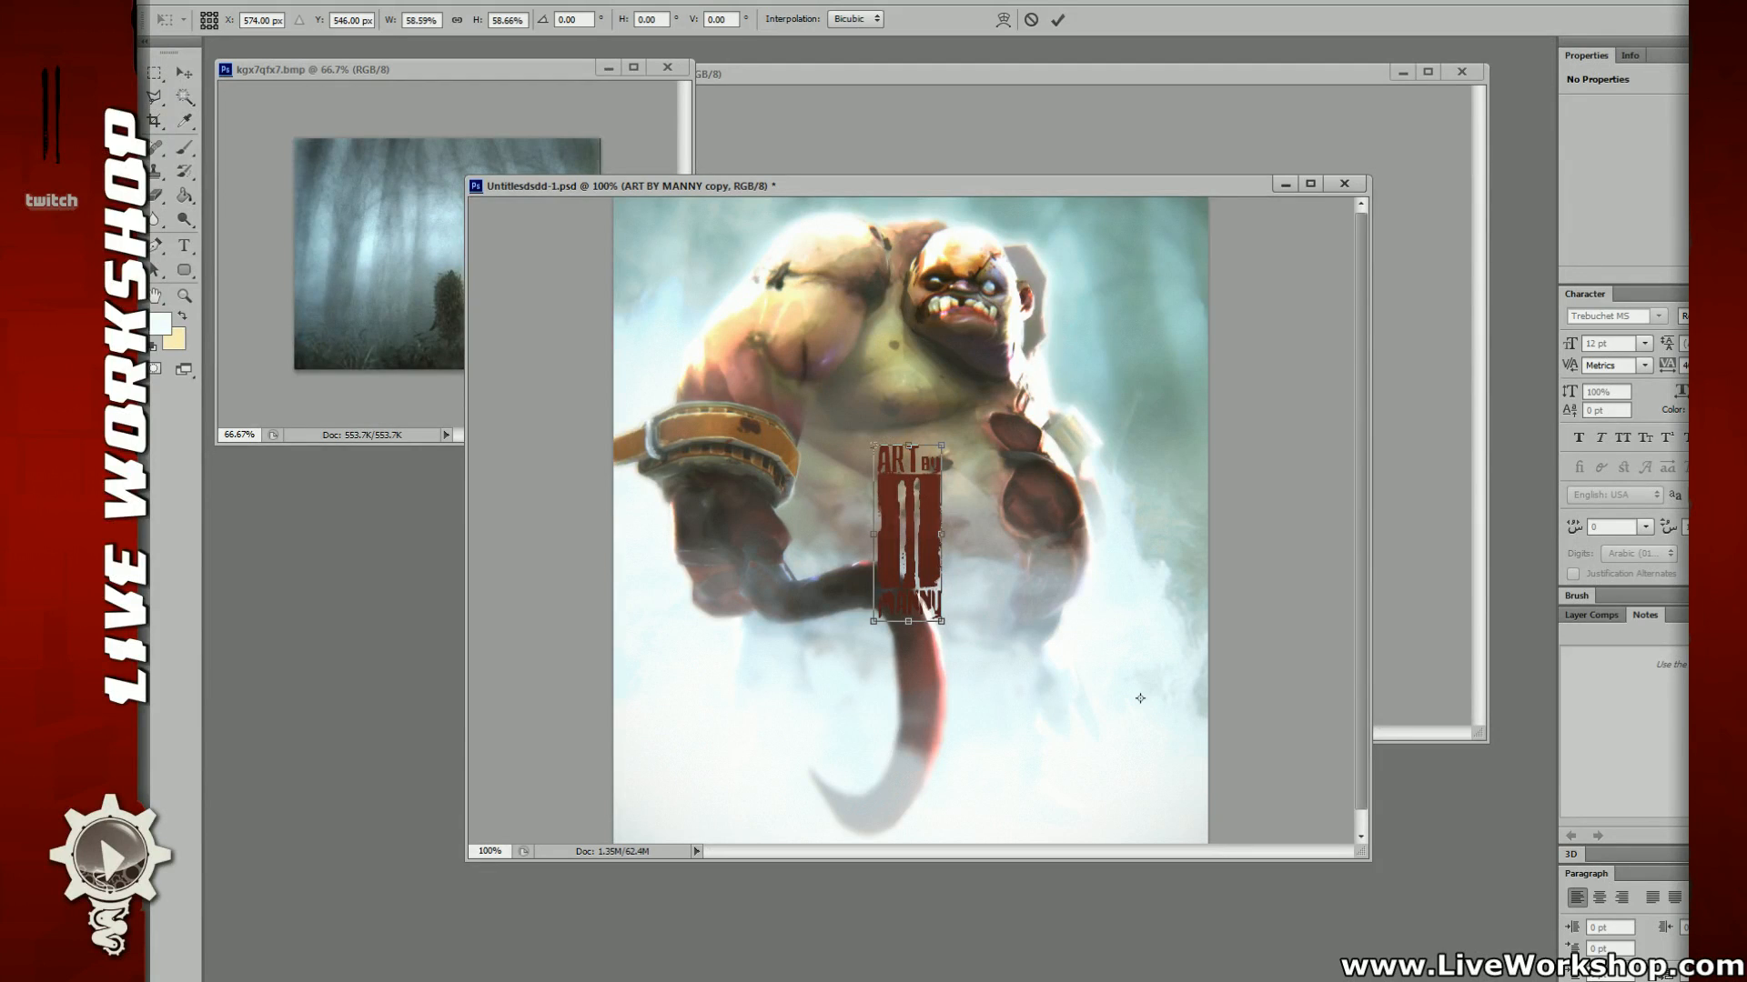
{"action": "left_click_drag", "start_coordinate": [1260, 596], "coordinate": [1228, 635]}
{"action": "key", "text": "Escape"}
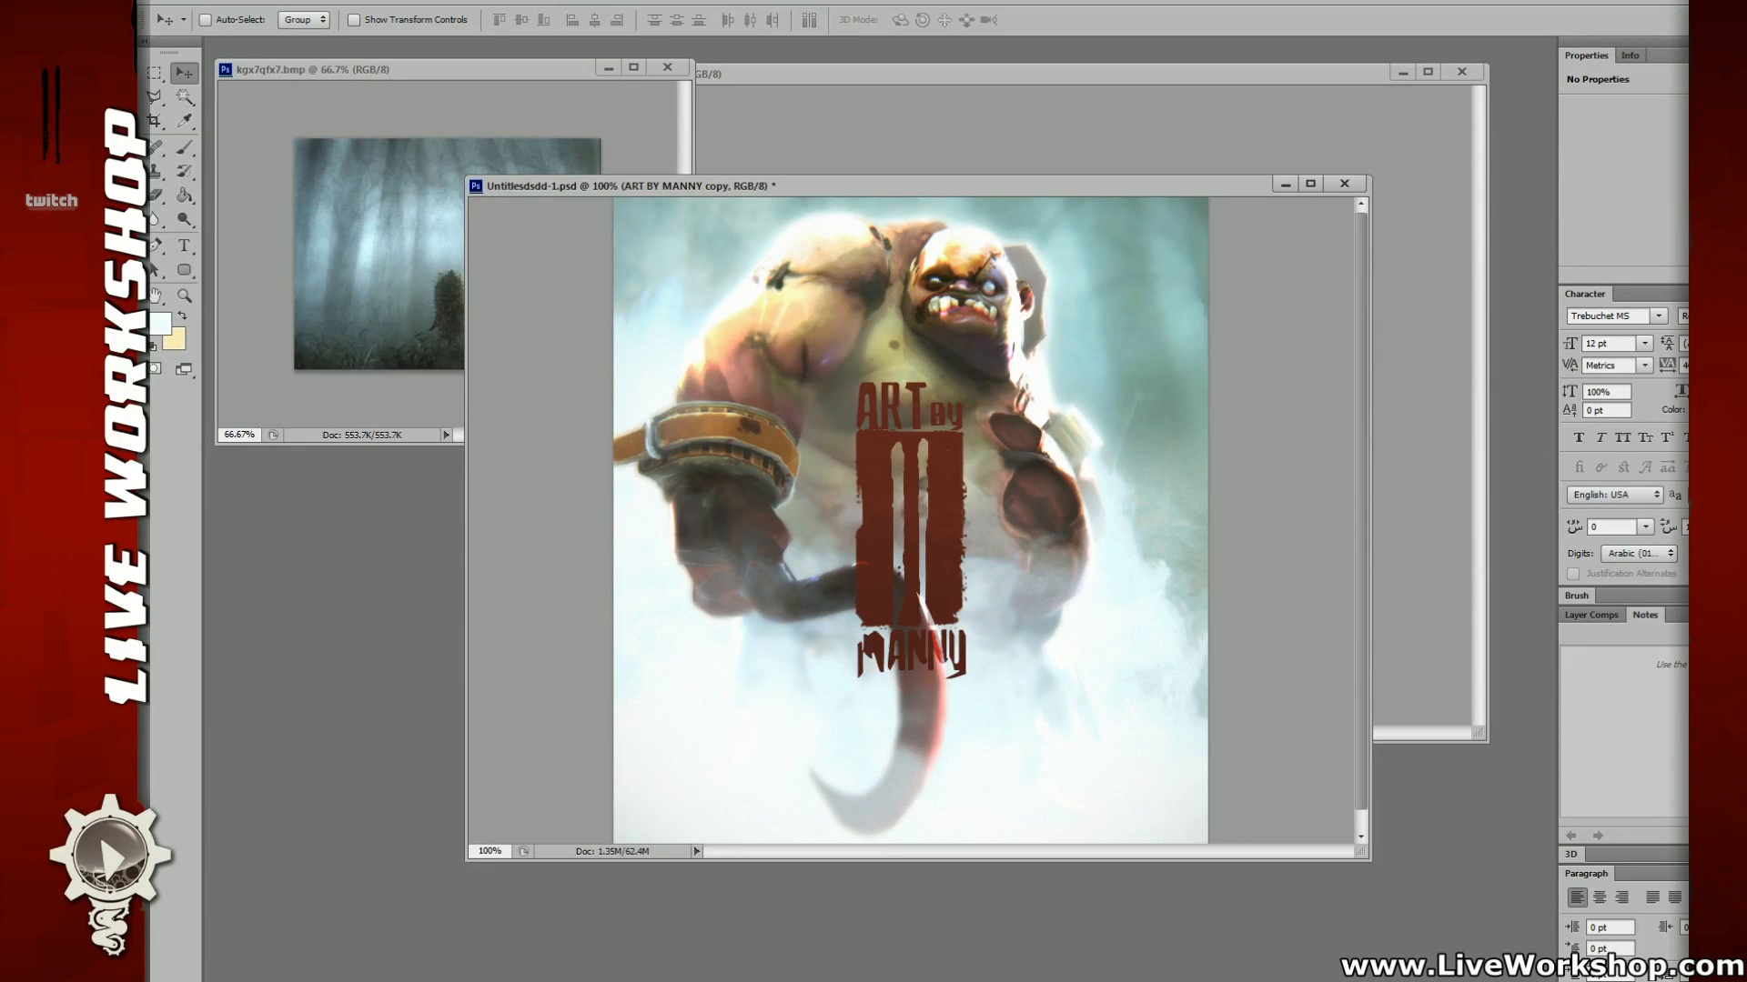
Step: Place the signature logo in the painting's lower-right corner and scale it down to roughly a third of its size
{"action": "left_click_drag", "start_coordinate": [908, 502], "coordinate": [1137, 656]}
{"action": "key", "text": "ctrl+t"}
{"action": "left_click_drag", "start_coordinate": [1090, 543], "coordinate": [1180, 764], "text": "alt+shift"}
{"action": "key", "text": "Return"}
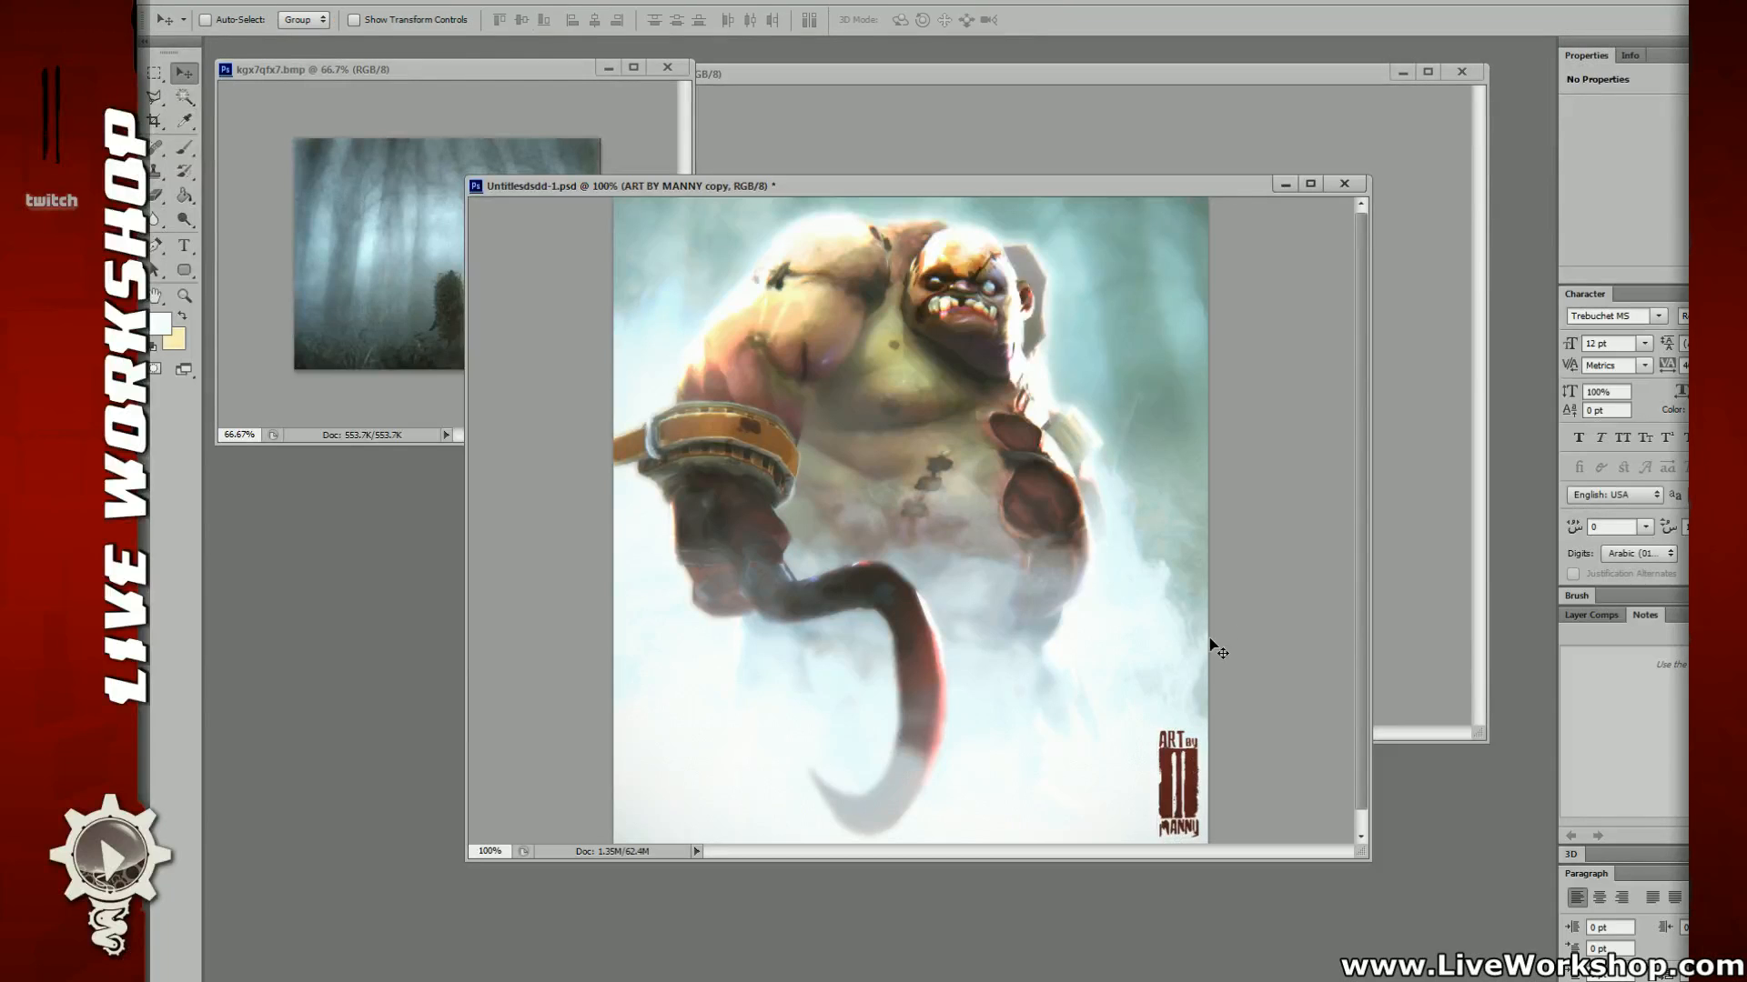
{"action": "key", "text": "f"}
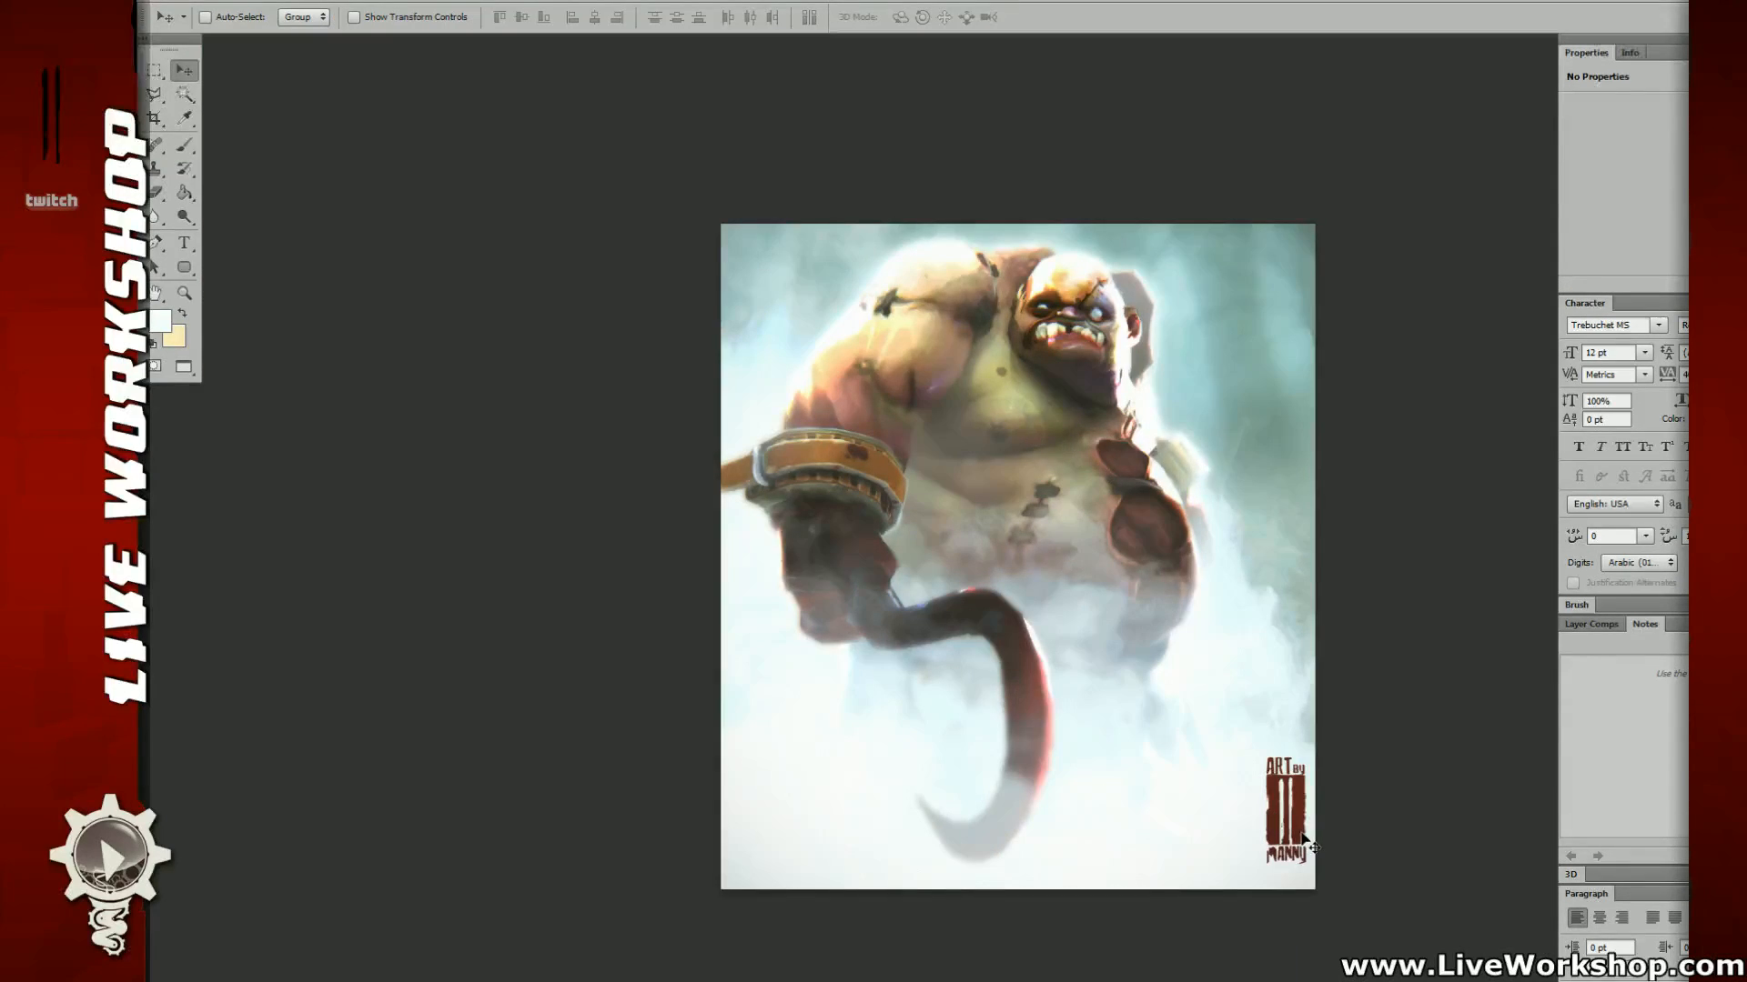
{"action": "left_click_drag", "start_coordinate": [1303, 837], "coordinate": [1303, 856]}
Step: Apply Smart Sharpen to the signature layer with a 0.6 px radius, Gaussian Blur removal and More Accurate enabled
{"action": "left_click", "coordinate": [443, 3]}
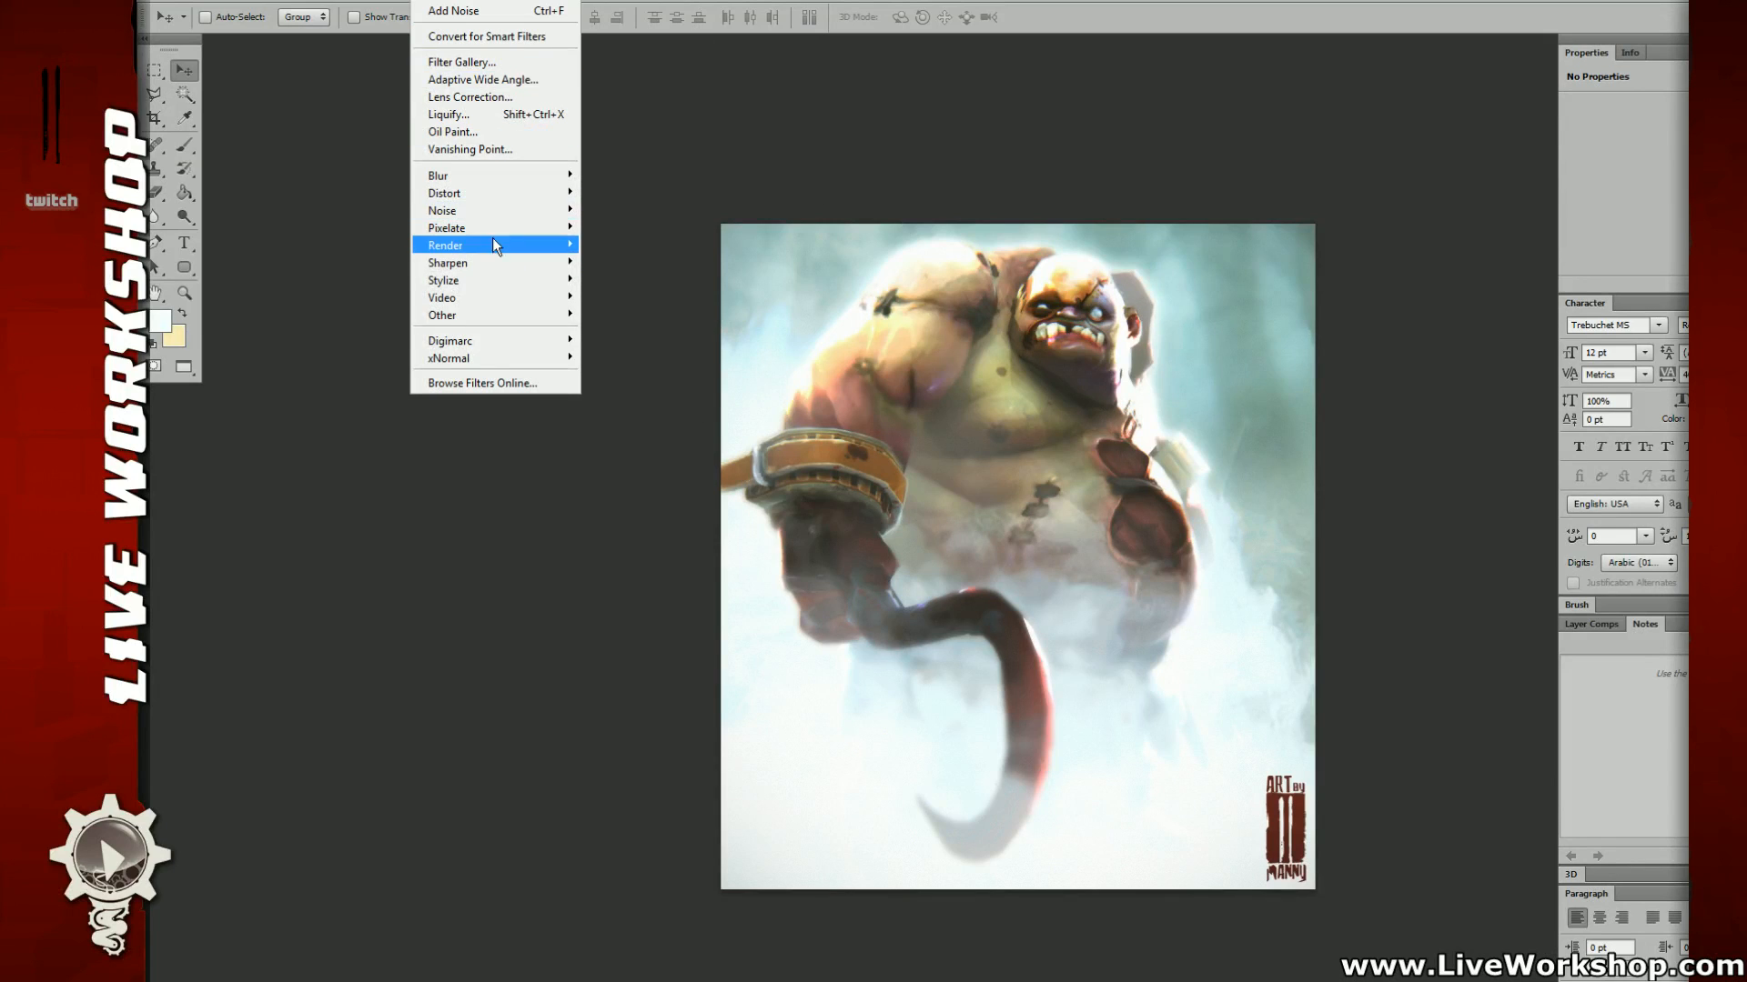
{"action": "mouse_move", "coordinate": [498, 263]}
{"action": "left_click", "coordinate": [630, 315]}
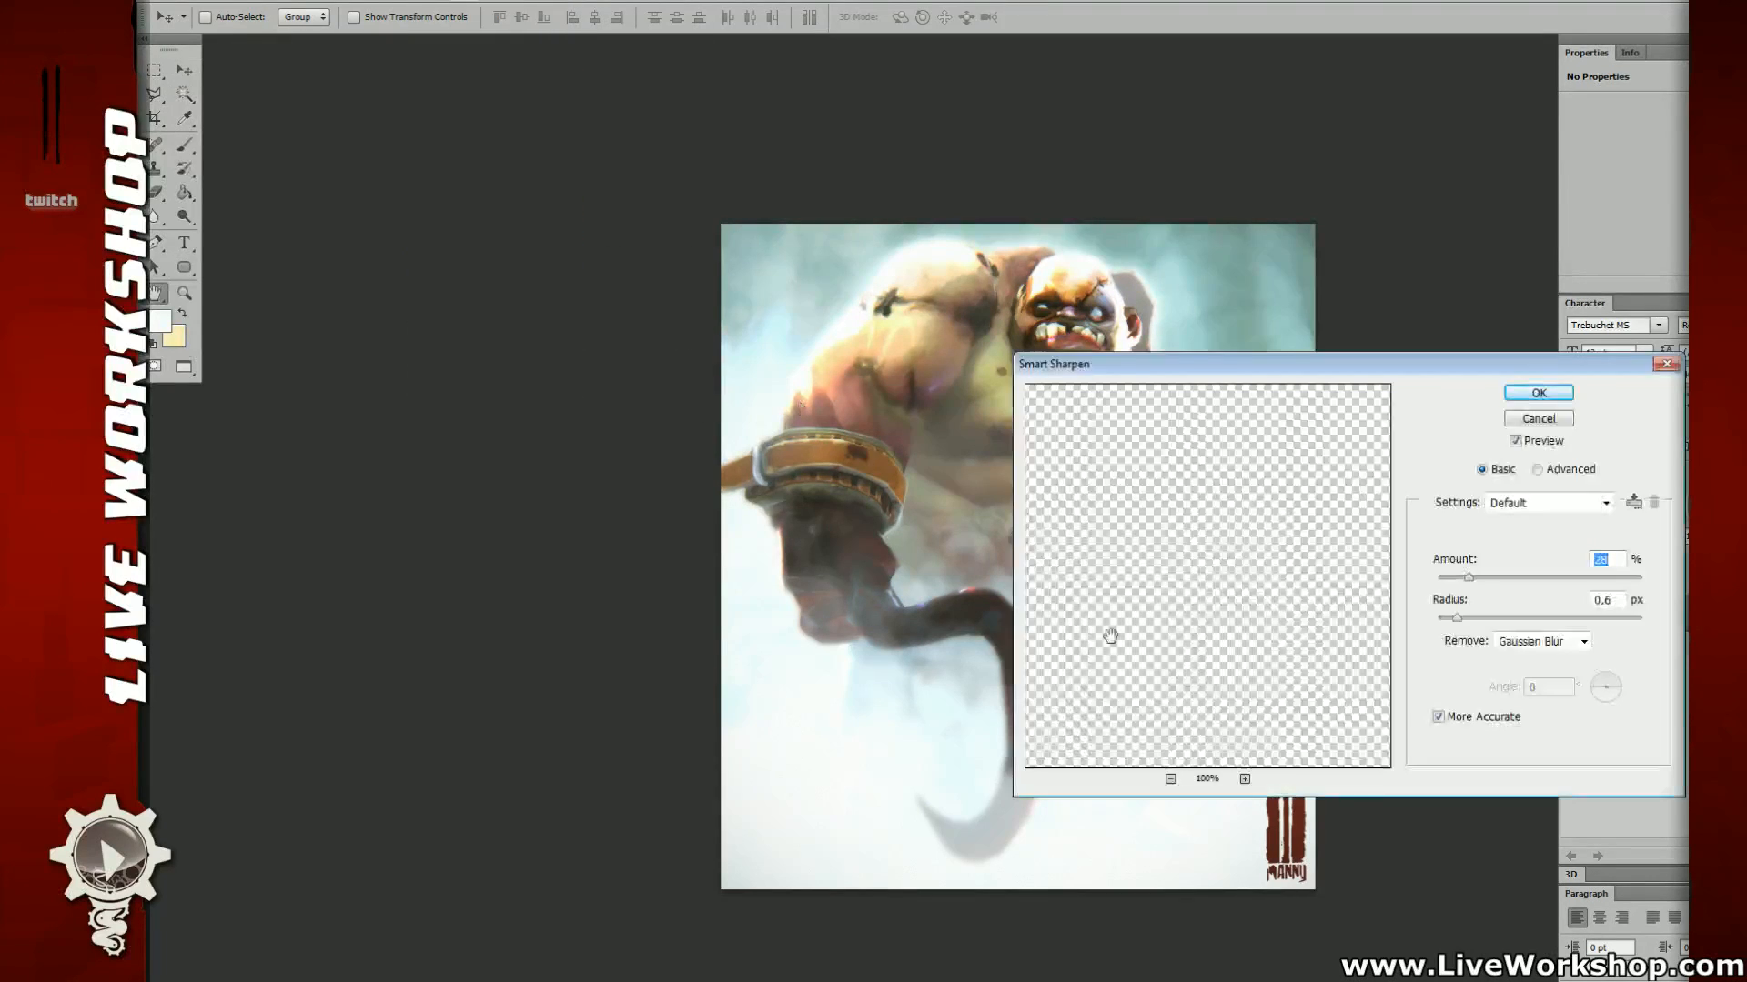
{"action": "left_click", "coordinate": [1245, 779]}
{"action": "left_click", "coordinate": [1528, 392]}
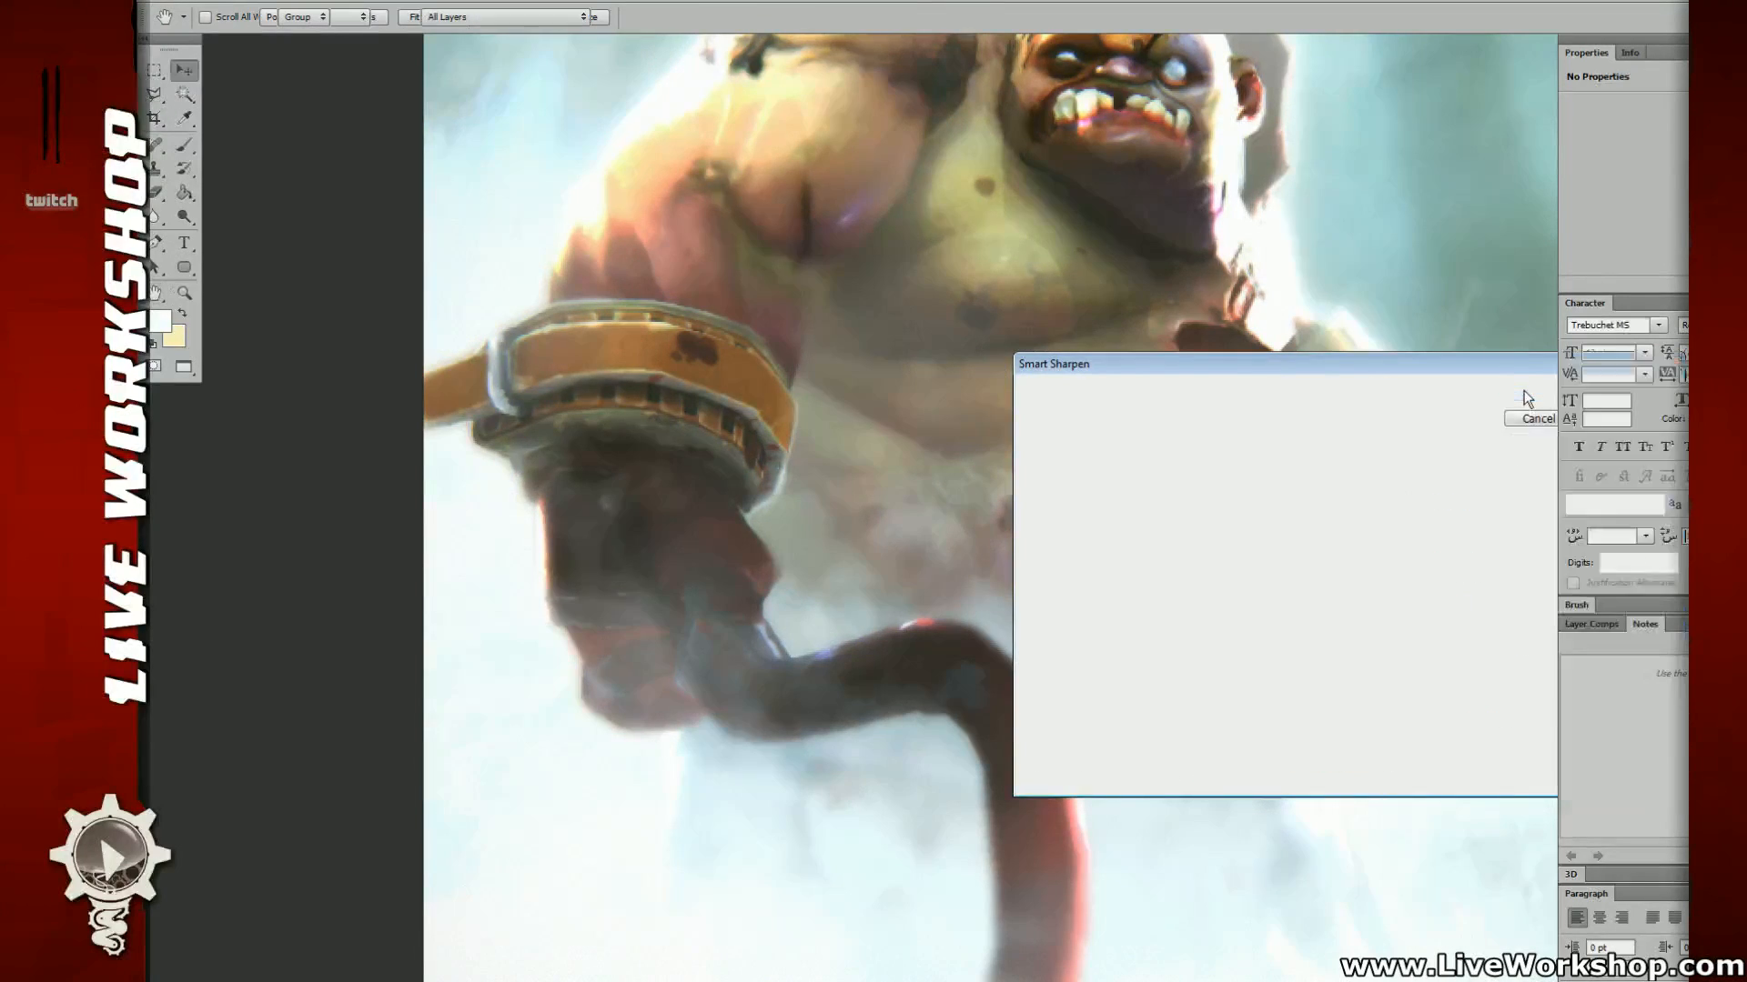
{"action": "left_click_drag", "start_coordinate": [1249, 497], "coordinate": [1298, 569]}
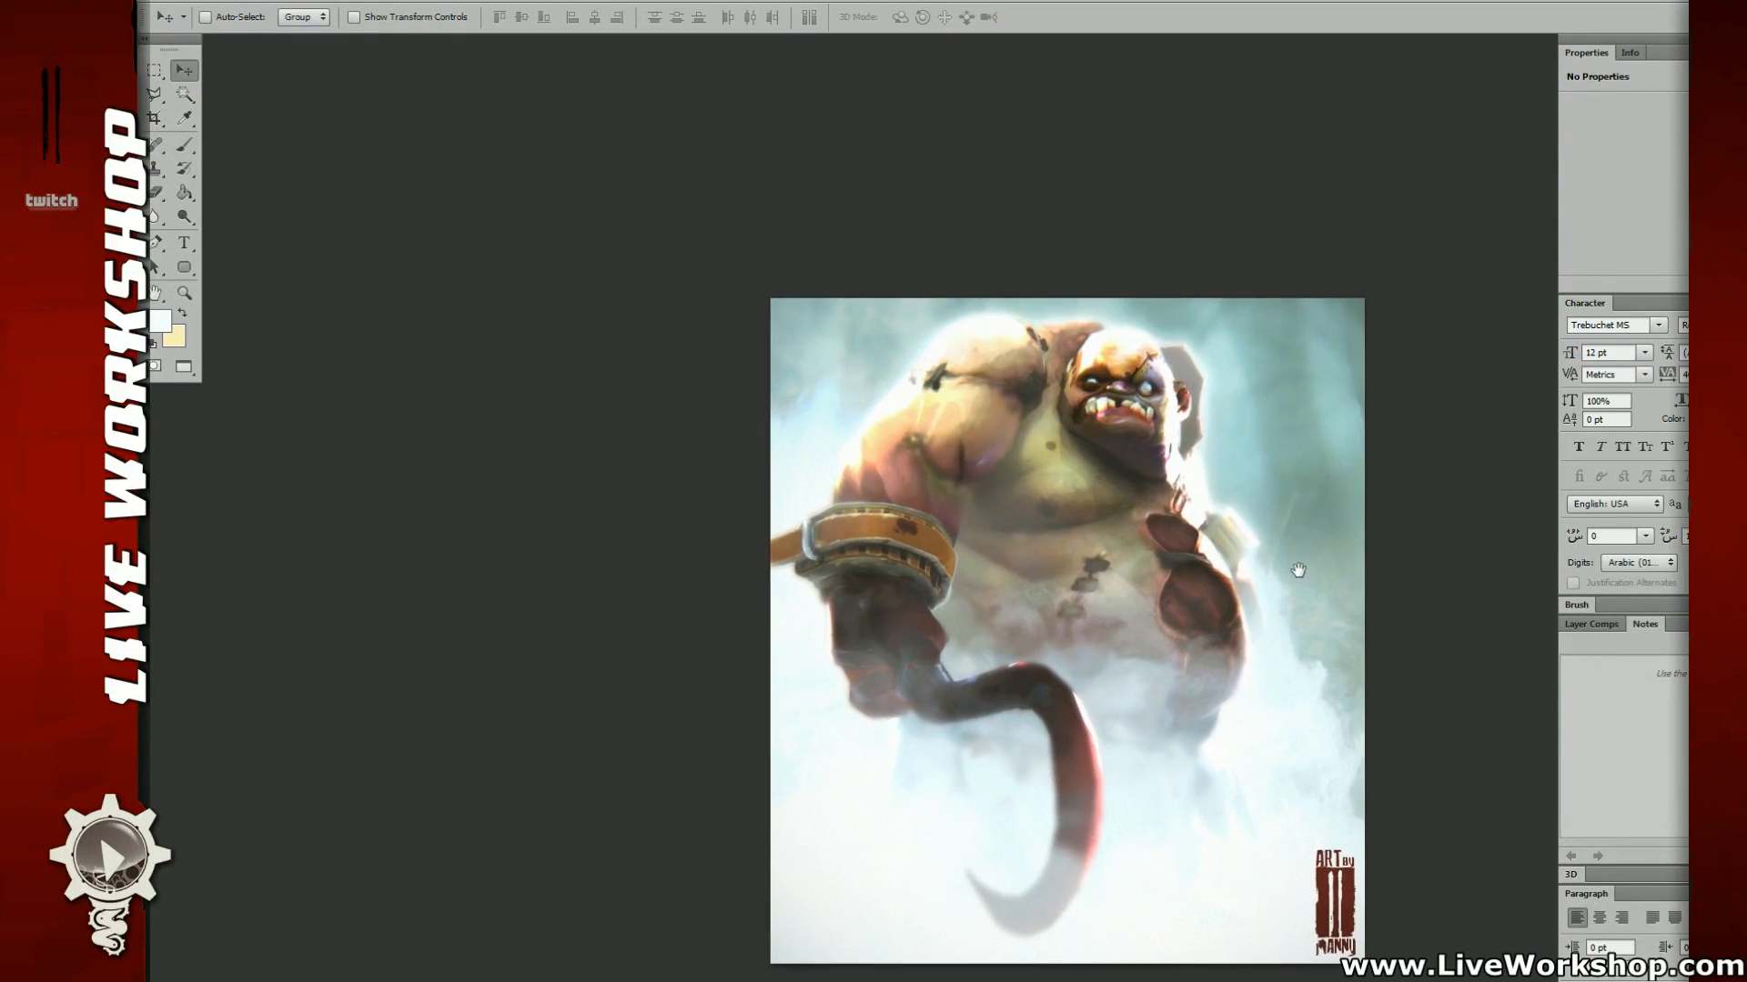
Step: Apply Add Noise to the signature layer with an amount of 1.5% and uniform distribution, and check the result
{"action": "left_click", "coordinate": [435, 3]}
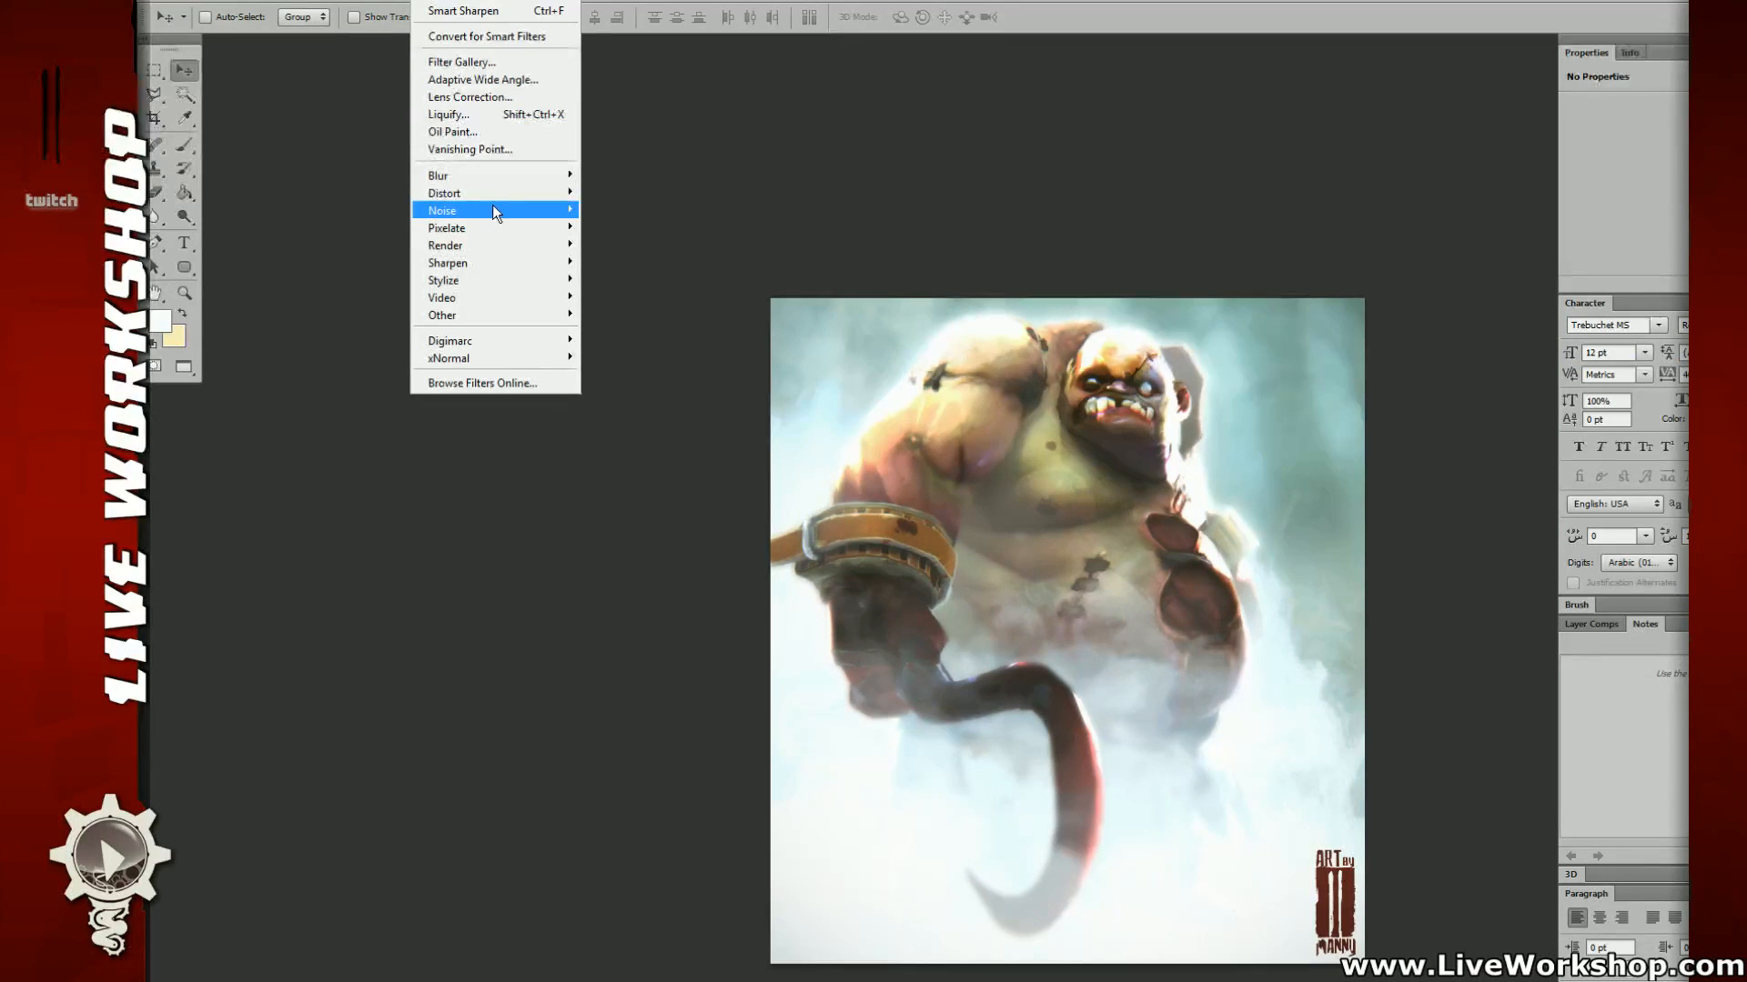
{"action": "mouse_move", "coordinate": [493, 205]}
{"action": "left_click", "coordinate": [601, 205]}
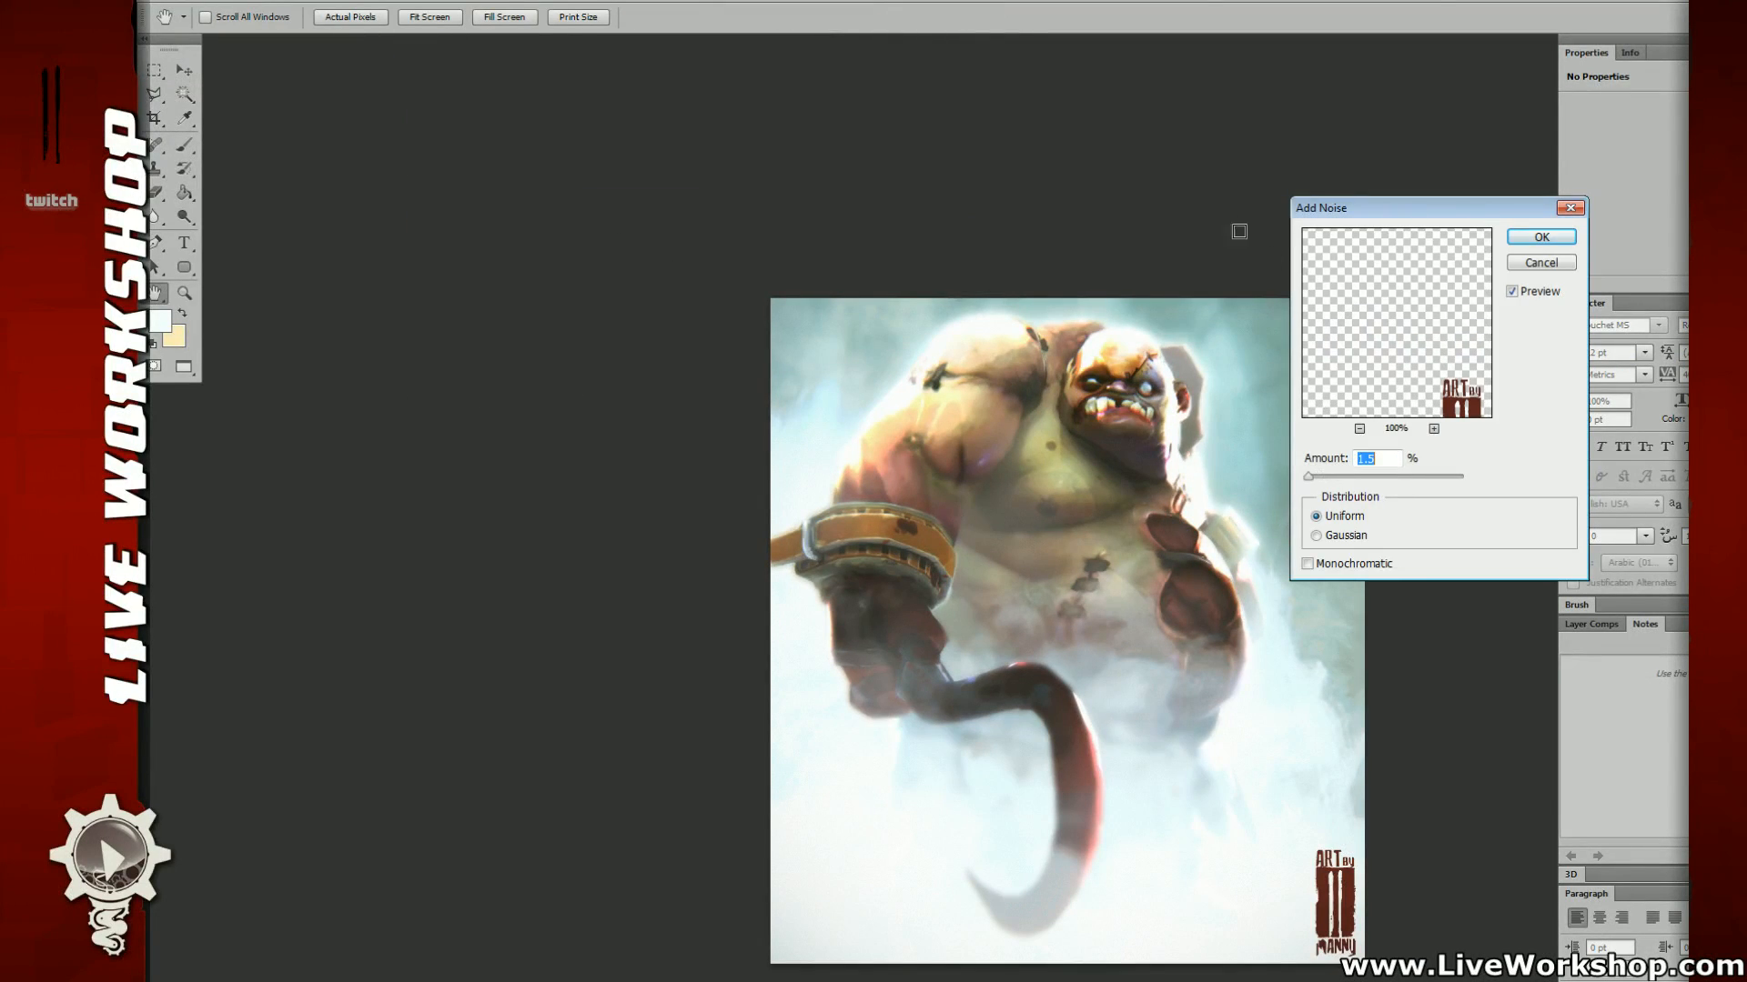
{"action": "left_click", "coordinate": [1542, 239]}
{"action": "left_click_drag", "start_coordinate": [1174, 479], "coordinate": [1029, 429]}
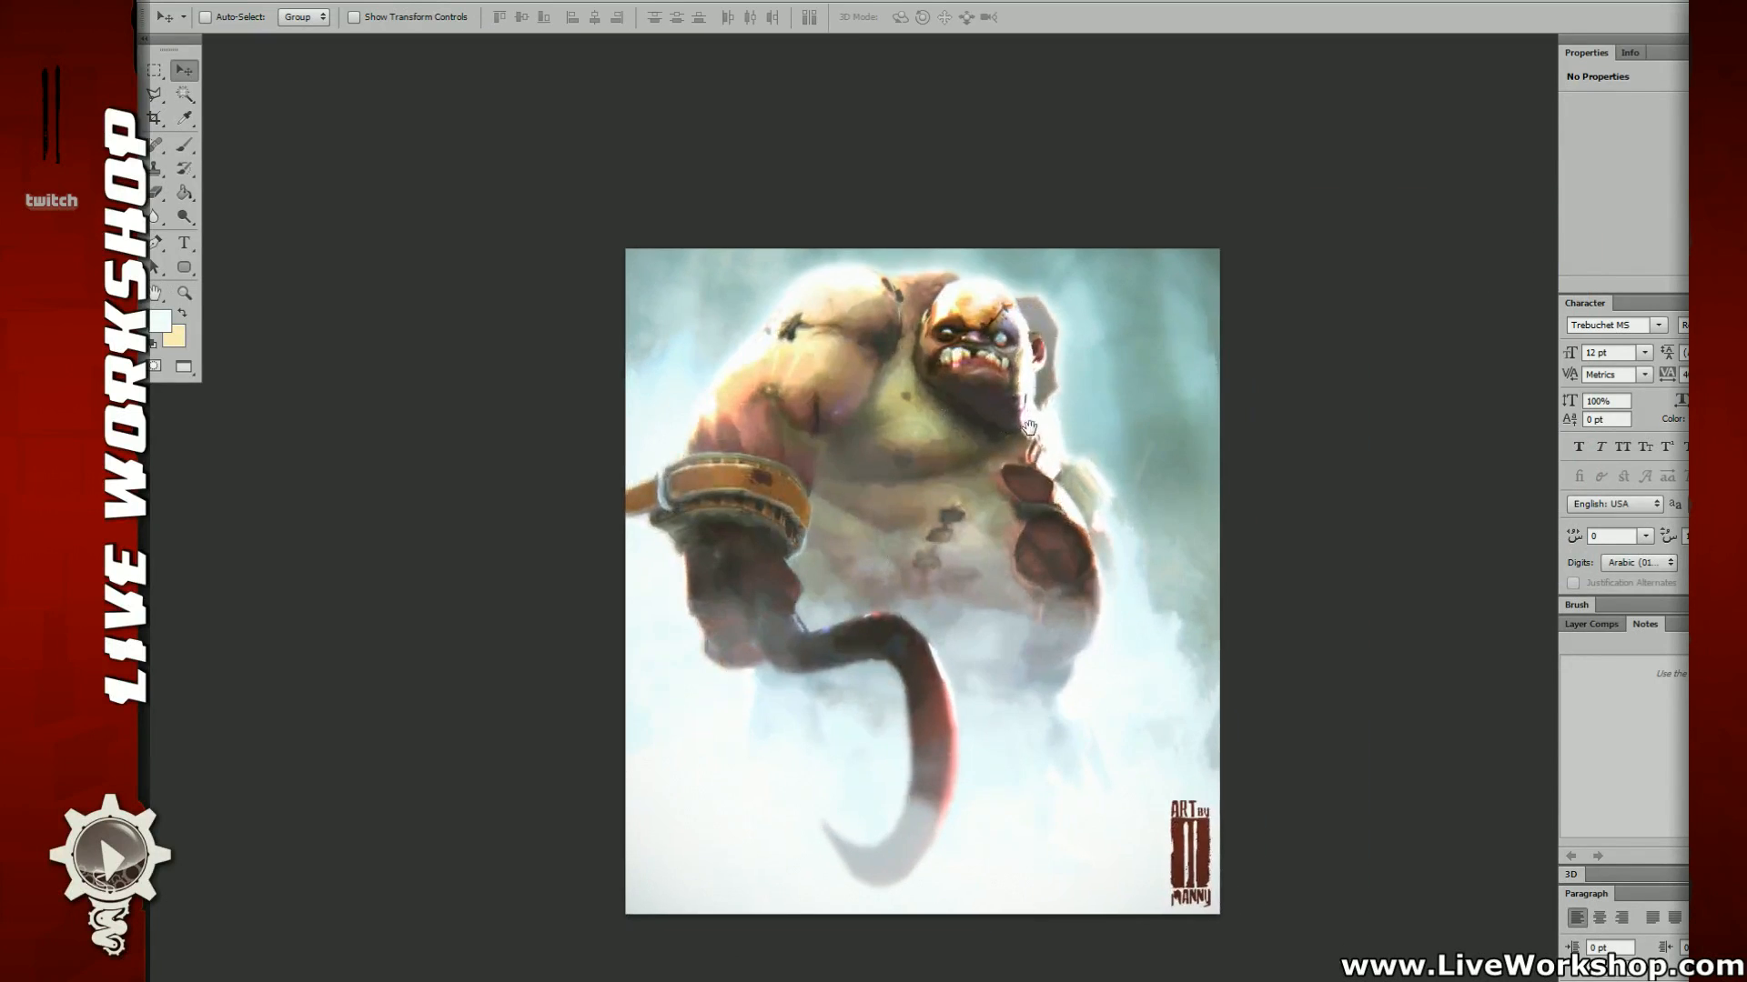
{"action": "key", "text": "ctrl+plus"}
{"action": "key", "text": "ctrl+minus"}
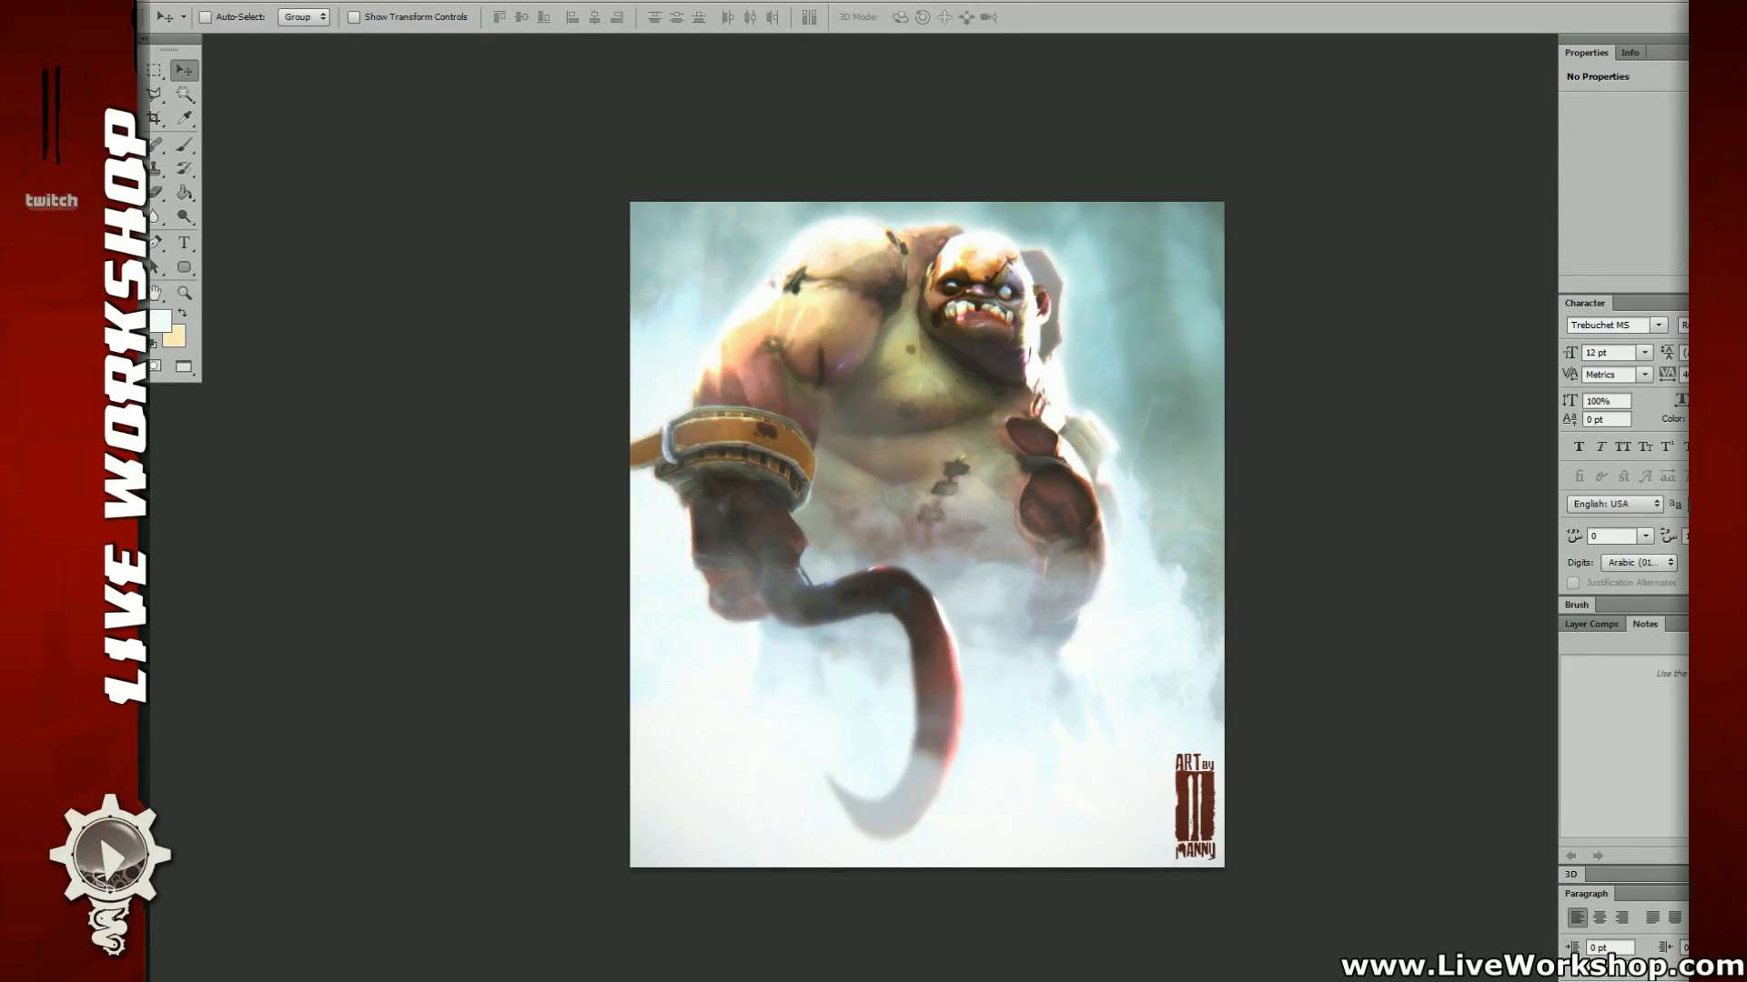
Step: Start a Save for Web export of the painting with PNG-24 as the file format
{"action": "key", "text": "ctrl+w"}
{"action": "left_click", "coordinate": [1070, 386]}
{"action": "key", "text": "s"}
{"action": "key", "text": "ctrl+alt+shift+s"}
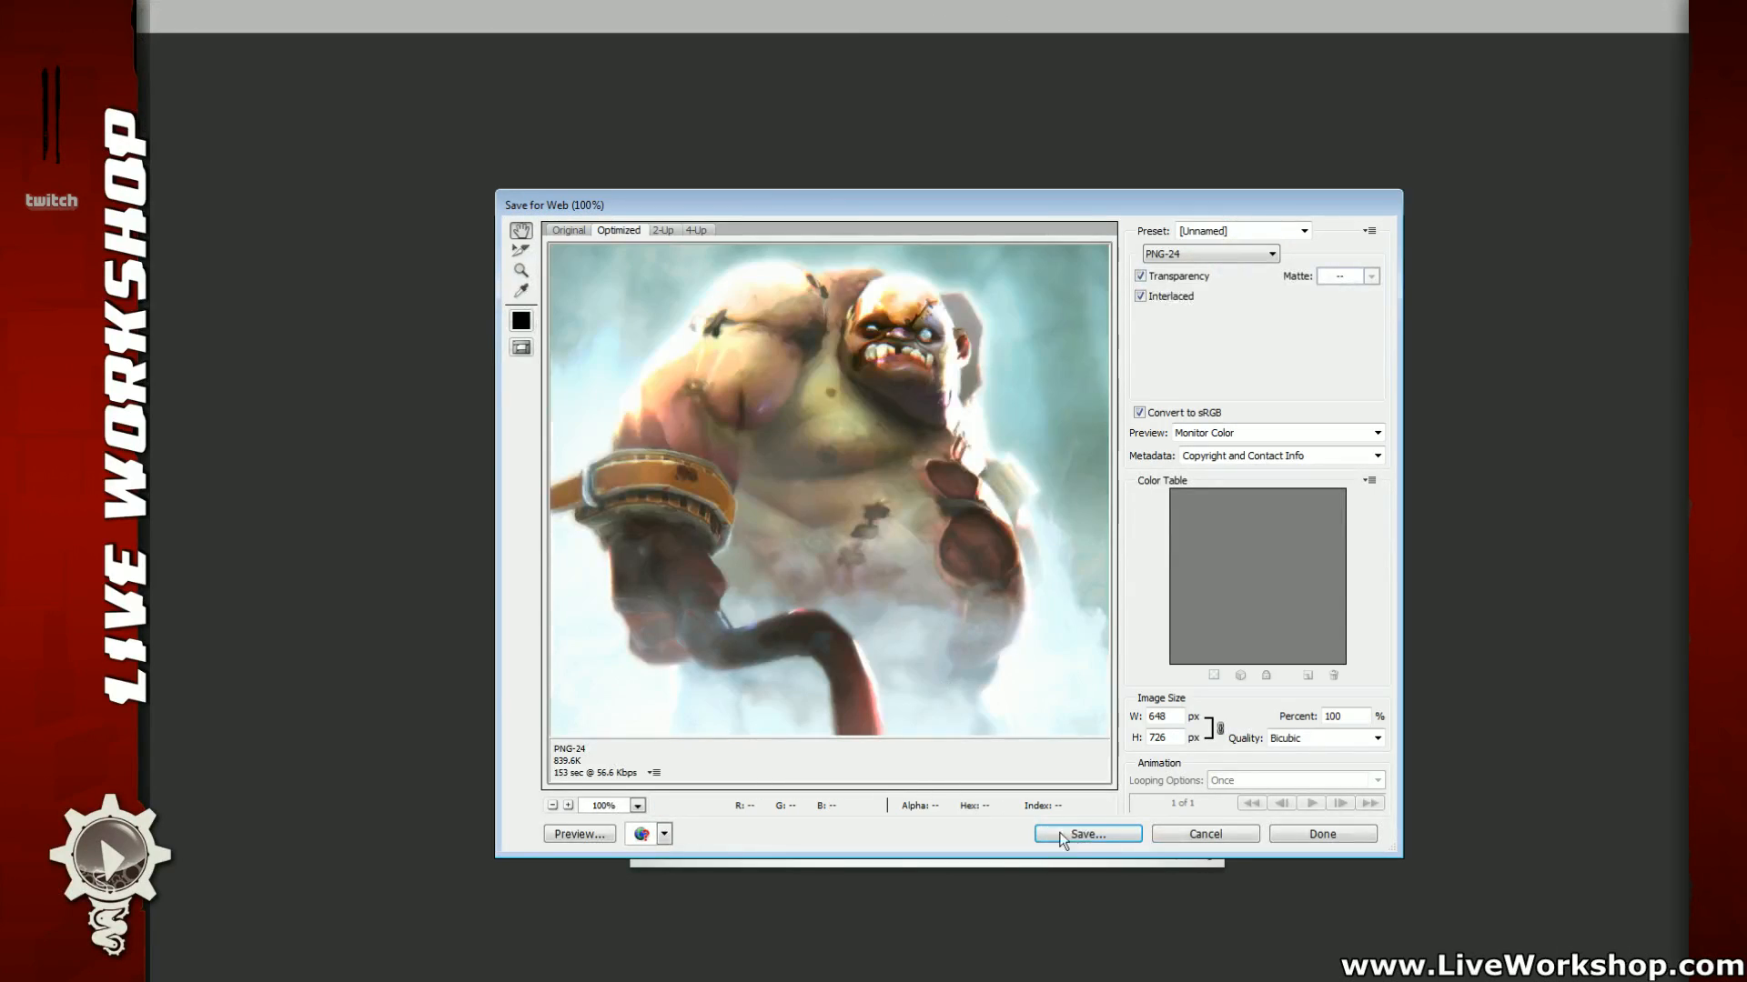
{"action": "left_click", "coordinate": [1191, 257]}
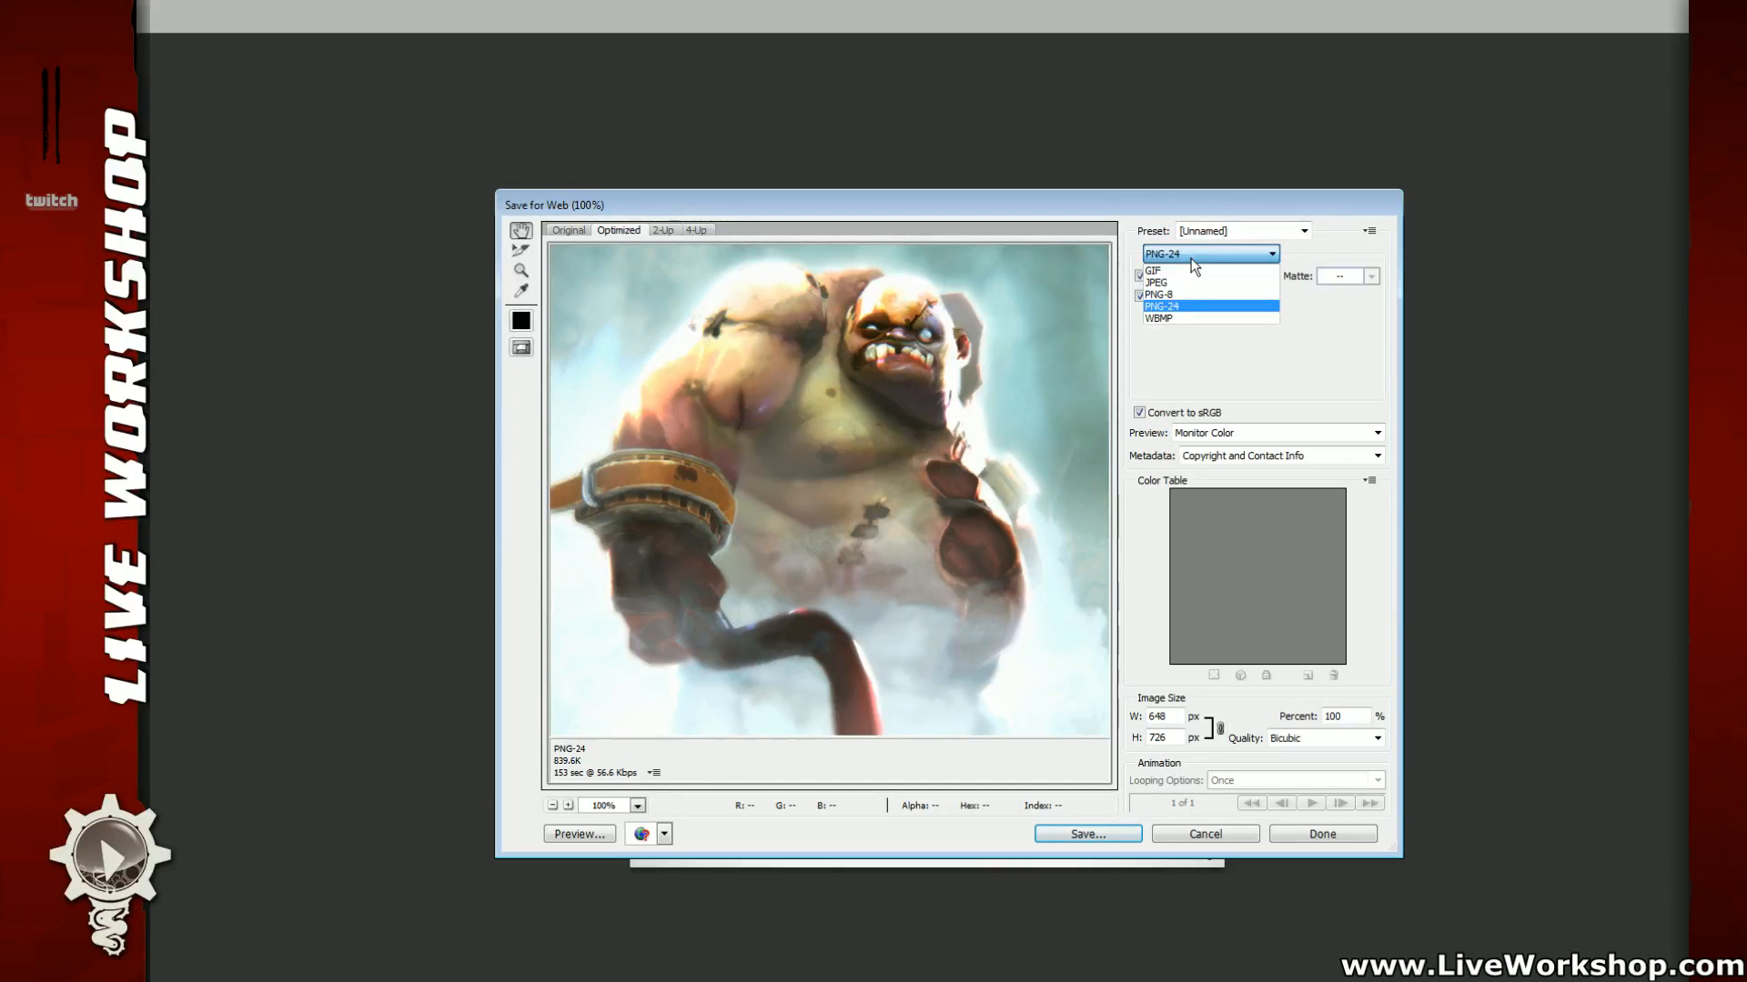
{"action": "left_click", "coordinate": [1181, 308]}
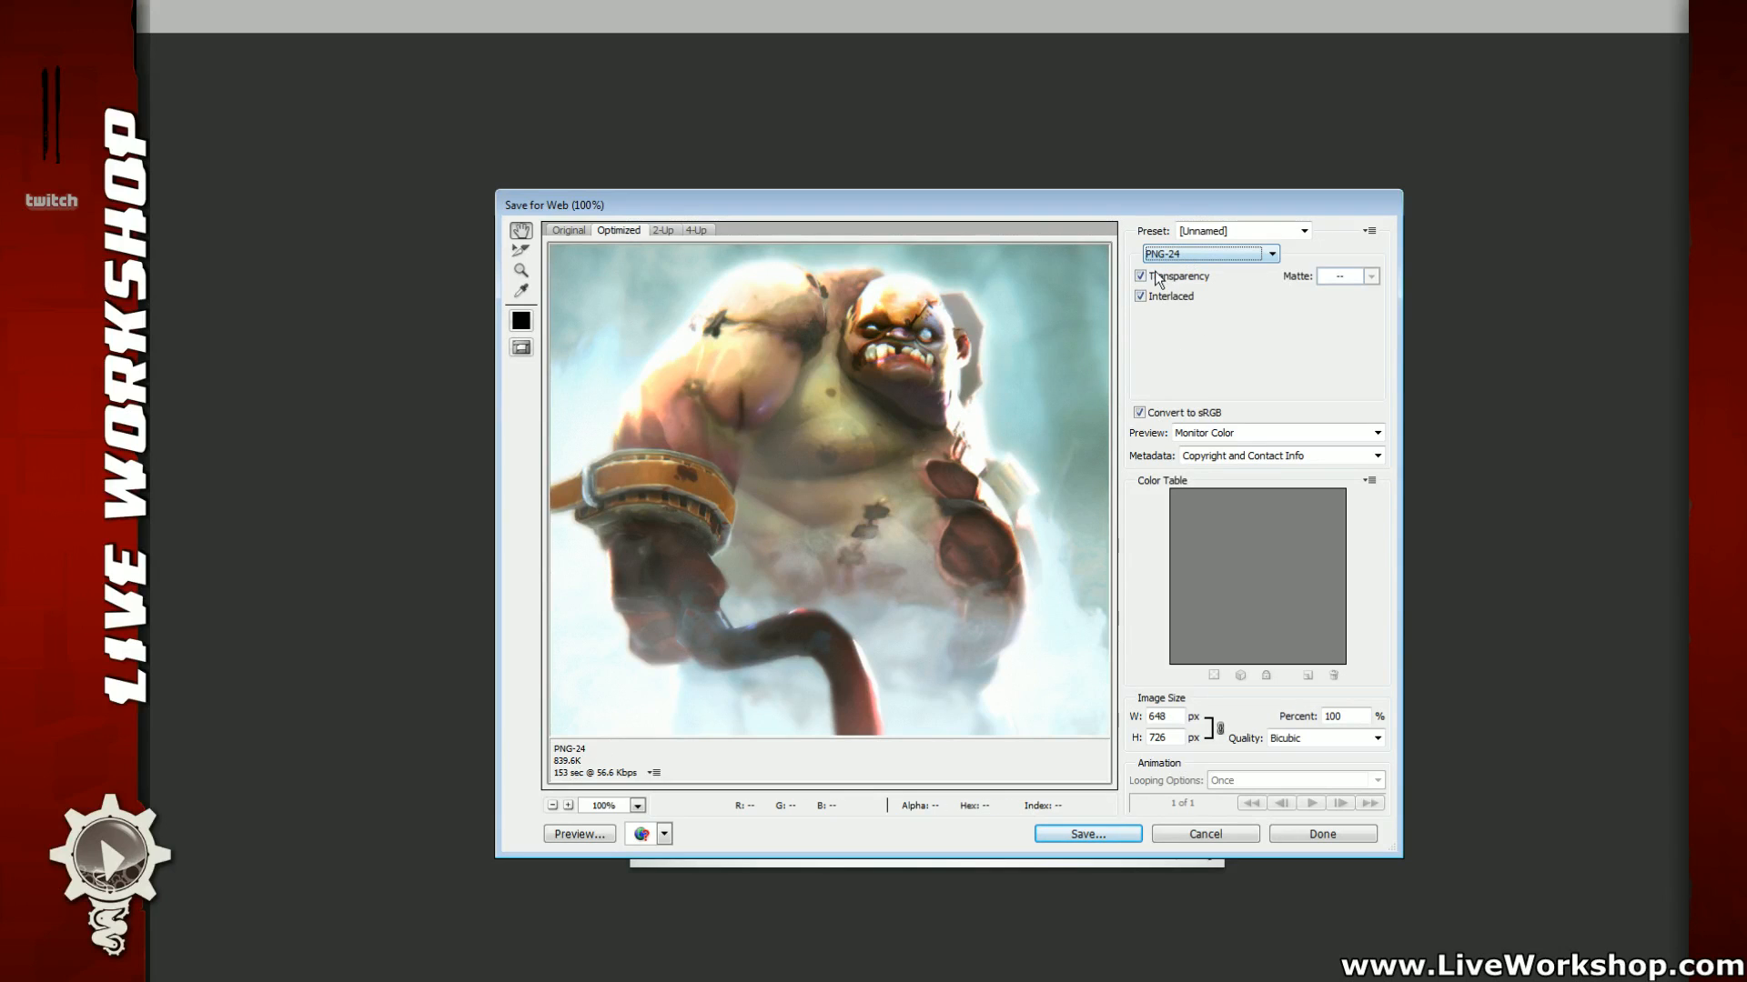
Step: Try PNG-8 as the export format, return to PNG-24, and turn off Transparency and Interlaced
{"action": "left_click", "coordinate": [1174, 254]}
{"action": "left_click", "coordinate": [1174, 289]}
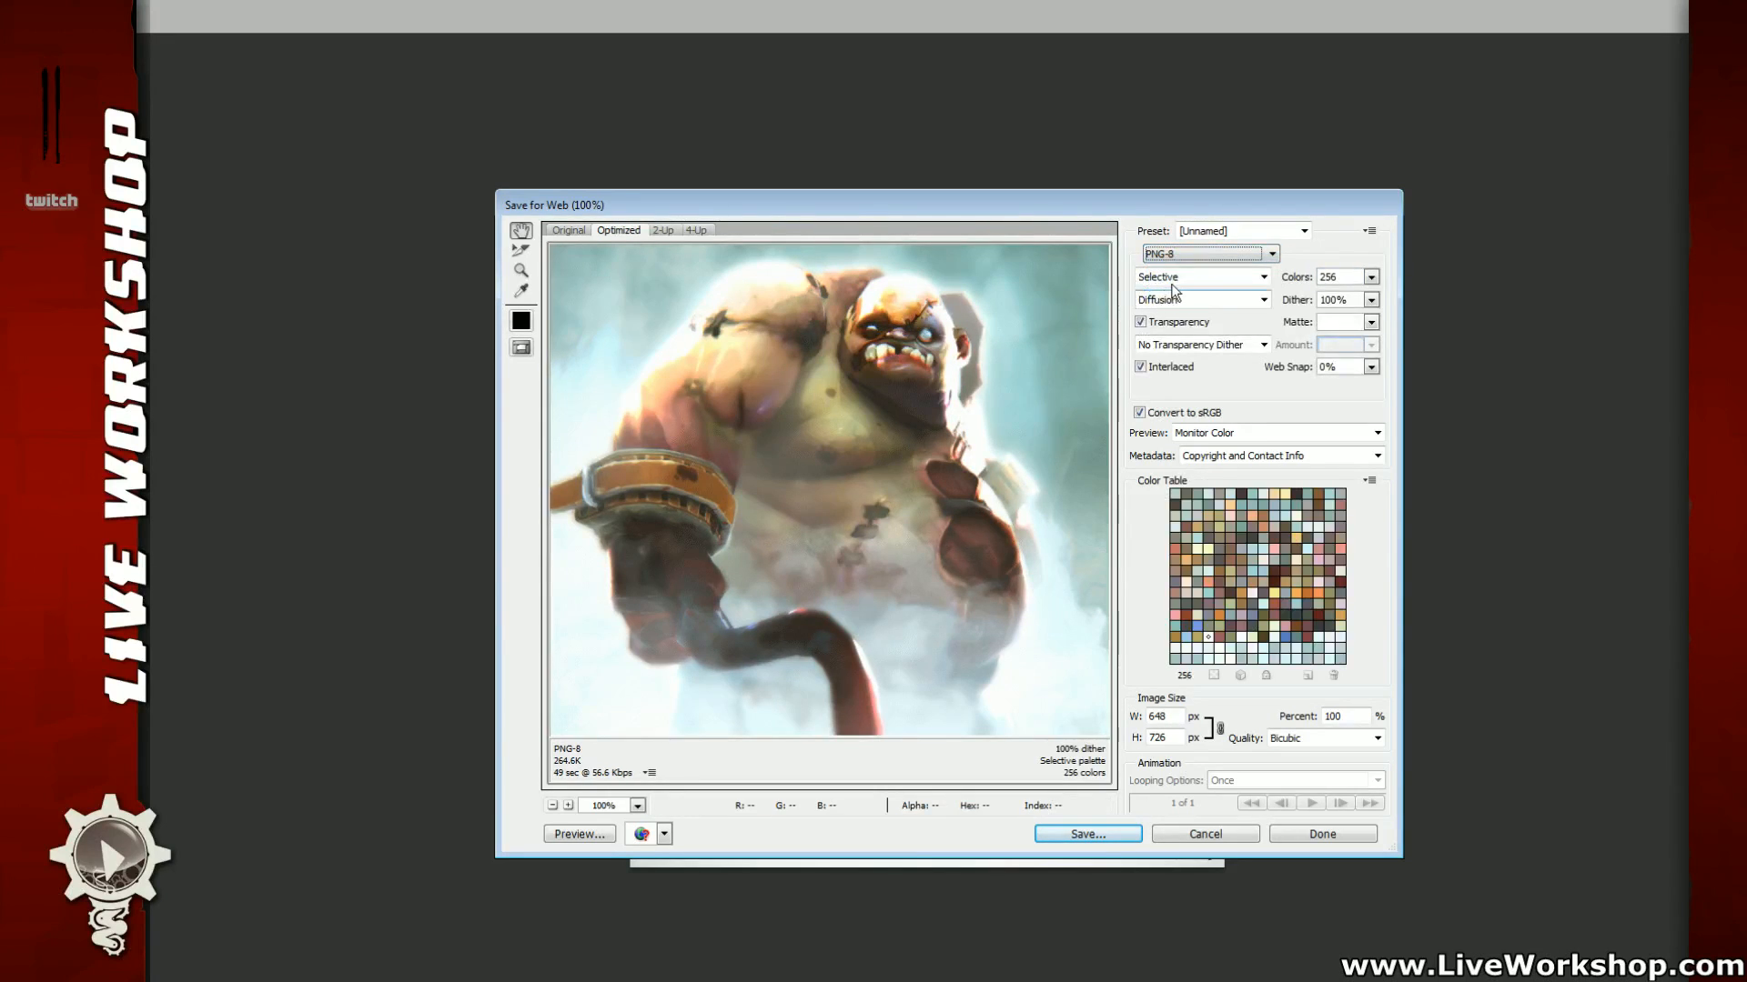
{"action": "left_click", "coordinate": [1179, 253]}
{"action": "left_click", "coordinate": [1182, 308]}
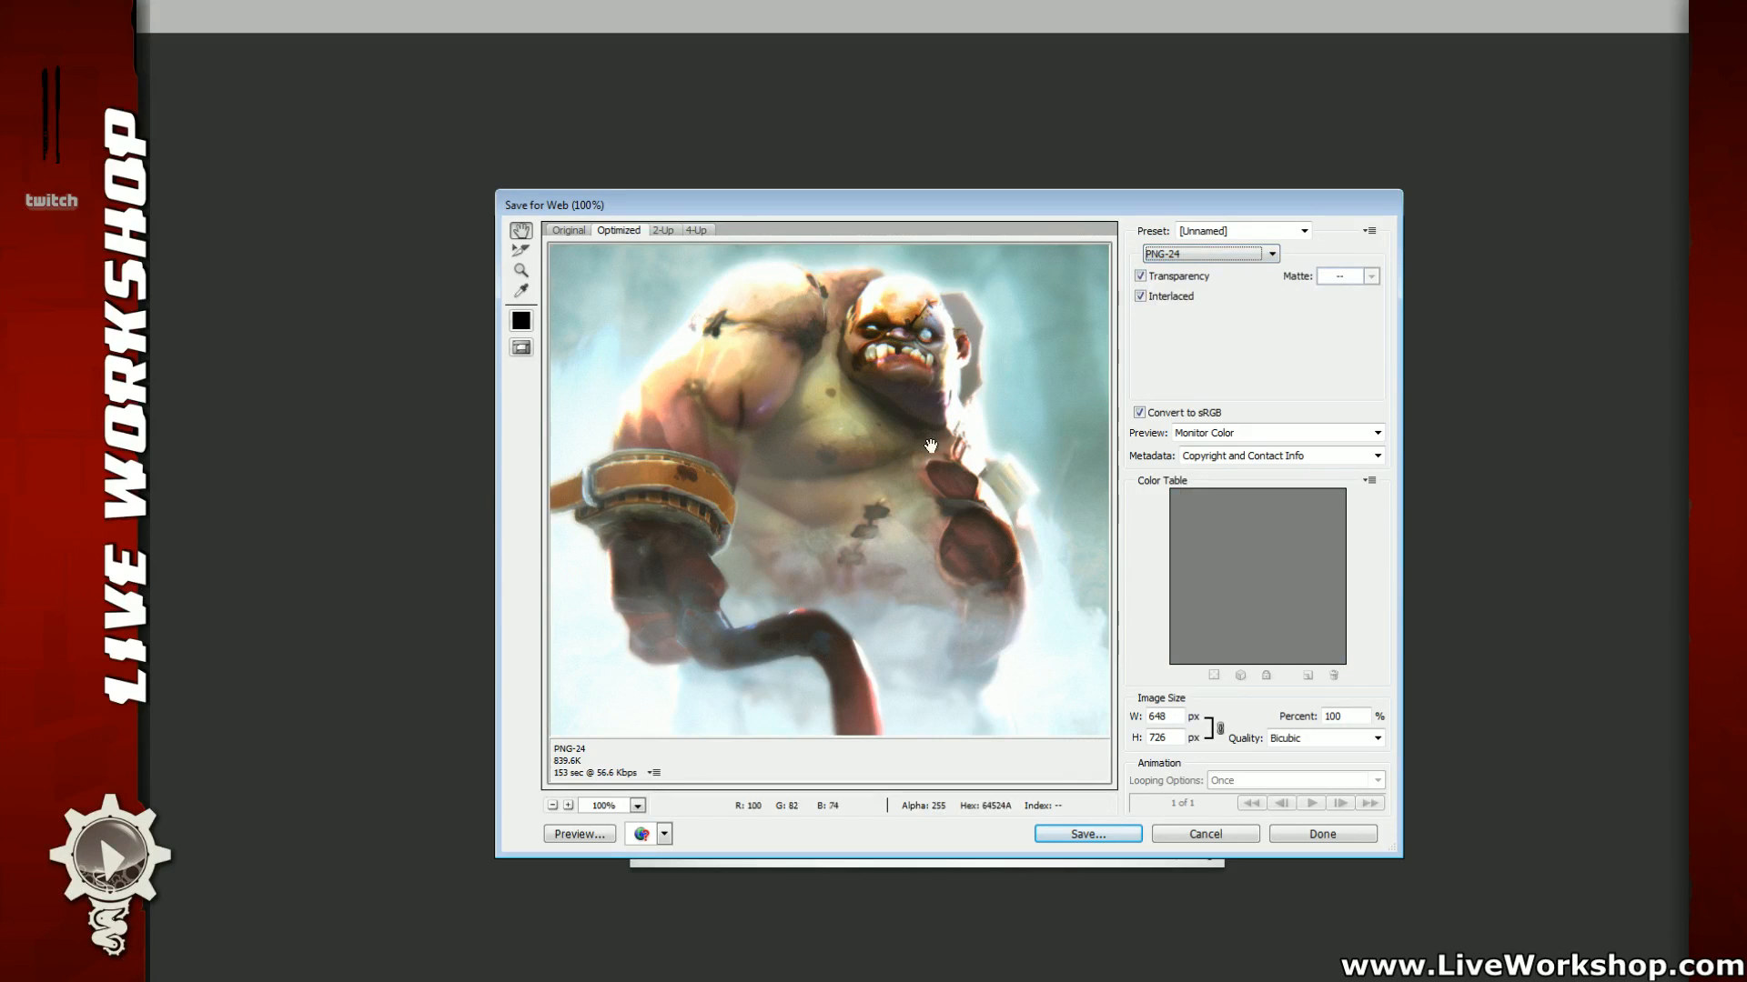
{"action": "left_click", "coordinate": [1141, 276]}
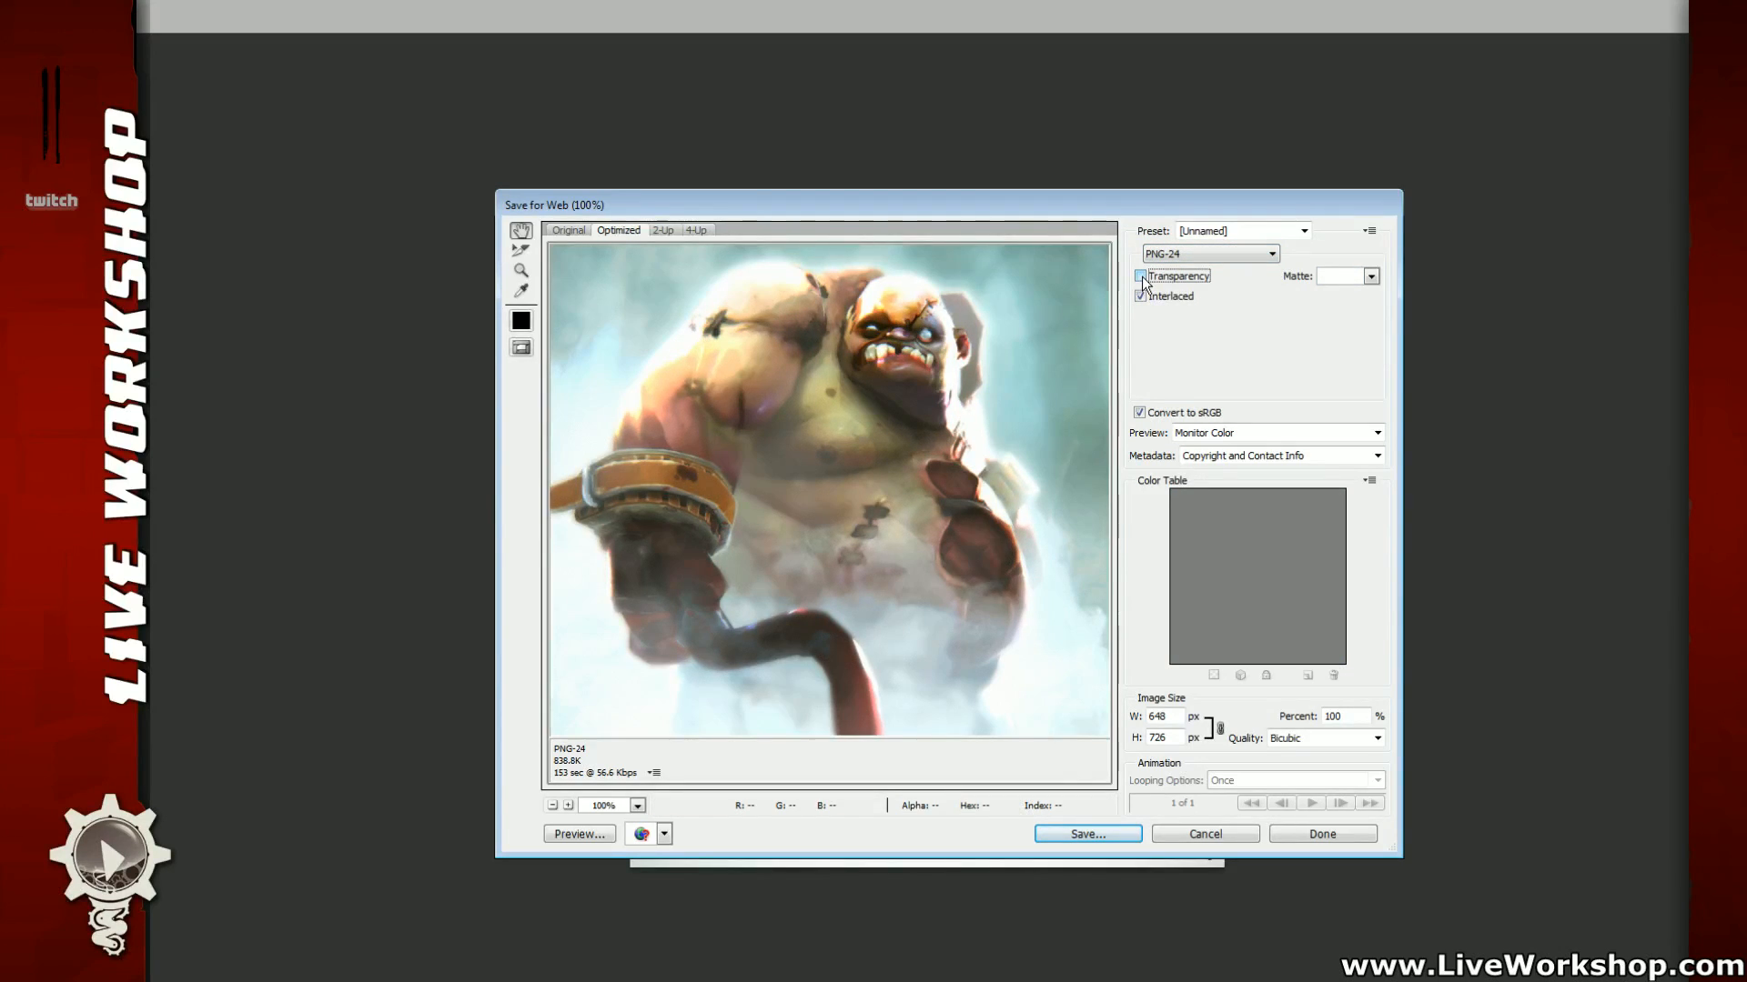
{"action": "left_click", "coordinate": [1141, 297]}
Step: Compare the original and optimized export previews at 200% around the ogre's head
{"action": "left_click", "coordinate": [569, 230]}
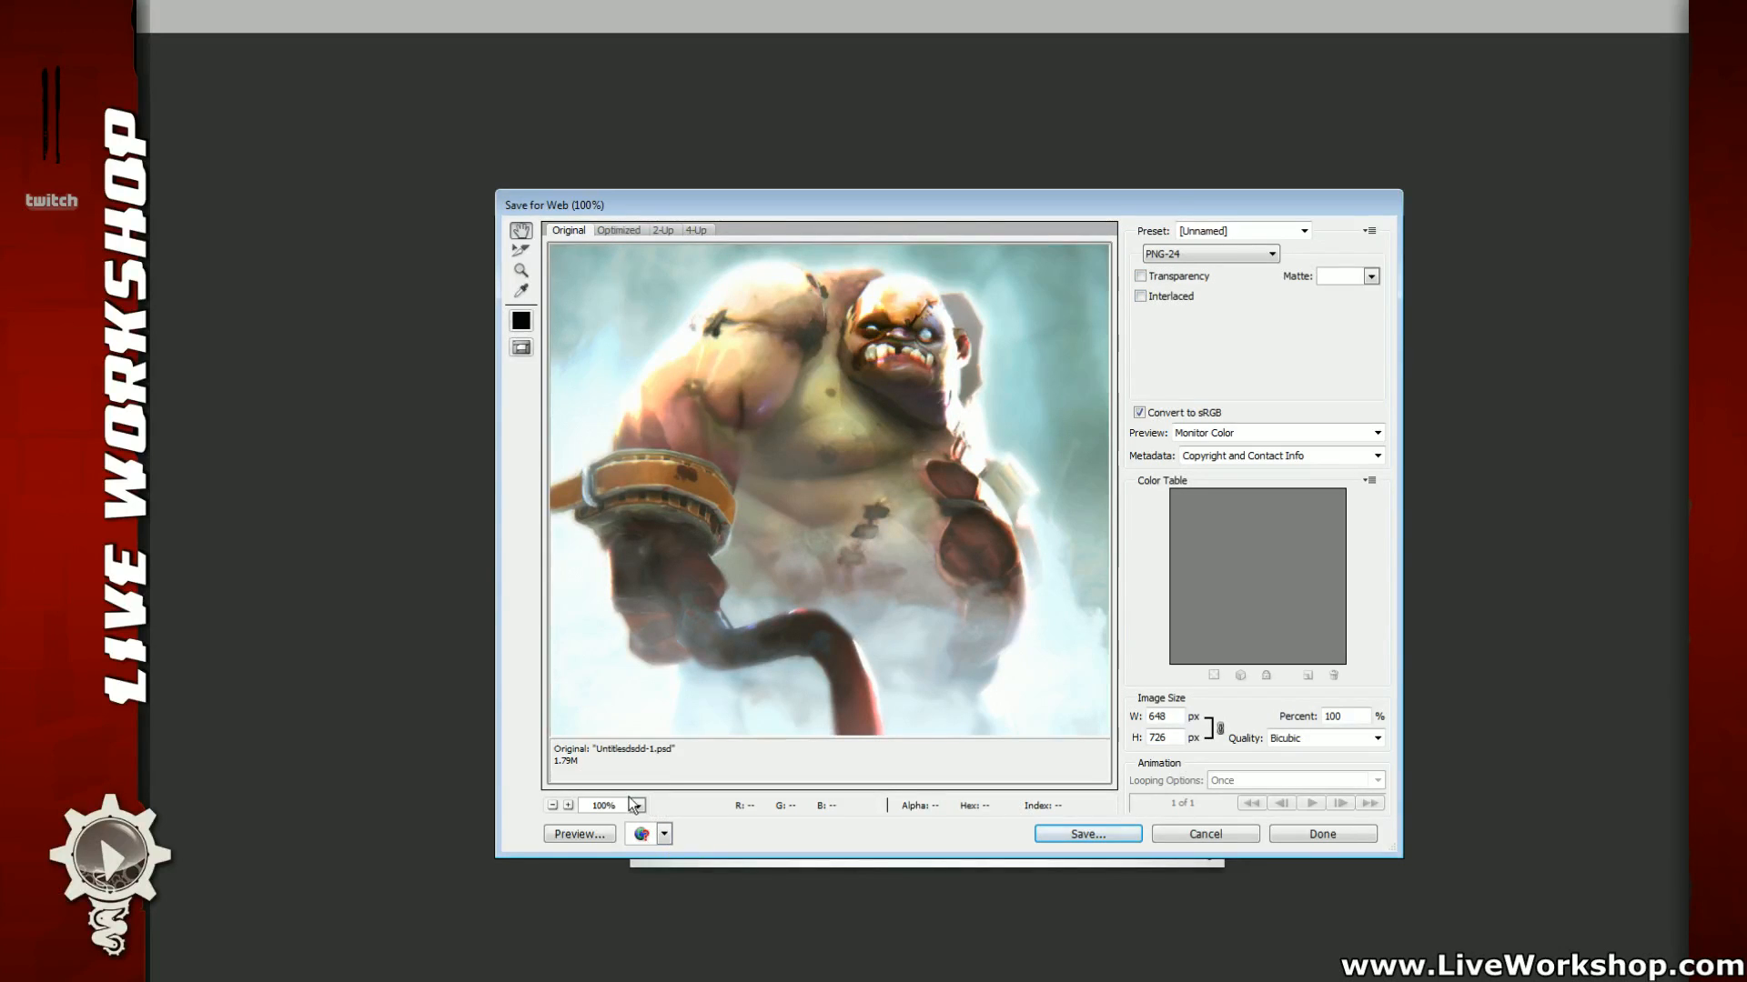
{"action": "left_click", "coordinate": [567, 805]}
{"action": "left_click_drag", "start_coordinate": [980, 393], "coordinate": [880, 638]}
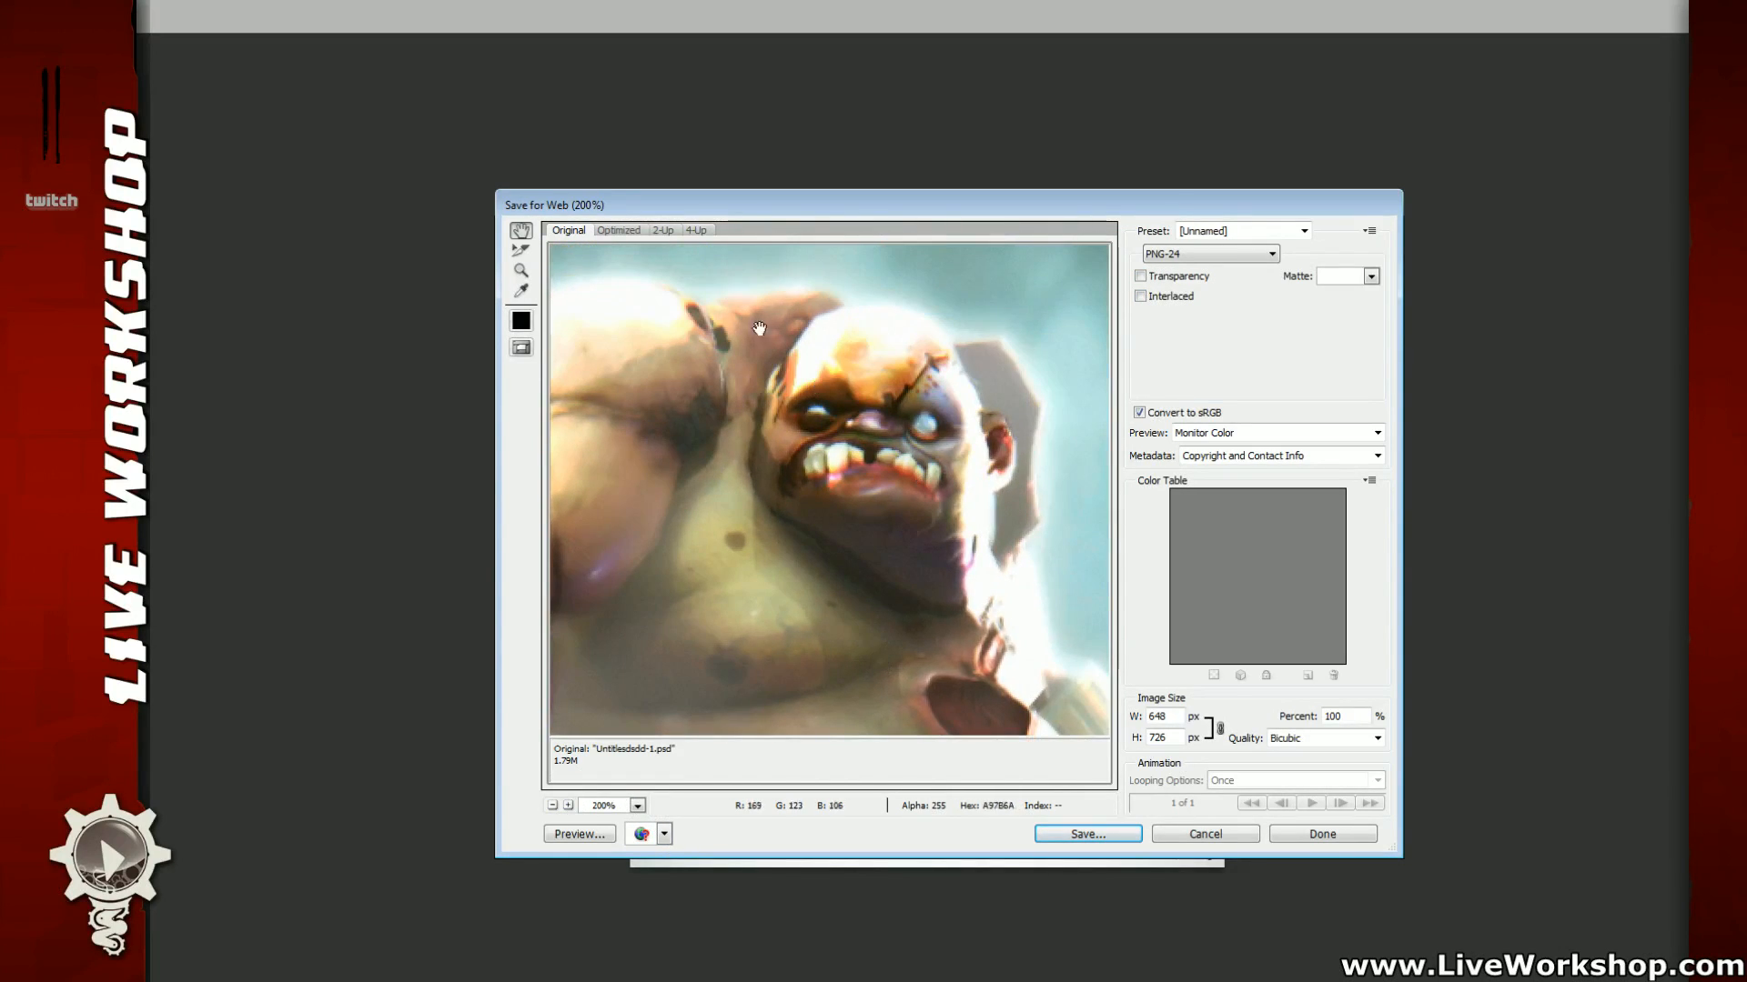
{"action": "left_click", "coordinate": [603, 231]}
{"action": "left_click", "coordinate": [566, 231]}
{"action": "left_click", "coordinate": [603, 232]}
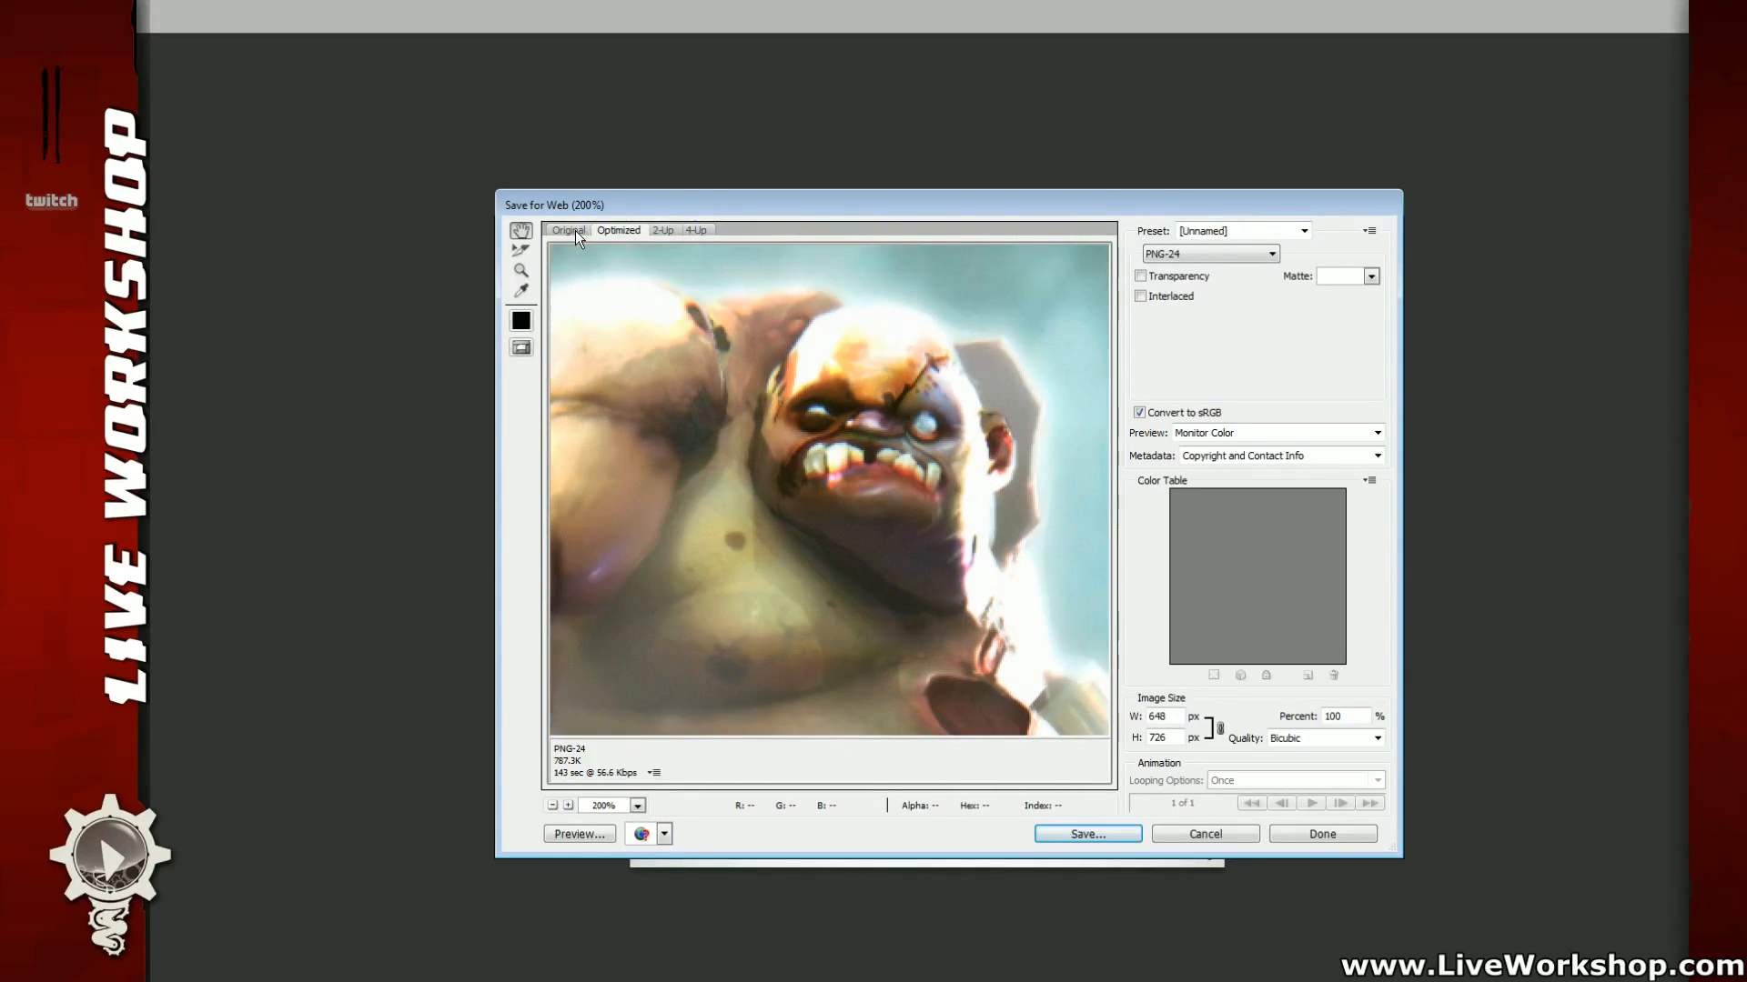
{"action": "left_click", "coordinate": [575, 231]}
{"action": "left_click", "coordinate": [619, 231]}
Step: Save the optimized PNG to the Desktop under the file name pudge_tut
{"action": "left_click", "coordinate": [1087, 834]}
{"action": "left_click", "coordinate": [557, 356]}
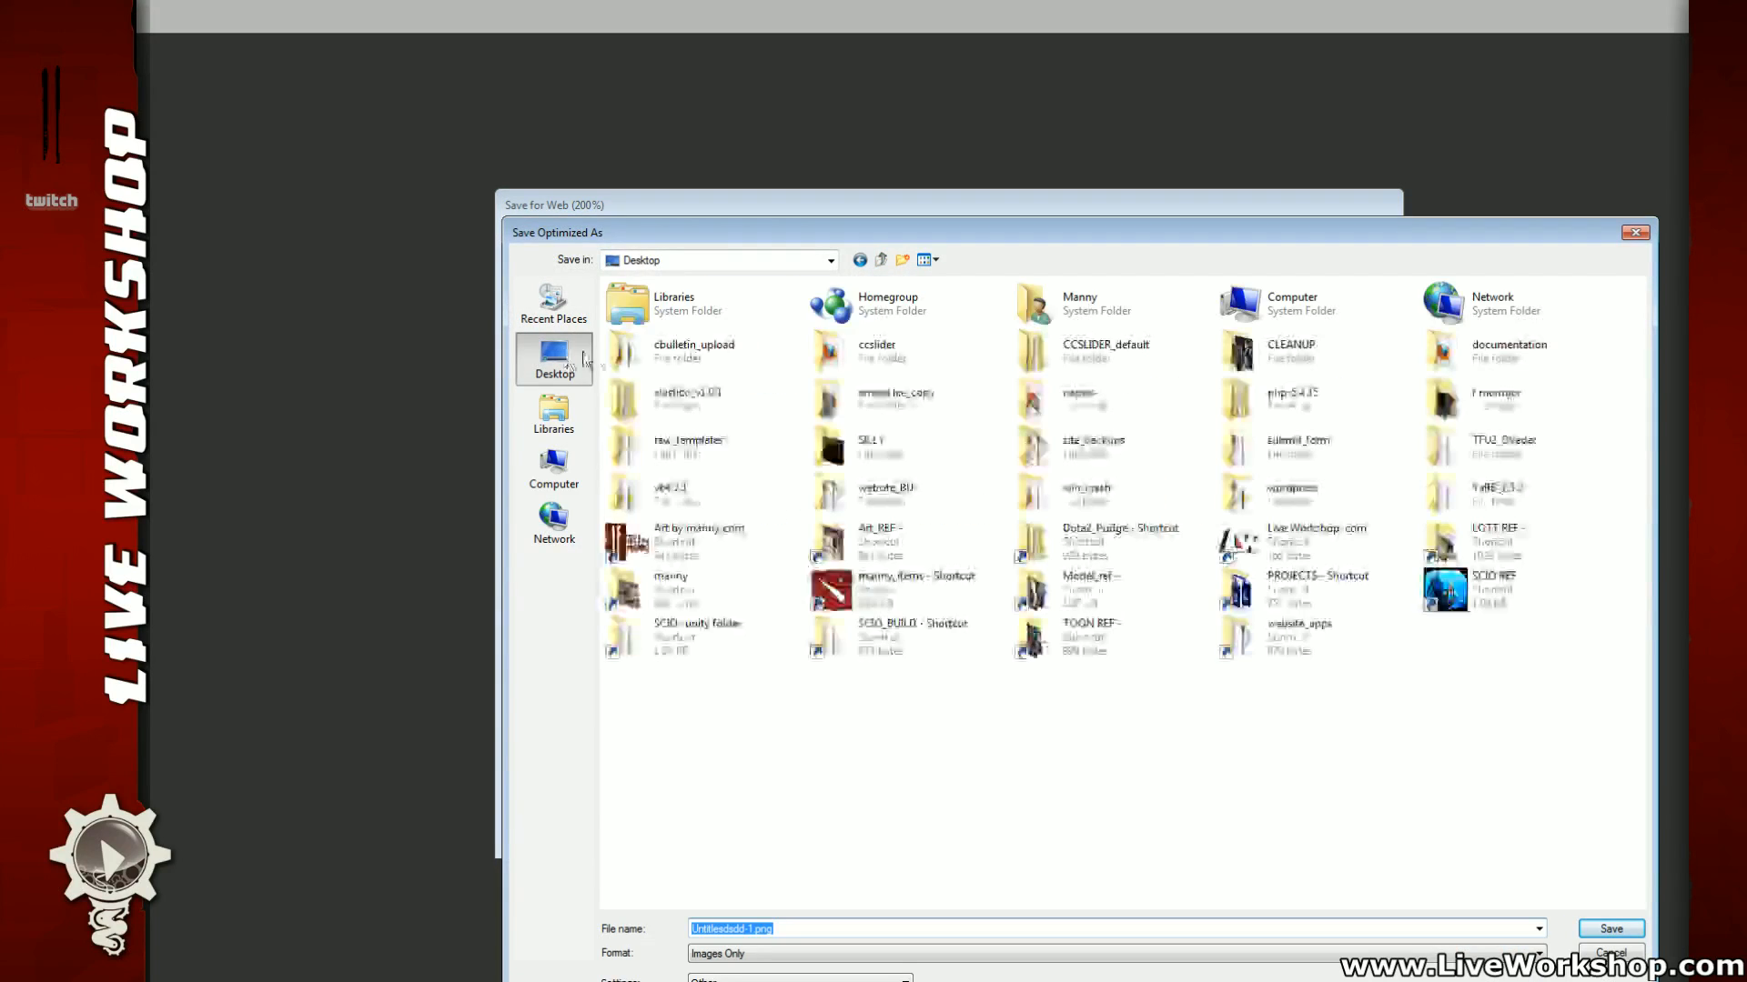
{"action": "type", "text": "pus"}
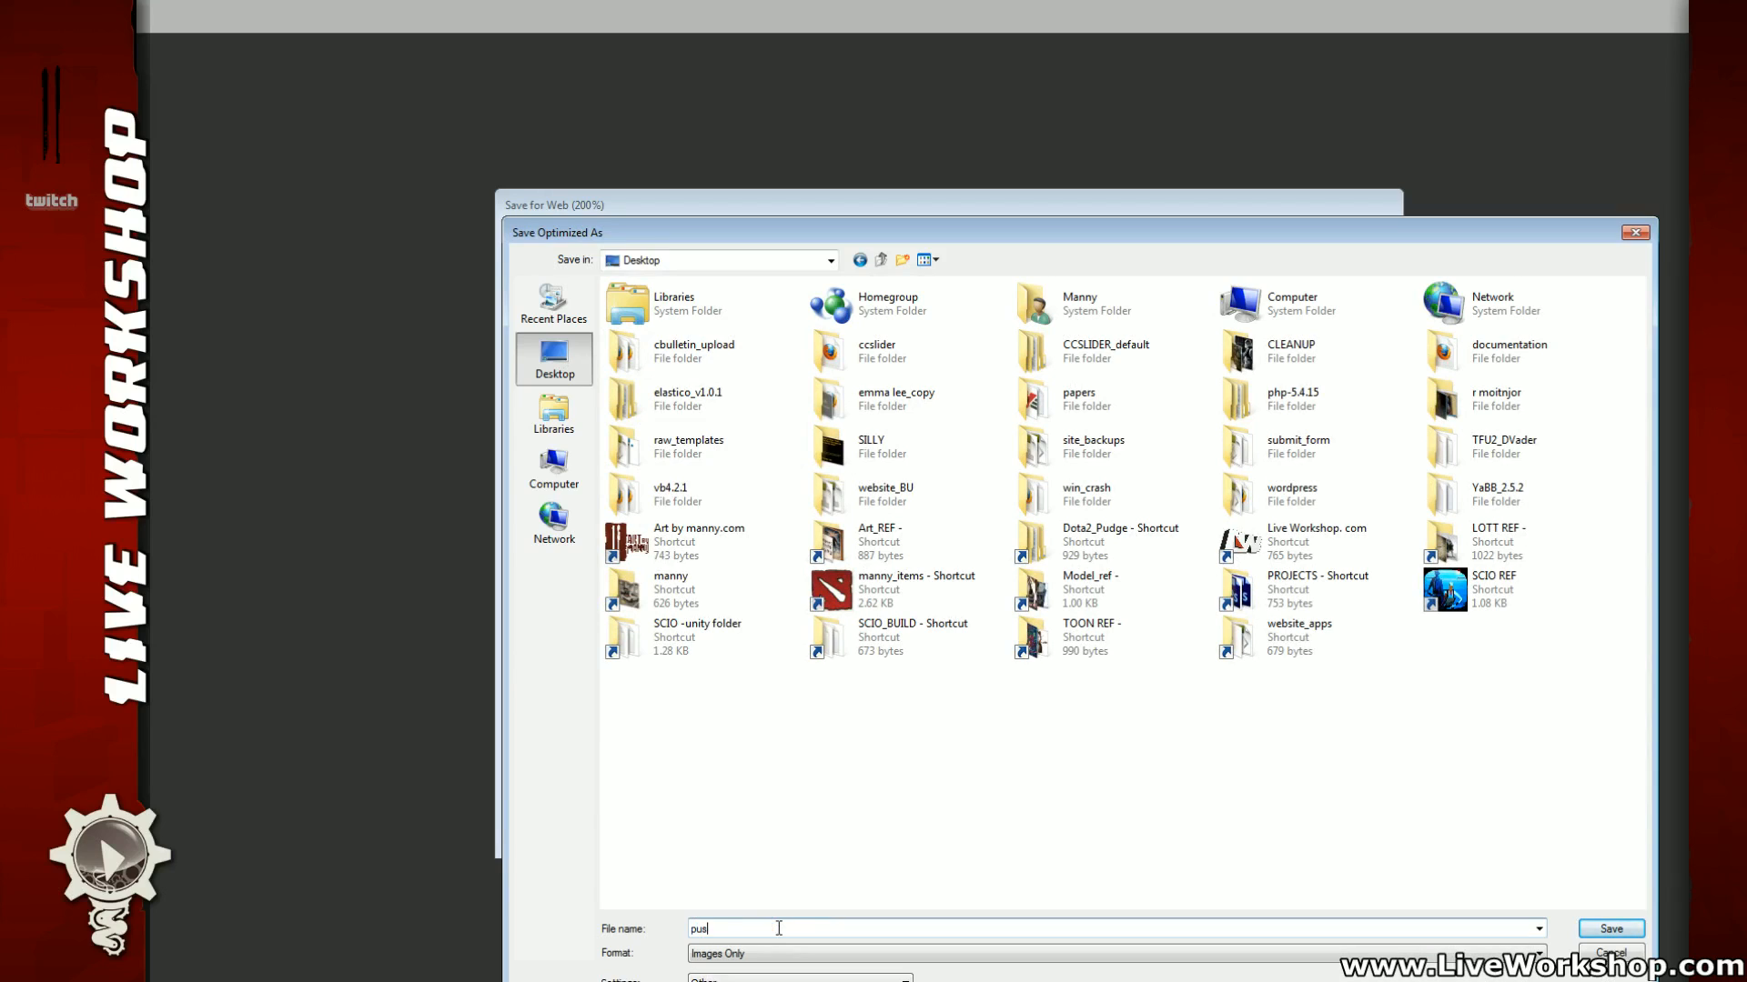
{"action": "key", "text": "BackSpace"}
{"action": "type", "text": "dge_"}
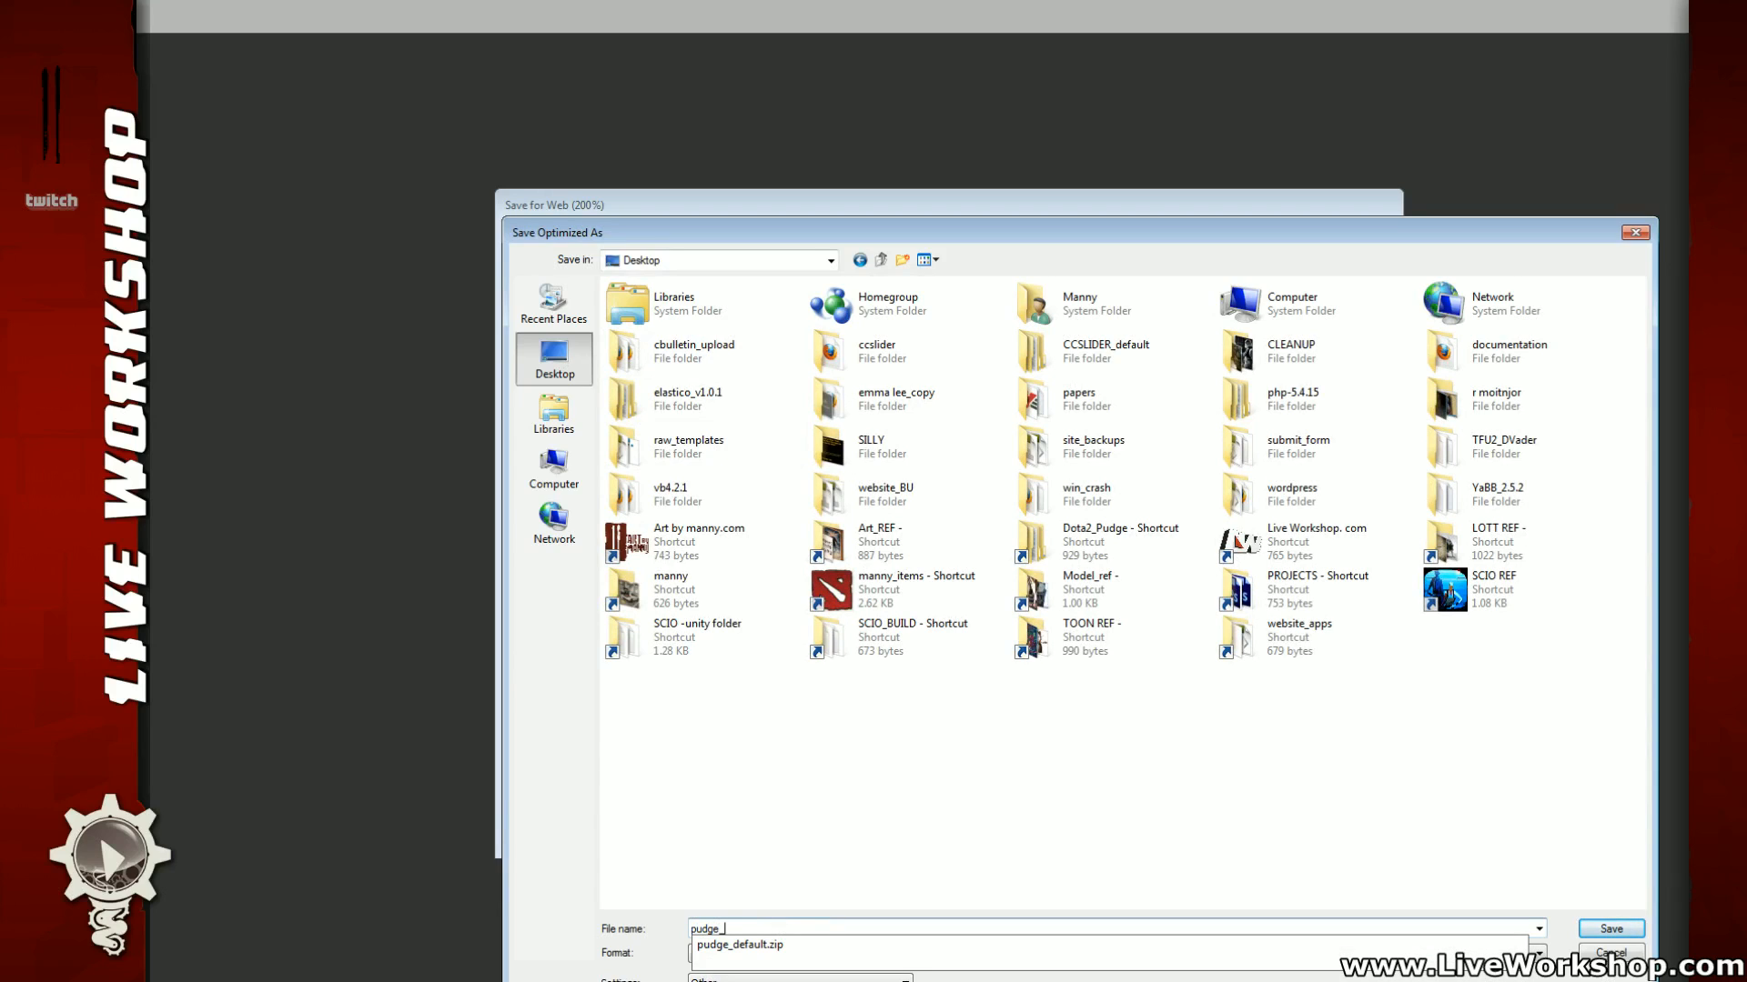
{"action": "type", "text": "tut"}
{"action": "left_click", "coordinate": [1598, 926]}
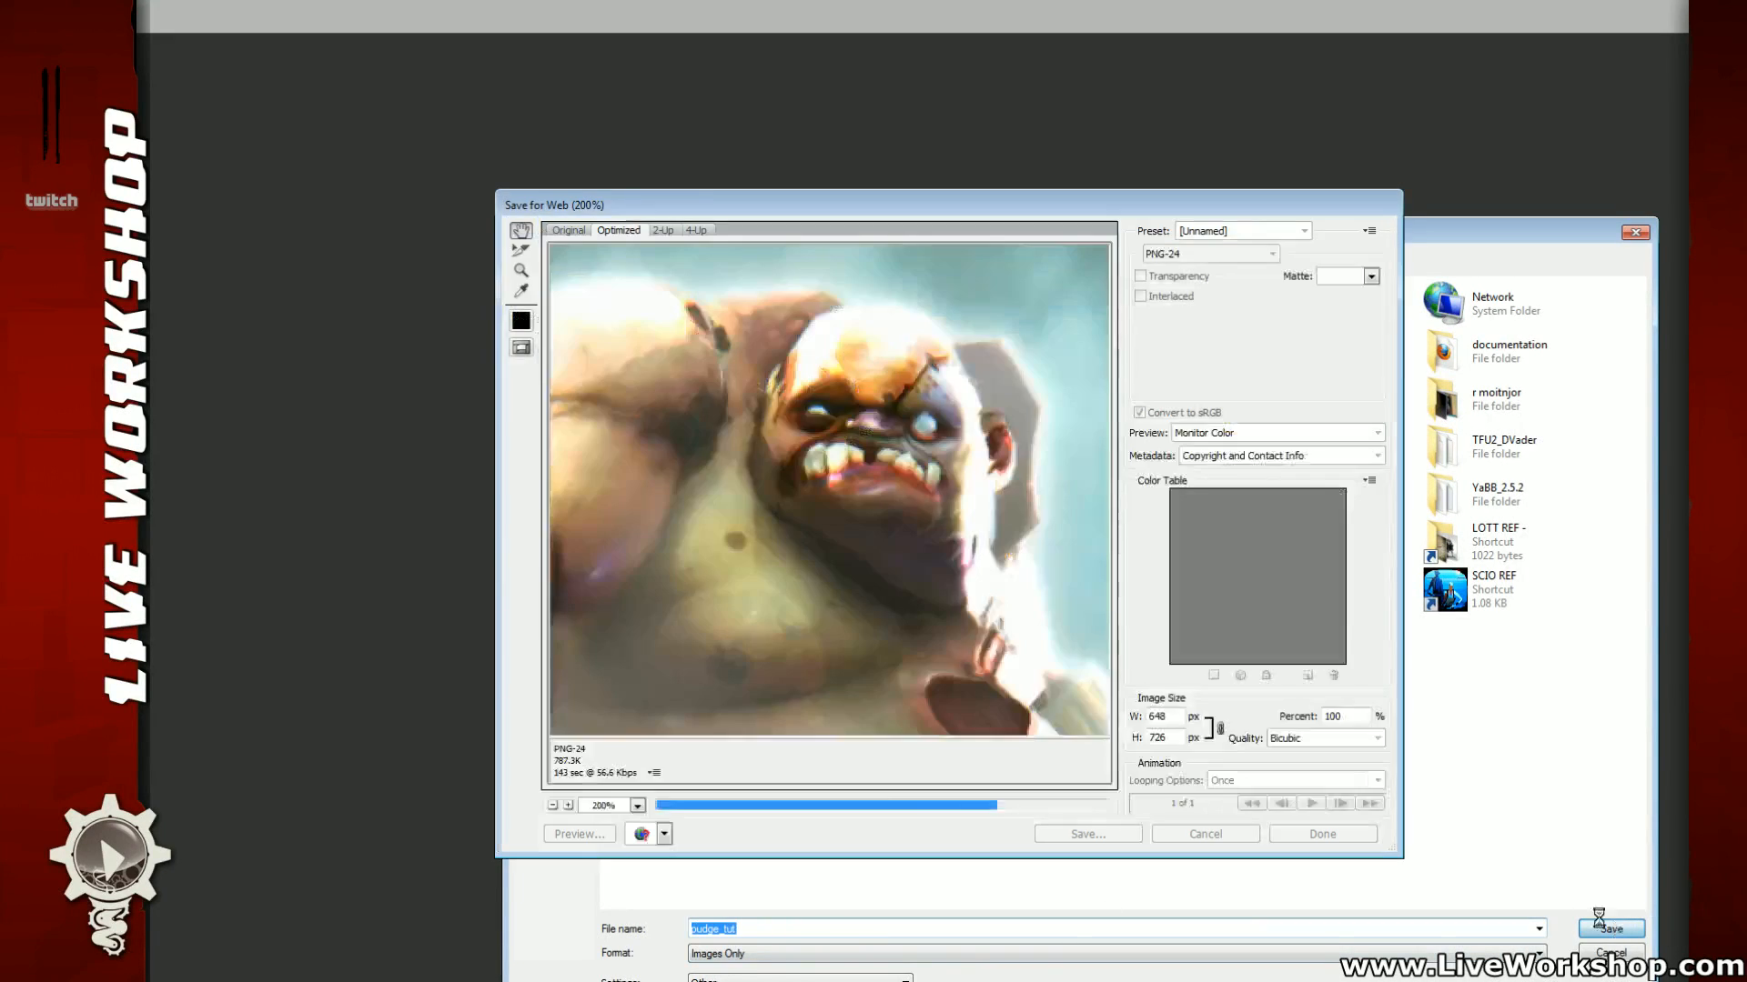
Step: Return the painting to a floating window and launch Ipswitch WS_FTP 12 from the desktop
{"action": "key", "text": "f"}
{"action": "key", "text": "f"}
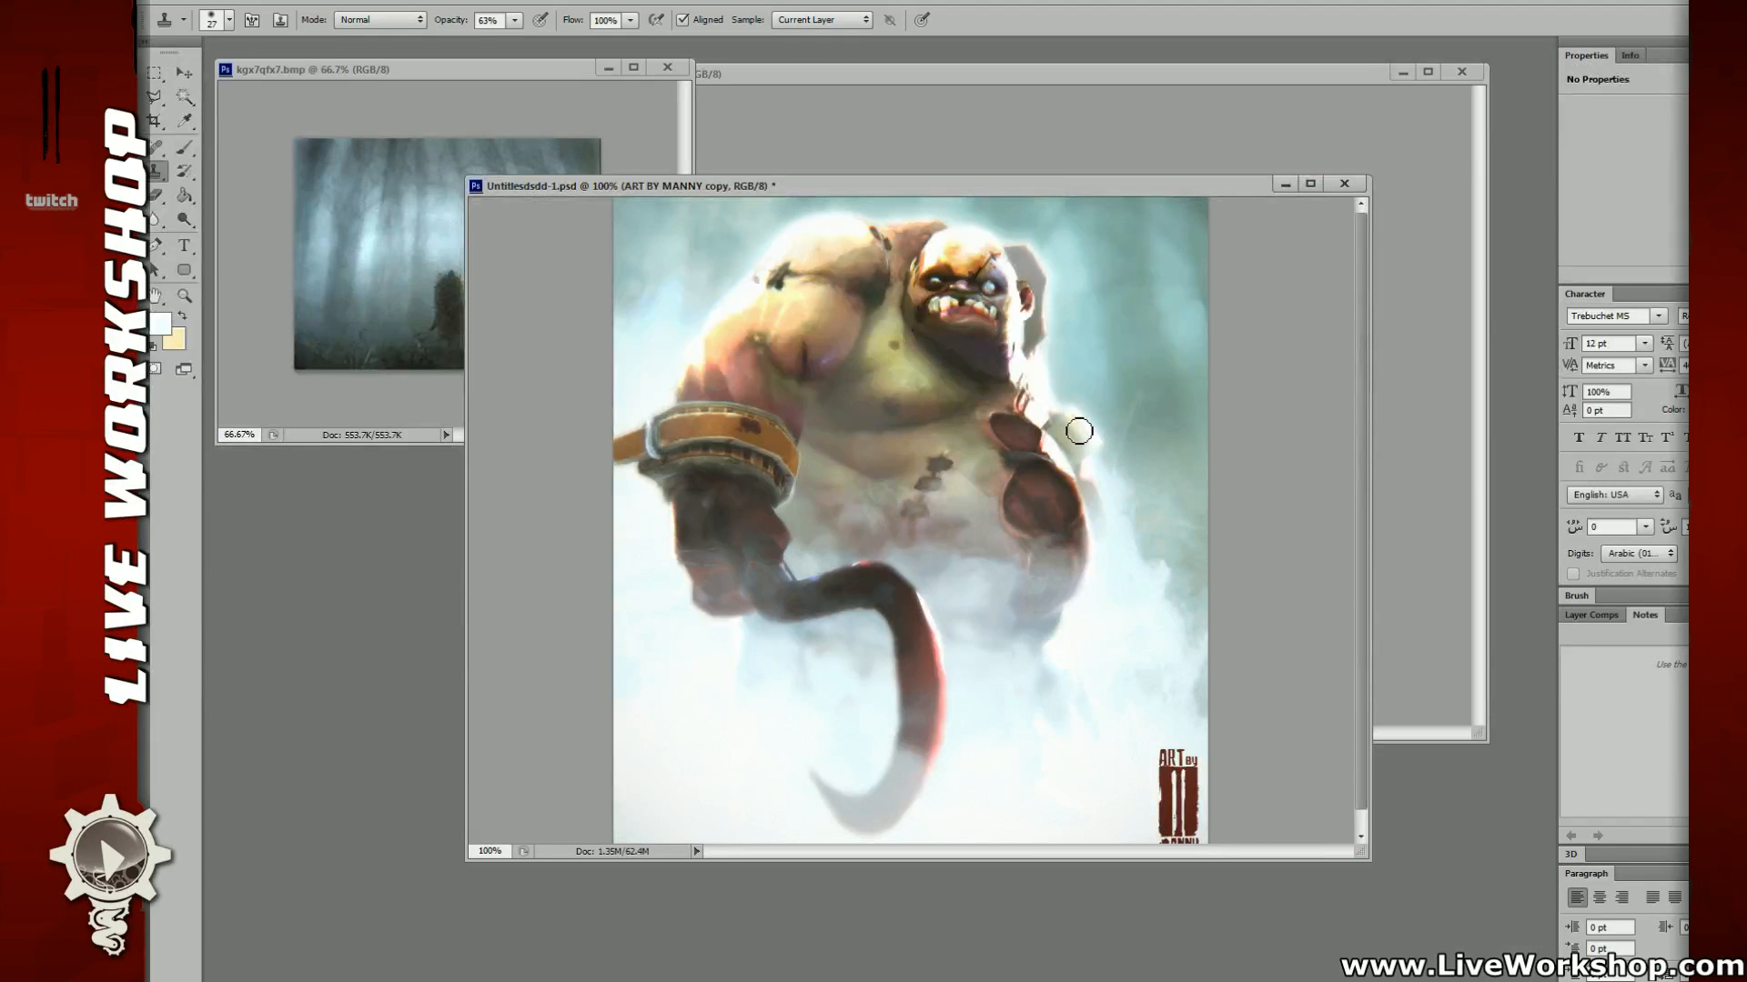
{"action": "mouse_move", "coordinate": [1009, 188]}
{"action": "left_mouse_down"}
{"action": "mouse_move", "coordinate": [1012, 260]}
{"action": "mouse_move", "coordinate": [1017, 176]}
{"action": "mouse_move", "coordinate": [983, 197]}
{"action": "left_mouse_up"}
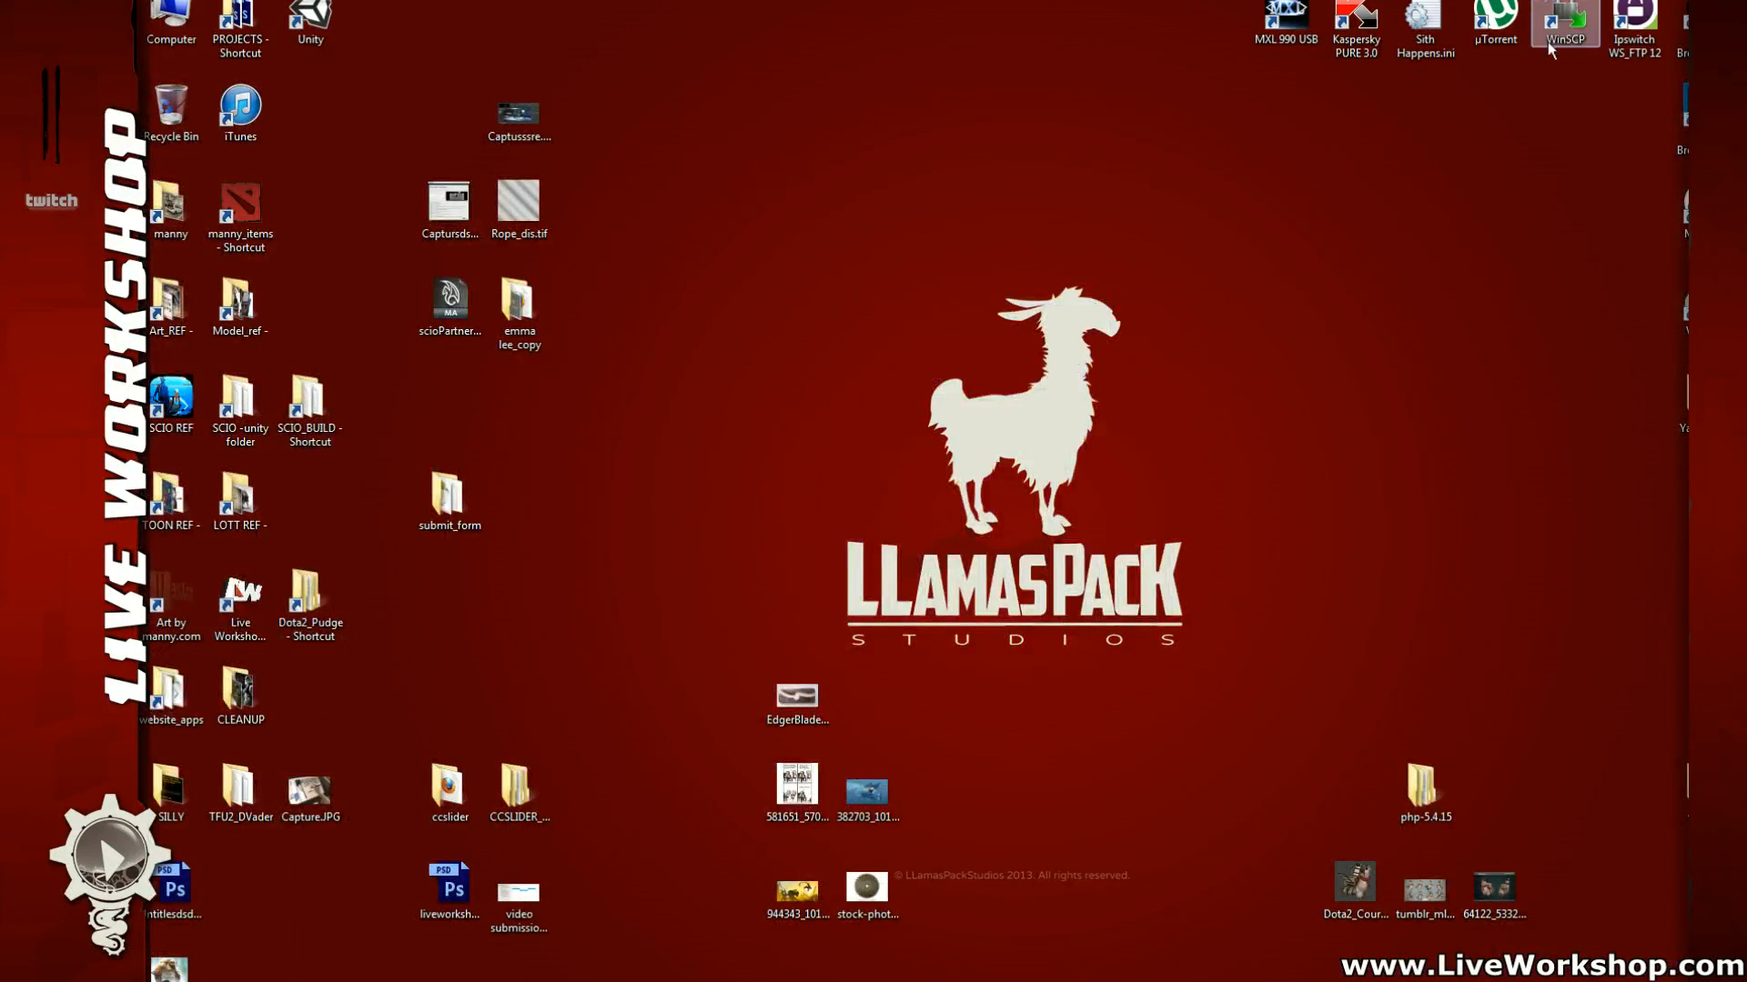
{"action": "double_click", "coordinate": [1635, 25]}
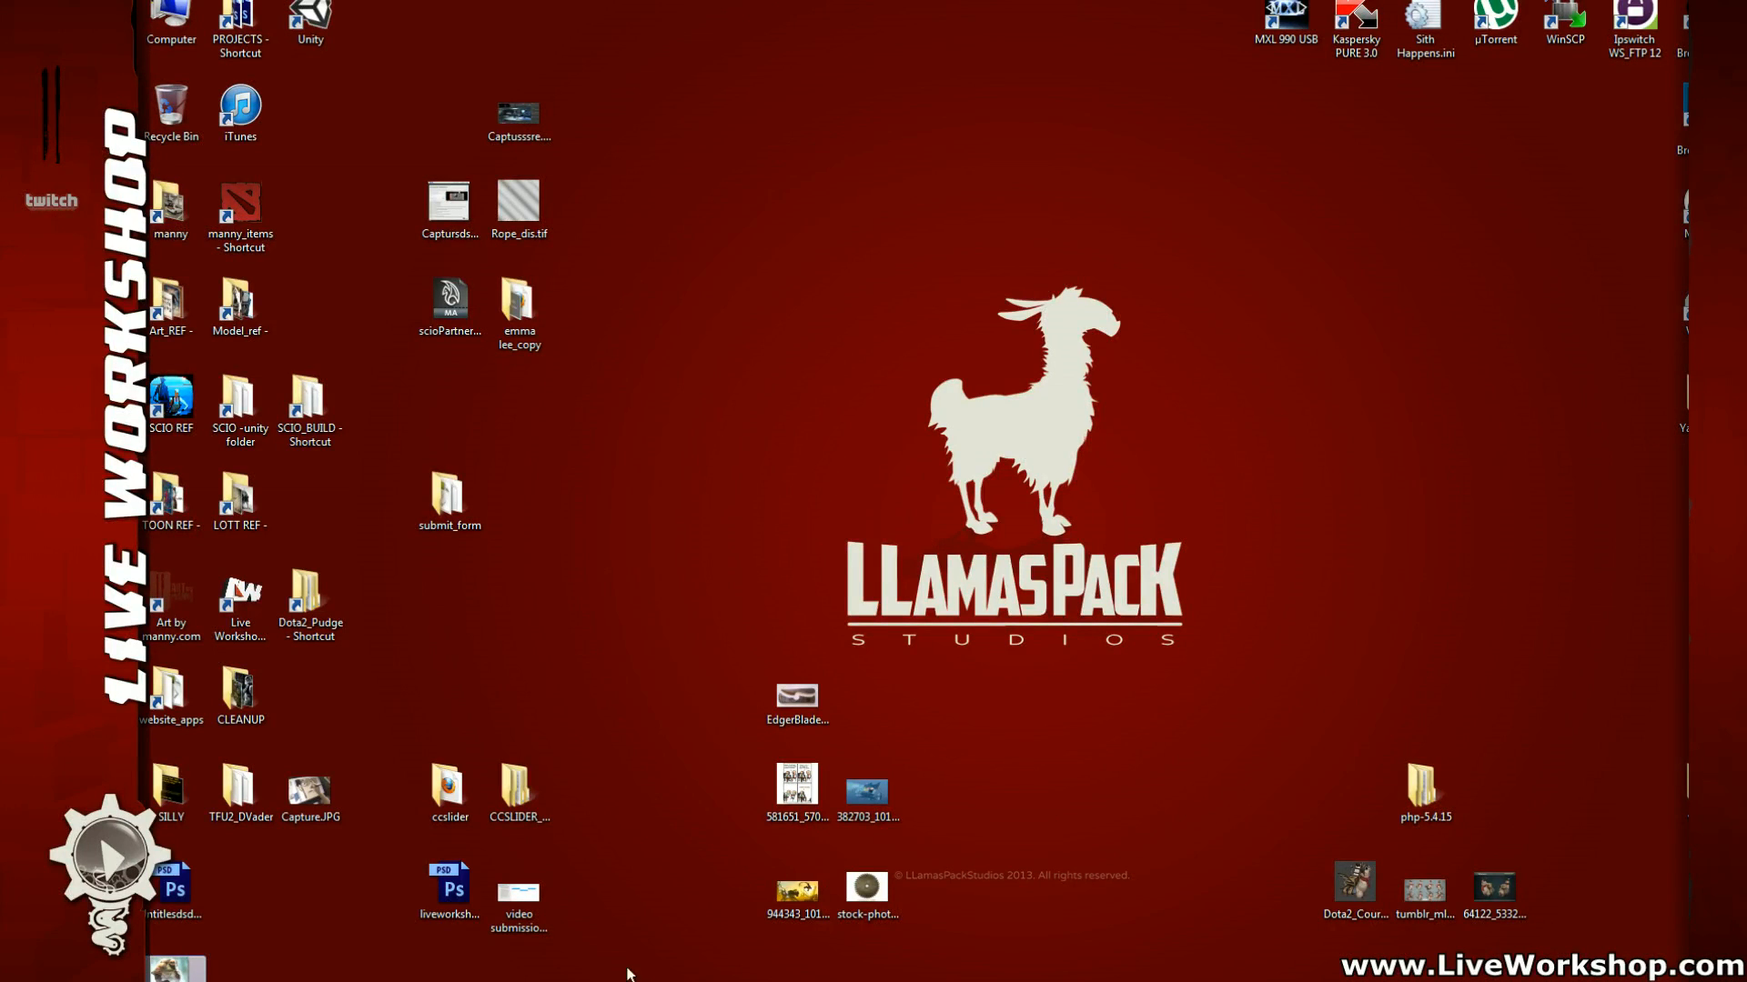
Step: Launch Mozilla Firefox and bring its window over the visible part of the desktop
{"action": "left_click", "coordinate": [172, 981]}
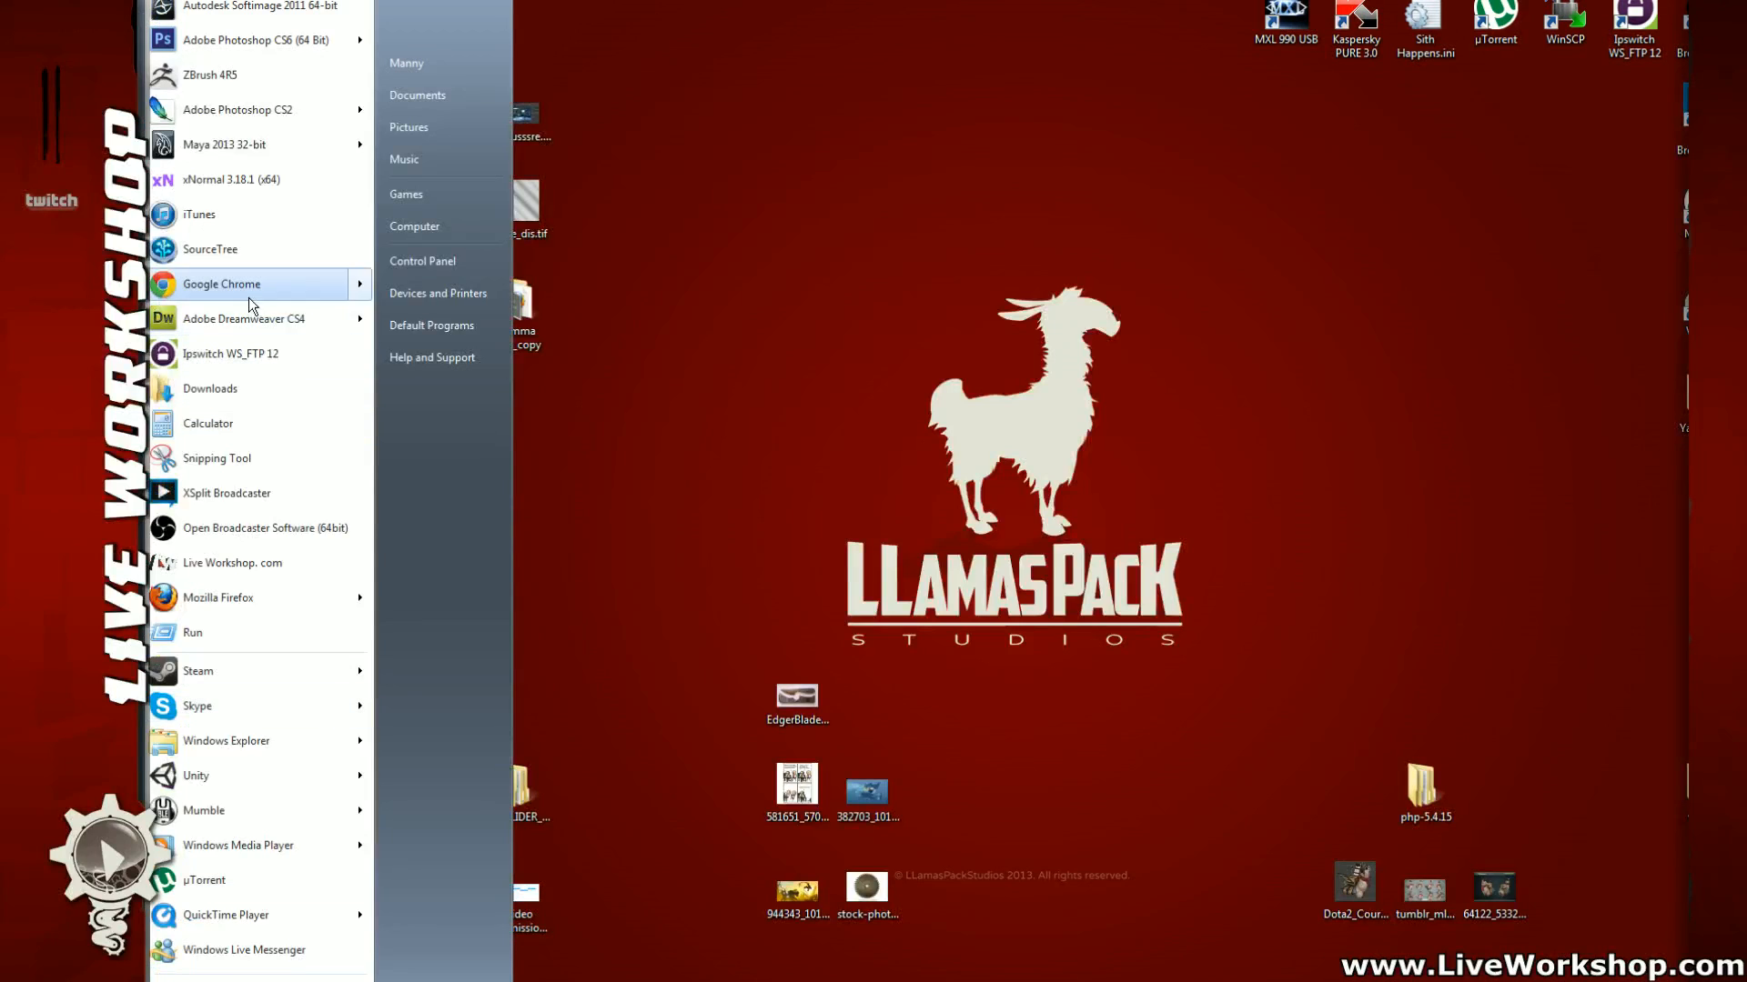
{"action": "left_click", "coordinate": [227, 597]}
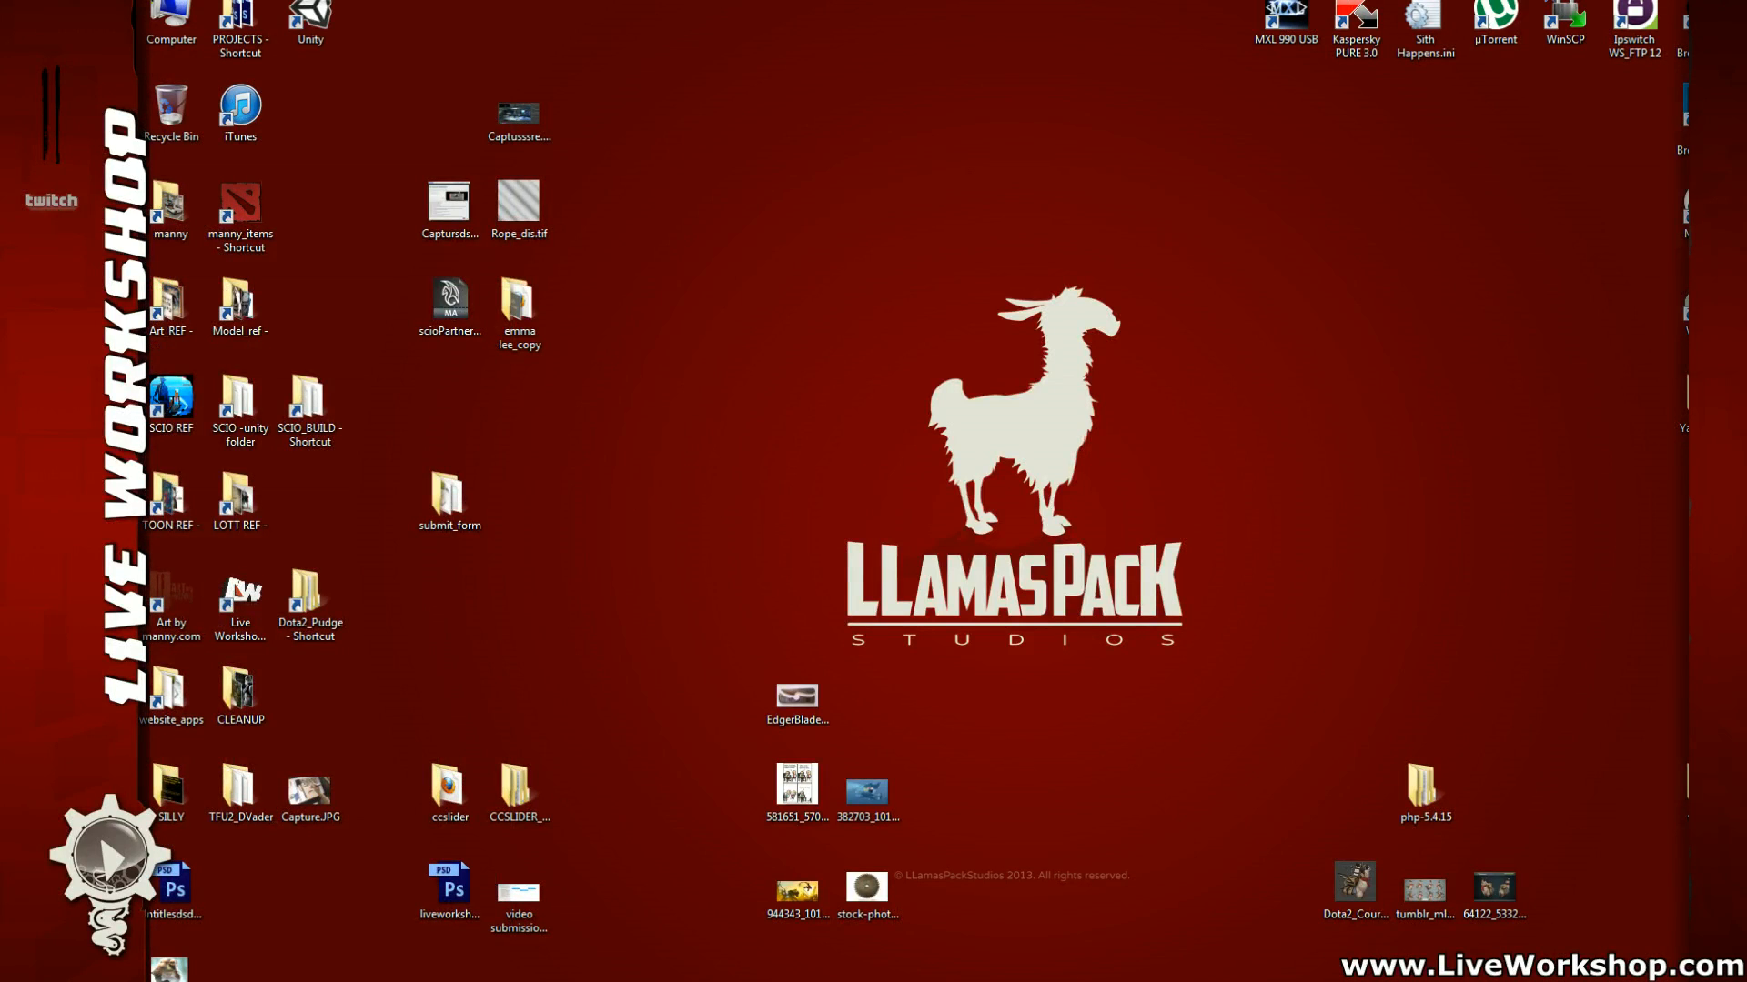
{"action": "left_click_drag", "start_coordinate": [1689, 291], "coordinate": [592, 115]}
{"action": "left_click", "coordinate": [622, 183]}
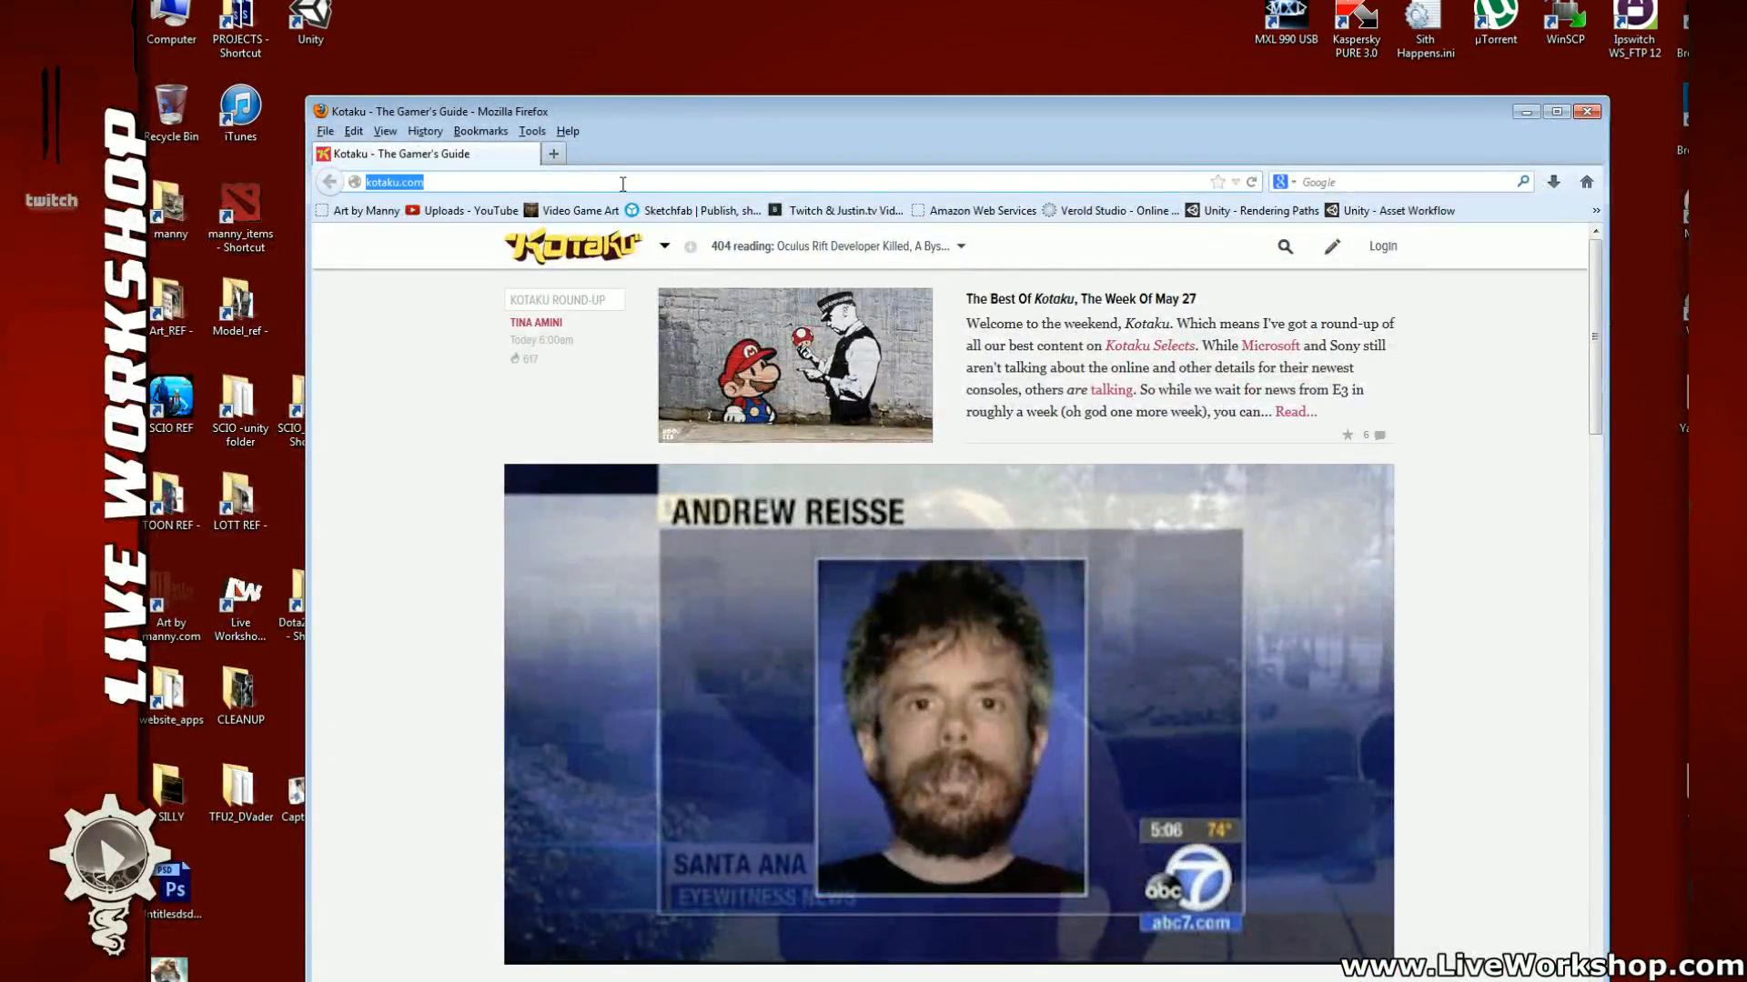
{"action": "type", "text": "www.livewor"}
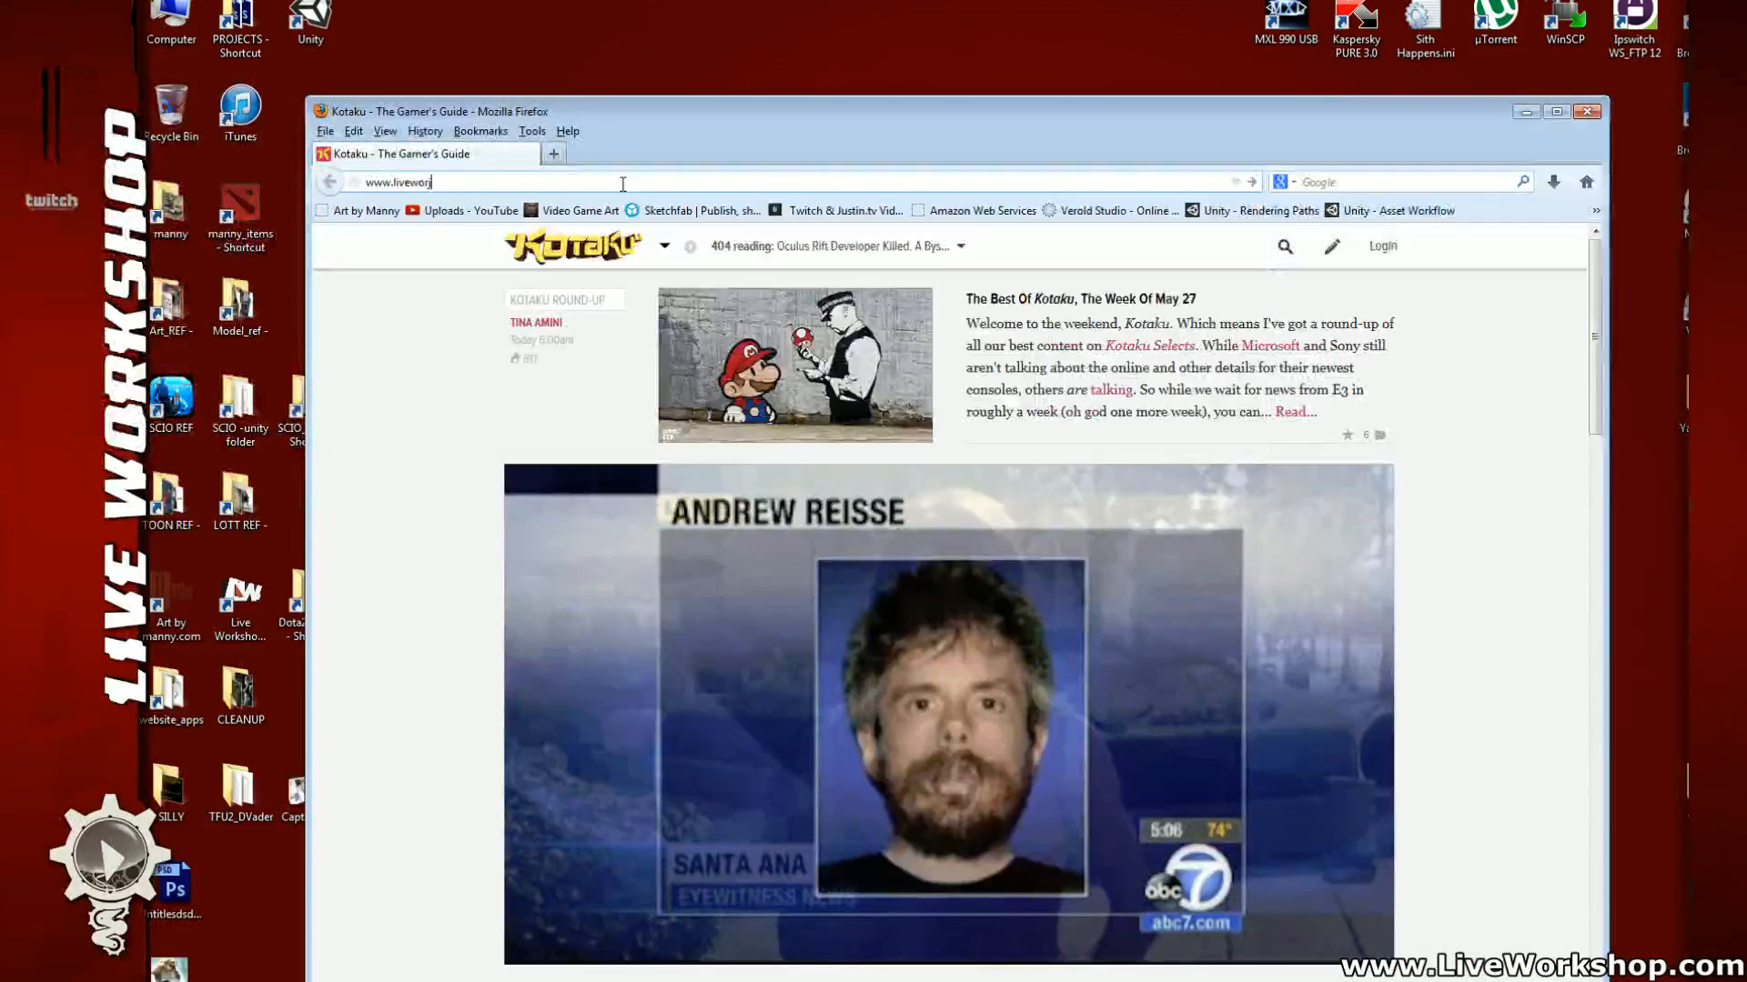
{"action": "type", "text": "kshop.com/"}
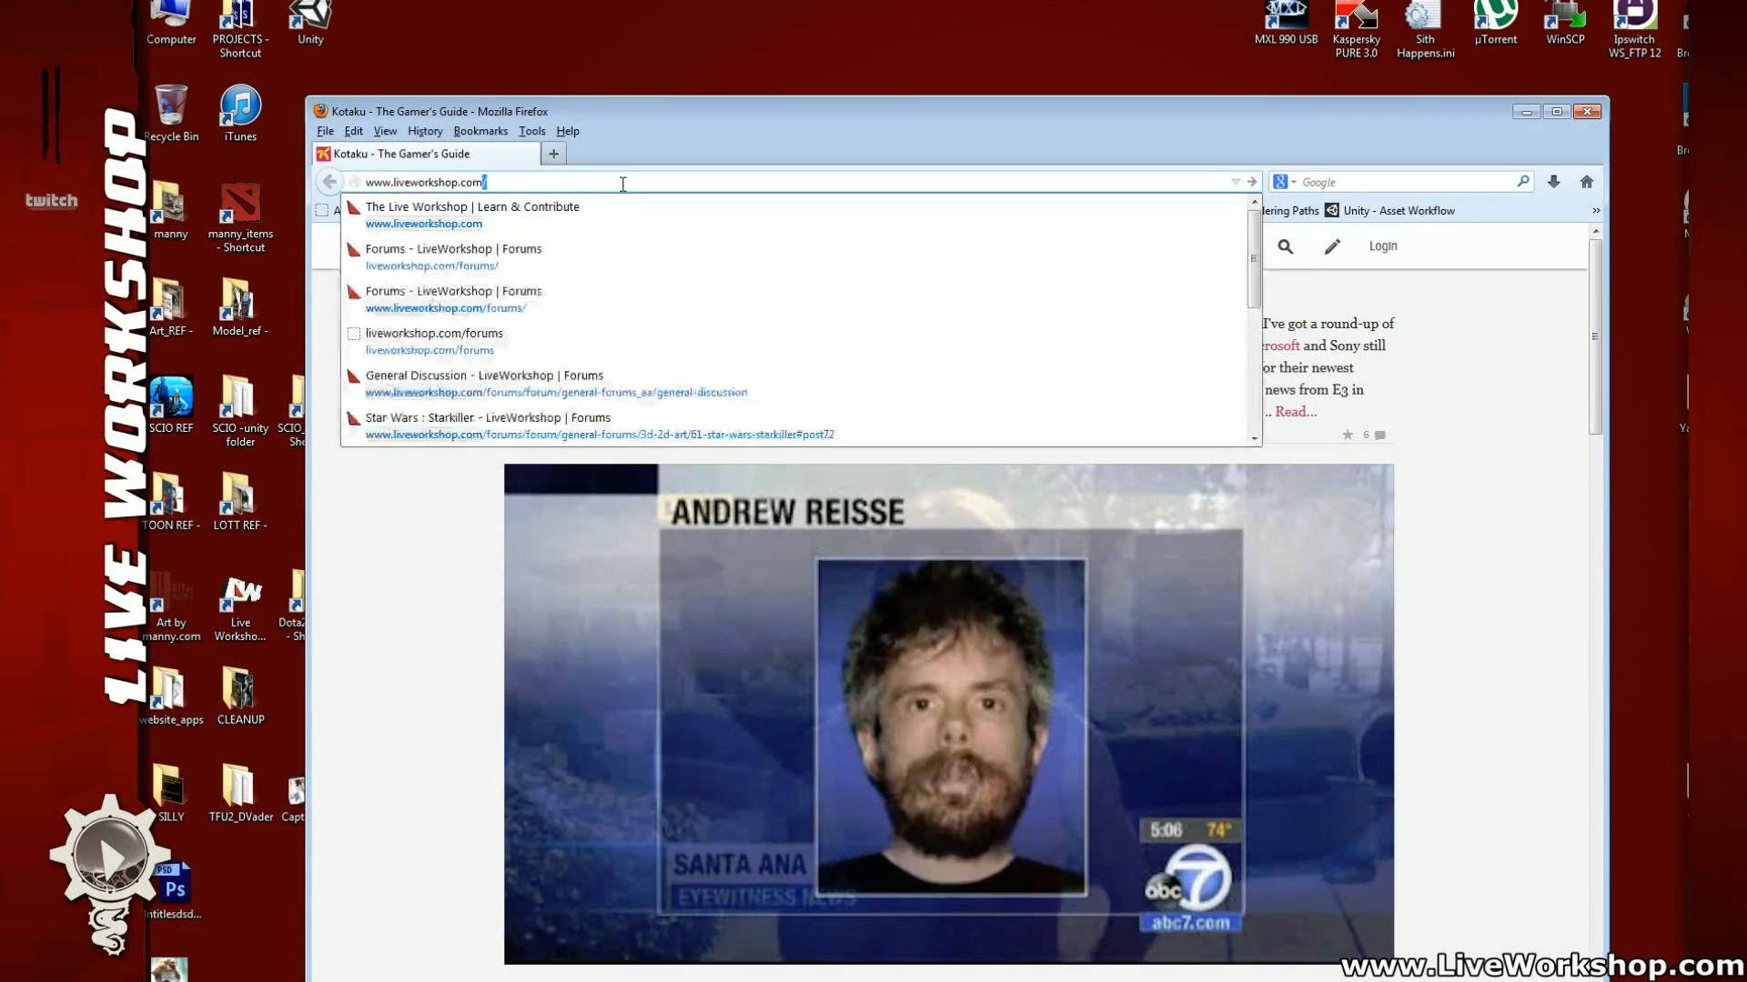
{"action": "type", "text": "pudge"}
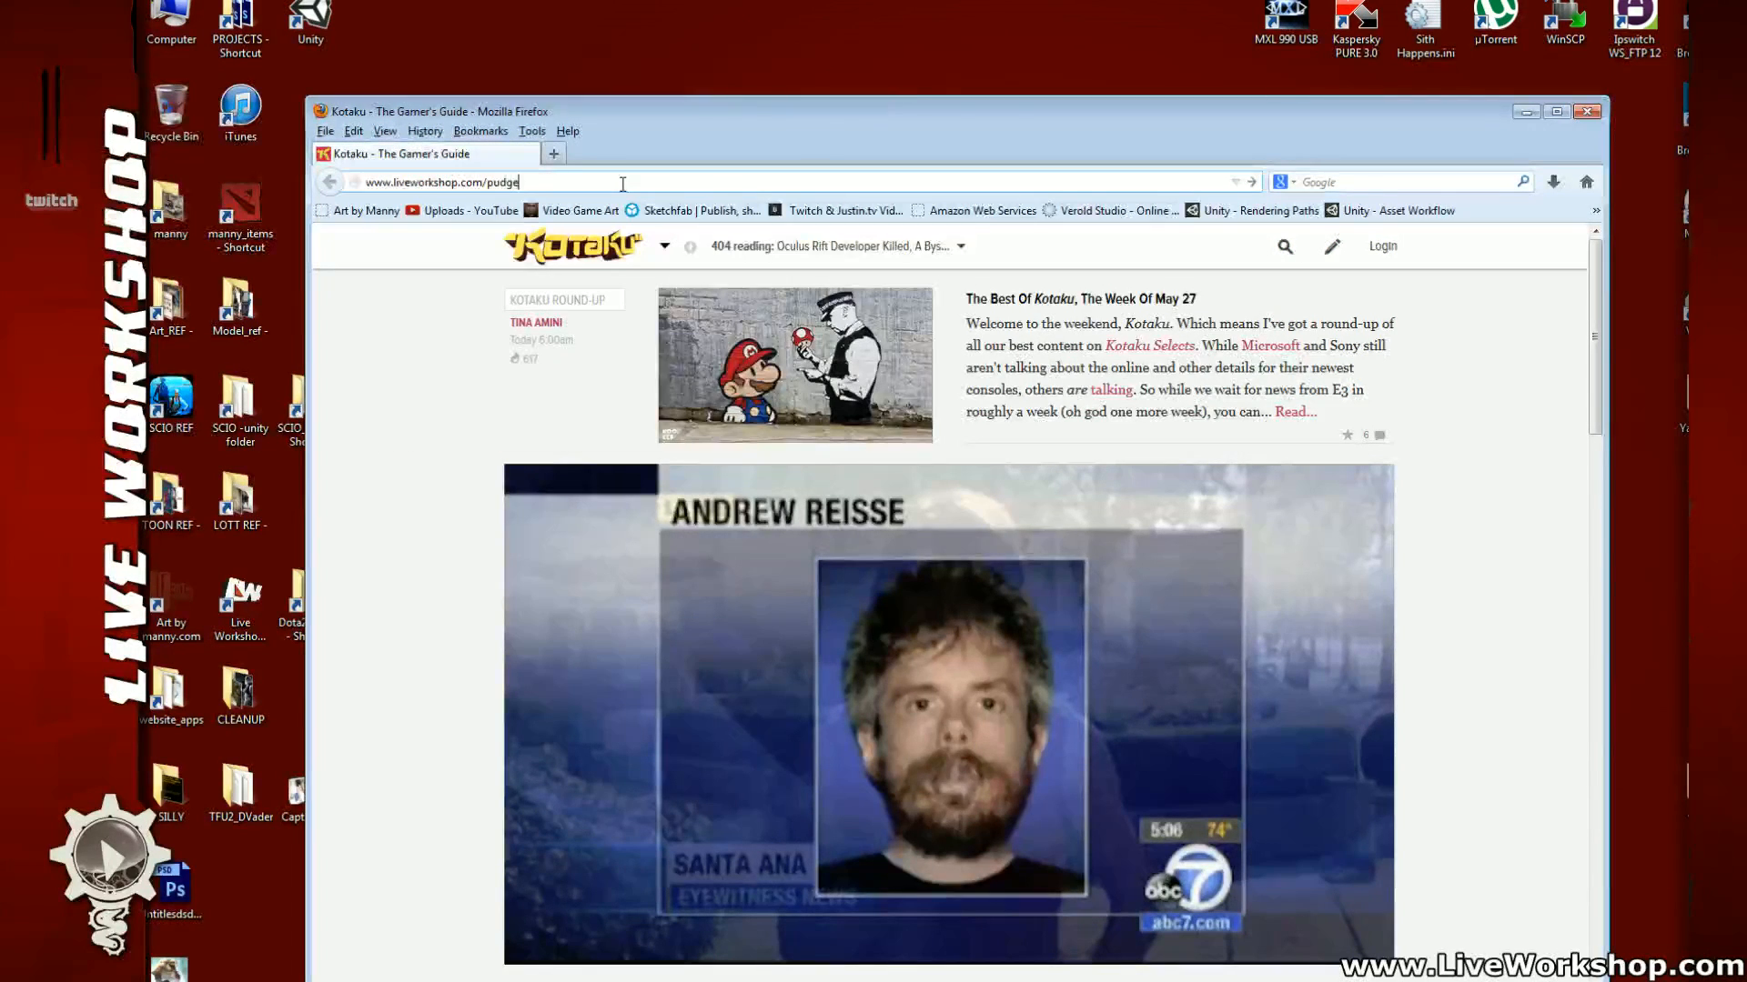
{"action": "type", "text": "_tut/"}
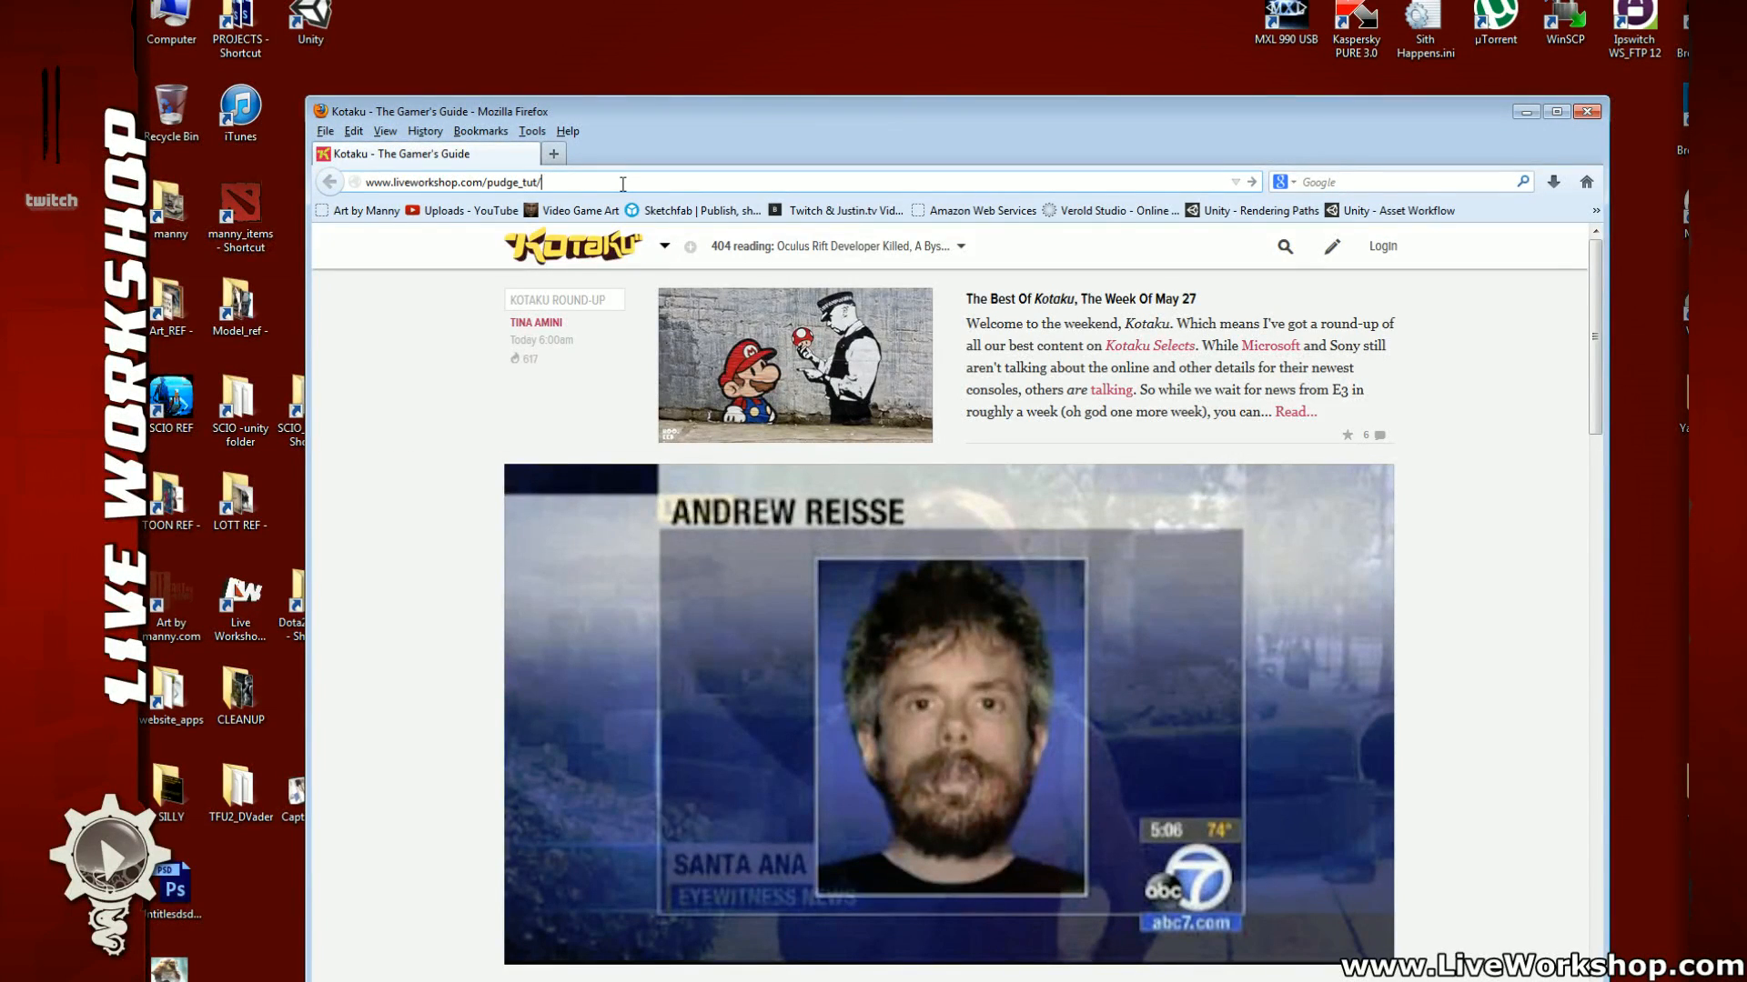
{"action": "key", "text": "BackSpace"}
{"action": "type", "text": ".png"}
{"action": "key", "text": "Return"}
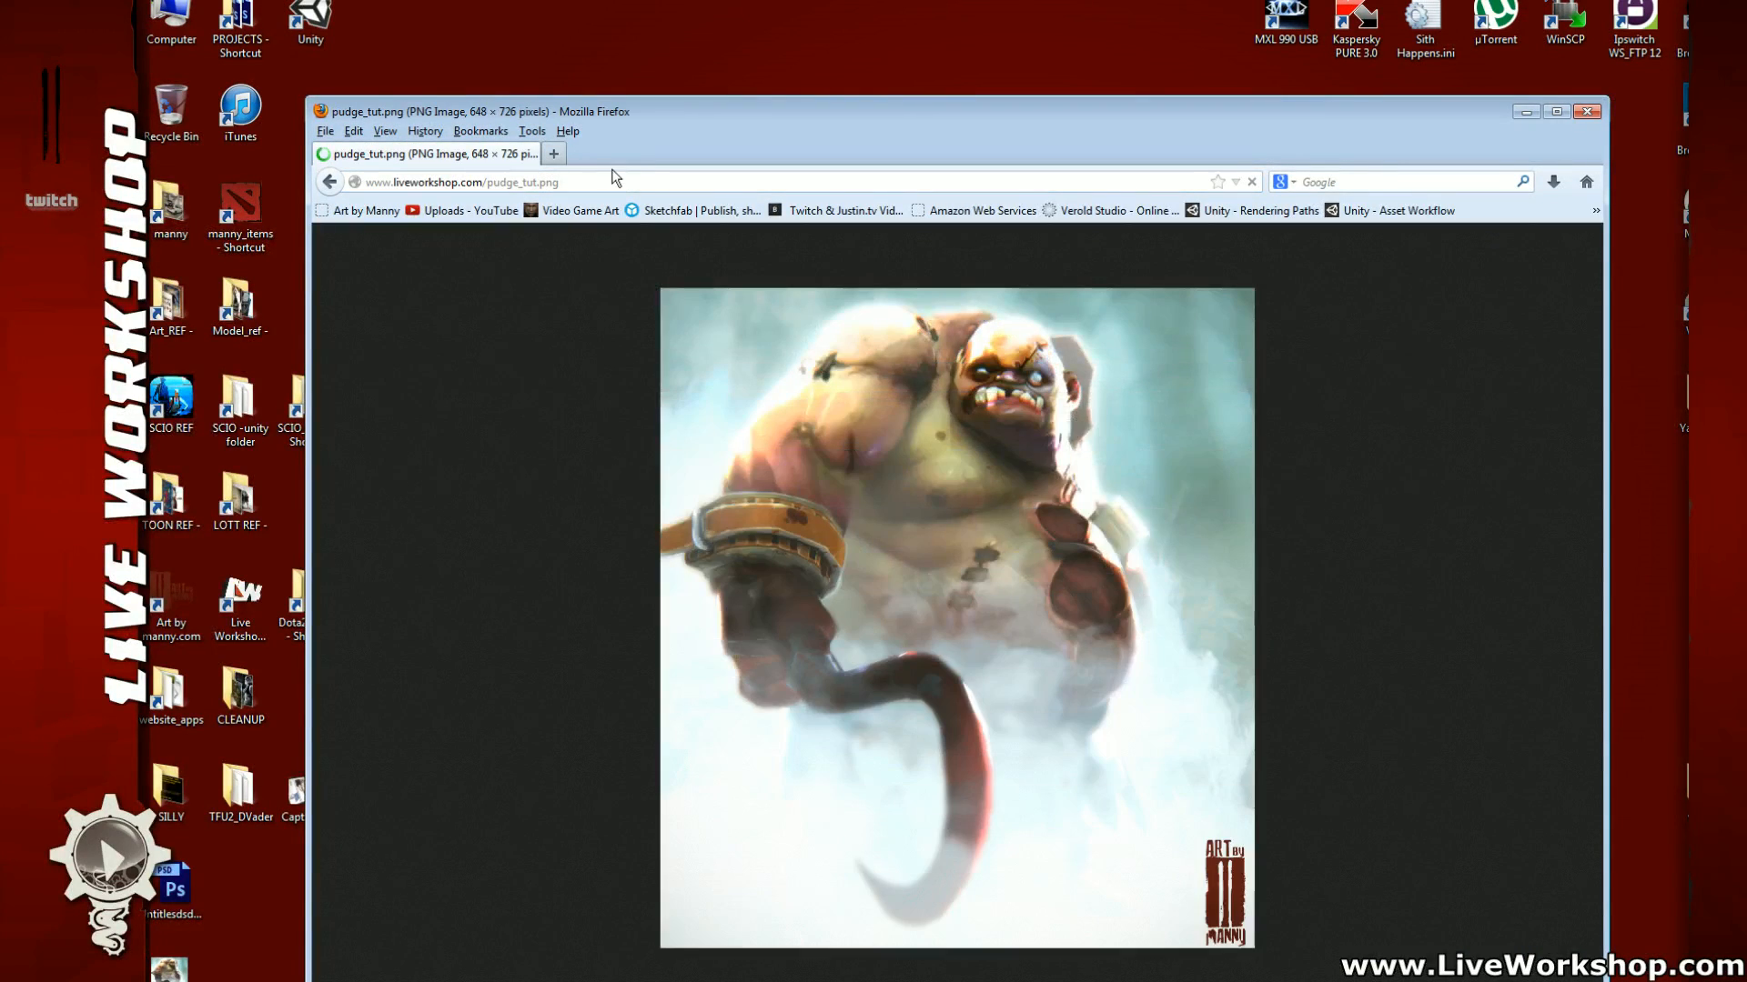
{"action": "left_click", "coordinate": [607, 182]}
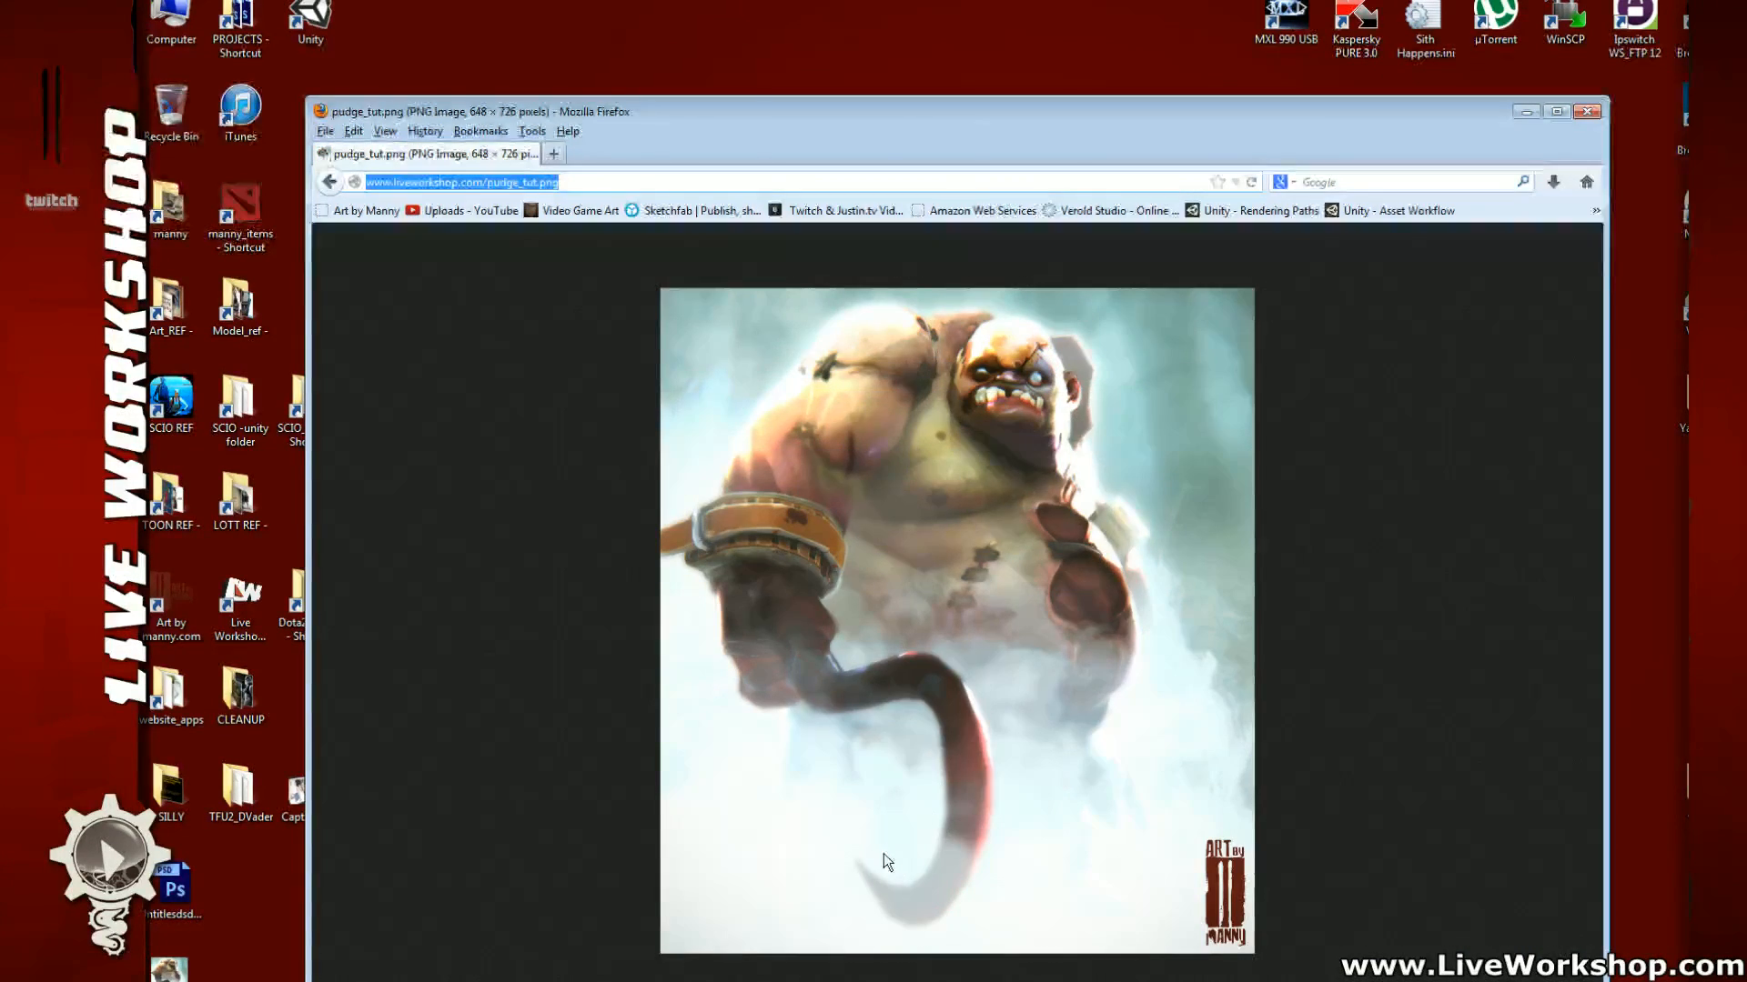
{"action": "double_click", "coordinate": [1149, 112]}
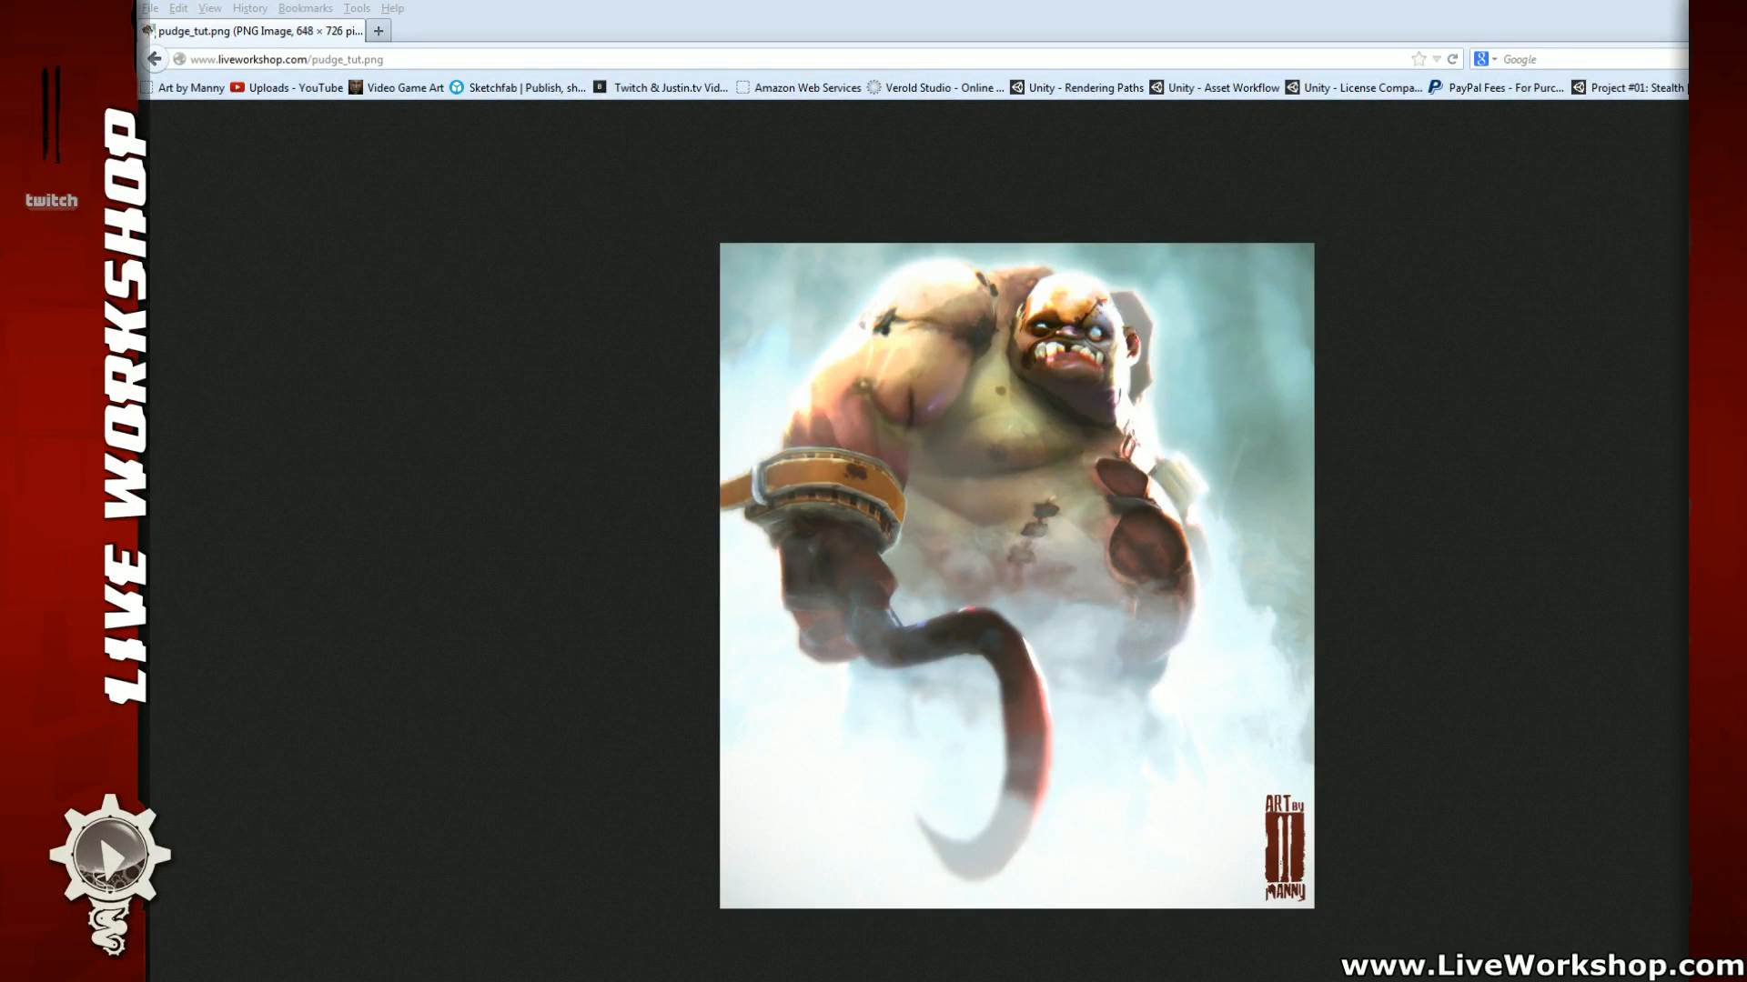
Step: Switch to Photoshop, close the kgx7qfx7.bmp and xi69kqry.bmp reference images, and center the painting's window in the workspace
{"action": "key", "text": "alt+Tab"}
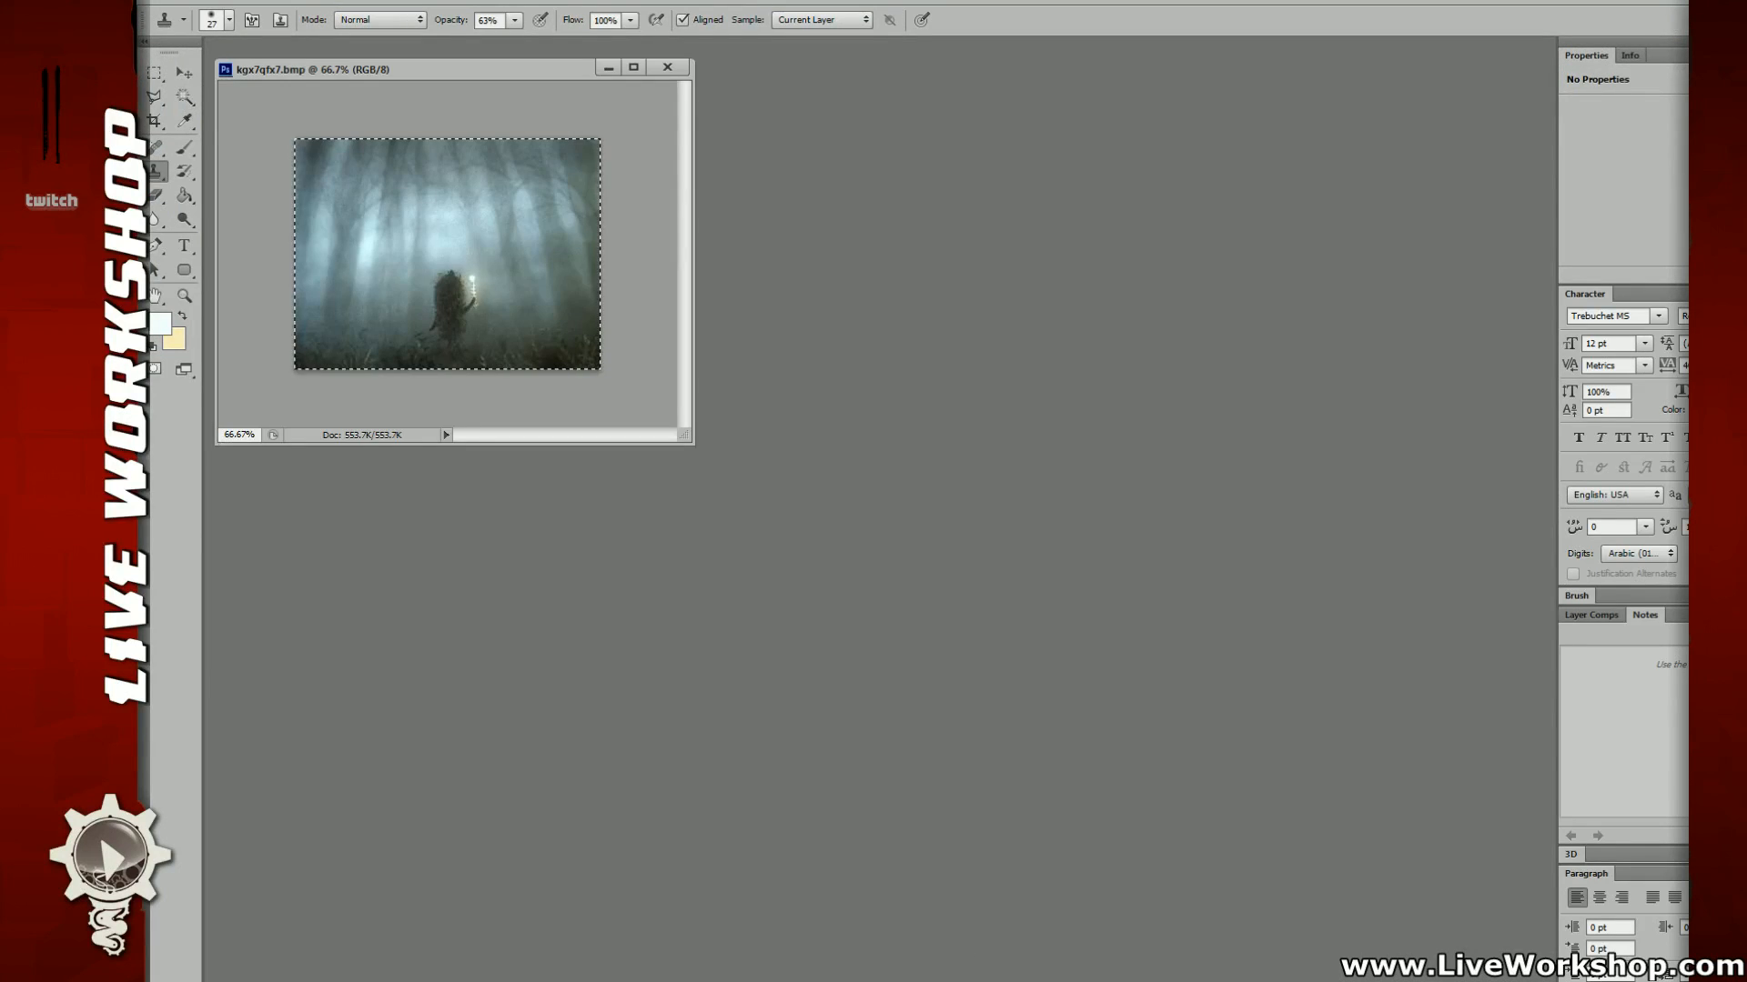
{"action": "left_click", "coordinate": [684, 67]}
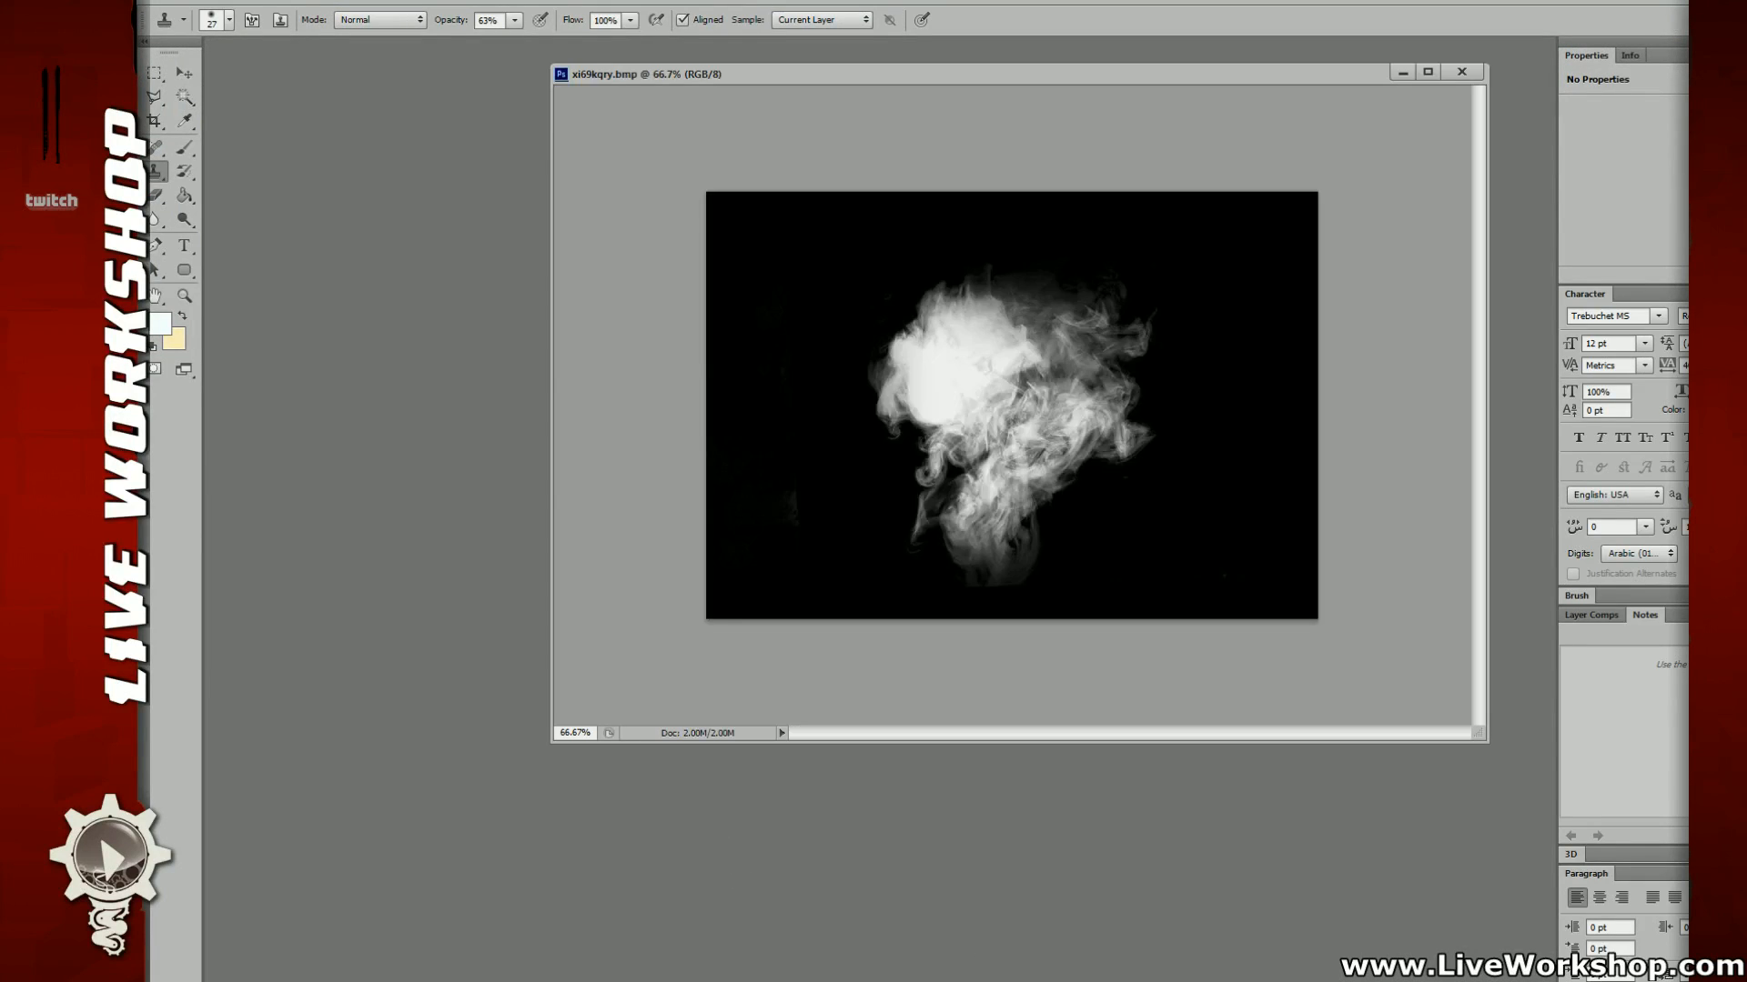
{"action": "left_click", "coordinate": [1468, 73]}
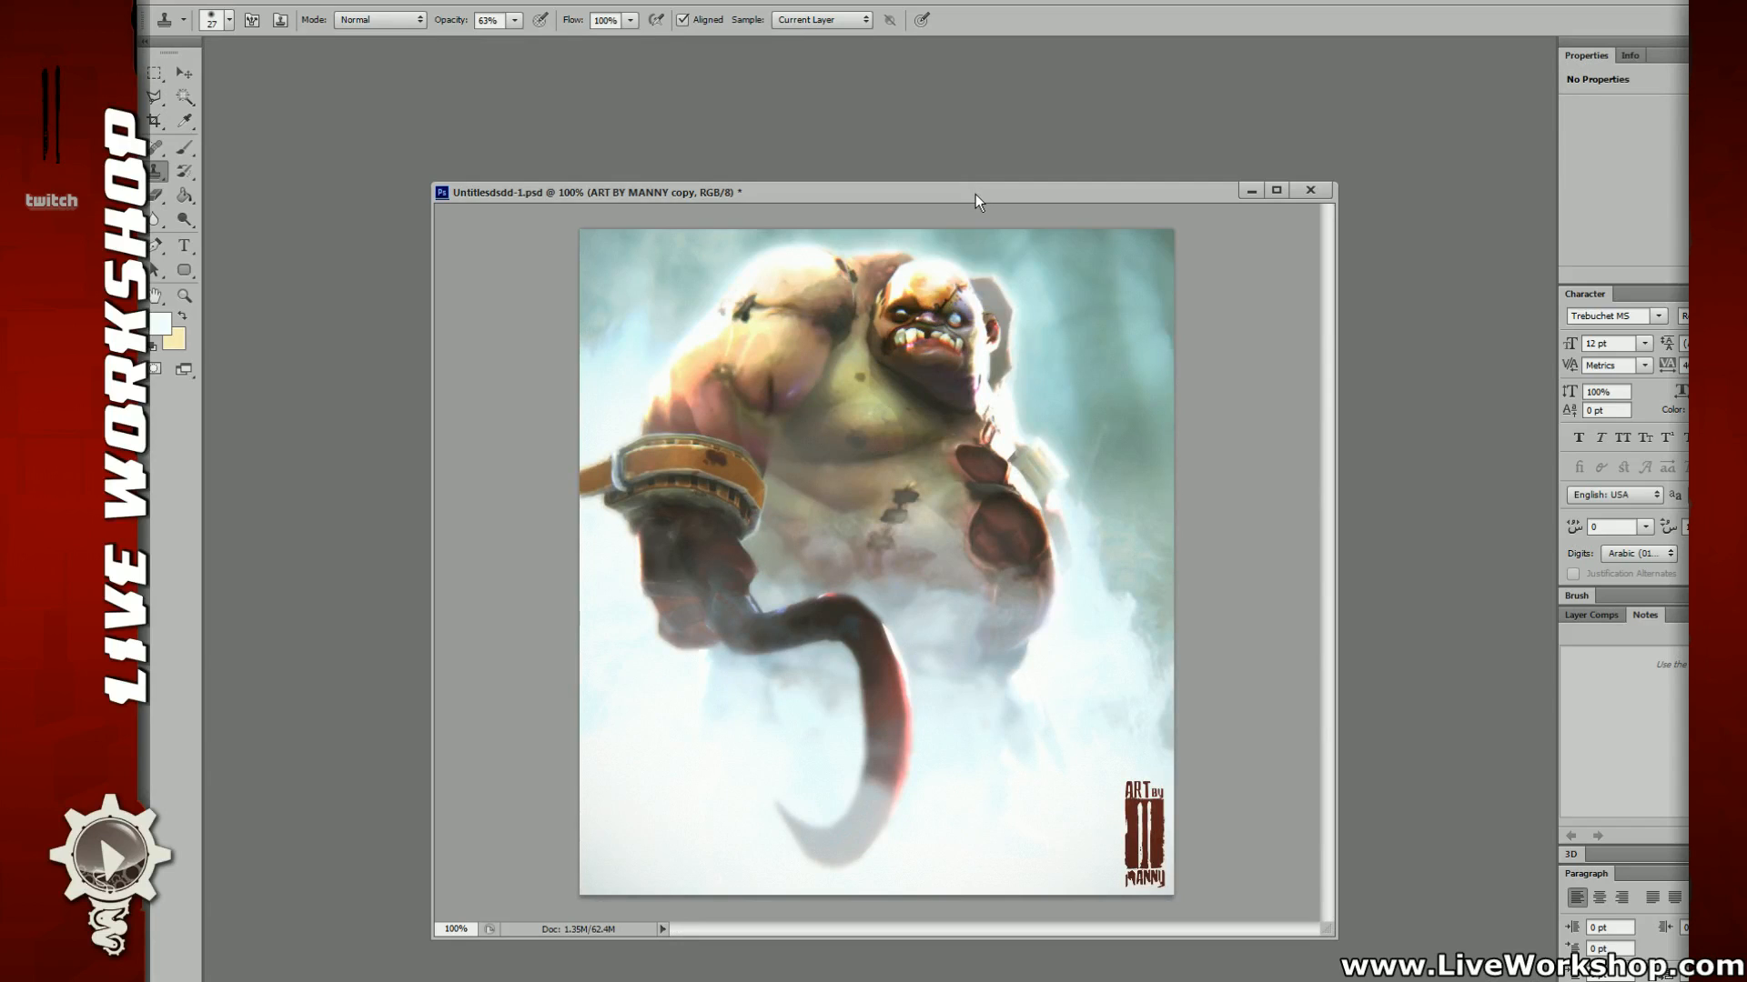
{"action": "left_click_drag", "start_coordinate": [975, 194], "coordinate": [1048, 131]}
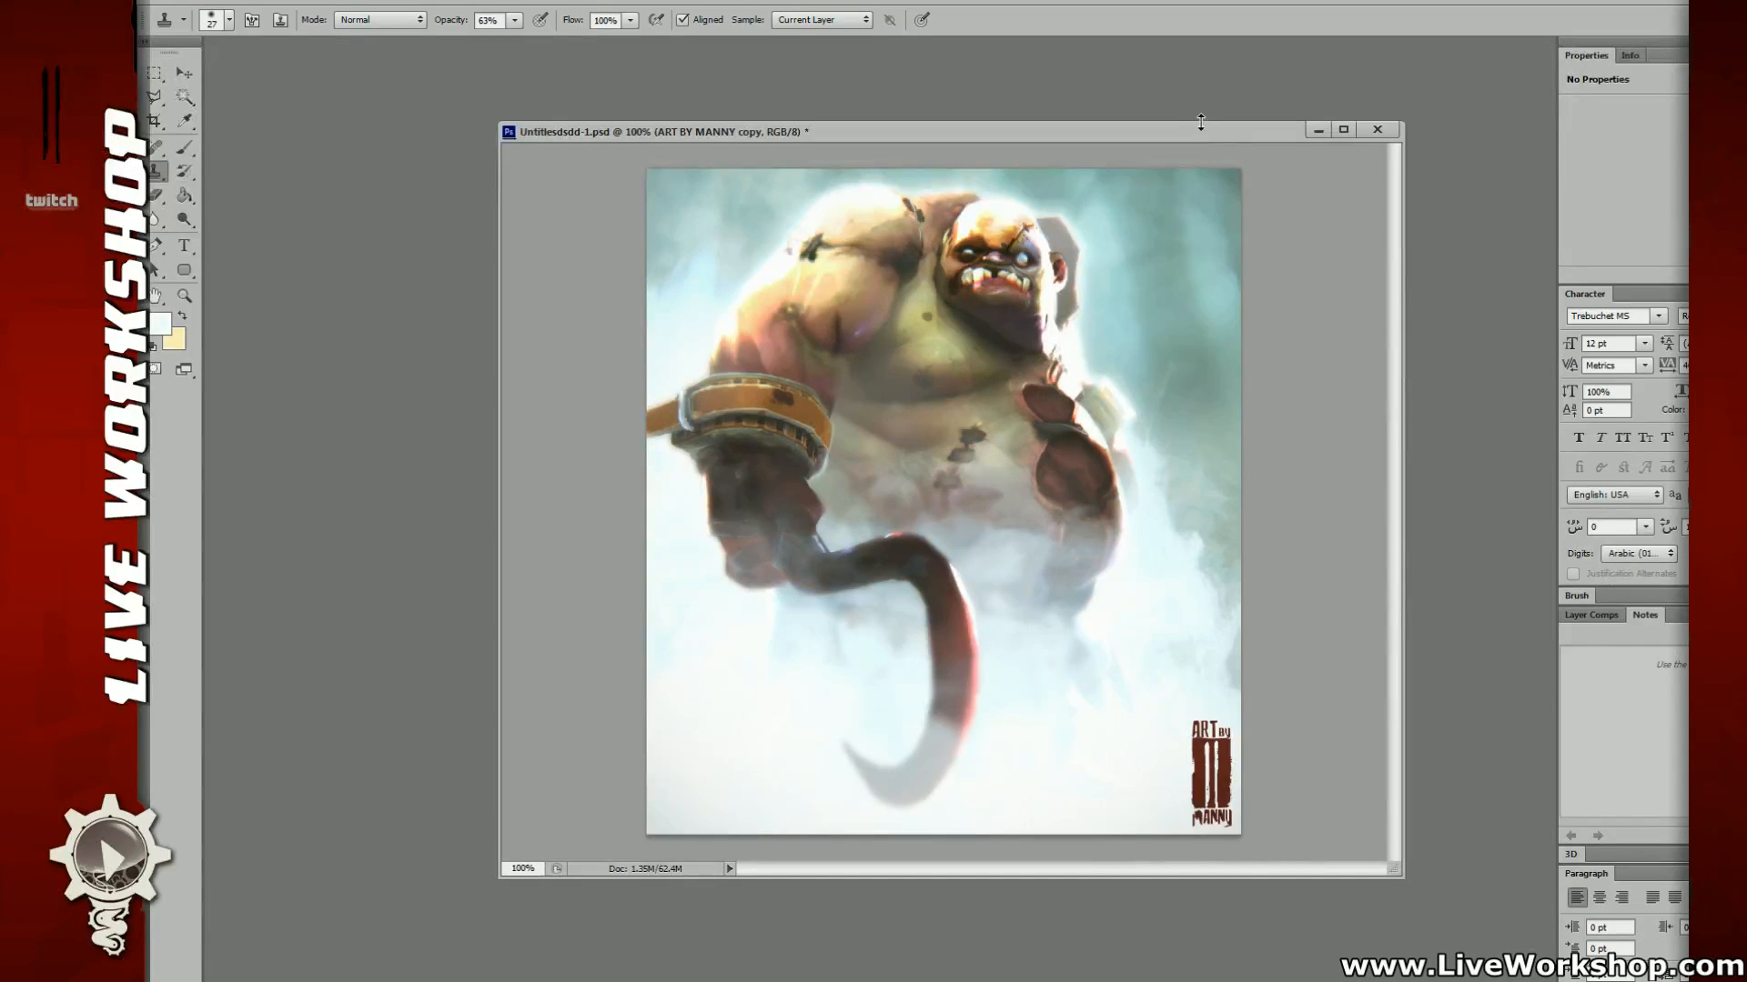
{"action": "mouse_move", "coordinate": [1201, 122]}
{"action": "left_mouse_down"}
{"action": "mouse_move", "coordinate": [1201, 75]}
{"action": "mouse_move", "coordinate": [1193, 147]}
{"action": "left_mouse_up"}
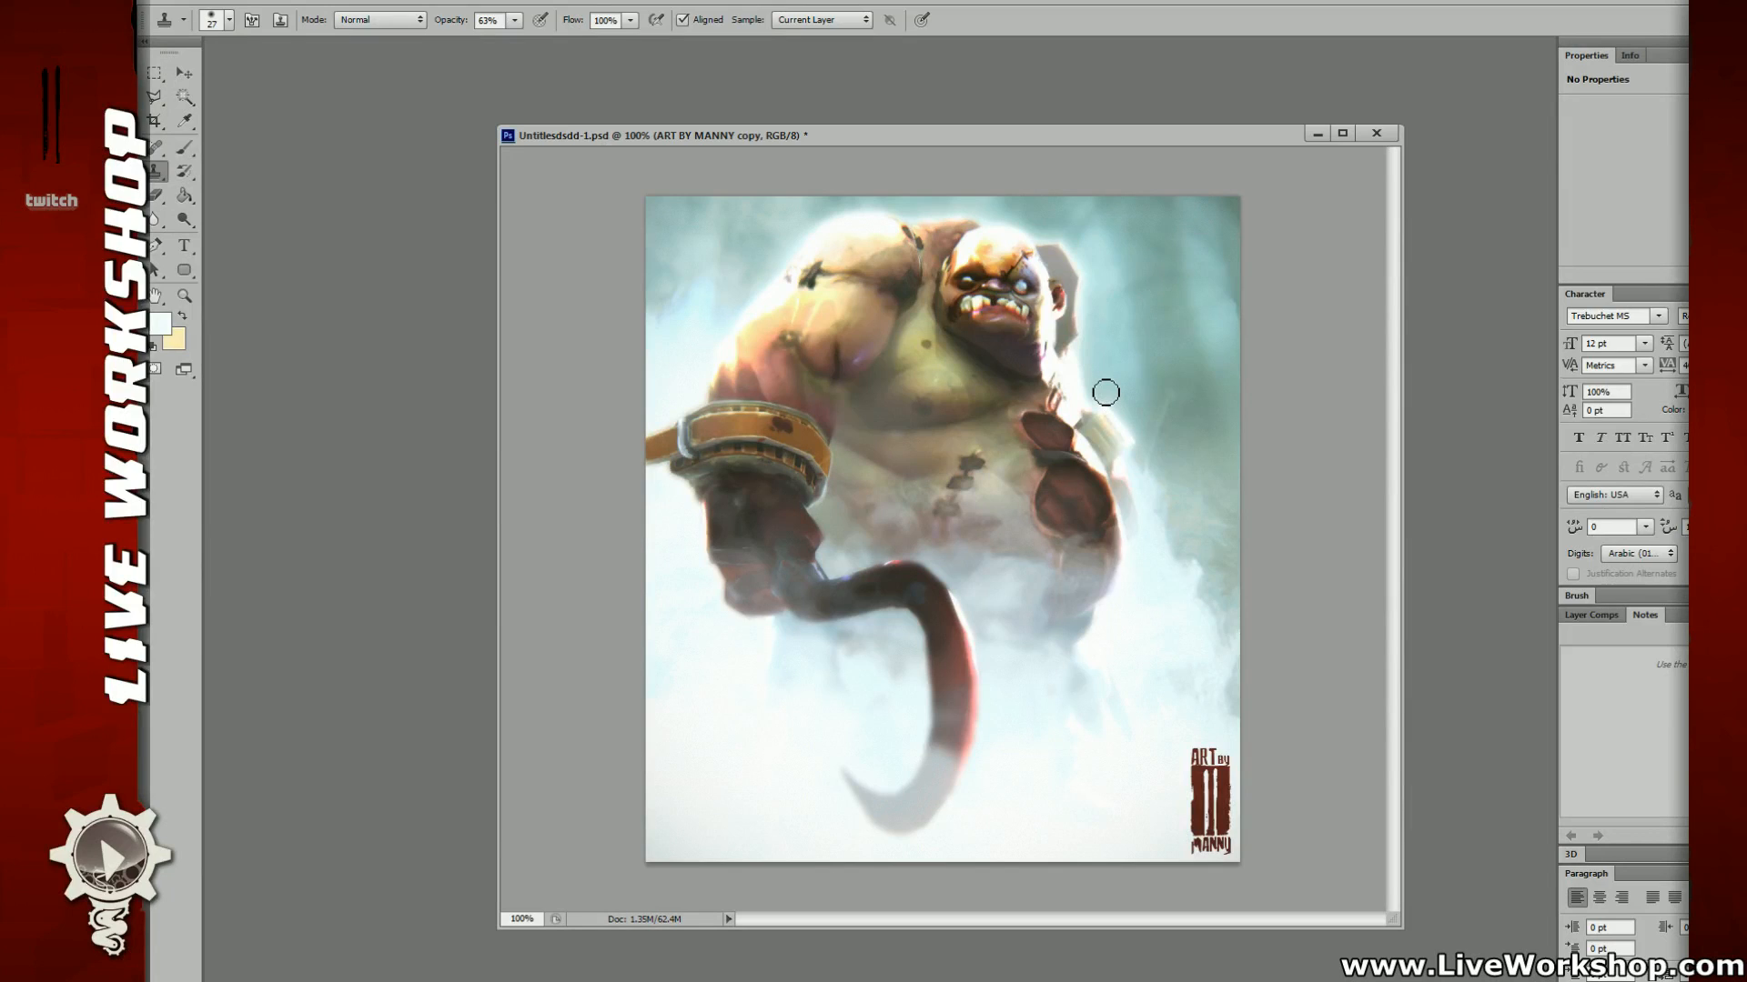
{"action": "left_click_drag", "start_coordinate": [1068, 138], "coordinate": [1026, 127]}
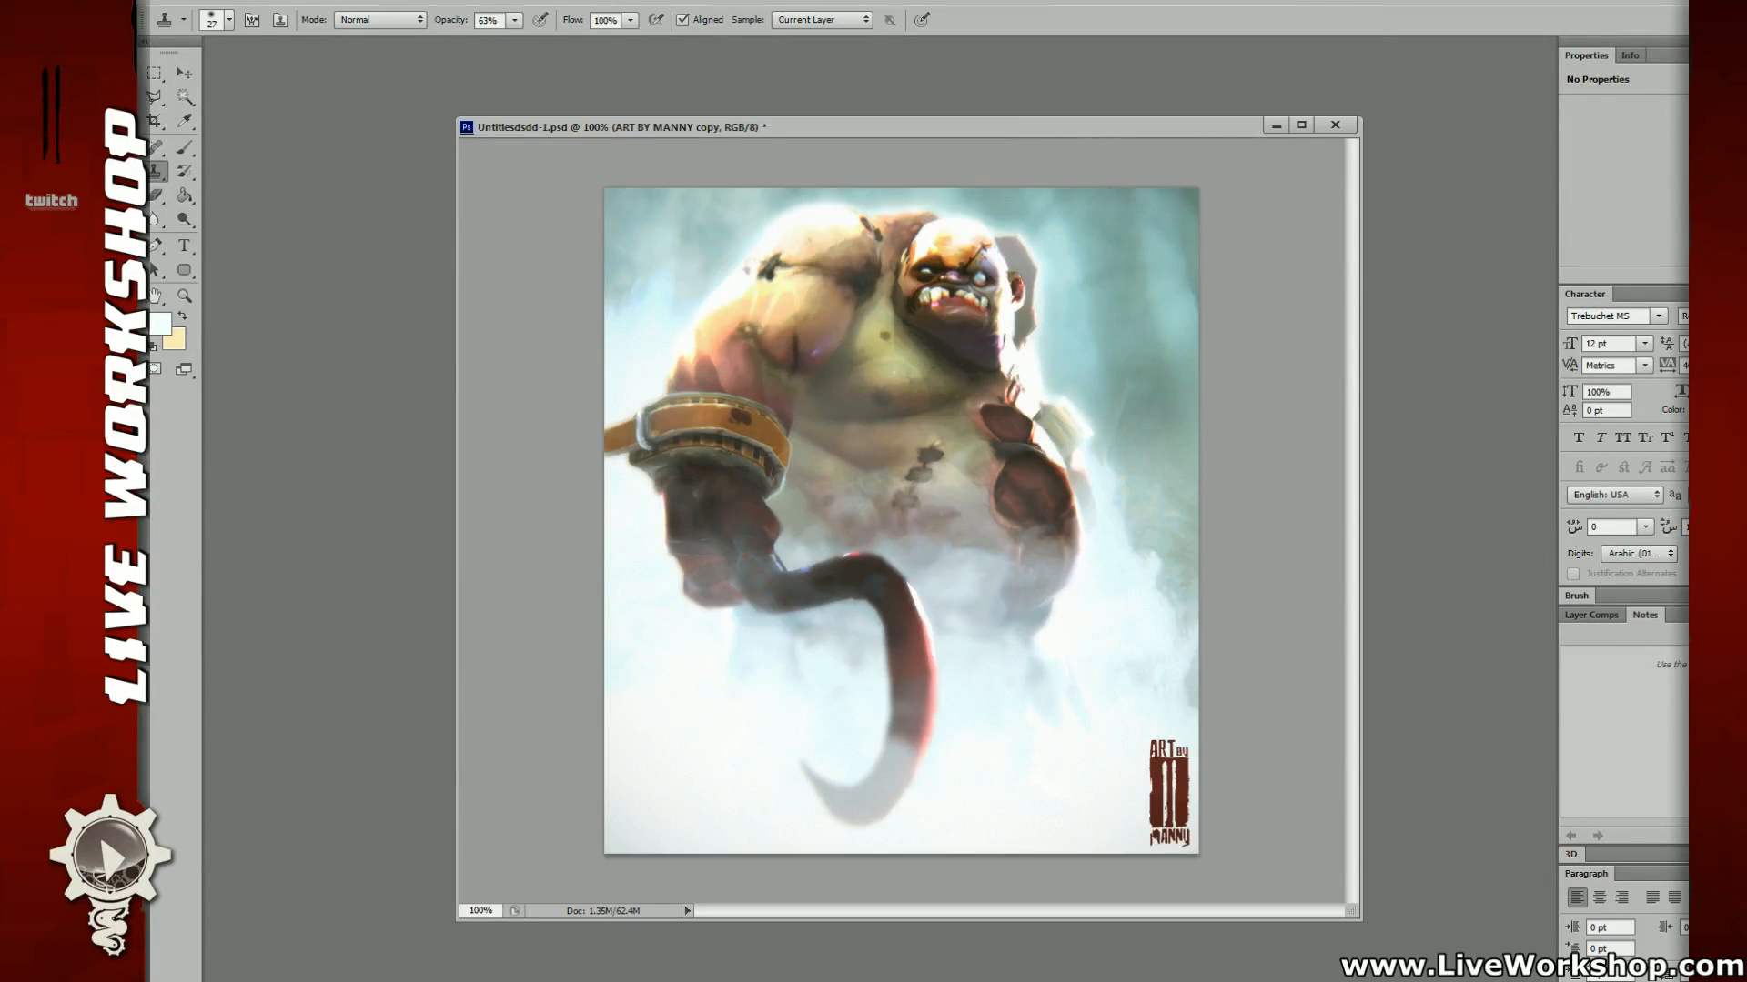
Step: Place a duplicate of Layer 1, the original ogre render, on top of the painting and save the document
{"action": "key", "text": "ctrl+g"}
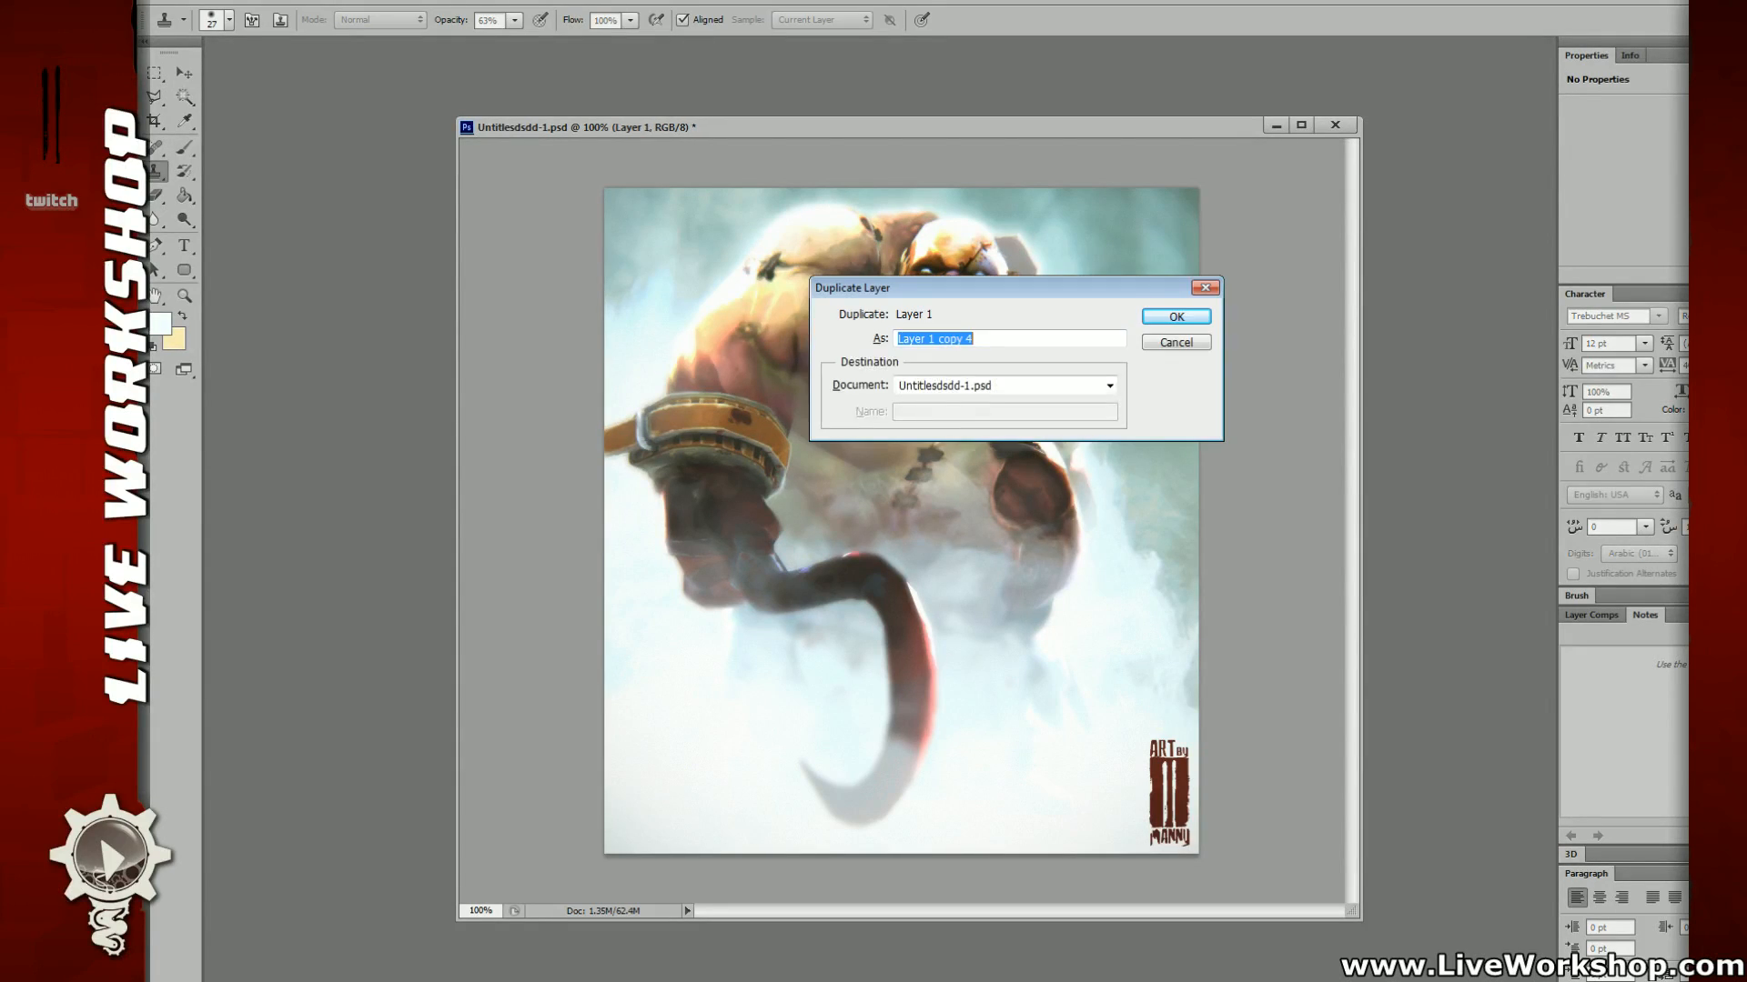
{"action": "key", "text": "Return"}
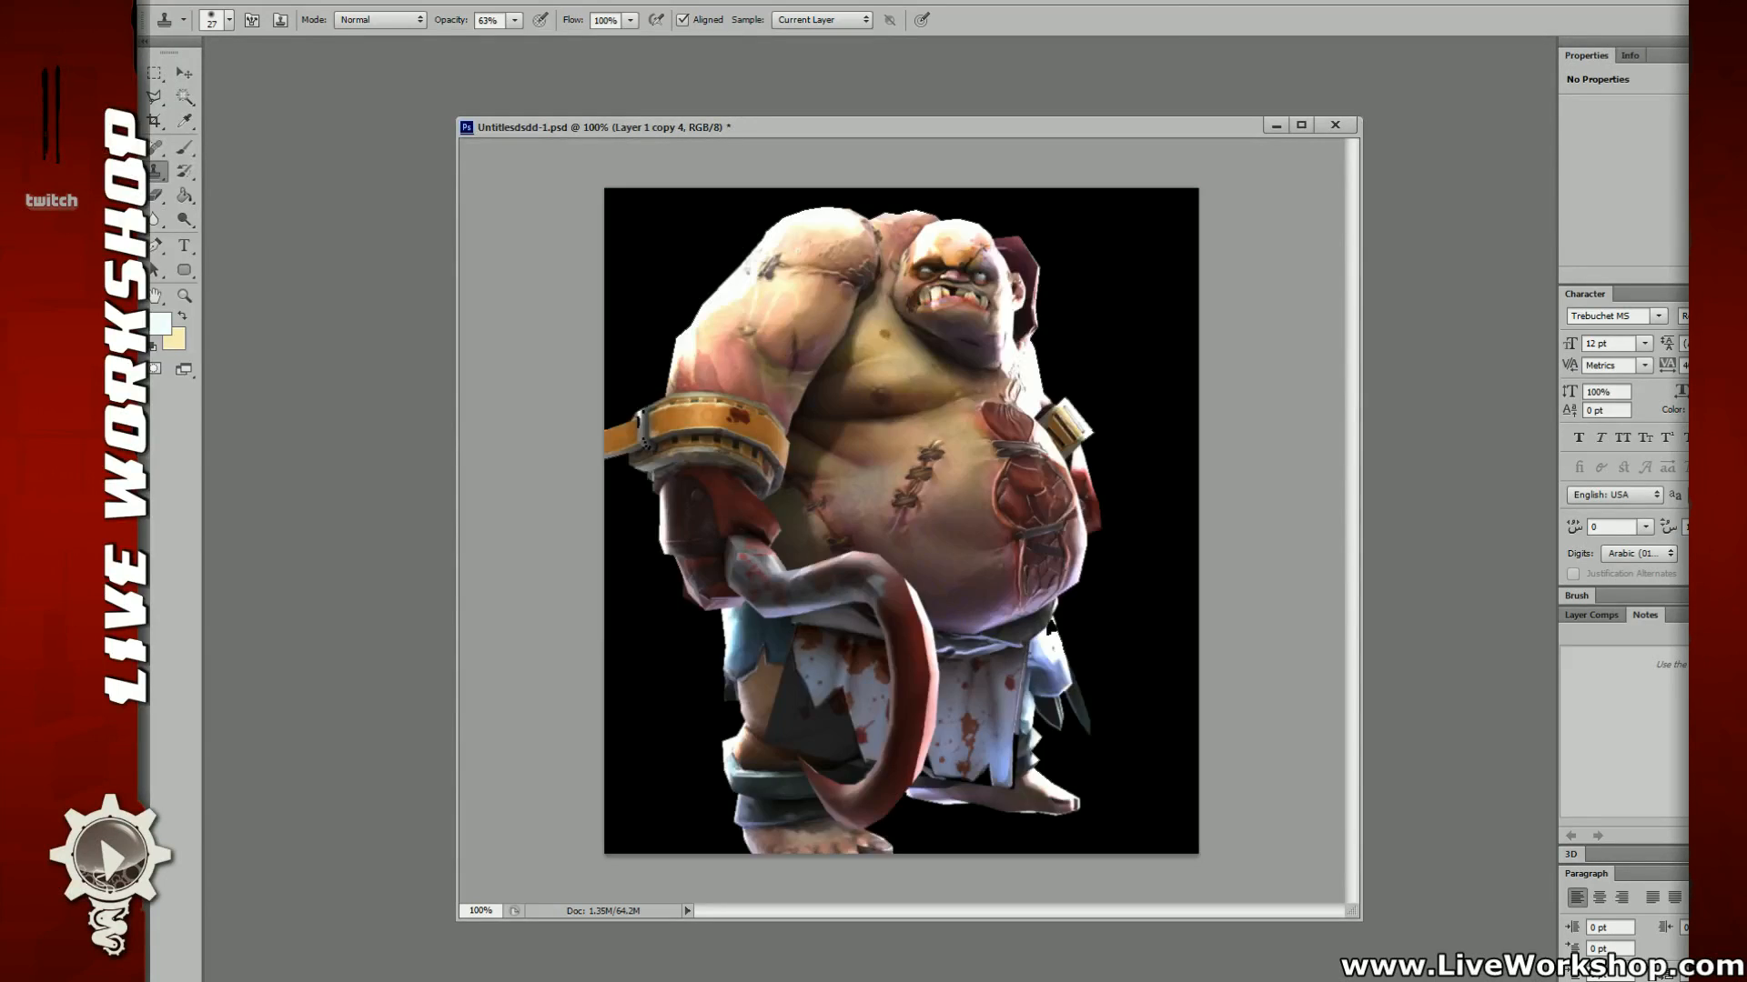
{"action": "left_click_drag", "start_coordinate": [1030, 128], "coordinate": [1010, 154]}
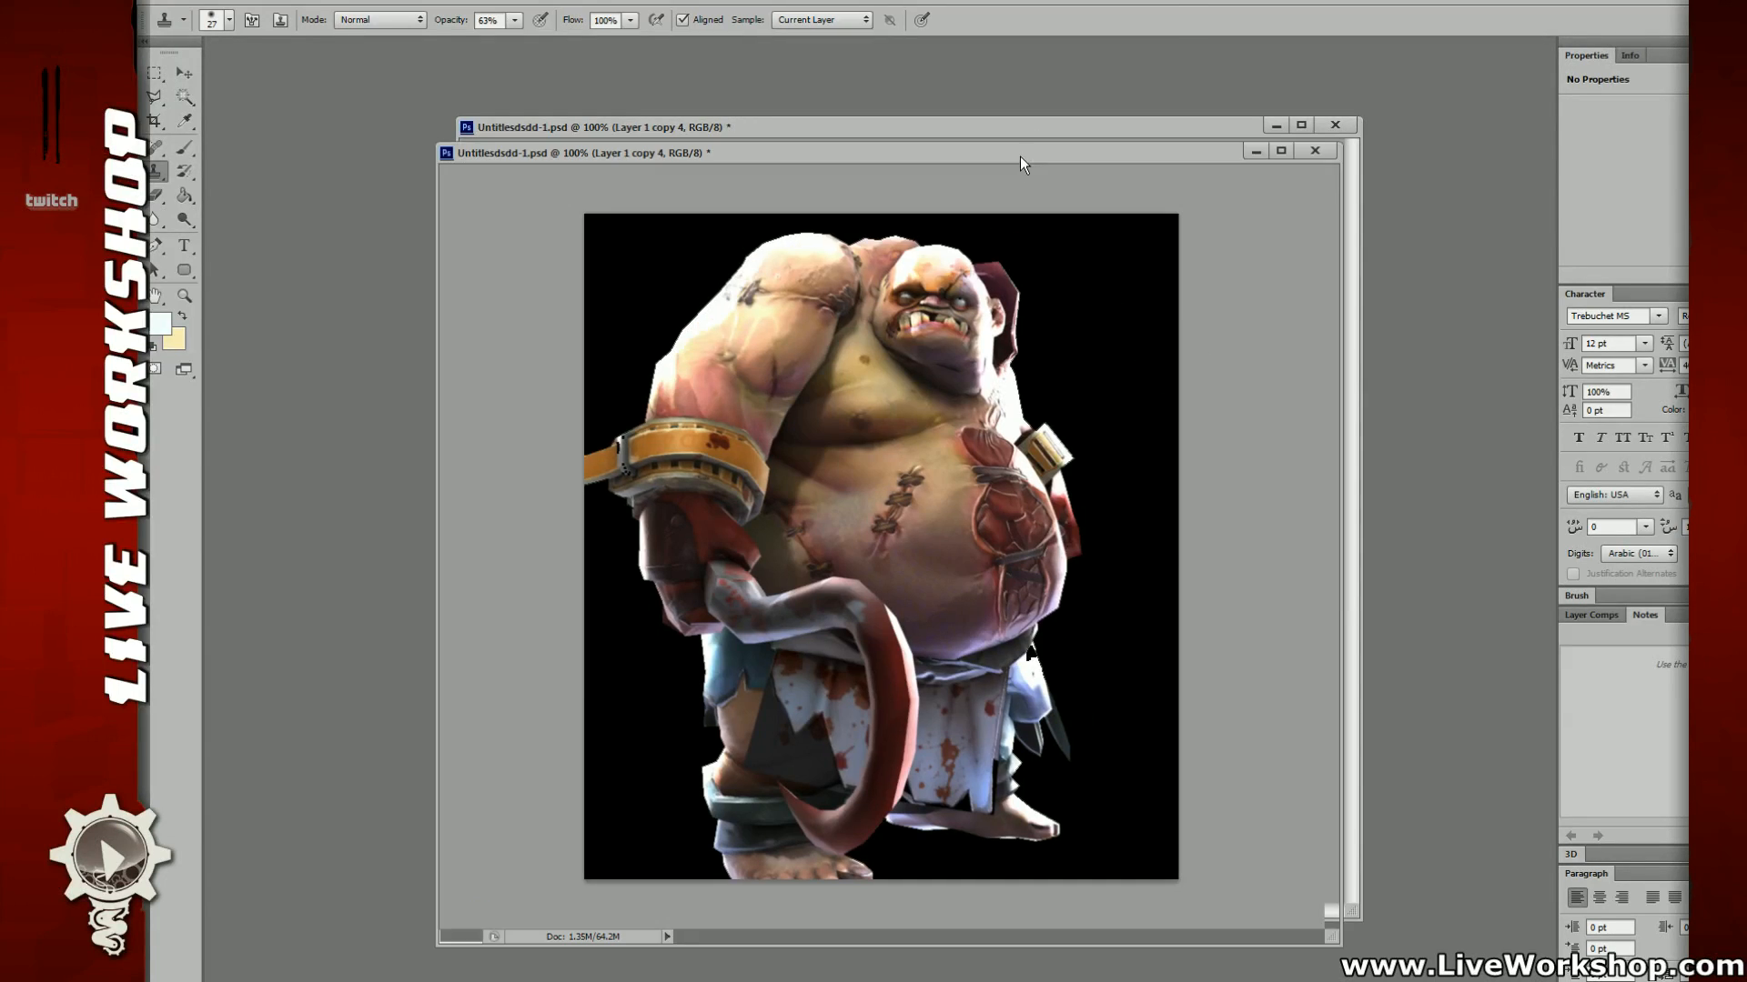
{"action": "key", "text": "ctrl+s"}
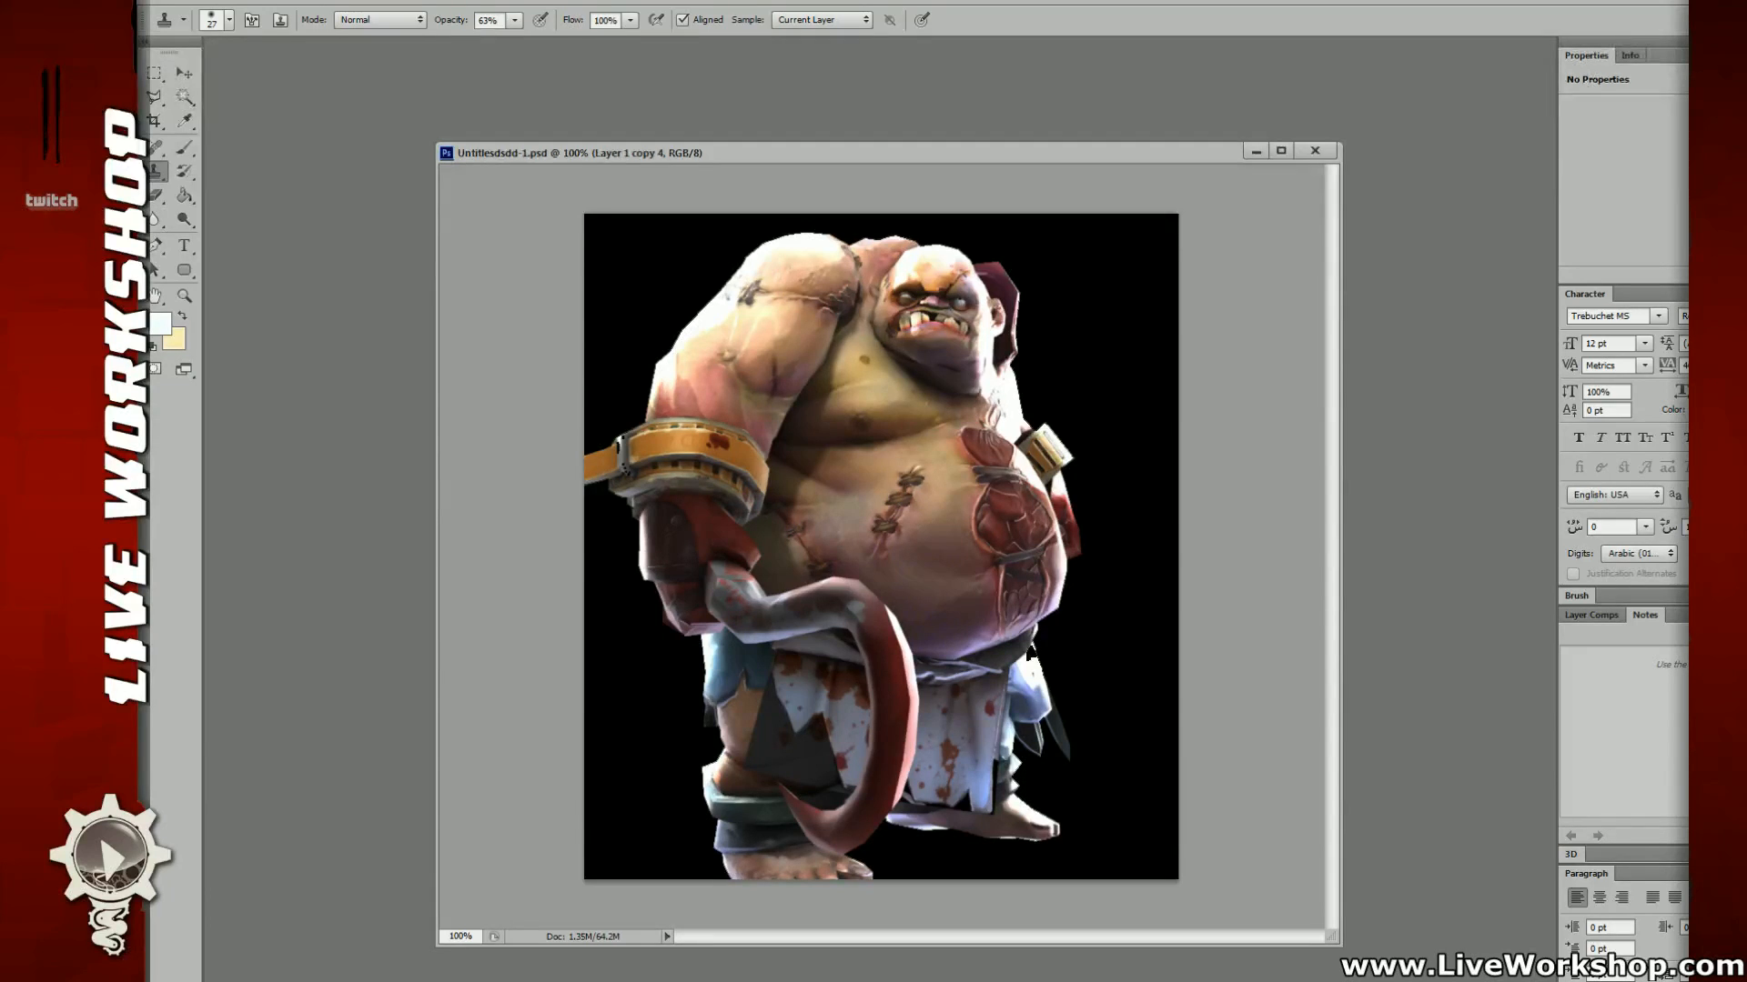
Step: Hide the duplicated render, view the finished painting through the full-screen modes, and save the document
{"action": "key", "text": "ctrl+z"}
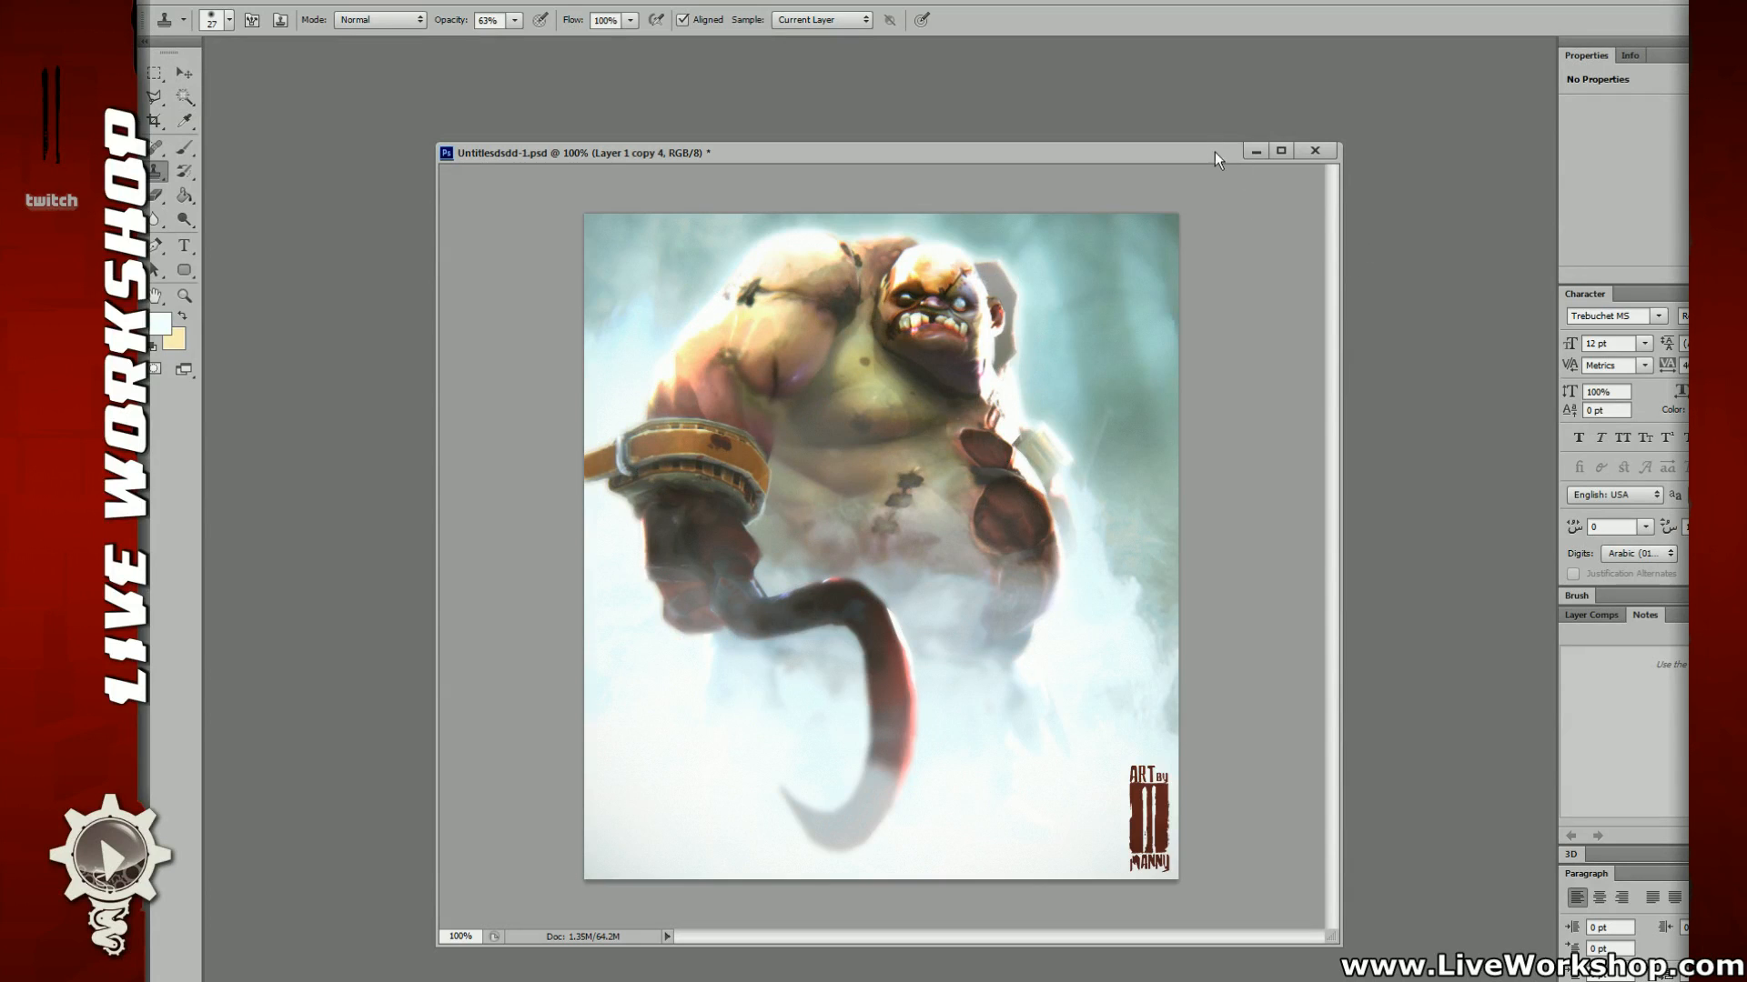
{"action": "key", "text": "f"}
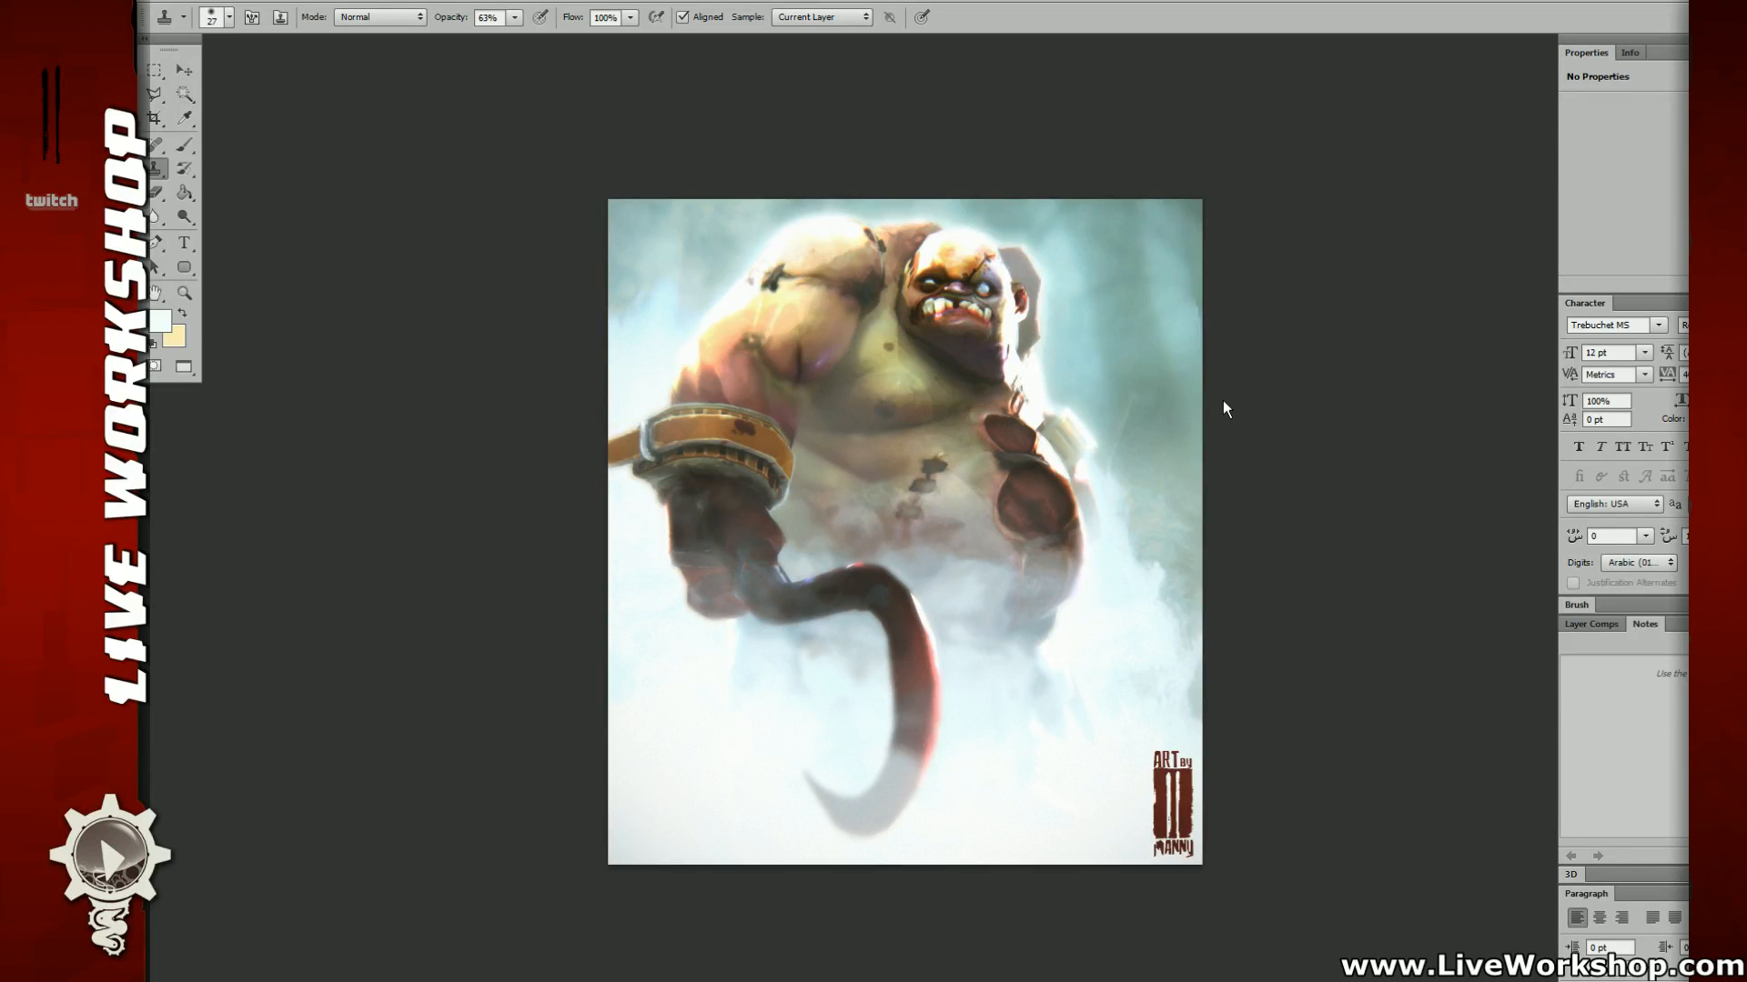
{"action": "key", "text": "f"}
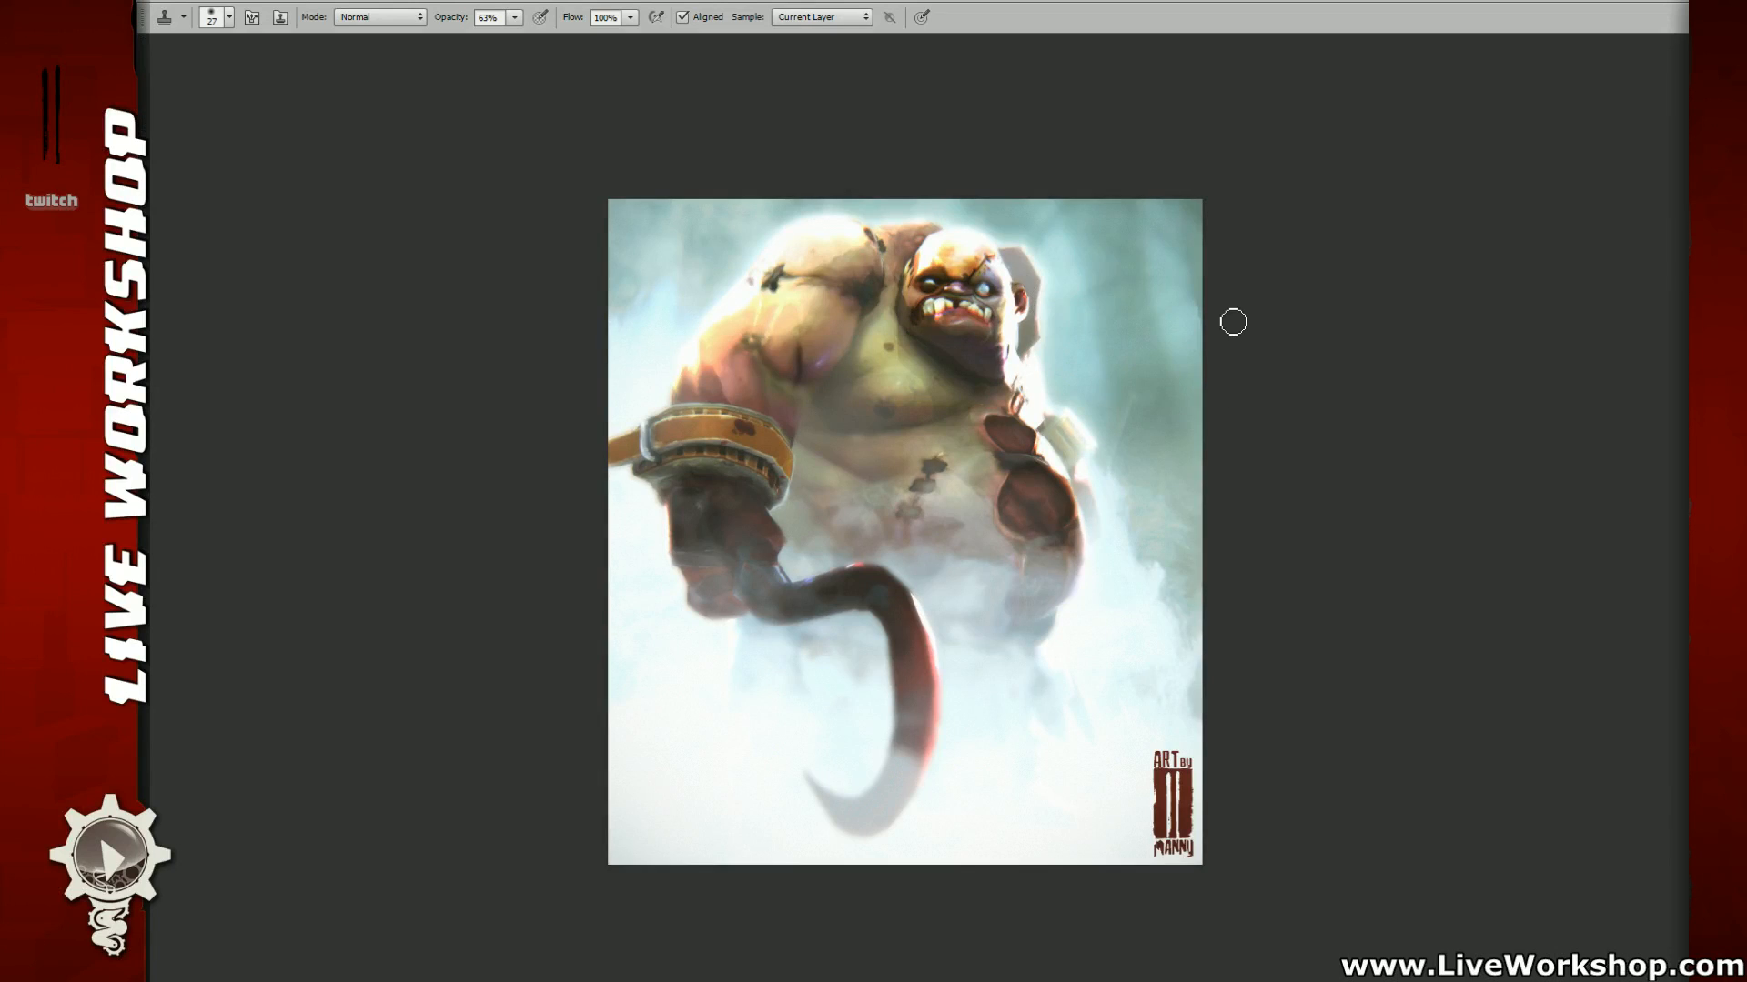
{"action": "key", "text": "f"}
{"action": "key", "text": "f"}
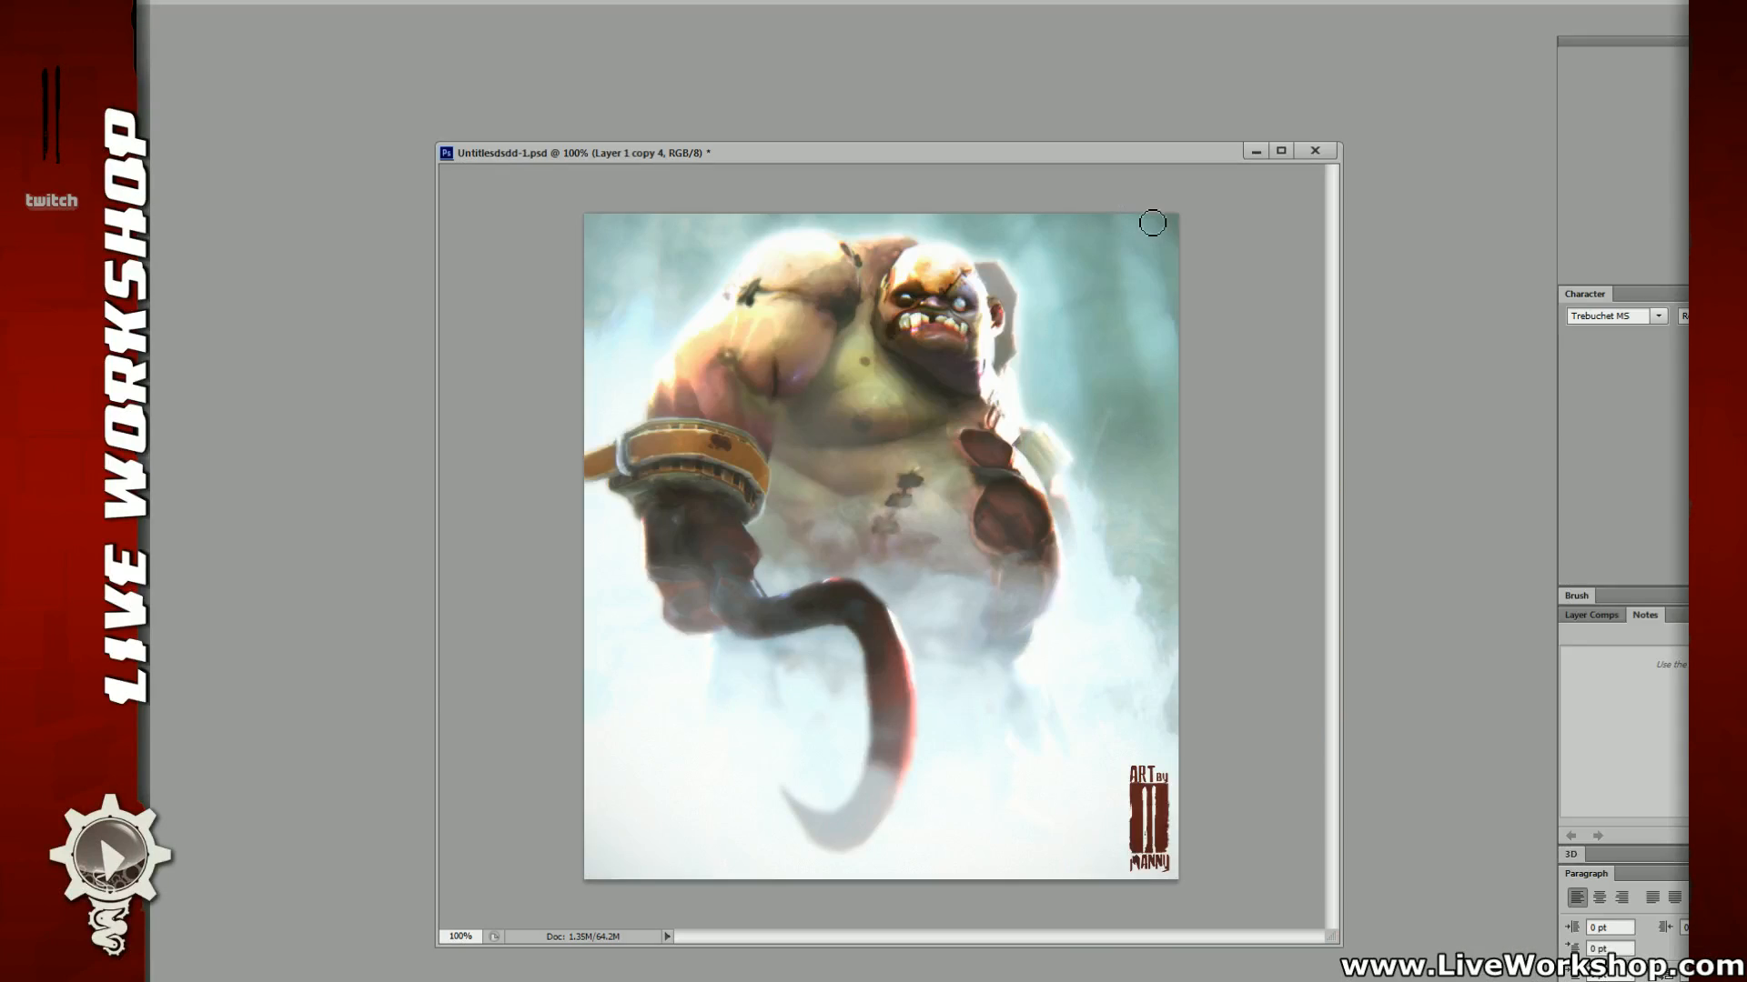
{"action": "key", "text": "ctrl+s"}
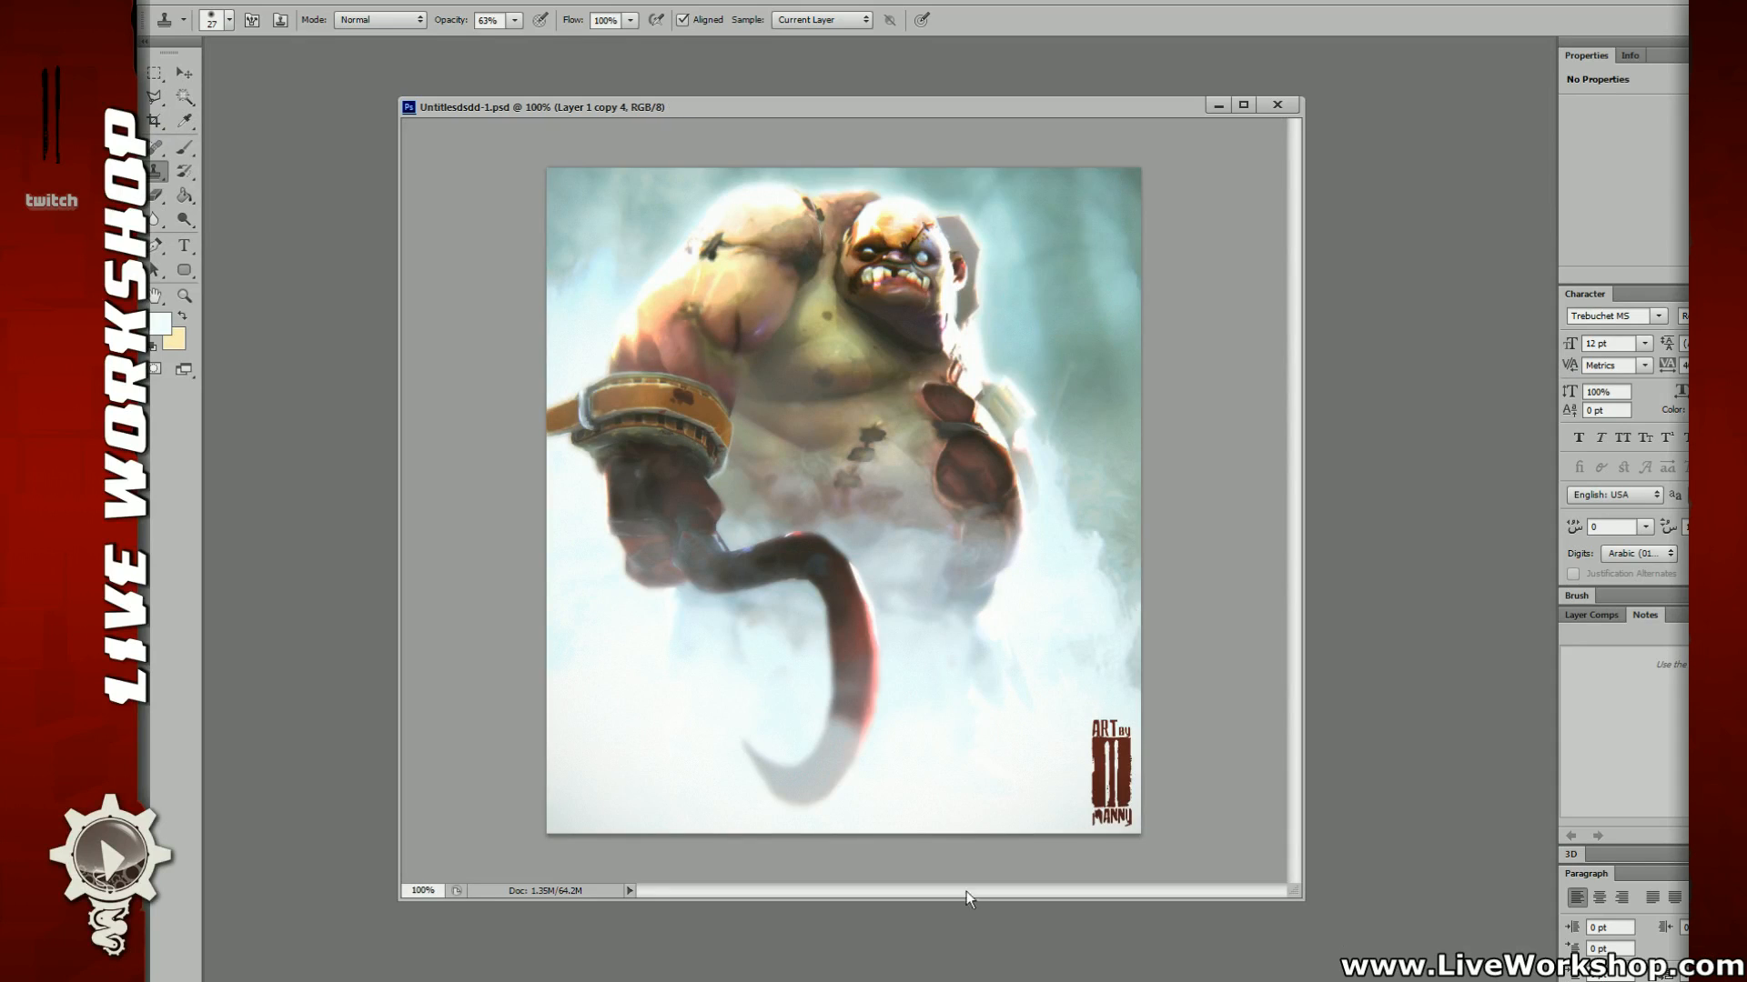
Step: Switch to Softimage, close the Environment properties, and show the wireframe over the textured ogre model
{"action": "key", "text": "alt+Tab"}
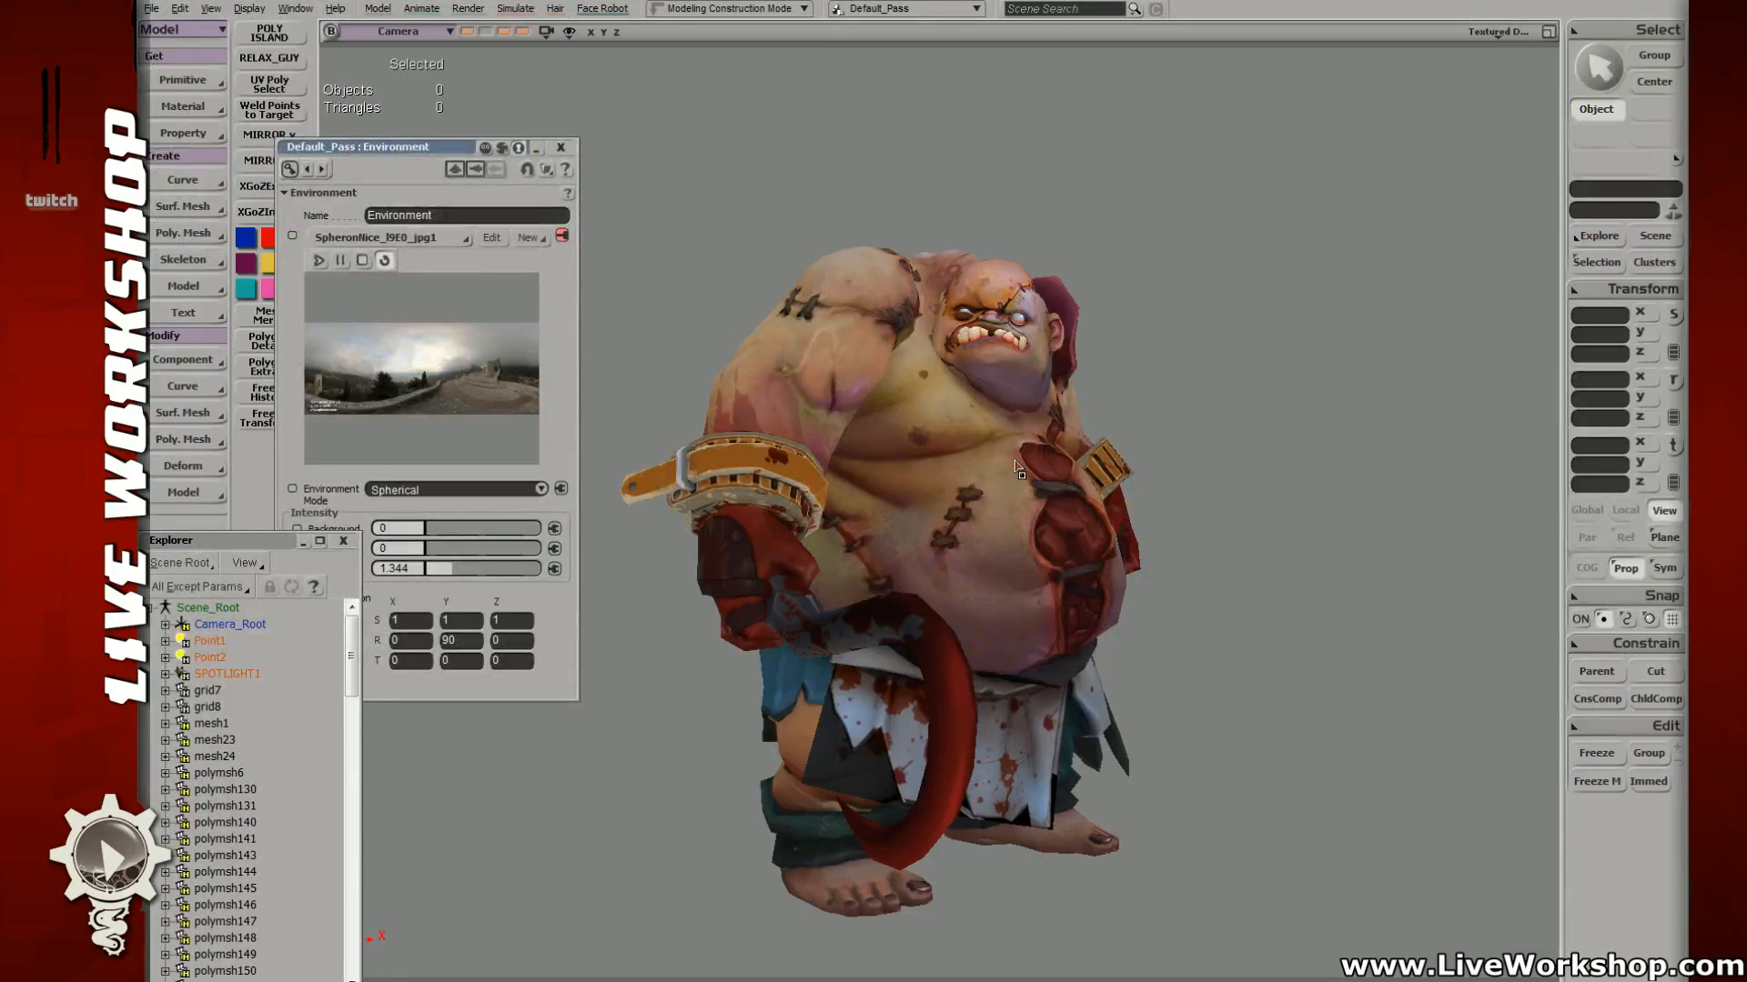
{"action": "left_click", "coordinate": [561, 147]}
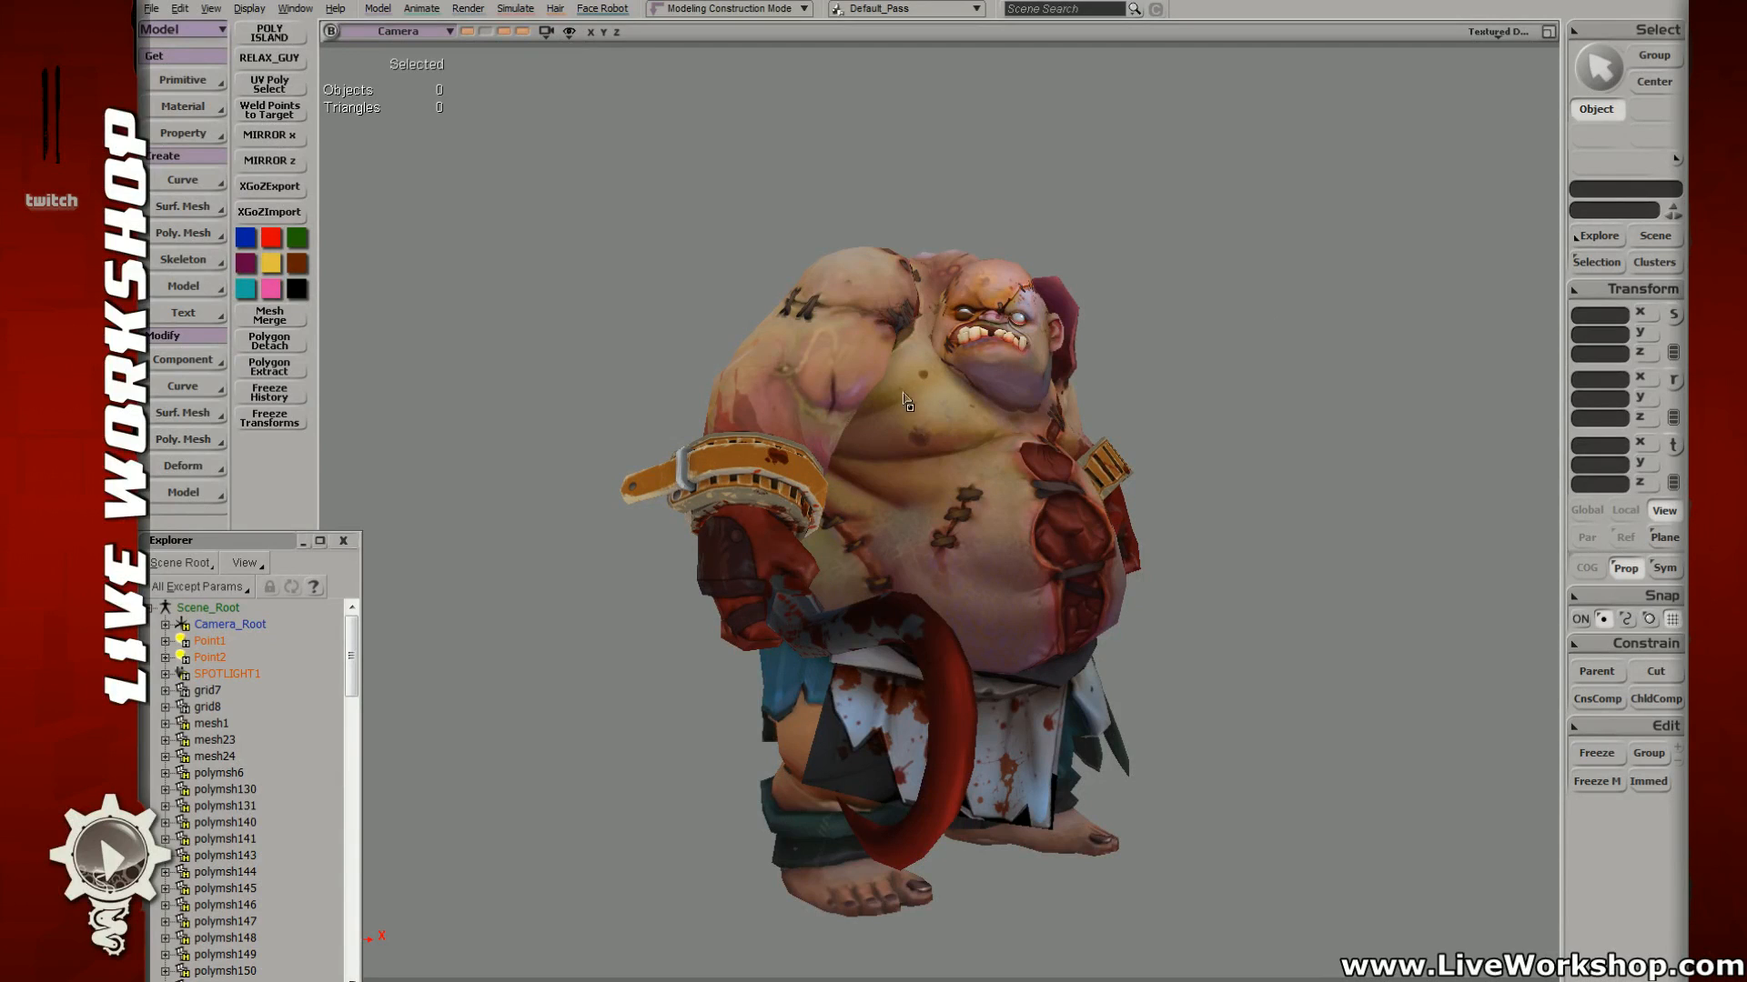
{"action": "key", "text": "F4"}
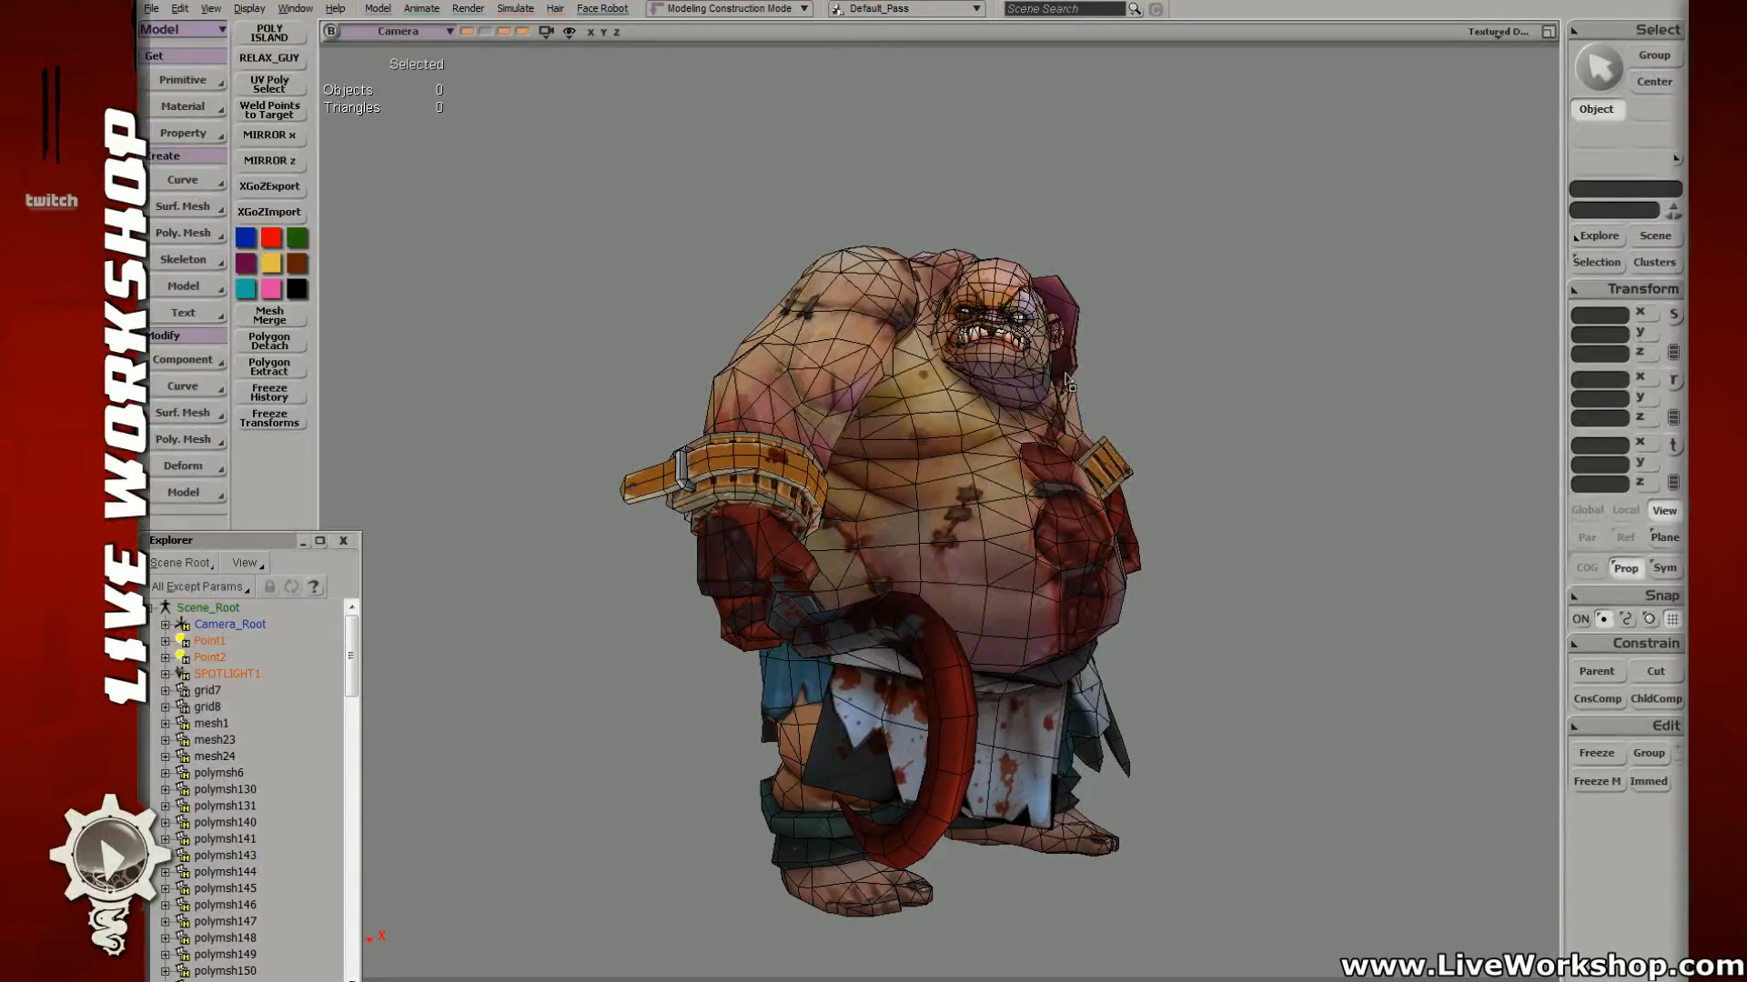
Step: Preview the ogre's lit render in the camera view's render region and turn the region off again
{"action": "key", "text": "q"}
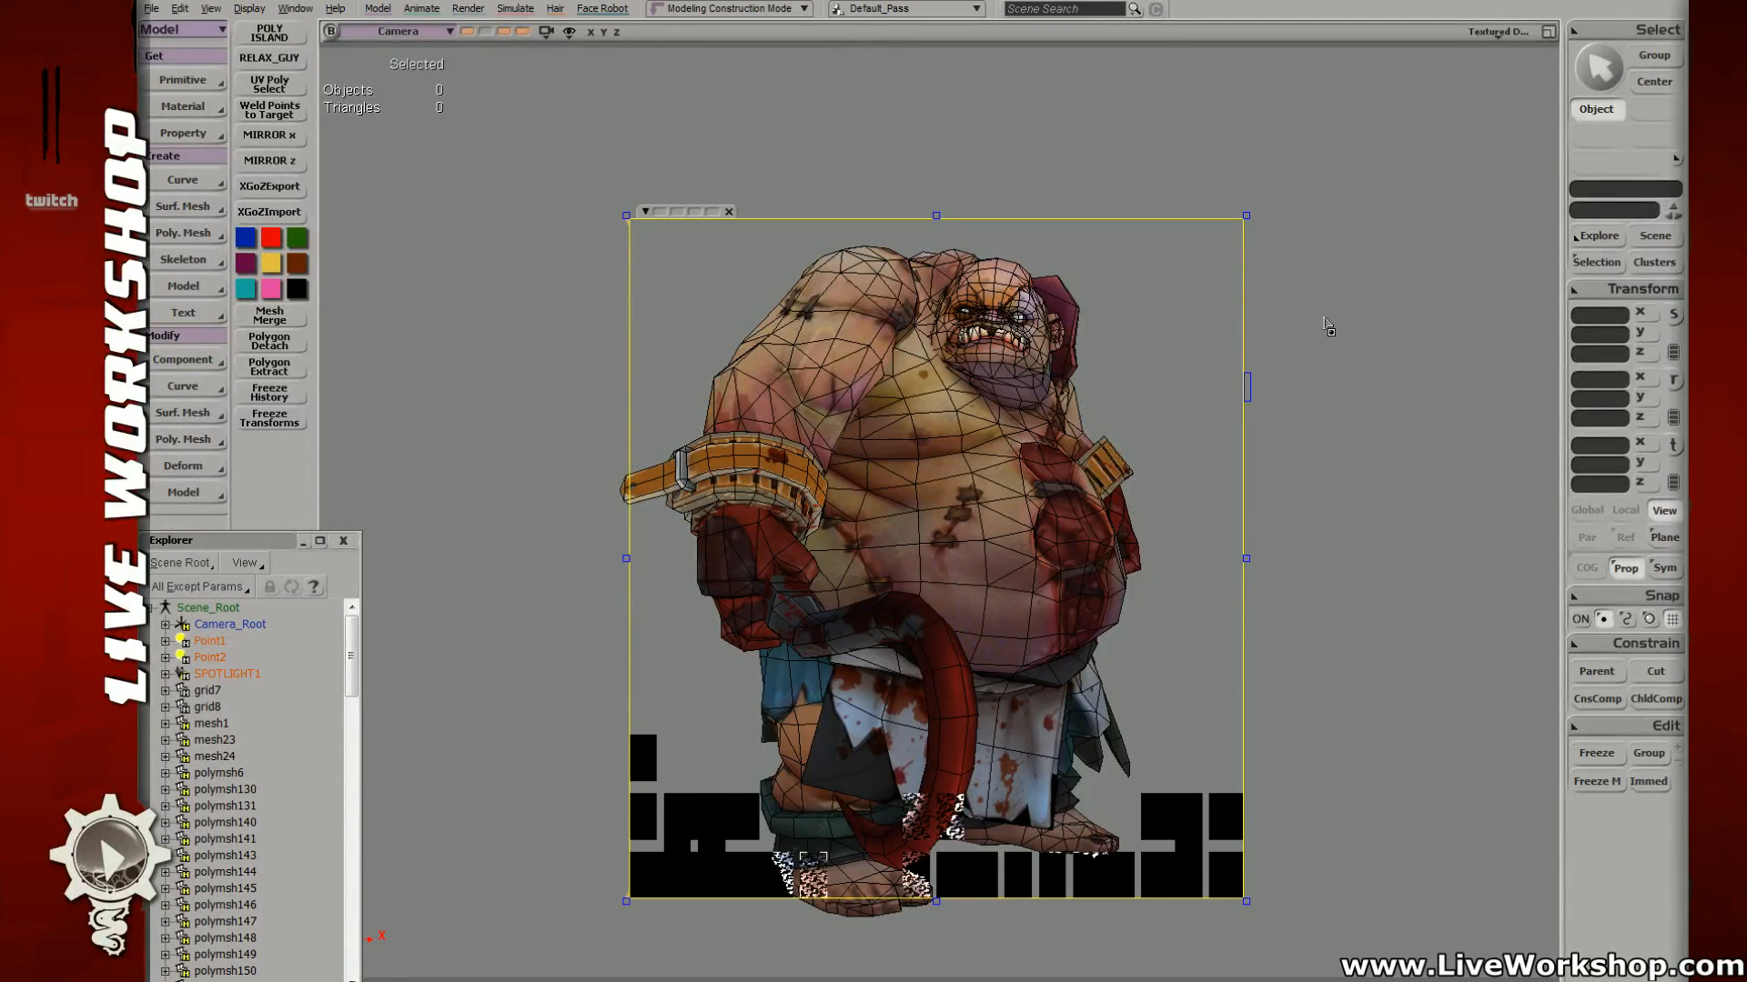
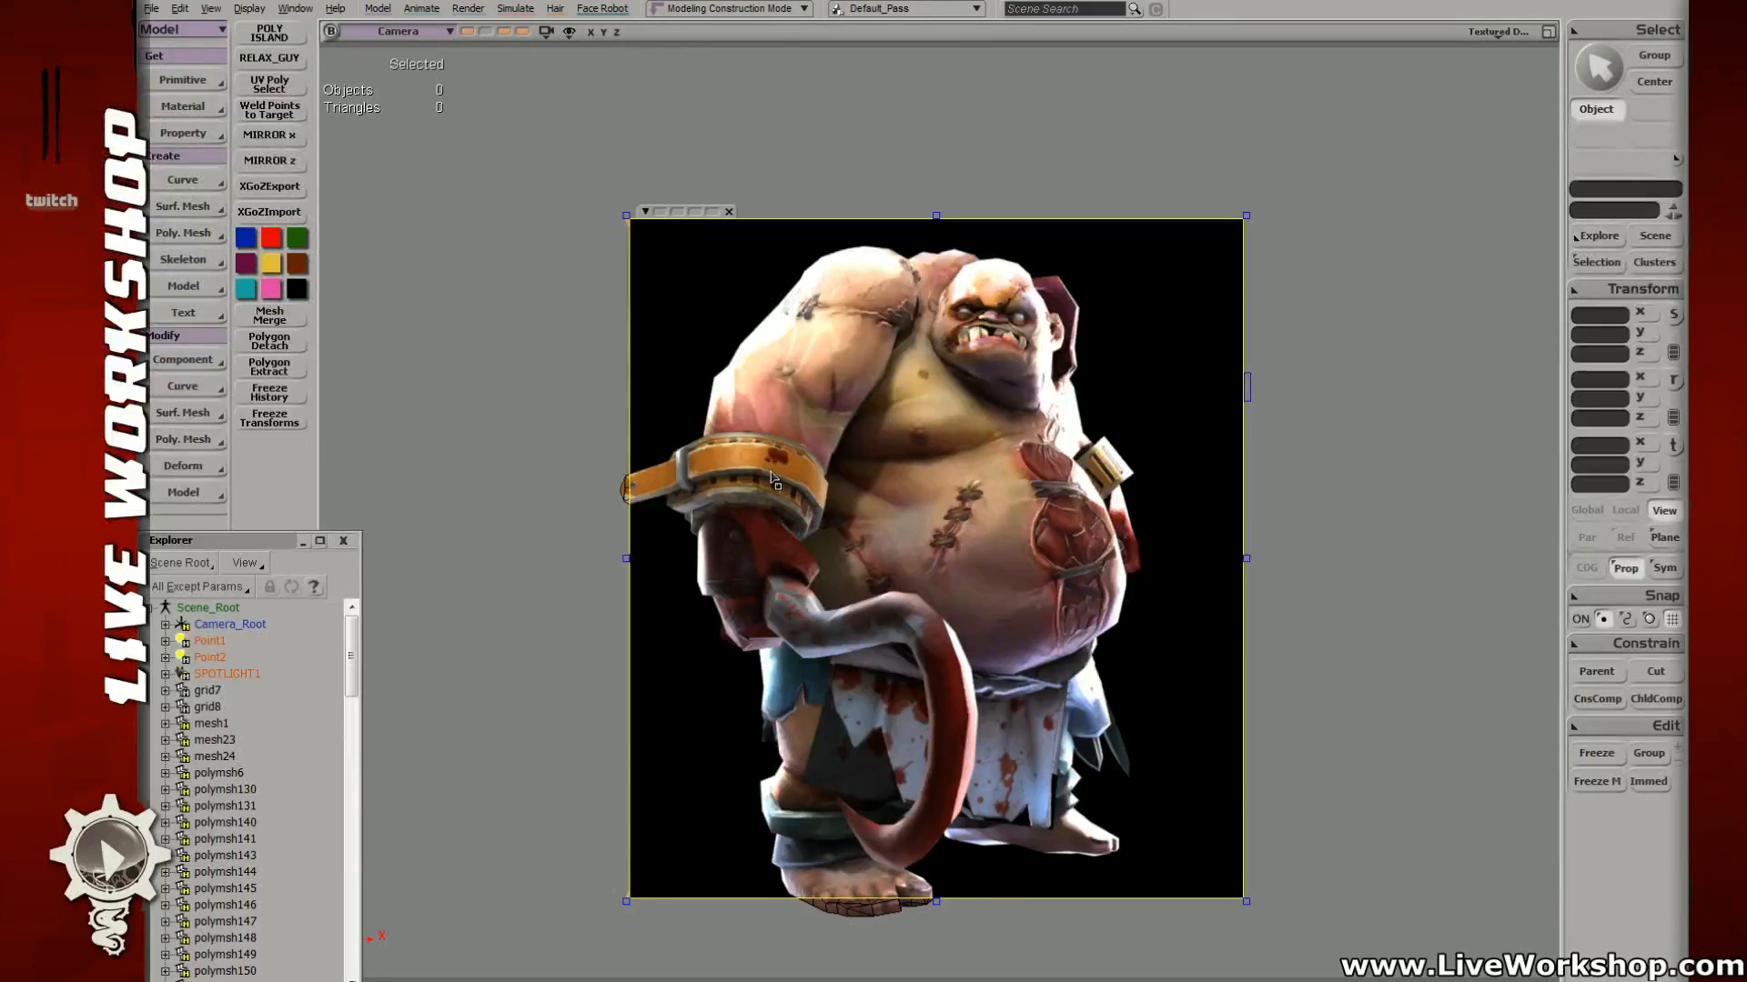
{"action": "key", "text": "q"}
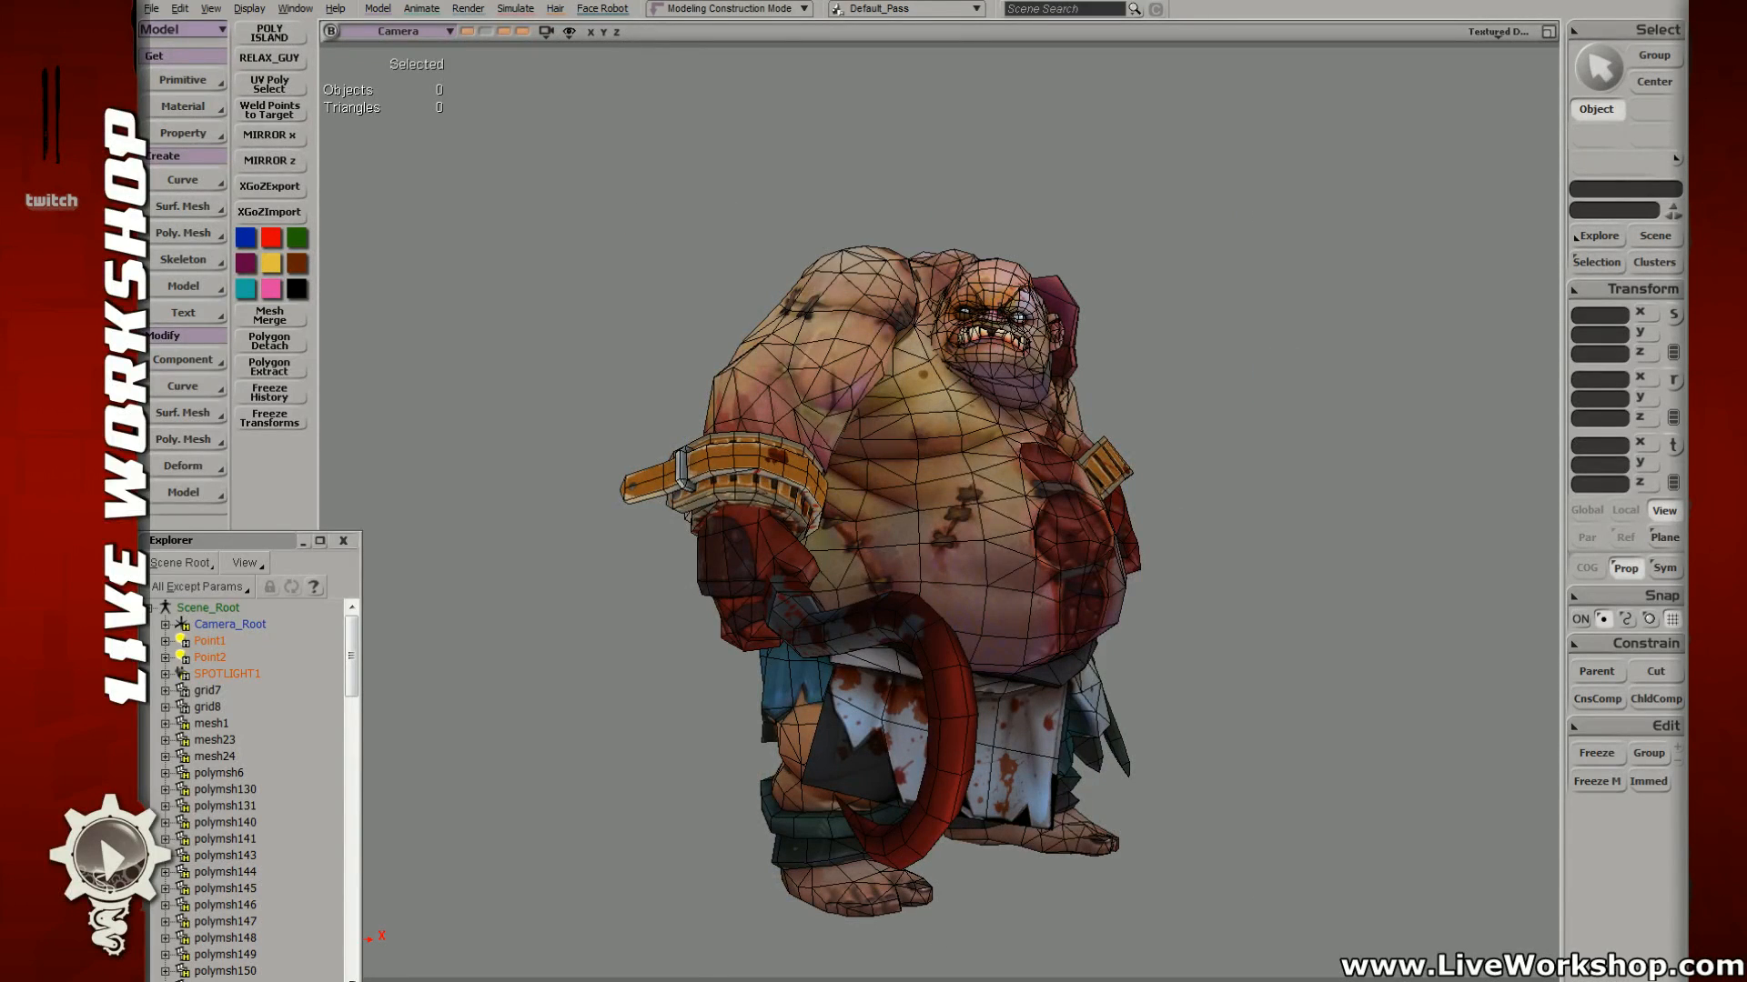
Step: Compare the finished painting in Photoshop with the wireframed ogre model in Softimage
{"action": "key", "text": "alt+Tab"}
{"action": "left_click_drag", "start_coordinate": [1012, 116], "coordinate": [1067, 151]}
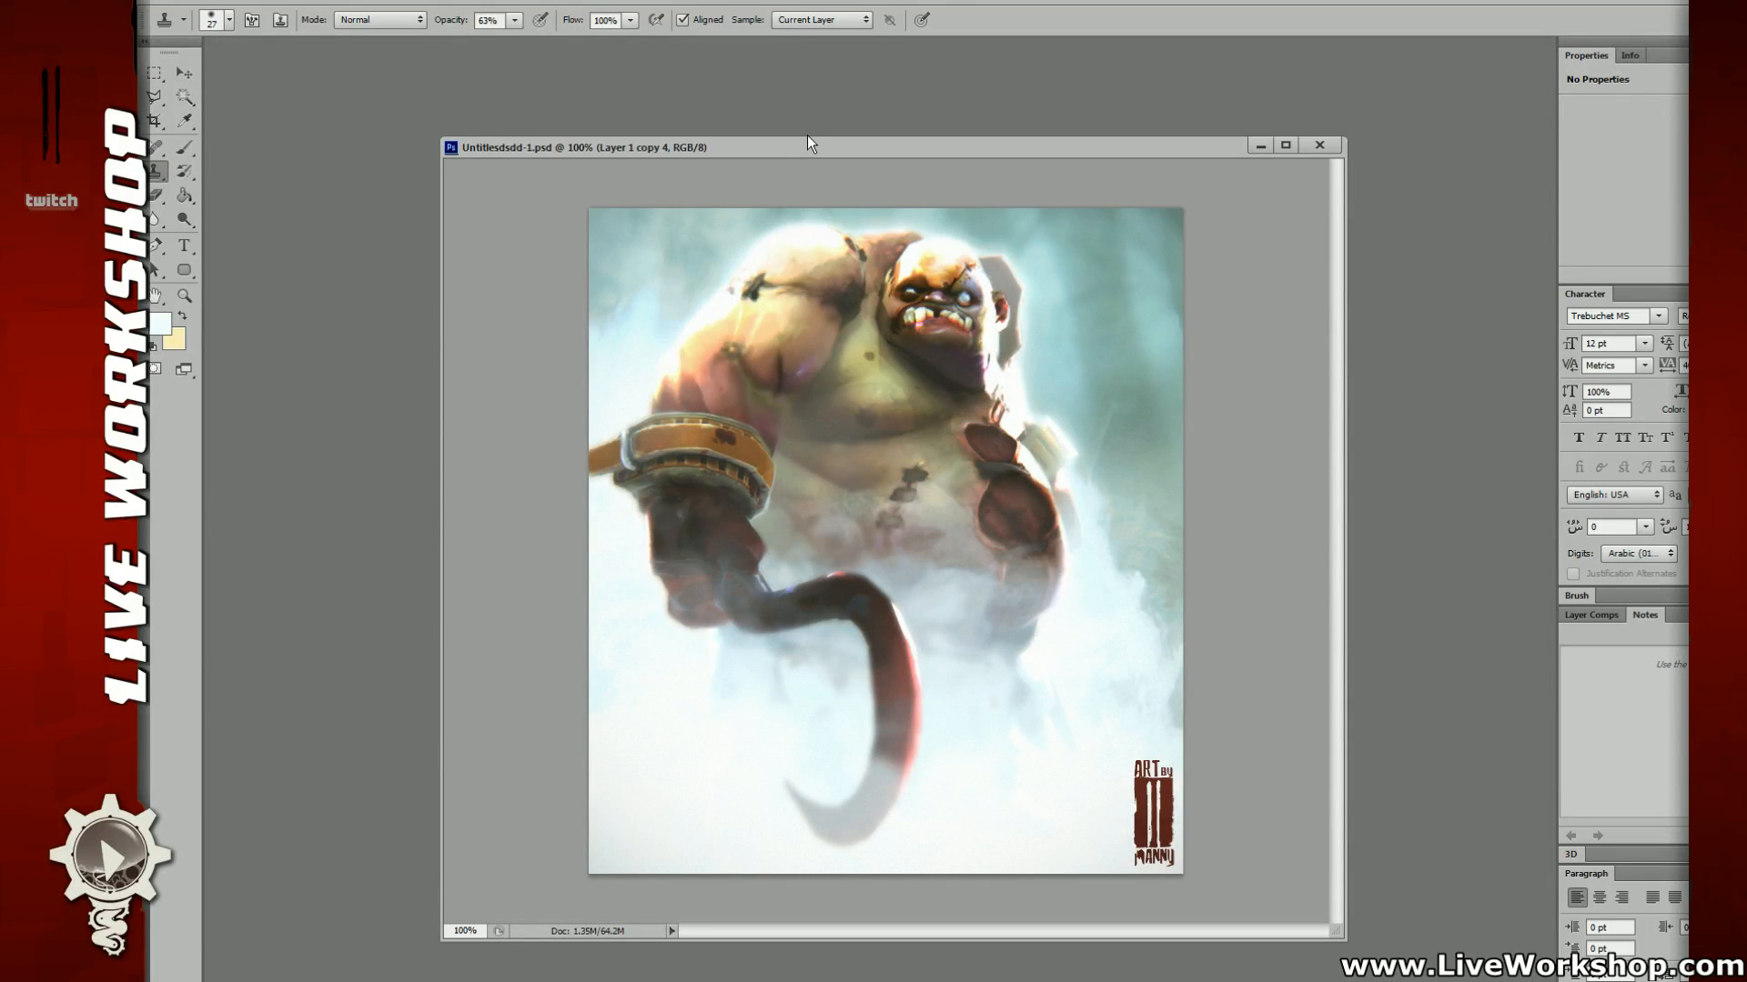
{"action": "mouse_move", "coordinate": [806, 137]}
{"action": "left_mouse_down"}
{"action": "mouse_move", "coordinate": [805, 92]}
{"action": "mouse_move", "coordinate": [791, 123]}
{"action": "left_mouse_up"}
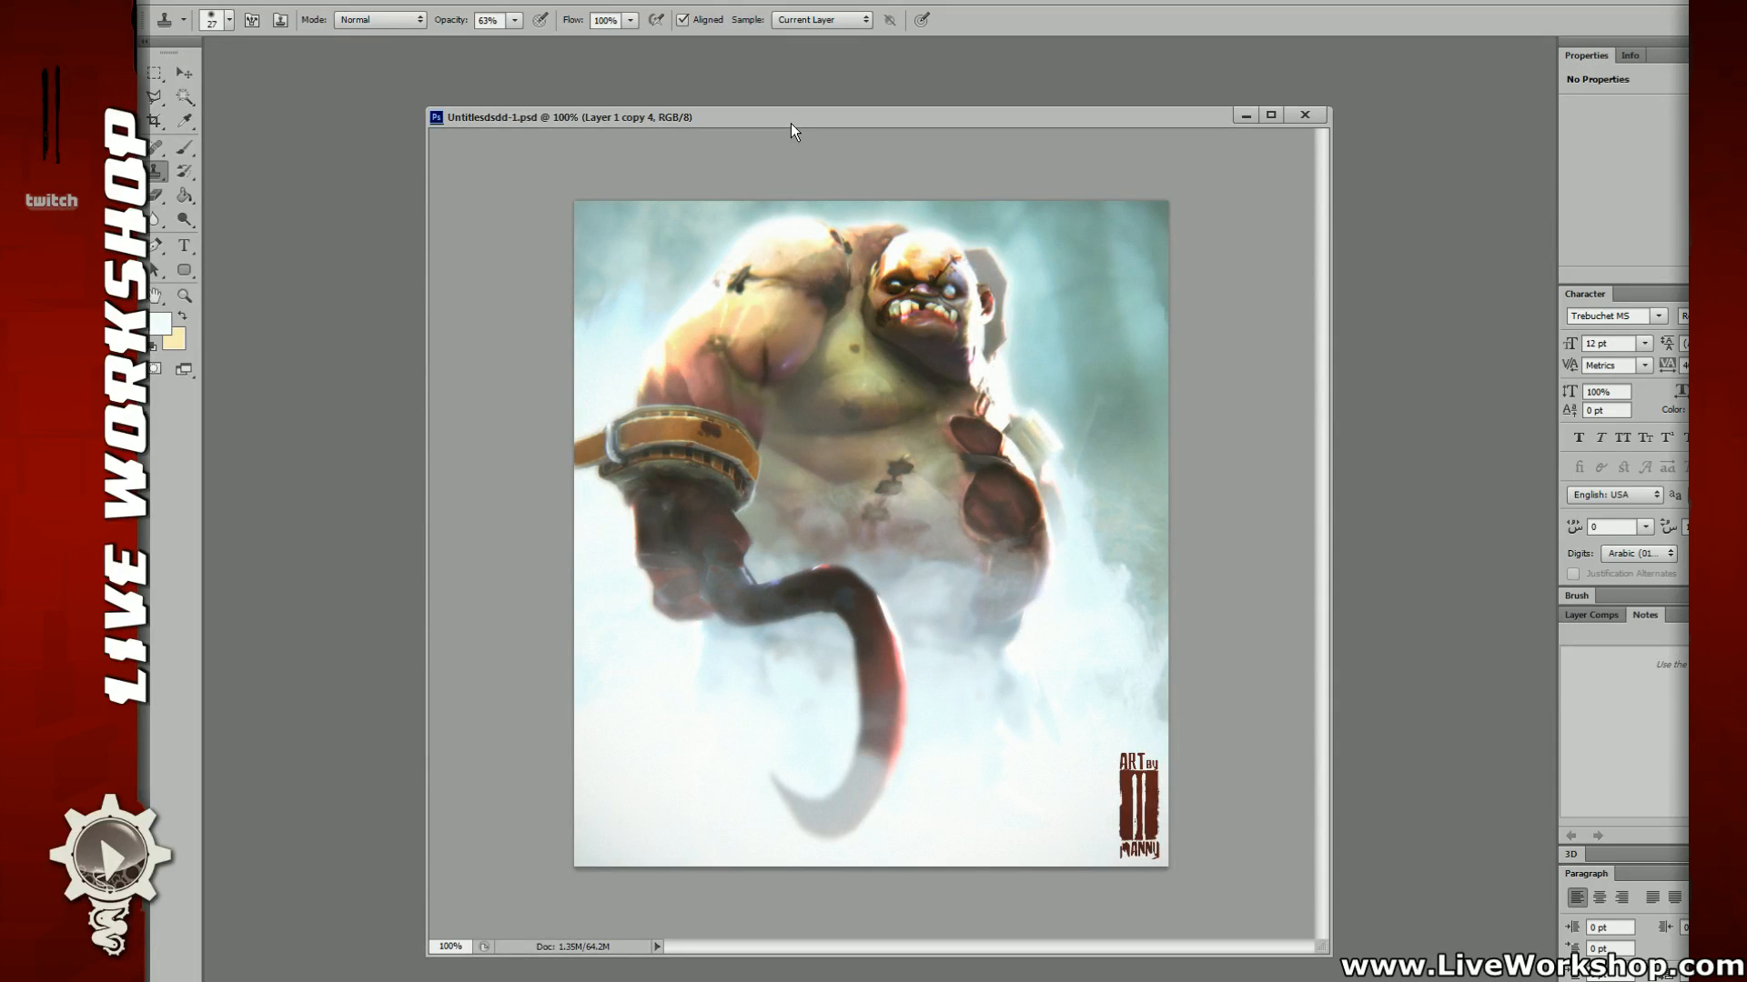
{"action": "left_click_drag", "start_coordinate": [789, 123], "coordinate": [806, 131]}
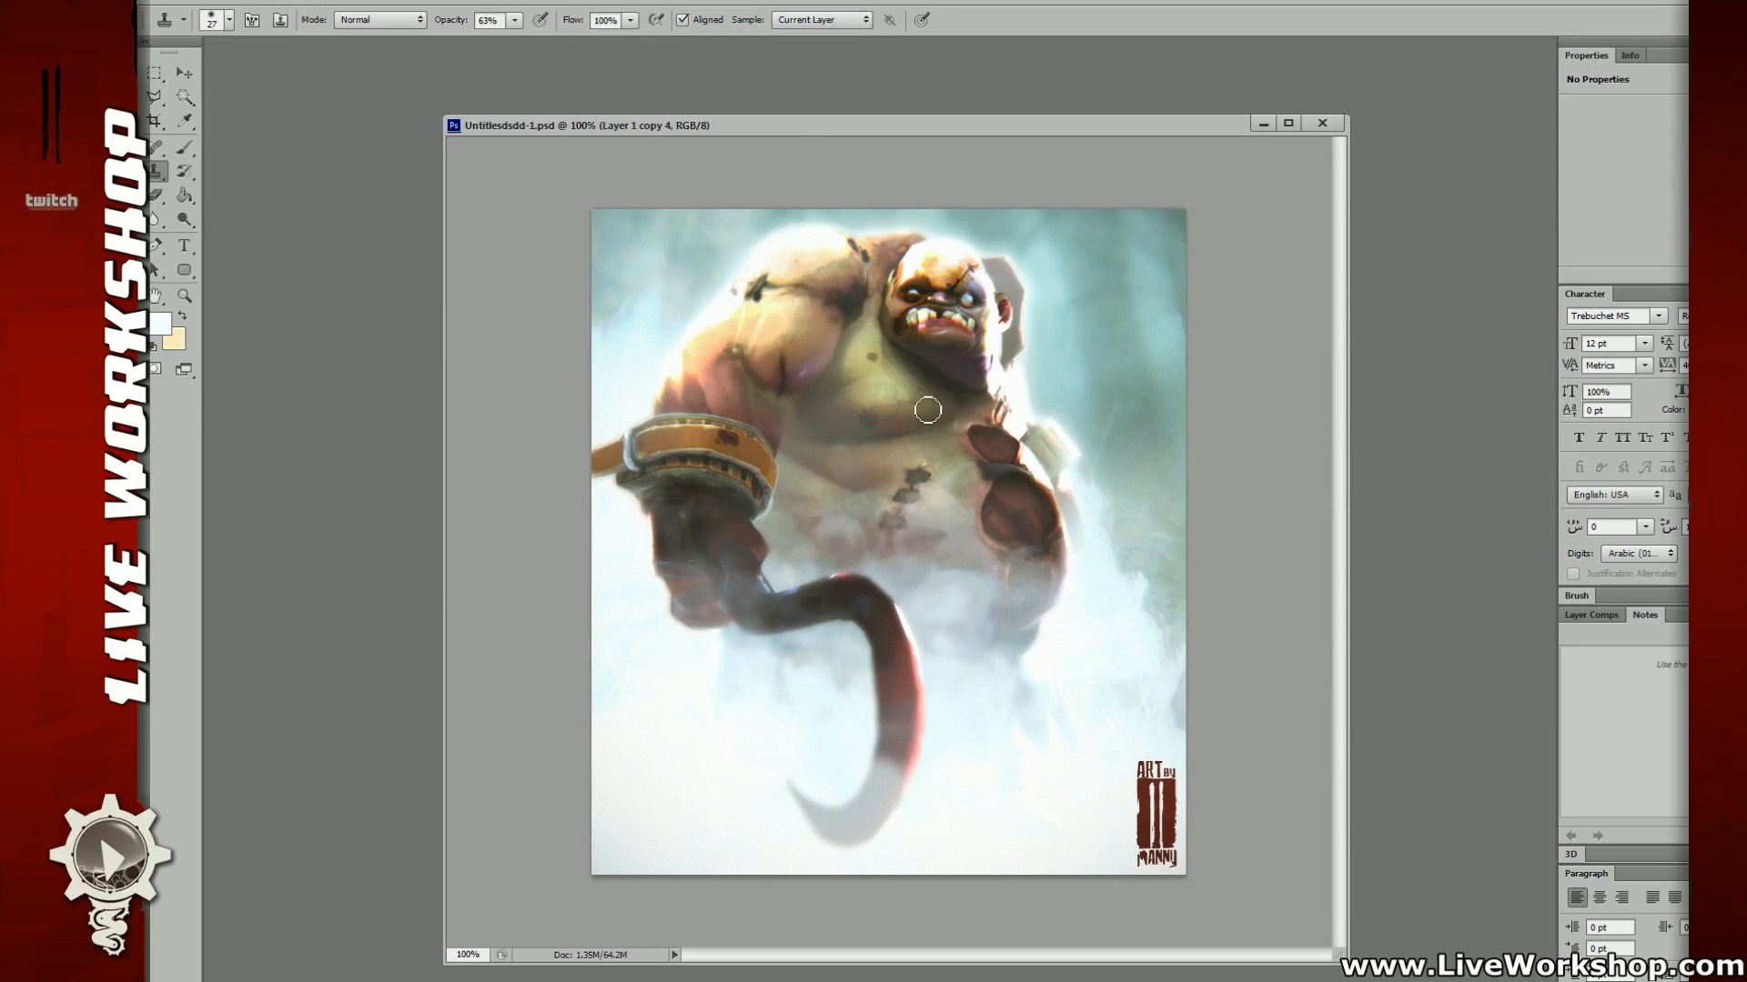
{"action": "left_click", "coordinate": [869, 980]}
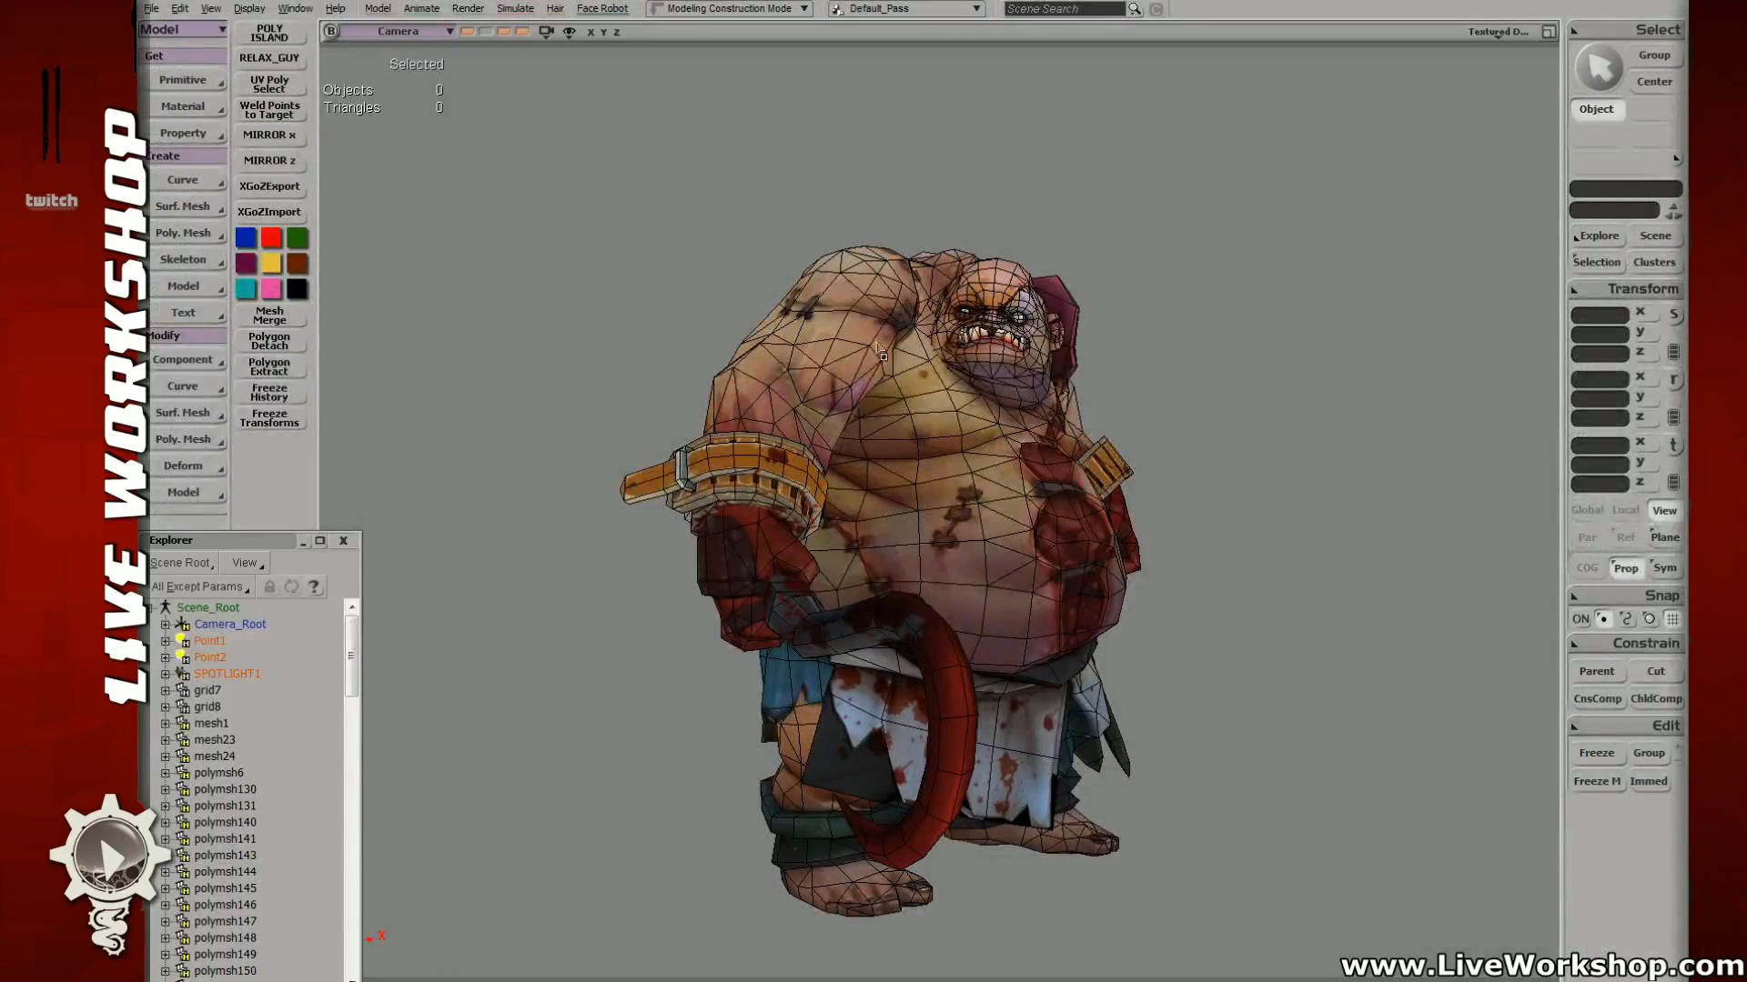
{"action": "left_click", "coordinate": [153, 9]}
{"action": "left_click", "coordinate": [184, 42]}
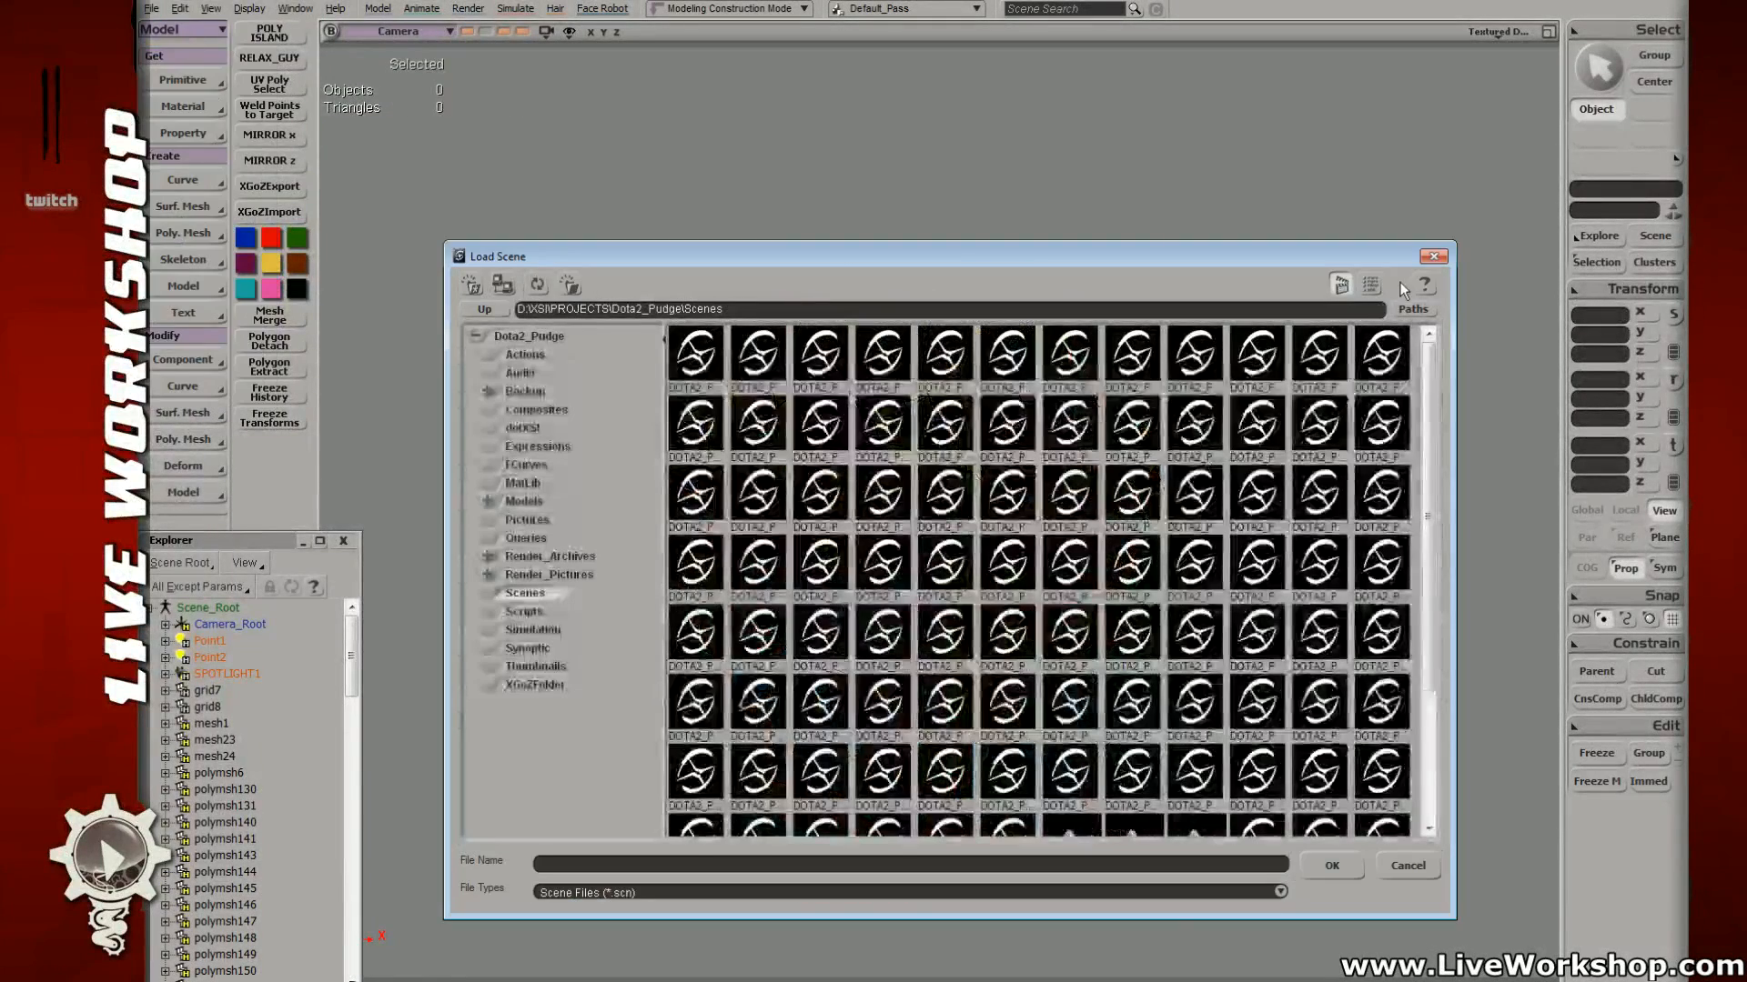
{"action": "left_click", "coordinate": [1427, 262]}
Step: Open the recently used scene DOTA2_Pudge_hayHook2fff.scn
{"action": "left_click", "coordinate": [153, 9]}
{"action": "mouse_move", "coordinate": [206, 200]}
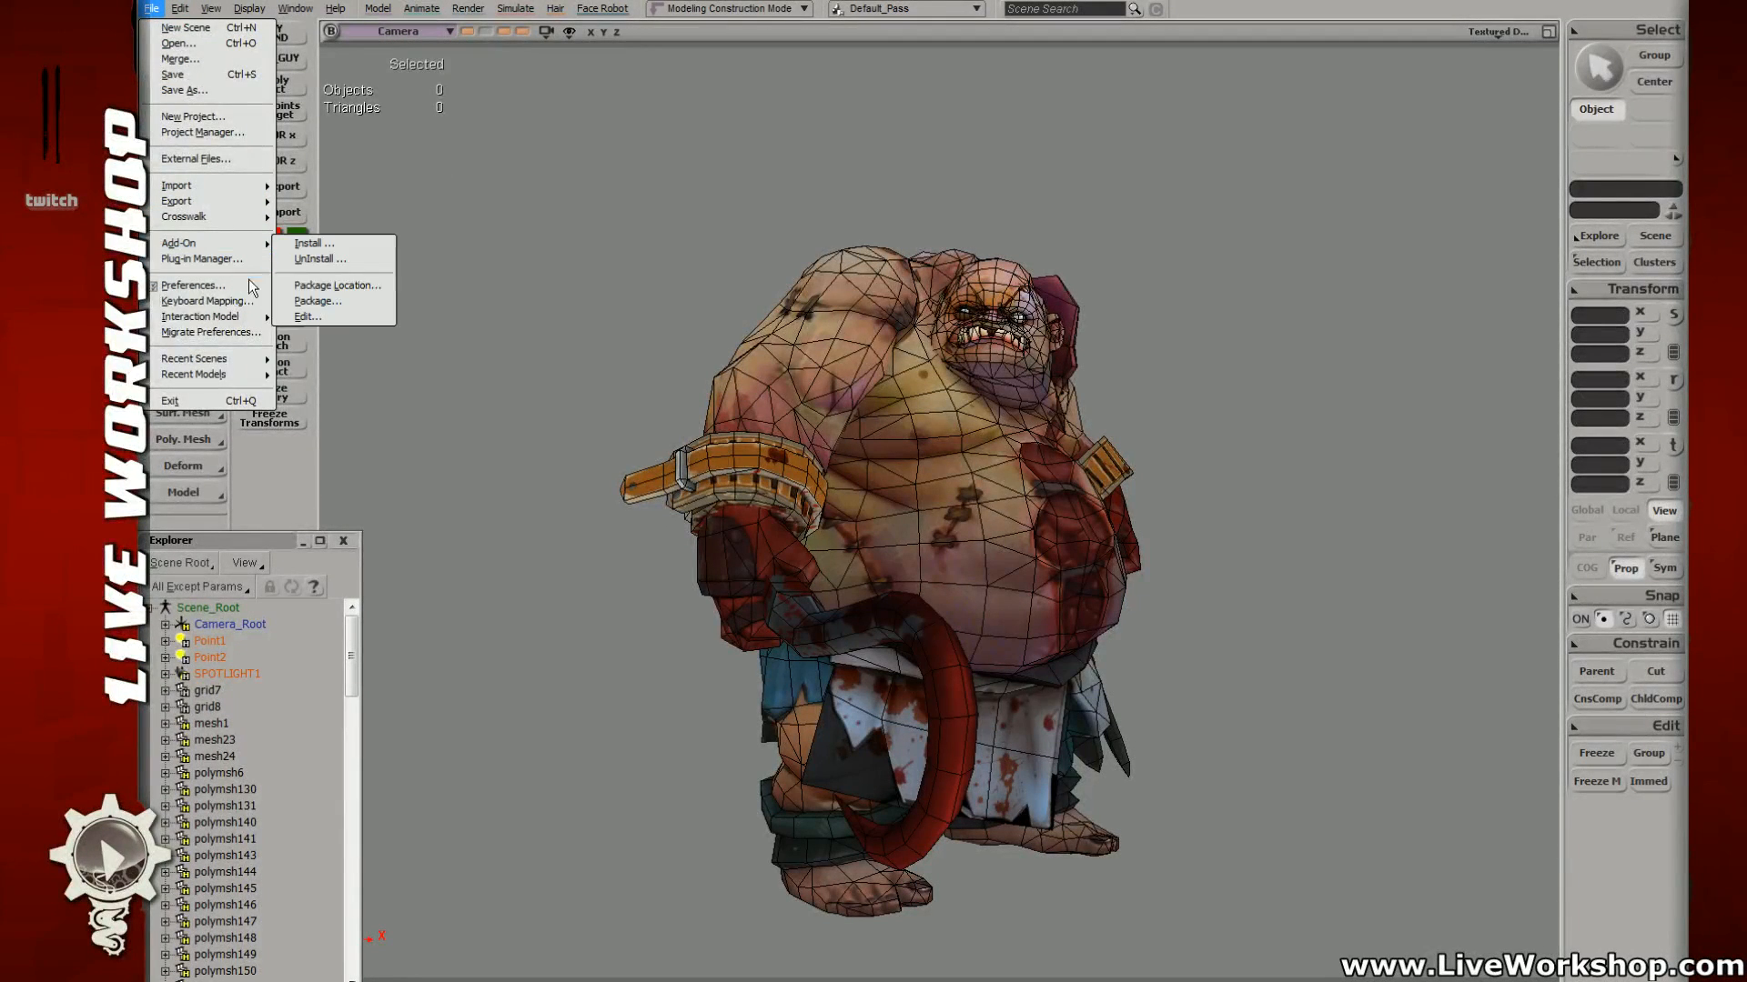
{"action": "mouse_move", "coordinate": [248, 361]}
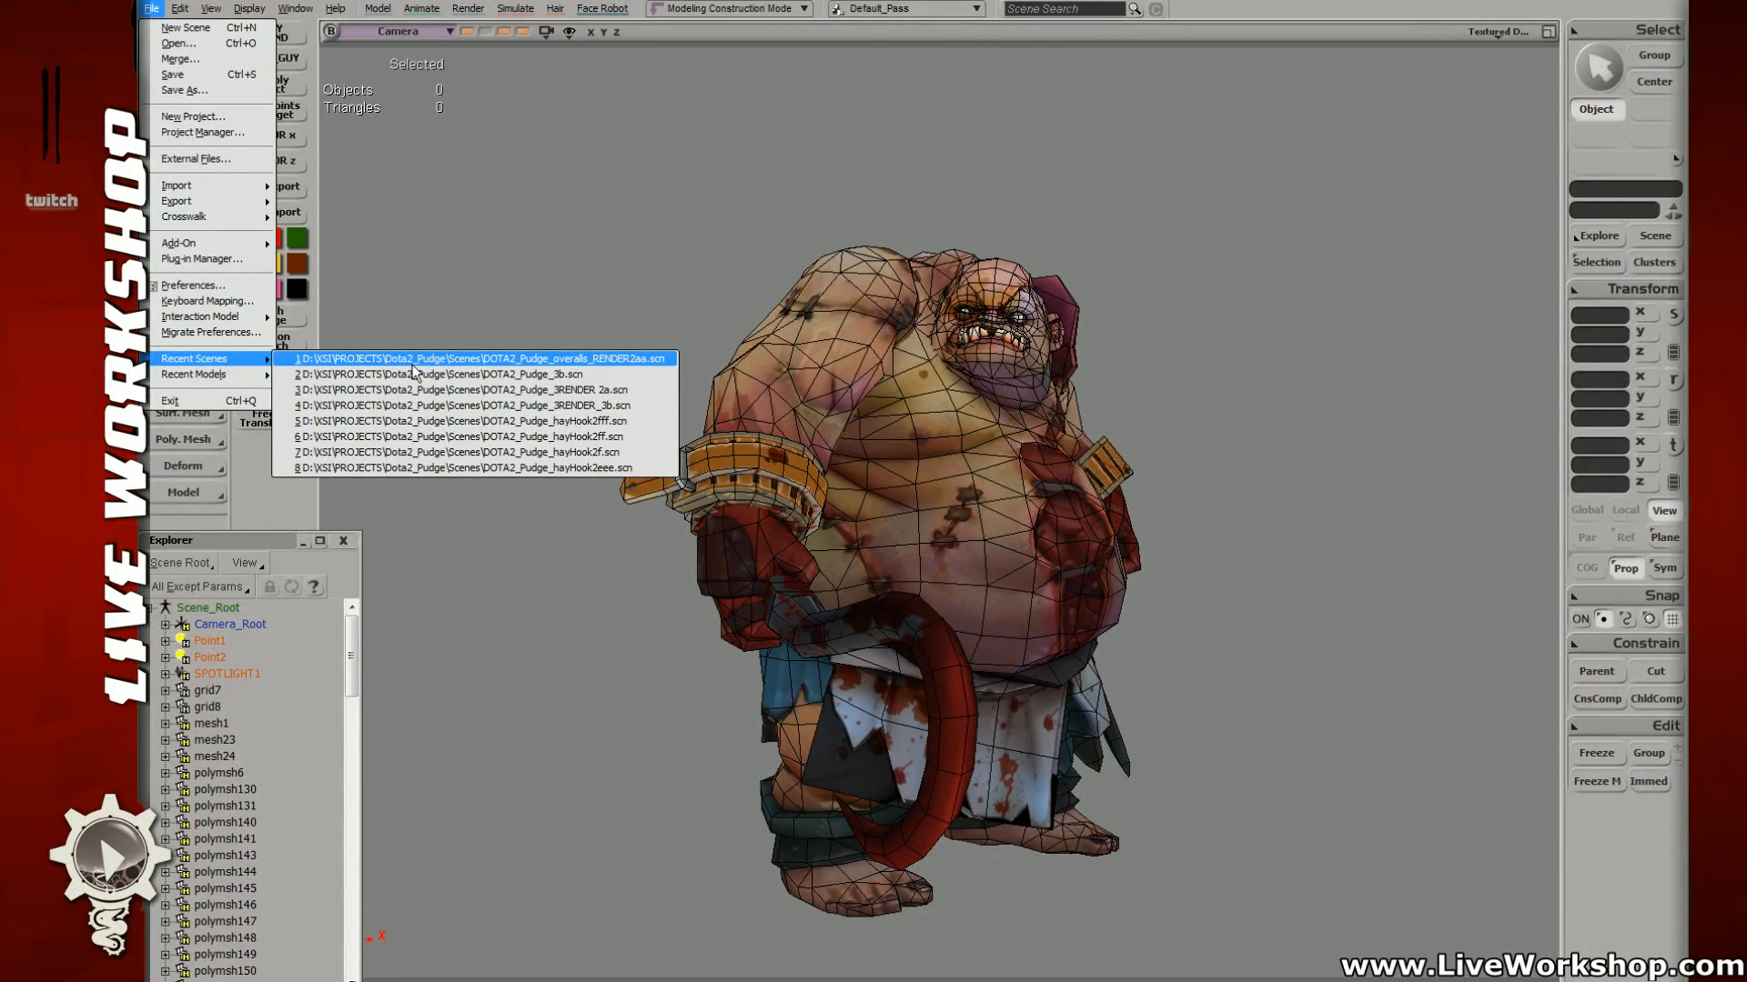
{"action": "left_click", "coordinate": [417, 421]}
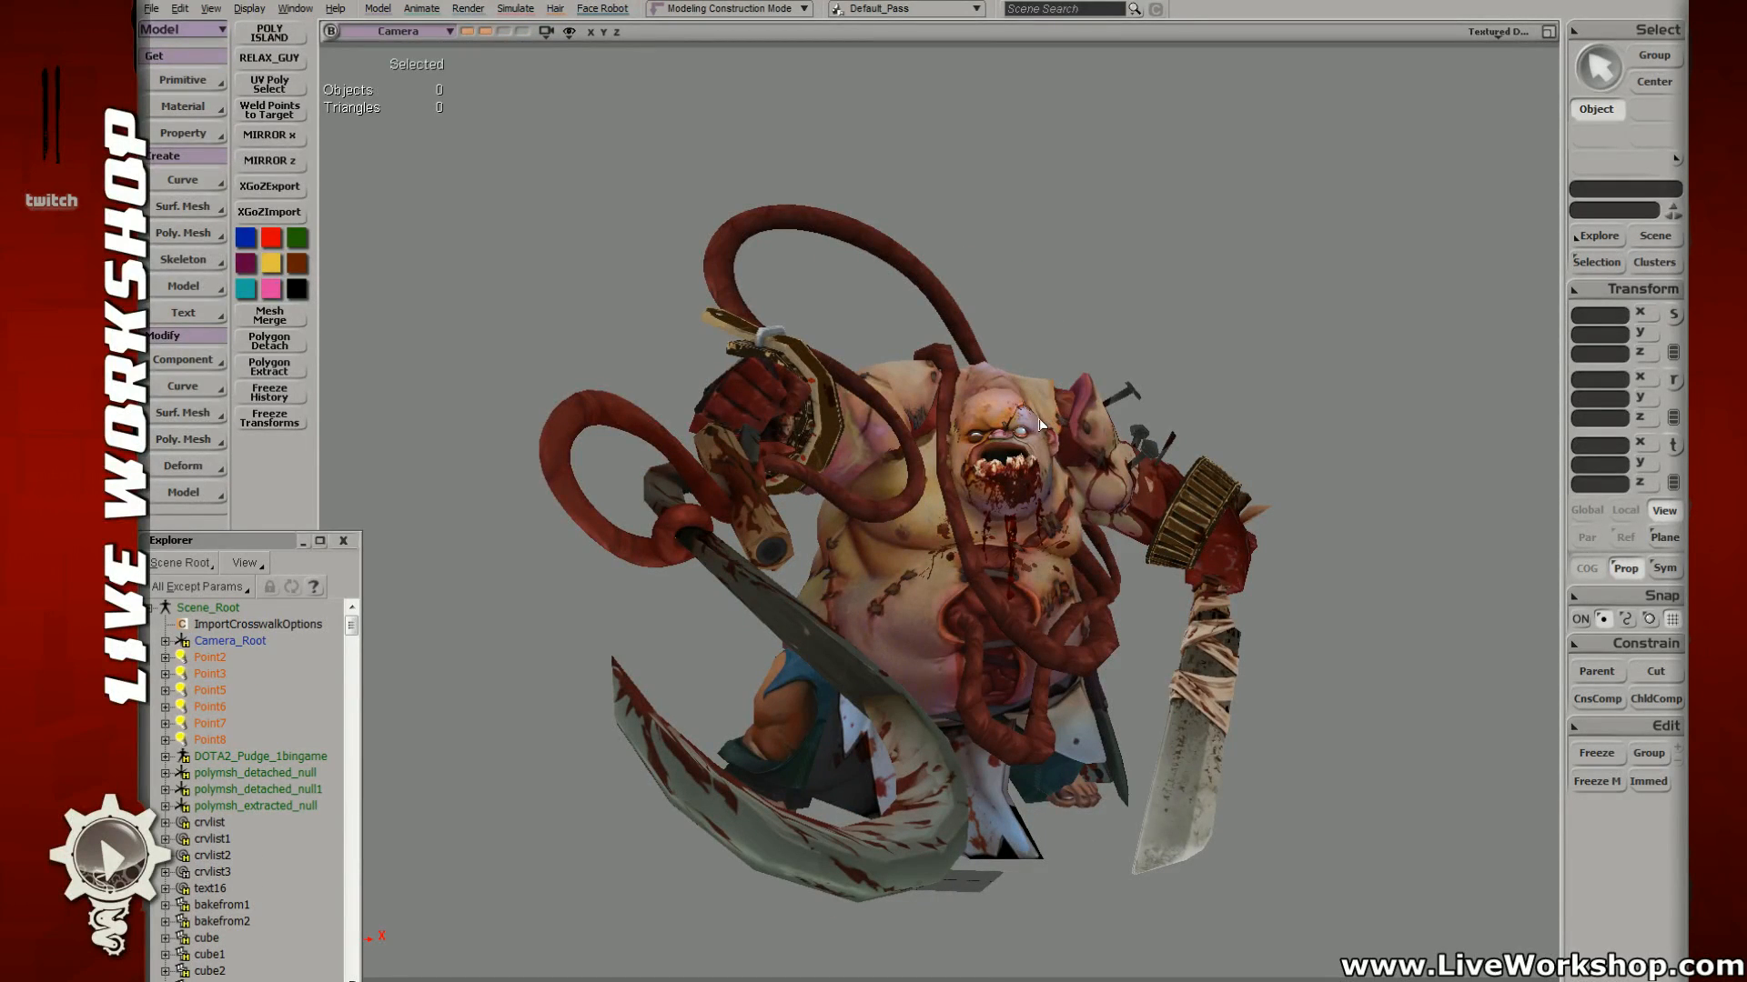
Step: Highlight the intestine loop above the ogre and the loop tied to the hook in turn, and clear the selection
{"action": "mouse_move", "coordinate": [1050, 457]}
{"action": "middle_mouse_down"}
{"action": "mouse_move", "coordinate": [1049, 419]}
{"action": "mouse_move", "coordinate": [1050, 434]}
{"action": "middle_mouse_up"}
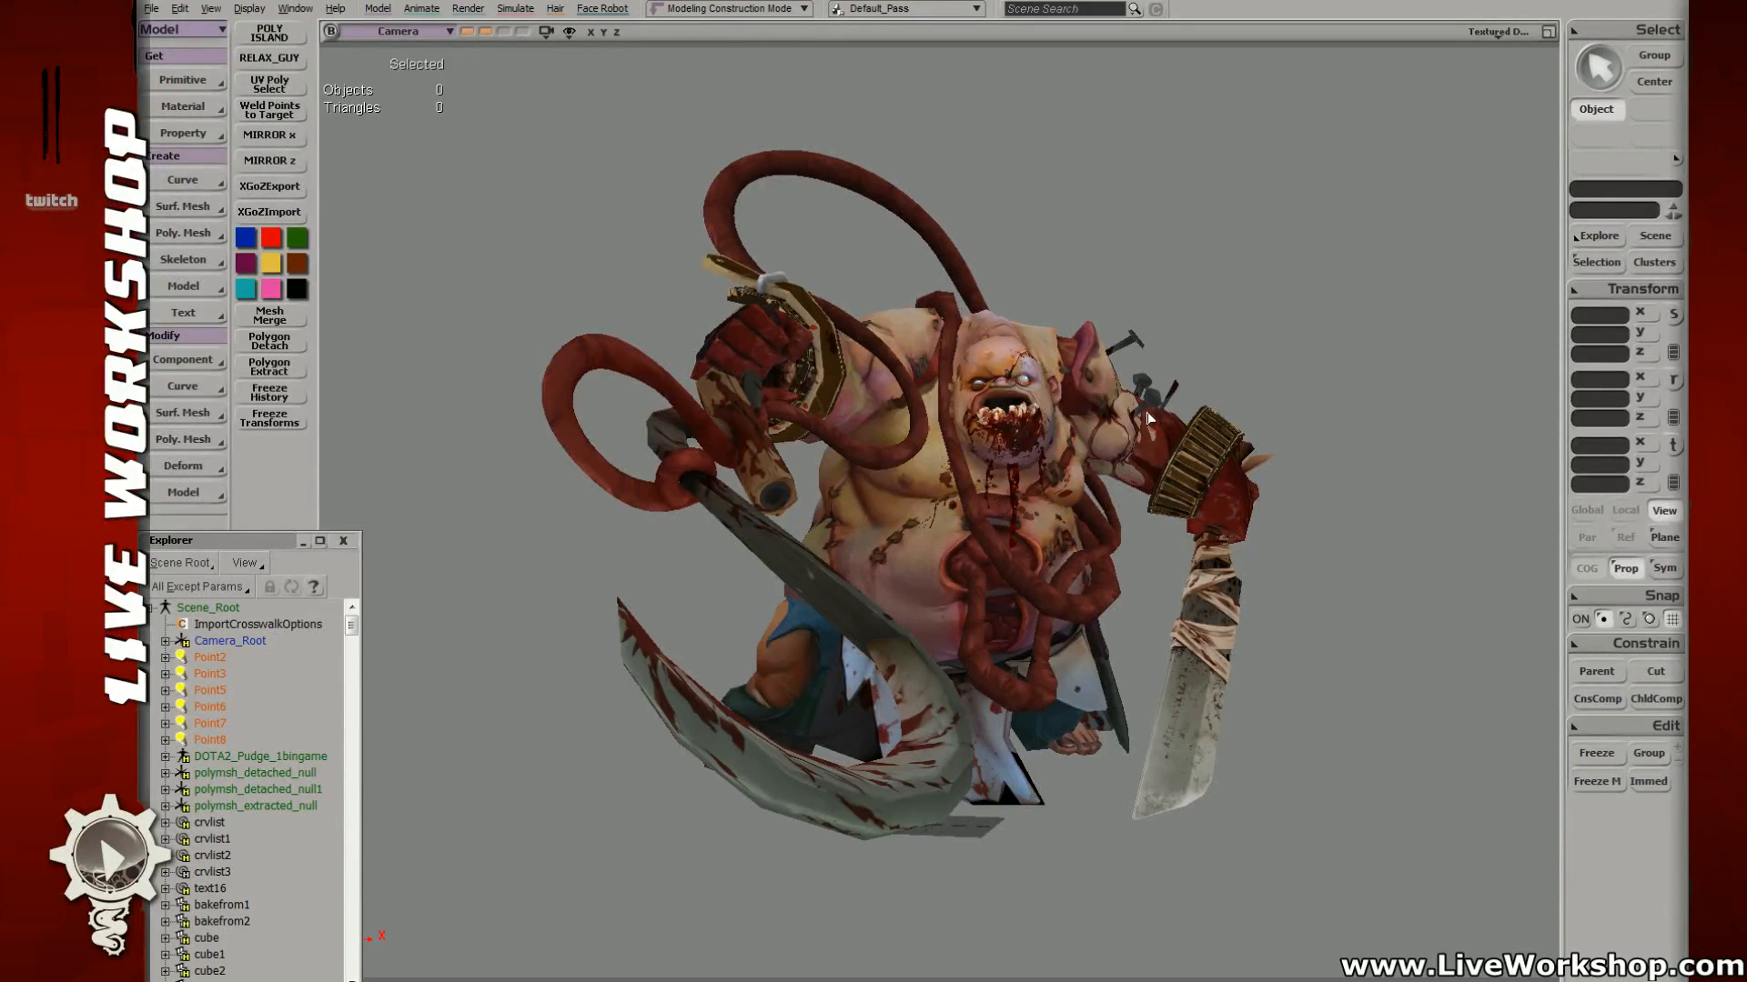
{"action": "left_click", "coordinate": [803, 164]}
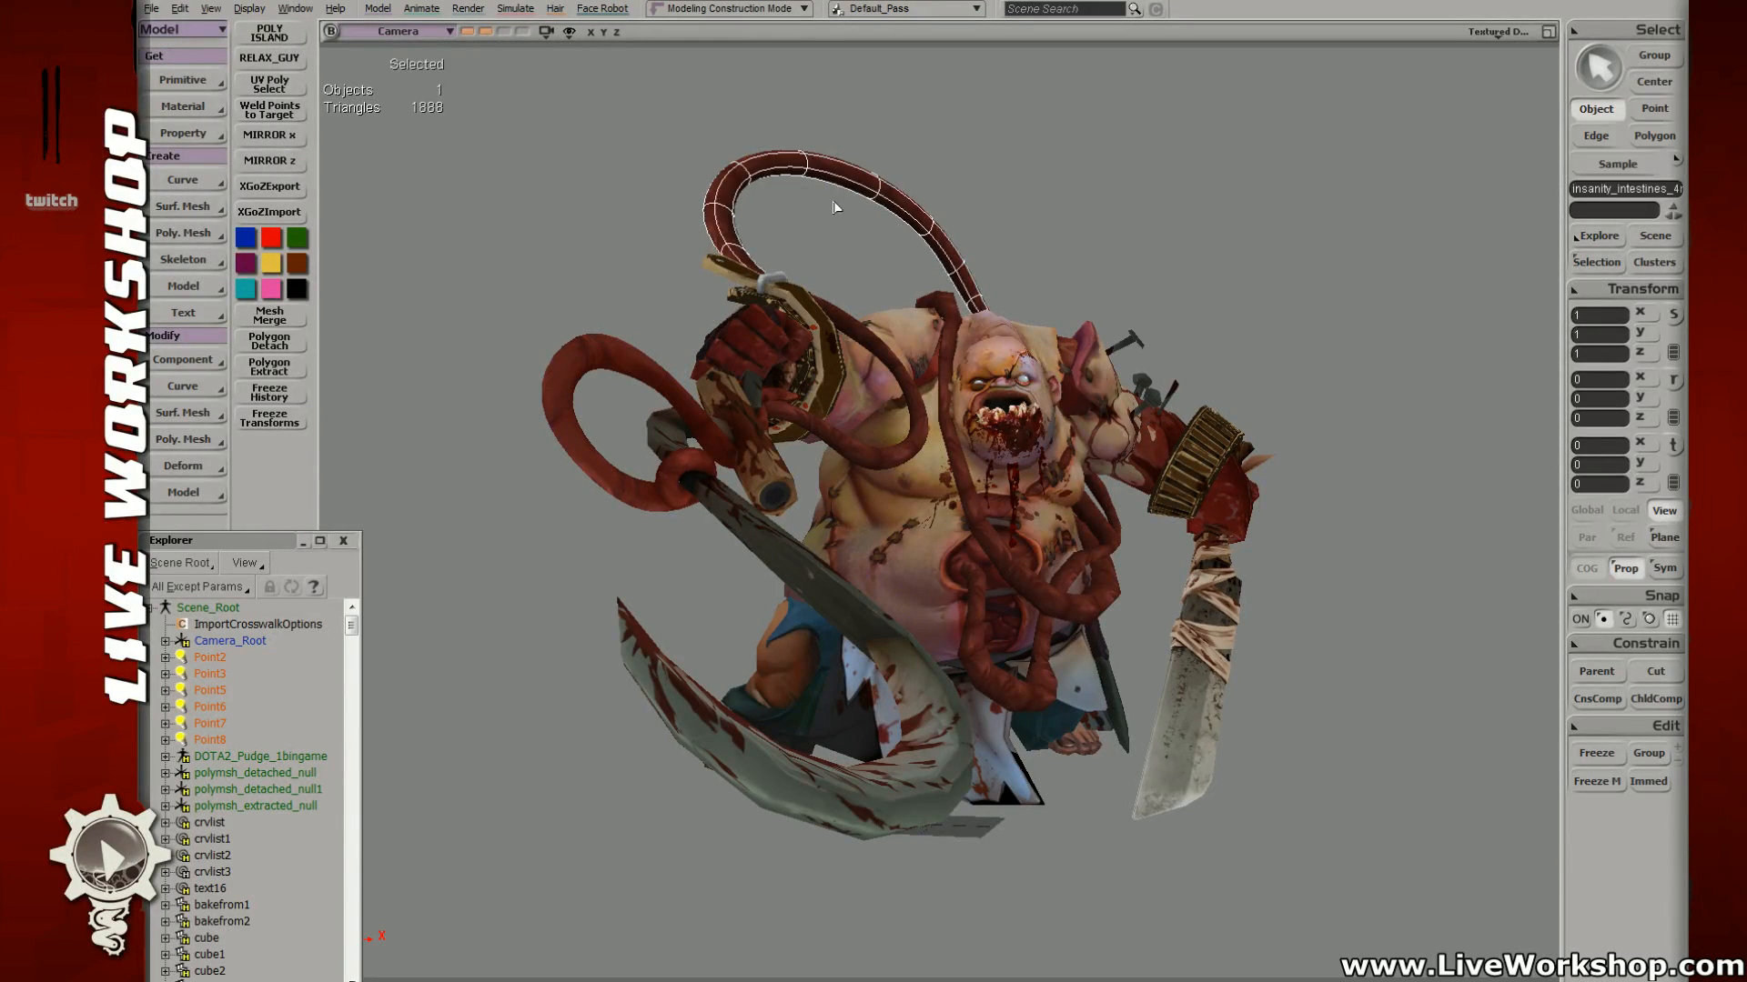
{"action": "left_click", "coordinate": [619, 357]}
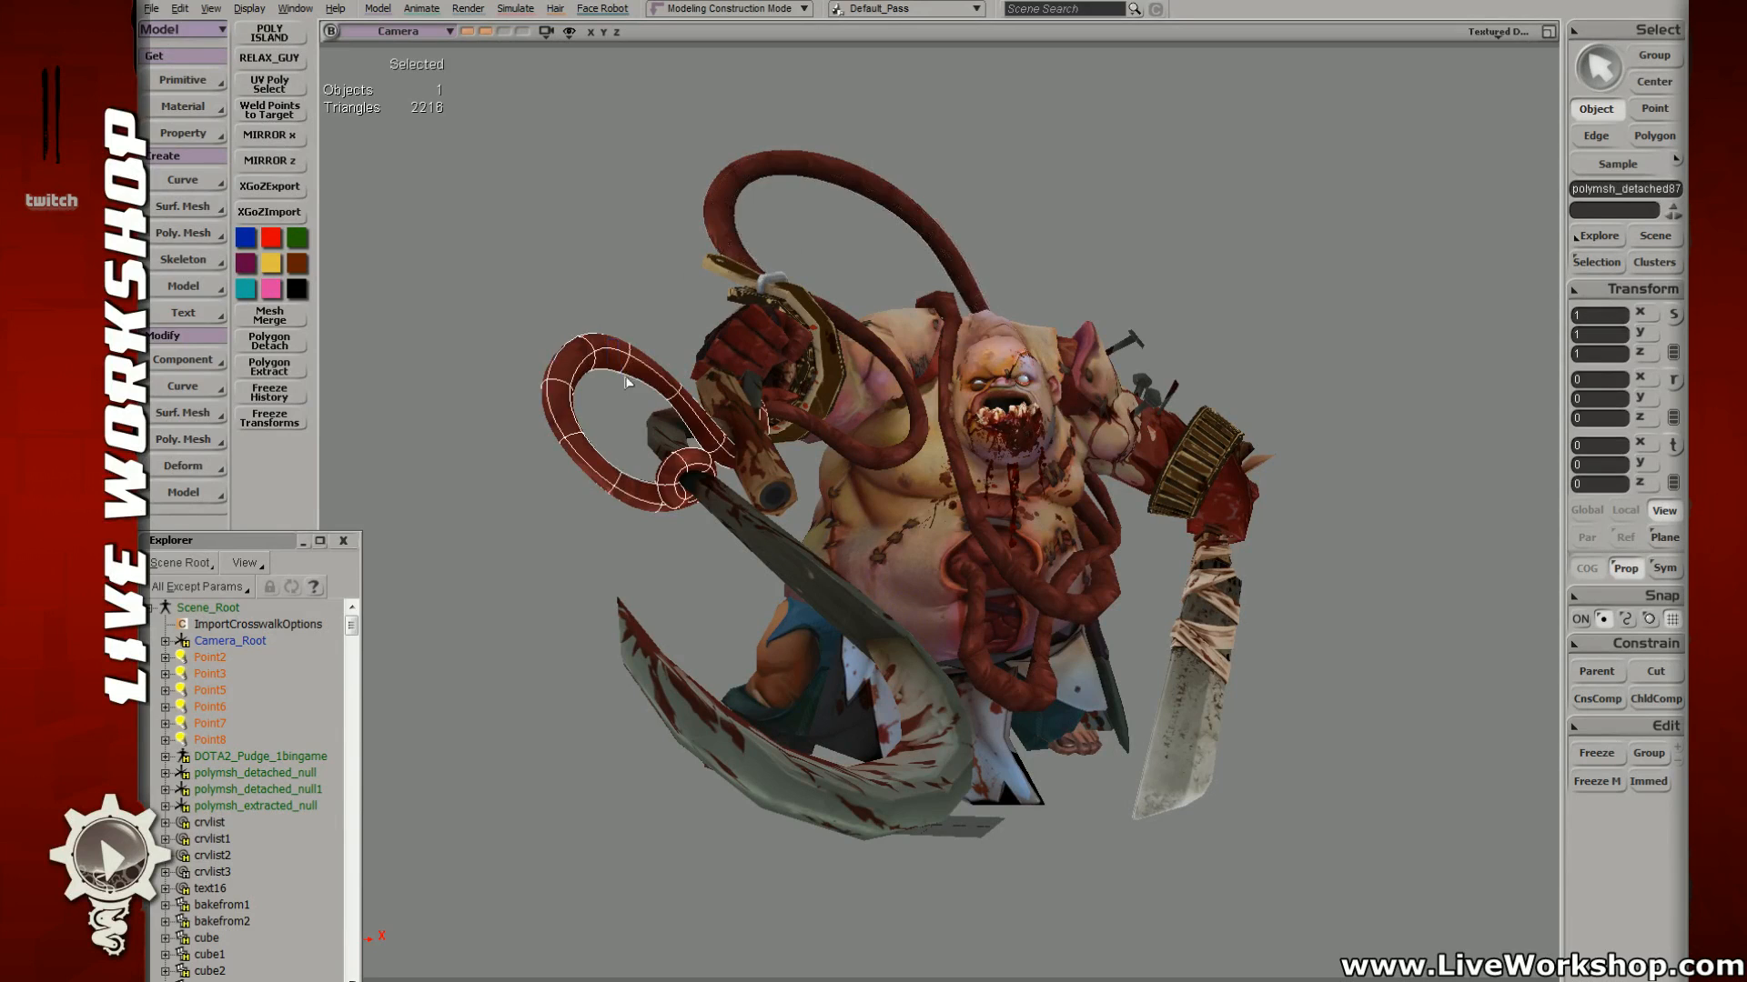
{"action": "left_click", "coordinate": [594, 261]}
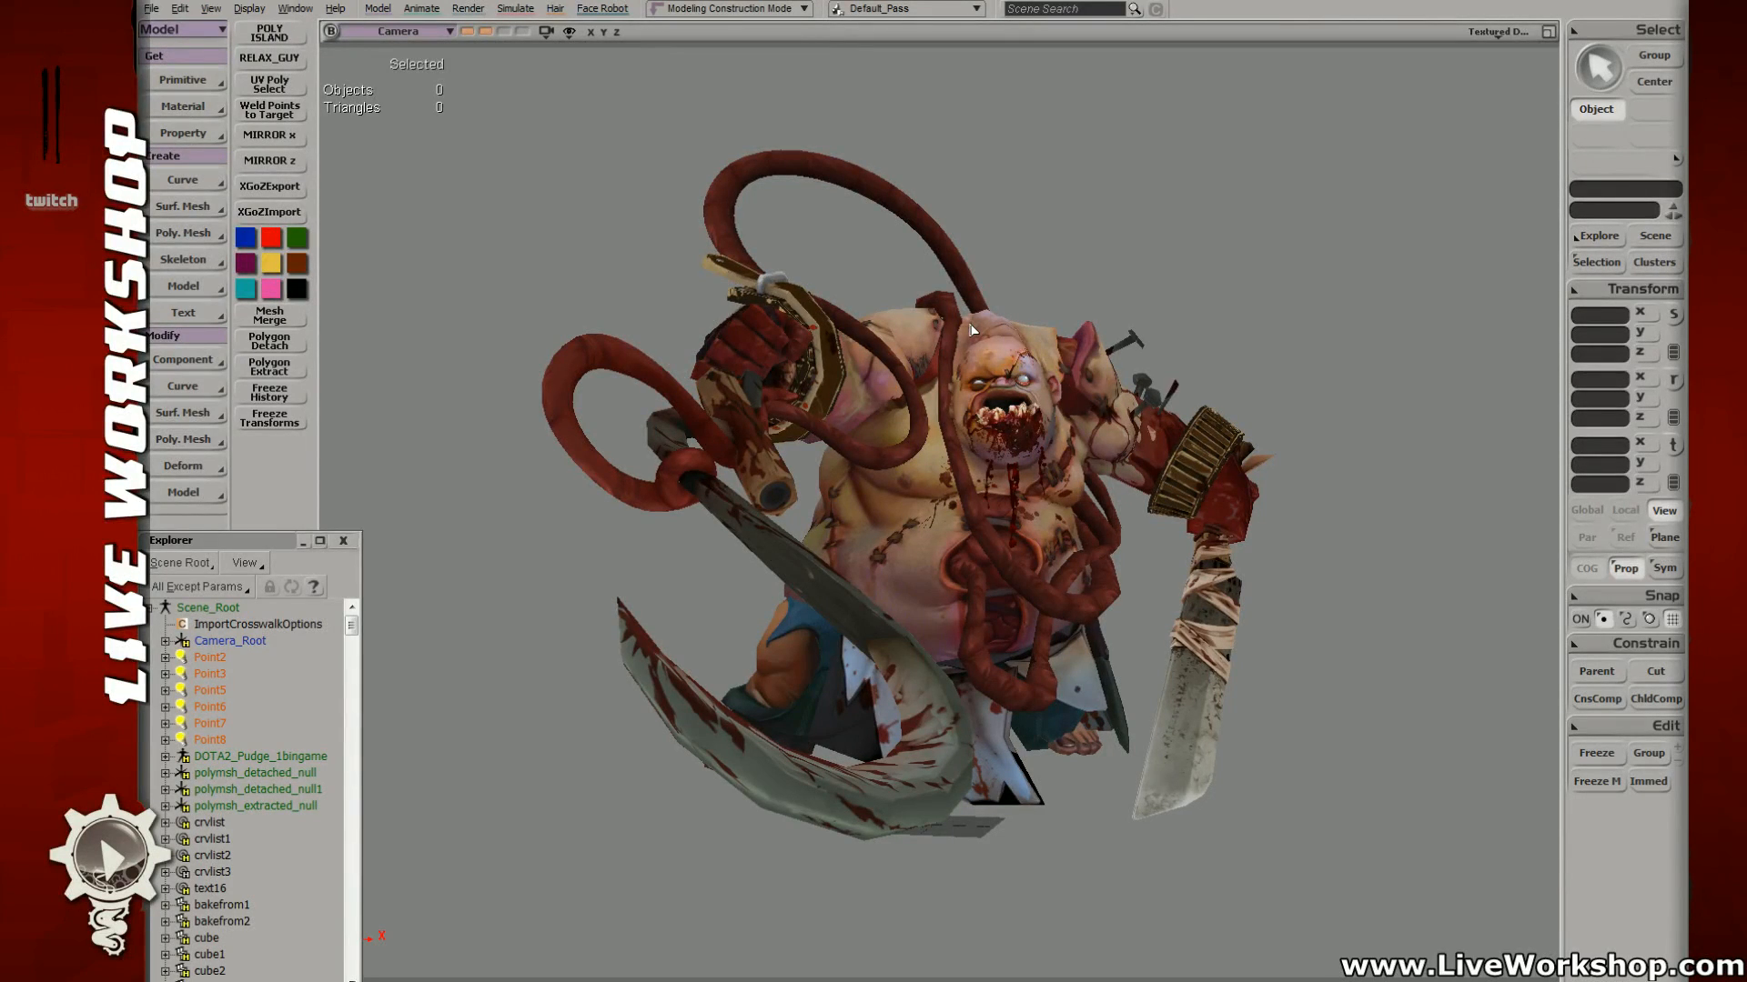
Step: Select the four intestine pieces together: the two outer loops, the coil on the belly and the strand around the raised arm
{"action": "key", "text": "s"}
{"action": "right_click_drag", "start_coordinate": [1170, 383], "coordinate": [1181, 394]}
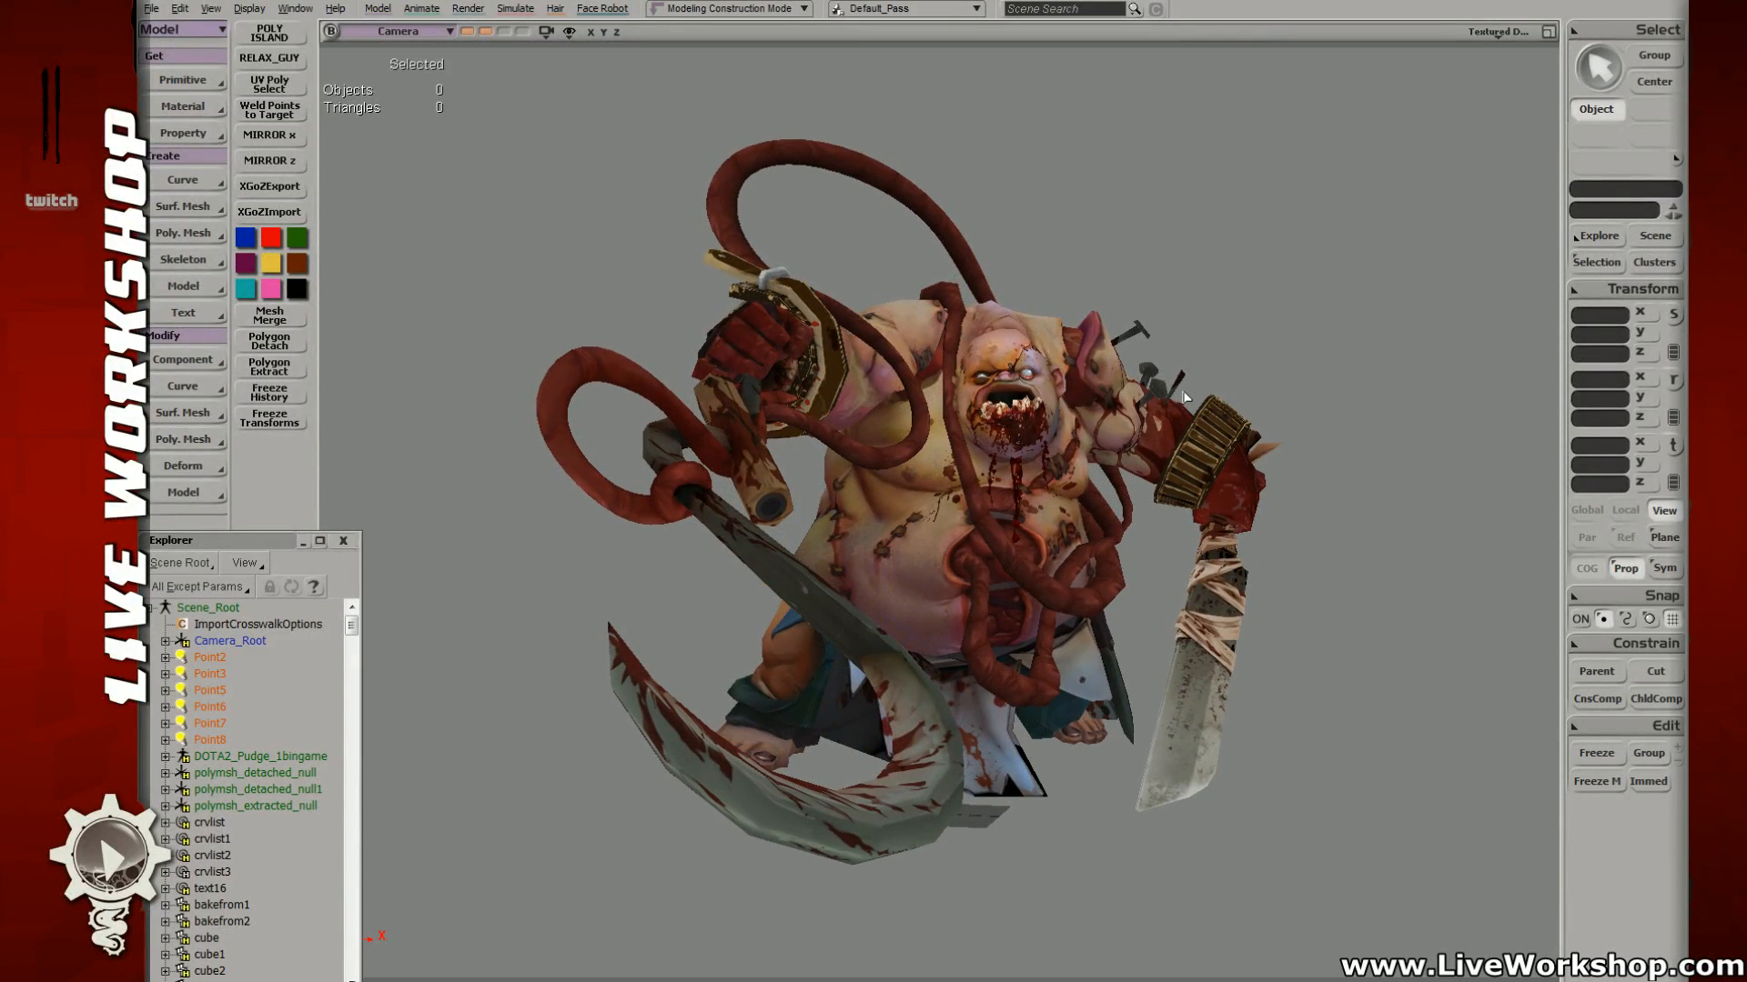
{"action": "key", "text": "s"}
{"action": "right_click_drag", "start_coordinate": [1132, 350], "coordinate": [955, 338]}
{"action": "key", "text": "s"}
{"action": "left_click", "coordinate": [698, 422]}
{"action": "left_click", "coordinate": [924, 252], "text": "shift"}
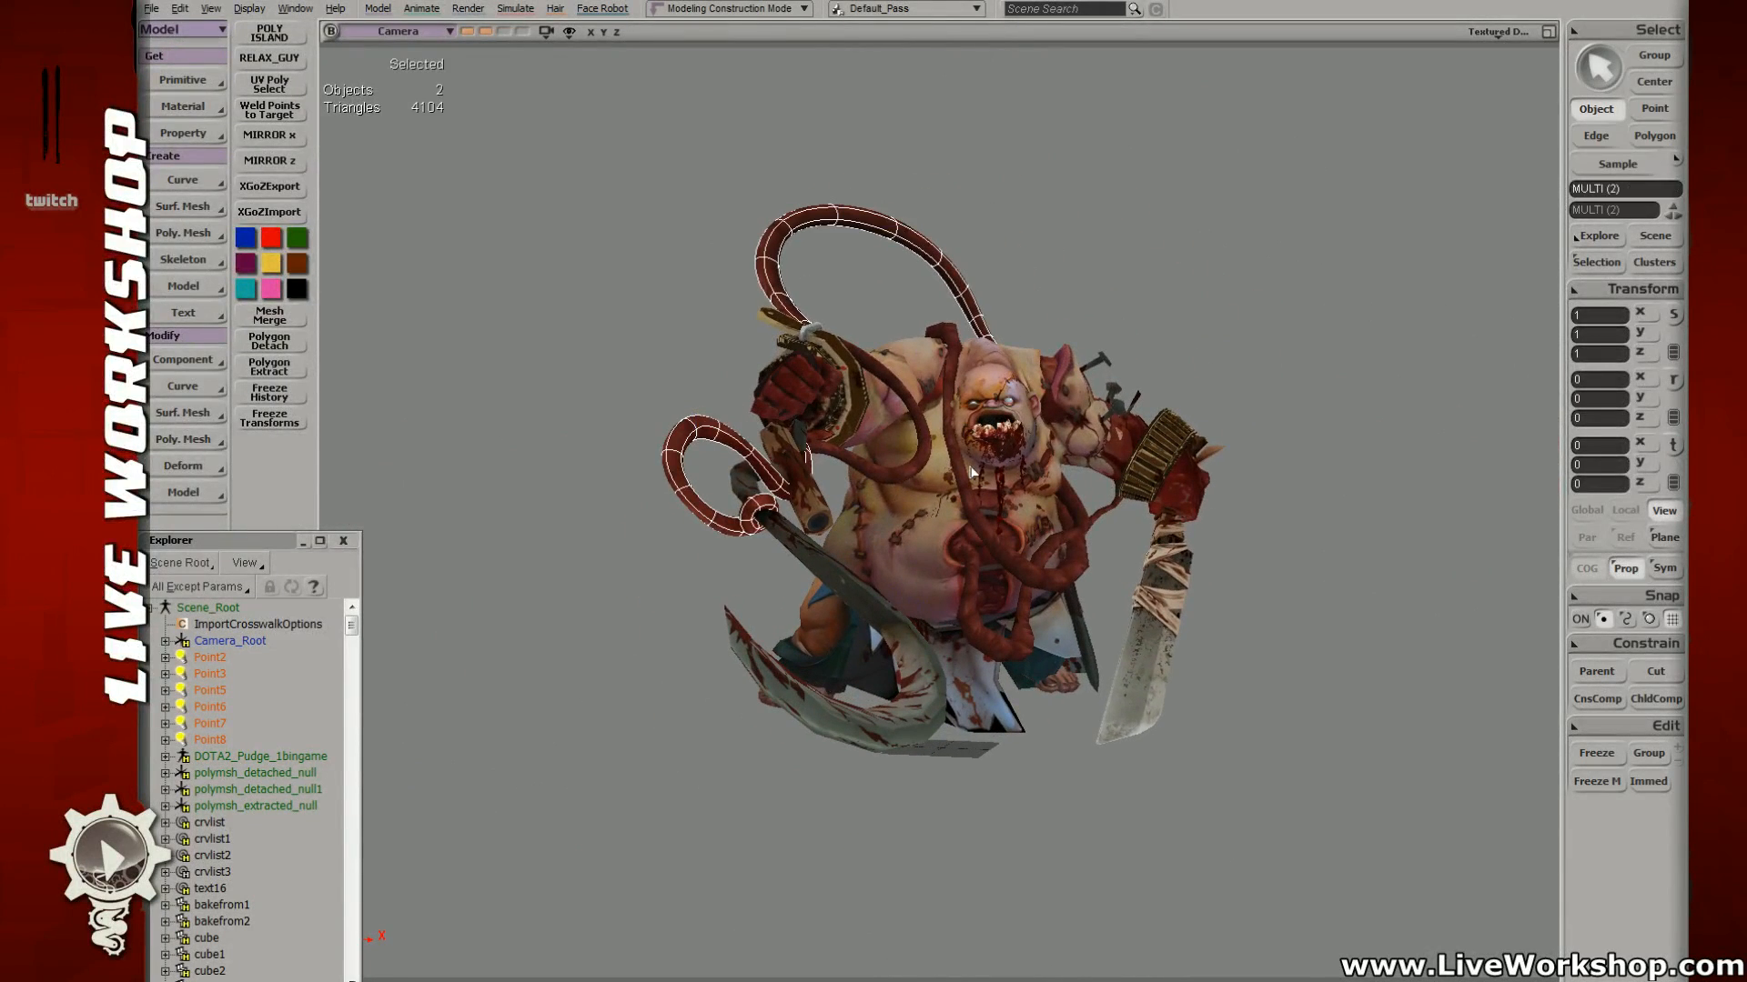
{"action": "left_click", "coordinate": [975, 498], "text": "shift"}
{"action": "left_click", "coordinate": [924, 464], "text": "shift"}
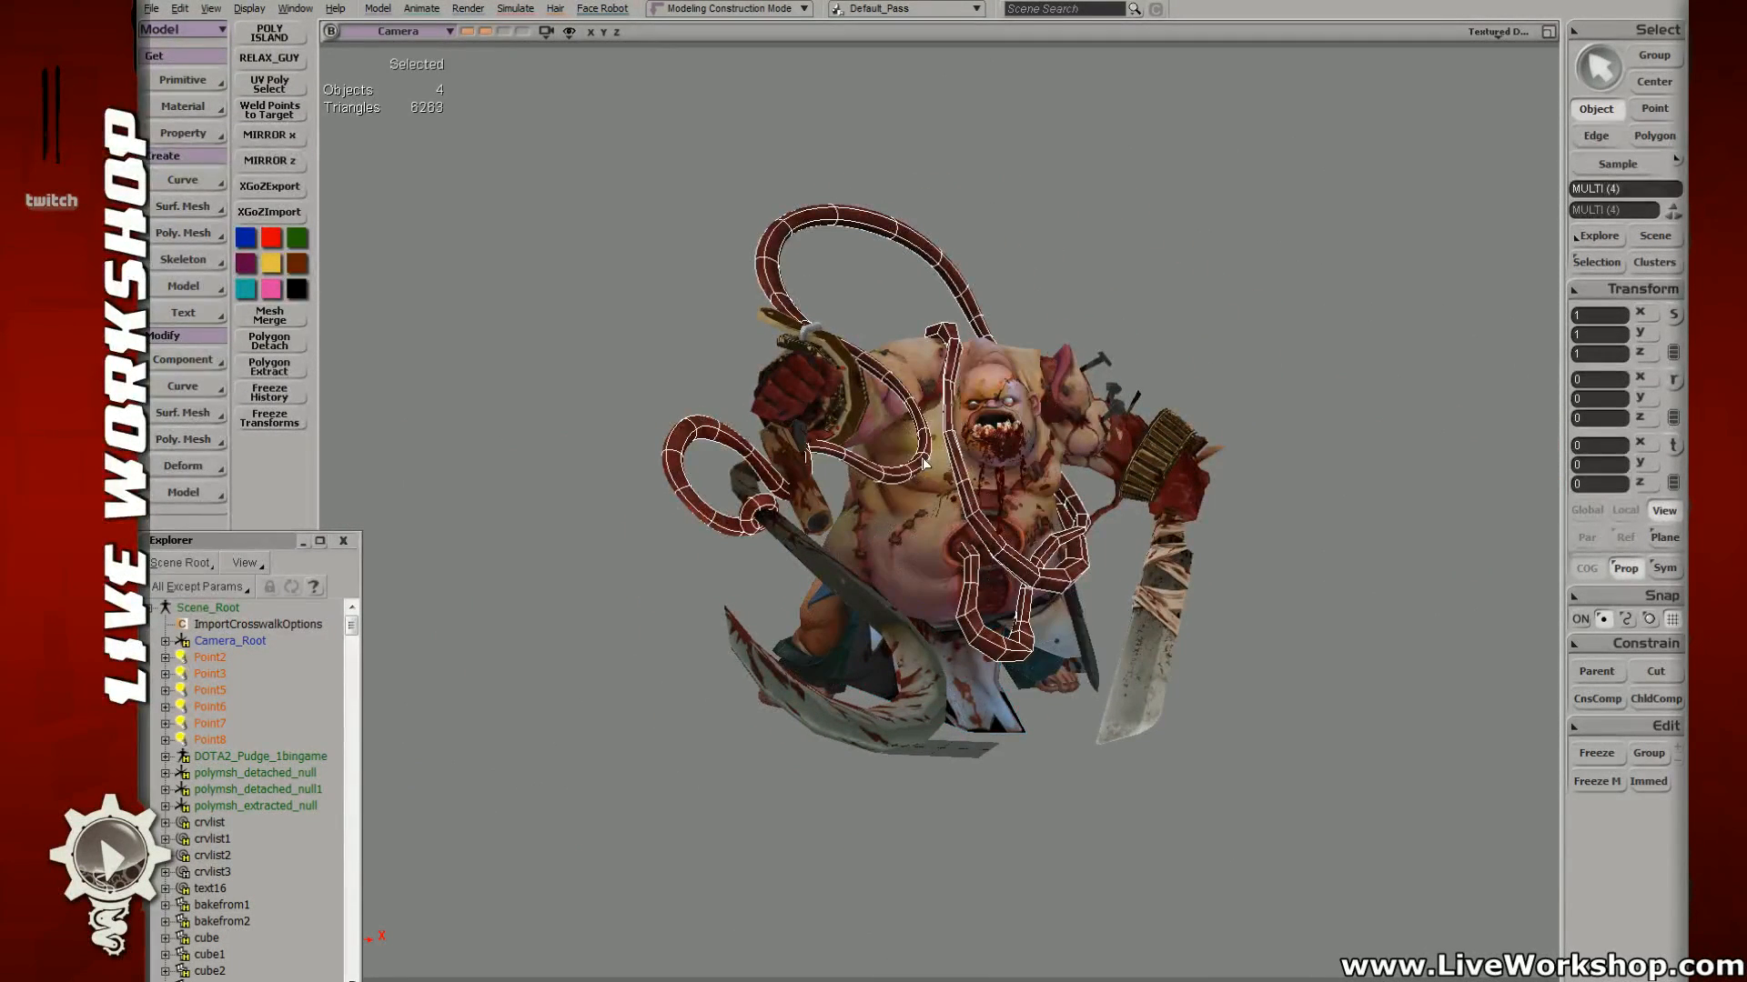
Step: Add the nailed arm, wrist restraint, hook, cleaver and bloody jaws to the selection, examine their wireframes up close, and clear the selection
{"action": "left_click", "coordinate": [1151, 458], "text": "shift"}
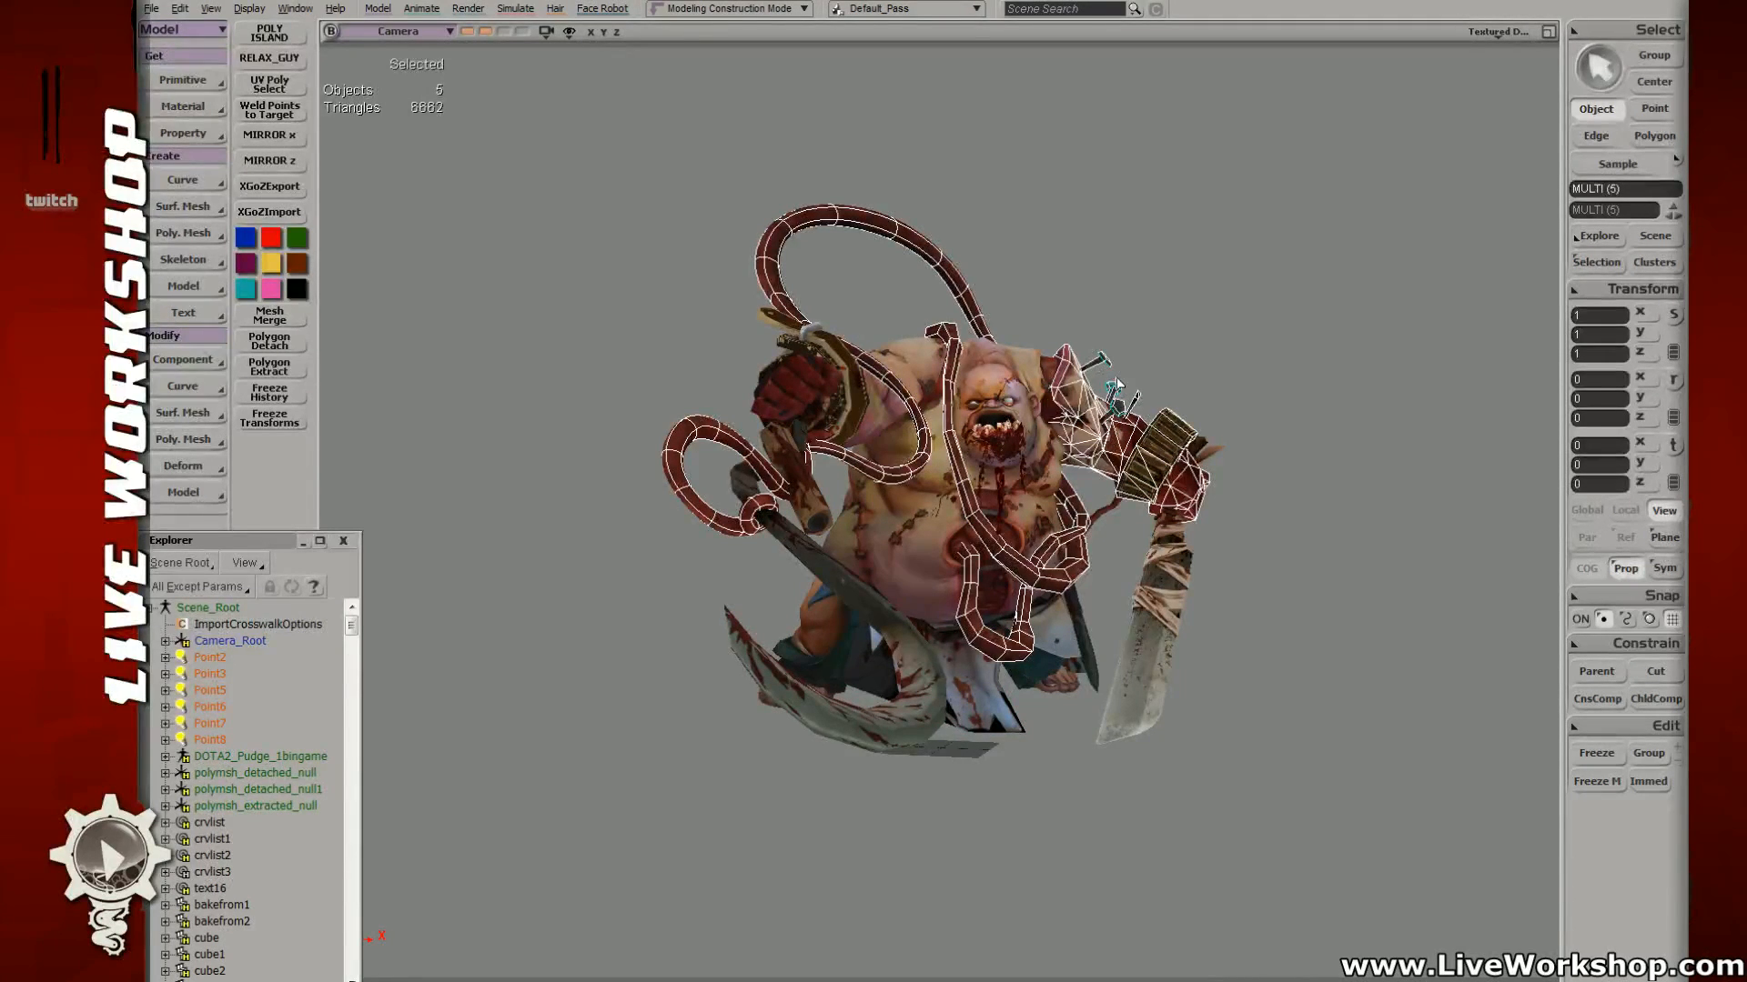
{"action": "left_click", "coordinate": [855, 377], "text": "shift"}
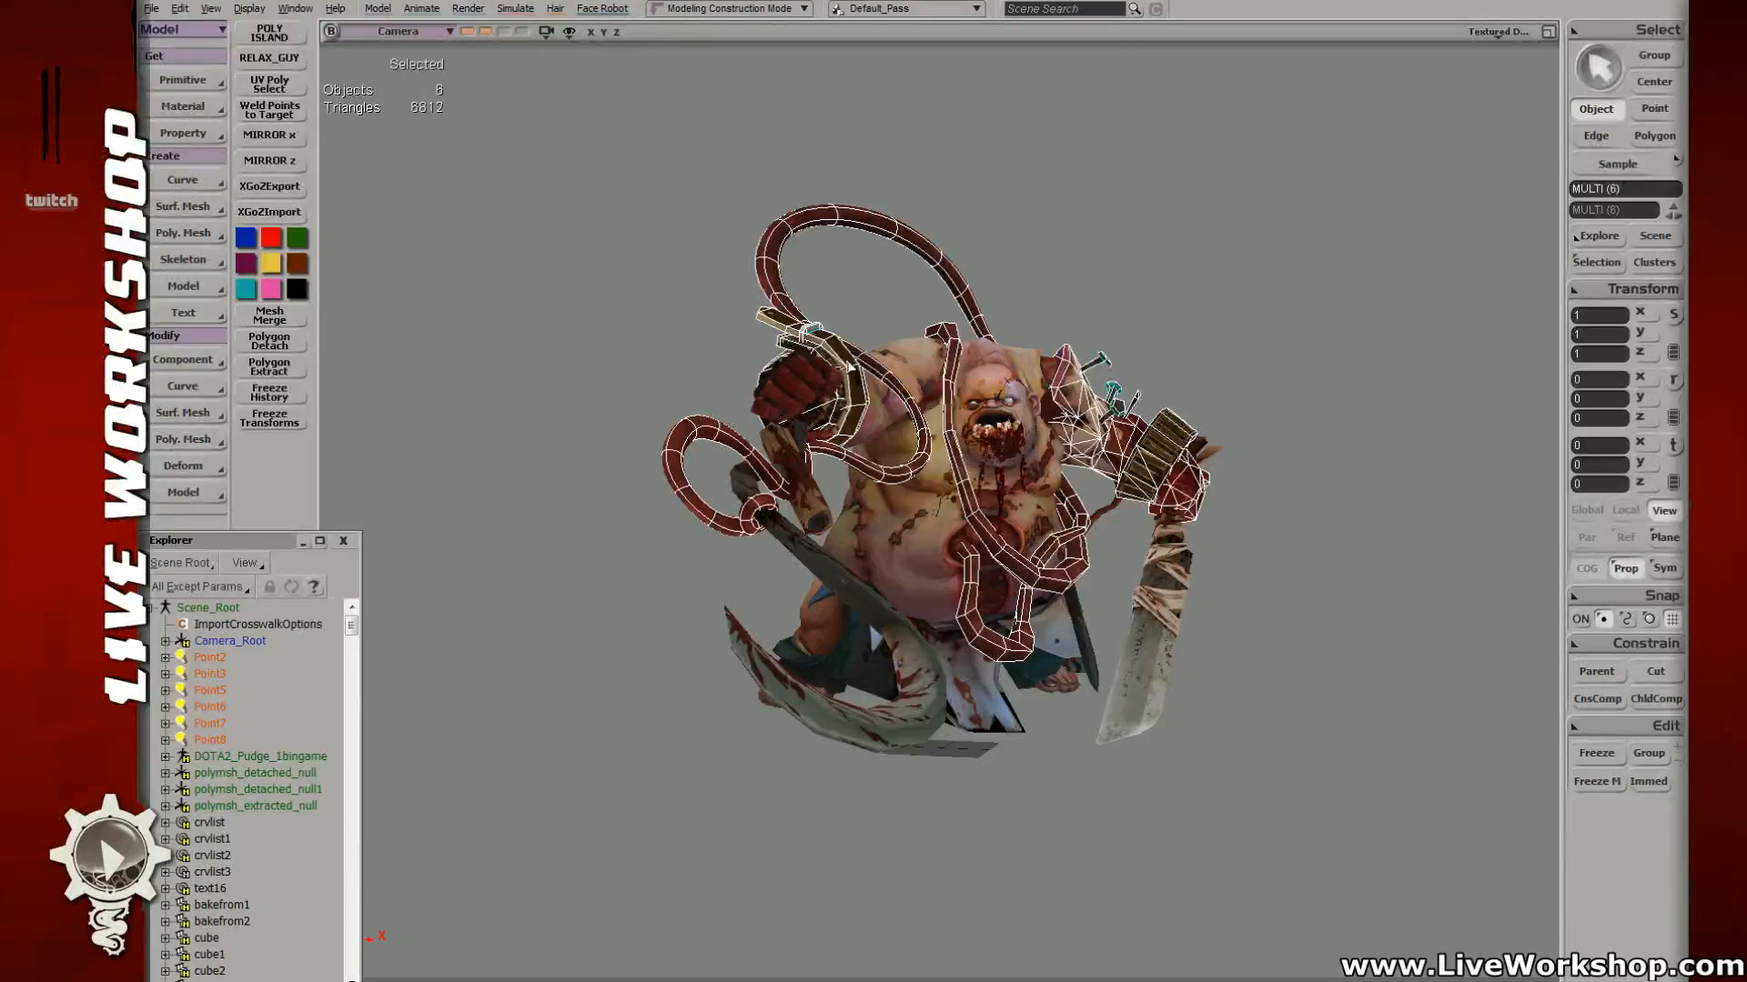
{"action": "left_click", "coordinate": [810, 486], "text": "shift"}
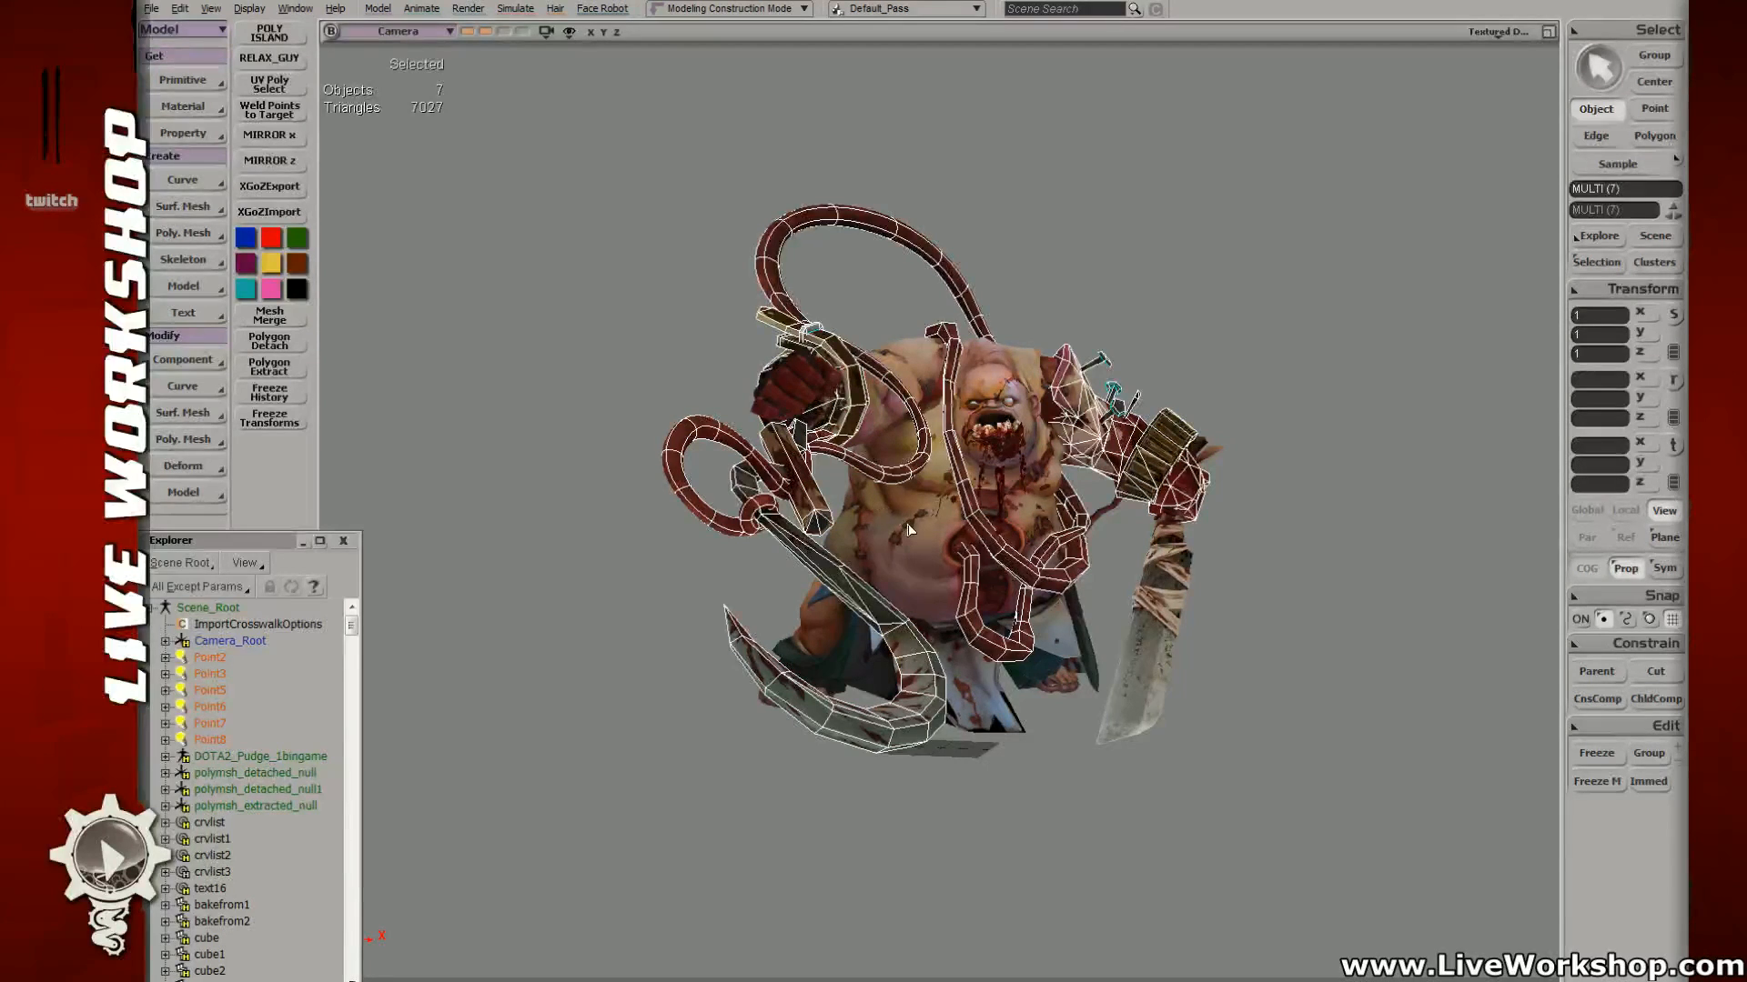
{"action": "left_click", "coordinate": [1162, 589], "text": "shift"}
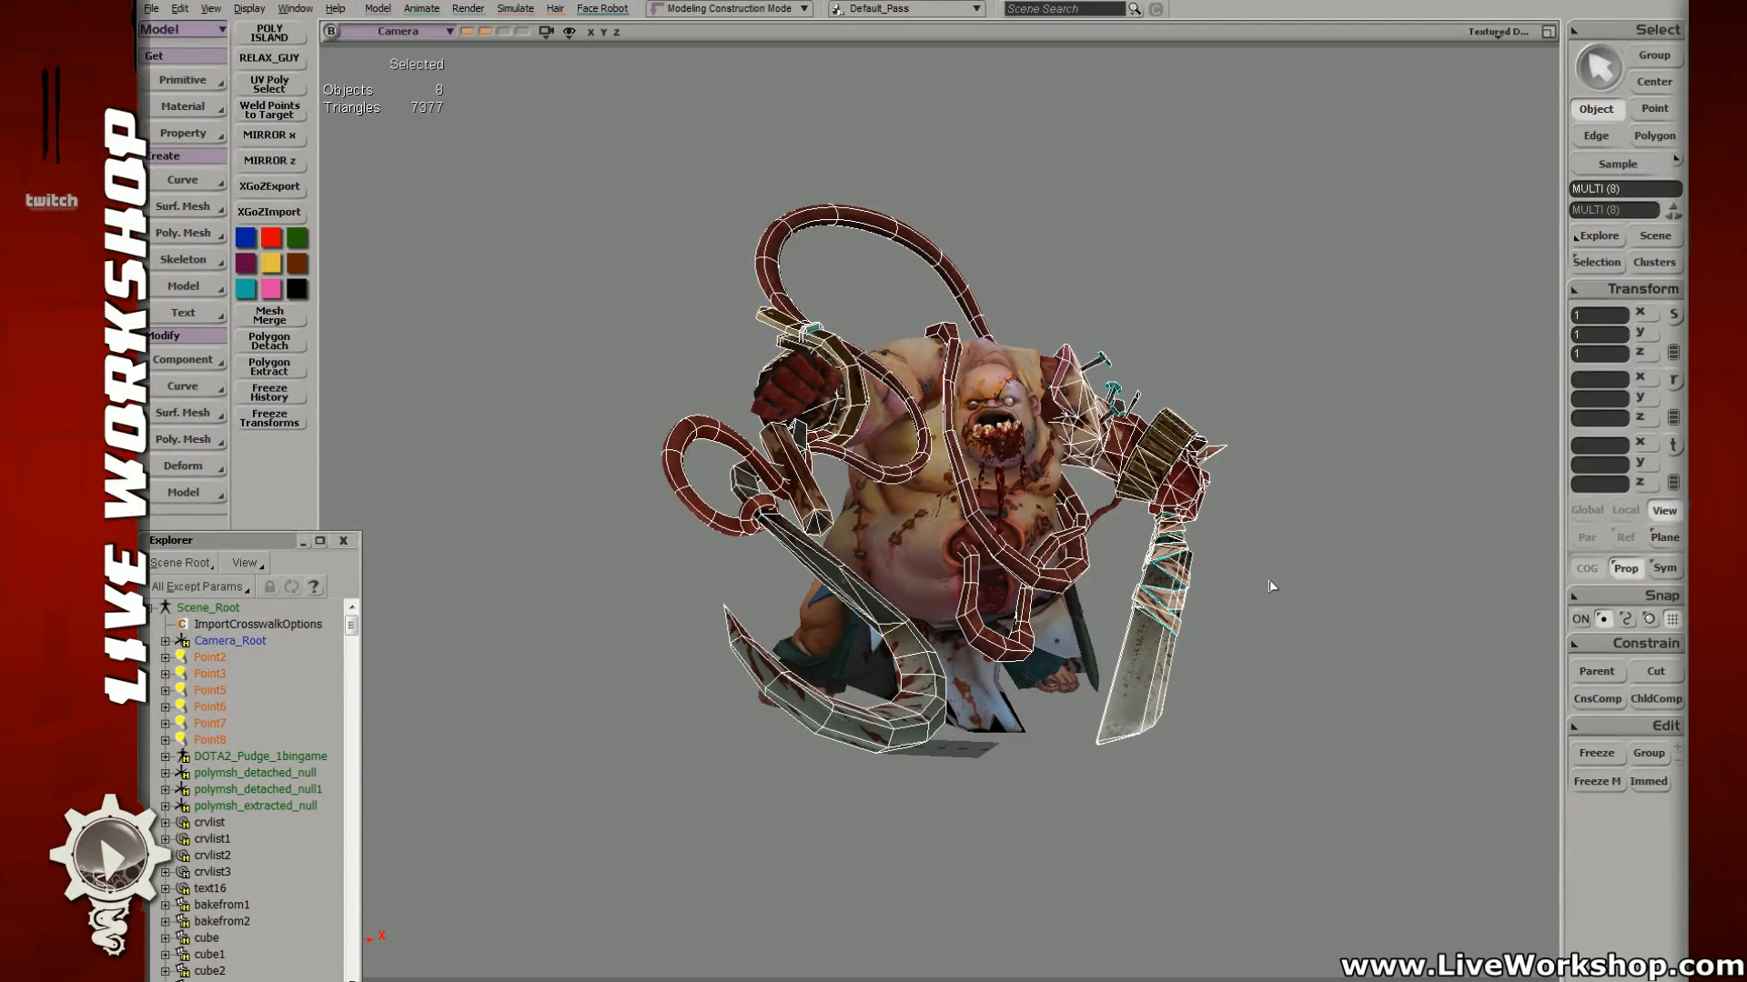
{"action": "left_click", "coordinate": [1007, 446], "text": "shift"}
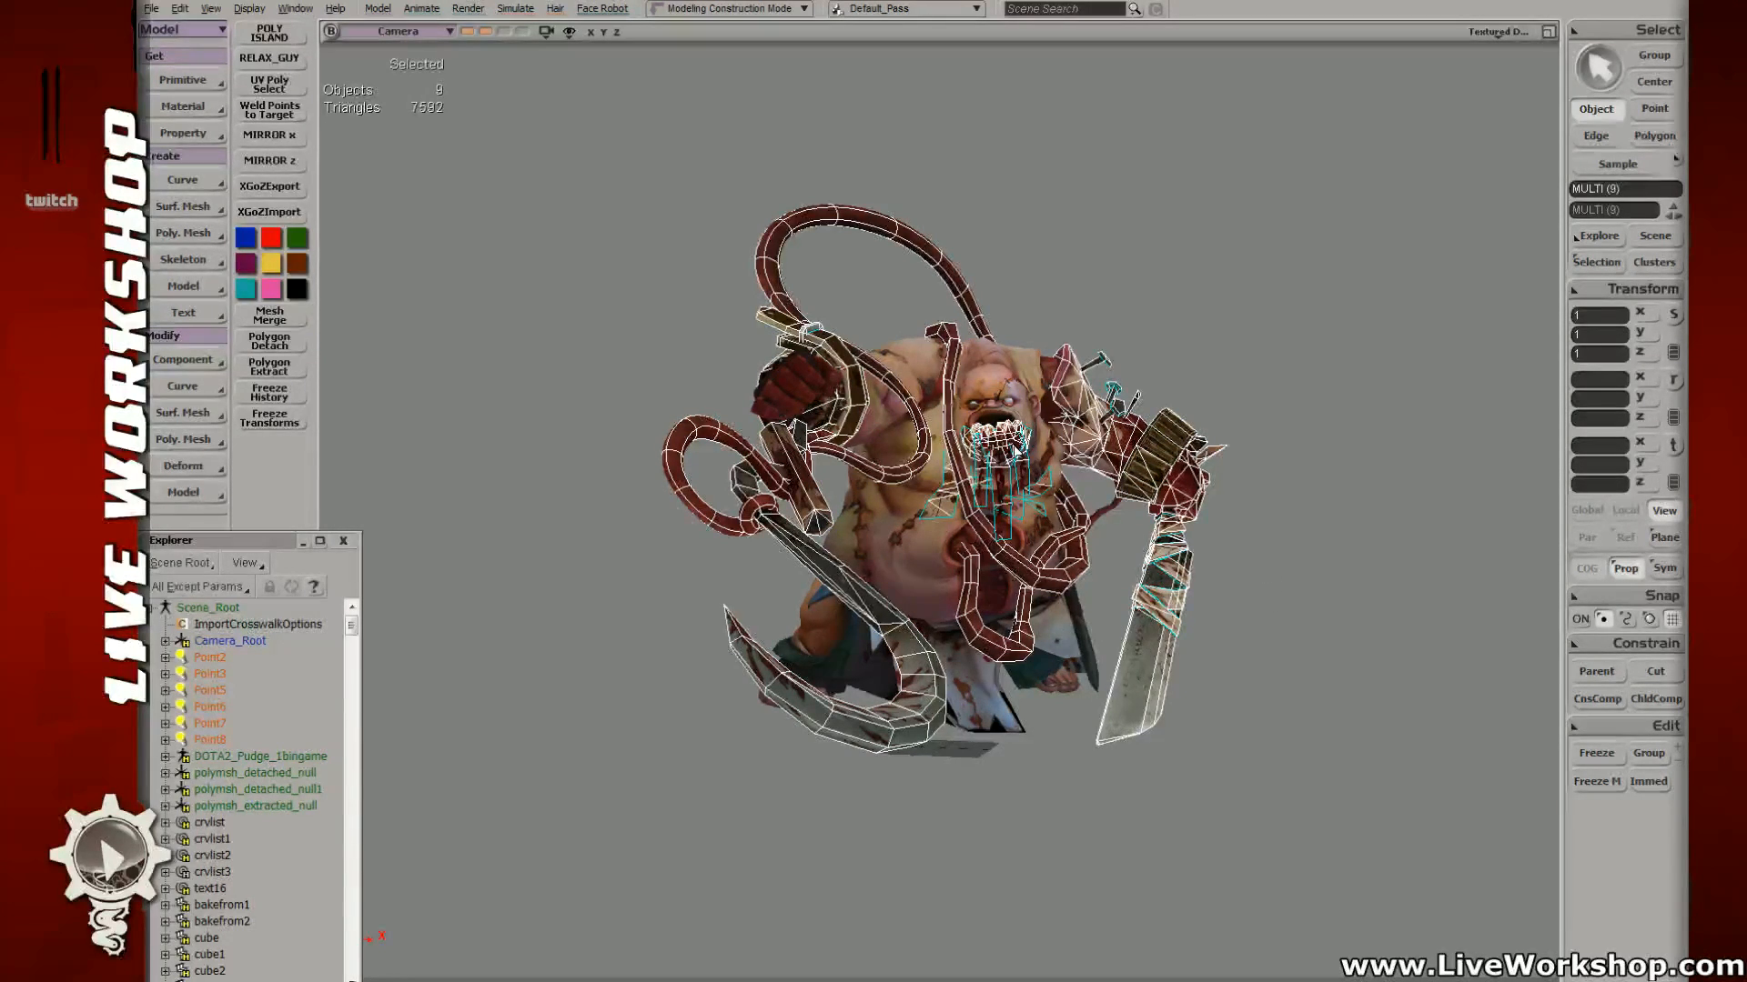
{"action": "middle_click_drag", "start_coordinate": [999, 421], "coordinate": [1191, 216]}
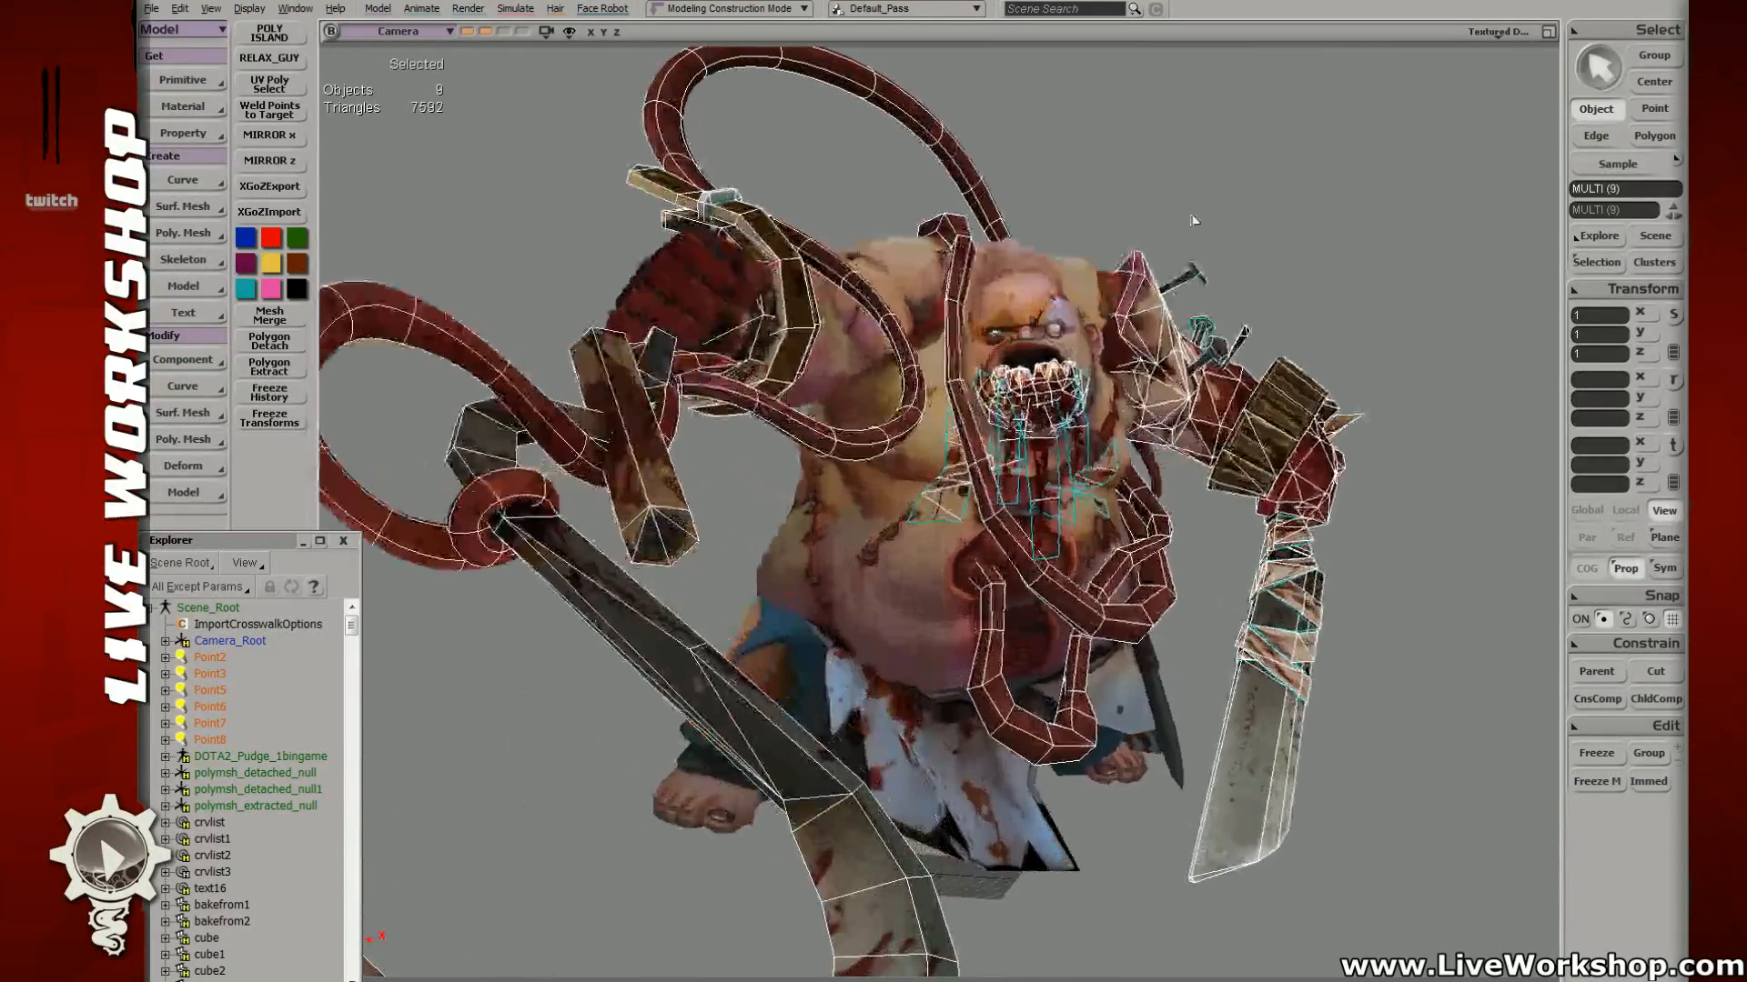
{"action": "left_click", "coordinate": [1276, 218]}
Step: Move the bloody hockey mask from the ogre's shoulder to the empty space beside the cleaver arm and deselect it
{"action": "middle_click_drag", "start_coordinate": [1292, 262], "coordinate": [1458, 246]}
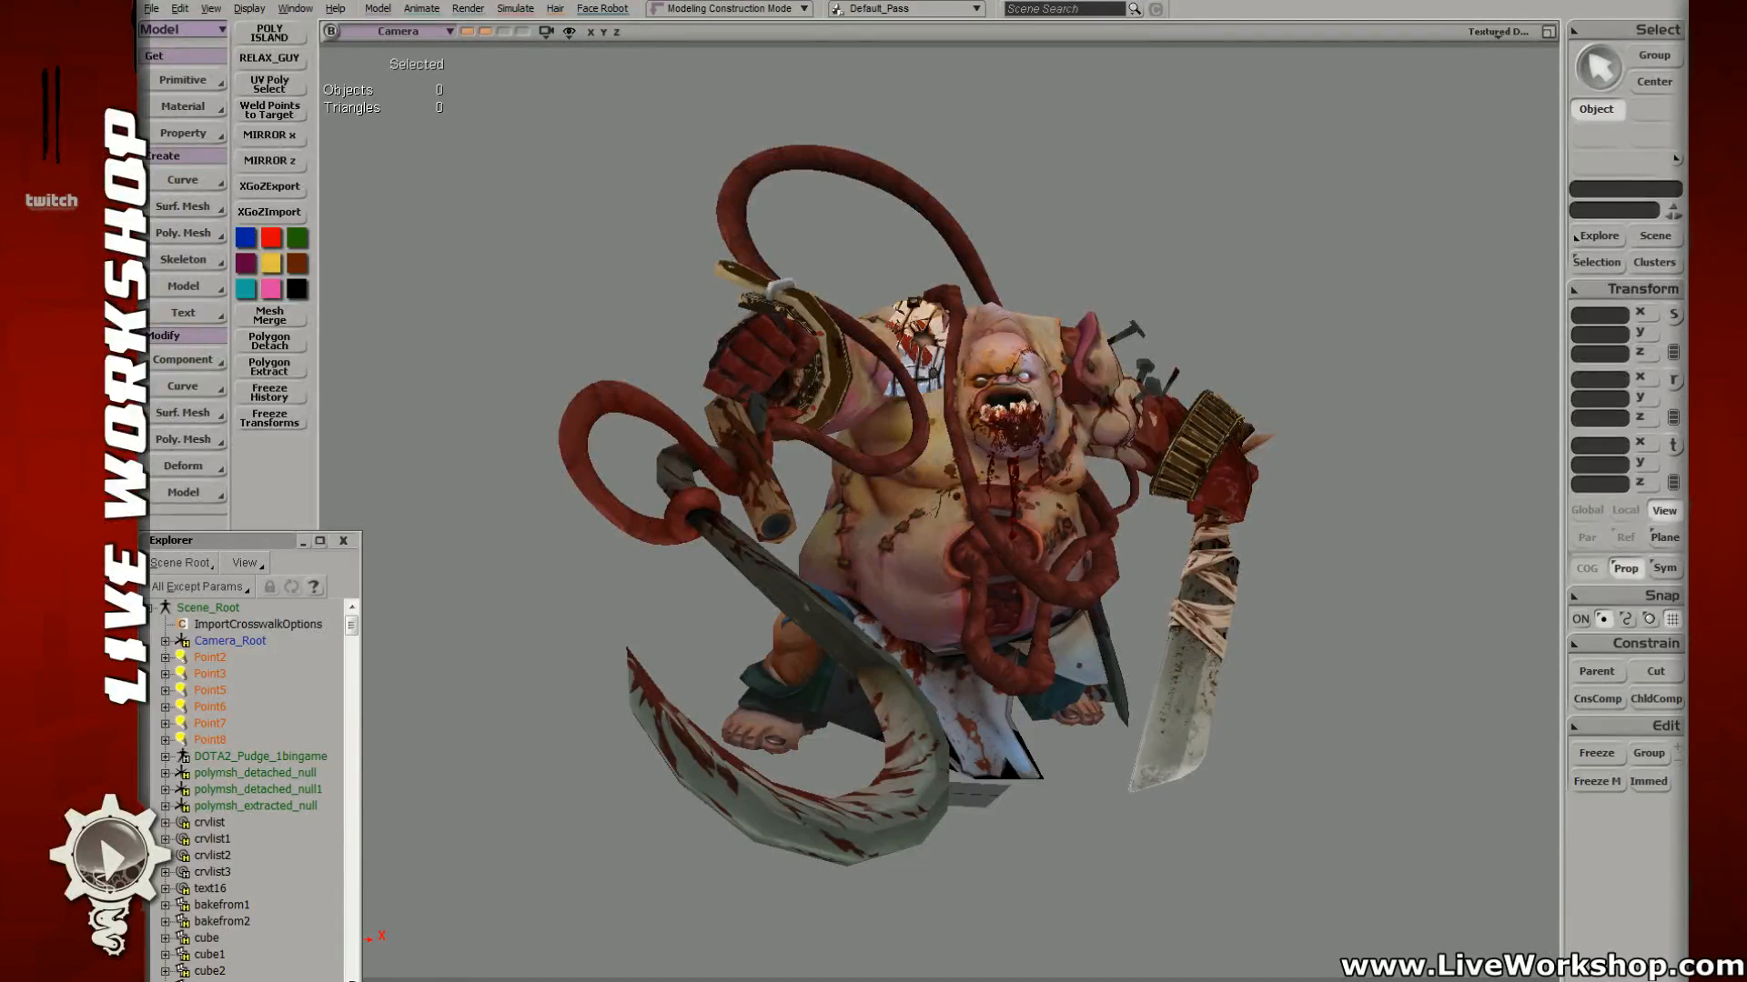
{"action": "left_click", "coordinate": [905, 319]}
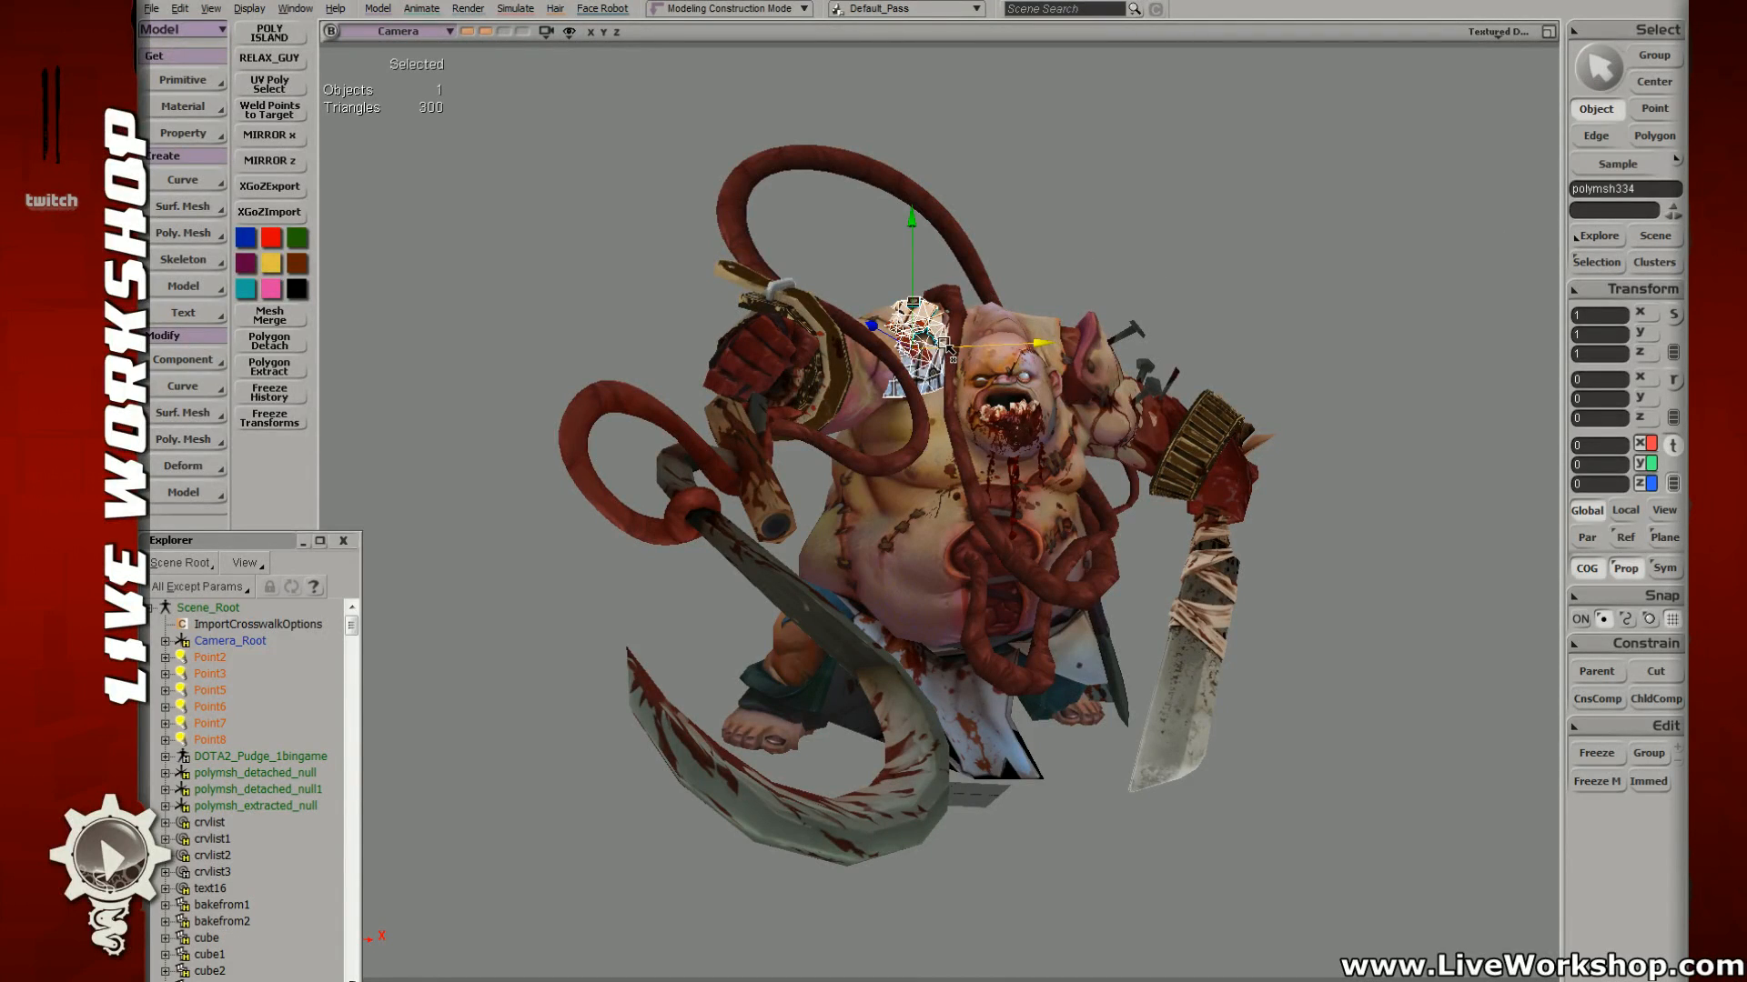
{"action": "left_click_drag", "start_coordinate": [955, 362], "coordinate": [1091, 301]}
{"action": "key", "text": "space"}
{"action": "left_click", "coordinate": [1252, 270]}
{"action": "left_click", "coordinate": [1079, 457]}
{"action": "key", "text": "v"}
{"action": "key", "text": "space"}
{"action": "left_click", "coordinate": [1325, 254]}
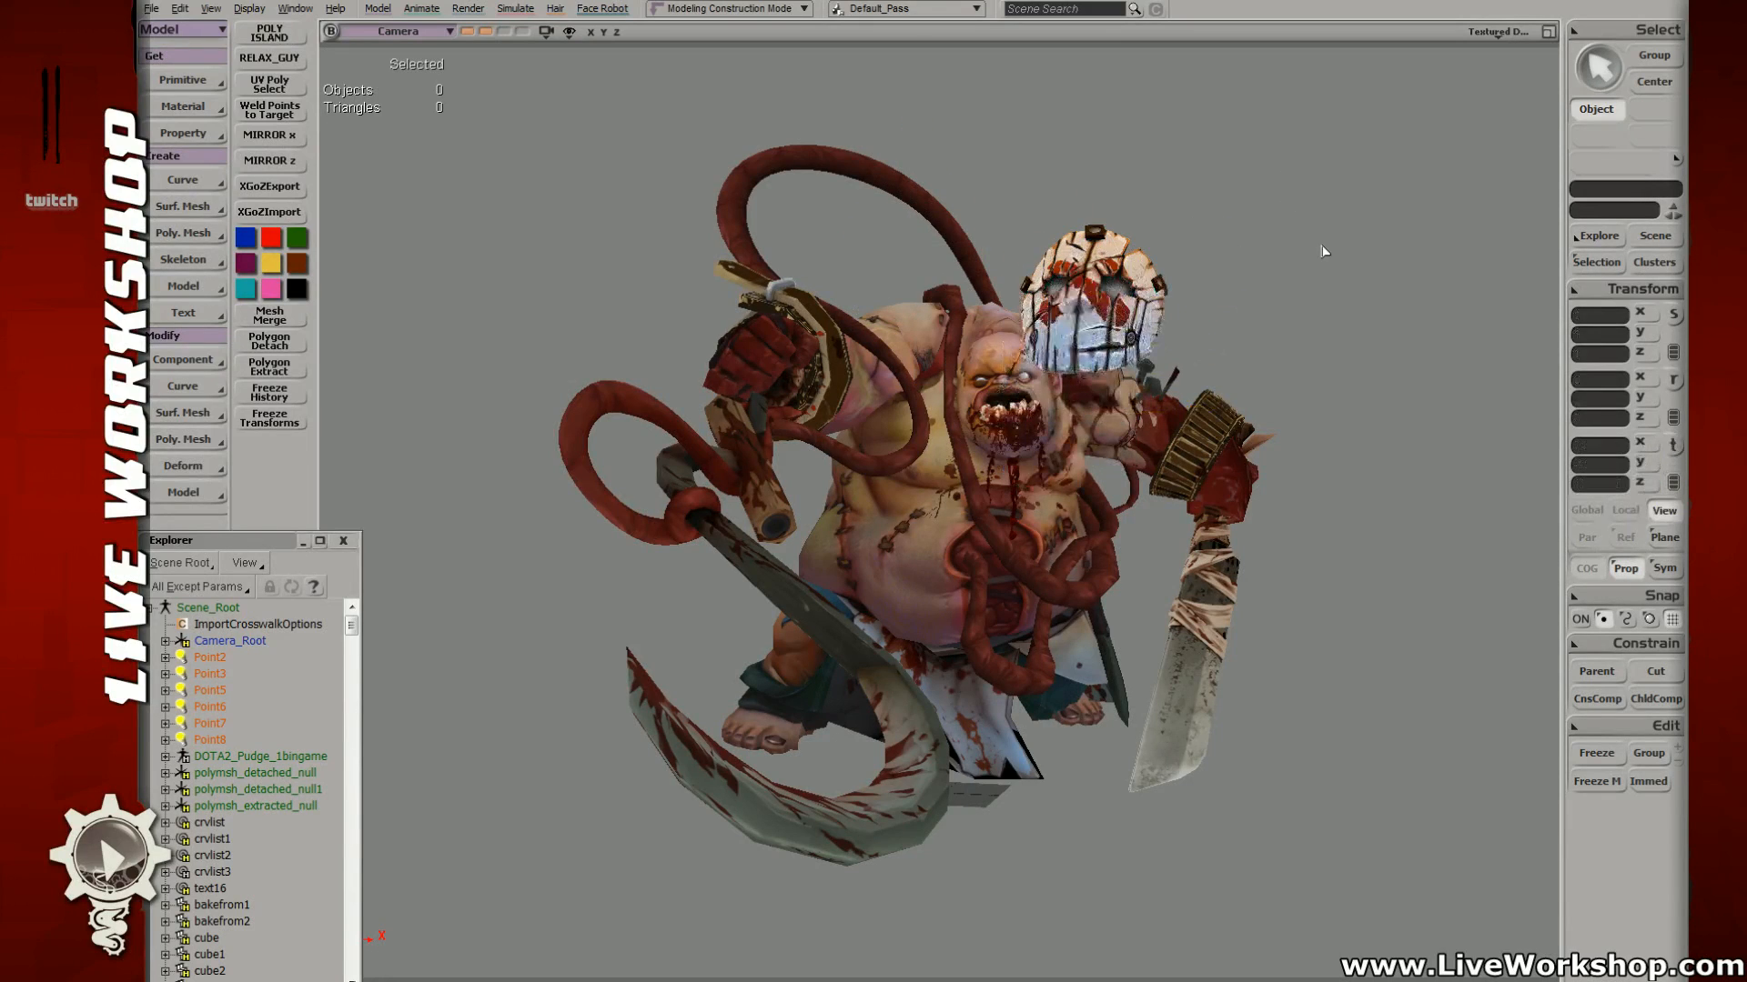
{"action": "left_click", "coordinate": [1058, 318]}
{"action": "key", "text": "v"}
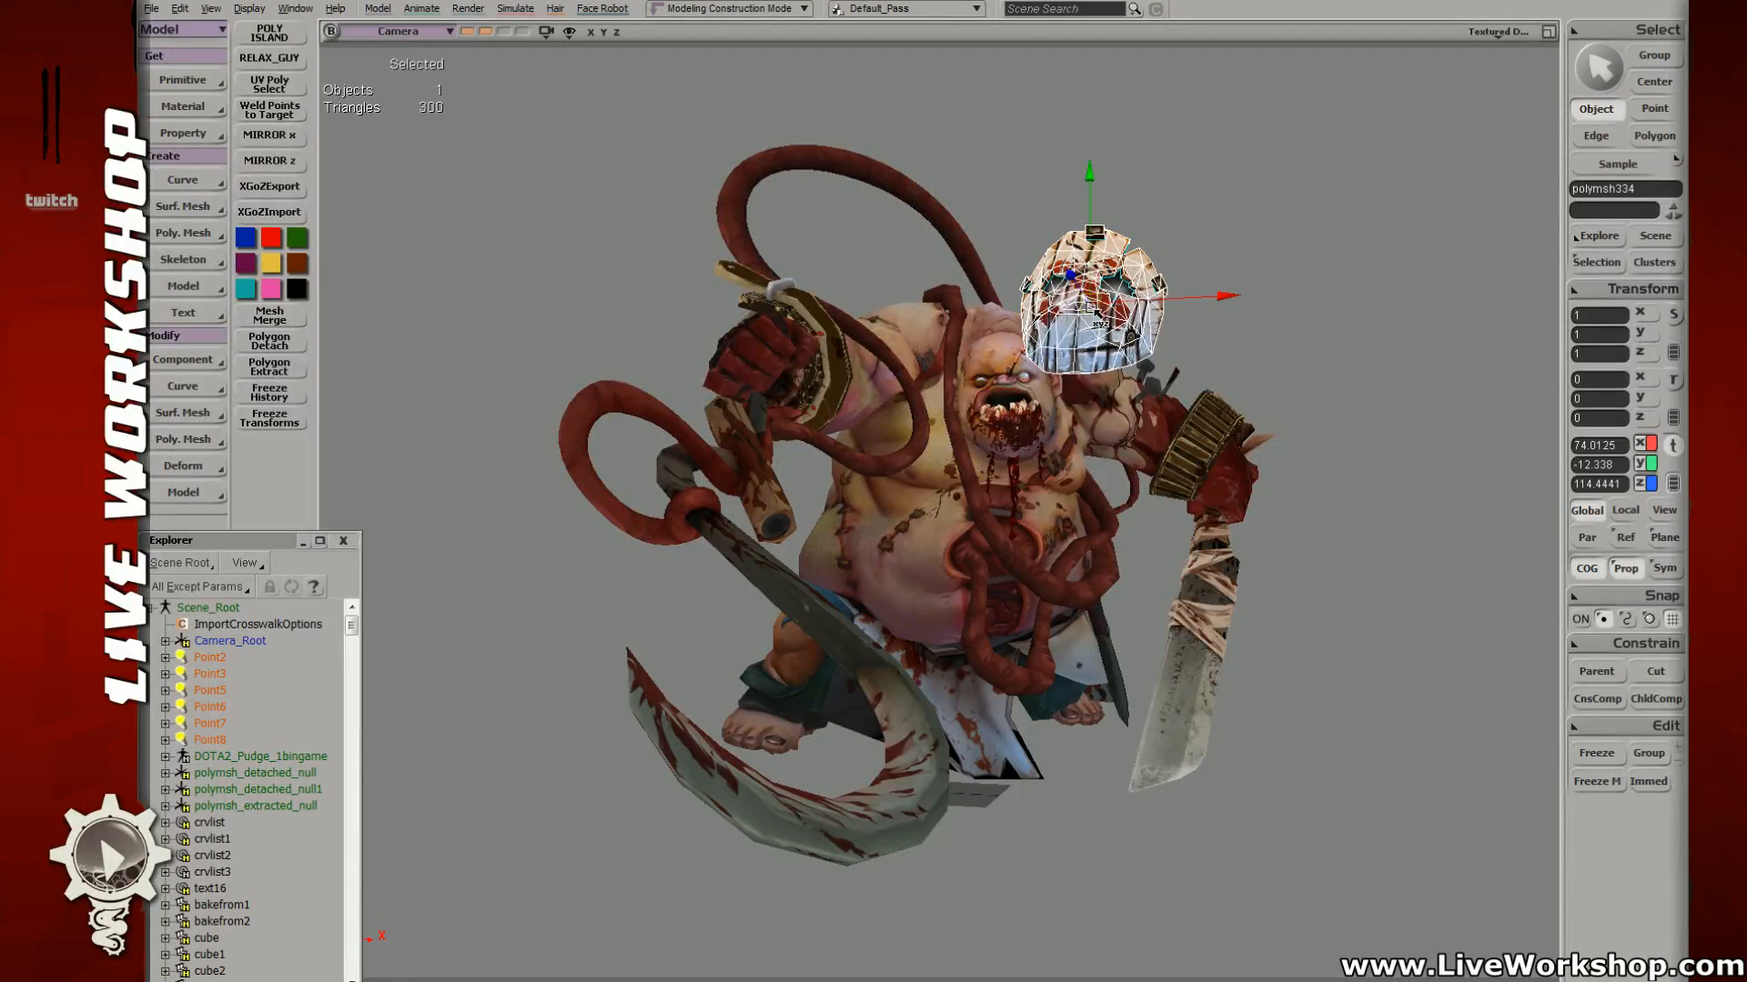
{"action": "left_click_drag", "start_coordinate": [1060, 317], "coordinate": [1373, 432]}
{"action": "key", "text": "space"}
{"action": "left_click", "coordinate": [1307, 277]}
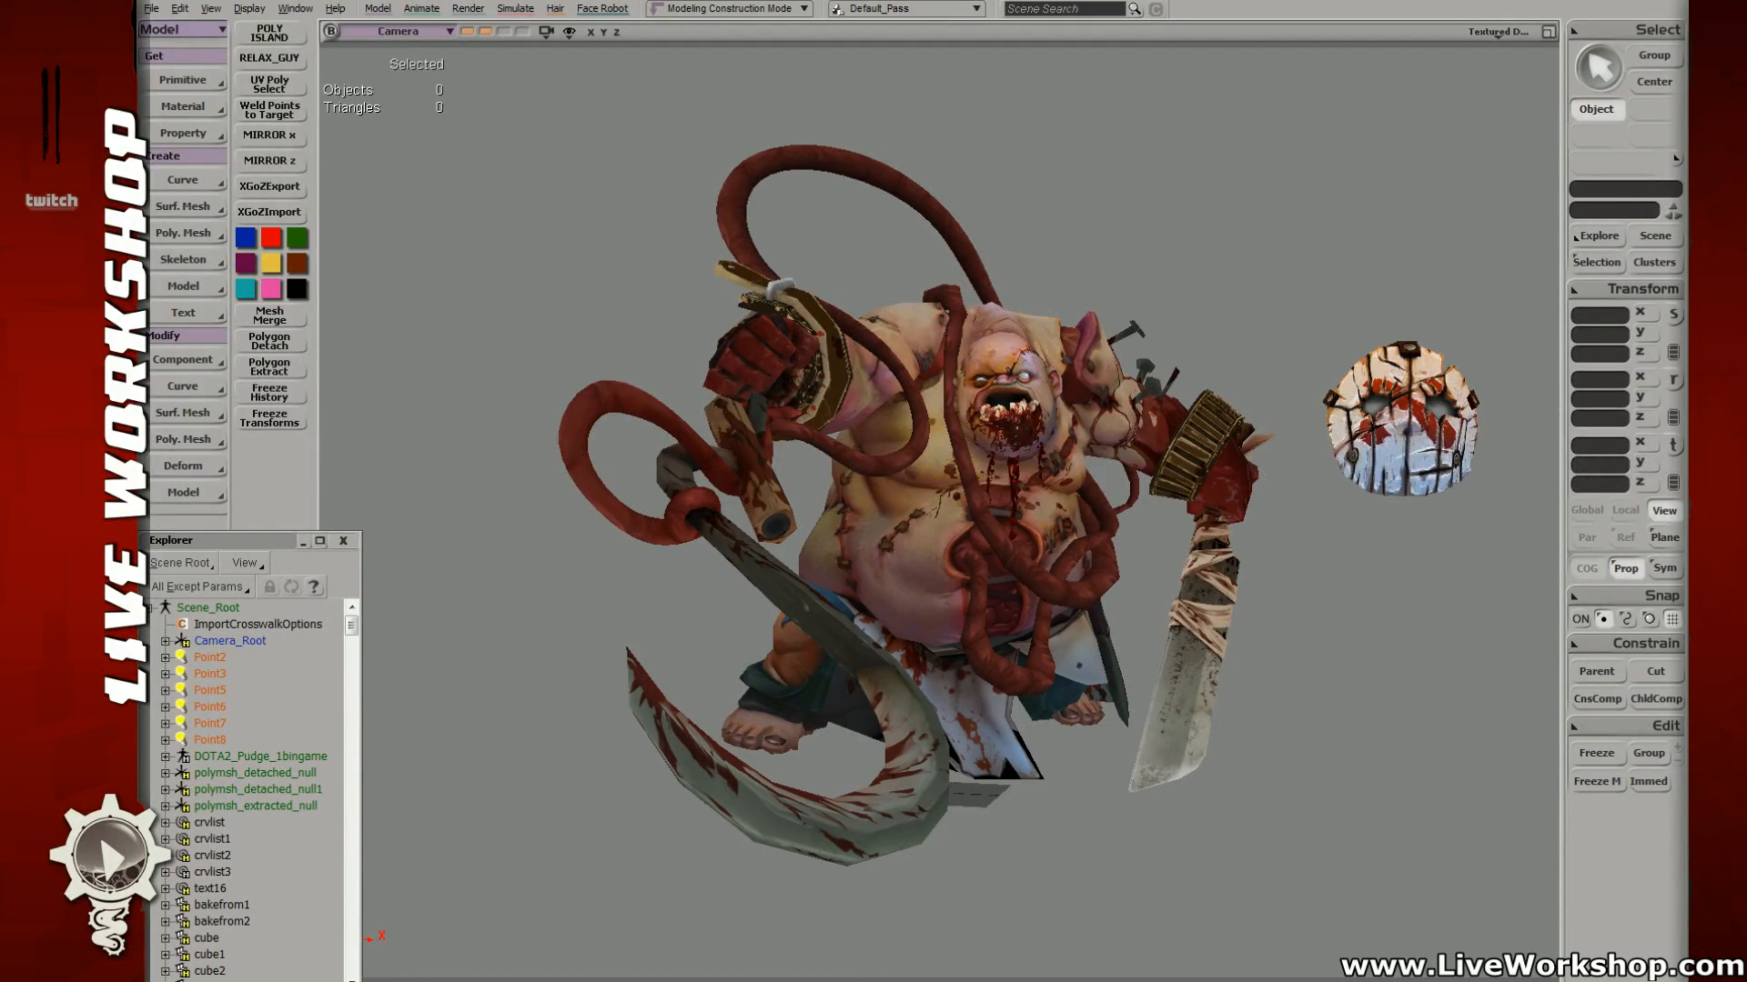
Step: Browse the pudge item folder in Windows Explorer, reopen its insanitymask folder, and return to Softimage
{"action": "key", "text": "alt+Tab"}
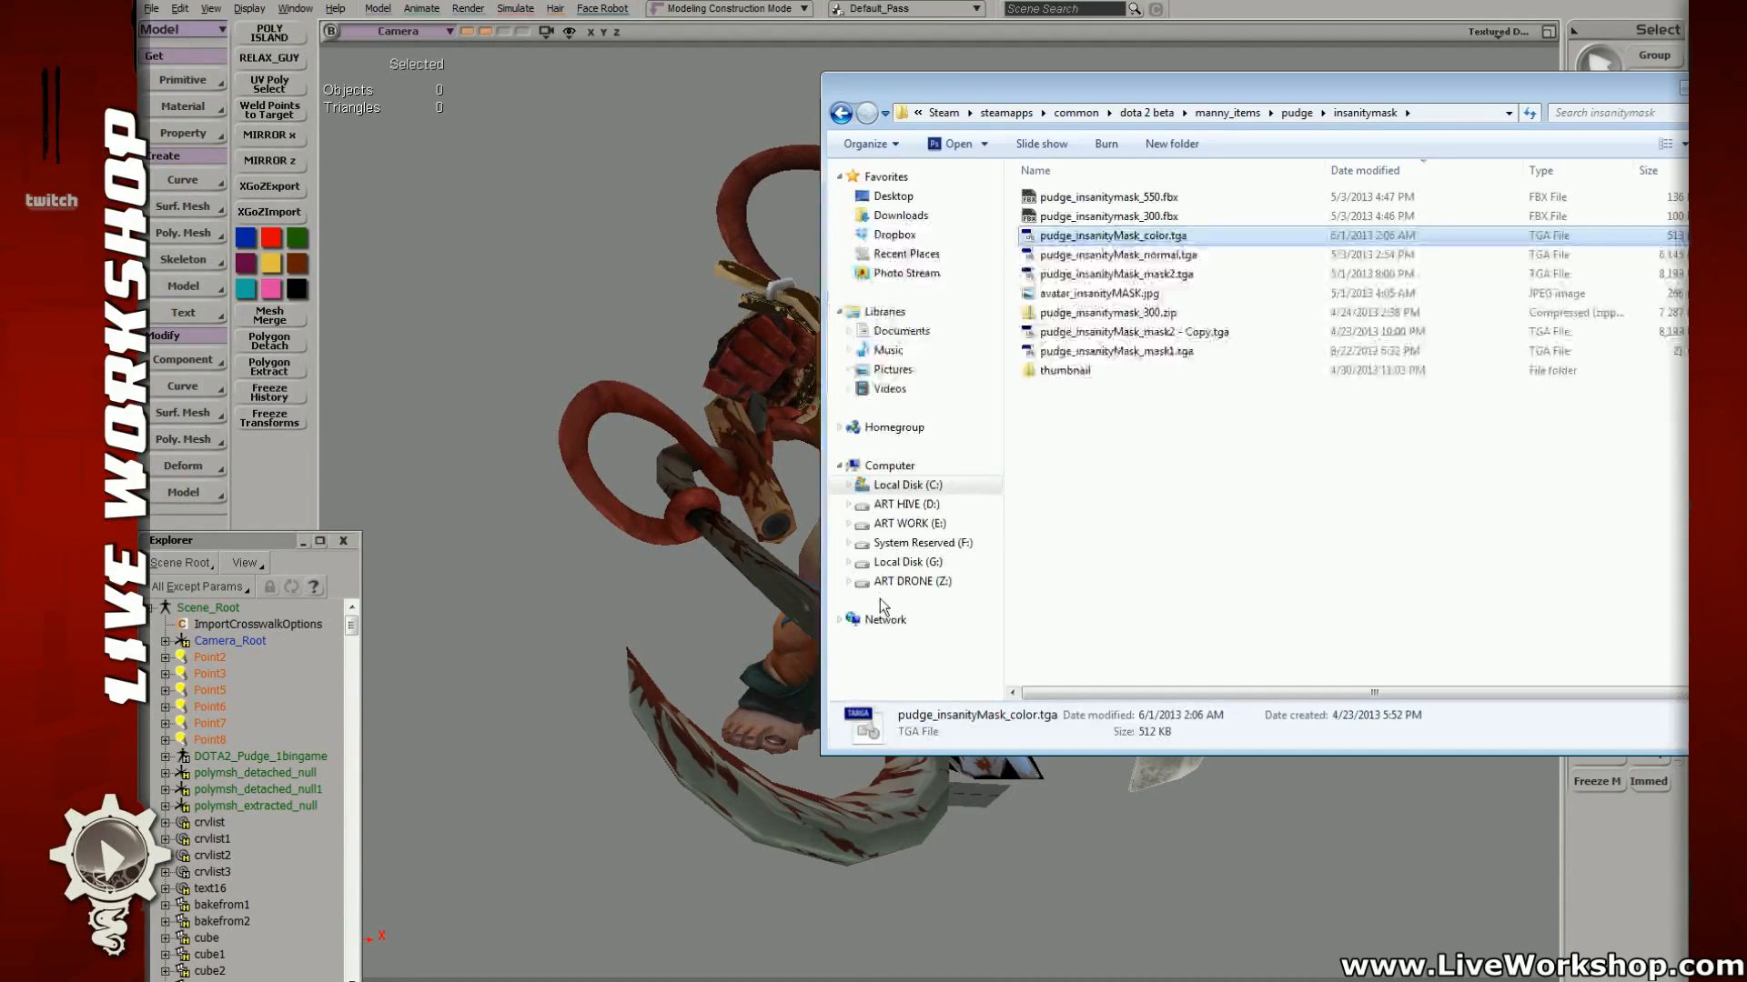
{"action": "left_click", "coordinate": [1297, 112]}
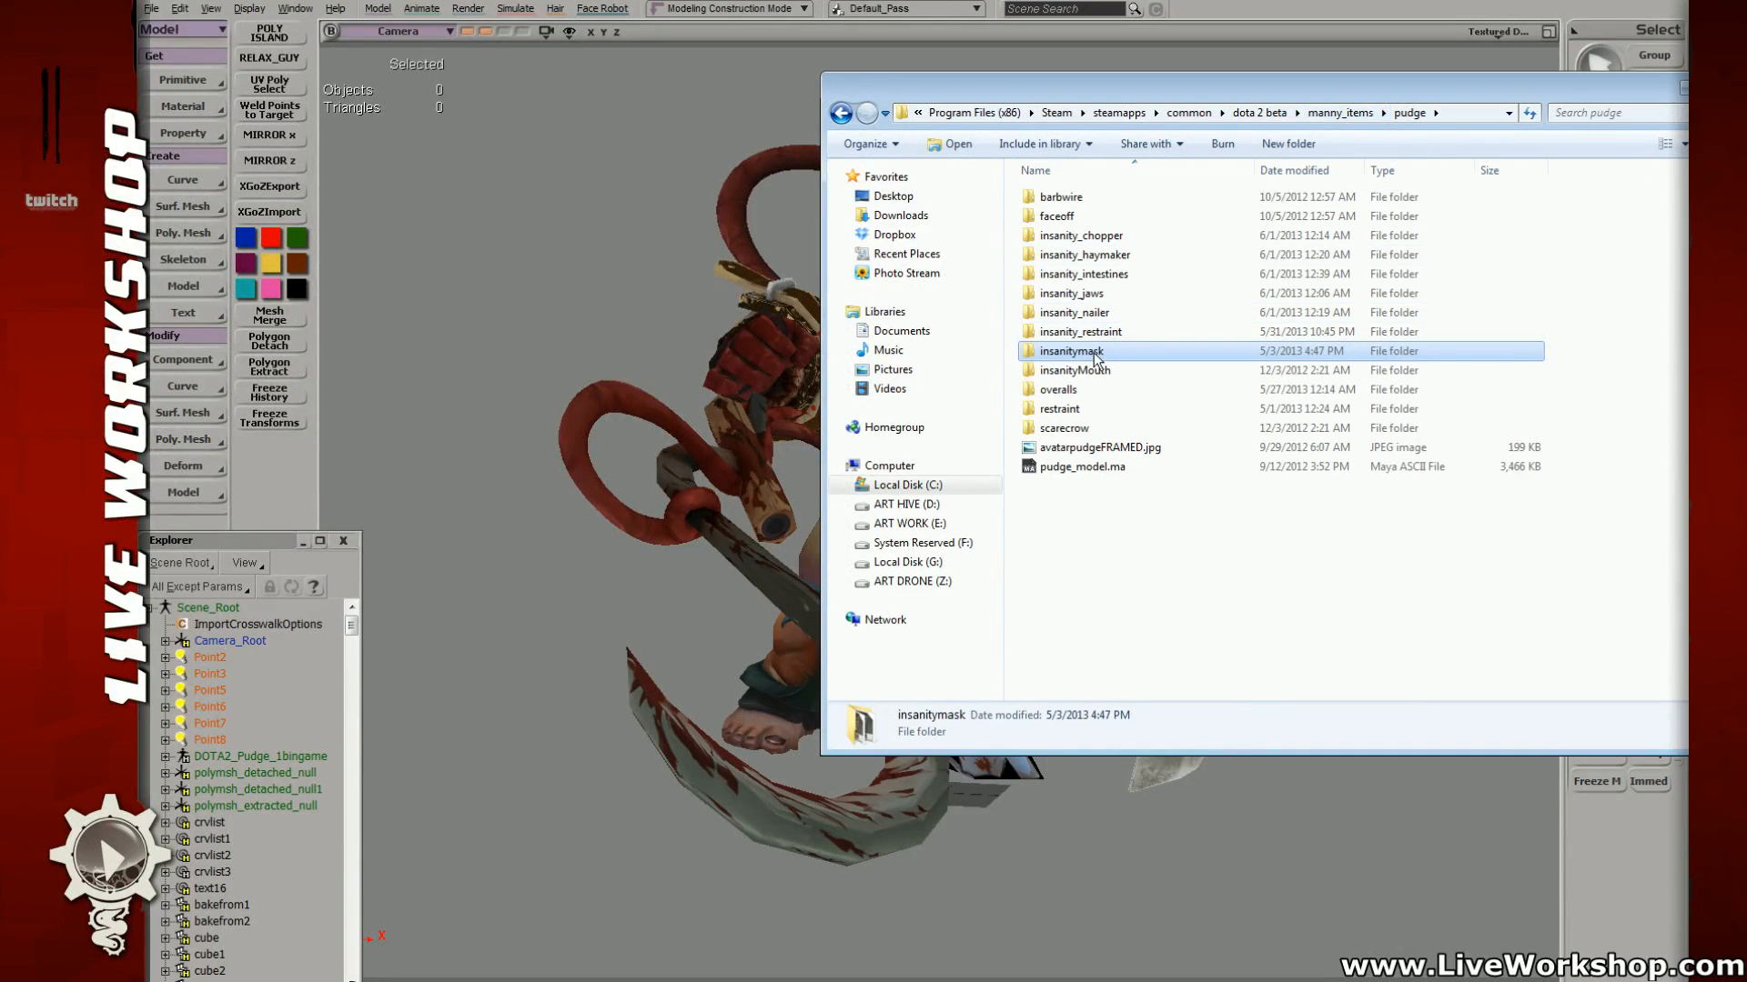
{"action": "double_click", "coordinate": [1073, 351]}
{"action": "key", "text": "alt+Tab"}
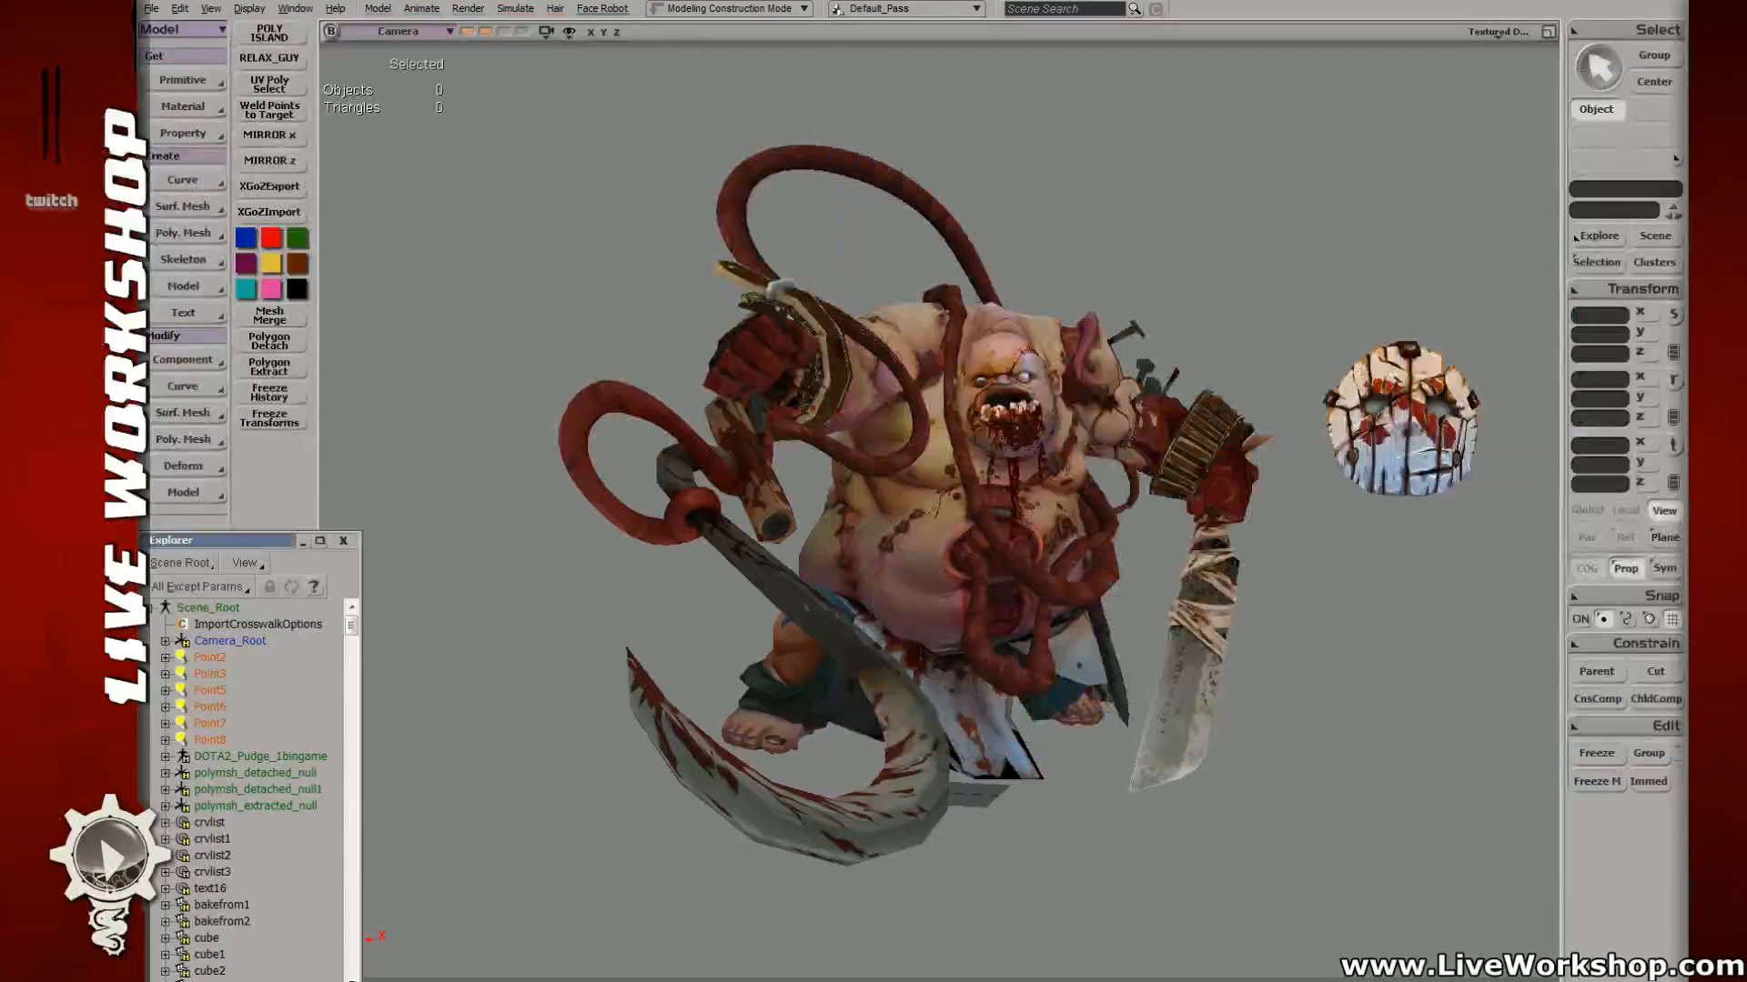
Step: View avatar_insanityMASK.jpg from the insanity_mask render folder at different zoom levels, close it, and return to the Softimage scene
{"action": "key", "text": "alt+Tab"}
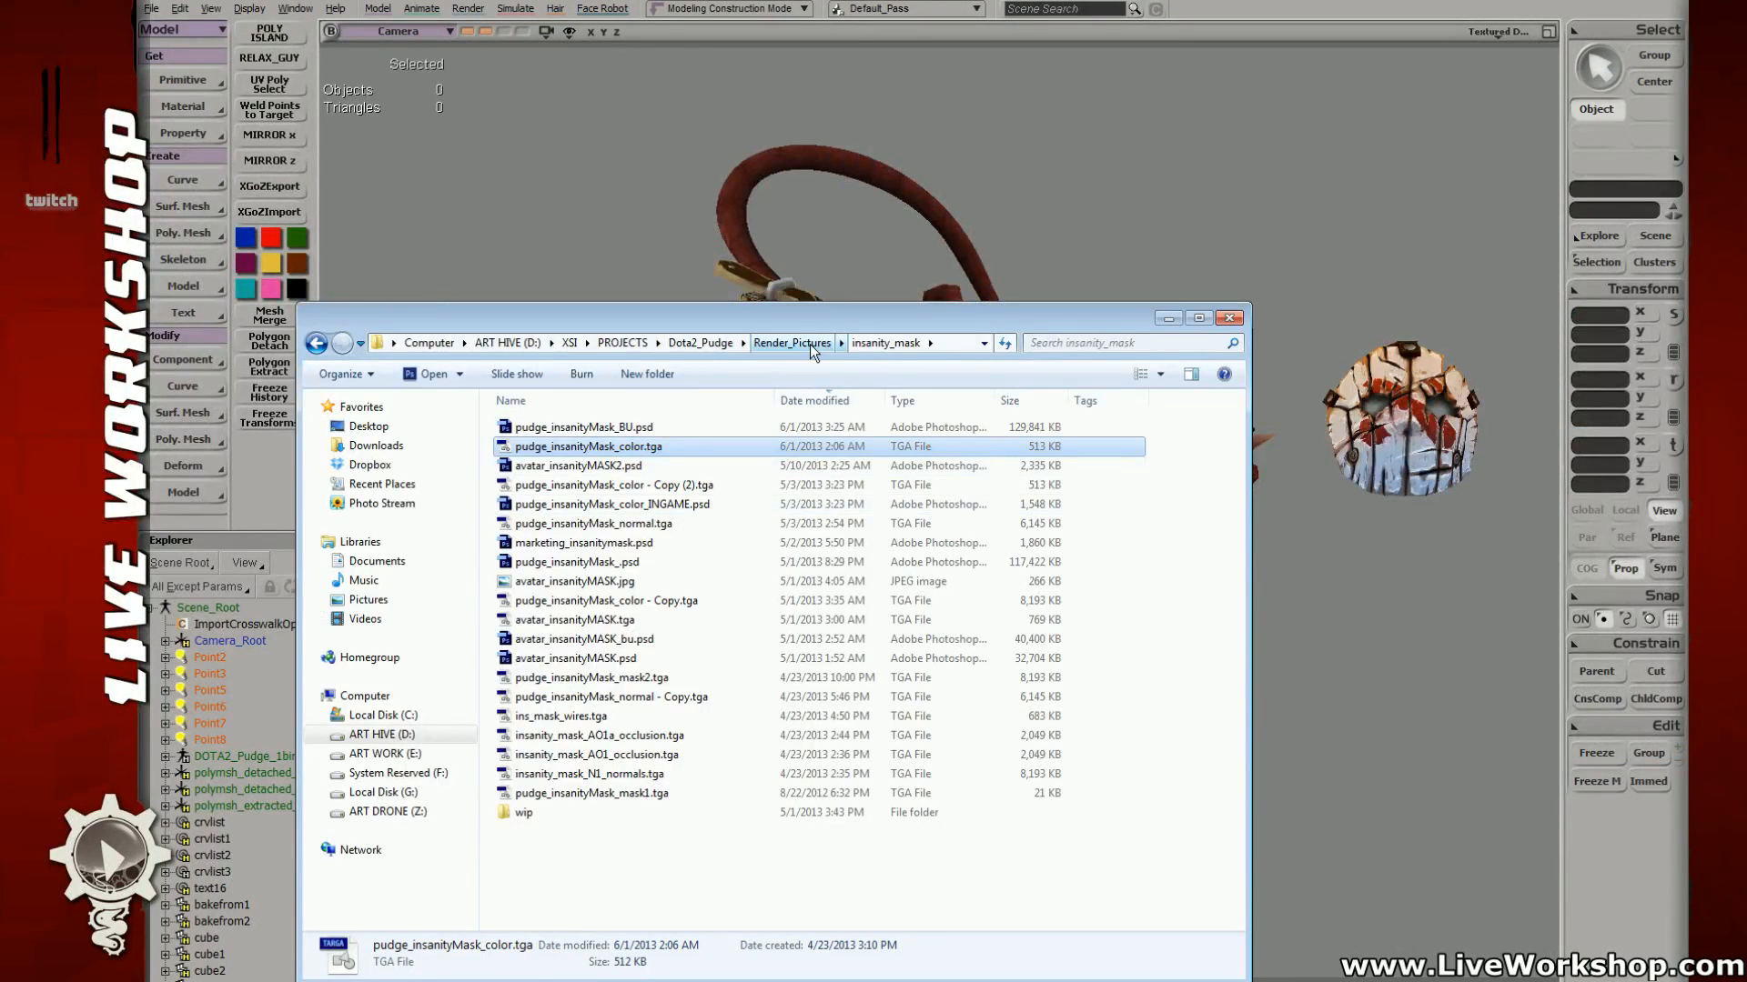
{"action": "double_click", "coordinate": [559, 582]}
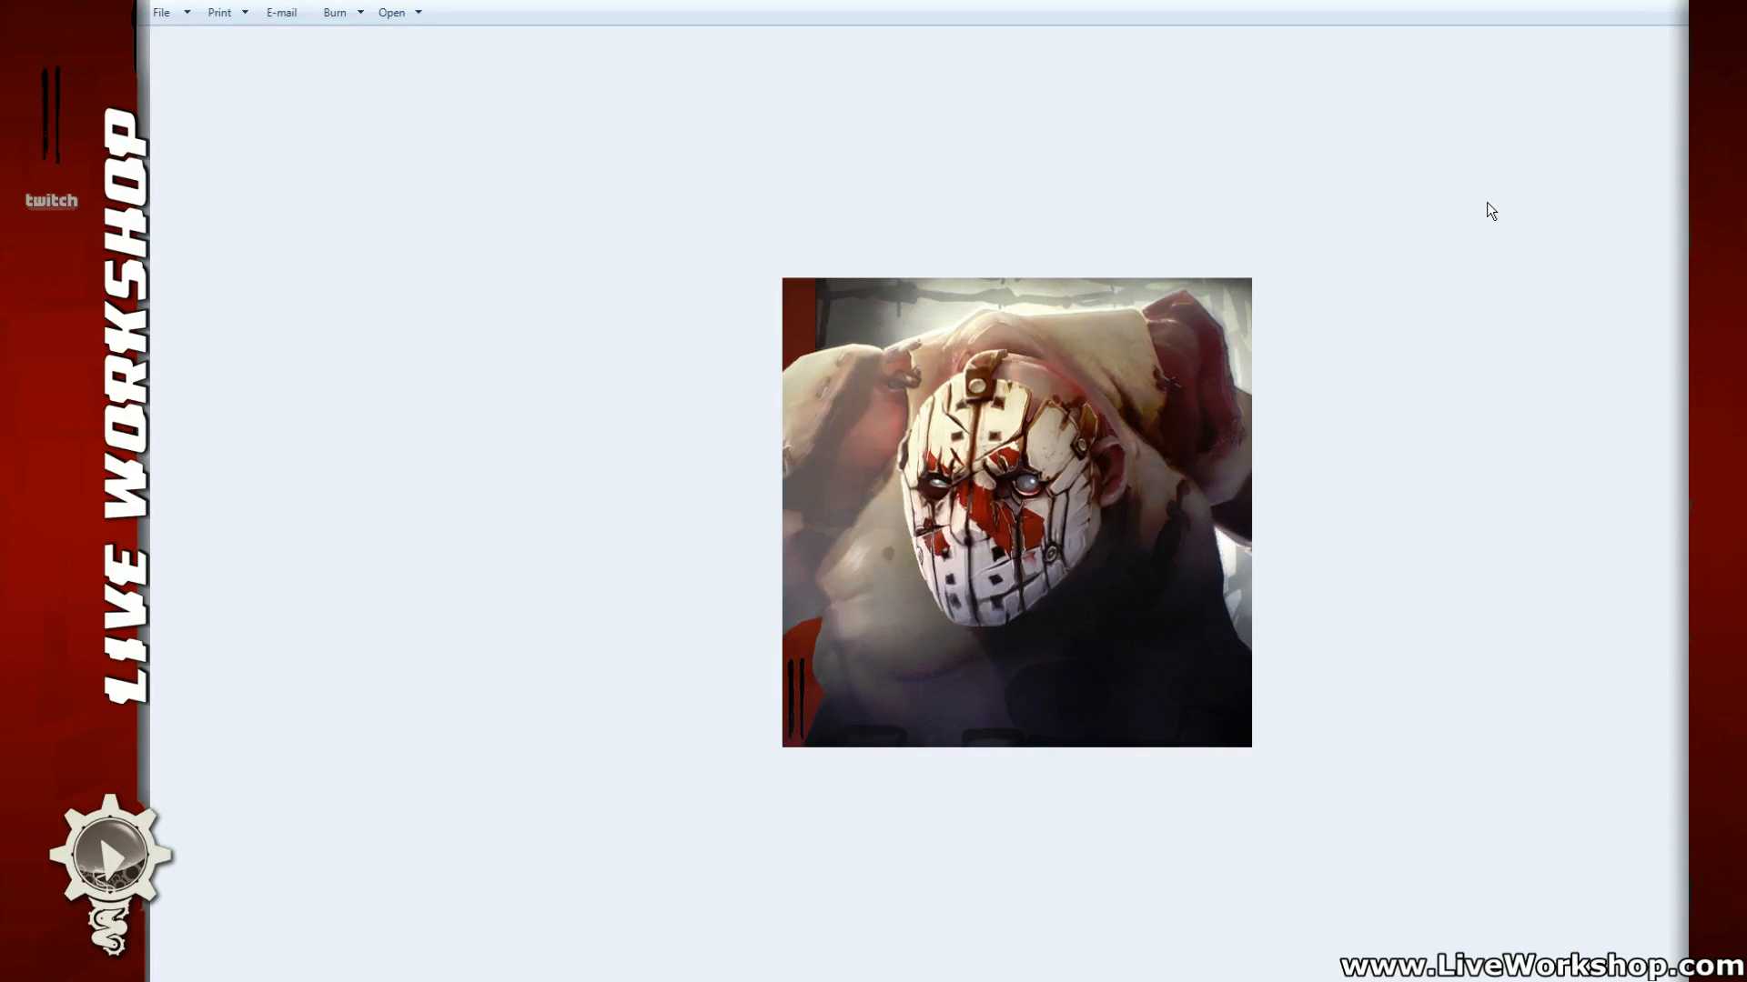
{"action": "scroll", "coordinate": [1486, 202], "scroll_direction": "up", "scroll_amount": 1}
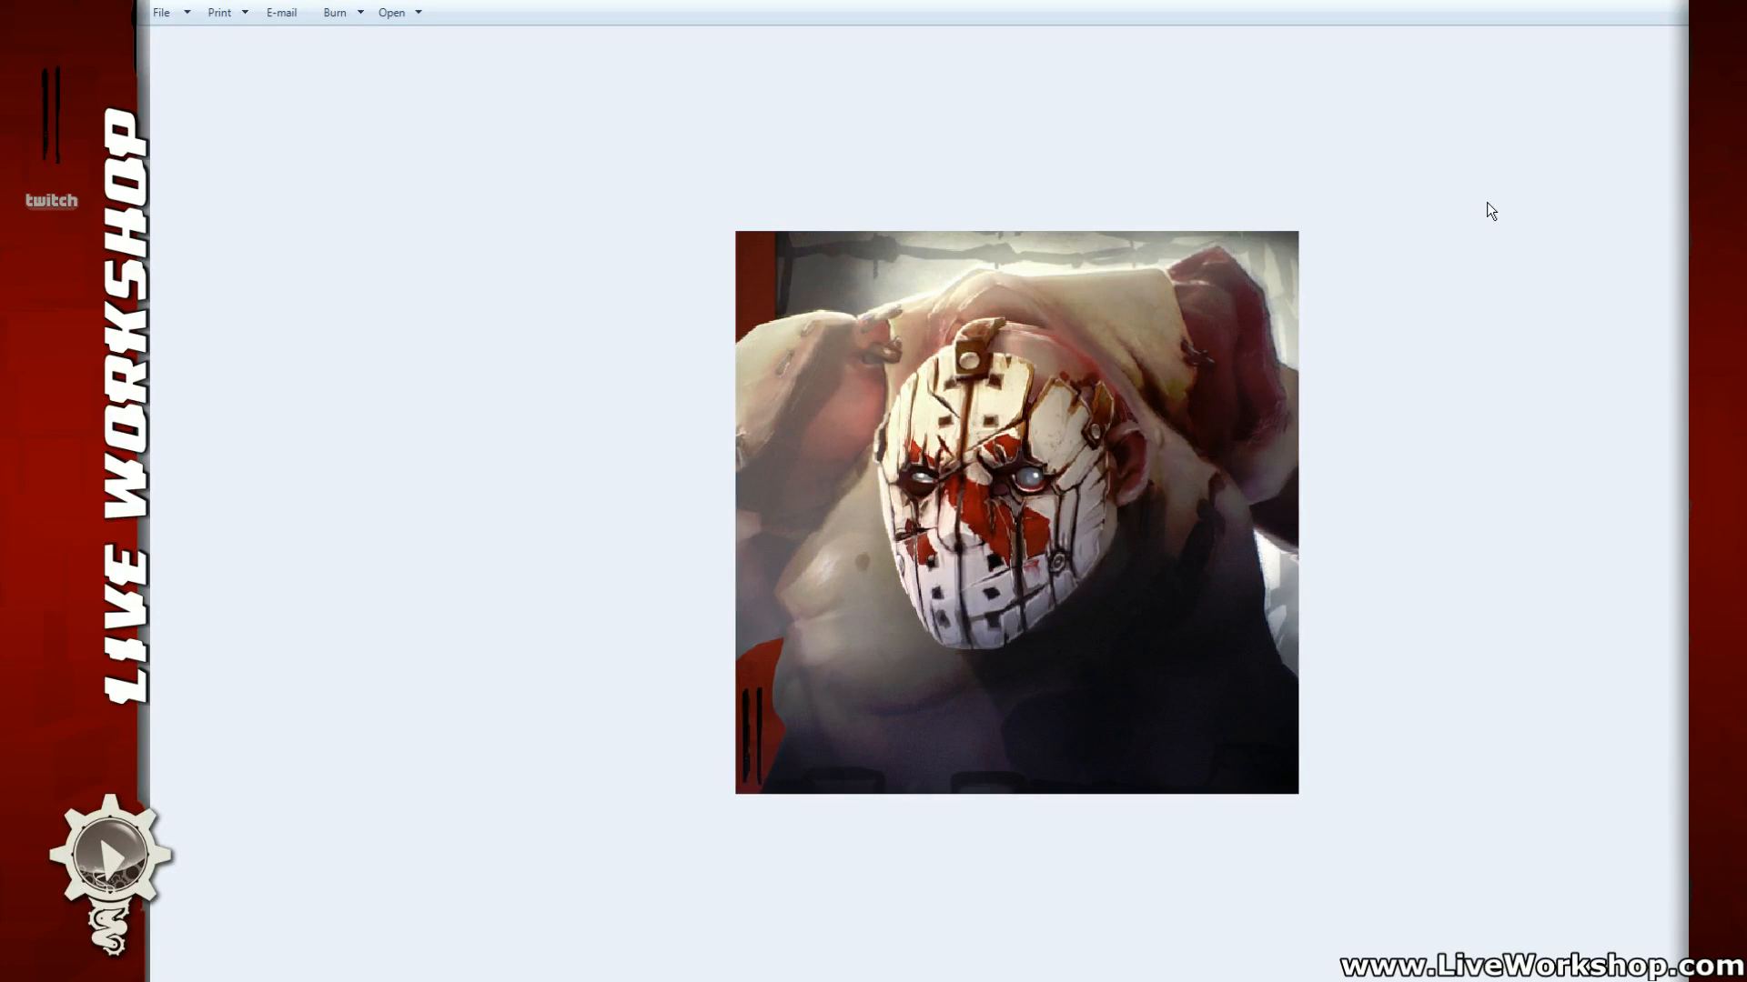
{"action": "scroll", "coordinate": [1486, 202], "scroll_direction": "down", "scroll_amount": 1}
{"action": "left_click", "coordinate": [1672, 2]}
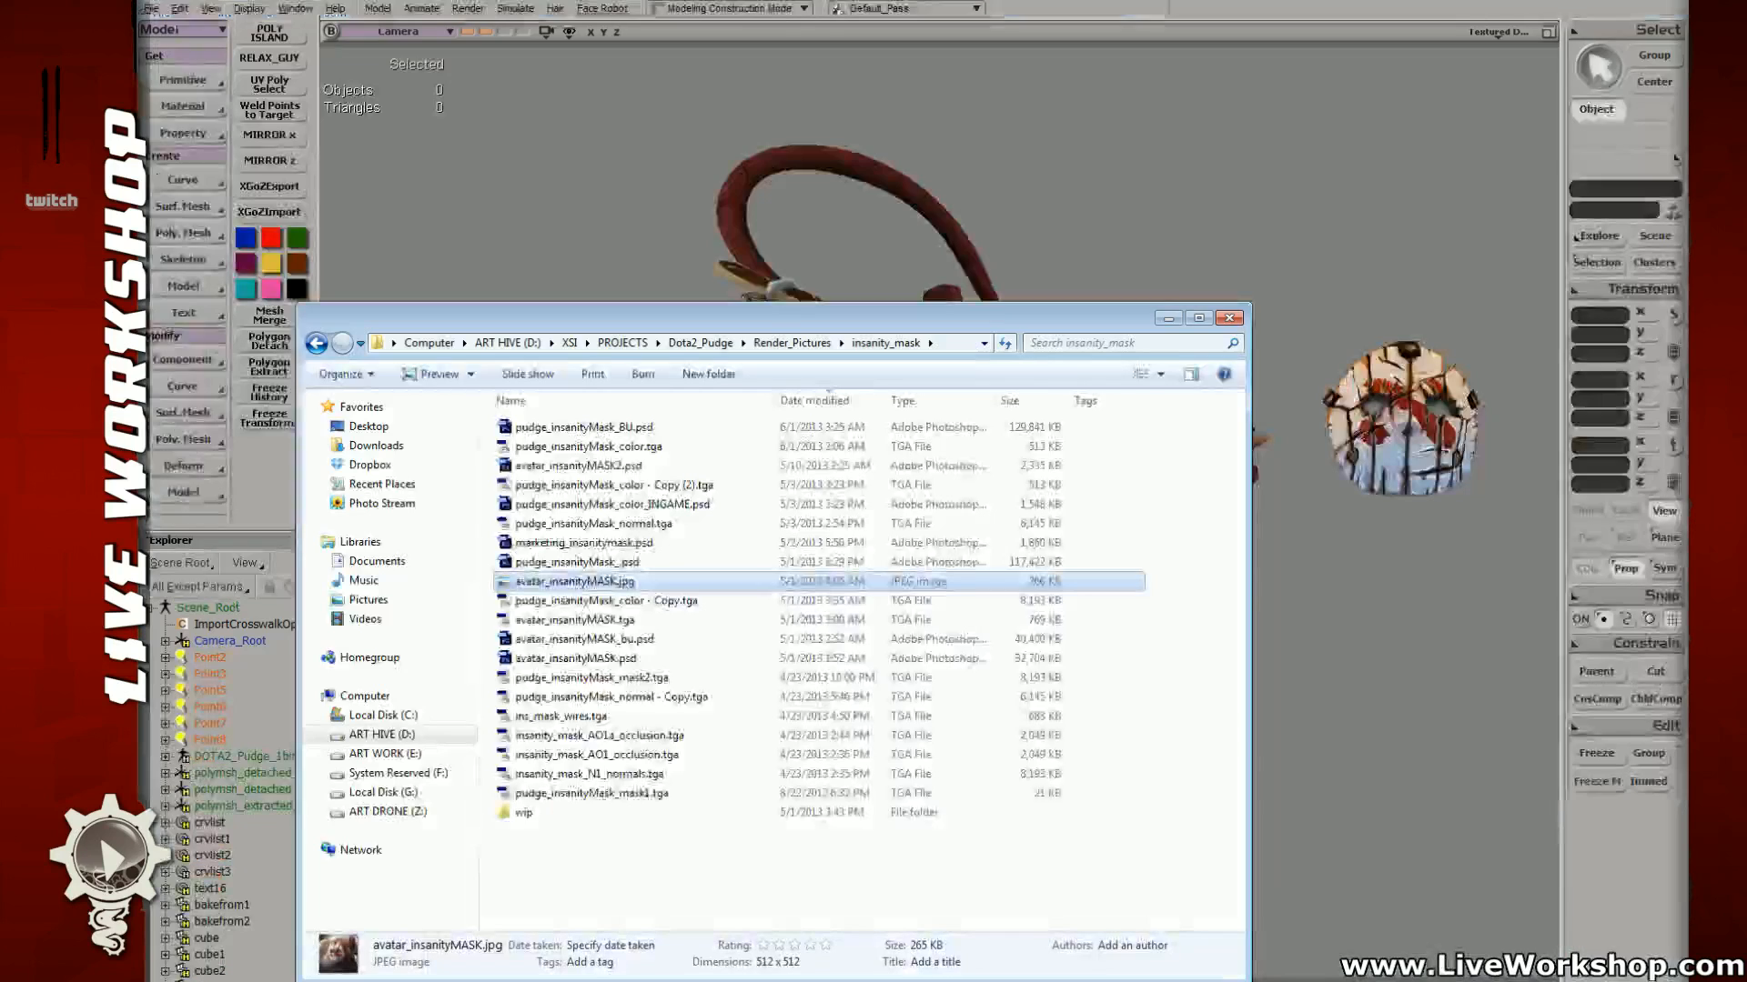
{"action": "left_click", "coordinate": [1267, 233]}
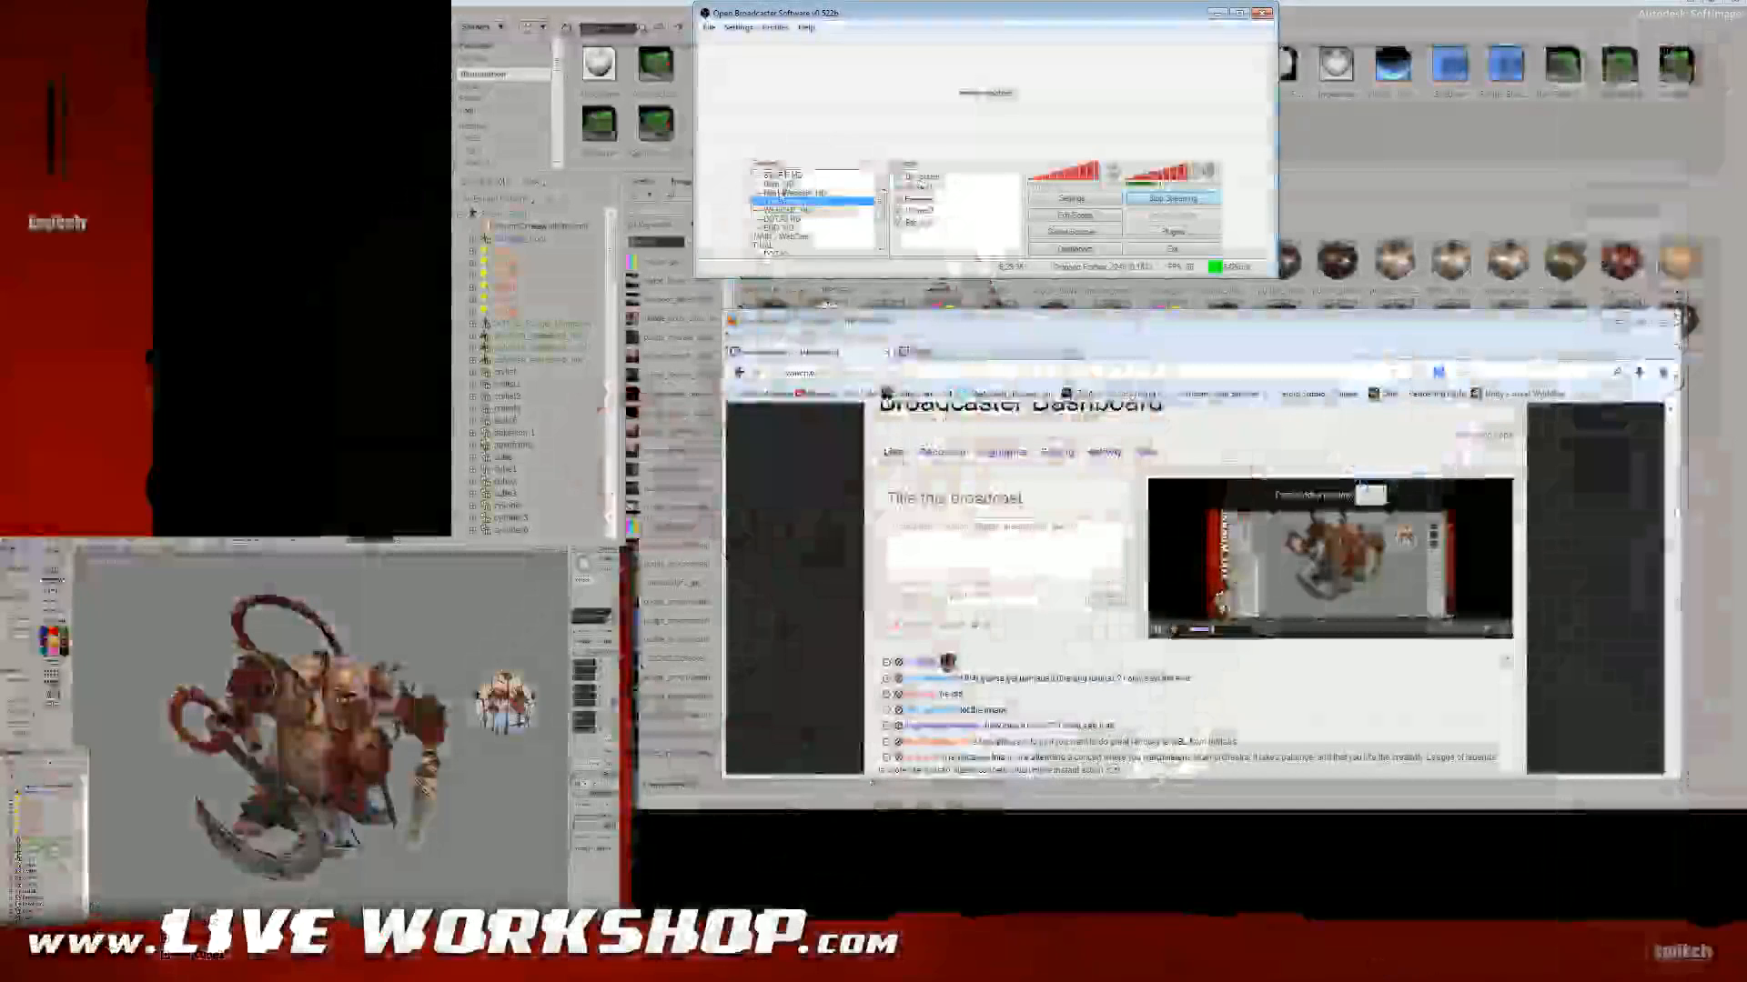
Step: Switch the broadcast scene in Open Broadcaster Software, and briefly highlight the ogre's nailed arm in Softimage
{"action": "left_click", "coordinate": [778, 185]}
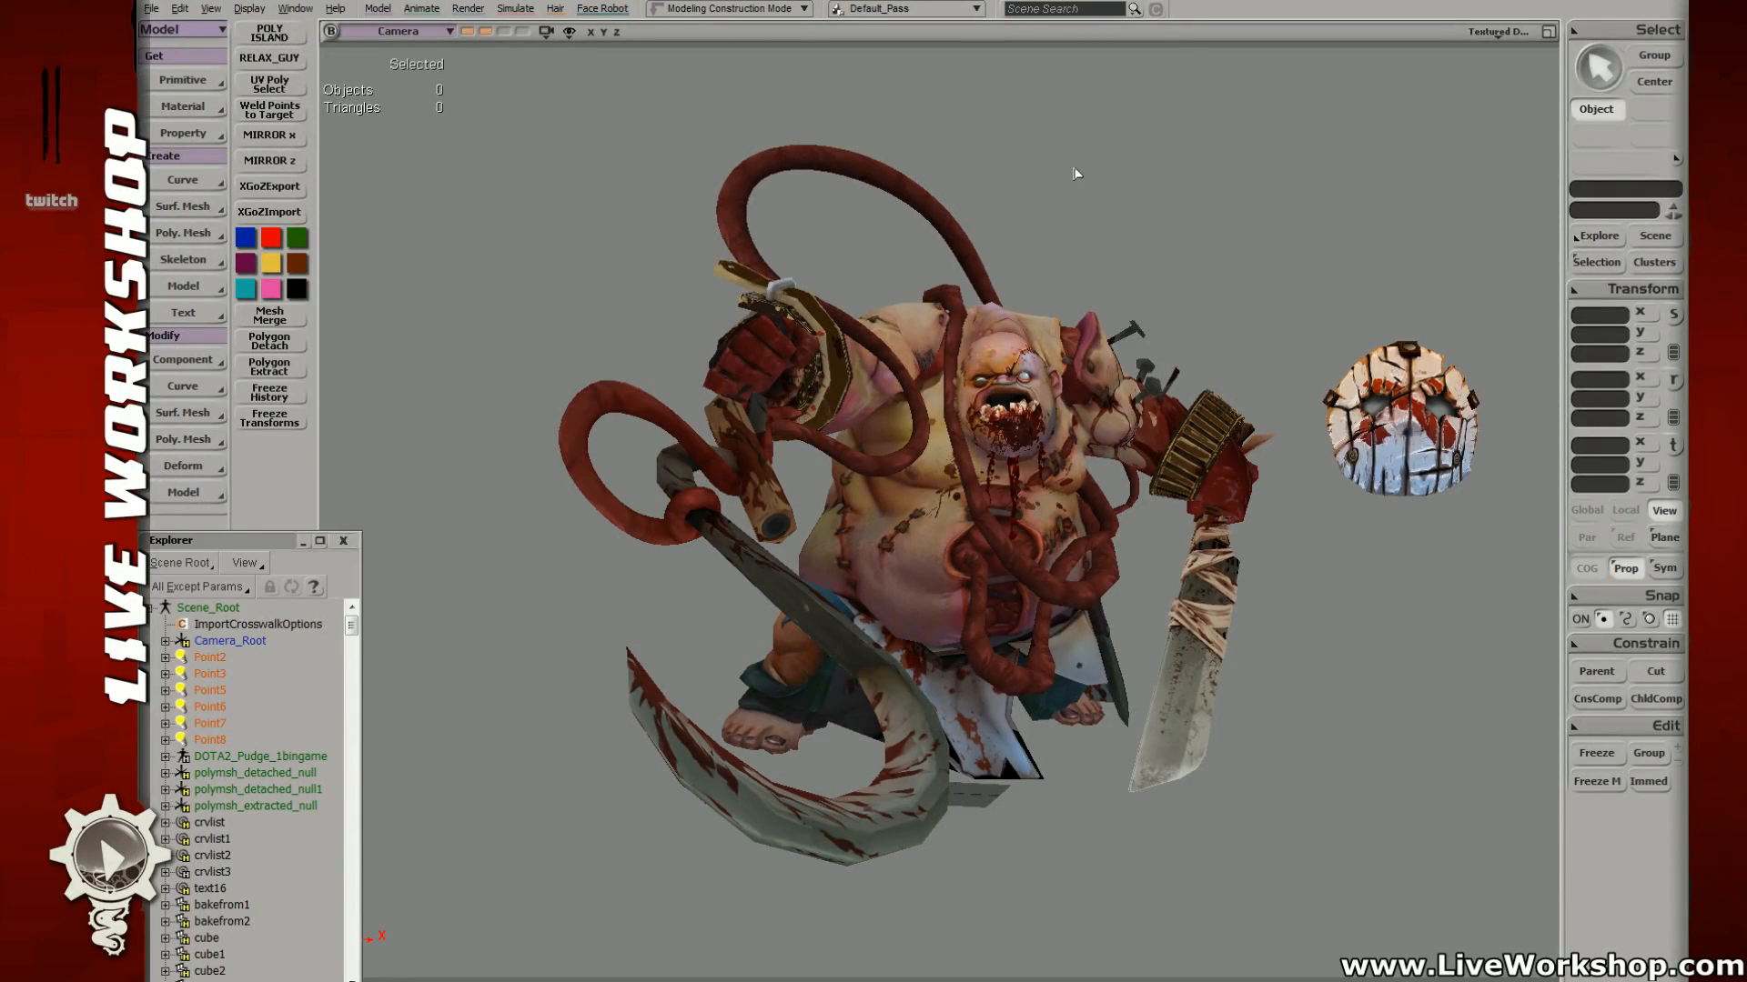
{"action": "left_click", "coordinate": [1212, 440]}
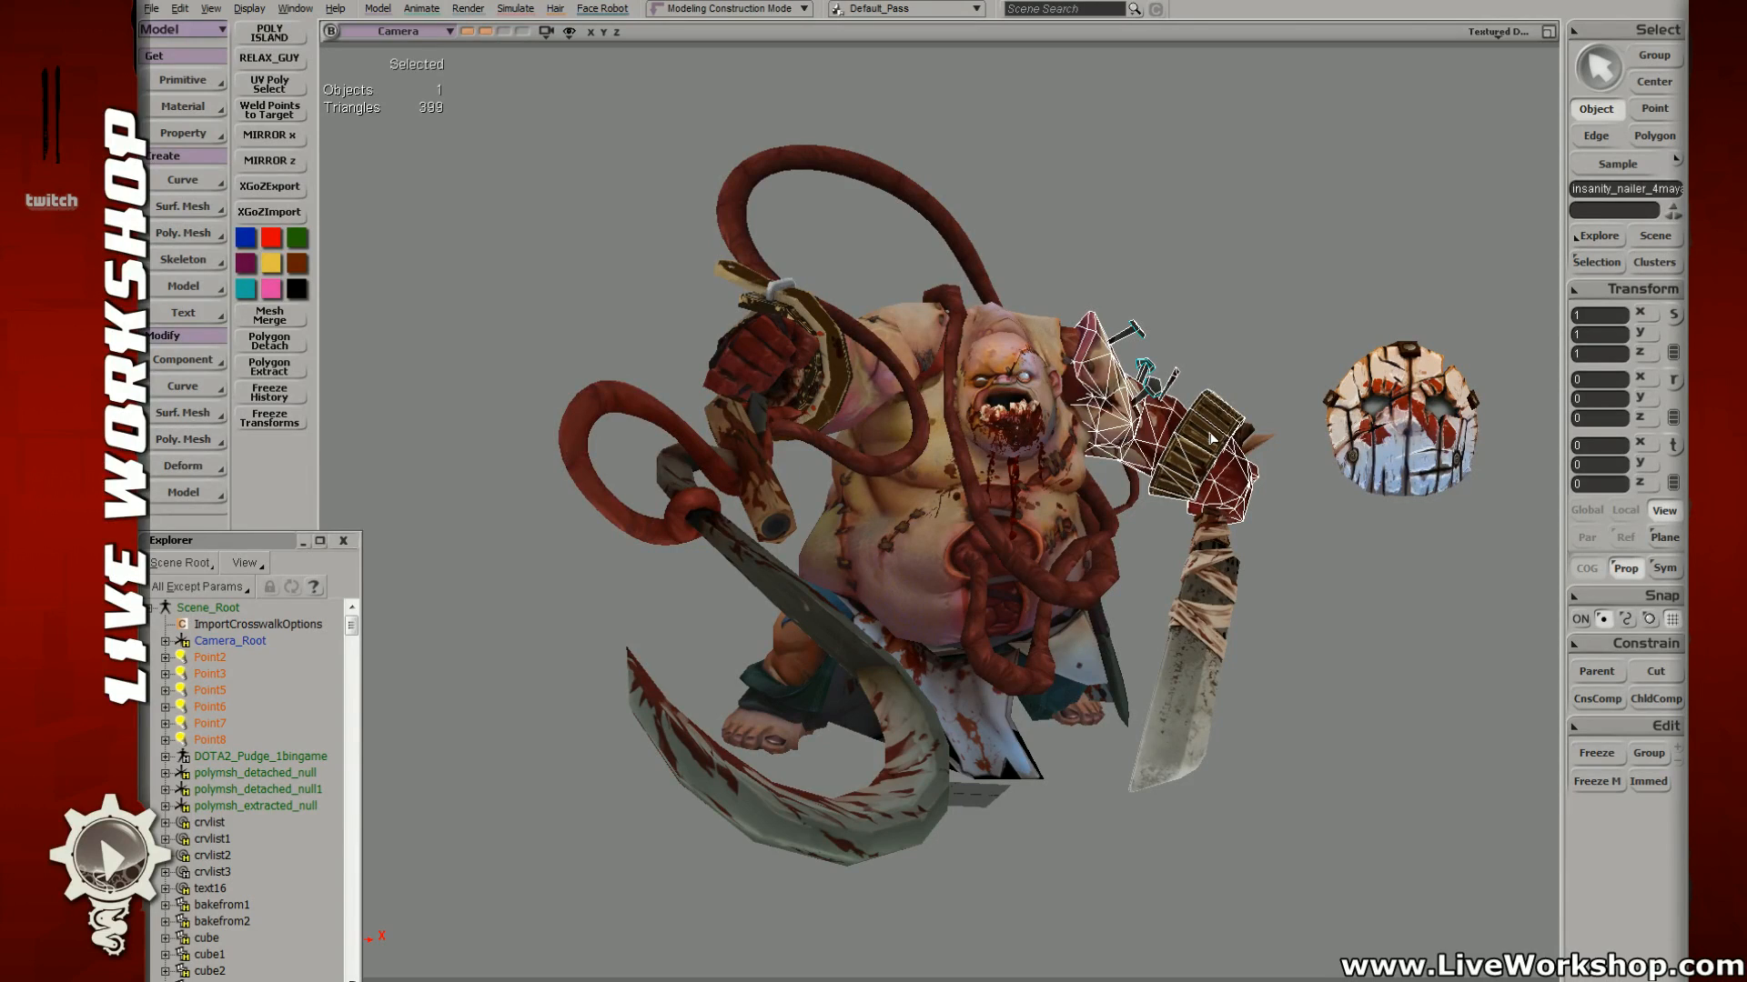
{"action": "left_click", "coordinate": [1091, 237]}
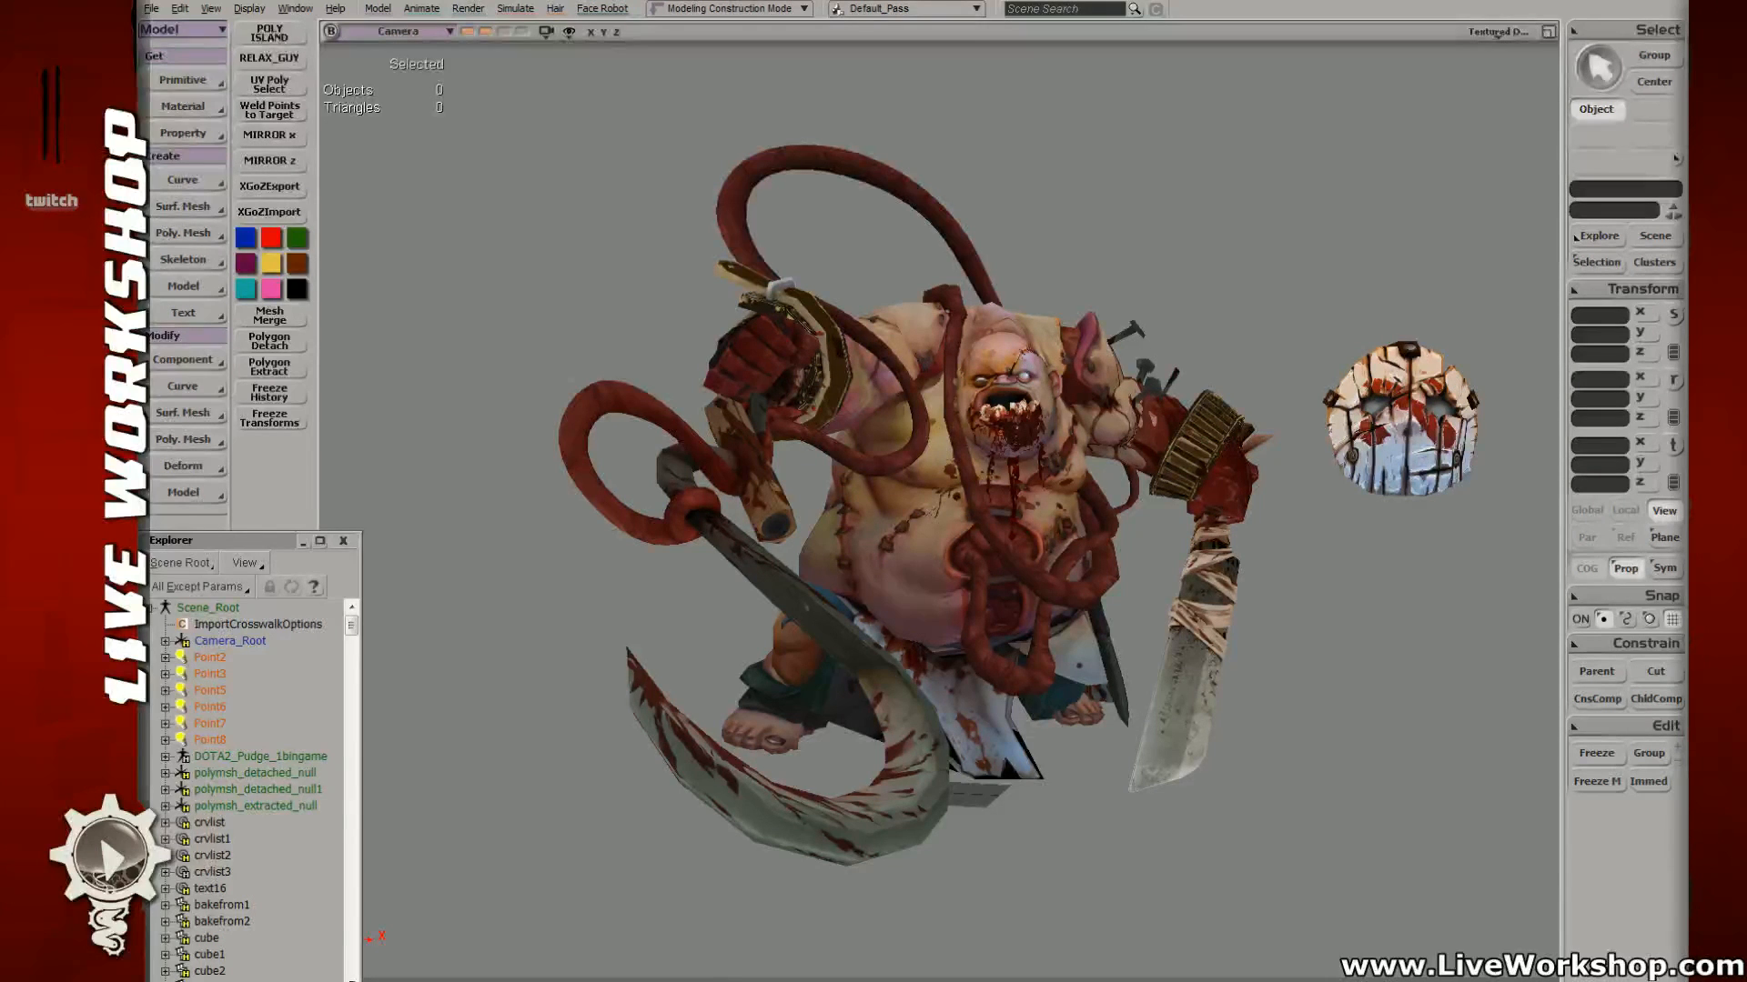
Step: Switch to Photoshop and close the finished ogre painting
{"action": "key", "text": "alt+Tab"}
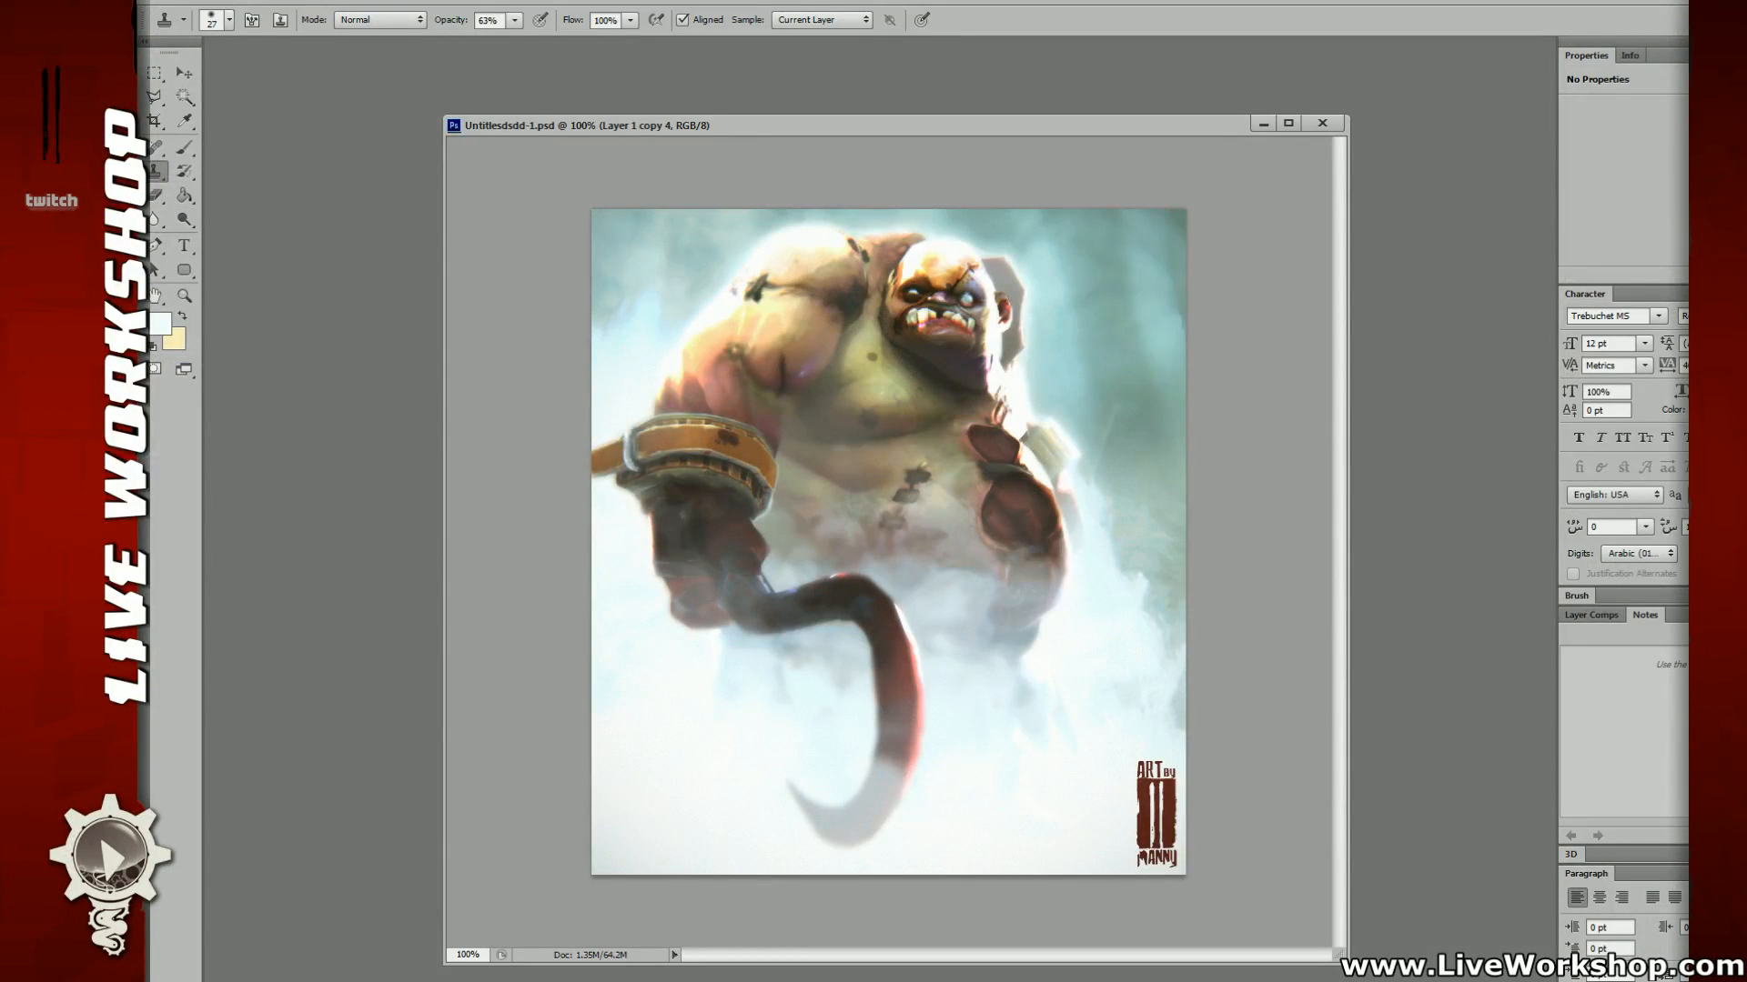
{"action": "key", "text": "ctrl+w"}
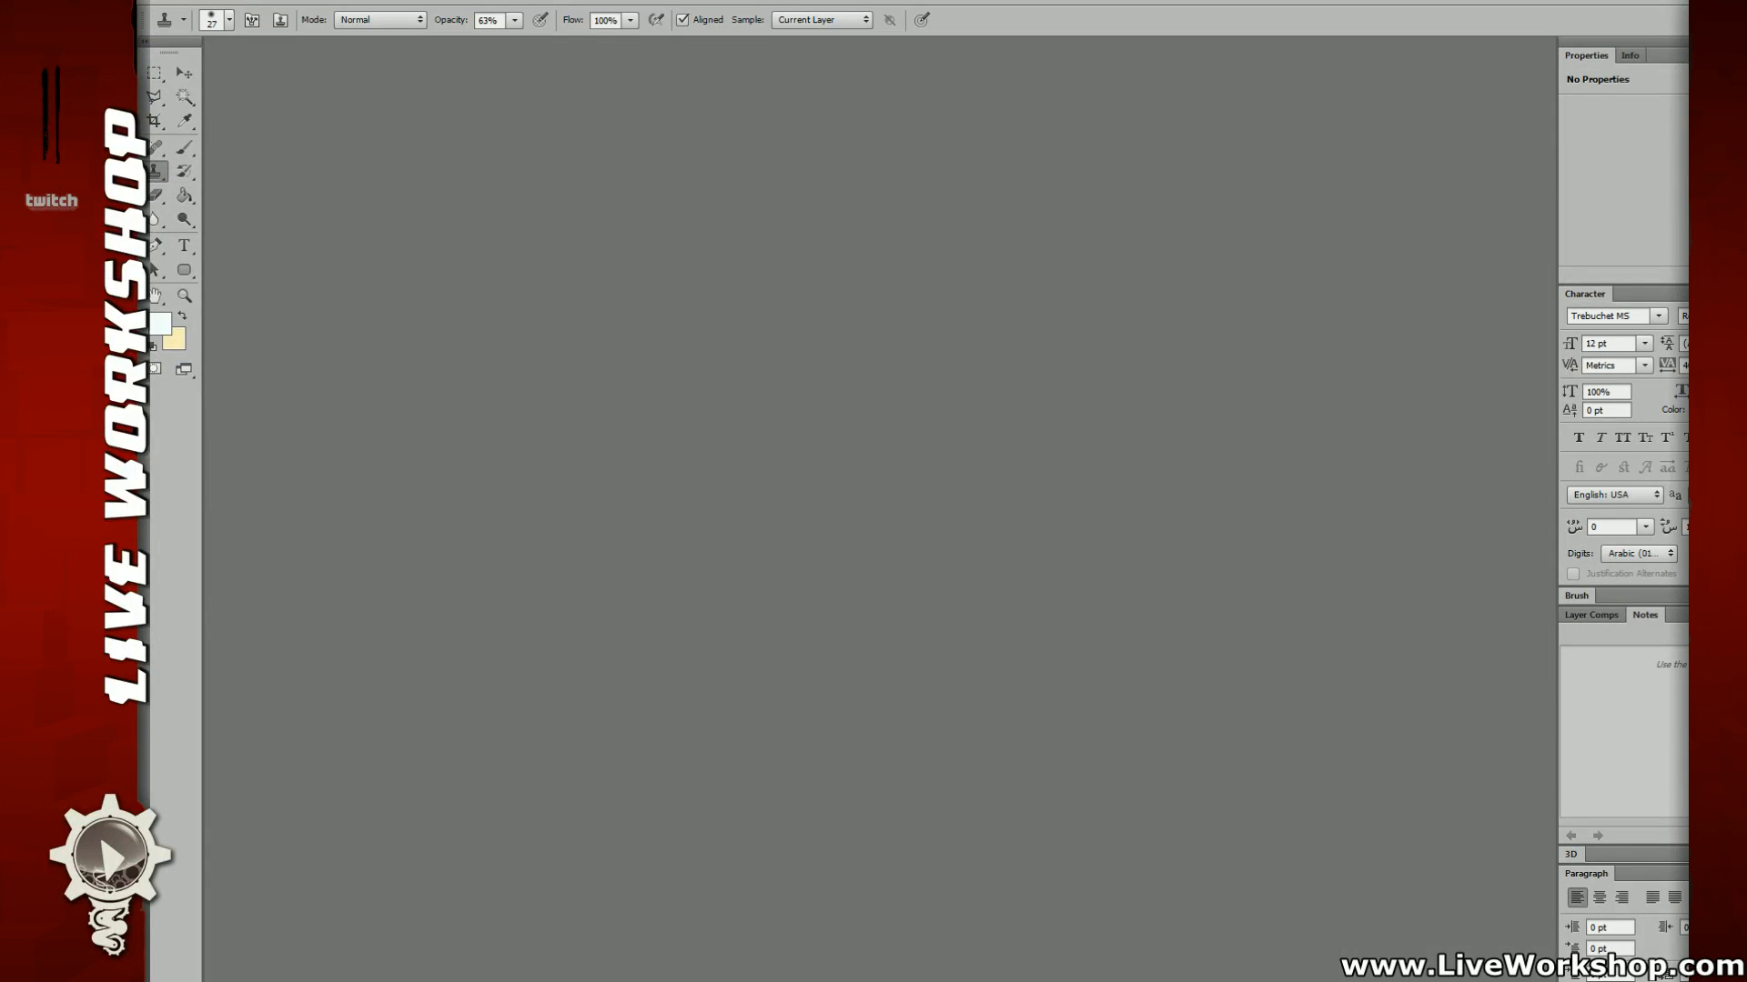
Step: Switch to Softimage and examine the posed Pudge model with its detached mask from slightly different camera angles
{"action": "key", "text": "alt+Tab"}
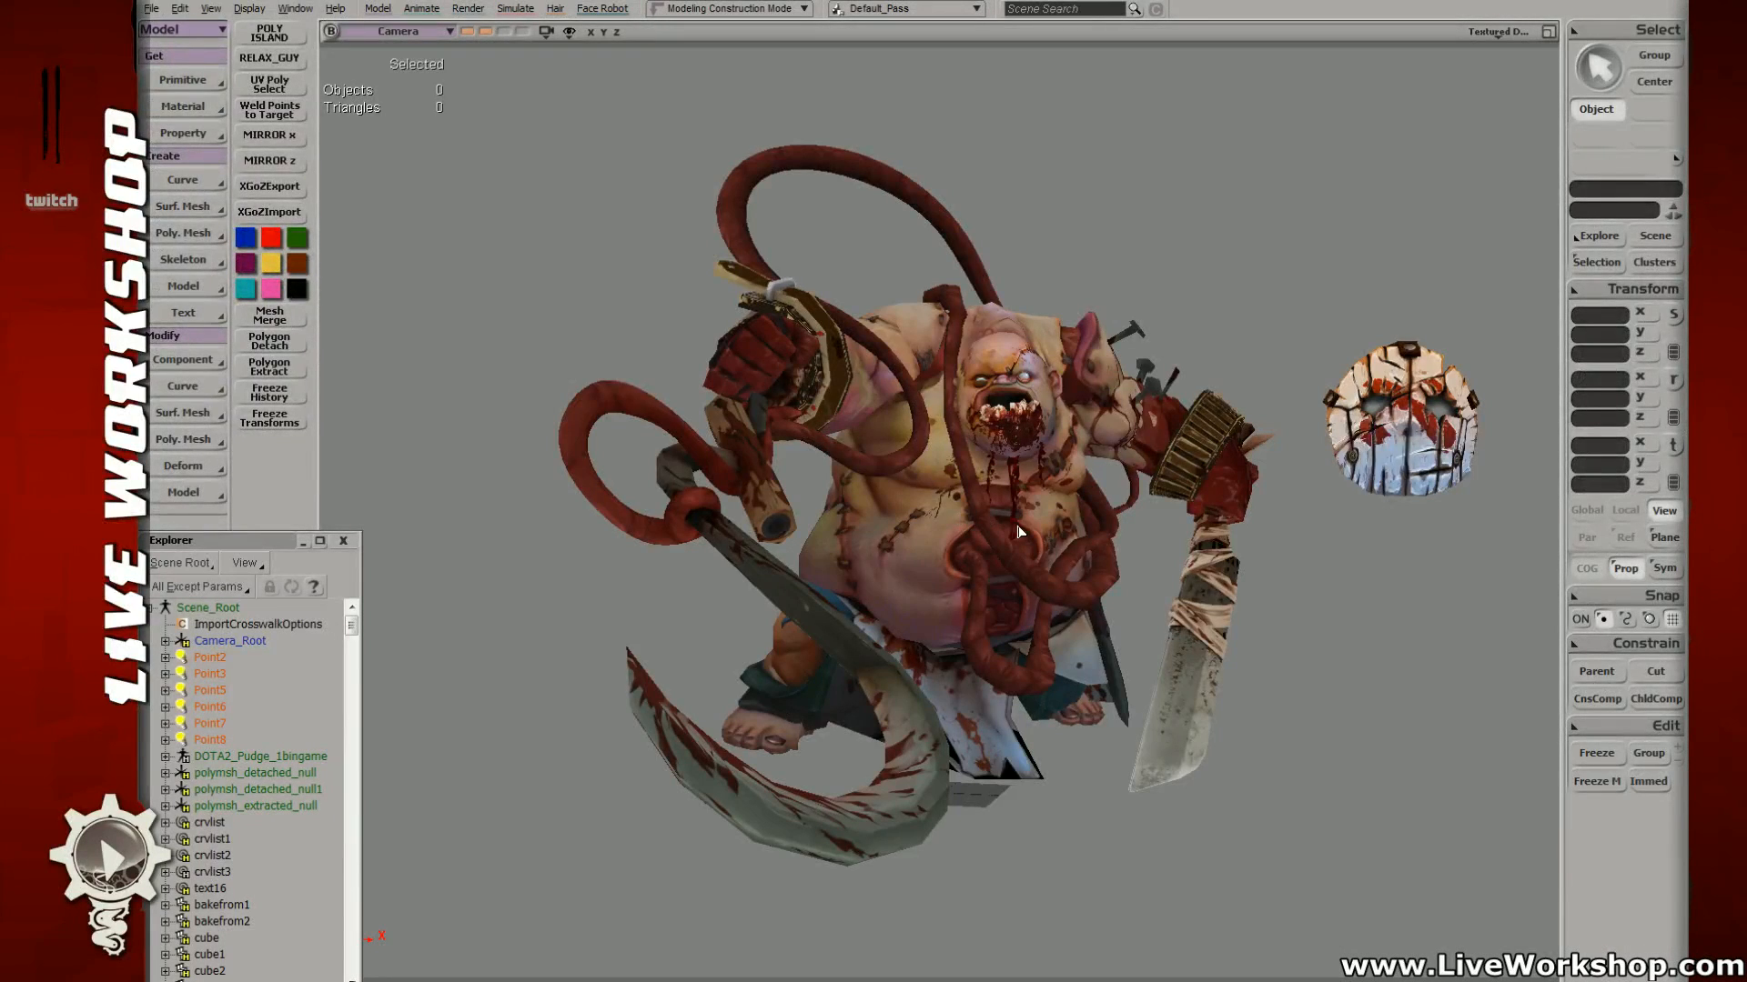
{"action": "key", "text": "o"}
{"action": "left_click_drag", "start_coordinate": [1013, 524], "coordinate": [1016, 525]}
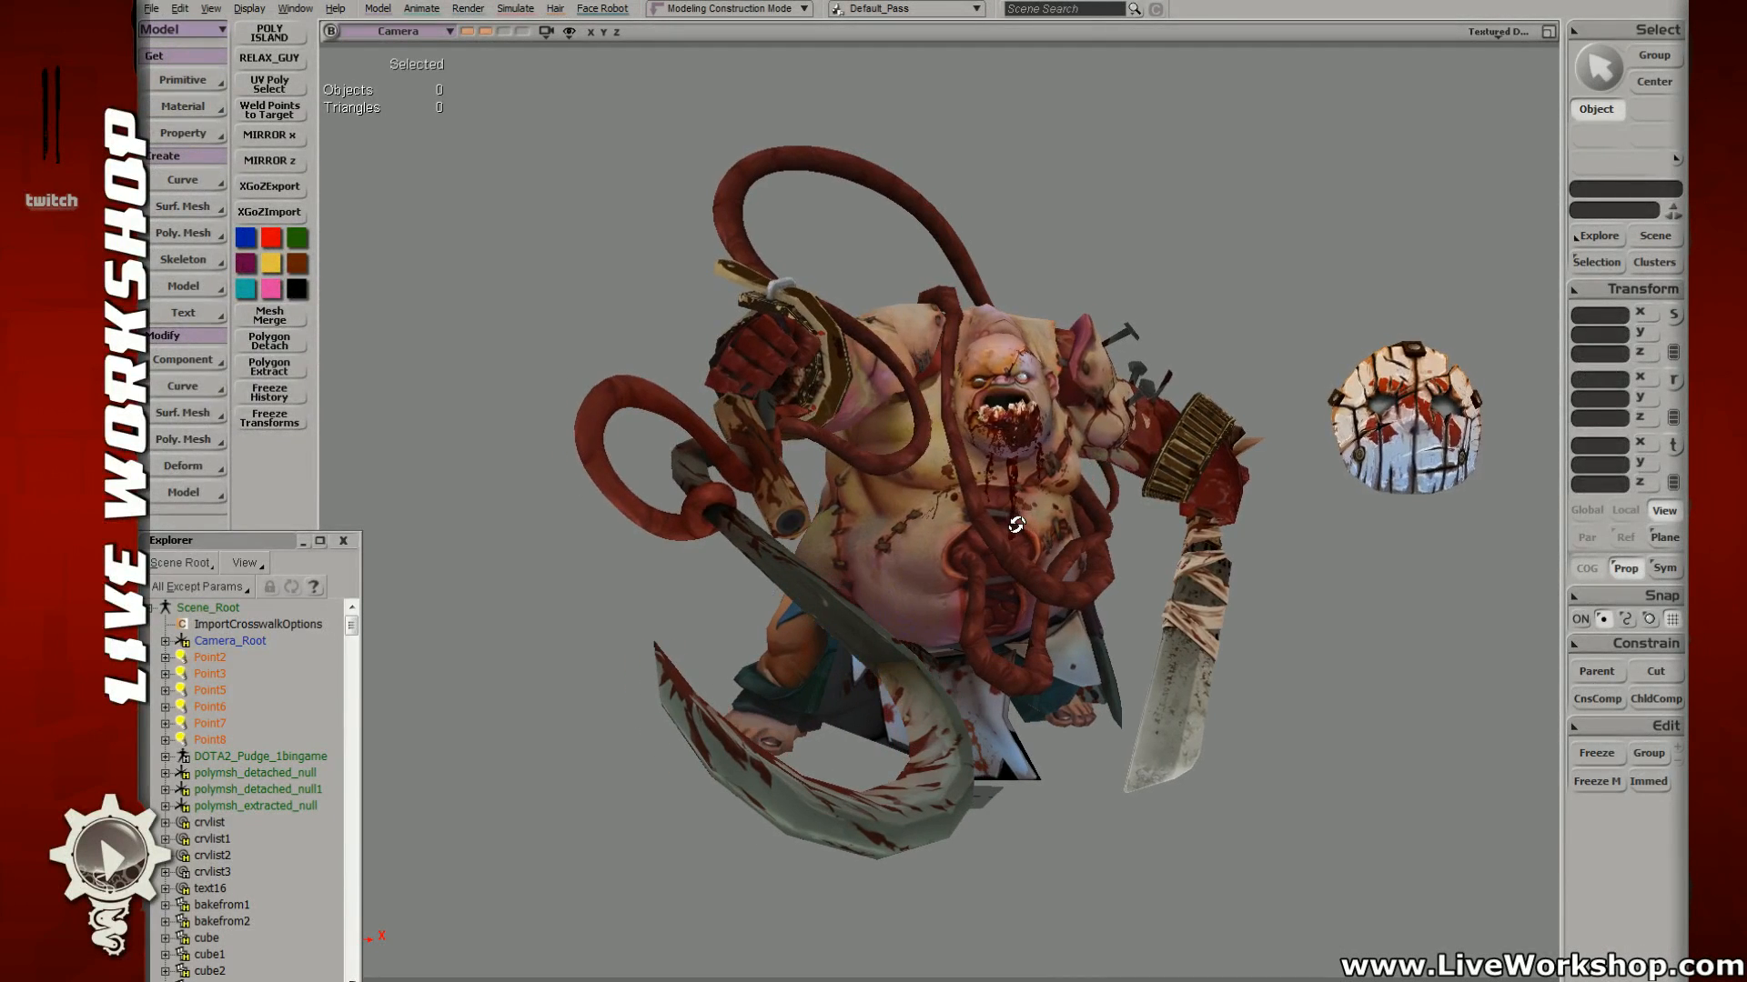
{"action": "right_click_drag", "start_coordinate": [1017, 525], "coordinate": [1017, 525]}
{"action": "middle_click_drag", "start_coordinate": [1017, 525], "coordinate": [1044, 529]}
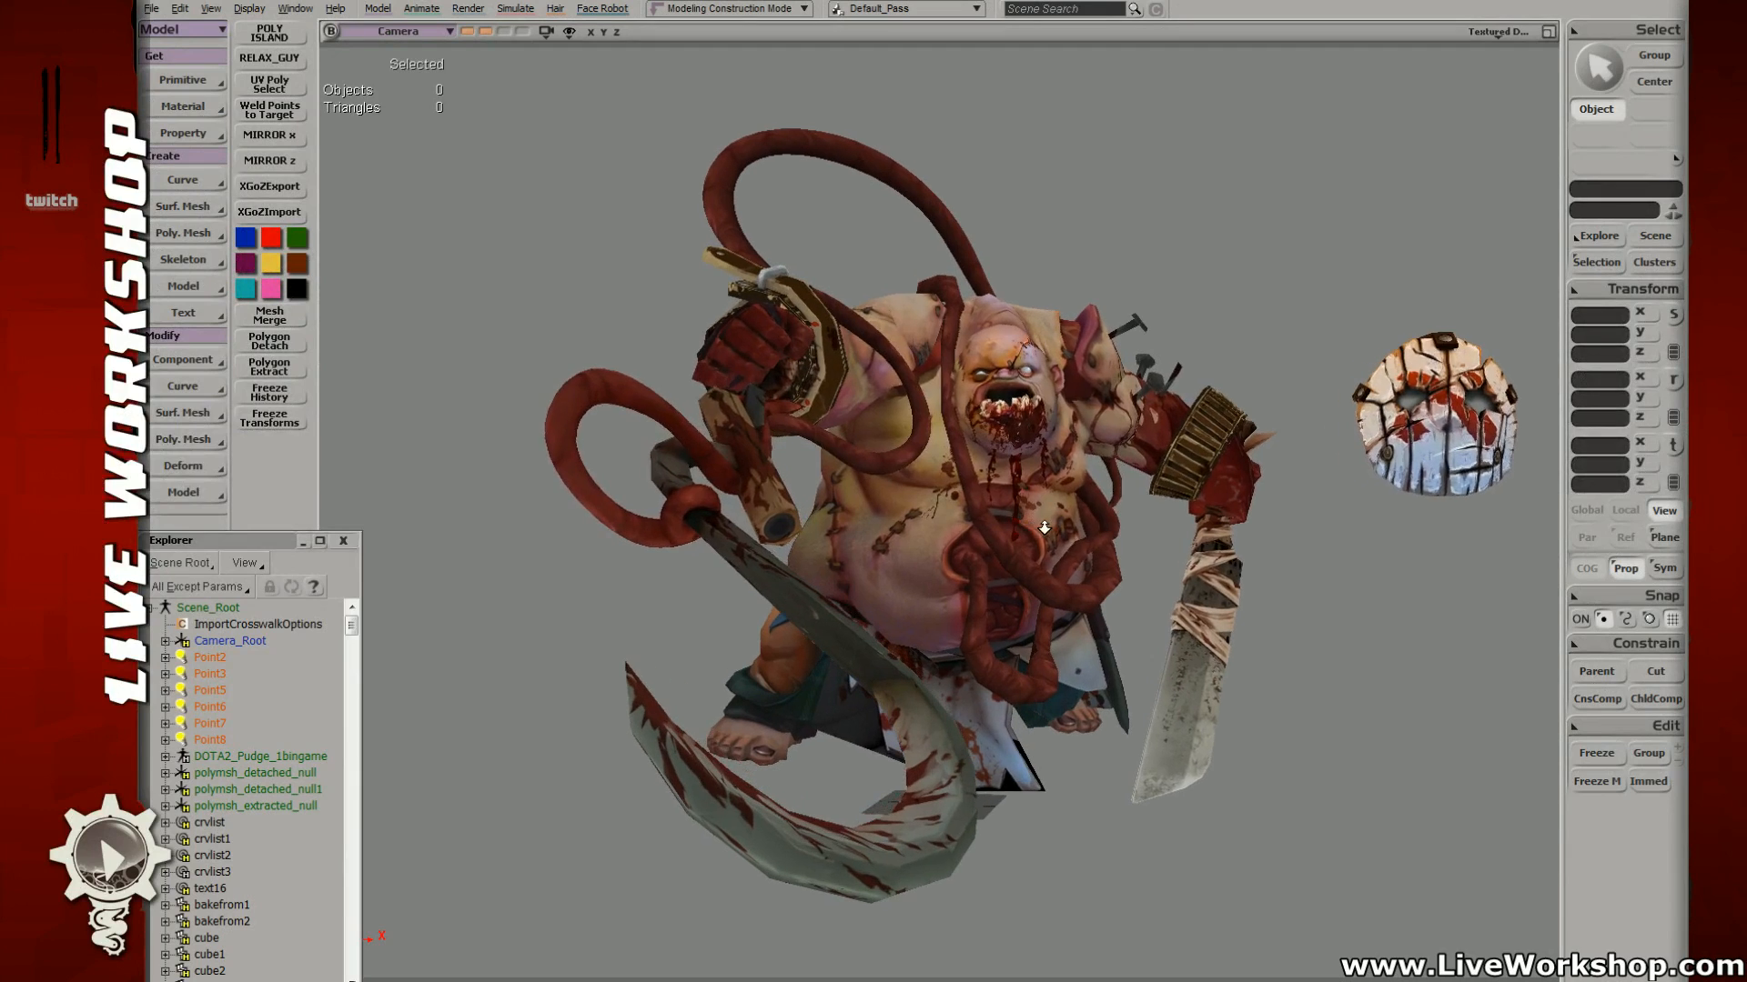
{"action": "key", "text": "space"}
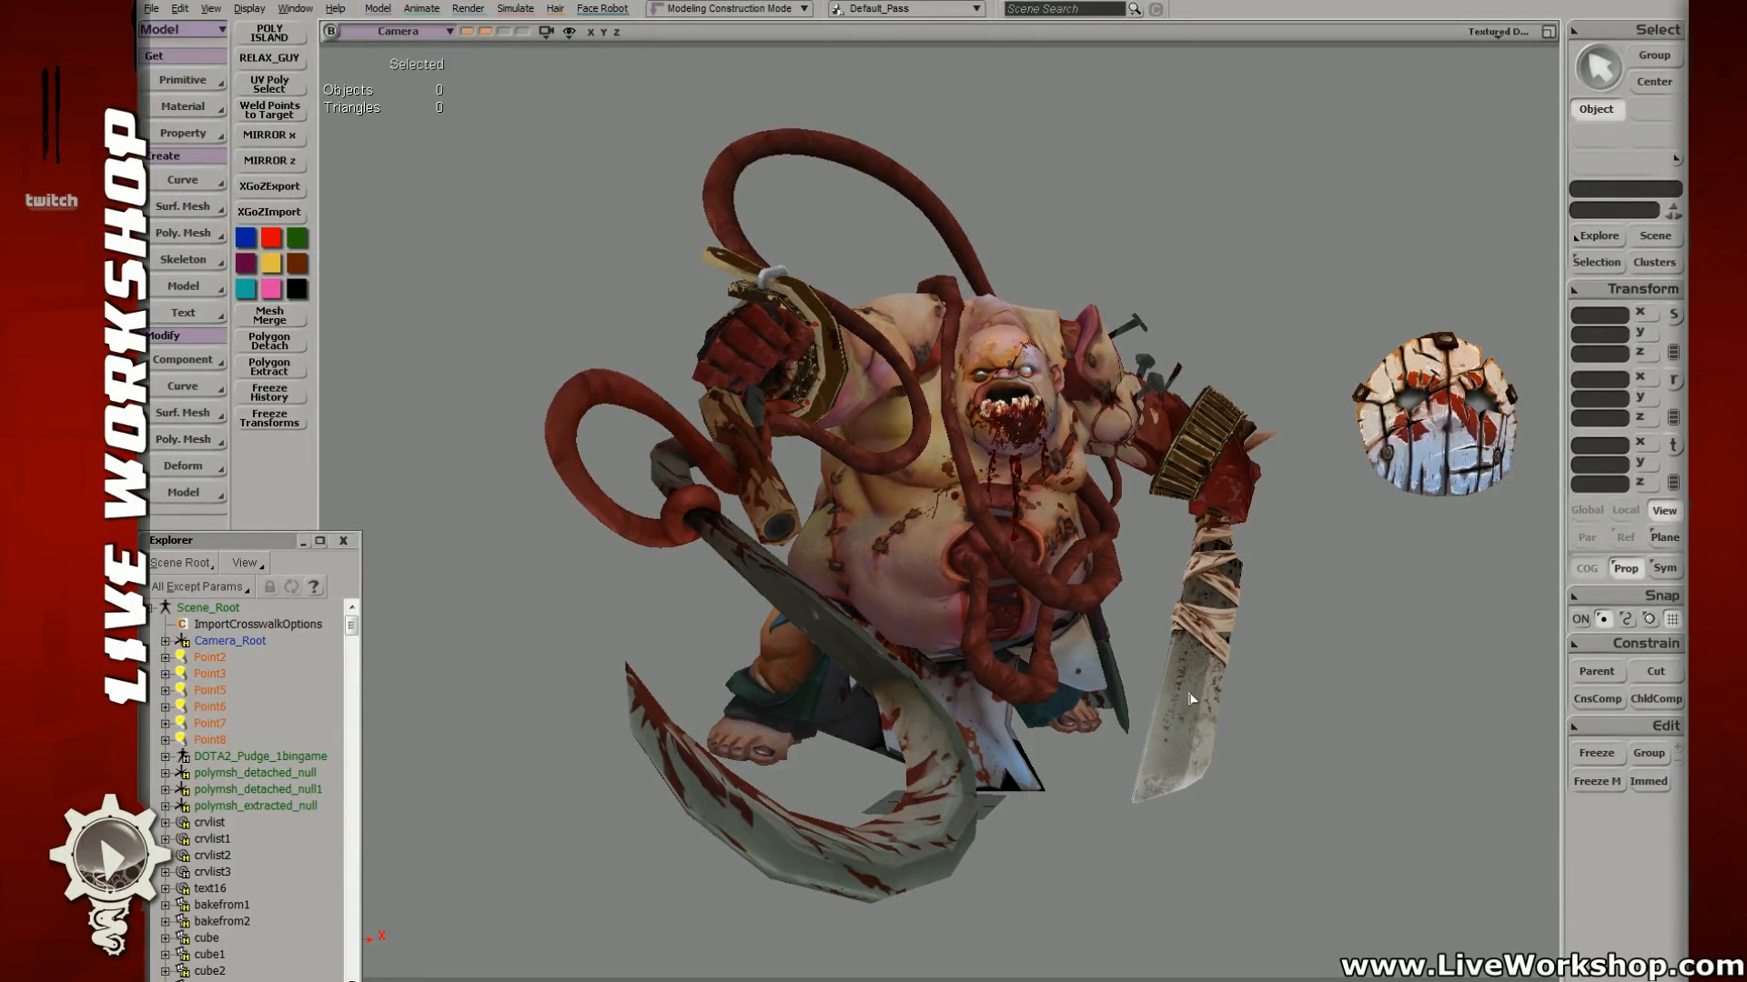
Step: Select the detached wooden mask and move it over in front of Pudge's face
{"action": "left_click", "coordinate": [1401, 482]}
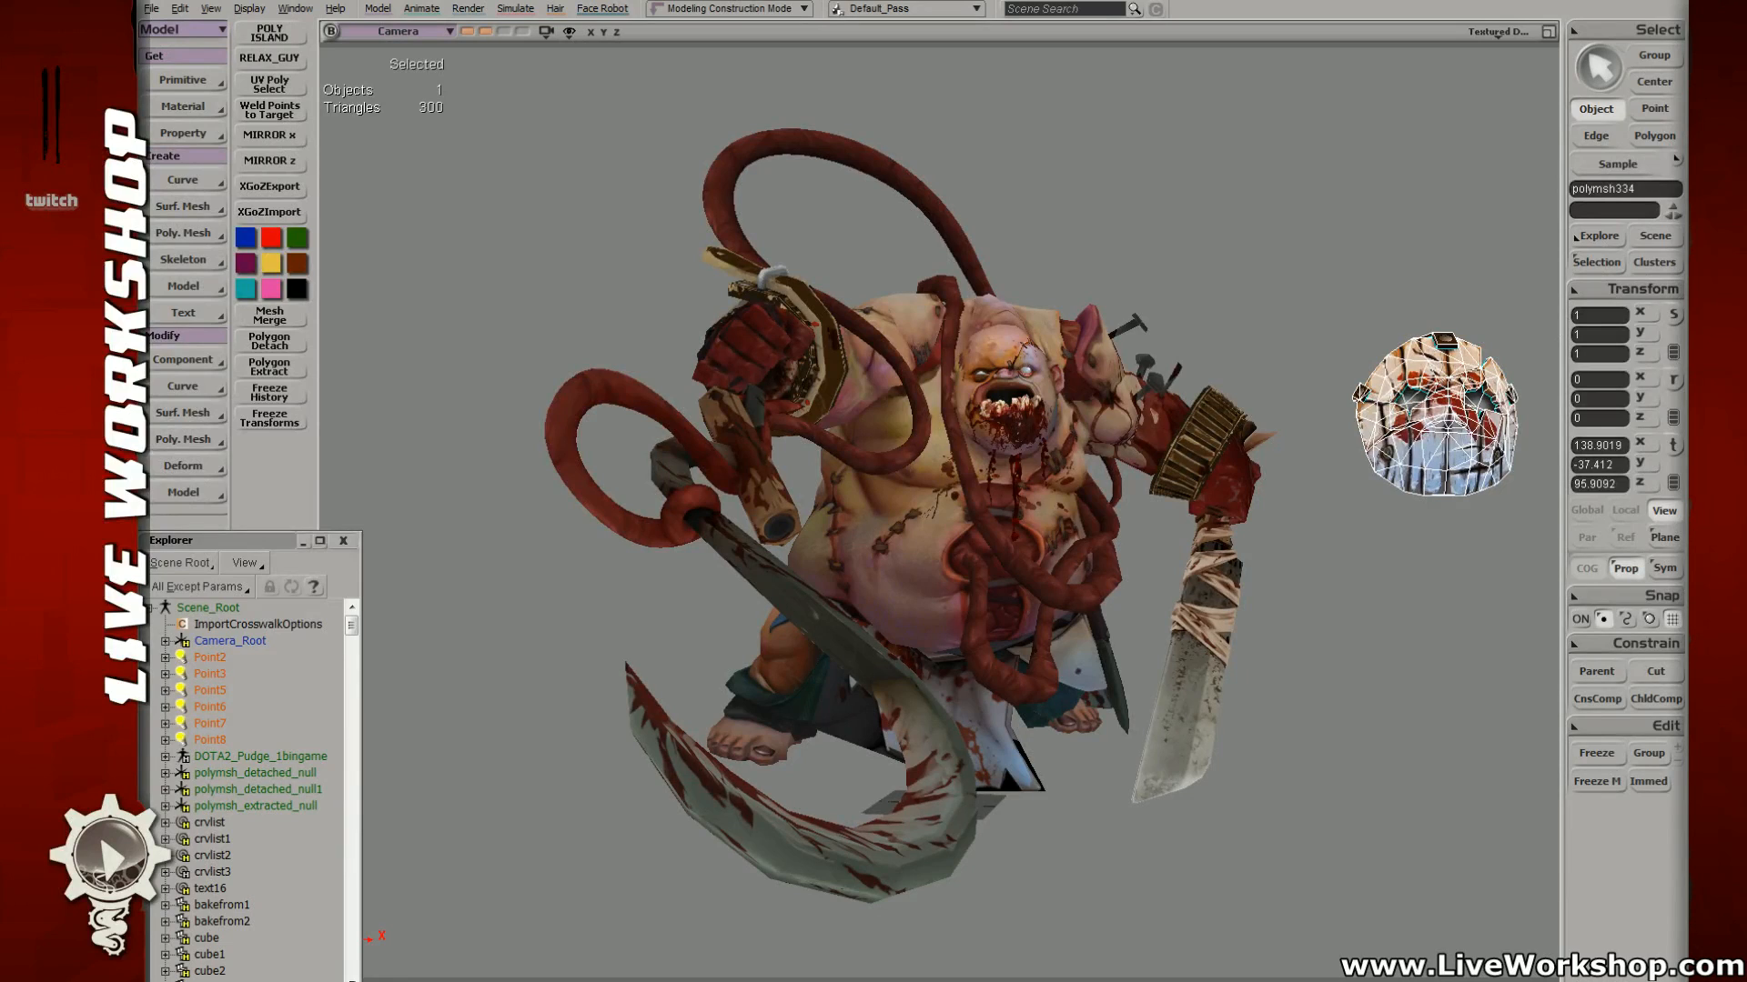
{"action": "left_click", "coordinate": [1599, 446]}
{"action": "type", "text": "a"}
{"action": "left_click", "coordinate": [1440, 273]}
{"action": "key", "text": "ctrl+z"}
{"action": "key", "text": "v"}
{"action": "left_click_drag", "start_coordinate": [1426, 426], "coordinate": [1010, 414]}
{"action": "middle_click_drag", "start_coordinate": [1010, 414], "coordinate": [728, 446]}
{"action": "left_click_drag", "start_coordinate": [726, 465], "coordinate": [1012, 416]}
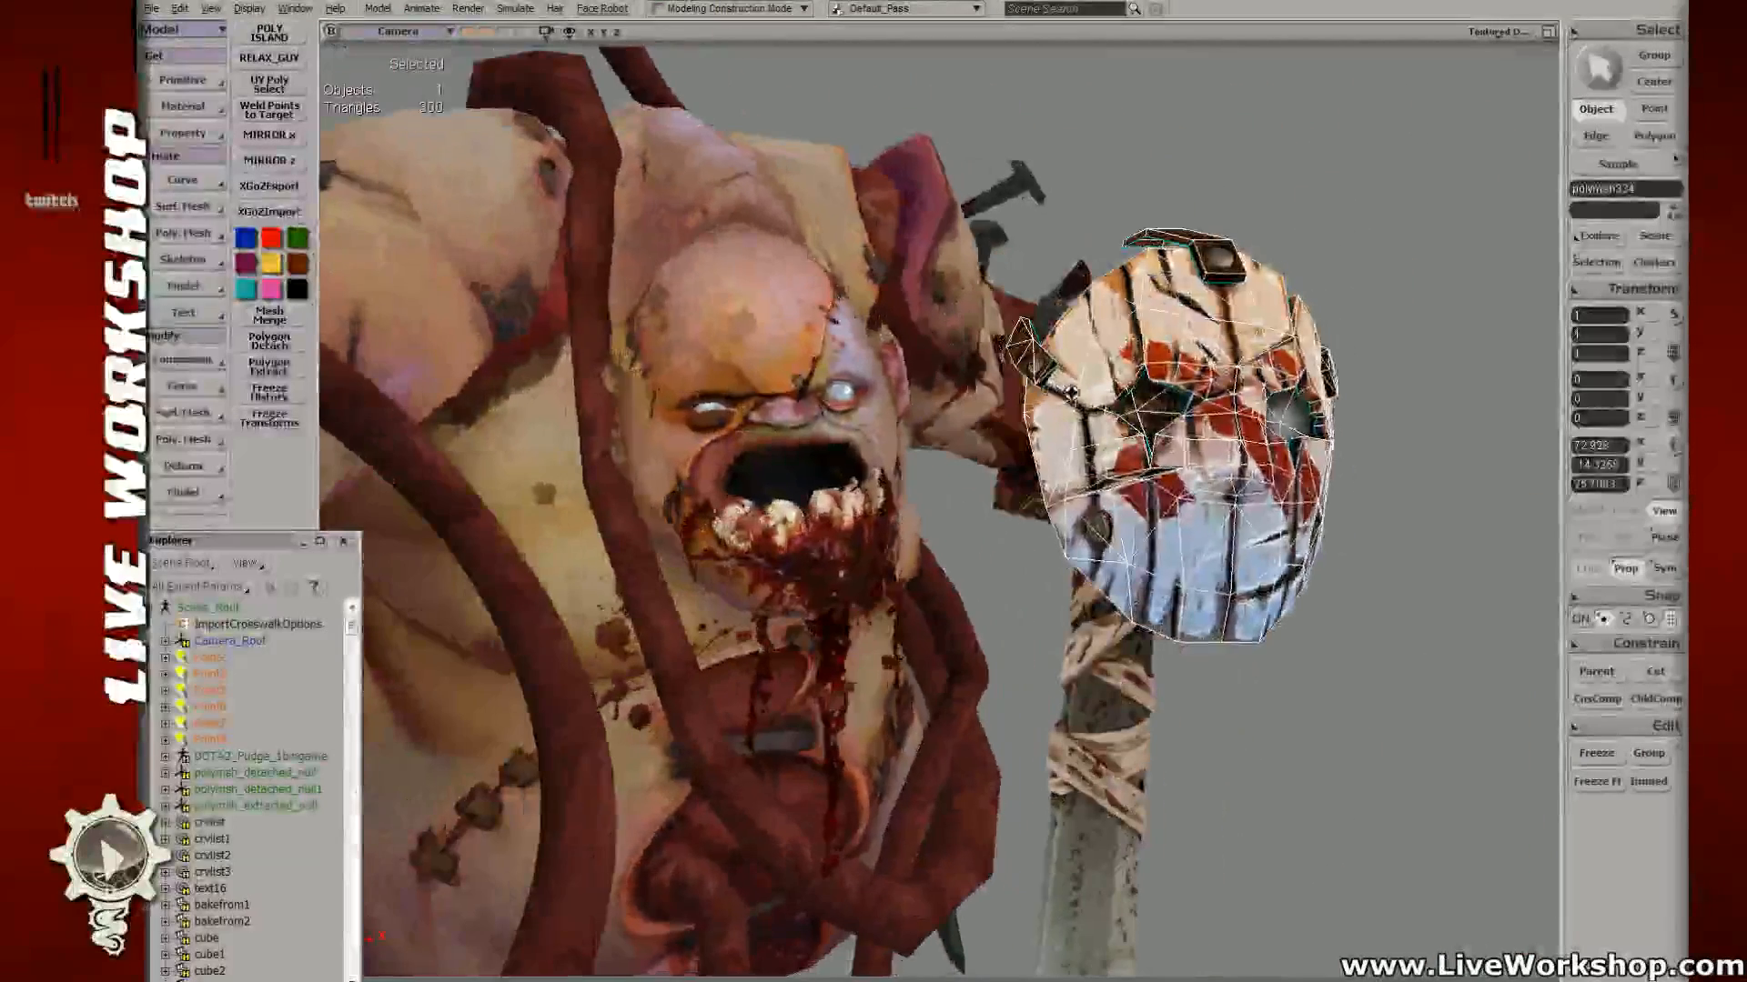
{"action": "key", "text": "v"}
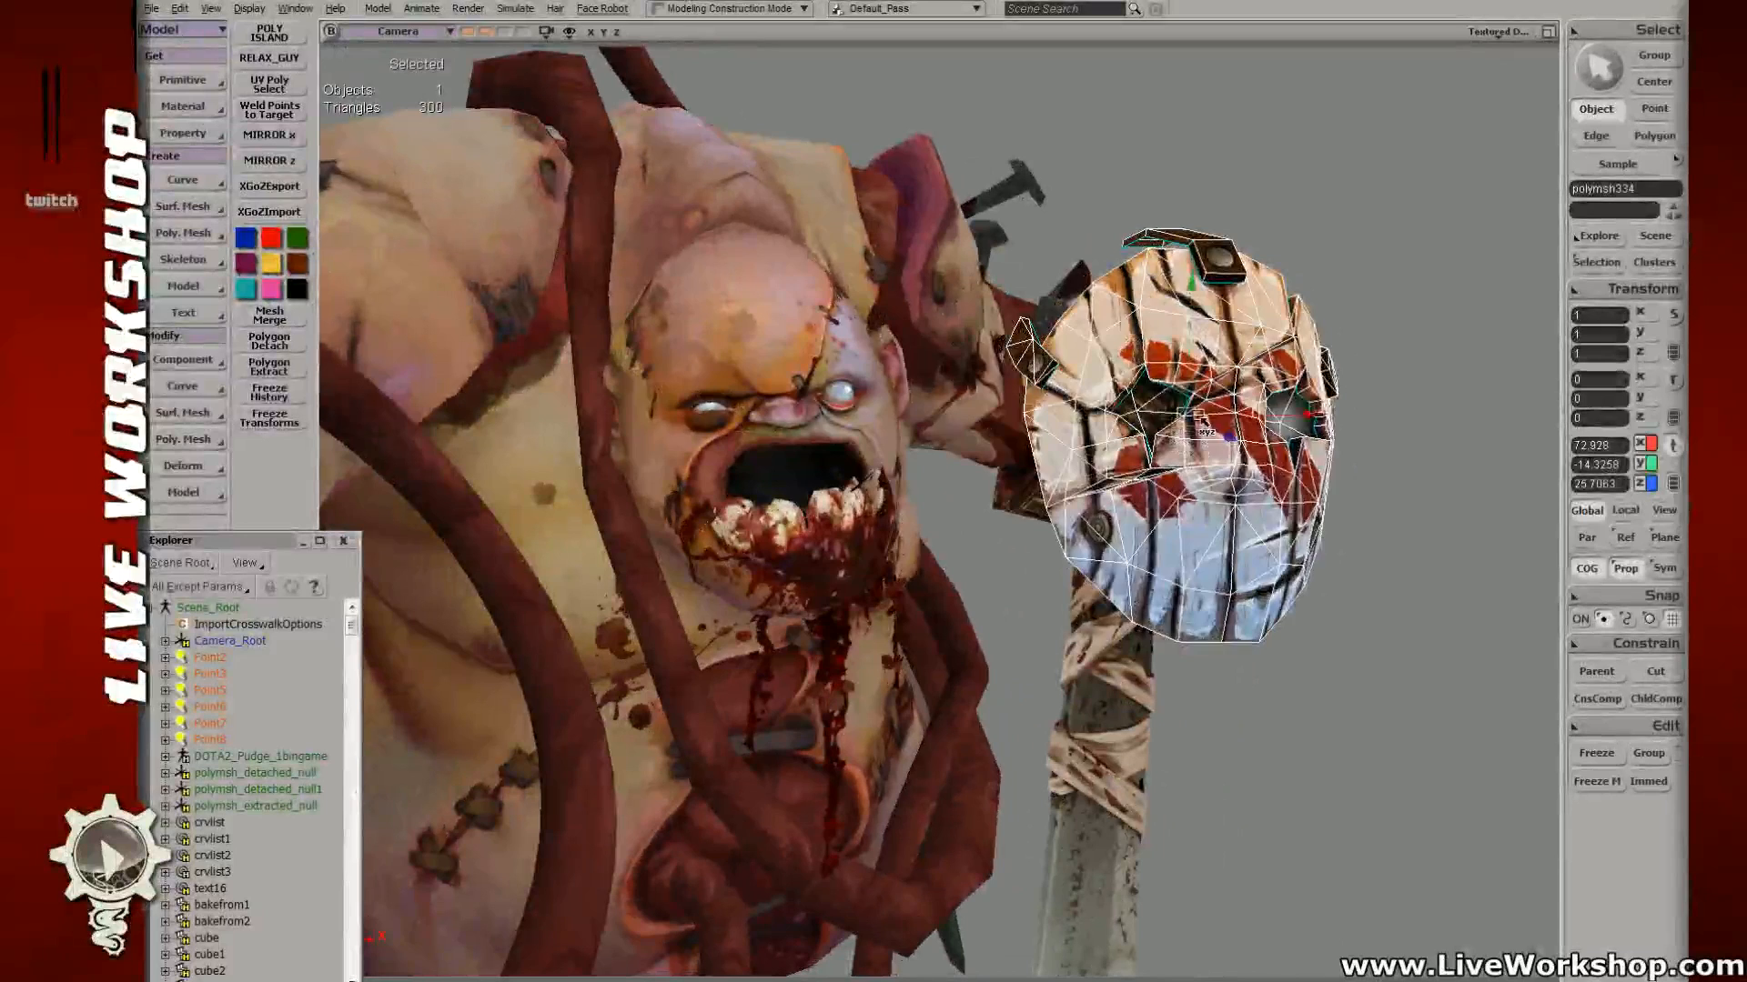
{"action": "left_click_drag", "start_coordinate": [1196, 420], "coordinate": [792, 405]}
Step: Rotate the mask to about 7.3, 10.5 and 10.5 degrees and shift it to line up with Pudge's face from the front
{"action": "key", "text": "c"}
{"action": "left_click_drag", "start_coordinate": [890, 357], "coordinate": [880, 337]}
{"action": "left_click_drag", "start_coordinate": [785, 405], "coordinate": [809, 415]}
{"action": "key", "text": "v"}
{"action": "key", "text": "c"}
{"action": "key", "text": "s"}
{"action": "right_click_drag", "start_coordinate": [809, 415], "coordinate": [536, 454]}
{"action": "key", "text": "v"}
{"action": "mouse_move", "coordinate": [943, 398]}
{"action": "left_mouse_down"}
{"action": "mouse_move", "coordinate": [981, 418]}
{"action": "mouse_move", "coordinate": [976, 403]}
{"action": "left_mouse_up"}
{"action": "key", "text": "s"}
{"action": "right_click_drag", "start_coordinate": [976, 403], "coordinate": [1044, 421]}
{"action": "key", "text": "c"}
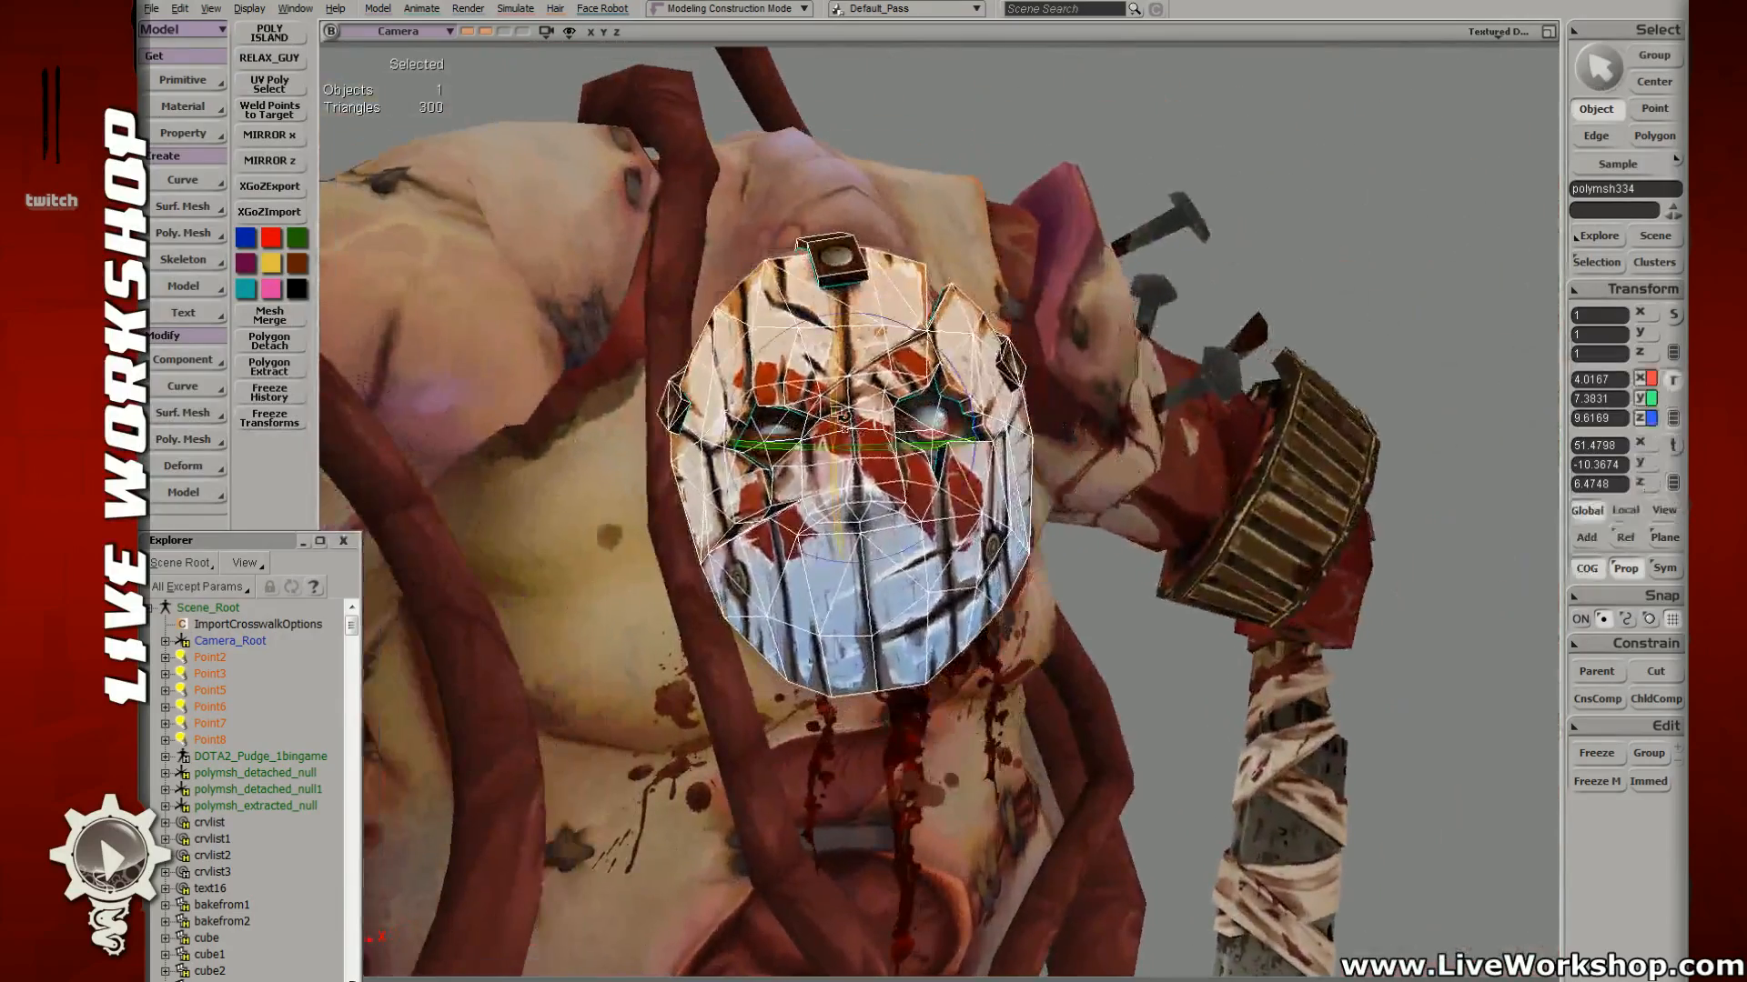
{"action": "left_click_drag", "start_coordinate": [769, 540], "coordinate": [789, 528]}
Step: Fit the mask against the face from the side, rotated about 10, 10.7, 7.1 and positioned at about 38.6, -6.2, -9.1
{"action": "key", "text": "s"}
{"action": "right_click_drag", "start_coordinate": [951, 436], "coordinate": [866, 441]}
{"action": "key", "text": "c"}
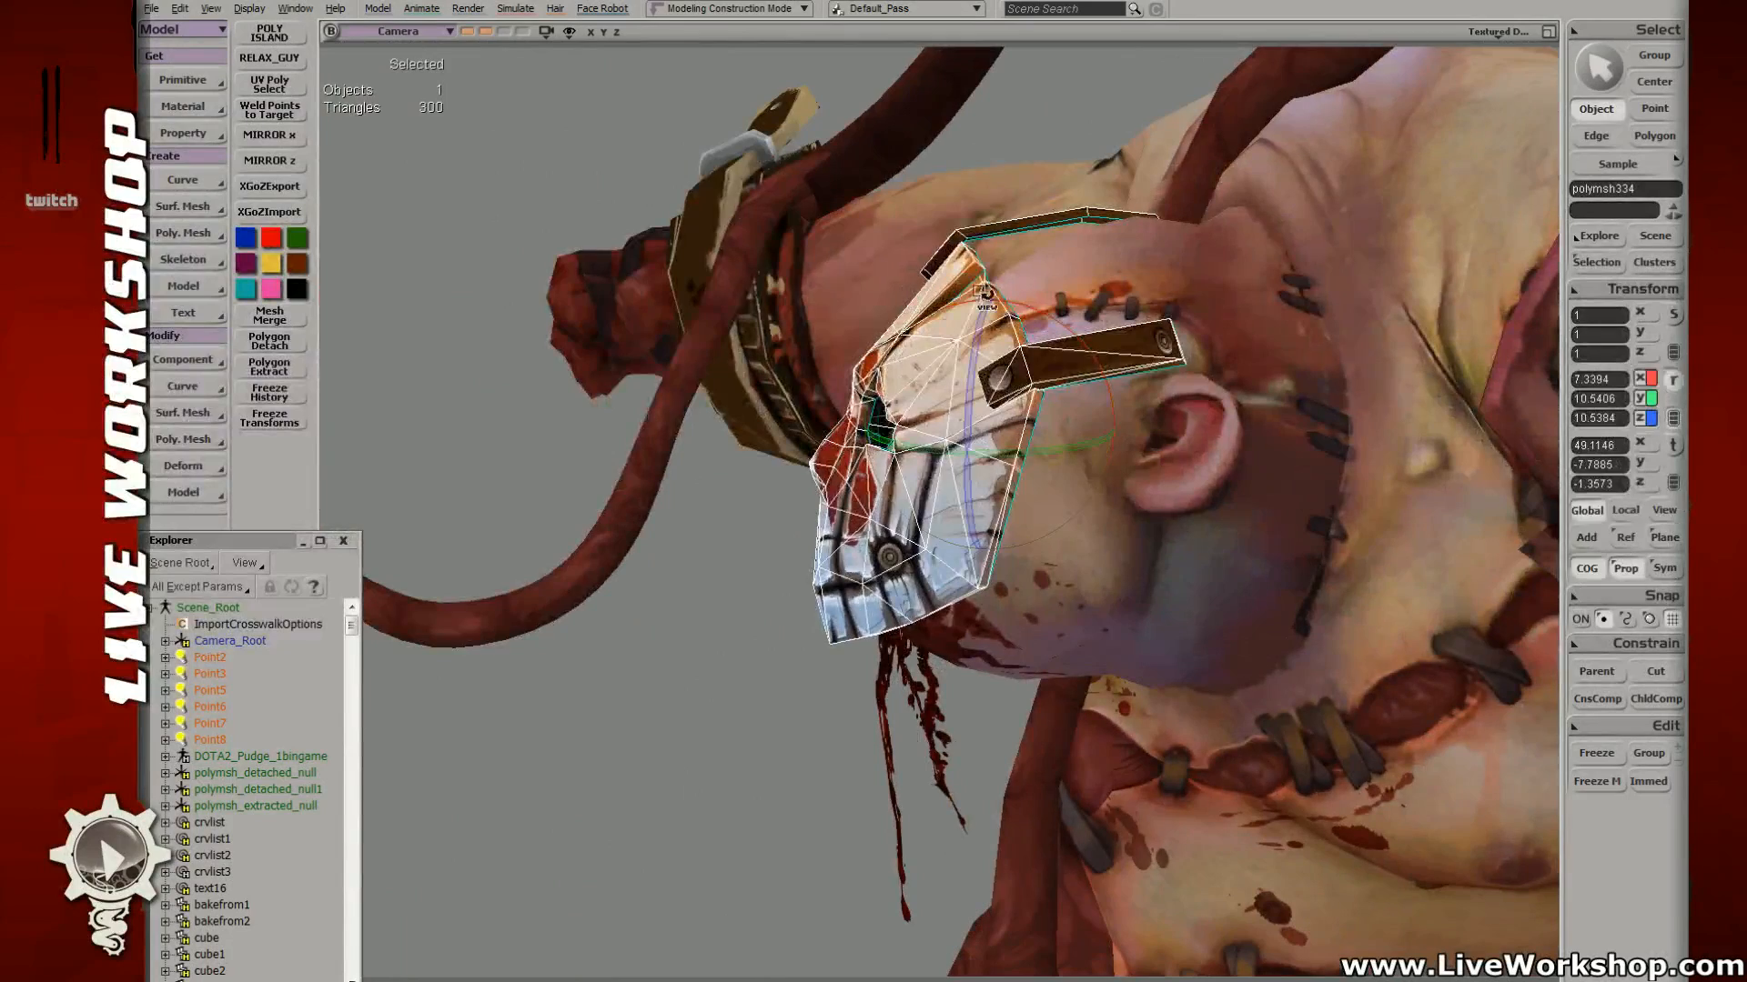
{"action": "left_click_drag", "start_coordinate": [990, 339], "coordinate": [993, 358]}
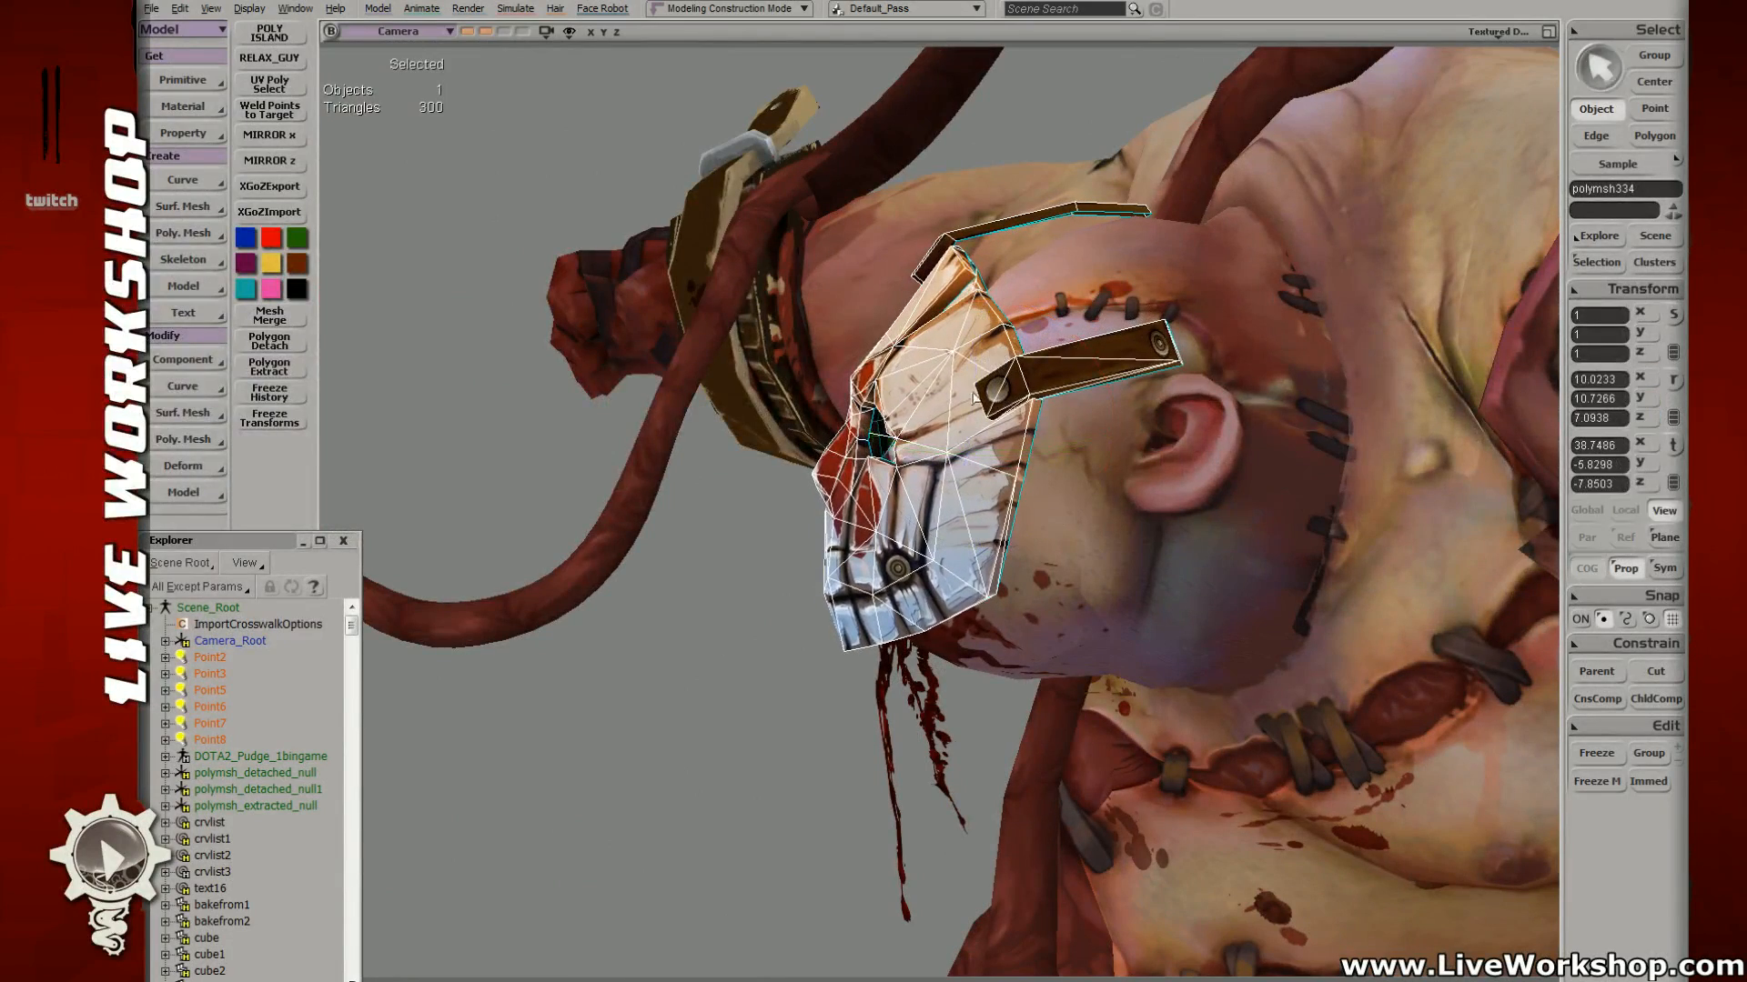
{"action": "key", "text": "v"}
{"action": "left_click_drag", "start_coordinate": [990, 425], "coordinate": [1006, 430]}
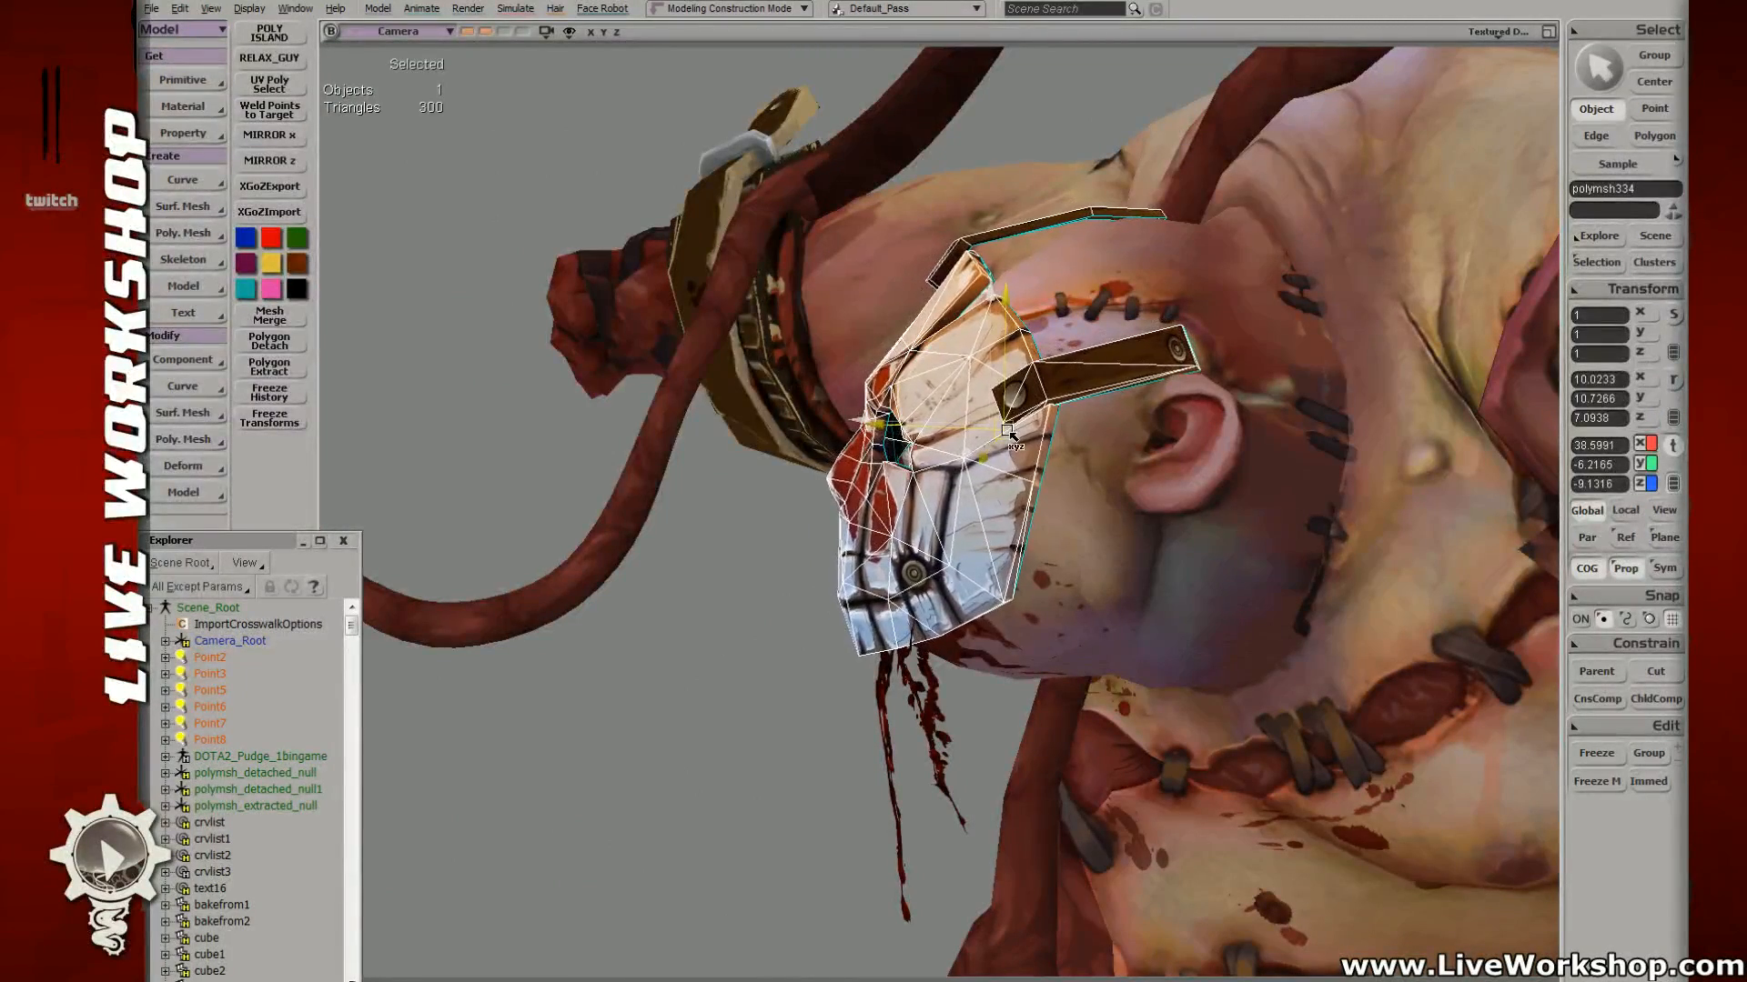
{"action": "key", "text": "s"}
{"action": "right_click_drag", "start_coordinate": [1006, 430], "coordinate": [1092, 428]}
{"action": "key", "text": "a"}
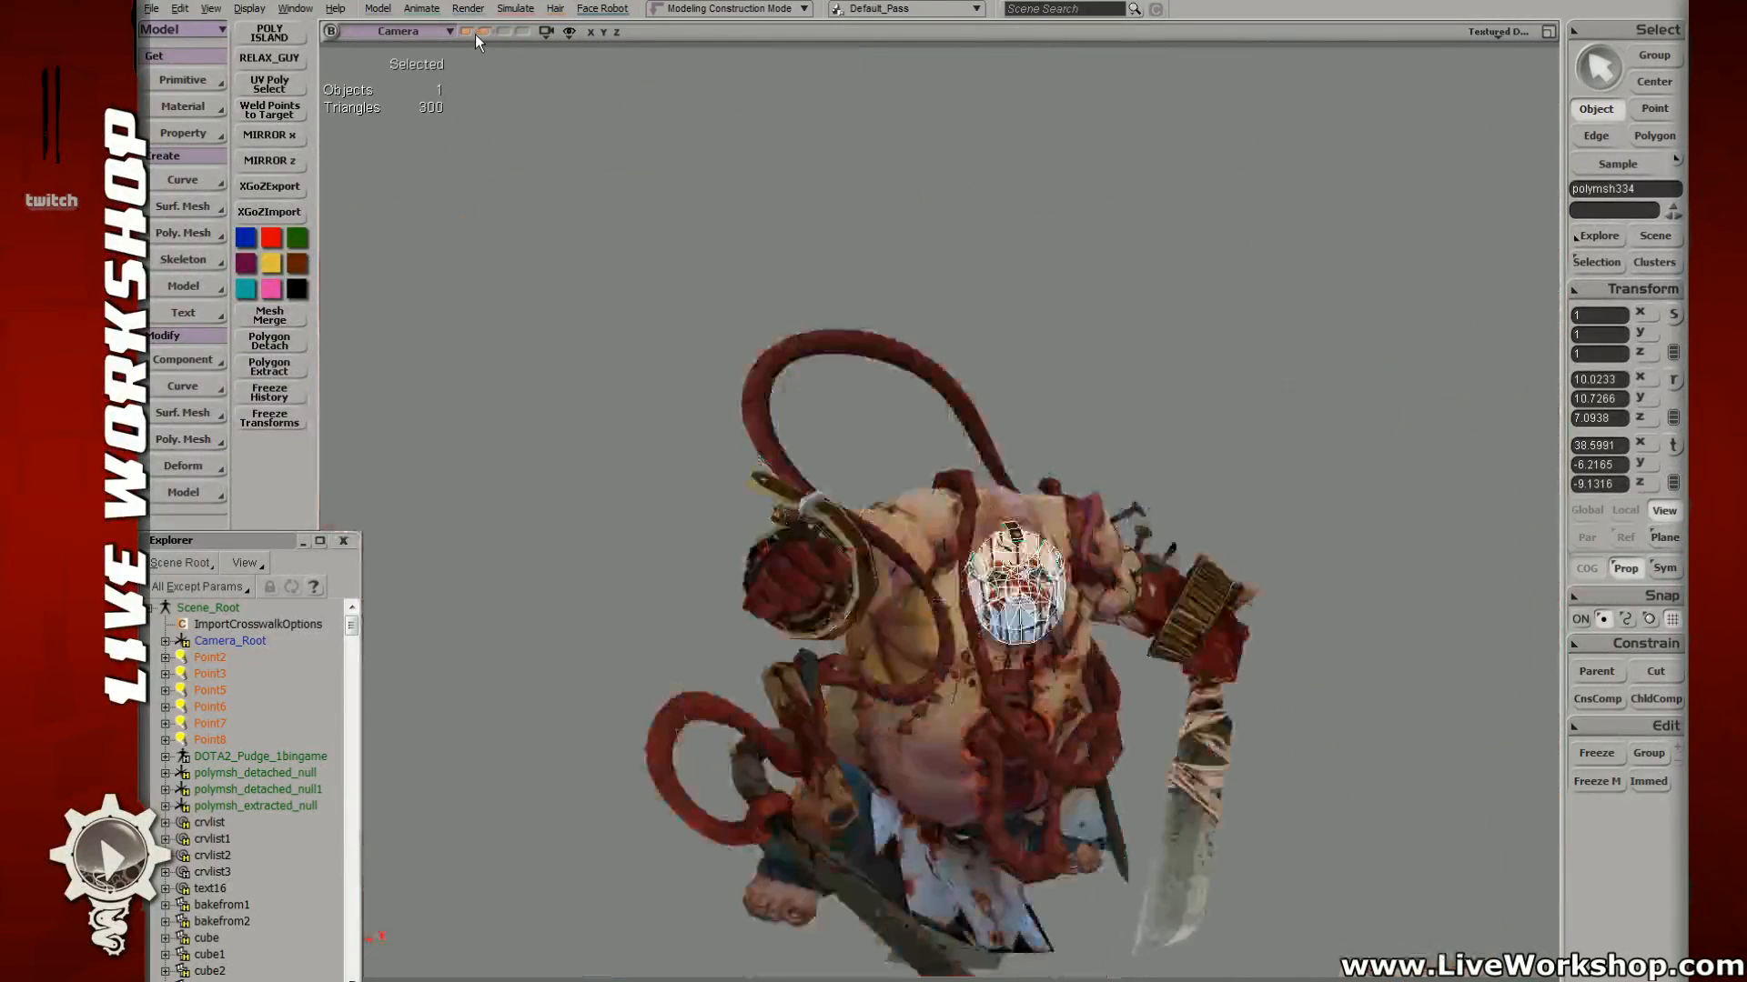
Step: Clear the selection and examine the masked Pudge from several angles and from farther away
{"action": "left_click", "coordinate": [1165, 265]}
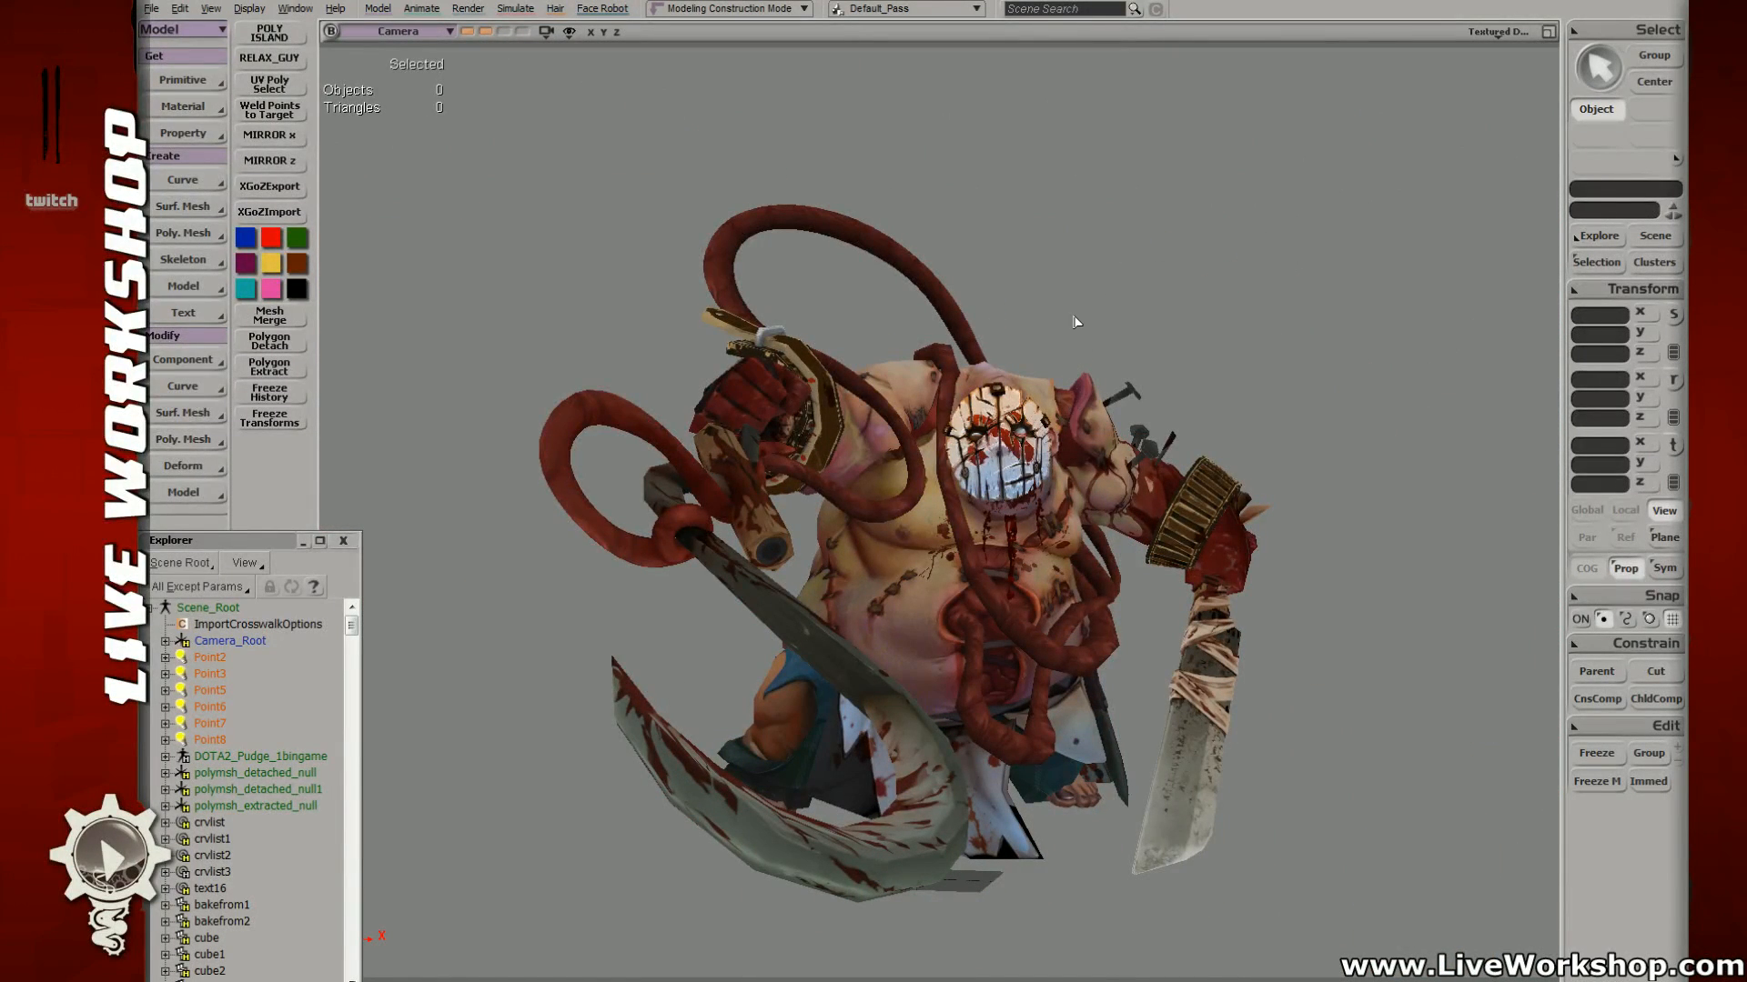
{"action": "key", "text": "ctrl+s"}
{"action": "key", "text": "s"}
{"action": "right_click_drag", "start_coordinate": [1202, 516], "coordinate": [1054, 594]}
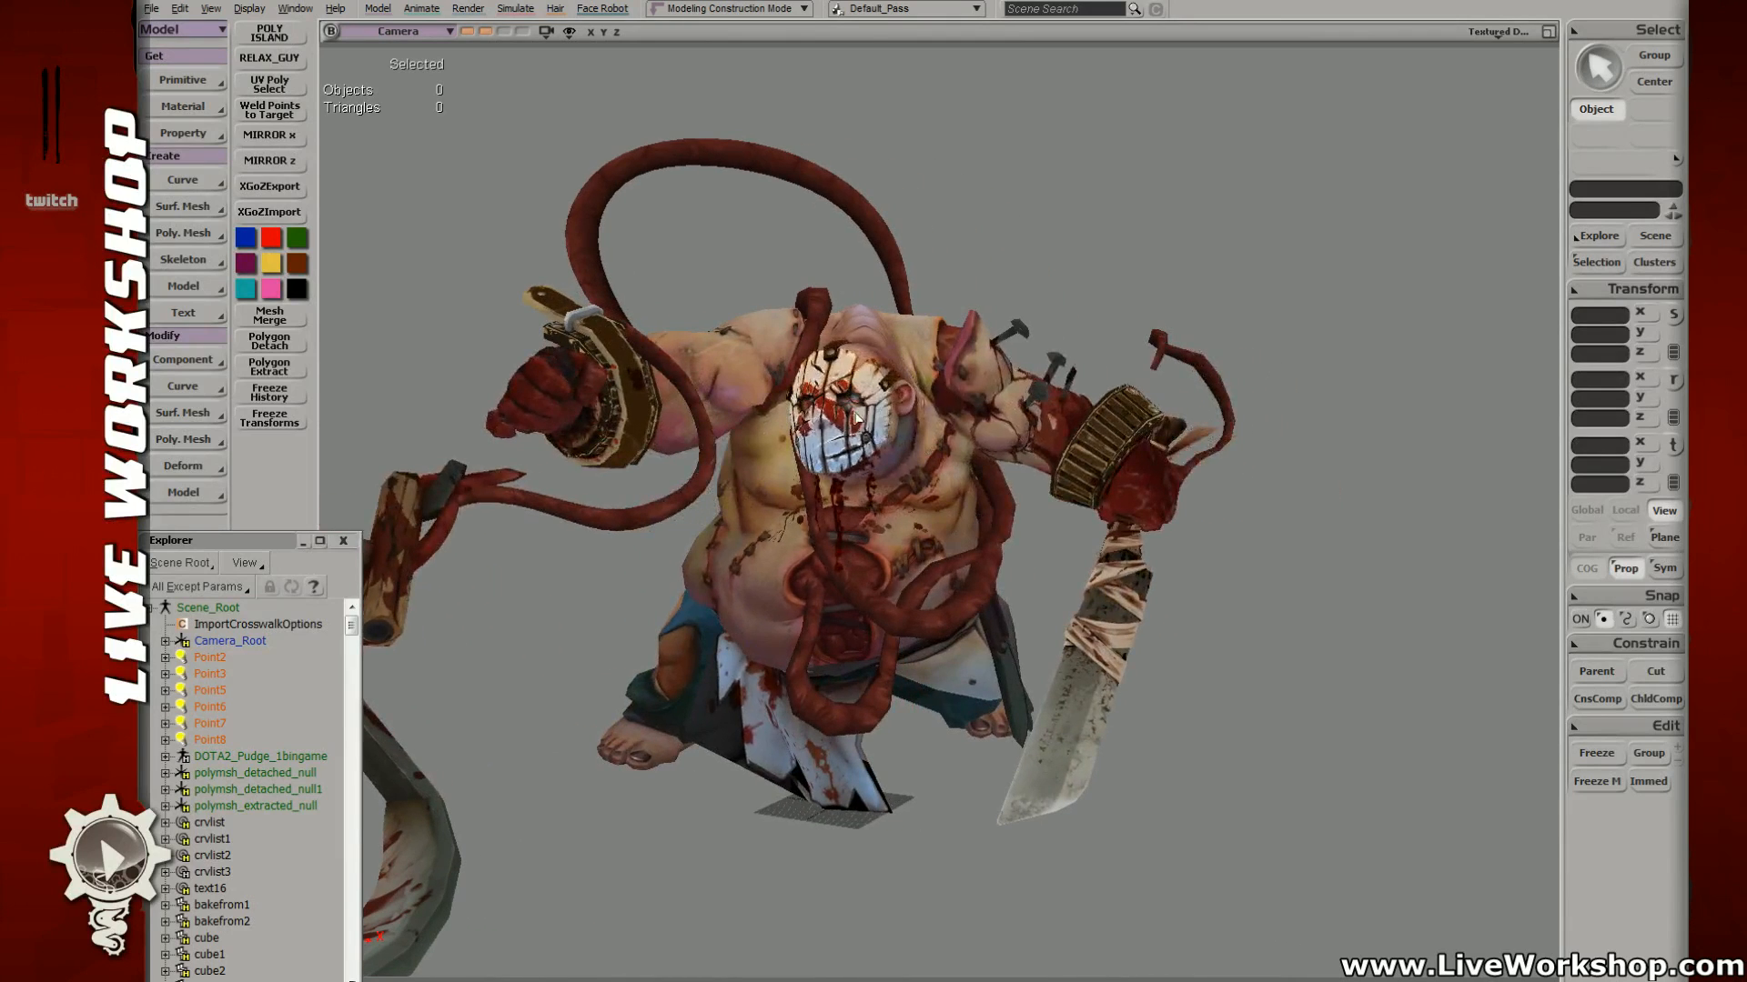
{"action": "key", "text": "ctrl+z"}
{"action": "left_click", "coordinate": [1123, 582]}
{"action": "left_click", "coordinate": [1273, 534]}
{"action": "key", "text": "s"}
{"action": "right_click_drag", "start_coordinate": [1275, 537], "coordinate": [920, 508]}
Step: Try moving the mask sideways off Pudge's face to about X 166, and check the mouth mesh underneath
{"action": "left_click", "coordinate": [862, 466]}
{"action": "key", "text": "v"}
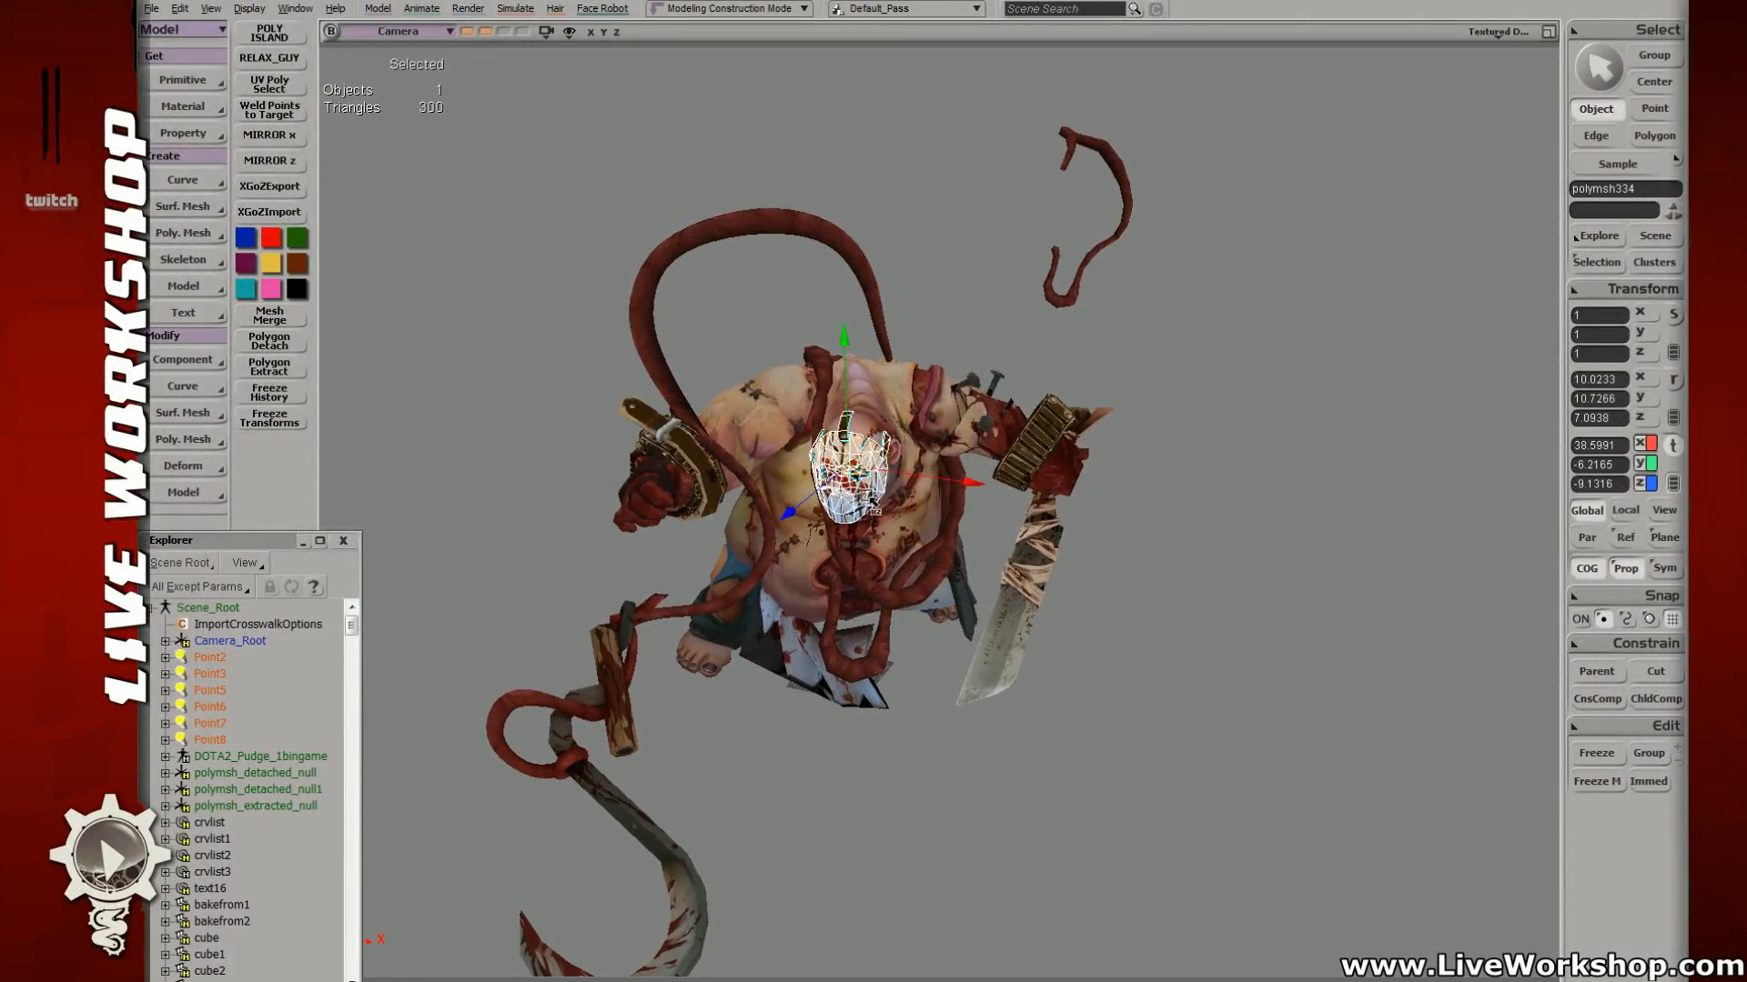
{"action": "left_click_drag", "start_coordinate": [862, 467], "coordinate": [1122, 510]}
{"action": "left_click", "coordinate": [848, 499]}
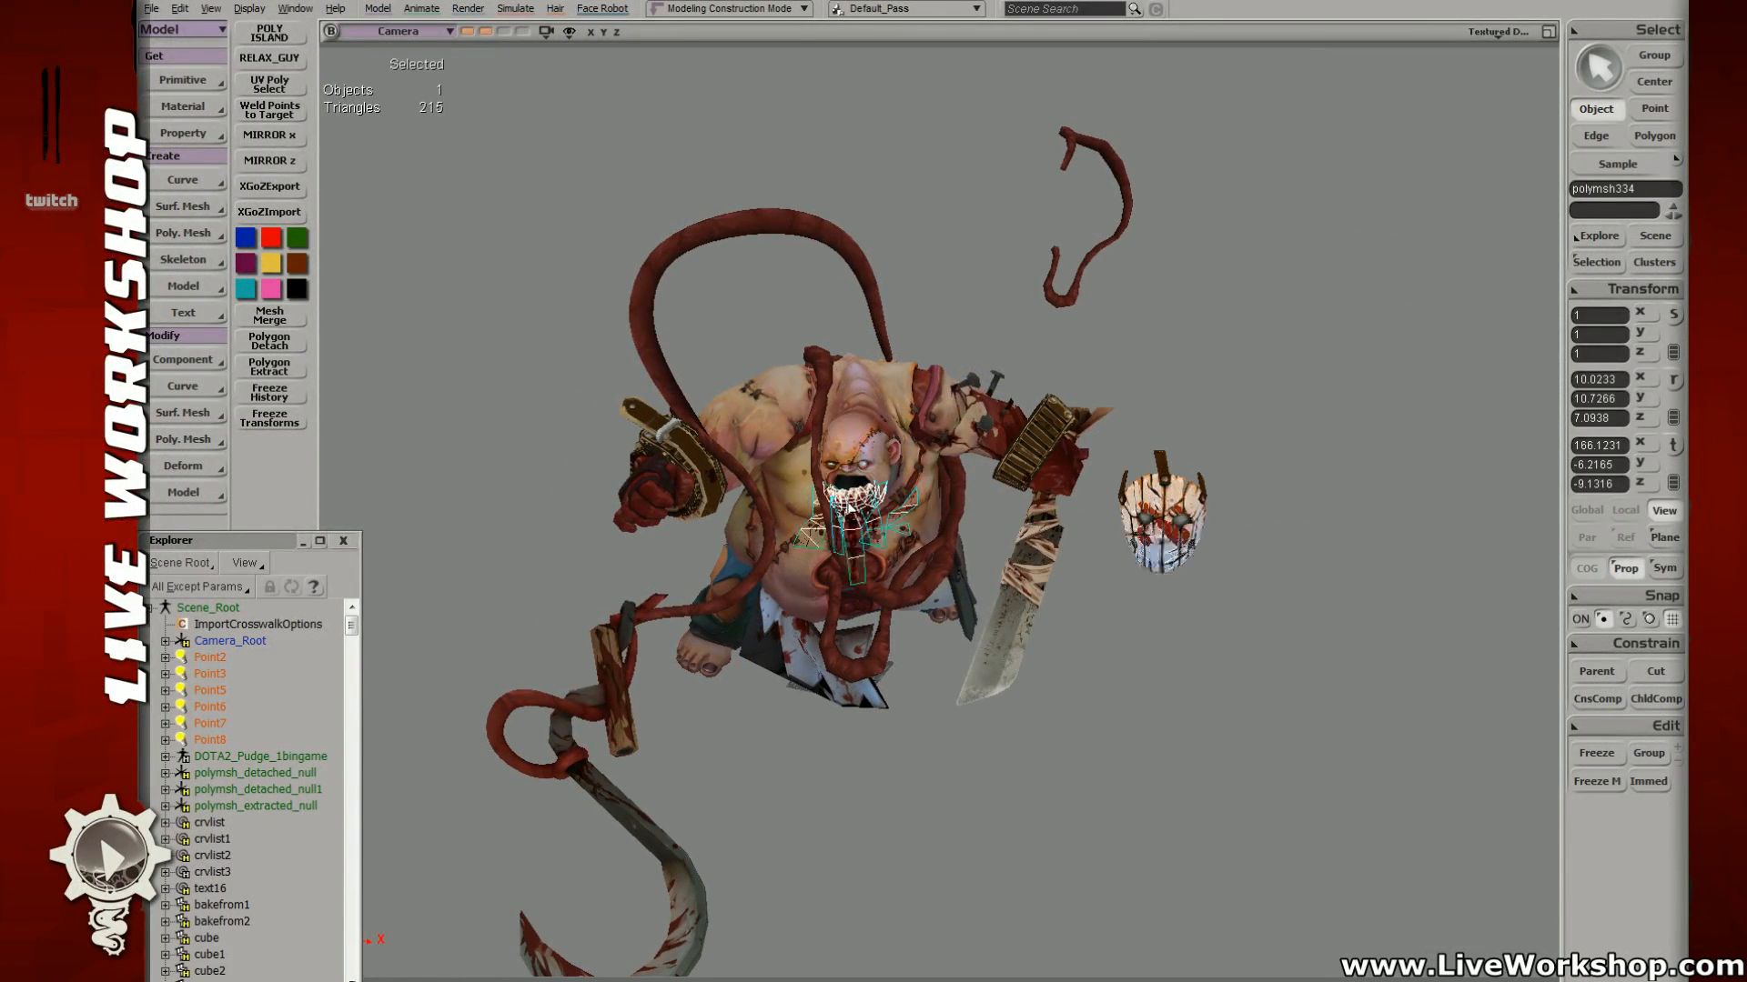
{"action": "left_click", "coordinate": [1134, 524]}
{"action": "left_click", "coordinate": [873, 499]}
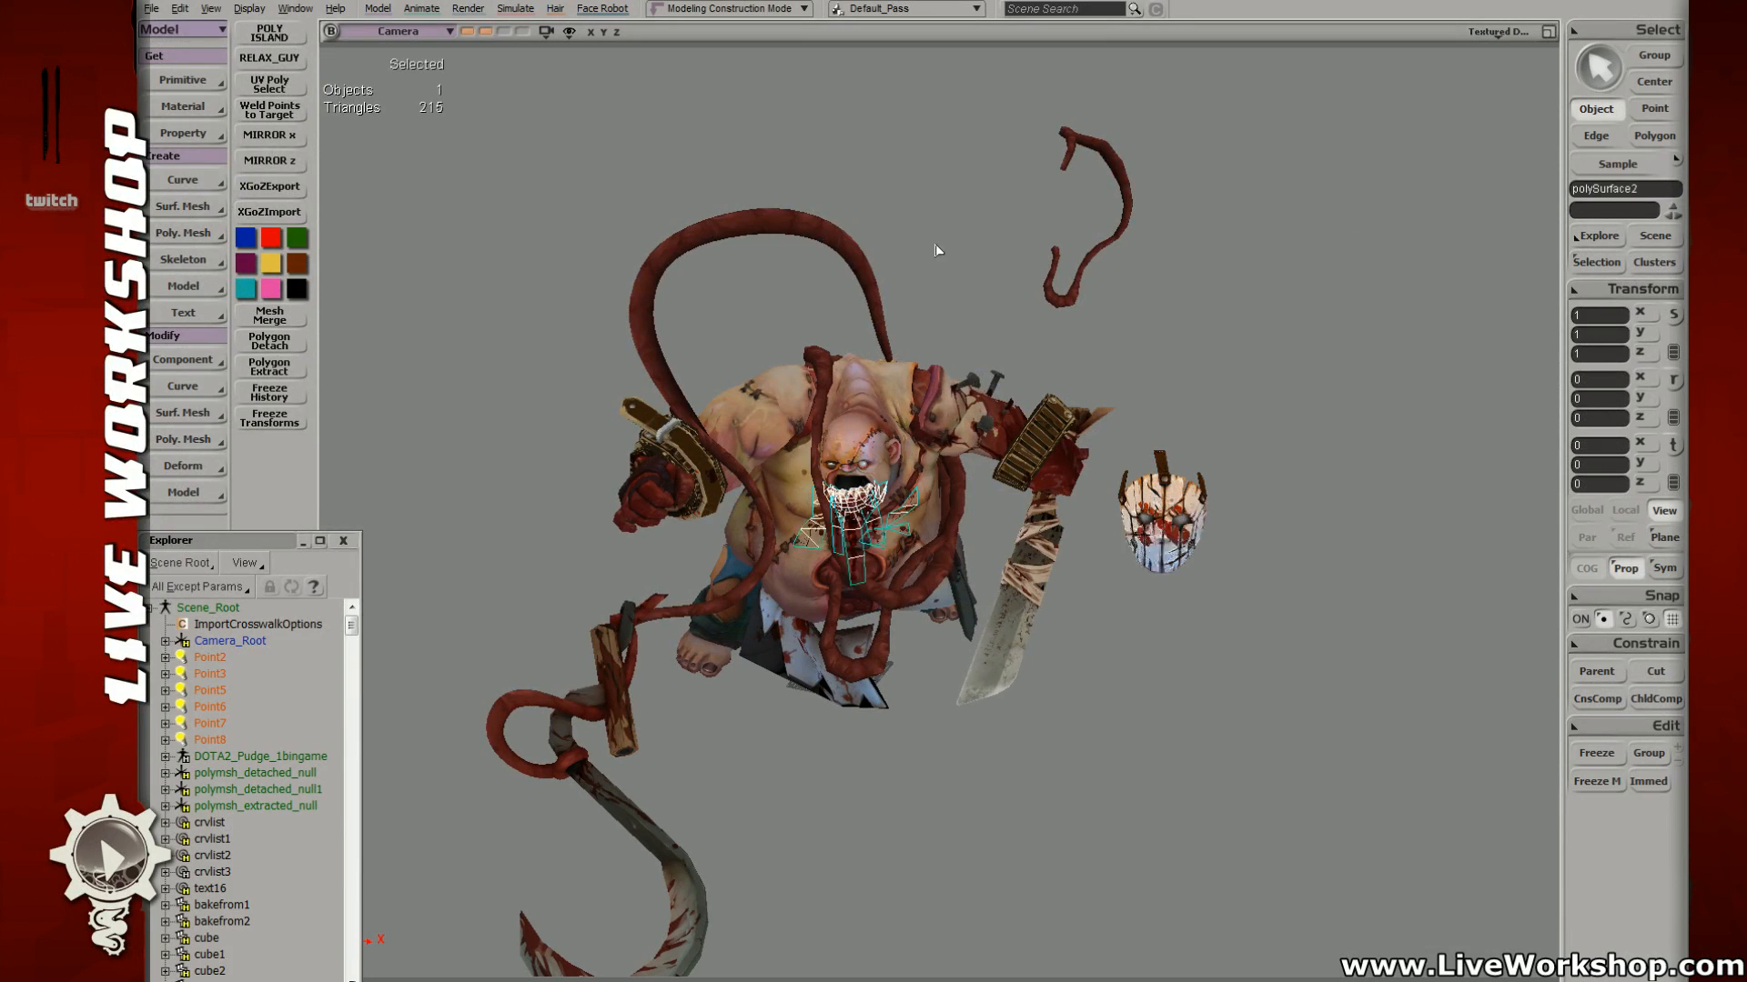
{"action": "left_click", "coordinate": [936, 250]}
{"action": "left_click", "coordinate": [1186, 519]}
{"action": "left_click", "coordinate": [859, 502]}
{"action": "left_click", "coordinate": [990, 304]}
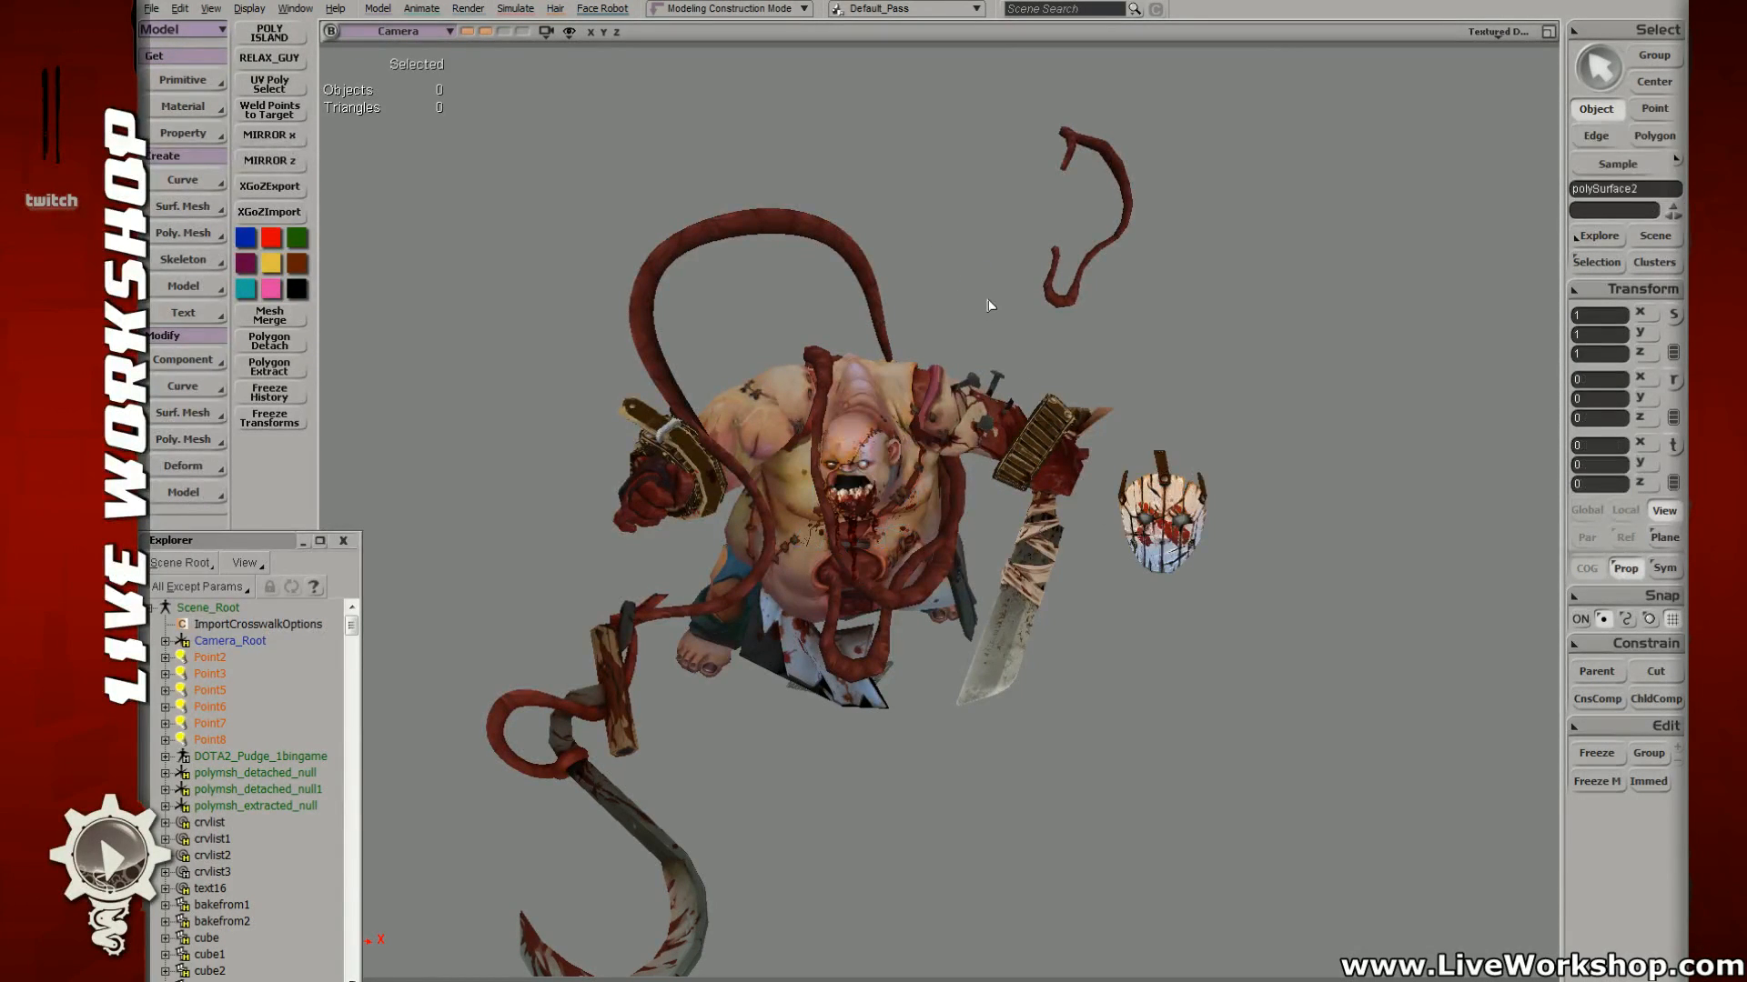
Step: Undo the mask's sideways move and the recent selections, leaving nothing selected
{"action": "key", "text": "ctrl+z"}
{"action": "key", "text": "ctrl+z"}
{"action": "key", "text": "ctrl+z"}
{"action": "key", "text": "ctrl+z"}
{"action": "key", "text": "ctrl+z"}
{"action": "key", "text": "ctrl+z"}
{"action": "key", "text": "ctrl+z"}
{"action": "key", "text": "ctrl+z"}
{"action": "left_click", "coordinate": [985, 290]}
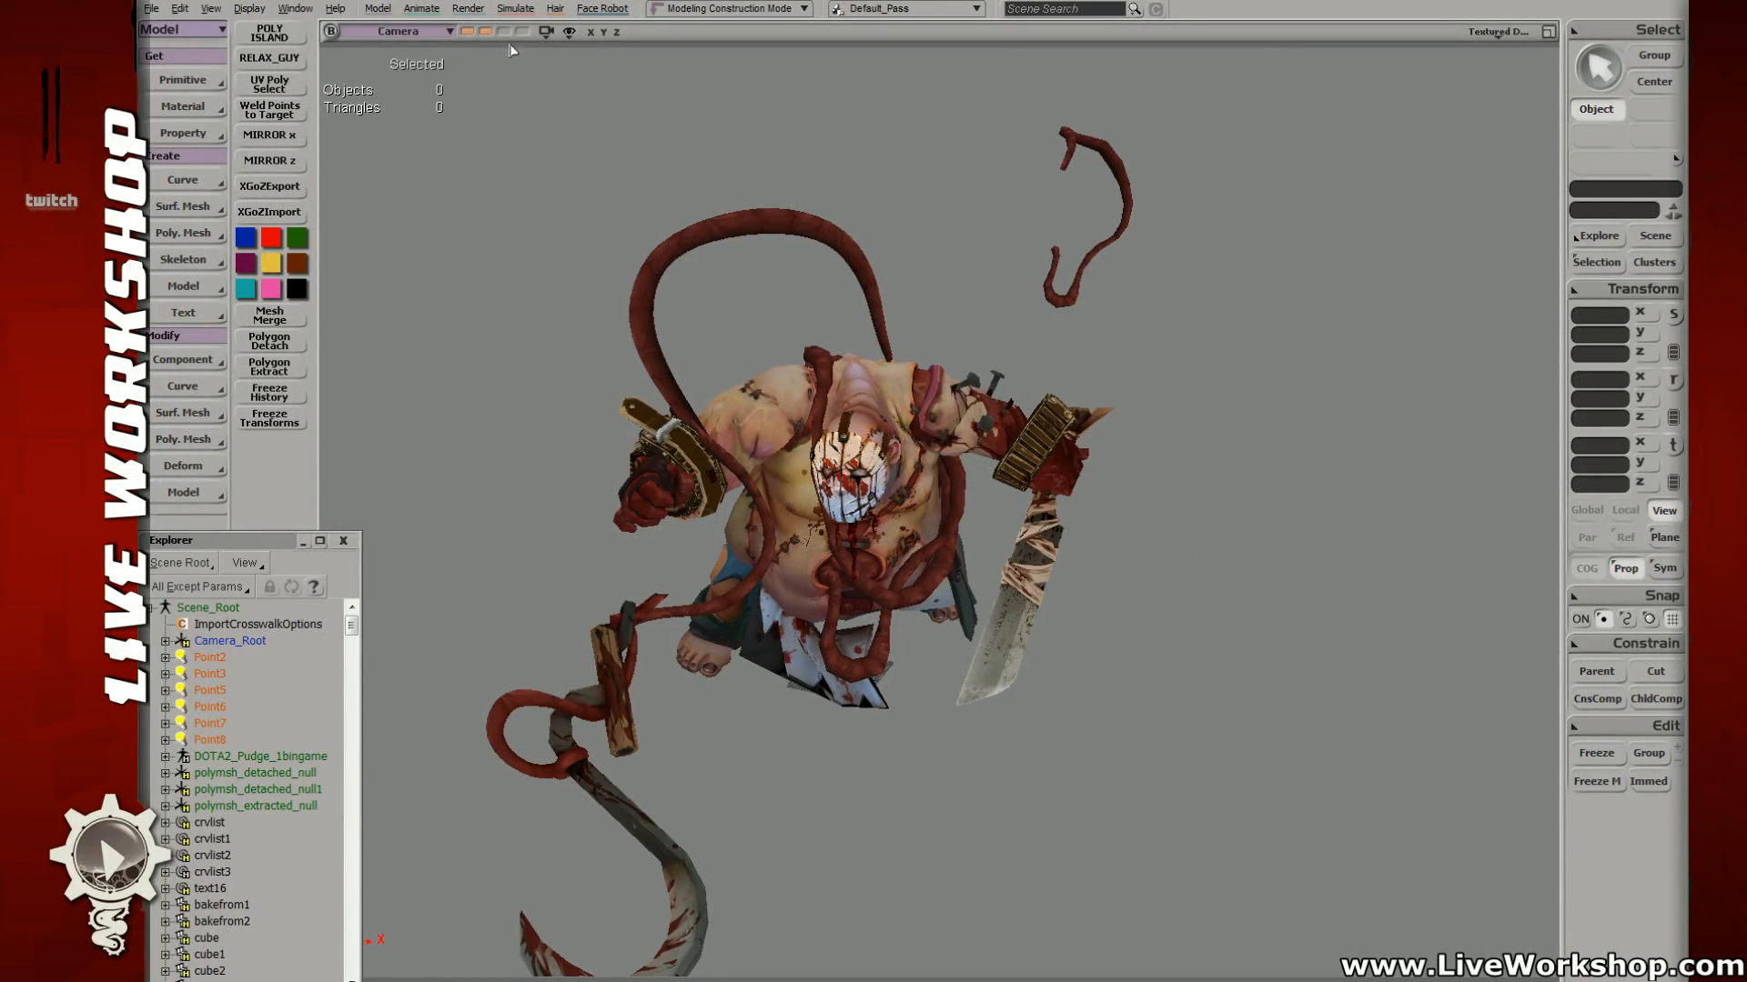
Step: Recall the stored camera view and move the mask off Pudge's face into the empty space beyond his cleaver arm
{"action": "left_click", "coordinate": [485, 32]}
{"action": "left_click_drag", "start_coordinate": [1156, 299], "coordinate": [1139, 286]}
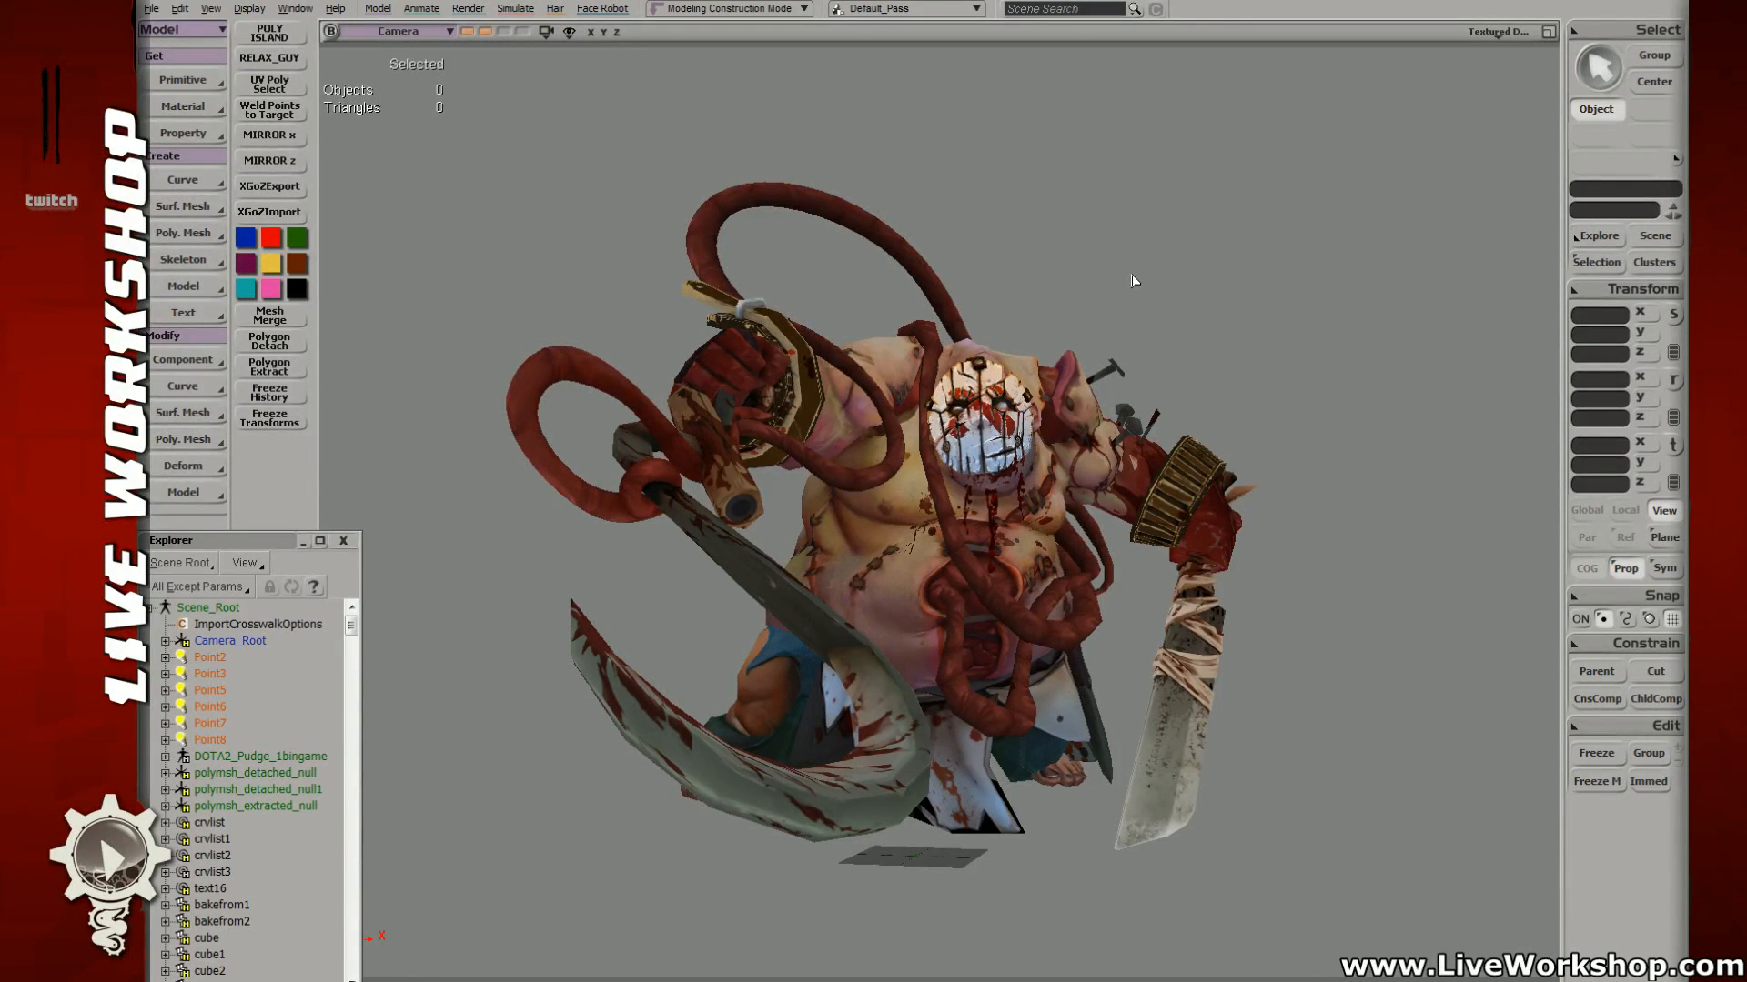
{"action": "scroll", "coordinate": [1074, 255], "scroll_direction": "up", "scroll_amount": 4}
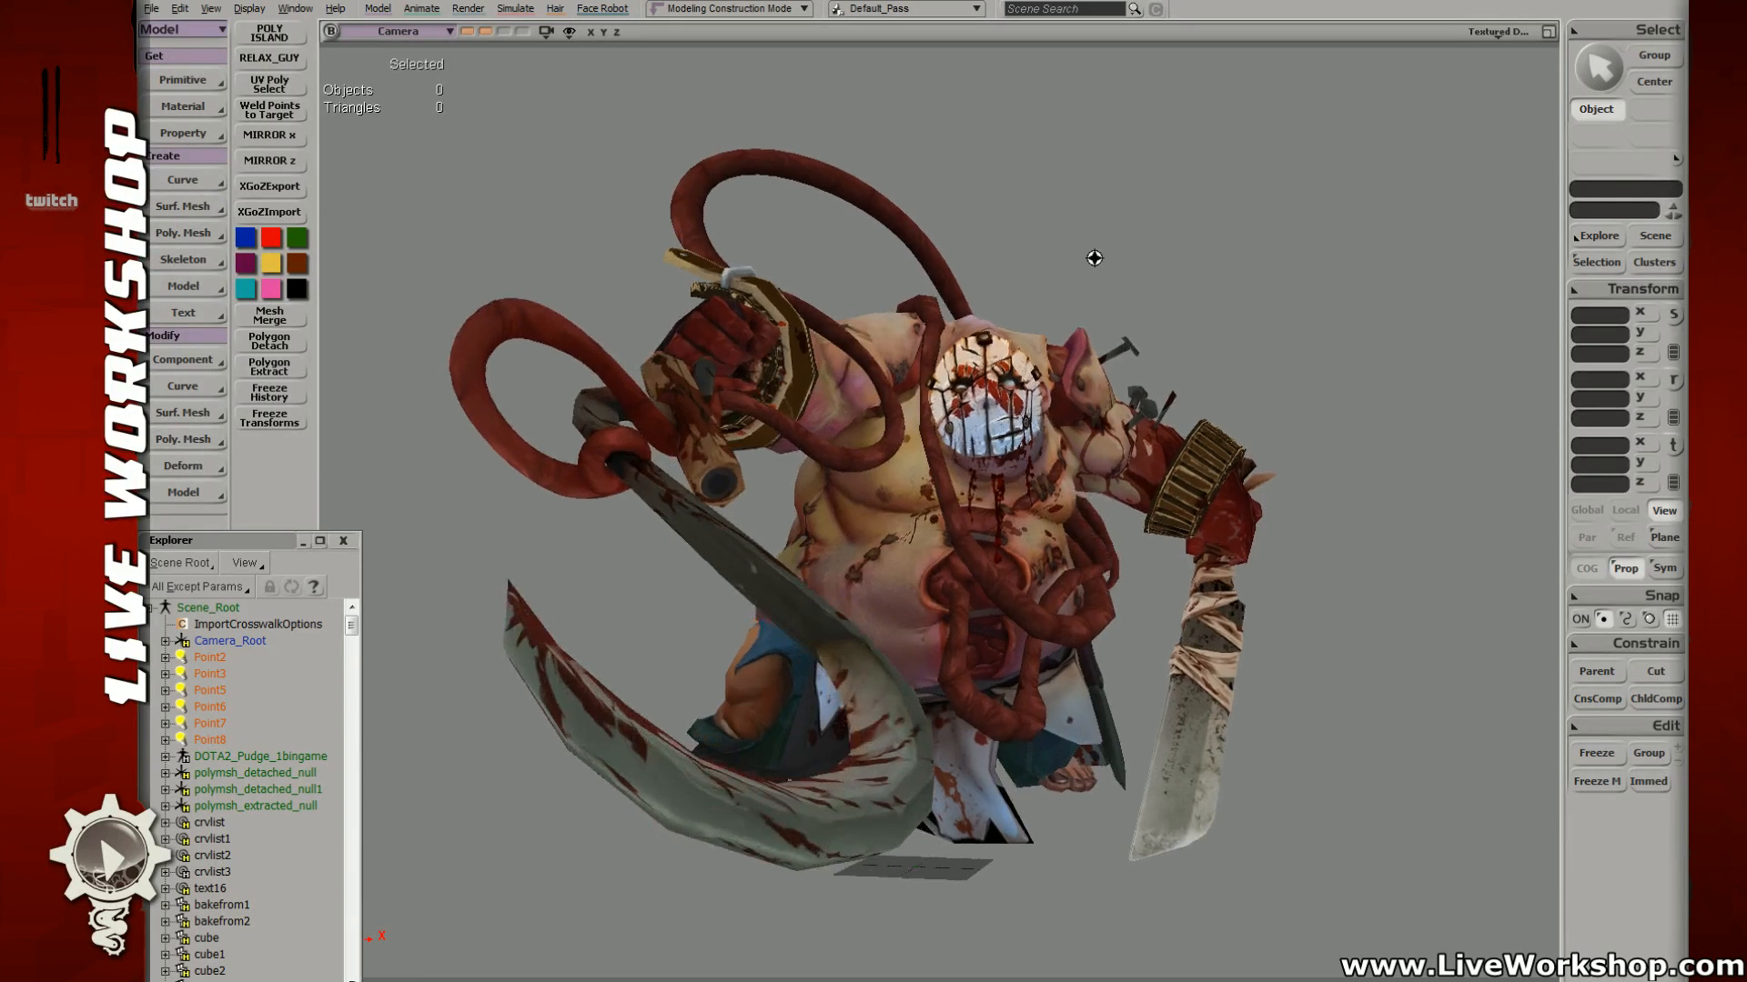
{"action": "left_click", "coordinate": [991, 391]}
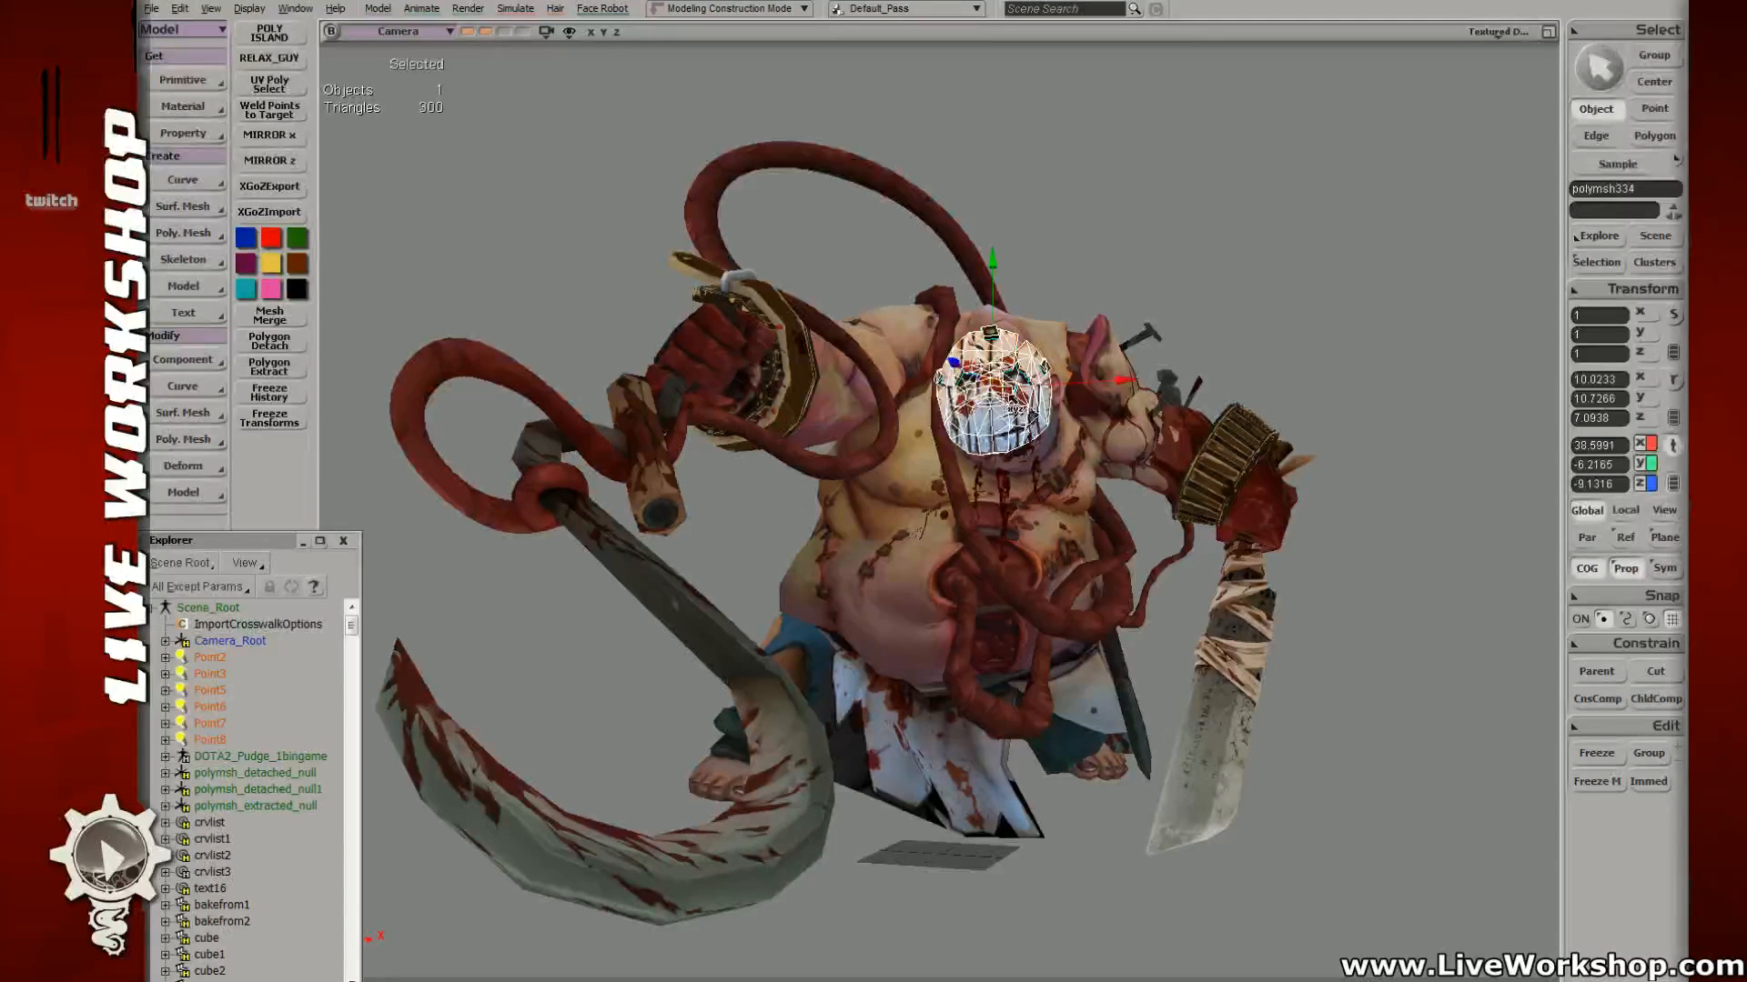
{"action": "left_click_drag", "start_coordinate": [1008, 397], "coordinate": [1449, 386]}
{"action": "key", "text": "space"}
{"action": "left_click", "coordinate": [1142, 246]}
{"action": "key", "text": "s"}
{"action": "right_click_drag", "start_coordinate": [1142, 245], "coordinate": [1064, 273]}
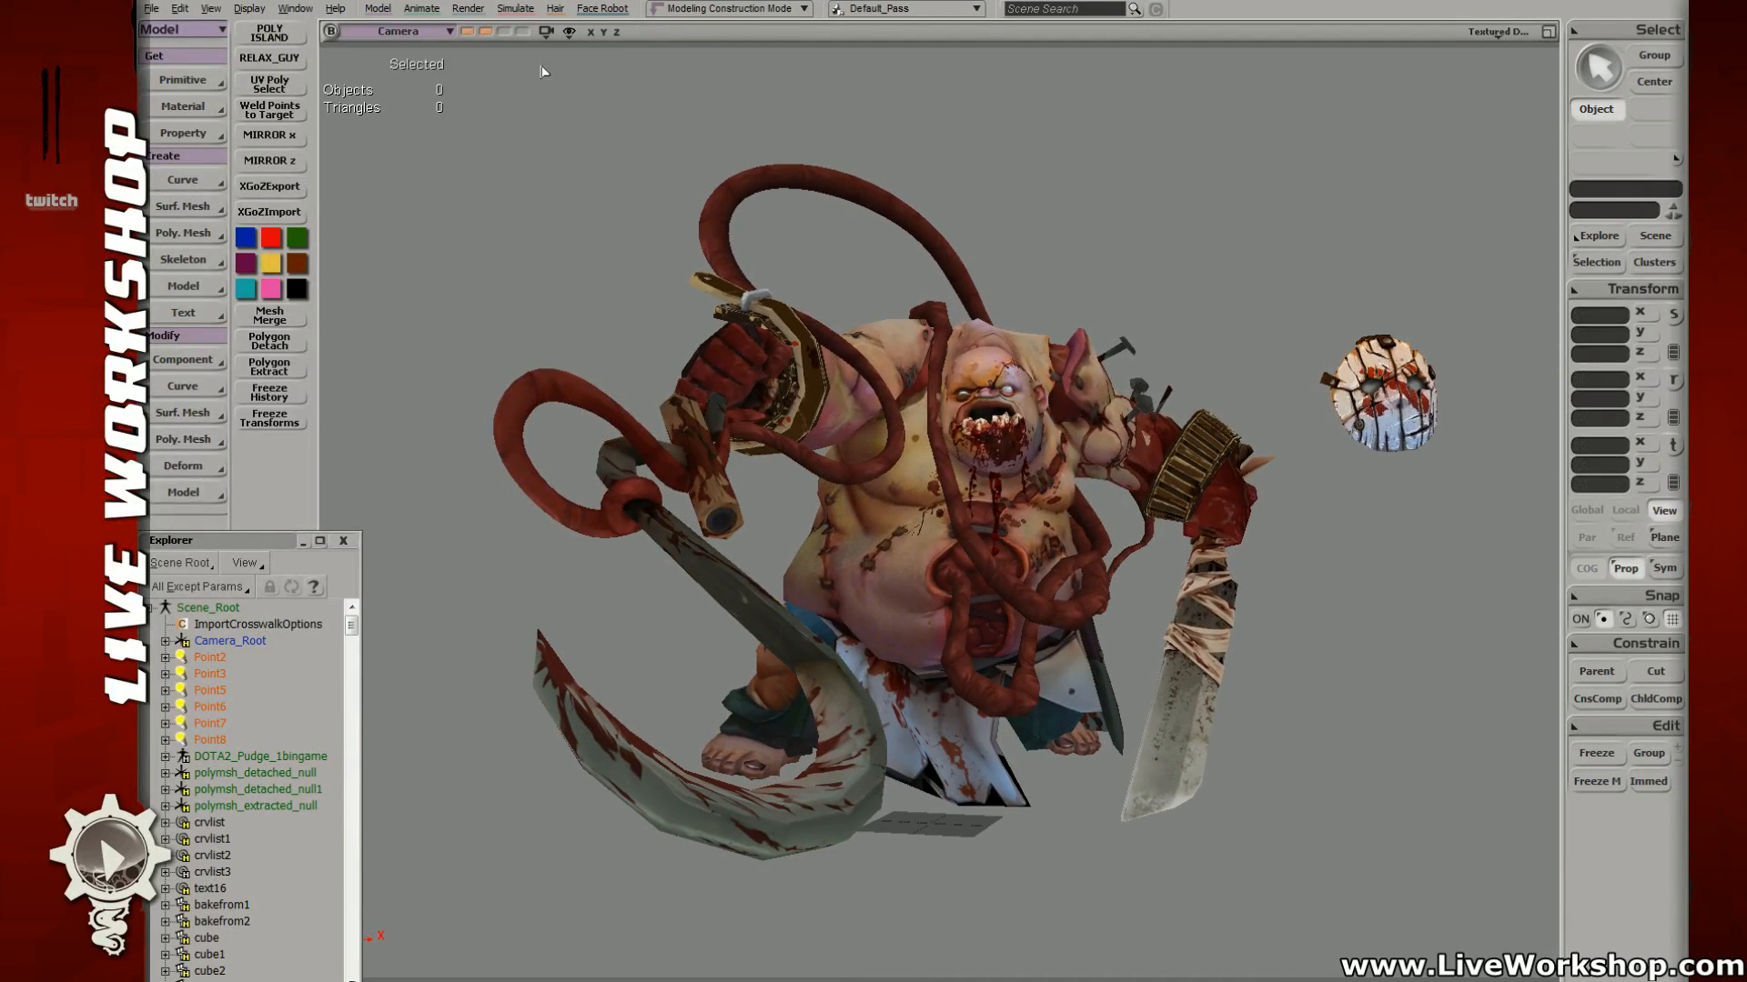
{"action": "left_click", "coordinate": [467, 8]}
{"action": "mouse_move", "coordinate": [487, 344]}
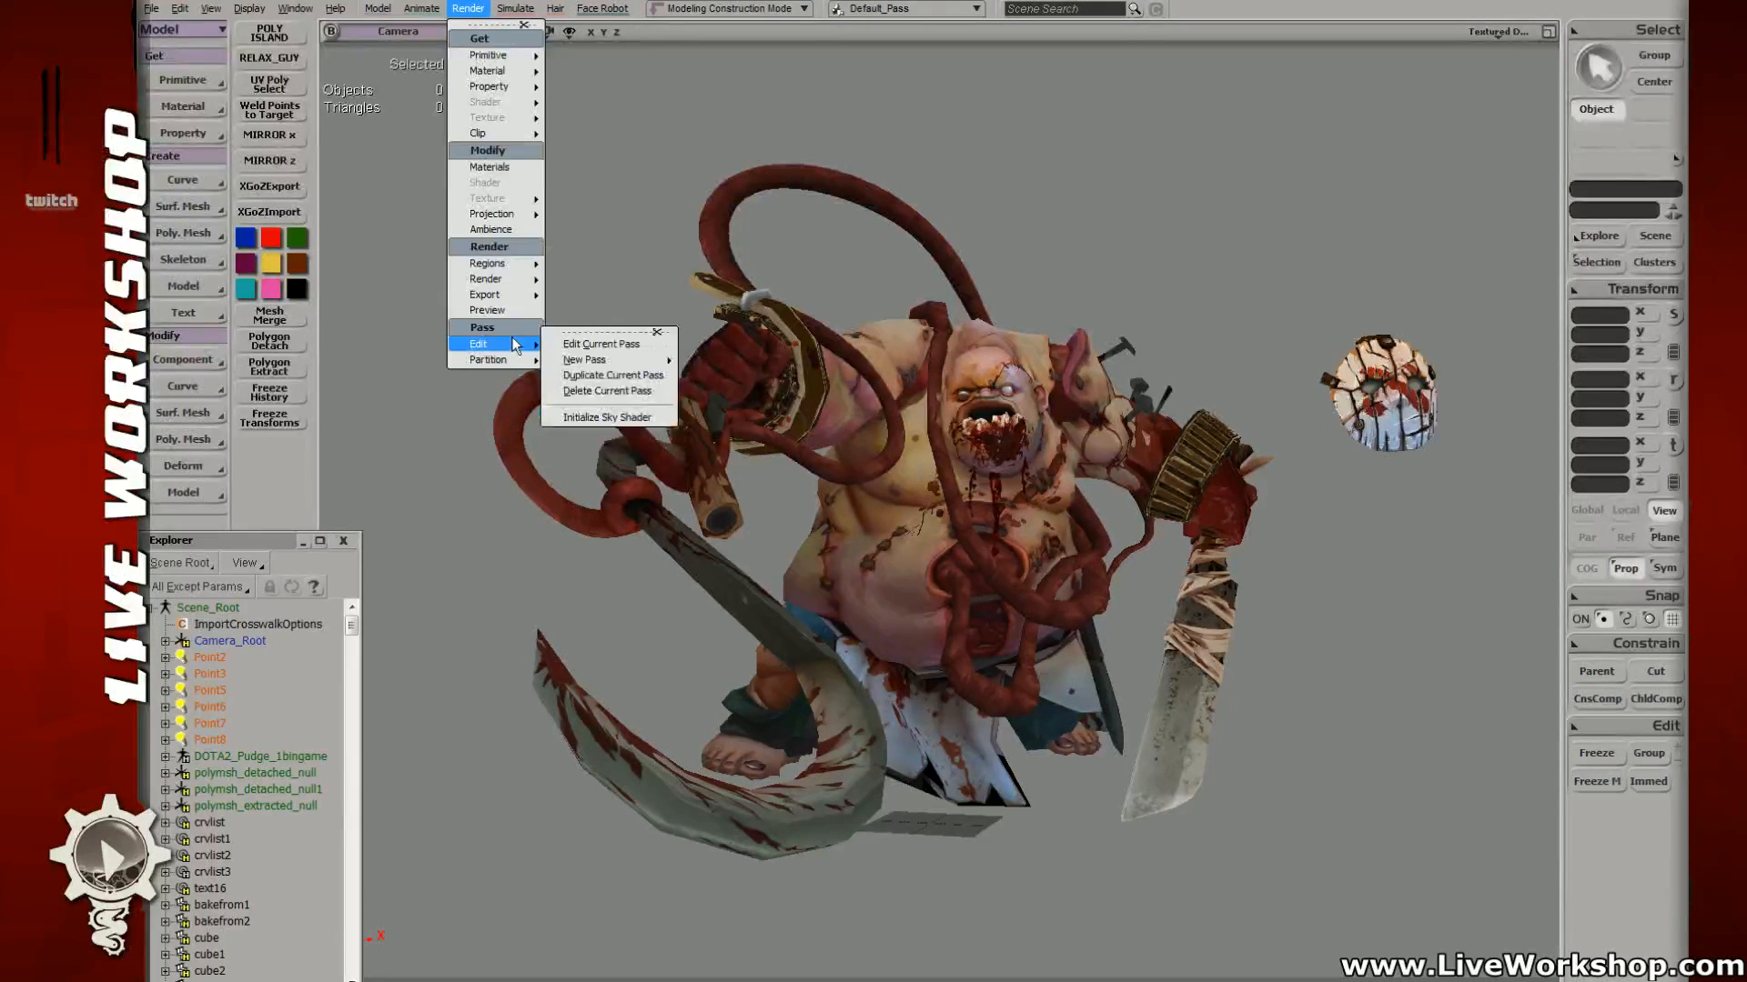
{"action": "left_click", "coordinate": [606, 251]}
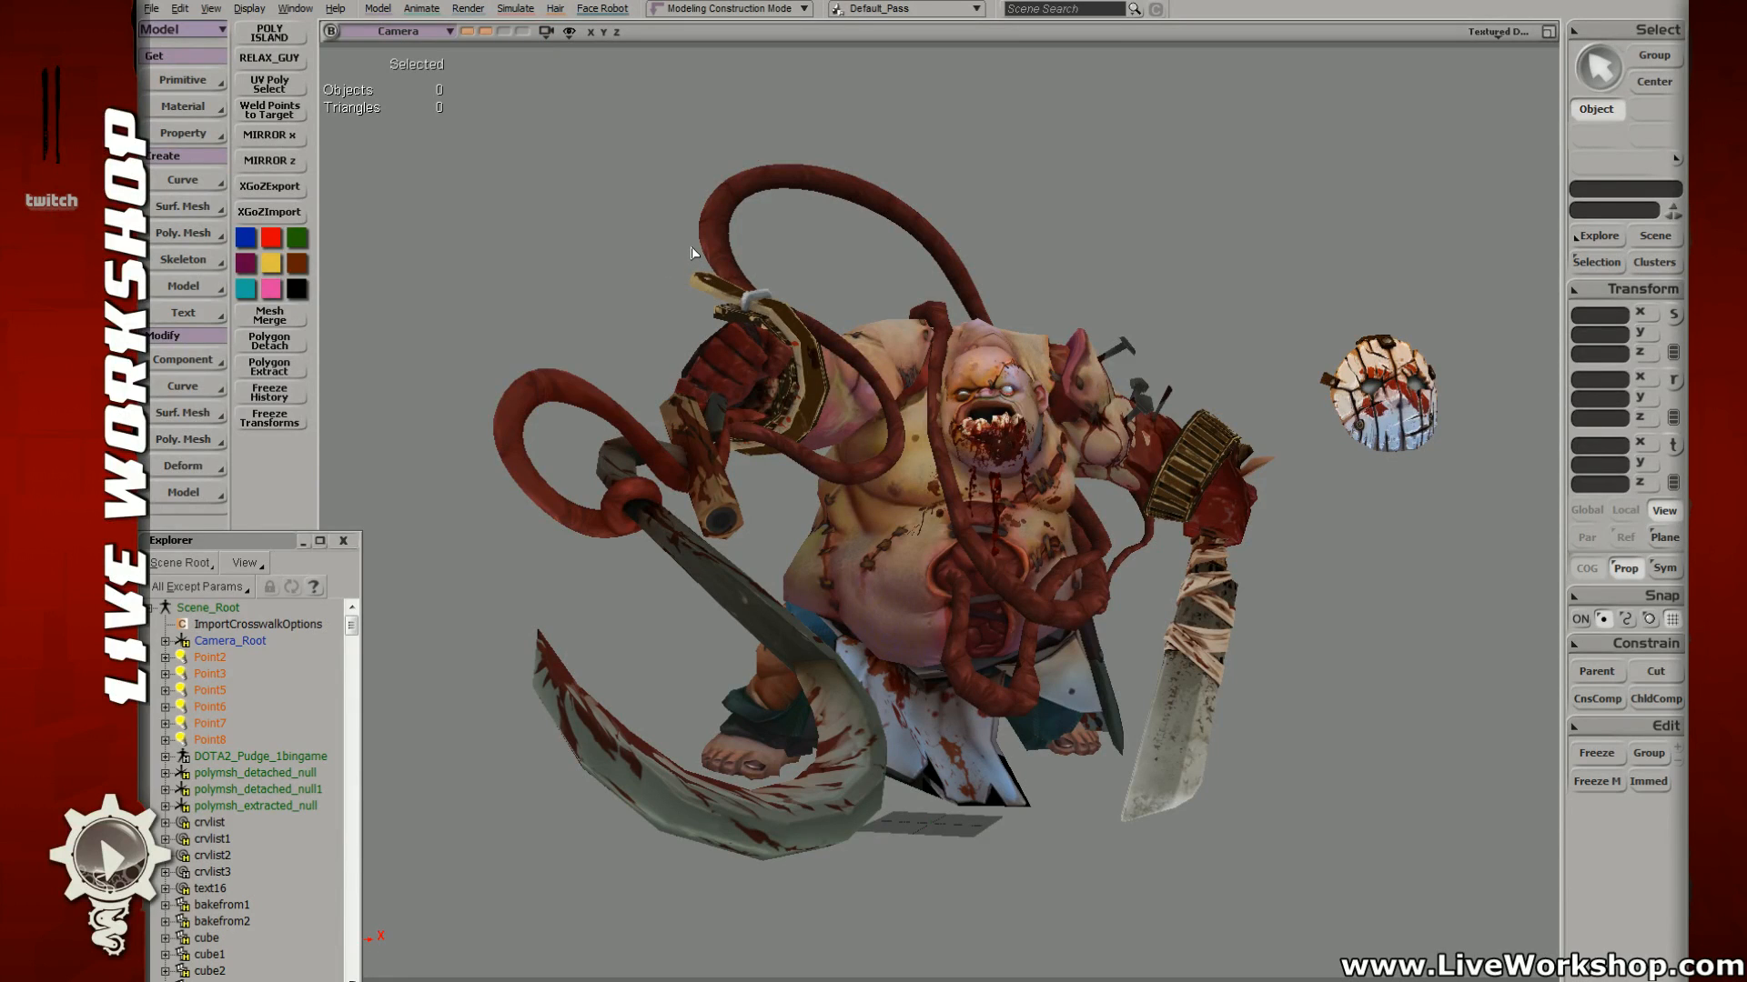
Step: Save the current Pudge scene and open the recent scene DOTA2_Pudge_overalls_RENDER2aa.scn
{"action": "key", "text": "s"}
{"action": "mouse_move", "coordinate": [888, 313]}
{"action": "right_mouse_down"}
{"action": "mouse_move", "coordinate": [864, 314]}
{"action": "mouse_move", "coordinate": [905, 314]}
{"action": "right_mouse_up"}
{"action": "key", "text": "ctrl+s"}
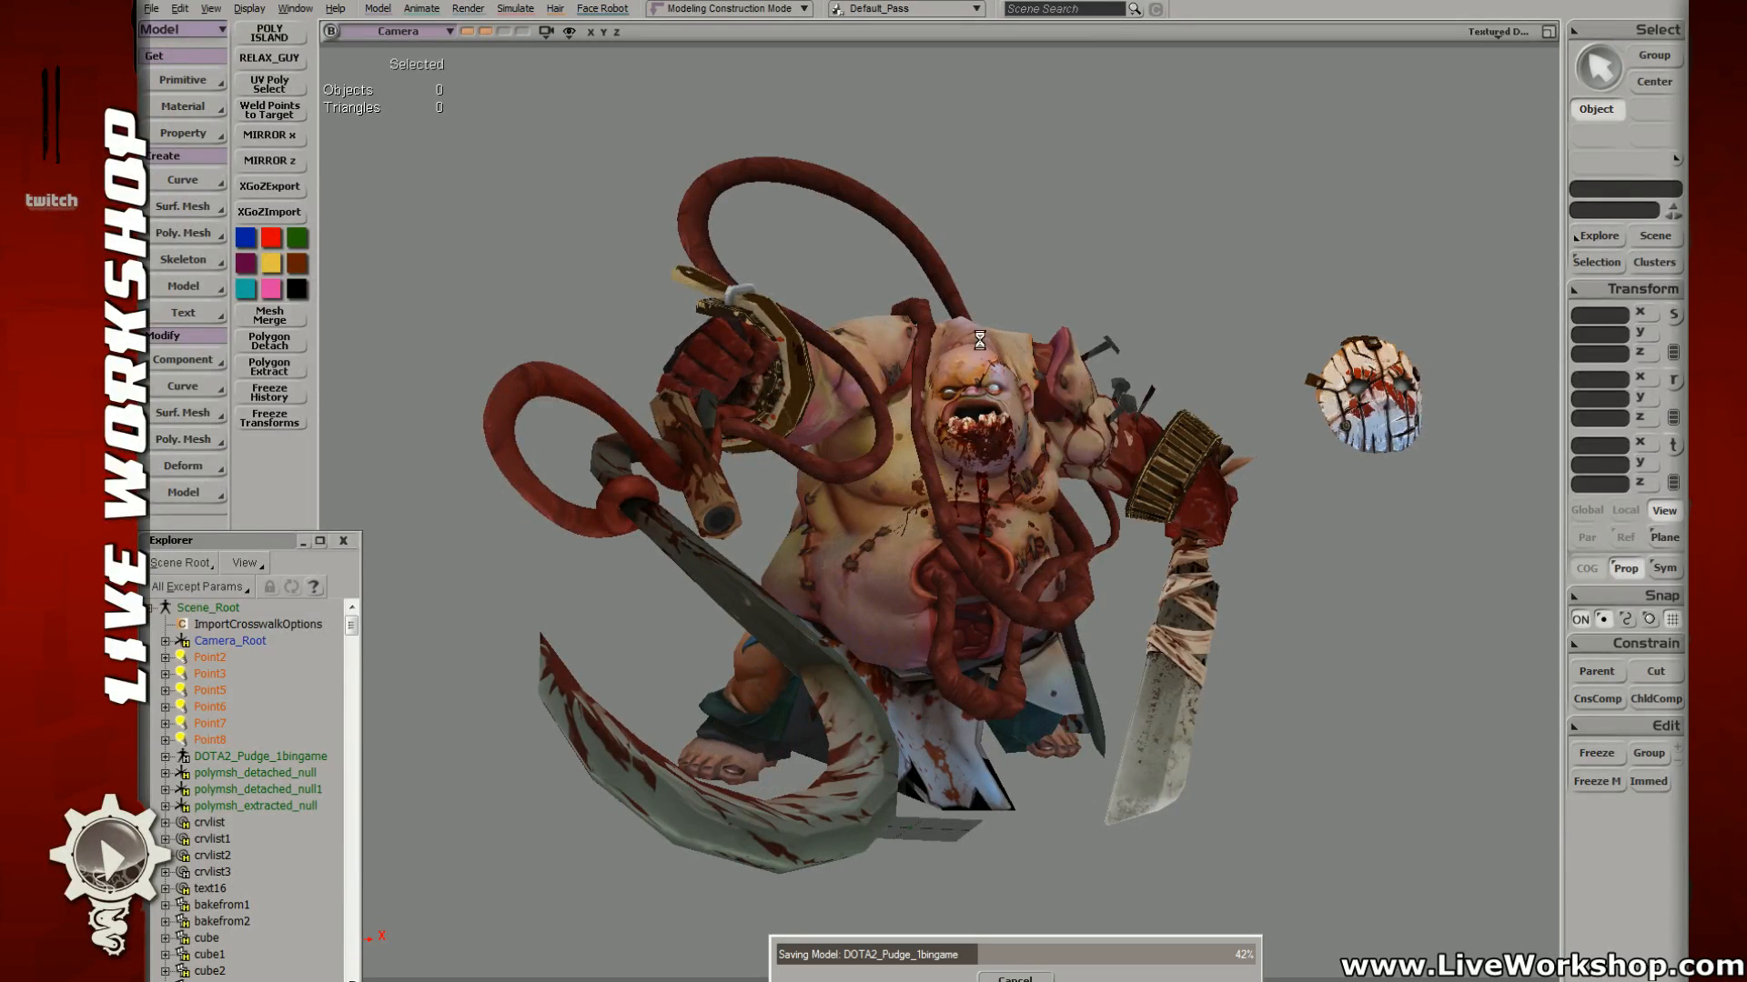
{"action": "left_click", "coordinate": [152, 9]}
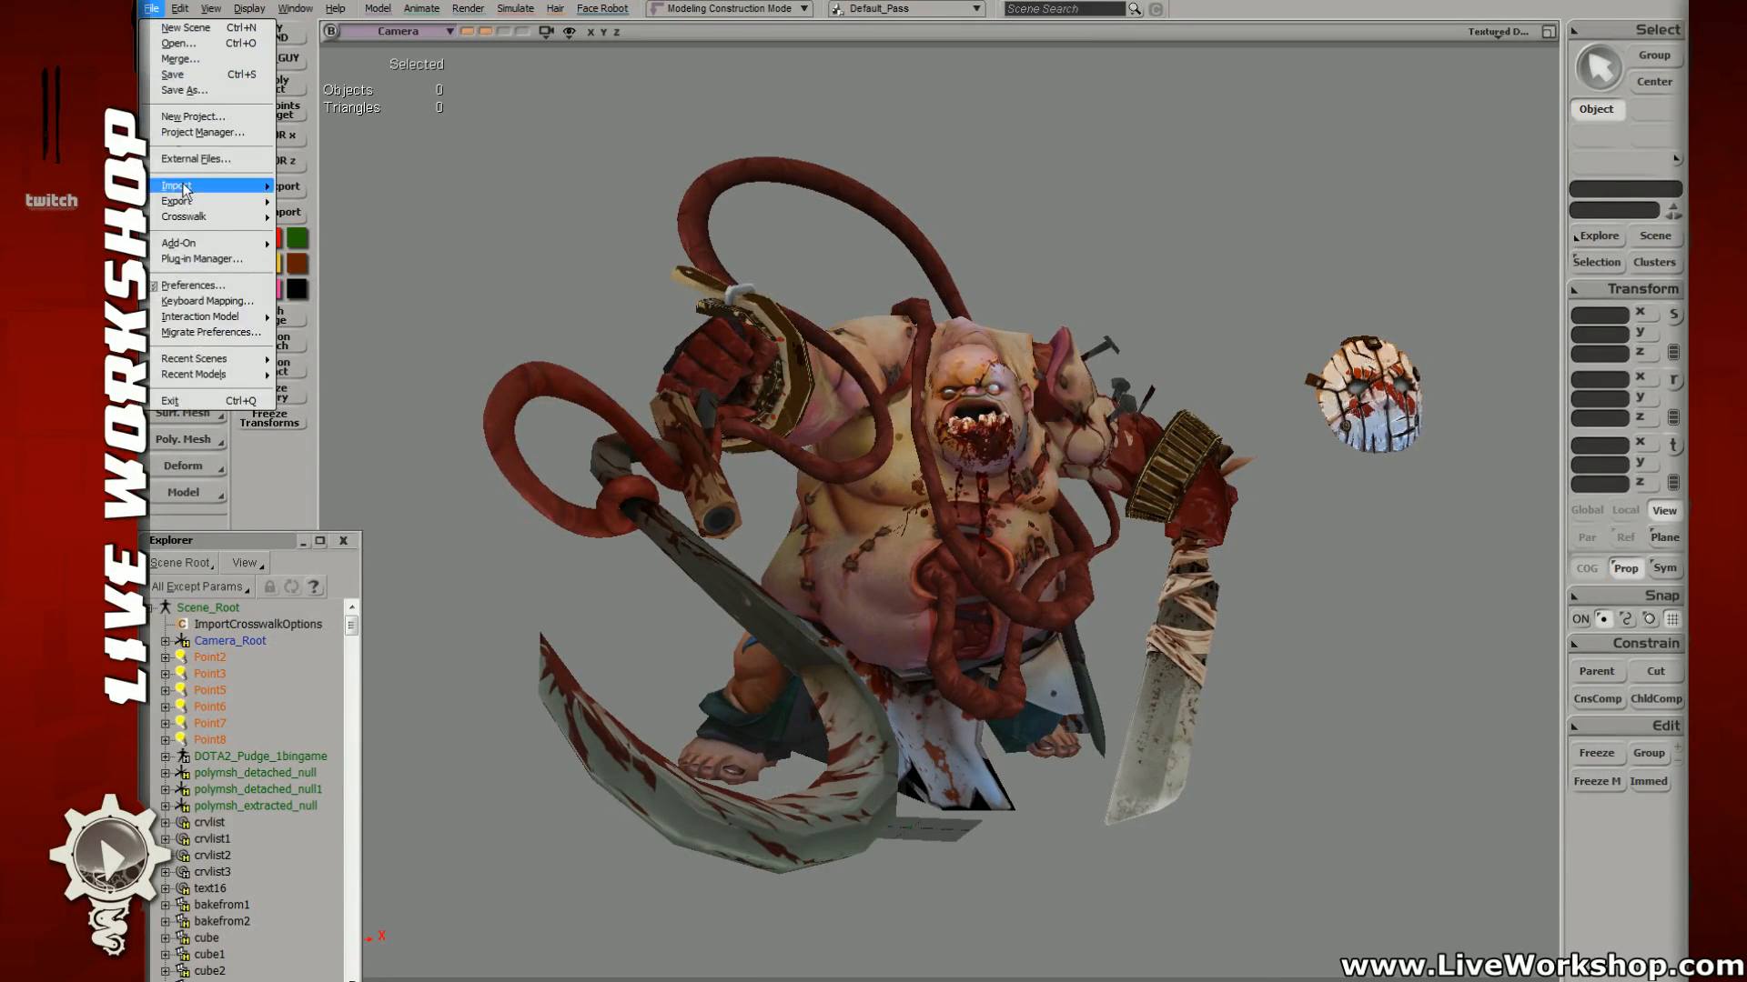
{"action": "mouse_move", "coordinate": [228, 359]}
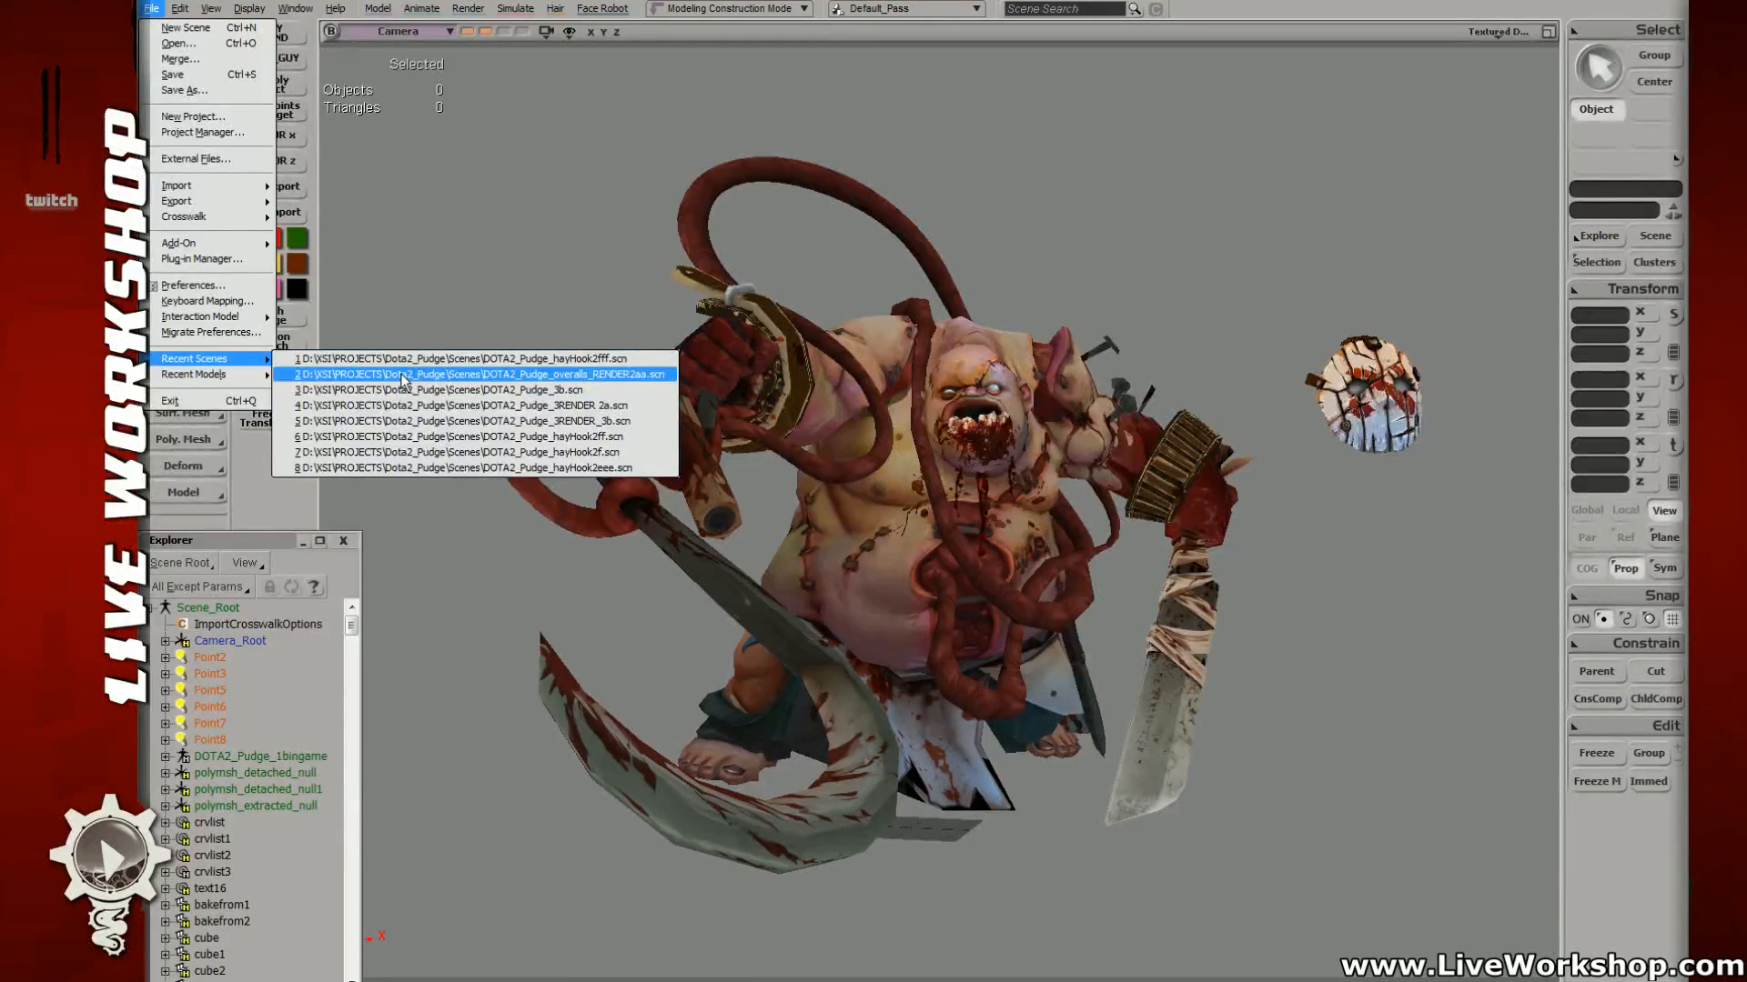
{"action": "left_click", "coordinate": [403, 375]}
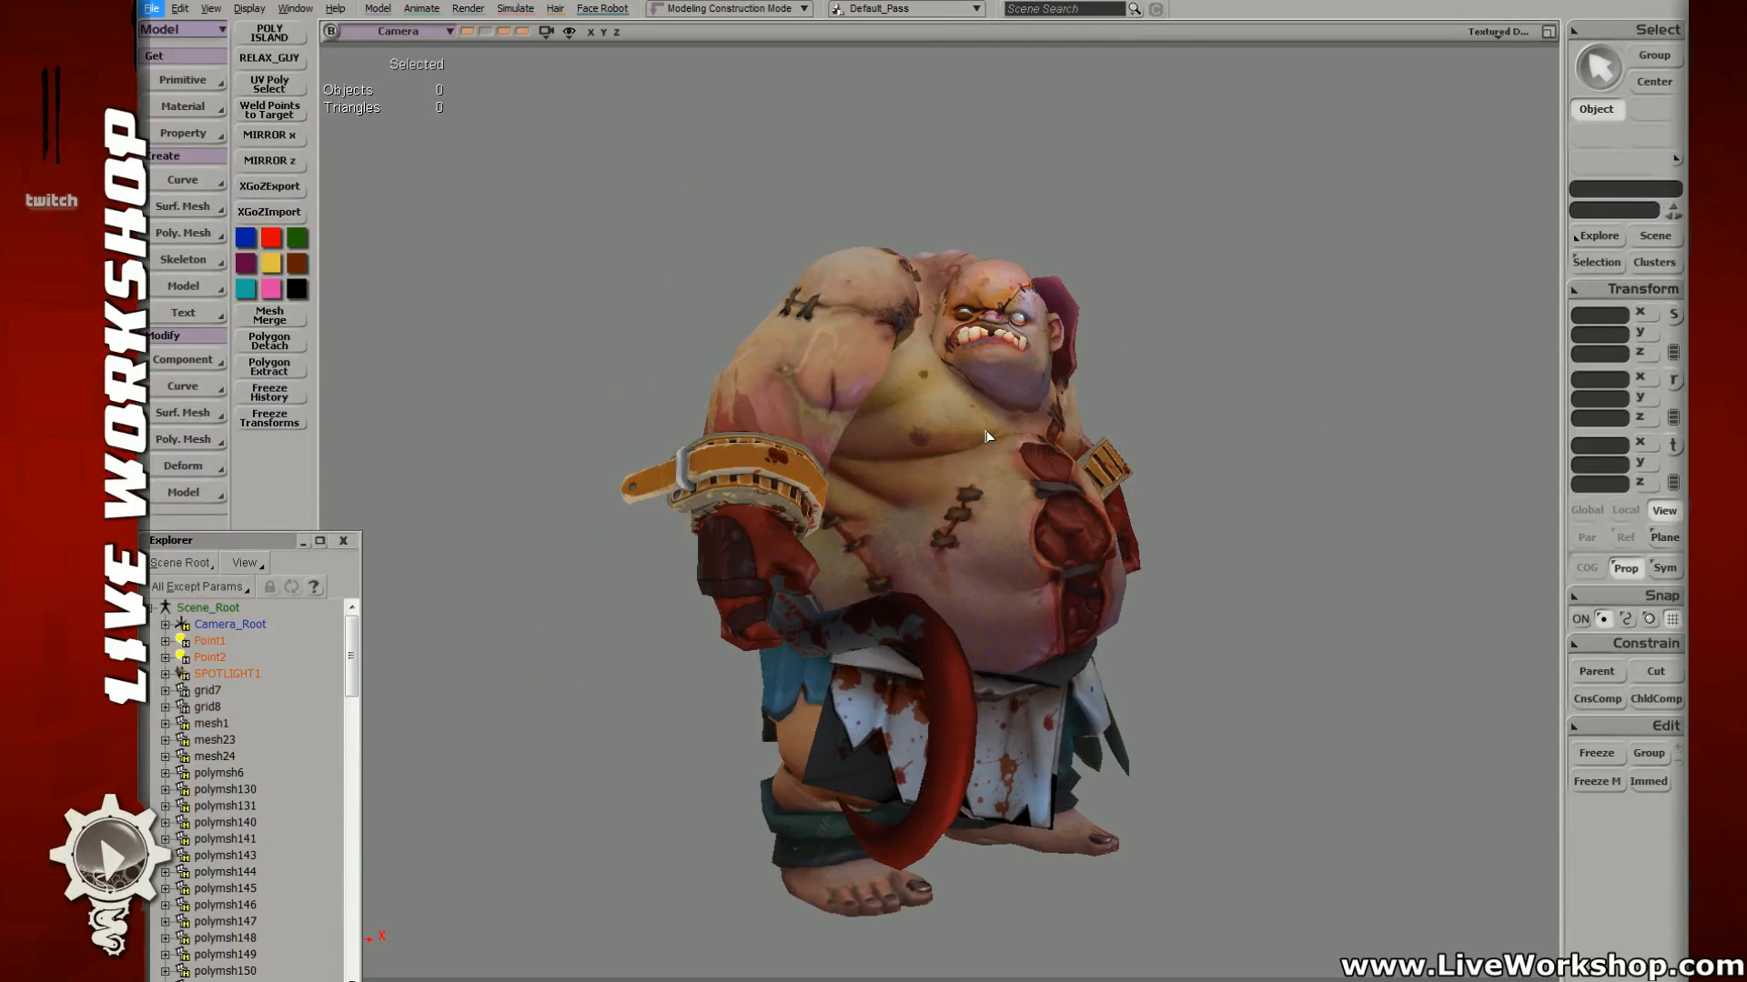
{"action": "left_click_drag", "start_coordinate": [625, 200], "coordinate": [1095, 695]}
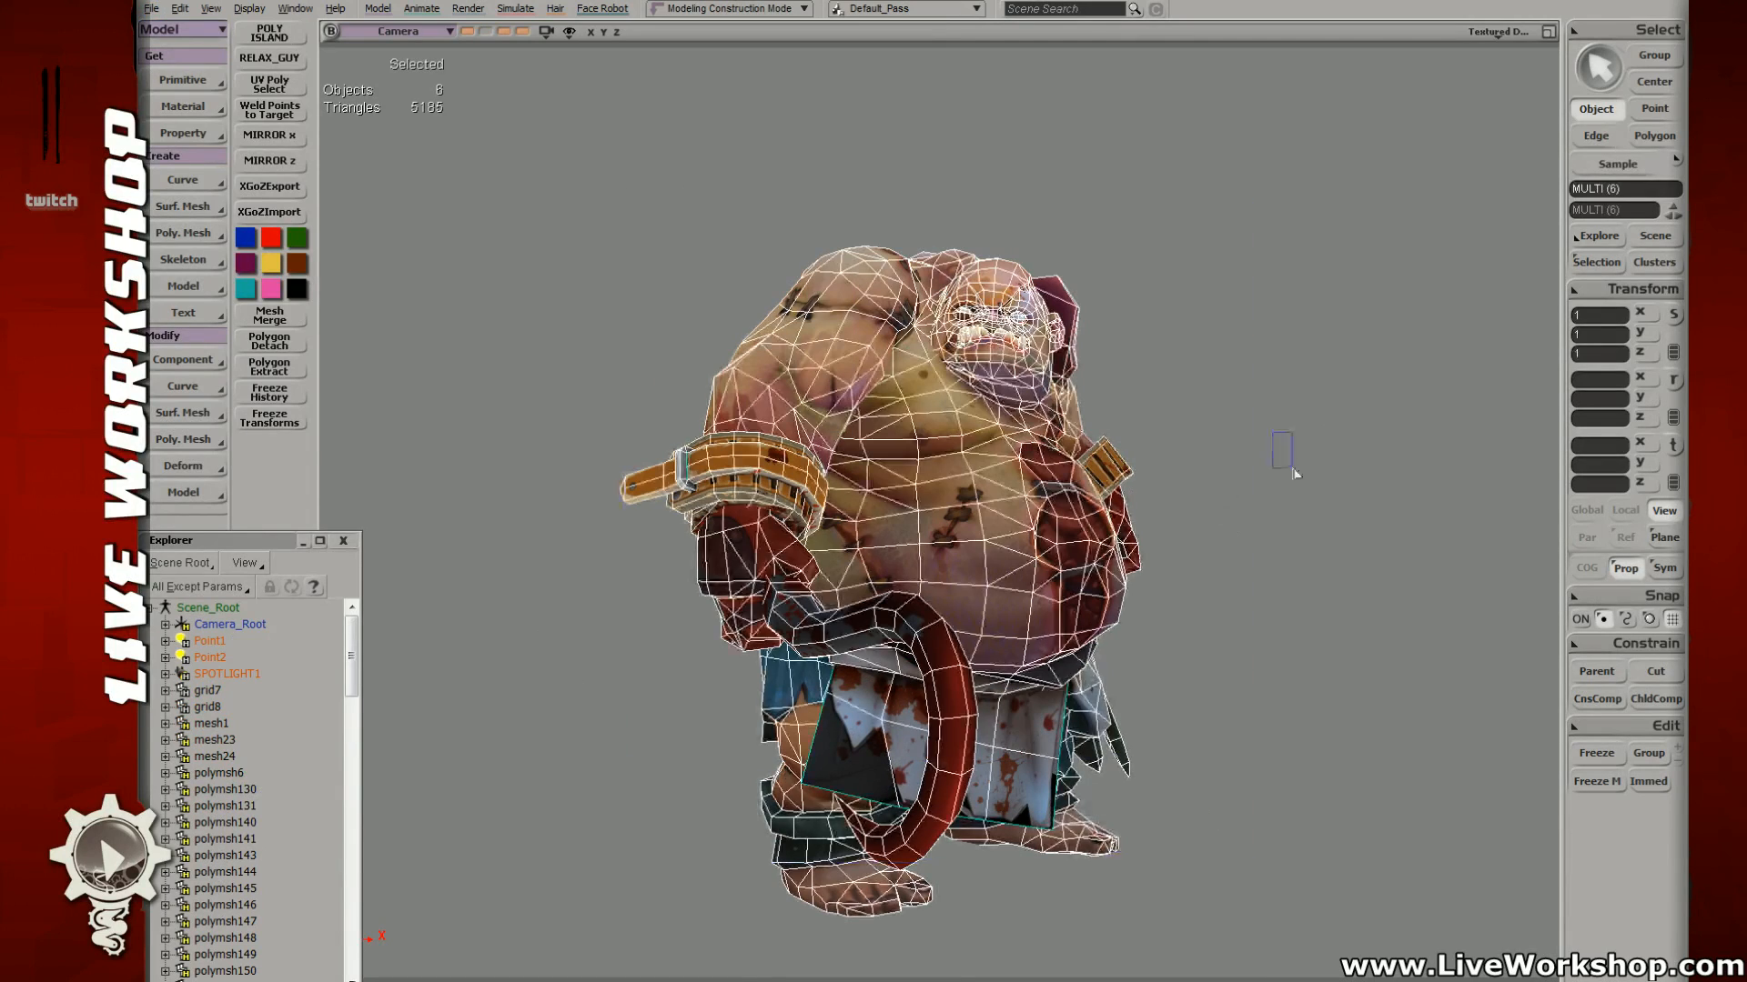
{"action": "left_click", "coordinate": [1220, 491]}
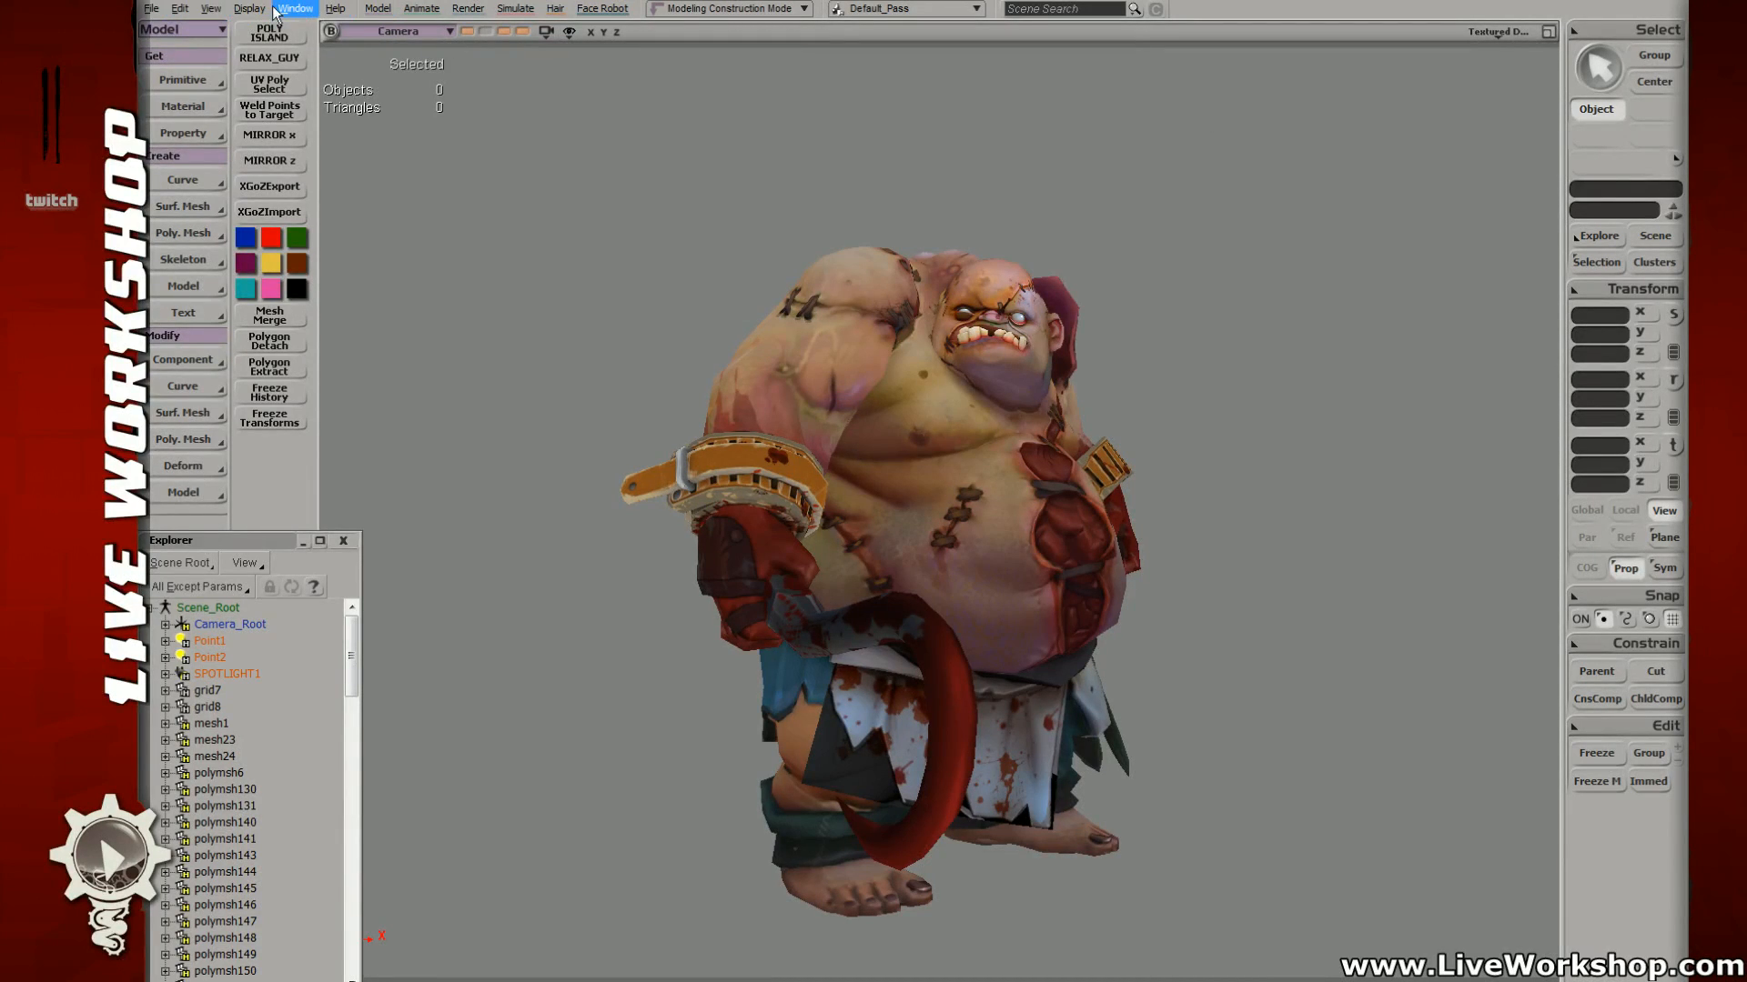
Step: Start a Wavefront OBJ import and browse to the Dota2_Pudge project's Models folder in the detailed file view
{"action": "left_click", "coordinate": [164, 11]}
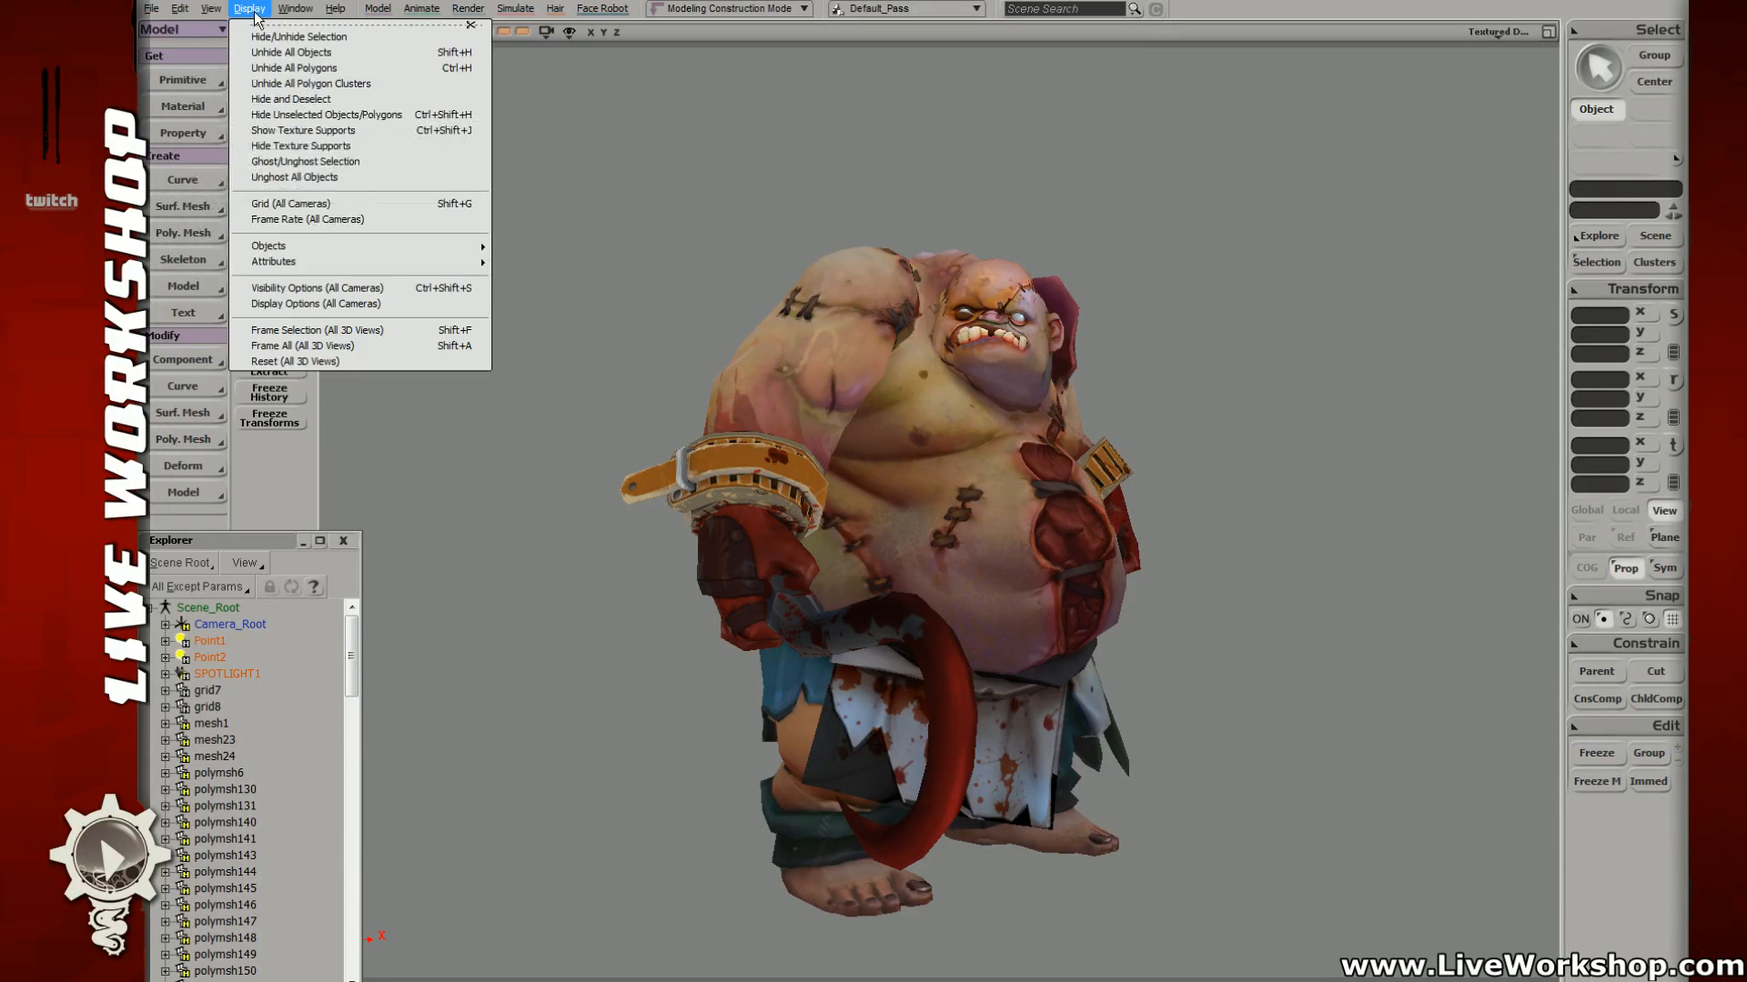
{"action": "mouse_move", "coordinate": [216, 185]}
{"action": "left_click", "coordinate": [343, 324]}
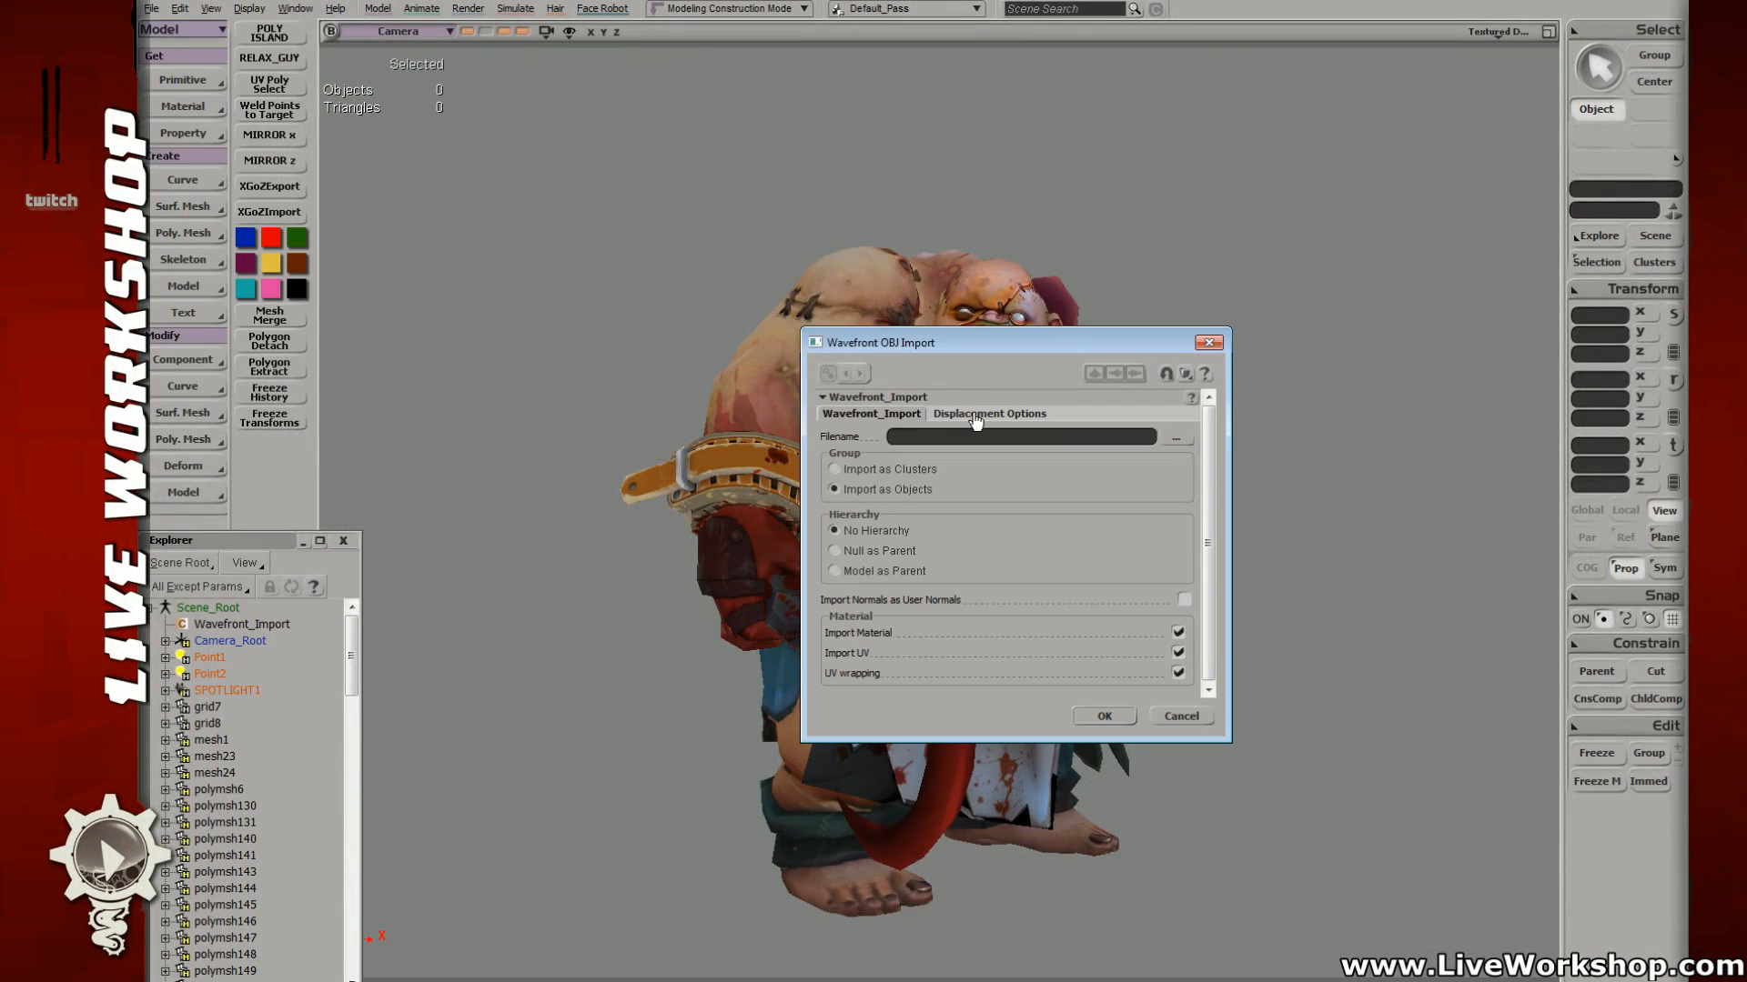
{"action": "left_click", "coordinate": [1177, 438]}
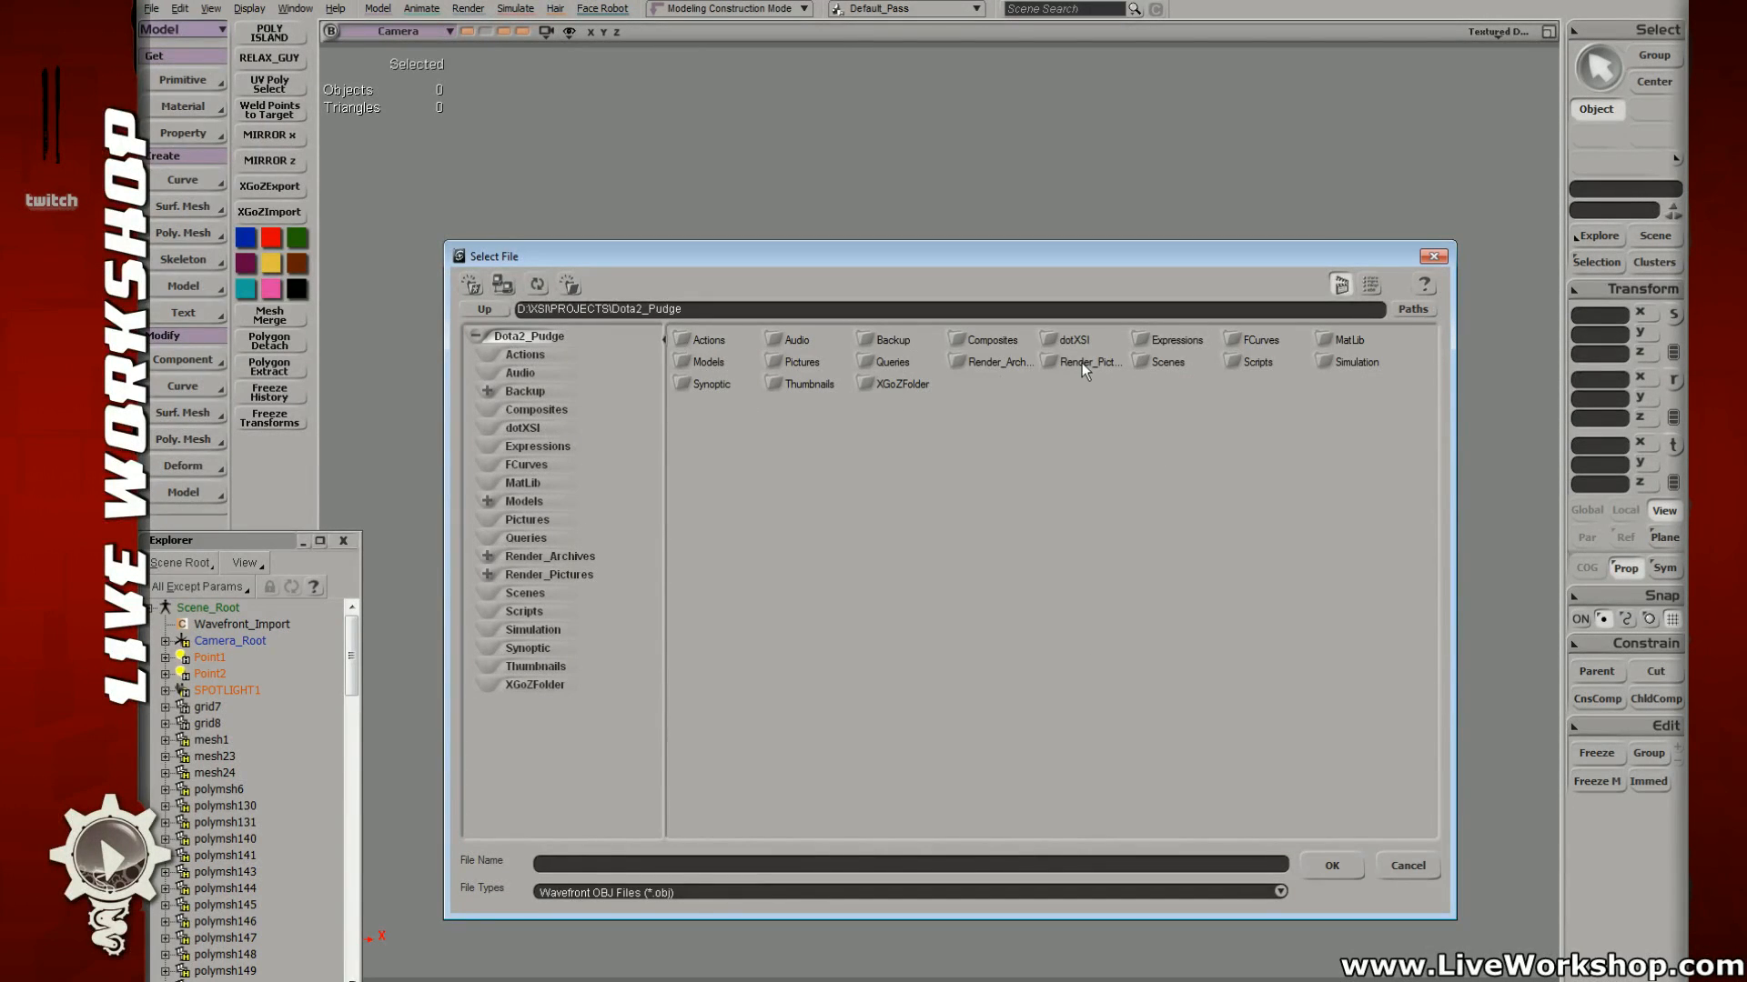
{"action": "left_click", "coordinate": [1369, 285]}
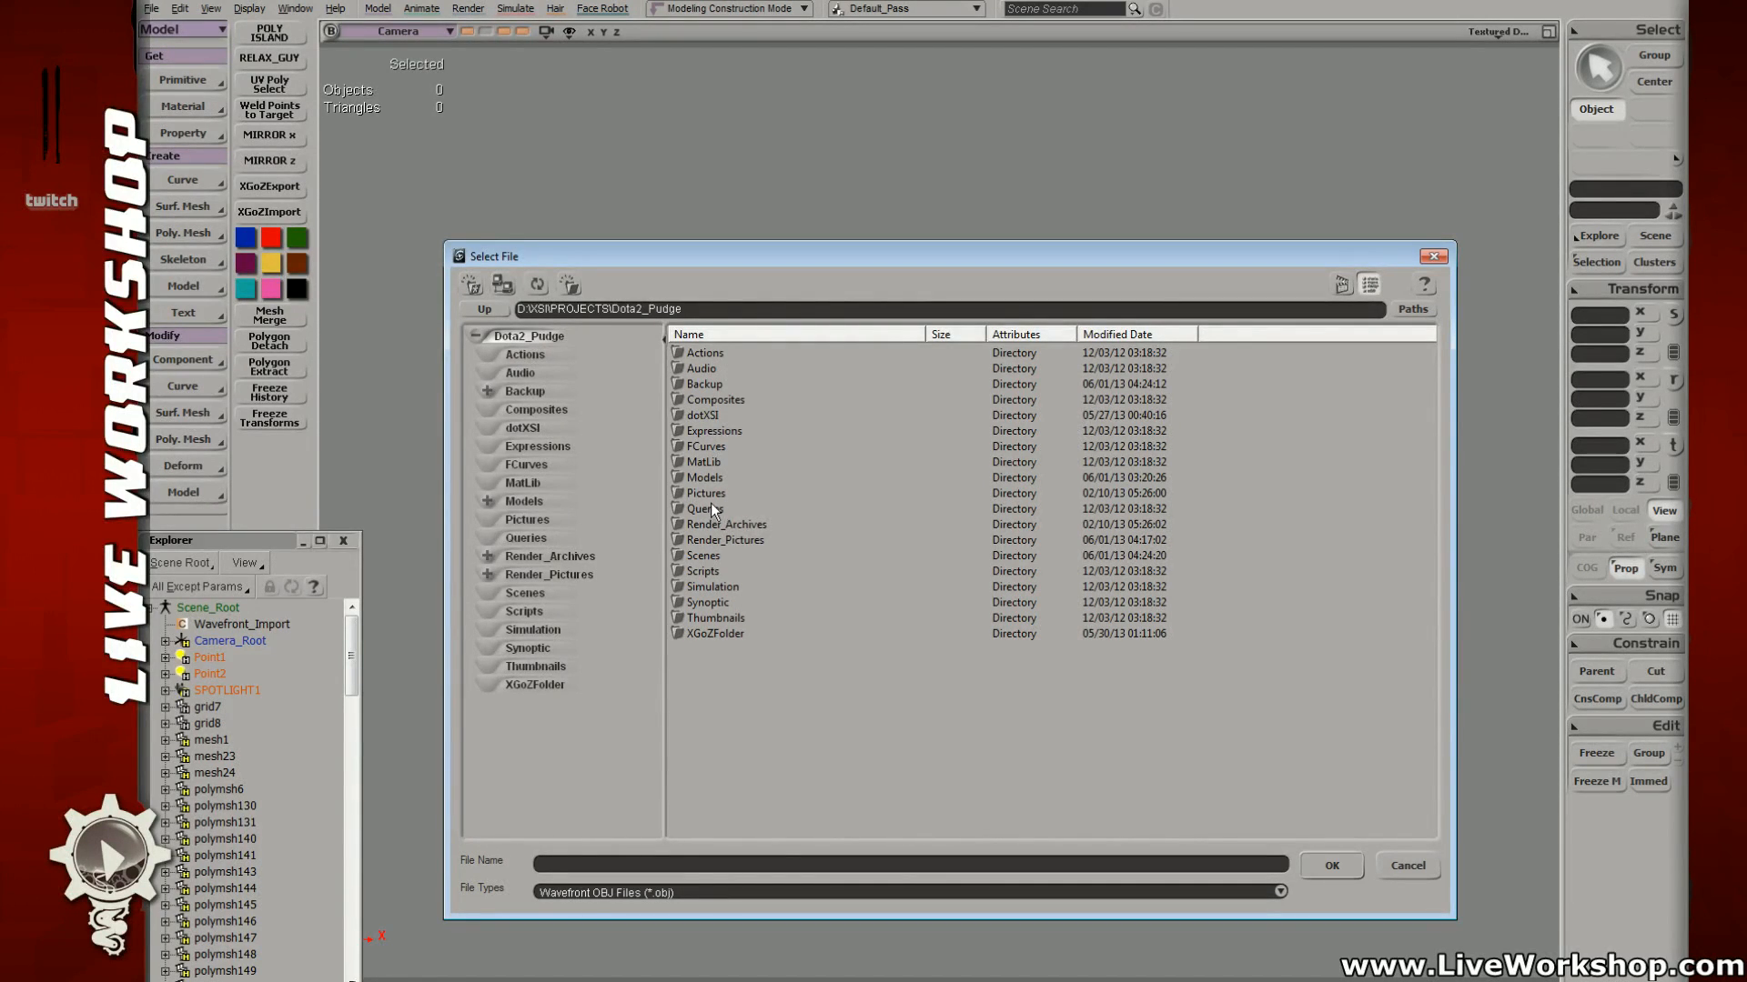
{"action": "double_click", "coordinate": [706, 478]}
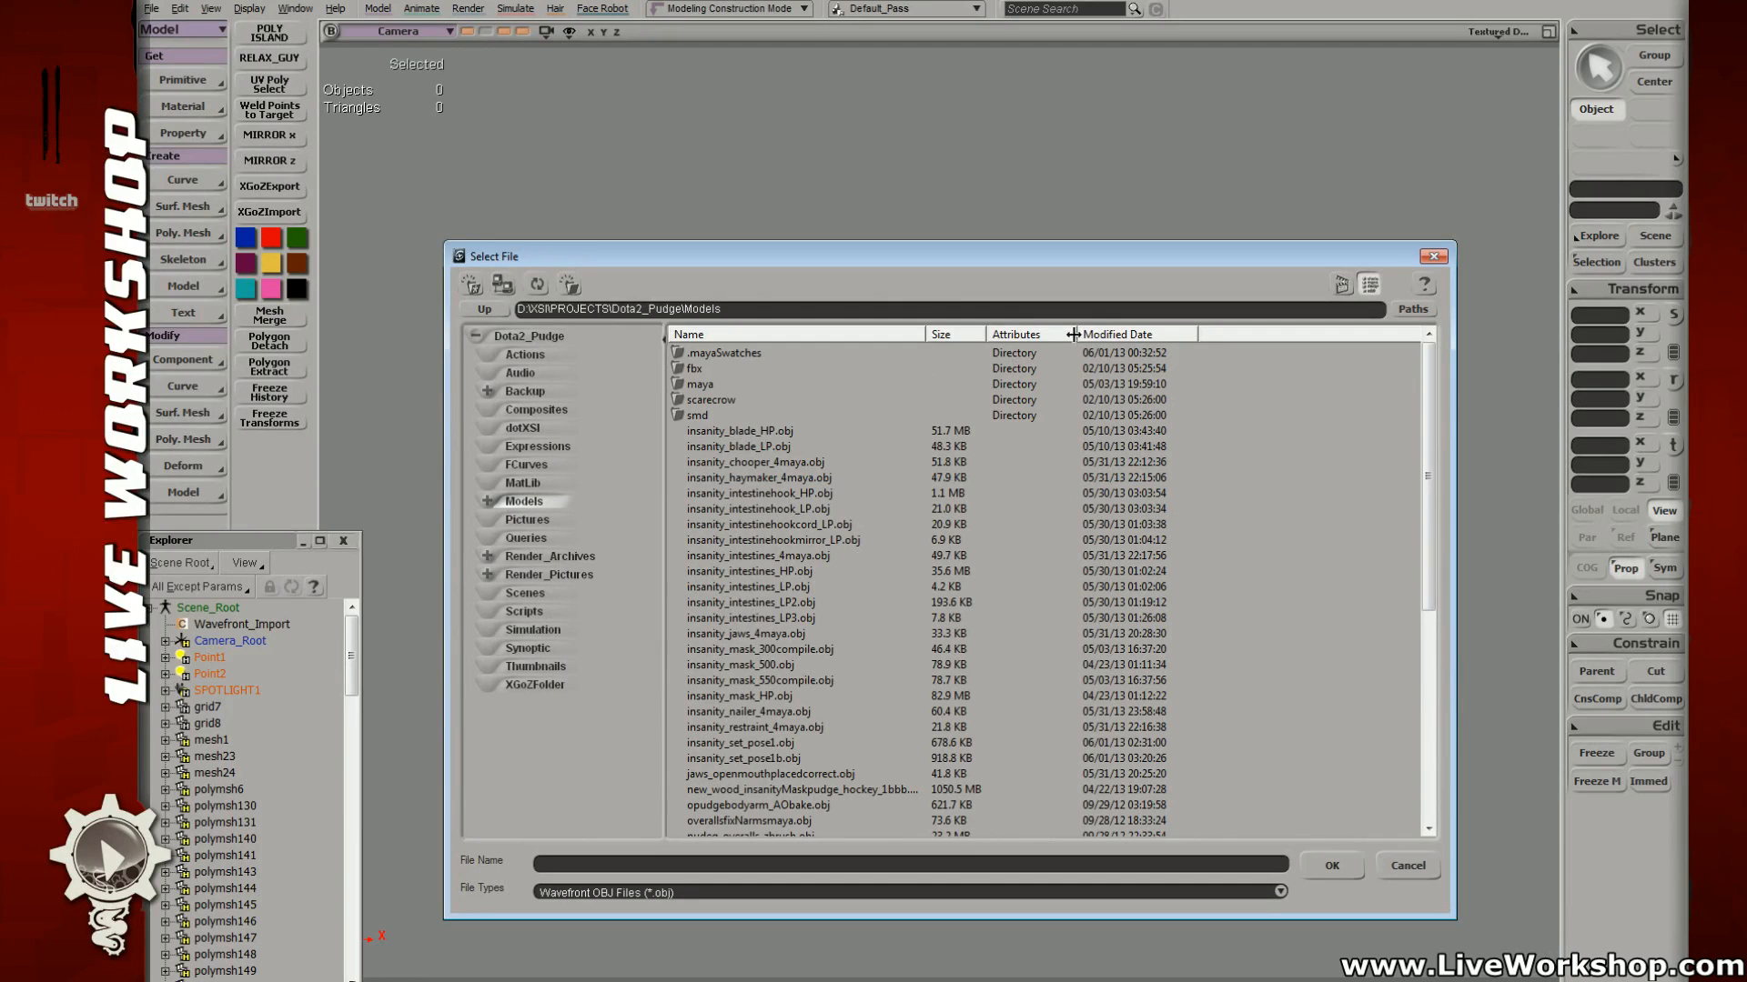
Step: Sort the models by newest modified date and import insanity_set_pose1b.obj as objects with no hierarchy
{"action": "left_click", "coordinate": [1117, 334]}
{"action": "left_click", "coordinate": [1121, 334]}
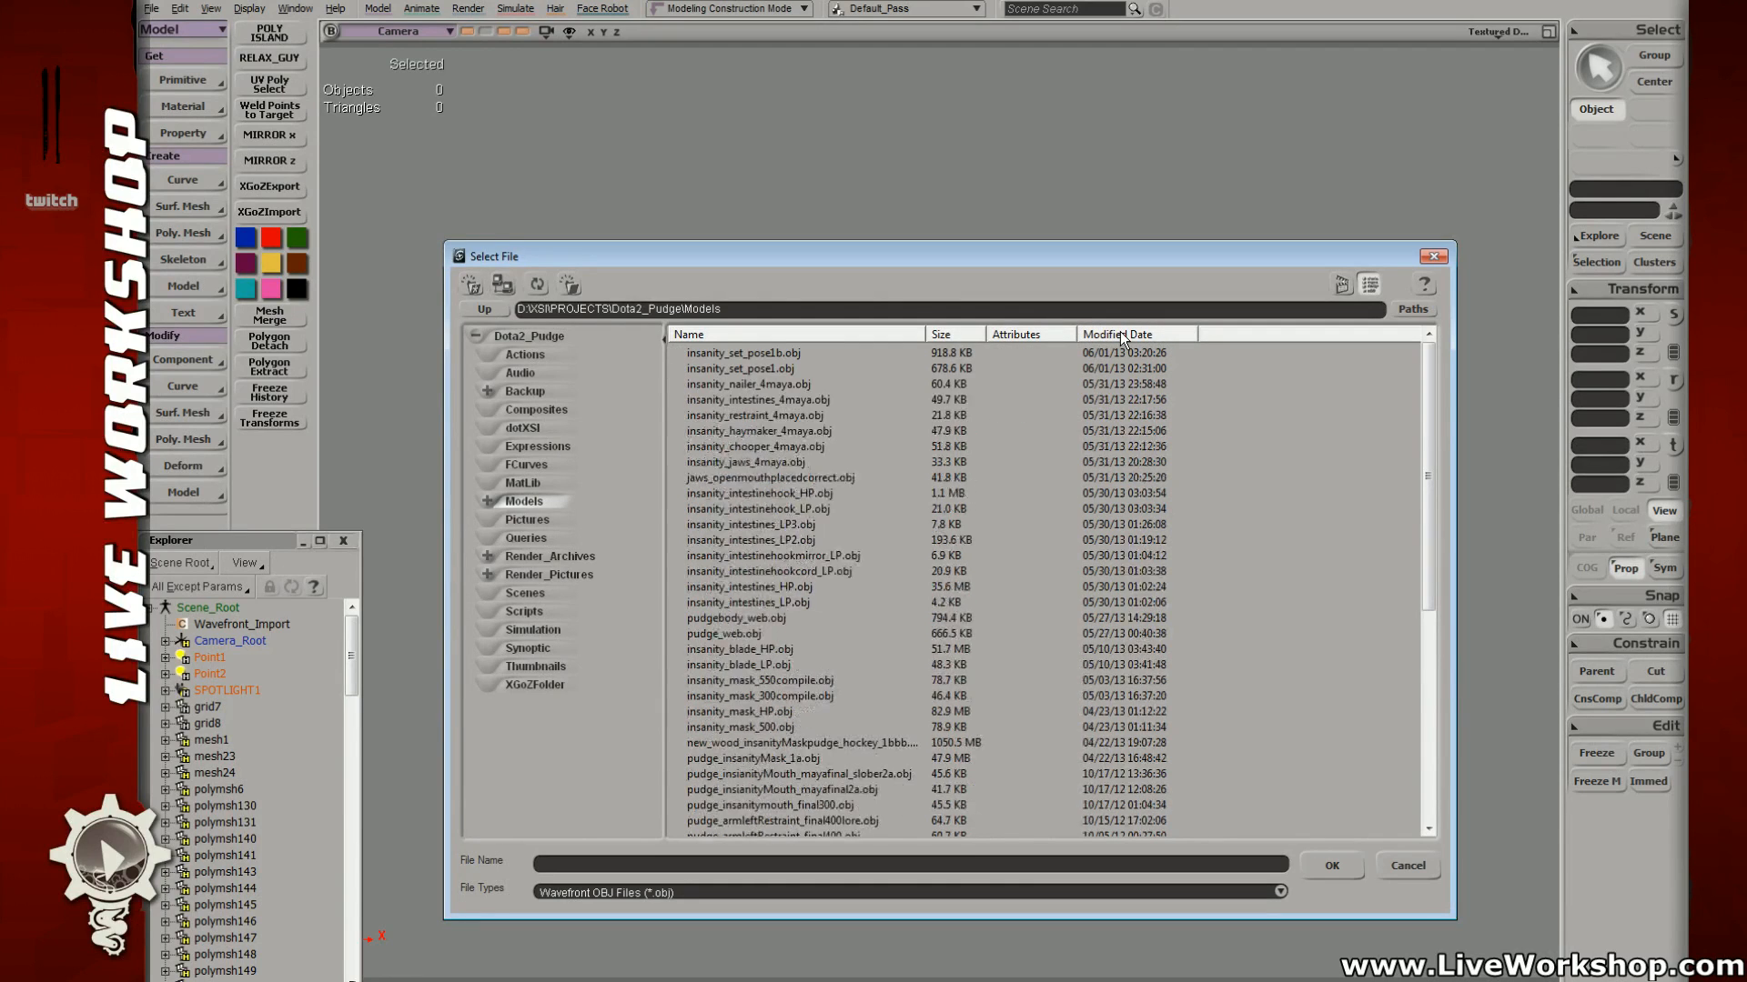
{"action": "double_click", "coordinate": [730, 352]}
{"action": "left_click", "coordinate": [1104, 715]}
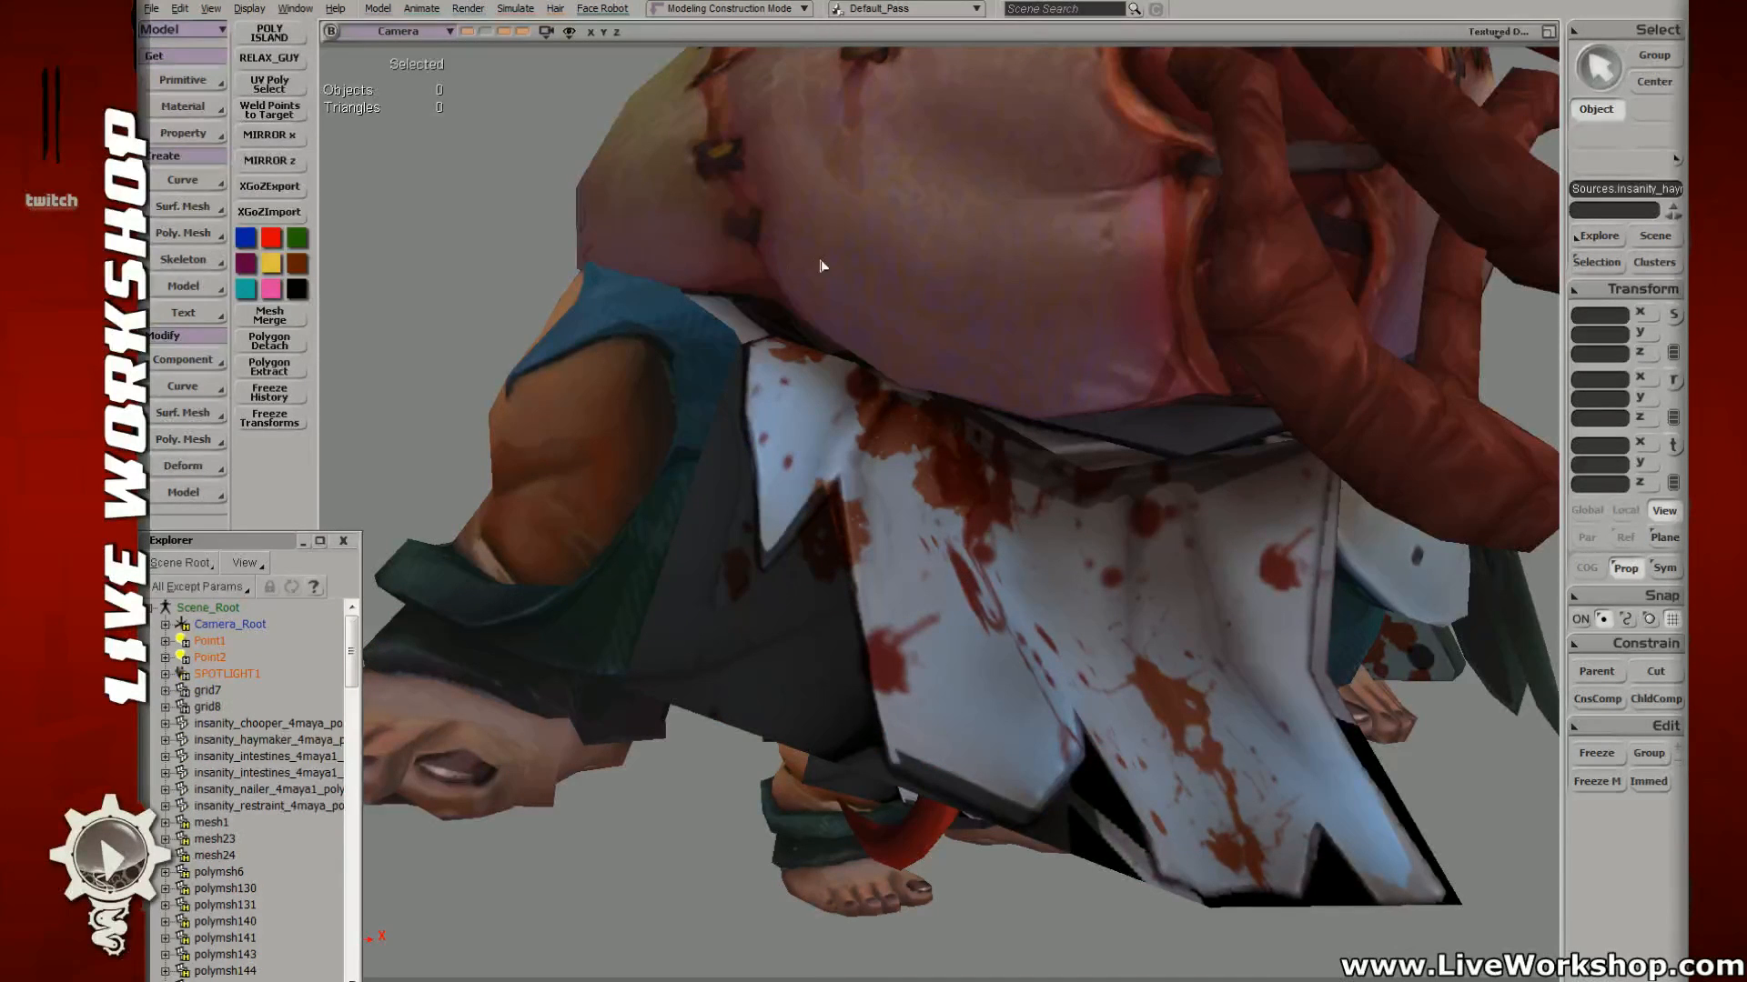
Step: Select the imported Pudge's body, intestine, restraint and weapon pieces together, leaving the original Pudge unselected
{"action": "middle_click", "coordinate": [467, 30]}
{"action": "key", "text": "s"}
{"action": "middle_click_drag", "start_coordinate": [1185, 337], "coordinate": [910, 310]}
{"action": "left_click_drag", "start_coordinate": [1015, 324], "coordinate": [985, 368]}
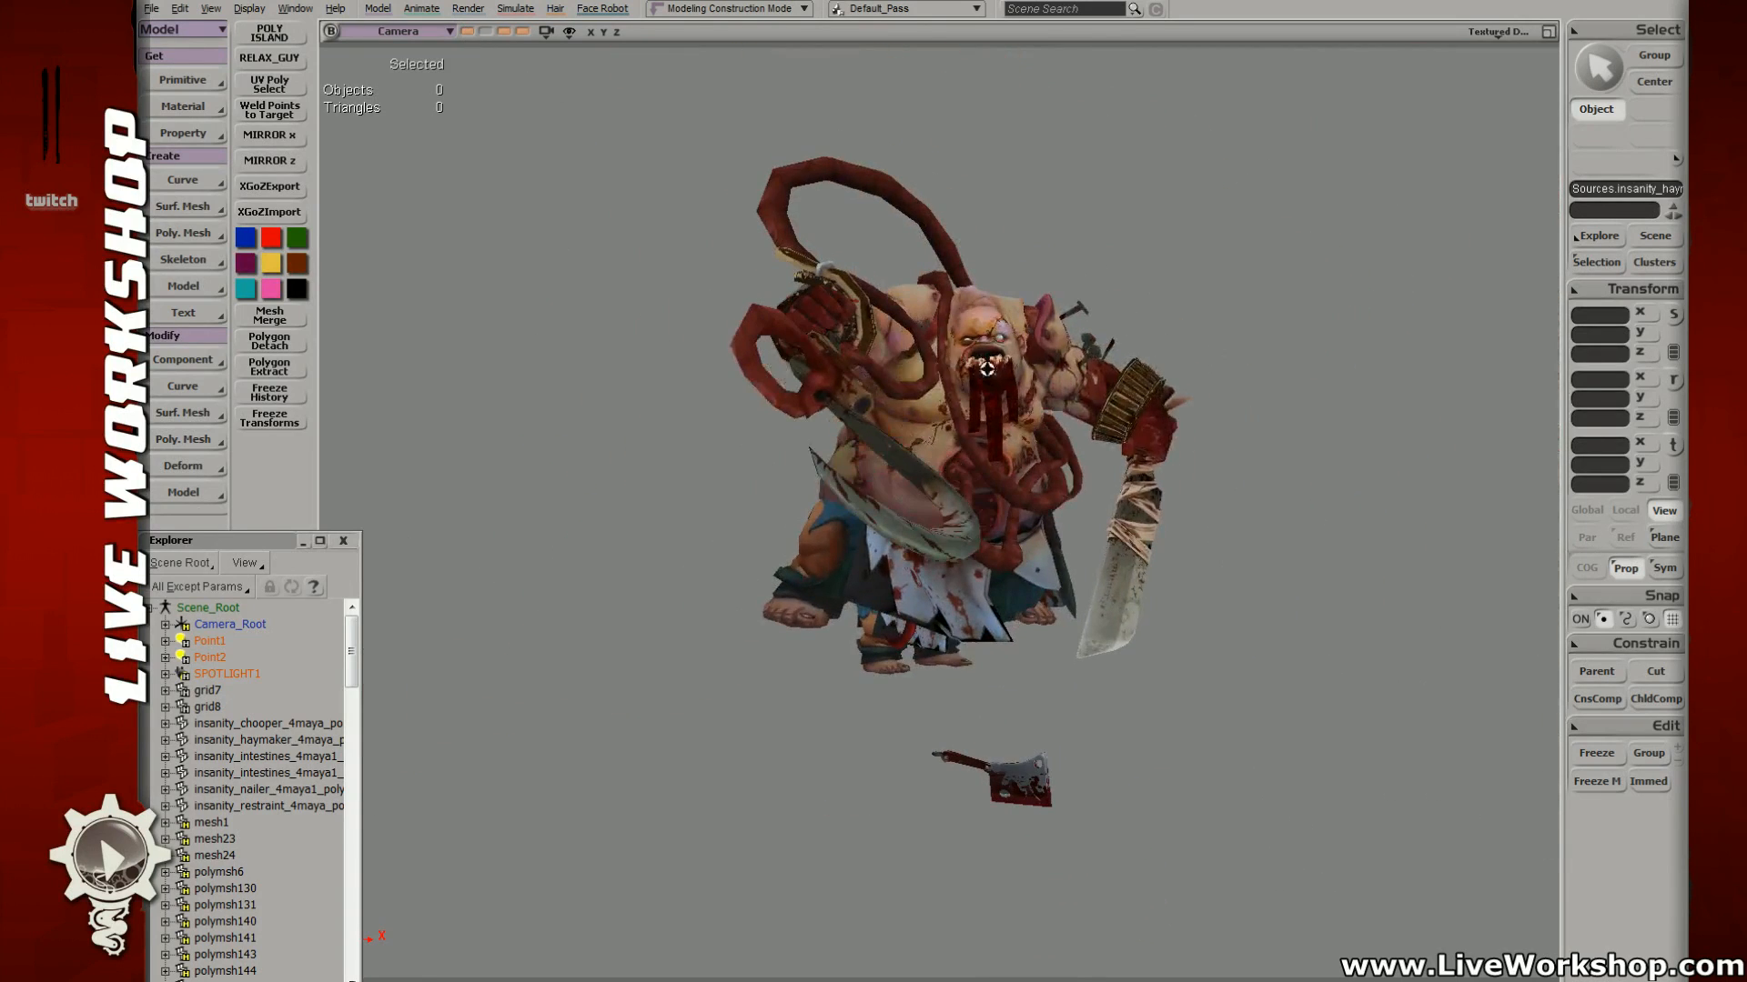
{"action": "left_click", "coordinate": [943, 350]}
{"action": "left_click", "coordinate": [826, 302], "text": "shift"}
{"action": "left_click_drag", "start_coordinate": [747, 239], "coordinate": [797, 264], "text": "shift"}
{"action": "left_click_drag", "start_coordinate": [950, 219], "coordinate": [976, 304], "text": "shift"}
{"action": "left_click", "coordinate": [797, 353], "text": "shift"}
{"action": "left_click_drag", "start_coordinate": [1108, 320], "coordinate": [942, 385], "text": "shift"}
{"action": "left_click", "coordinate": [1141, 499], "text": "shift"}
{"action": "left_click", "coordinate": [990, 397], "text": "shift"}
Step: Add the missed intestine piece to the imported set's selection, and undo the trial moves
{"action": "key", "text": "v"}
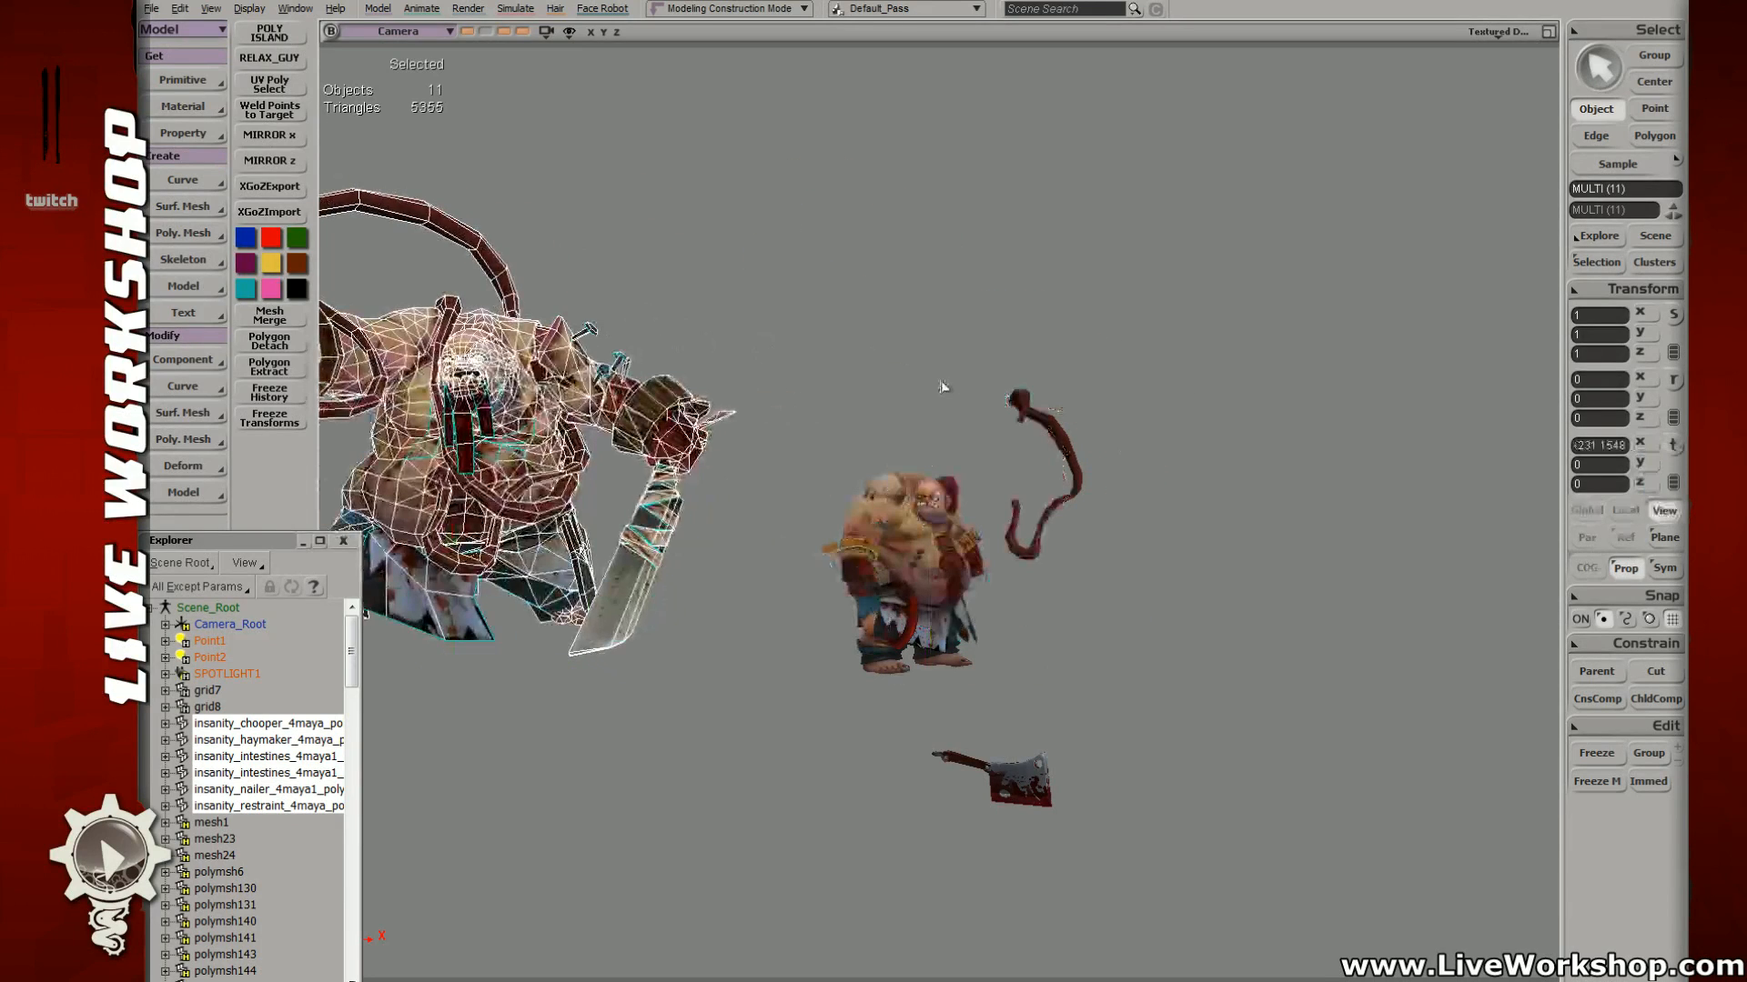
{"action": "key", "text": "ctrl+z"}
{"action": "left_click", "coordinate": [1072, 455], "text": "shift"}
{"action": "key", "text": "v"}
{"action": "left_click_drag", "start_coordinate": [1078, 455], "coordinate": [860, 468]}
{"action": "key", "text": "ctrl+z"}
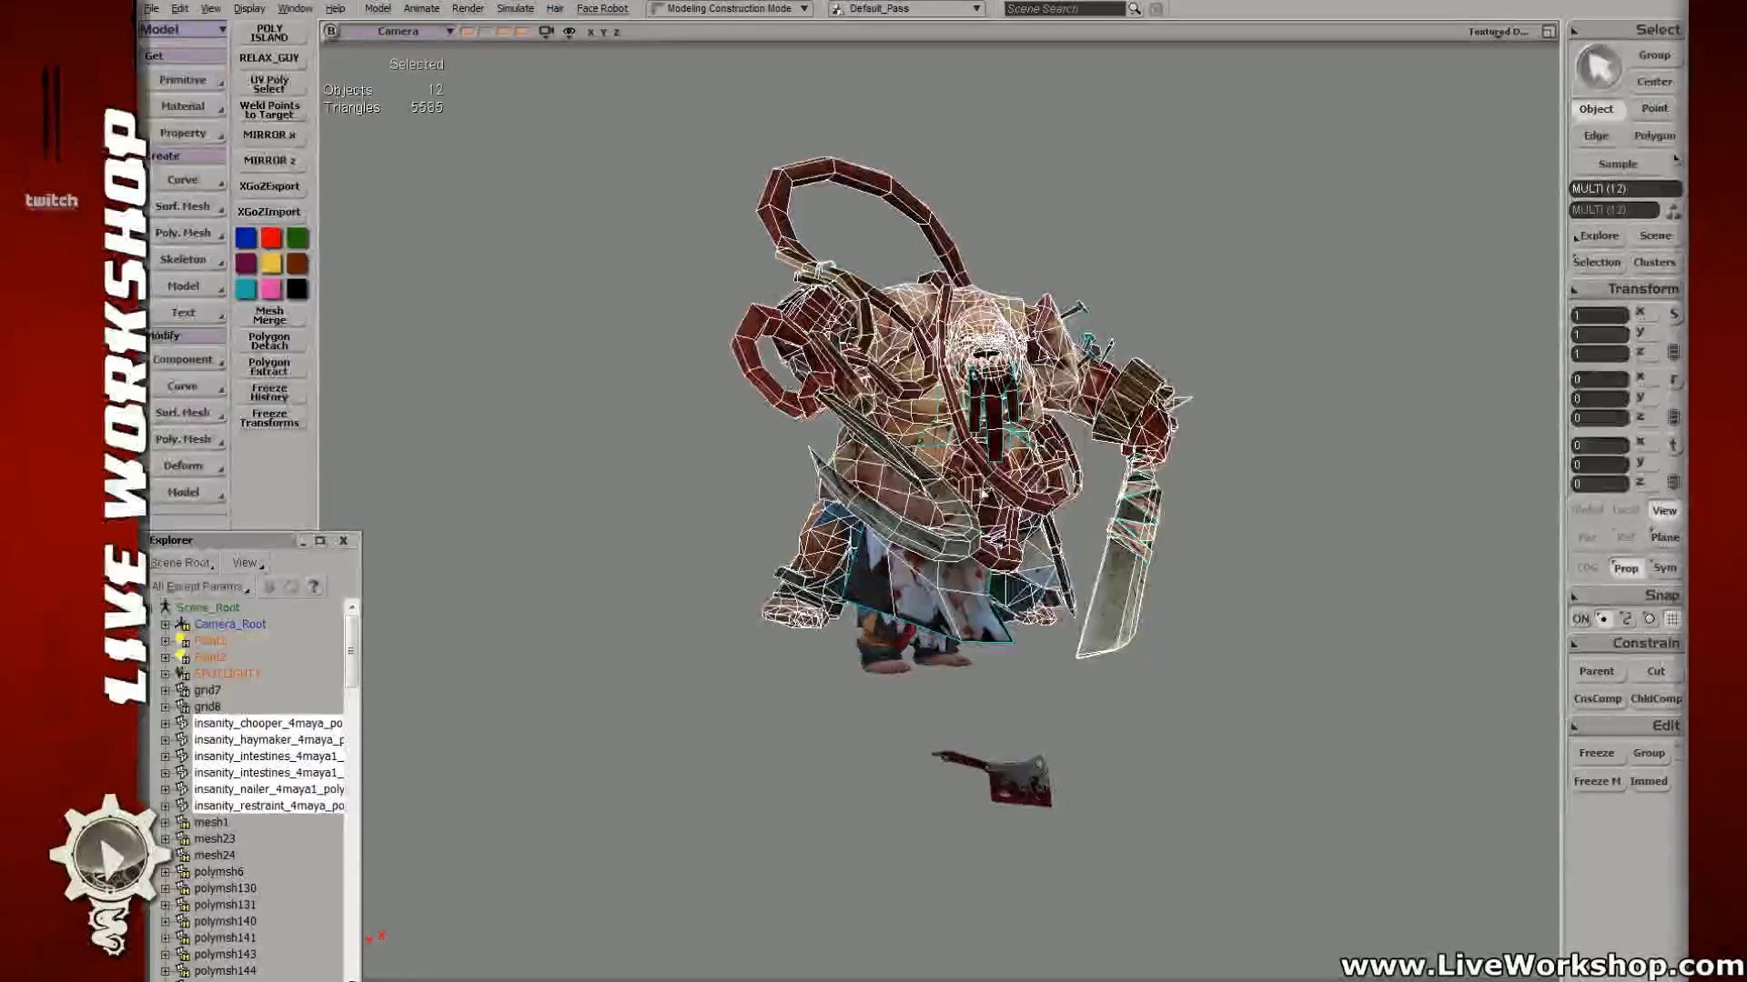
Step: Clear the selection, try box-selecting around the raised hook arm, and undo back to the imported set
{"action": "left_click", "coordinate": [1142, 811]}
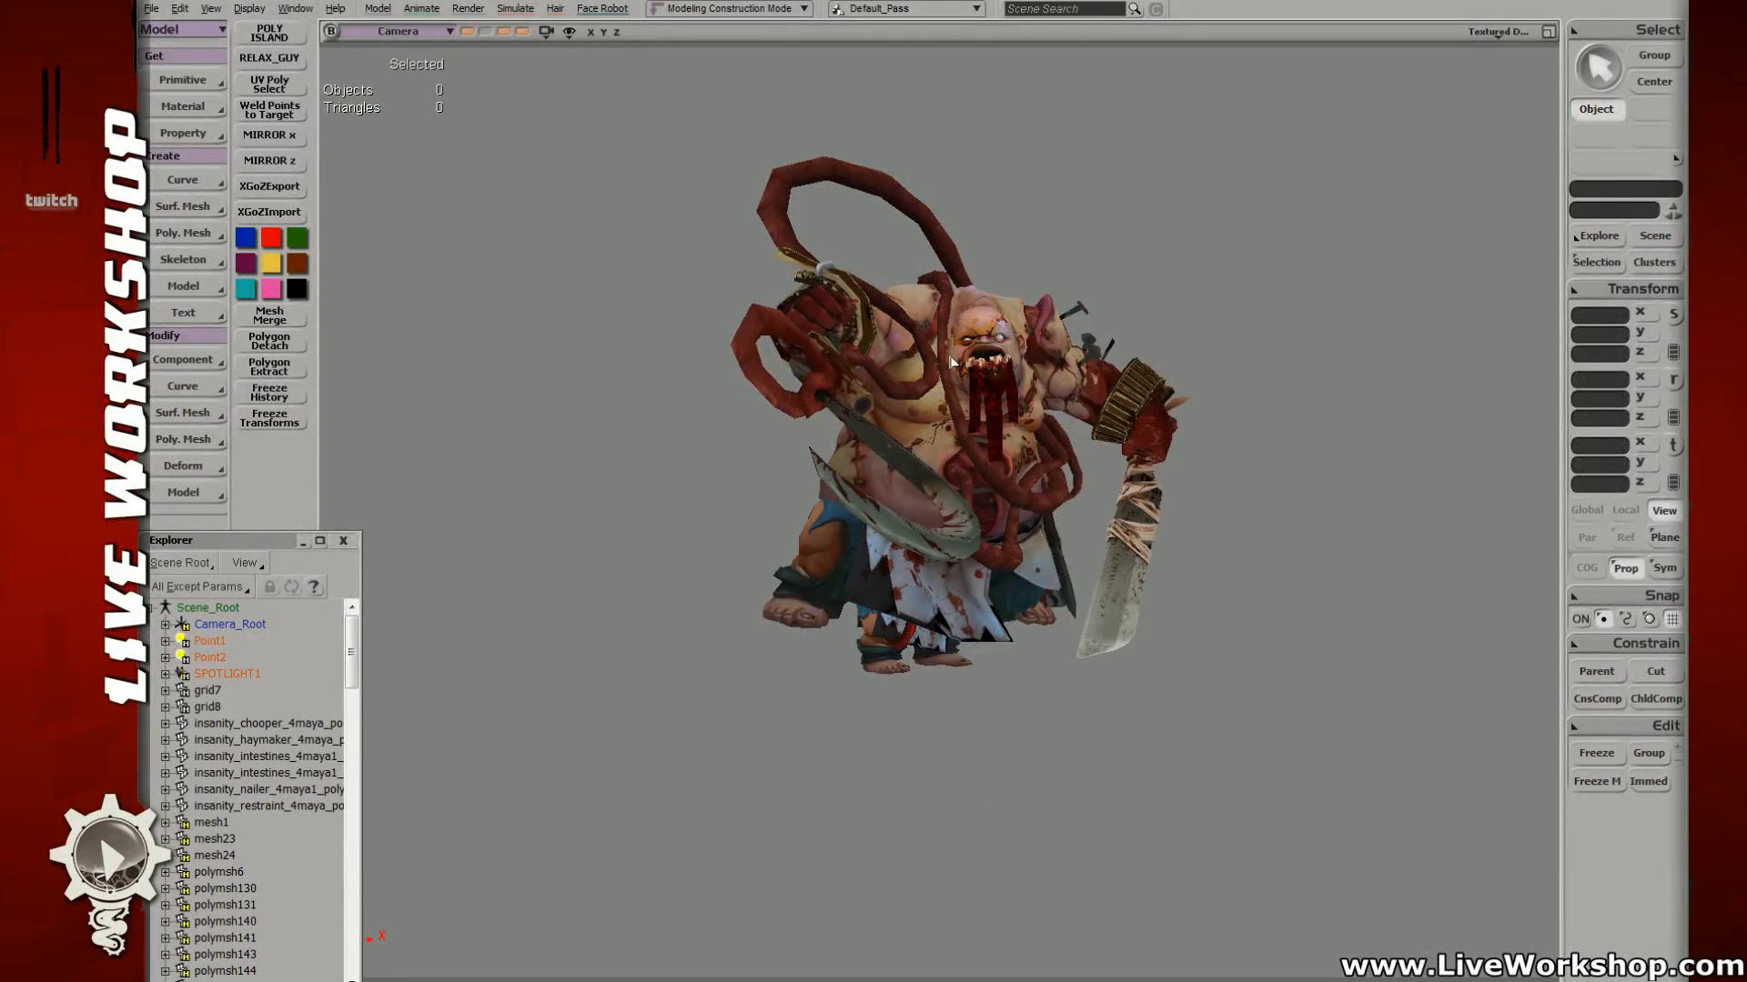
{"action": "left_click_drag", "start_coordinate": [675, 166], "coordinate": [906, 444]}
{"action": "key", "text": "v"}
{"action": "key", "text": "ctrl+z"}
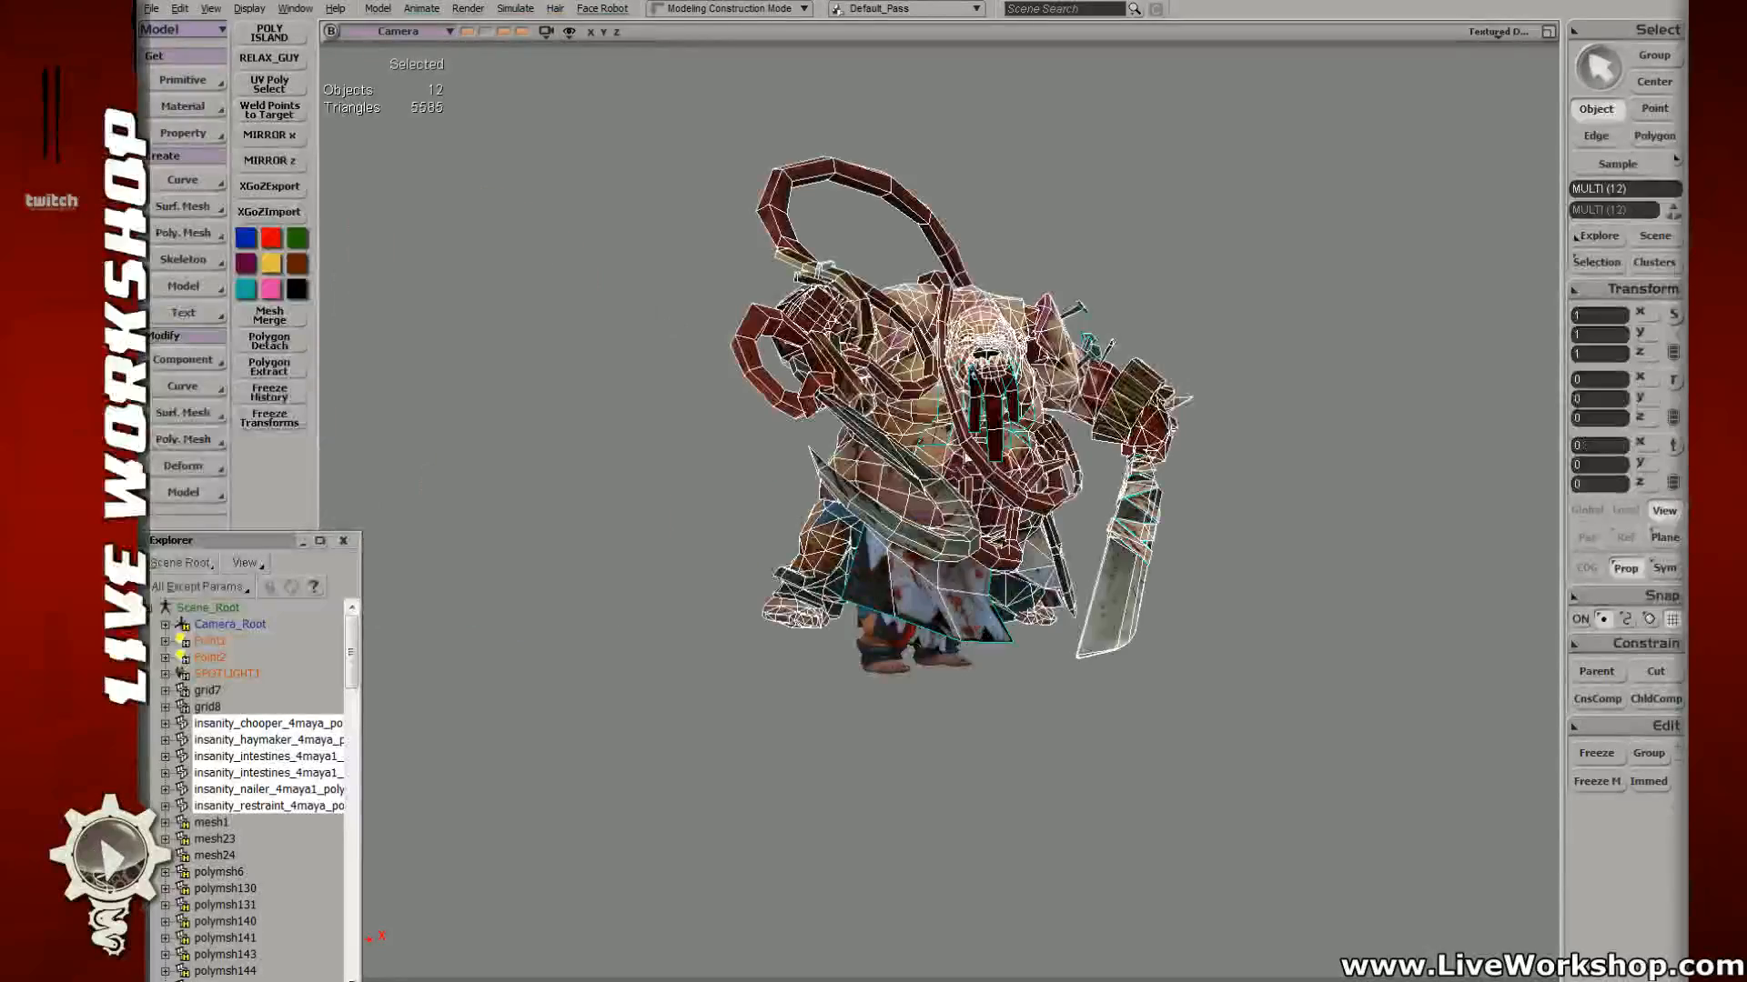
Step: Move the imported set toward the original Pudge and scale it down uniformly to approach his size
{"action": "key", "text": "s"}
{"action": "right_click_drag", "start_coordinate": [1010, 452], "coordinate": [863, 627]}
{"action": "key", "text": "v"}
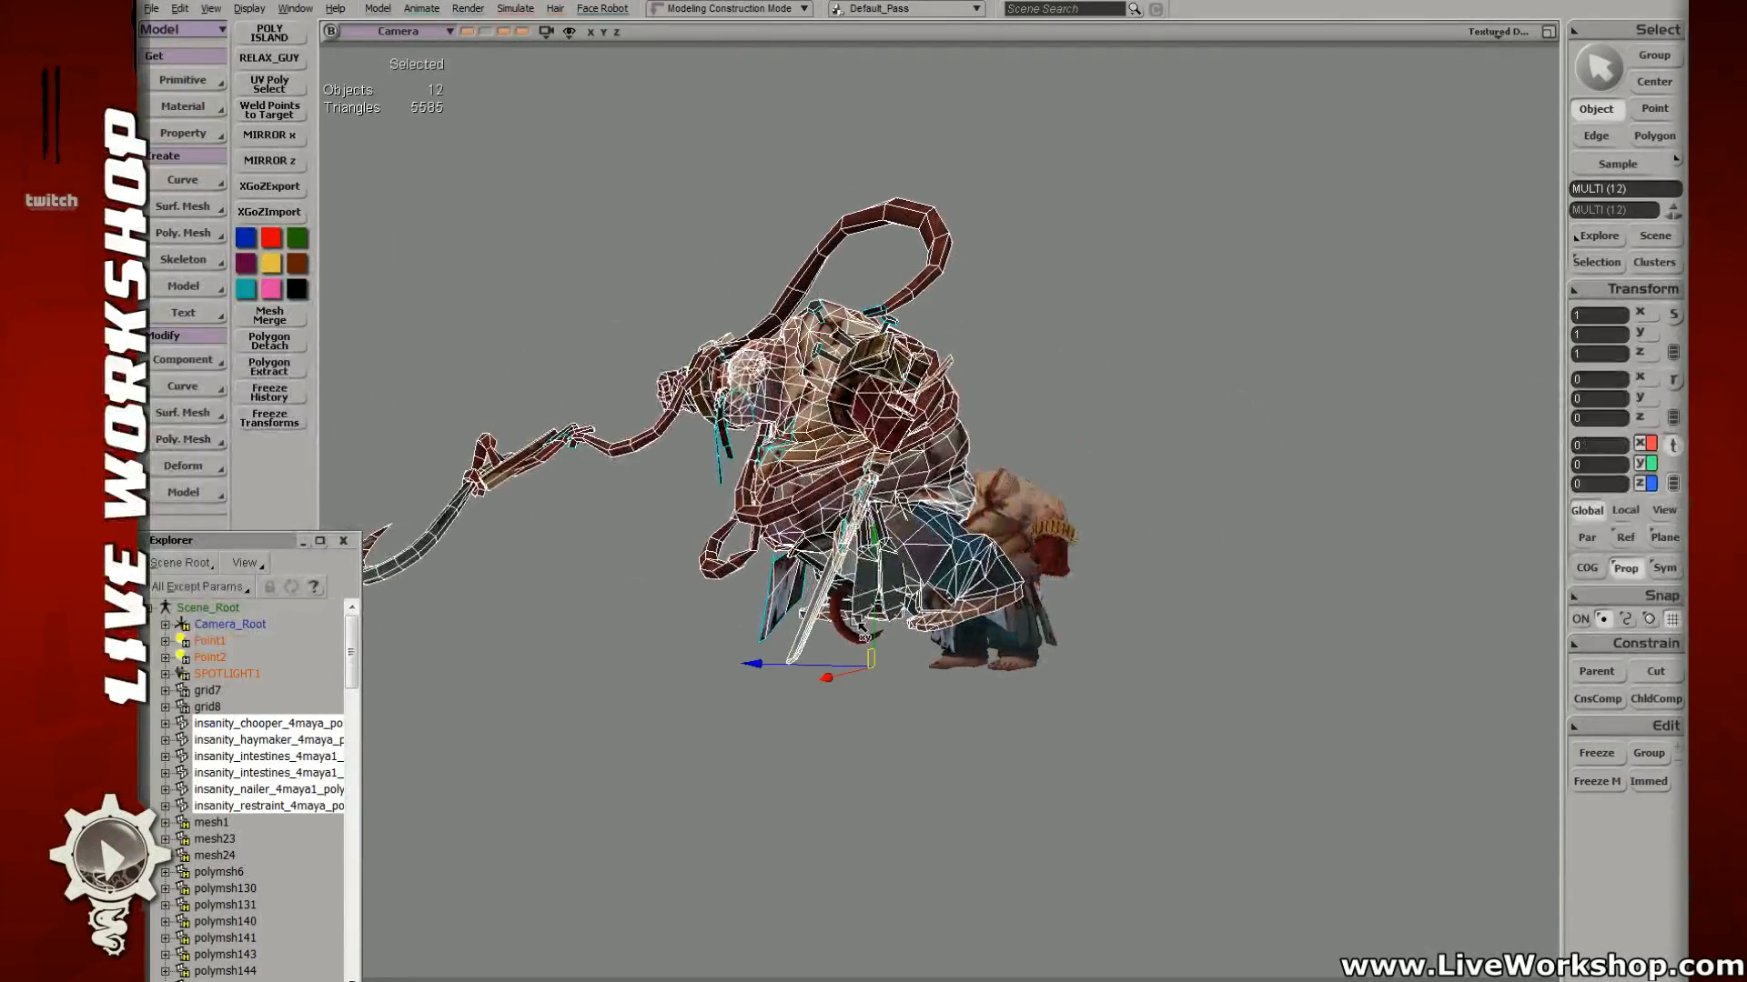
{"action": "left_click_drag", "start_coordinate": [882, 679], "coordinate": [1035, 754]}
{"action": "key", "text": "s"}
{"action": "right_click_drag", "start_coordinate": [1035, 753], "coordinate": [957, 659]}
{"action": "key", "text": "x"}
{"action": "left_click_drag", "start_coordinate": [912, 752], "coordinate": [906, 689]}
Step: Refine the imported set's uniform scale to about 0.65 and shift it over the original Pudge
{"action": "key", "text": "v"}
{"action": "key", "text": "s"}
{"action": "right_click_drag", "start_coordinate": [906, 689], "coordinate": [868, 678]}
{"action": "key", "text": "x"}
{"action": "key", "text": "v"}
{"action": "left_click_drag", "start_coordinate": [1064, 771], "coordinate": [1021, 779]}
{"action": "key", "text": "x"}
{"action": "key", "text": "v"}
{"action": "key", "text": "x"}
{"action": "key", "text": "v"}
{"action": "key", "text": "x"}
Step: Nudge the imported set into alignment with the original Pudge at about X -27.99, Y -11.61, Z -61.89
{"action": "right_click_drag", "start_coordinate": [800, 728], "coordinate": [909, 705]}
{"action": "key", "text": "v"}
{"action": "left_click_drag", "start_coordinate": [910, 708], "coordinate": [904, 710]}
{"action": "left_click_drag", "start_coordinate": [902, 782], "coordinate": [914, 781]}
{"action": "key", "text": "space"}
{"action": "key", "text": "v"}
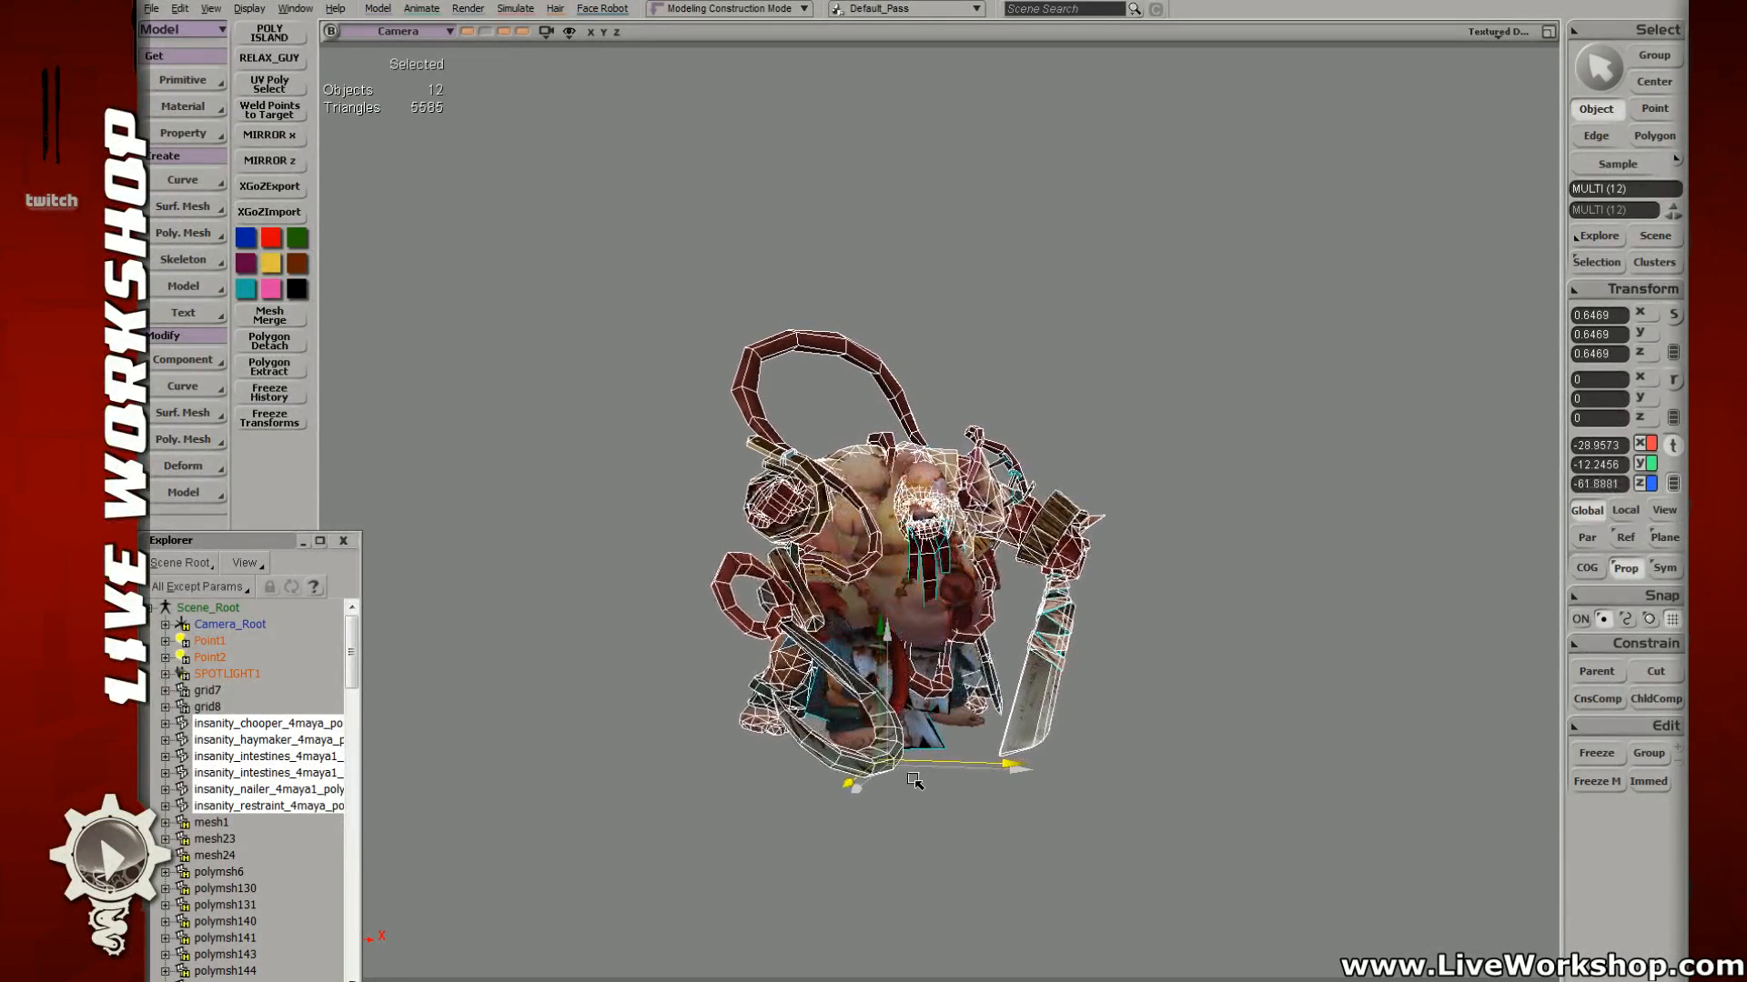
{"action": "left_click_drag", "start_coordinate": [879, 626], "coordinate": [879, 624]}
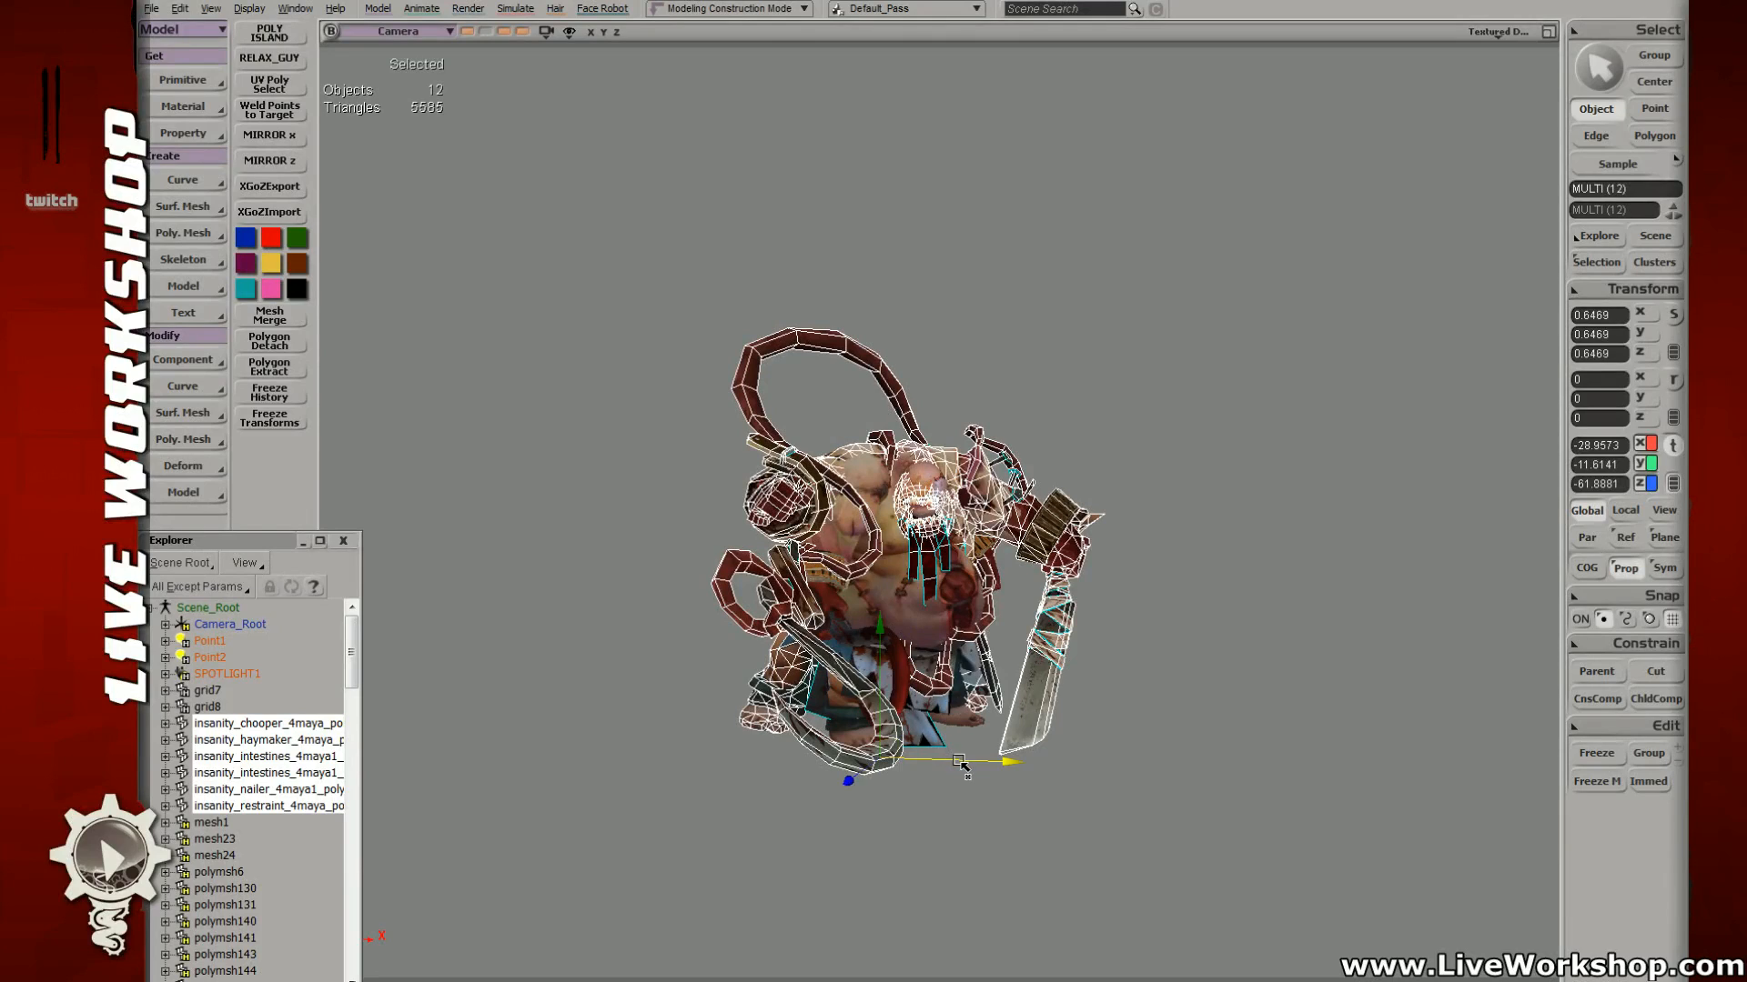
{"action": "left_click_drag", "start_coordinate": [961, 764], "coordinate": [965, 764]}
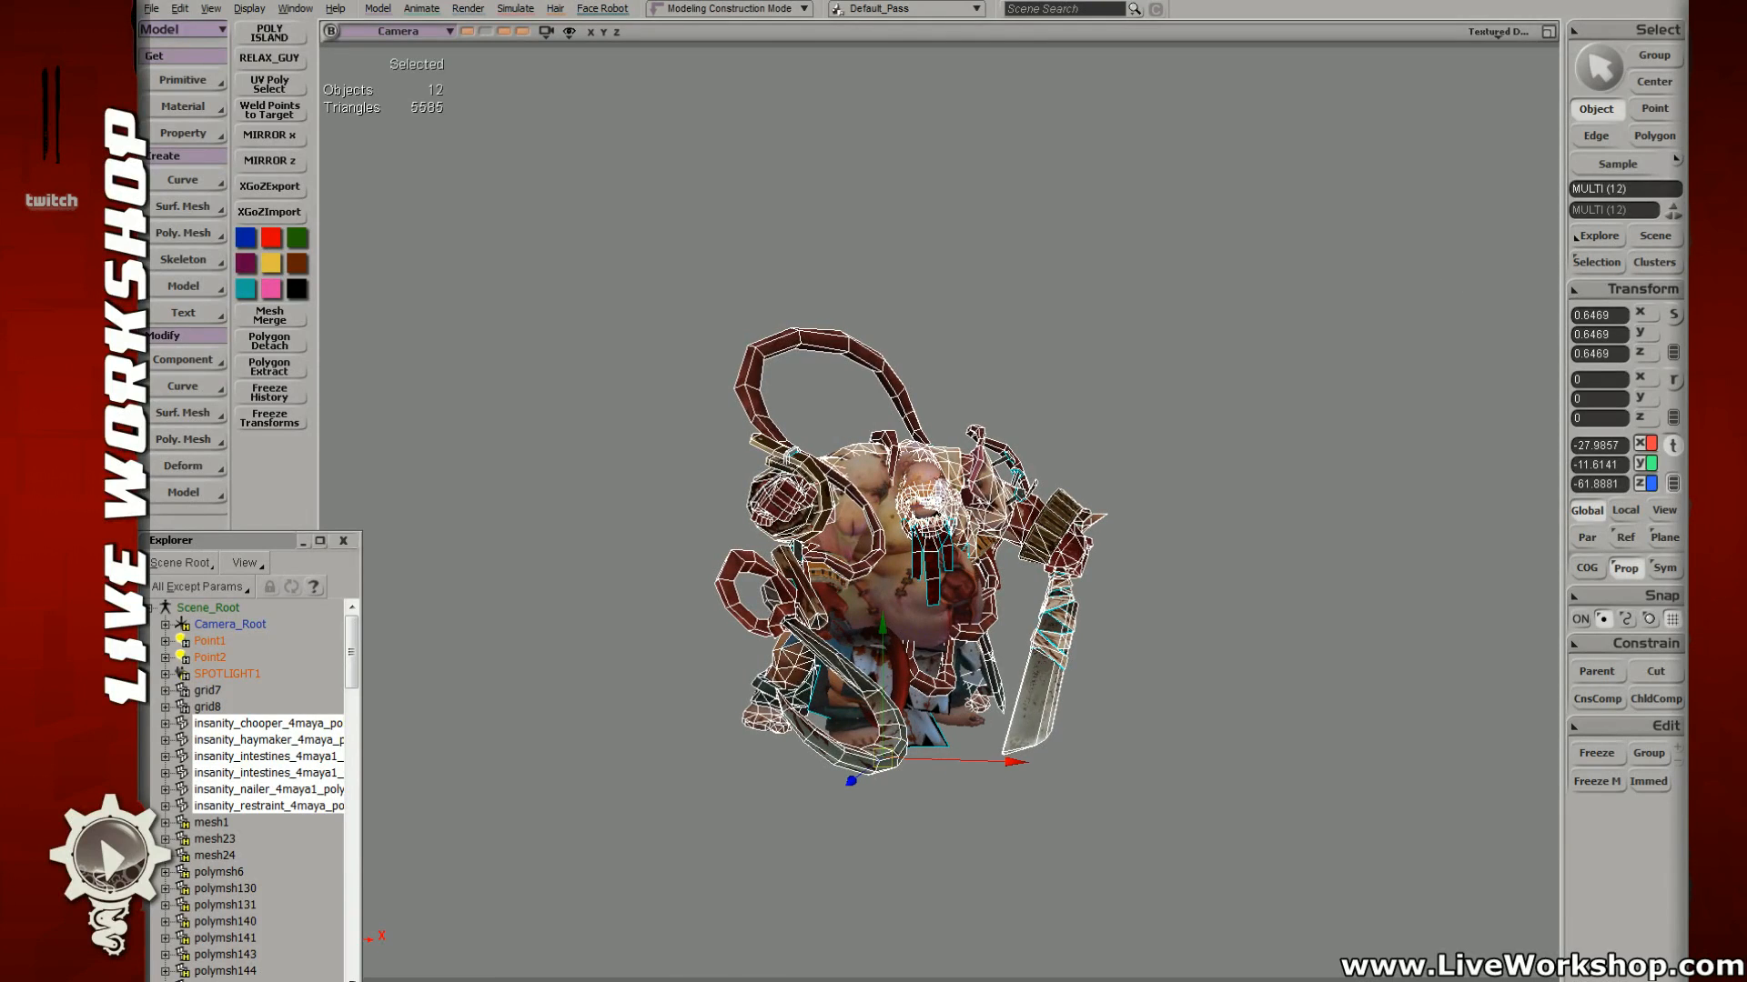
Step: Hide everything except the imported set, clear the selection, and recall the stored camera view with slightly wider framing
{"action": "key", "text": "shift+h"}
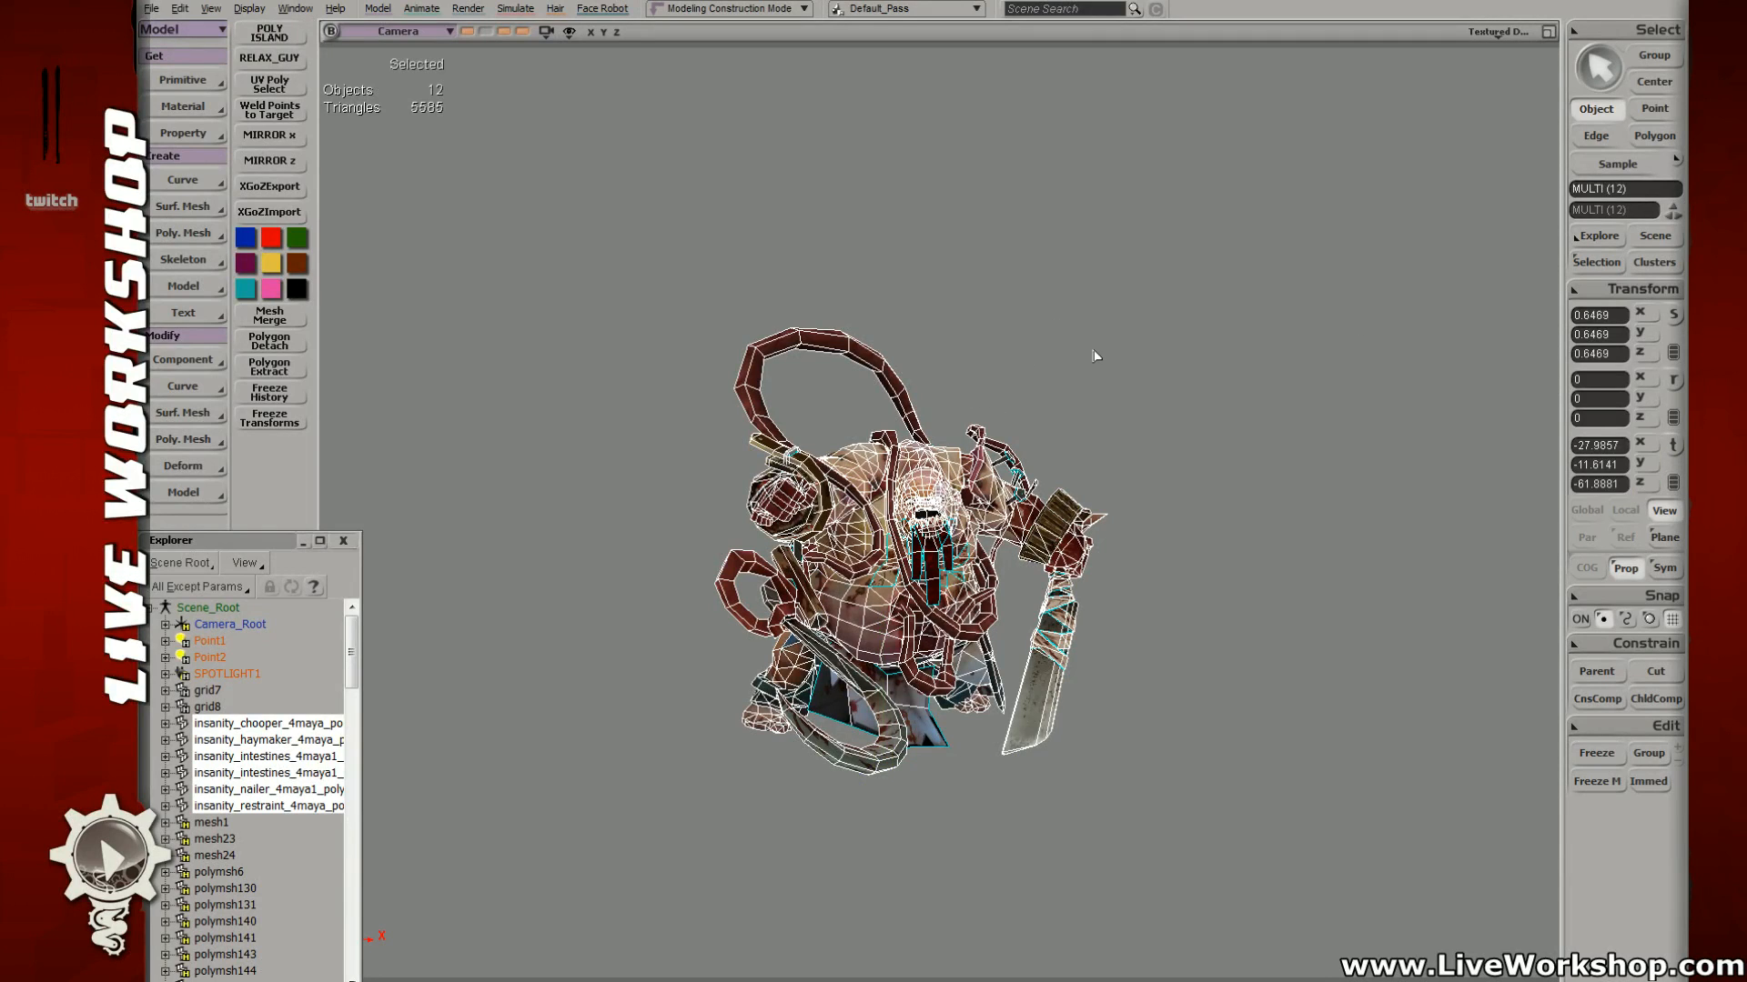
{"action": "left_click", "coordinate": [626, 118]}
{"action": "left_click", "coordinate": [467, 30]}
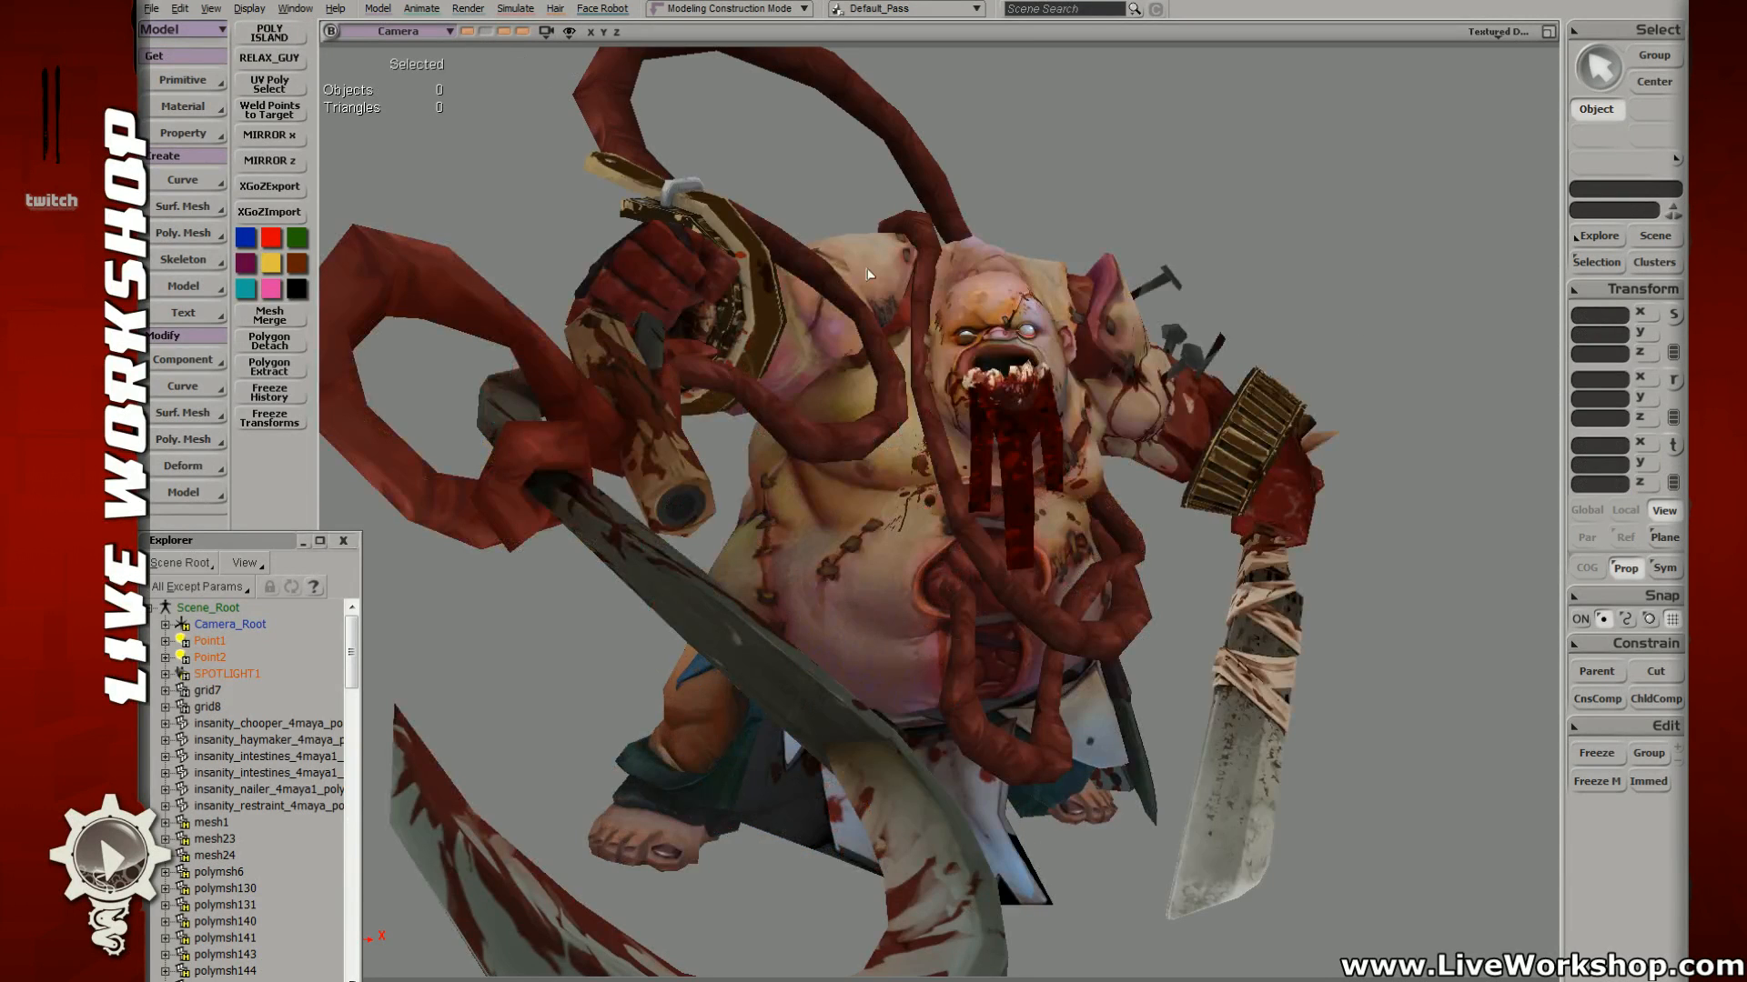
{"action": "key", "text": "s"}
{"action": "middle_click_drag", "start_coordinate": [1191, 348], "coordinate": [1090, 347]}
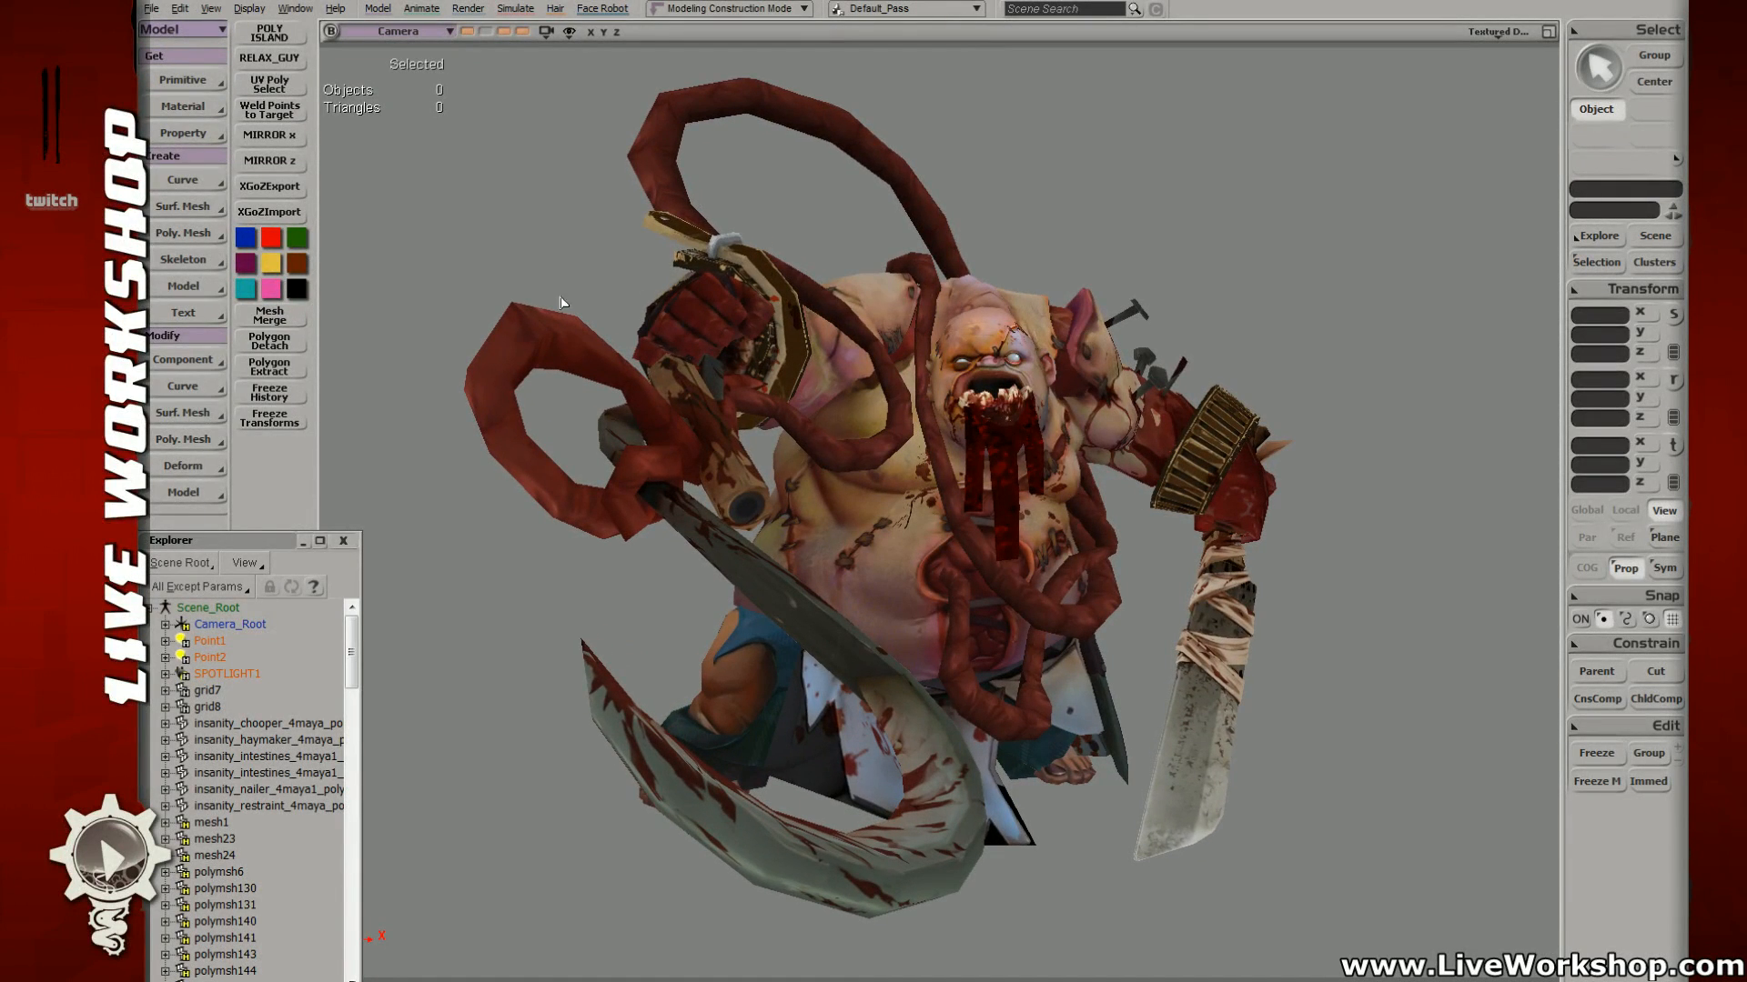
Step: Save the scene as DOTA2_Pudge_overalls_RENDER2aaa in the project's Scenes folder
{"action": "left_click", "coordinate": [151, 8]}
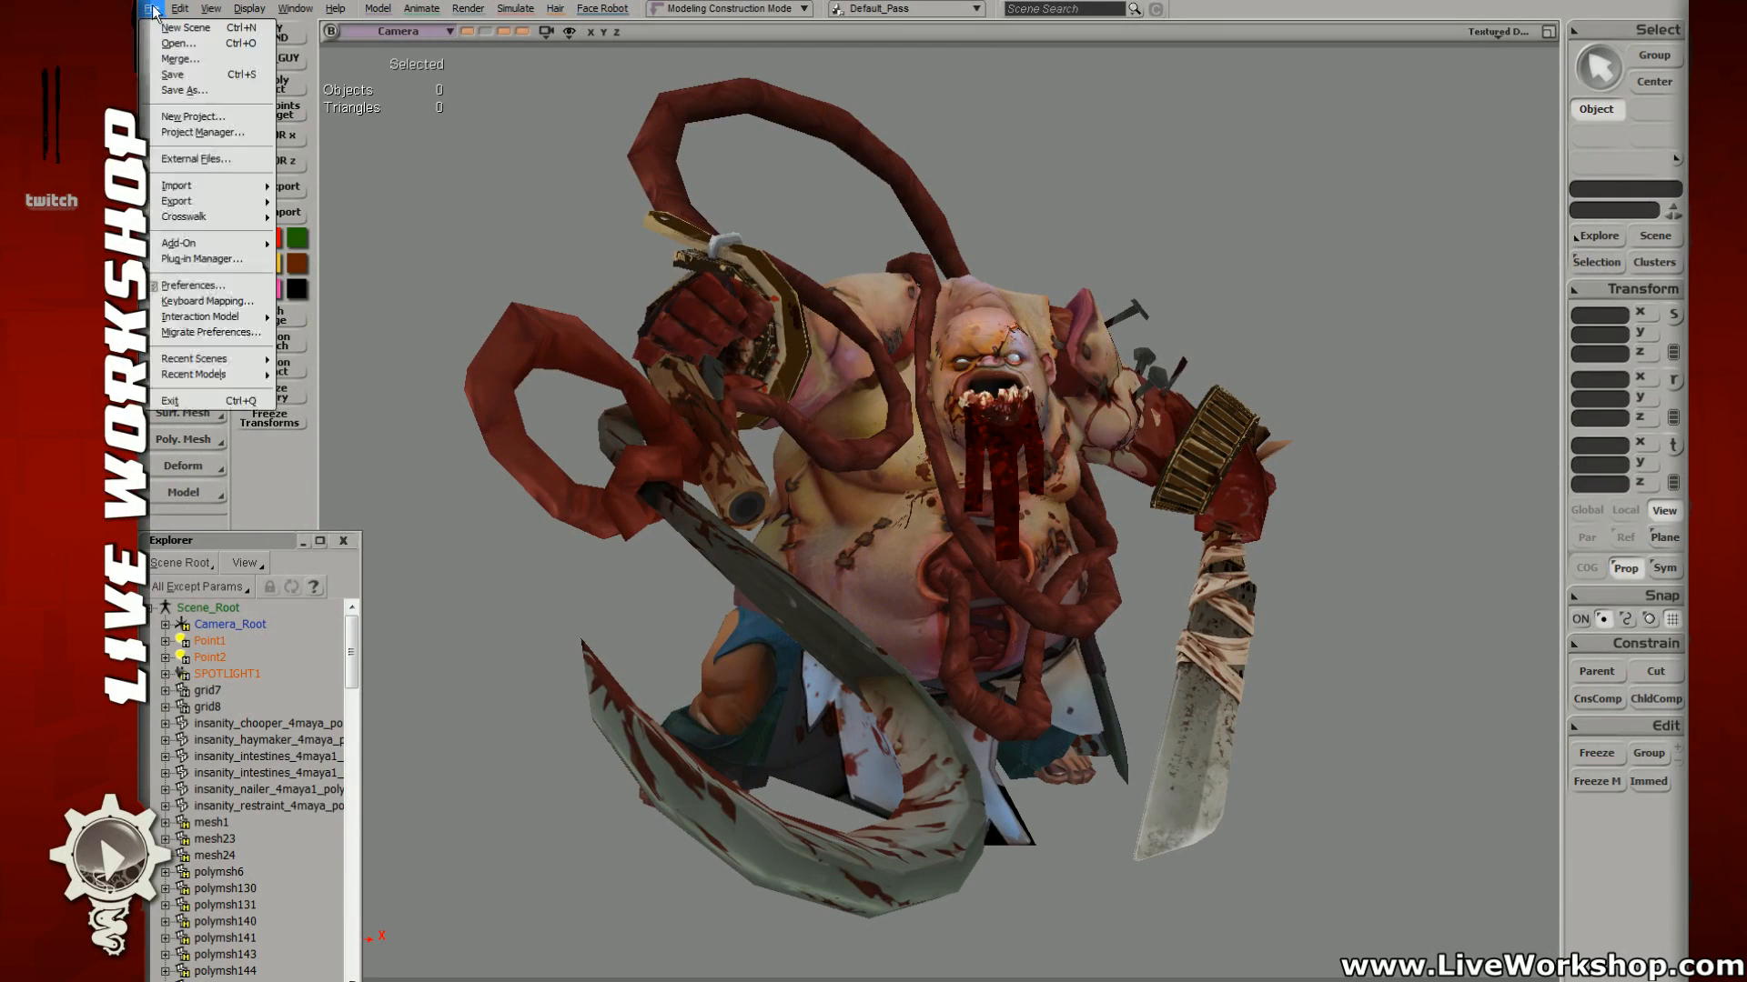
{"action": "left_click", "coordinate": [173, 89]}
{"action": "left_click", "coordinate": [739, 855]}
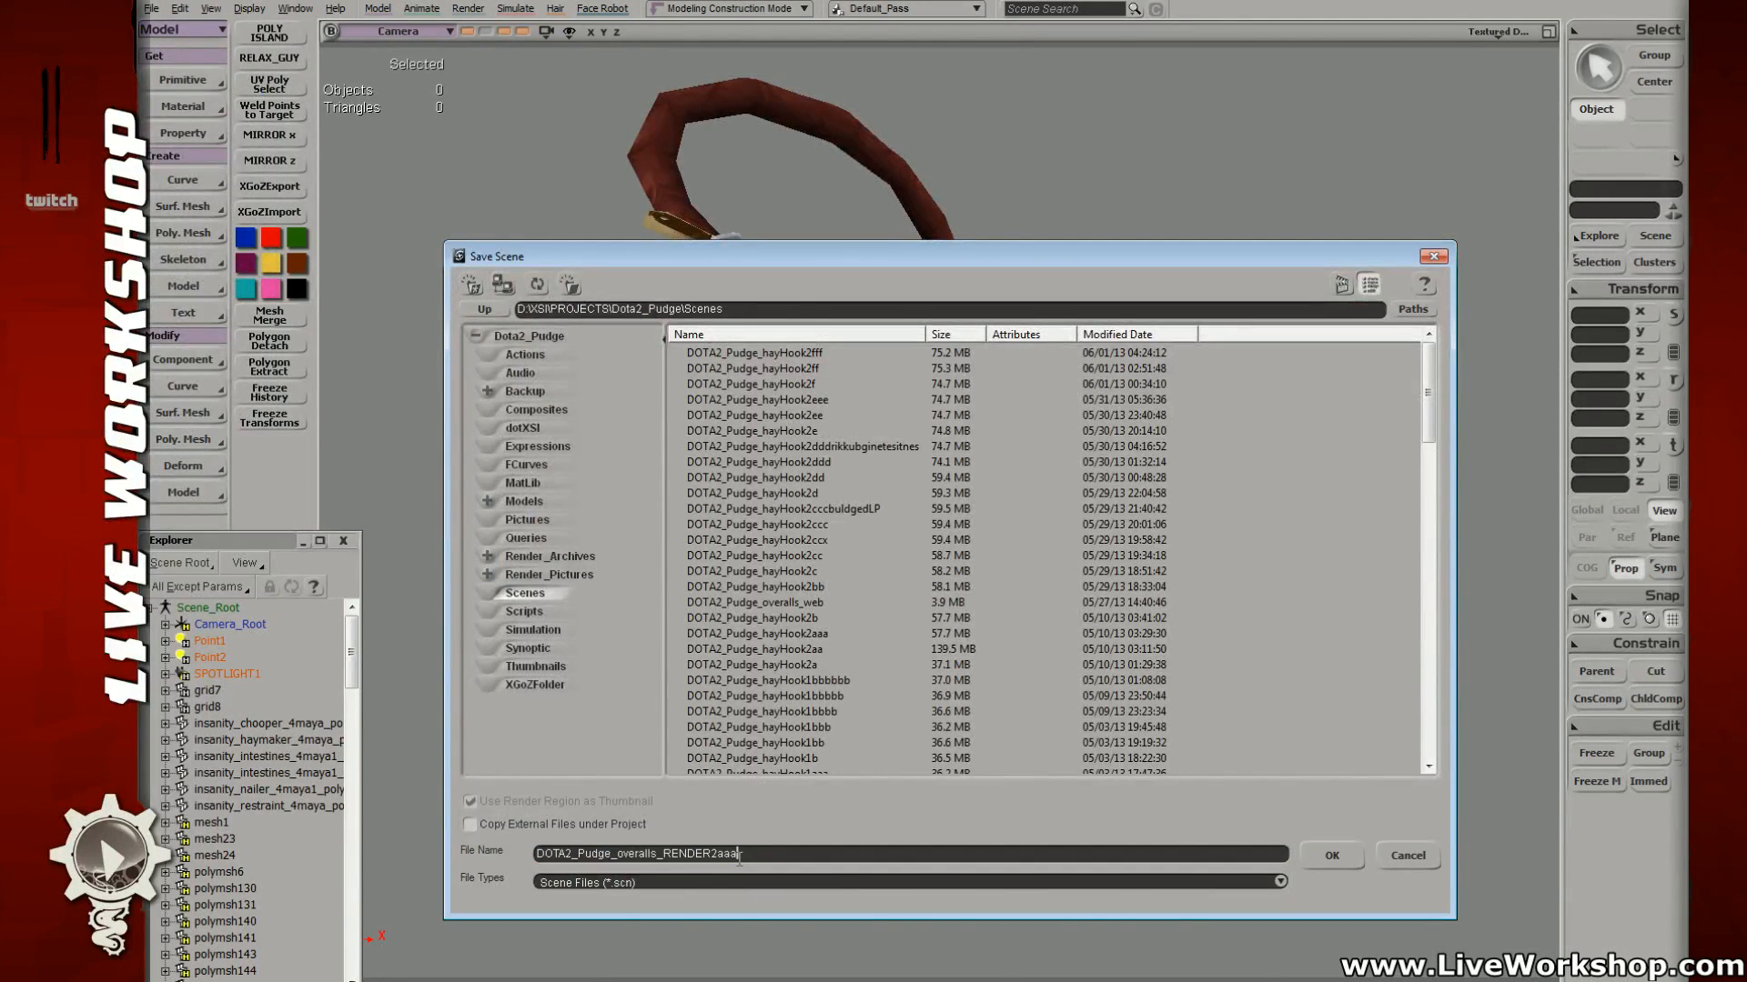
{"action": "key", "text": "Return"}
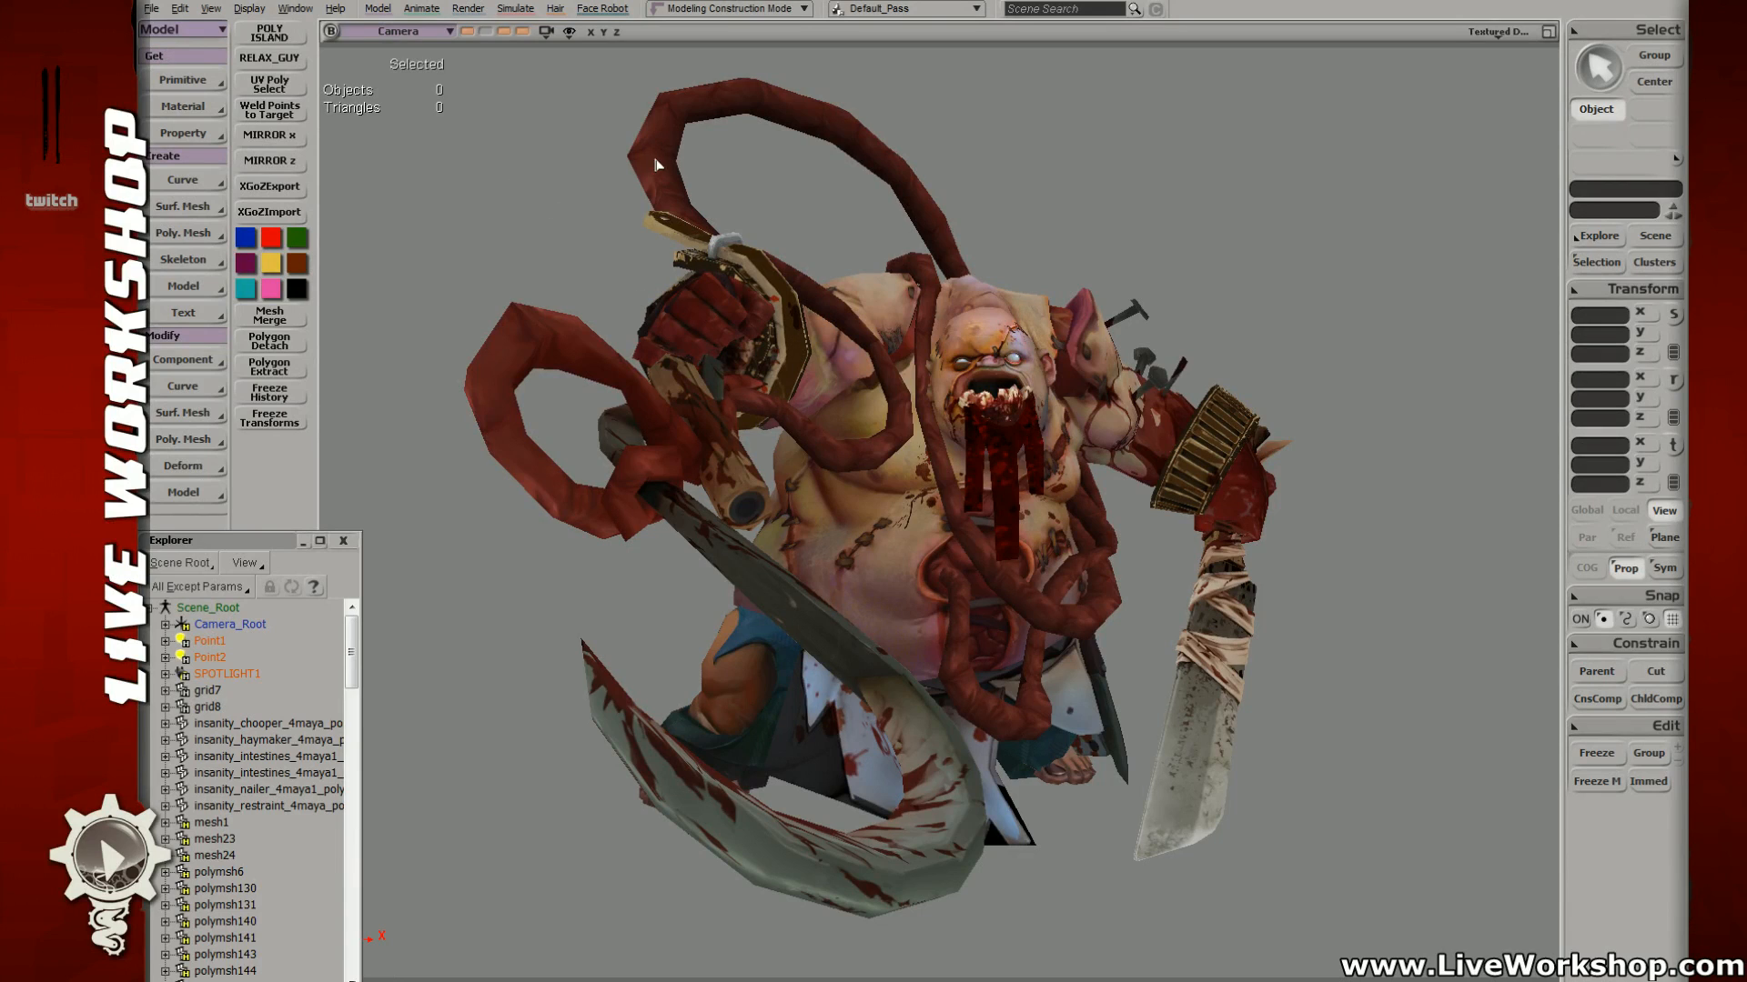
Step: Raise the subdivision smoothing of the three intestine pieces looping around the raised arm and hook, and clear the selection
{"action": "left_click", "coordinate": [671, 130]}
{"action": "left_click", "coordinate": [575, 126]}
{"action": "left_click", "coordinate": [650, 144]}
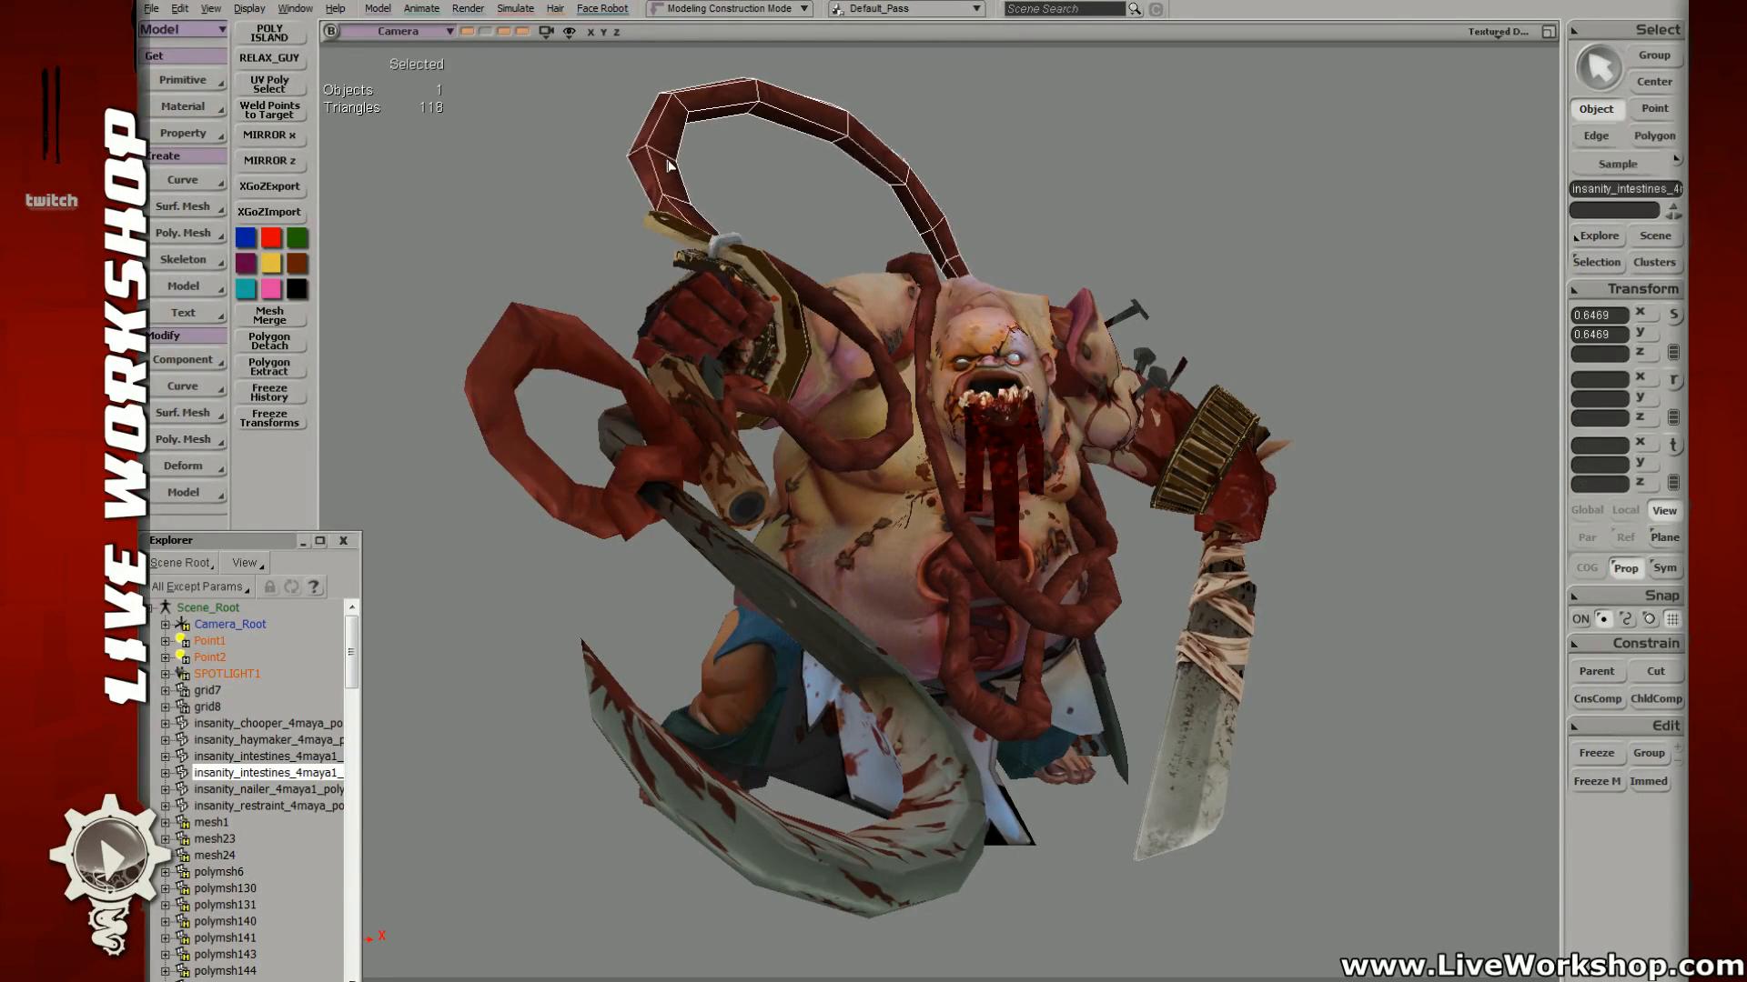
{"action": "left_click", "coordinate": [546, 327], "text": "shift"}
{"action": "left_click", "coordinate": [852, 324], "text": "shift"}
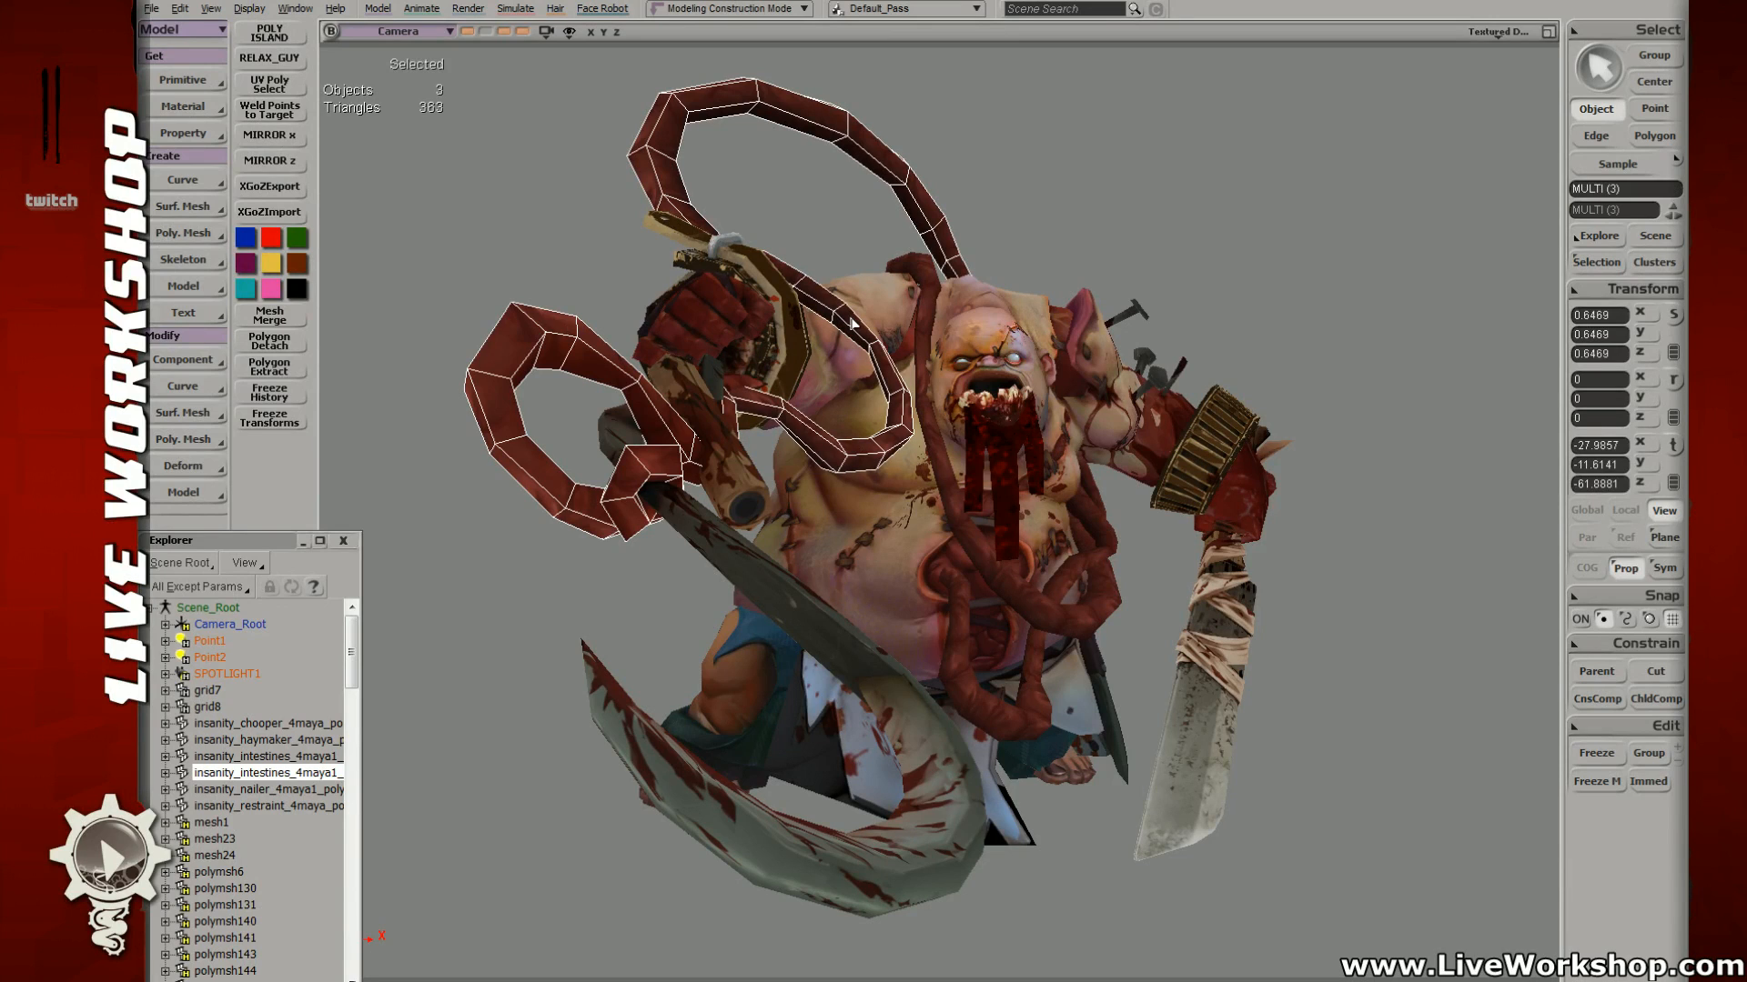
{"action": "key", "text": "plus"}
{"action": "left_click", "coordinate": [601, 269]}
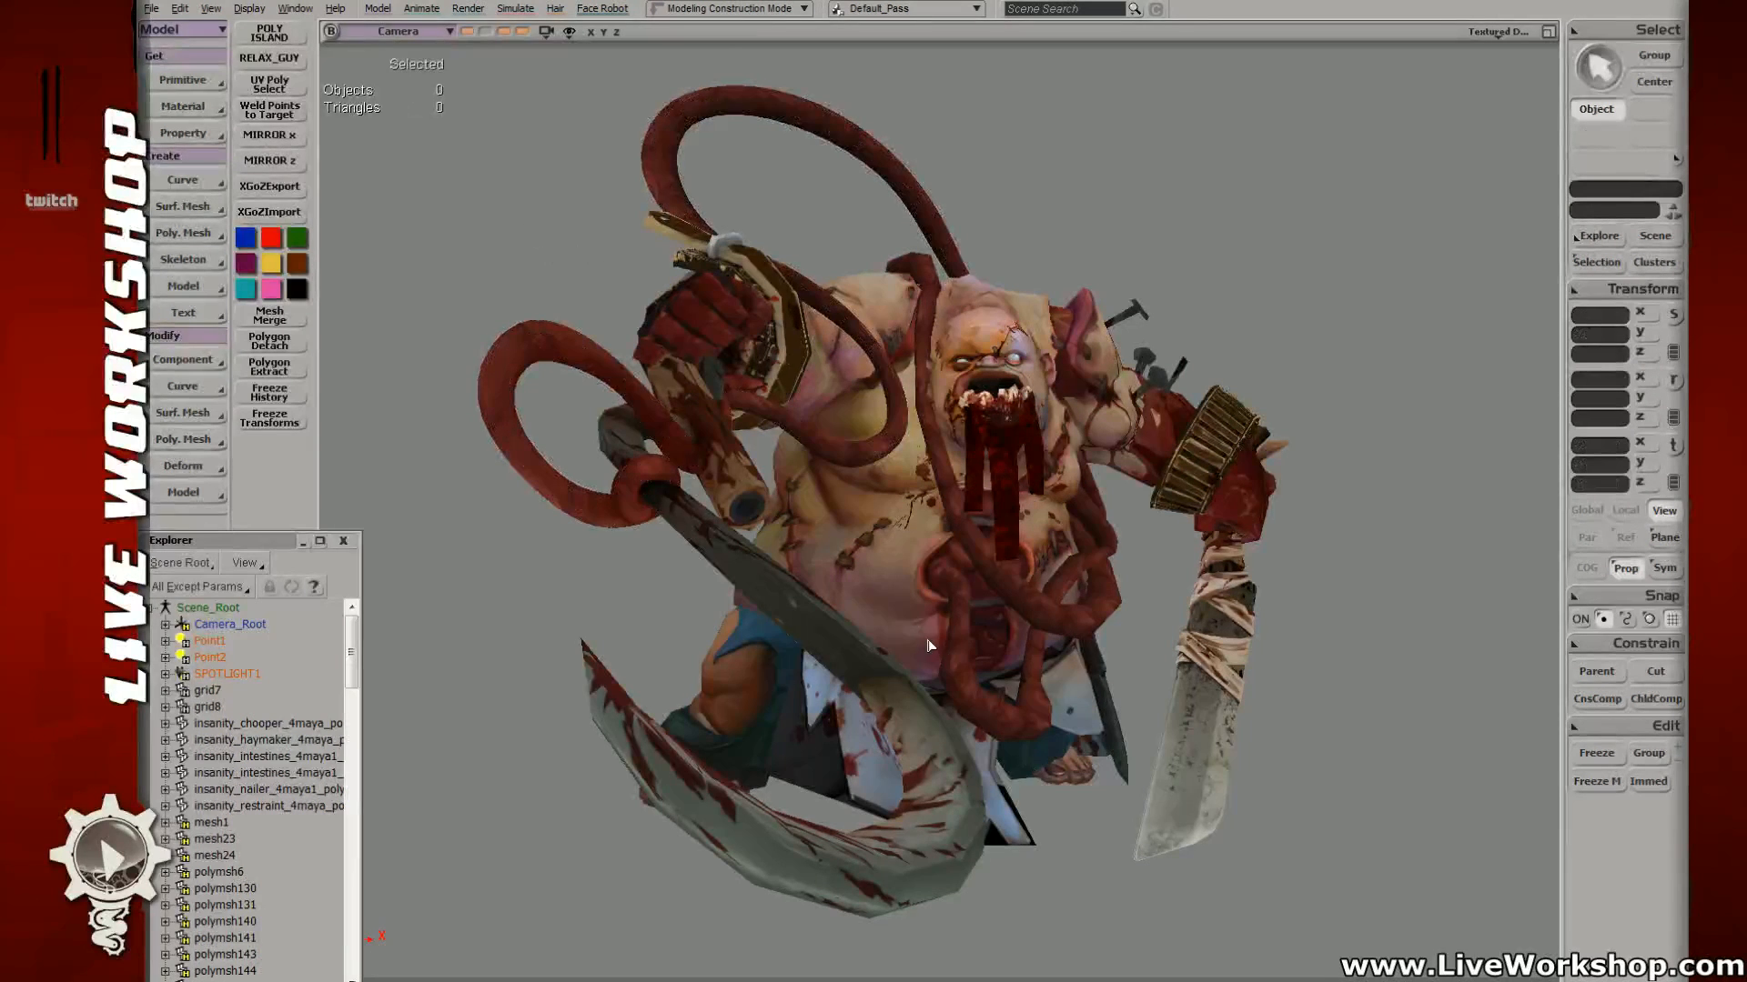
Step: Open the properties of the Camera under Camera_Root, and undo a trial change to its picture ratio
{"action": "left_click", "coordinate": [230, 624]}
{"action": "left_click", "coordinate": [165, 624]}
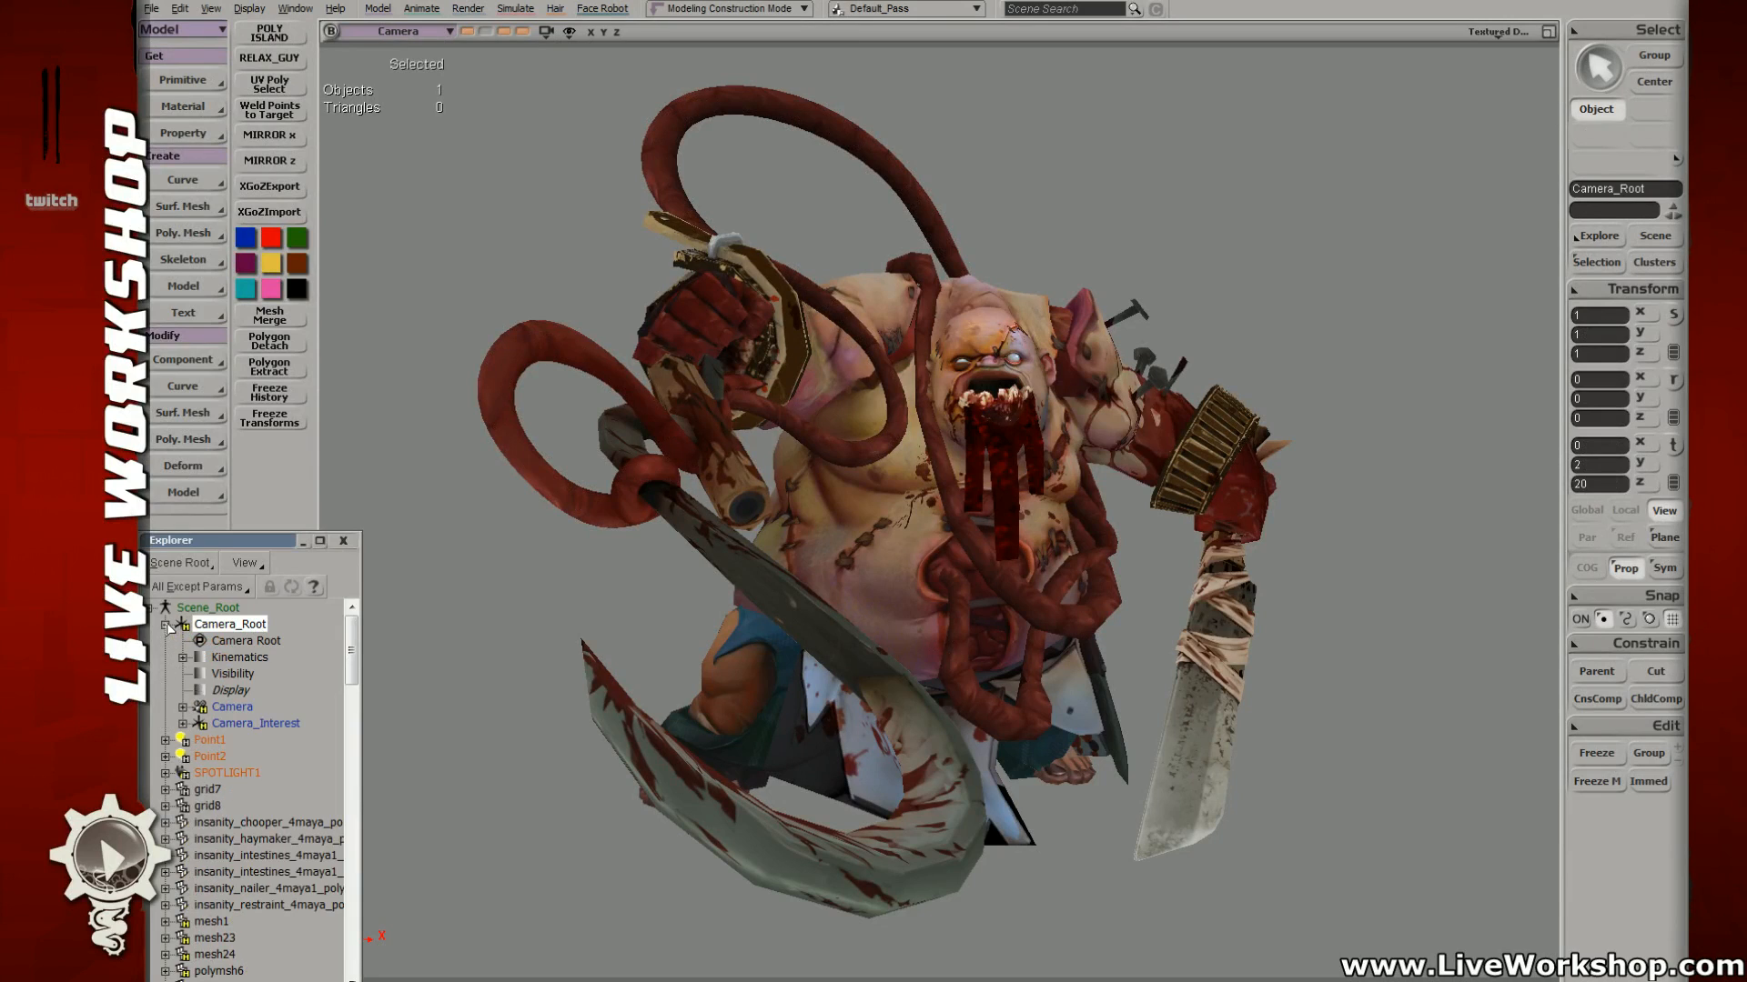
{"action": "left_click", "coordinate": [240, 657]}
{"action": "double_click", "coordinate": [235, 708]}
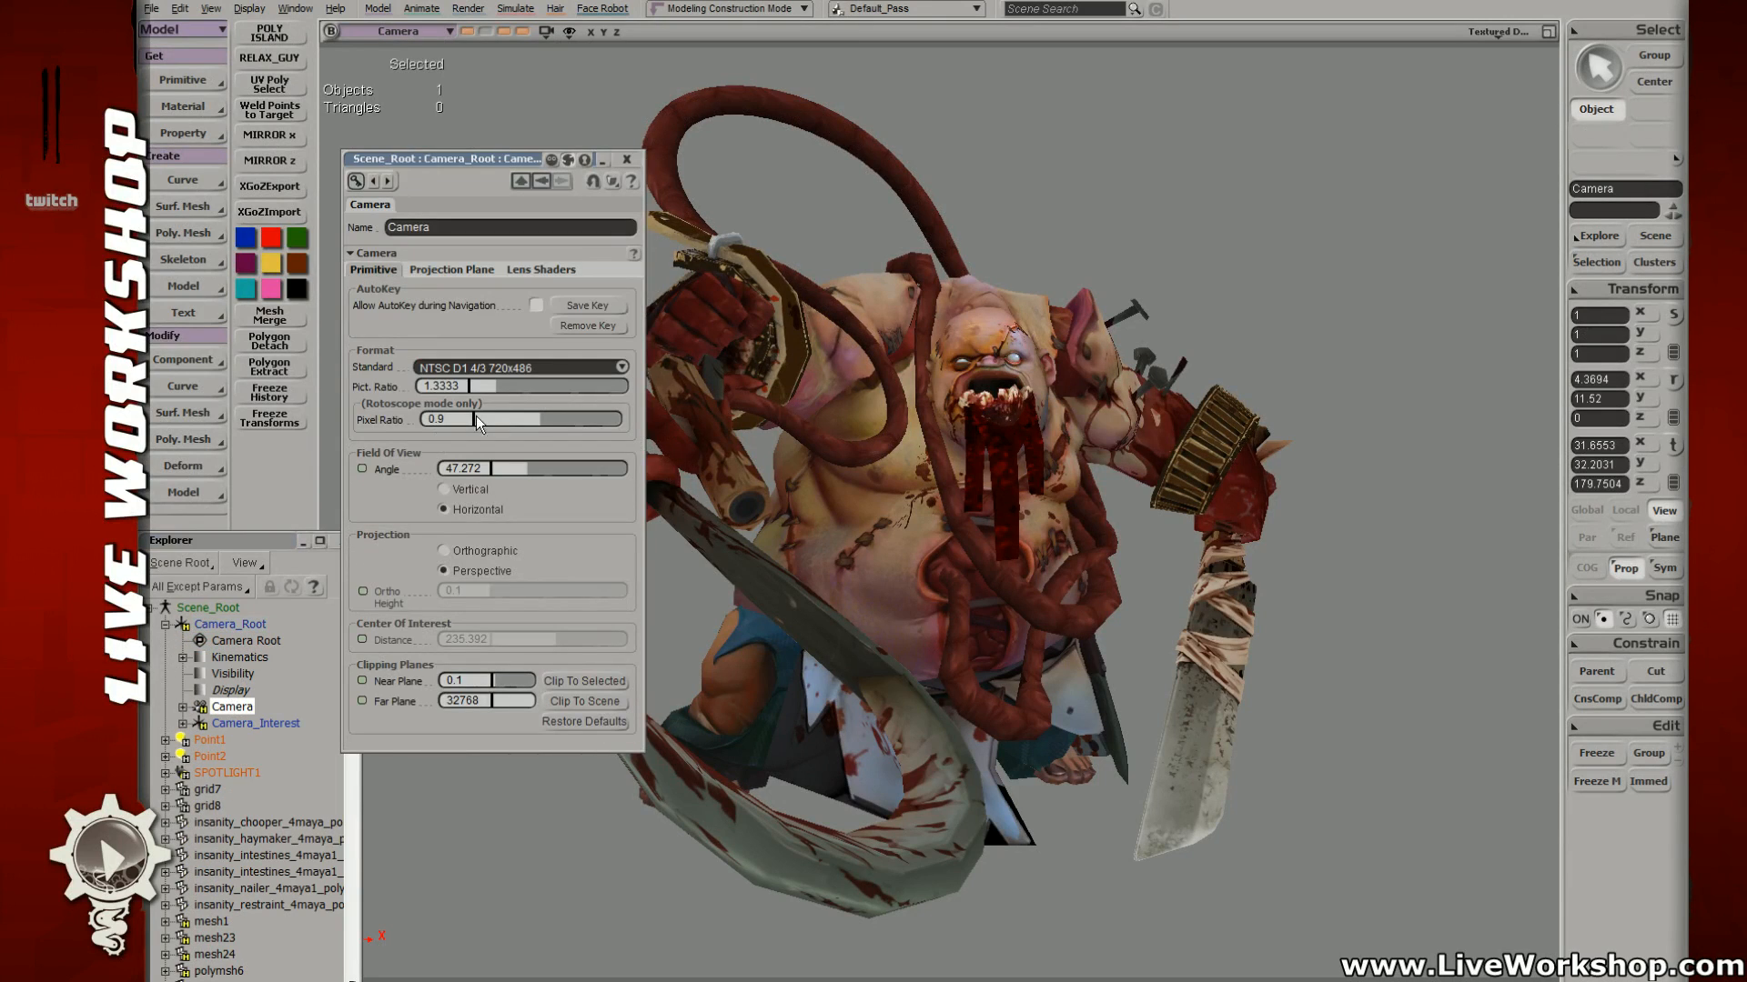
{"action": "left_click_drag", "start_coordinate": [510, 386], "coordinate": [508, 385]}
{"action": "key", "text": "ctrl+z"}
Step: Widen the camera's horizontal field of view to 71.626 and move the camera closer to Pudge for stronger perspective
{"action": "left_click_drag", "start_coordinate": [528, 467], "coordinate": [962, 528]}
{"action": "middle_click_drag", "start_coordinate": [962, 529], "coordinate": [982, 526]}
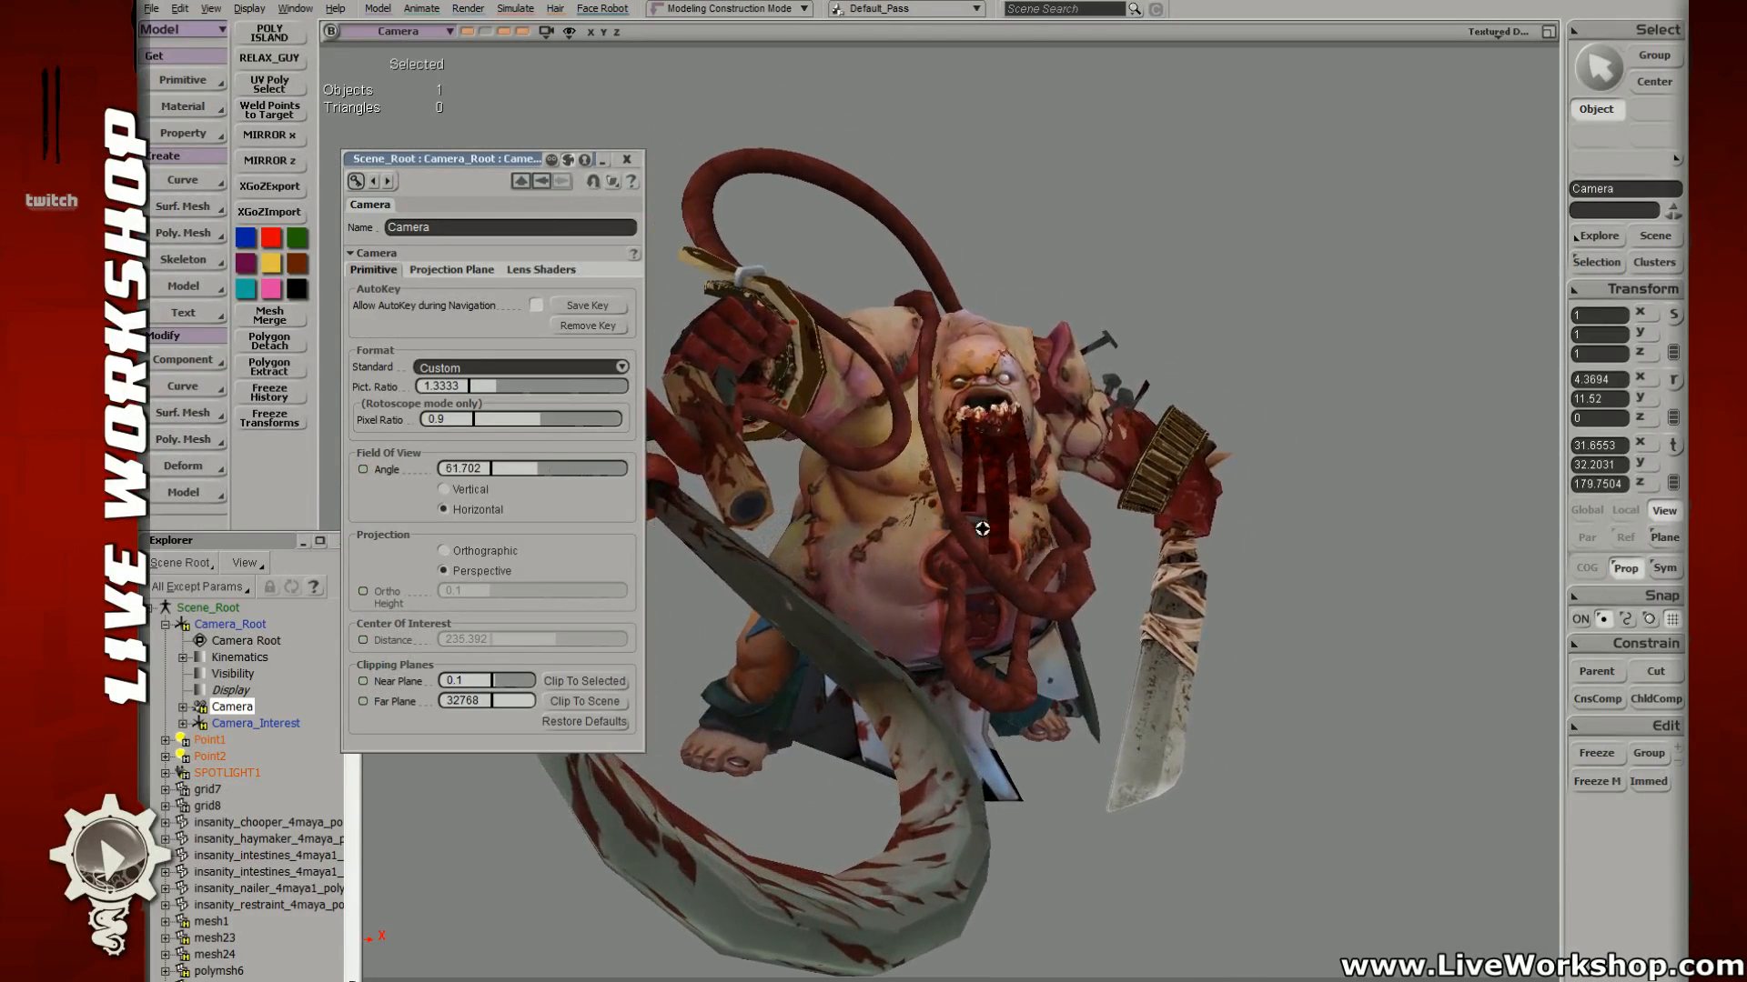
{"action": "left_click_drag", "start_coordinate": [537, 467], "coordinate": [925, 504]}
{"action": "middle_click_drag", "start_coordinate": [925, 503], "coordinate": [956, 518]}
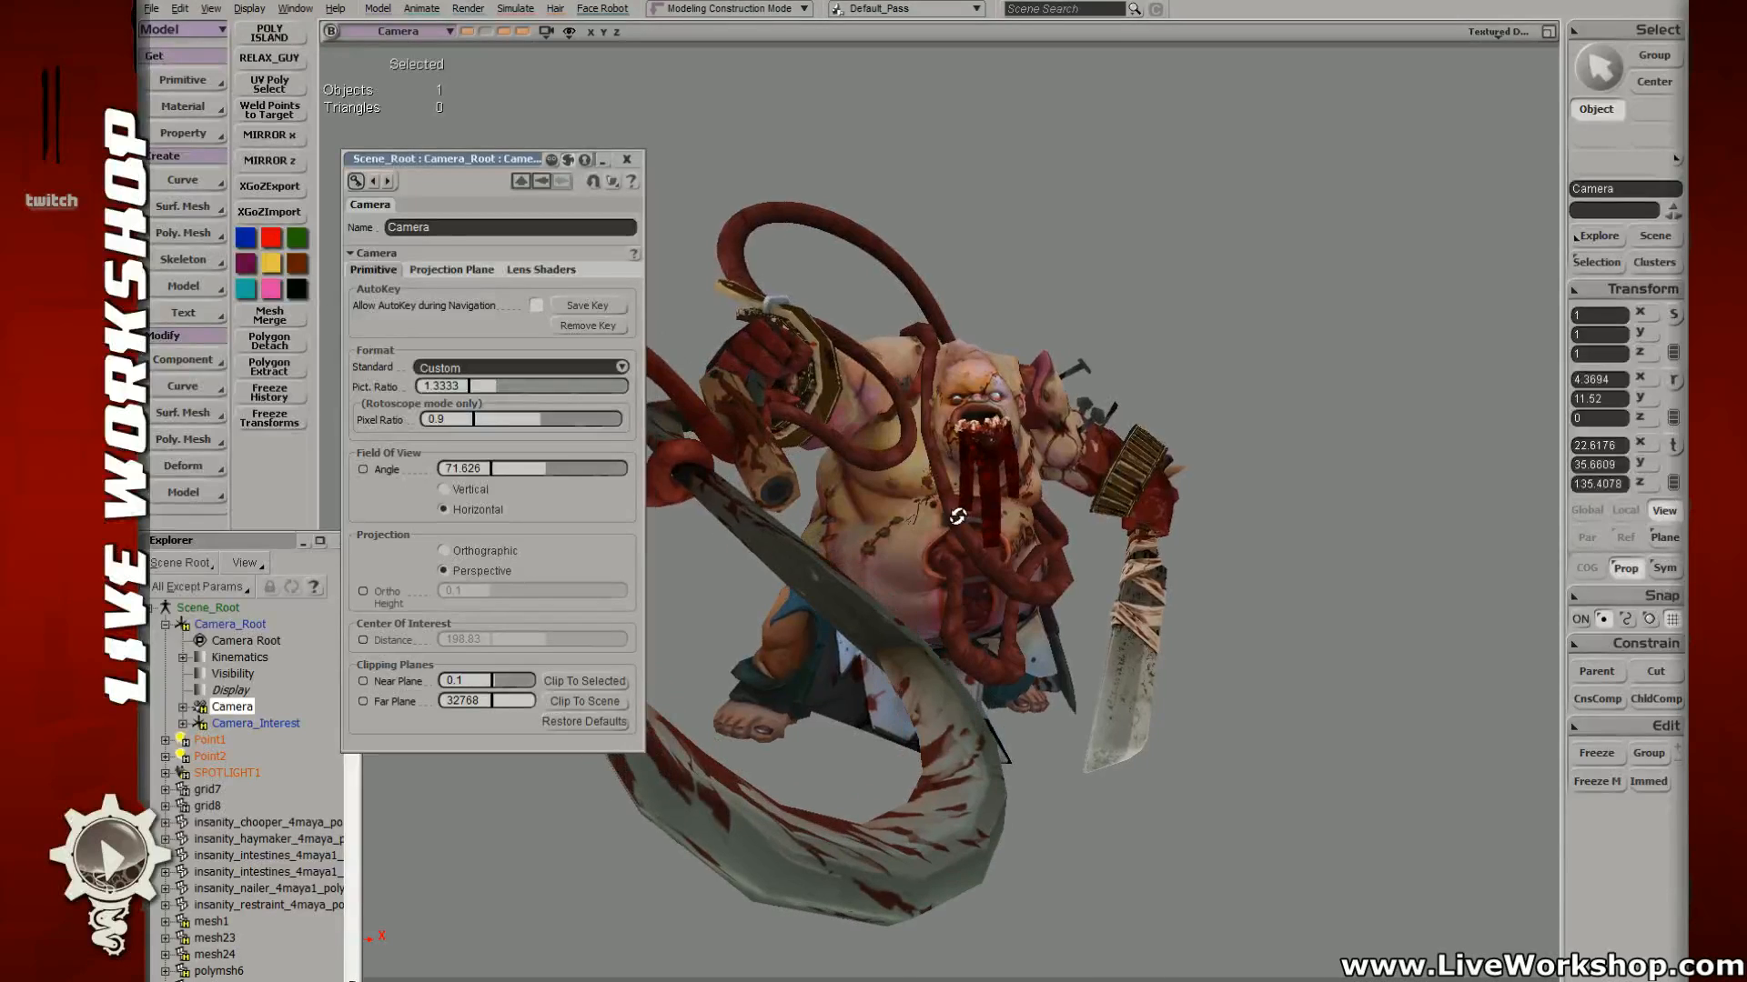
{"action": "left_click_drag", "start_coordinate": [957, 517], "coordinate": [955, 507]}
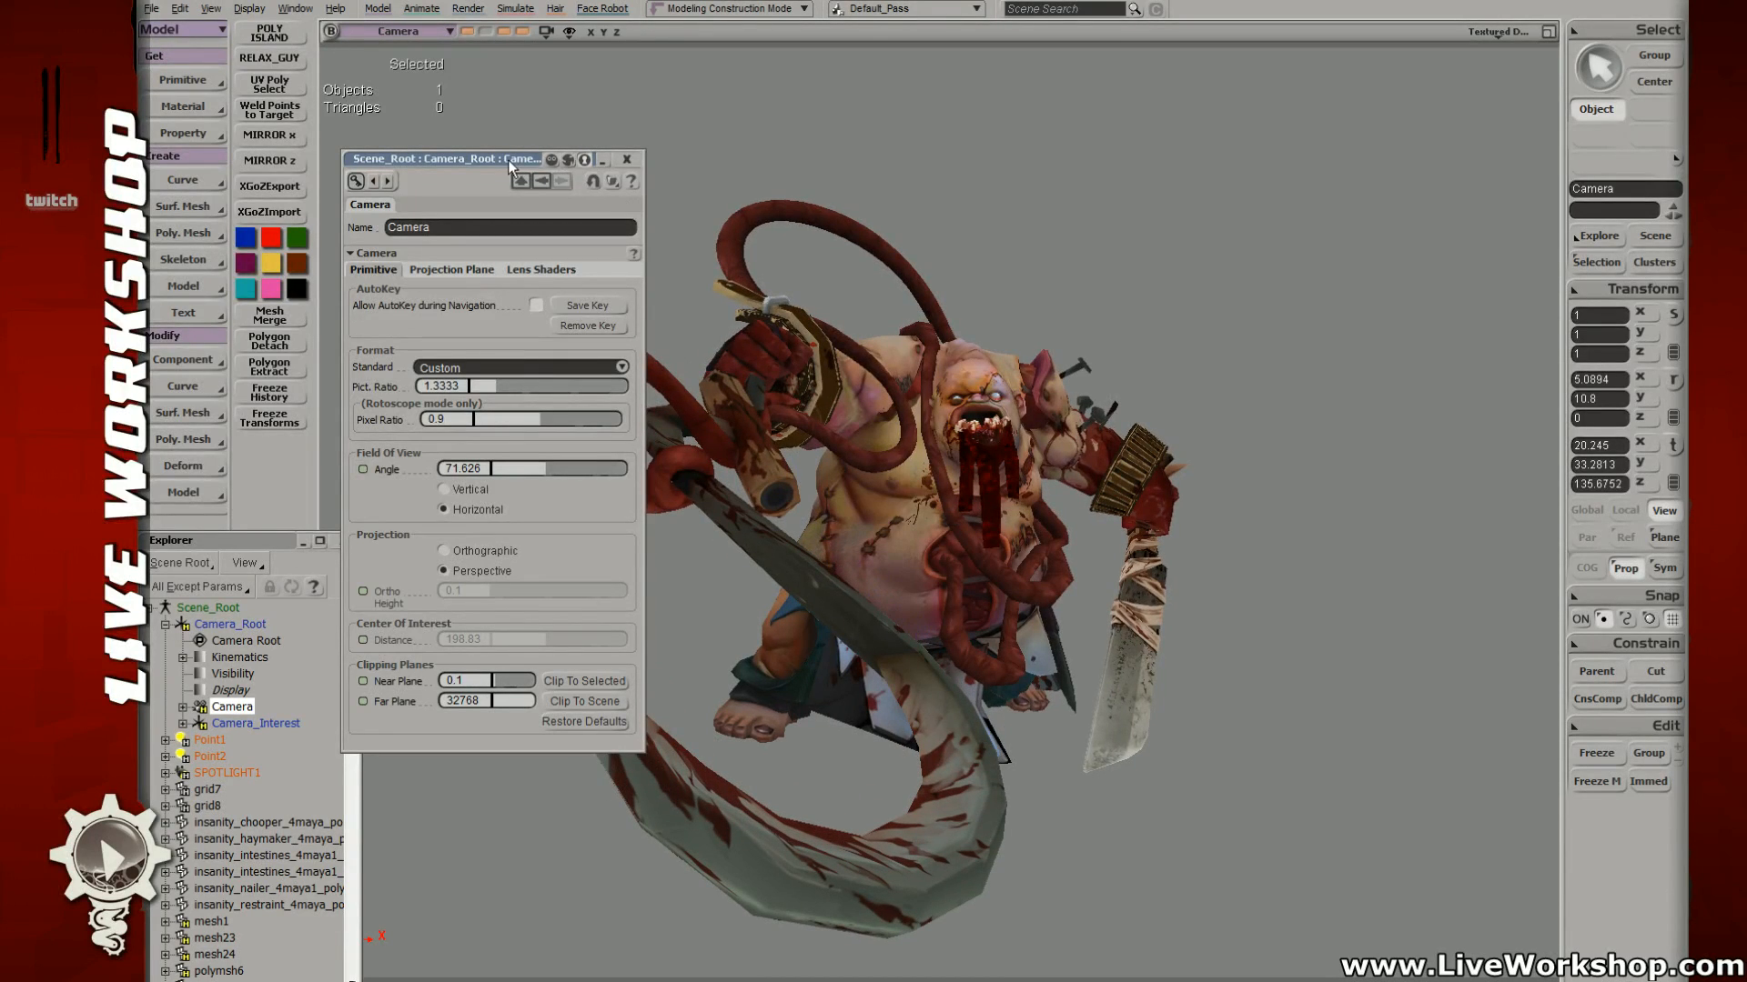
Step: Move the camera properties aside to check the framing of Pudge and his hook, and close them
{"action": "left_click_drag", "start_coordinate": [495, 161], "coordinate": [293, 91]}
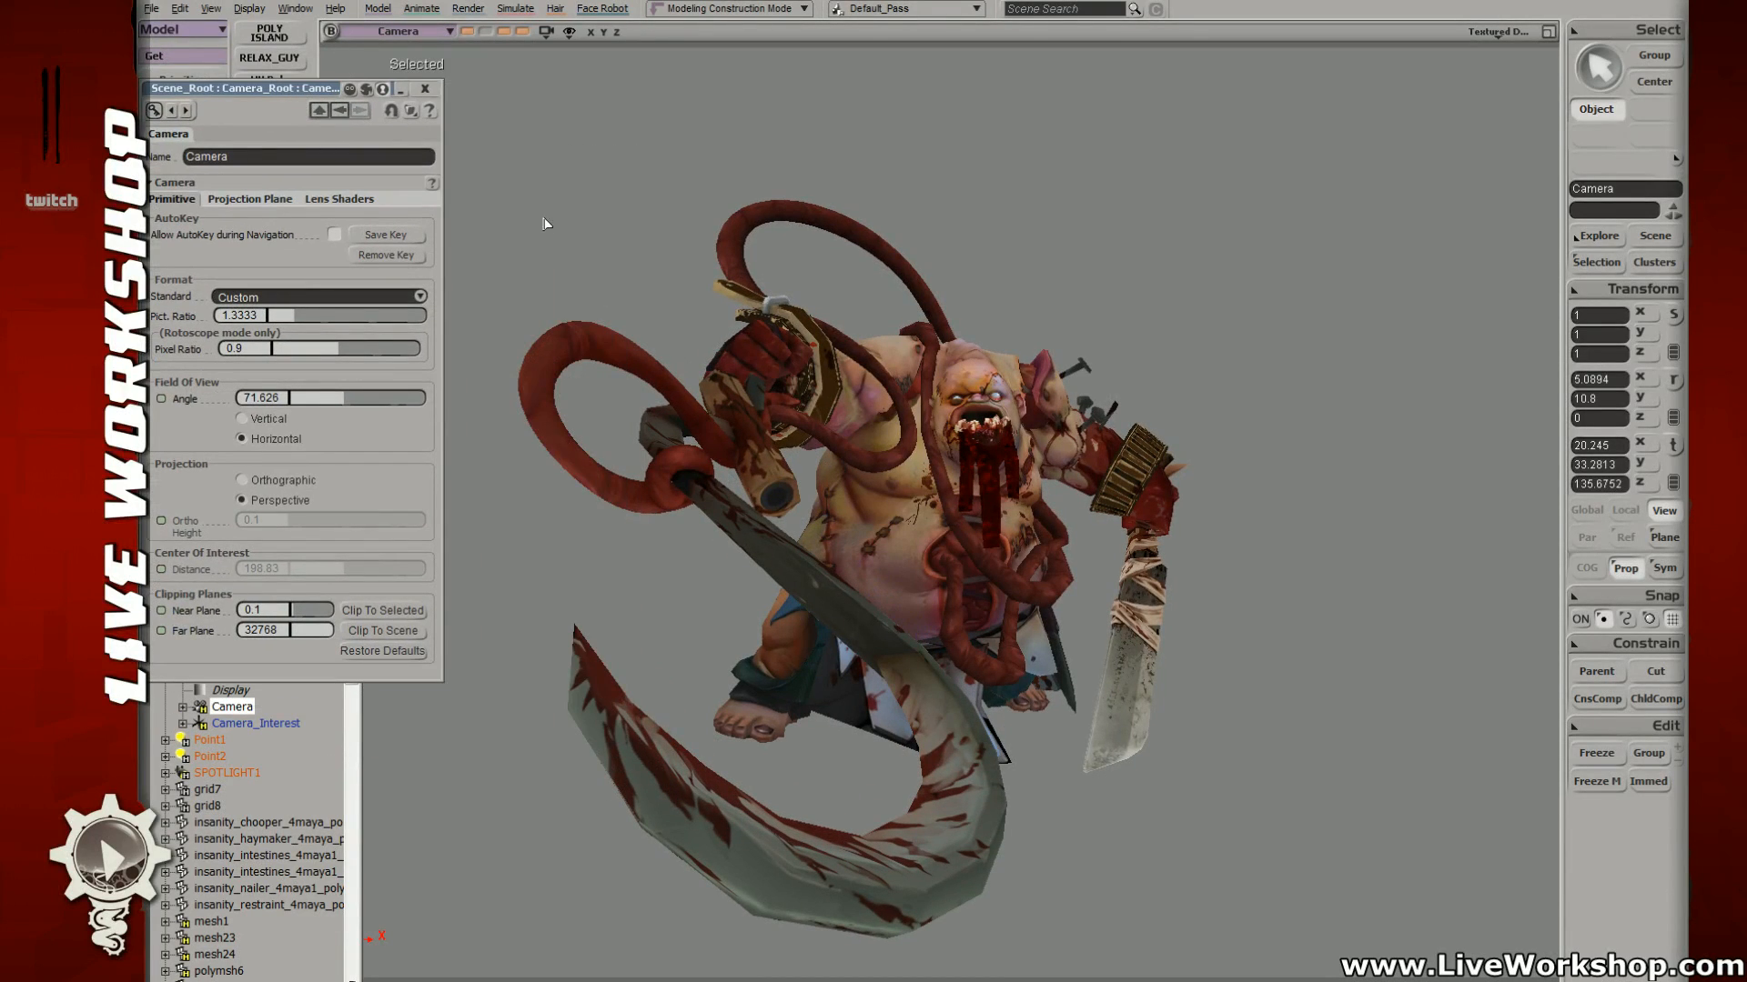
{"action": "left_click_drag", "start_coordinate": [312, 92], "coordinate": [475, 106]}
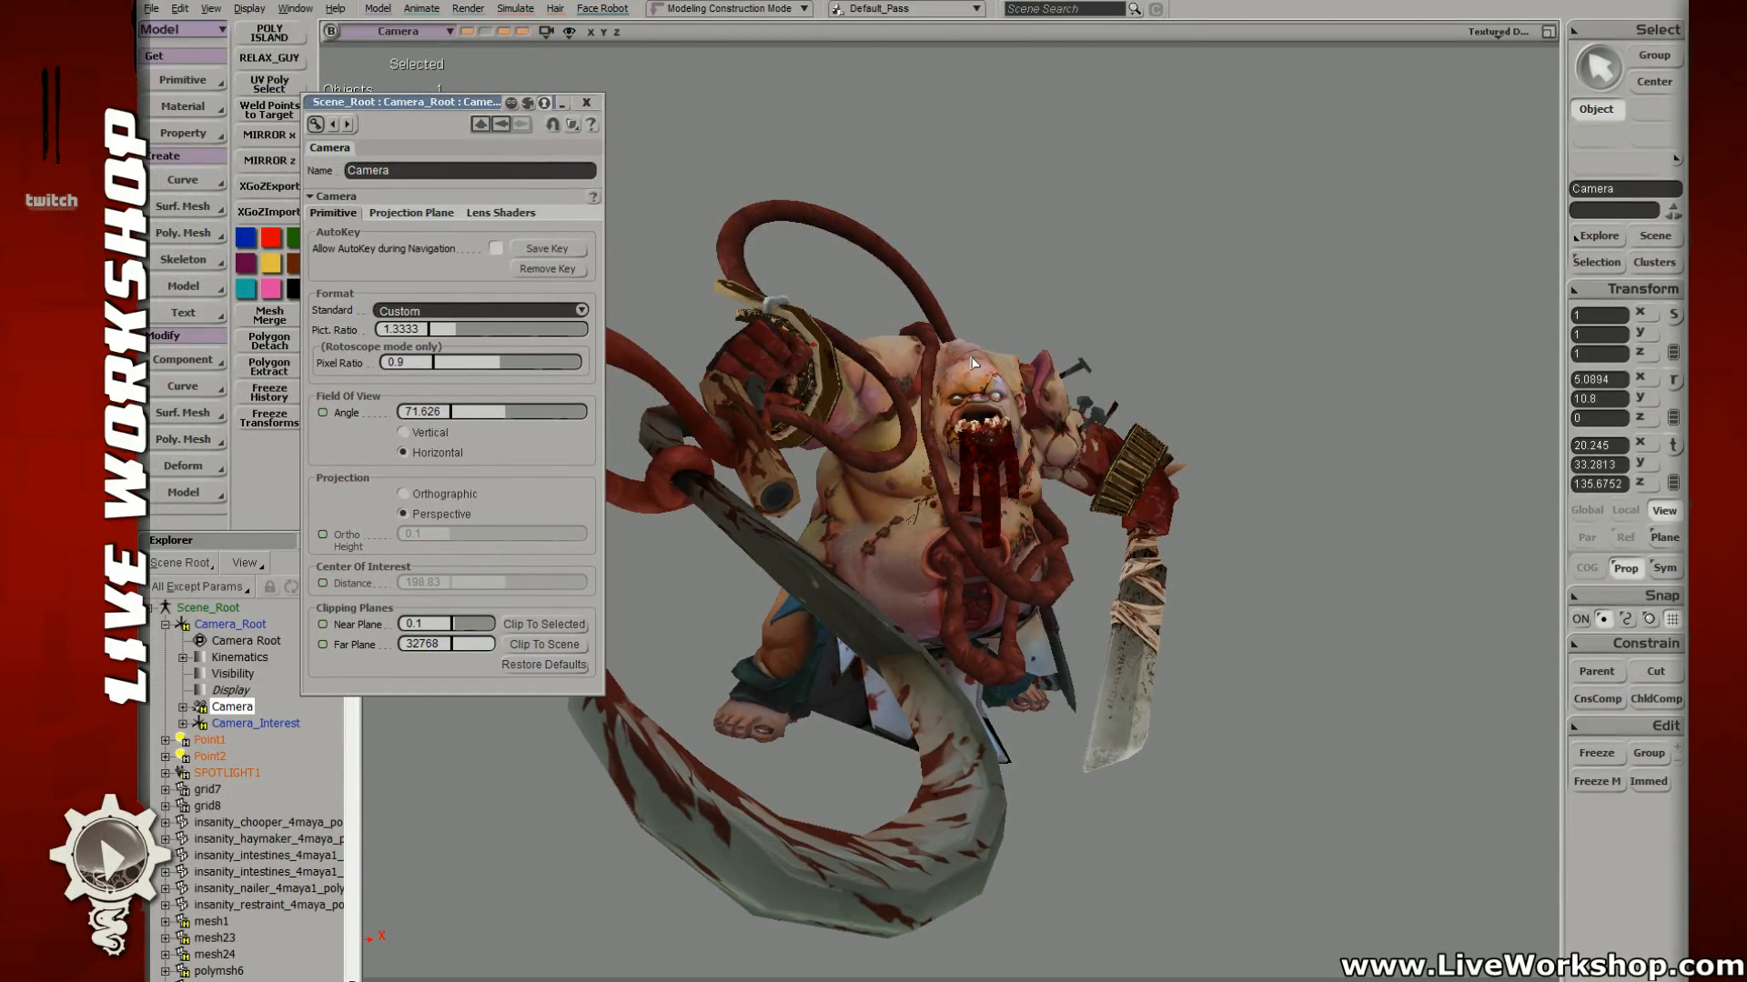
{"action": "key", "text": "s"}
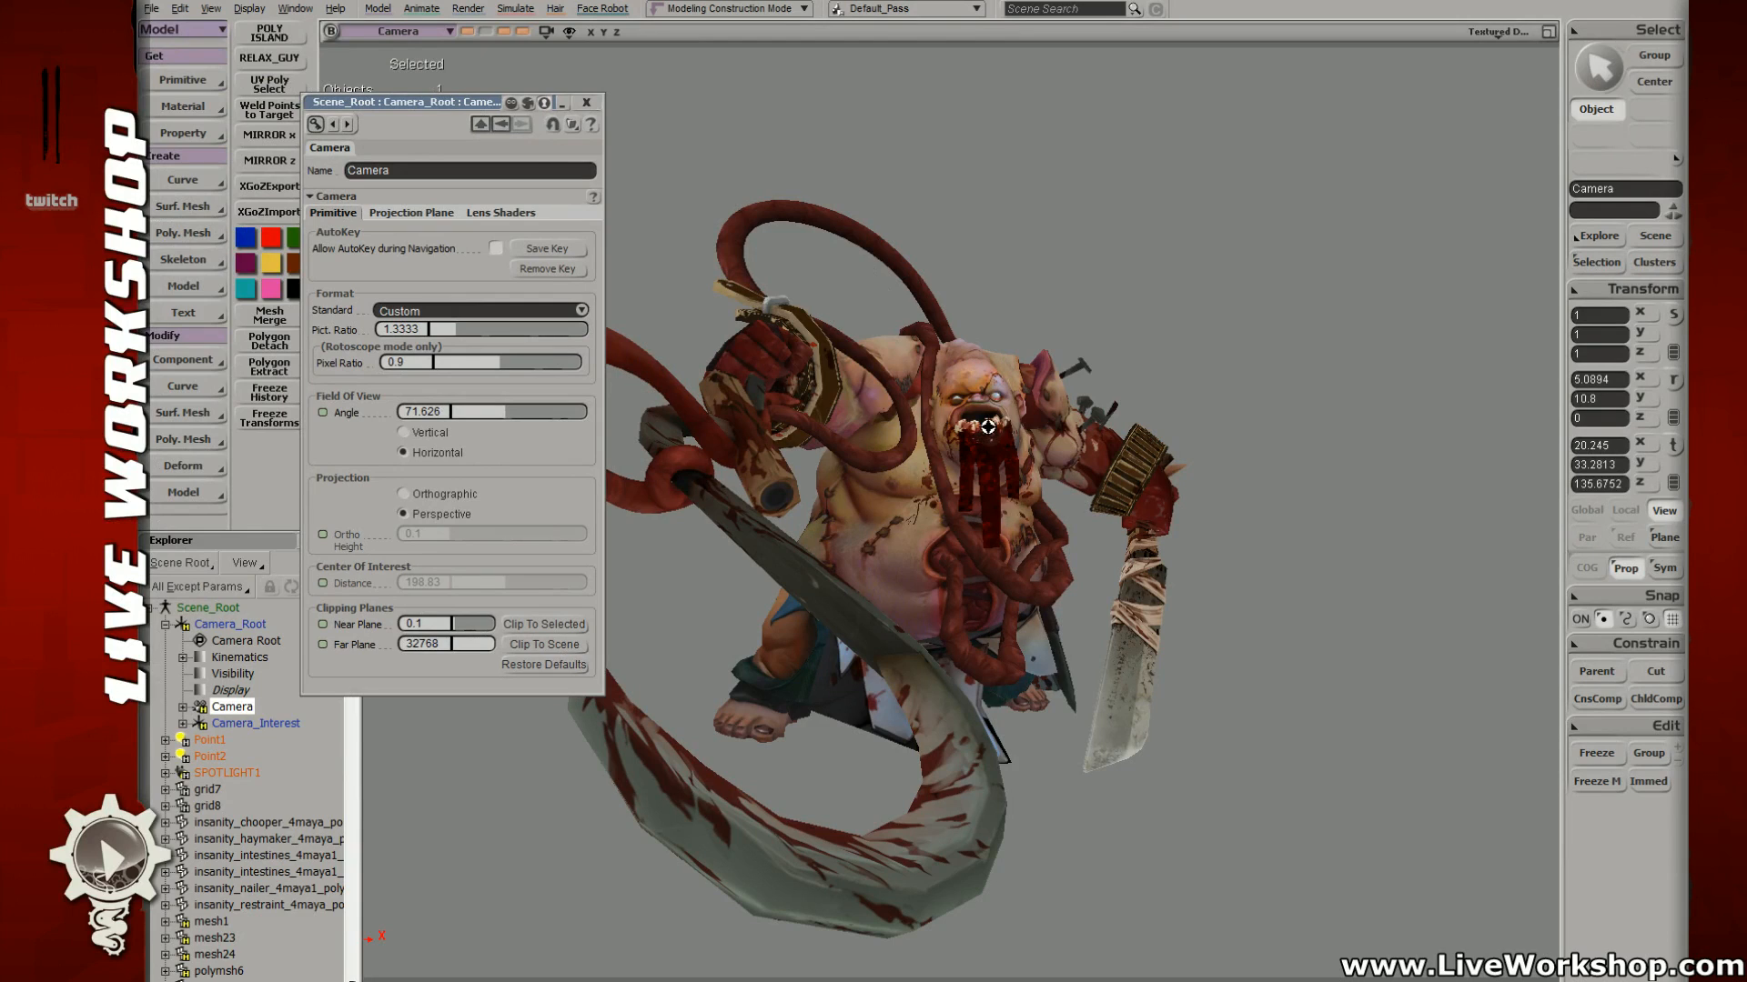
{"action": "right_click_drag", "start_coordinate": [989, 426], "coordinate": [987, 426]}
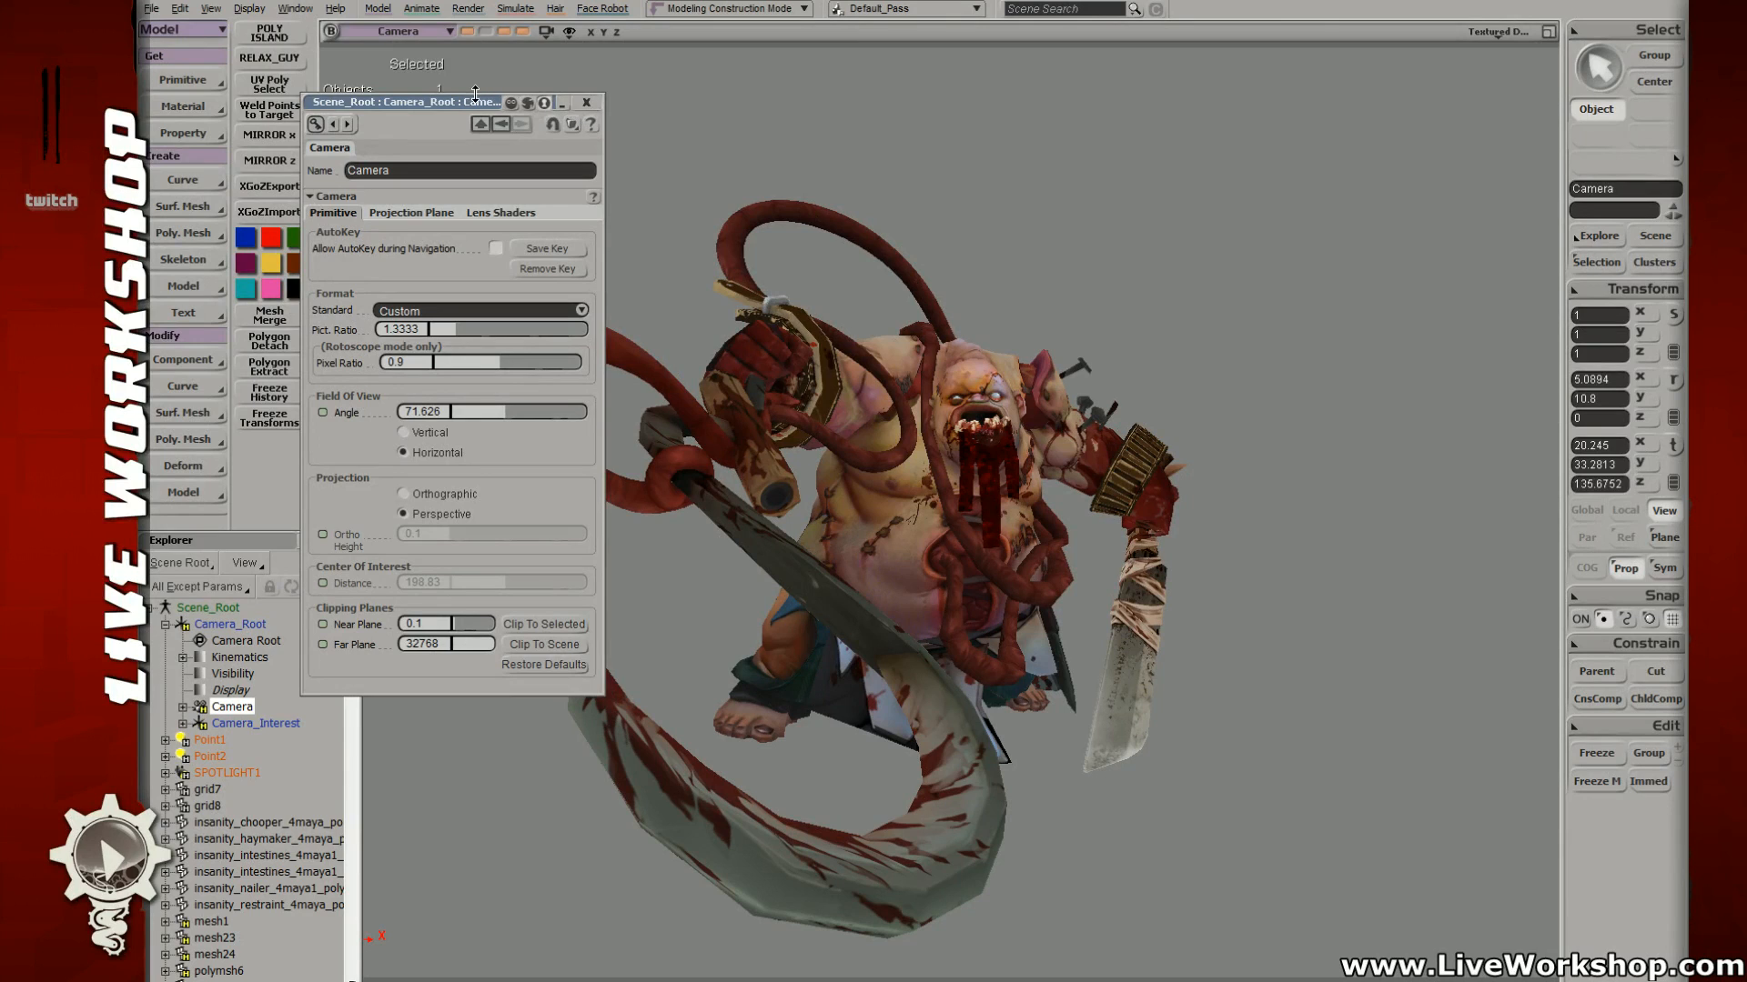
{"action": "left_click", "coordinate": [587, 102]}
Step: Save a version of the DOTA2_Pudge_overalls_RENDER2aaa scene in the Dota2_Pudge project's Scenes folder
{"action": "left_click", "coordinate": [151, 8]}
{"action": "left_click", "coordinate": [182, 94]}
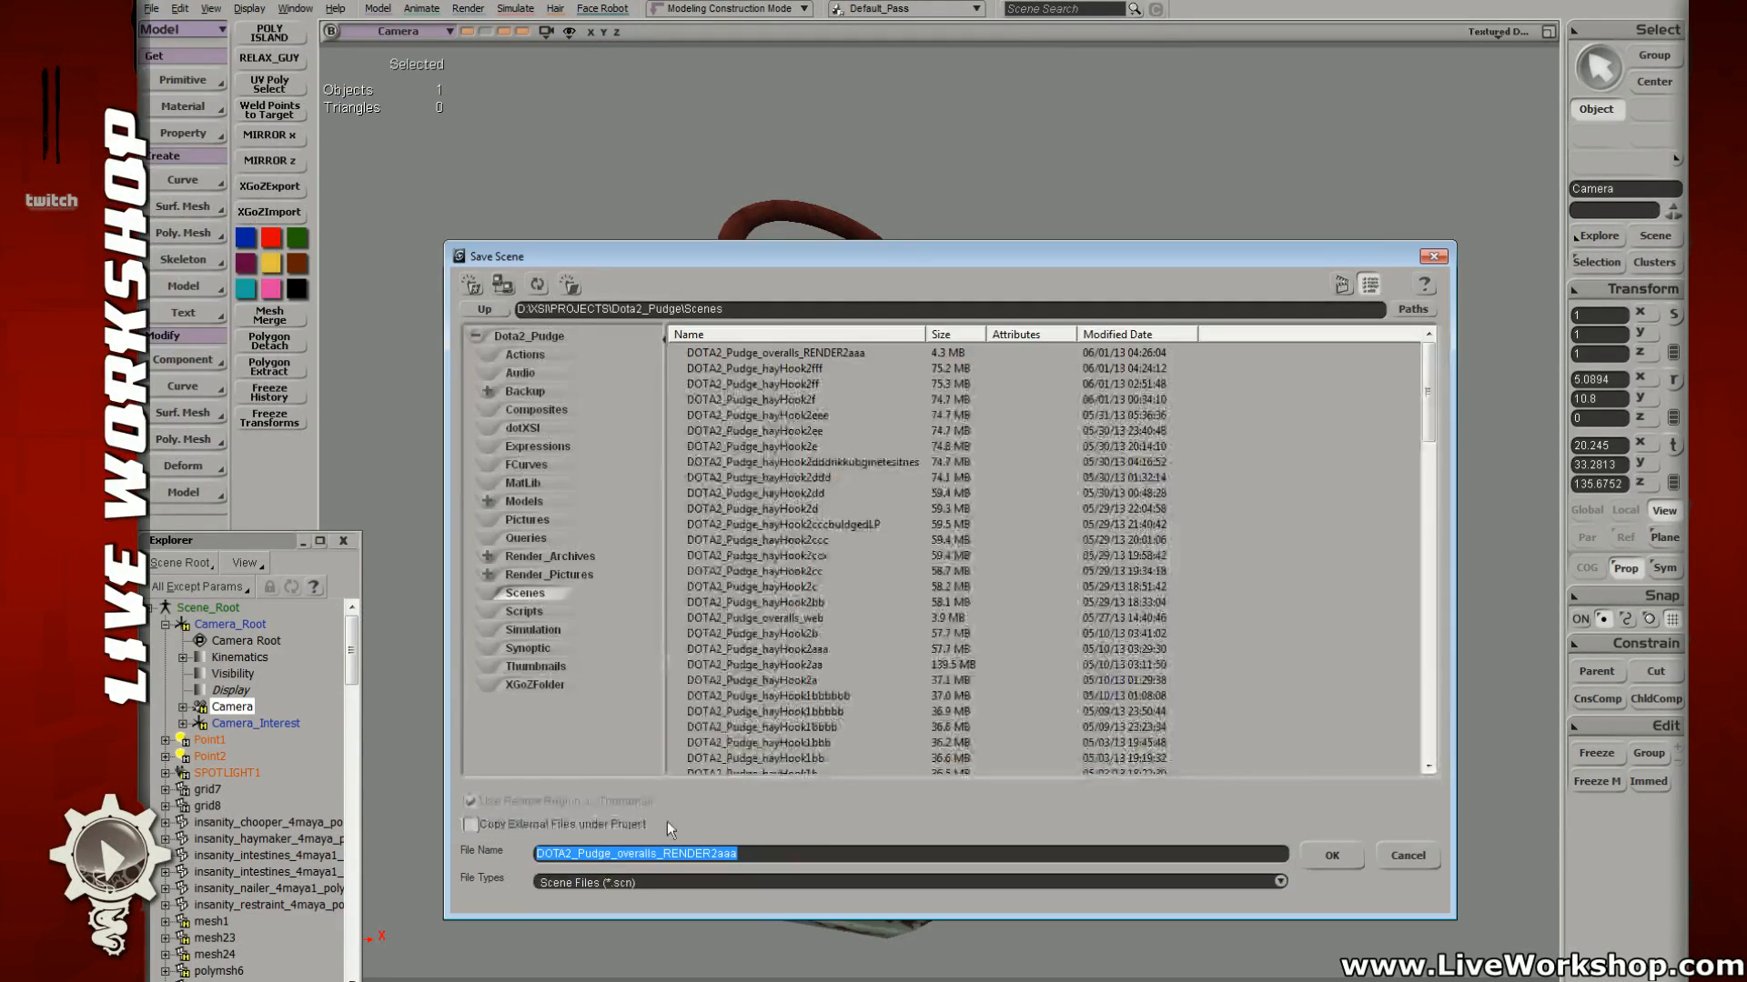
{"action": "left_click", "coordinate": [757, 851]}
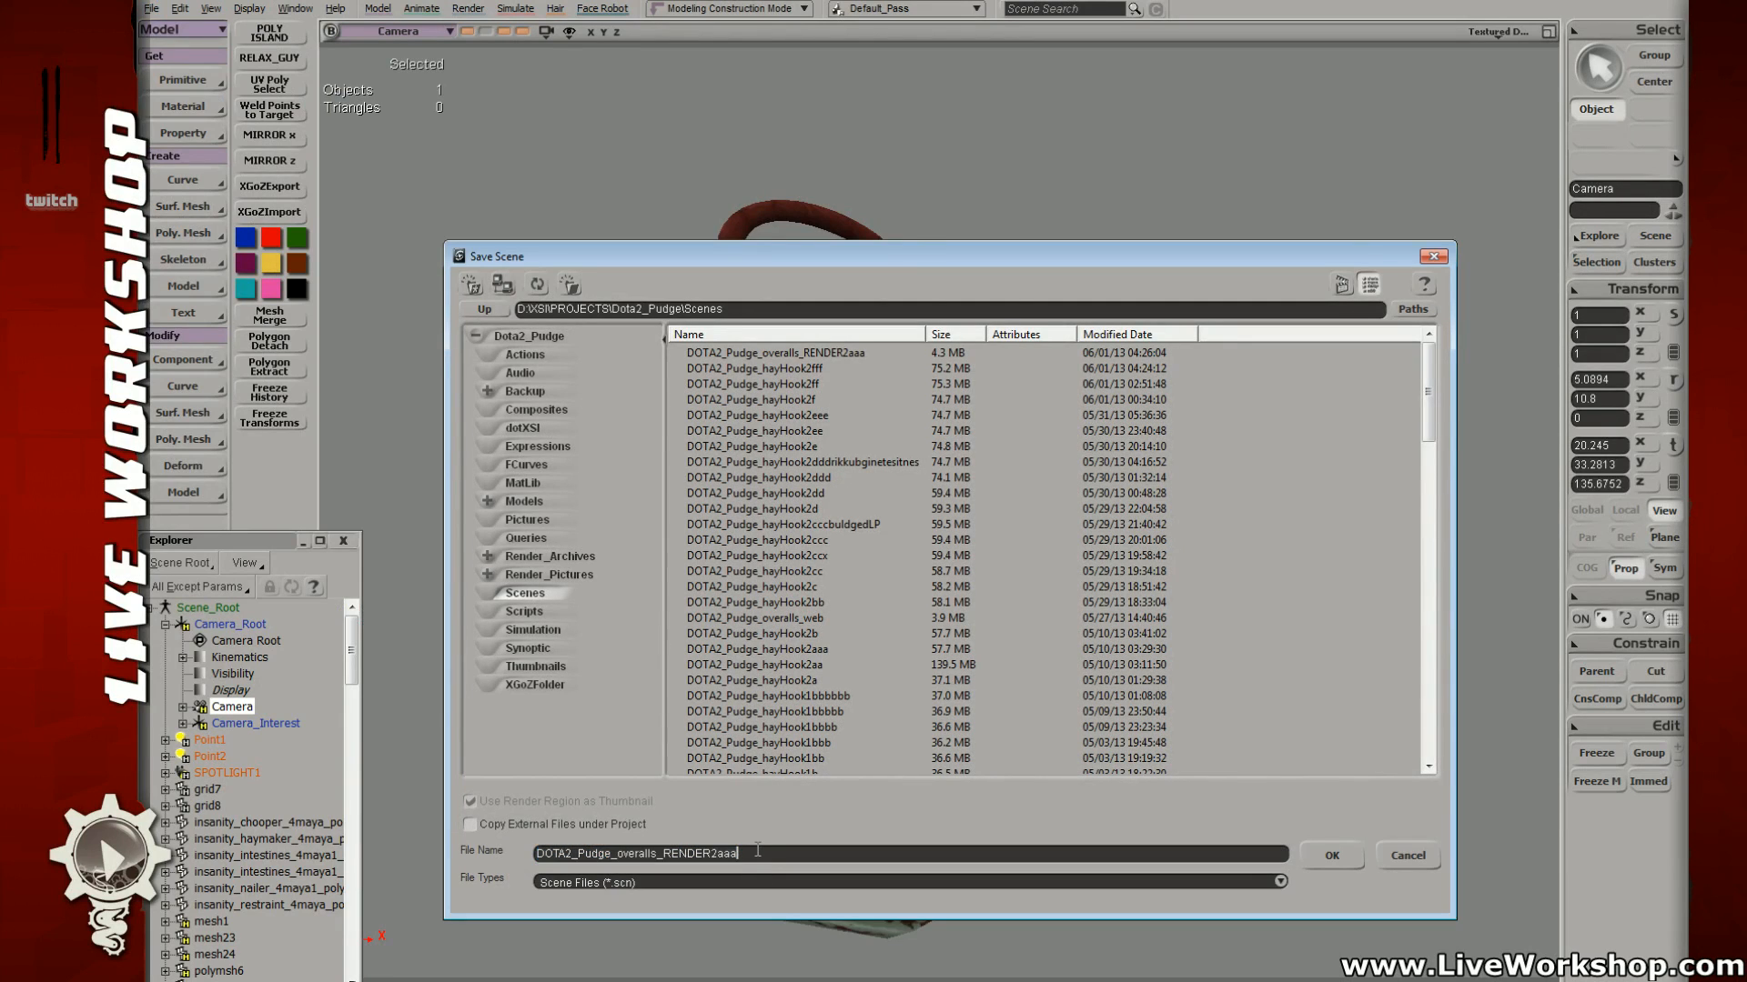
{"action": "key", "text": "Return"}
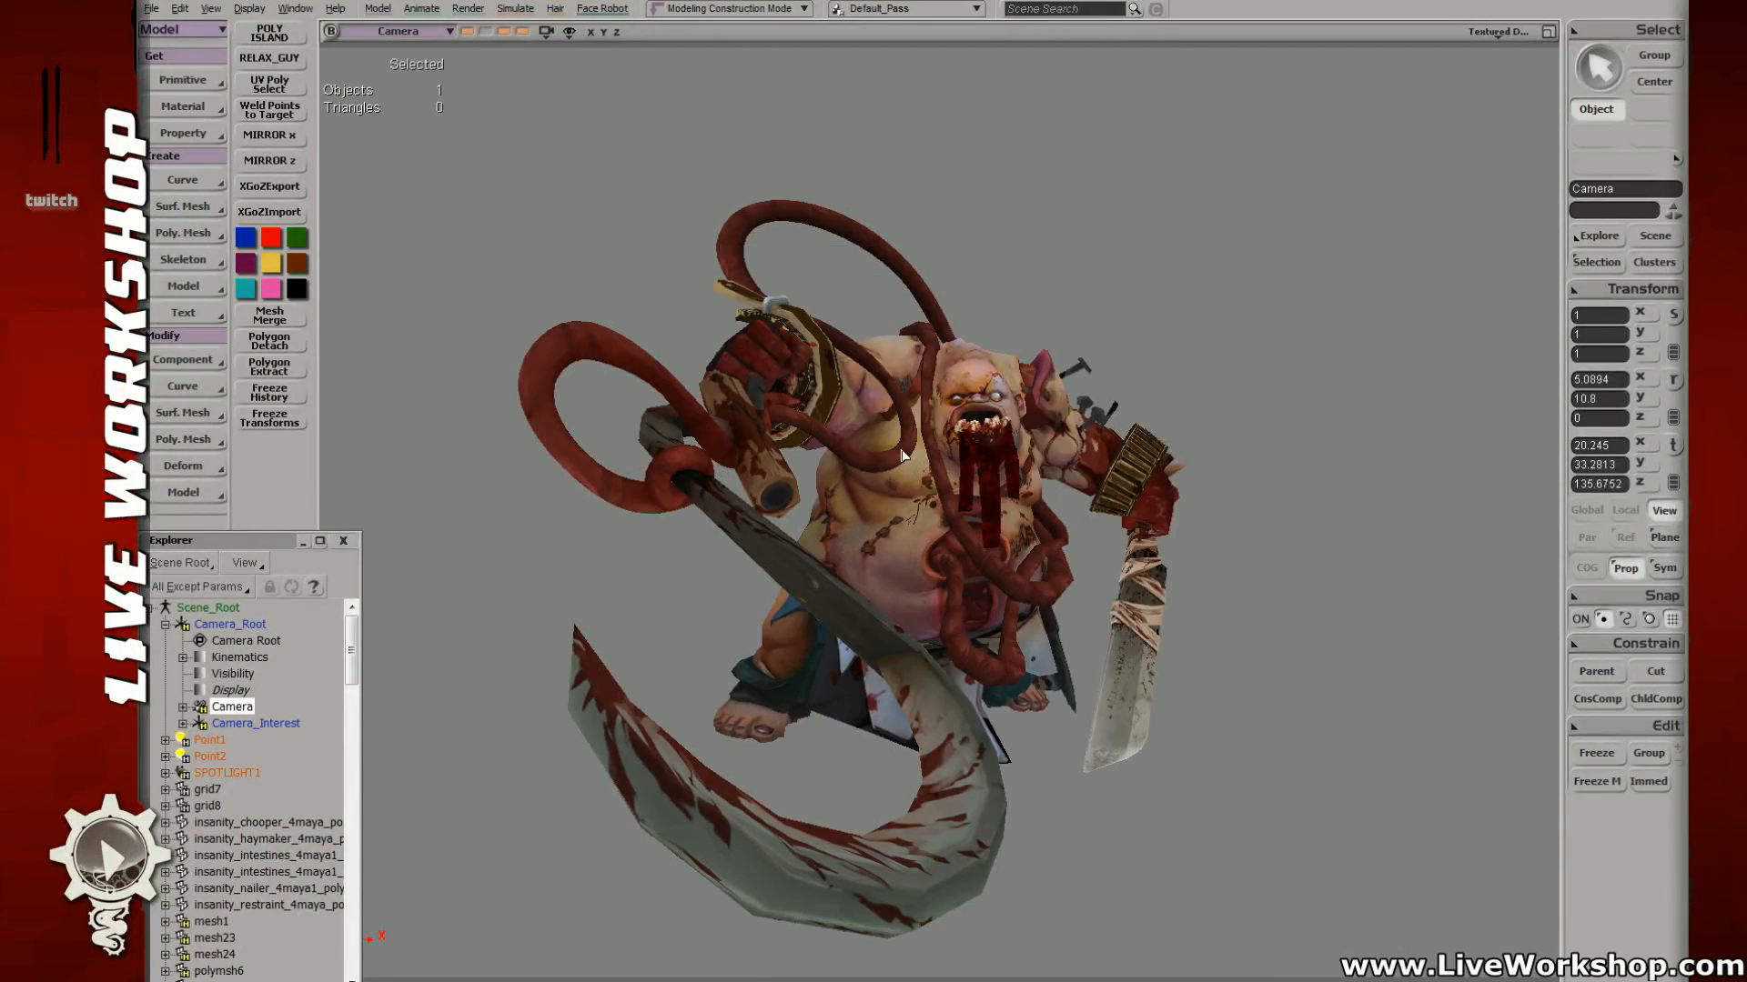
Step: Render a square region enclosing all of Pudge and his hook to check the current lighting, and dismiss the region
{"action": "key", "text": "q"}
{"action": "left_click_drag", "start_coordinate": [517, 172], "coordinate": [1292, 946]}
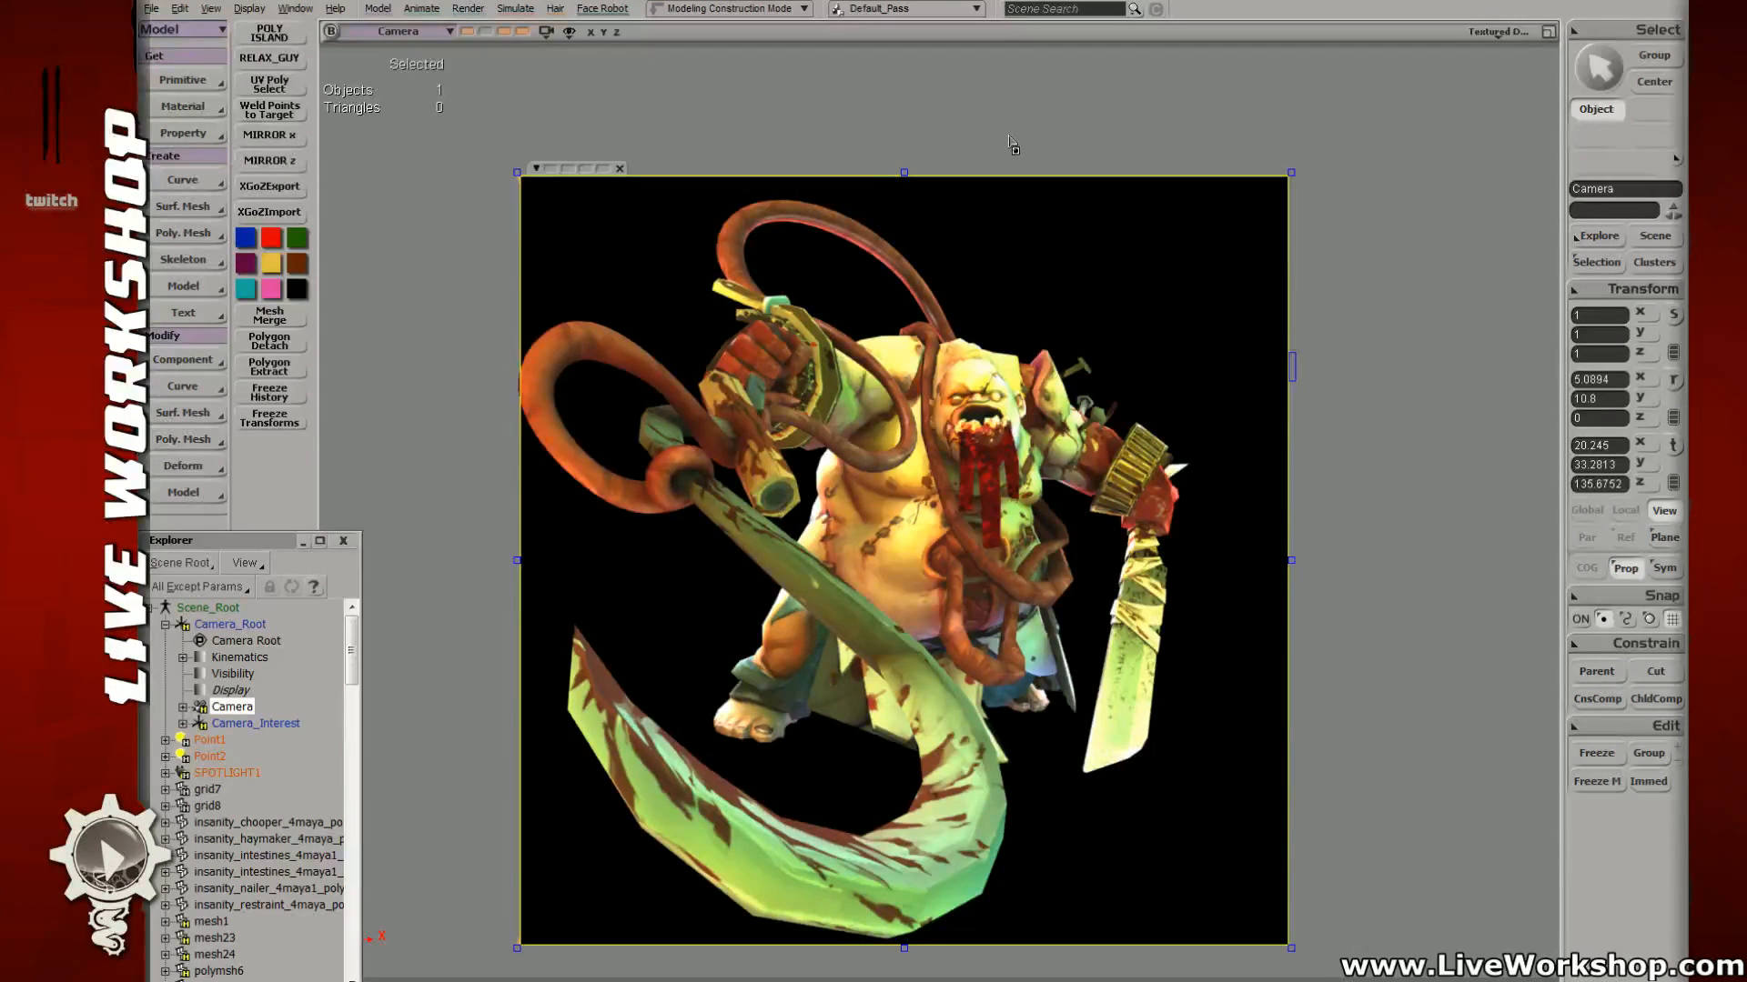
{"action": "key", "text": "shift+q"}
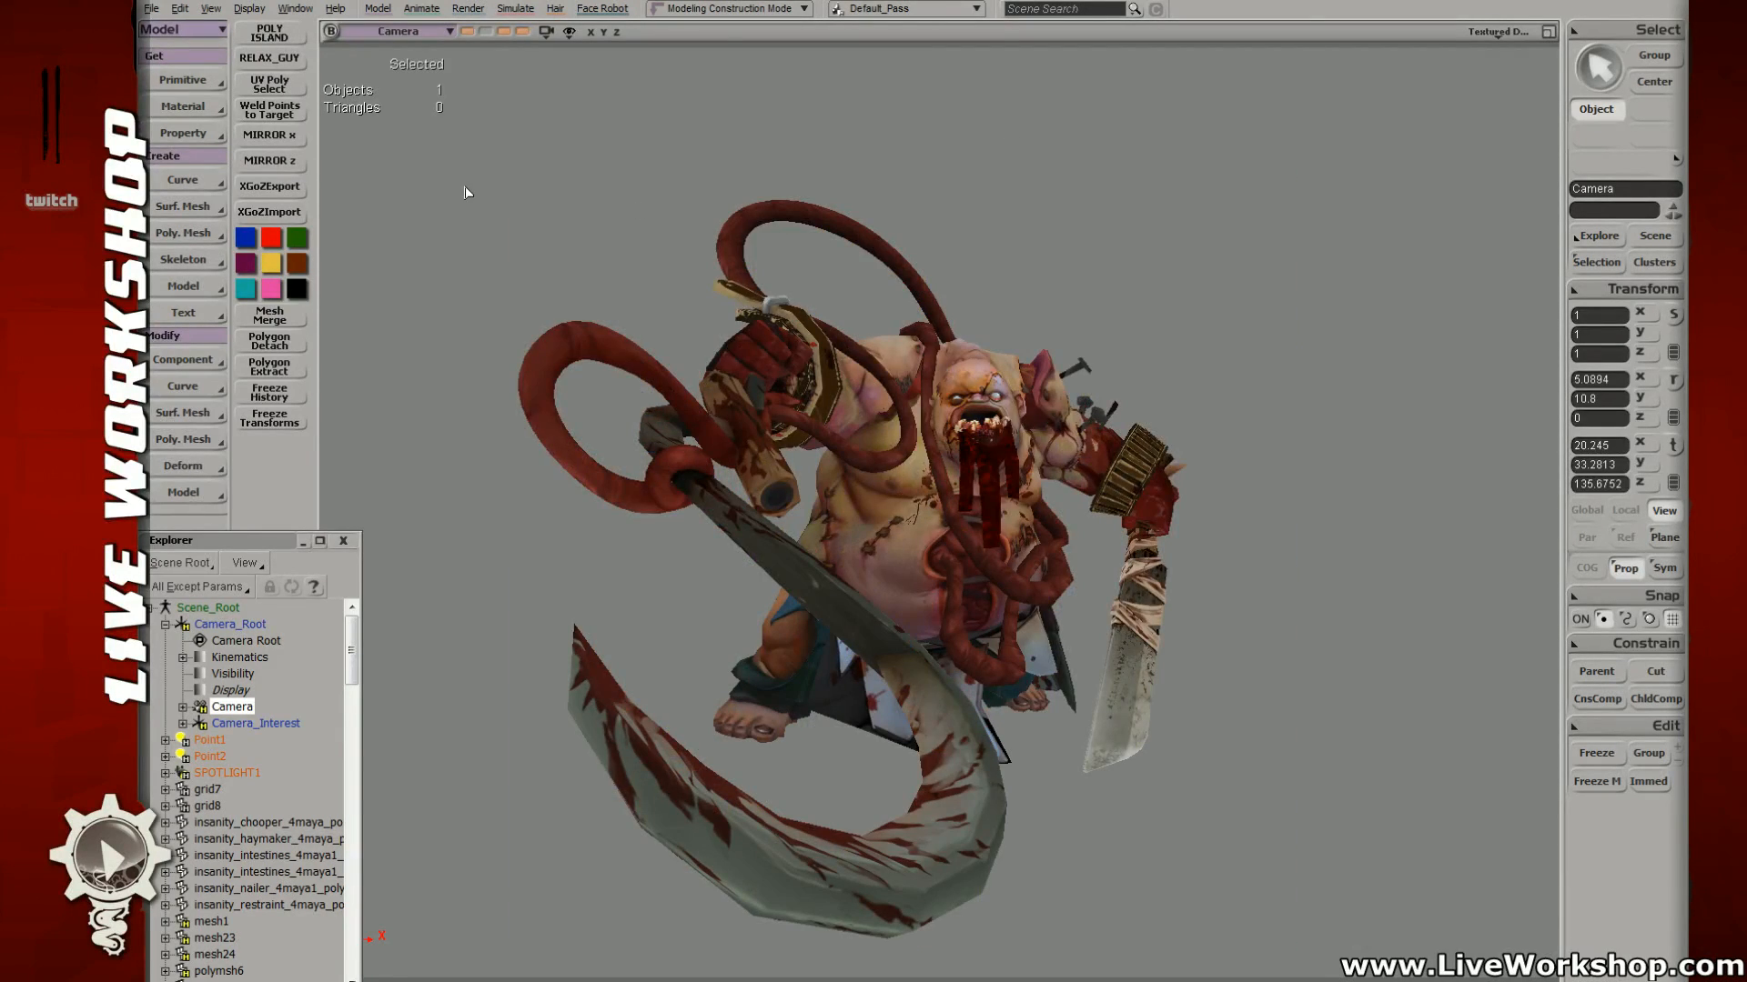
{"action": "left_click", "coordinate": [467, 8]}
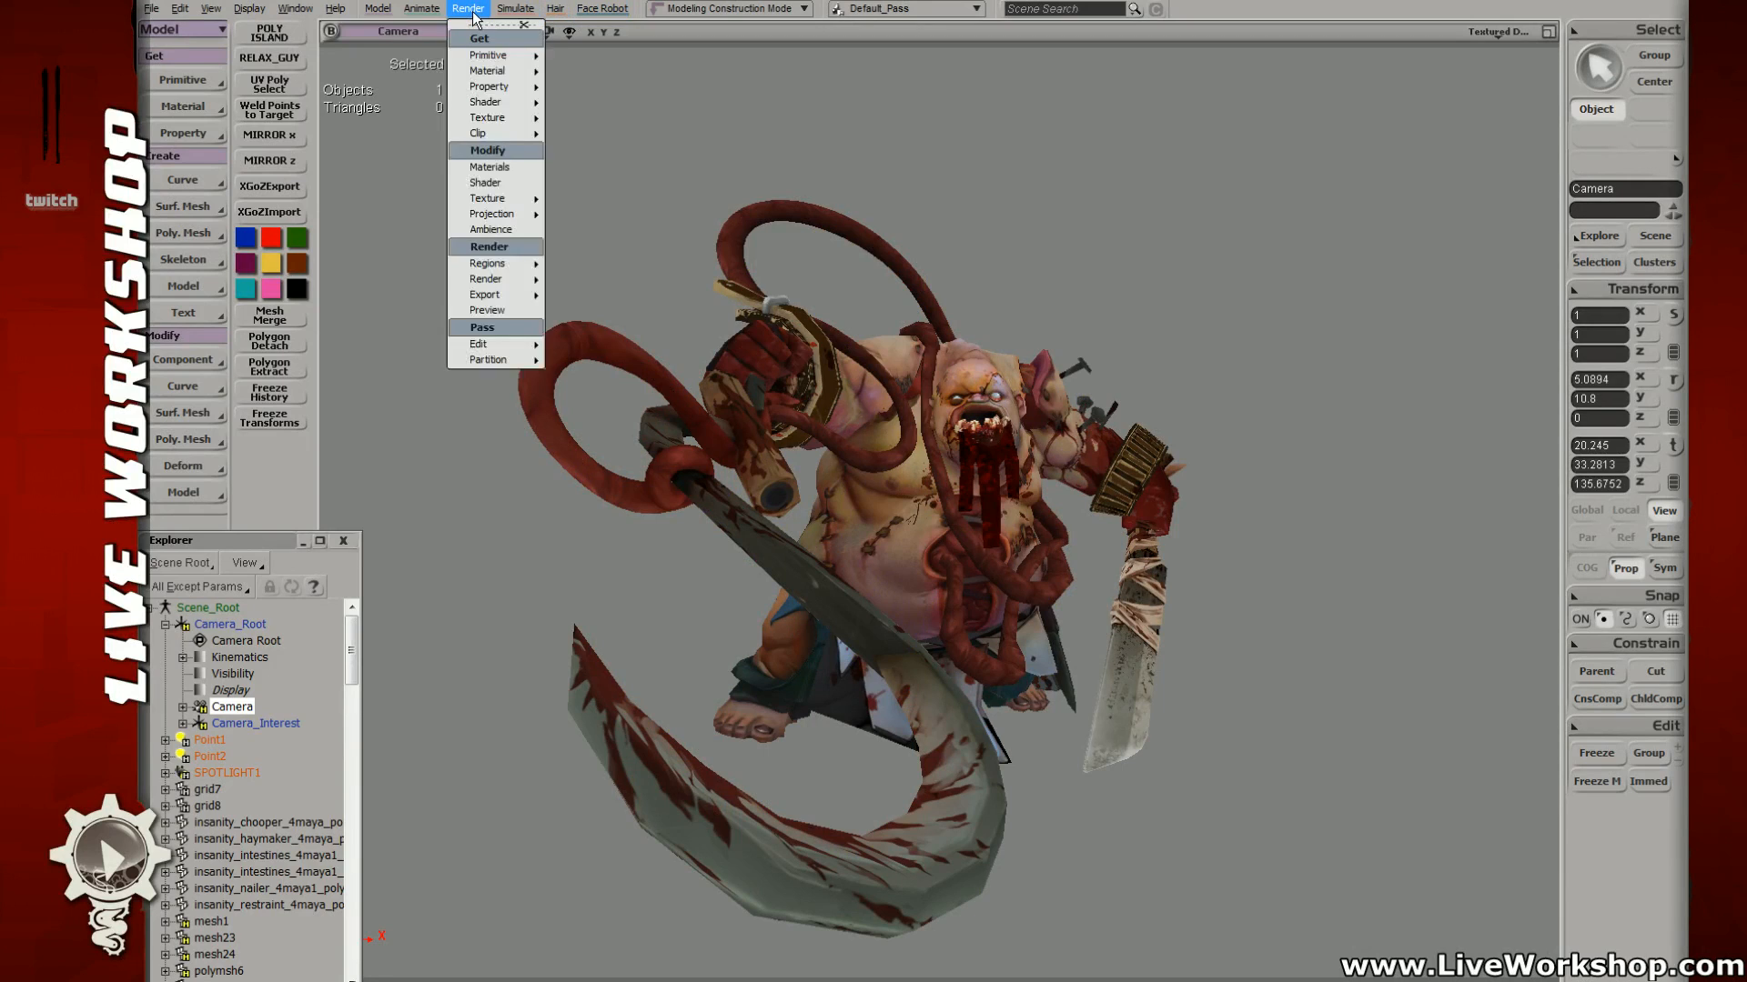
{"action": "mouse_move", "coordinate": [502, 285]}
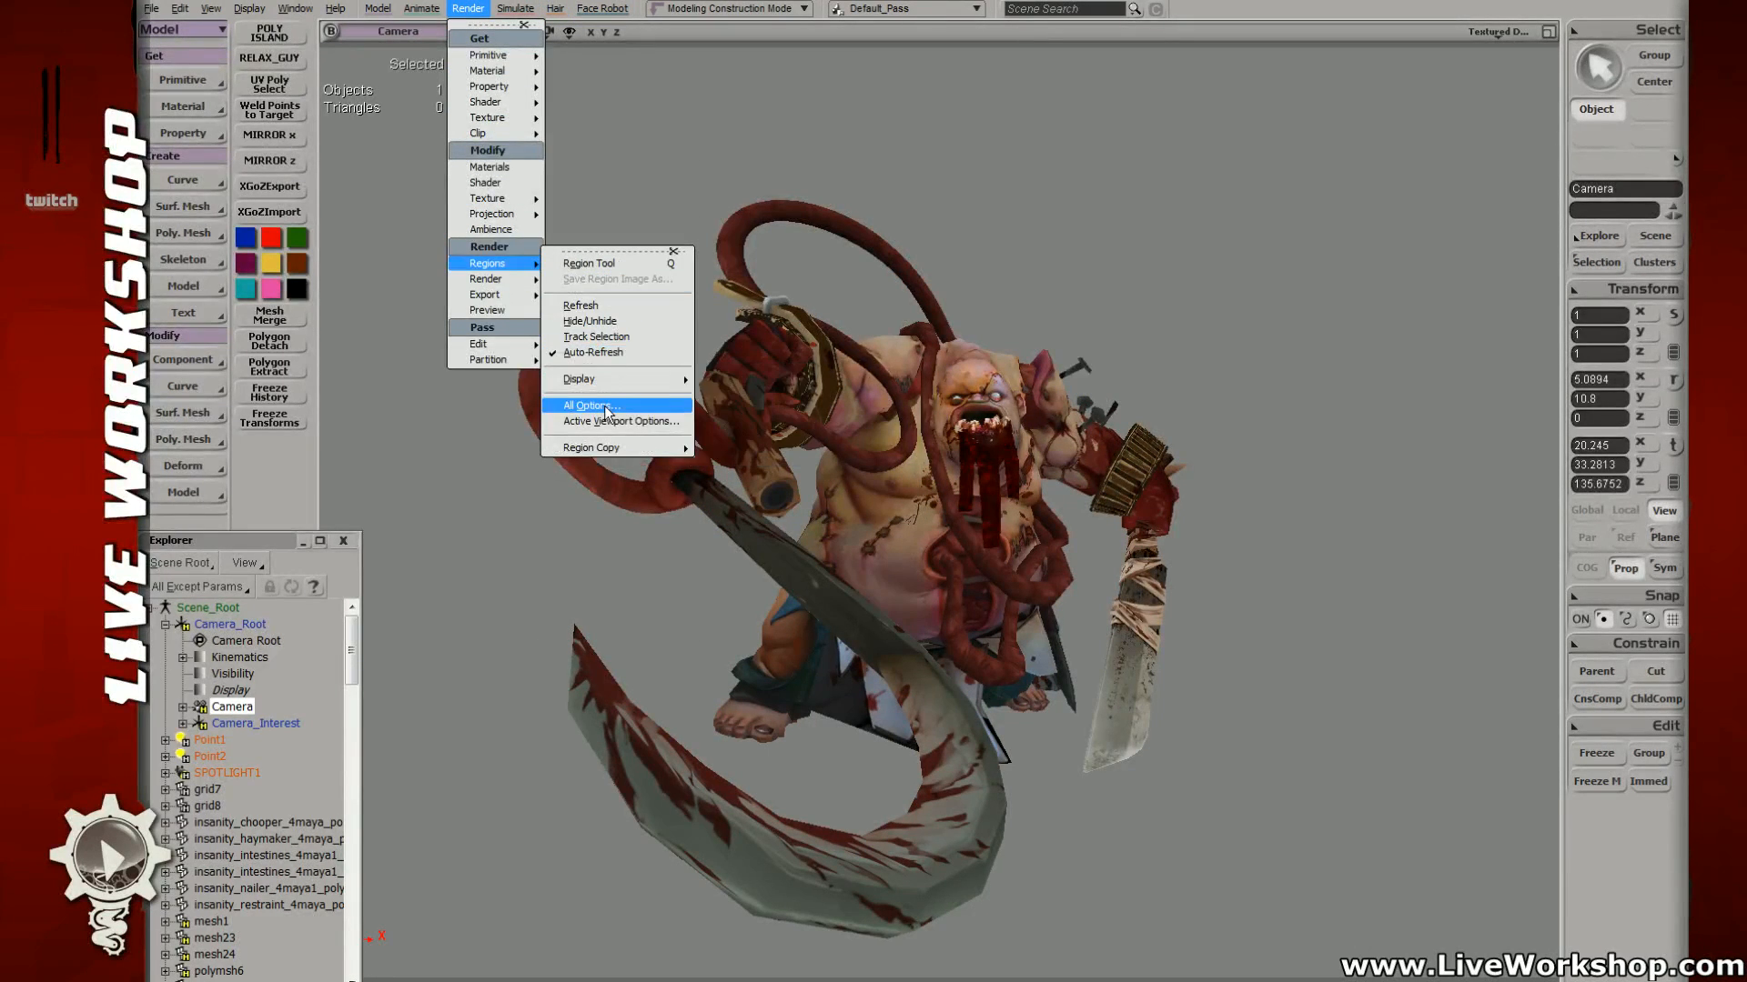
{"action": "left_click", "coordinate": [607, 411]}
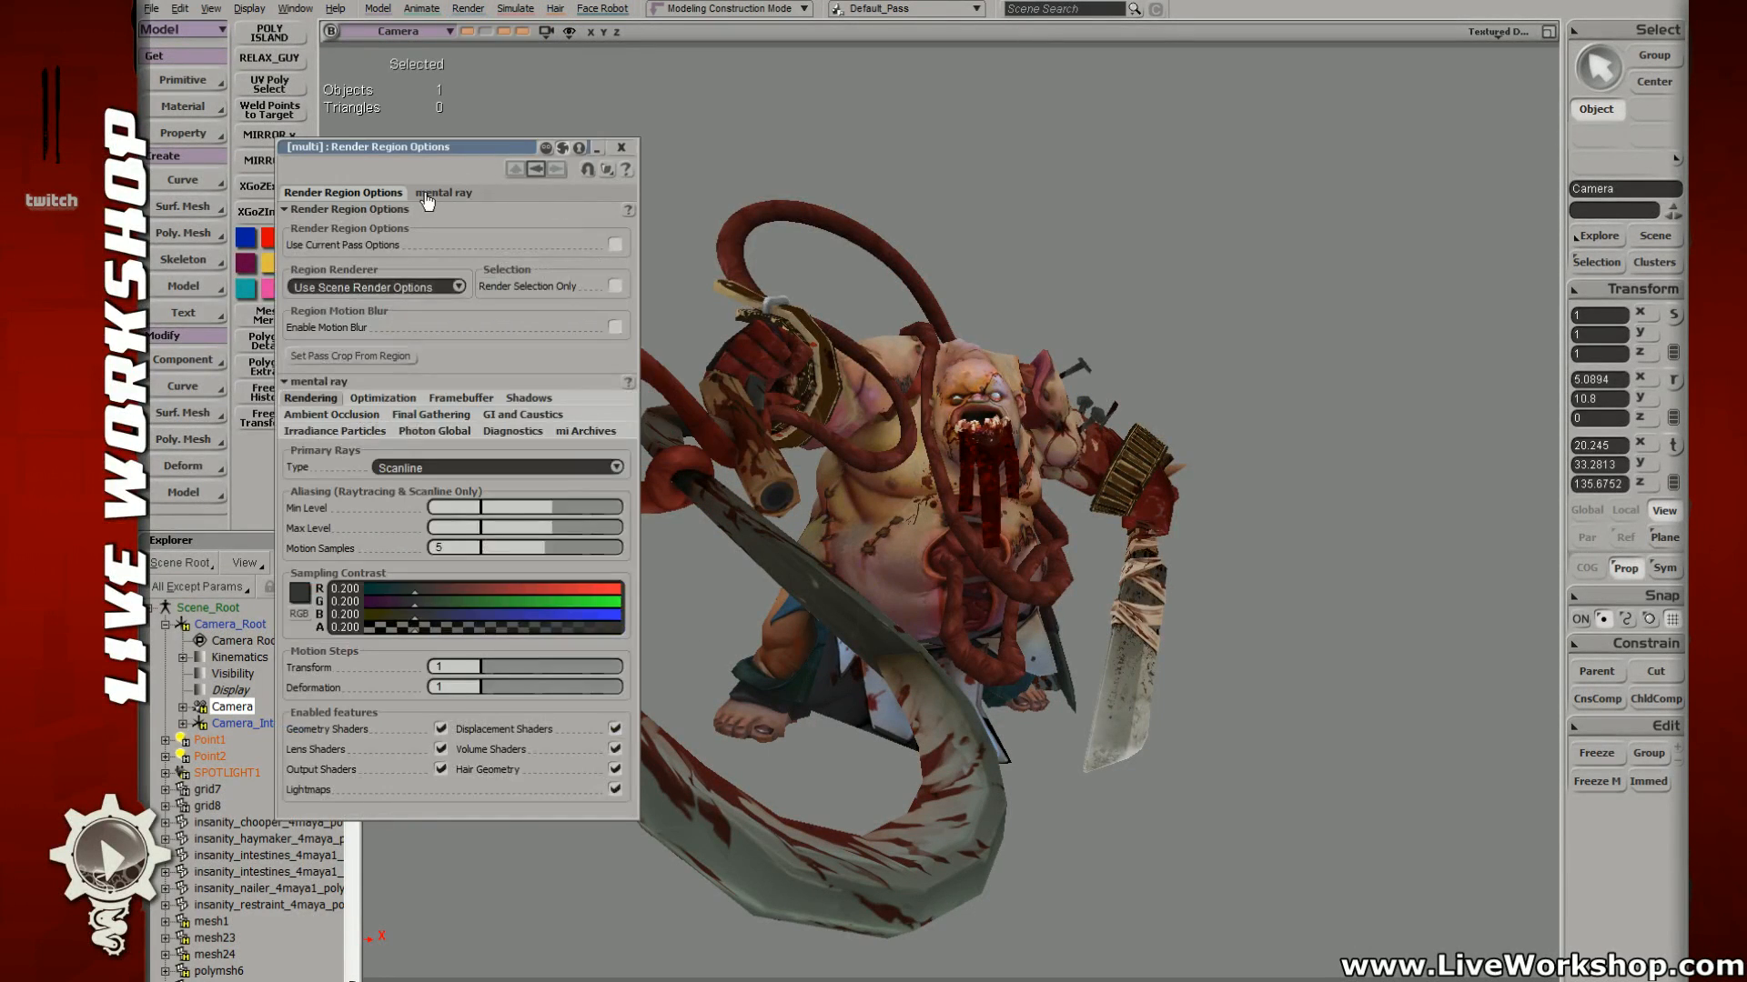
{"action": "left_click", "coordinate": [620, 147]}
Step: Edit the current pass's Environment shader and load the SpheronNice panorama from the HDR folder as its new image clip
{"action": "left_click", "coordinate": [468, 8]}
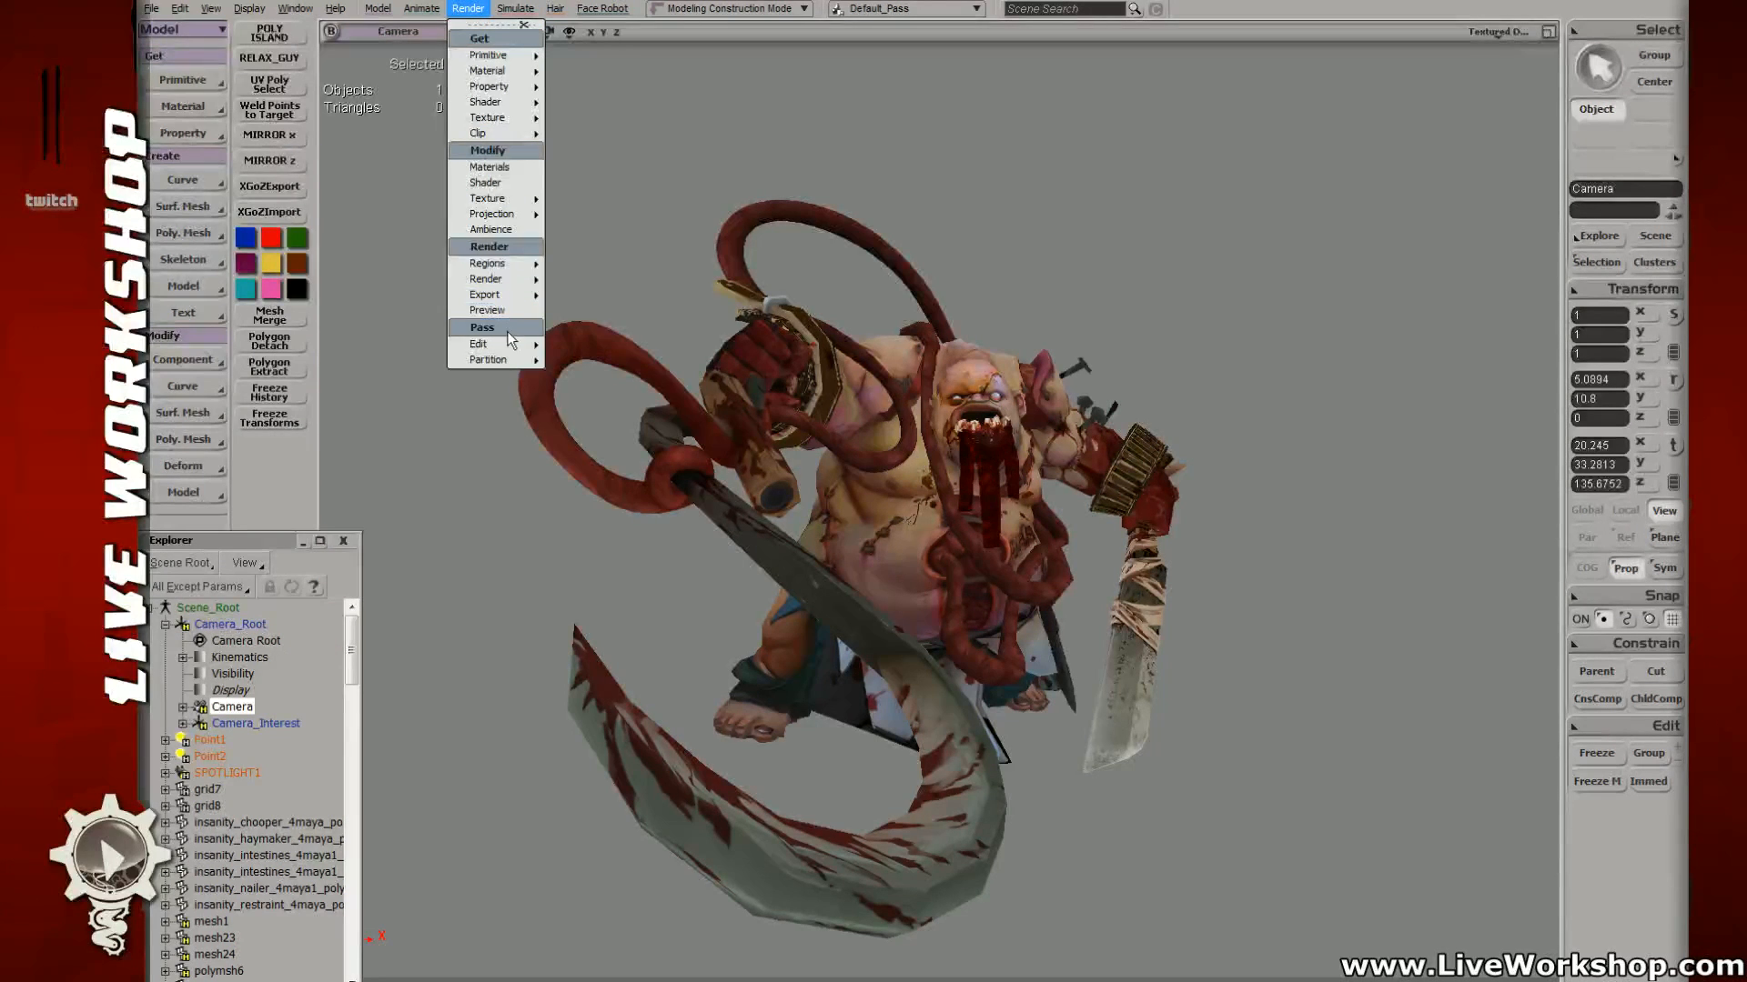
{"action": "mouse_move", "coordinate": [510, 344]}
{"action": "left_click", "coordinate": [570, 345]}
{"action": "left_click", "coordinate": [446, 247]}
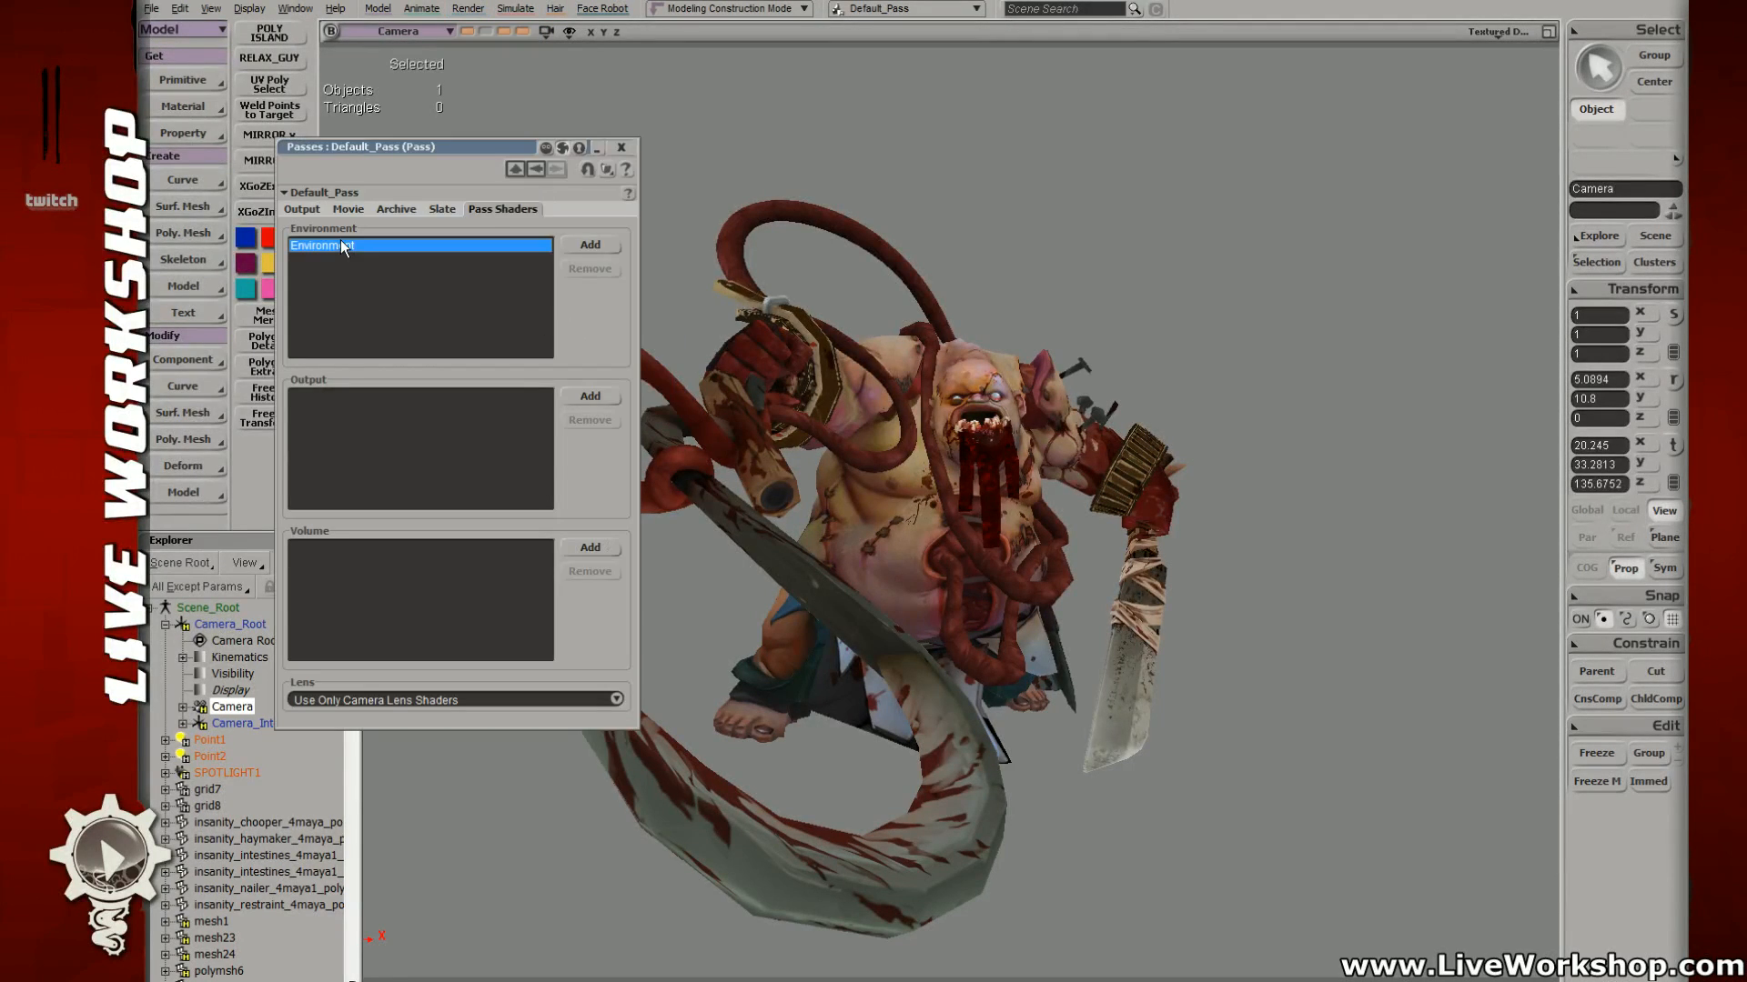
{"action": "left_click", "coordinate": [531, 238]}
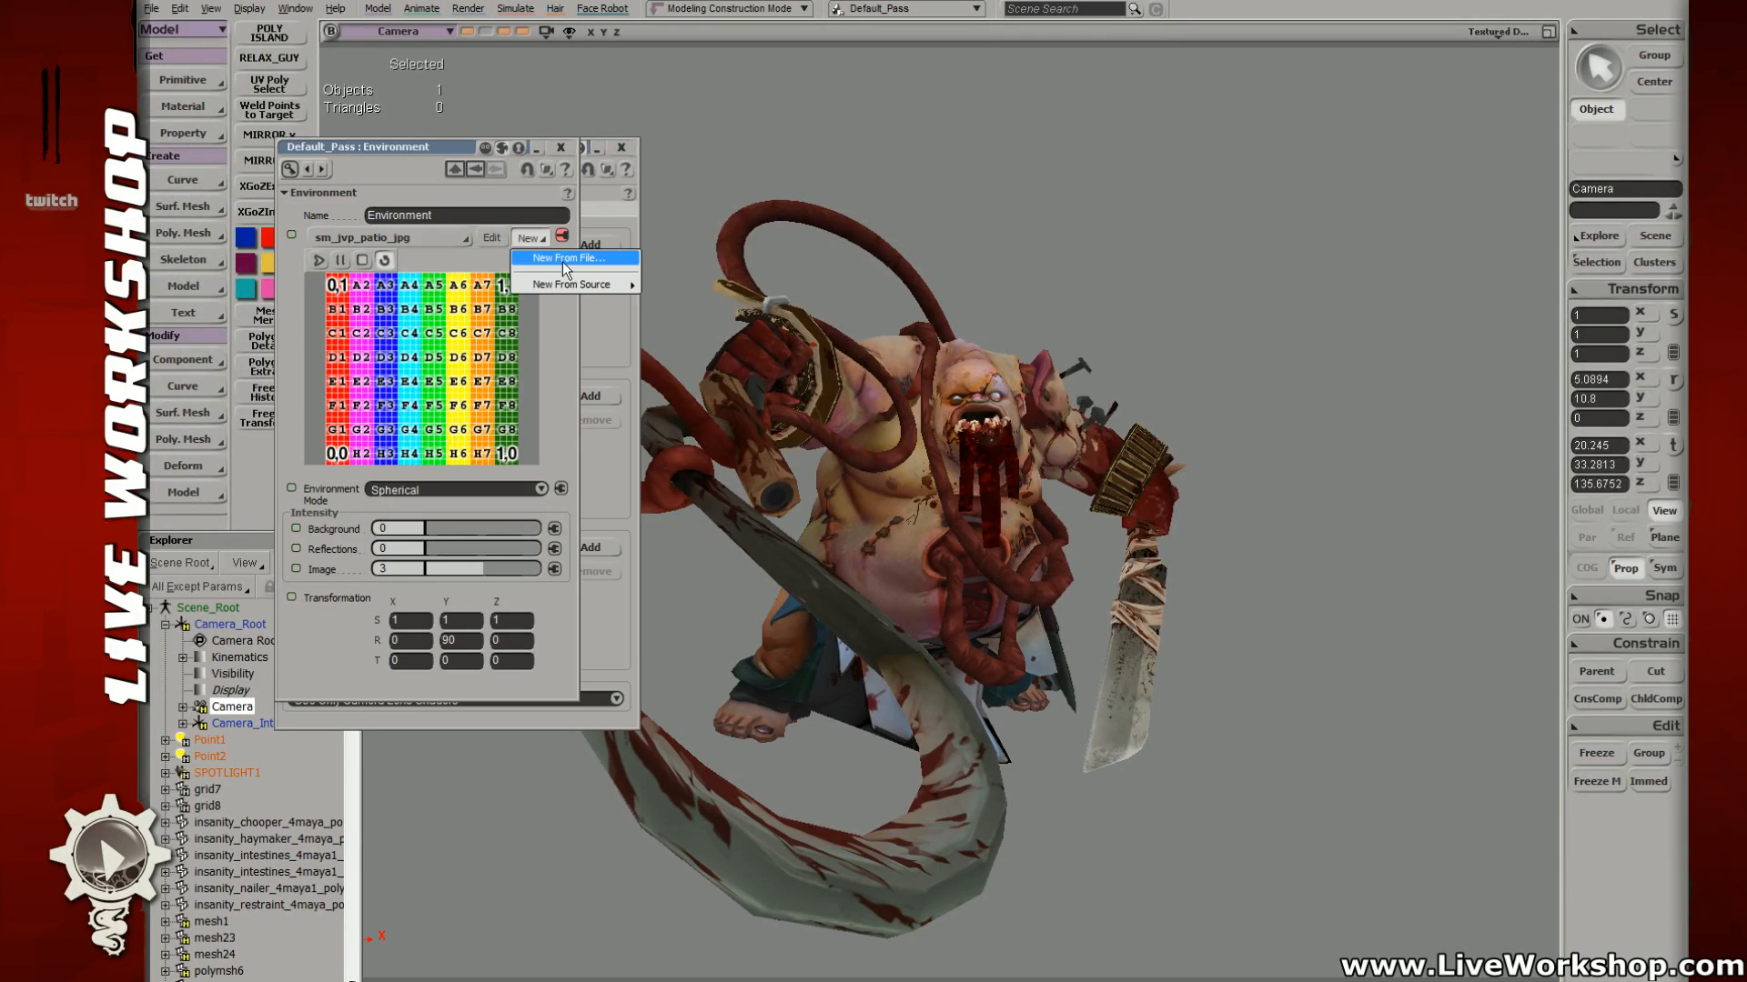
{"action": "left_click", "coordinate": [563, 258]}
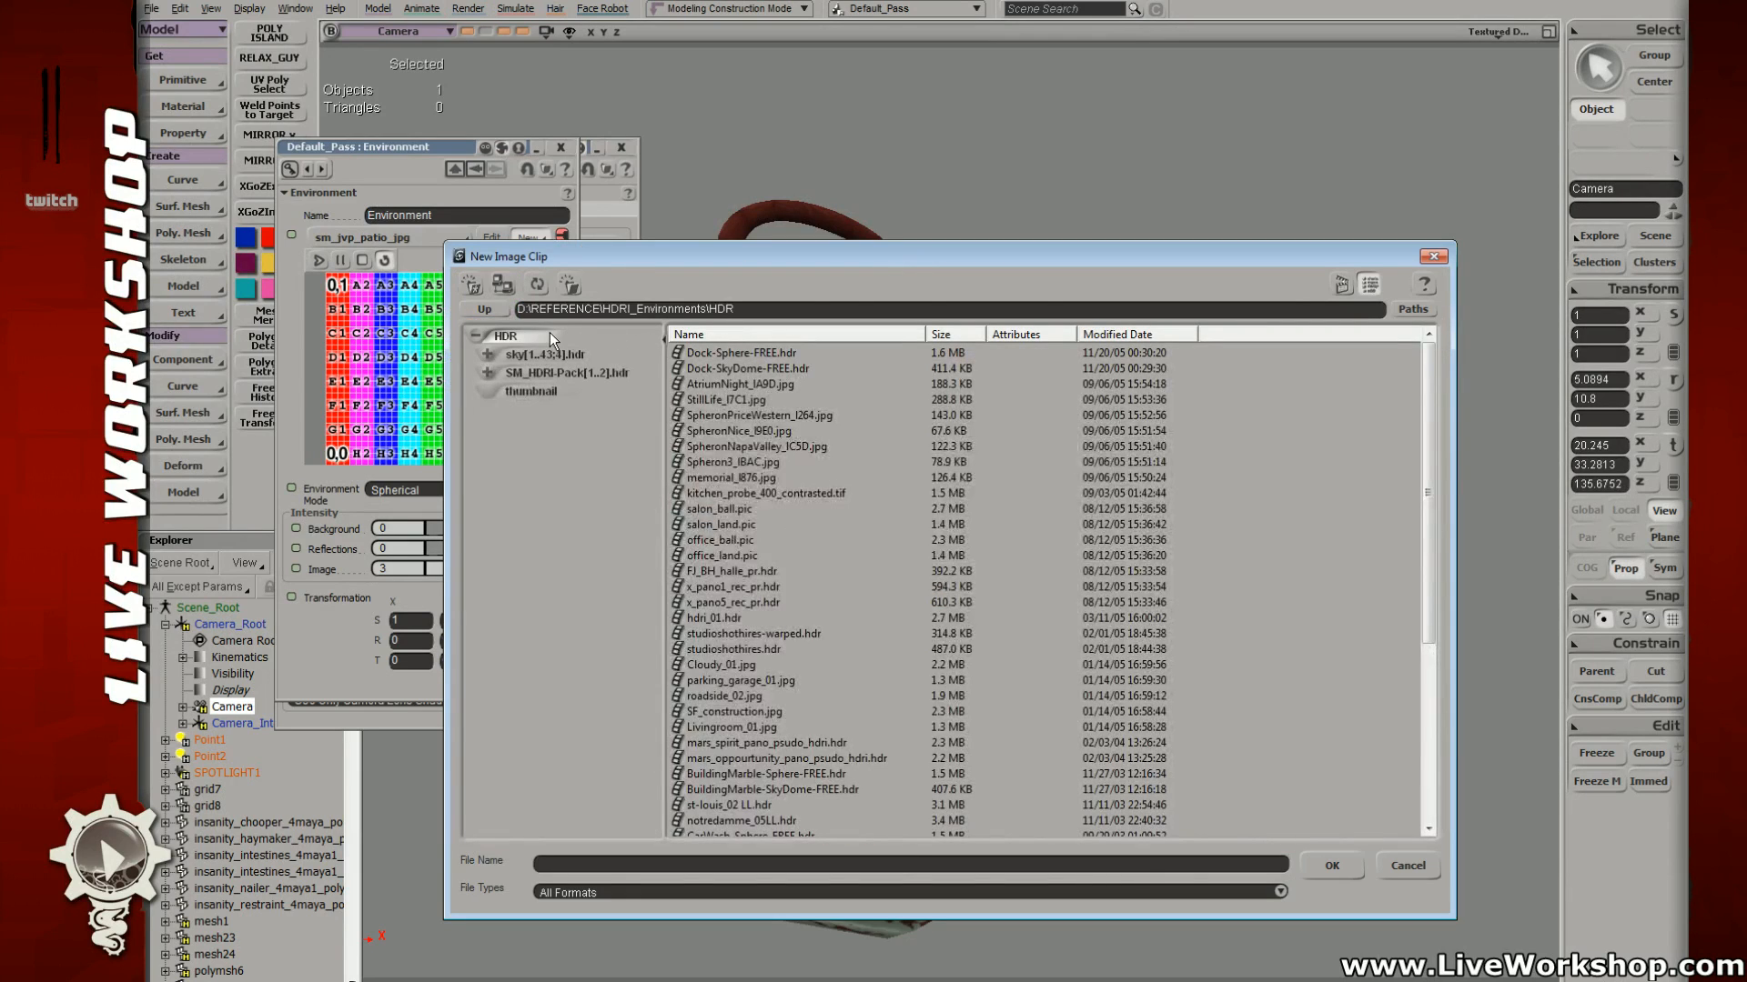
{"action": "left_click", "coordinate": [1341, 285]}
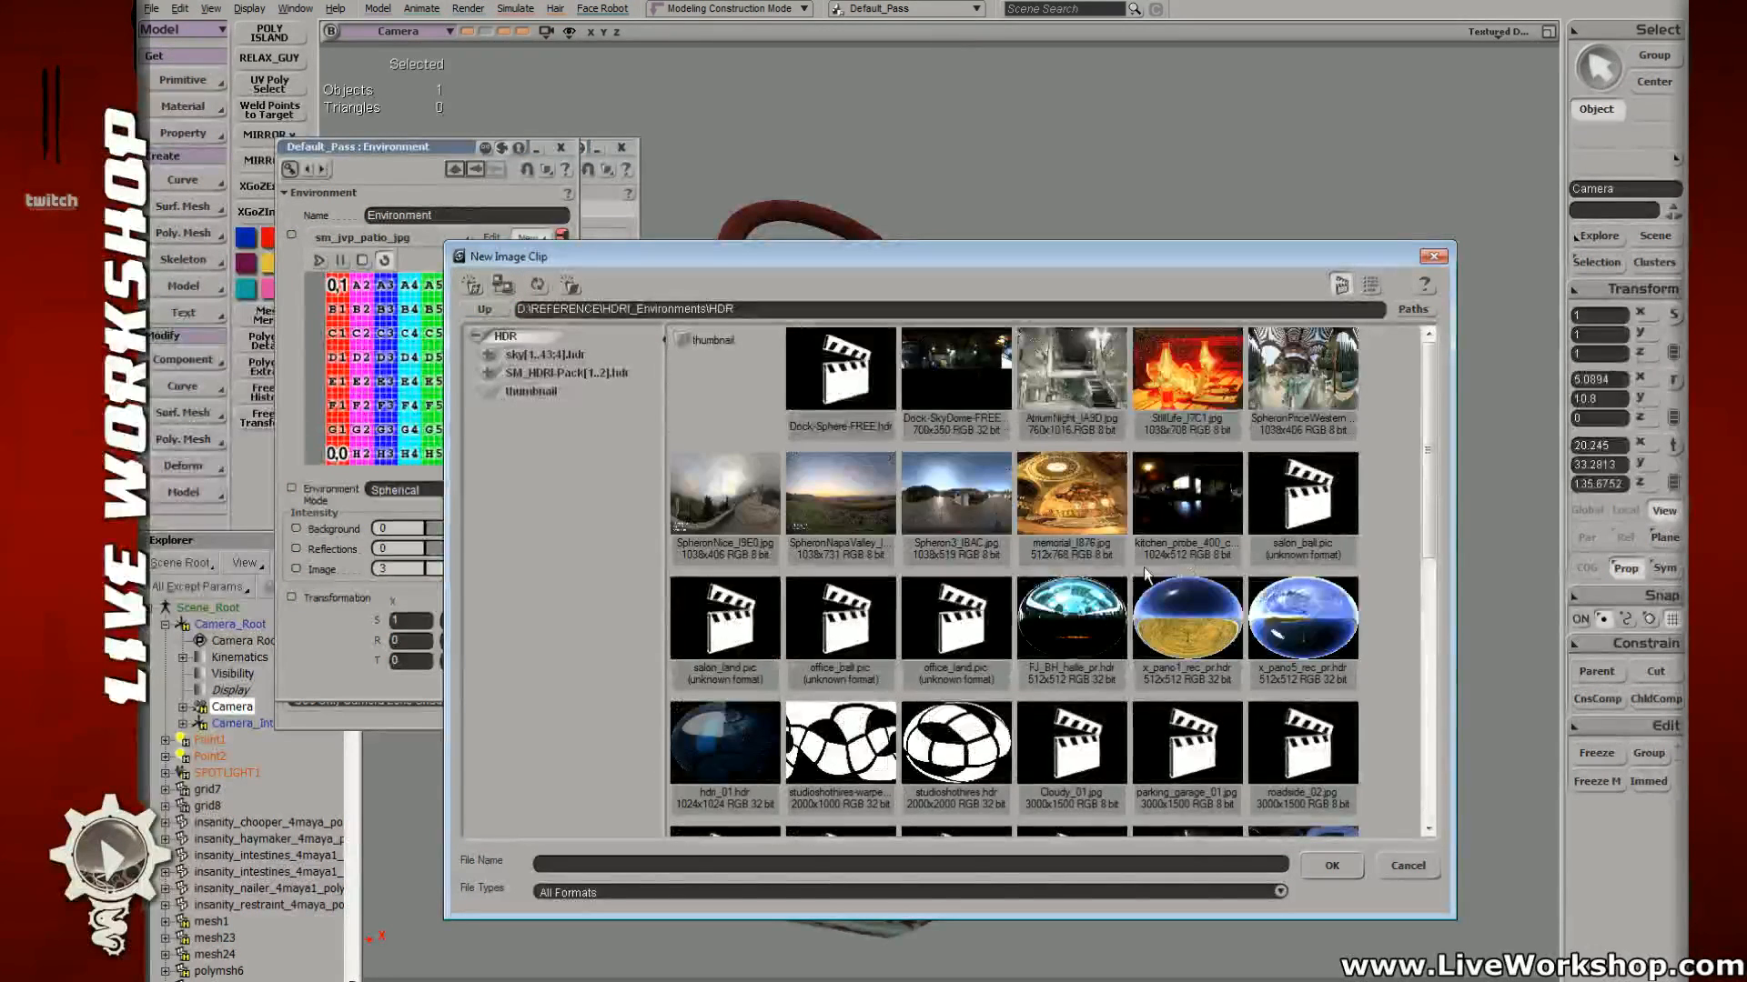
{"action": "double_click", "coordinate": [736, 507]}
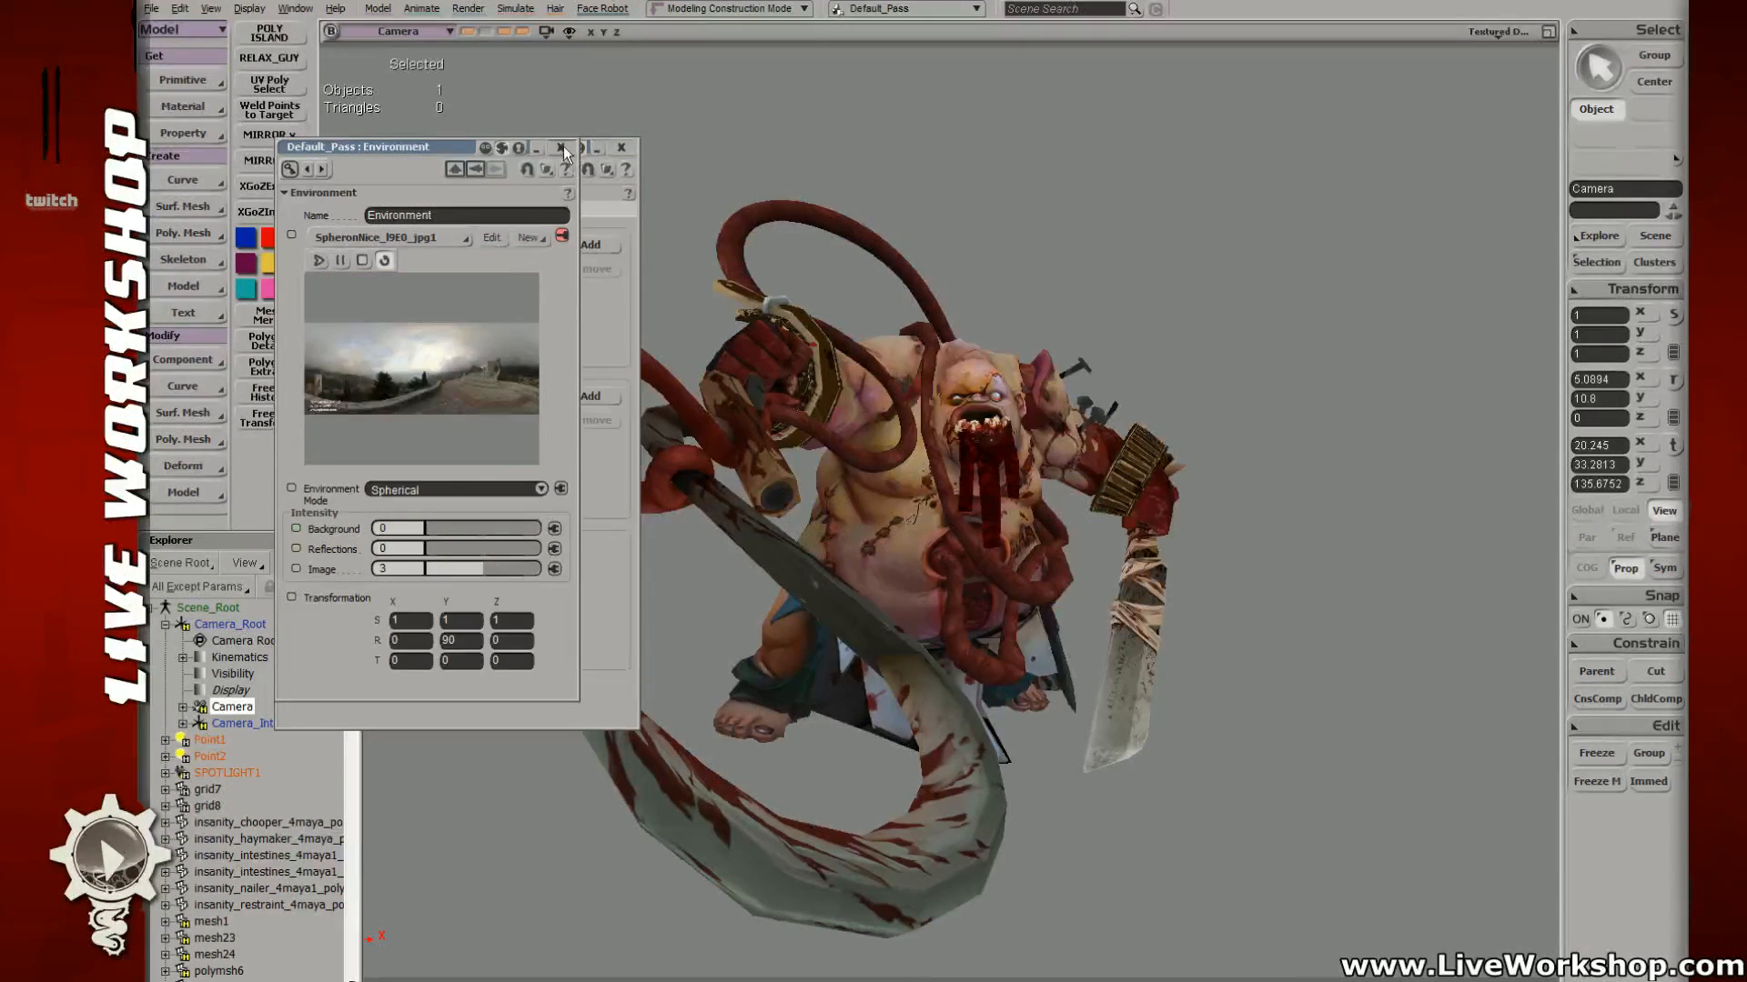
Step: Set the environment's image intensity to 1.488, close the pass properties, and collapse the environment properties out of Pudge's way
{"action": "left_click", "coordinate": [452, 568]}
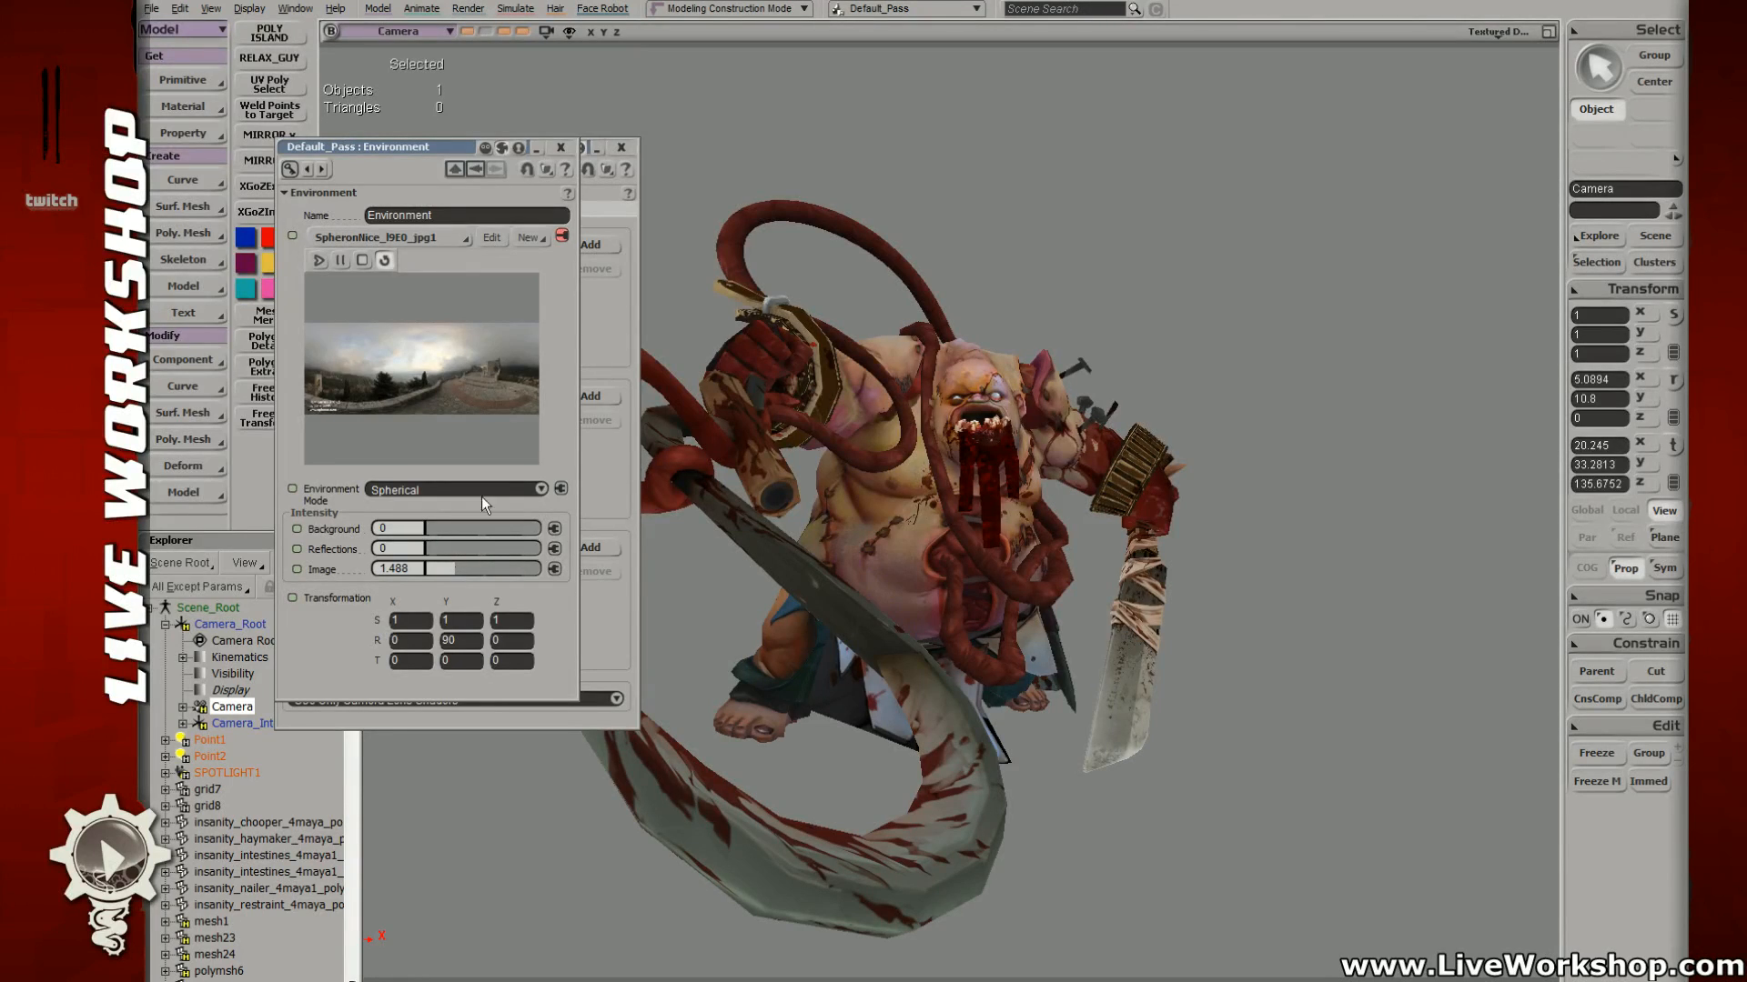
{"action": "left_click", "coordinate": [522, 147]}
{"action": "left_click", "coordinate": [625, 147]}
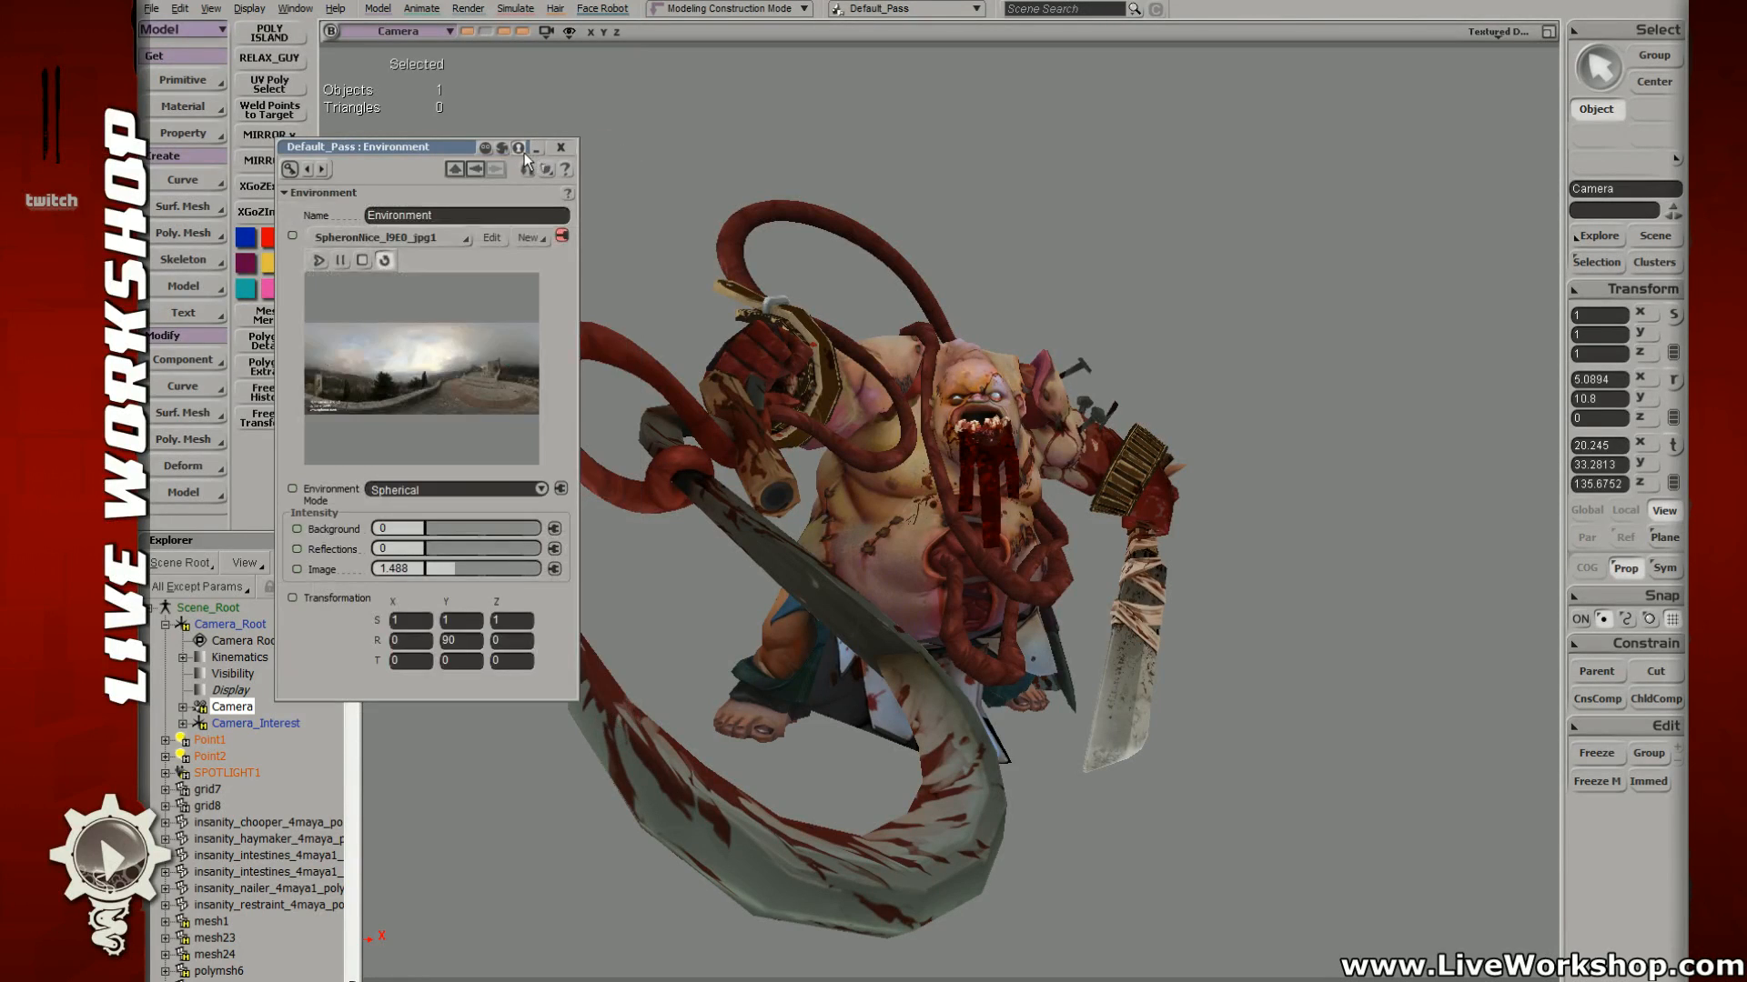
{"action": "double_click", "coordinate": [440, 145]}
{"action": "left_click_drag", "start_coordinate": [440, 143], "coordinate": [505, 62]}
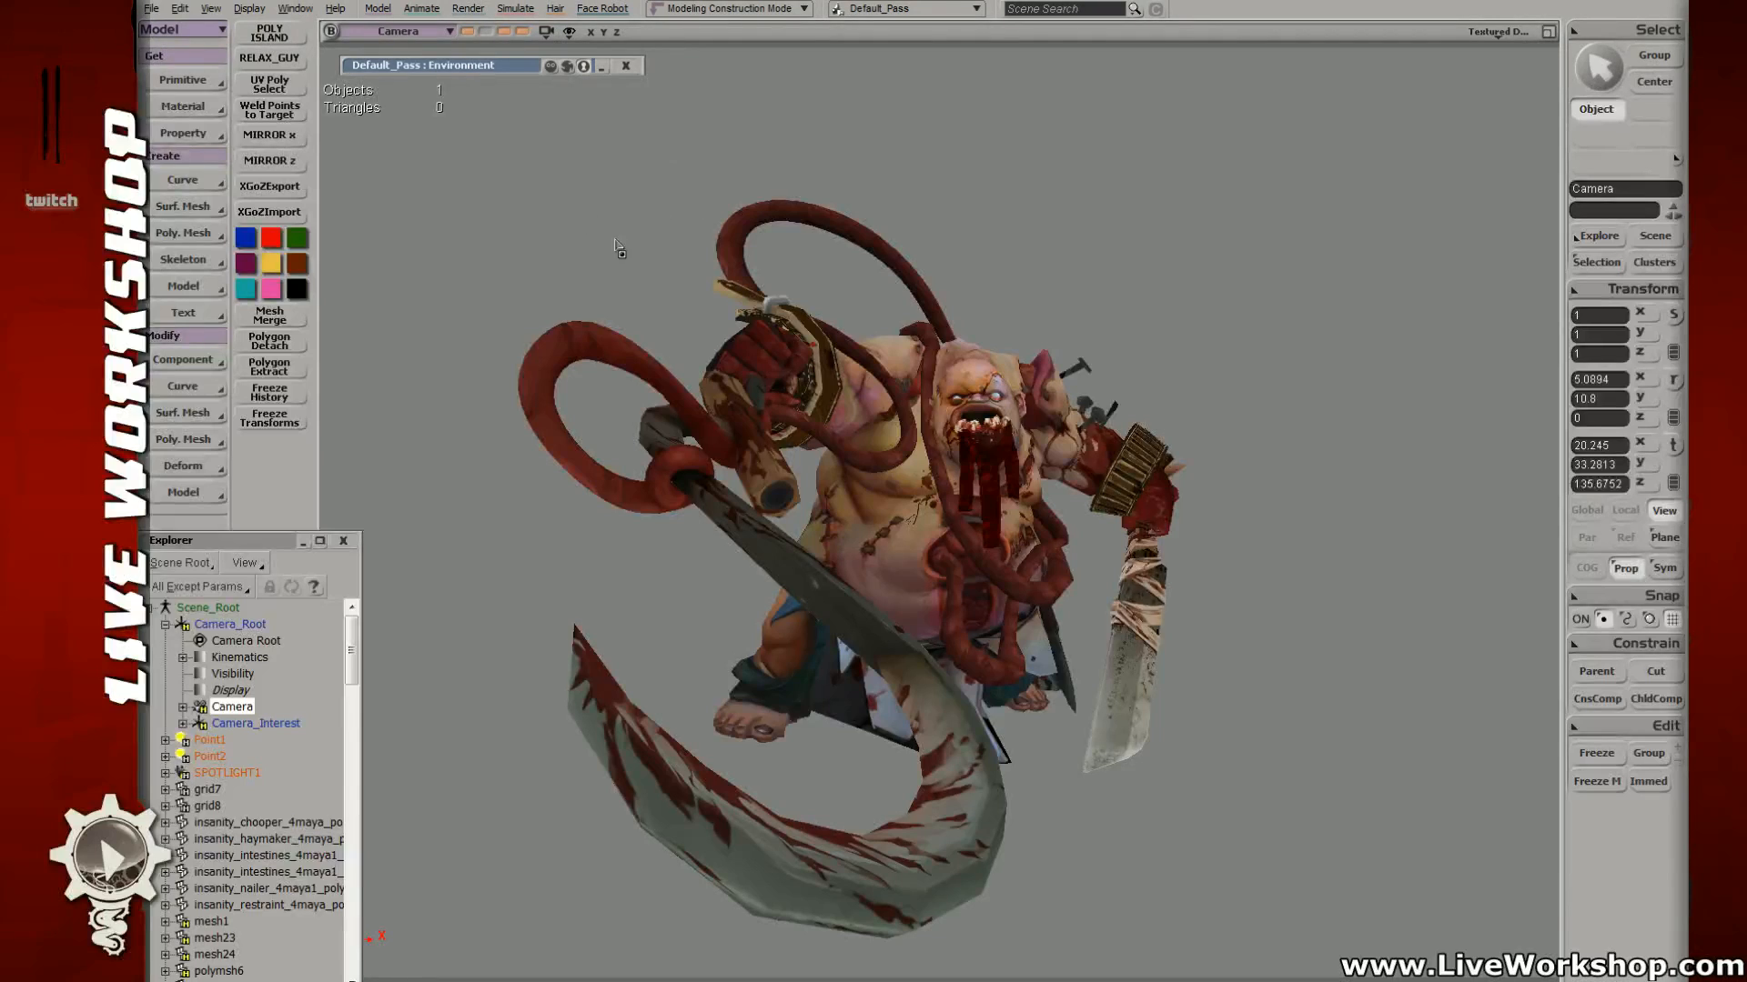
Step: Render the region with the new environment, dismiss it, and bring back the hidden point lights and backdrop planes
{"action": "key", "text": "q"}
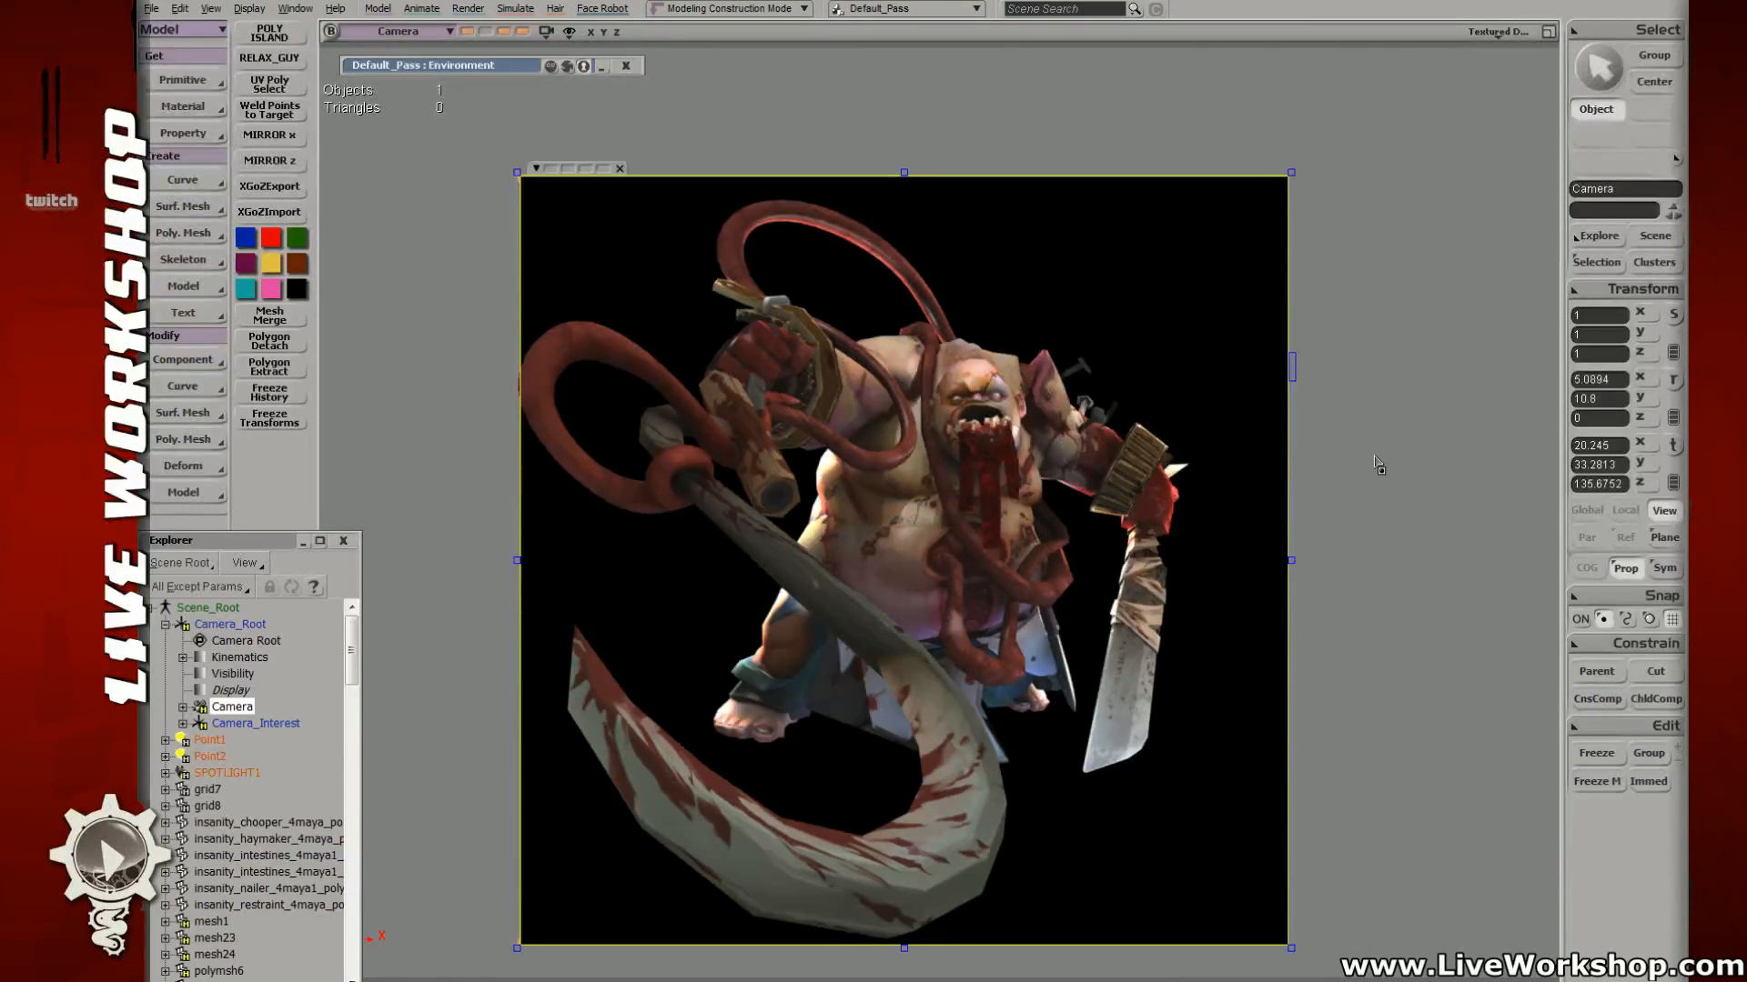
{"action": "key", "text": "q"}
{"action": "key", "text": "ctrl+z"}
{"action": "key", "text": "ctrl+z"}
{"action": "key", "text": "ctrl+z"}
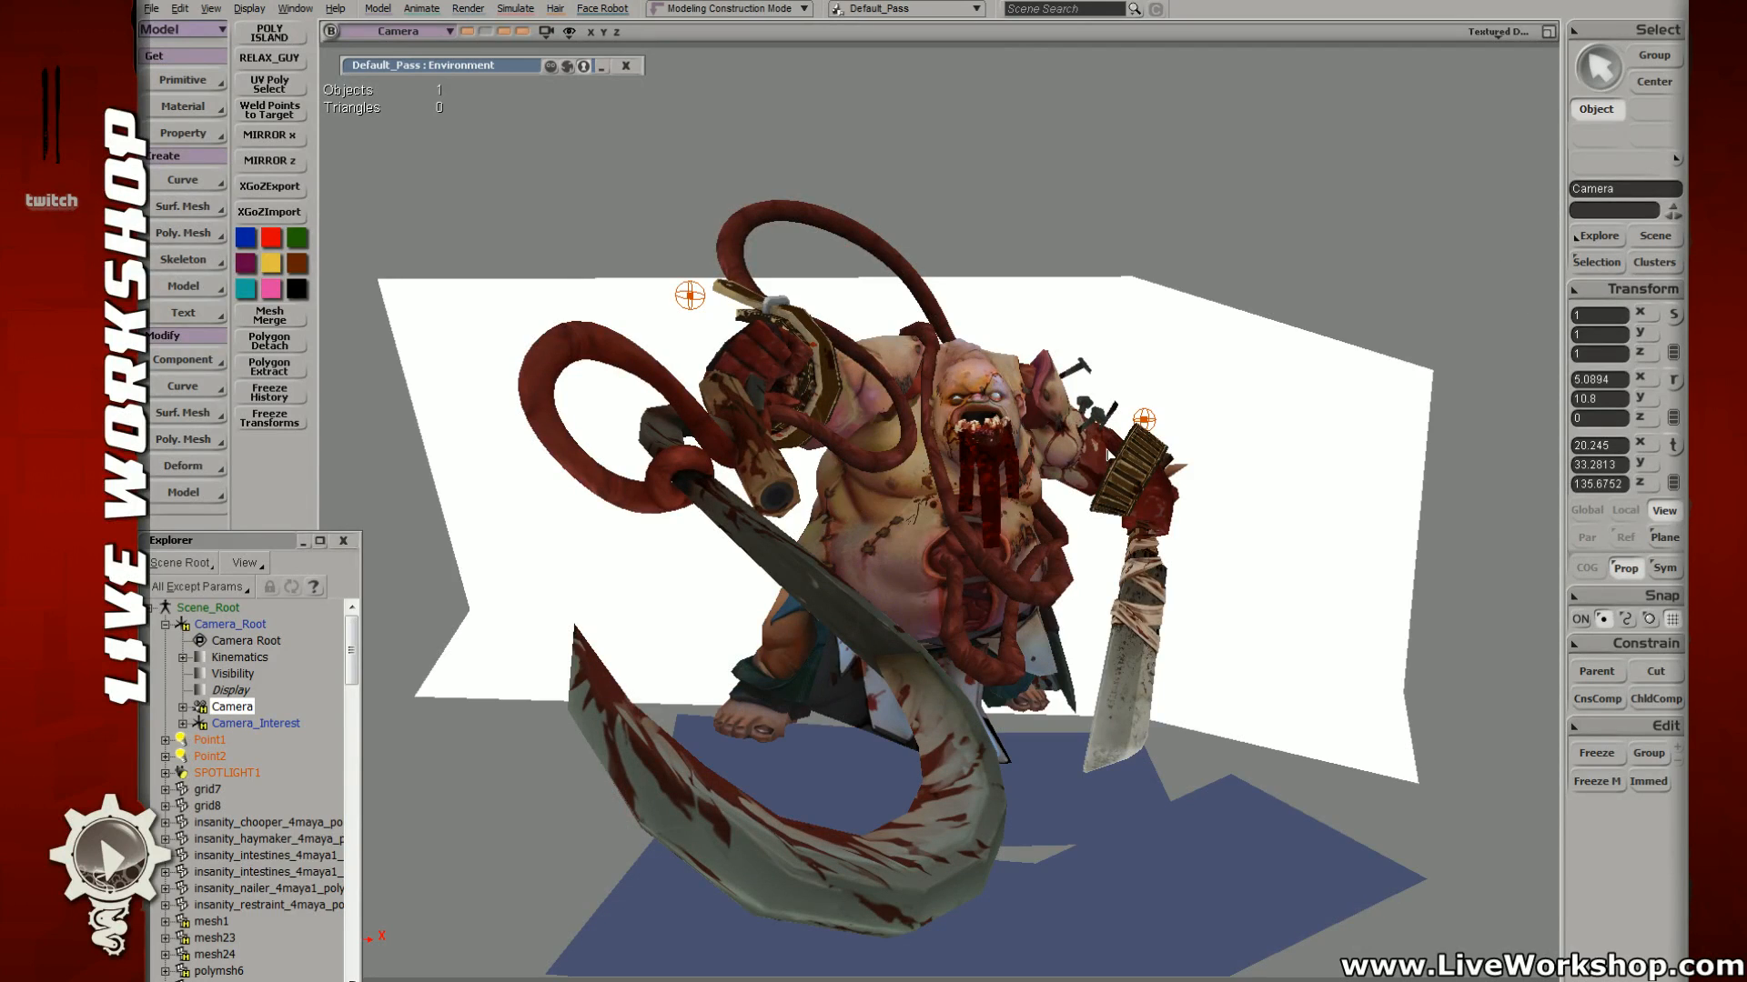
Step: Select the Point1 and Point2 lights together and move them higher above Pudge
{"action": "left_click", "coordinate": [1145, 421]}
{"action": "left_click", "coordinate": [689, 296], "text": "shift"}
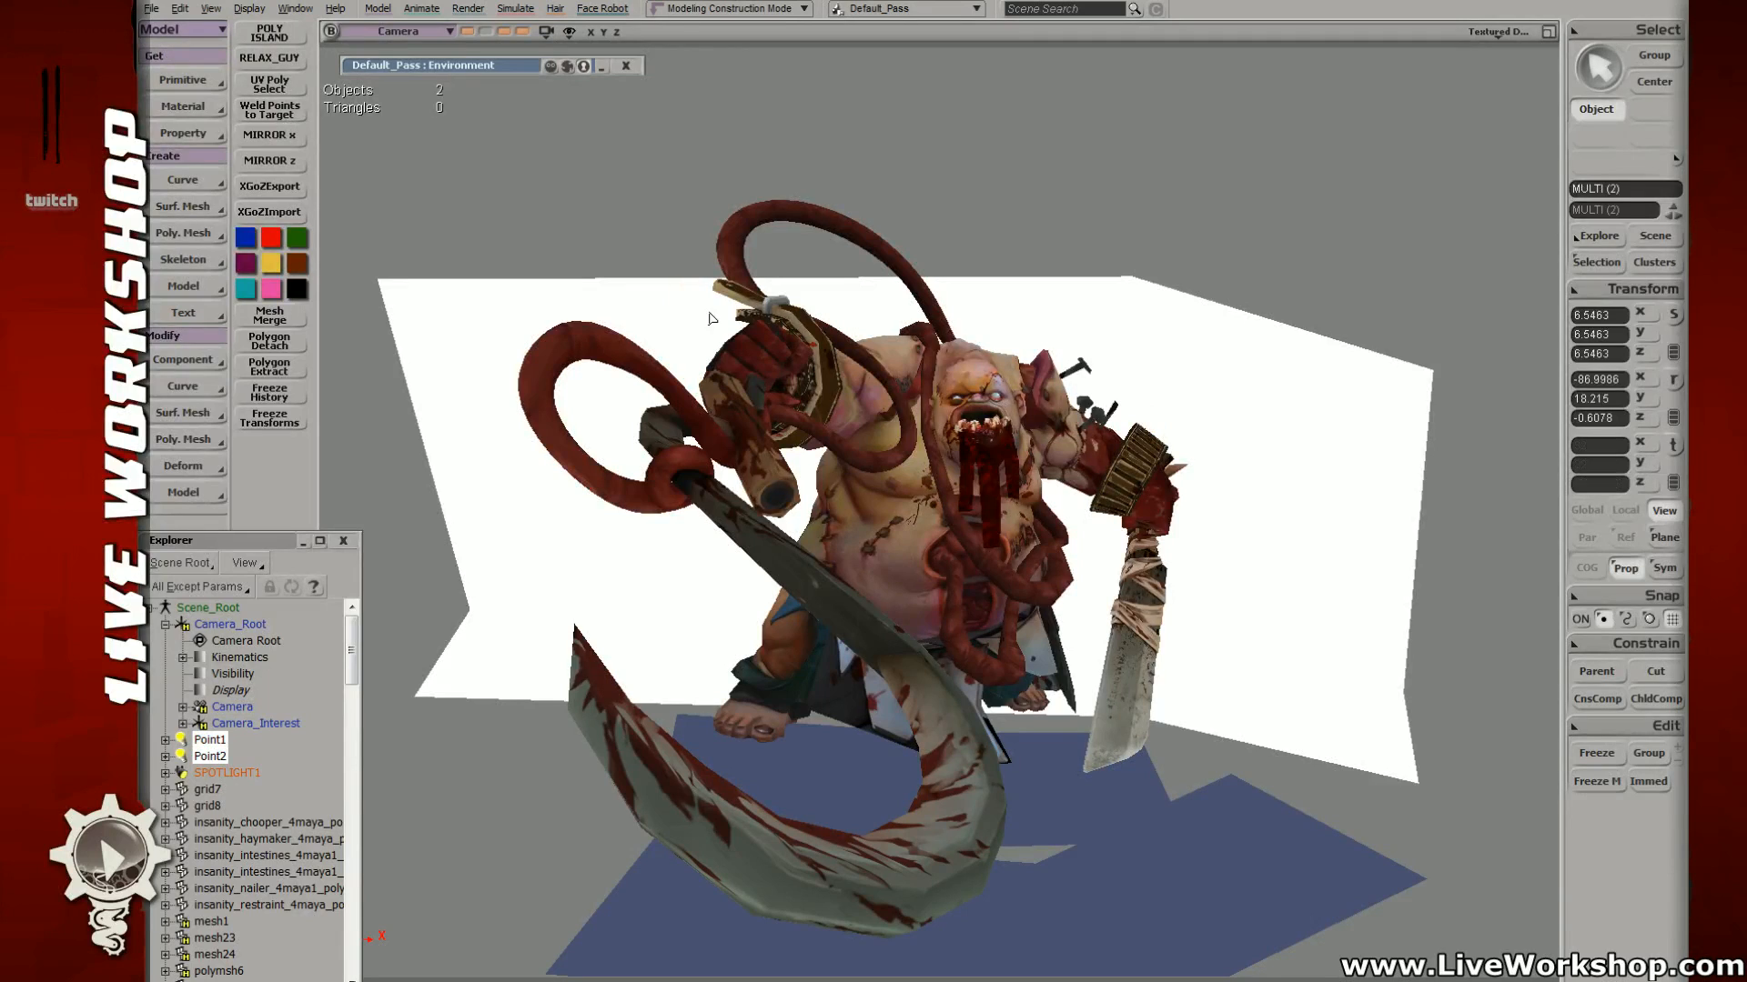
{"action": "key", "text": "8"}
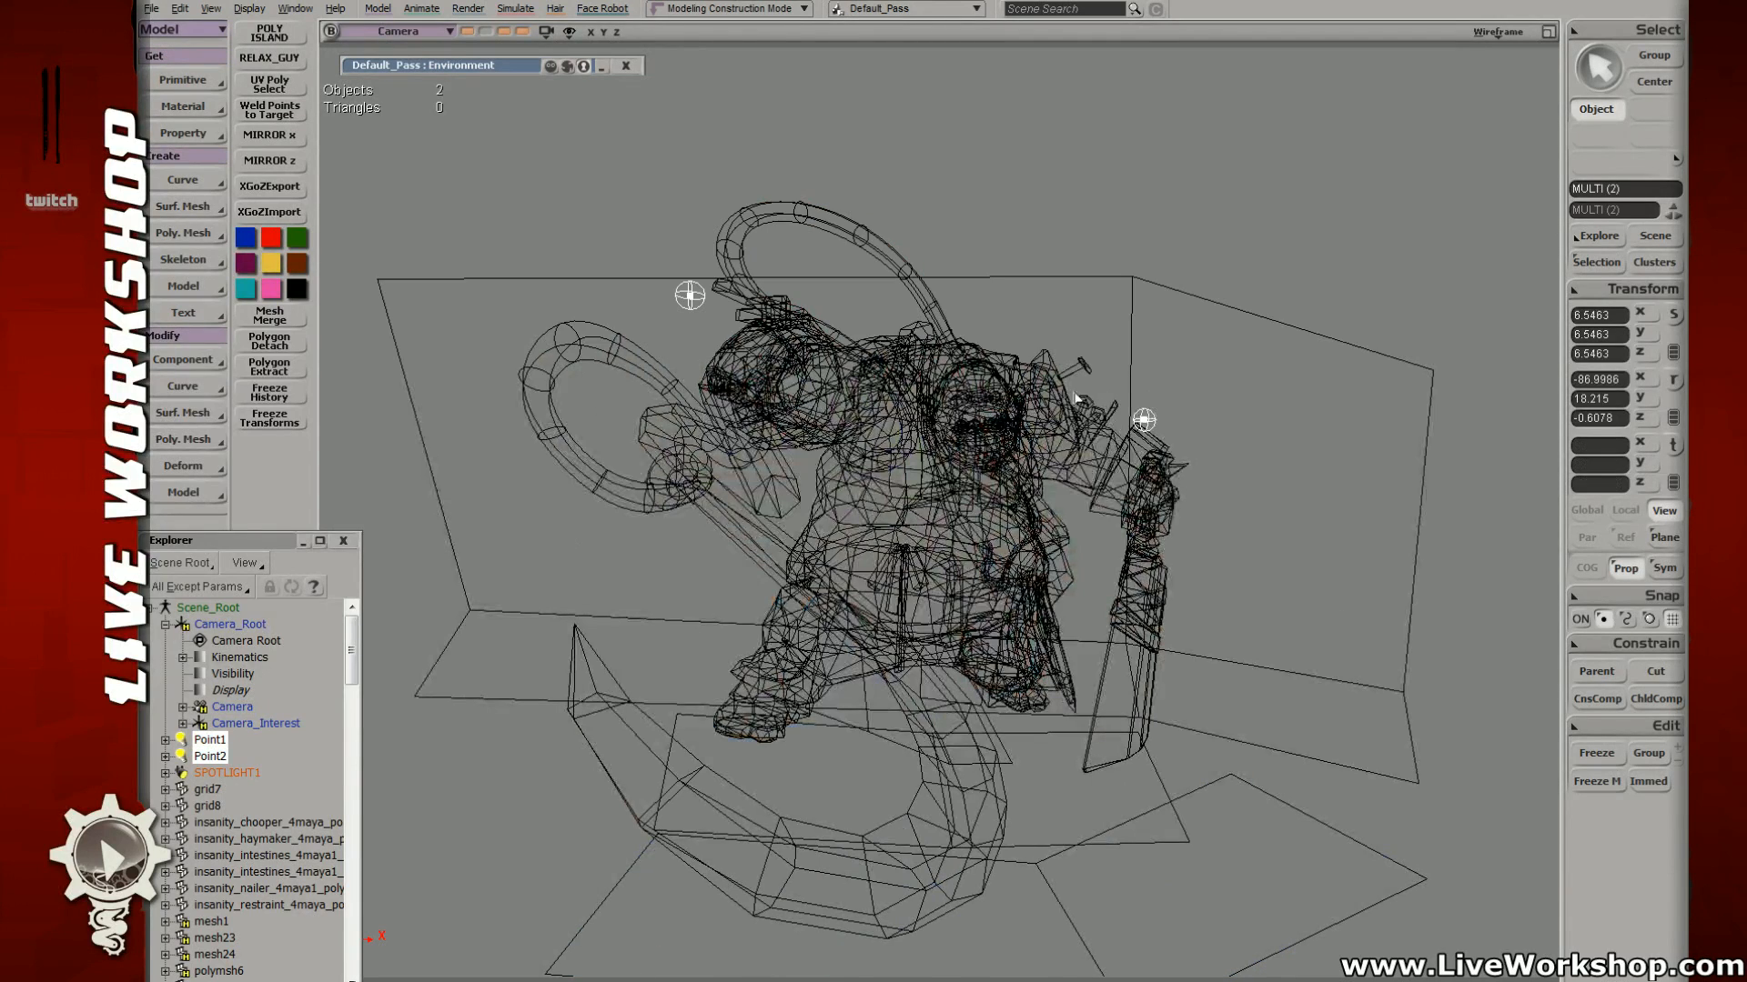
{"action": "key", "text": "8"}
{"action": "key", "text": "v"}
{"action": "middle_click_drag", "start_coordinate": [1008, 337], "coordinate": [1003, 251]}
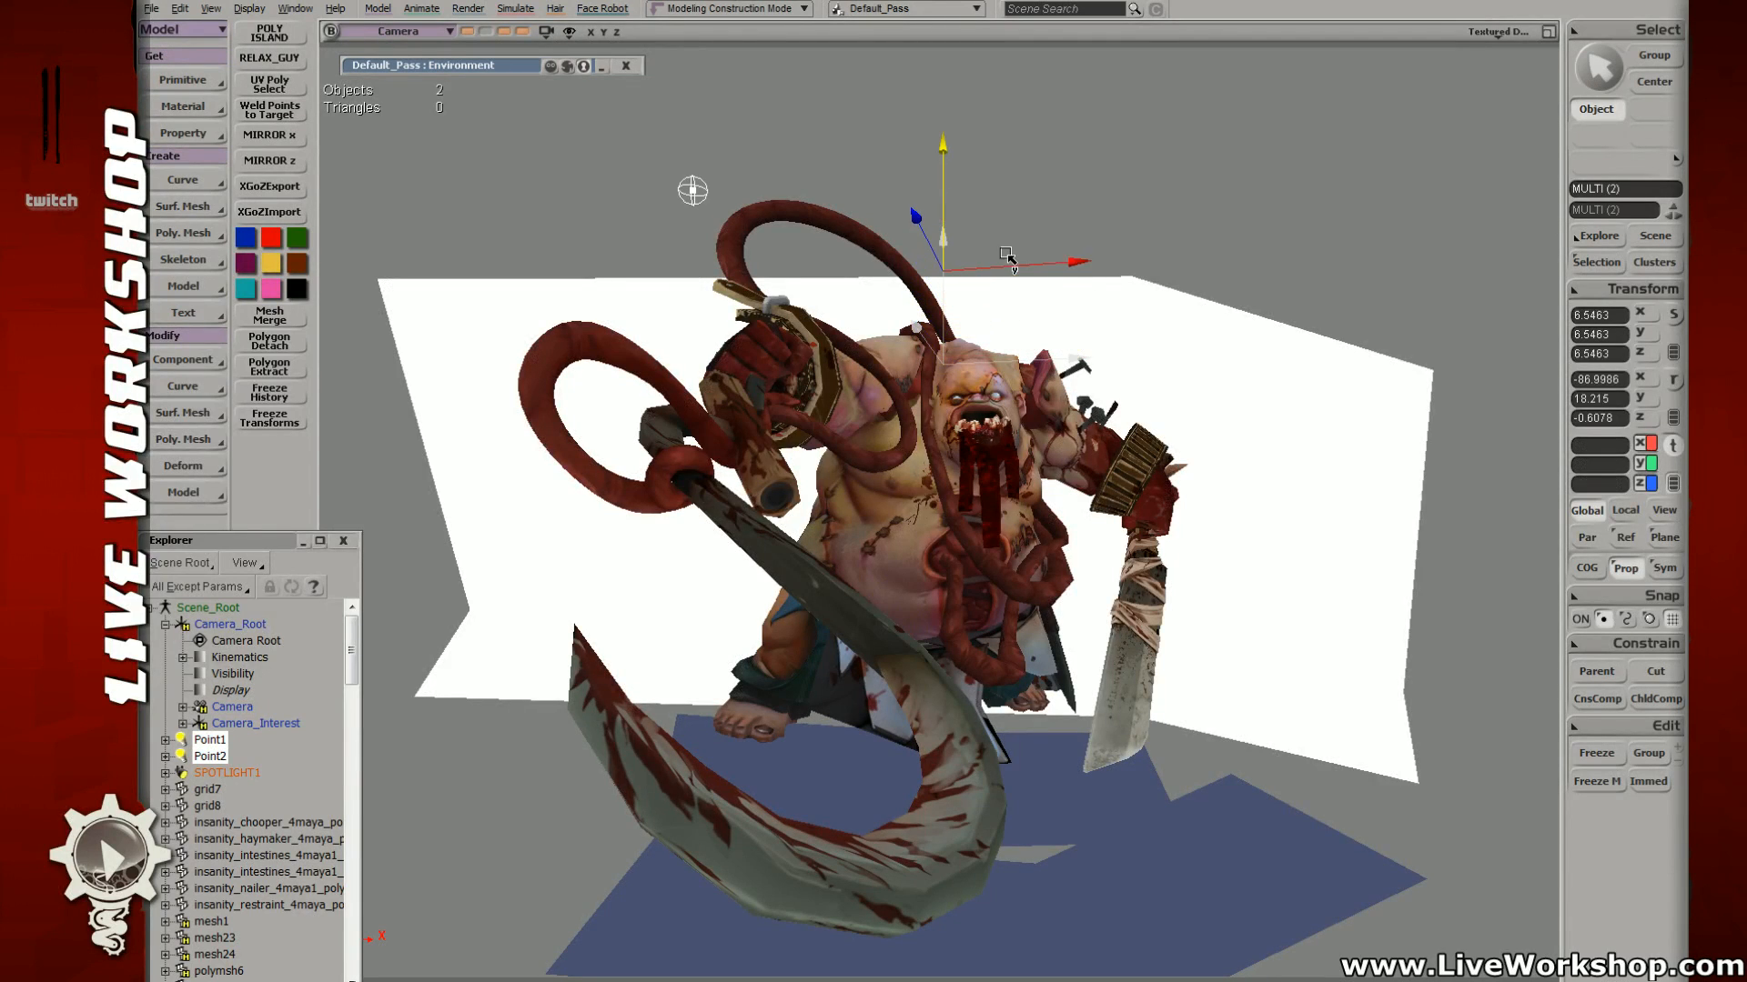
Step: Select the two upper edges of the white backdrop grid7 and raise them to make its walls taller
{"action": "left_click", "coordinate": [1182, 371]}
{"action": "key", "text": "8"}
{"action": "key", "text": "e"}
{"action": "left_click_drag", "start_coordinate": [997, 255], "coordinate": [1032, 309]}
{"action": "left_click_drag", "start_coordinate": [1174, 264], "coordinate": [1201, 309], "text": "shift"}
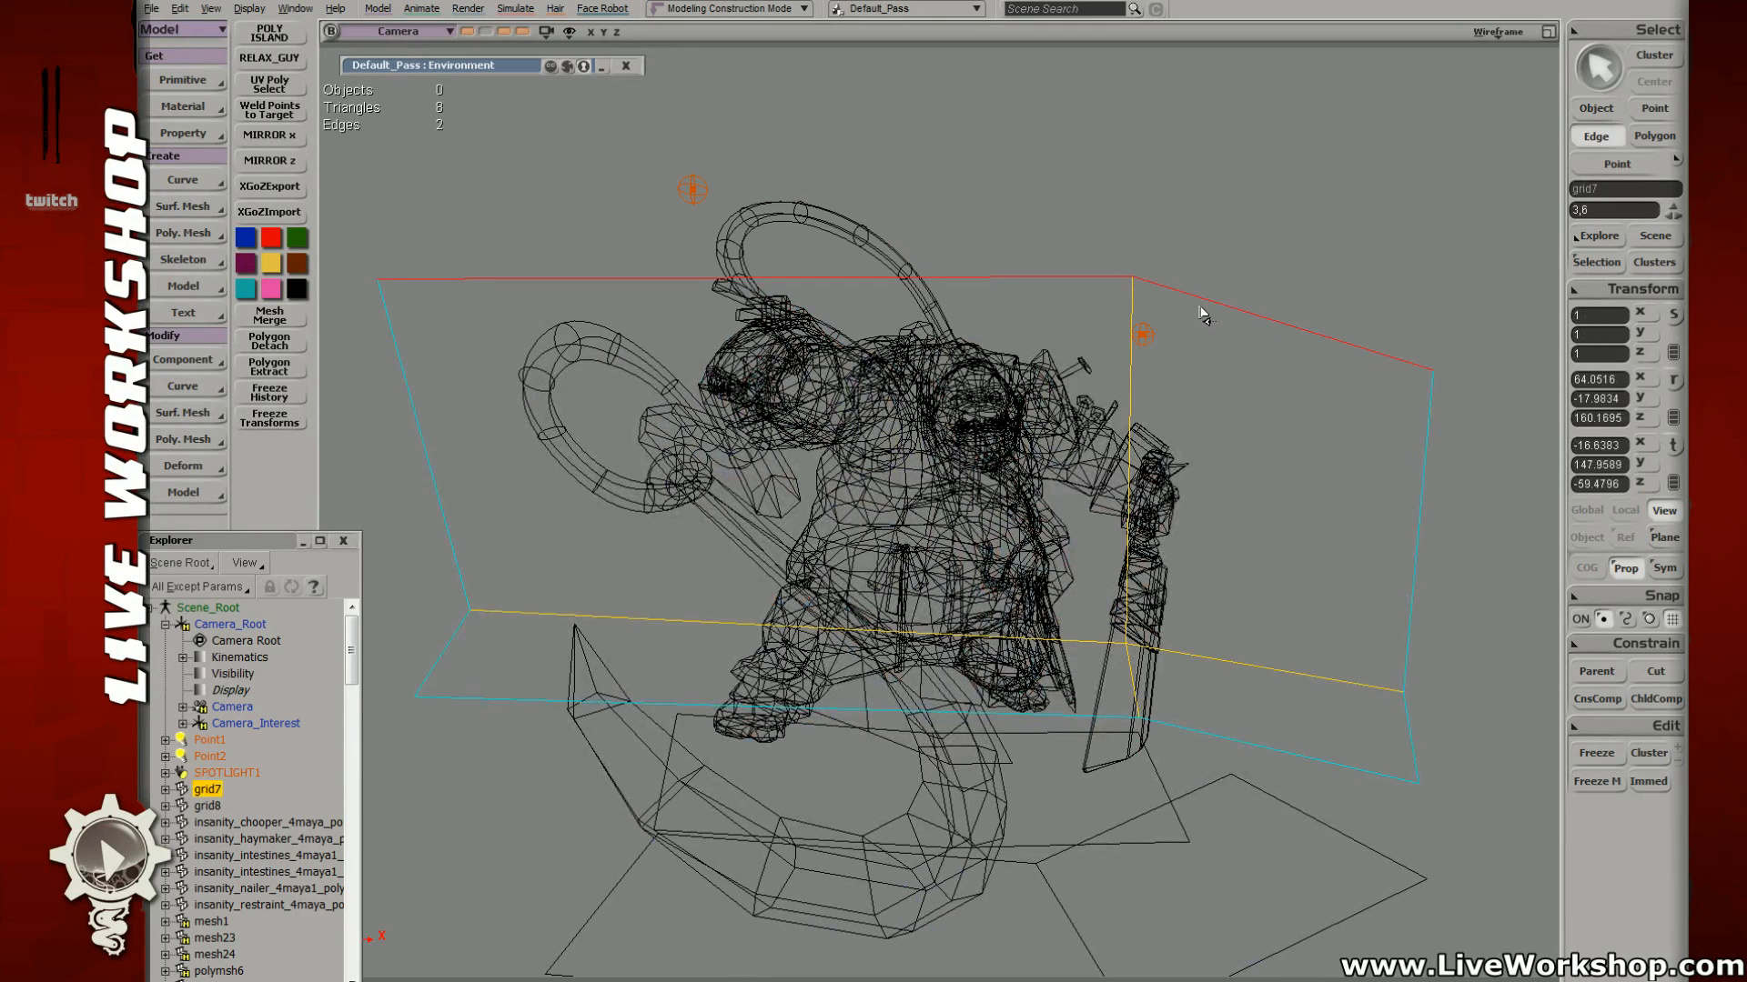
{"action": "key", "text": "8"}
{"action": "key", "text": "v"}
{"action": "middle_click_drag", "start_coordinate": [1037, 305], "coordinate": [1046, 211]}
Step: Move the outer vertical edge of grid7's wall on the cleaver side outward to widen the backdrop
{"action": "left_click", "coordinate": [1433, 503]}
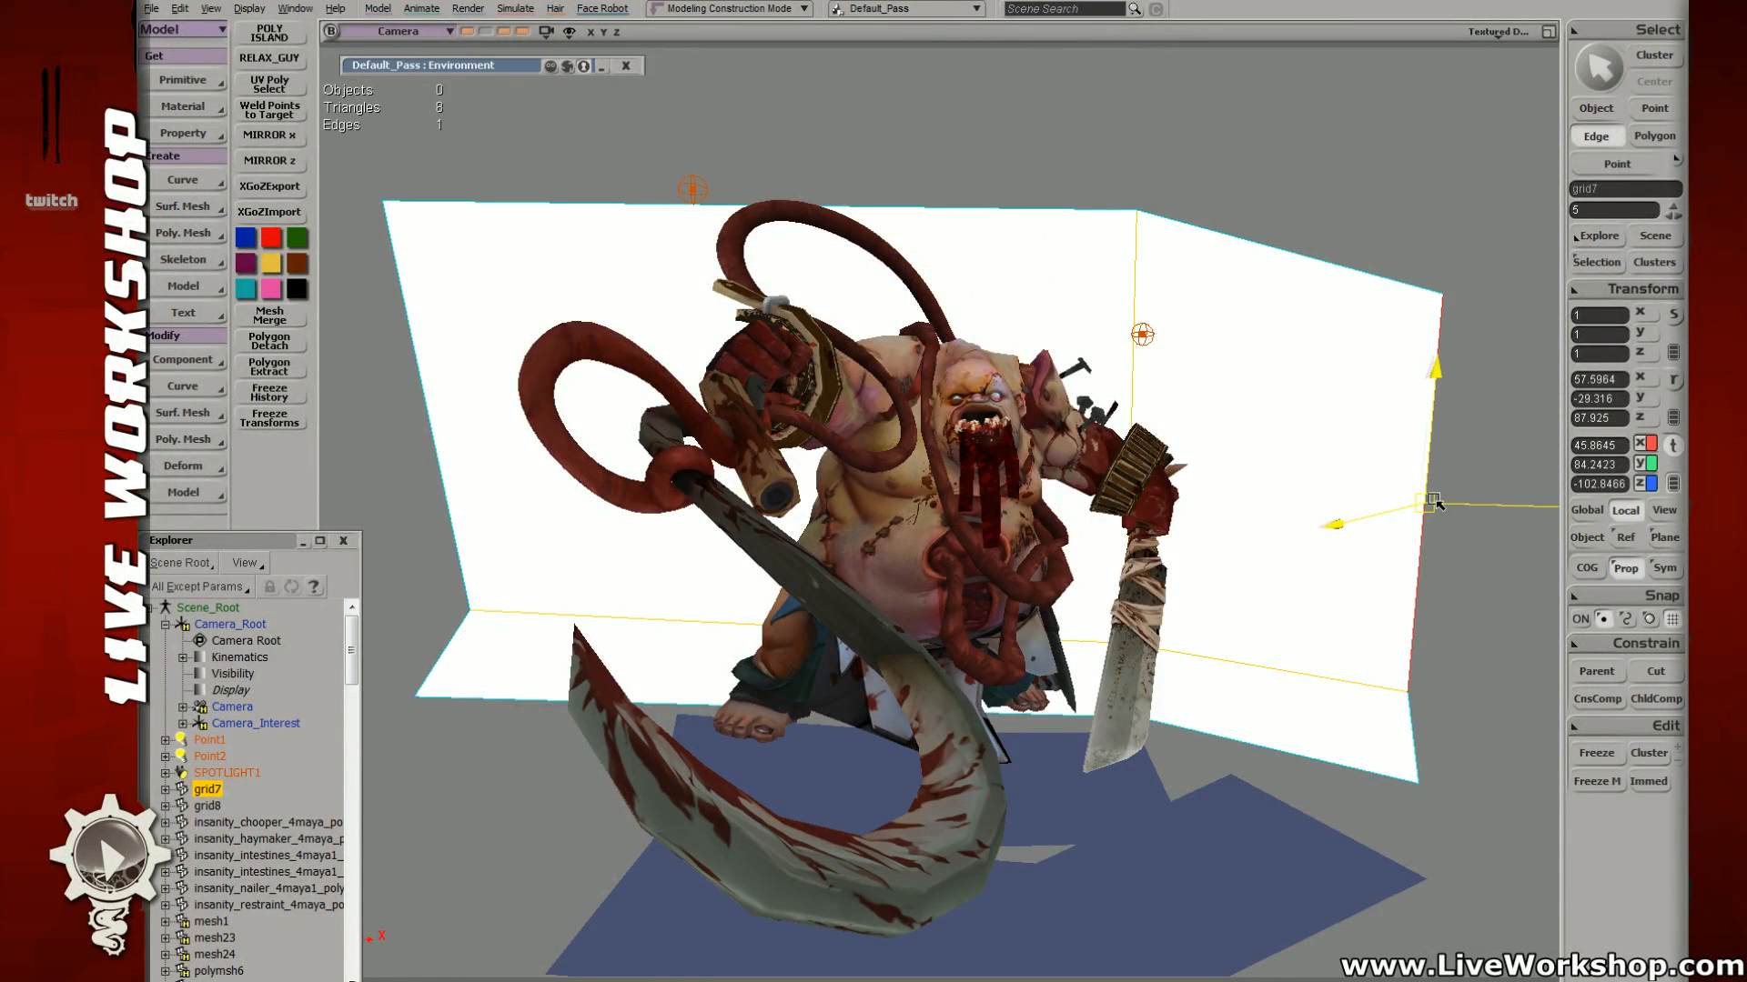
{"action": "left_click_drag", "start_coordinate": [1433, 502], "coordinate": [1537, 534]}
{"action": "key", "text": "e"}
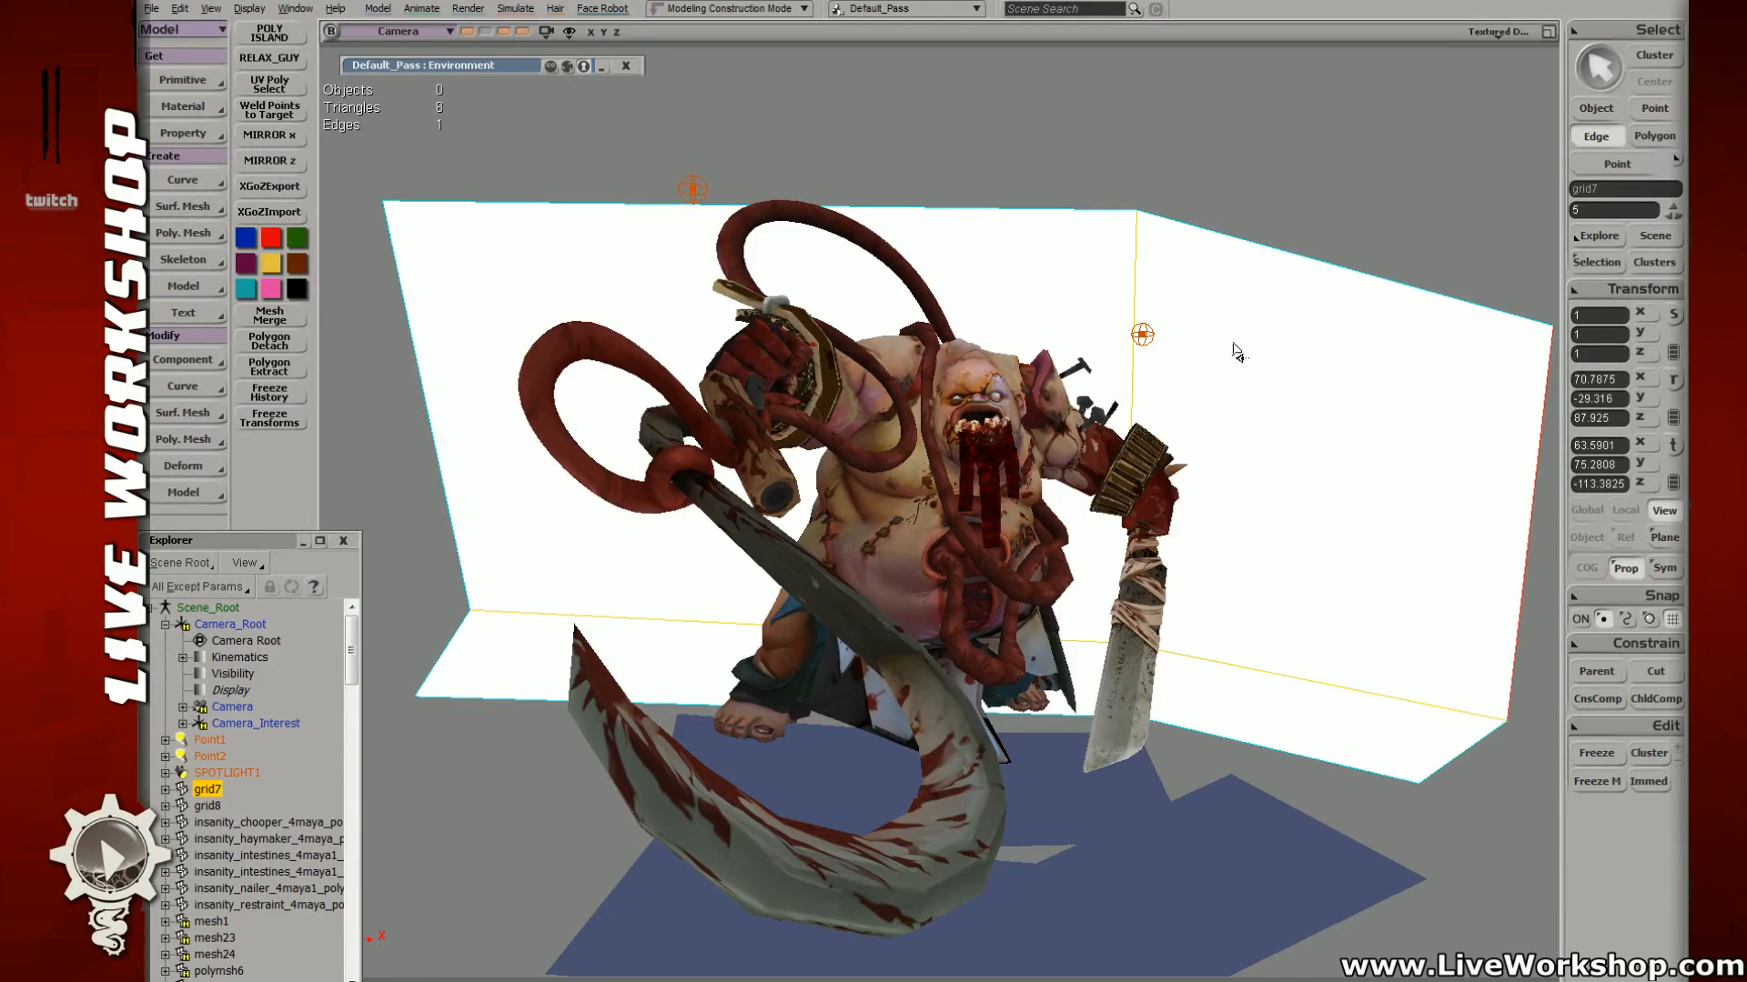
Step: Raise the upper outer corner point on grid7's hook side and the upper point where its two walls meet
{"action": "key", "text": "t"}
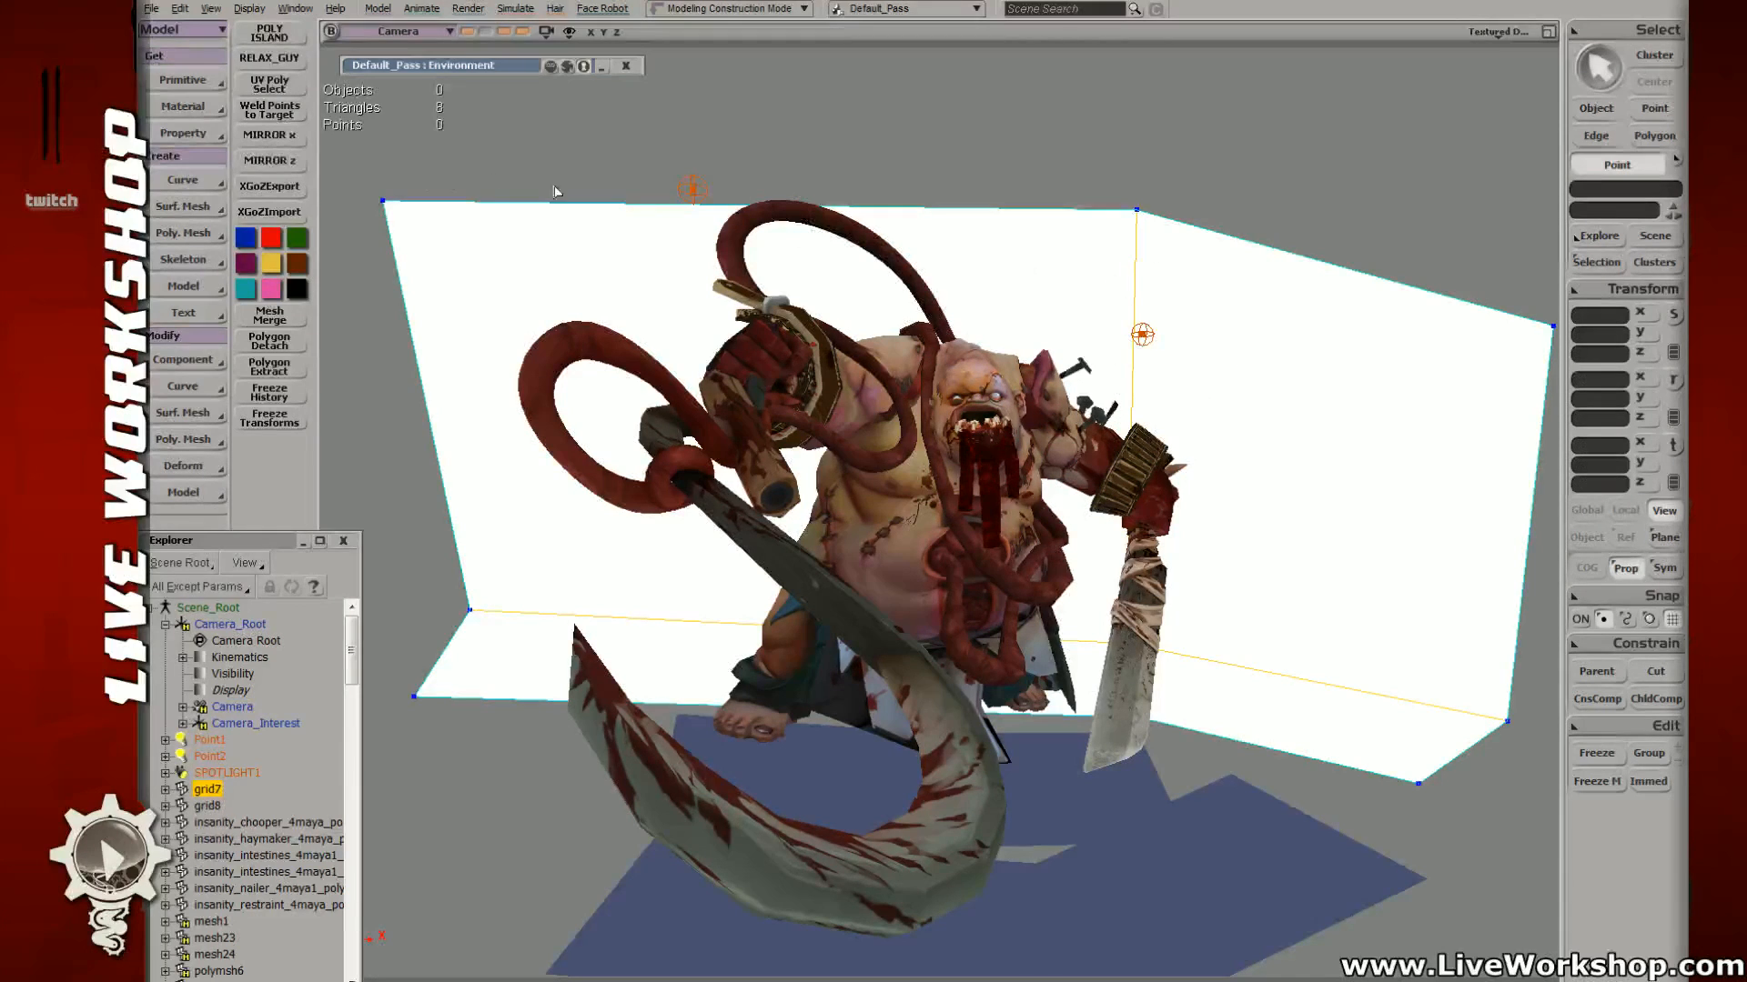
{"action": "left_click_drag", "start_coordinate": [359, 174], "coordinate": [431, 153]}
{"action": "key", "text": "v"}
{"action": "key", "text": "t"}
{"action": "left_click_drag", "start_coordinate": [1108, 183], "coordinate": [1174, 156]}
{"action": "key", "text": "v"}
Step: Check the region render of Pudge against the enlarged backdrop and dismiss it
{"action": "key", "text": "q"}
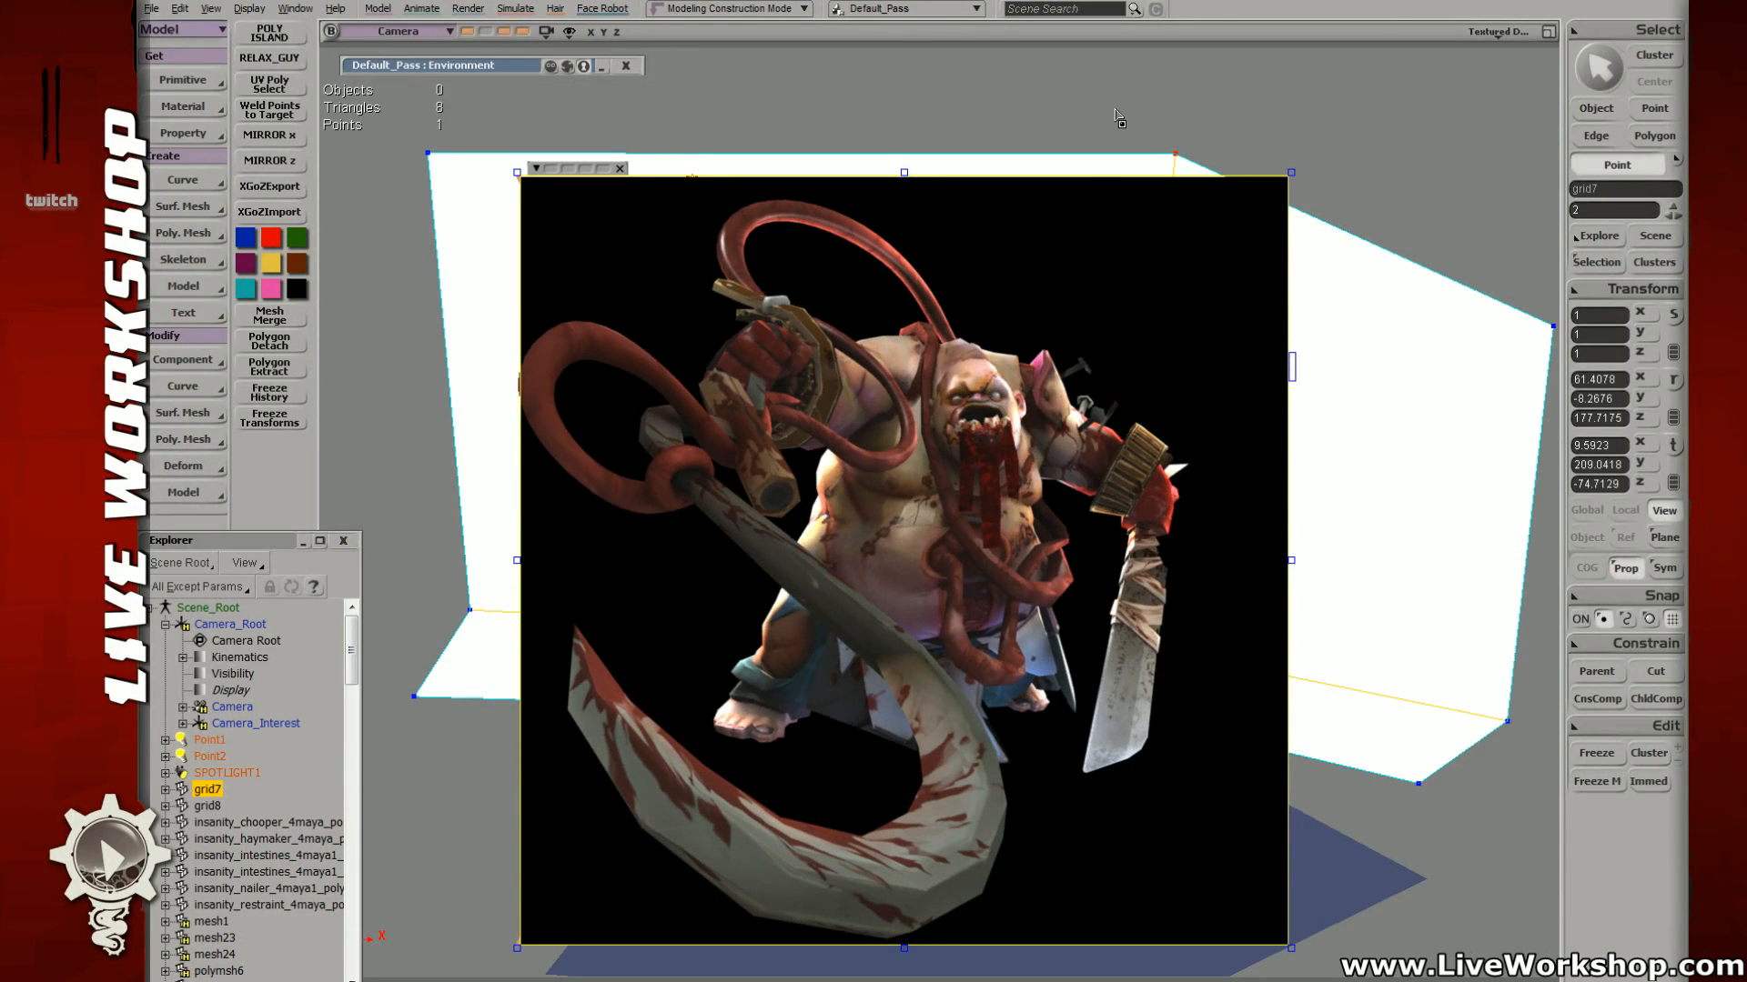
{"action": "key", "text": "shift+q"}
{"action": "key", "text": "t"}
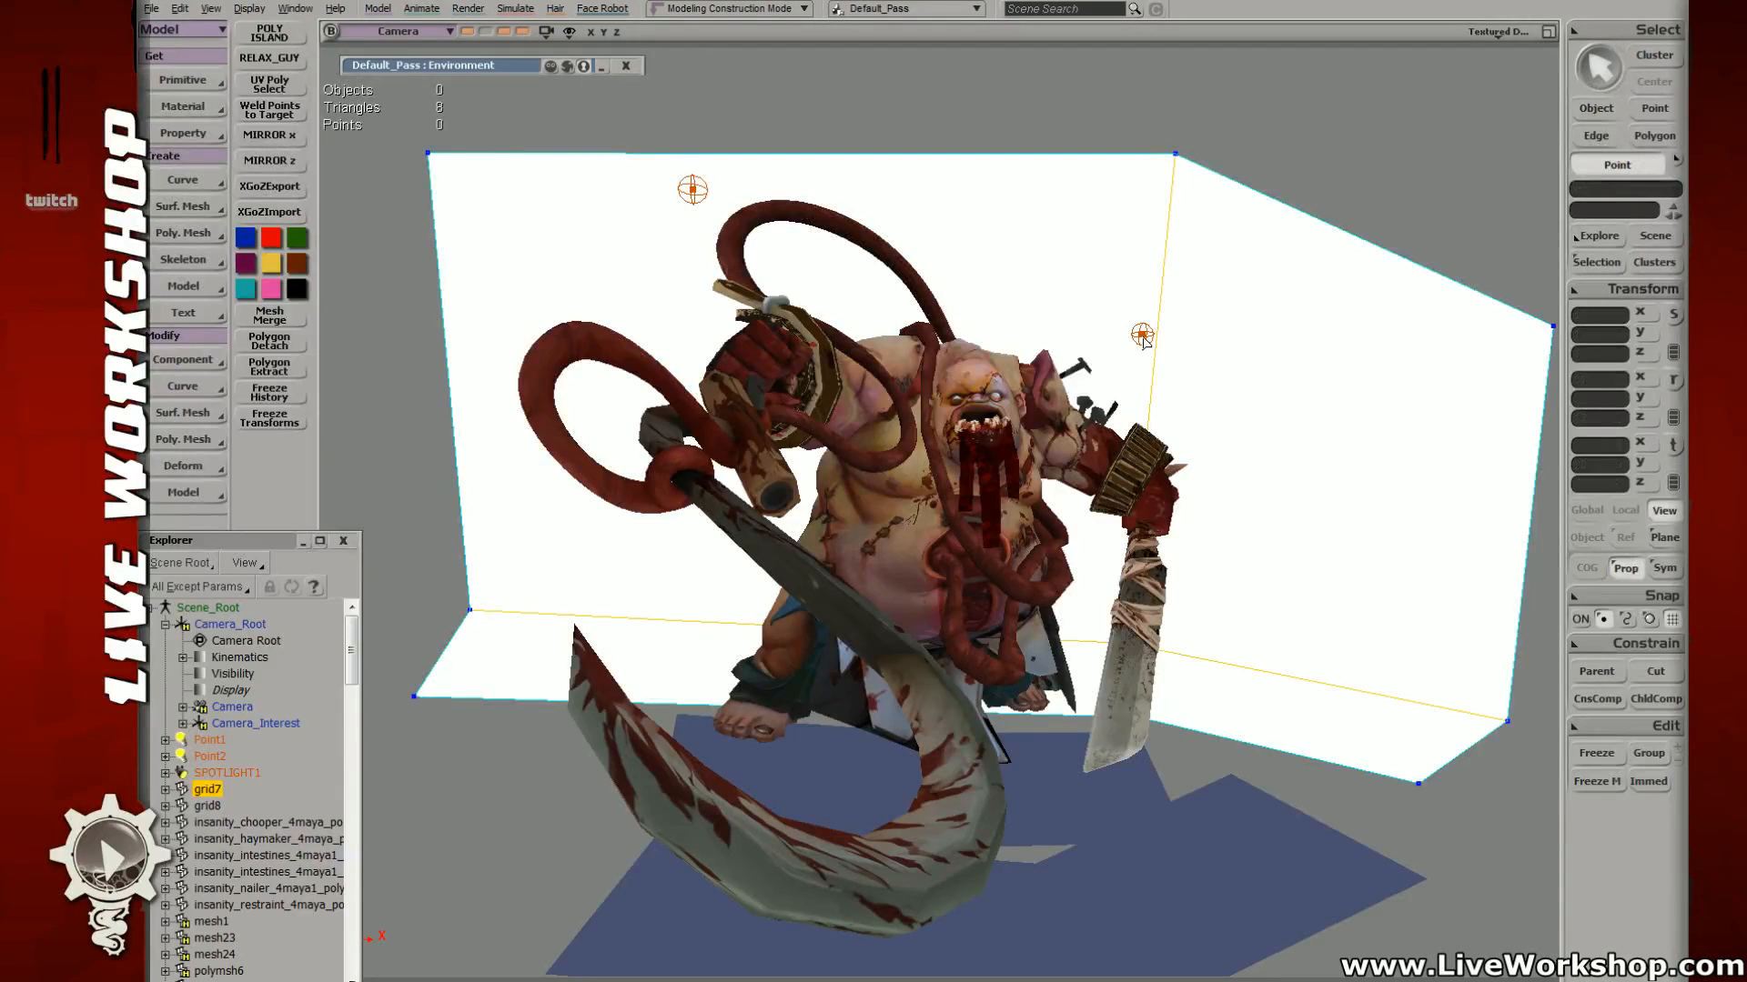
Step: Raise the Point2 light, and move the Point1 light up and outward on the hook side
{"action": "key", "text": "space"}
{"action": "left_click", "coordinate": [1143, 335]}
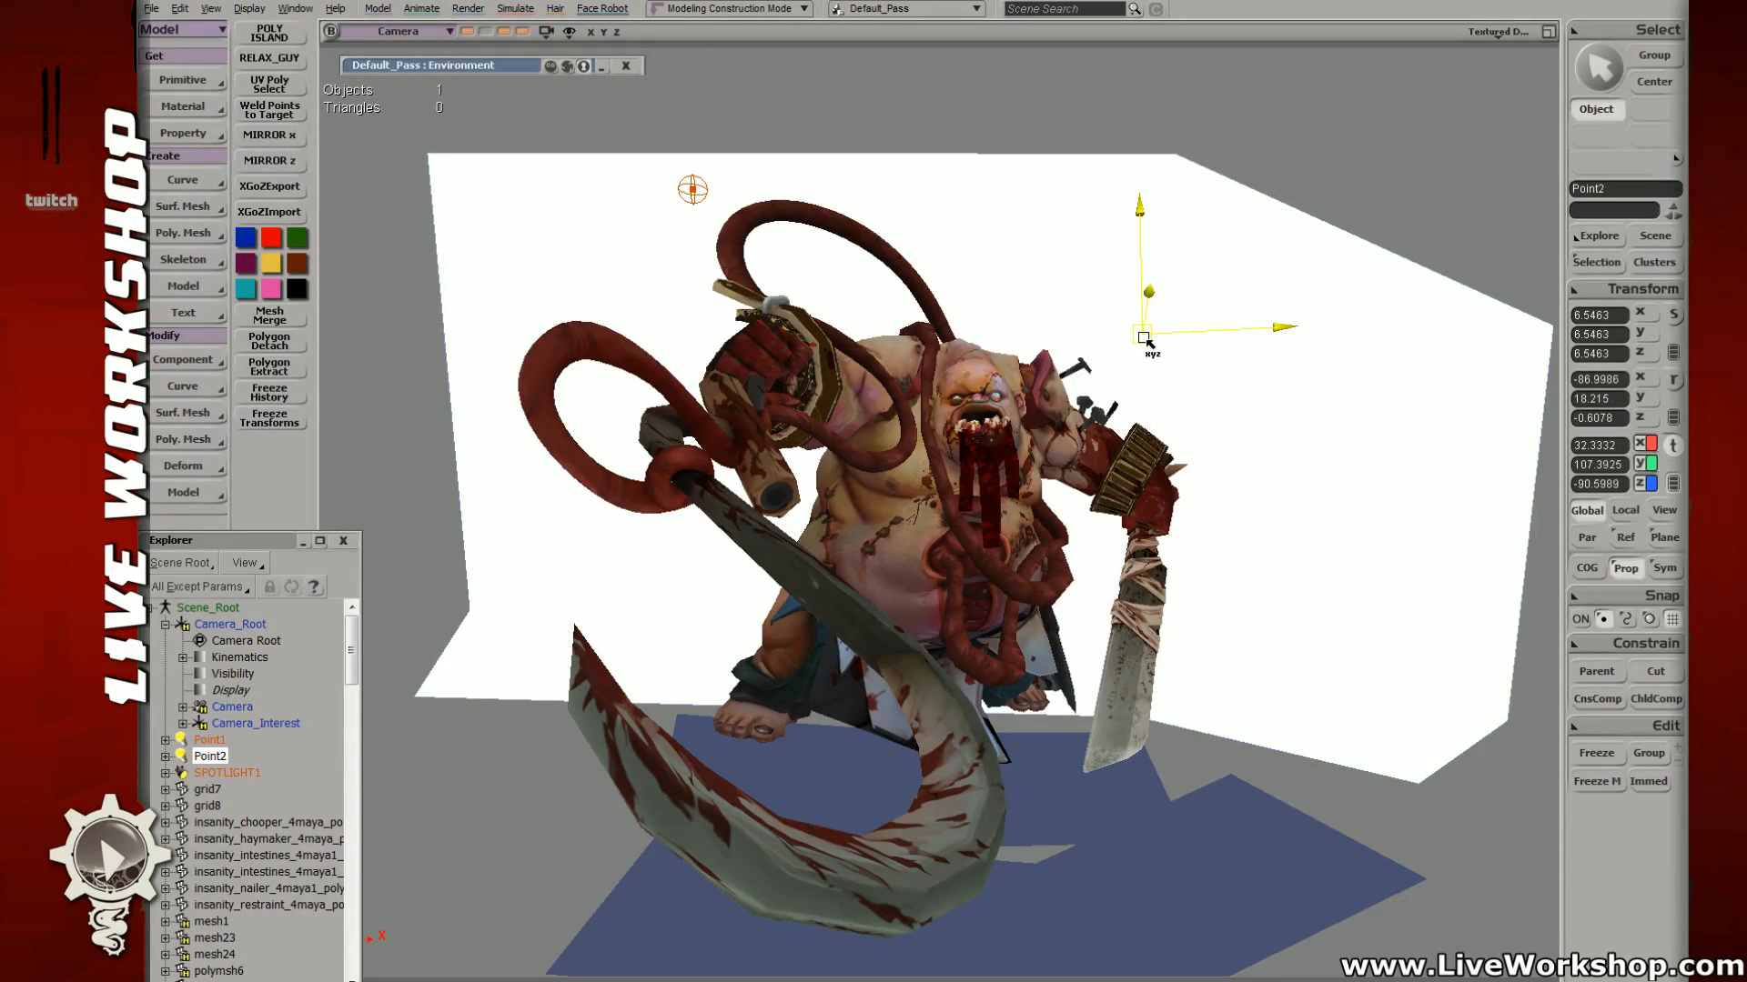
{"action": "left_click", "coordinate": [695, 191]}
{"action": "key", "text": "4"}
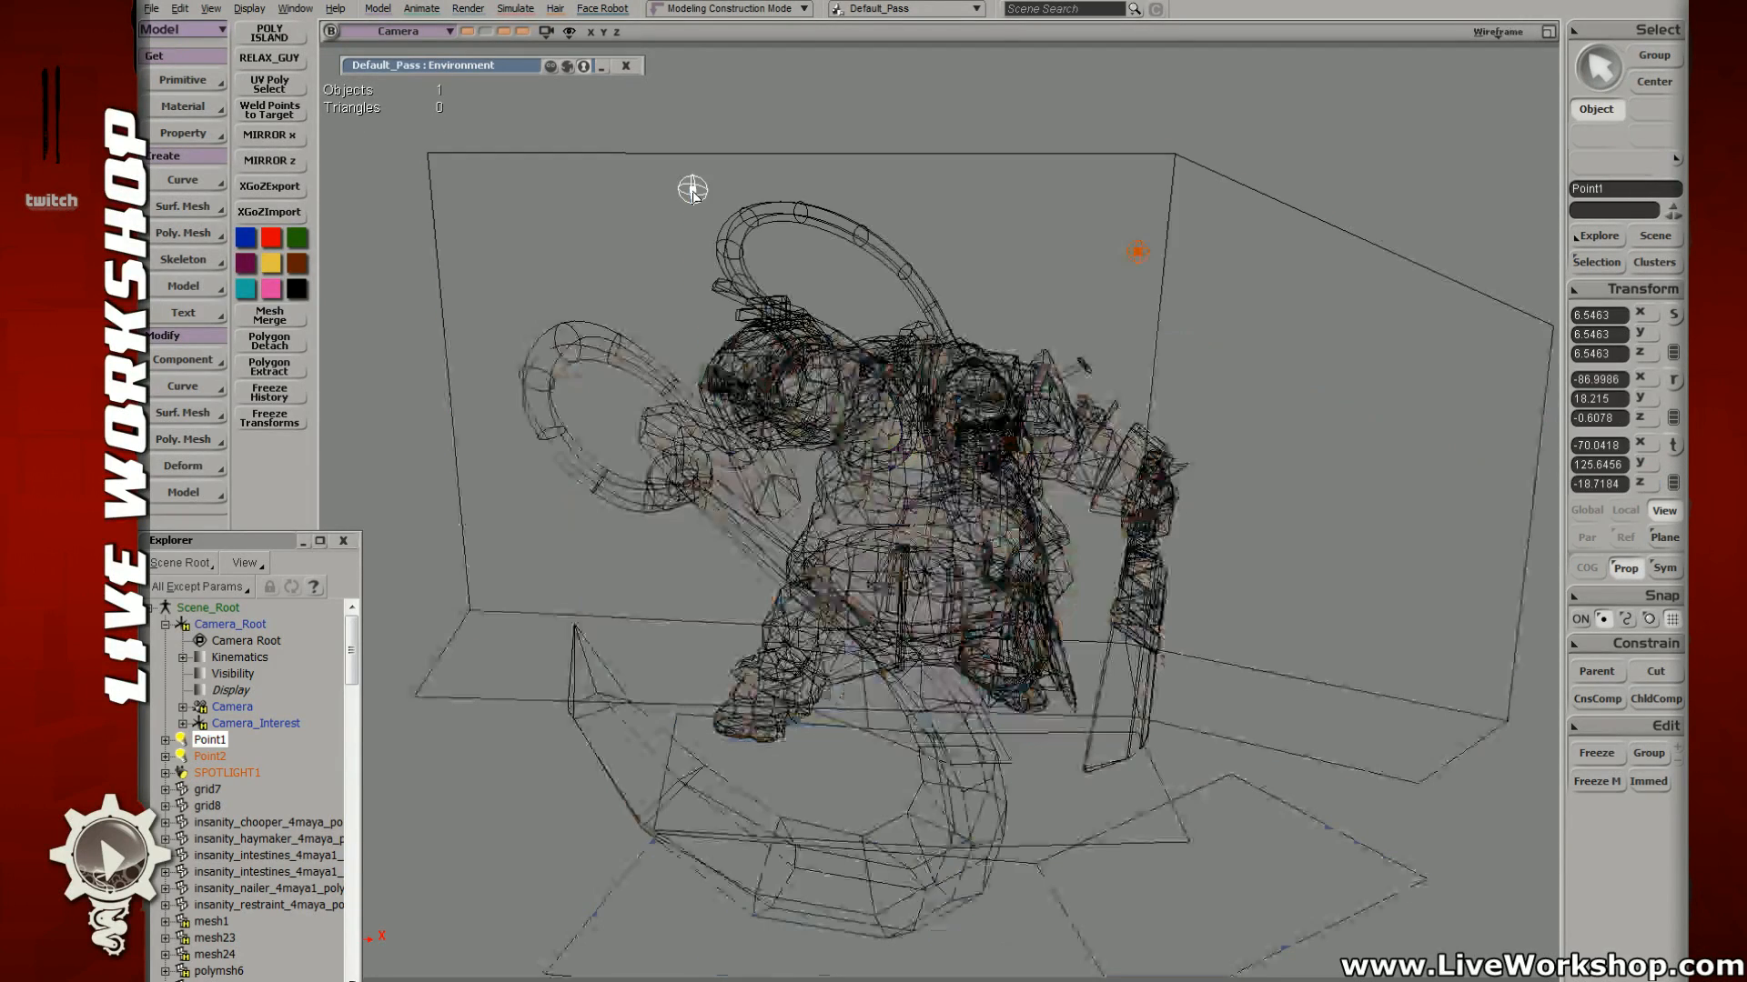
{"action": "key", "text": "v"}
{"action": "left_click_drag", "start_coordinate": [695, 190], "coordinate": [634, 82]}
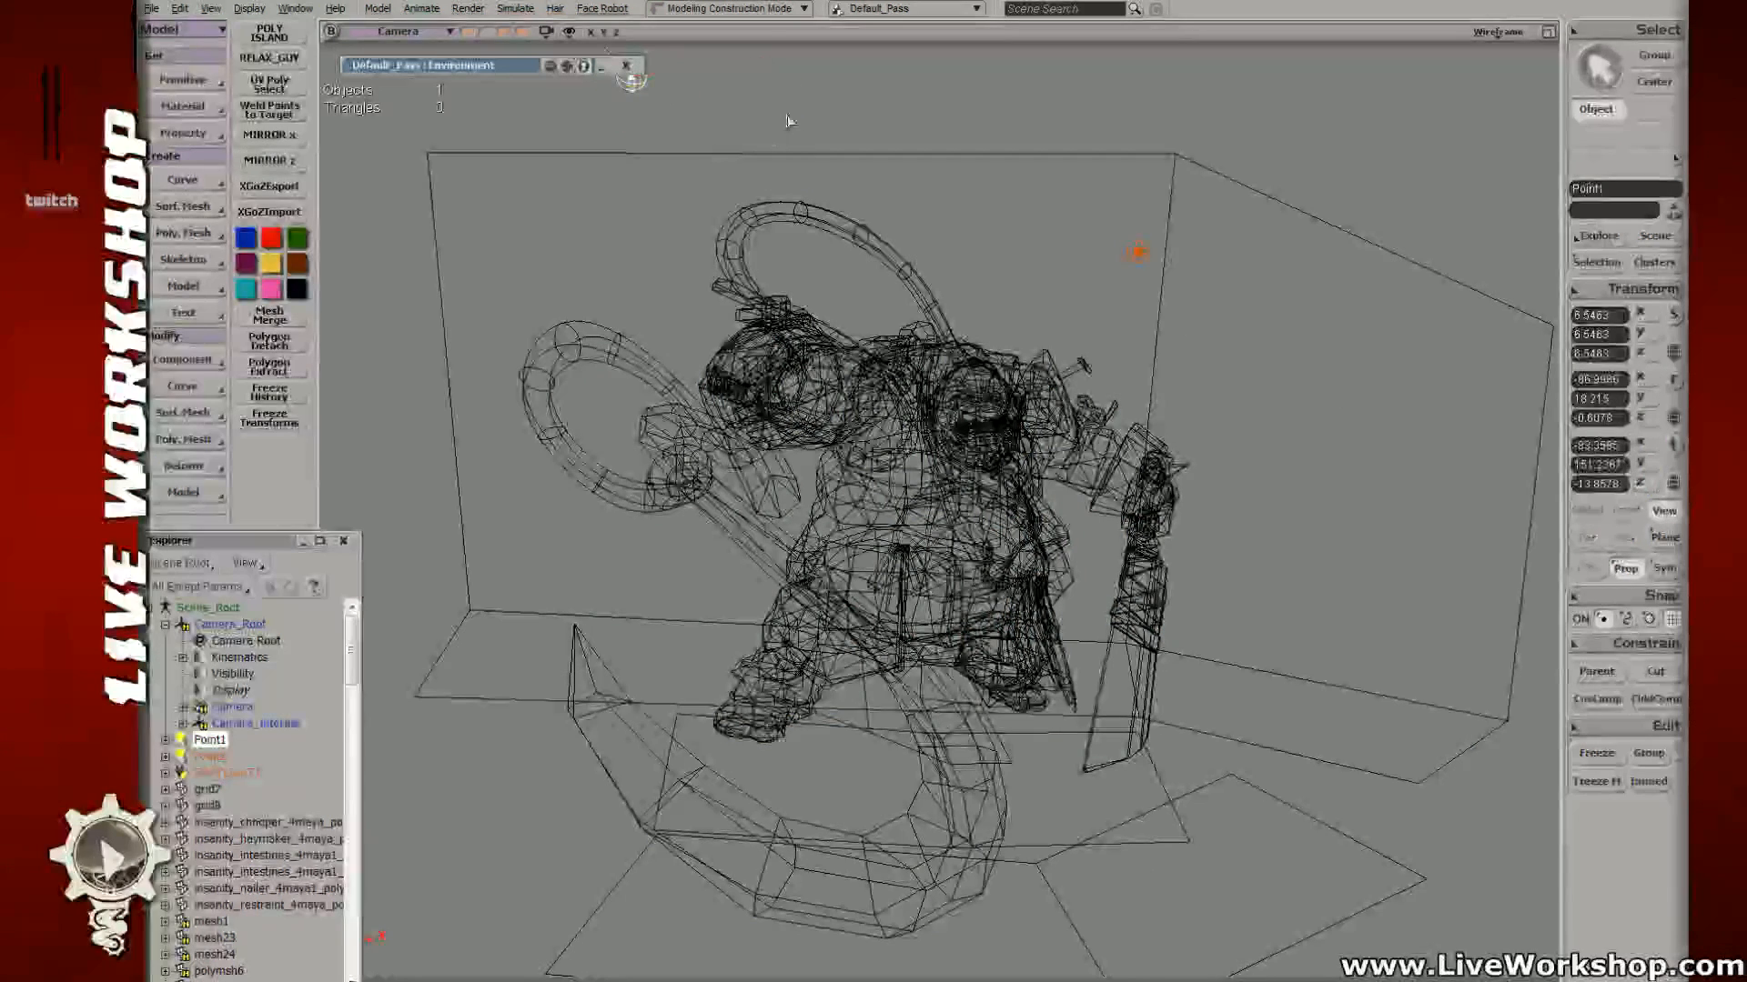
Step: Raise grid7's upper hook-side corner point and the upper point between its two walls further
{"action": "key", "text": "t"}
{"action": "key", "text": "v"}
{"action": "mouse_move", "coordinate": [420, 145]}
{"action": "left_mouse_down"}
{"action": "mouse_move", "coordinate": [495, 198]}
{"action": "mouse_move", "coordinate": [419, 111]}
{"action": "left_mouse_up"}
{"action": "key", "text": "t"}
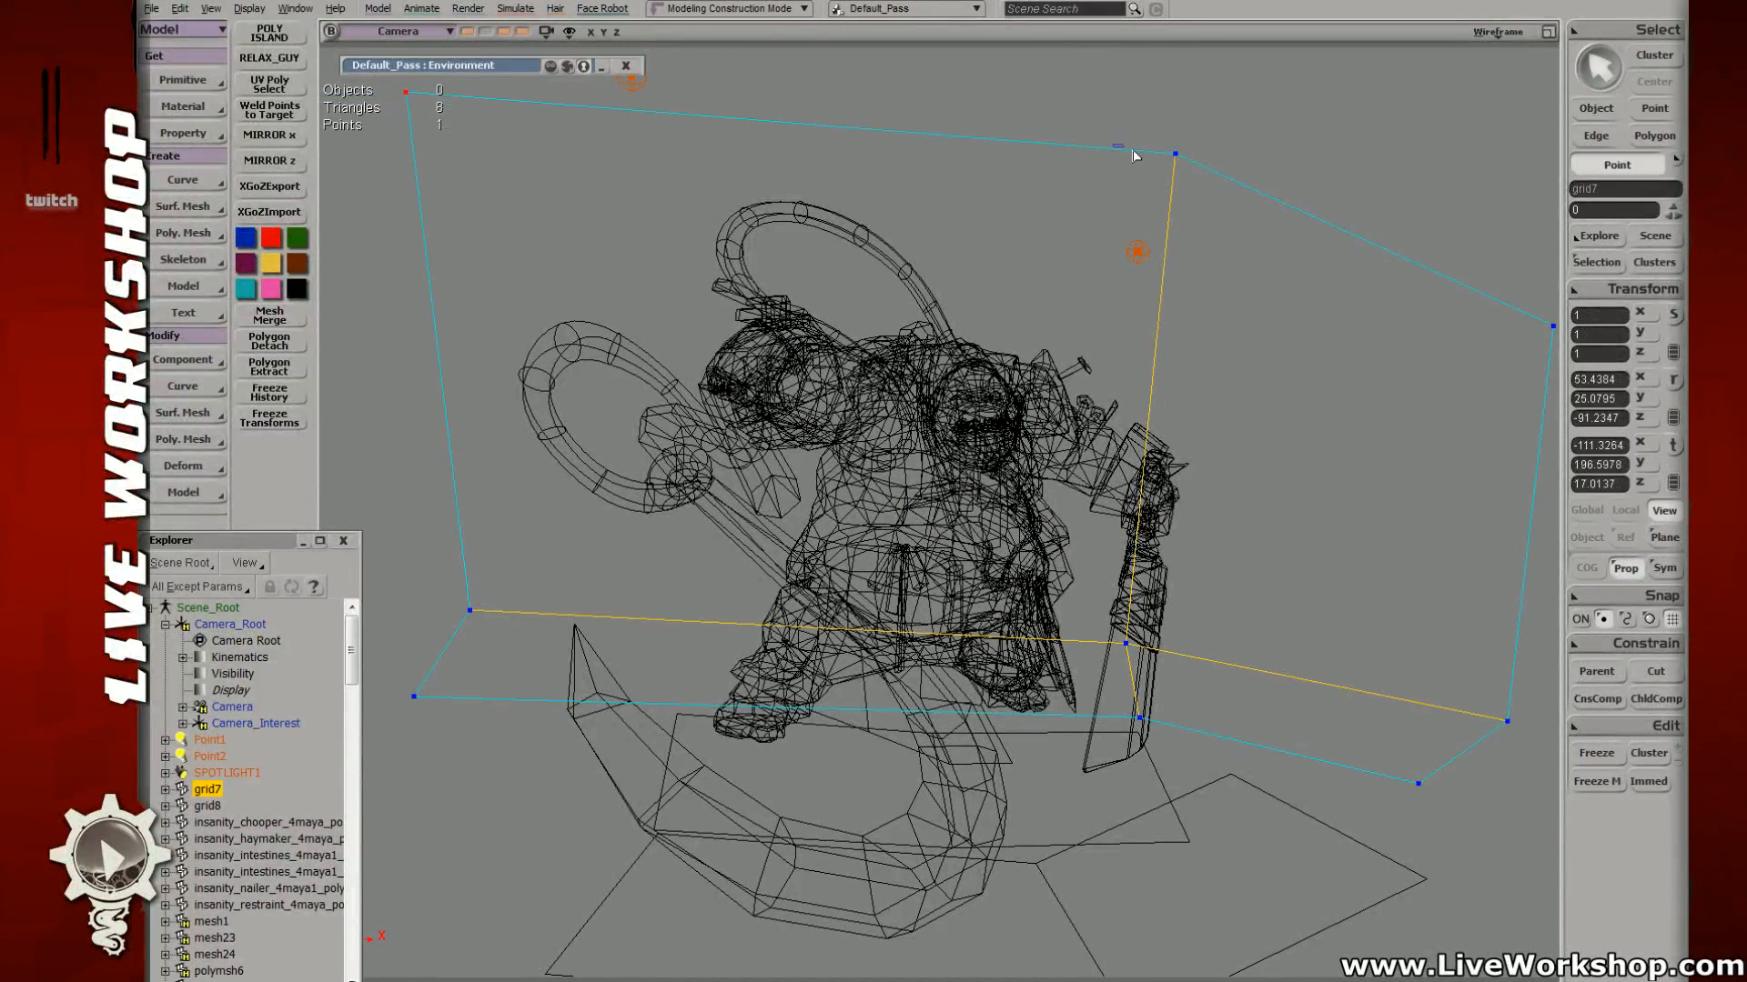
{"action": "key", "text": "v"}
{"action": "left_click_drag", "start_coordinate": [1142, 141], "coordinate": [1191, 104]}
{"action": "key", "text": "t"}
Step: Select the two lower outer points on grid7's cleaver side and shift them slightly inward
{"action": "left_click_drag", "start_coordinate": [1376, 691], "coordinate": [1517, 869]}
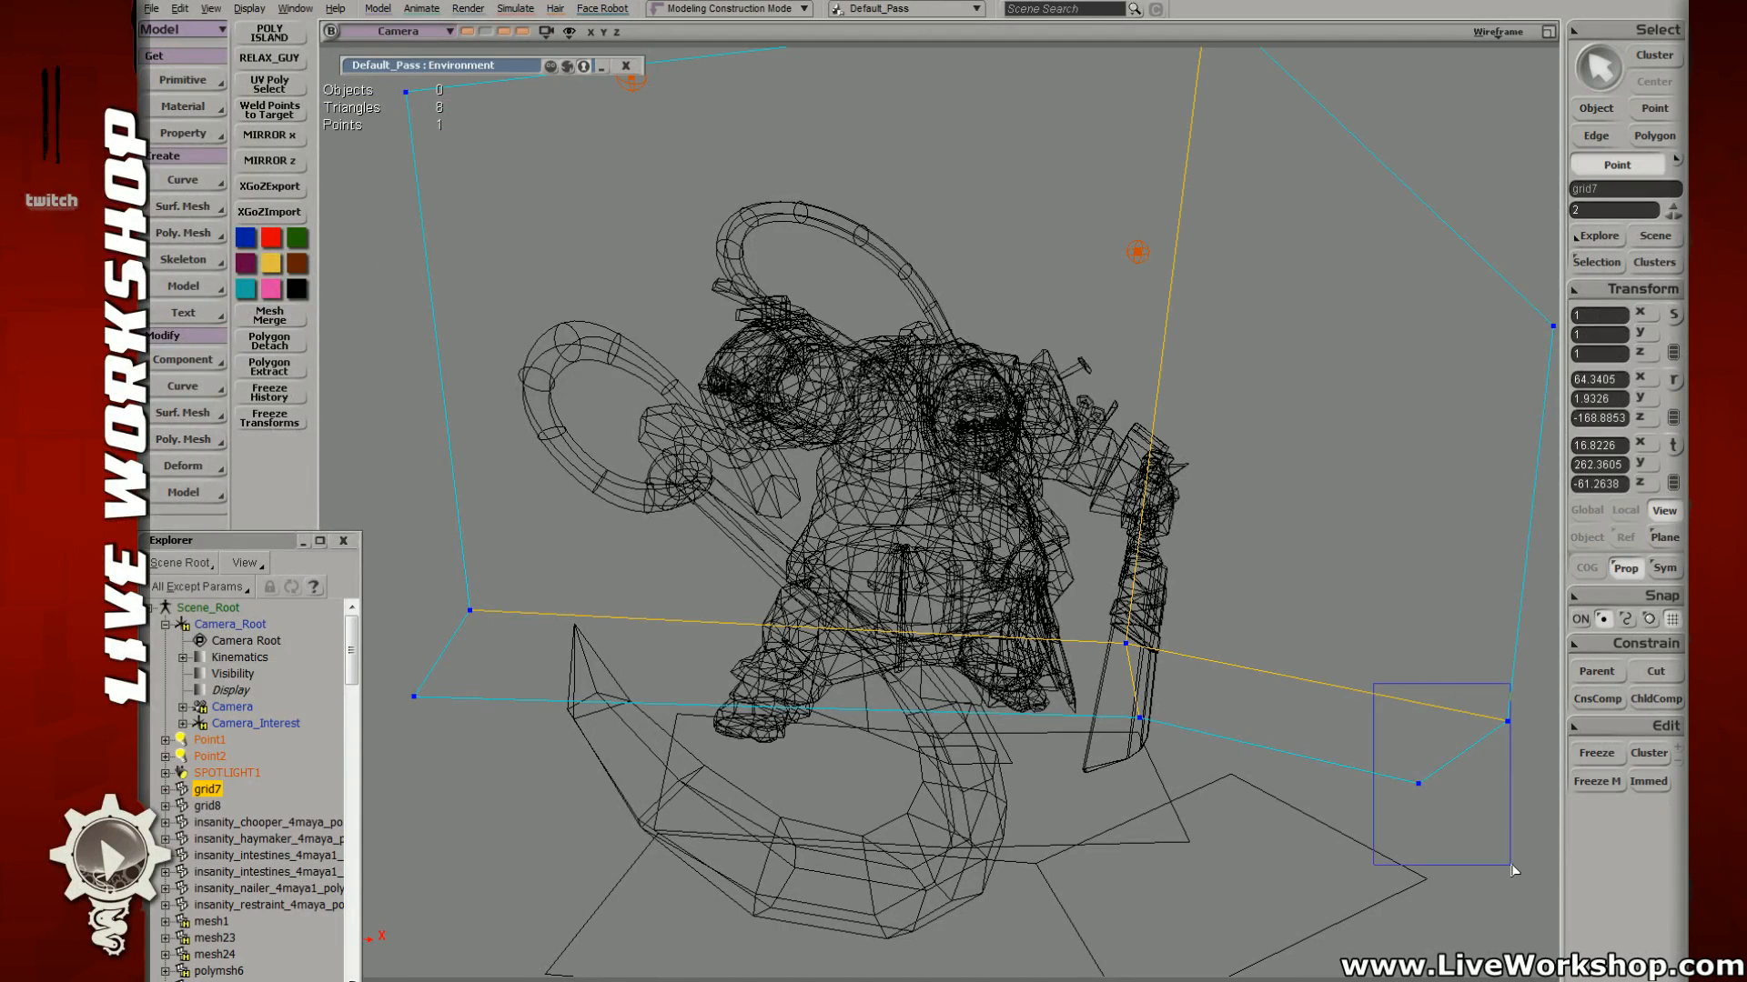
{"action": "key", "text": "v"}
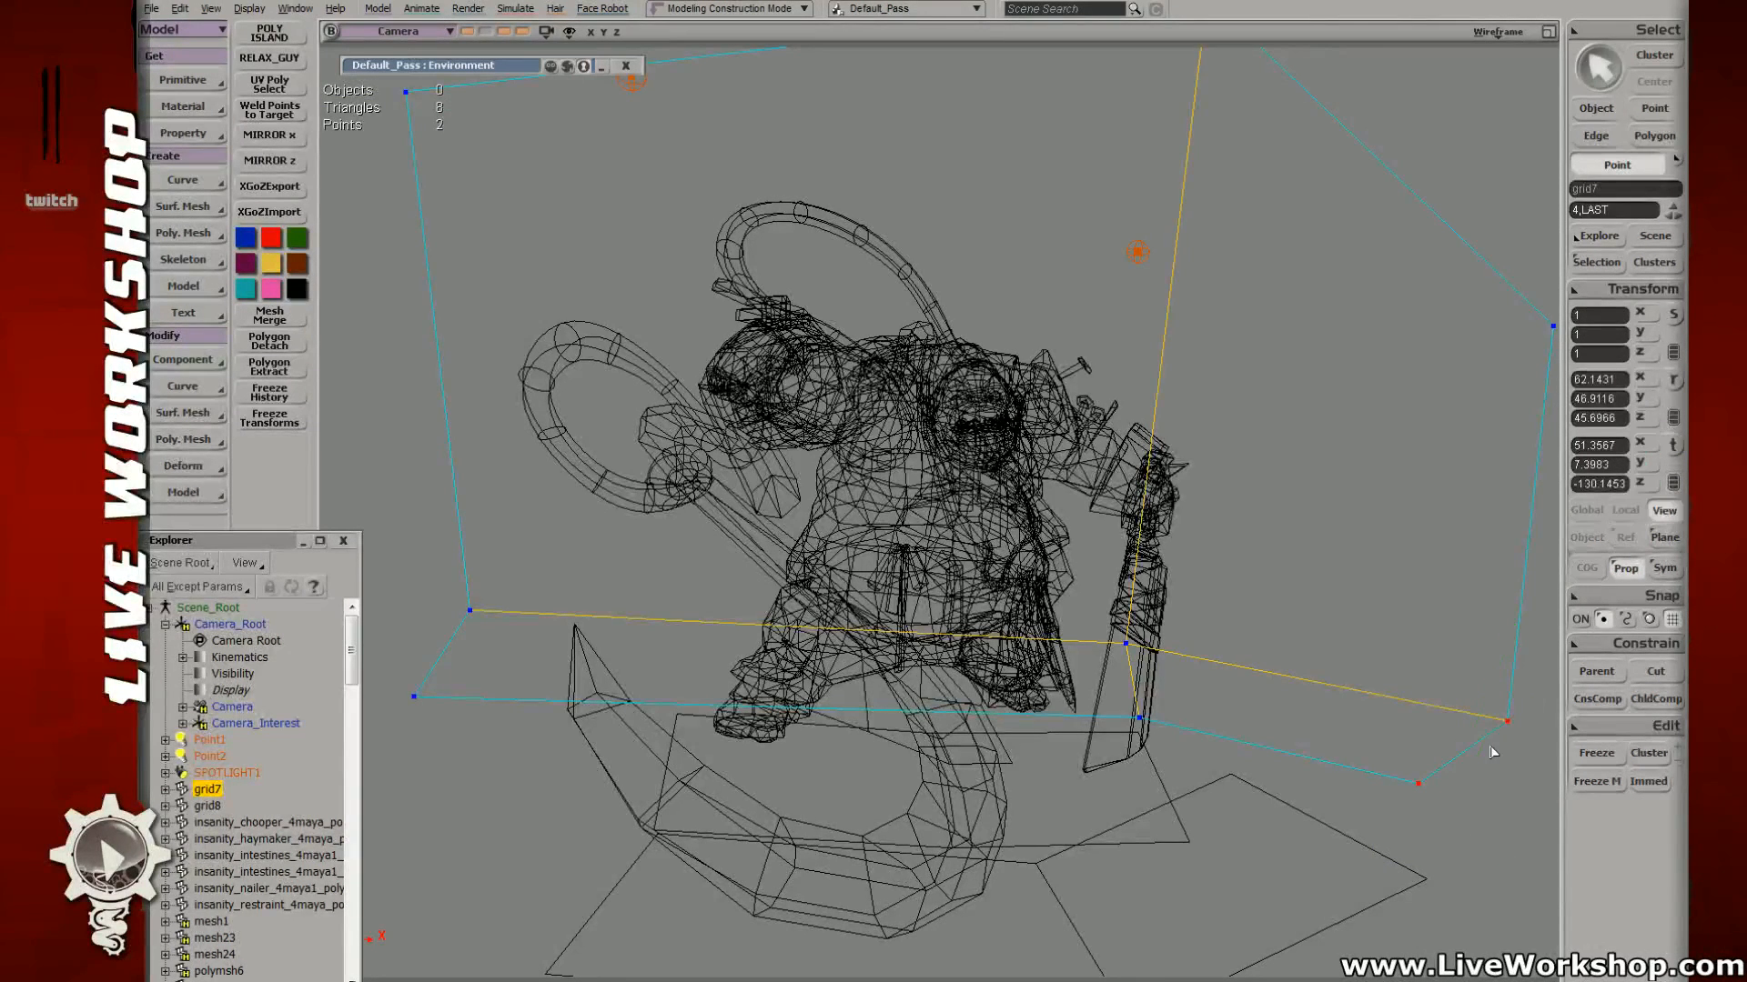
{"action": "left_click_drag", "start_coordinate": [1517, 718], "coordinate": [1494, 731]}
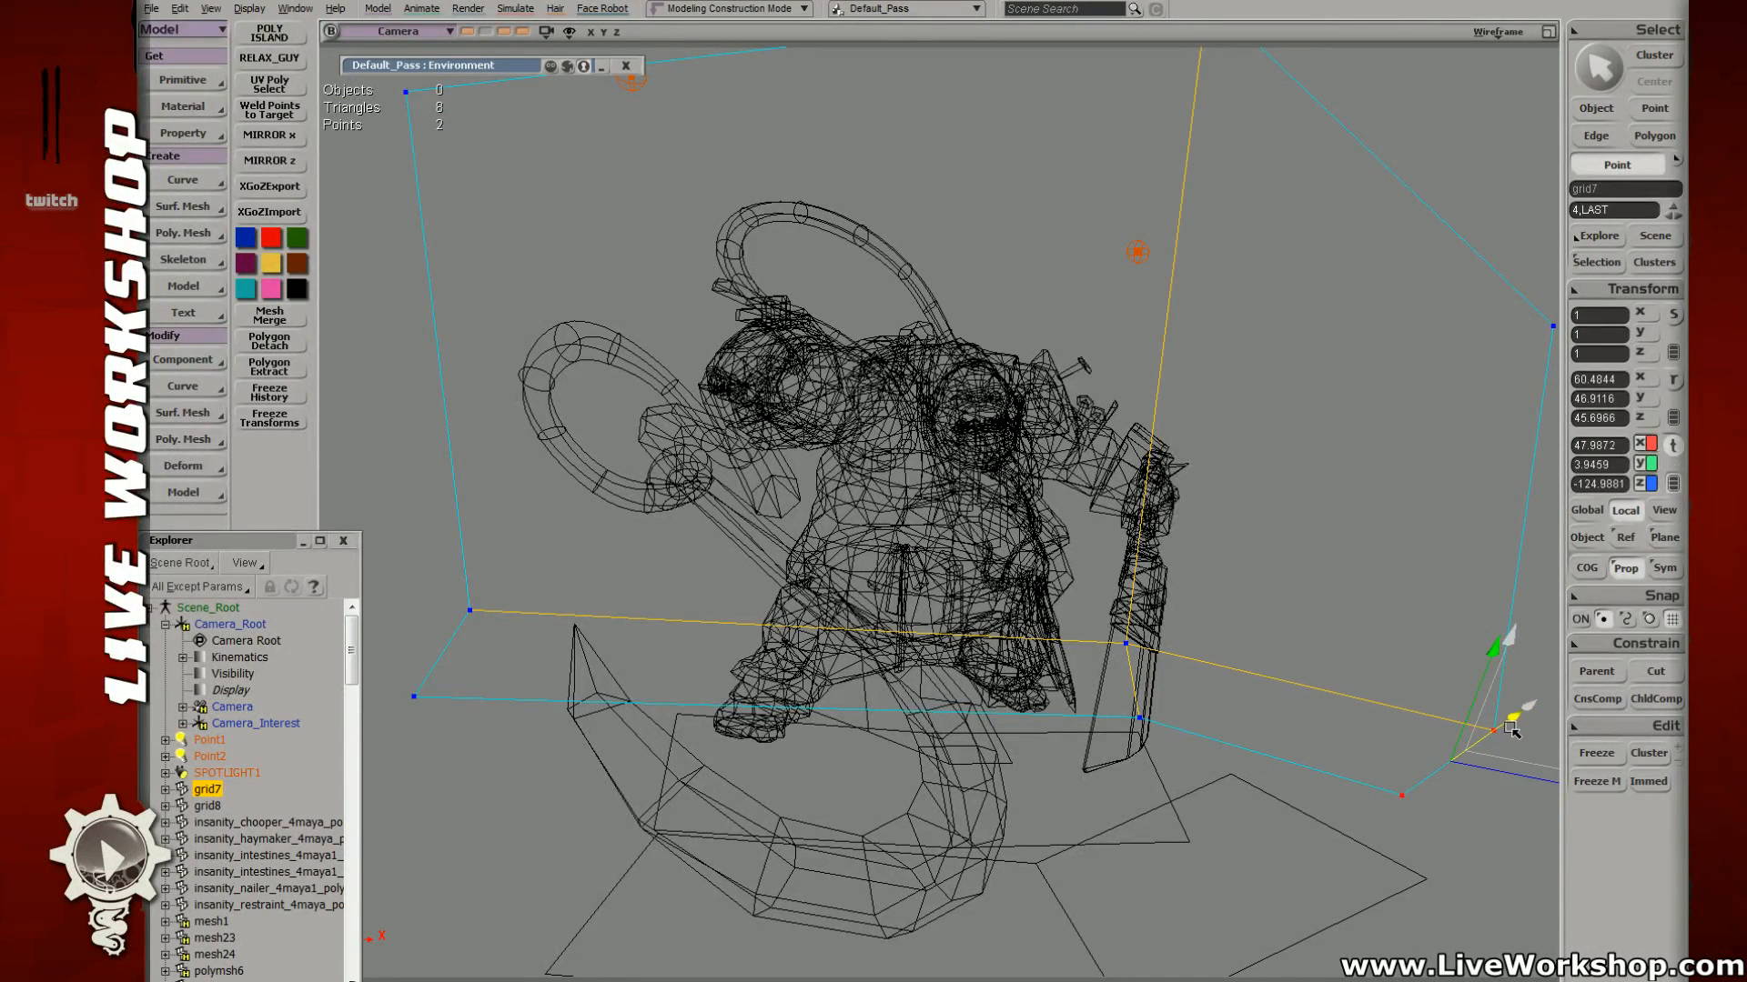
Step: Switch the view to textured shading, check a region render of Pudge against the reshaped backdrop, and dismiss it
{"action": "key", "text": "t"}
{"action": "key", "text": "6"}
{"action": "key", "text": "shift+q"}
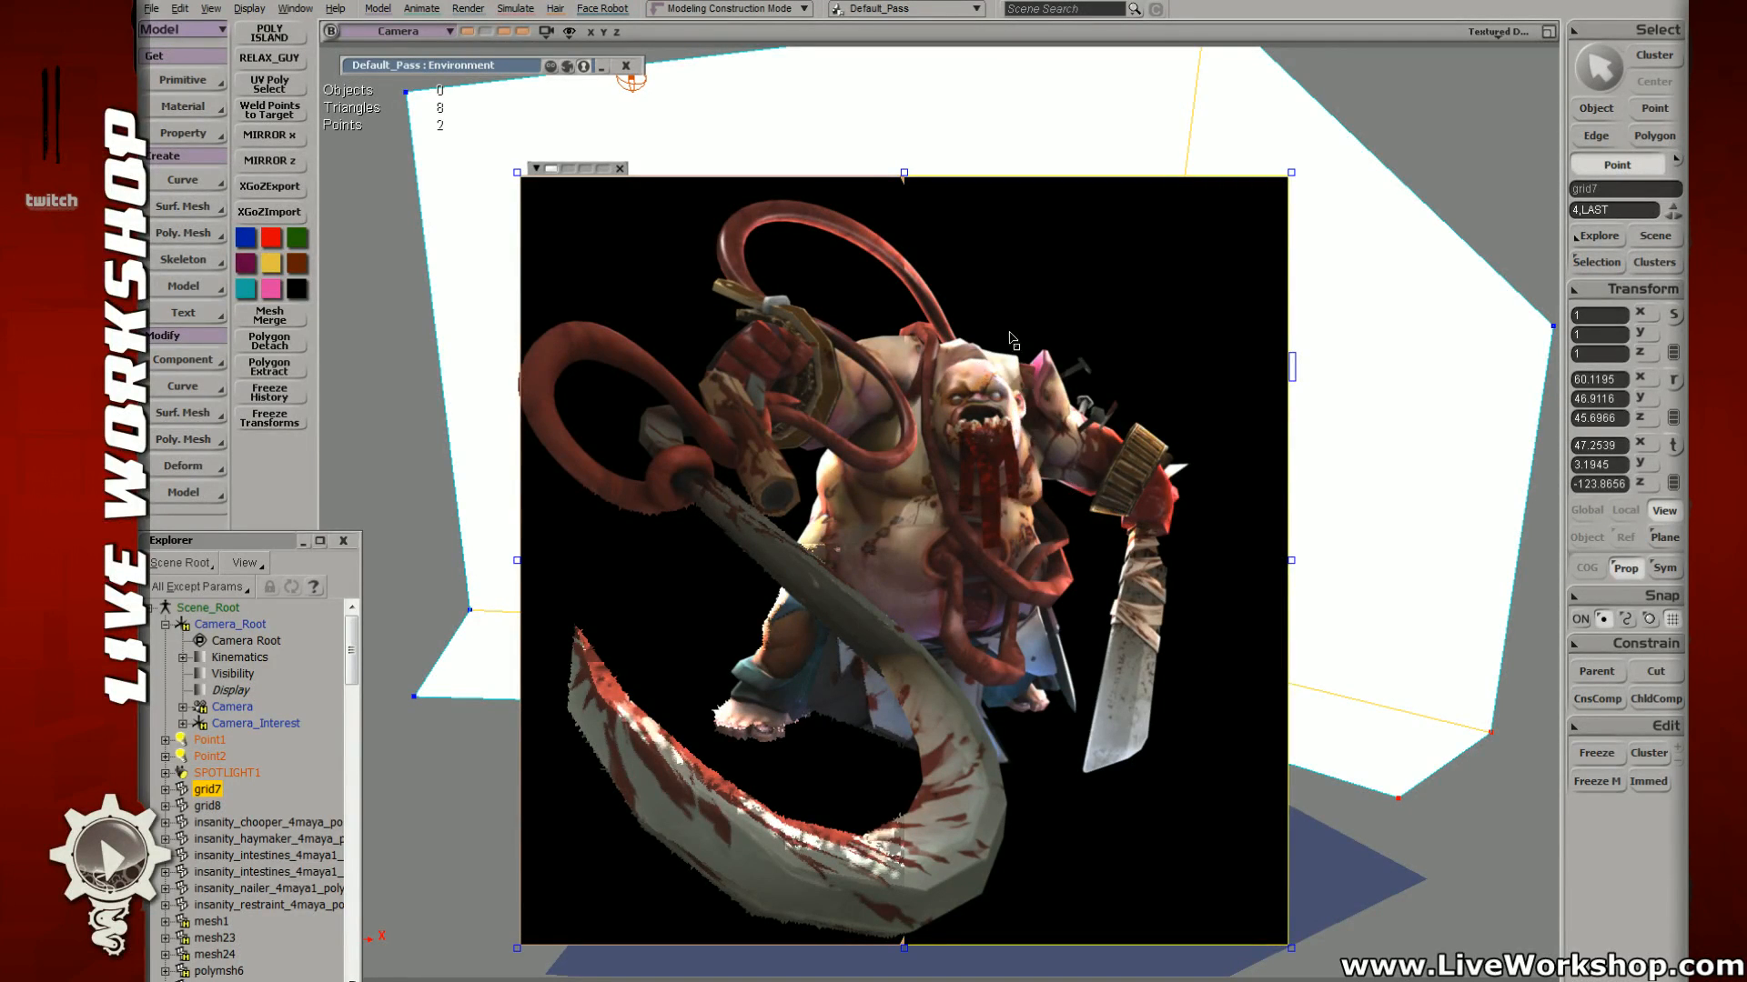
{"action": "key", "text": "shift+q"}
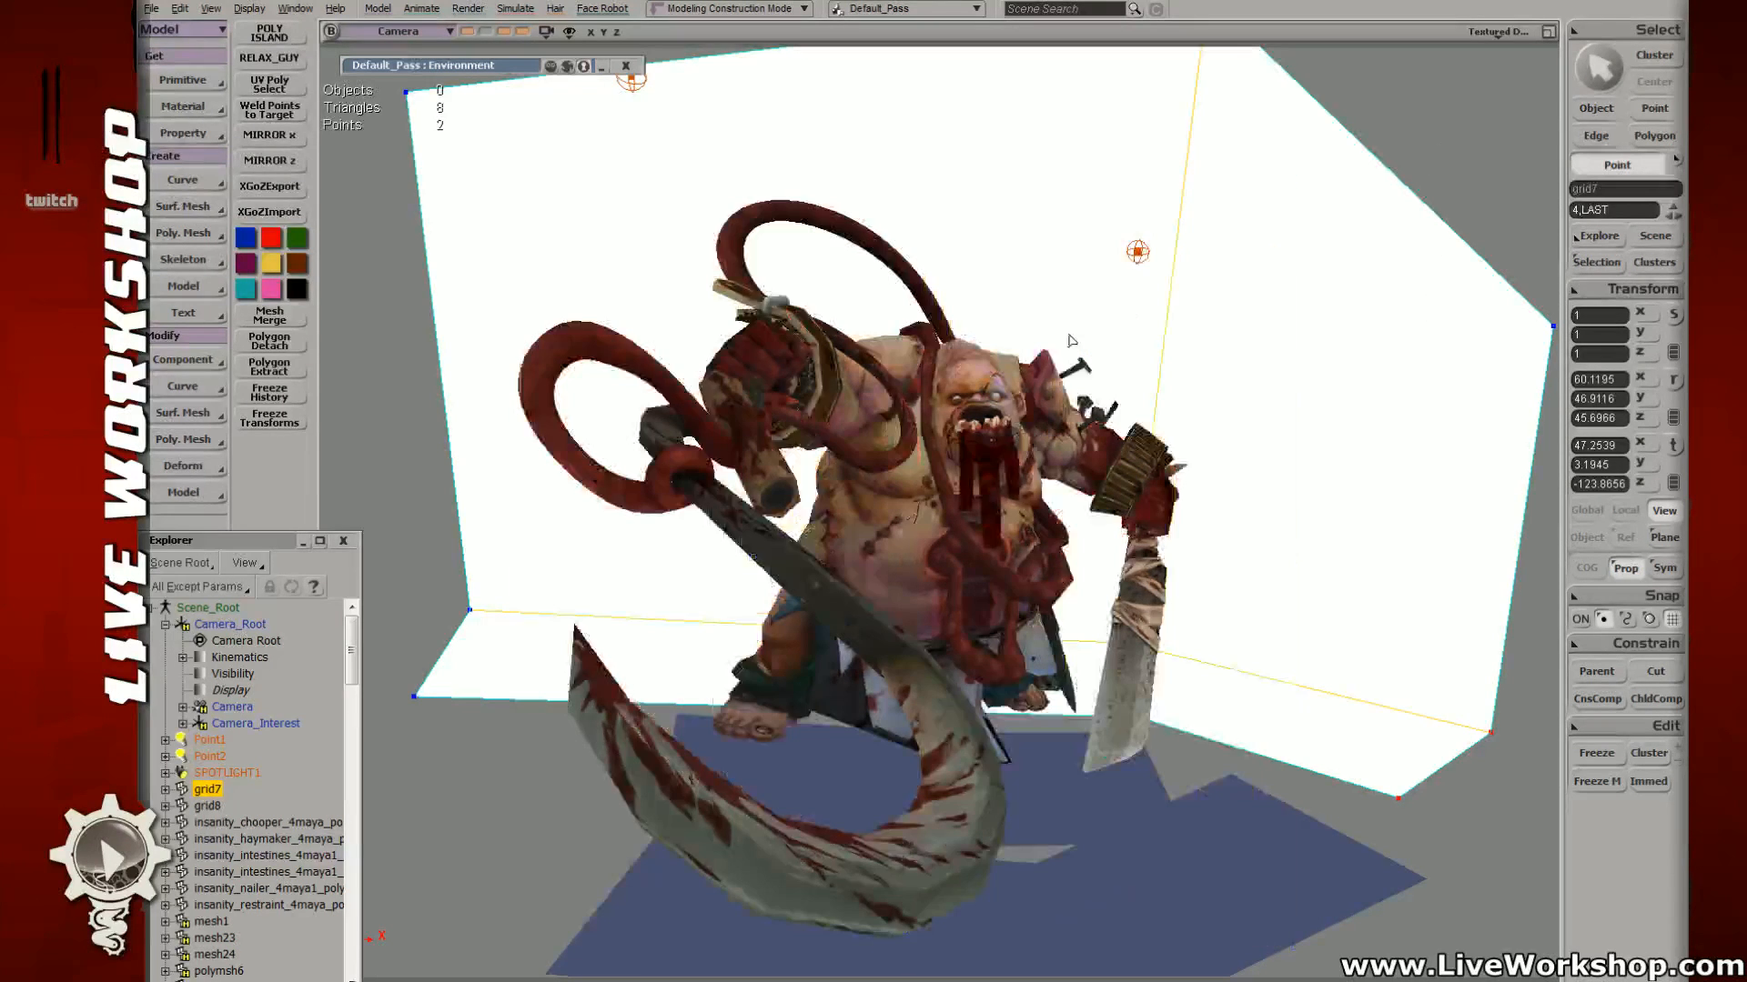
Step: Raise the Point2 light and shift it toward the hook side, and move the Point1 light further up and outward
{"action": "key", "text": "space"}
{"action": "left_click", "coordinate": [1139, 251]}
{"action": "key", "text": "v"}
{"action": "left_click_drag", "start_coordinate": [1139, 252], "coordinate": [1099, 178]}
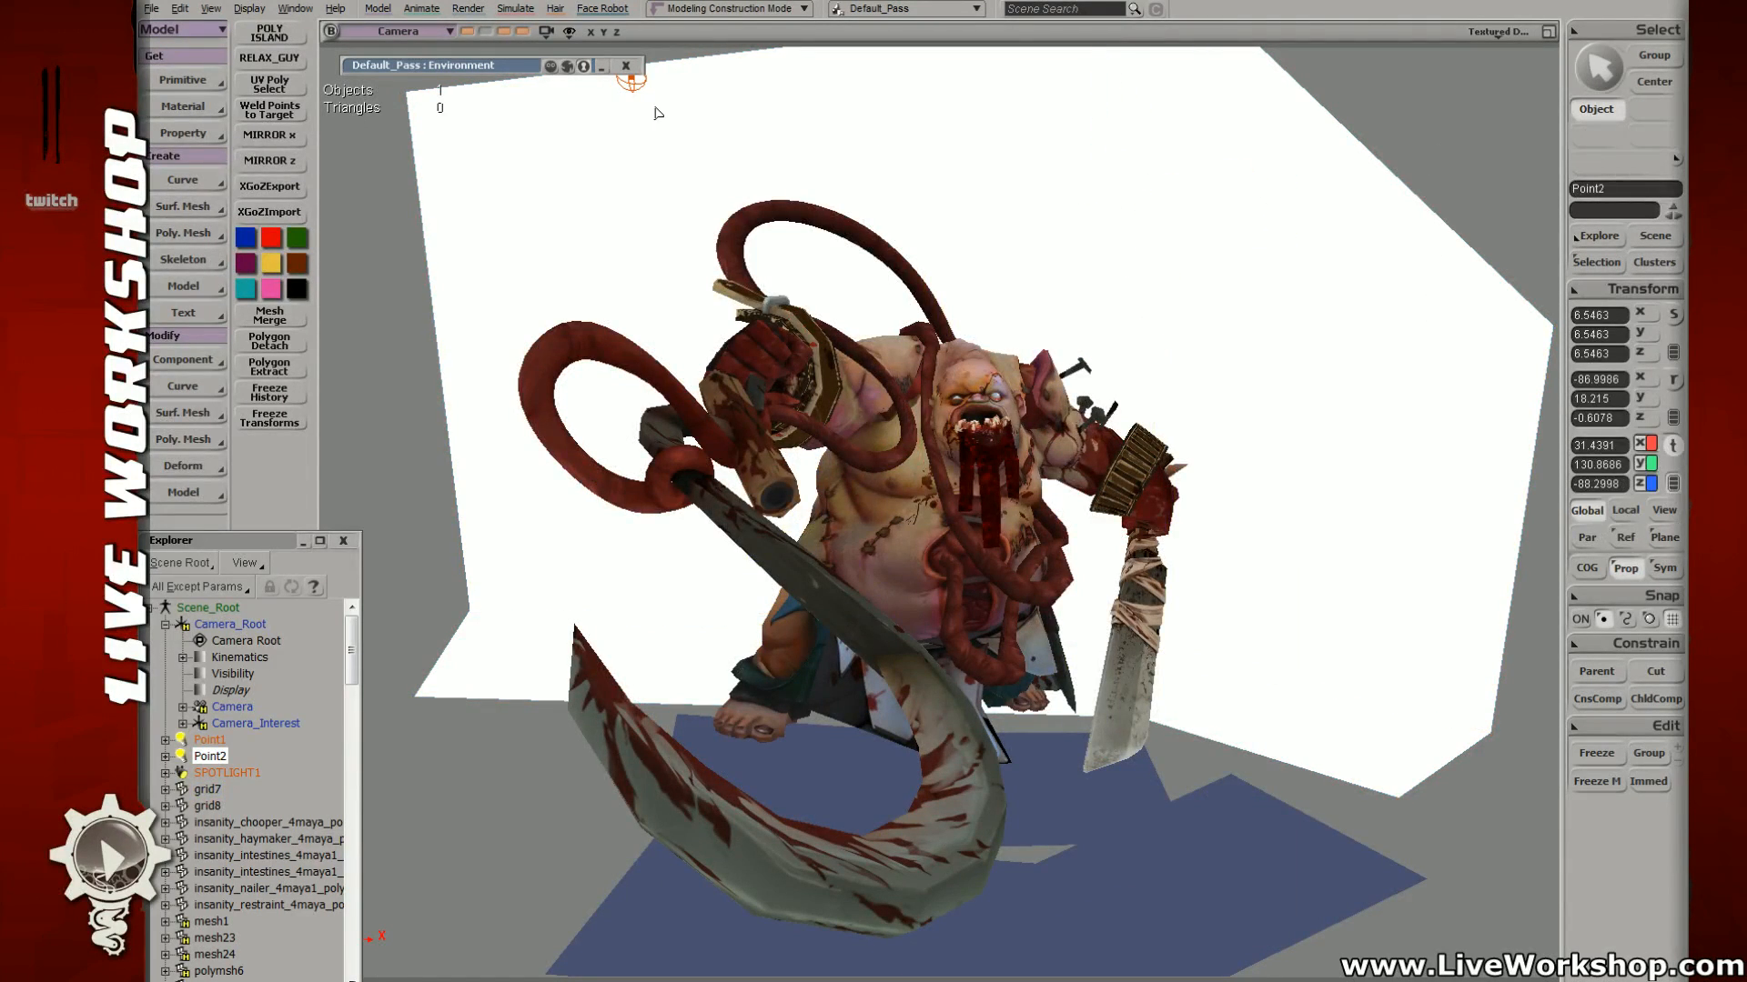
{"action": "key", "text": "space"}
{"action": "left_click", "coordinate": [631, 80]}
{"action": "key", "text": "v"}
{"action": "left_click_drag", "start_coordinate": [609, 51], "coordinate": [550, 28]}
Step: Check the region render with the moved lights, dismiss it, and hide the backdrop grids and lights with nothing selected
{"action": "key", "text": "space"}
{"action": "key", "text": "shift+q"}
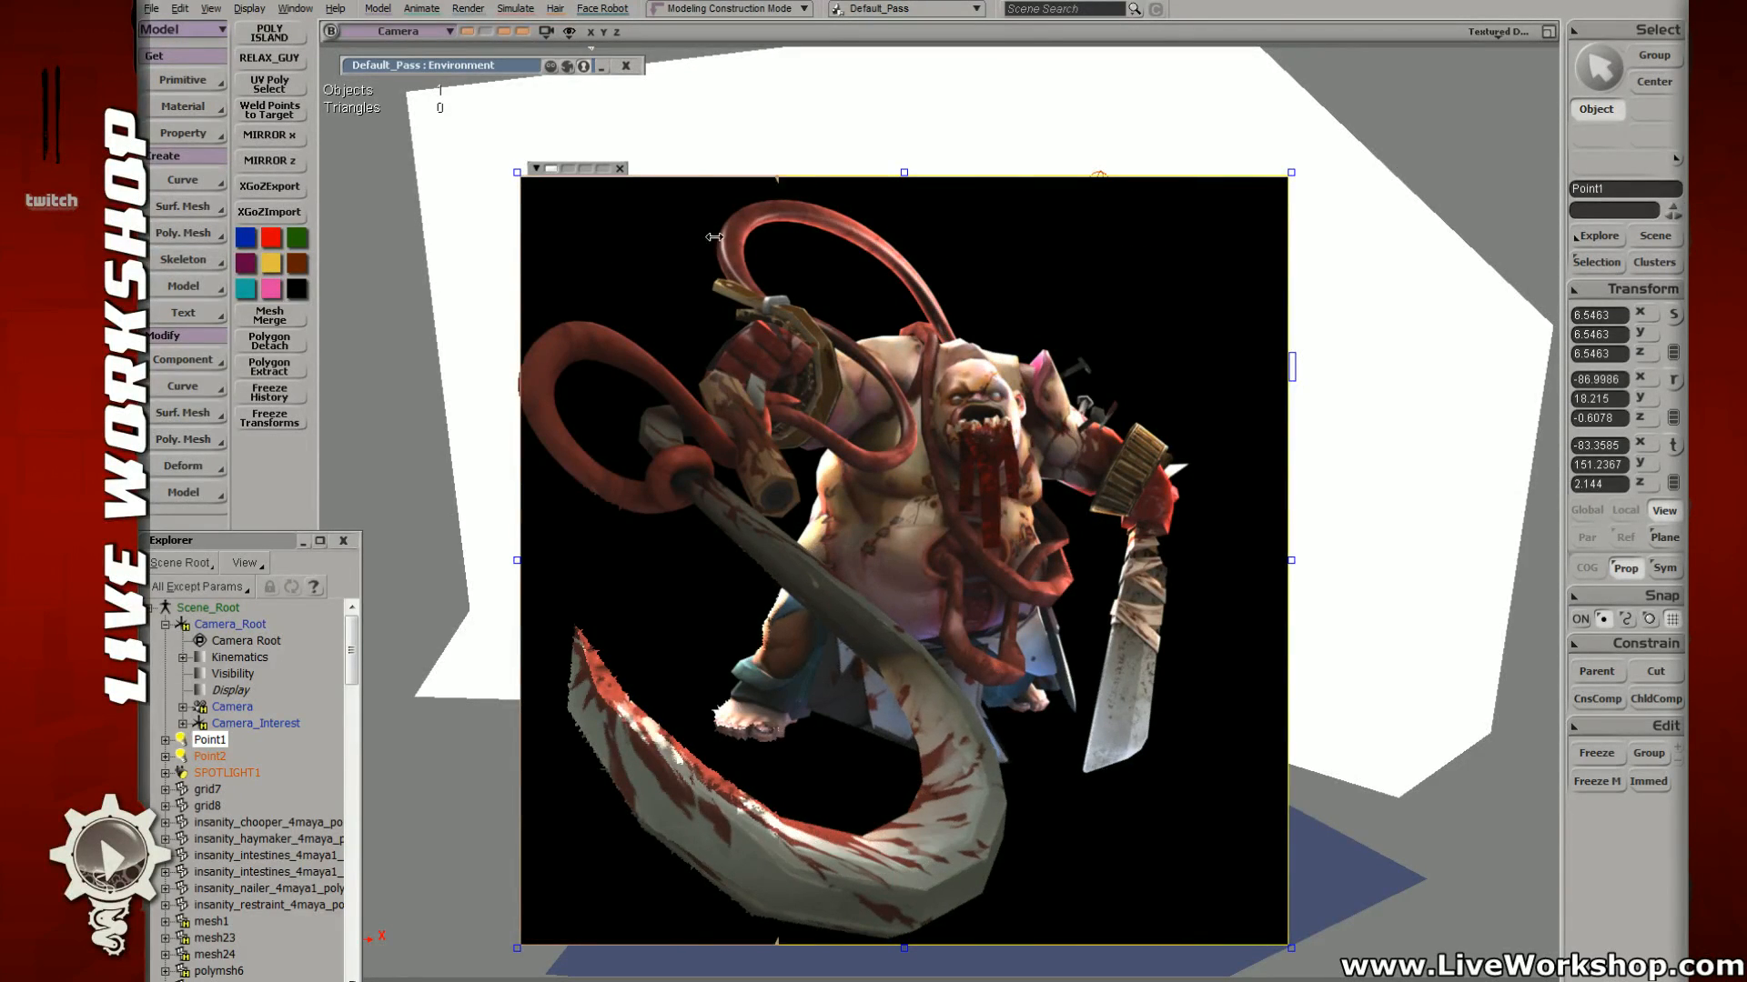
{"action": "key", "text": "q"}
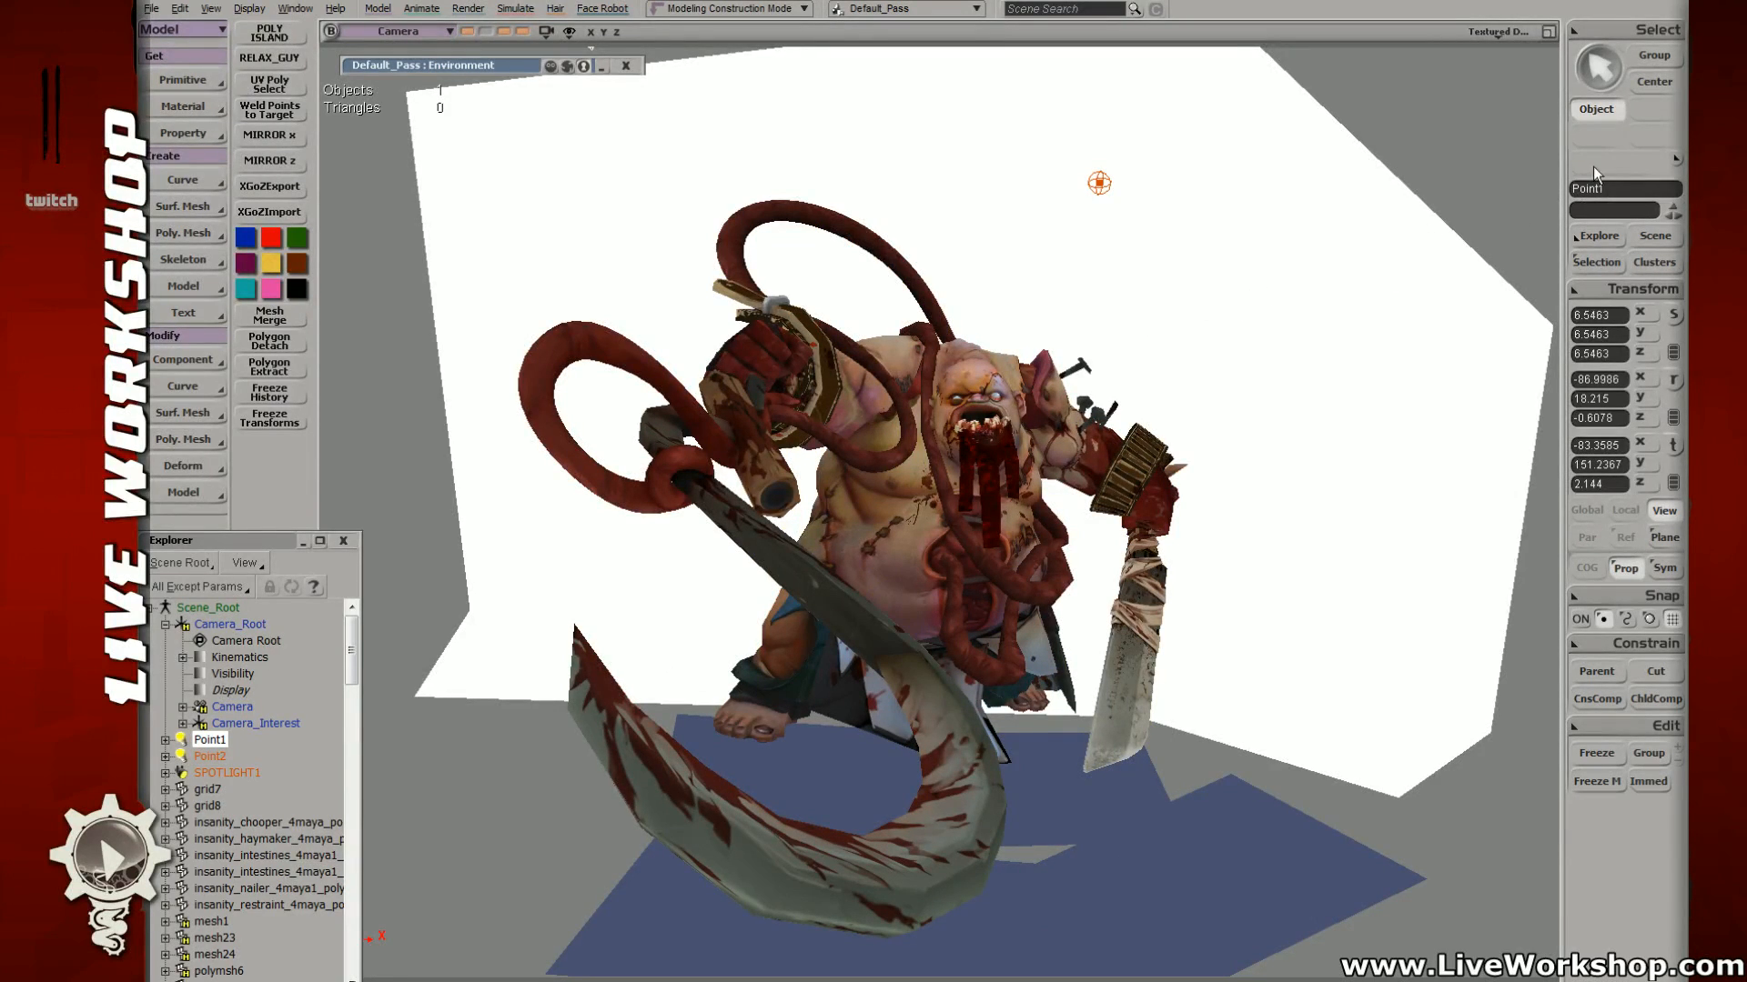
{"action": "key", "text": "ctrl+z"}
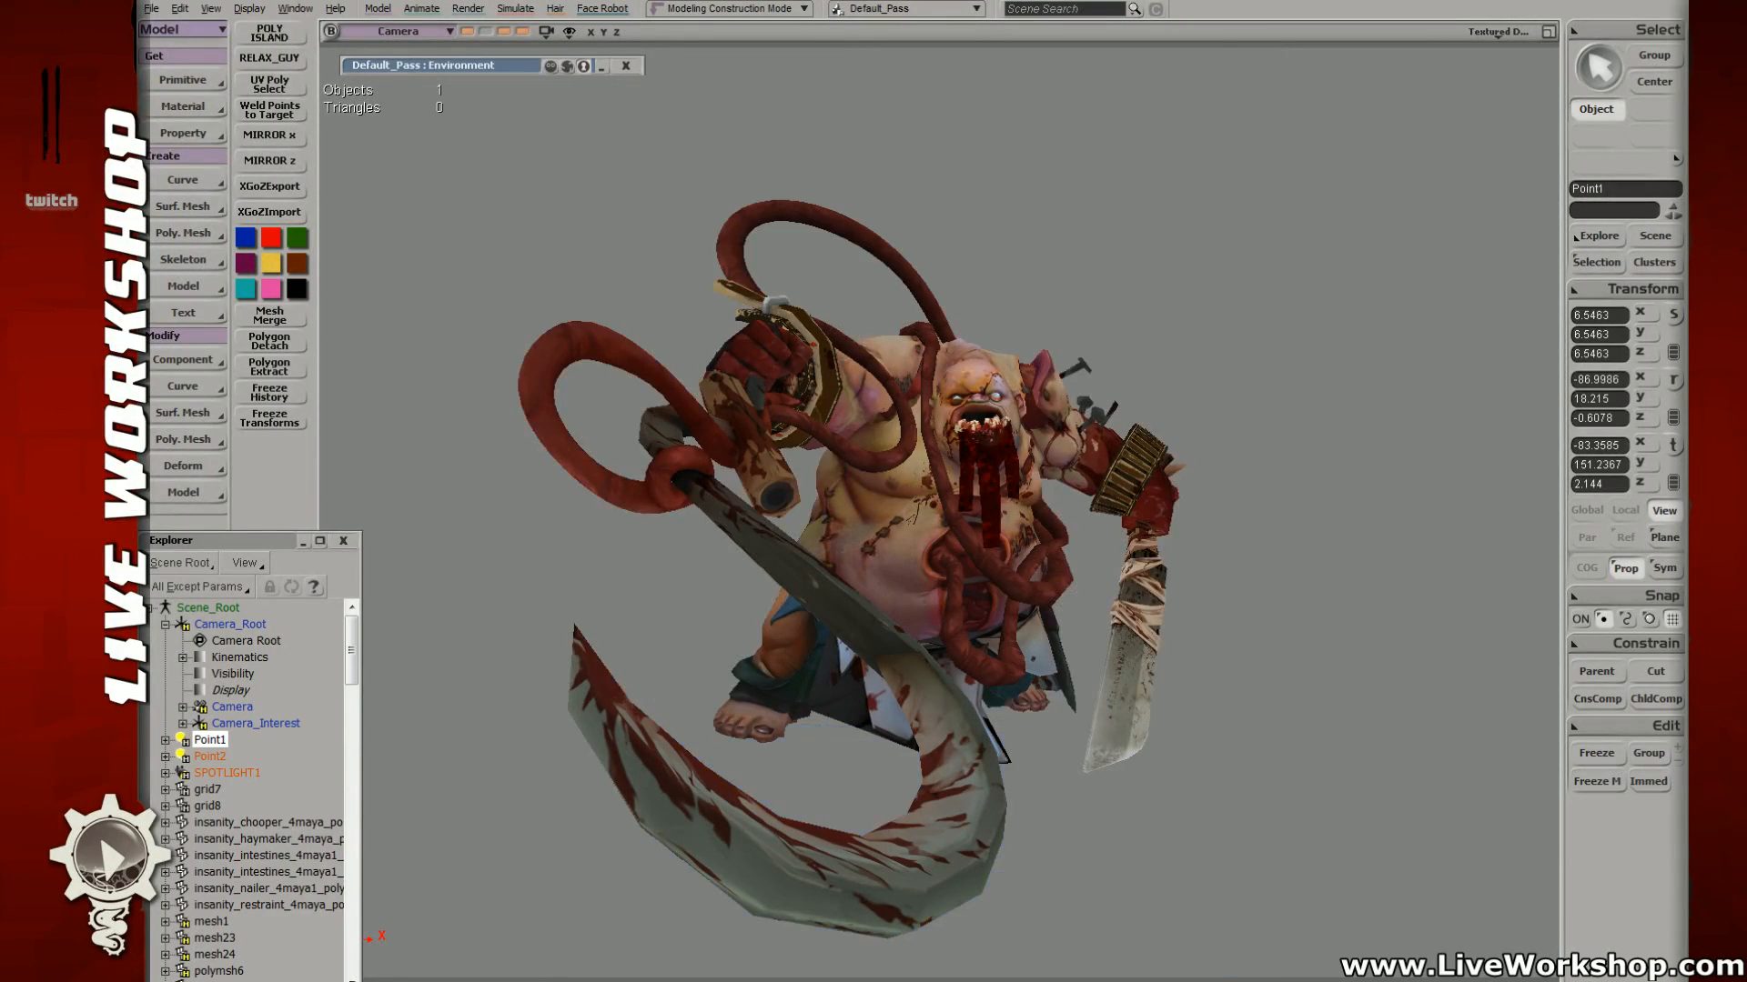
{"action": "left_click", "coordinate": [1220, 231]}
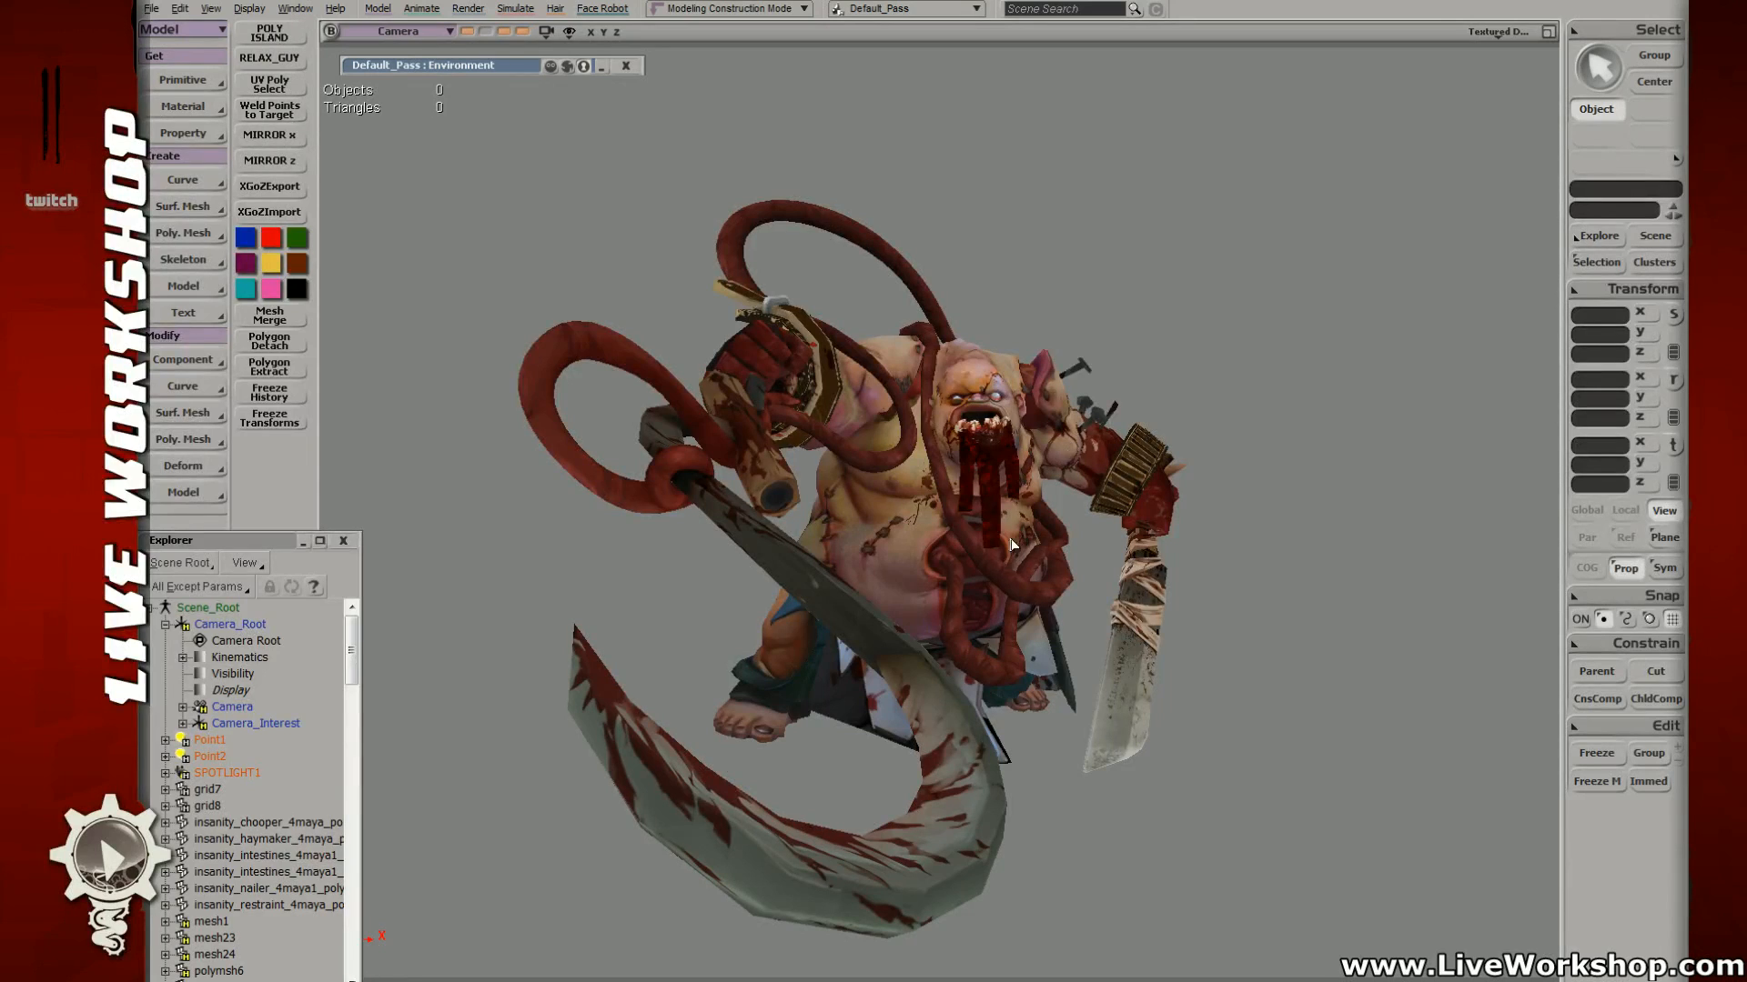
Step: Move the large looped intestine mesh behind Pudge's shoulders straight up out of view, to about 128.8 in Y
{"action": "right_click_drag", "start_coordinate": [990, 487], "coordinate": [955, 537]}
{"action": "middle_click_drag", "start_coordinate": [955, 537], "coordinate": [953, 496]}
{"action": "right_click_drag", "start_coordinate": [953, 496], "coordinate": [1047, 473]}
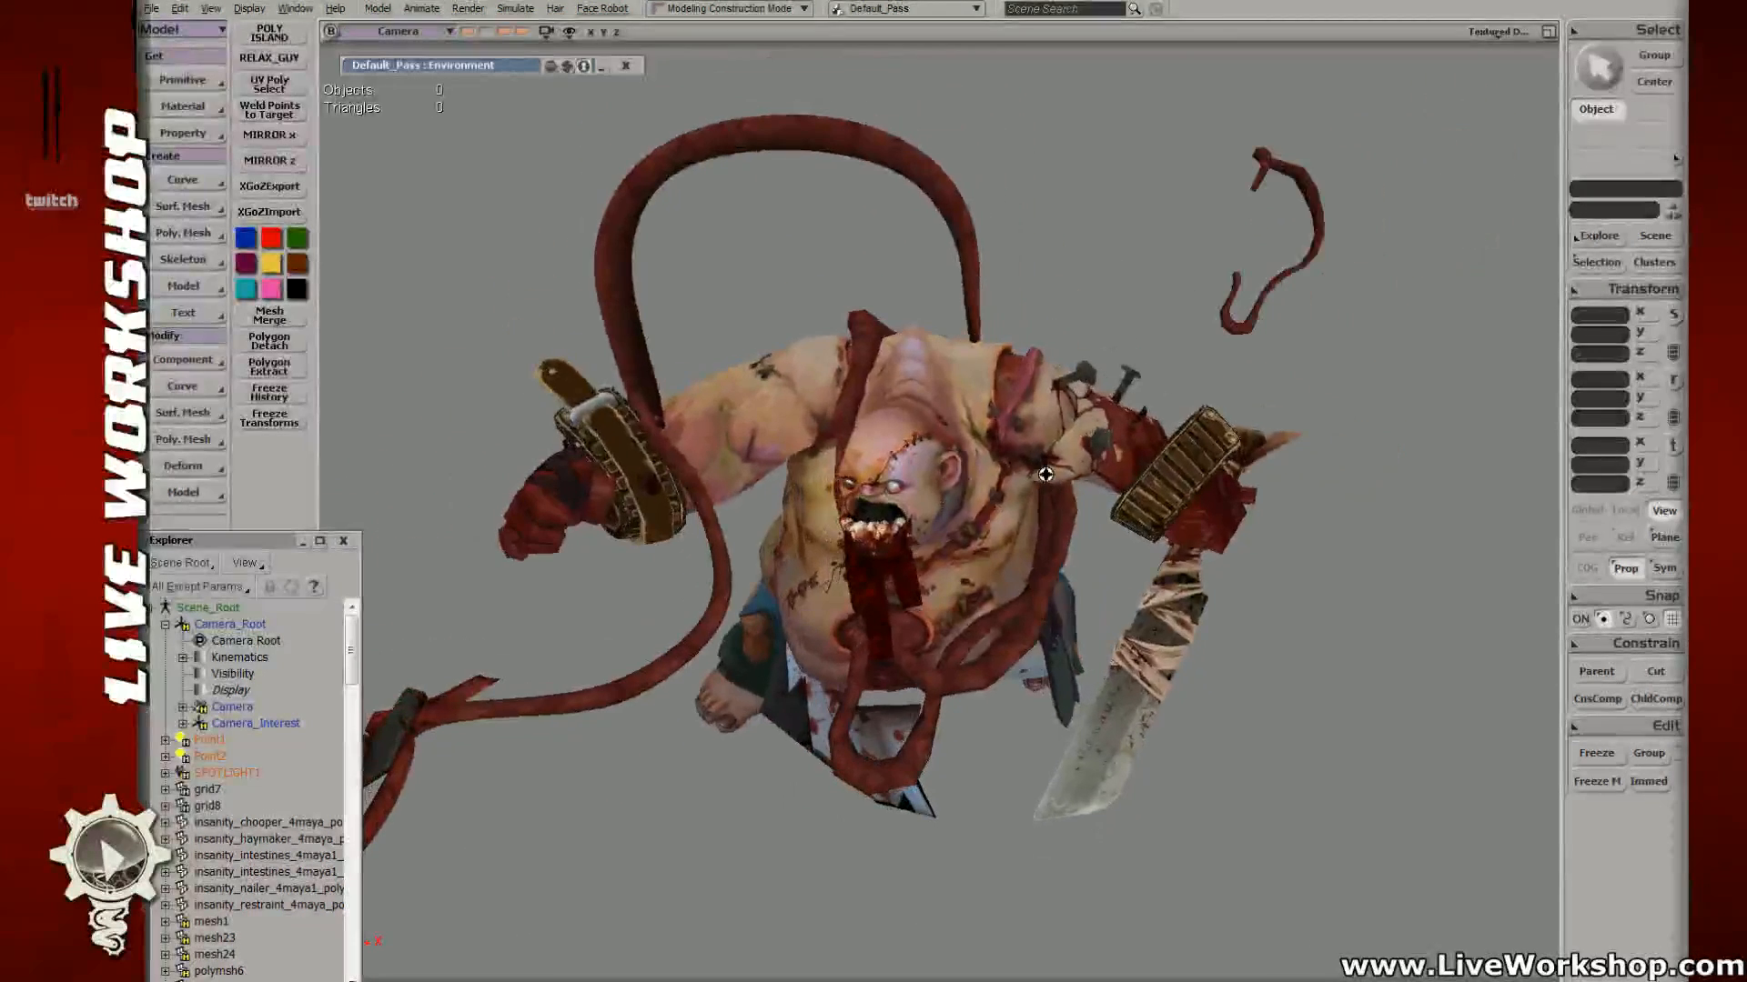
{"action": "right_click_drag", "start_coordinate": [1010, 397], "coordinate": [943, 537]}
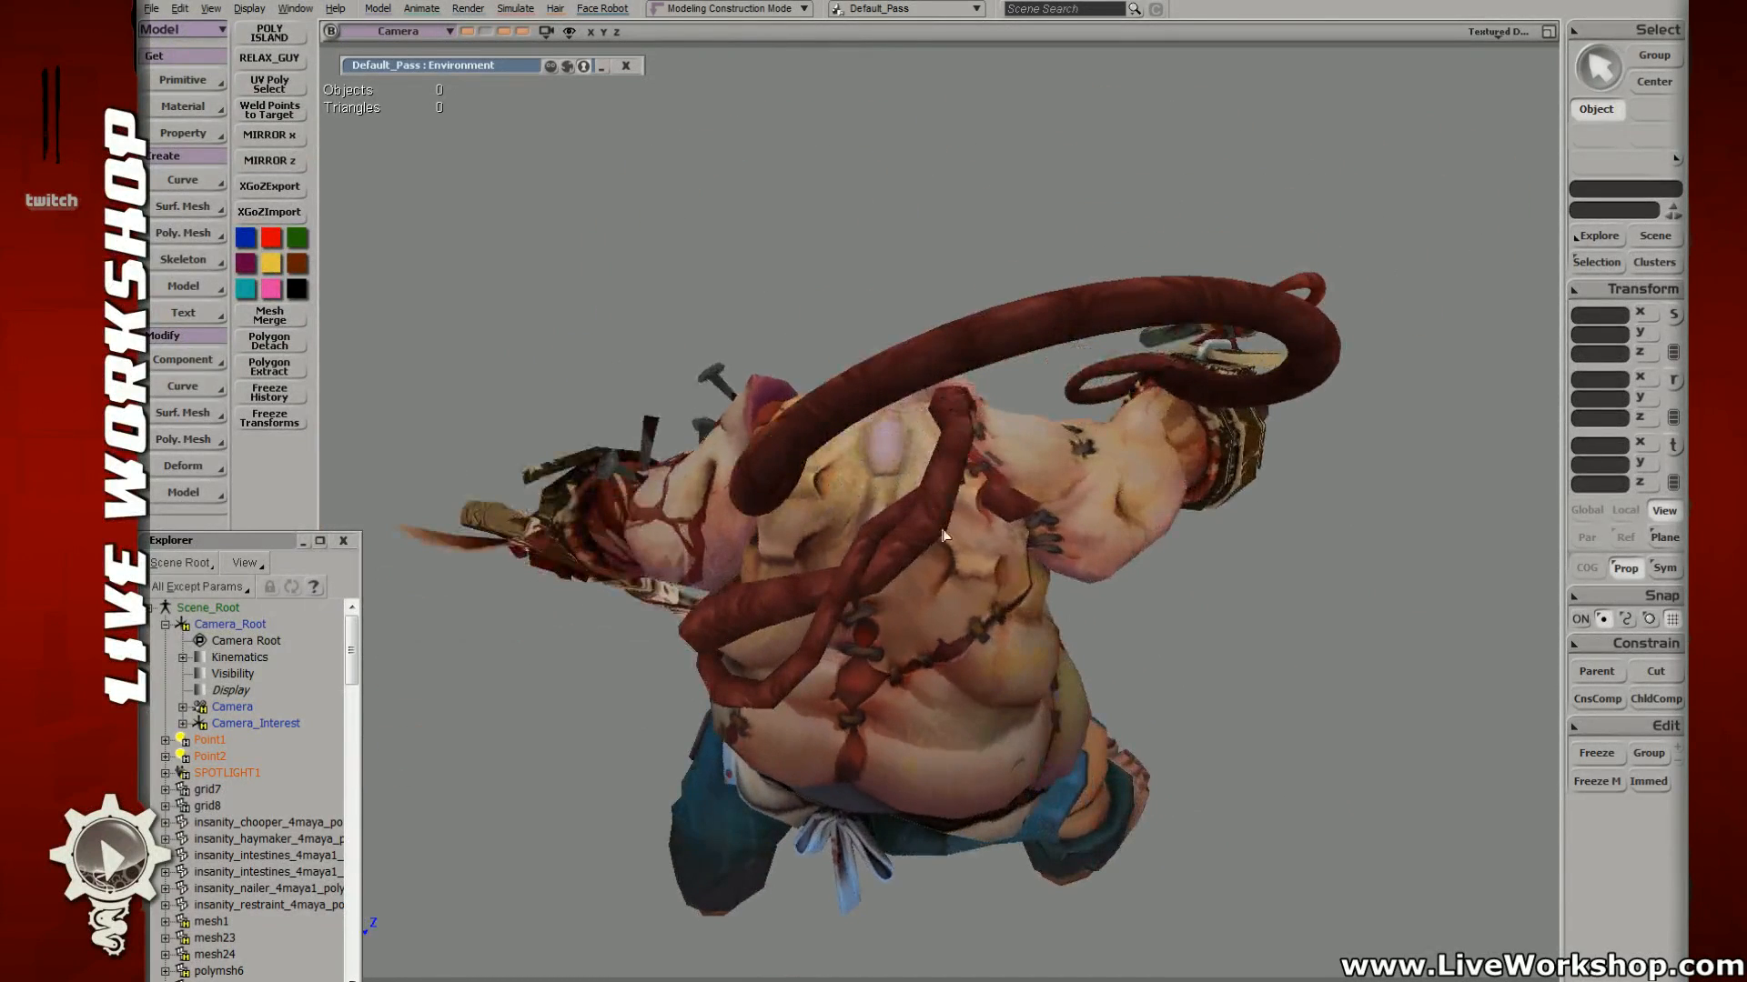
{"action": "left_click", "coordinate": [1017, 350]}
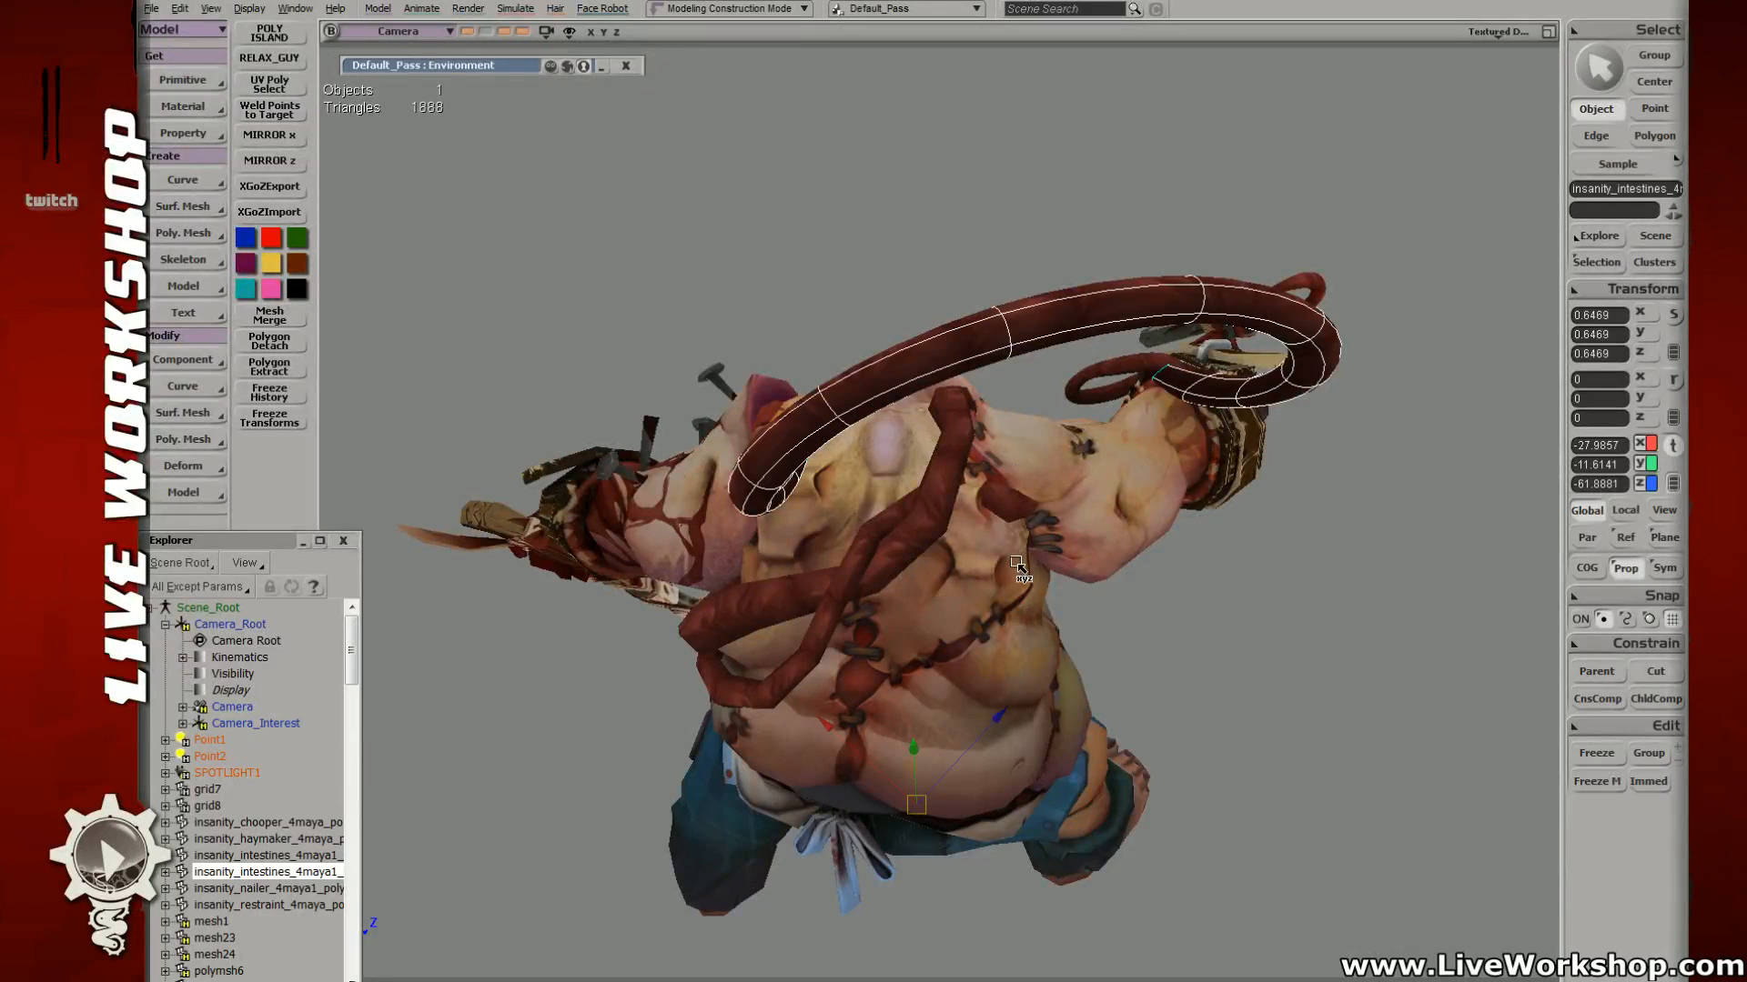
{"action": "key", "text": "v"}
{"action": "left_click_drag", "start_coordinate": [1066, 482], "coordinate": [986, 28]}
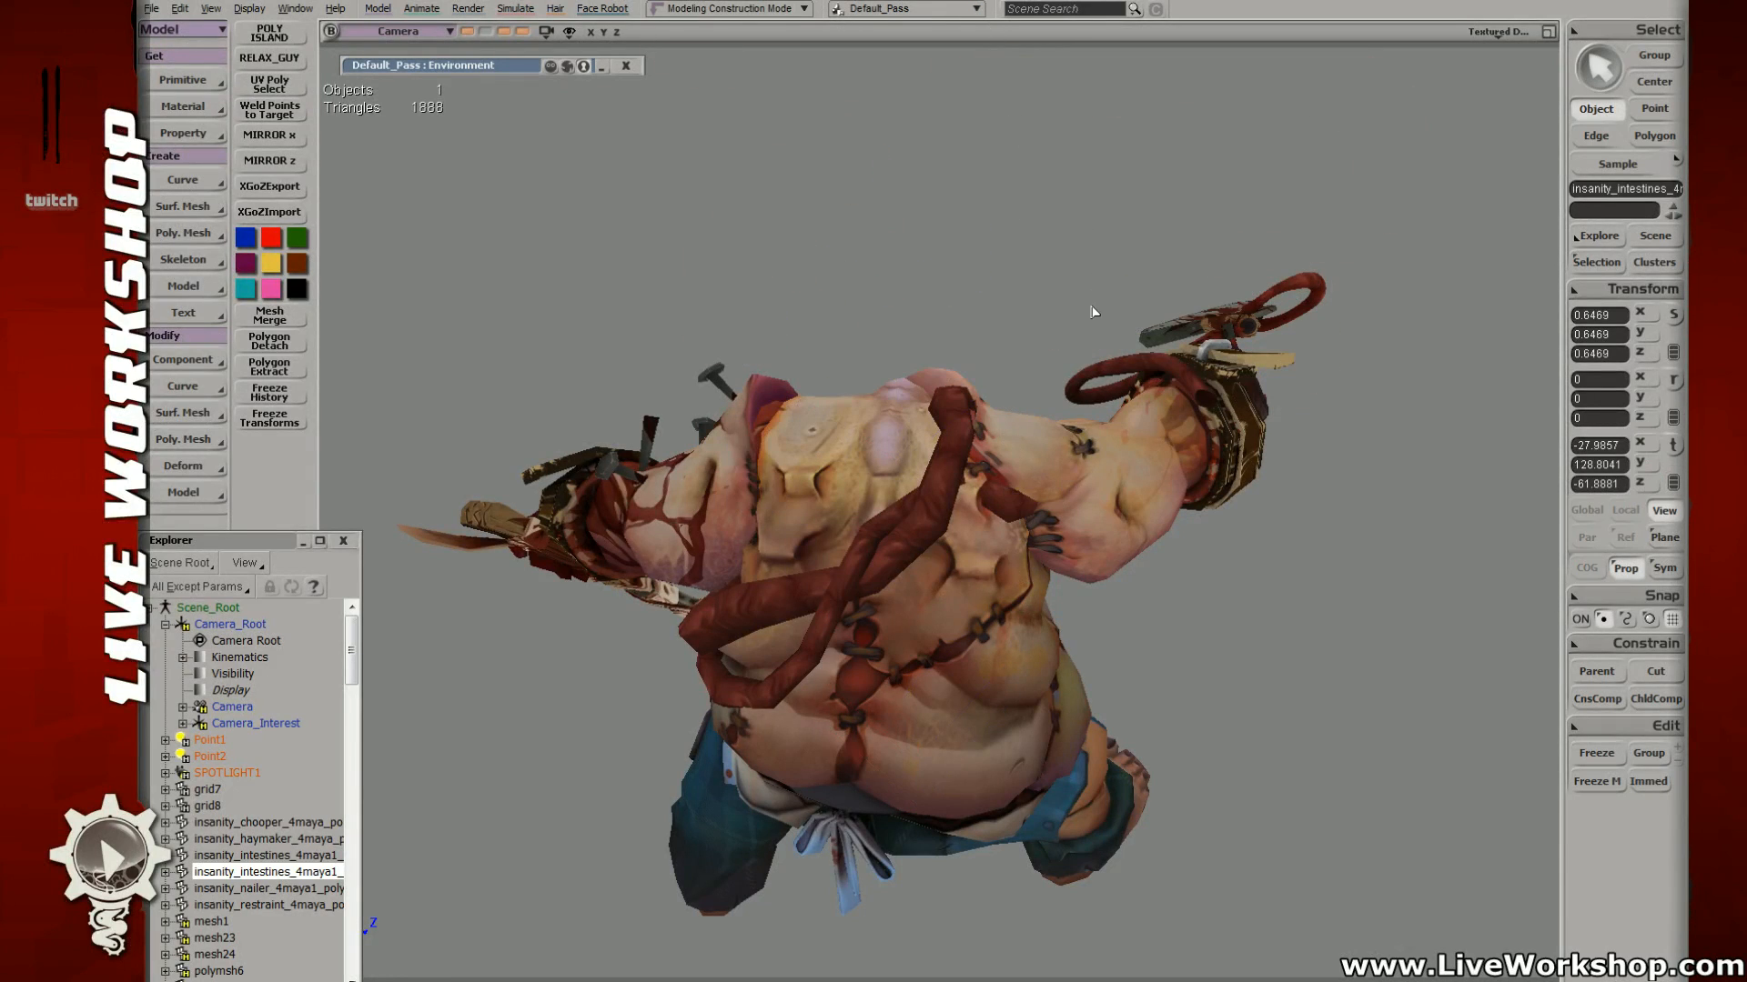
{"action": "left_click", "coordinate": [1083, 353]}
Step: Select the intestine mesh wrapped around Pudge's torso and show its UVs in an enlarged Texture Editor
{"action": "right_click_drag", "start_coordinate": [1080, 358], "coordinate": [966, 561]}
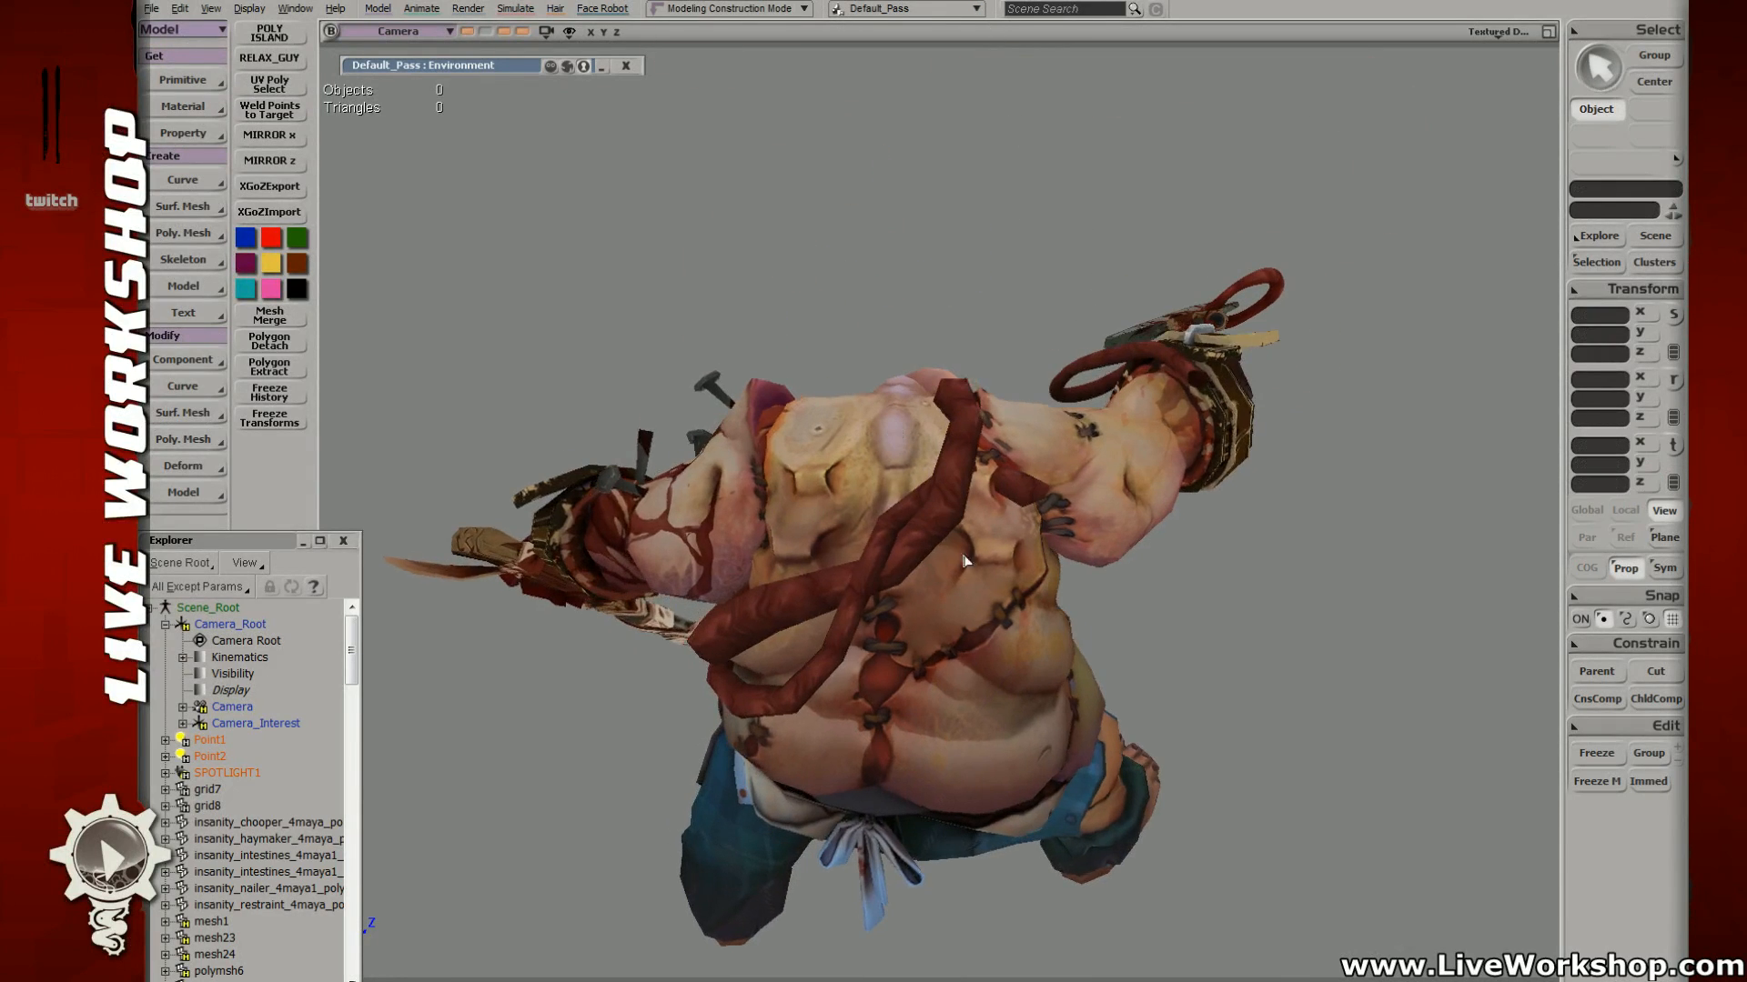
{"action": "left_click", "coordinate": [955, 473]}
{"action": "right_click_drag", "start_coordinate": [901, 527], "coordinate": [1001, 439]}
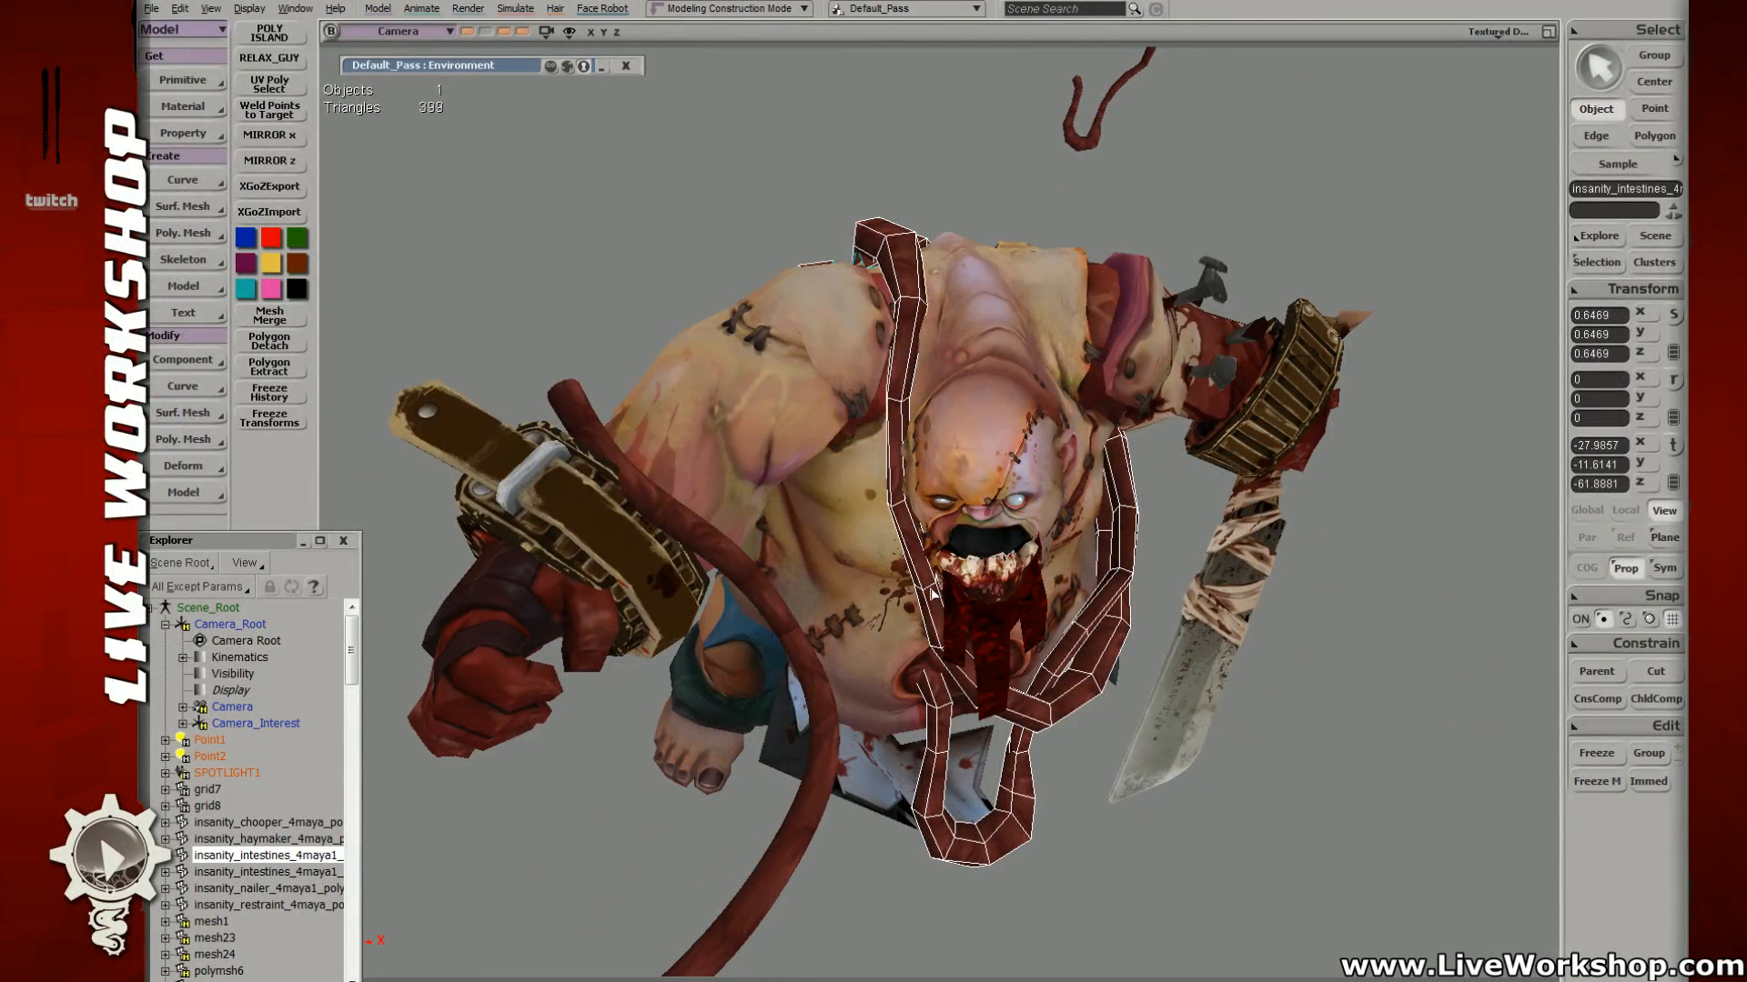
{"action": "right_click_drag", "start_coordinate": [941, 600], "coordinate": [896, 411]}
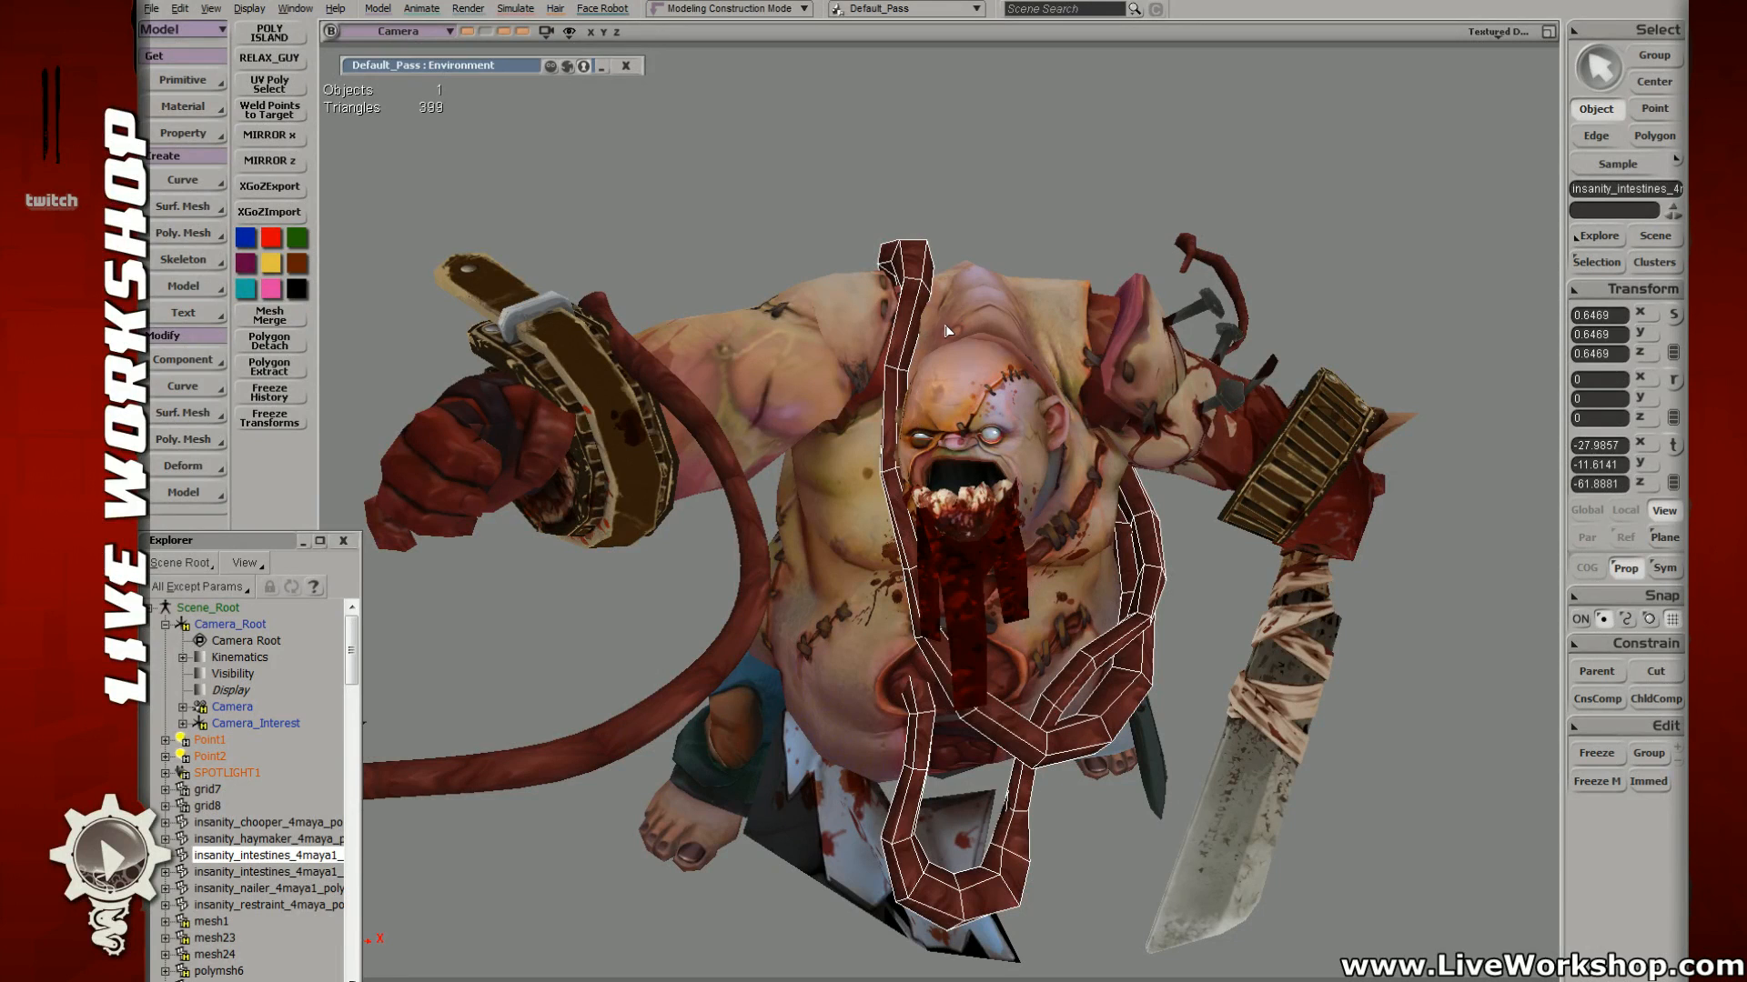
{"action": "double_click", "coordinate": [808, 147]}
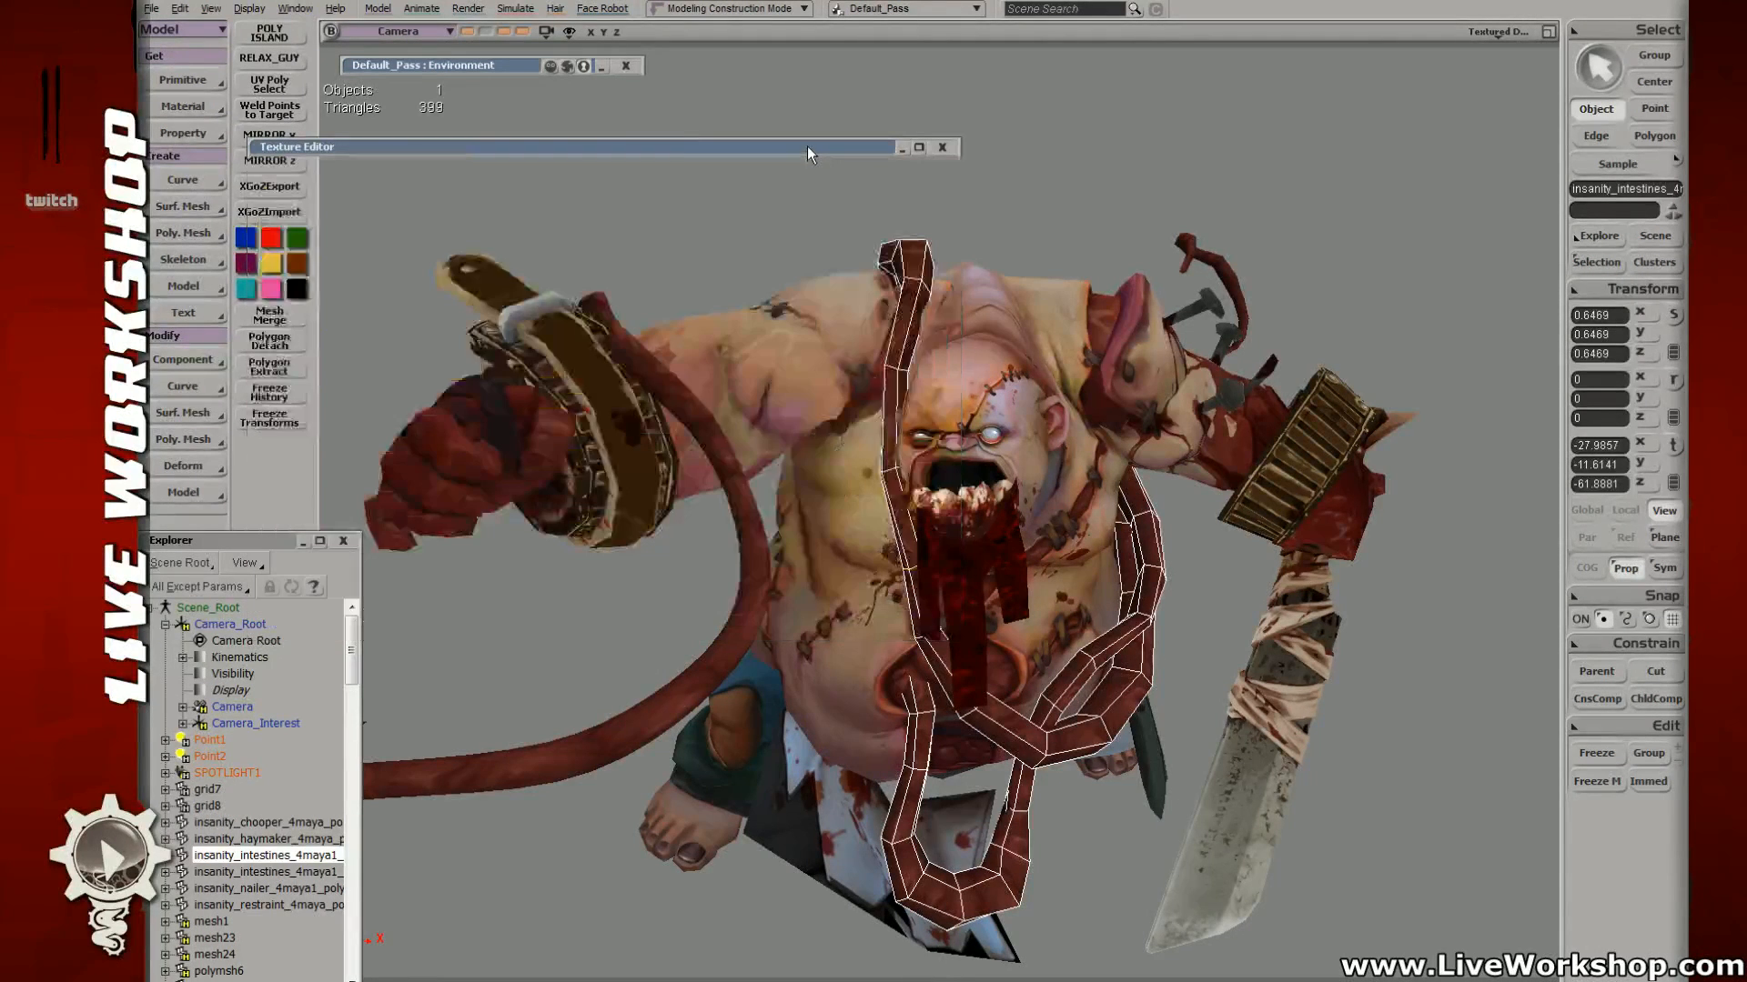
{"action": "double_click", "coordinate": [817, 145]}
{"action": "left_click_drag", "start_coordinate": [823, 145], "coordinate": [913, 75]}
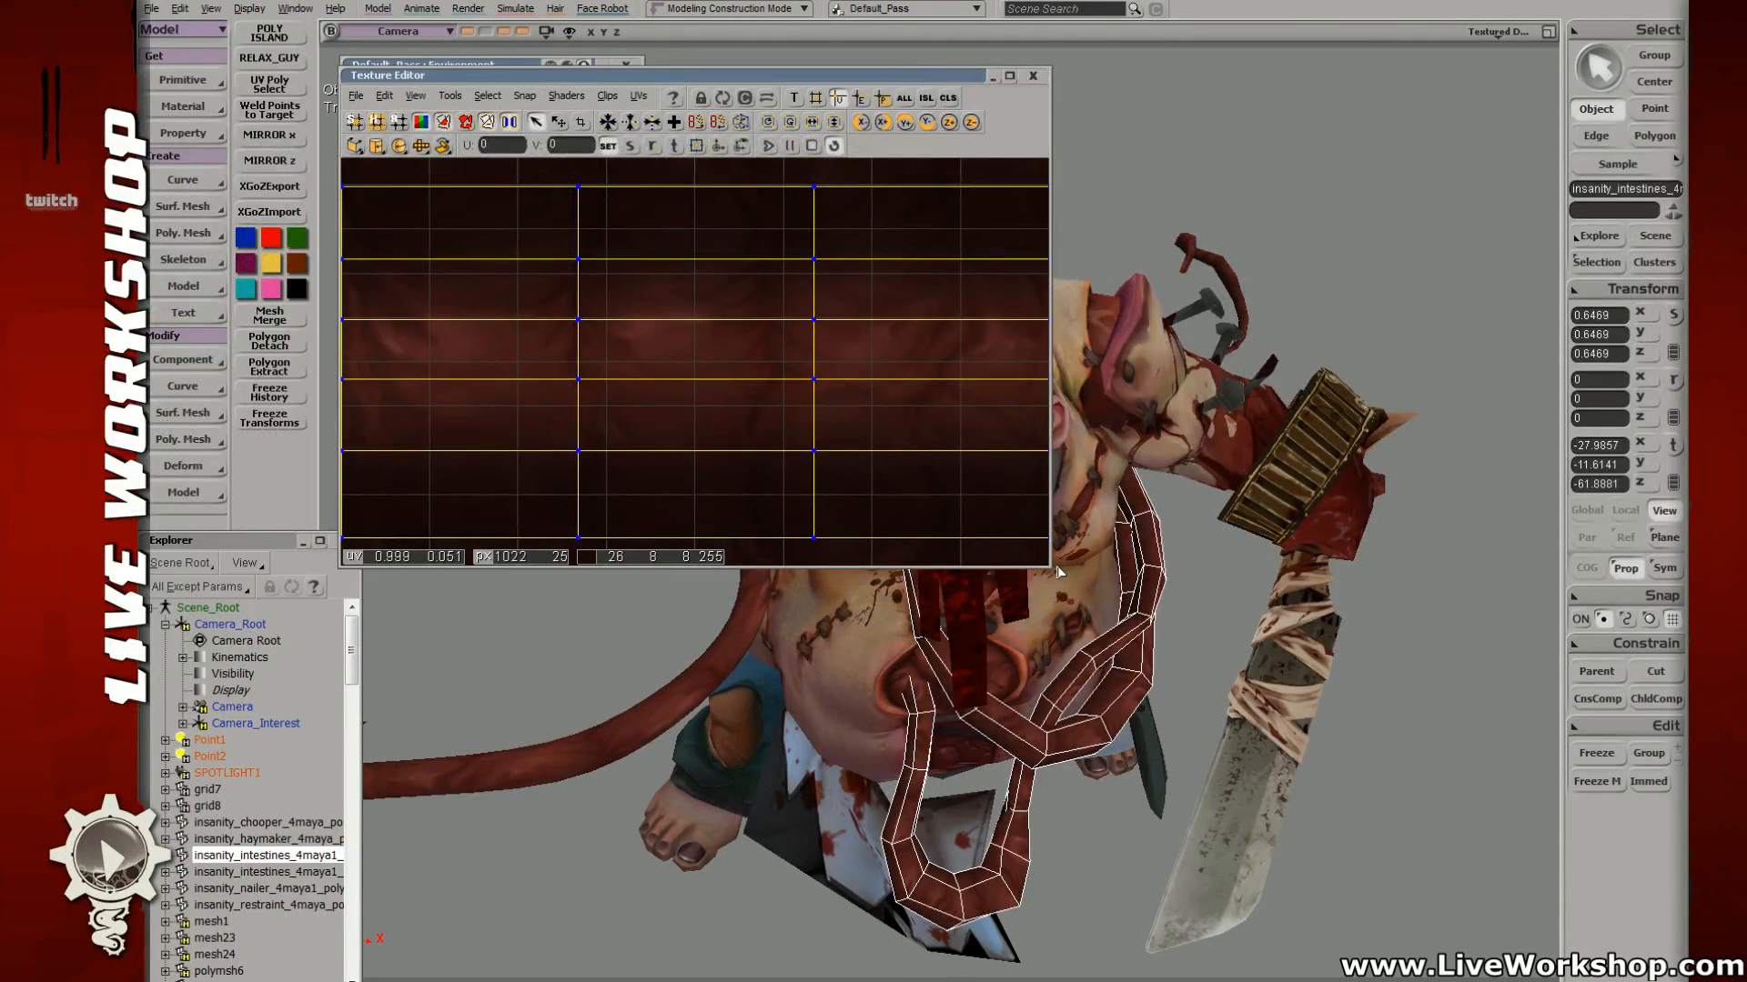
{"action": "left_click_drag", "start_coordinate": [1049, 567], "coordinate": [1559, 915]}
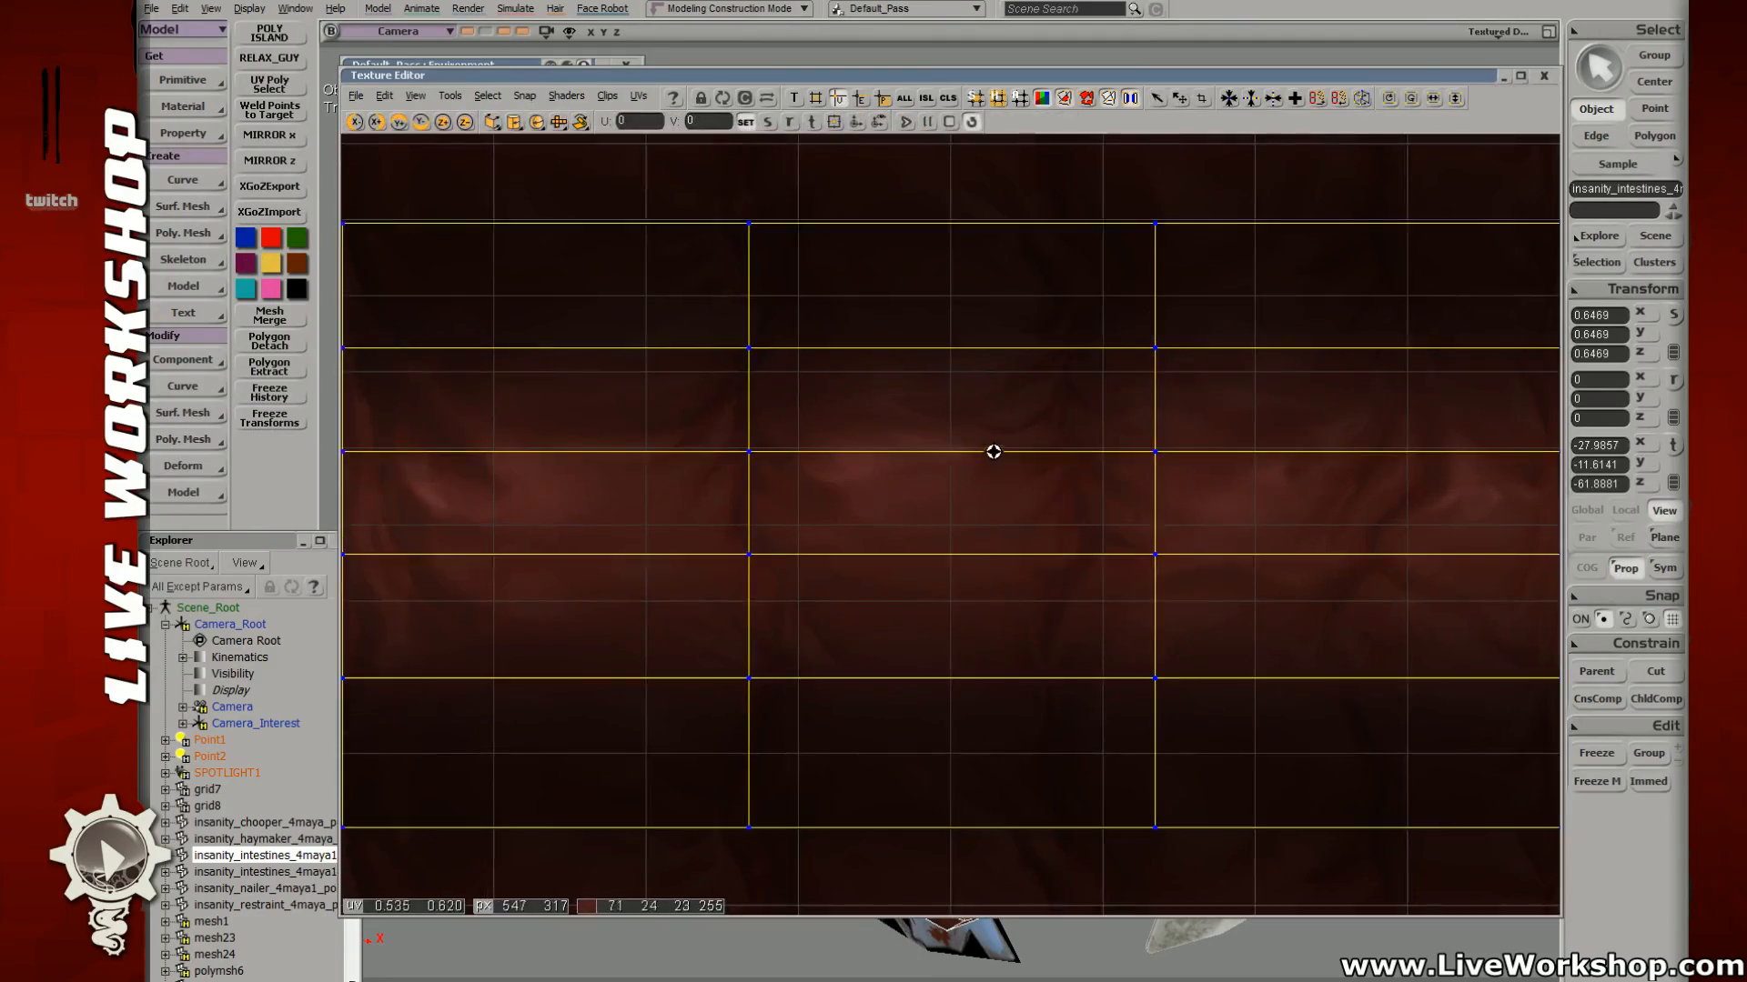
Step: Examine how the torso intestine's UV strip lies across the tiling texture, and close the Texture Editor
{"action": "scroll", "coordinate": [992, 441], "scroll_direction": "up", "scroll_amount": 2}
{"action": "scroll", "coordinate": [988, 429], "scroll_direction": "down", "scroll_amount": 5}
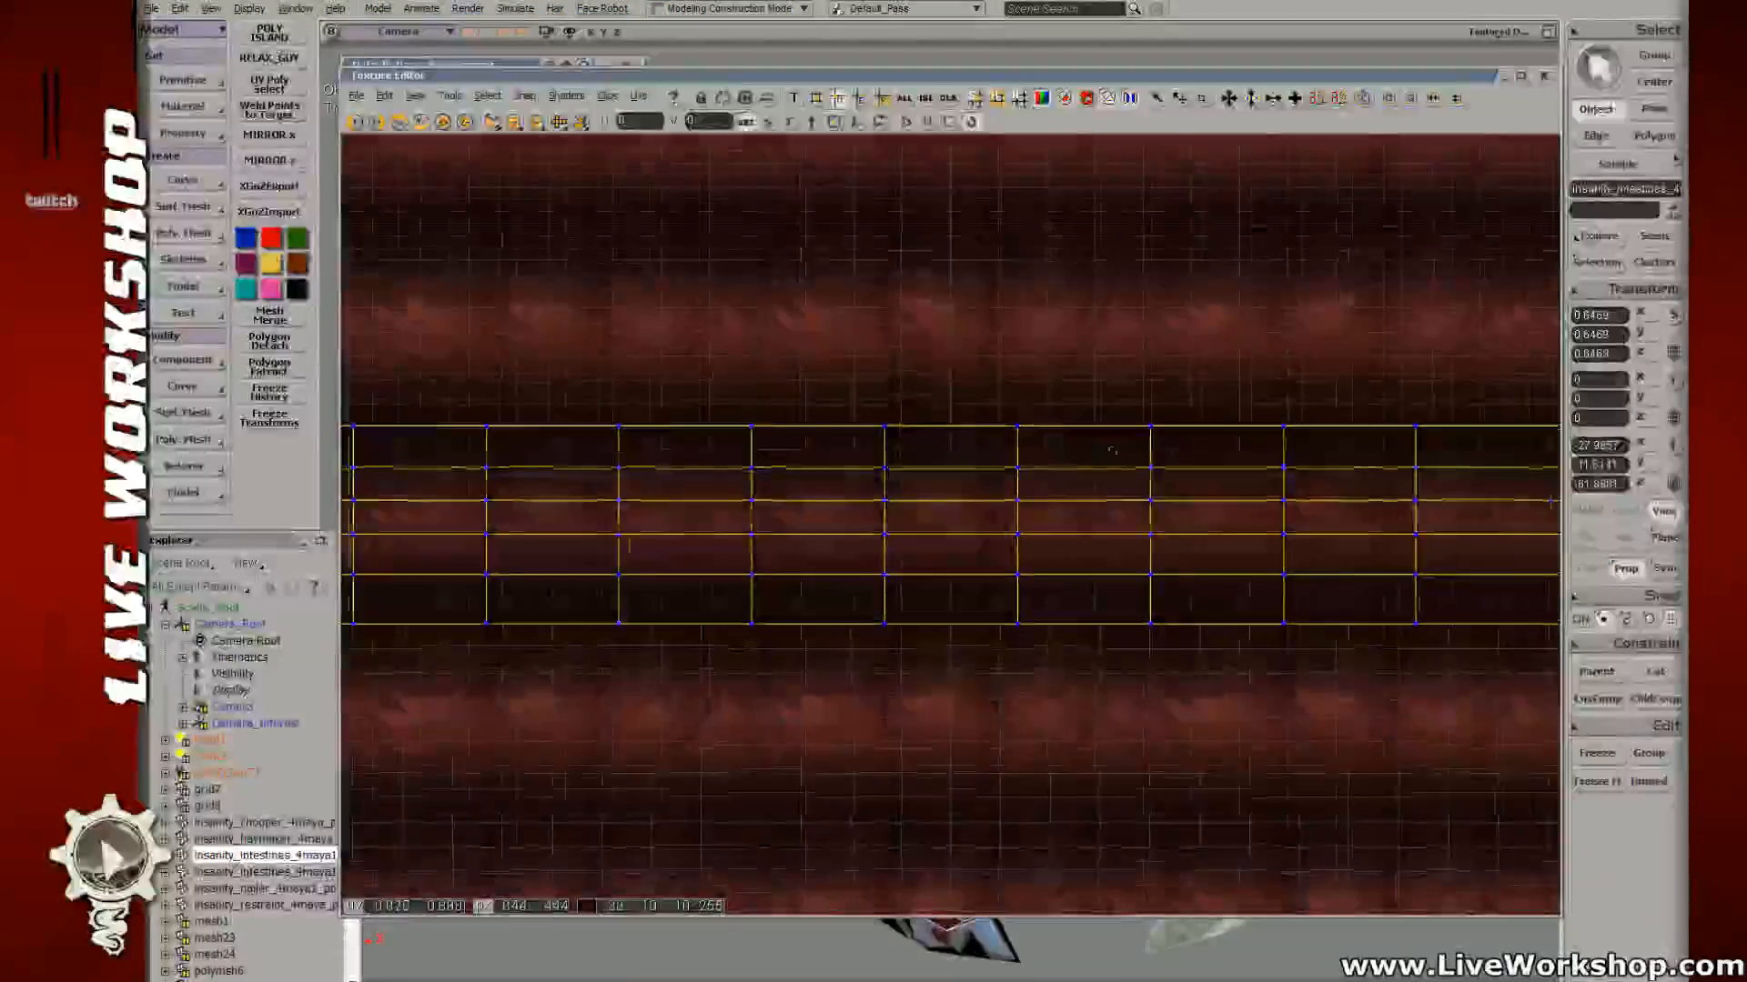
{"action": "scroll", "coordinate": [1139, 494], "scroll_direction": "down", "scroll_amount": 6}
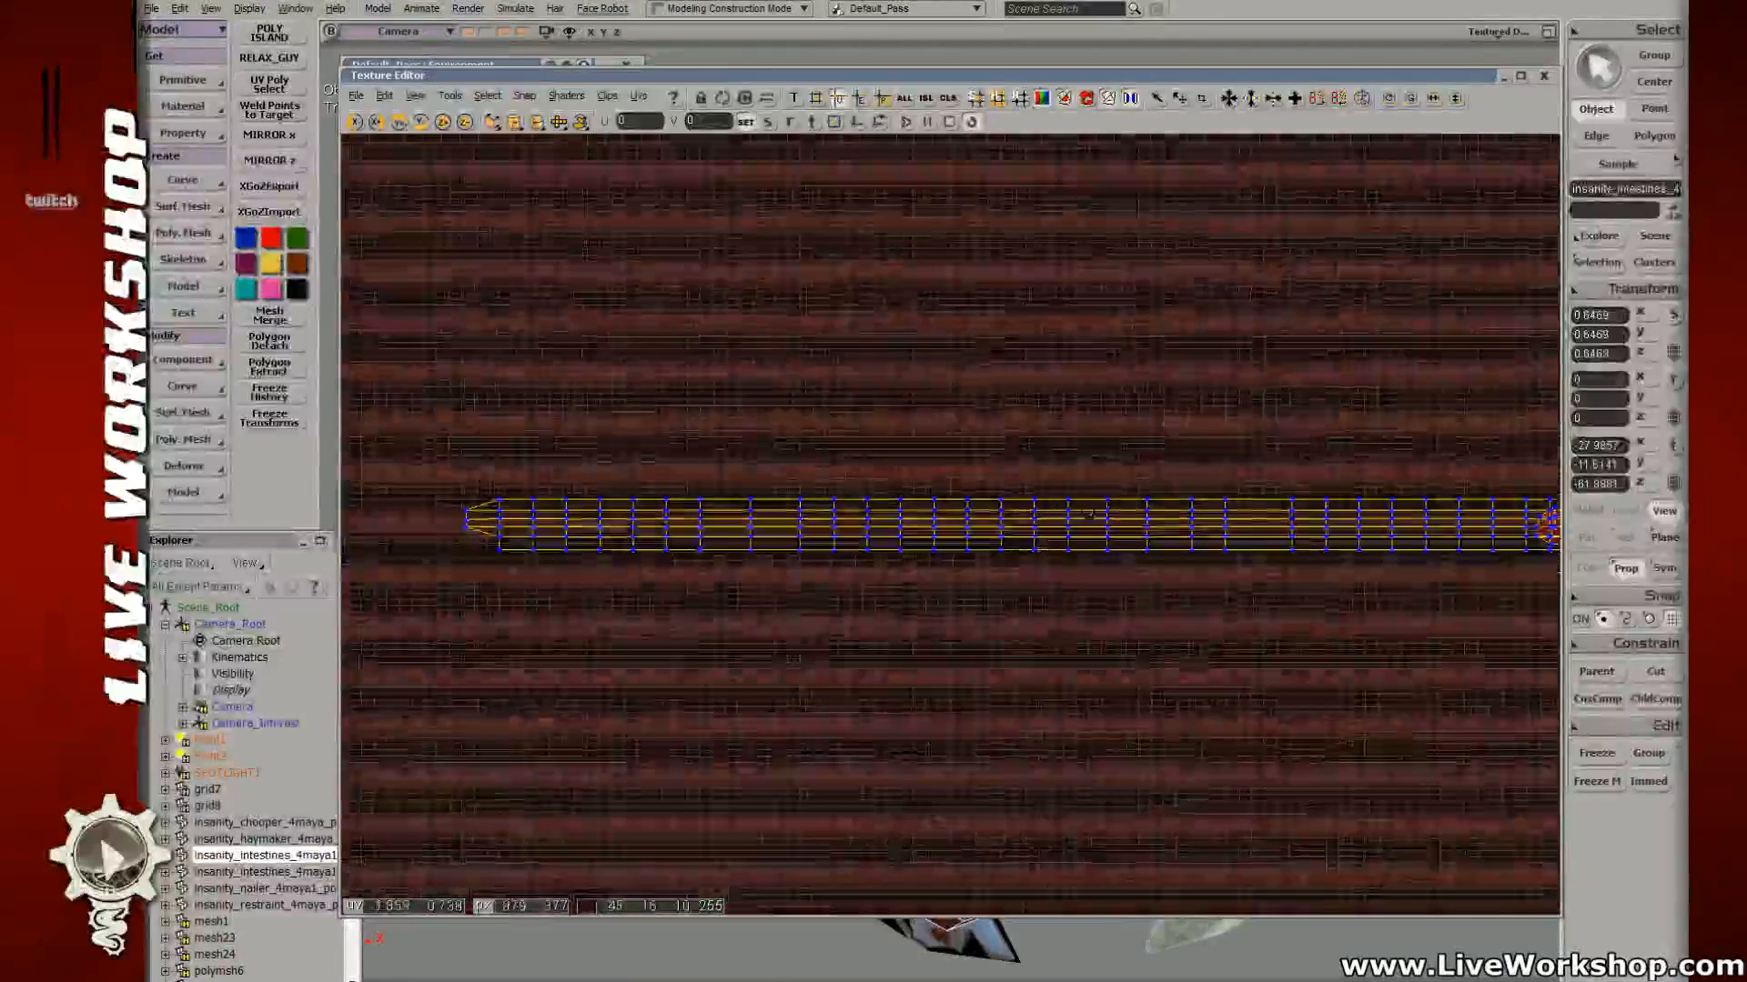
{"action": "scroll", "coordinate": [1178, 516], "scroll_direction": "down", "scroll_amount": 2}
{"action": "scroll", "coordinate": [936, 507], "scroll_direction": "up", "scroll_amount": 8}
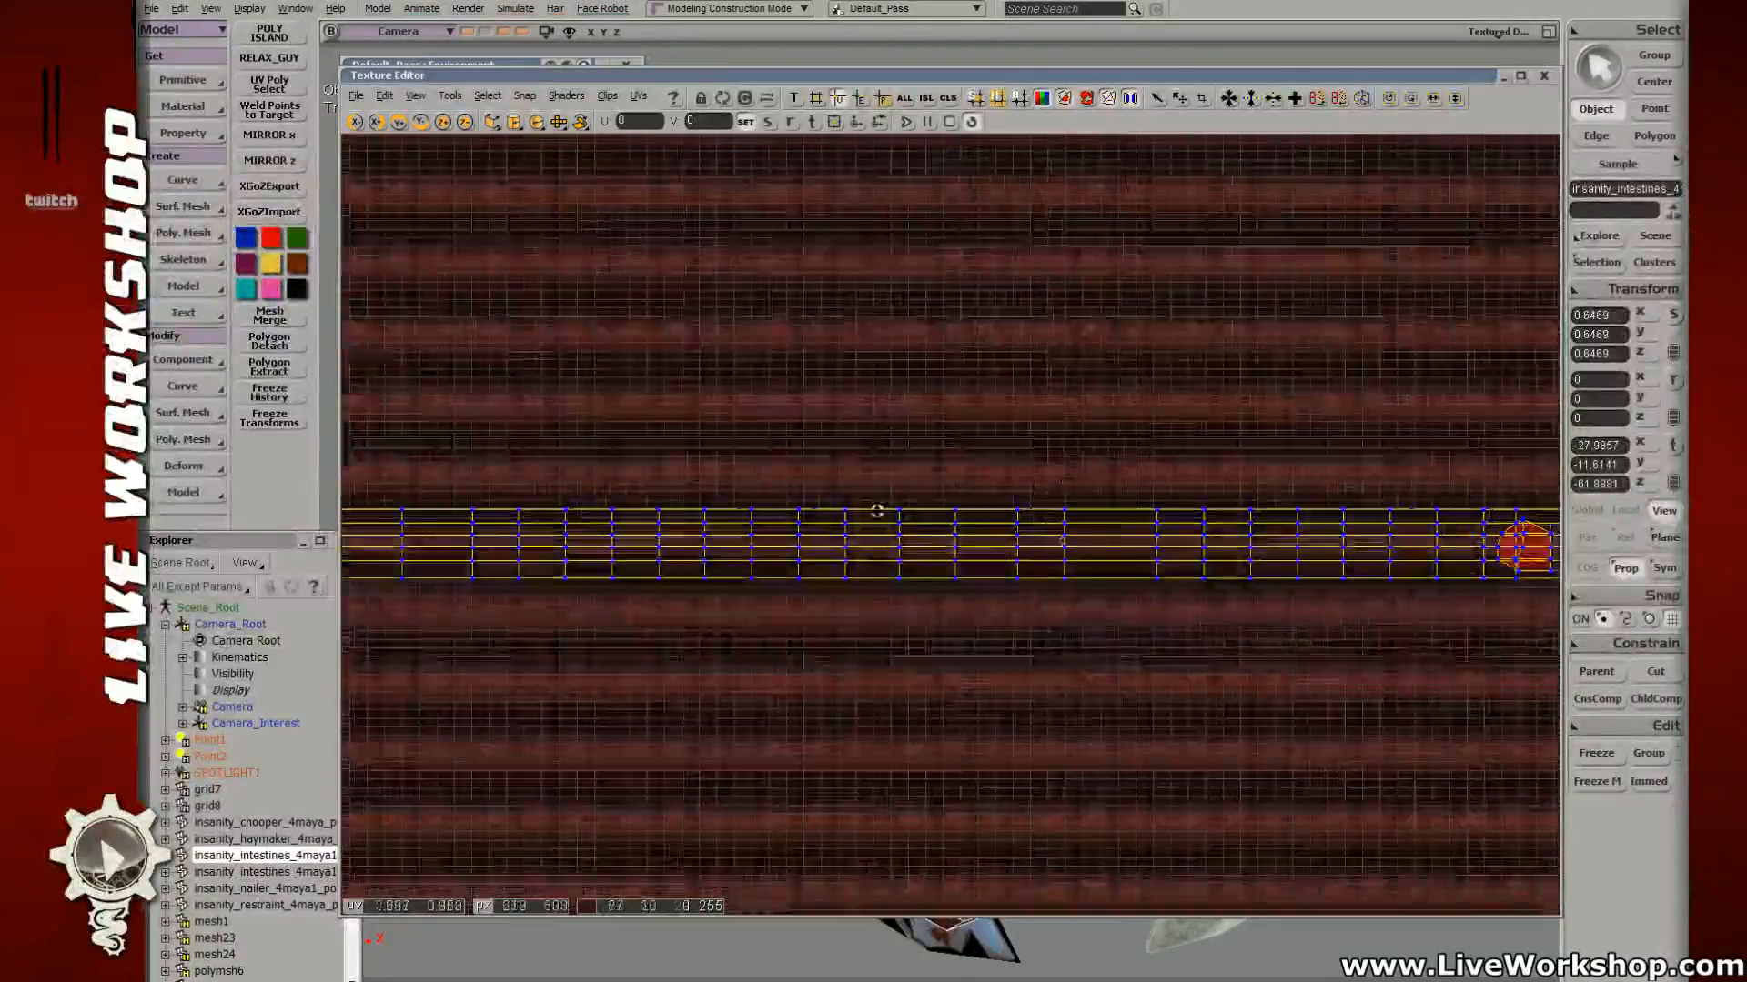
{"action": "scroll", "coordinate": [937, 490], "scroll_direction": "up", "scroll_amount": 6}
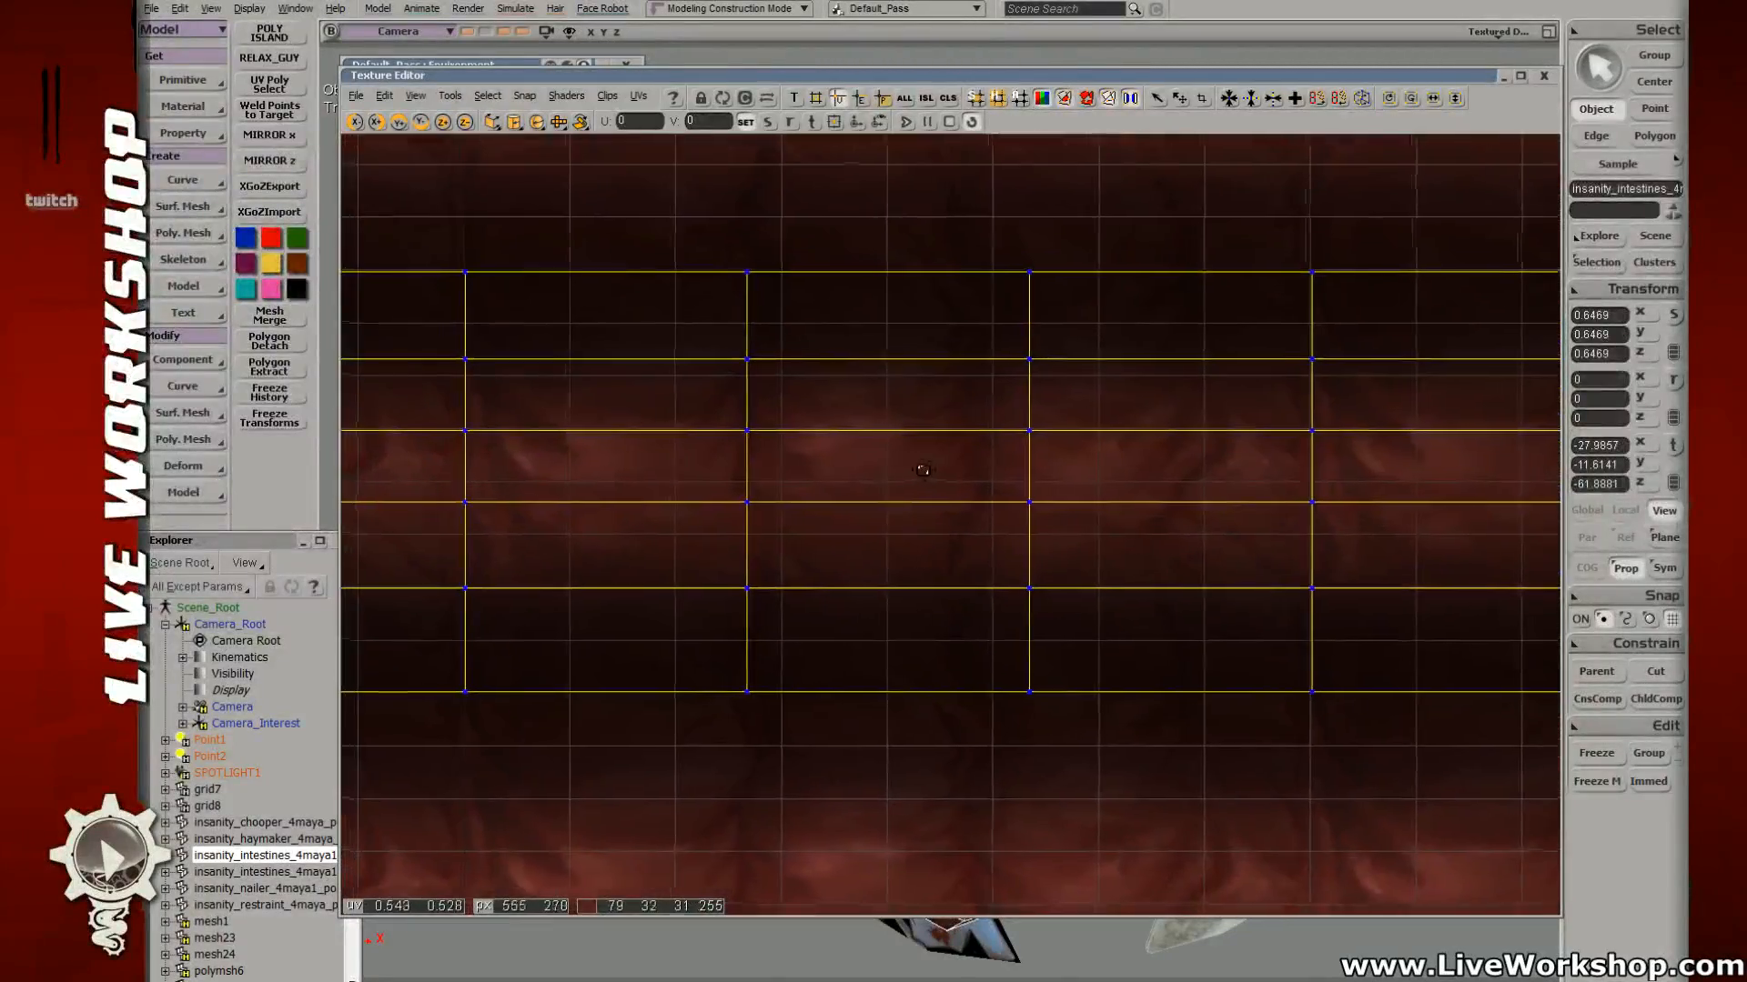
{"action": "scroll", "coordinate": [937, 490], "scroll_direction": "up", "scroll_amount": 2}
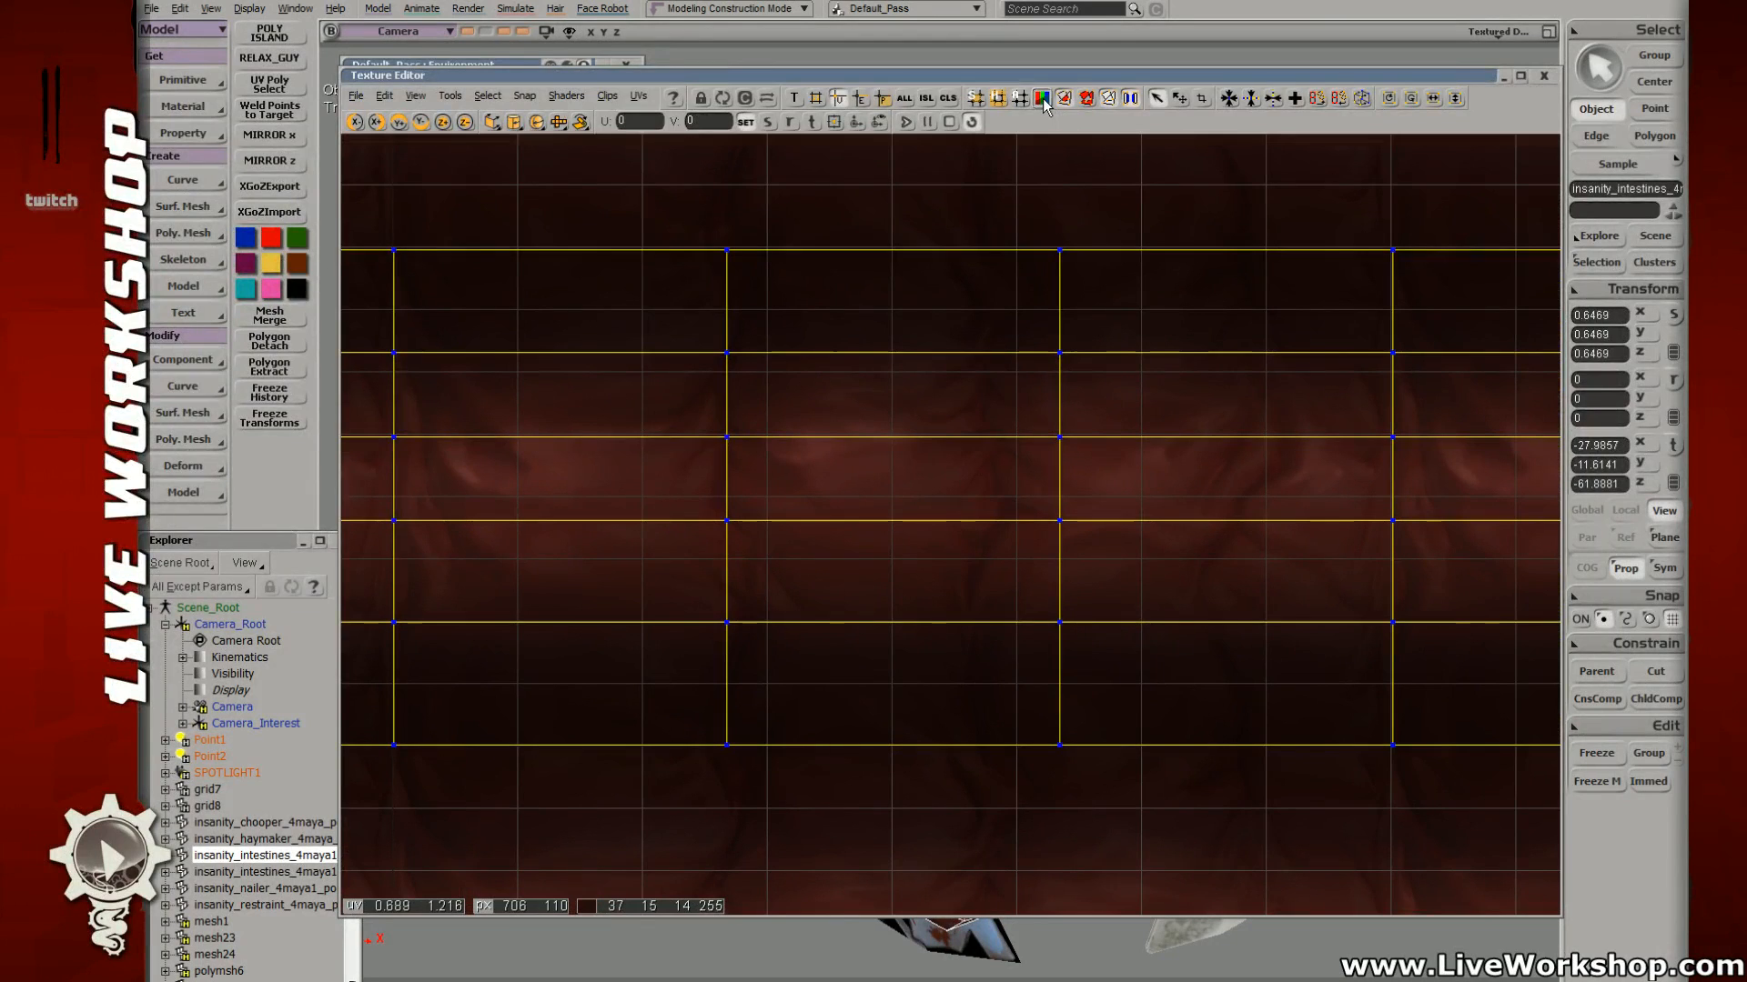
{"action": "scroll", "coordinate": [1029, 300], "scroll_direction": "up", "scroll_amount": 3}
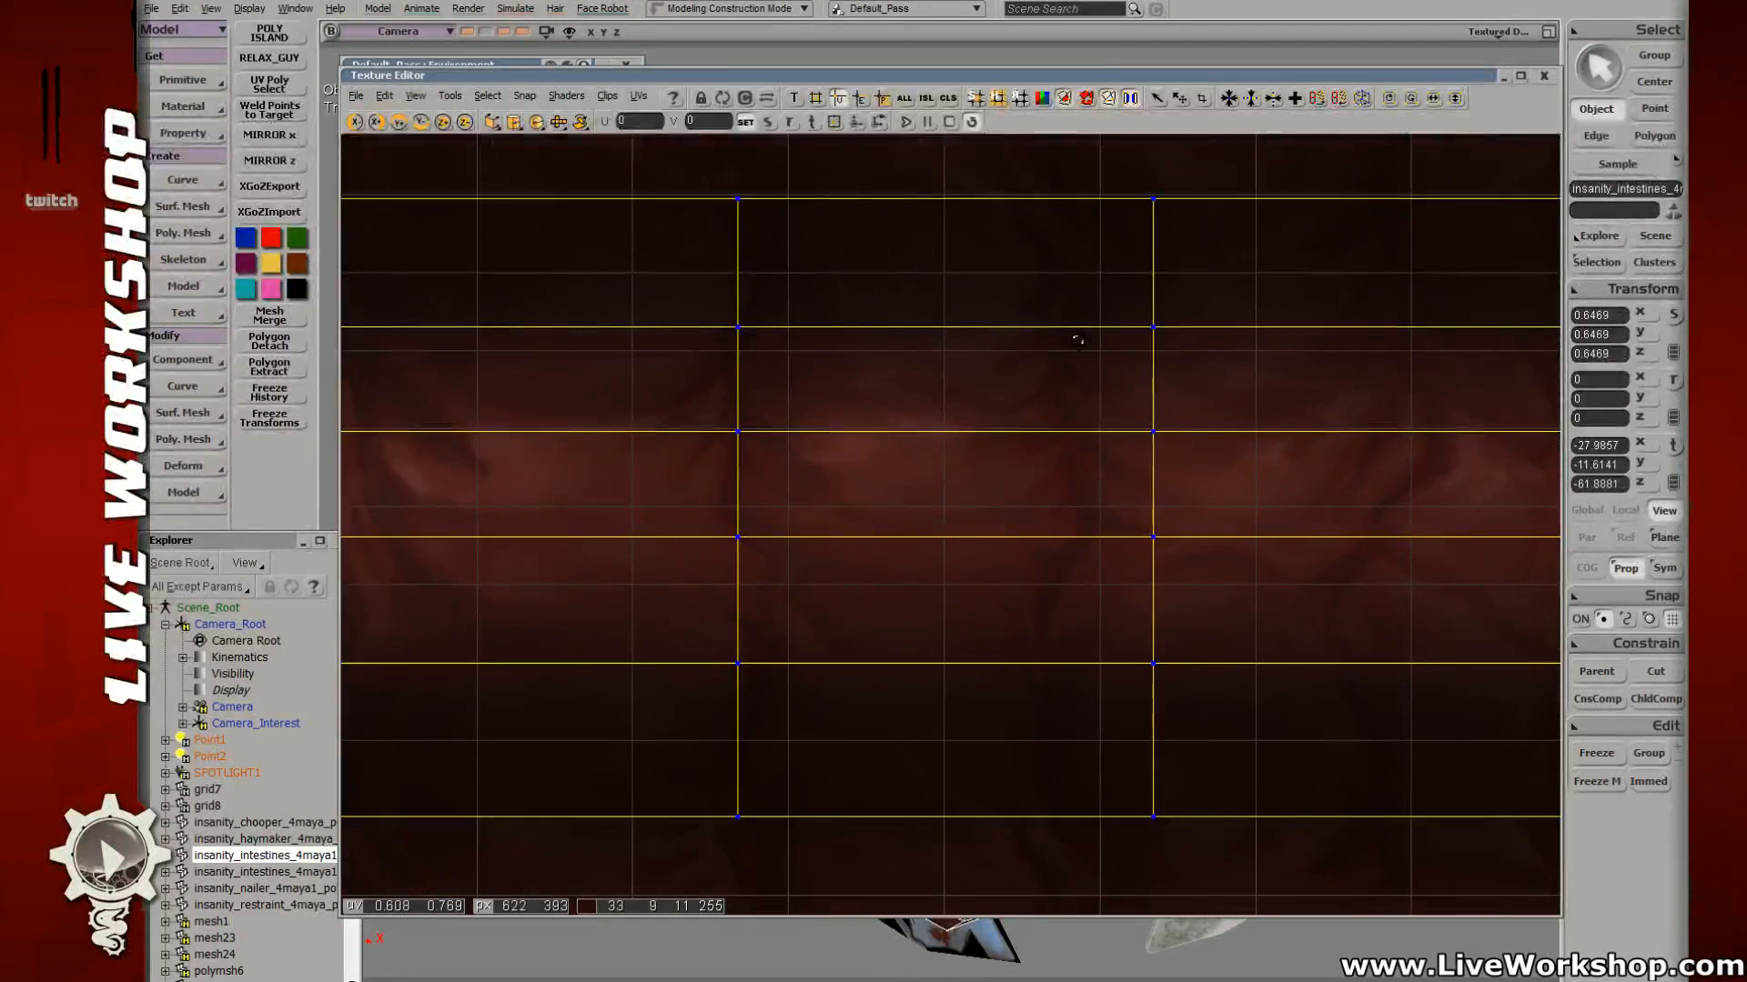
{"action": "key", "text": "space"}
{"action": "scroll", "coordinate": [1209, 476], "scroll_direction": "down", "scroll_amount": 1}
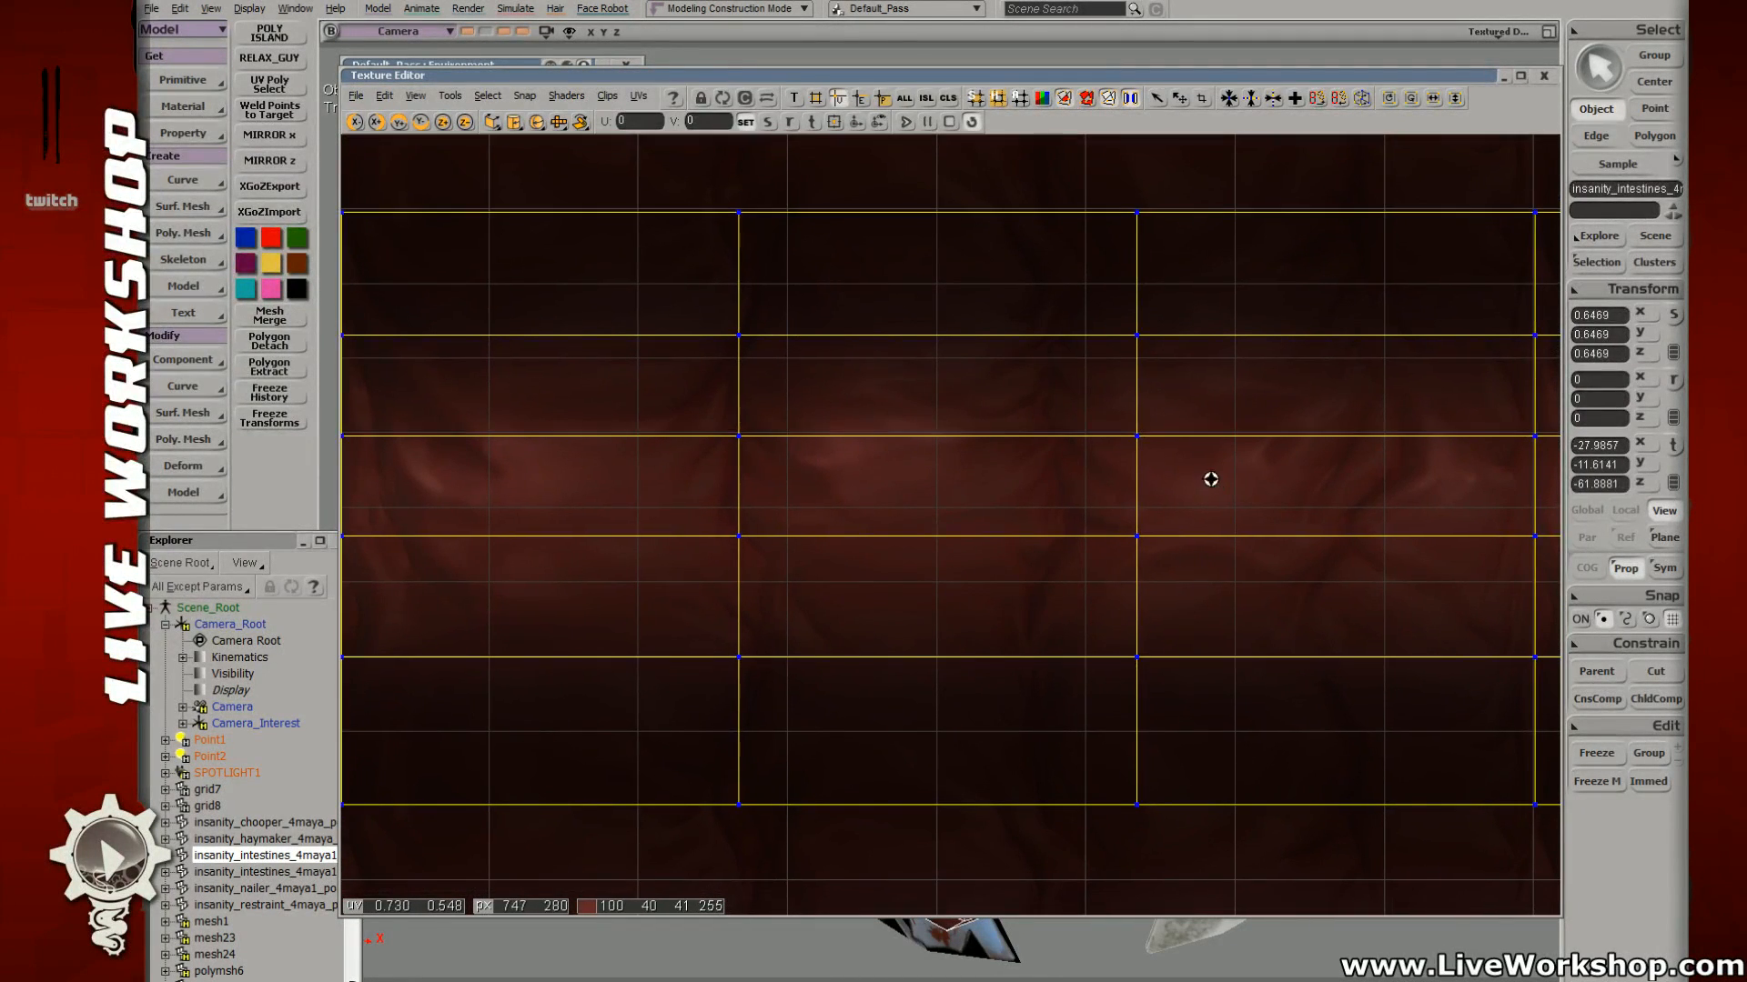
{"action": "scroll", "coordinate": [1046, 473], "scroll_direction": "down", "scroll_amount": 1}
{"action": "key", "text": "space"}
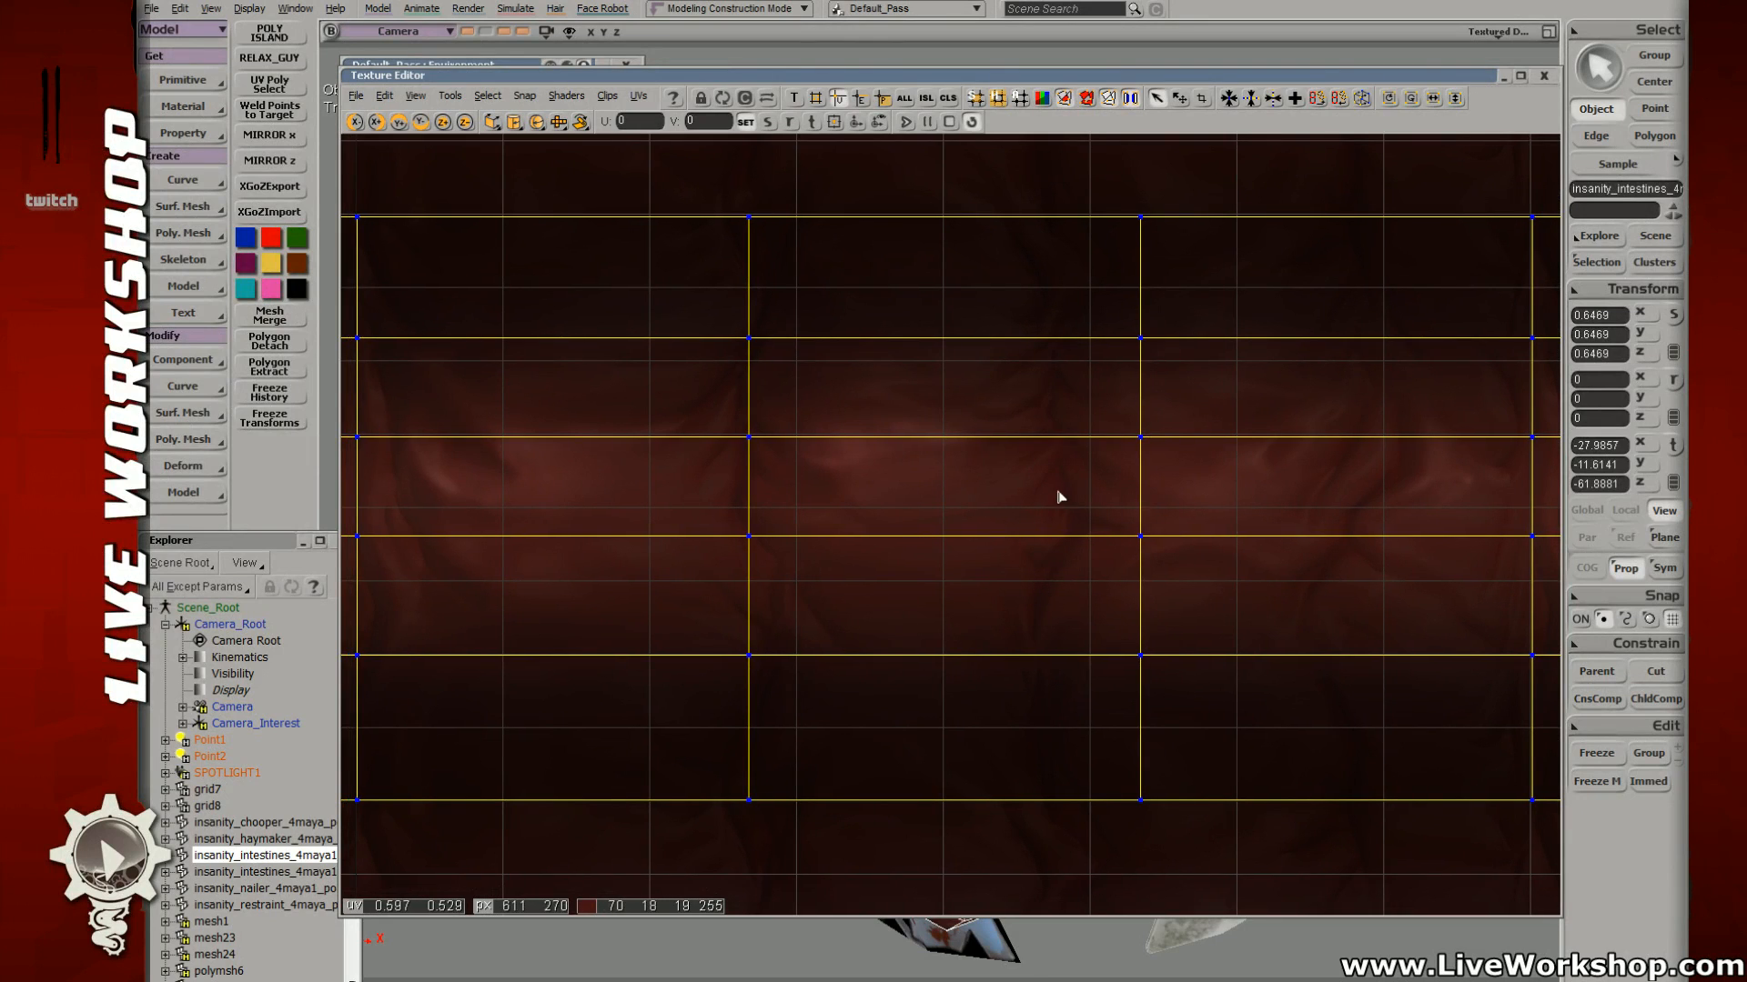
{"action": "left_click", "coordinate": [1542, 79]}
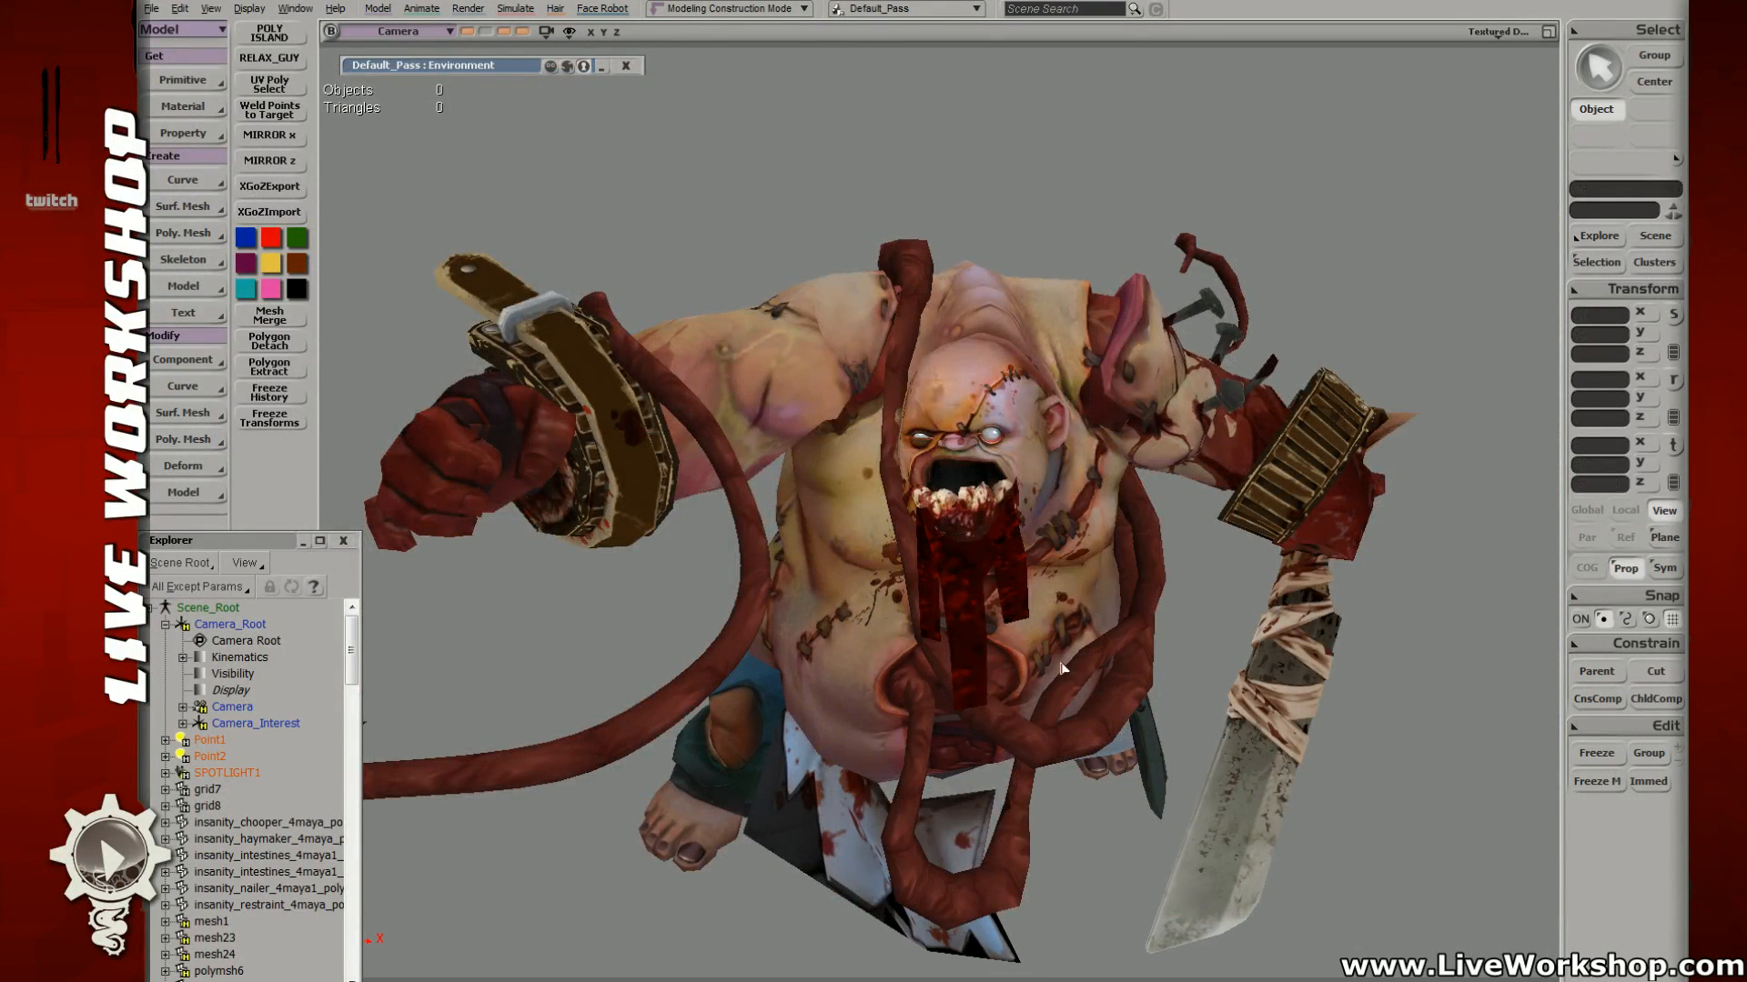
Step: Examine the whole Pudge set from the front, from the torso intestines down to the hanging hook
{"action": "left_click", "coordinate": [1118, 645]}
{"action": "left_click", "coordinate": [1167, 523]}
{"action": "key", "text": "s"}
{"action": "right_click_drag", "start_coordinate": [969, 592], "coordinate": [1002, 538]}
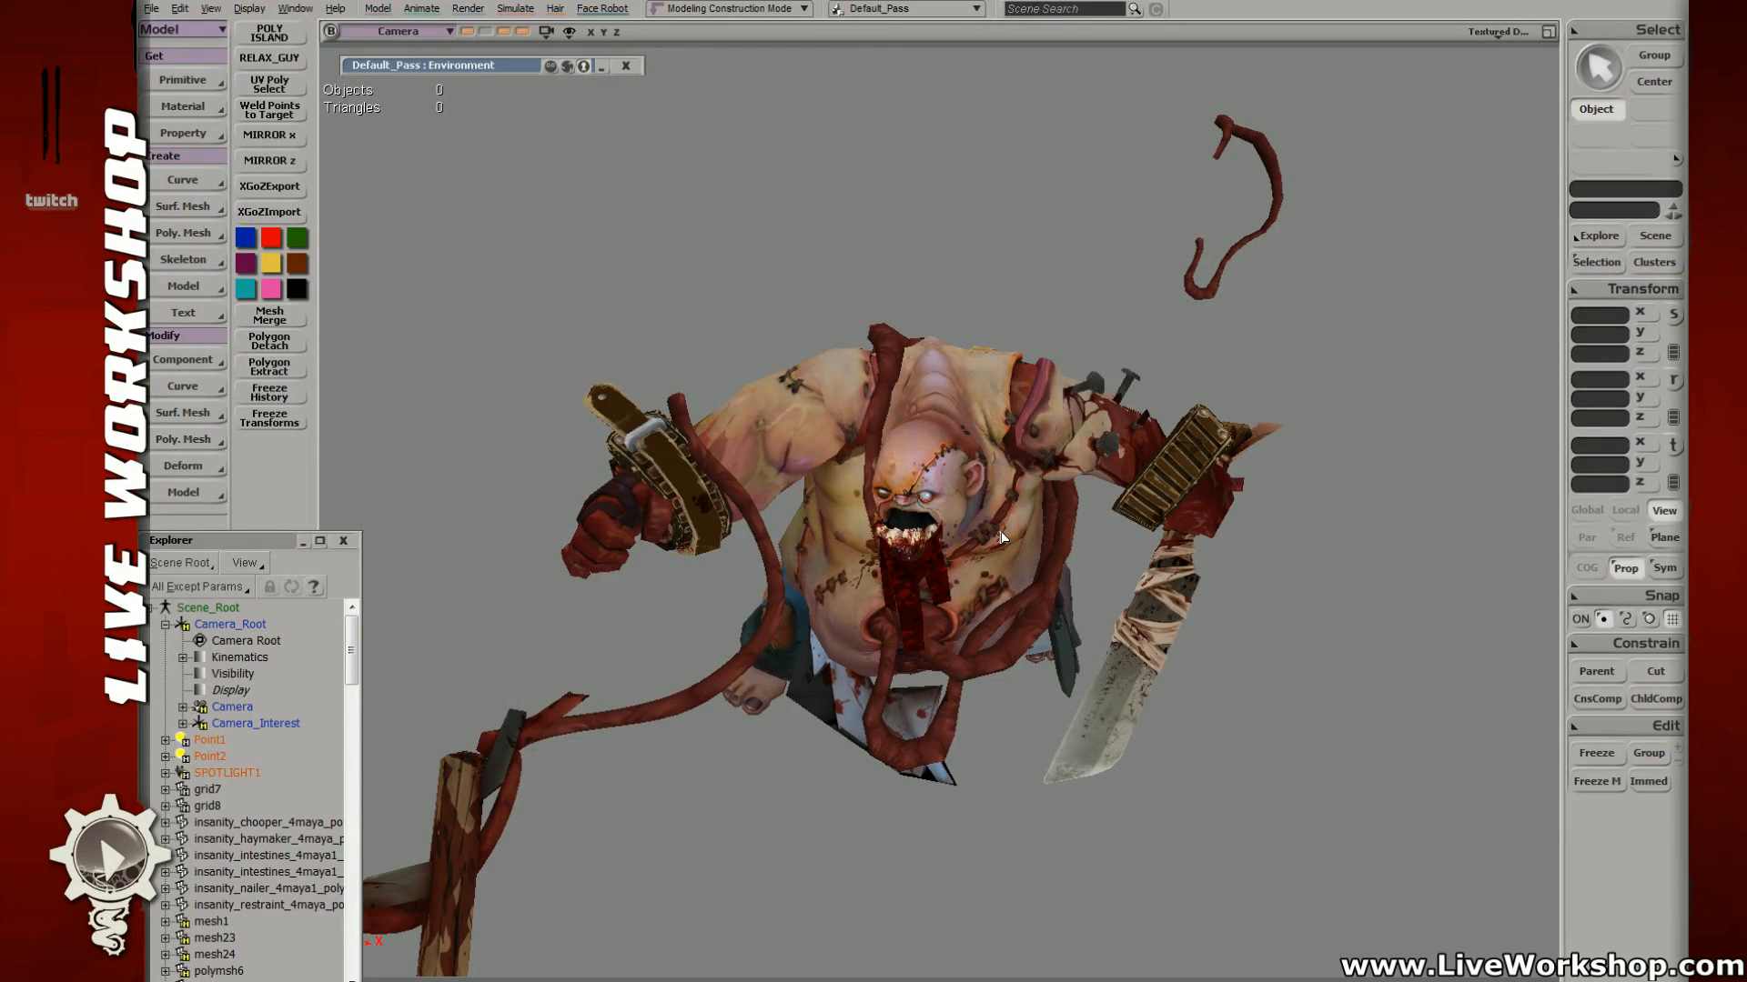
{"action": "key", "text": "s"}
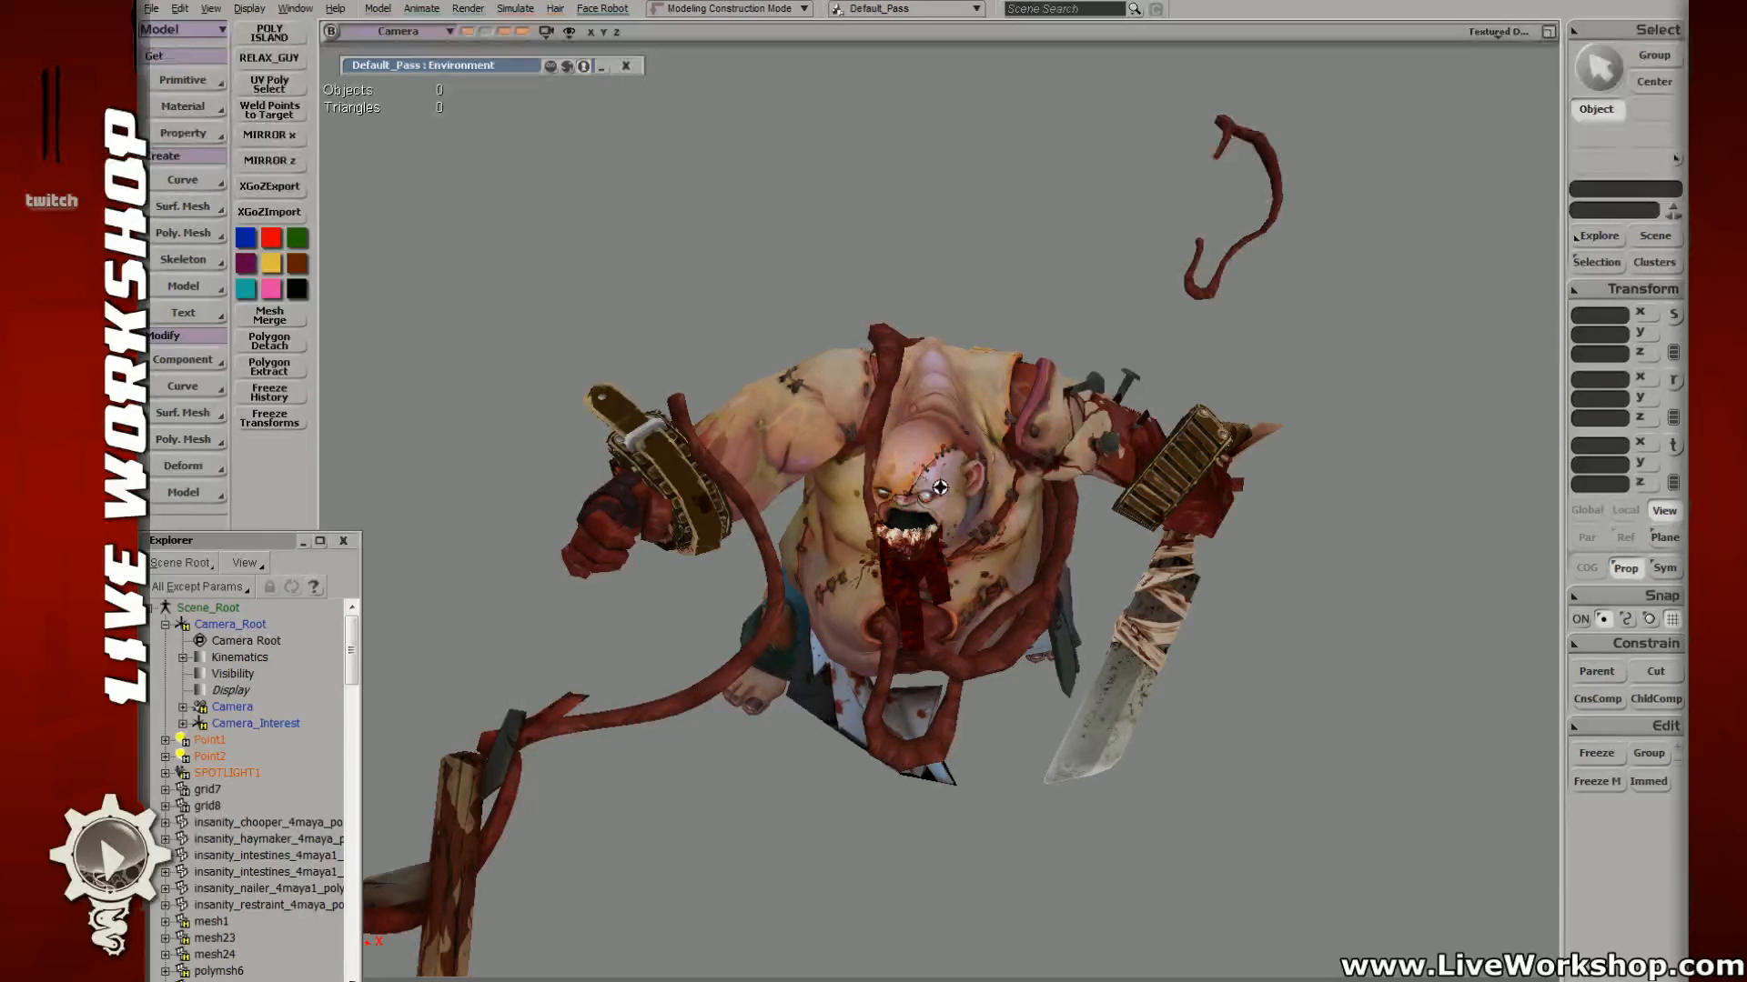
{"action": "right_click_drag", "start_coordinate": [735, 479], "coordinate": [792, 460]}
{"action": "left_click_drag", "start_coordinate": [873, 537], "coordinate": [948, 406]}
{"action": "middle_click_drag", "start_coordinate": [948, 406], "coordinate": [904, 481]}
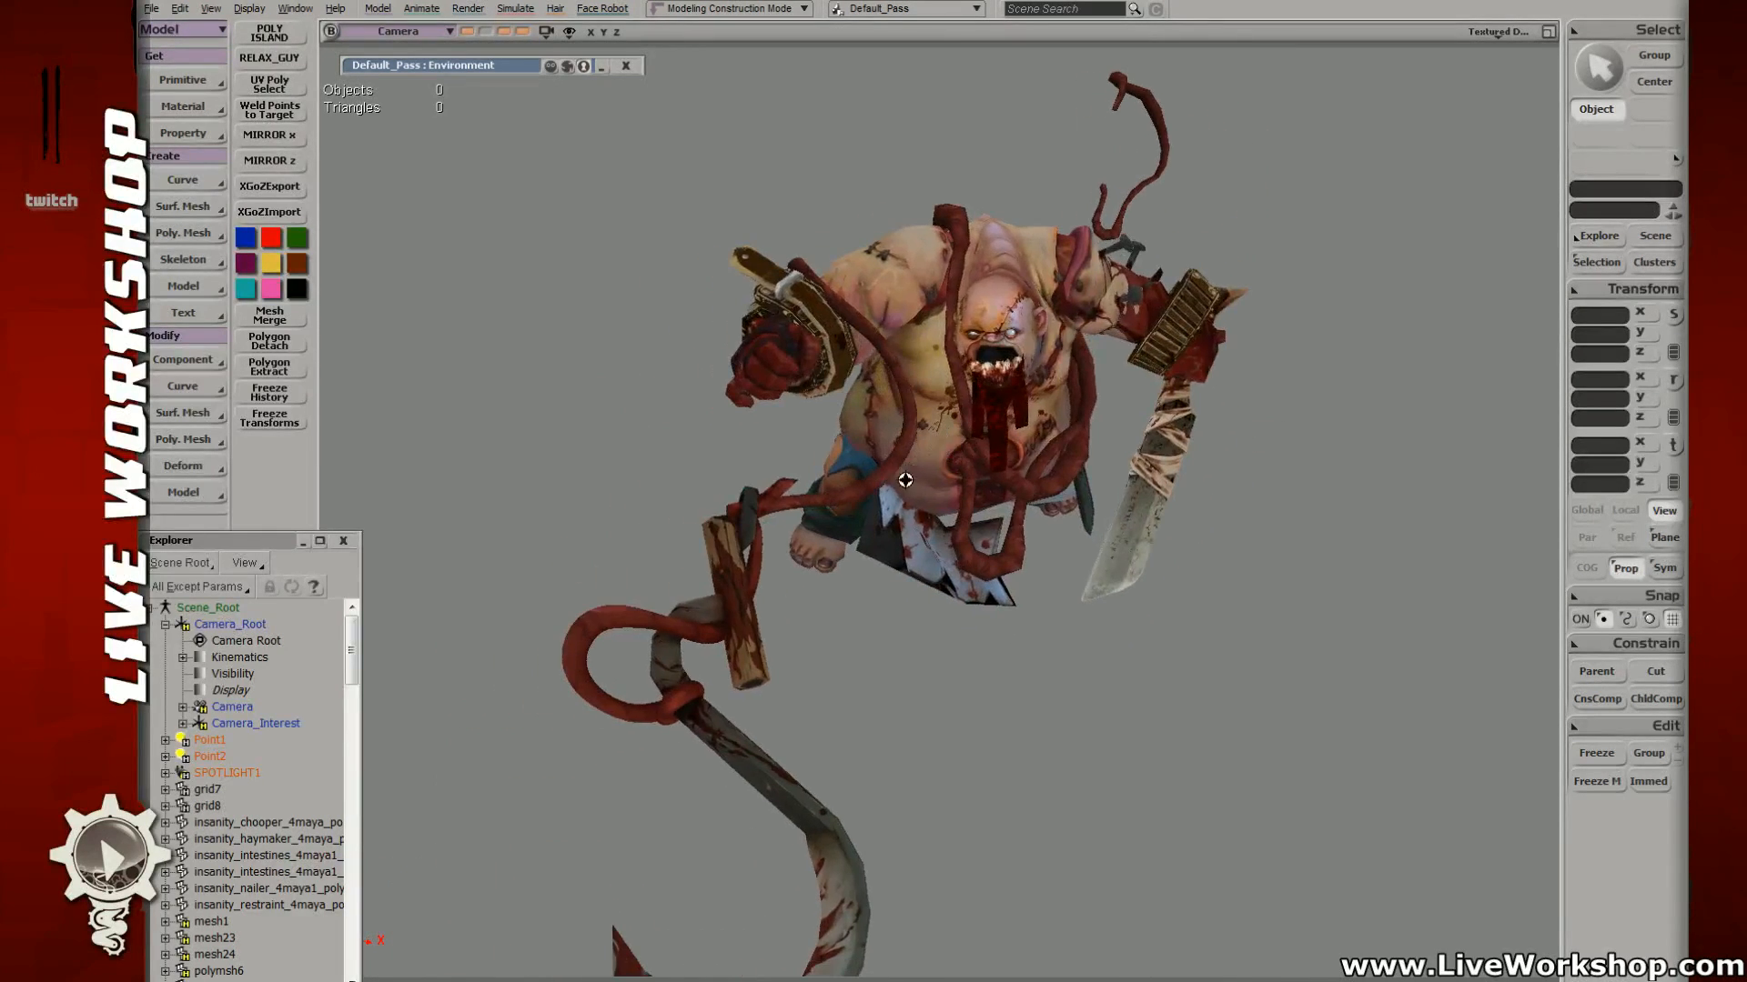
{"action": "left_click_drag", "start_coordinate": [944, 494], "coordinate": [969, 436]}
{"action": "middle_click_drag", "start_coordinate": [933, 449], "coordinate": [942, 491]}
{"action": "left_click_drag", "start_coordinate": [943, 492], "coordinate": [925, 492]}
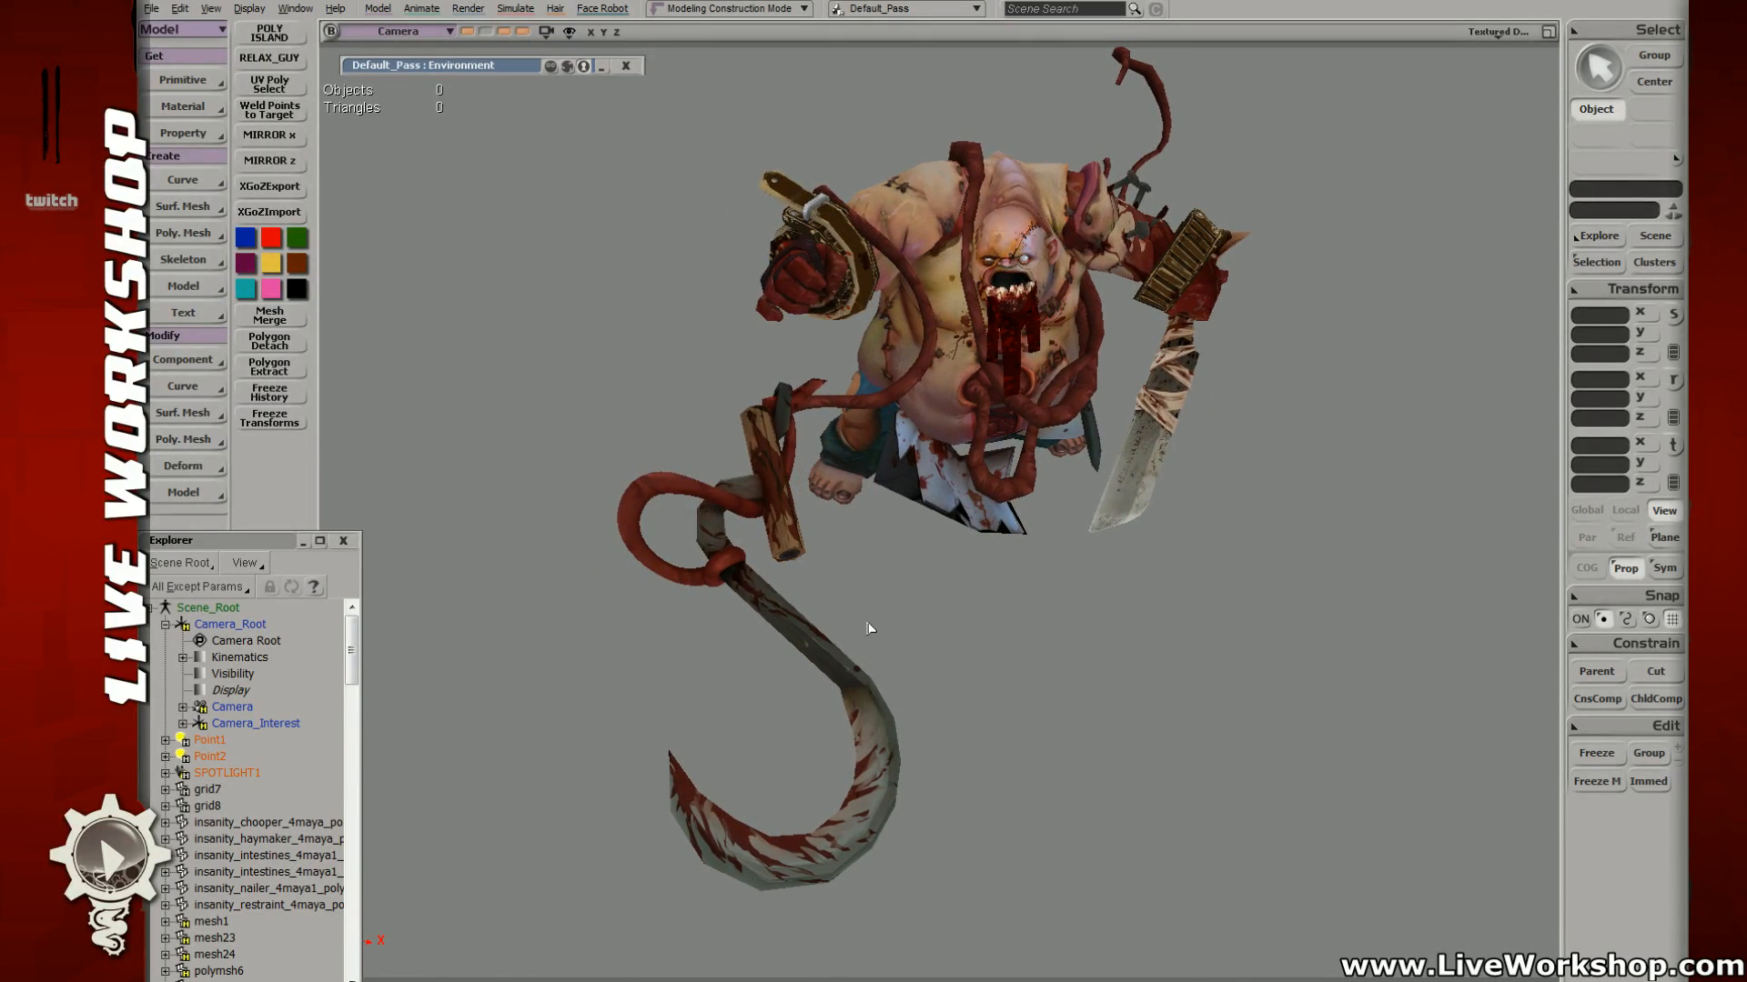
Step: Inspect the haymaker hook's mesh and texture from several close angles, leaving it deselected
{"action": "left_click", "coordinate": [724, 555]}
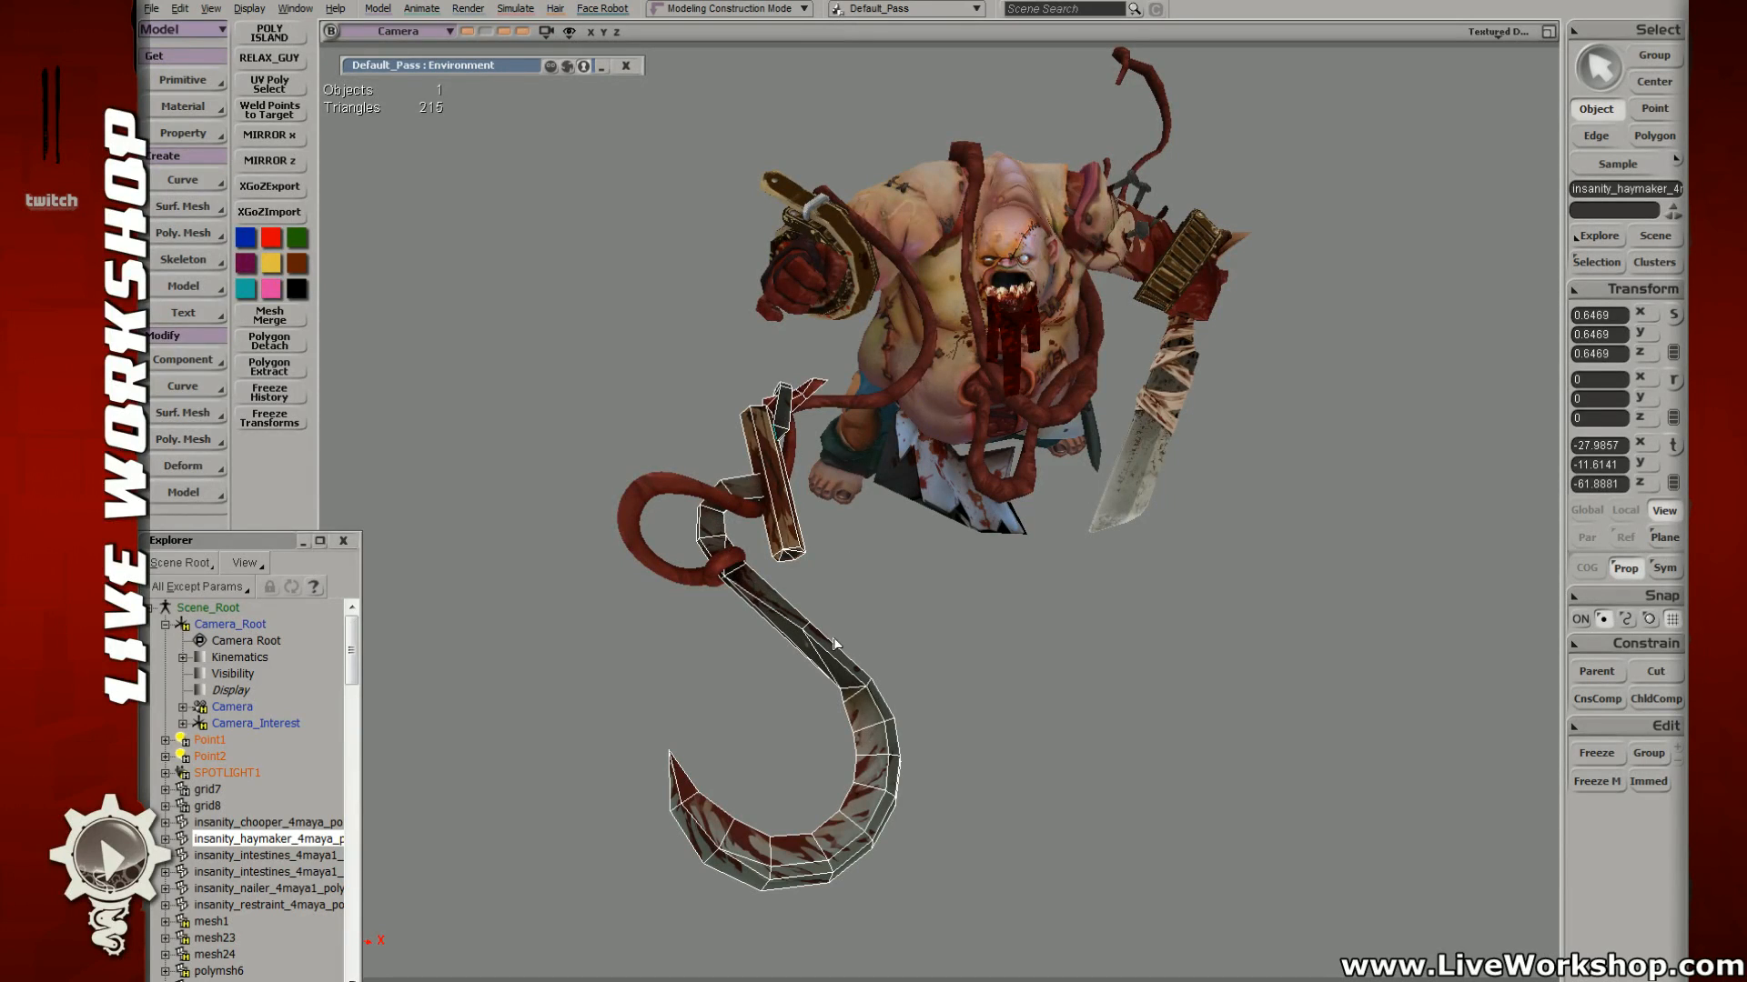
{"action": "right_click_drag", "start_coordinate": [803, 761], "coordinate": [816, 726]}
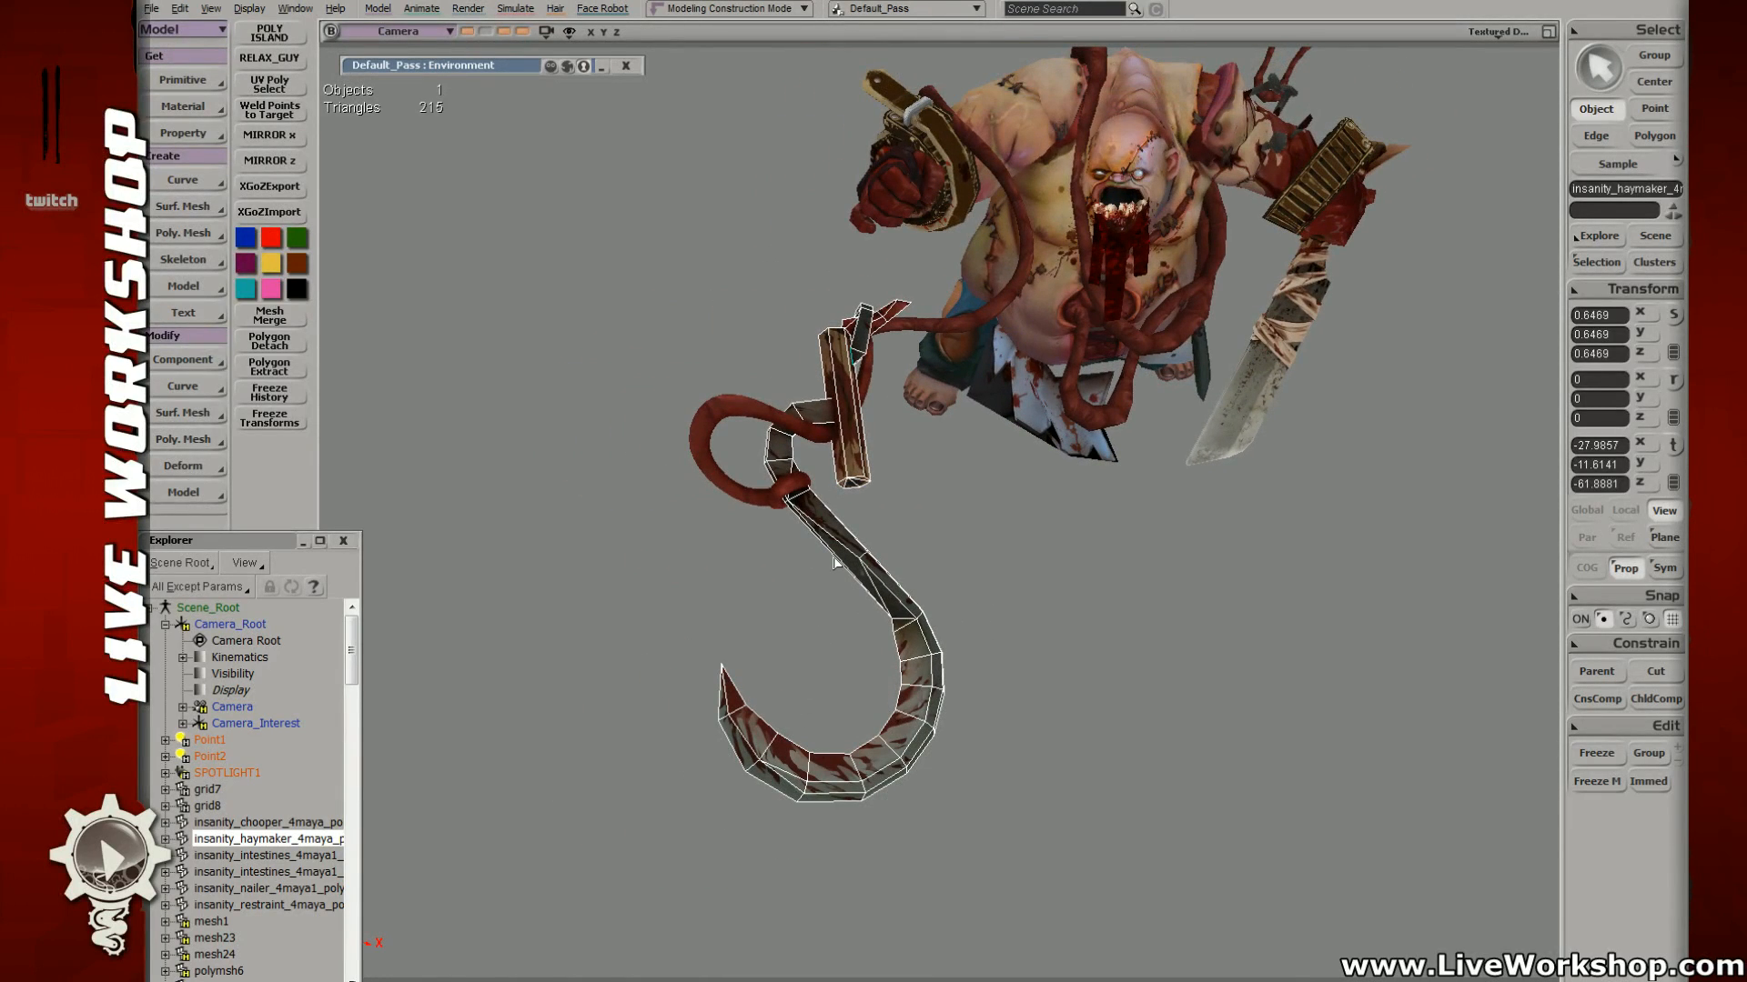
{"action": "right_click_drag", "start_coordinate": [831, 570], "coordinate": [889, 649]}
{"action": "left_click", "coordinate": [879, 641]}
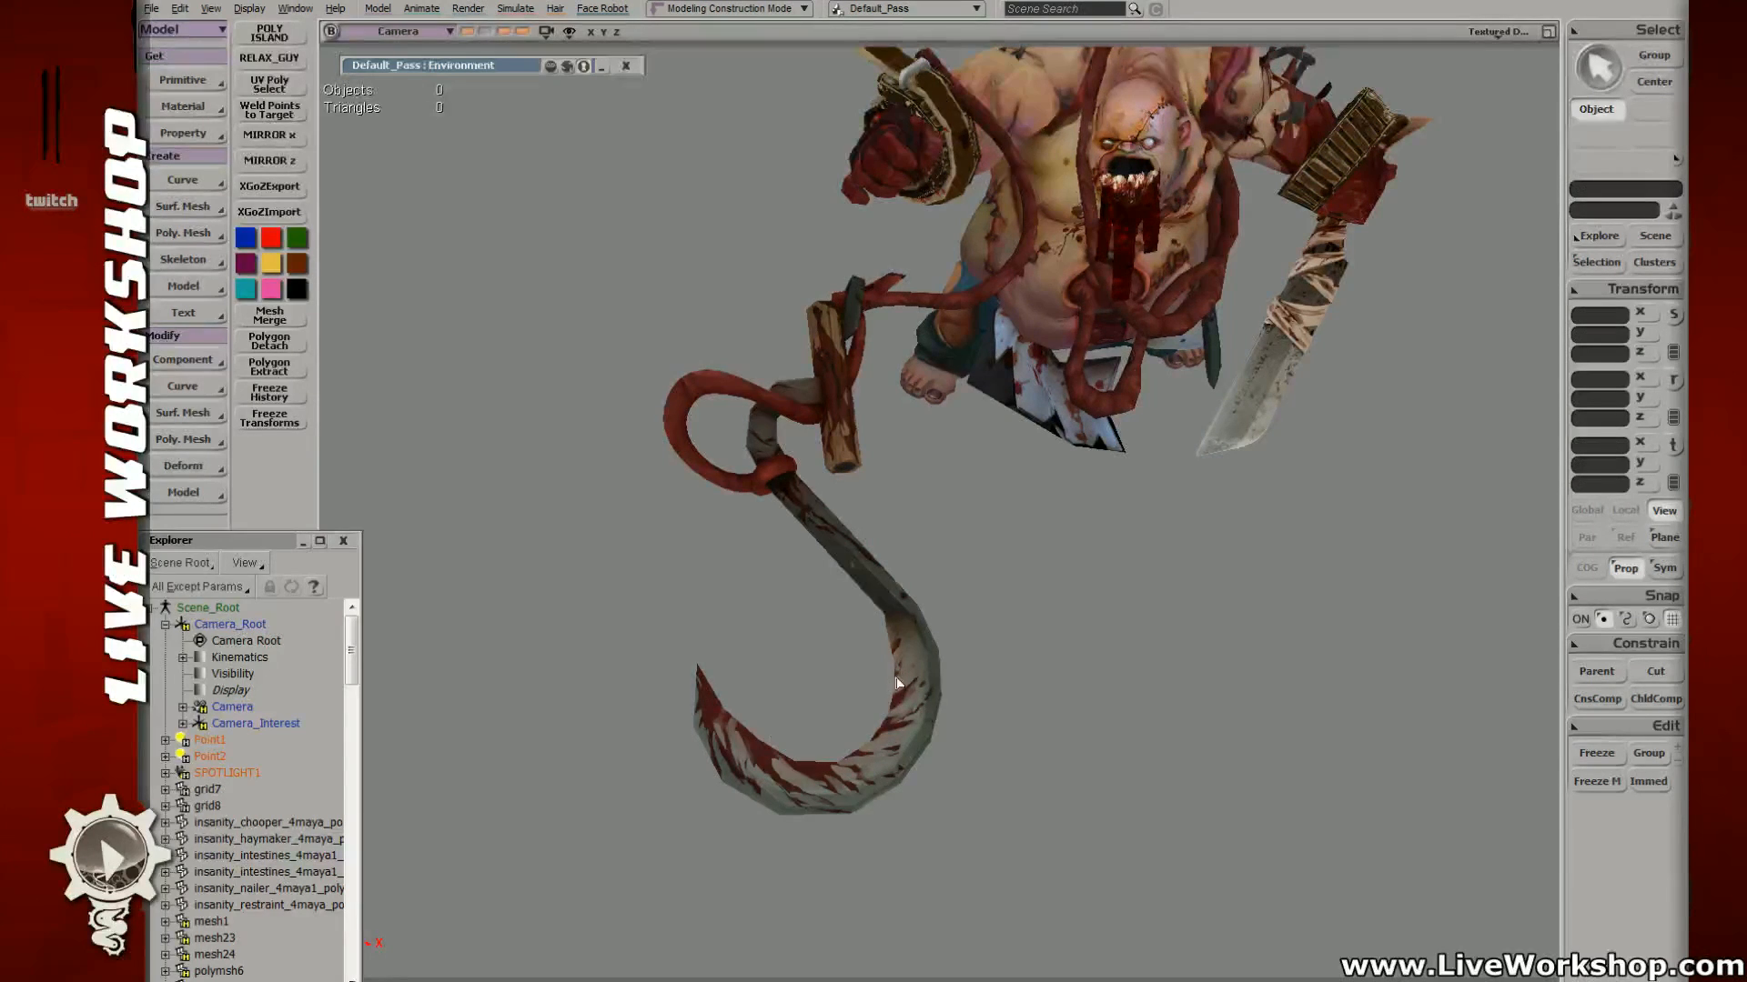
{"action": "right_click_drag", "start_coordinate": [826, 647], "coordinate": [887, 673]}
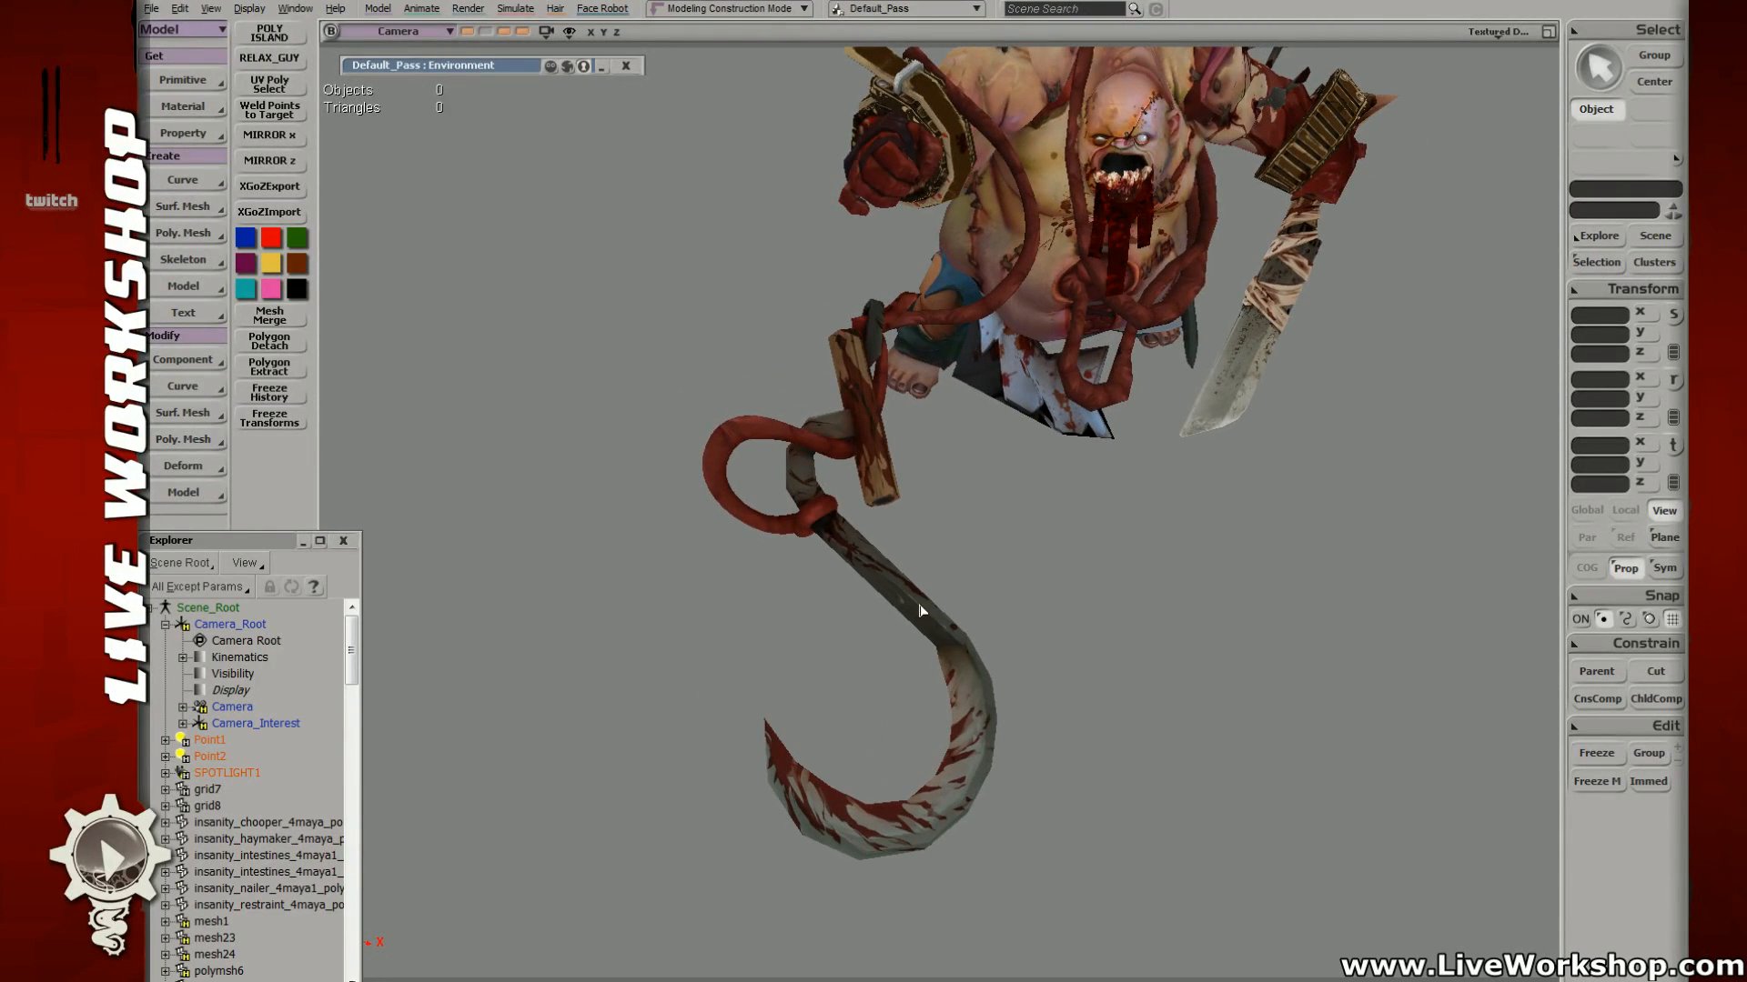
{"action": "right_click_drag", "start_coordinate": [916, 518], "coordinate": [884, 561]}
{"action": "right_click_drag", "start_coordinate": [853, 498], "coordinate": [874, 510]}
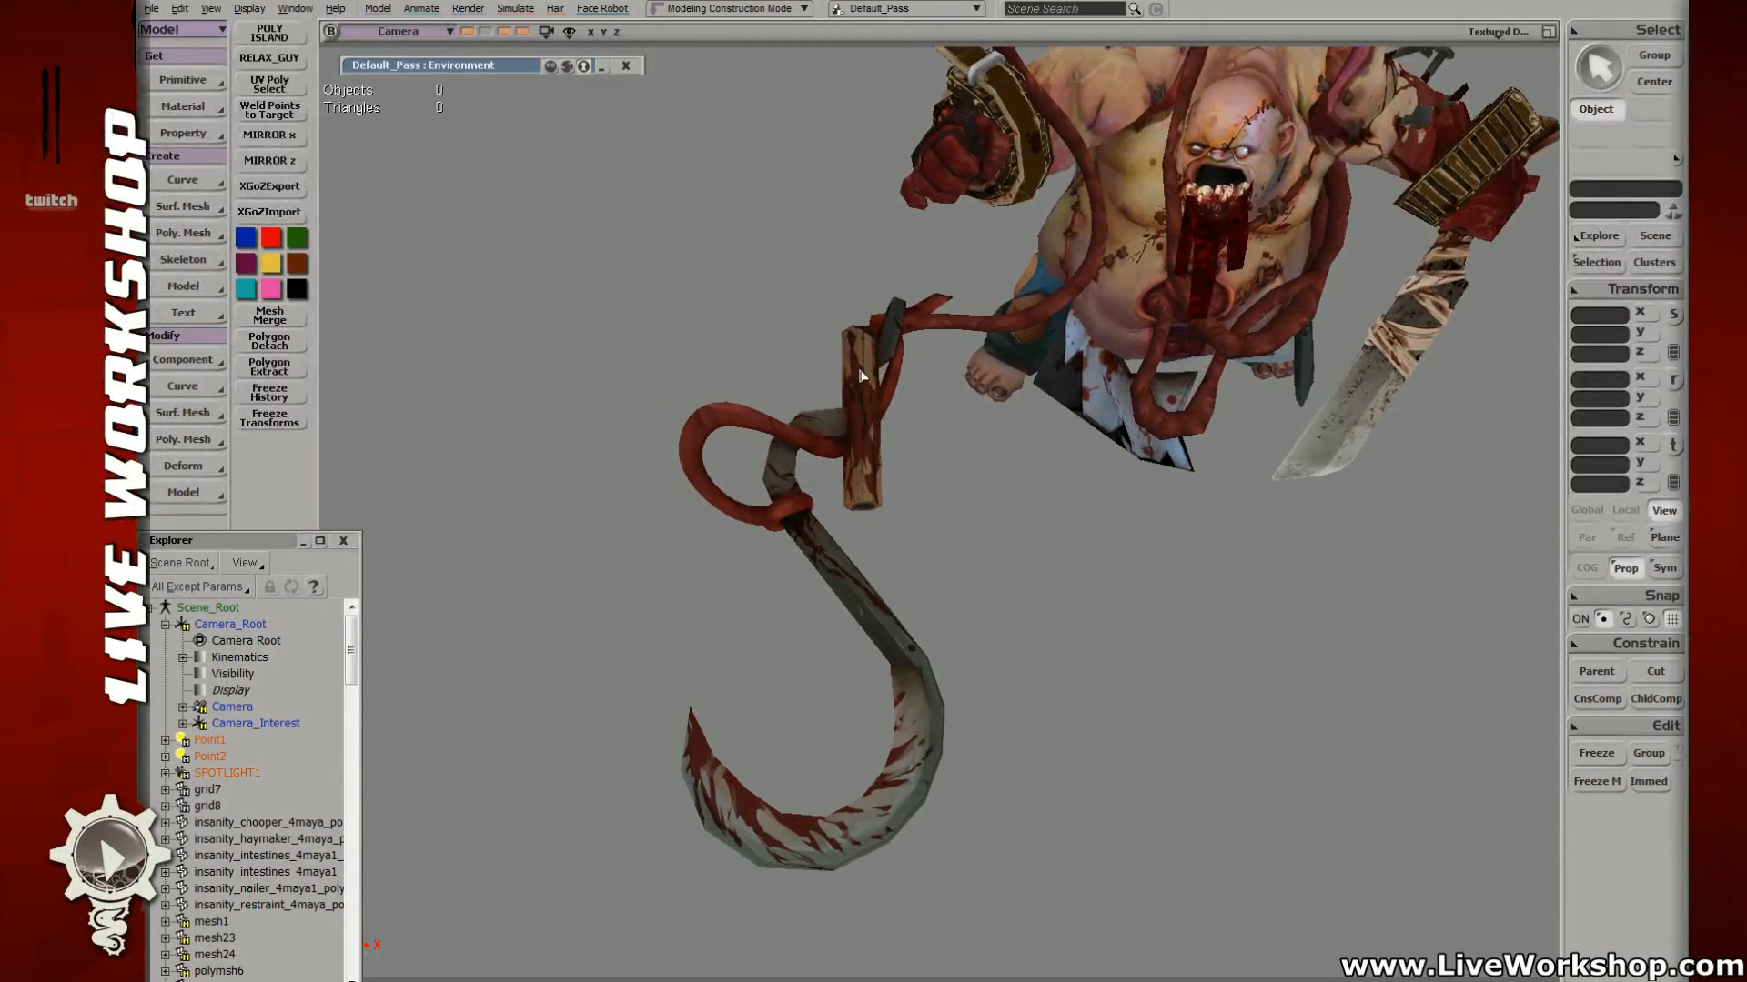
Step: Select the haymaker hook and examine its wireframe against the rest of the posed Pudge set
{"action": "left_click", "coordinate": [862, 375]}
{"action": "left_click", "coordinate": [807, 346]}
{"action": "left_click", "coordinate": [865, 437]}
{"action": "left_click_drag", "start_coordinate": [903, 450], "coordinate": [957, 488]}
{"action": "middle_click_drag", "start_coordinate": [957, 489], "coordinate": [1061, 472]}
{"action": "left_click_drag", "start_coordinate": [1061, 472], "coordinate": [1033, 511]}
{"action": "right_click_drag", "start_coordinate": [1041, 513], "coordinate": [846, 483]}
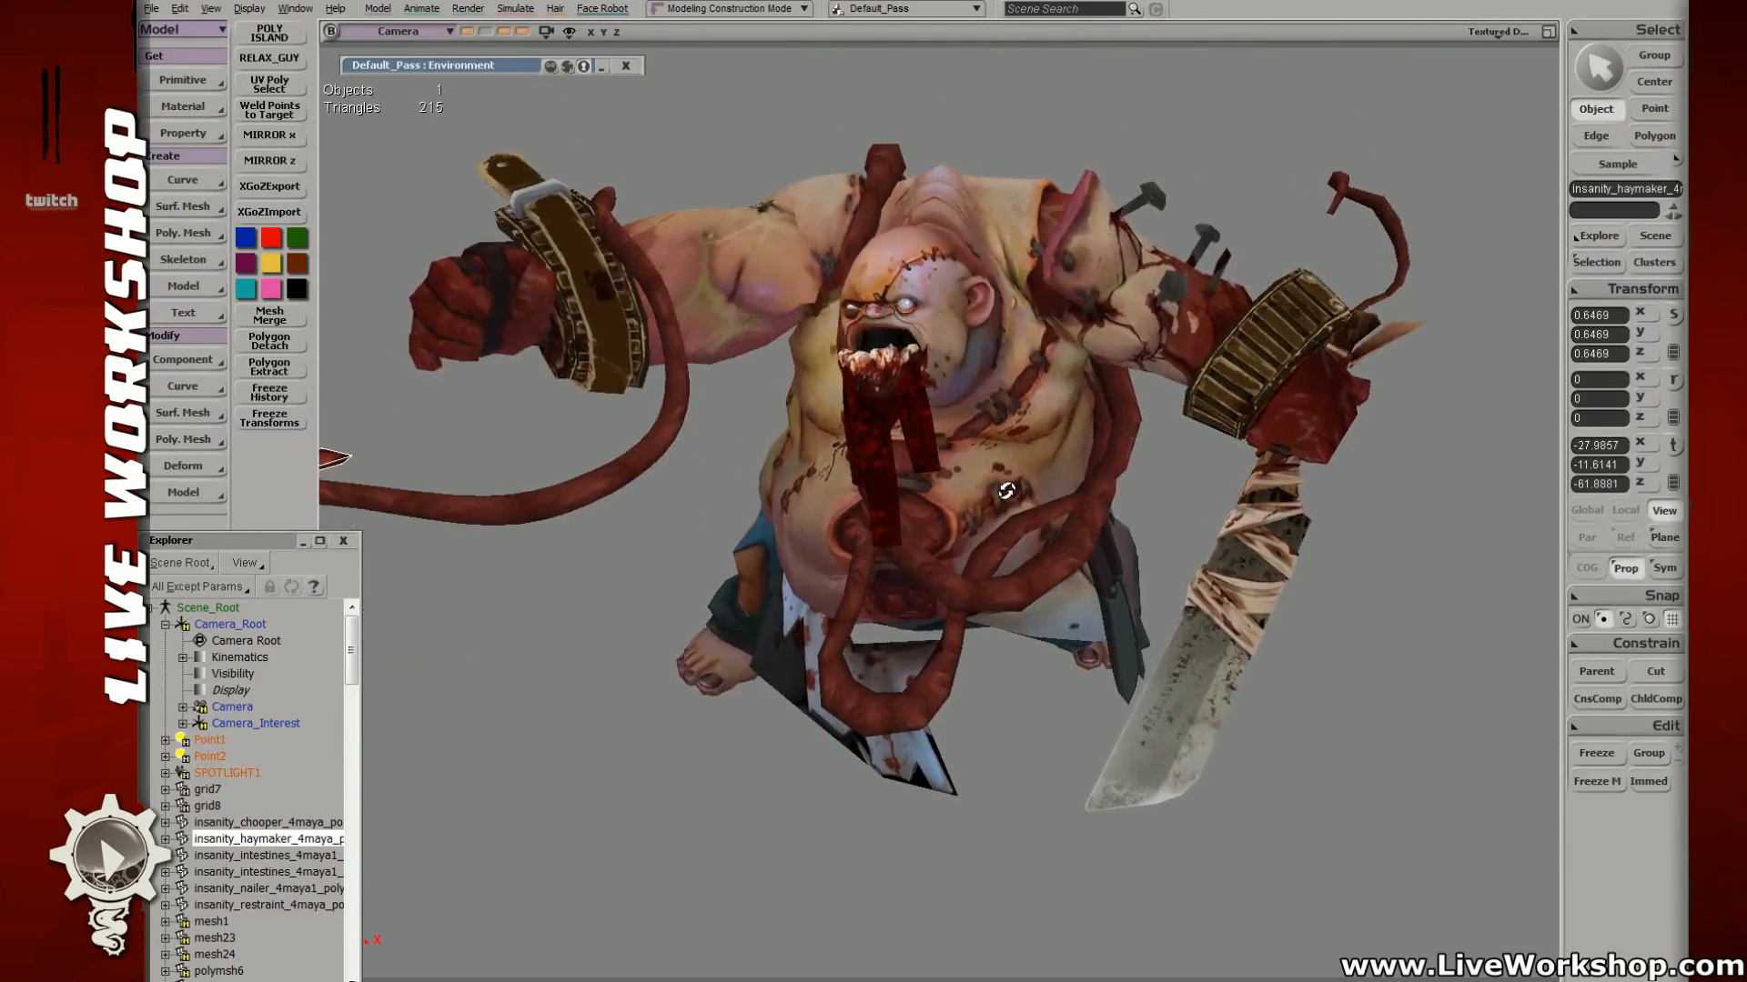
{"action": "left_click_drag", "start_coordinate": [846, 483], "coordinate": [919, 400]}
{"action": "middle_click_drag", "start_coordinate": [919, 401], "coordinate": [826, 369]}
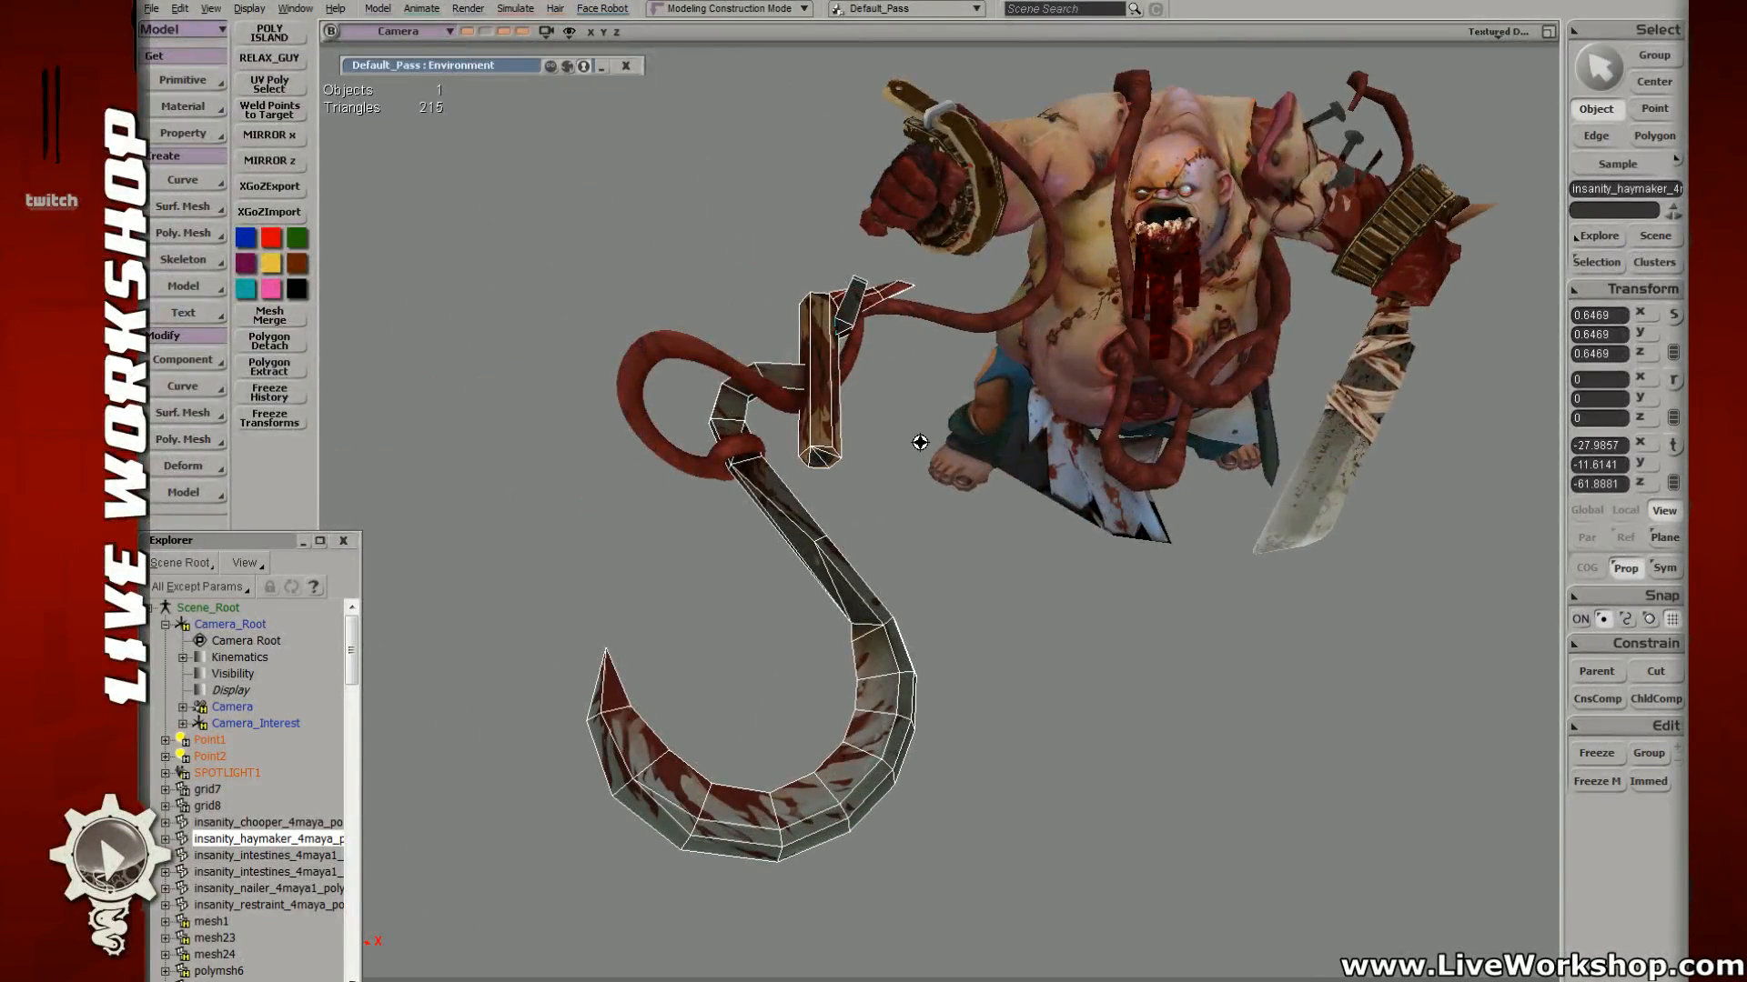
{"action": "right_click_drag", "start_coordinate": [920, 440], "coordinate": [955, 420]}
{"action": "left_click_drag", "start_coordinate": [955, 421], "coordinate": [871, 511]}
Step: Check the arm intestine, nailer arm and wrist restraint meshes one by one, and both intestine meshes together
{"action": "left_click", "coordinate": [814, 458]}
{"action": "left_click", "coordinate": [811, 476]}
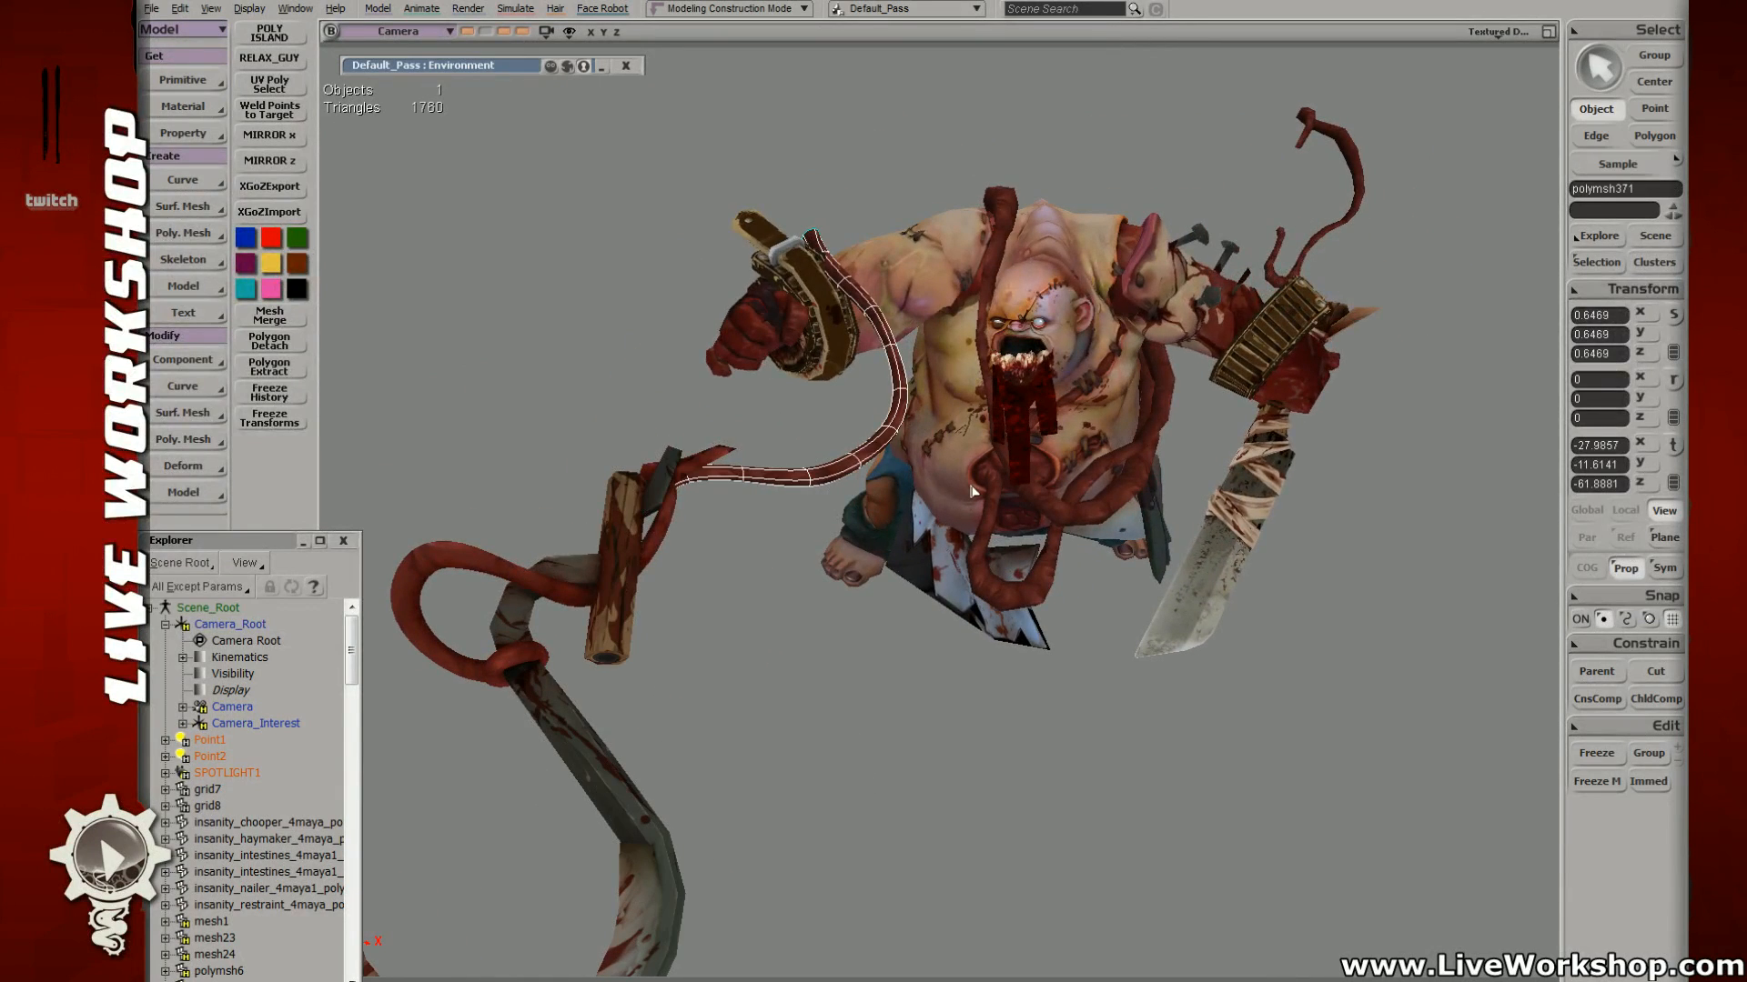
{"action": "left_click", "coordinate": [1285, 393]}
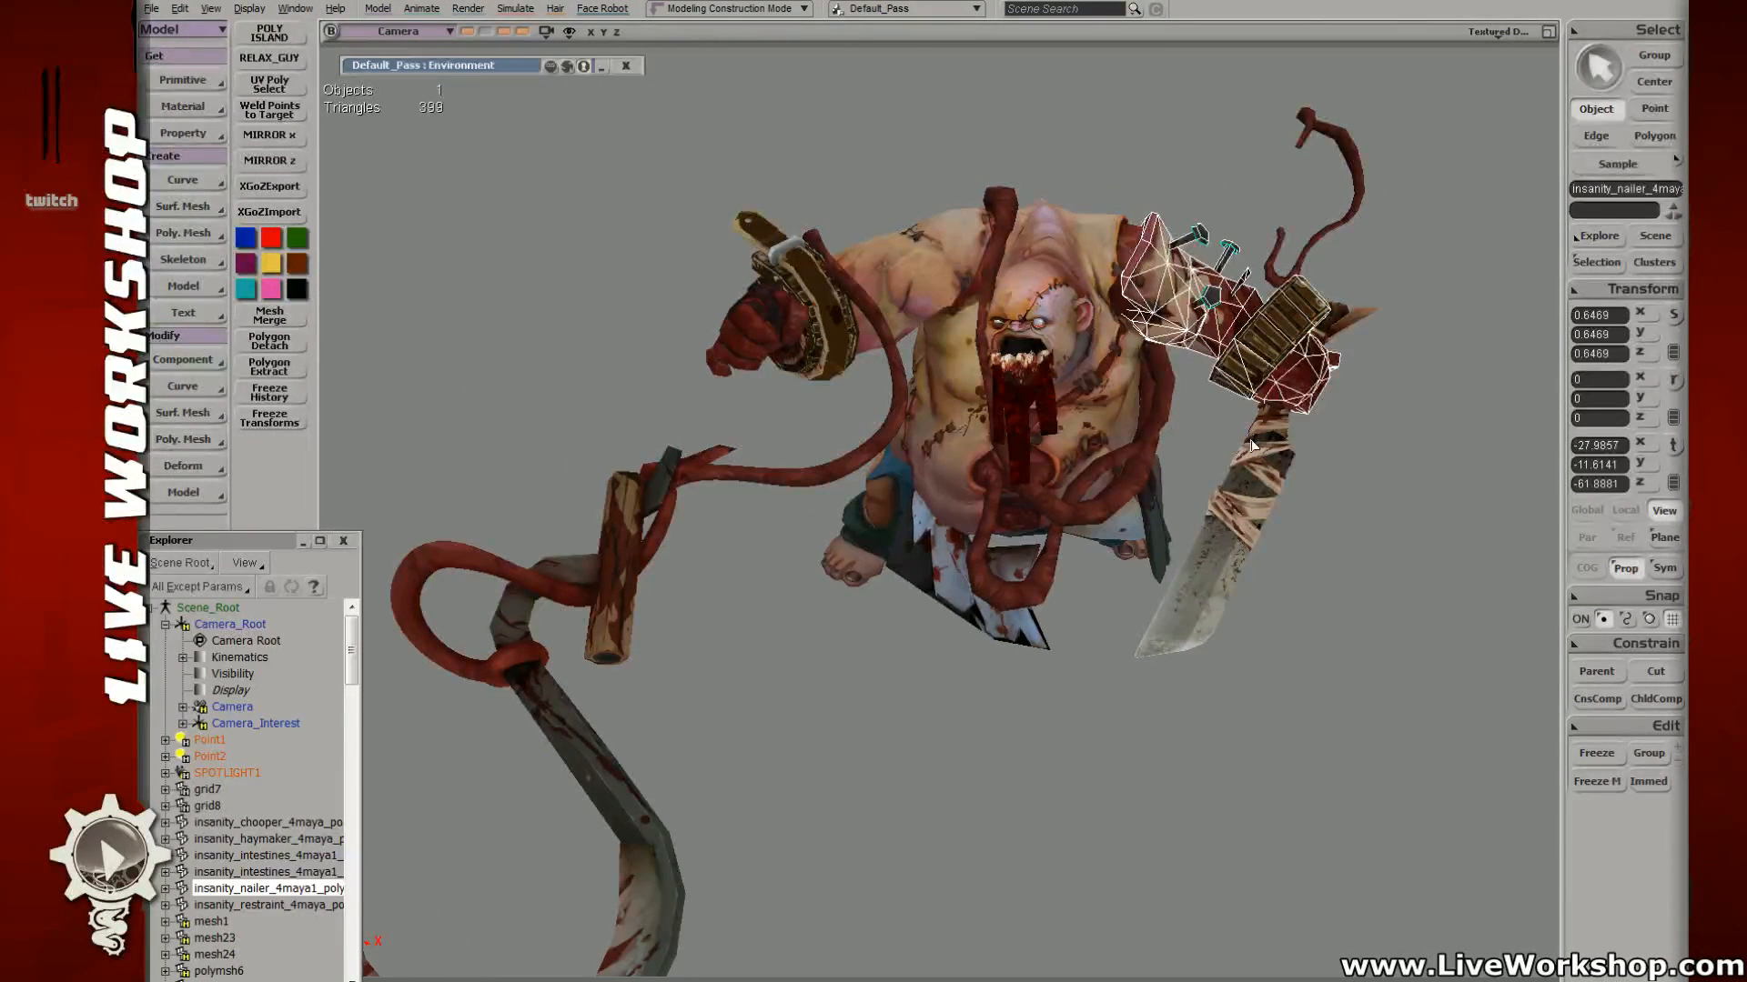
{"action": "left_click", "coordinate": [834, 326]}
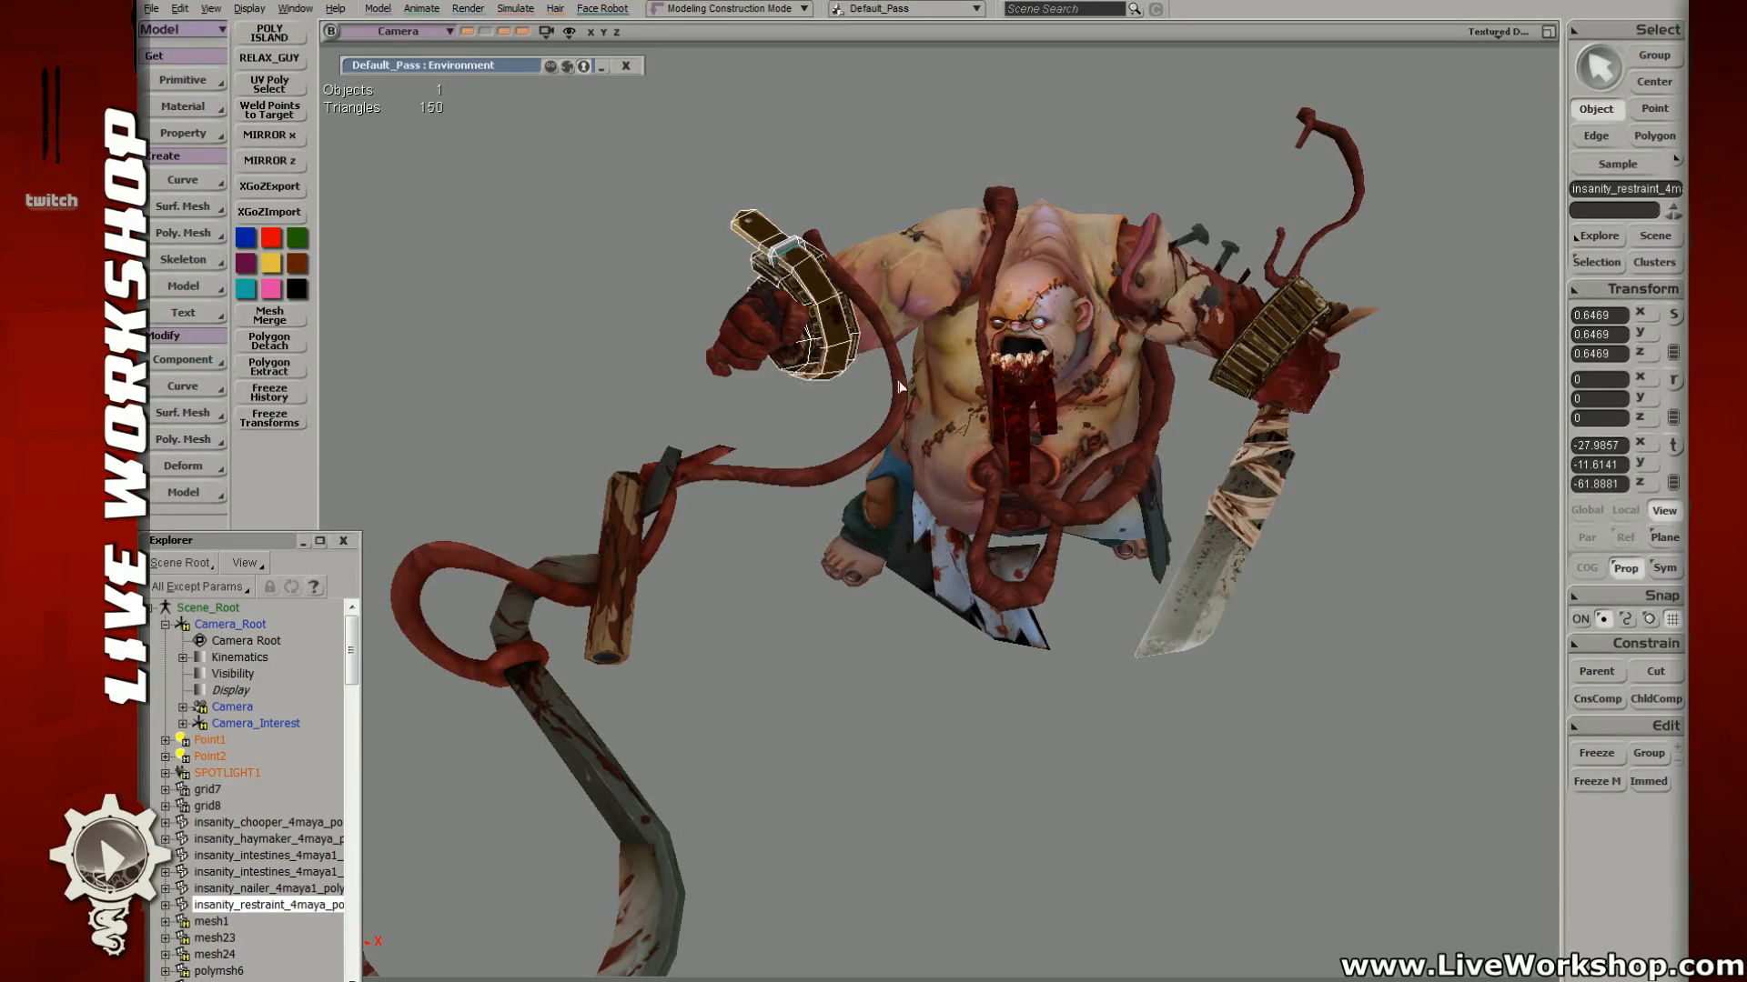
{"action": "left_click", "coordinate": [897, 382]}
{"action": "left_click", "coordinate": [1009, 222], "text": "shift"}
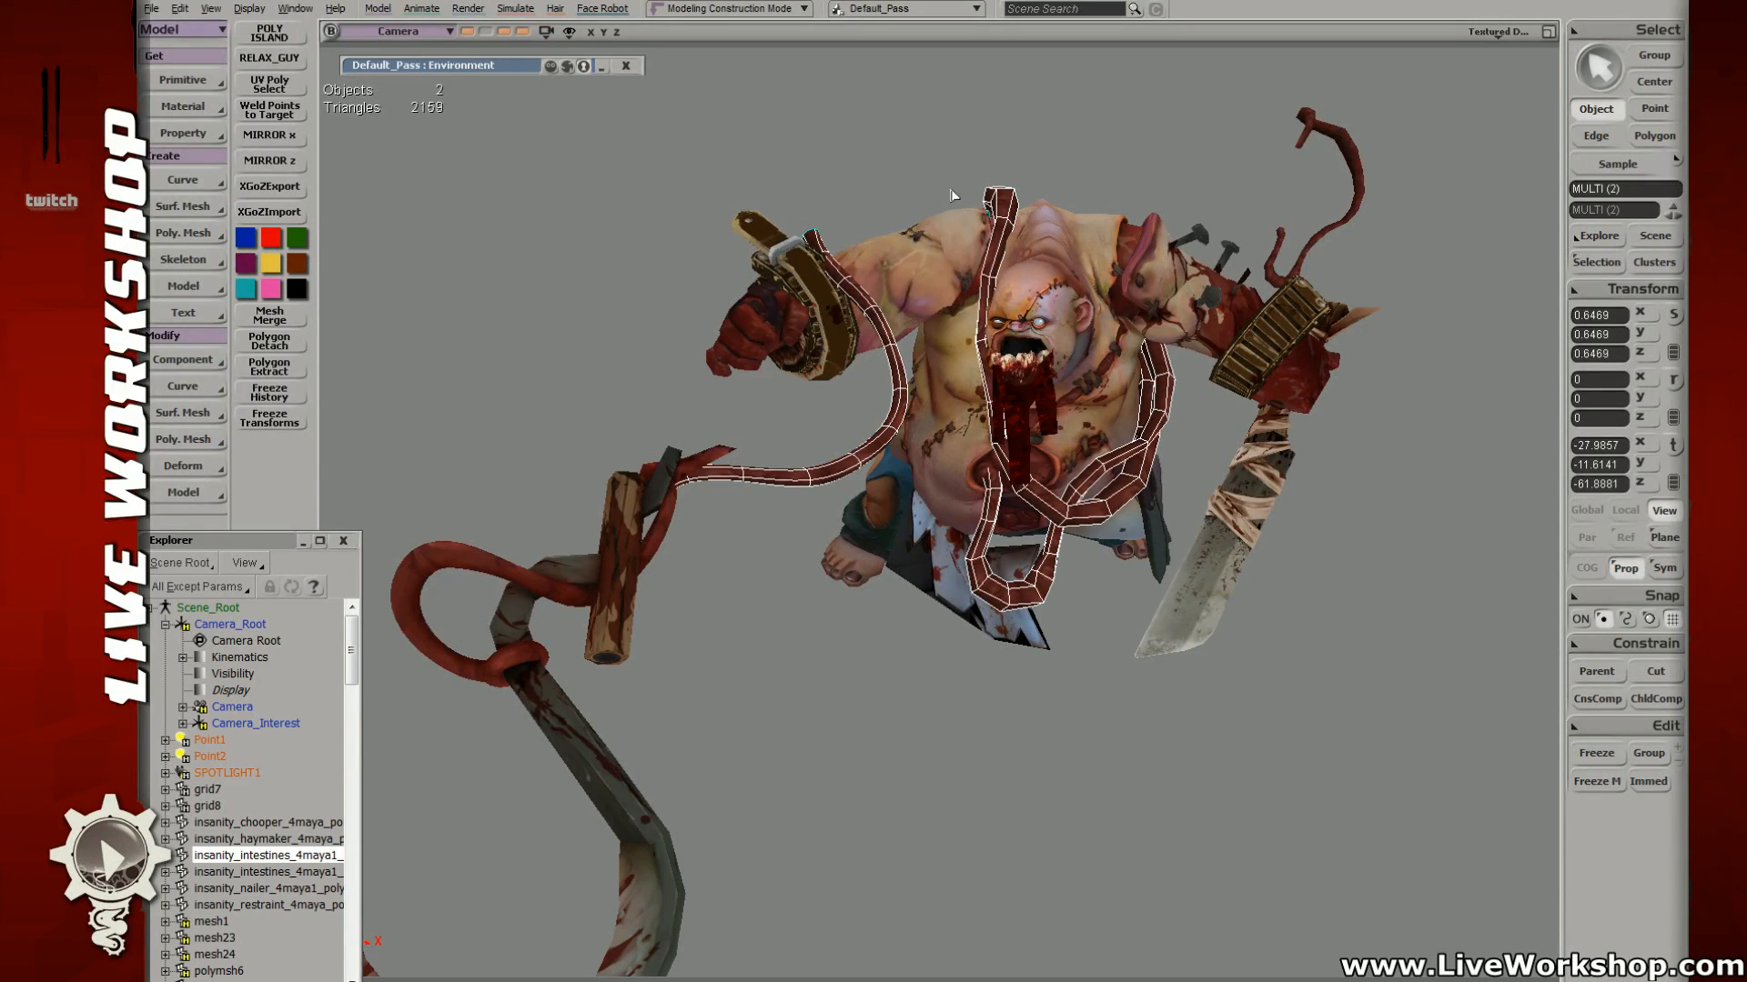
{"action": "right_click_drag", "start_coordinate": [1107, 221], "coordinate": [1001, 502]}
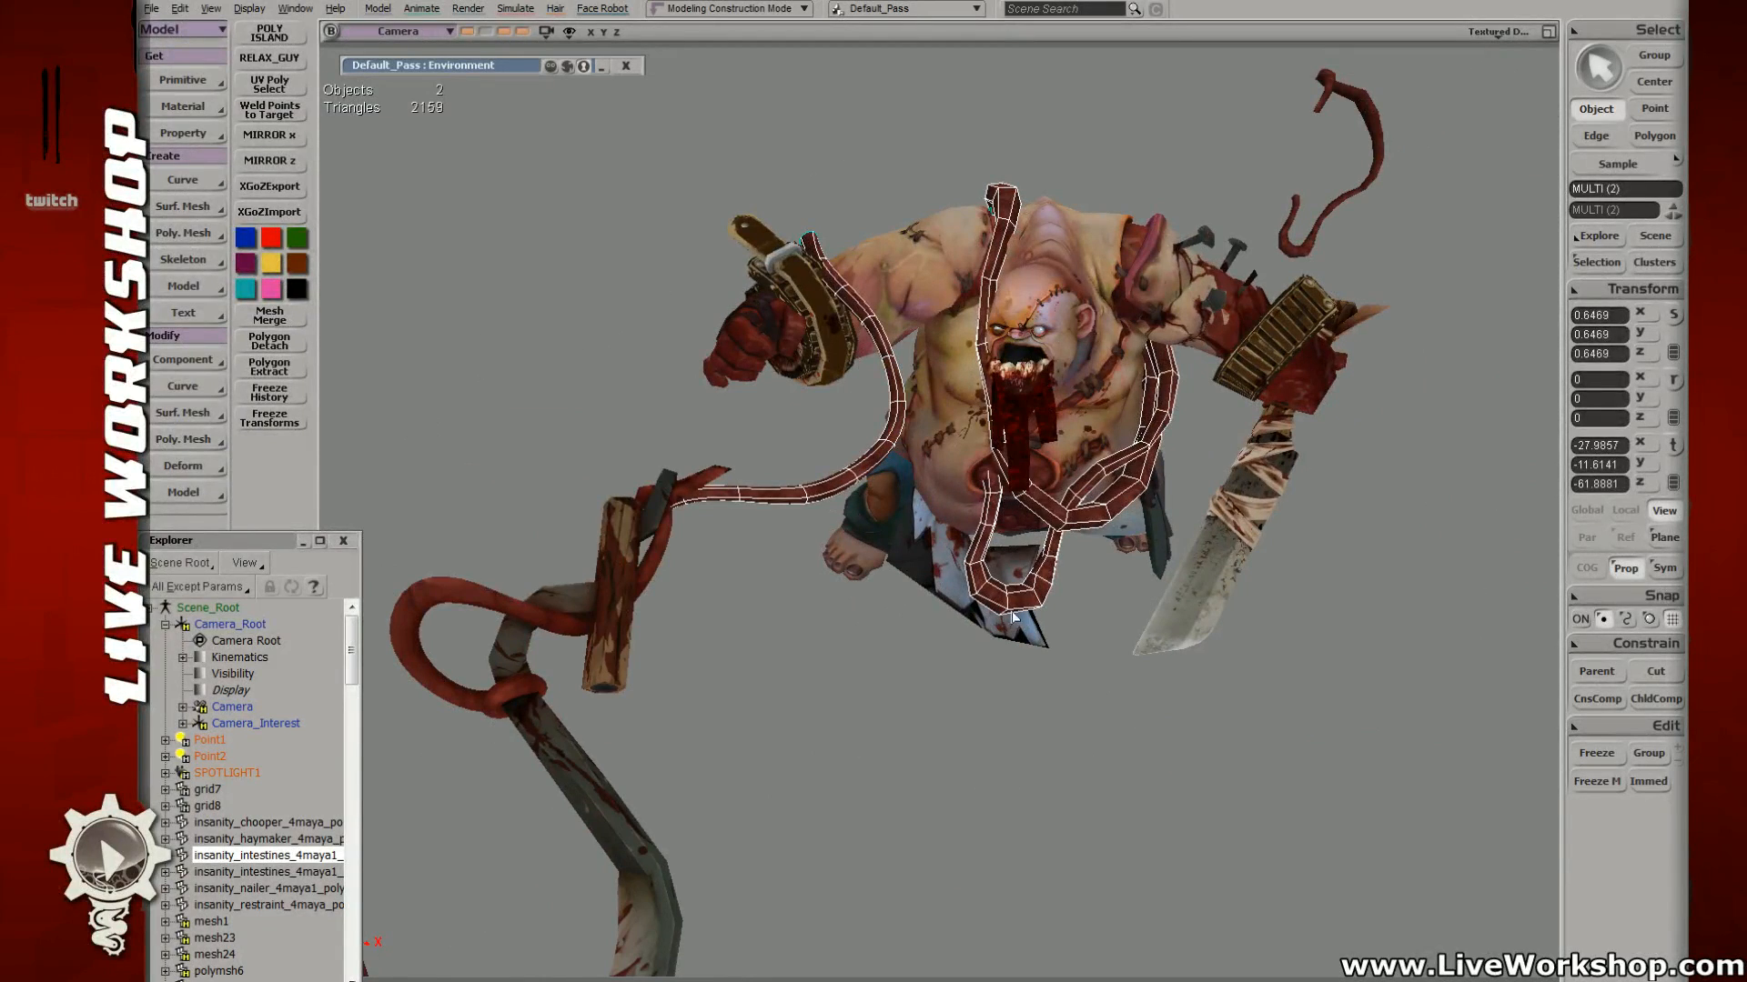
Step: Try to move the intestine mesh hanging between the wrist restraint and the hook, and undo the move
{"action": "left_click", "coordinate": [816, 489]}
{"action": "key", "text": "v"}
{"action": "left_click_drag", "start_coordinate": [783, 531], "coordinate": [737, 388]}
{"action": "key", "text": "ctrl+z"}
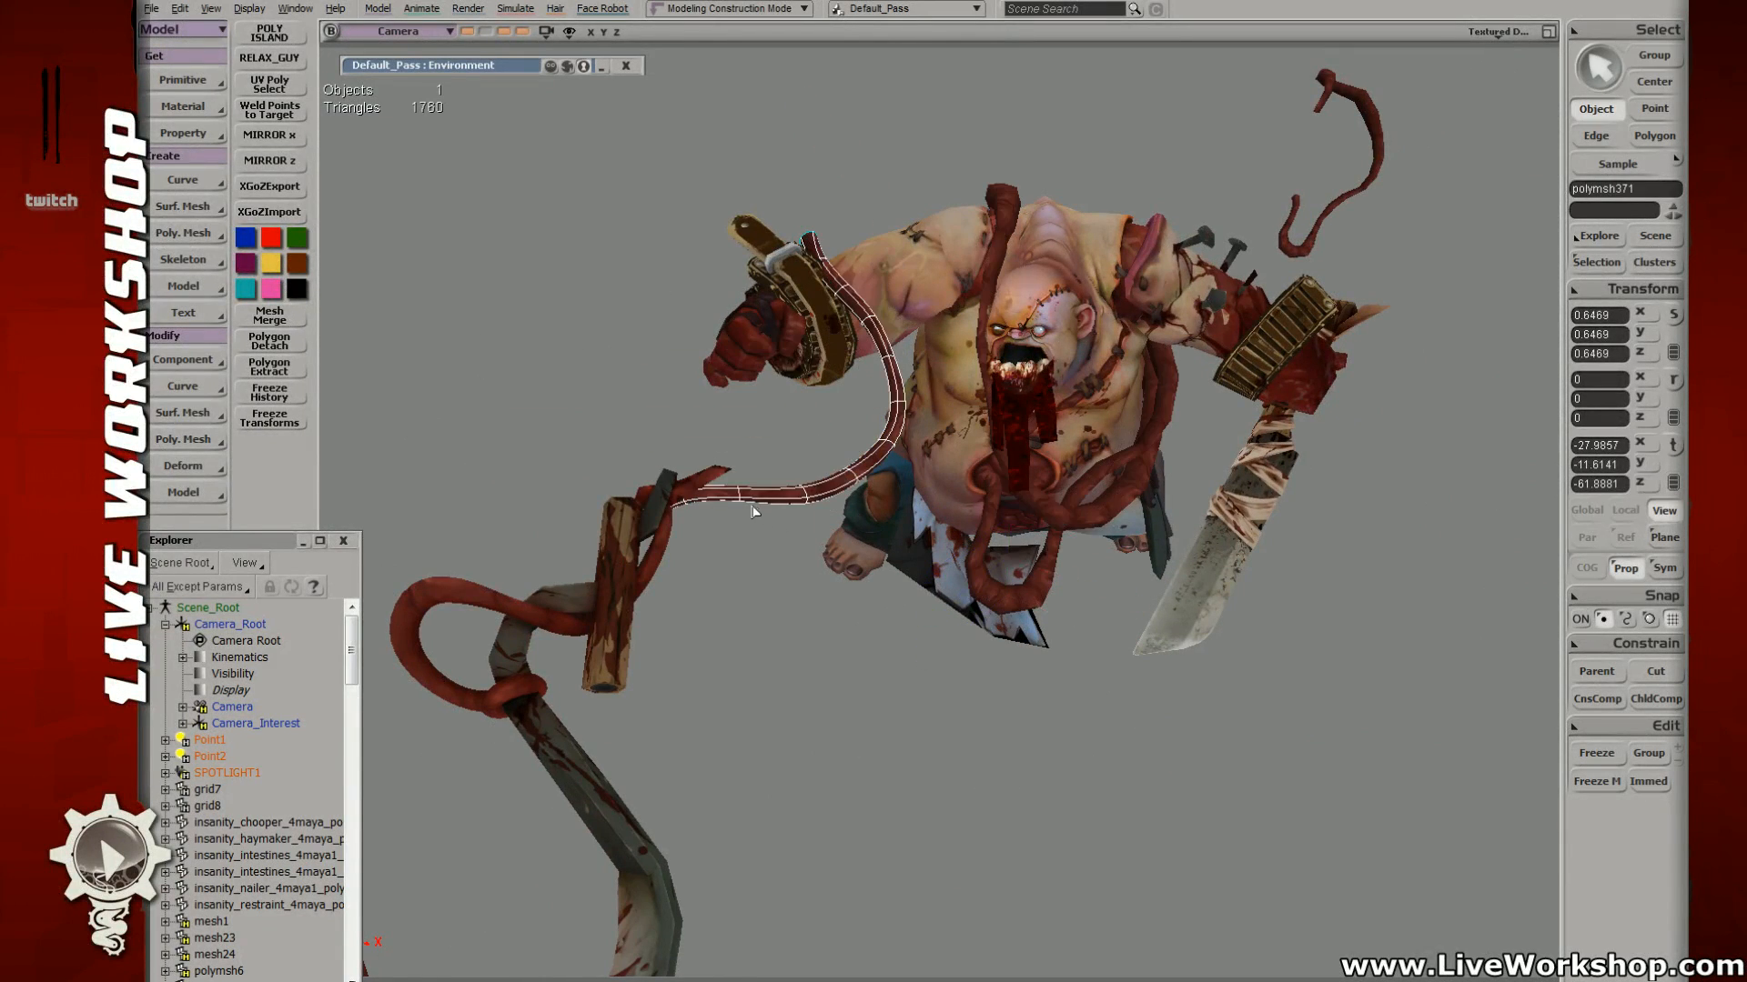
Step: Examine the hook and the intestine loop tied around its shaft, leaving everything deselected
{"action": "scroll", "coordinate": [737, 495], "scroll_direction": "down", "scroll_amount": 3}
{"action": "left_click", "coordinate": [597, 444]}
{"action": "right_click_drag", "start_coordinate": [597, 444], "coordinate": [830, 482]}
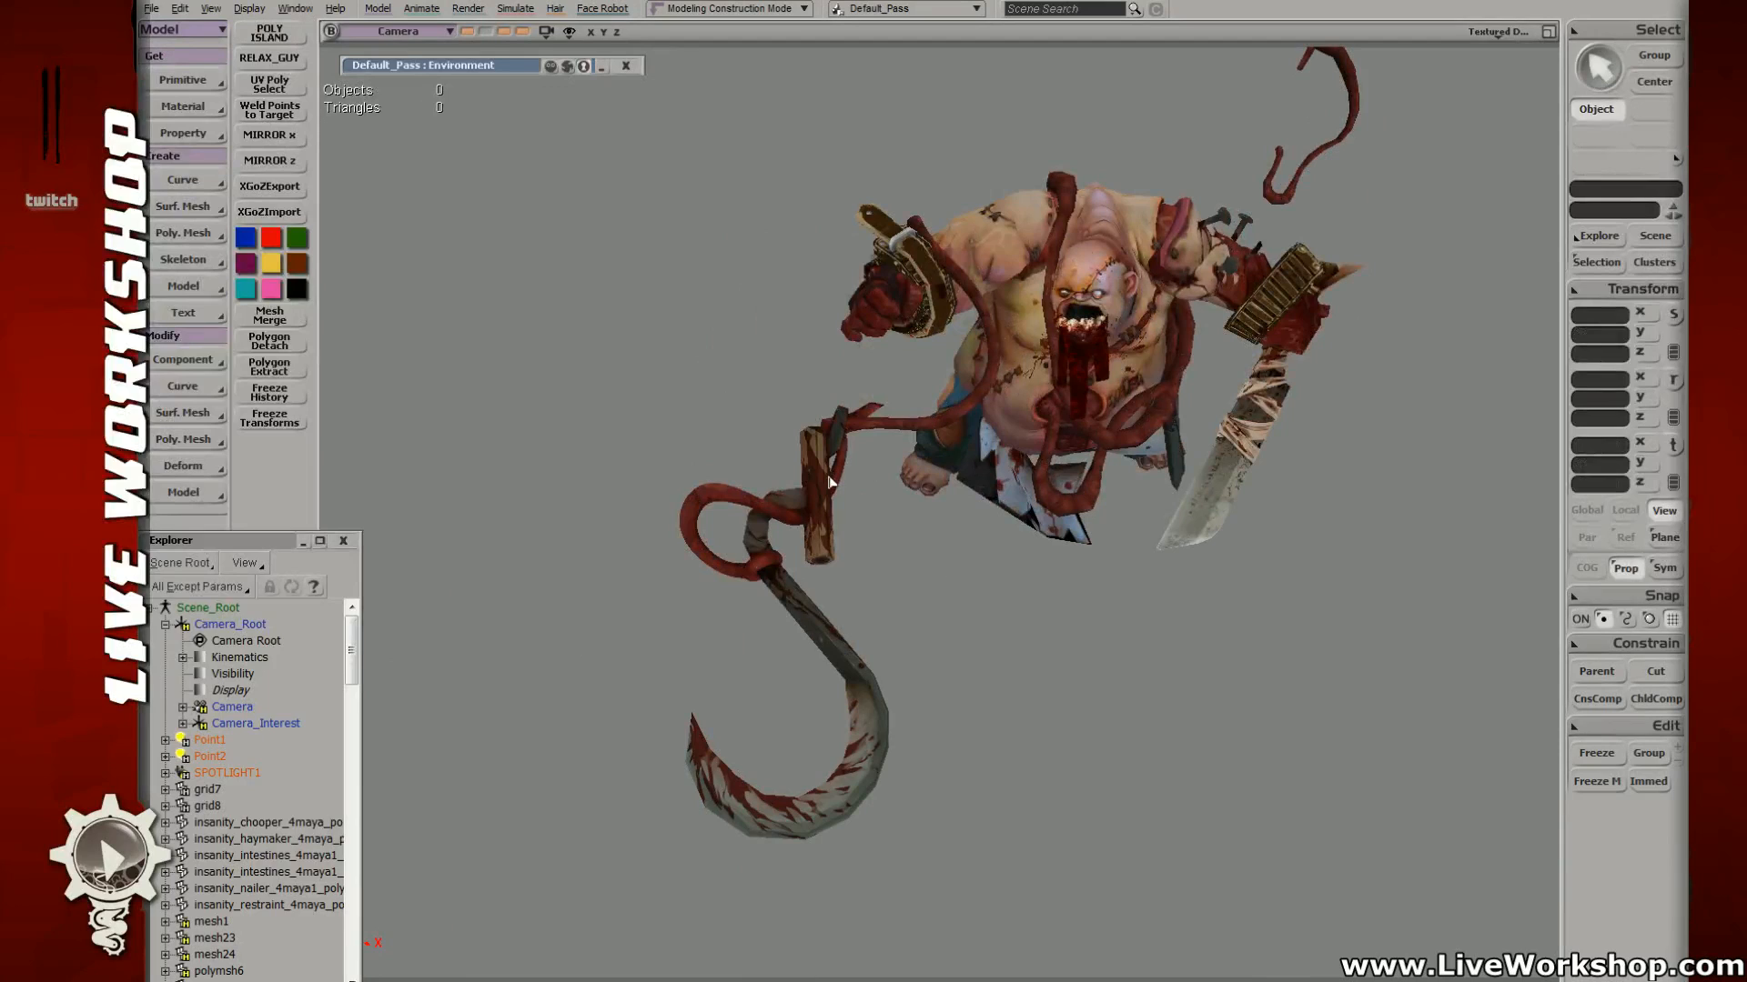
{"action": "scroll", "coordinate": [819, 531], "scroll_direction": "up", "scroll_amount": 2}
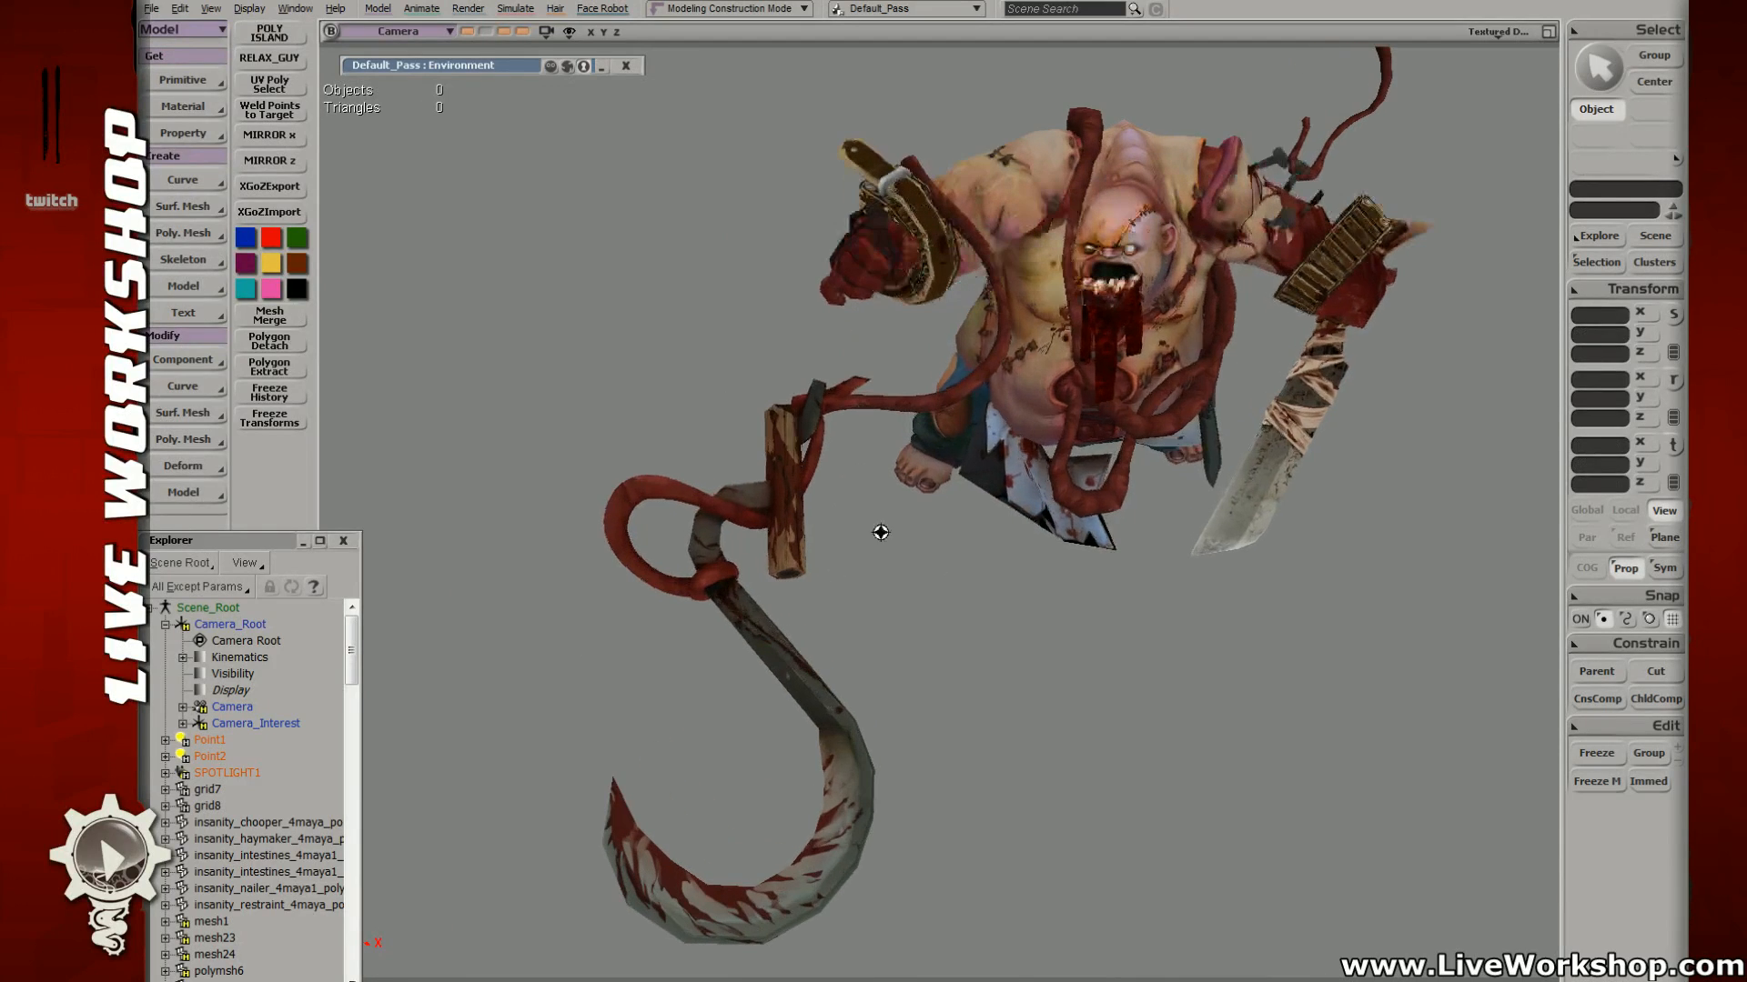
{"action": "left_click", "coordinate": [699, 588]}
{"action": "scroll", "coordinate": [919, 510], "scroll_direction": "down", "scroll_amount": 3}
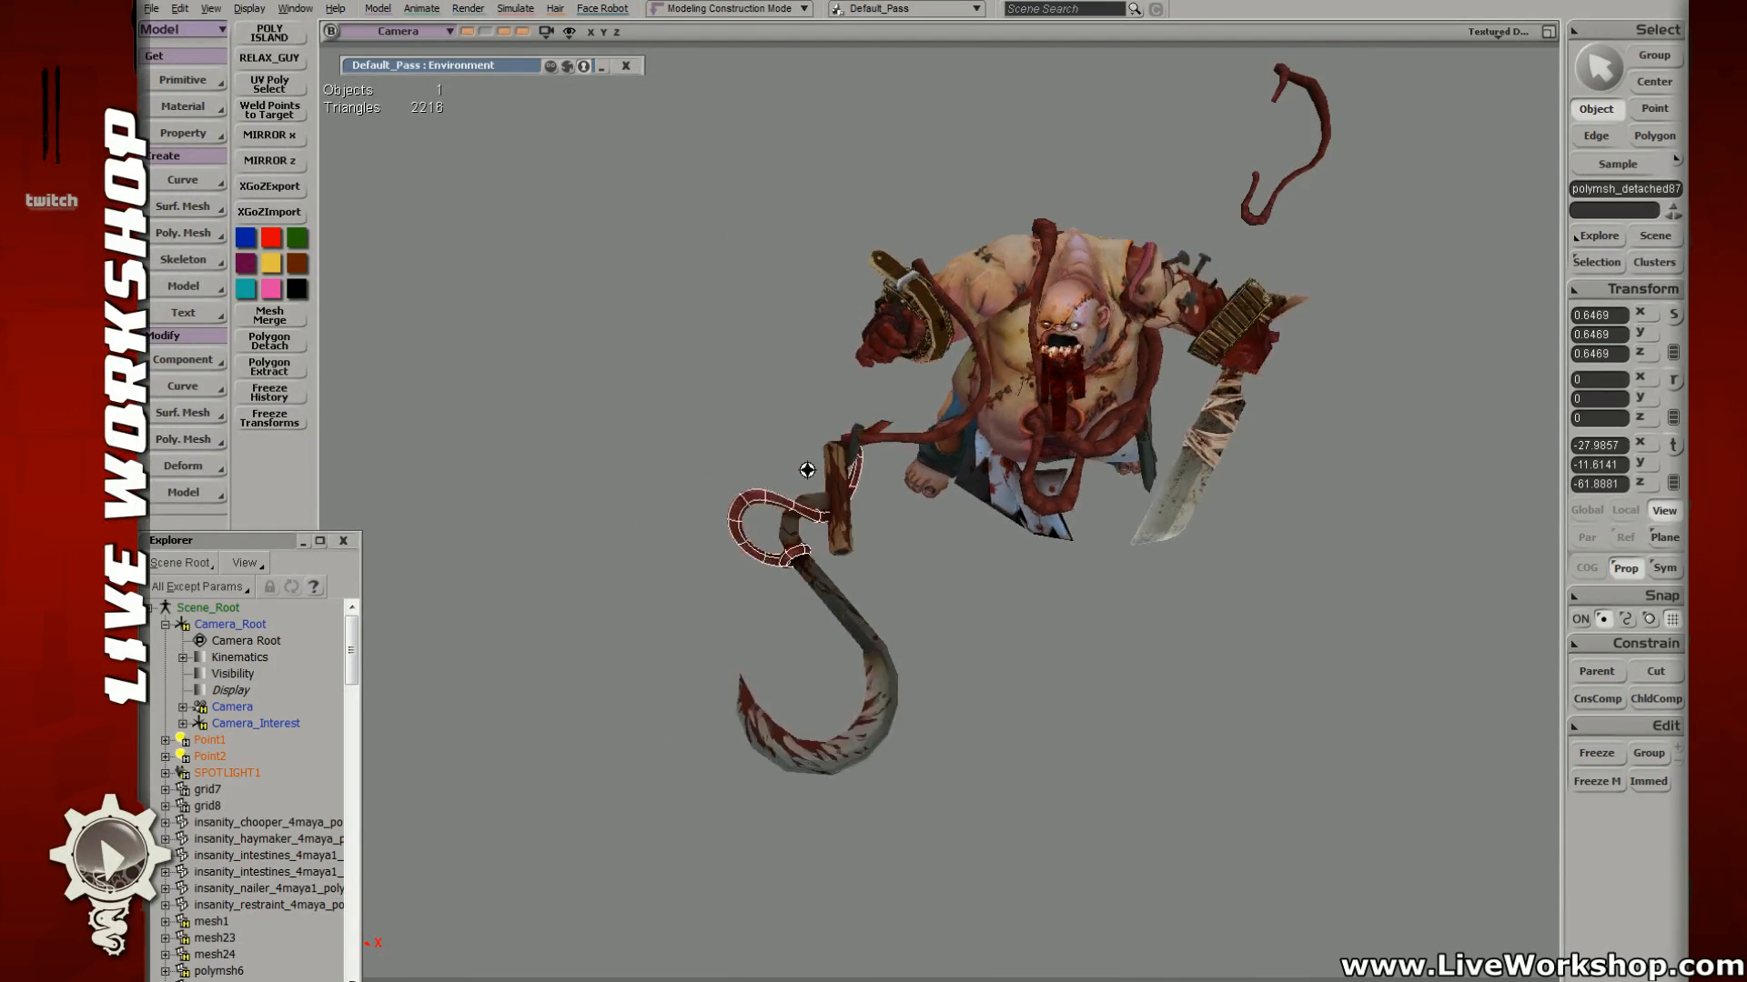
{"action": "right_click_drag", "start_coordinate": [807, 472], "coordinate": [861, 325]}
{"action": "left_click", "coordinate": [748, 409]}
{"action": "scroll", "coordinate": [769, 400], "scroll_direction": "down", "scroll_amount": 1}
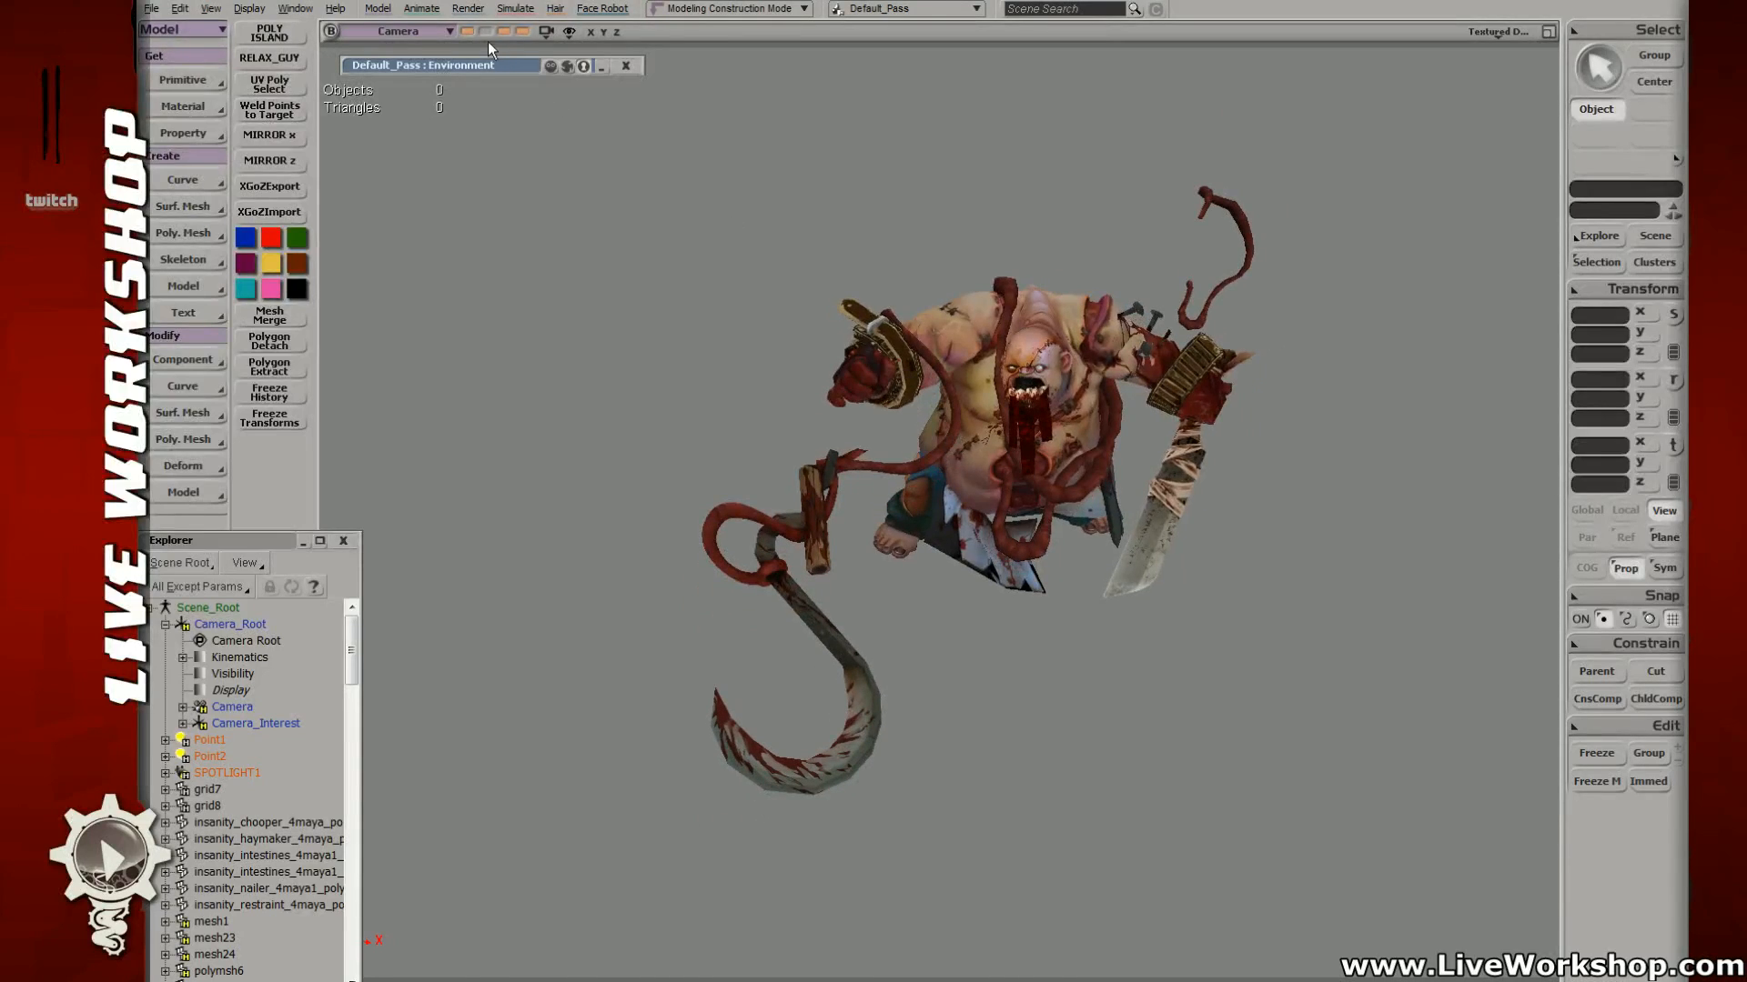
Step: Recall the stored camera view and frame the whole posed set from the front
{"action": "left_click", "coordinate": [467, 32]}
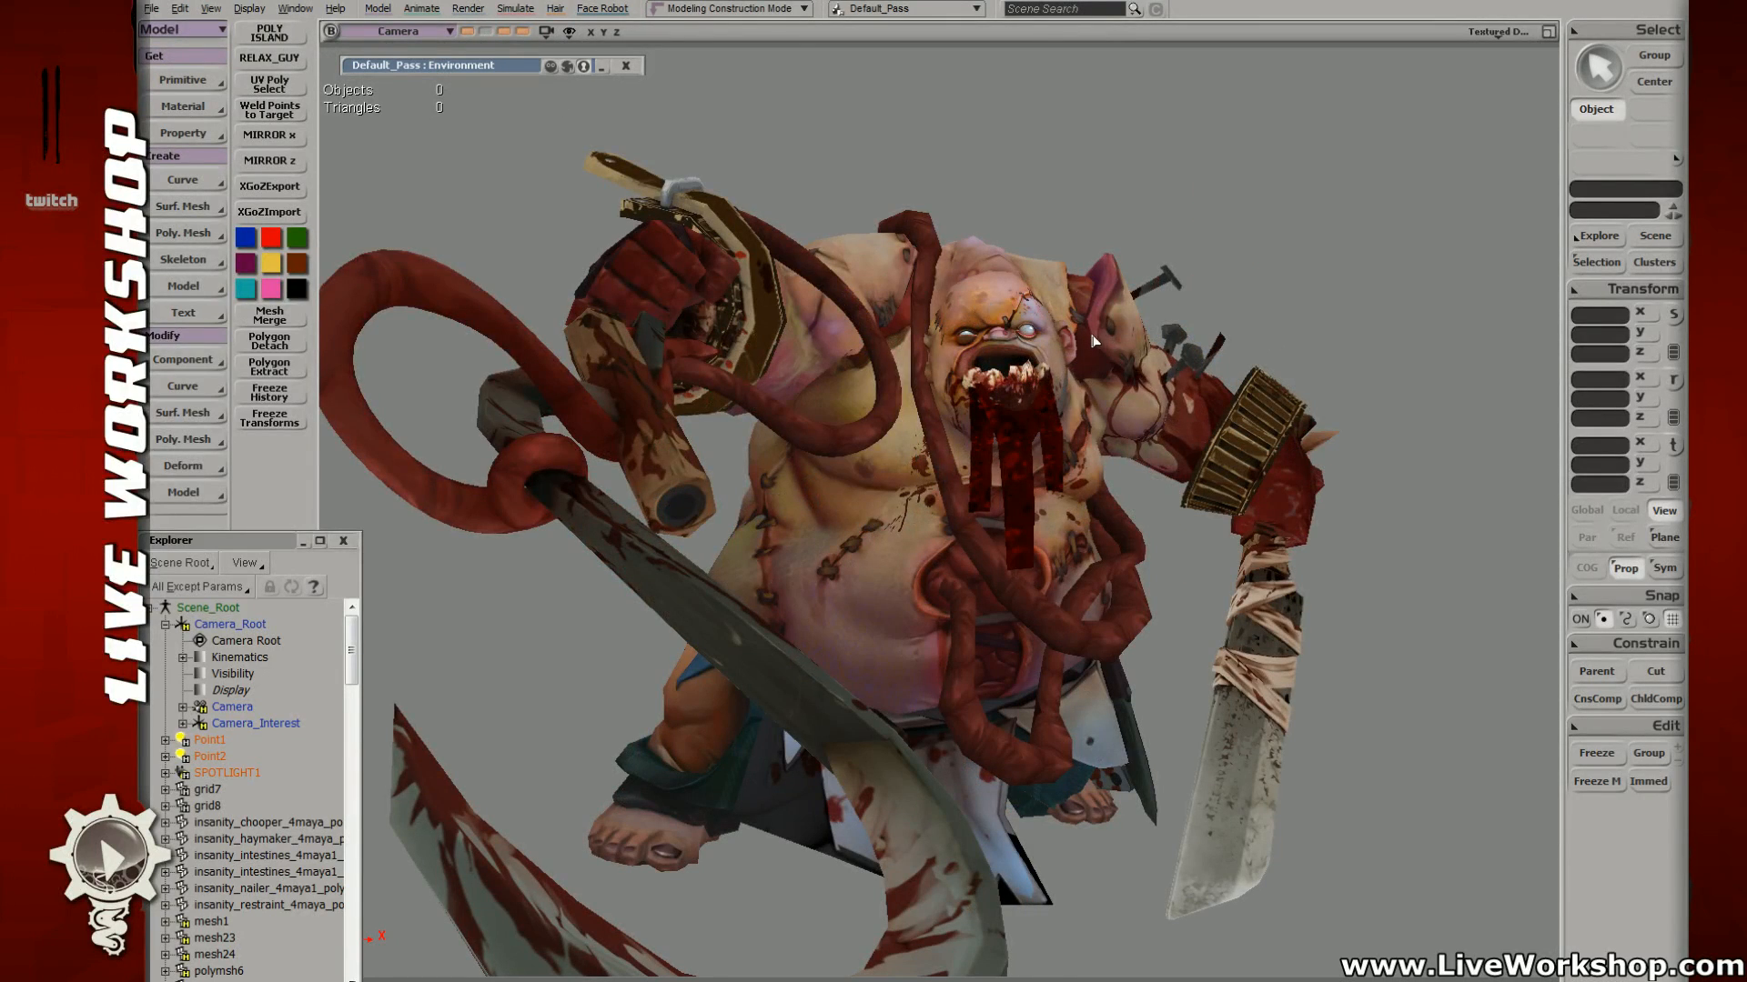
{"action": "right_click_drag", "start_coordinate": [1095, 341], "coordinate": [988, 336]}
{"action": "left_click", "coordinate": [467, 31]}
{"action": "scroll", "coordinate": [1091, 355], "scroll_direction": "down", "scroll_amount": 4}
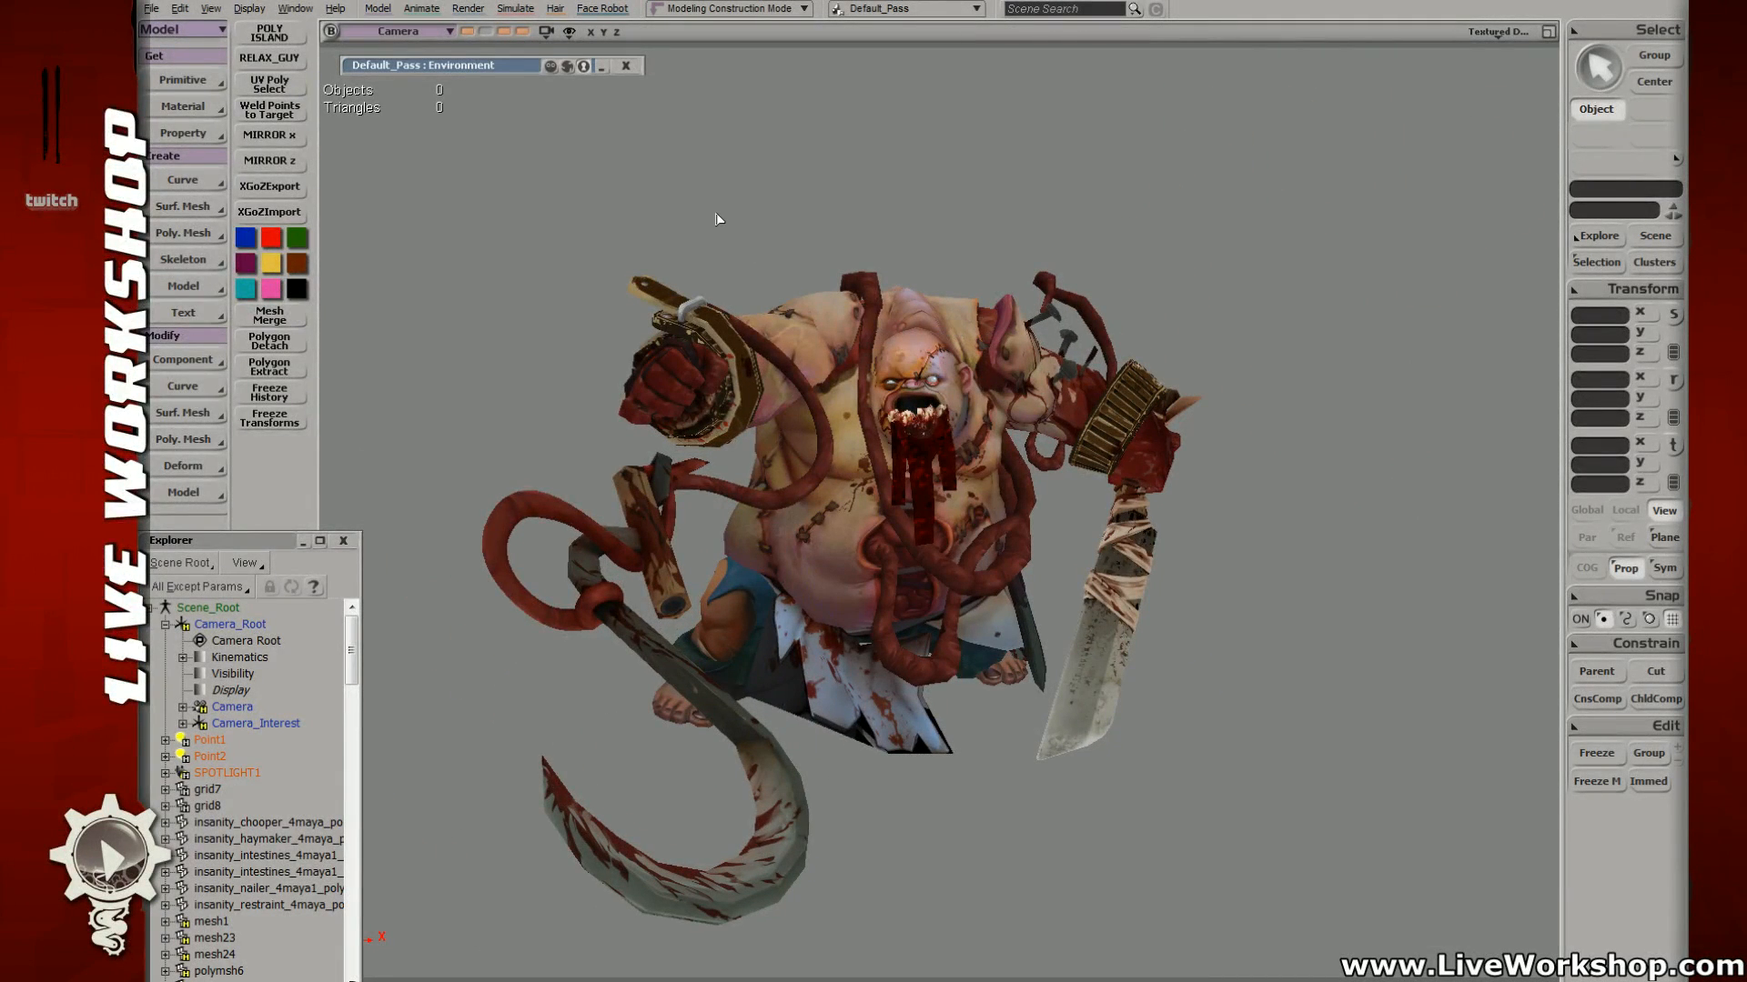
Step: Open the scene DOTA2_Pudge_hayHook2fff from the Dota2_Pudge project, with the scene files listed in detail
{"action": "left_click", "coordinate": [152, 9]}
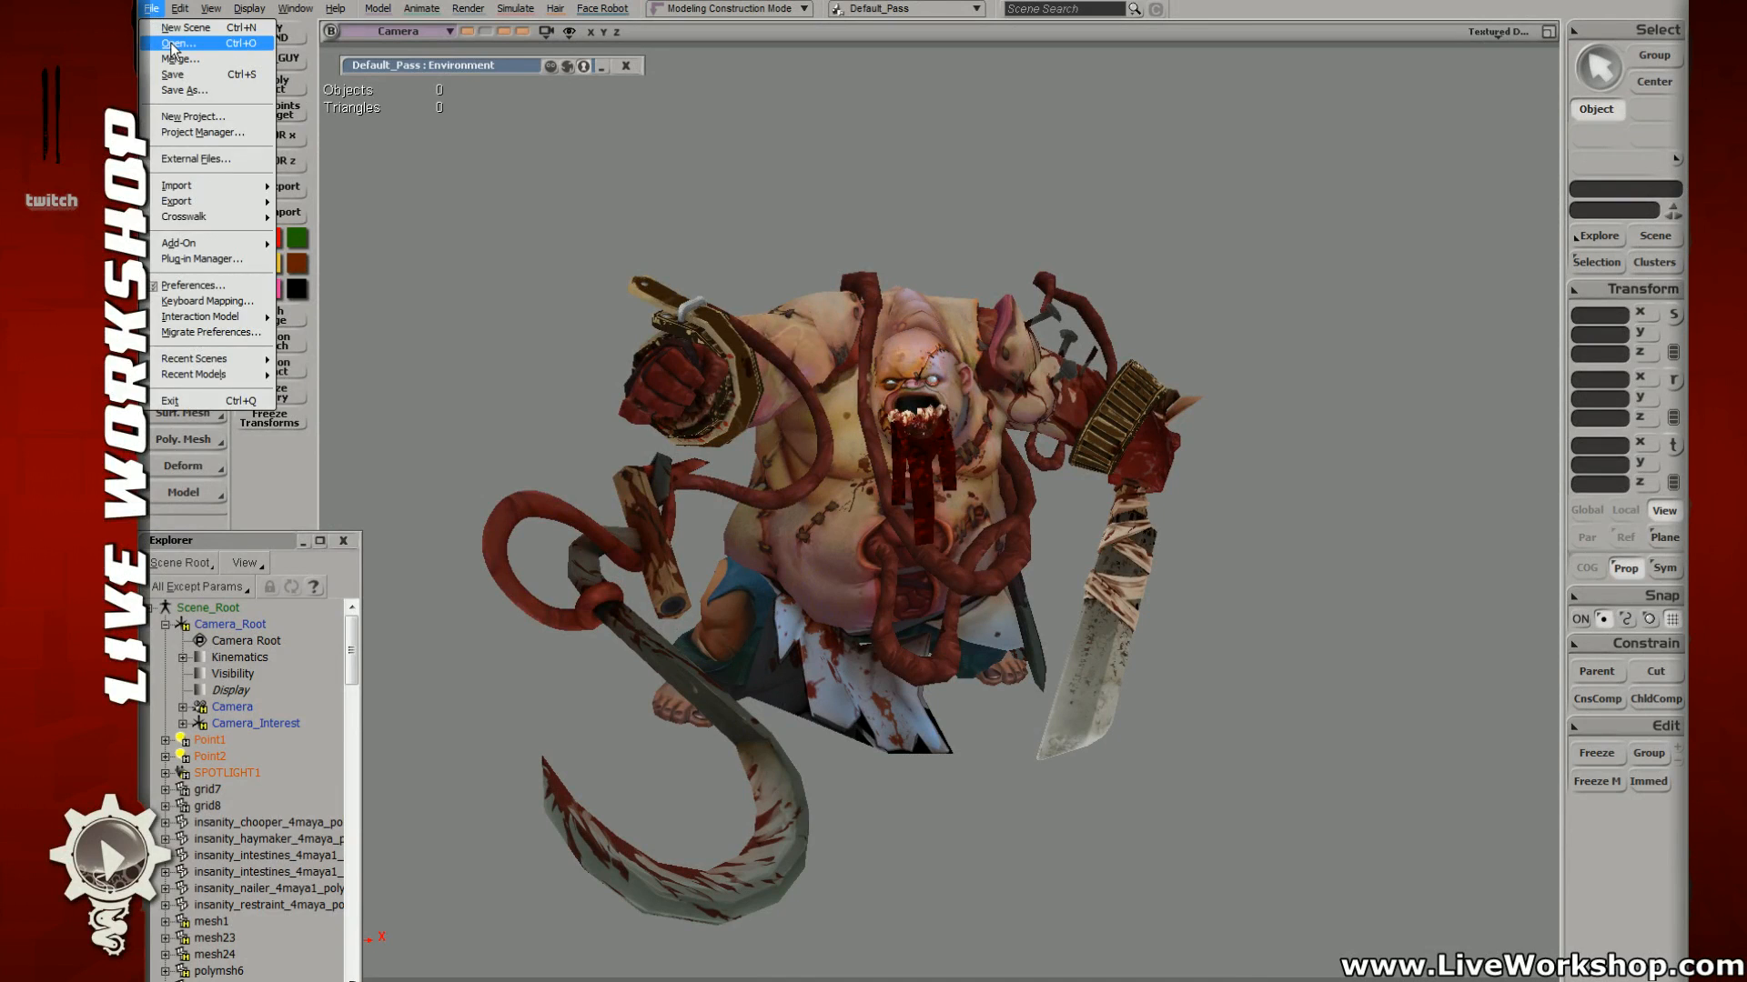
{"action": "left_click", "coordinate": [175, 44]}
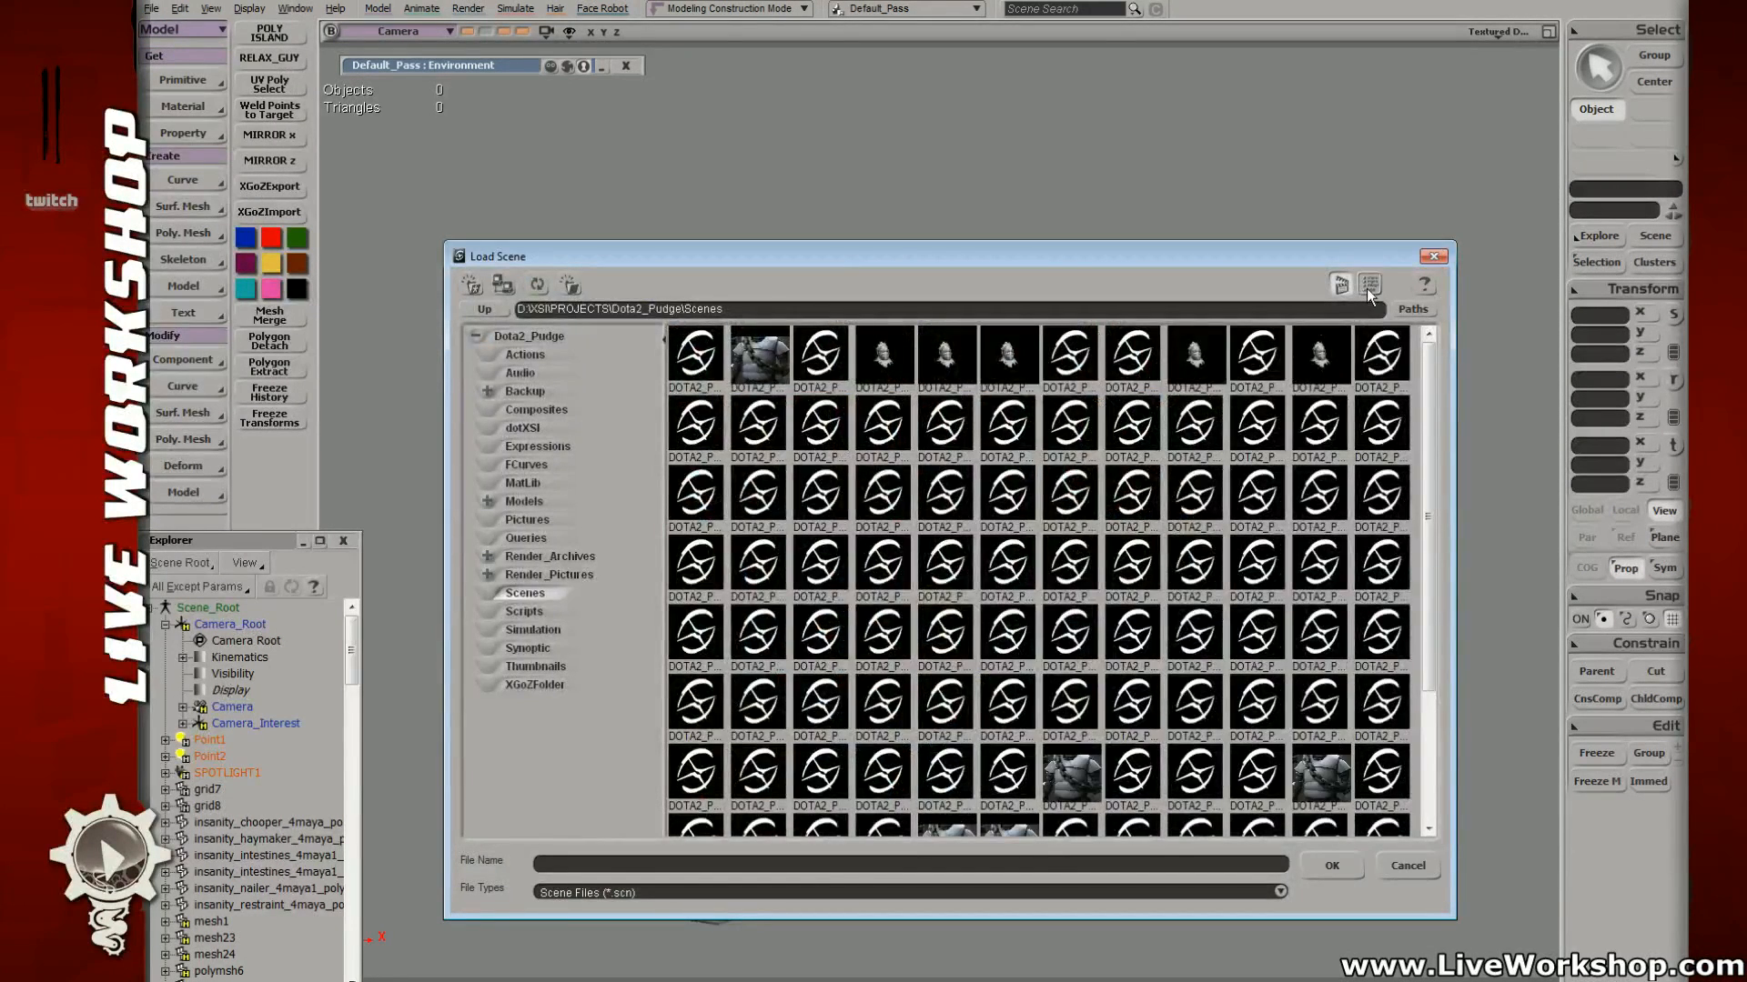
{"action": "left_click", "coordinate": [1369, 285]}
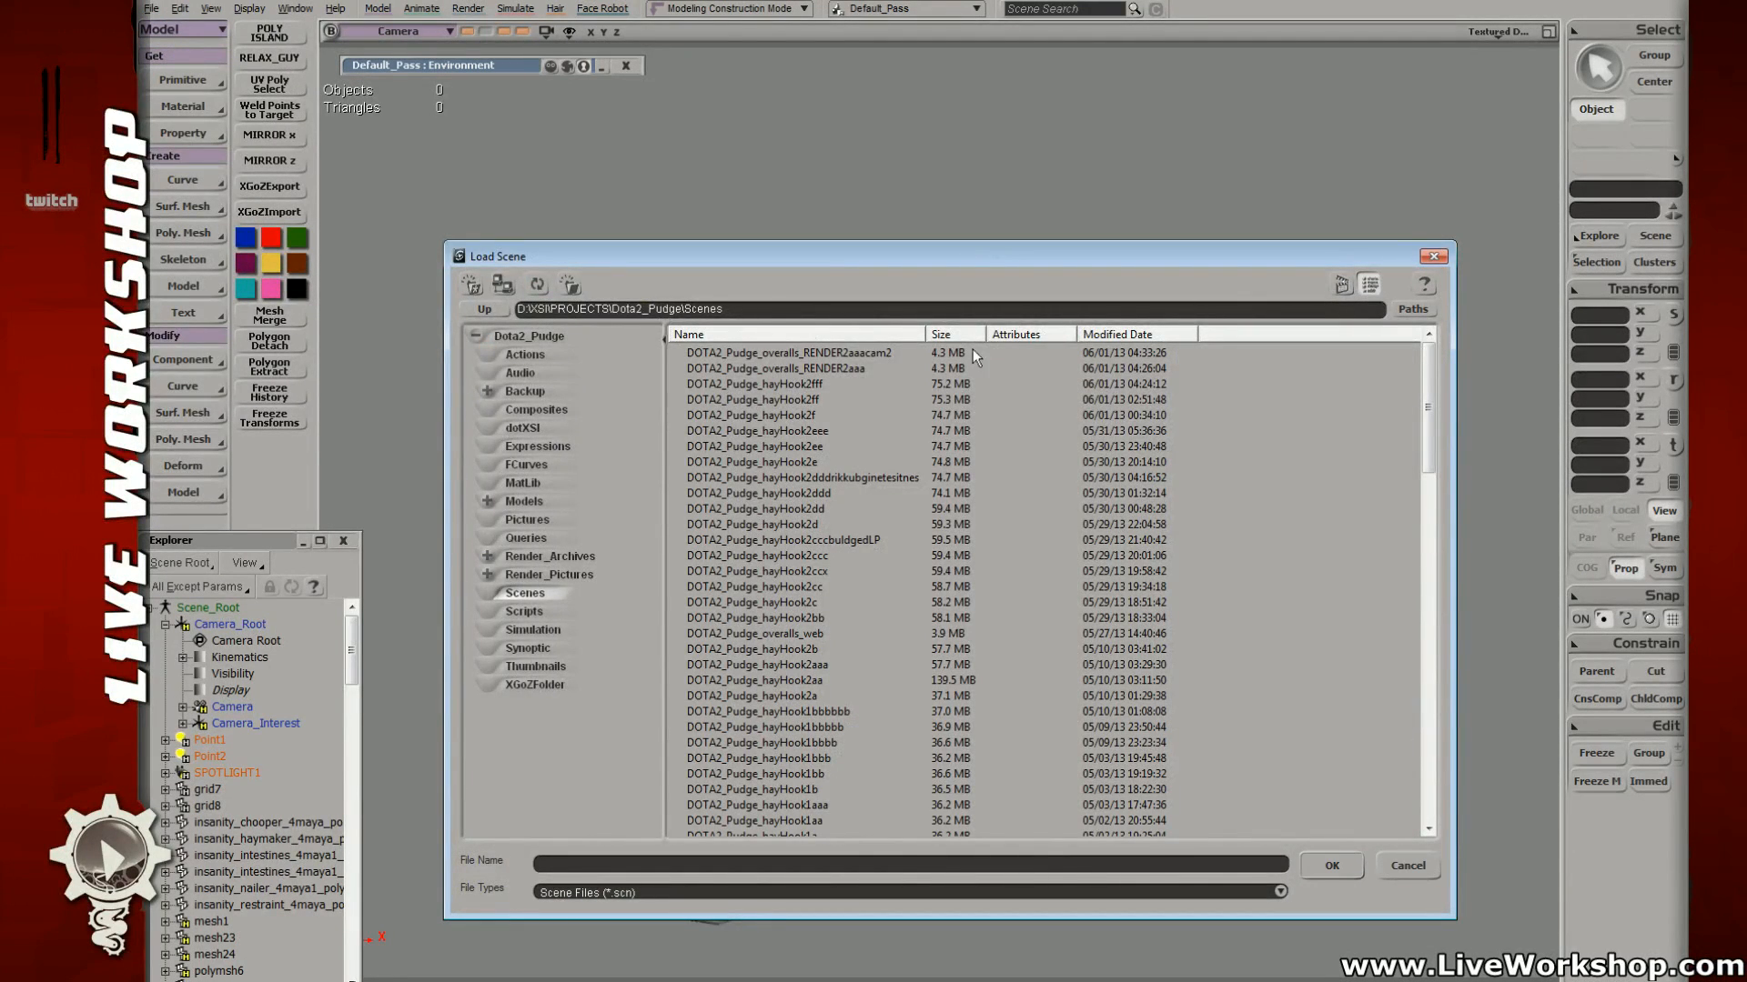
{"action": "double_click", "coordinate": [781, 386]}
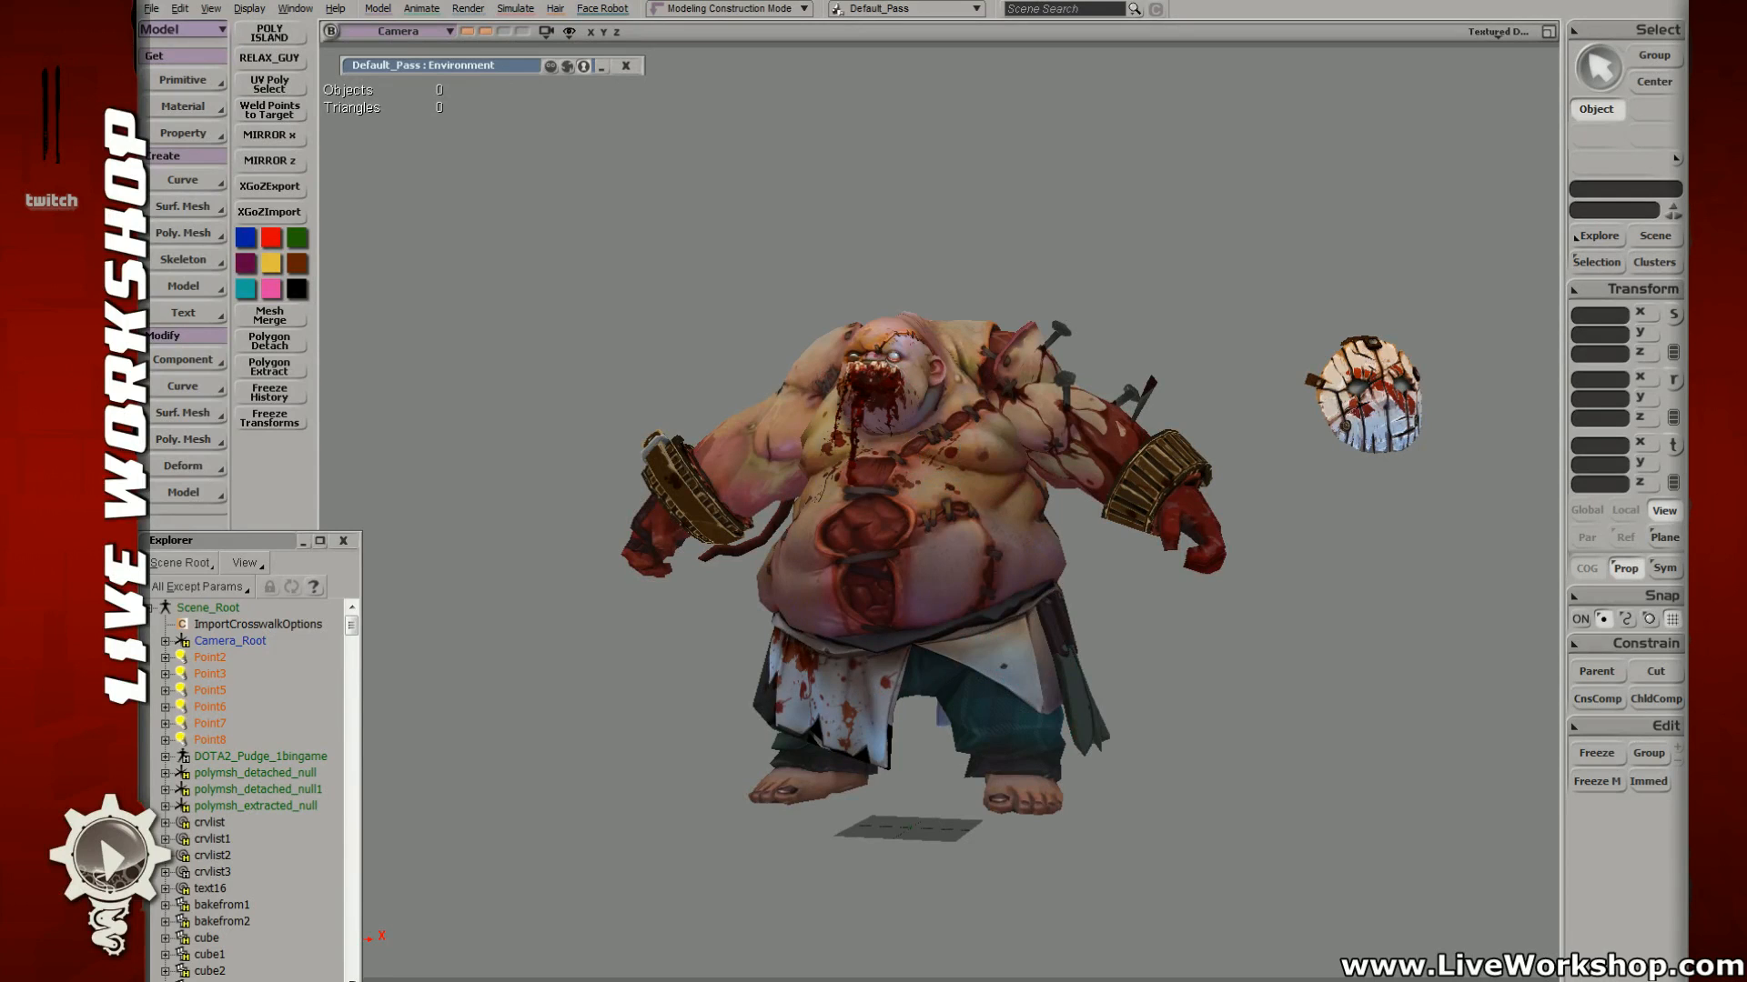
Step: Select the torso intestine, nailer arm, cleaver, mouth pieces, wrist restraint and hook meshes together on the unposed Pudge
{"action": "key", "text": "s"}
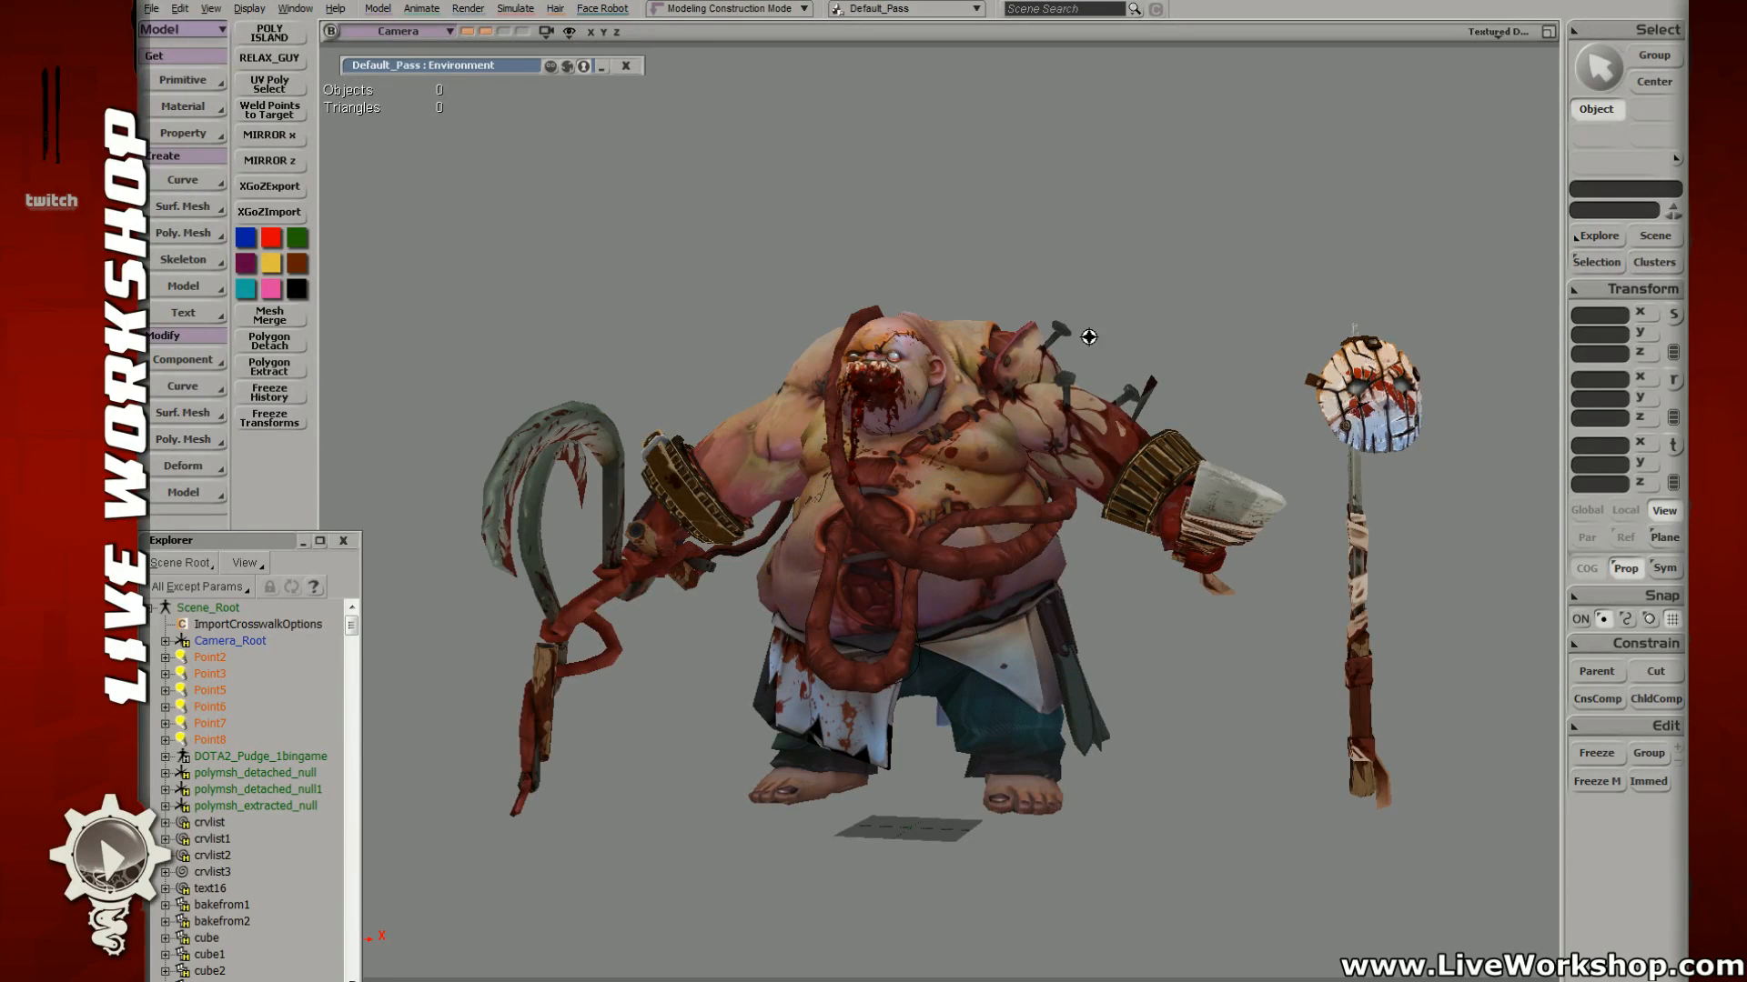
{"action": "right_click_drag", "start_coordinate": [1088, 337], "coordinate": [1006, 440]}
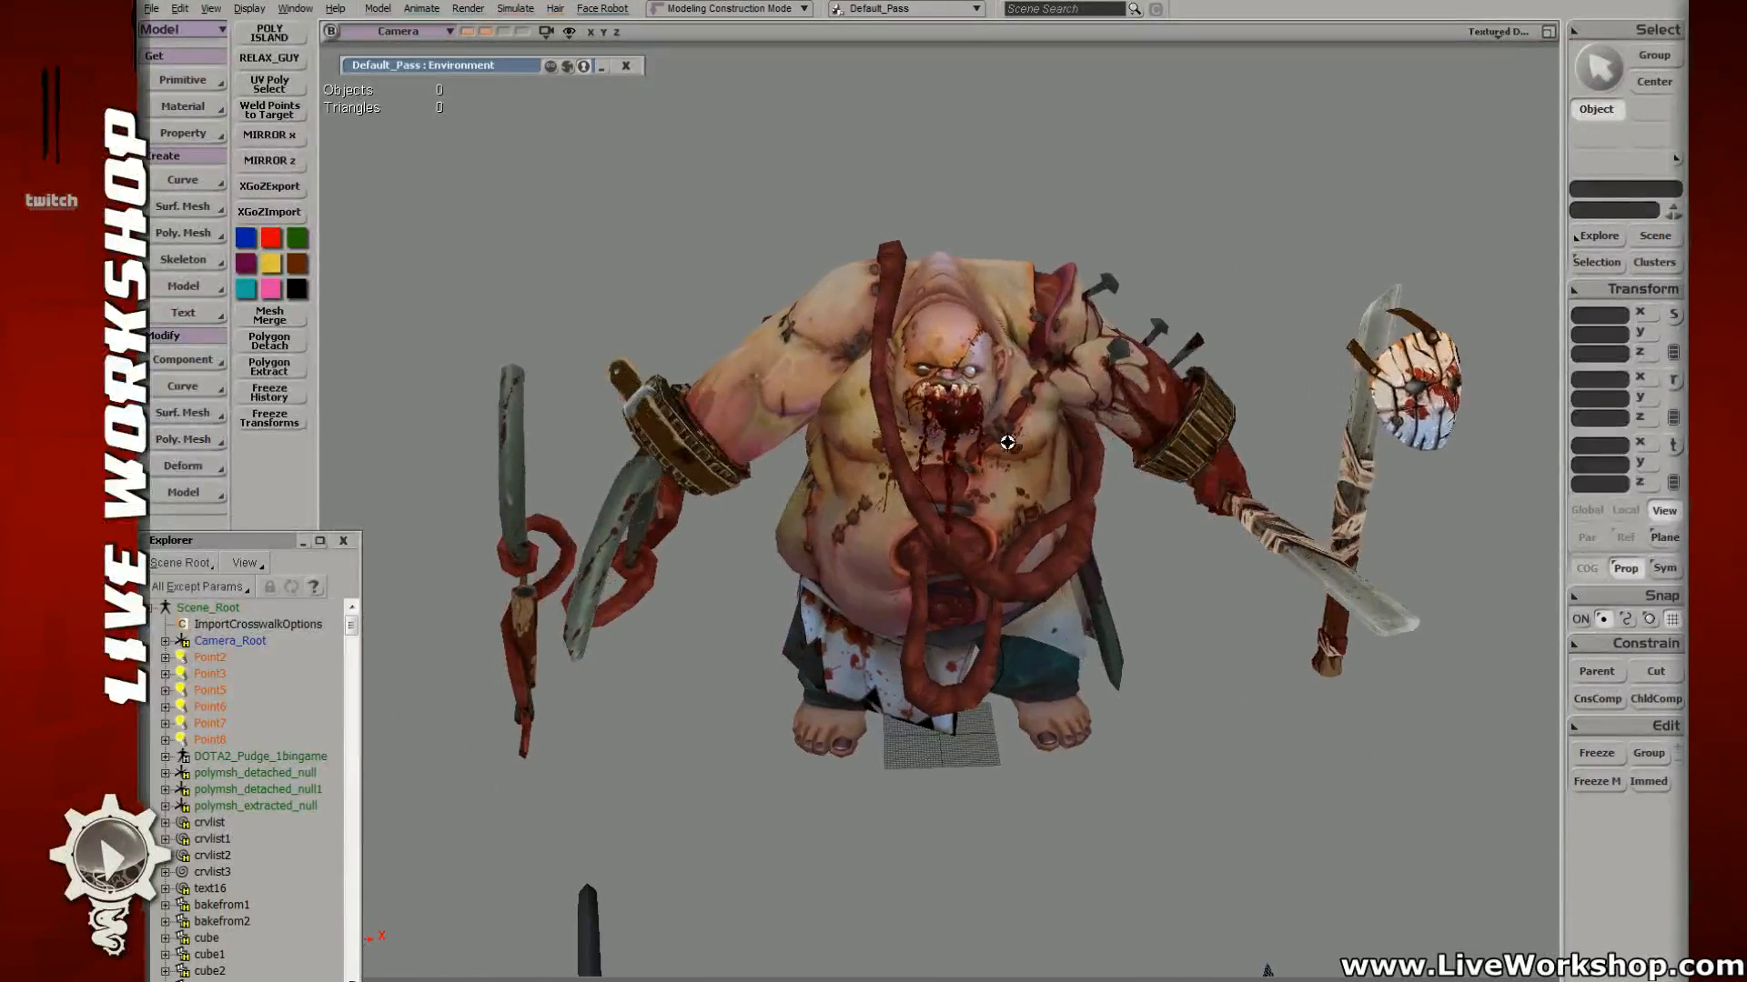
{"action": "left_click", "coordinate": [1033, 546]}
{"action": "left_click", "coordinate": [1173, 398], "text": "shift"}
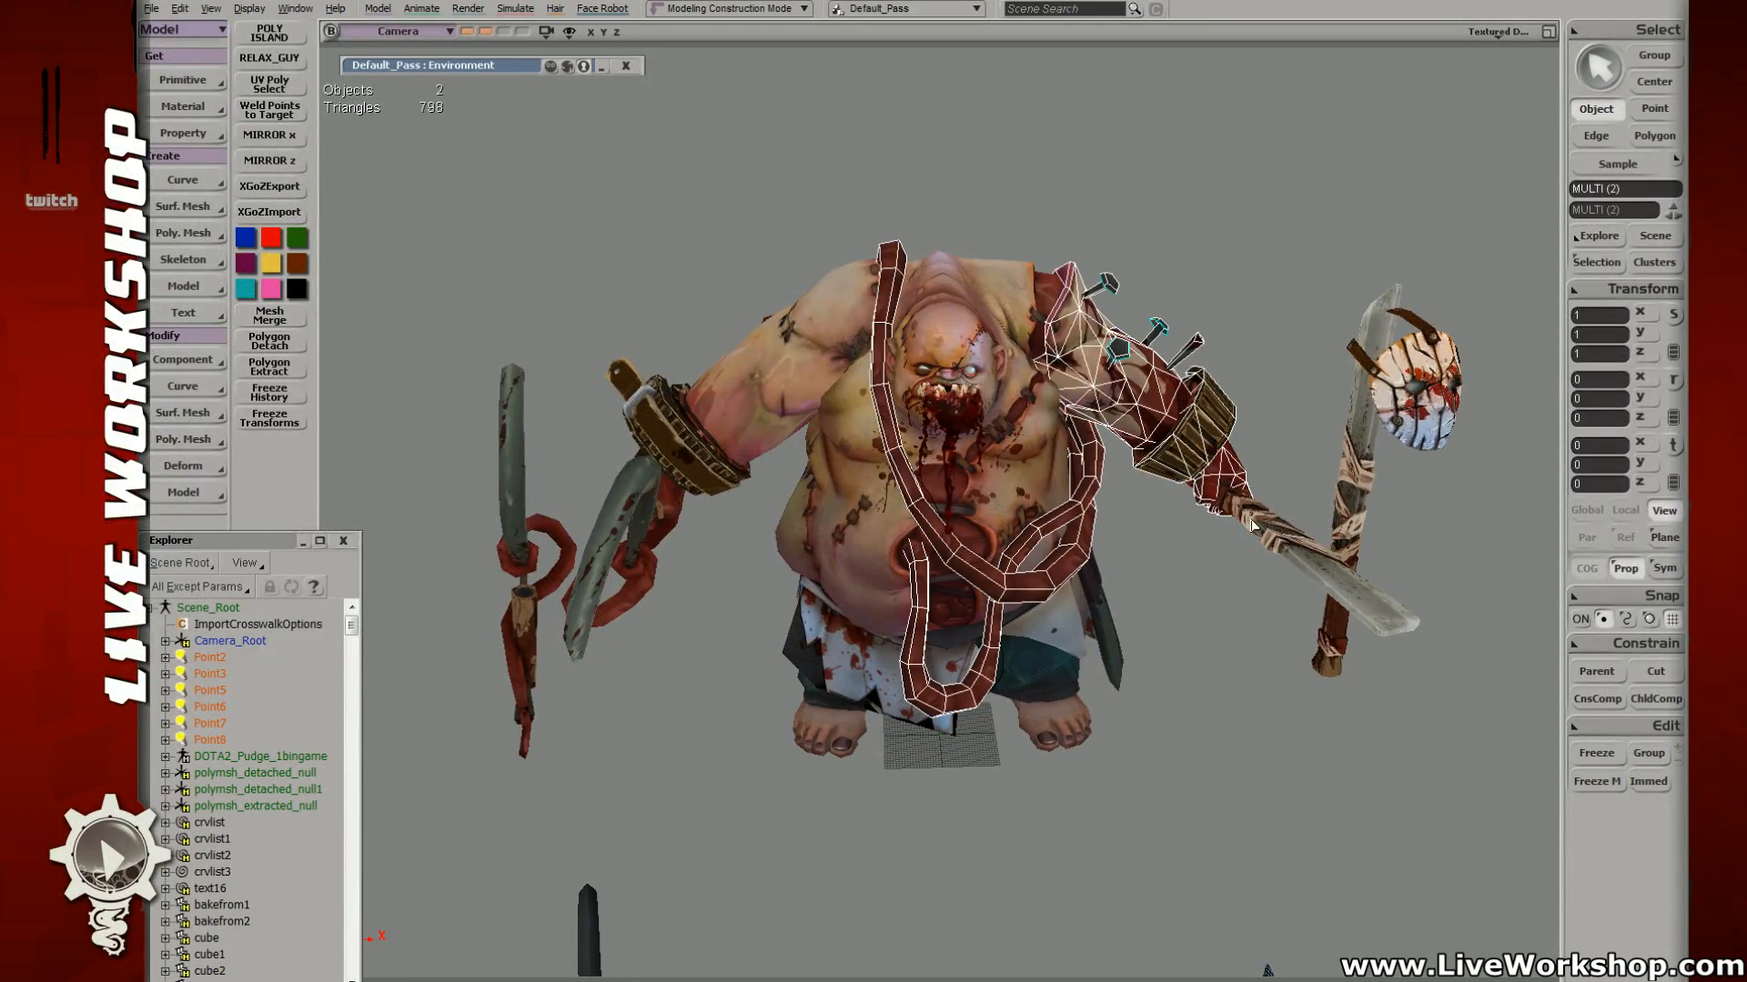
{"action": "left_click", "coordinate": [1274, 544], "text": "shift"}
{"action": "left_click", "coordinate": [957, 426], "text": "shift"}
{"action": "left_click", "coordinate": [943, 403], "text": "shift"}
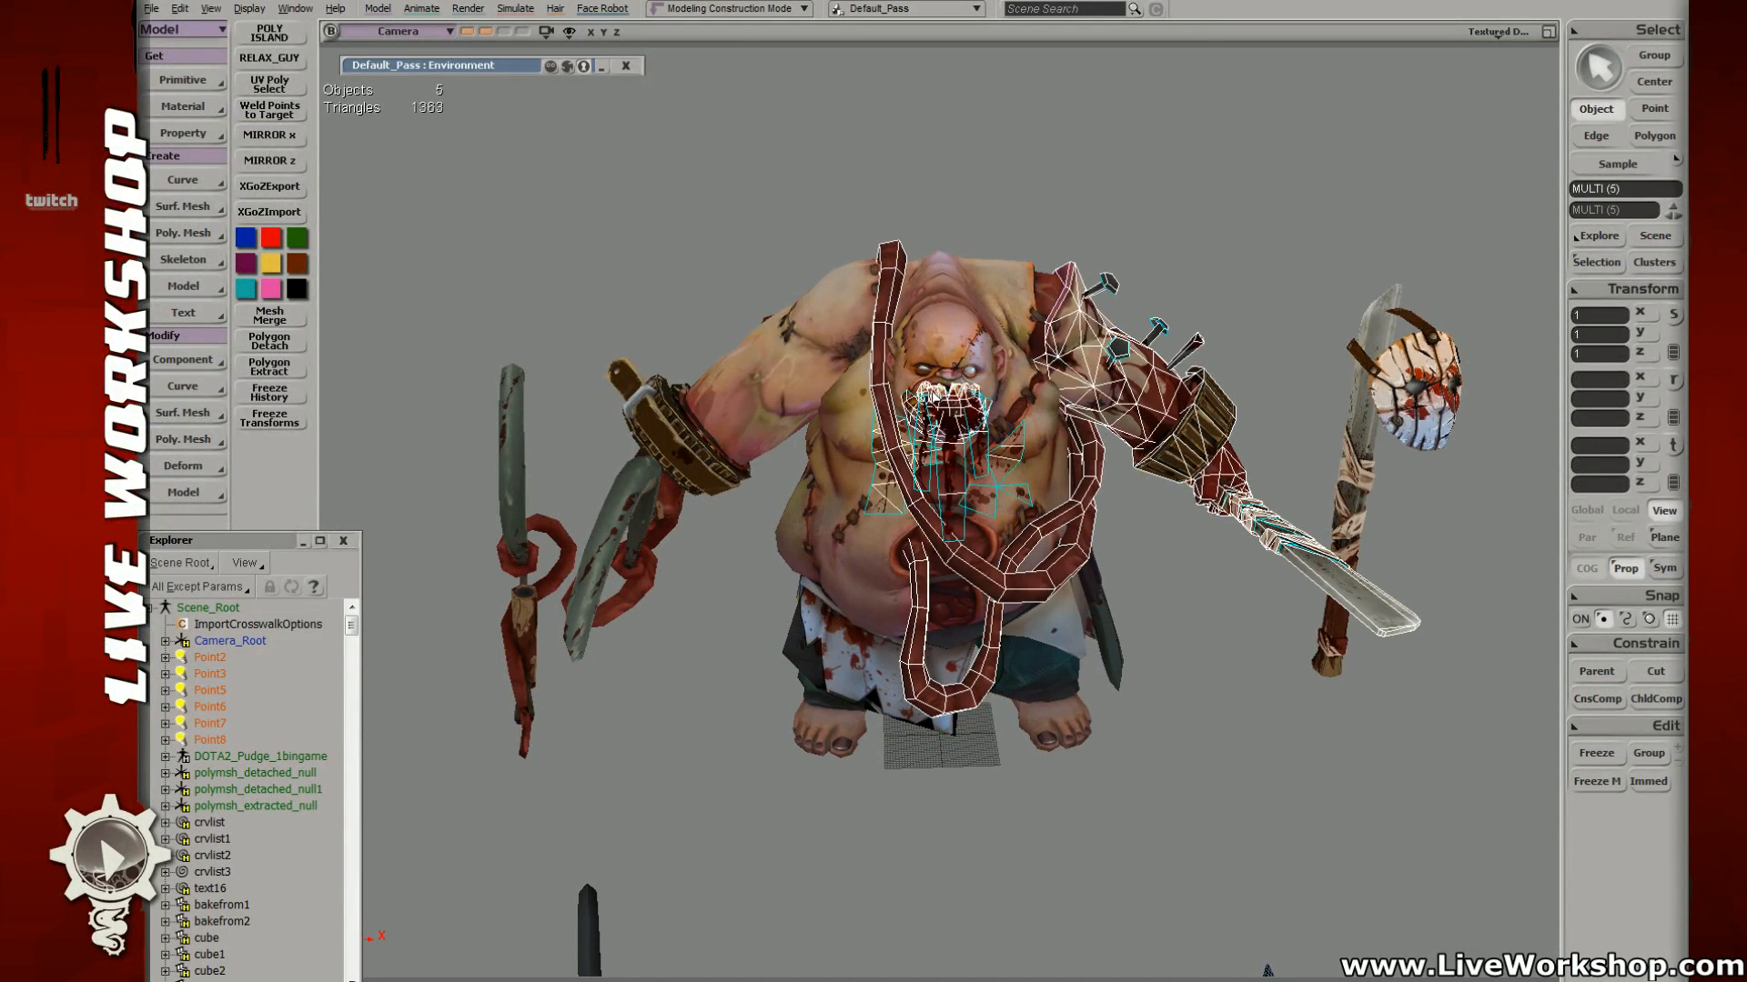
{"action": "left_click", "coordinate": [674, 441], "text": "shift"}
{"action": "left_click", "coordinate": [626, 489], "text": "shift"}
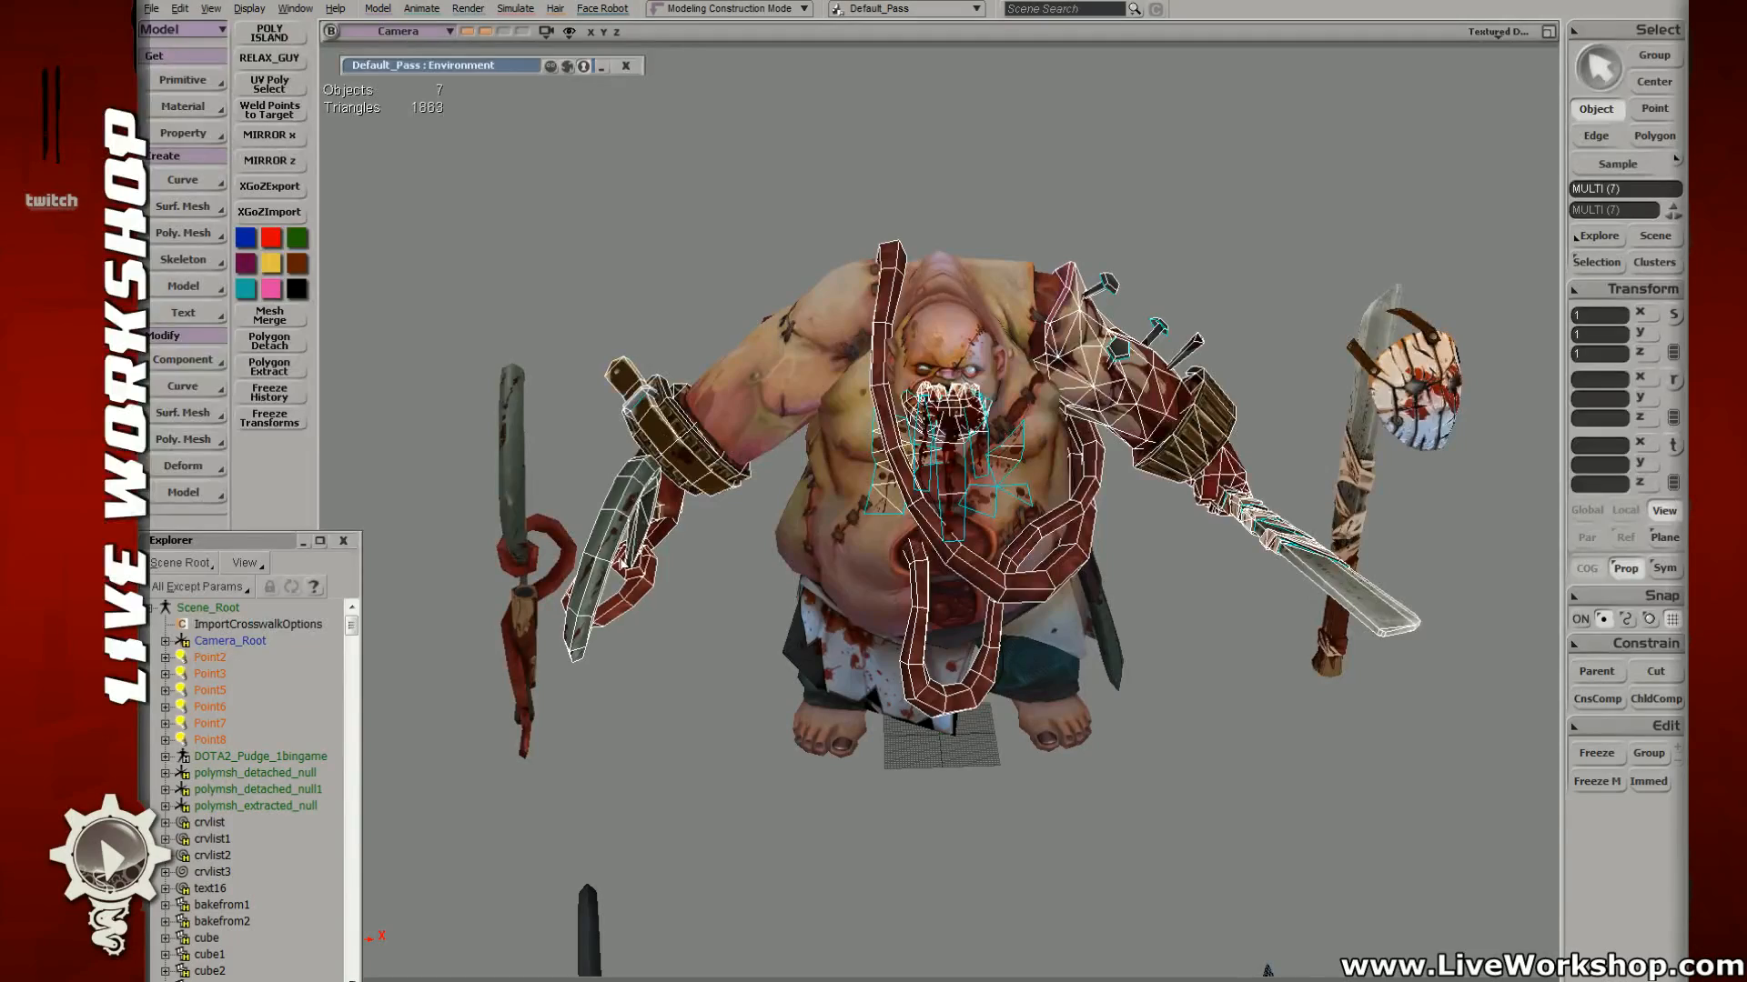
Step: Try to move the selected item meshes off Pudge's body, undo the move and clear the selection
{"action": "key", "text": "s"}
{"action": "right_click_drag", "start_coordinate": [960, 455], "coordinate": [1013, 546]}
{"action": "key", "text": "v"}
{"action": "left_click_drag", "start_coordinate": [1090, 553], "coordinate": [963, 581]}
{"action": "key", "text": "ctrl+z"}
{"action": "key", "text": "s"}
{"action": "right_click_drag", "start_coordinate": [701, 418], "coordinate": [637, 350]}
{"action": "key", "text": "ctrl+shift+a"}
Step: Survey the hook variants, masks and other work-in-progress meshes laid out around Pudge
{"action": "middle_click_drag", "start_coordinate": [878, 332], "coordinate": [837, 302]}
{"action": "left_click_drag", "start_coordinate": [837, 302], "coordinate": [1033, 359]}
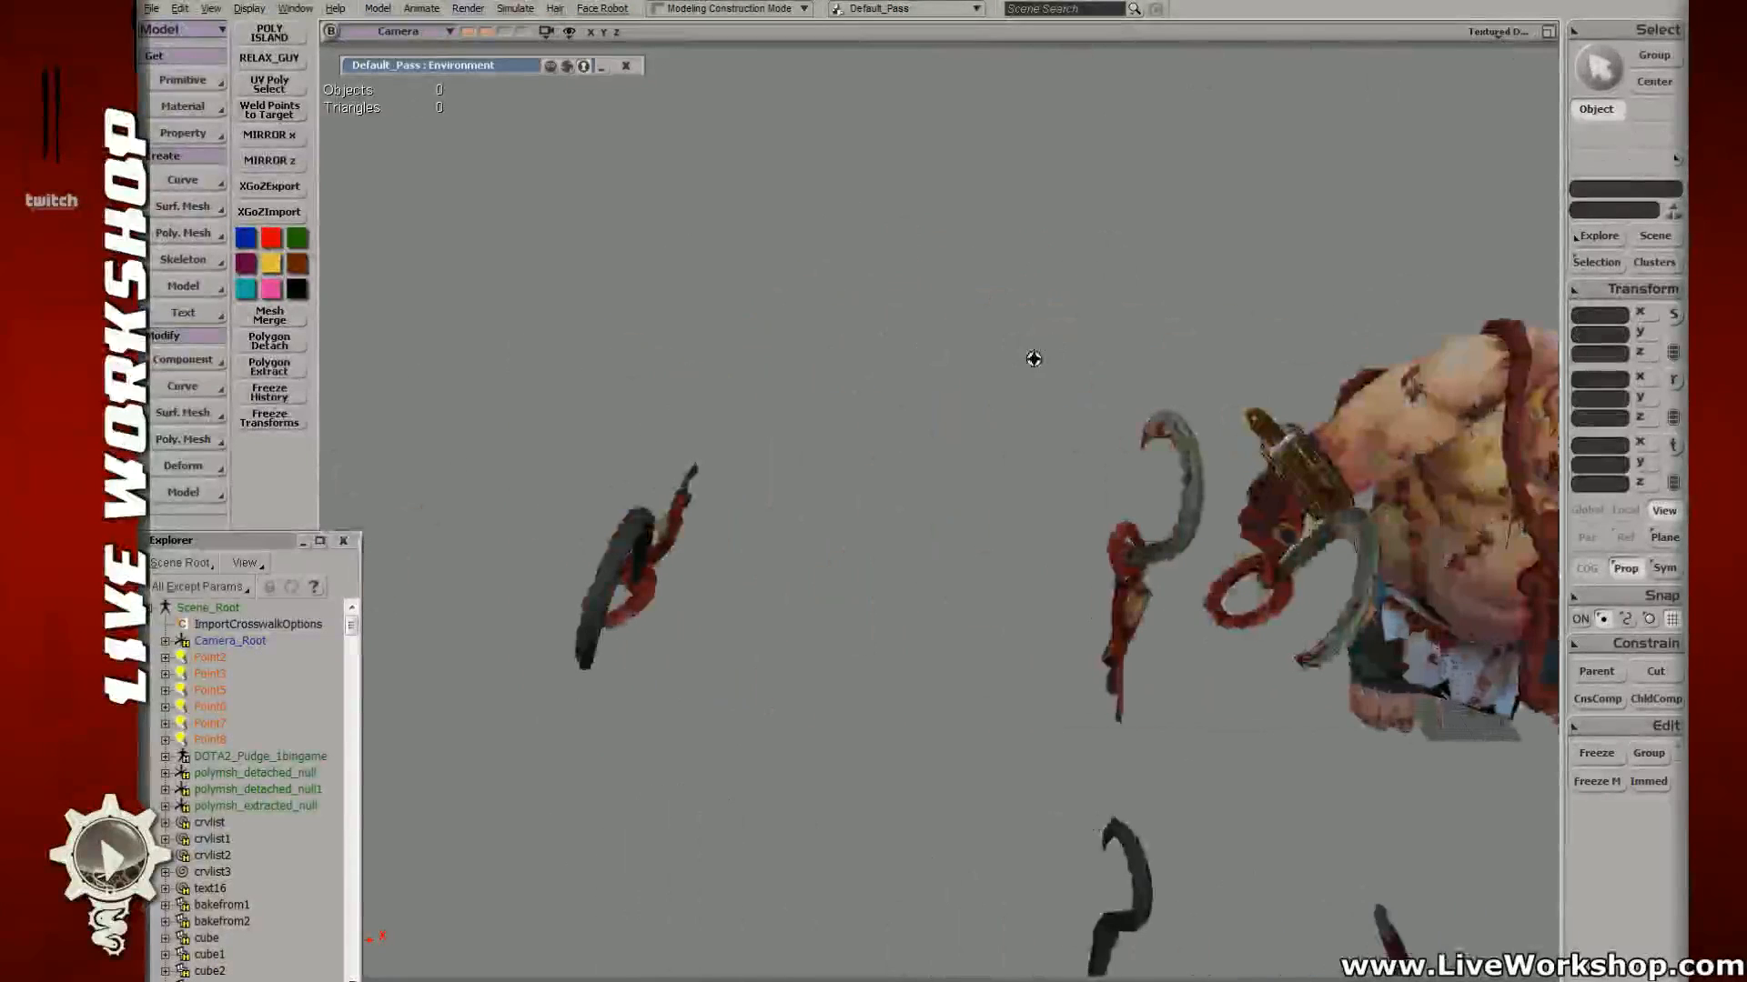
{"action": "right_click_drag", "start_coordinate": [1161, 336], "coordinate": [998, 359]}
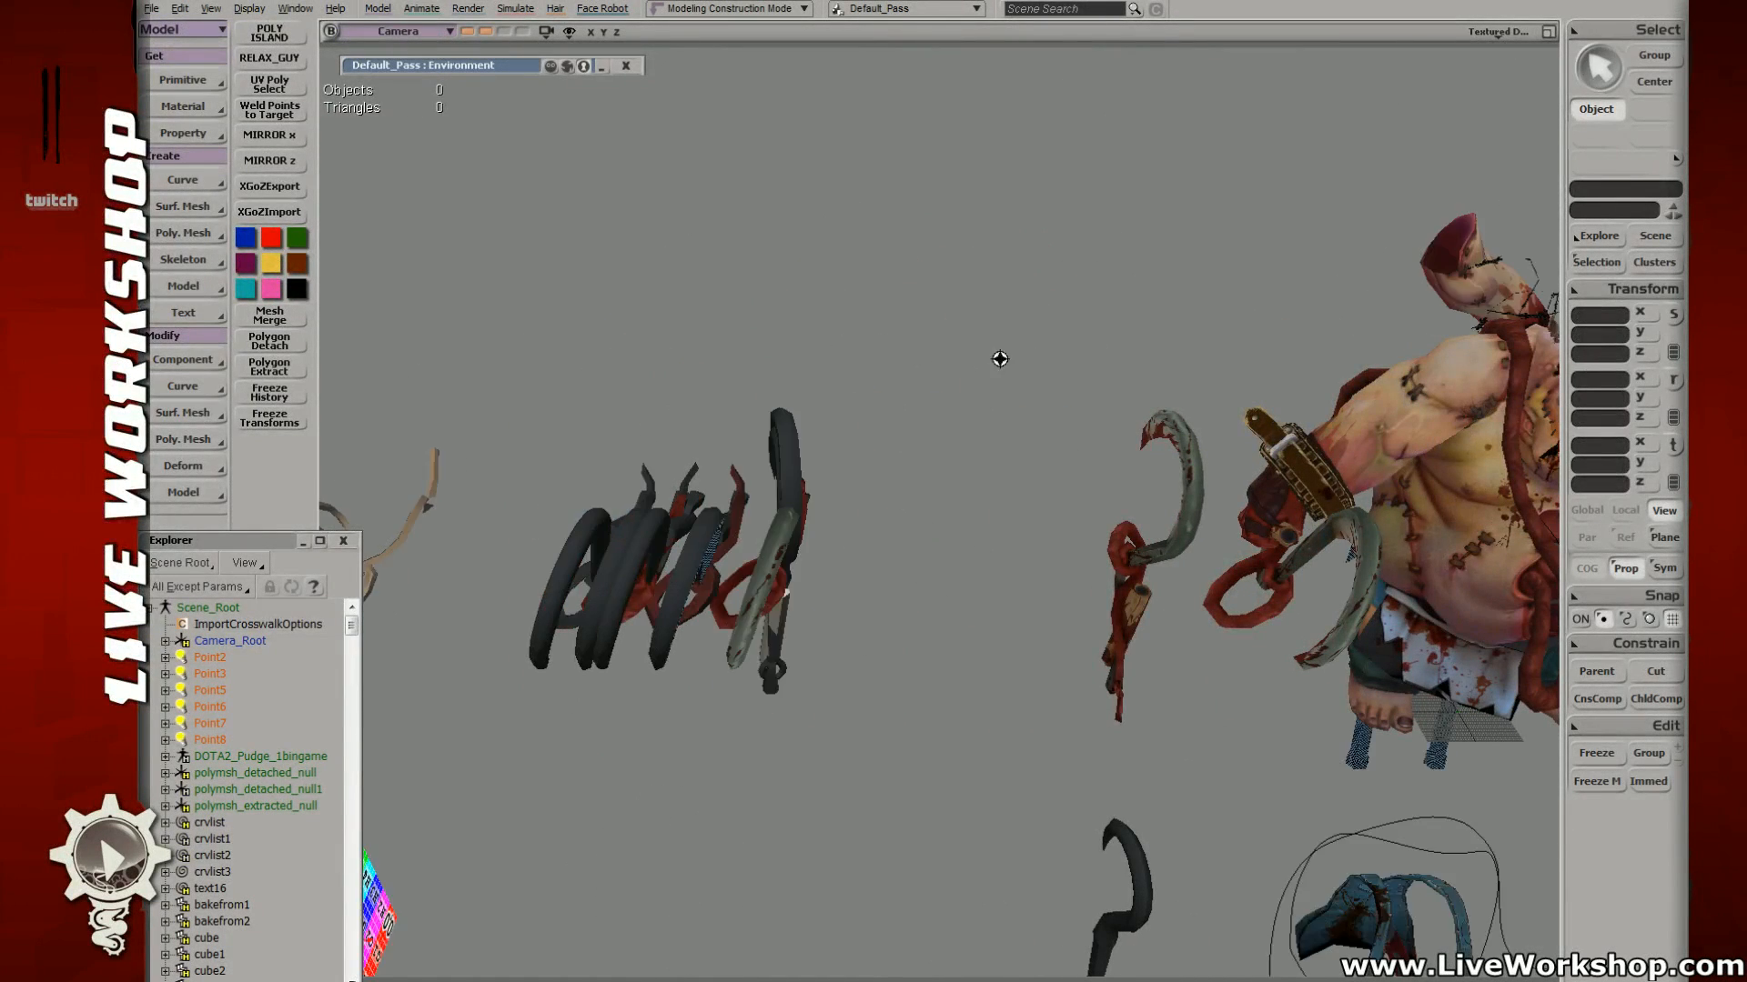
{"action": "left_click_drag", "start_coordinate": [998, 358], "coordinate": [1083, 339]}
{"action": "right_click_drag", "start_coordinate": [1084, 340], "coordinate": [1138, 409]}
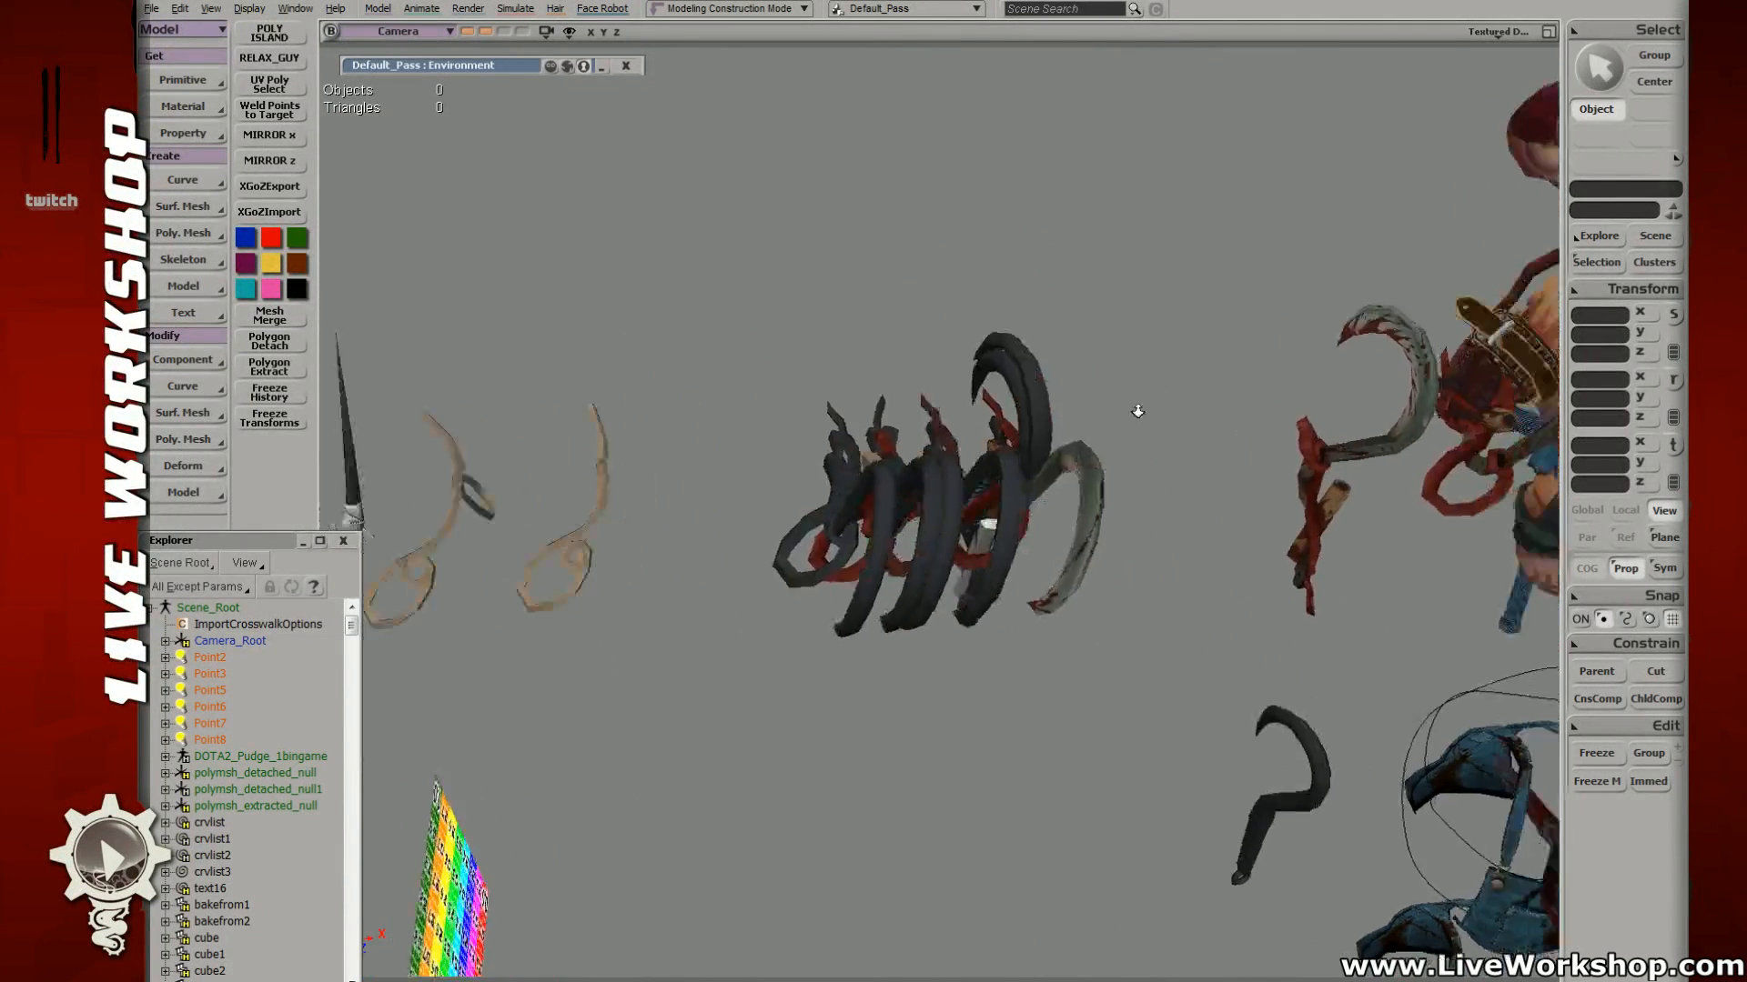
{"action": "middle_click_drag", "start_coordinate": [1138, 409], "coordinate": [1013, 483]}
{"action": "right_click_drag", "start_coordinate": [1013, 483], "coordinate": [913, 390]}
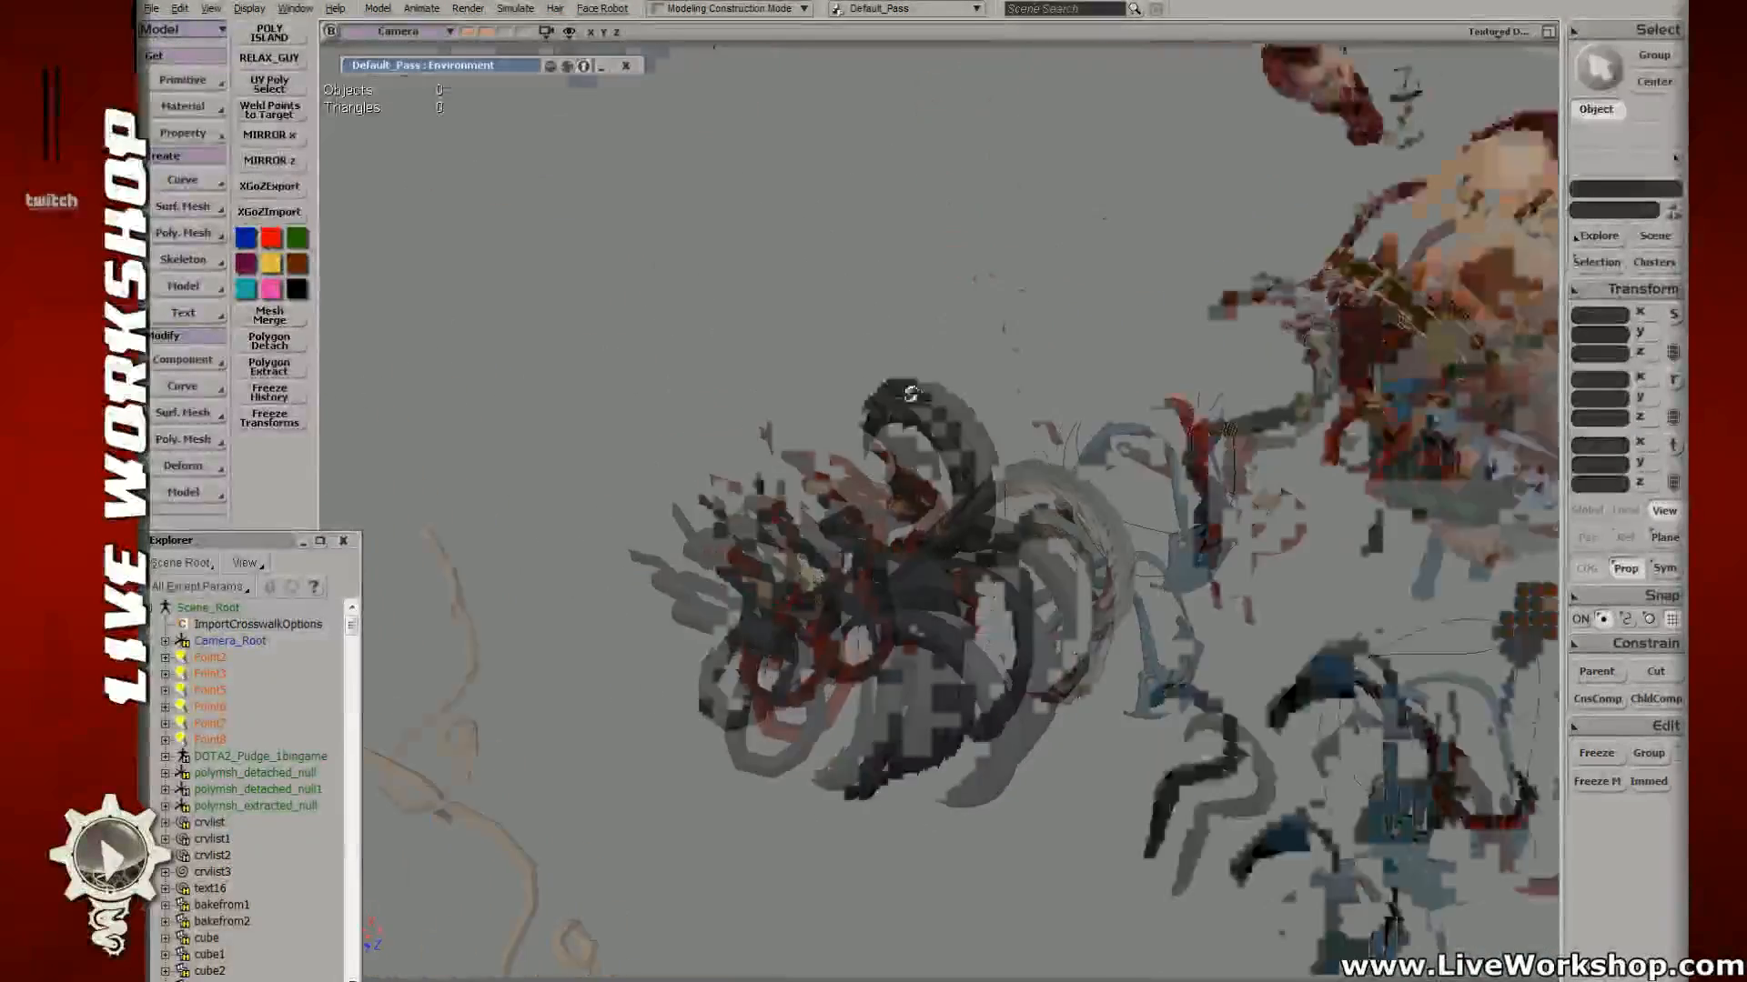
{"action": "middle_click_drag", "start_coordinate": [912, 390], "coordinate": [1088, 316]}
{"action": "left_click_drag", "start_coordinate": [1088, 316], "coordinate": [1138, 409]}
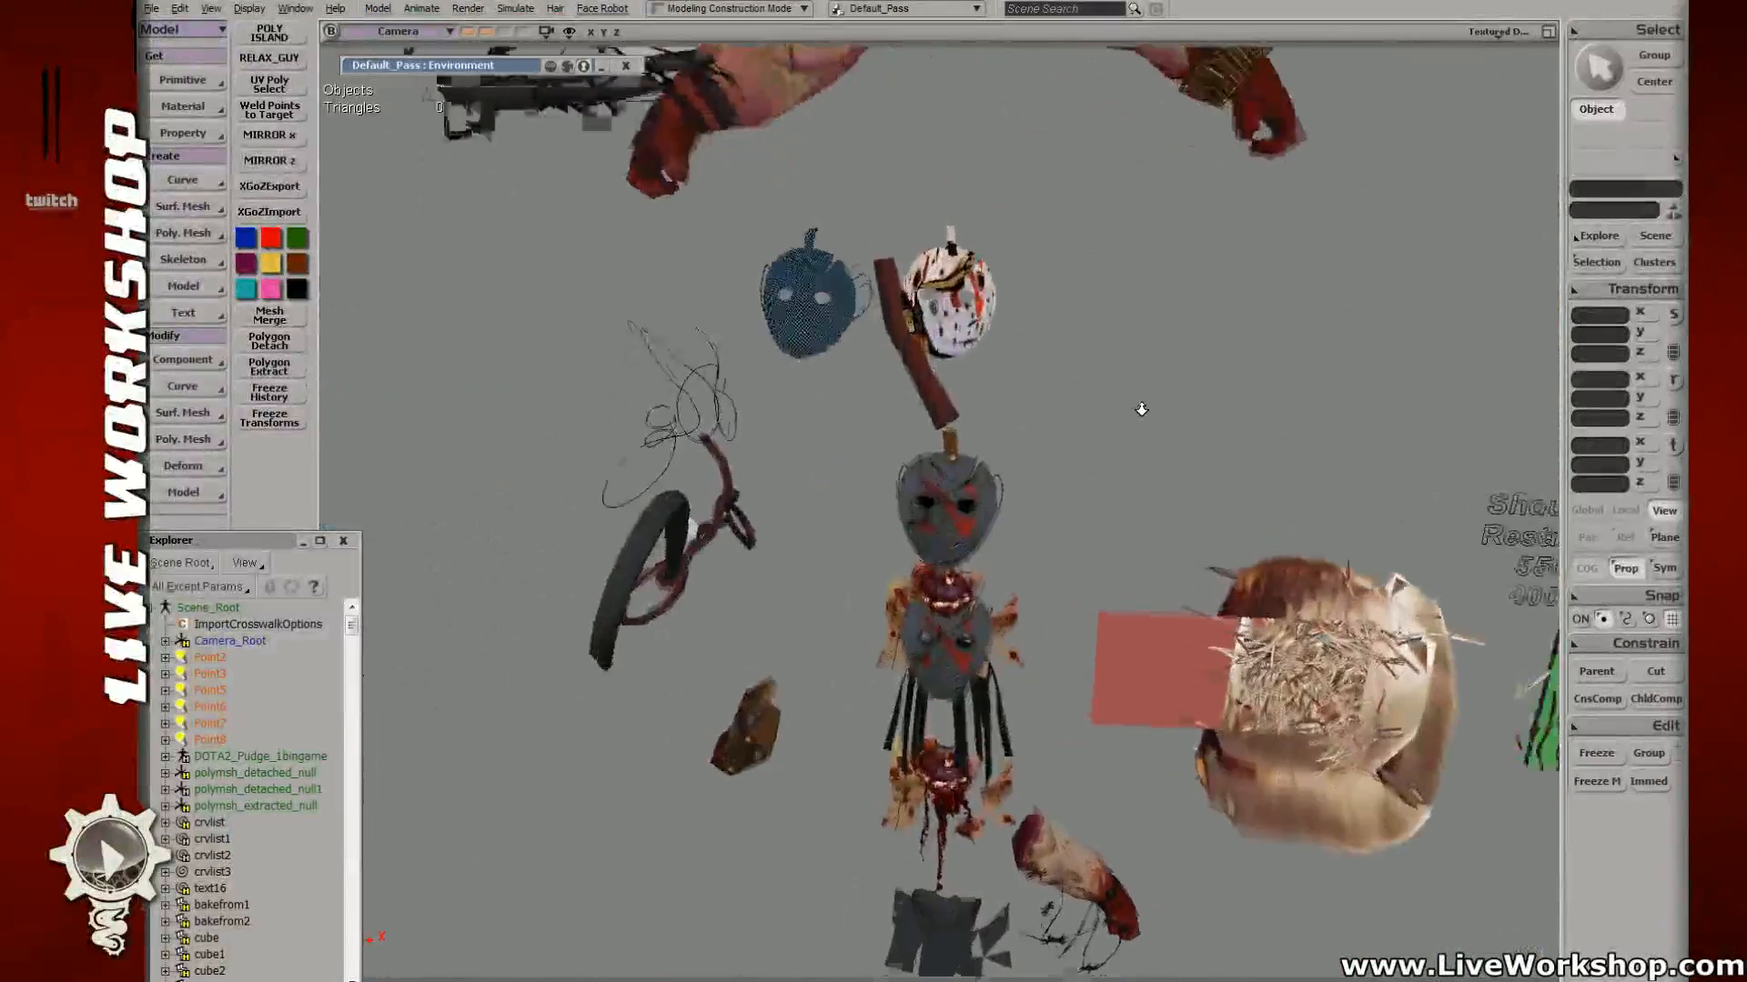
Step: Examine the early untextured hook with its guide curves, and select the intestine mesh wrapped around it
{"action": "right_click_drag", "start_coordinate": [1138, 409], "coordinate": [1053, 476]}
{"action": "middle_click_drag", "start_coordinate": [1052, 476], "coordinate": [1080, 569]}
{"action": "left_click_drag", "start_coordinate": [1080, 568], "coordinate": [1131, 554]}
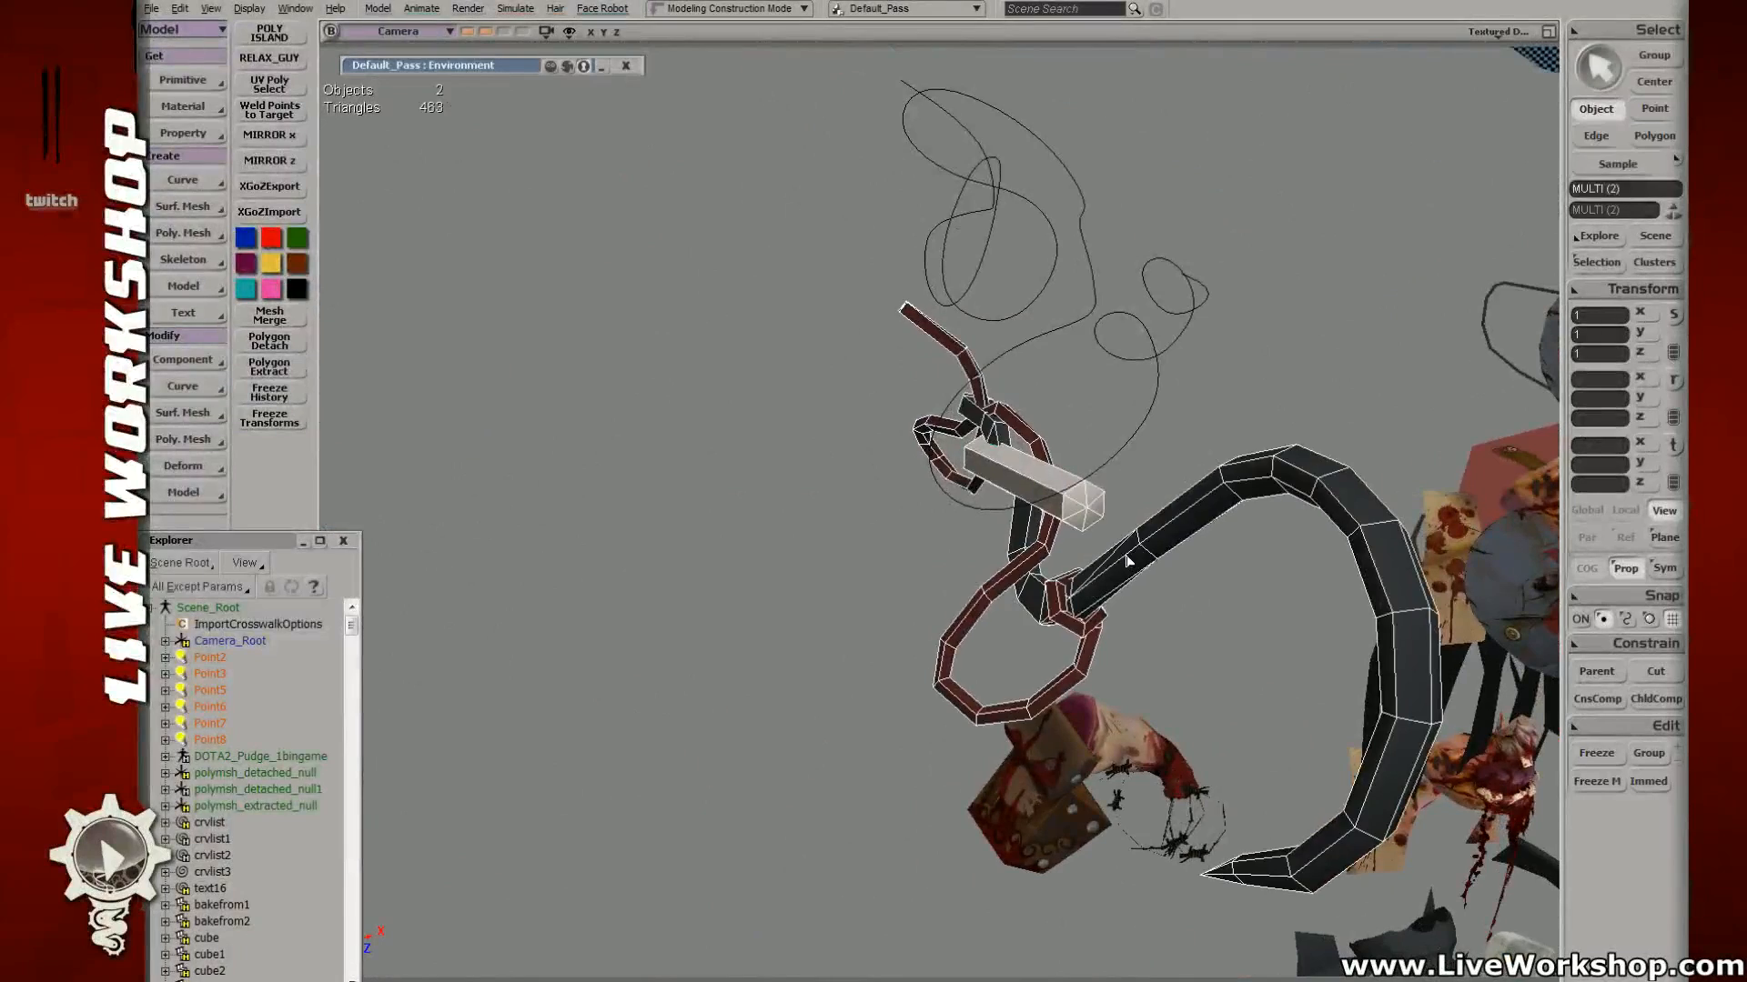
{"action": "right_click_drag", "start_coordinate": [1131, 554], "coordinate": [881, 566]}
{"action": "left_click", "coordinate": [917, 650]}
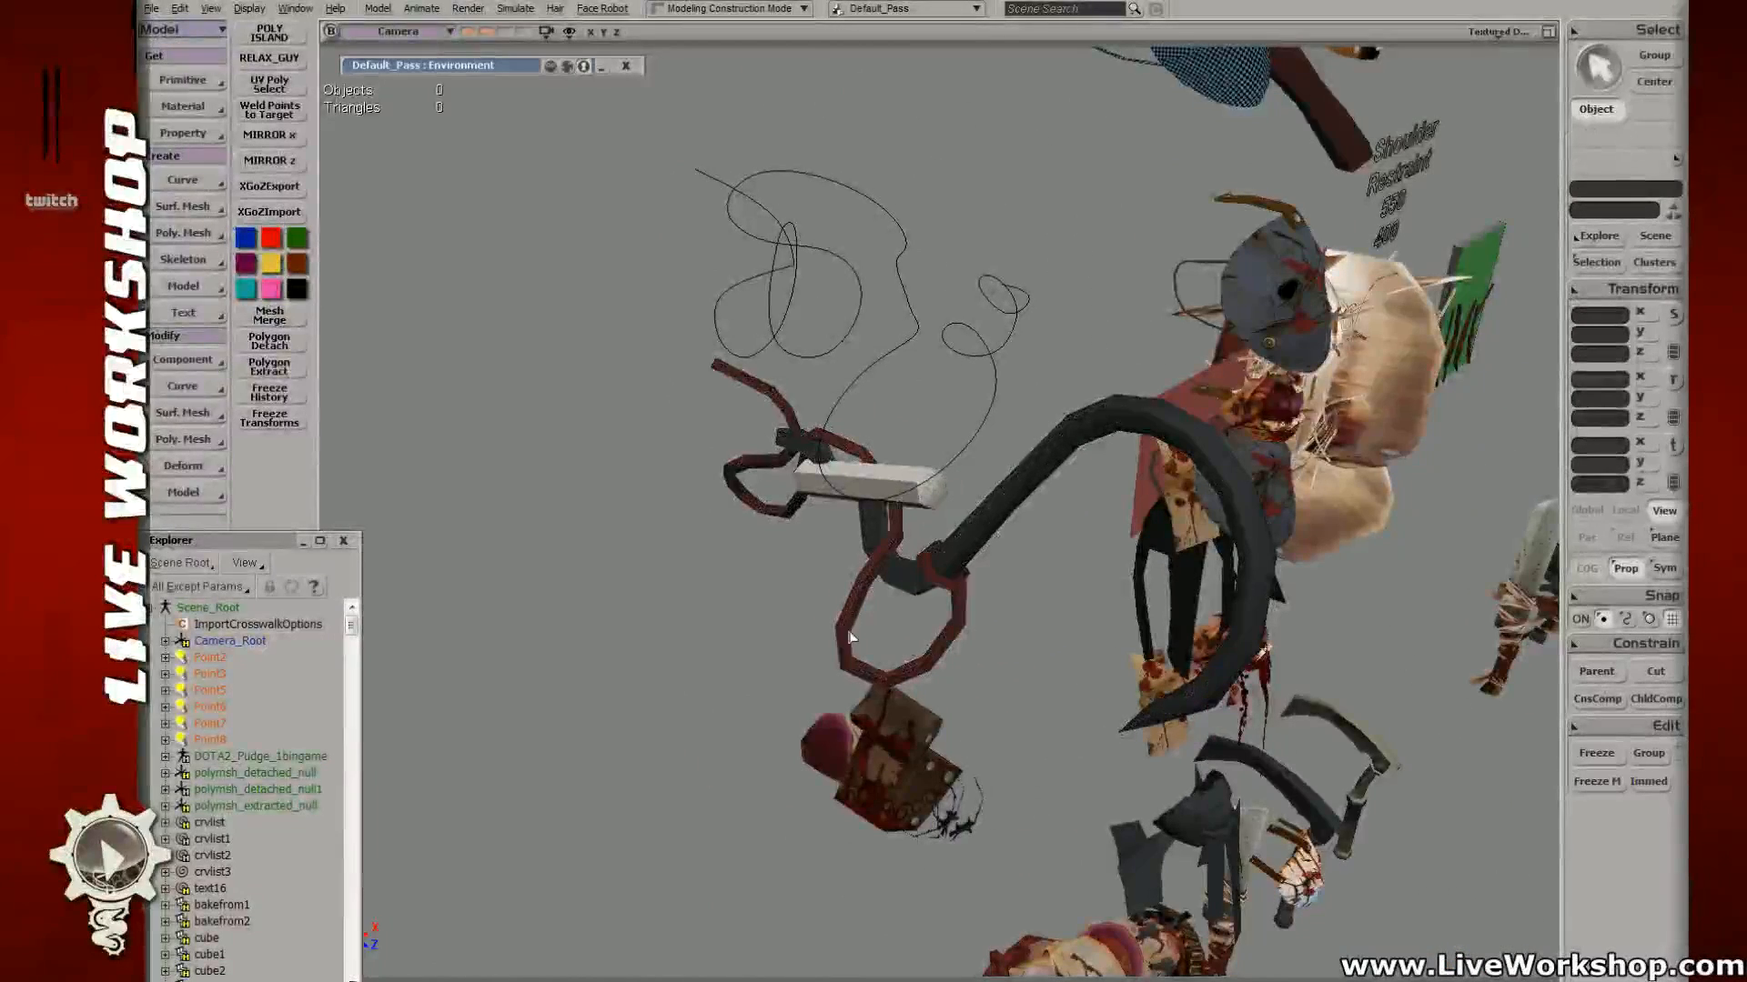
{"action": "right_click_drag", "start_coordinate": [828, 434], "coordinate": [825, 452]}
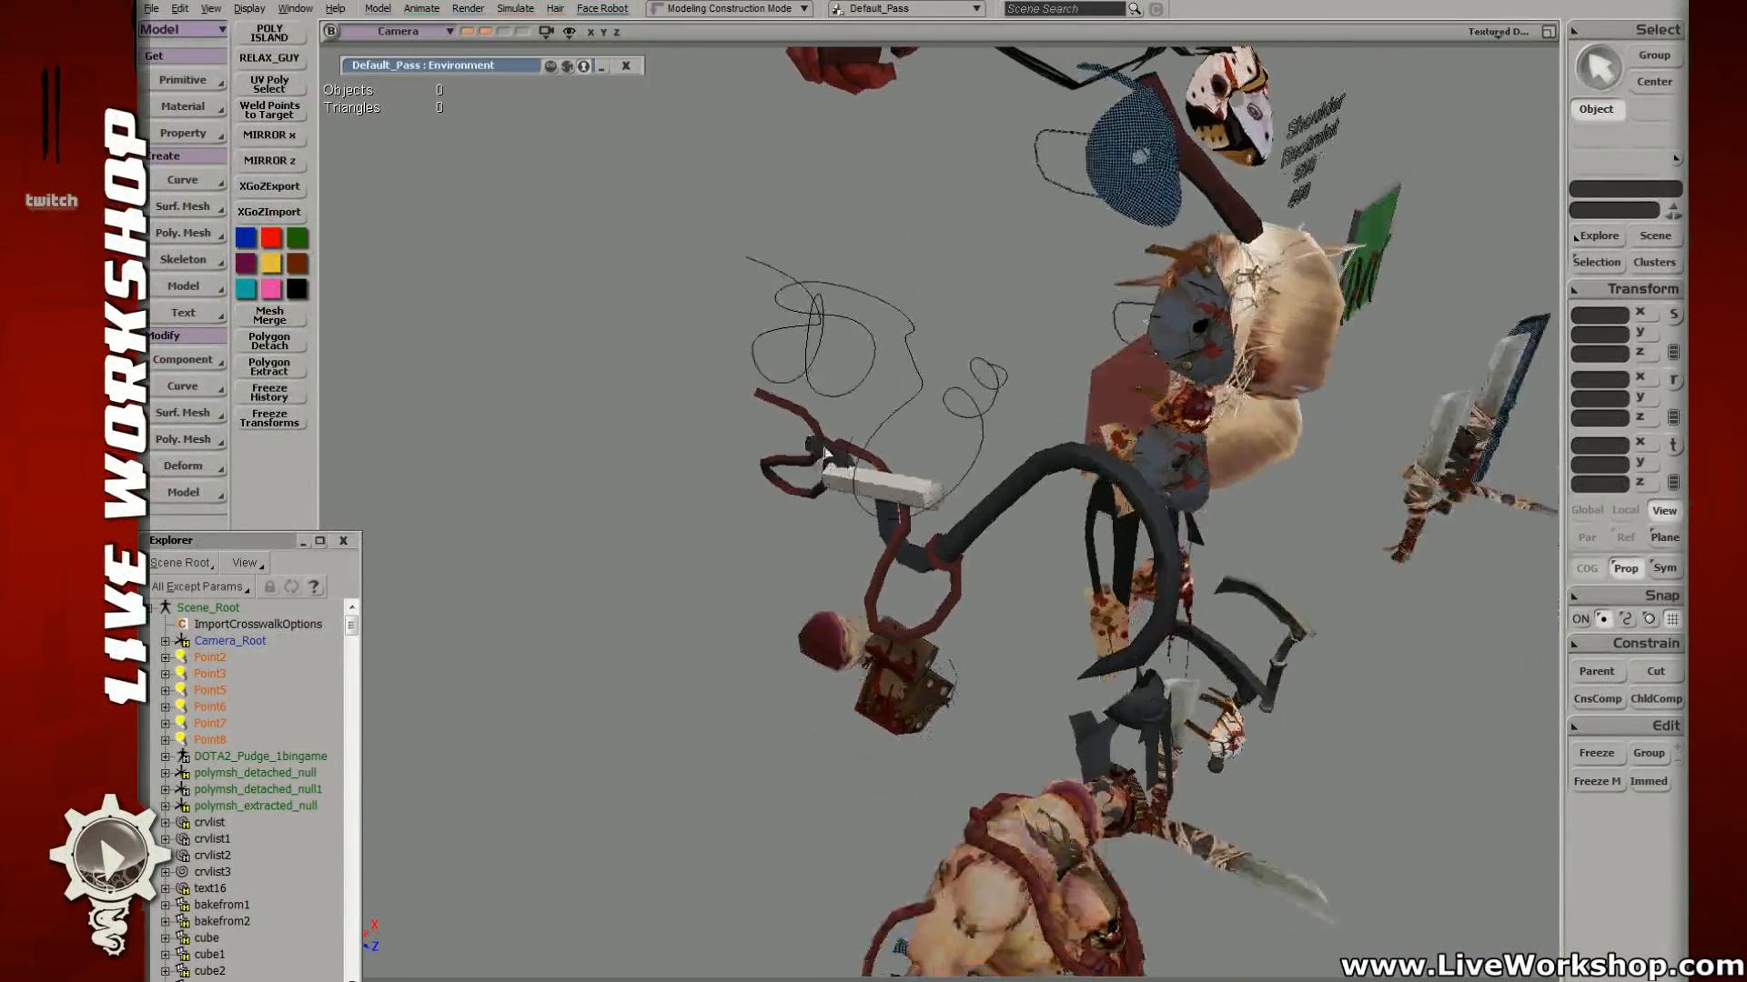
{"action": "right_click_drag", "start_coordinate": [896, 621], "coordinate": [972, 522]}
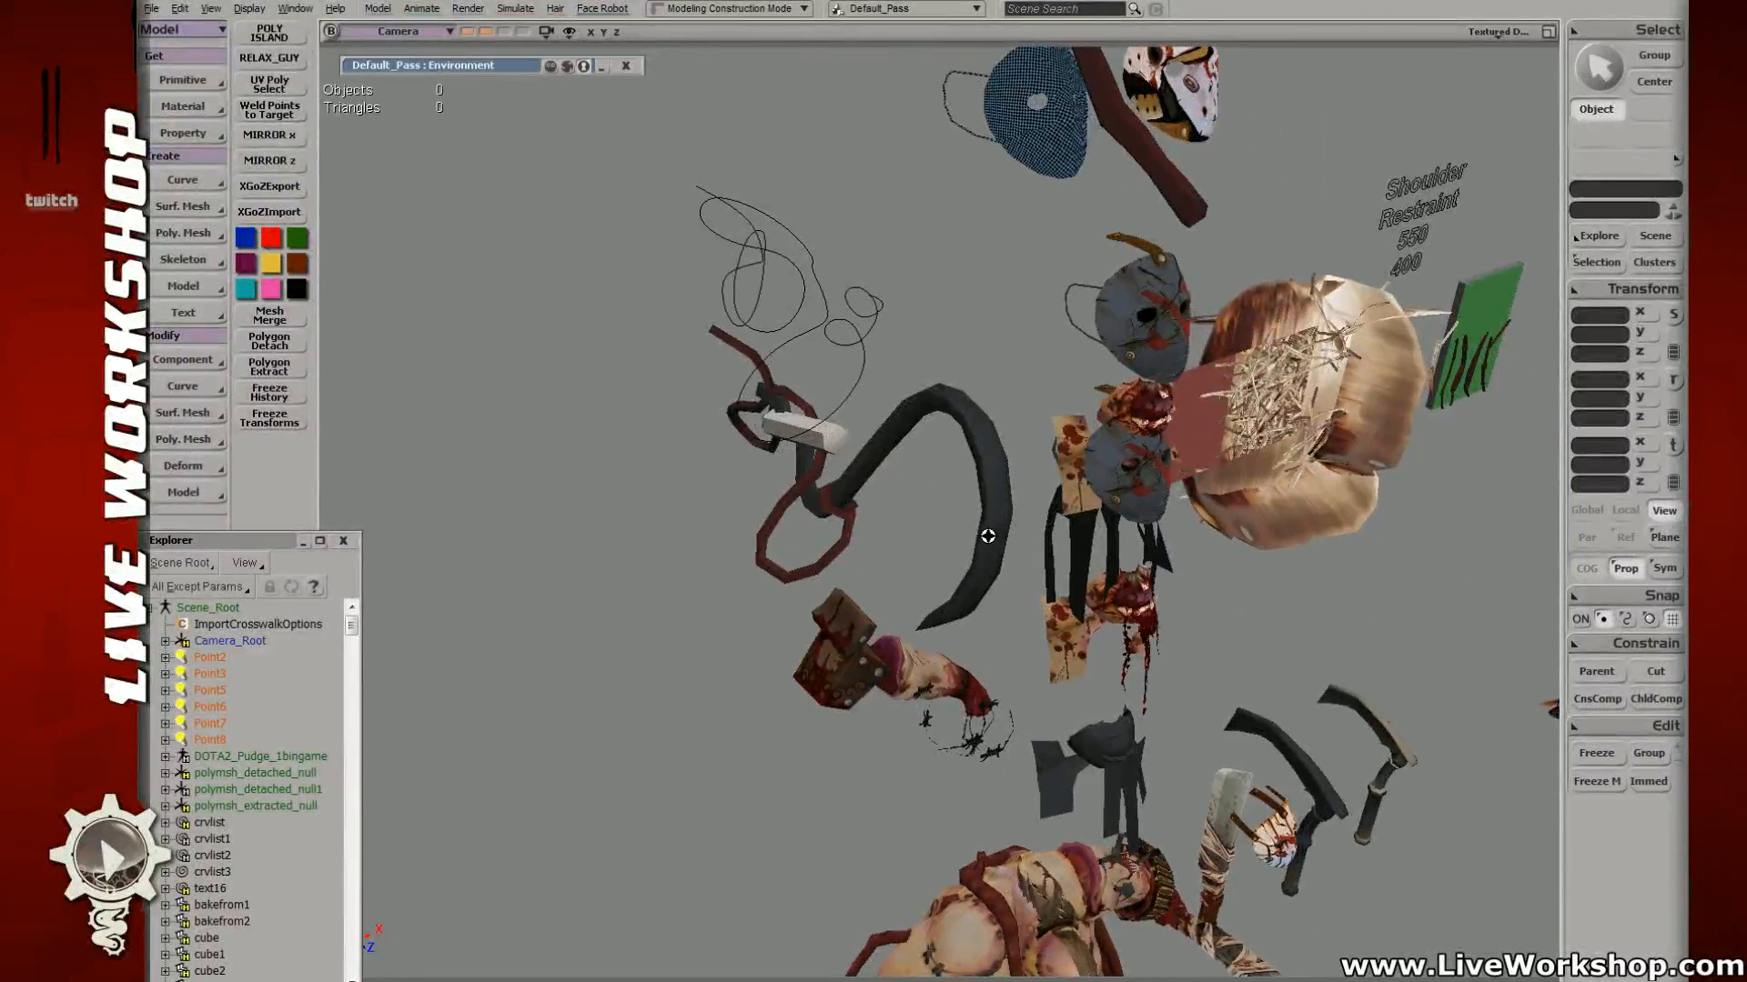
{"action": "left_click_drag", "start_coordinate": [987, 535], "coordinate": [954, 484]}
{"action": "left_click", "coordinate": [799, 467]}
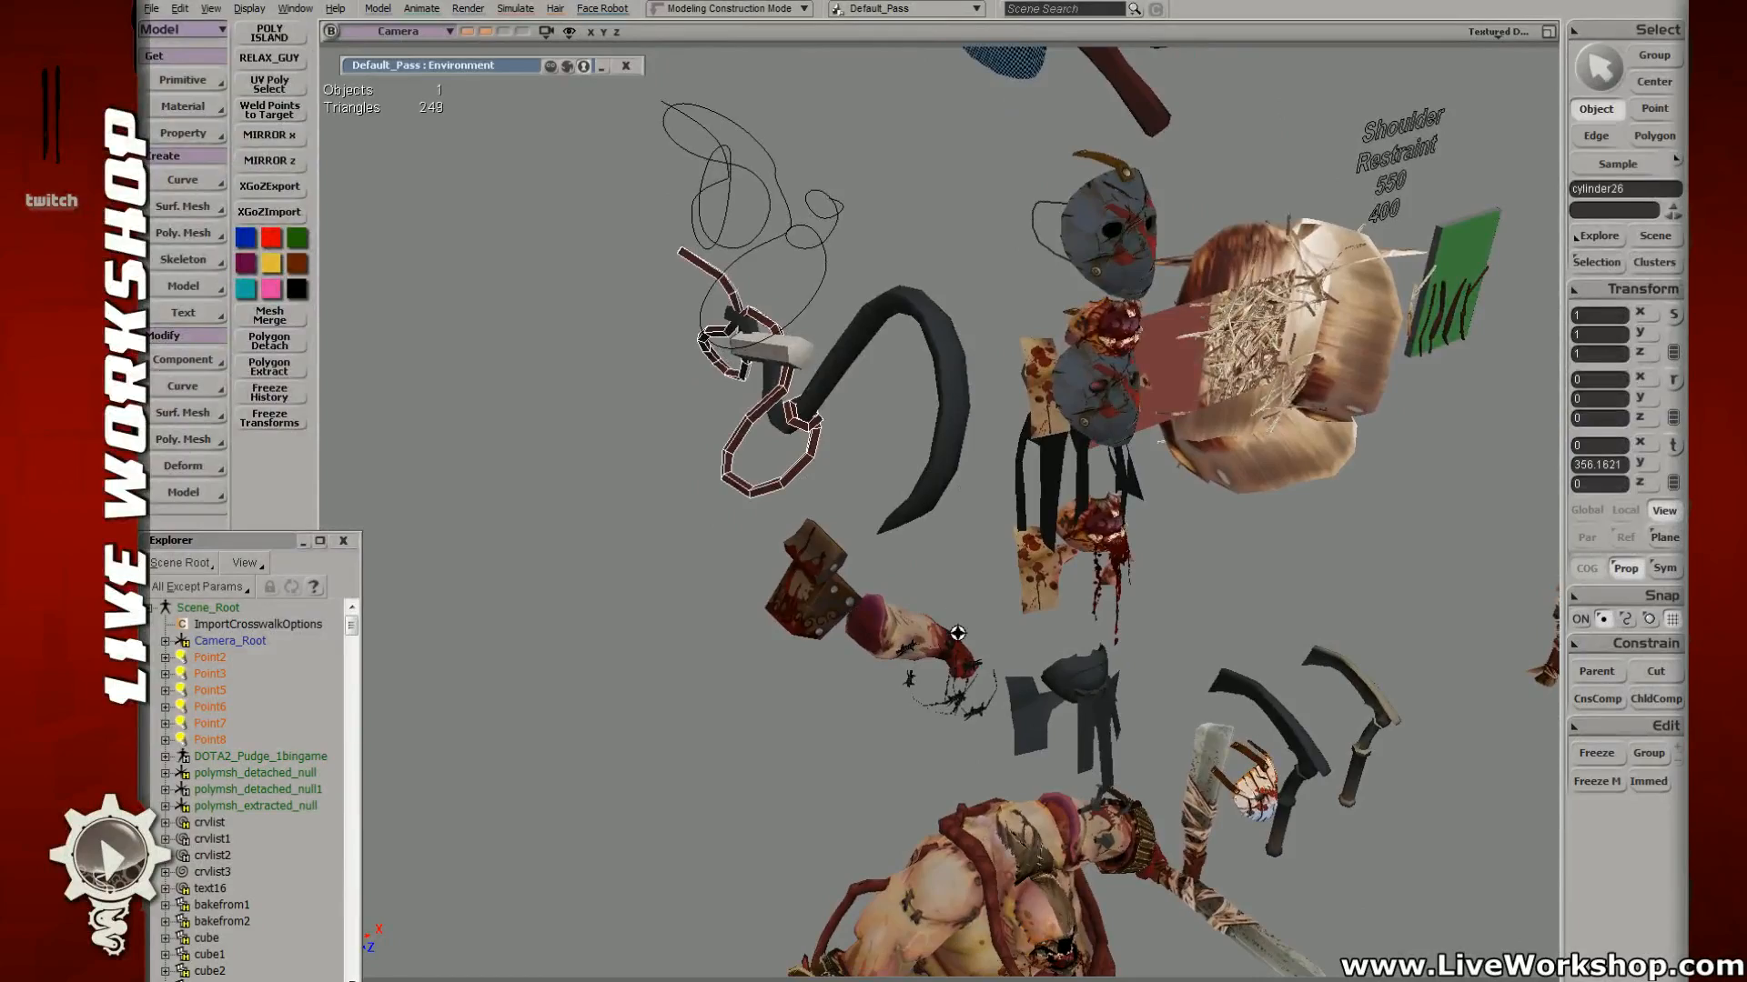
Step: Examine Pudge from the front together with the weapon variants placed on both sides of him
{"action": "left_click_drag", "start_coordinate": [957, 635], "coordinate": [919, 399]}
{"action": "middle_click_drag", "start_coordinate": [919, 399], "coordinate": [928, 360]}
{"action": "right_click_drag", "start_coordinate": [928, 360], "coordinate": [1083, 300]}
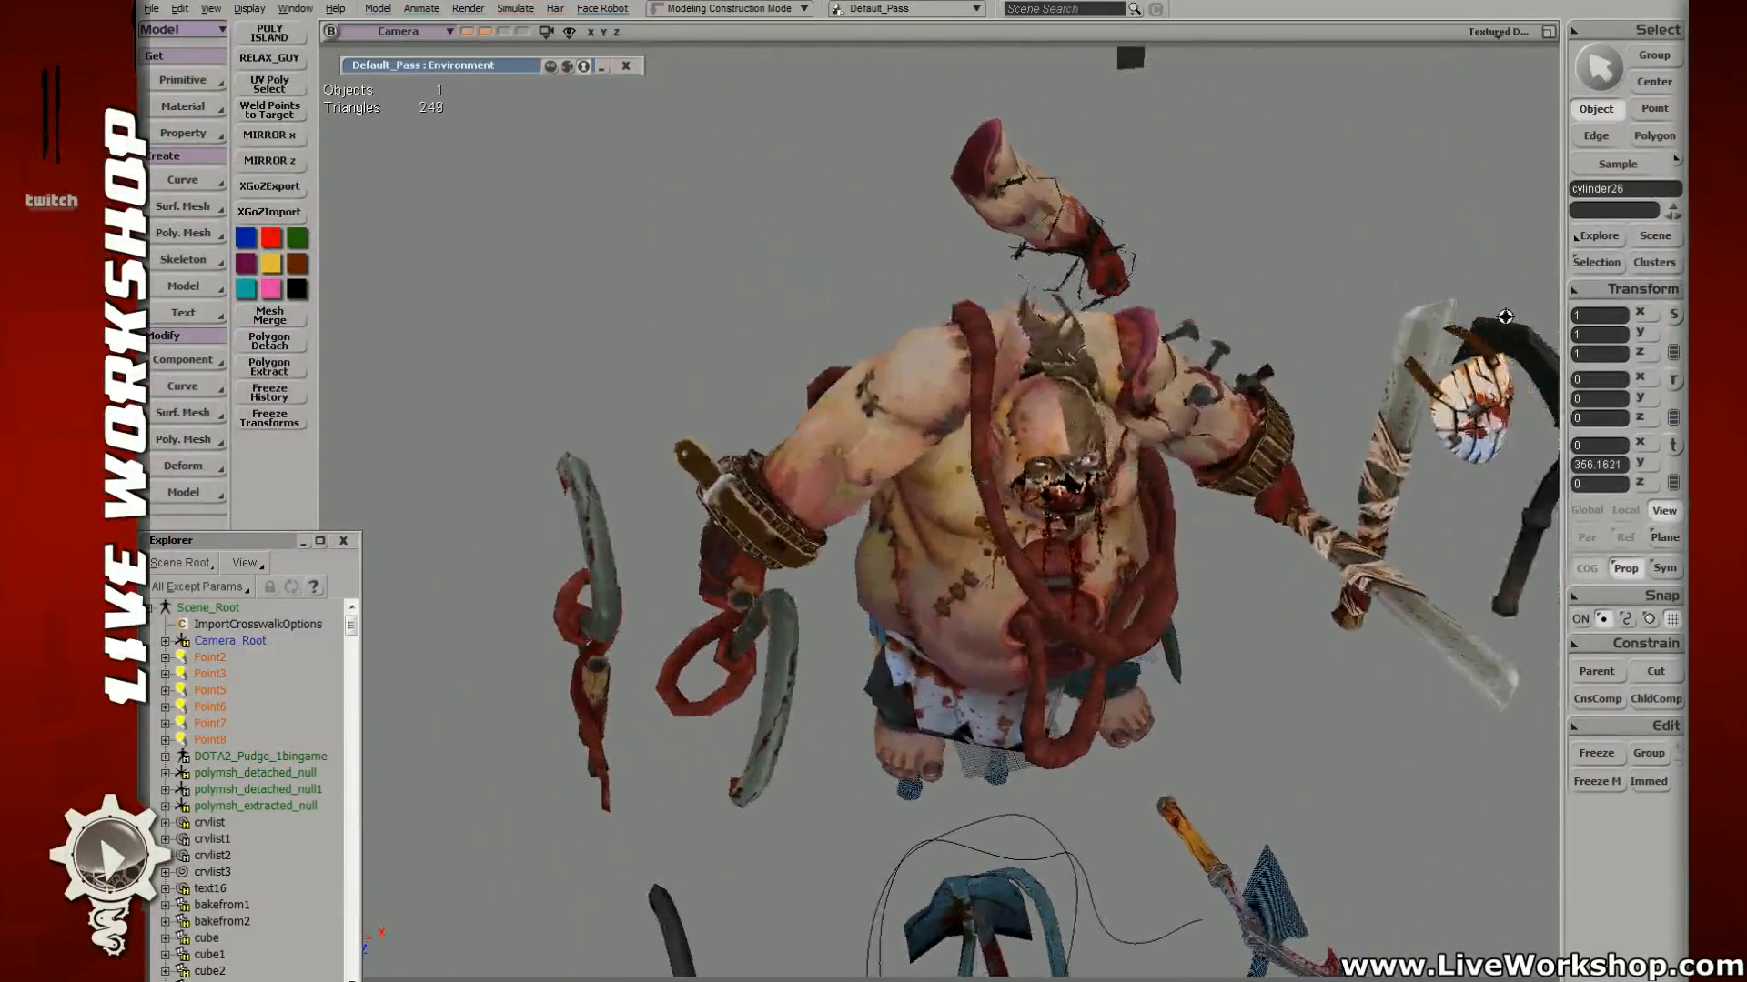
{"action": "right_click_drag", "start_coordinate": [1312, 272], "coordinate": [1158, 214]}
{"action": "left_click_drag", "start_coordinate": [1159, 214], "coordinate": [1110, 336]}
{"action": "middle_click_drag", "start_coordinate": [1111, 336], "coordinate": [1076, 257]}
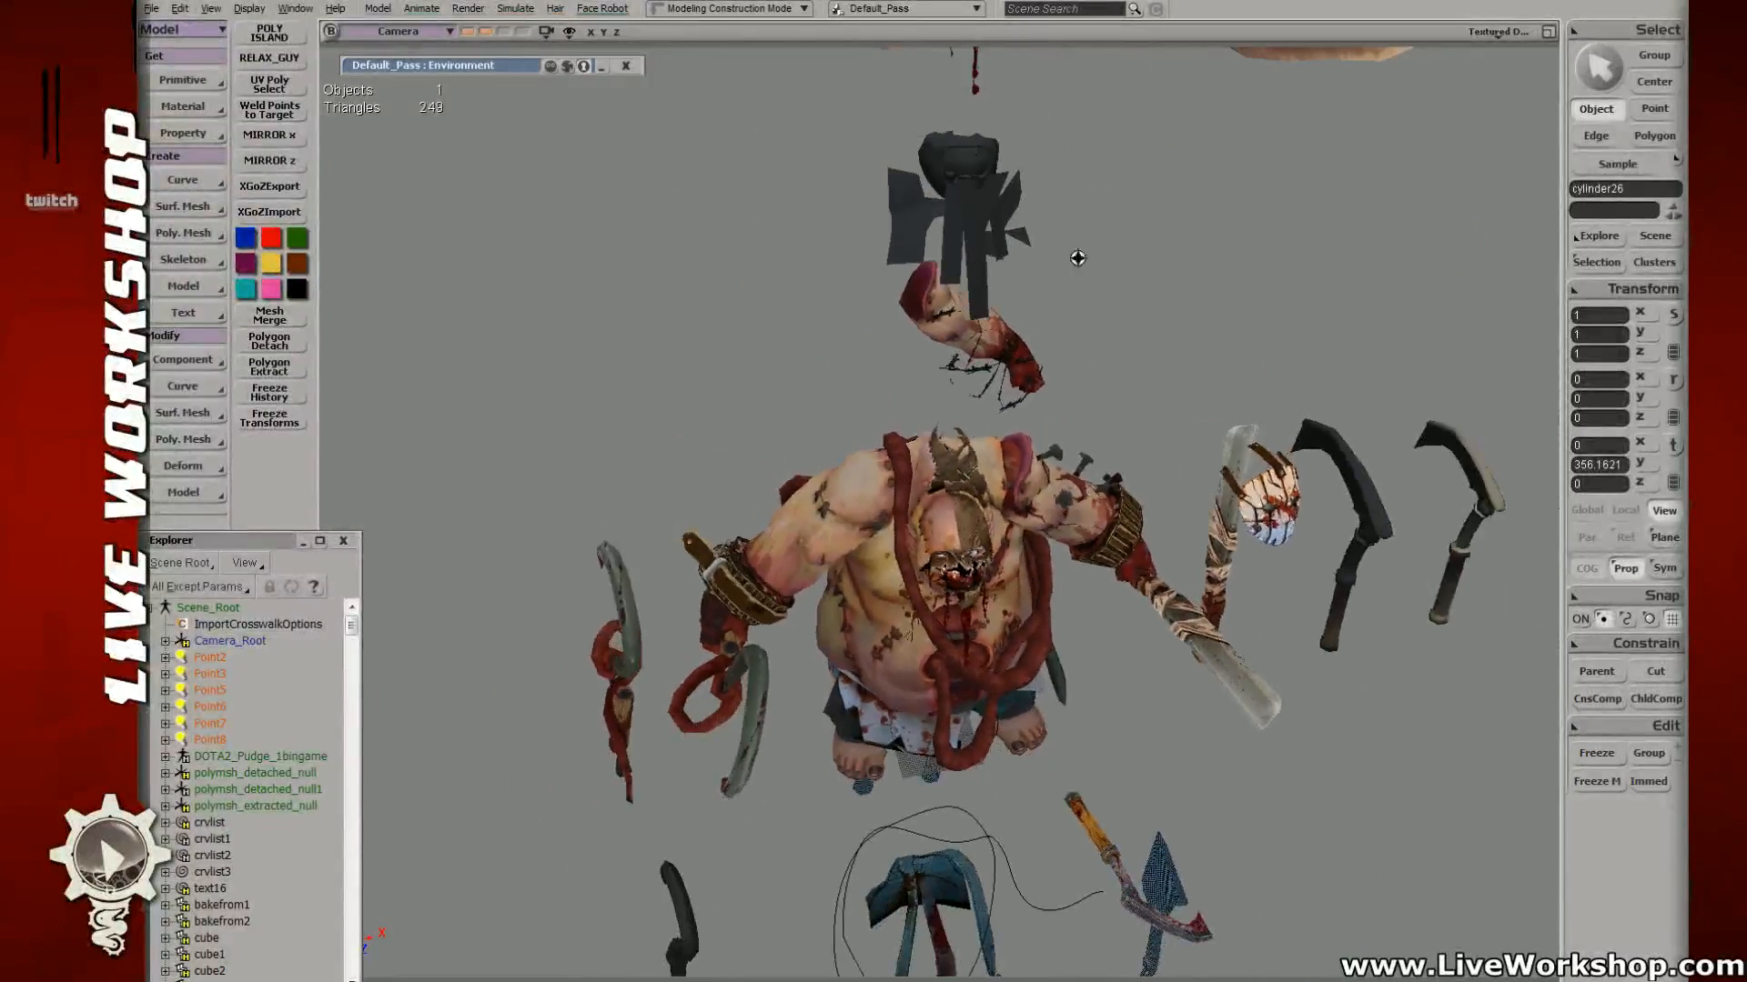
Step: Survey the masks, severed arm, shoulder restraint and other work-in-progress meshes laid out above Pudge
{"action": "left_click_drag", "start_coordinate": [1076, 258], "coordinate": [1120, 262]}
{"action": "left_click", "coordinate": [1013, 495]}
{"action": "left_click", "coordinate": [1154, 297]}
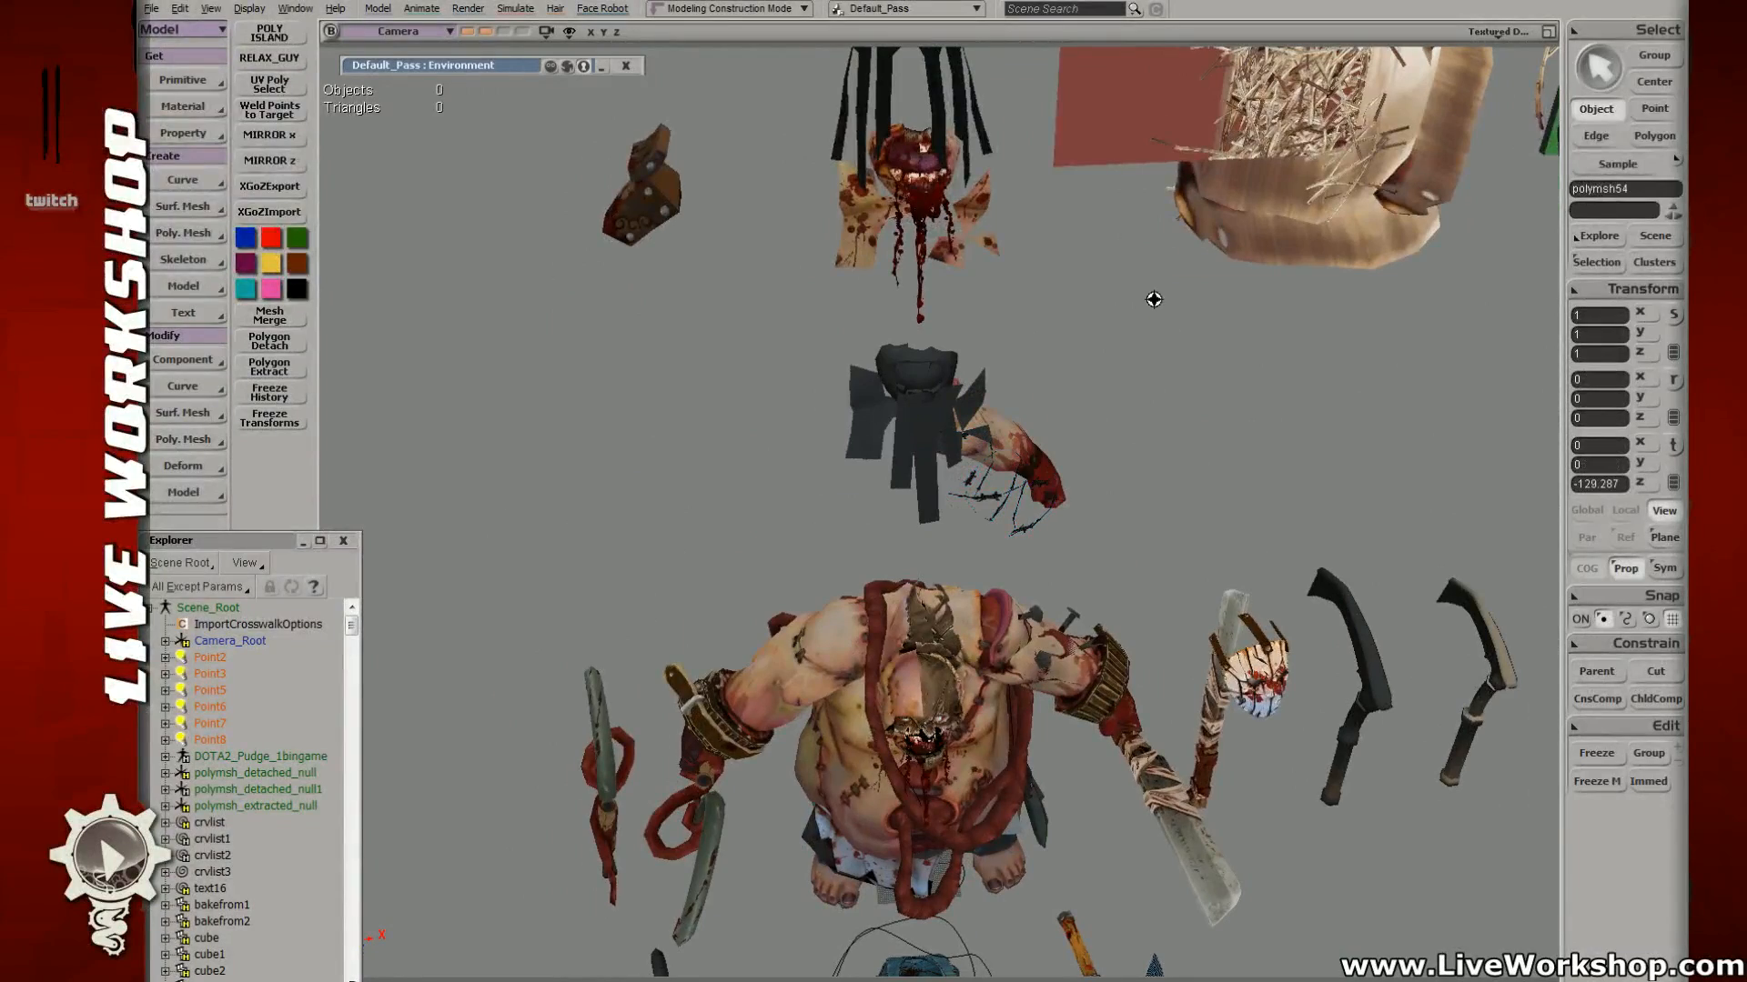
{"action": "right_click_drag", "start_coordinate": [1154, 297], "coordinate": [1000, 250]}
{"action": "left_click_drag", "start_coordinate": [1000, 250], "coordinate": [942, 396]}
{"action": "middle_click_drag", "start_coordinate": [942, 396], "coordinate": [913, 308]}
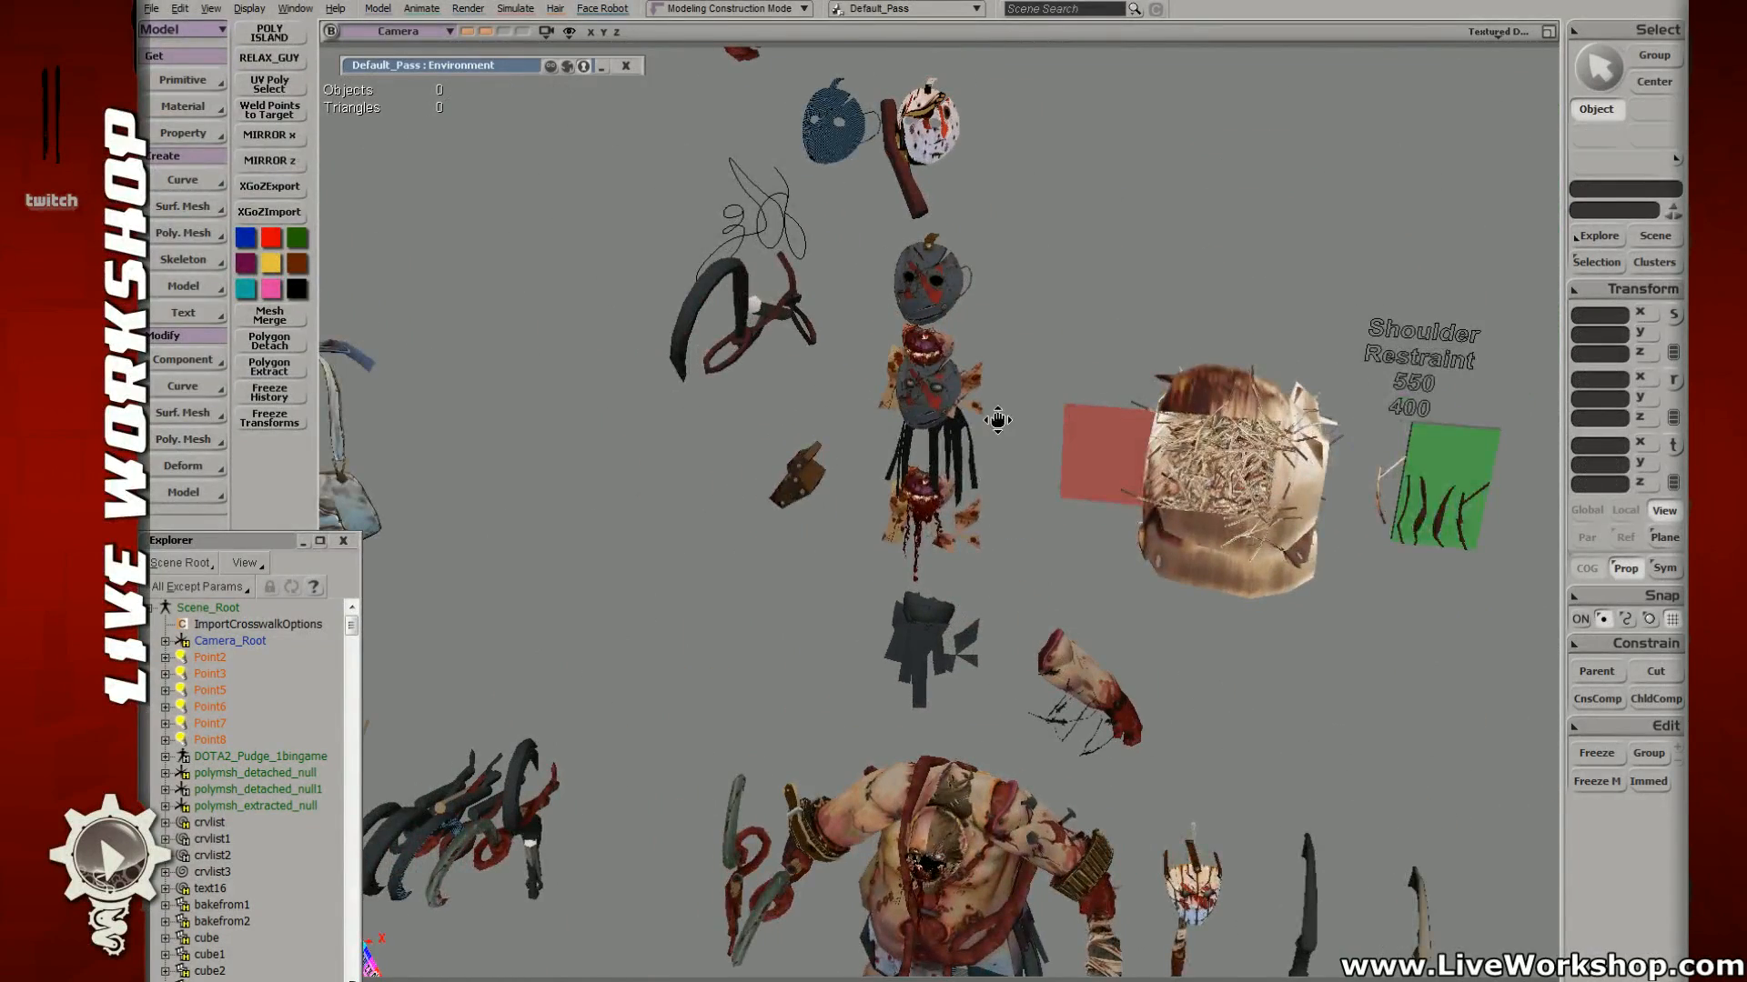
{"action": "right_click_drag", "start_coordinate": [998, 418], "coordinate": [951, 391]}
{"action": "left_click_drag", "start_coordinate": [951, 391], "coordinate": [1052, 441]}
{"action": "right_click_drag", "start_coordinate": [1053, 440], "coordinate": [919, 511]}
{"action": "left_click_drag", "start_coordinate": [920, 510], "coordinate": [965, 214]}
{"action": "middle_click_drag", "start_coordinate": [942, 402], "coordinate": [928, 392]}
Step: Examine the pitchfork and the cluster of hook variants placed off to one side of Pudge
{"action": "right_click_drag", "start_coordinate": [928, 391], "coordinate": [437, 353]}
{"action": "left_click_drag", "start_coordinate": [436, 353], "coordinate": [682, 371]}
{"action": "left_click", "coordinate": [652, 382]}
{"action": "left_click", "coordinate": [914, 272]}
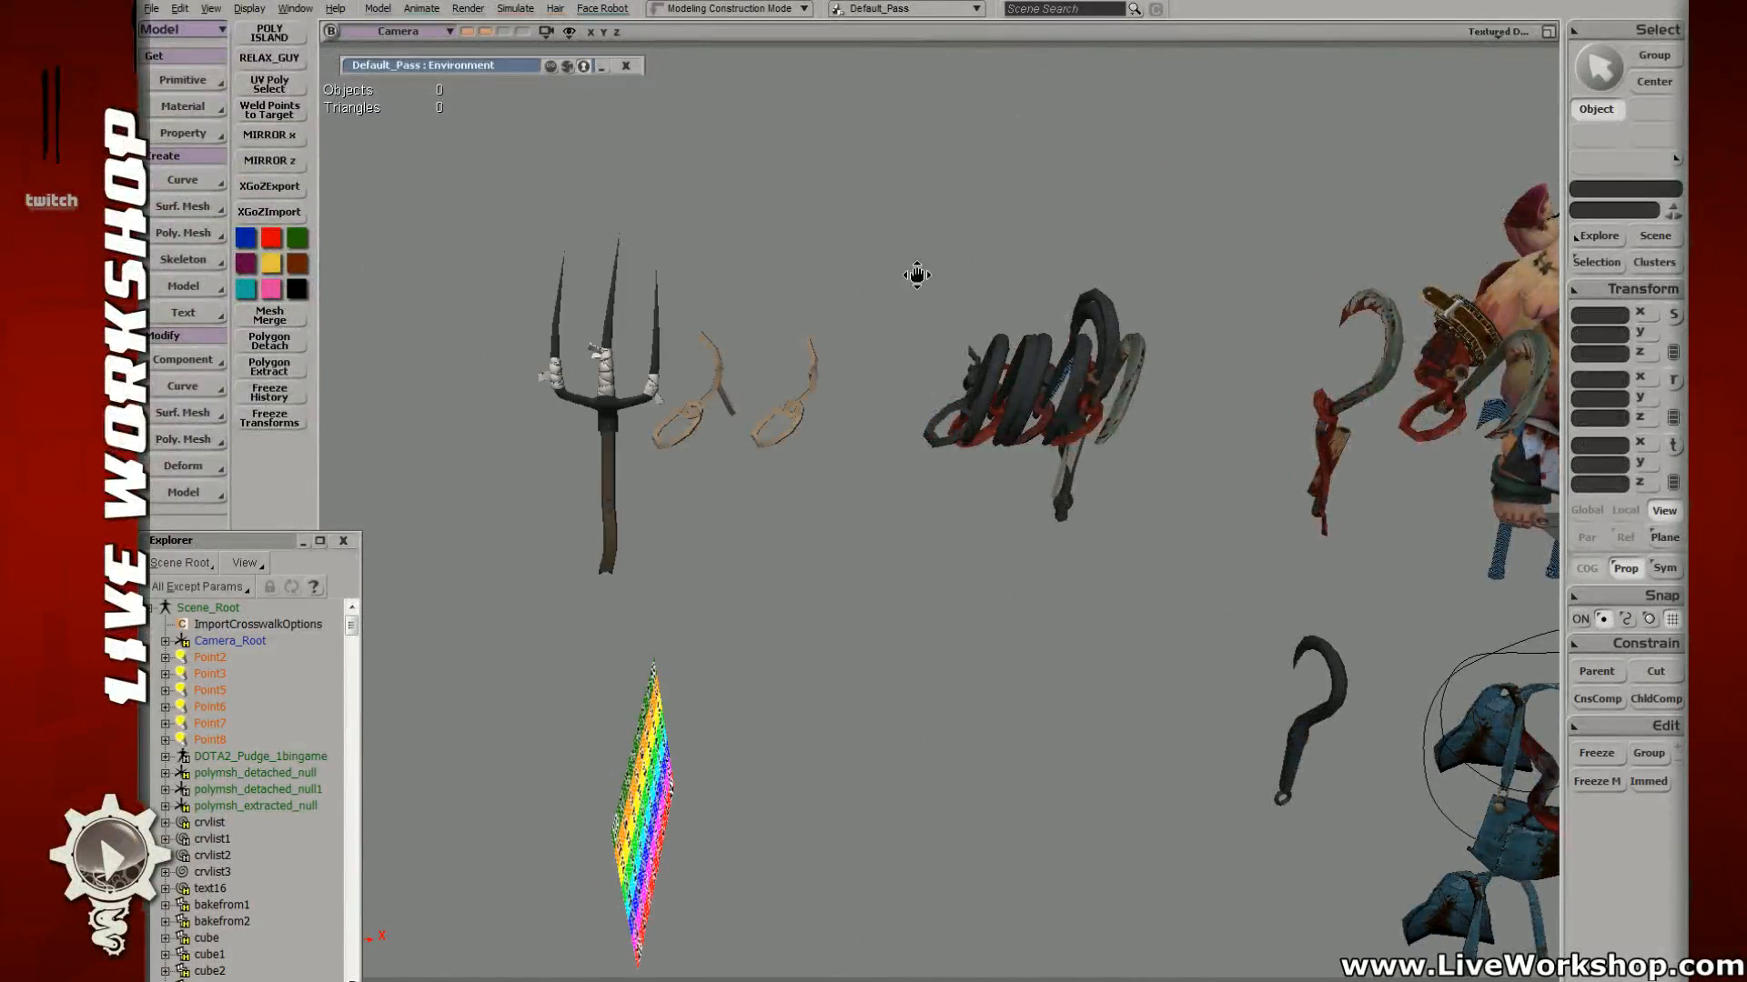
{"action": "left_click_drag", "start_coordinate": [916, 273], "coordinate": [958, 298]}
{"action": "mouse_move", "coordinate": [638, 372]}
{"action": "left_mouse_down"}
{"action": "mouse_move", "coordinate": [654, 415]}
{"action": "mouse_move", "coordinate": [675, 418]}
{"action": "left_mouse_up"}
{"action": "left_click", "coordinate": [746, 285]}
{"action": "right_click_drag", "start_coordinate": [764, 331], "coordinate": [700, 336]}
Step: Examine the blue overalls variants and the blades and hooks laid out below Pudge
{"action": "left_click_drag", "start_coordinate": [1123, 400], "coordinate": [754, 397]}
{"action": "right_click_drag", "start_coordinate": [754, 397], "coordinate": [885, 378]}
{"action": "middle_click_drag", "start_coordinate": [885, 378], "coordinate": [869, 359]}
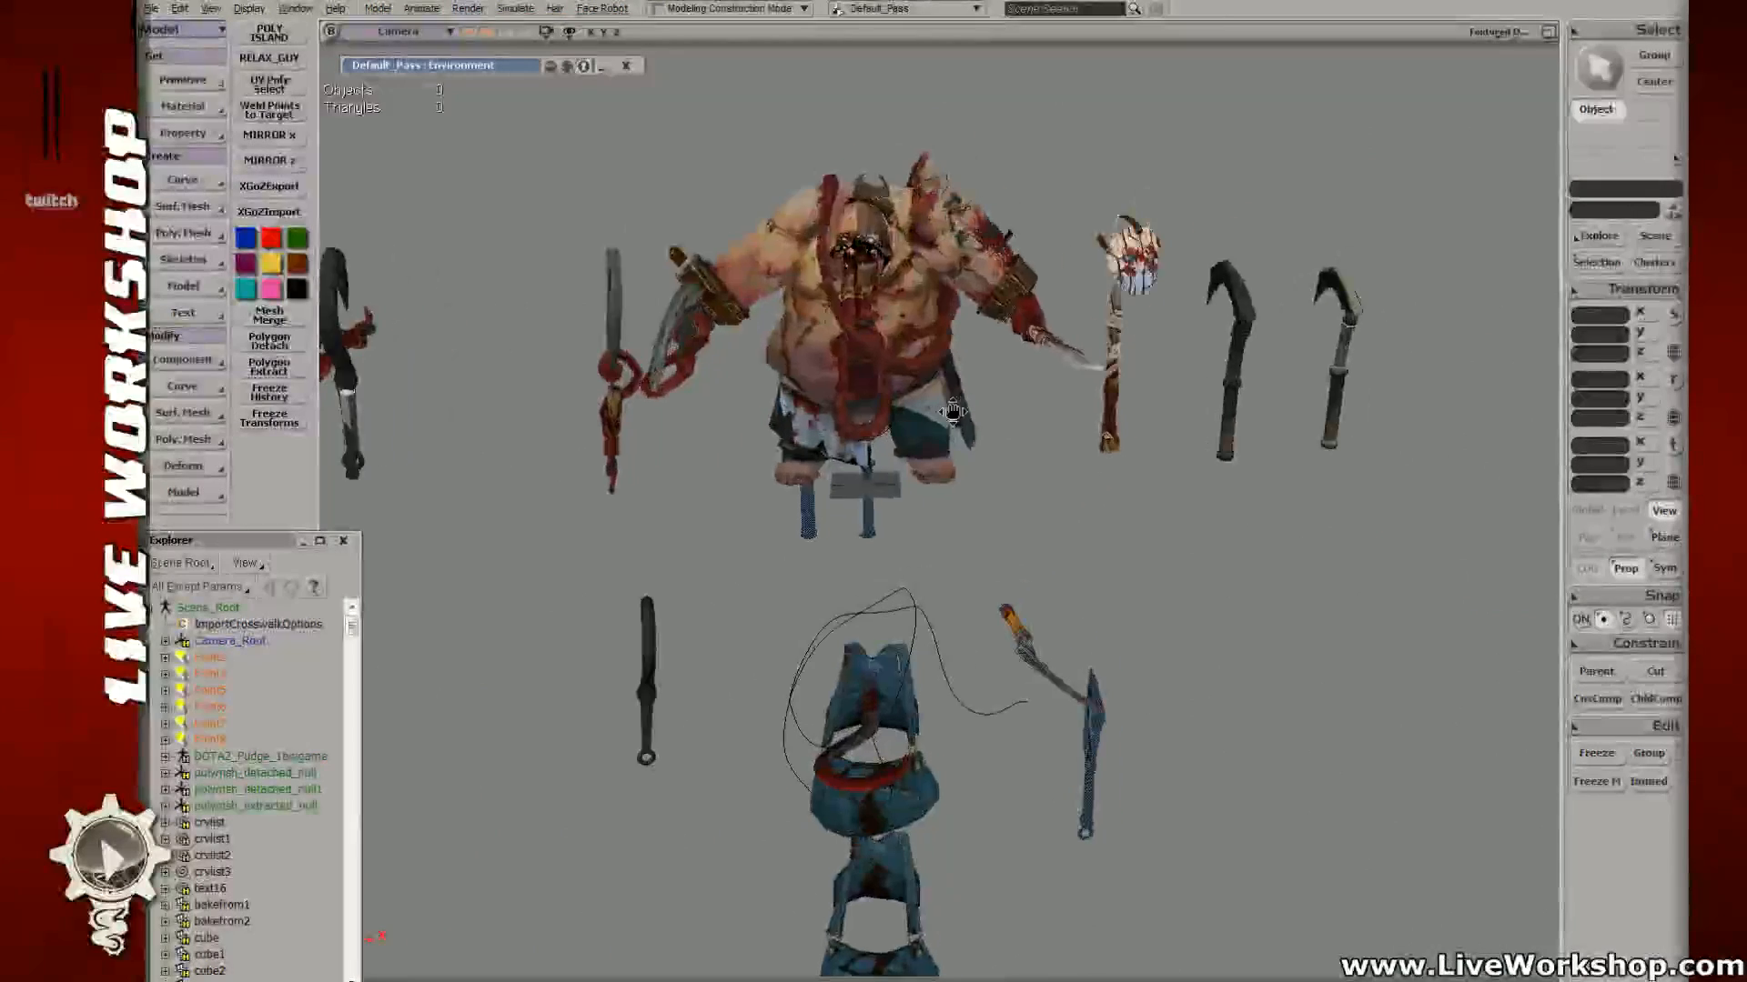
{"action": "right_click_drag", "start_coordinate": [869, 360], "coordinate": [946, 469]}
{"action": "left_click", "coordinate": [1241, 619]}
{"action": "left_click", "coordinate": [1225, 415]}
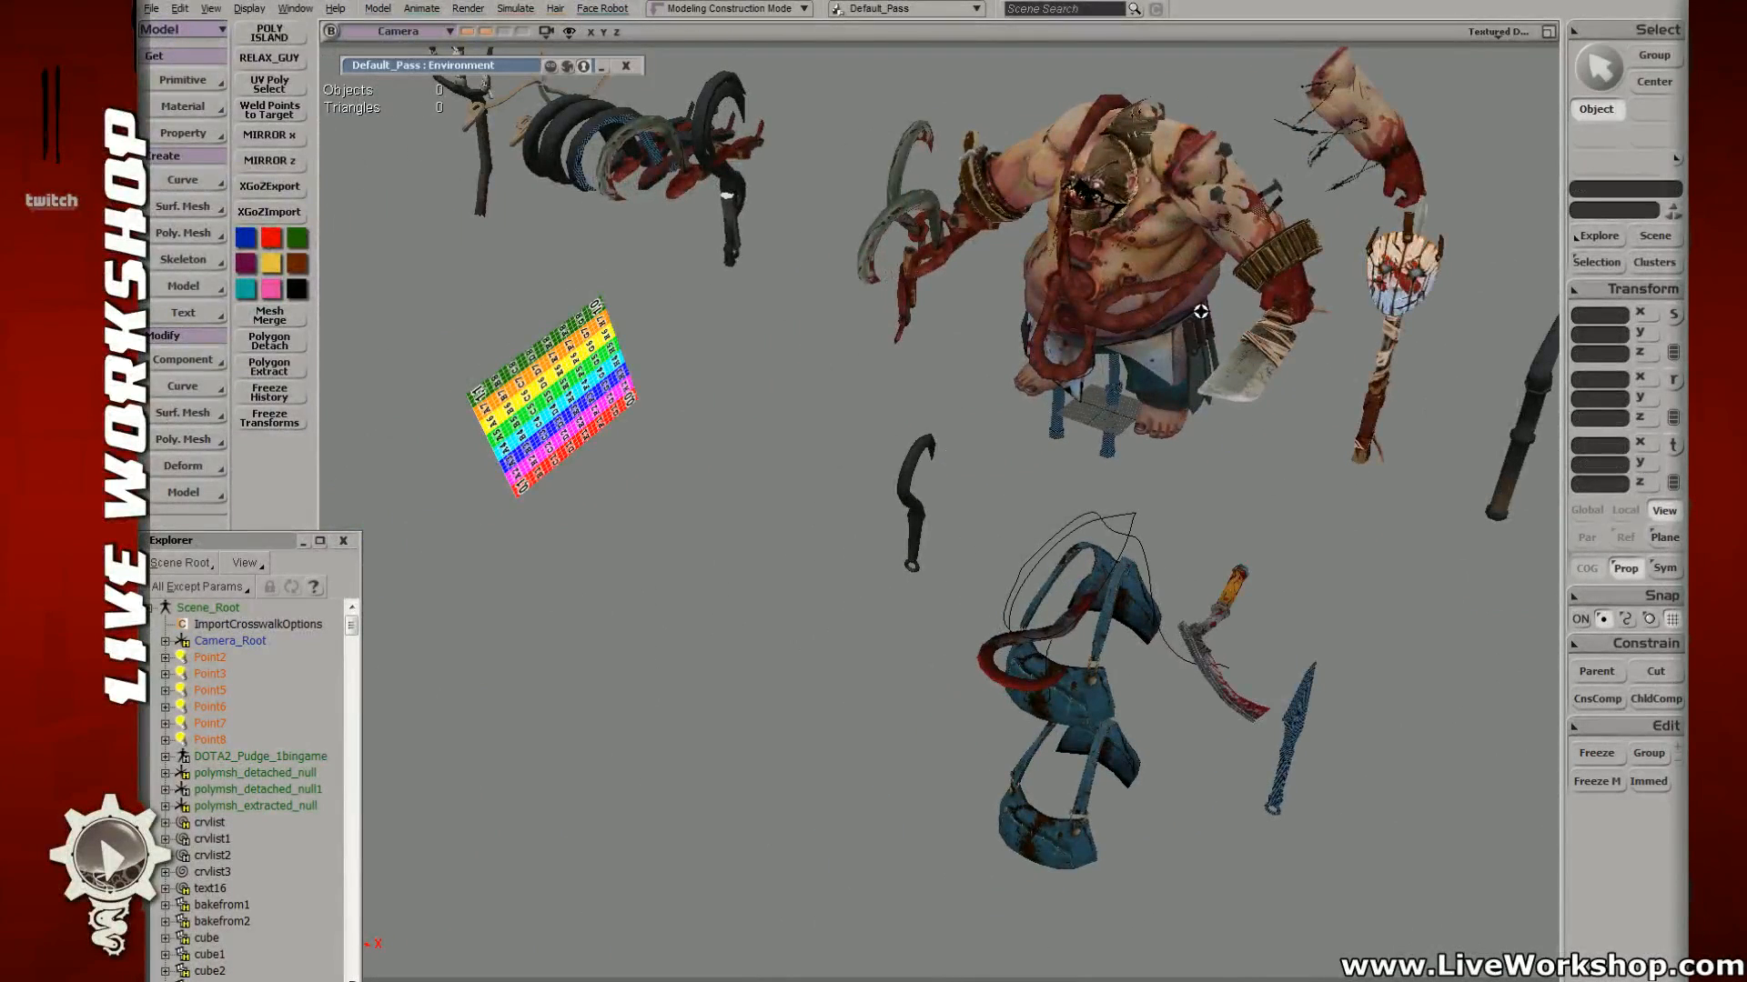
{"action": "left_click_drag", "start_coordinate": [1204, 312], "coordinate": [1083, 432]}
{"action": "right_click_drag", "start_coordinate": [1083, 432], "coordinate": [1140, 389]}
{"action": "middle_click_drag", "start_coordinate": [1140, 389], "coordinate": [1157, 291]}
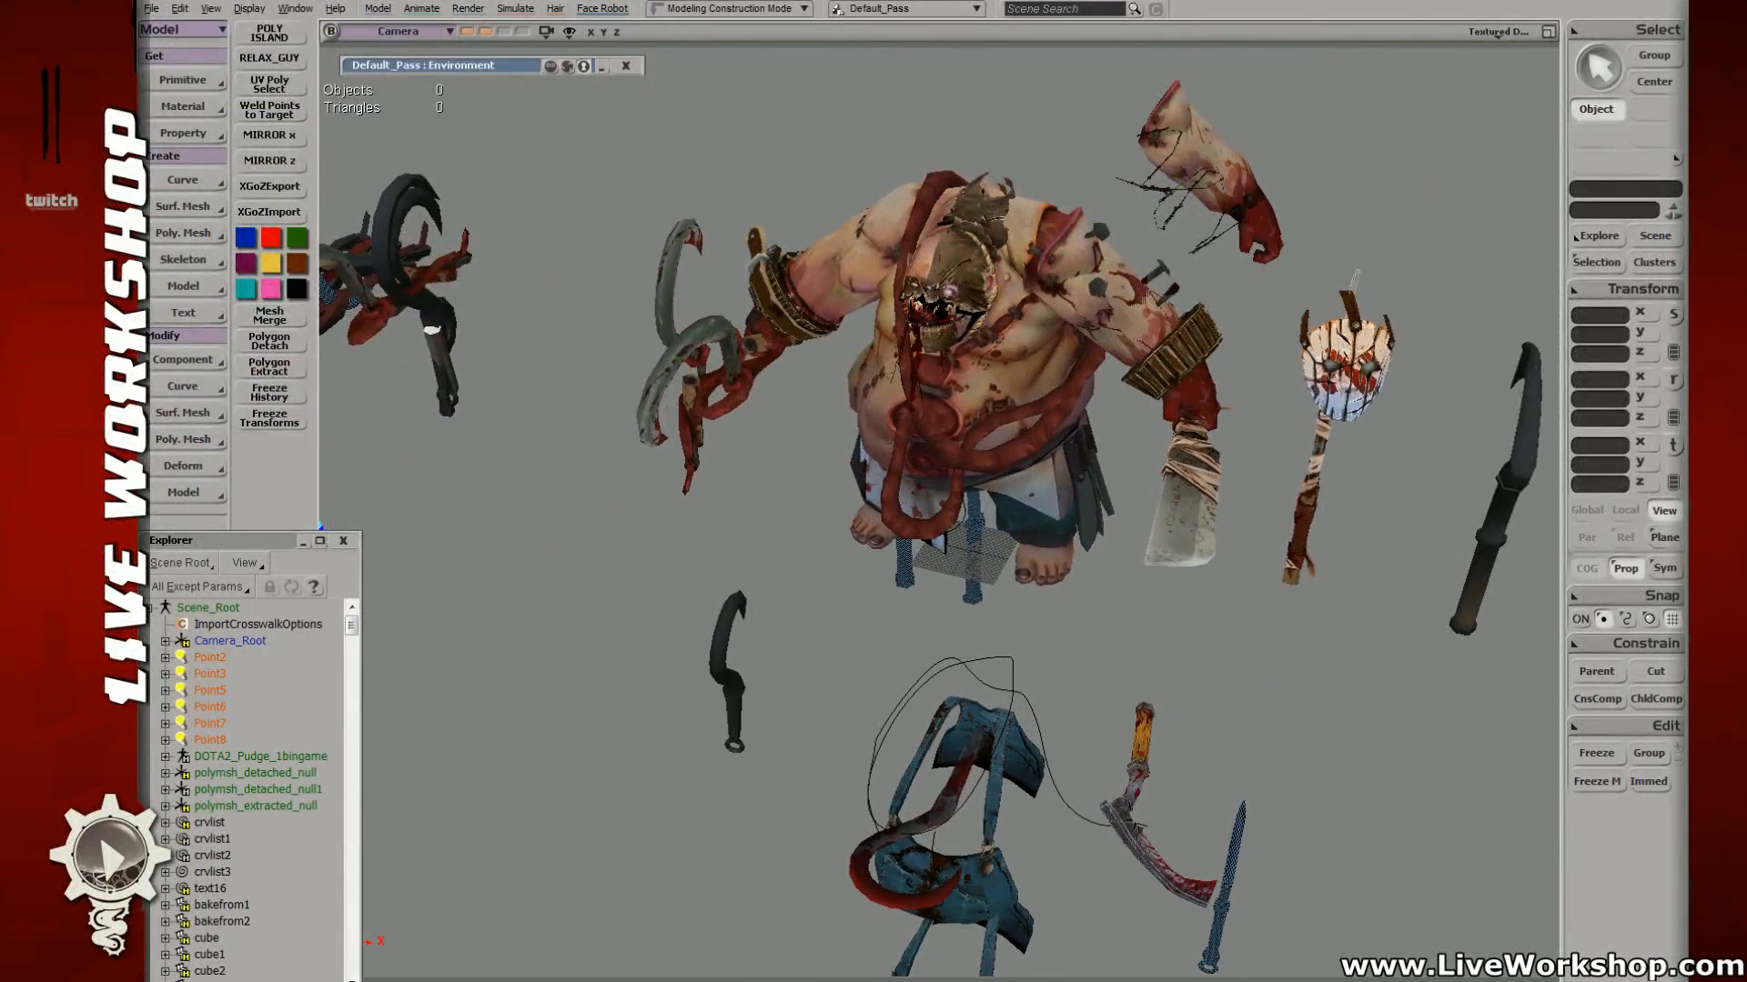
Step: Hide the extra meshes covering Pudge's head and surrounding him, then select his body mesh and clear the selection
{"action": "key", "text": "h"}
{"action": "left_click", "coordinate": [910, 364]}
{"action": "middle_click_drag", "start_coordinate": [946, 364], "coordinate": [1028, 273]}
{"action": "left_click_drag", "start_coordinate": [1054, 168], "coordinate": [1150, 230]}
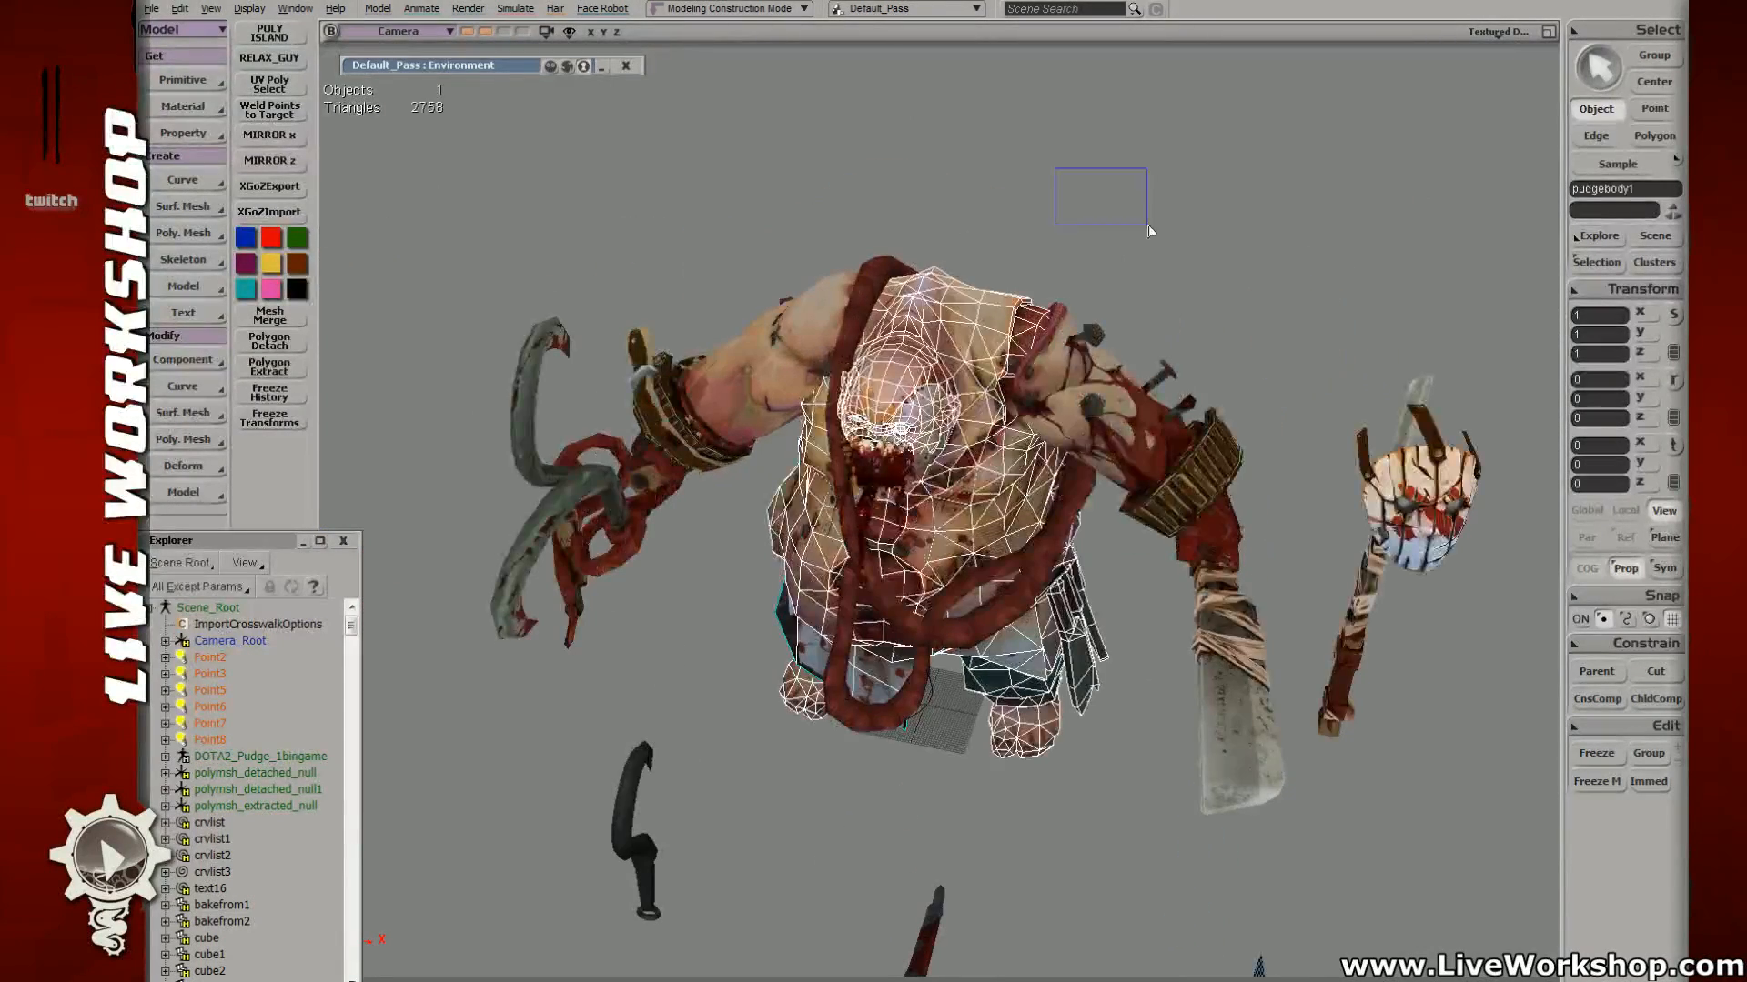
{"action": "right_click_drag", "start_coordinate": [1150, 230], "coordinate": [1039, 290]}
{"action": "left_click_drag", "start_coordinate": [1039, 289], "coordinate": [1061, 276]}
{"action": "middle_click_drag", "start_coordinate": [1060, 276], "coordinate": [1010, 273]}
{"action": "right_click_drag", "start_coordinate": [782, 291], "coordinate": [1001, 390]}
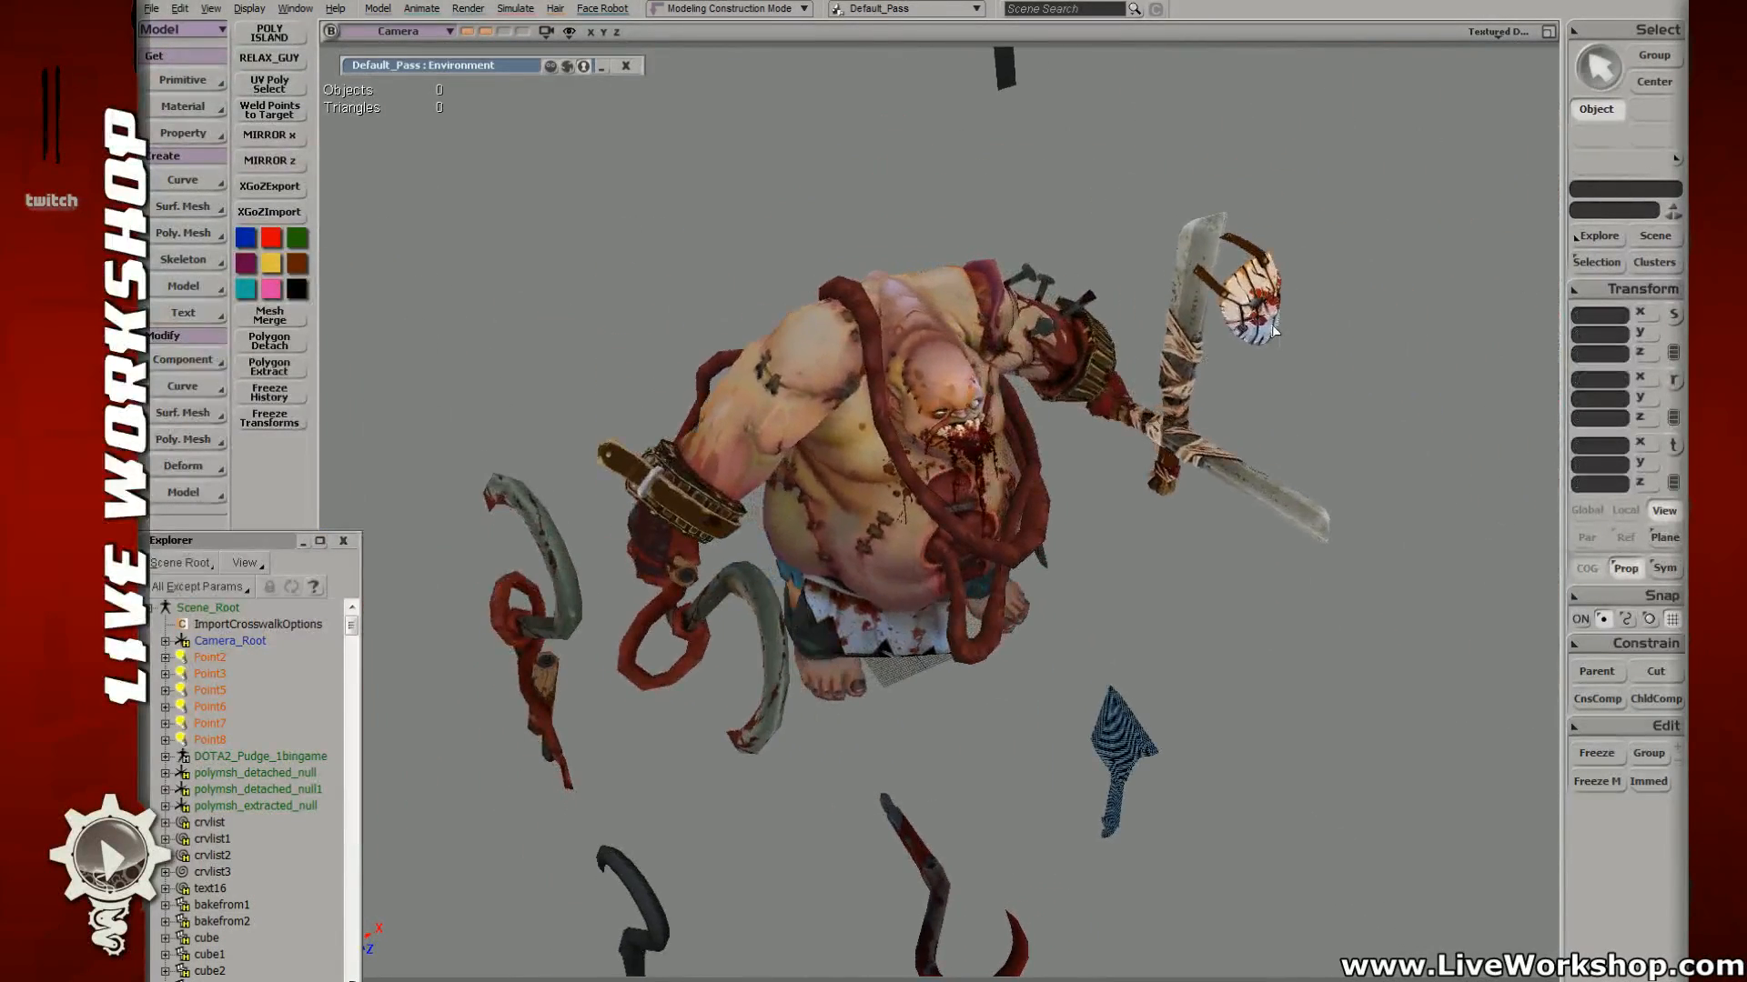
Step: Try to move the blood-painted mask from beside the cleaver onto Pudge's face by hand
{"action": "left_click", "coordinate": [1273, 330]}
{"action": "key", "text": "v"}
{"action": "left_click_drag", "start_coordinate": [1316, 271], "coordinate": [995, 389]}
{"action": "key", "text": "ctrl+z"}
{"action": "key", "text": "v"}
{"action": "left_click_drag", "start_coordinate": [1316, 271], "coordinate": [1002, 384]}
{"action": "left_click_drag", "start_coordinate": [1001, 464], "coordinate": [1036, 508]}
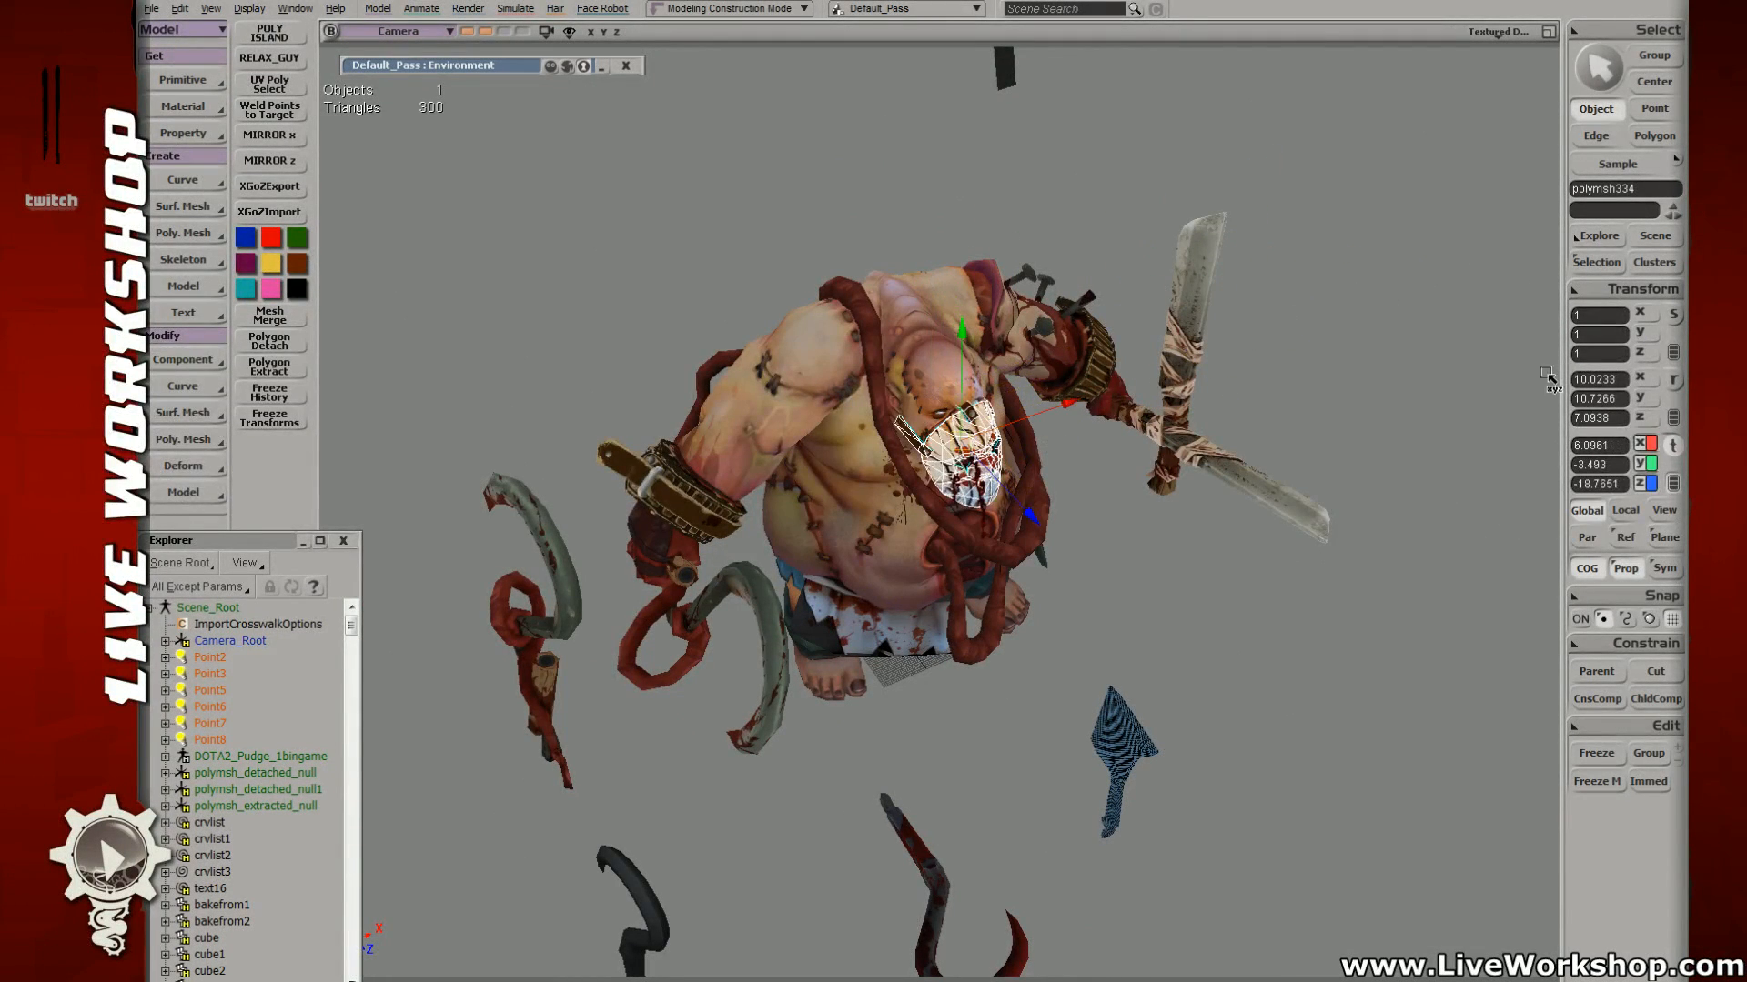
Step: Set the painted mask's rotation to 1 and its position to 0 on all three axes, and deselect it
{"action": "left_click", "coordinate": [1608, 379]}
{"action": "type", "text": "1"}
{"action": "key", "text": "Tab"}
{"action": "type", "text": "1"}
{"action": "key", "text": "Tab"}
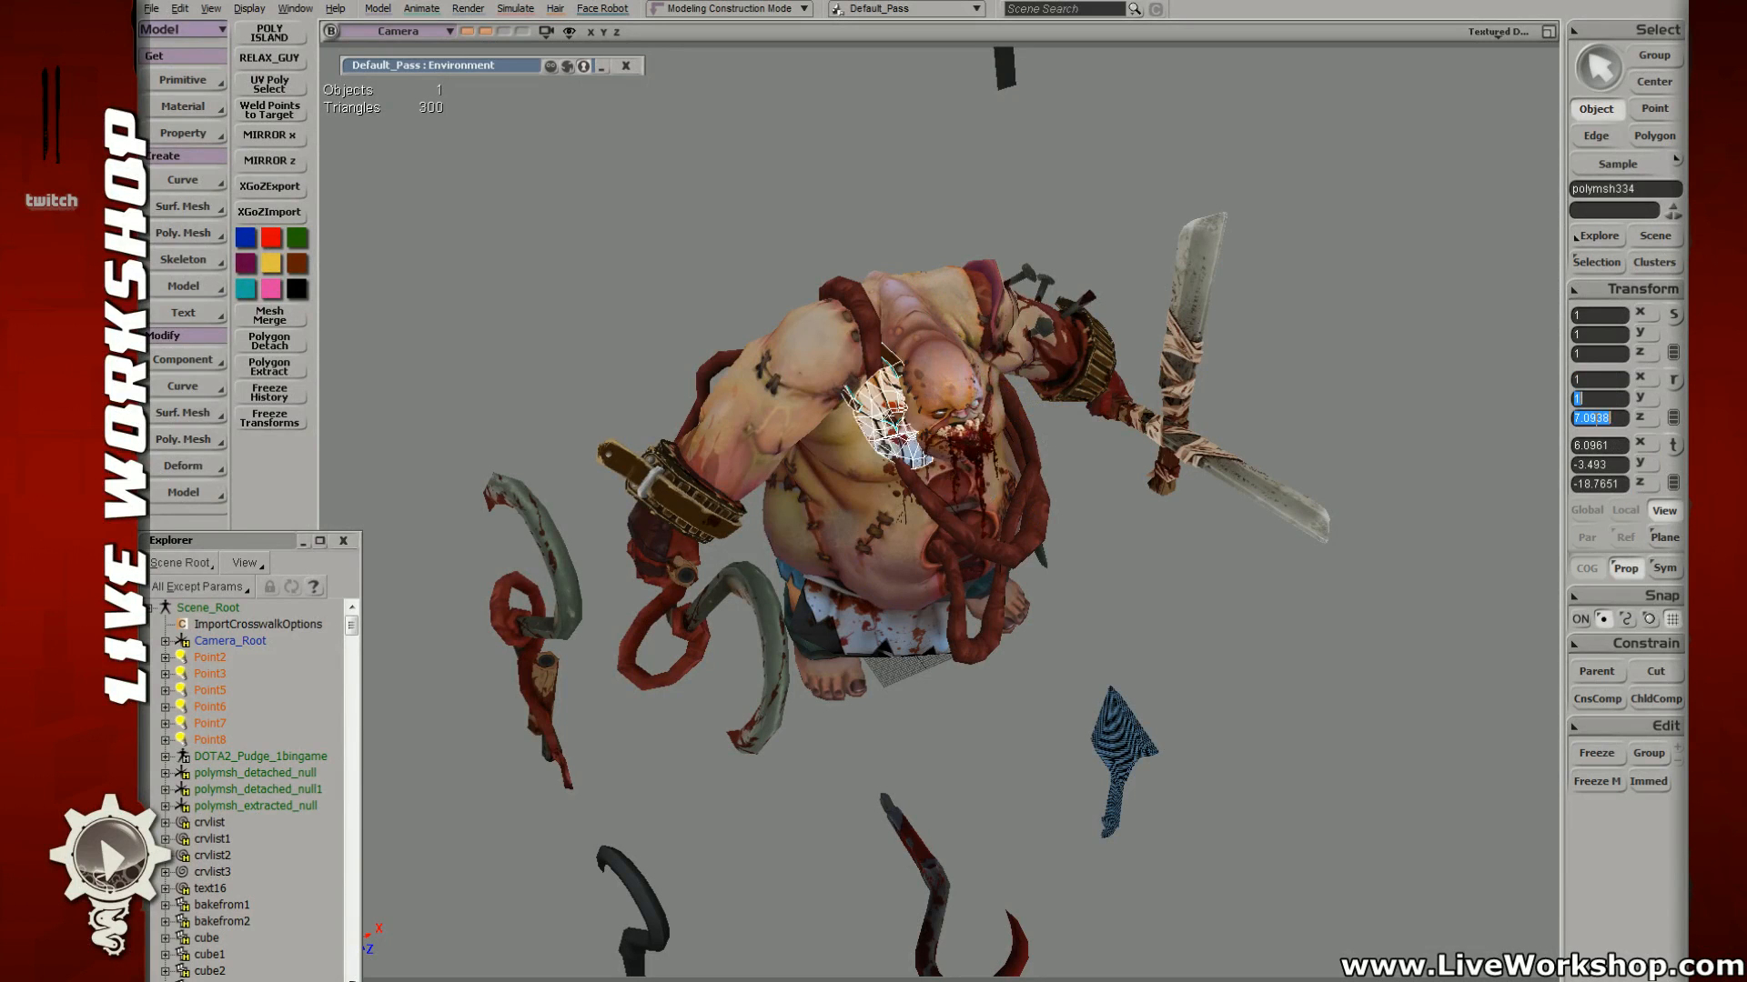
{"action": "type", "text": "1"}
{"action": "key", "text": "Tab"}
{"action": "type", "text": "0"}
{"action": "key", "text": "Tab"}
{"action": "key", "text": "0"}
{"action": "key", "text": "Tab"}
{"action": "type", "text": "0"}
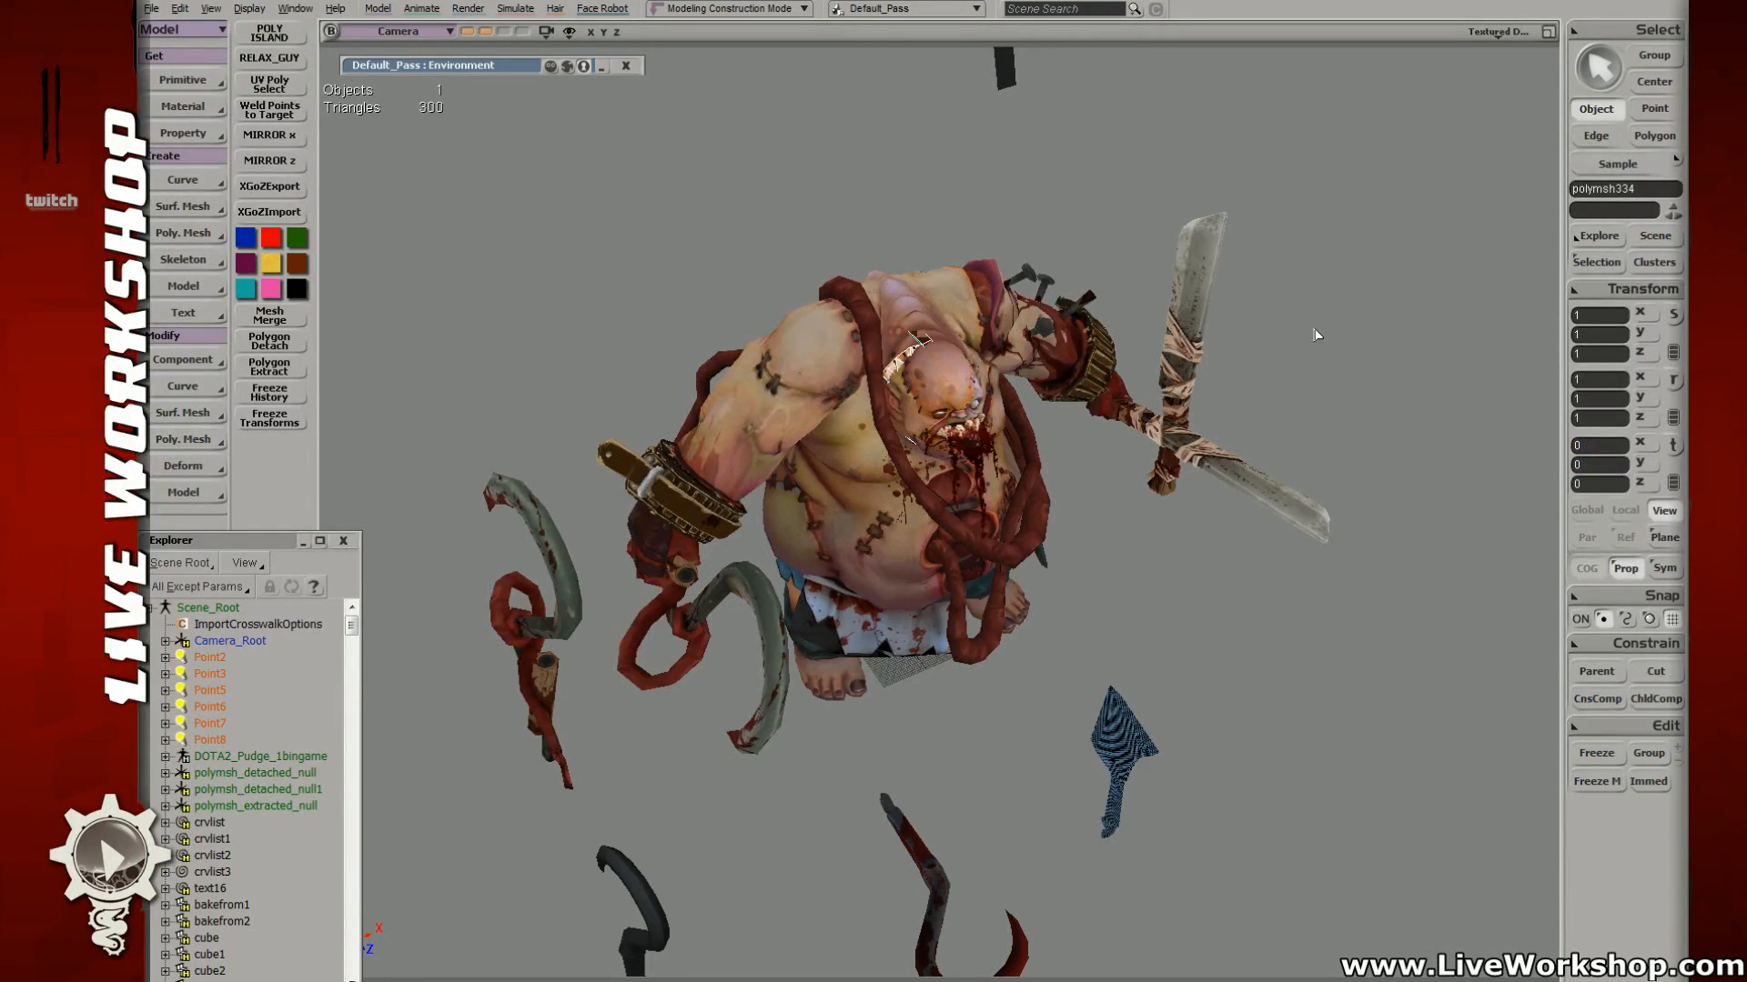
{"action": "left_click", "coordinate": [1317, 336]}
Step: Check the painted mask on Pudge's face, then move it straight up above his head and deselect it
{"action": "key", "text": "s"}
{"action": "right_click_drag", "start_coordinate": [1066, 260], "coordinate": [1063, 356]}
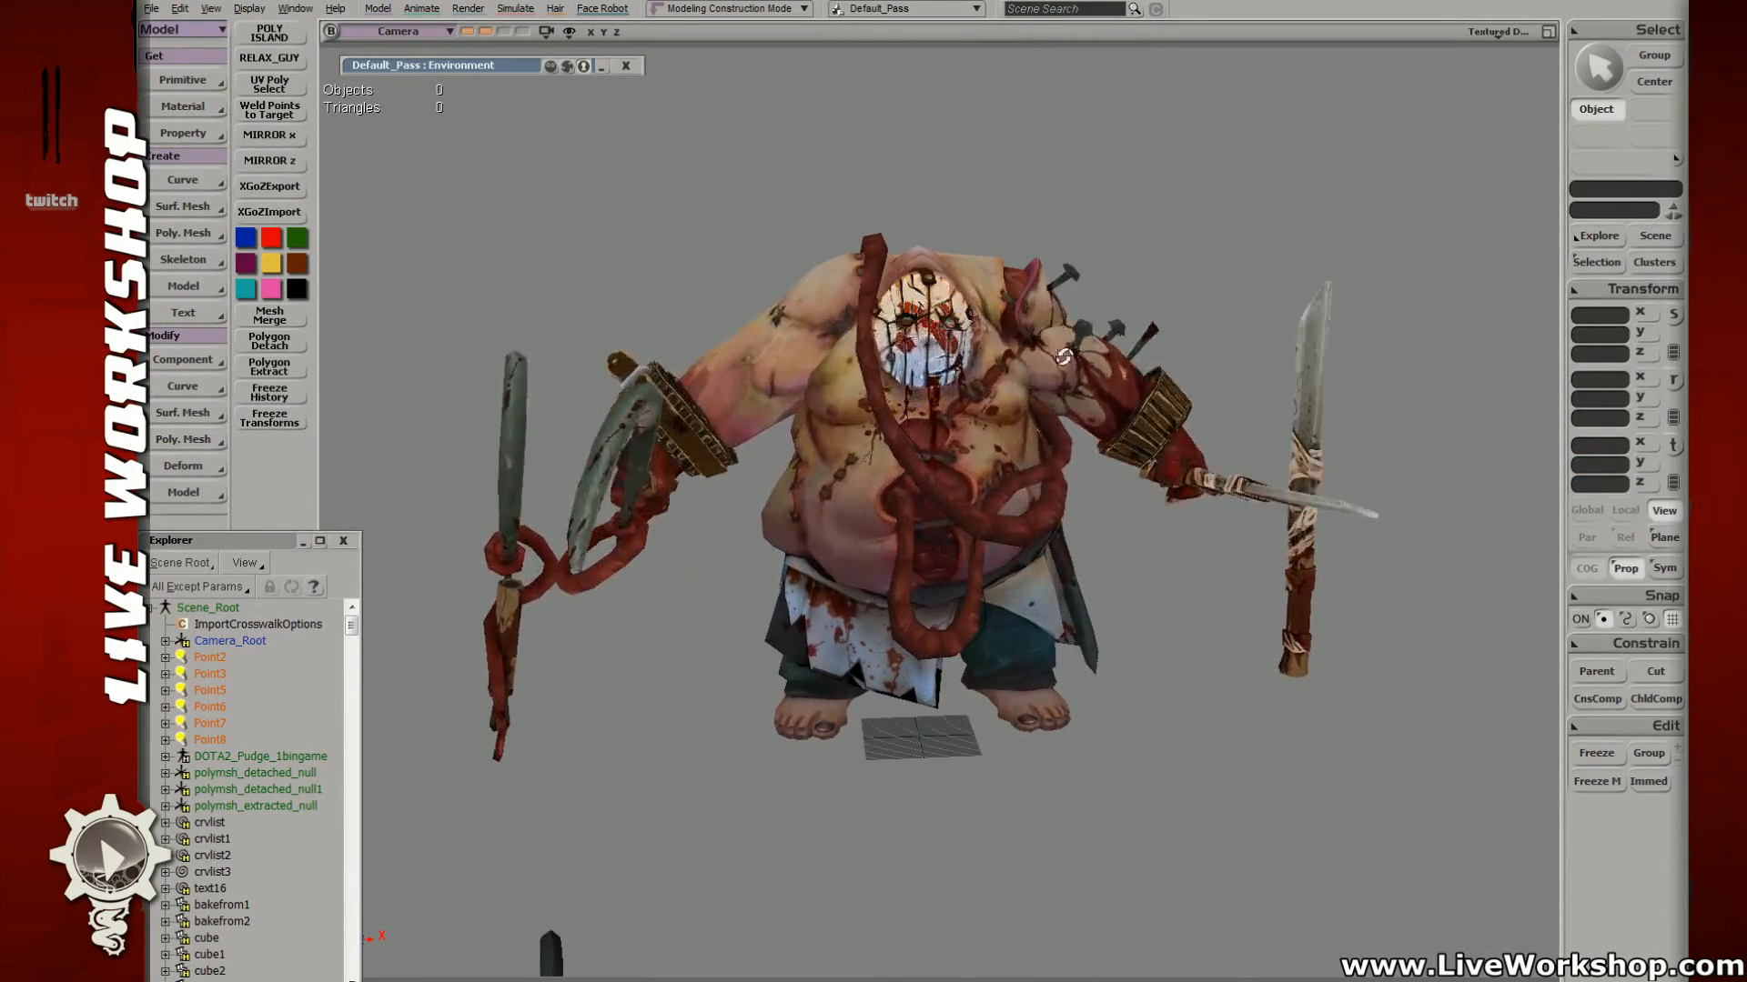
{"action": "left_click_drag", "start_coordinate": [1063, 356], "coordinate": [1069, 432]}
{"action": "left_click", "coordinate": [947, 375]}
{"action": "key", "text": "s"}
{"action": "left_click_drag", "start_coordinate": [1001, 333], "coordinate": [1019, 386]}
{"action": "key", "text": "v"}
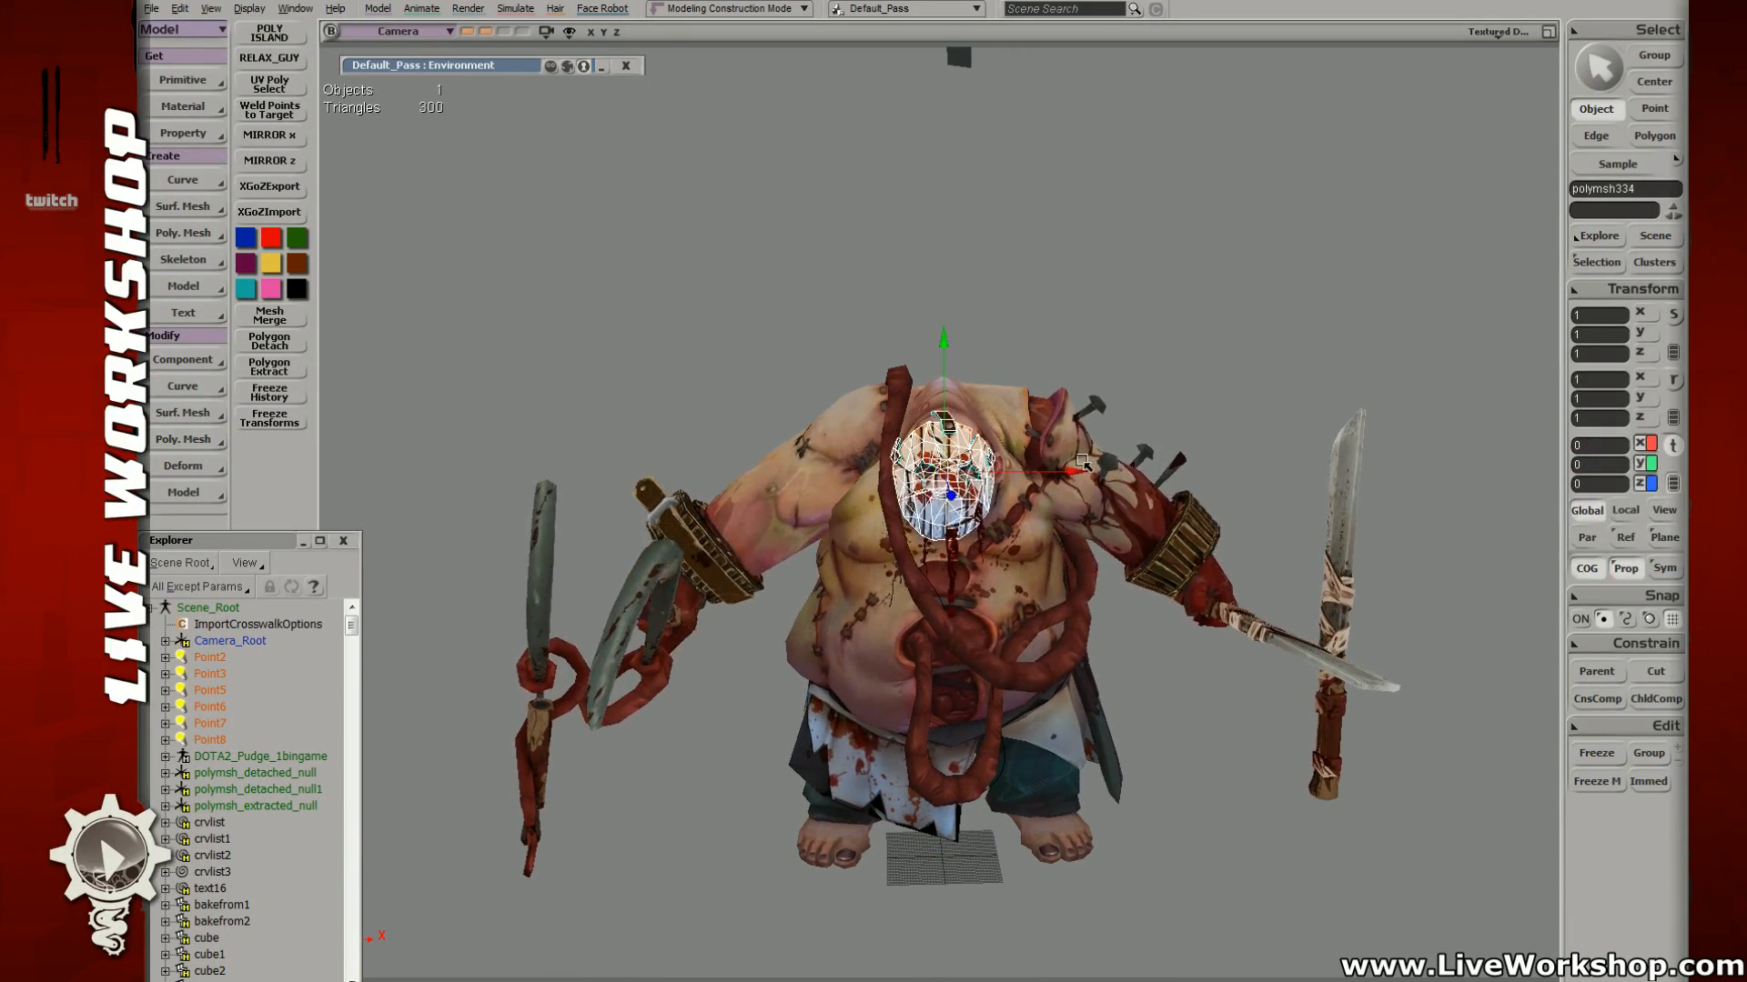
{"action": "middle_click_drag", "start_coordinate": [1083, 462], "coordinate": [1189, 312]}
{"action": "left_click", "coordinate": [1189, 312]}
Step: Examine unmasked Pudge with his intestine, hook and cleaver from the front and from the side
{"action": "key", "text": "s"}
{"action": "right_click_drag", "start_coordinate": [1064, 293], "coordinate": [1076, 401]}
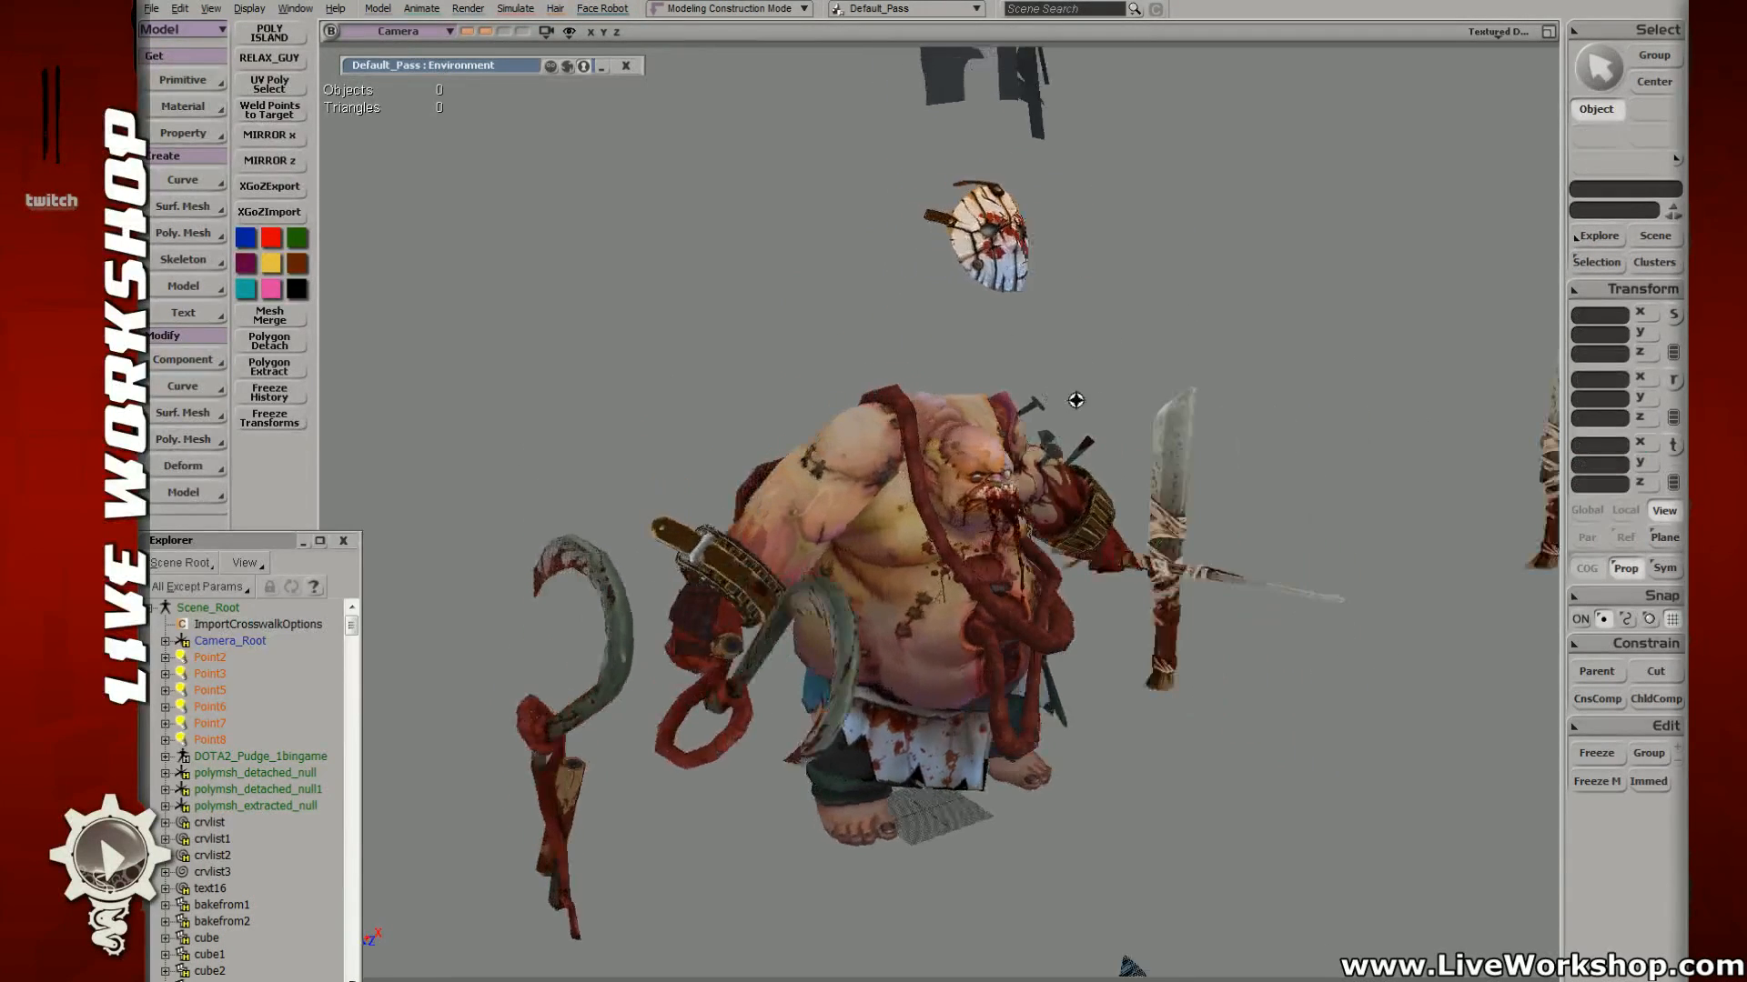
{"action": "middle_click_drag", "start_coordinate": [1076, 400], "coordinate": [1135, 406]}
{"action": "right_click_drag", "start_coordinate": [1135, 406], "coordinate": [1098, 433]}
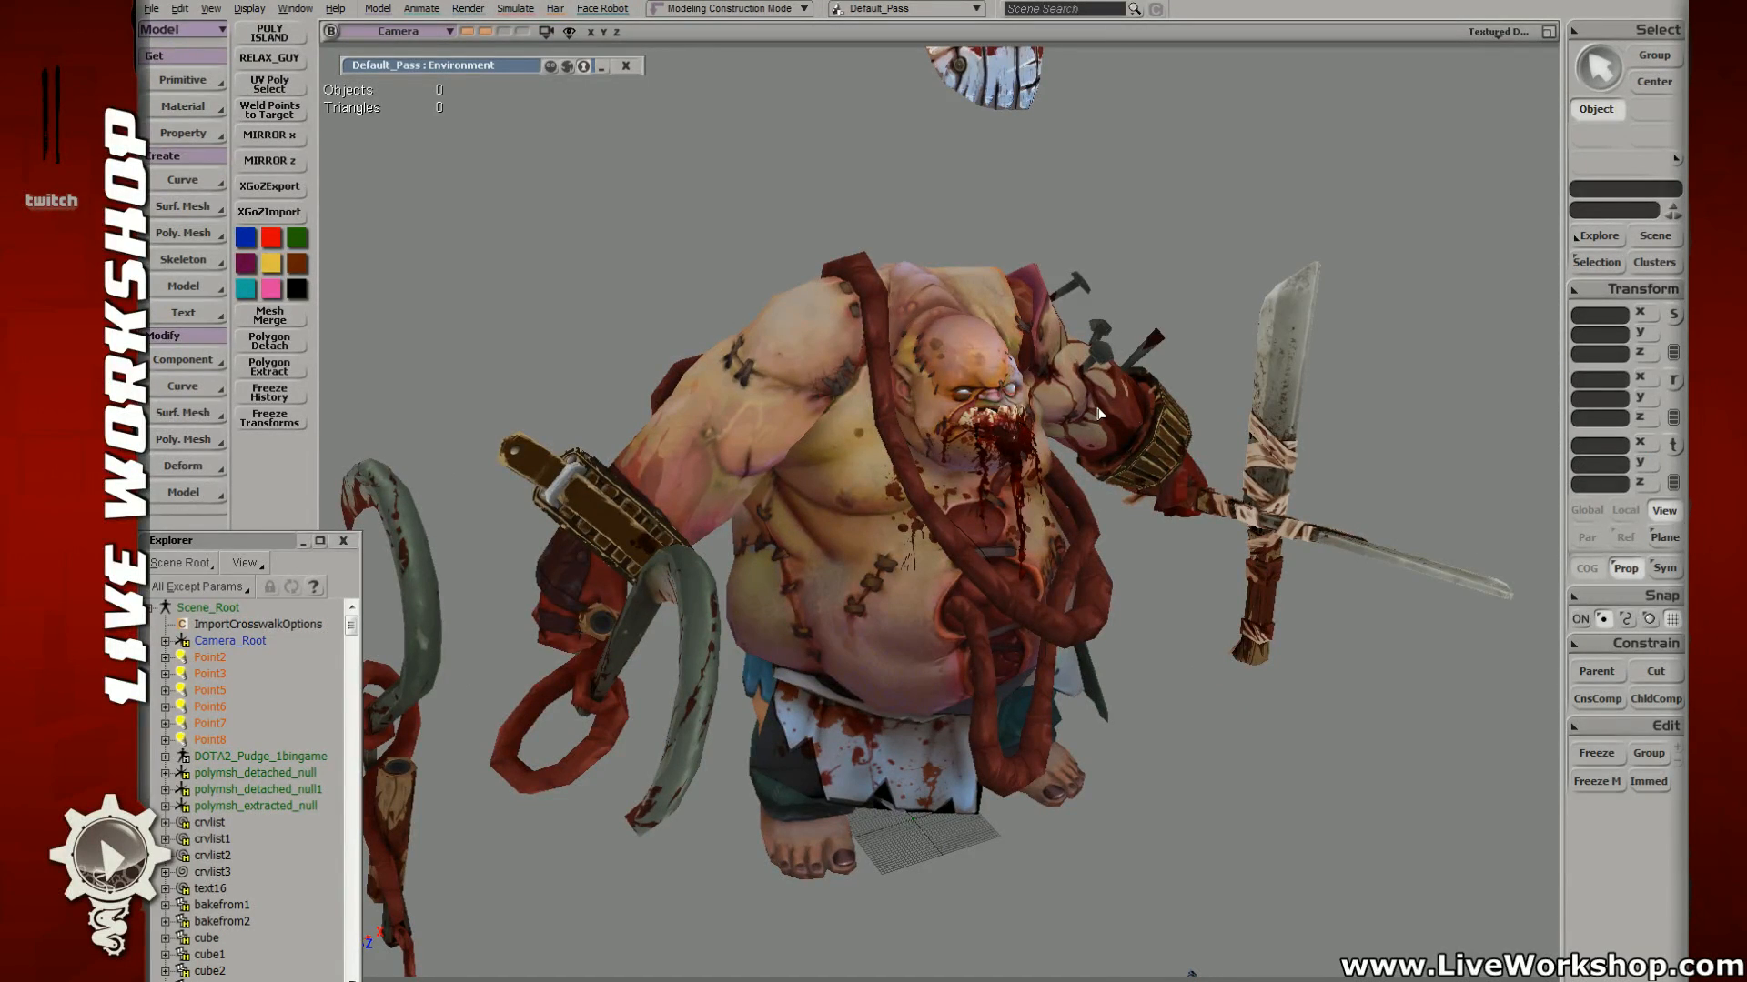
{"action": "key", "text": "s"}
{"action": "right_click_drag", "start_coordinate": [1042, 425], "coordinate": [1081, 425]}
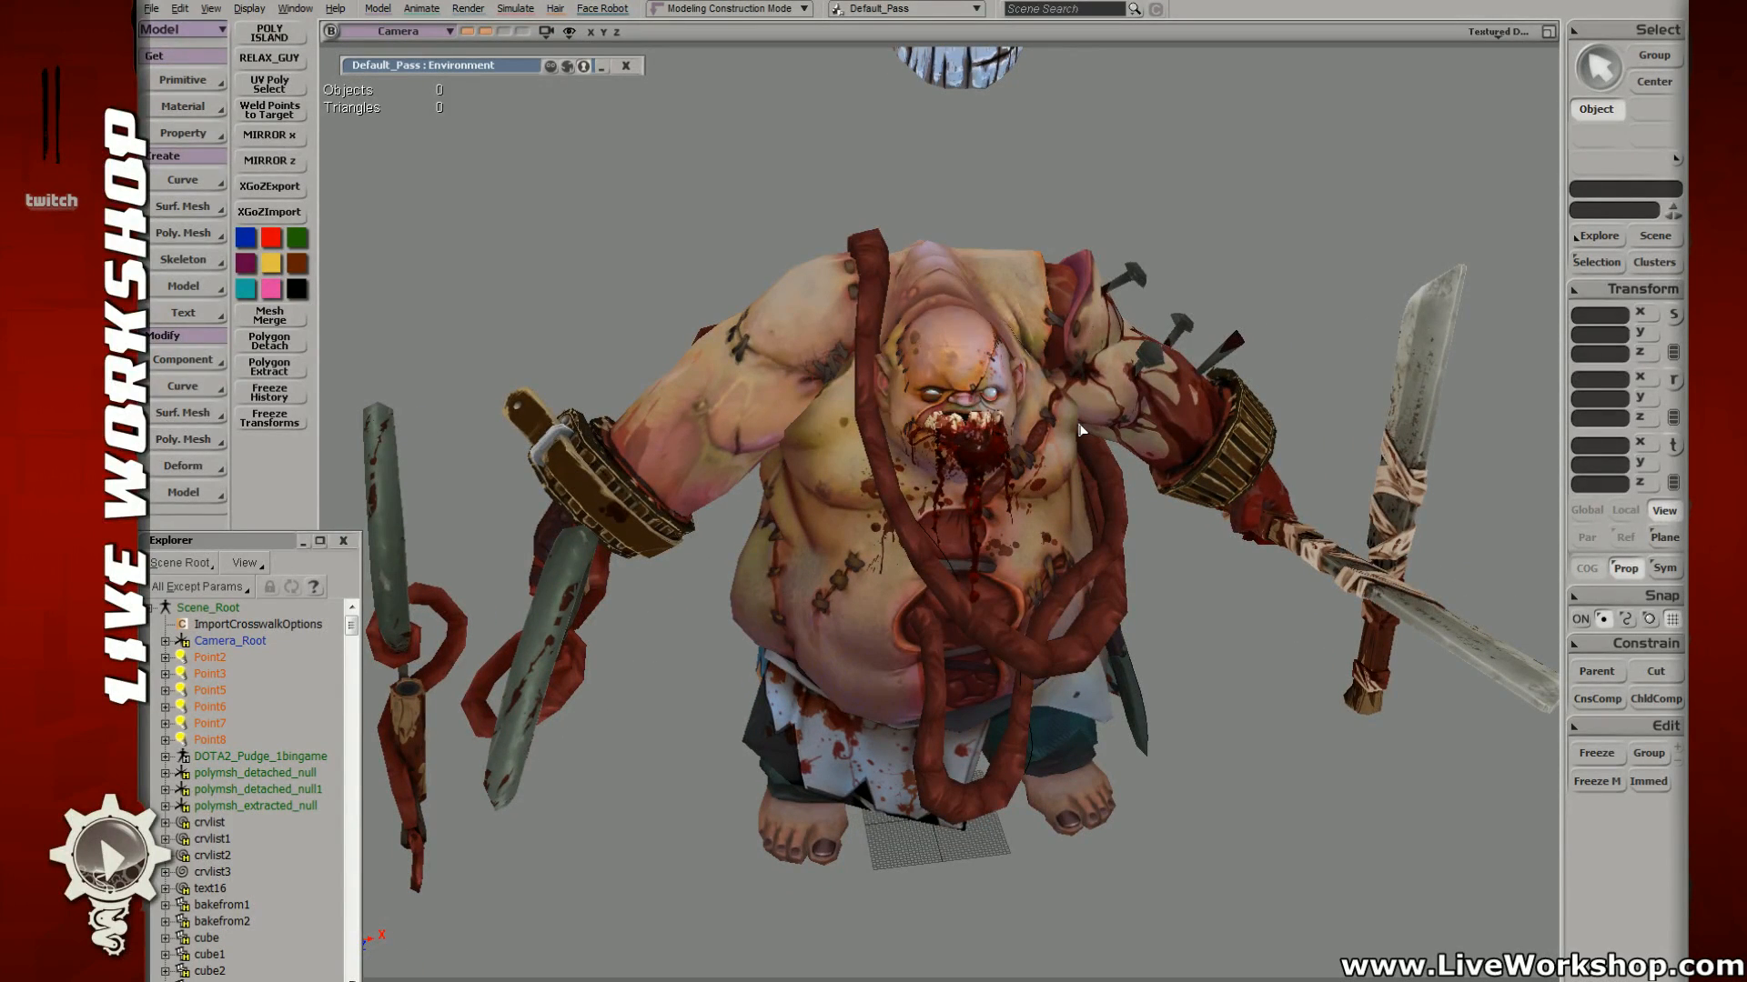
{"action": "mouse_move", "coordinate": [1061, 319]}
{"action": "right_mouse_down"}
{"action": "mouse_move", "coordinate": [1038, 307]}
{"action": "mouse_move", "coordinate": [1048, 337]}
{"action": "right_mouse_up"}
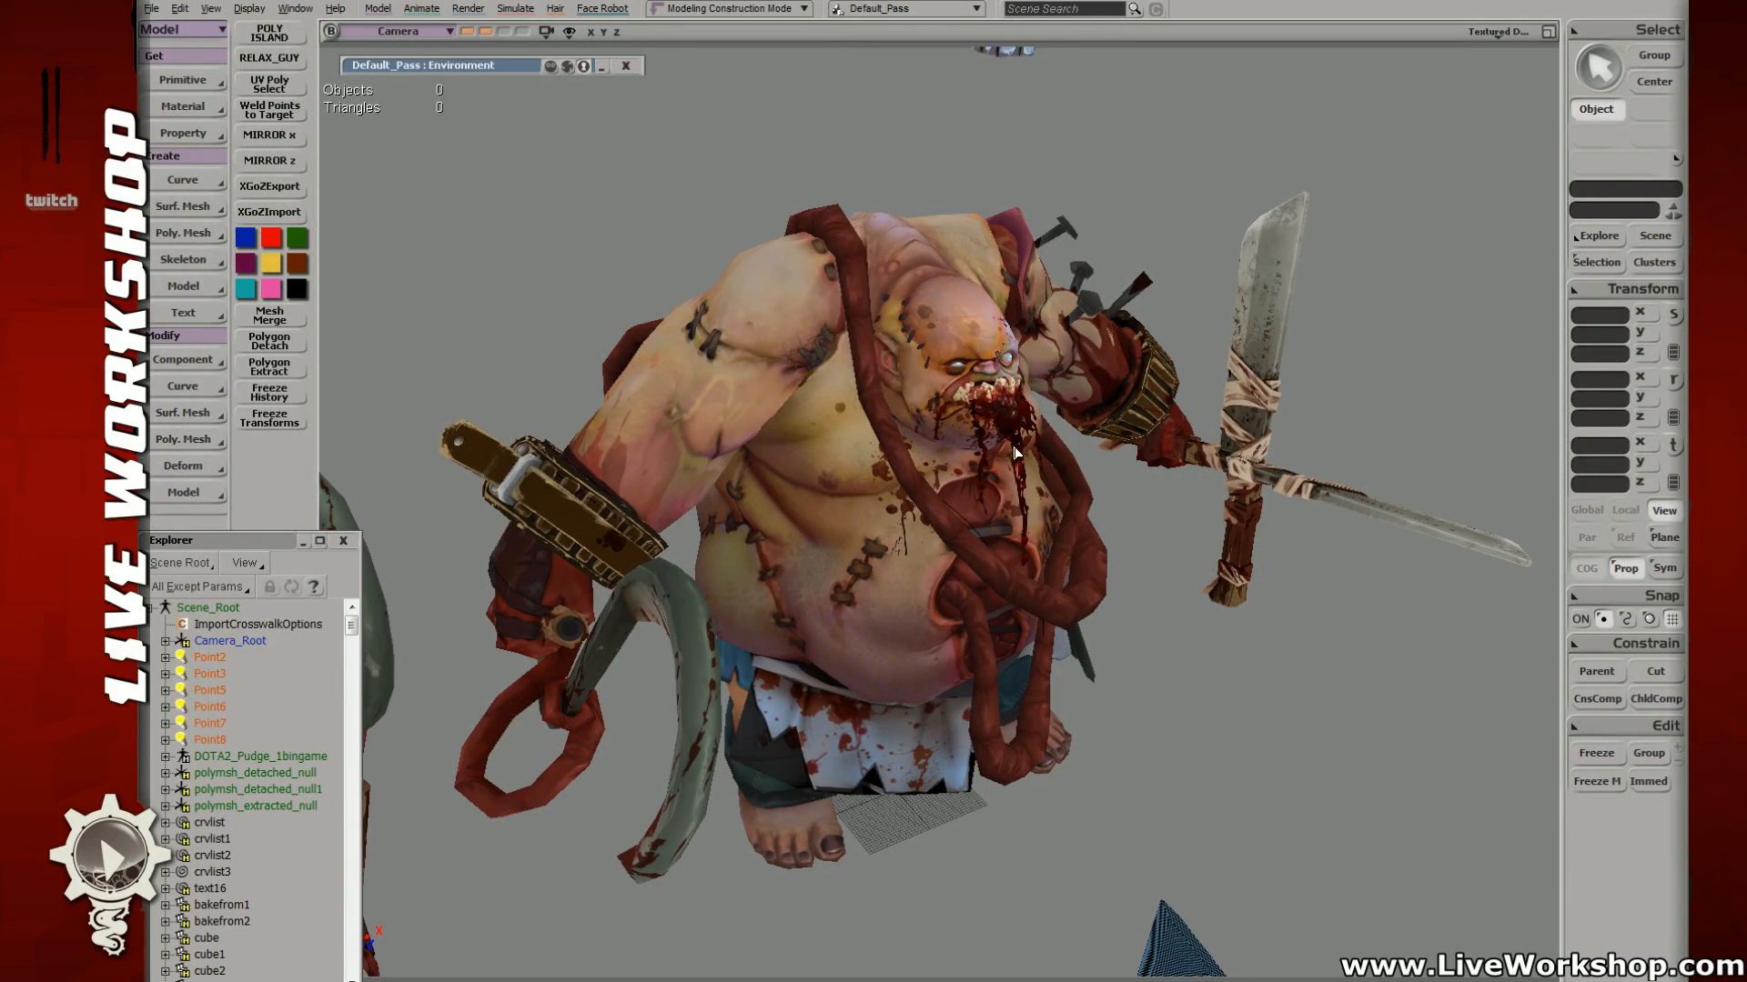
{"action": "key", "text": "r"}
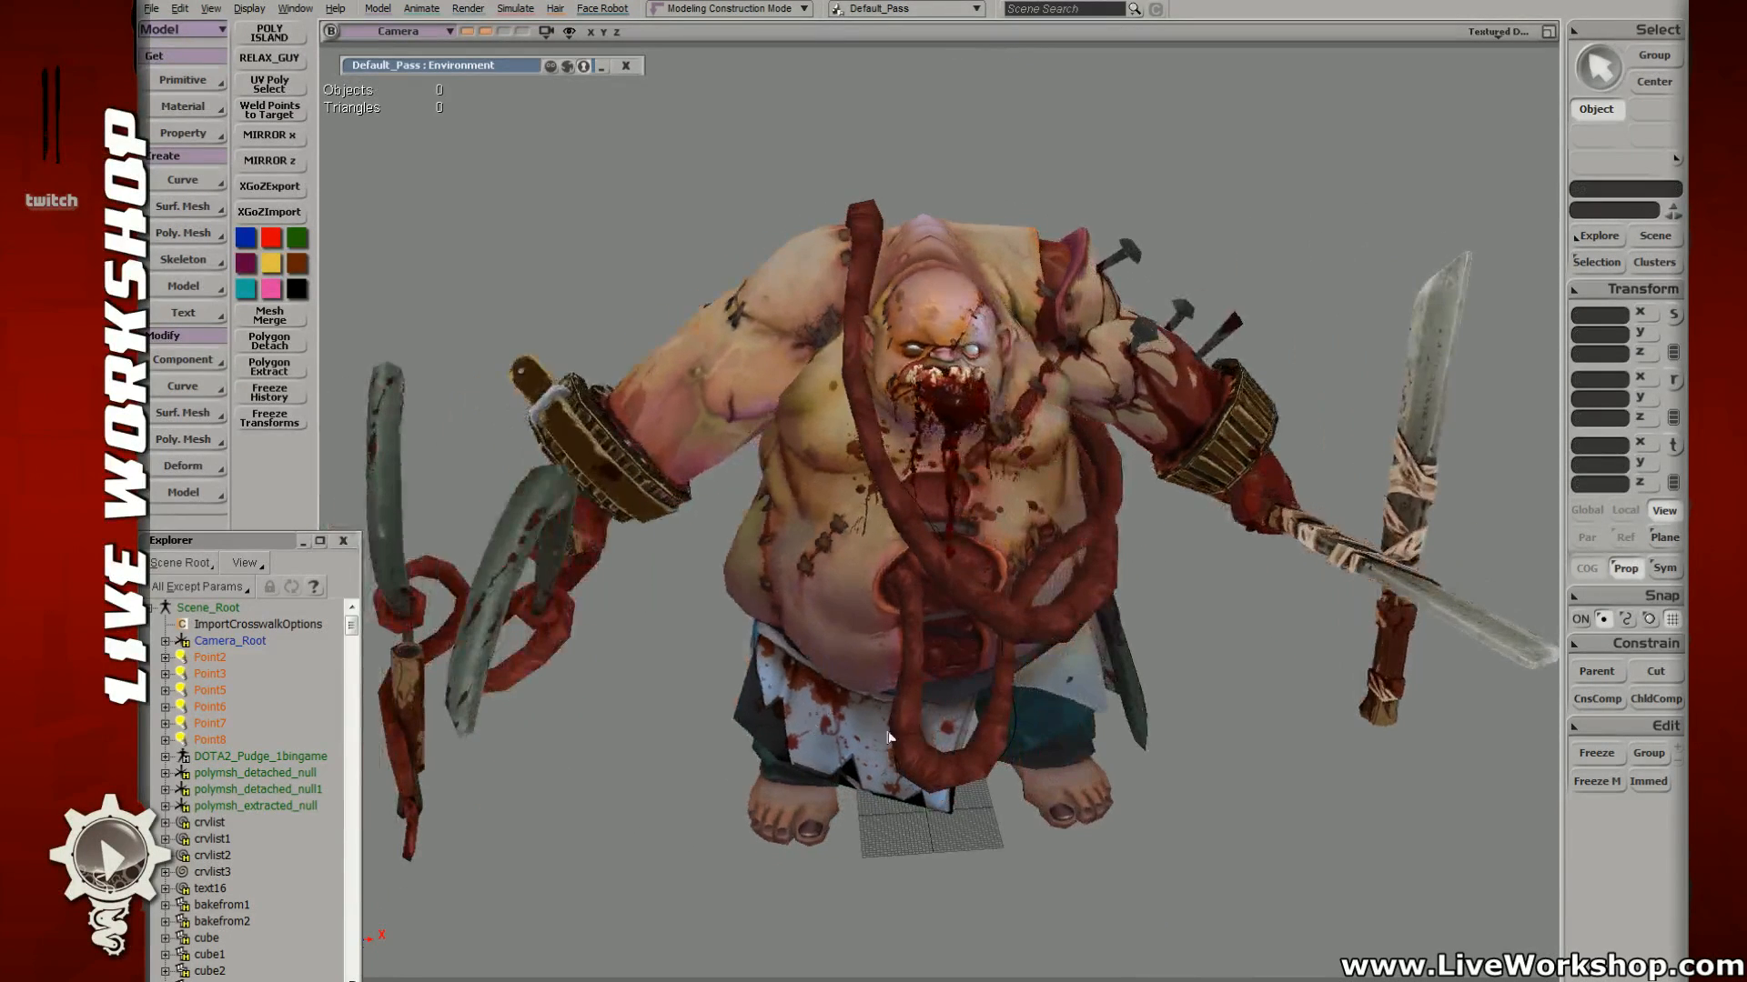
{"action": "left_click", "coordinate": [958, 772]}
{"action": "right_click_drag", "start_coordinate": [1015, 694], "coordinate": [1154, 175]}
{"action": "left_click", "coordinate": [1128, 312]}
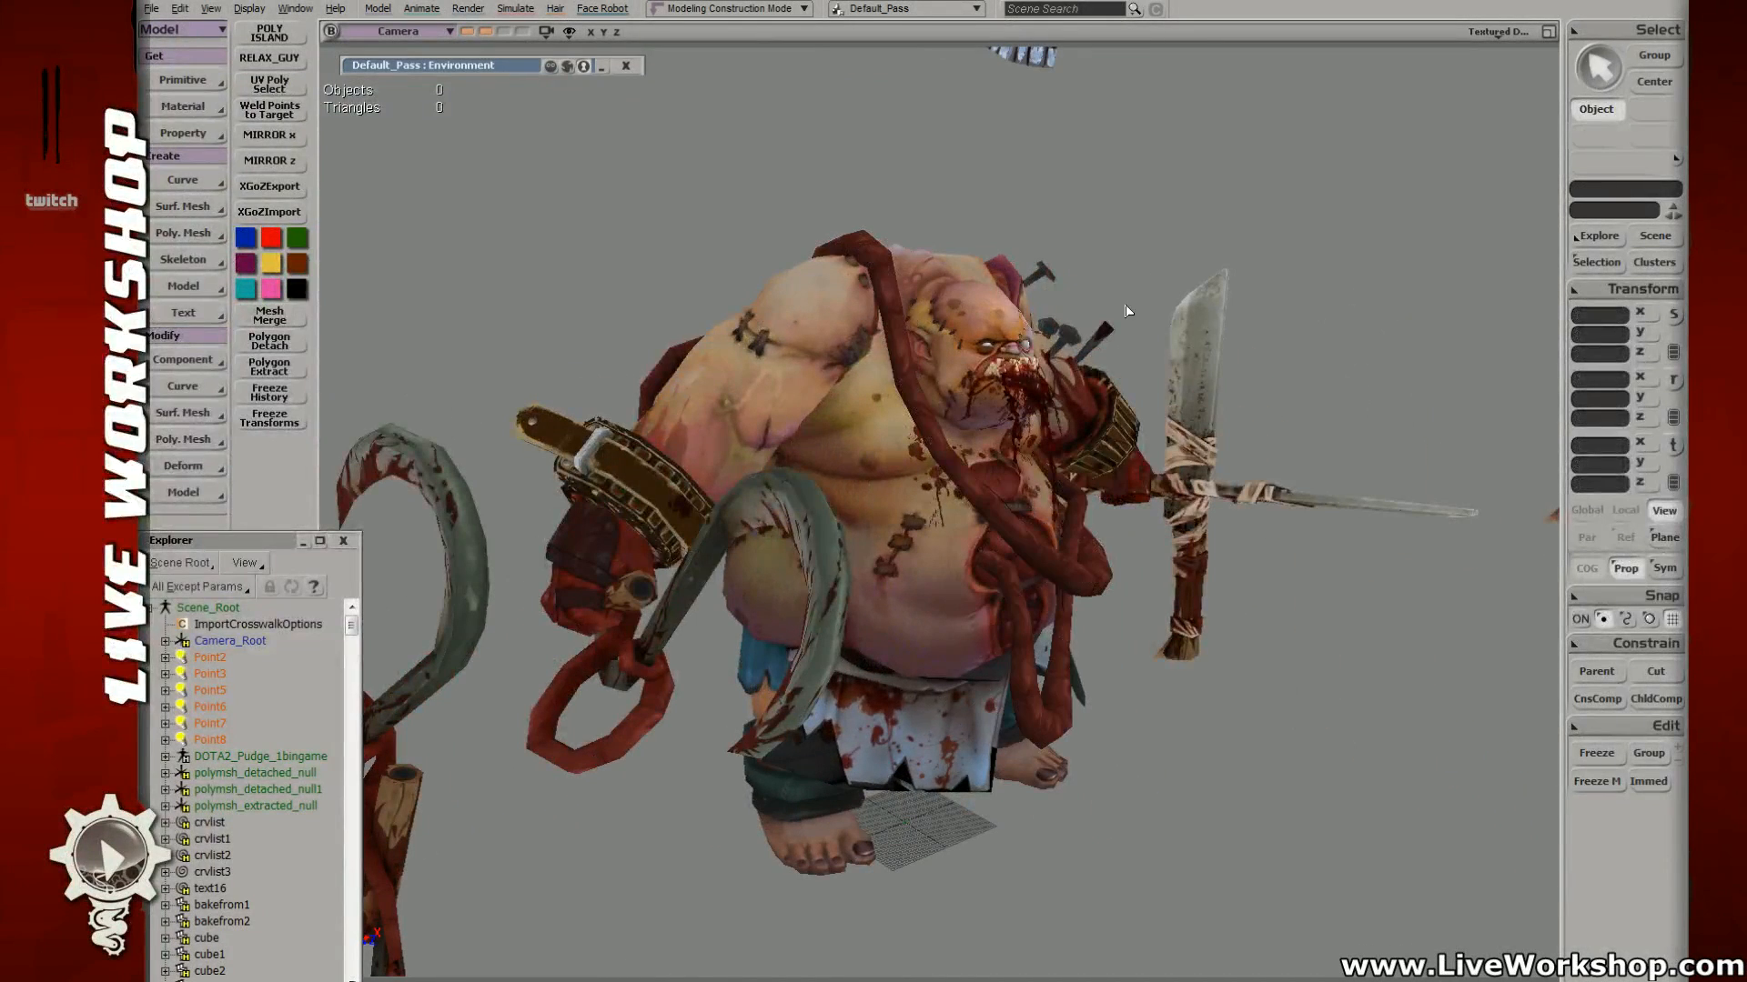
{"action": "right_click_drag", "start_coordinate": [1111, 280], "coordinate": [1082, 306]}
{"action": "key", "text": "ctrl+s"}
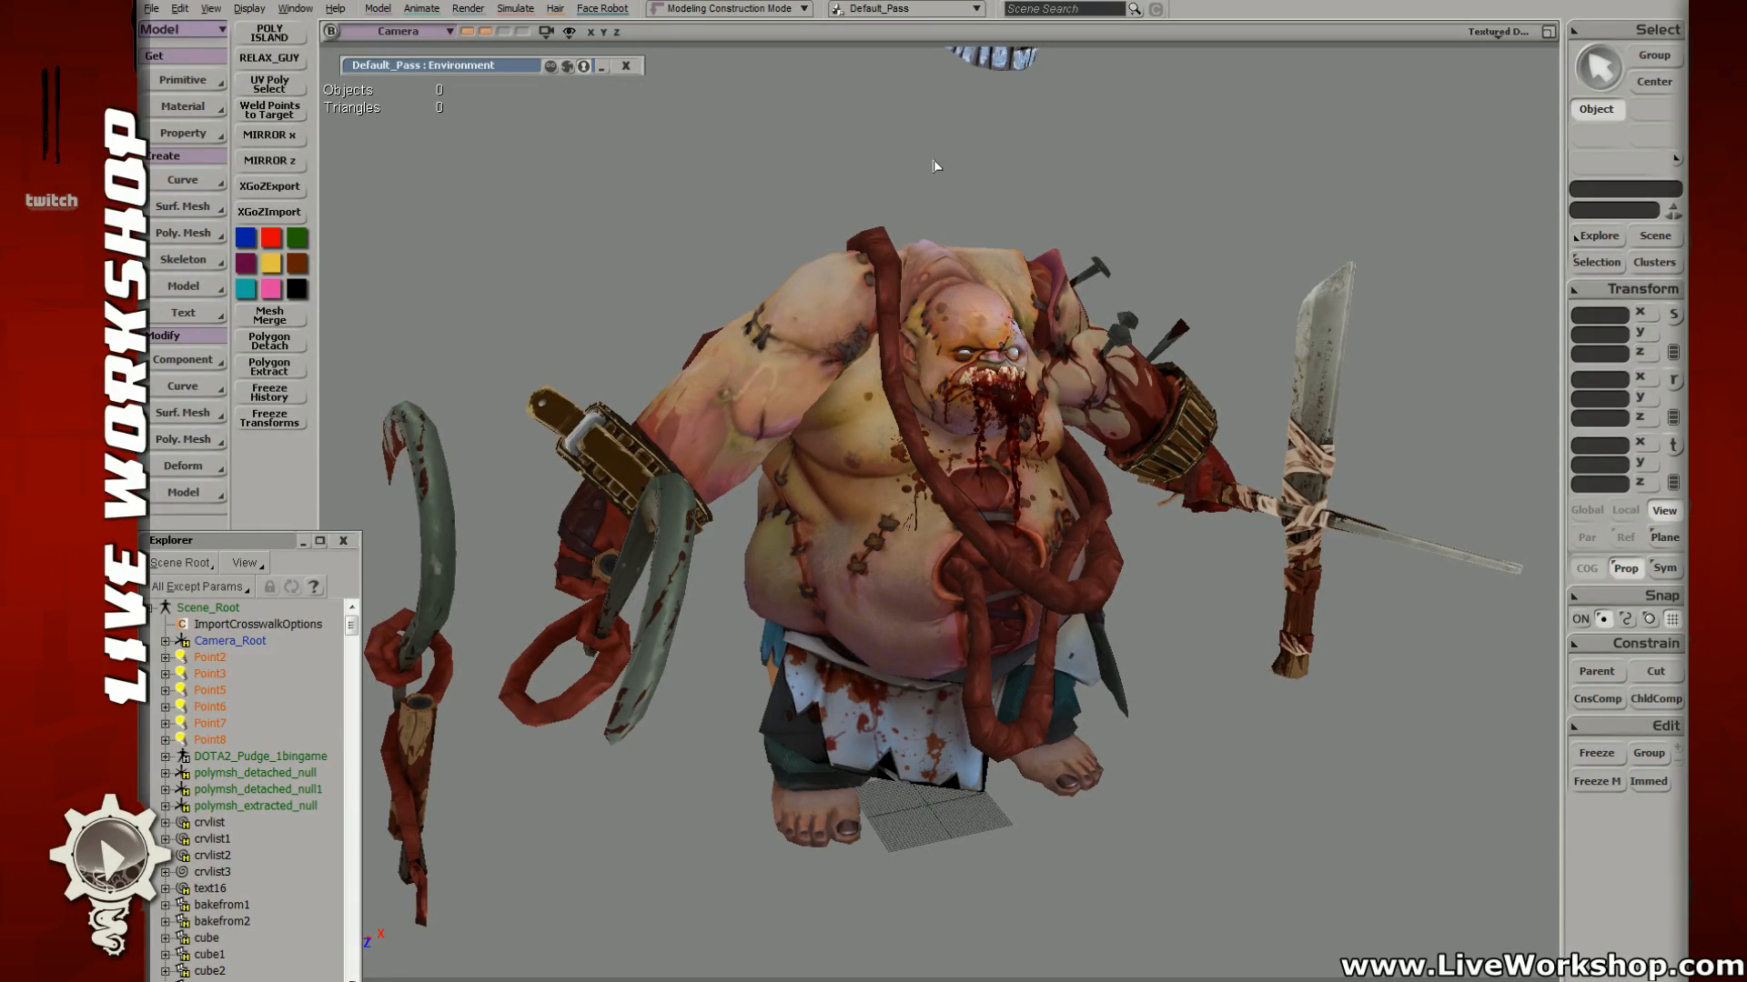
Step: Unhide the extra meshes and place the upper blue overalls on Pudge by setting their Y position to 0
{"action": "middle_click_drag", "start_coordinate": [1430, 261], "coordinate": [909, 746]}
{"action": "left_click_drag", "start_coordinate": [910, 746], "coordinate": [901, 583]}
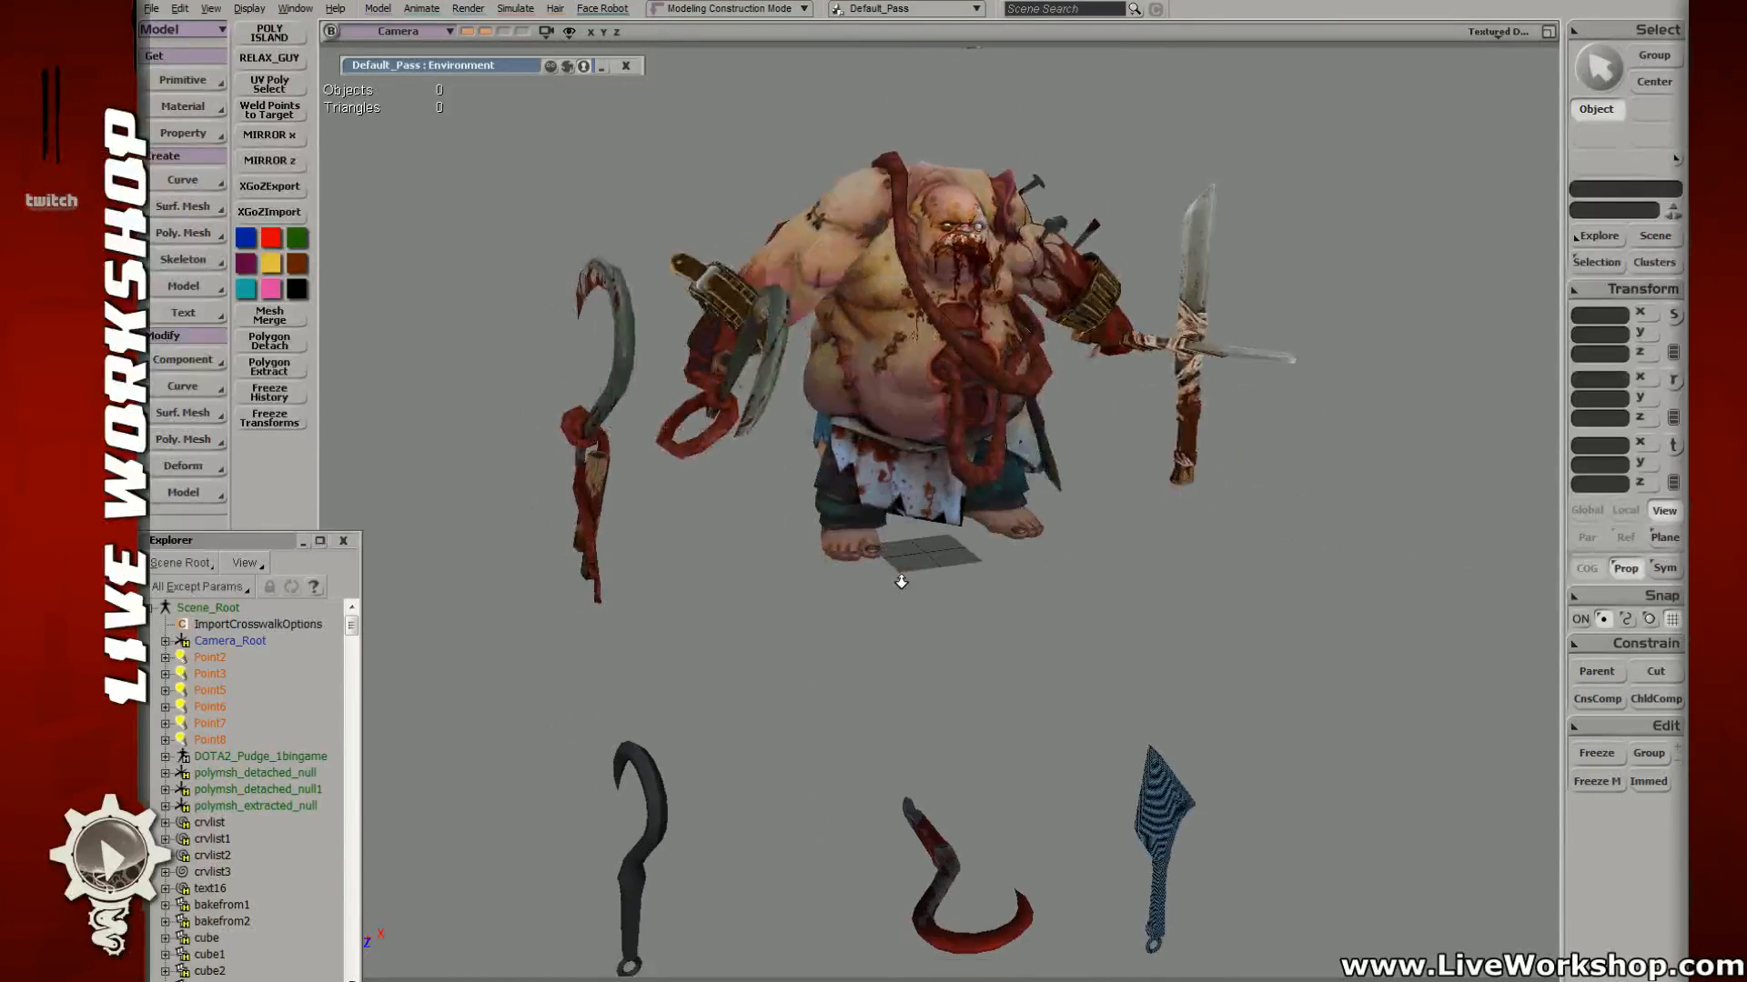
{"action": "middle_click_drag", "start_coordinate": [901, 583], "coordinate": [1128, 510]}
{"action": "right_click_drag", "start_coordinate": [1128, 510], "coordinate": [1452, 396]}
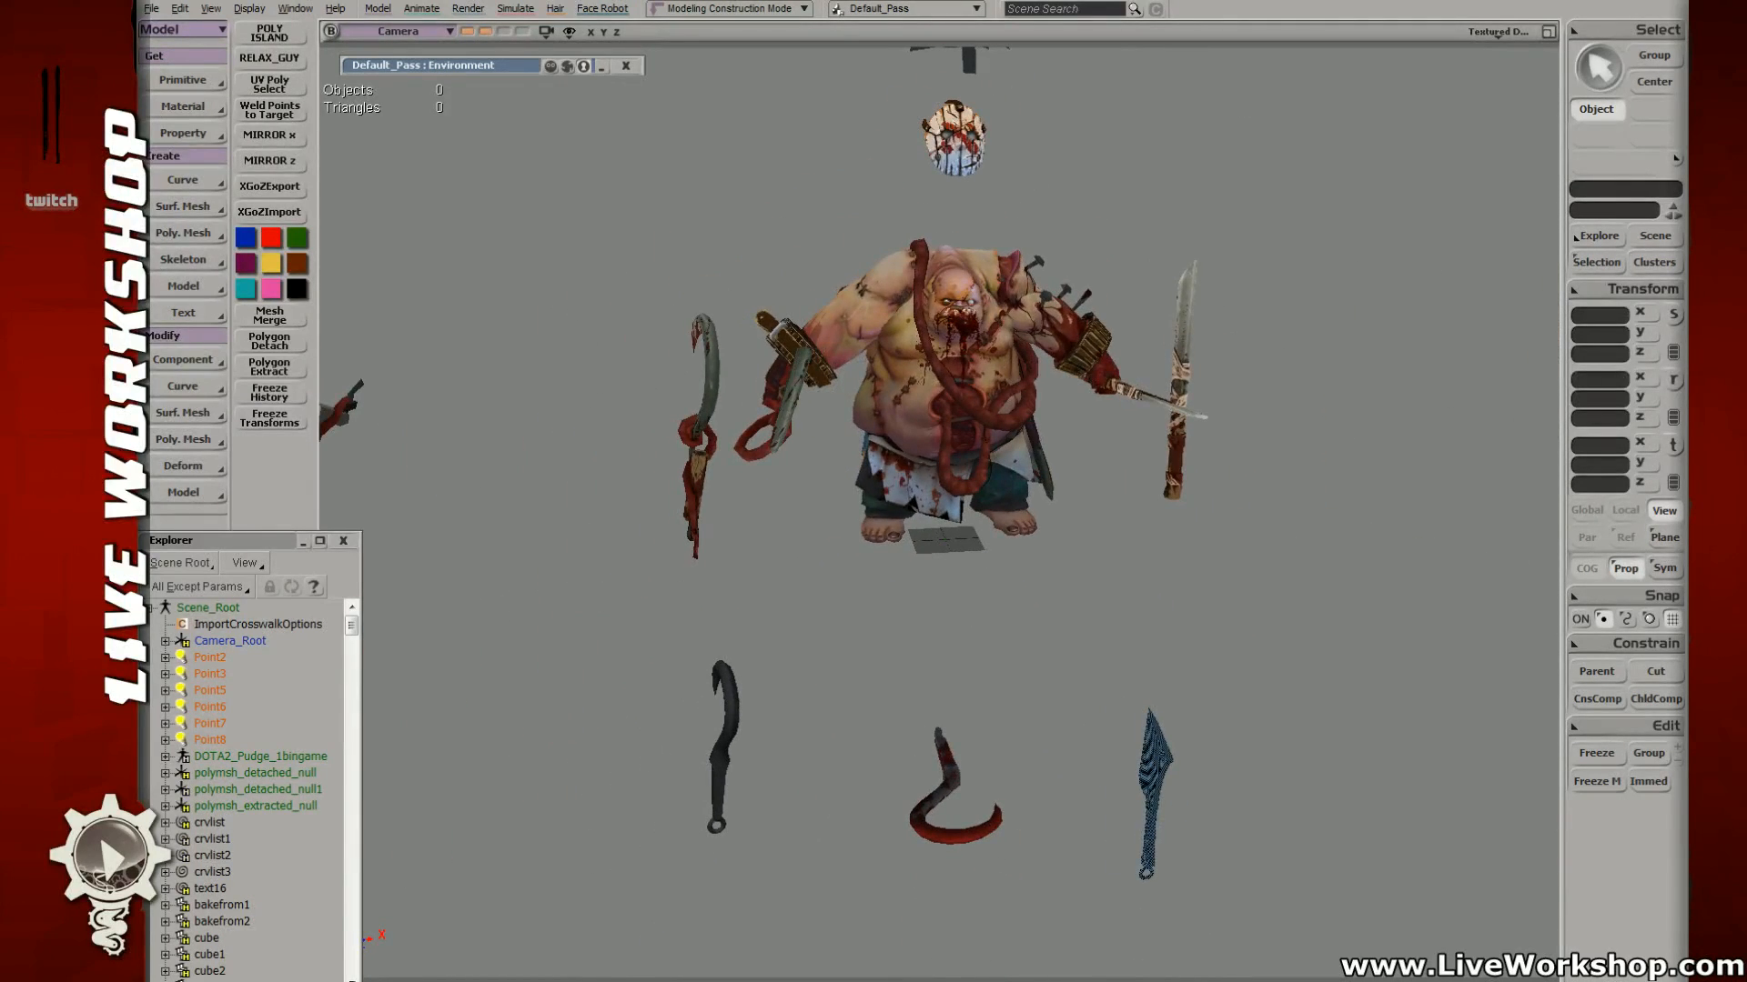
{"action": "left_click_drag", "start_coordinate": [1076, 610], "coordinate": [1083, 448]}
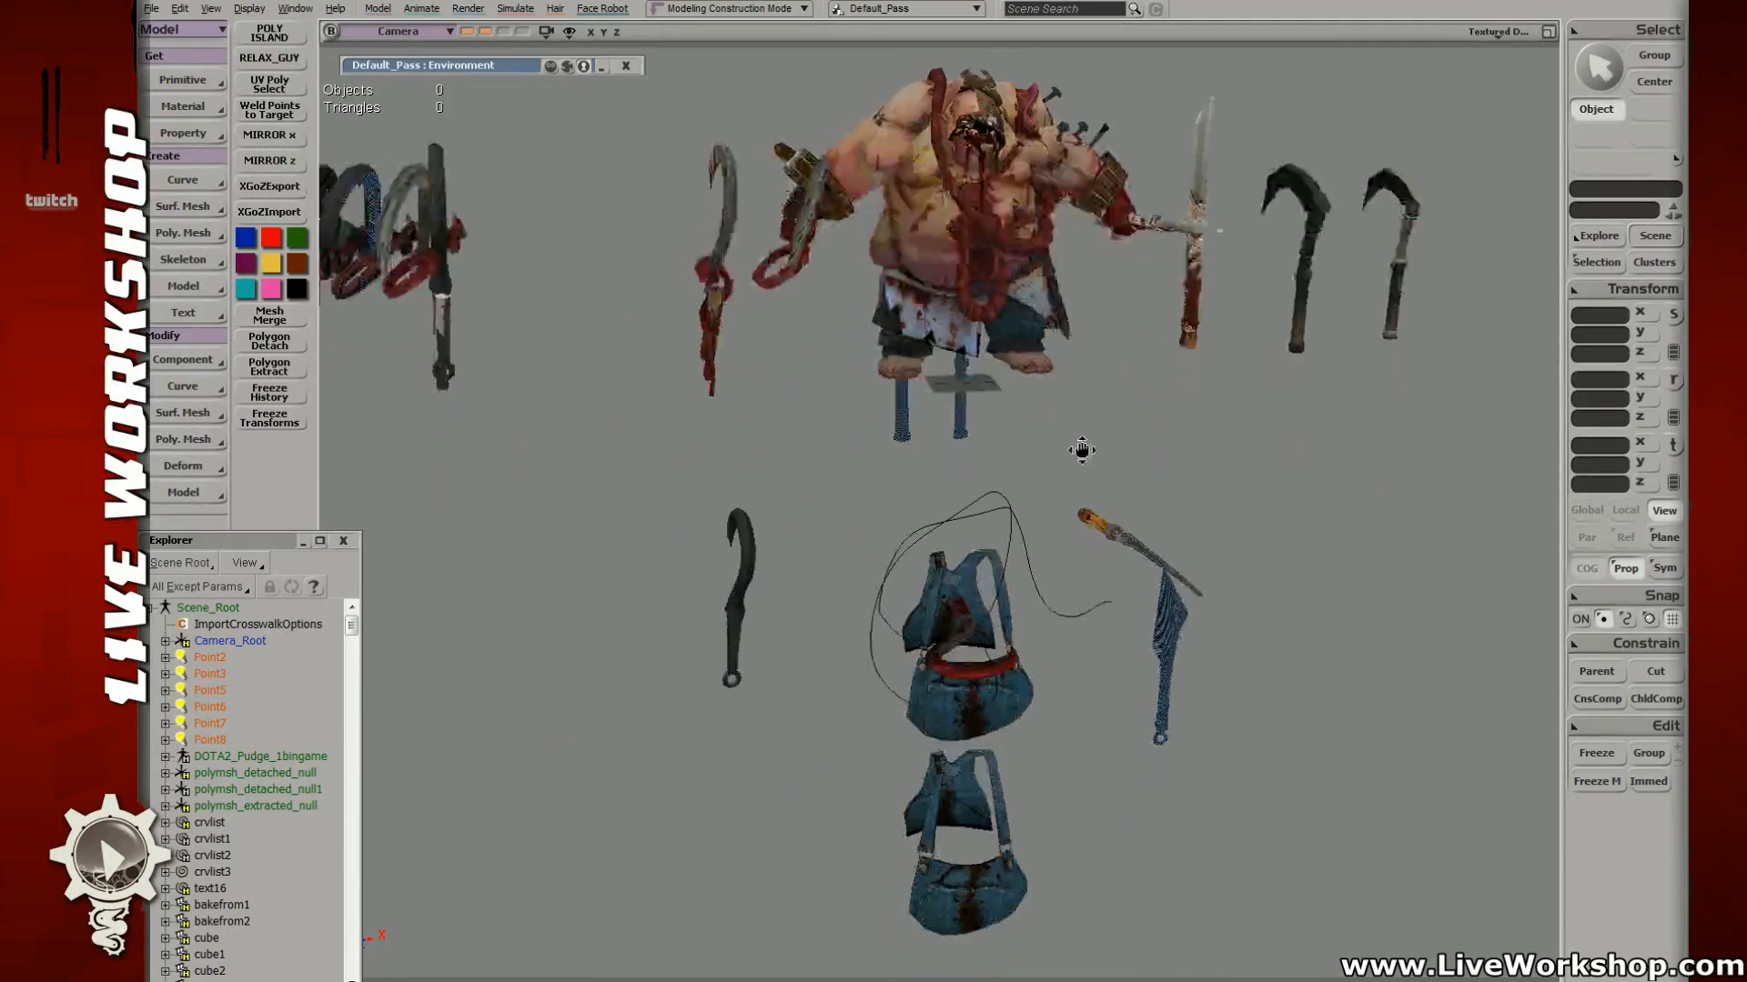
{"action": "left_click", "coordinate": [1004, 704]}
{"action": "left_click", "coordinate": [1613, 466]}
{"action": "type", "text": "0"}
{"action": "key", "text": "Return"}
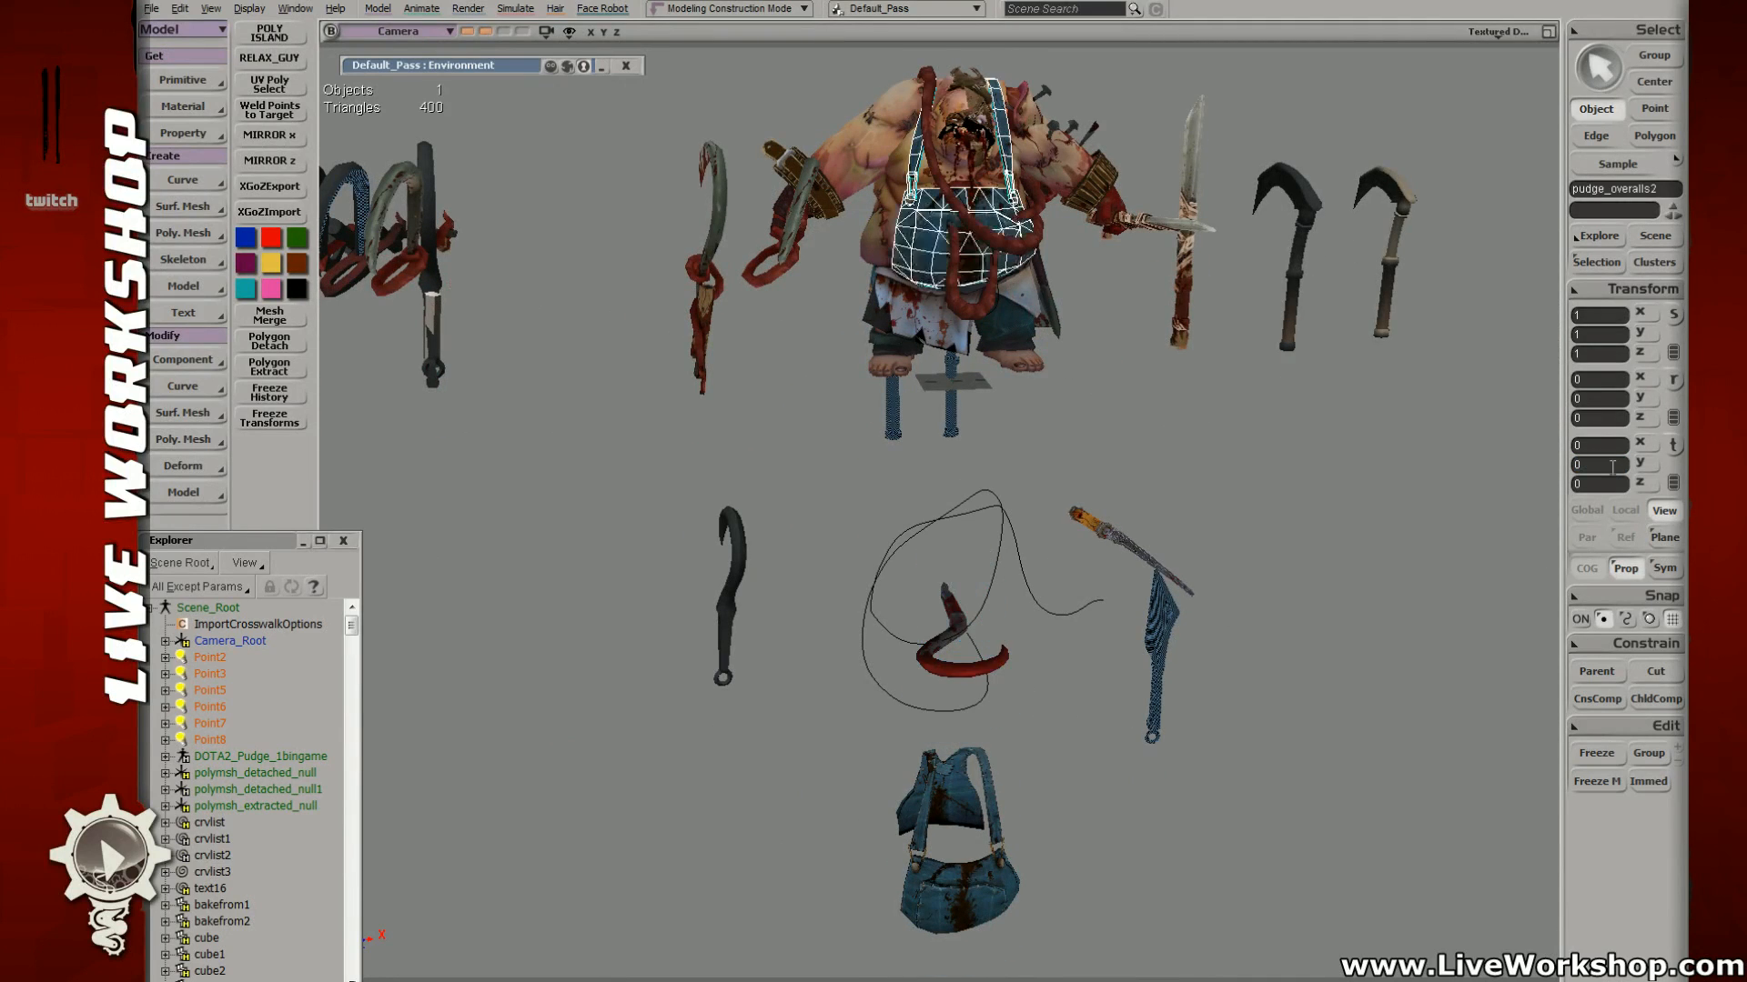
Step: Frame the overalls on Pudge, hide the extra meshes covering his head and clear the selection
{"action": "key", "text": "f"}
{"action": "right_click_drag", "start_coordinate": [777, 755], "coordinate": [916, 447]}
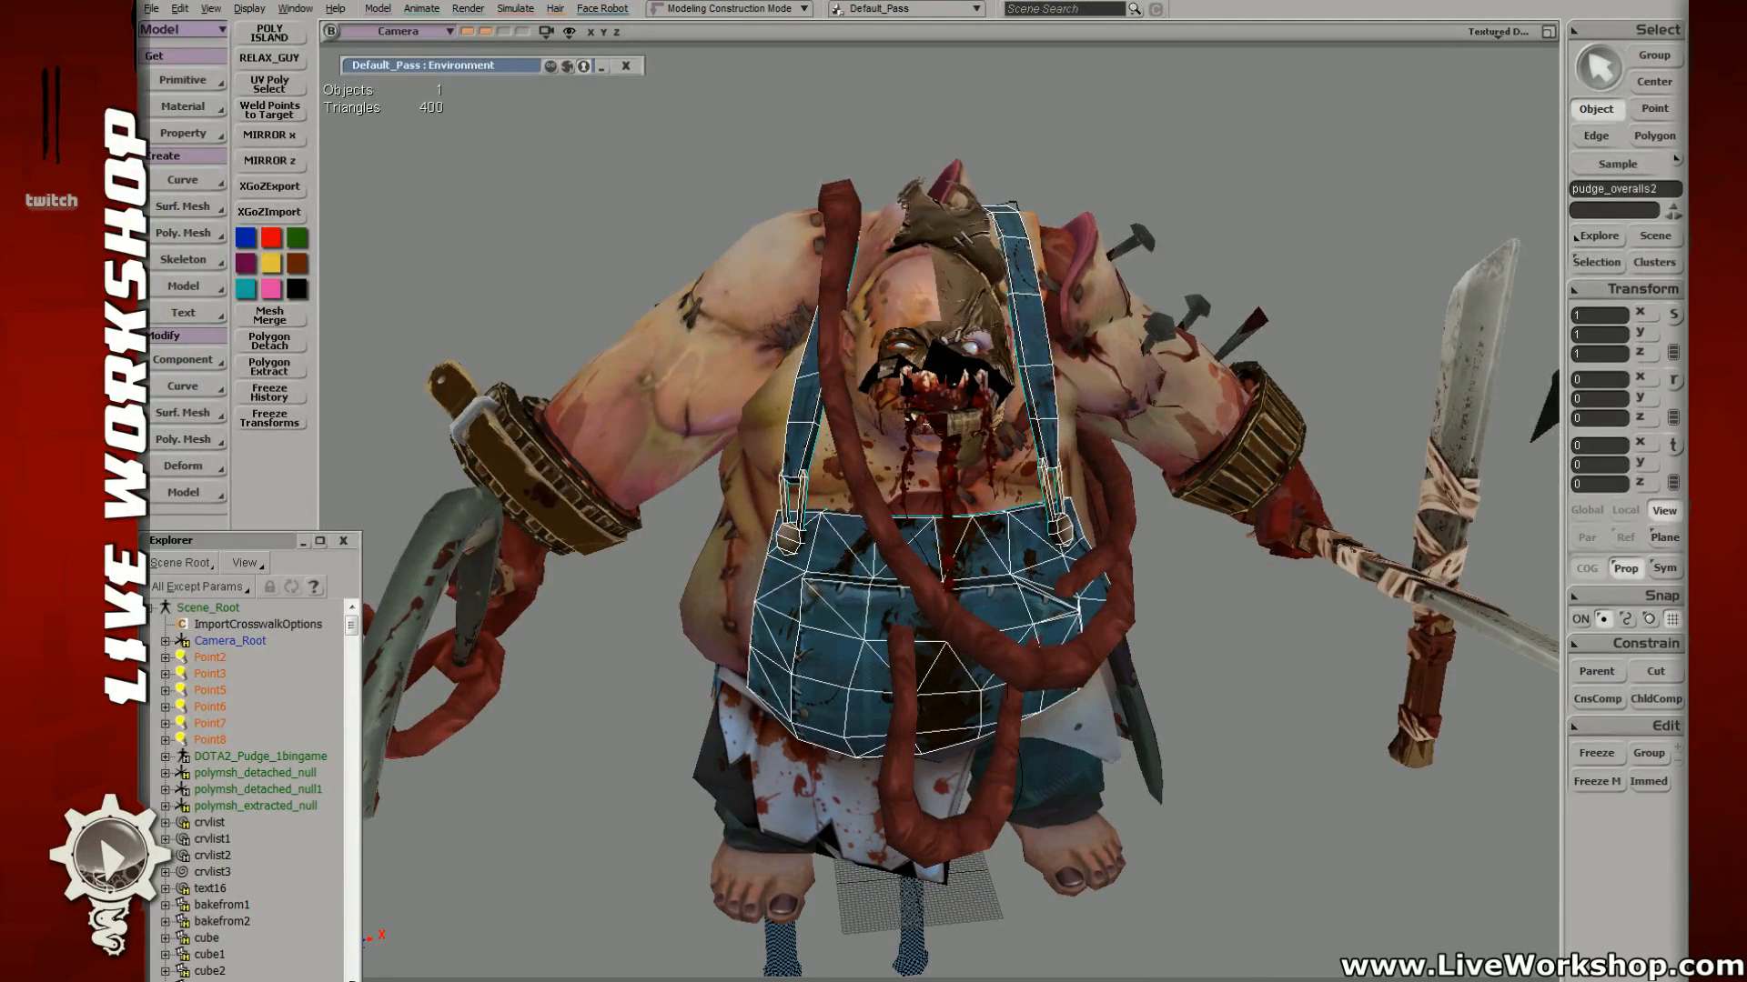
{"action": "key", "text": "ctrl+z"}
{"action": "left_click", "coordinate": [1319, 207]}
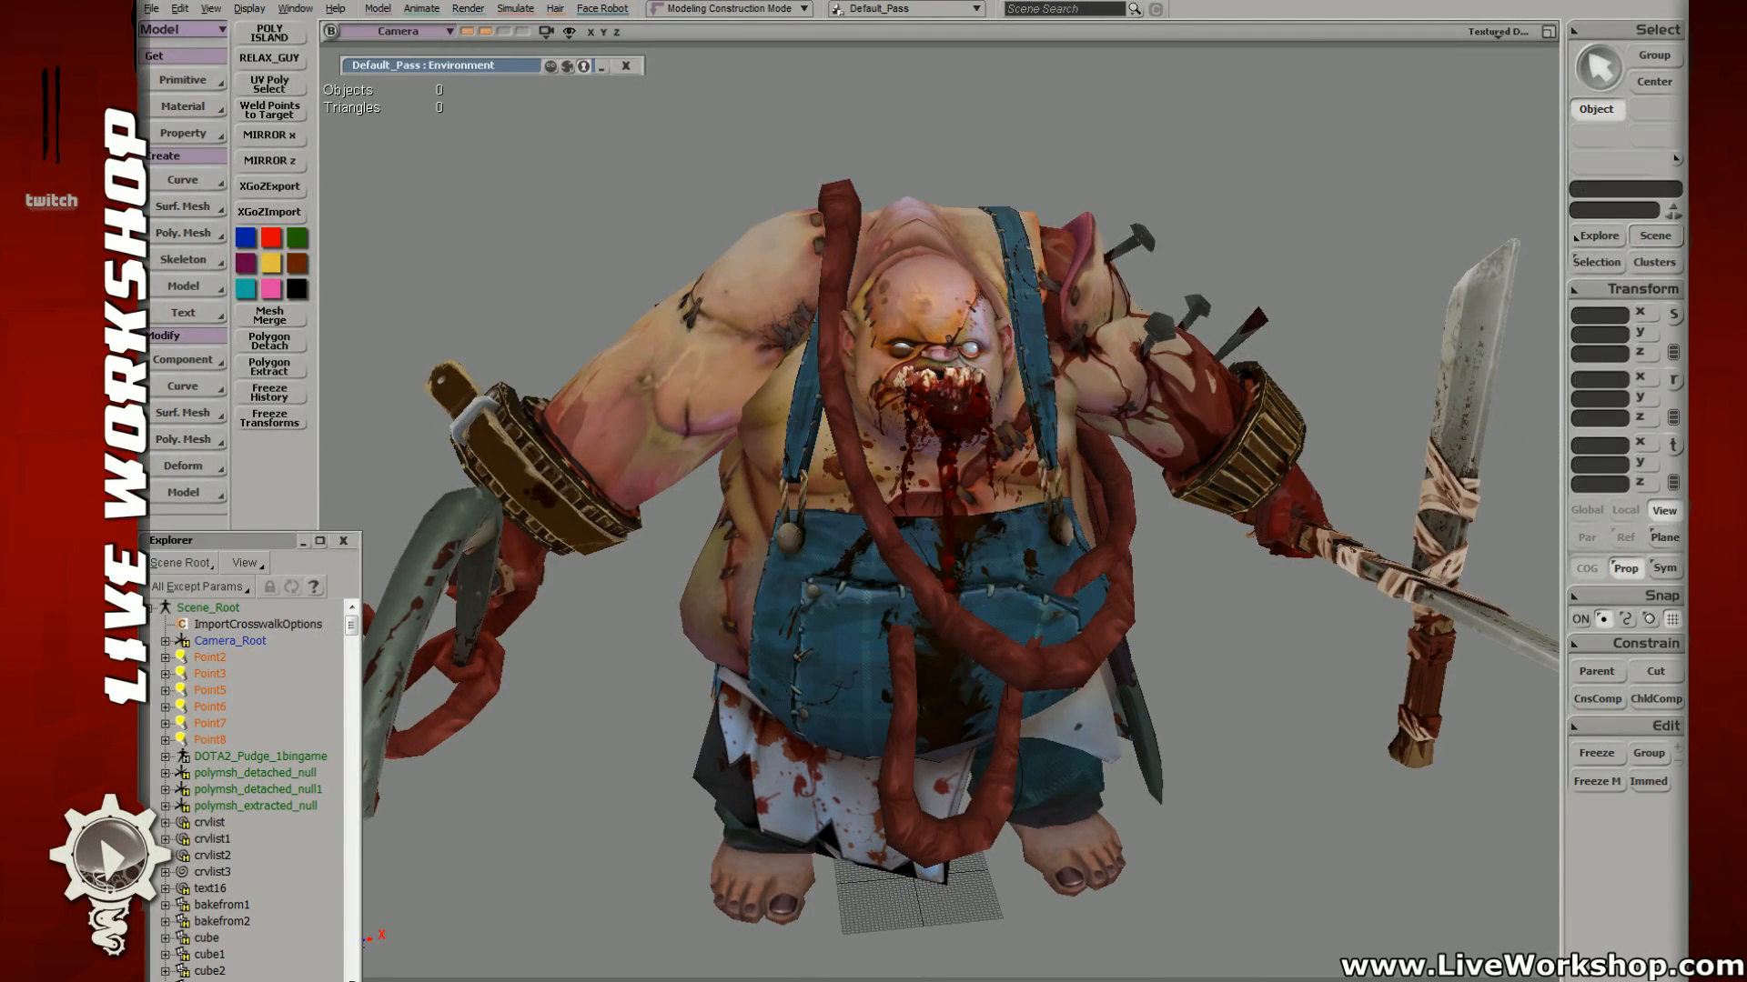
Step: Hide the intestine and hook meshes so that the overalls are uncovered
{"action": "scroll", "coordinate": [1125, 432], "scroll_direction": "down", "scroll_amount": 3}
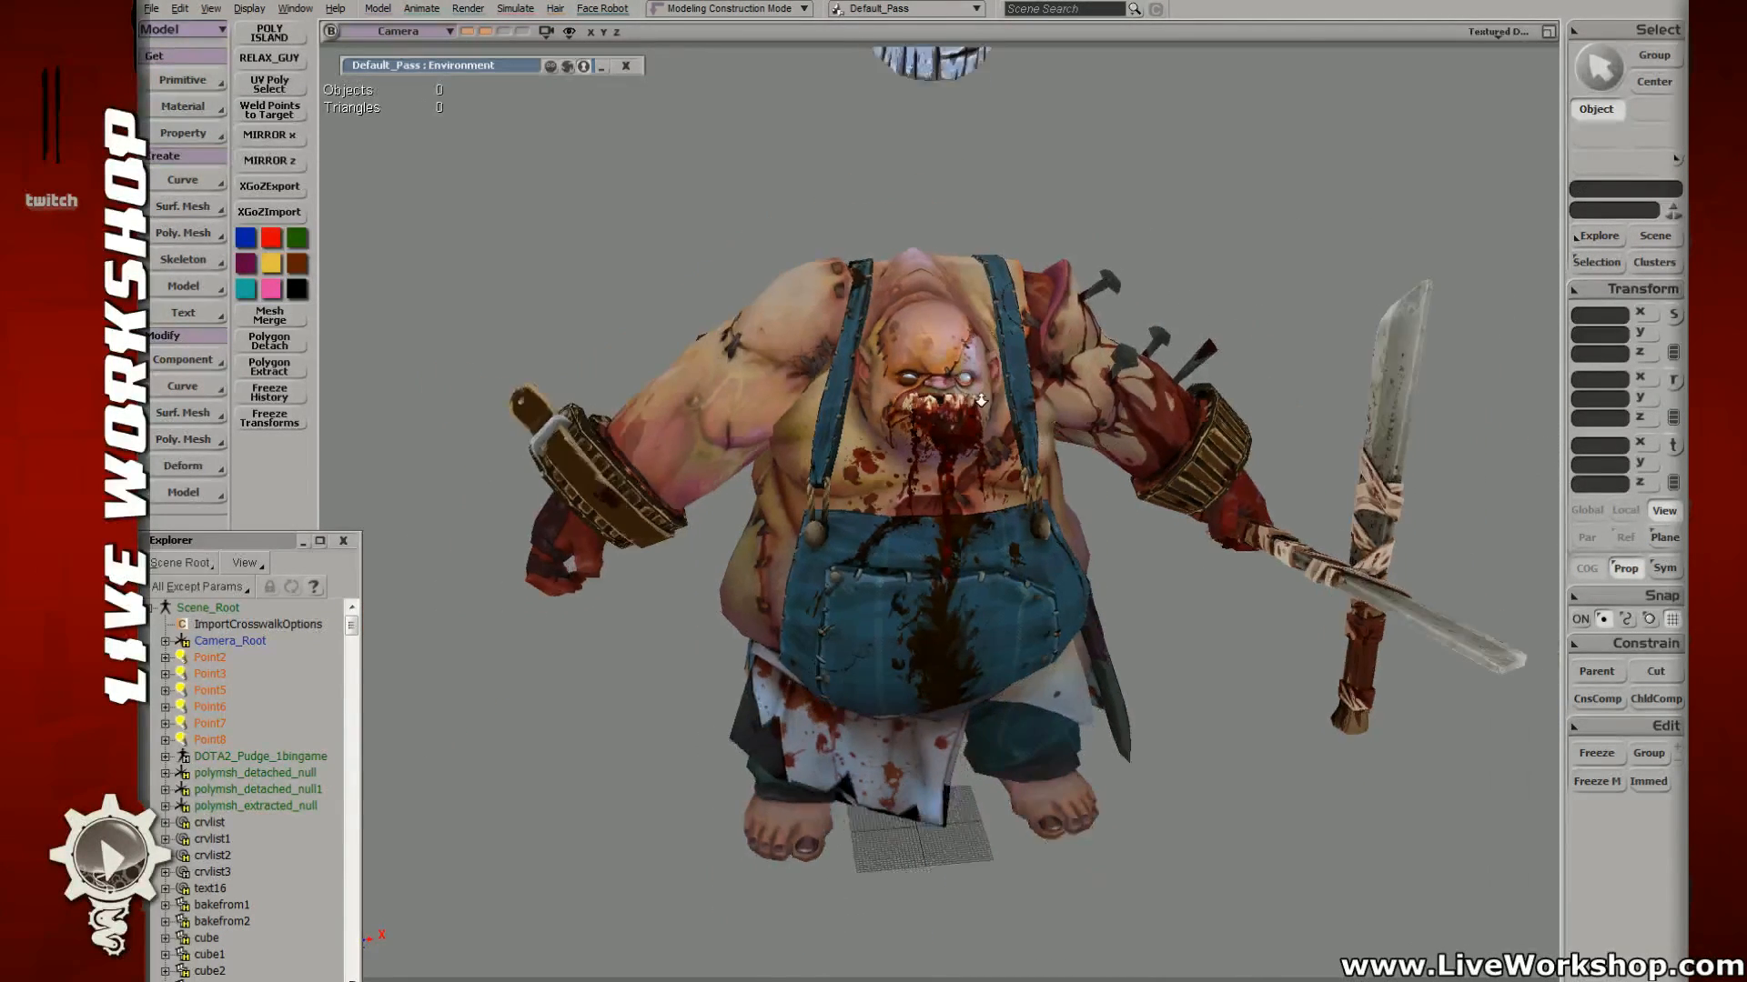
{"action": "left_click", "coordinate": [1003, 564]}
{"action": "left_click", "coordinate": [1110, 222]}
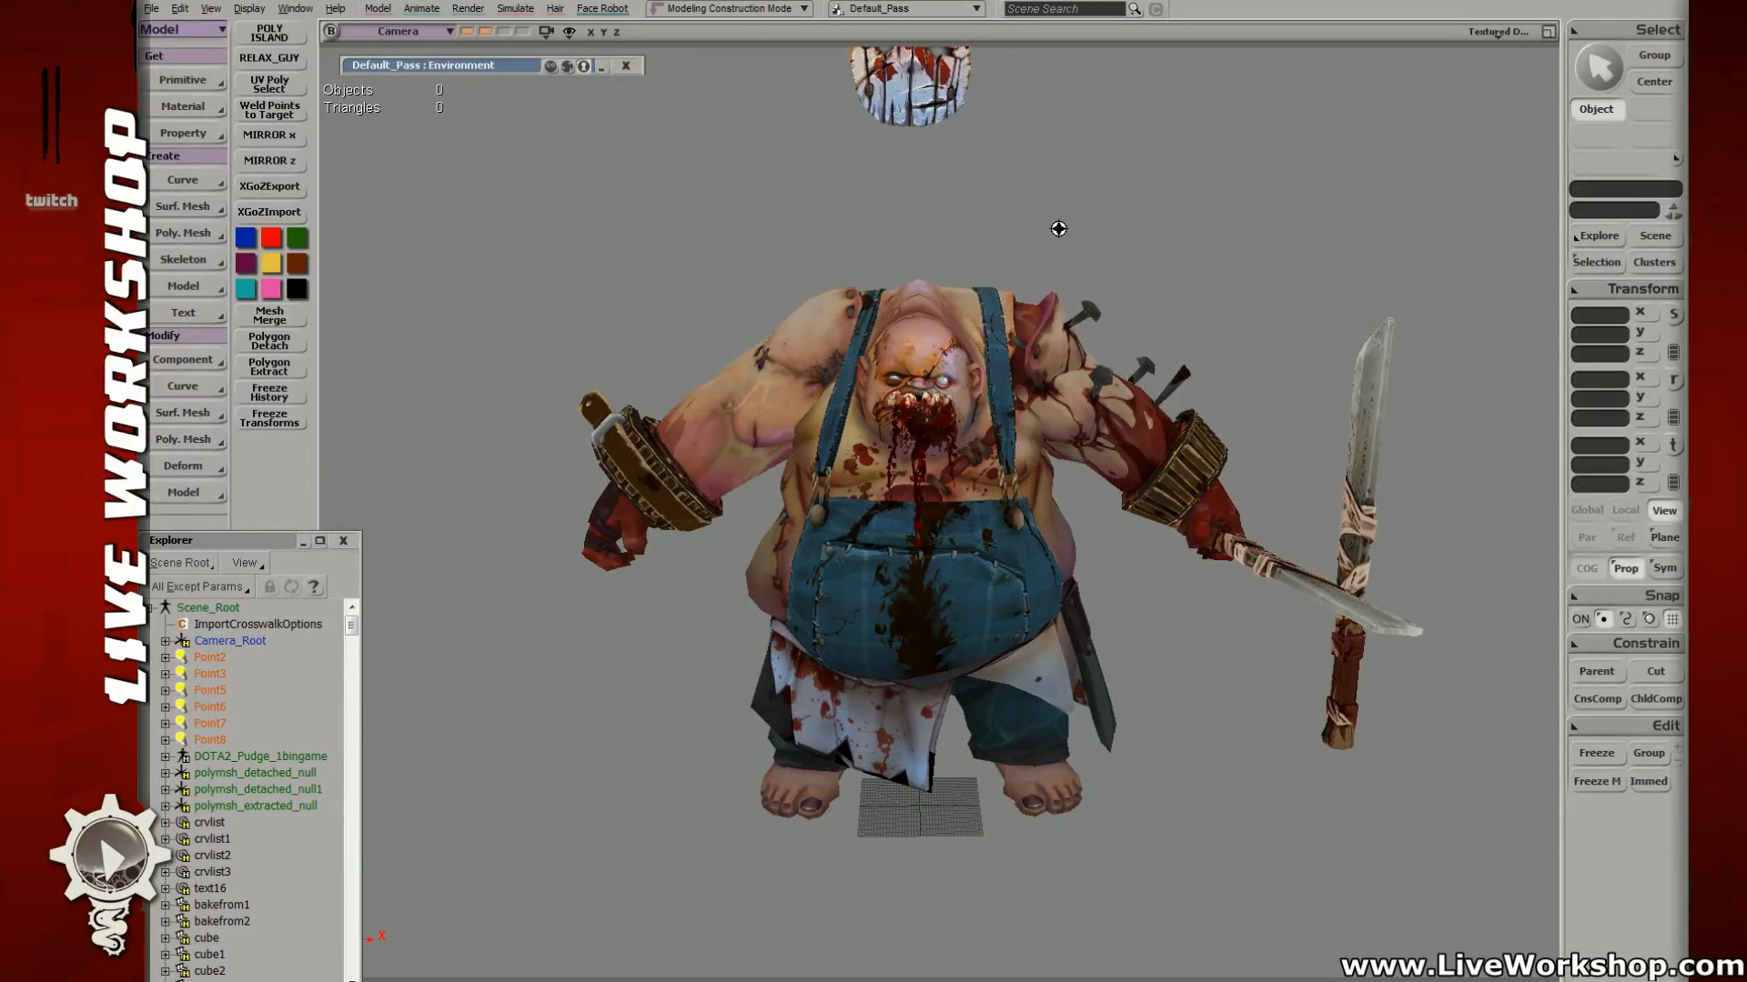
Step: Select the overalls to examine their wireframe on Pudge's body, then deselect them and check the textured result
{"action": "scroll", "coordinate": [1056, 226], "scroll_direction": "up", "scroll_amount": 2}
{"action": "left_click", "coordinate": [968, 564]}
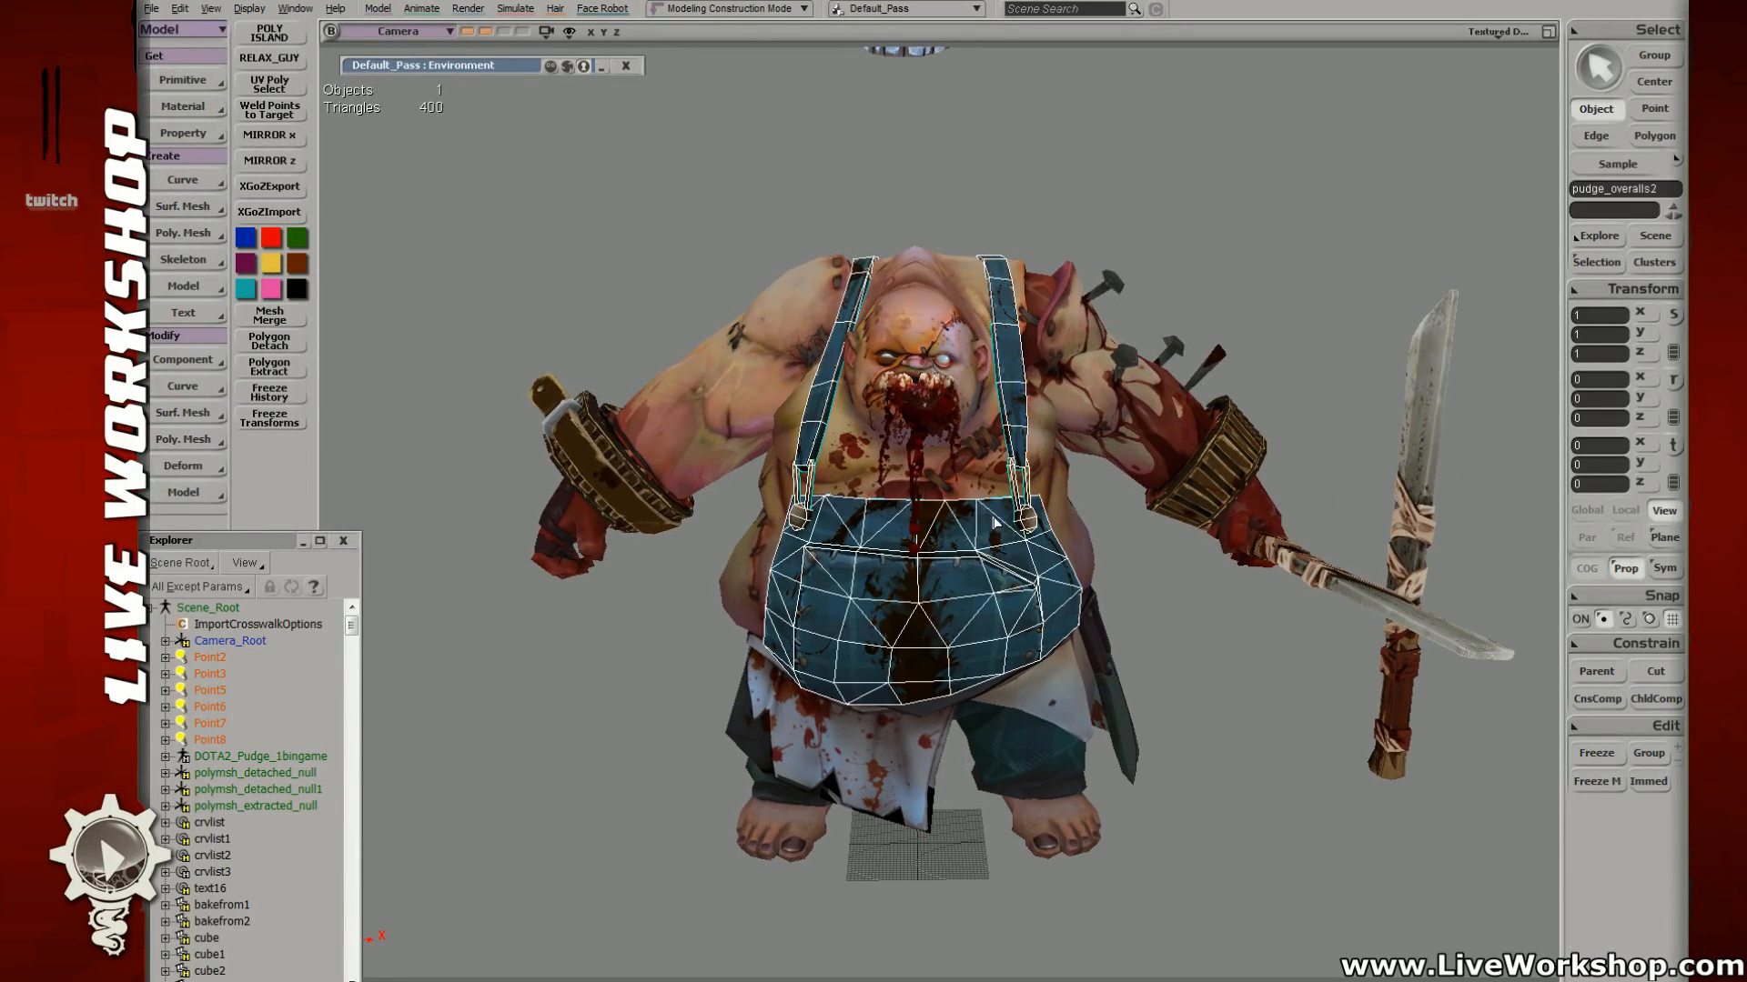
{"action": "left_click_drag", "start_coordinate": [999, 535], "coordinate": [1001, 528]}
{"action": "key", "text": "s"}
{"action": "mouse_move", "coordinate": [918, 494]}
{"action": "right_mouse_down"}
{"action": "mouse_move", "coordinate": [1140, 494]}
{"action": "mouse_move", "coordinate": [906, 466]}
{"action": "right_mouse_up"}
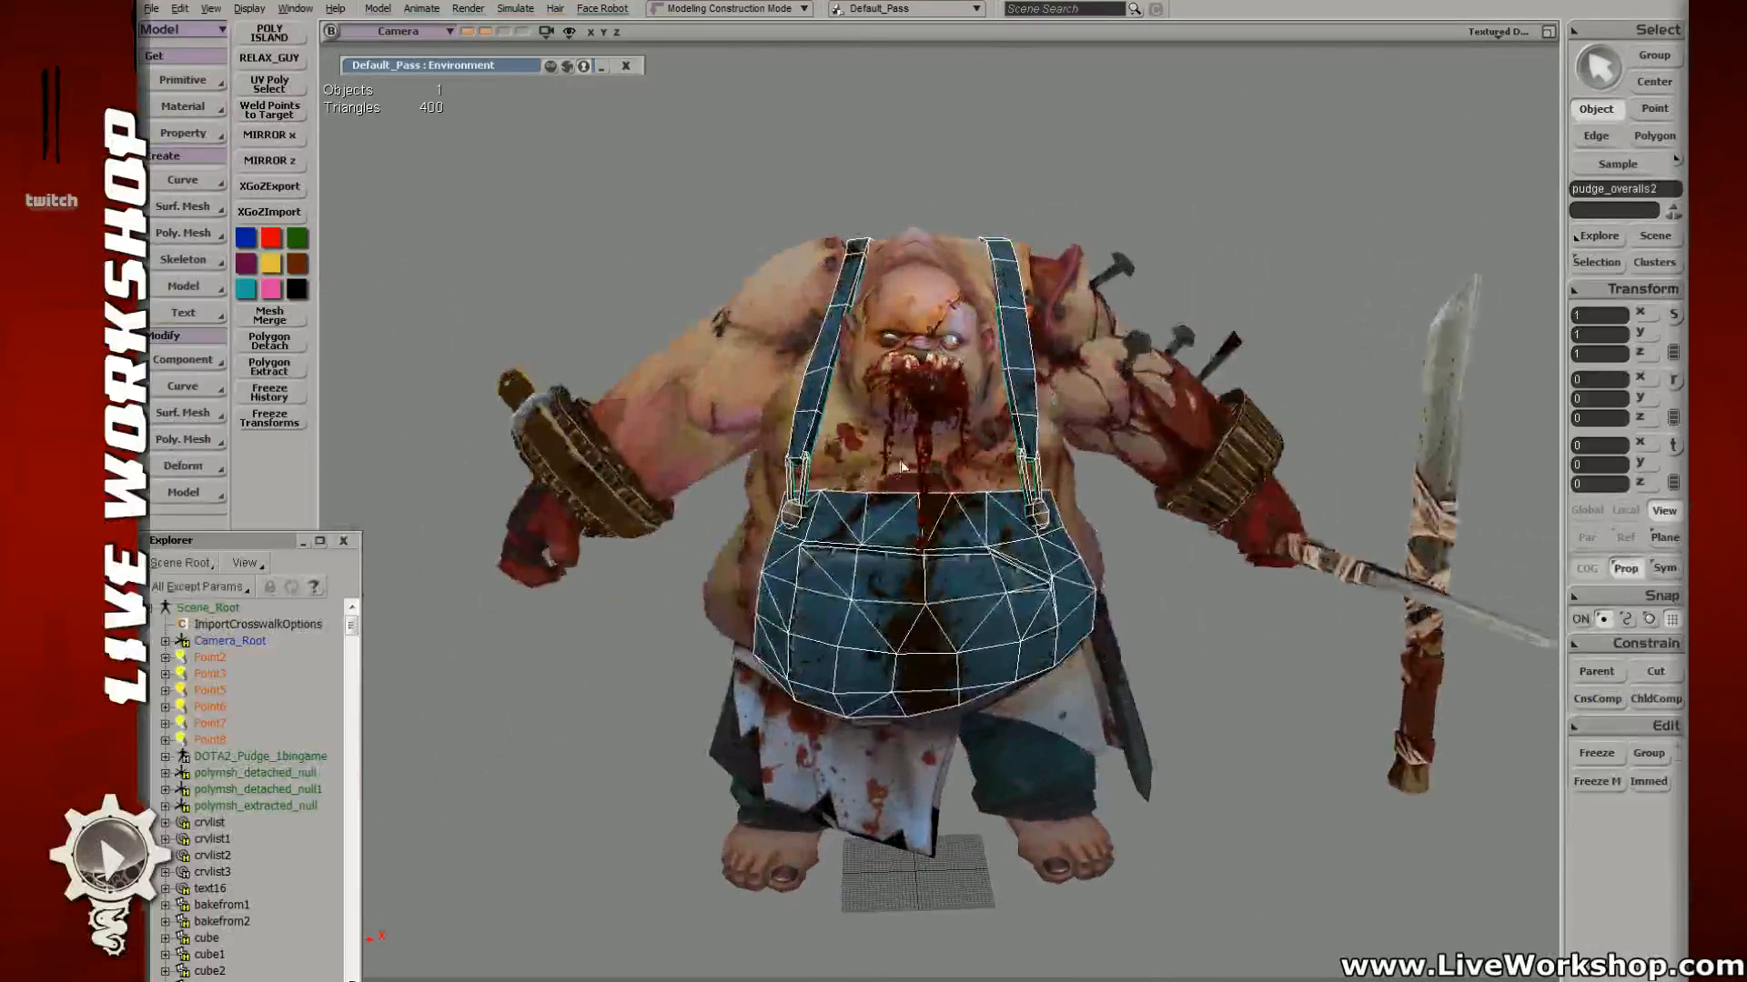
{"action": "left_click", "coordinate": [935, 189]}
{"action": "scroll", "coordinate": [901, 339], "scroll_direction": "down", "scroll_amount": 2}
{"action": "key", "text": "s"}
{"action": "left_click_drag", "start_coordinate": [902, 339], "coordinate": [883, 365]}
{"action": "right_click_drag", "start_coordinate": [883, 365], "coordinate": [899, 362]}
{"action": "scroll", "coordinate": [901, 379], "scroll_direction": "up", "scroll_amount": 2}
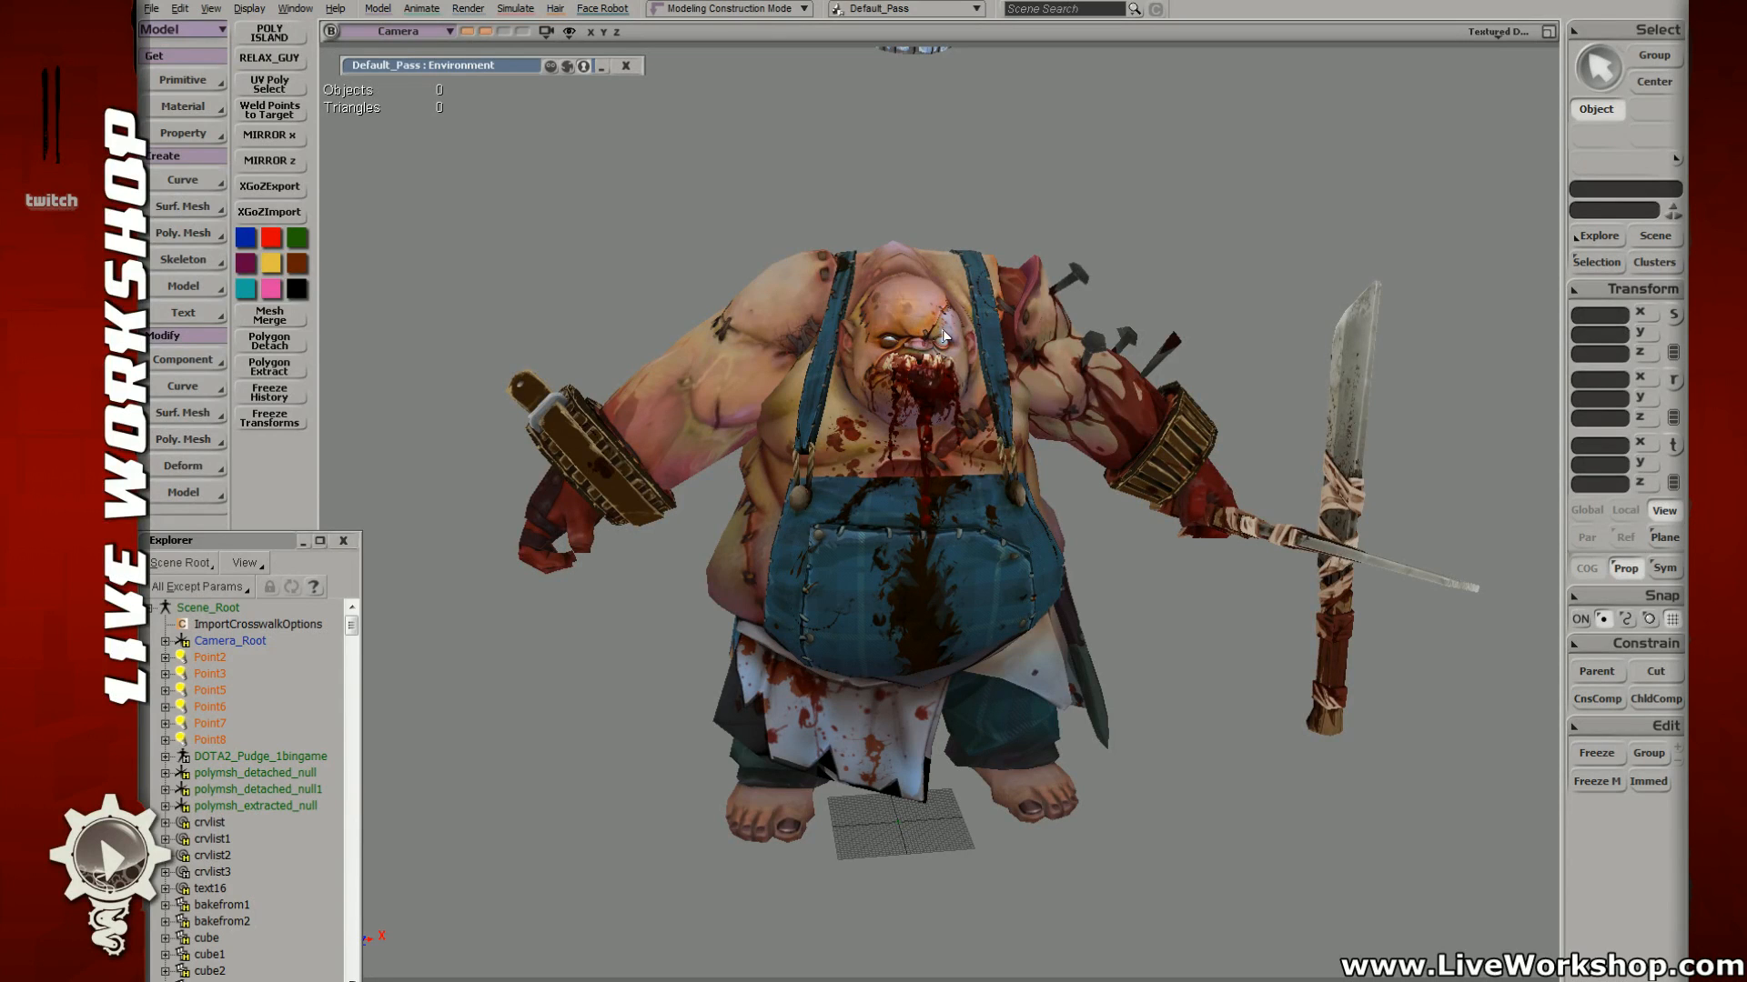
Step: Examine the textured overalls together with Pudge's apron, wrist straps and cleaver from slightly different front angles
{"action": "key", "text": "s"}
{"action": "right_click_drag", "start_coordinate": [1202, 176], "coordinate": [1198, 162]}
{"action": "middle_click_drag", "start_coordinate": [1171, 203], "coordinate": [1211, 220]}
{"action": "right_click_drag", "start_coordinate": [1132, 218], "coordinate": [1191, 211]}
{"action": "left_click_drag", "start_coordinate": [1158, 222], "coordinate": [1208, 182]}
{"action": "right_click_drag", "start_coordinate": [1208, 183], "coordinate": [1132, 207]}
{"action": "left_click_drag", "start_coordinate": [1084, 207], "coordinate": [1103, 218]}
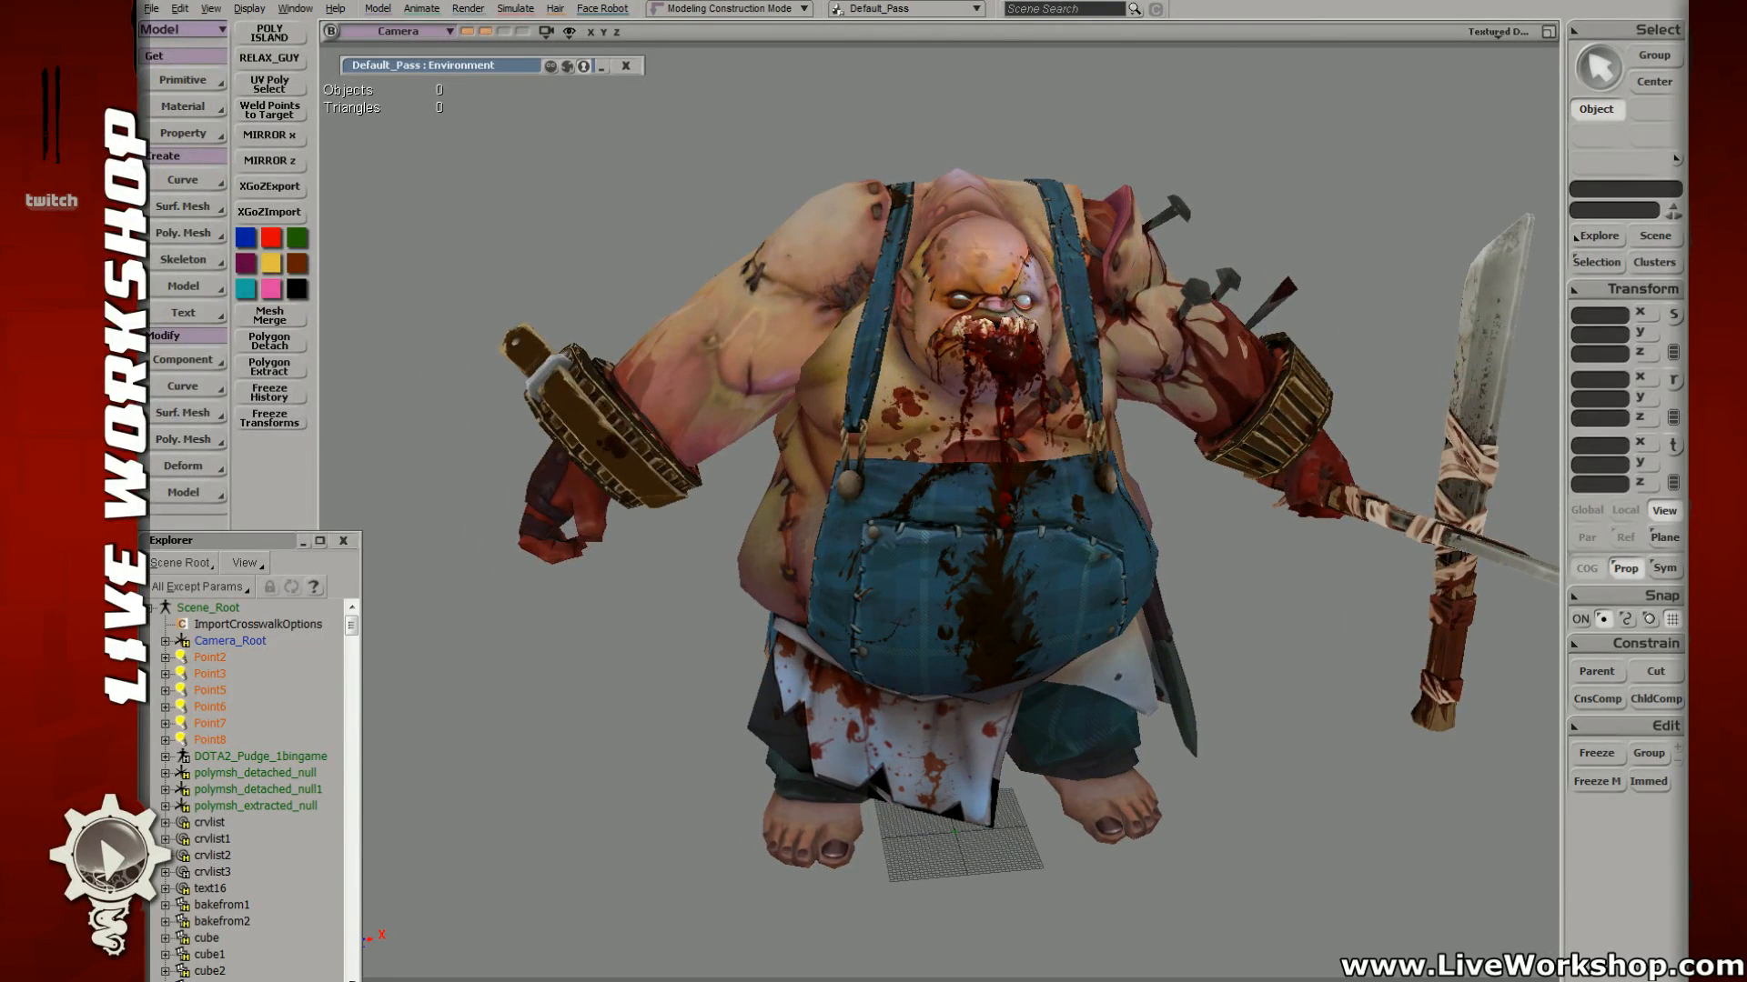
{"action": "key", "text": "s"}
{"action": "right_click_drag", "start_coordinate": [1055, 161], "coordinate": [1081, 163]}
{"action": "left_click_drag", "start_coordinate": [1081, 163], "coordinate": [1053, 180]}
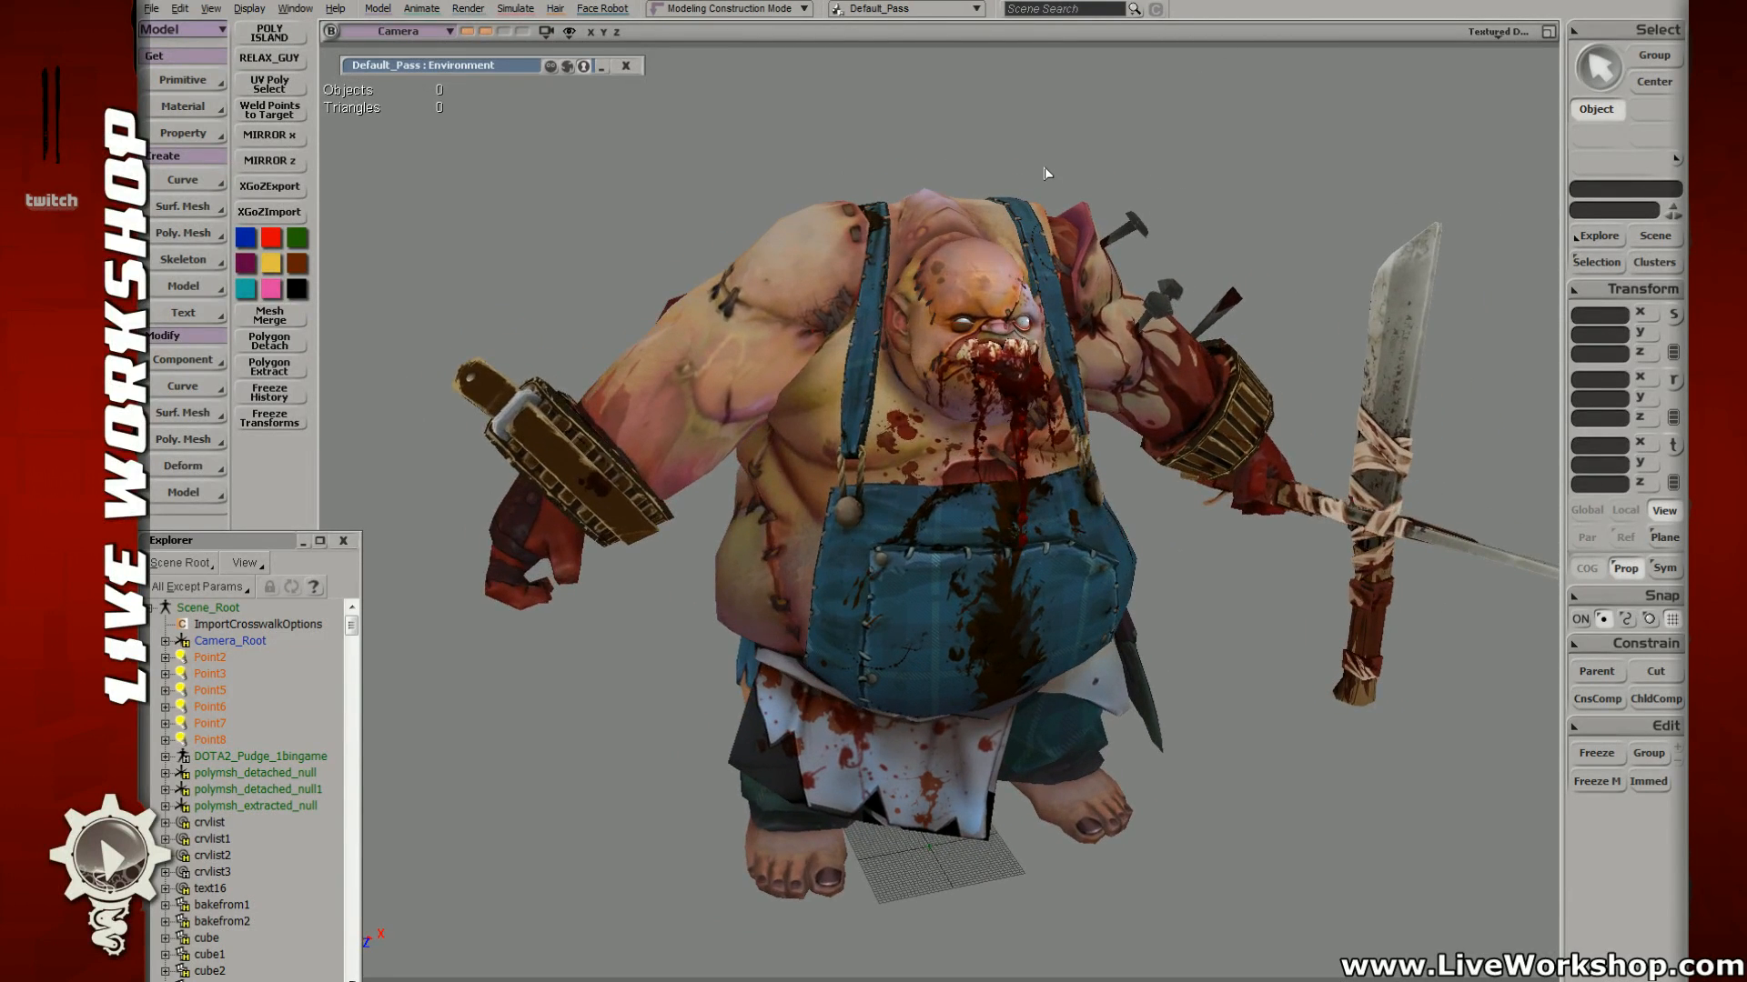
{"action": "right_click_drag", "start_coordinate": [1188, 196], "coordinate": [1195, 214]}
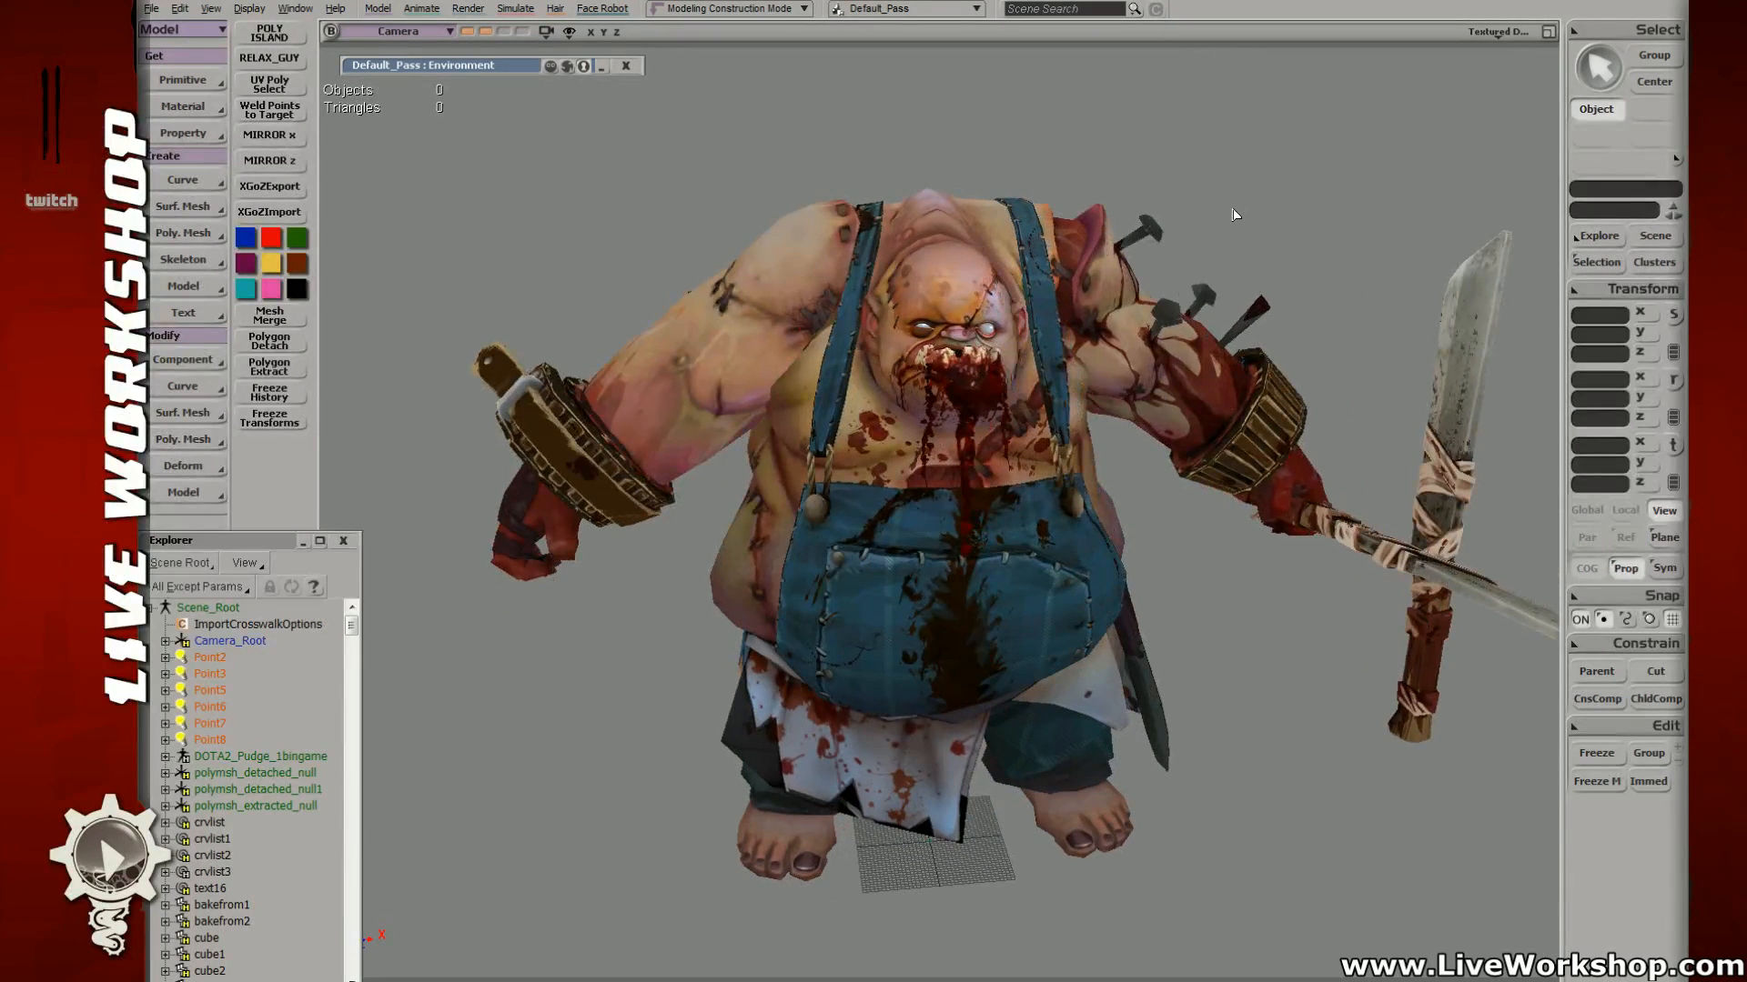
Step: Undo the hiding of the intestine and hook meshes
{"action": "key", "text": "ctrl+z"}
{"action": "key", "text": "ctrl+z"}
{"action": "key", "text": "ctrl+z"}
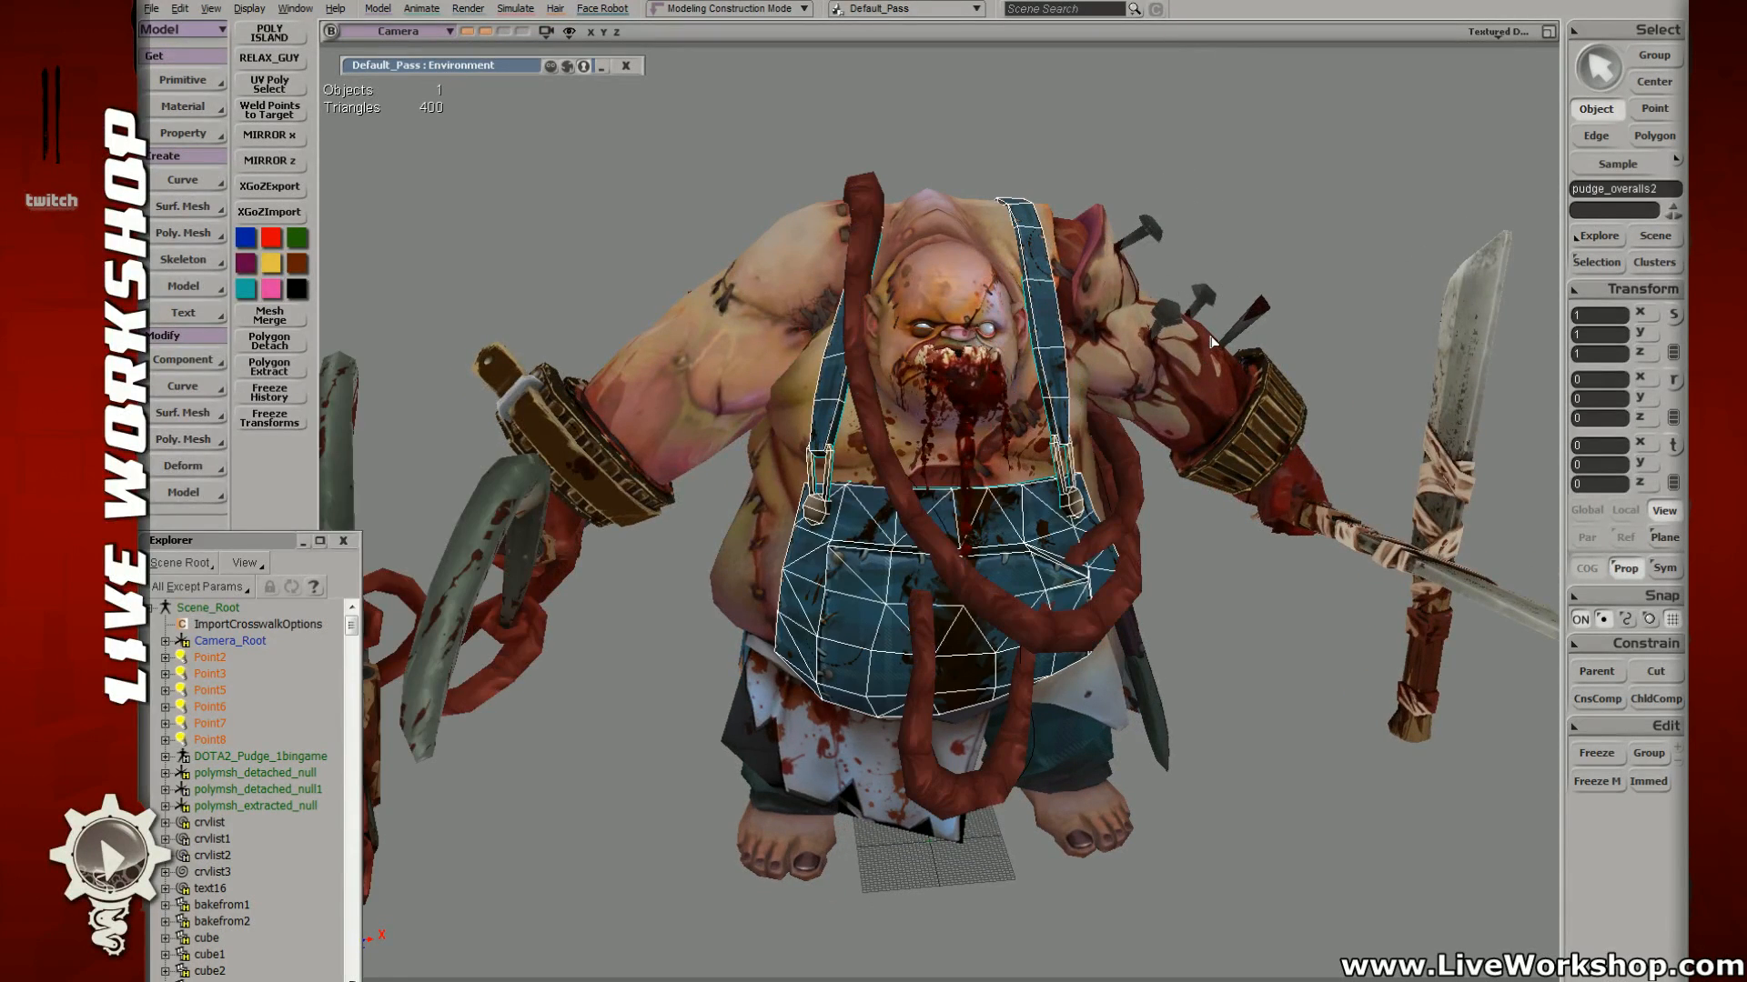
Step: Redo the hiding of the intestine and hook meshes to uncover the overalls on Pudge
{"action": "key", "text": "ctrl+z"}
{"action": "key", "text": "ctrl+y"}
{"action": "key", "text": "ctrl+y"}
{"action": "key", "text": "ctrl+y"}
{"action": "key", "text": "ctrl+y"}
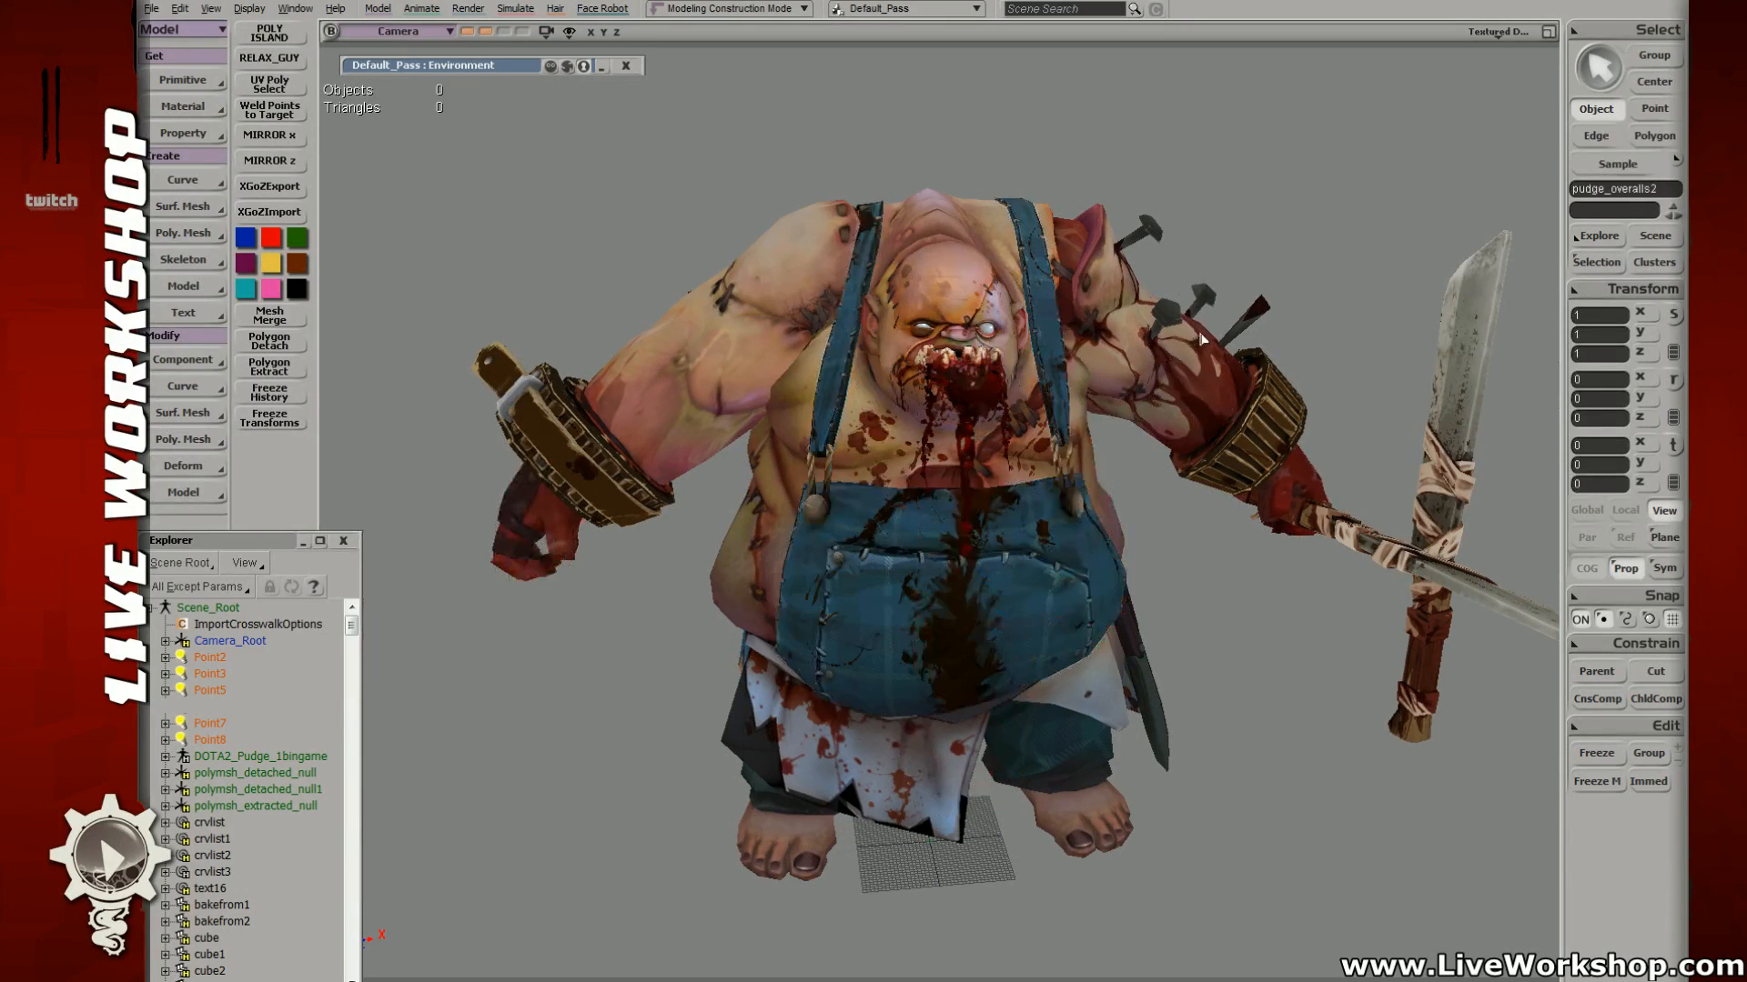
Step: Bring back the intestine and hook meshes and return the overalls from Pudge's body to the space below his feet
{"action": "key", "text": "ctrl+z"}
{"action": "key", "text": "ctrl+z"}
{"action": "key", "text": "ctrl+z"}
{"action": "key", "text": "ctrl+z"}
{"action": "key", "text": "ctrl+z"}
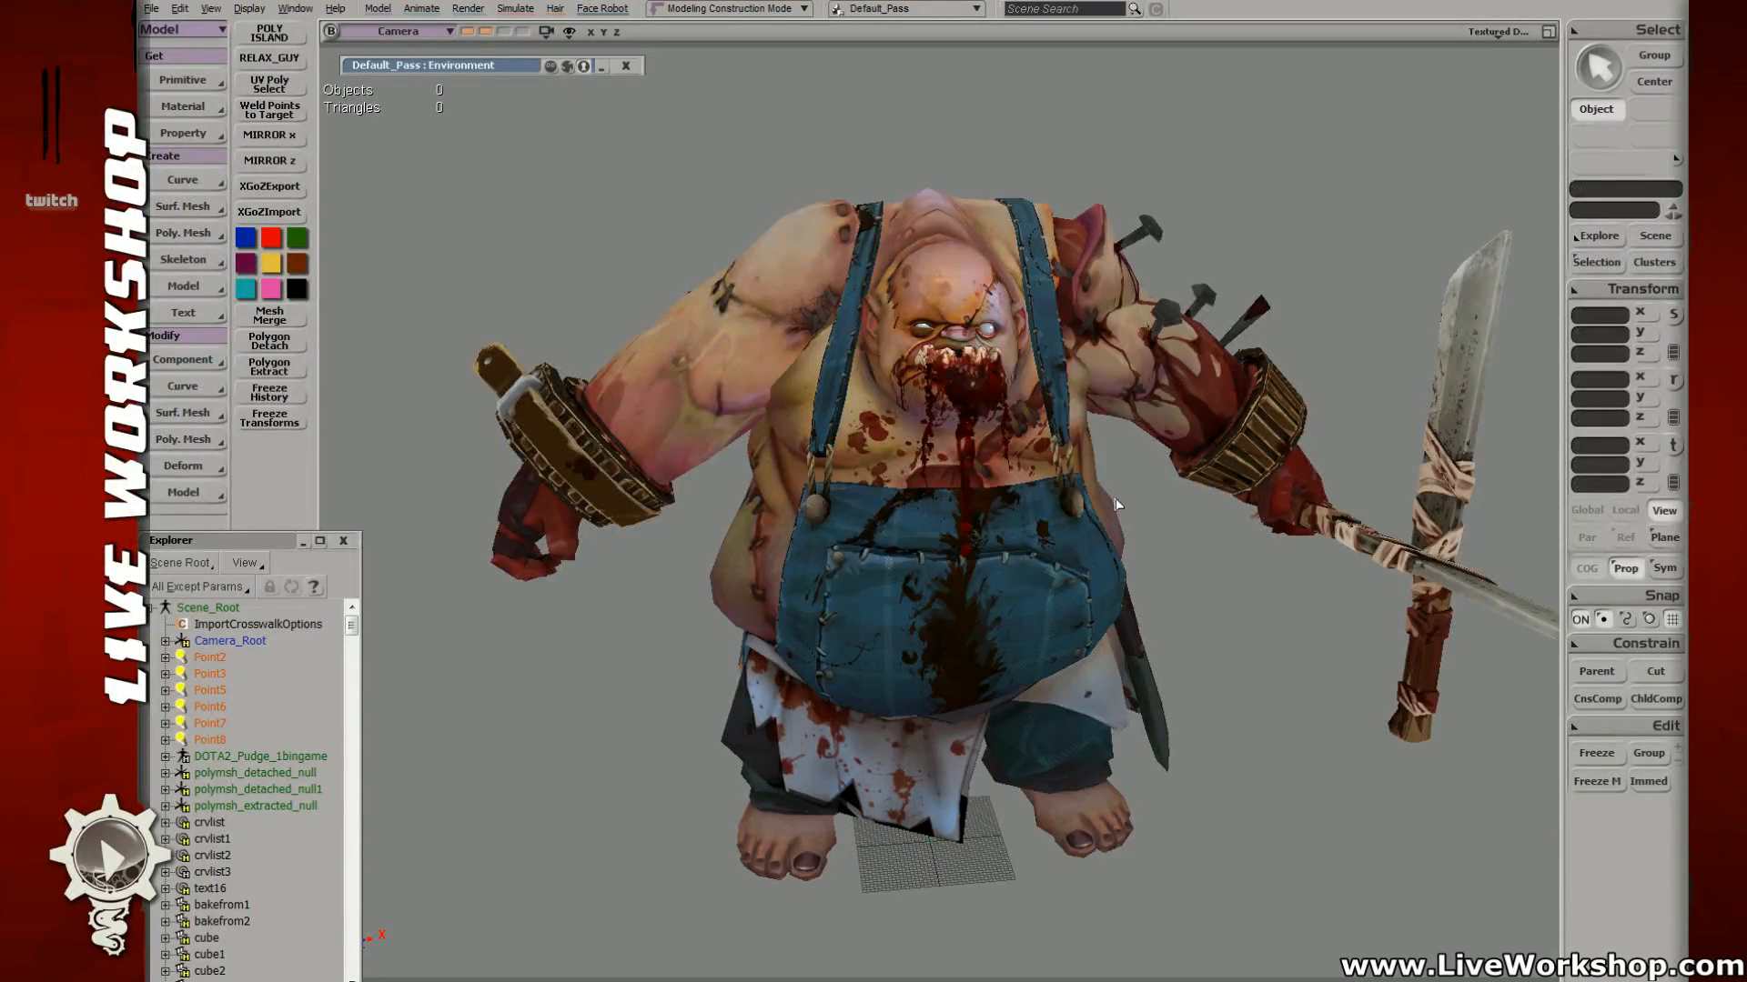
{"action": "right_click_drag", "start_coordinate": [863, 408], "coordinate": [896, 437]}
{"action": "left_click", "coordinate": [928, 527]}
{"action": "right_click_drag", "start_coordinate": [928, 528], "coordinate": [951, 509]}
{"action": "key", "text": "v"}
{"action": "left_click_drag", "start_coordinate": [937, 355], "coordinate": [937, 760]}
{"action": "key", "text": "ctrl+s"}
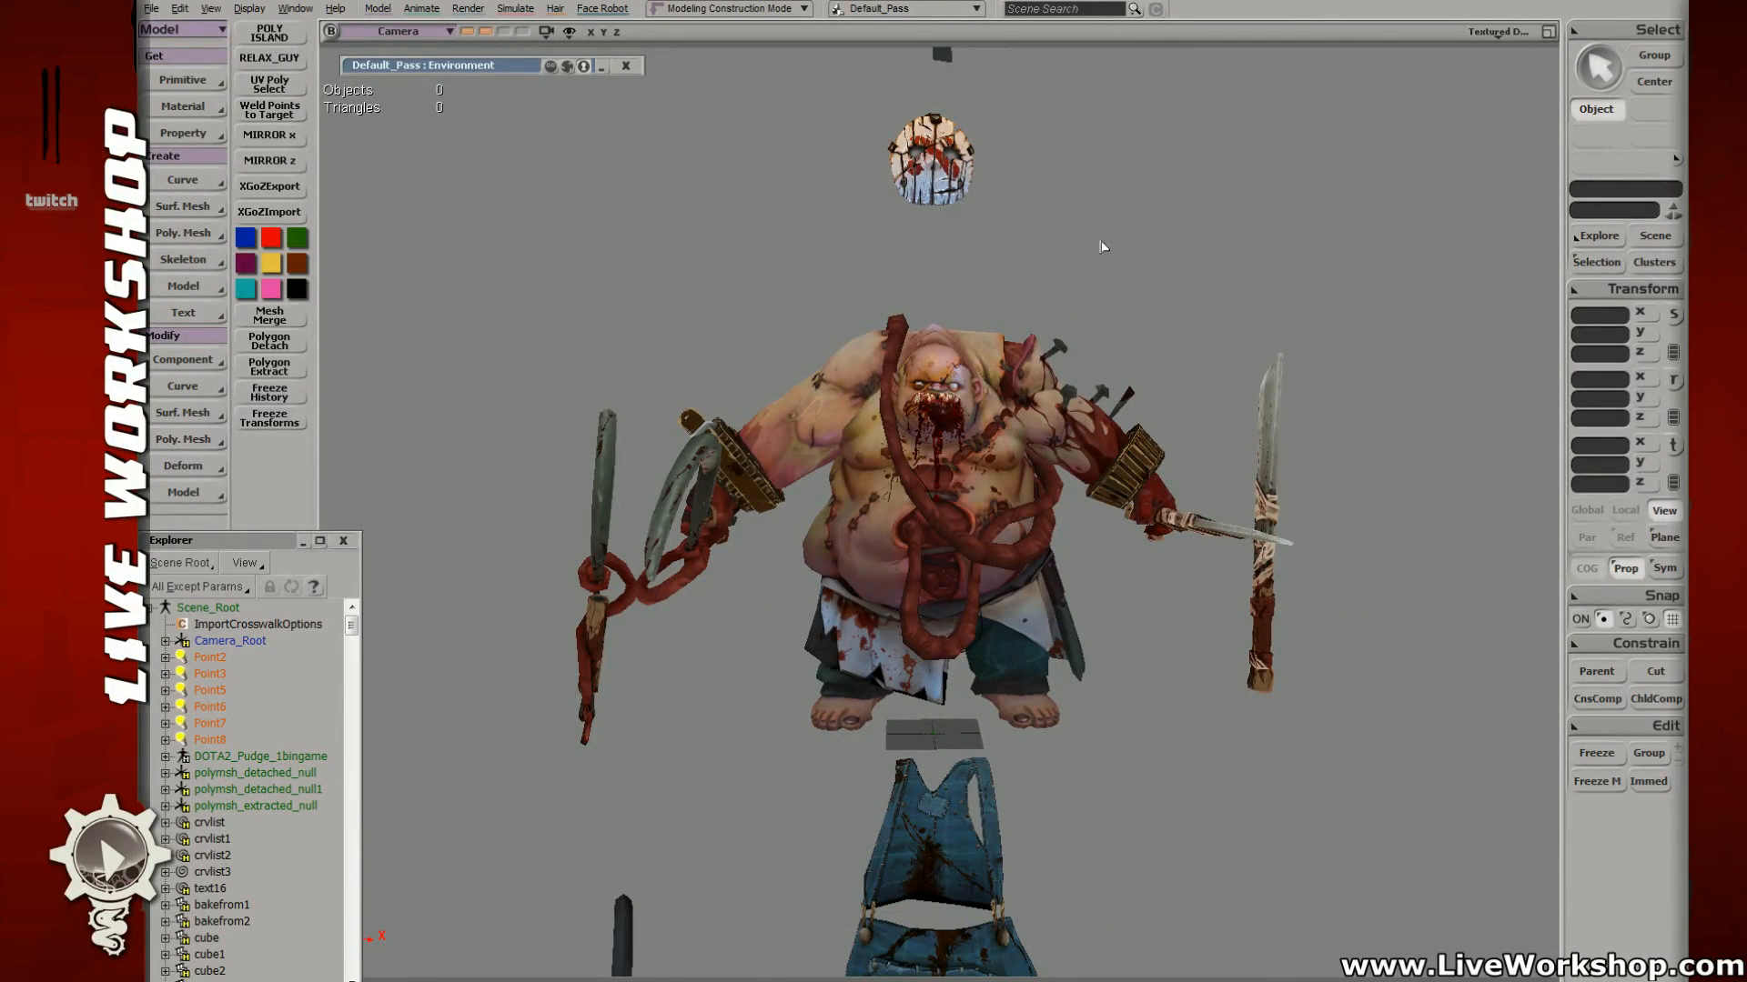
Step: Examine Pudge's exposed intestines, hook and cleaver without the overalls from a closer three-quarter angle
{"action": "key", "text": "s"}
{"action": "middle_click_drag", "start_coordinate": [1062, 201], "coordinate": [1128, 227]}
{"action": "right_click_drag", "start_coordinate": [1129, 227], "coordinate": [1185, 269]}
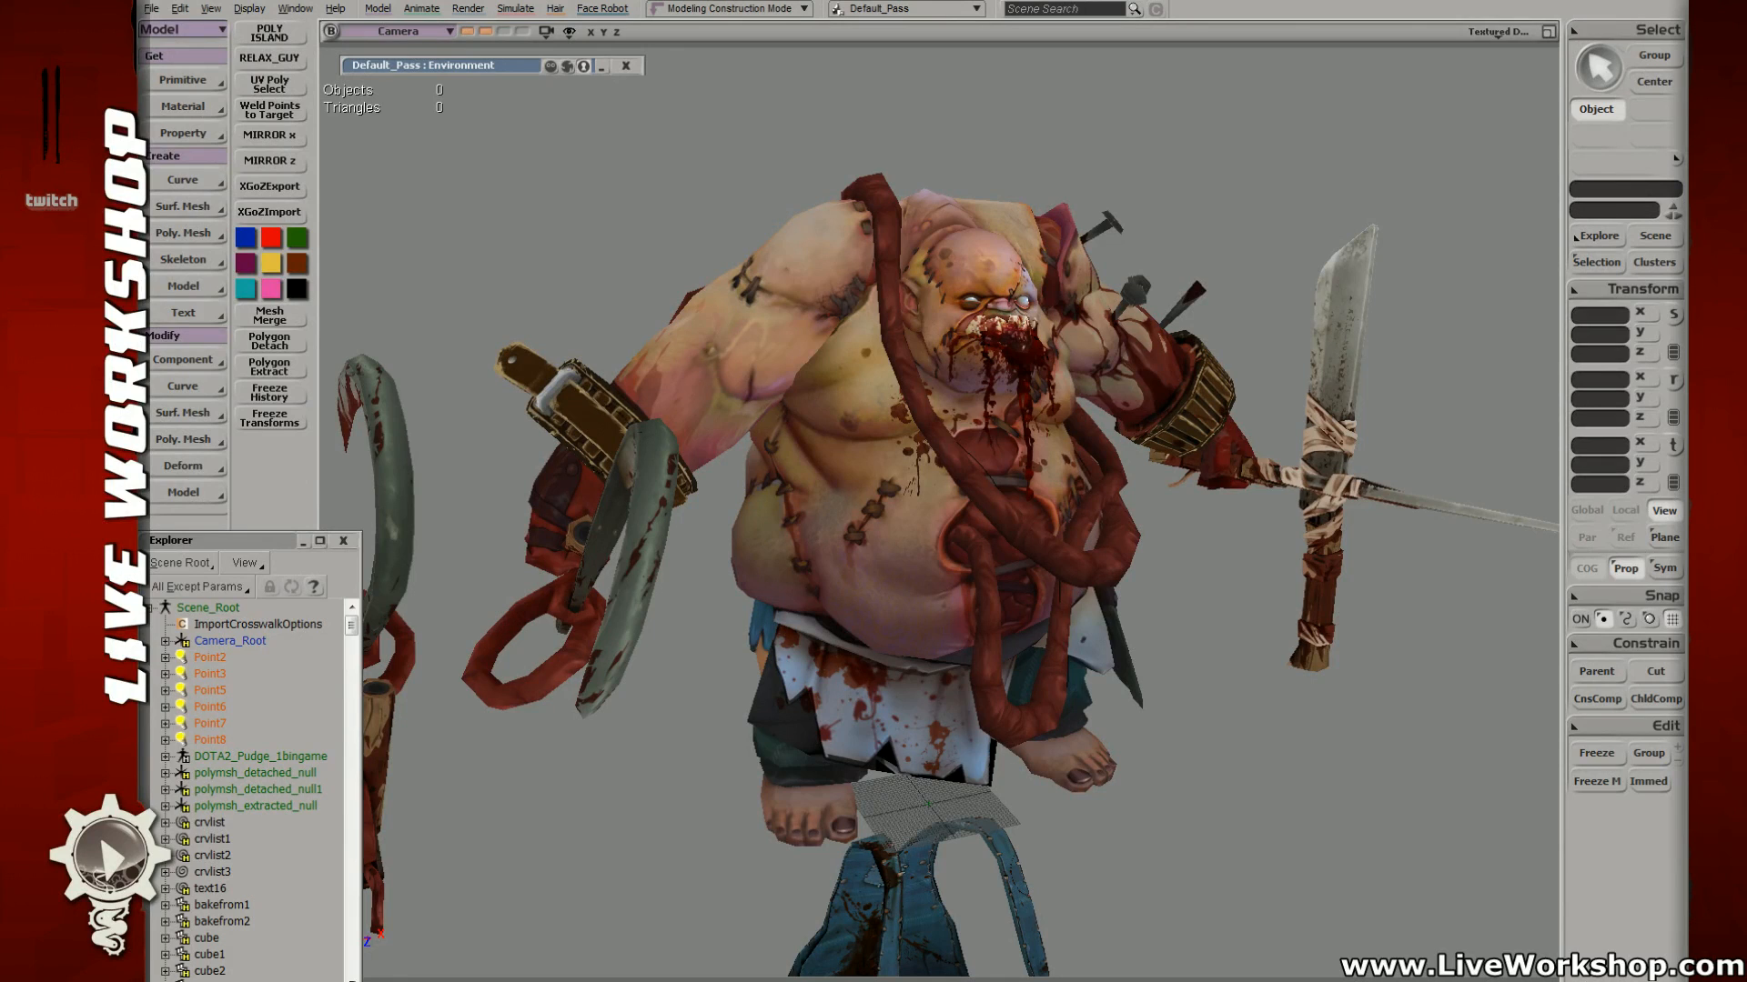
{"action": "key", "text": "s"}
{"action": "middle_click_drag", "start_coordinate": [1094, 398], "coordinate": [1111, 403]}
{"action": "key", "text": "ctrl+s"}
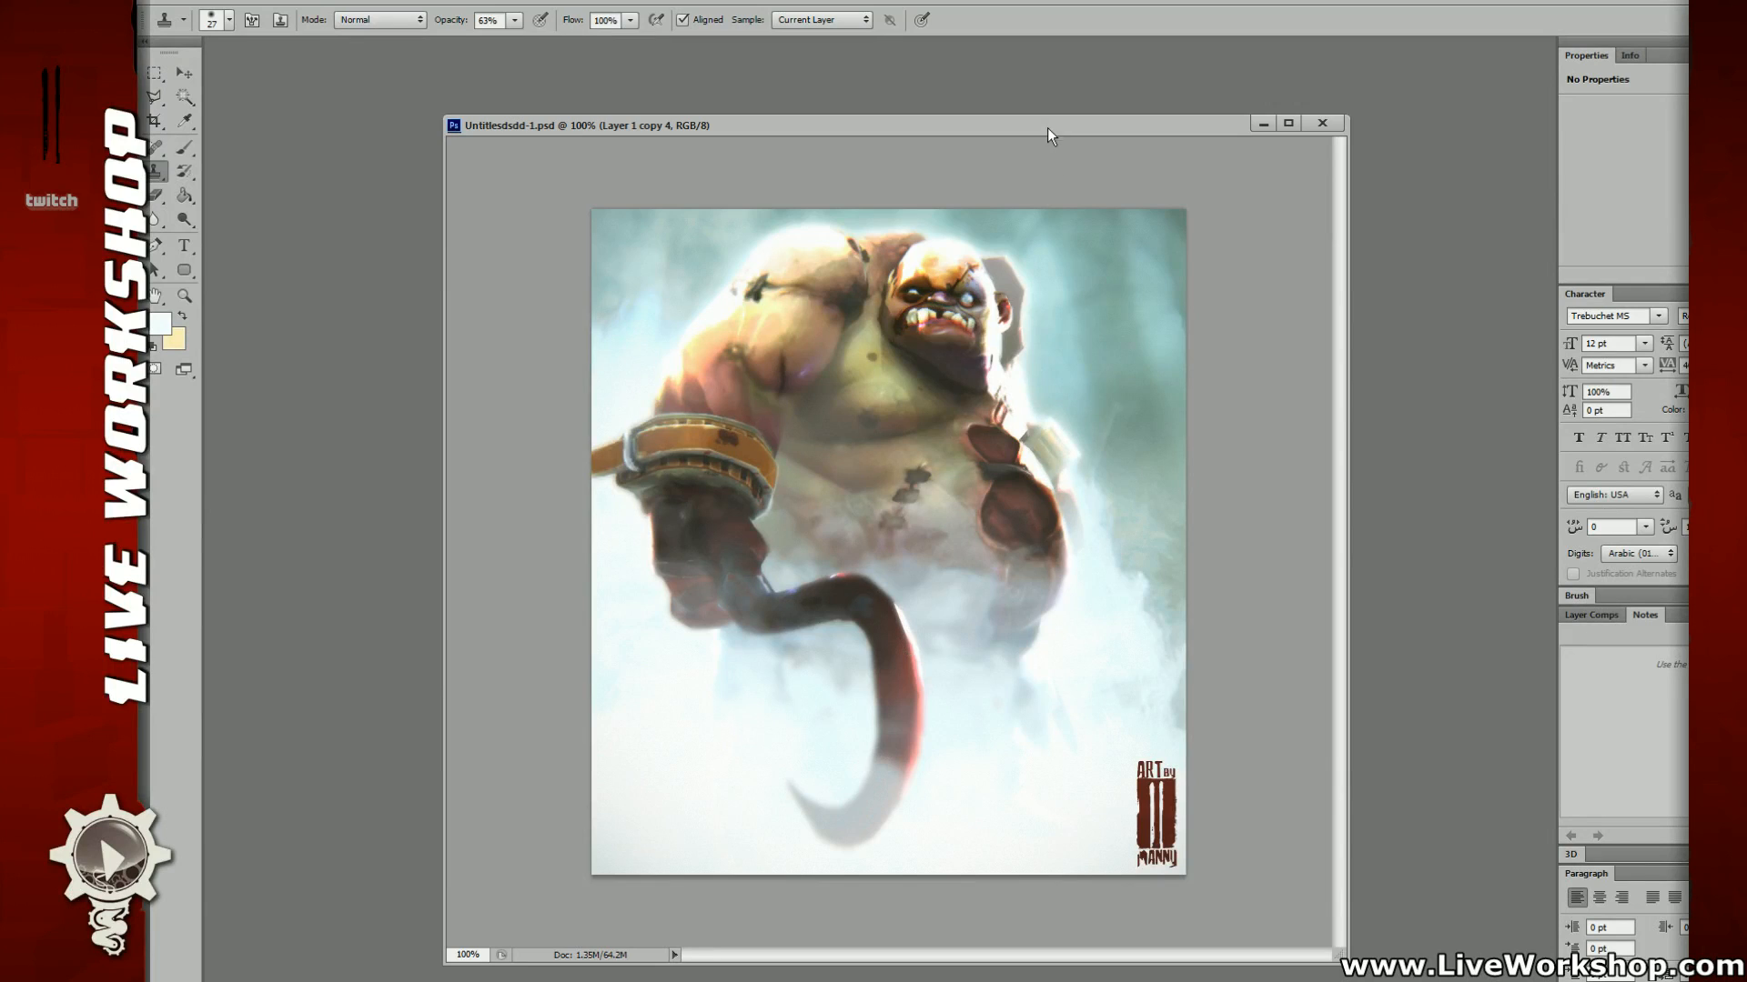
{"action": "left_click_drag", "start_coordinate": [1091, 134], "coordinate": [1135, 106]}
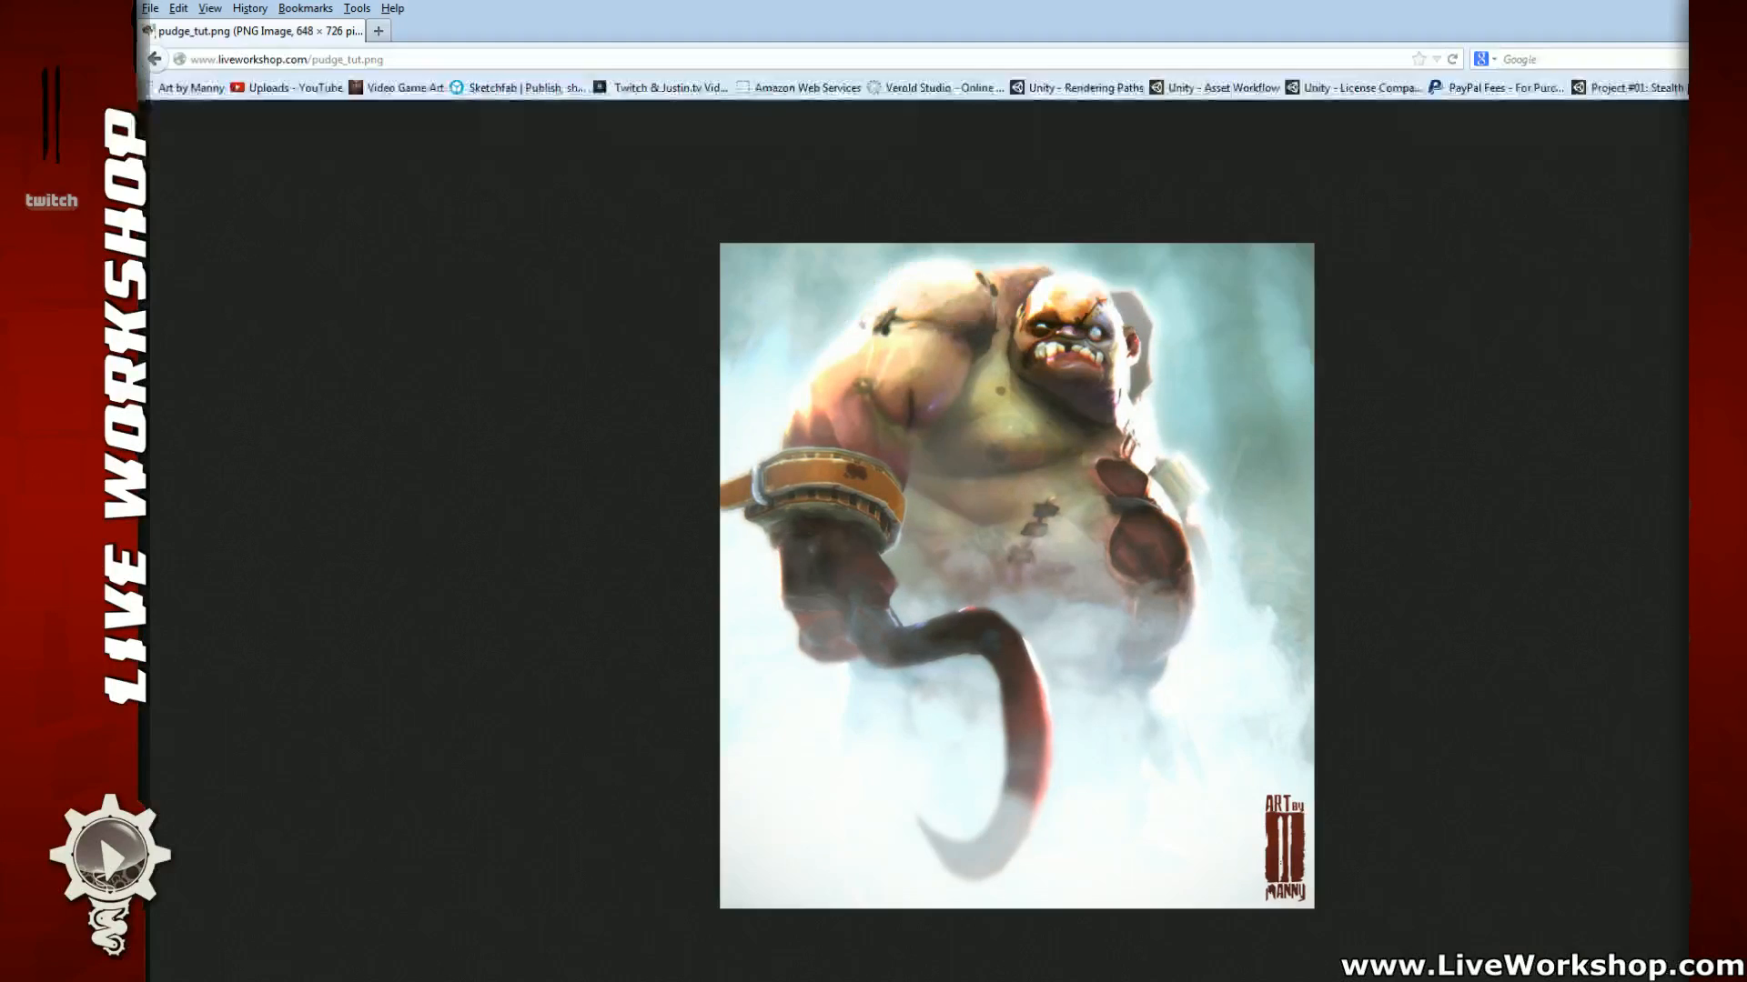
{"action": "left_click", "coordinate": [445, 60]}
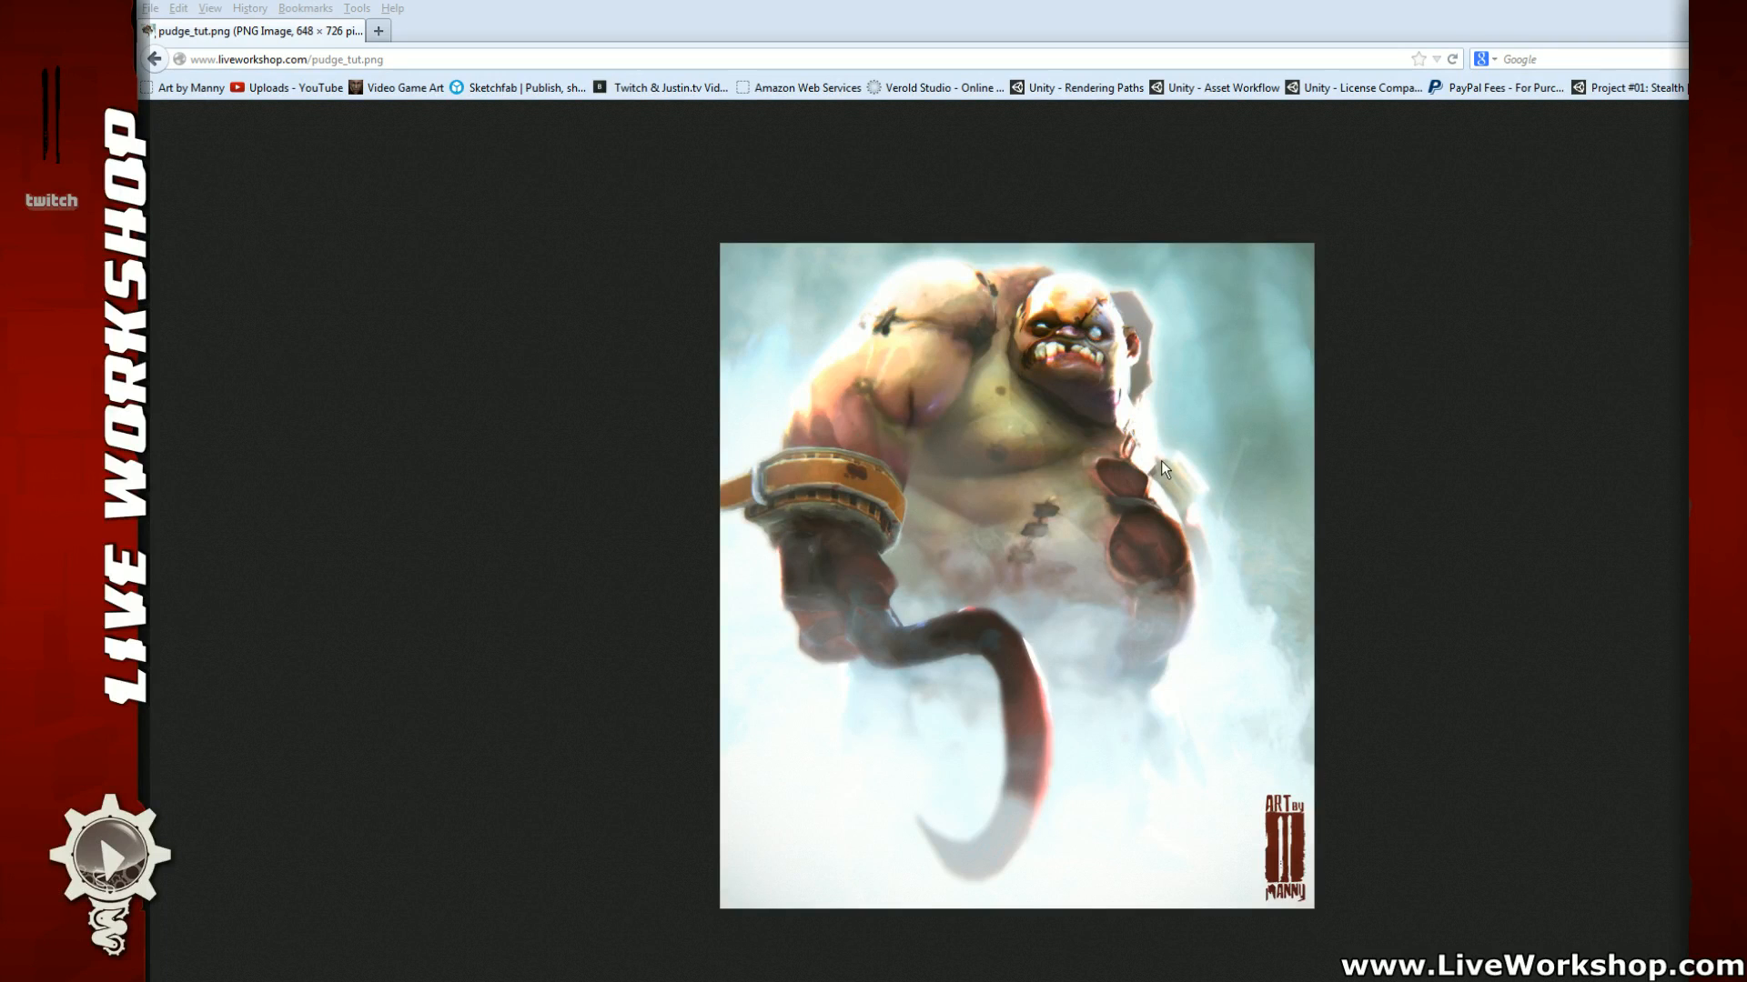
{"action": "left_click", "coordinate": [1099, 462]}
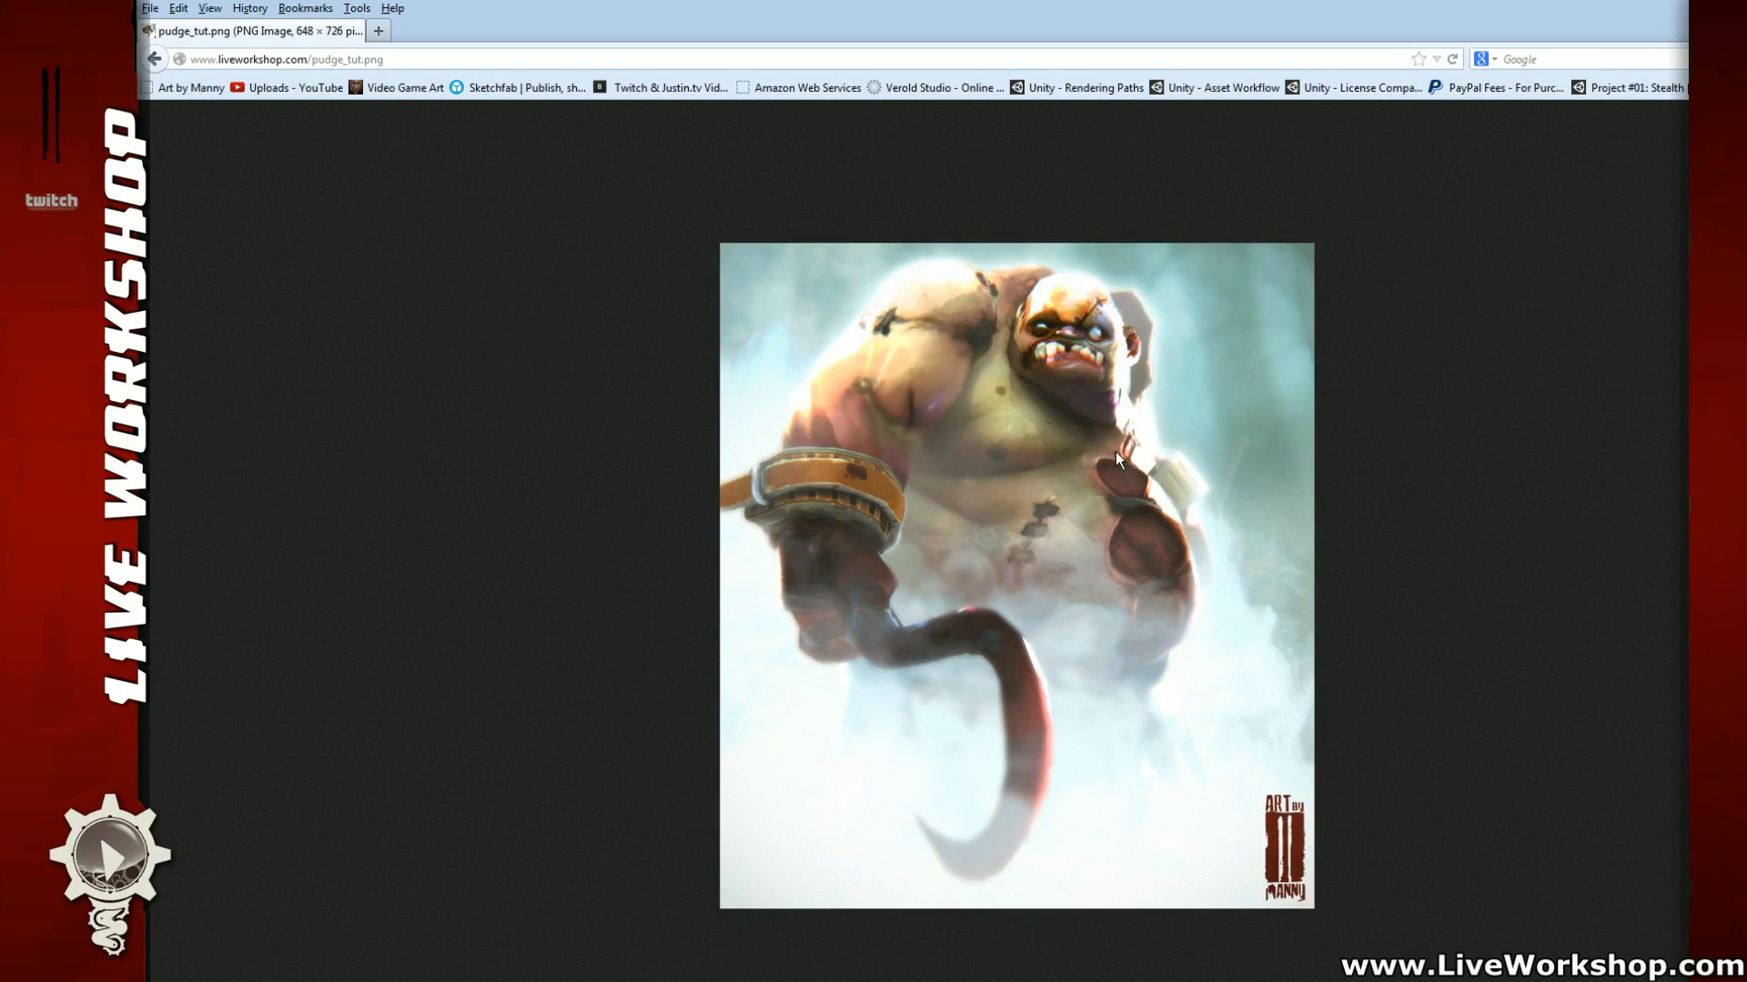